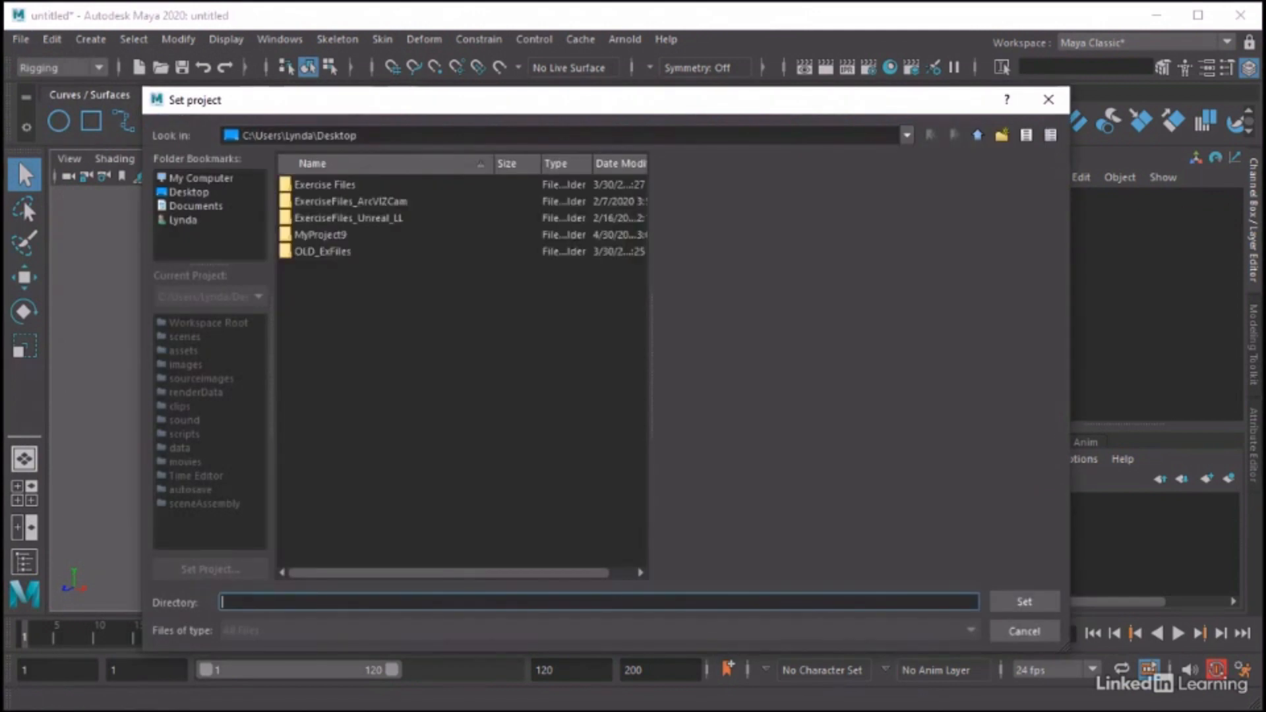
Set the Exercise Files folder on the Desktop as the current project
{"action": "left_click", "coordinate": [182, 190]}
{"action": "left_click", "coordinate": [319, 184]}
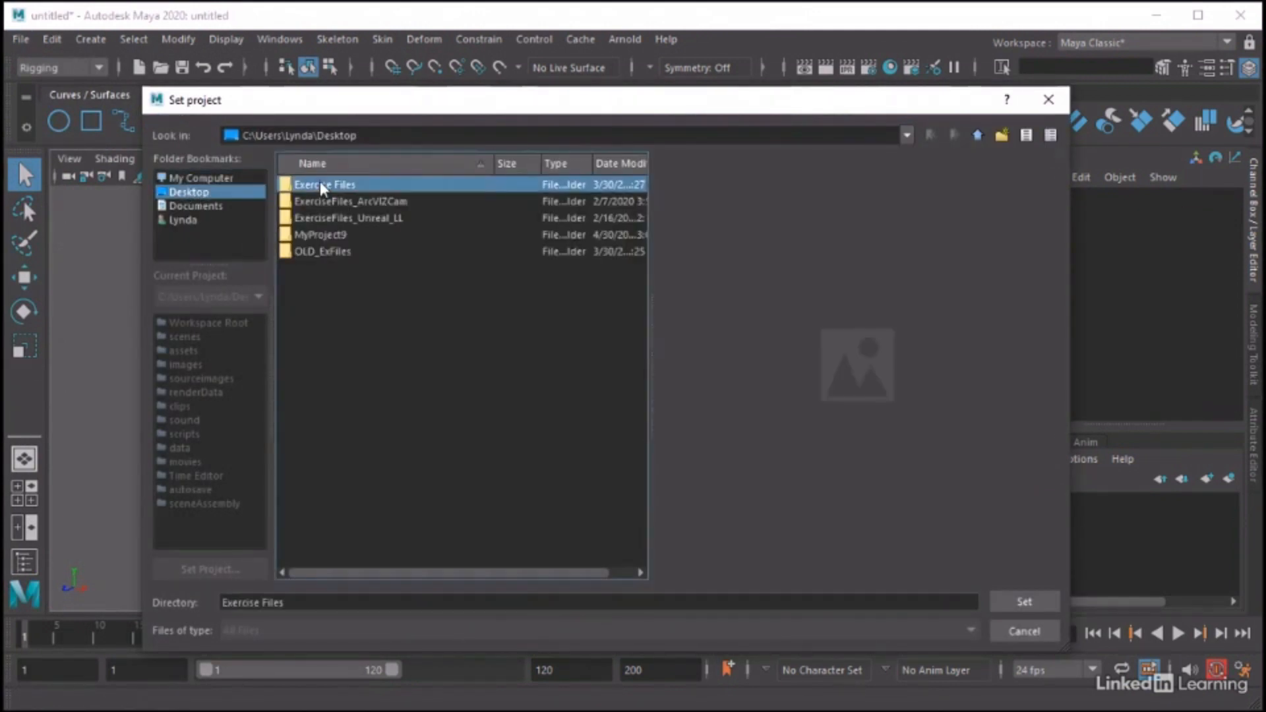
{"action": "left_click", "coordinate": [1007, 603]}
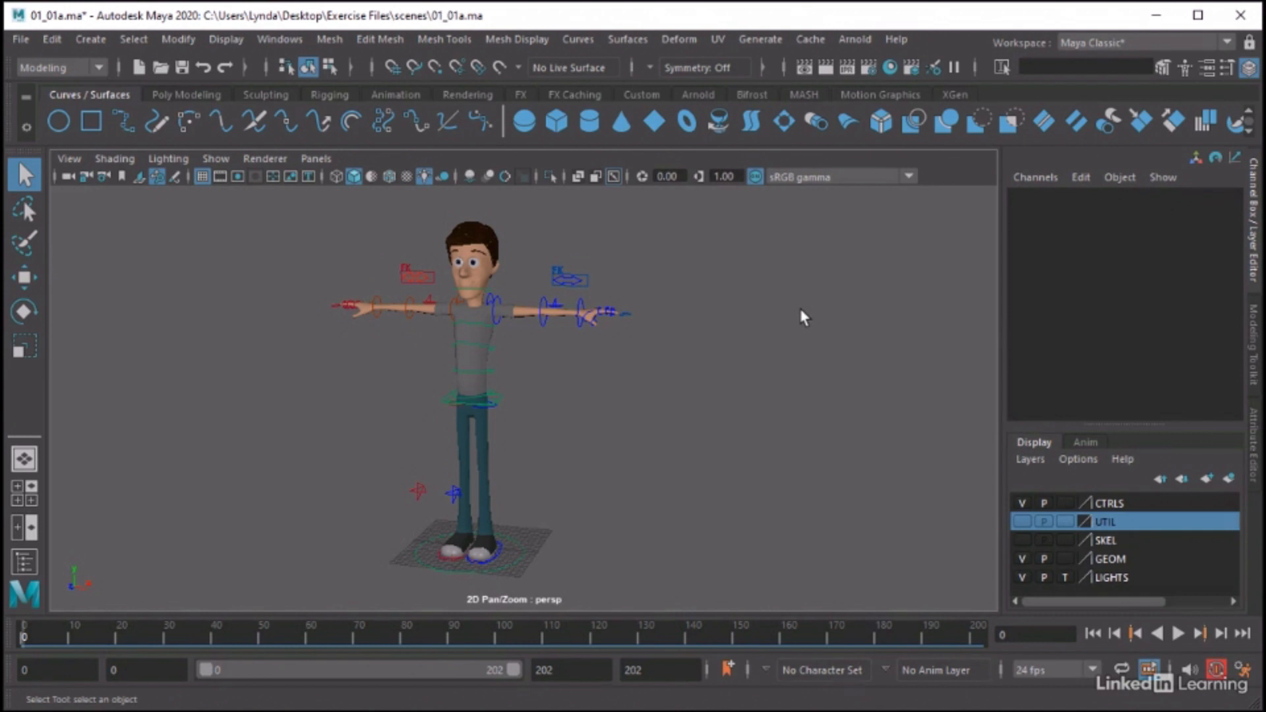
Try rotating the CTL_Spine2 control to twist the character's torso, undo the rotation and clear the selection
{"action": "left_click_drag", "start_coordinate": [778, 319], "coordinate": [627, 370], "text": "alt"}
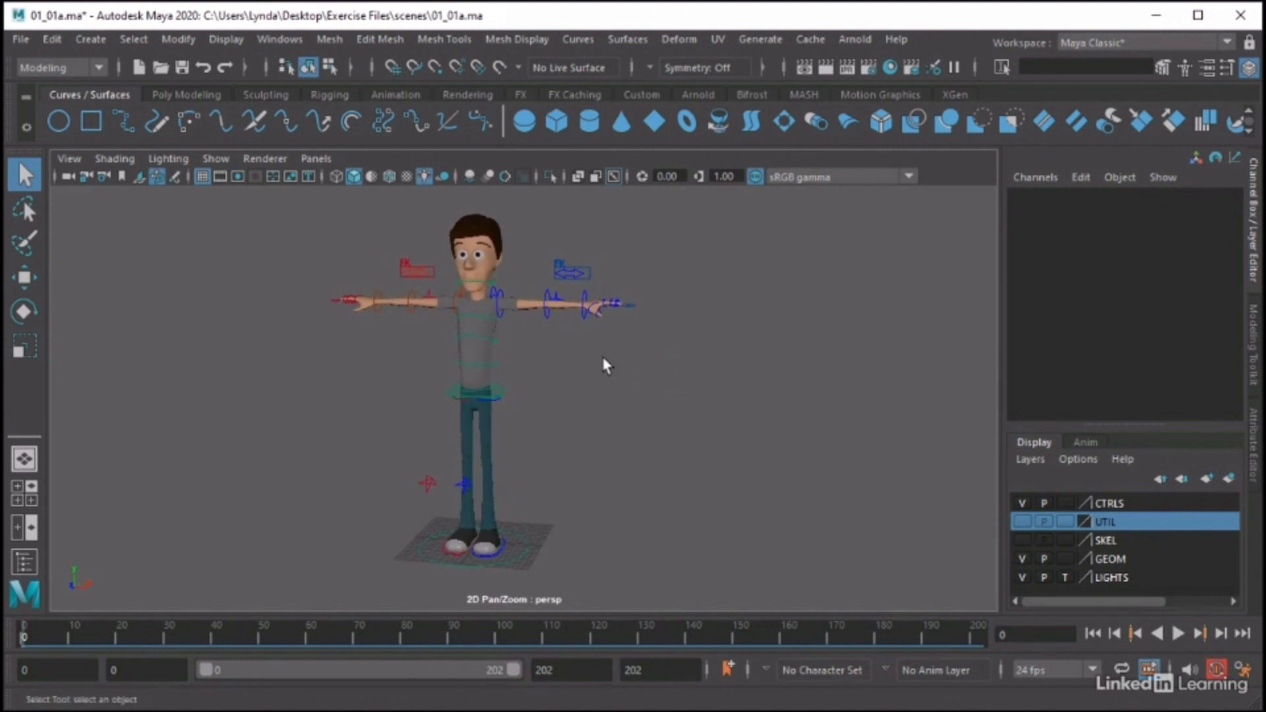
{"action": "right_click_drag", "start_coordinate": [509, 376], "coordinate": [681, 383], "text": "alt"}
{"action": "middle_click_drag", "start_coordinate": [611, 360], "coordinate": [632, 456], "text": "alt"}
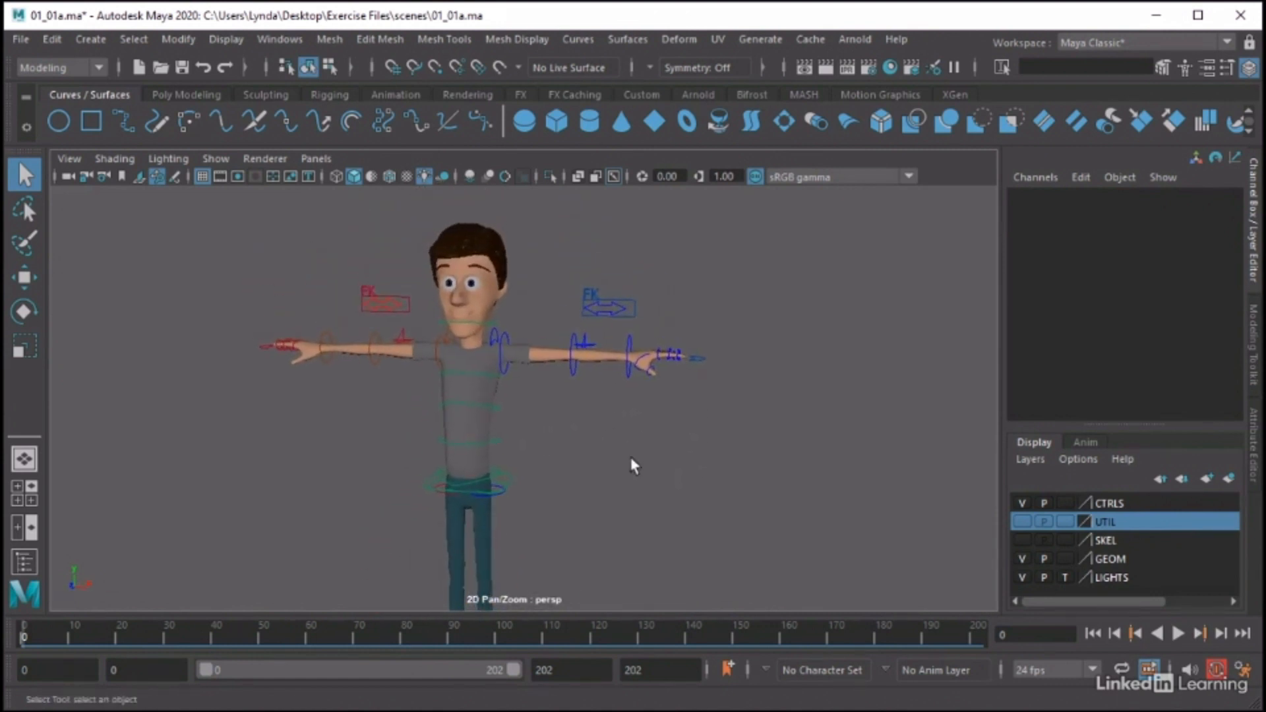
{"action": "right_click_drag", "start_coordinate": [633, 462], "coordinate": [673, 435], "text": "alt"}
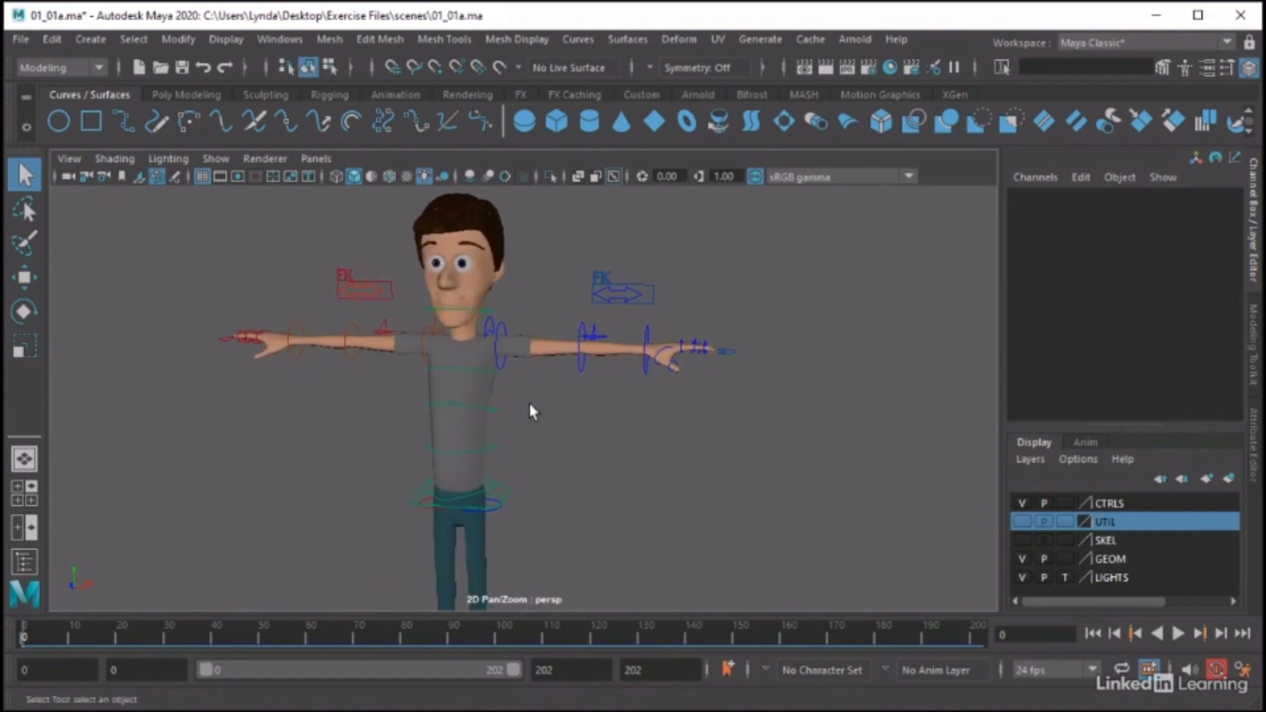
{"action": "left_click", "coordinate": [492, 410]}
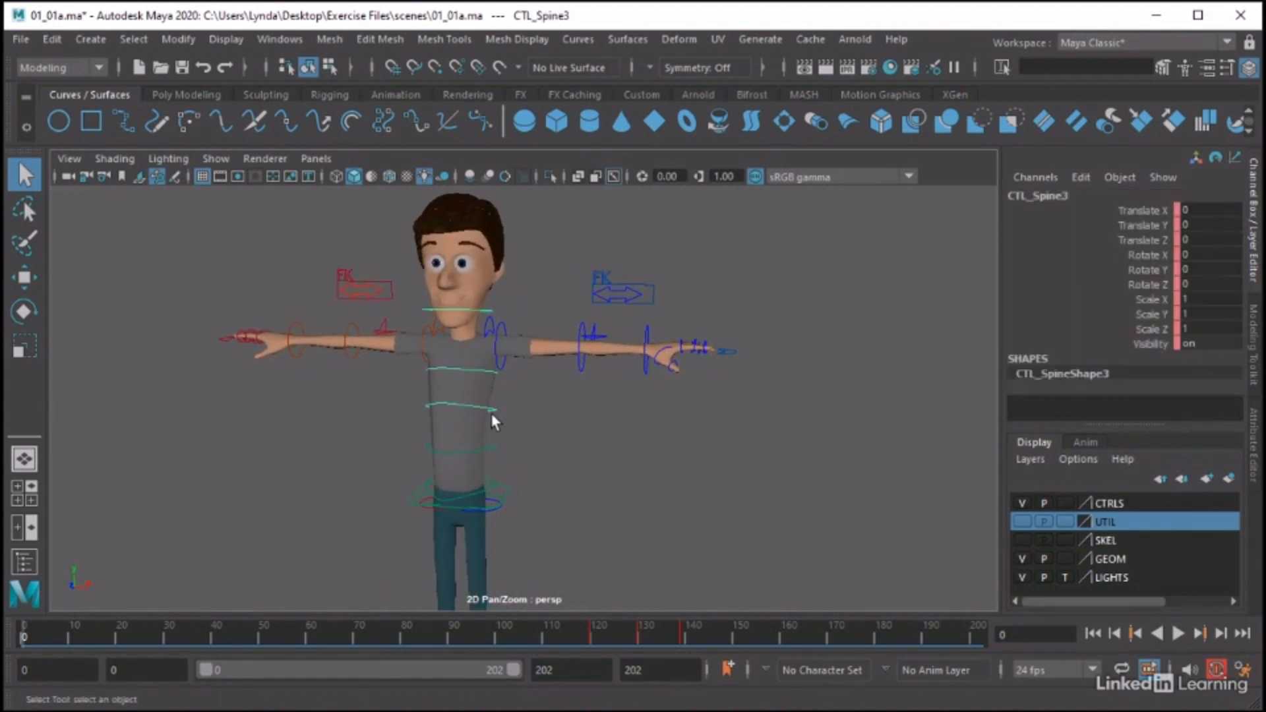
{"action": "left_click", "coordinate": [494, 452]}
{"action": "key", "text": "e"}
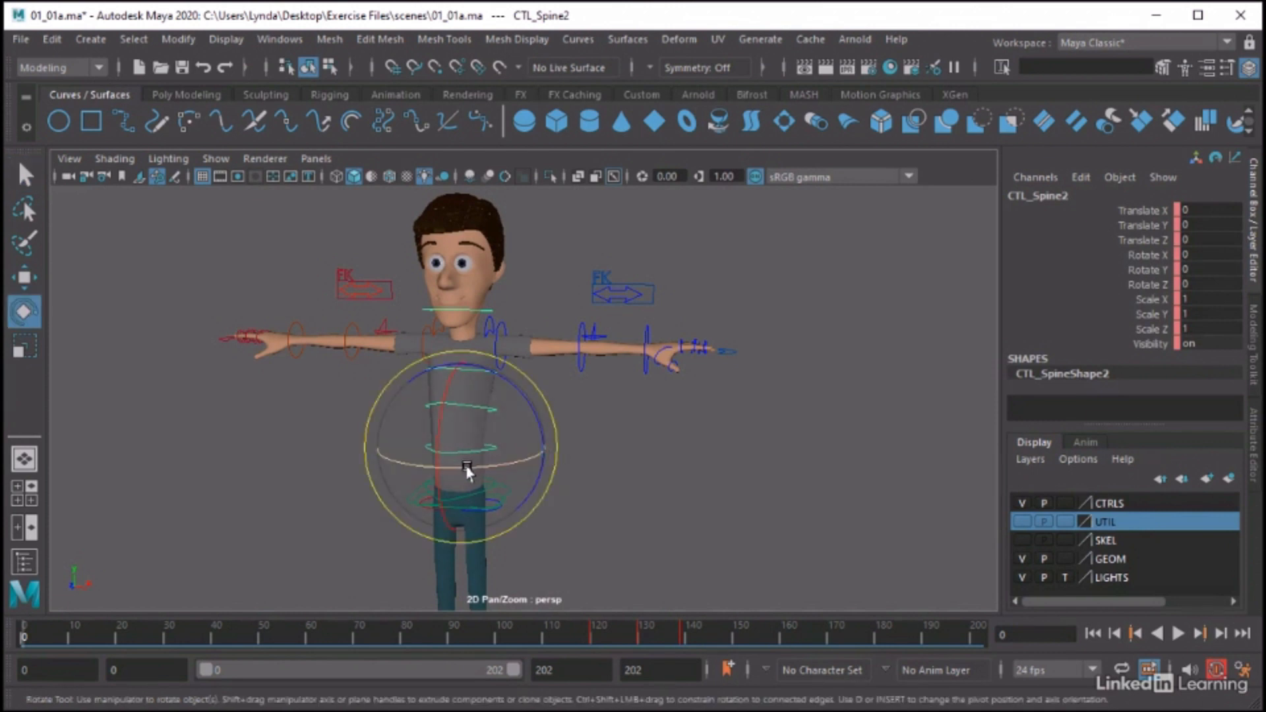
{"action": "left_click_drag", "start_coordinate": [466, 472], "coordinate": [581, 464]}
{"action": "key", "text": "ctrl+z"}
{"action": "left_click", "coordinate": [636, 419]}
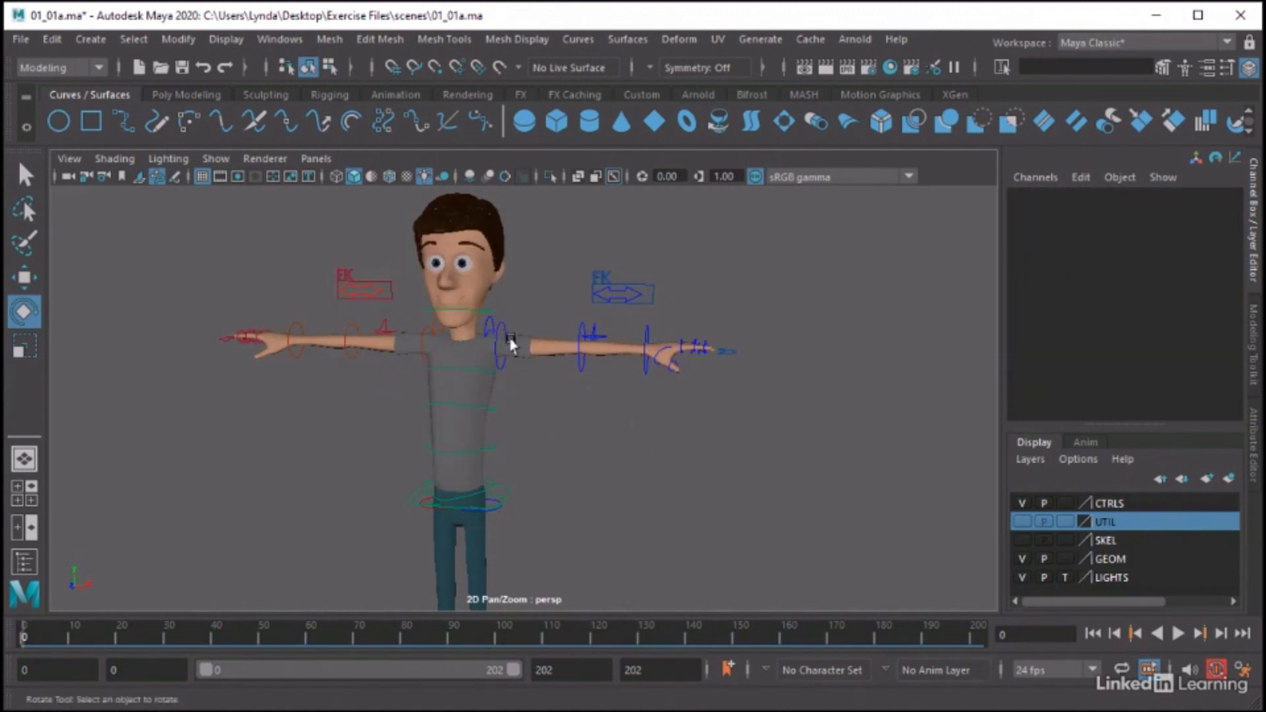
Try rotating the left shoulder control CTL_Shoul_L about Z, undo the rotation and clear the selection
{"action": "left_click", "coordinate": [489, 332]}
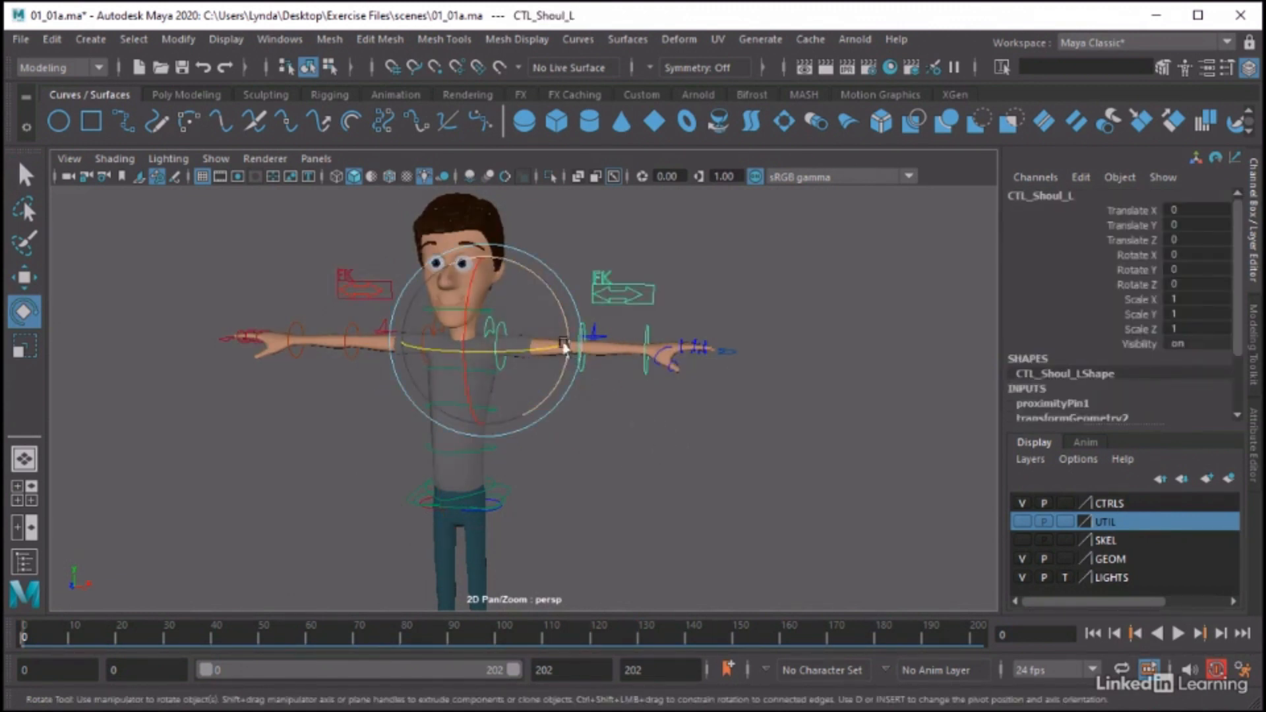
{"action": "left_click_drag", "start_coordinate": [579, 353], "coordinate": [585, 274]}
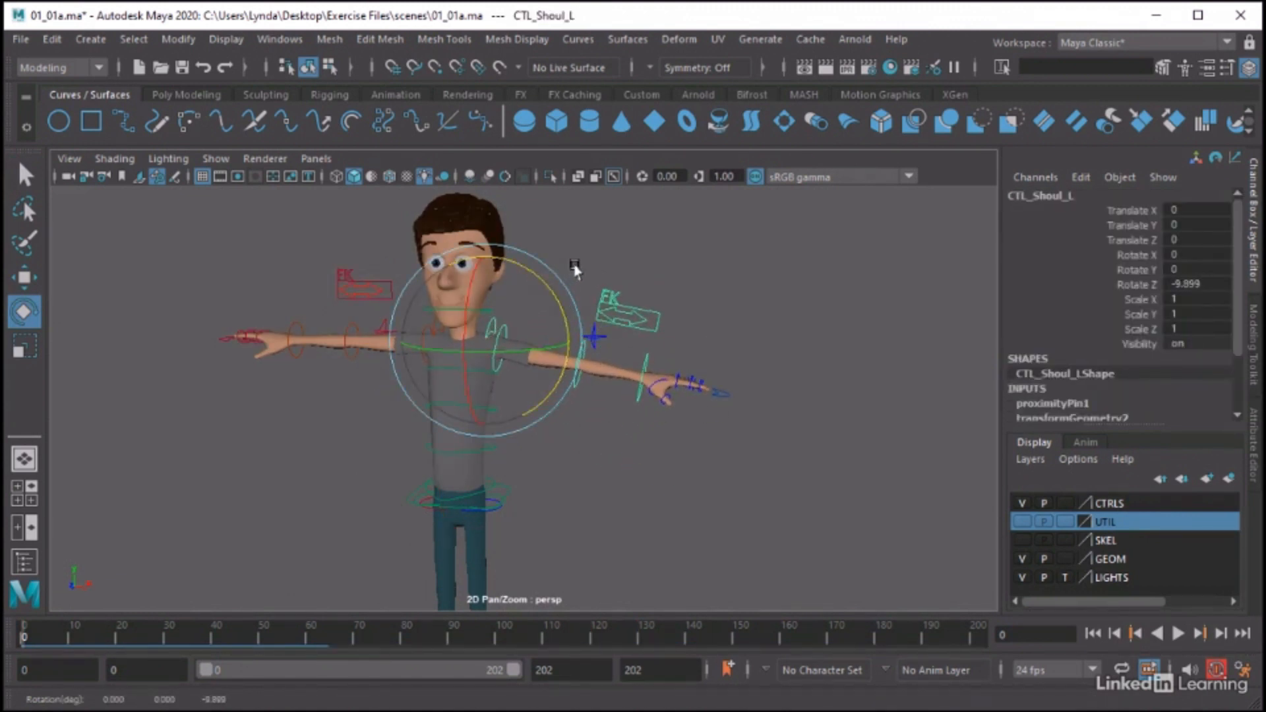
{"action": "key", "text": "ctrl+z"}
{"action": "left_click", "coordinate": [714, 249]}
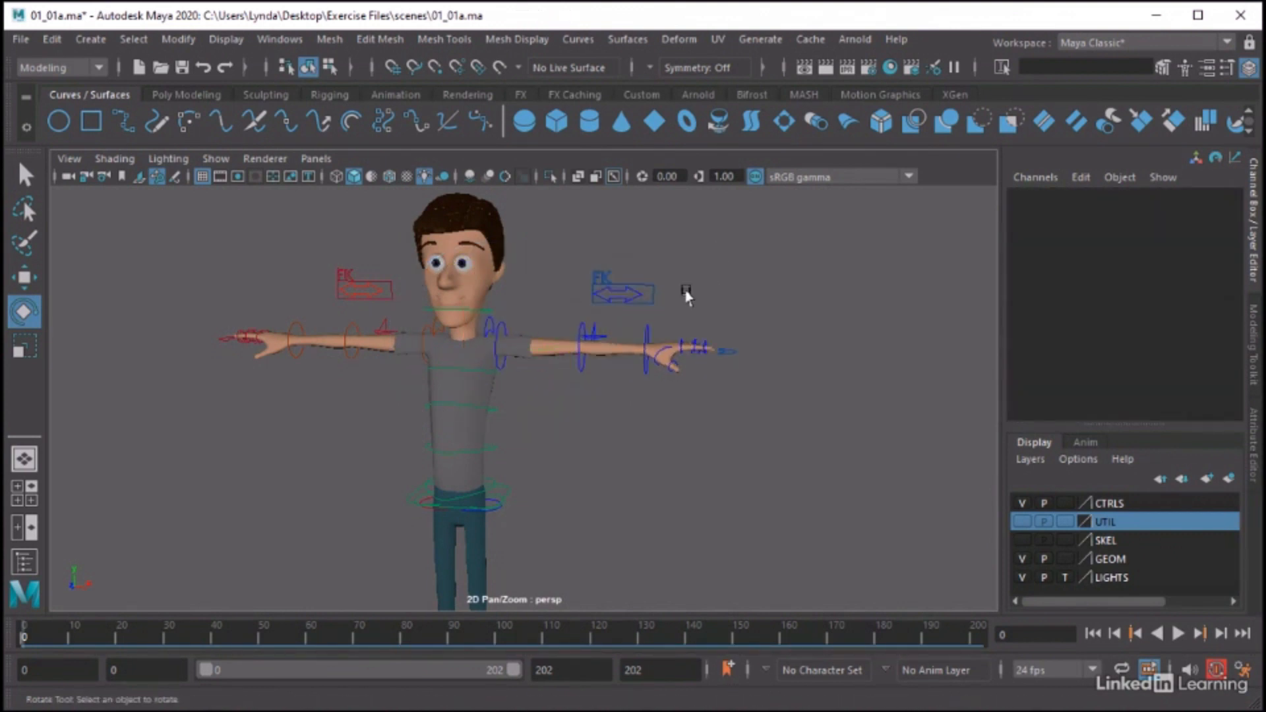
Switch the left arm to IK by moving CTL_FKIK_L to Translate X 1, and return it to FK at 0
{"action": "key", "text": "q"}
{"action": "left_click", "coordinate": [635, 300]}
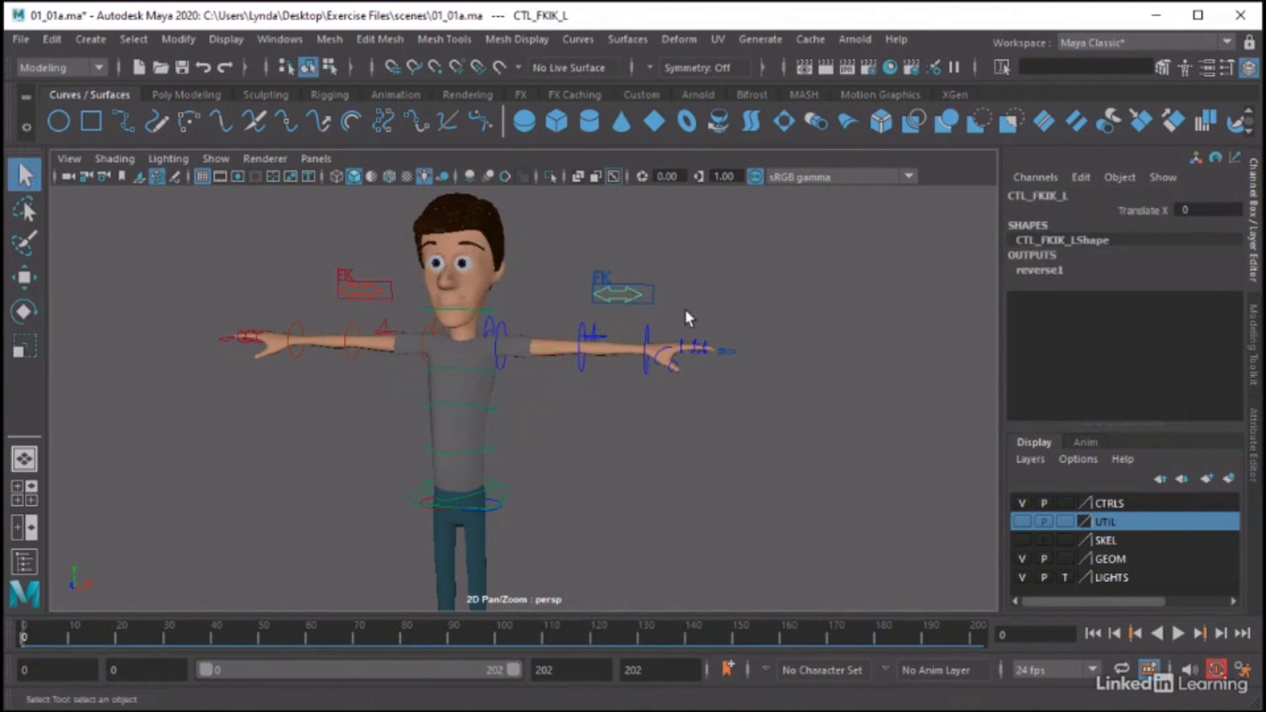
{"action": "key", "text": "w"}
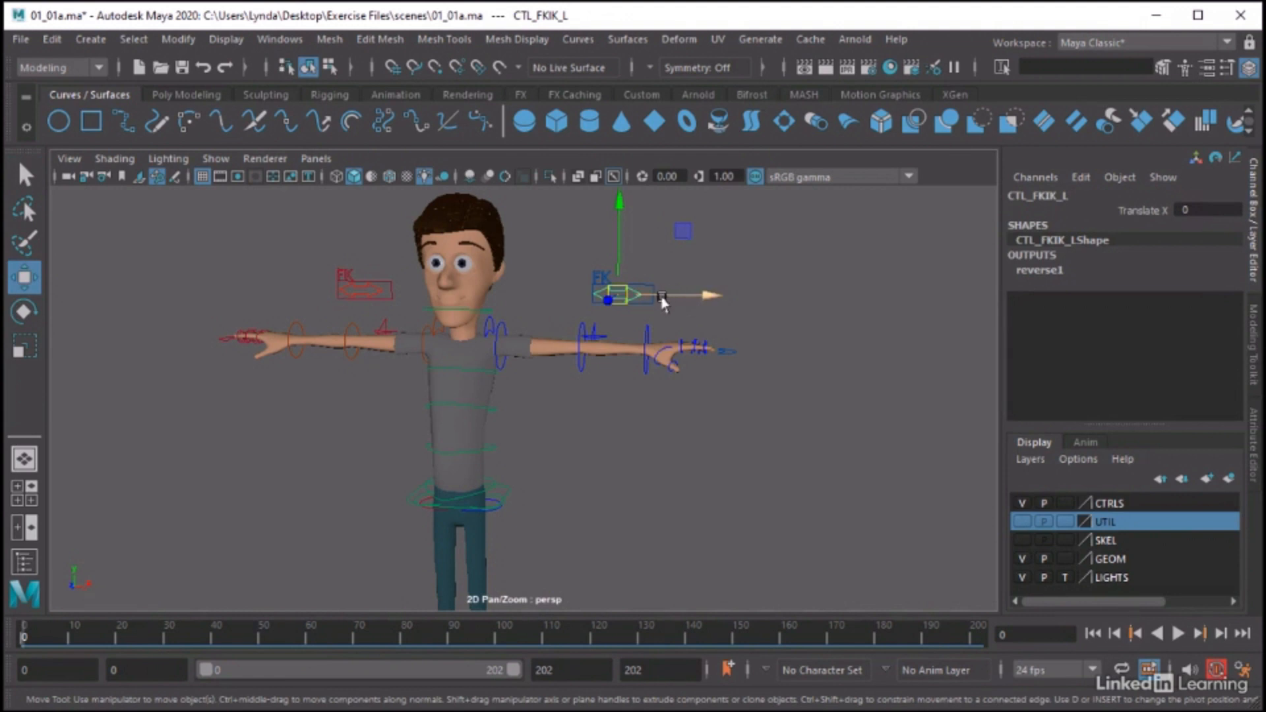
{"action": "left_click_drag", "start_coordinate": [667, 297], "coordinate": [684, 299]}
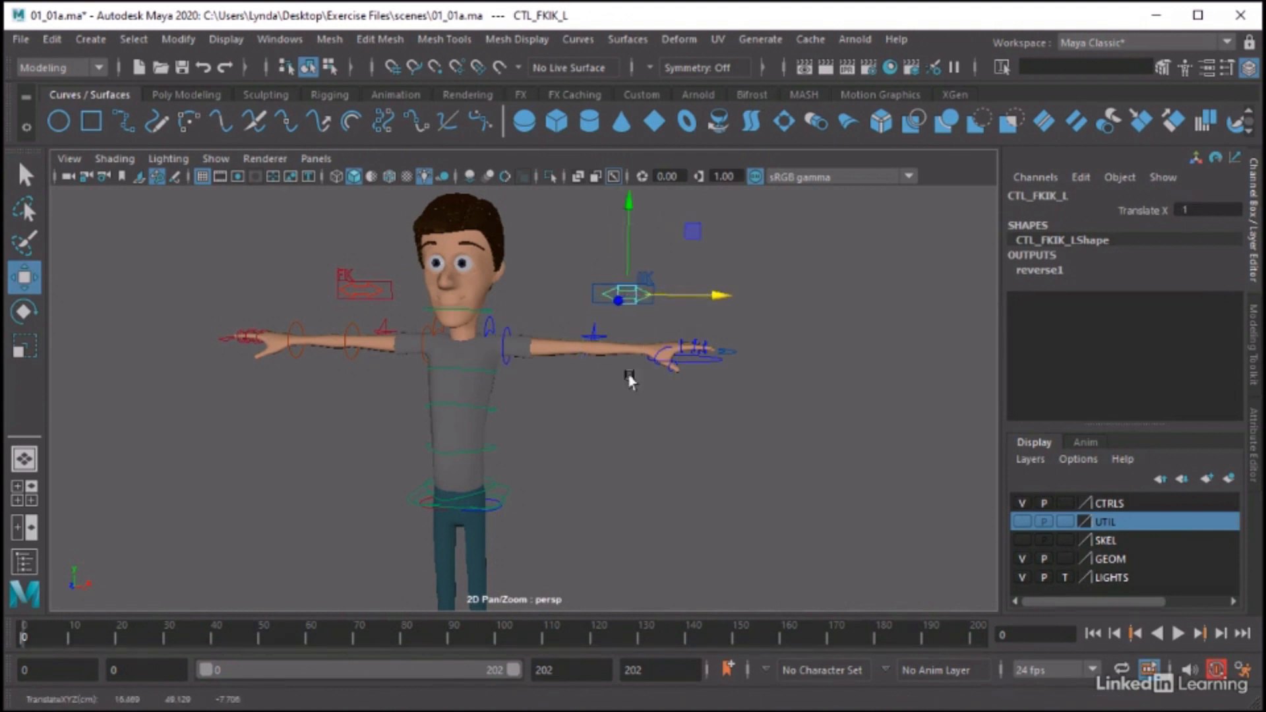
{"action": "left_click_drag", "start_coordinate": [612, 443], "coordinate": [572, 457], "text": "alt"}
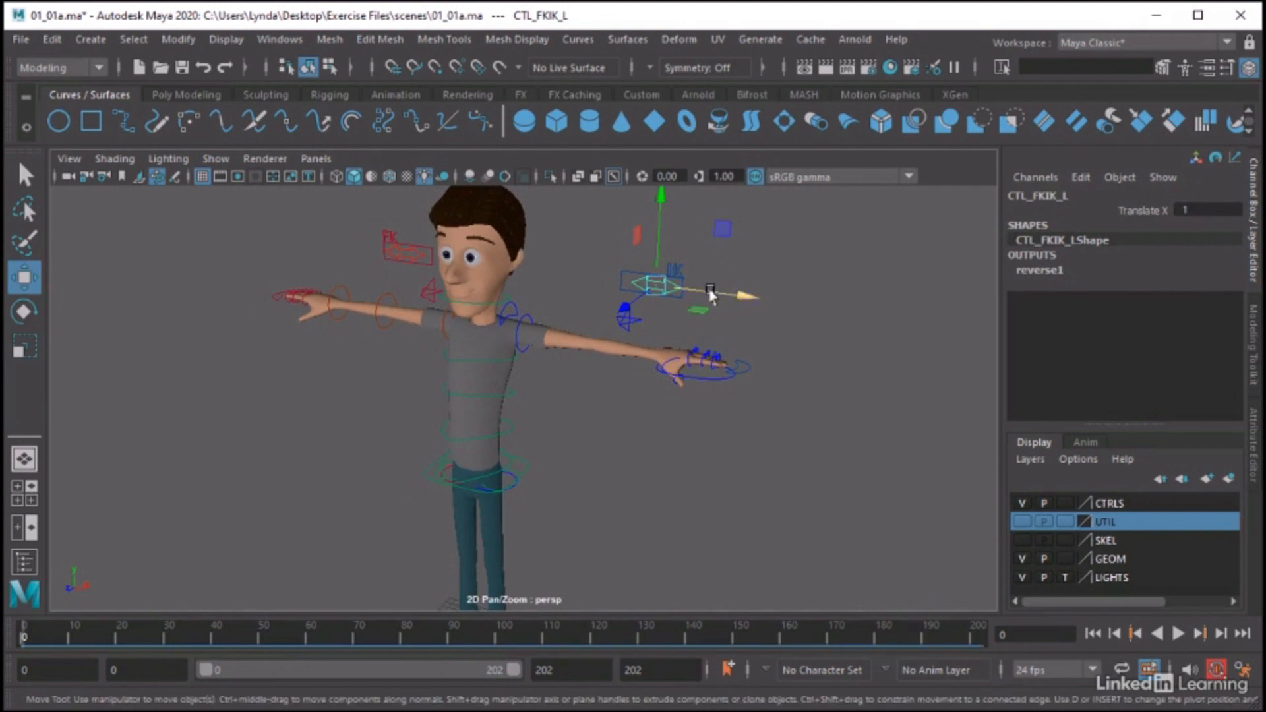
{"action": "left_click_drag", "start_coordinate": [706, 292], "coordinate": [689, 294]}
Deselect the FK/IK switch and look over the whole male character rig from several angles
{"action": "right_click_drag", "start_coordinate": [746, 469], "coordinate": [536, 468], "text": "alt"}
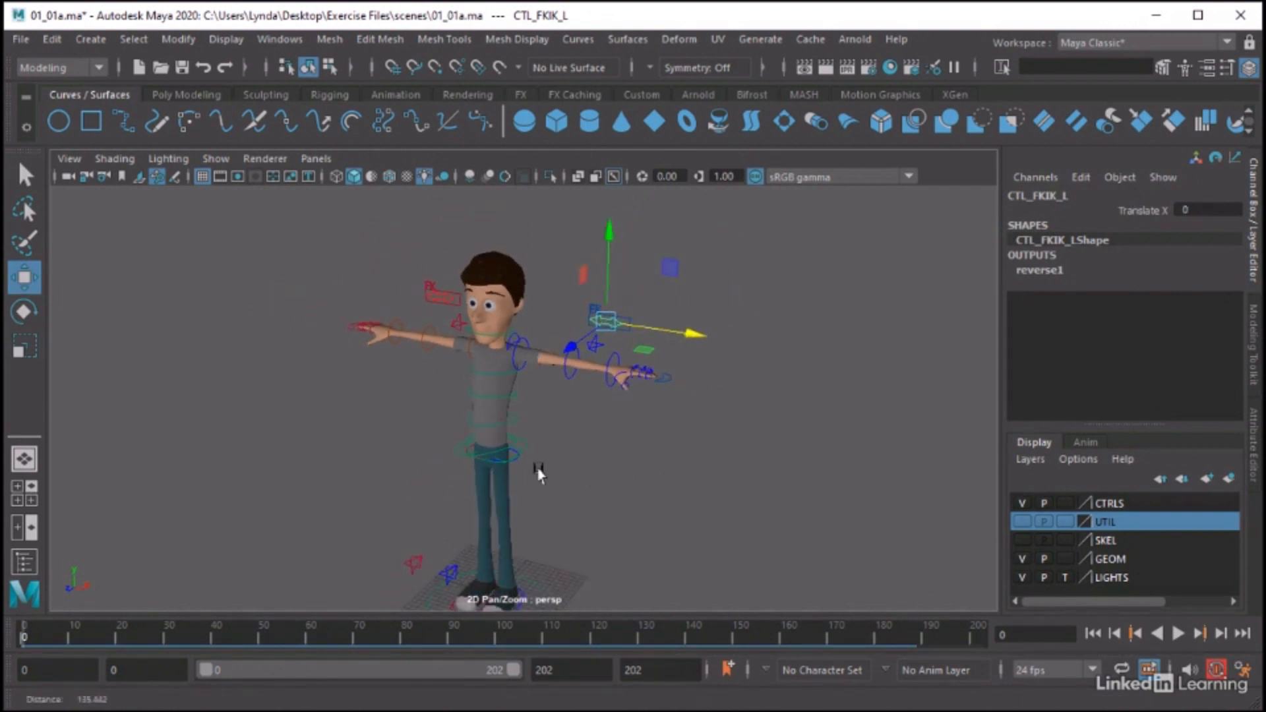
{"action": "middle_click_drag", "start_coordinate": [536, 469], "coordinate": [565, 433], "text": "alt"}
{"action": "left_click_drag", "start_coordinate": [565, 438], "coordinate": [600, 407], "text": "alt"}
{"action": "left_click", "coordinate": [613, 412]}
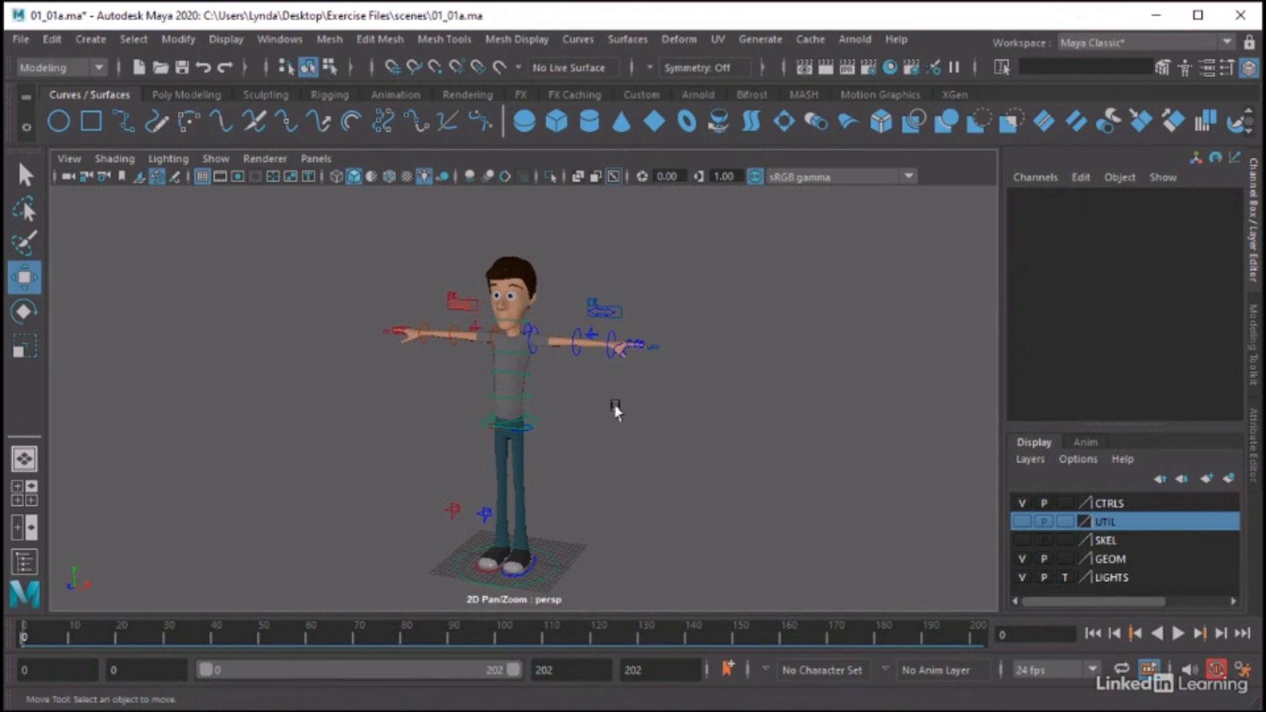
{"action": "middle_click_drag", "start_coordinate": [580, 393], "coordinate": [595, 376]}
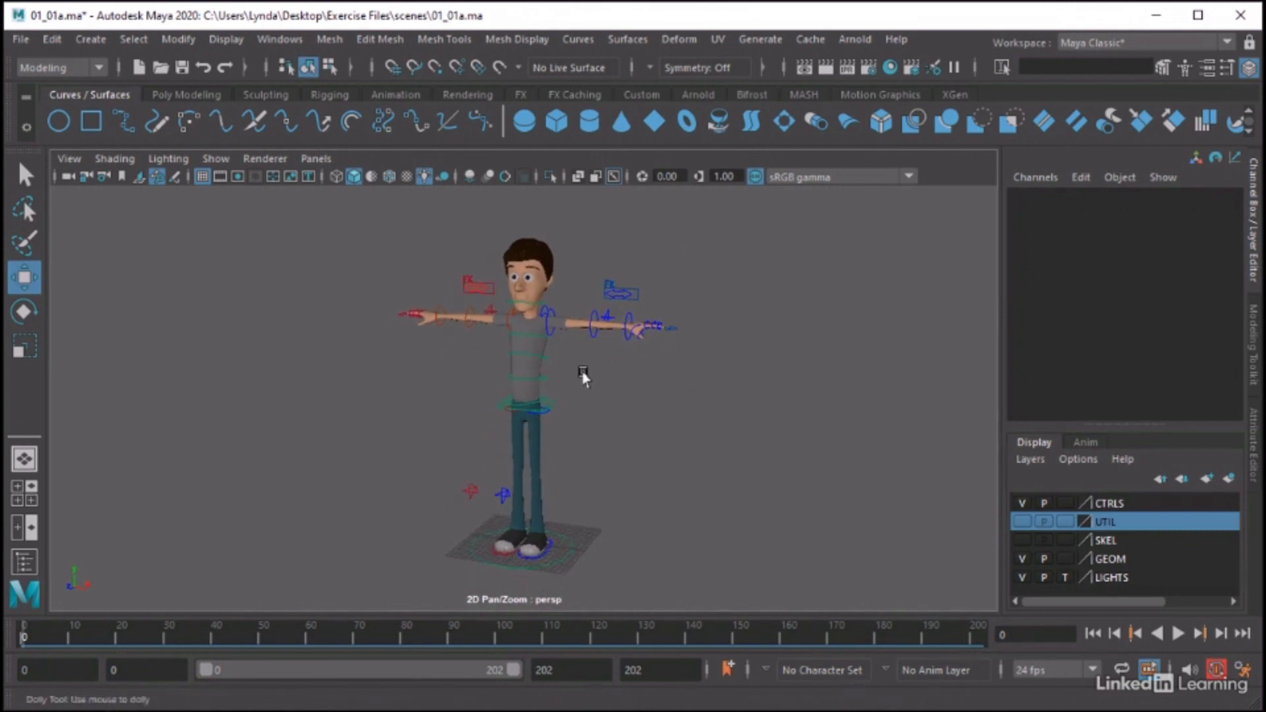
{"action": "right_click_drag", "start_coordinate": [583, 372], "coordinate": [642, 382], "text": "alt"}
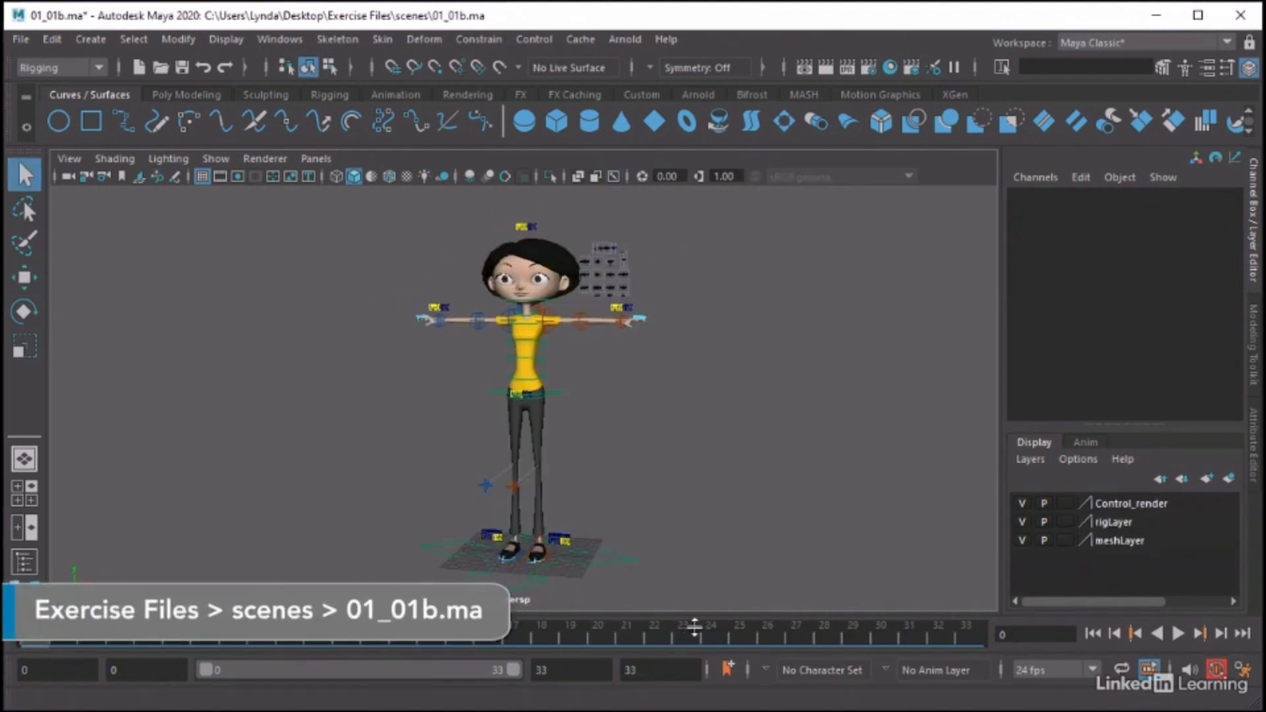
Test the female character's jaw shift control by moving it within its facial control box, and deselect it
{"action": "right_click_drag", "start_coordinate": [482, 298], "coordinate": [606, 313], "text": "alt"}
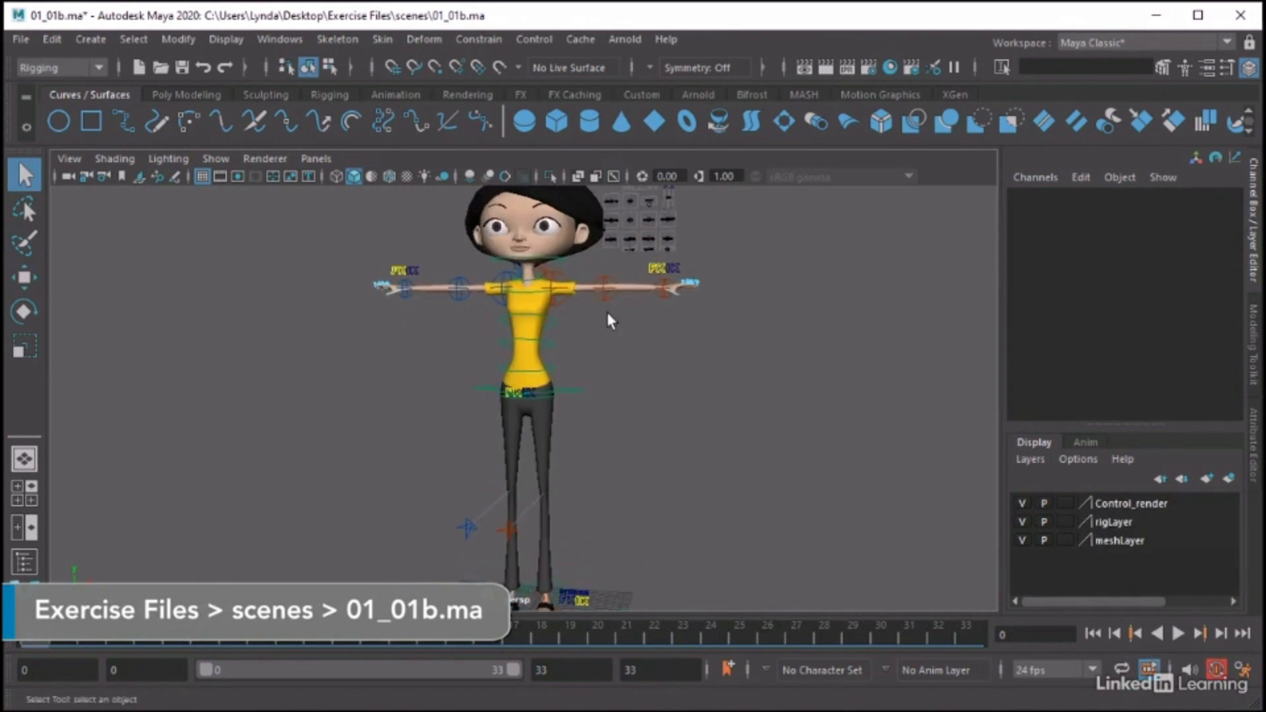
{"action": "middle_click_drag", "start_coordinate": [607, 312], "coordinate": [574, 429], "text": "alt"}
{"action": "right_click_drag", "start_coordinate": [424, 380], "coordinate": [659, 404], "text": "alt"}
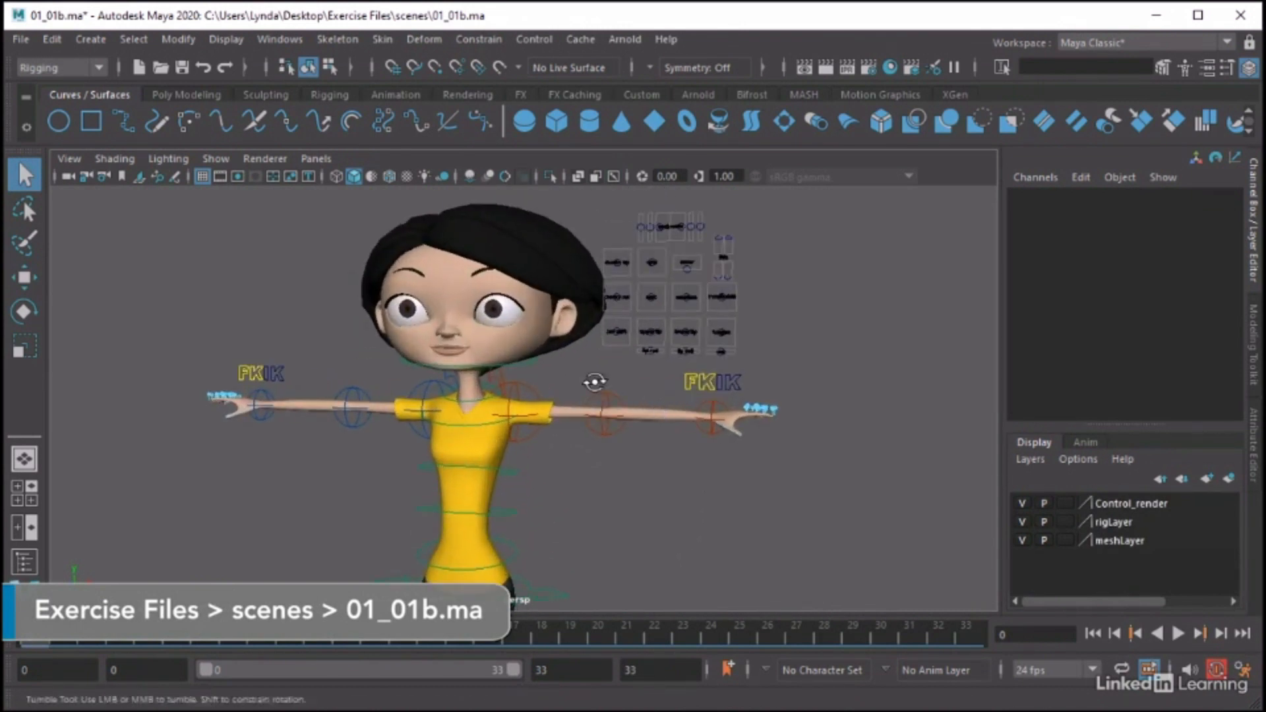
{"action": "middle_click_drag", "start_coordinate": [593, 382], "coordinate": [588, 409], "text": "alt"}
{"action": "right_click_drag", "start_coordinate": [531, 409], "coordinate": [711, 423], "text": "alt"}
{"action": "left_click_drag", "start_coordinate": [663, 424], "coordinate": [712, 414], "text": "alt"}
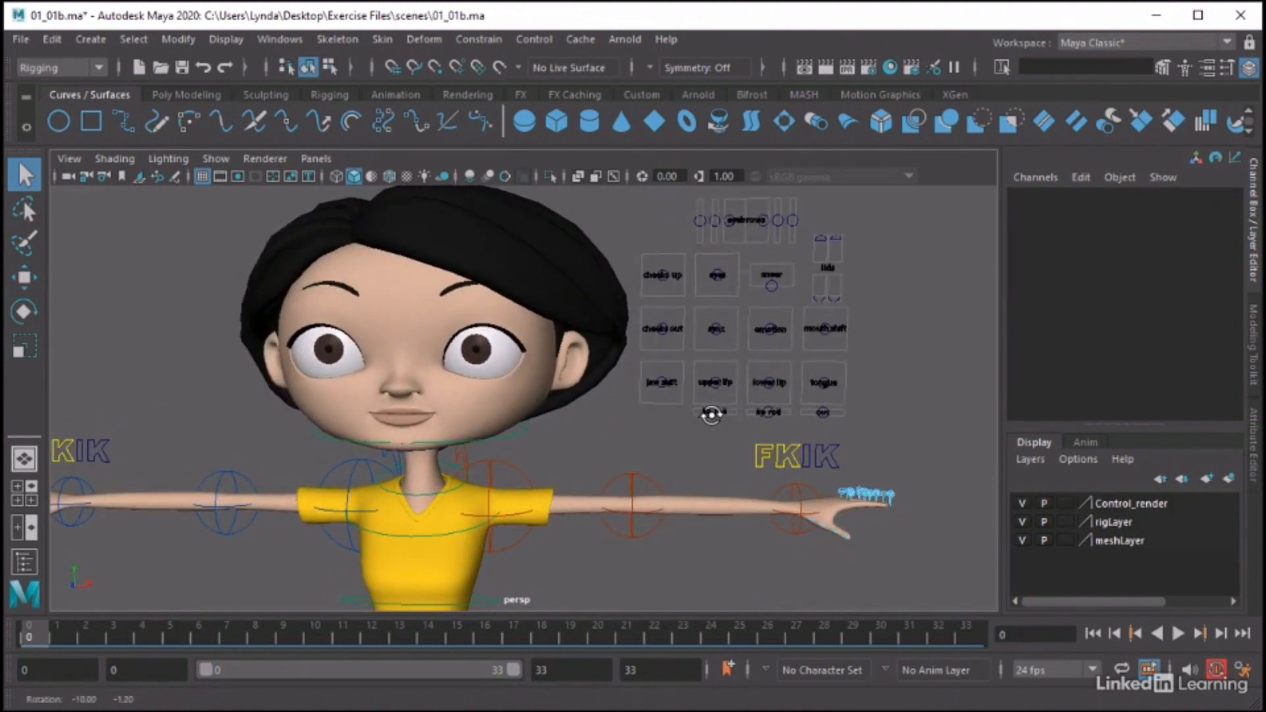
{"action": "left_click", "coordinate": [663, 381]}
{"action": "key", "text": "w"}
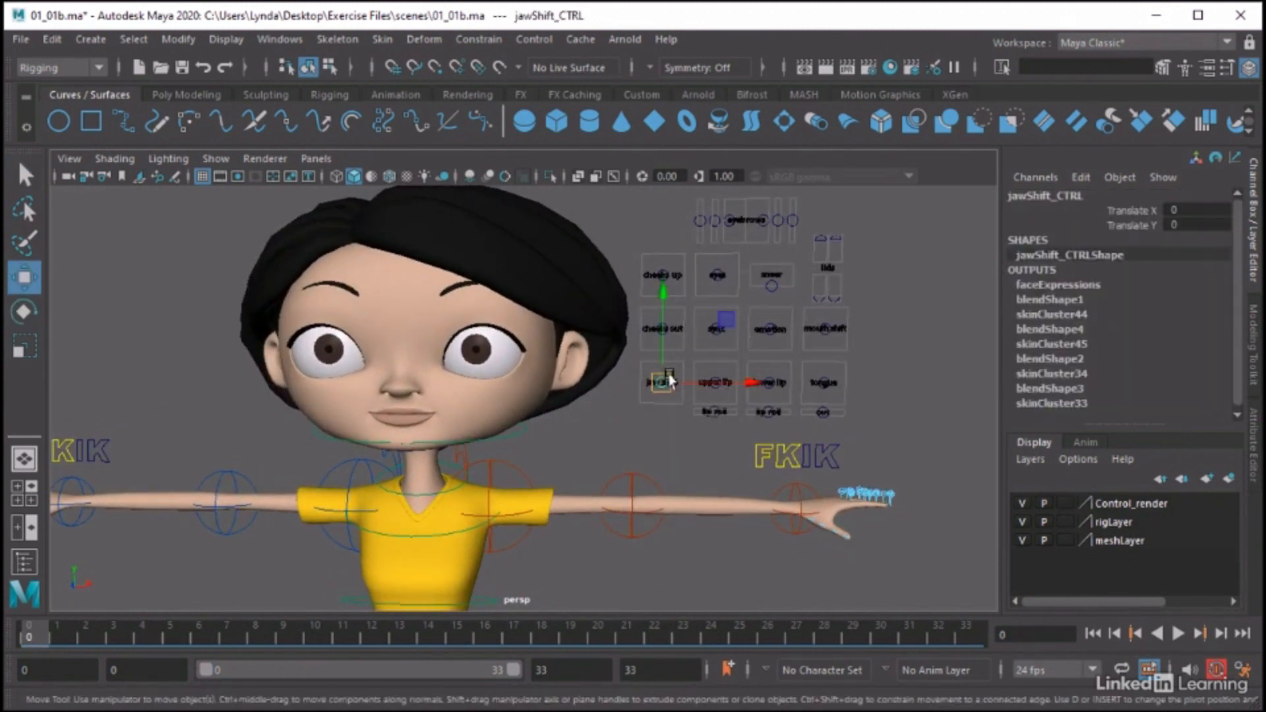
{"action": "mouse_move", "coordinate": [665, 380]}
{"action": "left_mouse_down"}
{"action": "mouse_move", "coordinate": [649, 381]}
{"action": "mouse_move", "coordinate": [663, 382]}
{"action": "left_mouse_up"}
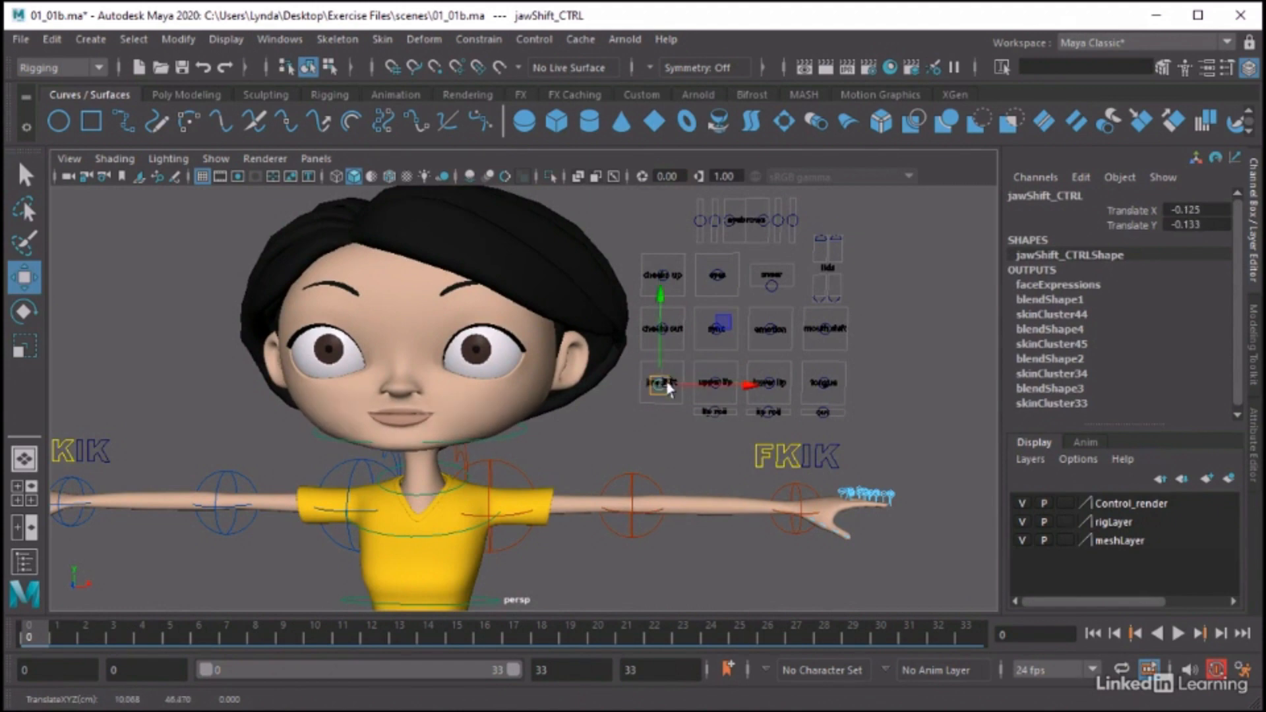
{"action": "left_click", "coordinate": [895, 427]}
Examine the facial control board beside the female character's head and the FK/IK controls of her full-body rig
{"action": "scroll", "coordinate": [895, 427], "scroll_direction": "up", "scroll_amount": 6}
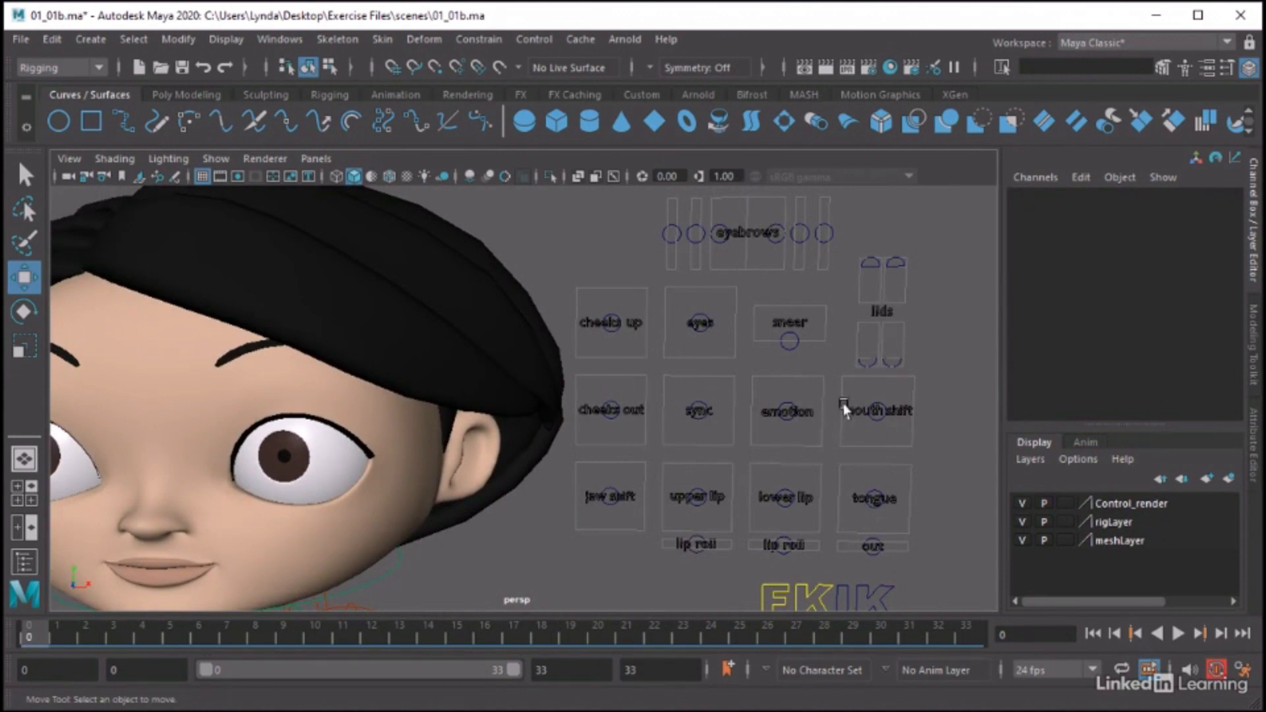
{"action": "right_click_drag", "start_coordinate": [919, 416], "coordinate": [591, 418], "text": "alt"}
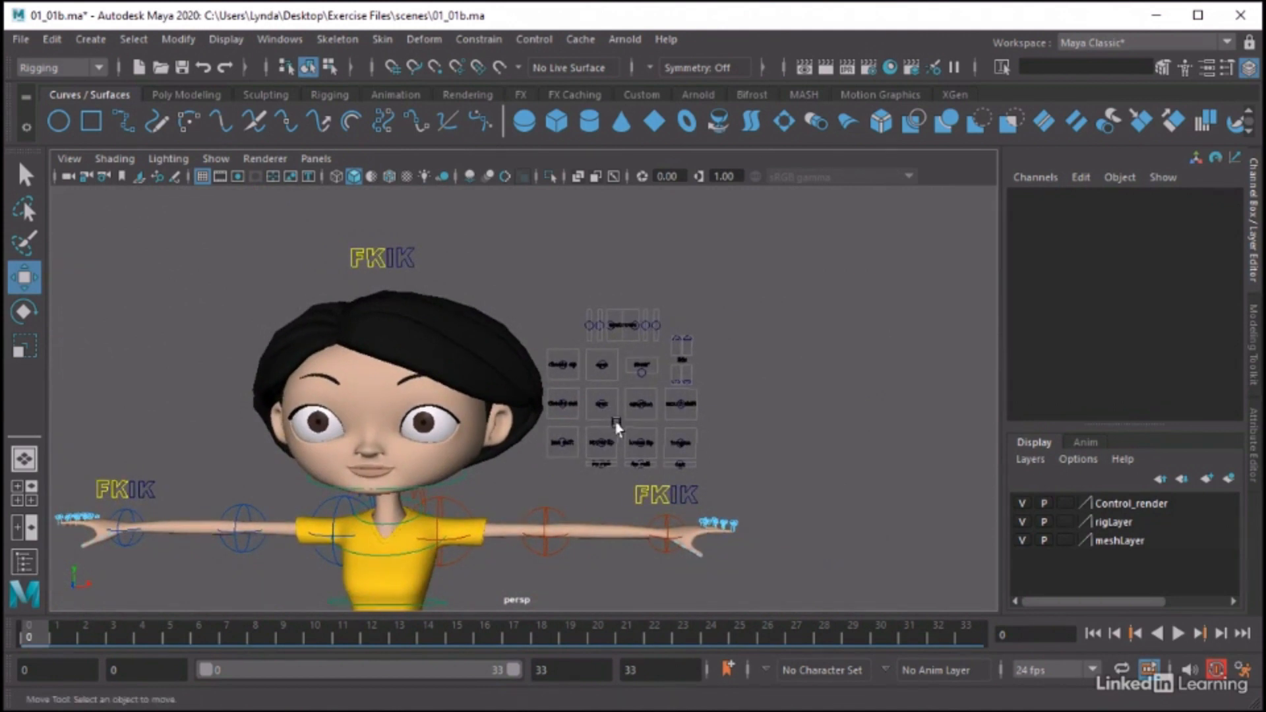
{"action": "middle_click_drag", "start_coordinate": [633, 398], "coordinate": [765, 303], "text": "alt"}
{"action": "right_click_drag", "start_coordinate": [800, 344], "coordinate": [589, 361], "text": "alt"}
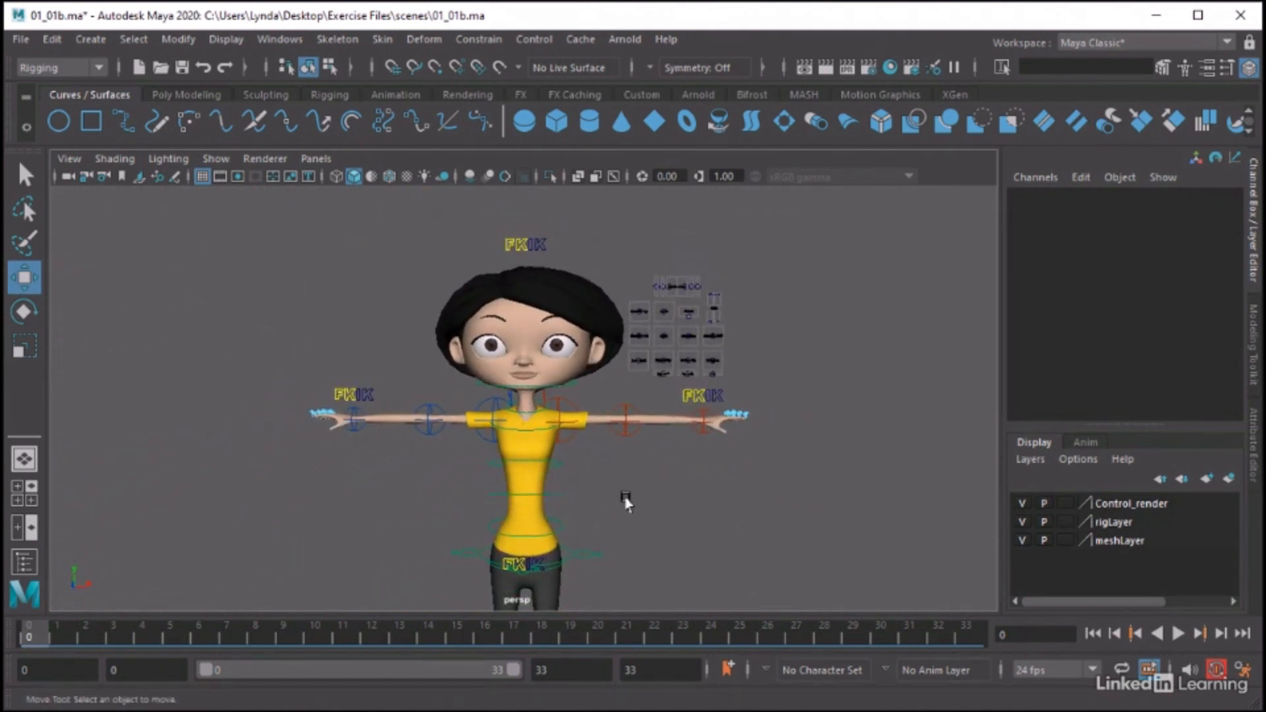
{"action": "middle_click_drag", "start_coordinate": [626, 503], "coordinate": [626, 419], "text": "alt"}
{"action": "right_click_drag", "start_coordinate": [745, 435], "coordinate": [576, 448], "text": "alt"}
{"action": "right_click_drag", "start_coordinate": [662, 476], "coordinate": [564, 481], "text": "alt"}
{"action": "middle_click_drag", "start_coordinate": [568, 479], "coordinate": [600, 433], "text": "alt"}
{"action": "left_click_drag", "start_coordinate": [694, 465], "coordinate": [644, 463], "text": "alt"}
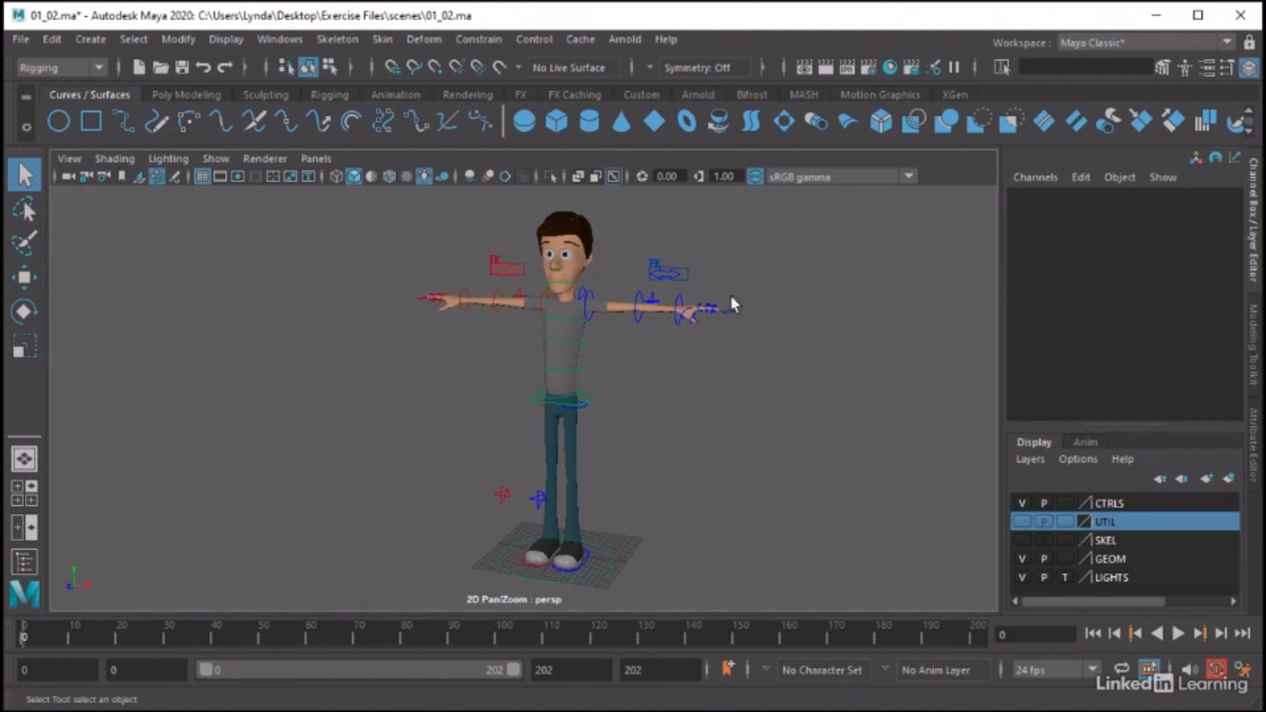
Select the Gary_Body mesh in the 01_02.ma scene and examine its wireframe topology around the shoulders, torso, waist and arms
{"action": "middle_click_drag", "start_coordinate": [537, 366], "coordinate": [535, 393]}
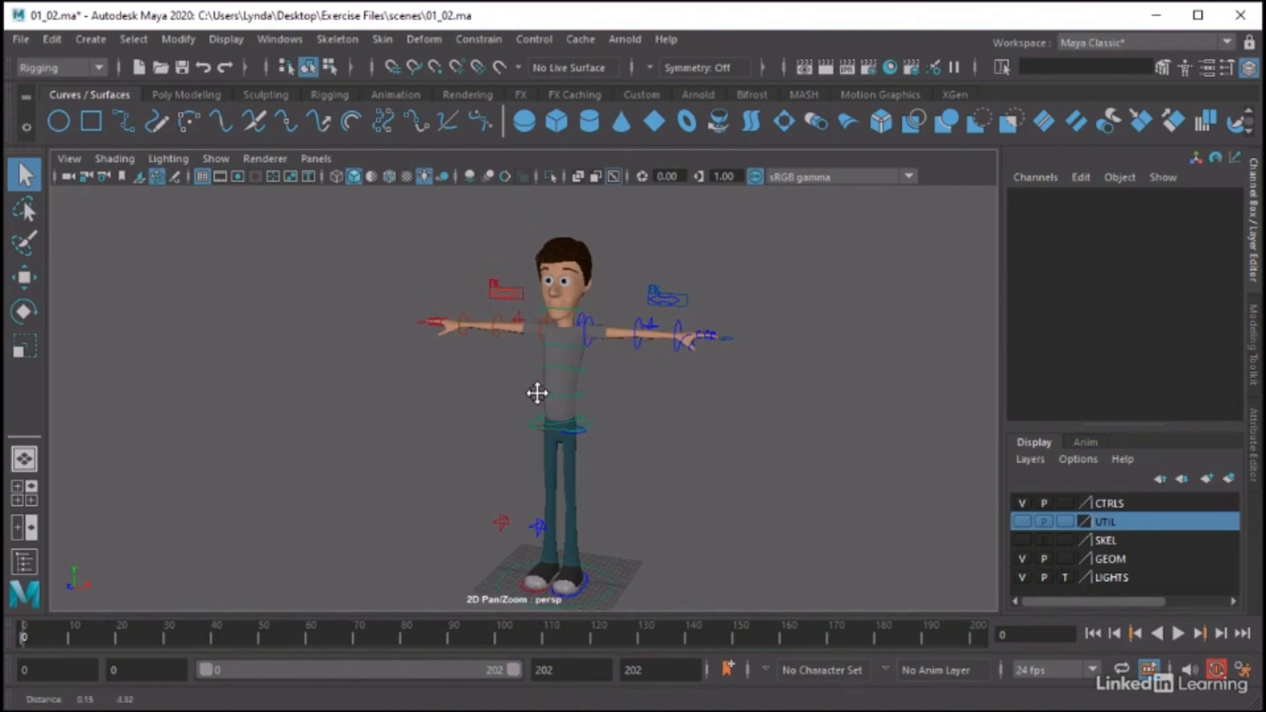
{"action": "left_click", "coordinate": [553, 378]}
{"action": "right_click_drag", "start_coordinate": [443, 397], "coordinate": [864, 394], "text": "alt"}
{"action": "middle_click_drag", "start_coordinate": [778, 339], "coordinate": [703, 474], "text": "alt"}
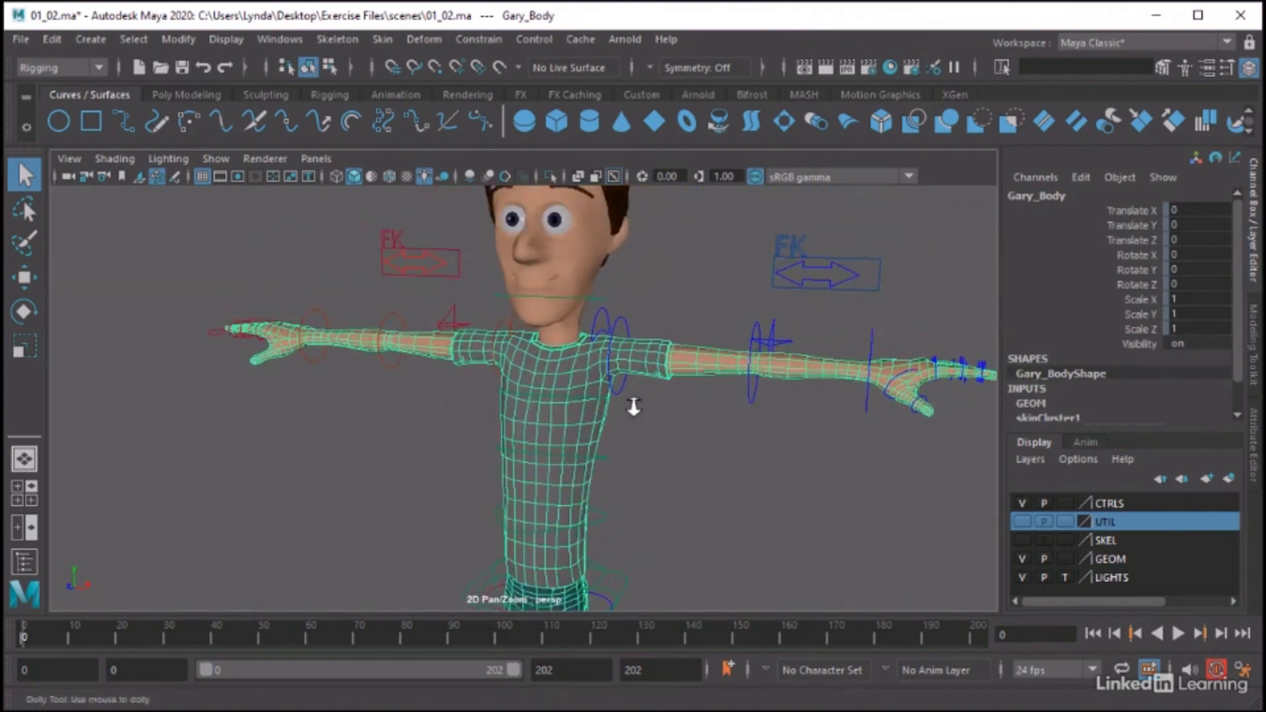
{"action": "right_click_drag", "start_coordinate": [636, 404], "coordinate": [834, 412], "text": "alt"}
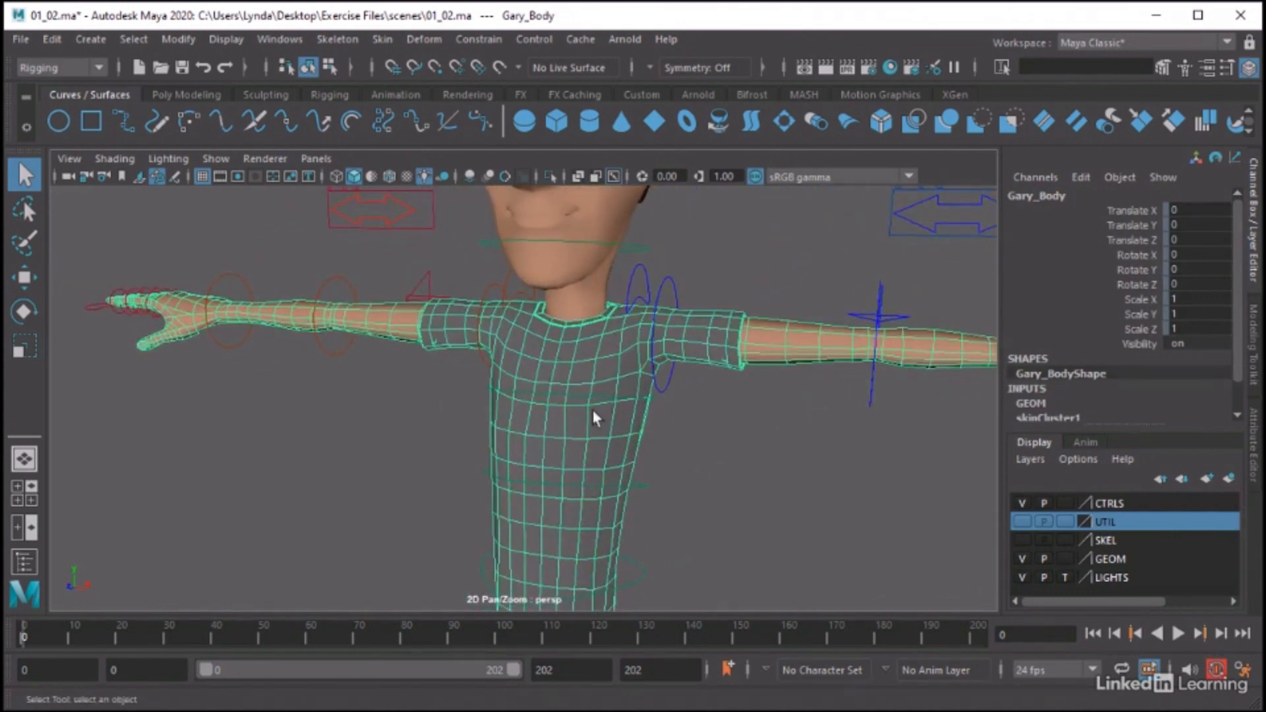
{"action": "left_click_drag", "start_coordinate": [596, 416], "coordinate": [679, 433], "text": "alt"}
{"action": "middle_click_drag", "start_coordinate": [677, 475], "coordinate": [628, 229], "text": "alt"}
{"action": "middle_click_drag", "start_coordinate": [539, 571], "coordinate": [701, 274], "text": "alt"}
{"action": "middle_click_drag", "start_coordinate": [638, 471], "coordinate": [604, 461], "text": "alt"}
{"action": "left_click_drag", "start_coordinate": [604, 462], "coordinate": [458, 457], "text": "alt"}
{"action": "middle_click_drag", "start_coordinate": [640, 343], "coordinate": [587, 673], "text": "alt"}
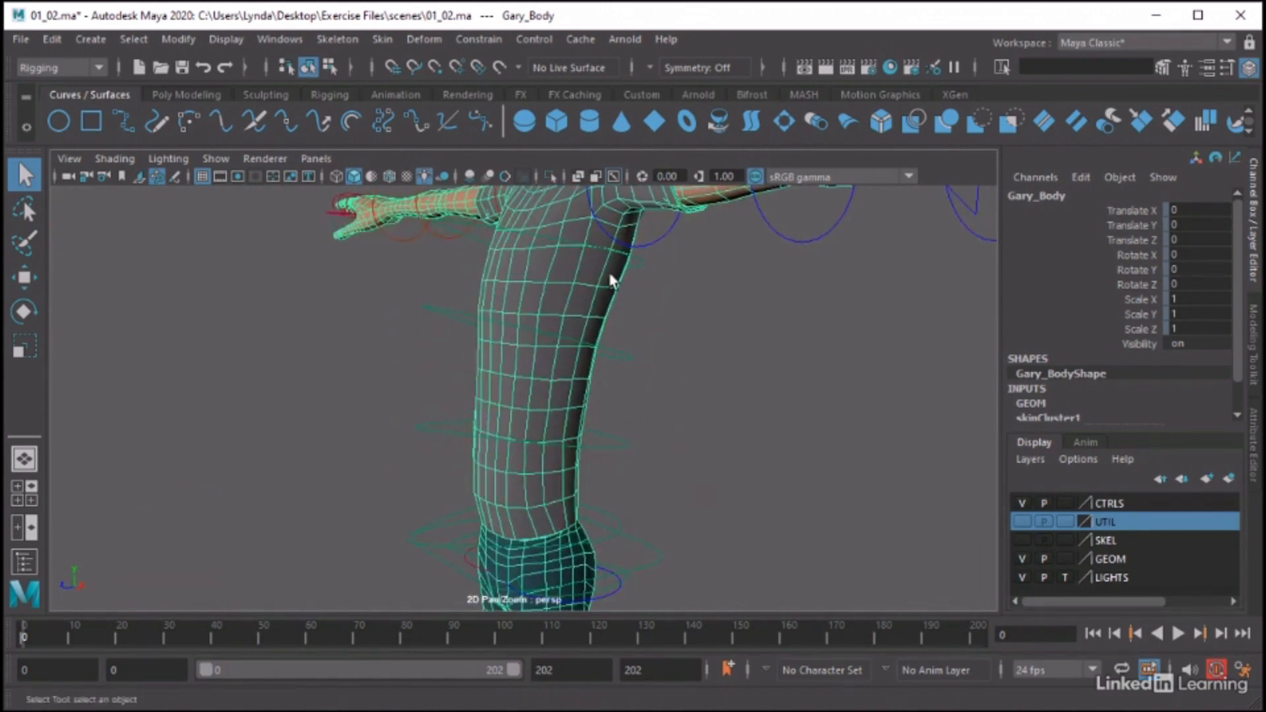
{"action": "middle_click_drag", "start_coordinate": [612, 278], "coordinate": [582, 475], "text": "alt"}
{"action": "left_click_drag", "start_coordinate": [575, 492], "coordinate": [702, 496], "text": "alt"}
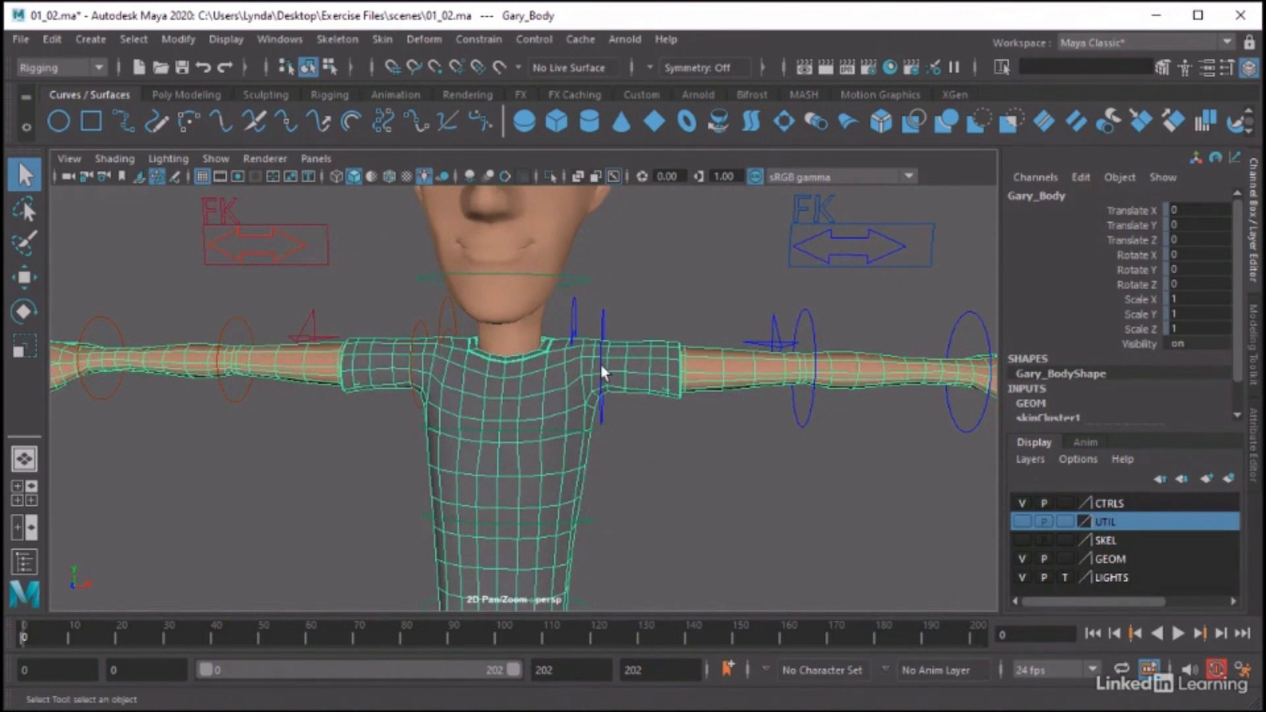
{"action": "middle_click_drag", "start_coordinate": [600, 365], "coordinate": [627, 458], "text": "alt"}
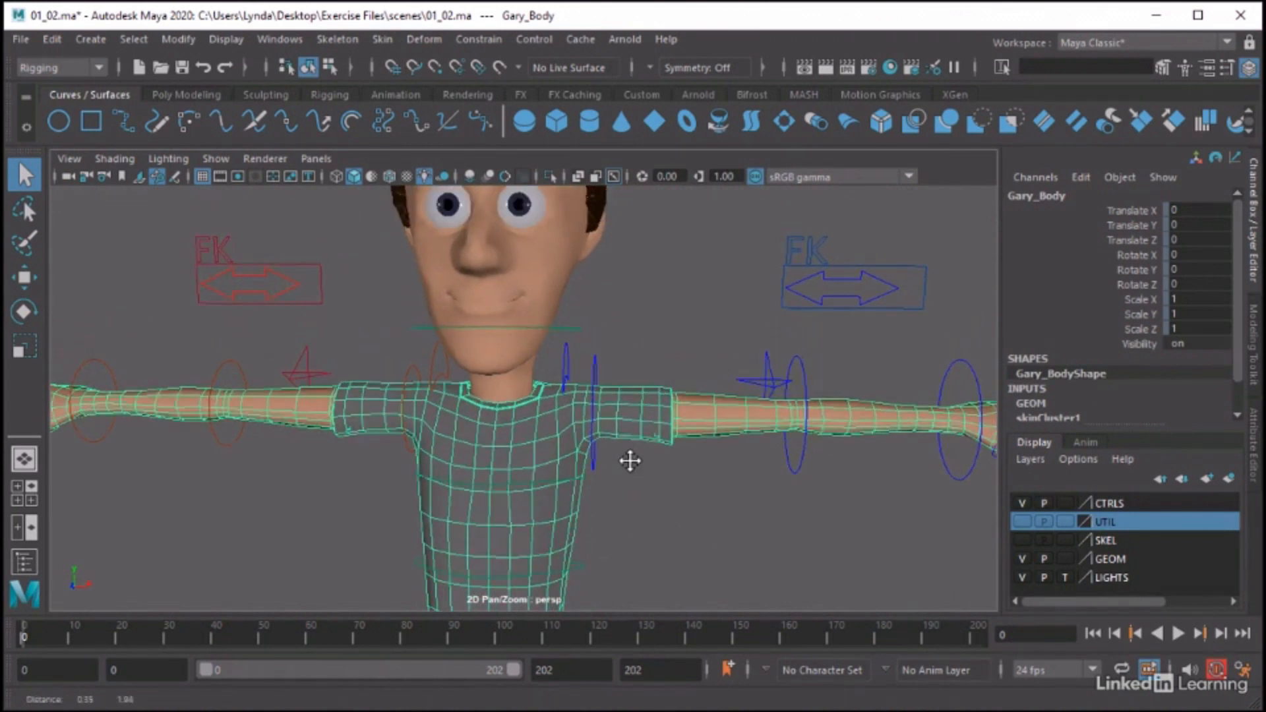
Select the Gary_Head mesh and frame it to examine the topology around the eyes, nose and mouth
{"action": "left_click", "coordinate": [559, 278]}
{"action": "key", "text": "f"}
{"action": "right_click_drag", "start_coordinate": [620, 386], "coordinate": [679, 394], "text": "alt"}
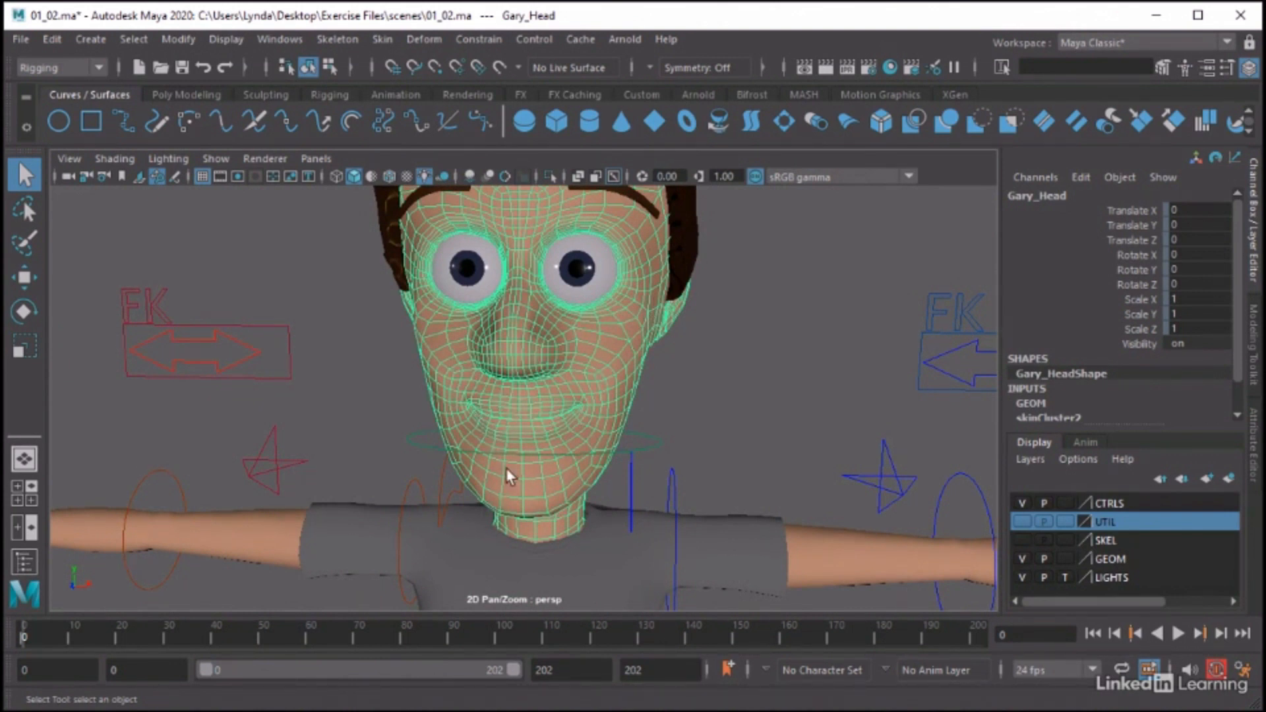
Deselect the Gary_Head mesh and examine the whole character together with its rig controls
{"action": "right_click_drag", "start_coordinate": [797, 373], "coordinate": [275, 347], "text": "alt"}
{"action": "left_click", "coordinate": [699, 365]}
{"action": "middle_click_drag", "start_coordinate": [576, 395], "coordinate": [612, 267], "text": "alt"}
{"action": "right_click_drag", "start_coordinate": [729, 372], "coordinate": [592, 376], "text": "alt"}
{"action": "mouse_move", "coordinate": [589, 402]}
{"action": "left_mouse_down", "text": "alt"}
{"action": "mouse_move", "coordinate": [613, 376]}
{"action": "mouse_move", "coordinate": [602, 404]}
{"action": "mouse_move", "coordinate": [585, 387]}
{"action": "left_mouse_up", "text": "alt"}
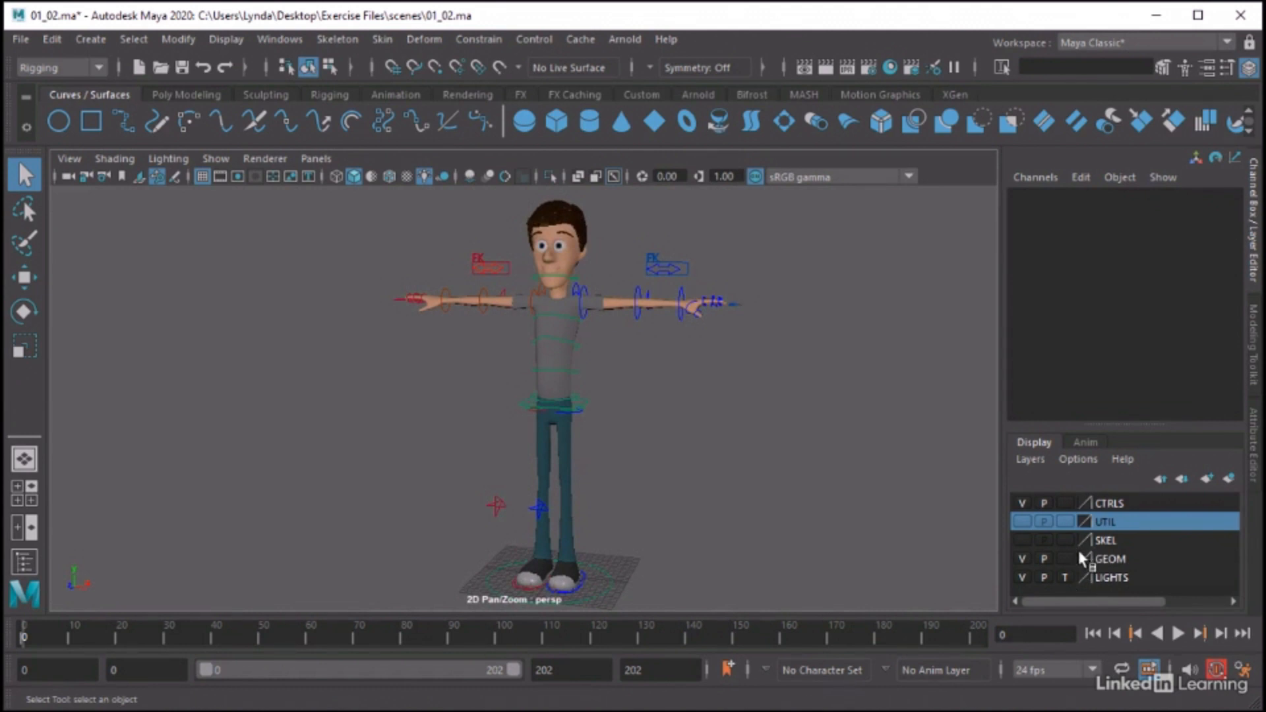
Show the SKEL layer's joints together with the character geometry in the GEOM layer
{"action": "left_click", "coordinate": [1022, 558]}
{"action": "left_click", "coordinate": [1022, 540]}
{"action": "left_click_drag", "start_coordinate": [597, 340], "coordinate": [556, 368], "text": "alt"}
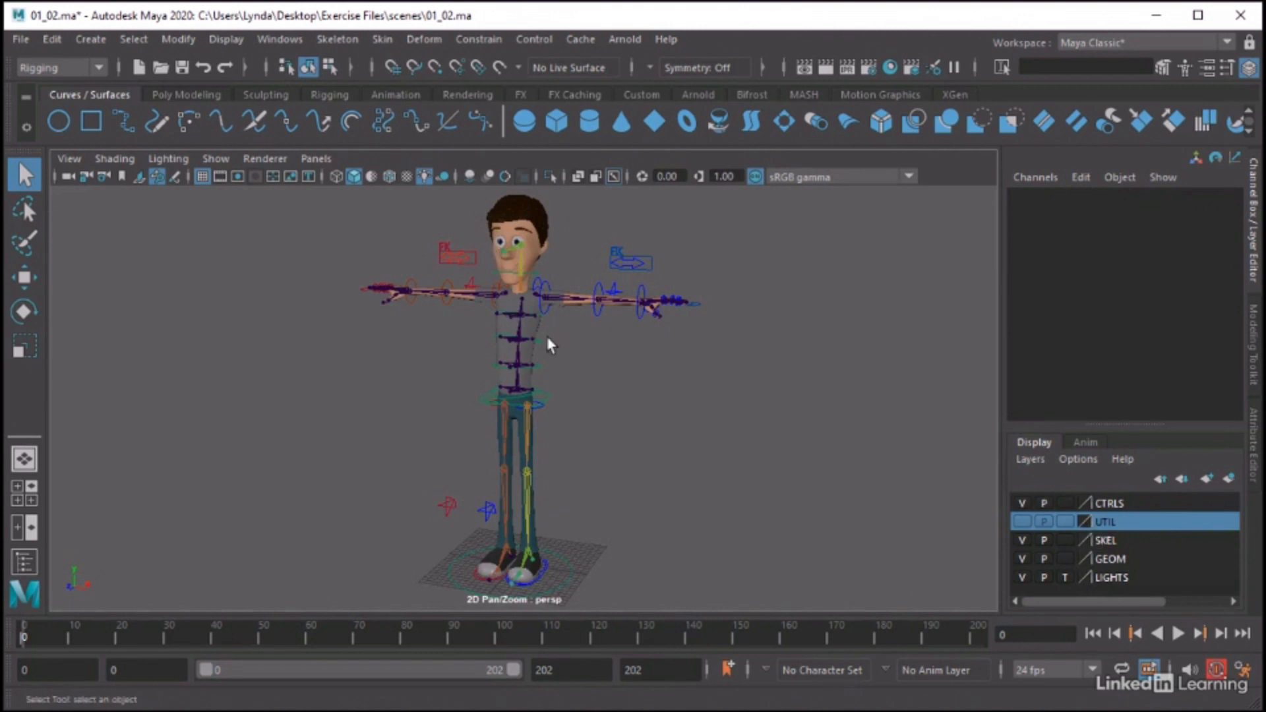
Select the Gary_Body mesh and the Skel_Spine1 joint in turn to examine the spine skeleton inside the body, and clear the selection
{"action": "left_click", "coordinate": [529, 327]}
{"action": "scroll", "coordinate": [567, 333], "scroll_direction": "up", "scroll_amount": 3}
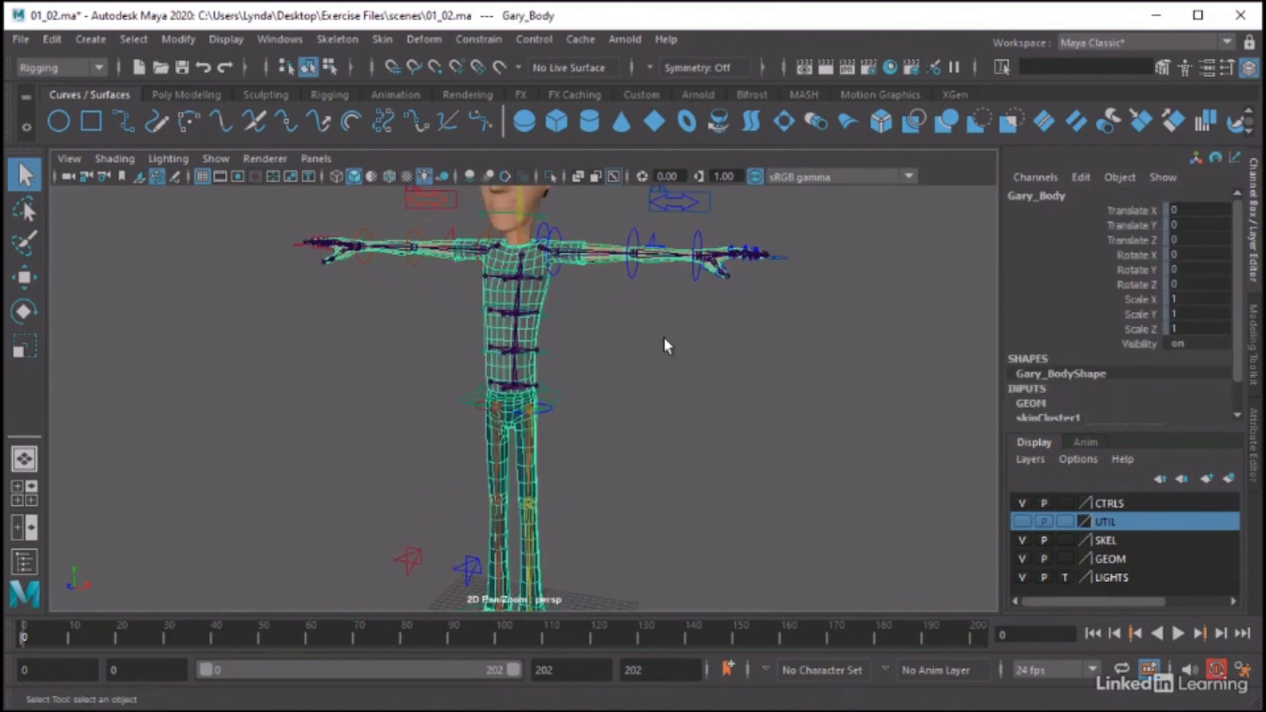
{"action": "left_click", "coordinate": [514, 385]}
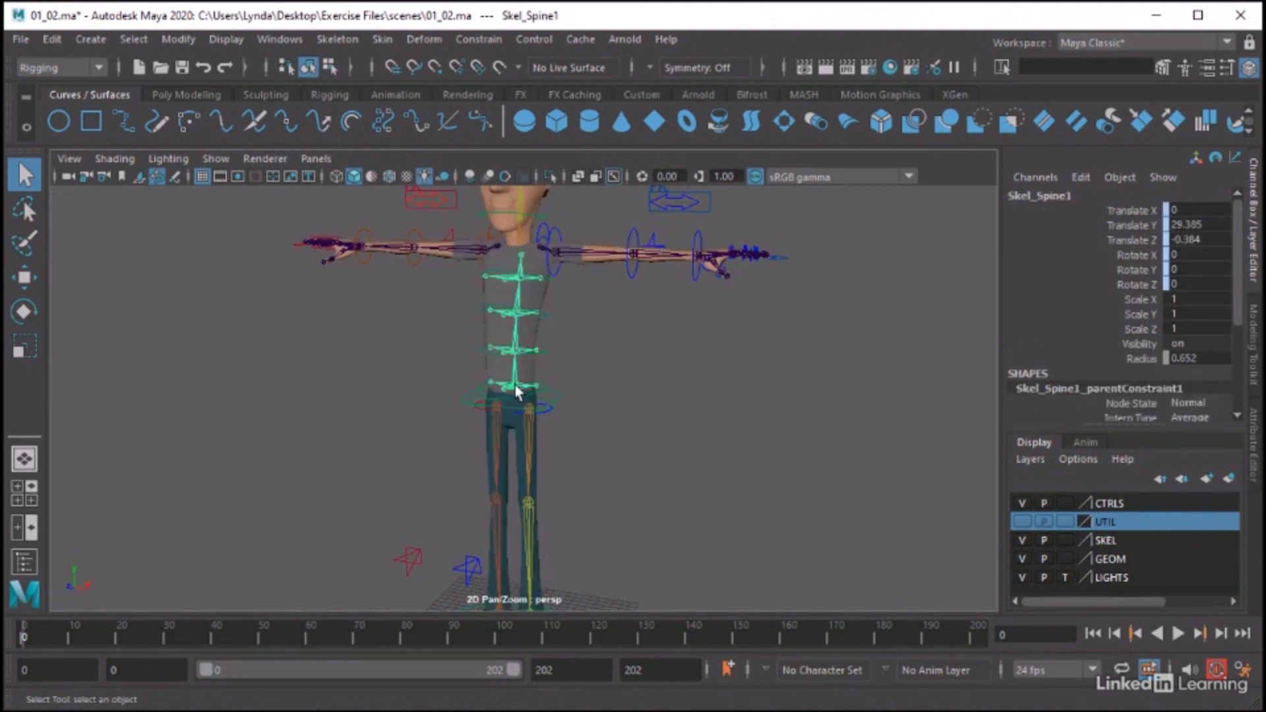
{"action": "right_click_drag", "start_coordinate": [787, 378], "coordinate": [671, 379], "text": "alt"}
{"action": "scroll", "coordinate": [643, 379], "scroll_direction": "up", "scroll_amount": 2}
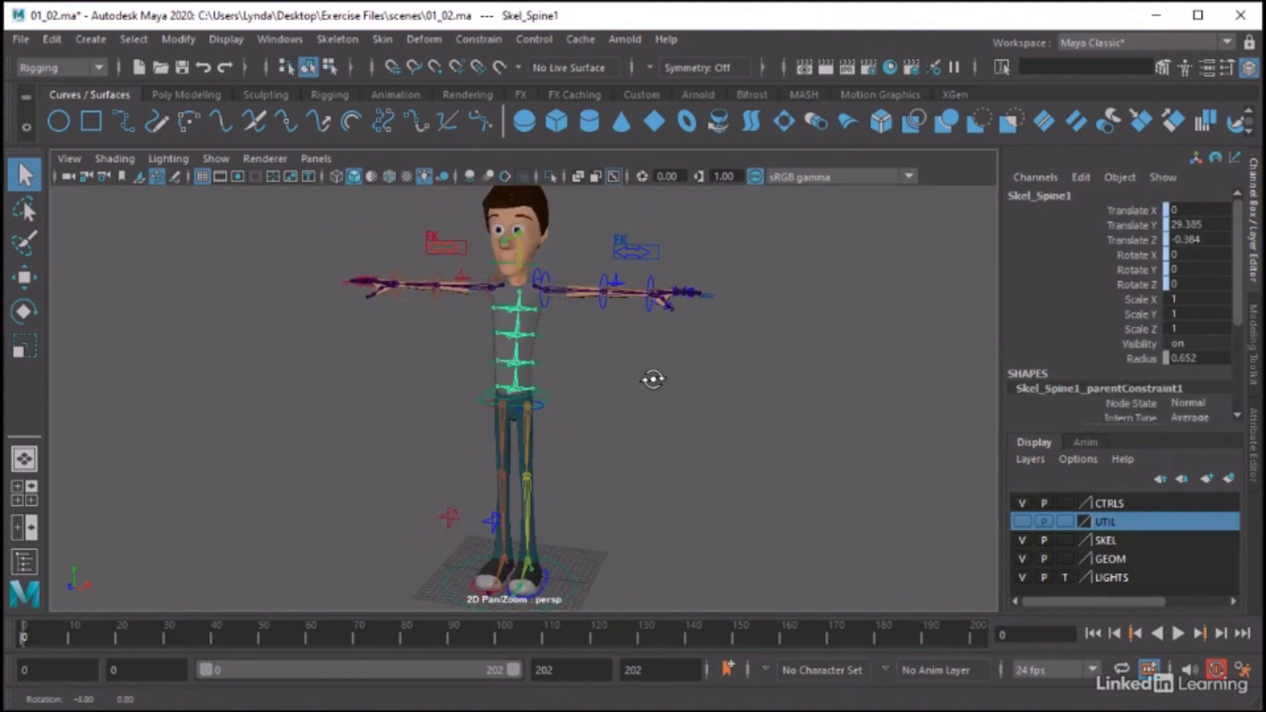
{"action": "left_click", "coordinate": [645, 380]}
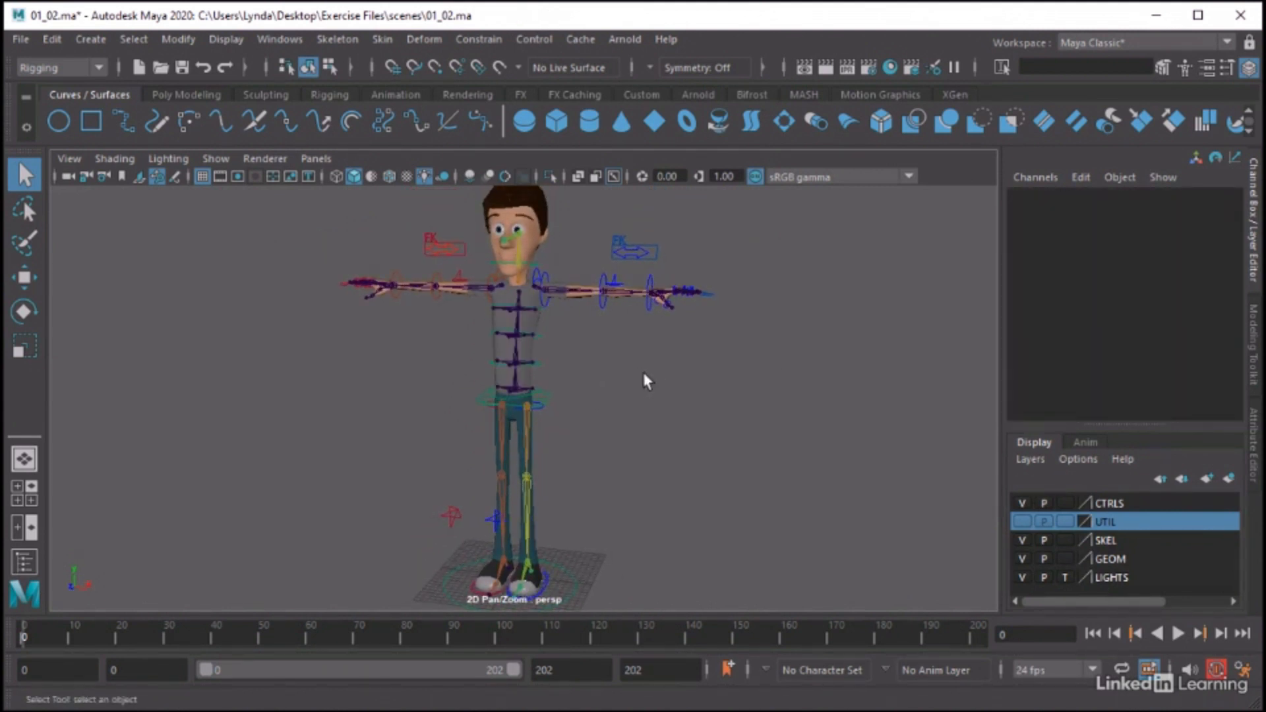
Hide the SKEL and GEOM layers to examine the rig's control curves on their own
{"action": "left_click", "coordinate": [1023, 540]}
{"action": "left_click", "coordinate": [1022, 558]}
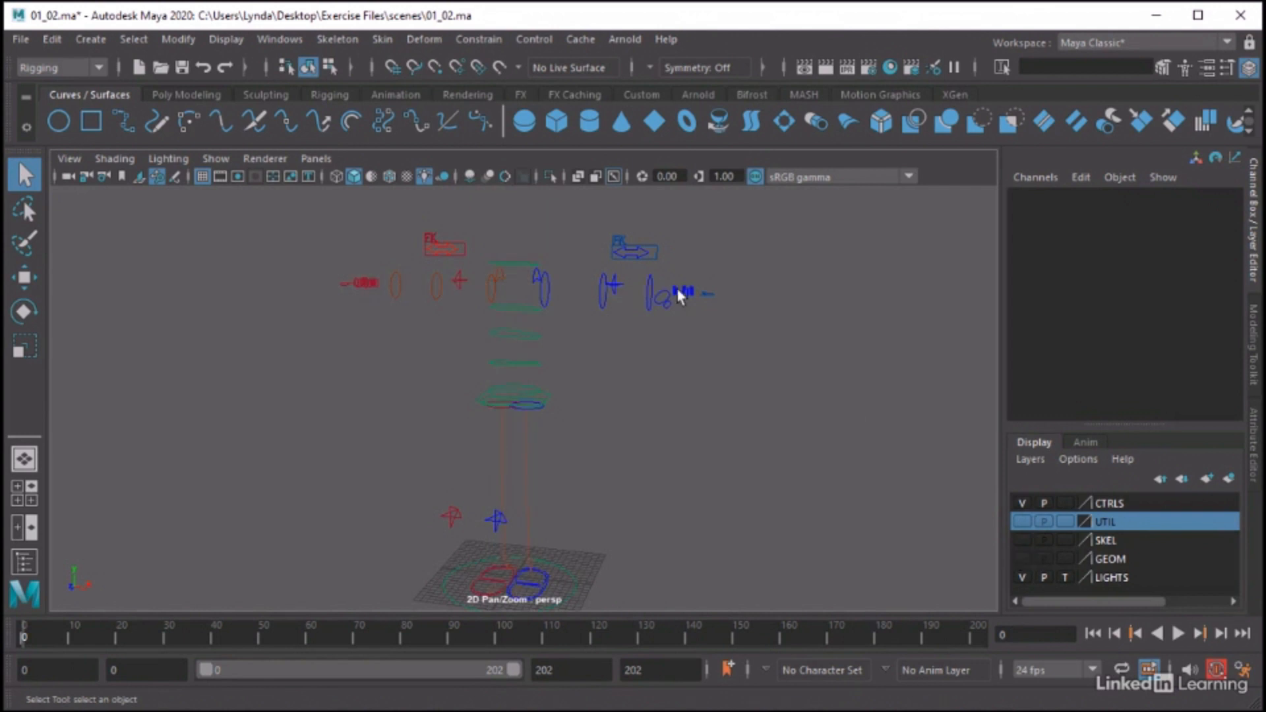
{"action": "left_click_drag", "start_coordinate": [679, 291], "coordinate": [616, 317], "text": "alt"}
{"action": "mouse_move", "coordinate": [662, 428]}
{"action": "middle_mouse_down", "text": "alt"}
{"action": "mouse_move", "coordinate": [695, 395]}
{"action": "mouse_move", "coordinate": [681, 420]}
{"action": "middle_mouse_up", "text": "alt"}
{"action": "left_click_drag", "start_coordinate": [680, 421], "coordinate": [688, 413], "text": "alt"}
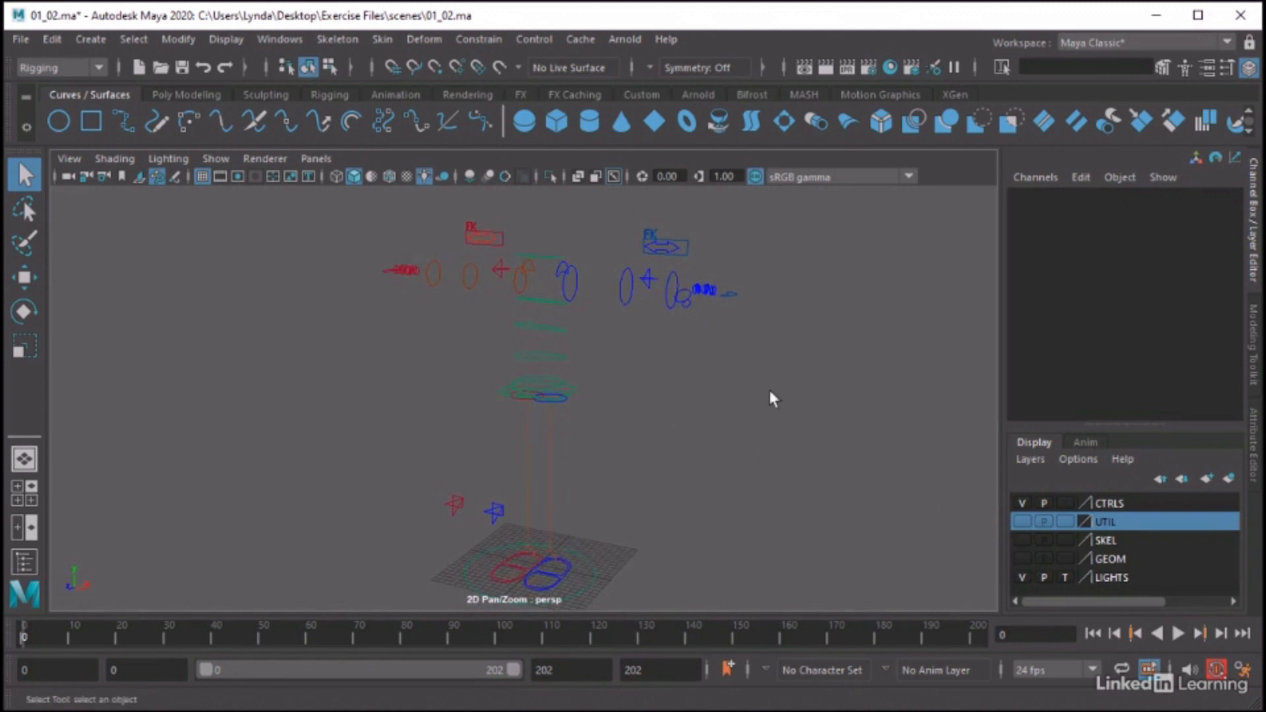
Show the SKEL and GEOM layers again and make CTRLS the highlighted layer
{"action": "left_click", "coordinate": [1021, 540]}
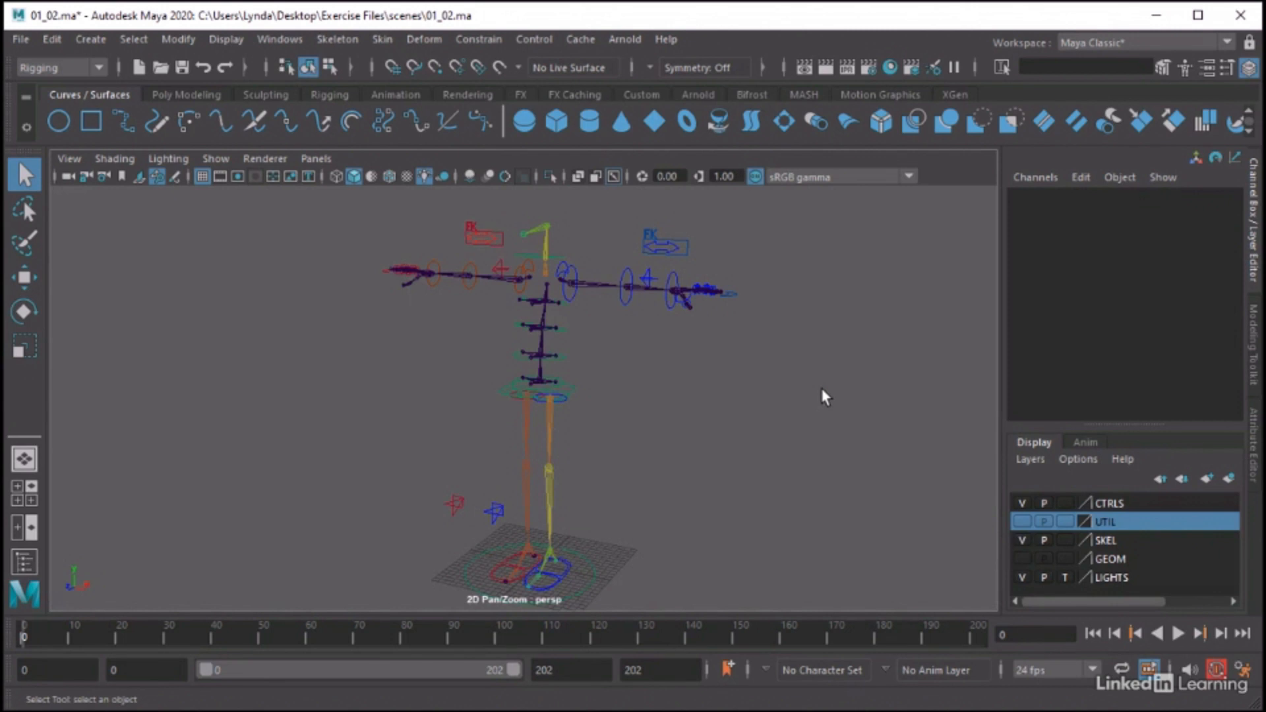
{"action": "left_click", "coordinate": [1022, 559]}
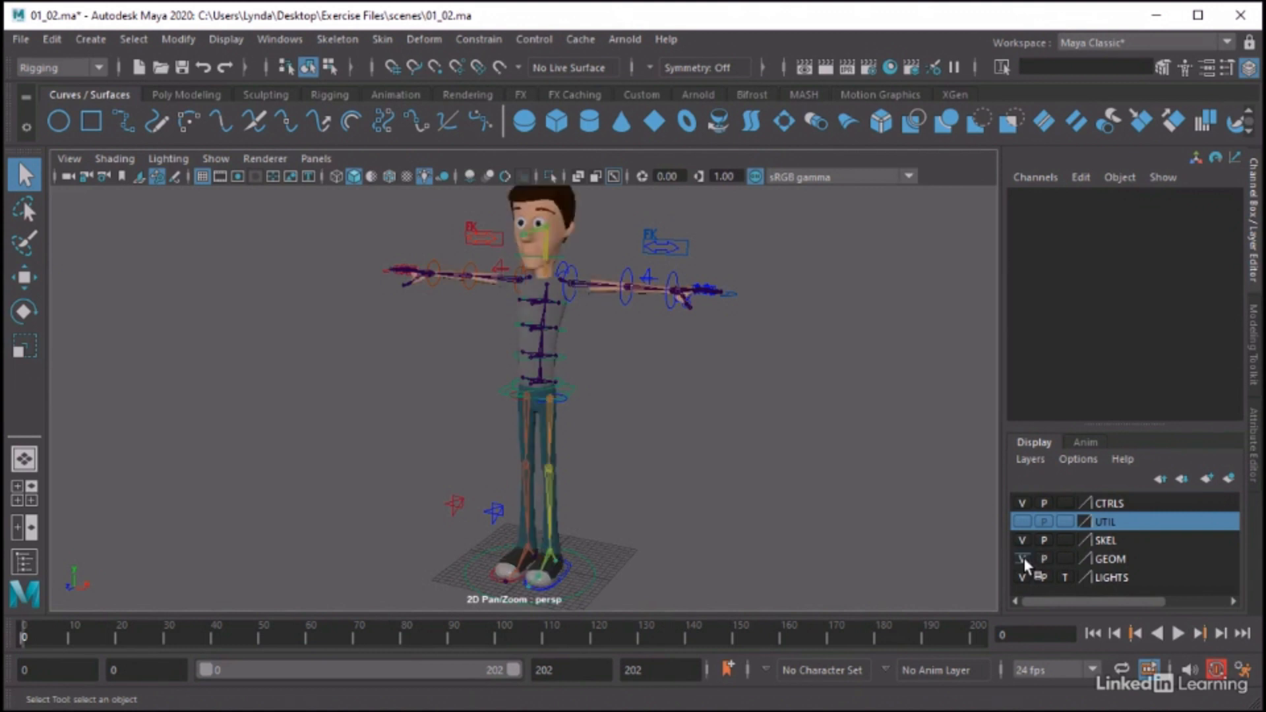
{"action": "left_click", "coordinate": [1107, 505]}
{"action": "middle_click_drag", "start_coordinate": [766, 441], "coordinate": [790, 459], "text": "alt"}
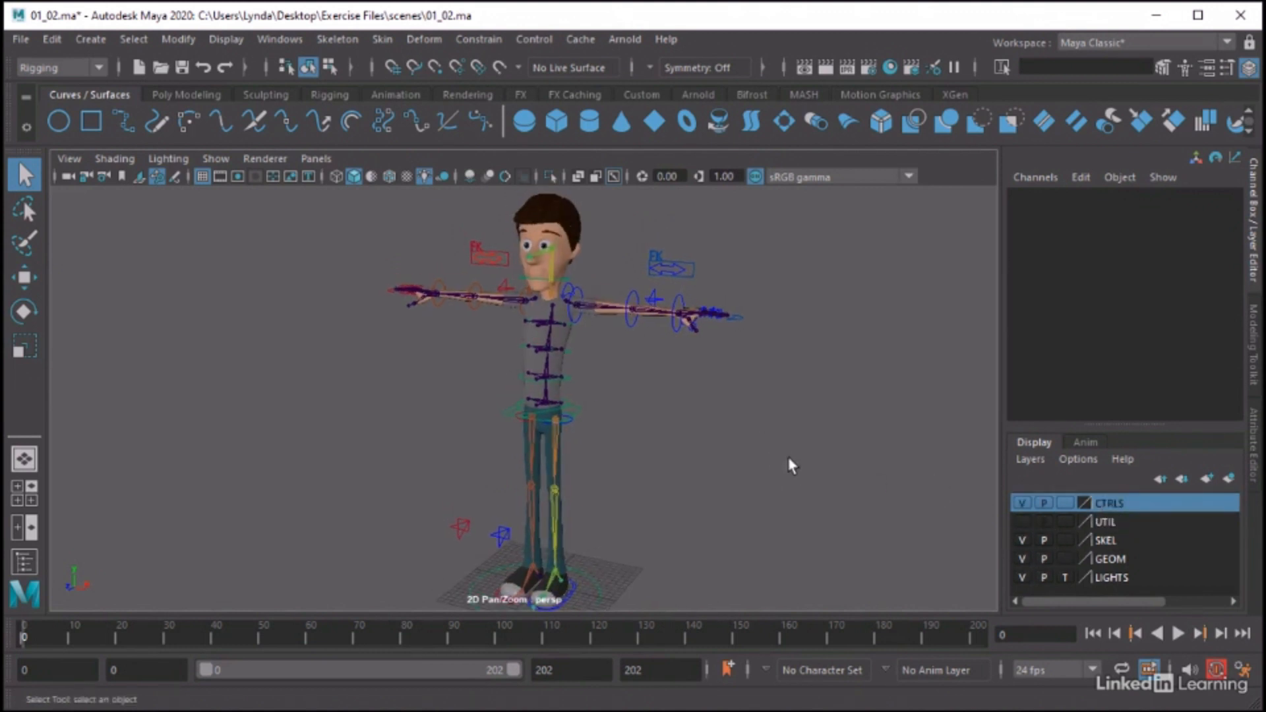
{"action": "right_click_drag", "start_coordinate": [790, 459], "coordinate": [740, 448], "text": "alt"}
{"action": "left_click_drag", "start_coordinate": [740, 449], "coordinate": [754, 449], "text": "alt"}
Open the Outliner and place it beside the character without covering the rig
{"action": "left_click", "coordinate": [323, 38]}
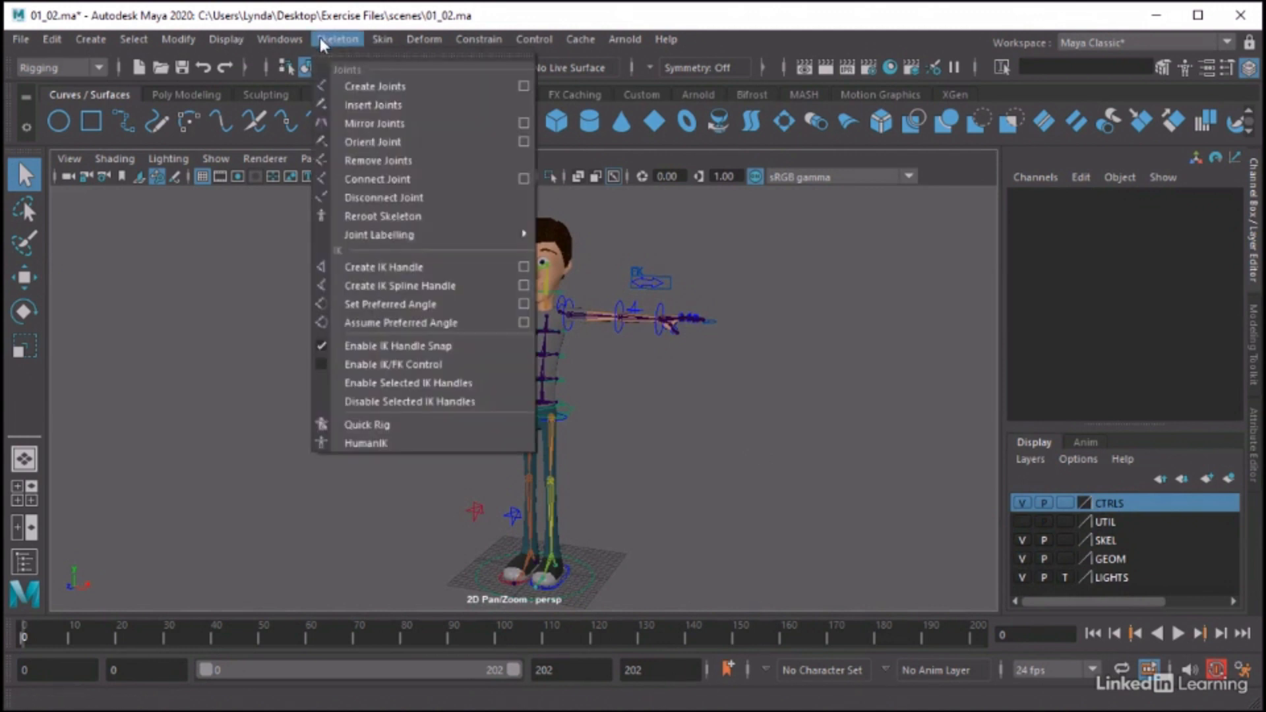
{"action": "mouse_move", "coordinate": [285, 41]}
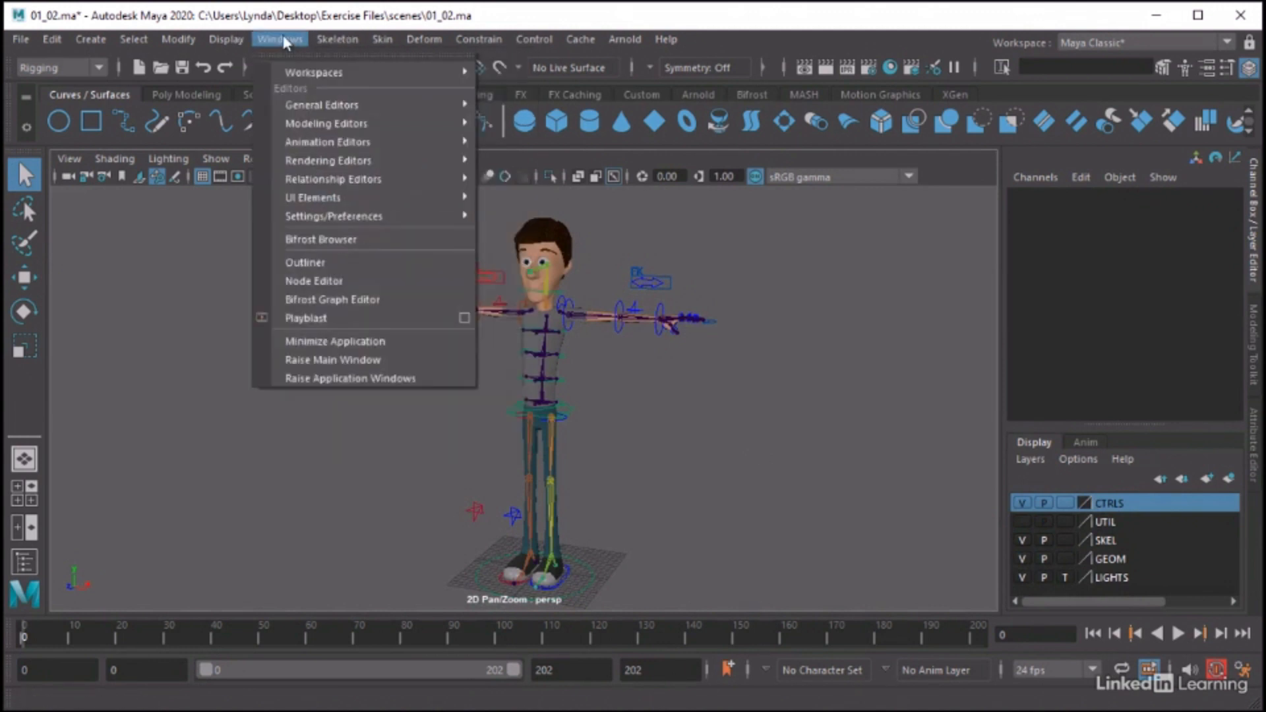
{"action": "left_click", "coordinate": [311, 259]}
{"action": "left_click_drag", "start_coordinate": [157, 169], "coordinate": [206, 211]}
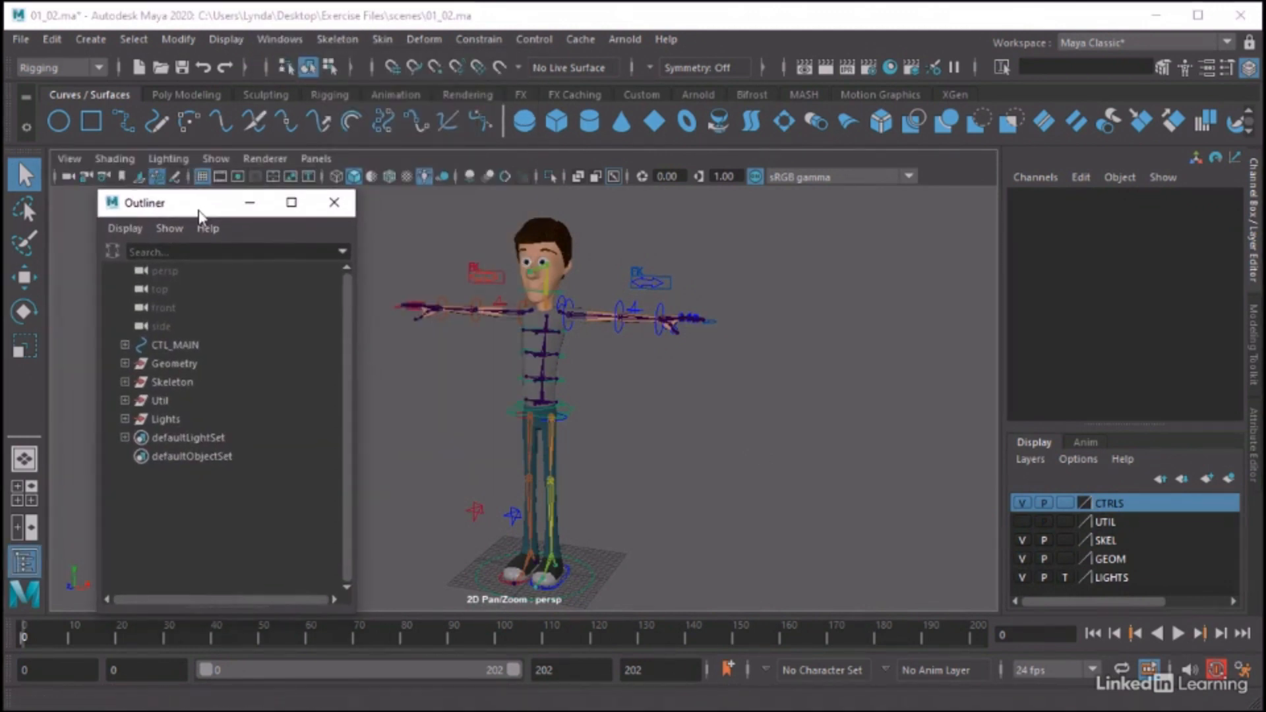
Select Geometry, Skeleton and CTL_MAIN in turn in the Outliner to examine which rig parts each one holds
{"action": "left_click", "coordinate": [175, 366]}
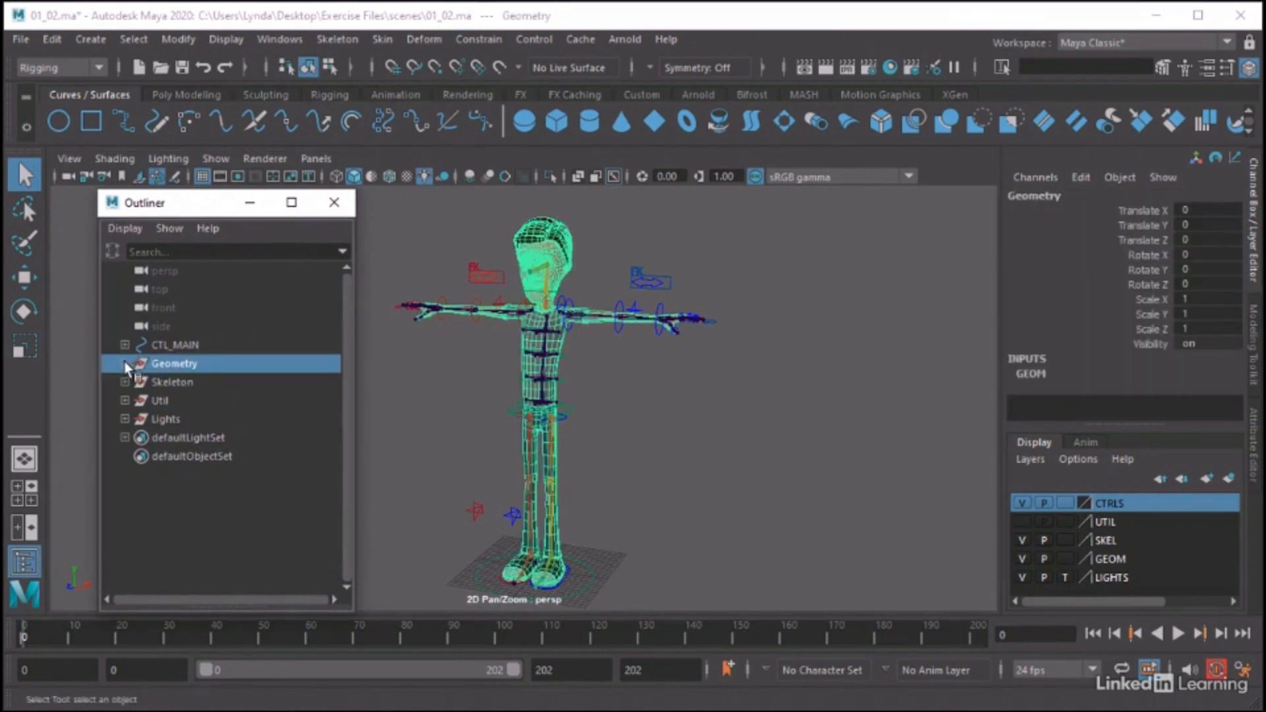
{"action": "left_click", "coordinate": [186, 389]}
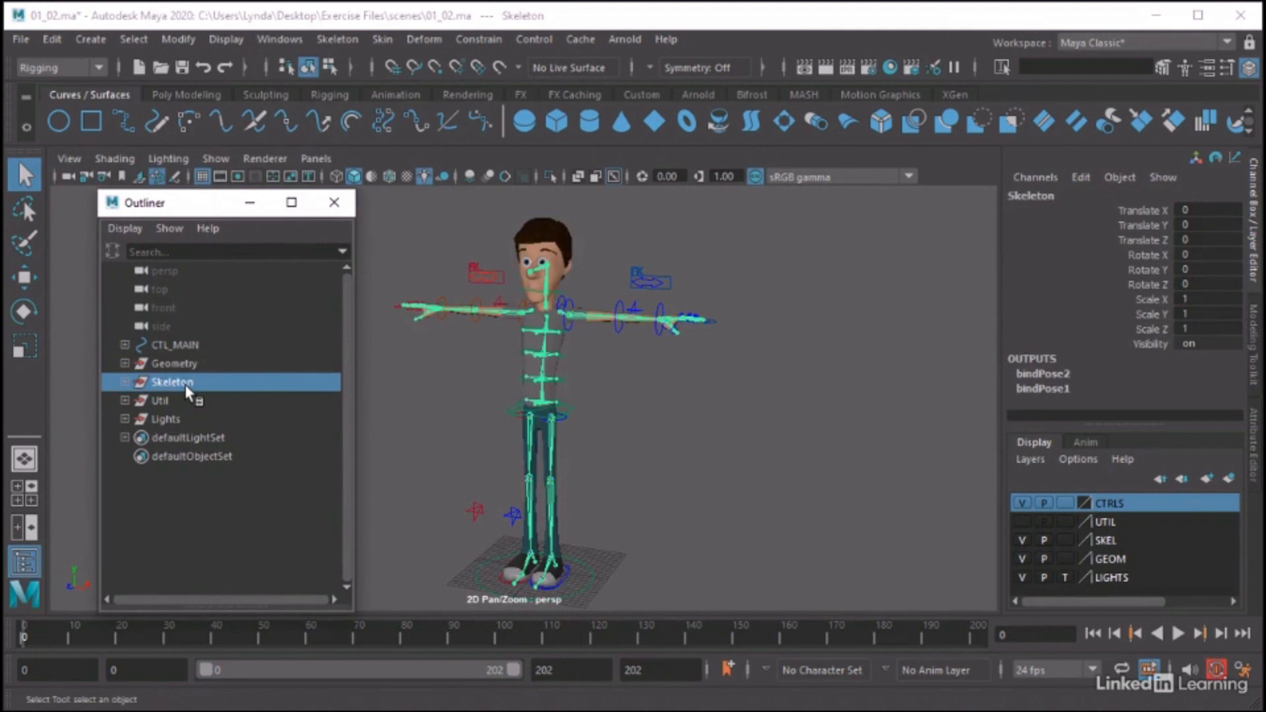
{"action": "left_click", "coordinate": [182, 347]}
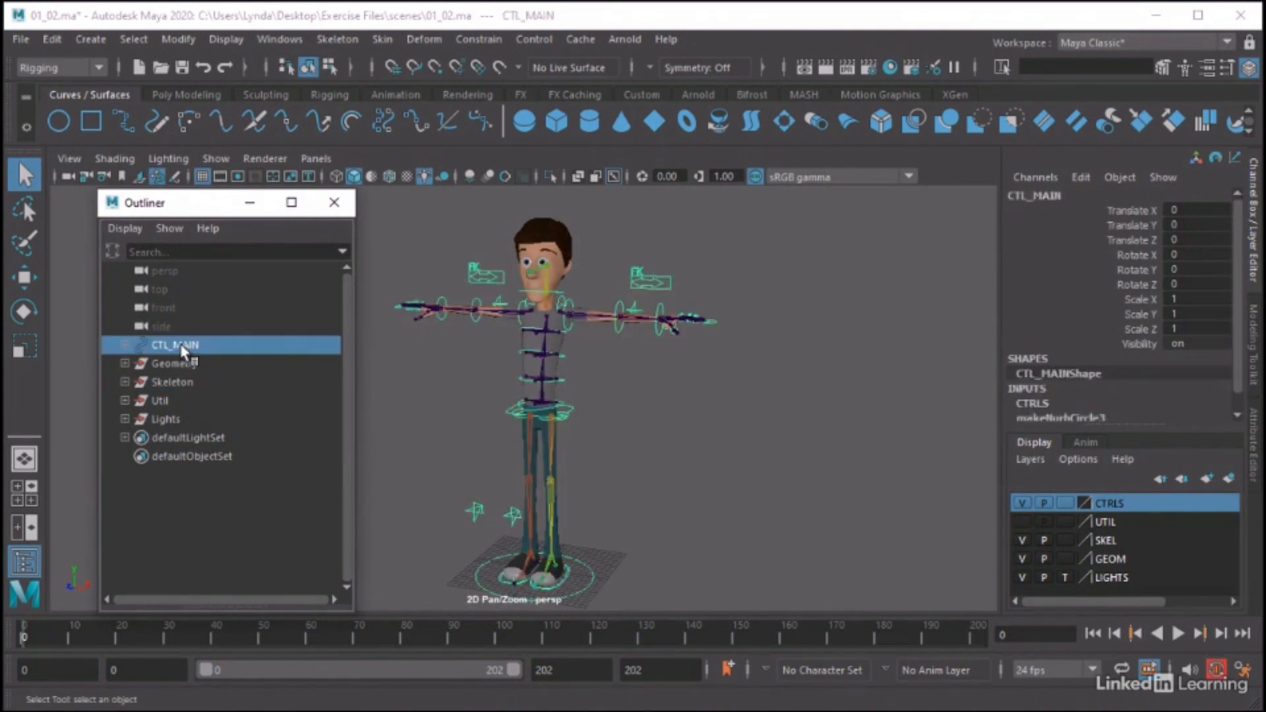
Expand CTL_MAIN to examine the control hierarchy nested beneath it, and collapse it again
{"action": "left_click", "coordinate": [125, 345]}
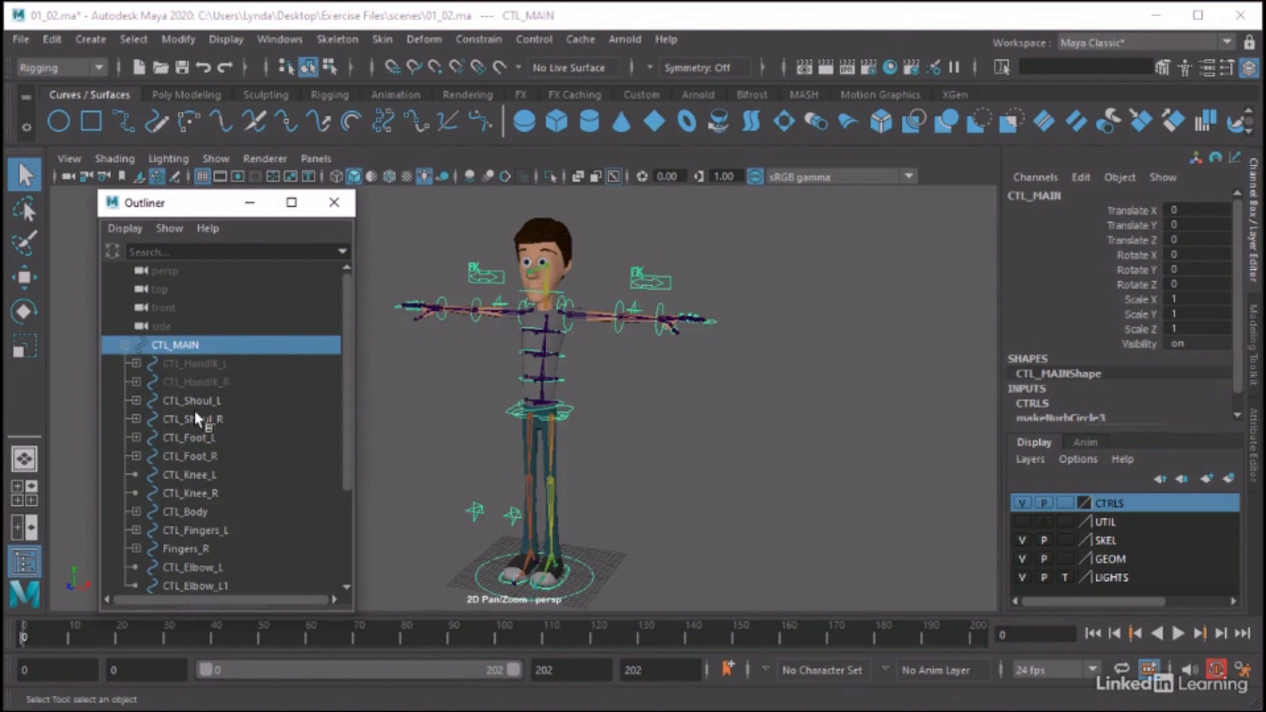
{"action": "scroll", "coordinate": [195, 415], "scroll_direction": "down", "scroll_amount": 5}
{"action": "scroll", "coordinate": [198, 396], "scroll_direction": "up", "scroll_amount": 5}
{"action": "left_click", "coordinate": [125, 346]}
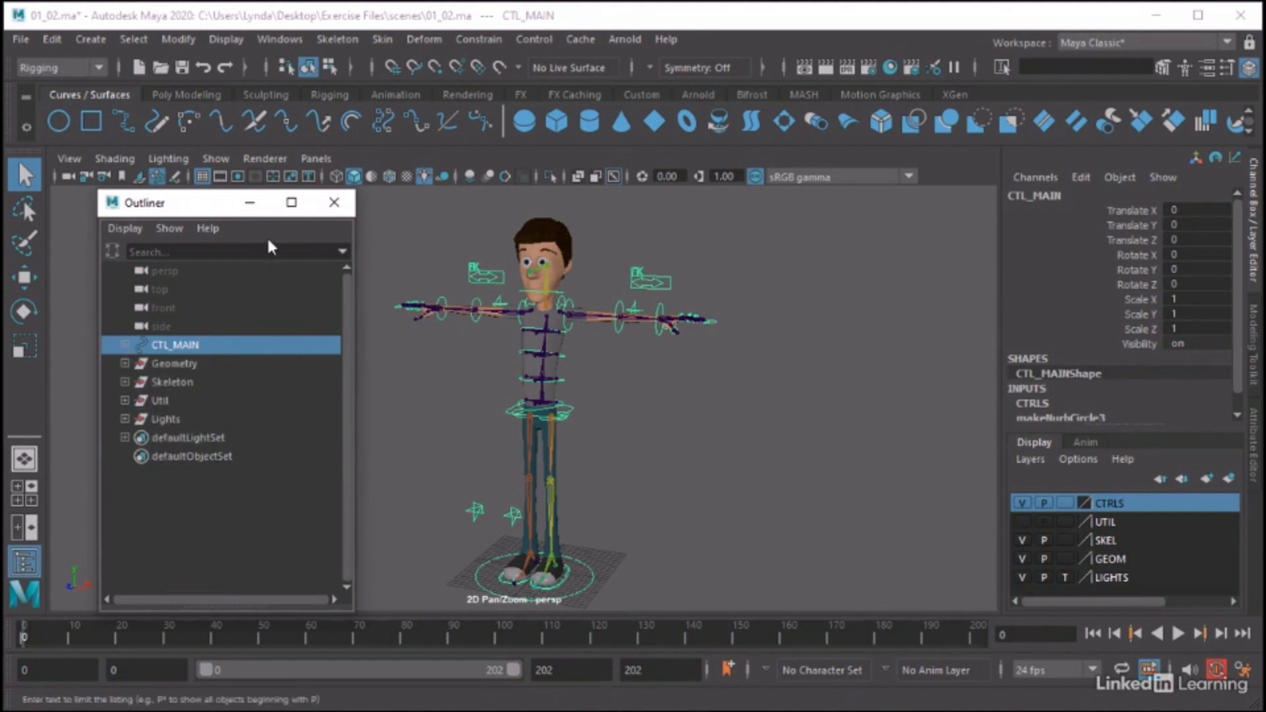
Close the Outliner and deselect CTL_MAIN
{"action": "left_click", "coordinate": [334, 203]}
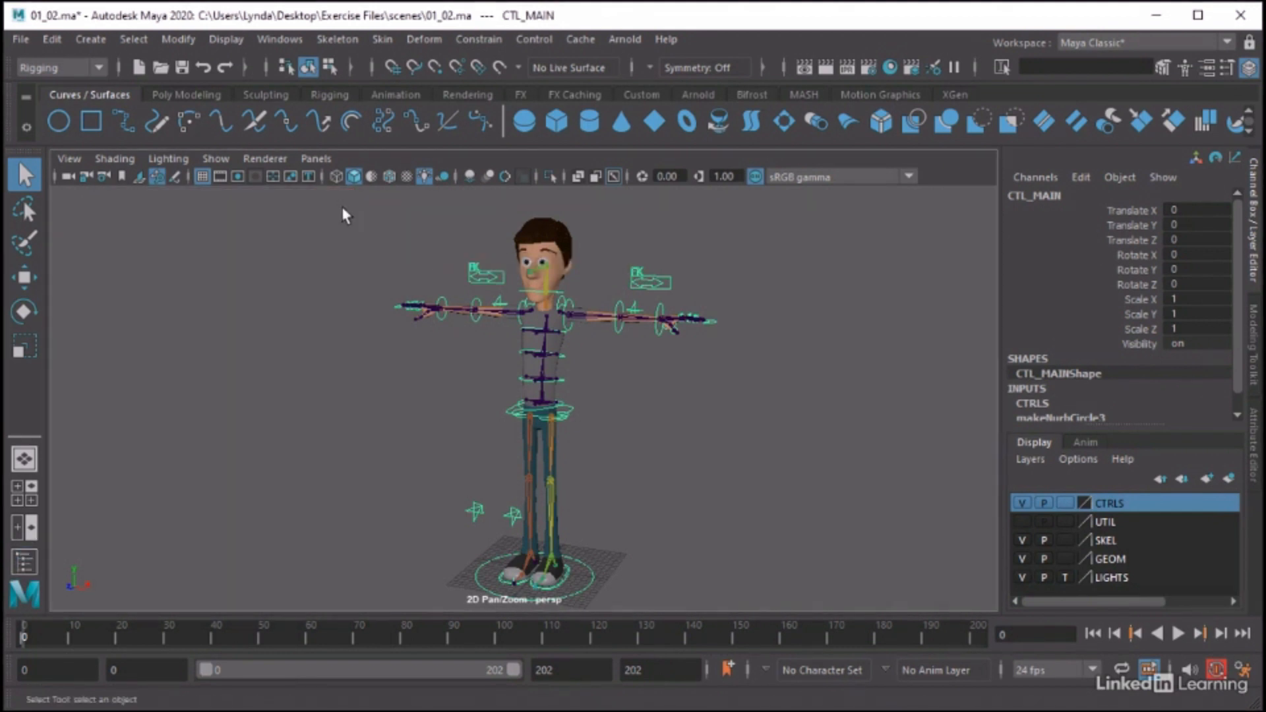
{"action": "left_click", "coordinate": [678, 409]}
{"action": "middle_click_drag", "start_coordinate": [645, 392], "coordinate": [593, 382]}
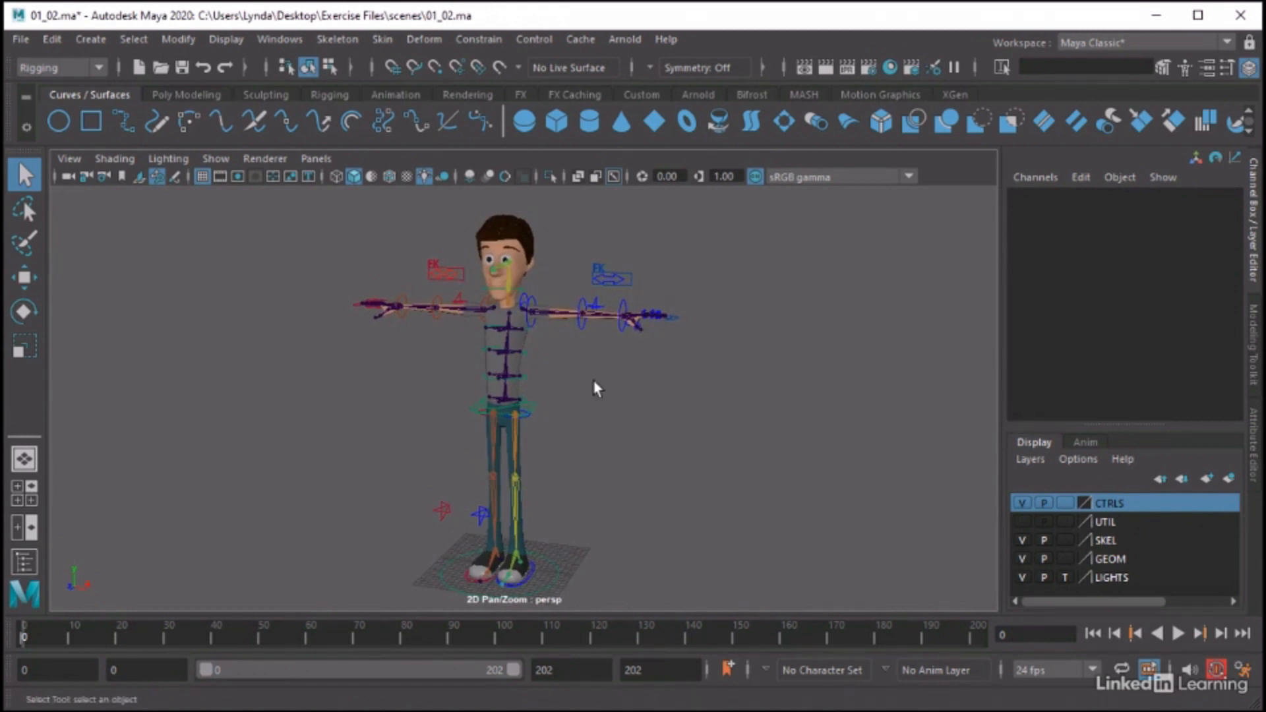
Rotate the CTL_Arm_BicepFK_L control to lower the arm, to about 34.8, -17.5 and -35.4 degrees in X, Y and Z
{"action": "left_click", "coordinate": [533, 323]}
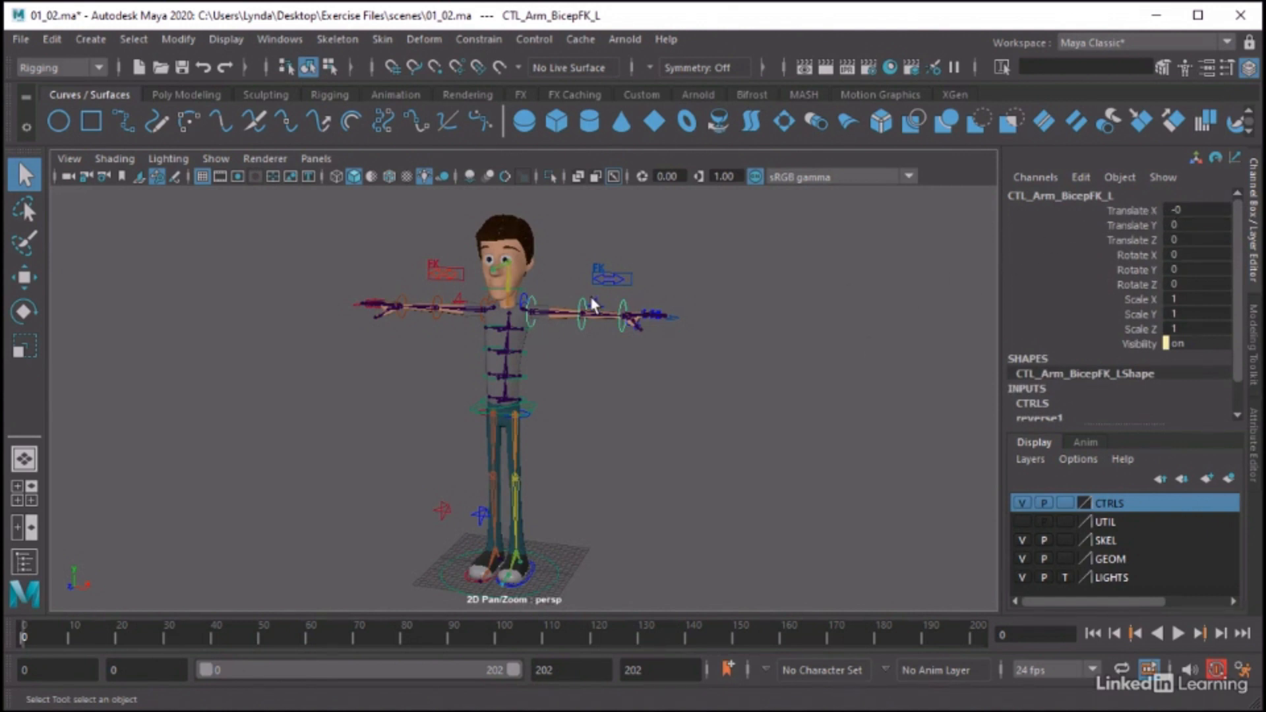
{"action": "key", "text": "e"}
{"action": "left_click_drag", "start_coordinate": [586, 287], "coordinate": [553, 349]}
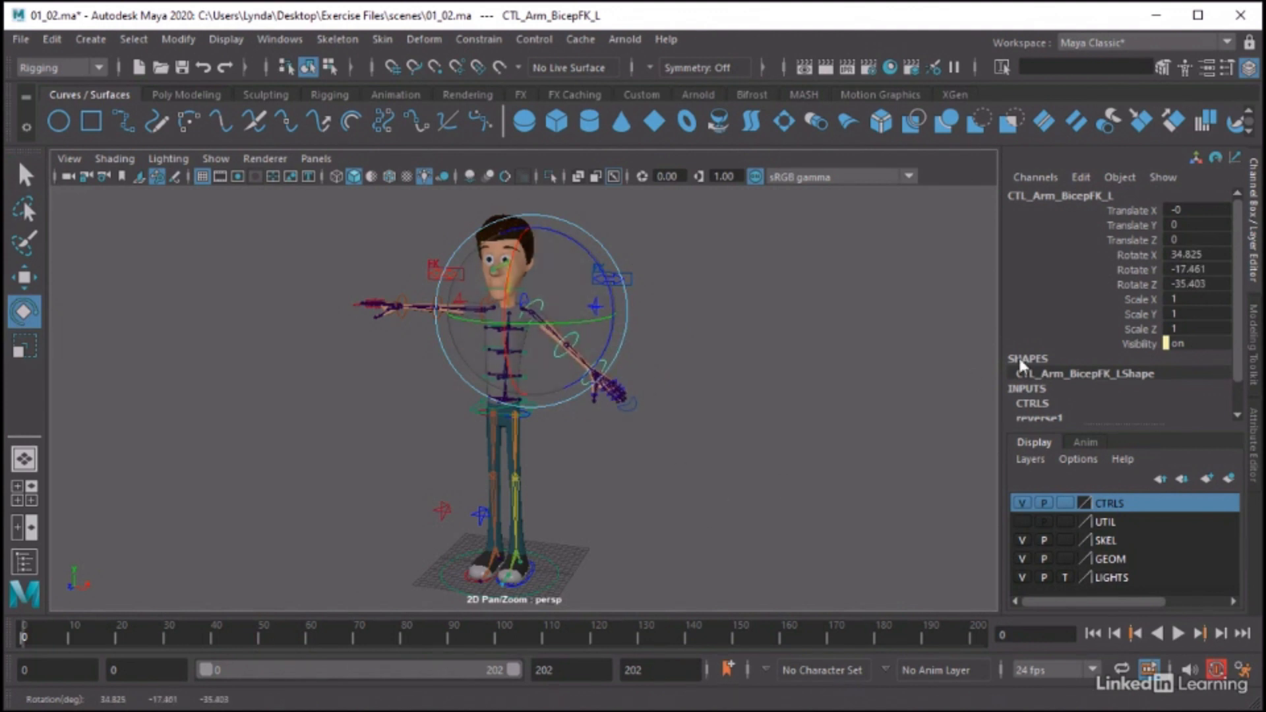
Set Rotate X, Y and Z of the CTL_Arm_BicepFK_L control to 0 and deselect it
{"action": "left_click", "coordinate": [1205, 255]}
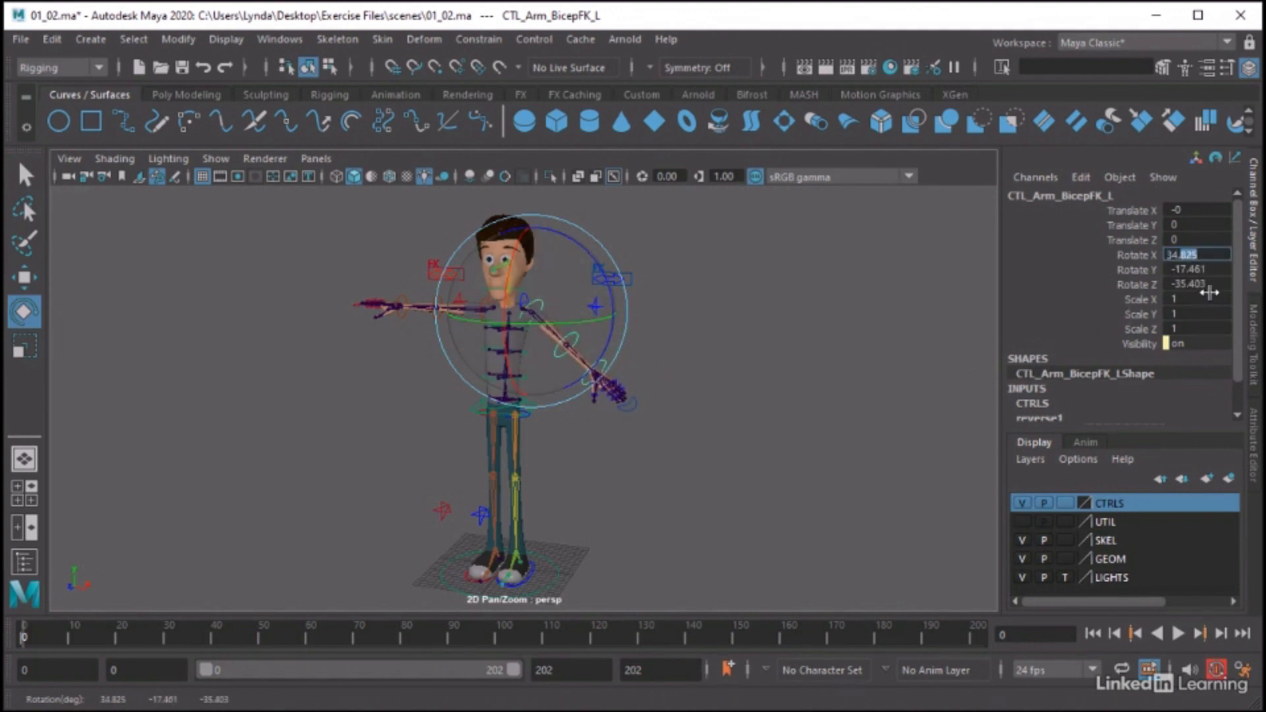
{"action": "left_click", "coordinate": [1210, 287]}
{"action": "left_click_drag", "start_coordinate": [1210, 286], "coordinate": [1199, 255]}
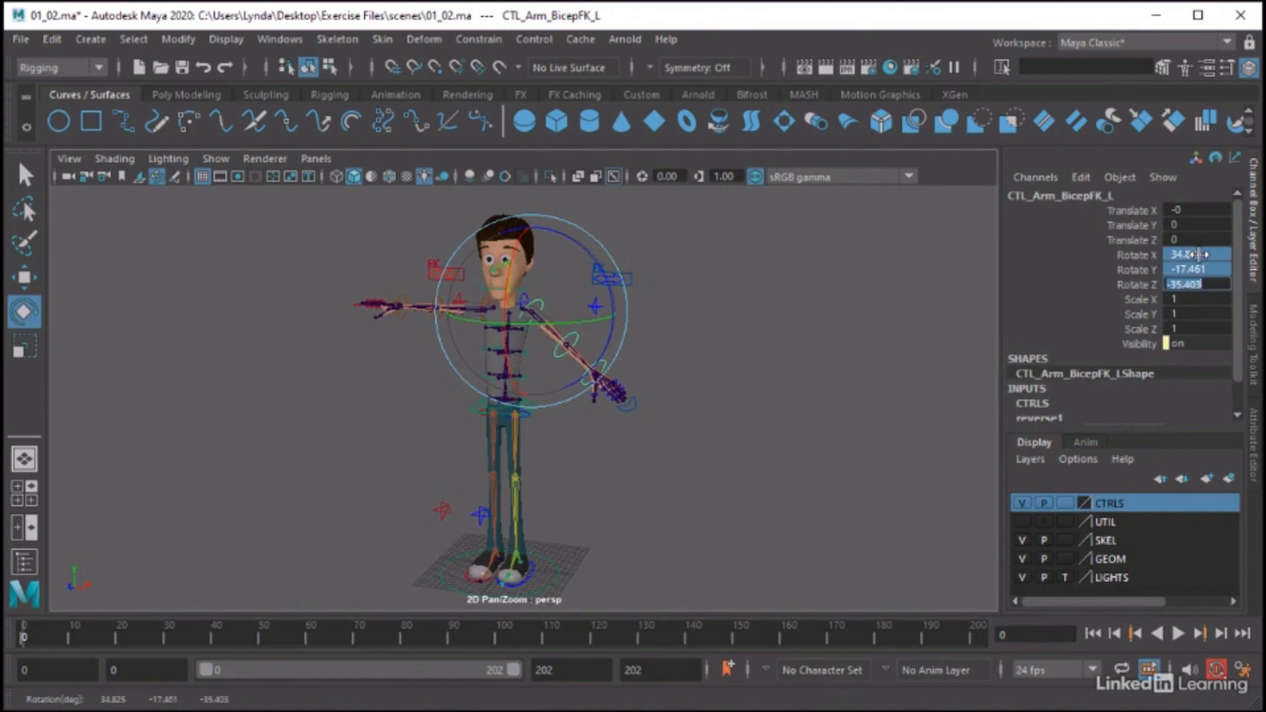
{"action": "type", "text": "0"}
{"action": "key", "text": "Return"}
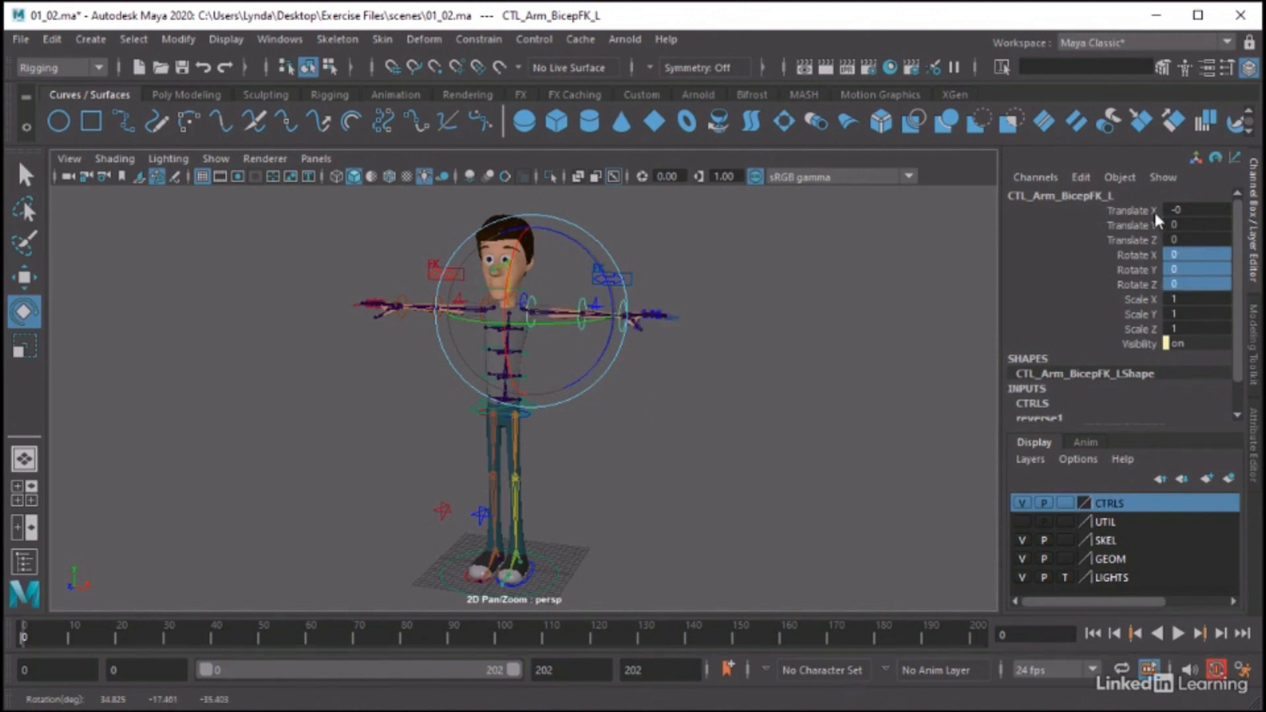
{"action": "left_click", "coordinate": [750, 341]}
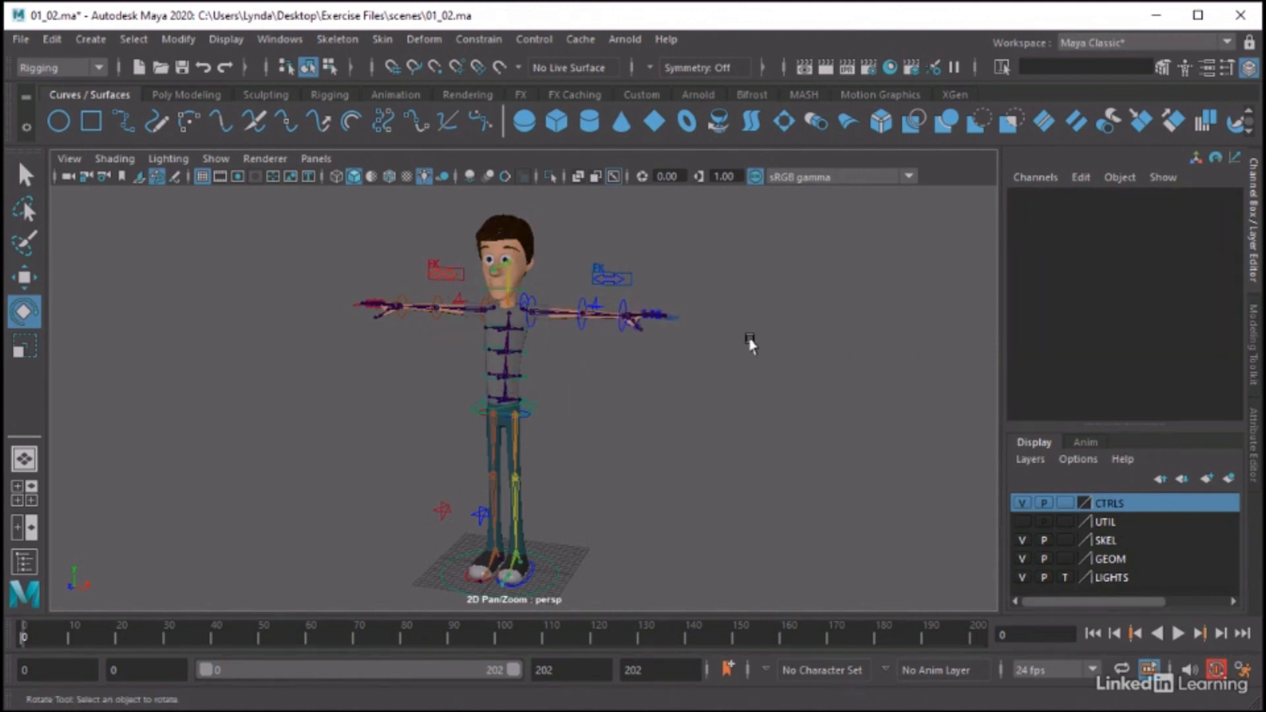
{"action": "middle_click_drag", "start_coordinate": [723, 364], "coordinate": [742, 350], "text": "alt"}
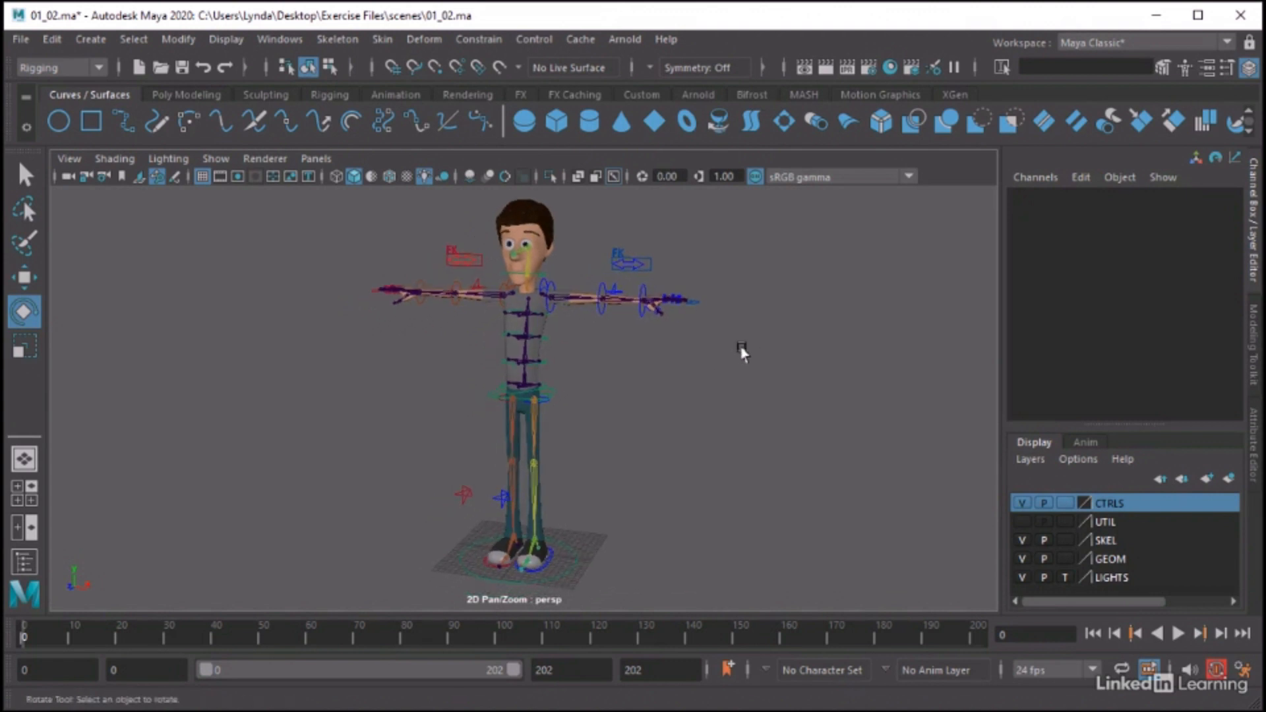
{"action": "right_click_drag", "start_coordinate": [742, 353], "coordinate": [704, 357], "text": "alt"}
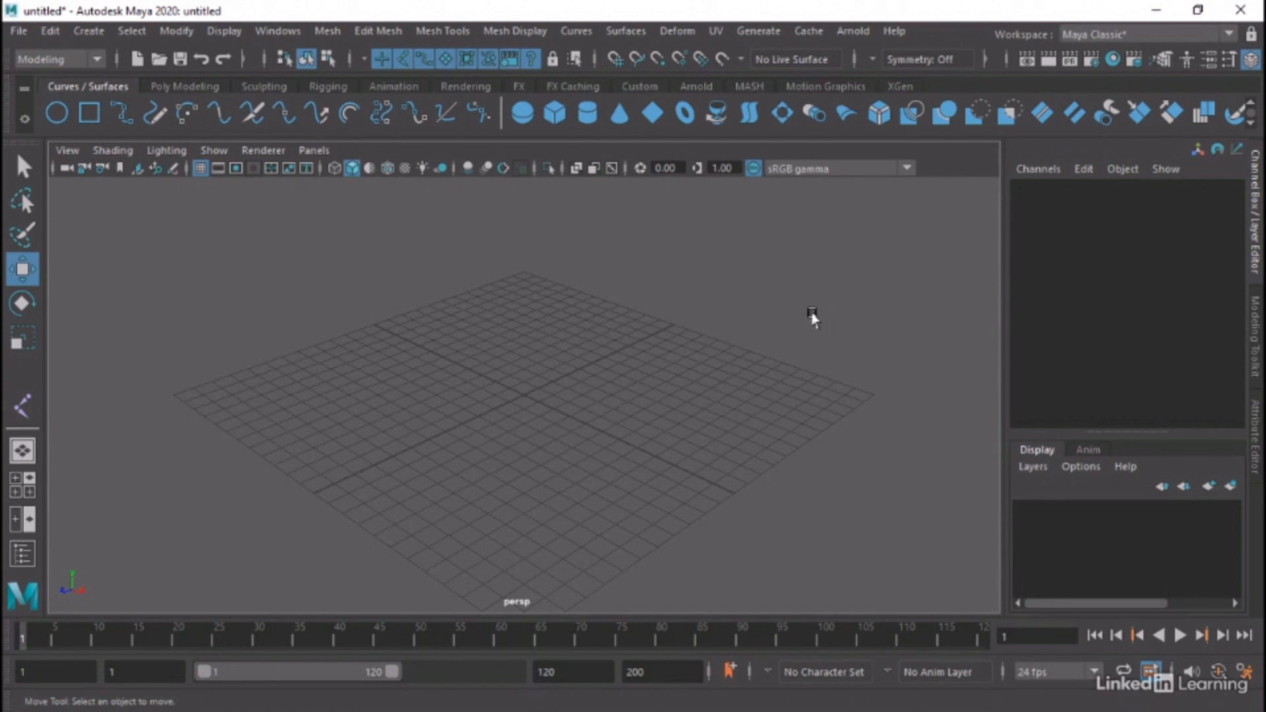
Switch the menu set to Rigging in the untitled scene and look over the available menus
{"action": "left_click", "coordinate": [57, 60]}
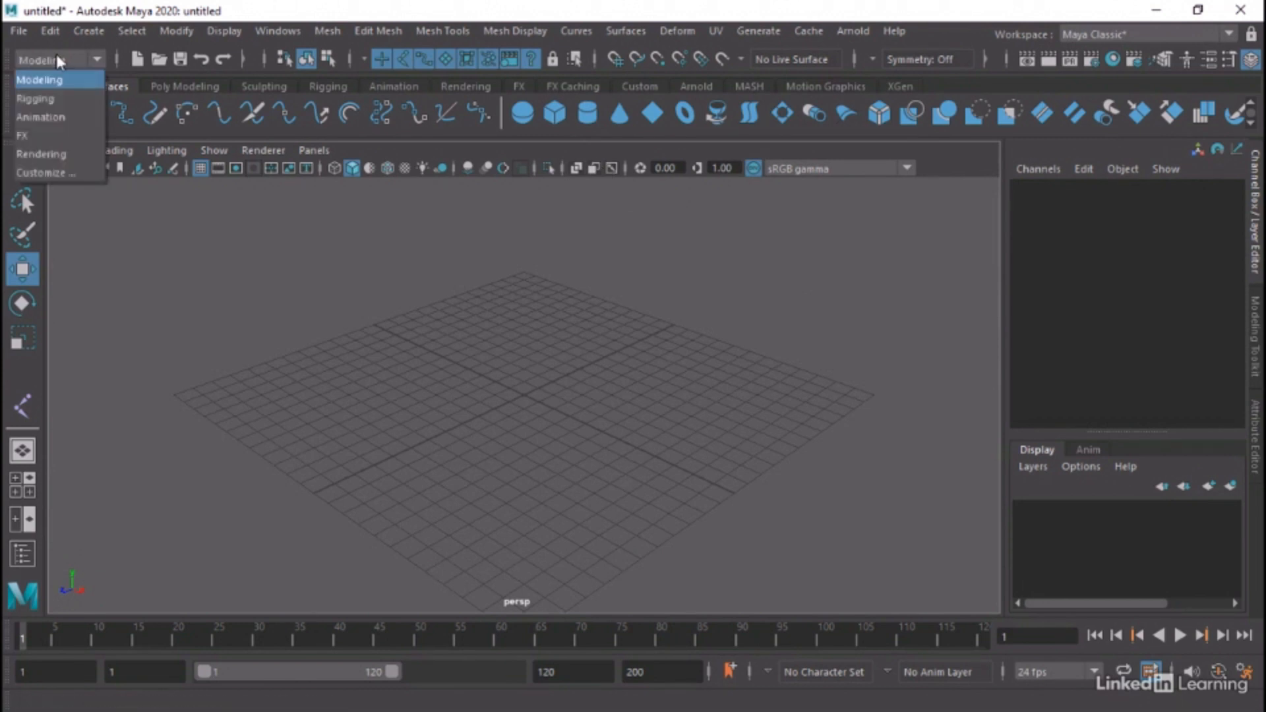
{"action": "left_click", "coordinate": [45, 102]}
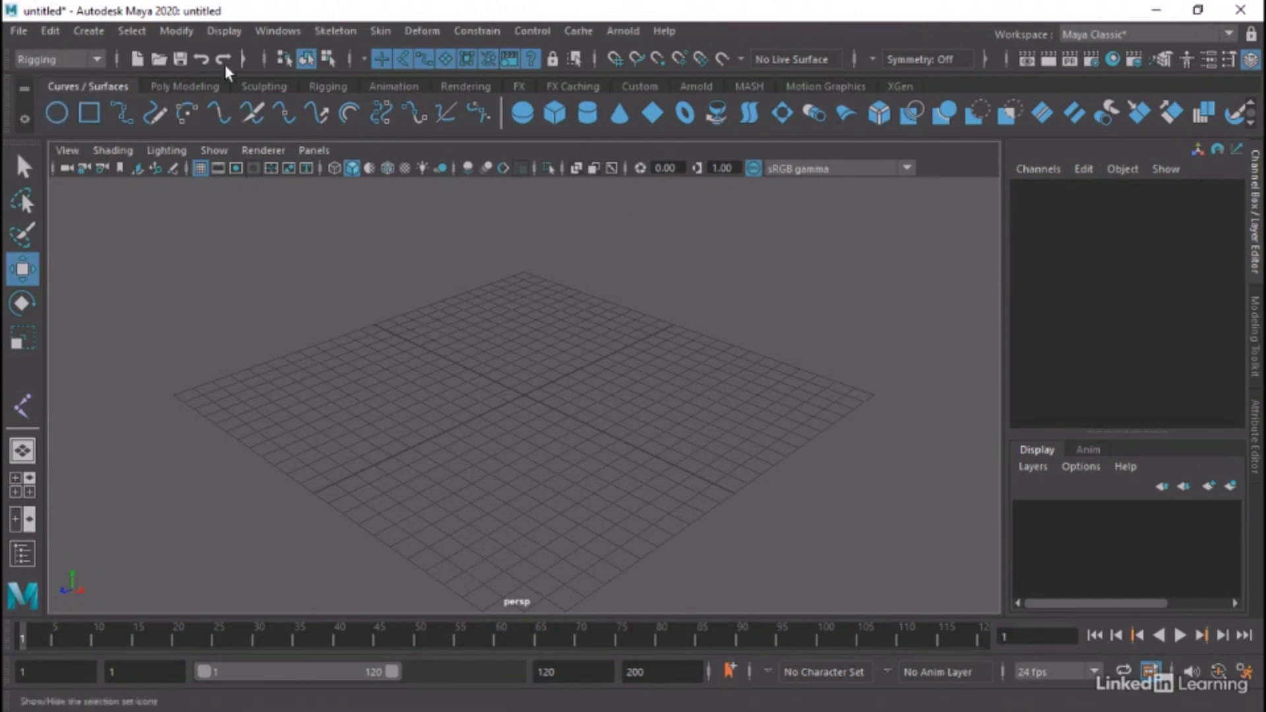
{"action": "left_click", "coordinate": [339, 33]}
{"action": "left_click", "coordinate": [19, 30]}
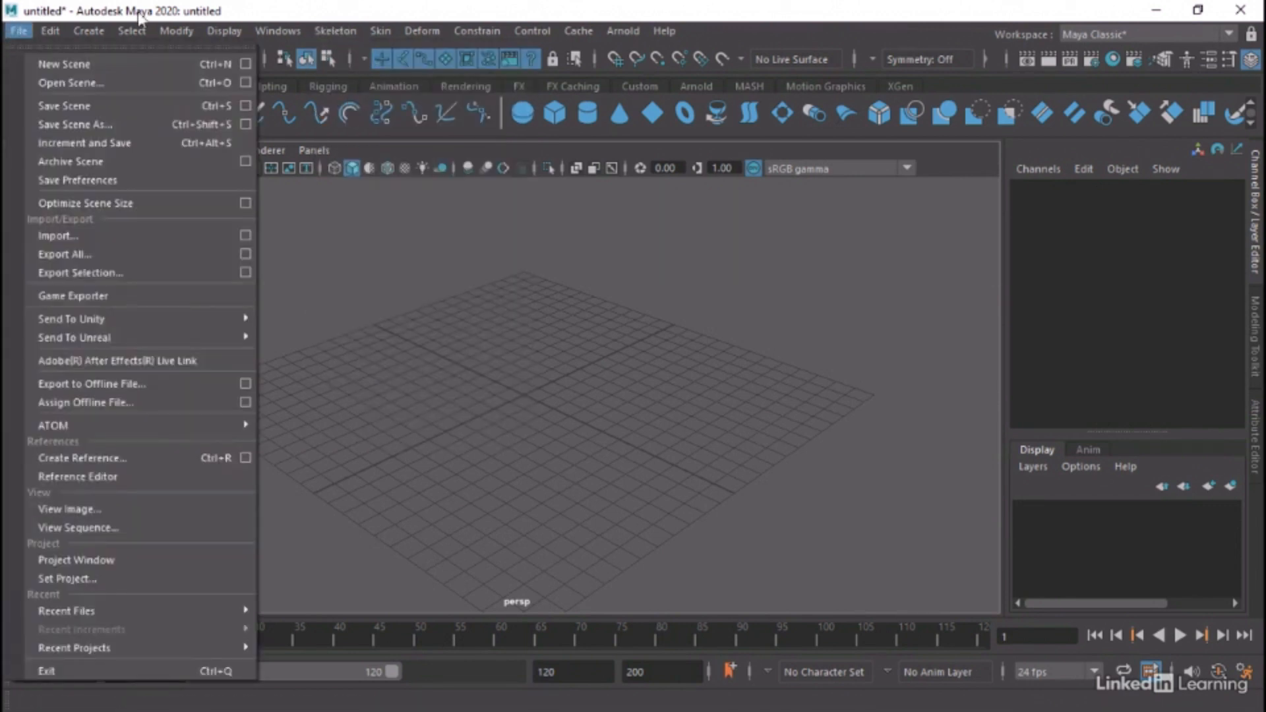
{"action": "left_click", "coordinate": [141, 15]}
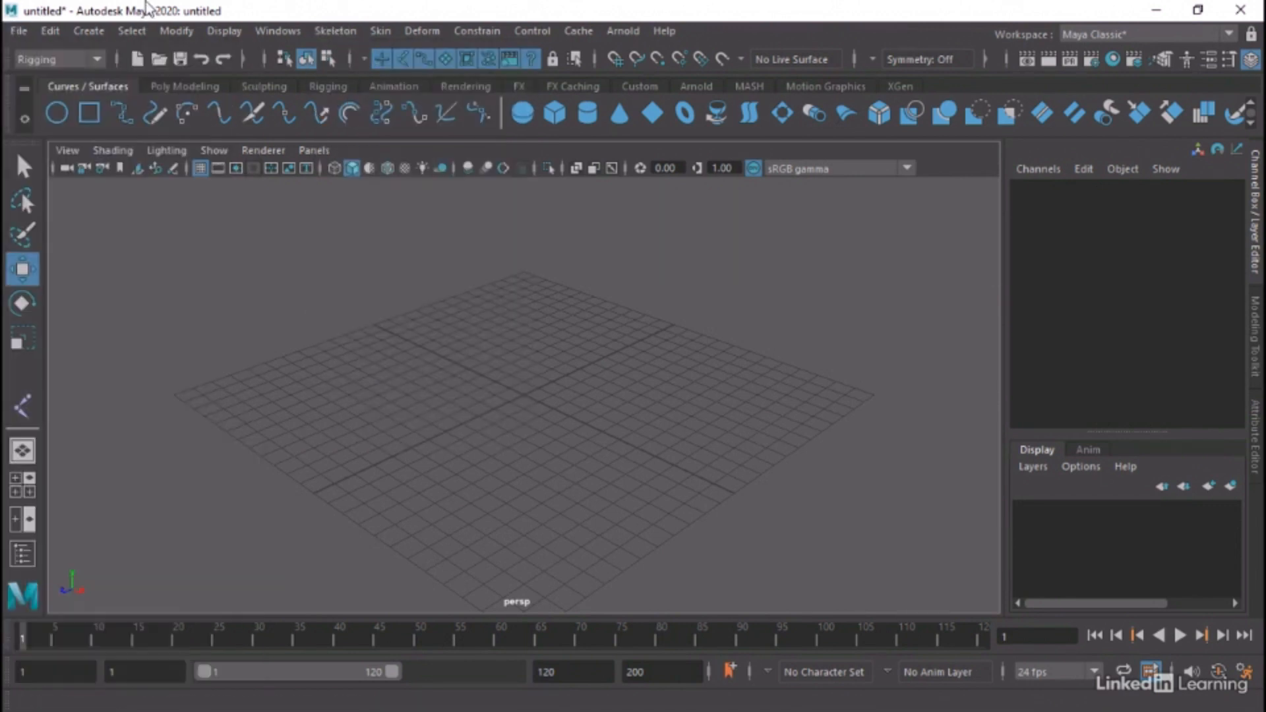
Show the Rigging shelf and start the Create Joints tool with X as primary and Y as secondary axis
{"action": "left_click", "coordinate": [332, 86]}
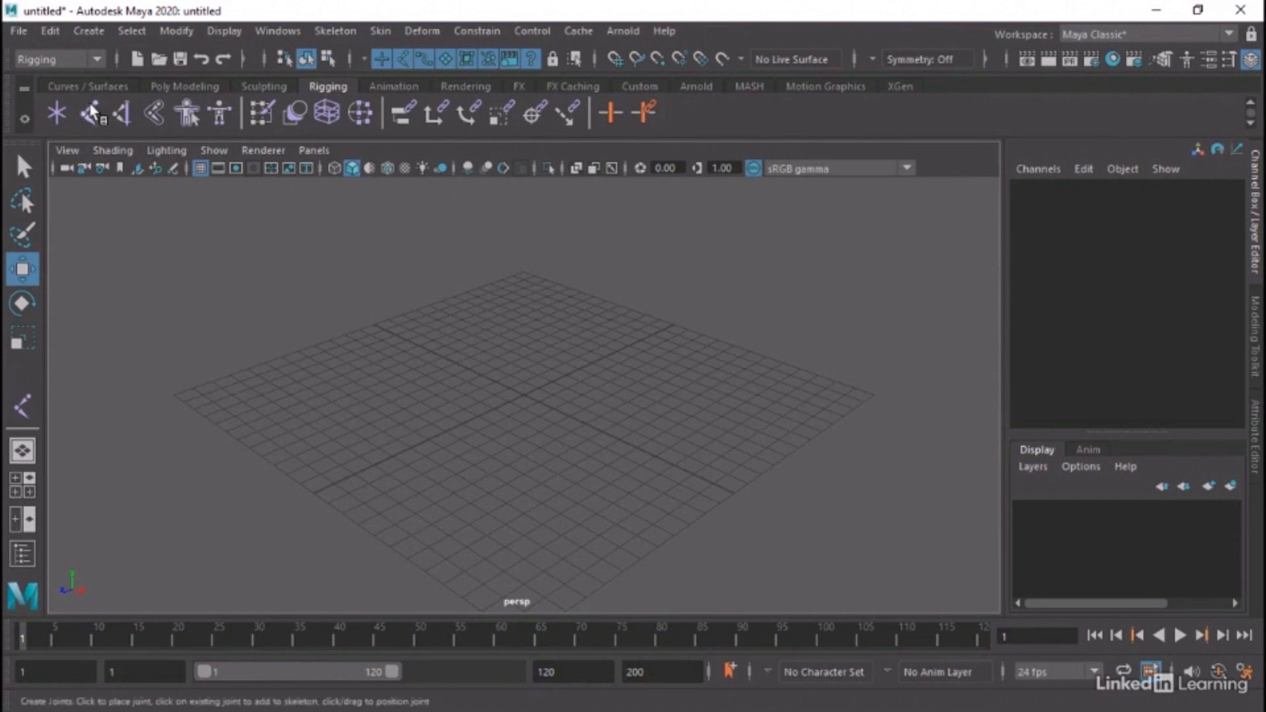
{"action": "left_click", "coordinate": [332, 30]}
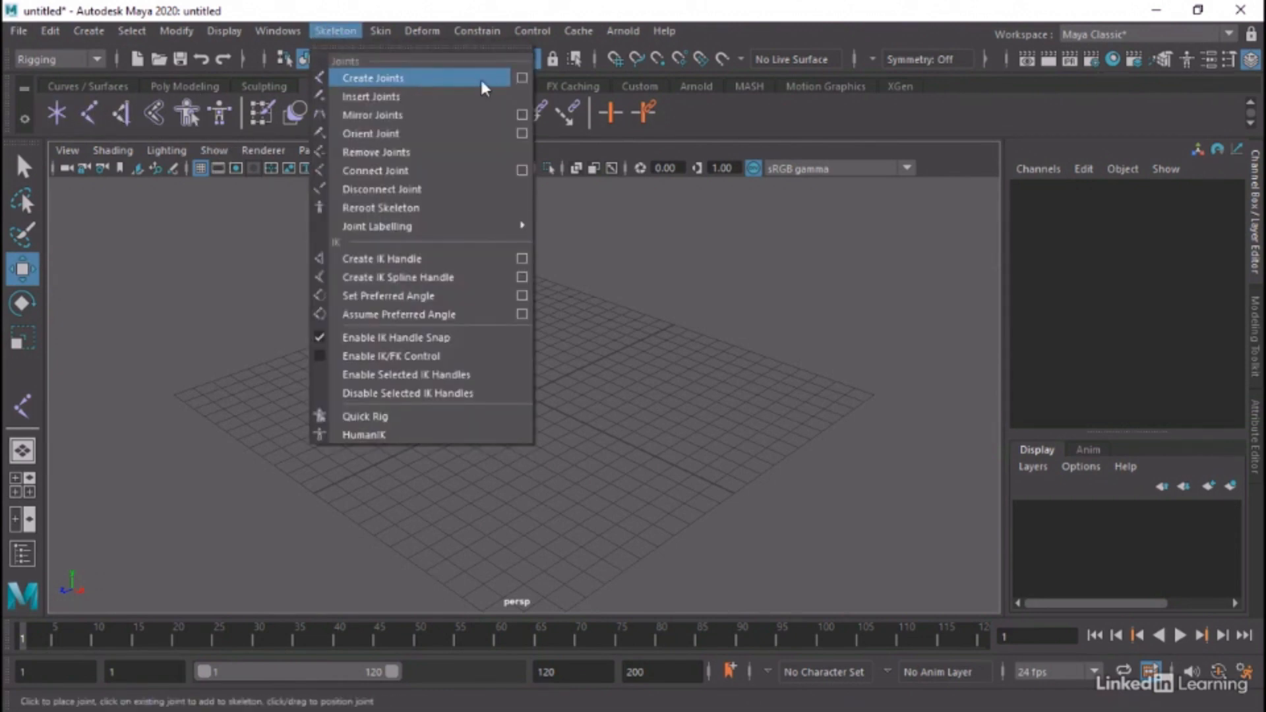
{"action": "left_click", "coordinate": [524, 77]}
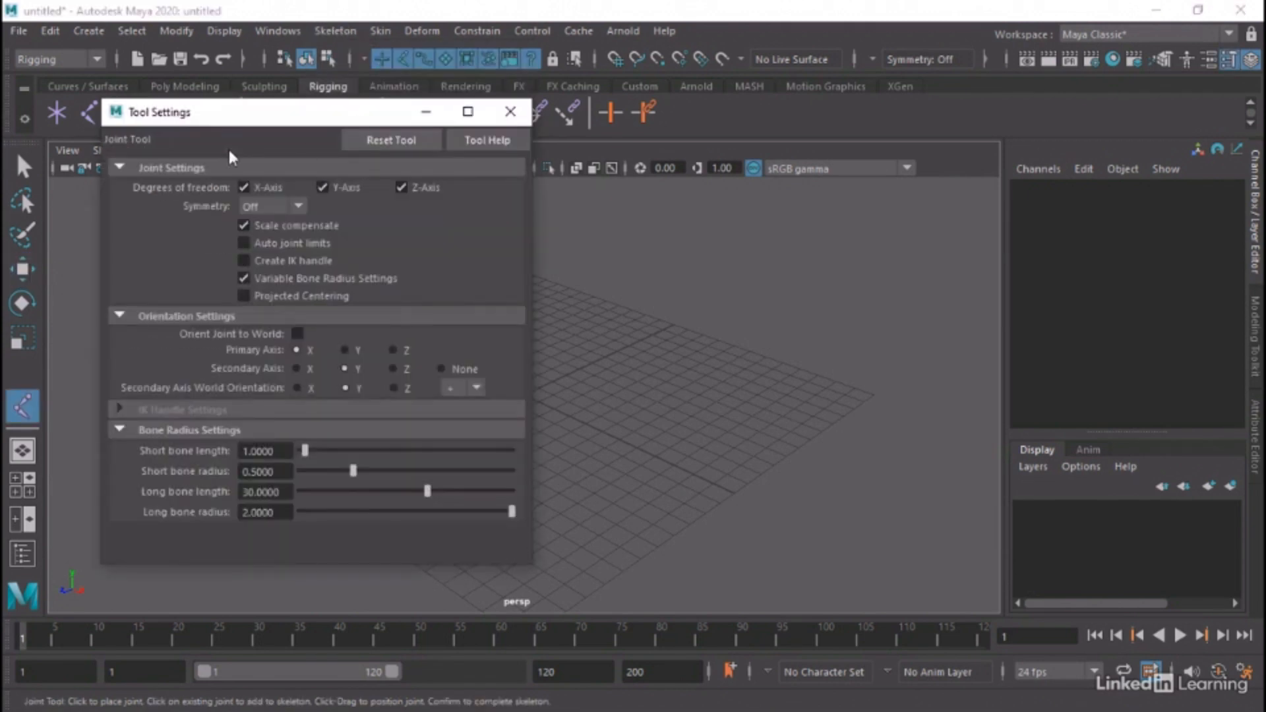
{"action": "left_click_drag", "start_coordinate": [204, 124], "coordinate": [194, 134]}
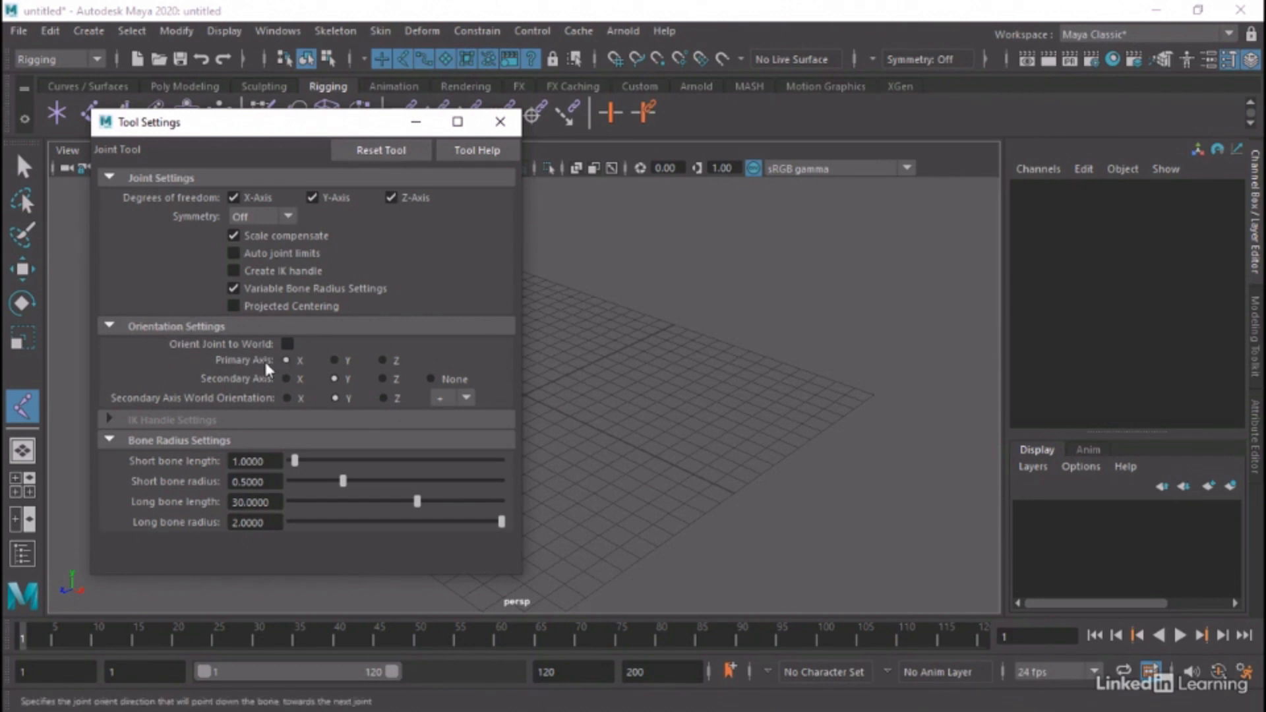
{"action": "left_click", "coordinate": [332, 359]}
{"action": "left_click", "coordinate": [284, 360]}
{"action": "left_click", "coordinate": [496, 123]}
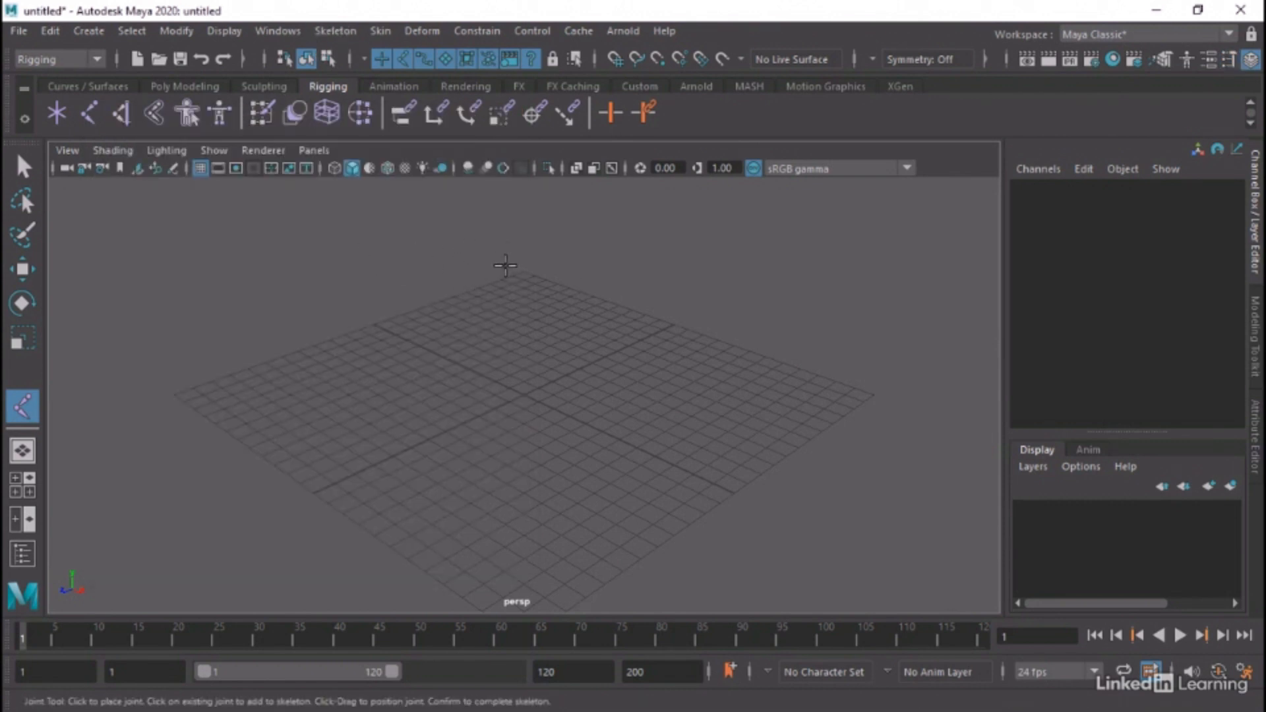
Draw a four-joint leg chain in the side view, with bones about 3.3, 3.2 and 3 units long from hip to toe
{"action": "left_click", "coordinate": [26, 490]}
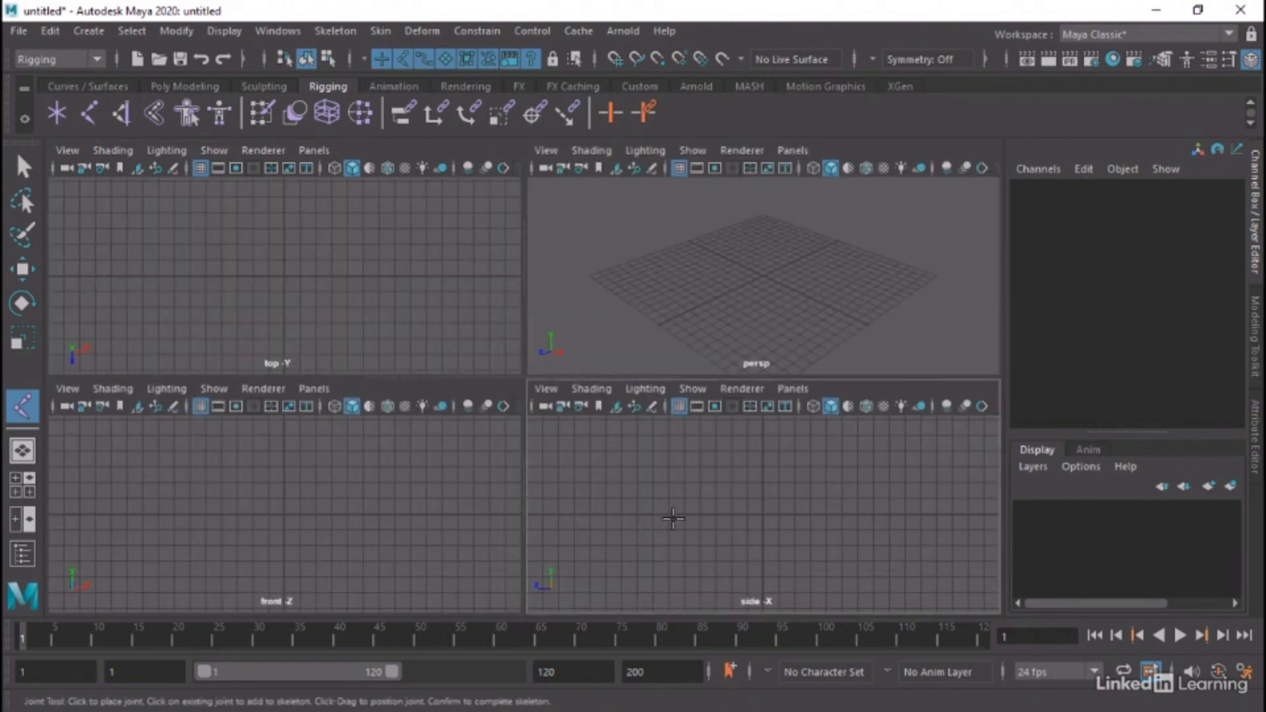
{"action": "key", "text": "space"}
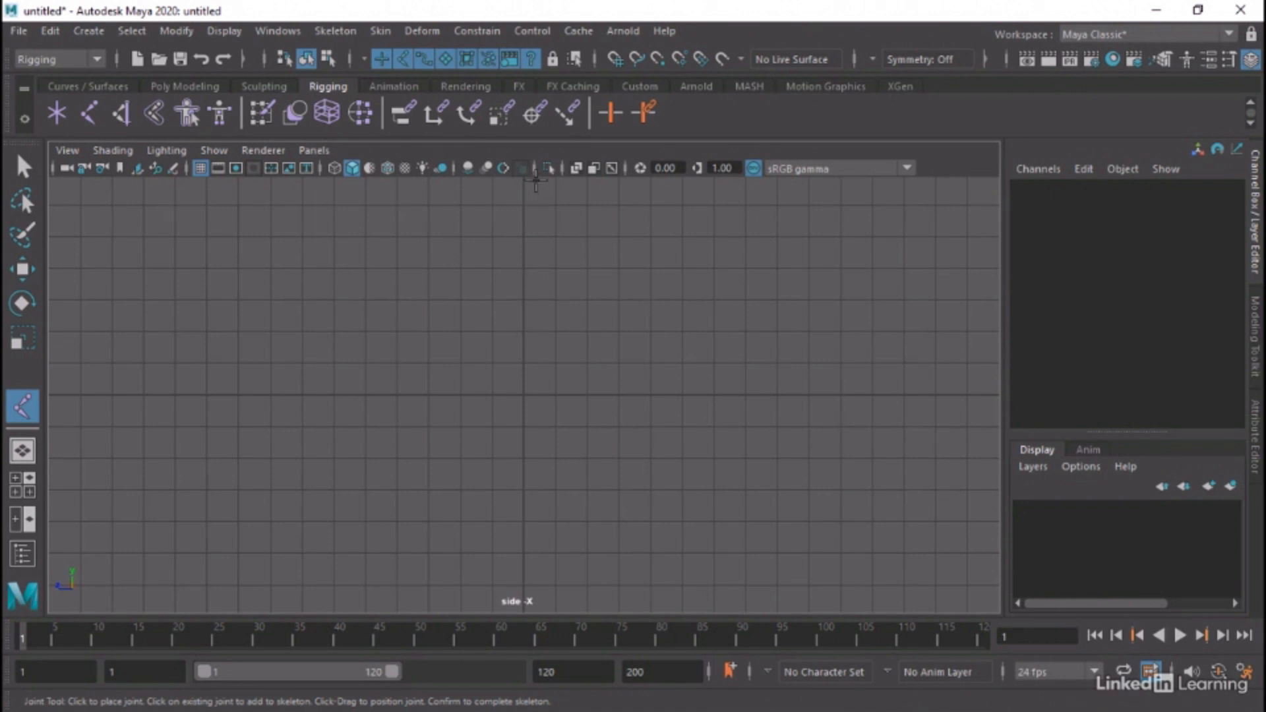
{"action": "left_click", "coordinate": [522, 199]}
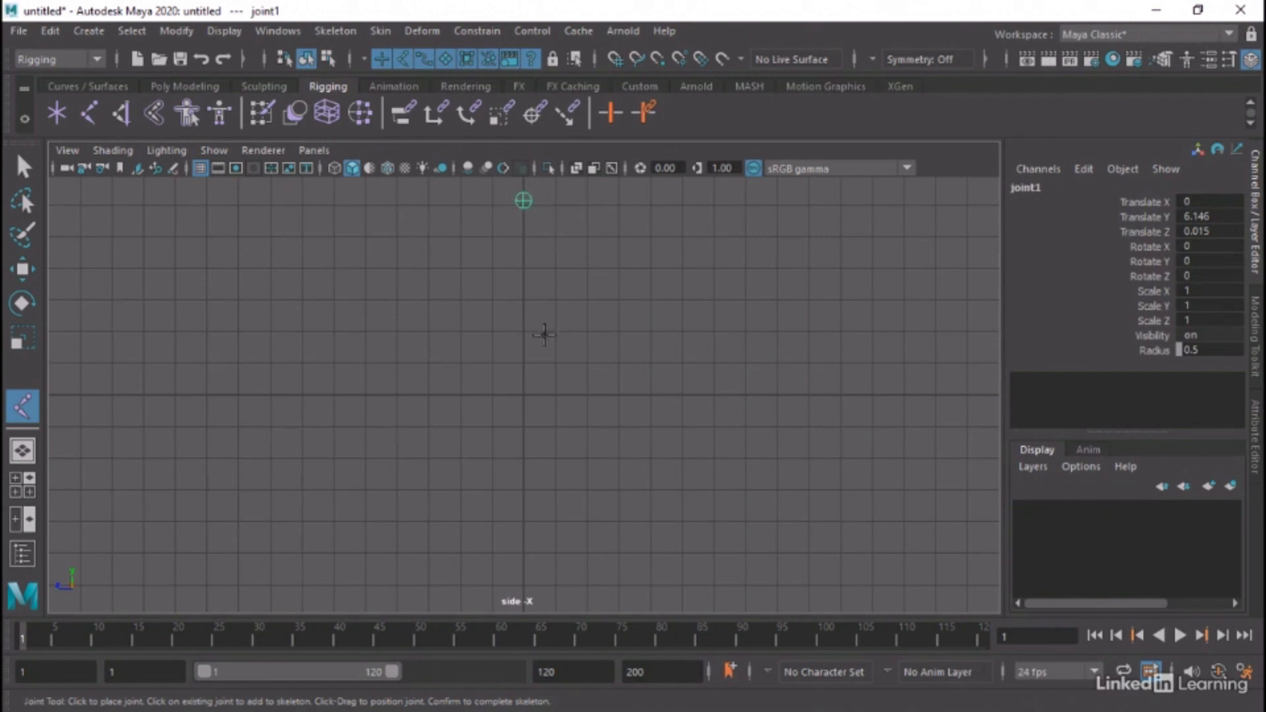
{"action": "left_click_drag", "start_coordinate": [494, 302], "coordinate": [495, 302]}
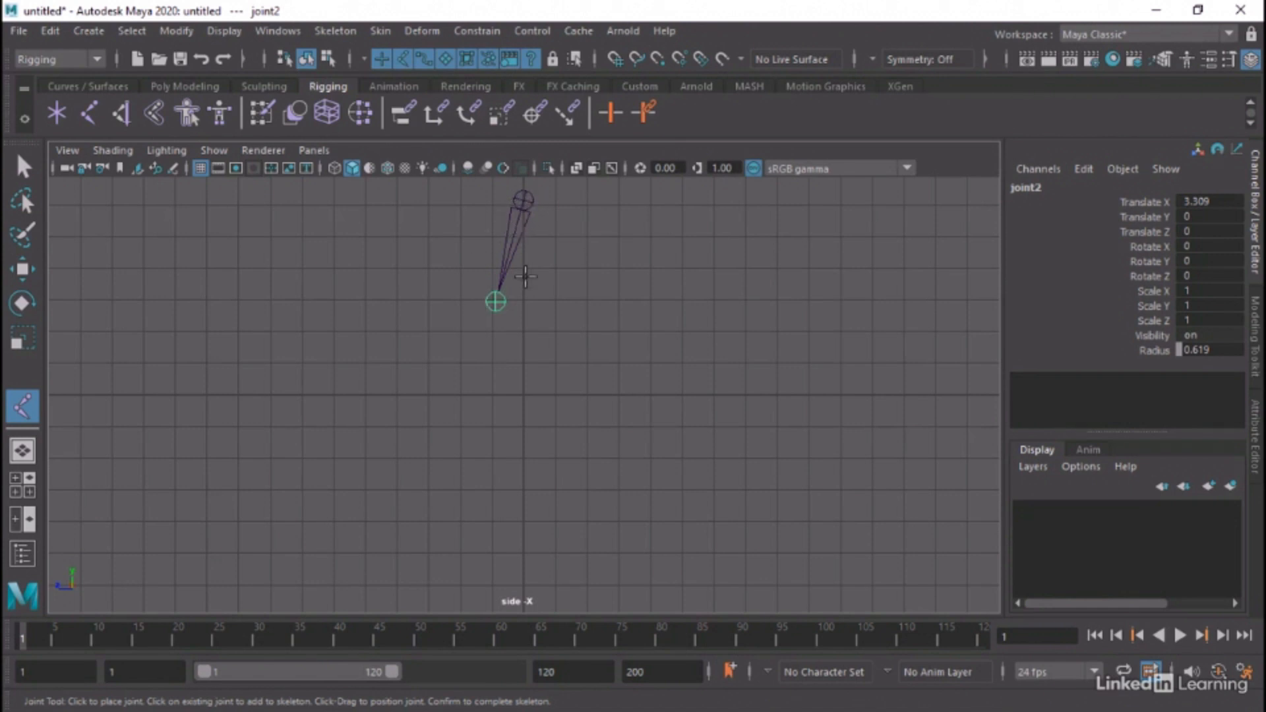
{"action": "left_click", "coordinate": [525, 397]}
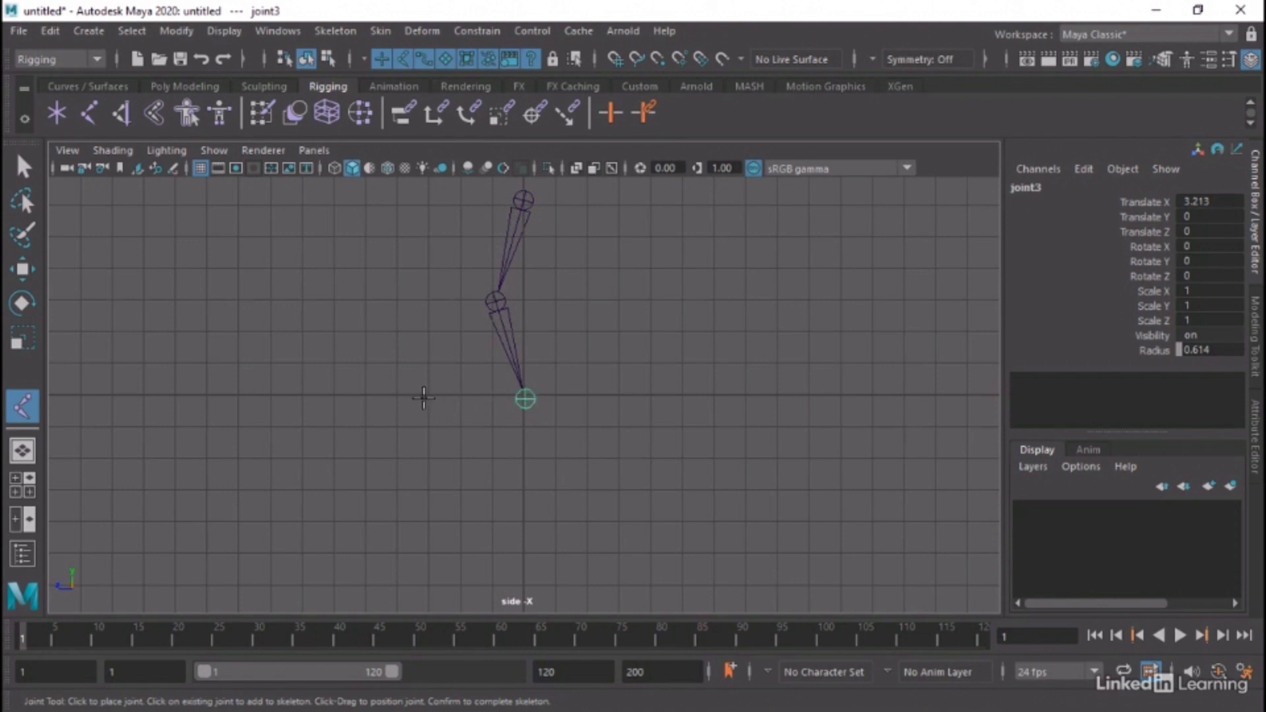
{"action": "left_click_drag", "start_coordinate": [429, 399], "coordinate": [431, 400]}
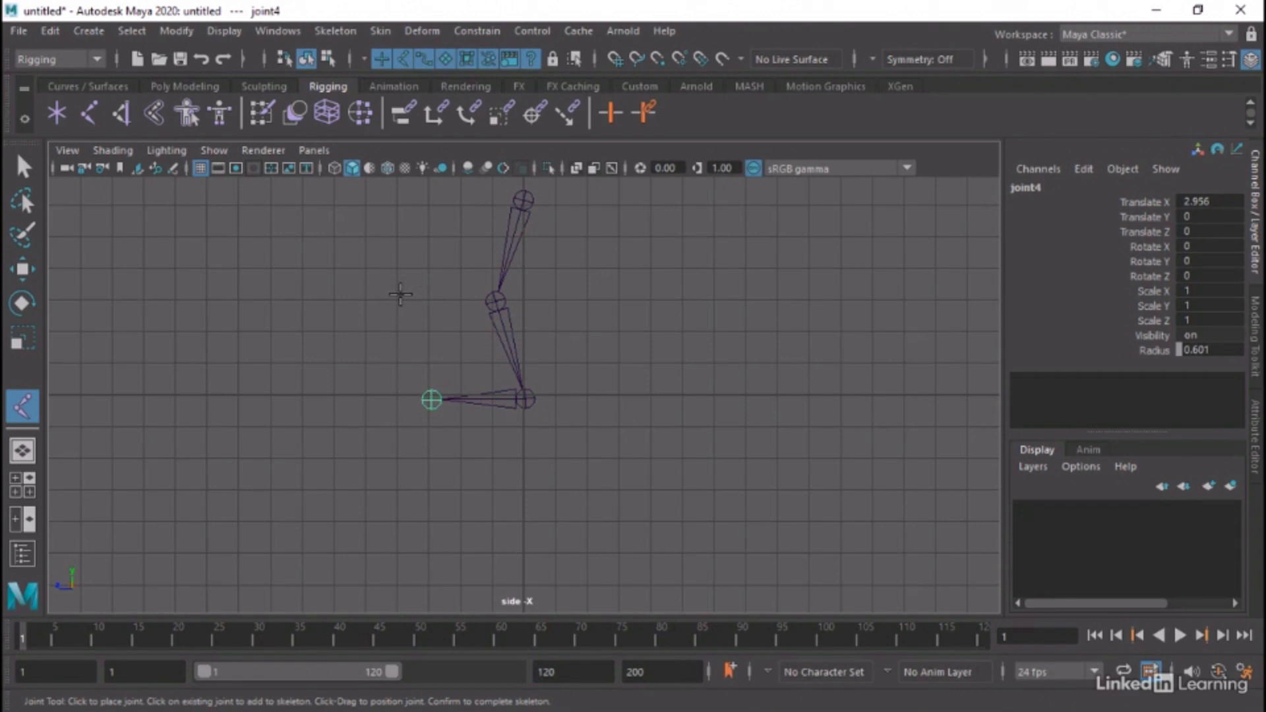
{"action": "key", "text": "Return"}
{"action": "left_click", "coordinate": [22, 179]}
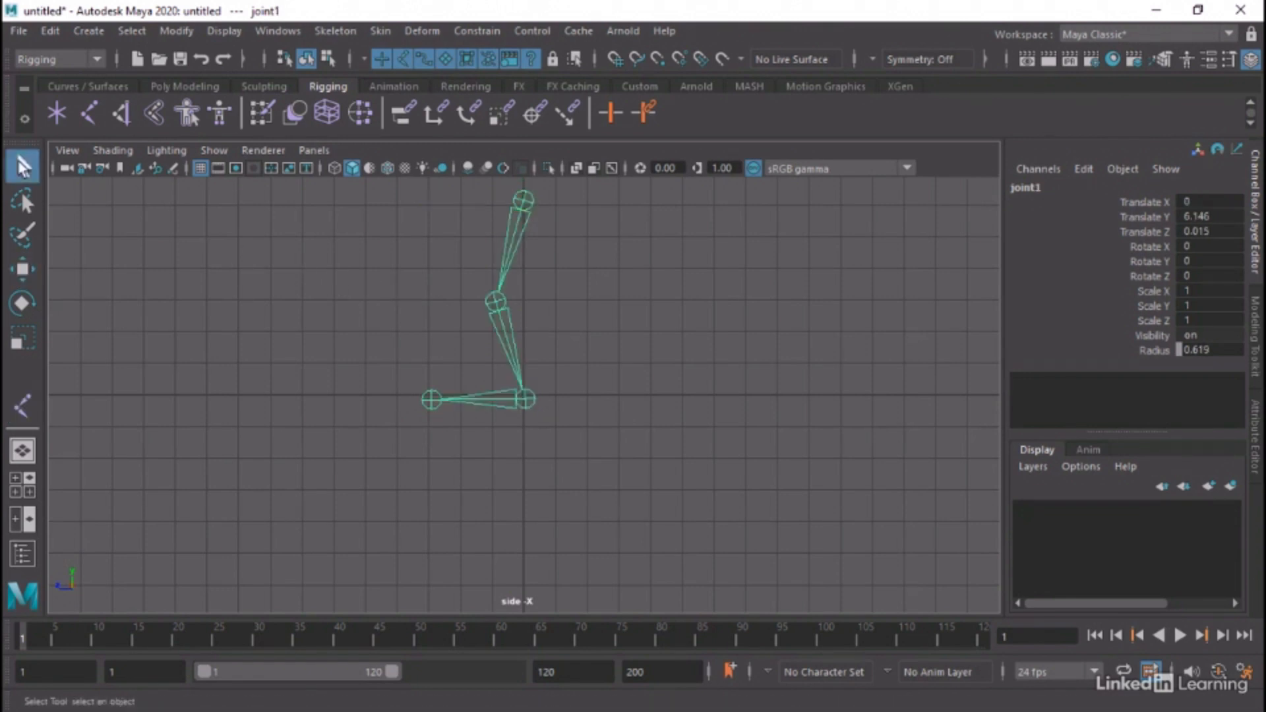
Return to the perspective view, deselect the leg chain and expand its full joint hierarchy in the Outliner
{"action": "key", "text": "space"}
{"action": "key", "text": "space"}
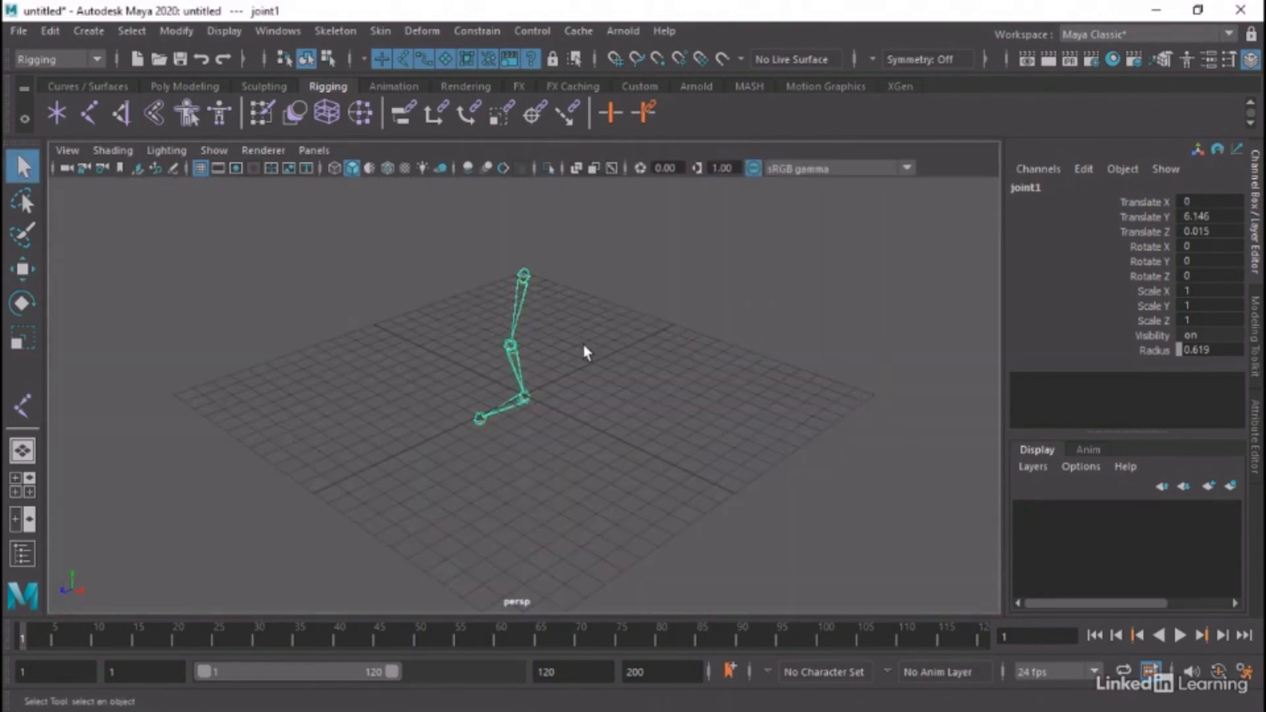
{"action": "scroll", "coordinate": [554, 351], "scroll_direction": "up", "scroll_amount": 3}
{"action": "middle_click_drag", "start_coordinate": [521, 362], "coordinate": [562, 418], "text": "alt"}
{"action": "scroll", "coordinate": [596, 379], "scroll_direction": "up", "scroll_amount": 2}
{"action": "scroll", "coordinate": [596, 379], "scroll_direction": "up", "scroll_amount": 1}
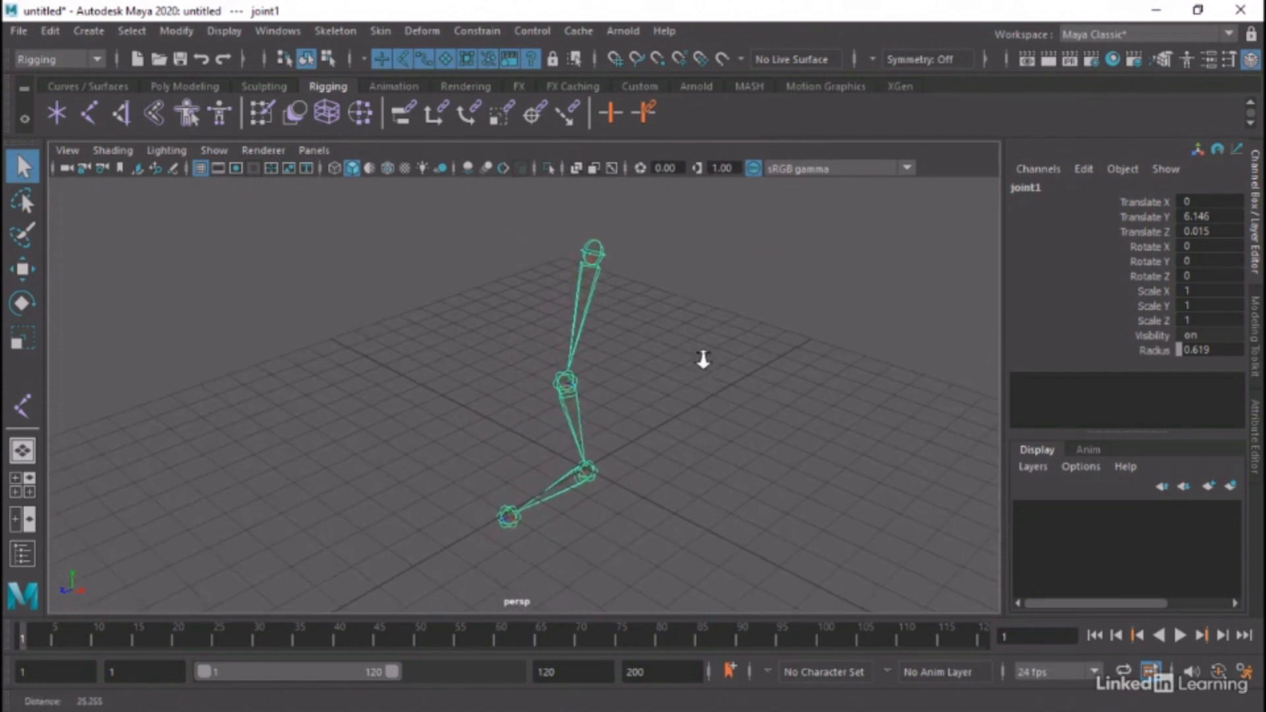
{"action": "left_click_drag", "start_coordinate": [701, 359], "coordinate": [649, 323], "text": "alt"}
{"action": "left_click", "coordinate": [278, 31]}
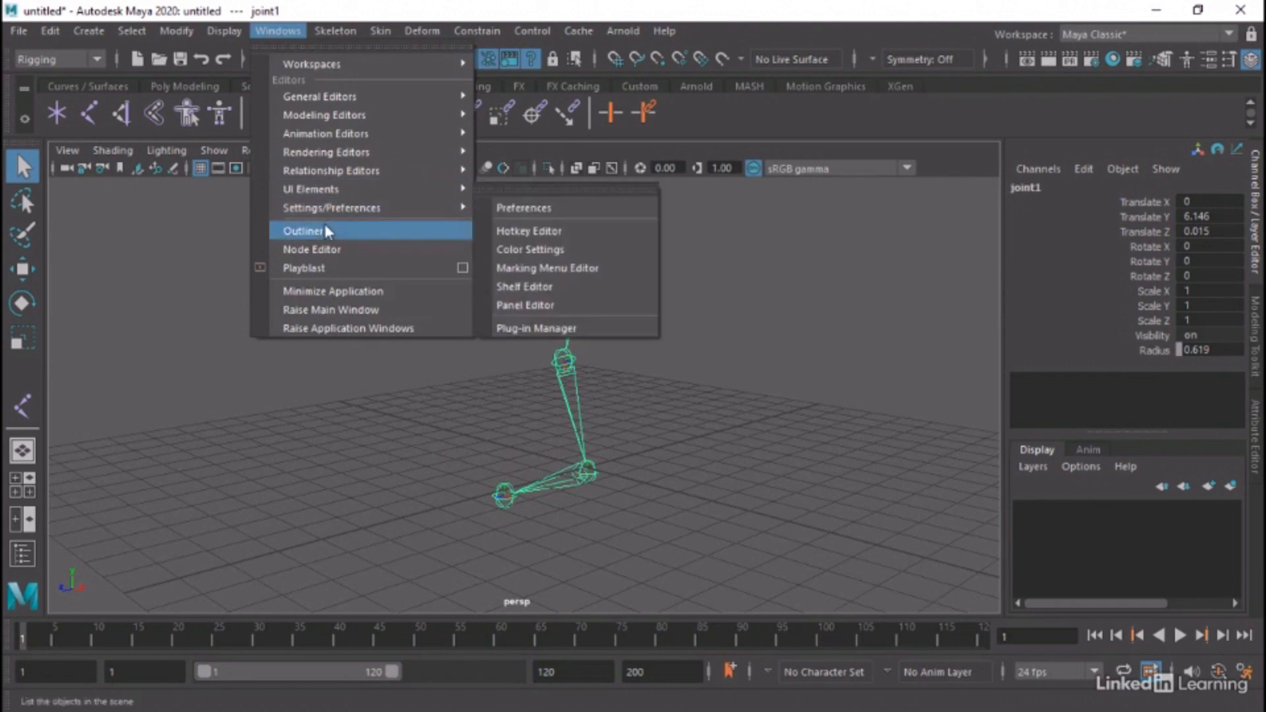
{"action": "left_click", "coordinate": [324, 227]}
{"action": "left_click", "coordinate": [120, 335]}
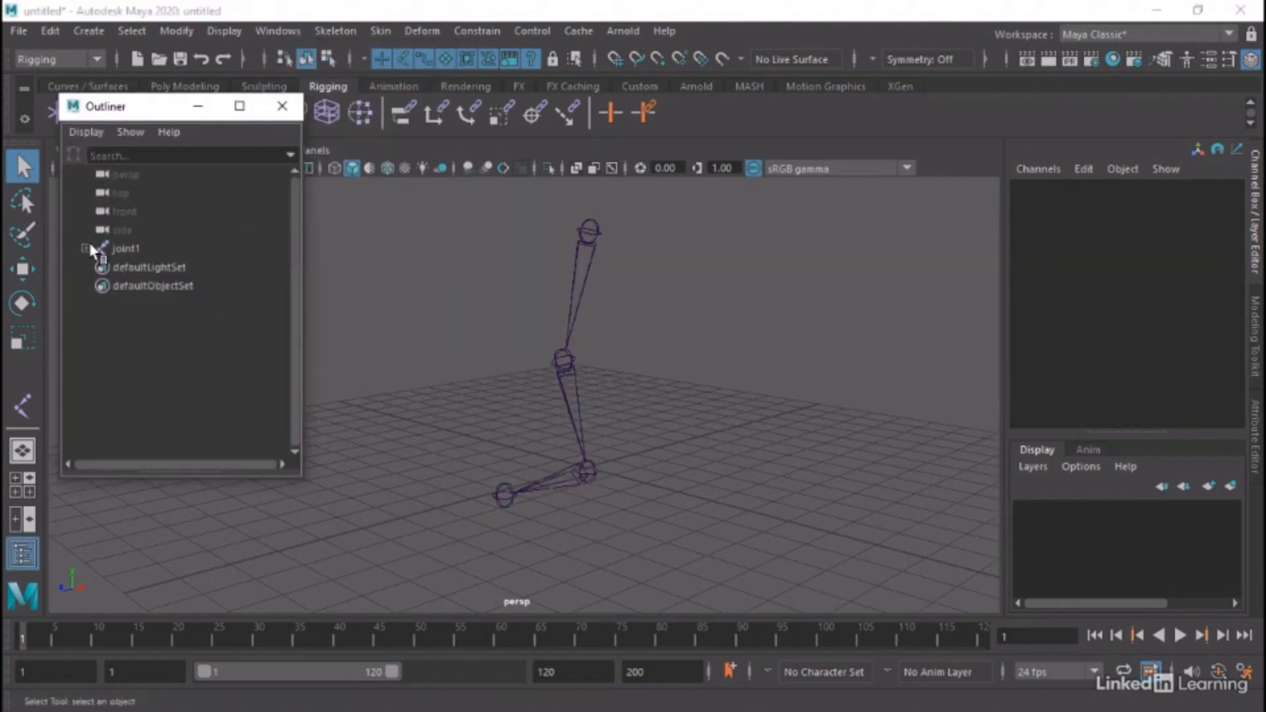
{"action": "left_click", "coordinate": [85, 249]}
{"action": "left_click", "coordinate": [97, 267]}
{"action": "left_click", "coordinate": [109, 285]}
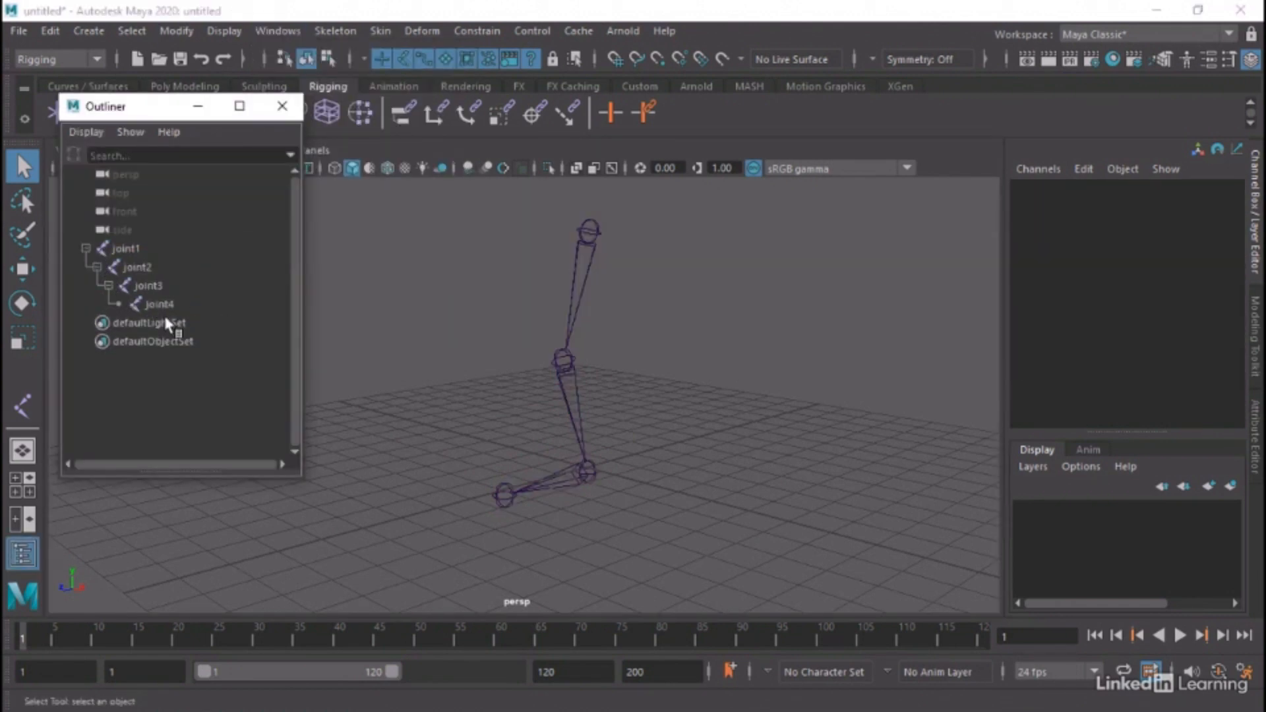
Select joint1, joint2, joint3 and joint4 in turn in the Outliner to examine their parent-child relationships
{"action": "left_click", "coordinate": [134, 248]}
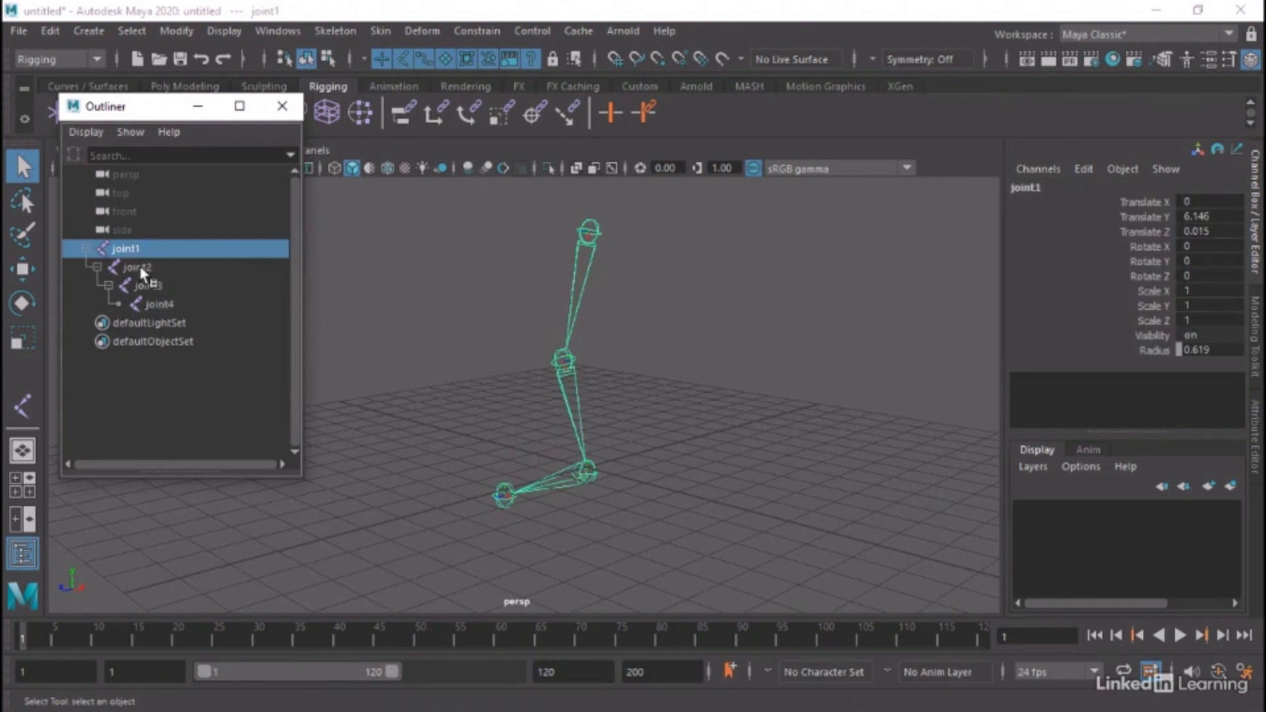
{"action": "left_click", "coordinate": [137, 266]}
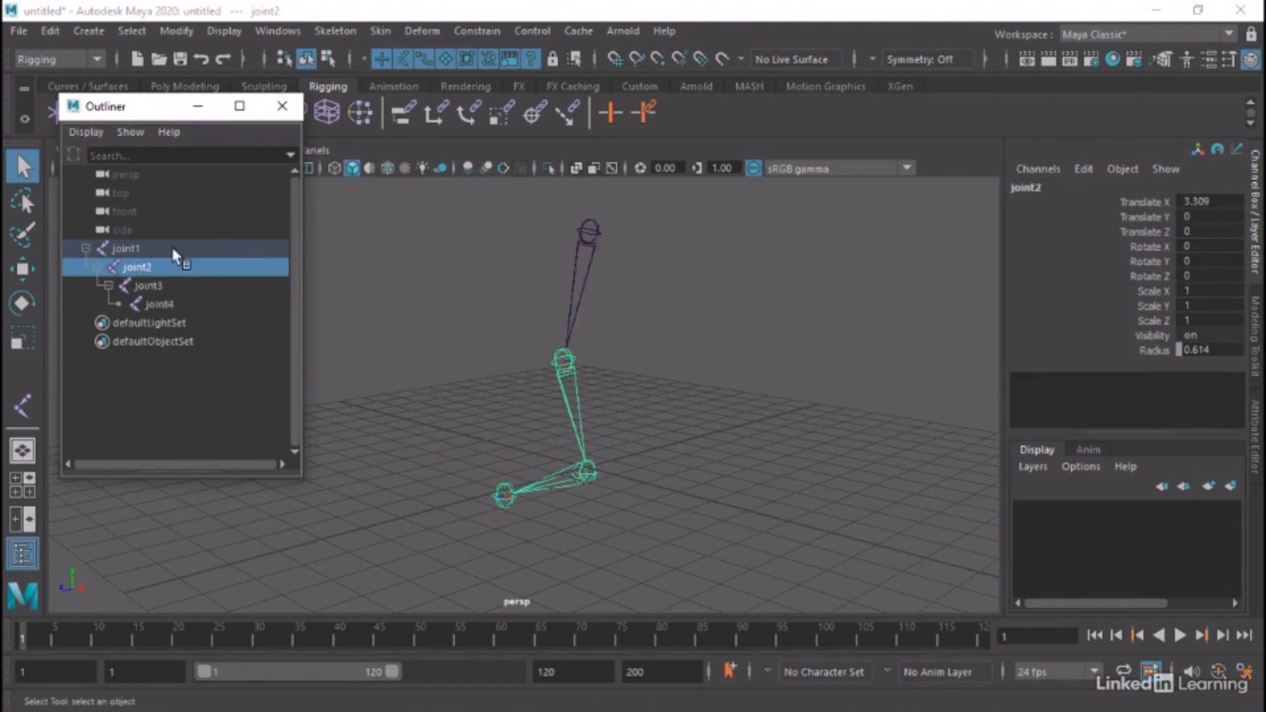
{"action": "left_click", "coordinate": [173, 285]}
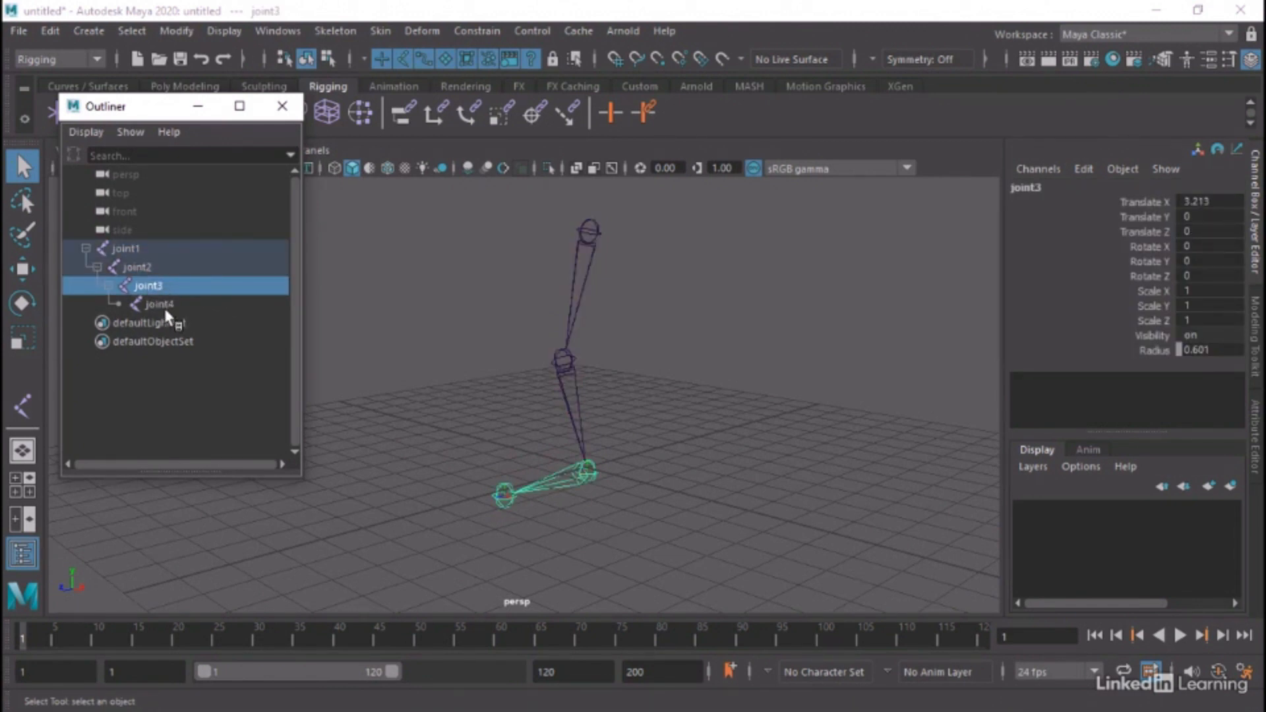
{"action": "left_click", "coordinate": [173, 306]}
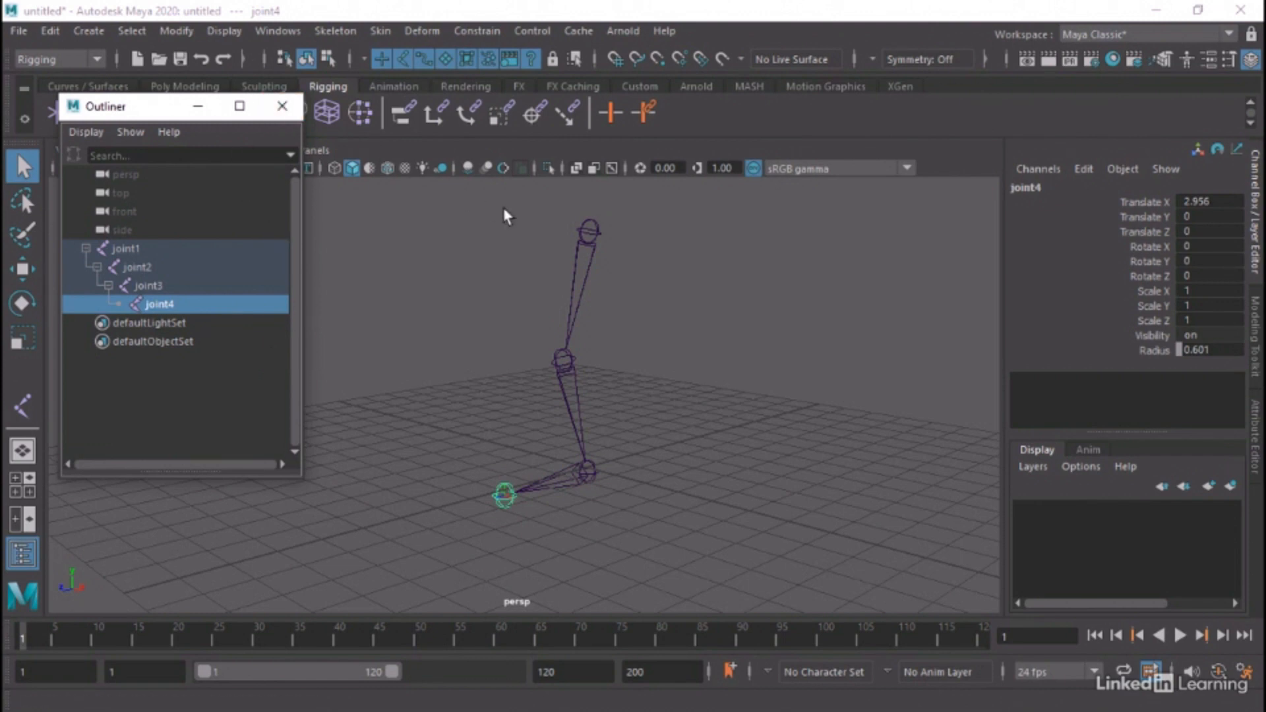
Select joint1 and set the Move tool's axis orientation to Object
{"action": "left_click", "coordinate": [588, 229]}
{"action": "left_click_drag", "start_coordinate": [588, 228], "coordinate": [659, 346], "text": "alt"}
{"action": "left_click", "coordinate": [22, 269]}
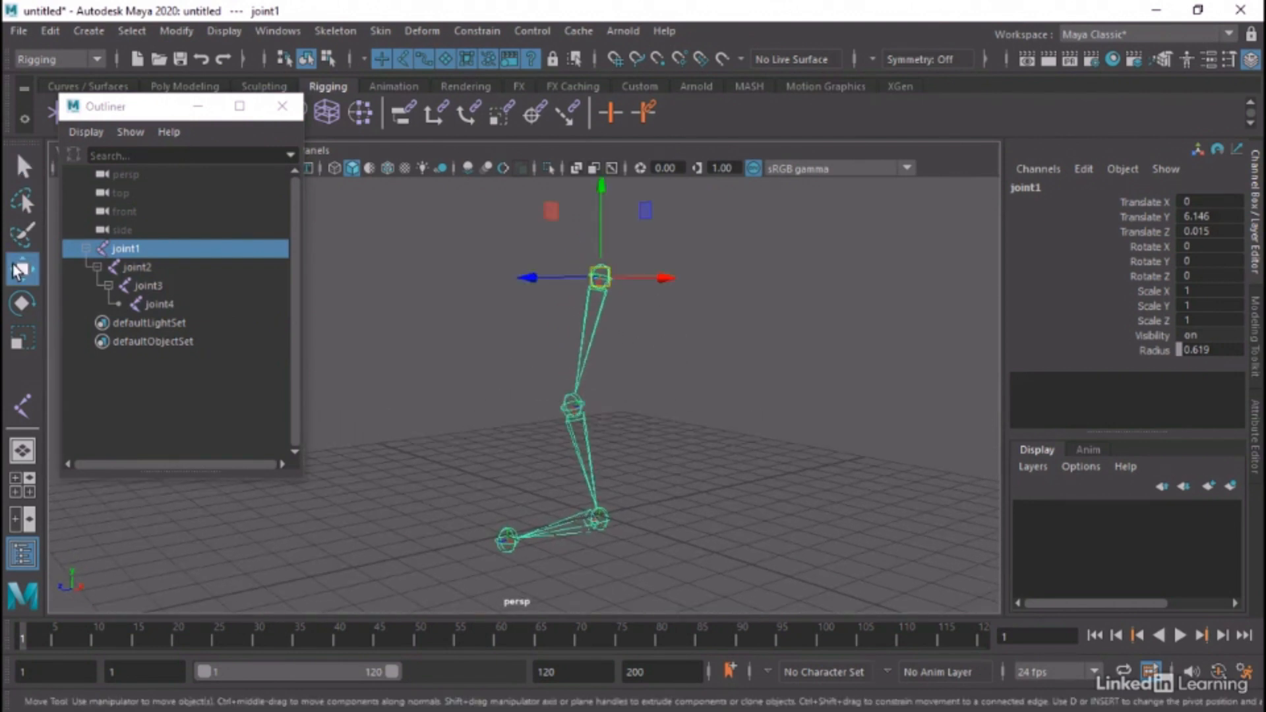
{"action": "double_click", "coordinate": [19, 270]}
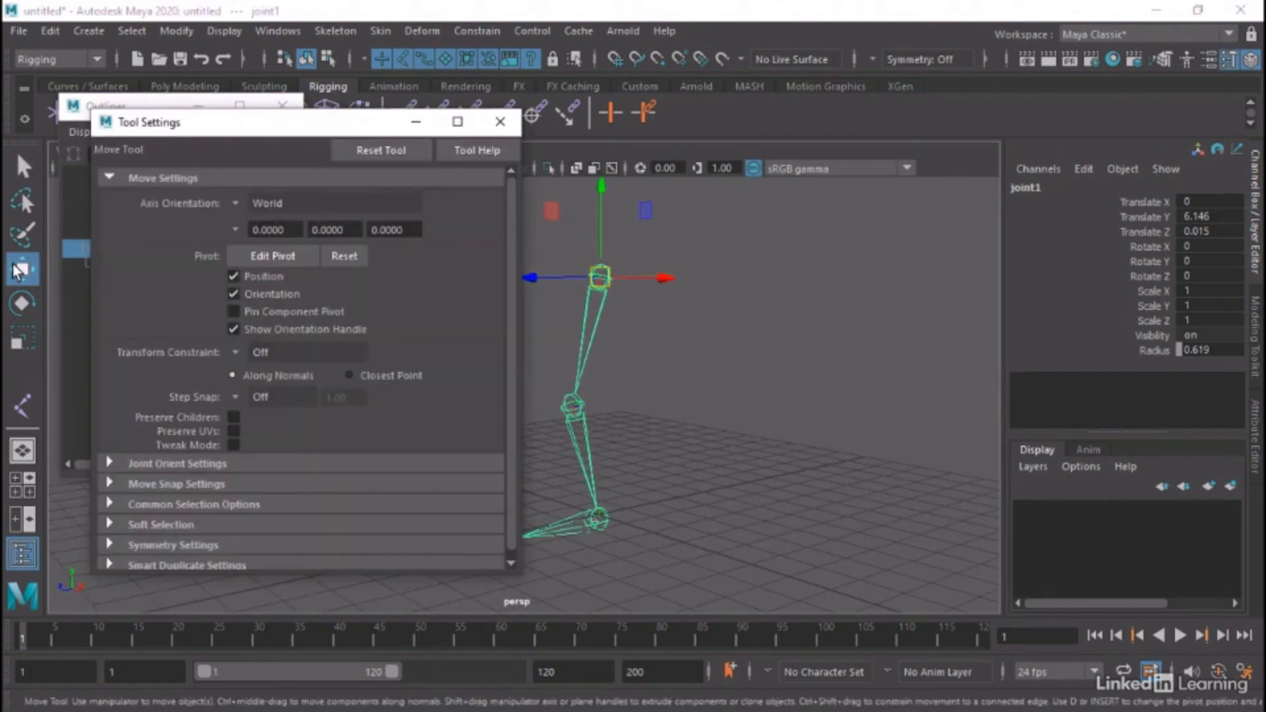
{"action": "left_click", "coordinate": [232, 201]}
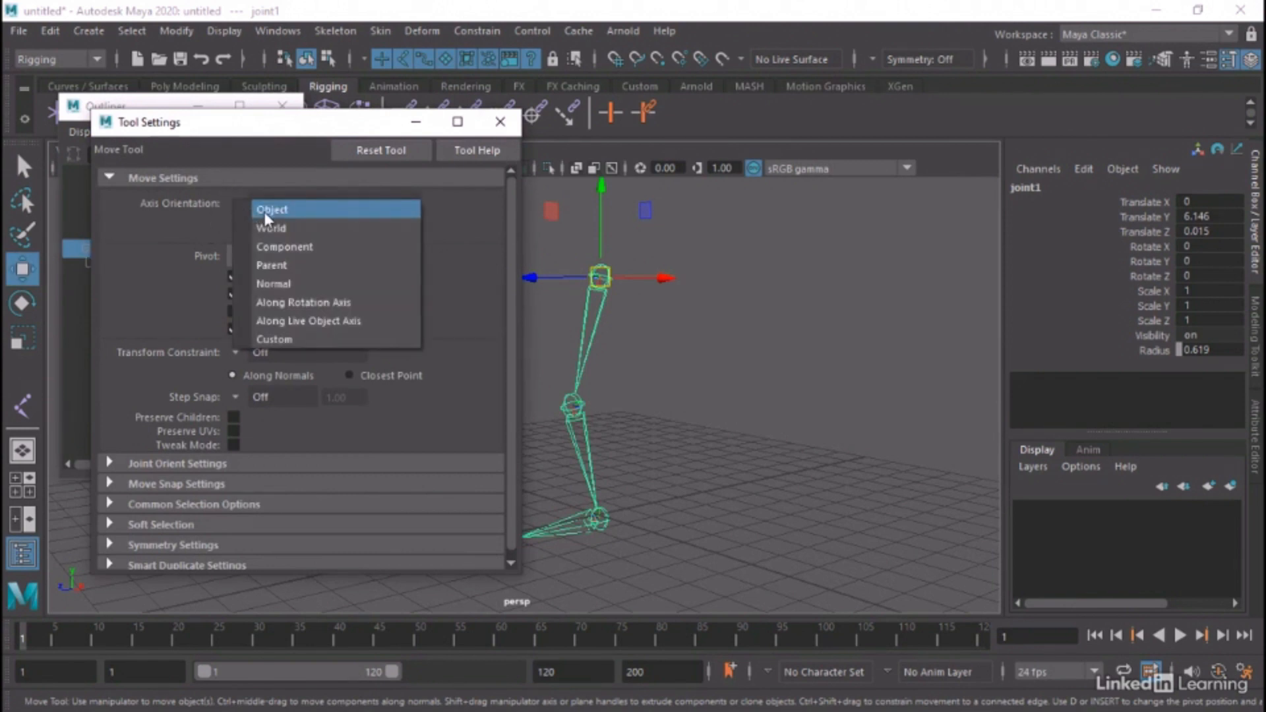
{"action": "left_click", "coordinate": [263, 211]}
Examine joint1's local axes, then select joint2, joint3 and joint4 to inspect how theirs are oriented along the bones
{"action": "left_click_drag", "start_coordinate": [697, 305], "coordinate": [840, 317], "text": "alt"}
{"action": "middle_click_drag", "start_coordinate": [880, 317], "coordinate": [809, 304], "text": "alt"}
{"action": "mouse_move", "coordinate": [891, 300]}
{"action": "right_mouse_down", "text": "alt"}
{"action": "mouse_move", "coordinate": [820, 291]}
{"action": "mouse_move", "coordinate": [910, 305]}
{"action": "mouse_move", "coordinate": [884, 304]}
{"action": "right_mouse_up", "text": "alt"}
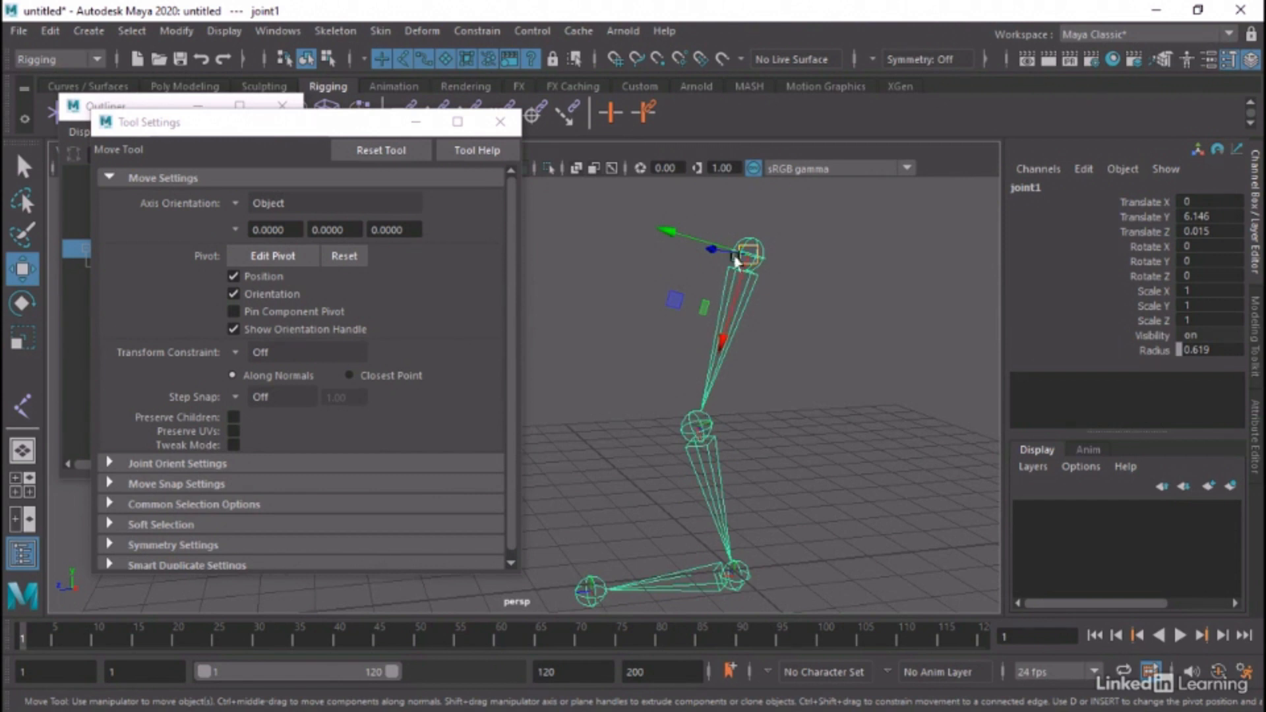
{"action": "left_click", "coordinate": [695, 424]}
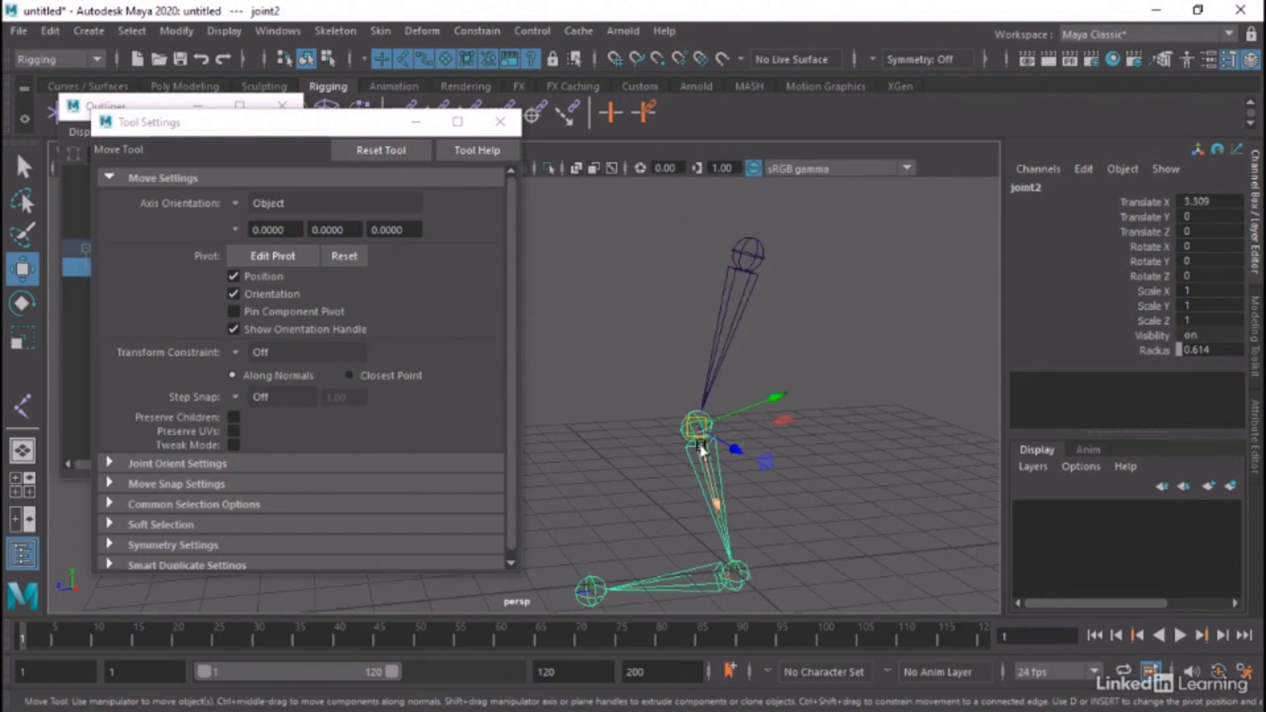
{"action": "left_click", "coordinate": [741, 584]}
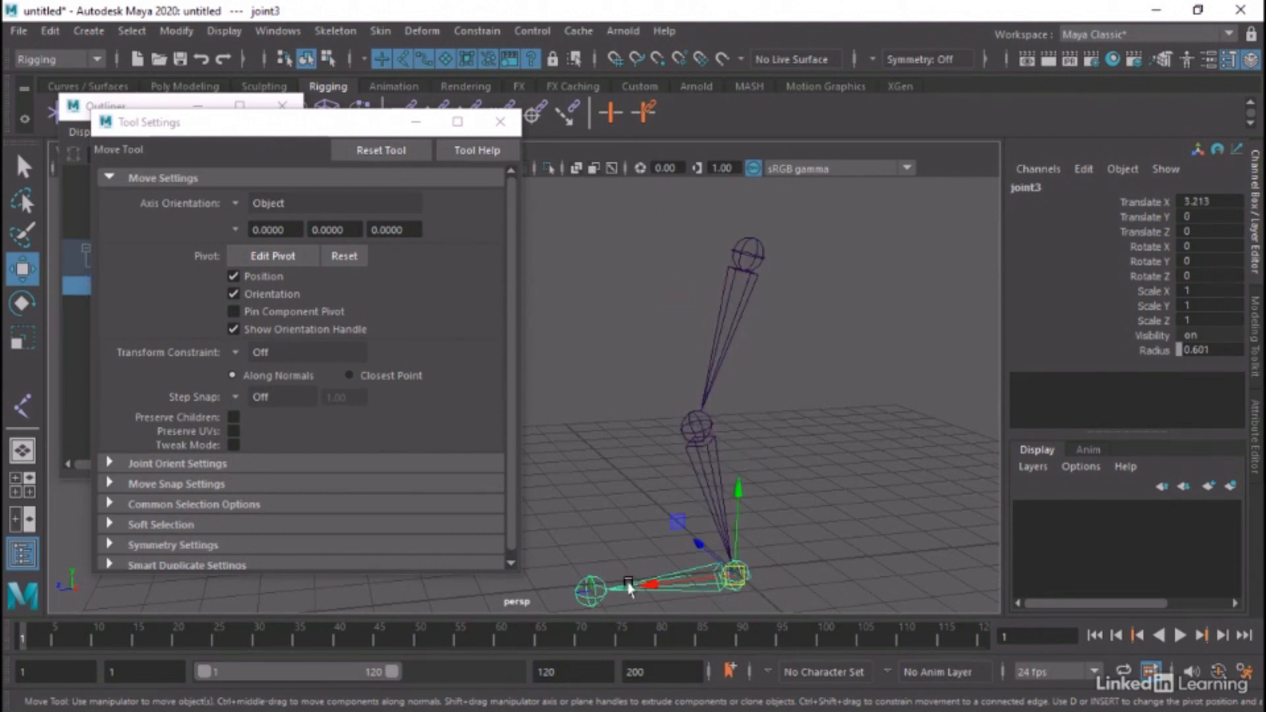
{"action": "left_click", "coordinate": [595, 593]}
{"action": "left_click_drag", "start_coordinate": [595, 593], "coordinate": [732, 414], "text": "alt"}
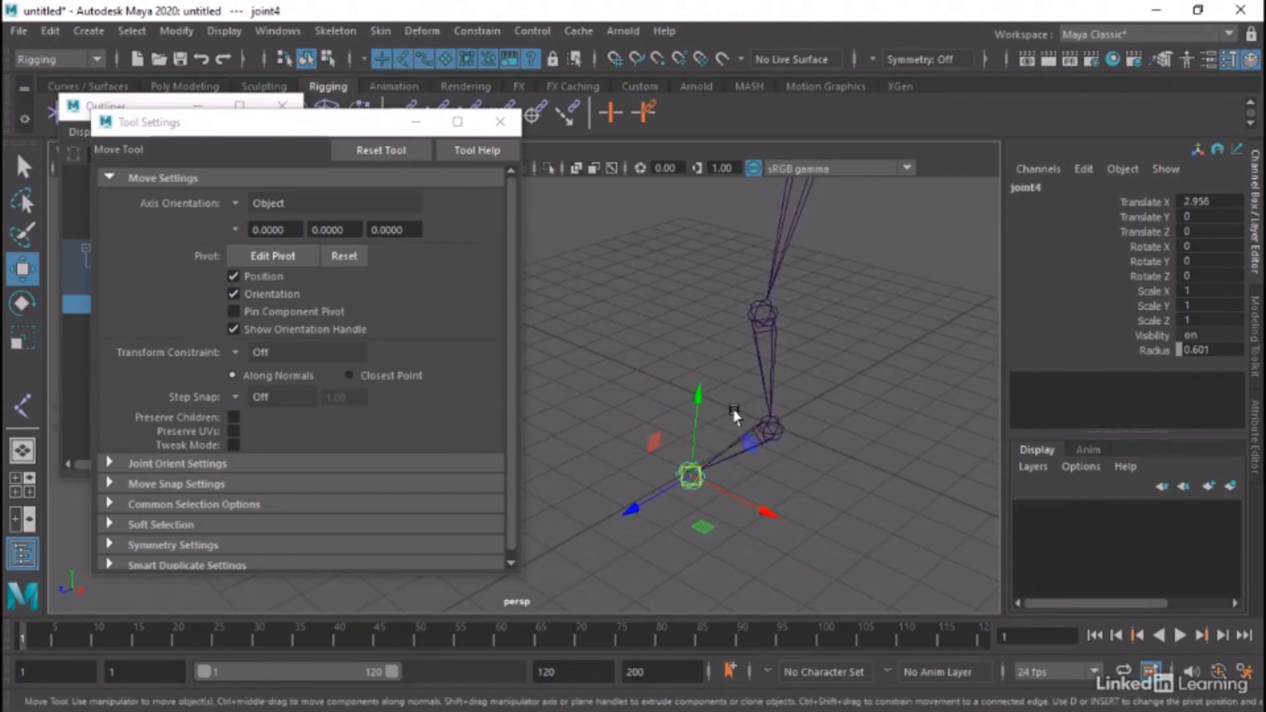
Select the joints again from joint1 down to joint4 to compare the end joint's orientation with the others
{"action": "middle_click_drag", "start_coordinate": [654, 500], "coordinate": [644, 515], "text": "alt"}
{"action": "left_click_drag", "start_coordinate": [803, 360], "coordinate": [767, 374], "text": "alt"}
{"action": "left_click", "coordinate": [758, 222]}
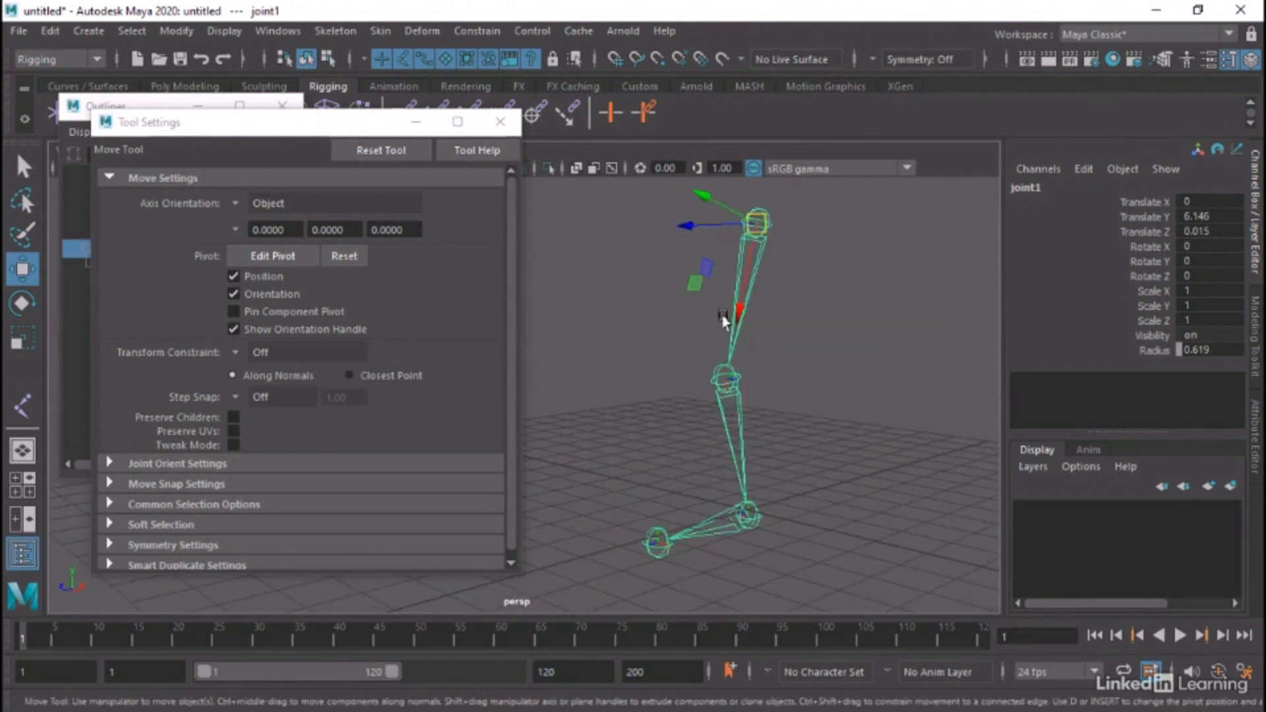
{"action": "left_click", "coordinate": [723, 381]}
{"action": "left_click", "coordinate": [746, 516]}
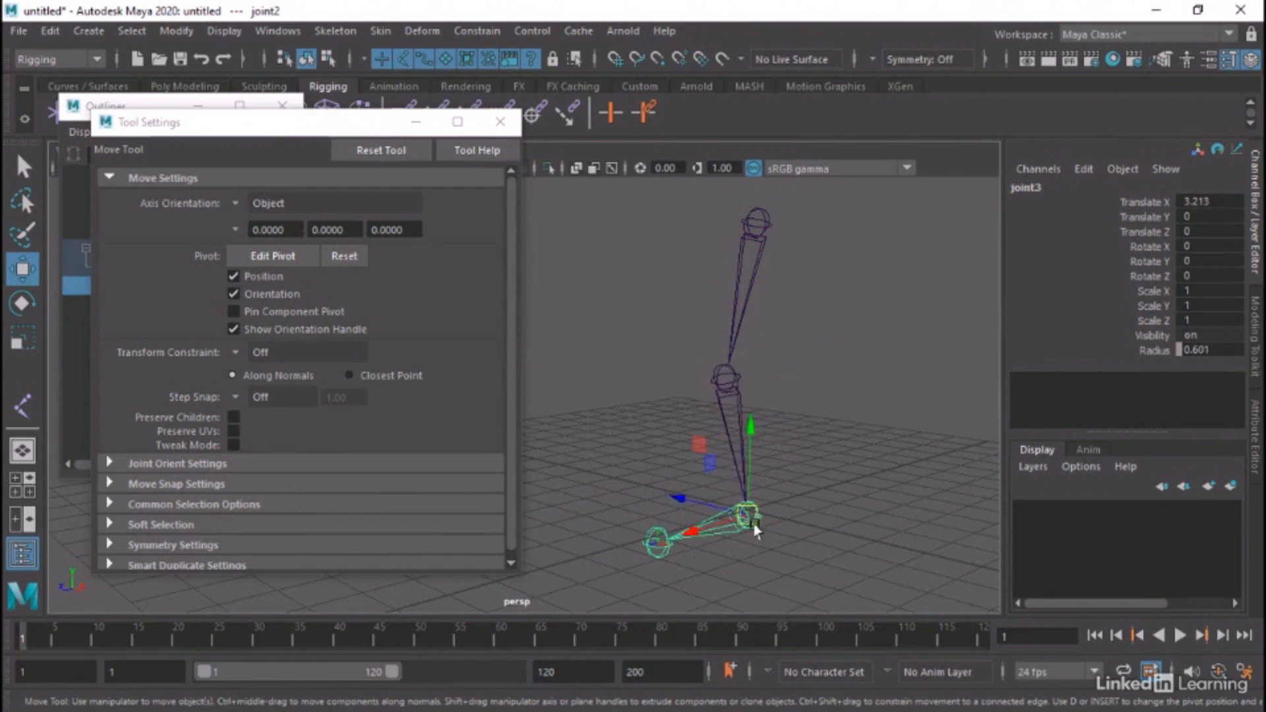
{"action": "left_click", "coordinate": [639, 547]}
{"action": "left_click_drag", "start_coordinate": [640, 547], "coordinate": [625, 494], "text": "alt"}
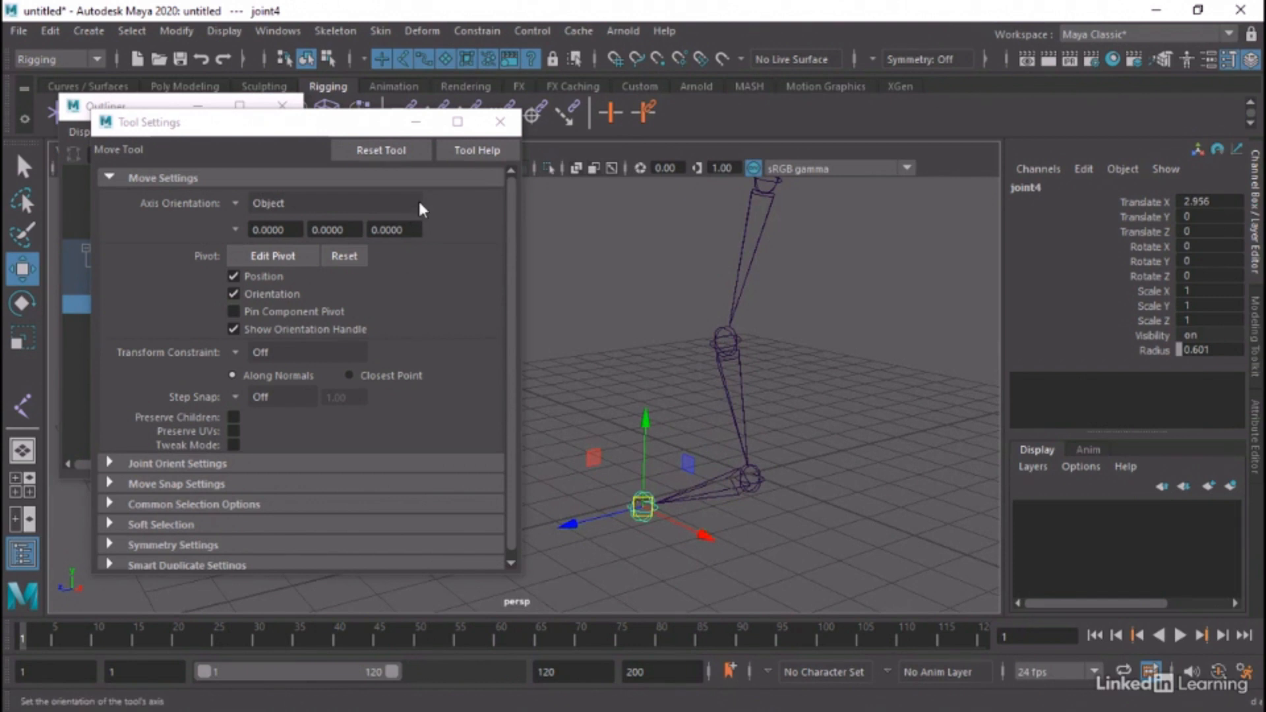
Close the Move tool settings and the Outliner, deselect joint4 and frame the leg chain in the side view
{"action": "left_click", "coordinate": [501, 122]}
{"action": "left_click", "coordinate": [282, 106]}
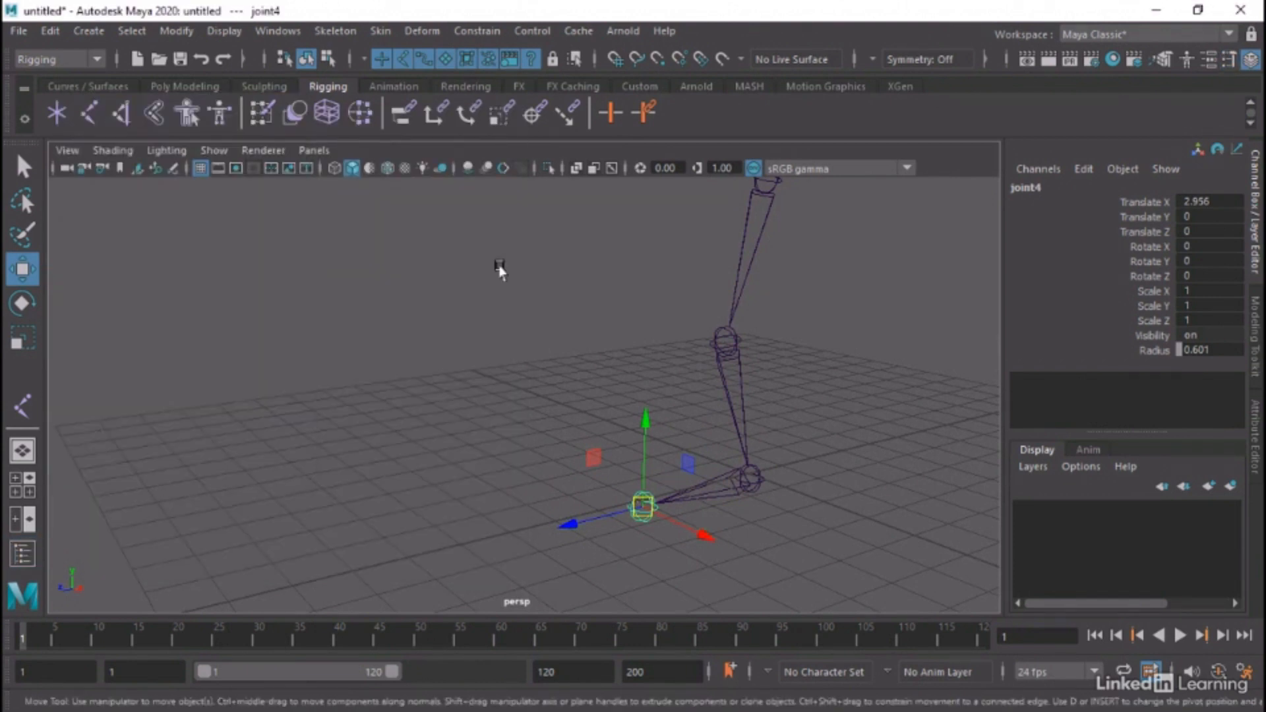
{"action": "left_click", "coordinate": [521, 312]}
{"action": "key", "text": "space"}
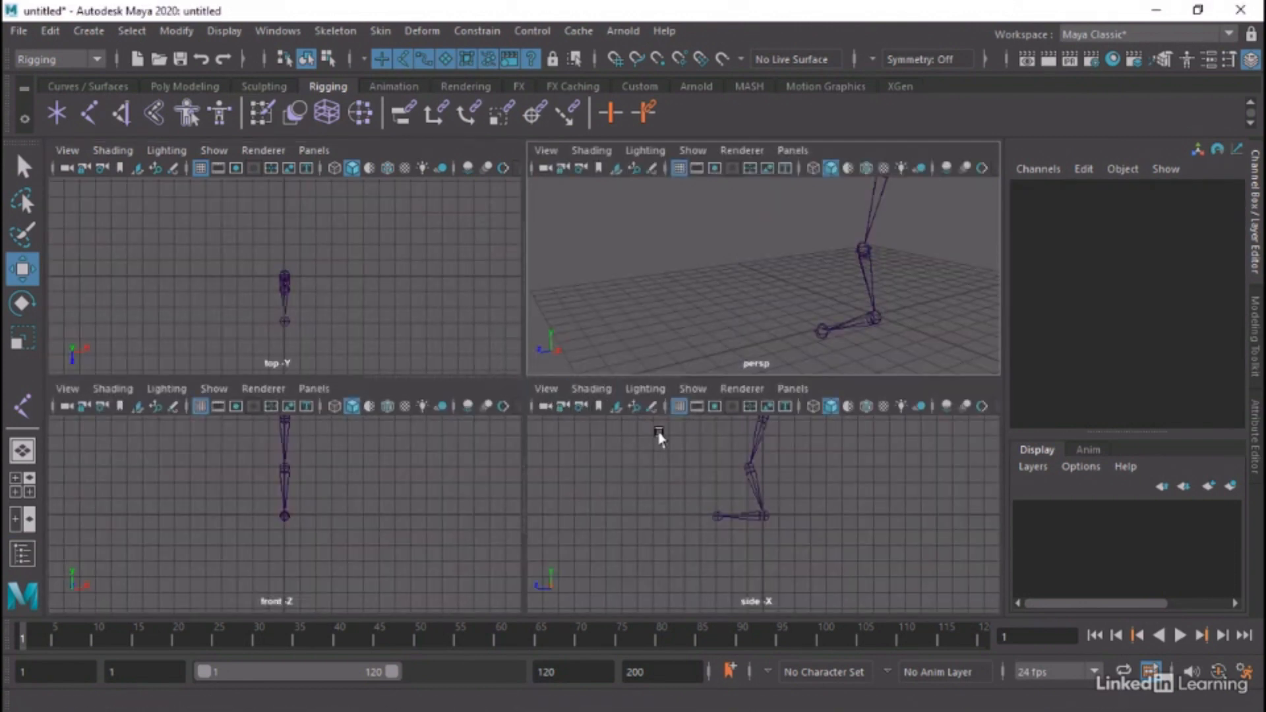
{"action": "key", "text": "space"}
{"action": "scroll", "coordinate": [521, 422], "scroll_direction": "up", "scroll_amount": 3}
{"action": "middle_click_drag", "start_coordinate": [521, 420], "coordinate": [521, 447], "text": "alt"}
{"action": "right_click_drag", "start_coordinate": [466, 425], "coordinate": [727, 460], "text": "alt"}
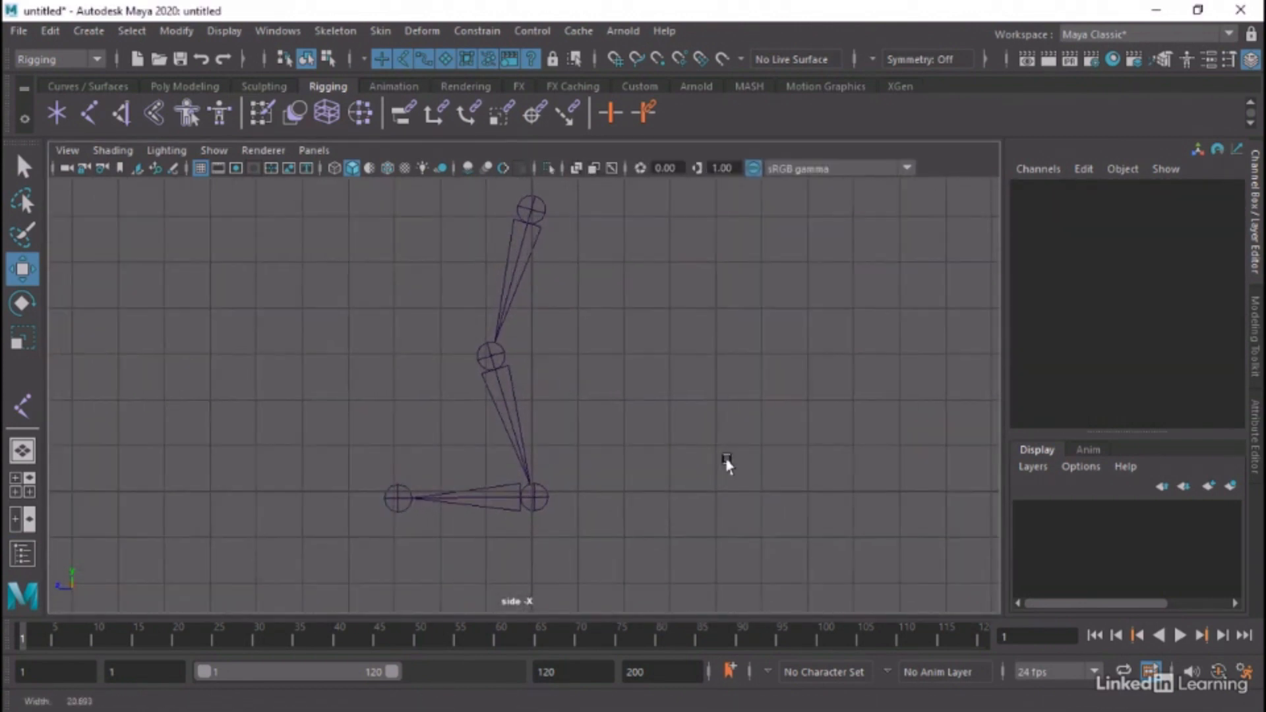
Move the ankle joint3 up slightly and shift the knee joint2 toward the heel to reduce the leg's bend, readjusting joint3's height
{"action": "middle_click_drag", "start_coordinate": [681, 432], "coordinate": [701, 452], "text": "alt"}
{"action": "right_click_drag", "start_coordinate": [700, 451], "coordinate": [696, 452], "text": "alt"}
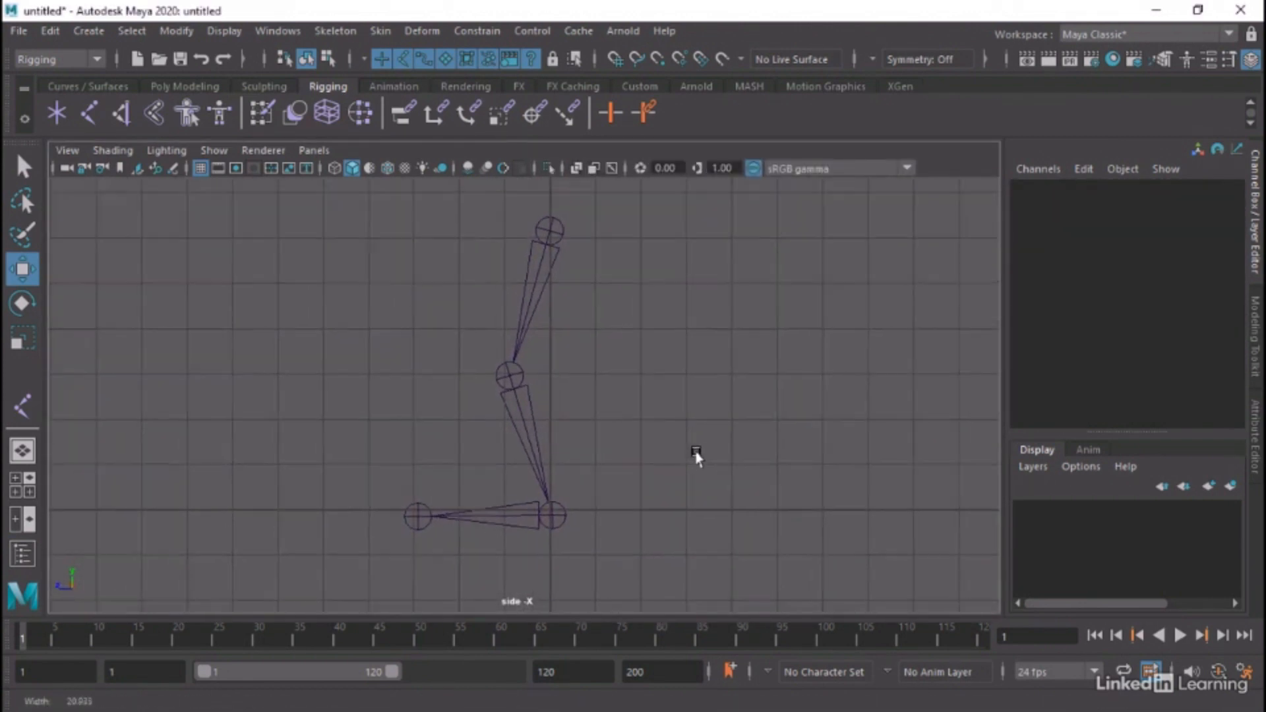
{"action": "left_click", "coordinate": [552, 512]}
{"action": "mouse_move", "coordinate": [552, 511]}
{"action": "left_mouse_down"}
{"action": "mouse_move", "coordinate": [551, 475]}
{"action": "mouse_move", "coordinate": [547, 500]}
{"action": "left_mouse_up"}
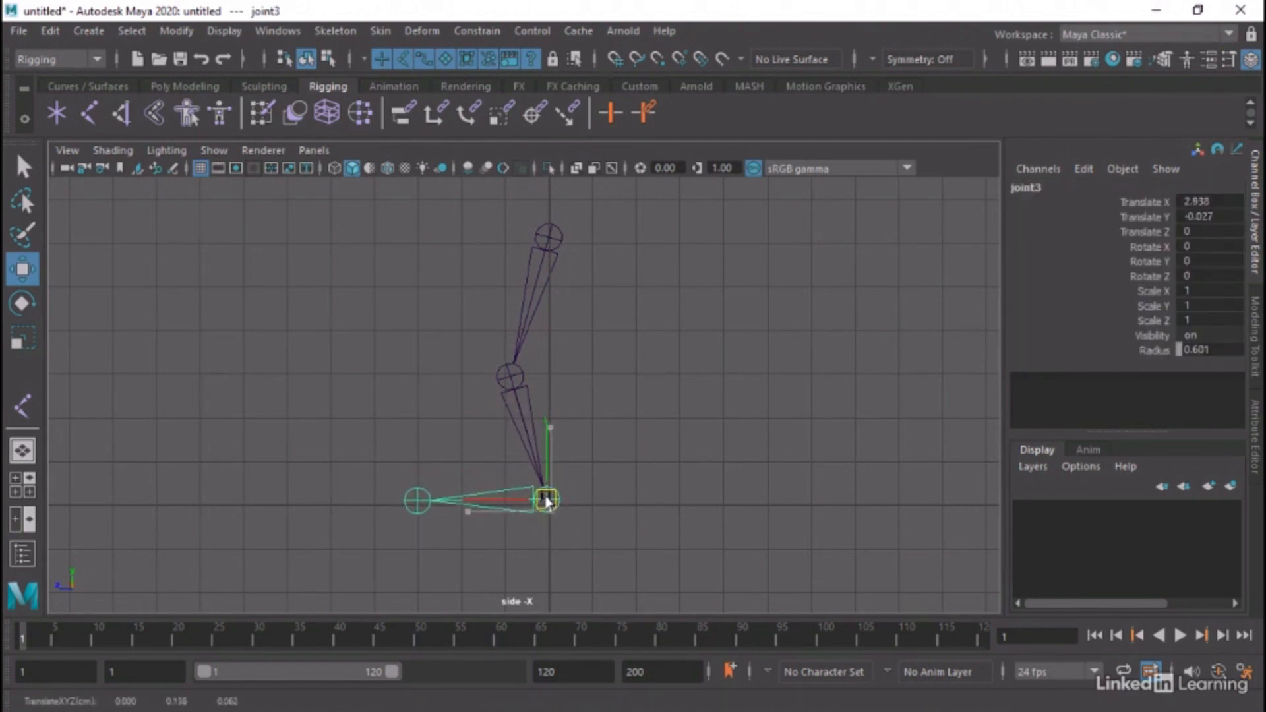
{"action": "left_click", "coordinate": [510, 376]}
{"action": "left_click_drag", "start_coordinate": [510, 376], "coordinate": [521, 381]}
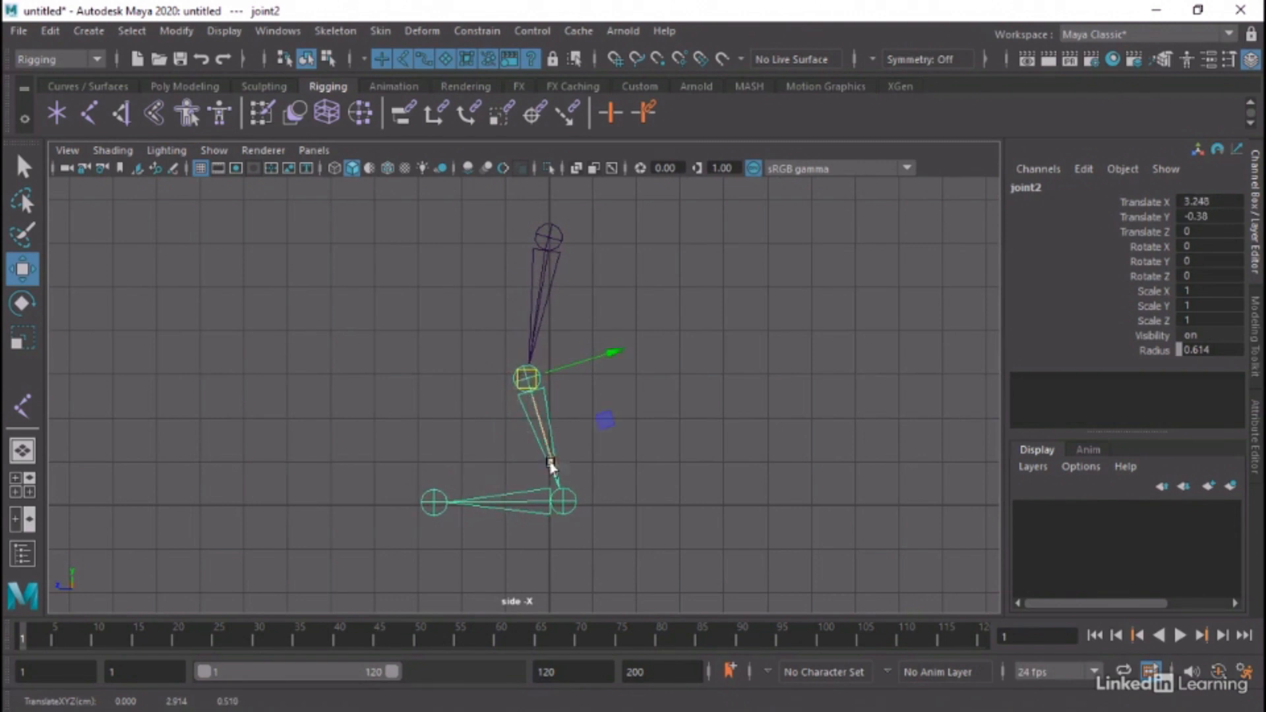
{"action": "left_click", "coordinate": [565, 503]}
{"action": "left_click_drag", "start_coordinate": [566, 504], "coordinate": [560, 506]}
Raise the knee joint2 slightly, lower the ankle and toe joints back to the ground line, and clear the selection
{"action": "left_click", "coordinate": [525, 377]}
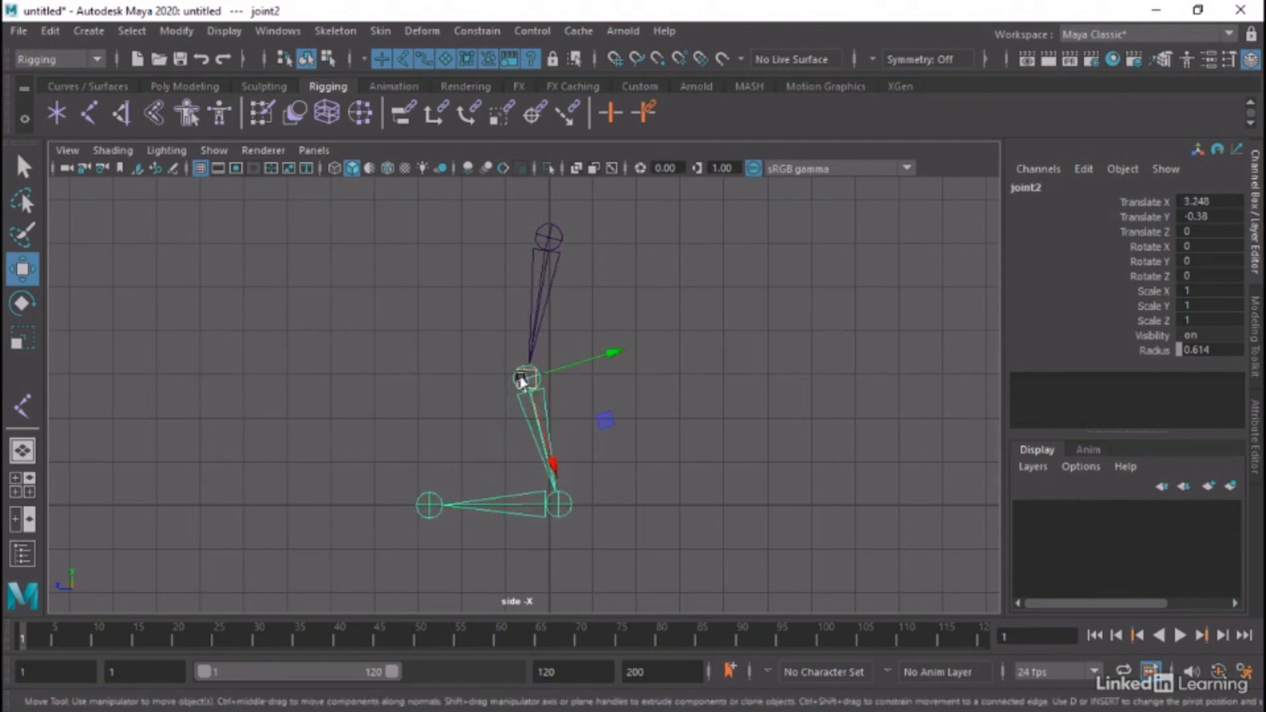
{"action": "left_click_drag", "start_coordinate": [525, 374], "coordinate": [526, 374]}
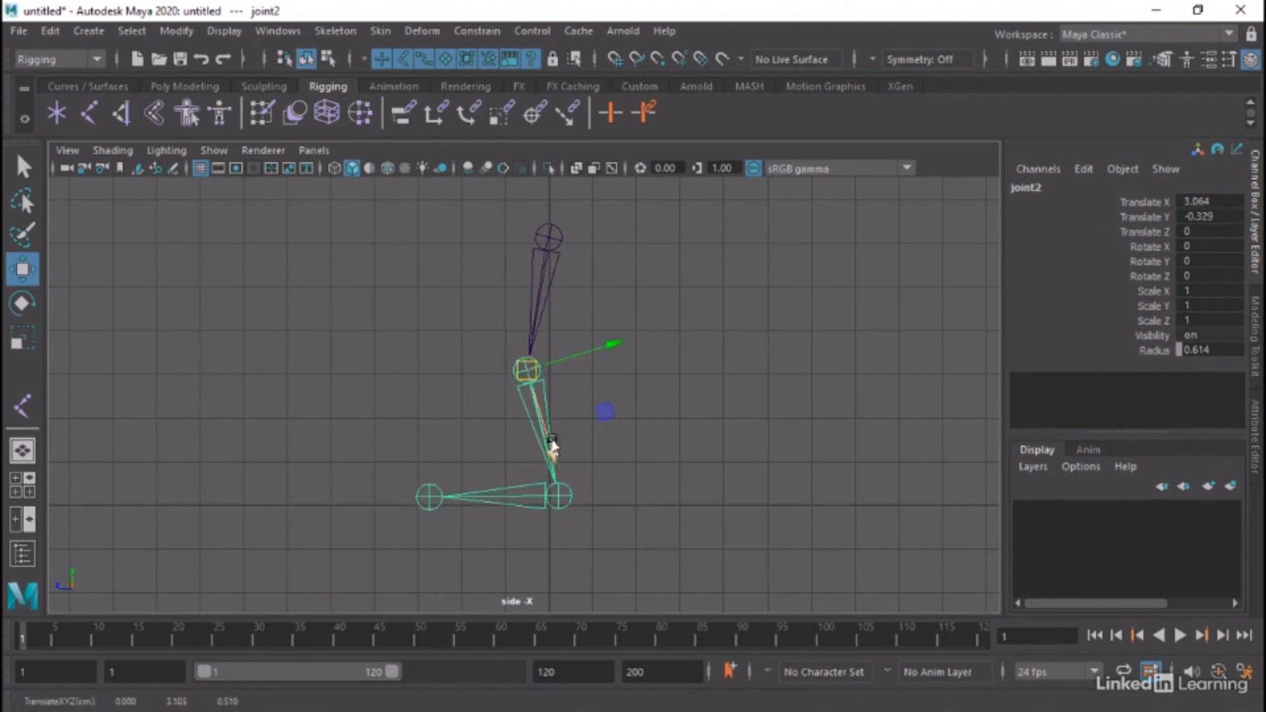
{"action": "left_click", "coordinate": [557, 496]}
{"action": "left_click_drag", "start_coordinate": [556, 496], "coordinate": [557, 503]}
{"action": "left_click", "coordinate": [429, 506]}
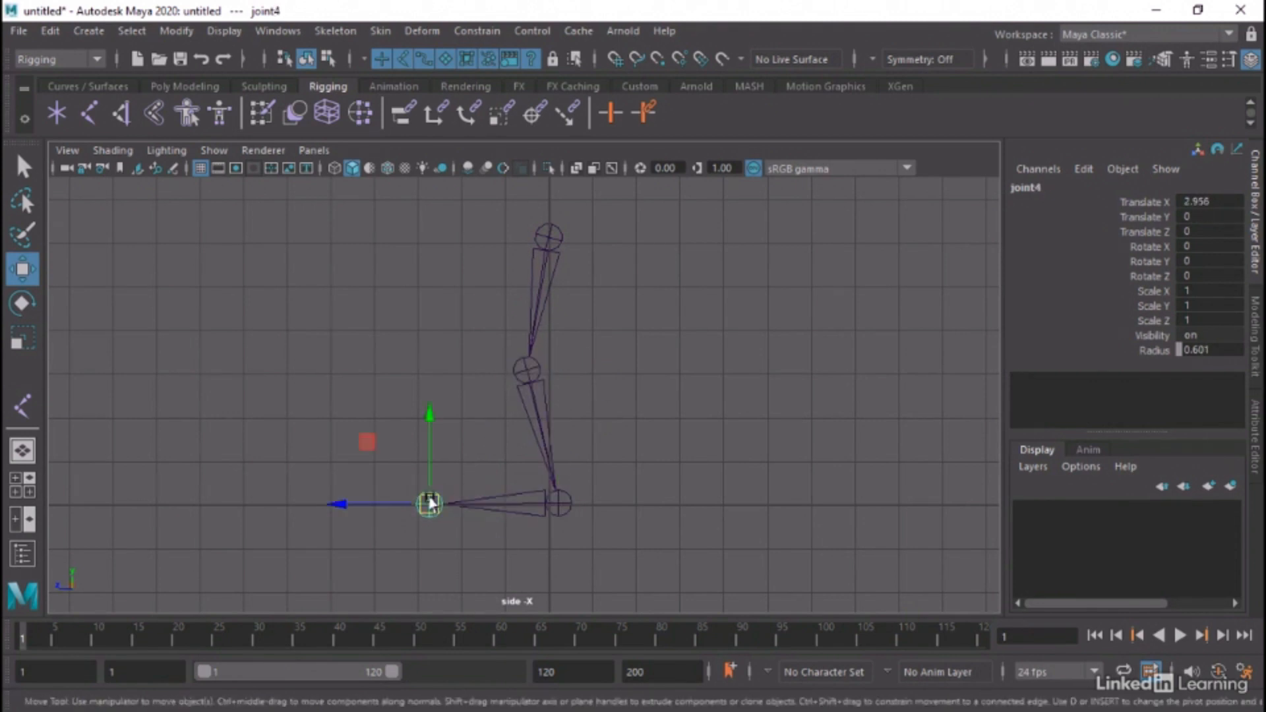
{"action": "left_click", "coordinate": [607, 417]}
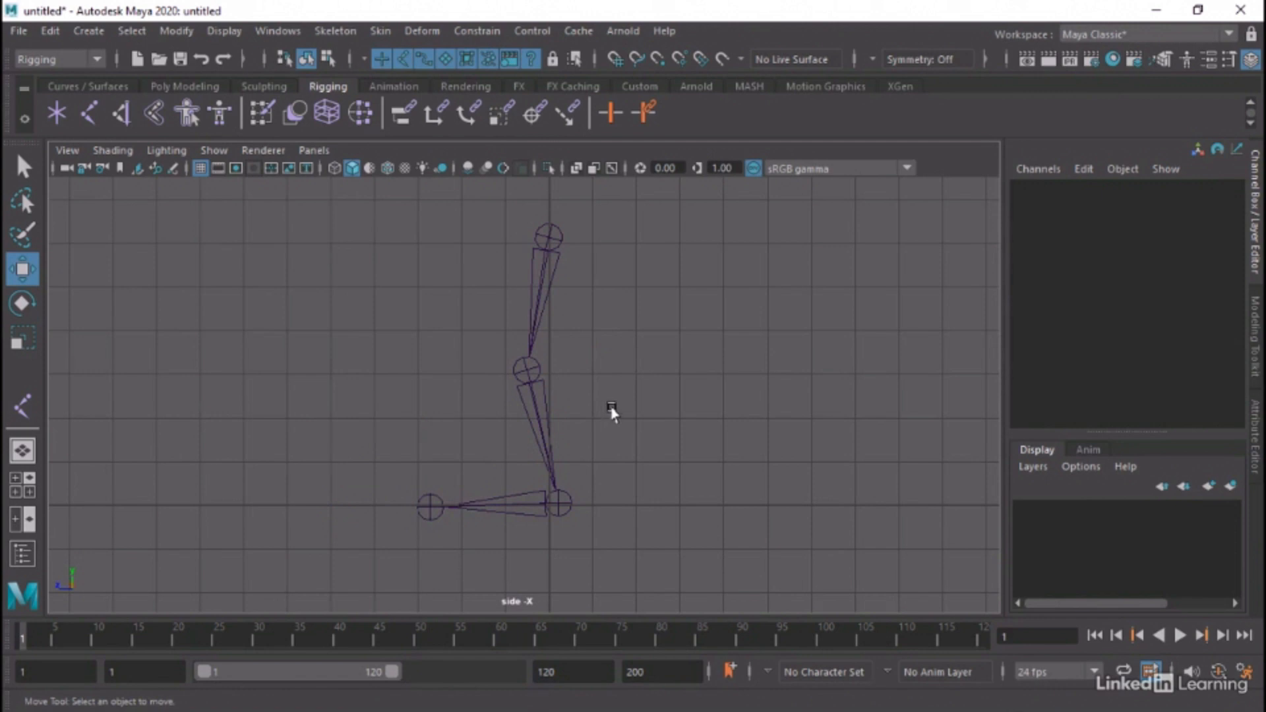
Show the leg in the perspective view and examine the local axis directions of joint1 and joint2
{"action": "key", "text": "space"}
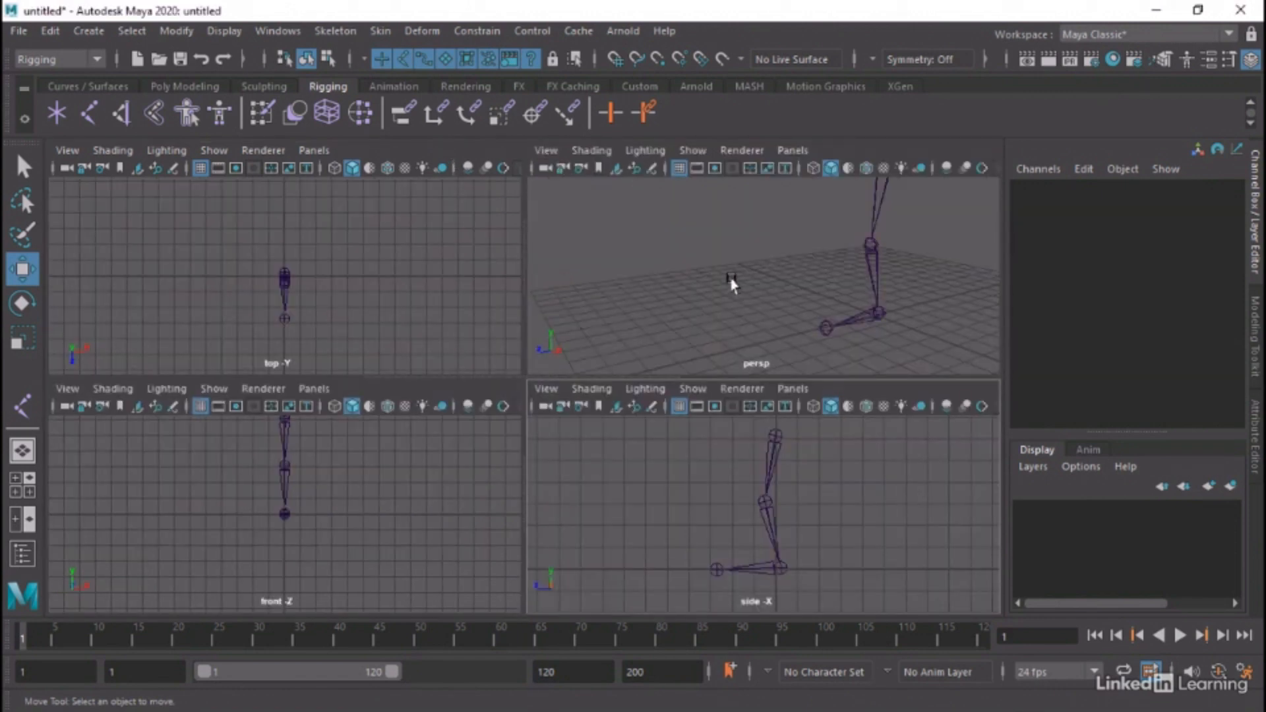
{"action": "key", "text": "space"}
{"action": "middle_click_drag", "start_coordinate": [670, 257], "coordinate": [536, 305], "text": "alt"}
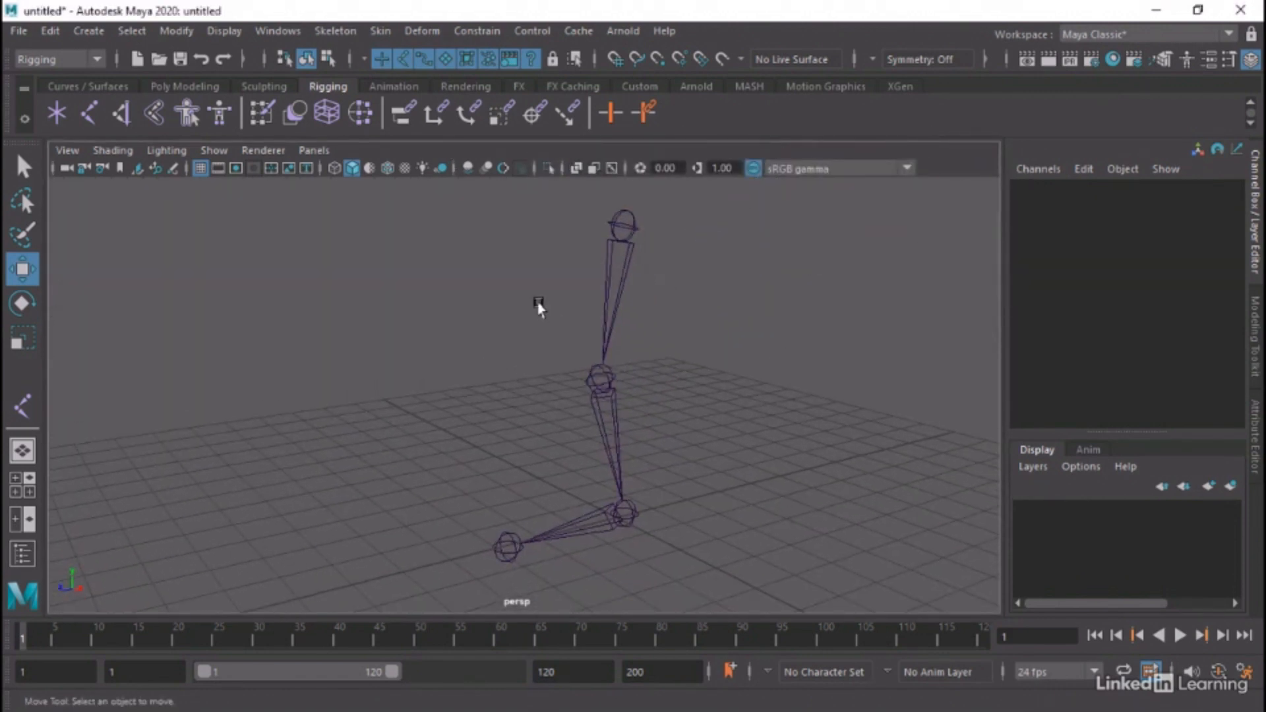
{"action": "left_click", "coordinate": [627, 256]}
{"action": "left_click_drag", "start_coordinate": [670, 294], "coordinate": [600, 283], "text": "alt"}
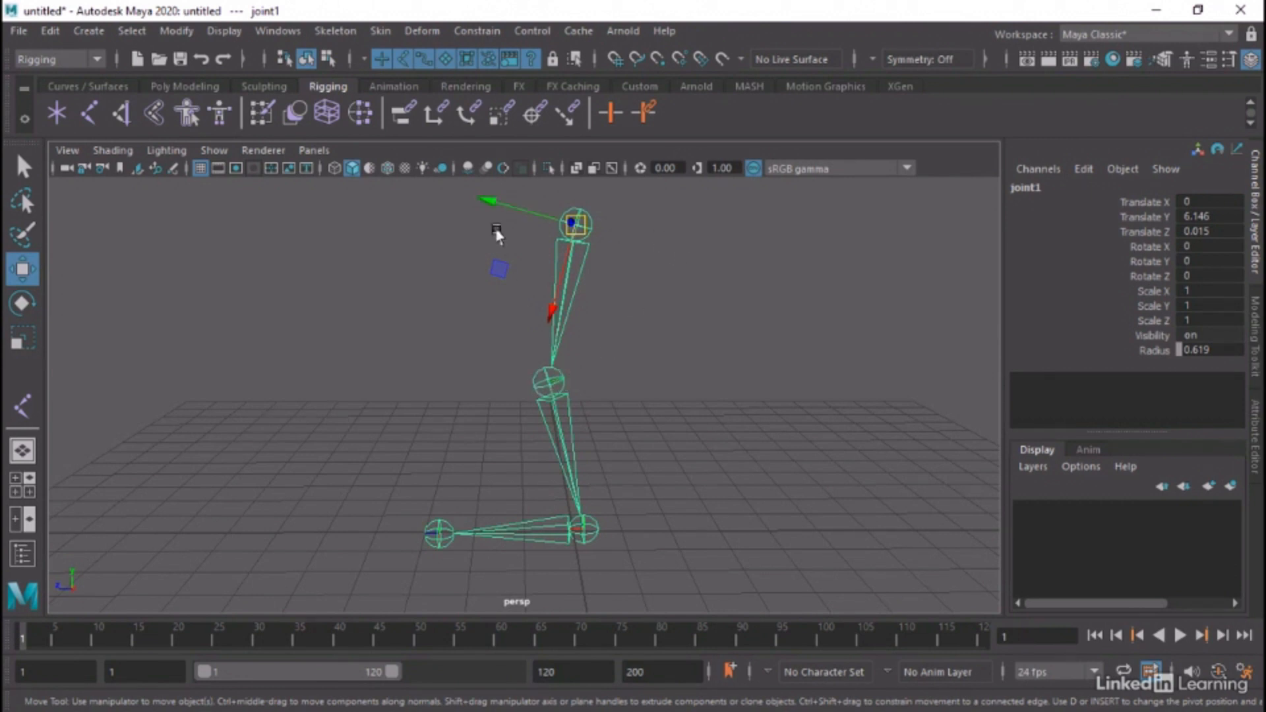
{"action": "mouse_move", "coordinate": [631, 324]}
{"action": "left_mouse_down", "text": "alt"}
{"action": "mouse_move", "coordinate": [634, 376]}
{"action": "mouse_move", "coordinate": [633, 330]}
{"action": "left_mouse_up", "text": "alt"}
{"action": "left_click", "coordinate": [554, 388]}
{"action": "left_click_drag", "start_coordinate": [678, 424], "coordinate": [640, 389], "text": "alt"}
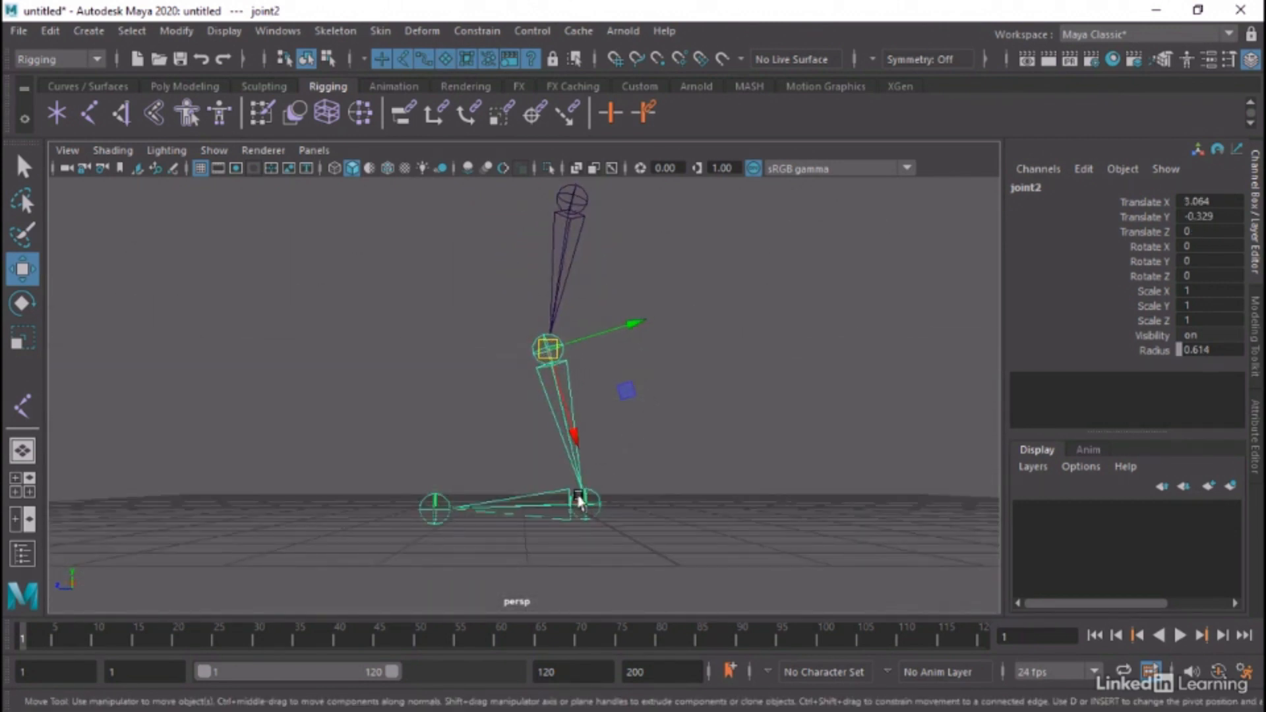
{"action": "left_click_drag", "start_coordinate": [580, 501], "coordinate": [464, 386], "text": "alt"}
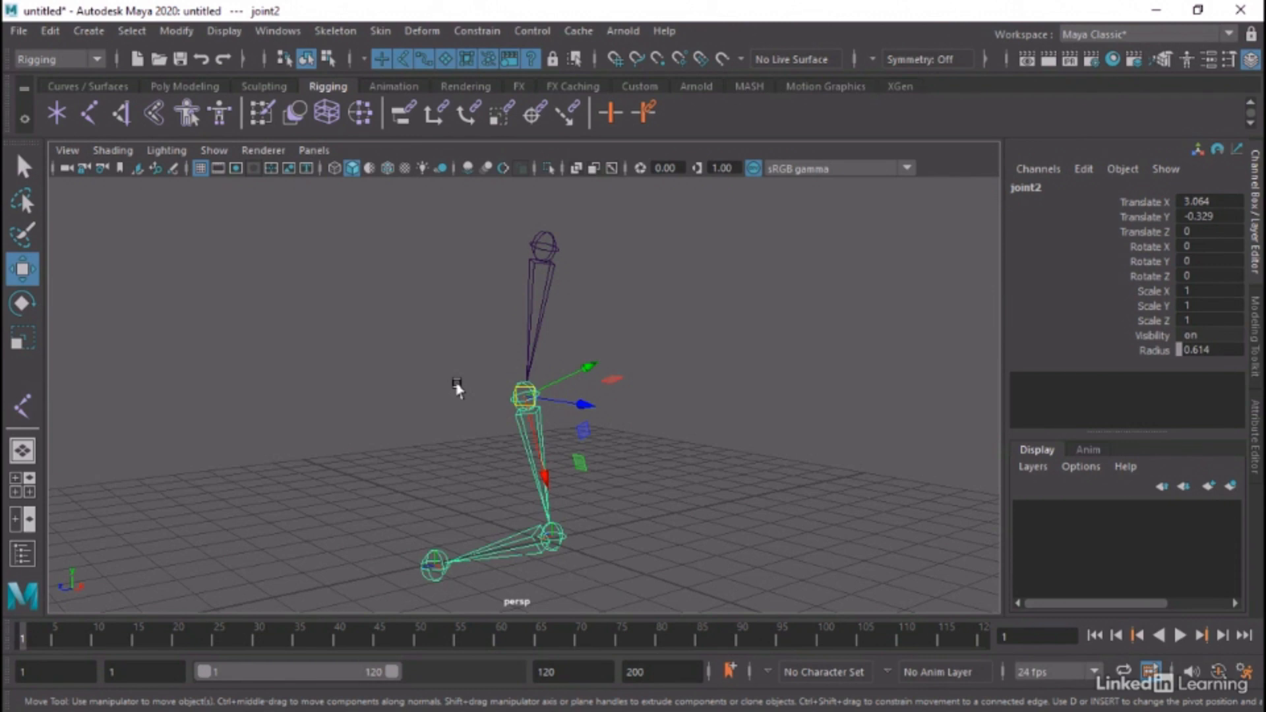
Deselect the joints, open the Orient Joint options and place the dialog clear of the leg chain
{"action": "left_click", "coordinate": [561, 245]}
{"action": "left_click", "coordinate": [333, 31]}
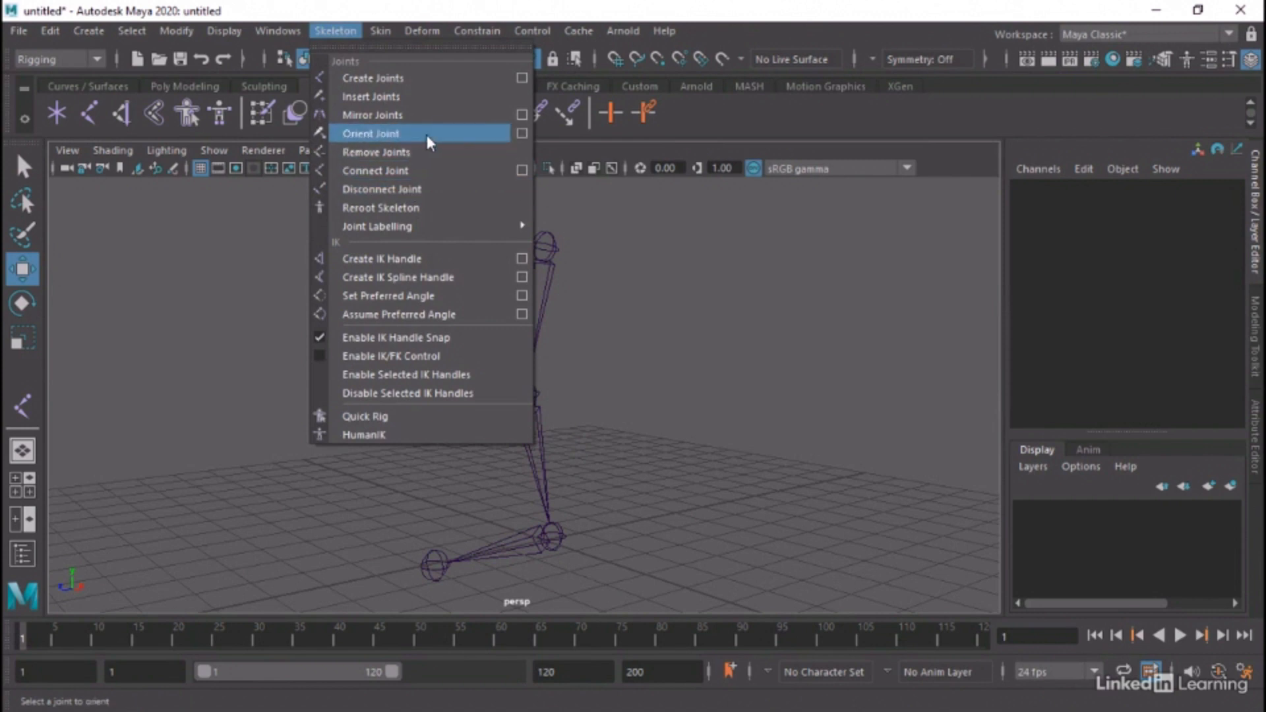
{"action": "left_click", "coordinate": [522, 133]}
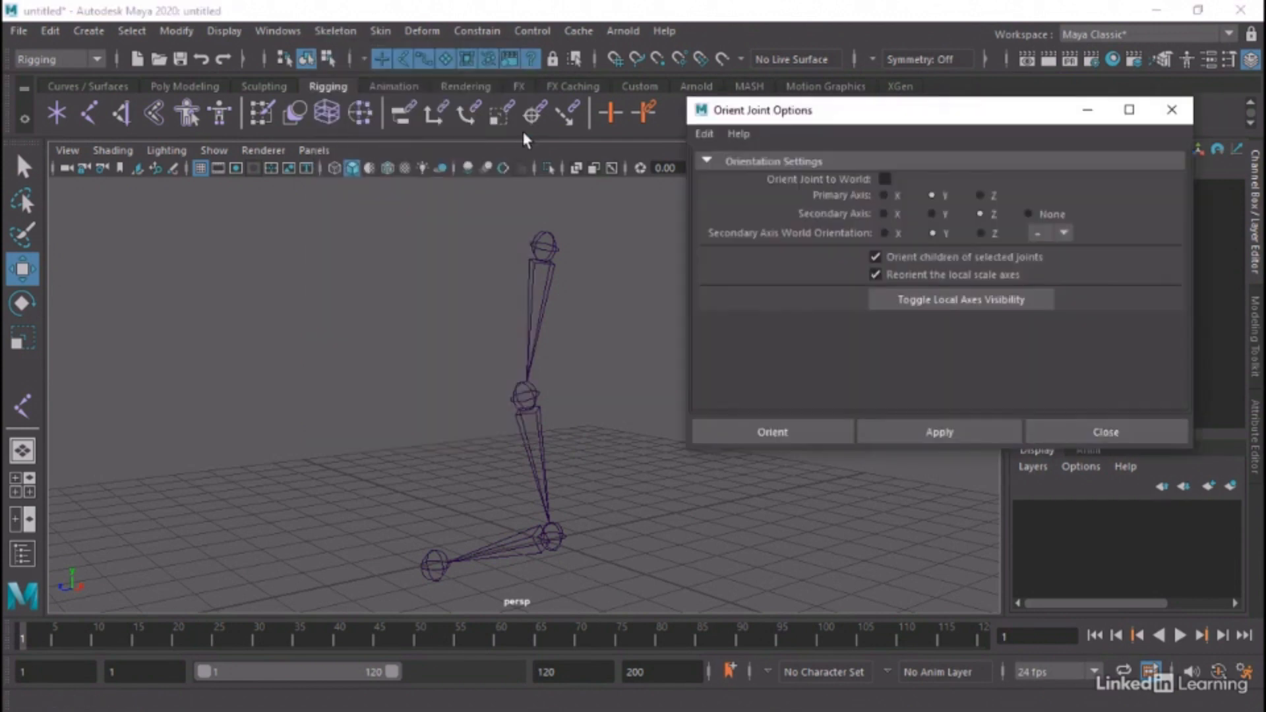
{"action": "left_click_drag", "start_coordinate": [810, 110], "coordinate": [161, 135]}
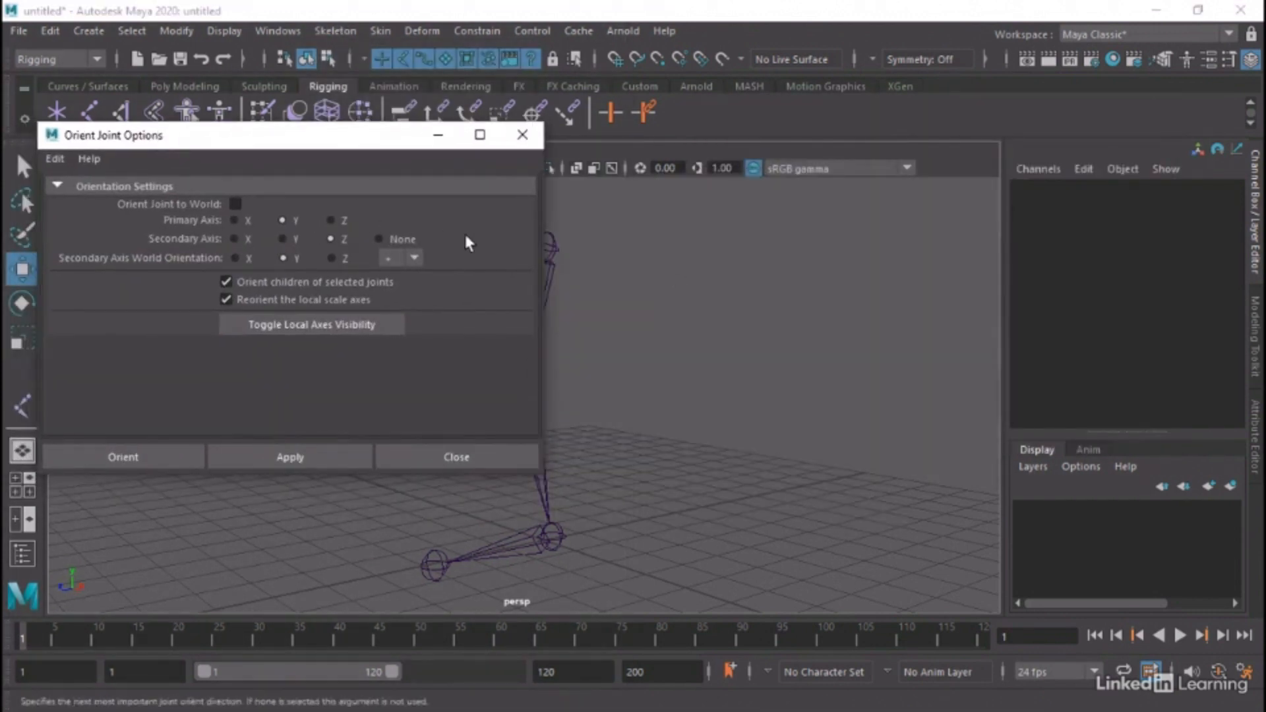
{"action": "middle_click_drag", "start_coordinate": [752, 298], "coordinate": [934, 276], "text": "alt"}
{"action": "left_click_drag", "start_coordinate": [935, 276], "coordinate": [766, 325], "text": "alt"}
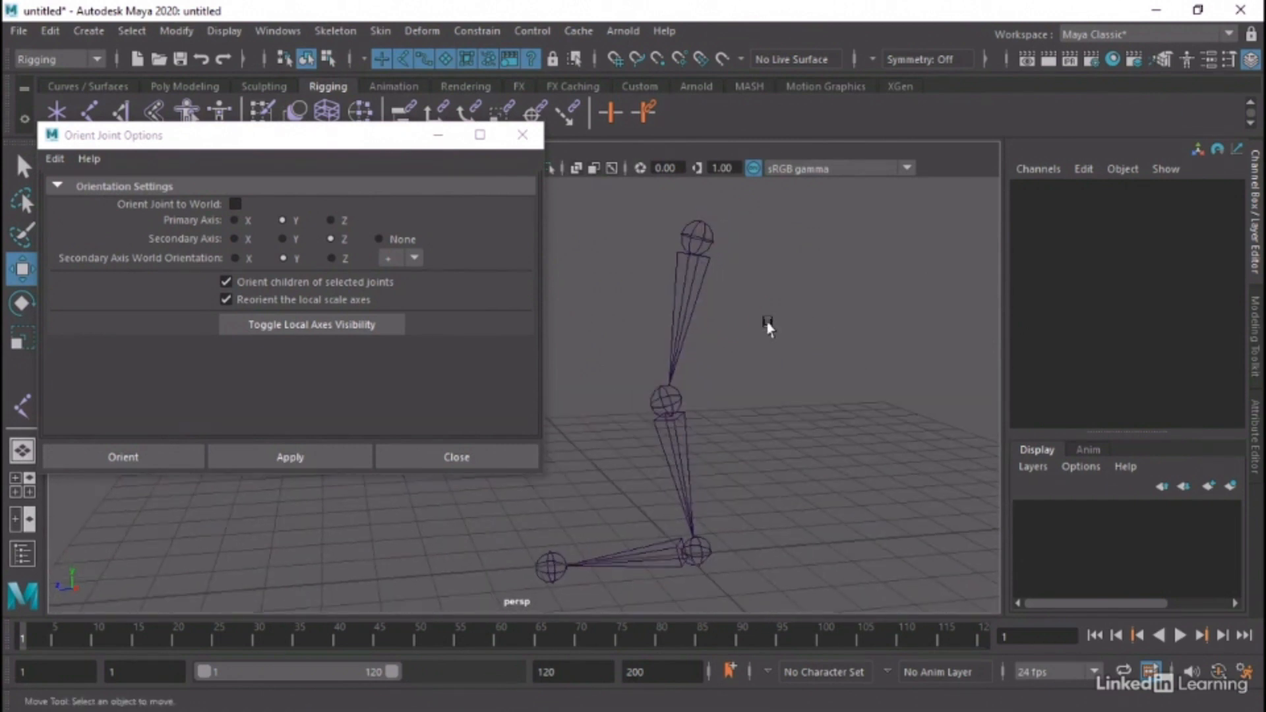
Reorient joint1 and its child joints with X as the primary axis
{"action": "left_click", "coordinate": [711, 234]}
{"action": "middle_click_drag", "start_coordinate": [829, 390], "coordinate": [803, 393], "text": "alt"}
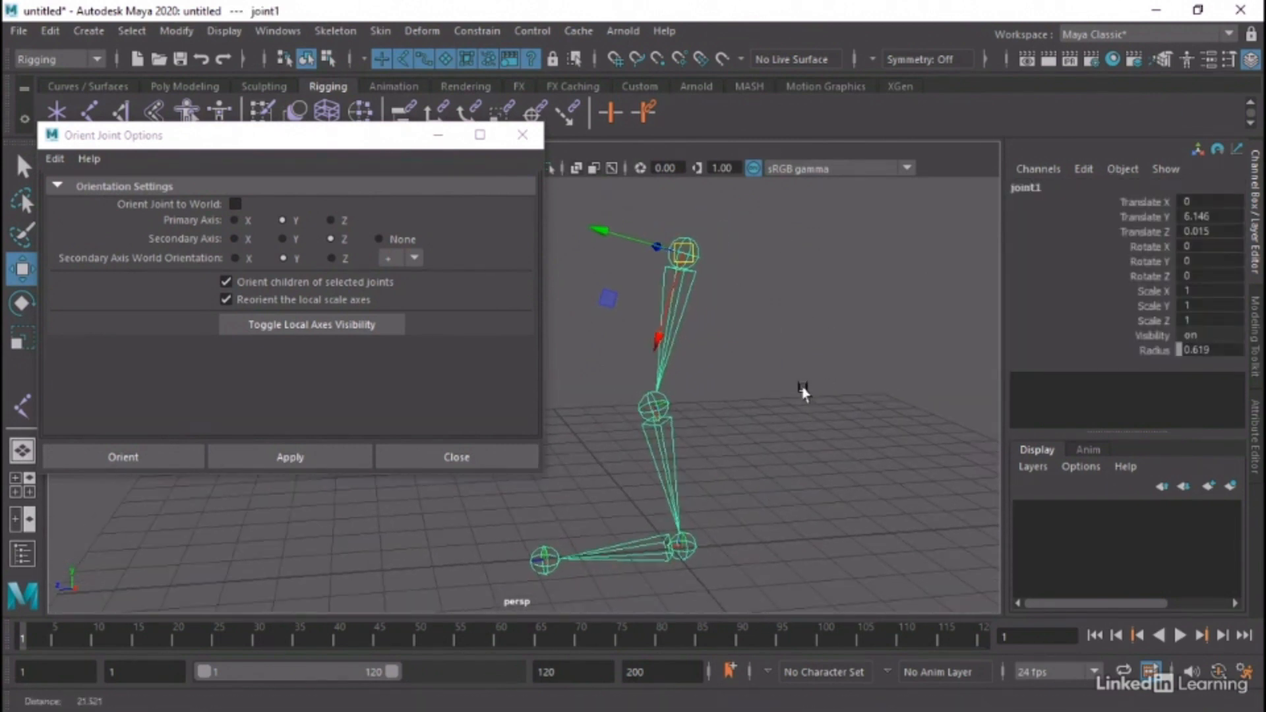
{"action": "left_click_drag", "start_coordinate": [696, 373], "coordinate": [760, 371], "text": "alt"}
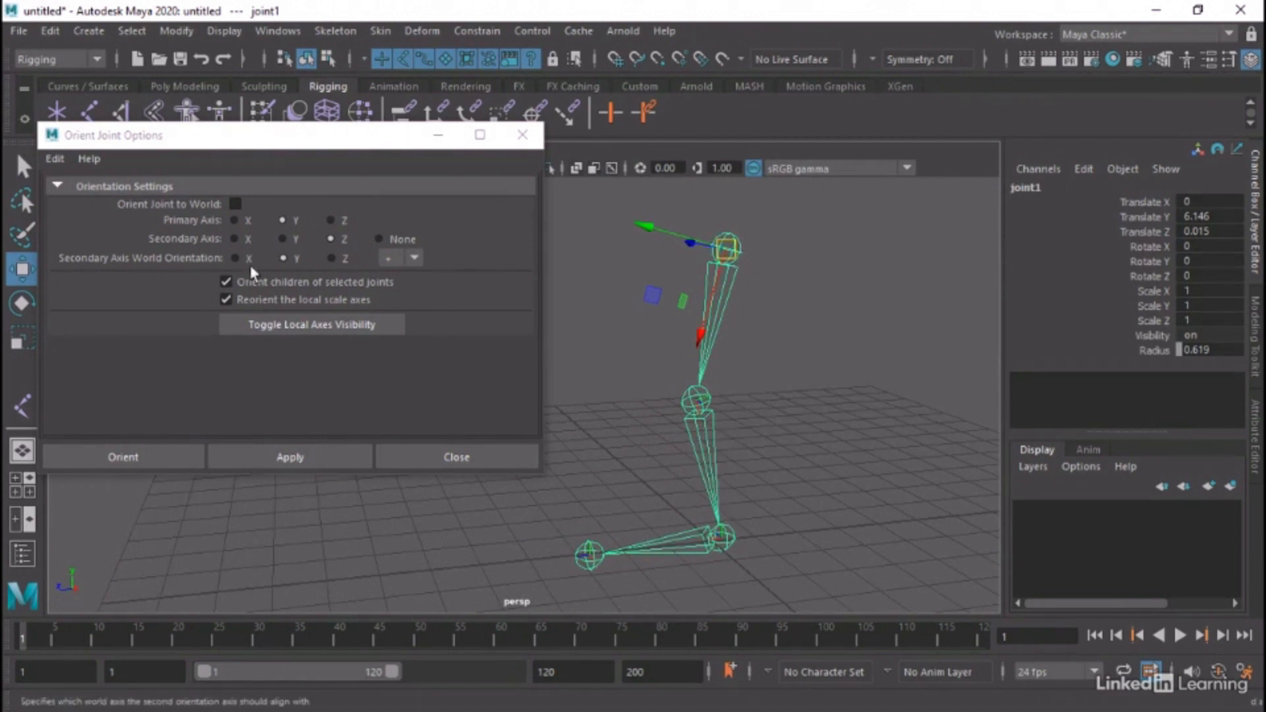
{"action": "left_click", "coordinate": [232, 224]}
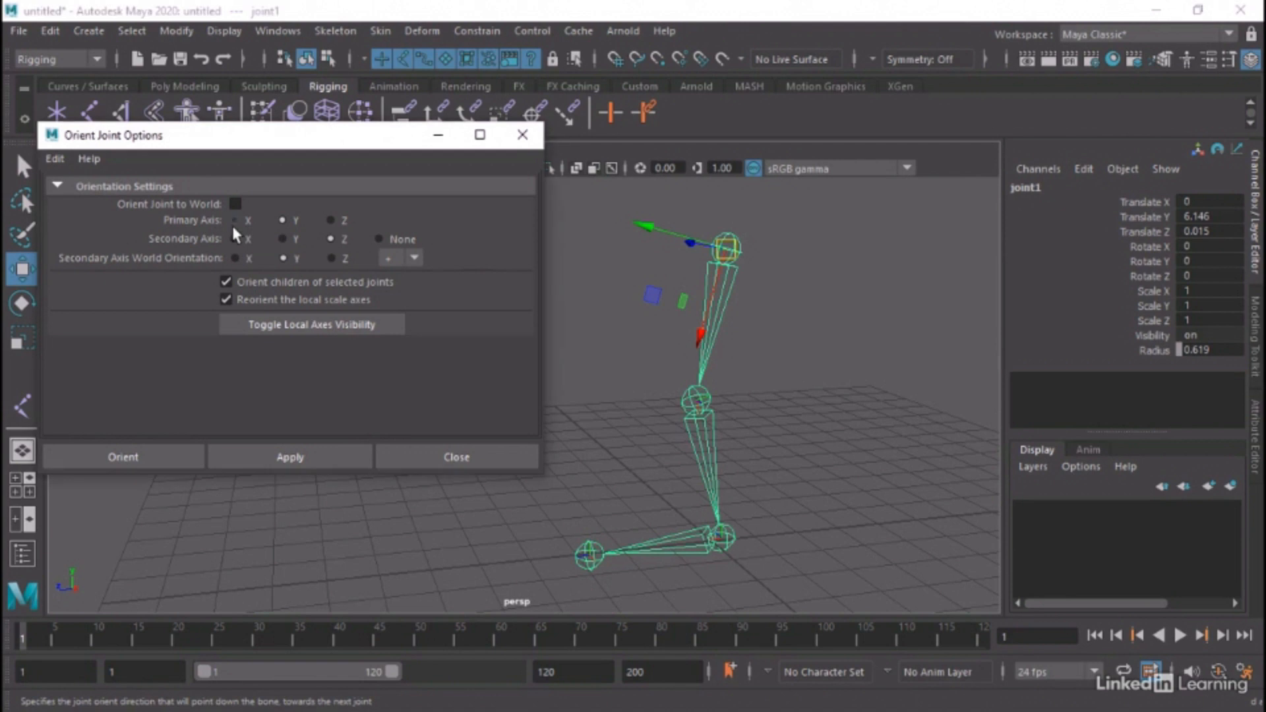
{"action": "left_click", "coordinate": [234, 221]}
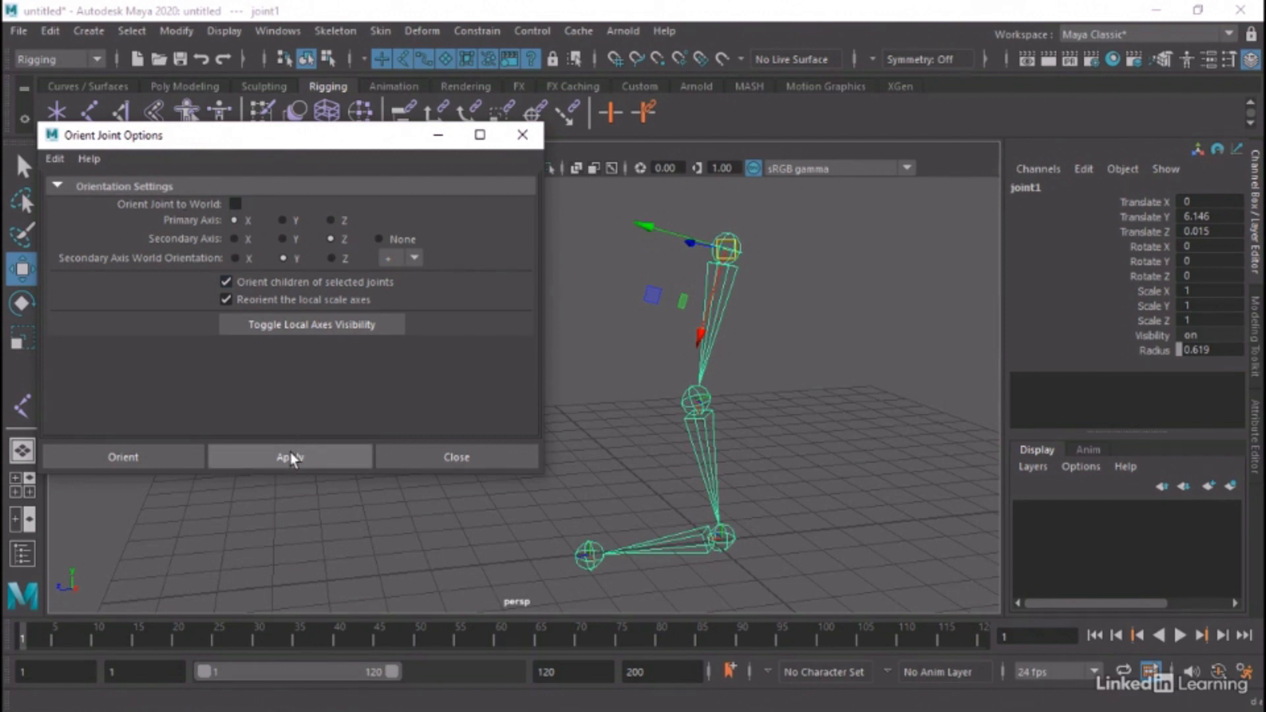
{"action": "left_click", "coordinate": [316, 455]}
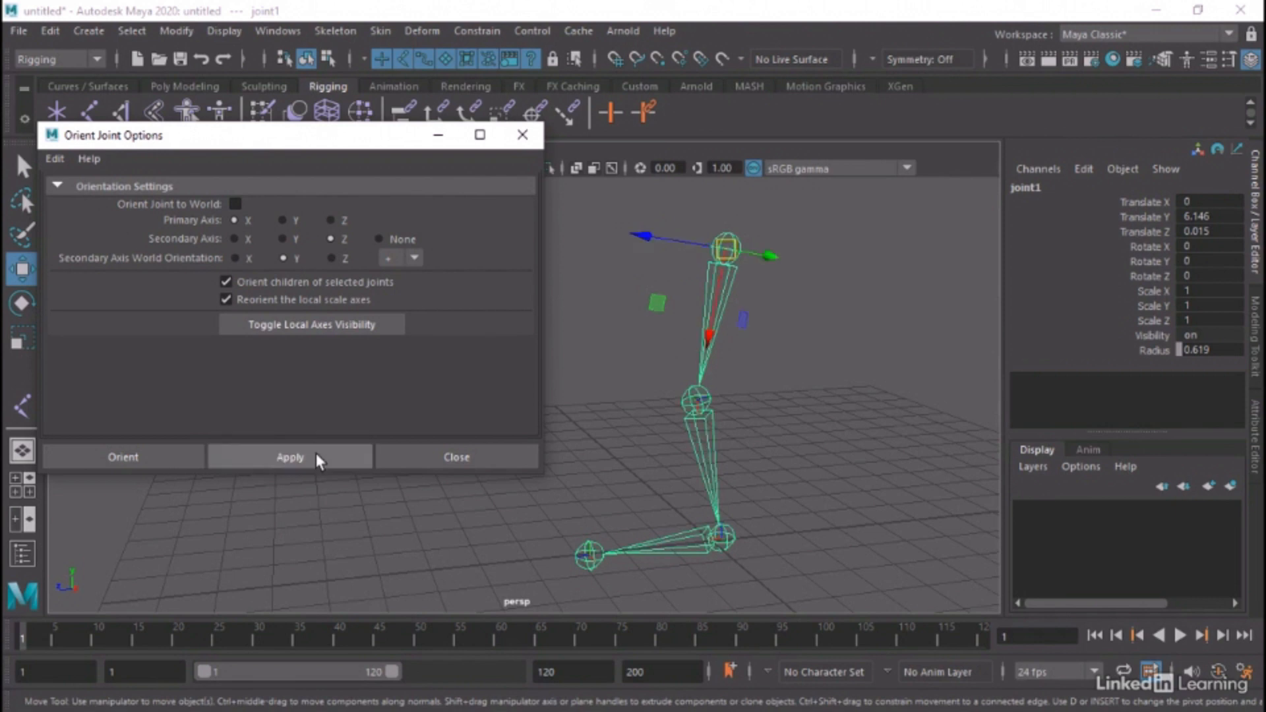
Examine the reoriented axes of joint1, joint2, joint3 and the end joint4
{"action": "left_click_drag", "start_coordinate": [848, 396], "coordinate": [809, 376], "text": "alt"}
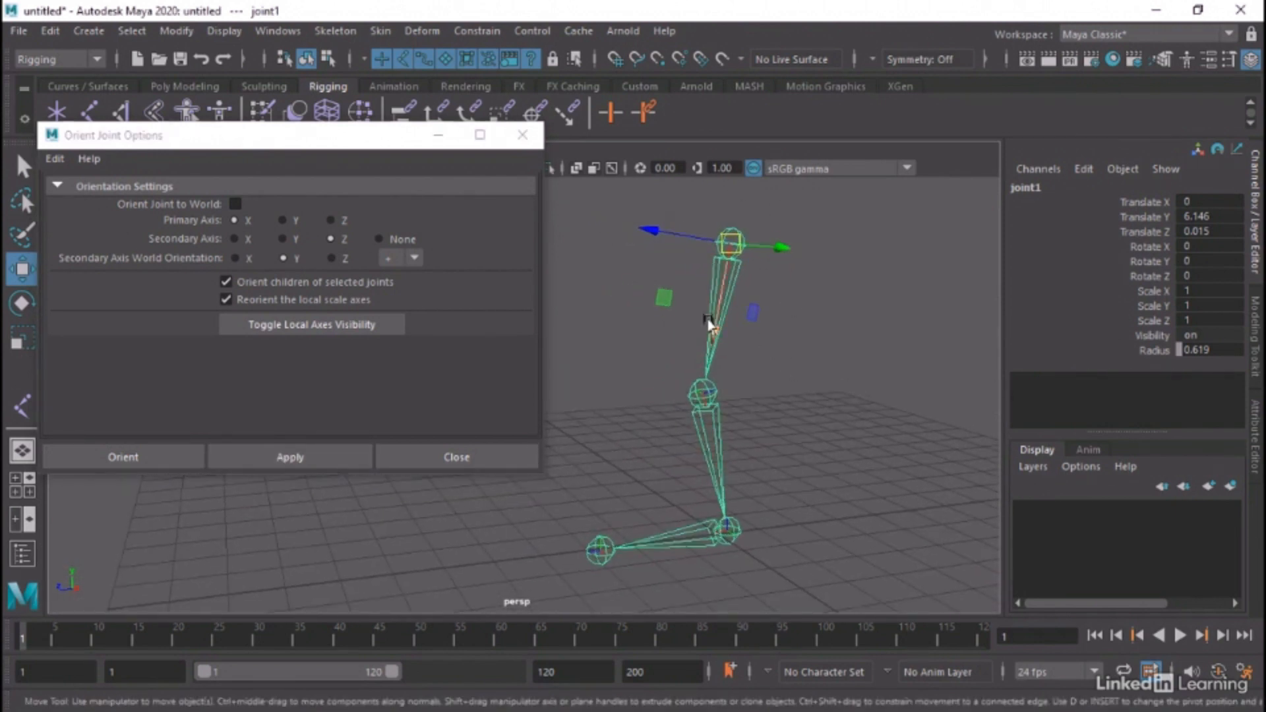
{"action": "mouse_move", "coordinate": [728, 374]}
{"action": "left_mouse_down", "text": "alt"}
{"action": "mouse_move", "coordinate": [751, 376]}
{"action": "mouse_move", "coordinate": [727, 369]}
{"action": "left_mouse_up", "text": "alt"}
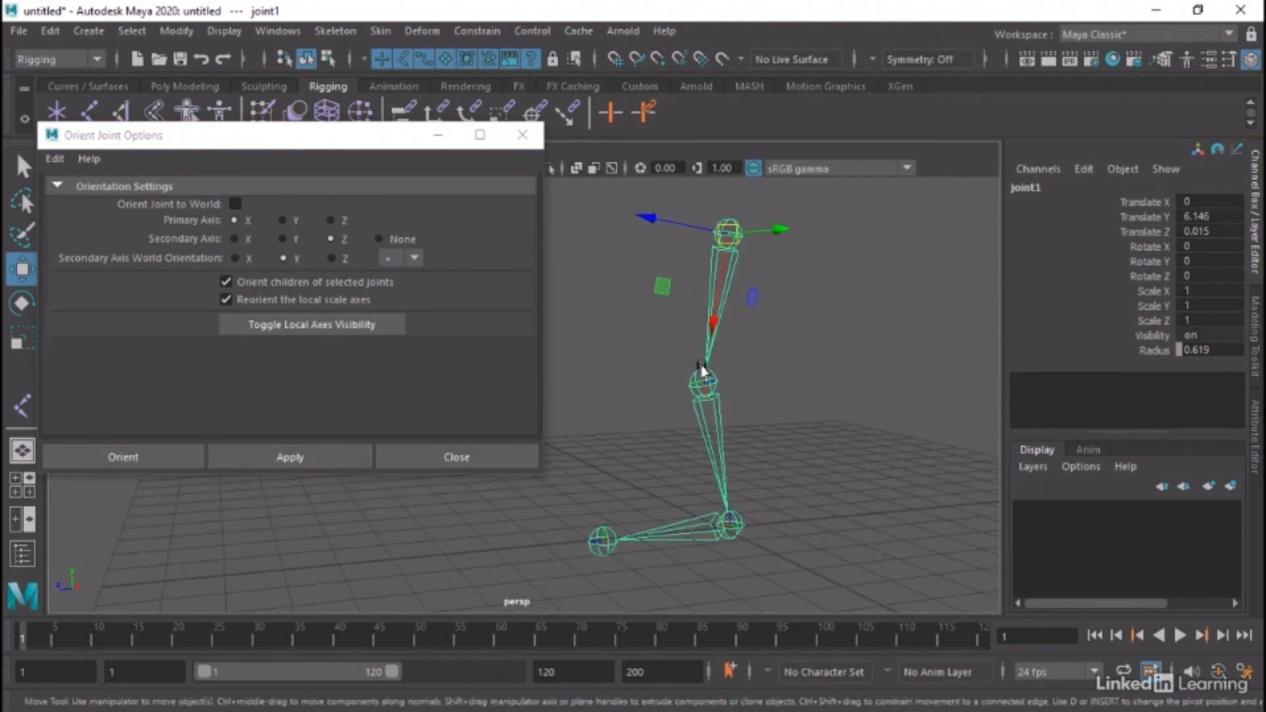
{"action": "left_click", "coordinate": [703, 377]}
{"action": "left_click_drag", "start_coordinate": [647, 393], "coordinate": [671, 437], "text": "alt"}
{"action": "left_click", "coordinate": [703, 532]}
{"action": "left_click", "coordinate": [568, 538]}
{"action": "middle_click_drag", "start_coordinate": [671, 436], "coordinate": [639, 398], "text": "alt"}
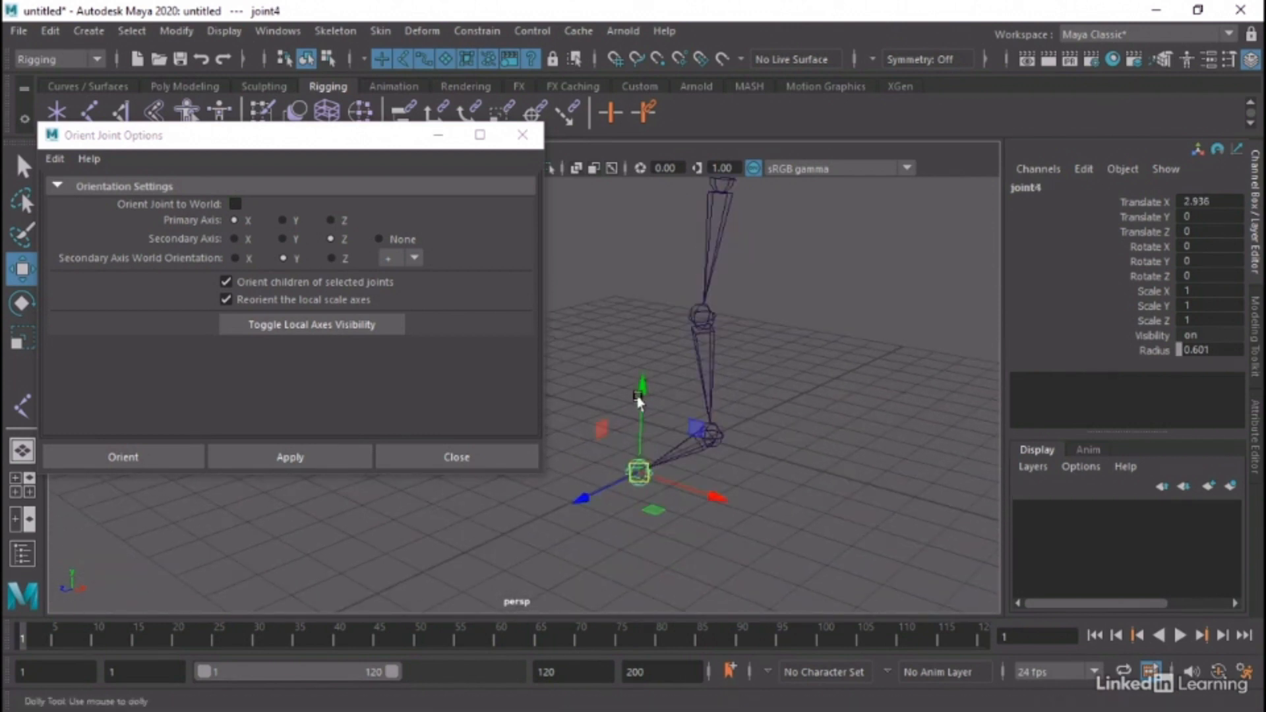
{"action": "right_click_drag", "start_coordinate": [639, 398], "coordinate": [651, 476], "text": "alt"}
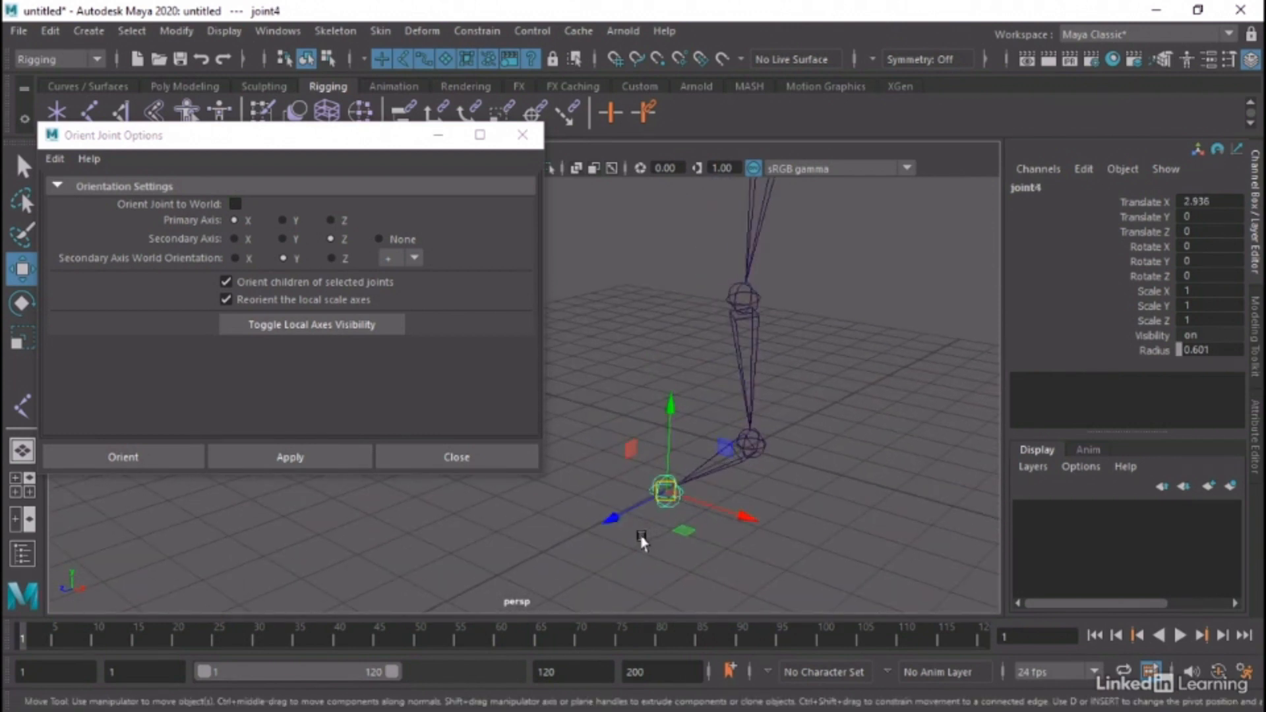
Apply Orient Joint to World to the end joint4, then turn the world orientation option off again
{"action": "left_click", "coordinate": [666, 496]}
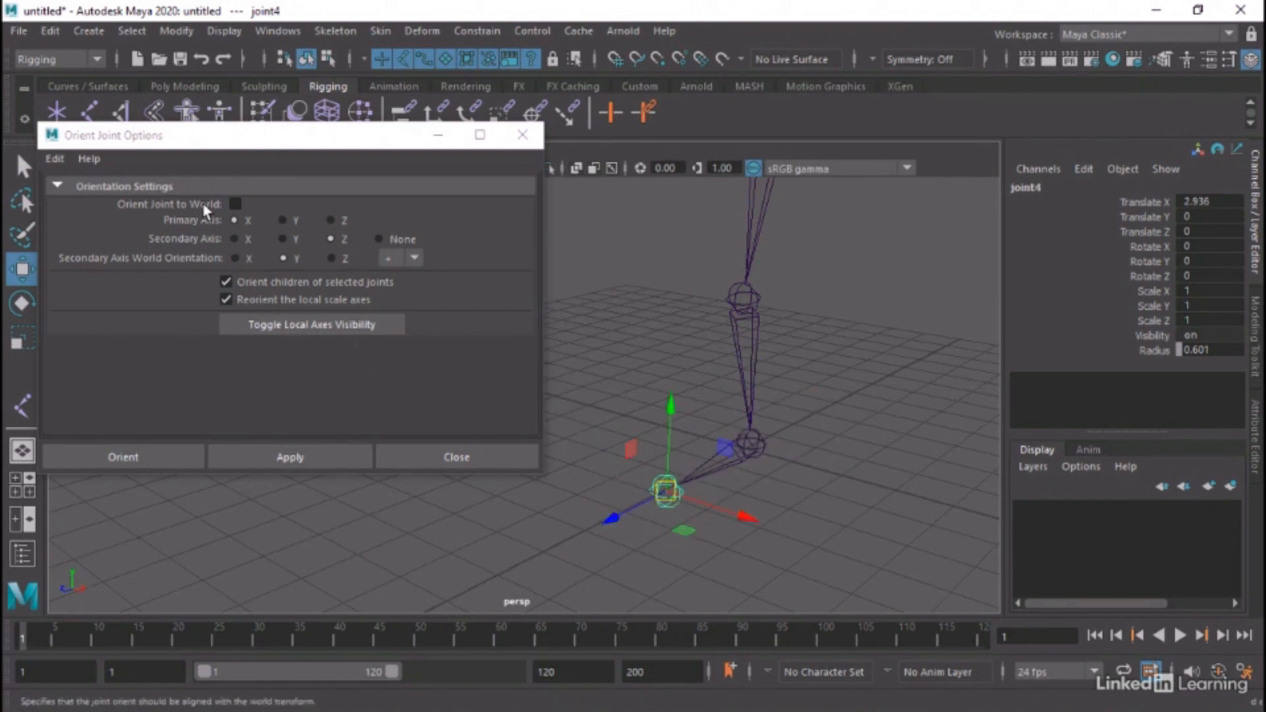
{"action": "left_click", "coordinate": [236, 205]}
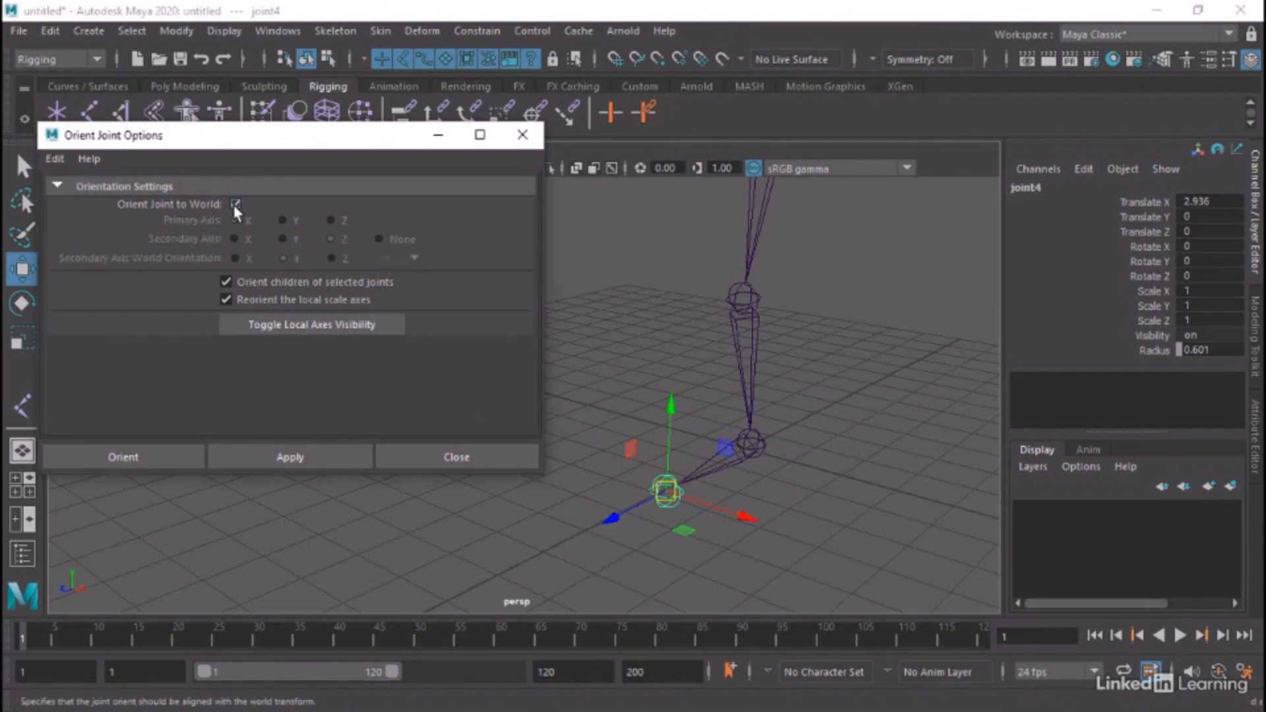
{"action": "left_click", "coordinate": [310, 457]}
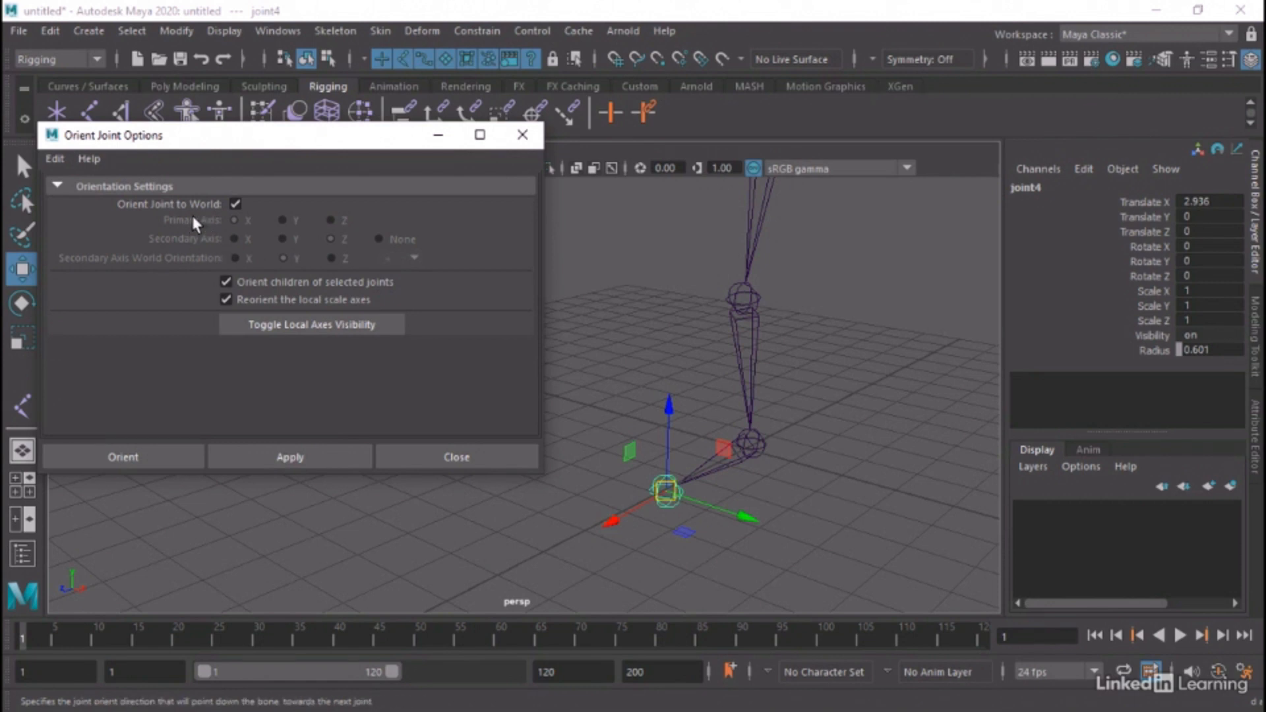
{"action": "left_click", "coordinate": [236, 203]}
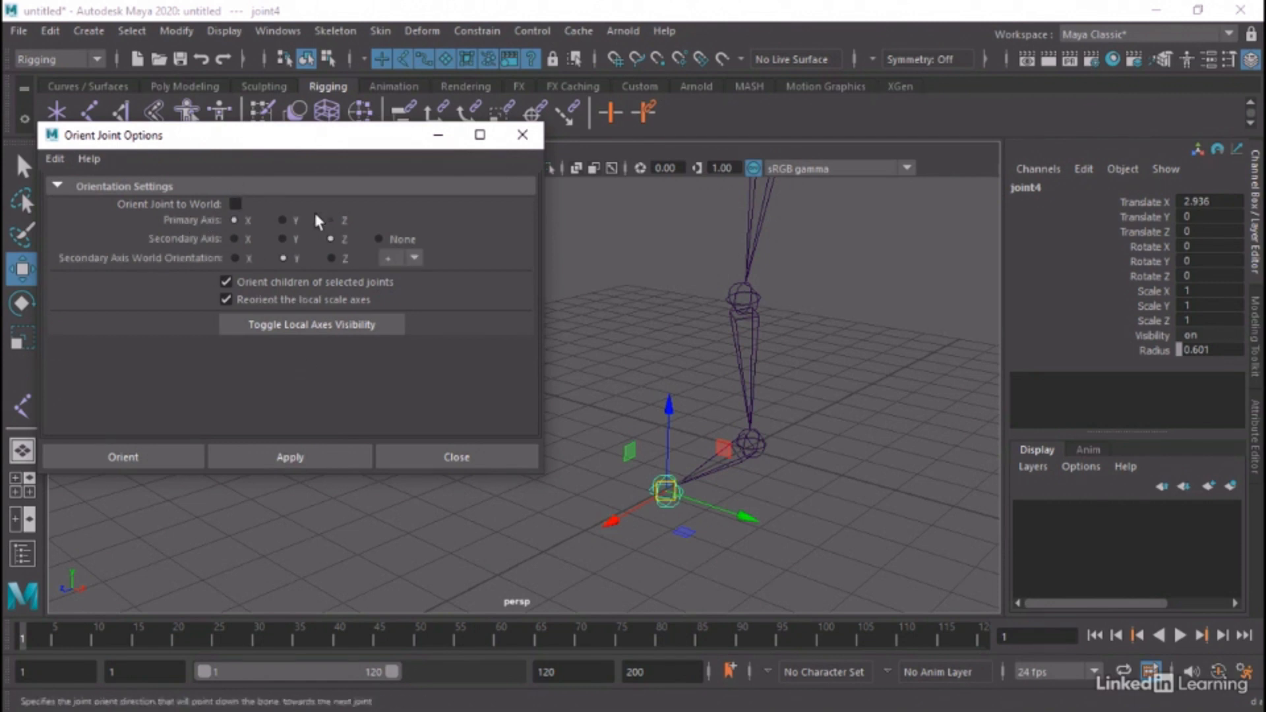
Reorient joint1 and its children with Y as the primary axis, check the result and close the Orient Joint options
{"action": "middle_click_drag", "start_coordinate": [679, 274], "coordinate": [672, 353], "text": "alt"}
{"action": "left_click_drag", "start_coordinate": [673, 352], "coordinate": [611, 316], "text": "alt"}
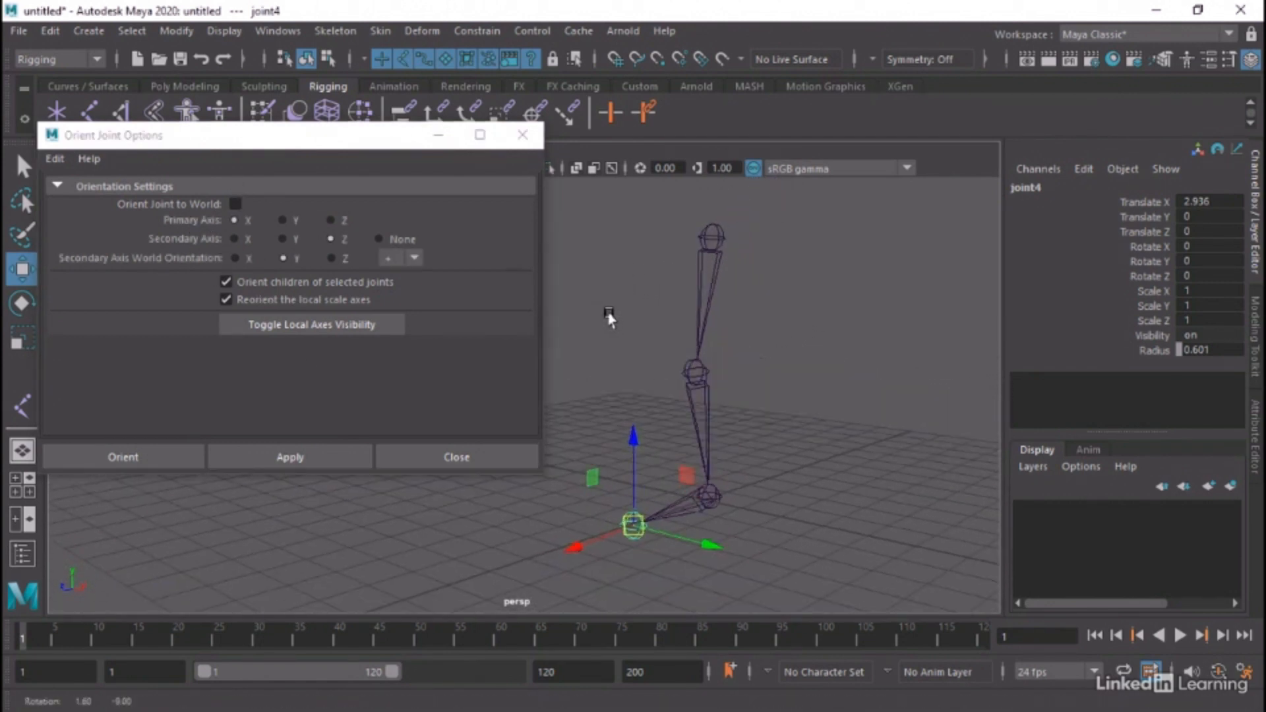
{"action": "left_click", "coordinate": [713, 231]}
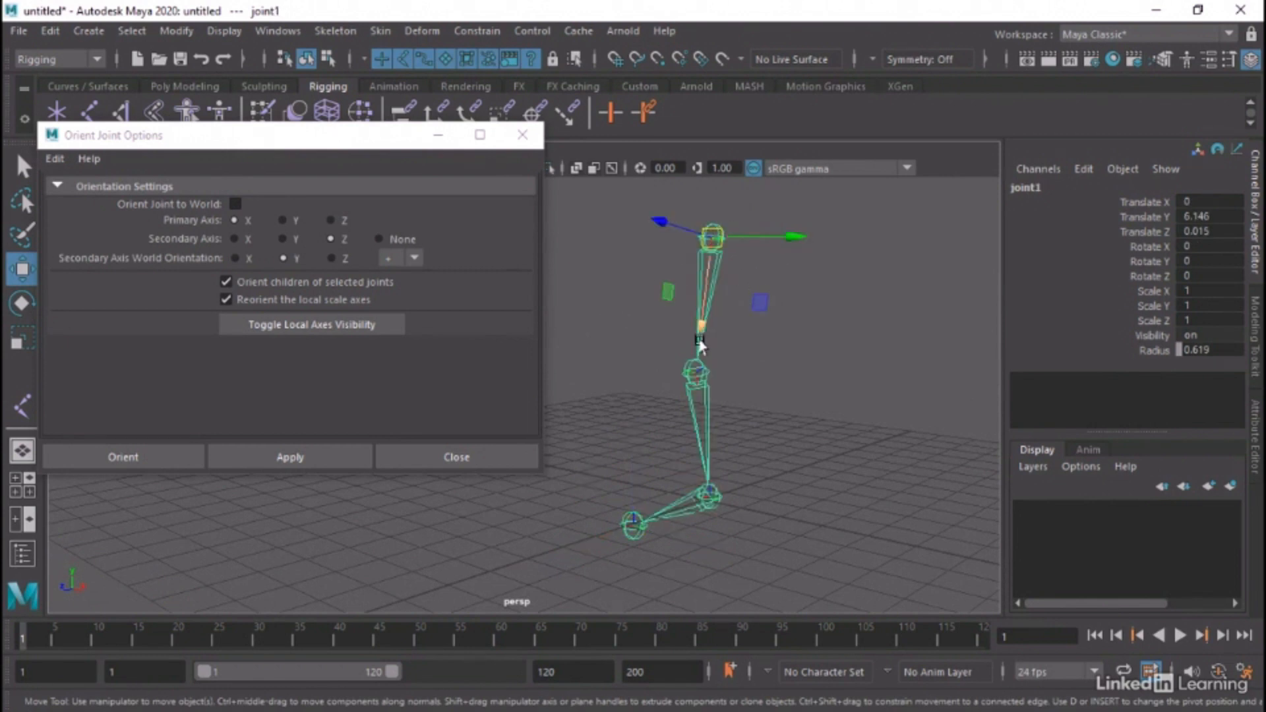
{"action": "left_click", "coordinate": [286, 219]}
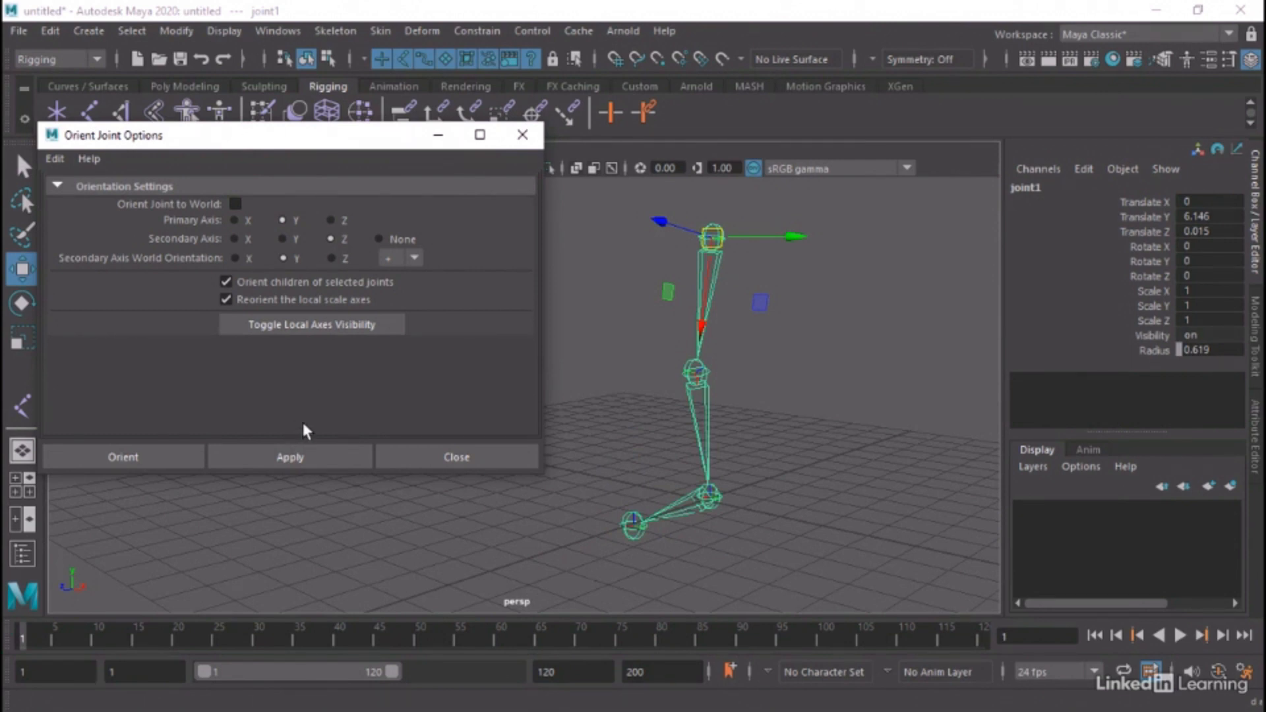
{"action": "left_click_drag", "start_coordinate": [290, 137], "coordinate": [320, 139]}
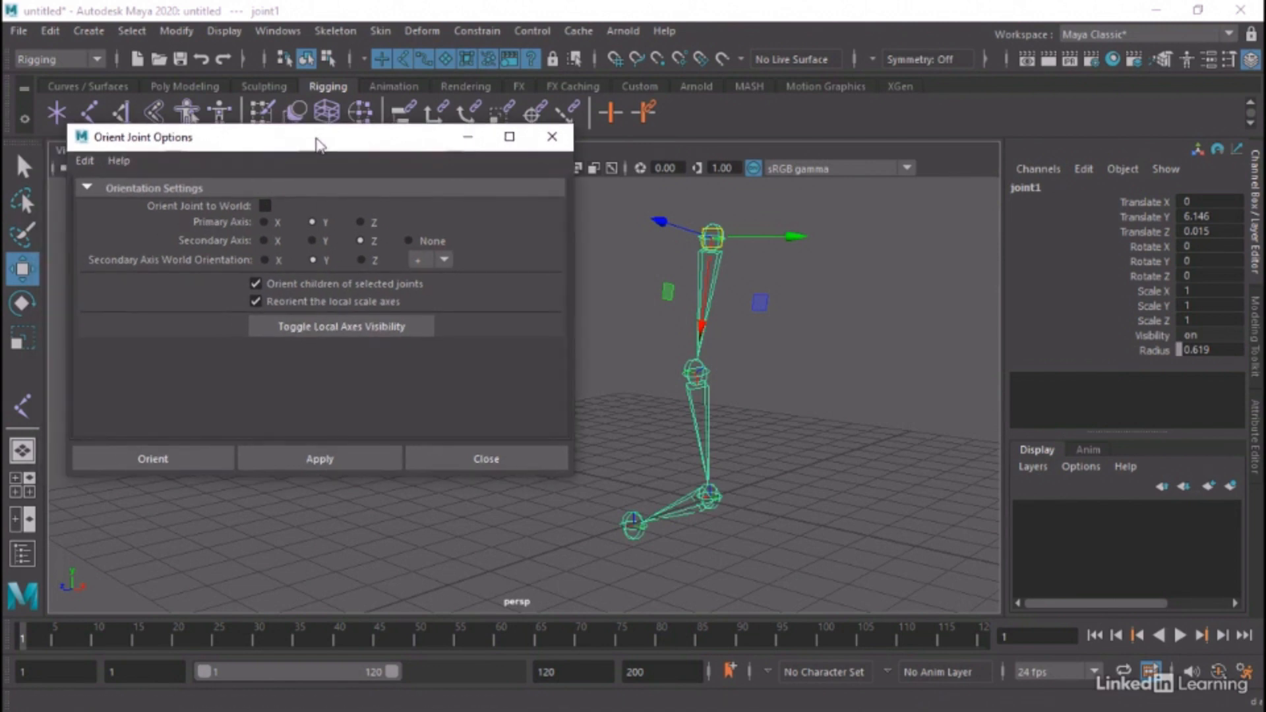
{"action": "left_click", "coordinate": [313, 460]}
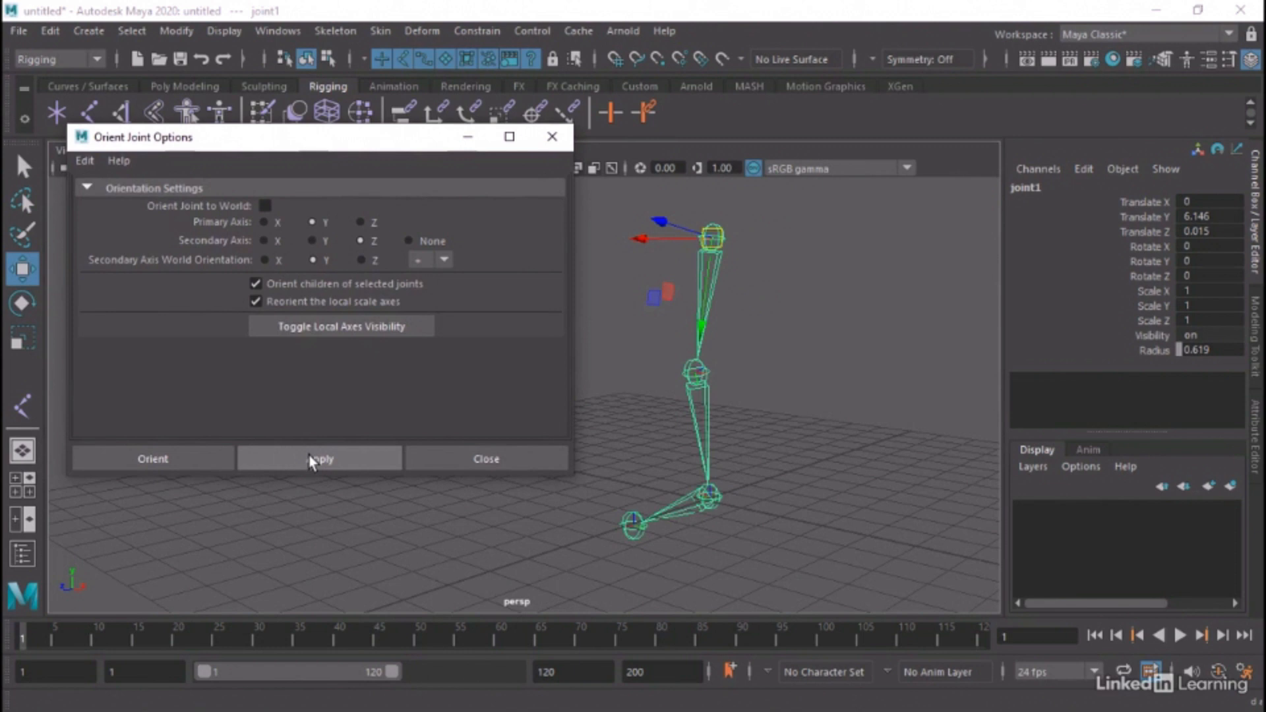
{"action": "left_click_drag", "start_coordinate": [850, 380], "coordinate": [884, 383], "text": "alt"}
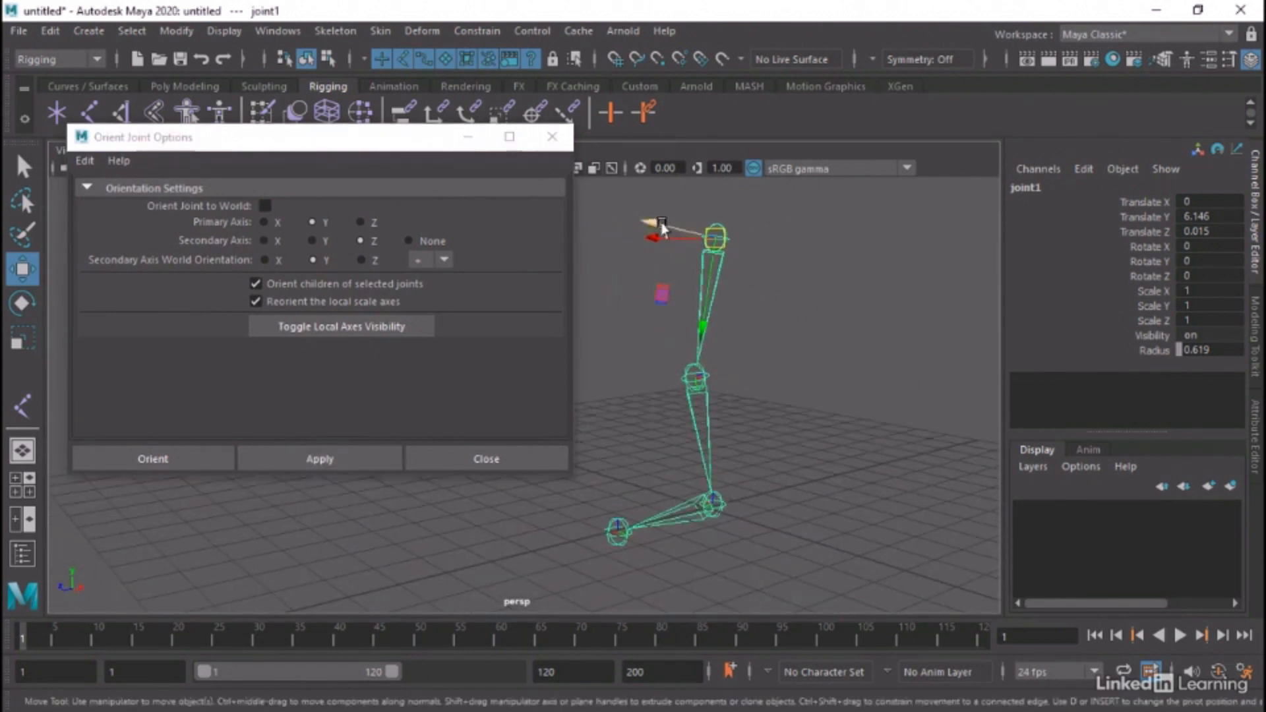
{"action": "left_click", "coordinate": [552, 136]}
{"action": "middle_click_drag", "start_coordinate": [527, 398], "coordinate": [395, 397], "text": "alt"}
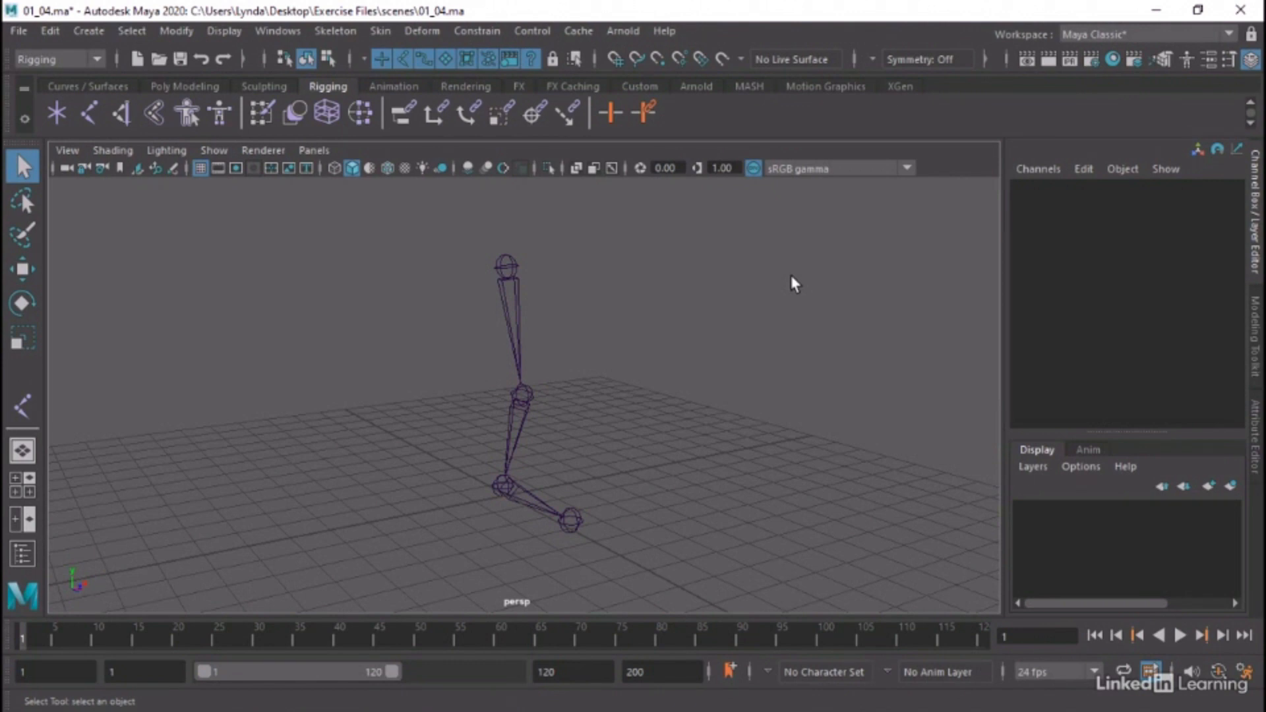
Activate the Rotate tool on joint1 and set its axis orientation to World
{"action": "middle_click_drag", "start_coordinate": [359, 274], "coordinate": [361, 310], "text": "alt"}
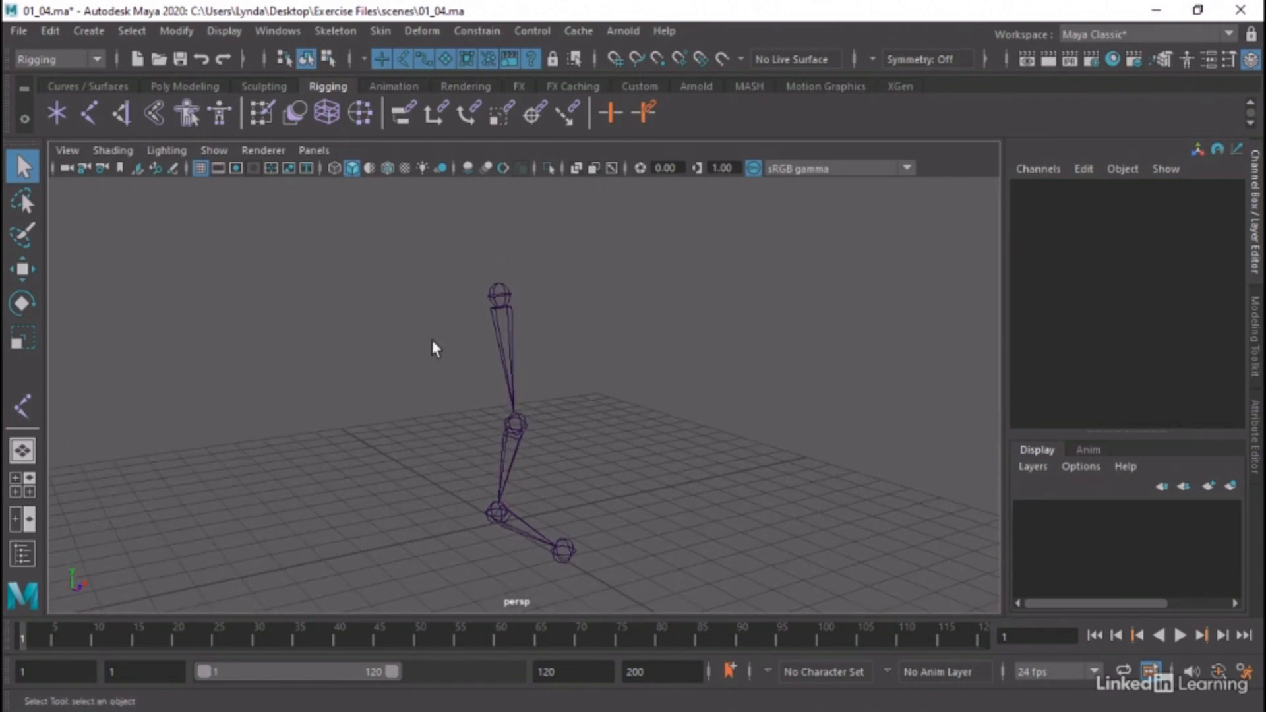
{"action": "mouse_move", "coordinate": [432, 341]}
{"action": "left_mouse_down", "text": "alt"}
{"action": "mouse_move", "coordinate": [433, 323]}
{"action": "mouse_move", "coordinate": [474, 308]}
{"action": "mouse_move", "coordinate": [338, 323]}
{"action": "mouse_move", "coordinate": [444, 316]}
{"action": "mouse_move", "coordinate": [432, 319]}
{"action": "left_mouse_up", "text": "alt"}
{"action": "left_click", "coordinate": [505, 287]}
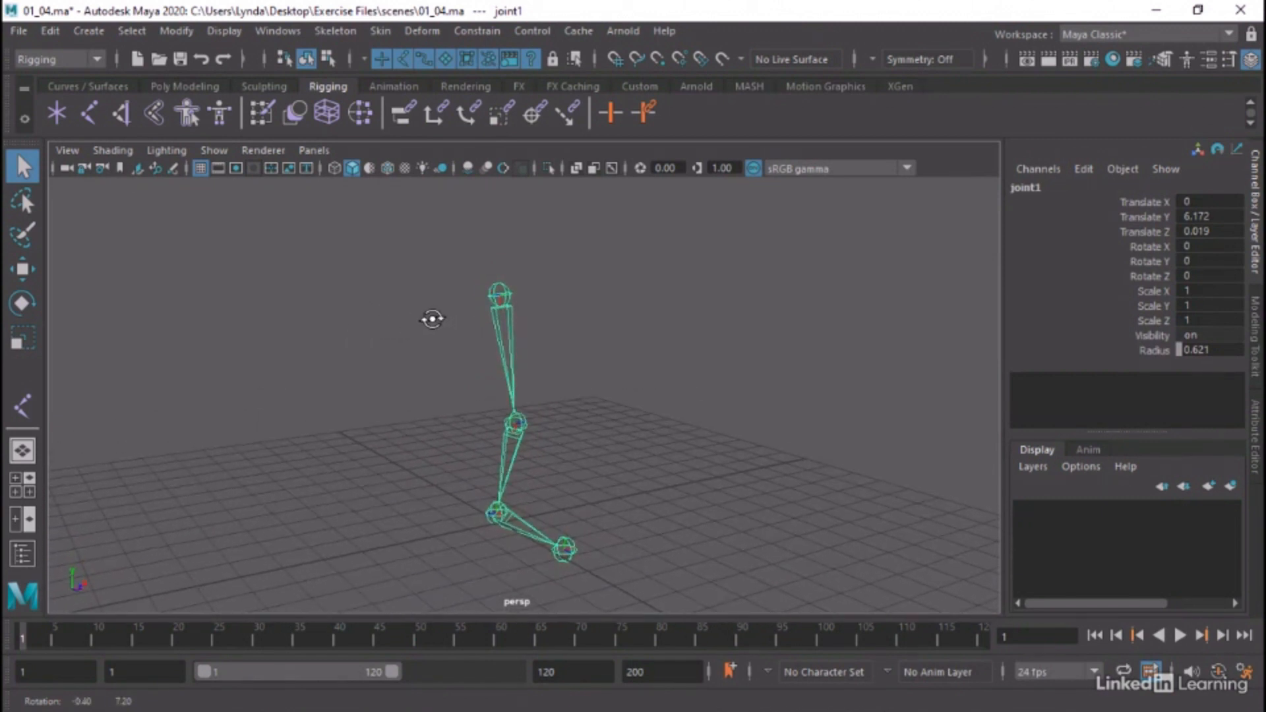
{"action": "double_click", "coordinate": [15, 305]}
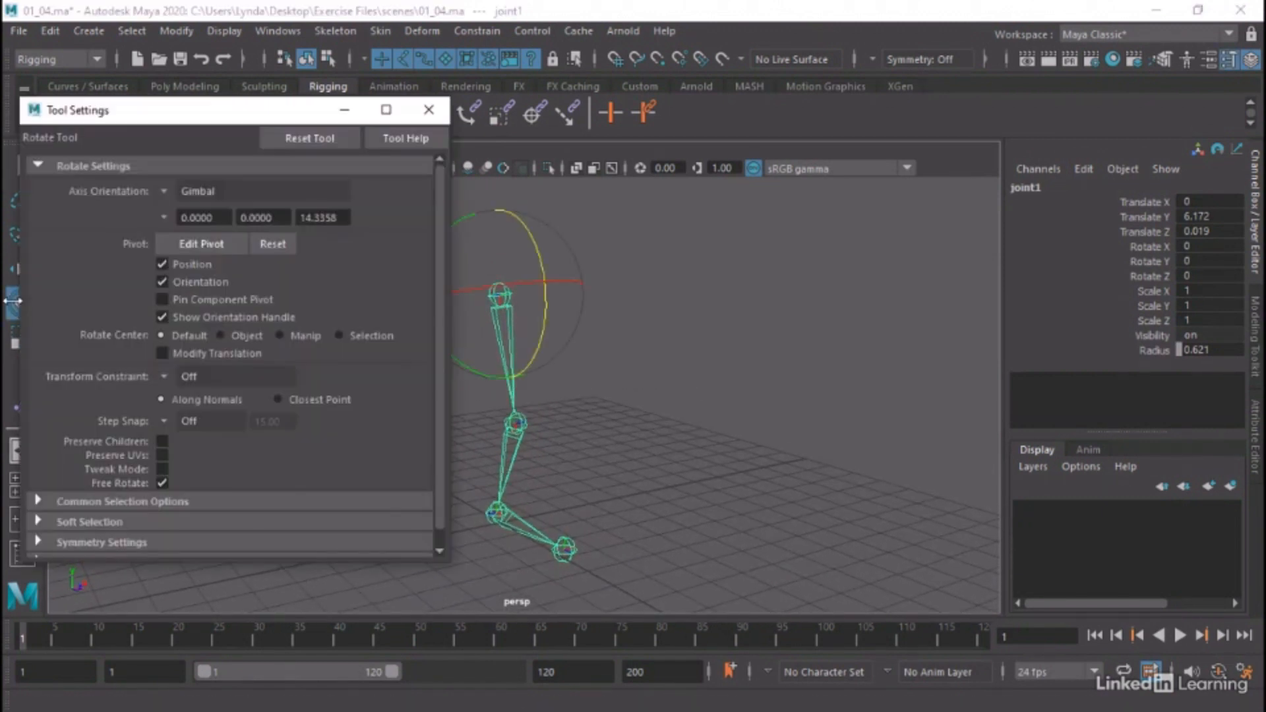
{"action": "left_click", "coordinate": [156, 193]}
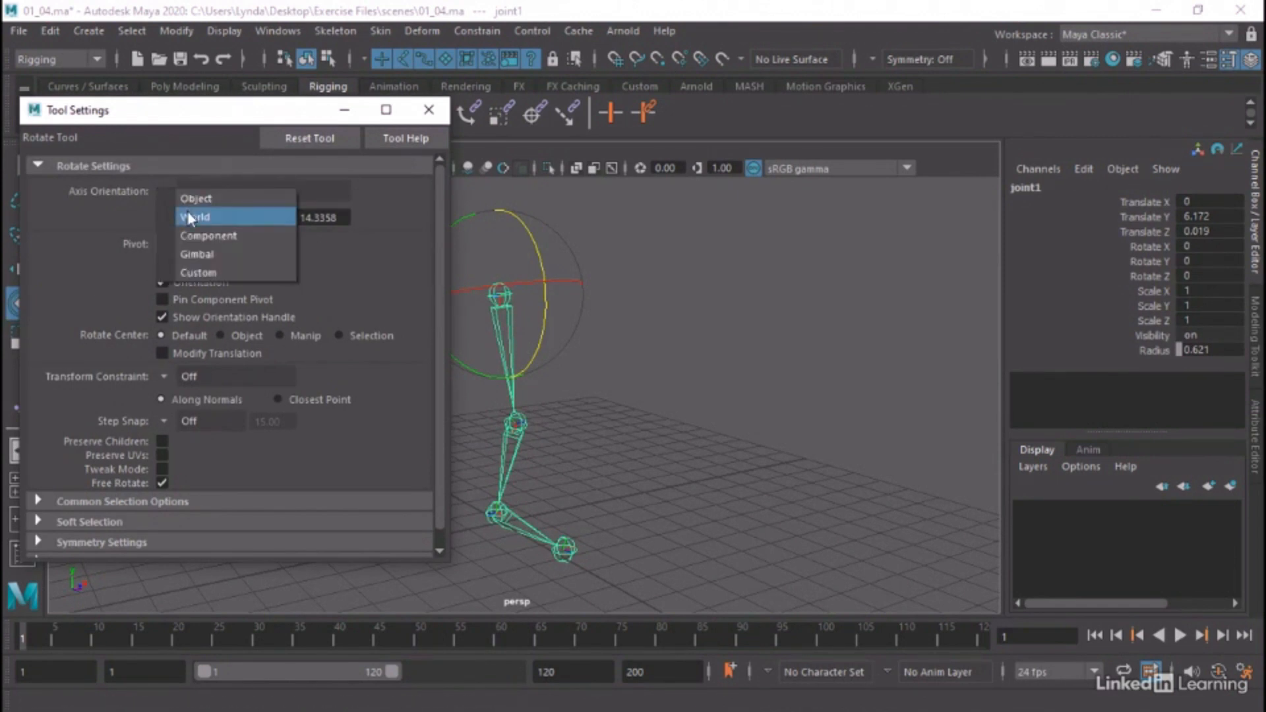
{"action": "left_click", "coordinate": [211, 216]}
{"action": "middle_click_drag", "start_coordinate": [824, 372], "coordinate": [863, 373], "text": "alt"}
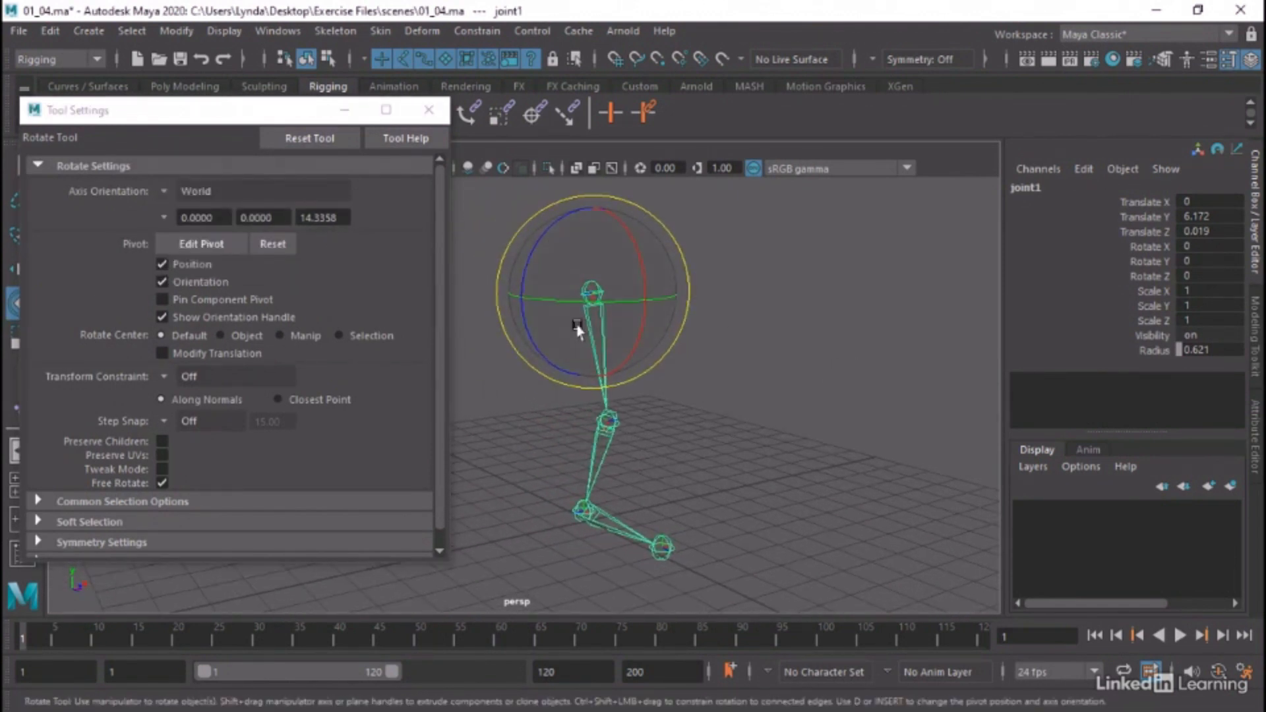
Switch the Rotate tool's axis orientation to Object, try freely rotating joint1, and undo the rotation
{"action": "left_click", "coordinate": [164, 190]}
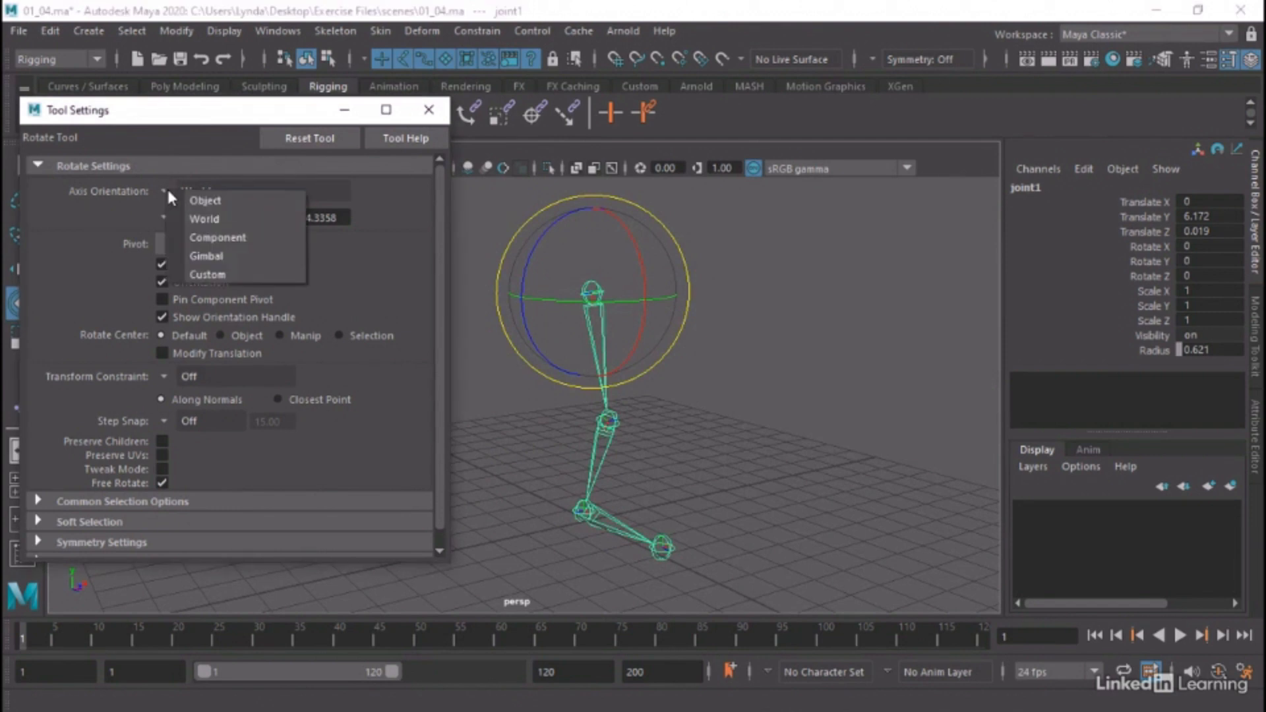
{"action": "left_click", "coordinate": [188, 199]}
{"action": "left_click_drag", "start_coordinate": [752, 318], "coordinate": [741, 294], "text": "alt"}
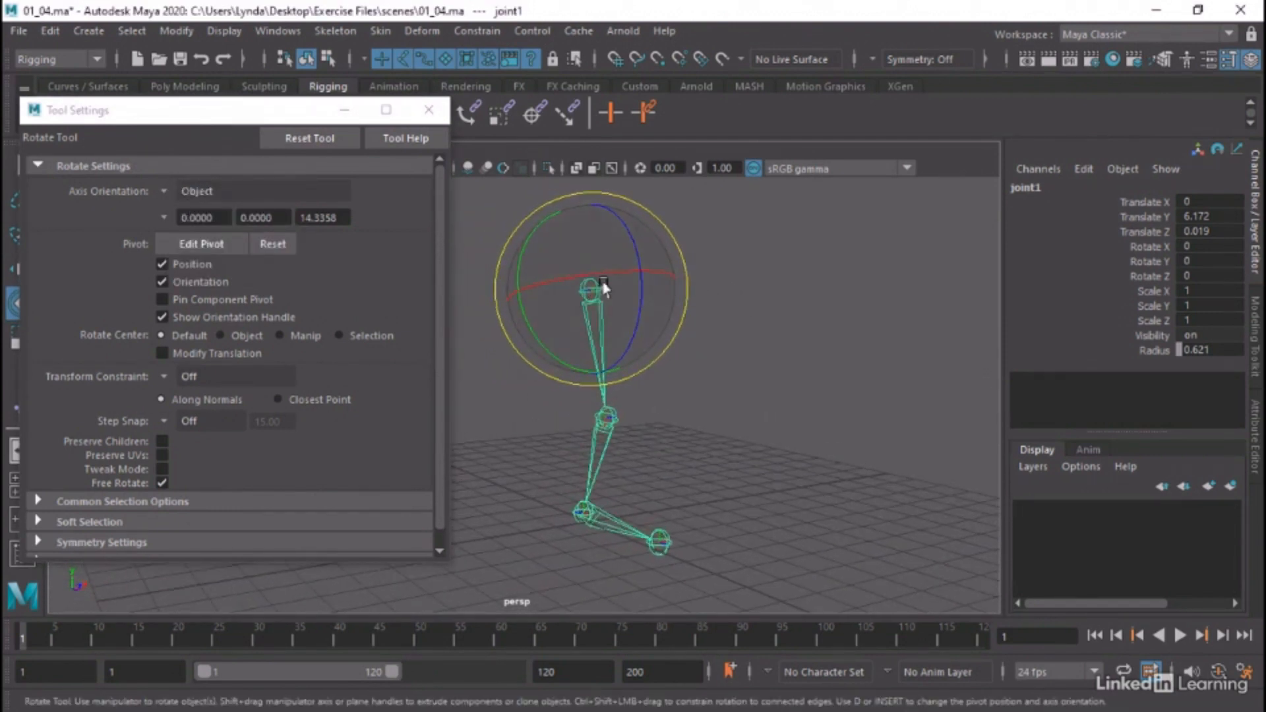
{"action": "left_click_drag", "start_coordinate": [601, 295], "coordinate": [726, 315]}
{"action": "key", "text": "ctrl+z"}
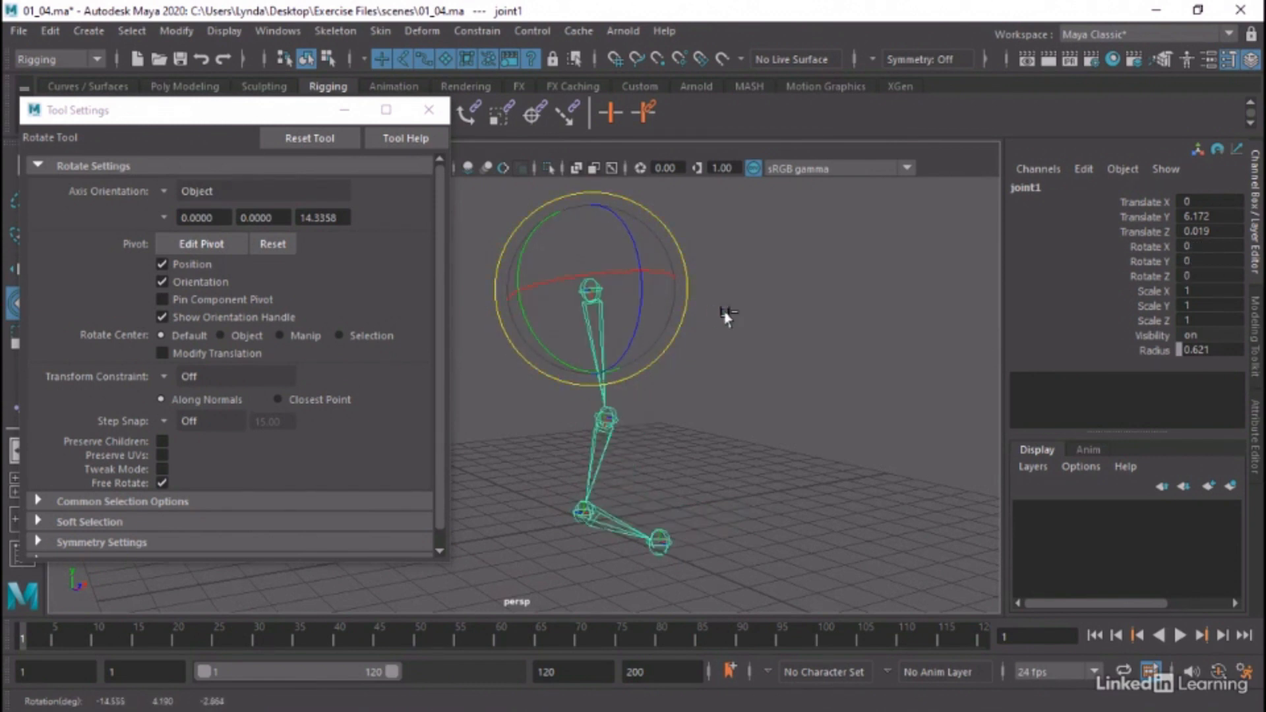
{"action": "left_click", "coordinate": [725, 316]}
{"action": "left_click", "coordinate": [594, 279]}
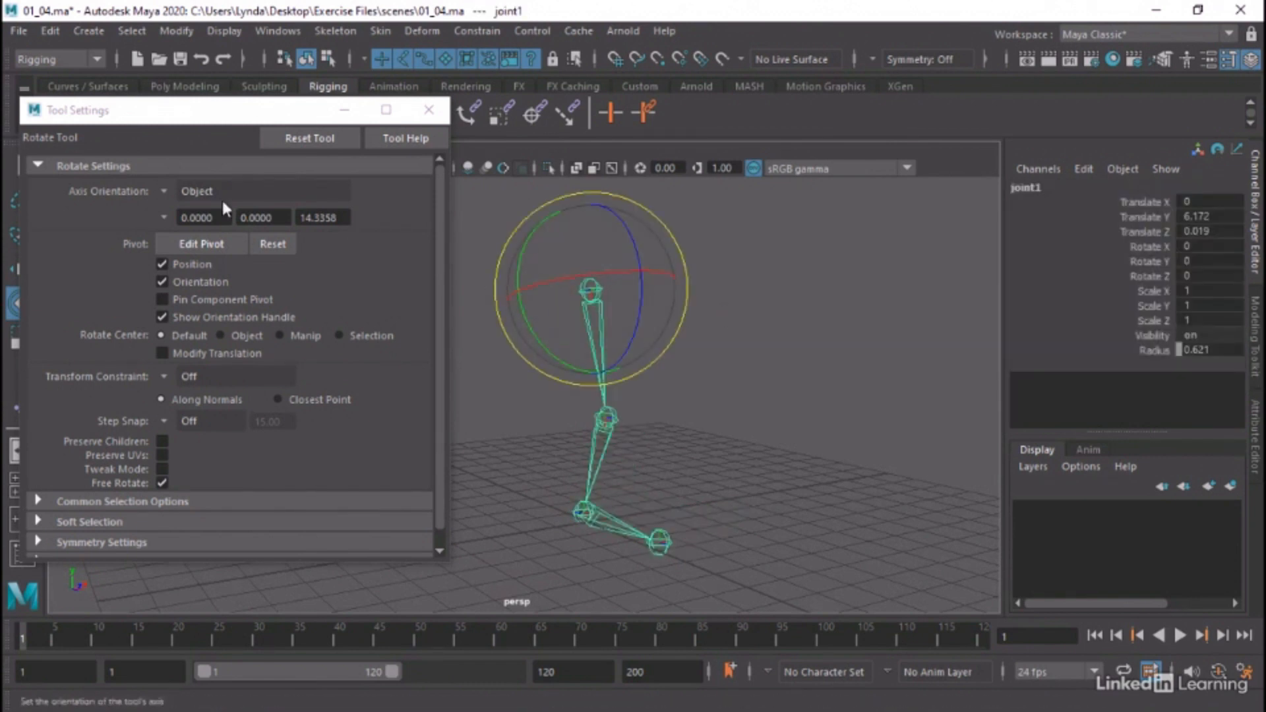
Set the Rotate tool's axis orientation to Gimbal, close the tool settings and deselect the joint chain
{"action": "left_click", "coordinate": [198, 192]}
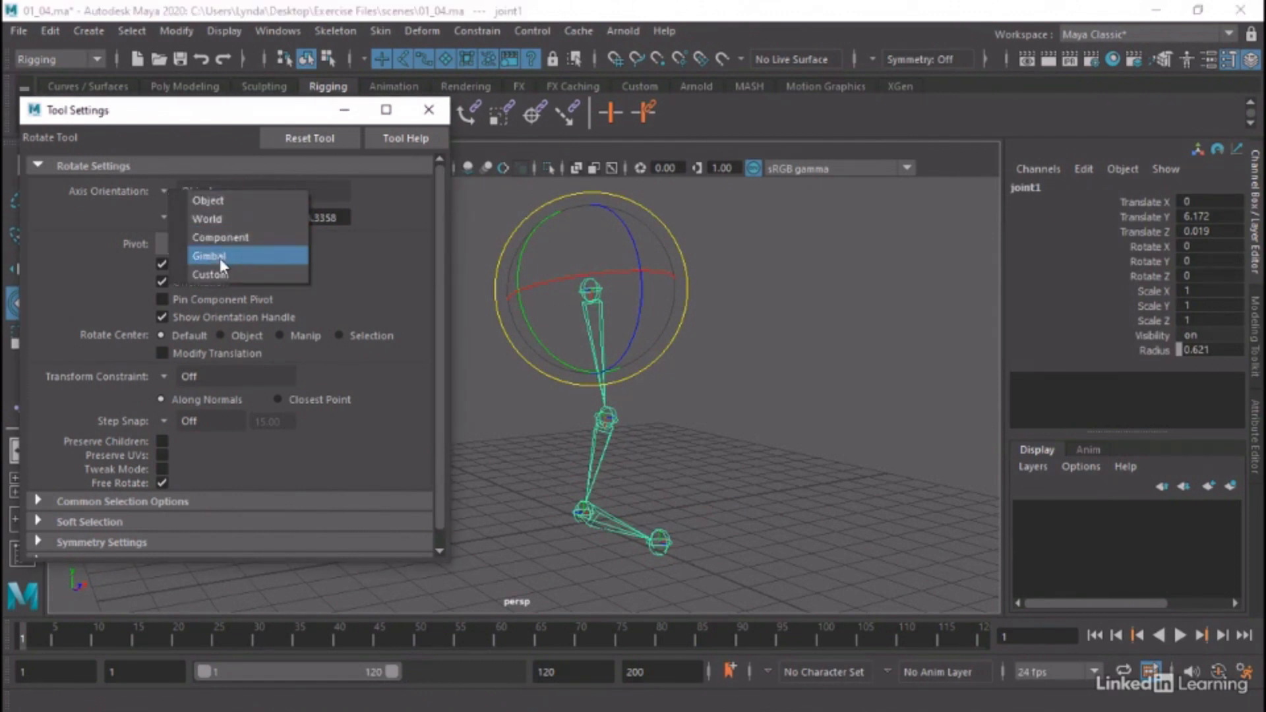
{"action": "left_click", "coordinate": [219, 258]}
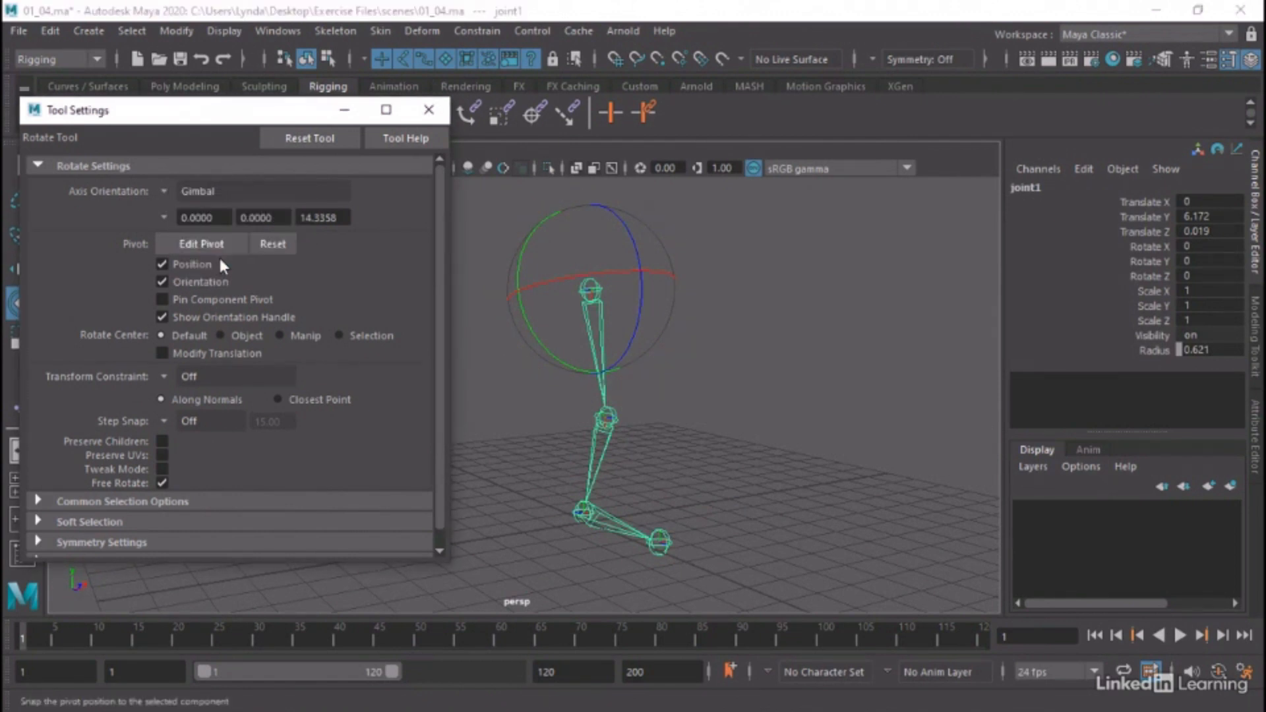
{"action": "left_click", "coordinate": [430, 111]}
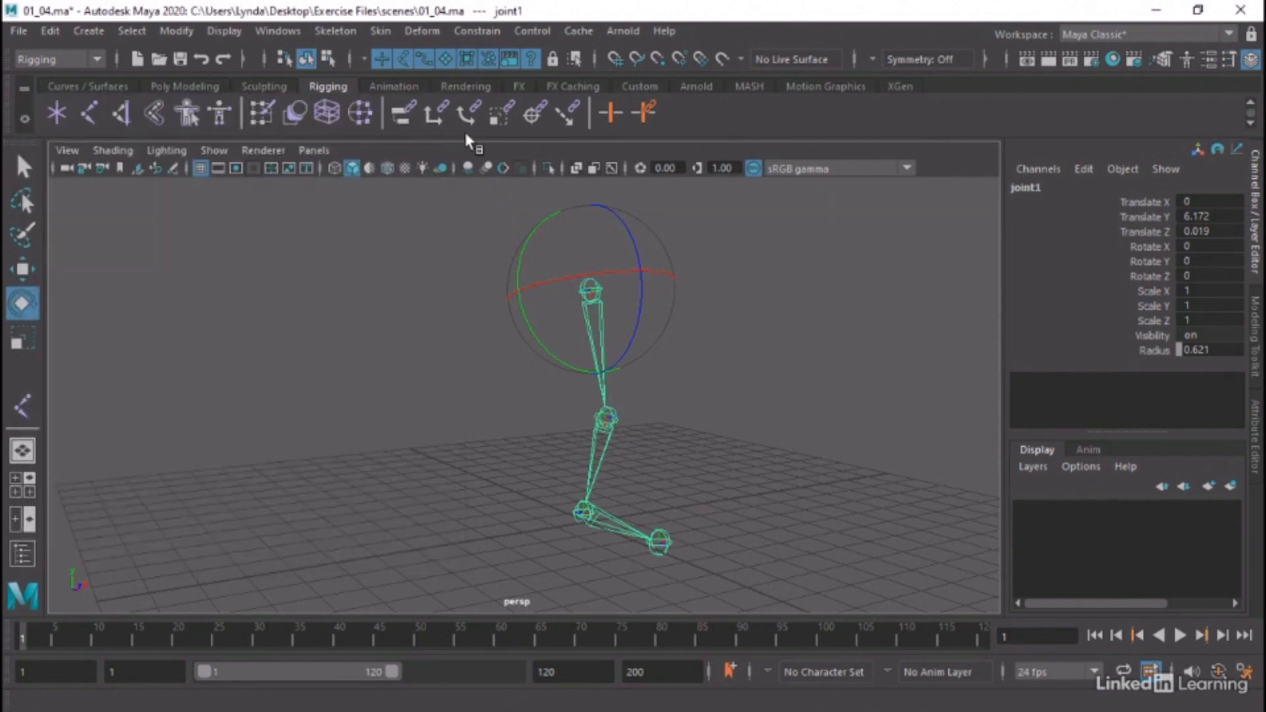
{"action": "left_click_drag", "start_coordinate": [455, 238], "coordinate": [408, 283], "text": "alt"}
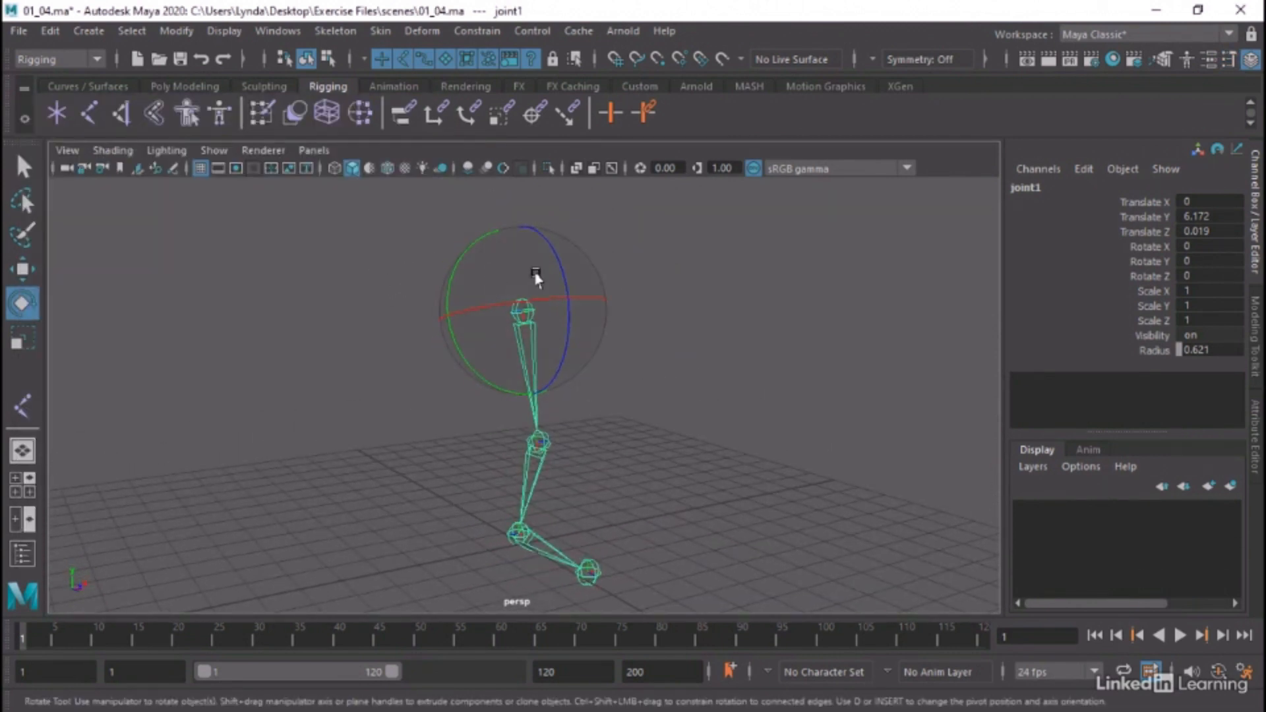
{"action": "left_click_drag", "start_coordinate": [627, 227], "coordinate": [732, 412]}
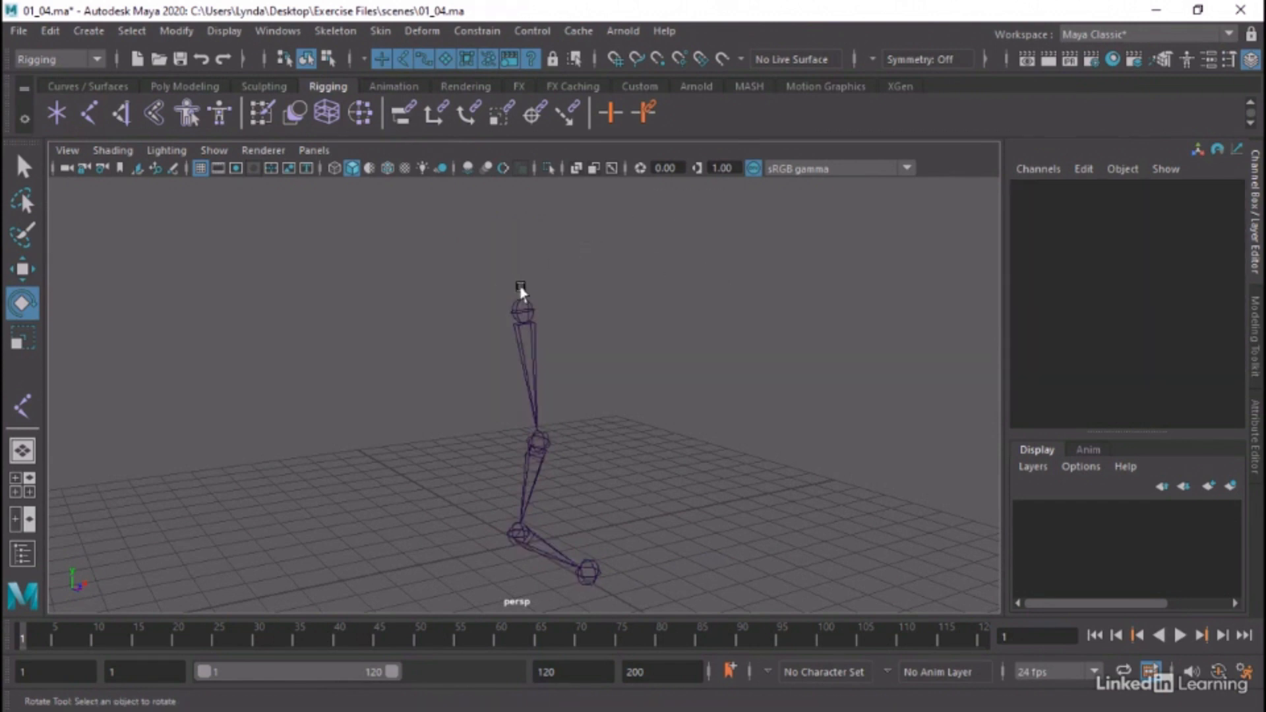
Select joint1, try small rotations of about -2.4 degrees around its Z and Y axes, and undo both
{"action": "left_click", "coordinate": [520, 307]}
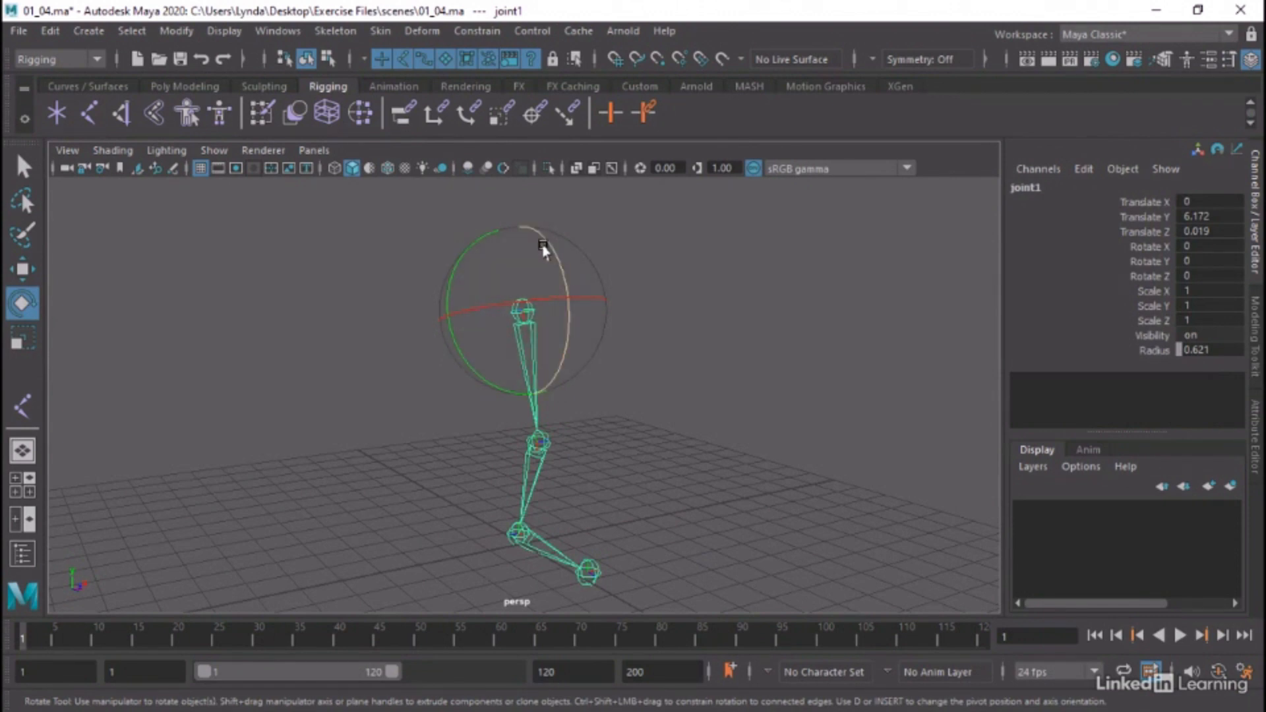
{"action": "mouse_move", "coordinate": [554, 260]}
{"action": "left_mouse_down"}
{"action": "mouse_move", "coordinate": [557, 291]}
{"action": "mouse_move", "coordinate": [560, 255]}
{"action": "left_mouse_up"}
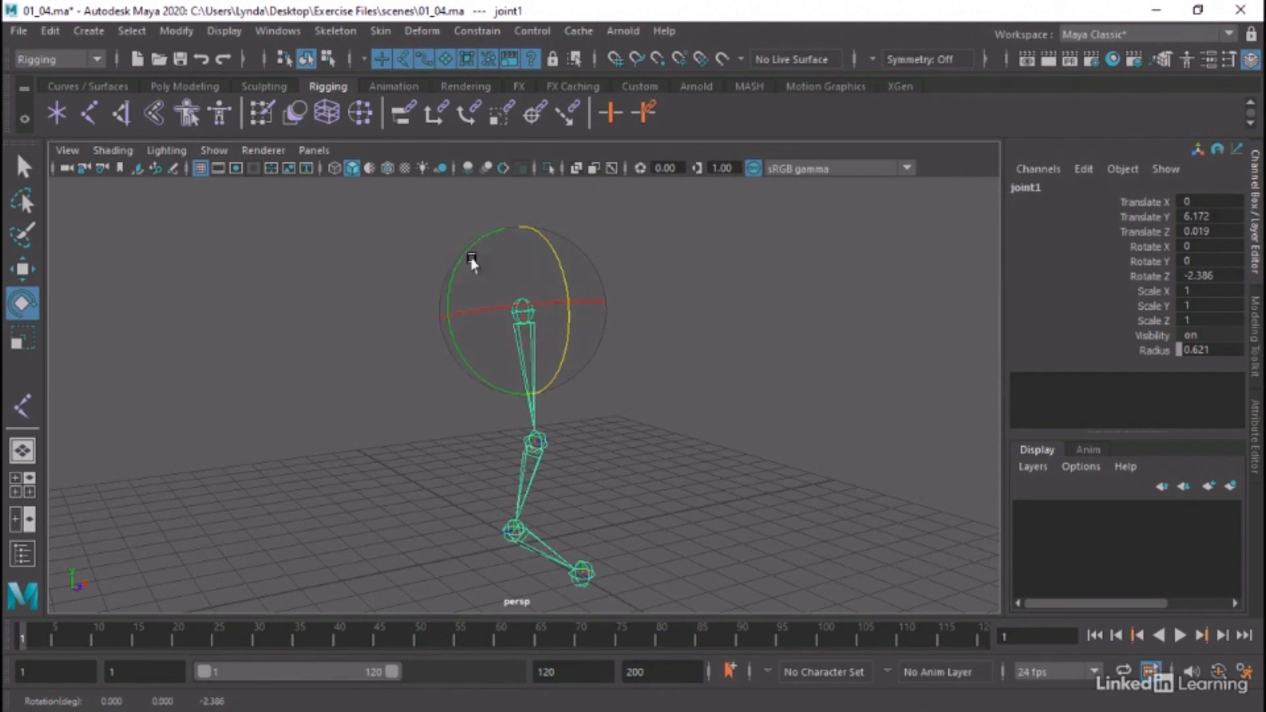
{"action": "mouse_move", "coordinate": [461, 256]}
{"action": "left_mouse_down"}
{"action": "mouse_move", "coordinate": [449, 271]}
{"action": "mouse_move", "coordinate": [449, 249]}
{"action": "left_mouse_up"}
{"action": "key", "text": "ctrl+z"}
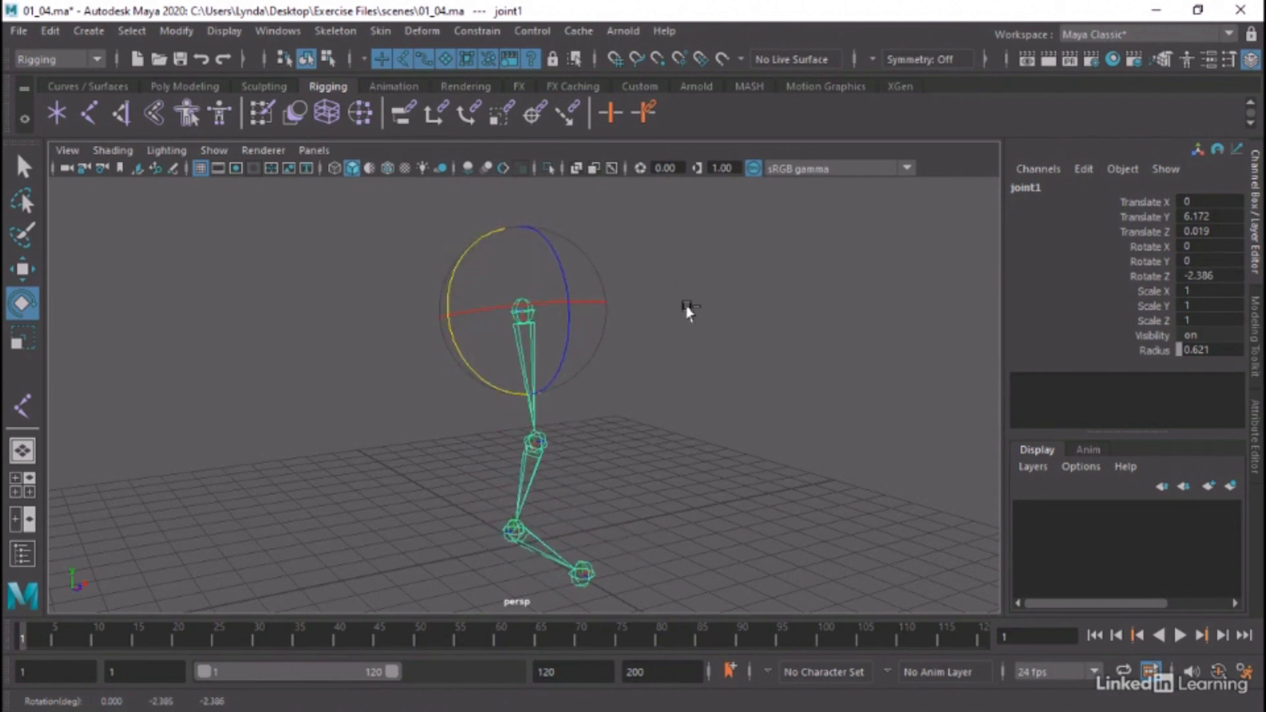
{"action": "key", "text": "ctrl+z"}
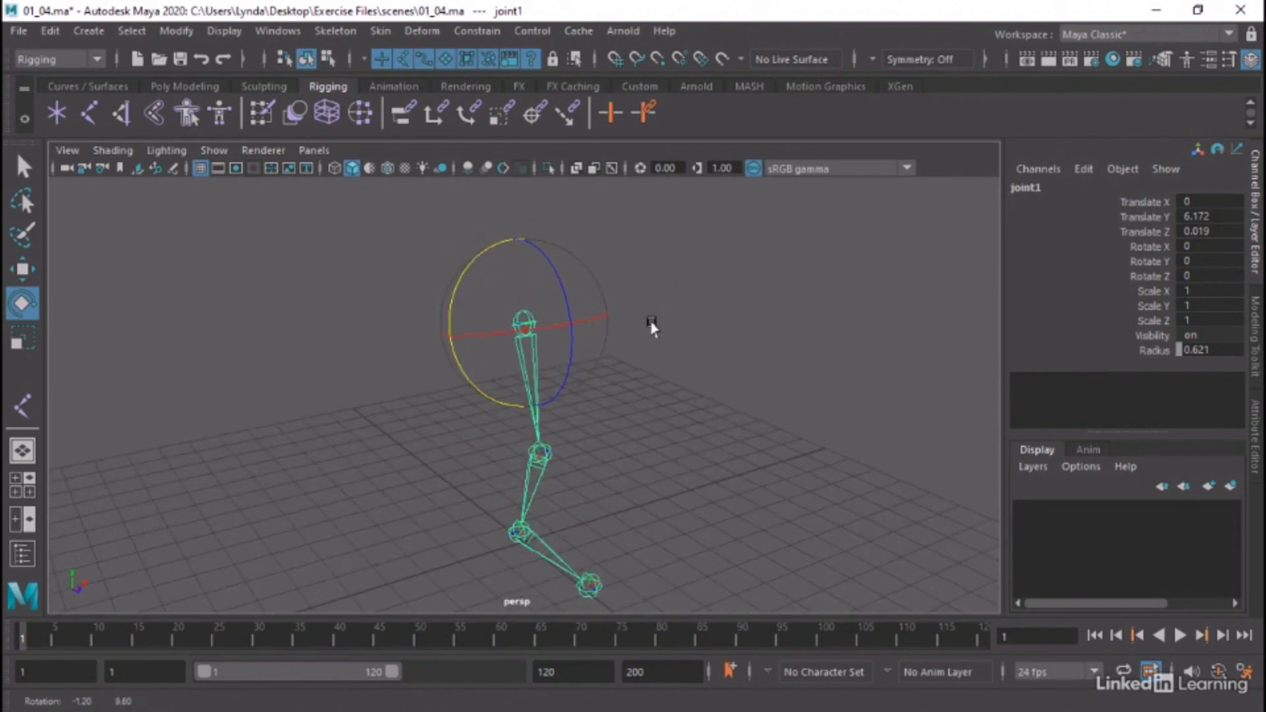
Test joint1's gimbal behaviour with Z rotations and a Y rotation of about 87 degrees, undoing each one
{"action": "mouse_move", "coordinate": [652, 328]}
{"action": "left_mouse_down", "text": "alt"}
{"action": "mouse_move", "coordinate": [616, 319]}
{"action": "mouse_move", "coordinate": [642, 320]}
{"action": "left_mouse_up", "text": "alt"}
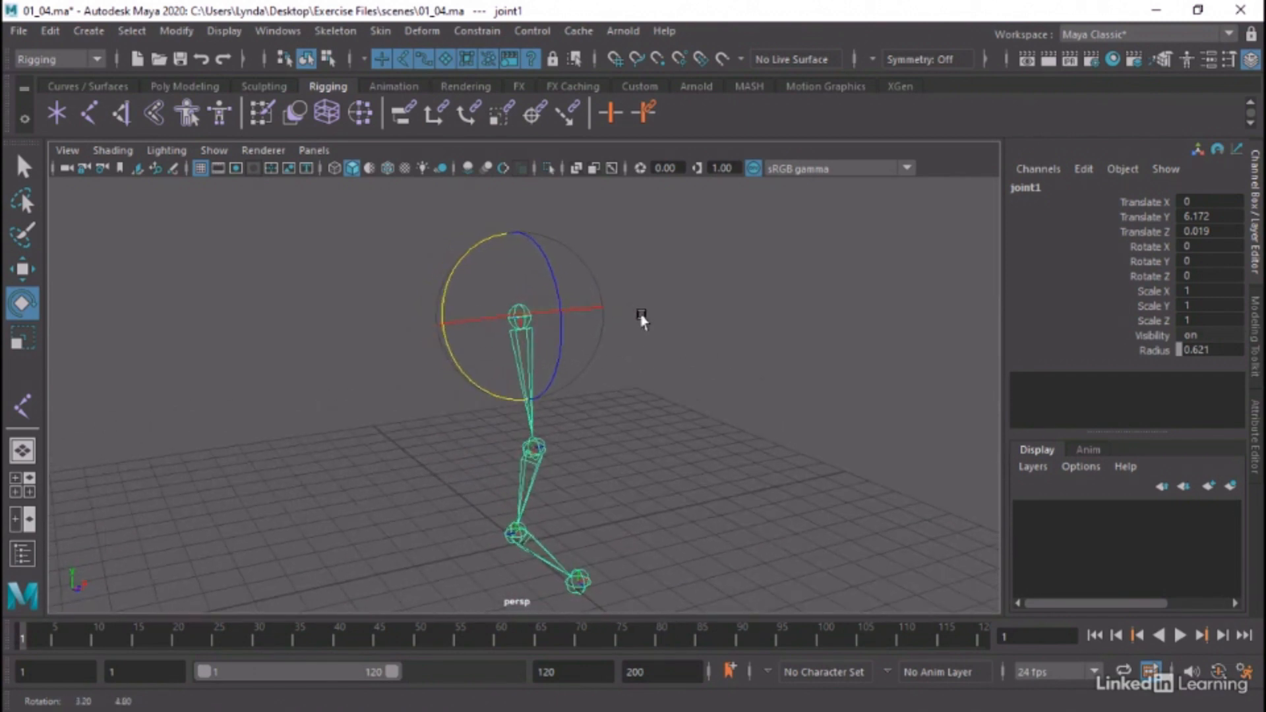
{"action": "left_click_drag", "start_coordinate": [556, 236], "coordinate": [510, 273]}
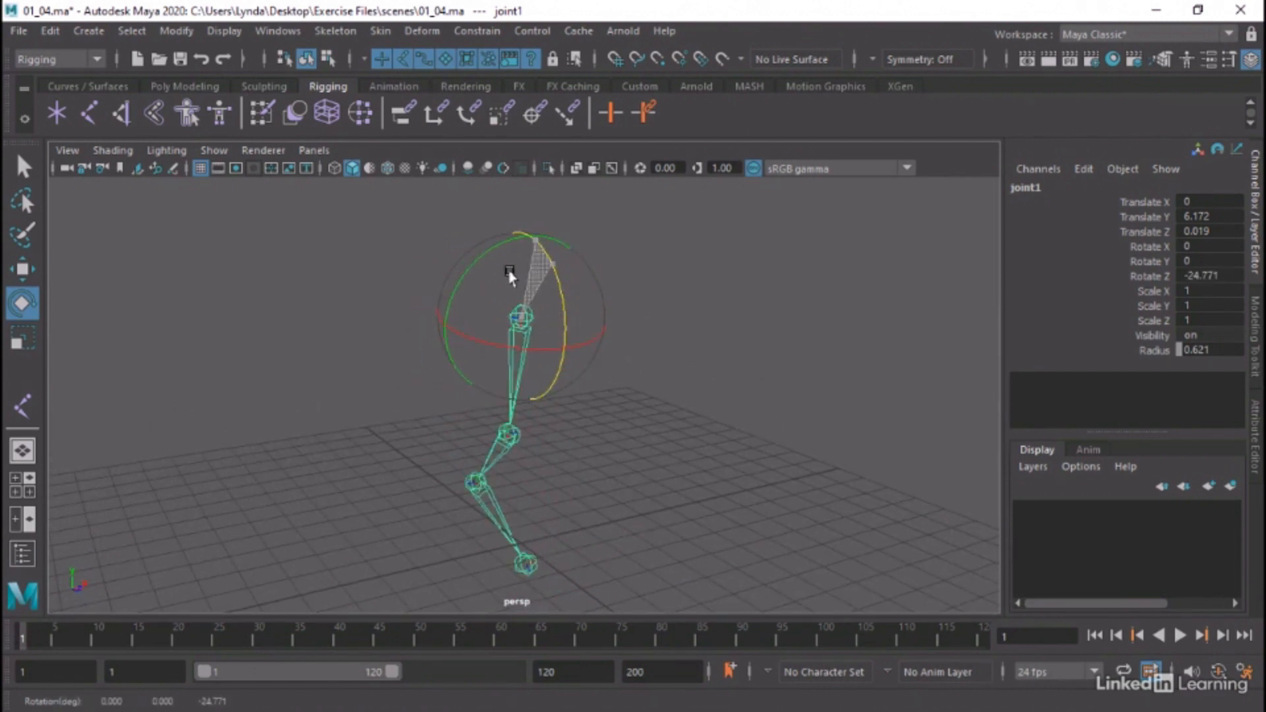
{"action": "left_click_drag", "start_coordinate": [554, 370], "coordinate": [557, 311]}
{"action": "key", "text": "ctrl+z"}
{"action": "key", "text": "ctrl+z"}
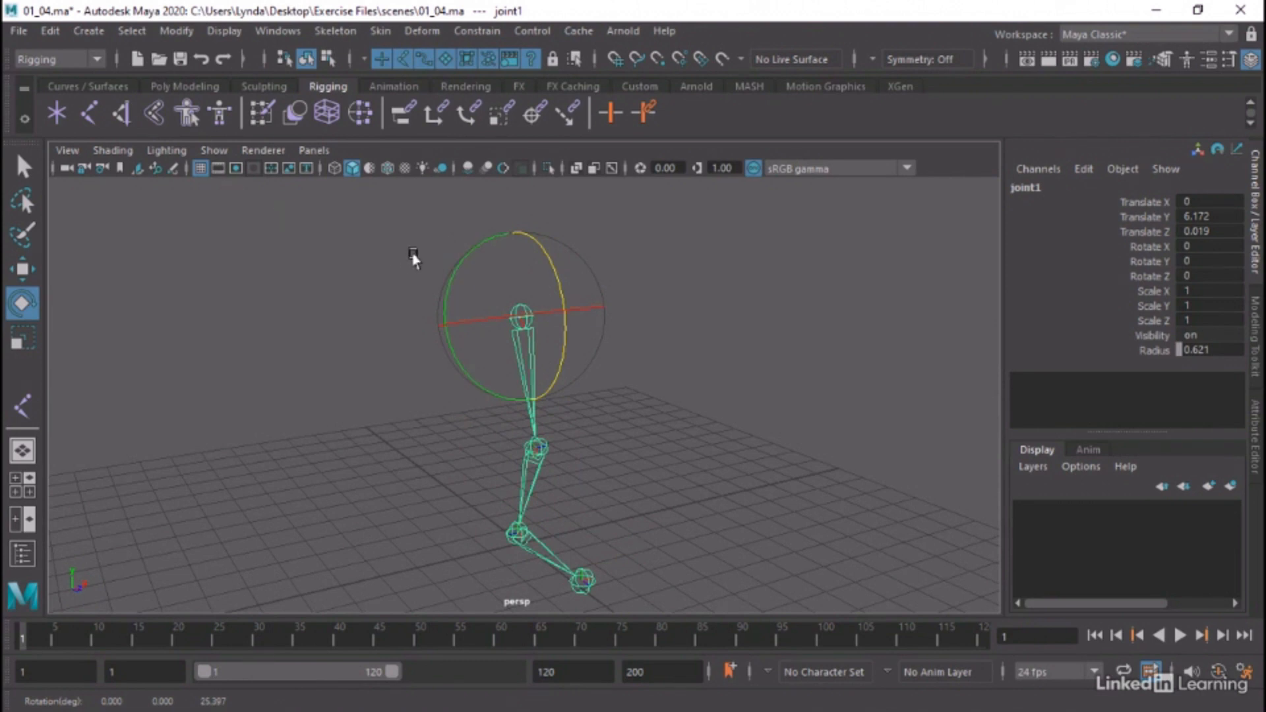
{"action": "left_click_drag", "start_coordinate": [461, 255], "coordinate": [462, 374]}
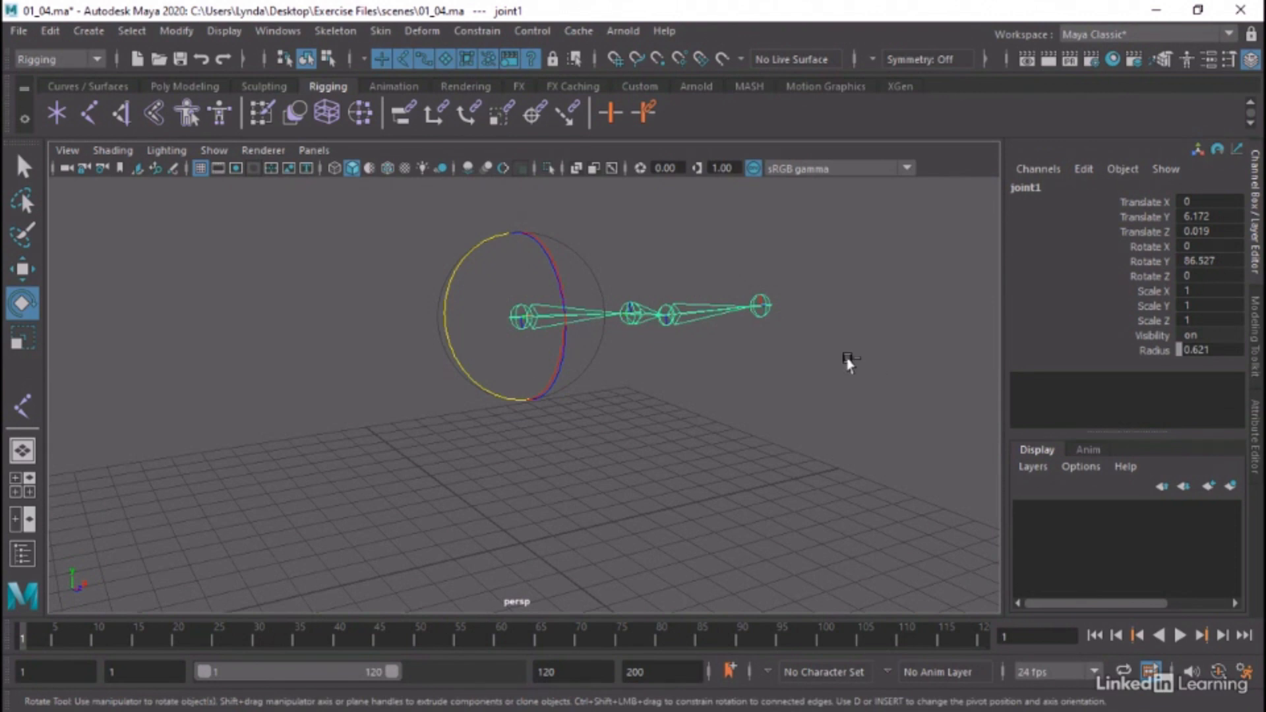
{"action": "key", "text": "ctrl+z"}
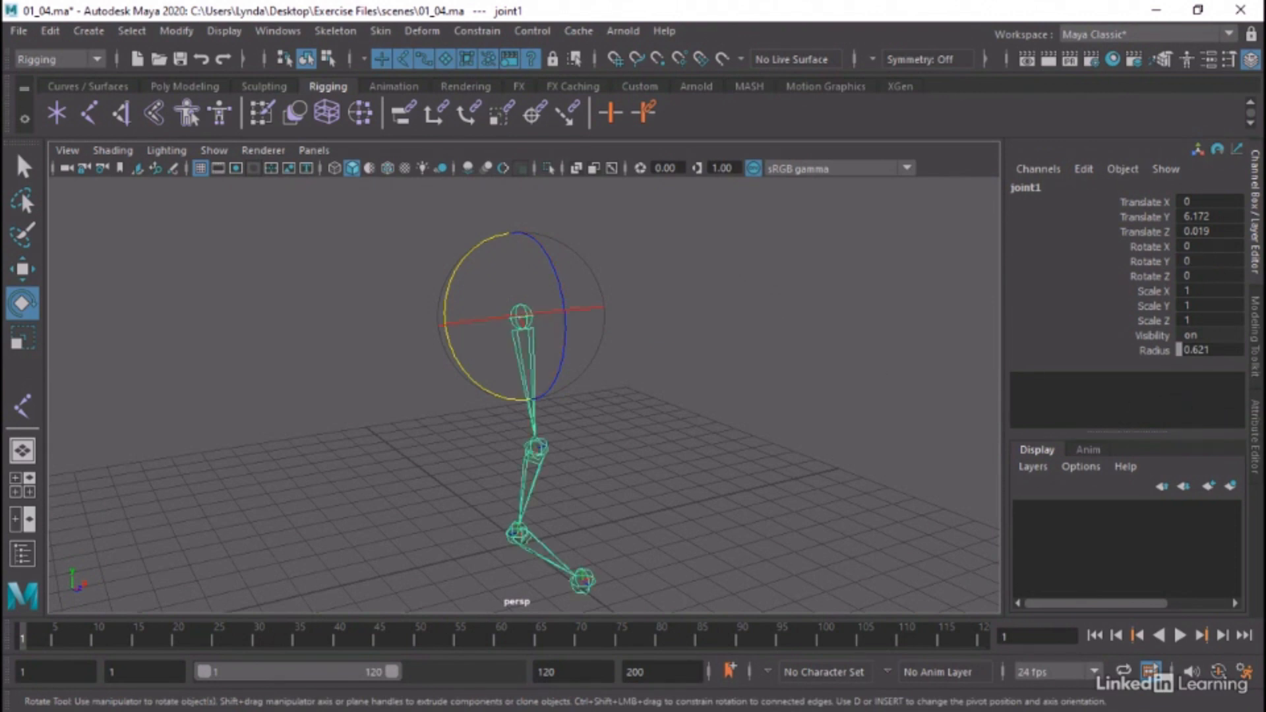
Open joint1's full attributes, try rotating it about 54 degrees around Y, and undo the rotation
{"action": "left_click", "coordinate": [1255, 438]}
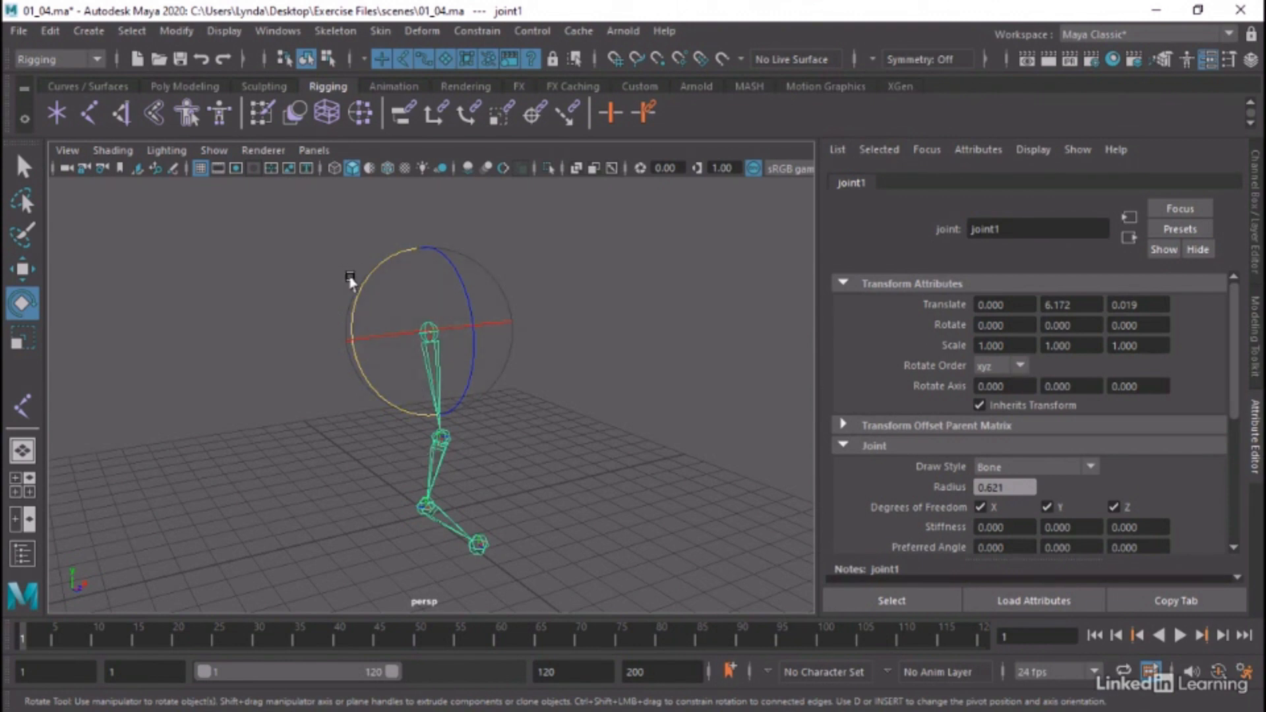
{"action": "left_click_drag", "start_coordinate": [360, 283], "coordinate": [368, 361]}
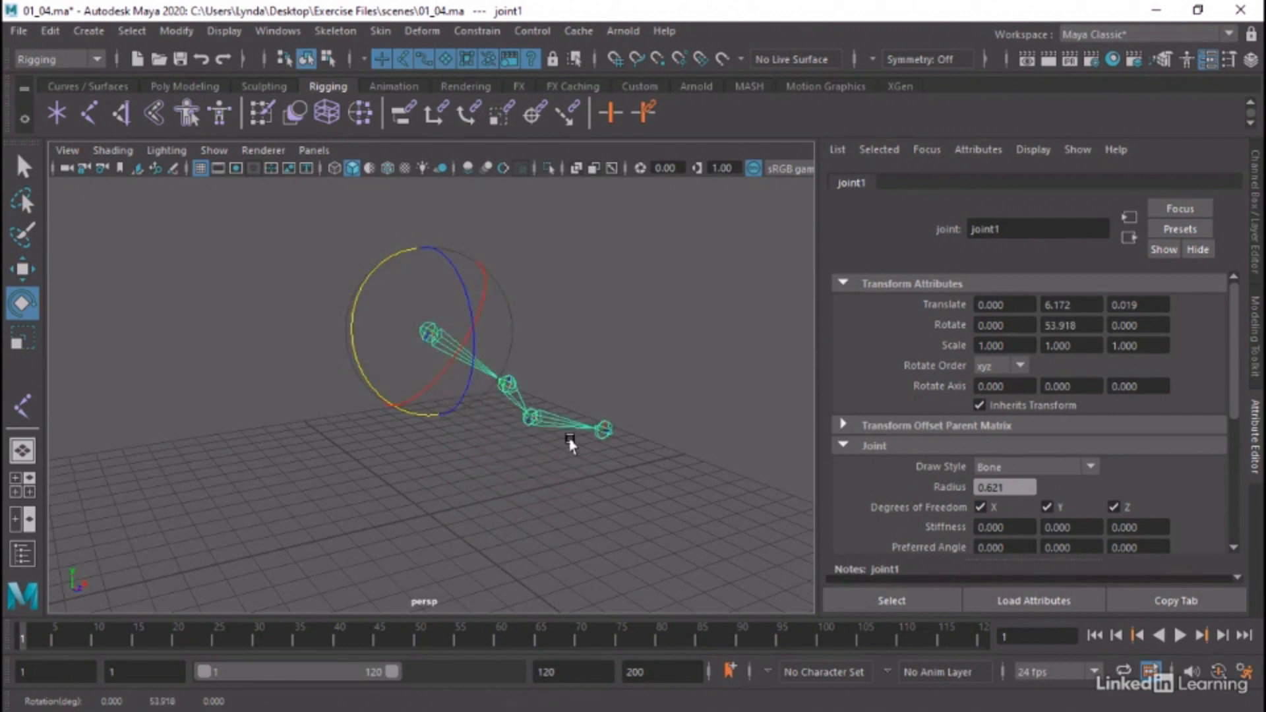
{"action": "key", "text": "ctrl+z"}
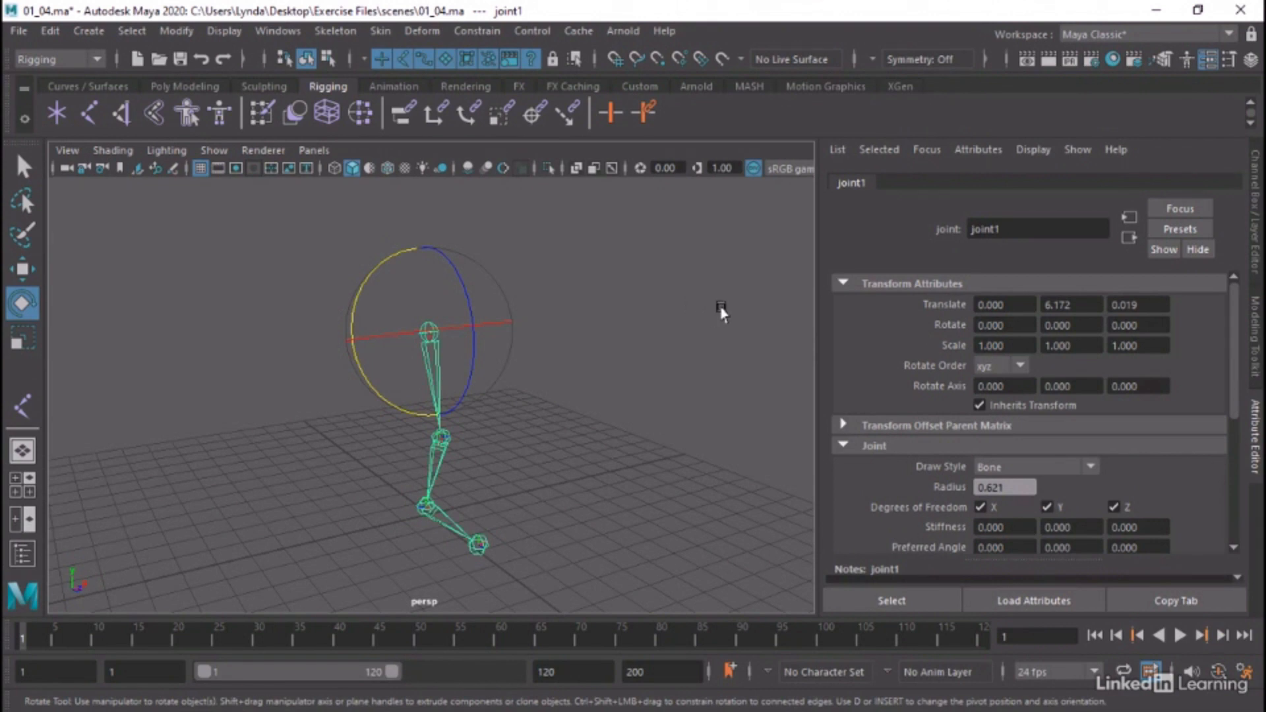
Set joint1's rotate order to zyx
{"action": "left_click", "coordinate": [1016, 367]}
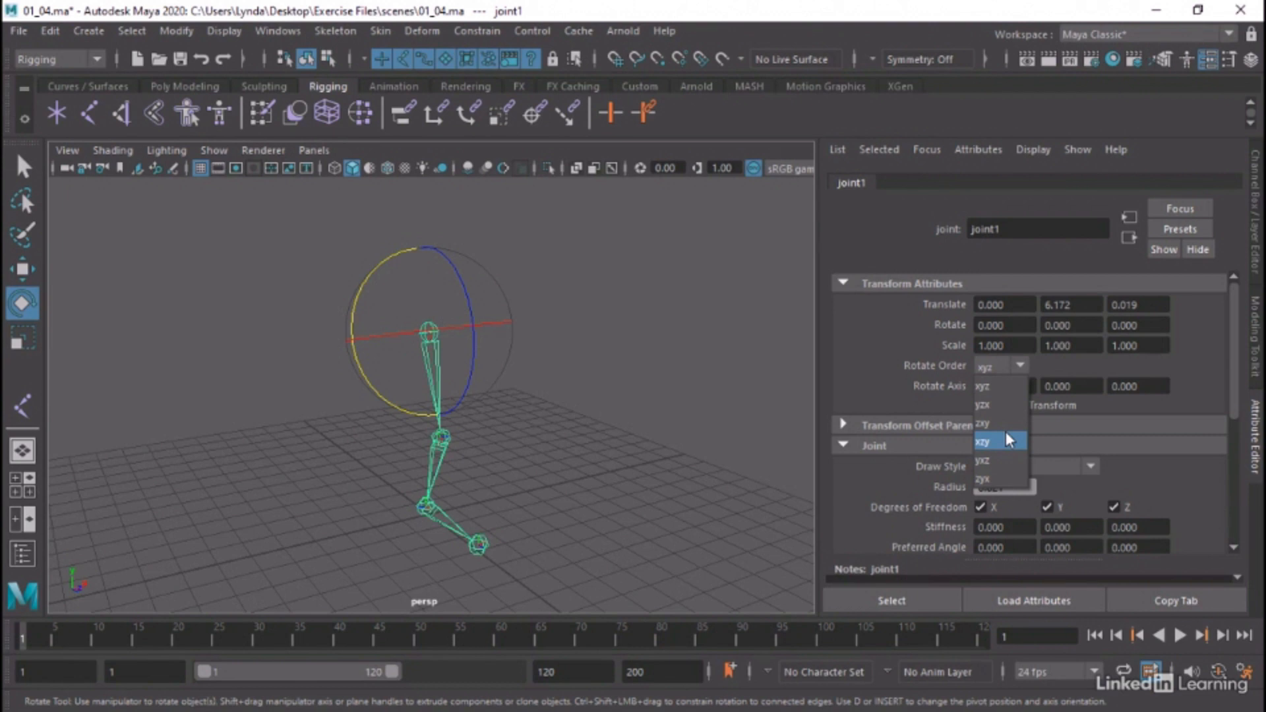
{"action": "left_click", "coordinate": [985, 386]}
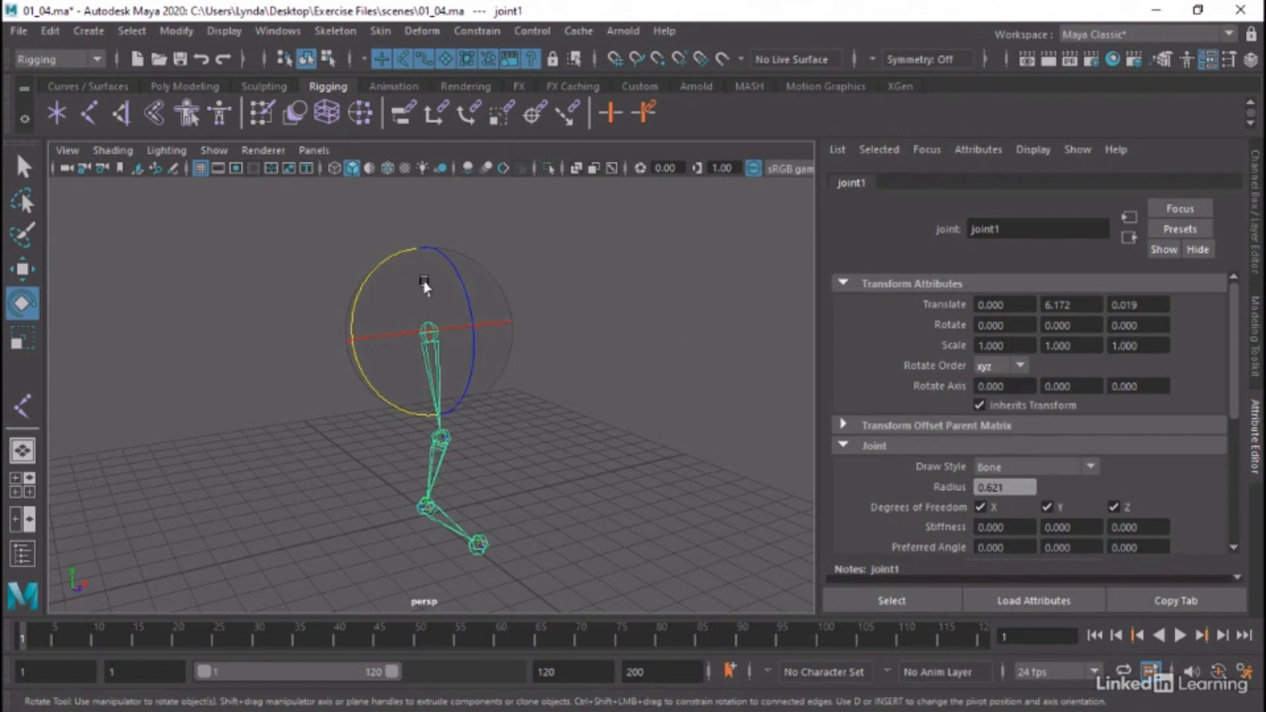
{"action": "left_click", "coordinate": [1021, 366]}
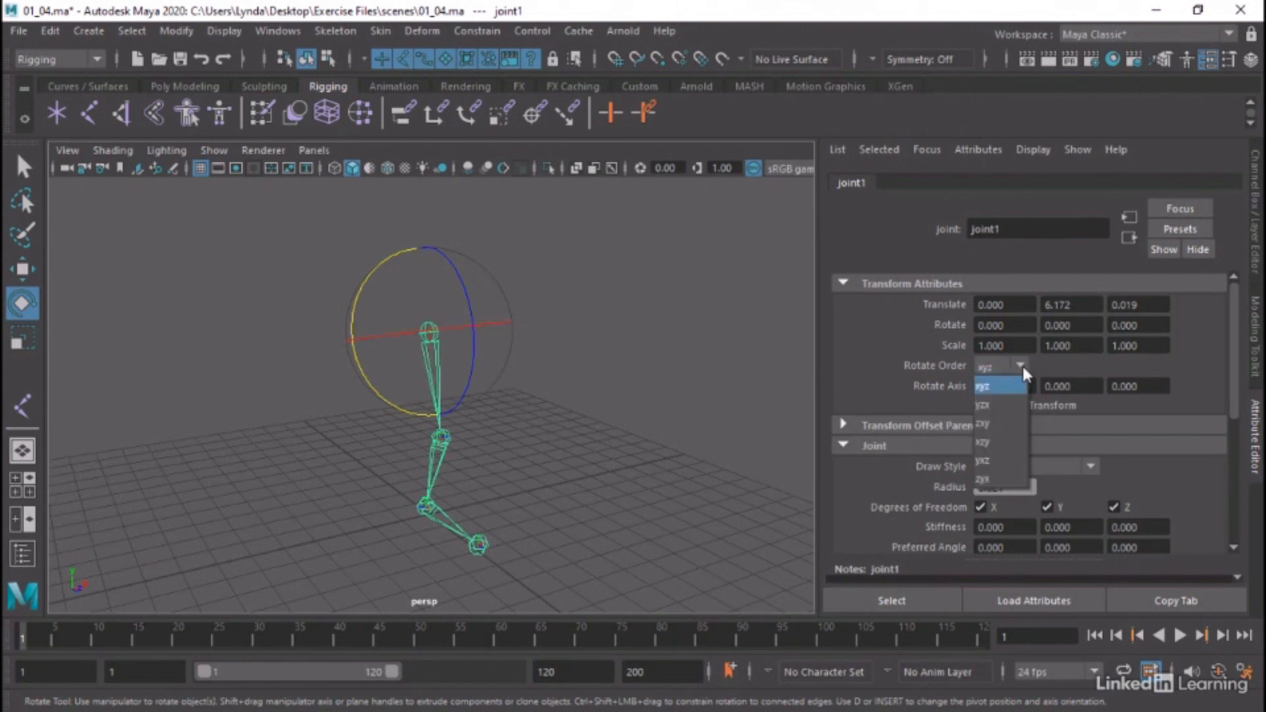
{"action": "left_click", "coordinate": [1006, 476]}
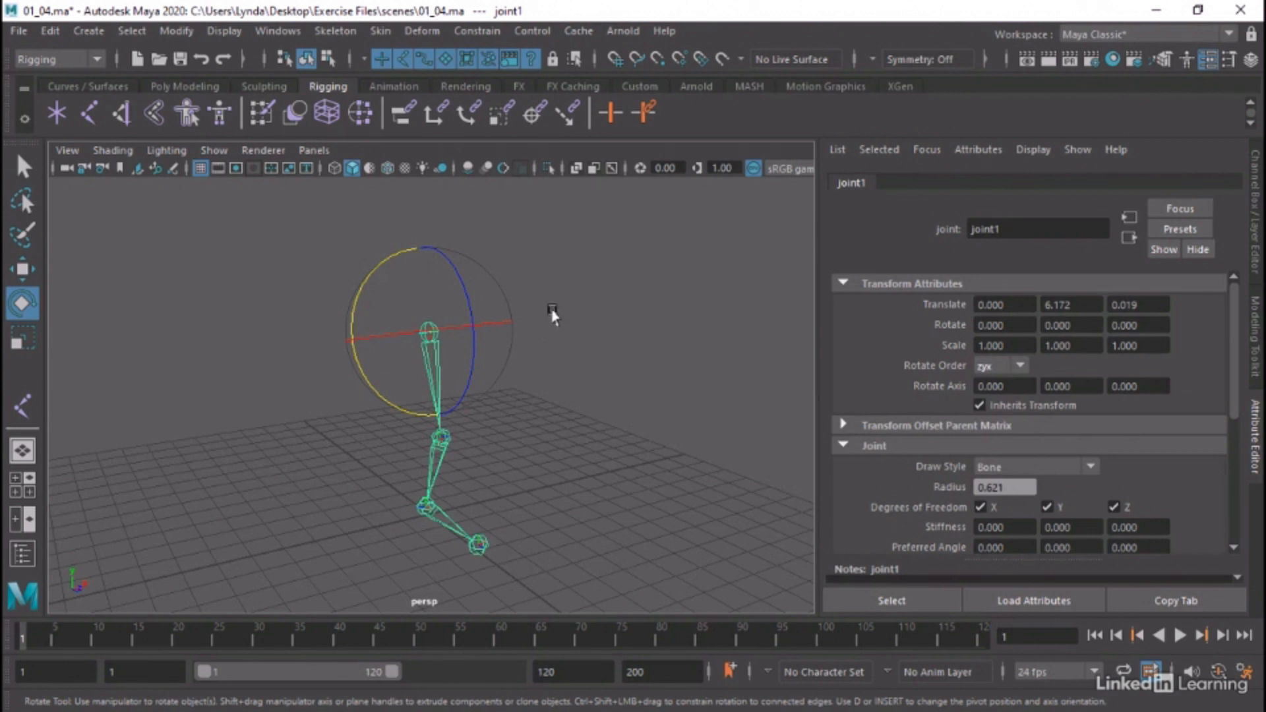
Test joint1 in the zyx order by rotating about 35 degrees in Z, -6 in X and 71 in Y, undoing each rotation
{"action": "left_click", "coordinate": [514, 301]}
{"action": "left_click", "coordinate": [429, 330]}
{"action": "left_click_drag", "start_coordinate": [453, 268], "coordinate": [465, 244]}
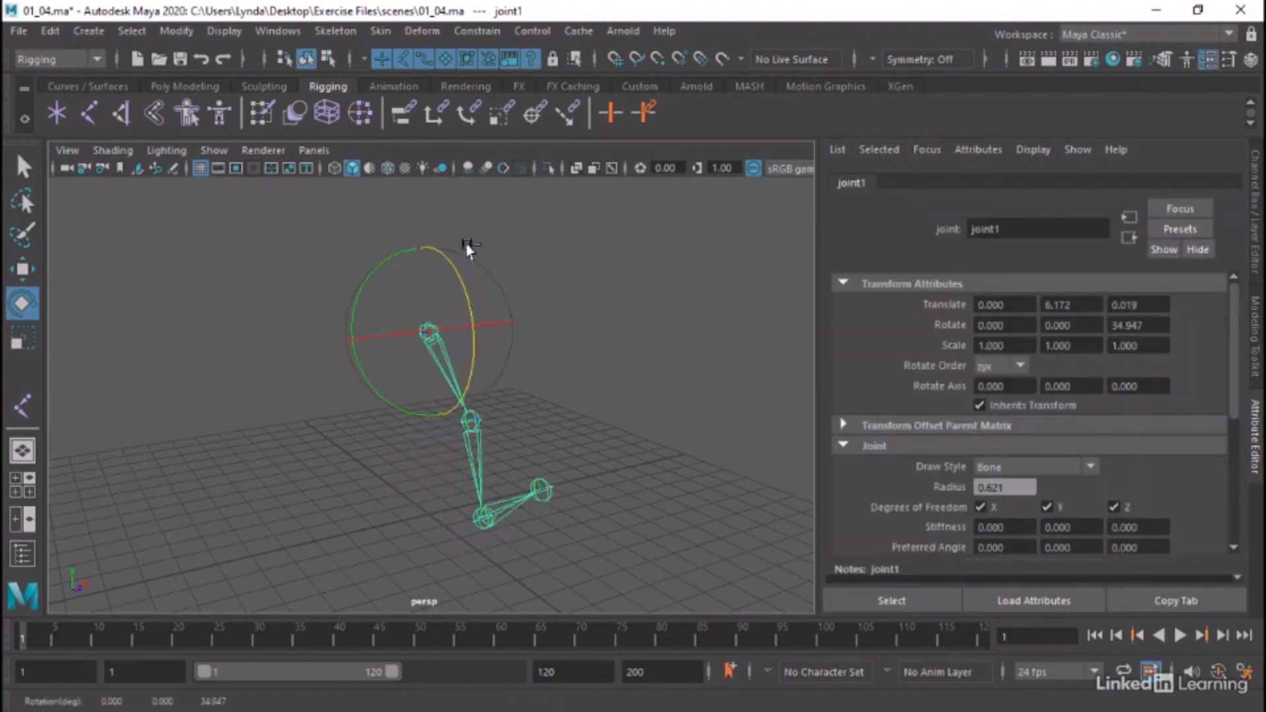
{"action": "key", "text": "ctrl+z"}
{"action": "mouse_move", "coordinate": [382, 335]}
{"action": "left_mouse_down"}
{"action": "mouse_move", "coordinate": [422, 353]}
{"action": "mouse_move", "coordinate": [342, 351]}
{"action": "mouse_move", "coordinate": [390, 349]}
{"action": "left_mouse_up"}
{"action": "key", "text": "ctrl+z"}
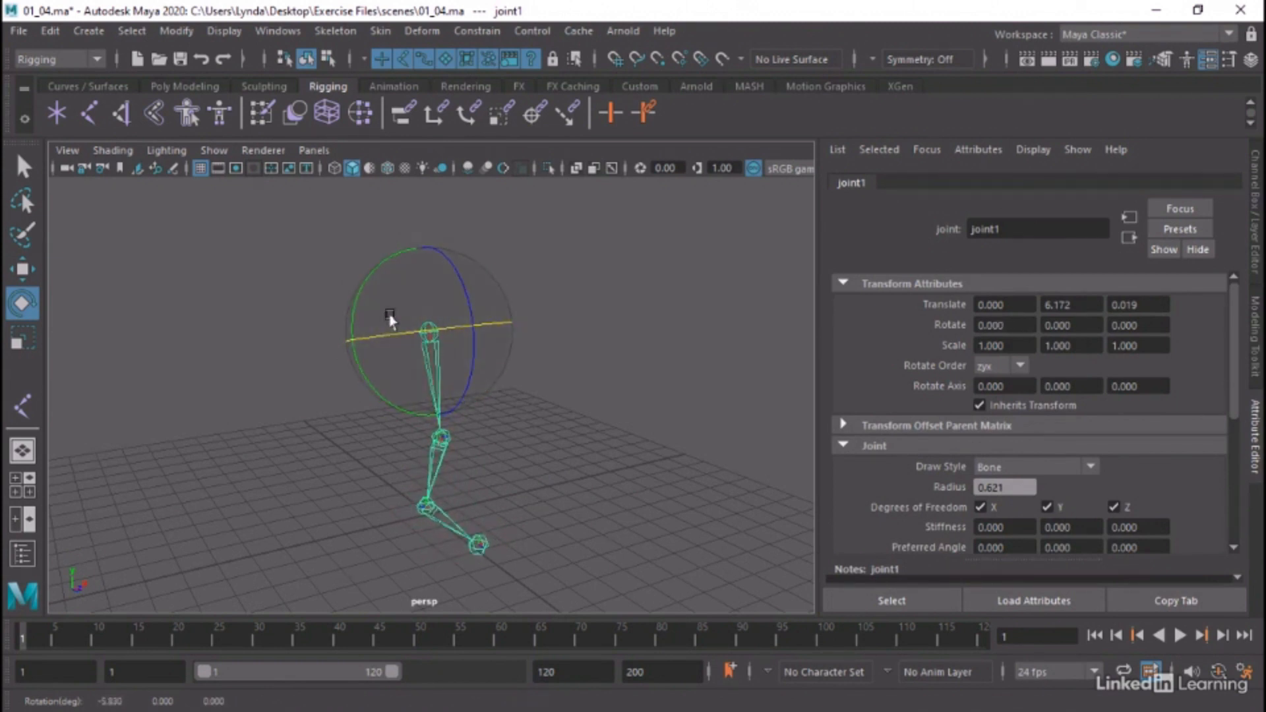
{"action": "left_click_drag", "start_coordinate": [362, 283], "coordinate": [367, 389]}
{"action": "key", "text": "ctrl+z"}
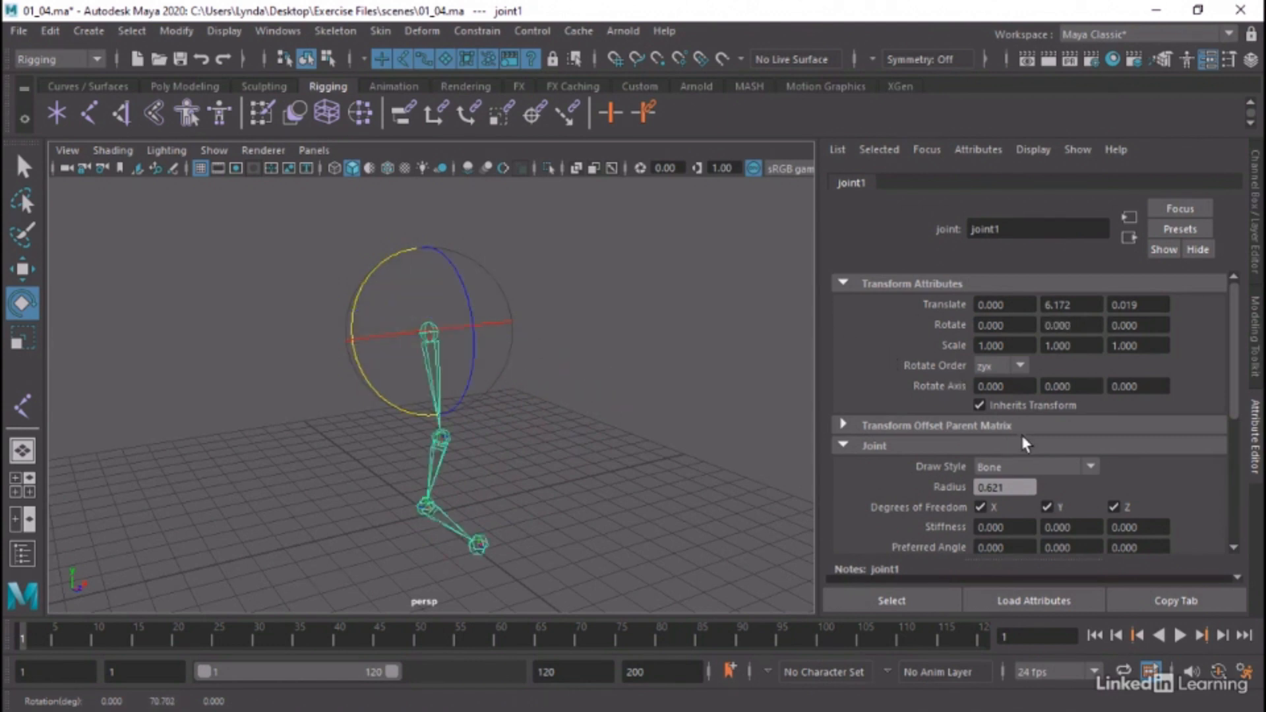
Restore joint1's rotate order to xyz, try a Y rotation of about -16 degrees, and undo it
{"action": "left_click", "coordinate": [1003, 368]}
{"action": "left_click", "coordinate": [1001, 373]}
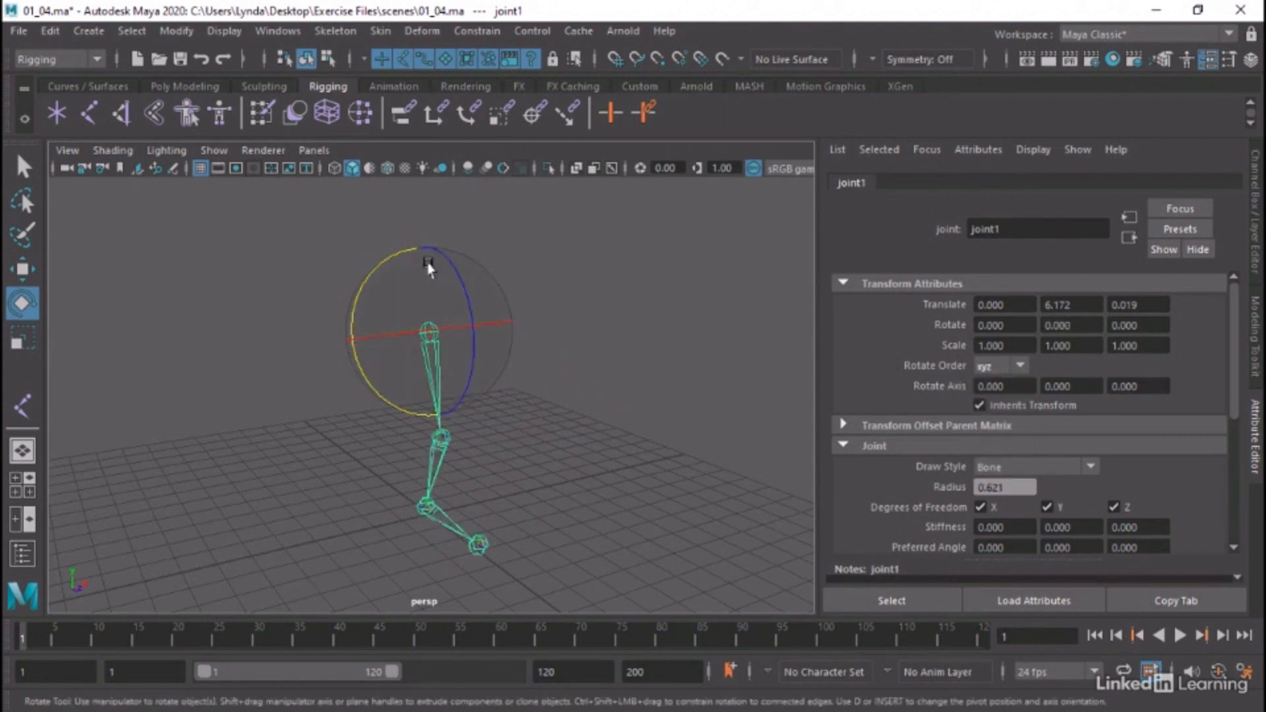
{"action": "left_click_drag", "start_coordinate": [370, 283], "coordinate": [372, 254]}
{"action": "key", "text": "ctrl+z"}
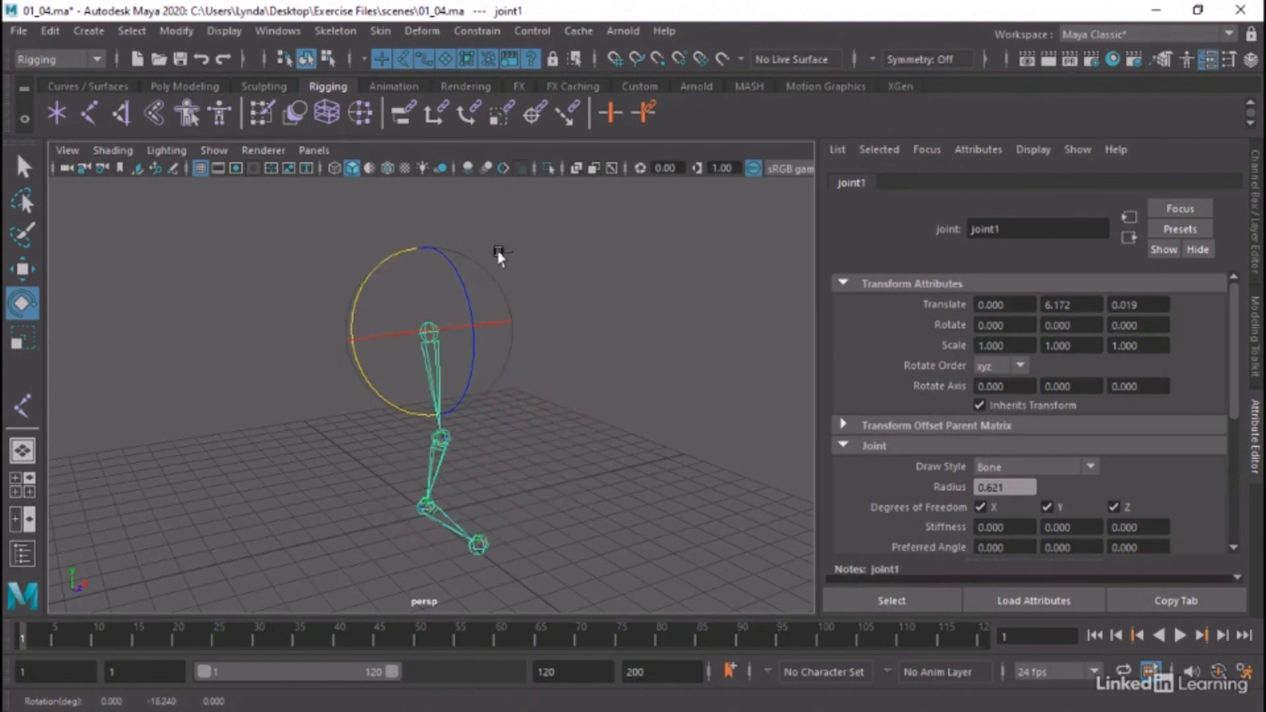
{"action": "left_click_drag", "start_coordinate": [555, 309], "coordinate": [616, 312], "text": "alt"}
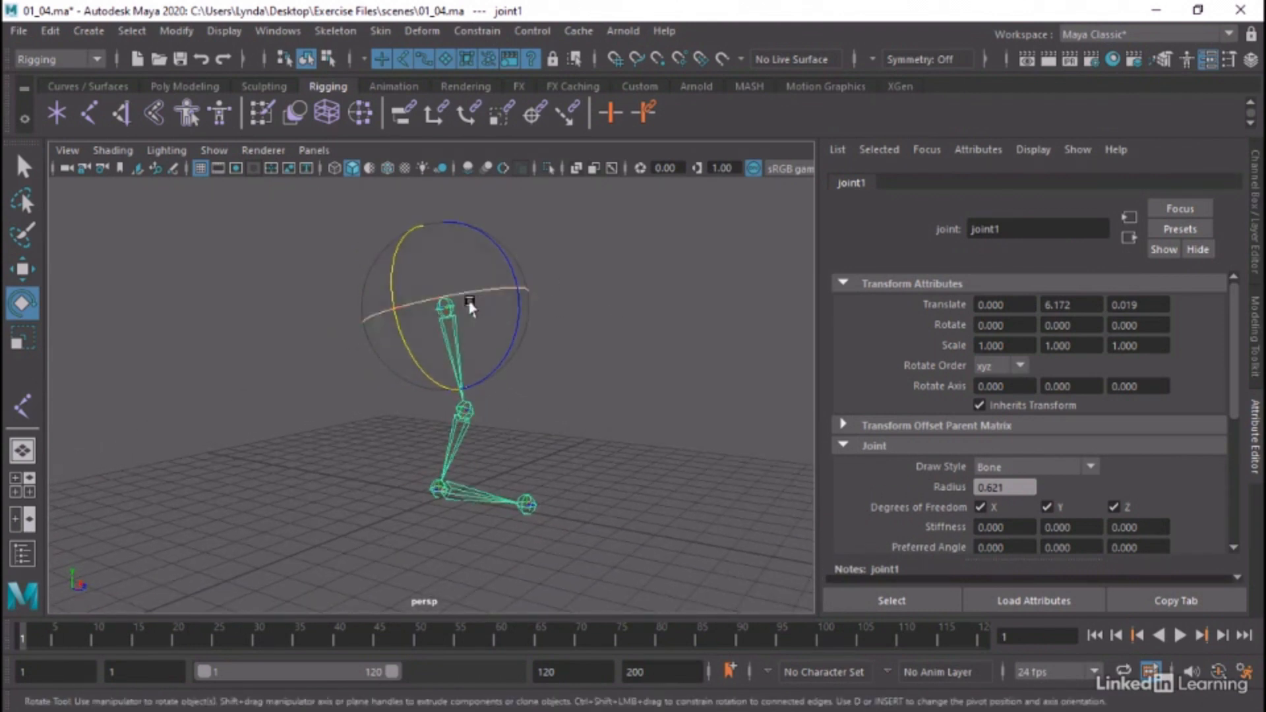
Test joint1 in the xyz order by rotating about -4.7 degrees in Z, 2 in Y and 5.7 in X, undoing each rotation
{"action": "mouse_move", "coordinate": [495, 239]}
{"action": "left_mouse_down"}
{"action": "mouse_move", "coordinate": [506, 253]}
{"action": "mouse_move", "coordinate": [478, 206]}
{"action": "mouse_move", "coordinate": [505, 259]}
{"action": "mouse_move", "coordinate": [503, 246]}
{"action": "left_mouse_up"}
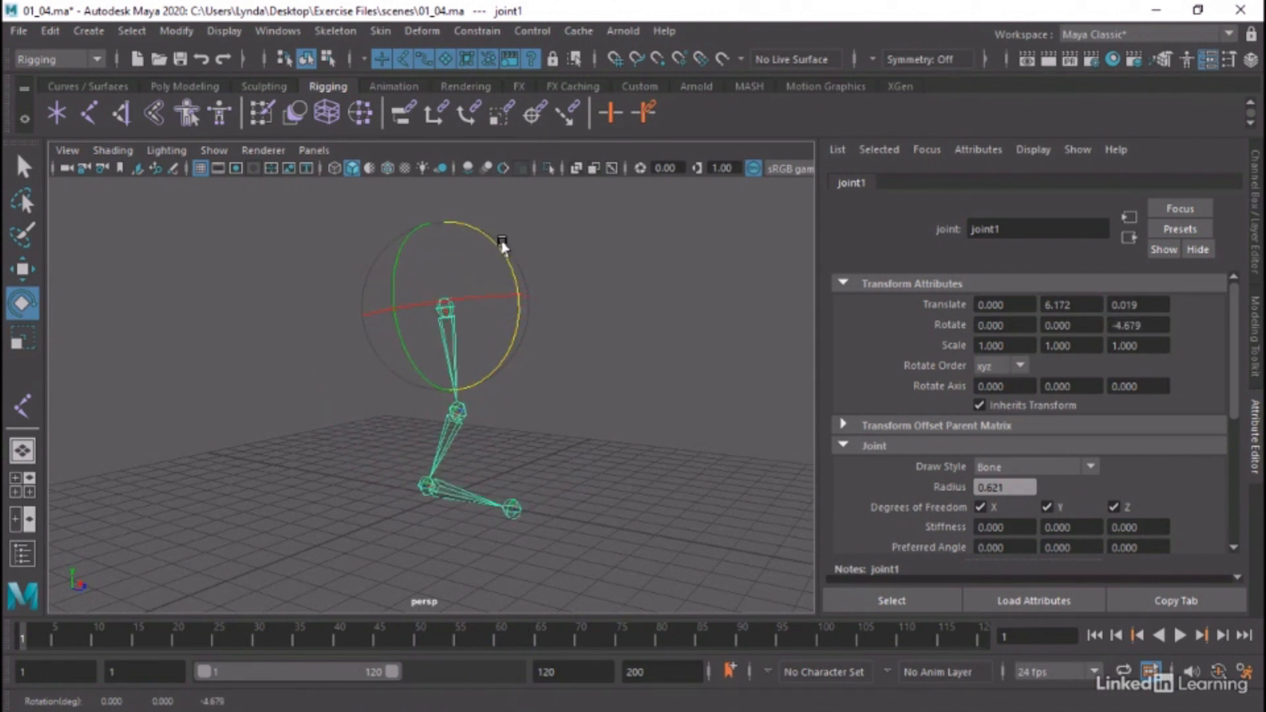
{"action": "key", "text": "ctrl+z"}
{"action": "left_click_drag", "start_coordinate": [619, 272], "coordinate": [498, 279], "text": "alt"}
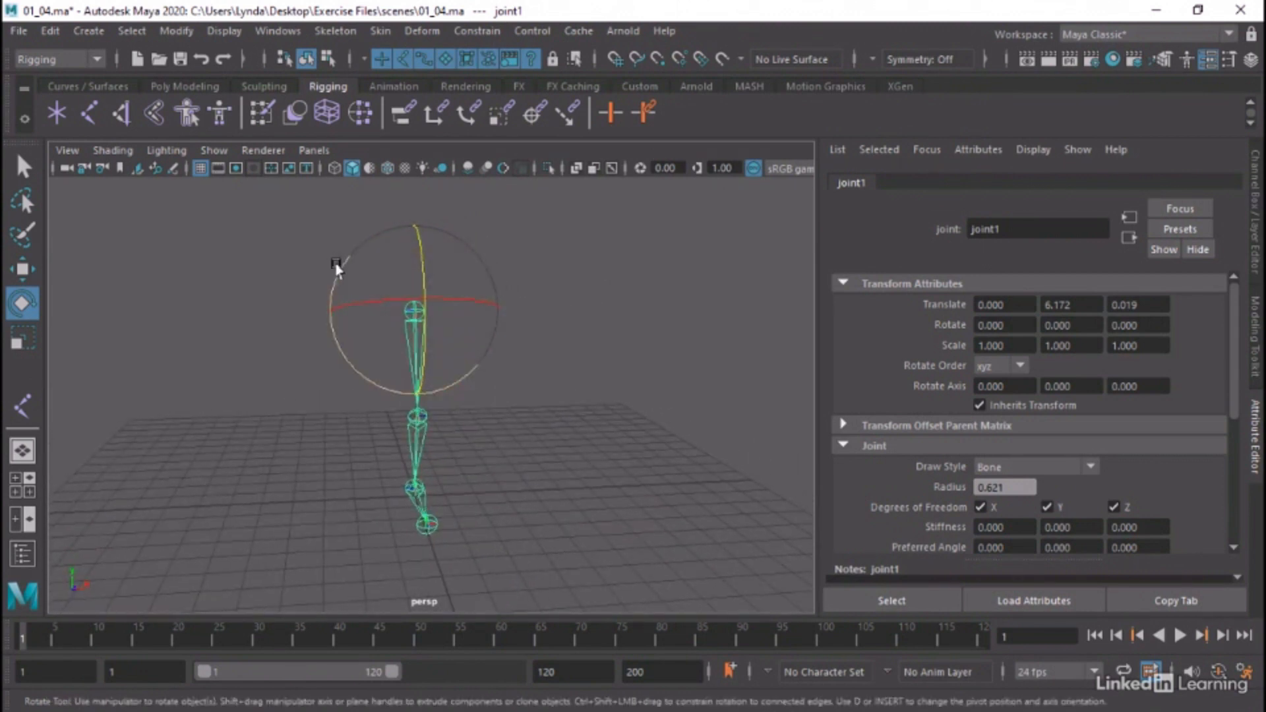
{"action": "left_click_drag", "start_coordinate": [336, 268], "coordinate": [364, 274]}
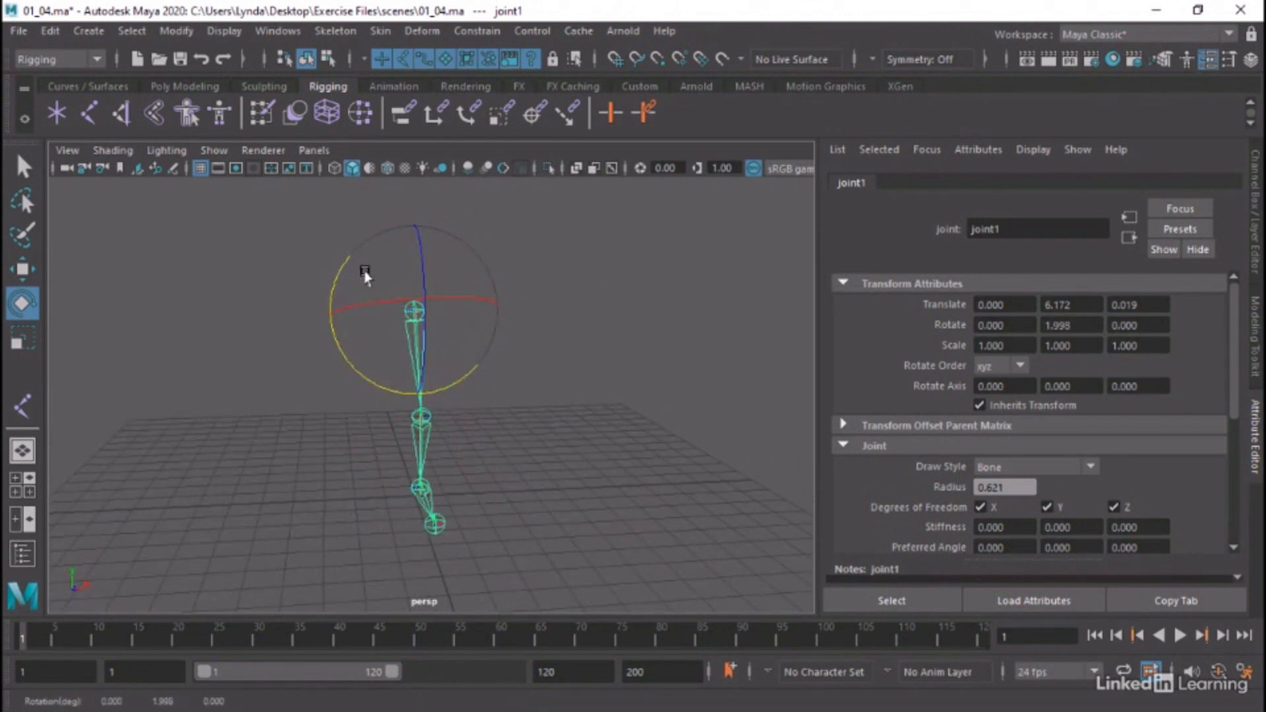
{"action": "key", "text": "ctrl+z"}
{"action": "mouse_move", "coordinate": [449, 296]}
{"action": "left_mouse_down"}
{"action": "mouse_move", "coordinate": [479, 294]}
{"action": "mouse_move", "coordinate": [416, 305]}
{"action": "mouse_move", "coordinate": [430, 302]}
{"action": "left_mouse_up"}
{"action": "key", "text": "ctrl+z"}
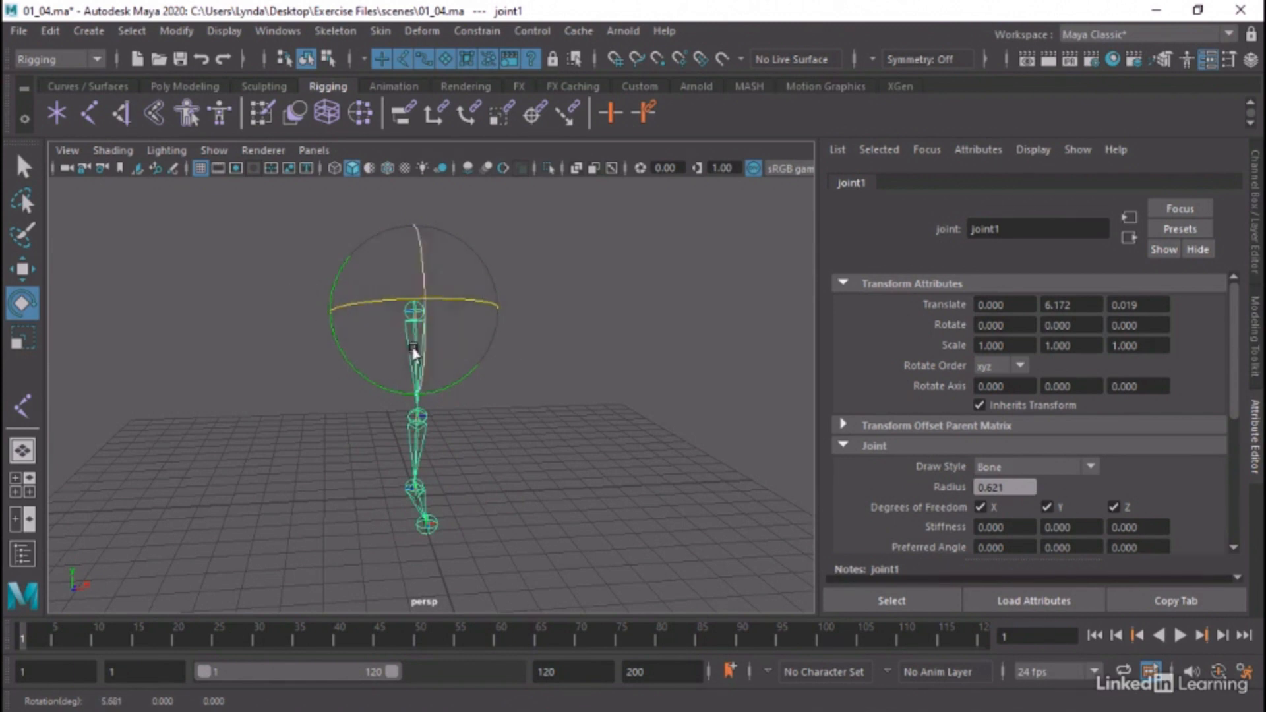
{"action": "left_click_drag", "start_coordinate": [414, 353], "coordinate": [557, 382], "text": "alt"}
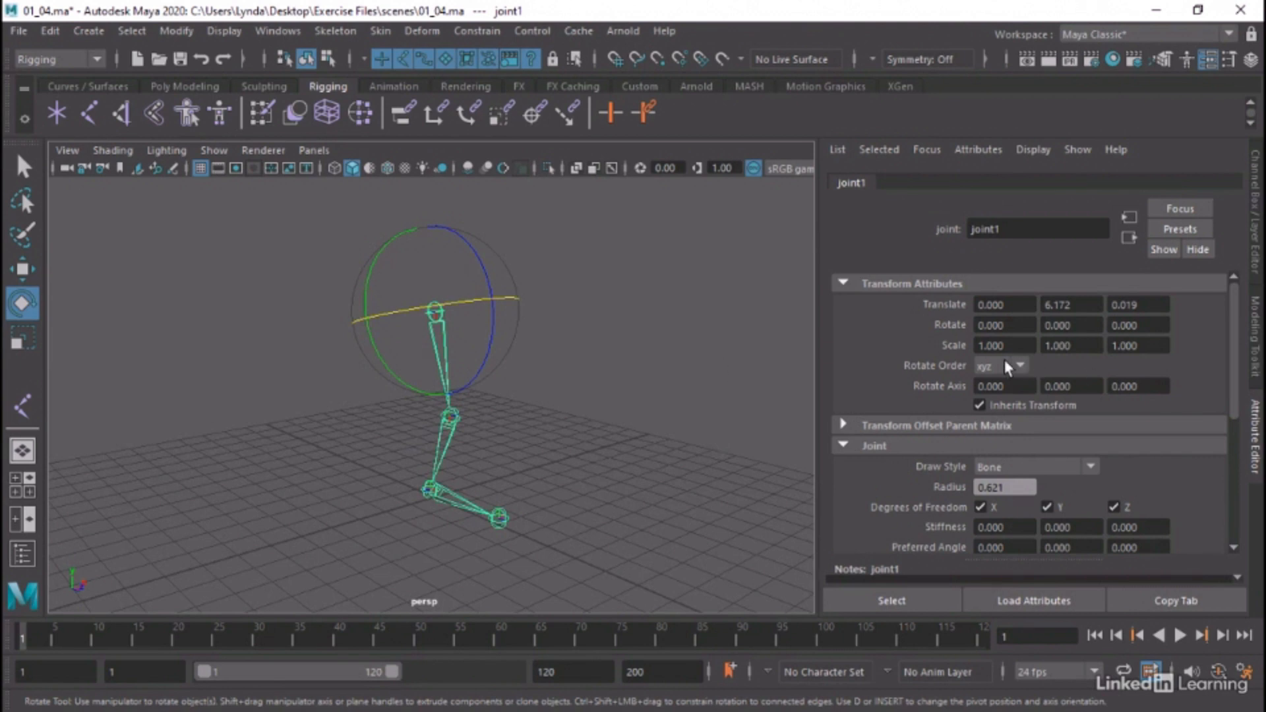
{"action": "left_click", "coordinate": [656, 377]}
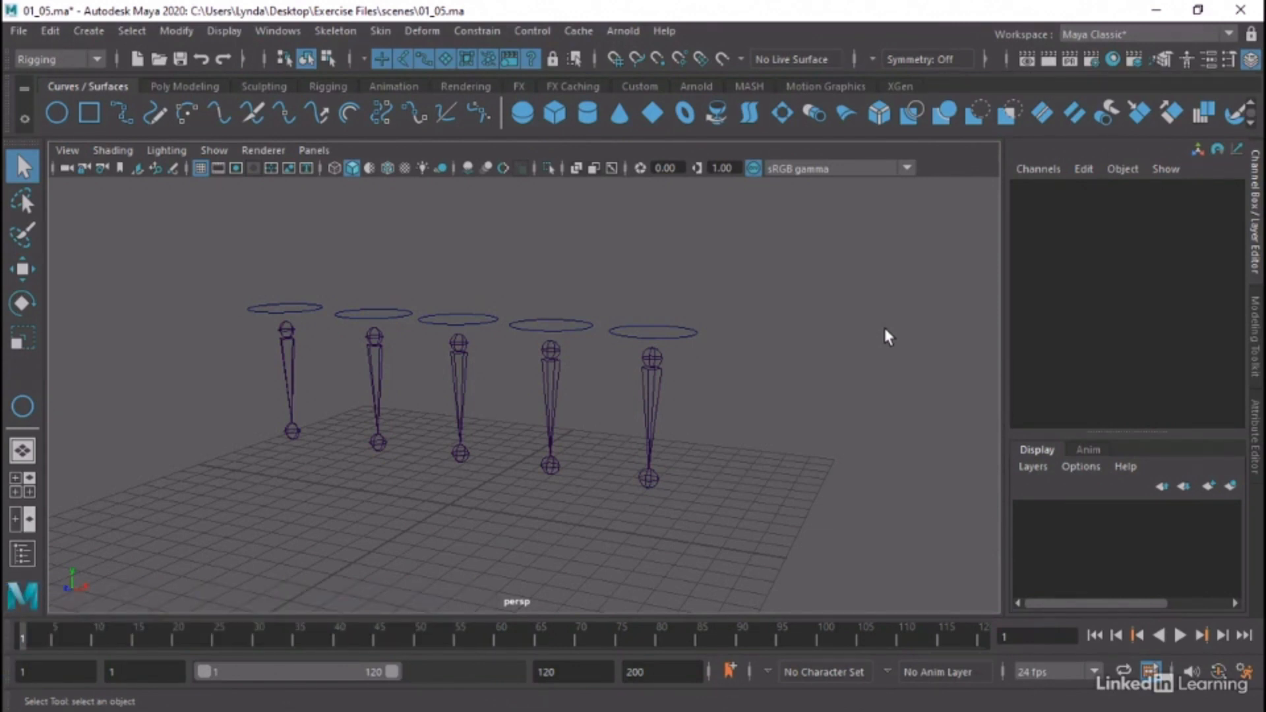
Open the Outliner, reorder jointE to sit directly below jointD, and minimise the Outliner
{"action": "mouse_move", "coordinate": [780, 282]}
{"action": "left_mouse_down", "text": "alt"}
{"action": "mouse_move", "coordinate": [768, 294]}
{"action": "mouse_move", "coordinate": [781, 294]}
{"action": "left_mouse_up", "text": "alt"}
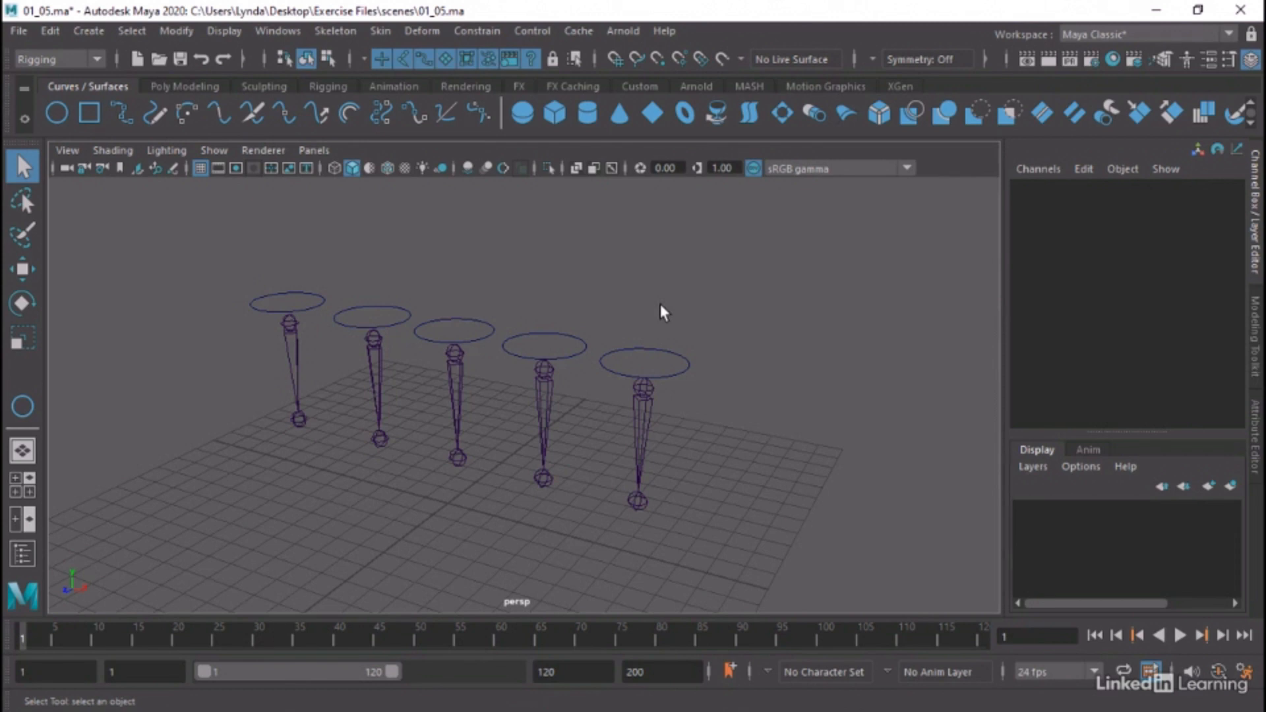
{"action": "left_click_drag", "start_coordinate": [661, 310], "coordinate": [738, 284], "text": "alt"}
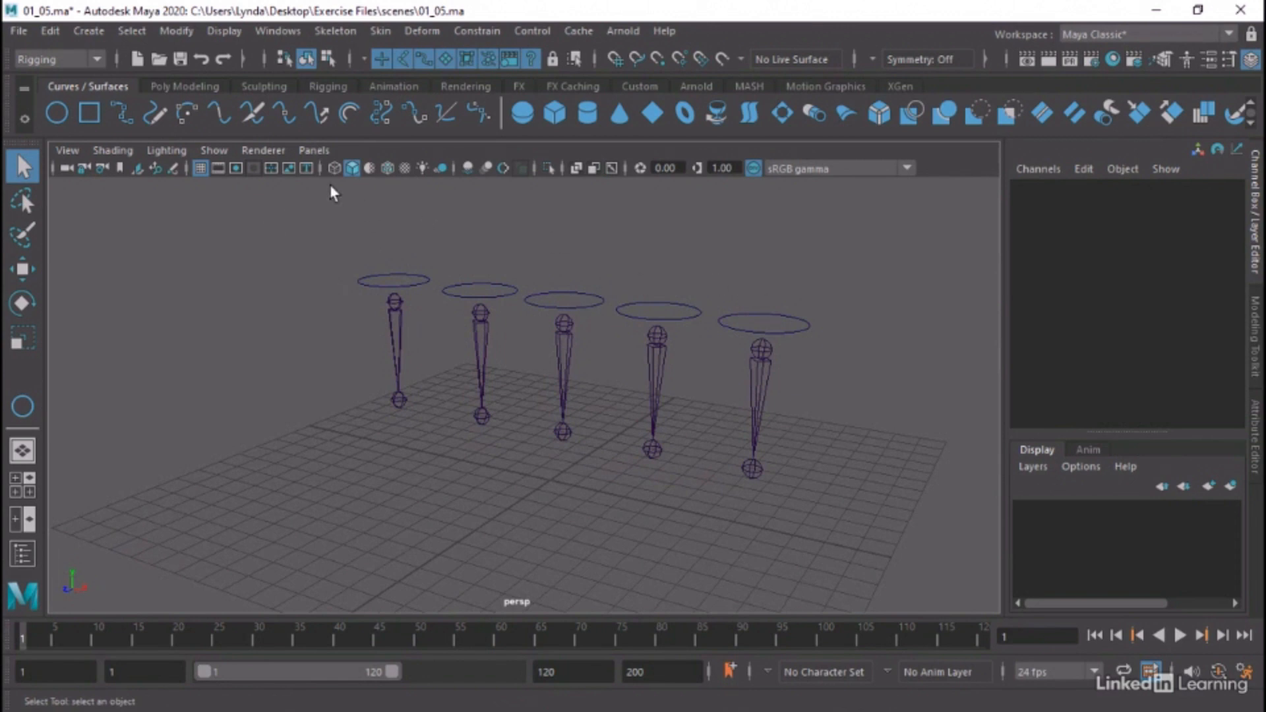
{"action": "left_click", "coordinate": [278, 31]}
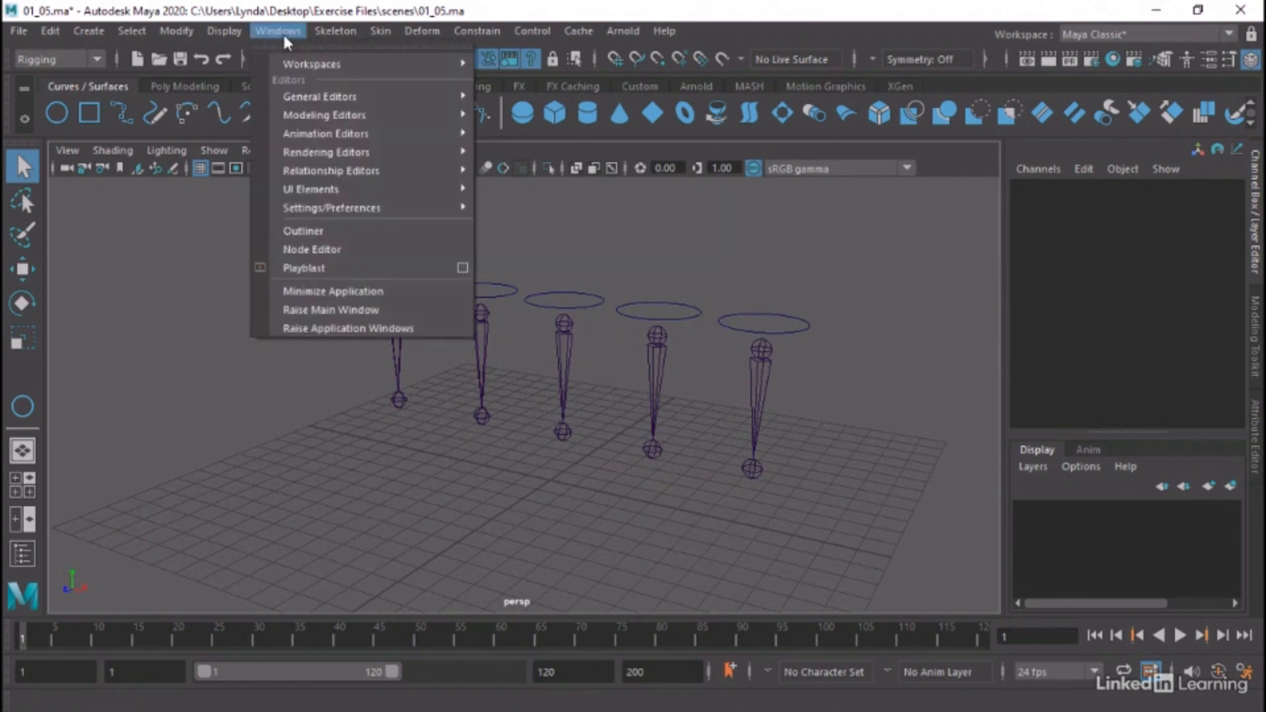
{"action": "left_click", "coordinate": [323, 237]}
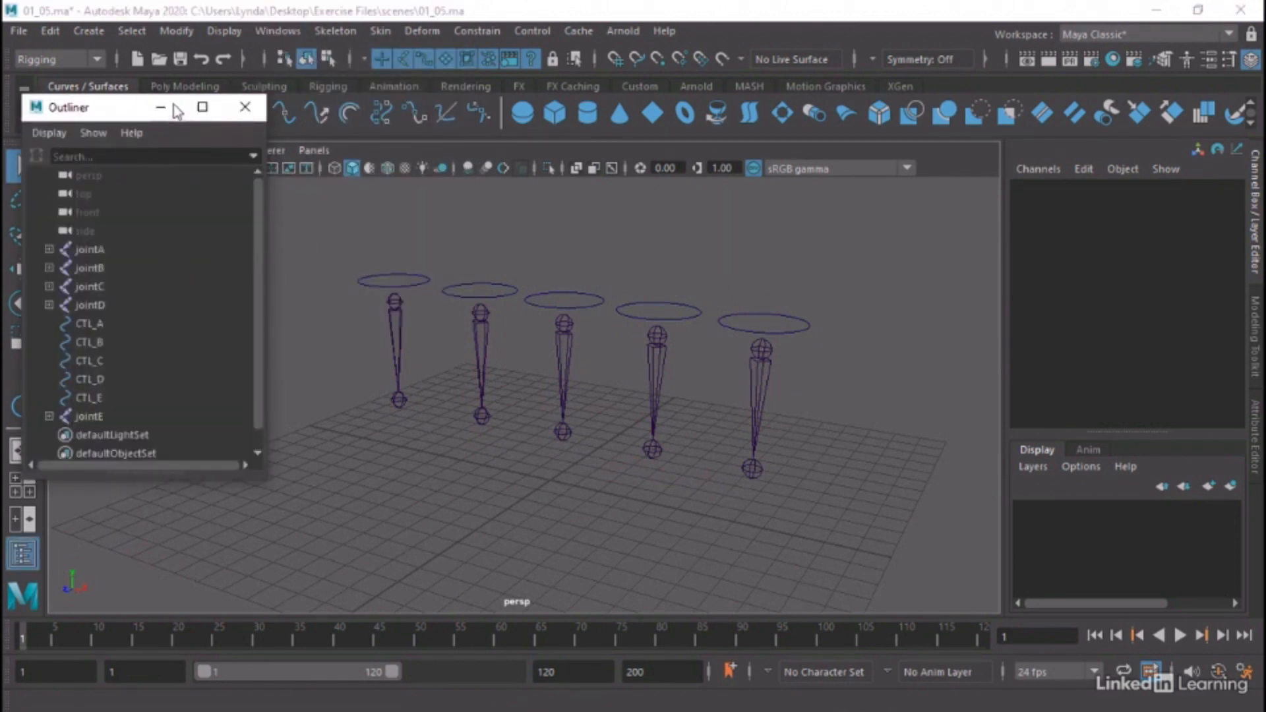
{"action": "left_click_drag", "start_coordinate": [165, 107], "coordinate": [186, 114]}
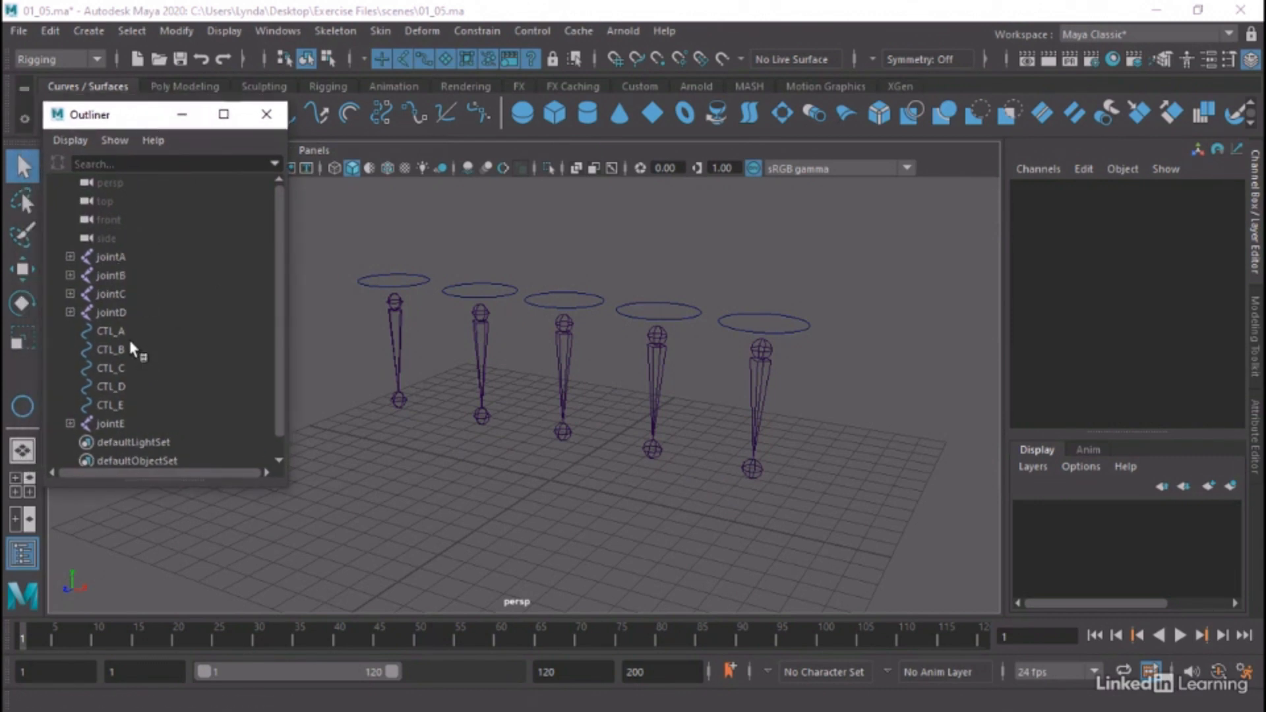
{"action": "left_click", "coordinate": [99, 423]}
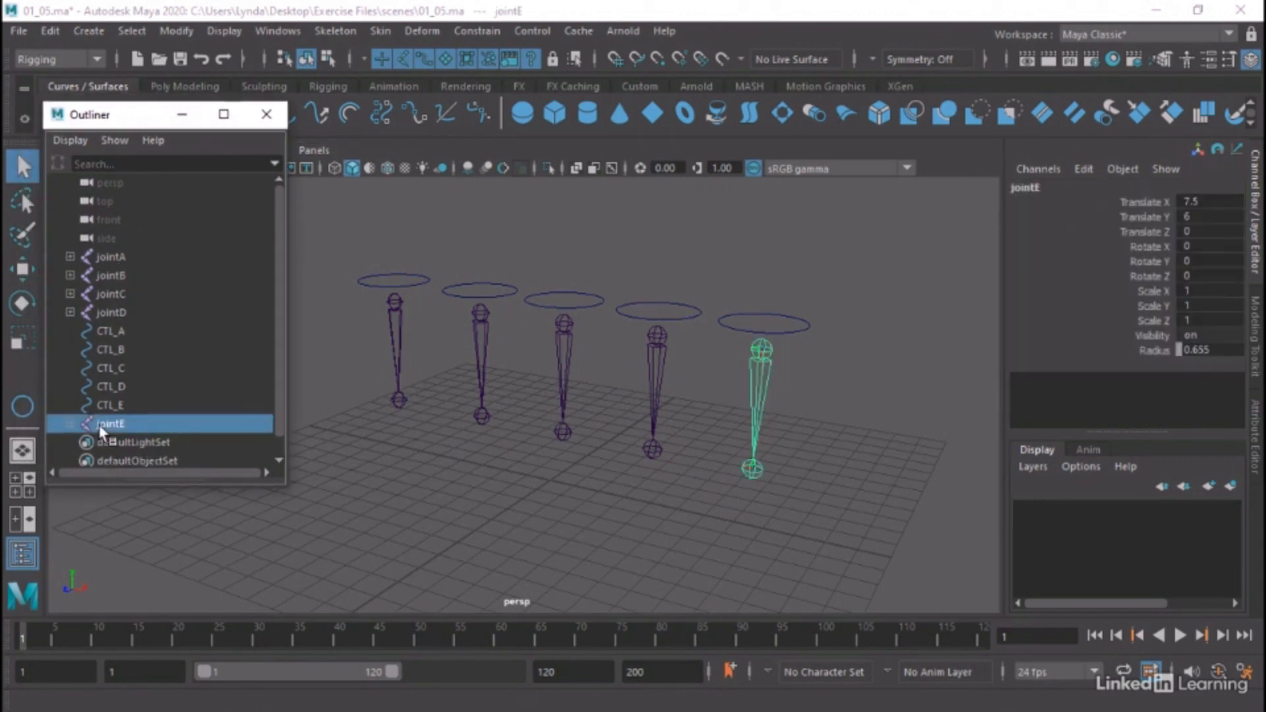
{"action": "middle_click_drag", "start_coordinate": [100, 422], "coordinate": [117, 326]}
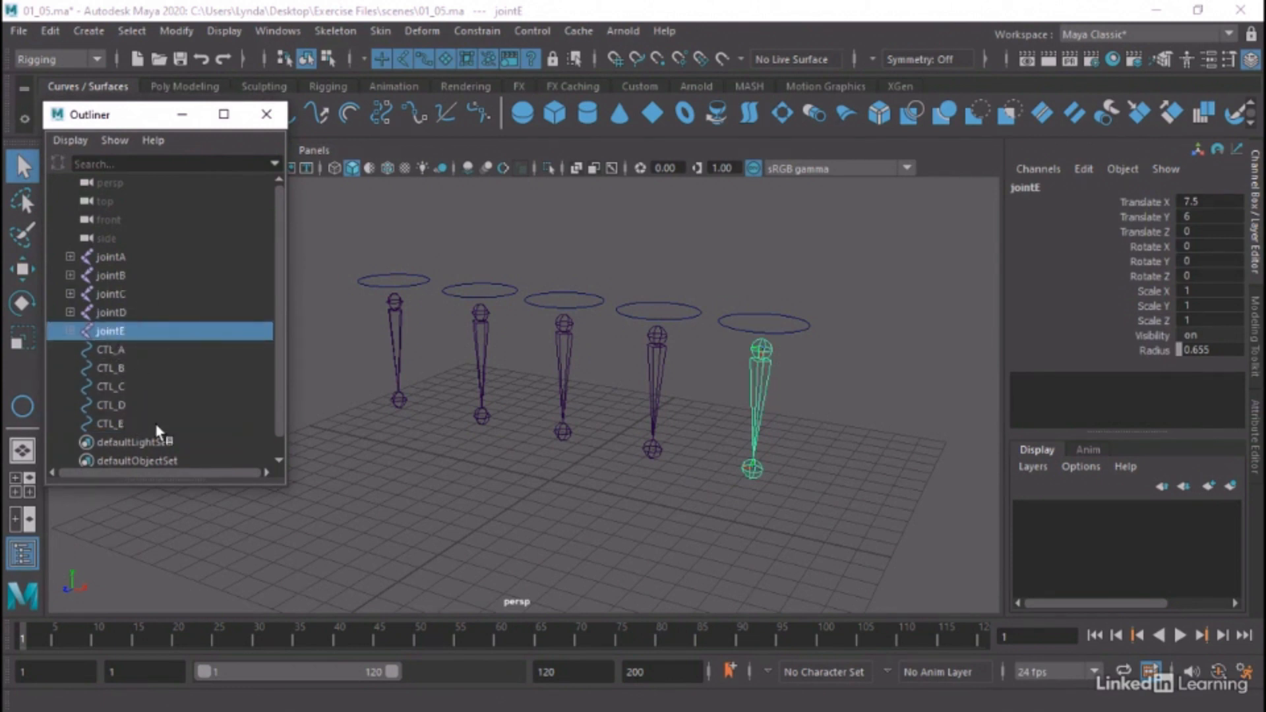
{"action": "left_click", "coordinate": [339, 431]}
{"action": "left_click", "coordinate": [364, 283]}
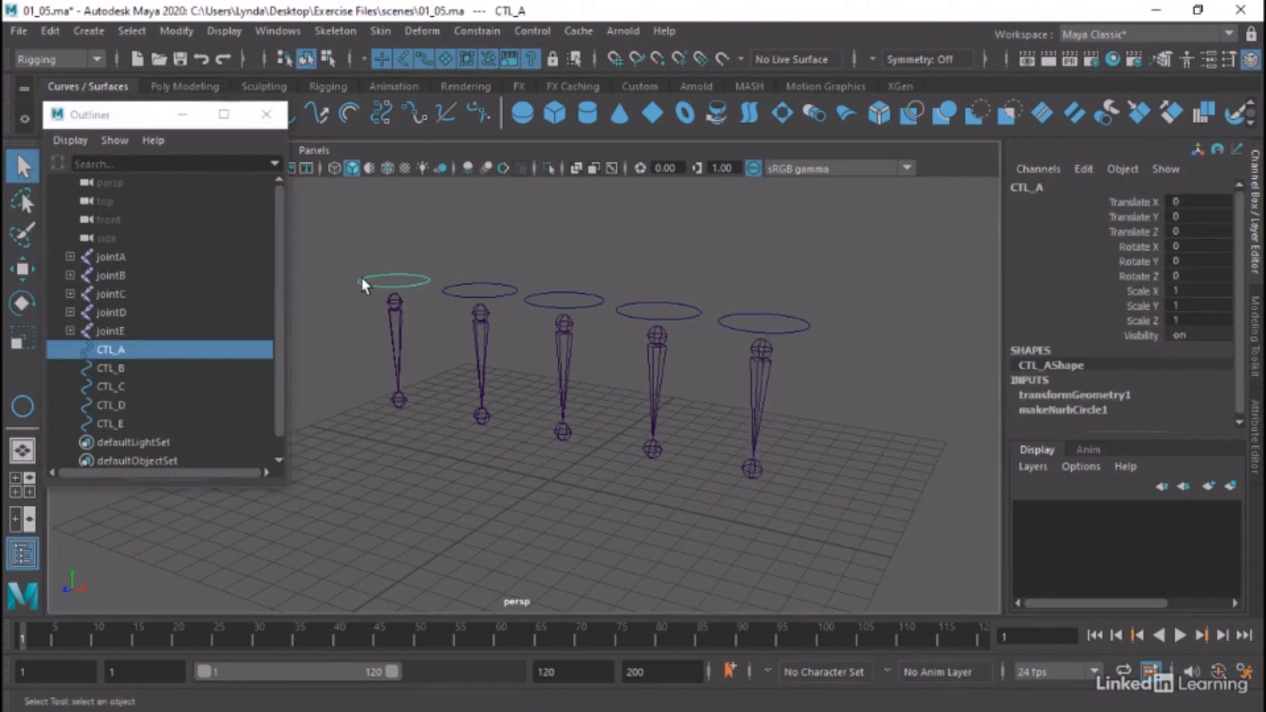
{"action": "left_click", "coordinate": [178, 115]}
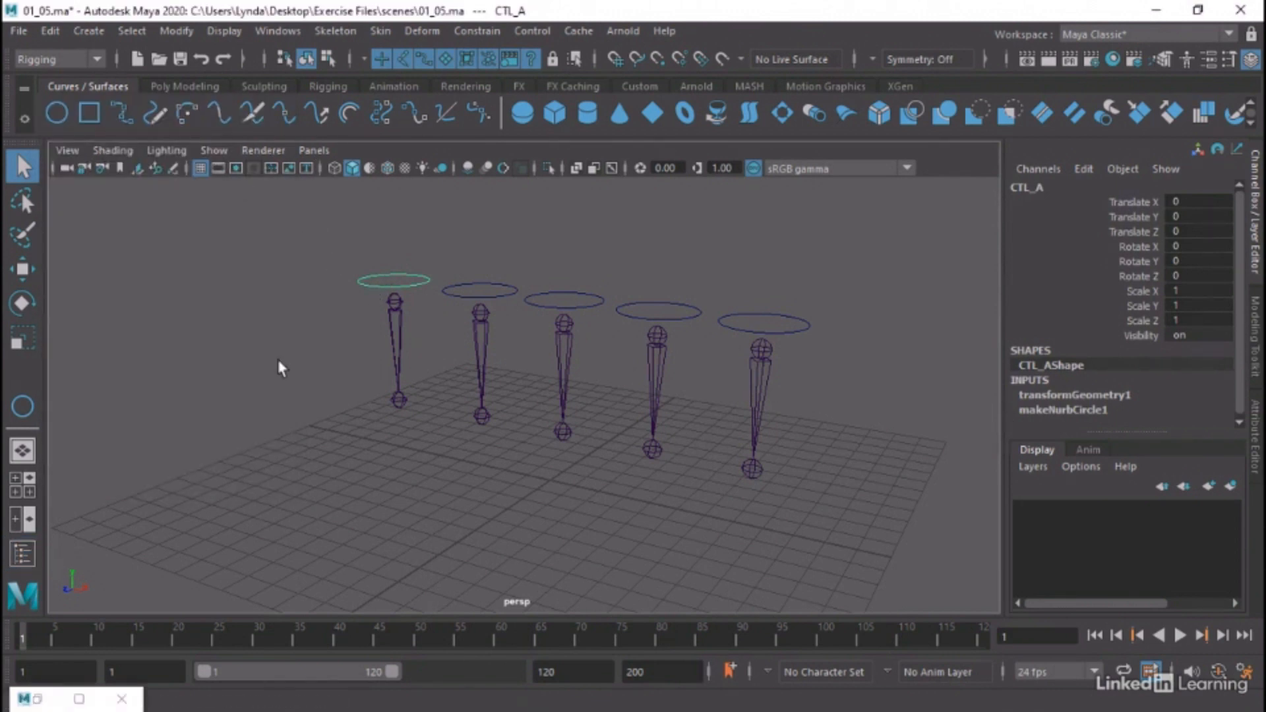
Move the CTL_A circle to about -0.06, 0.21, -0.03 and freeze its transformations
{"action": "middle_click_drag", "start_coordinate": [457, 332], "coordinate": [444, 382], "text": "alt"}
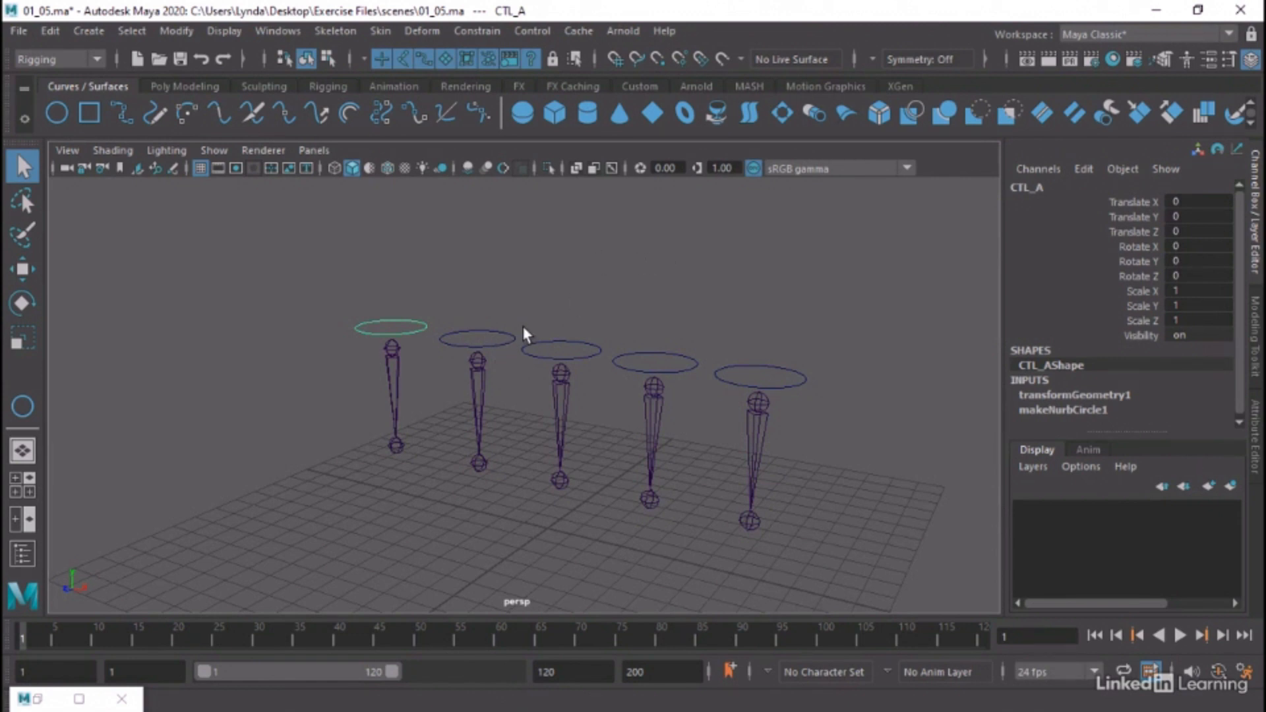
{"action": "left_click_drag", "start_coordinate": [495, 327], "coordinate": [491, 340]}
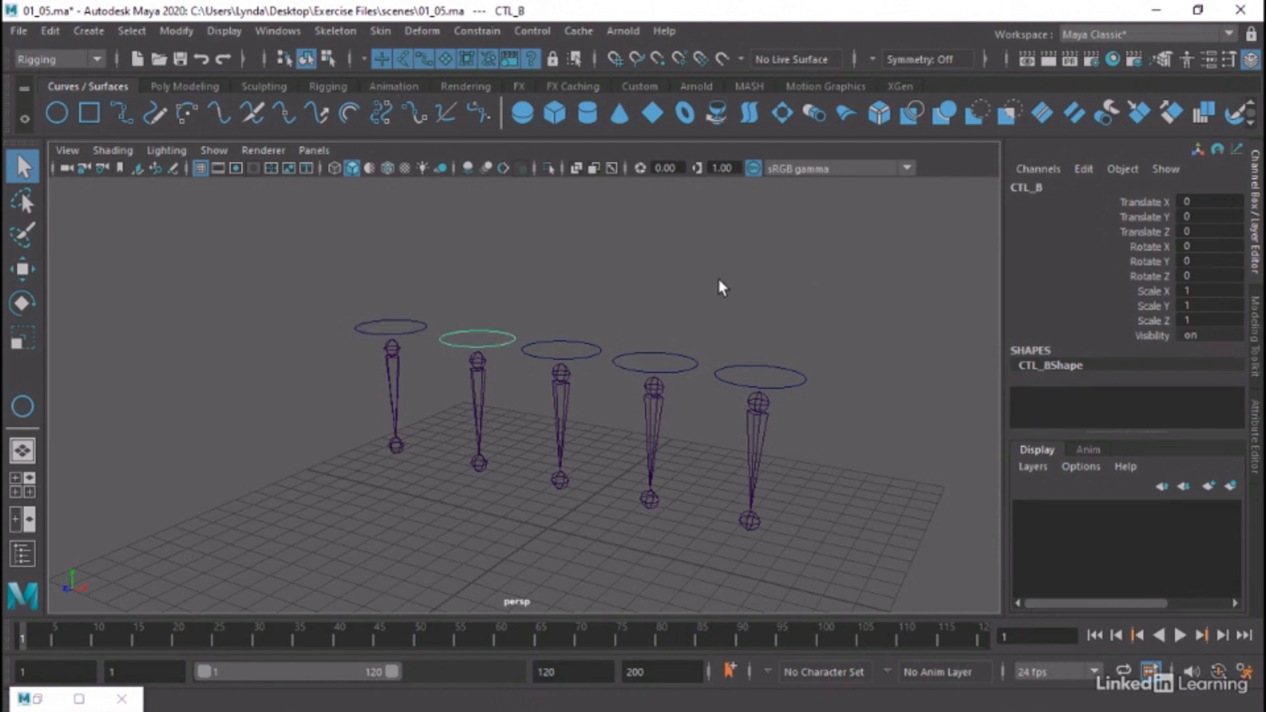
{"action": "left_click", "coordinate": [413, 333]}
{"action": "key", "text": "w"}
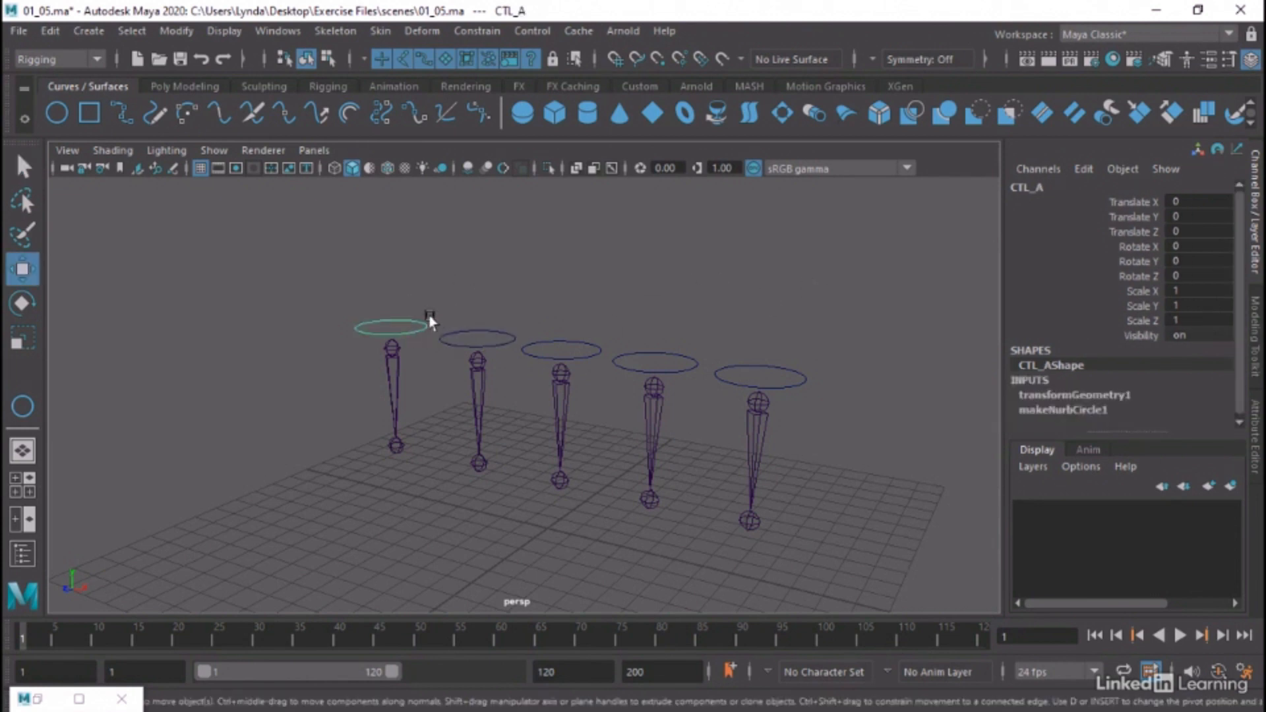
{"action": "left_click_drag", "start_coordinate": [390, 321], "coordinate": [393, 322]}
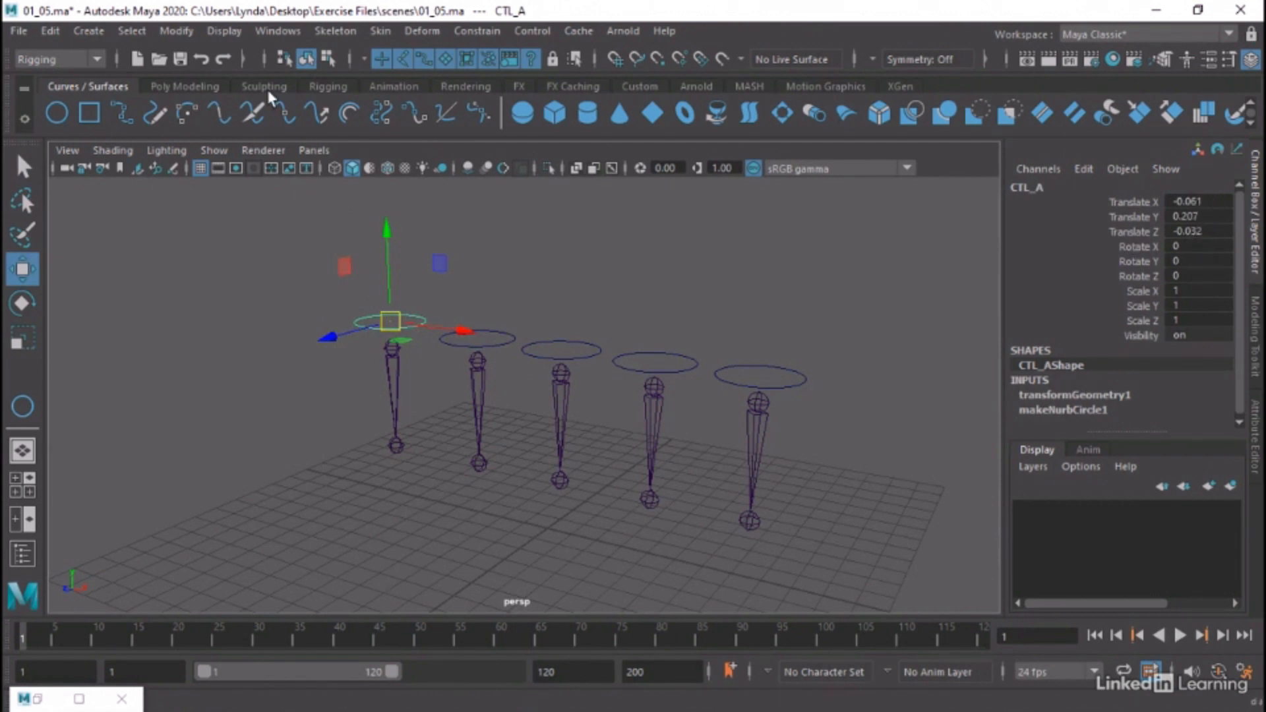
{"action": "left_click", "coordinate": [188, 34]}
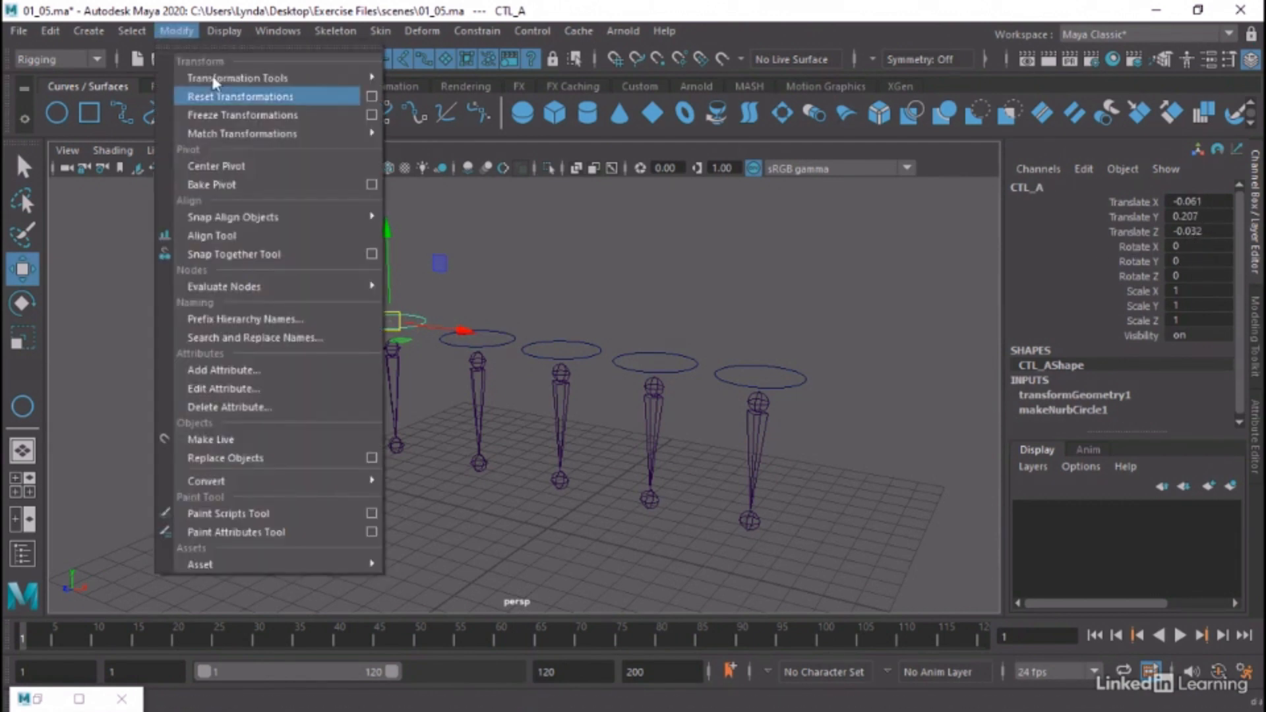
{"action": "left_click", "coordinate": [232, 110]}
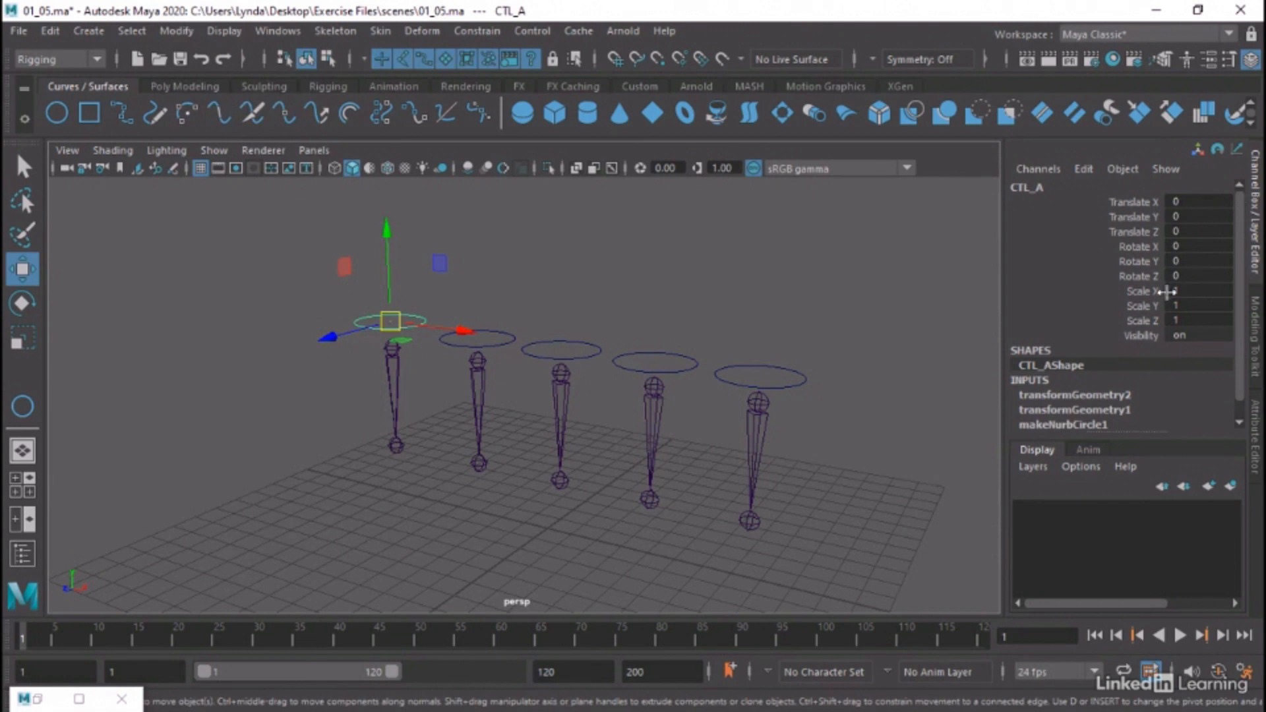
{"action": "left_click", "coordinate": [481, 270]}
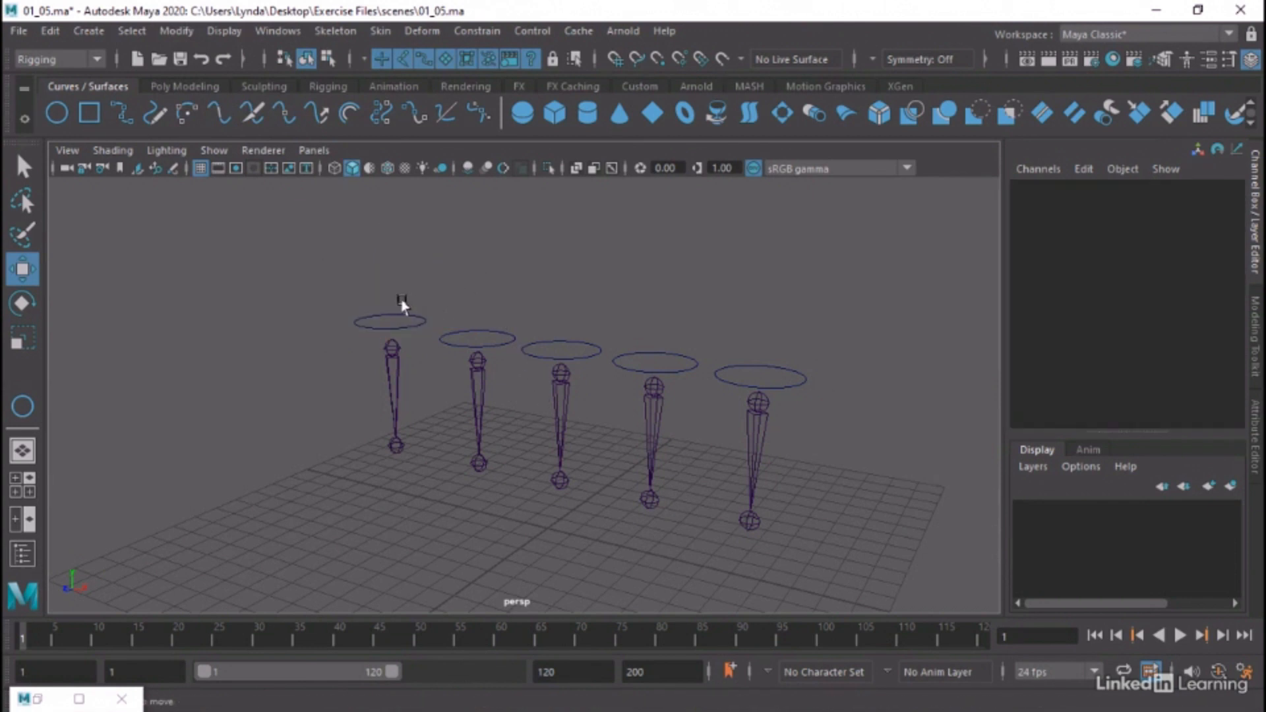
Move jointA to about -6.87, 5.93, -0.06 and try to freeze its transformations
{"action": "left_click", "coordinate": [396, 348]}
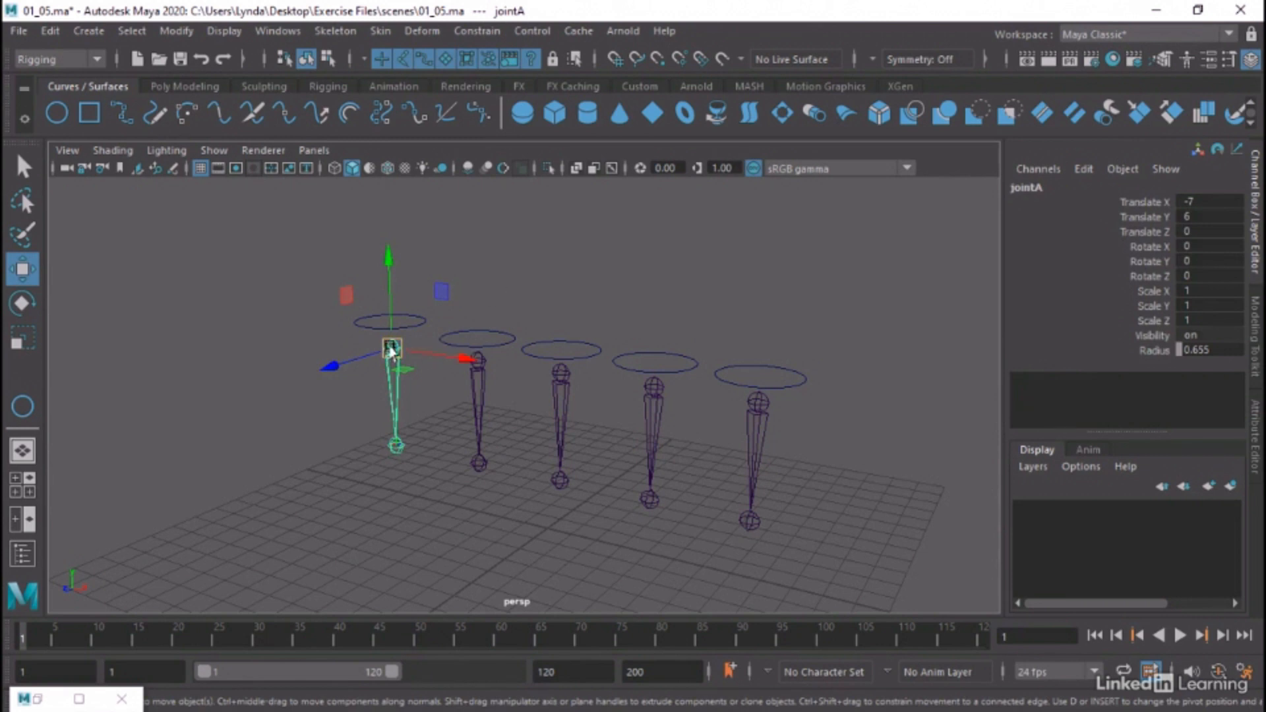
{"action": "left_click_drag", "start_coordinate": [391, 348], "coordinate": [395, 354]}
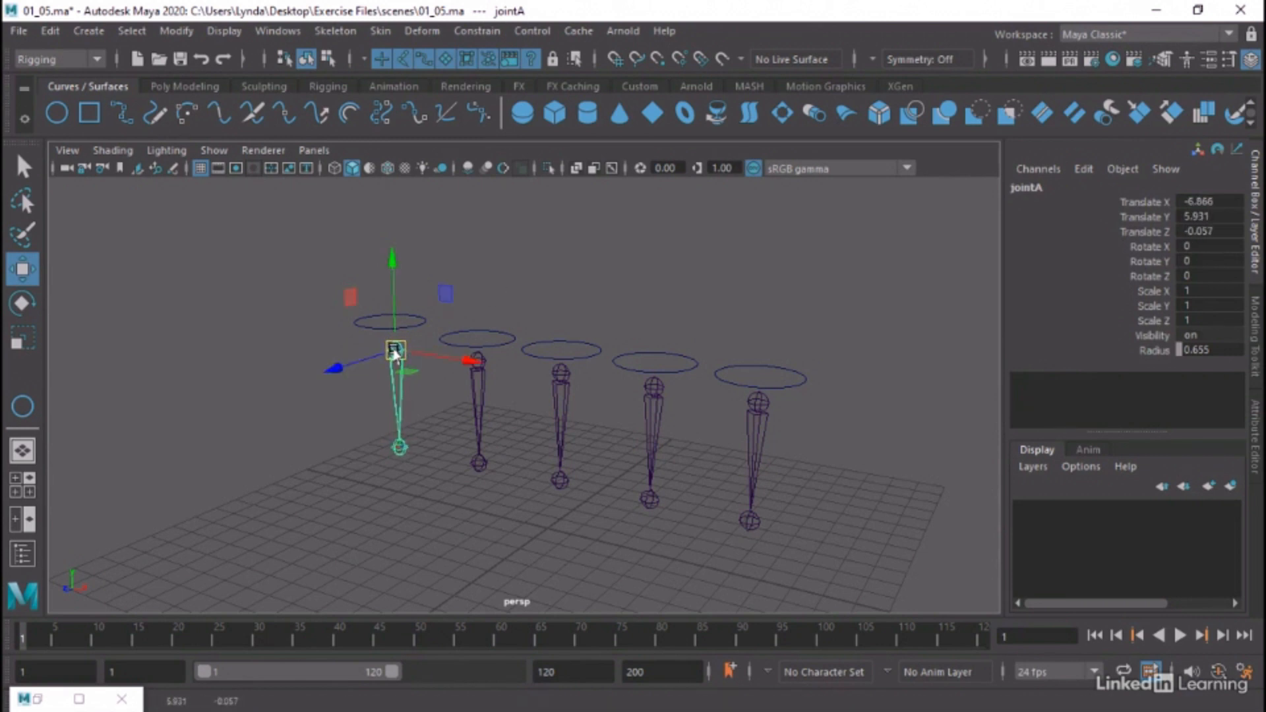
{"action": "left_click", "coordinate": [158, 31]}
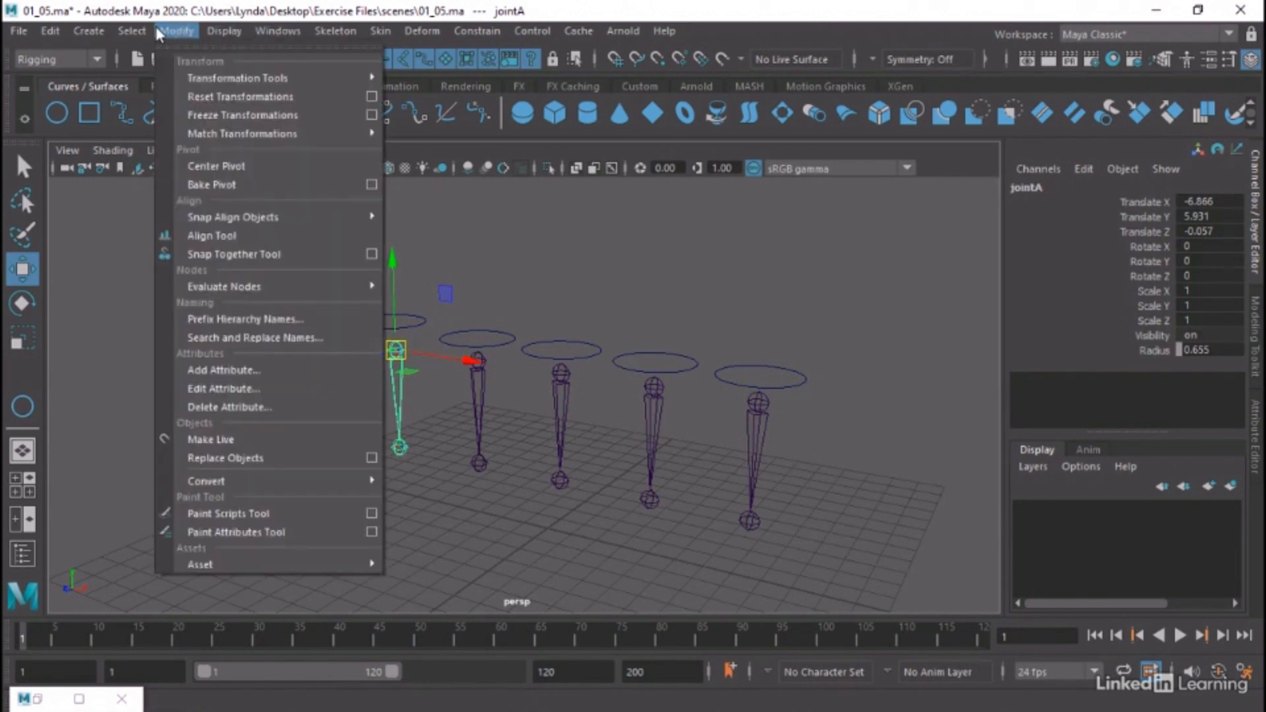
{"action": "left_click", "coordinate": [240, 116]}
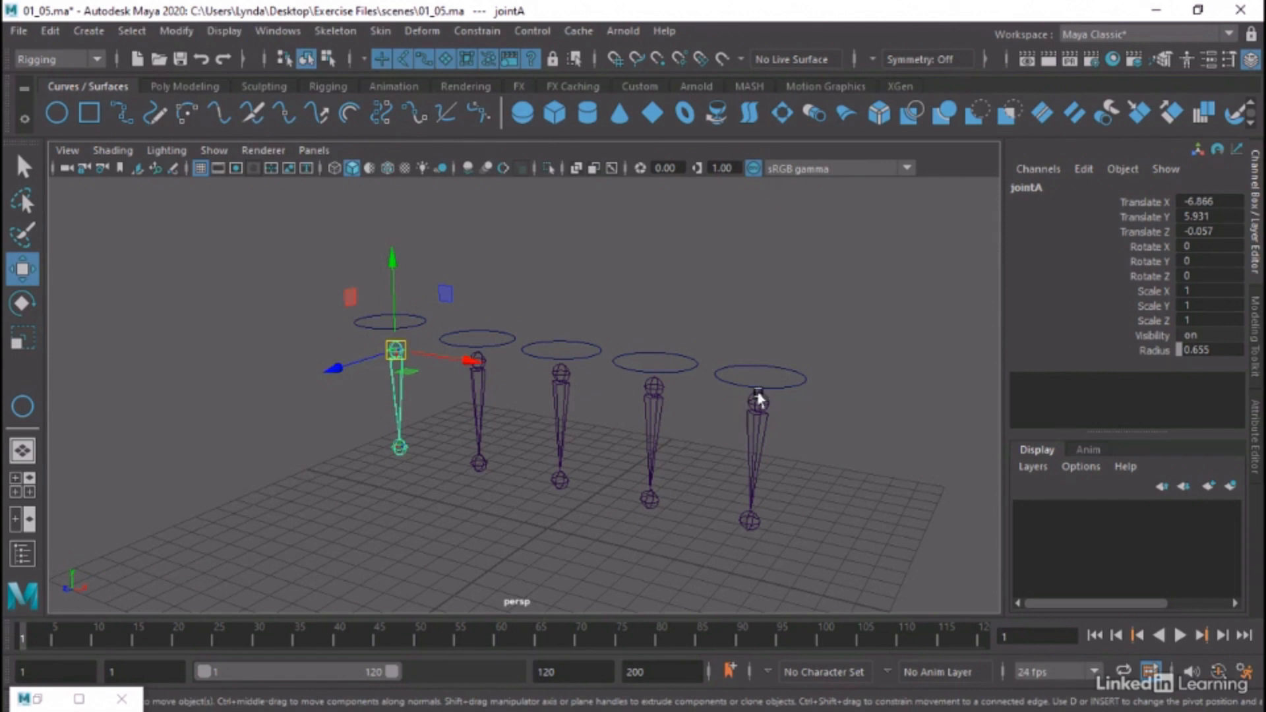
Try setting jointA's Translate X, Y and Z to 0, and undo both this and the joint's previous move
{"action": "left_click_drag", "start_coordinate": [1198, 201], "coordinate": [1201, 230]}
{"action": "type", "text": "0"}
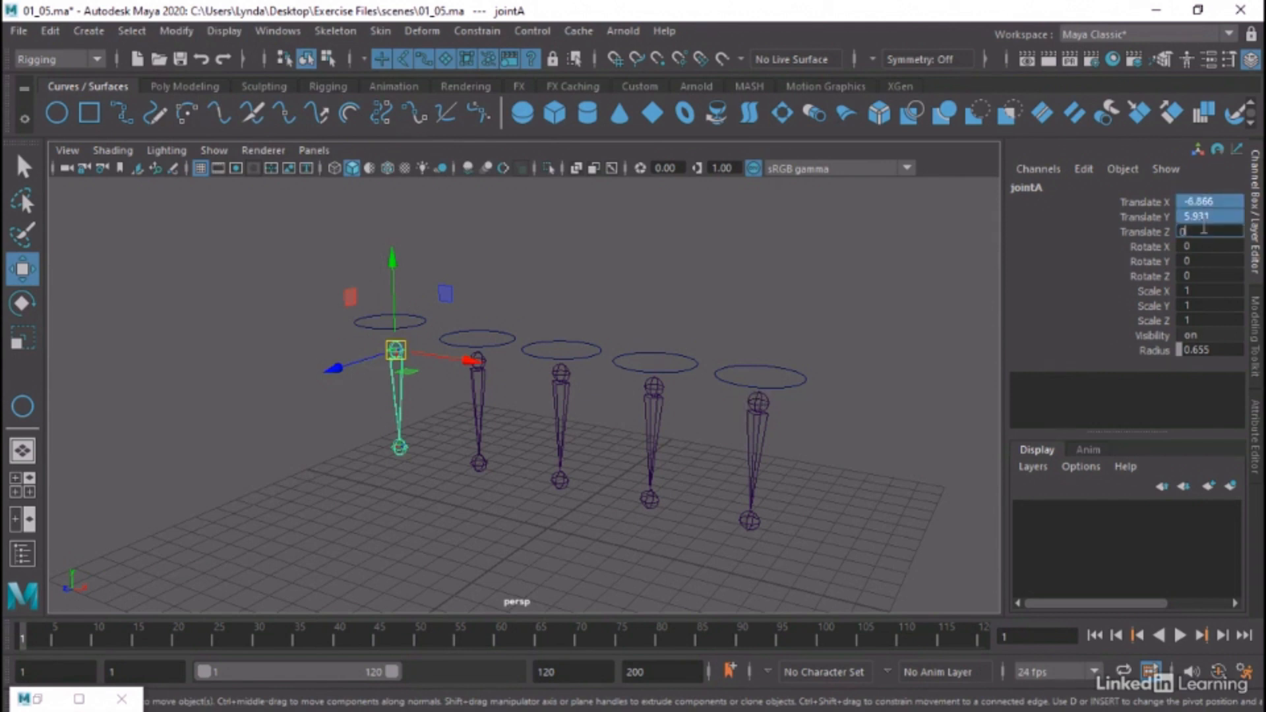
{"action": "key", "text": "Return"}
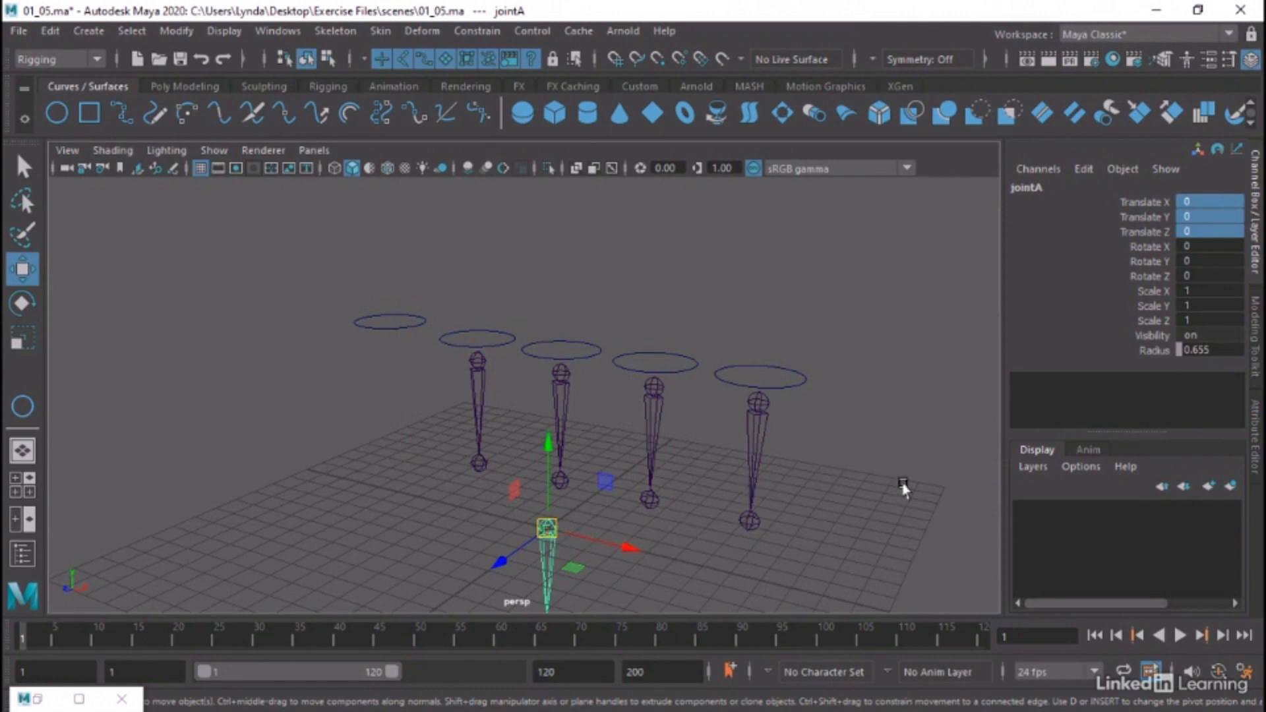
{"action": "key", "text": "ctrl+z"}
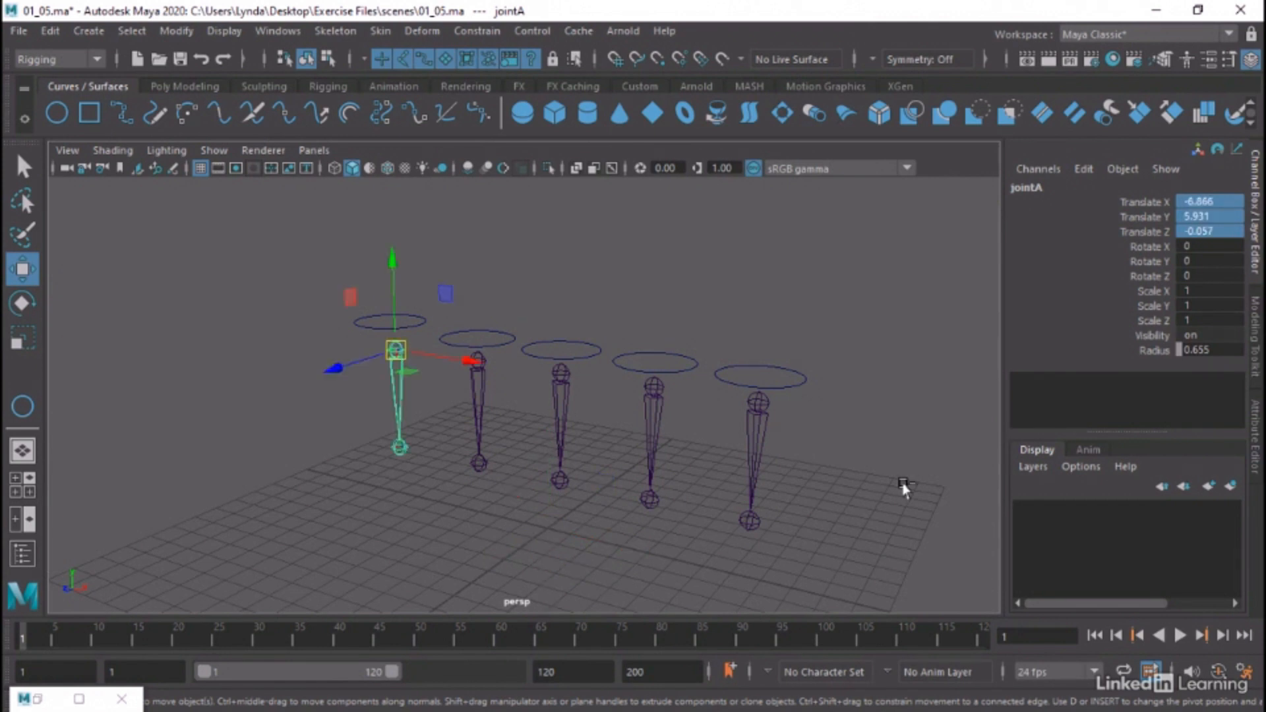
{"action": "key", "text": "ctrl+z"}
{"action": "left_click", "coordinate": [520, 296]}
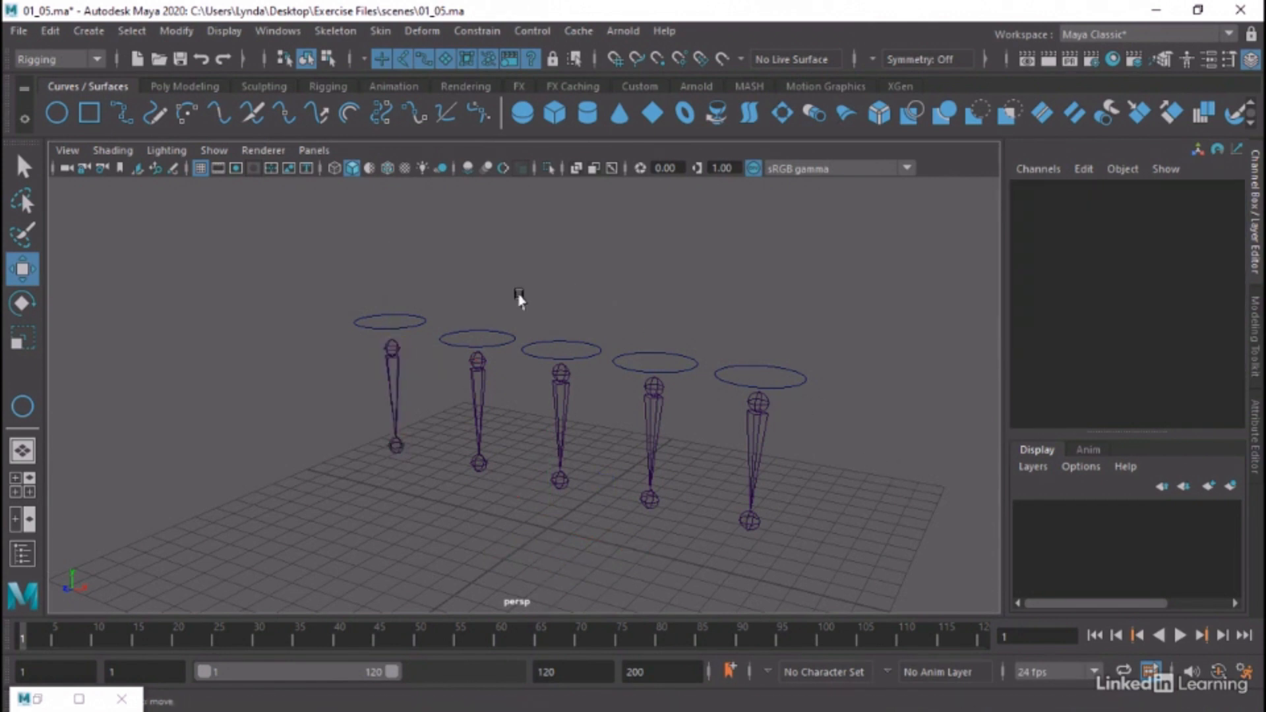
Detach the Constrain commands as a floating window and place it beside the row of joints
{"action": "middle_click_drag", "start_coordinate": [505, 296], "coordinate": [596, 317], "text": "alt"}
{"action": "scroll", "coordinate": [595, 317], "scroll_direction": "down", "scroll_amount": 2}
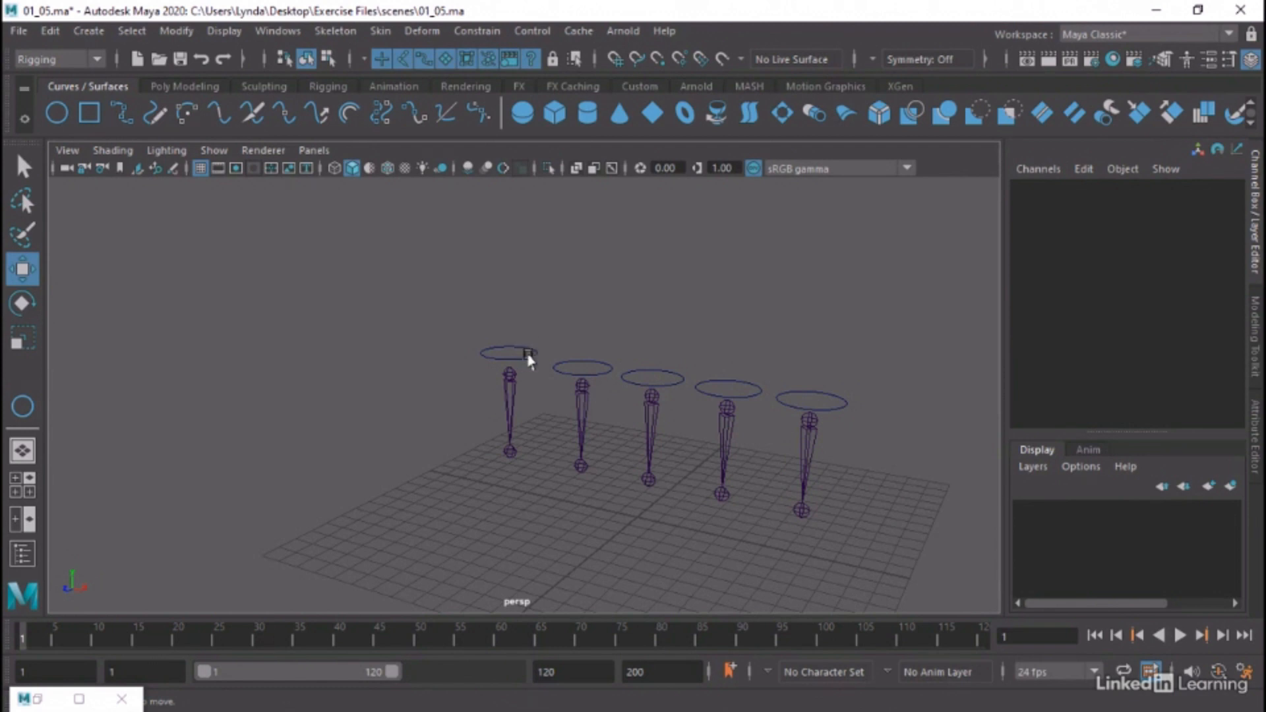
{"action": "left_click", "coordinate": [501, 30]}
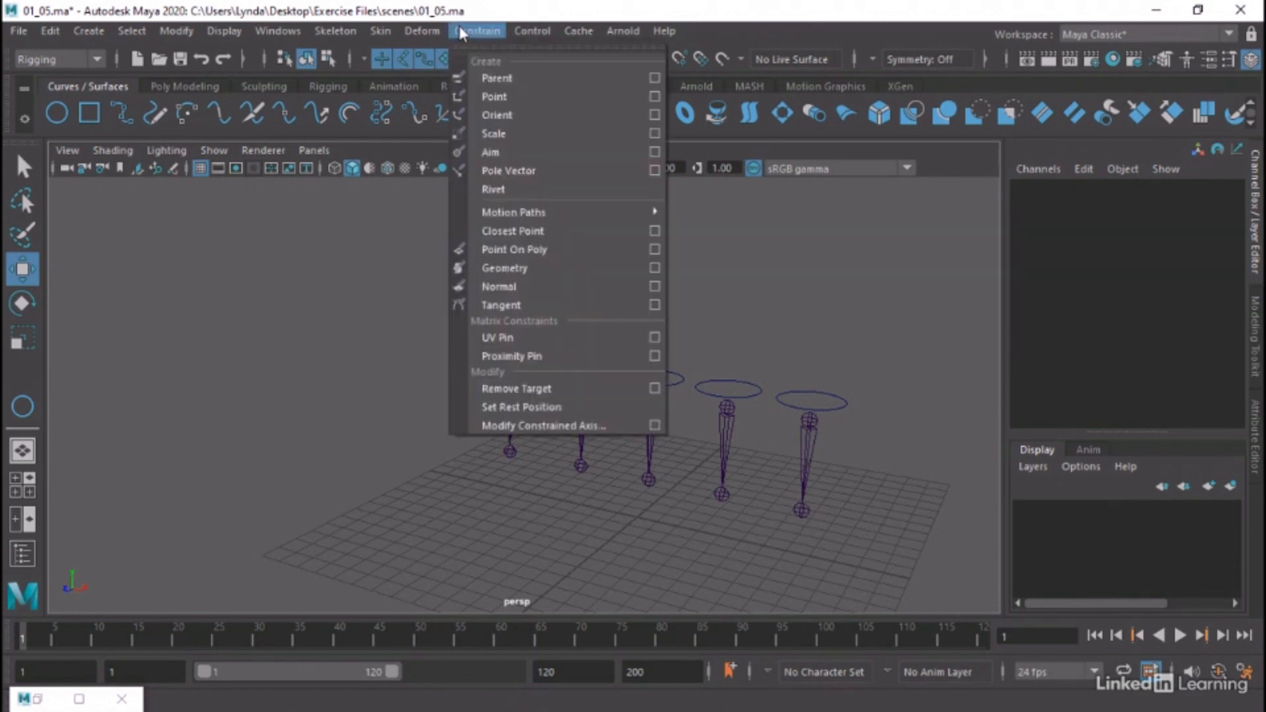
{"action": "left_click", "coordinate": [511, 42]}
{"action": "left_click_drag", "start_coordinate": [258, 228], "coordinate": [228, 207]}
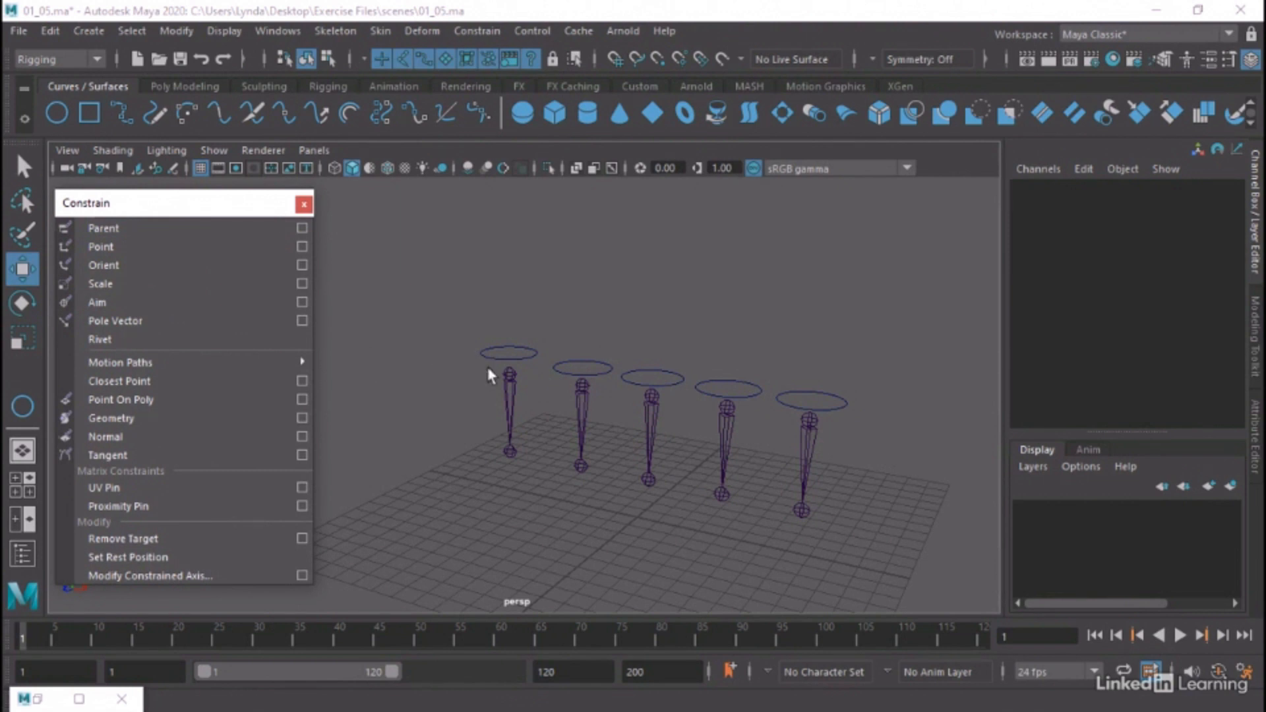
Try parent-constraining jointA to the CTL_A circle with Maintain offset off, undo it, and add the constraint with Maintain offset on
{"action": "key", "text": "q"}
{"action": "left_click", "coordinate": [508, 369]}
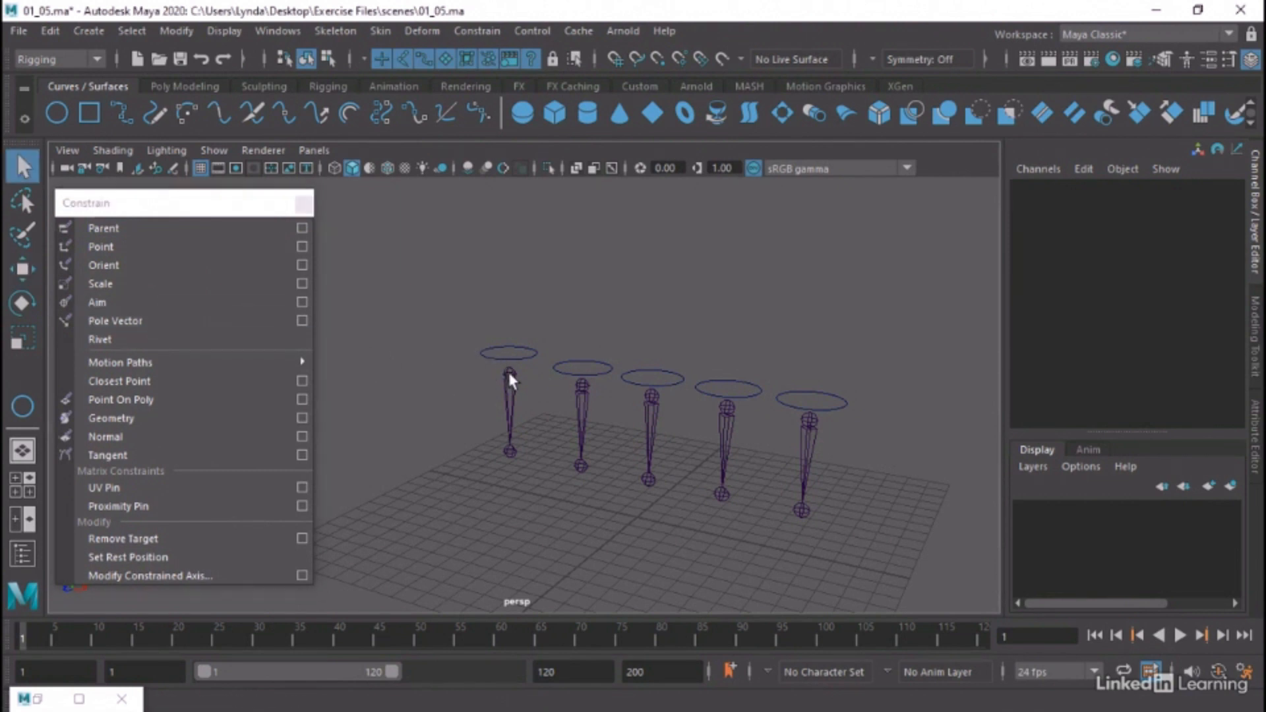
{"action": "left_click", "coordinate": [483, 351]}
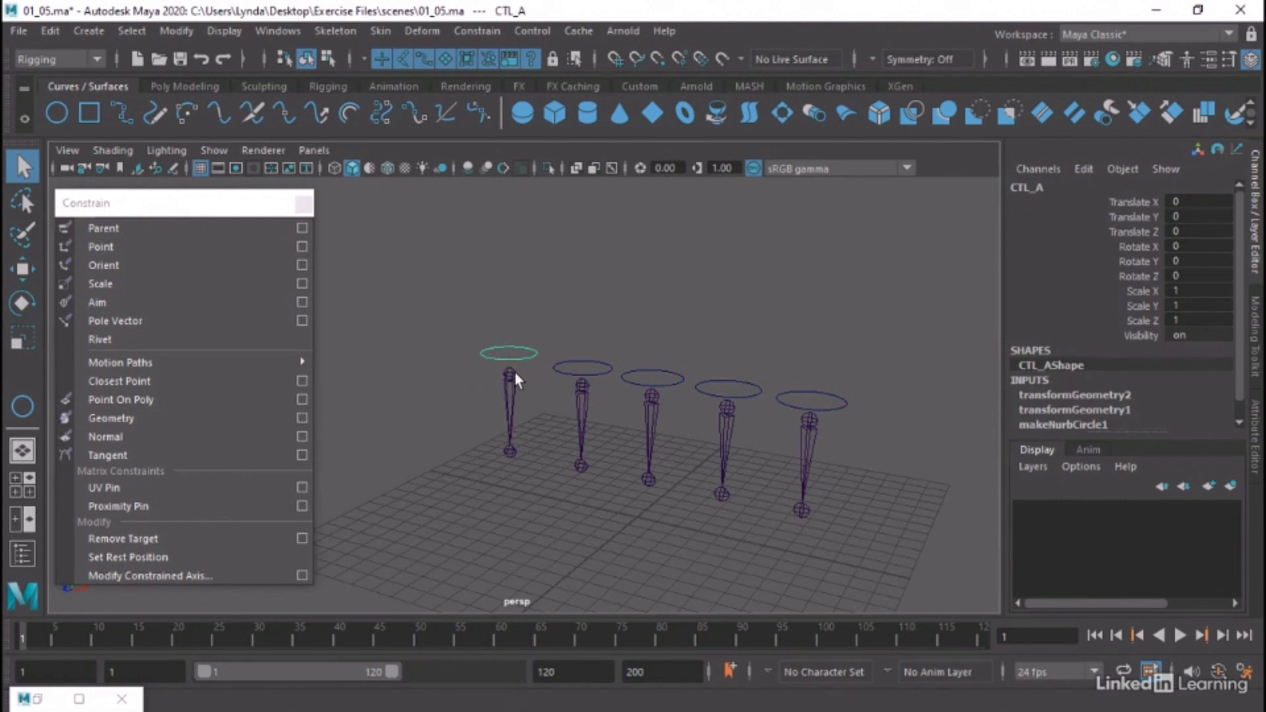
{"action": "left_click", "coordinate": [514, 398], "text": "shift"}
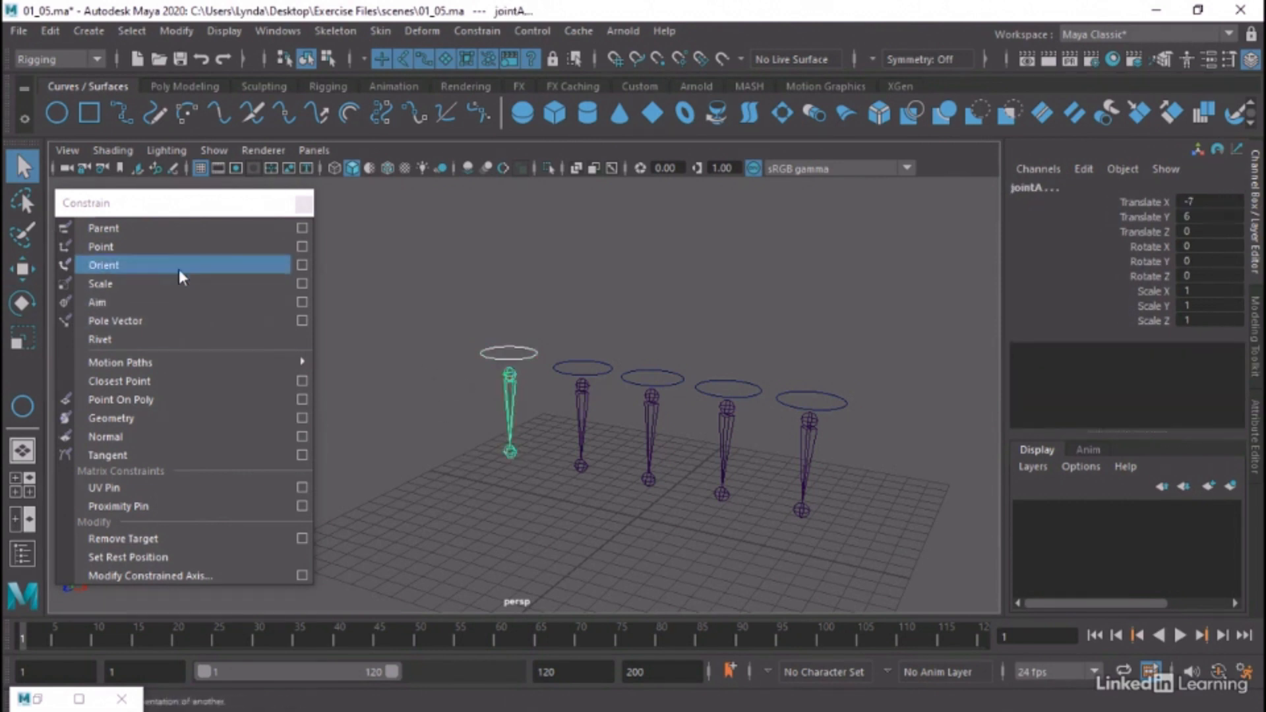
{"action": "left_click", "coordinate": [302, 228]}
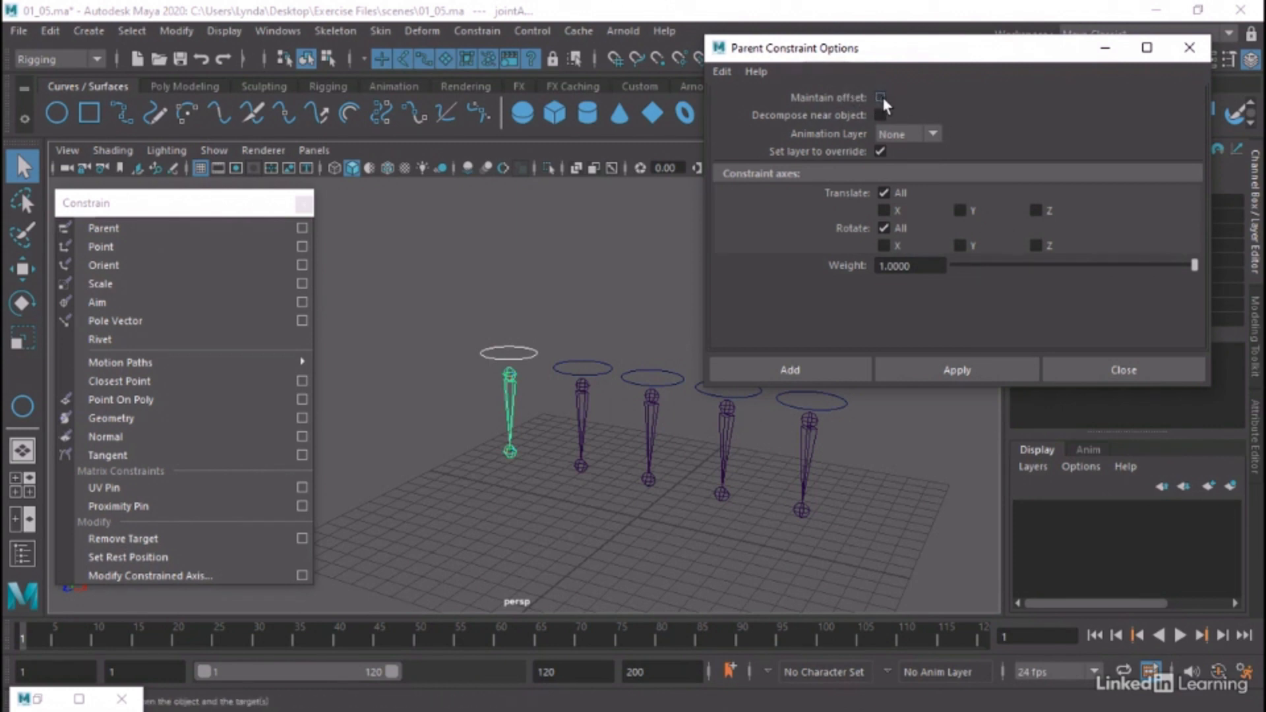
{"action": "left_click", "coordinate": [920, 370]}
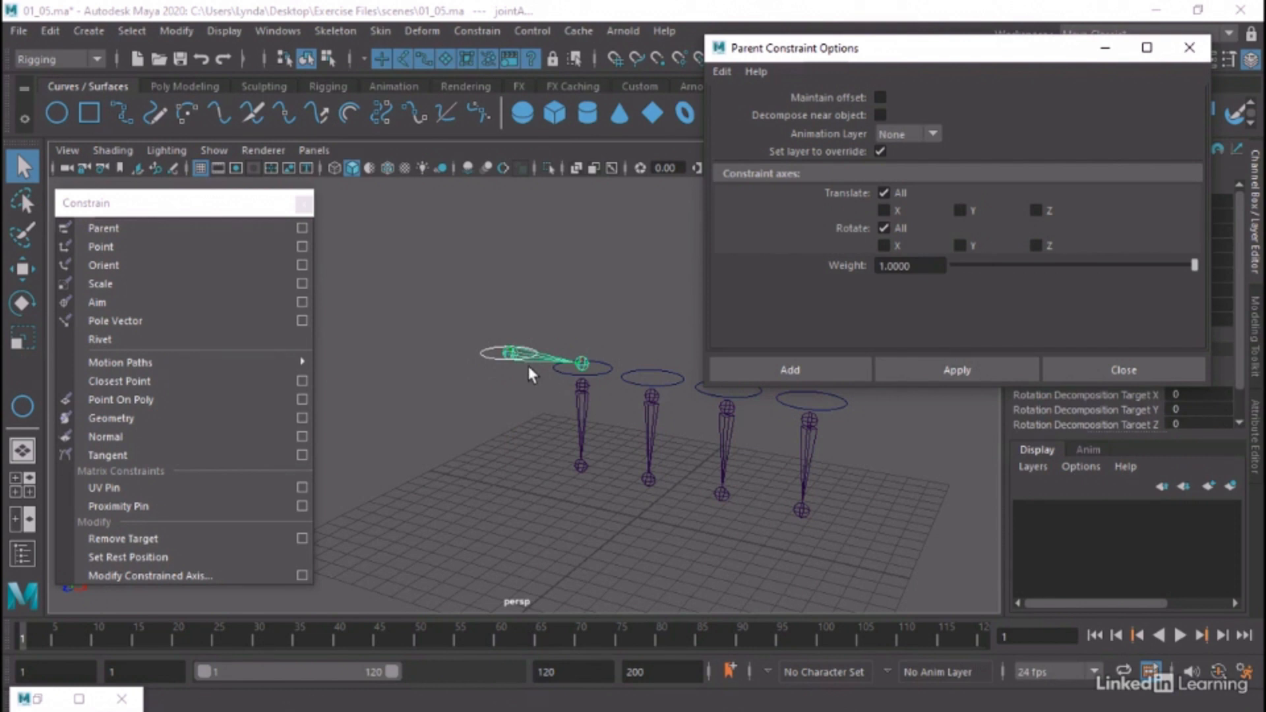
{"action": "key", "text": "ctrl+z"}
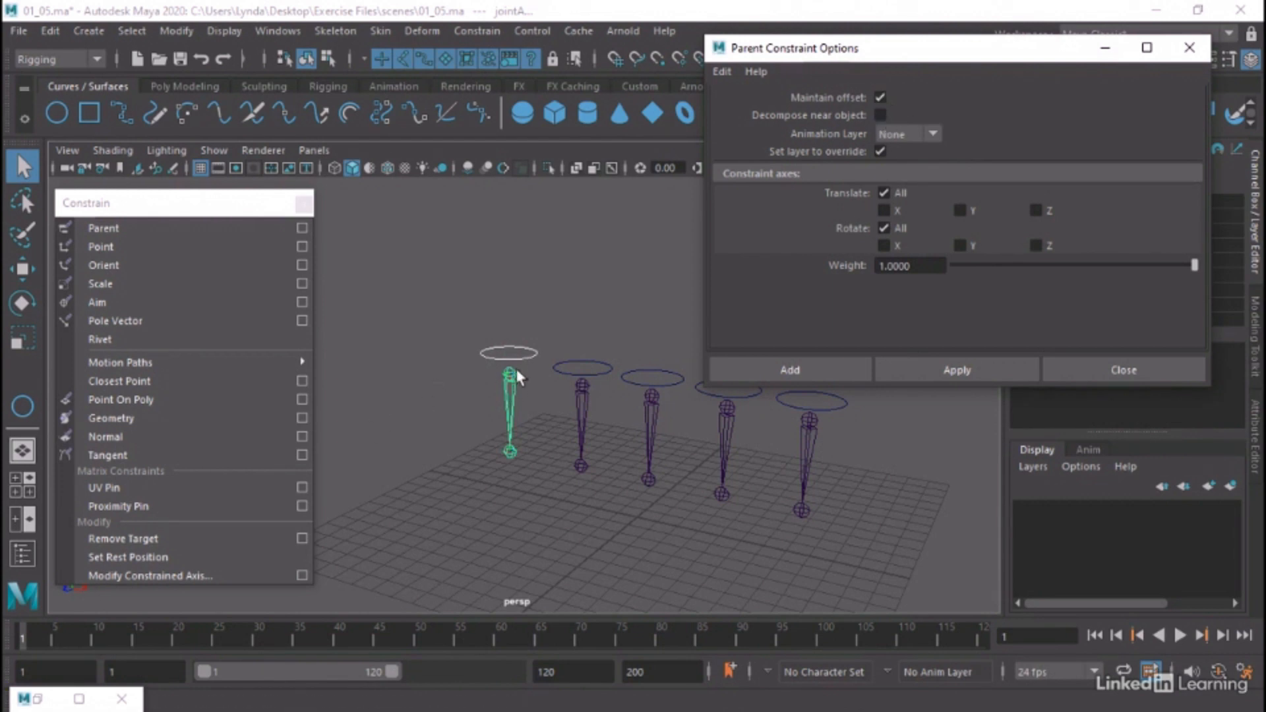
{"action": "left_click", "coordinate": [792, 371]}
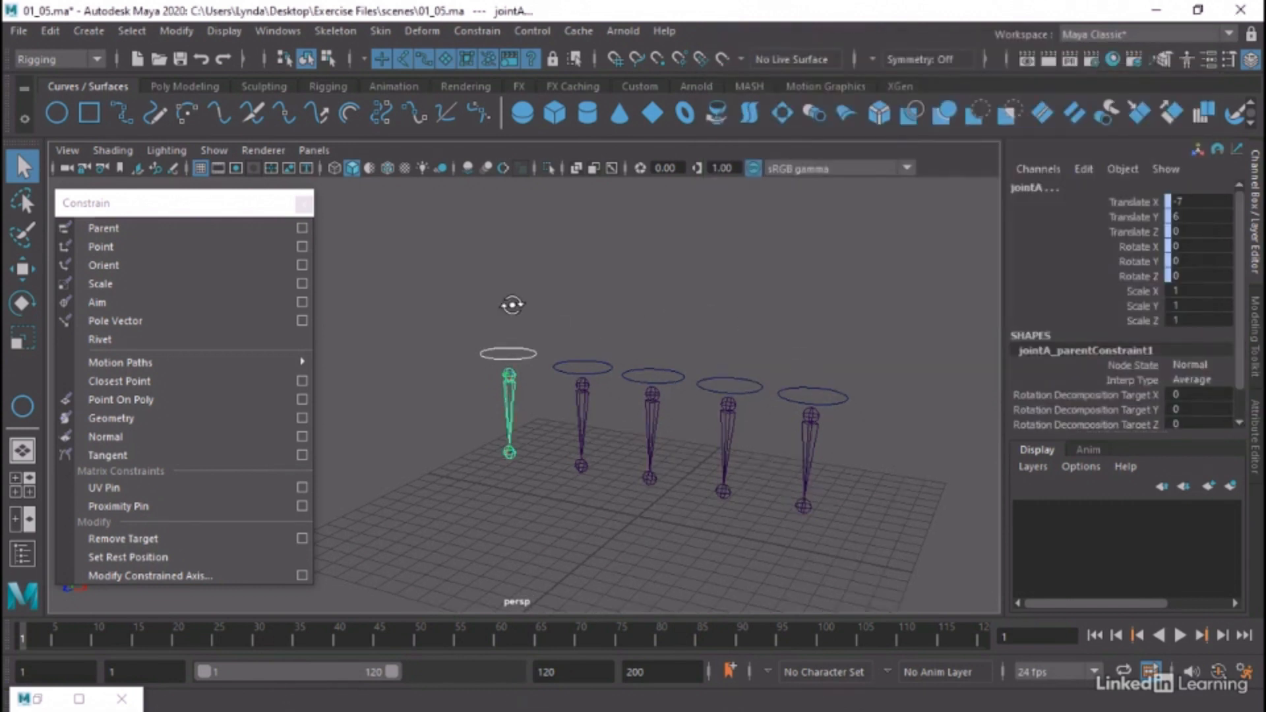
Open the Outliner, expand jointA's hierarchy and select the parent constraint node beneath it
{"action": "left_click", "coordinate": [279, 31]}
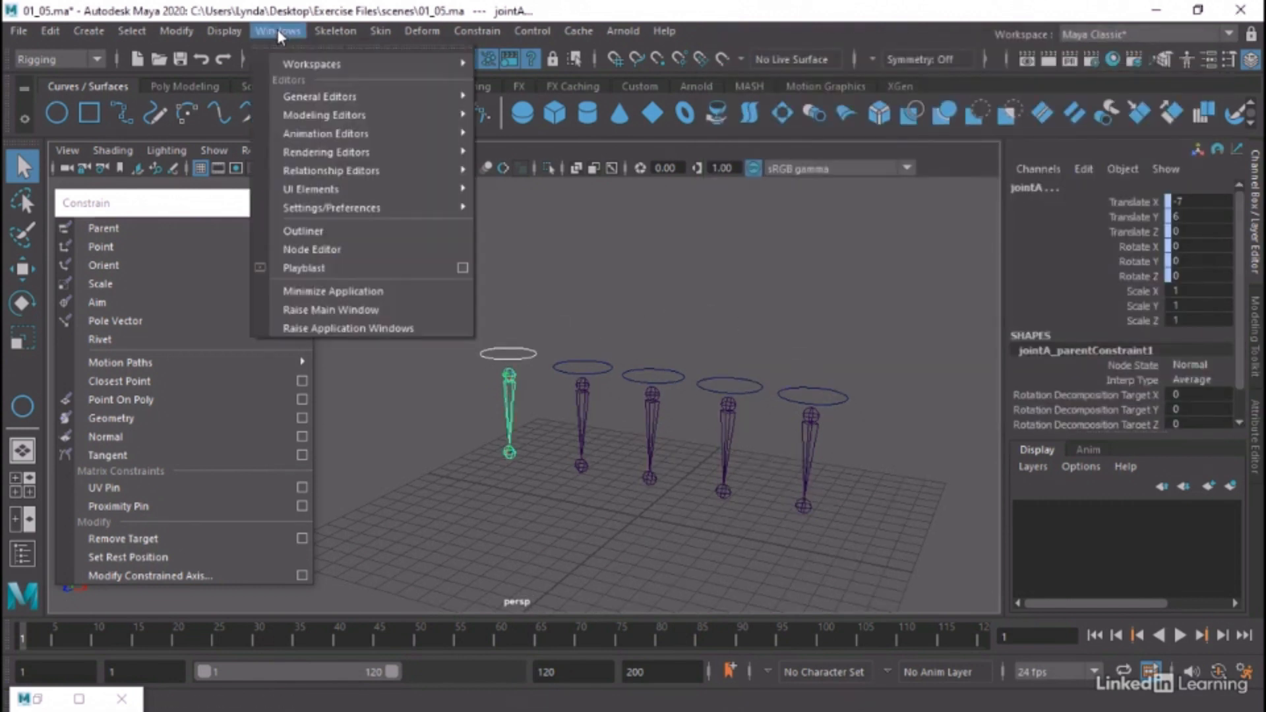
{"action": "left_click", "coordinate": [302, 230]}
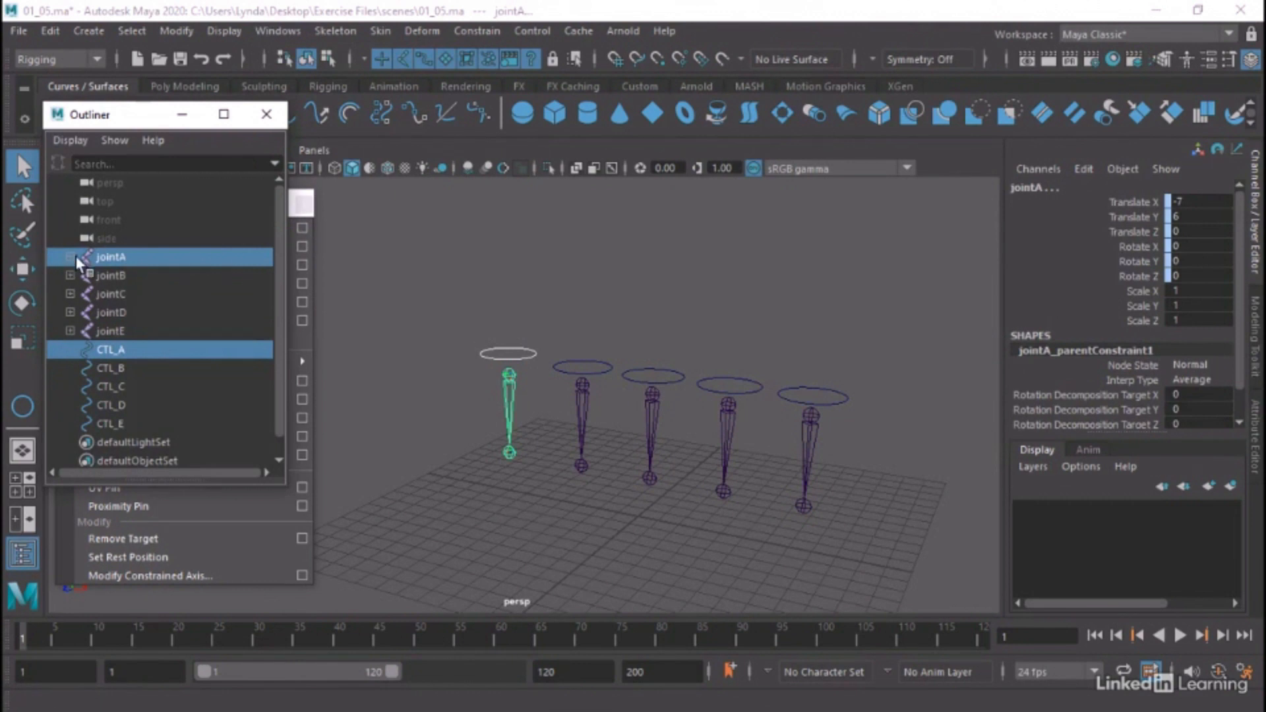
{"action": "left_click", "coordinate": [103, 256]}
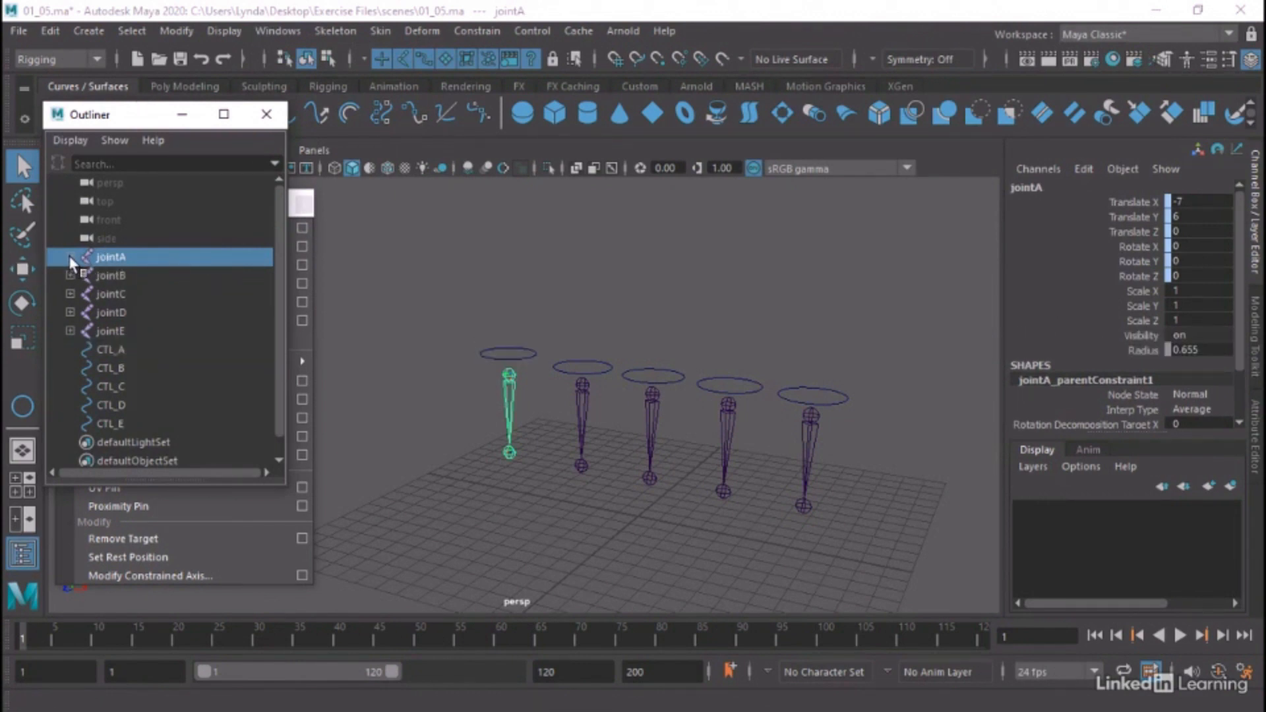
{"action": "left_click", "coordinate": [69, 257]}
{"action": "left_click", "coordinate": [132, 297]}
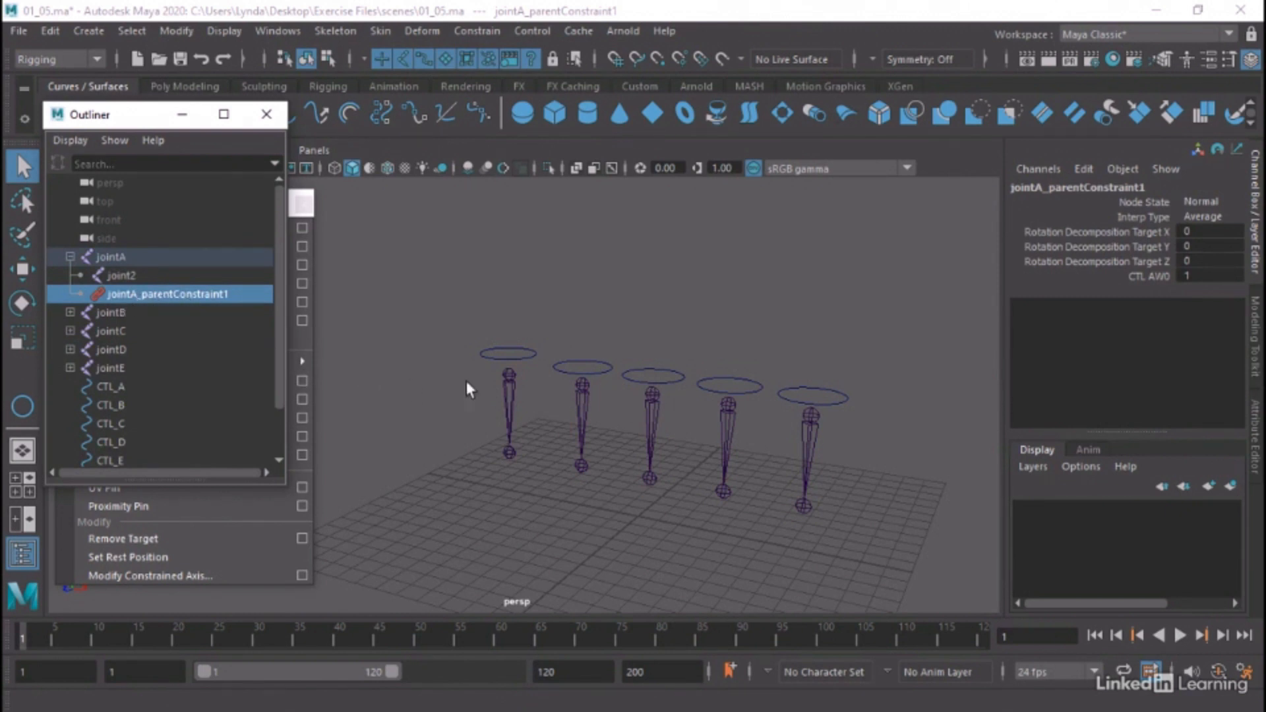
Rotate the CTL_A circle to about -3.1, -33.5, 41.3 and move it to about -3.5, 4.4, 0.7 to test the parent constraint
{"action": "left_click", "coordinate": [520, 357]}
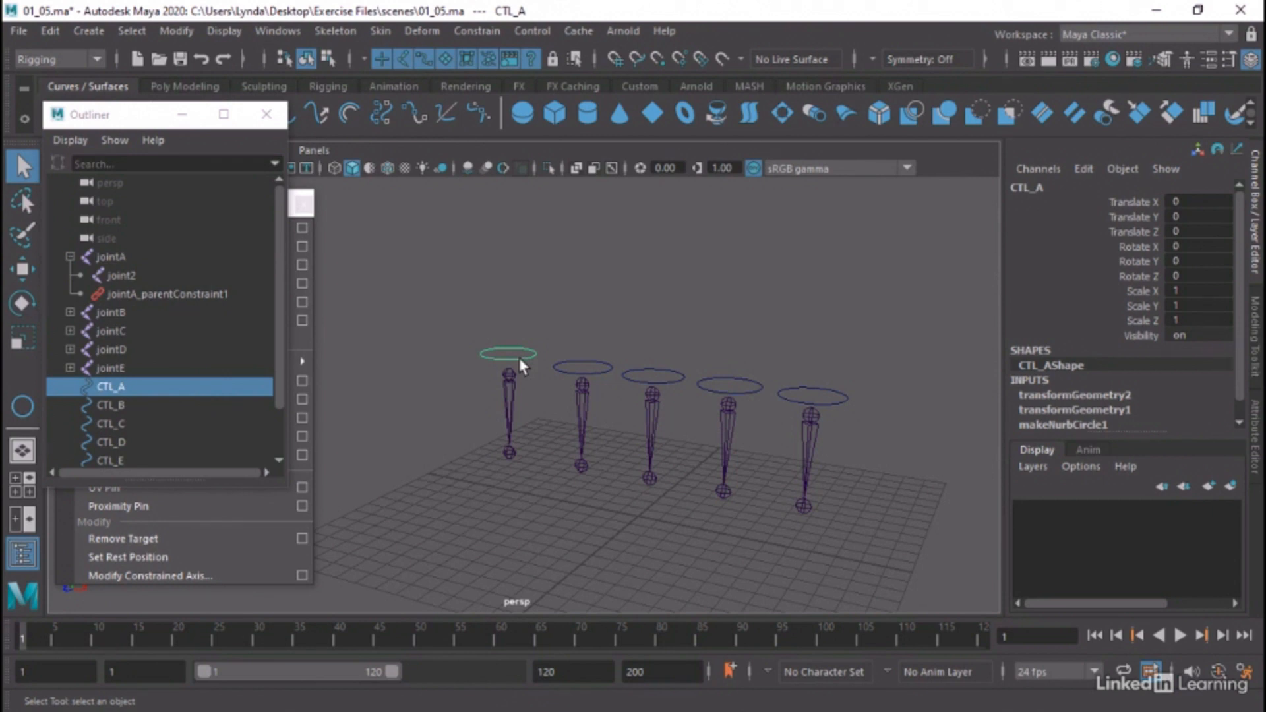
{"action": "key", "text": "e"}
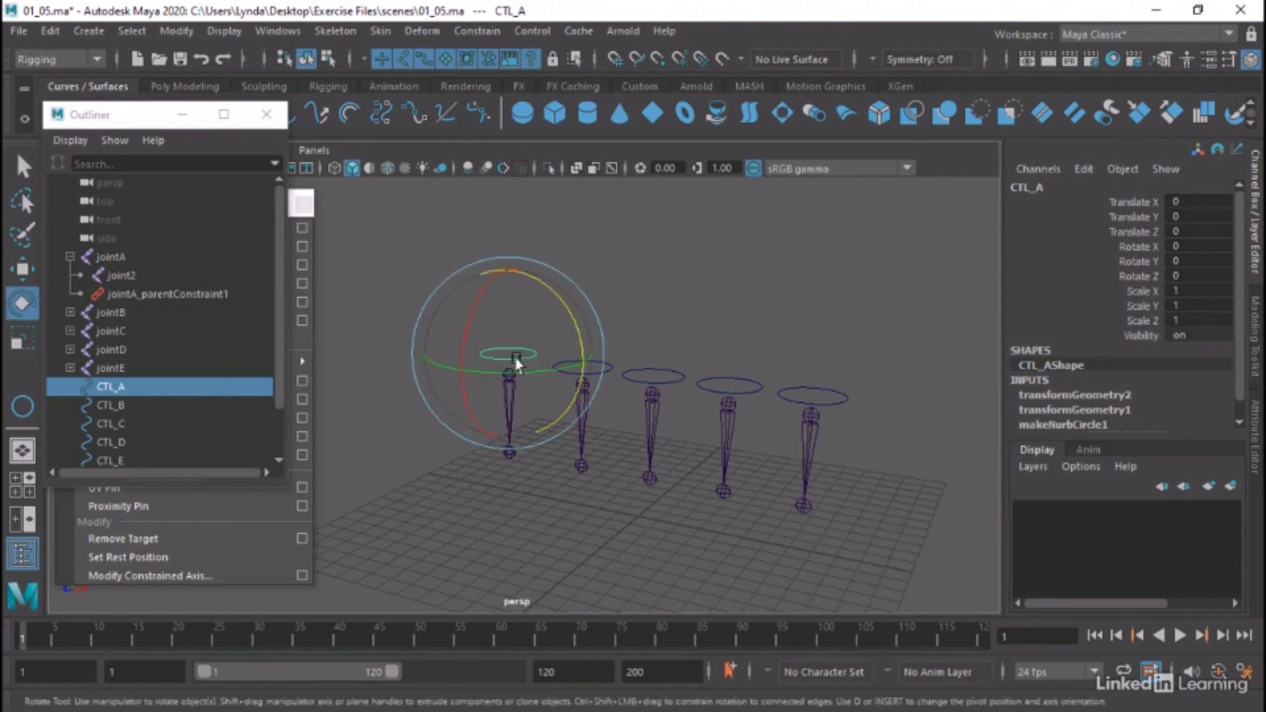
{"action": "left_click_drag", "start_coordinate": [489, 331], "coordinate": [443, 309]}
{"action": "key", "text": "w"}
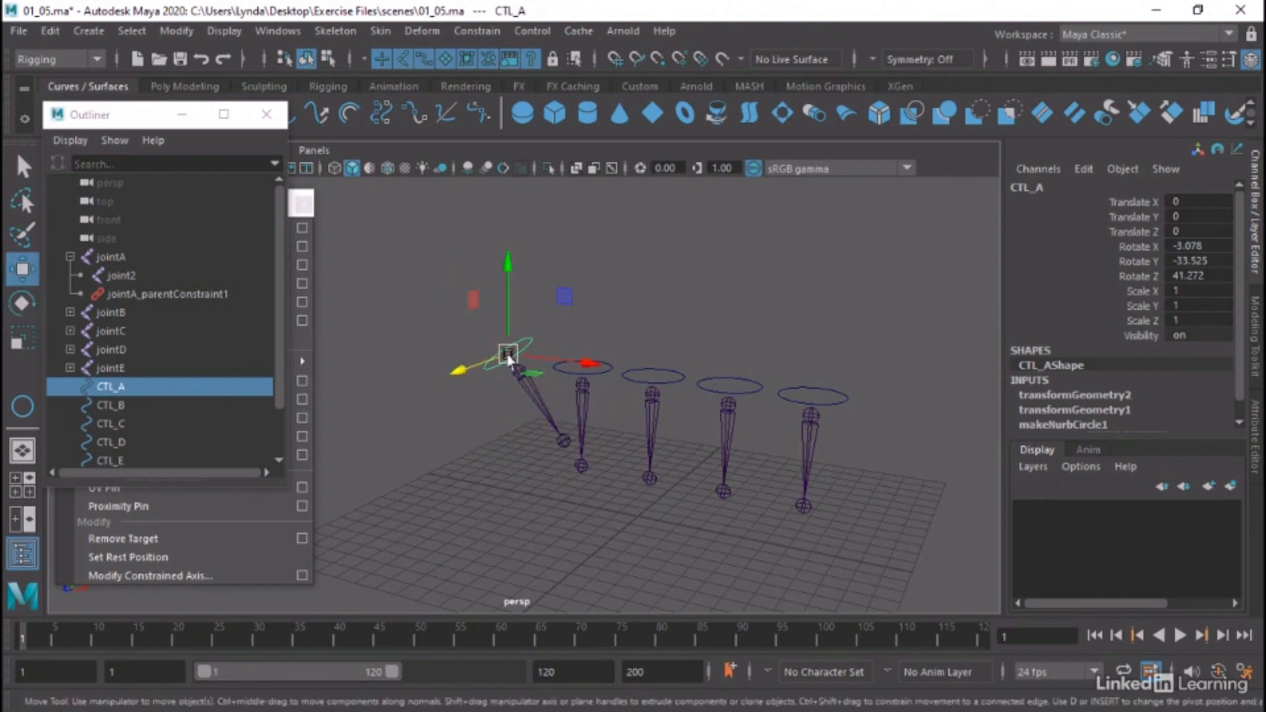
{"action": "left_click_drag", "start_coordinate": [508, 353], "coordinate": [438, 262]}
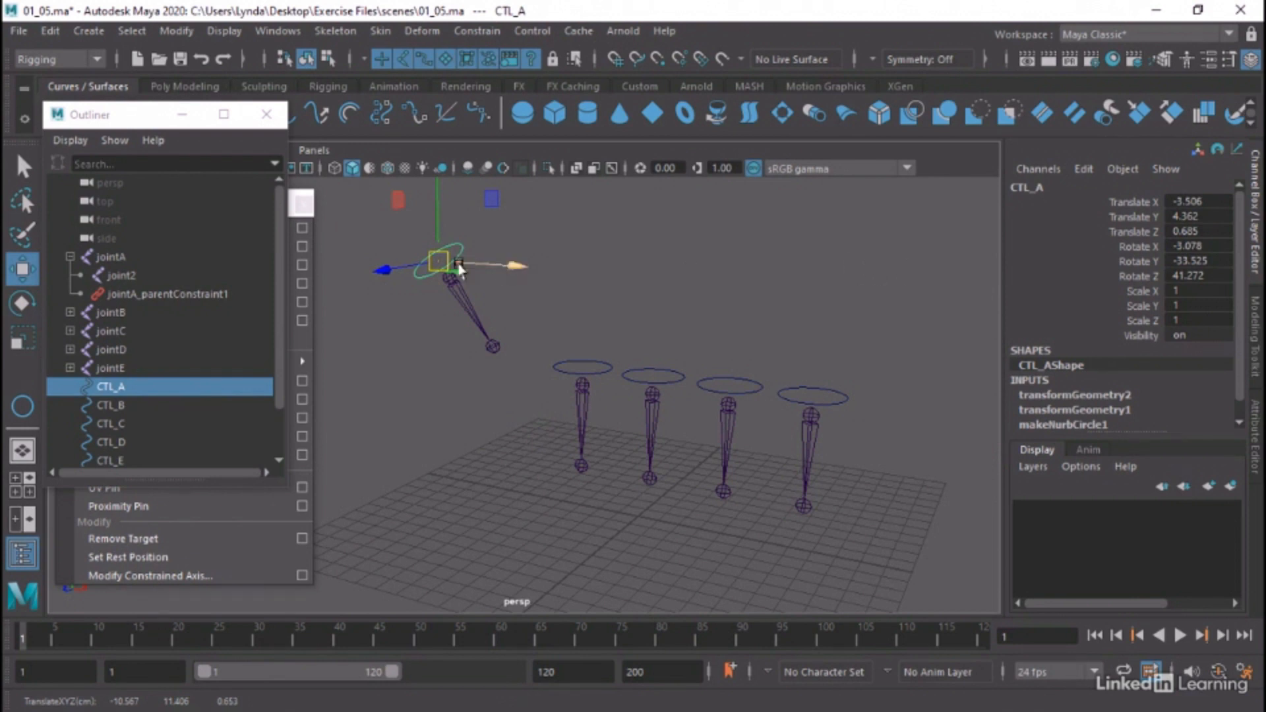
{"action": "left_click", "coordinate": [631, 282]}
{"action": "left_click_drag", "start_coordinate": [496, 220], "coordinate": [422, 270]}
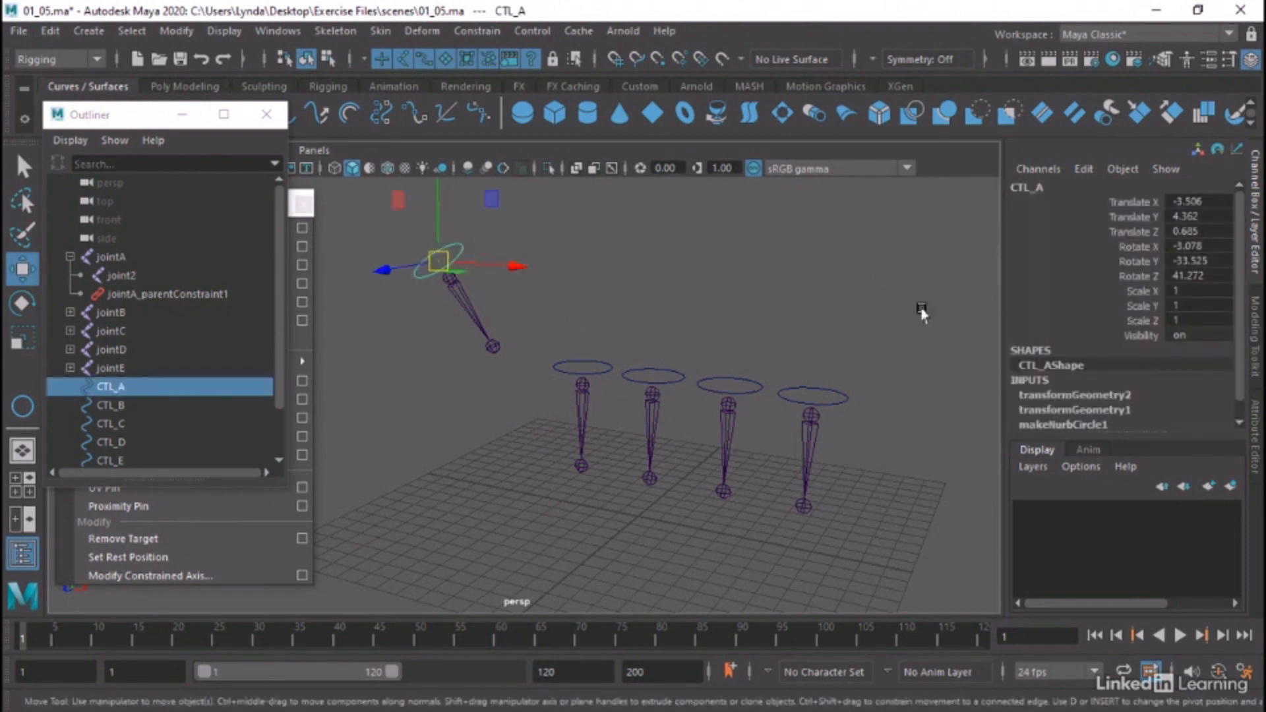
Reset all of CTL_A's Translate and Rotate values to 0 and clear the selection
{"action": "left_click", "coordinate": [1201, 200]}
{"action": "left_click_drag", "start_coordinate": [1202, 200], "coordinate": [1215, 276]}
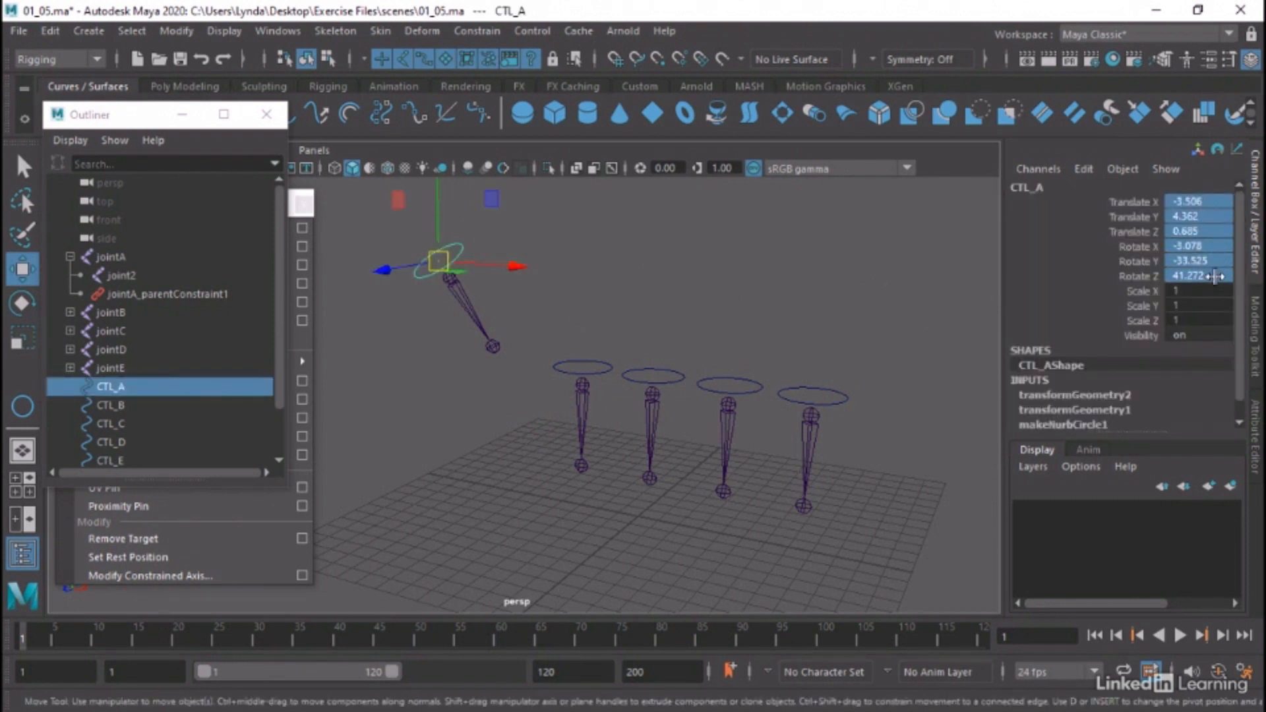
{"action": "double_click", "coordinate": [1215, 275]}
{"action": "type", "text": "0"}
{"action": "key", "text": "Return"}
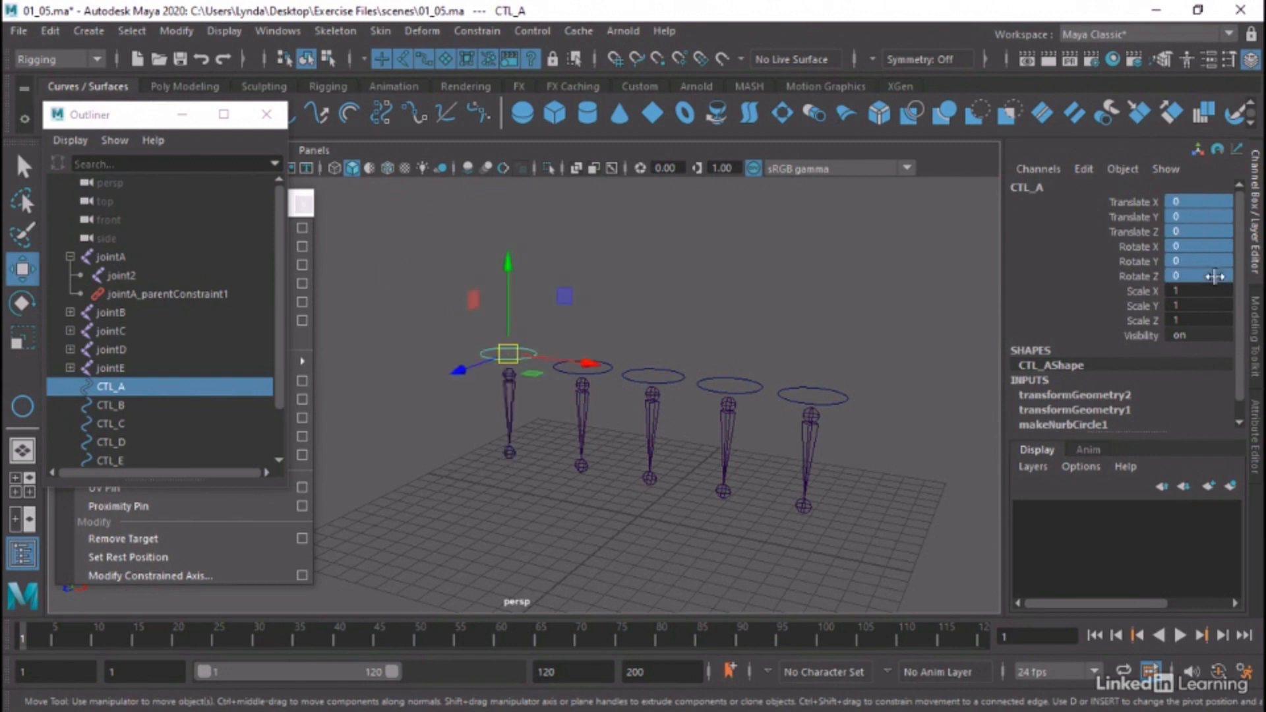
{"action": "left_click", "coordinate": [590, 310]}
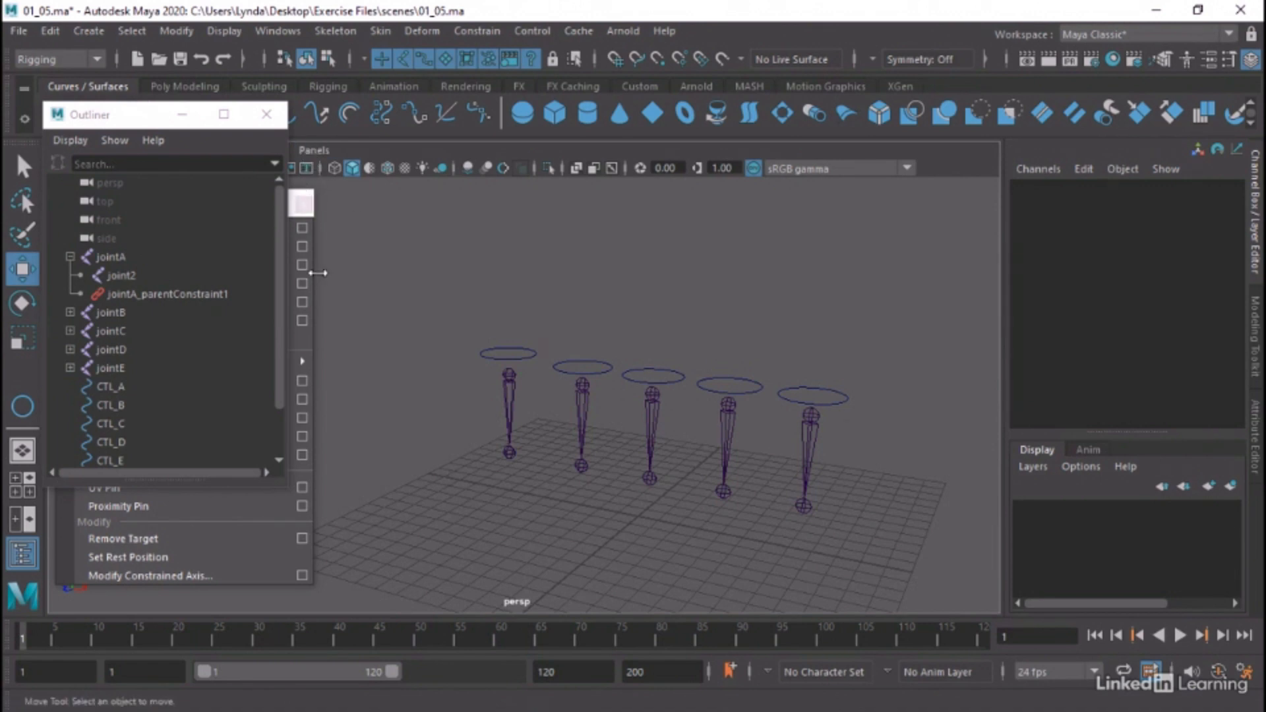
Bring the floating Constrain window in front of the Outliner and point-constrain jointB to the CTL_B circle with Maintain offset on
{"action": "left_click", "coordinate": [303, 204]}
{"action": "mouse_move", "coordinate": [201, 205]}
{"action": "left_mouse_down"}
{"action": "mouse_move", "coordinate": [214, 204]}
{"action": "mouse_move", "coordinate": [211, 183]}
{"action": "left_mouse_up"}
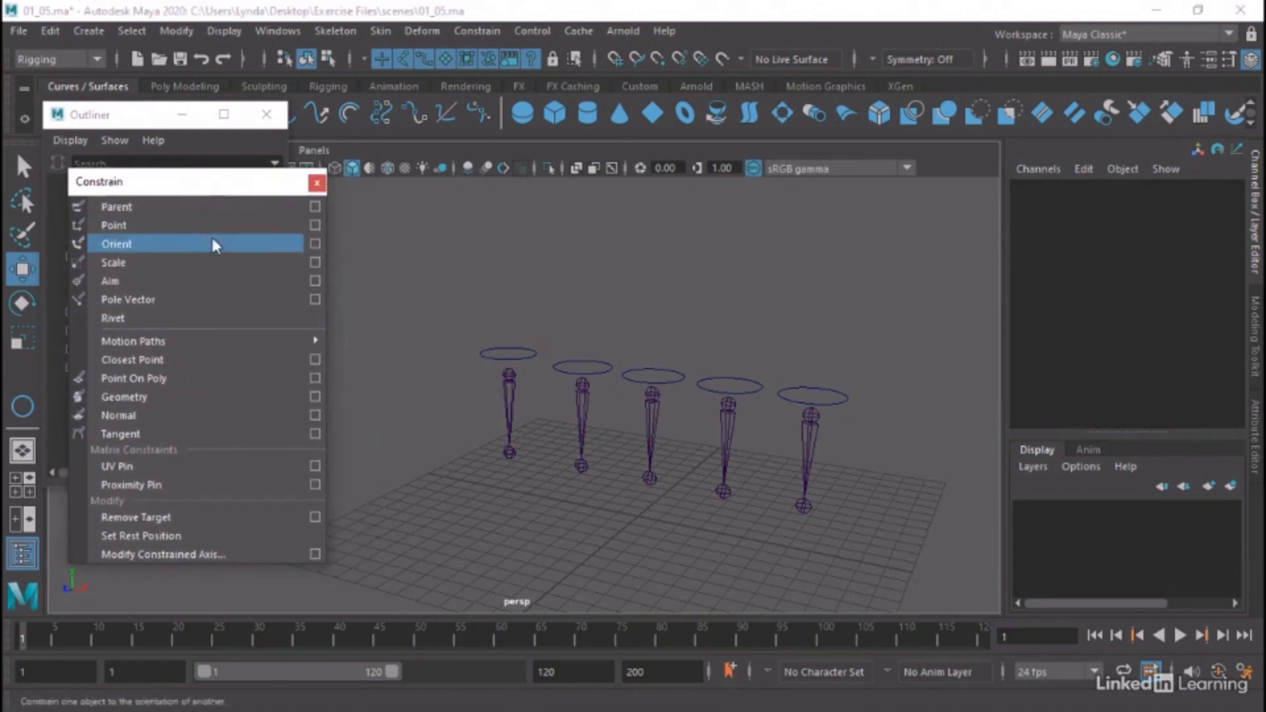
{"action": "key", "text": "q"}
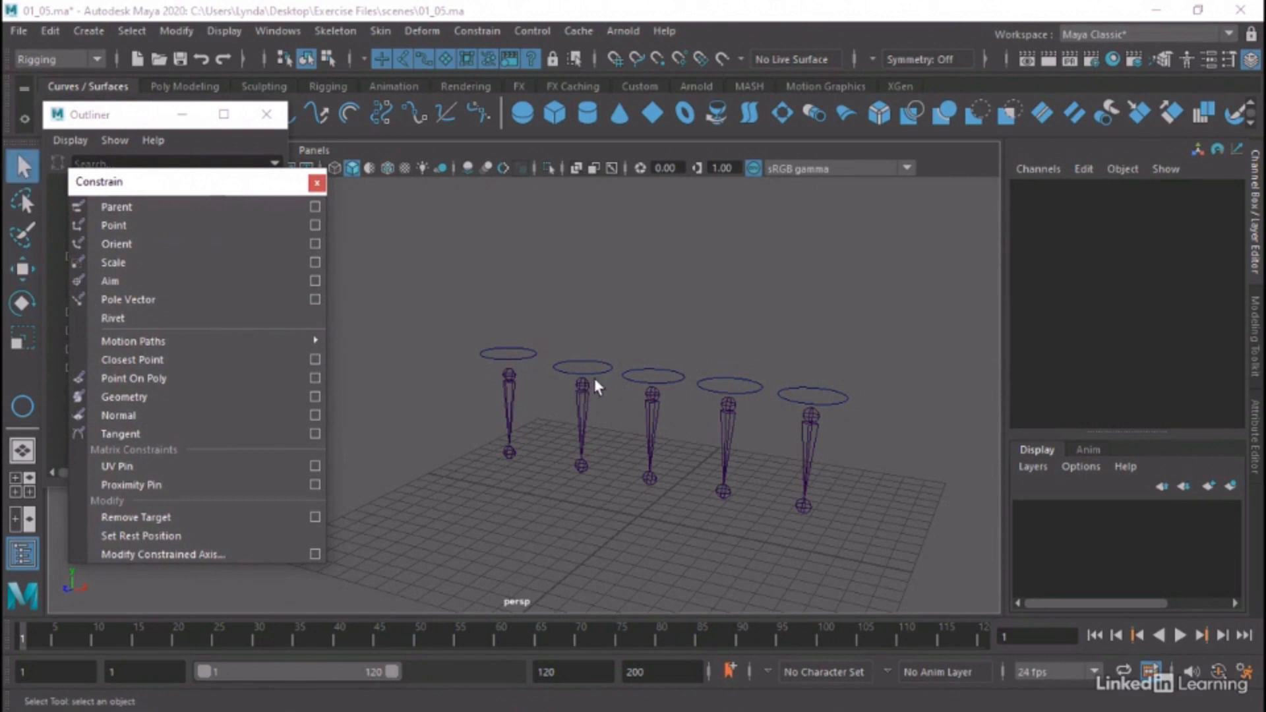
{"action": "left_click", "coordinate": [584, 395]}
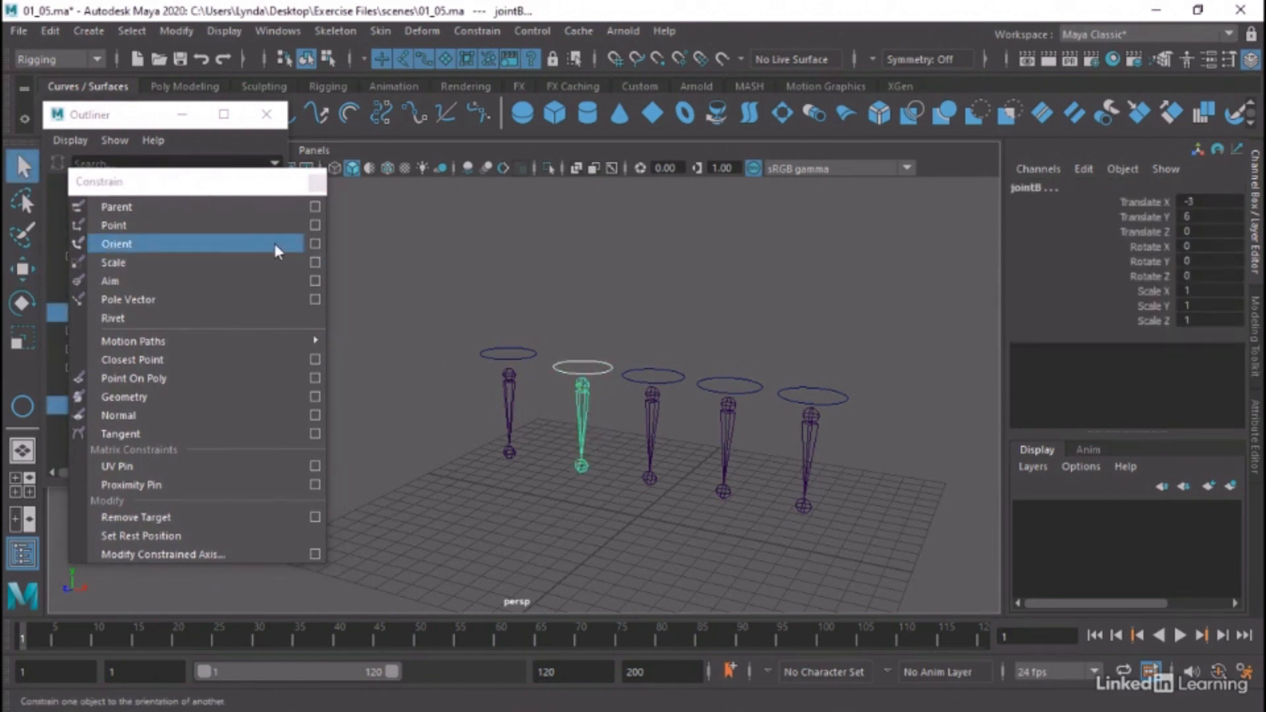
{"action": "left_click", "coordinate": [315, 224]}
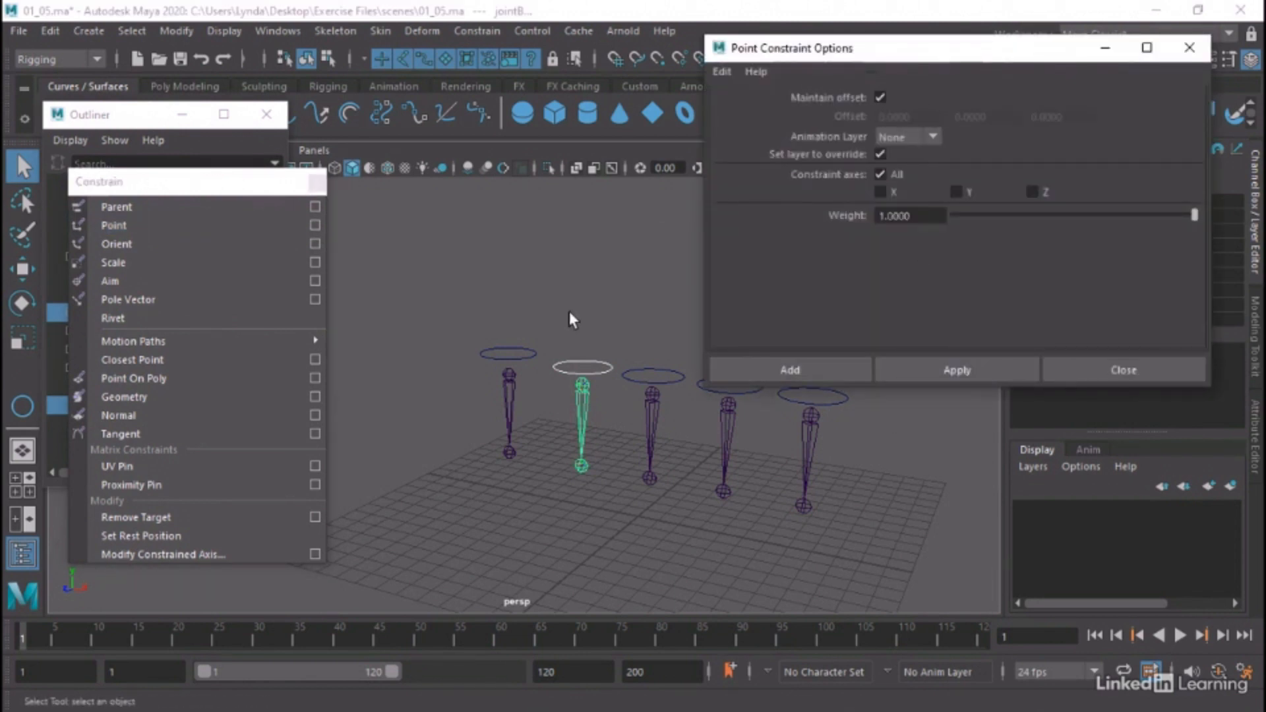
{"action": "left_click", "coordinate": [601, 365]}
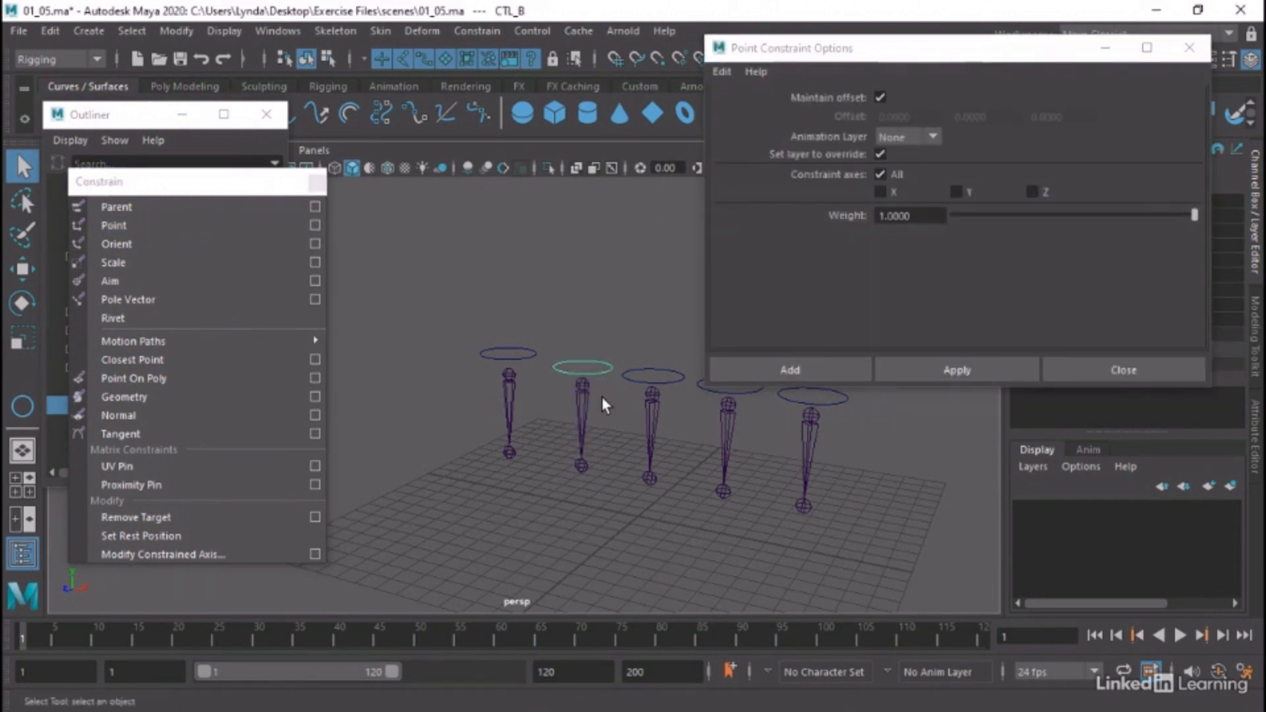
{"action": "left_click", "coordinate": [583, 382], "text": "shift"}
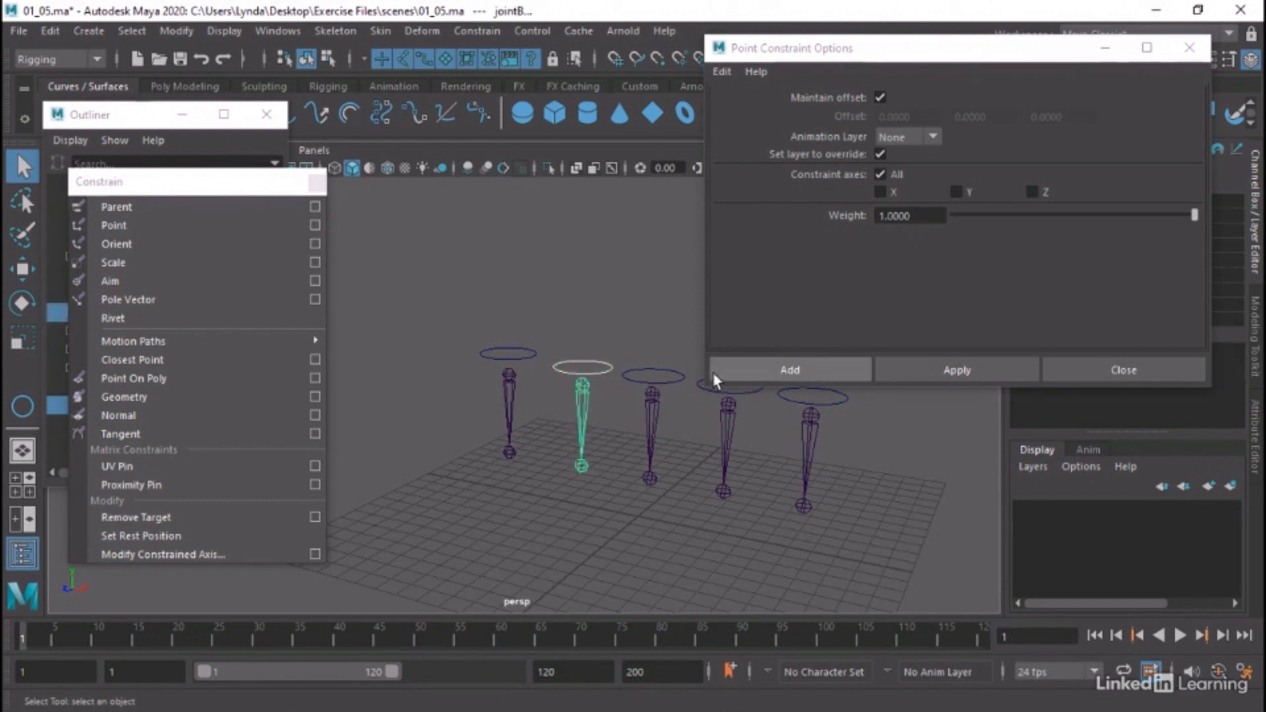
{"action": "left_click", "coordinate": [810, 379]}
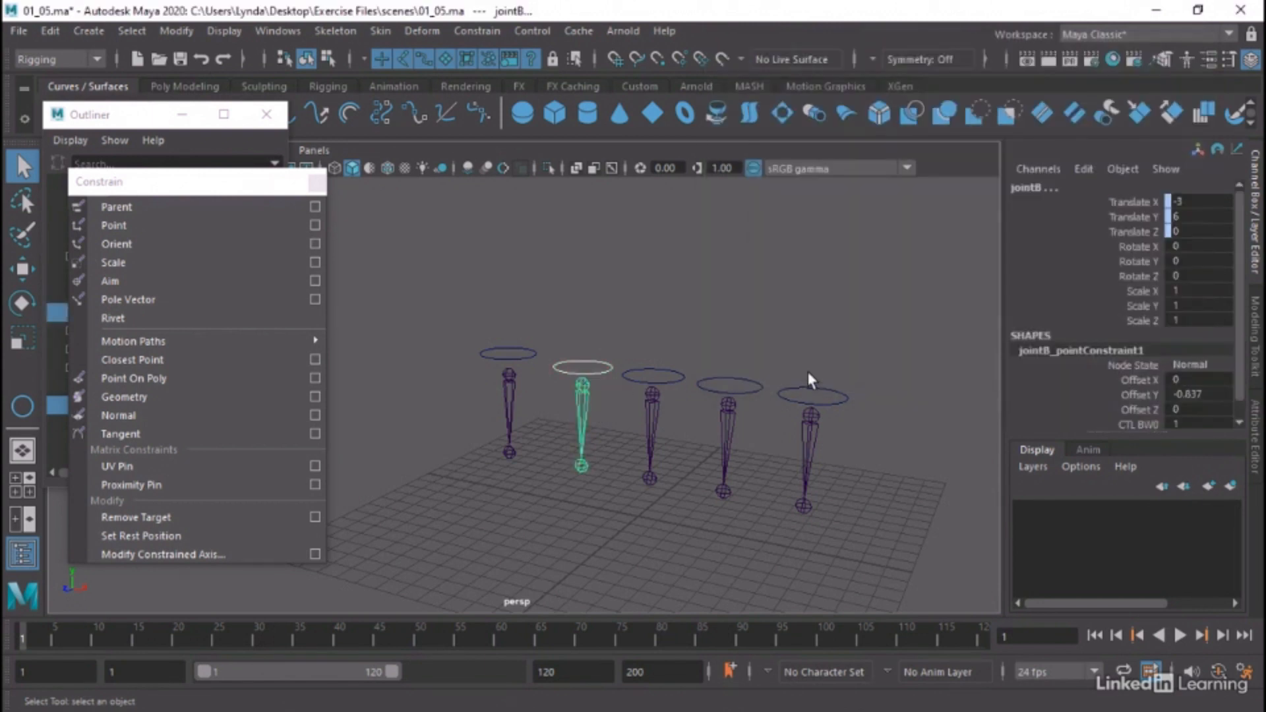
Move the CTL_B circle to about -0.20, 0.13, 0.08 to test the point constraint on jointB
{"action": "key", "text": "w"}
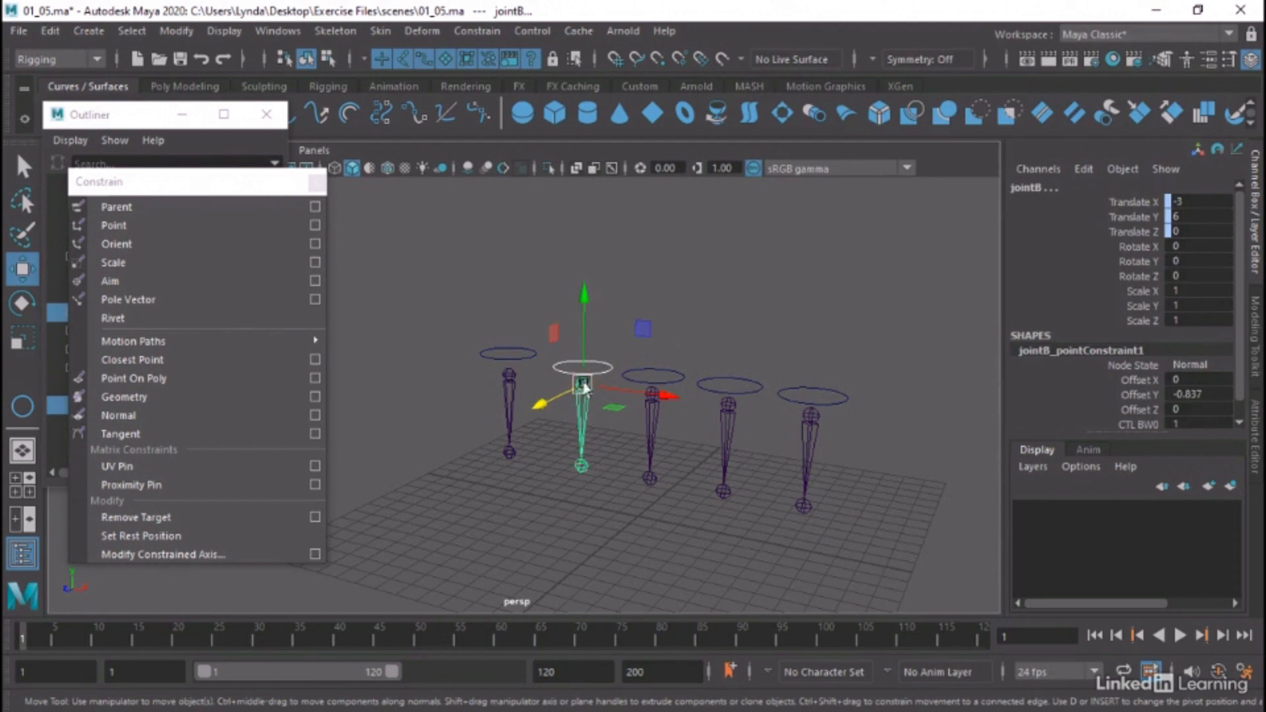
{"action": "left_click", "coordinate": [599, 362]}
{"action": "left_click", "coordinate": [583, 368]}
{"action": "left_click_drag", "start_coordinate": [583, 368], "coordinate": [608, 307]}
Try rotating the CTL_B circle to about -64.7, -43.0, 4.6, undo the rotation and clear the selection
{"action": "key", "text": "e"}
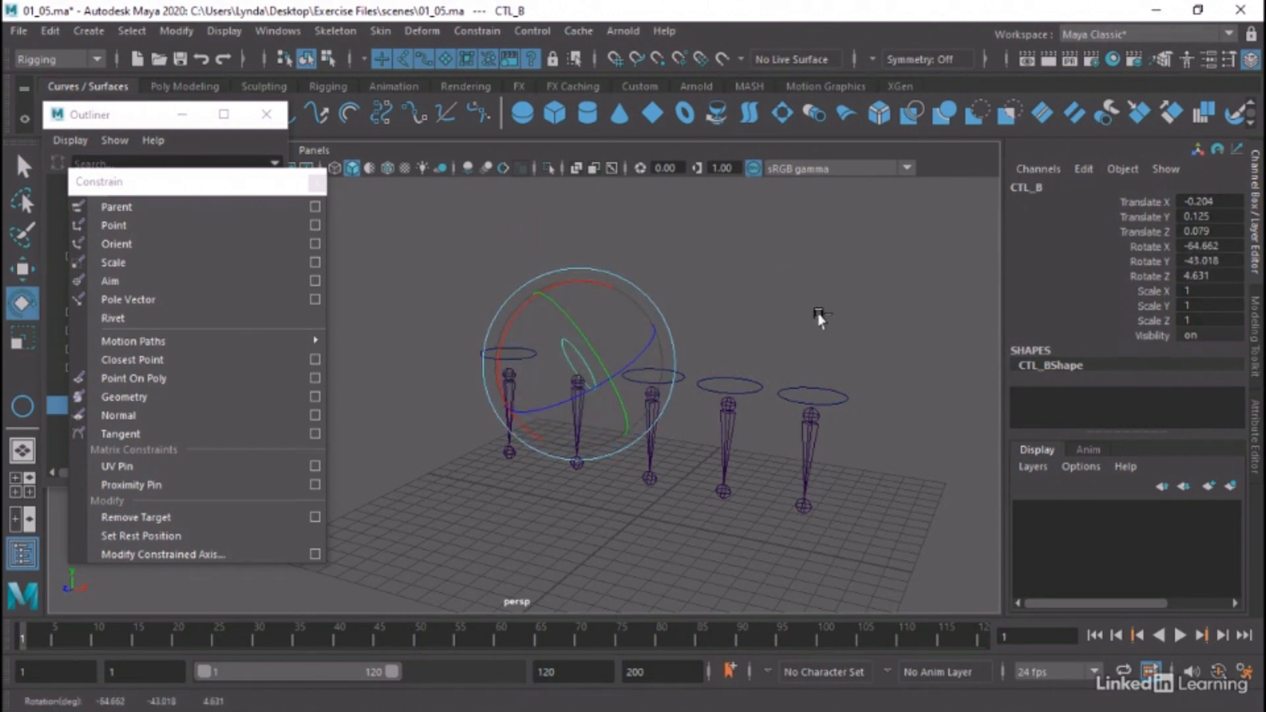
{"action": "key", "text": "ctrl+z"}
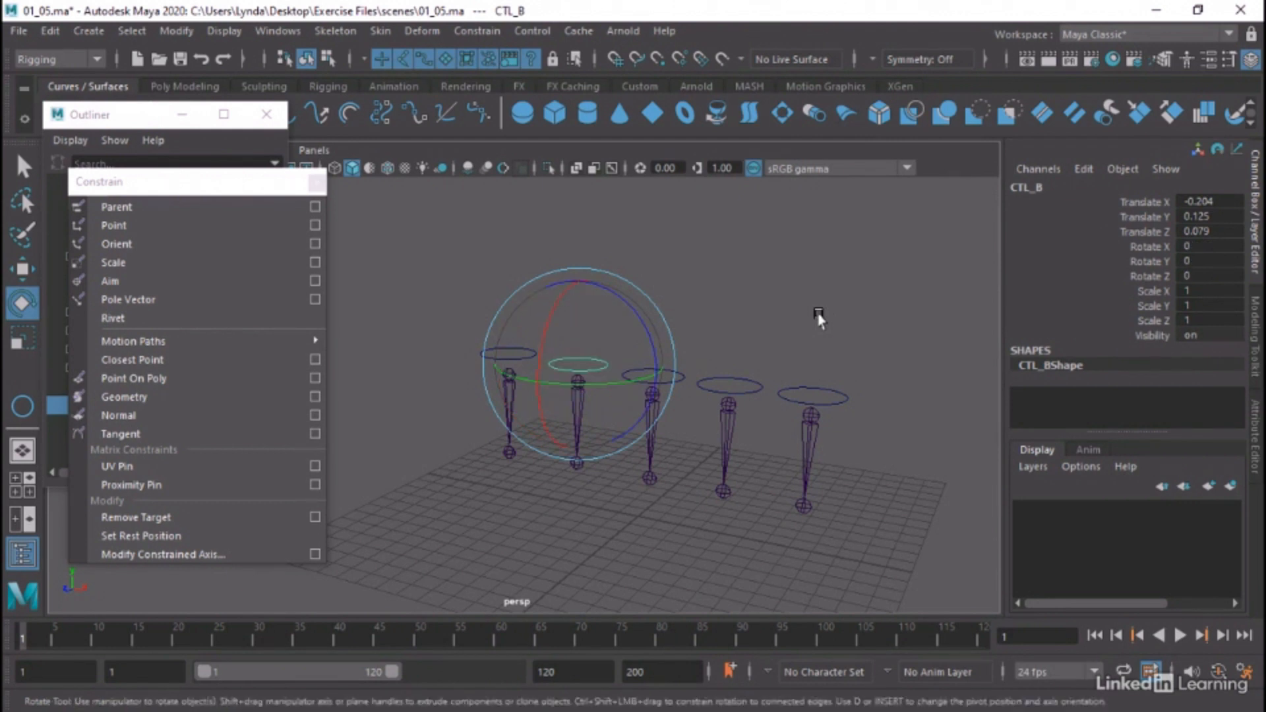
{"action": "left_click", "coordinate": [818, 318]}
Orient-constrain jointC to the CTL_C circle and activate the Rotate tool
{"action": "key", "text": "q"}
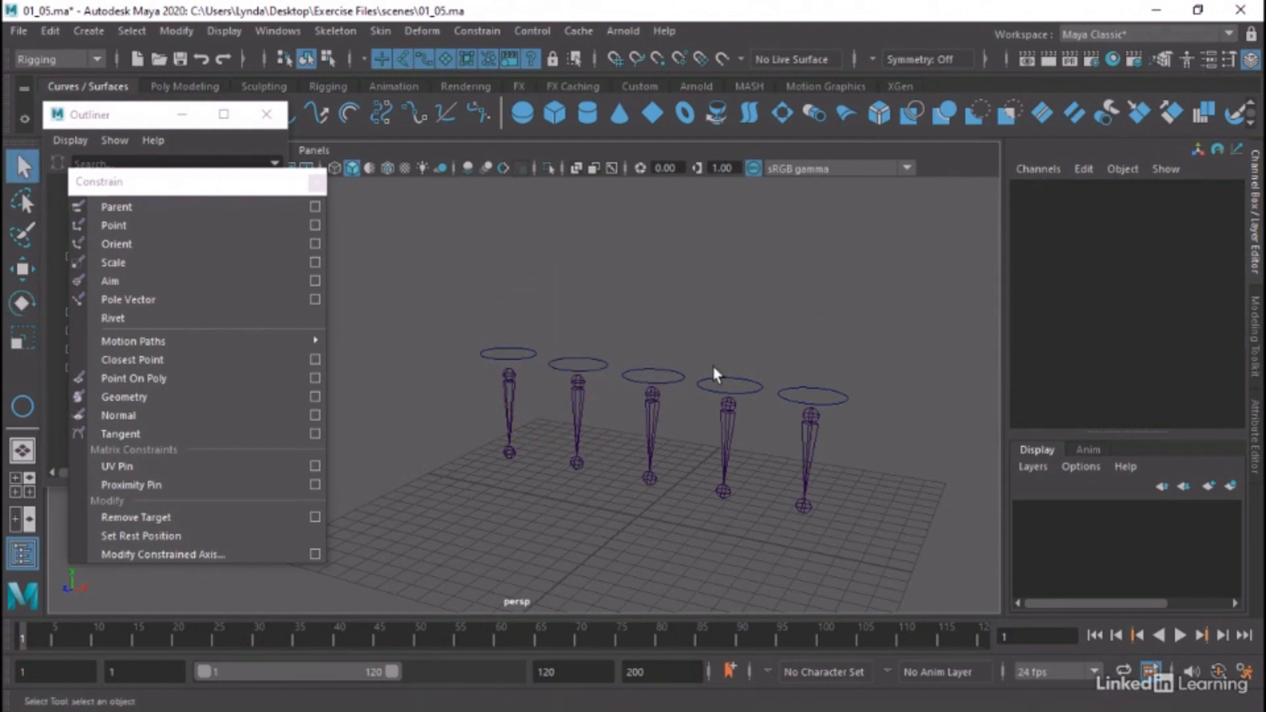
{"action": "left_click", "coordinate": [663, 370]}
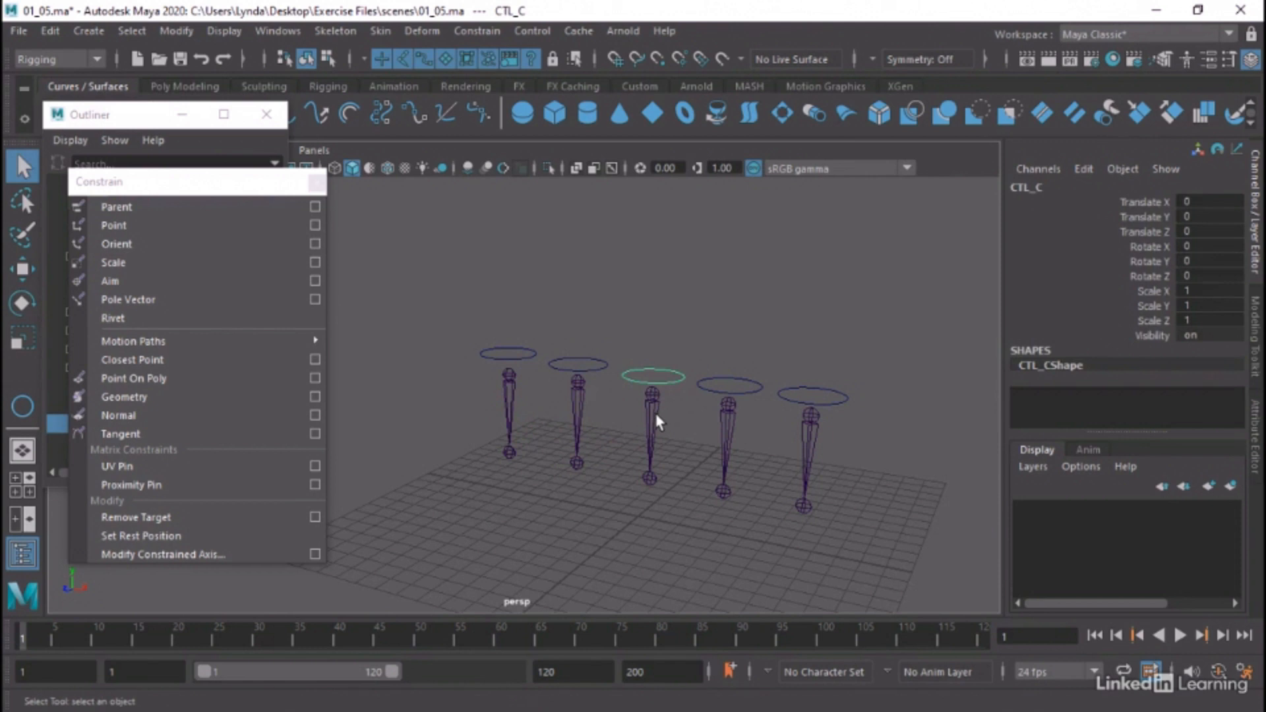
{"action": "left_click", "coordinate": [656, 417]}
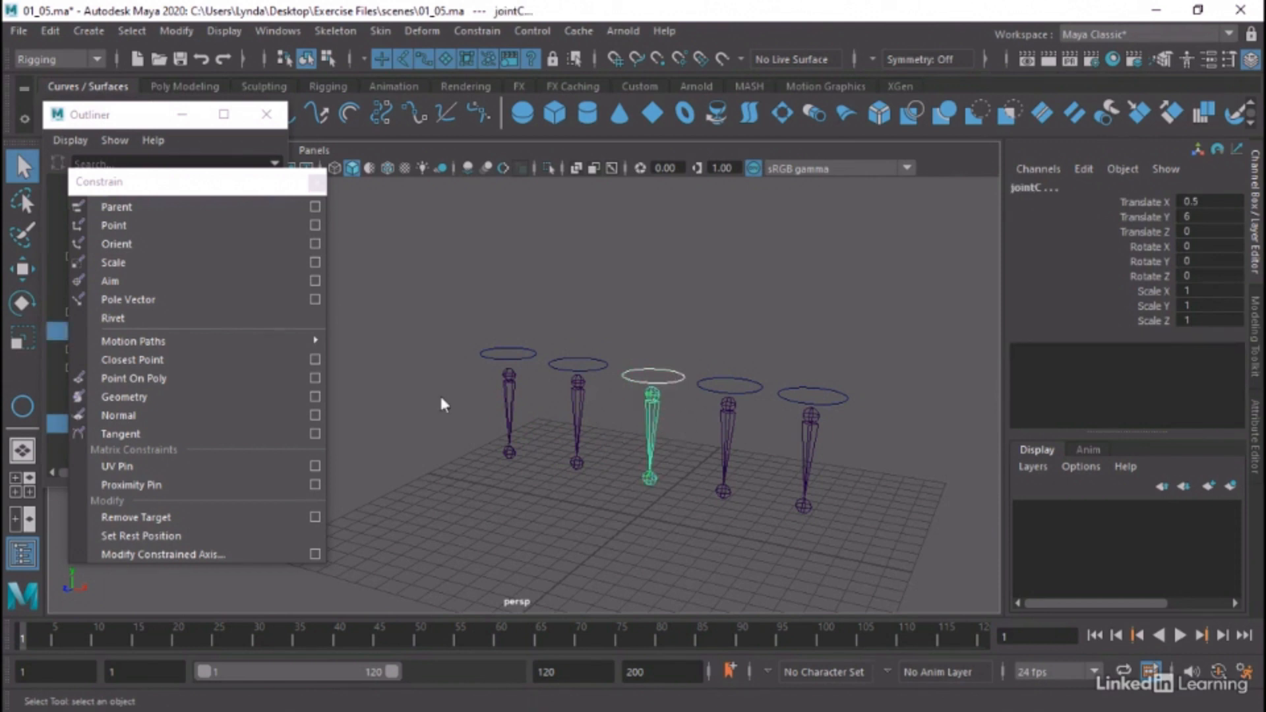
{"action": "left_click", "coordinate": [318, 244]}
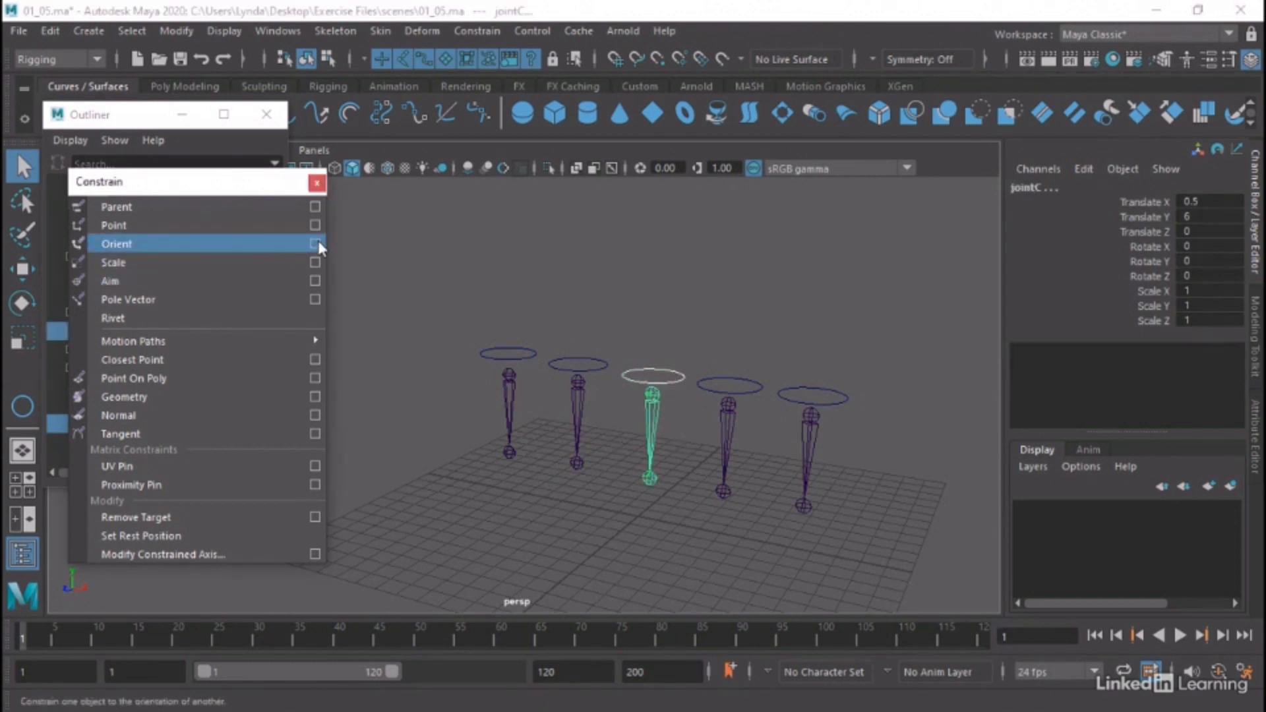
{"action": "left_click", "coordinate": [318, 244]}
{"action": "left_click", "coordinate": [791, 366]}
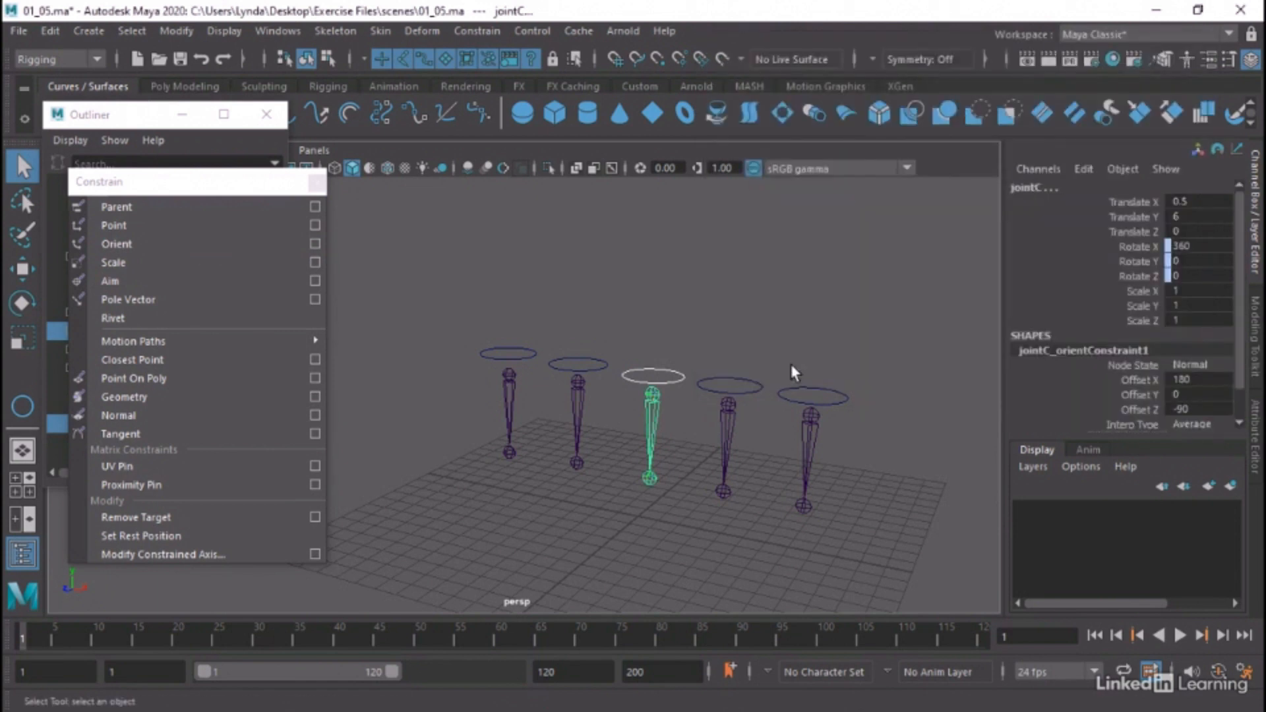
{"action": "key", "text": "e"}
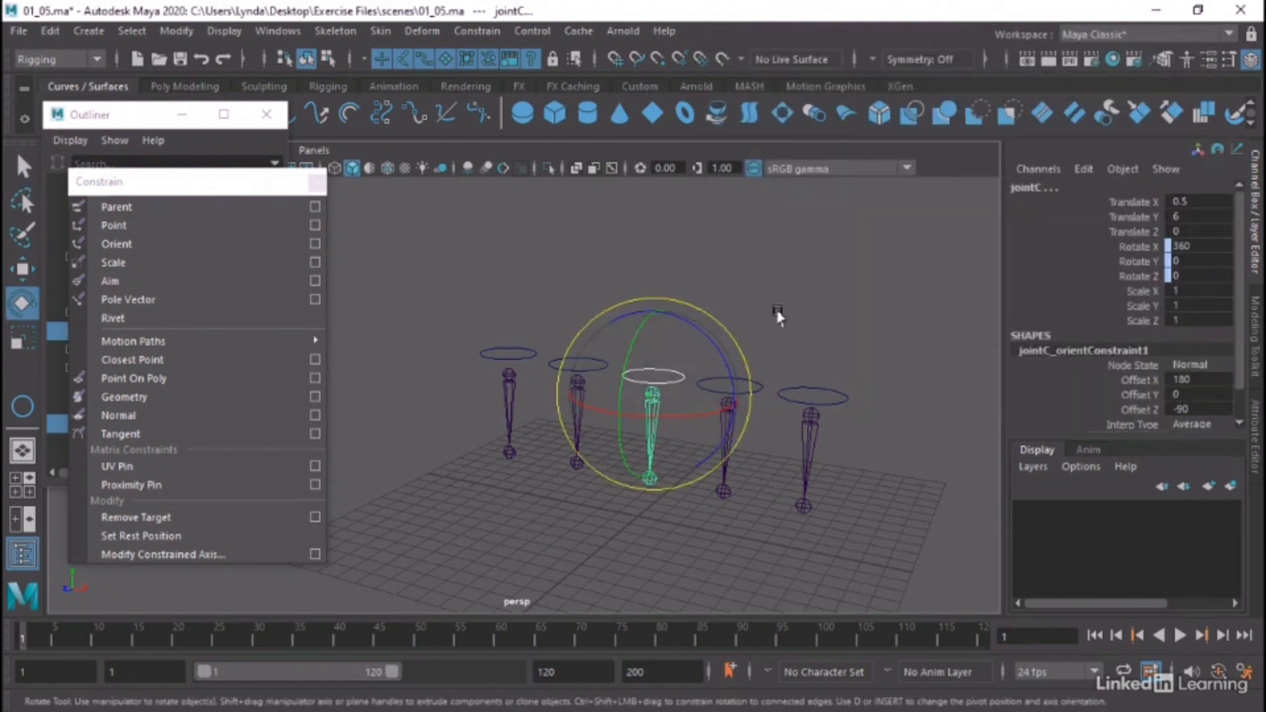
Try rotating the CTL_C circle to about -2.0, 1.3, 33.6, undo it and set Rotate X to 0
{"action": "left_click", "coordinate": [679, 381]}
{"action": "left_click", "coordinate": [680, 381]}
{"action": "left_click_drag", "start_coordinate": [636, 320], "coordinate": [726, 348]}
{"action": "left_click_drag", "start_coordinate": [731, 388], "coordinate": [671, 263]}
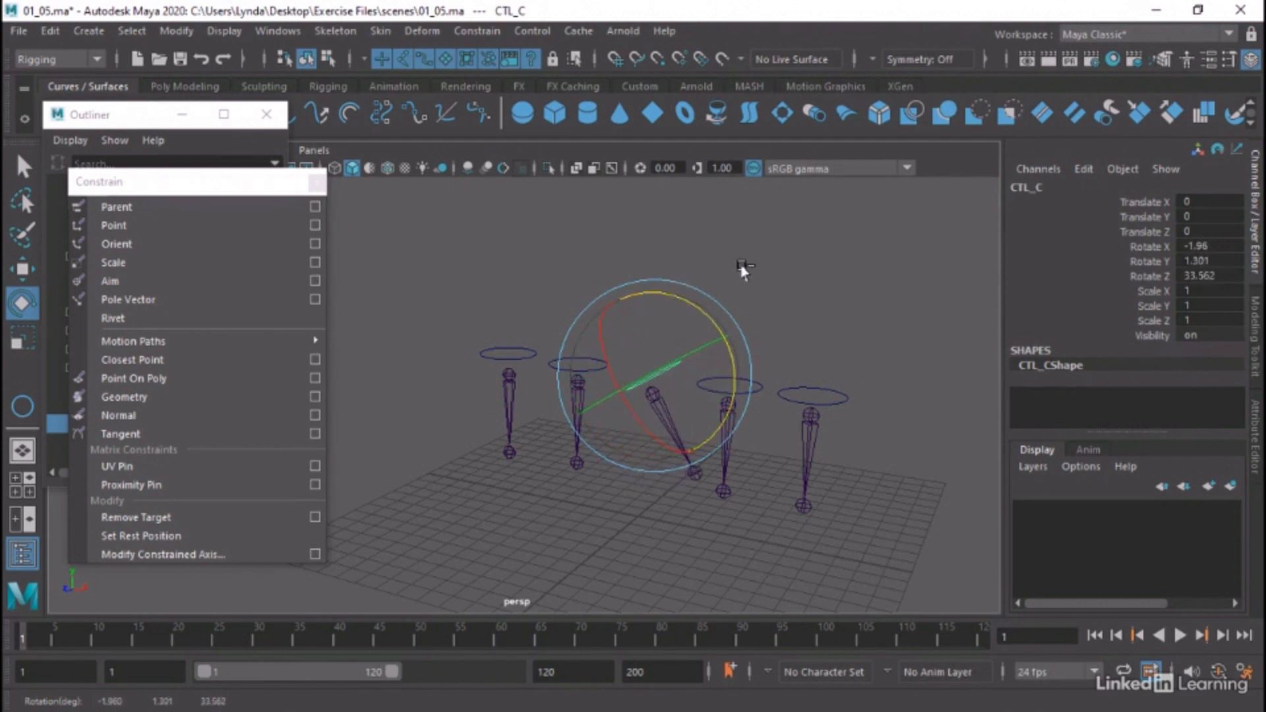
{"action": "key", "text": "ctrl+z"}
{"action": "double_click", "coordinate": [1207, 246]}
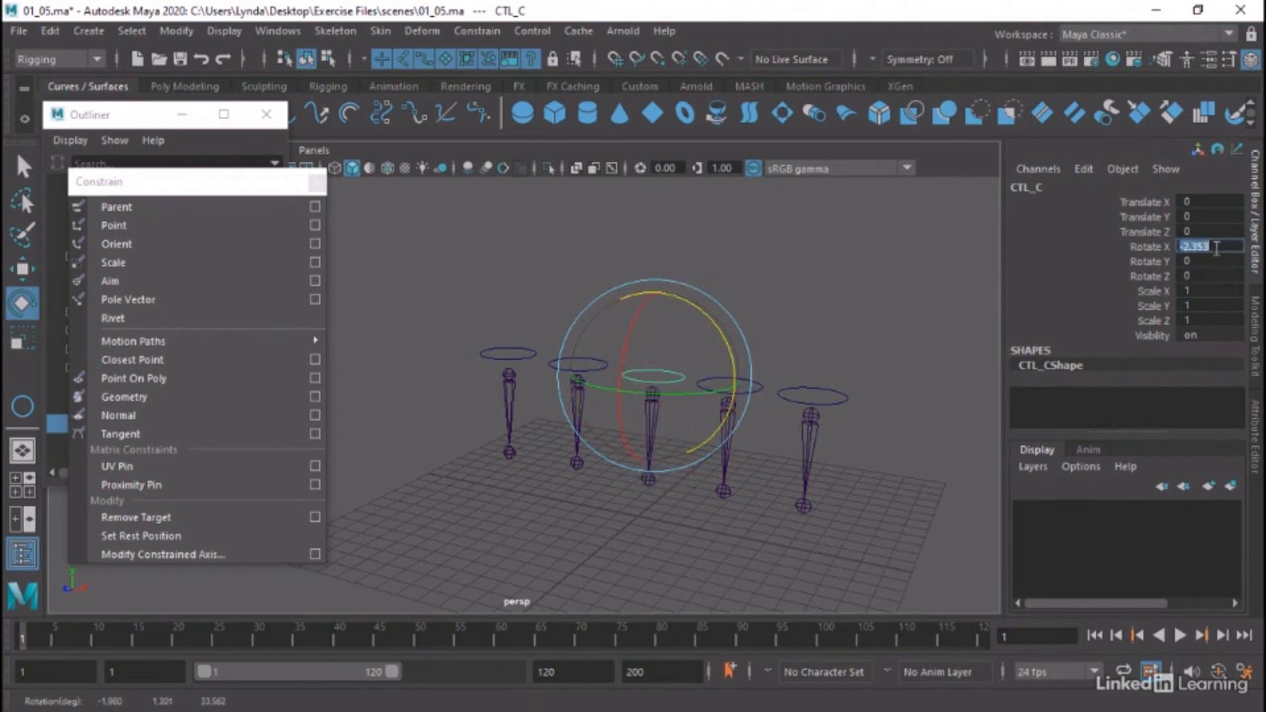
{"action": "type", "text": "0"}
{"action": "key", "text": "Return"}
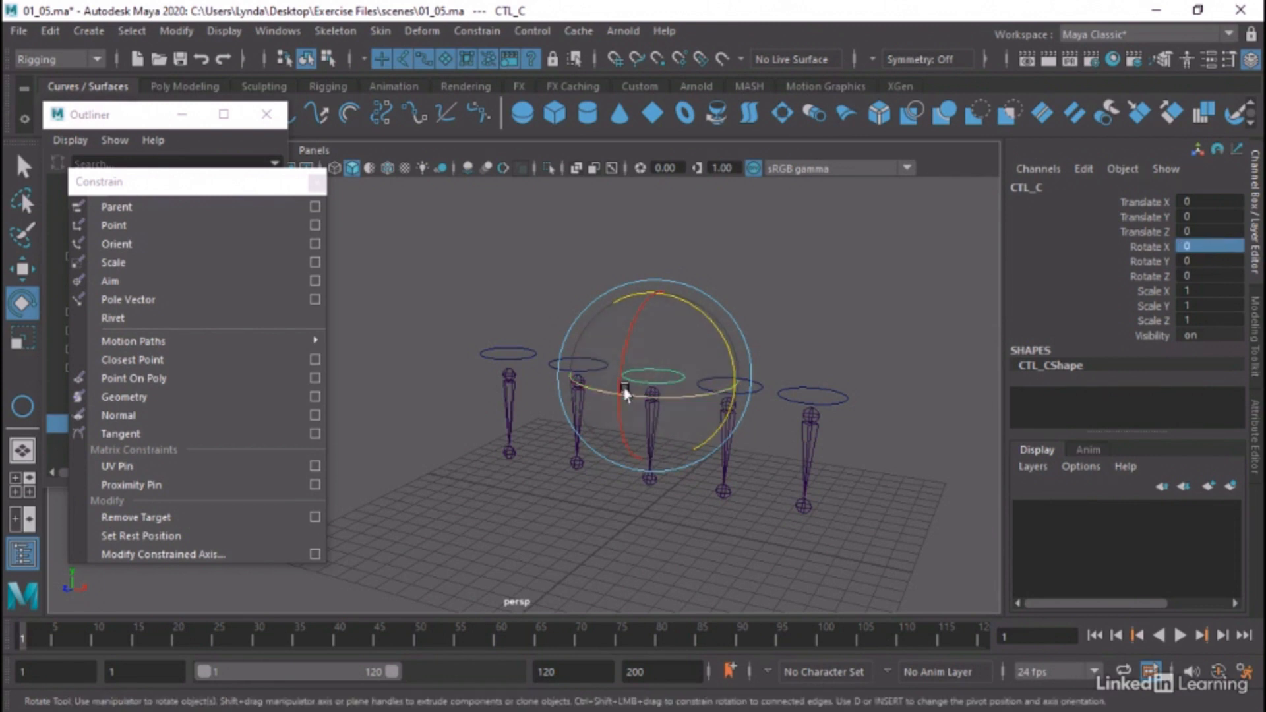
Clear the selection and aim-constrain jointD to the CTL_D circle
{"action": "left_click", "coordinate": [702, 449]}
{"action": "left_click", "coordinate": [650, 402]}
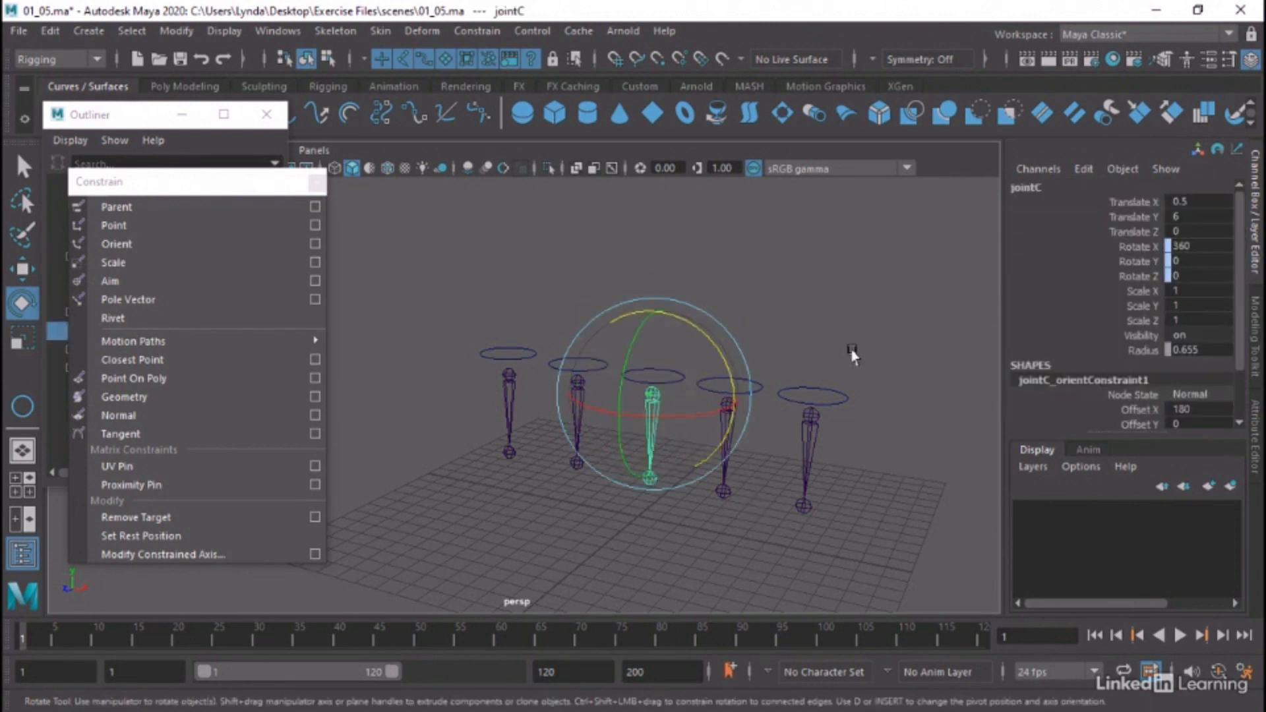
{"action": "left_click", "coordinate": [818, 335]}
{"action": "middle_click_drag", "start_coordinate": [814, 334], "coordinate": [736, 324], "text": "alt"}
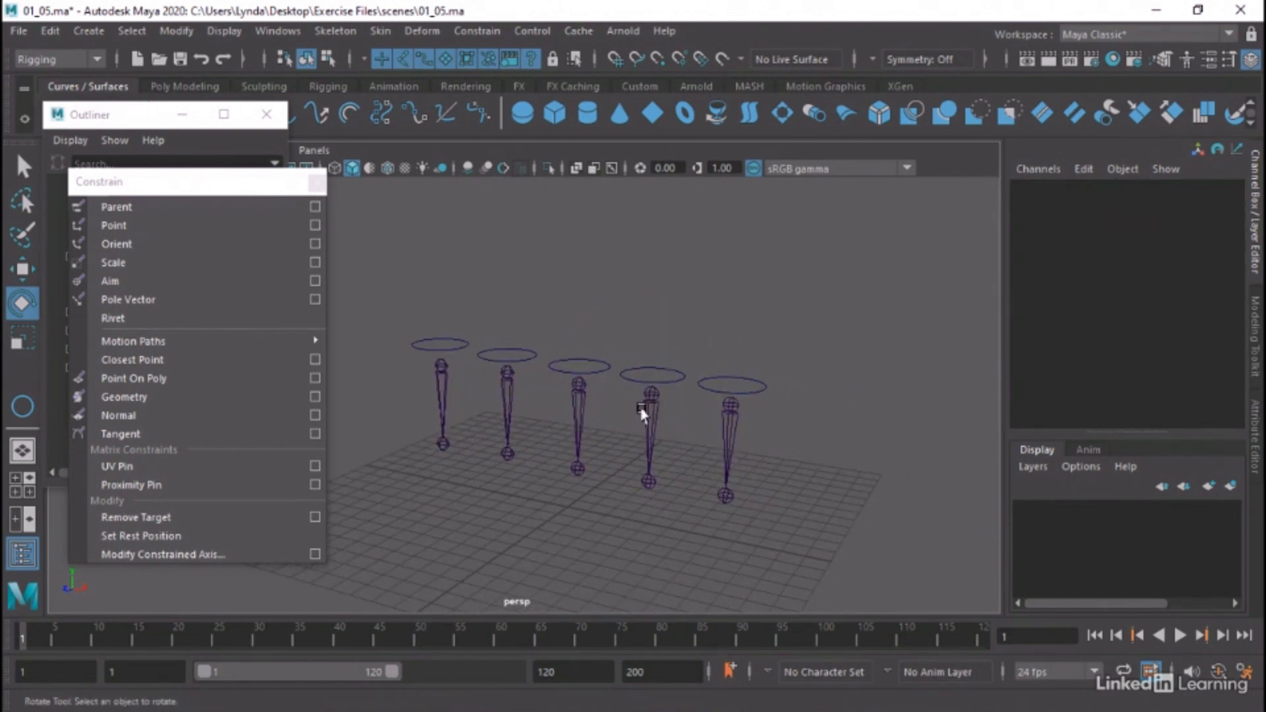
{"action": "key", "text": "q"}
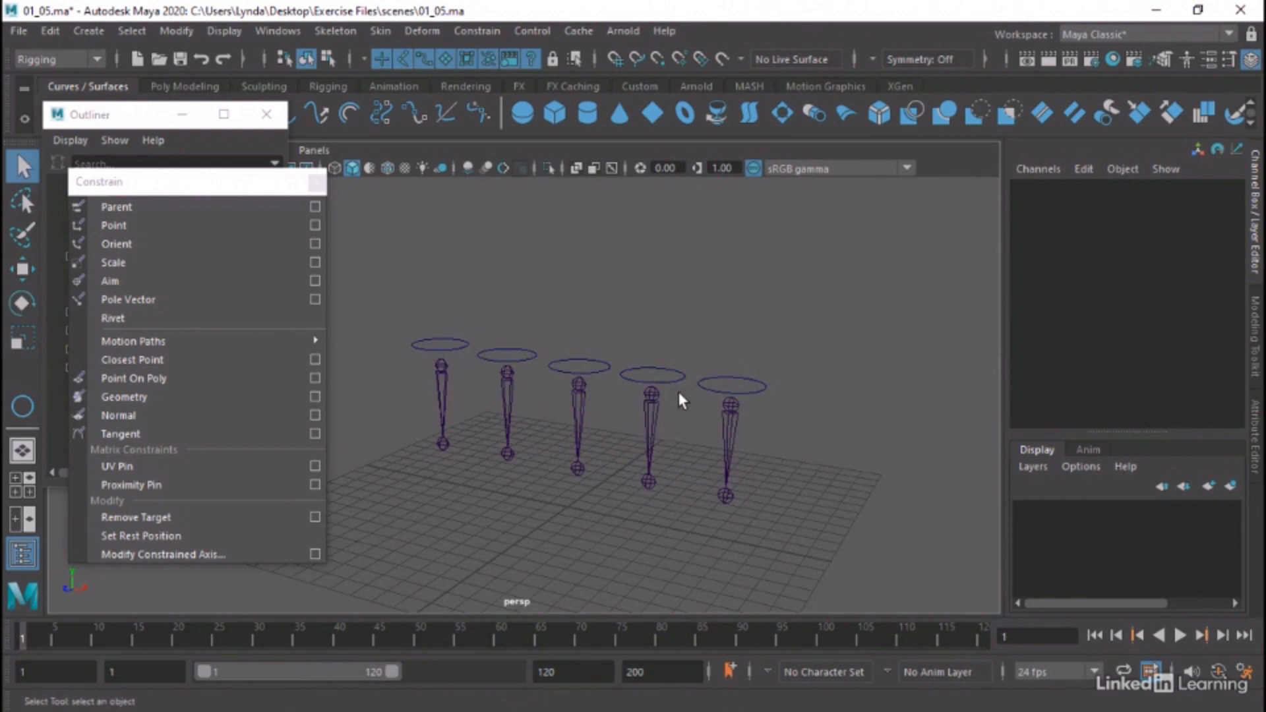
{"action": "left_click", "coordinate": [675, 374]}
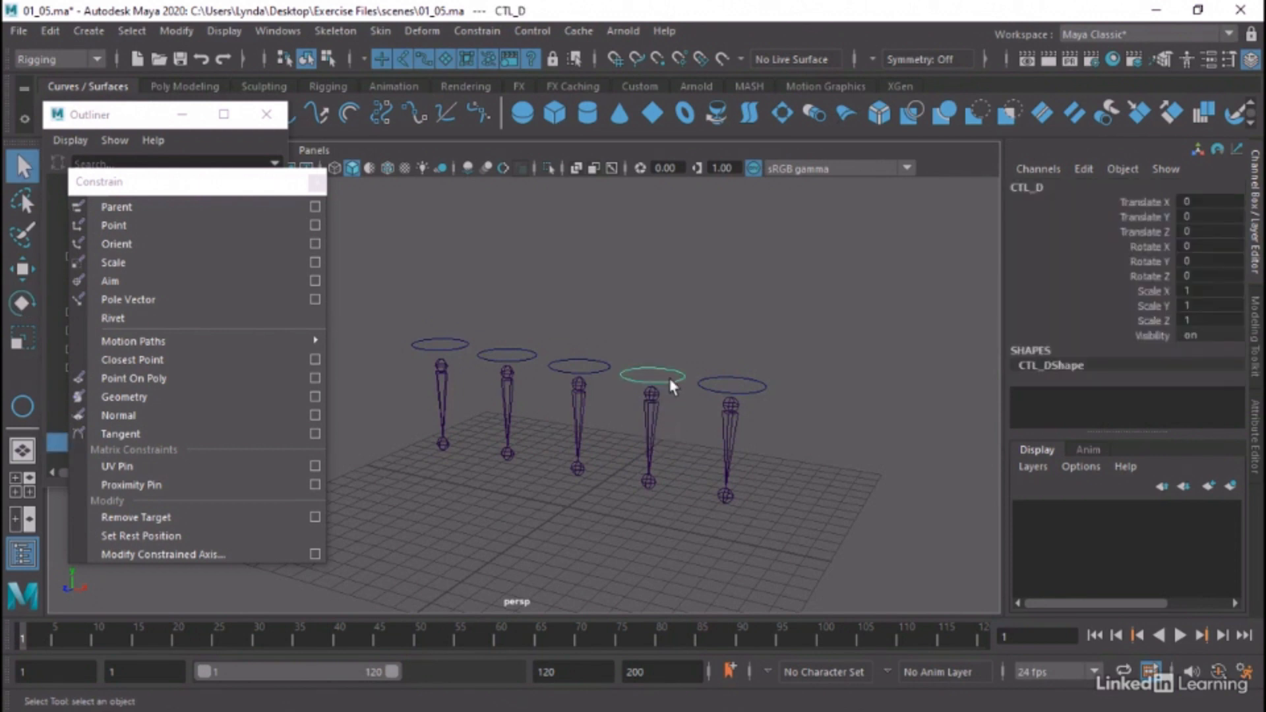
{"action": "left_click", "coordinate": [652, 406], "text": "shift"}
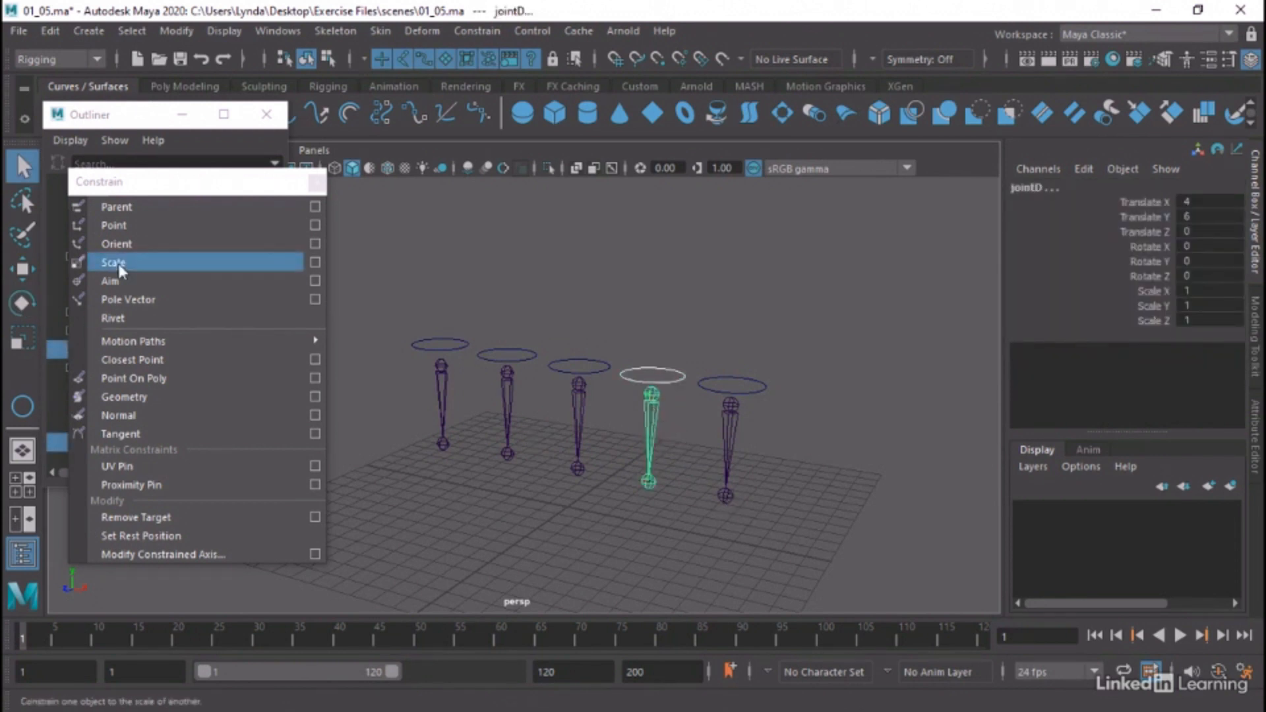
{"action": "left_click", "coordinate": [111, 278]}
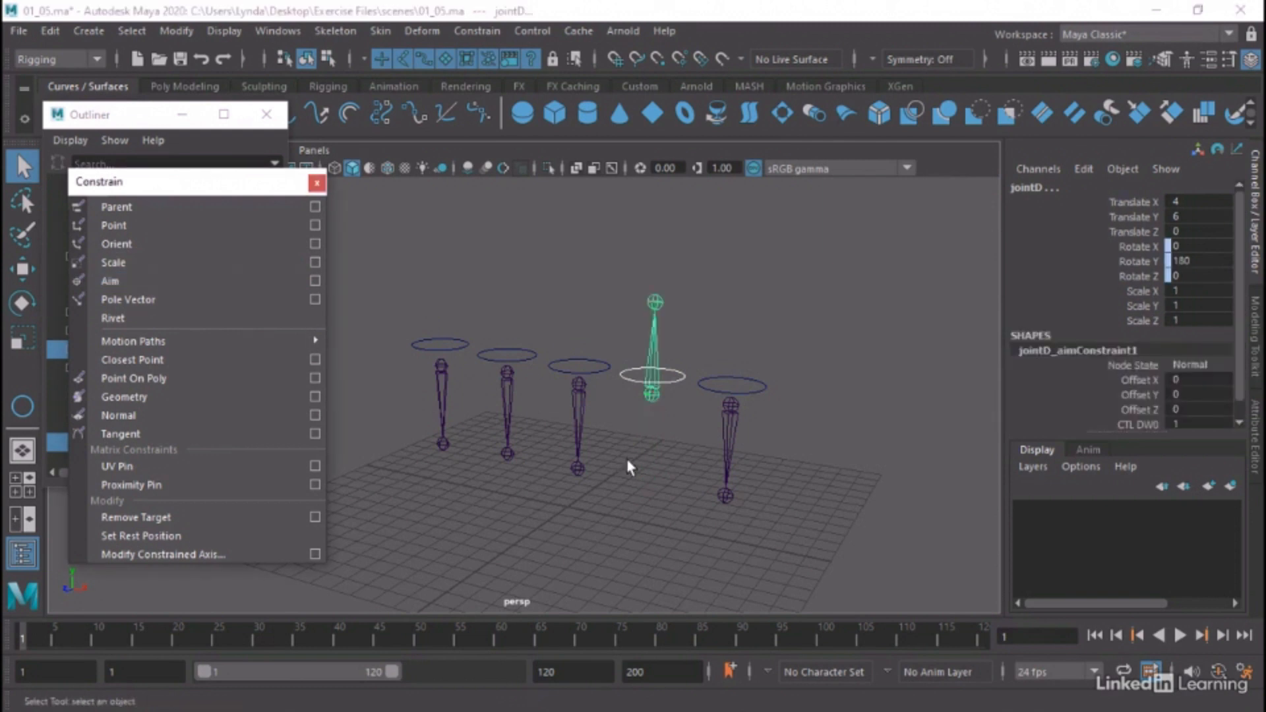
Move the CTL_D circle to about -1.7, -3.6, 4.9 to test the aim constraint on jointD, and clear the selection
{"action": "left_click_drag", "start_coordinate": [627, 461], "coordinate": [616, 512], "text": "alt"}
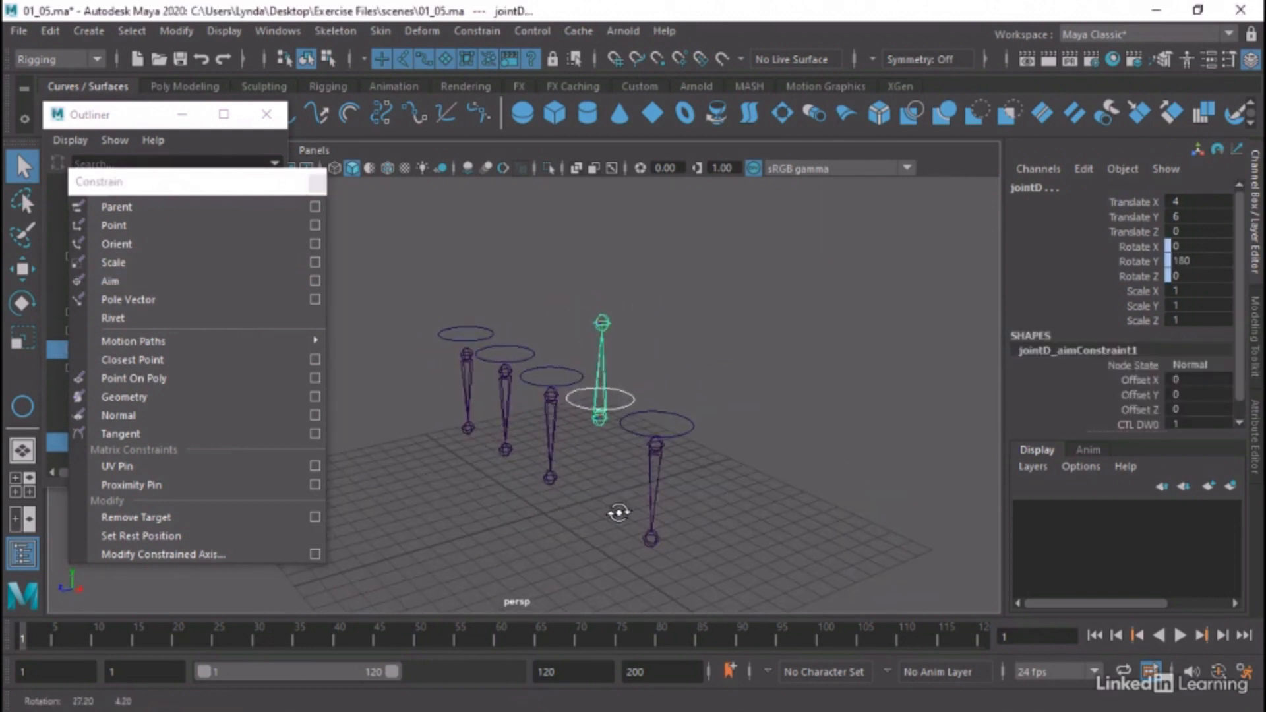
{"action": "left_click", "coordinate": [628, 404]}
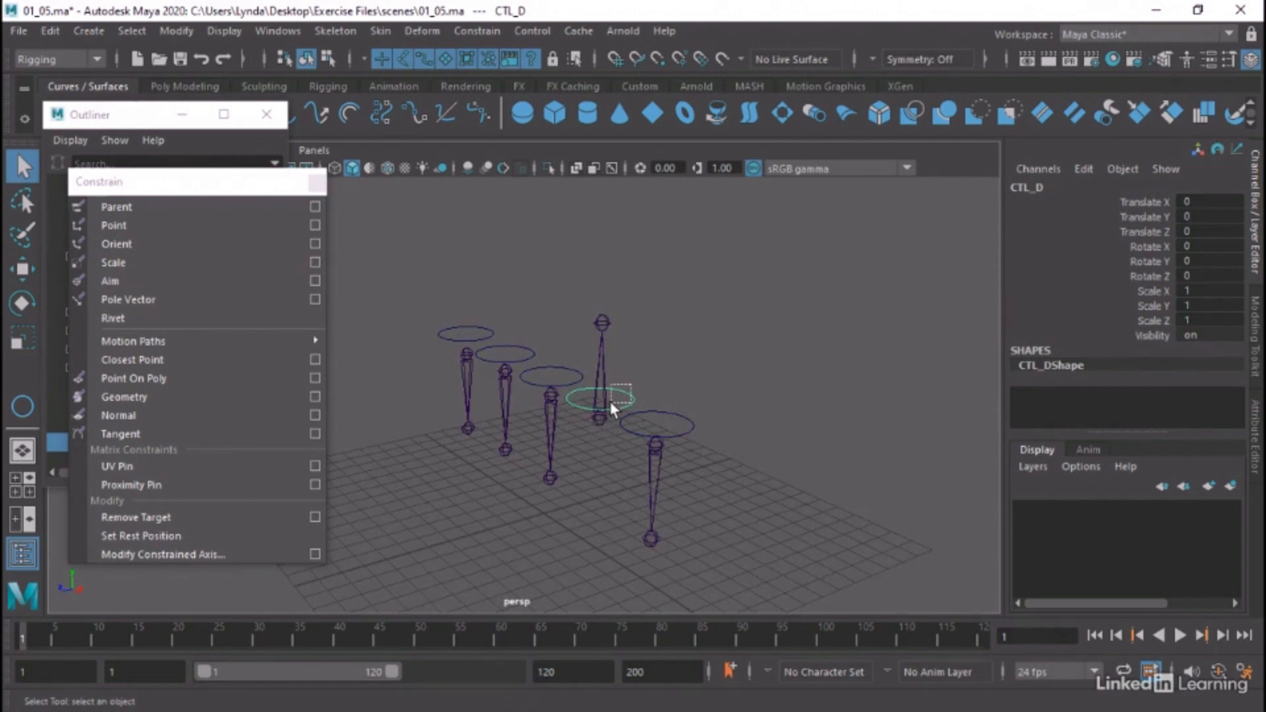
{"action": "key", "text": "w"}
{"action": "left_click_drag", "start_coordinate": [601, 398], "coordinate": [480, 490]}
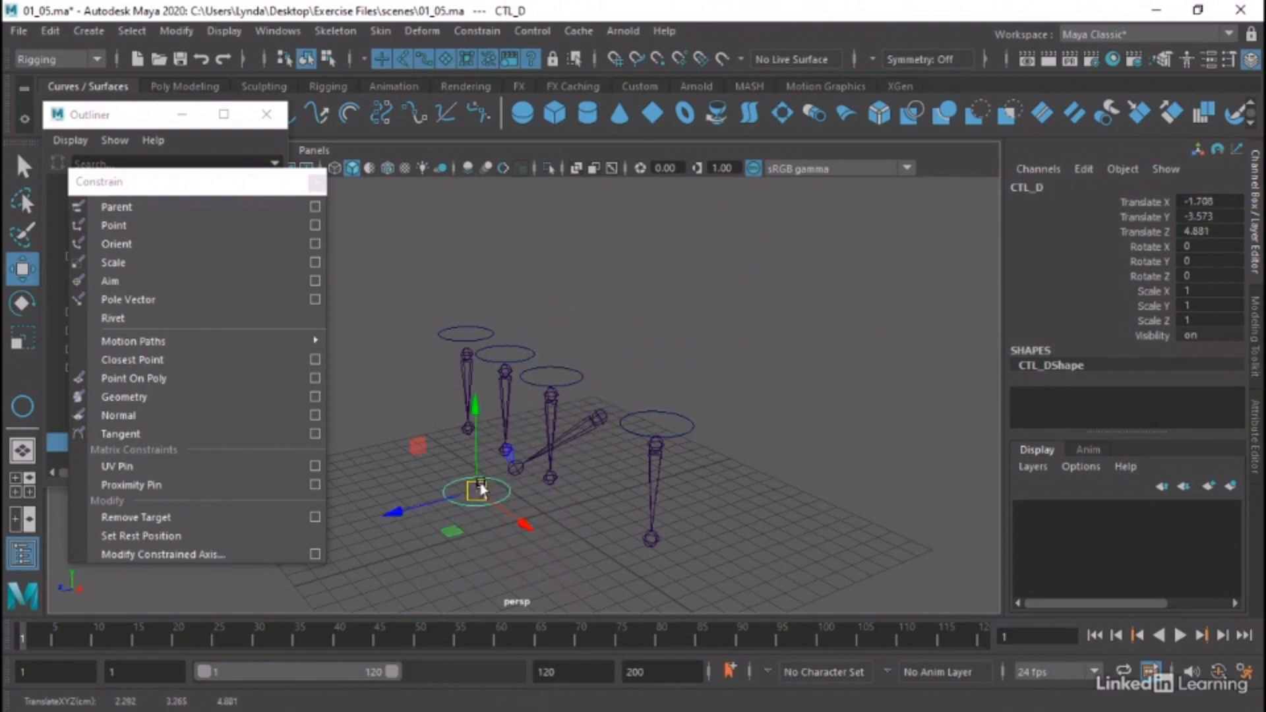
{"action": "left_click_drag", "start_coordinate": [587, 484], "coordinate": [633, 474], "text": "alt"}
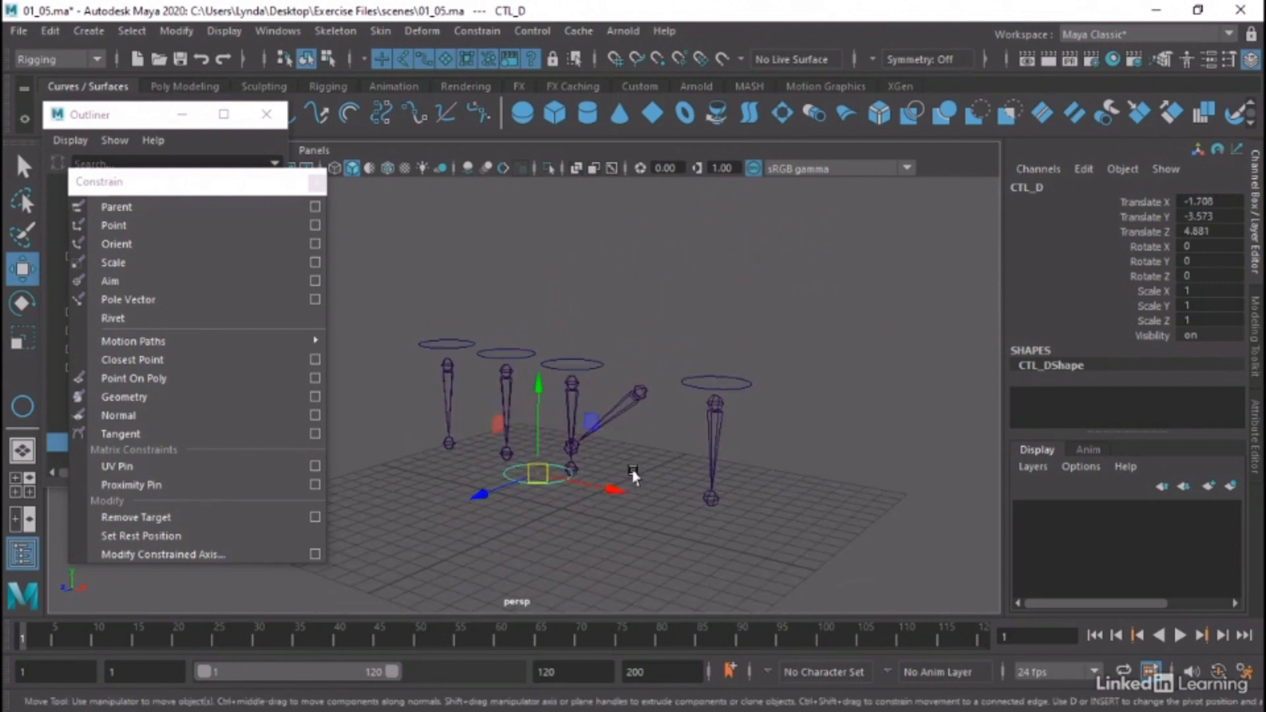
{"action": "left_click", "coordinate": [758, 458]}
{"action": "left_click_drag", "start_coordinate": [759, 458], "coordinate": [733, 452], "text": "alt"}
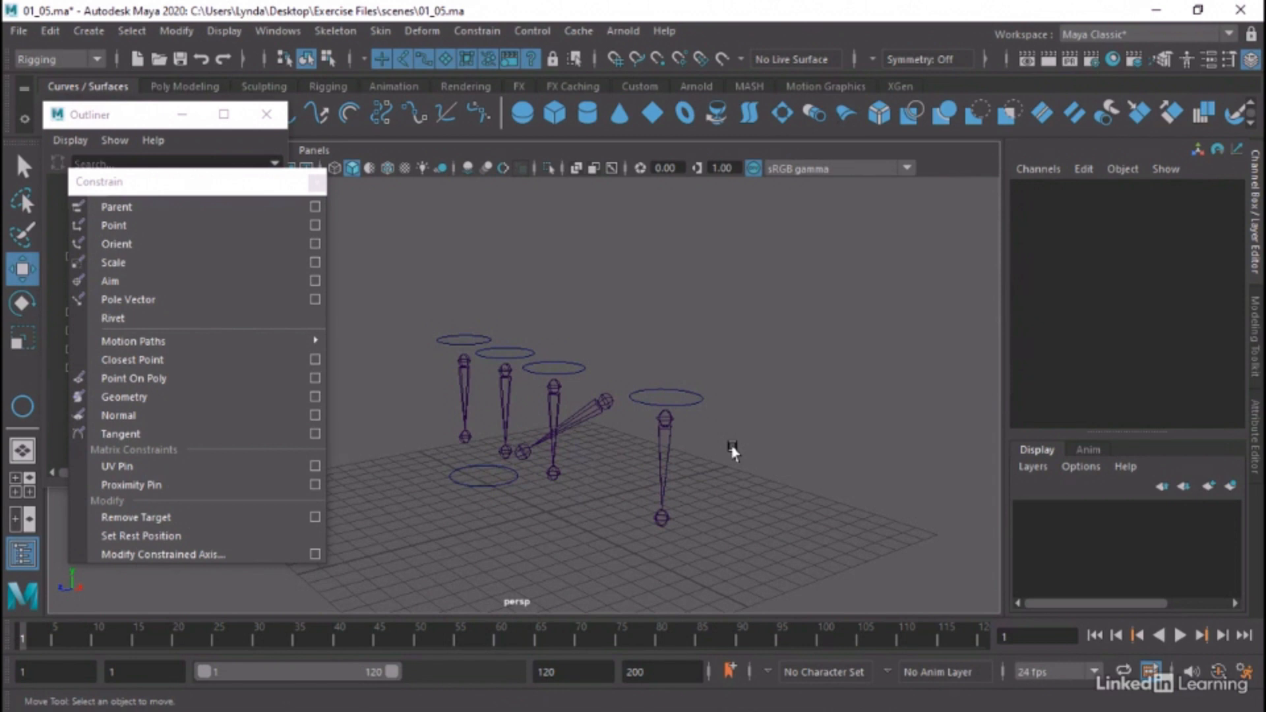
Move jointE along Z to about -4.2, away from the CTL_E circle
{"action": "left_click", "coordinate": [662, 417]}
{"action": "left_click_drag", "start_coordinate": [600, 430], "coordinate": [681, 392]}
Duplicate the CTL_E circle and move the copy along Z to about -7.5, on the far side of jointE
{"action": "left_click", "coordinate": [681, 391]}
{"action": "left_click_drag", "start_coordinate": [701, 496], "coordinate": [658, 514], "text": "alt"}
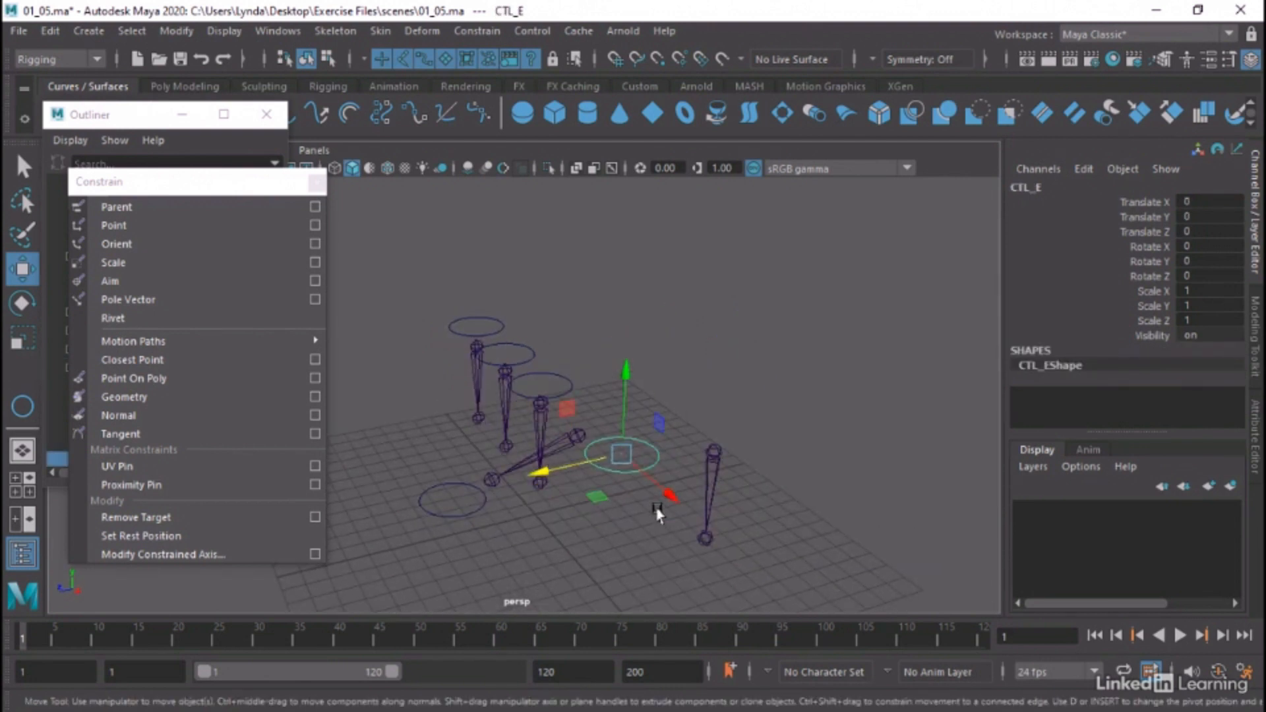
{"action": "left_click", "coordinate": [53, 31]}
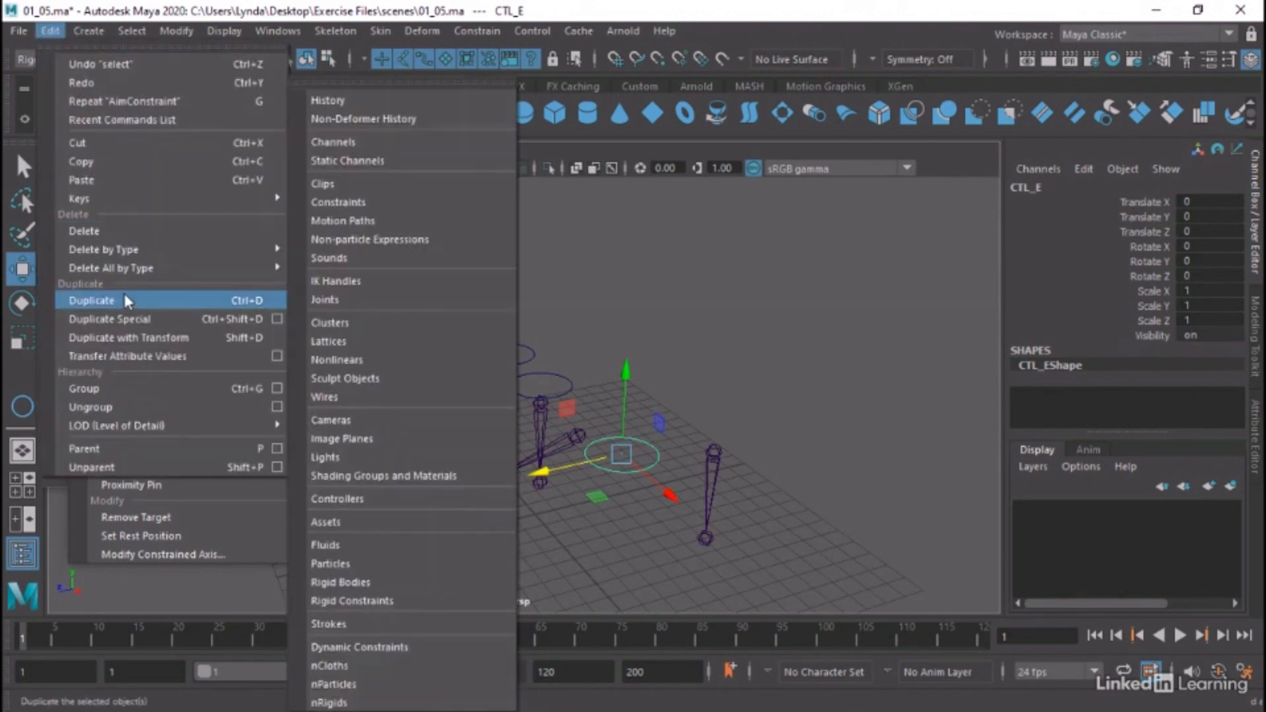
{"action": "left_click", "coordinate": [120, 301]}
{"action": "left_click_drag", "start_coordinate": [538, 473], "coordinate": [709, 437]}
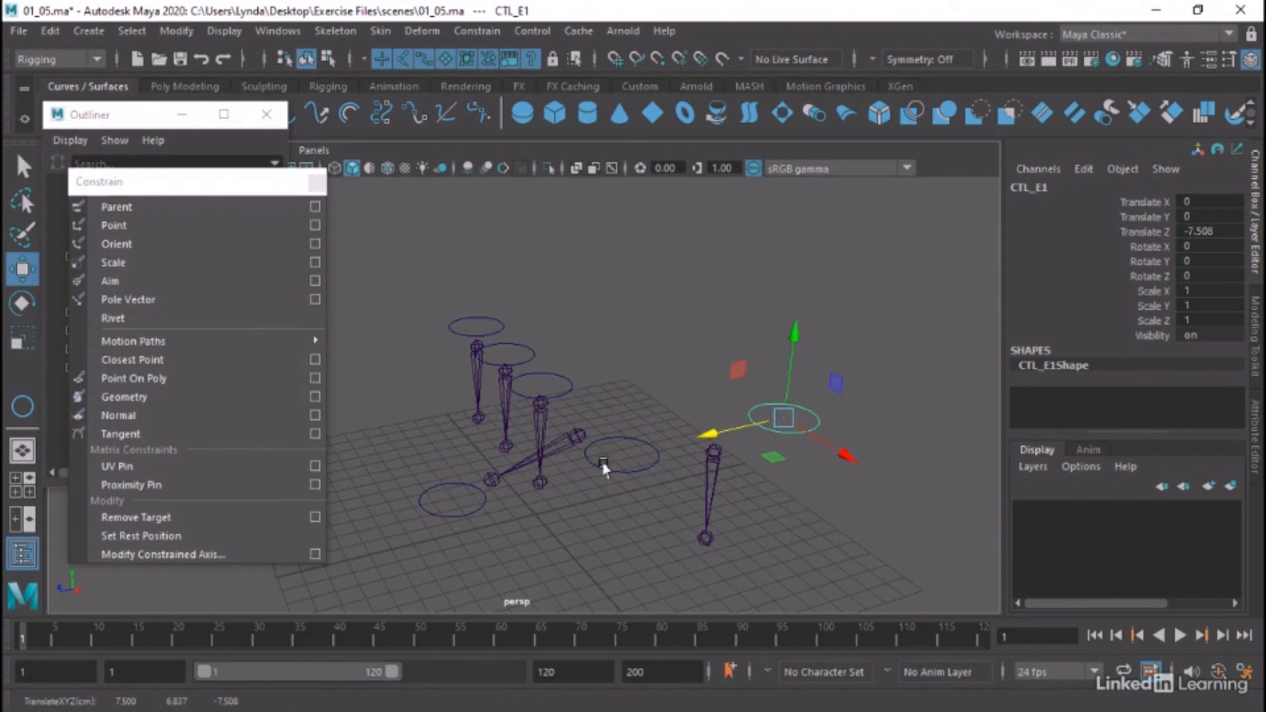
Point-constrain jointE to both the CTL_E and CTL_E1 circles
{"action": "key", "text": "ctrl+z"}
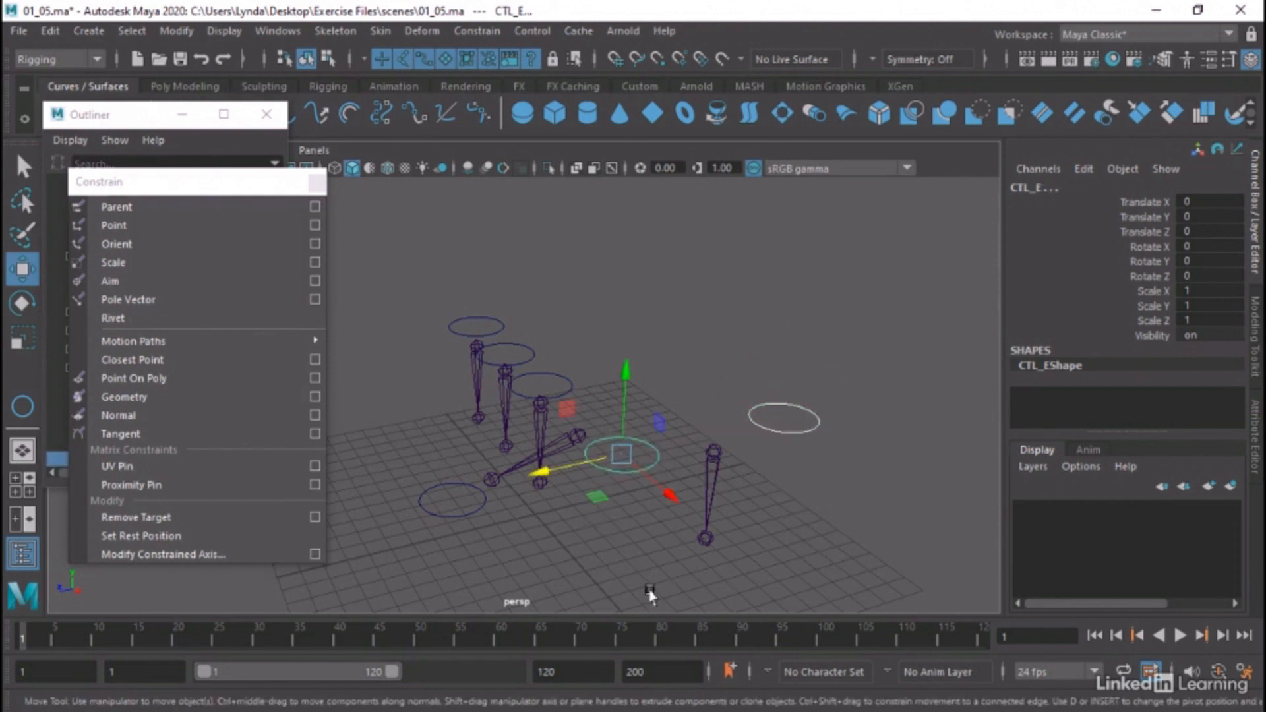
{"action": "key", "text": "q"}
{"action": "left_click", "coordinate": [712, 462]}
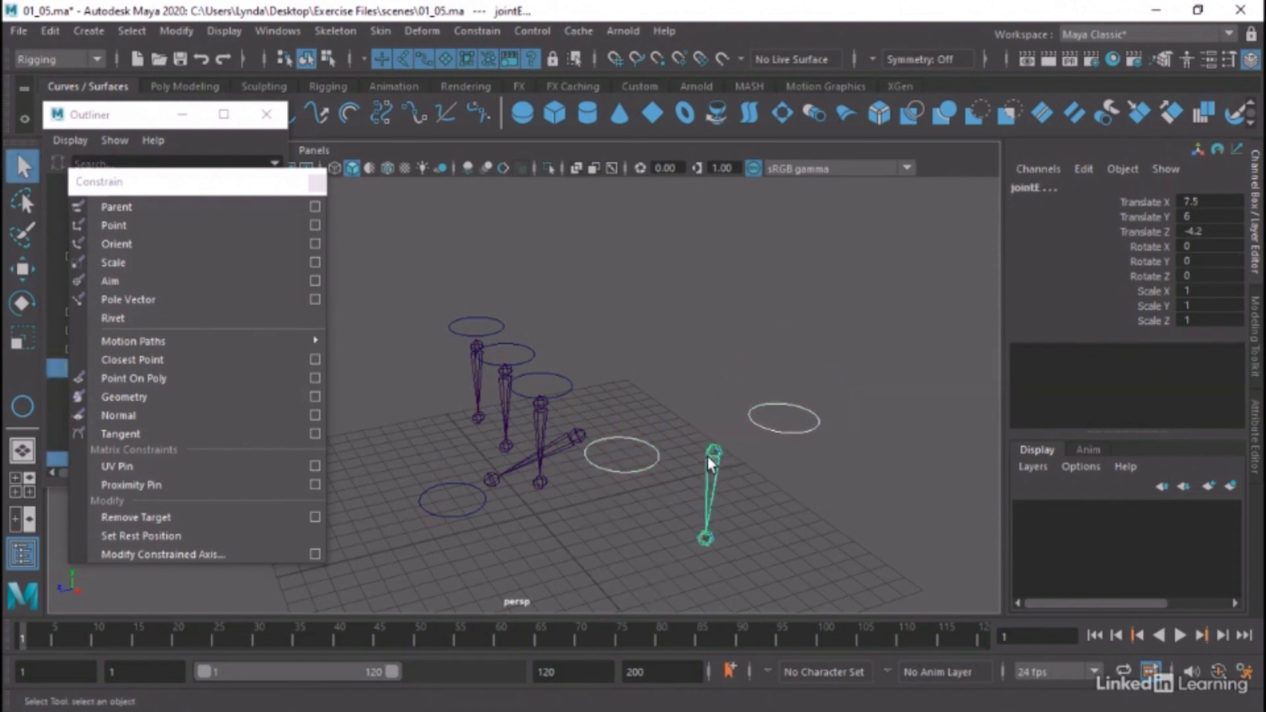
{"action": "left_click", "coordinate": [175, 224]}
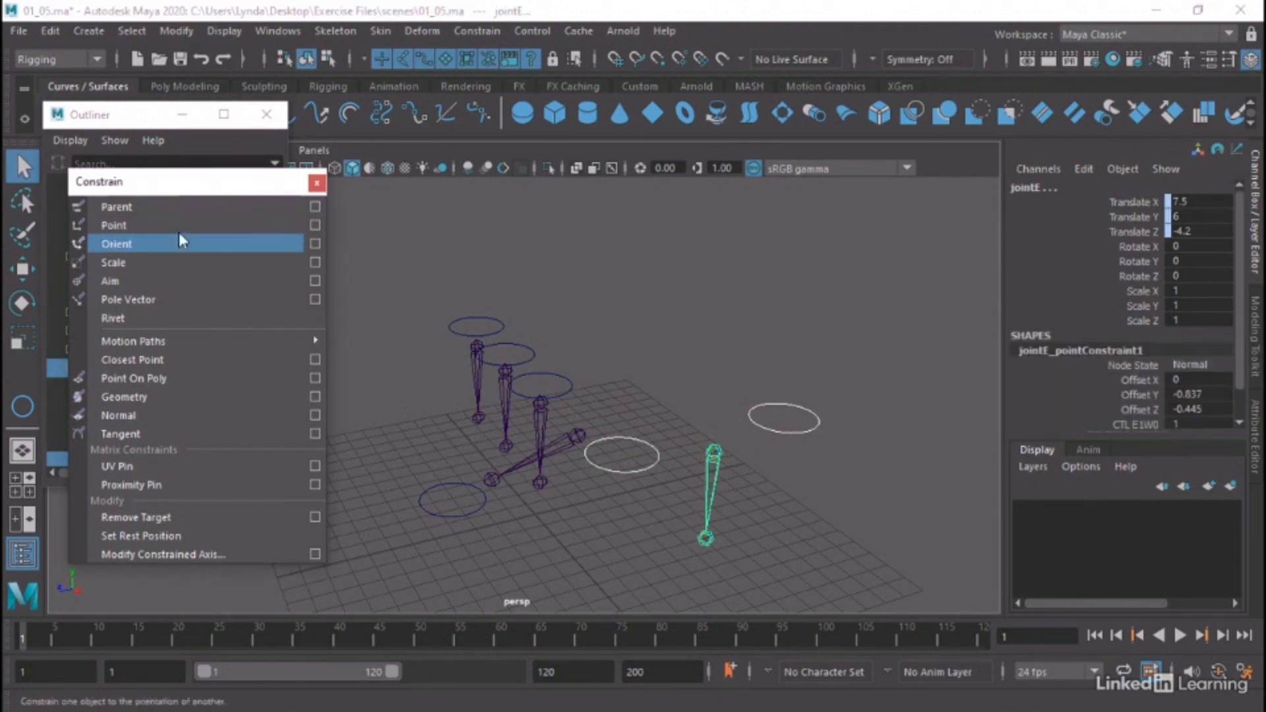
Nudge the CTL_E circle slightly to test the two-target point constraint on jointE, and clear the selection
{"action": "left_click", "coordinate": [649, 462]}
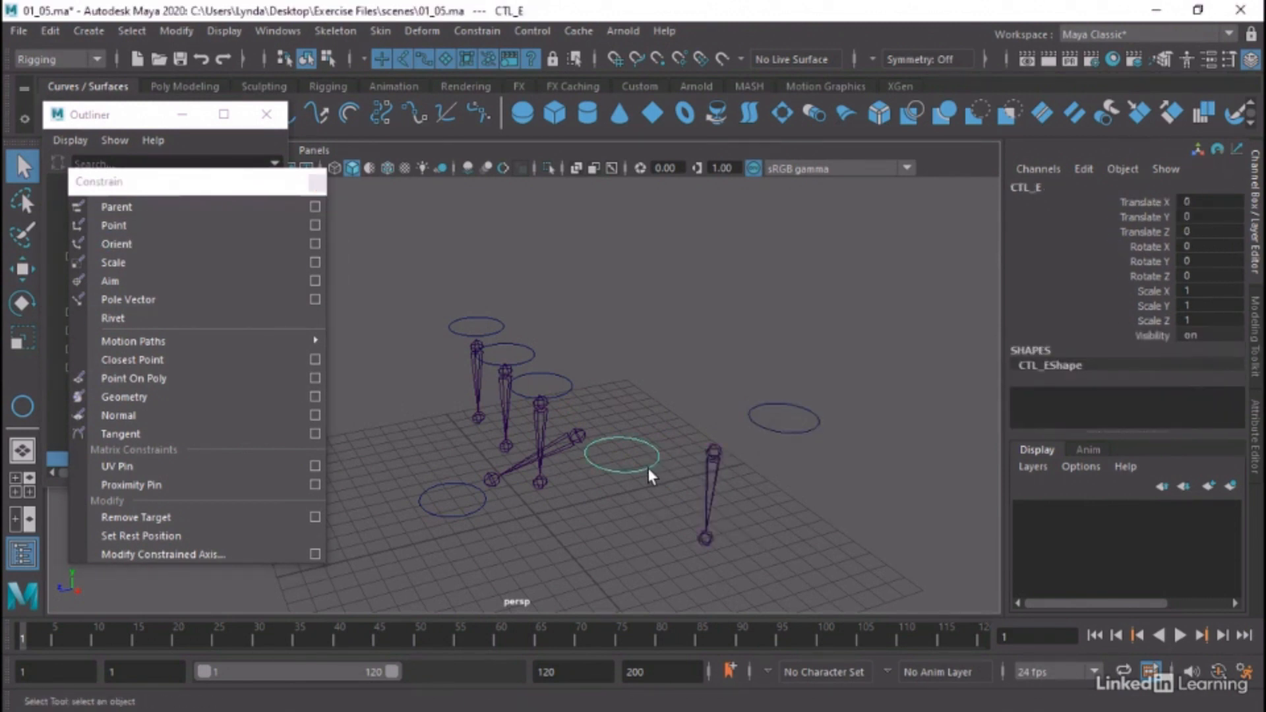
{"action": "key", "text": "w"}
{"action": "mouse_move", "coordinate": [590, 462]}
{"action": "left_mouse_down"}
{"action": "mouse_move", "coordinate": [433, 479]}
{"action": "mouse_move", "coordinate": [593, 469]}
{"action": "mouse_move", "coordinate": [590, 455]}
{"action": "left_mouse_up"}
{"action": "left_click", "coordinate": [714, 432]}
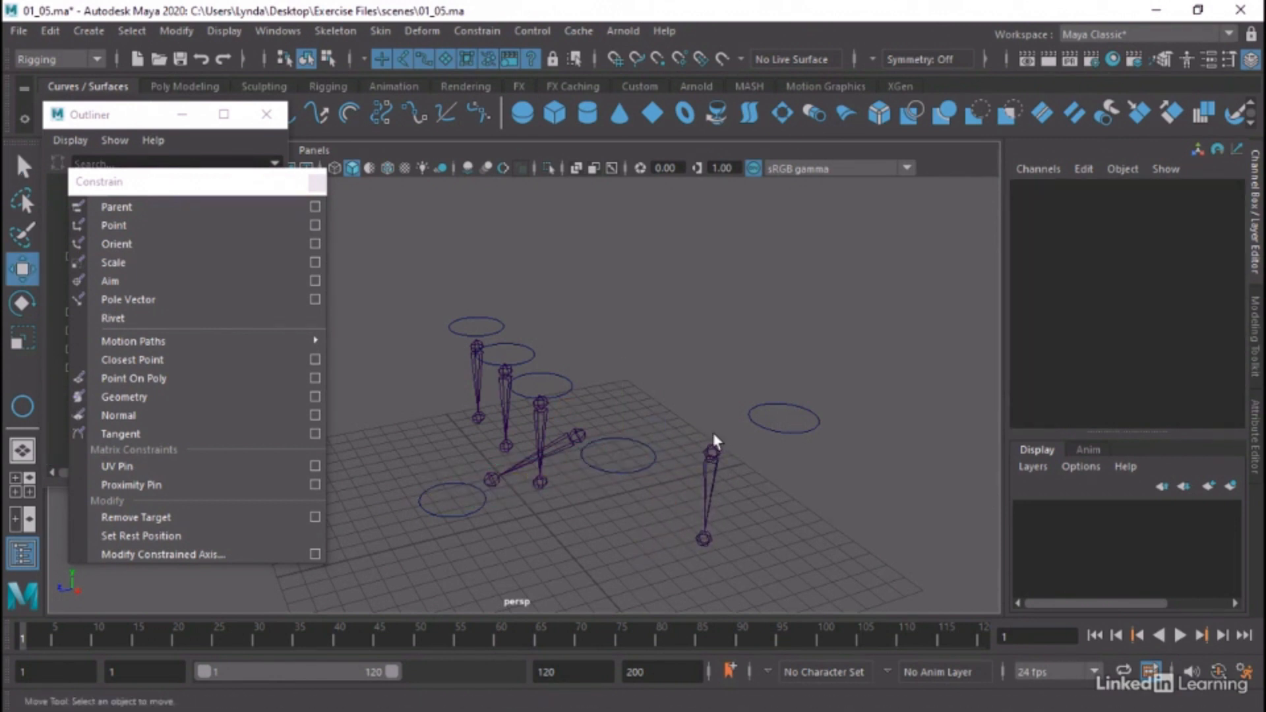
Examine the attributes and target weights of jointE_pointConstraint1 on jointE in the Attribute Editor and Channel Box
{"action": "left_click", "coordinate": [712, 443]}
{"action": "scroll", "coordinate": [1070, 353], "scroll_direction": "down", "scroll_amount": 2}
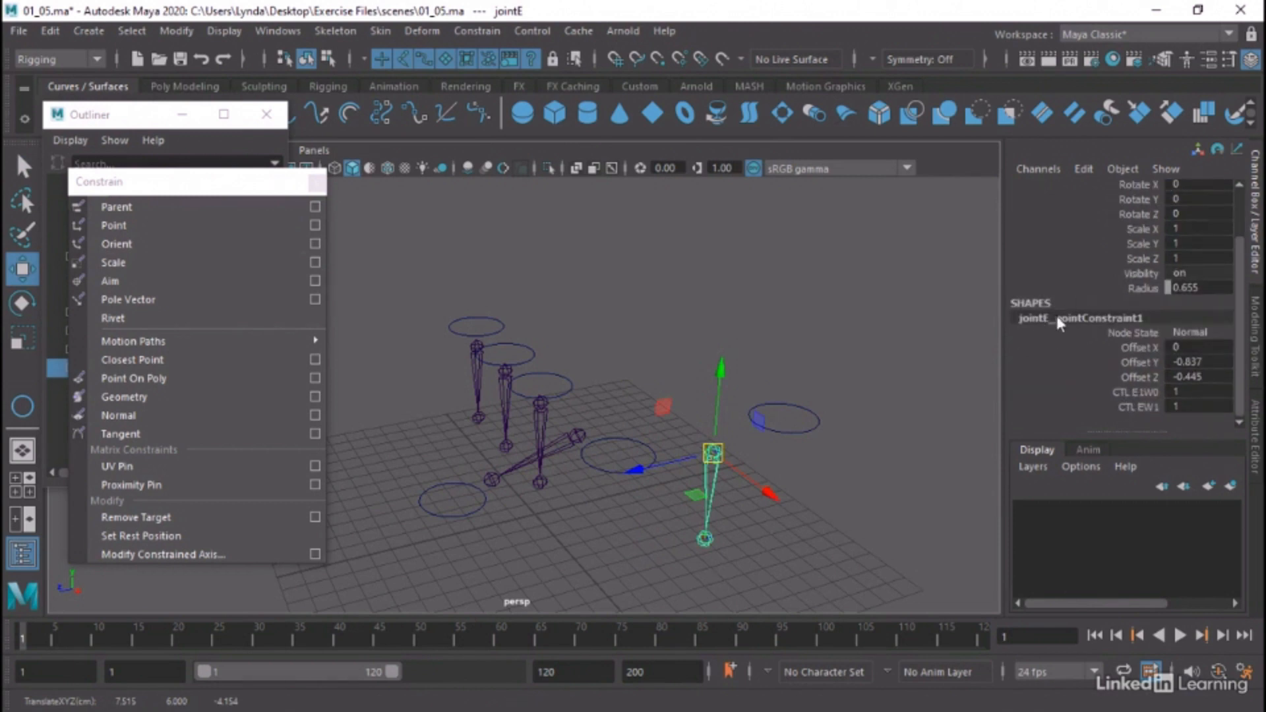
{"action": "left_click", "coordinate": [1257, 425]}
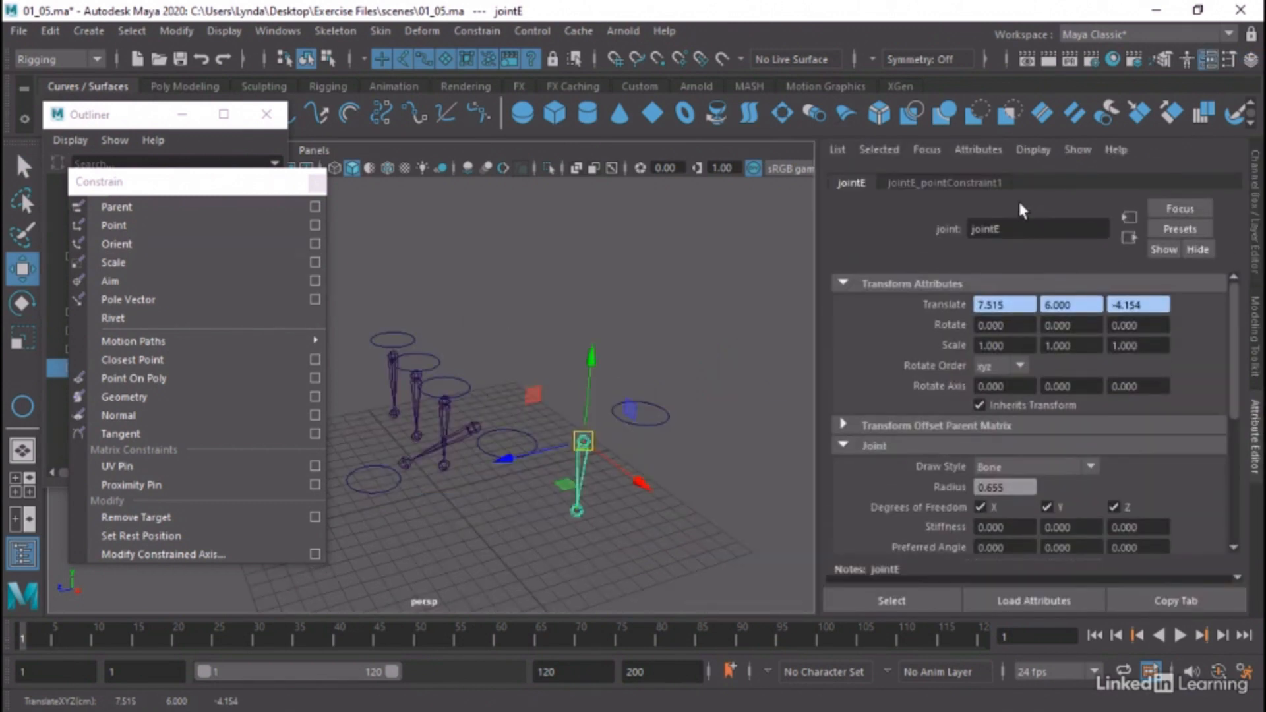
{"action": "scroll", "coordinate": [886, 373], "scroll_direction": "down", "scroll_amount": 4}
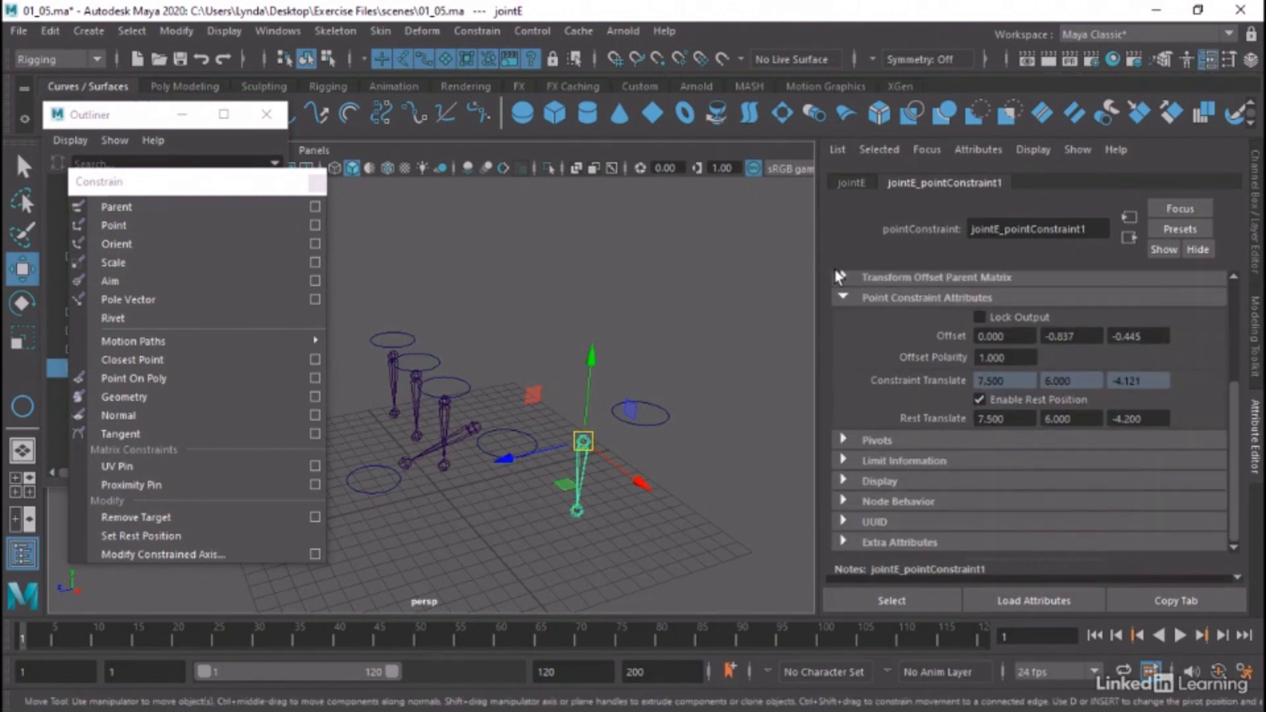
{"action": "scroll", "coordinate": [834, 379], "scroll_direction": "up", "scroll_amount": 4}
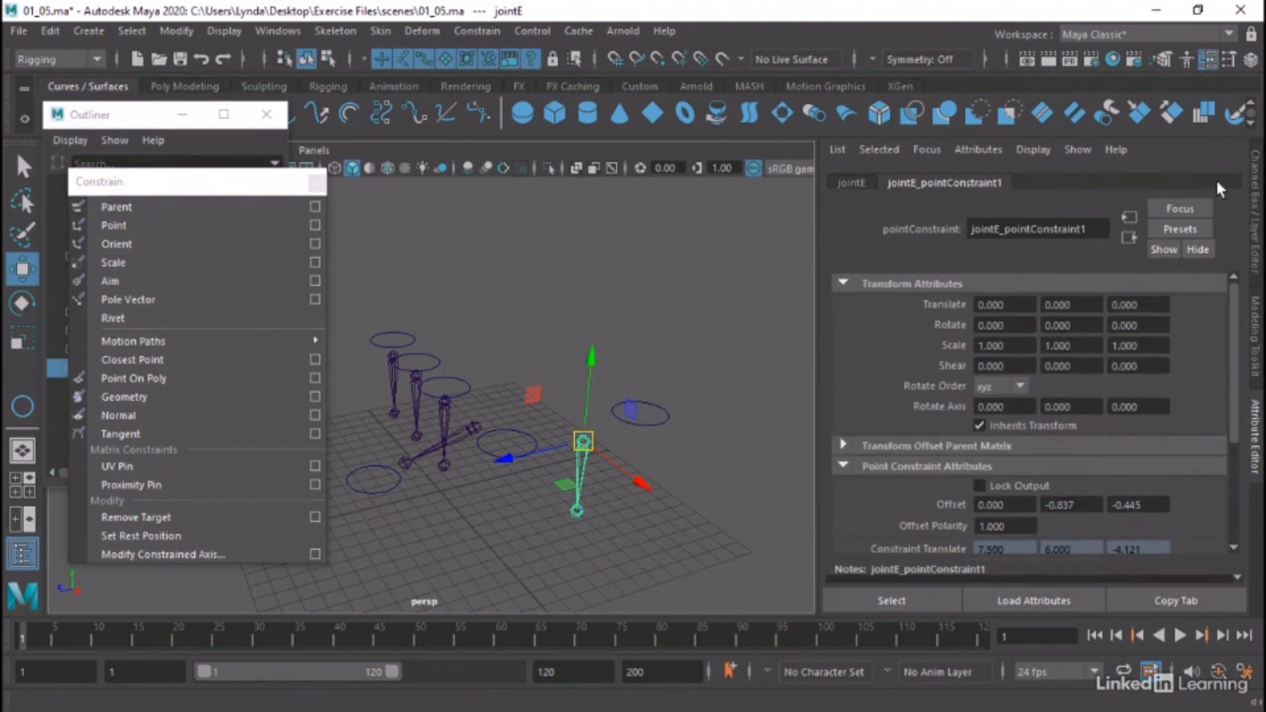
{"action": "left_click", "coordinate": [1255, 184]}
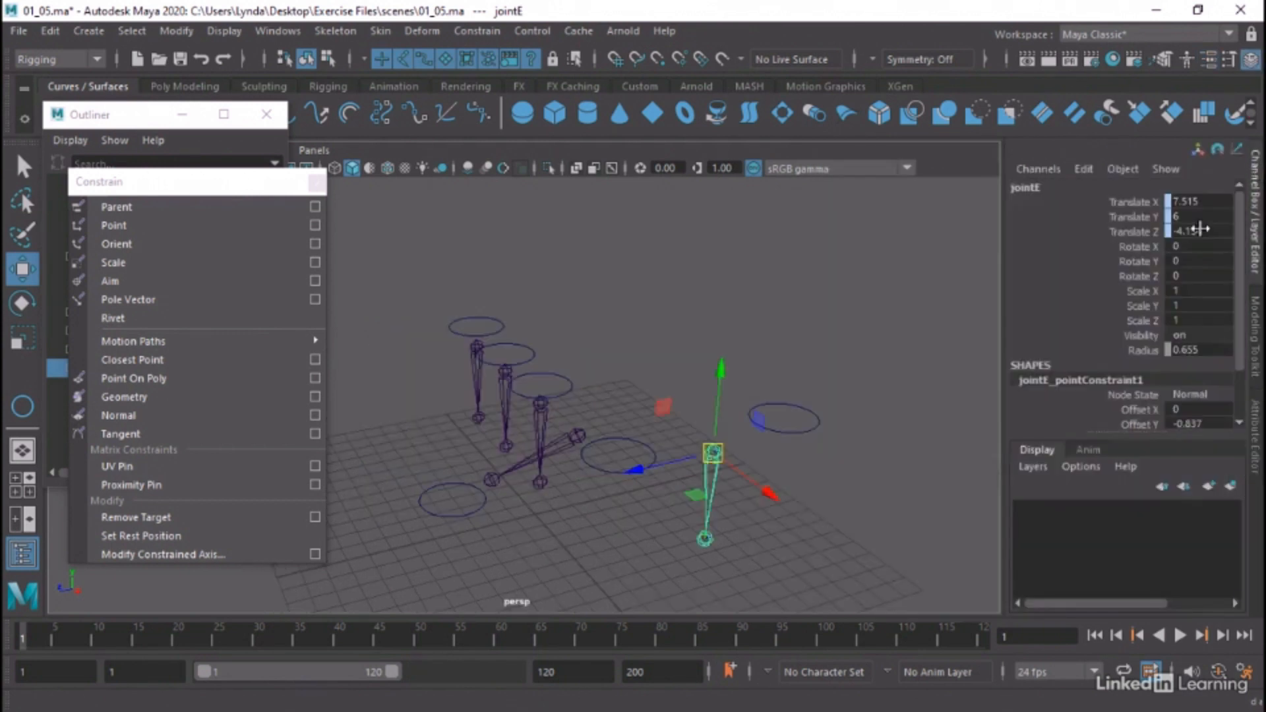
{"action": "left_click", "coordinate": [1145, 423]}
Test jointE's point constraint by setting the CTL E1W0 weight to 0 and back to 1
{"action": "left_click", "coordinate": [772, 431]}
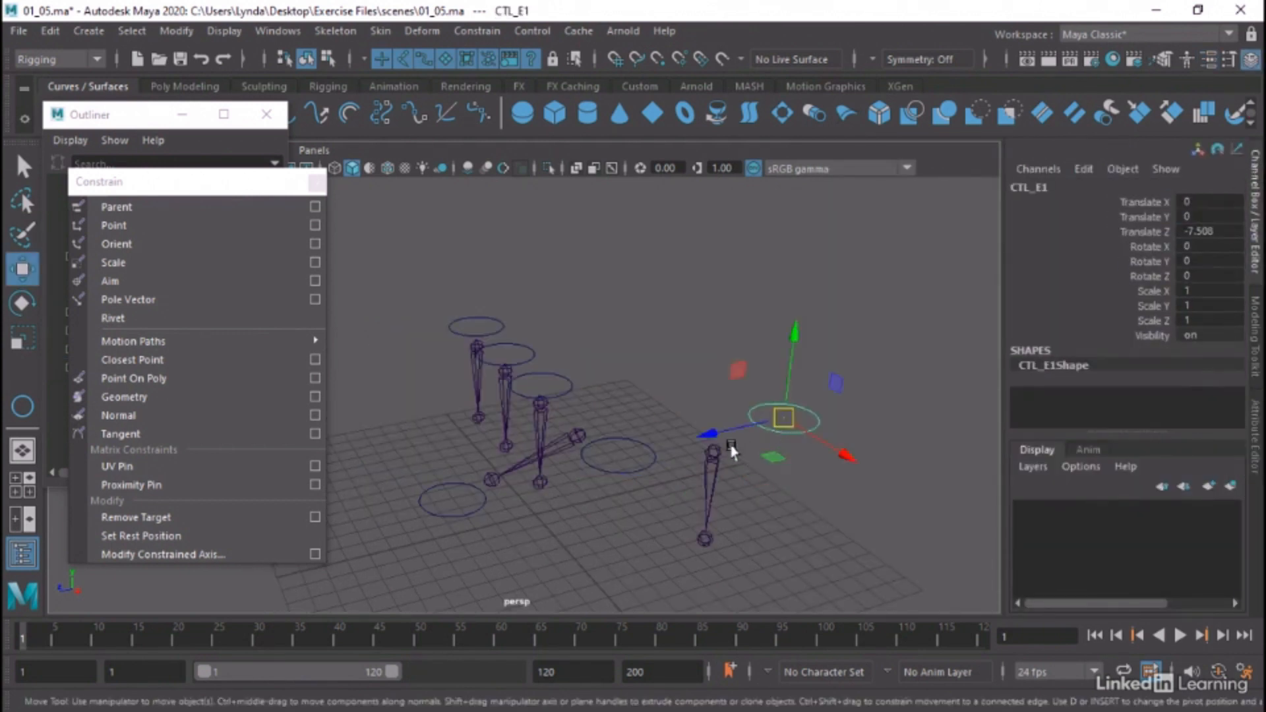
{"action": "left_click", "coordinate": [712, 445]}
{"action": "scroll", "coordinate": [1152, 383], "scroll_direction": "down", "scroll_amount": 2}
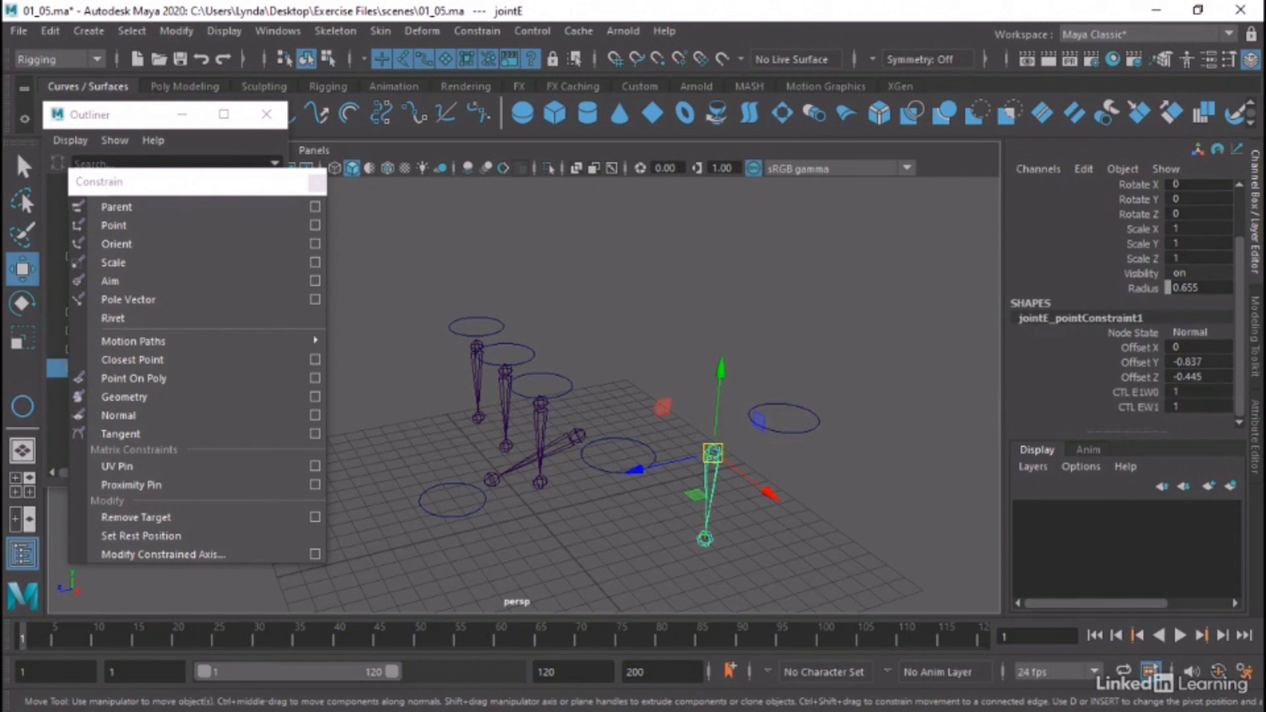
{"action": "double_click", "coordinate": [1188, 394]}
{"action": "type", "text": "0"}
{"action": "key", "text": "Return"}
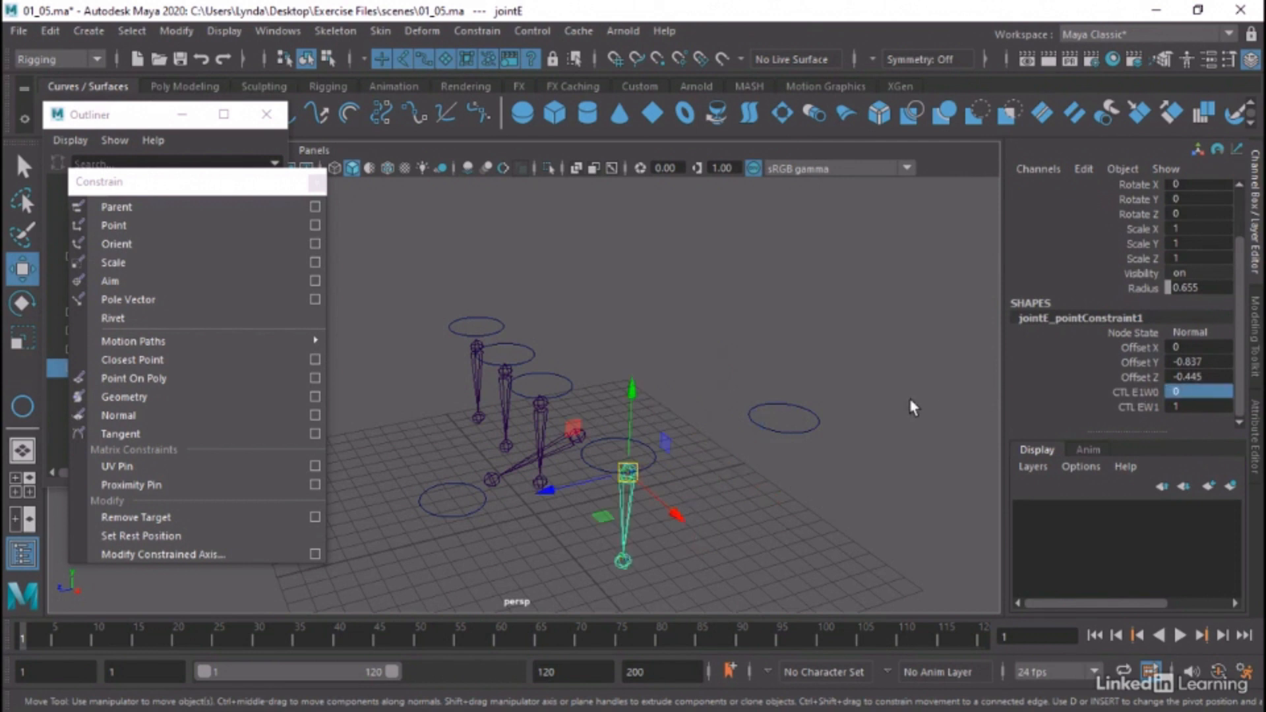
{"action": "double_click", "coordinate": [1189, 393]}
{"action": "type", "text": "1"}
{"action": "key", "text": "Tab"}
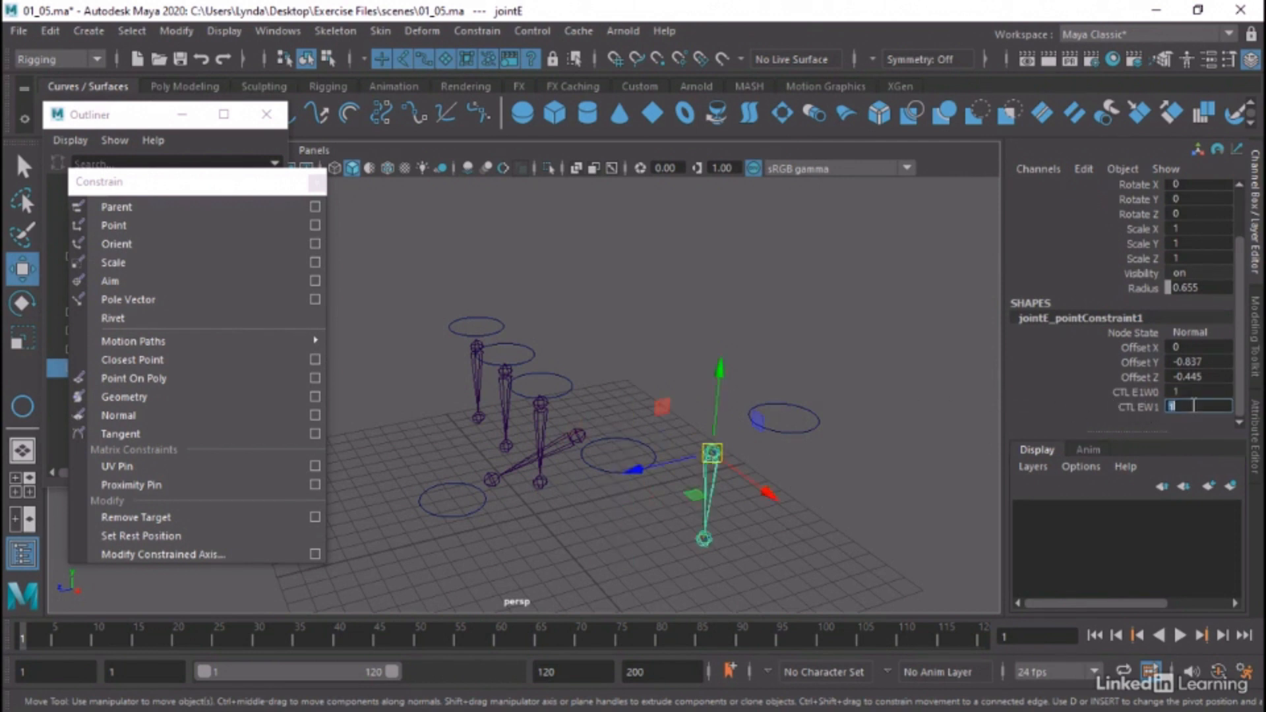
Test jointE's point constraint by setting the CTL EW1 weight to 0 and back to 1
{"action": "type", "text": "0"}
{"action": "key", "text": "Return"}
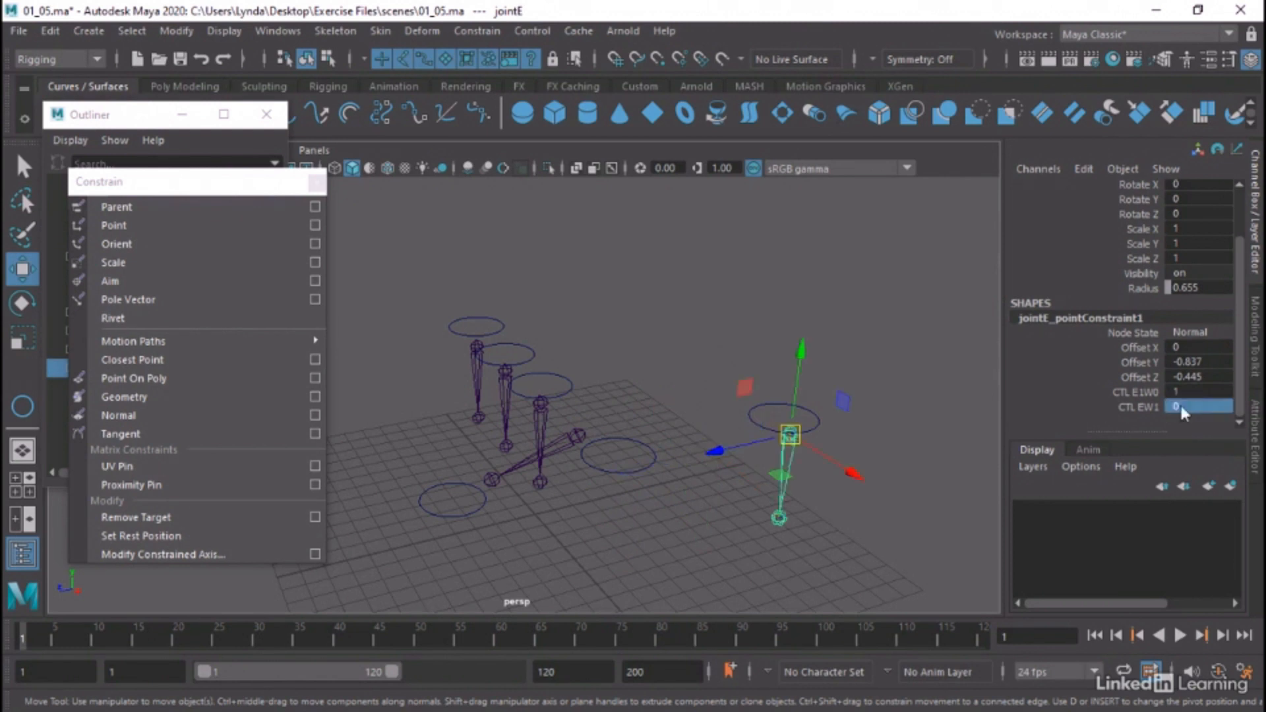
{"action": "double_click", "coordinate": [1197, 408]}
{"action": "type", "text": "1"}
{"action": "key", "text": "Return"}
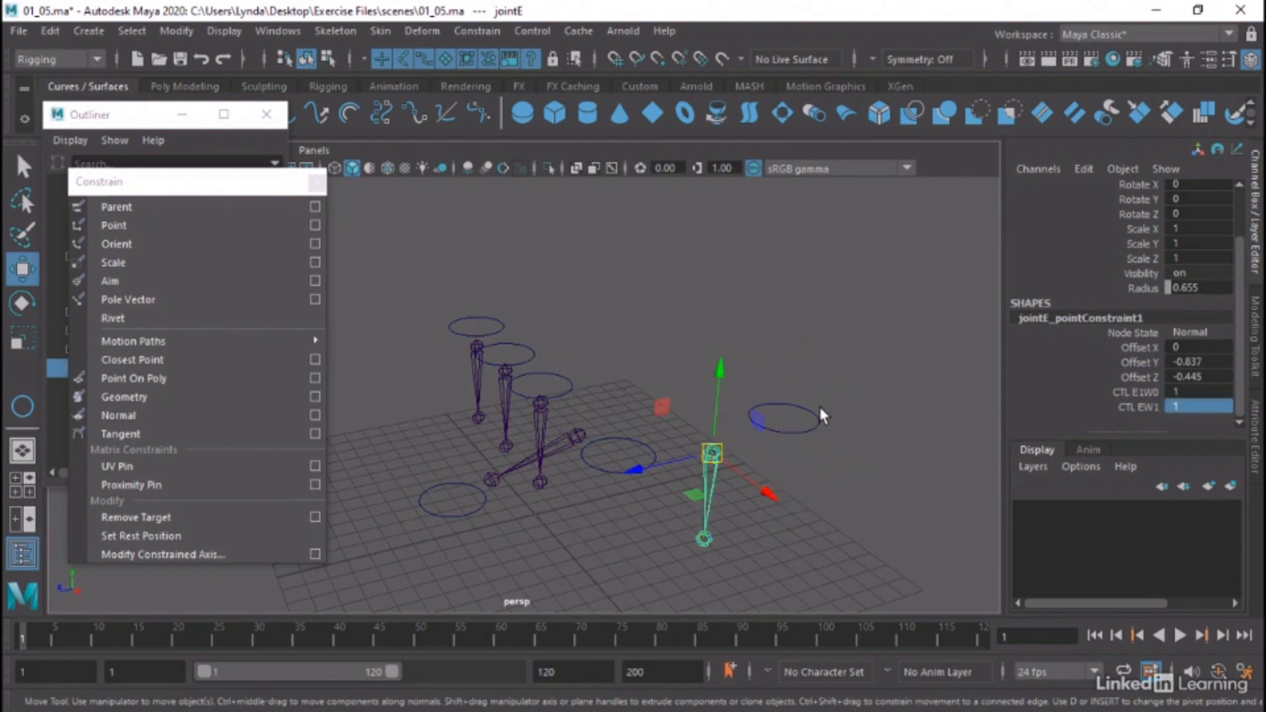
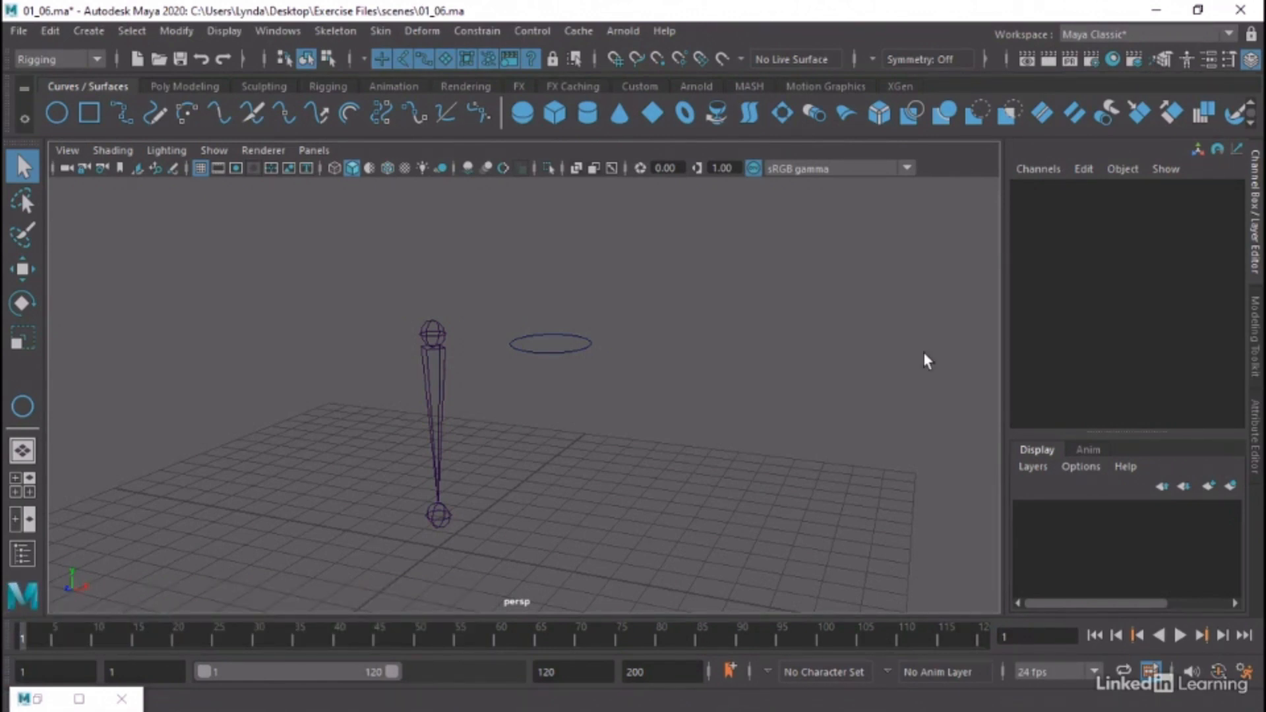
Examine the transform values of joint1 and the CTL_A circle, and clear the selection
{"action": "middle_click_drag", "start_coordinate": [644, 246], "coordinate": [686, 273], "text": "alt"}
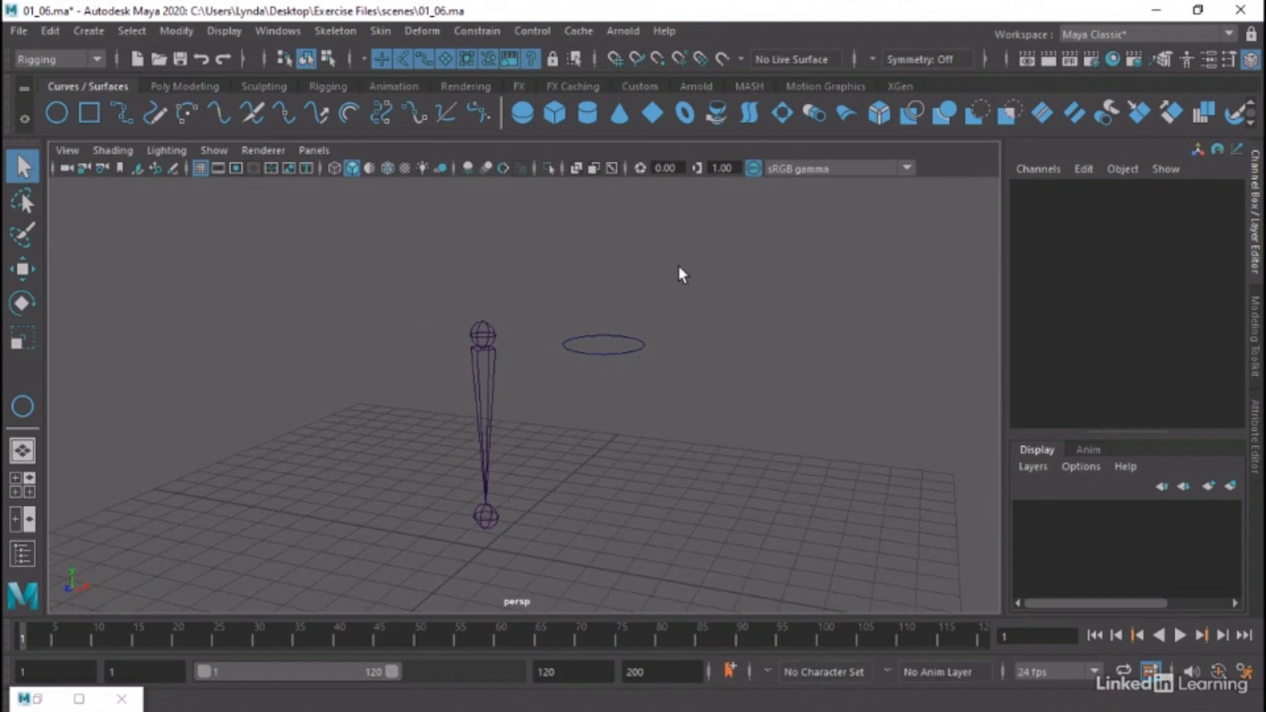
{"action": "left_click", "coordinate": [501, 330]}
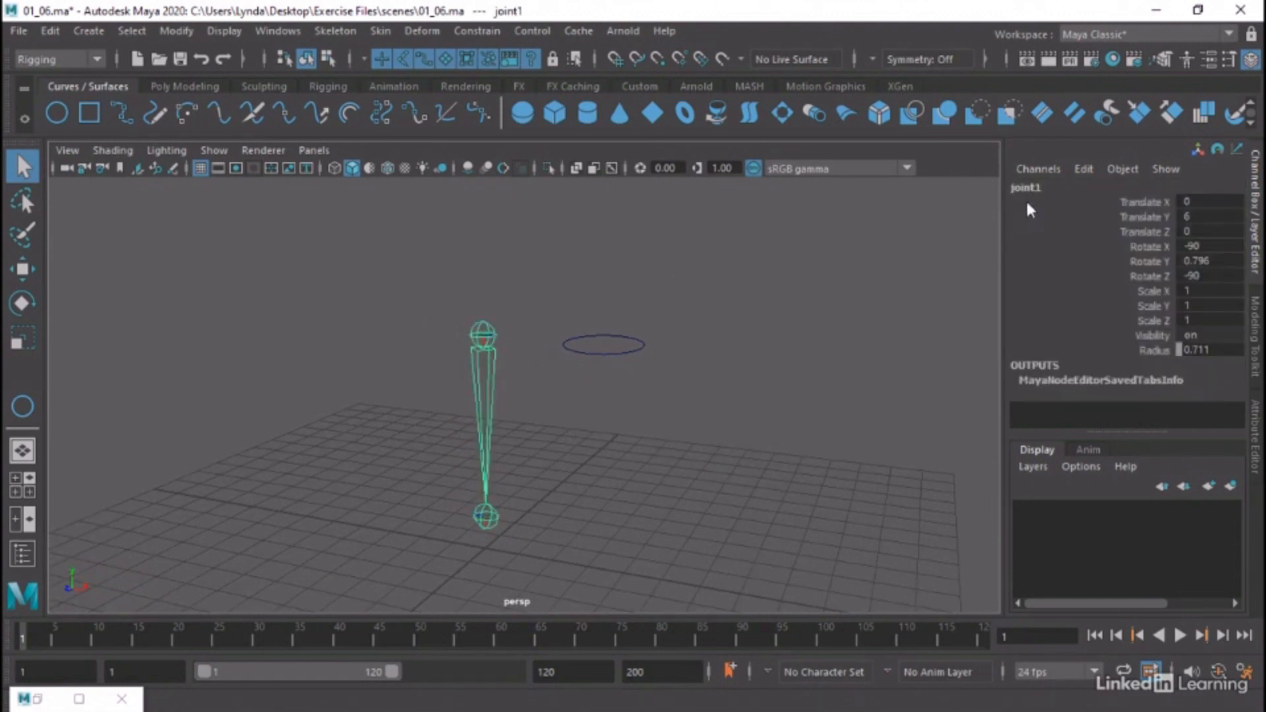
{"action": "left_click", "coordinate": [620, 339]}
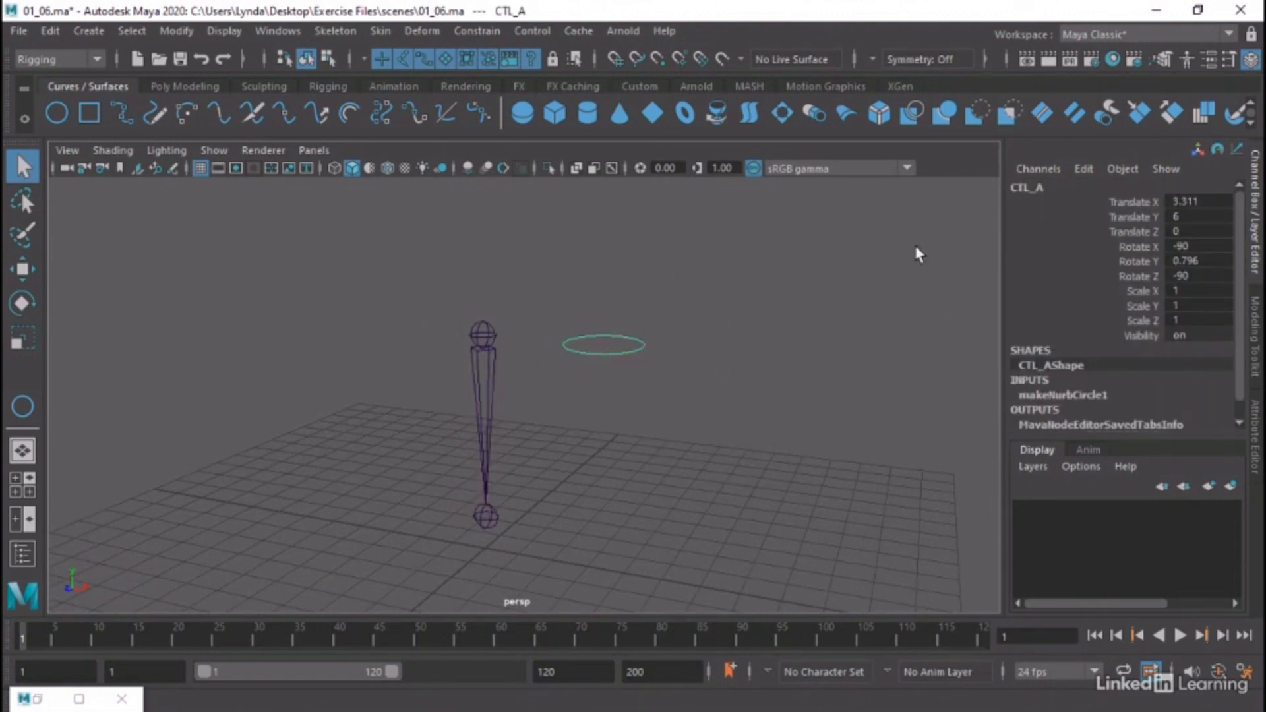
{"action": "left_click", "coordinate": [694, 326]}
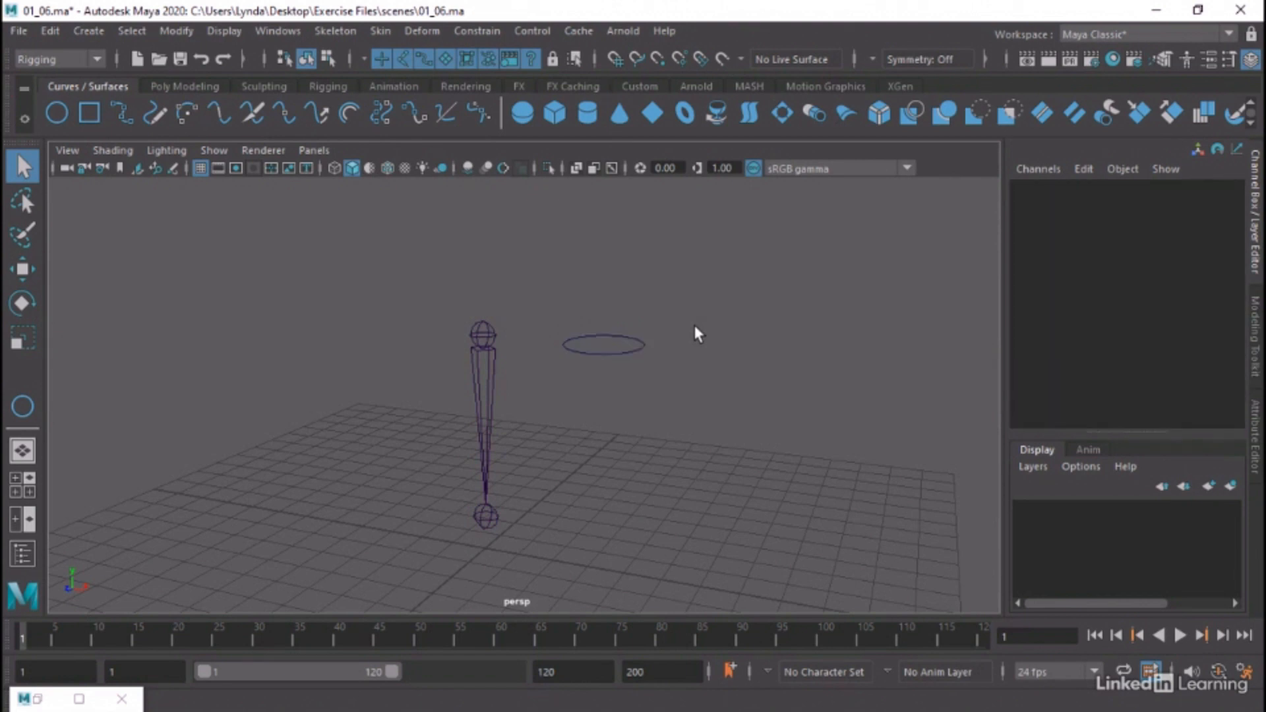
Open the Connection Editor with CTL_A and joint1 loaded, and set the connection direction to from -> to
{"action": "left_click", "coordinate": [600, 319]}
{"action": "left_click", "coordinate": [489, 328], "text": "shift"}
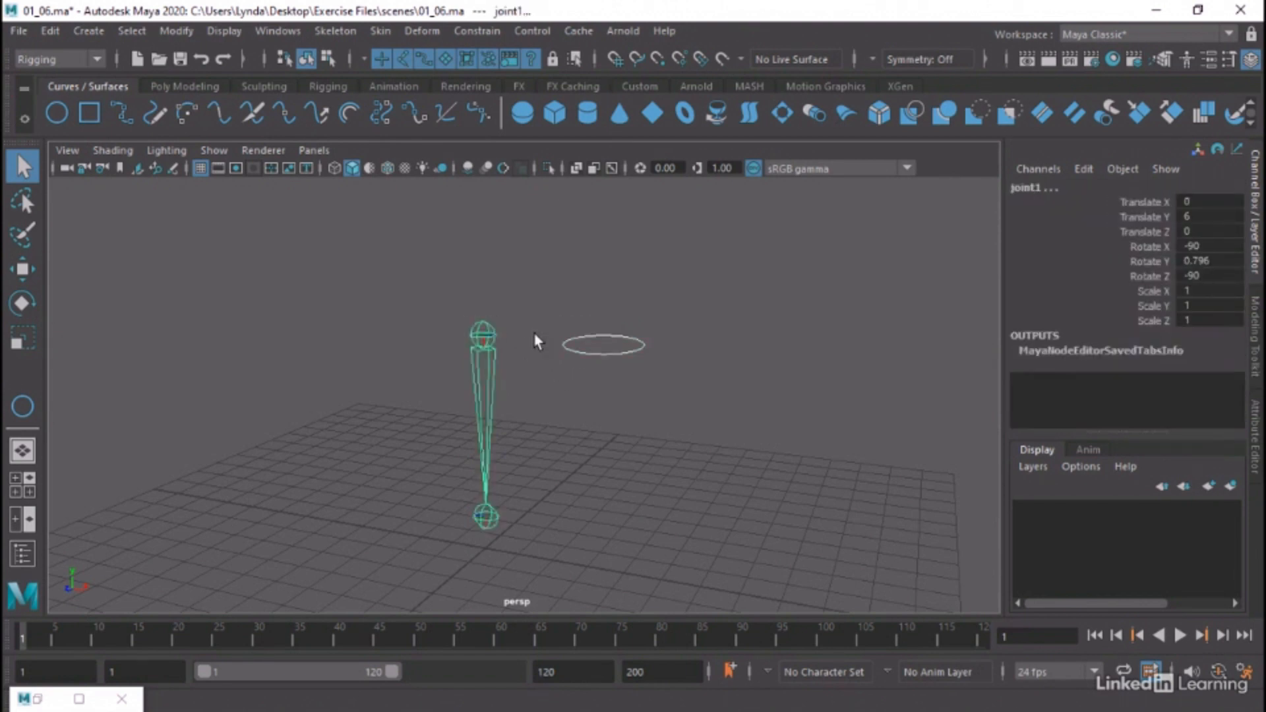
{"action": "left_click", "coordinate": [278, 31]}
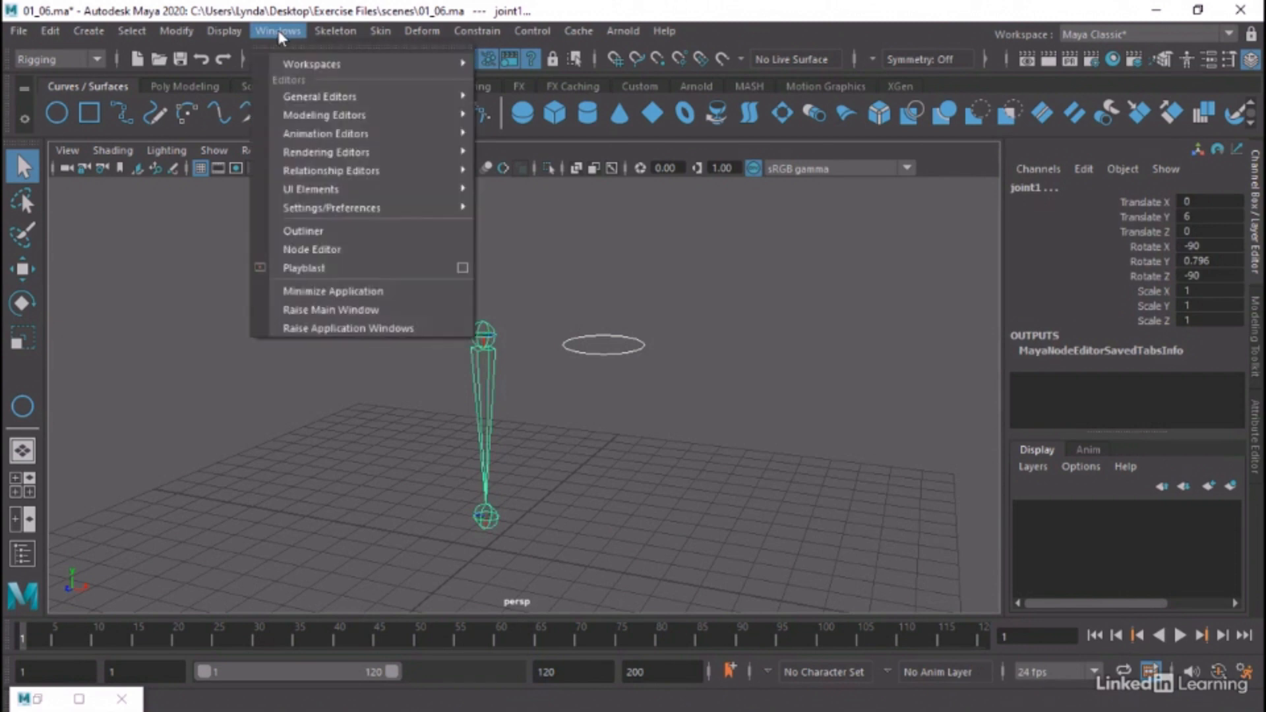
{"action": "mouse_move", "coordinate": [354, 111]}
{"action": "mouse_move", "coordinate": [320, 97]}
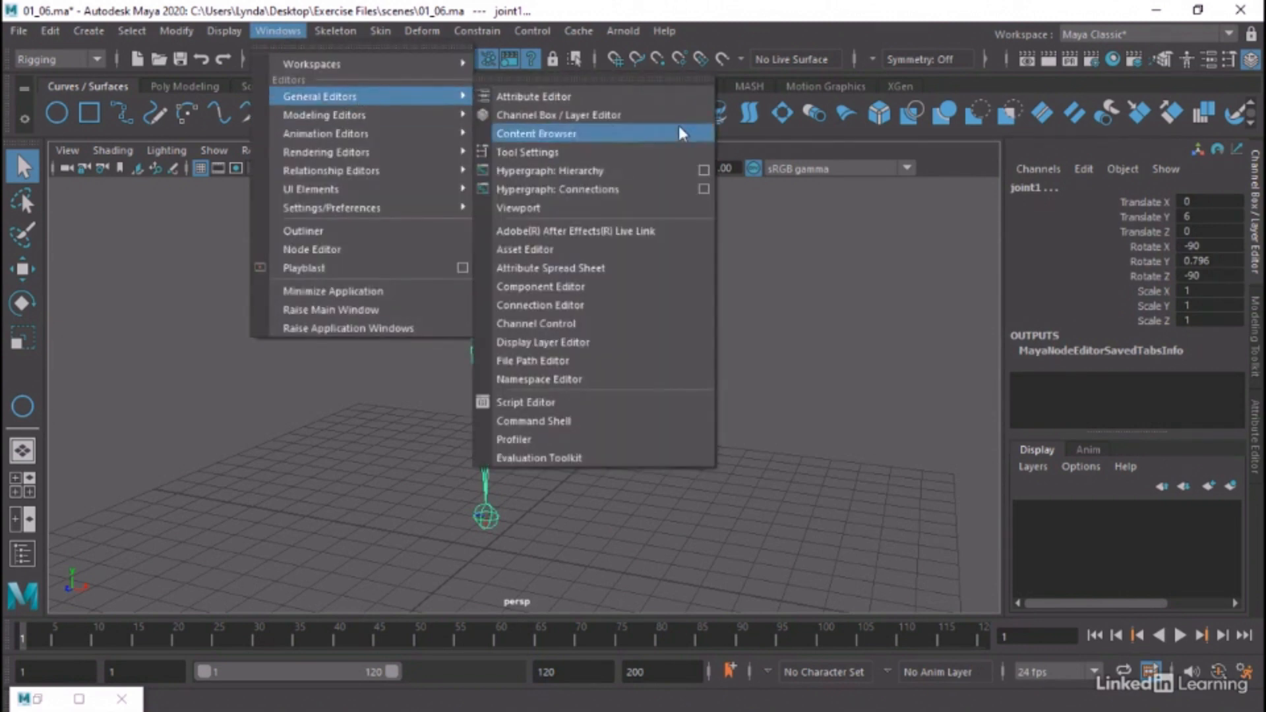
{"action": "left_click", "coordinate": [599, 304]}
{"action": "middle_click_drag", "start_coordinate": [598, 302], "coordinate": [843, 284], "text": "alt"}
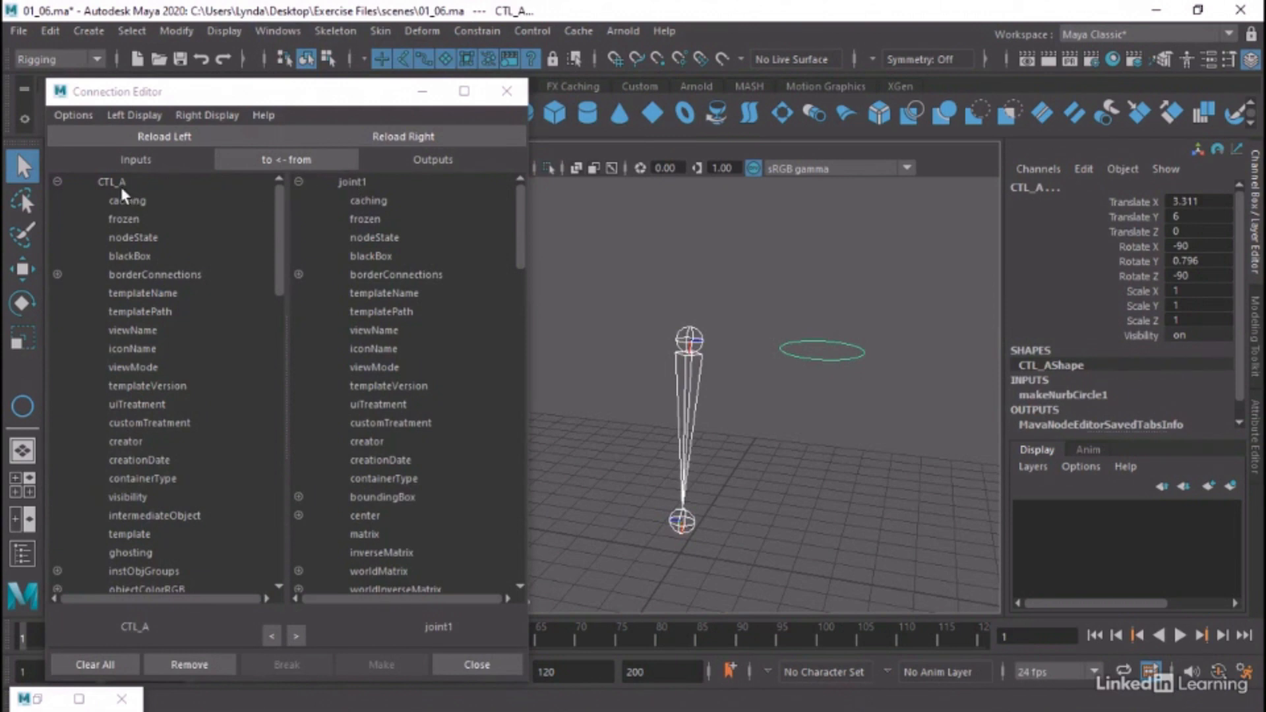
{"action": "left_click", "coordinate": [263, 160]}
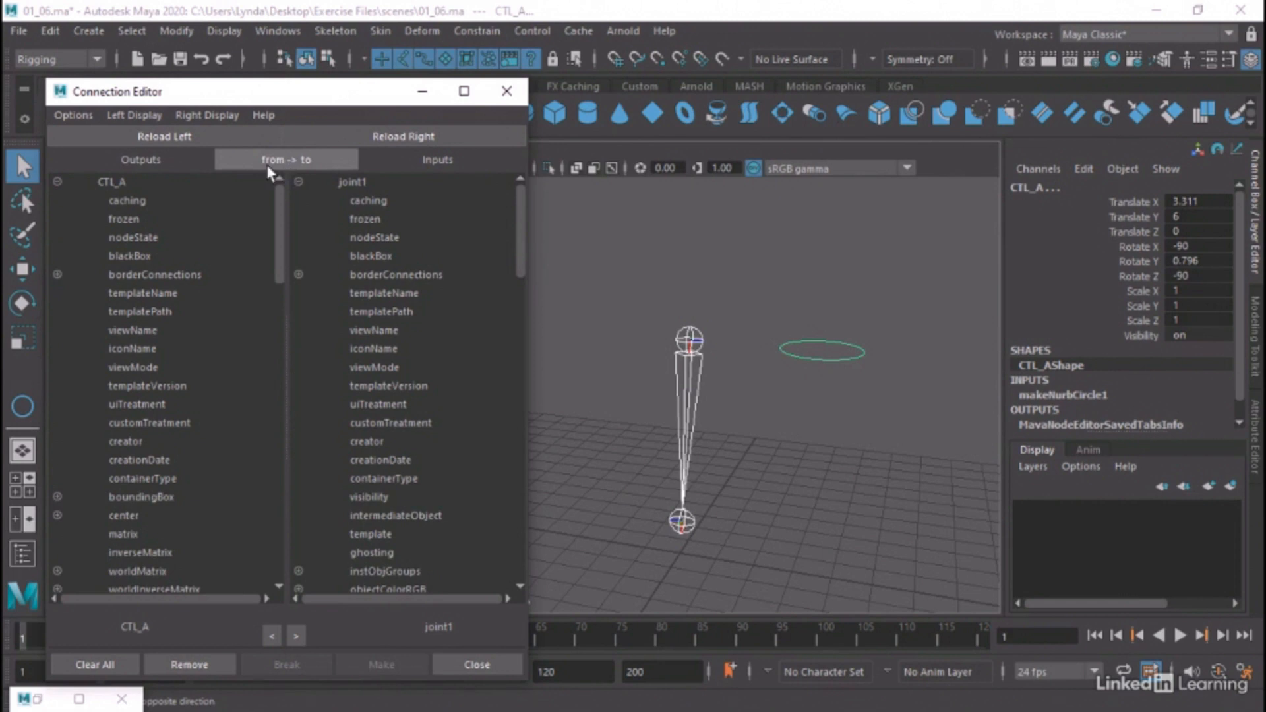
{"action": "left_click", "coordinate": [314, 161]}
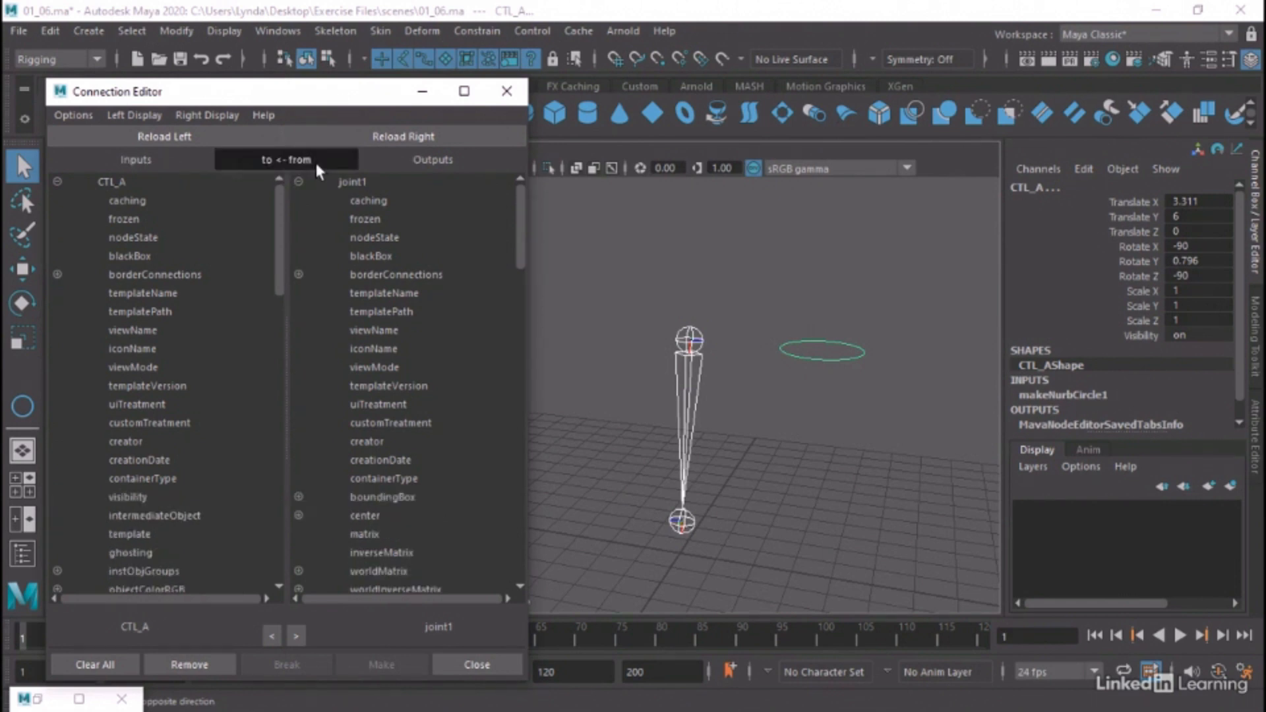
{"action": "left_click", "coordinate": [315, 160]}
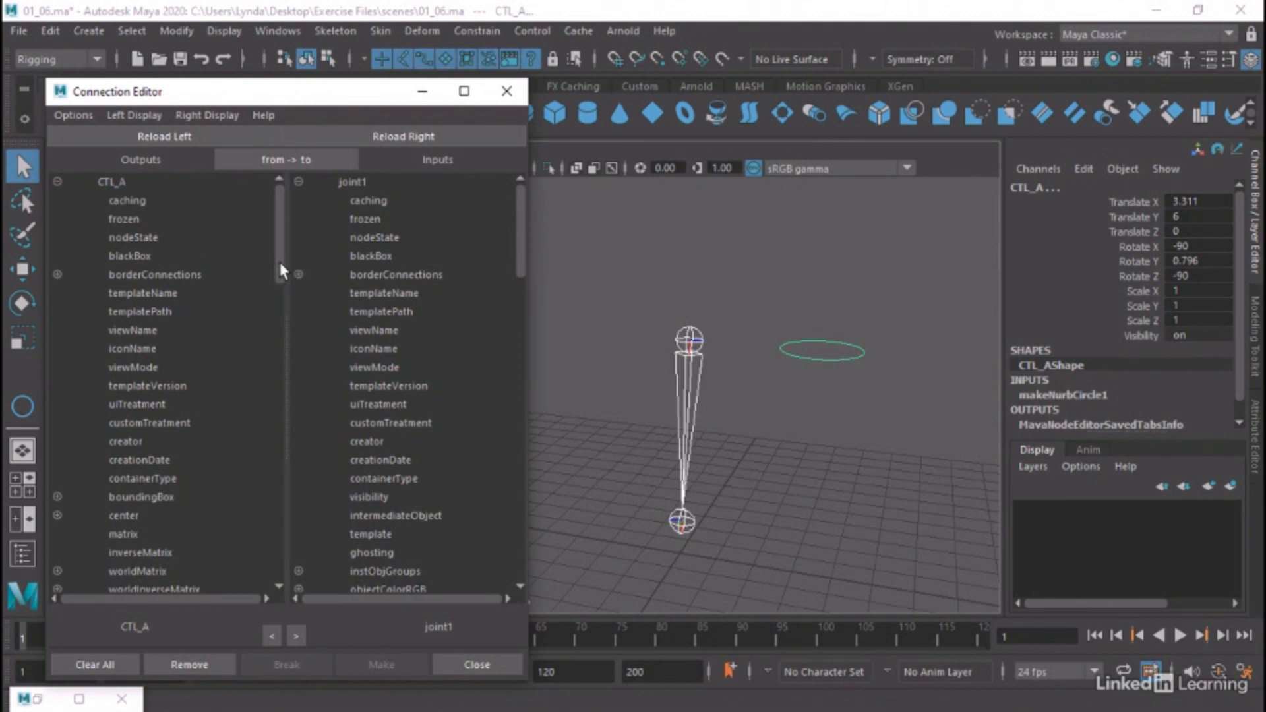
Connect CTL_A's rotate output to joint1's rotate input in the Connection Editor
{"action": "left_click_drag", "start_coordinate": [280, 263], "coordinate": [255, 473]}
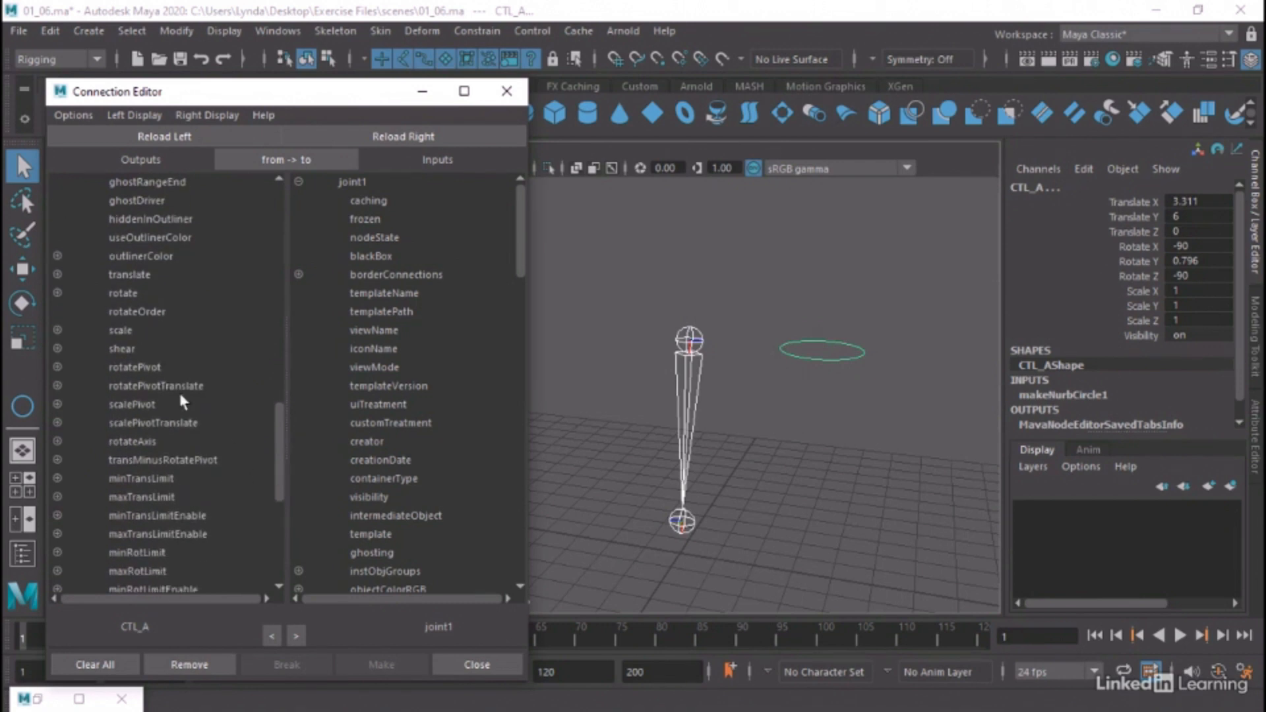
{"action": "left_click", "coordinate": [58, 293]}
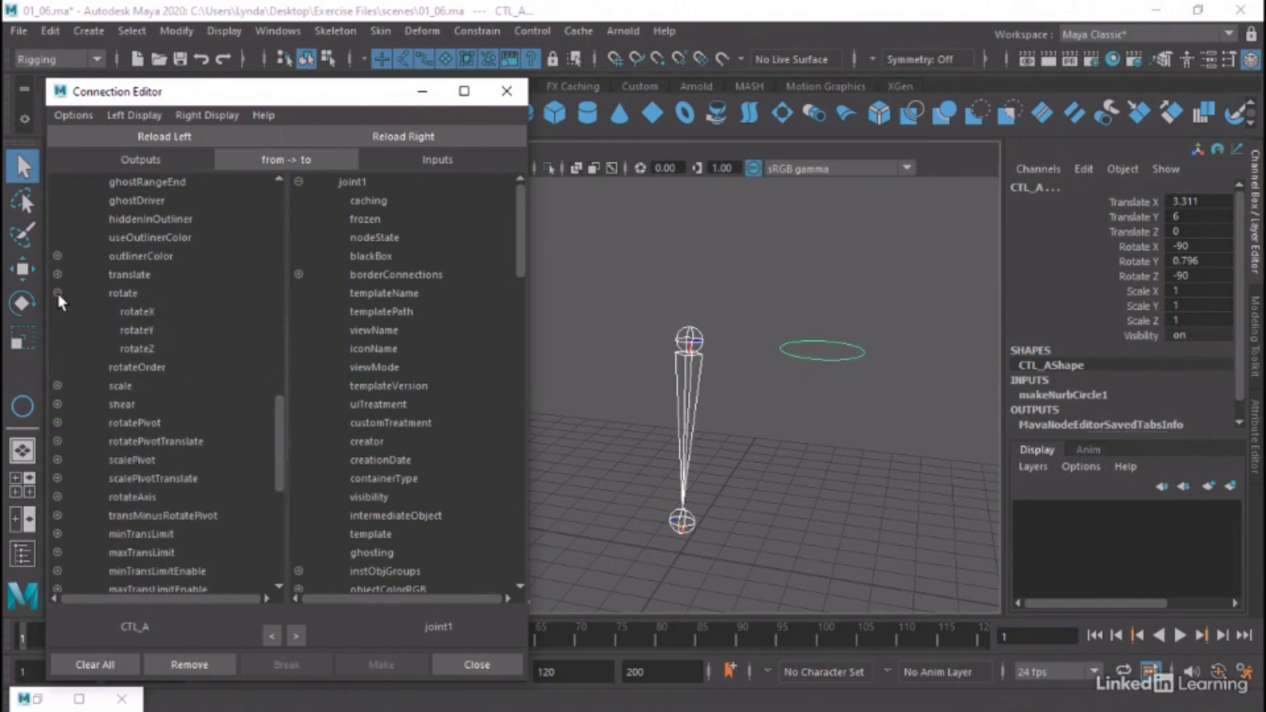
{"action": "left_click", "coordinate": [130, 294]}
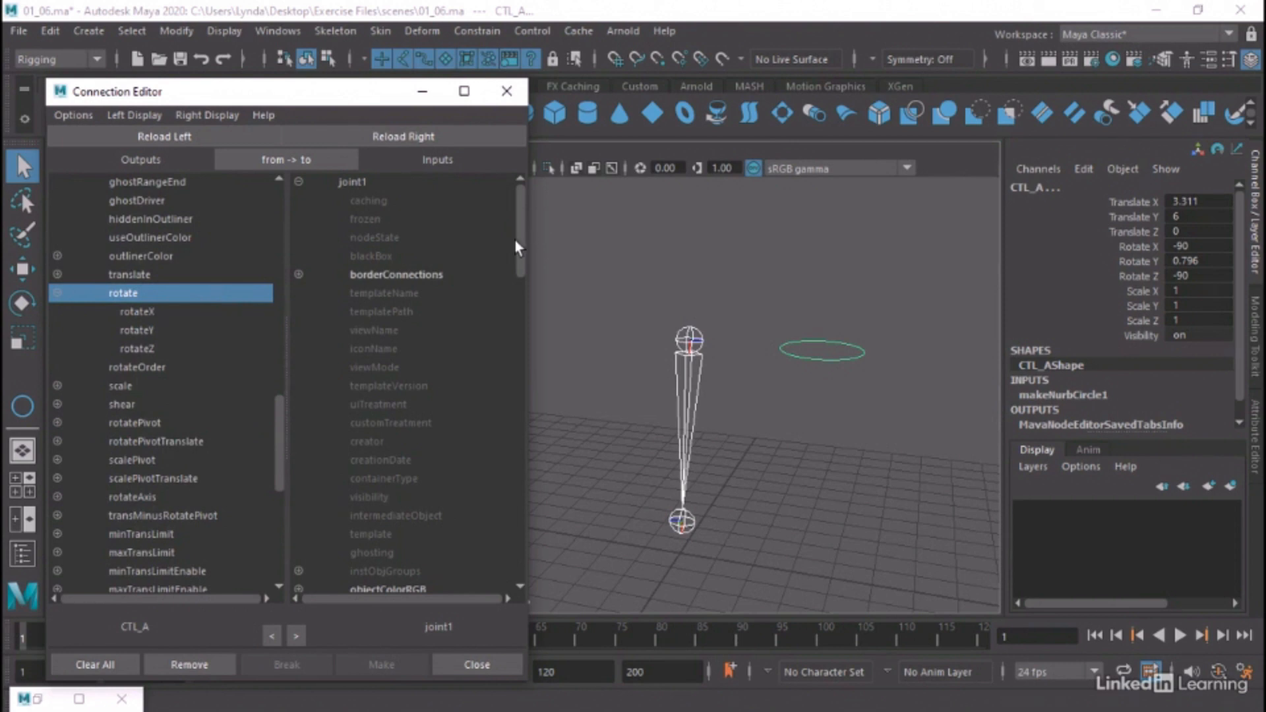
{"action": "left_click_drag", "start_coordinate": [514, 238], "coordinate": [513, 412]}
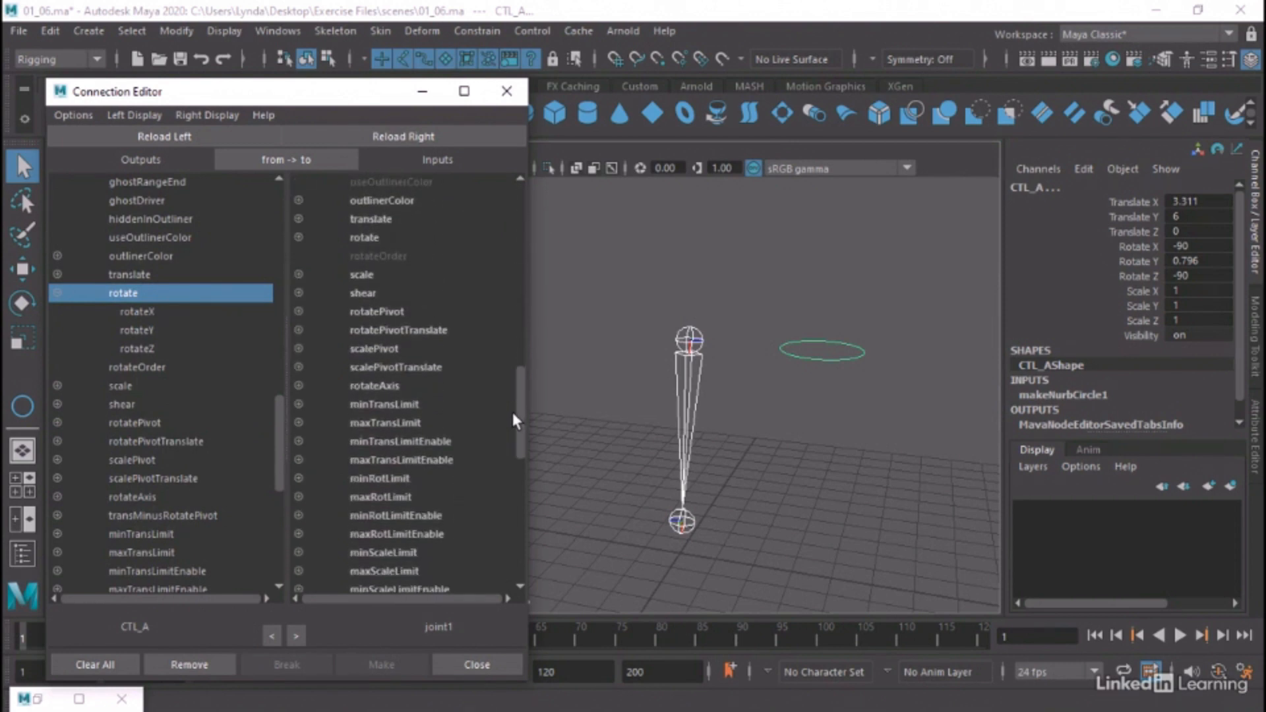
{"action": "left_click", "coordinate": [355, 236]}
{"action": "left_click_drag", "start_coordinate": [520, 385], "coordinate": [519, 371]}
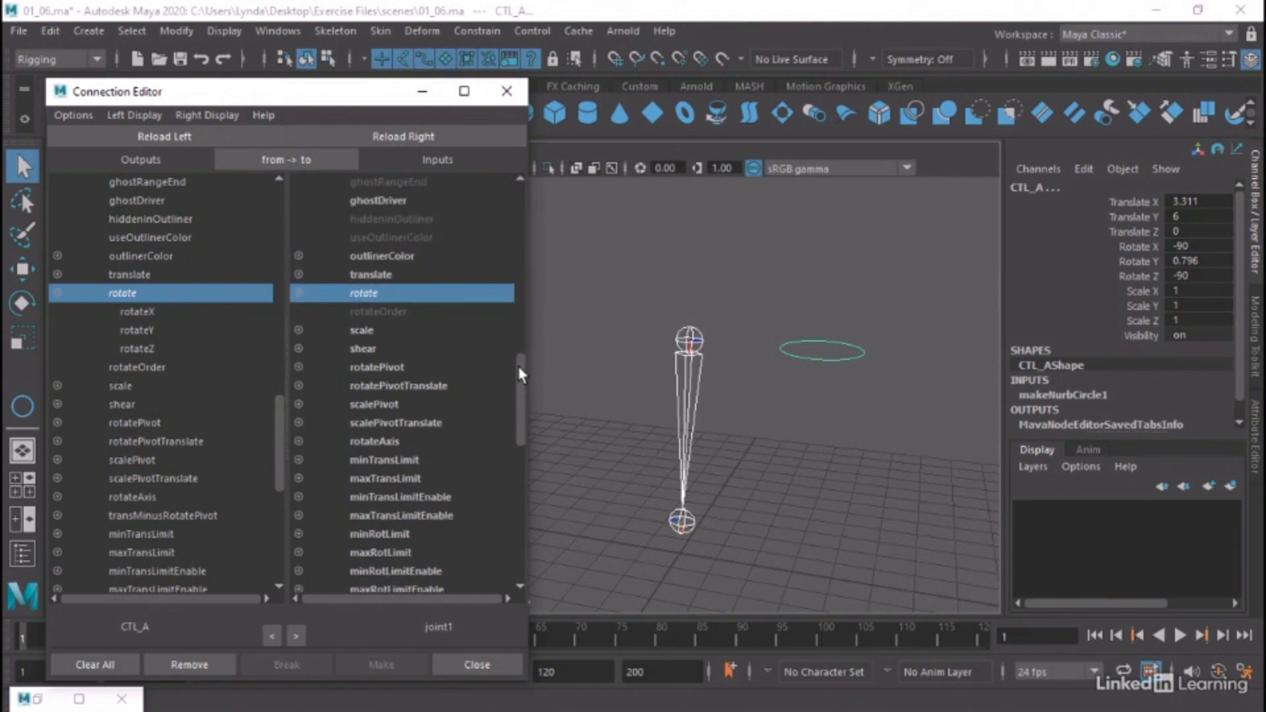
Test rotating the CTL_A circle to drive joint1, and disconnect the rotate attributes
{"action": "left_click", "coordinate": [836, 360]}
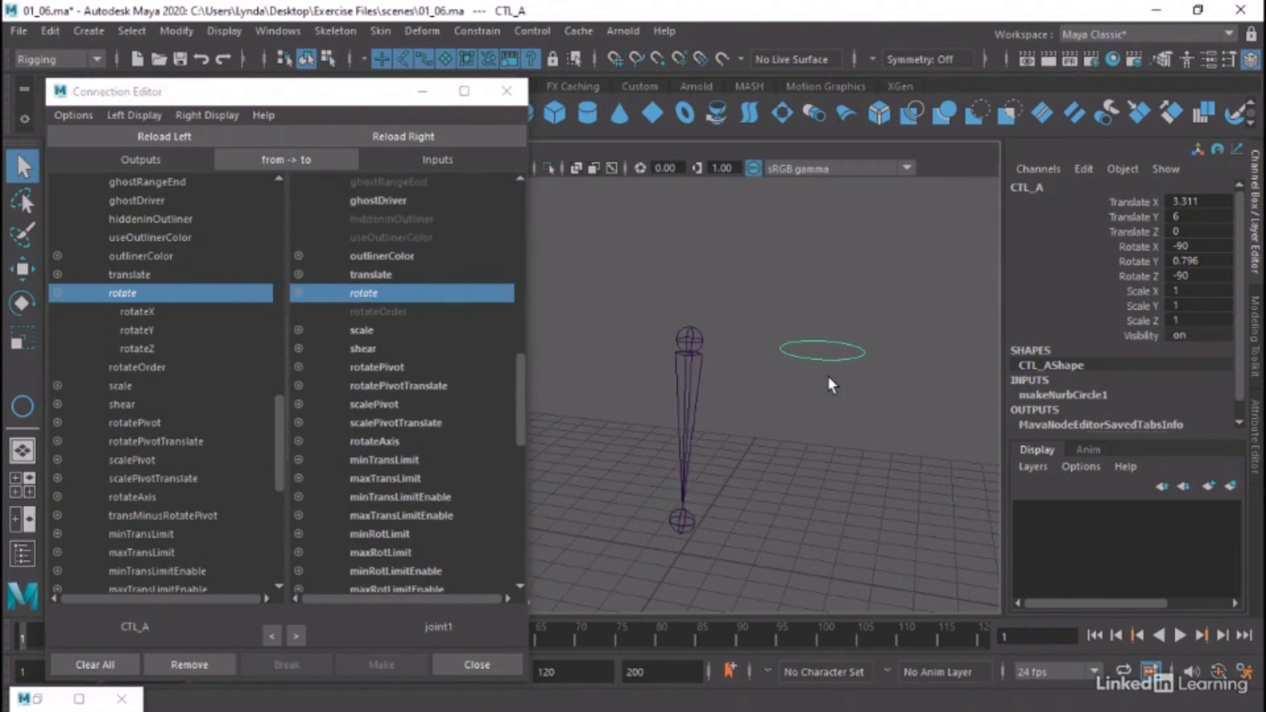
{"action": "key", "text": "e"}
{"action": "left_click_drag", "start_coordinate": [885, 291], "coordinate": [847, 284]}
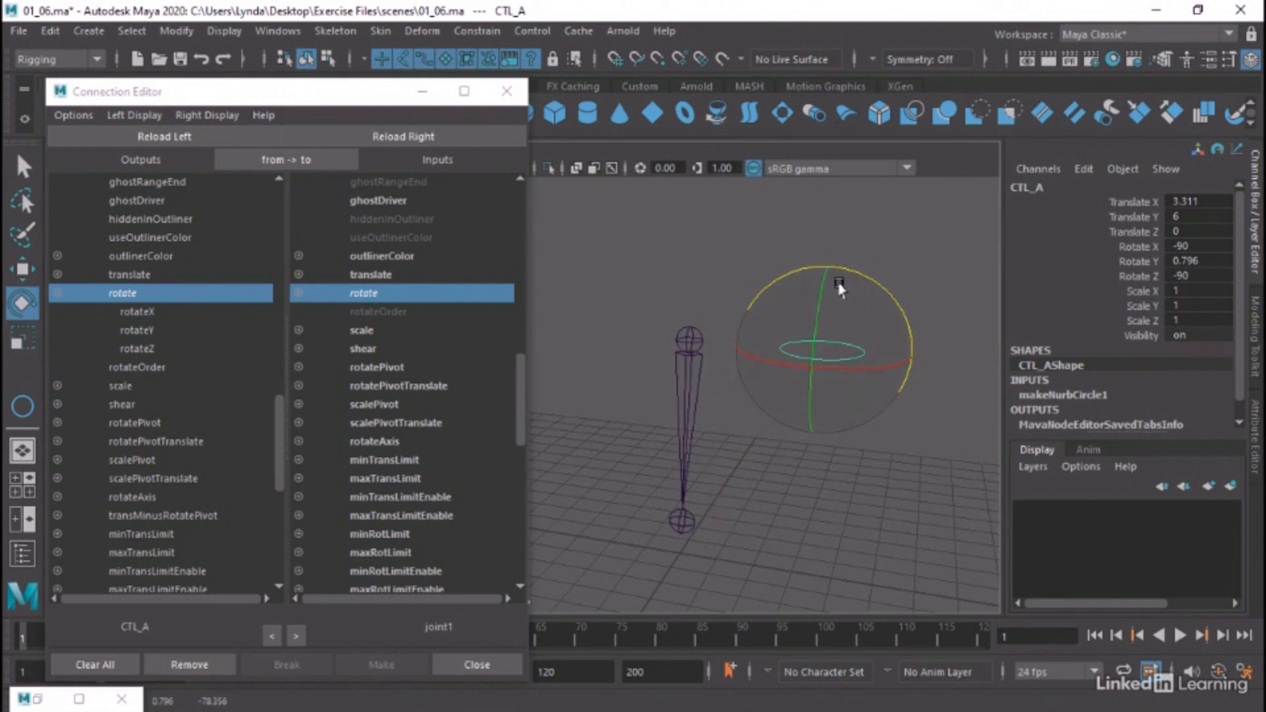
{"action": "left_click", "coordinate": [371, 296]}
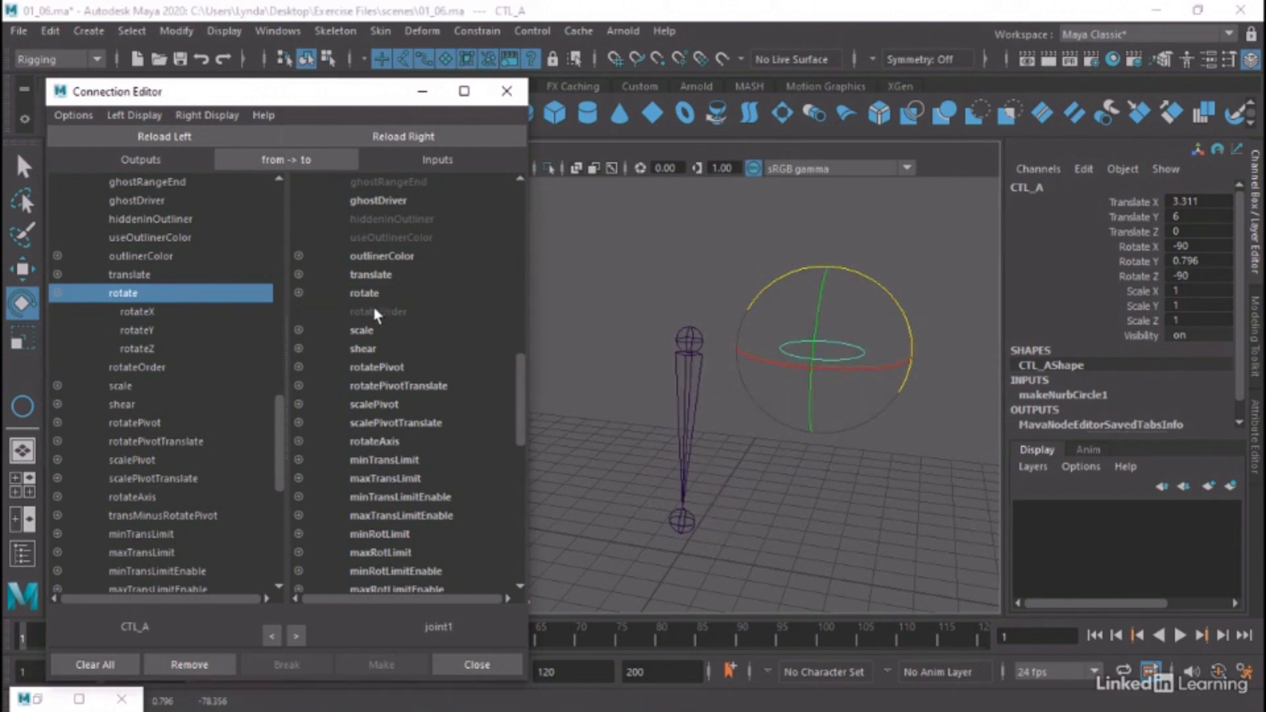
Connect CTL_A's rotateY to joint1's rotateY, test it by rotating the circle, and undo that rotation
{"action": "left_click", "coordinate": [138, 311]}
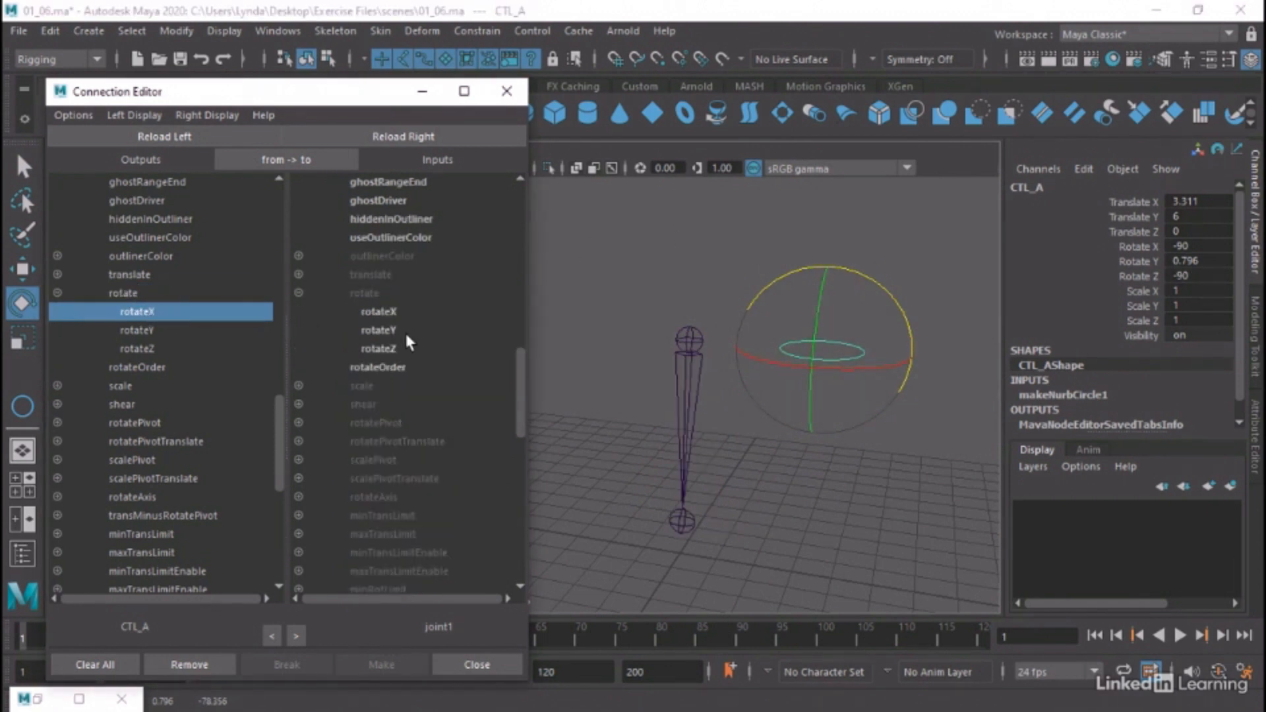
{"action": "left_click", "coordinate": [136, 329]}
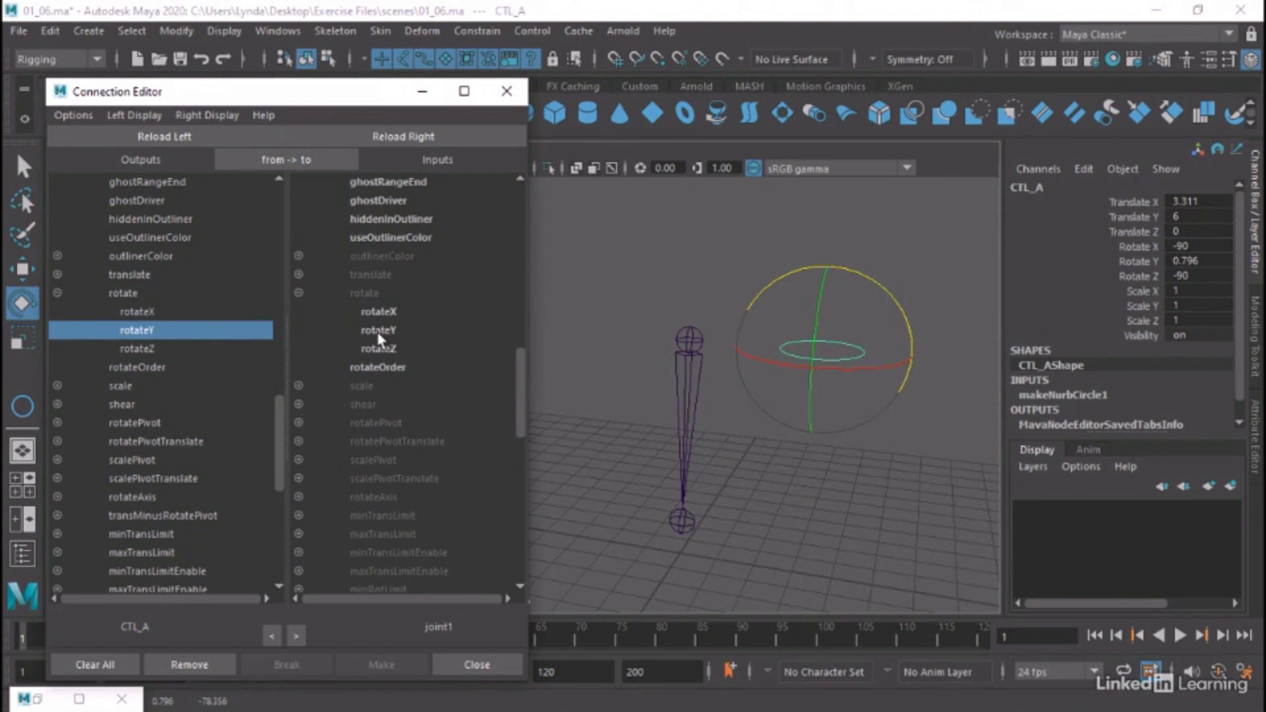
{"action": "left_click", "coordinate": [378, 331]}
{"action": "left_click_drag", "start_coordinate": [811, 317], "coordinate": [860, 282]}
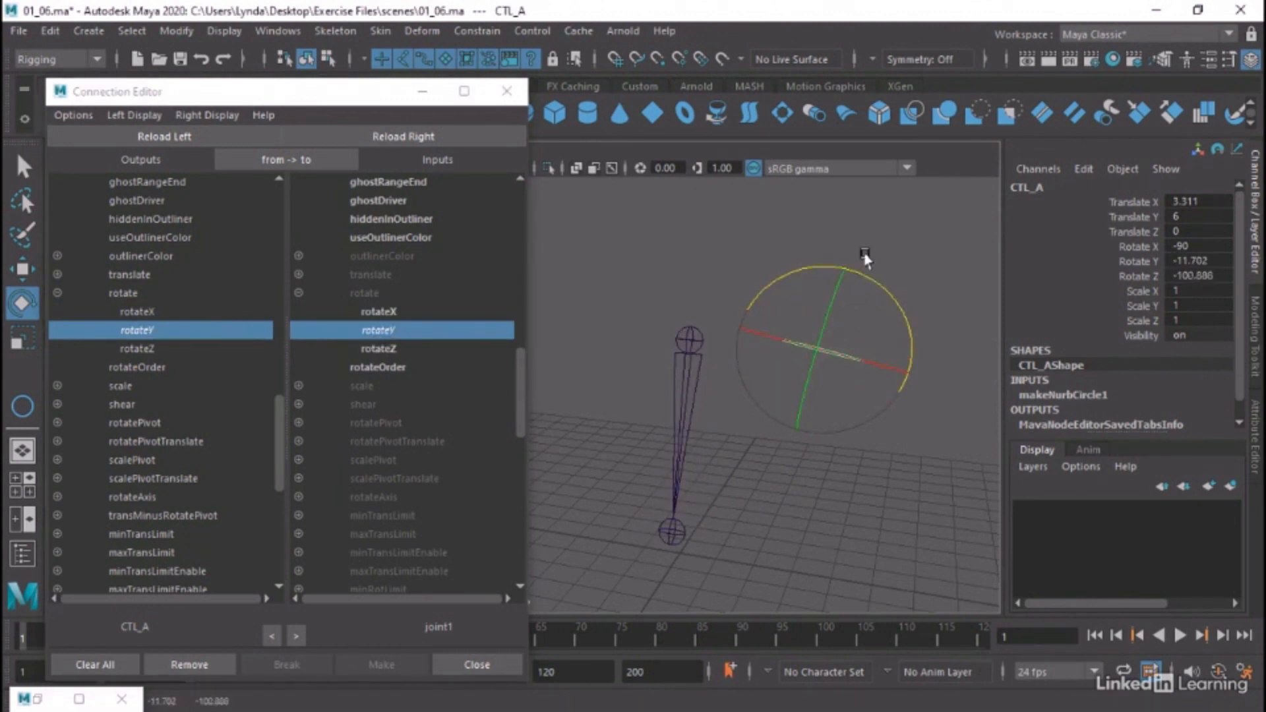
{"action": "key", "text": "ctrl+z"}
Disconnect CTL_A's rotateY from joint1's rotateY and close the Connection Editor
{"action": "left_click_drag", "start_coordinate": [818, 205], "coordinate": [775, 210], "text": "alt"}
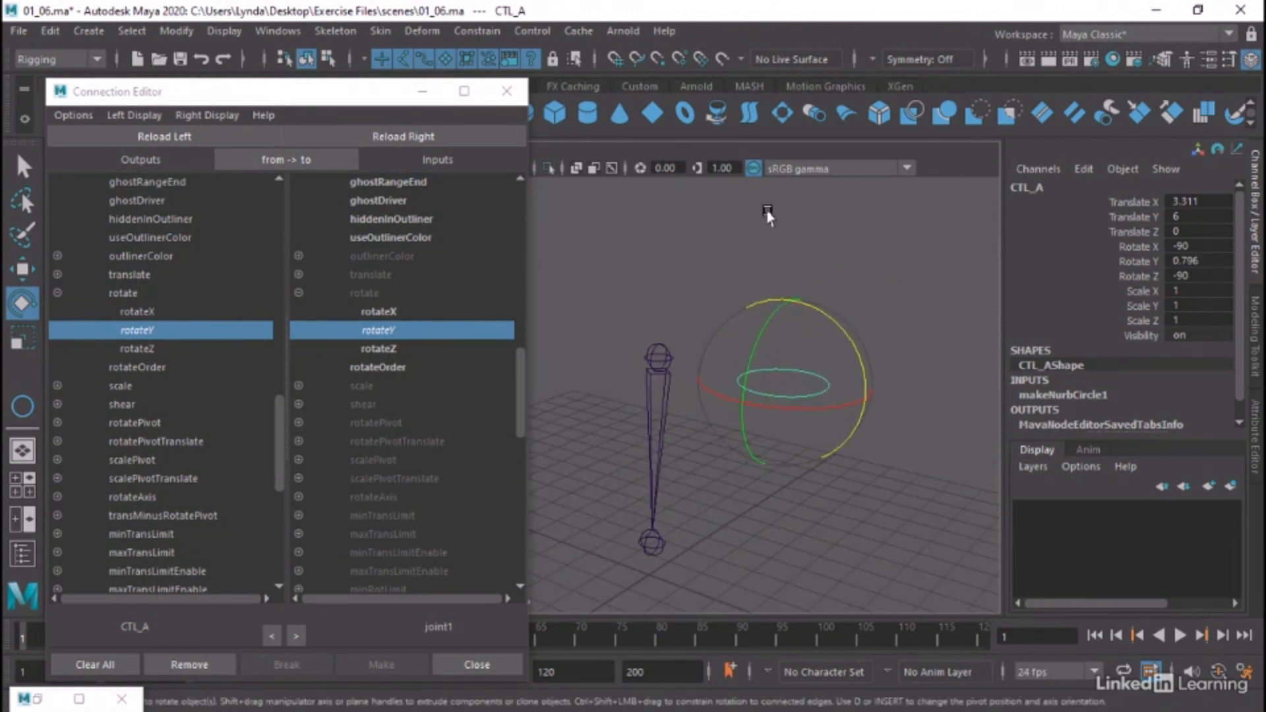
{"action": "left_click", "coordinate": [358, 329]}
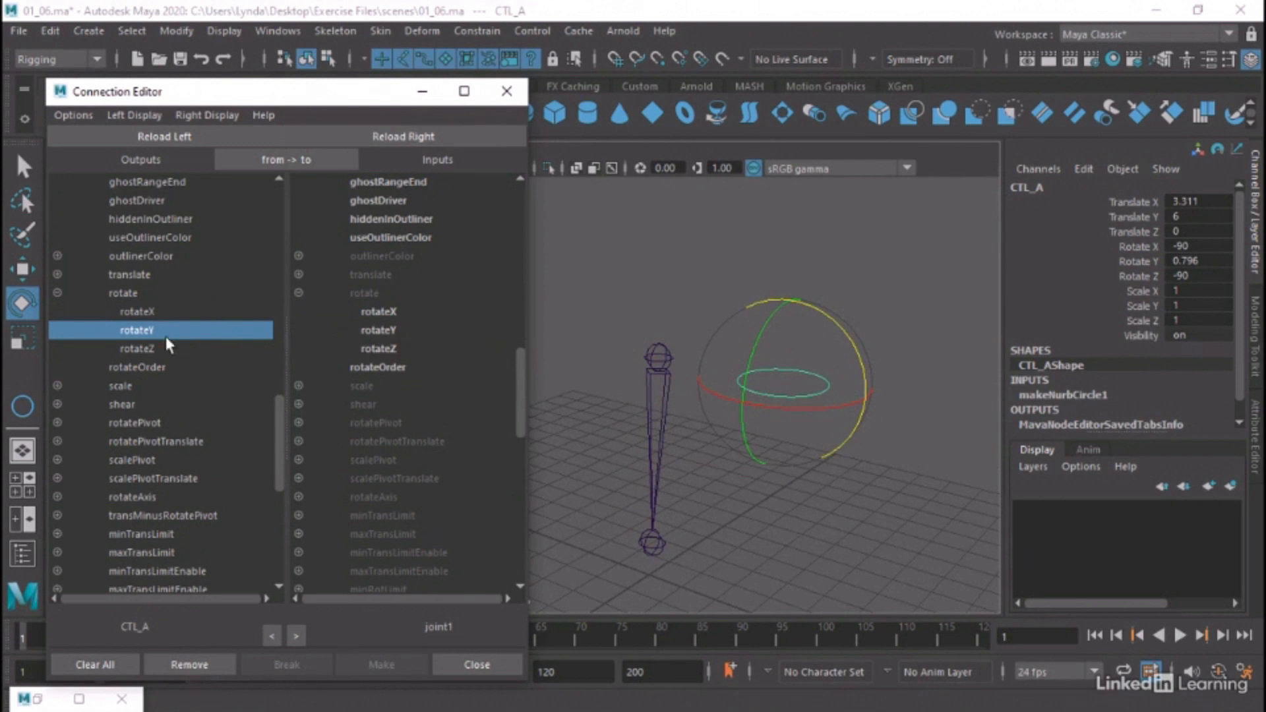
{"action": "left_click", "coordinate": [507, 91]}
Open the Node Editor showing joint1 and CTL_A, and position its window clear of the rig in the viewport
{"action": "left_click", "coordinate": [661, 339]}
{"action": "left_click", "coordinate": [659, 347]}
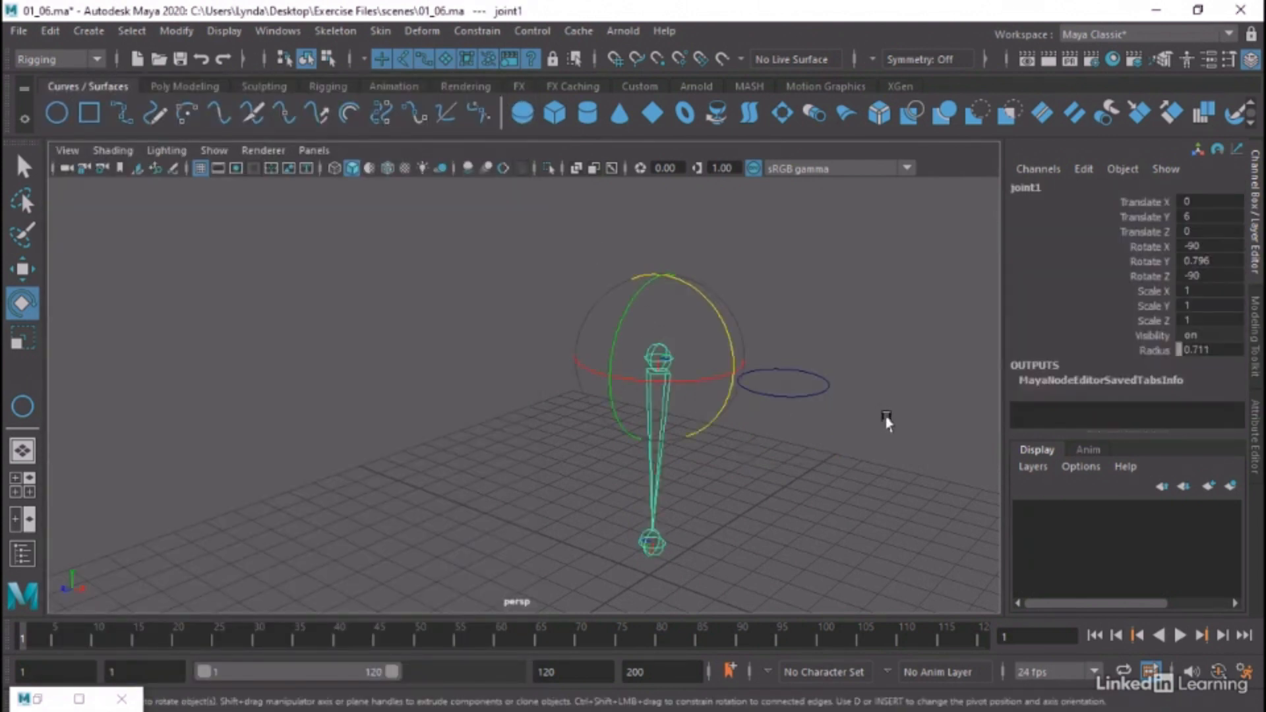
{"action": "left_click", "coordinate": [828, 384], "text": "shift"}
{"action": "left_click_drag", "start_coordinate": [903, 394], "coordinate": [705, 297], "text": "alt"}
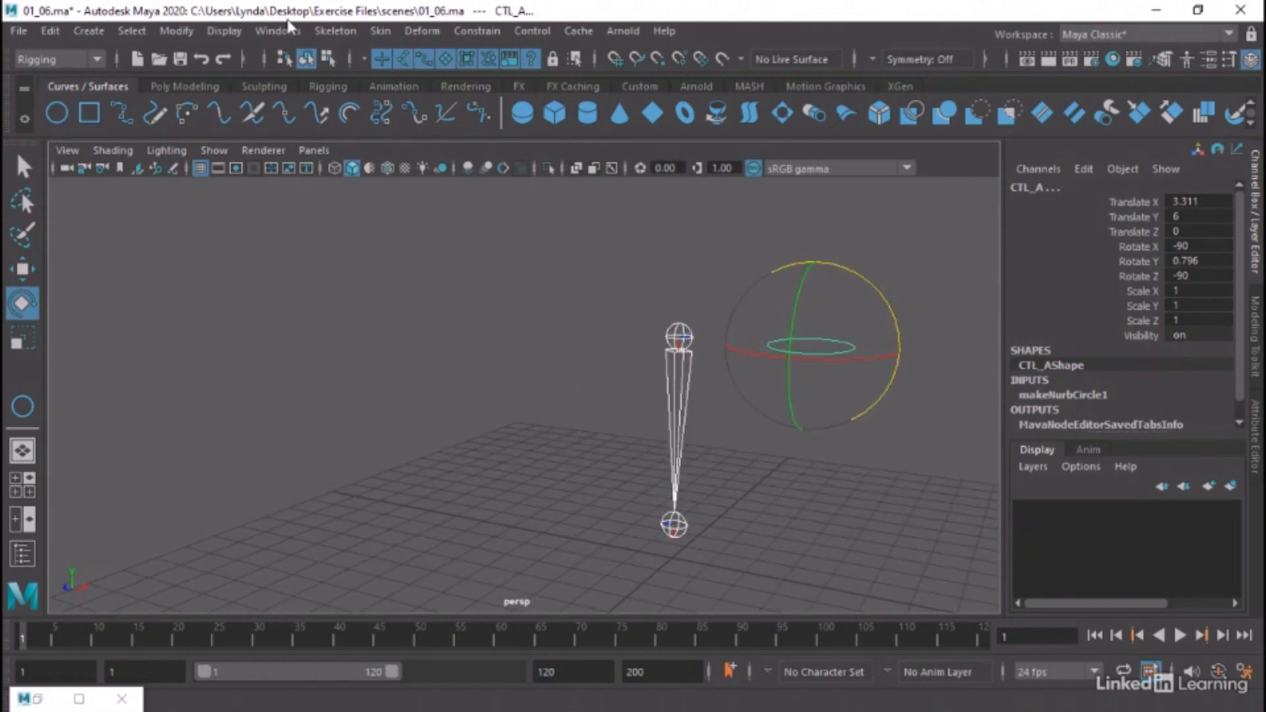
{"action": "left_click", "coordinate": [293, 33]}
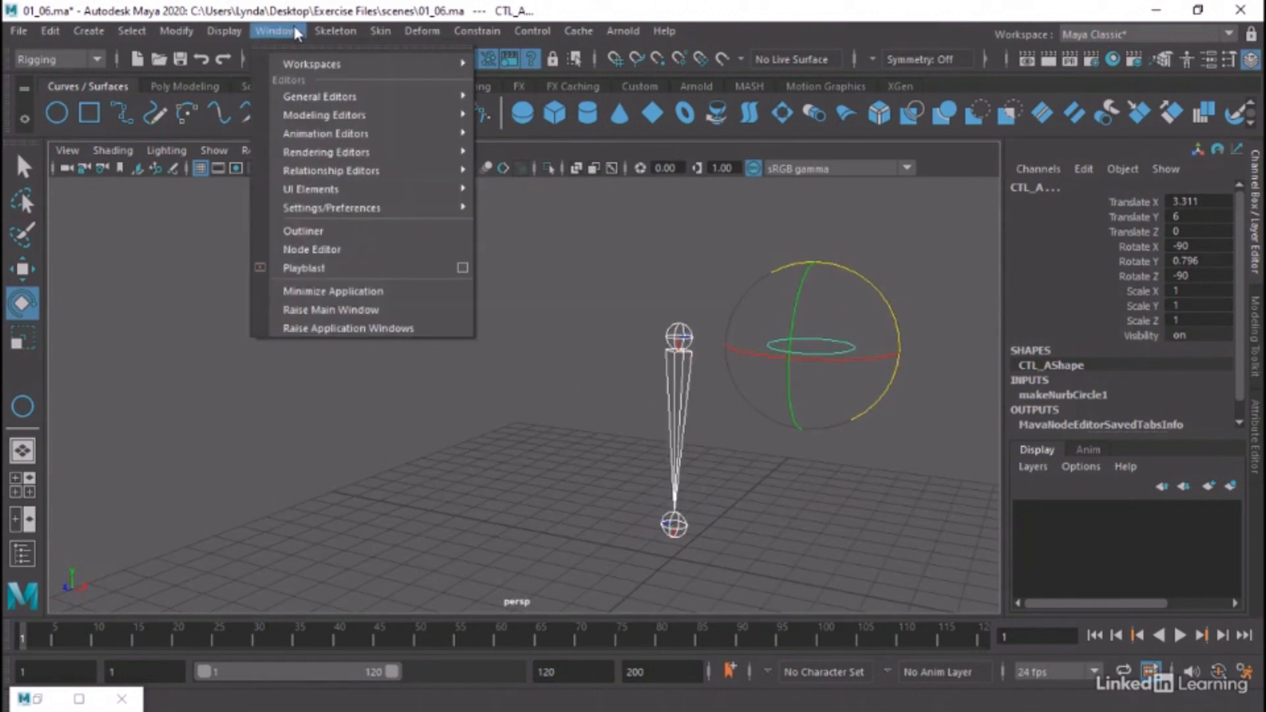
{"action": "left_click", "coordinate": [322, 250]}
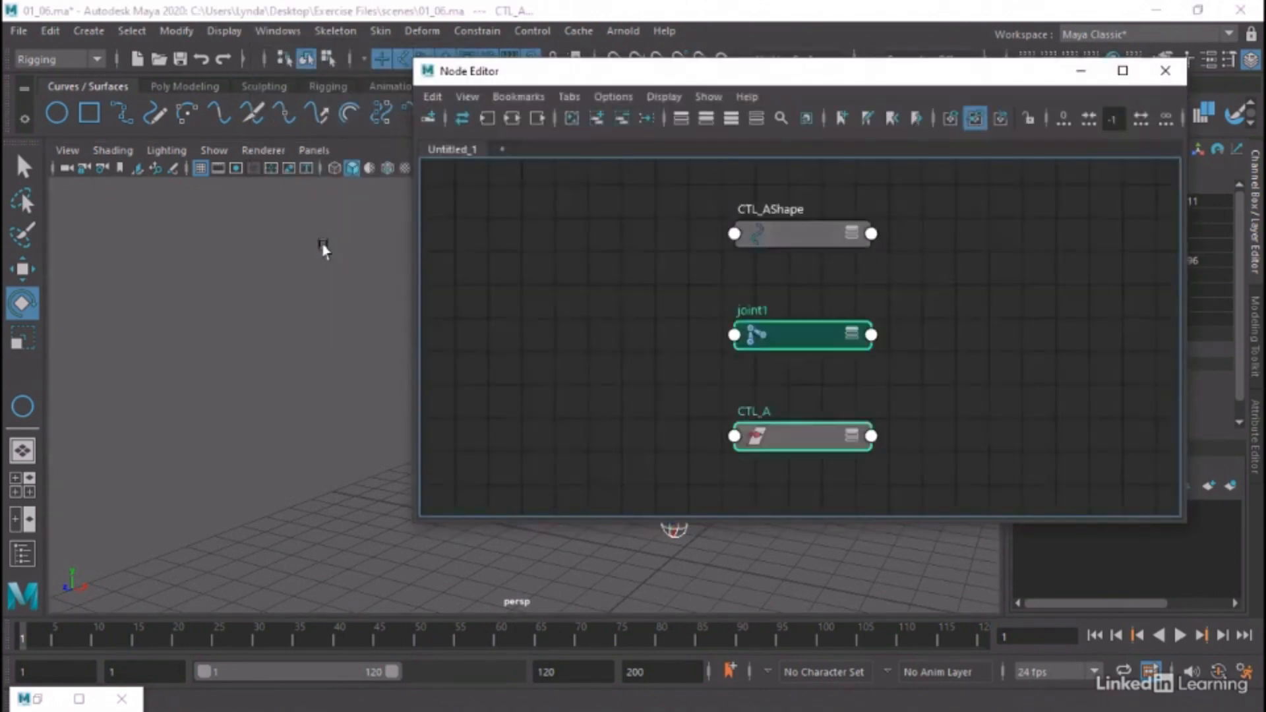
{"action": "left_click_drag", "start_coordinate": [833, 75], "coordinate": [435, 121]}
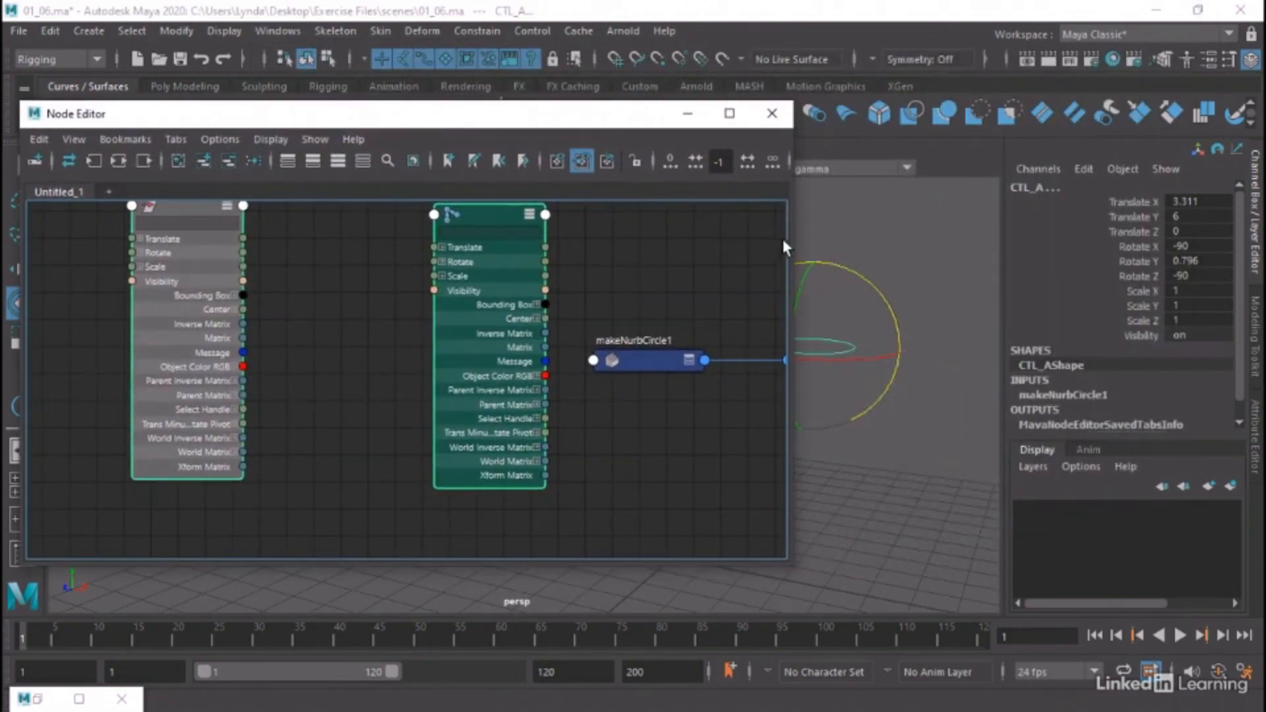
{"action": "left_click_drag", "start_coordinate": [567, 113], "coordinate": [927, 147]}
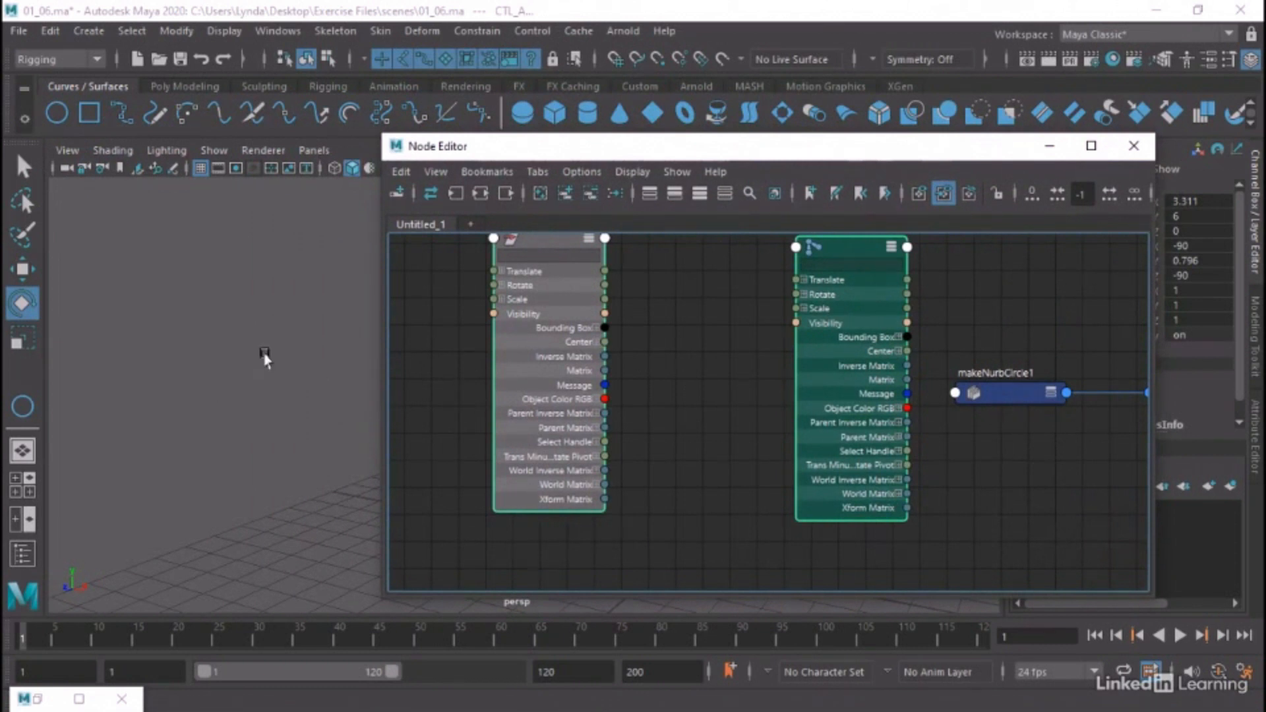
{"action": "middle_click_drag", "start_coordinate": [282, 361], "coordinate": [68, 358], "text": "alt"}
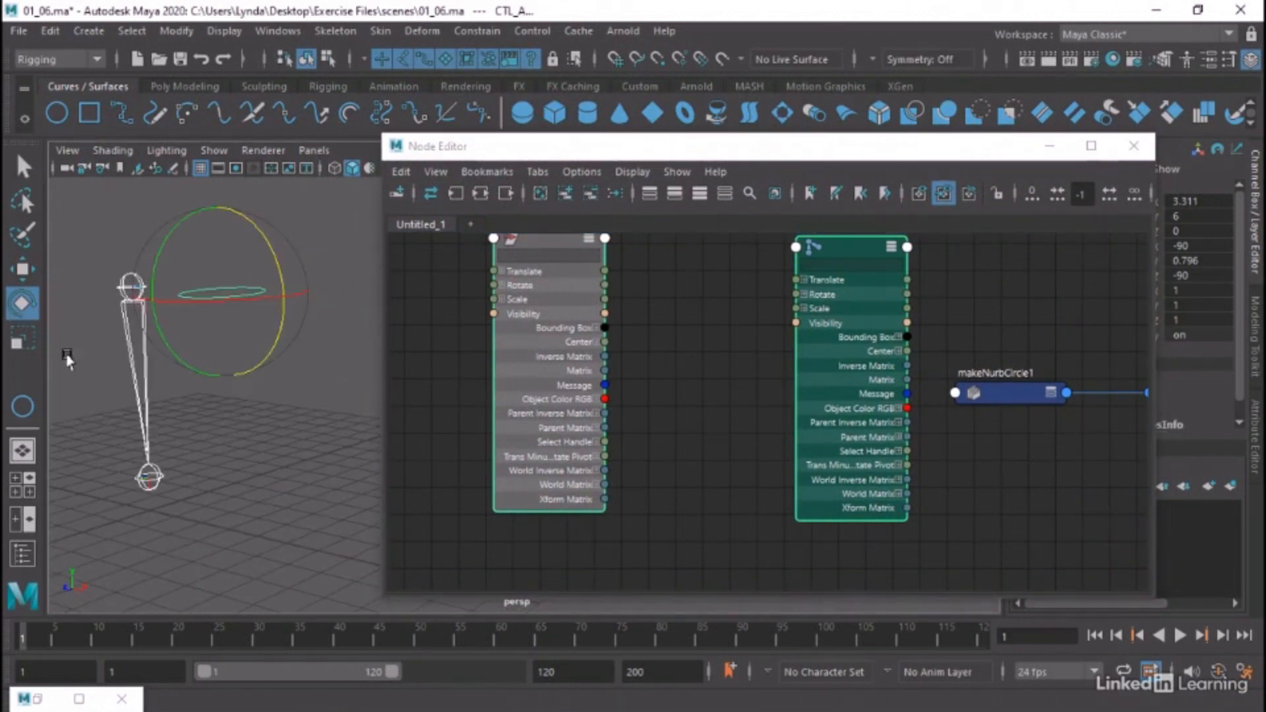
{"action": "left_click_drag", "start_coordinate": [68, 359], "coordinate": [218, 381], "text": "alt"}
Snap the CTL_A circle onto the upper joint of joint1 and clear the selection
{"action": "left_click", "coordinate": [171, 228]}
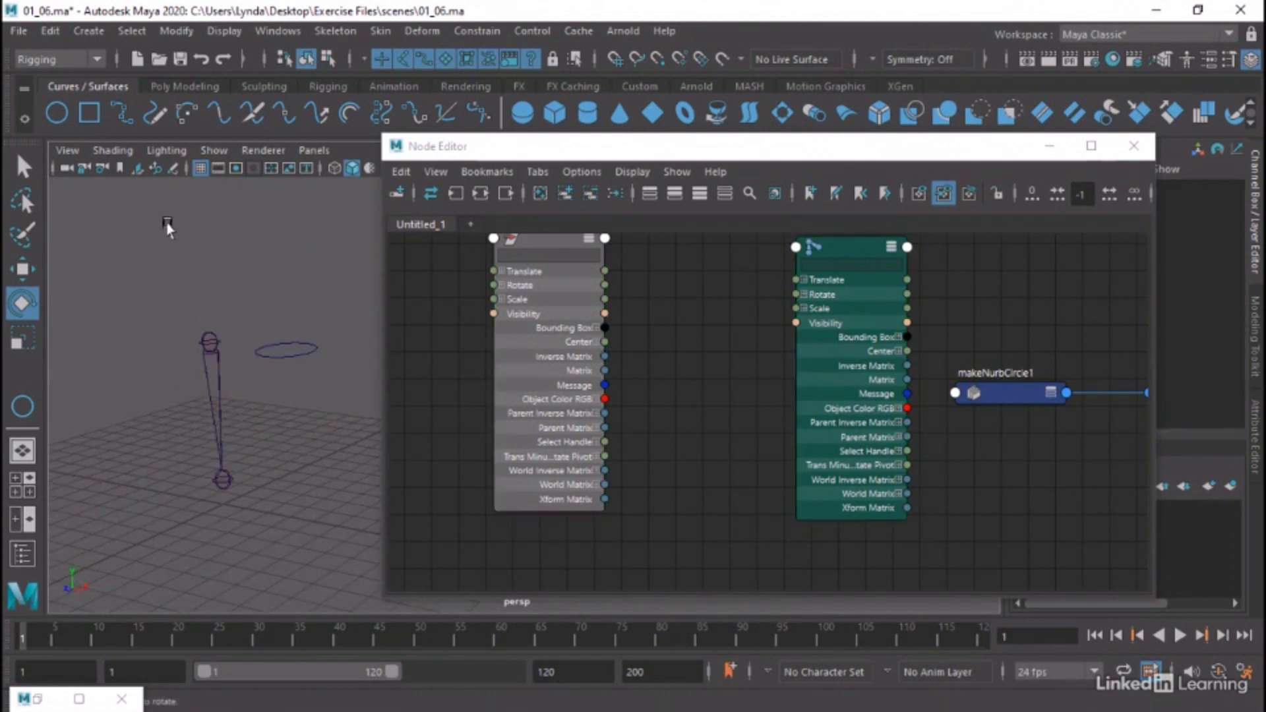
{"action": "left_click", "coordinate": [286, 348]}
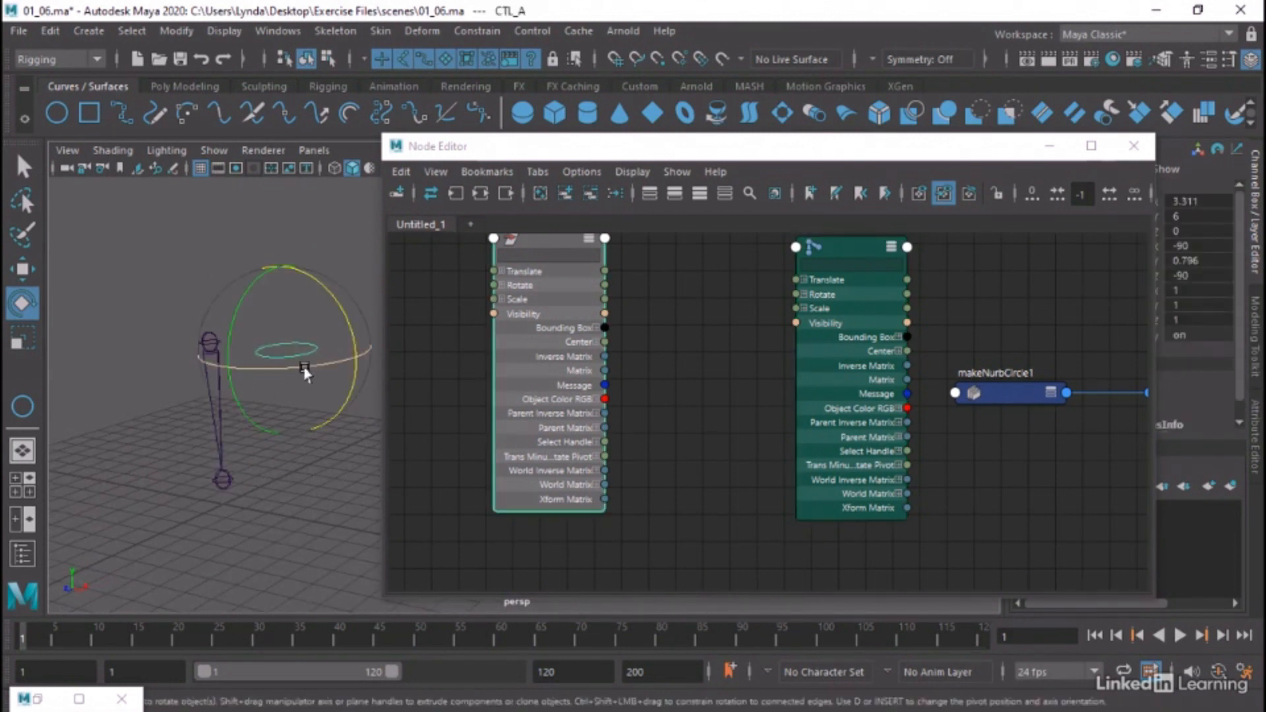
{"action": "key", "text": "w"}
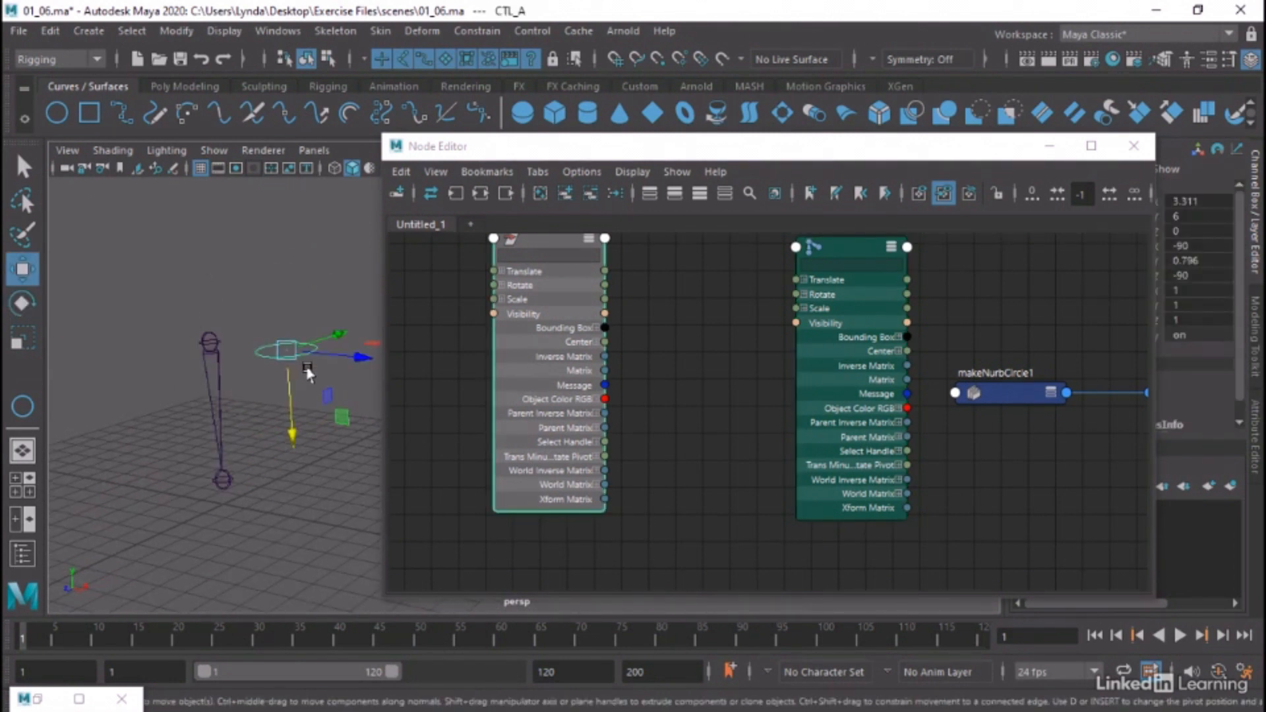
{"action": "key", "text": "v"}
{"action": "left_click_drag", "start_coordinate": [286, 350], "coordinate": [260, 360]}
{"action": "left_click", "coordinate": [298, 351]}
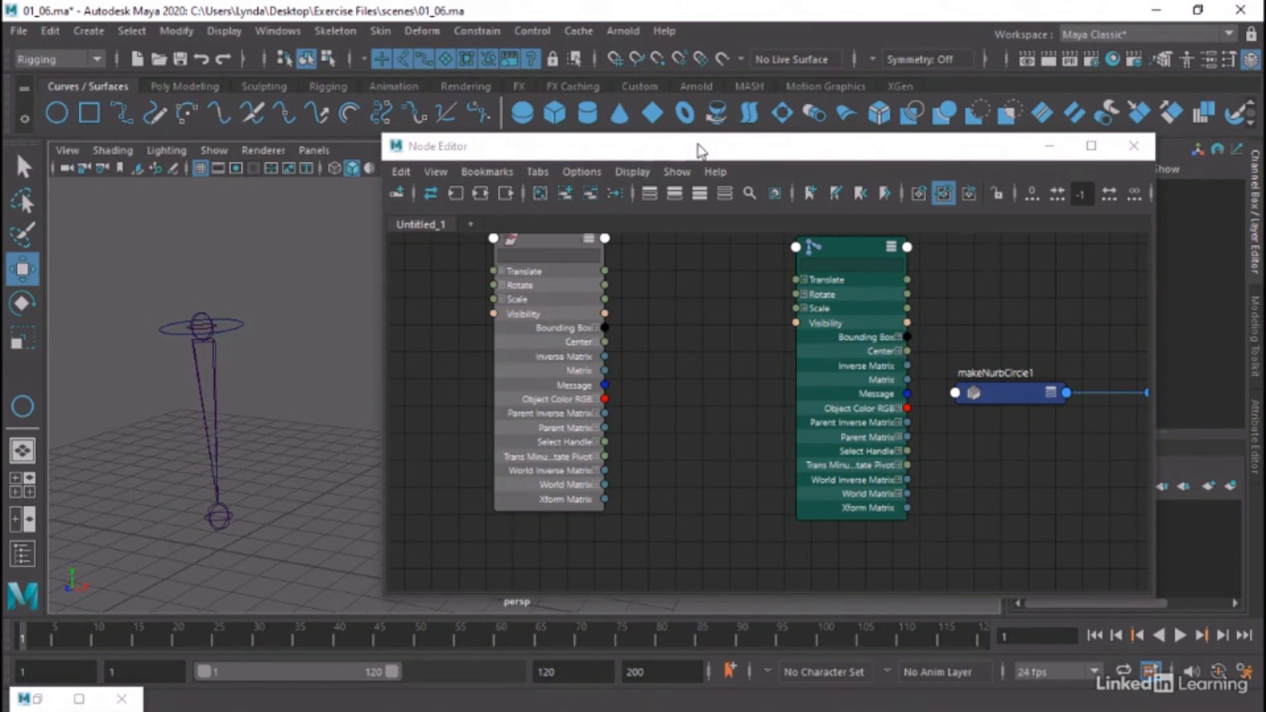
Move the Node Editor window farther away from the rig and clear all nodes from its graph
{"action": "left_click_drag", "start_coordinate": [701, 150], "coordinate": [758, 114]}
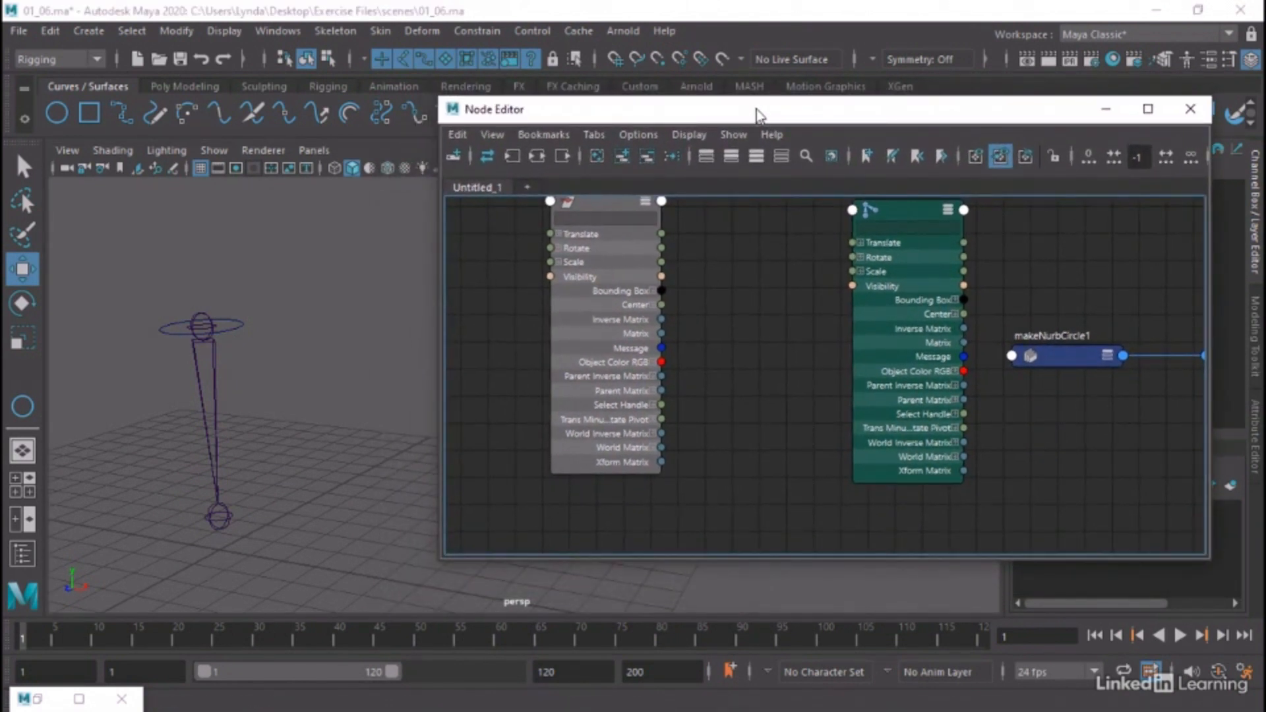
{"action": "scroll", "coordinate": [743, 267], "scroll_direction": "down", "scroll_amount": 3}
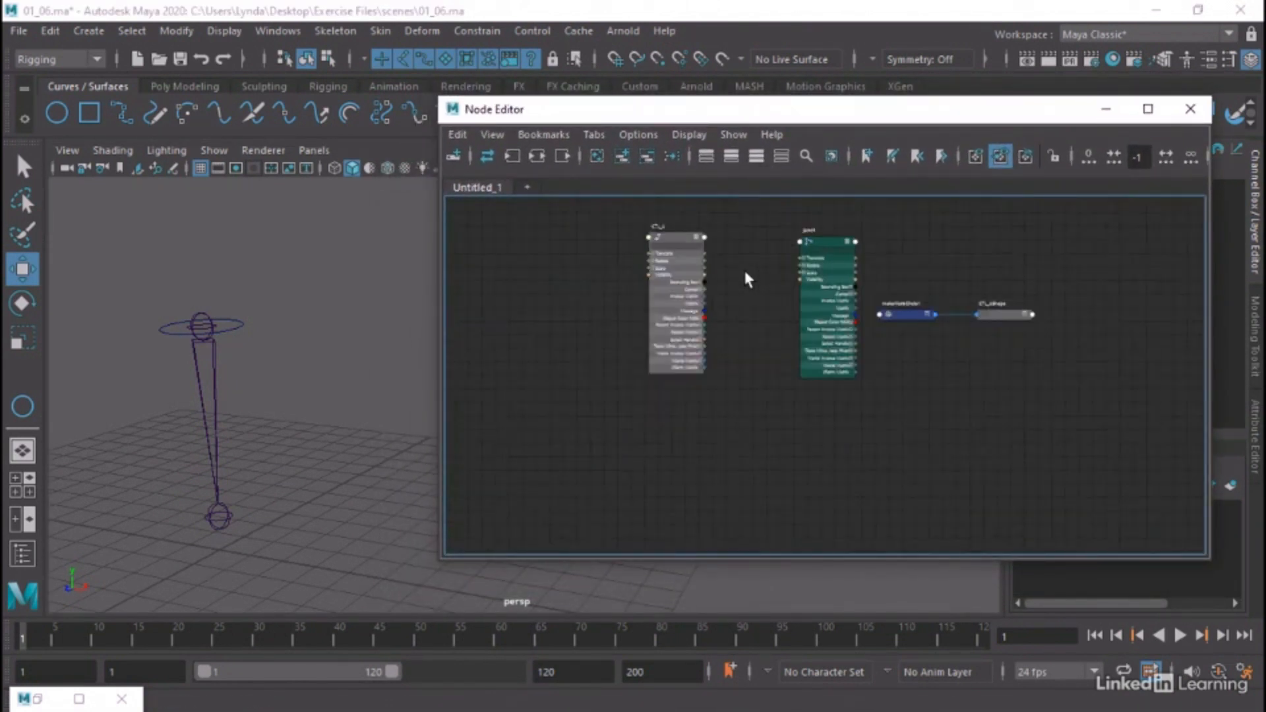
{"action": "scroll", "coordinate": [743, 267], "scroll_direction": "up", "scroll_amount": 2}
{"action": "middle_click_drag", "start_coordinate": [743, 267], "coordinate": [724, 321], "text": "alt"}
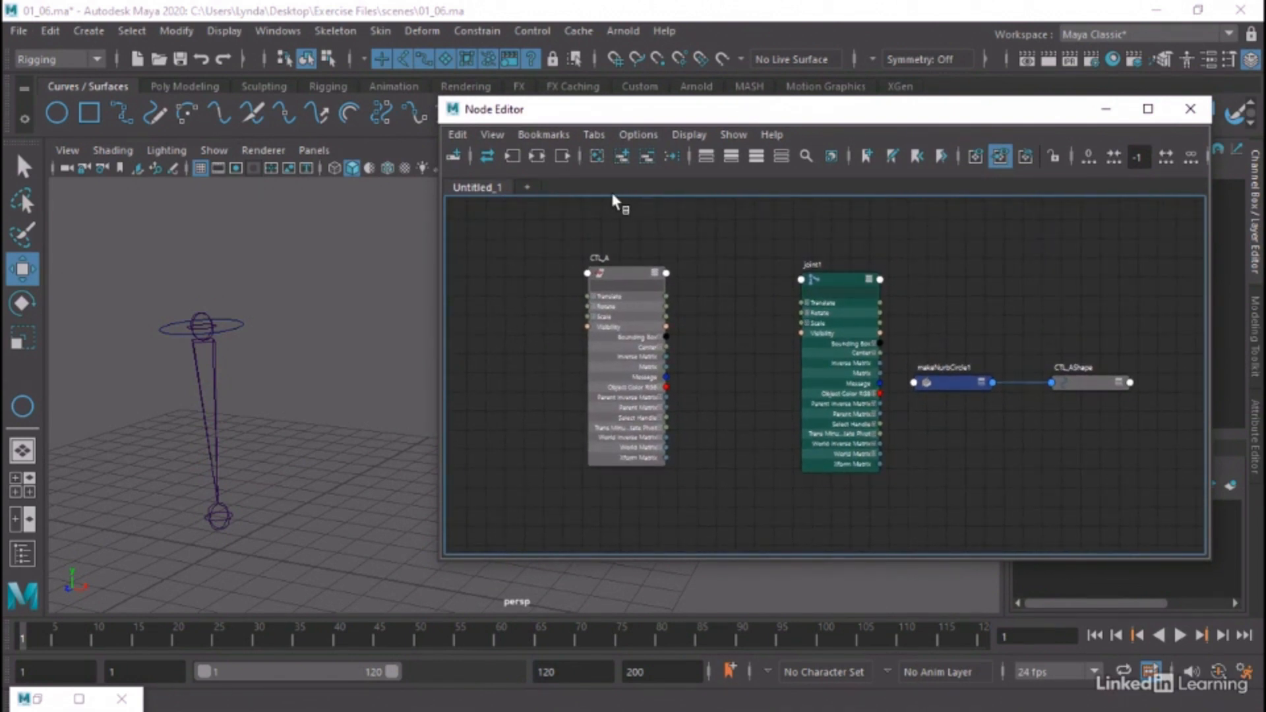
{"action": "left_click", "coordinate": [596, 157]}
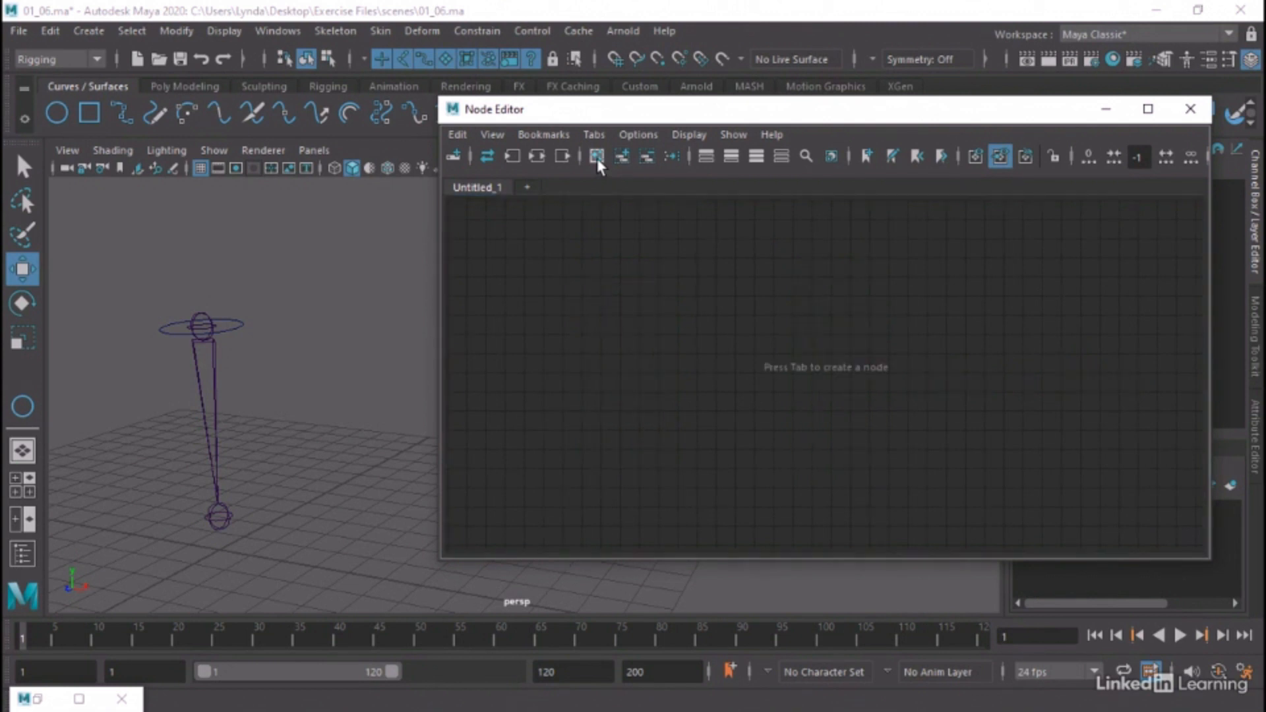
Add joint1 and the CTL_A circle to the empty Node Editor graph and make the editor window taller
{"action": "left_click", "coordinate": [199, 316]}
{"action": "left_click", "coordinate": [201, 318]}
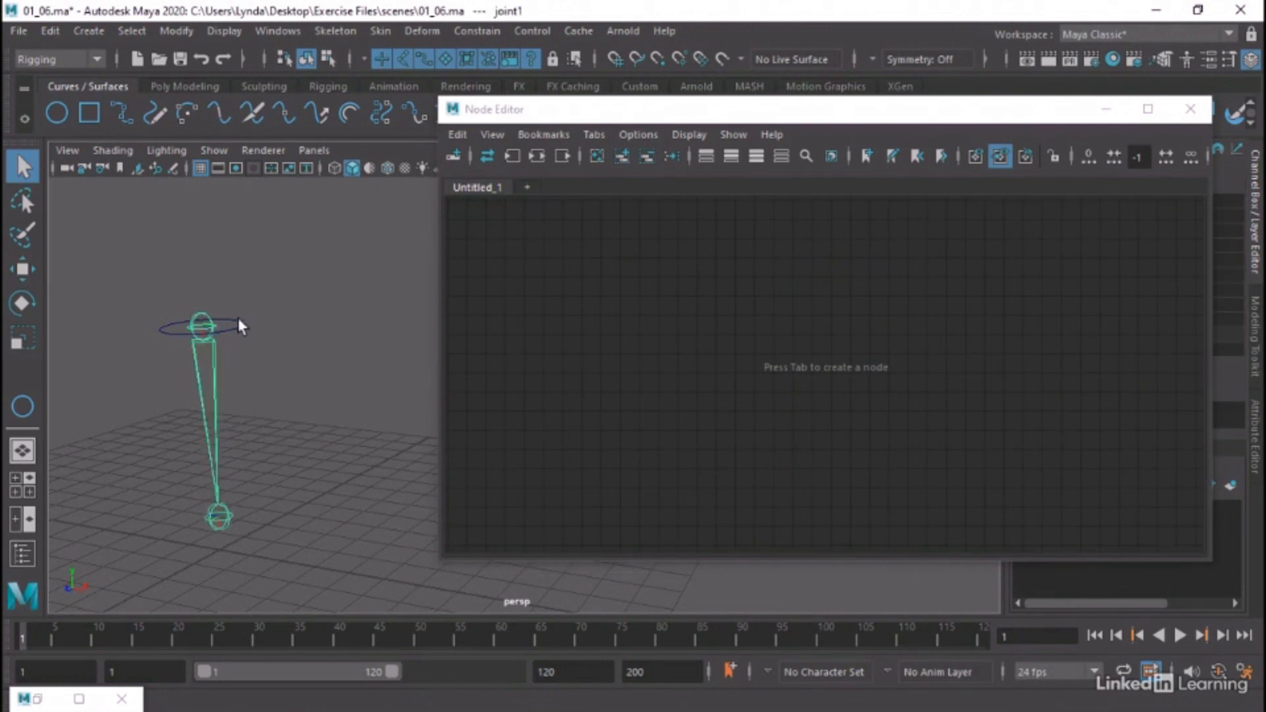
{"action": "left_click", "coordinate": [241, 330]}
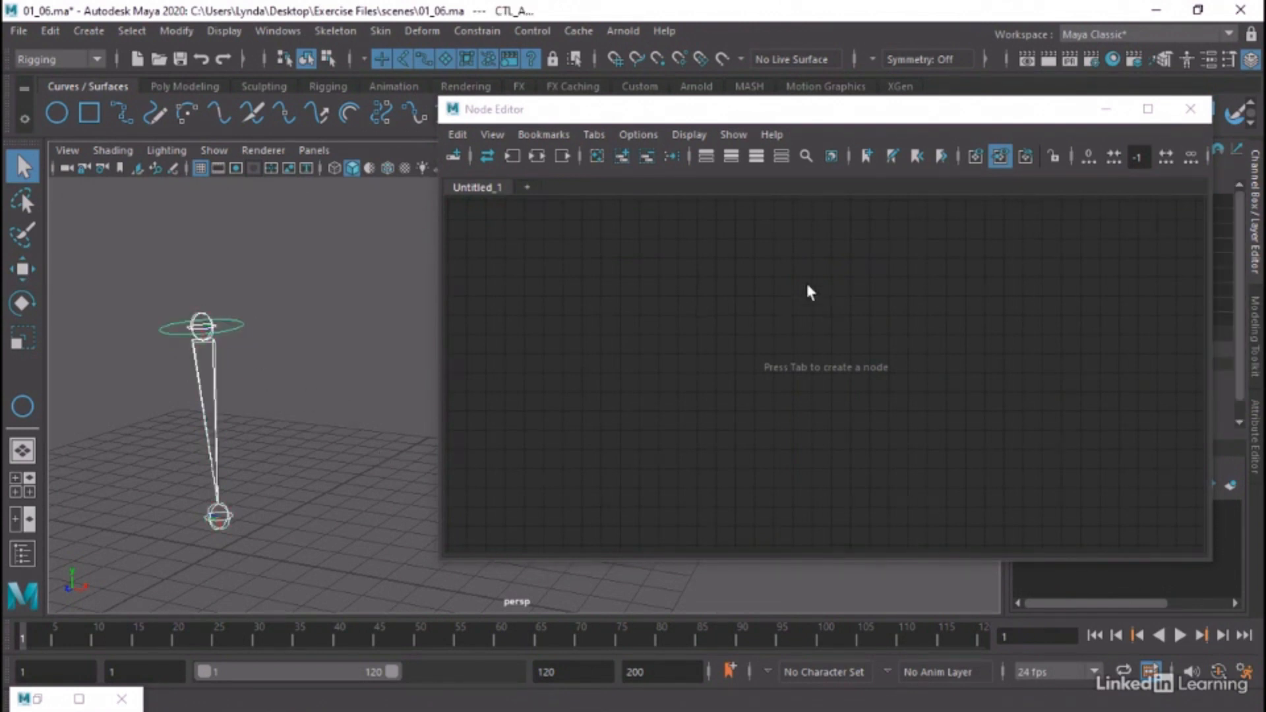
{"action": "left_click", "coordinate": [621, 158]}
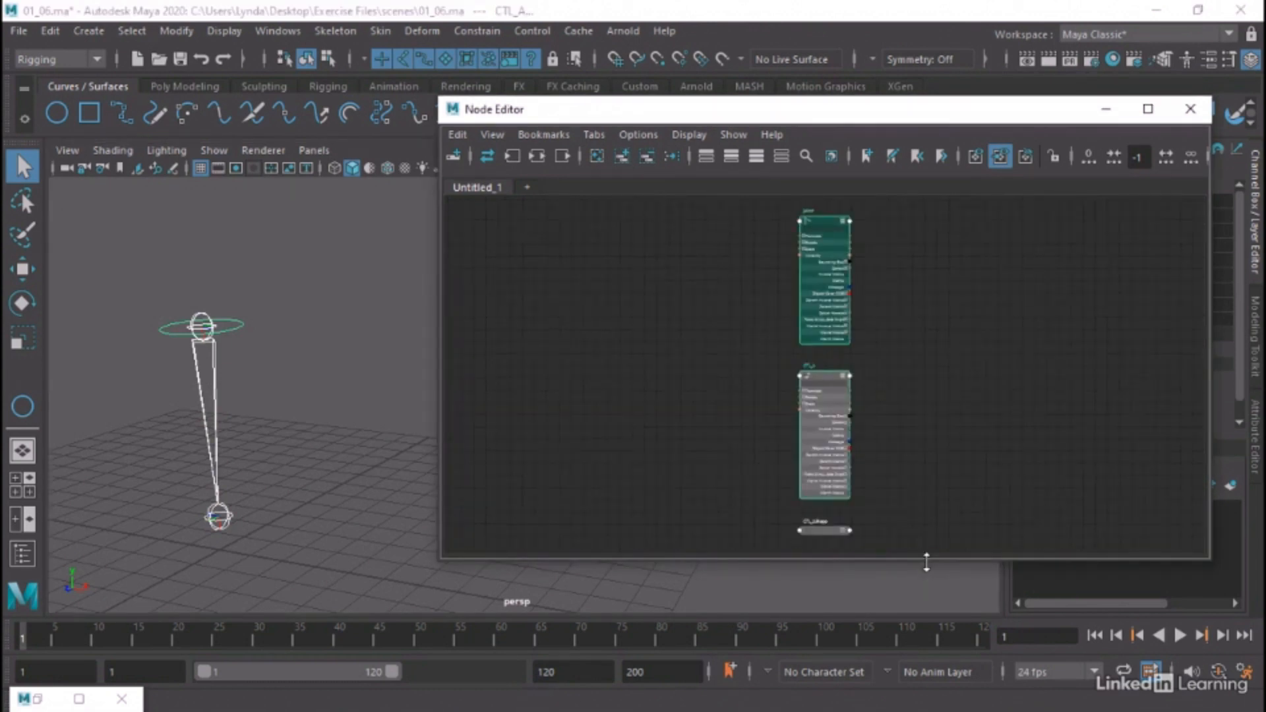
{"action": "left_click_drag", "start_coordinate": [926, 562], "coordinate": [934, 621]}
{"action": "scroll", "coordinate": [798, 271], "scroll_direction": "up", "scroll_amount": 2}
{"action": "scroll", "coordinate": [845, 388], "scroll_direction": "down", "scroll_amount": 2}
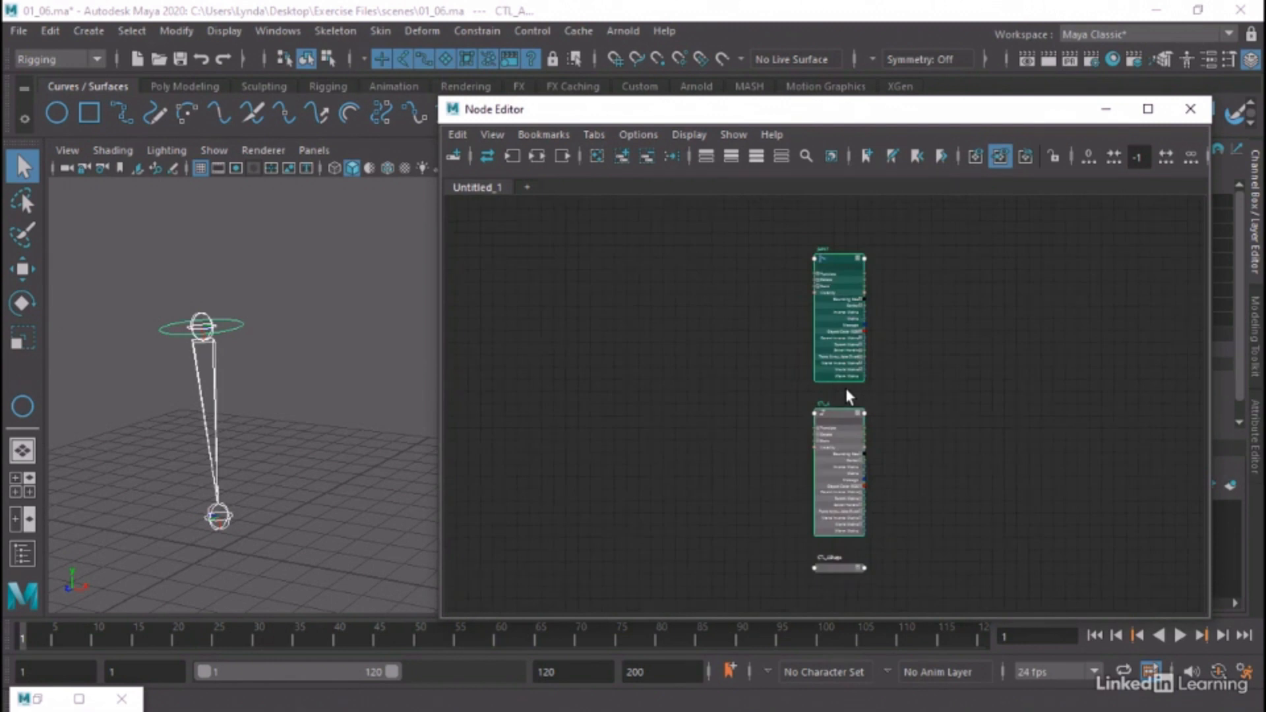
Rearrange the graph so the CTL_A node sits to the left of the joint1 node at about the same height
{"action": "scroll", "coordinate": [845, 388], "scroll_direction": "up", "scroll_amount": 5}
{"action": "middle_click_drag", "start_coordinate": [931, 302], "coordinate": [946, 537], "text": "alt"}
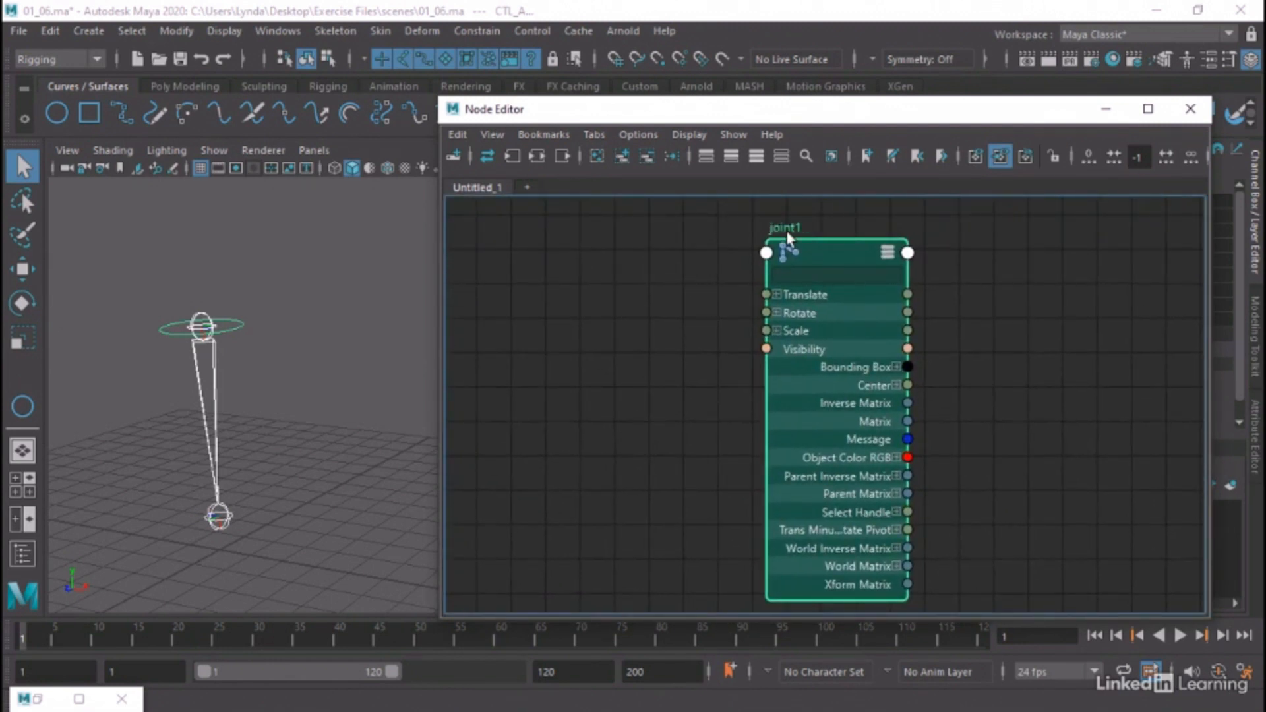
{"action": "left_click", "coordinate": [807, 255]}
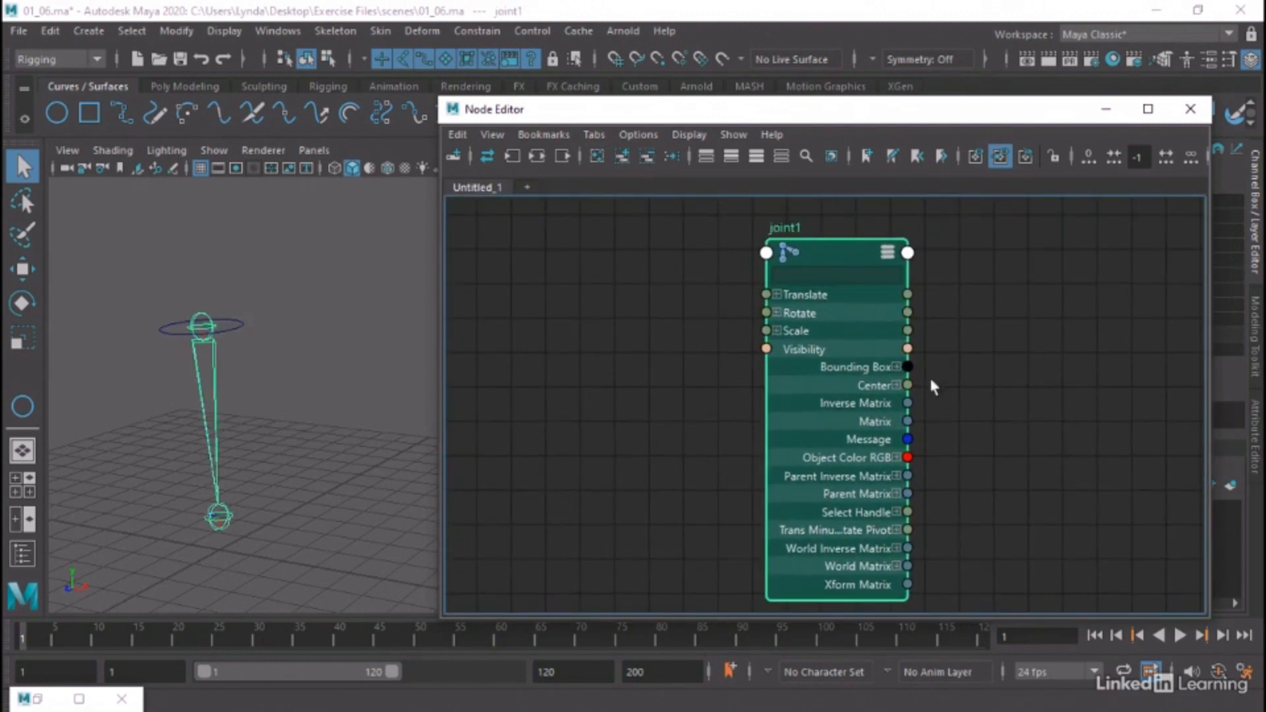
{"action": "left_click", "coordinate": [689, 278]}
{"action": "left_click", "coordinate": [818, 256]}
{"action": "left_click", "coordinate": [650, 265]}
{"action": "left_click", "coordinate": [794, 254]}
{"action": "middle_click_drag", "start_coordinate": [950, 424], "coordinate": [1036, 198], "text": "alt"}
{"action": "left_click", "coordinate": [921, 465]}
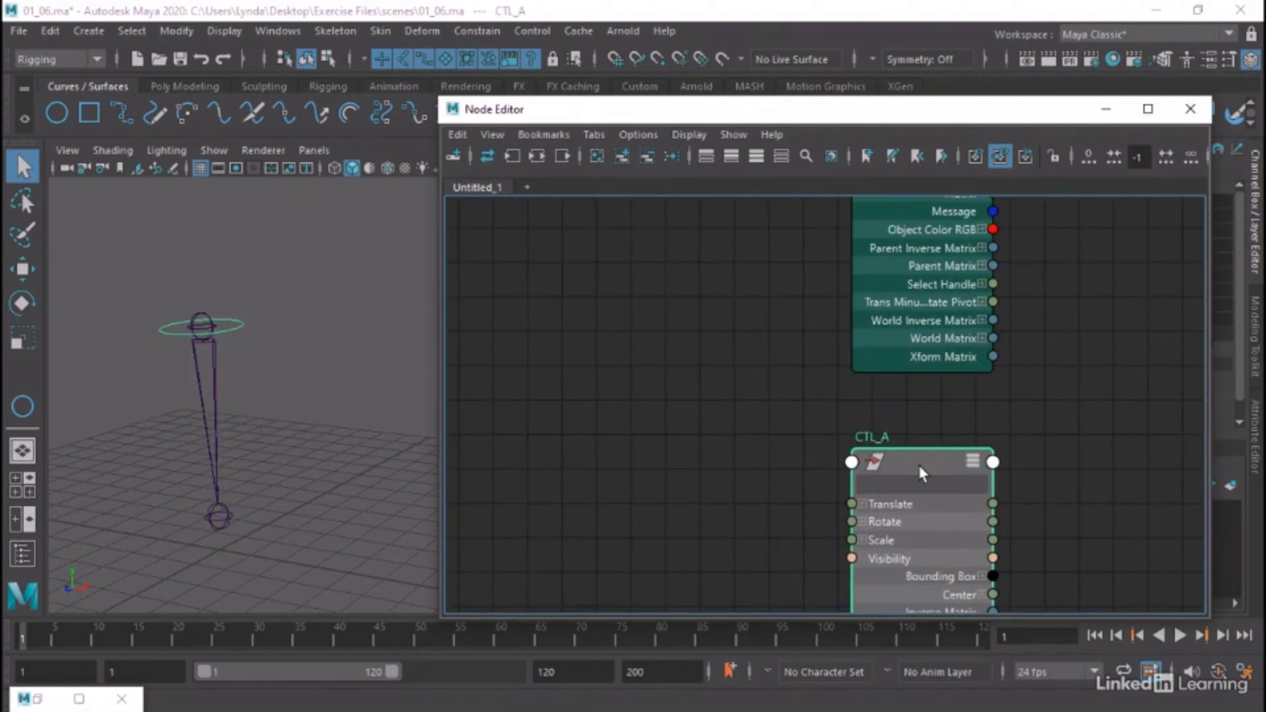
{"action": "left_click_drag", "start_coordinate": [919, 465], "coordinate": [594, 182]}
{"action": "middle_click_drag", "start_coordinate": [593, 182], "coordinate": [640, 392], "text": "alt"}
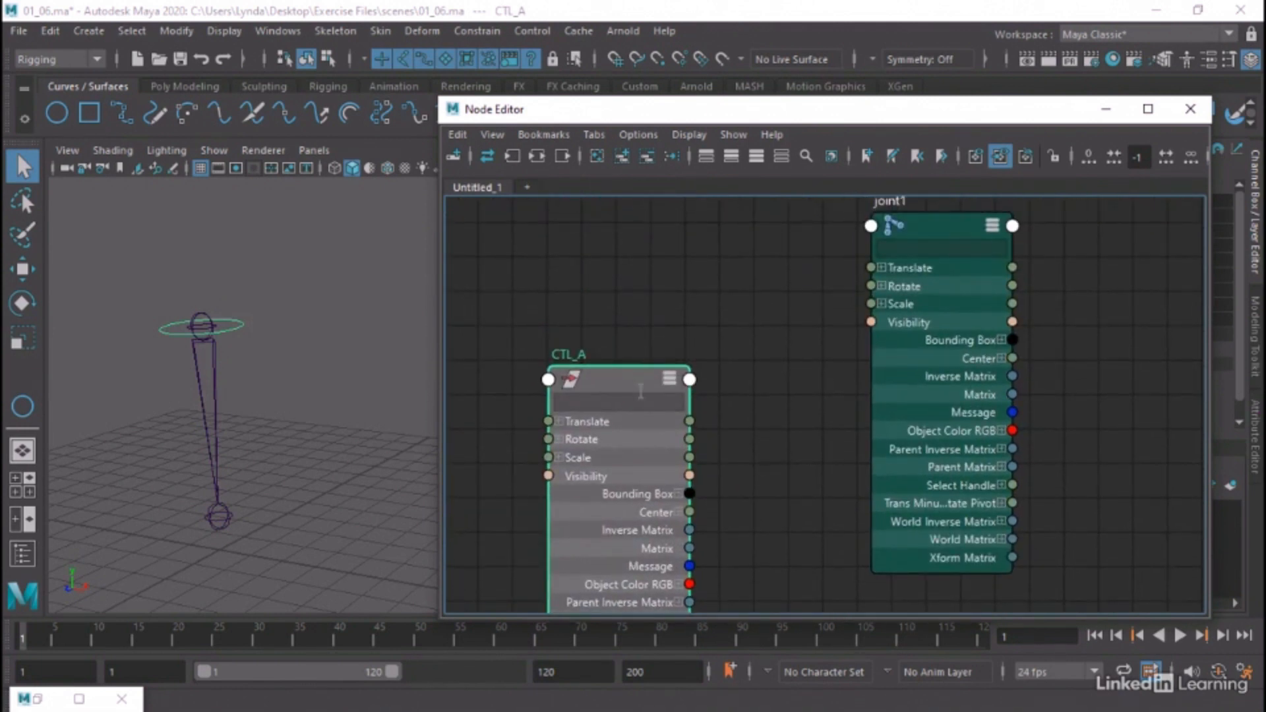
{"action": "left_click_drag", "start_coordinate": [642, 391], "coordinate": [643, 235]}
Move the CTL_AShape node out of the way, below the CTL_A node
{"action": "scroll", "coordinate": [778, 405], "scroll_direction": "down", "scroll_amount": 5}
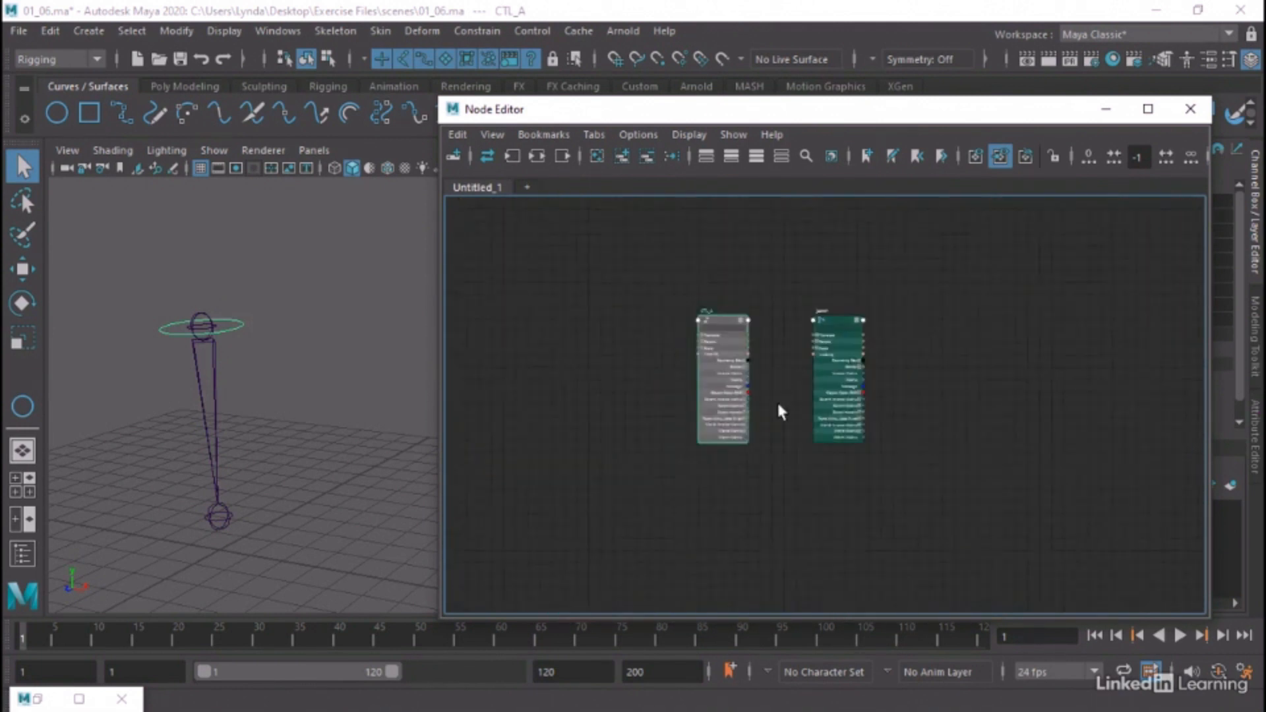
{"action": "middle_click_drag", "start_coordinate": [778, 404], "coordinate": [773, 250], "text": "alt"}
{"action": "left_click_drag", "start_coordinate": [828, 473], "coordinate": [710, 339]}
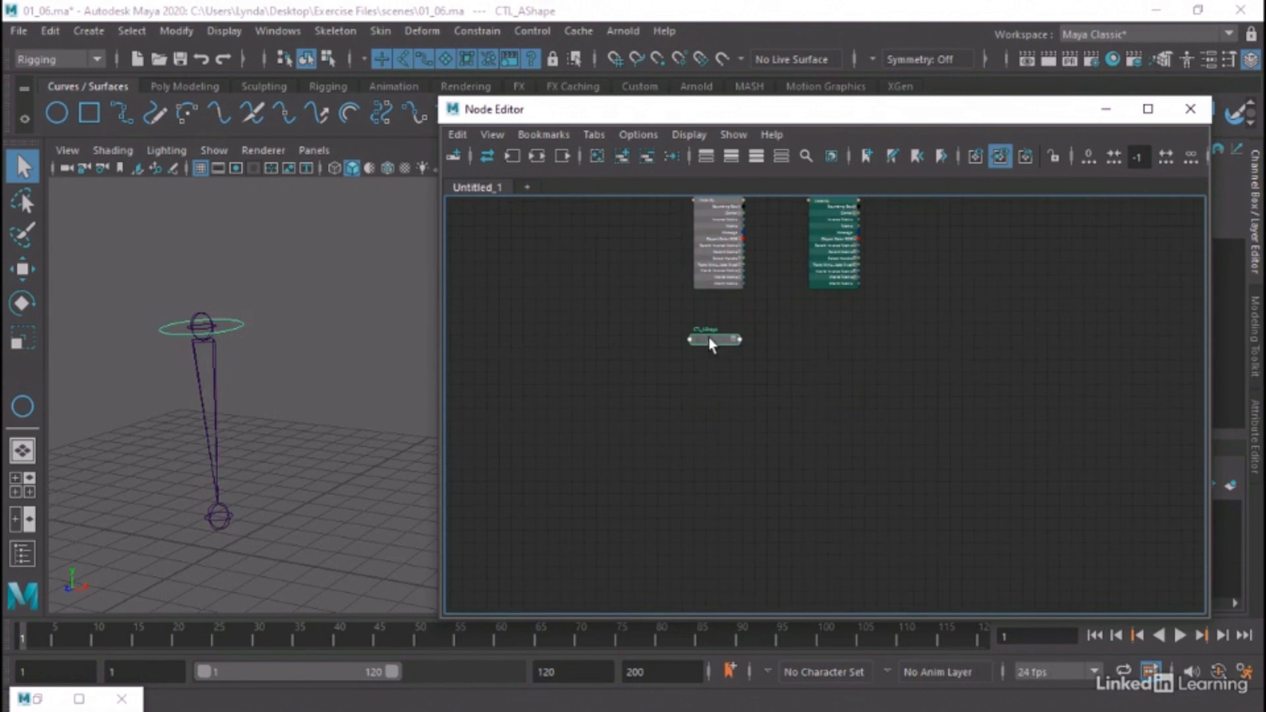
{"action": "scroll", "coordinate": [709, 331], "scroll_direction": "up", "scroll_amount": 5}
{"action": "middle_click_drag", "start_coordinate": [710, 331], "coordinate": [712, 539], "text": "alt"}
{"action": "scroll", "coordinate": [780, 489], "scroll_direction": "down", "scroll_amount": 4}
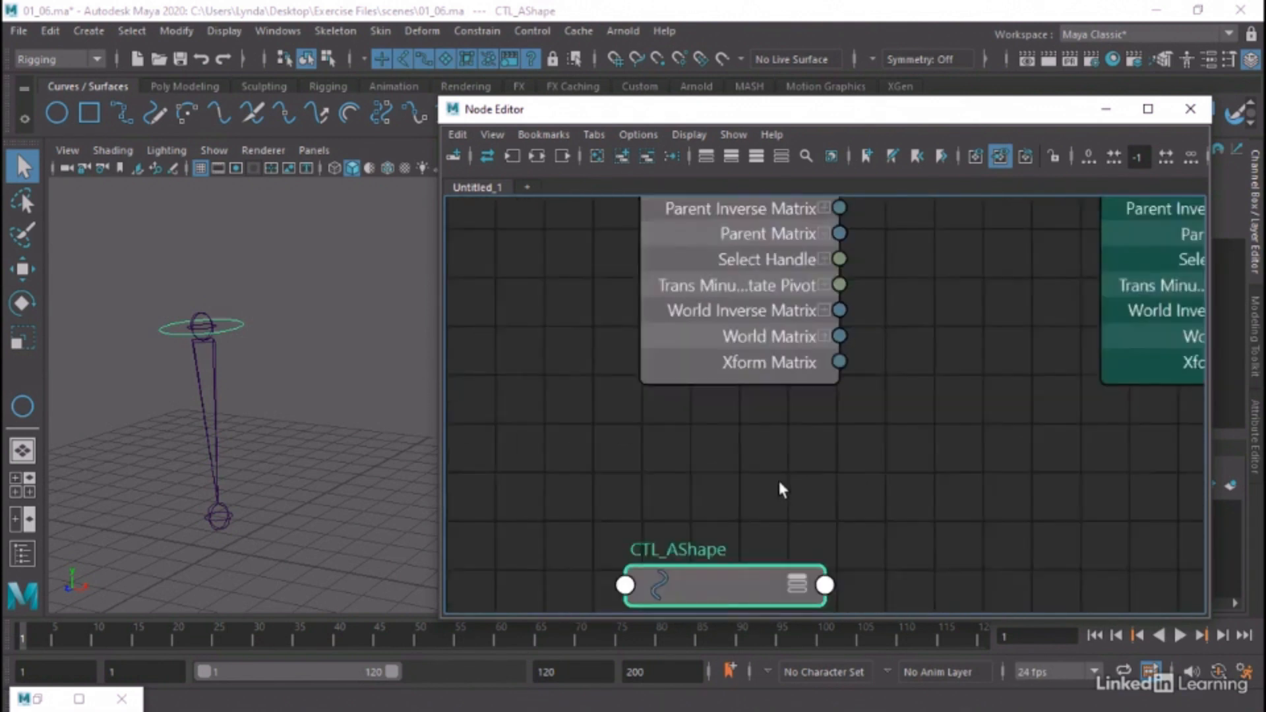
{"action": "middle_click_drag", "start_coordinate": [864, 337], "coordinate": [763, 504], "text": "alt"}
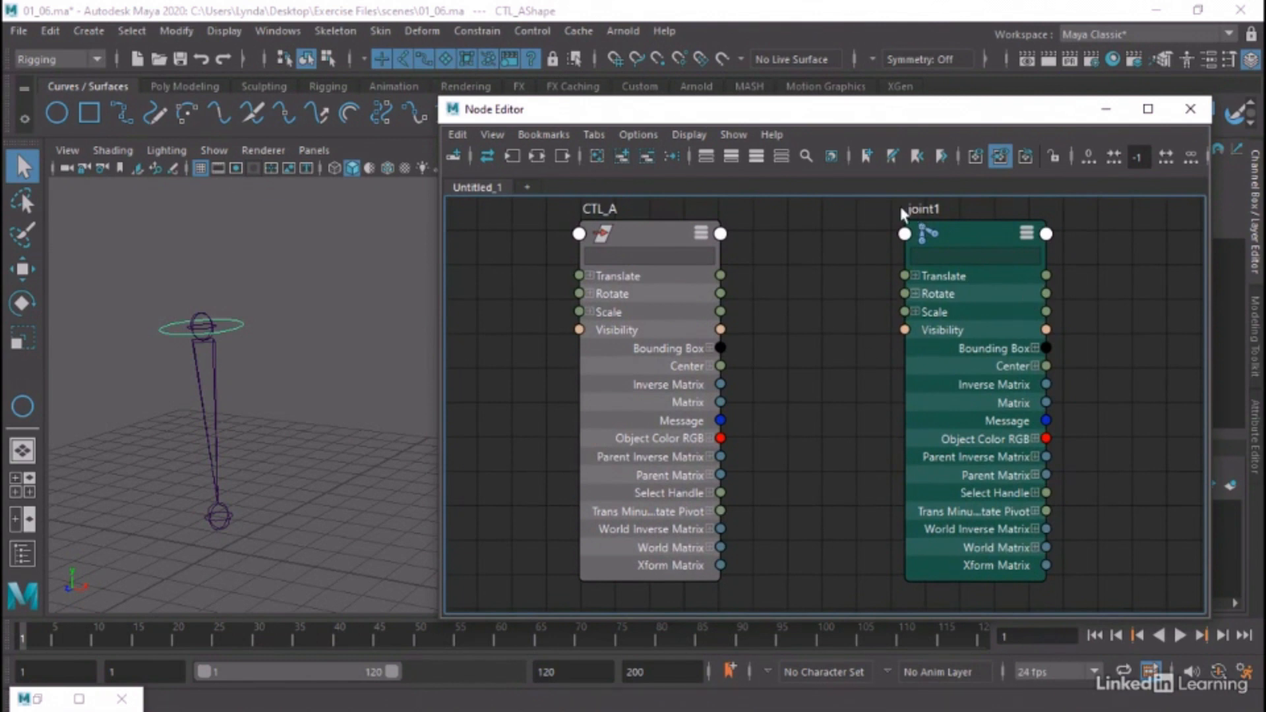
Expand the Rotate attributes on the CTL_A and joint1 nodes and line joint1 up with CTL_A
{"action": "left_click_drag", "start_coordinate": [975, 252], "coordinate": [1004, 249]}
{"action": "left_click", "coordinate": [797, 314]}
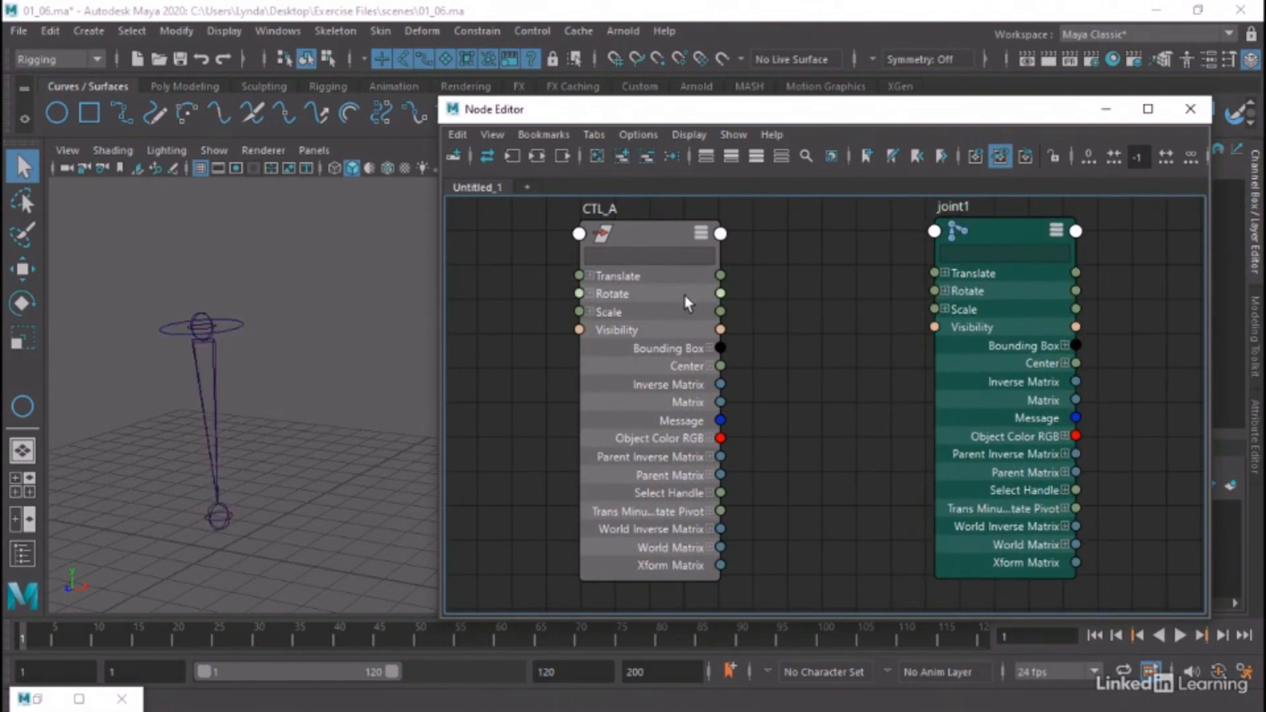
{"action": "left_click", "coordinate": [587, 294]}
{"action": "left_click", "coordinate": [591, 294]}
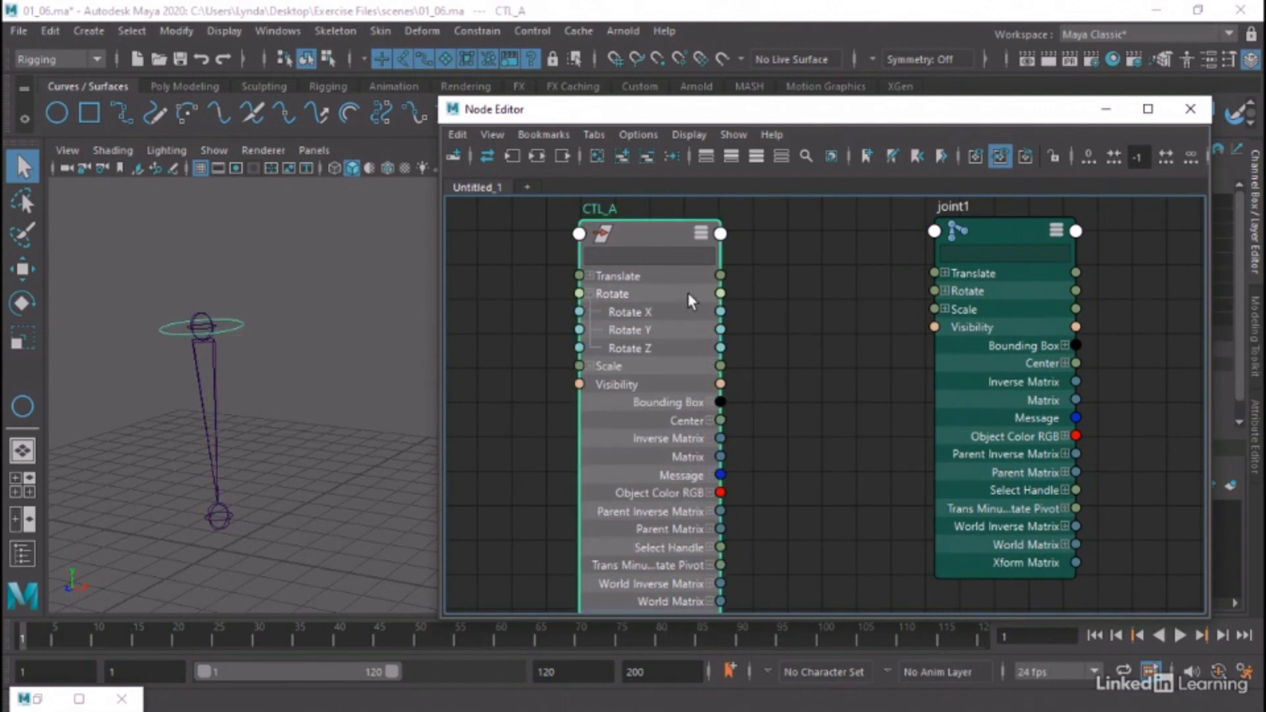
{"action": "left_click", "coordinate": [946, 291]}
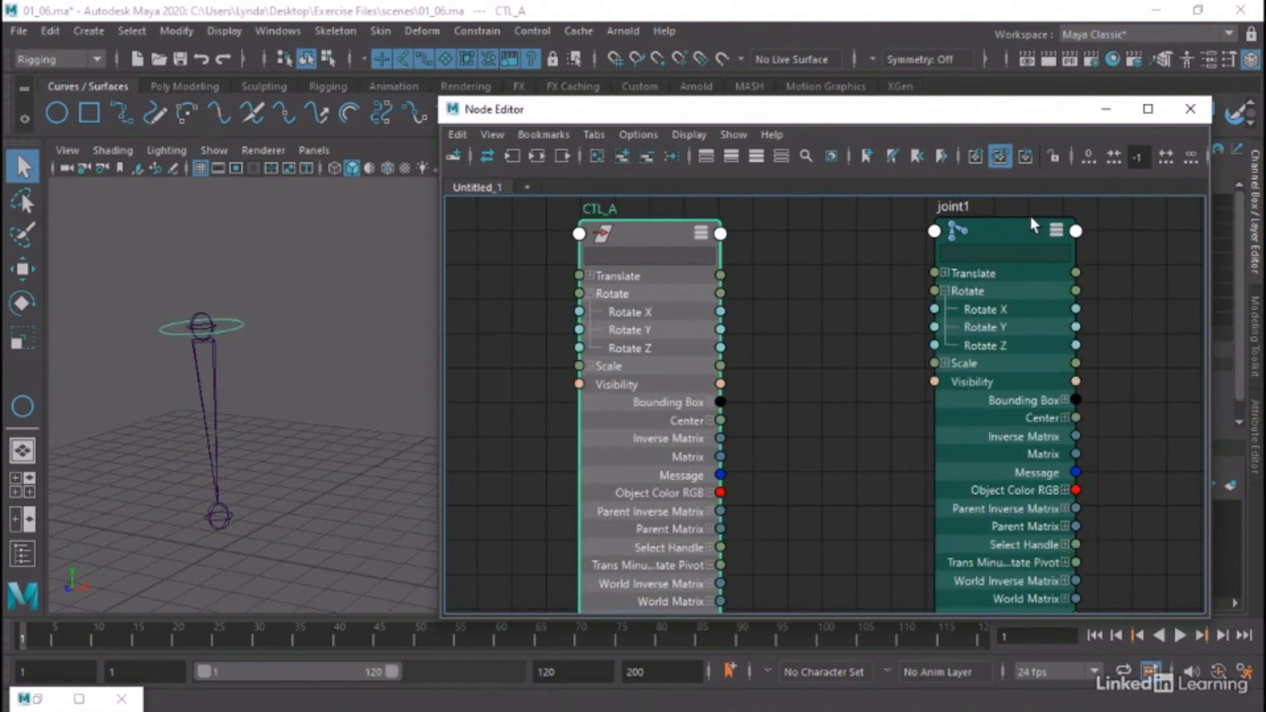
{"action": "left_click_drag", "start_coordinate": [1034, 225], "coordinate": [1026, 230]}
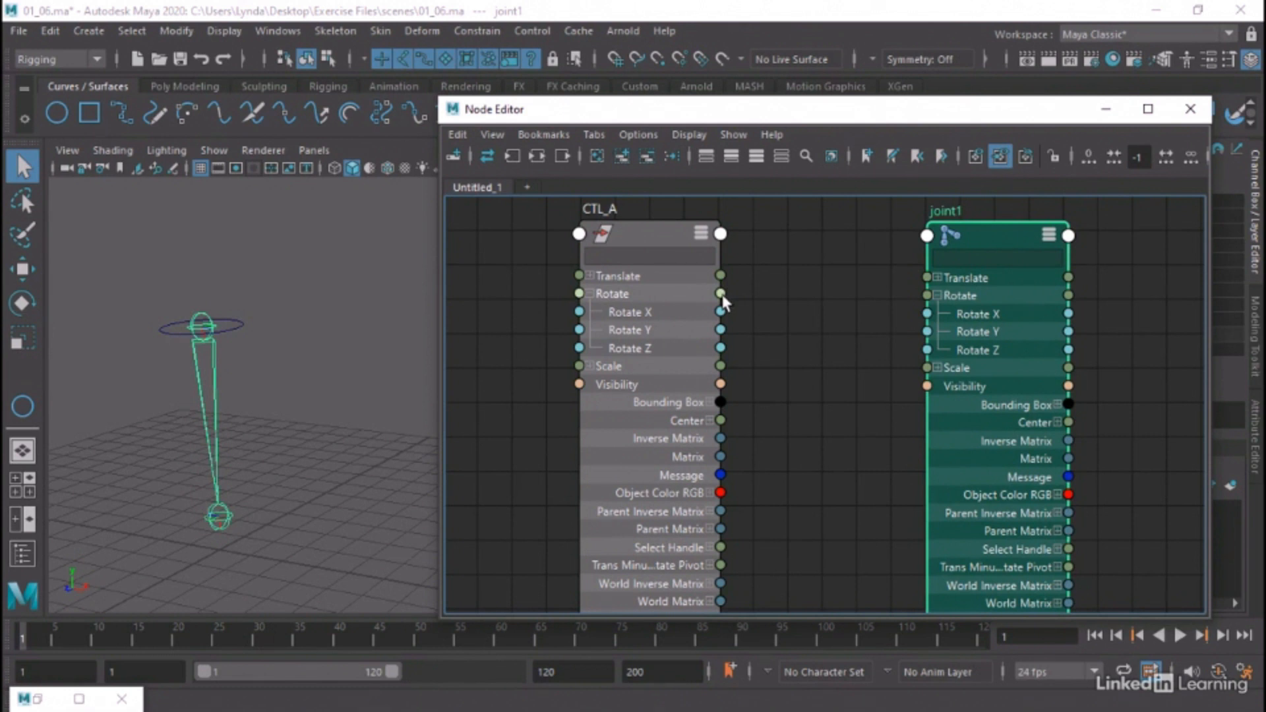
Connect CTL_A's Rotate output to joint1's Rotate input, test it by rotating the circle, and clear the selection
{"action": "left_click_drag", "start_coordinate": [722, 294], "coordinate": [930, 296]}
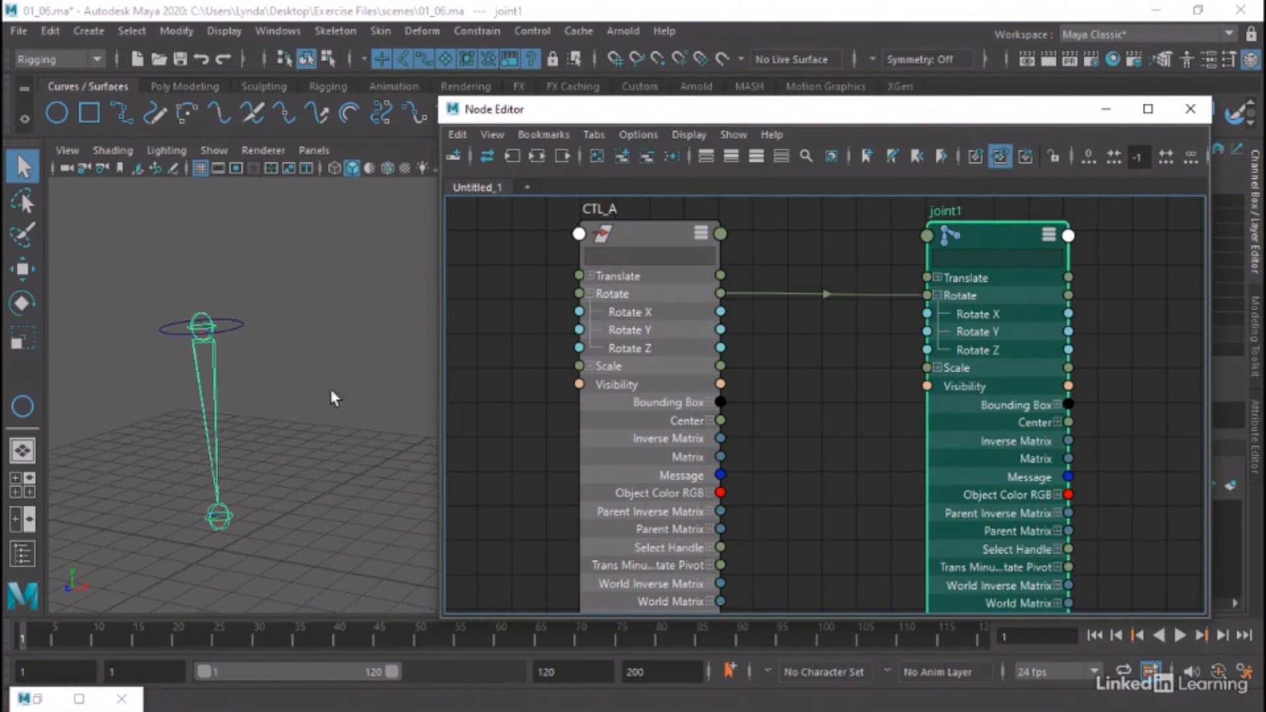
{"action": "left_click", "coordinate": [244, 325]}
{"action": "key", "text": "e"}
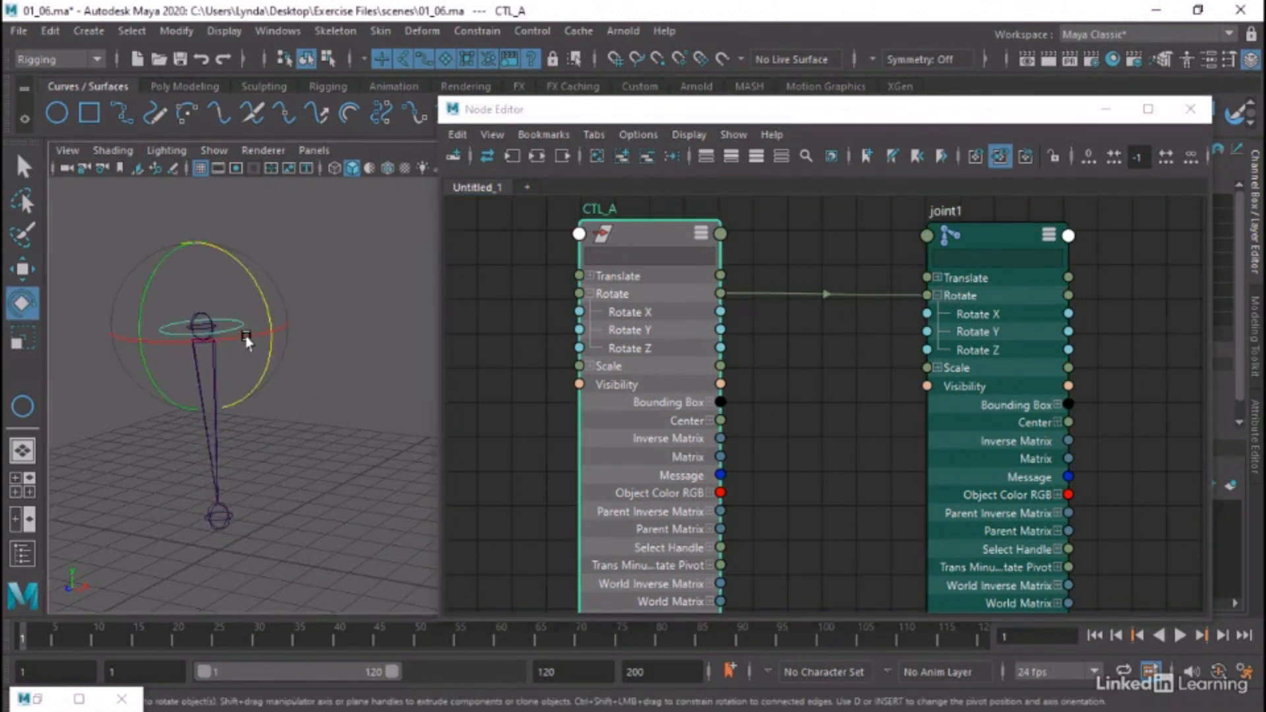
{"action": "left_click_drag", "start_coordinate": [249, 275], "coordinate": [165, 271]}
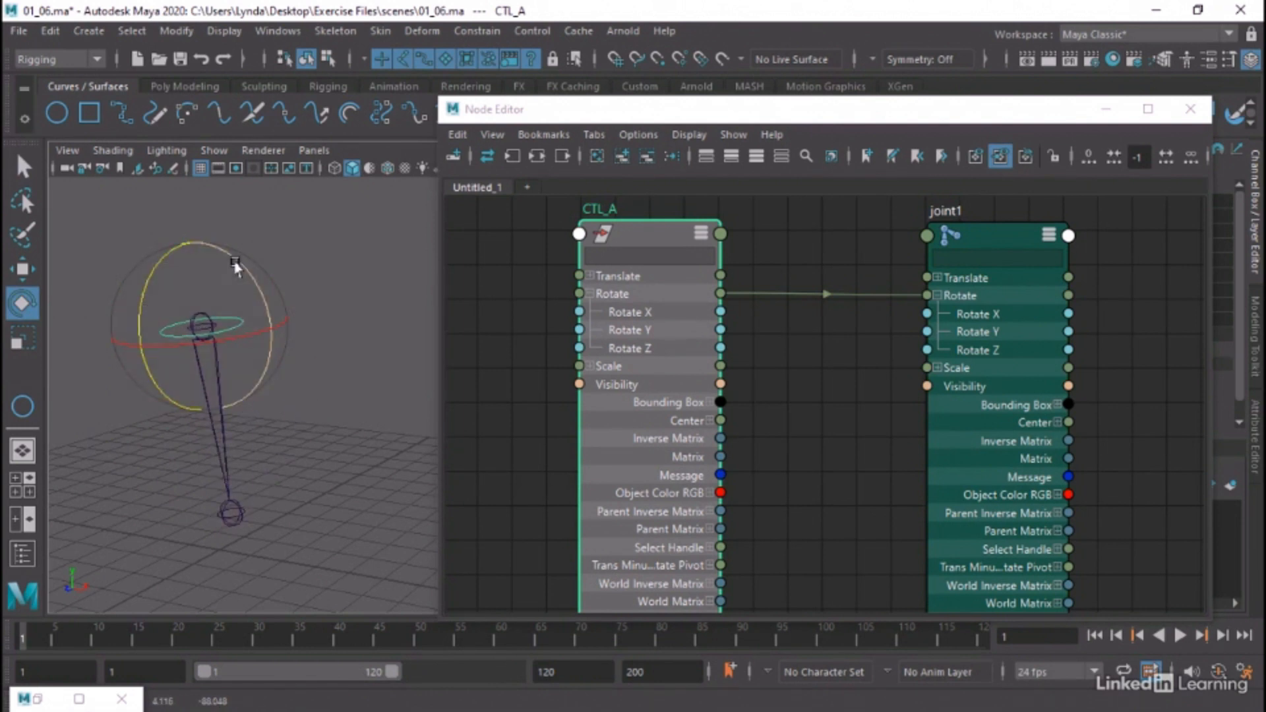
{"action": "left_click", "coordinate": [314, 258]}
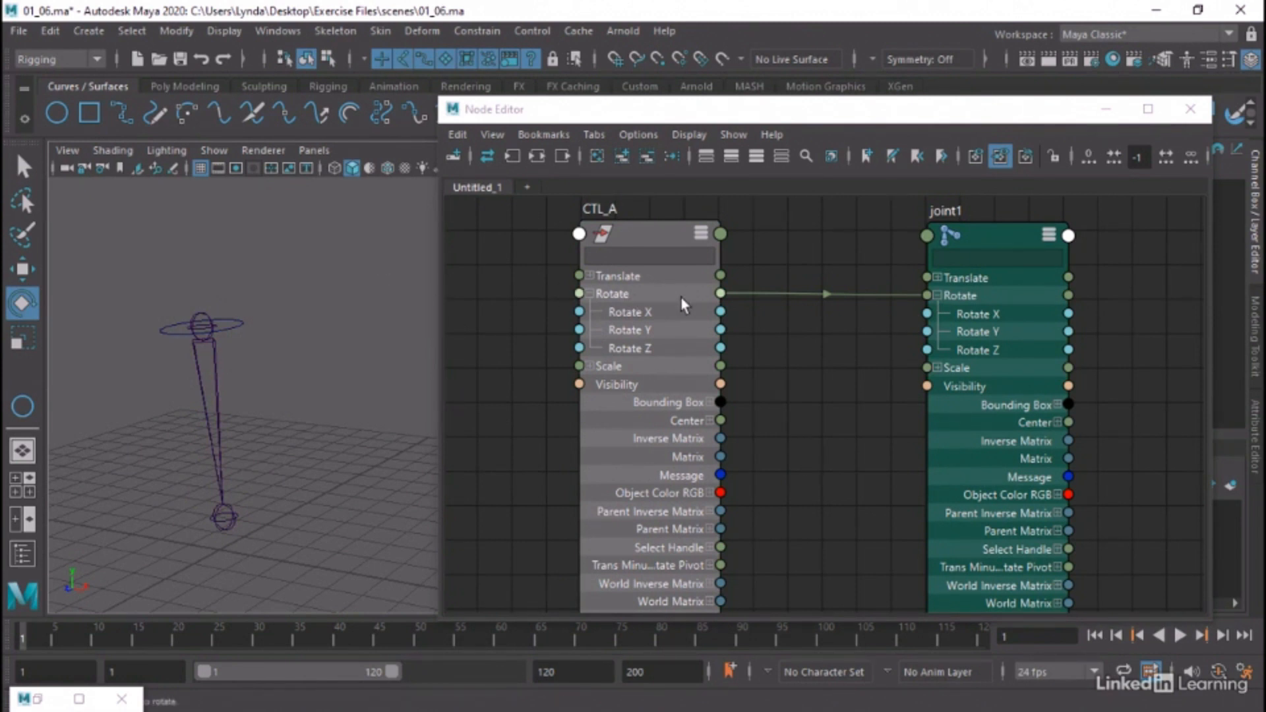
Connect CTL_A's Translate output to joint1's Translate input and test it by moving the circle
{"action": "left_click", "coordinate": [721, 277]}
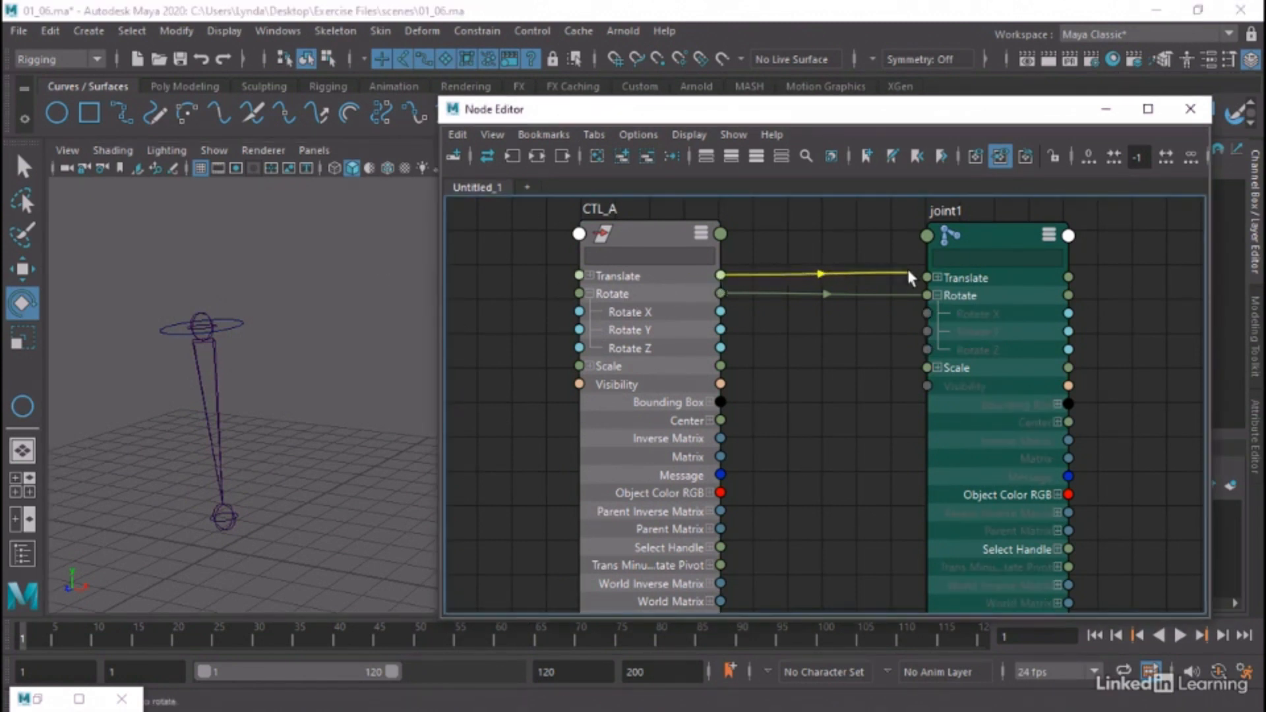
{"action": "left_click", "coordinate": [935, 278]}
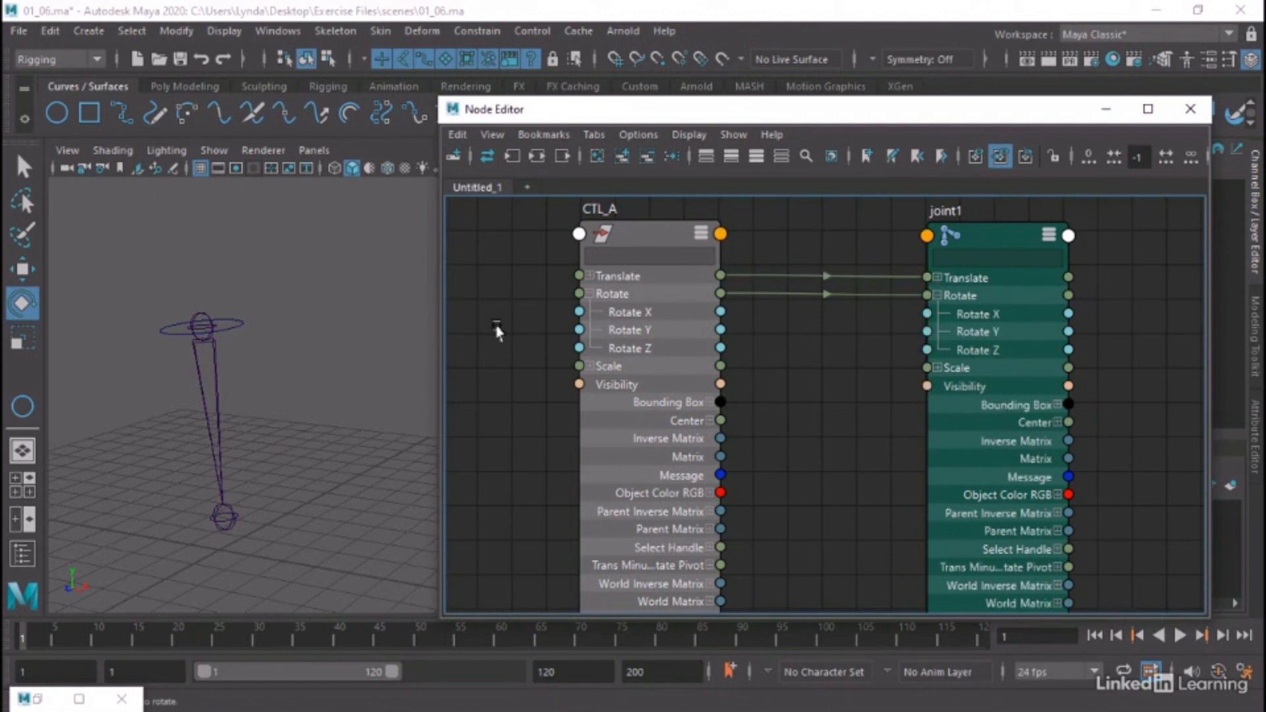
{"action": "left_click", "coordinate": [227, 318]}
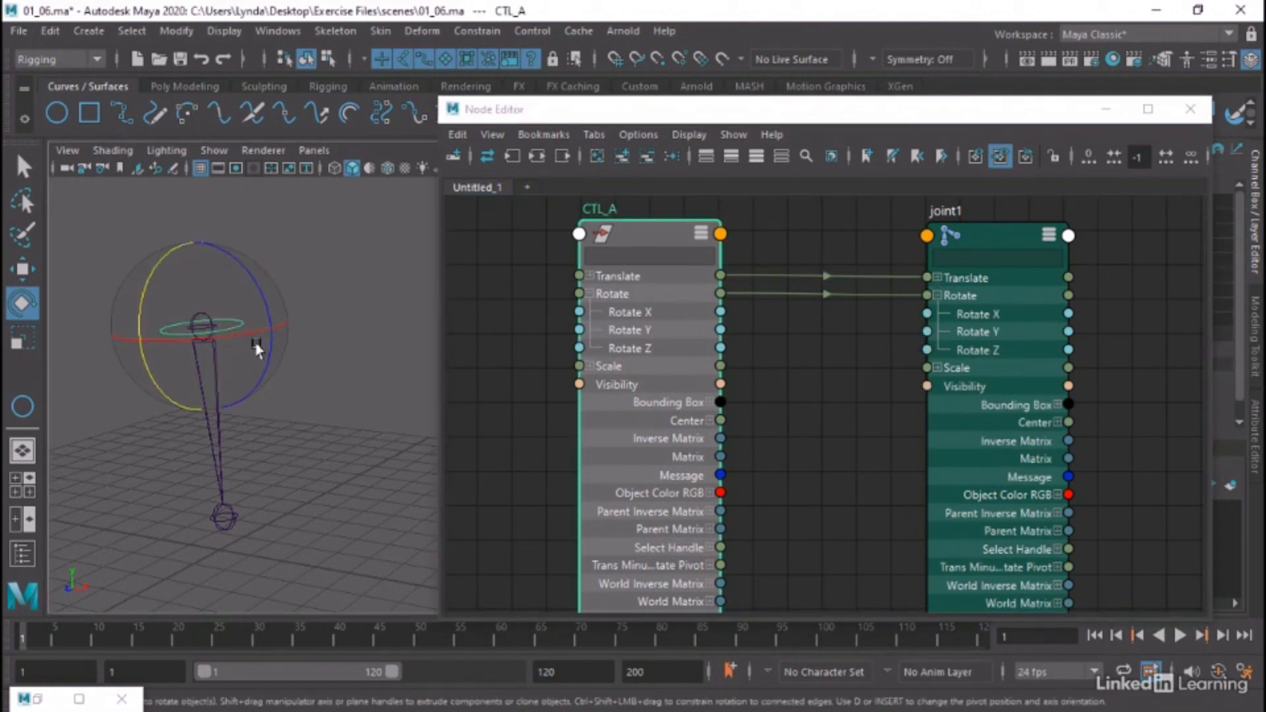
{"action": "key", "text": "w"}
{"action": "mouse_move", "coordinate": [201, 320]}
{"action": "left_mouse_down"}
{"action": "mouse_move", "coordinate": [261, 303]}
{"action": "mouse_move", "coordinate": [222, 321]}
{"action": "left_mouse_up"}
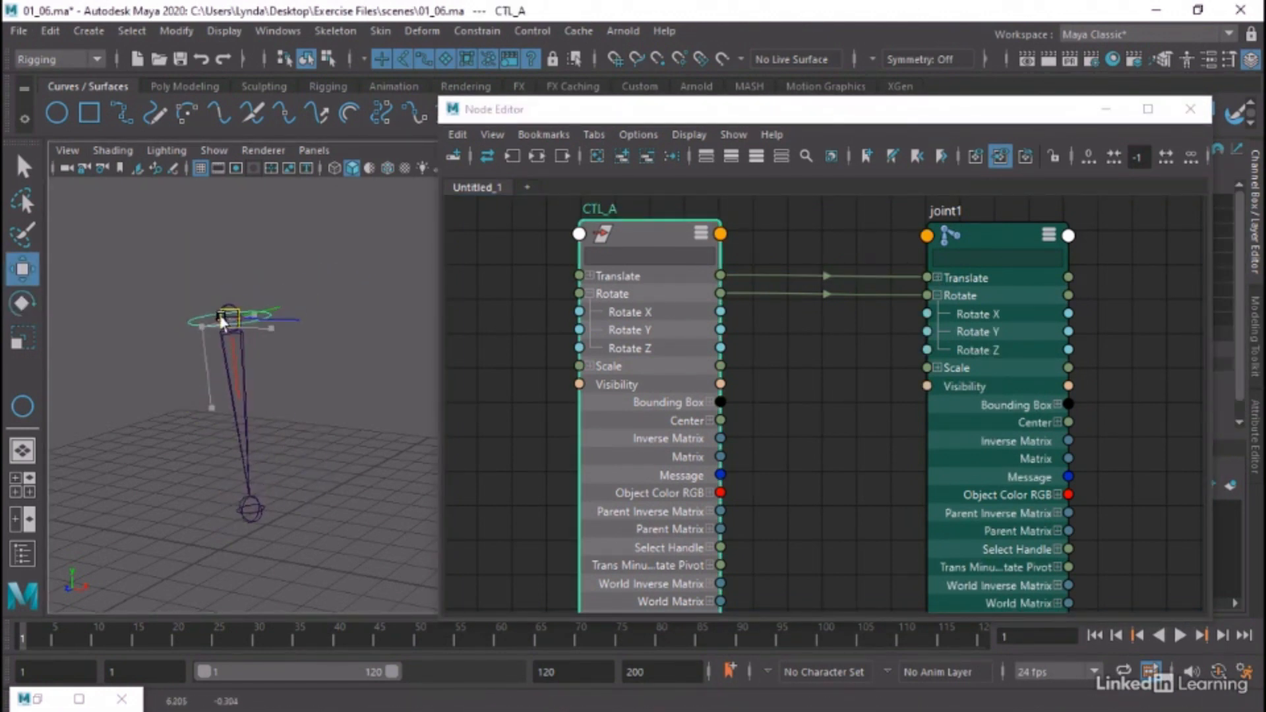
Delete the Translate connection between CTL_A and joint1, and move the circle up and away from the joint
{"action": "left_click", "coordinate": [766, 277]}
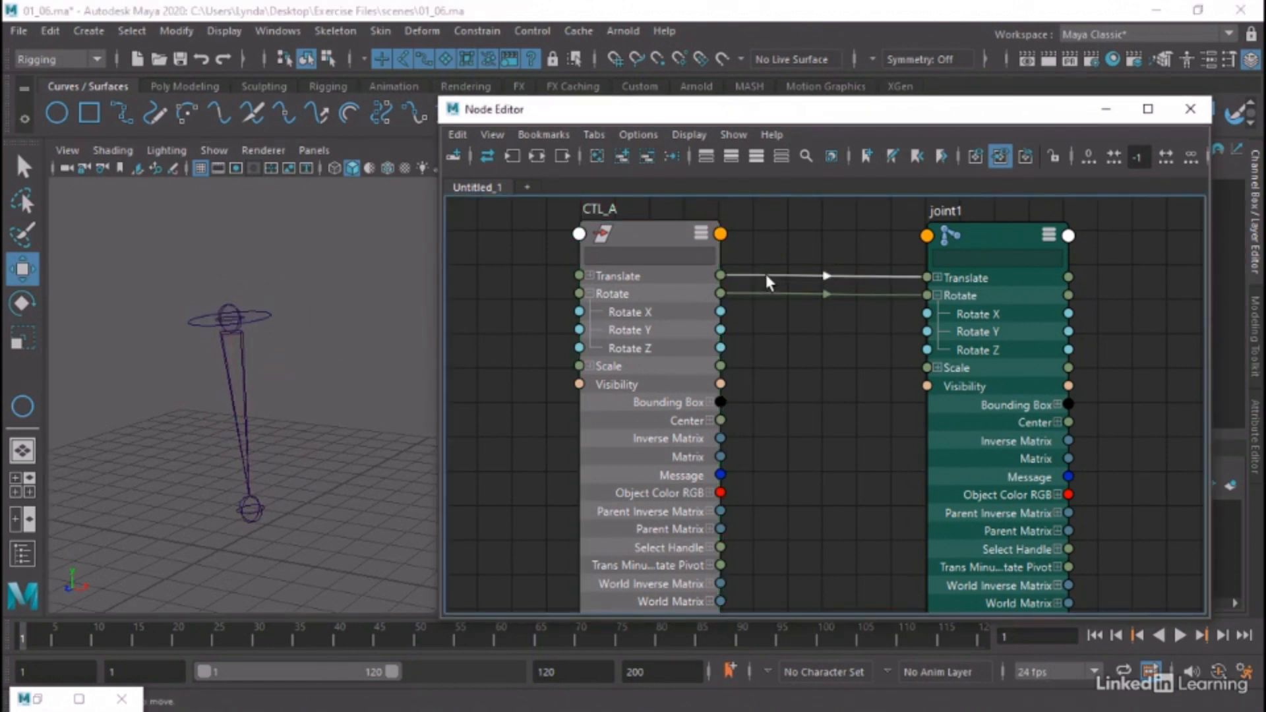
{"action": "key", "text": "Delete"}
{"action": "left_click", "coordinate": [269, 315]}
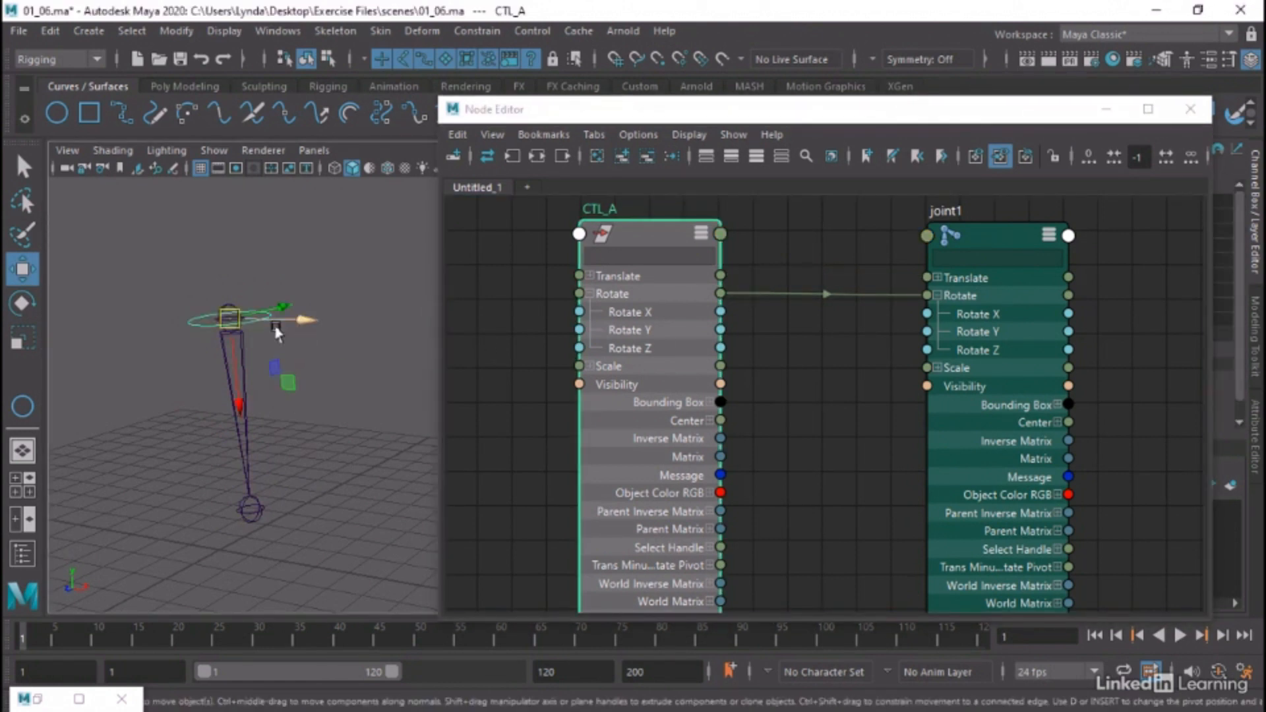
{"action": "left_click_drag", "start_coordinate": [277, 331], "coordinate": [333, 281]}
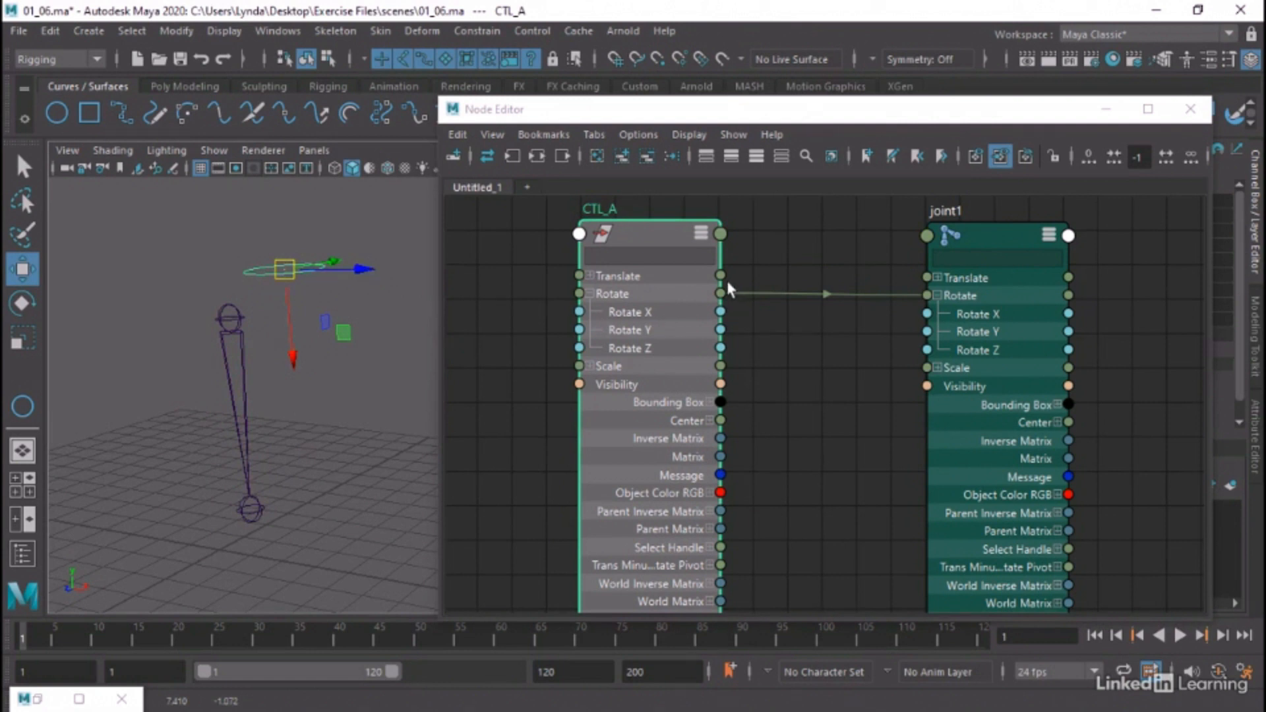
Reconnect CTL_A's Translate to joint1's Translate, minimize the Node Editor, and check CTL_A's channels before clearing the selection
{"action": "left_click_drag", "start_coordinate": [721, 276], "coordinate": [928, 277]}
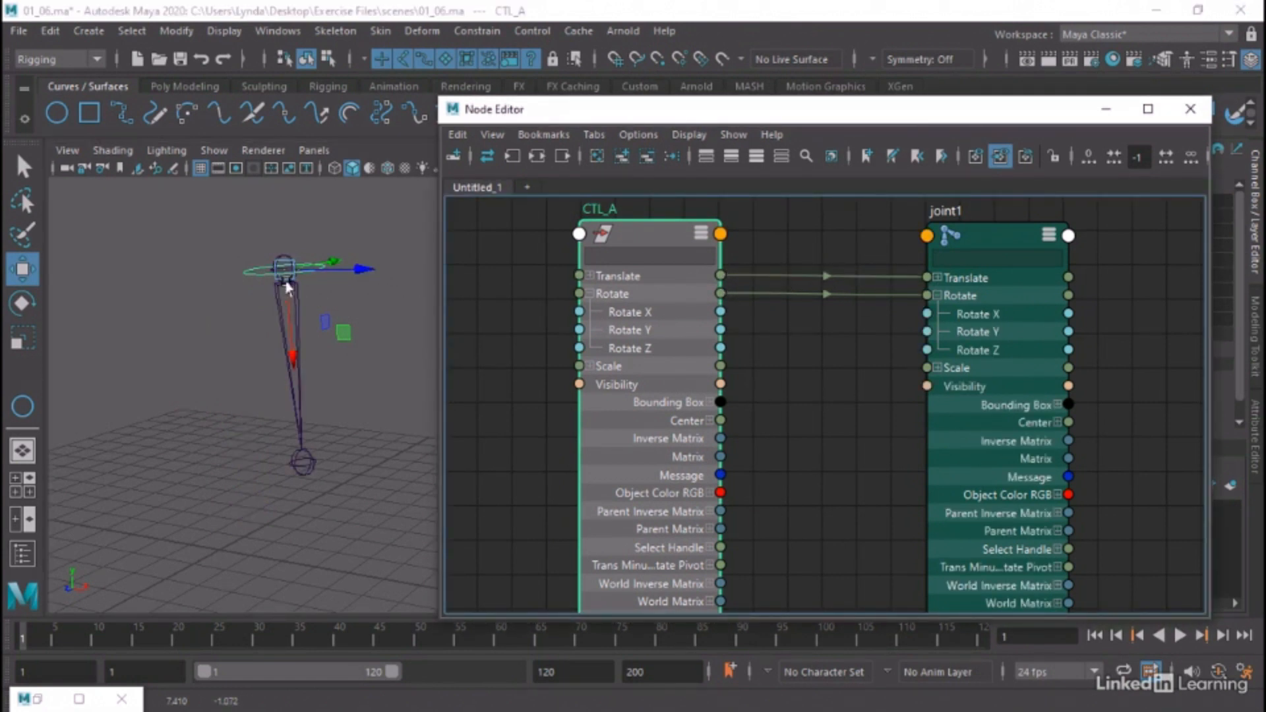
{"action": "left_click", "coordinate": [1106, 110]}
{"action": "middle_click_drag", "start_coordinate": [612, 364], "coordinate": [552, 422], "text": "alt"}
{"action": "left_click", "coordinate": [552, 427]}
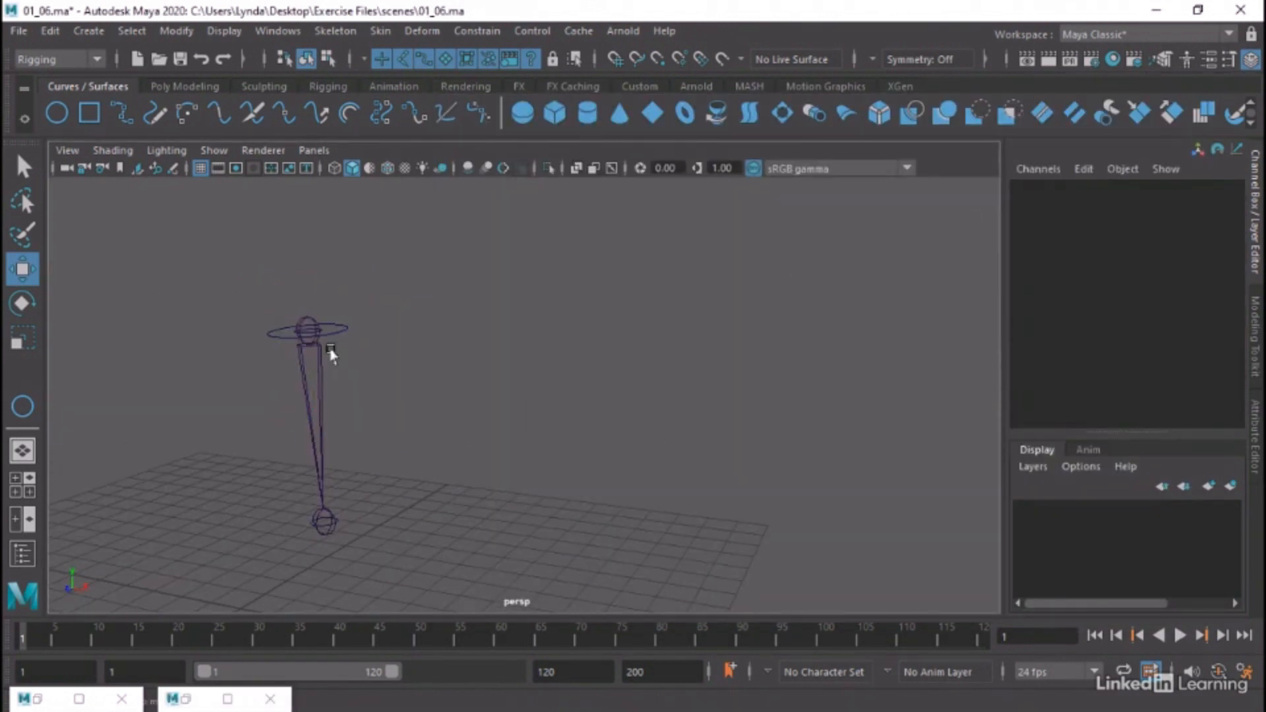
{"action": "left_click", "coordinate": [330, 322]}
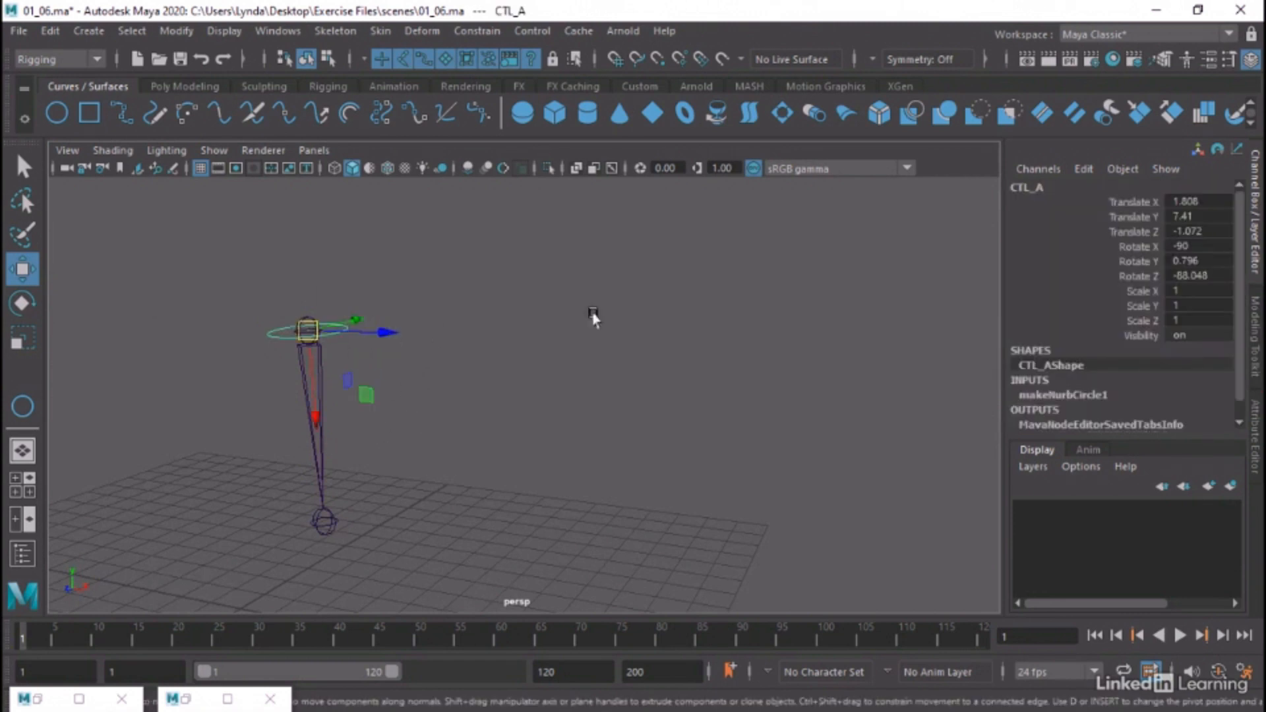
{"action": "left_click", "coordinate": [412, 385]}
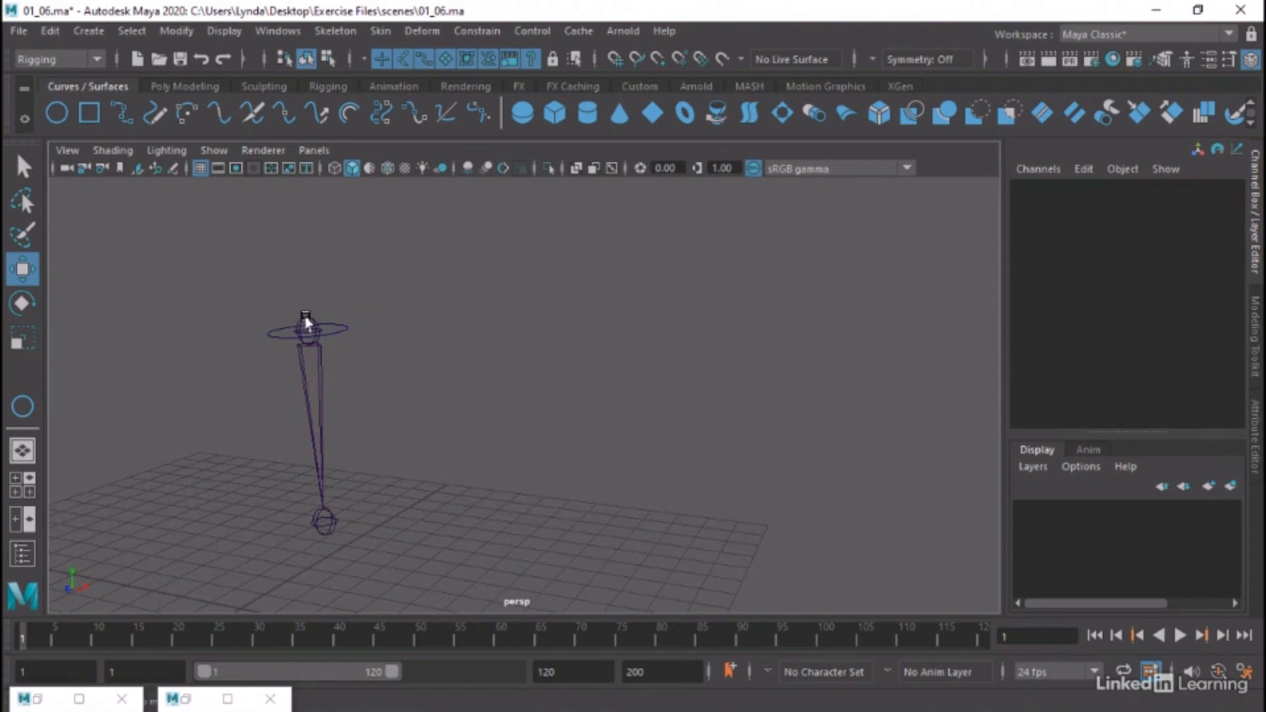
Compare the translate and rotate channel values of joint1 and CTL_A by selecting each in turn
{"action": "left_click", "coordinate": [307, 322]}
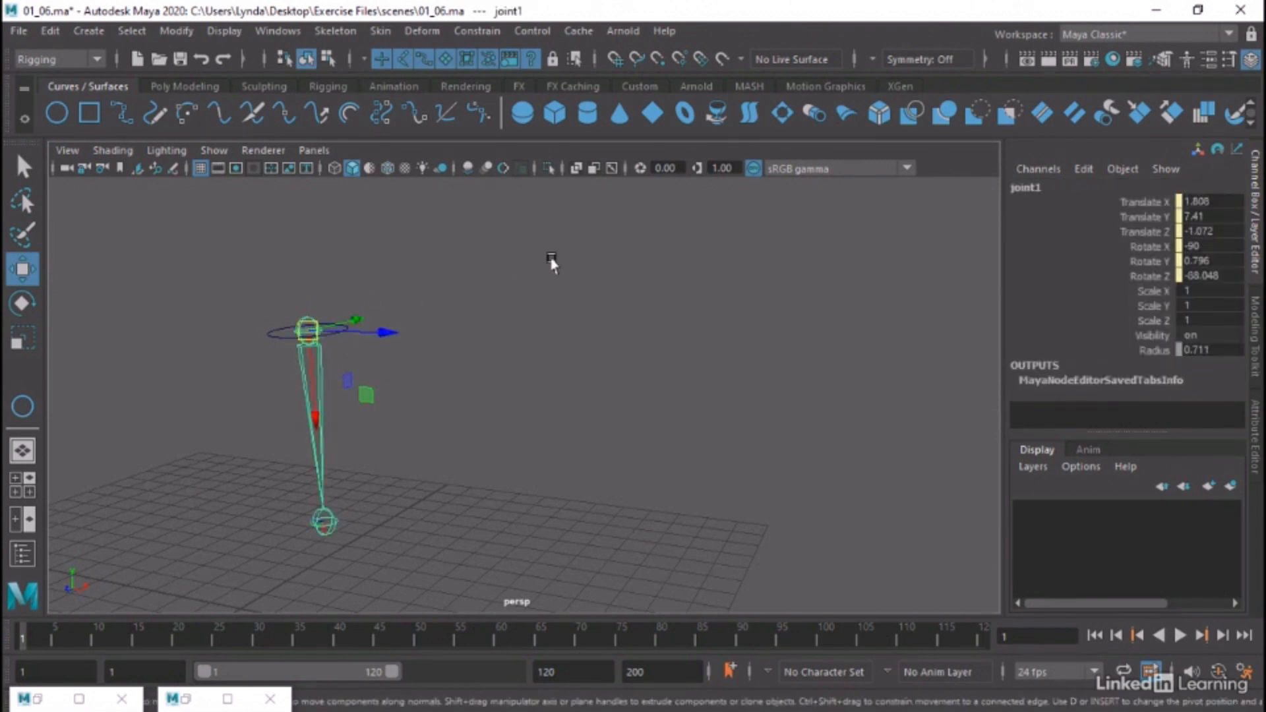
{"action": "left_click", "coordinate": [517, 278]}
{"action": "left_click", "coordinate": [271, 332]}
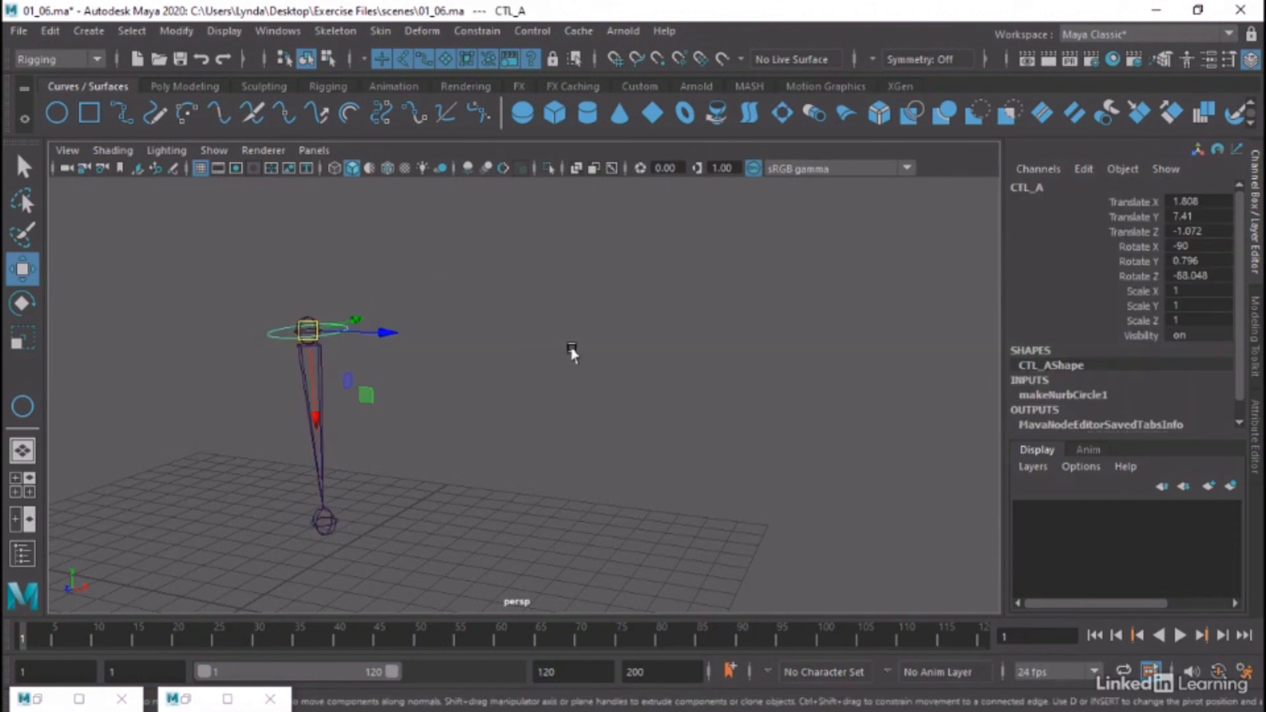
{"action": "left_click_drag", "start_coordinate": [571, 350], "coordinate": [600, 393], "text": "alt"}
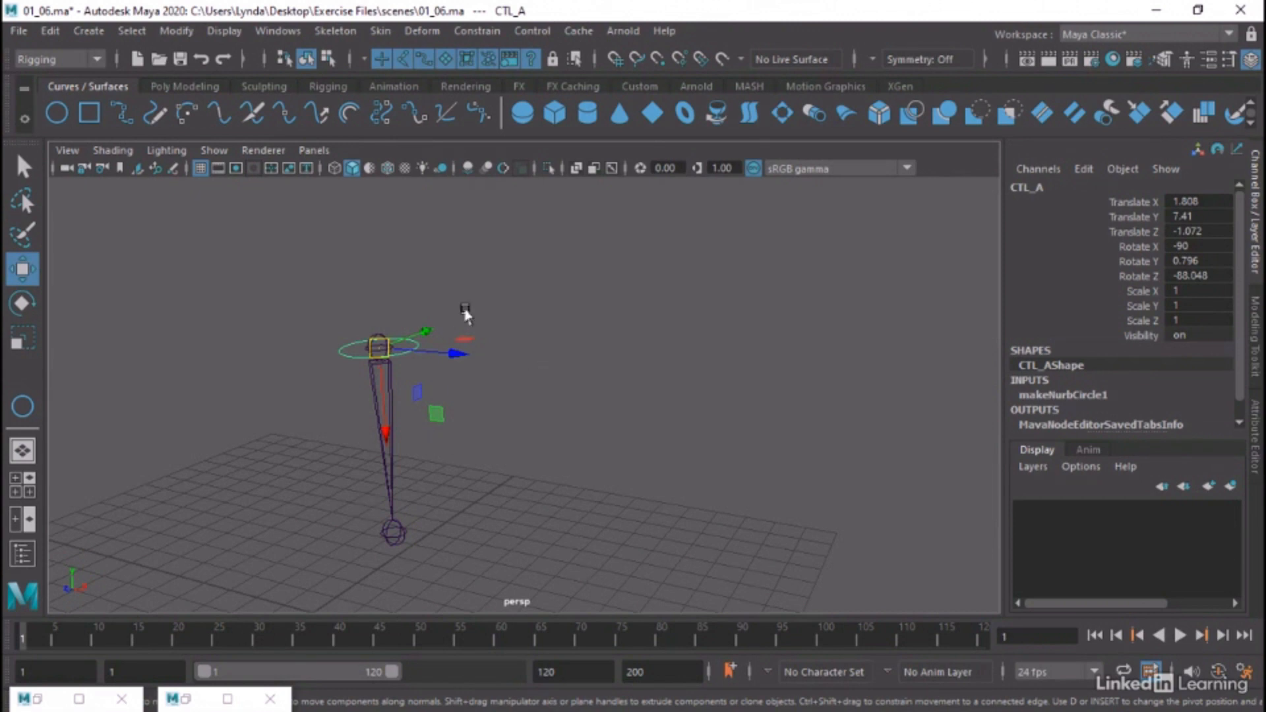
Reopen the Node Editor and review the Translate and Rotate connections between CTL_A and joint1
{"action": "left_click", "coordinate": [285, 33]}
{"action": "left_click", "coordinate": [334, 248]}
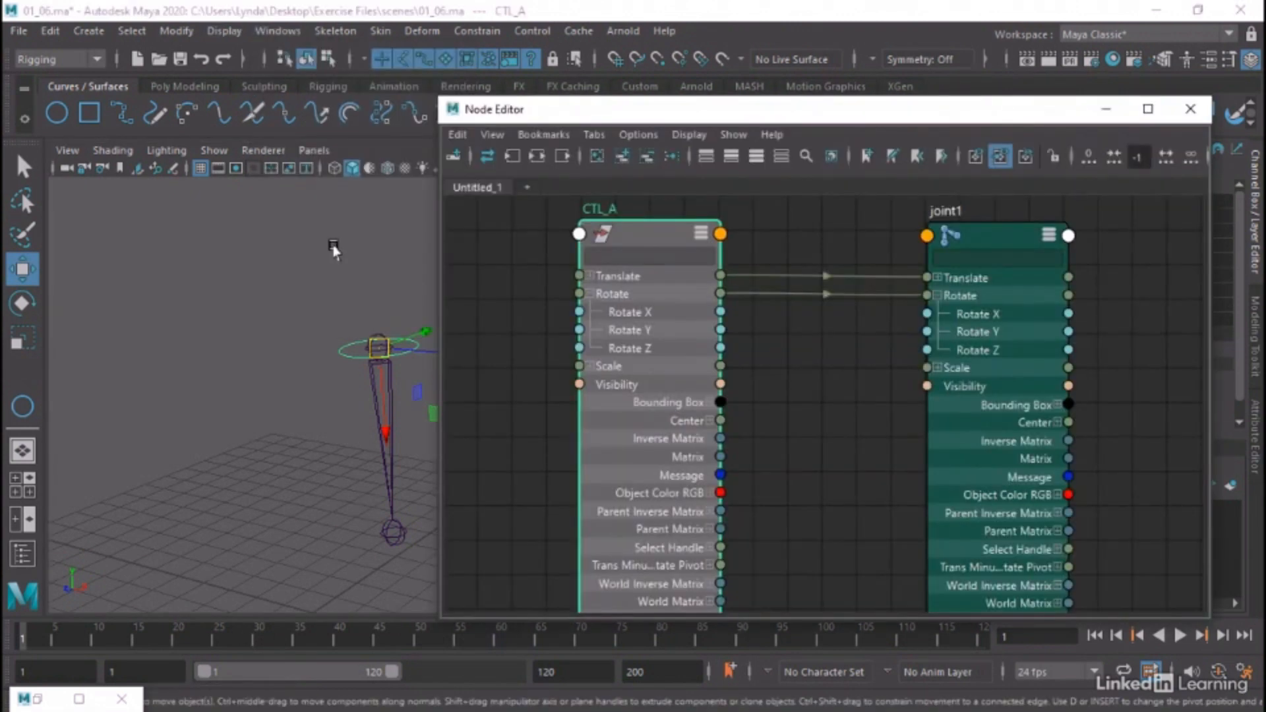
{"action": "middle_click_drag", "start_coordinate": [840, 388], "coordinate": [847, 367], "text": "alt"}
{"action": "right_click_drag", "start_coordinate": [884, 374], "coordinate": [710, 401], "text": "alt"}
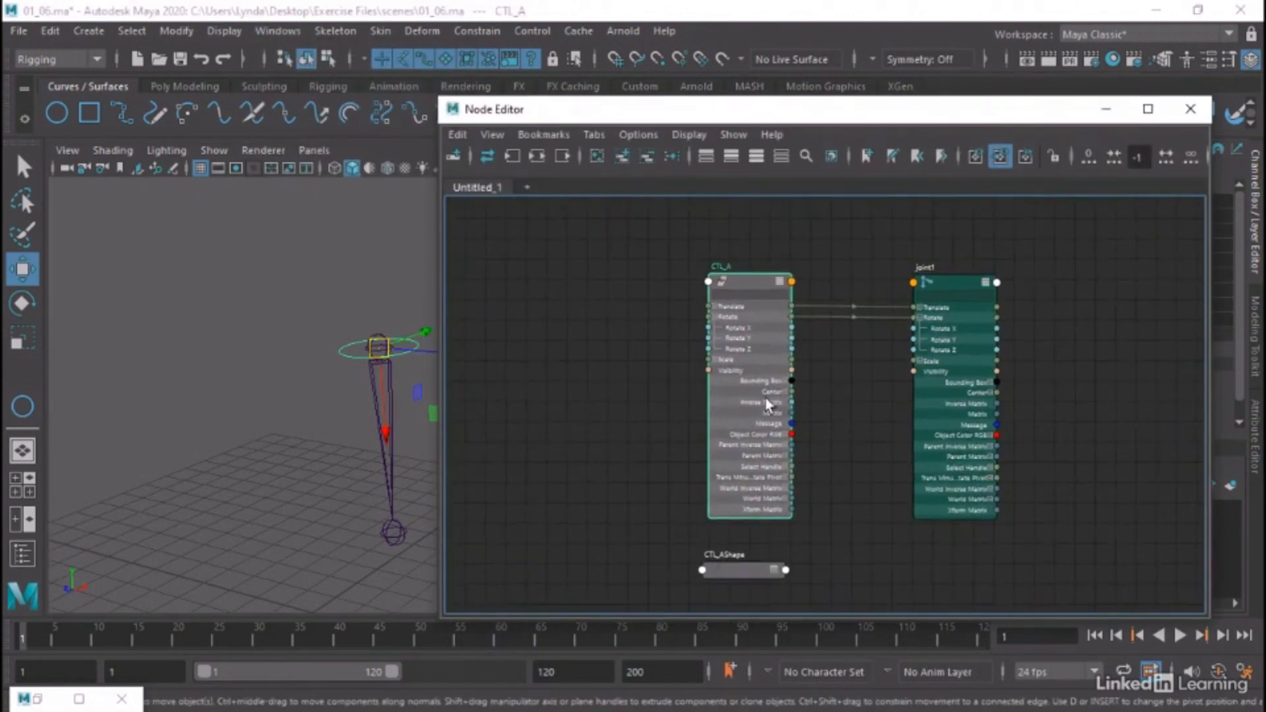
{"action": "middle_click_drag", "start_coordinate": [812, 388], "coordinate": [831, 379], "text": "alt"}
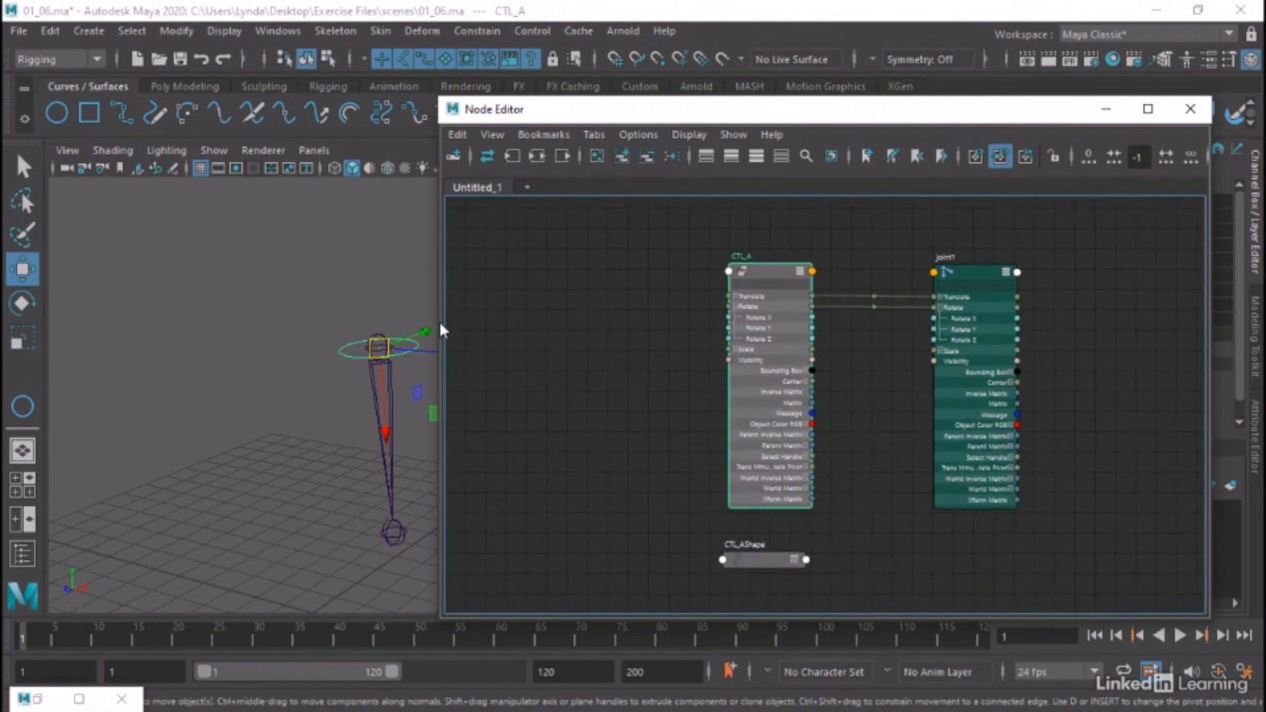
{"action": "left_click_drag", "start_coordinate": [439, 319], "coordinate": [503, 333]}
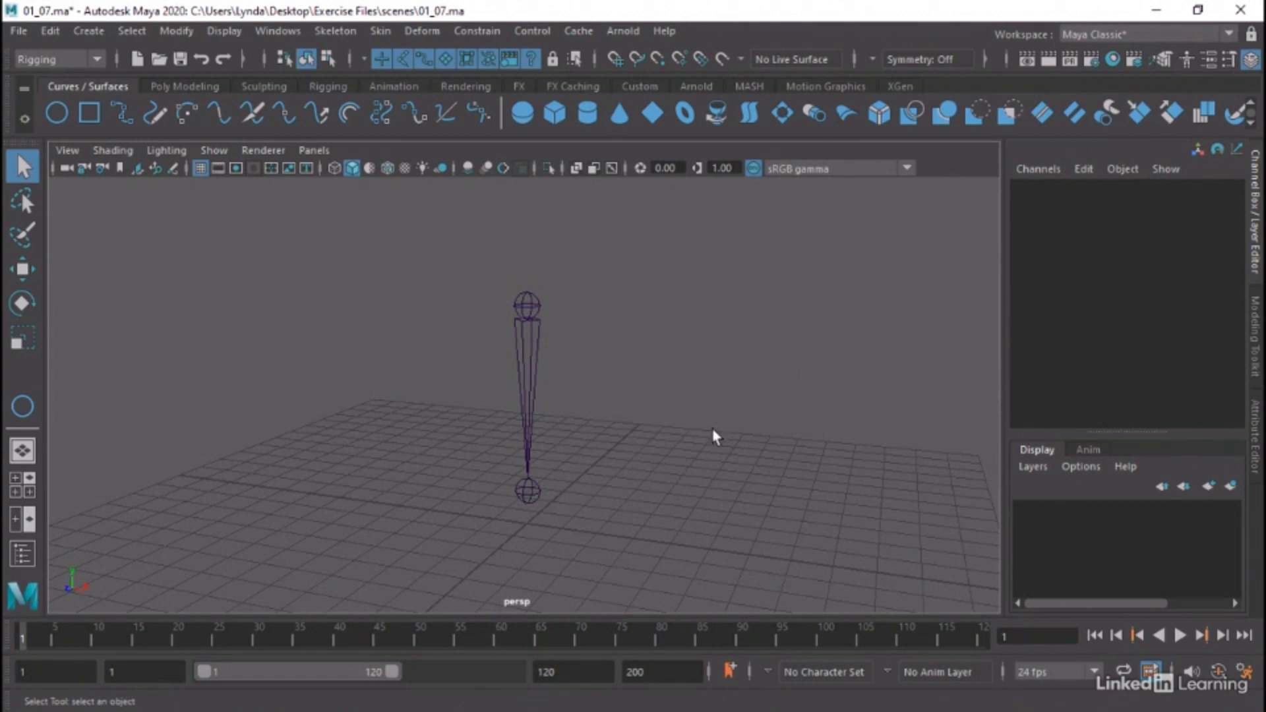
Select joint1 in the 01_07 scene, inspect its transform channels with the Move tool active, and clear the selection
{"action": "left_click_drag", "start_coordinate": [715, 436], "coordinate": [662, 444], "text": "alt"}
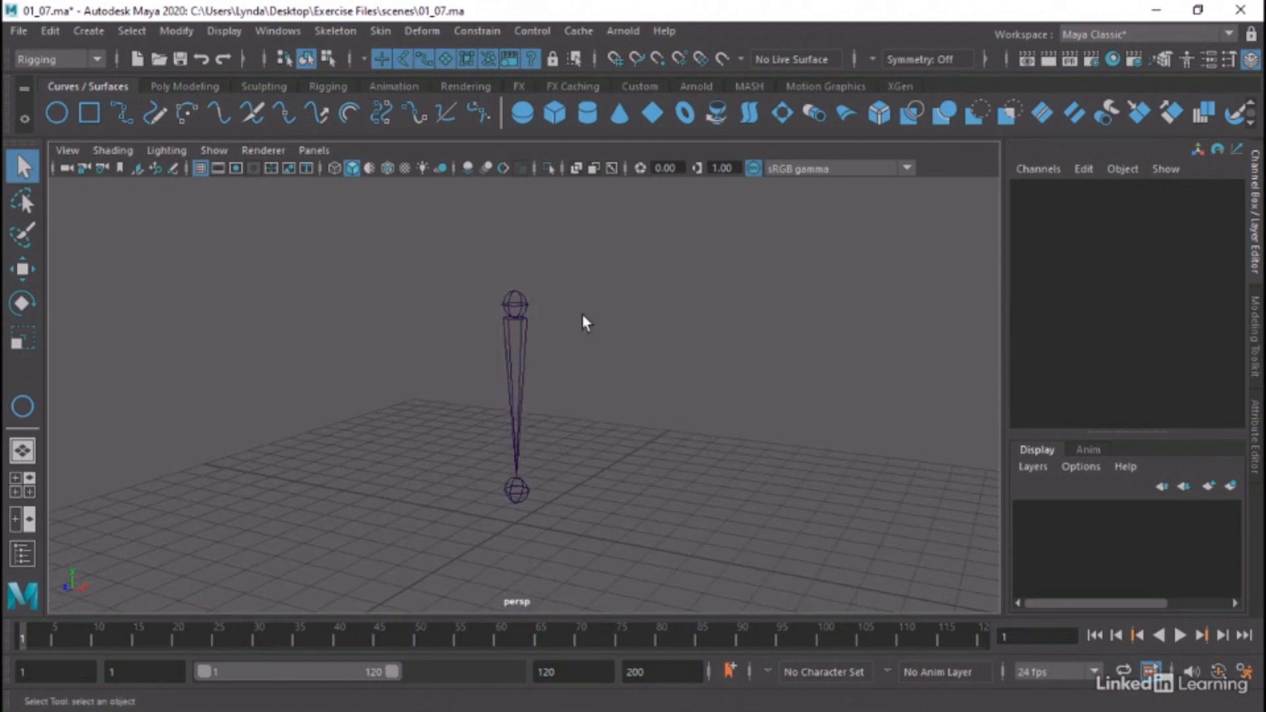
{"action": "left_click_drag", "start_coordinate": [540, 259], "coordinate": [483, 301]}
{"action": "left_click_drag", "start_coordinate": [584, 345], "coordinate": [661, 322], "text": "alt"}
{"action": "key", "text": "w"}
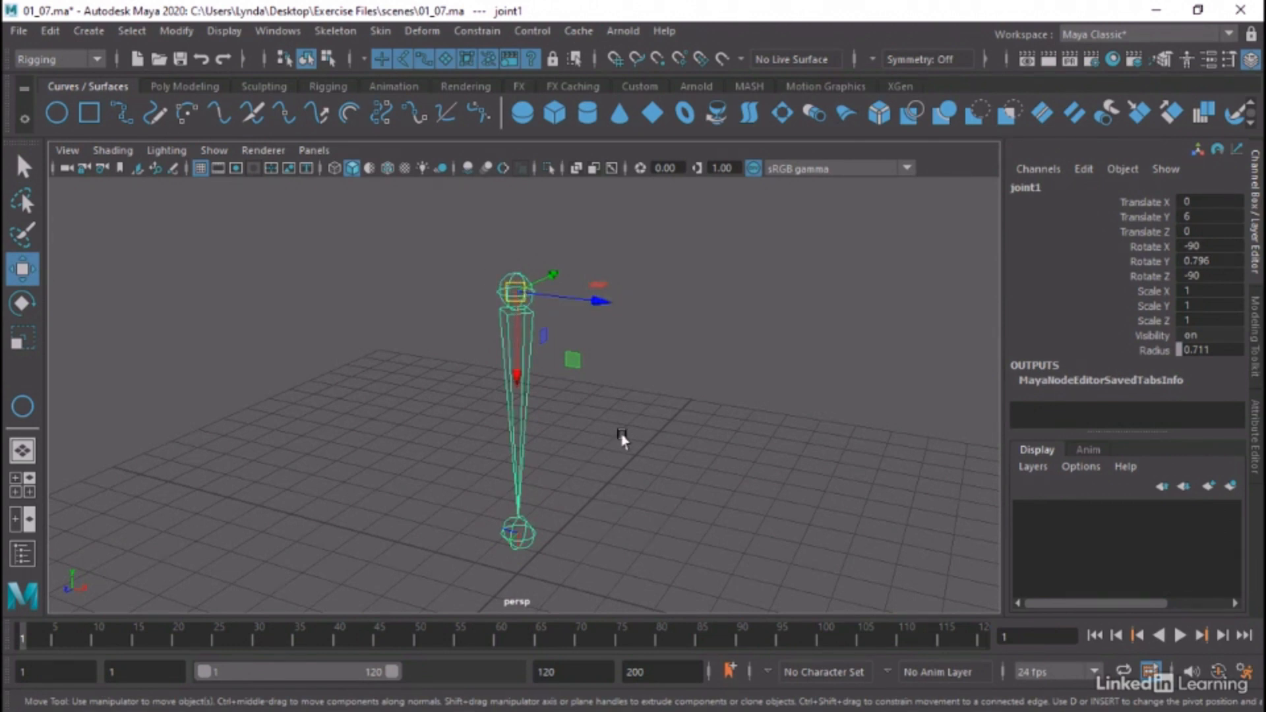
{"action": "scroll", "coordinate": [625, 458], "scroll_direction": "down", "scroll_amount": 3}
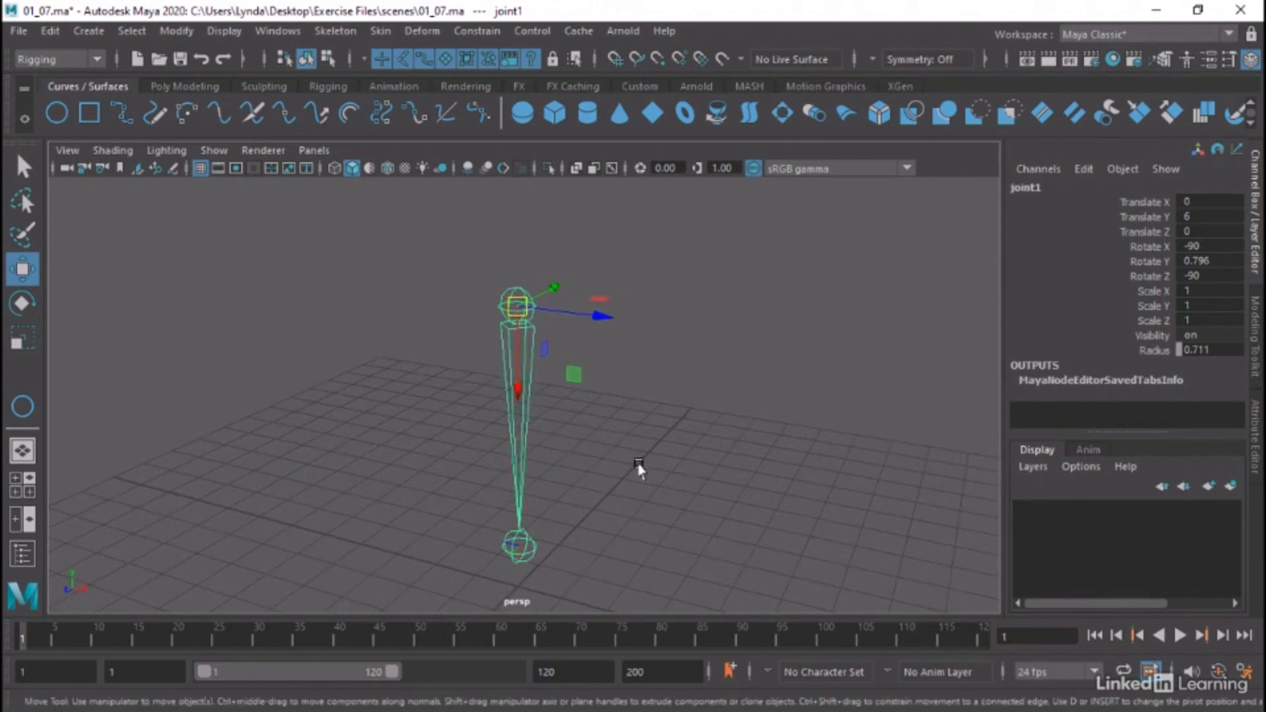
{"action": "left_click_drag", "start_coordinate": [616, 453], "coordinate": [625, 438], "text": "alt"}
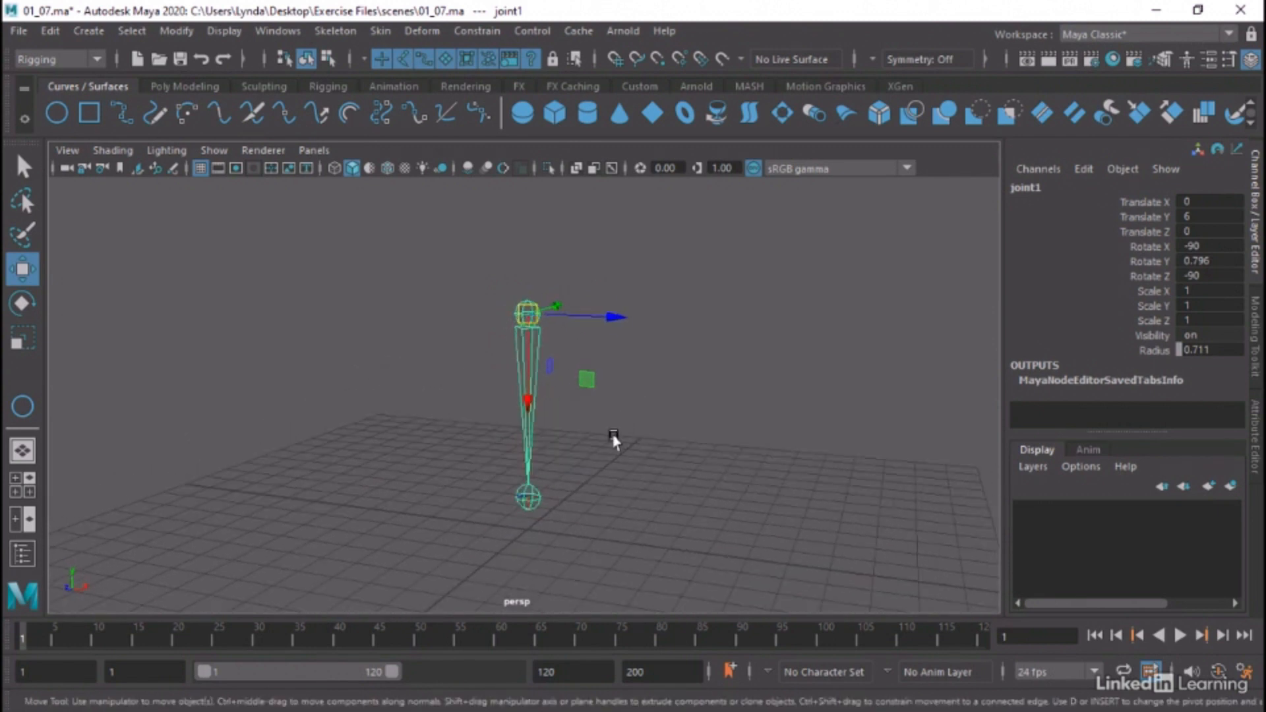
{"action": "left_click", "coordinate": [616, 438]}
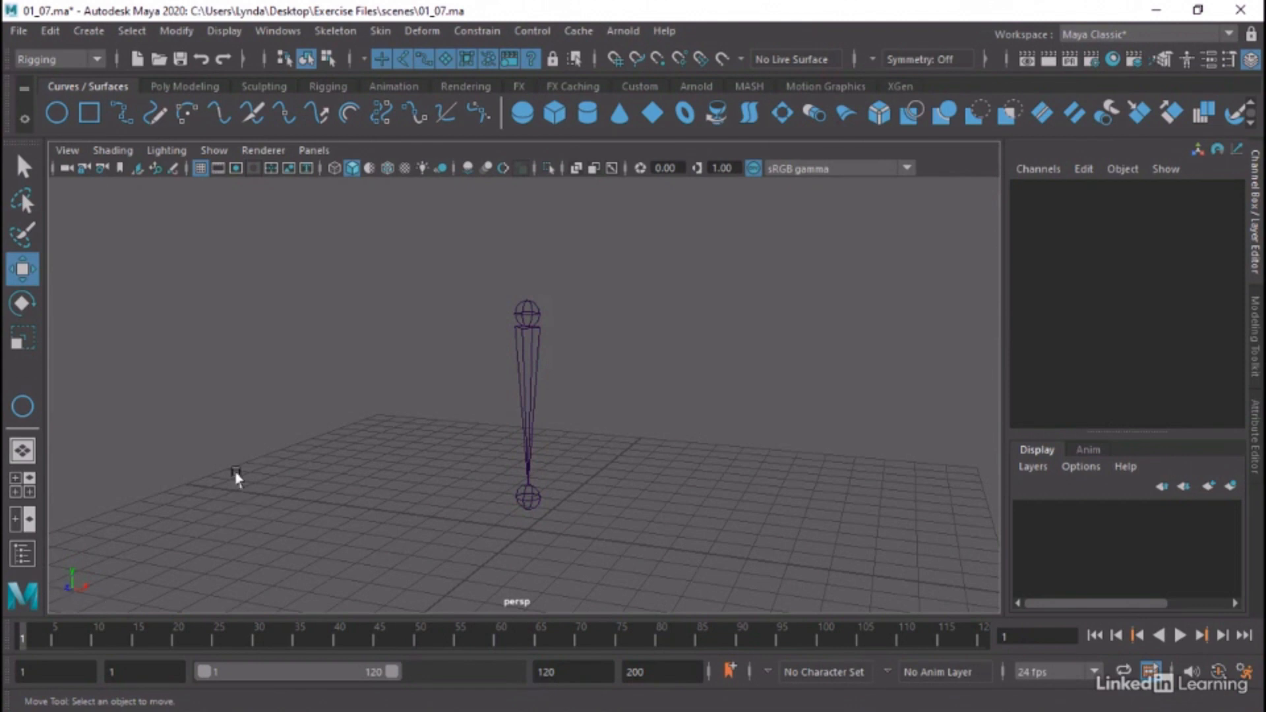
Draw a small NURBS circle in the side view beside the lower joint, at about Y 0.99 and Z 2.24, and return to the perspective view
{"action": "key", "text": "space"}
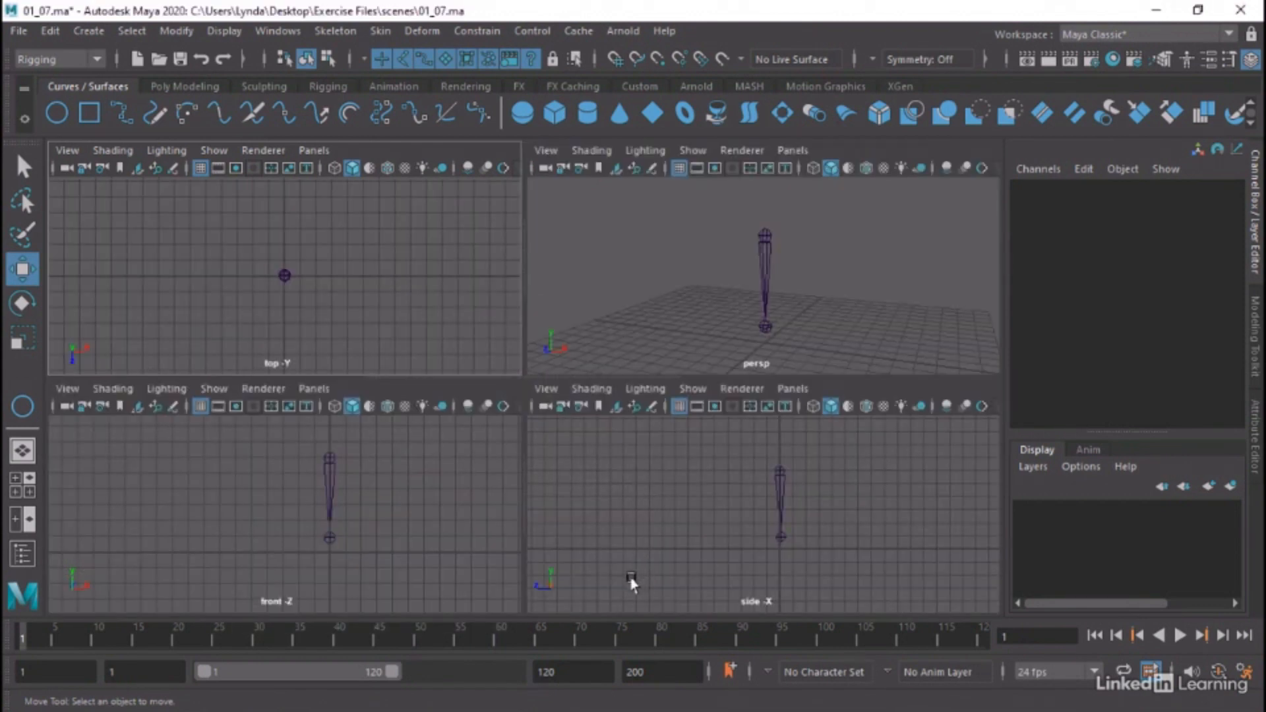
{"action": "key", "text": "space"}
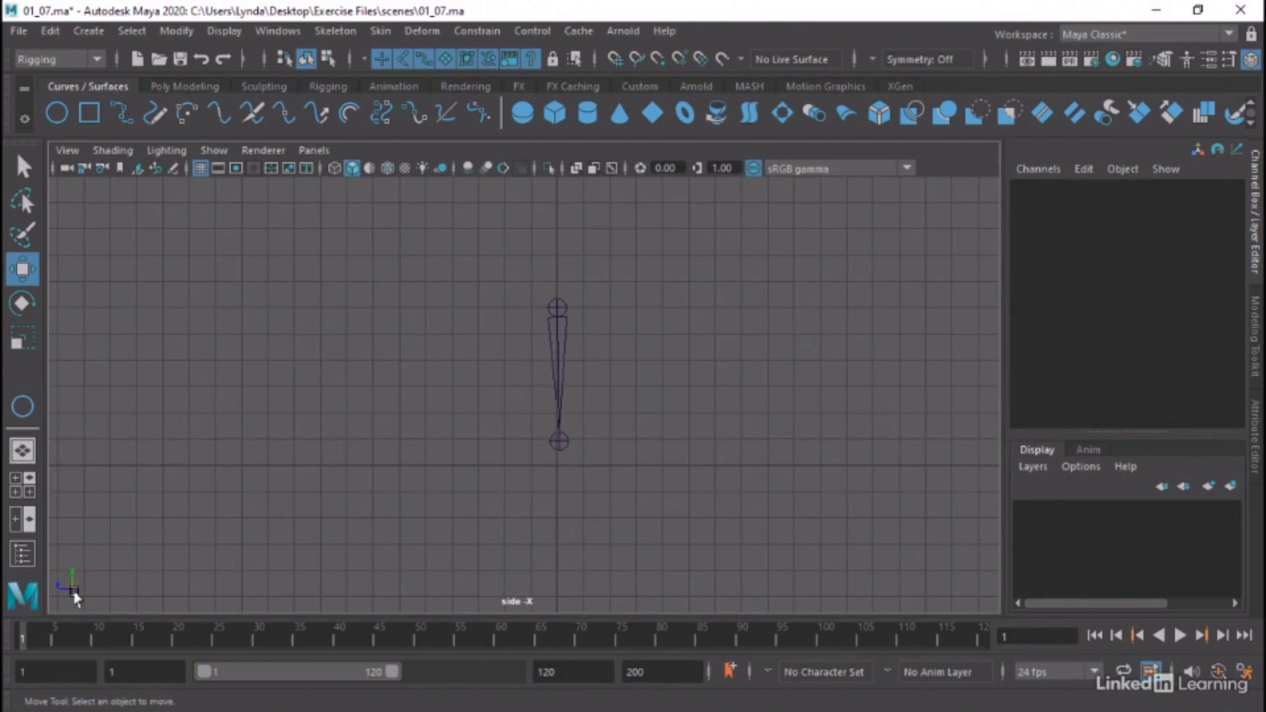
{"action": "left_click", "coordinate": [56, 116]}
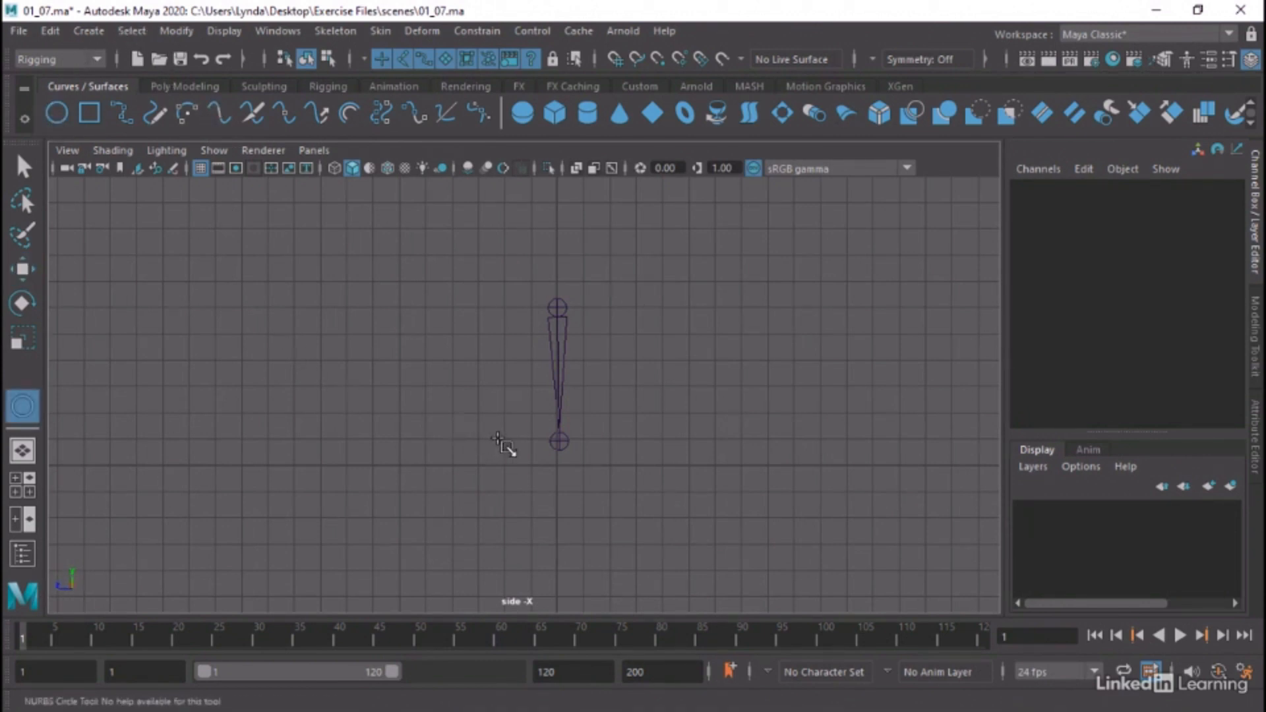
{"action": "mouse_move", "coordinate": [499, 440]}
{"action": "left_mouse_down"}
{"action": "mouse_move", "coordinate": [517, 458]}
{"action": "mouse_move", "coordinate": [464, 436]}
{"action": "mouse_move", "coordinate": [480, 448]}
{"action": "left_mouse_up"}
{"action": "key", "text": "w"}
{"action": "key", "text": "space"}
{"action": "key", "text": "space"}
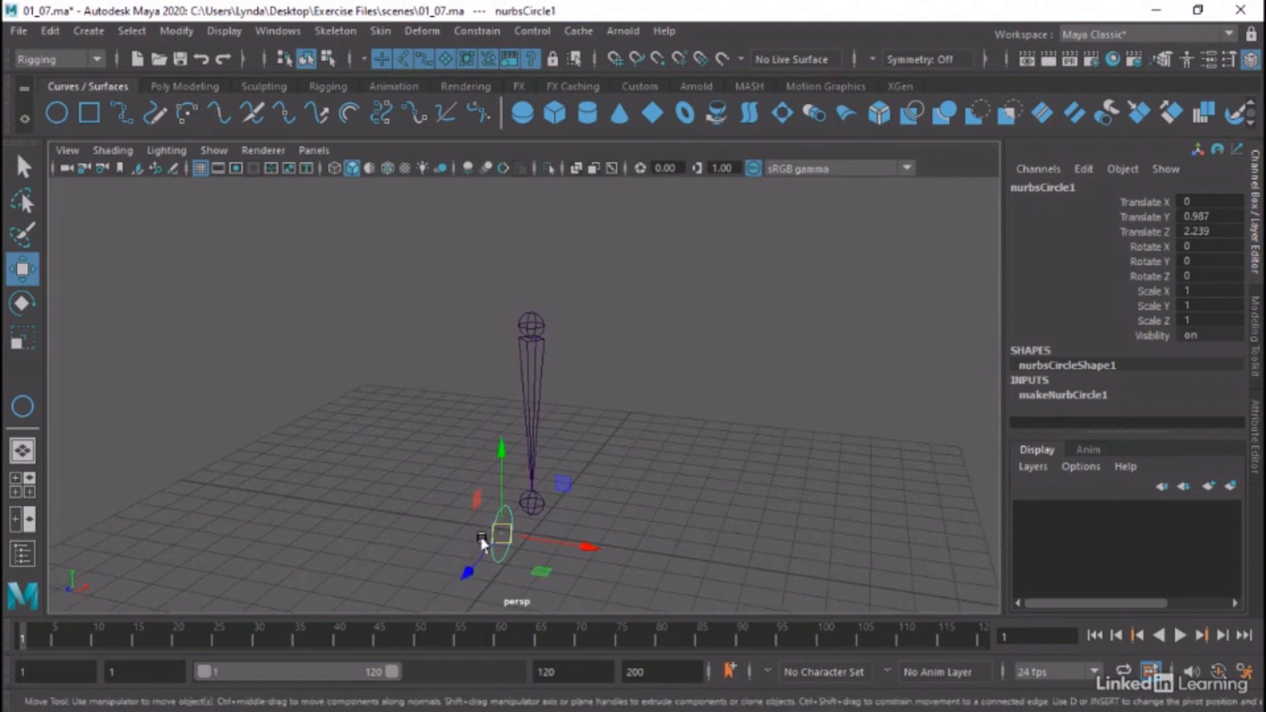
{"action": "middle_click_drag", "start_coordinate": [715, 457], "coordinate": [744, 396], "text": "alt"}
{"action": "left_click_drag", "start_coordinate": [687, 436], "coordinate": [714, 432], "text": "alt"}
{"action": "left_click", "coordinate": [764, 521]}
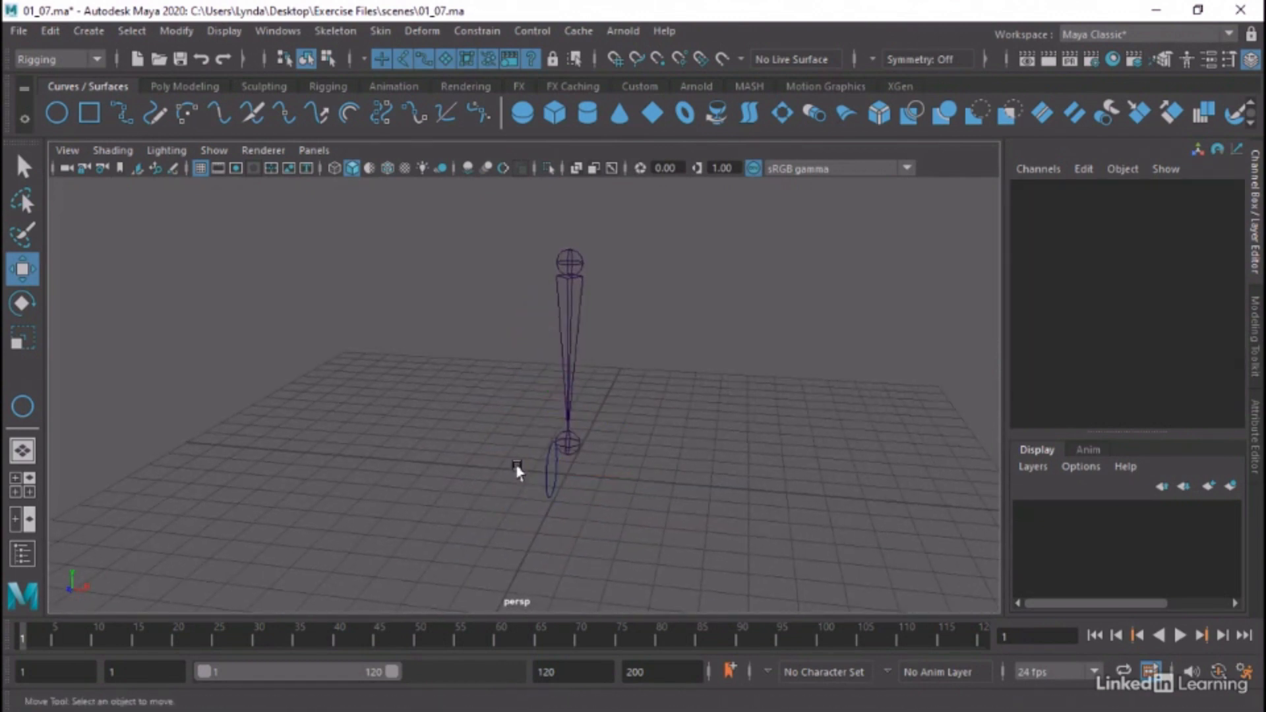
Snap the circle to joint1 with a Parent constraint, Maintain offset off and all translate and rotate axes constrained, and close the options
{"action": "left_click_drag", "start_coordinate": [514, 463], "coordinate": [650, 461]}
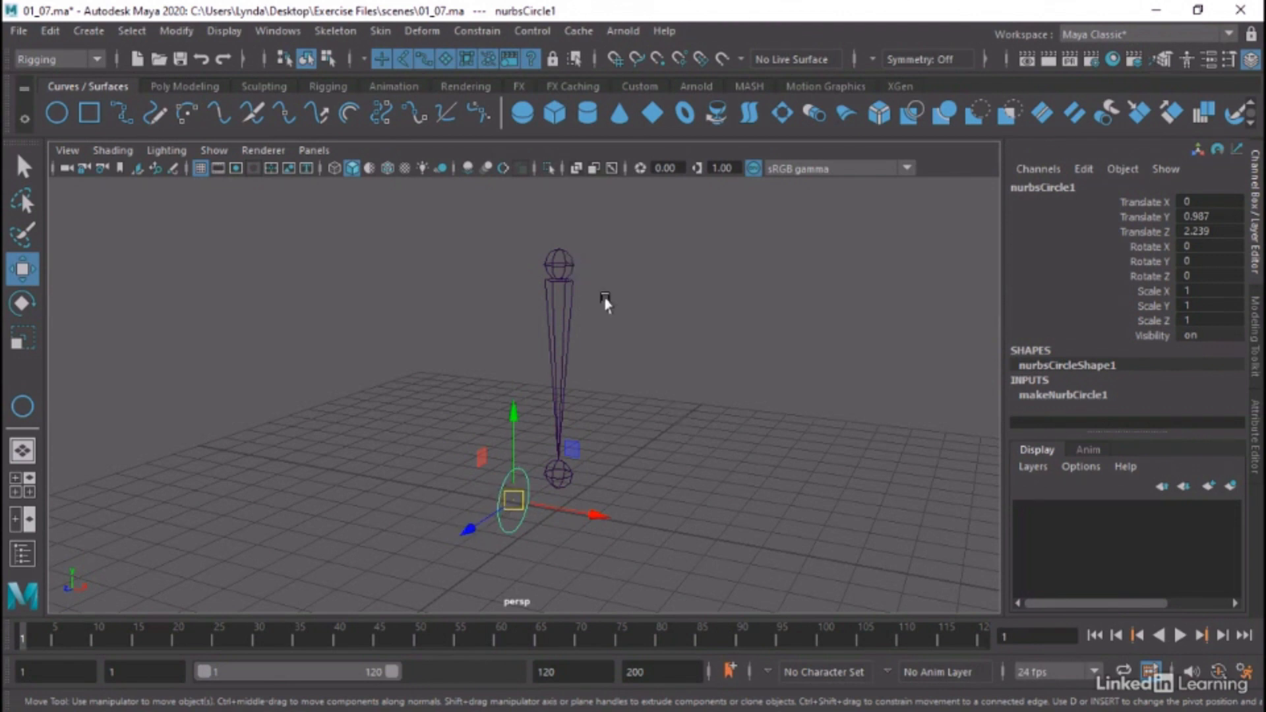
{"action": "left_click_drag", "start_coordinate": [602, 293], "coordinate": [790, 351], "text": "alt"}
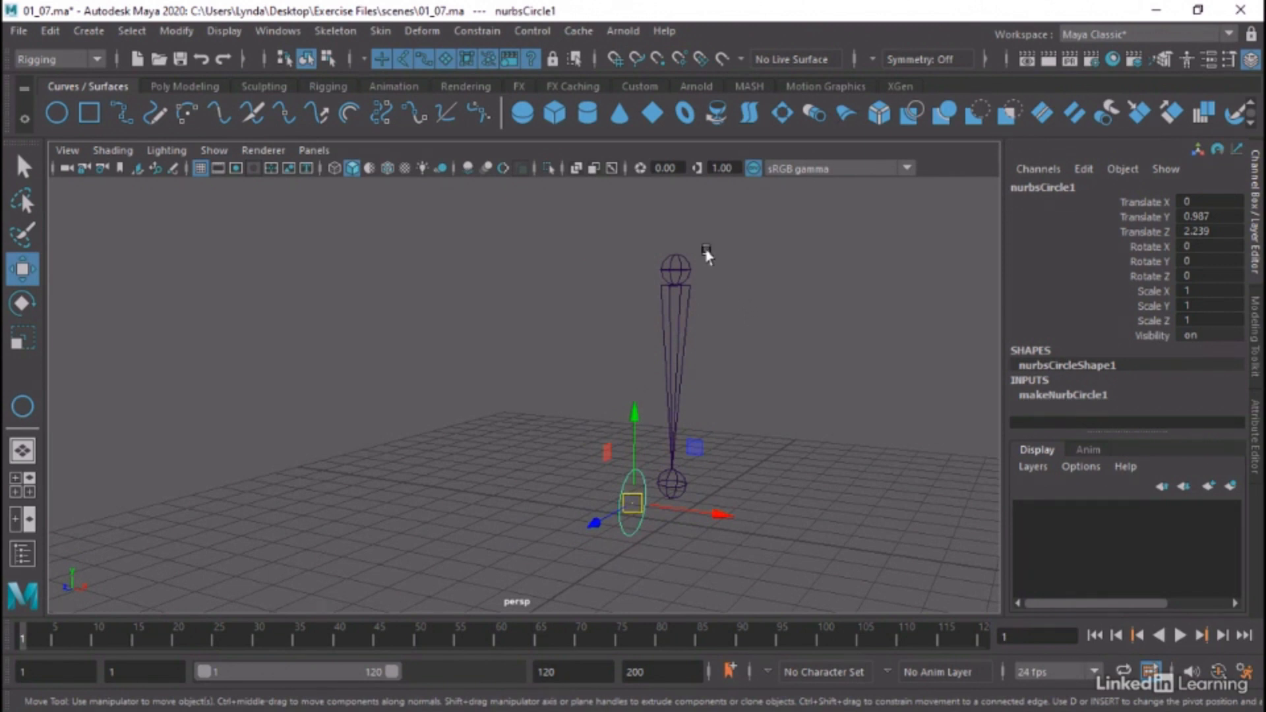
{"action": "left_click_drag", "start_coordinate": [711, 252], "coordinate": [649, 259]}
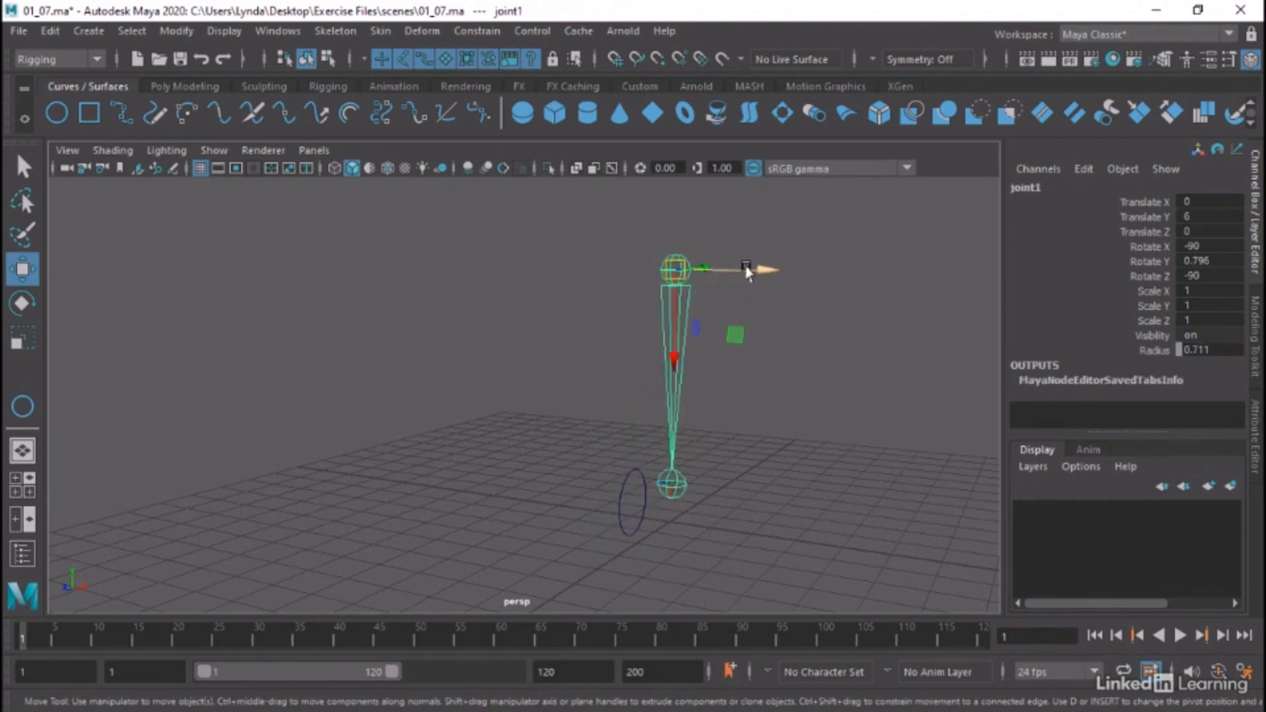
{"action": "left_click_drag", "start_coordinate": [599, 469], "coordinate": [634, 519]}
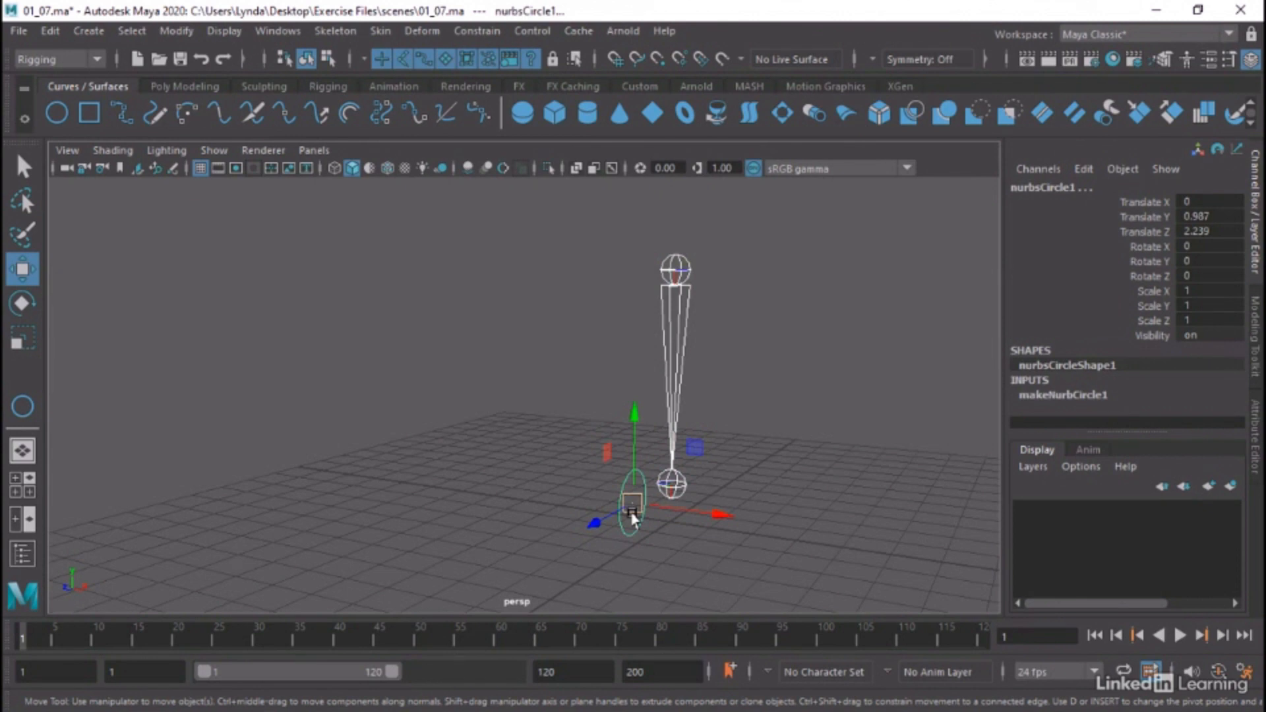
{"action": "left_click", "coordinate": [471, 33]}
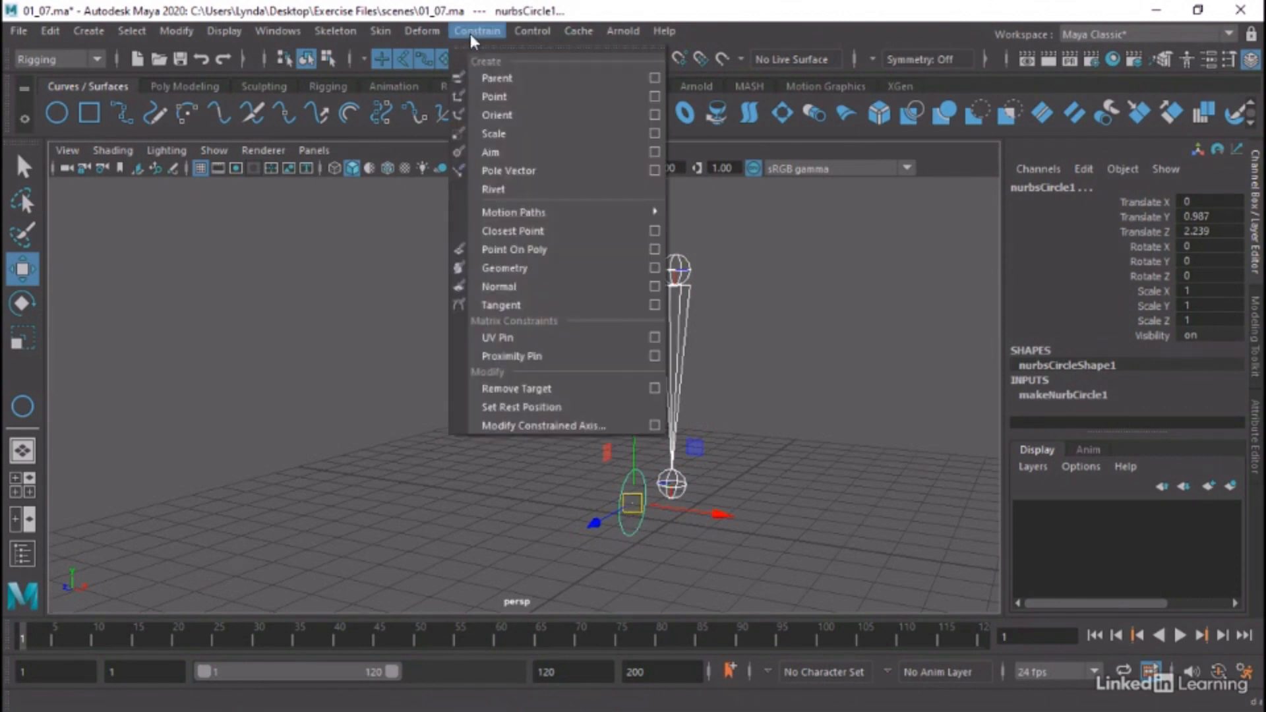
{"action": "left_click", "coordinate": [653, 79]}
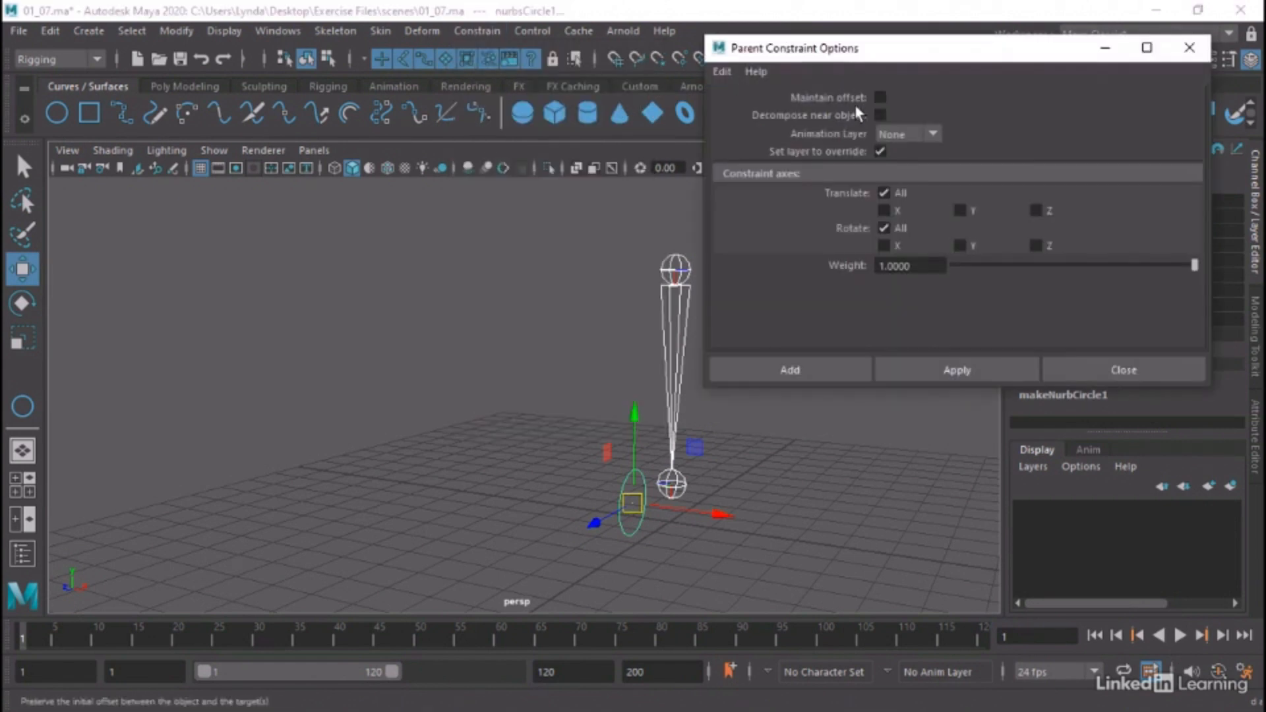
{"action": "left_click", "coordinate": [880, 97]}
{"action": "left_click", "coordinate": [881, 99]}
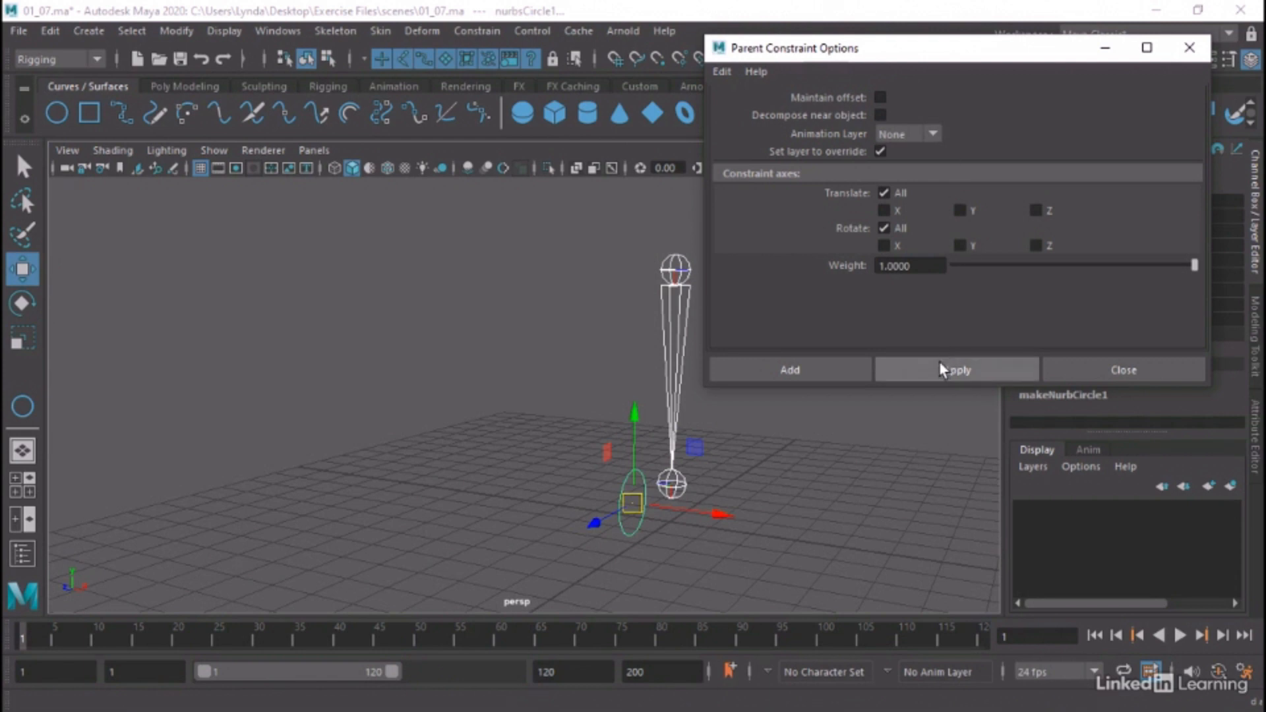
{"action": "left_click", "coordinate": [958, 369]}
{"action": "left_click_drag", "start_coordinate": [637, 310], "coordinate": [495, 336], "text": "alt"}
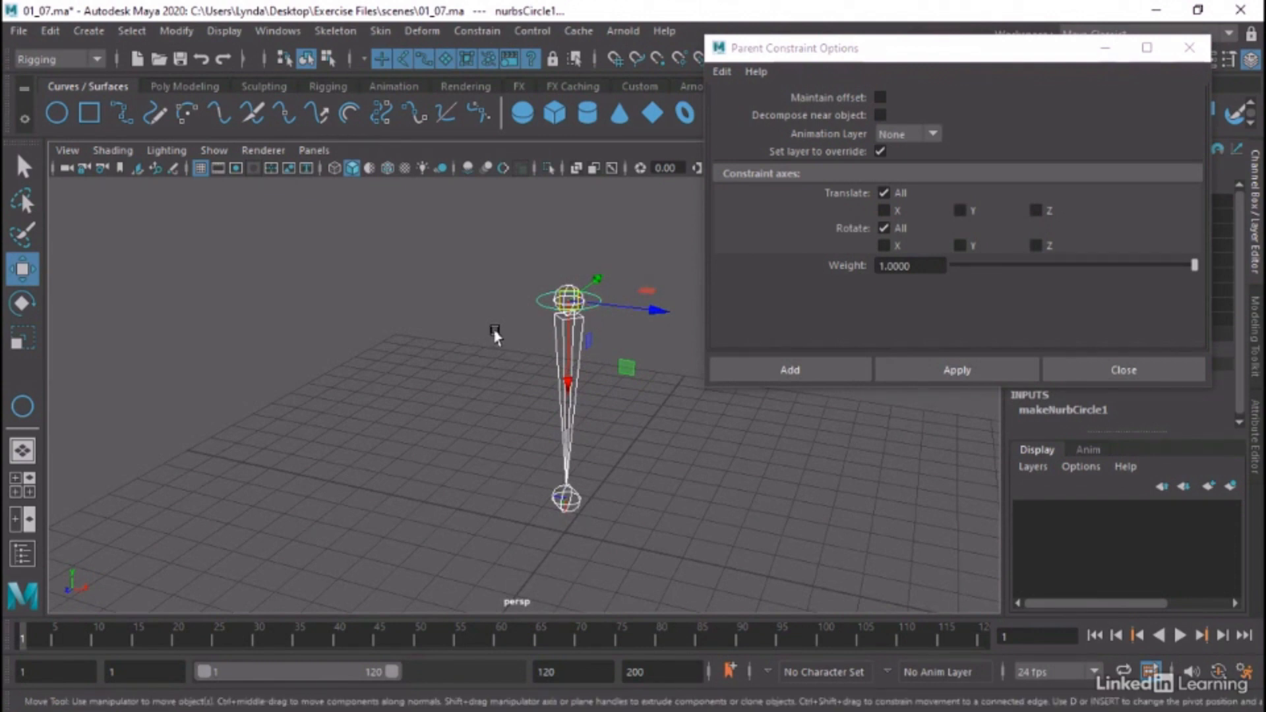
{"action": "left_click", "coordinate": [1192, 49]}
{"action": "left_click", "coordinate": [497, 266]}
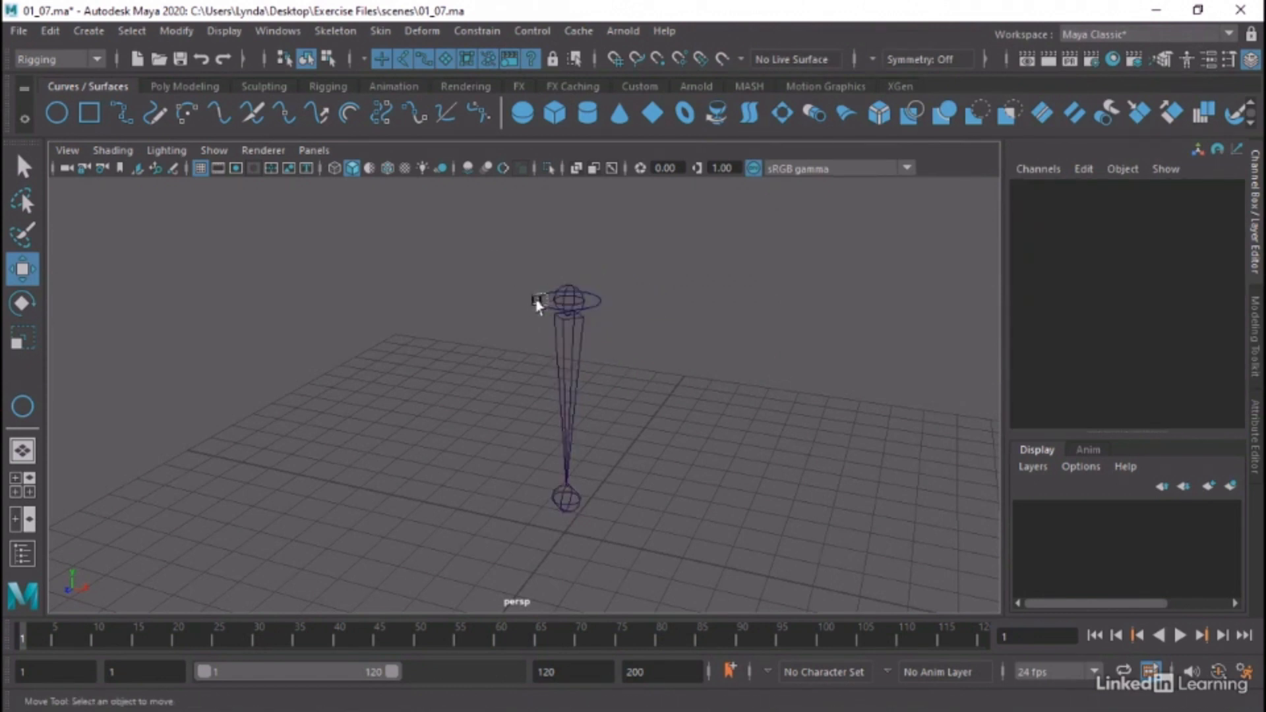
Find the circle's parent constraint node in the Outliner and delete it
{"action": "left_click", "coordinate": [537, 302]}
{"action": "left_click", "coordinate": [271, 30]}
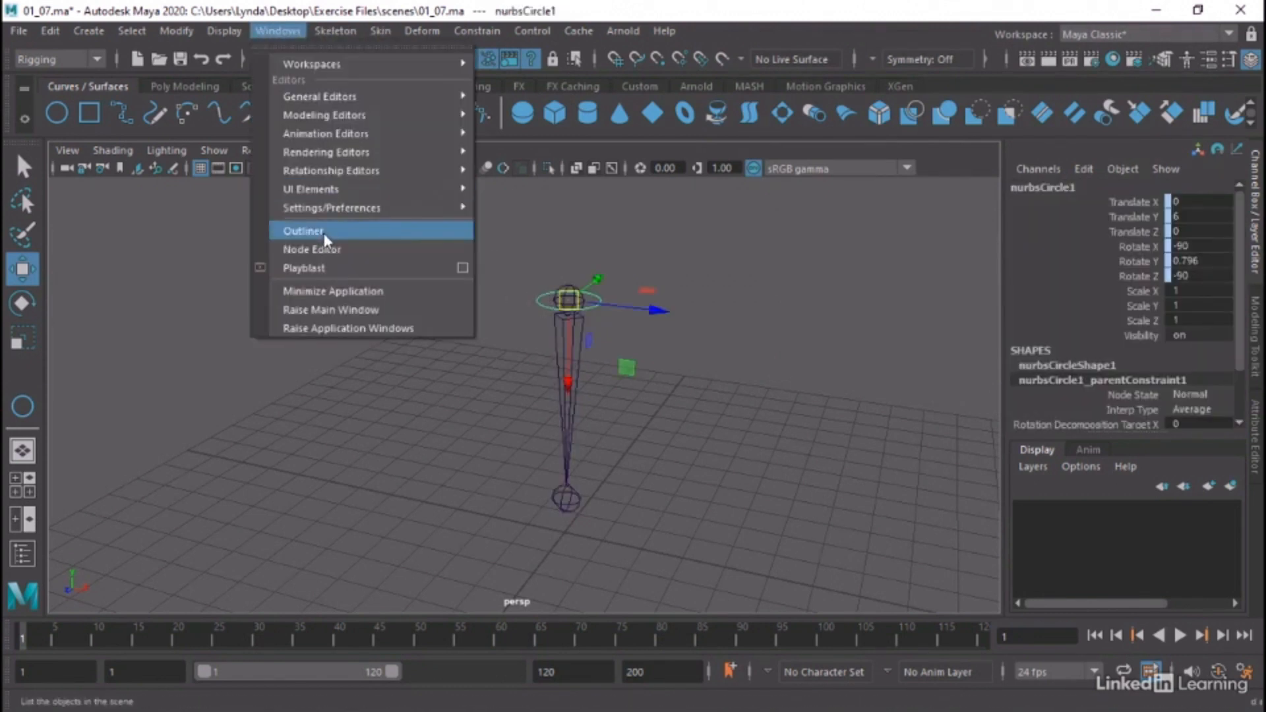
{"action": "left_click", "coordinate": [325, 239]}
{"action": "left_click", "coordinate": [43, 320]}
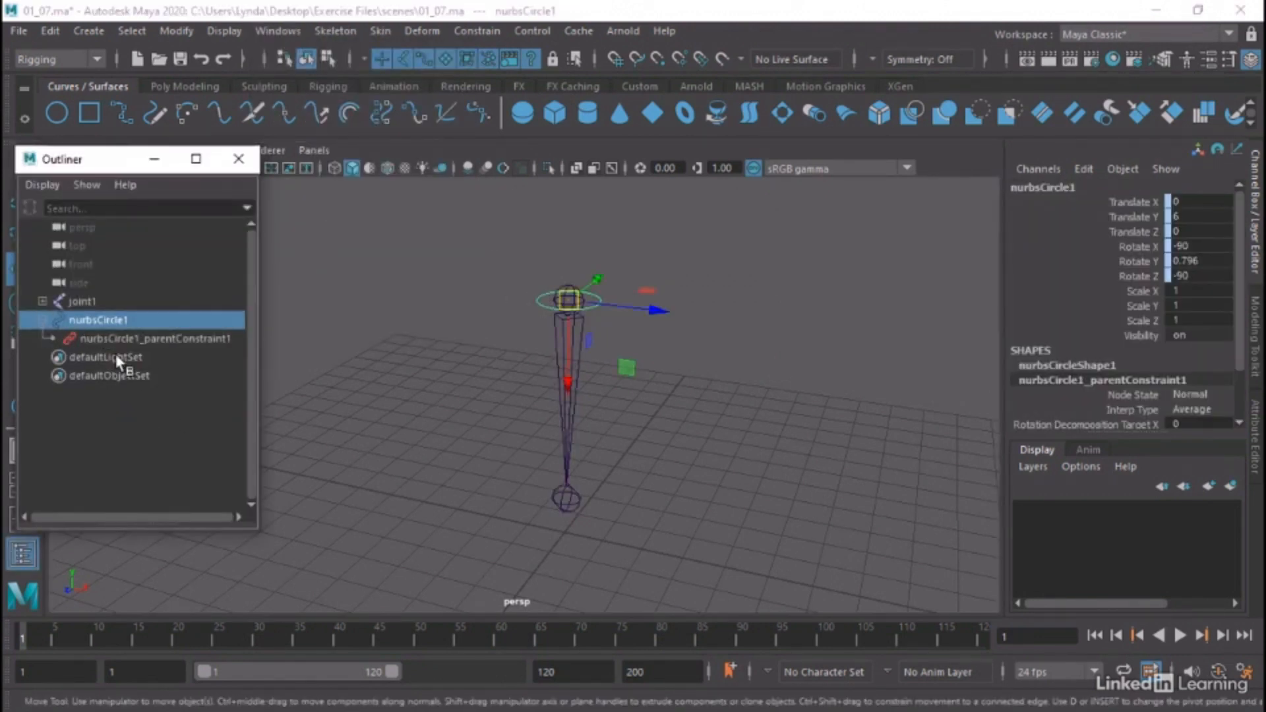
{"action": "left_click", "coordinate": [146, 339]}
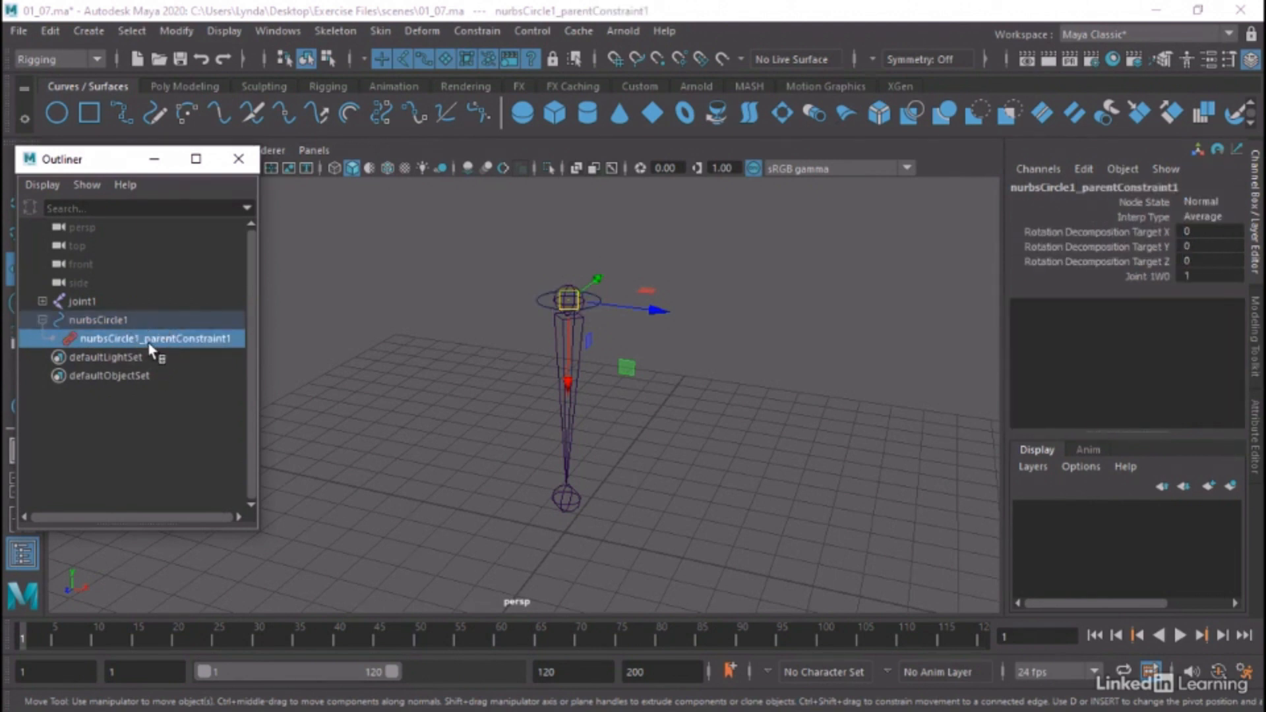
{"action": "key", "text": "Delete"}
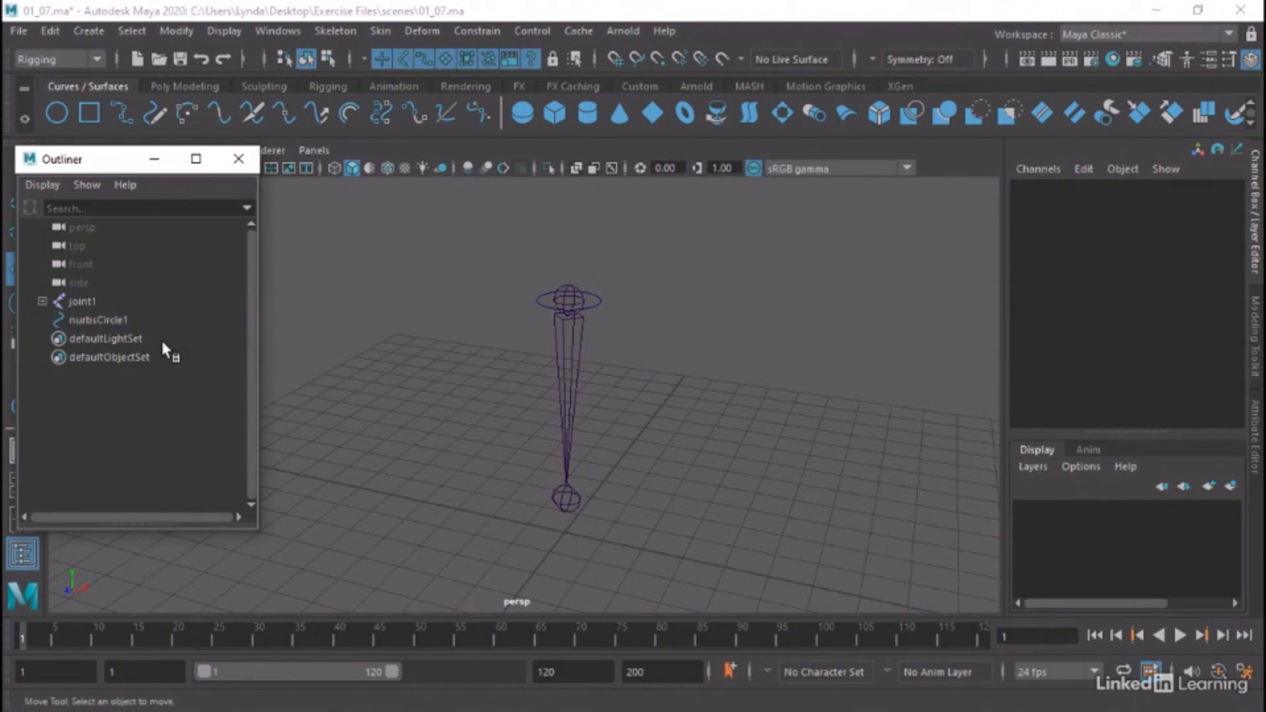
Compare the transform channels of nurbsCircle1 and joint1, and clear the selection
{"action": "left_click", "coordinate": [98, 318]}
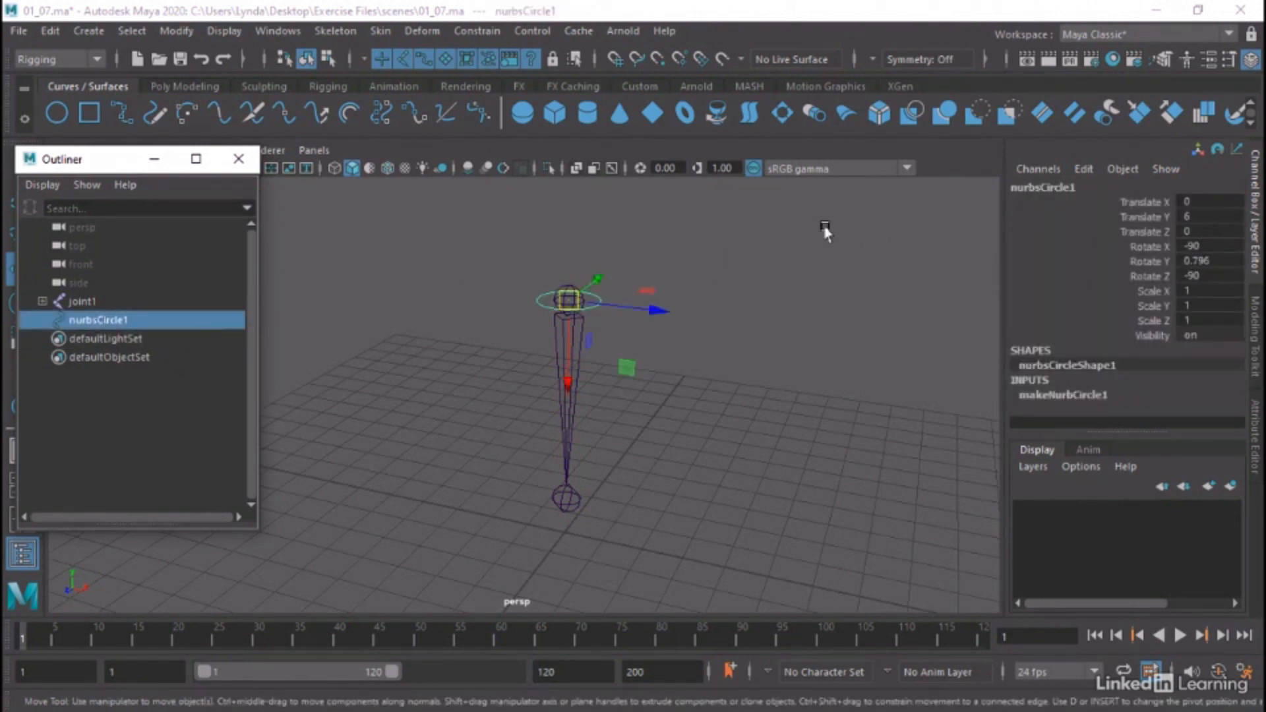
{"action": "right_click_drag", "start_coordinate": [656, 291], "coordinate": [657, 292], "text": "alt"}
{"action": "left_click_drag", "start_coordinate": [657, 292], "coordinate": [880, 302], "text": "alt"}
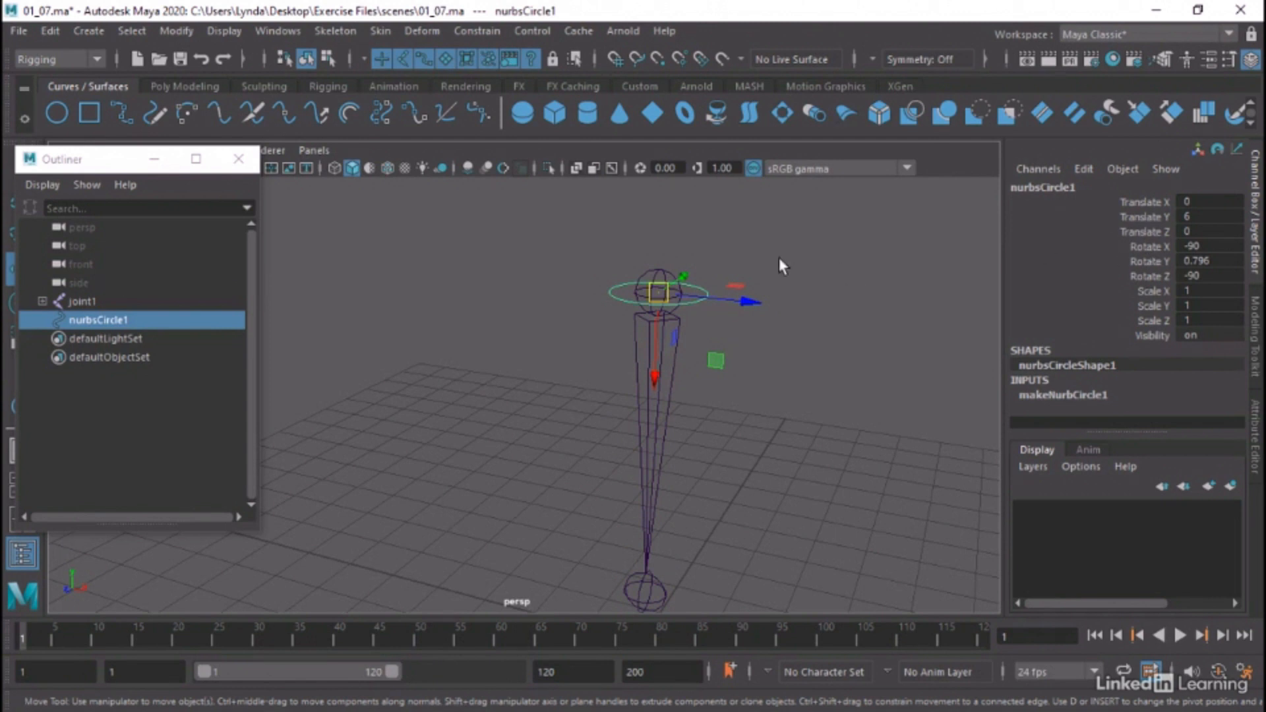
{"action": "left_click", "coordinate": [422, 327]}
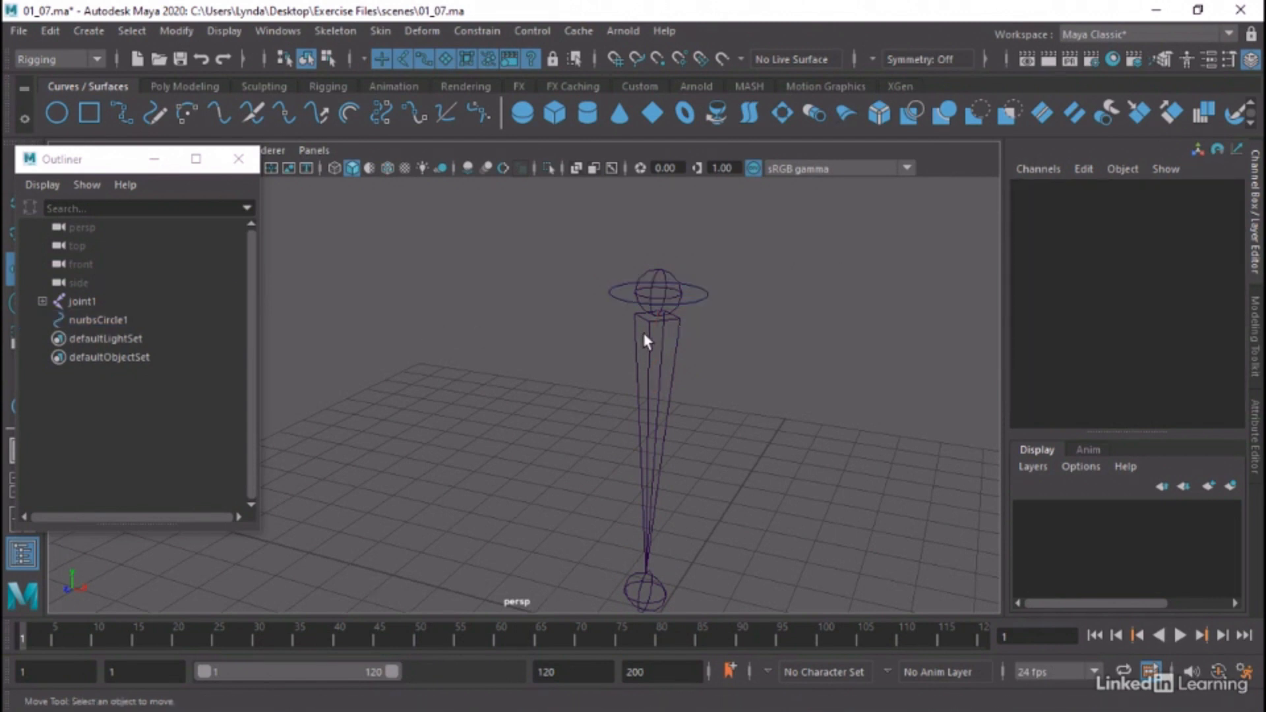
{"action": "left_click_drag", "start_coordinate": [658, 341], "coordinate": [658, 342]}
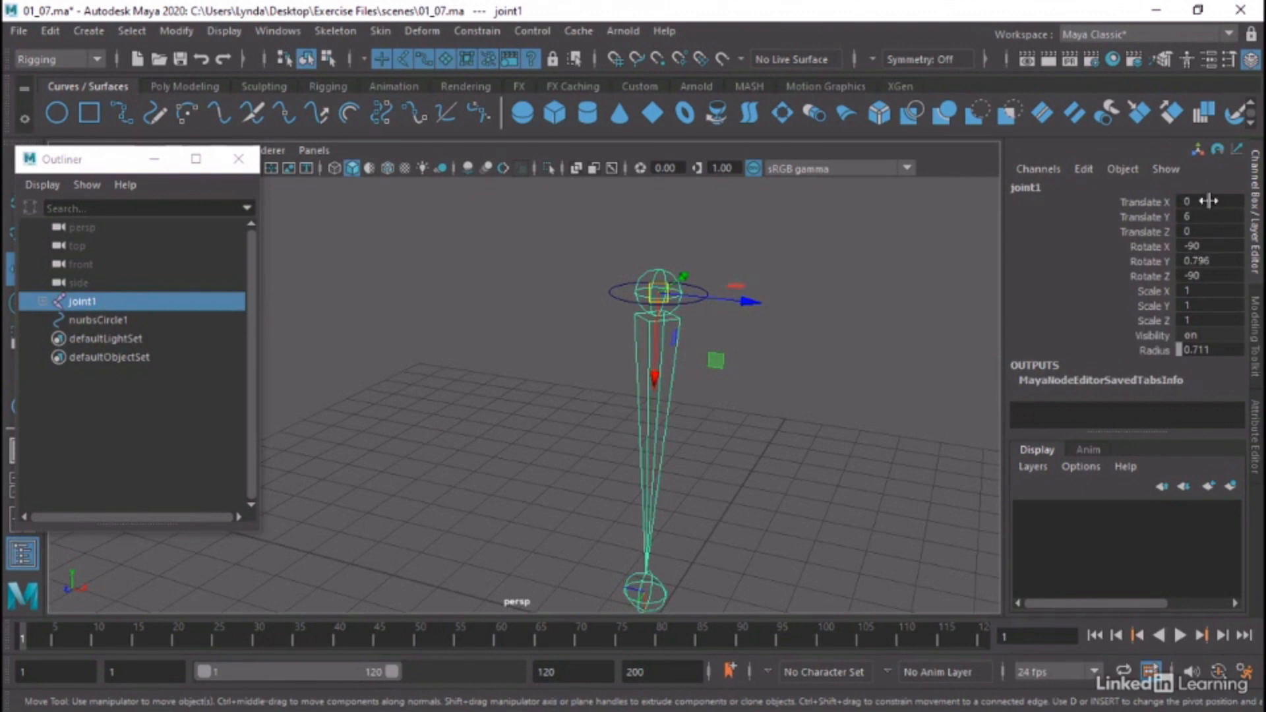
{"action": "left_click", "coordinate": [777, 284]}
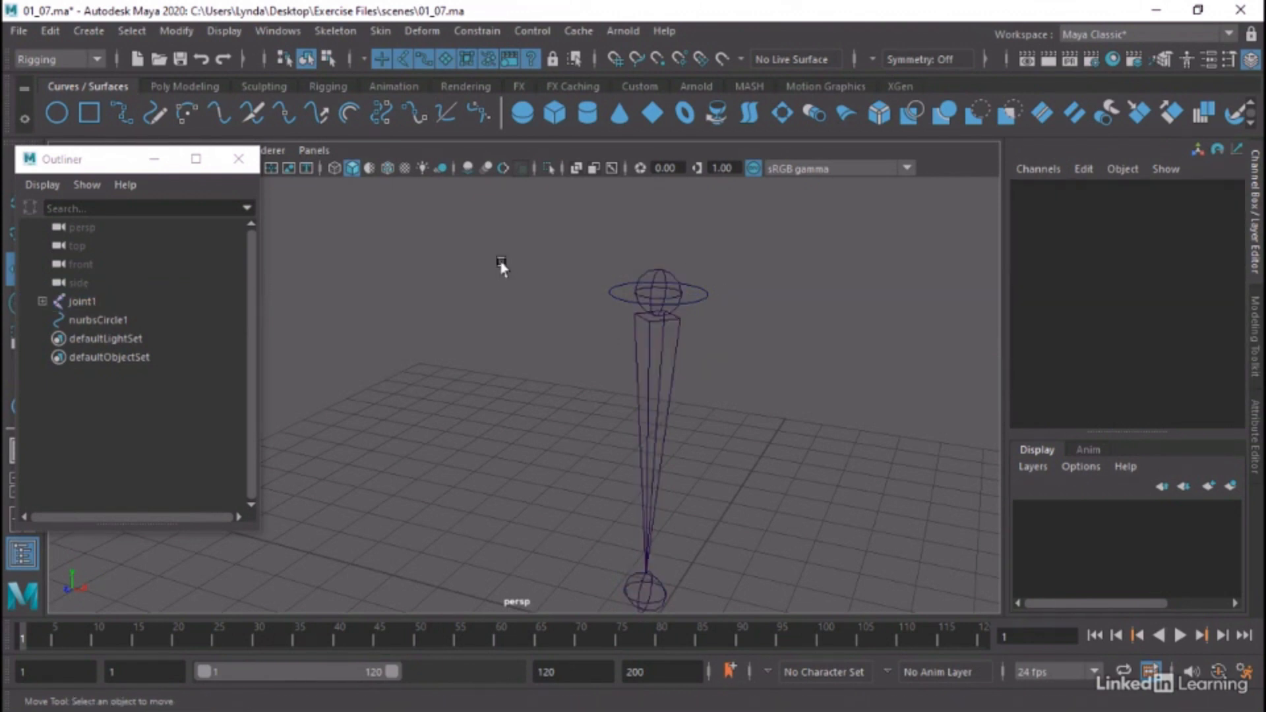
Rename the nurbsCircle1 control circle around the upper joint as CTL_A and clear the selection
{"action": "left_click", "coordinate": [613, 288]}
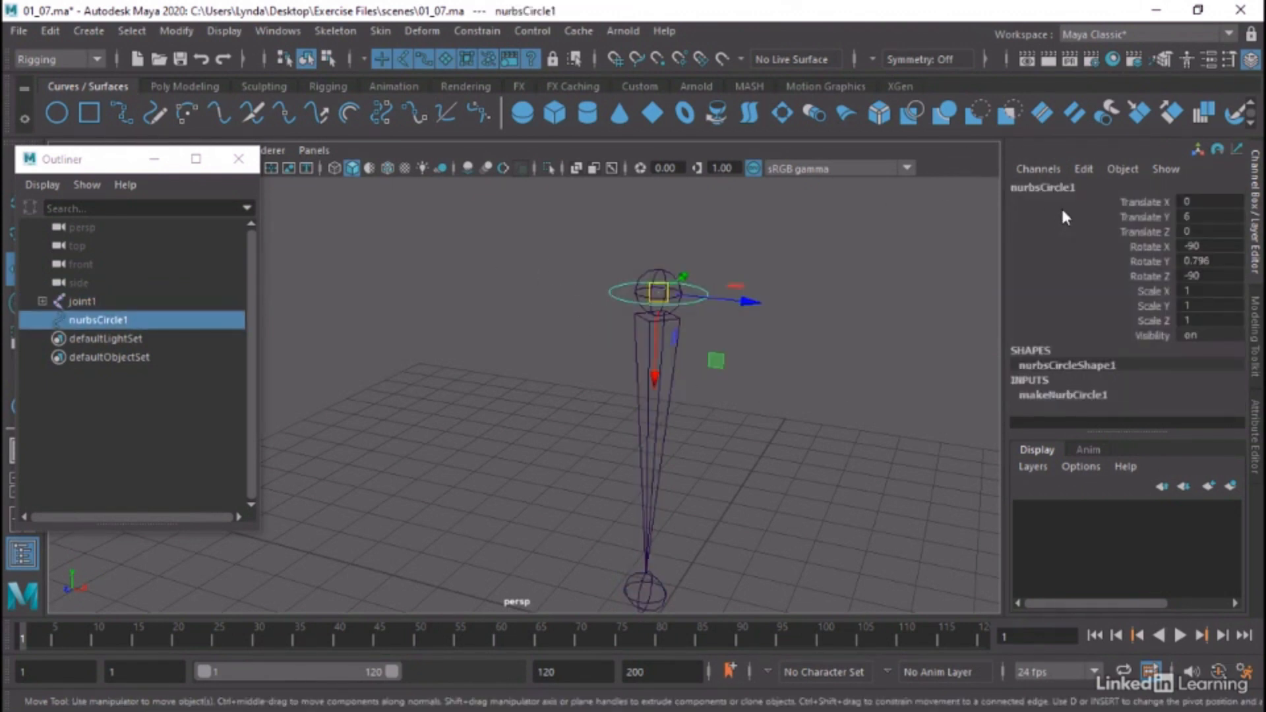
{"action": "double_click", "coordinate": [1066, 188]}
{"action": "type", "text": "CTL_A"}
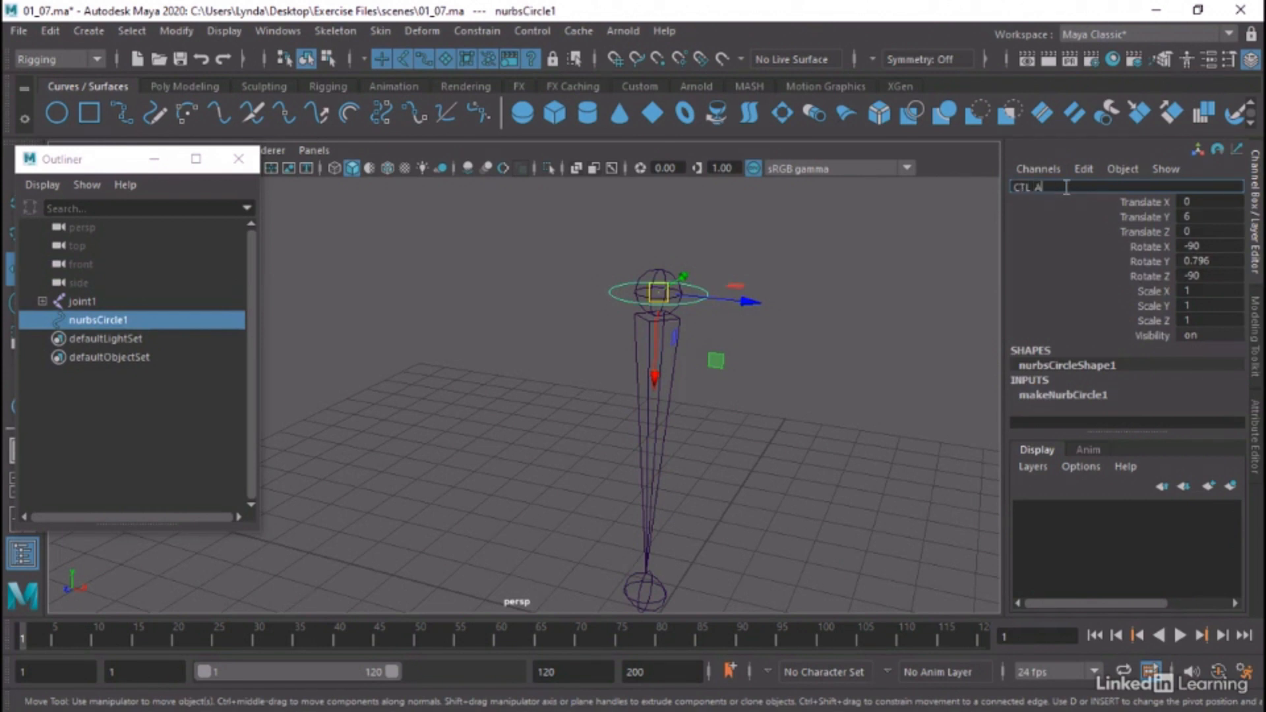
{"action": "key", "text": "Return"}
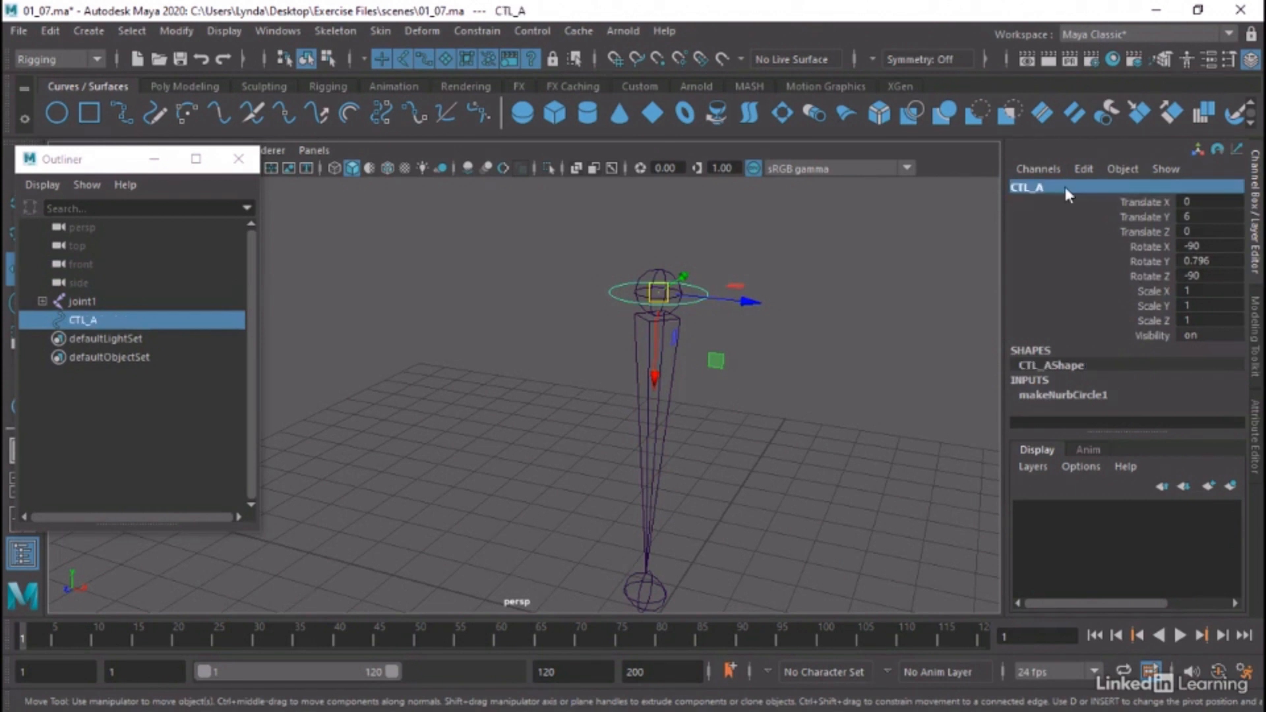
{"action": "left_click", "coordinate": [866, 290]}
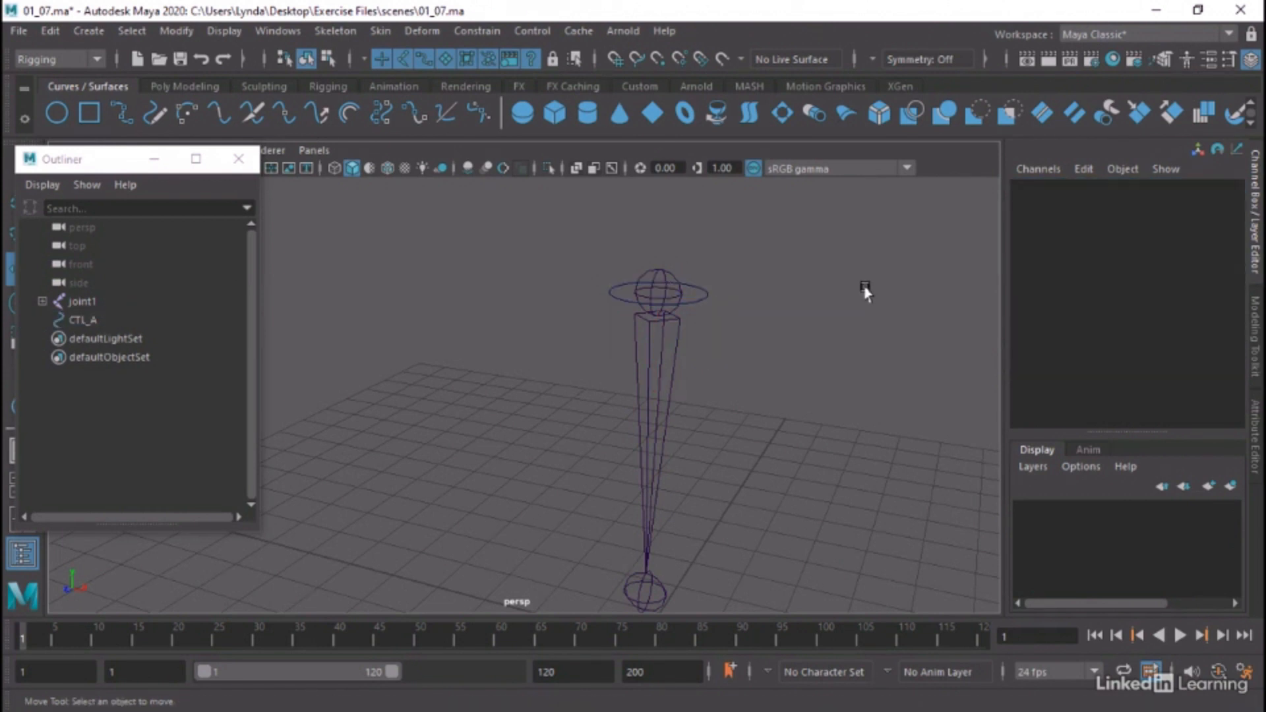
Try freezing the transformations of the CTL_A circle
{"action": "left_click", "coordinate": [705, 295]}
{"action": "left_click_drag", "start_coordinate": [791, 336], "coordinate": [876, 294], "text": "alt"}
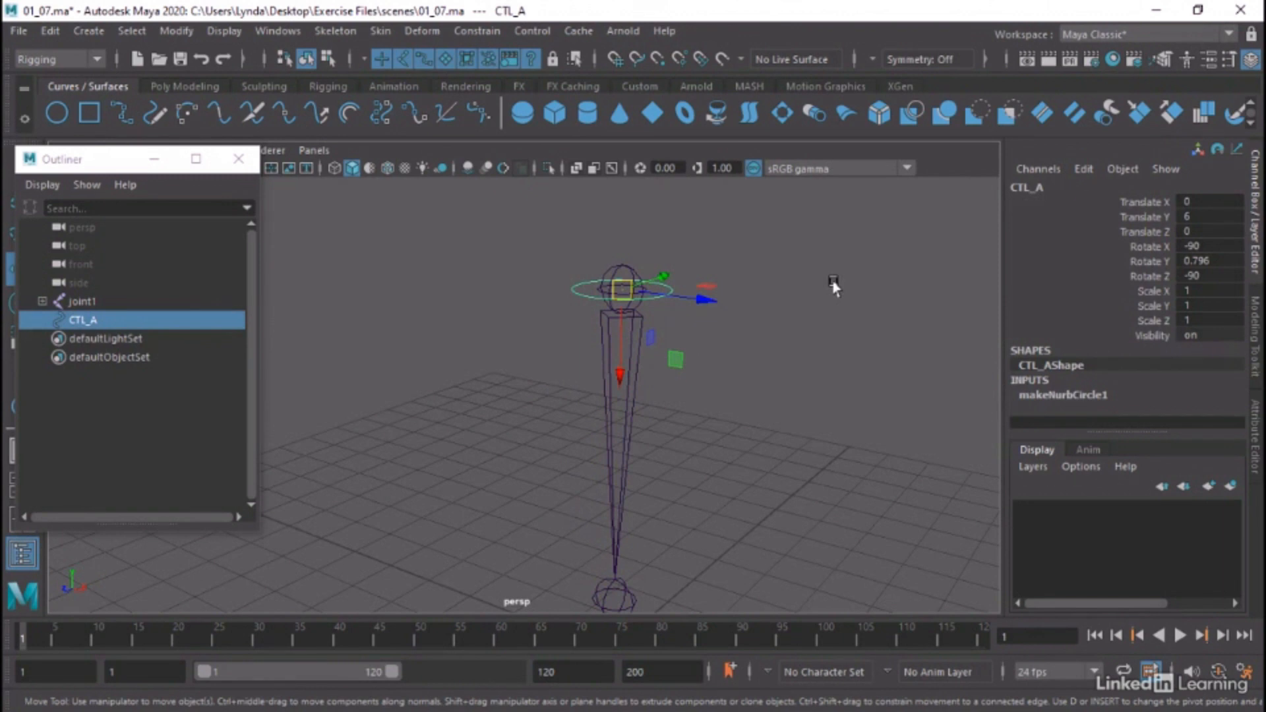
{"action": "left_click", "coordinate": [158, 32]}
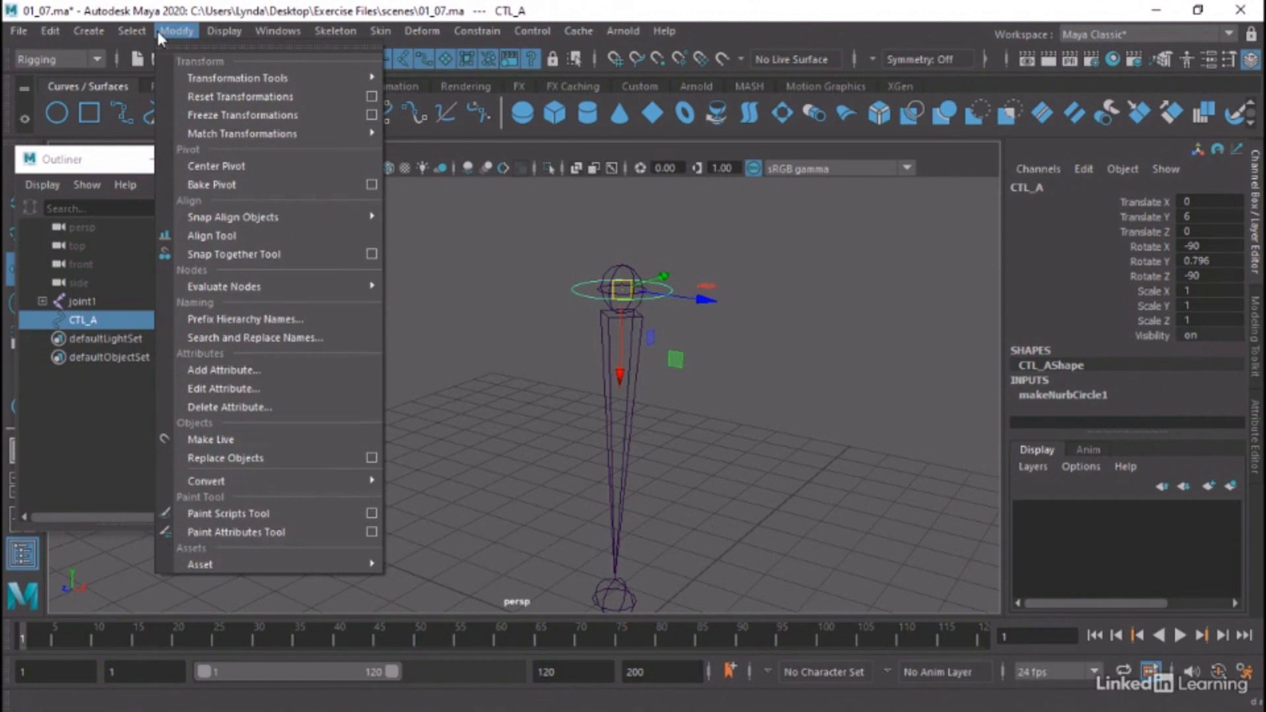
{"action": "left_click", "coordinate": [236, 121]}
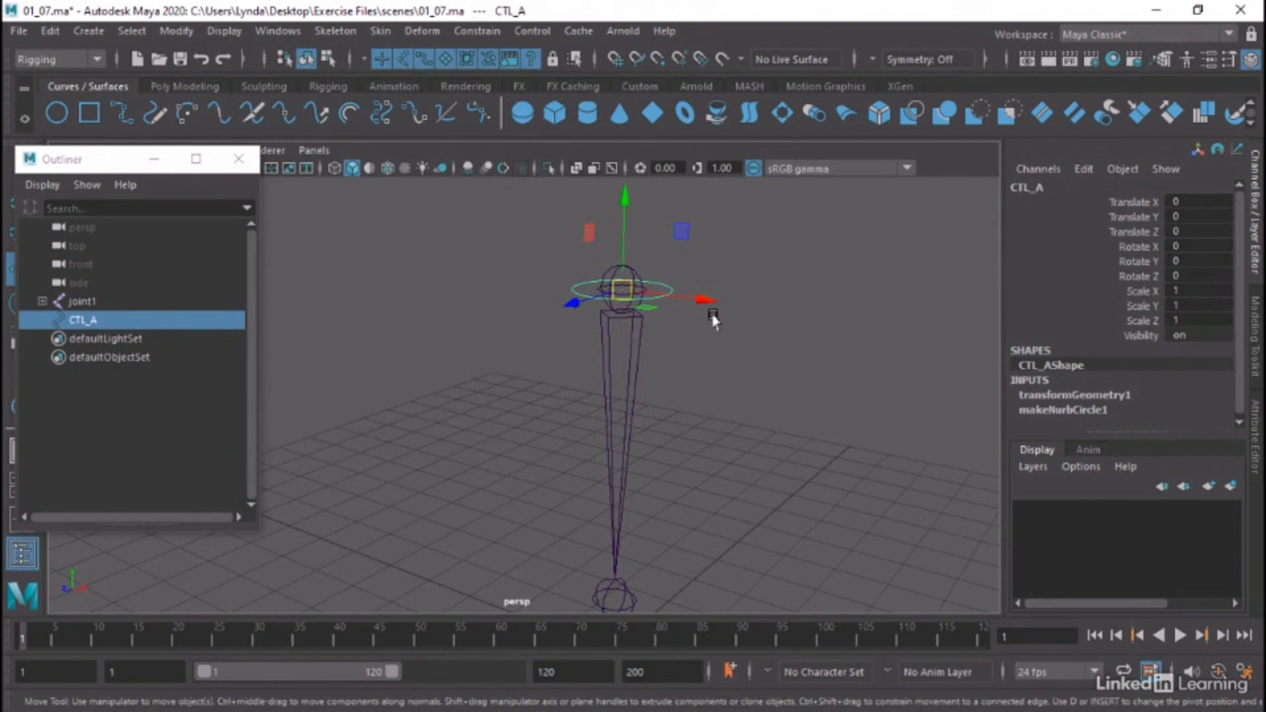
Compare the axis orientation and transform channels of joint1 with those of CTL_A
{"action": "mouse_move", "coordinate": [710, 319]}
{"action": "left_mouse_down", "text": "alt"}
{"action": "mouse_move", "coordinate": [711, 345]}
{"action": "mouse_move", "coordinate": [703, 327]}
{"action": "left_mouse_up", "text": "alt"}
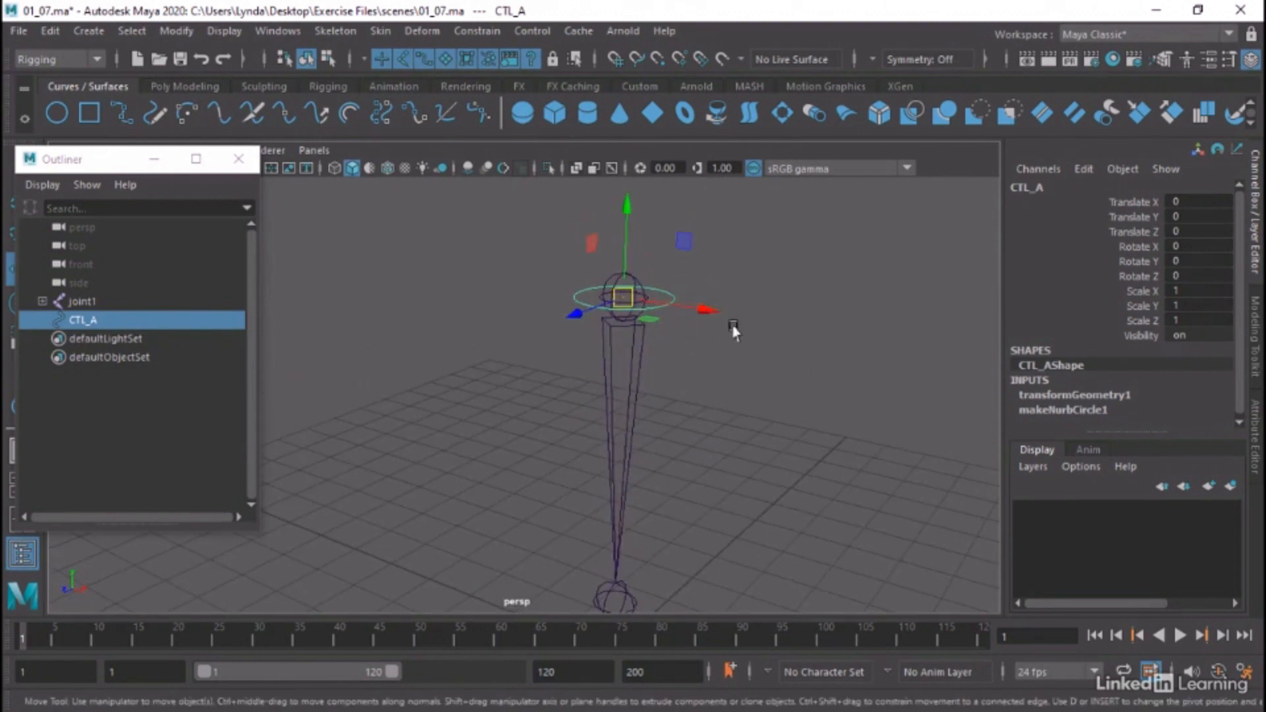
{"action": "middle_click_drag", "start_coordinate": [755, 345], "coordinate": [748, 325], "text": "alt"}
{"action": "left_click", "coordinate": [620, 354]}
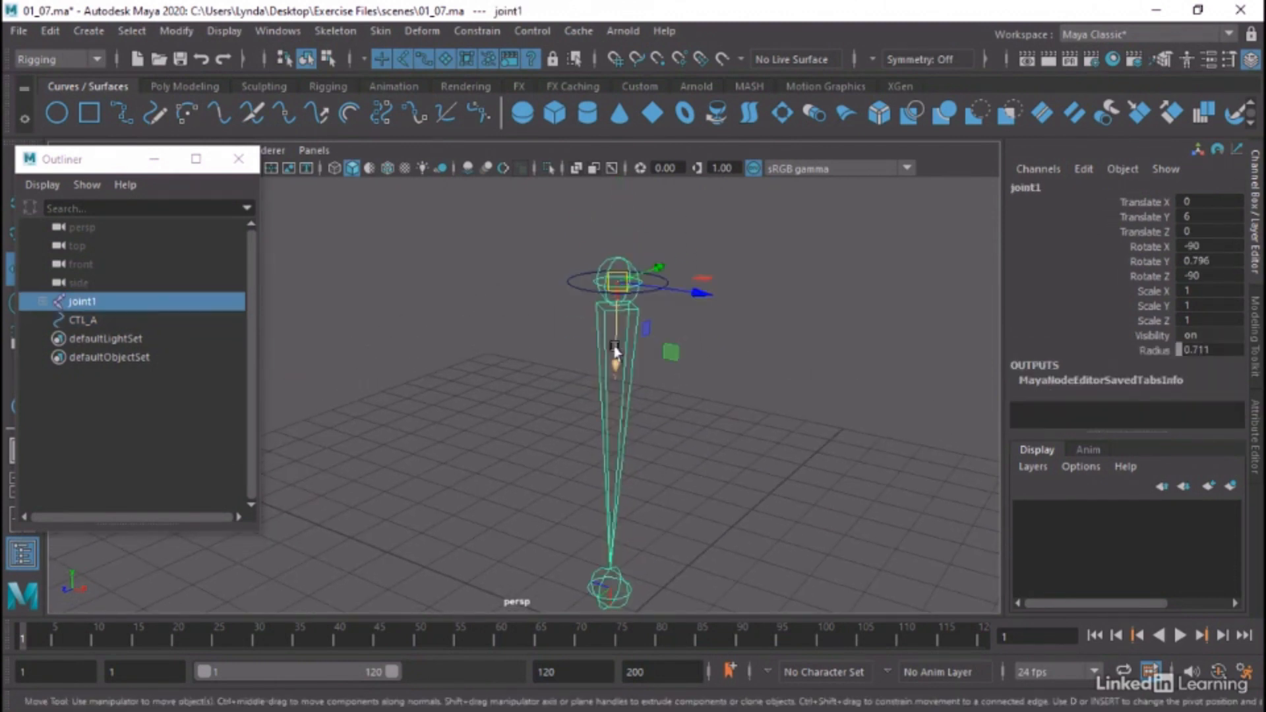
{"action": "left_click", "coordinate": [571, 282]}
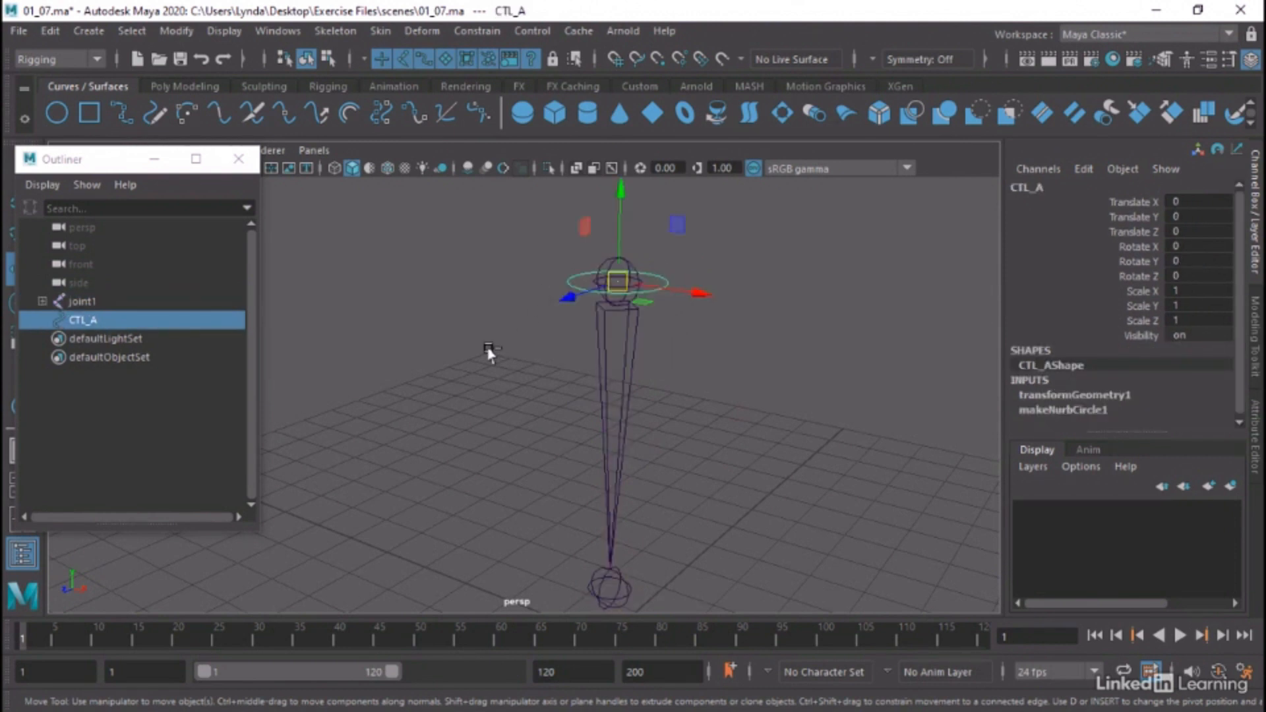
Undo the freeze on CTL_A and reselect the circle
{"action": "key", "text": "ctrl+z"}
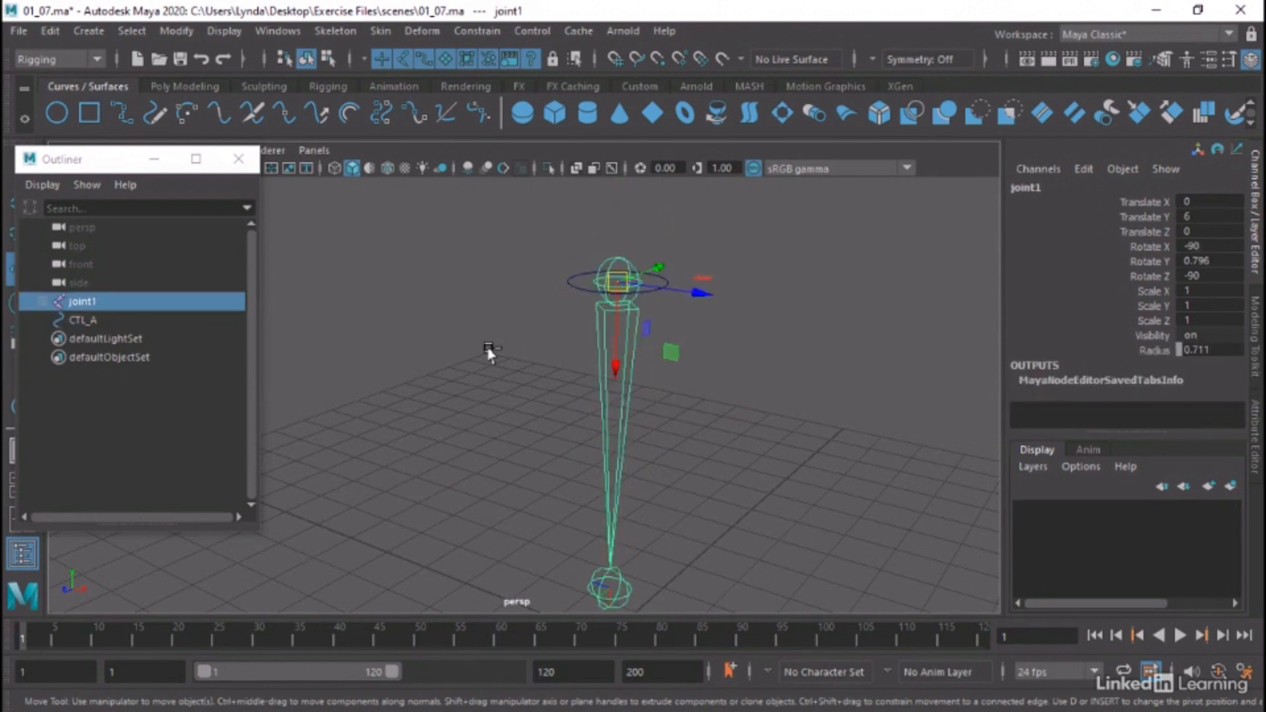
{"action": "key", "text": "shift+z"}
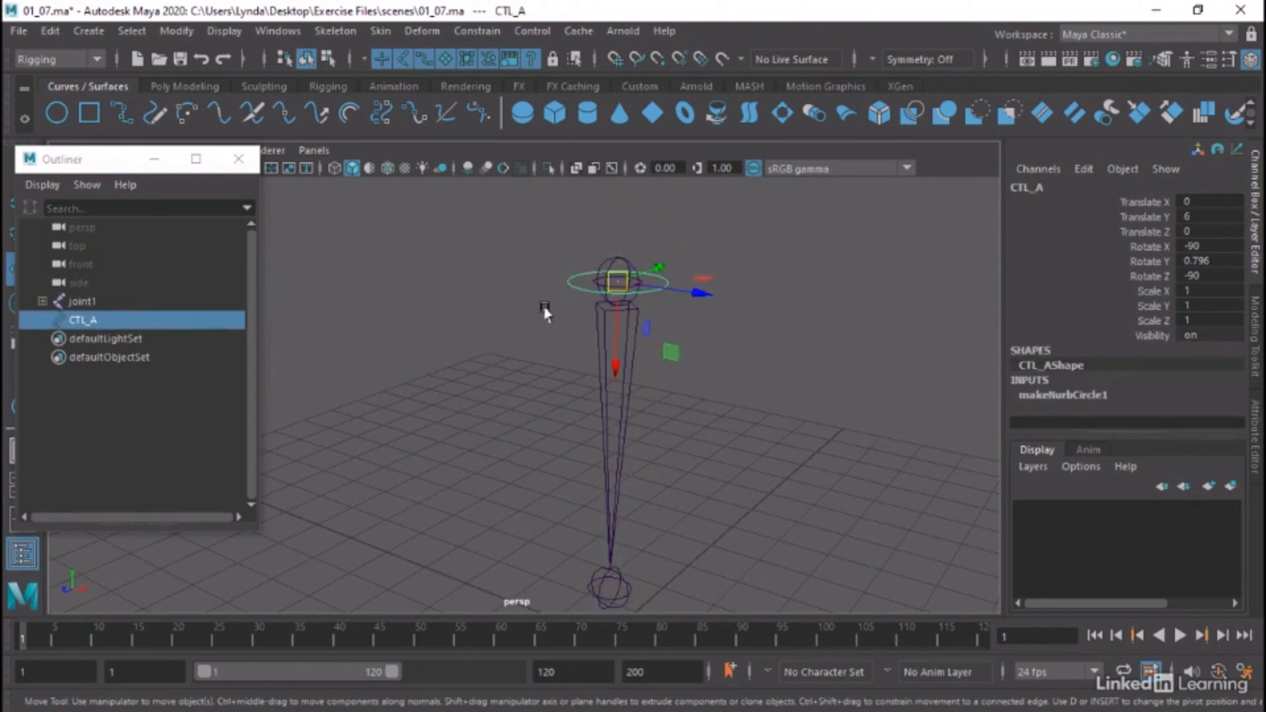
{"action": "left_click", "coordinate": [507, 305]}
{"action": "left_click", "coordinate": [564, 284]}
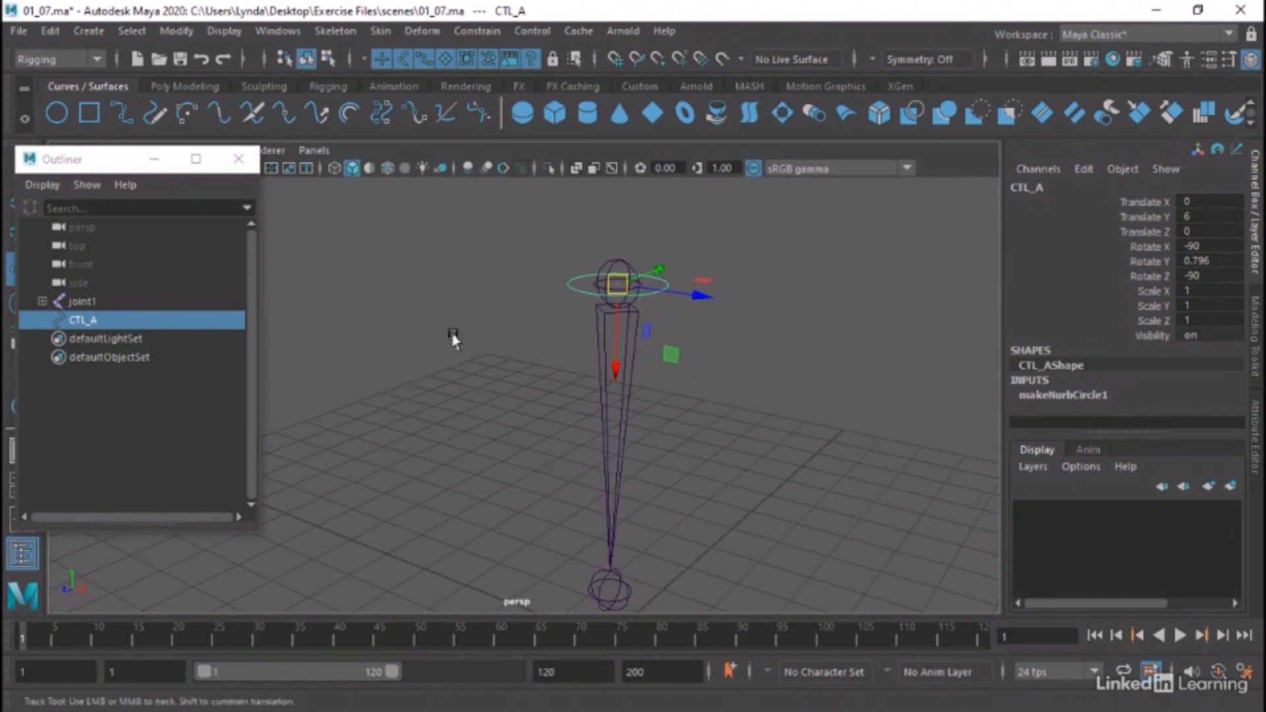
Group CTL_A on its own and expand the new group in the Outliner to select the circle inside it
{"action": "mouse_move", "coordinate": [453, 339]}
{"action": "middle_mouse_down", "text": "alt"}
{"action": "mouse_move", "coordinate": [497, 352]}
{"action": "mouse_move", "coordinate": [453, 319]}
{"action": "middle_mouse_up", "text": "alt"}
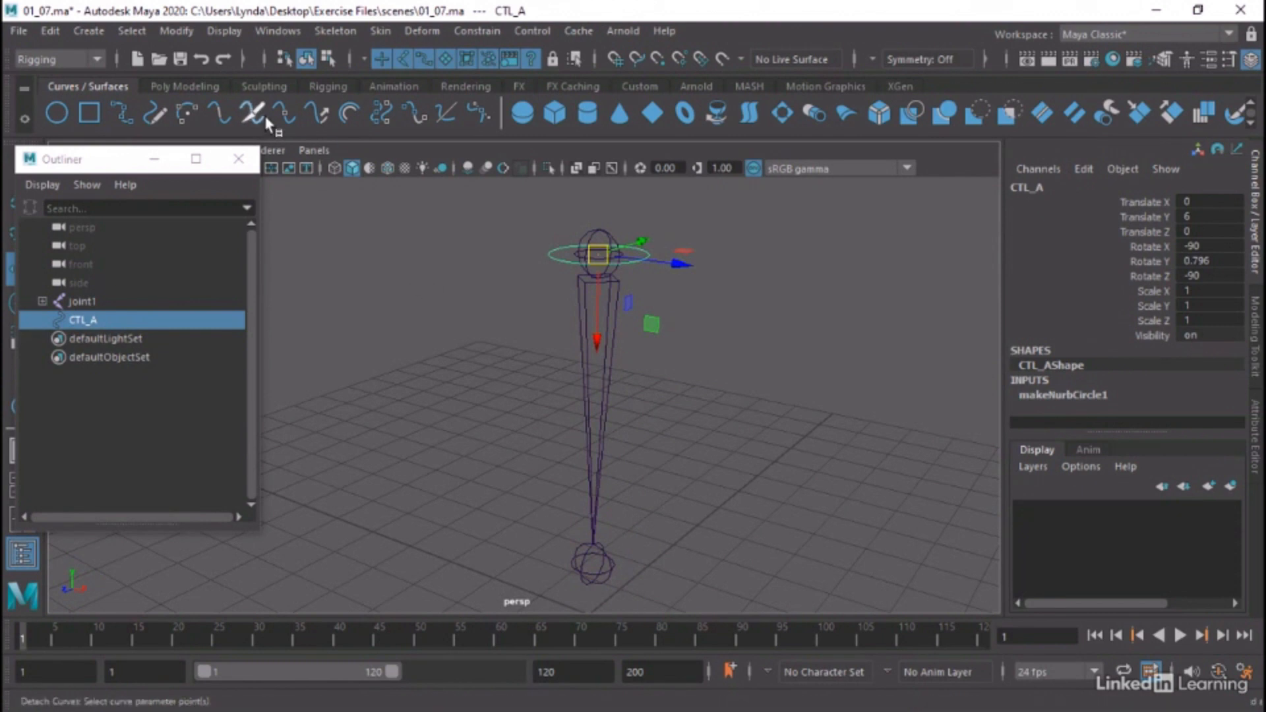
{"action": "left_click", "coordinate": [85, 322]}
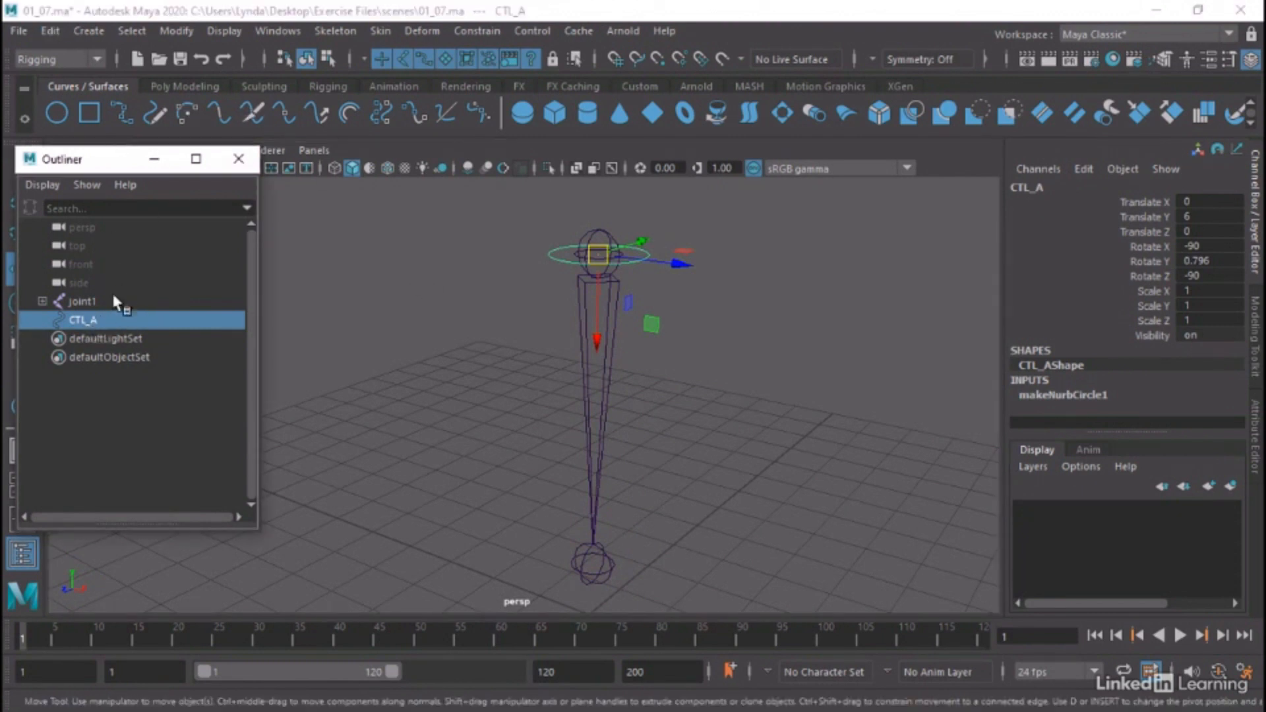
{"action": "left_click", "coordinate": [53, 34]}
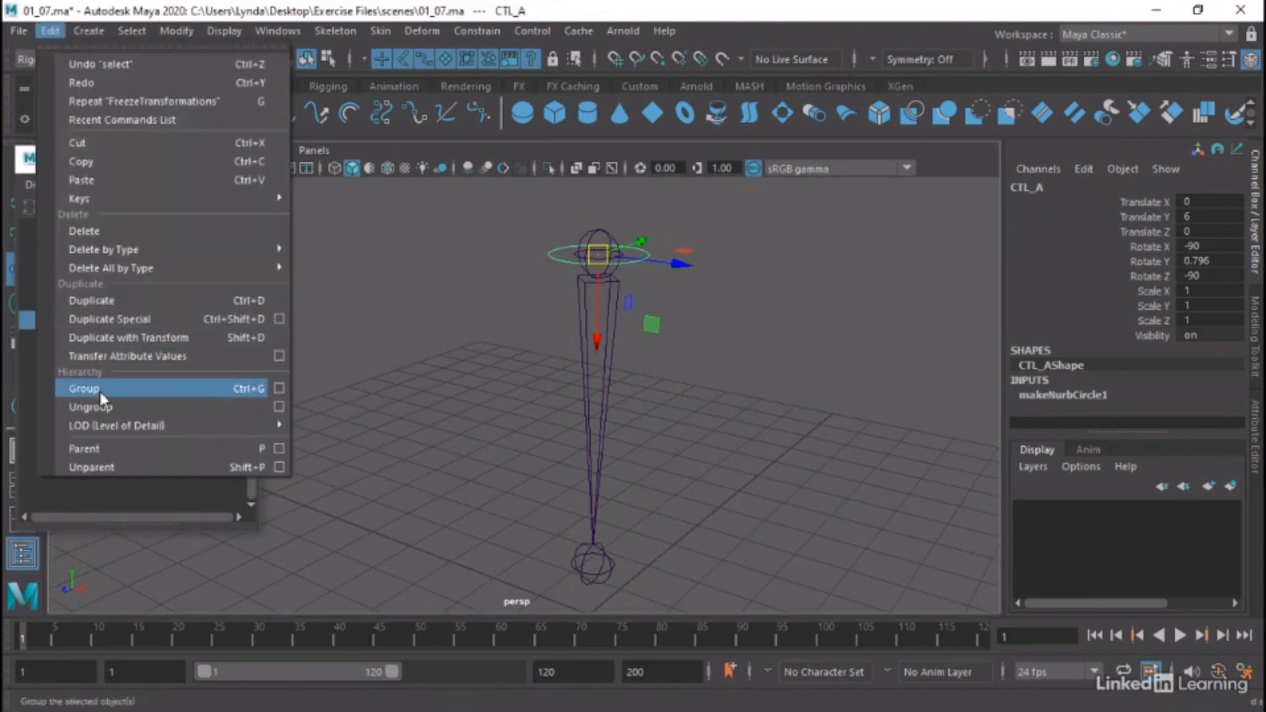
{"action": "left_click", "coordinate": [228, 389]}
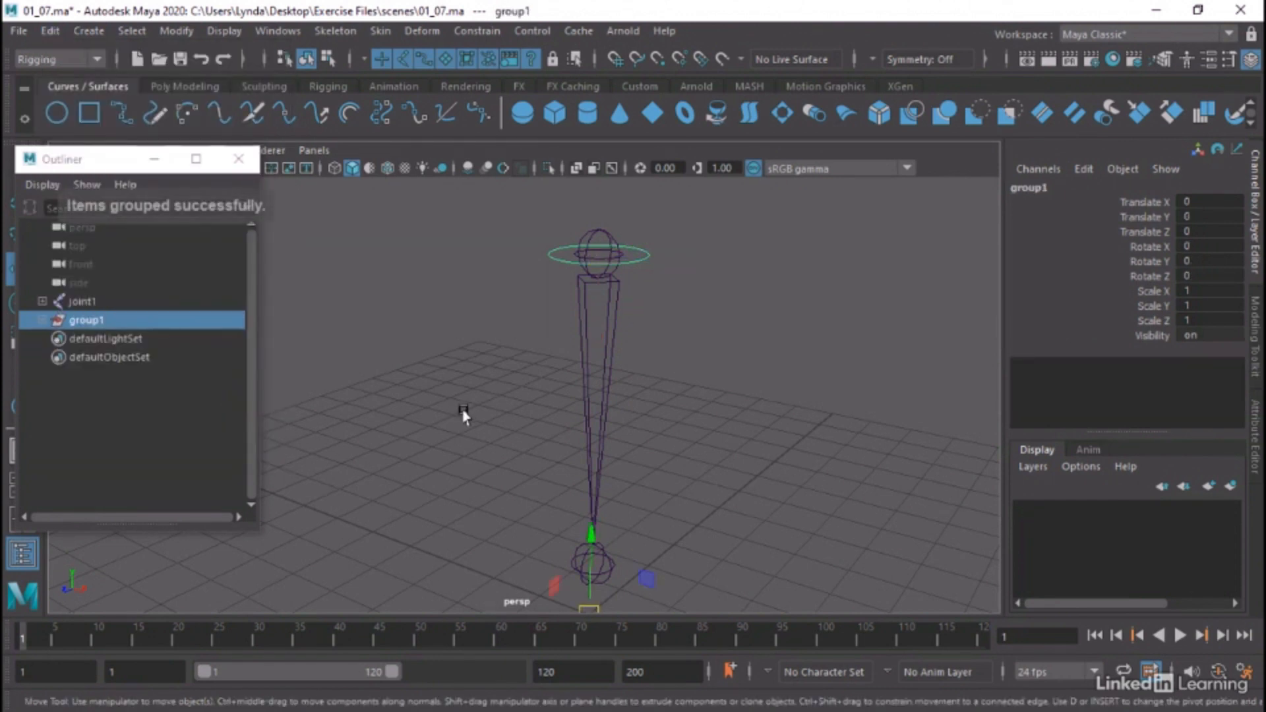
{"action": "left_click", "coordinate": [42, 320]}
{"action": "left_click", "coordinate": [94, 339]}
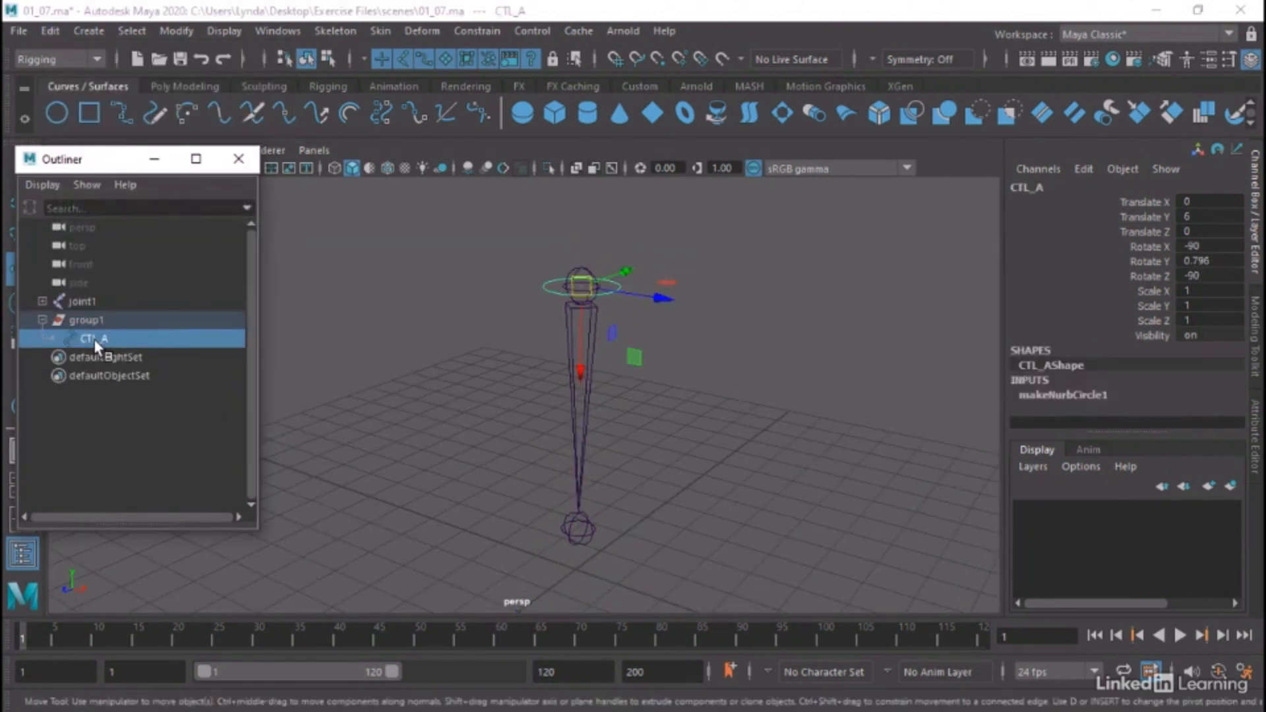
Rename the group above CTL_A as Offset_A and center its pivot
{"action": "left_click", "coordinate": [86, 321]}
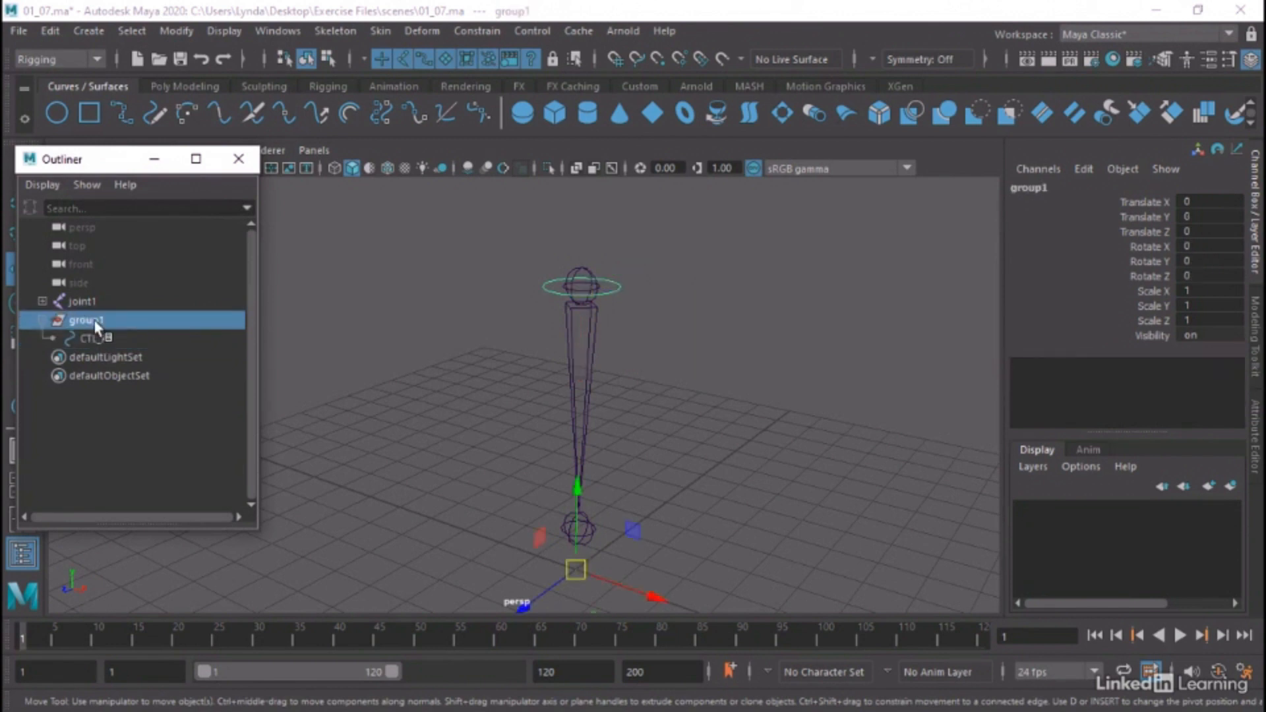
{"action": "double_click", "coordinate": [89, 319]}
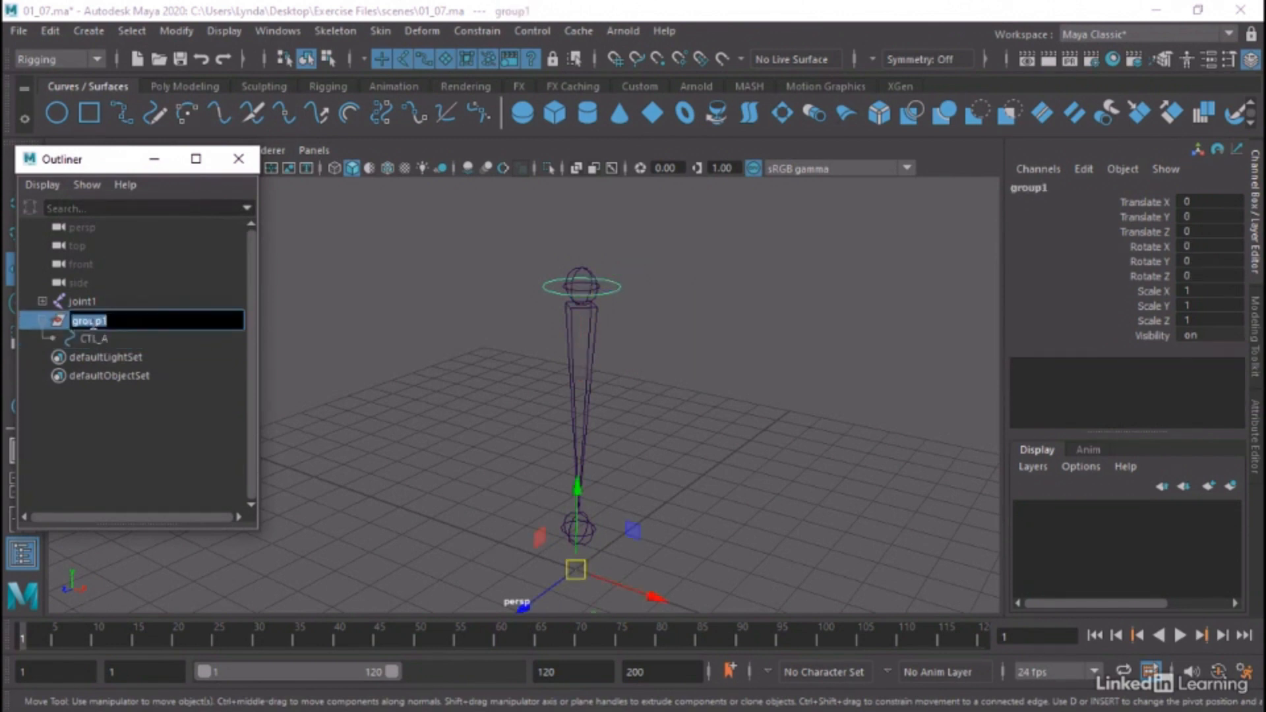
{"action": "type", "text": "offset_A"}
{"action": "key", "text": "Return"}
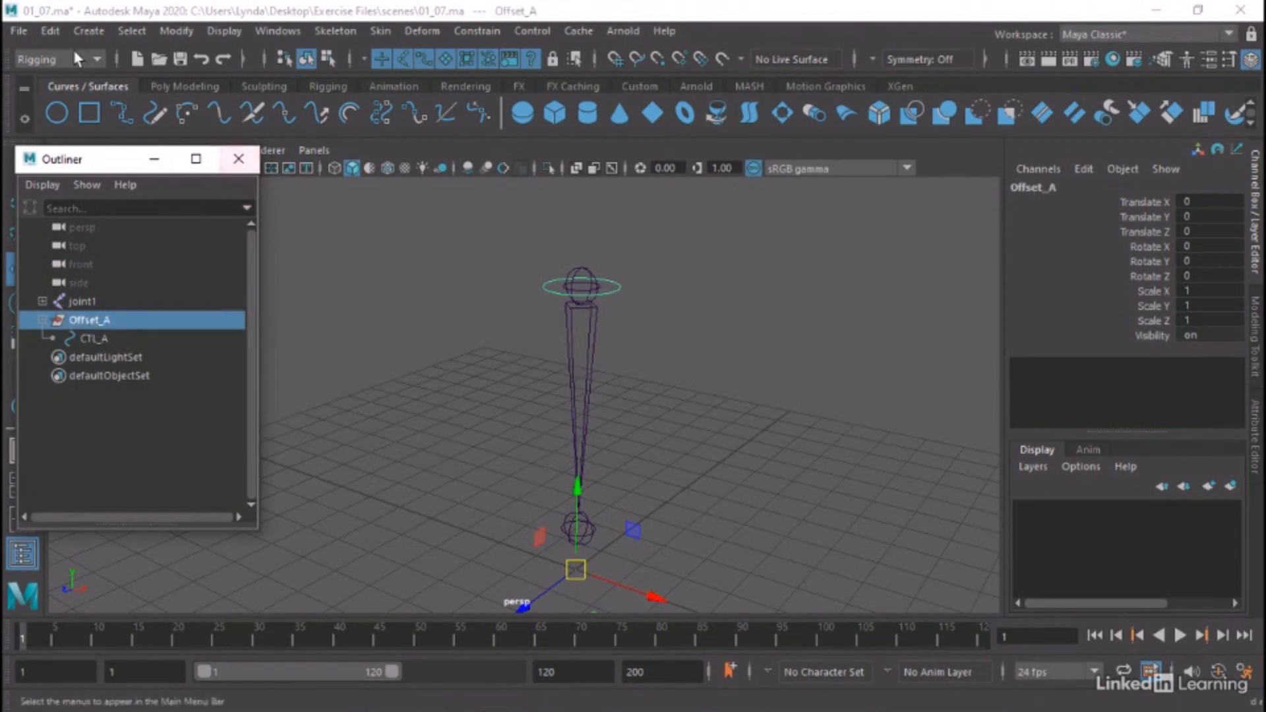
{"action": "left_click", "coordinate": [184, 34]}
{"action": "left_click", "coordinate": [220, 166]}
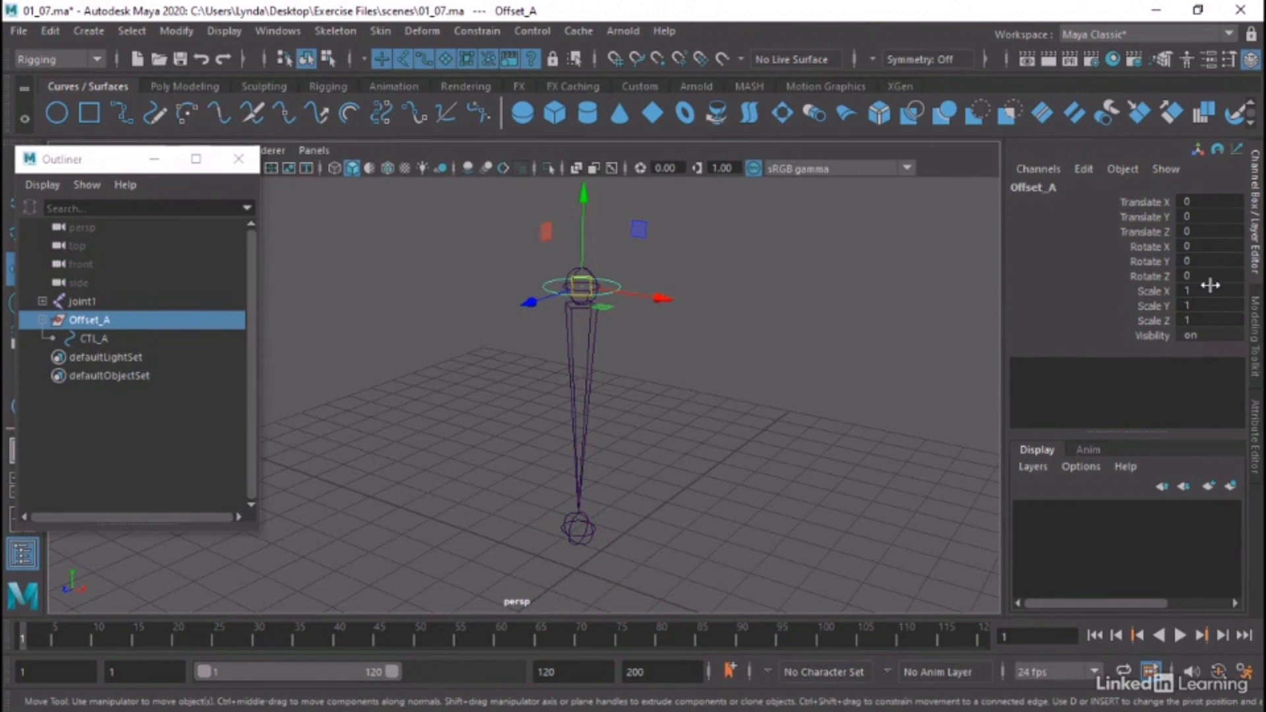
Compare the transform channels of the Offset_A group and its child CTL_A
{"action": "left_click", "coordinate": [808, 324]}
{"action": "left_click", "coordinate": [83, 322]}
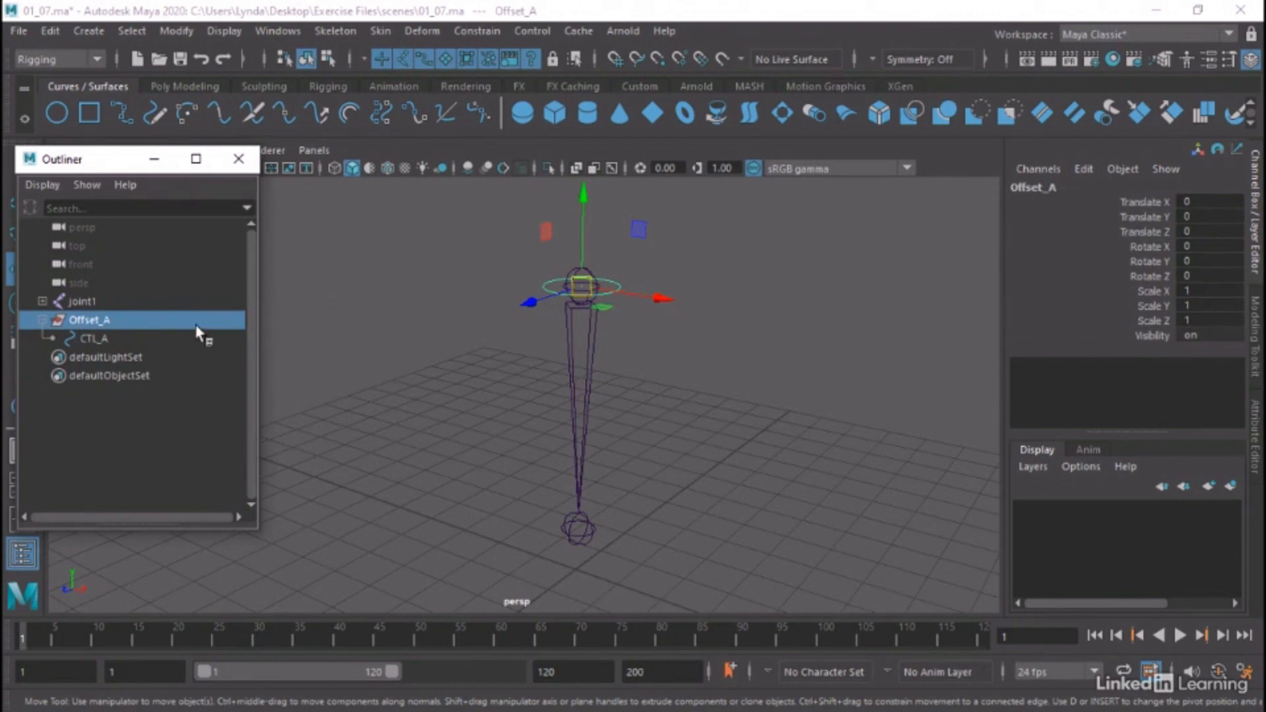
{"action": "left_click", "coordinate": [99, 337]}
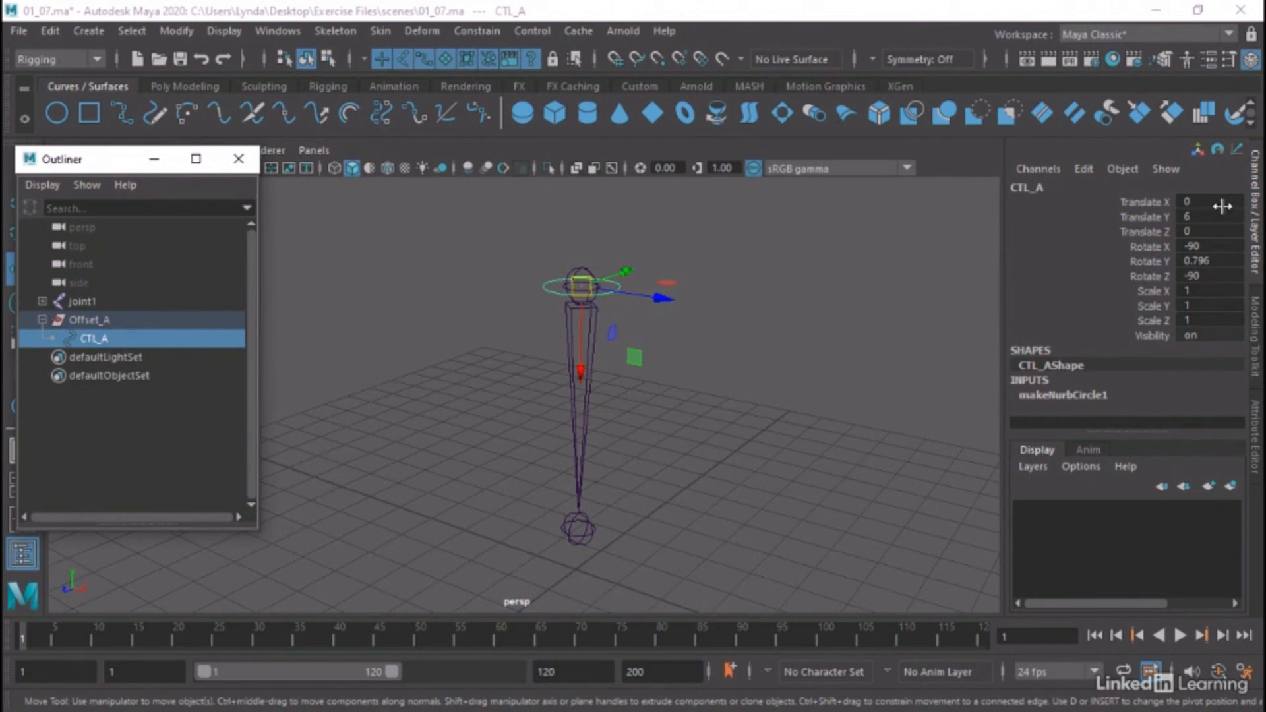
{"action": "left_click", "coordinate": [89, 324]}
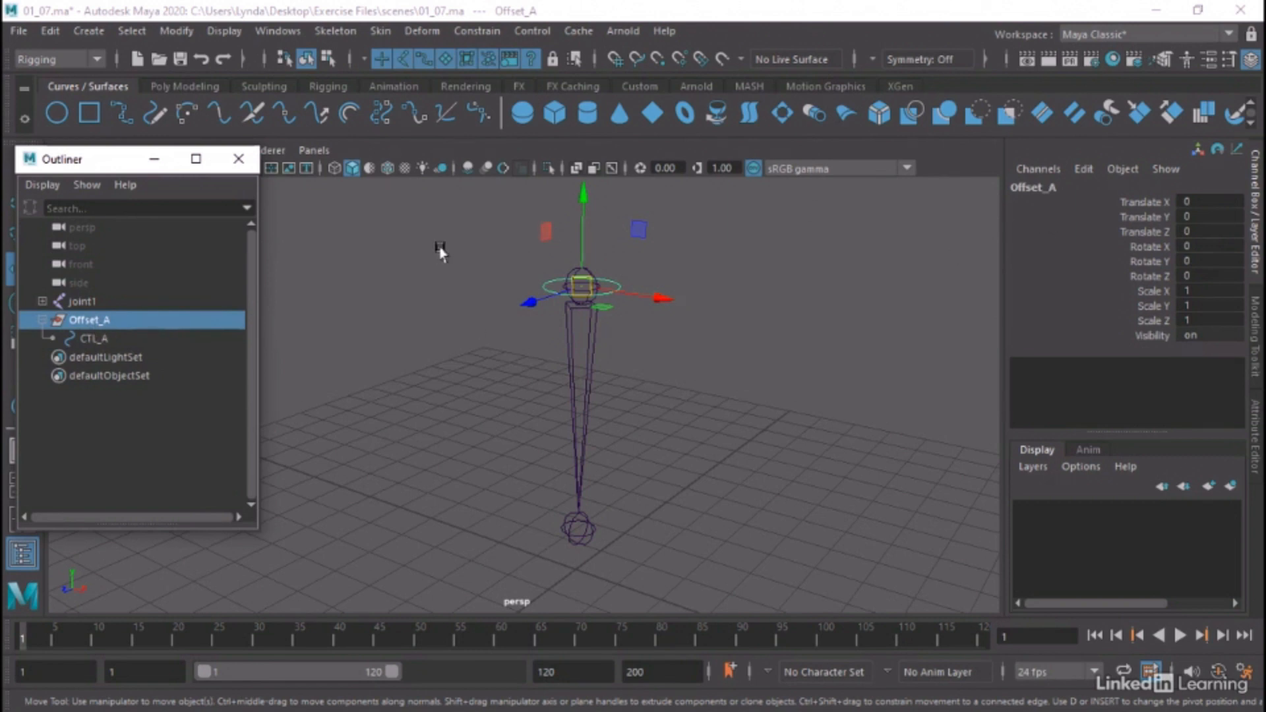
Parent constrain the Offset_A group to joint1
{"action": "right_click_drag", "start_coordinate": [464, 262], "coordinate": [512, 291], "text": "alt"}
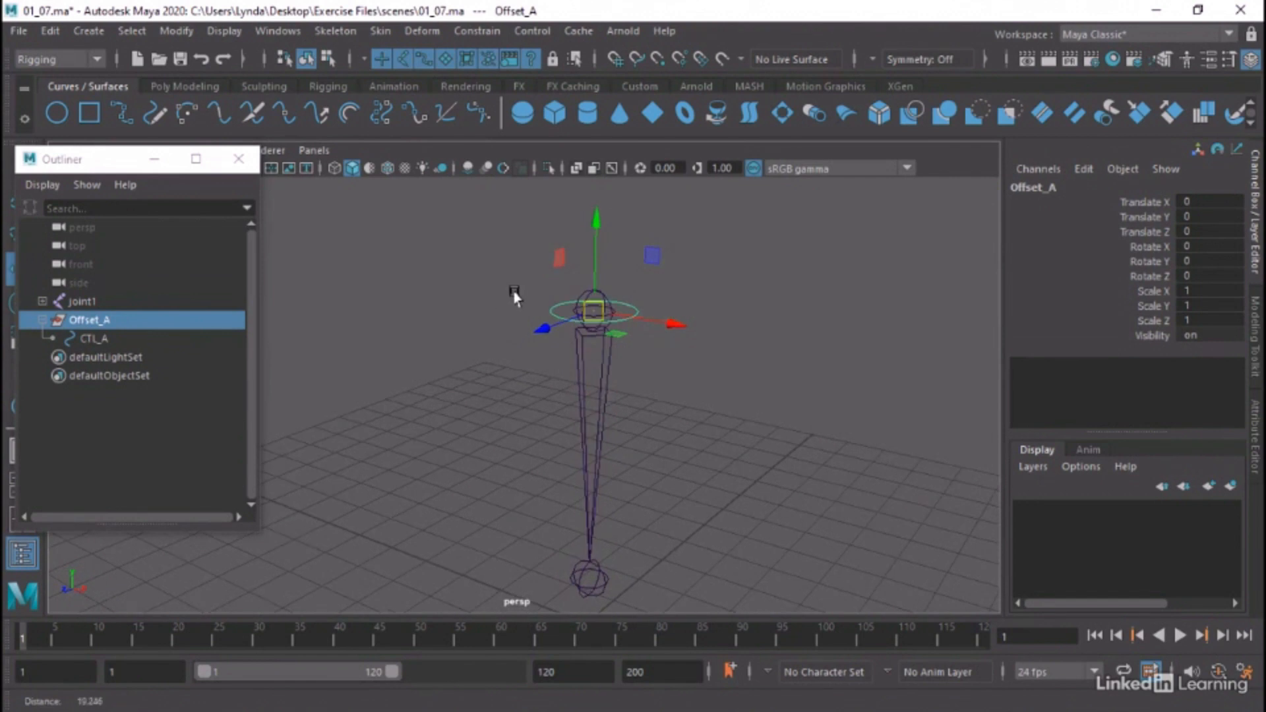
{"action": "left_click_drag", "start_coordinate": [77, 306], "coordinate": [95, 318]}
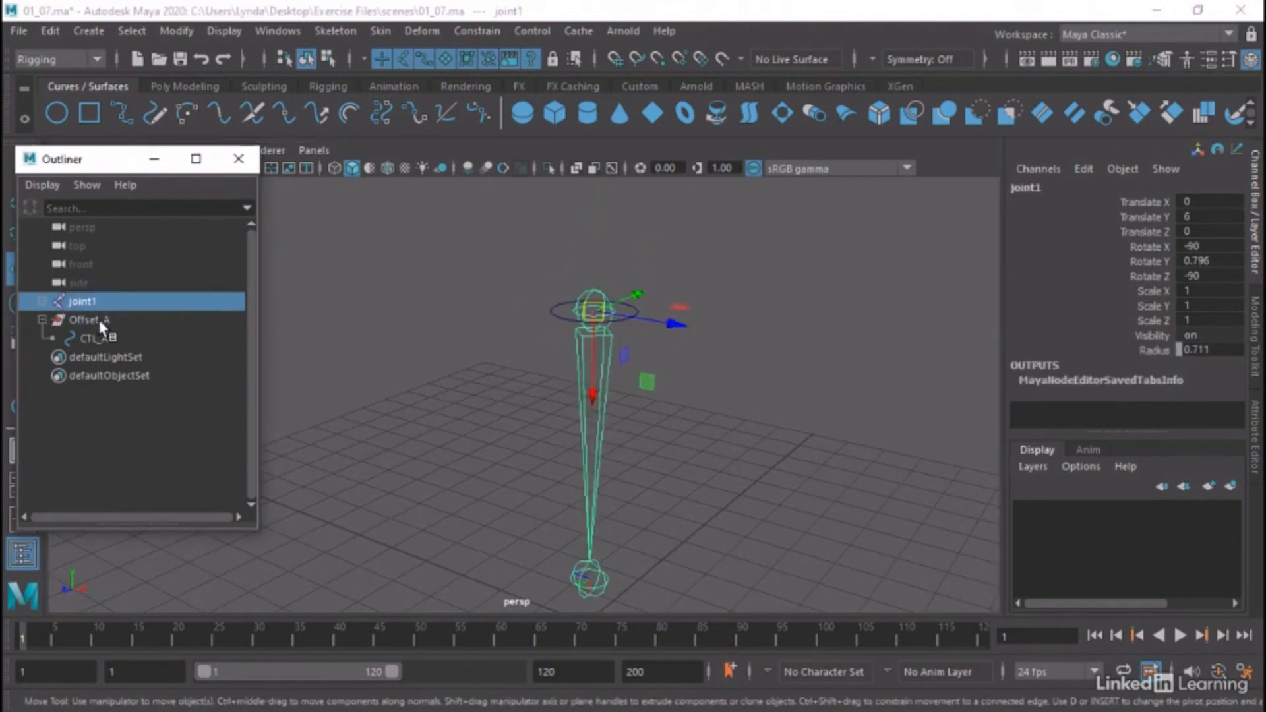
{"action": "left_click", "coordinate": [478, 30]}
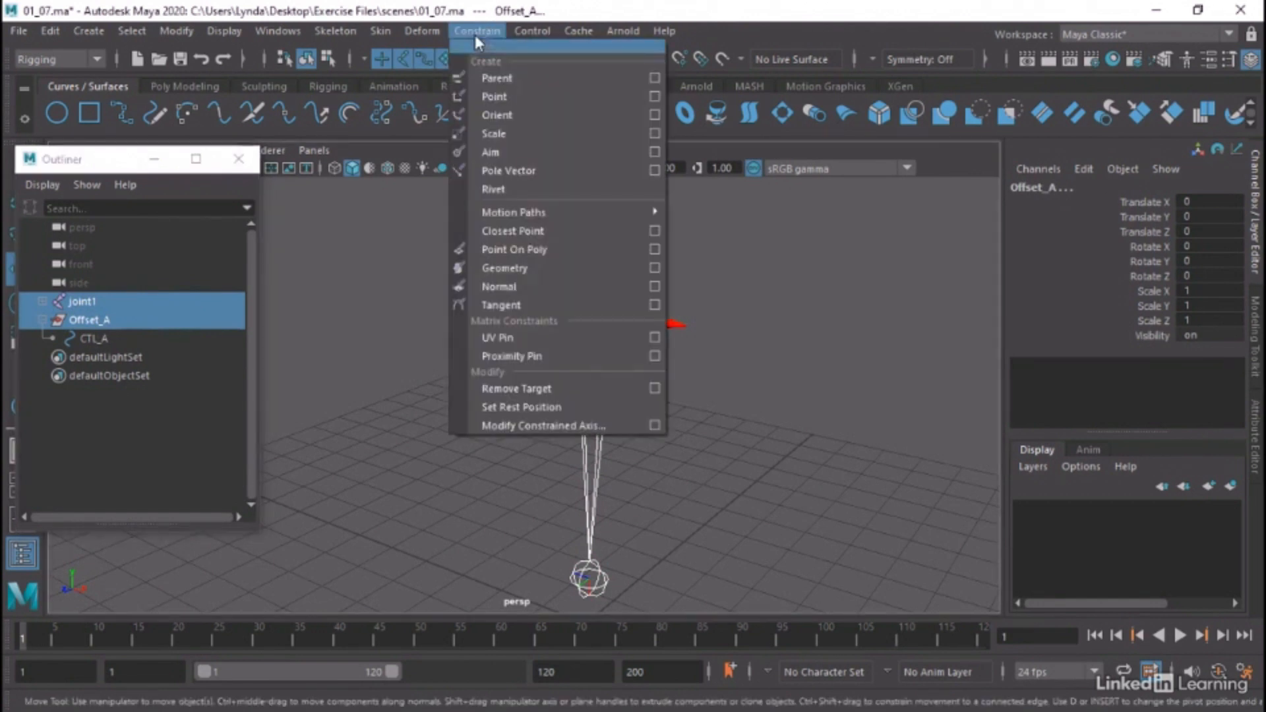
{"action": "left_click", "coordinate": [528, 79]}
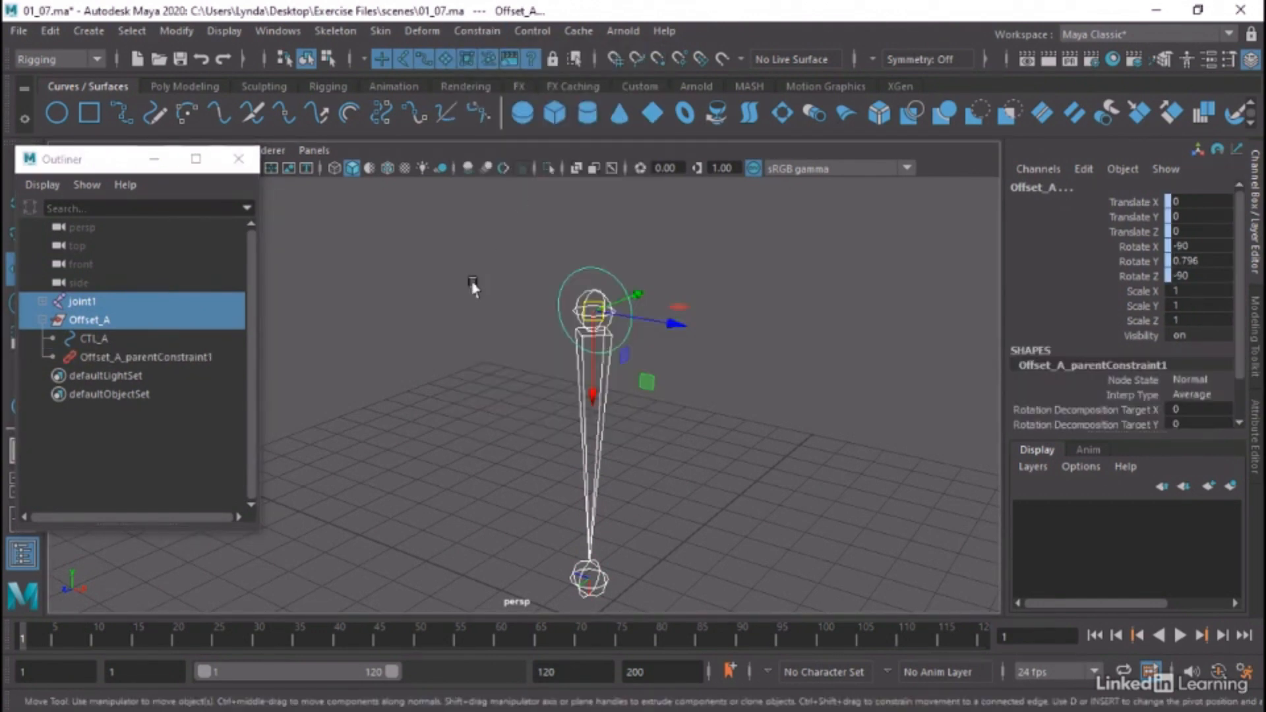
{"action": "mouse_move", "coordinate": [514, 271]}
{"action": "left_mouse_down", "text": "alt"}
{"action": "mouse_move", "coordinate": [501, 274]}
{"action": "mouse_move", "coordinate": [511, 274]}
{"action": "left_mouse_up", "text": "alt"}
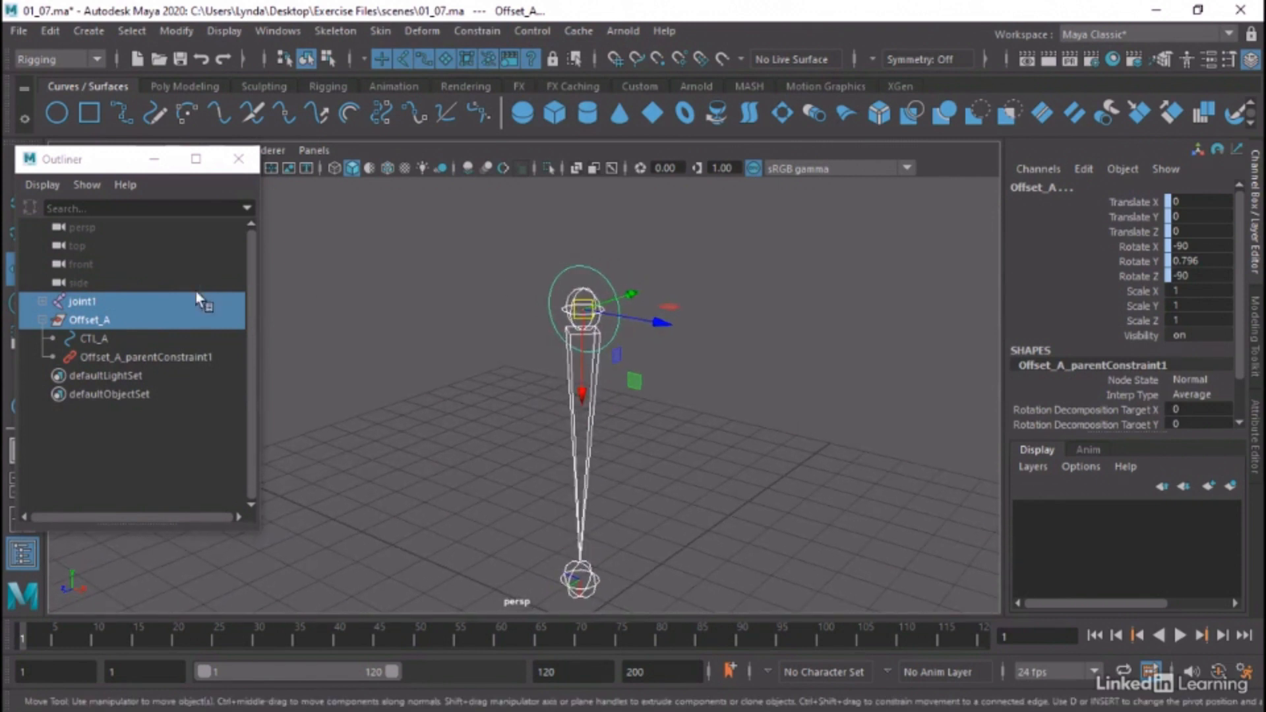
Set Rotate X, Y and Z of CTL_A to 0 inside the constrained Offset_A group
{"action": "left_click", "coordinate": [86, 319]}
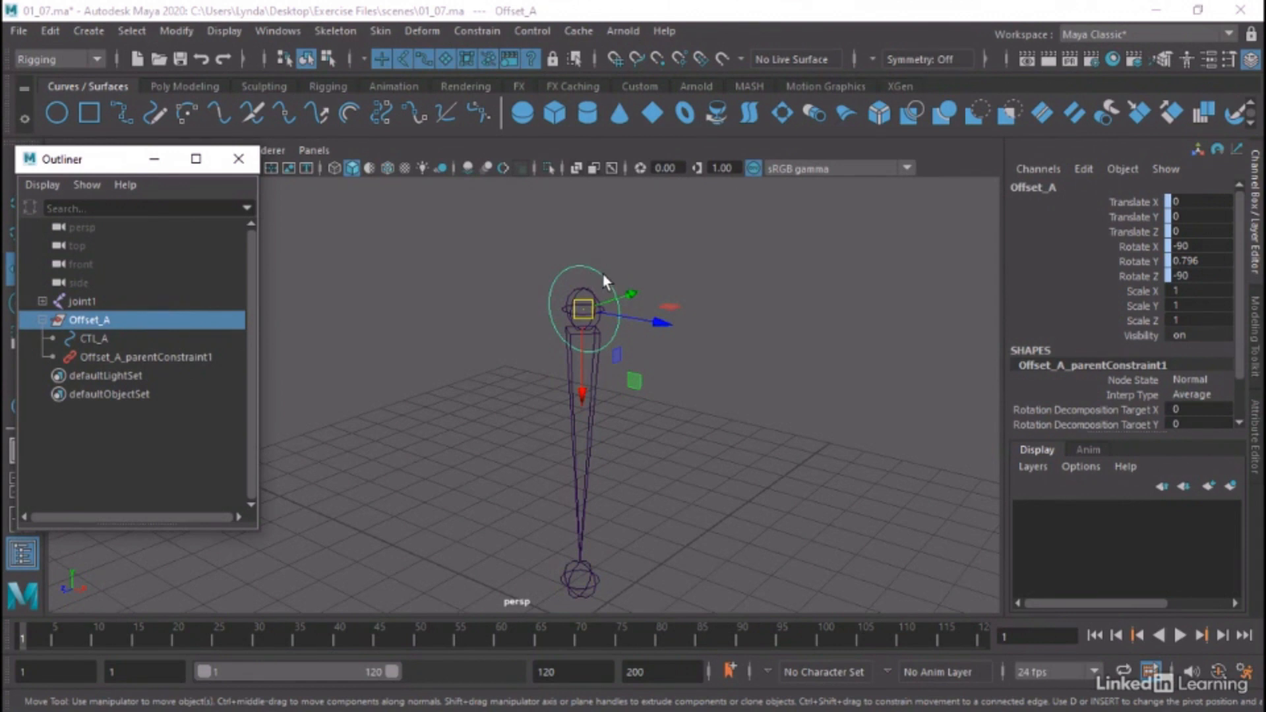
{"action": "left_click", "coordinate": [581, 282]}
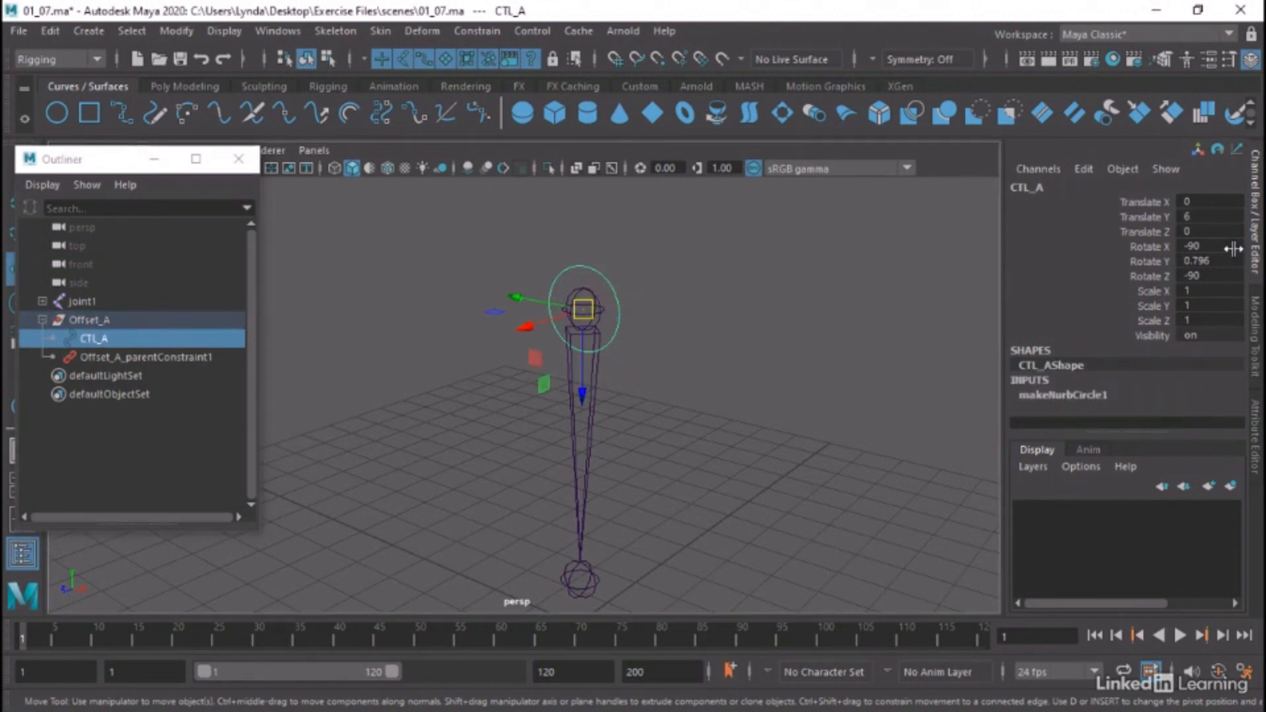
{"action": "left_click_drag", "start_coordinate": [1226, 246], "coordinate": [1226, 274]}
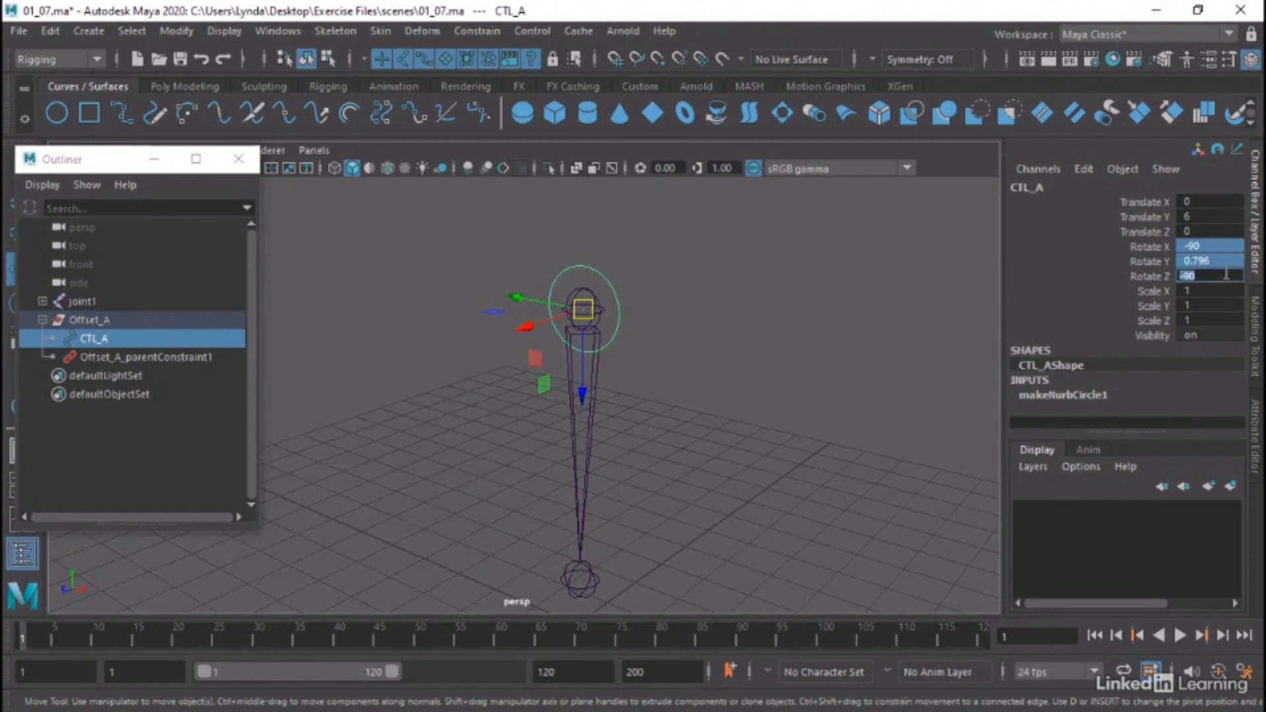
{"action": "type", "text": "0"}
{"action": "key", "text": "Return"}
{"action": "left_click_drag", "start_coordinate": [628, 365], "coordinate": [641, 367], "text": "alt"}
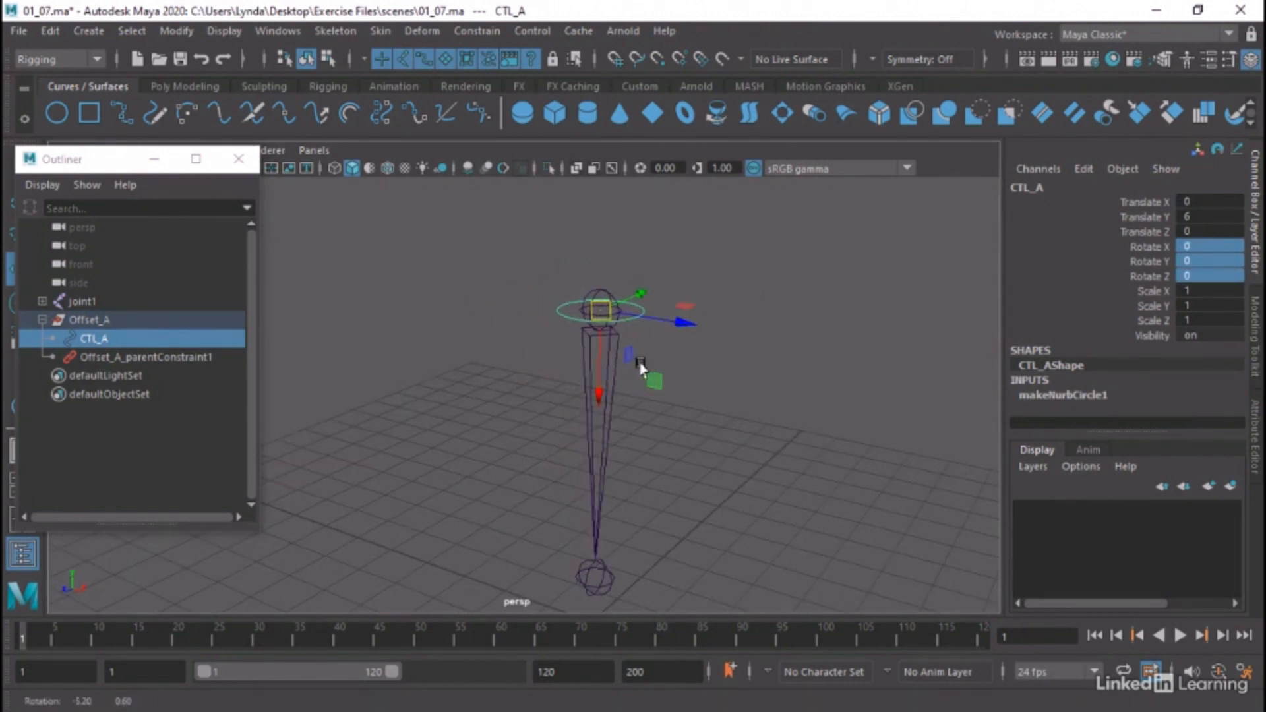
Freeze the transformations of CTL_A inside the Offset_A group
{"action": "left_click", "coordinate": [175, 31]}
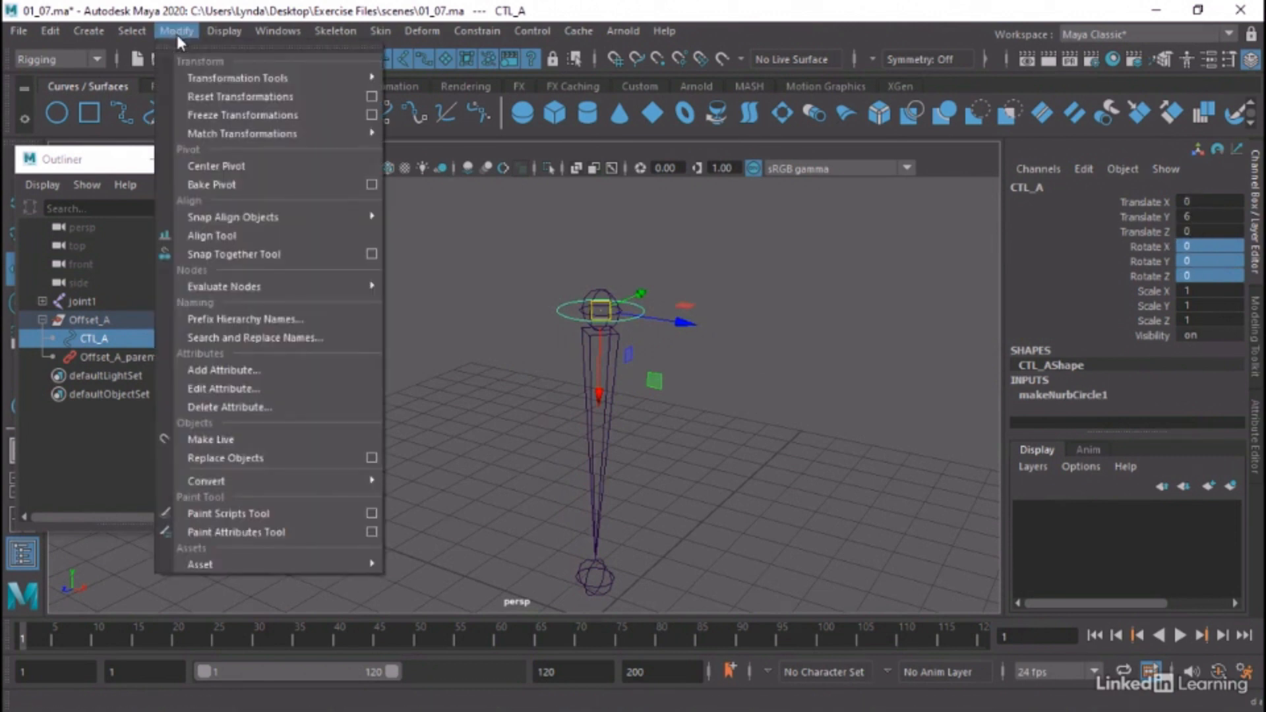
{"action": "left_click", "coordinate": [207, 115]}
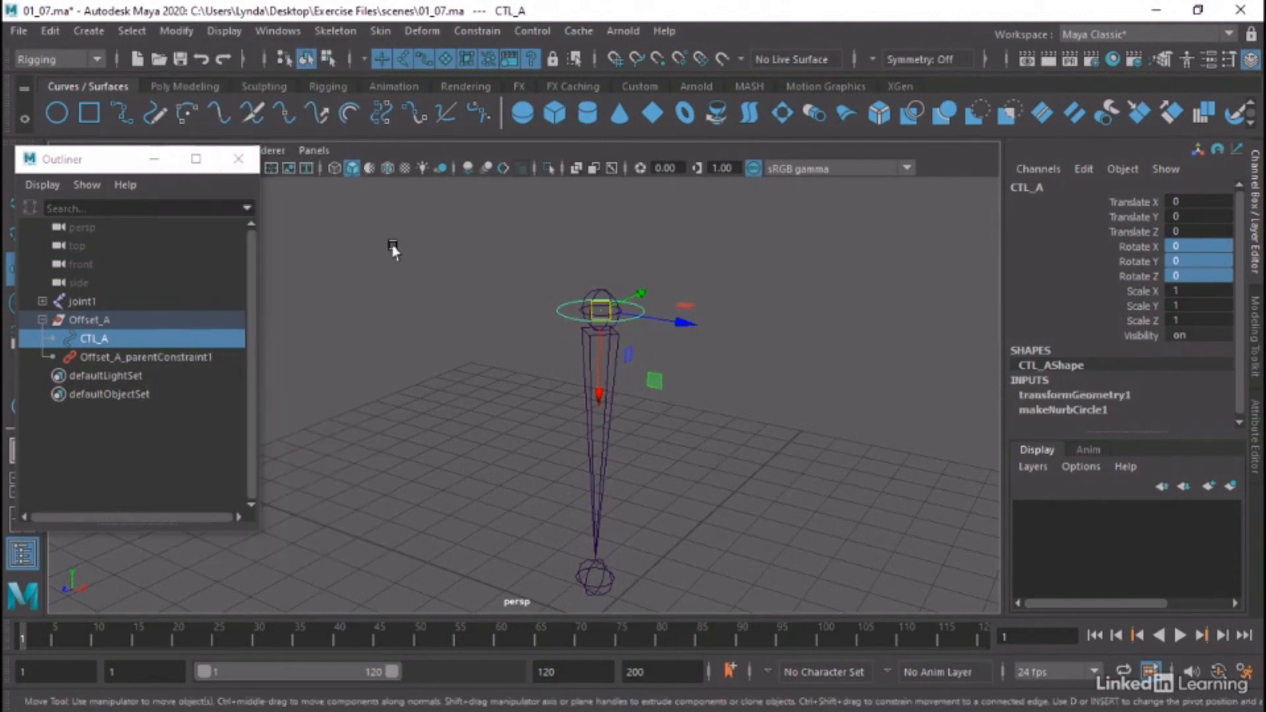
{"action": "left_click", "coordinate": [392, 249]}
Delete the parent constraint under Offset_A and check the channels of Offset_A and CTL_A
{"action": "left_click", "coordinate": [159, 359]}
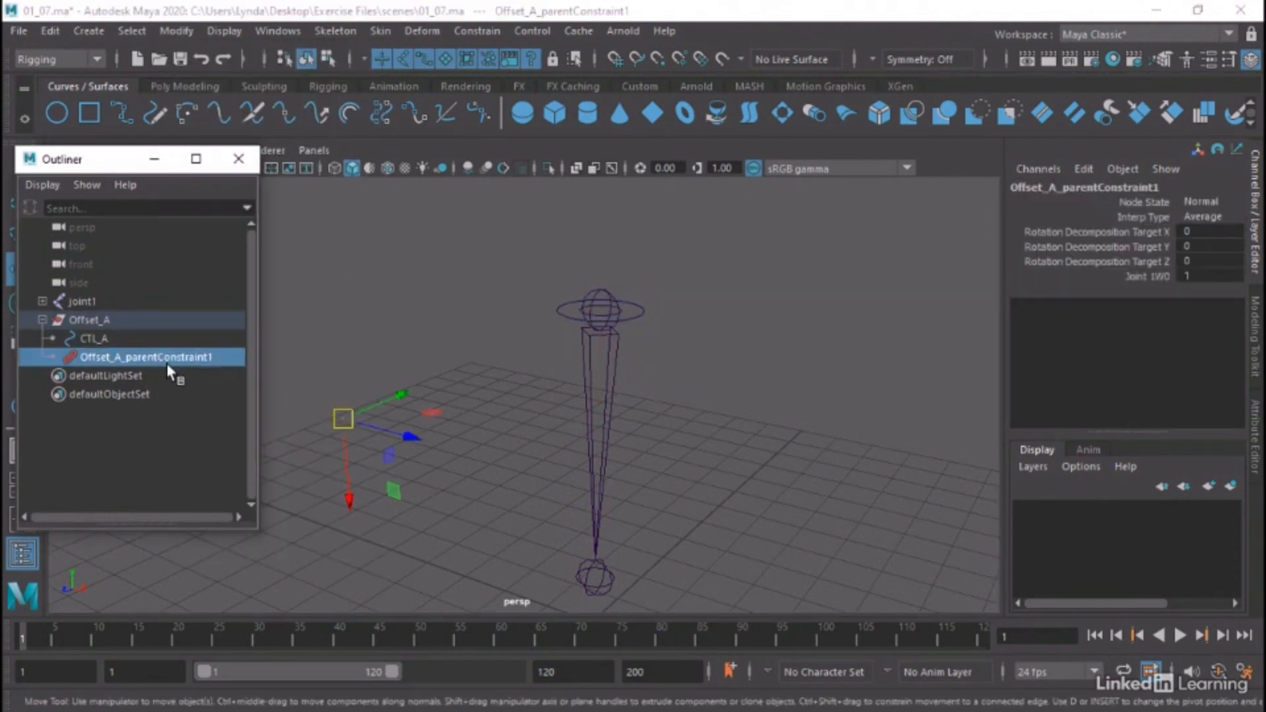
{"action": "key", "text": "Delete"}
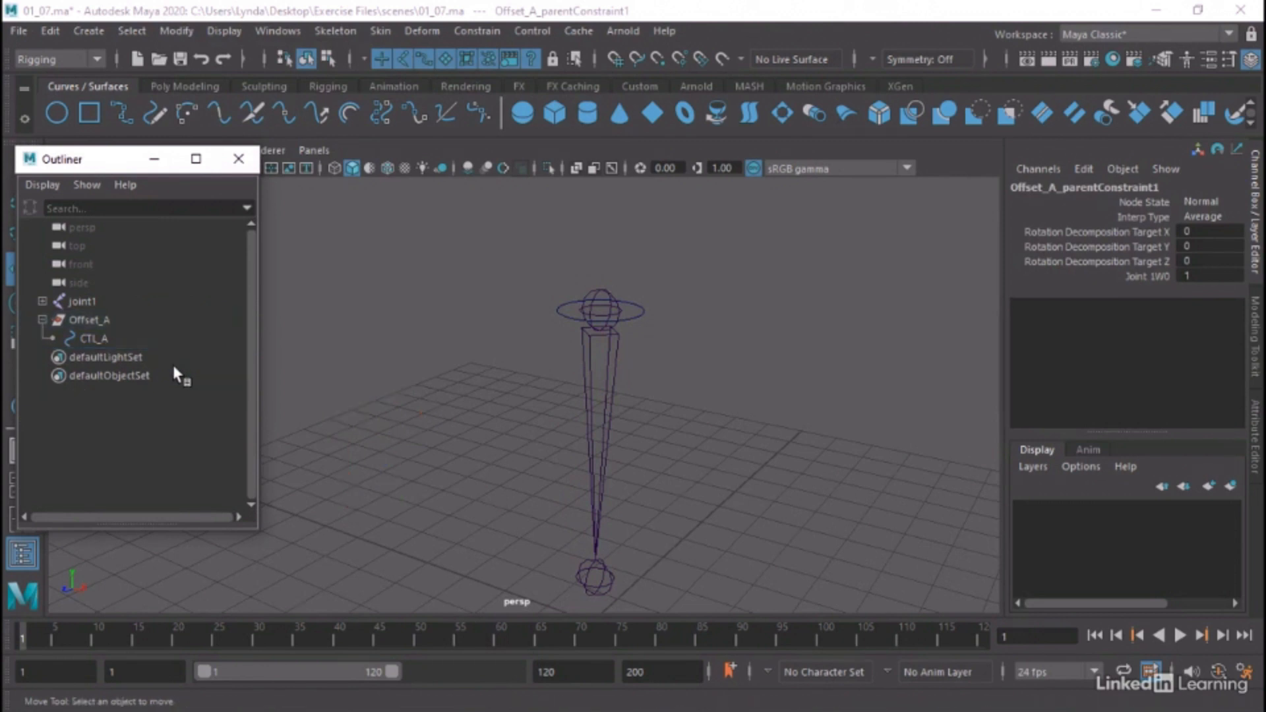
{"action": "left_click", "coordinate": [100, 322]}
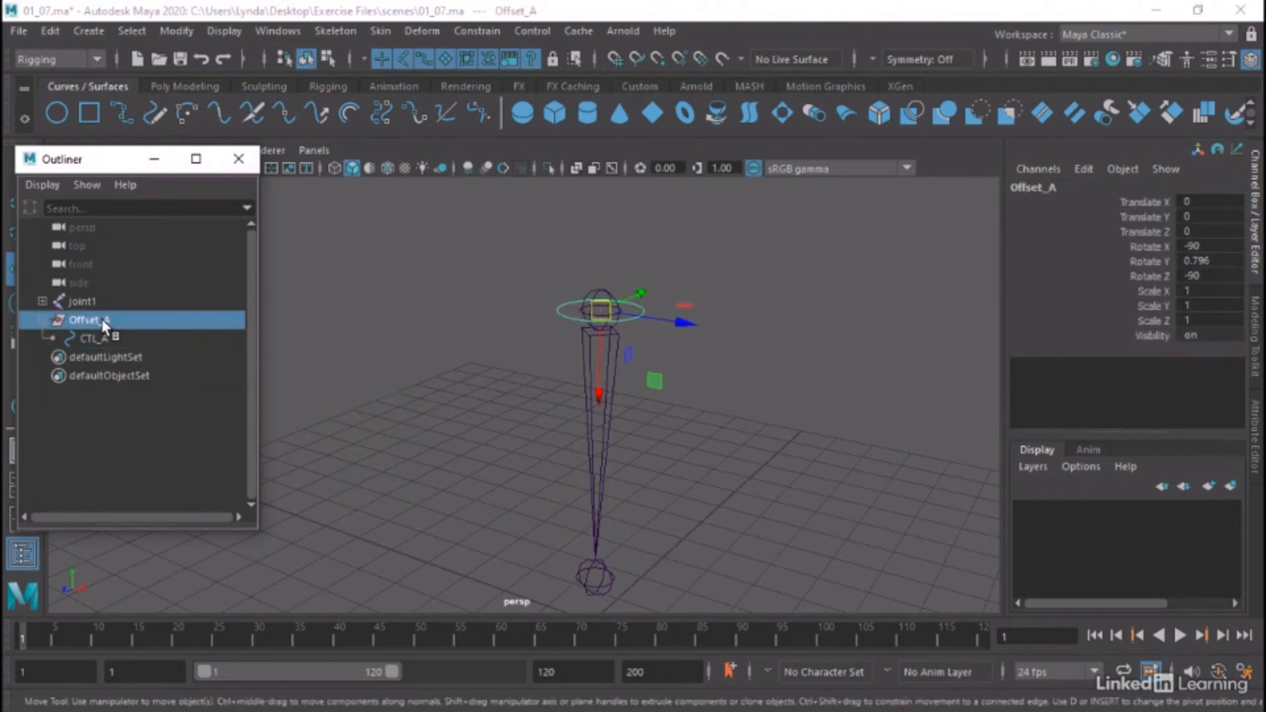
{"action": "left_click", "coordinate": [102, 338]}
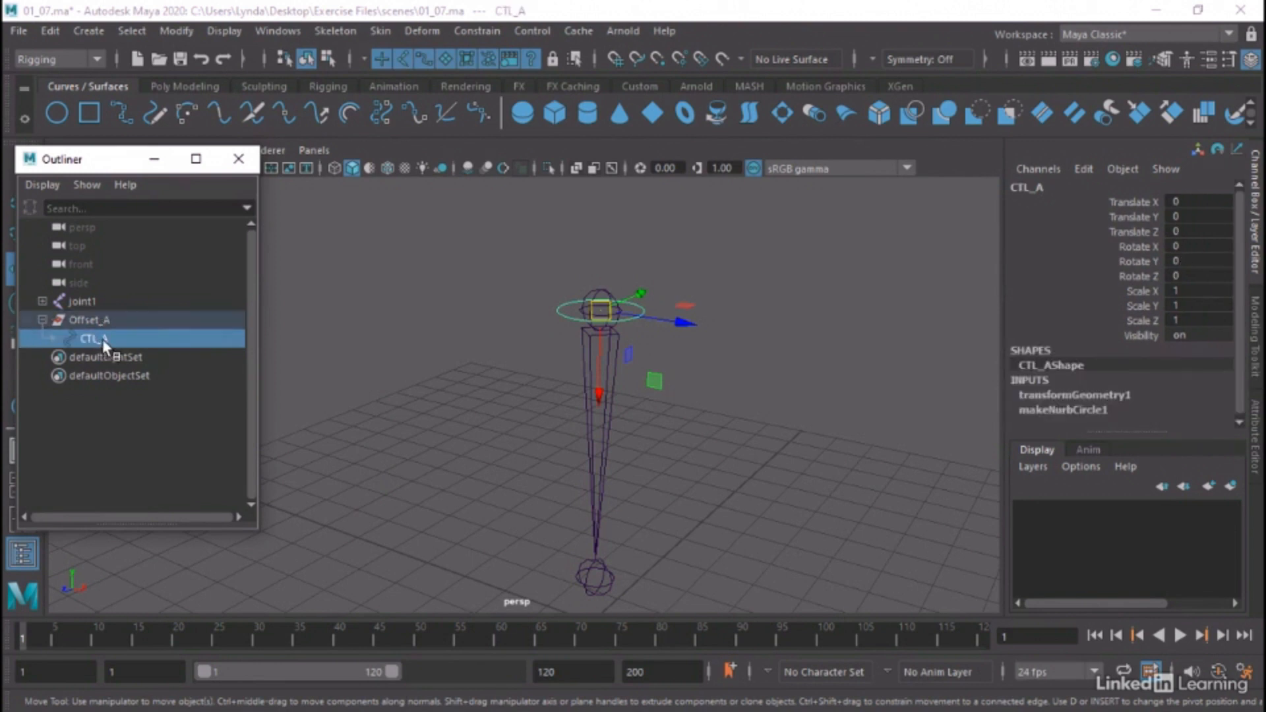
Point constrain and orient constrain joint1 to the CTL_A curve
{"action": "right_click_drag", "start_coordinate": [508, 303], "coordinate": [593, 302], "text": "alt"}
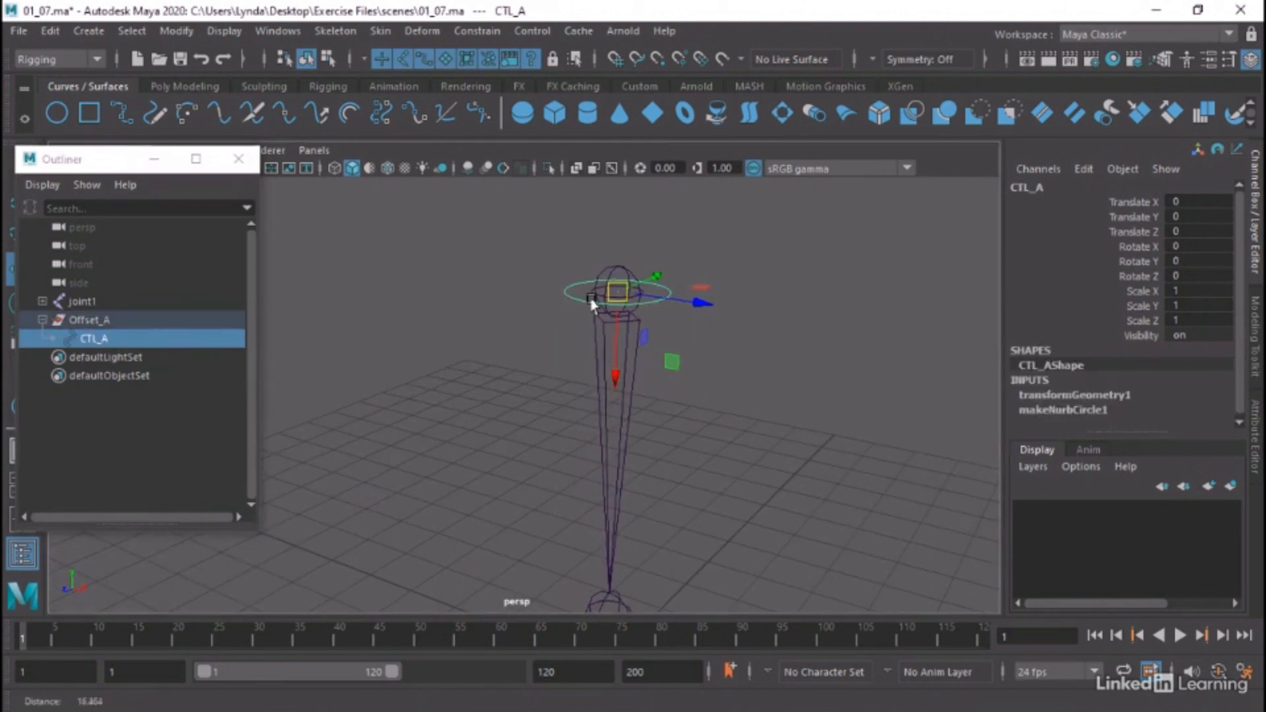
{"action": "middle_click_drag", "start_coordinate": [868, 349], "coordinate": [854, 364], "text": "alt"}
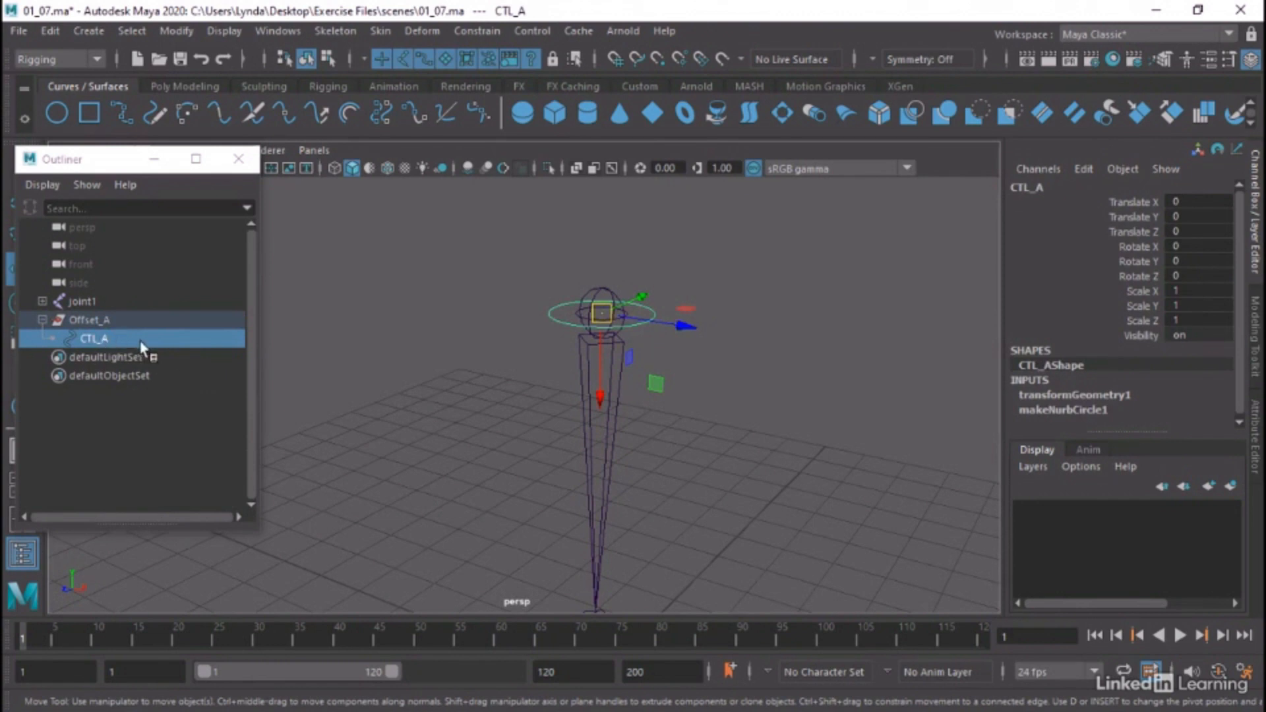
{"action": "left_click", "coordinate": [582, 346], "text": "shift"}
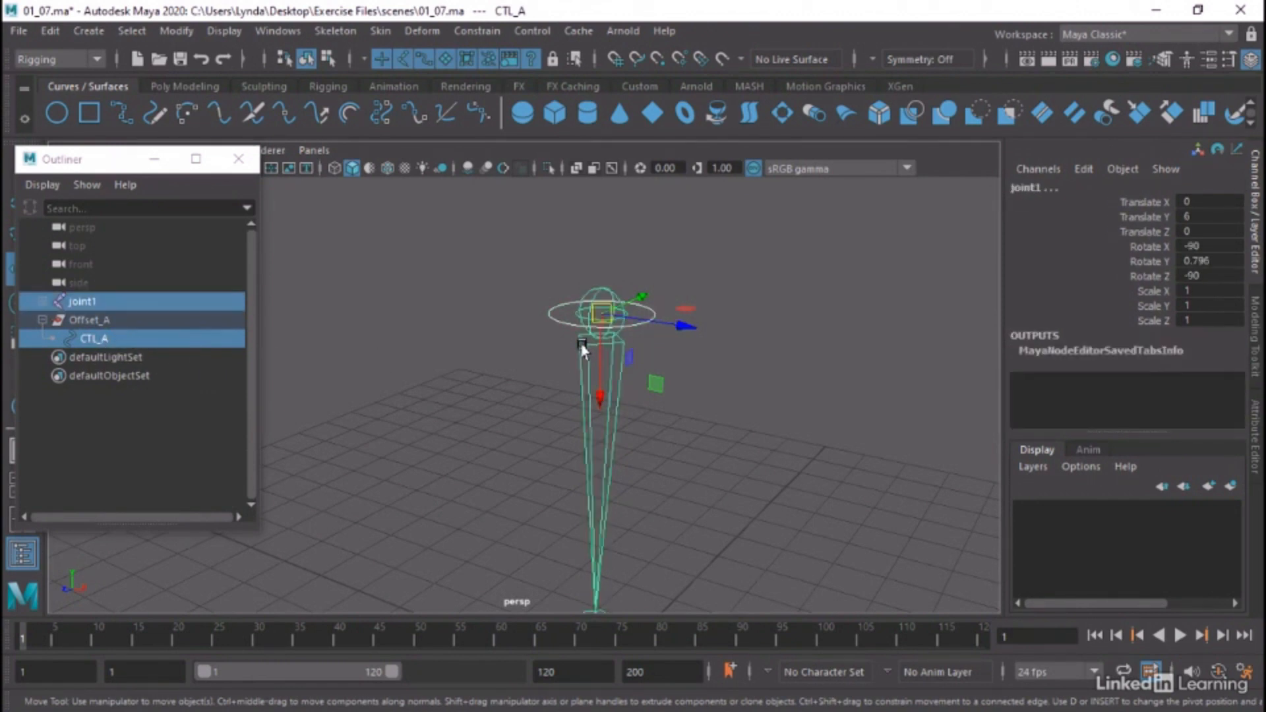
{"action": "left_click", "coordinate": [476, 30]}
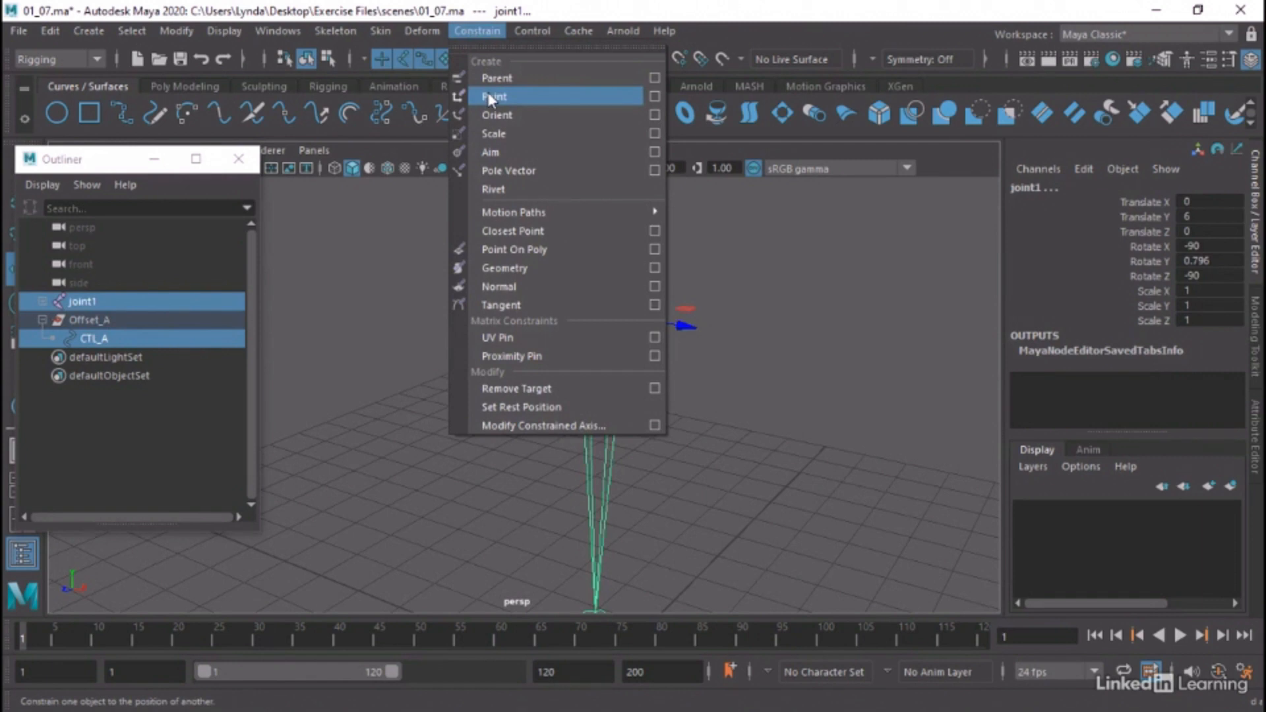
{"action": "left_click", "coordinate": [488, 97]}
{"action": "left_click", "coordinate": [480, 29]}
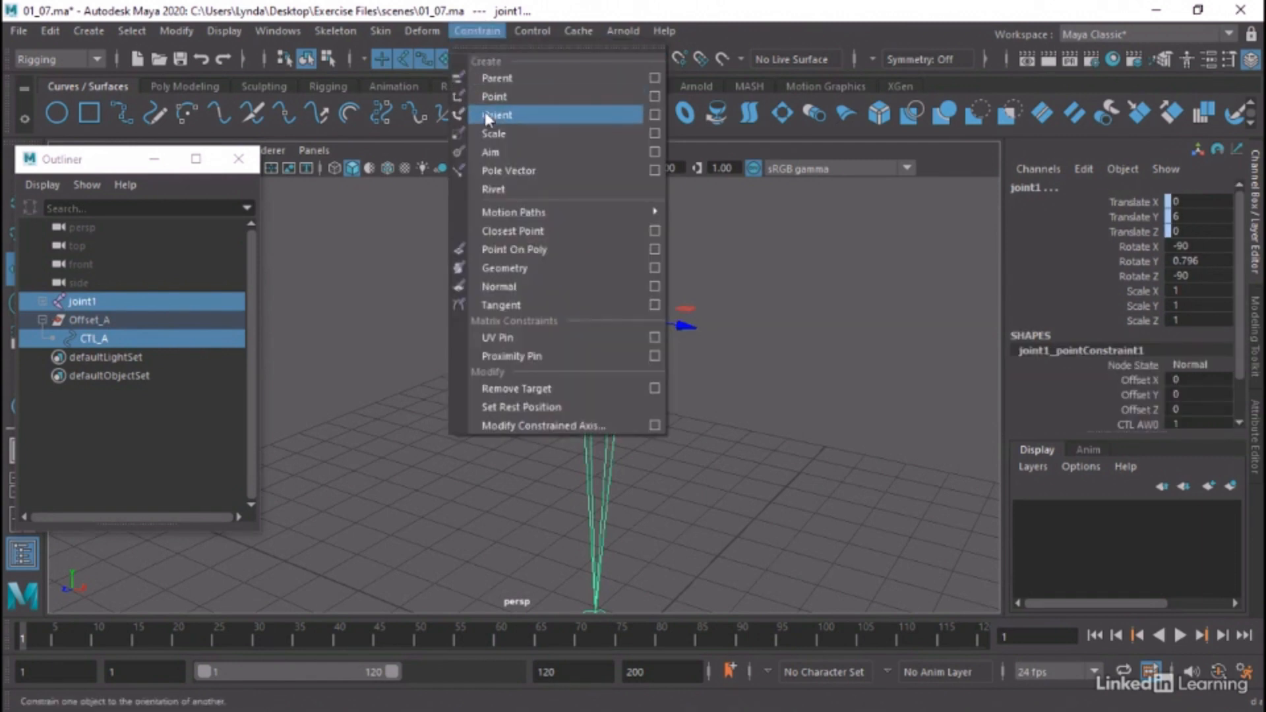
{"action": "left_click", "coordinate": [486, 115]}
{"action": "left_click", "coordinate": [725, 290]}
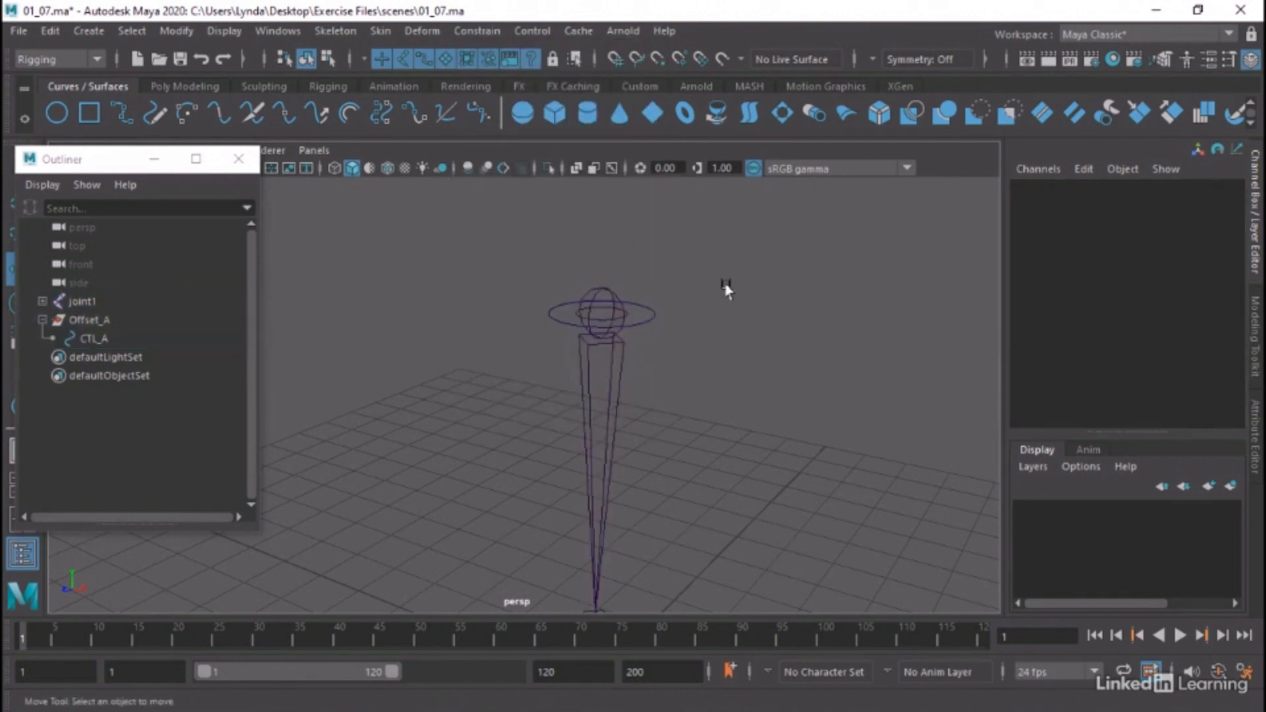
Test the constrained joint1 by slightly moving and rotating CTL_A, undo the rotation, and check the Offset_A group's channels
{"action": "left_click", "coordinate": [556, 317]}
{"action": "left_click_drag", "start_coordinate": [594, 314], "coordinate": [549, 260]}
{"action": "key", "text": "e"}
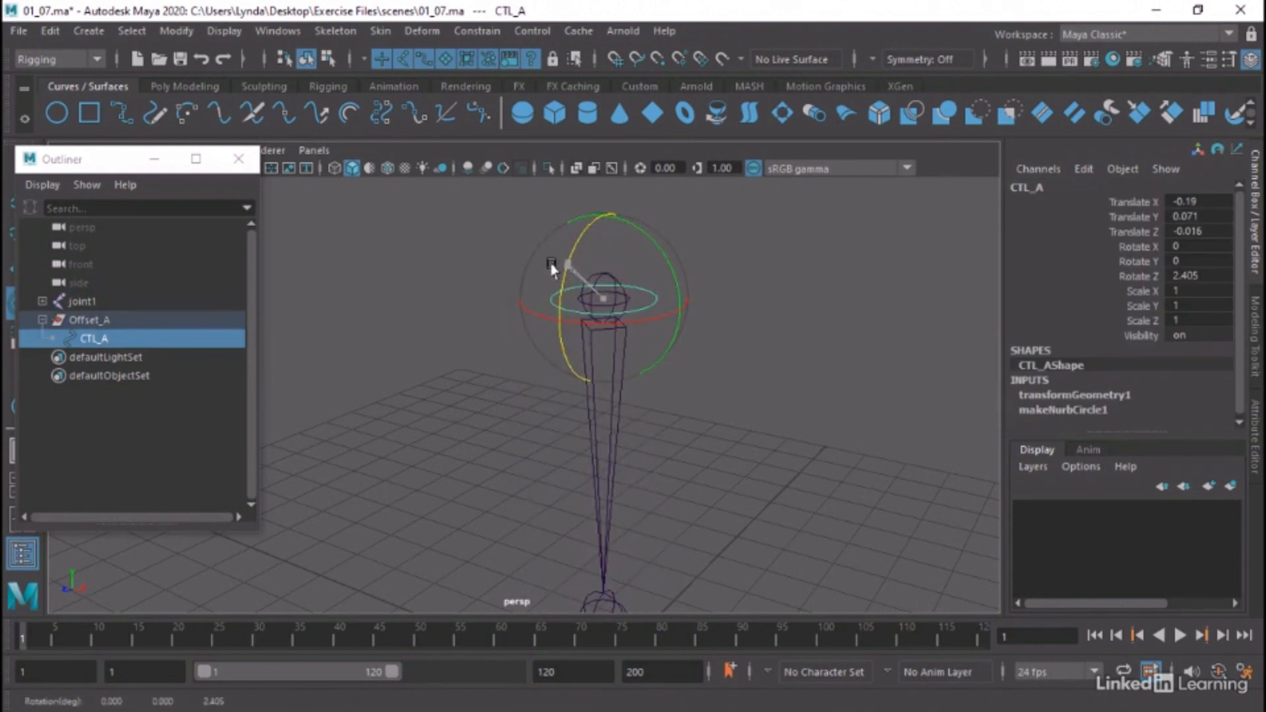
{"action": "key", "text": "ctrl+z"}
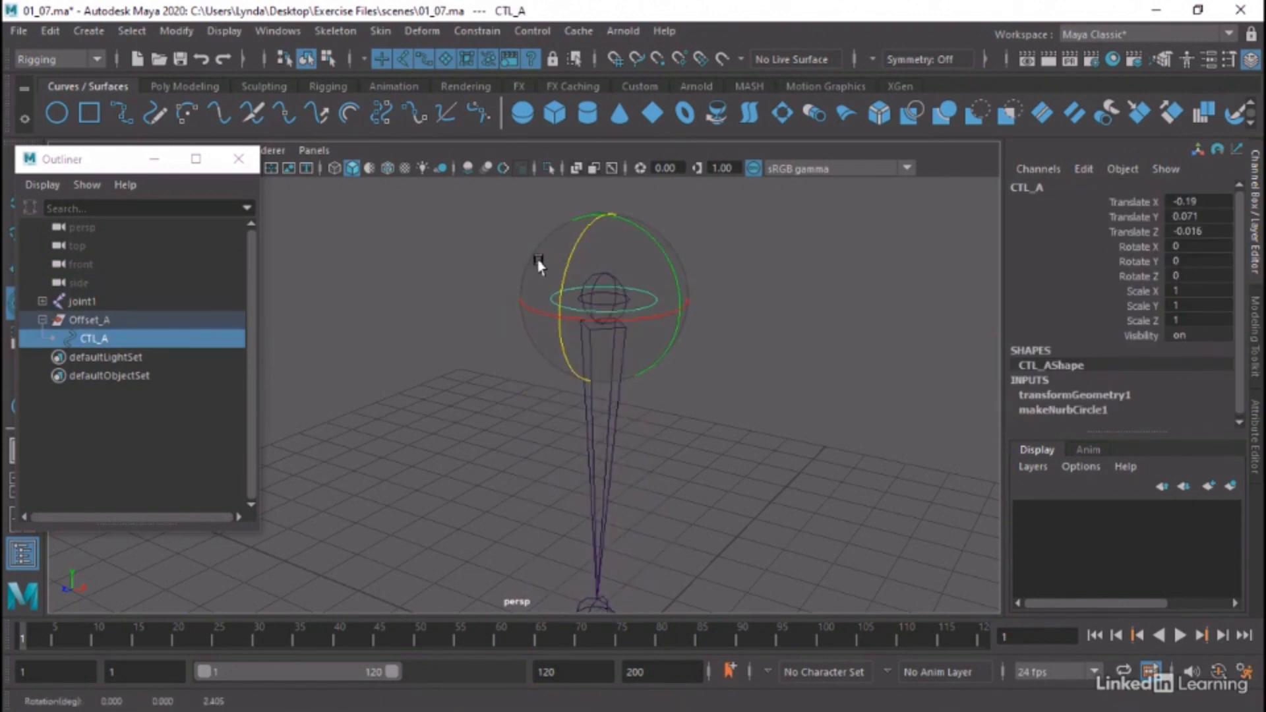
{"action": "left_click", "coordinate": [100, 322]}
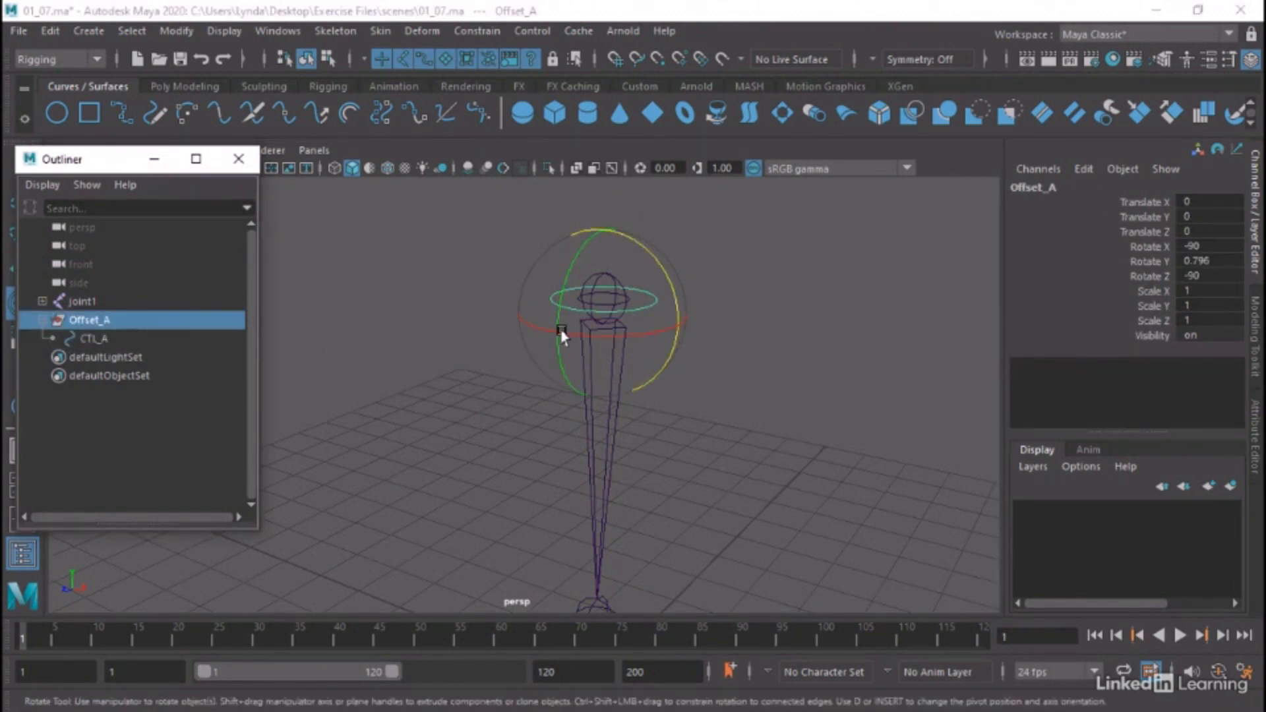
{"action": "left_click", "coordinate": [729, 316]}
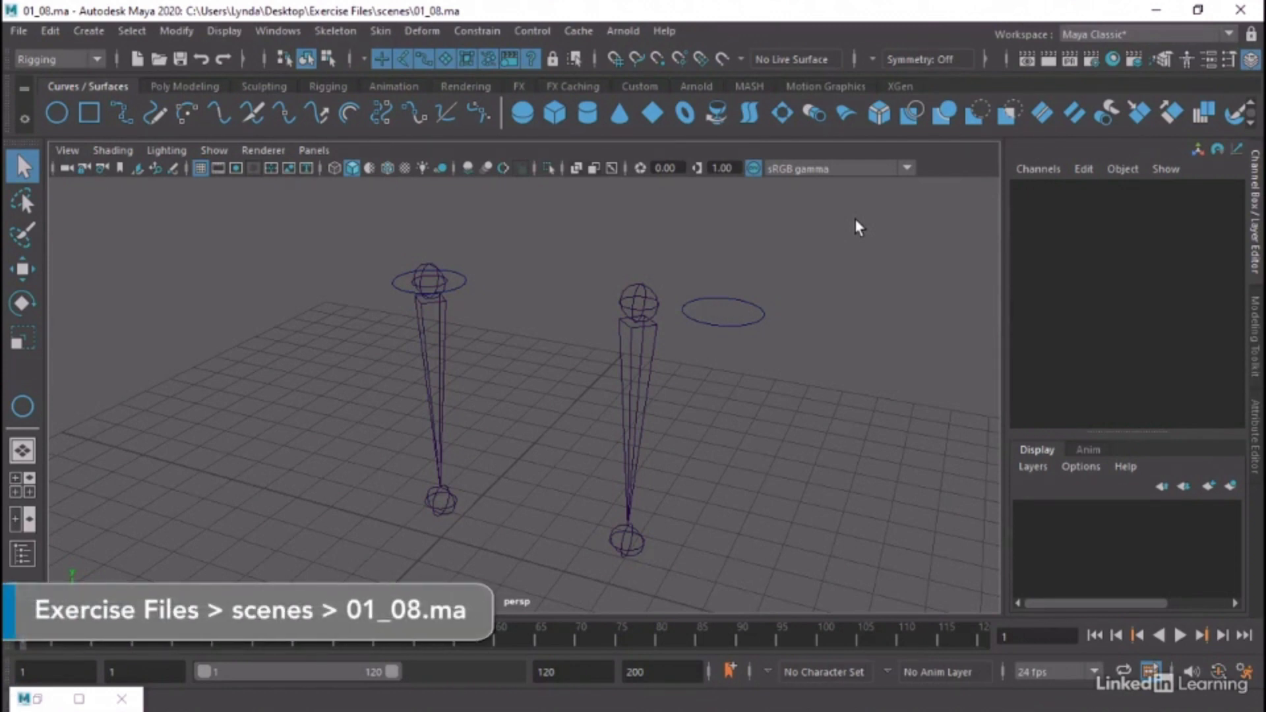
Open the Outliner in the 01_08.ma scene, expand Offset_A, and compare its channels with those of CTL_A
{"action": "left_click", "coordinate": [277, 31]}
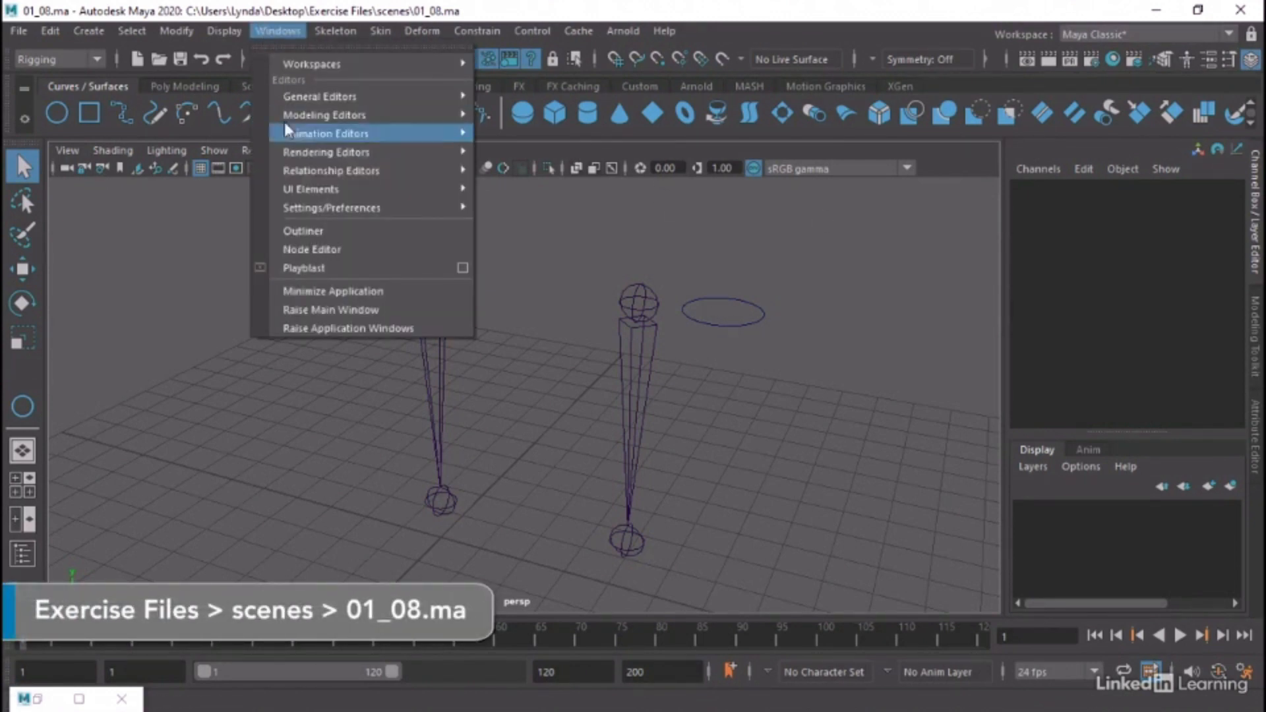
{"action": "left_click", "coordinate": [311, 237]}
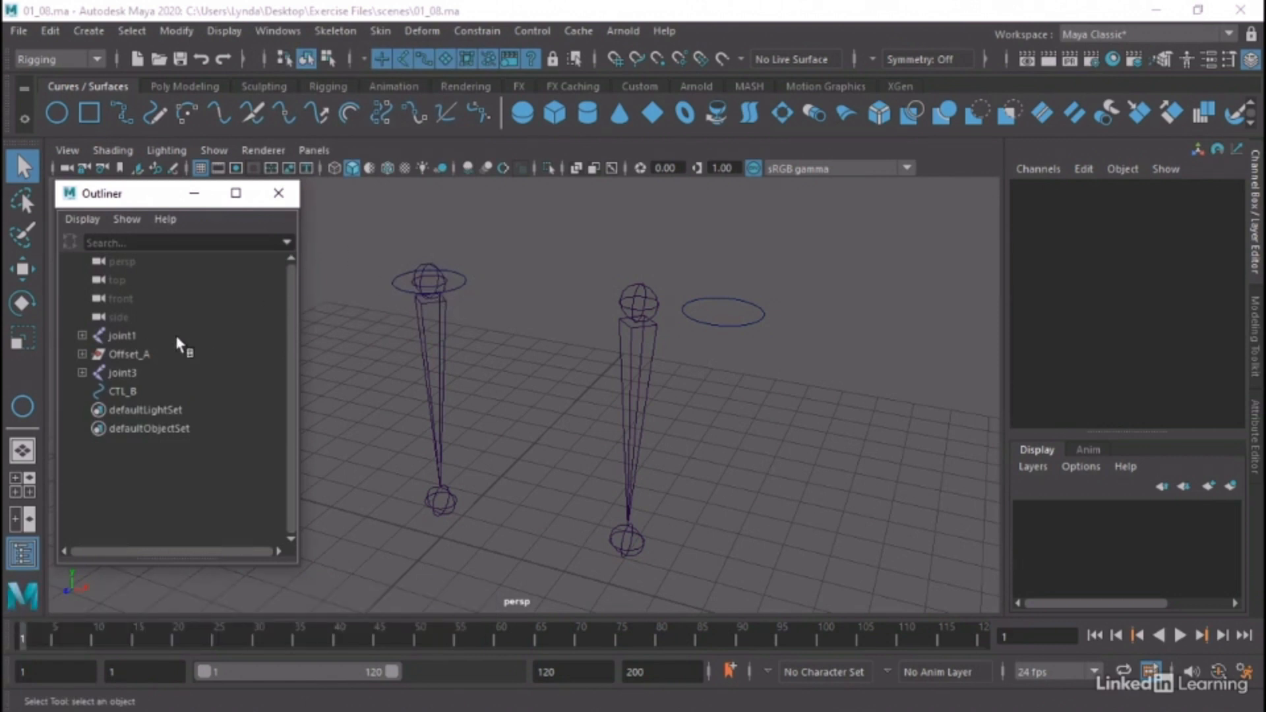
{"action": "left_click", "coordinate": [457, 283]}
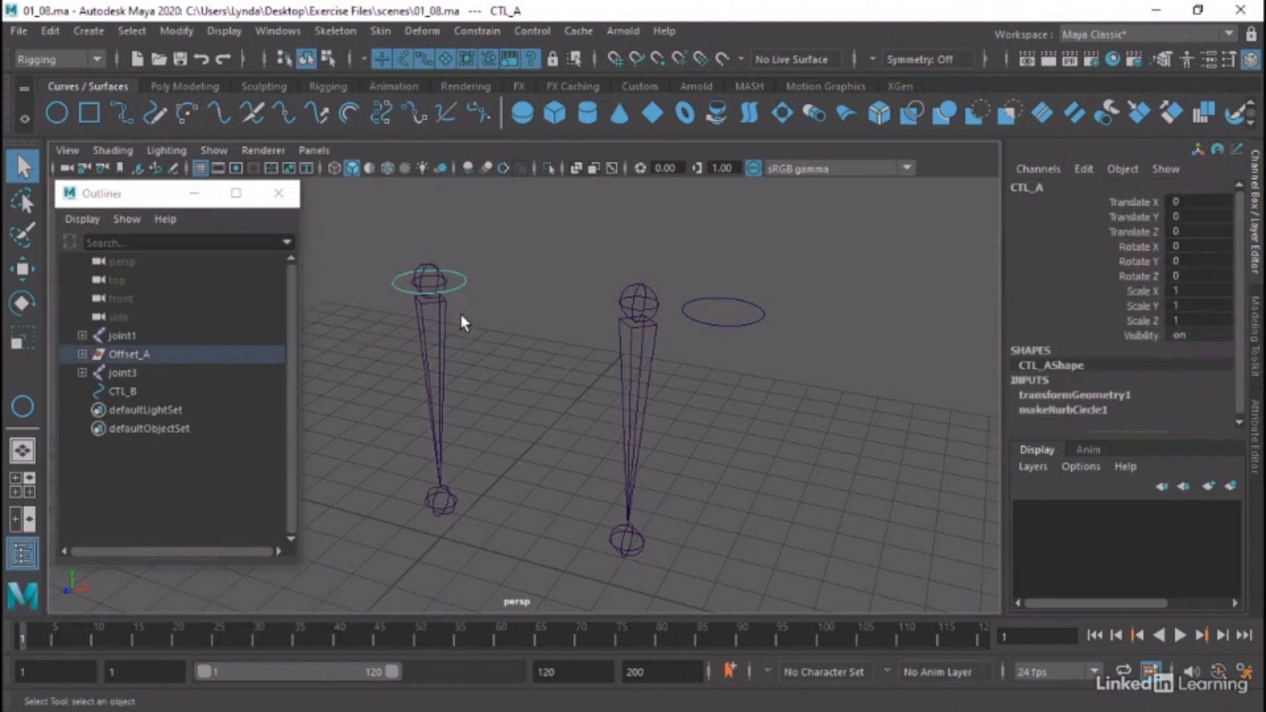
{"action": "left_click", "coordinate": [82, 355]}
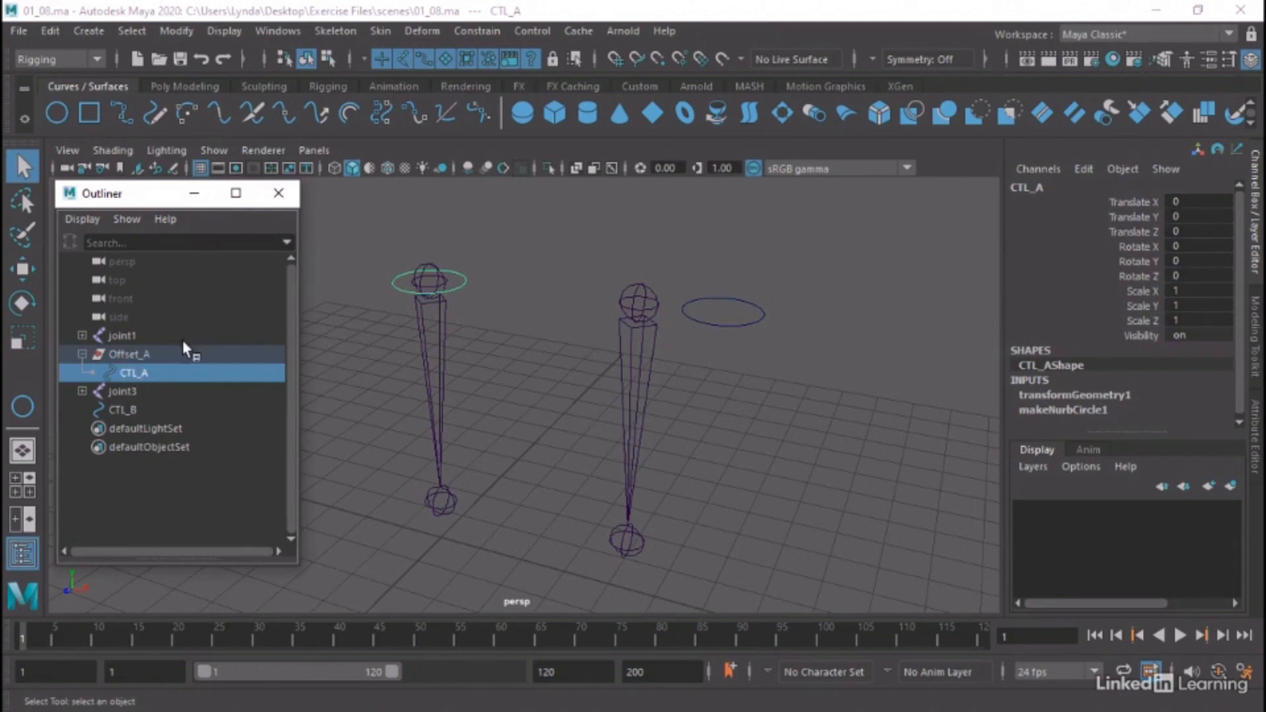
{"action": "left_click", "coordinate": [146, 356]}
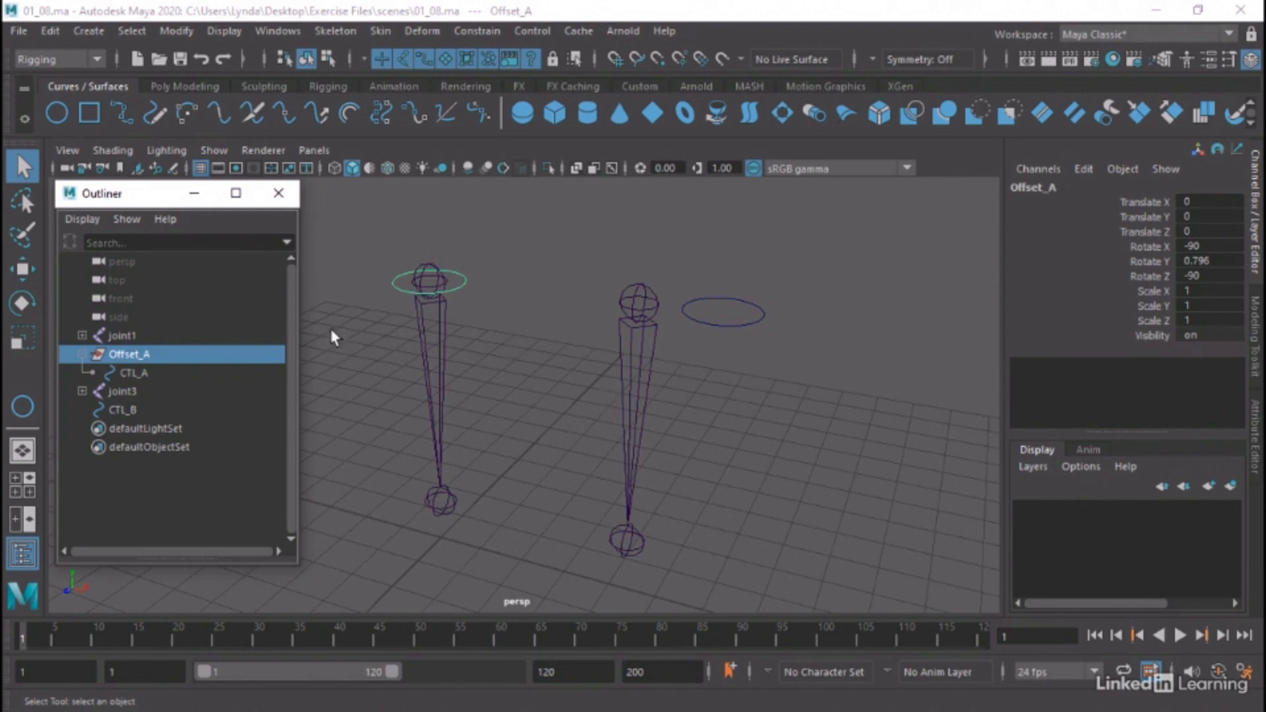
{"action": "left_click", "coordinate": [136, 374]}
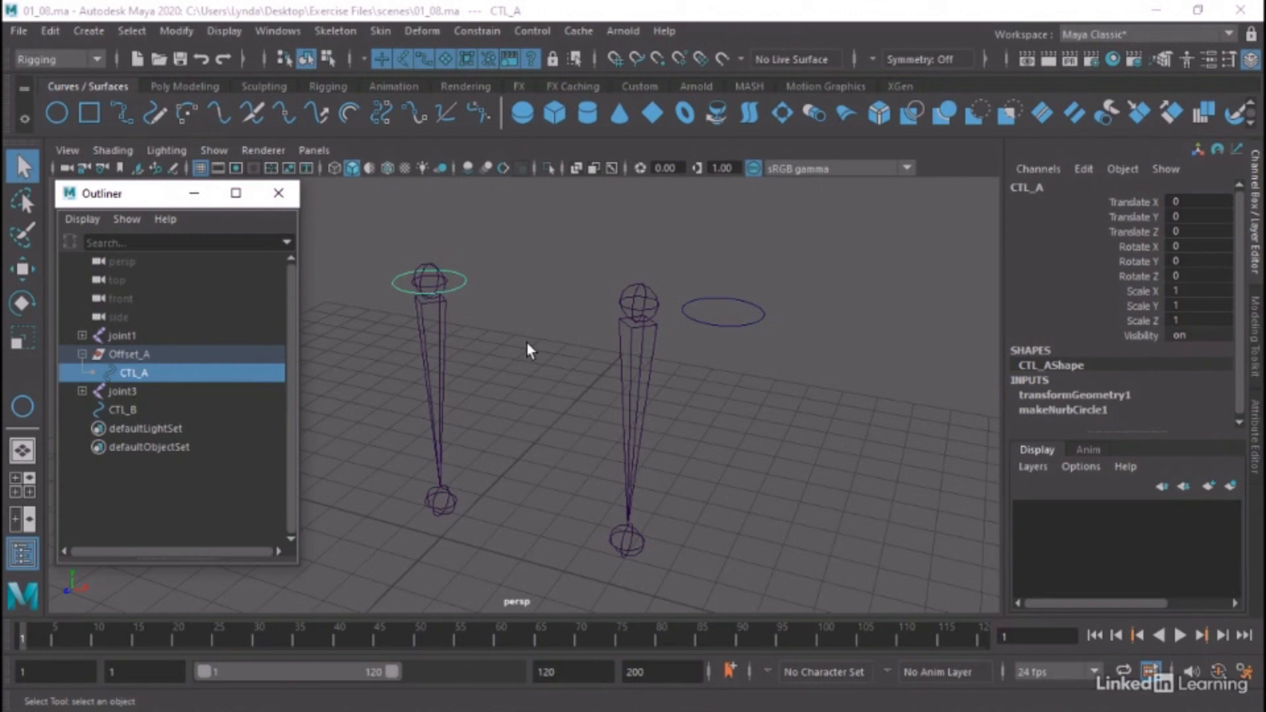
Move the CTL_B curve onto the upper end of joint3, at about X 4.32, Y 6.11, Z 5.99
{"action": "left_click", "coordinate": [715, 325]}
{"action": "mouse_move", "coordinate": [729, 353]}
{"action": "left_mouse_down", "text": "alt"}
{"action": "mouse_move", "coordinate": [692, 376]}
{"action": "mouse_move", "coordinate": [752, 358]}
{"action": "left_mouse_up", "text": "alt"}
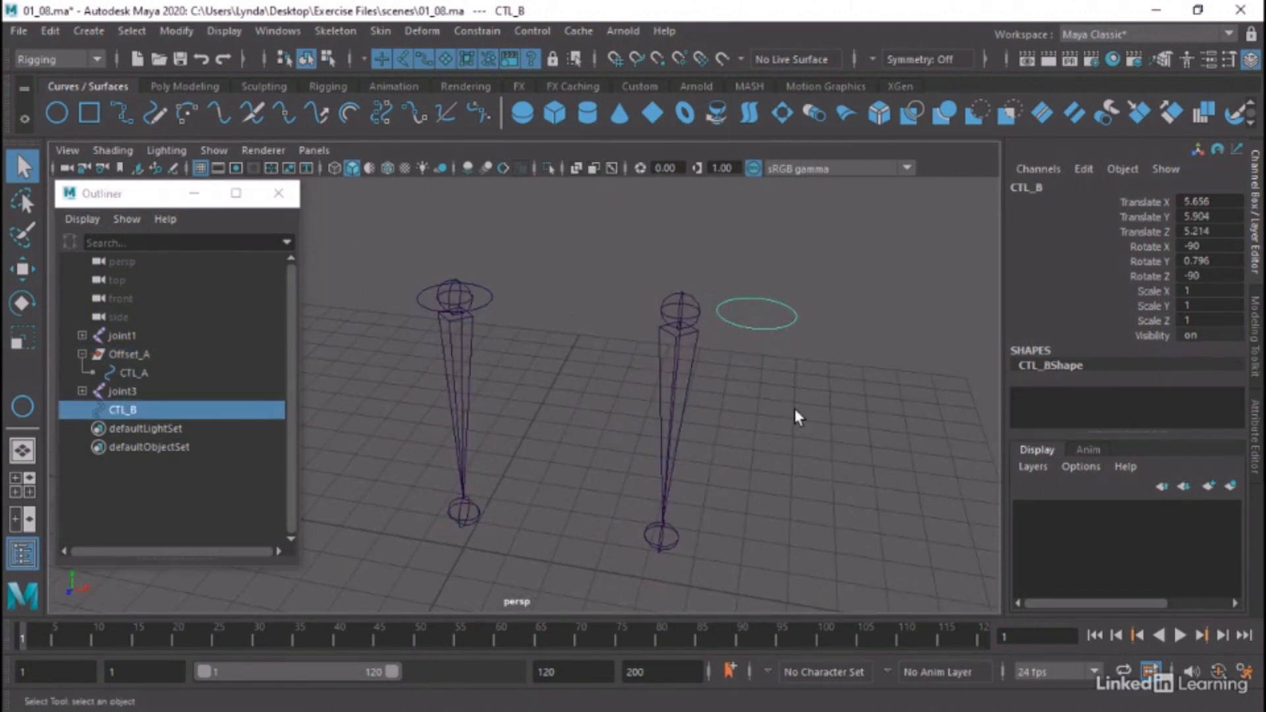
{"action": "key", "text": "w"}
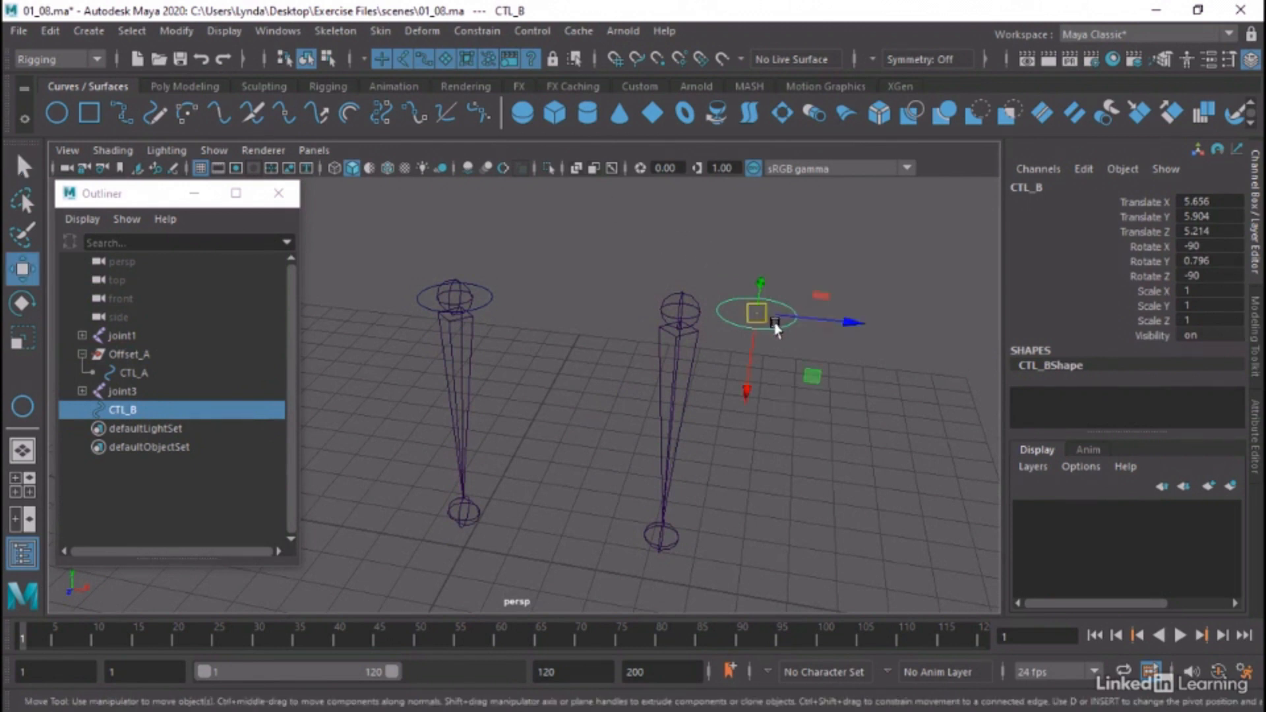
{"action": "left_click_drag", "start_coordinate": [758, 317], "coordinate": [666, 309]}
{"action": "left_click_drag", "start_coordinate": [578, 353], "coordinate": [540, 368], "text": "alt"}
{"action": "right_click_drag", "start_coordinate": [541, 367], "coordinate": [653, 286], "text": "alt"}
{"action": "left_click_drag", "start_coordinate": [653, 286], "coordinate": [747, 289], "text": "alt"}
{"action": "middle_click_drag", "start_coordinate": [747, 289], "coordinate": [735, 312], "text": "alt"}
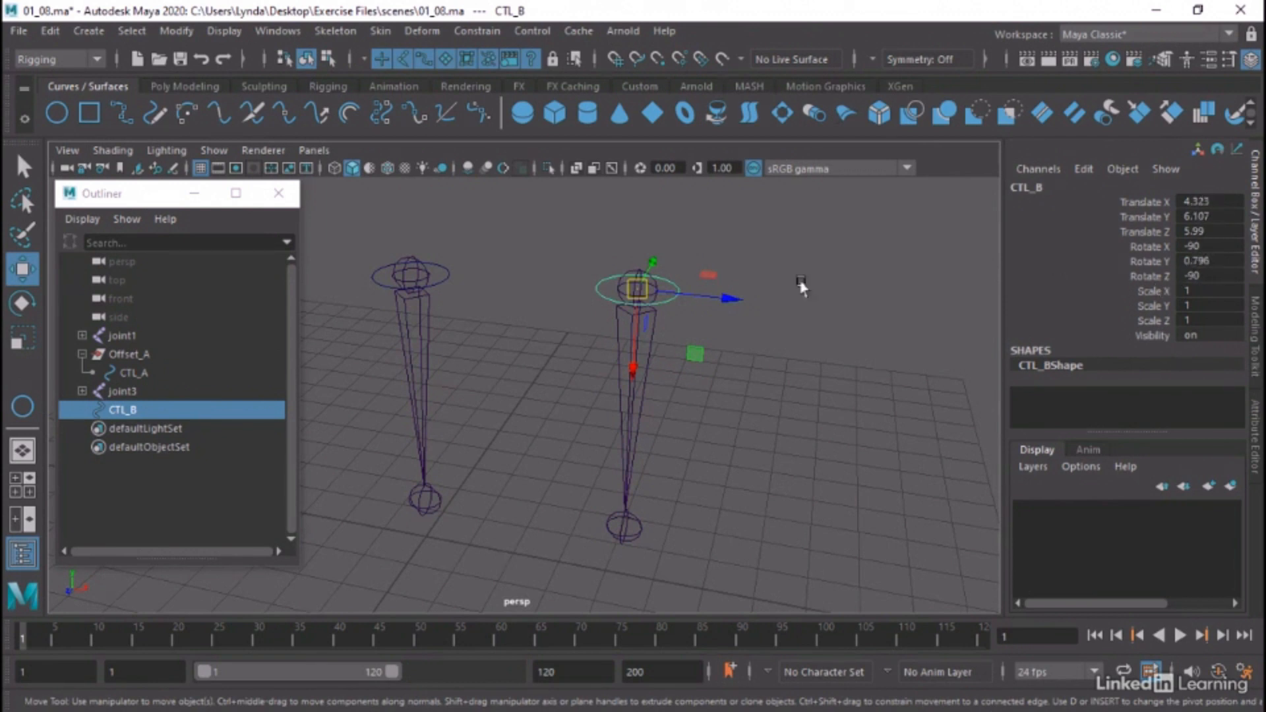
{"action": "middle_click_drag", "start_coordinate": [801, 286], "coordinate": [667, 274], "text": "alt"}
Try freezing the transformations of CTL_B, and undo the freeze
{"action": "left_click", "coordinate": [177, 33]}
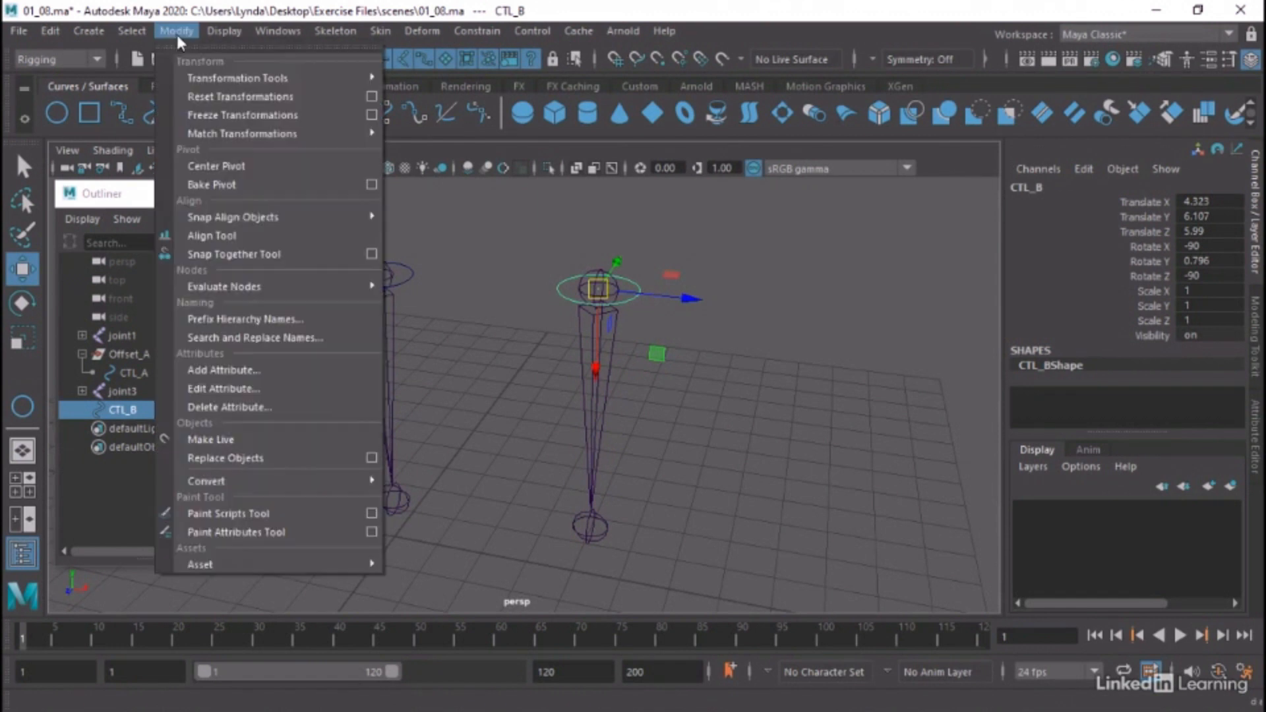
{"action": "left_click", "coordinate": [208, 116]}
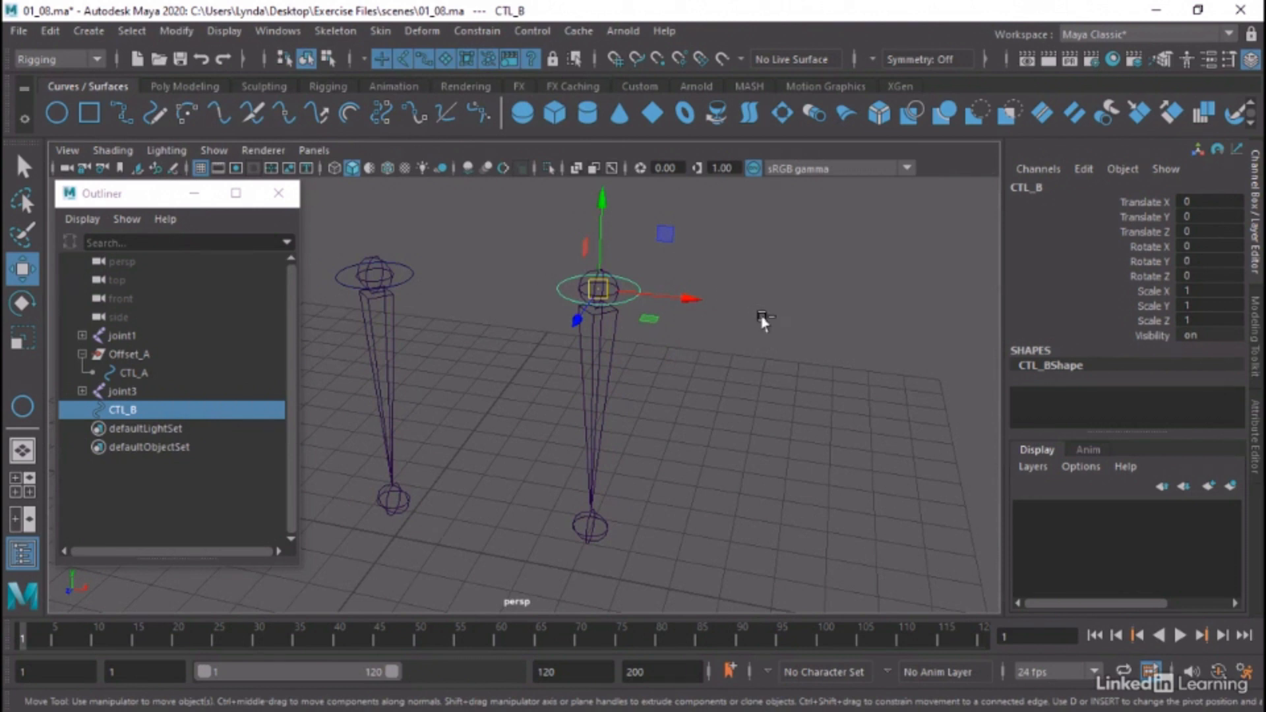
{"action": "key", "text": "ctrl+z"}
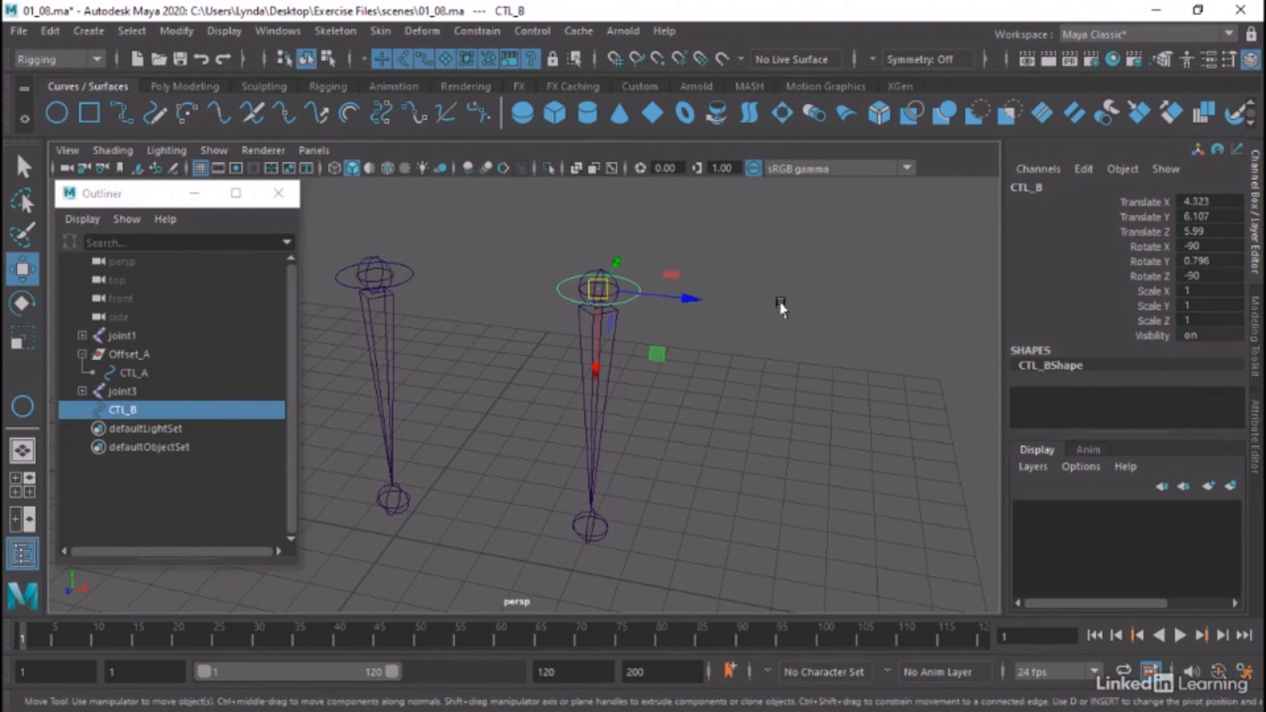
{"action": "left_click", "coordinate": [726, 338]}
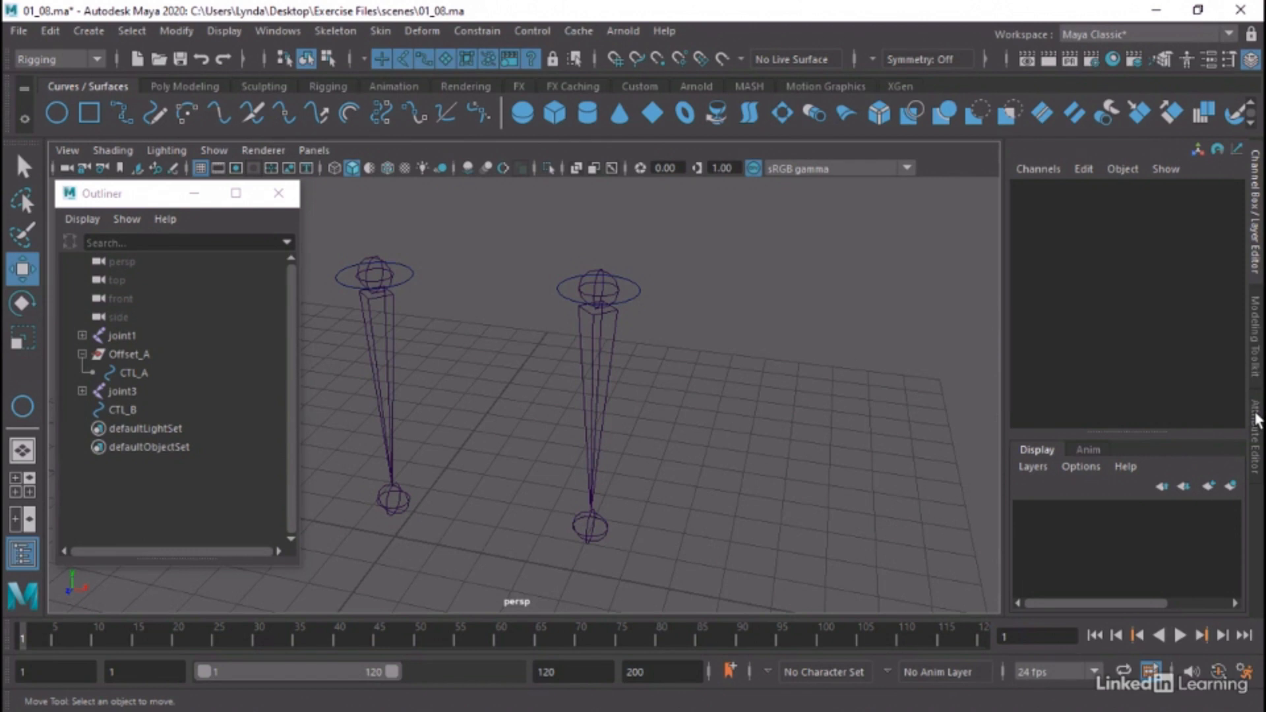
Show CTL_B's transform attributes in the Attribute Editor and collapse the Transform Offset Parent Matrix section
{"action": "left_click_drag", "start_coordinate": [663, 258], "coordinate": [613, 291]}
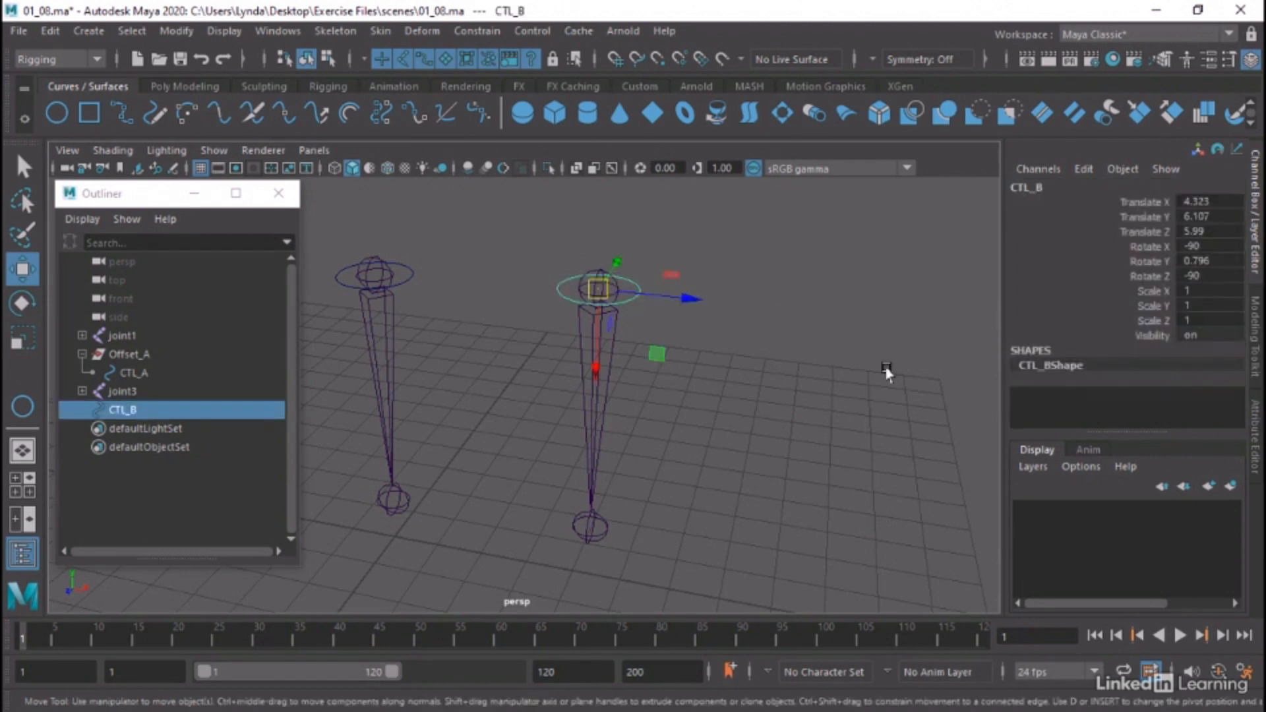
{"action": "left_click", "coordinate": [1253, 415]}
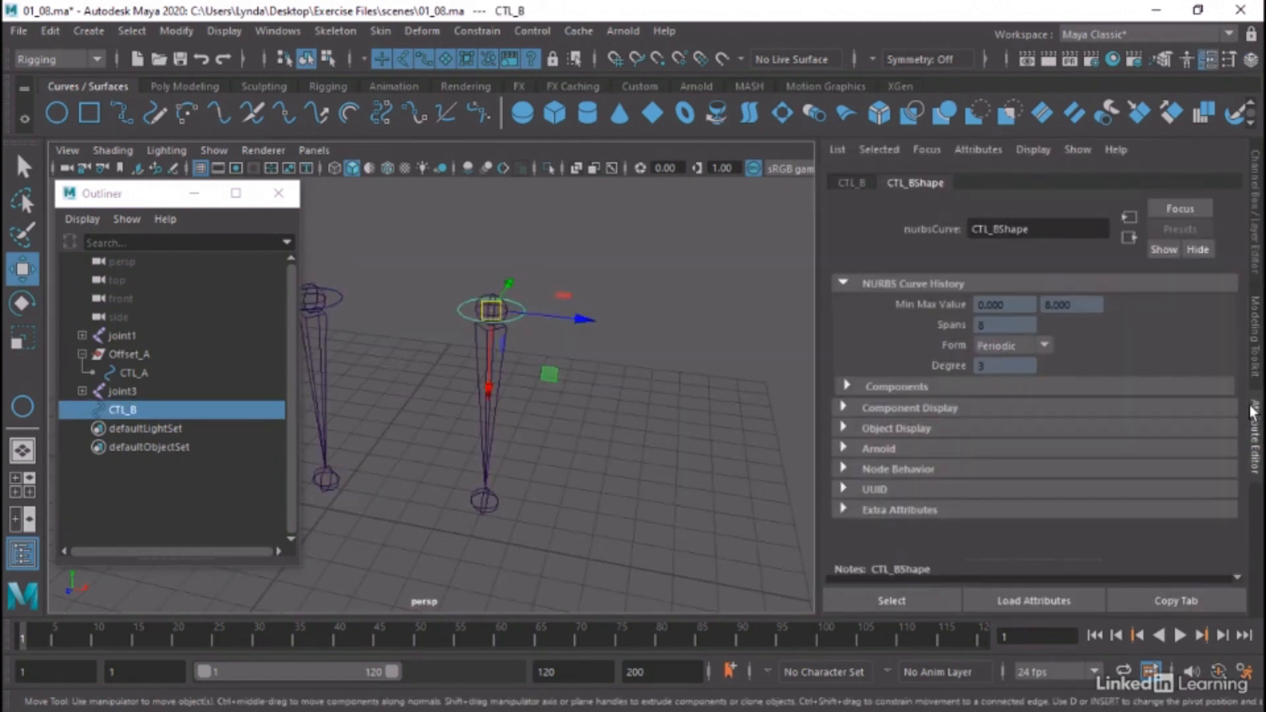
{"action": "left_click", "coordinate": [843, 182]}
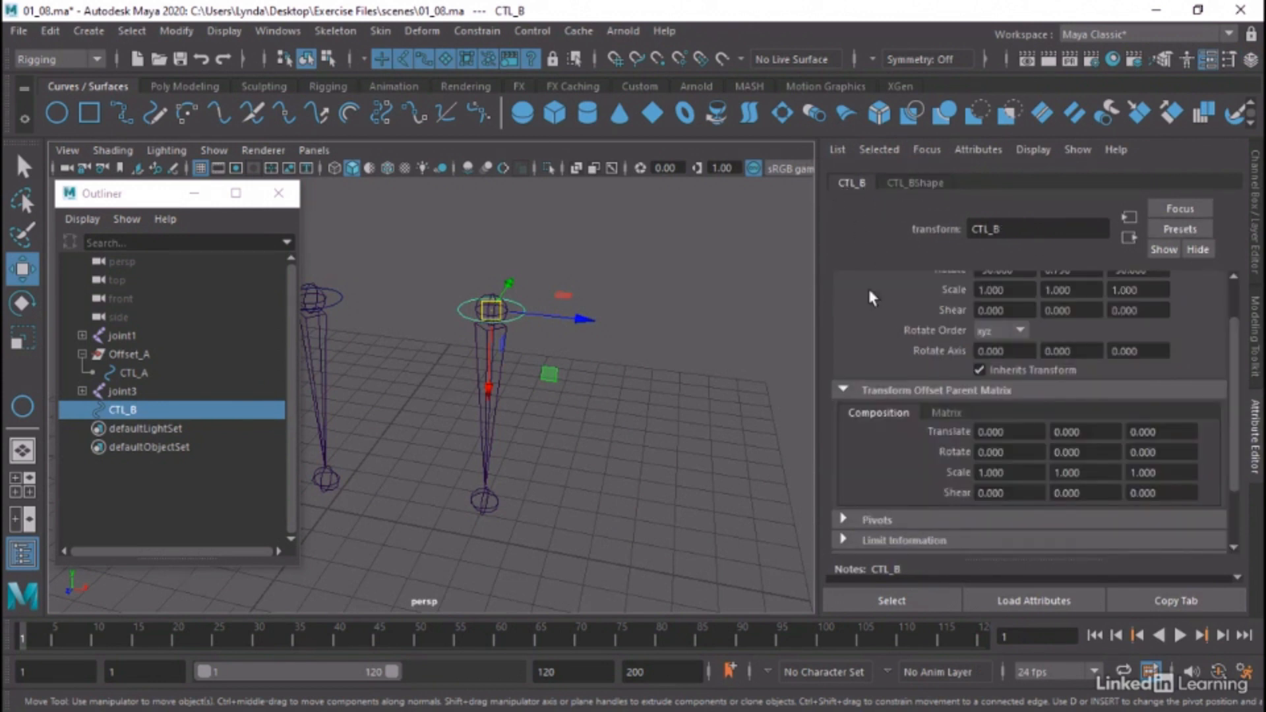
{"action": "scroll", "coordinate": [866, 310], "scroll_direction": "up", "scroll_amount": 2}
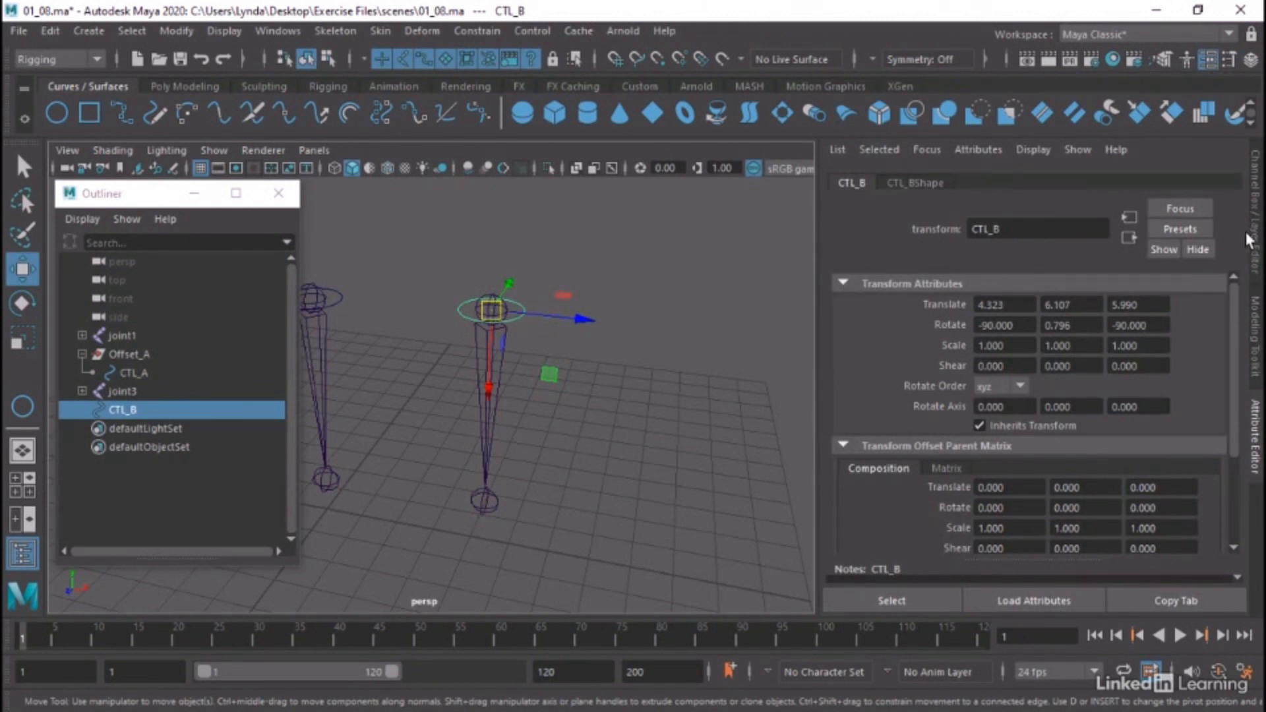
{"action": "left_click", "coordinate": [1257, 200]}
{"action": "left_click", "coordinate": [1255, 422]}
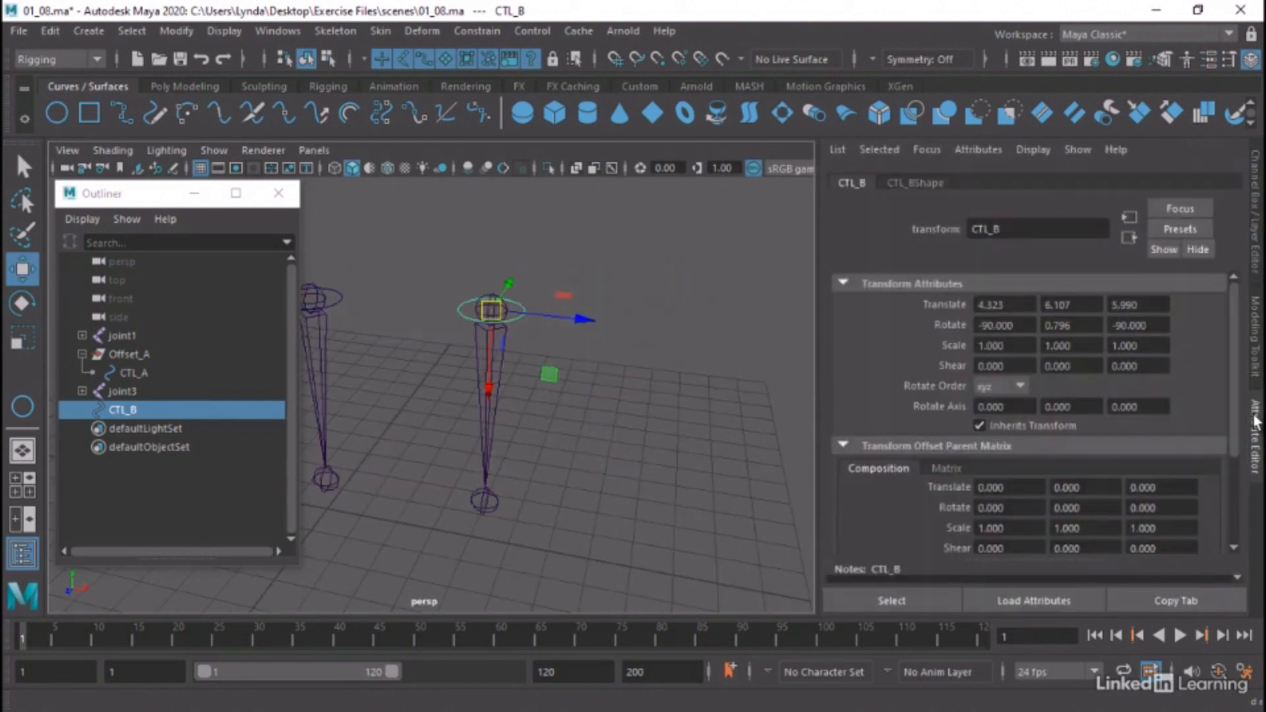
{"action": "left_click", "coordinate": [844, 445]}
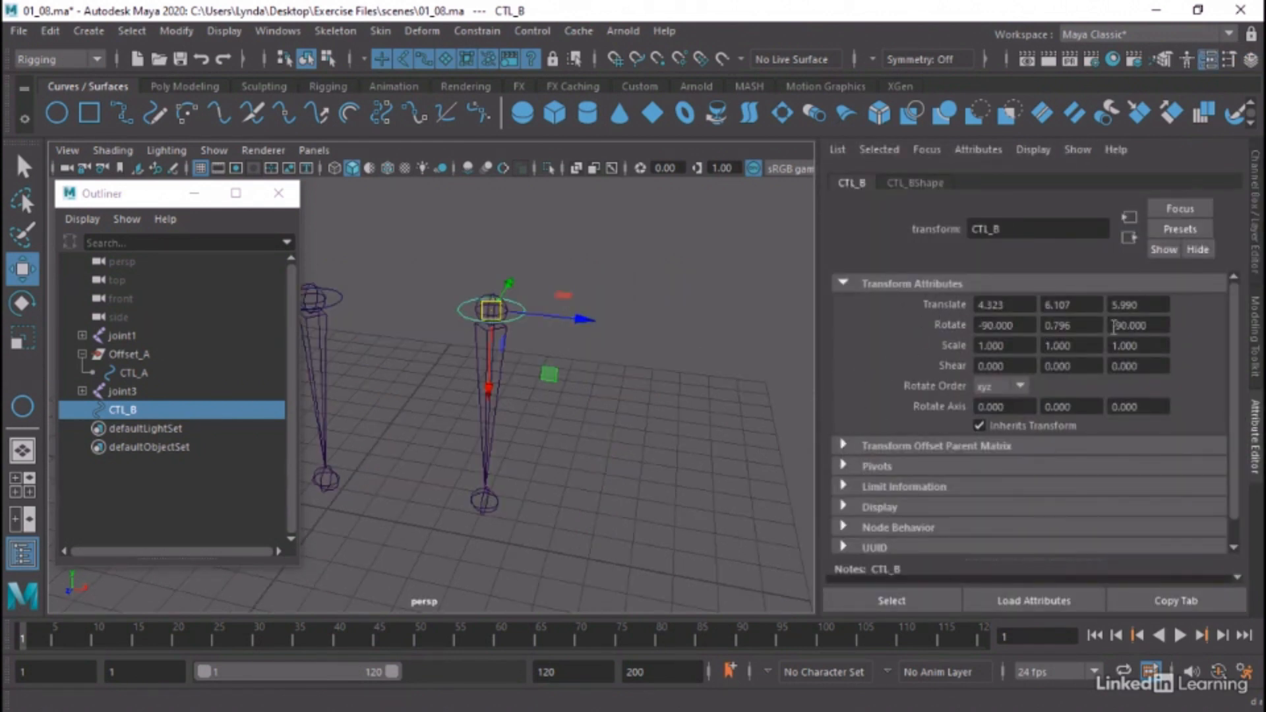
Expand the Transform Offset Parent Matrix section for CTL_B and review its composition fields
{"action": "left_click", "coordinate": [843, 447]}
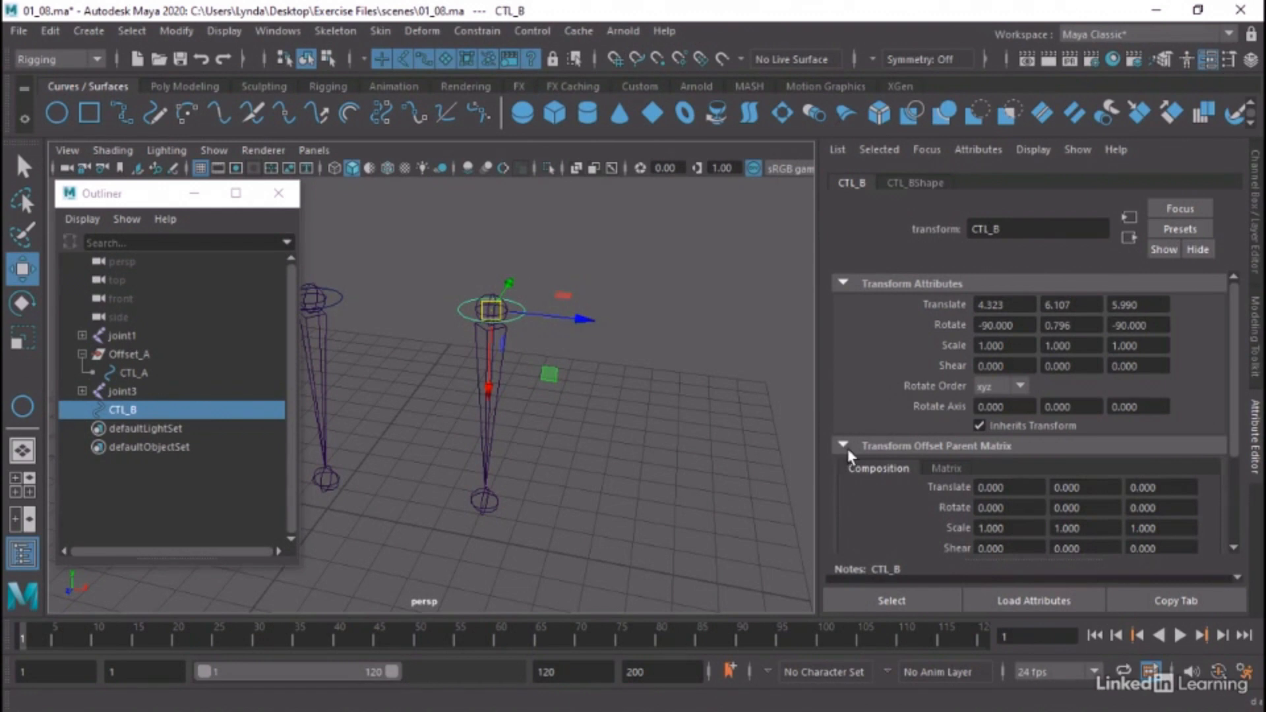
{"action": "scroll", "coordinate": [848, 451], "scroll_direction": "down", "scroll_amount": 1}
{"action": "scroll", "coordinate": [1030, 426], "scroll_direction": "up", "scroll_amount": 1}
{"action": "scroll", "coordinate": [943, 515], "scroll_direction": "down", "scroll_amount": 1}
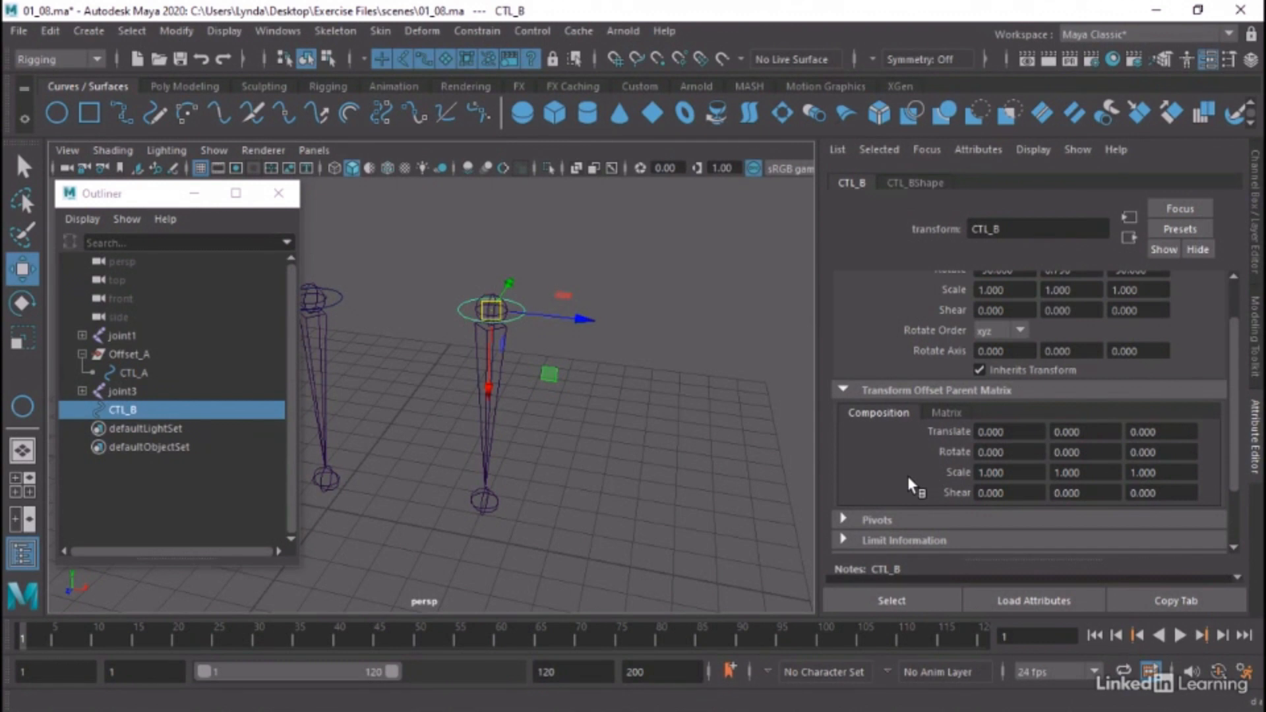
{"action": "scroll", "coordinate": [906, 478], "scroll_direction": "up", "scroll_amount": 2}
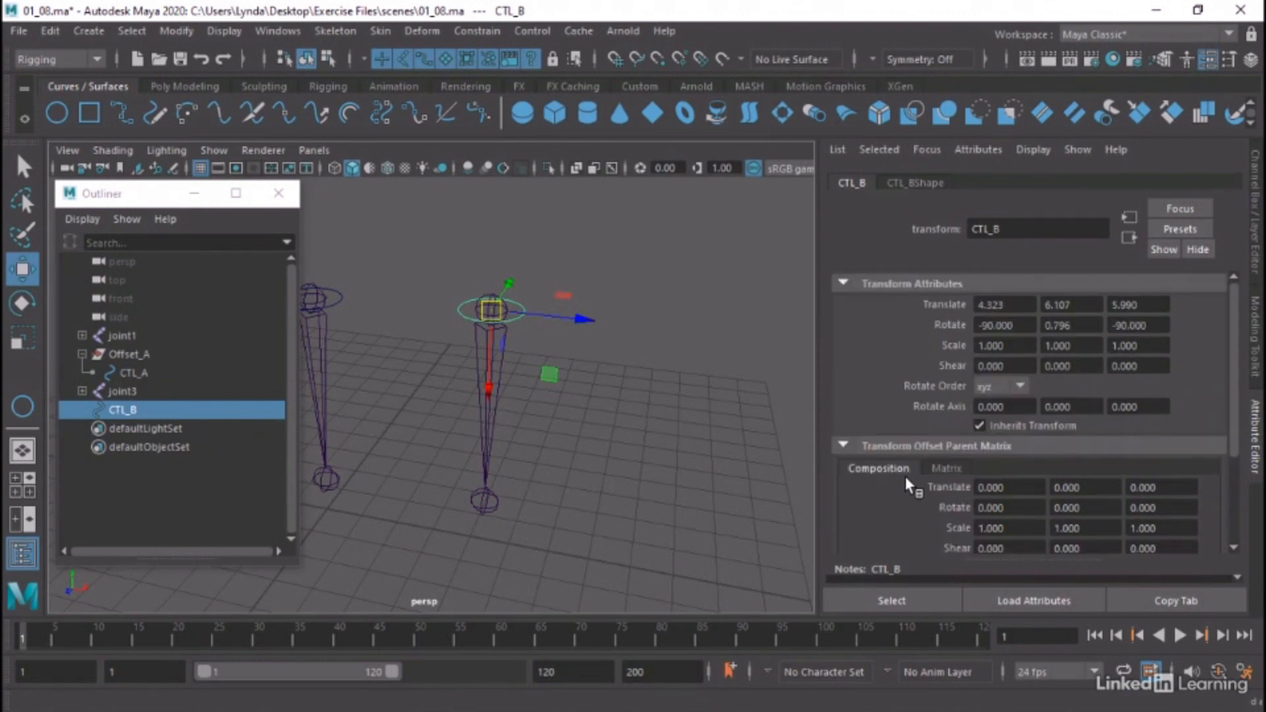
Copy CTL_B's Translate X of 4.323 into its offset parent matrix Translate X, and set the original Translate X to 0
{"action": "left_click", "coordinate": [1025, 306]}
{"action": "key", "text": "ctrl+c"}
{"action": "left_click", "coordinate": [1009, 487]}
{"action": "key", "text": "ctrl+v"}
{"action": "key", "text": "Return"}
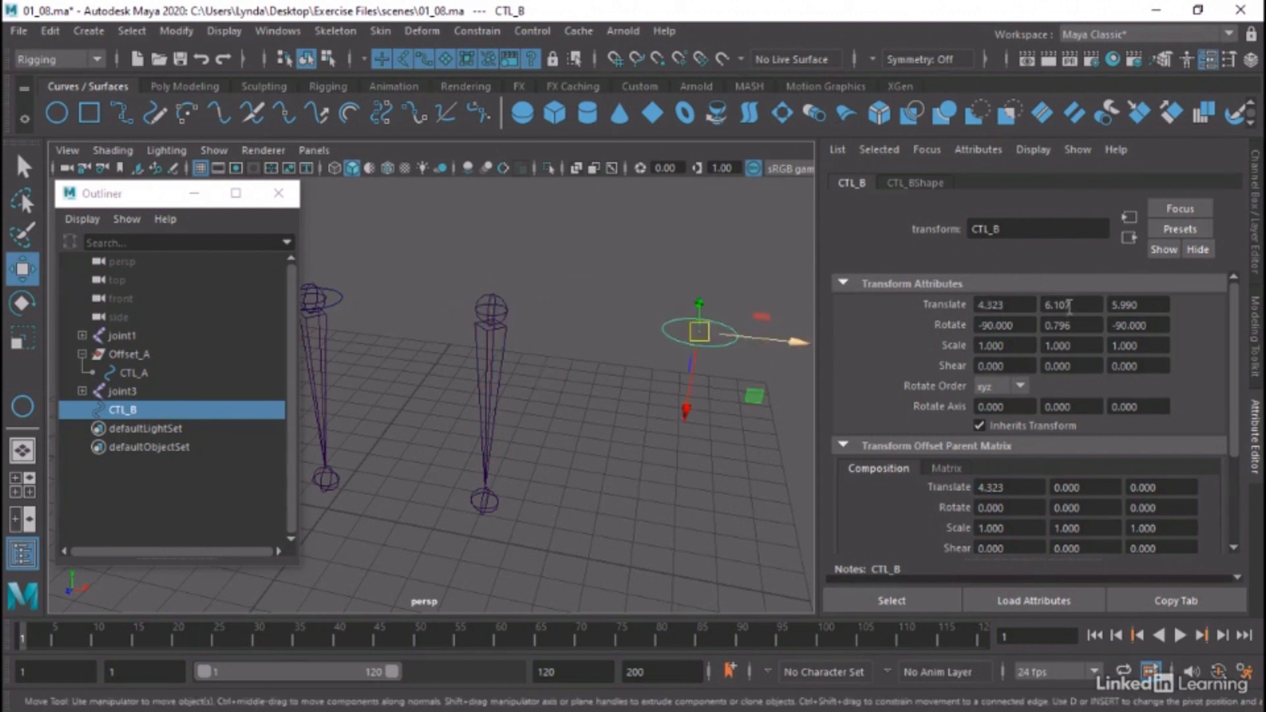
{"action": "left_click", "coordinate": [1004, 304]}
{"action": "type", "text": "0"}
{"action": "key", "text": "Return"}
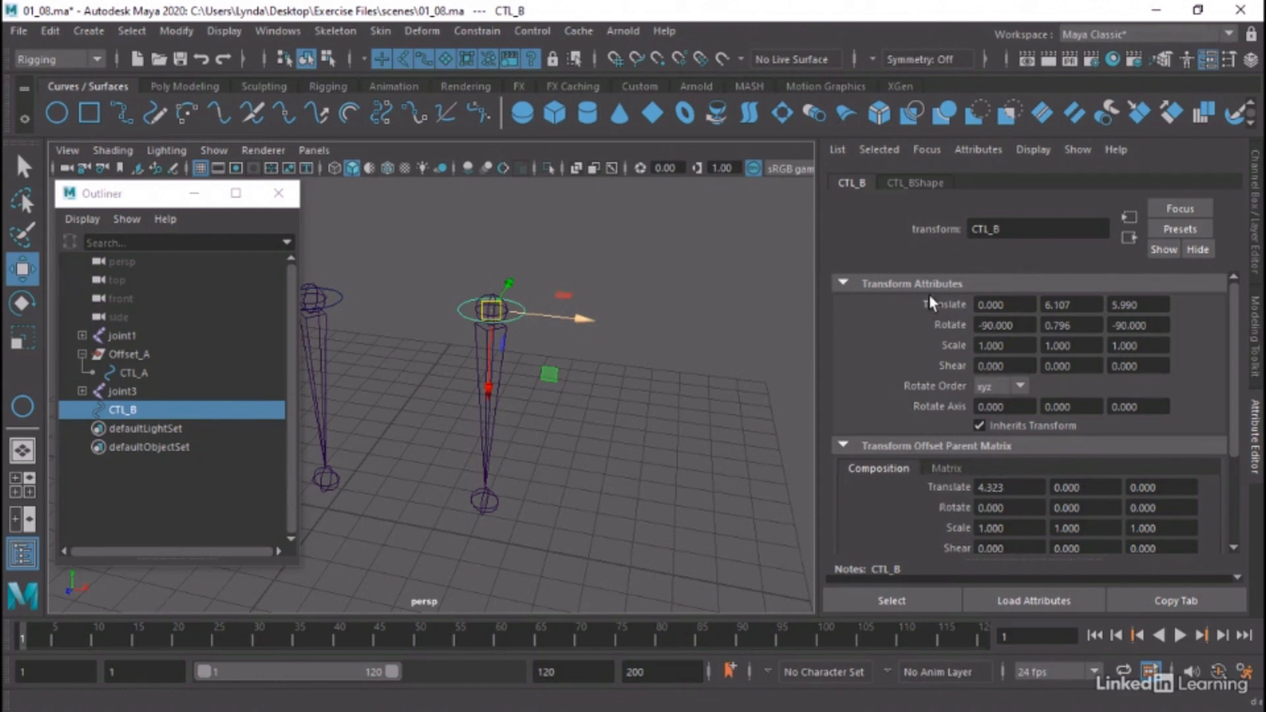
Check CTL_B's values in the Channel Box, and undo the Translate X changes
{"action": "left_click", "coordinate": [1253, 178]}
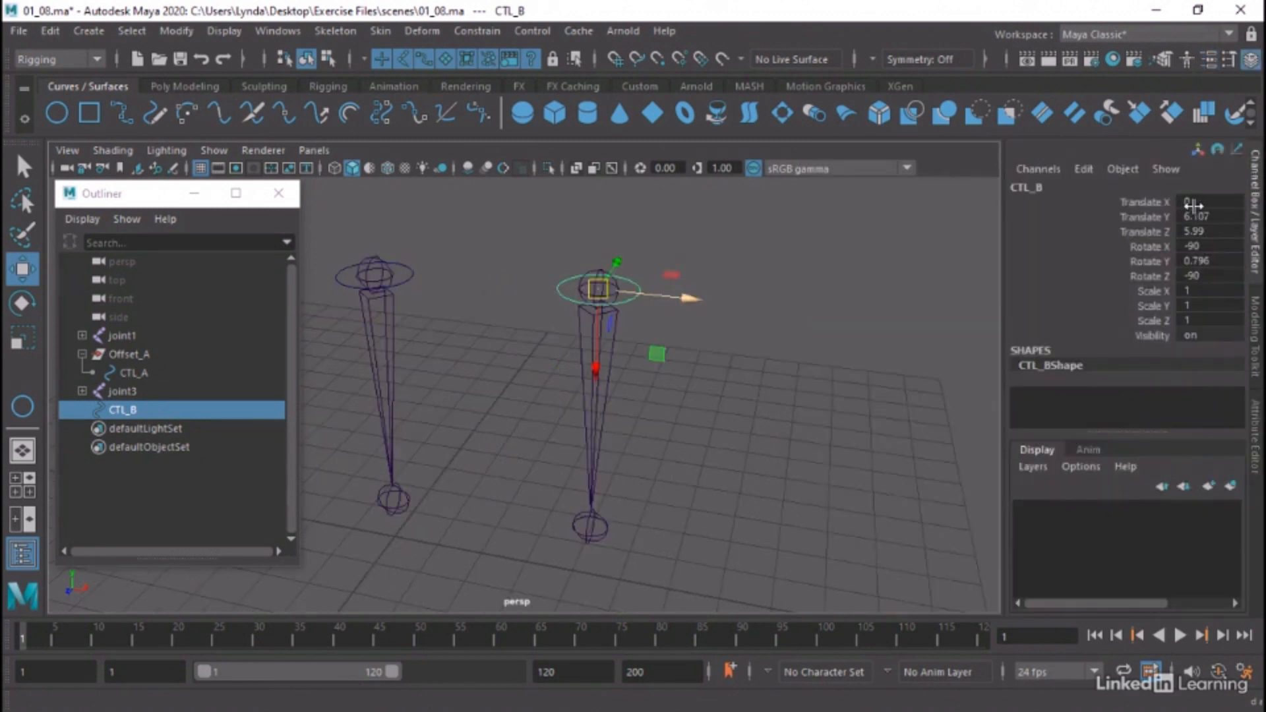
{"action": "left_click", "coordinate": [1257, 406]}
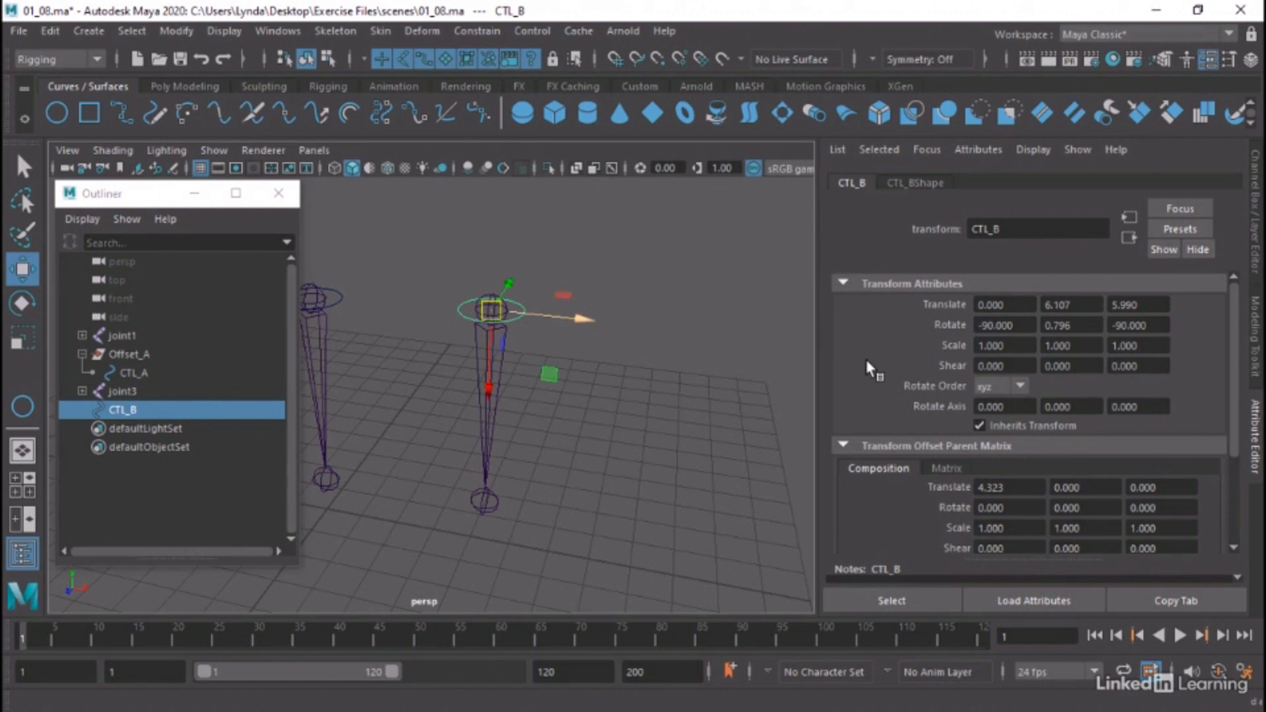
{"action": "key", "text": "ctrl+z"}
{"action": "key", "text": "ctrl+z"}
Open the Node Editor for the CTL_B curve and add its node to the graph
{"action": "left_click", "coordinate": [575, 212]}
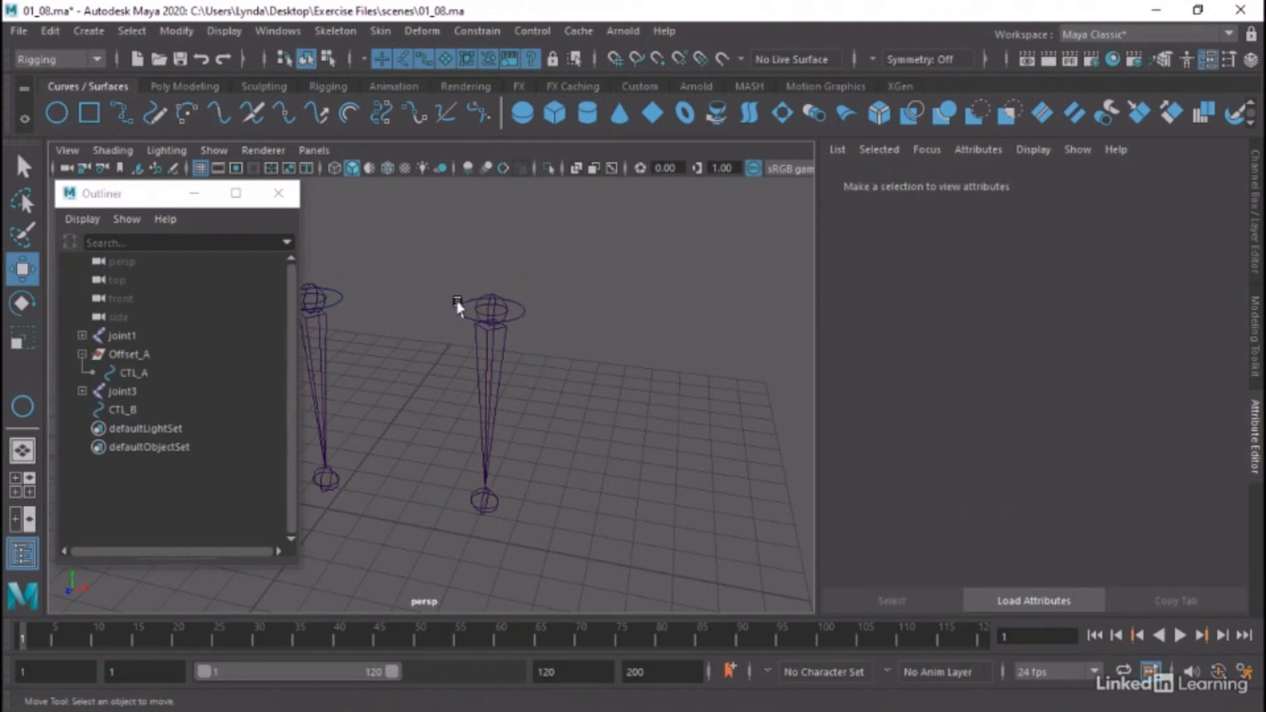
{"action": "left_click", "coordinate": [457, 309]}
{"action": "left_click", "coordinate": [295, 31]}
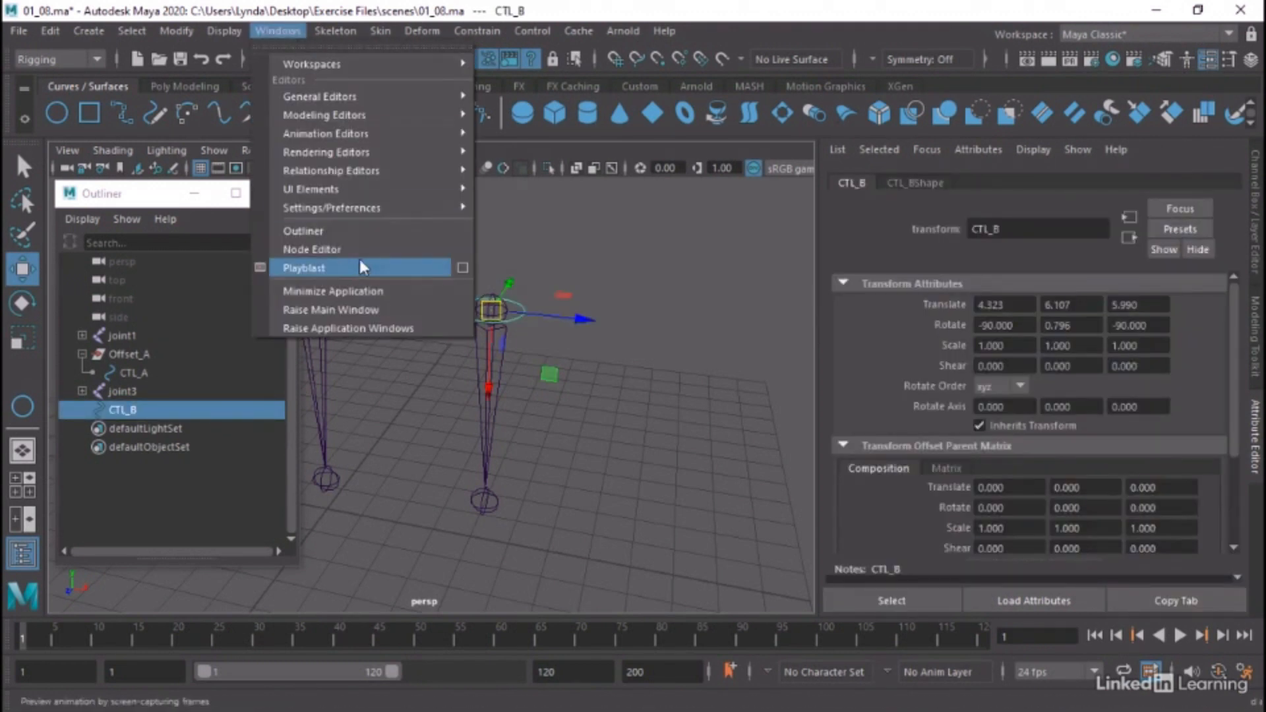
{"action": "left_click", "coordinate": [348, 244]}
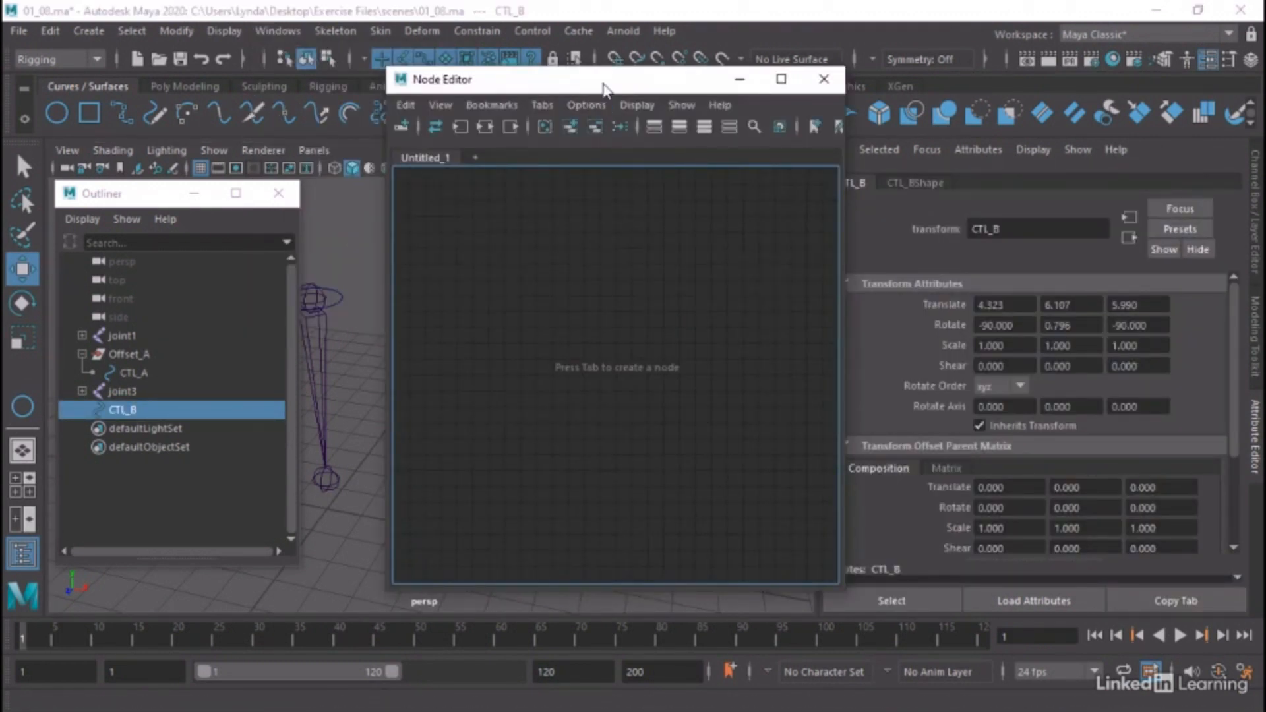
{"action": "left_click_drag", "start_coordinate": [604, 89], "coordinate": [865, 100]}
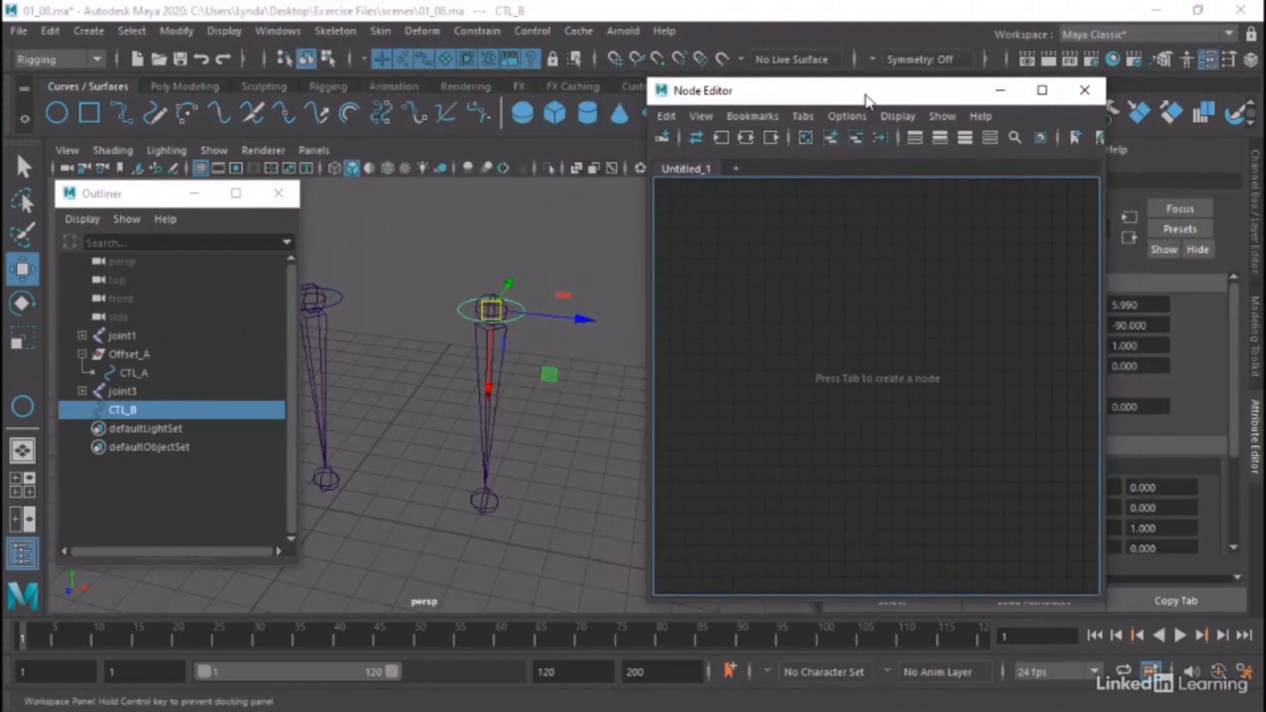
{"action": "left_click", "coordinate": [831, 139]}
{"action": "left_click_drag", "start_coordinate": [887, 451], "coordinate": [1069, 580]}
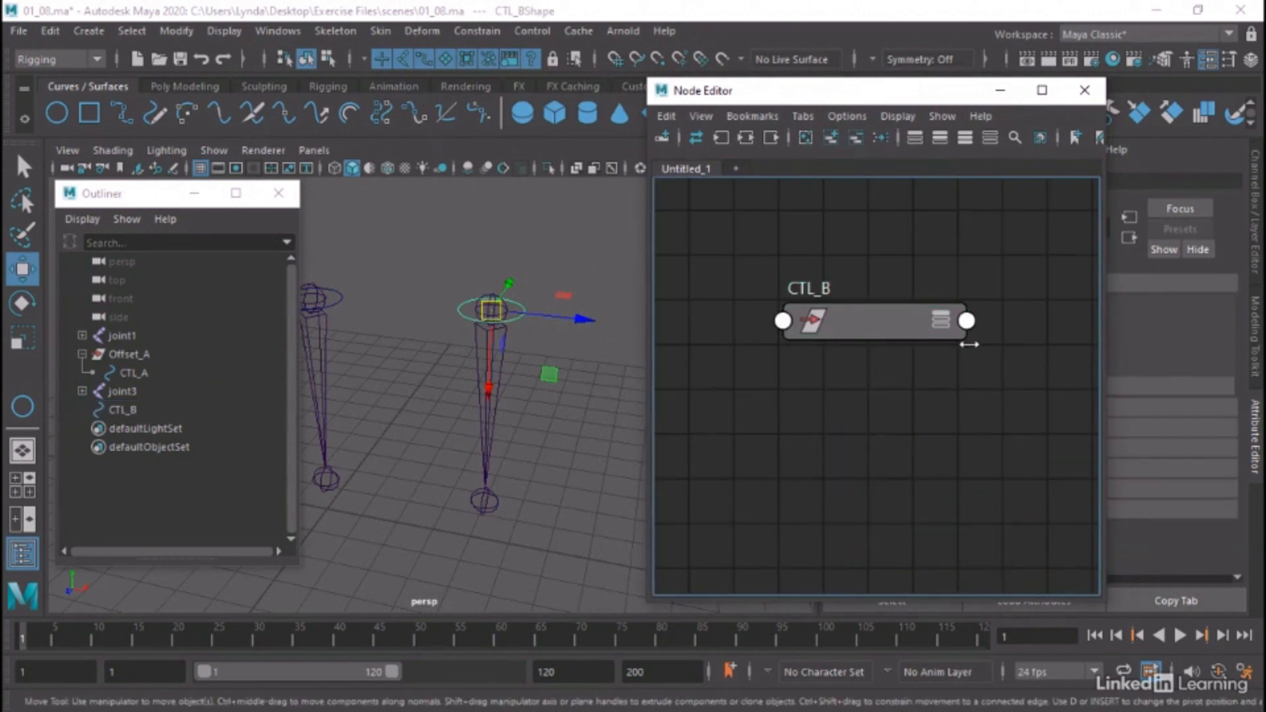
Expand the CTL_B node to show its input and output attributes, and fit the whole node in the graph
{"action": "left_click", "coordinate": [948, 327]}
{"action": "left_click", "coordinate": [948, 326]}
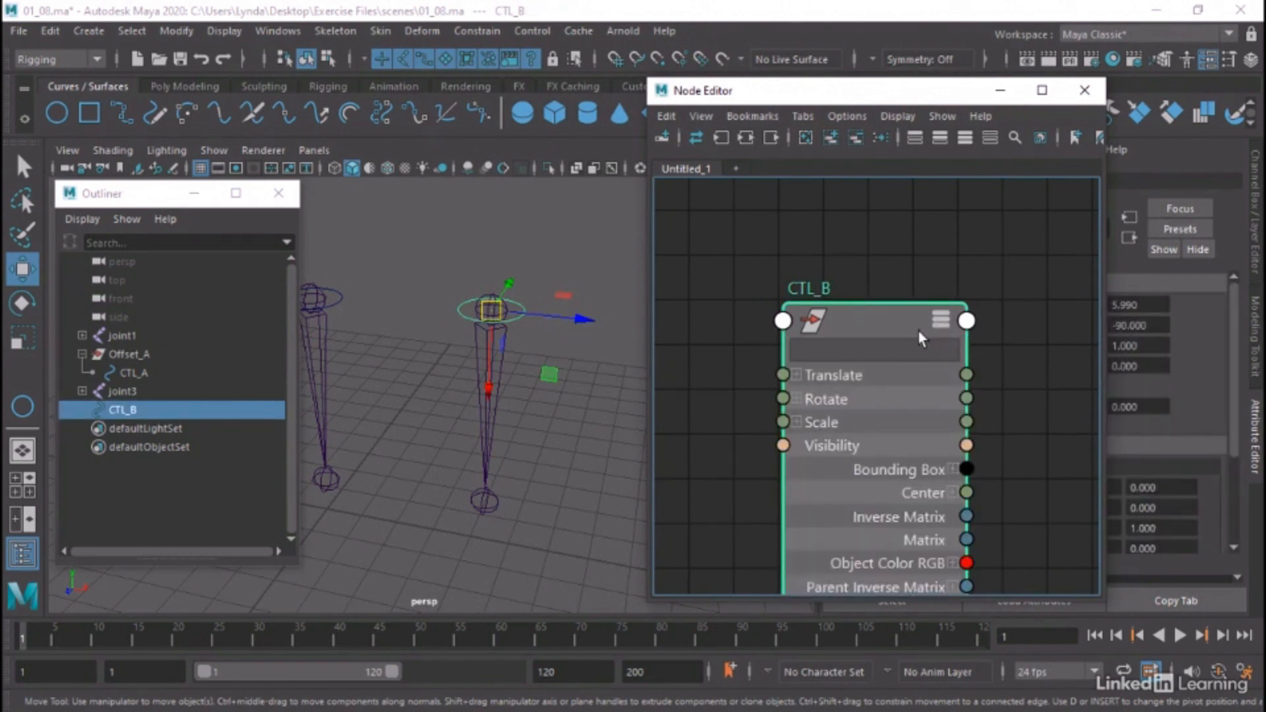
{"action": "left_click_drag", "start_coordinate": [880, 325], "coordinate": [860, 235]}
{"action": "scroll", "coordinate": [860, 235], "scroll_direction": "down", "scroll_amount": 3}
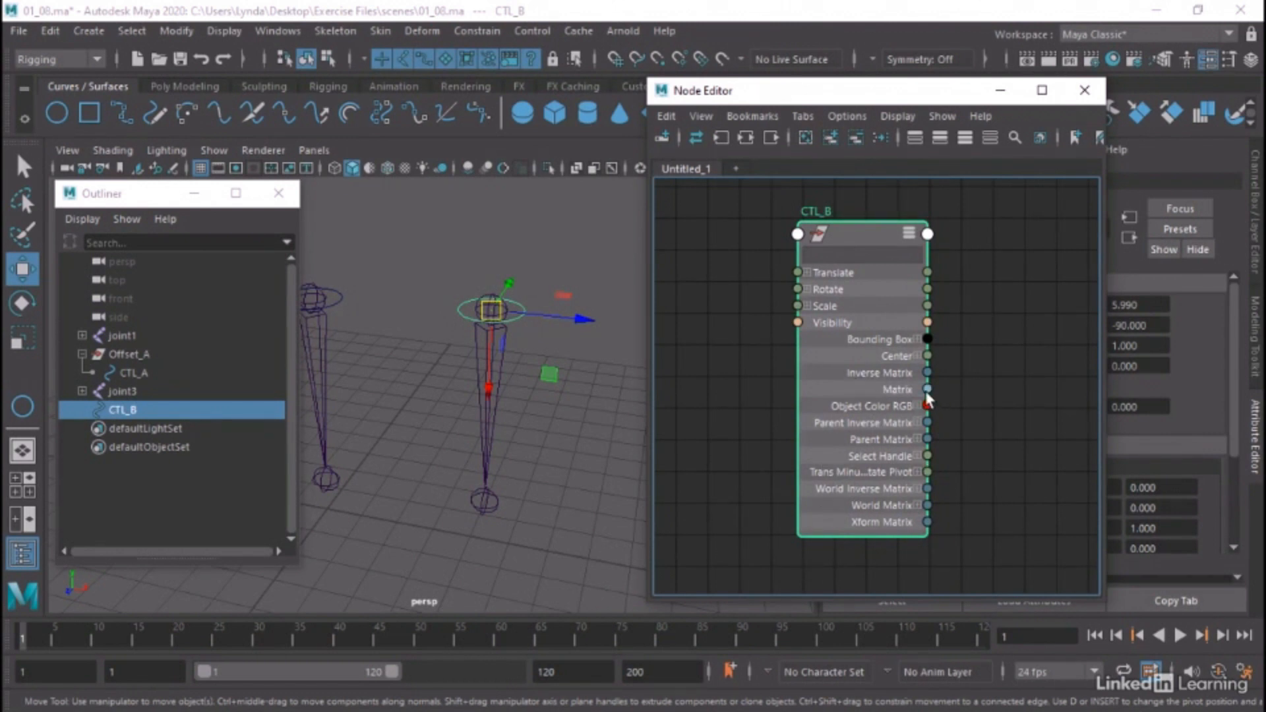
Connect CTL_B's Matrix output to its own offsetParentMatrix input
{"action": "mouse_move", "coordinate": [816, 100]}
{"action": "left_mouse_down"}
{"action": "mouse_move", "coordinate": [759, 107]}
{"action": "mouse_move", "coordinate": [836, 110]}
{"action": "left_mouse_up"}
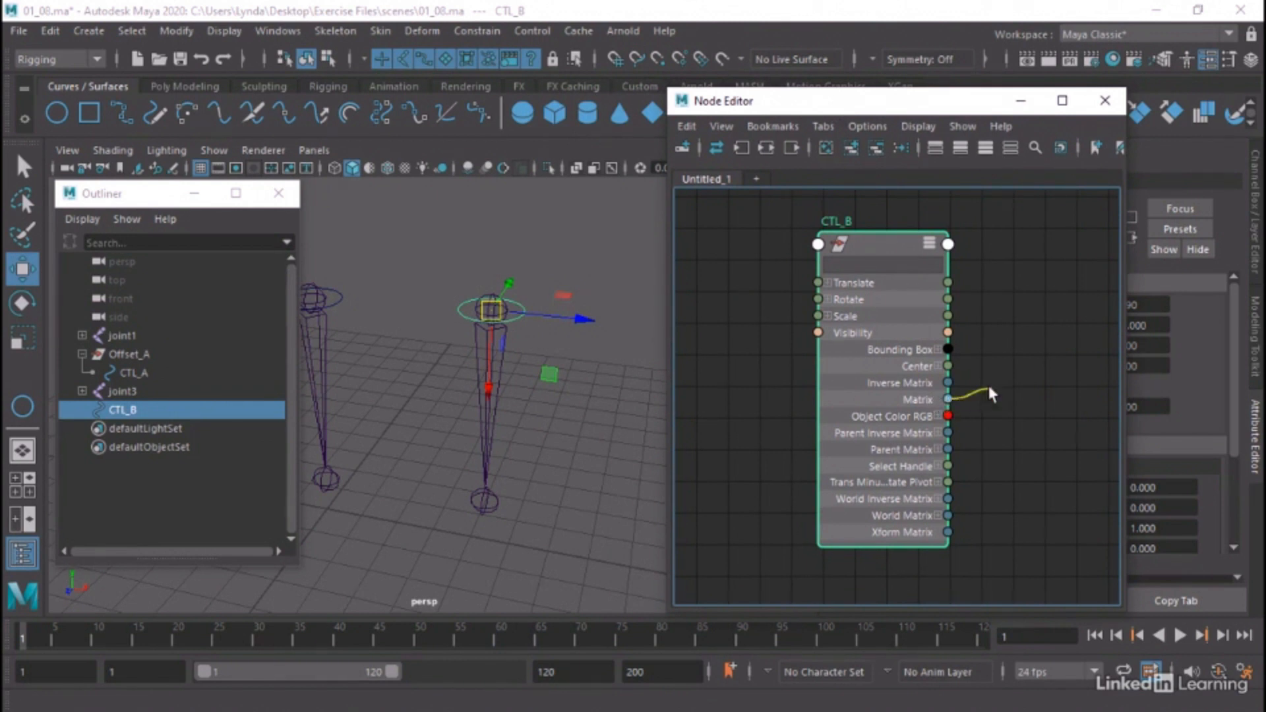
{"action": "left_click_drag", "start_coordinate": [990, 394], "coordinate": [817, 245]}
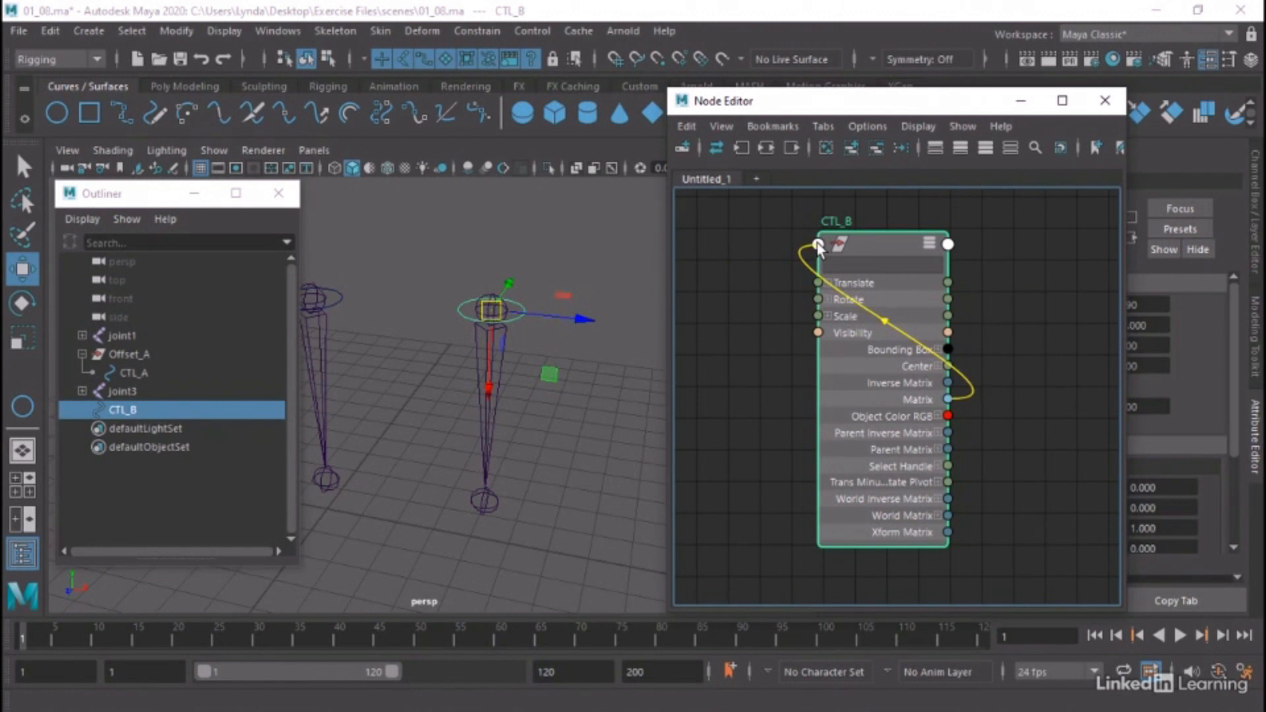
{"action": "left_click_drag", "start_coordinate": [817, 245], "coordinate": [818, 244]}
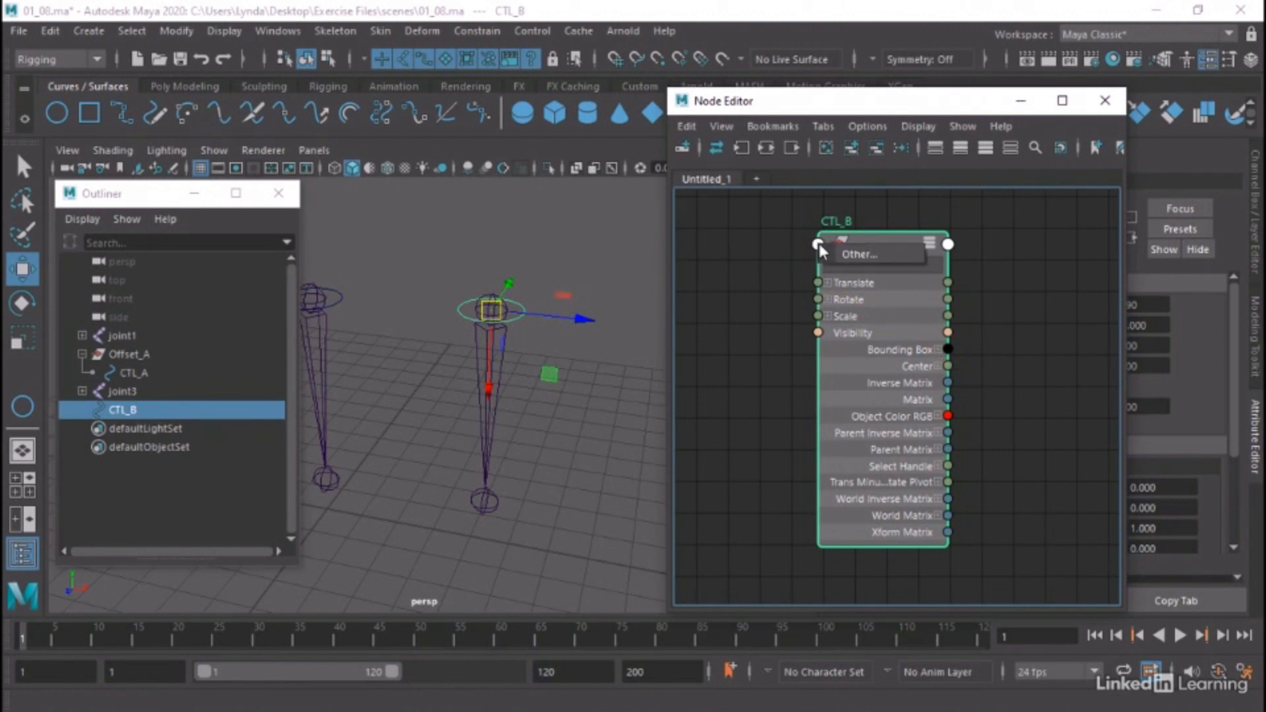
{"action": "left_click", "coordinate": [860, 254]}
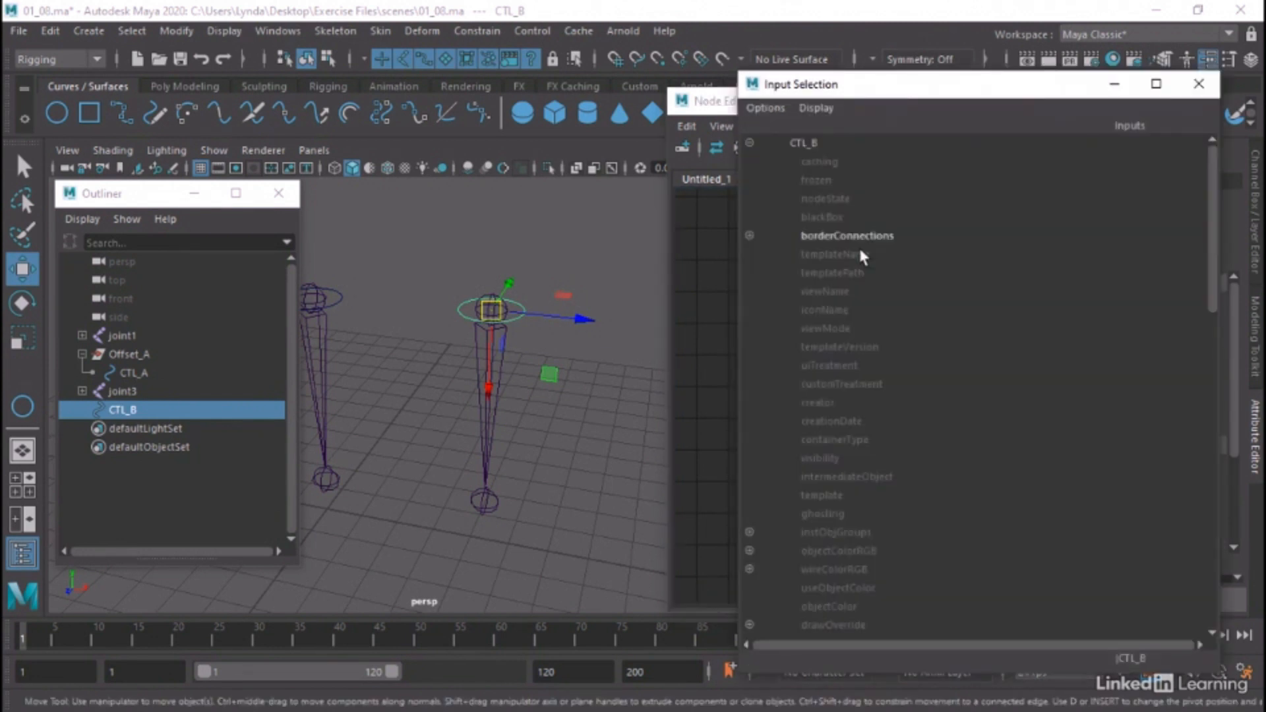
{"action": "left_click_drag", "start_coordinate": [1210, 160], "coordinate": [1213, 461]}
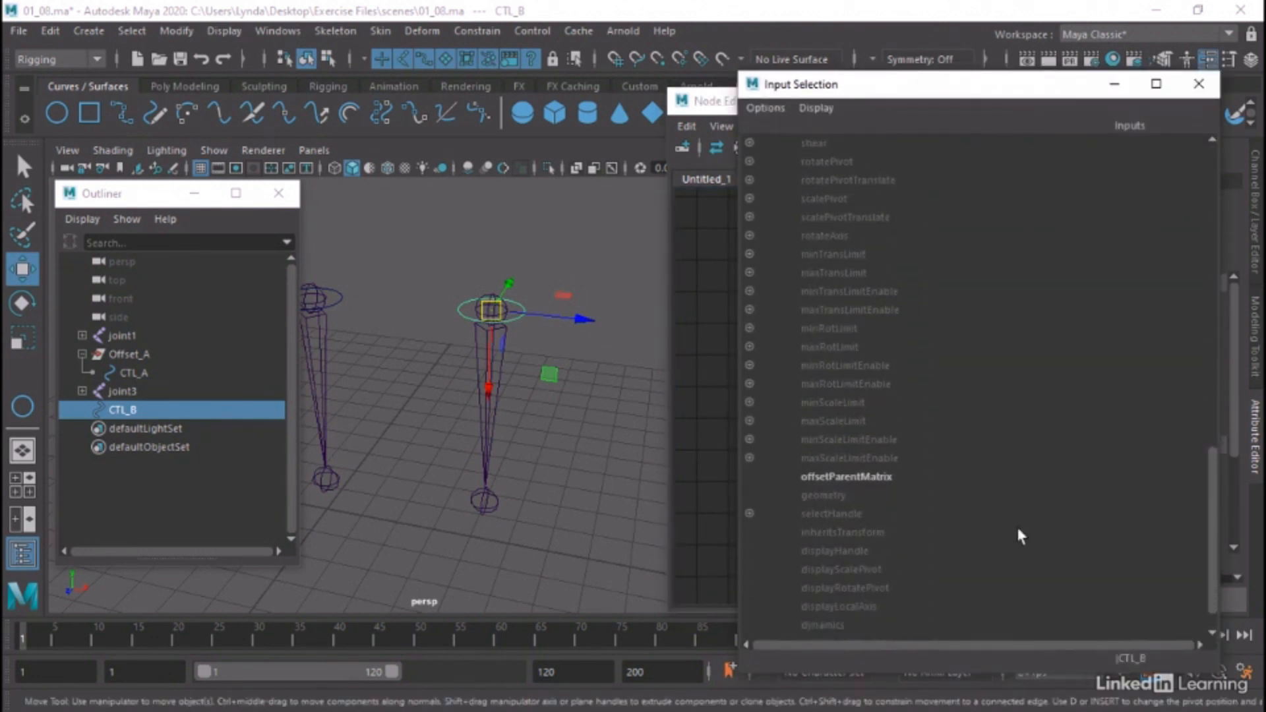
{"action": "left_click", "coordinate": [827, 478]}
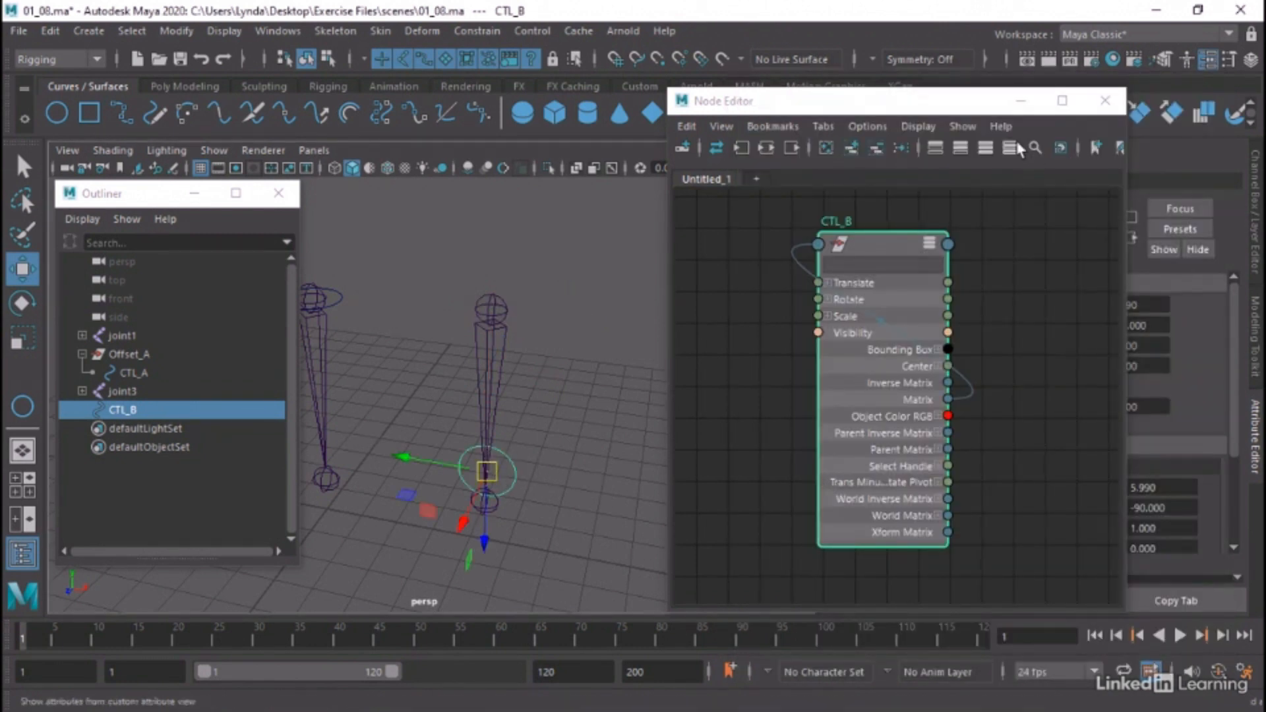
Delete the connection from CTL_B's Matrix to its offsetParentMatrix, reselect the node, and close the Node Editor
{"action": "left_click_drag", "start_coordinate": [970, 100], "coordinate": [657, 116]}
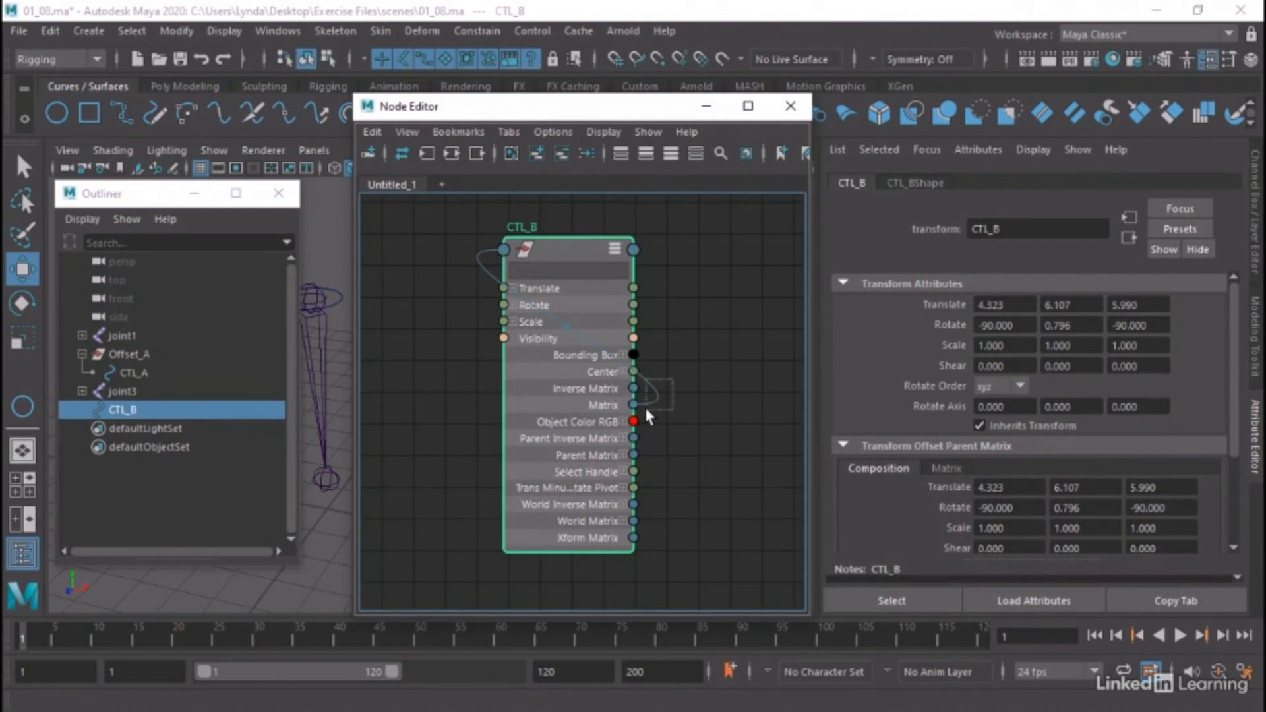
{"action": "left_click_drag", "start_coordinate": [646, 410], "coordinate": [646, 410]}
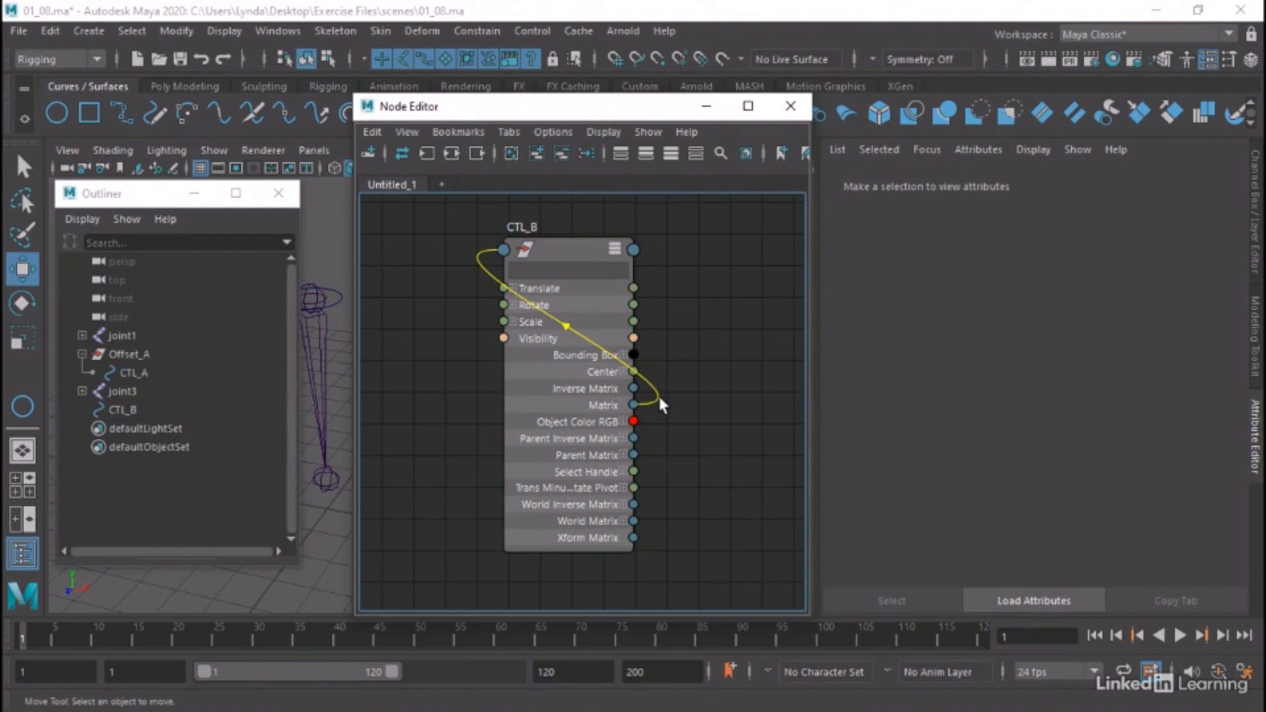
{"action": "key", "text": "Delete"}
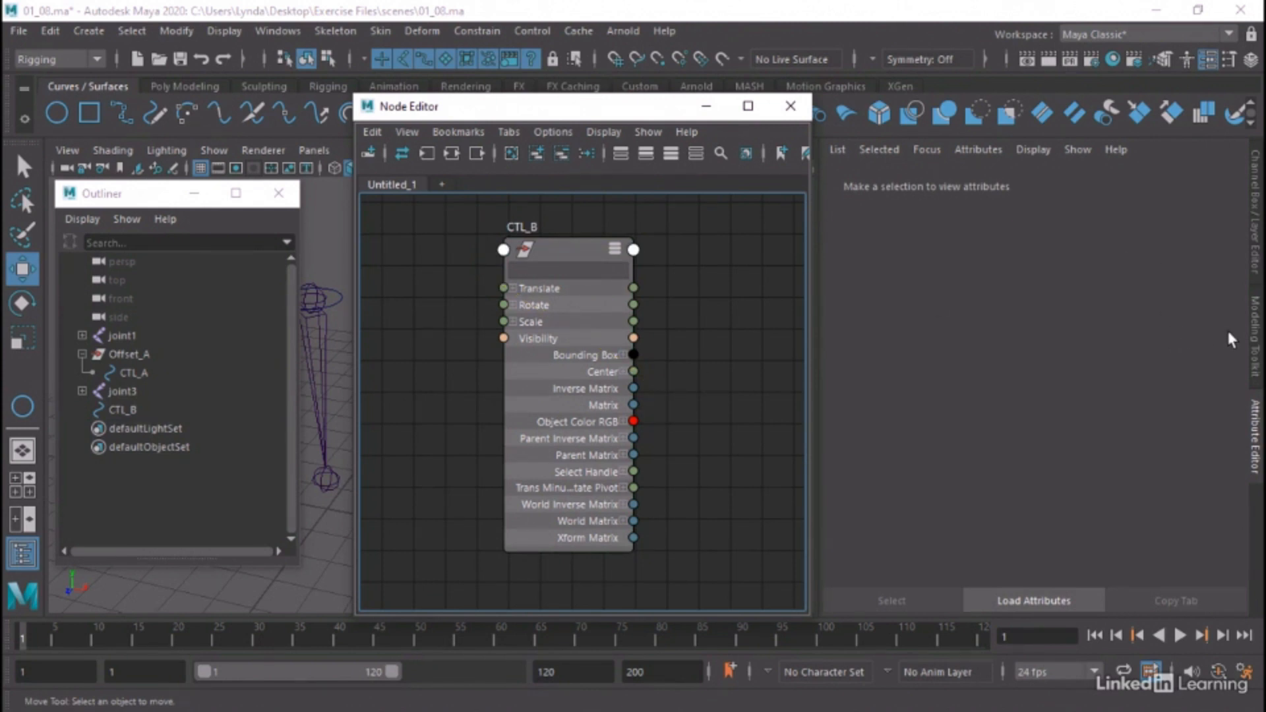
{"action": "left_click", "coordinate": [580, 250]}
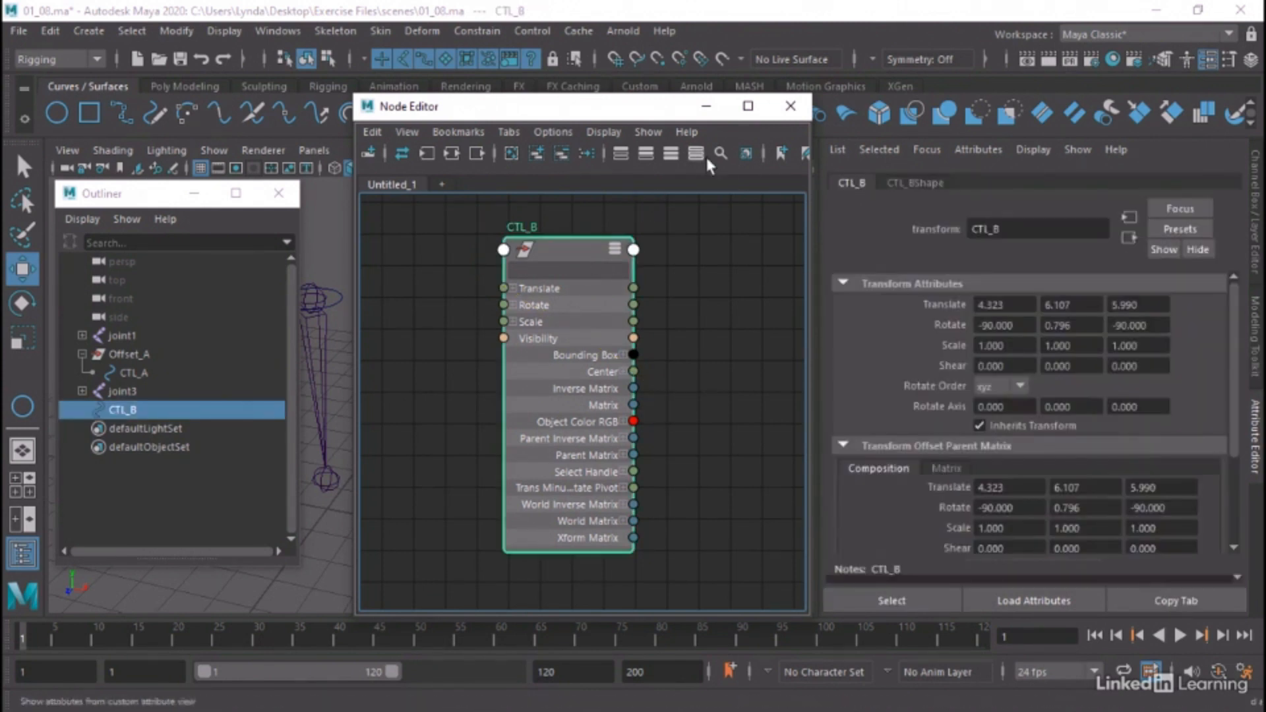
{"action": "left_click", "coordinate": [791, 108]}
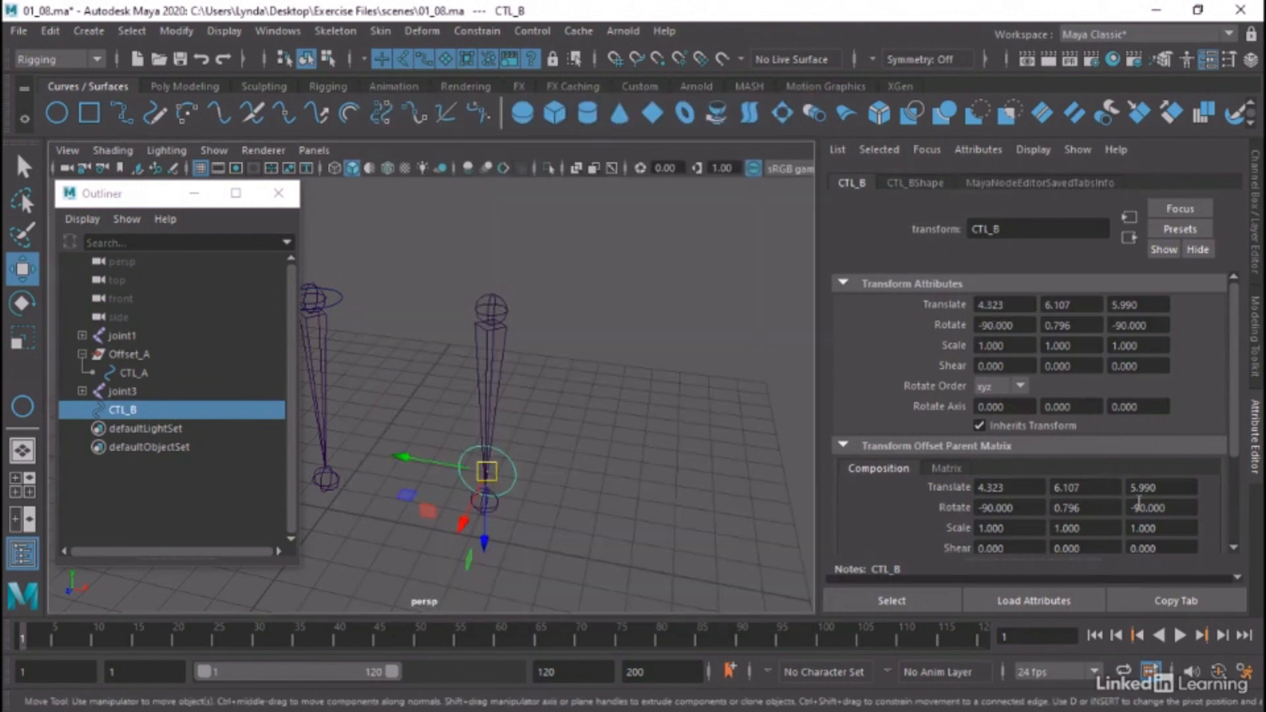
Set all of CTL_B's Translate and Rotate channels to 0
{"action": "left_click", "coordinate": [1257, 205]}
{"action": "left_click_drag", "start_coordinate": [1207, 201], "coordinate": [1196, 280]}
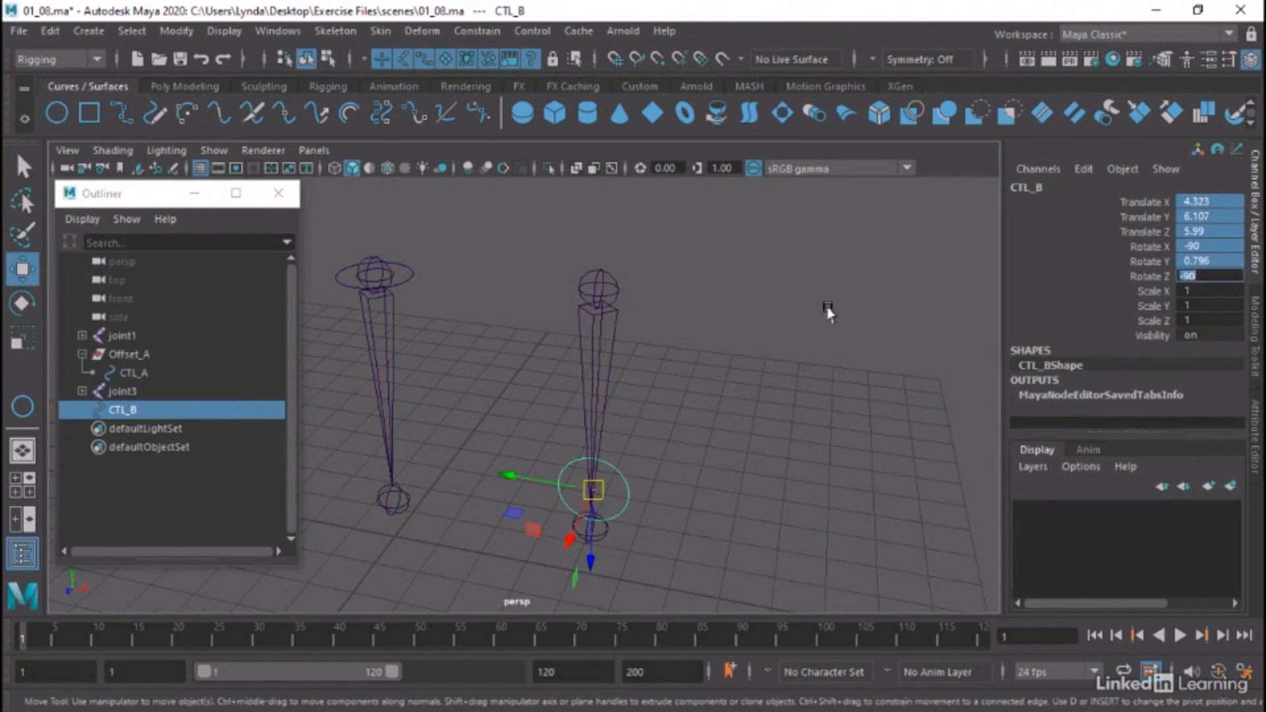
{"action": "type", "text": "0"}
{"action": "key", "text": "Return"}
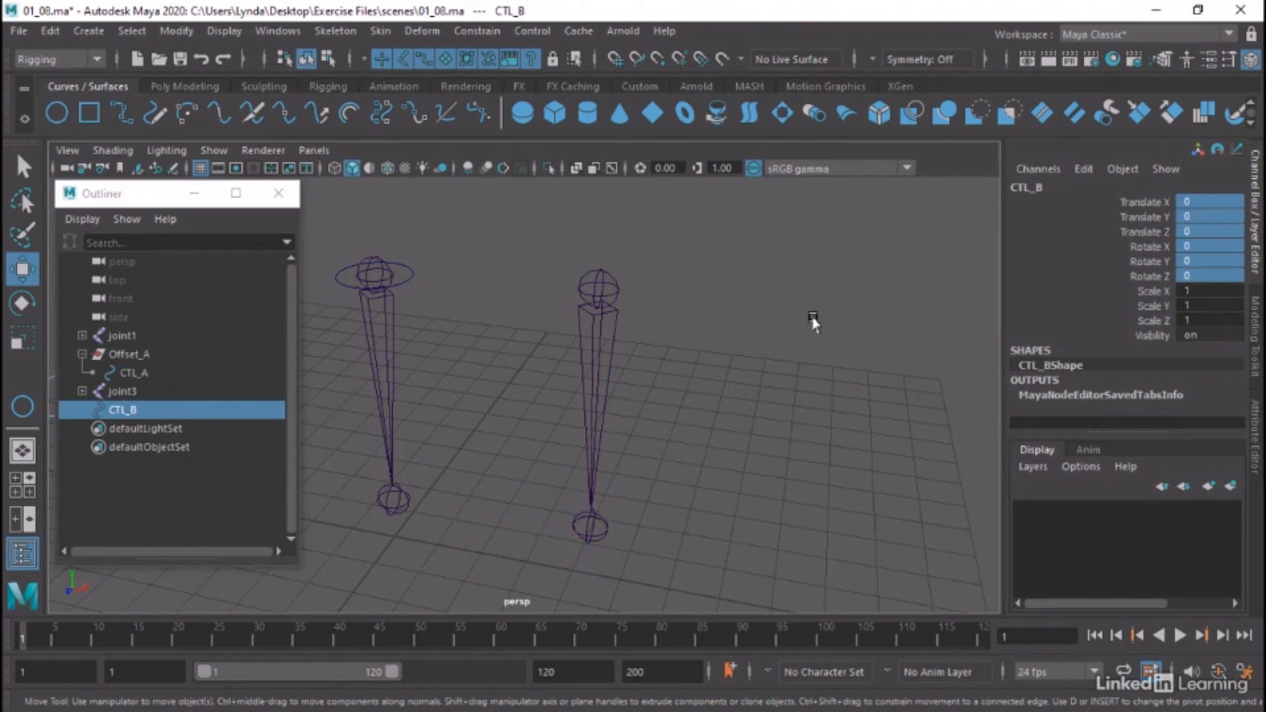
Enable point snapping and snap CTL_B onto the upper end of joint3, at Translate 0, 5.917, 5.999
{"action": "left_click_drag", "start_coordinate": [840, 354], "coordinate": [595, 327], "text": "alt"}
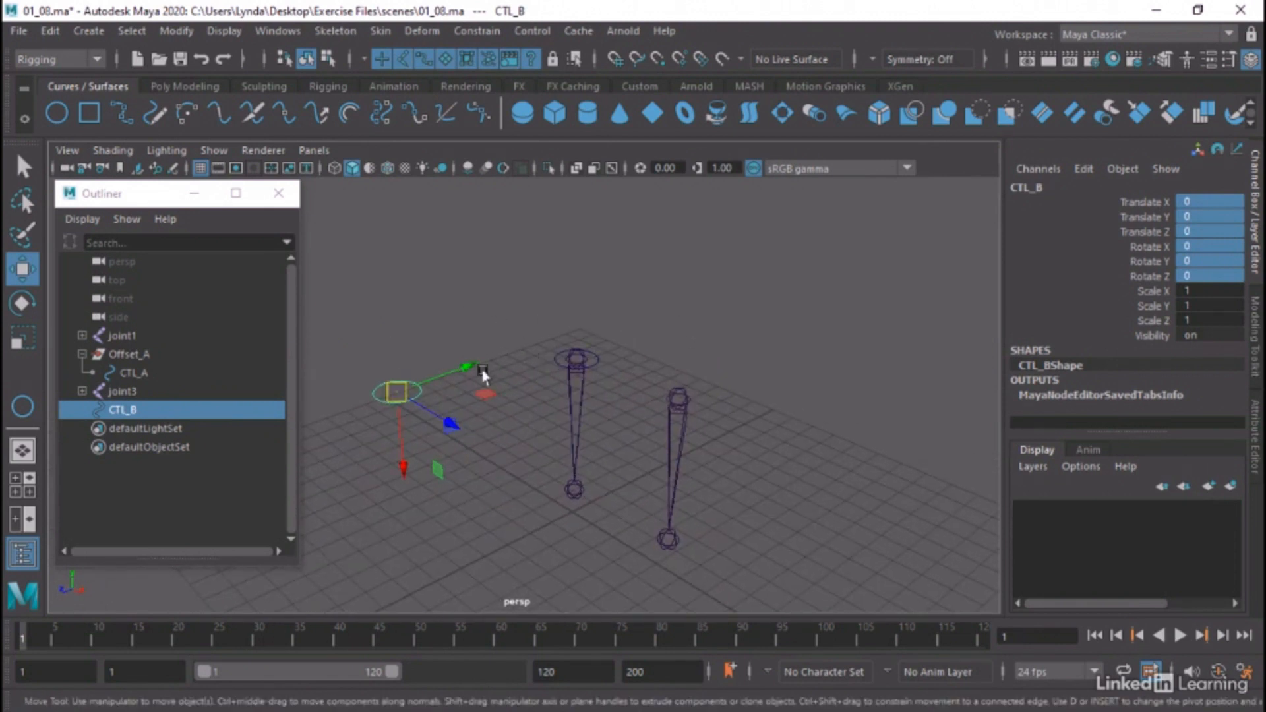
{"action": "left_click", "coordinate": [396, 393]}
{"action": "left_click", "coordinate": [660, 59]}
{"action": "left_click_drag", "start_coordinate": [394, 392], "coordinate": [616, 367]}
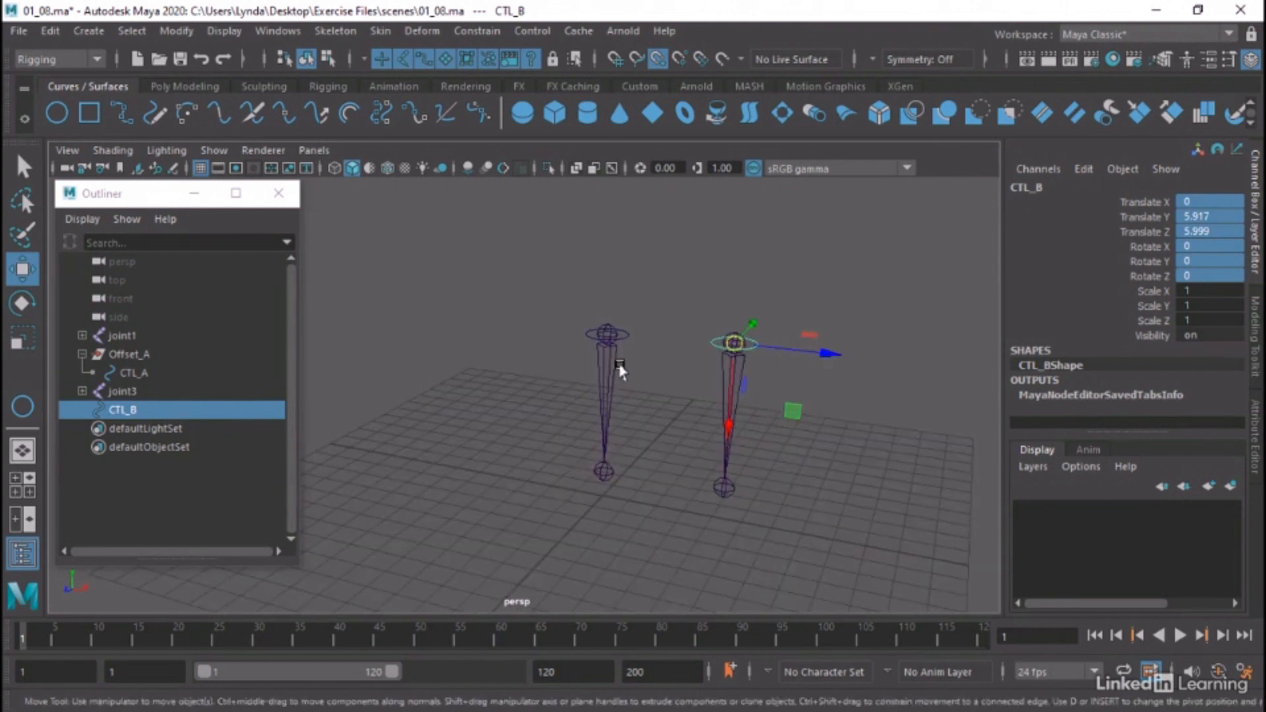
{"action": "right_click_drag", "start_coordinate": [620, 366], "coordinate": [819, 361], "text": "alt"}
{"action": "middle_click_drag", "start_coordinate": [819, 361], "coordinate": [697, 382], "text": "alt"}
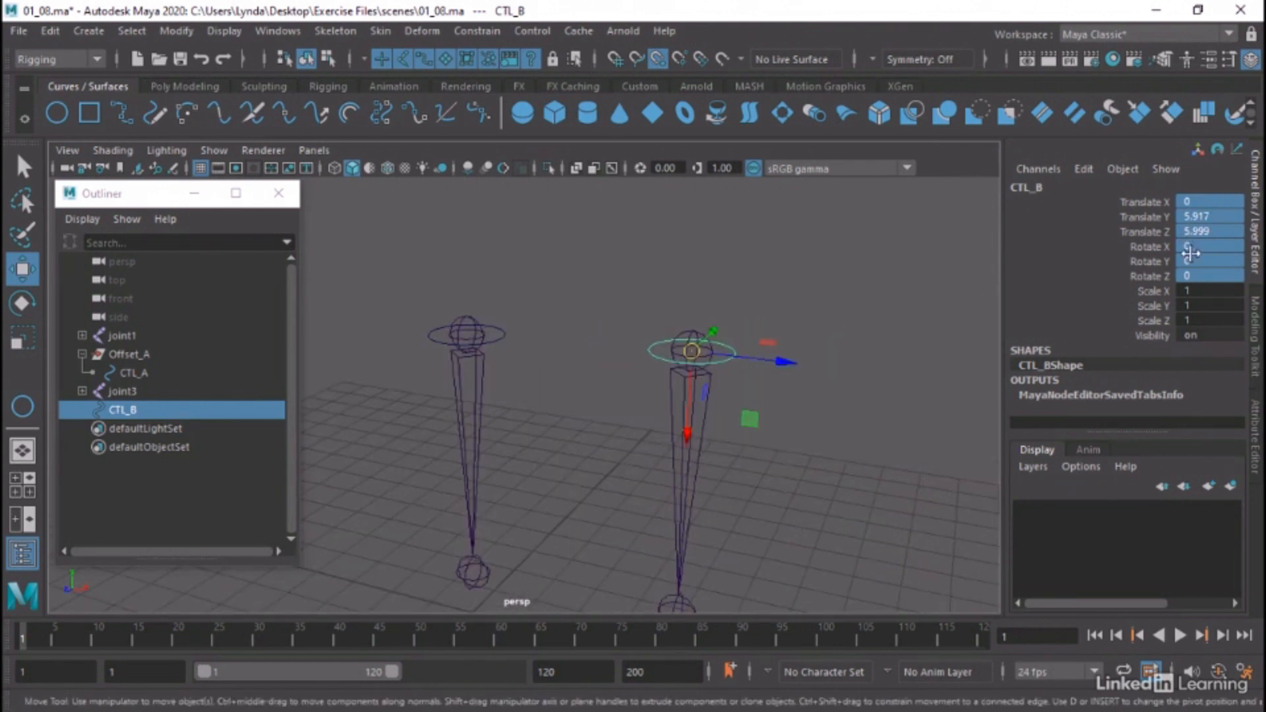
Freeze CTL_B's transformations, and reselect the curve to check its values in the Attribute Editor
{"action": "left_click", "coordinate": [168, 30]}
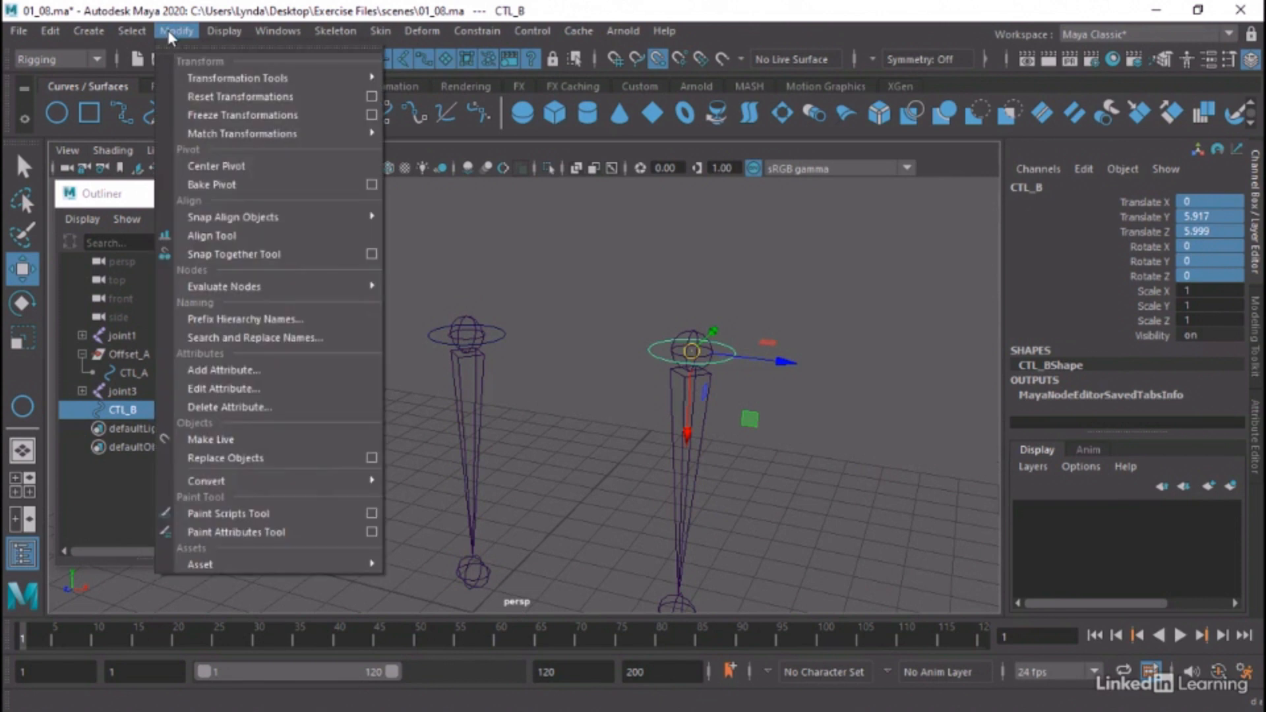
{"action": "left_click", "coordinate": [212, 117]}
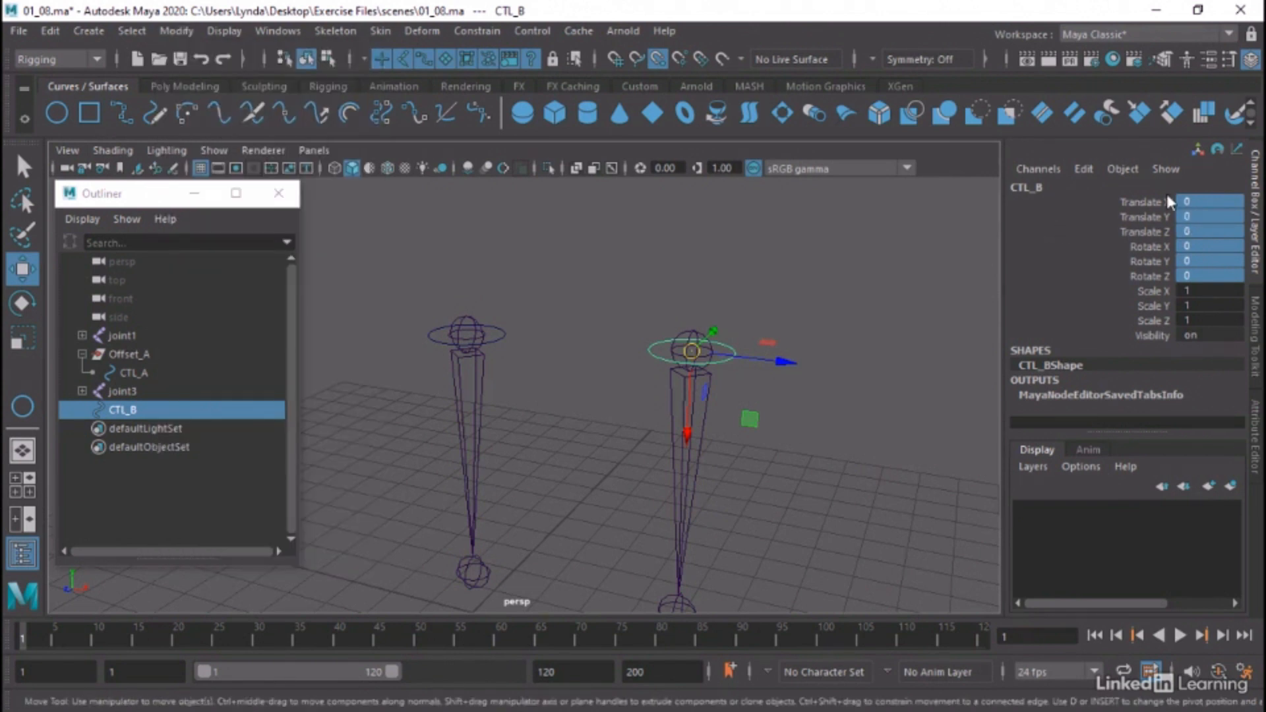
{"action": "left_click", "coordinate": [837, 325]}
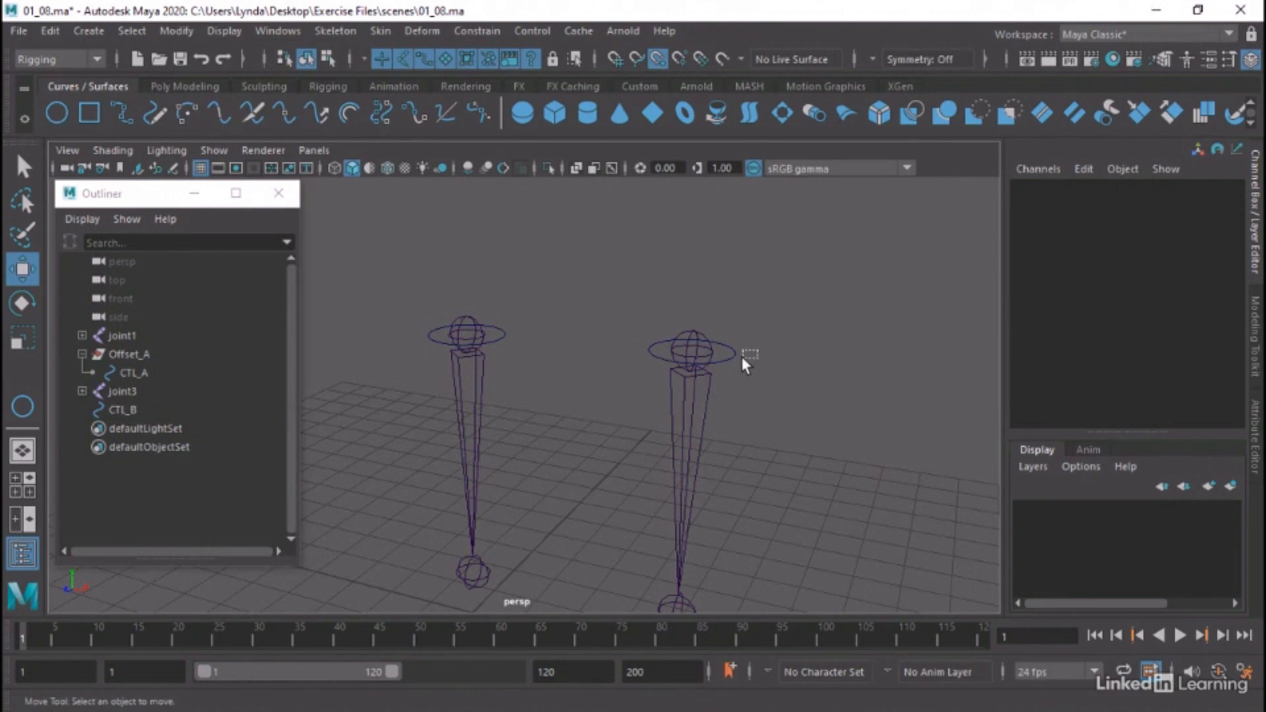
{"action": "left_click_drag", "start_coordinate": [758, 350], "coordinate": [724, 361]}
{"action": "left_click", "coordinate": [1257, 436]}
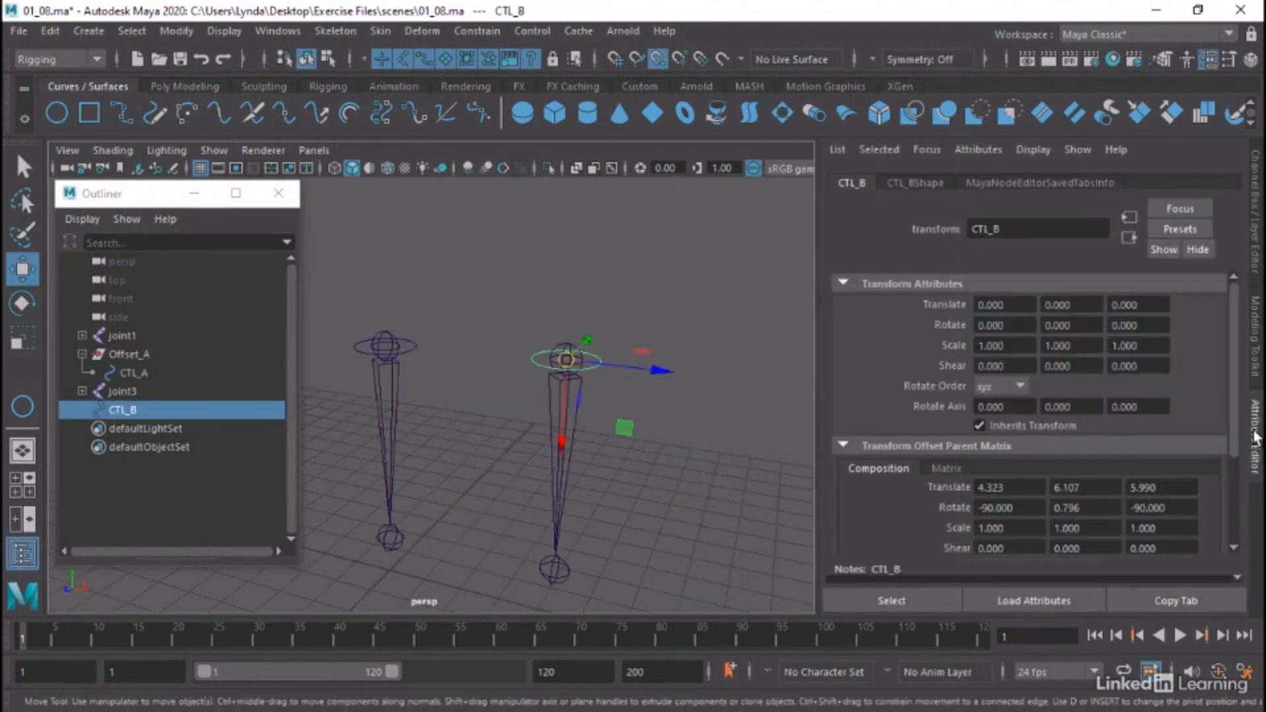
Examine CTL_B's Transform Offset Parent Matrix values, reselect the curve, and check its translate, rotate and scale channels
{"action": "scroll", "coordinate": [930, 500], "scroll_direction": "down", "scroll_amount": 3}
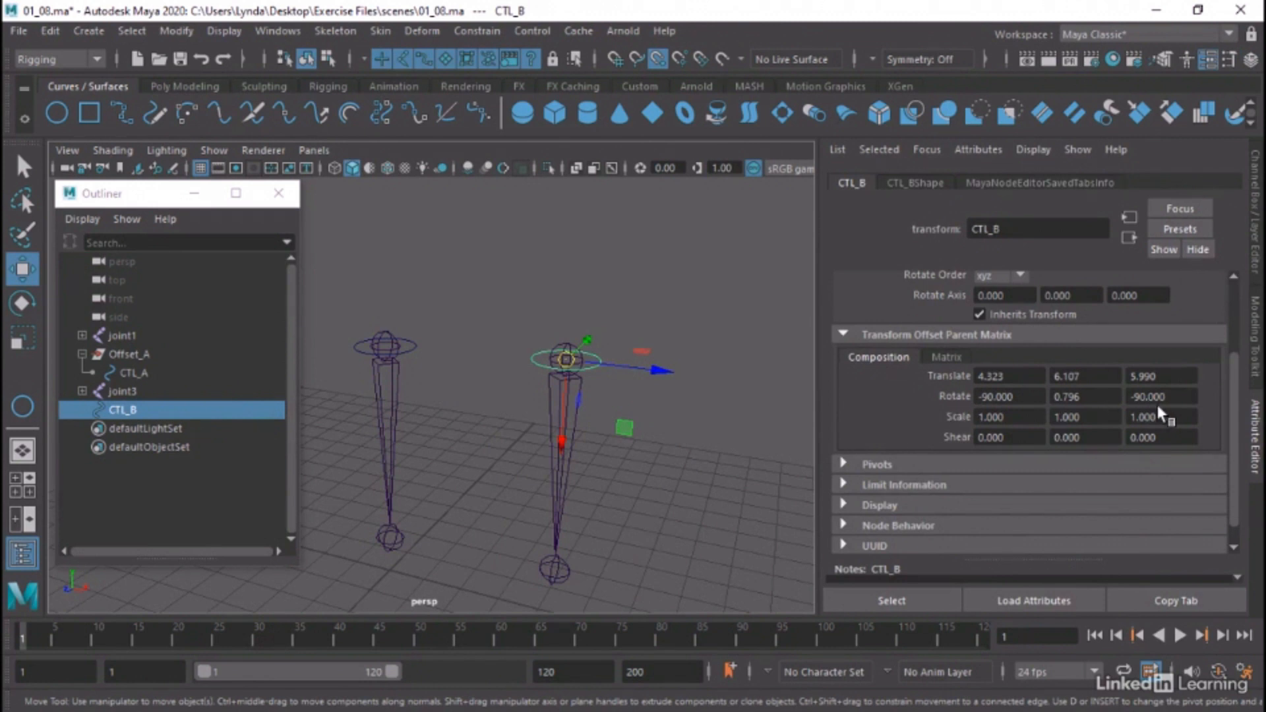
{"action": "left_click", "coordinate": [743, 394]}
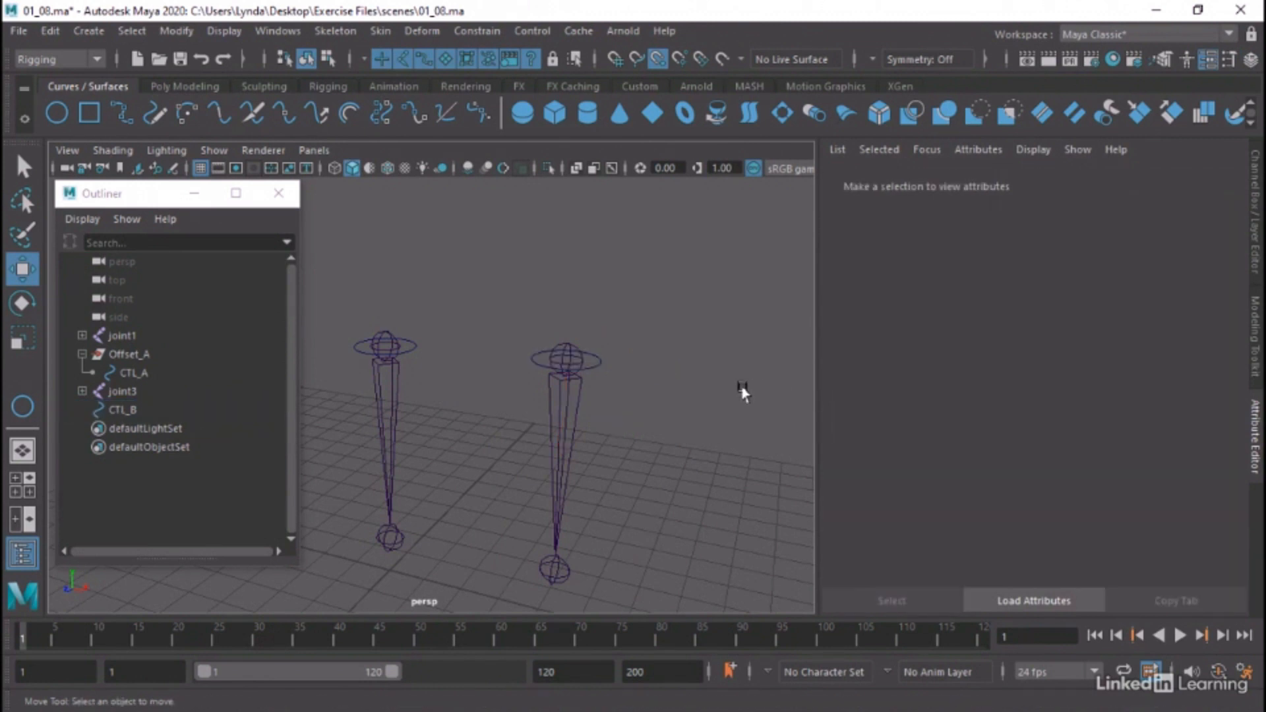
{"action": "left_click", "coordinate": [599, 368]}
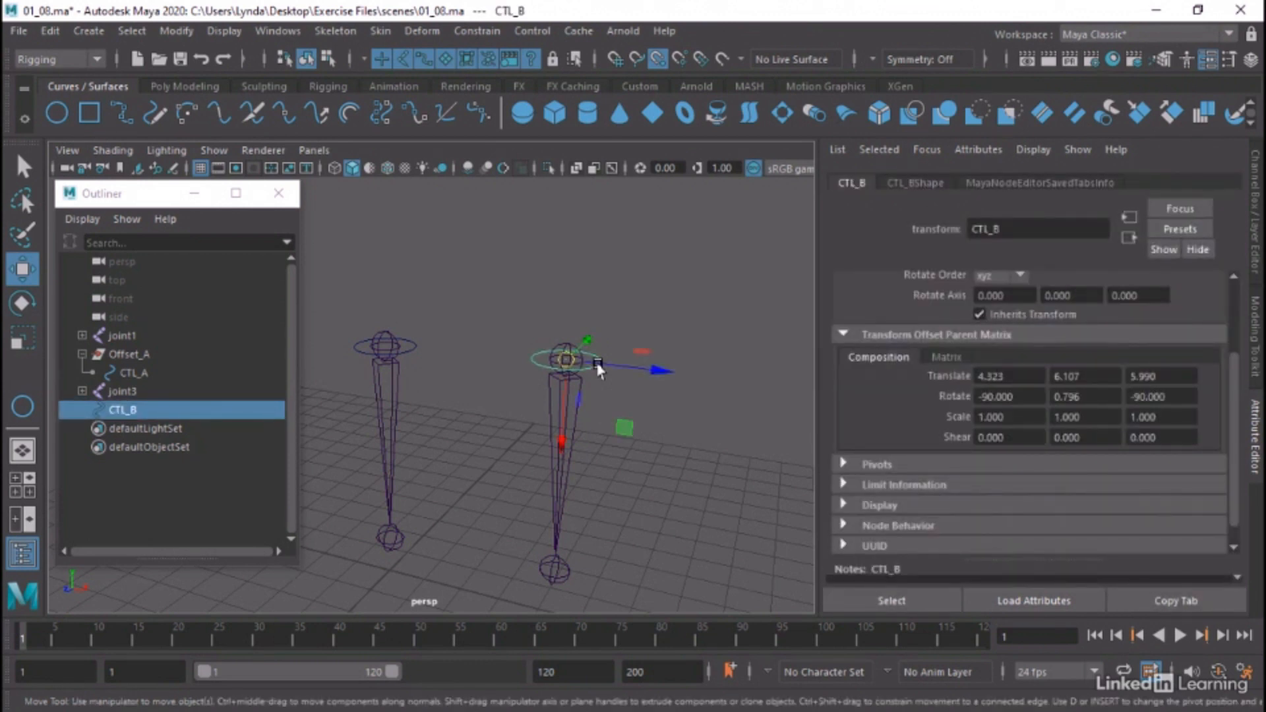
{"action": "left_click", "coordinate": [1256, 209]}
{"action": "left_click_drag", "start_coordinate": [633, 359], "coordinate": [610, 350], "text": "alt"}
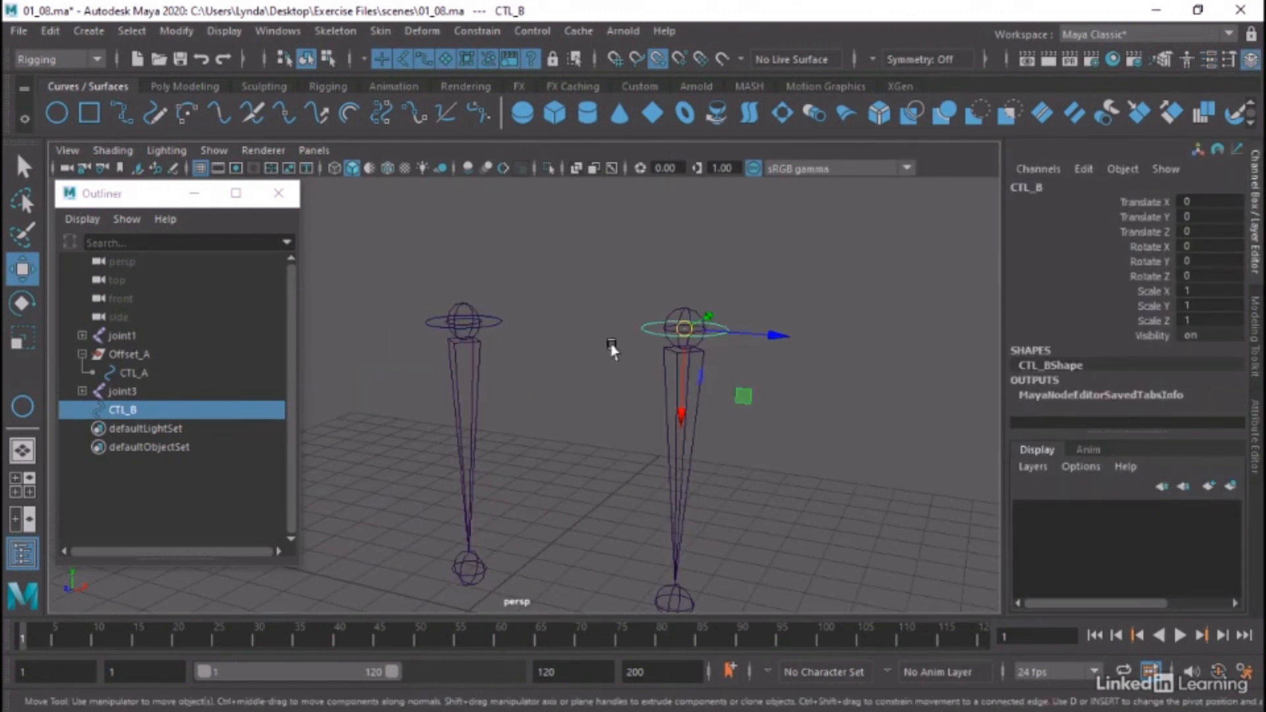
Compare the Offset_A group's transform channels with CTL_B's own transform attributes and its Transform Offset Parent Matrix
{"action": "left_click", "coordinate": [128, 353]}
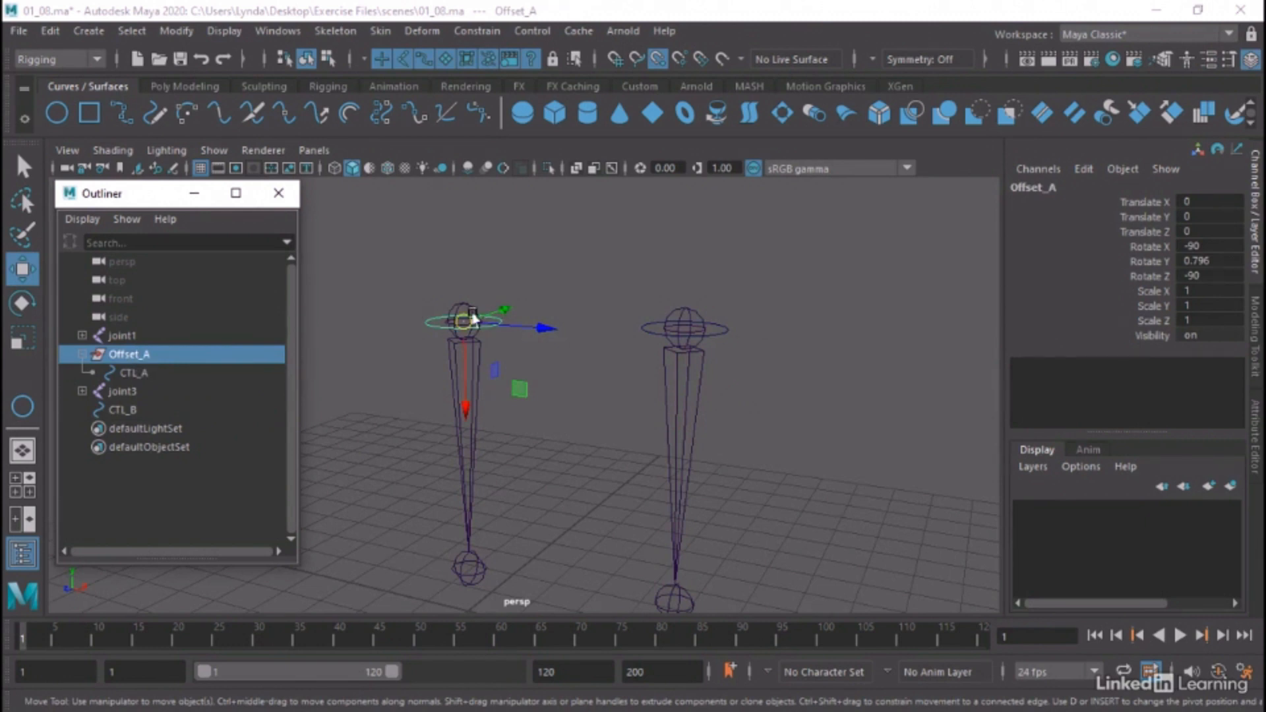
{"action": "left_click", "coordinate": [125, 410]}
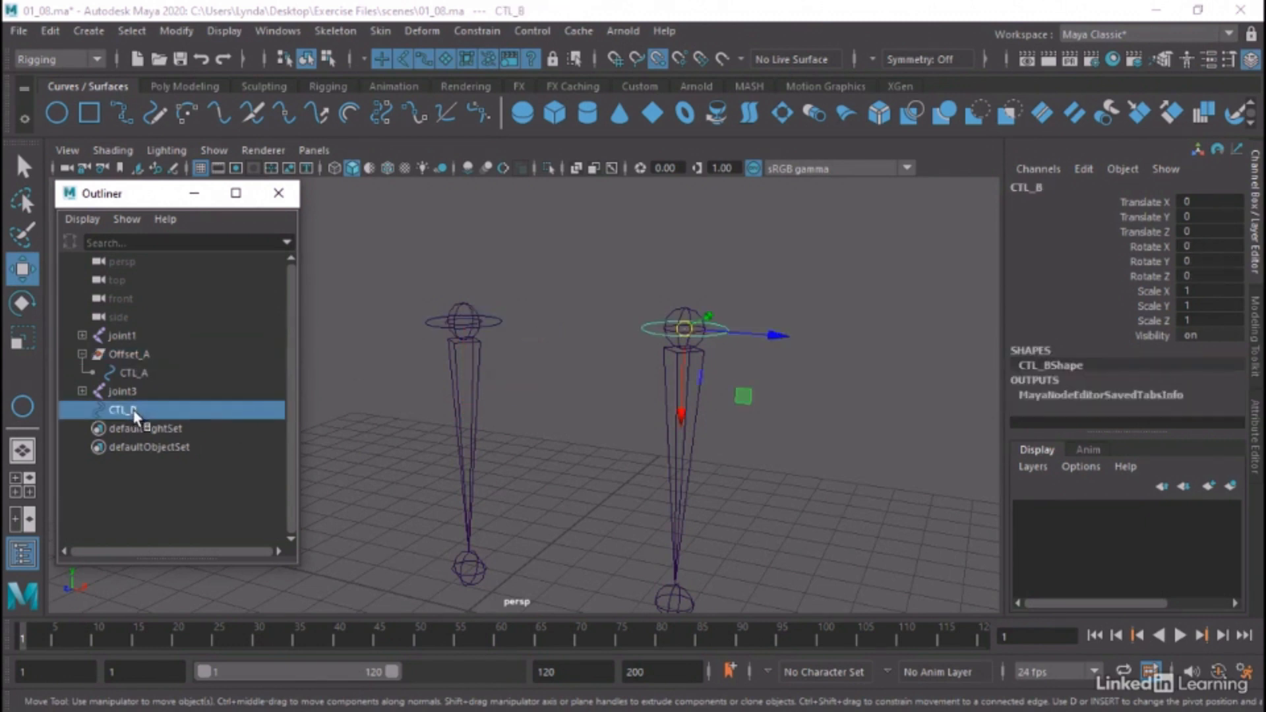
{"action": "left_click", "coordinate": [1256, 415]}
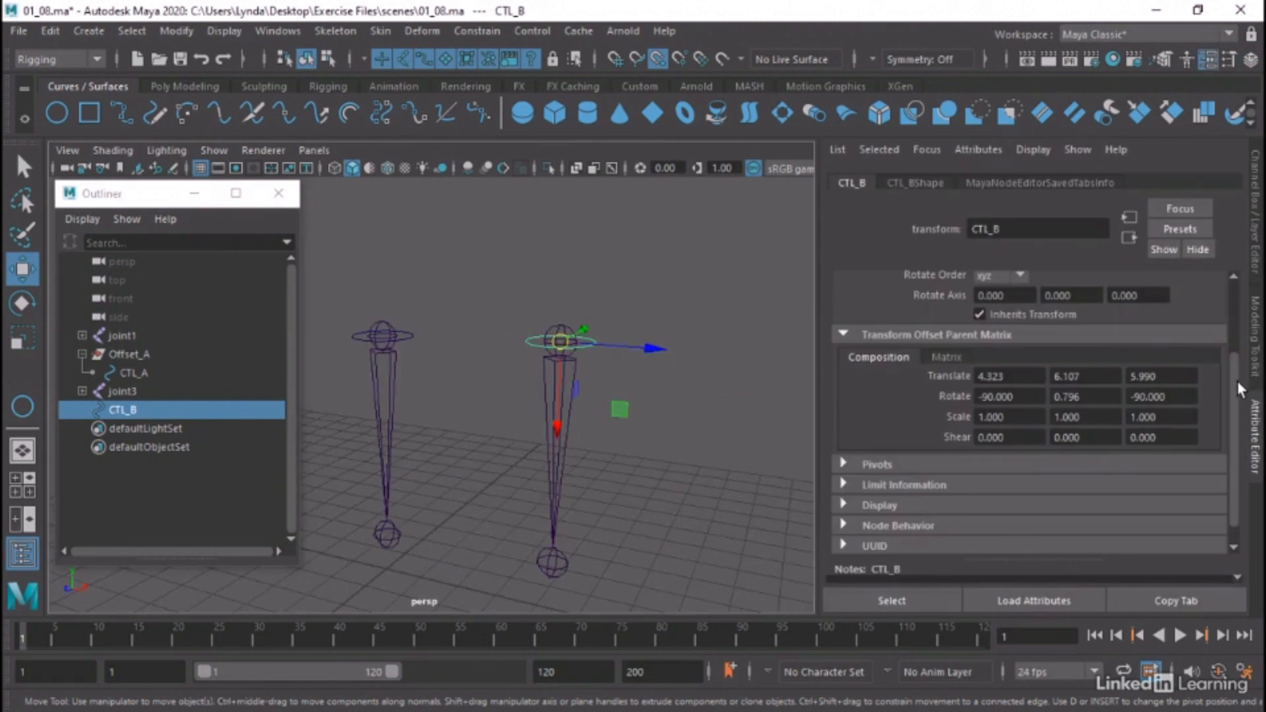
{"action": "left_click_drag", "start_coordinate": [1237, 381], "coordinate": [1219, 290]}
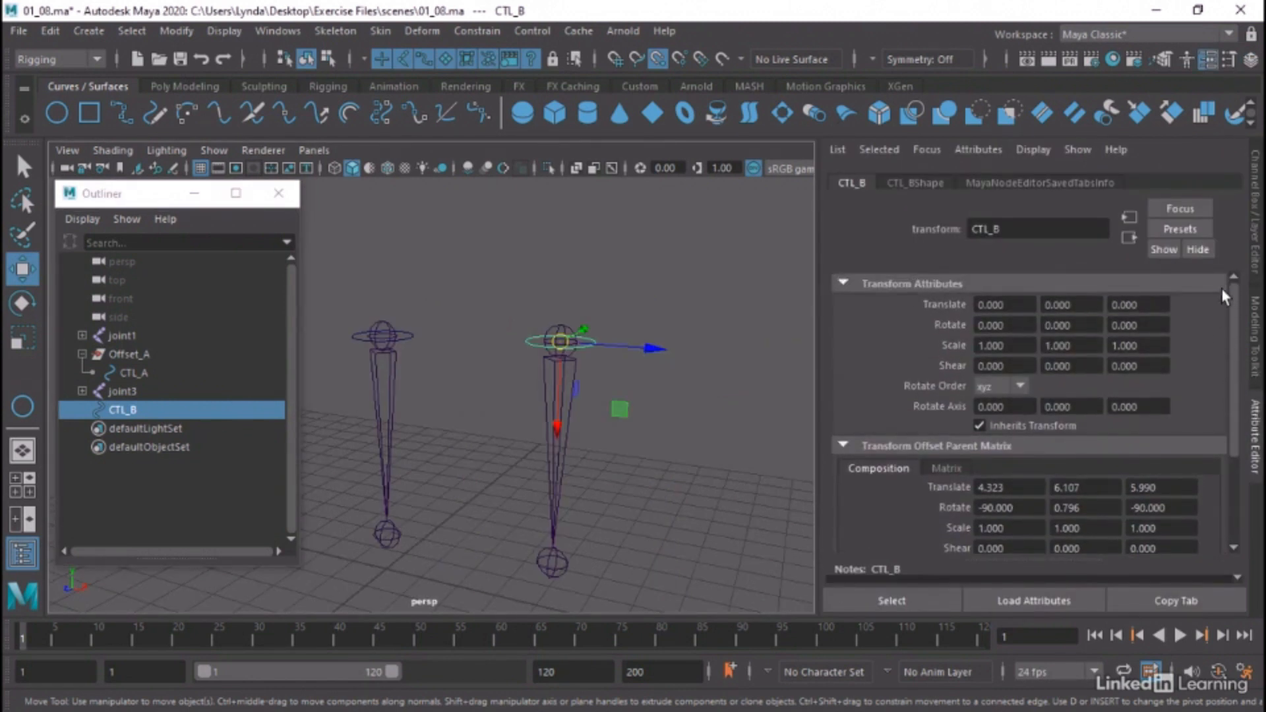
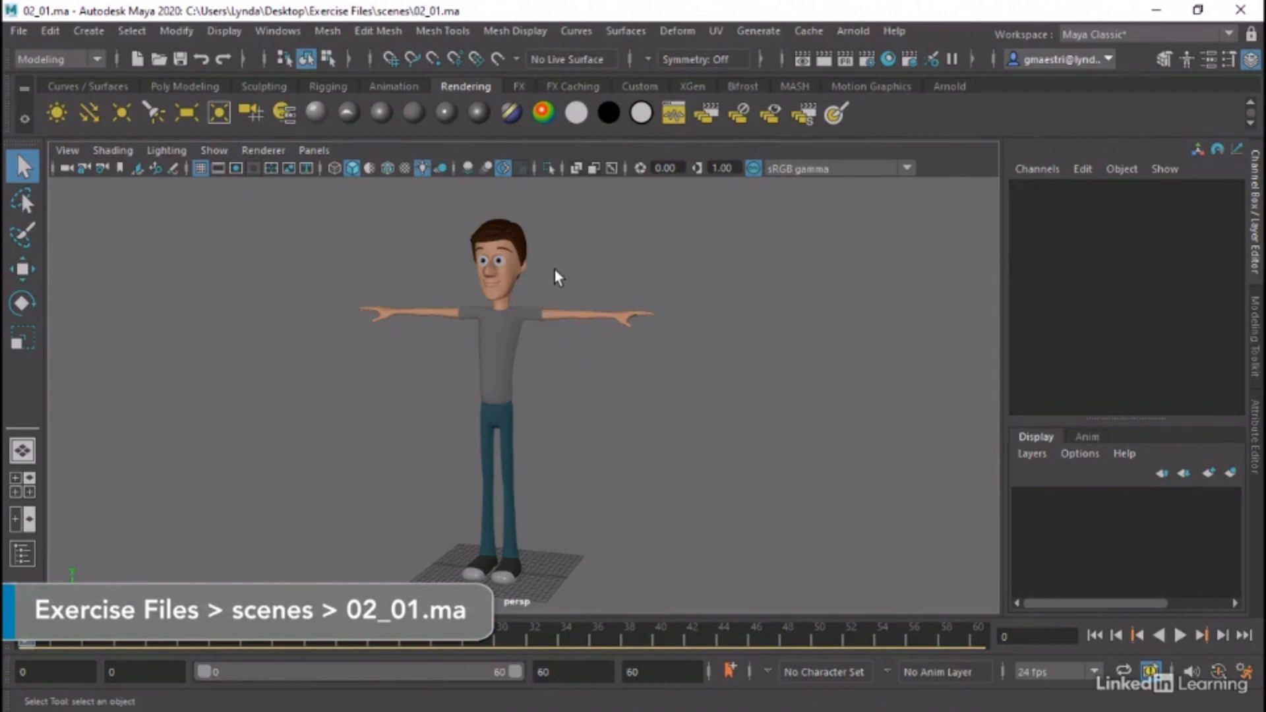
Inspect the character model up close and from several angles, checking that the hair and head are separate meshes
{"action": "right_click_drag", "start_coordinate": [557, 267], "coordinate": [779, 375], "text": "alt"}
{"action": "left_click_drag", "start_coordinate": [778, 376], "coordinate": [682, 362], "text": "alt"}
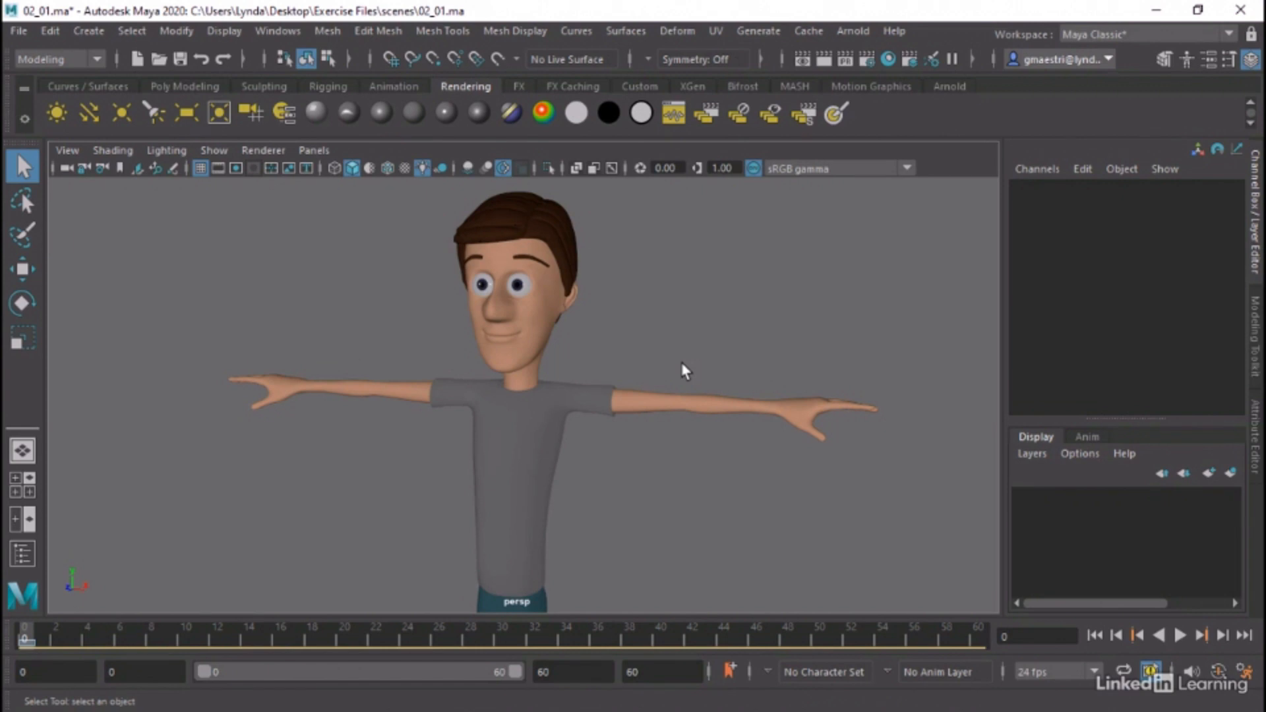
{"action": "left_click", "coordinate": [572, 228]}
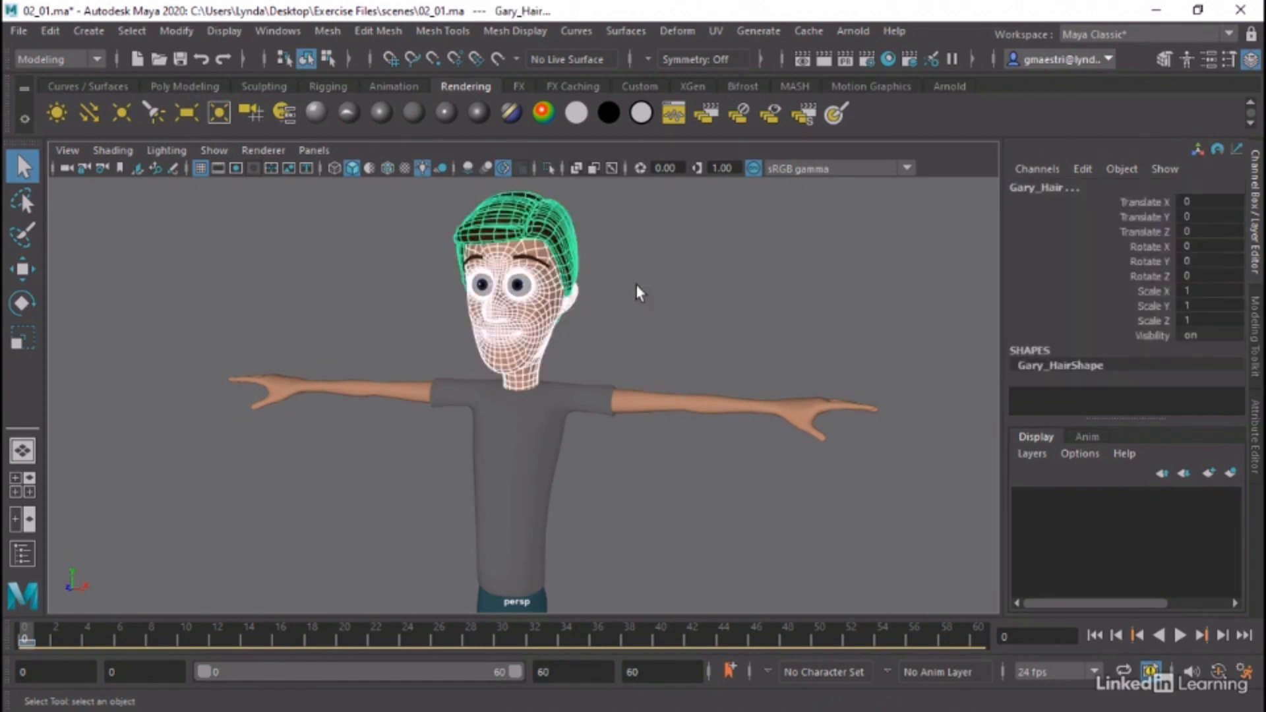
{"action": "left_click", "coordinate": [680, 295]}
{"action": "right_click_drag", "start_coordinate": [680, 295], "coordinate": [688, 344], "text": "alt"}
{"action": "middle_click_drag", "start_coordinate": [586, 337], "coordinate": [569, 266], "text": "alt"}
{"action": "right_click_drag", "start_coordinate": [569, 265], "coordinate": [667, 306], "text": "alt"}
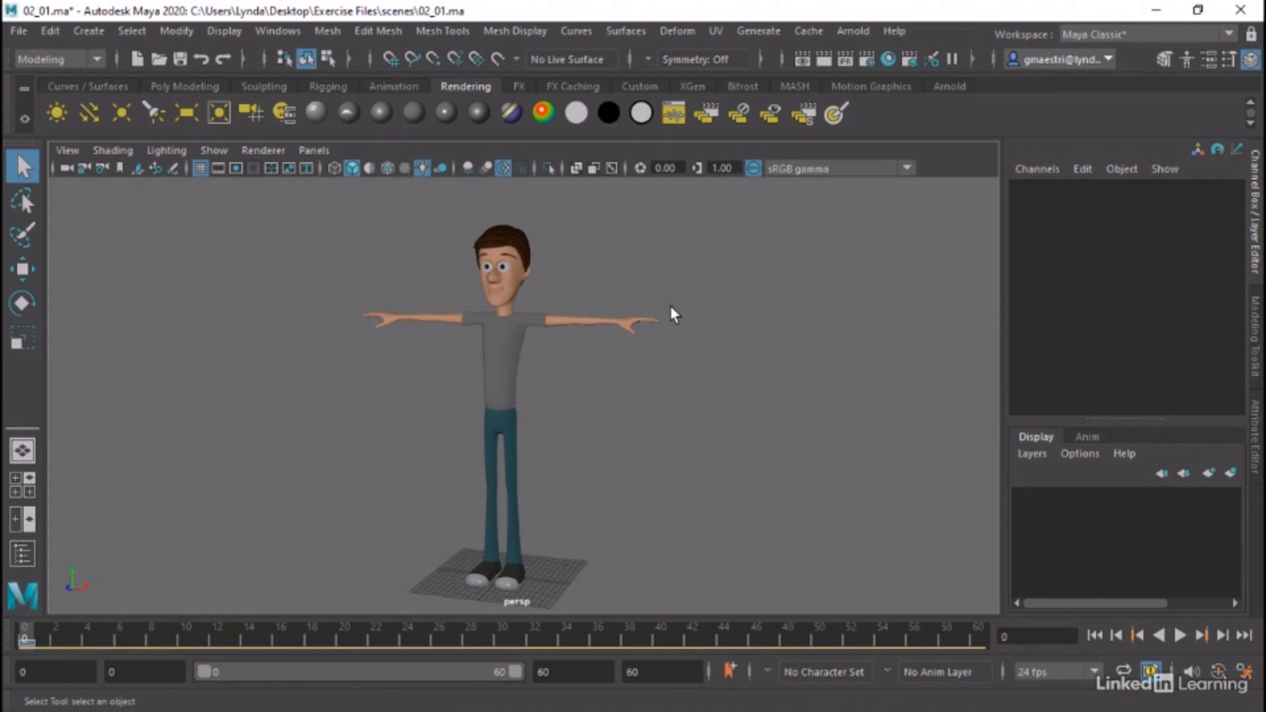
Examine the character in the front view, checking the torso, hips, head and feet against the grid's centre line
{"action": "key", "text": "space"}
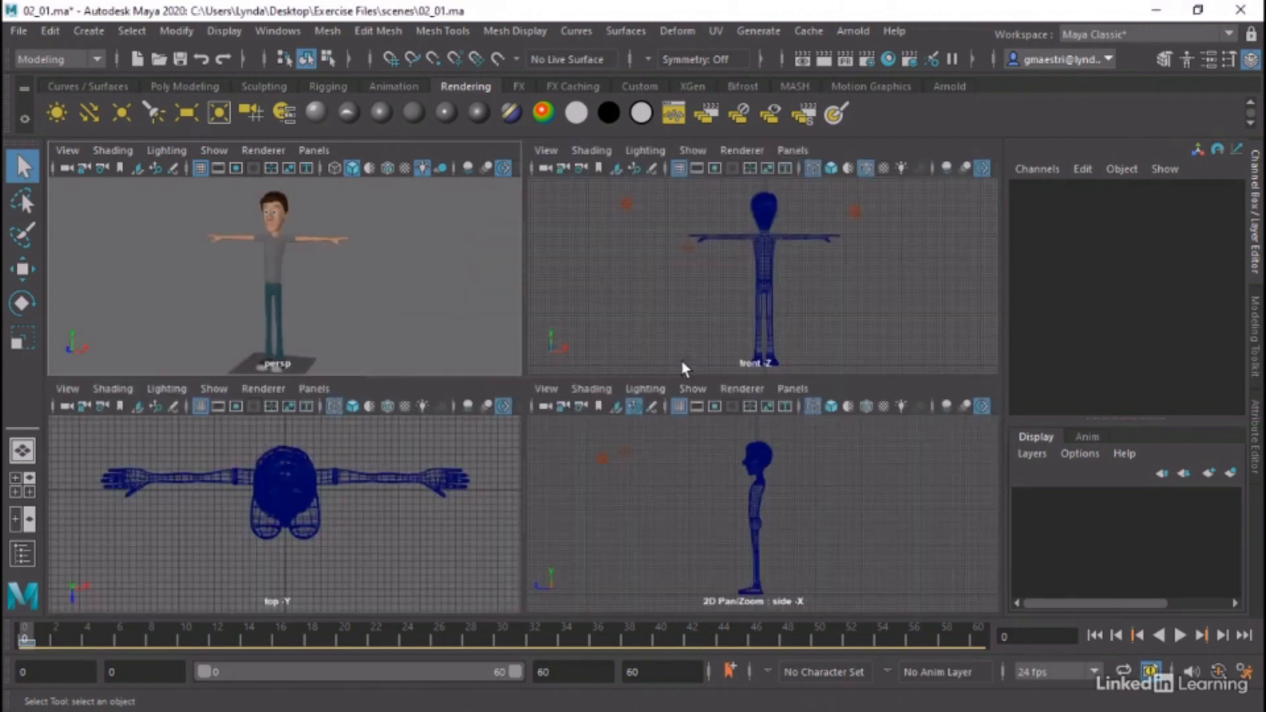
{"action": "key", "text": "space"}
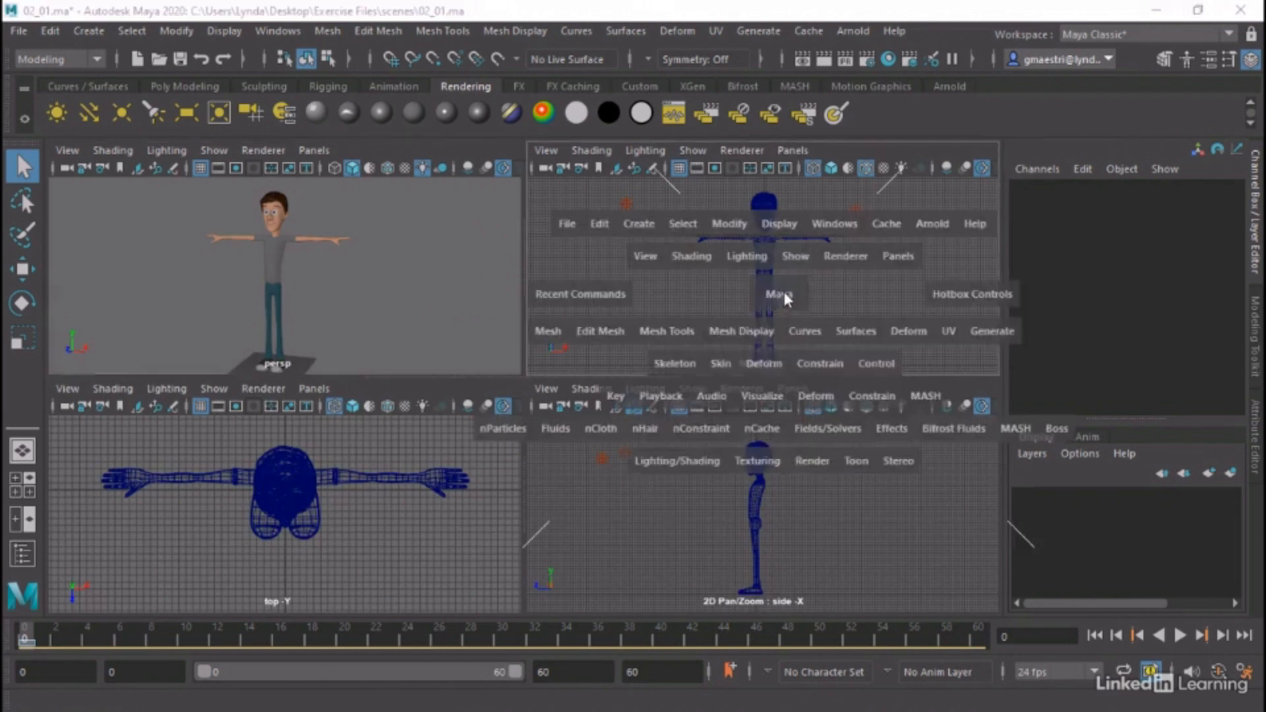
{"action": "right_click_drag", "start_coordinate": [513, 287], "coordinate": [1034, 365], "text": "alt"}
{"action": "right_click_drag", "start_coordinate": [607, 389], "coordinate": [927, 393], "text": "alt"}
{"action": "middle_click_drag", "start_coordinate": [604, 515], "coordinate": [588, 233], "text": "alt"}
{"action": "right_click_drag", "start_coordinate": [572, 373], "coordinate": [432, 387], "text": "alt"}
{"action": "middle_click_drag", "start_coordinate": [492, 457], "coordinate": [490, 242], "text": "alt"}
{"action": "right_click_drag", "start_coordinate": [625, 396], "coordinate": [820, 435], "text": "alt"}
{"action": "middle_click_drag", "start_coordinate": [607, 302], "coordinate": [571, 536], "text": "alt"}
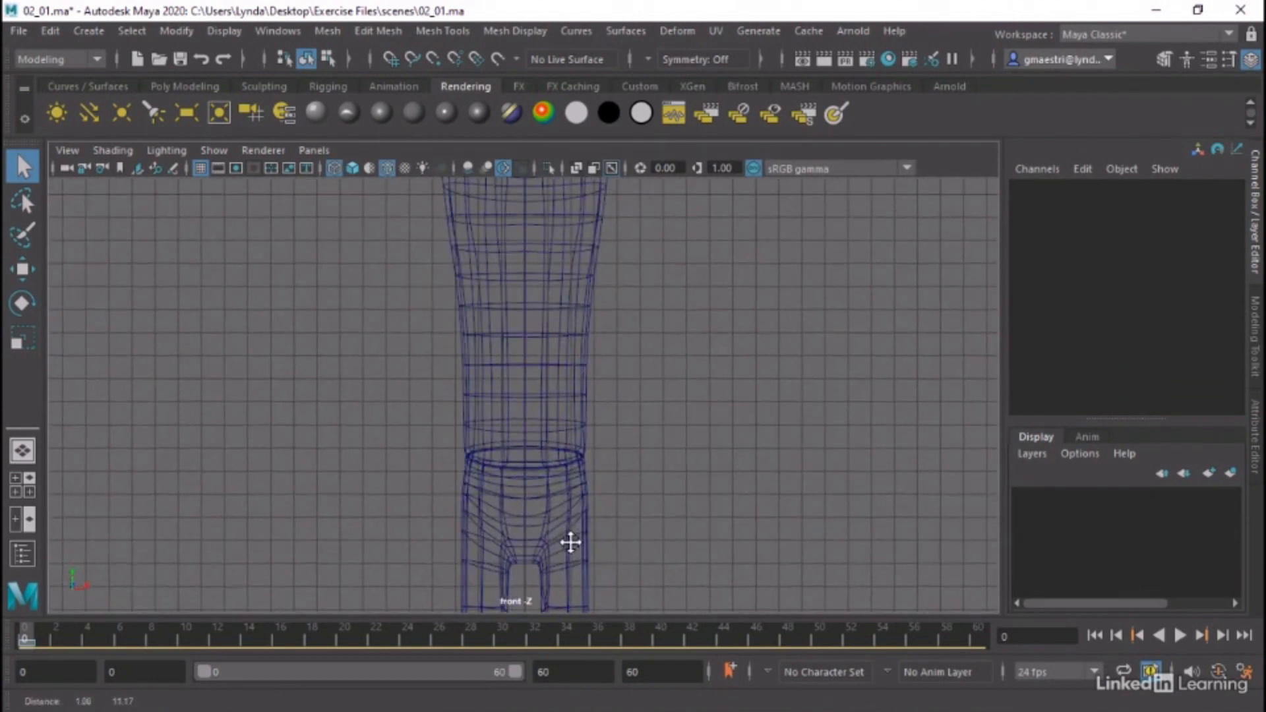
{"action": "mouse_move", "coordinate": [528, 386]}
{"action": "middle_mouse_down", "text": "alt"}
{"action": "mouse_move", "coordinate": [525, 410]}
{"action": "mouse_move", "coordinate": [551, 385]}
{"action": "mouse_move", "coordinate": [539, 367]}
{"action": "middle_mouse_up", "text": "alt"}
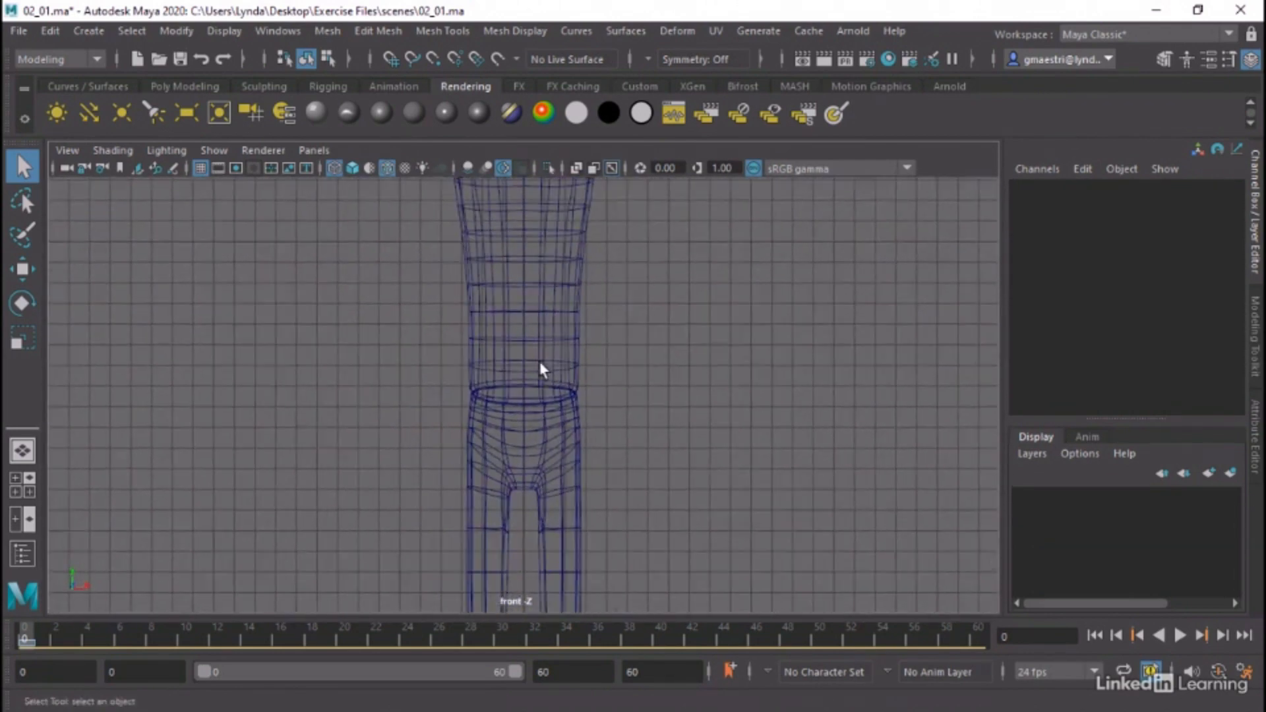
{"action": "right_click_drag", "start_coordinate": [444, 481], "coordinate": [829, 486], "text": "alt"}
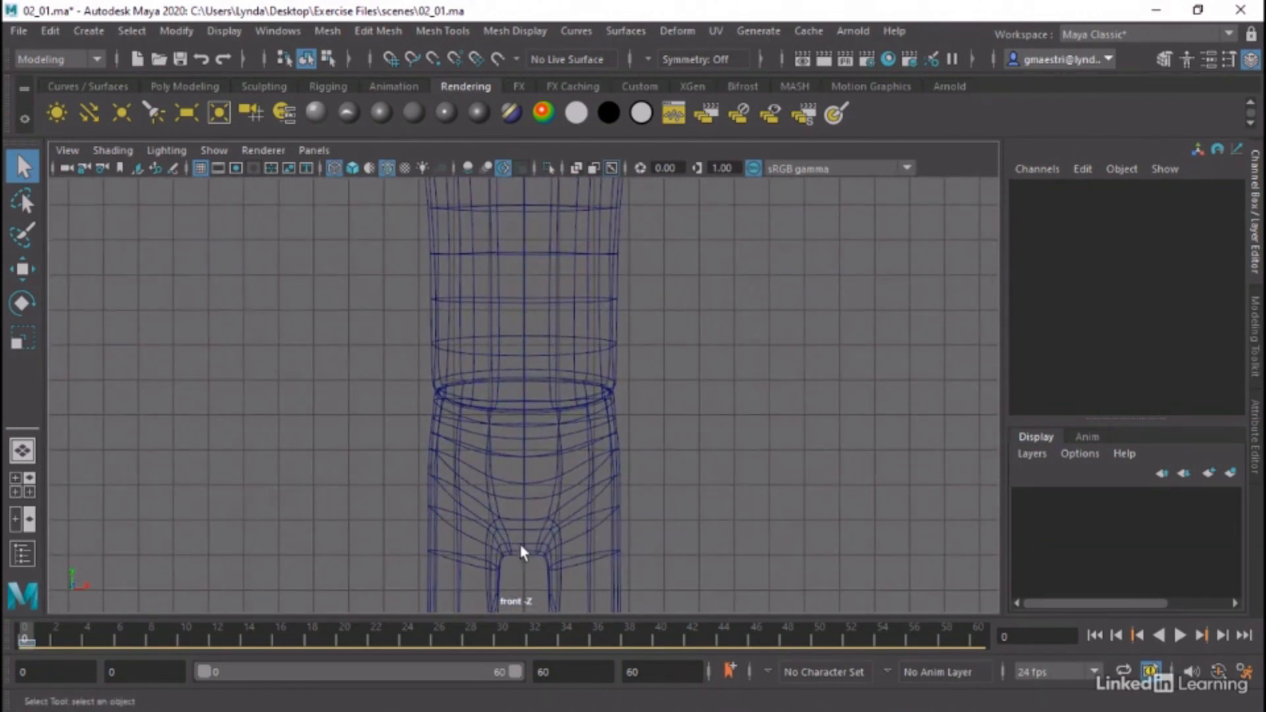
{"action": "middle_click_drag", "start_coordinate": [607, 257], "coordinate": [607, 699], "text": "alt"}
{"action": "middle_click_drag", "start_coordinate": [600, 401], "coordinate": [598, 547], "text": "alt"}
{"action": "right_click_drag", "start_coordinate": [666, 463], "coordinate": [201, 382], "text": "alt"}
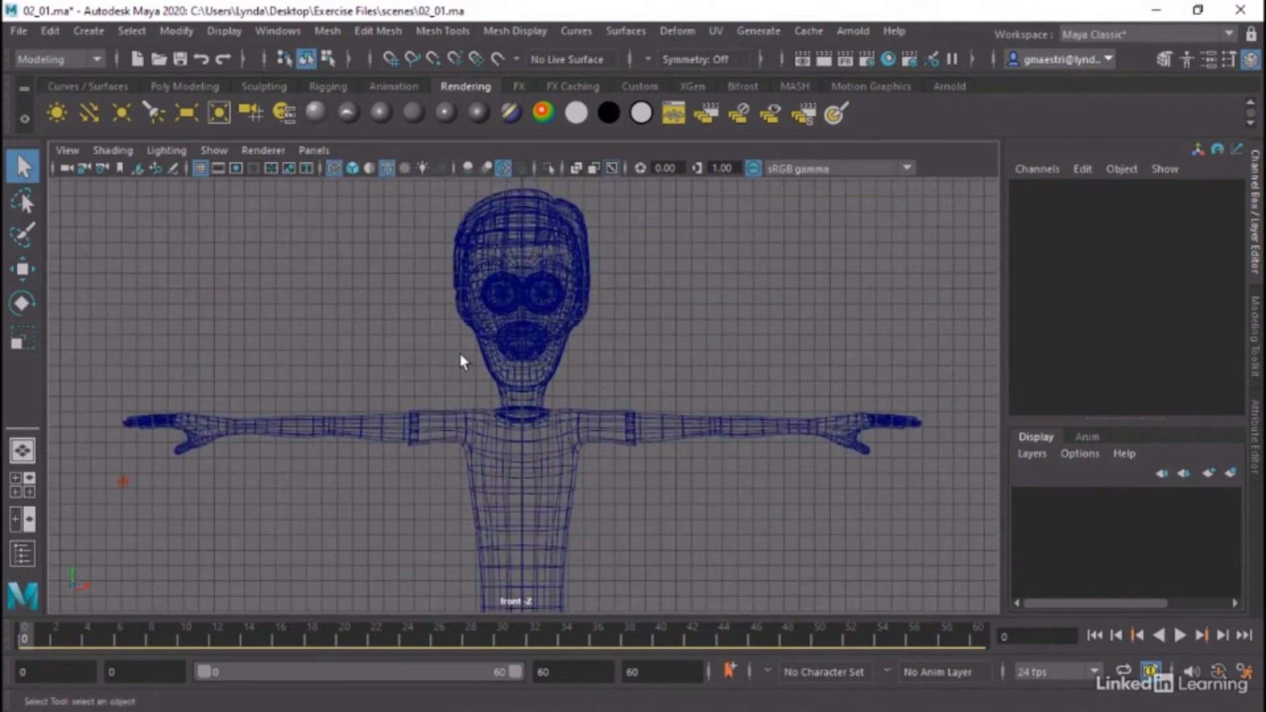
{"action": "right_click_drag", "start_coordinate": [463, 359], "coordinate": [215, 387], "text": "alt"}
{"action": "middle_click_drag", "start_coordinate": [561, 515], "coordinate": [560, 434], "text": "alt"}
{"action": "right_click_drag", "start_coordinate": [614, 474], "coordinate": [455, 514], "text": "alt"}
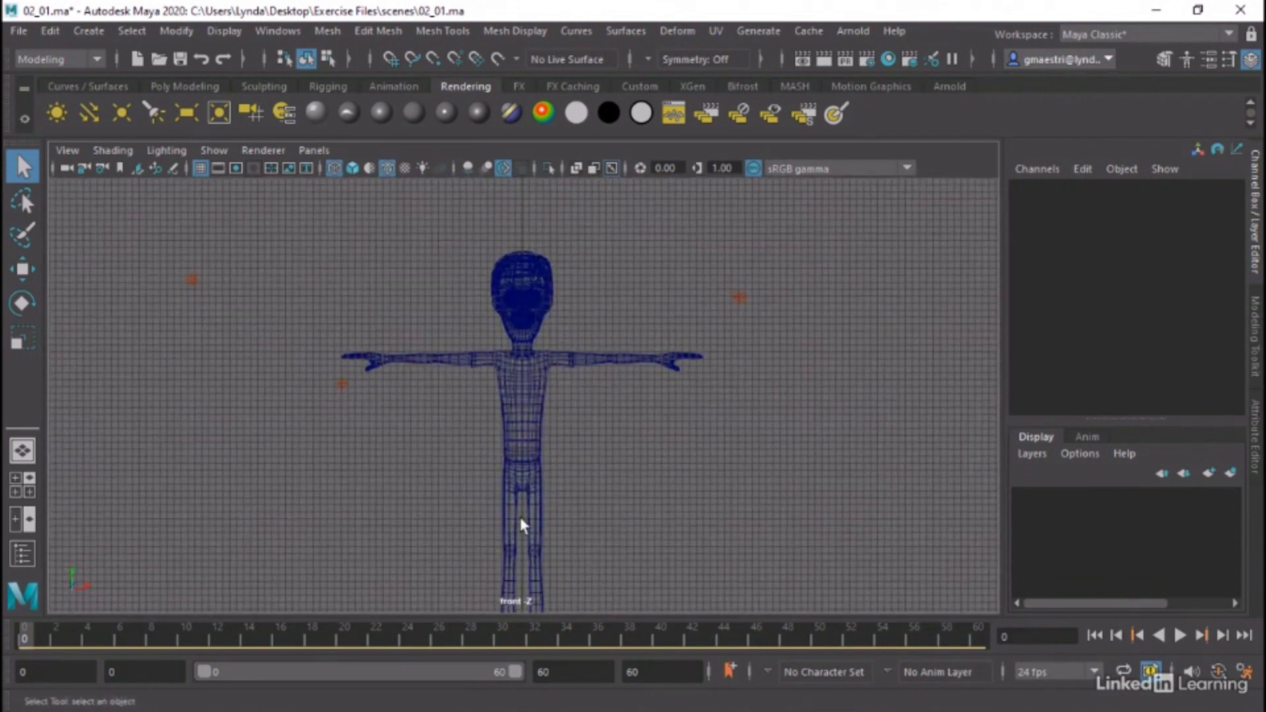
{"action": "middle_click_drag", "start_coordinate": [580, 531], "coordinate": [552, 471], "text": "alt"}
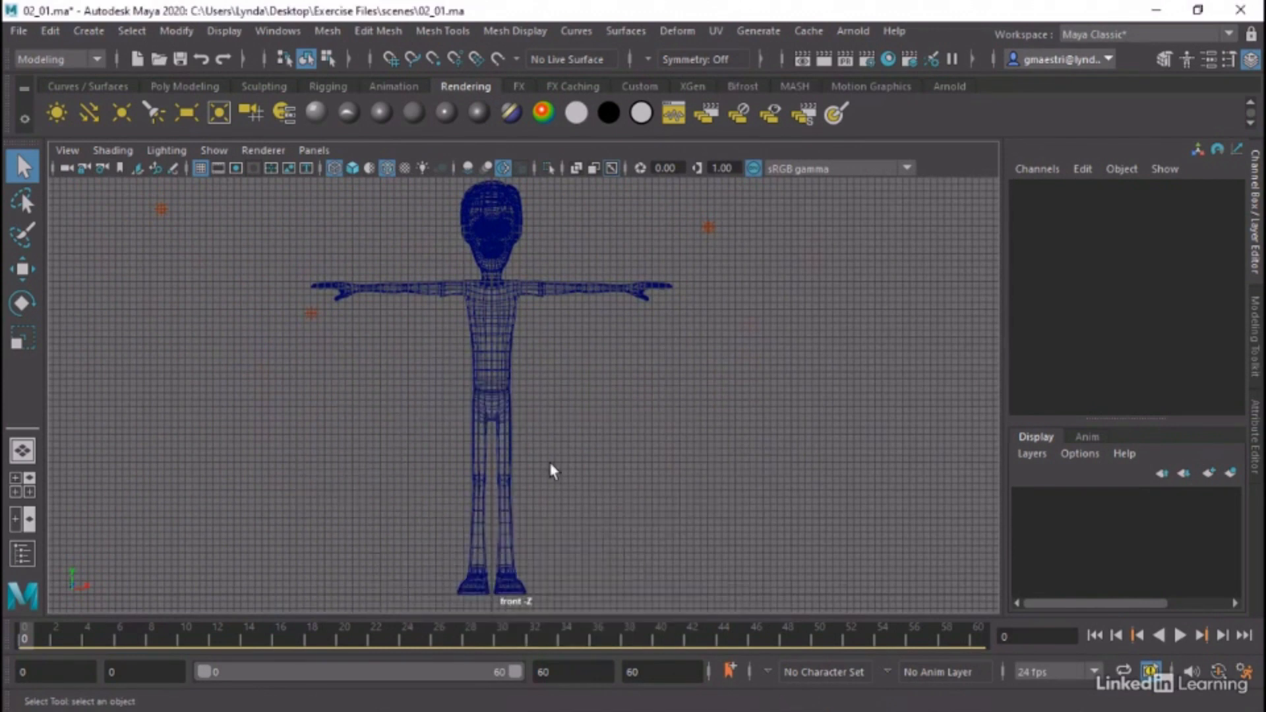
Examine the character in the side view, checking the feet against the ground line and the legs and torso alignment
{"action": "key", "text": "space"}
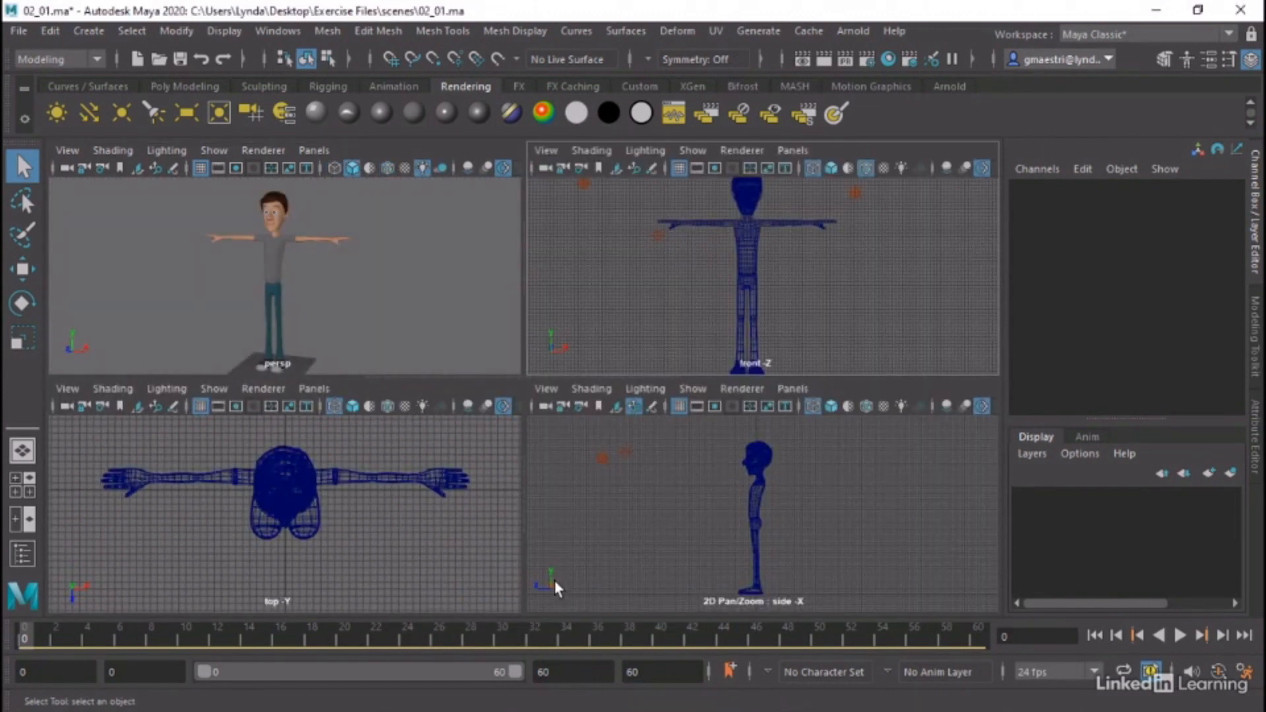
{"action": "key", "text": "space"}
{"action": "right_click_drag", "start_coordinate": [429, 398], "coordinate": [659, 436], "text": "alt"}
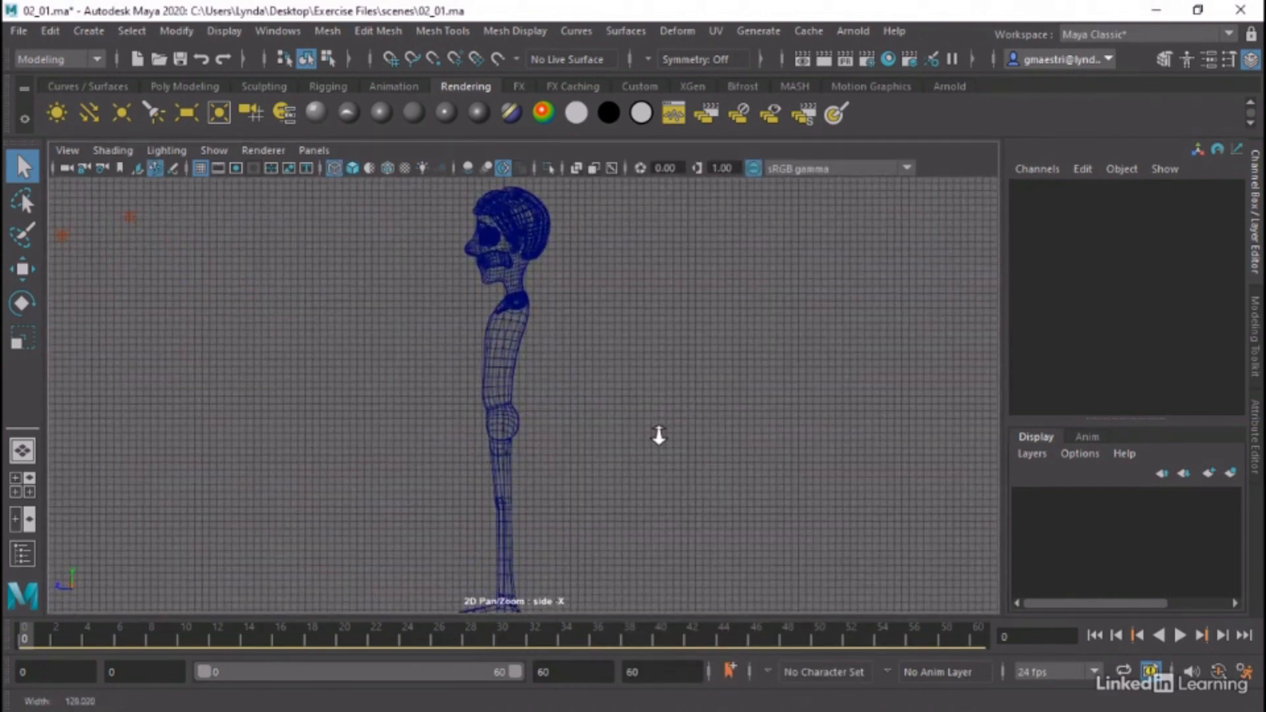
{"action": "right_click_drag", "start_coordinate": [486, 438], "coordinate": [488, 564], "text": "alt"}
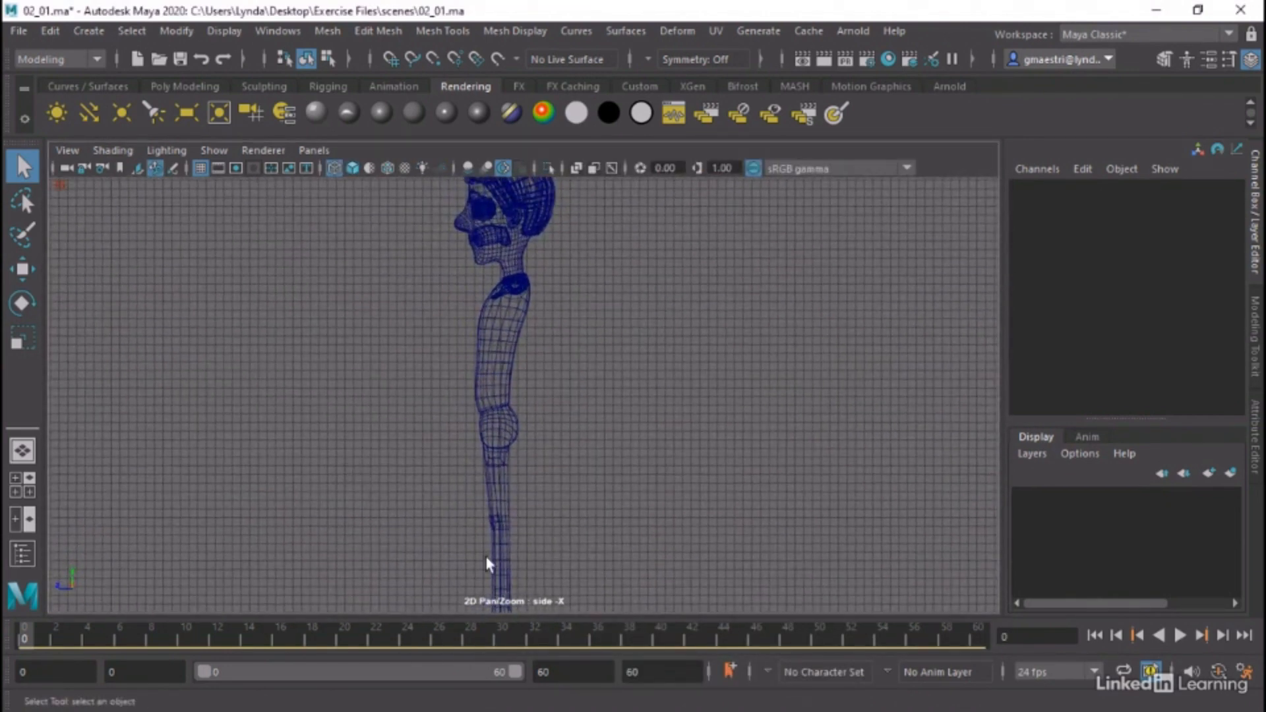
{"action": "middle_click_drag", "start_coordinate": [488, 564], "coordinate": [580, 353], "text": "alt"}
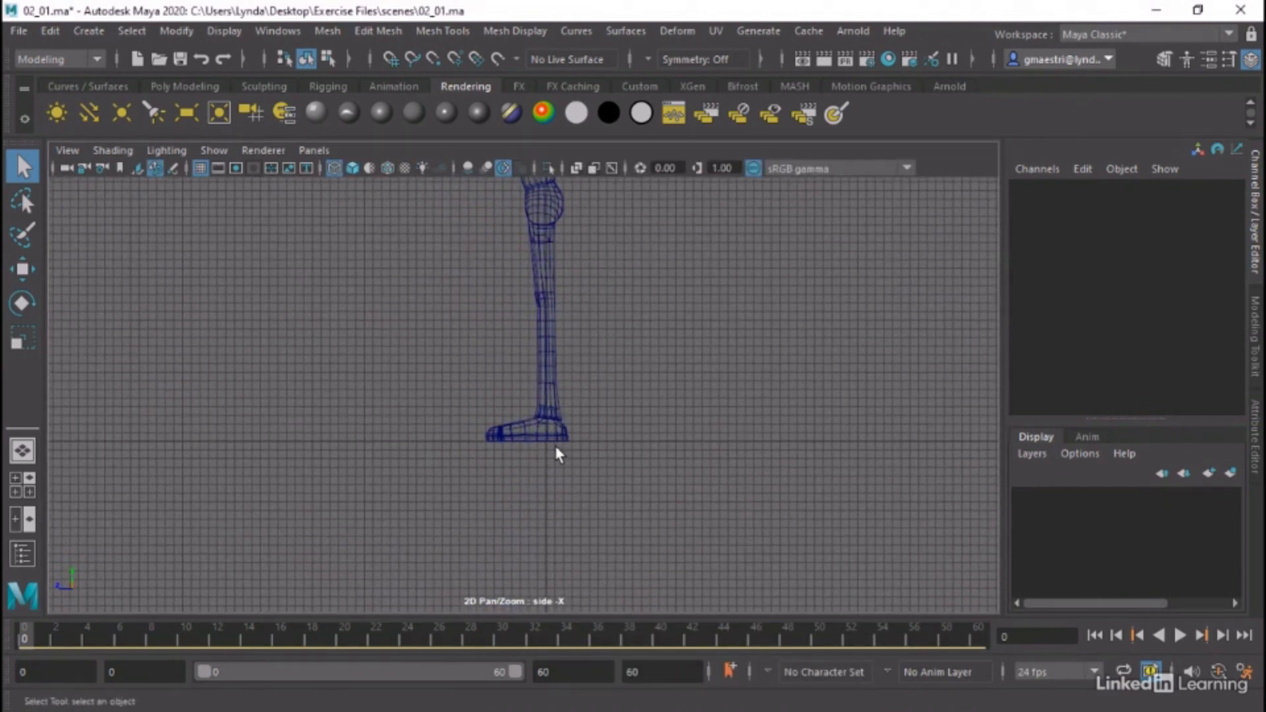
{"action": "right_click_drag", "start_coordinate": [556, 446], "coordinate": [1039, 491], "text": "alt"}
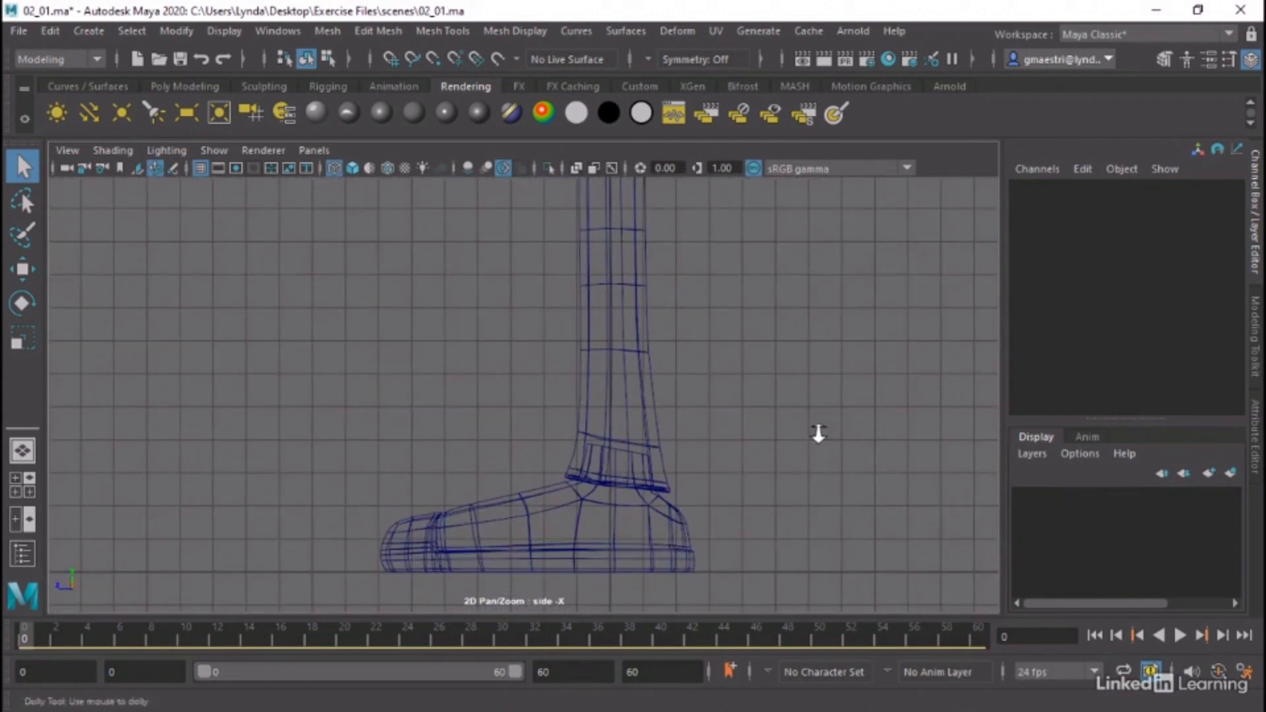
{"action": "right_click_drag", "start_coordinate": [818, 433], "coordinate": [247, 388], "text": "alt"}
{"action": "middle_click_drag", "start_coordinate": [603, 445], "coordinate": [585, 604], "text": "alt"}
{"action": "right_click_drag", "start_coordinate": [893, 469], "coordinate": [3, 327], "text": "alt"}
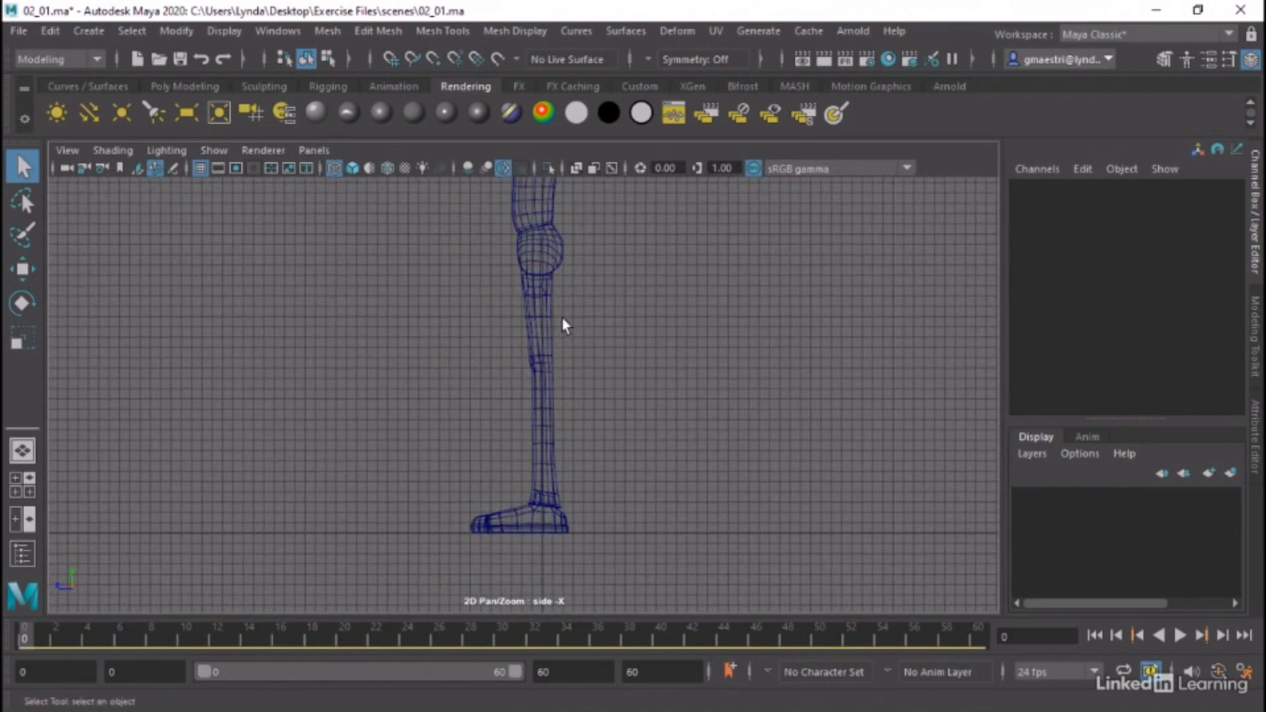
{"action": "middle_click_drag", "start_coordinate": [565, 325], "coordinate": [586, 442], "text": "alt"}
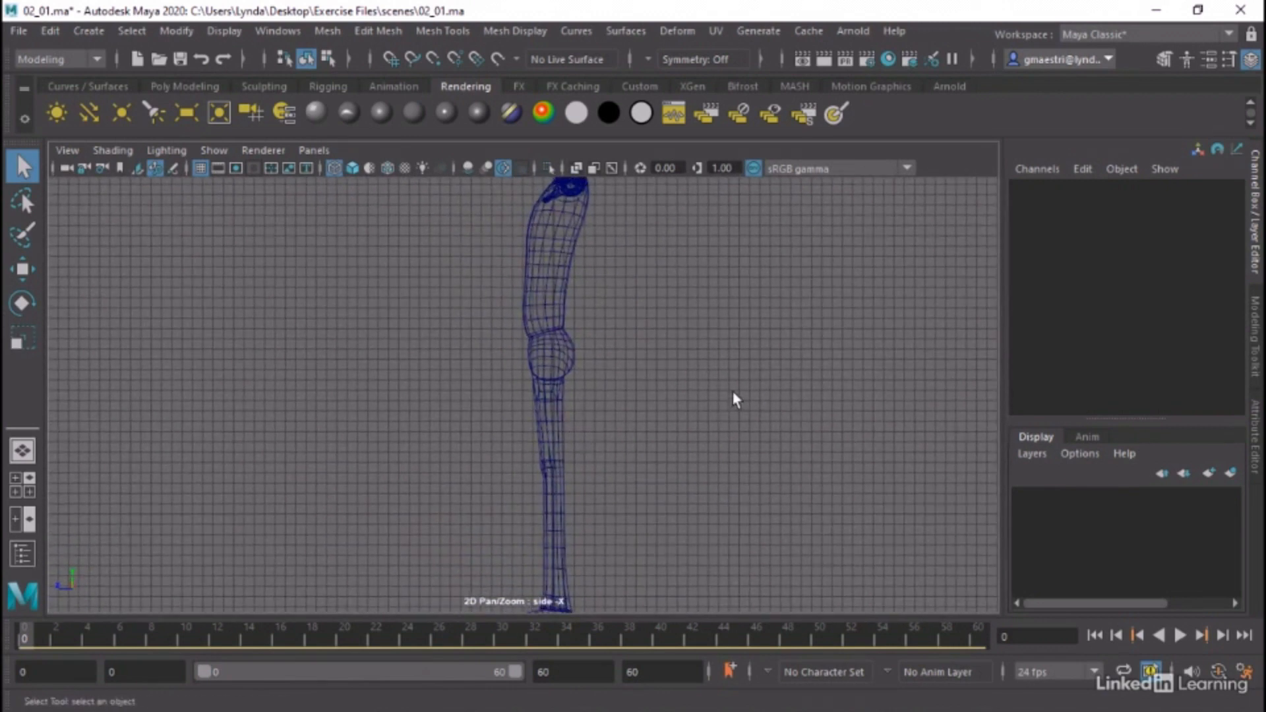
{"action": "right_click_drag", "start_coordinate": [732, 396], "coordinate": [206, 366], "text": "alt"}
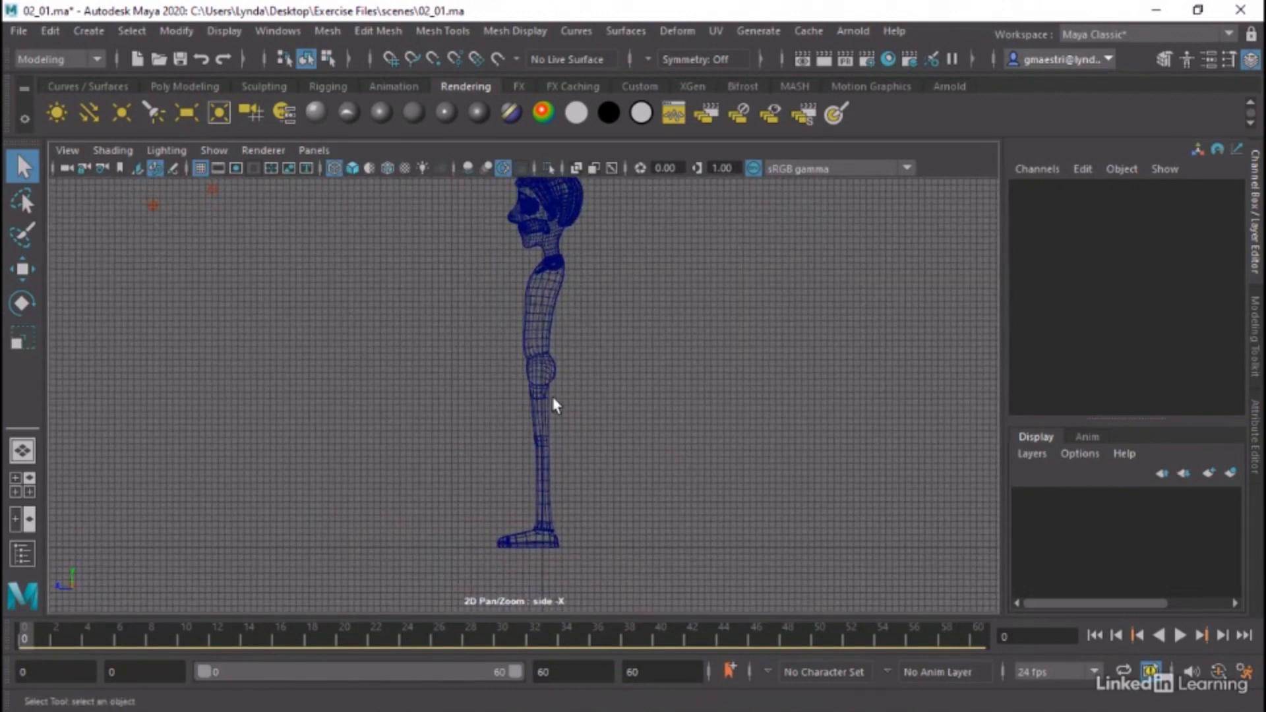
Select all of the character's meshes in the perspective view, freeze their transformations, and clear the selection
{"action": "key", "text": "space"}
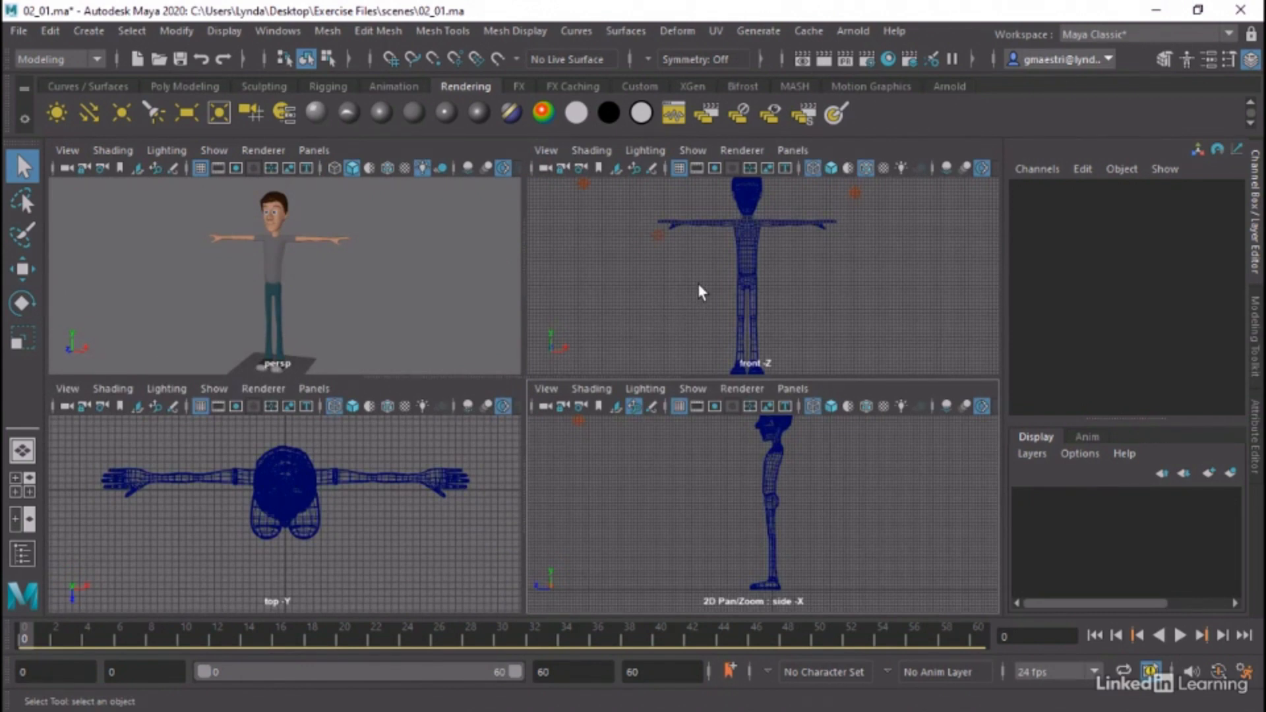
{"action": "key", "text": "space"}
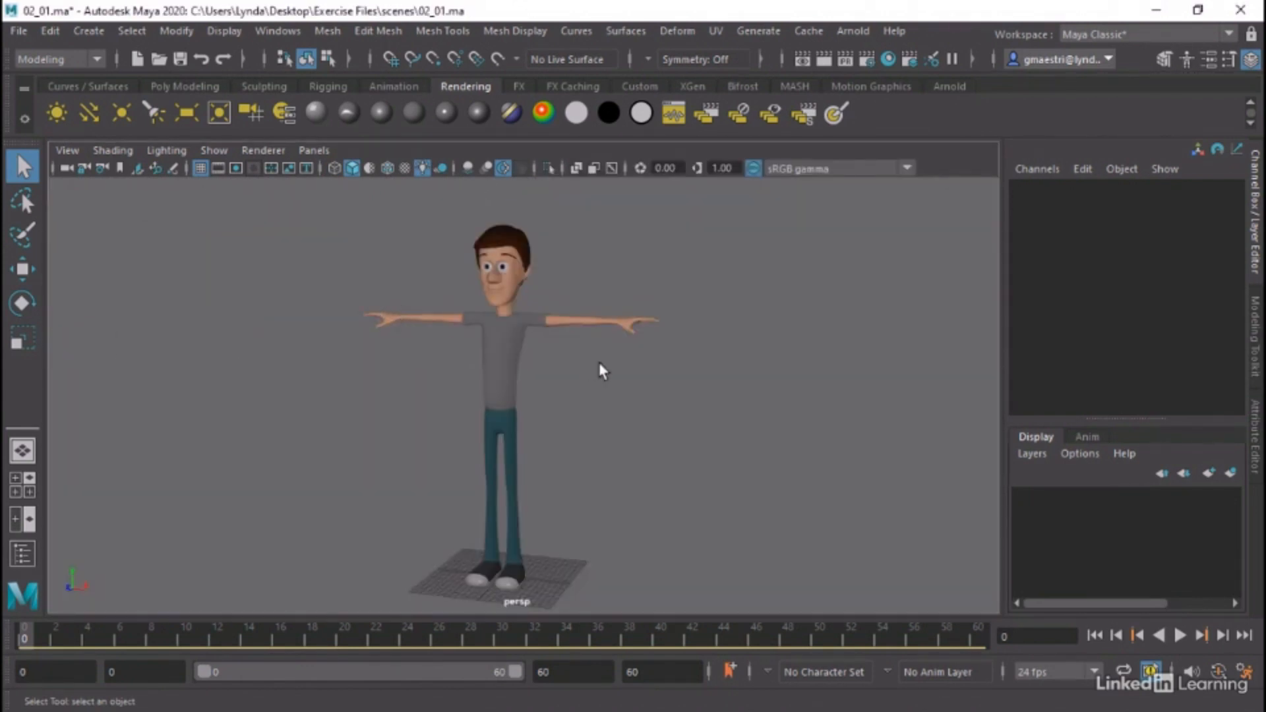
{"action": "left_click_drag", "start_coordinate": [598, 362], "coordinate": [683, 401], "text": "alt"}
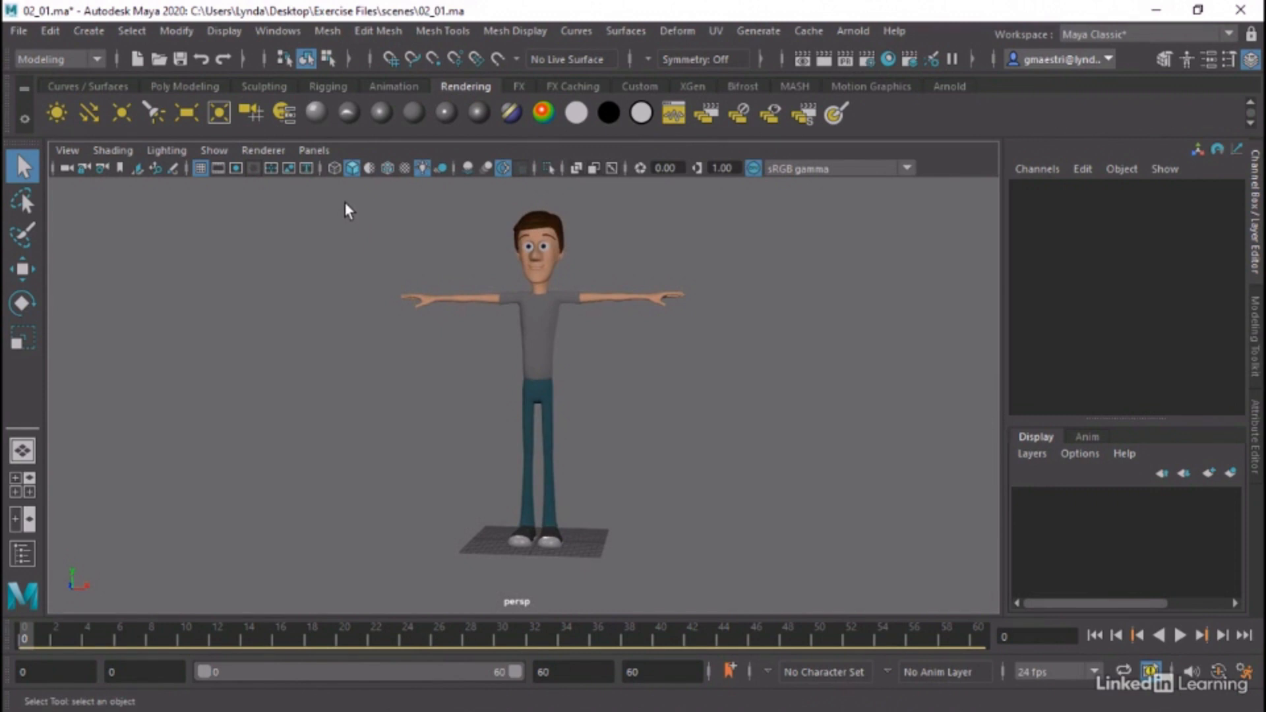
{"action": "left_click_drag", "start_coordinate": [352, 197], "coordinate": [765, 599]}
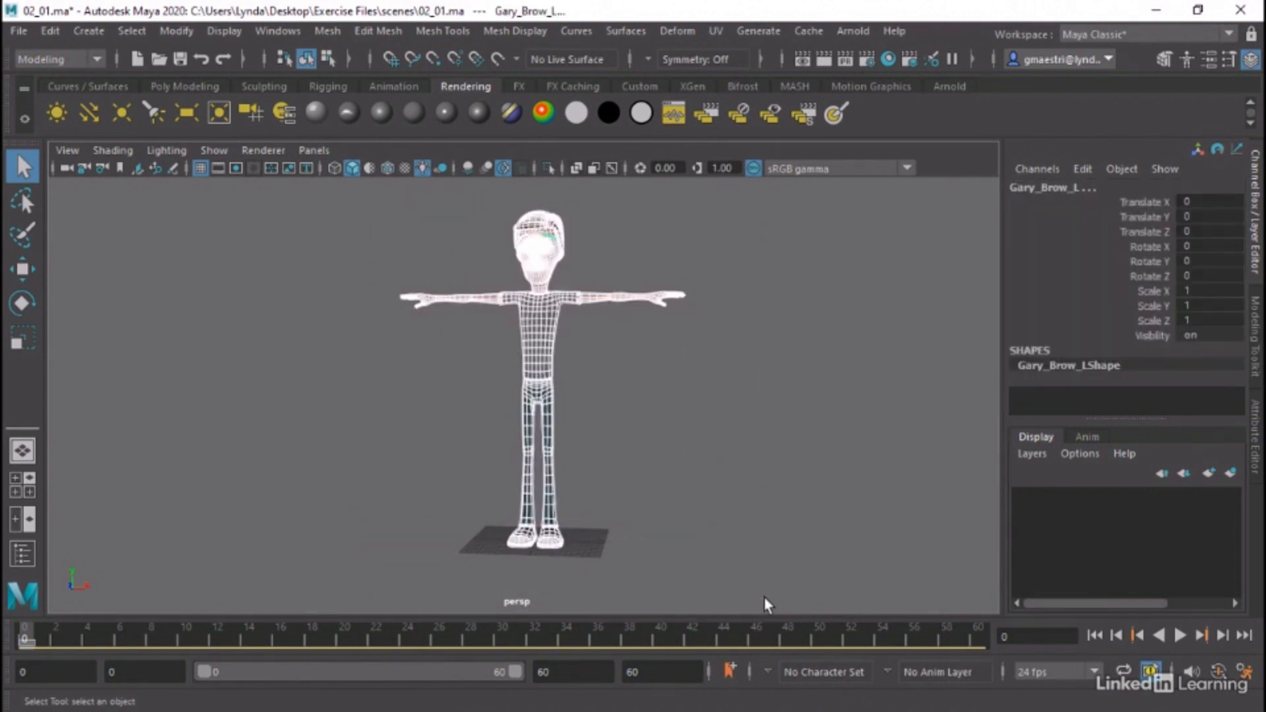
{"action": "left_click", "coordinate": [190, 35]}
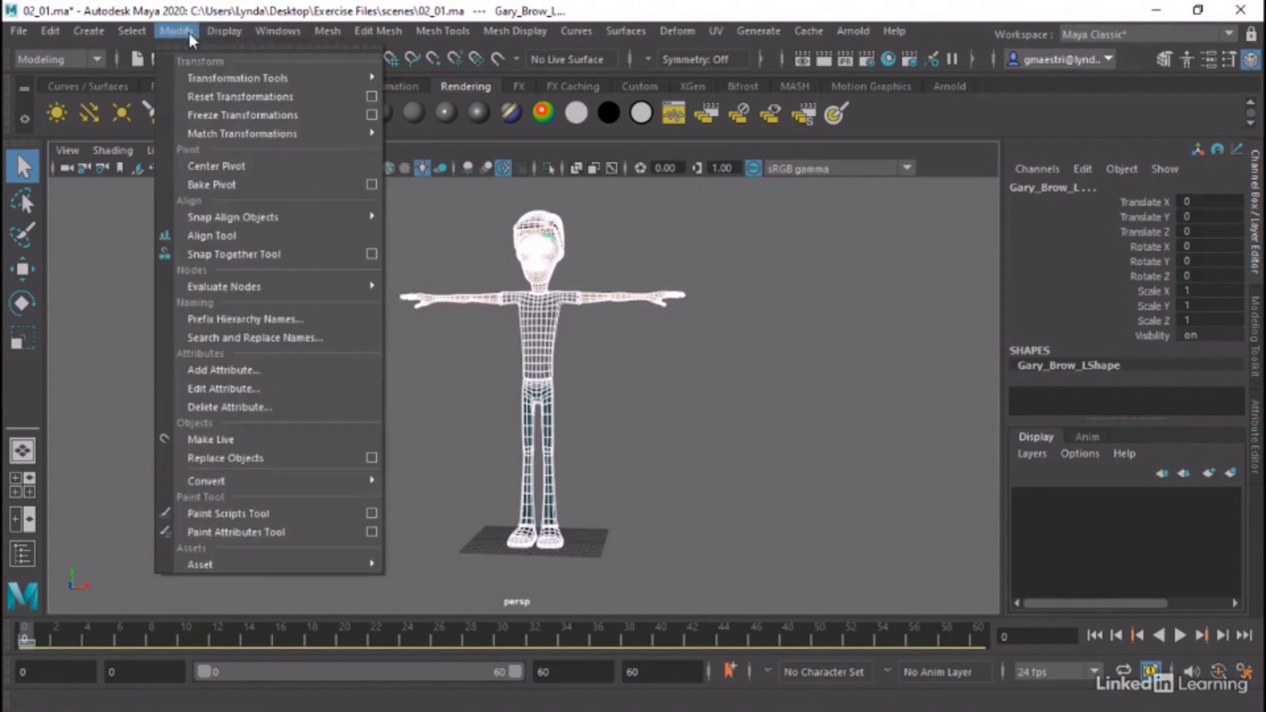
{"action": "left_click", "coordinate": [215, 115]}
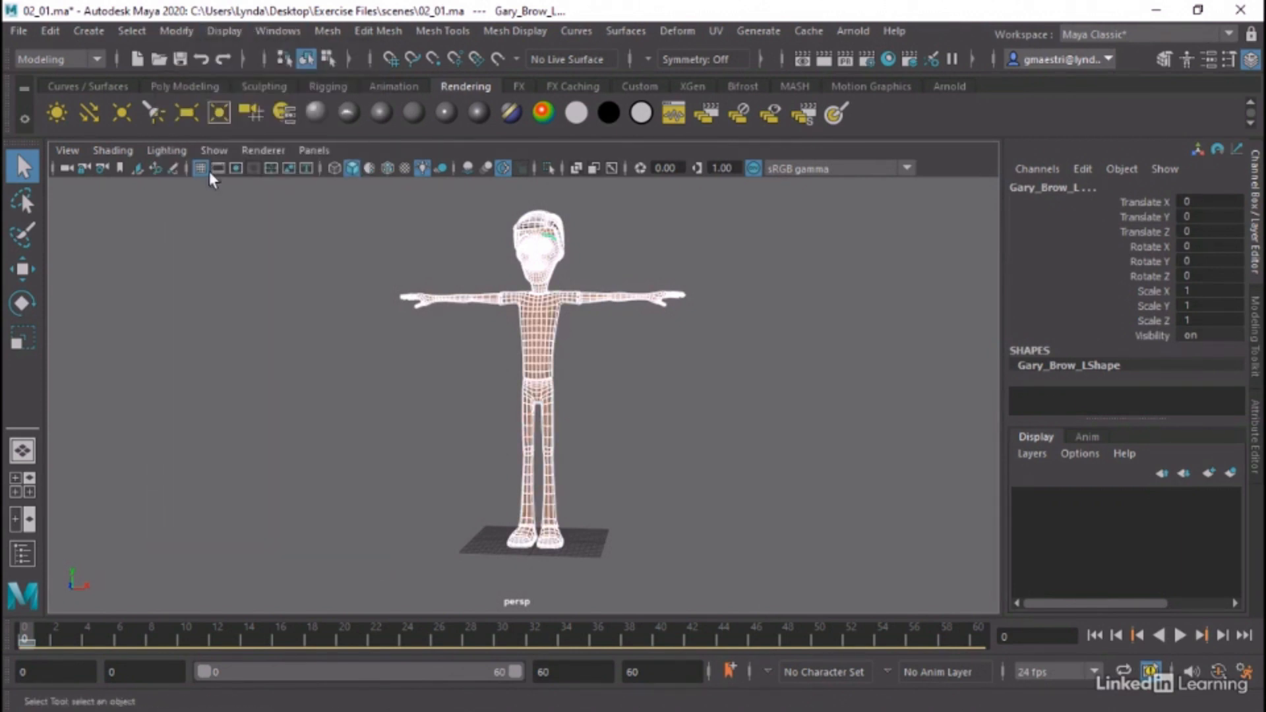
{"action": "left_click", "coordinate": [248, 292]}
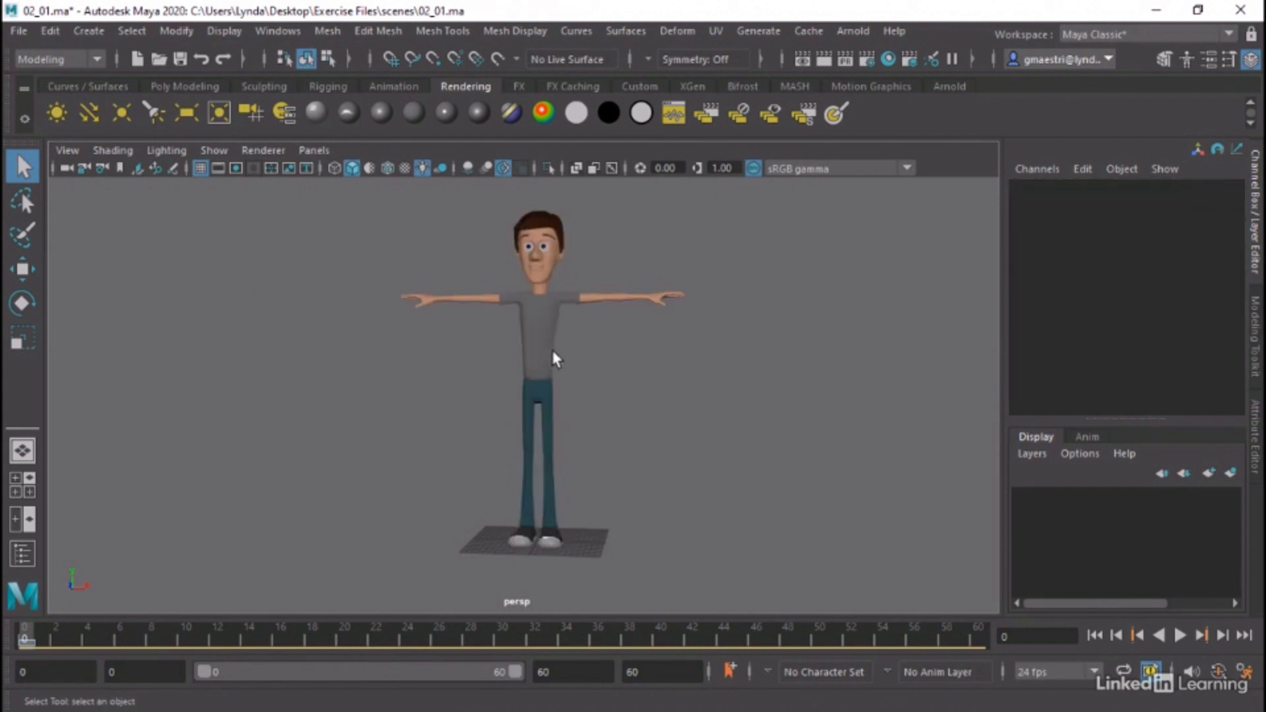
Select Gary_Body with the Move tool, check where its pivot sits, and deselect the mesh
{"action": "left_click_drag", "start_coordinate": [546, 364], "coordinate": [550, 367]}
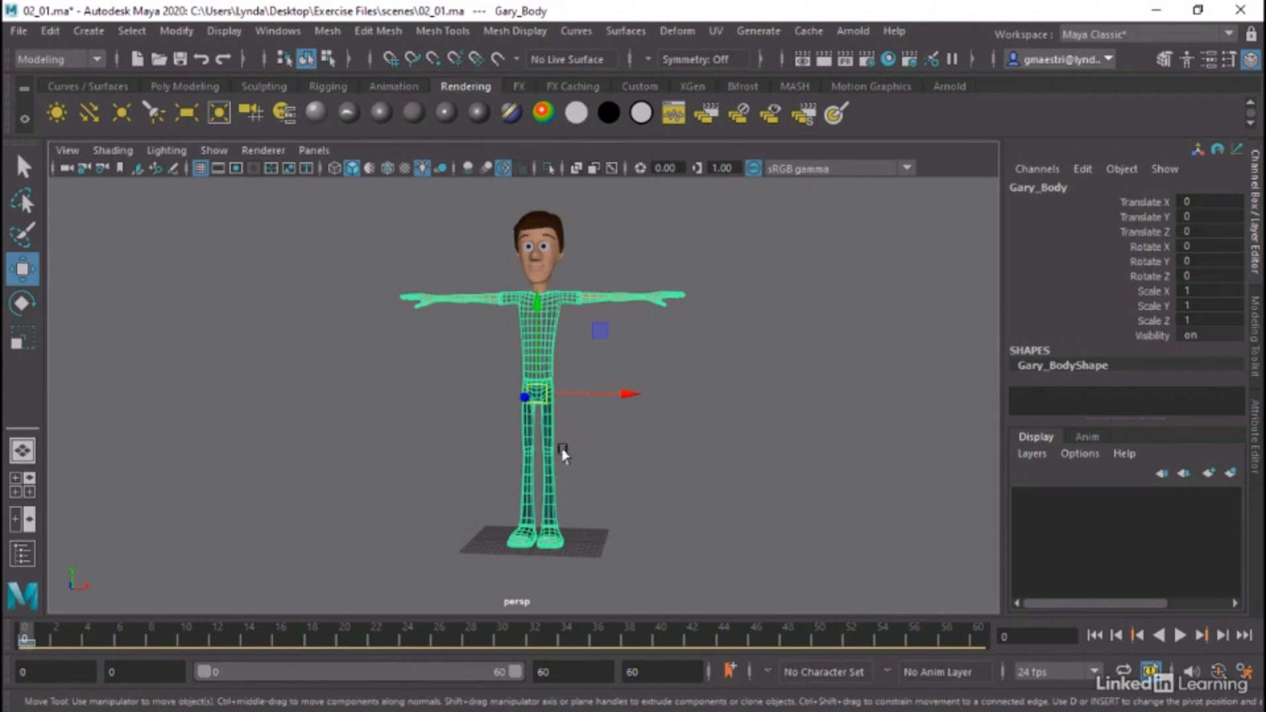
{"action": "left_click_drag", "start_coordinate": [563, 453], "coordinate": [581, 455], "text": "alt"}
{"action": "right_click_drag", "start_coordinate": [564, 438], "coordinate": [771, 442], "text": "alt"}
{"action": "left_click_drag", "start_coordinate": [771, 442], "coordinate": [714, 440], "text": "alt"}
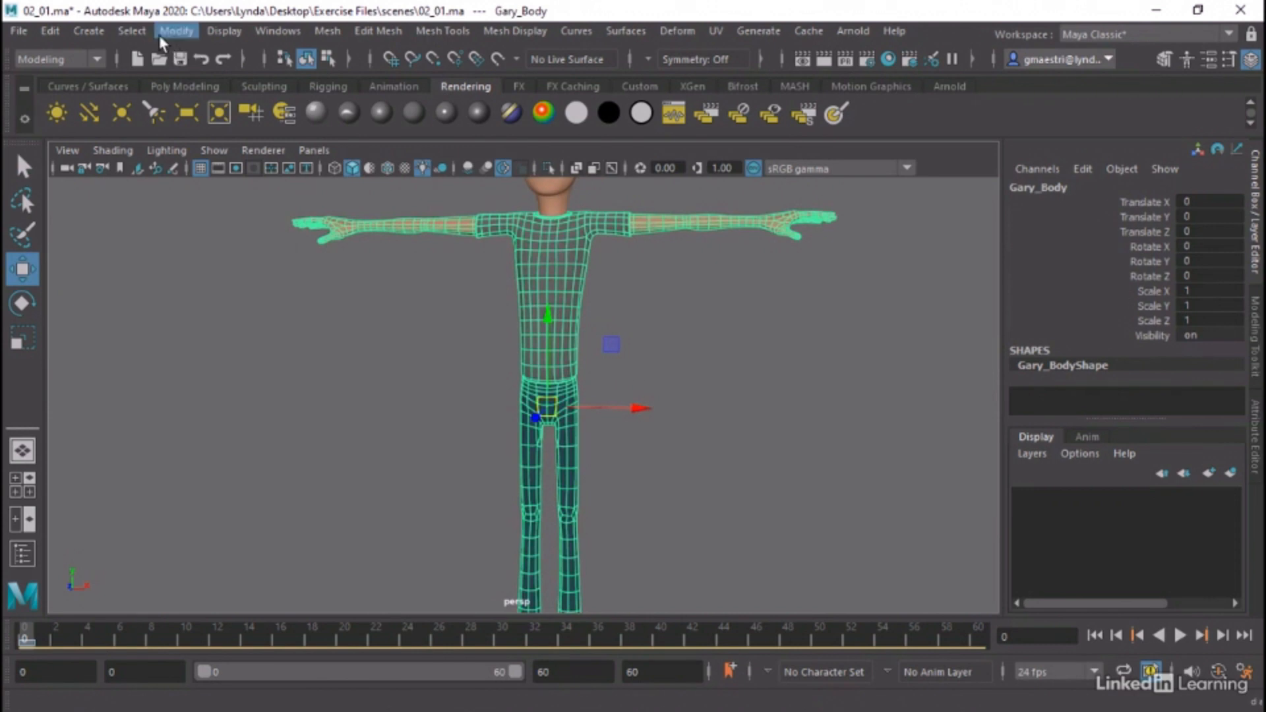
{"action": "left_click", "coordinate": [177, 31]}
{"action": "left_click", "coordinate": [181, 30]}
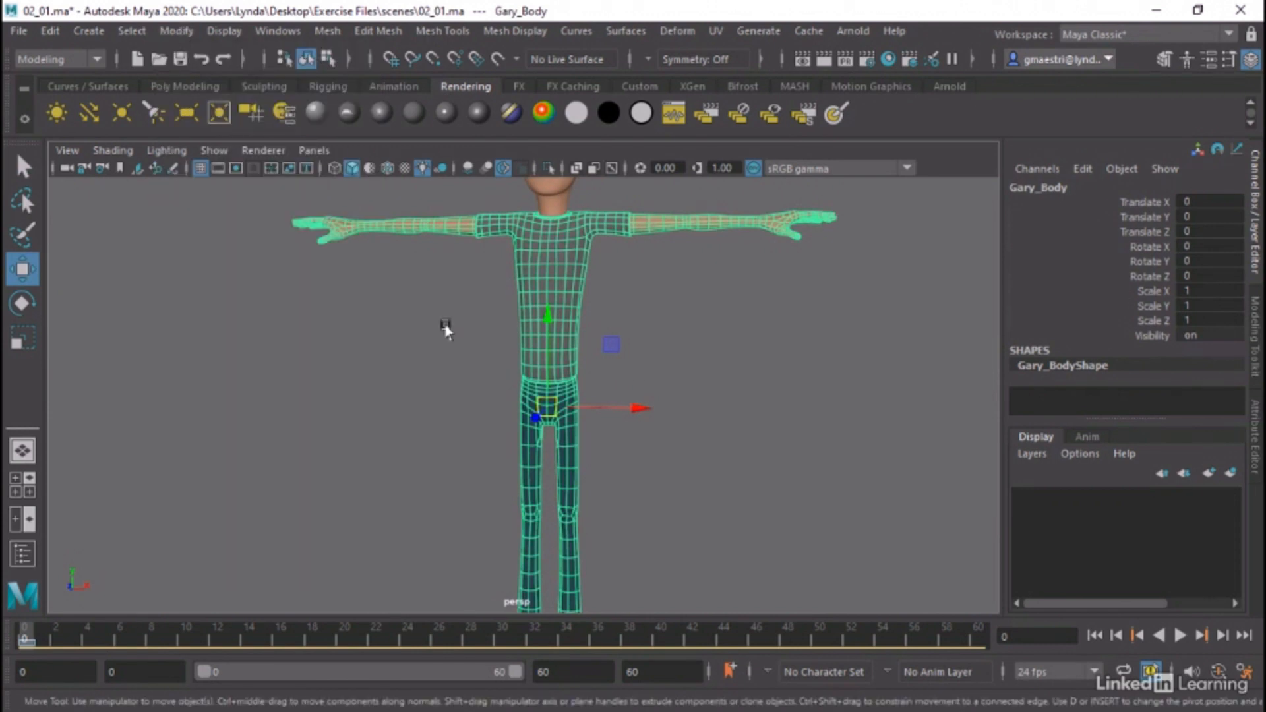
{"action": "left_click", "coordinate": [805, 370]}
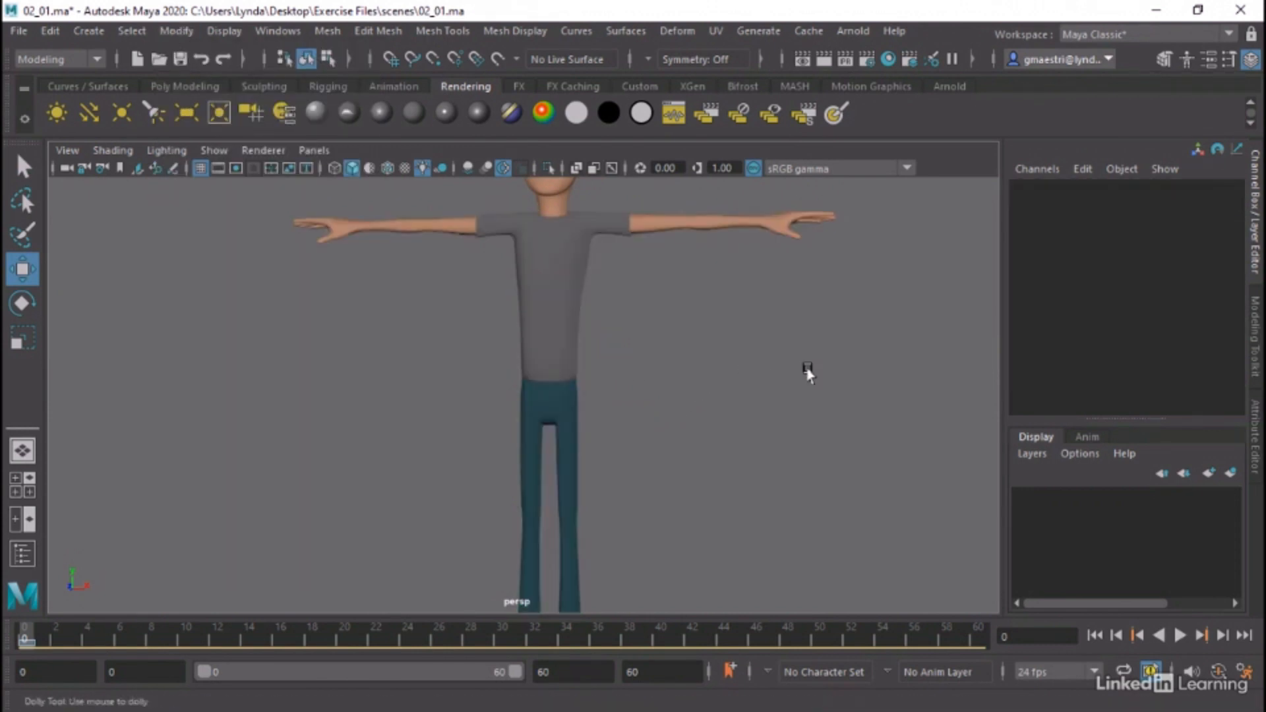
{"action": "right_click_drag", "start_coordinate": [805, 370], "coordinate": [588, 388], "text": "alt"}
Open the Outliner, enlarge its window, and expand the Geometry group
{"action": "left_click", "coordinate": [280, 29]}
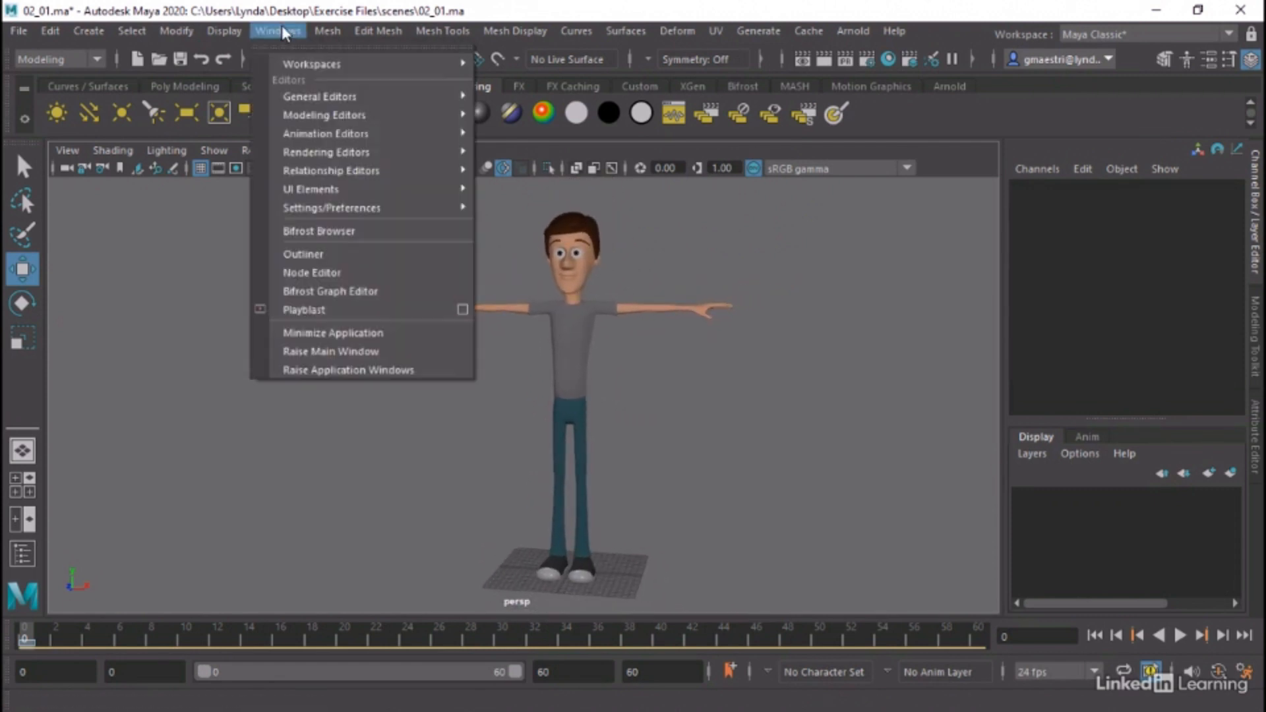
{"action": "left_click", "coordinate": [316, 254]}
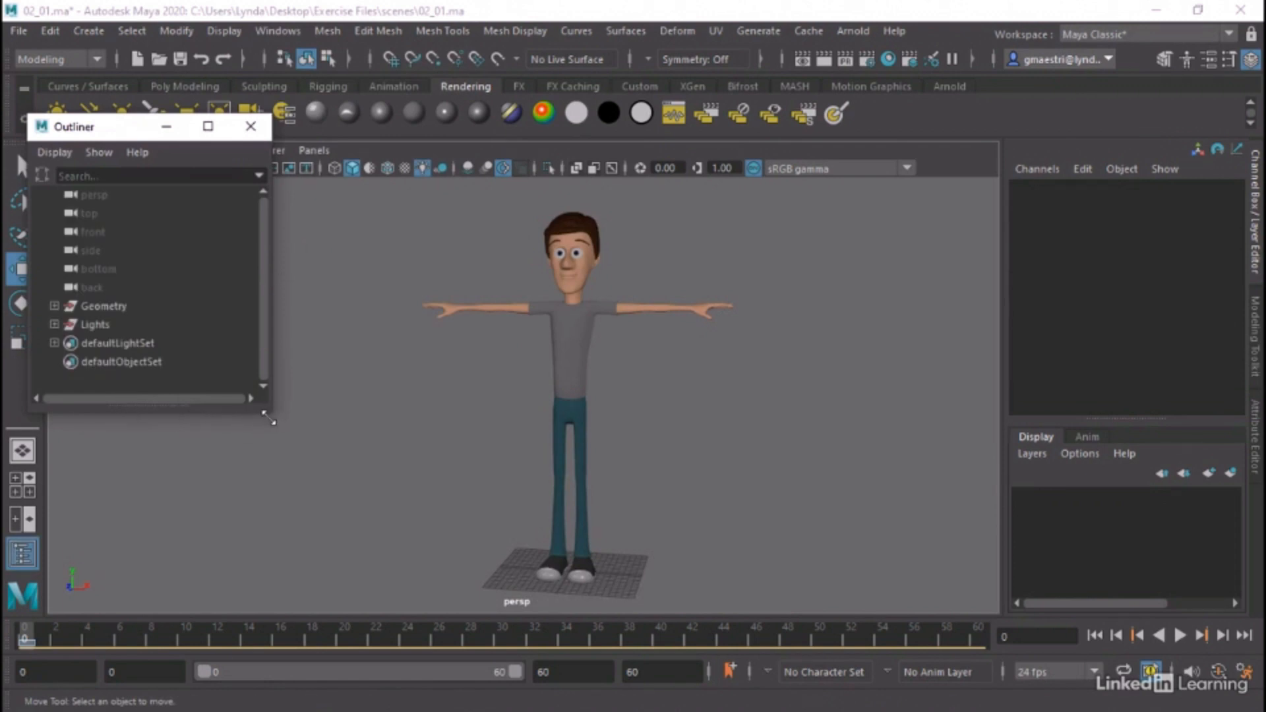
{"action": "left_click_drag", "start_coordinate": [266, 410], "coordinate": [412, 582]}
{"action": "left_click", "coordinate": [54, 306]}
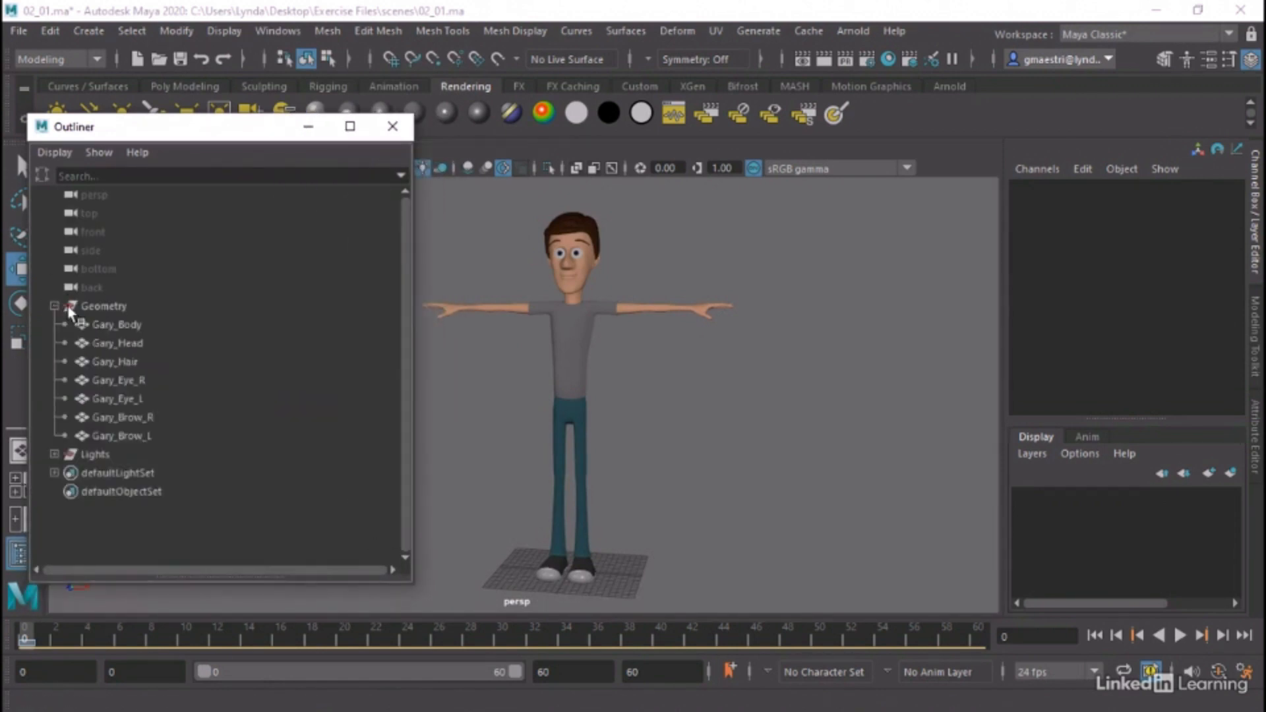
Select the Geometry group's meshes one by one, from Gary_Body to Gary_Brow_L, to check each name against its part of the character
{"action": "left_click", "coordinate": [102, 306]}
{"action": "left_click", "coordinate": [107, 323]}
{"action": "left_click", "coordinate": [110, 339]}
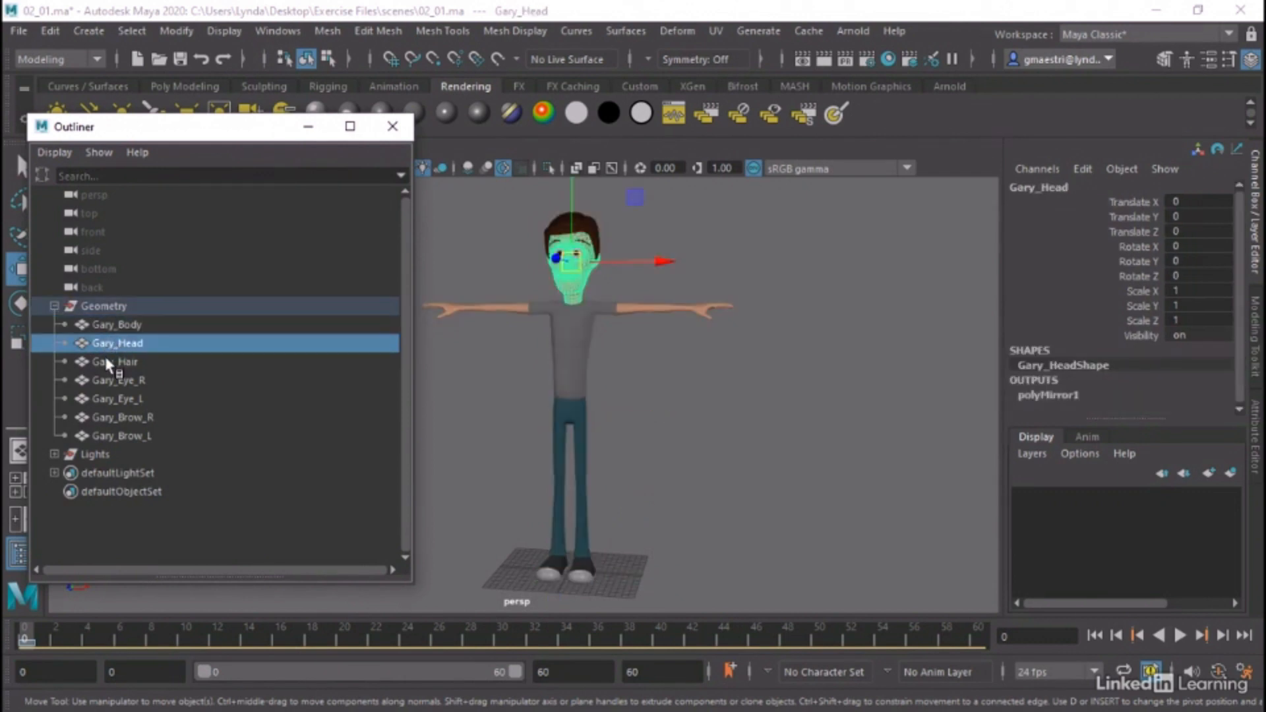
{"action": "left_click", "coordinate": [105, 360]}
{"action": "left_click", "coordinate": [116, 381]}
{"action": "left_click", "coordinate": [119, 399]}
{"action": "left_click", "coordinate": [123, 417]}
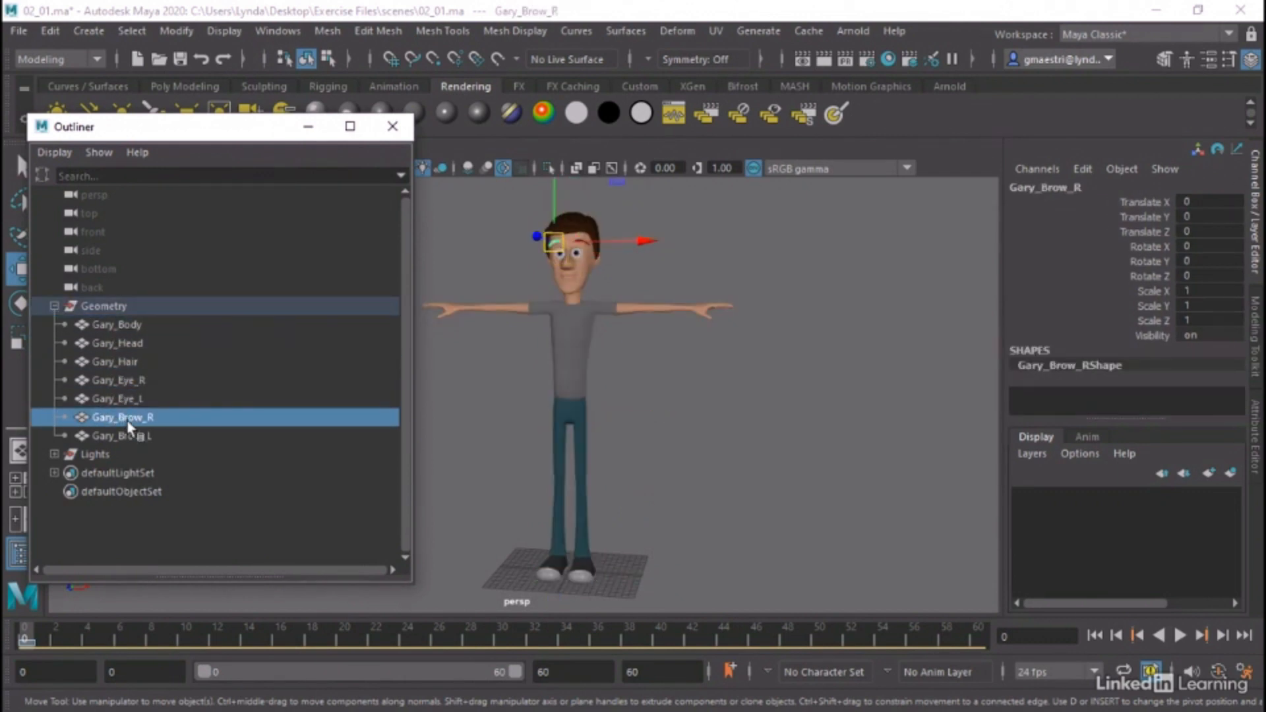
{"action": "left_click", "coordinate": [125, 437]}
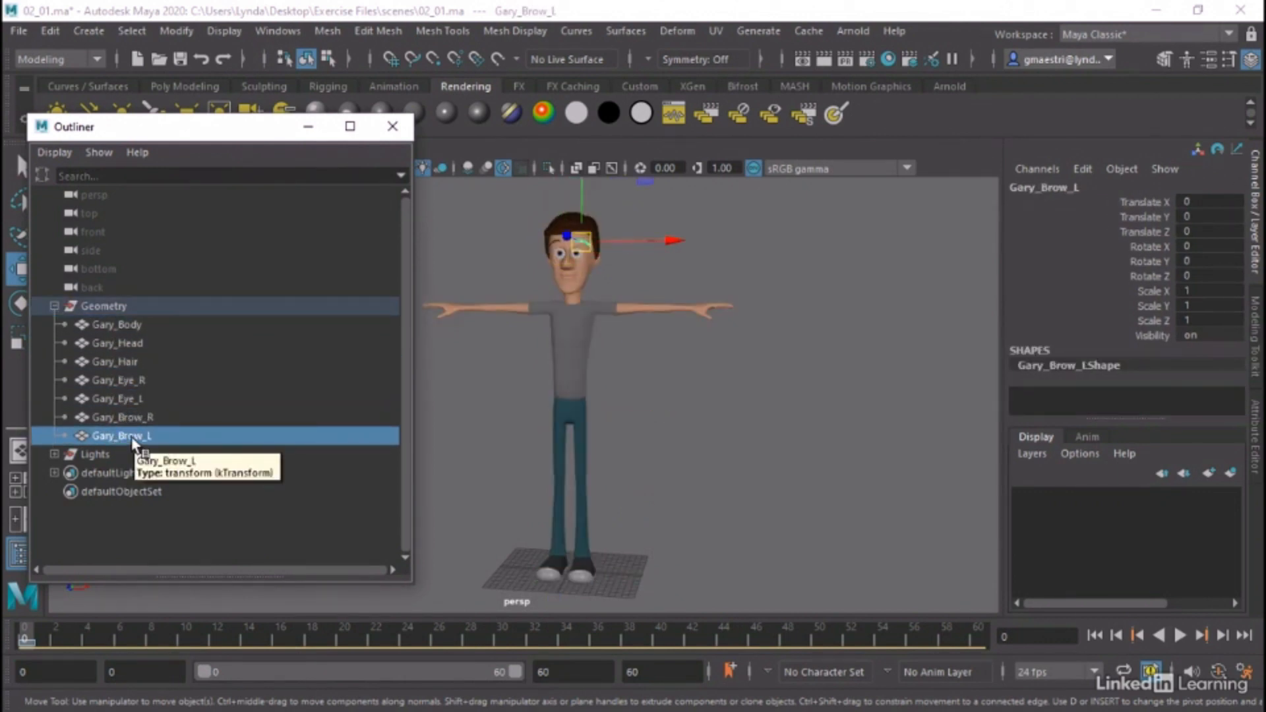
Expand the Lights group to review its point lights, clear the selection, and close the Outliner
{"action": "left_click", "coordinate": [55, 455]}
{"action": "left_click", "coordinate": [97, 462]}
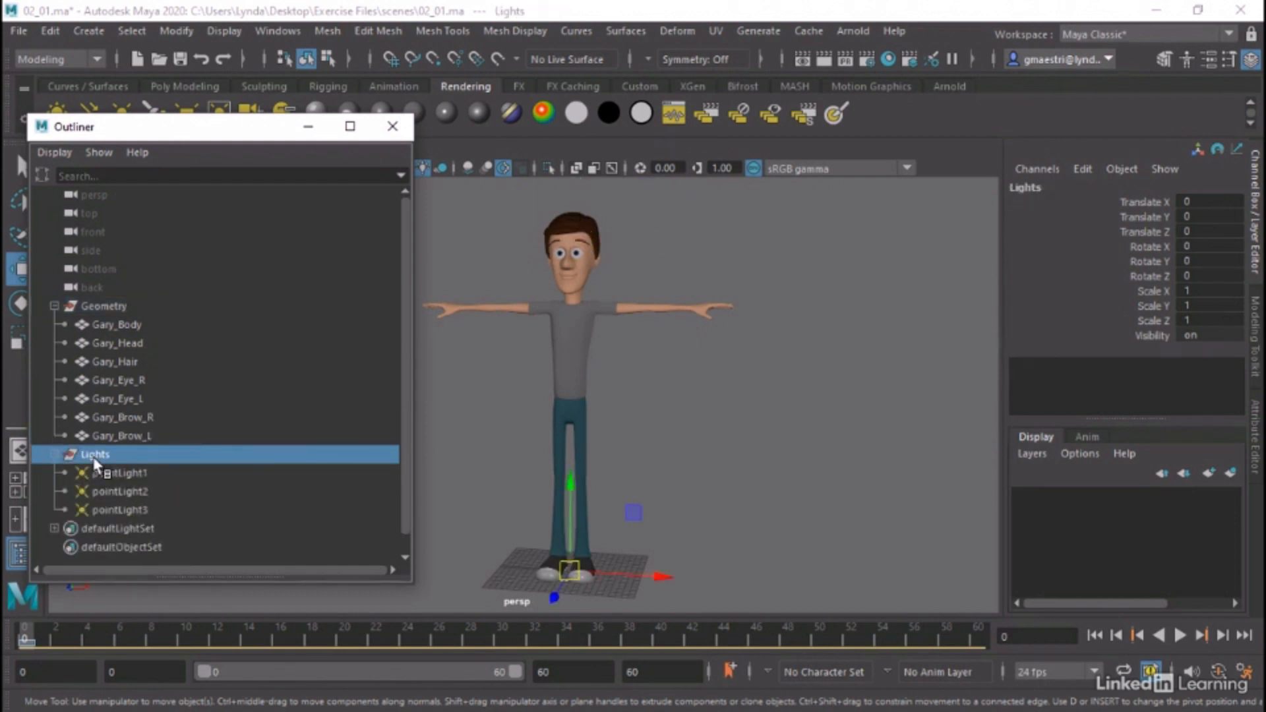
{"action": "middle_click_drag", "start_coordinate": [167, 473], "coordinate": [713, 482]}
{"action": "left_click", "coordinate": [474, 237]}
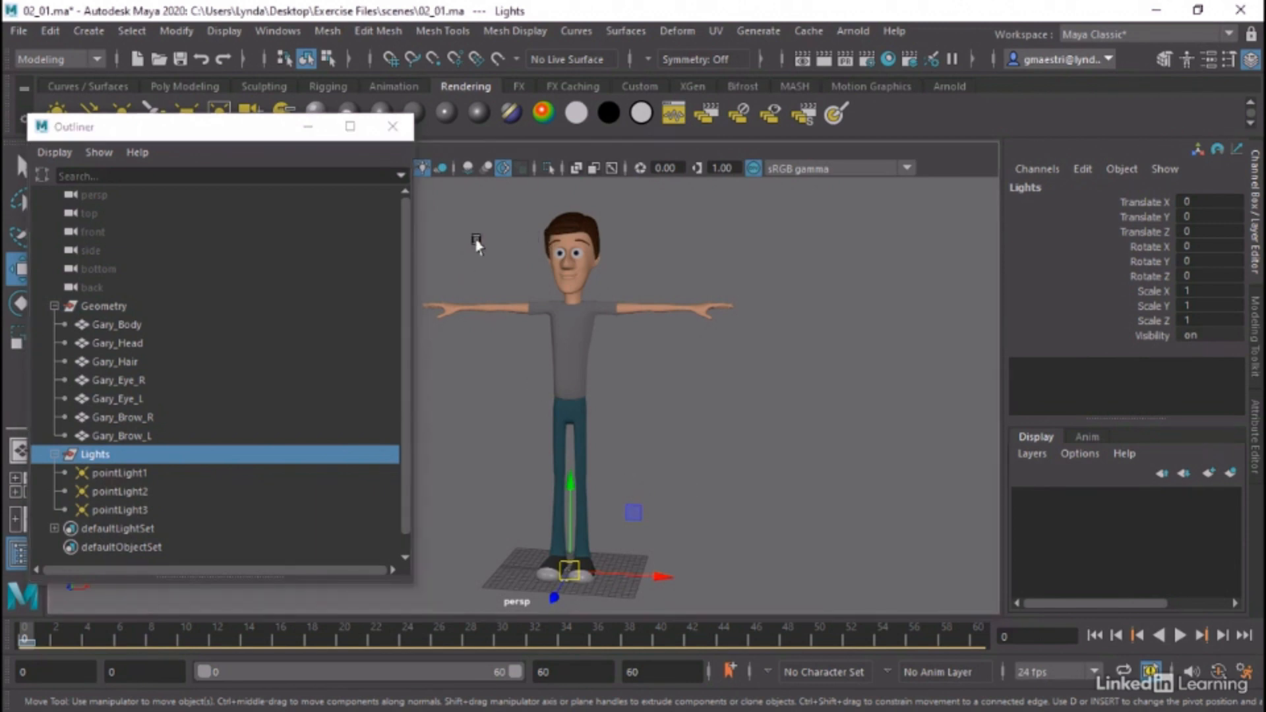
{"action": "left_click", "coordinate": [401, 125]}
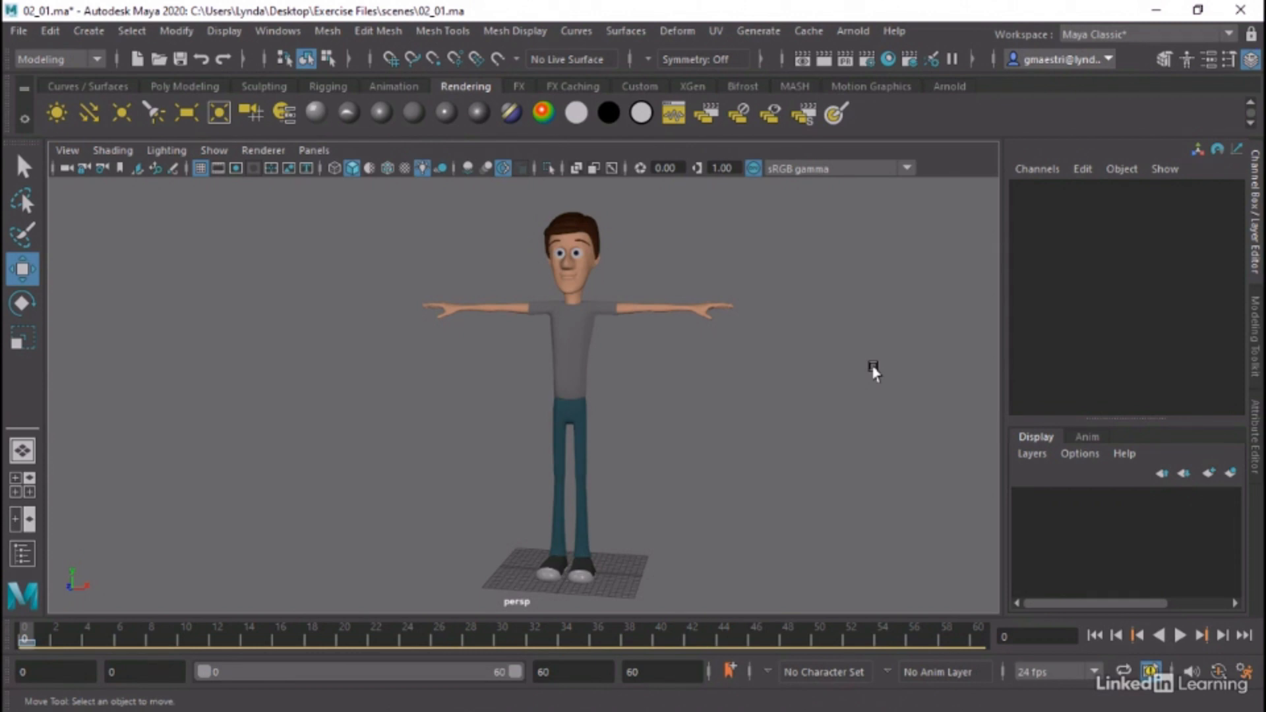
Reopen the Outliner, select the Geometry group with all its meshes, and create a display layer from the selection
{"action": "left_click", "coordinate": [285, 31]}
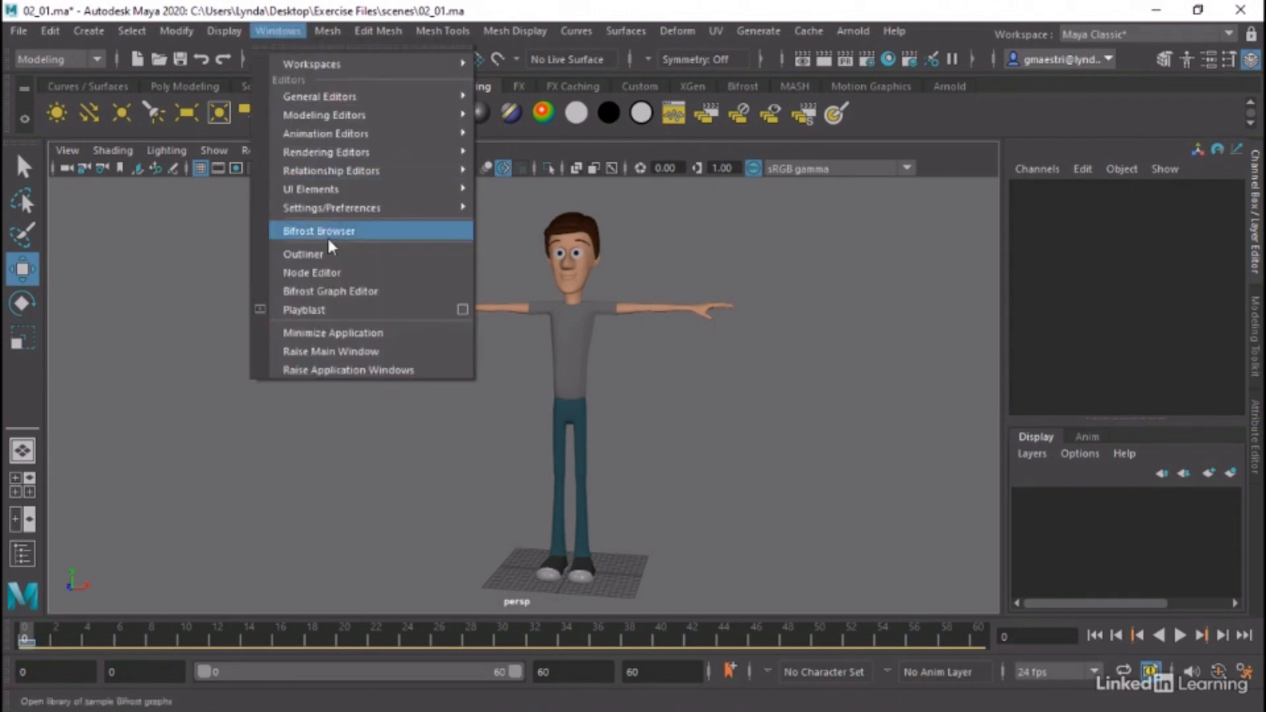
{"action": "left_click", "coordinate": [325, 254]}
{"action": "left_click", "coordinate": [102, 307]}
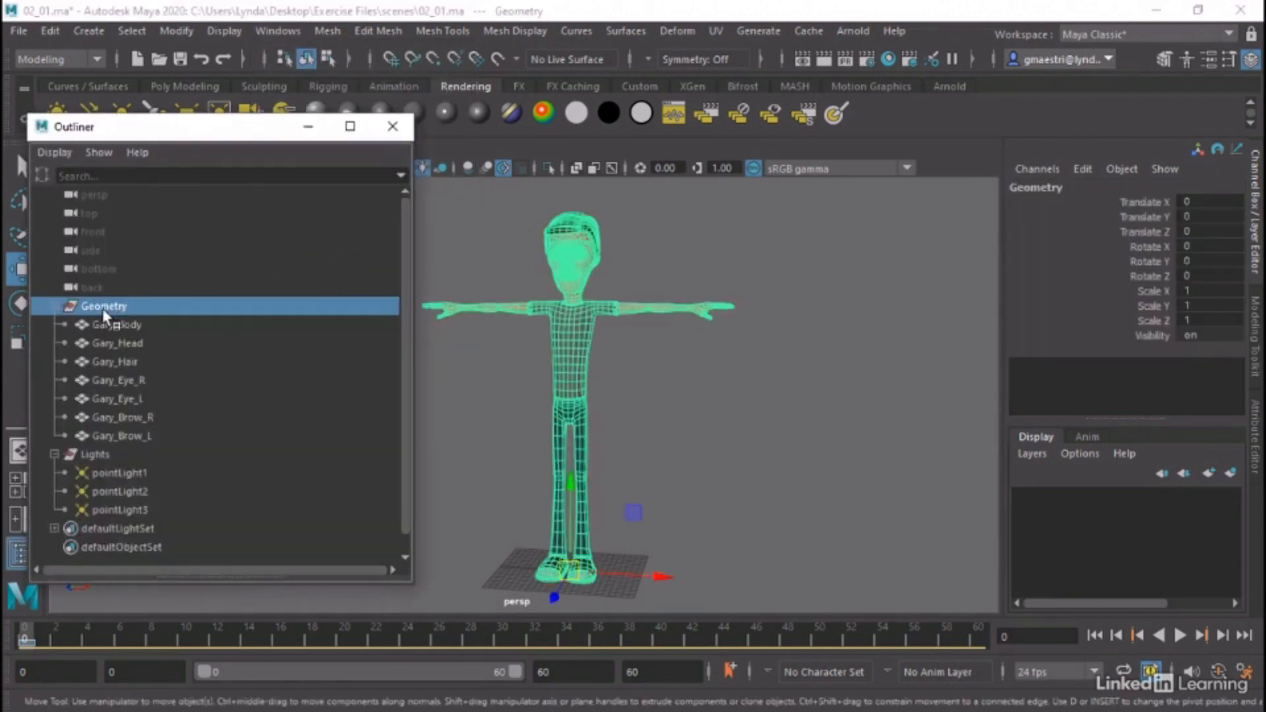
{"action": "left_click", "coordinate": [114, 437], "text": "shift"}
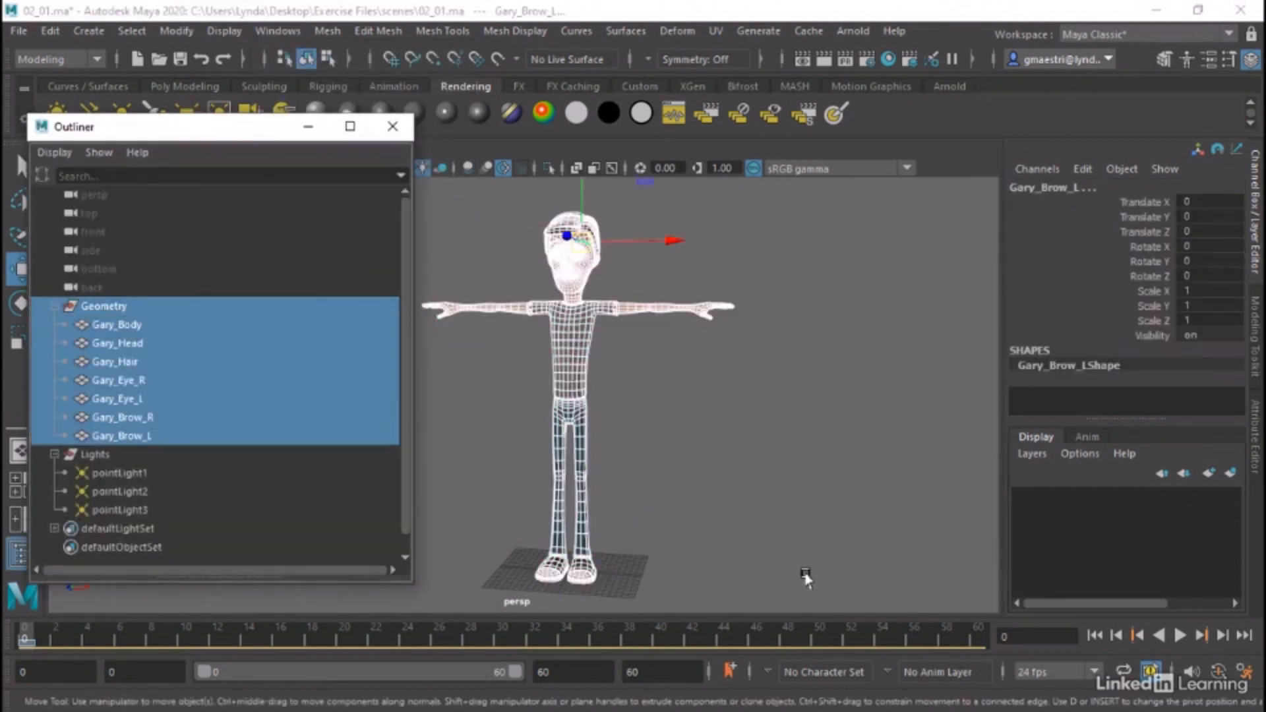
{"action": "left_click", "coordinate": [1036, 456]}
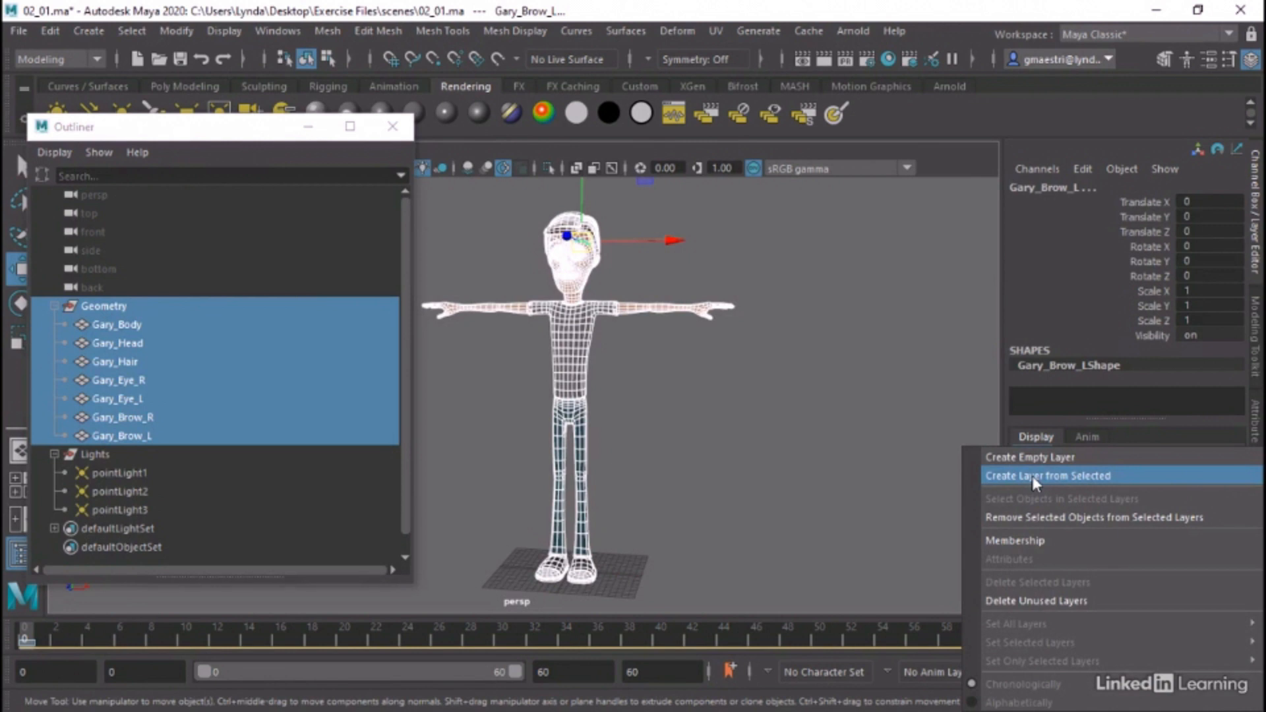
{"action": "left_click", "coordinate": [1032, 481]}
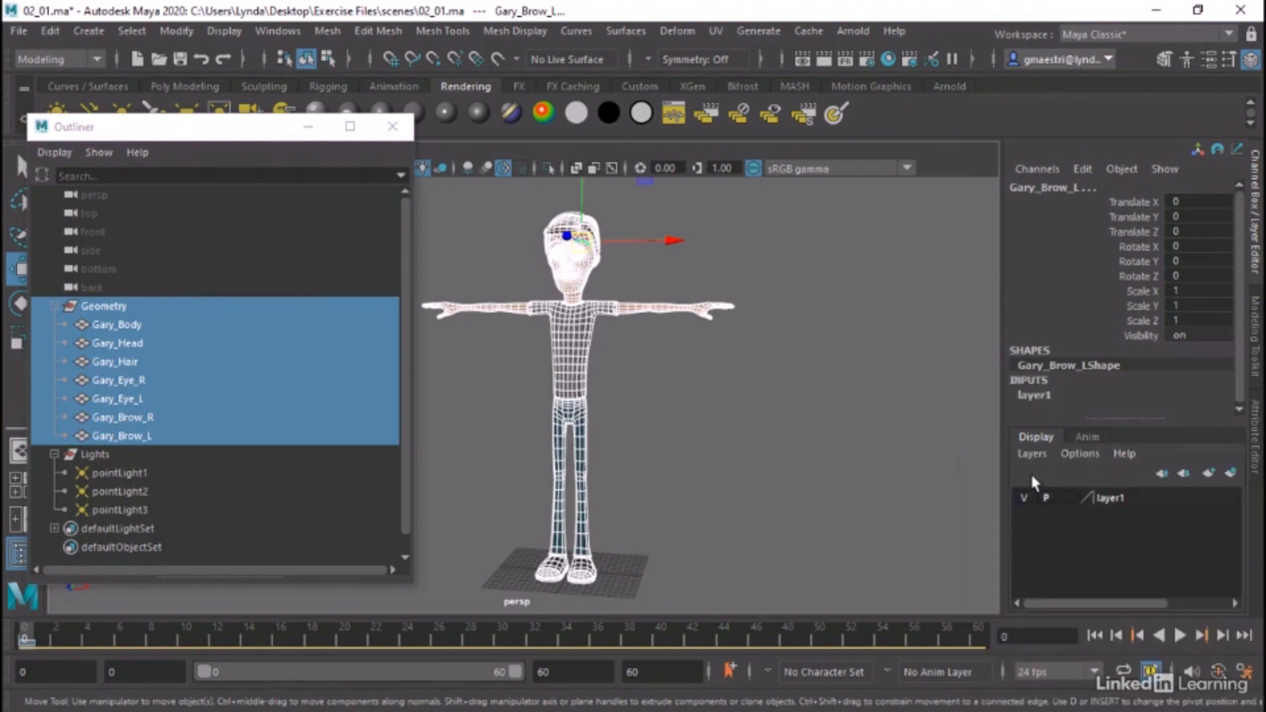
Rename the new display layer GEOM and give it a yellow color
{"action": "left_click", "coordinate": [1103, 502]}
{"action": "double_click", "coordinate": [1103, 502]}
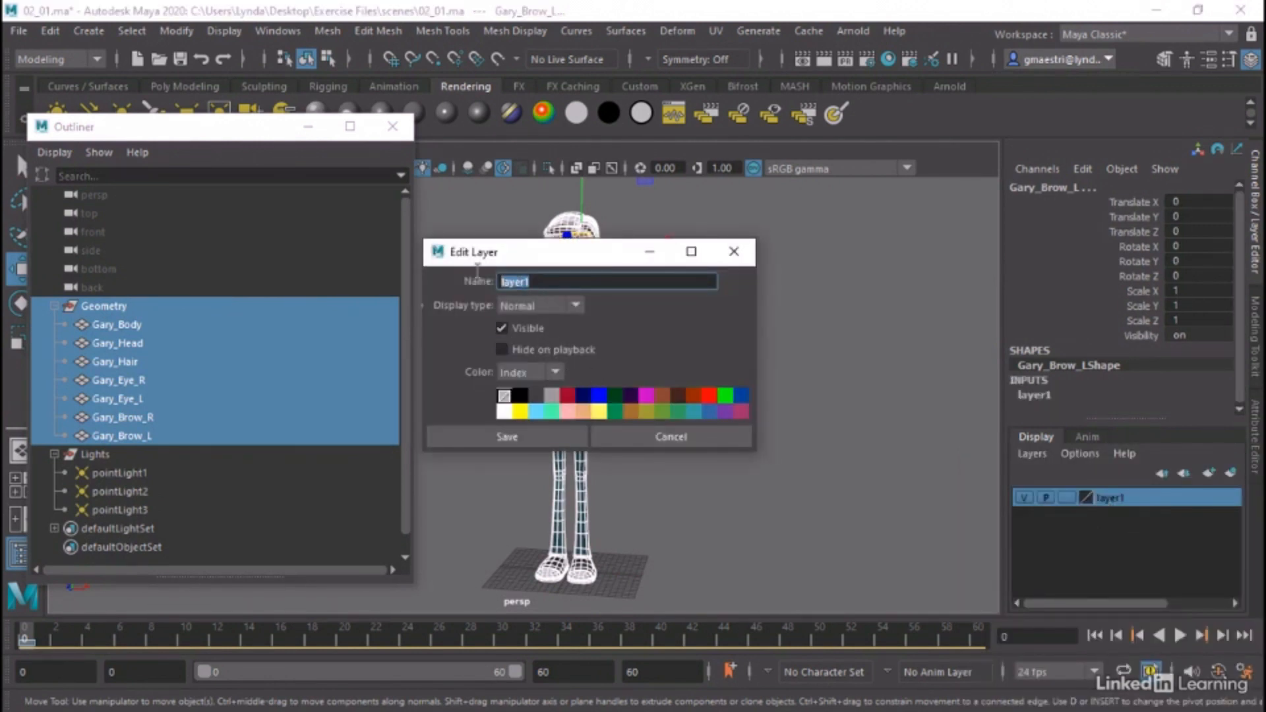
{"action": "type", "text": "GEOM"}
{"action": "left_click", "coordinate": [520, 411]}
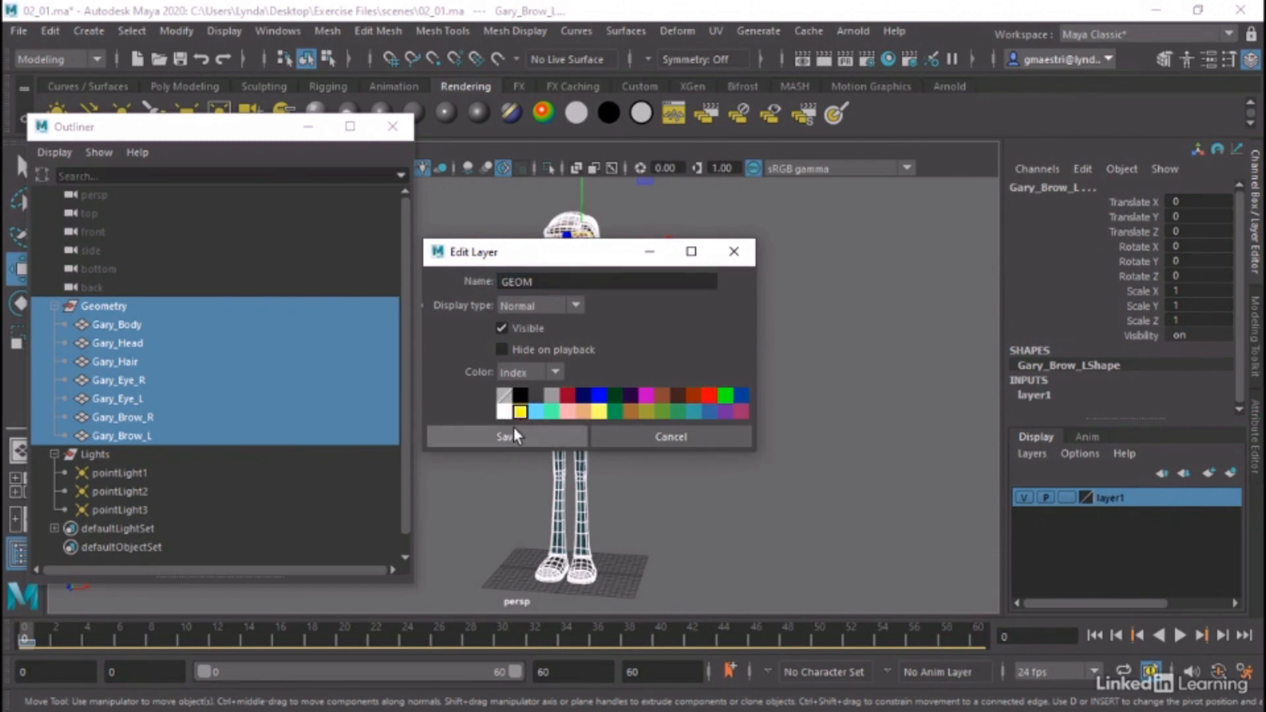
{"action": "left_click", "coordinate": [513, 432]}
Clear the selection, switch the GEOM layer to template display, and return it to normal display
{"action": "left_click", "coordinate": [714, 433]}
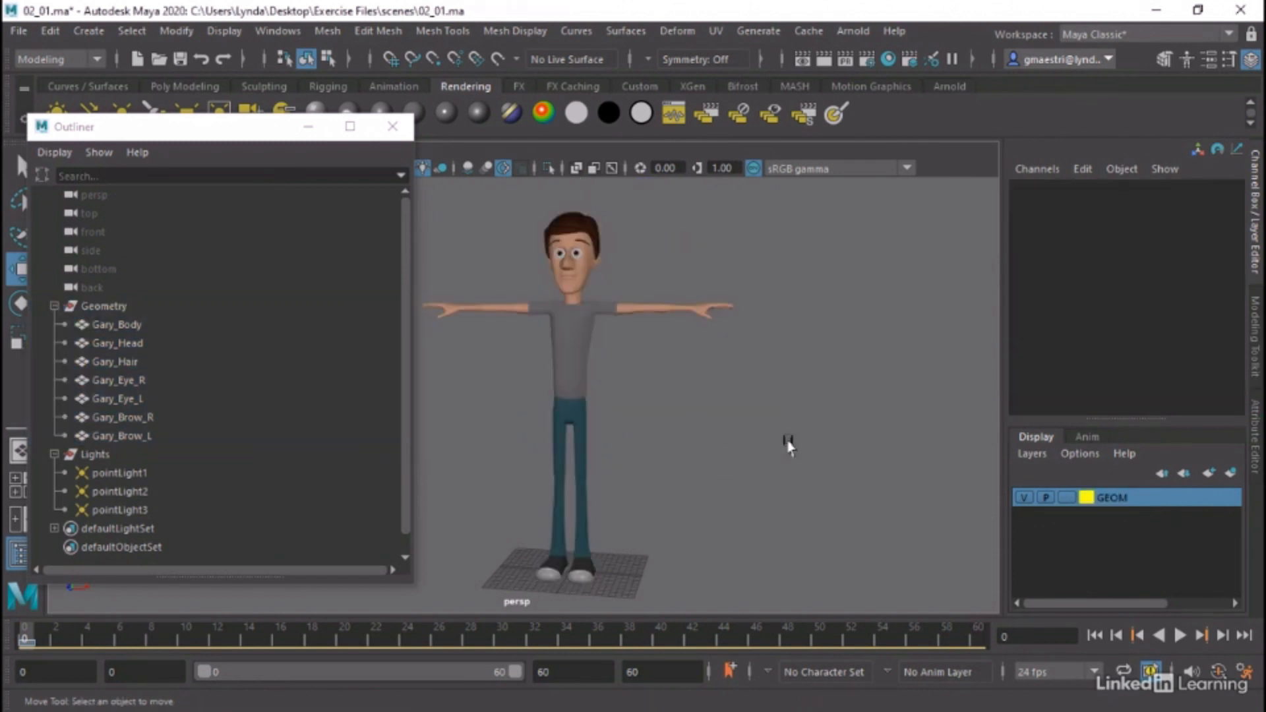
{"action": "left_click", "coordinate": [1066, 498]}
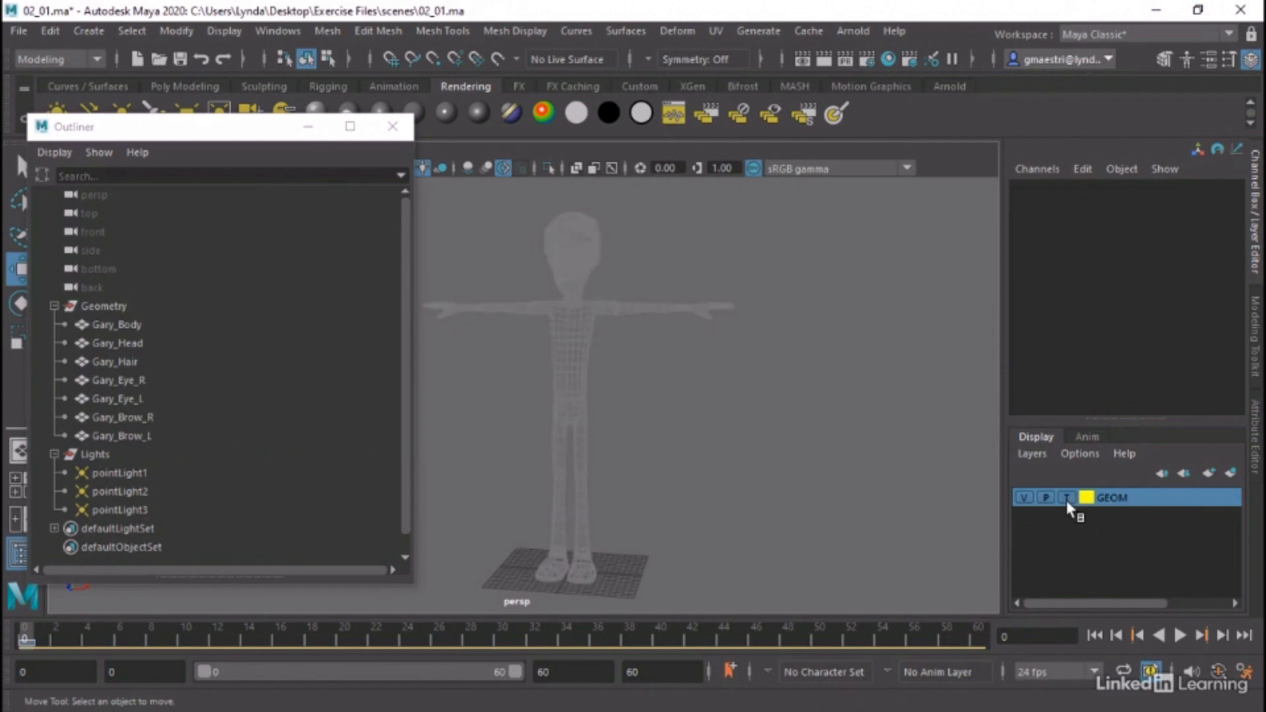
{"action": "left_click", "coordinate": [1066, 498]}
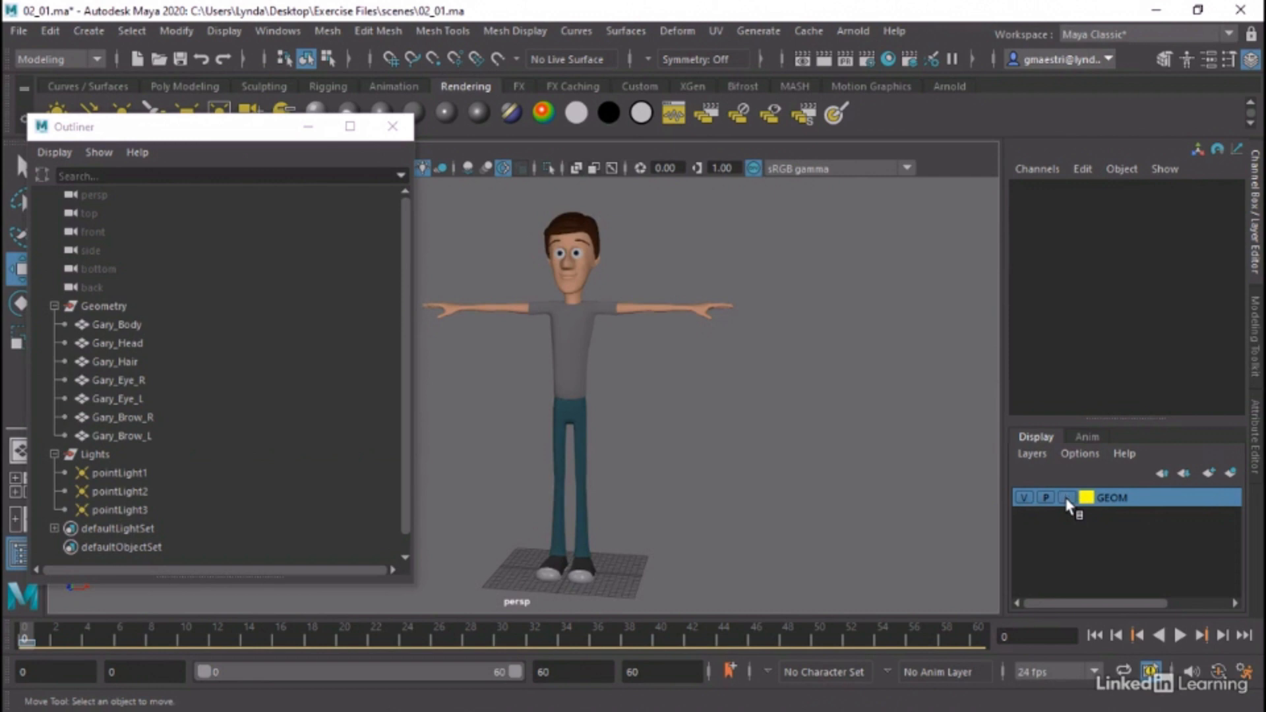
Select the Lights group with pointLight1, pointLight2 and pointLight3, and create a display layer from the selection
{"action": "left_click", "coordinate": [95, 455]}
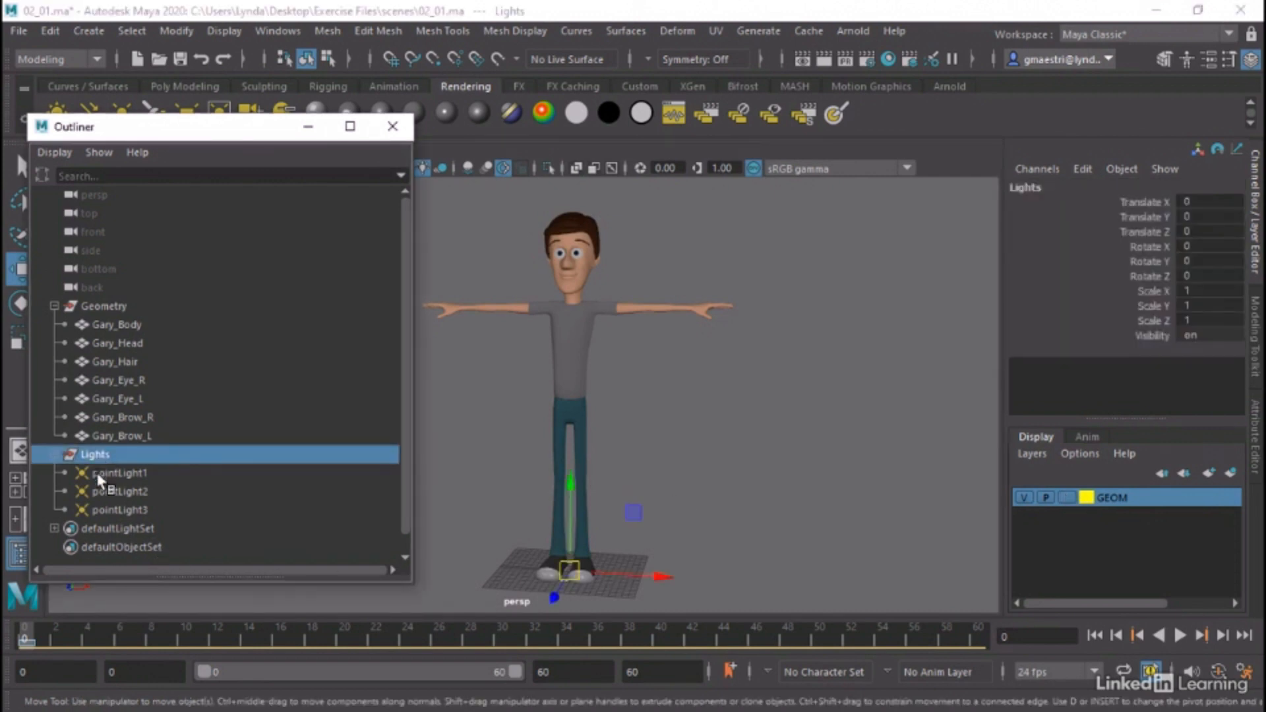
{"action": "left_click_drag", "start_coordinate": [99, 479], "coordinate": [105, 510]}
{"action": "left_click", "coordinate": [78, 455]}
{"action": "left_click", "coordinate": [93, 509], "text": "shift"}
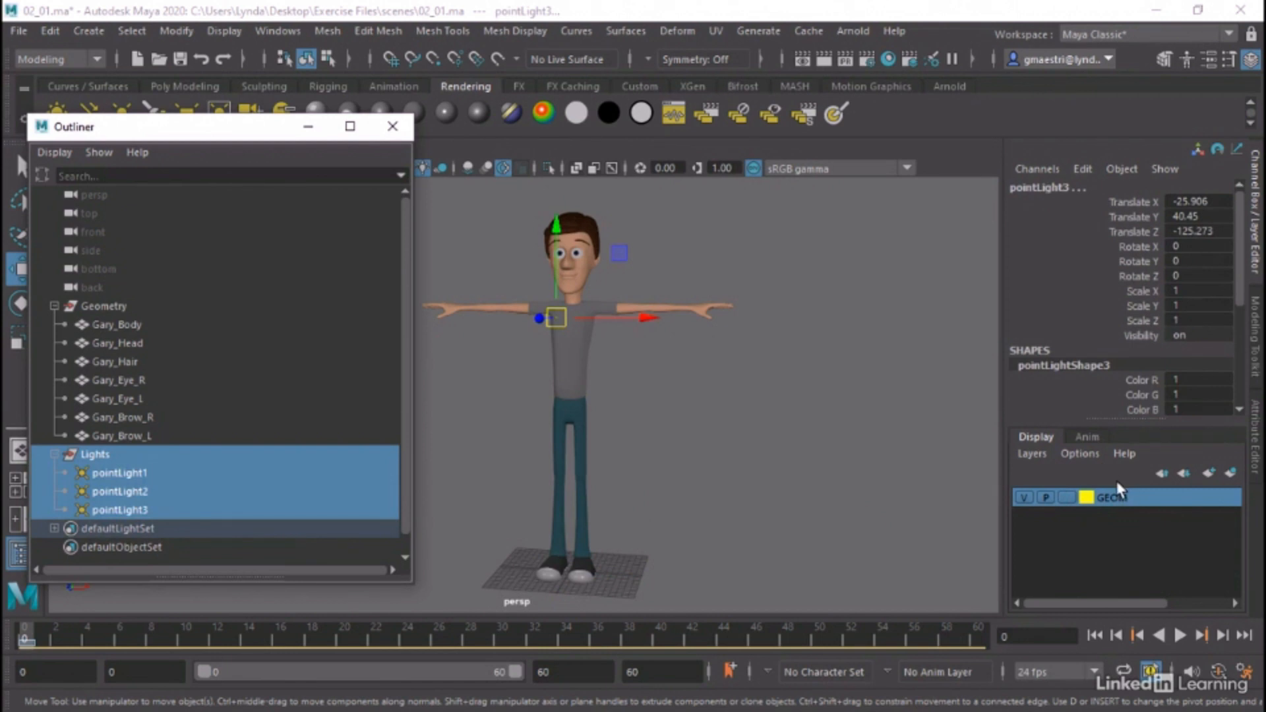
{"action": "left_click", "coordinate": [1026, 455]}
{"action": "left_click", "coordinate": [1038, 204]}
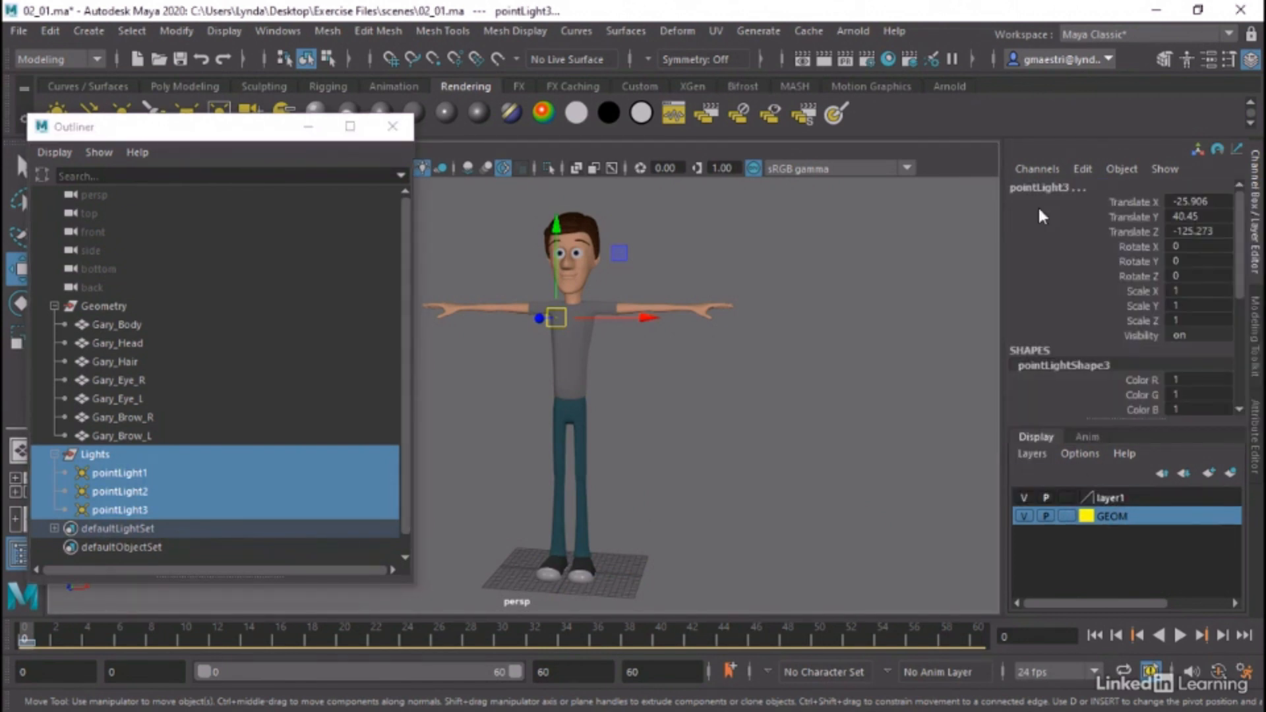
Rename the lights' new display layer LIGHTS
{"action": "double_click", "coordinate": [1113, 497]}
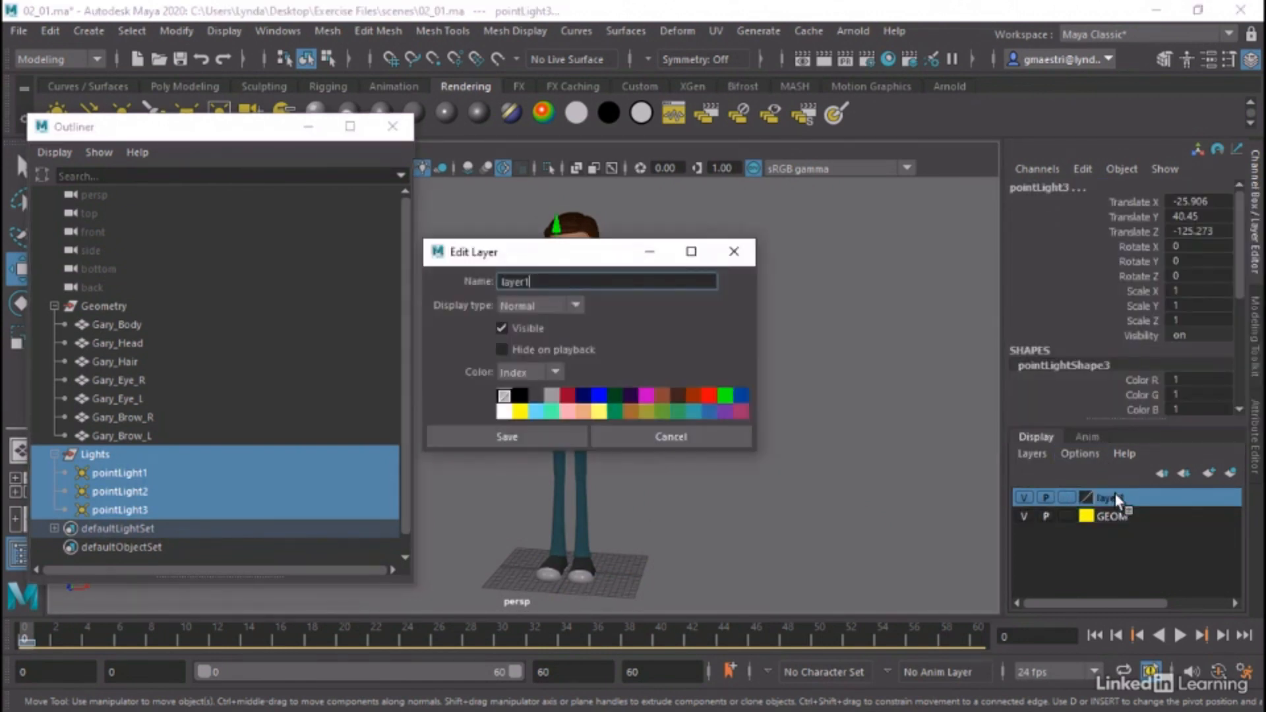
{"action": "left_click_drag", "start_coordinate": [542, 283], "coordinate": [437, 269]}
{"action": "type", "text": "LIGHTS"}
{"action": "left_click", "coordinate": [457, 430]}
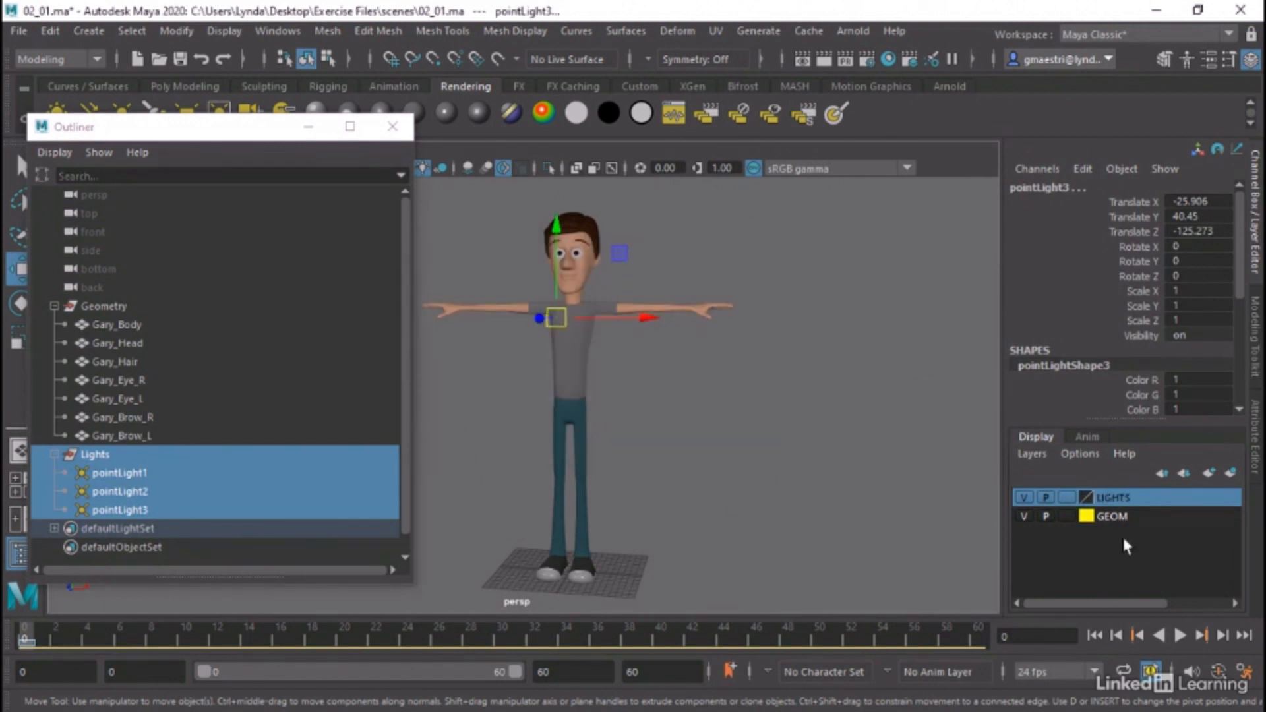
Move the LIGHTS layer below GEOM, clear the selection, and set LIGHTS to template display
{"action": "left_click", "coordinate": [1185, 473]}
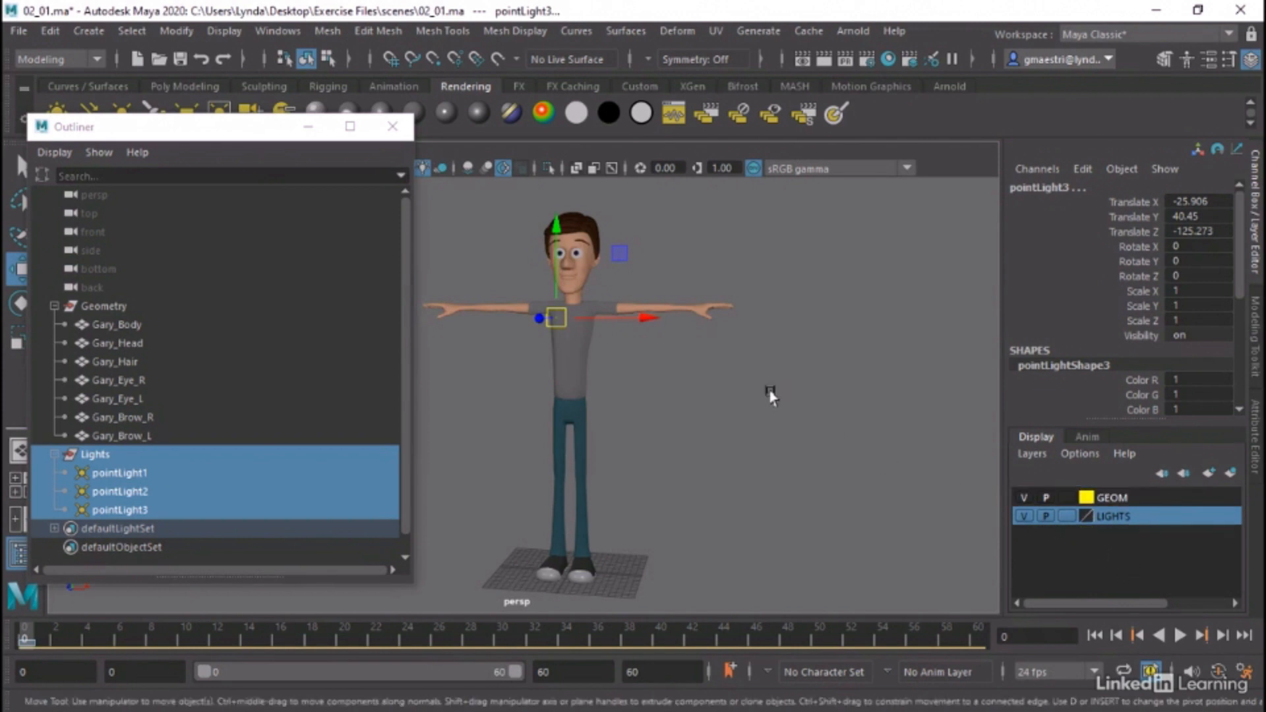
{"action": "left_click", "coordinate": [741, 250]}
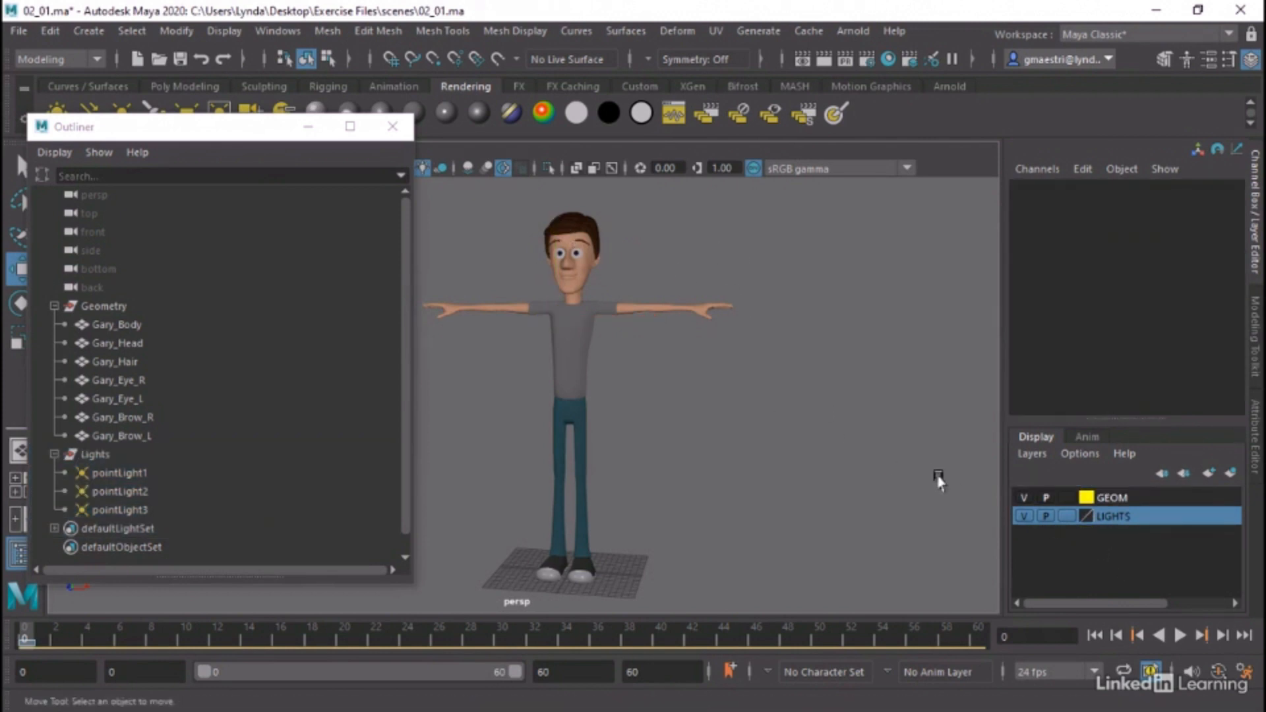
{"action": "left_click", "coordinate": [1066, 516]}
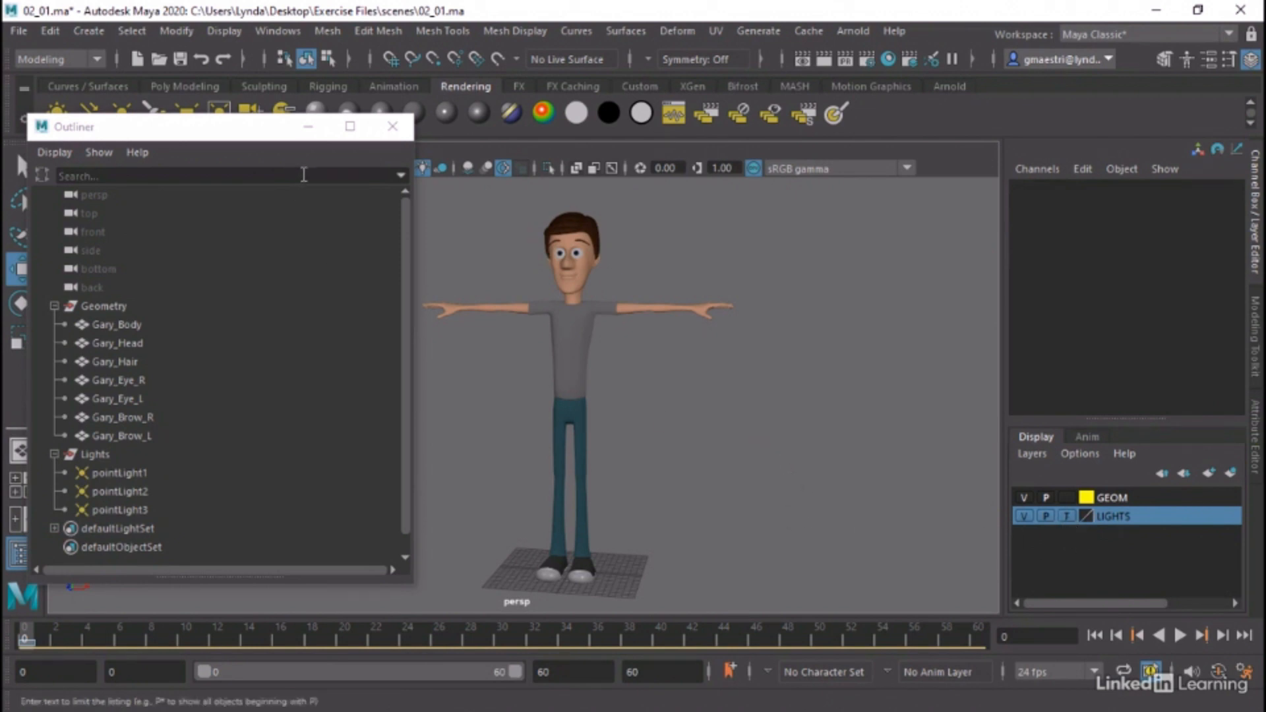
Collapse the Lights group and close the Outliner
{"action": "left_click", "coordinate": [402, 129]}
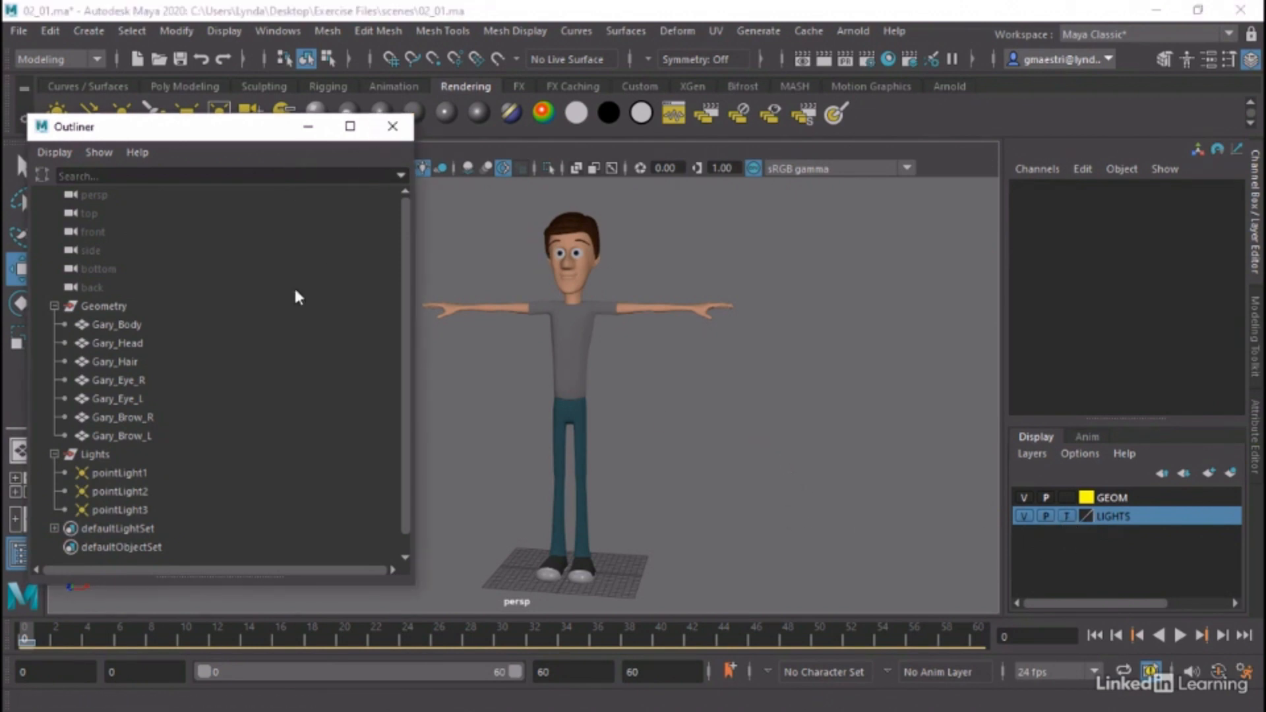
{"action": "left_click", "coordinate": [53, 455]}
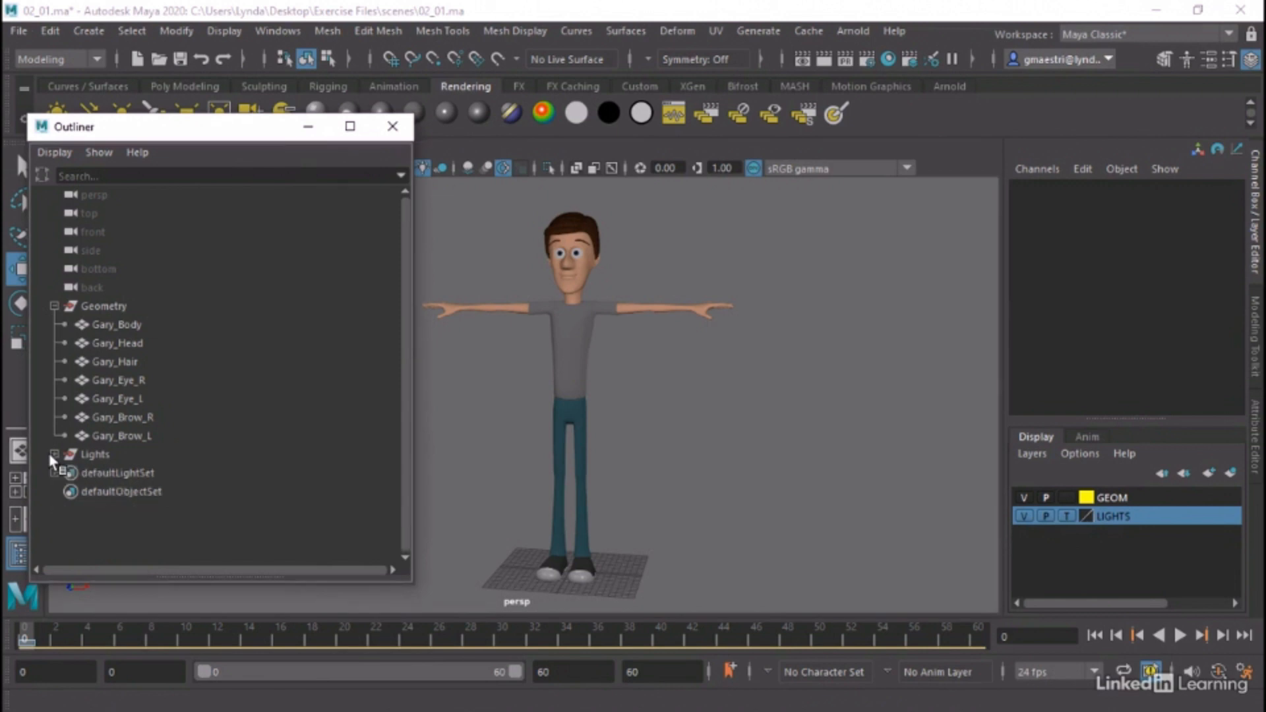
{"action": "left_click", "coordinate": [392, 126]}
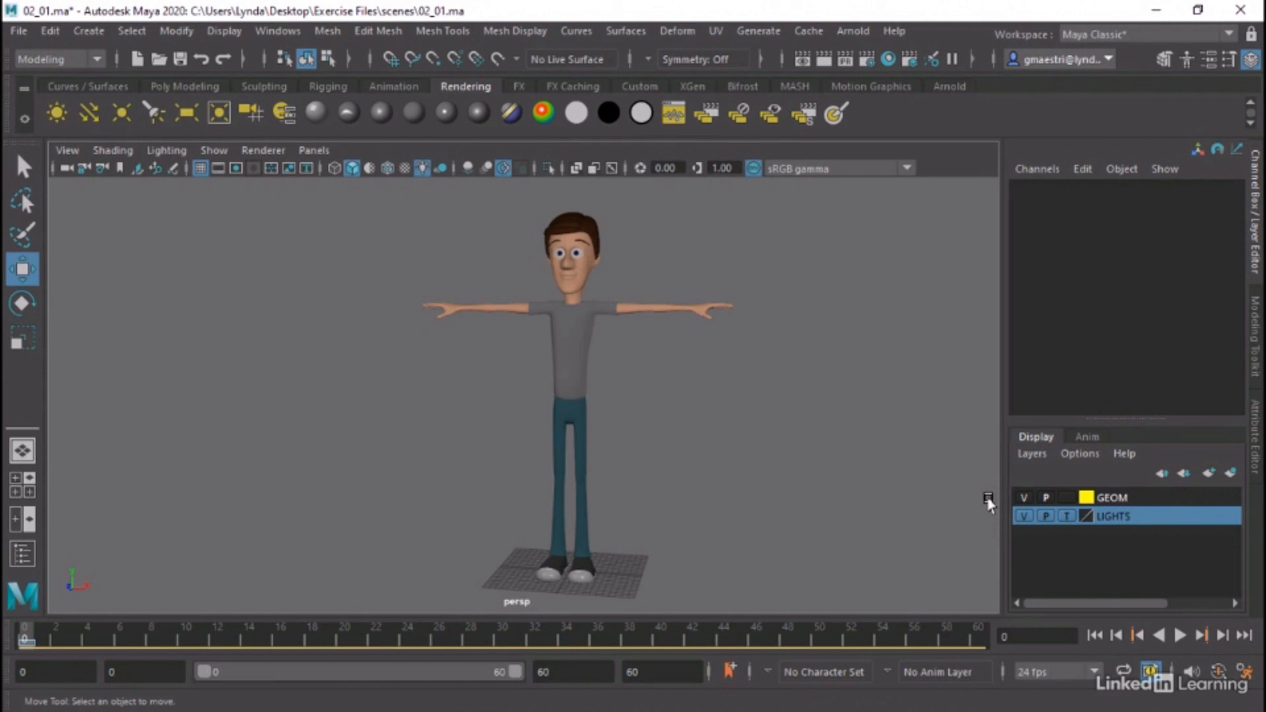
Create an empty display layer and name it SKEL
{"action": "left_click", "coordinate": [1033, 454]}
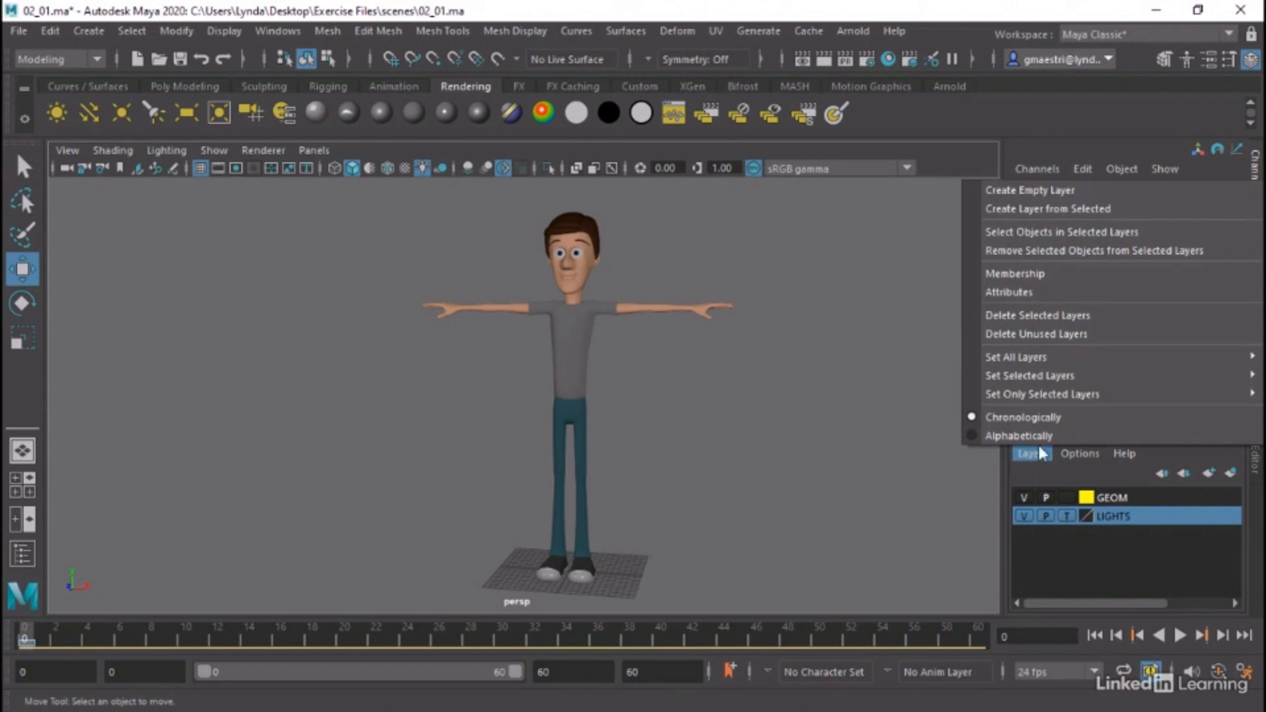
{"action": "left_click", "coordinate": [1055, 190]}
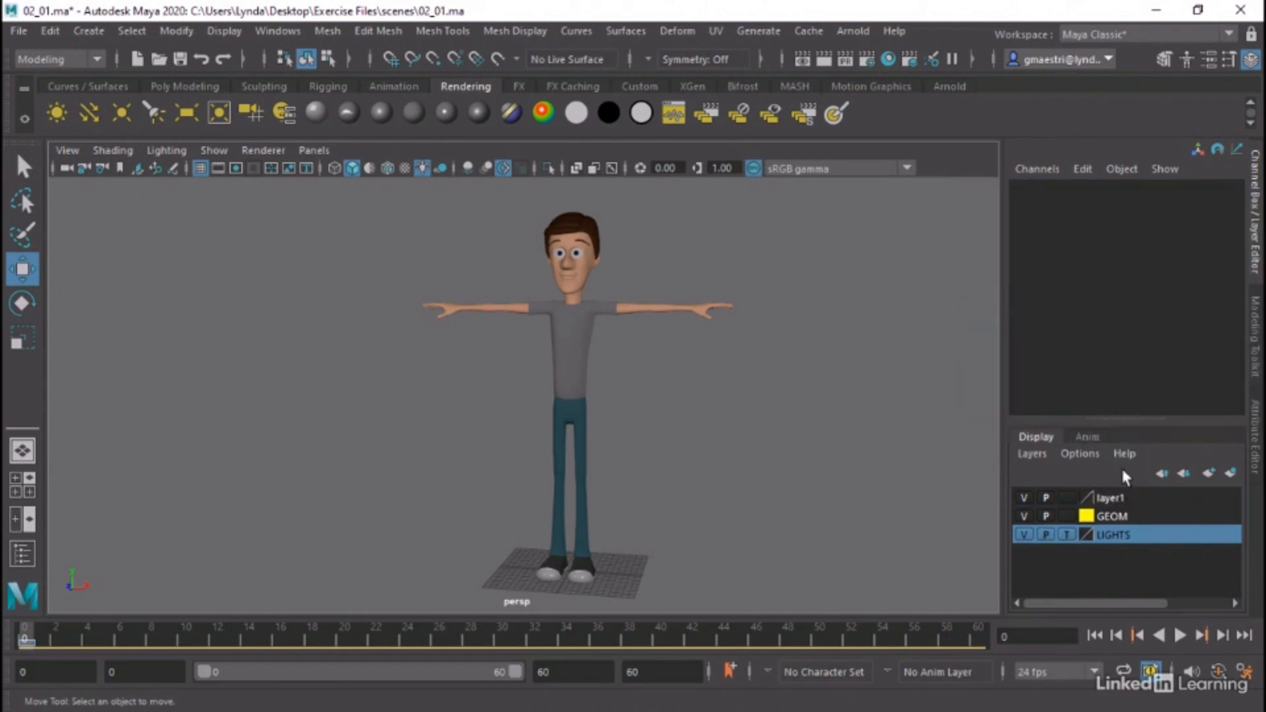
{"action": "double_click", "coordinate": [1108, 500]}
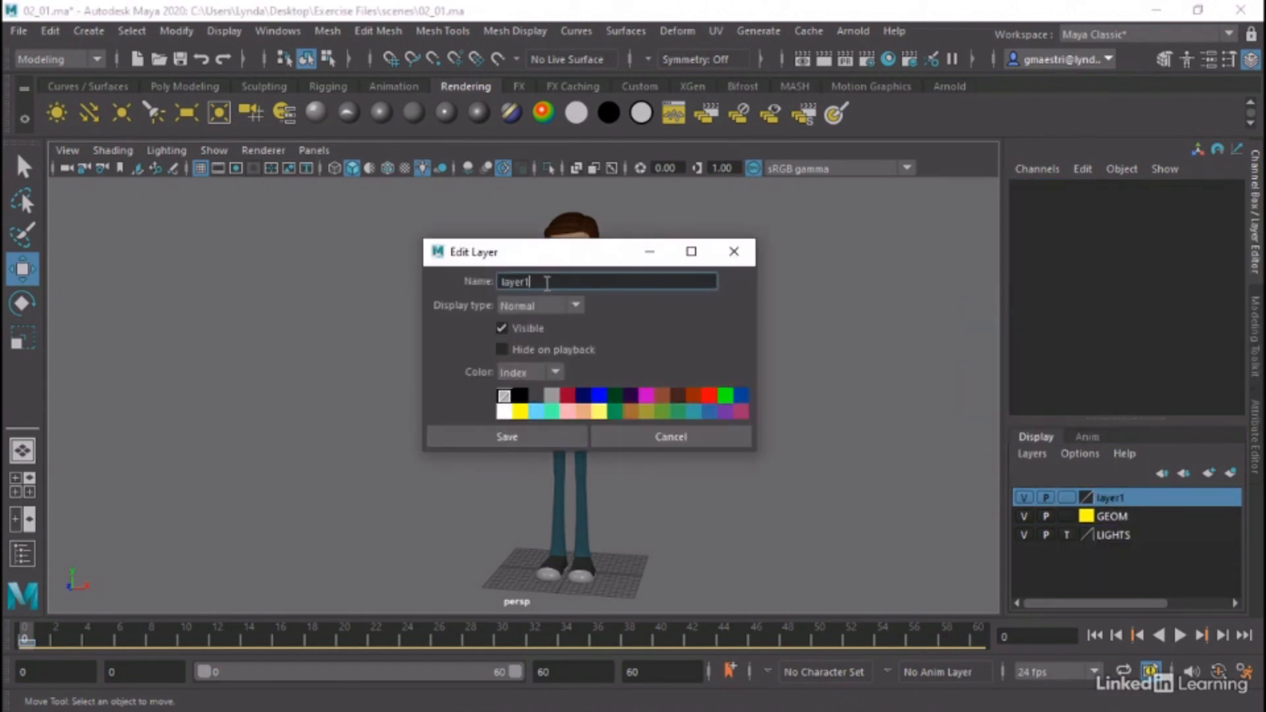
{"action": "type", "text": "SKEL"}
{"action": "left_click", "coordinate": [440, 435]}
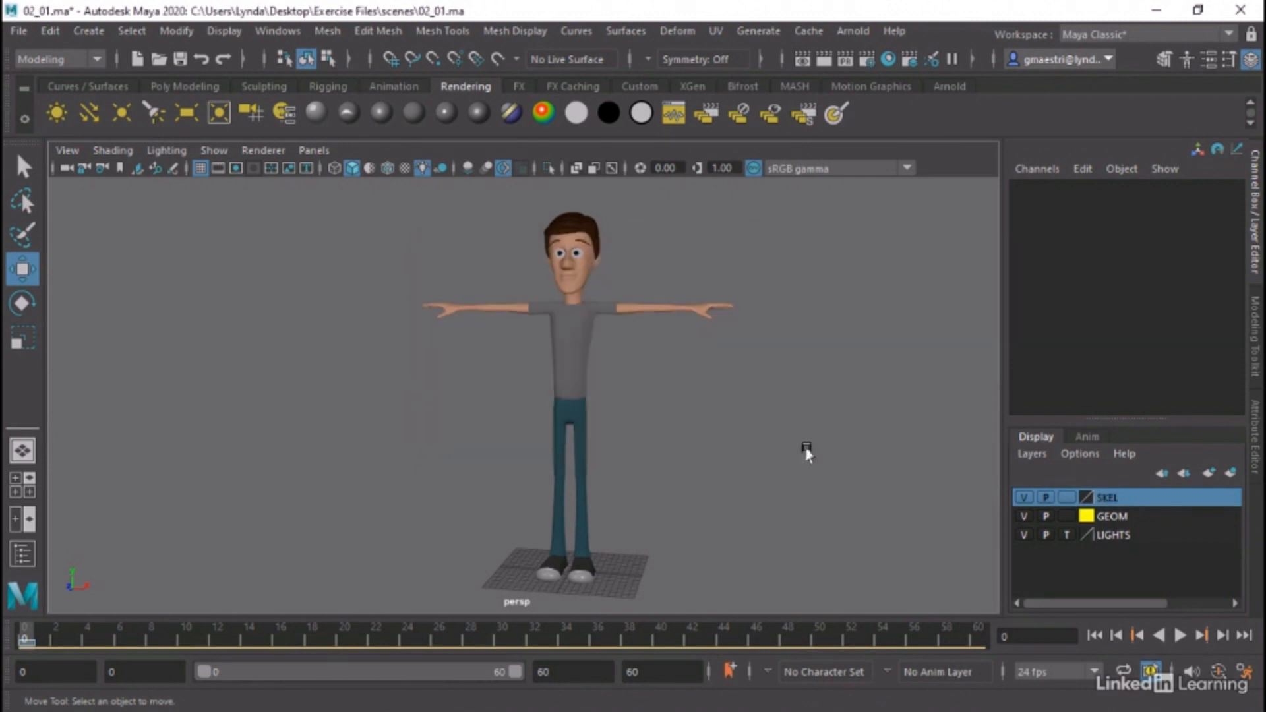
Create another empty display layer and name it UTIL
{"action": "left_click", "coordinate": [1035, 456]}
{"action": "left_click", "coordinate": [1009, 192]}
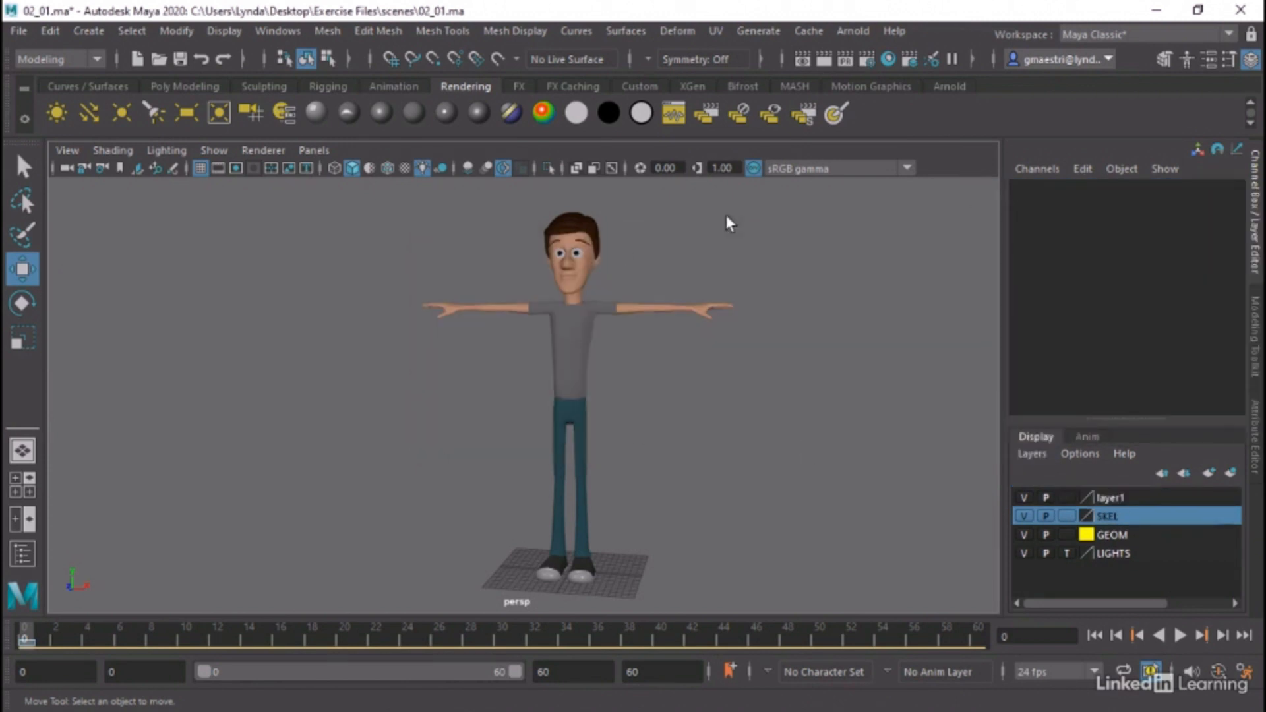
{"action": "double_click", "coordinate": [1109, 498]}
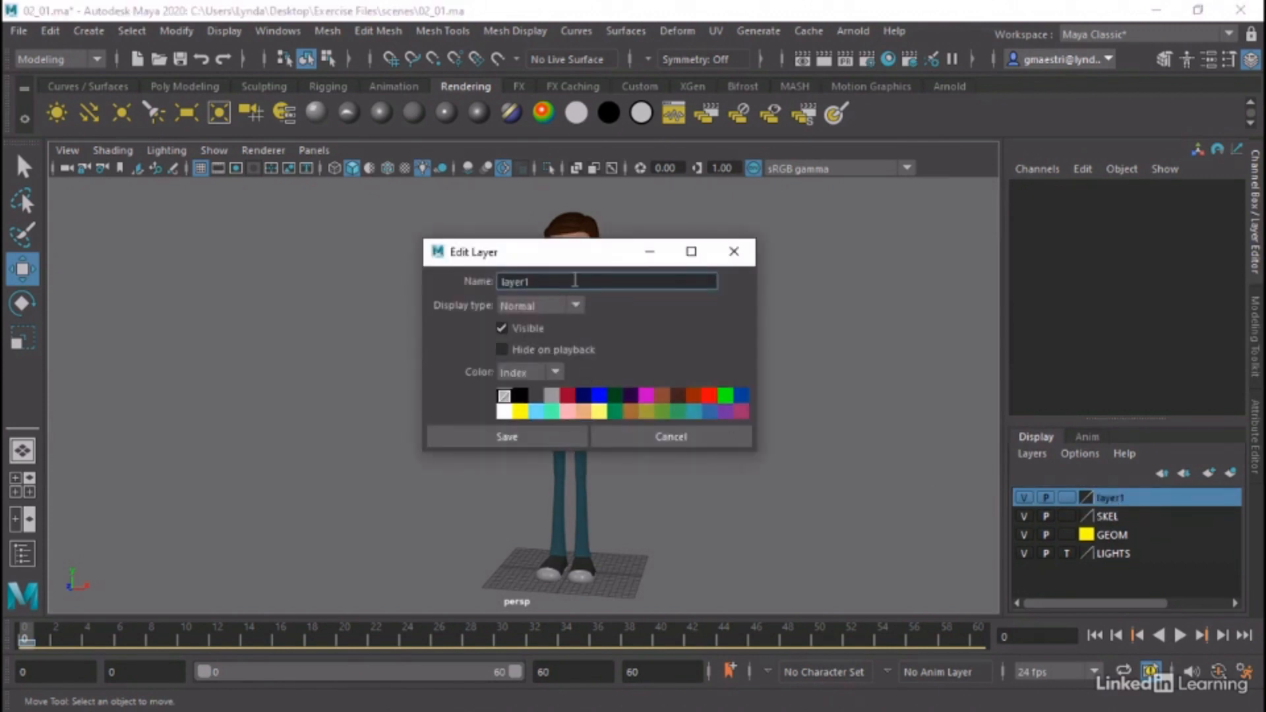
{"action": "double_click", "coordinate": [565, 289]}
{"action": "type", "text": "UTIL"}
{"action": "left_click", "coordinate": [457, 432]}
Create another empty display layer and name it CTRLS
{"action": "left_click", "coordinate": [1032, 454]}
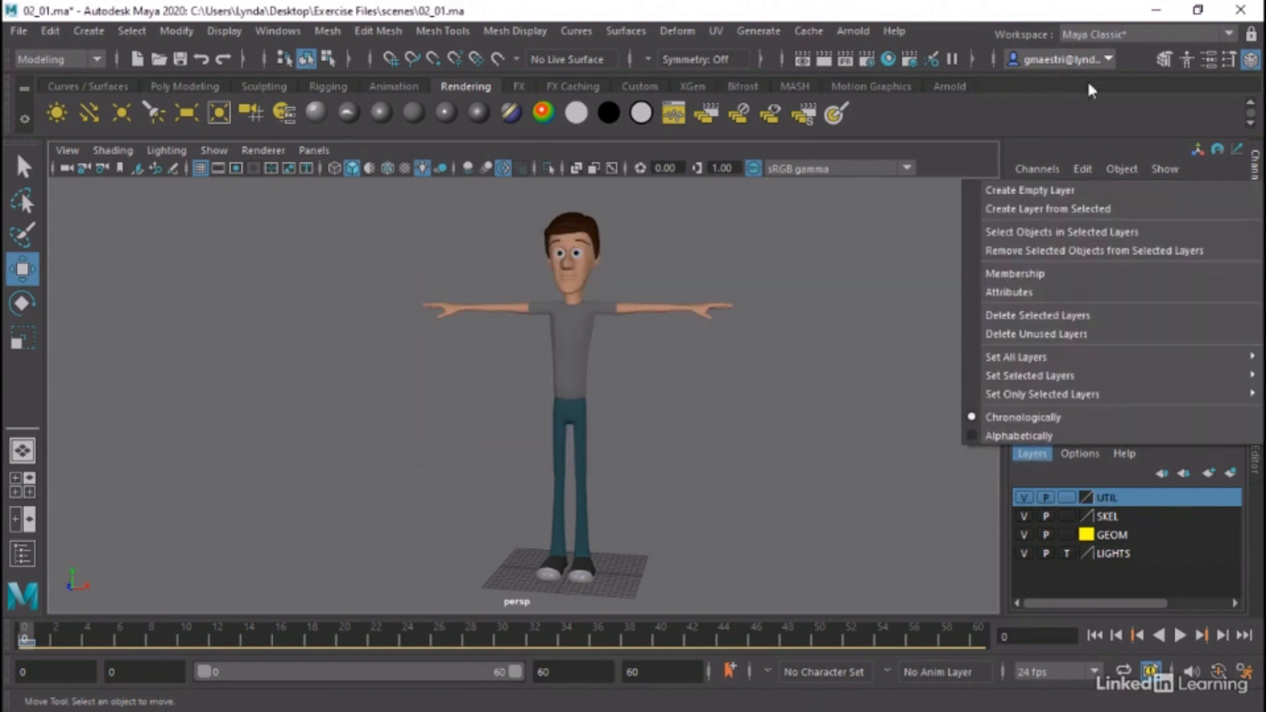
{"action": "left_click", "coordinate": [1051, 188]}
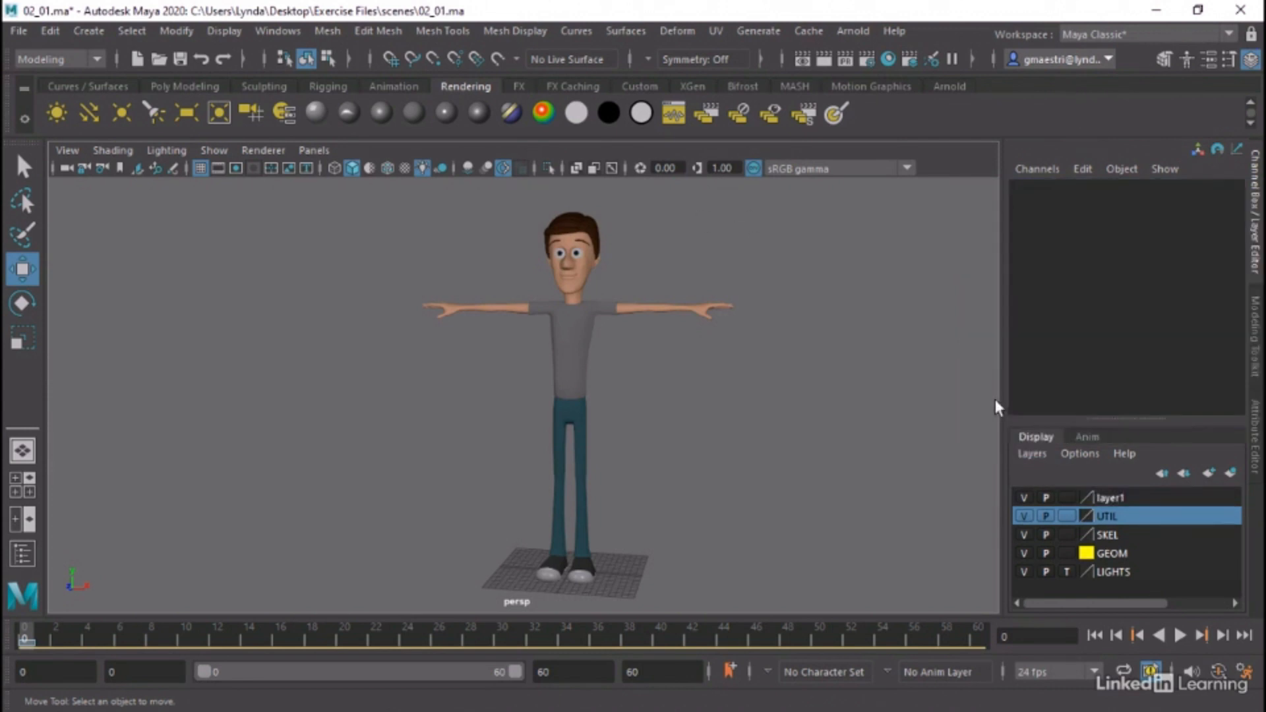
{"action": "double_click", "coordinate": [1114, 498]}
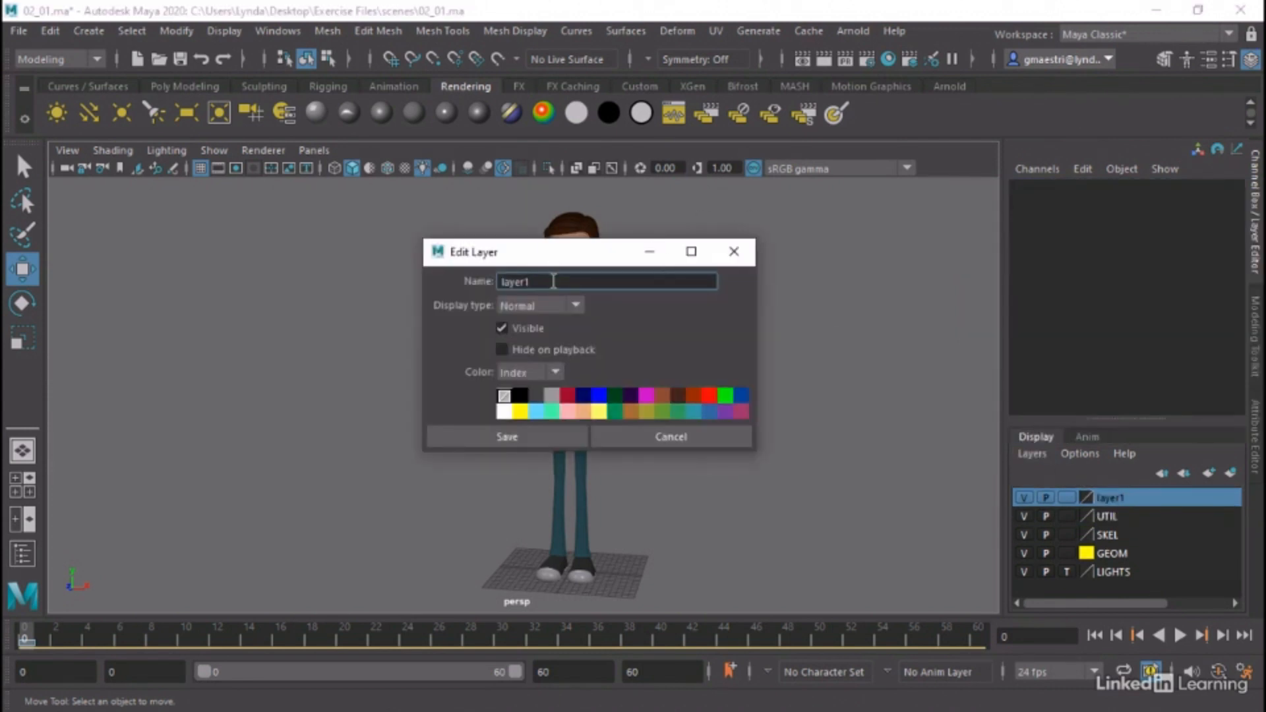
{"action": "type", "text": "CTRLS"}
{"action": "left_click", "coordinate": [493, 436]}
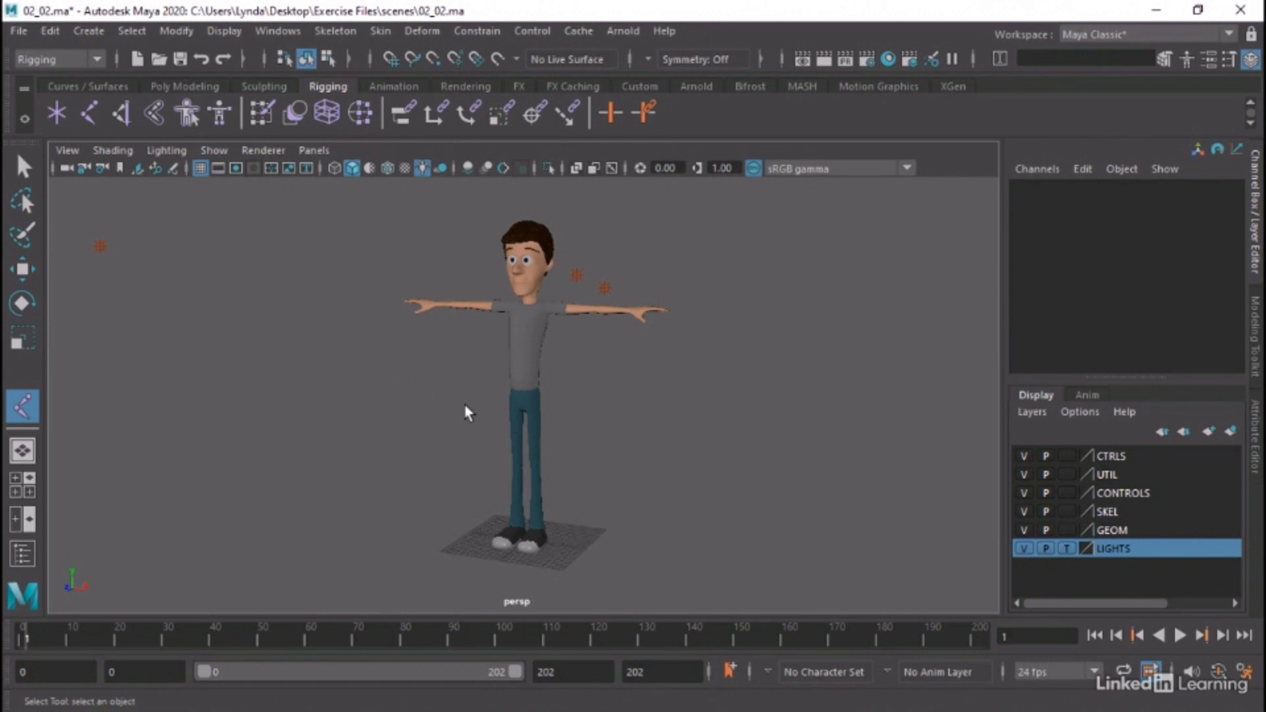
Activate the Create Joints tool and check its joint, orientation and bone radius settings
{"action": "left_click", "coordinate": [341, 31]}
{"action": "left_click", "coordinate": [521, 77]}
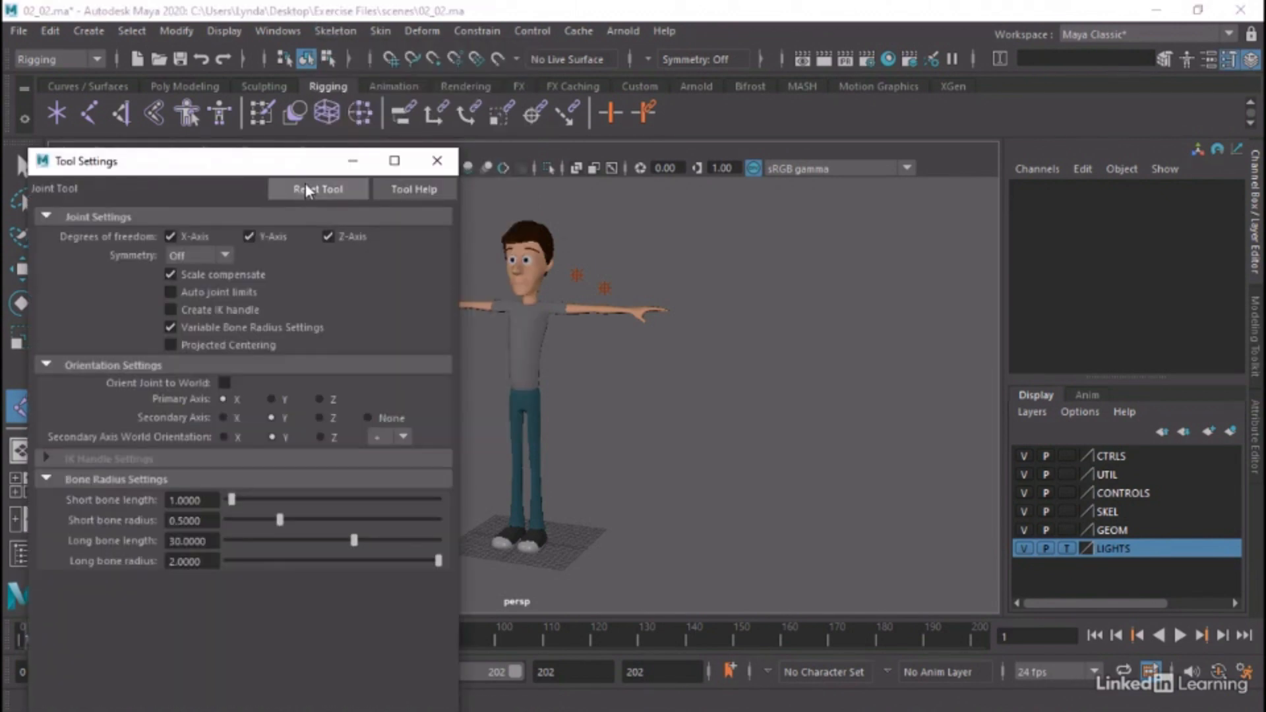
{"action": "left_click", "coordinate": [437, 161]}
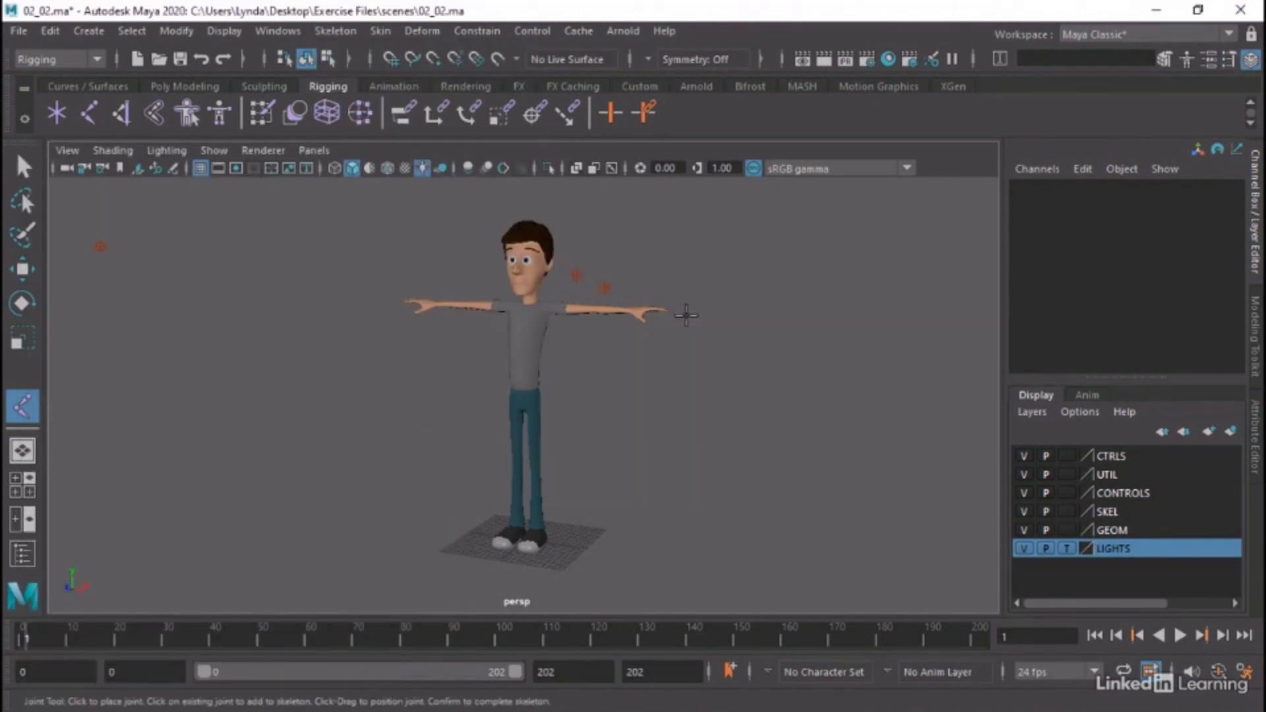
Show the character's full leg in the side view as wireframe
{"action": "key", "text": "space"}
{"action": "key", "text": "space"}
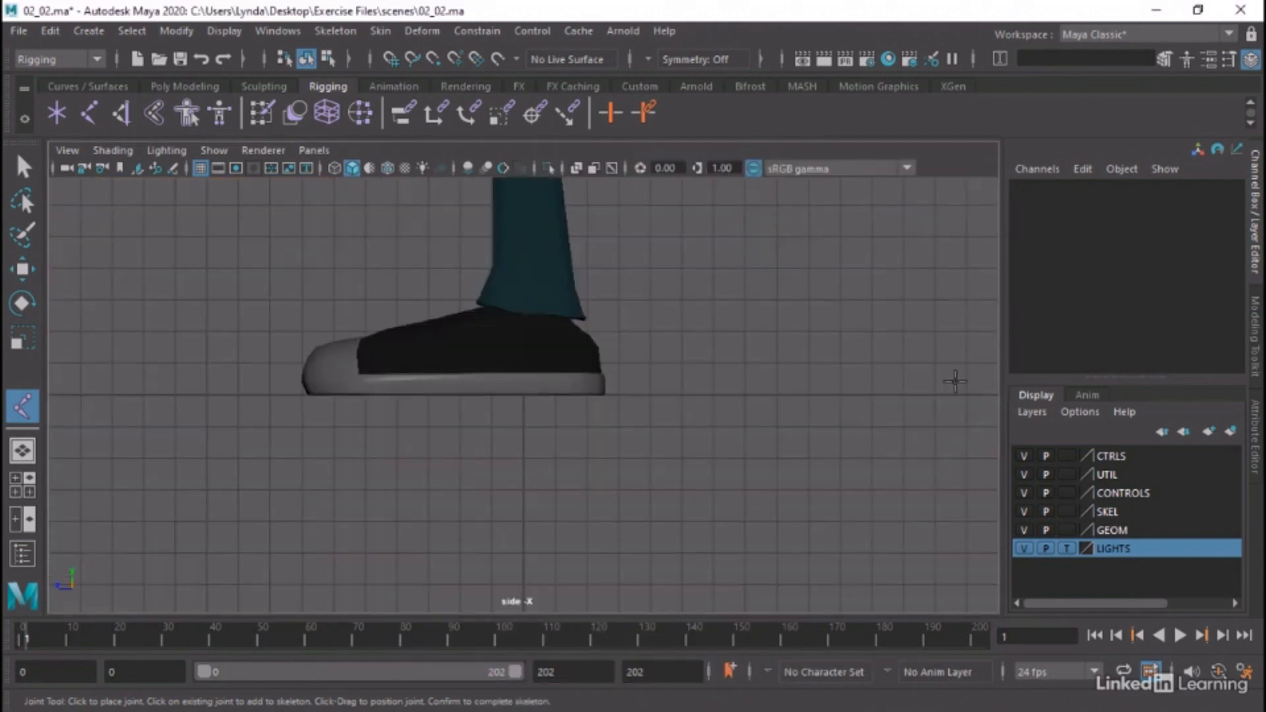
{"action": "right_click_drag", "start_coordinate": [955, 381], "coordinate": [802, 349], "text": "alt"}
{"action": "middle_click_drag", "start_coordinate": [651, 275], "coordinate": [733, 531], "text": "alt"}
{"action": "right_click_drag", "start_coordinate": [732, 531], "coordinate": [631, 370], "text": "alt"}
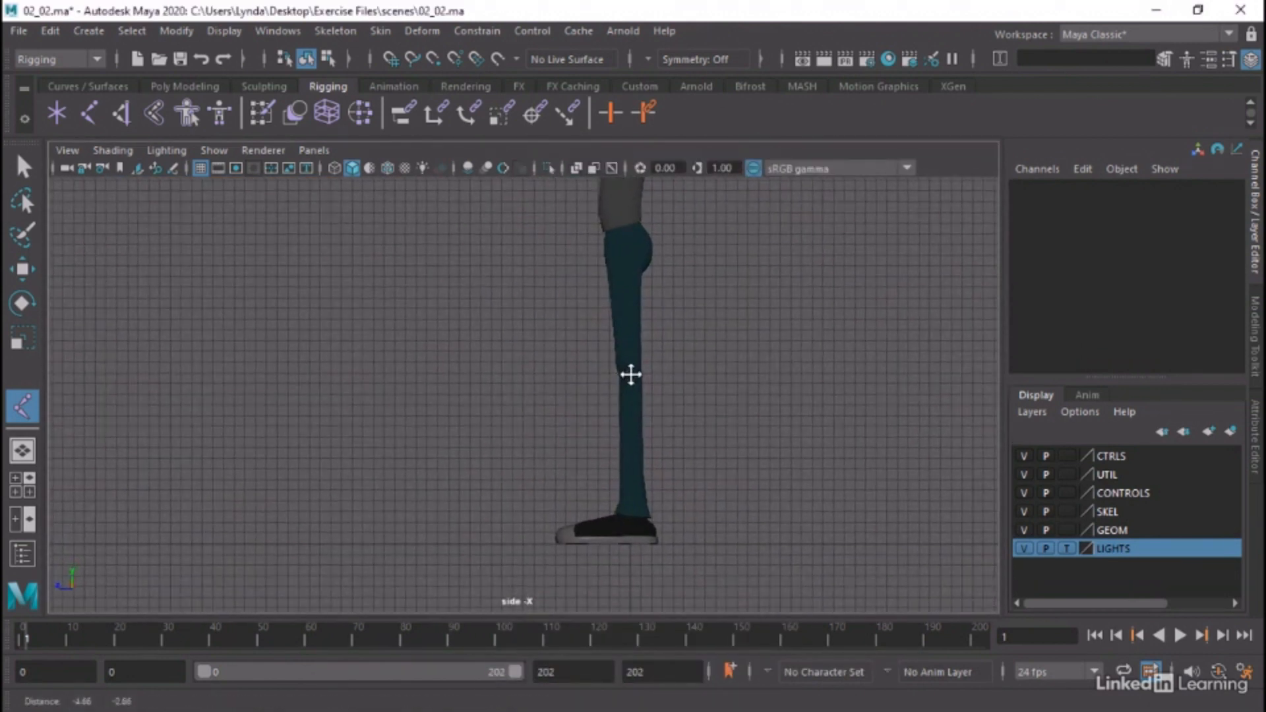
{"action": "left_click", "coordinate": [334, 168]}
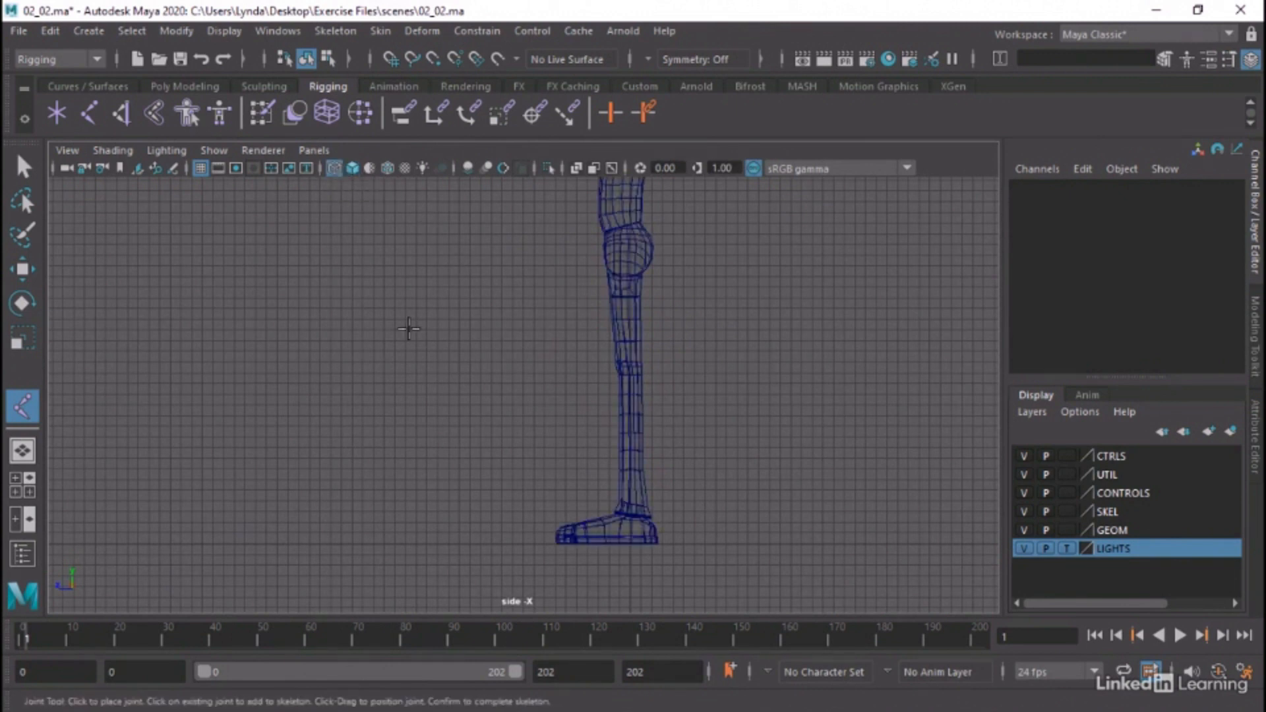
{"action": "right_click_drag", "start_coordinate": [466, 375], "coordinate": [480, 399], "text": "alt"}
{"action": "middle_click_drag", "start_coordinate": [480, 400], "coordinate": [477, 403], "text": "alt"}
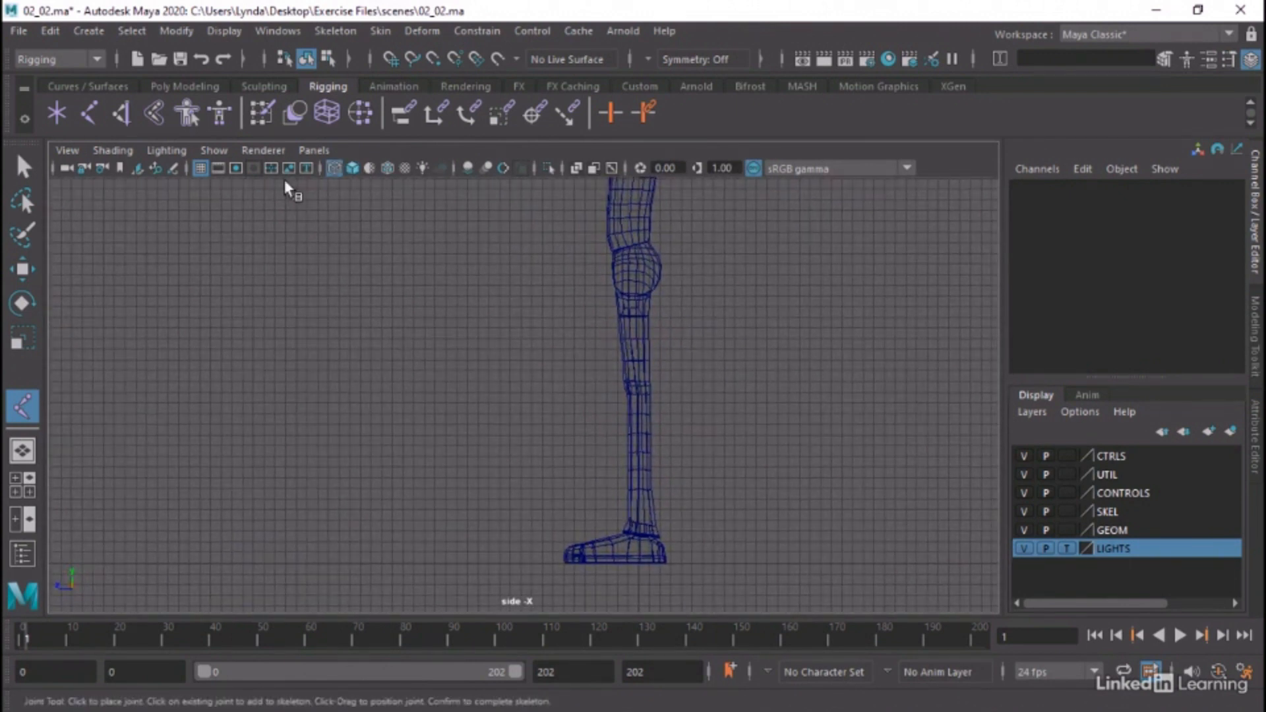
Draw a leg joint chain in the side view with joints at the hip (Y about 27.2), knee, ankle, ball of the foot and toe tip
{"action": "left_click", "coordinate": [90, 115]}
{"action": "left_click", "coordinate": [635, 269]}
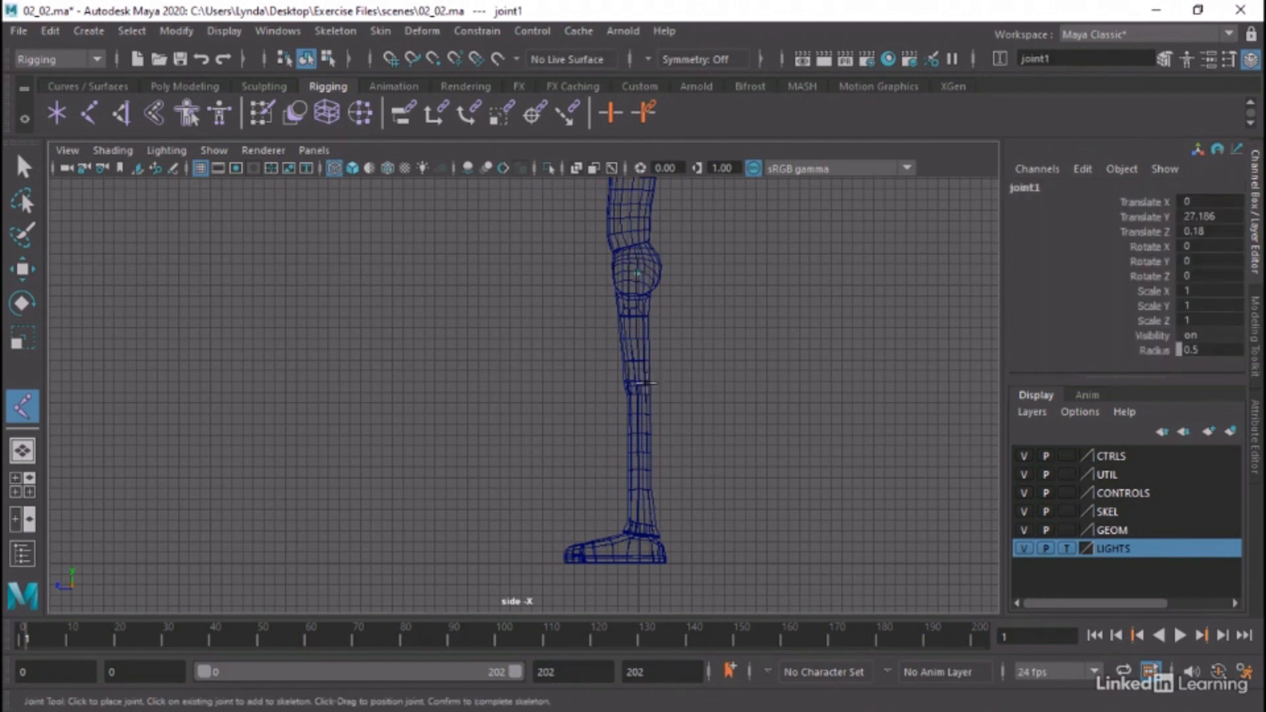
{"action": "left_click_drag", "start_coordinate": [640, 385], "coordinate": [635, 387]}
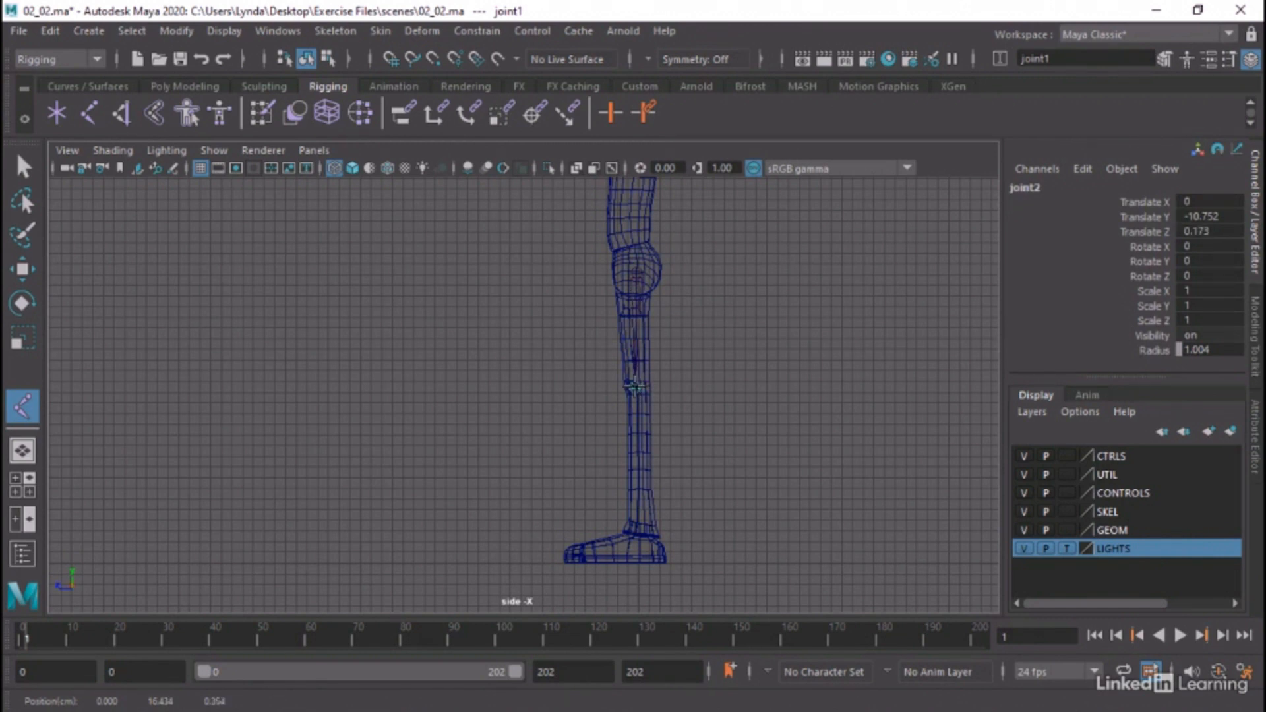
{"action": "left_click_drag", "start_coordinate": [635, 387], "coordinate": [634, 387]}
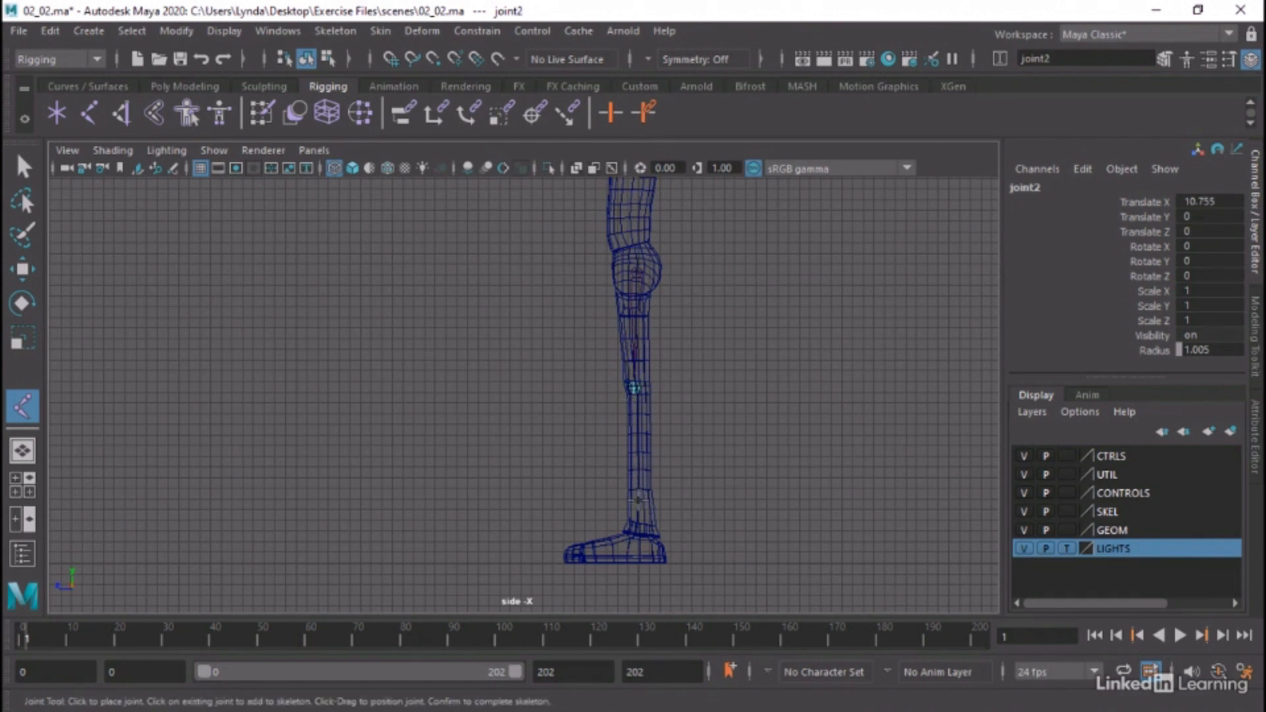
{"action": "left_click_drag", "start_coordinate": [645, 532], "coordinate": [643, 532]}
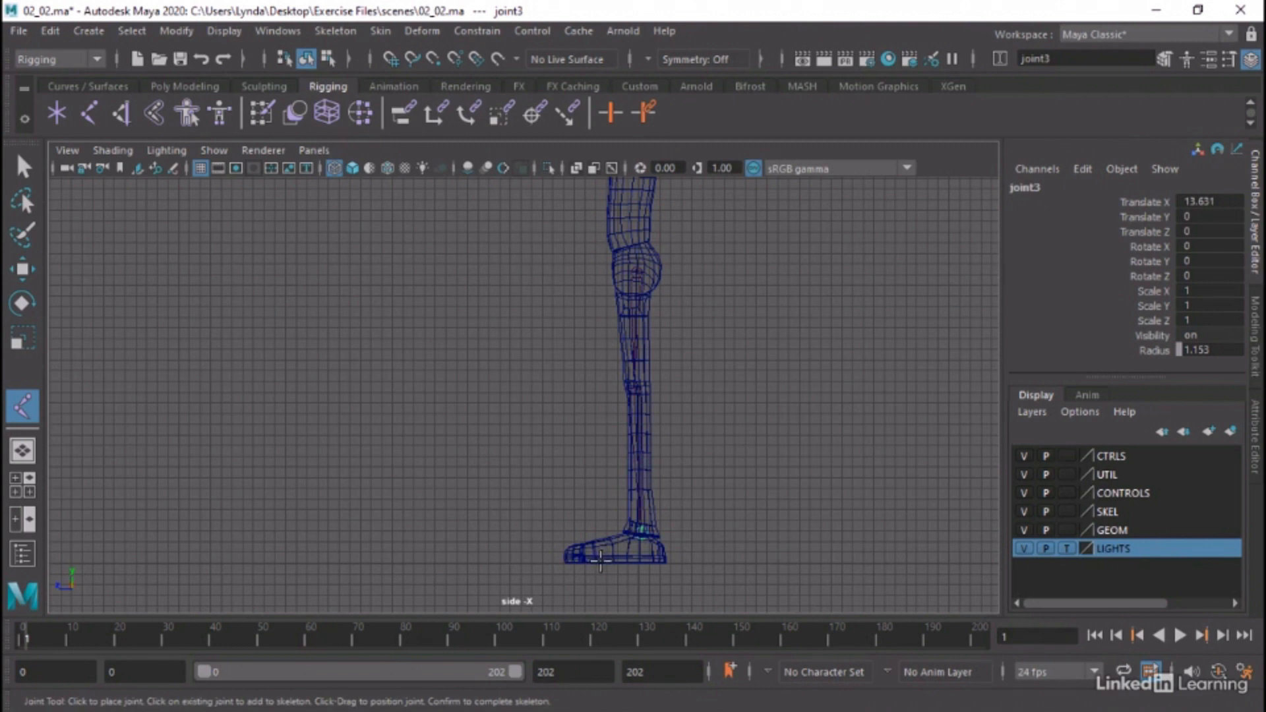
{"action": "left_click_drag", "start_coordinate": [600, 559], "coordinate": [599, 565]}
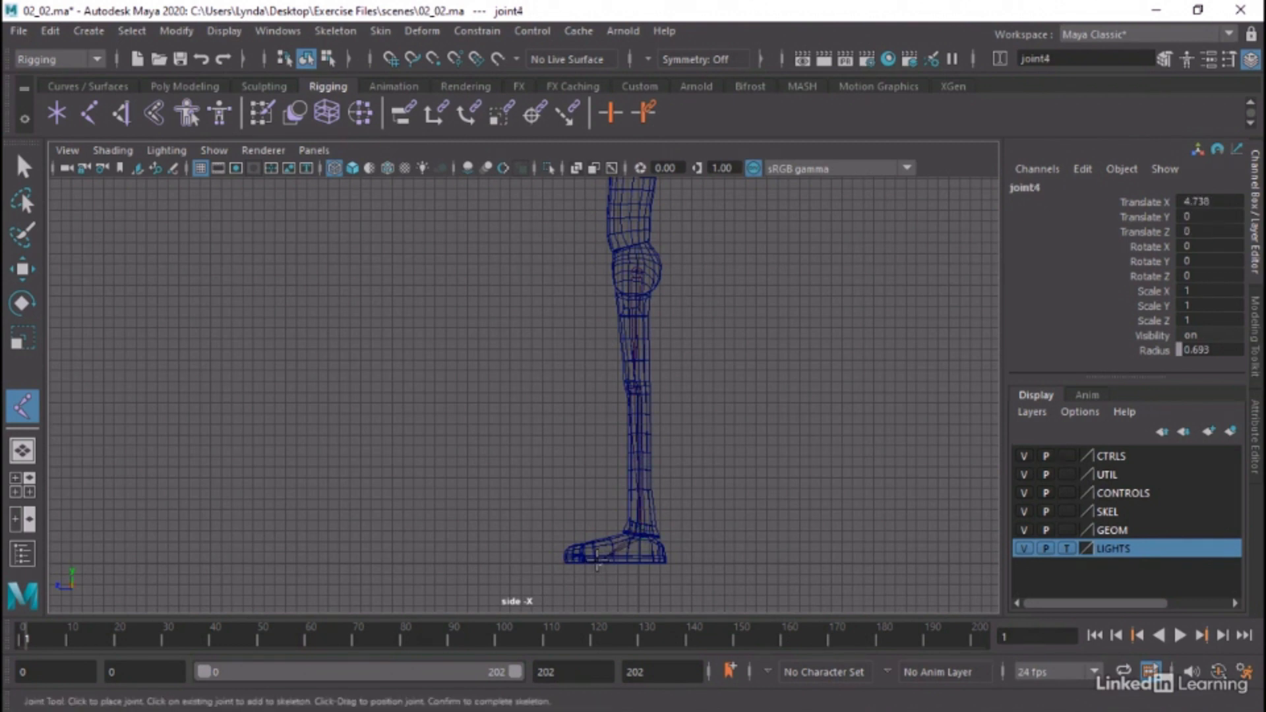
{"action": "left_click", "coordinate": [559, 562]}
{"action": "key", "text": "Return"}
Branch a heel joint off the ankle joint at the lower back edge of the shoe and clear the selection
{"action": "scroll", "coordinate": [622, 572], "scroll_direction": "up", "scroll_amount": 5}
{"action": "middle_click_drag", "start_coordinate": [616, 536], "coordinate": [523, 345], "text": "alt"}
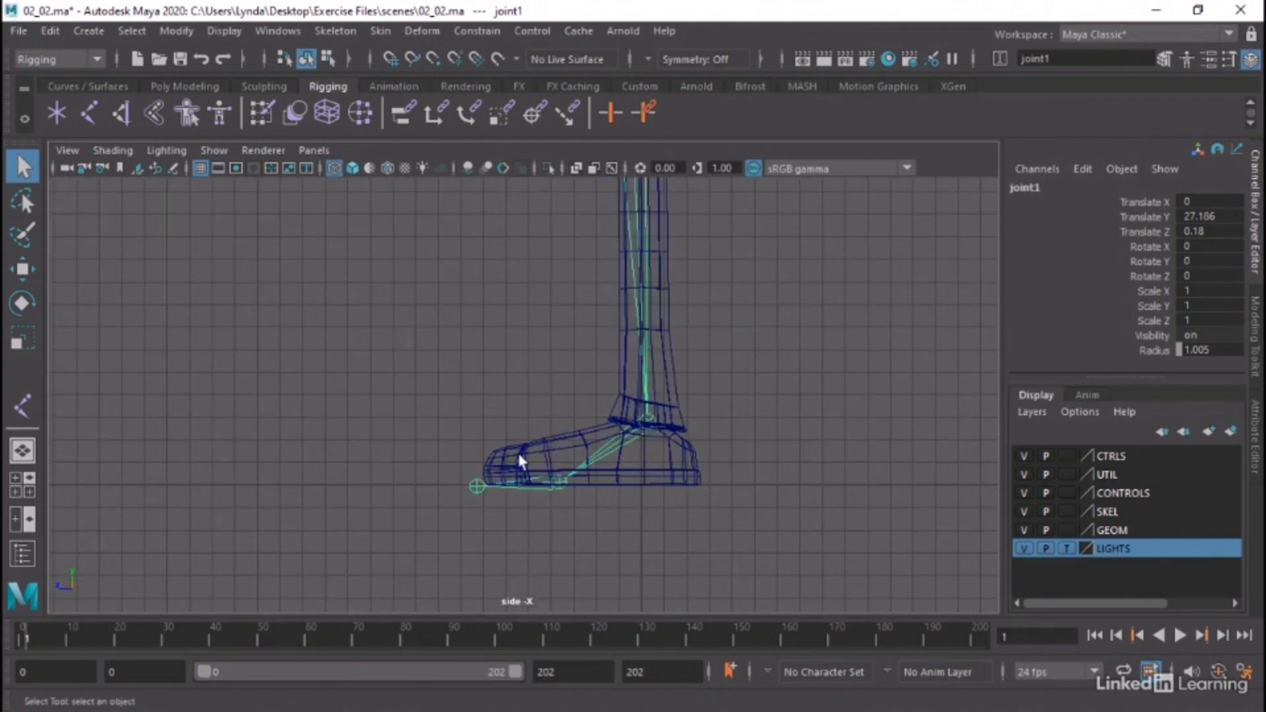
{"action": "left_click", "coordinate": [90, 114]}
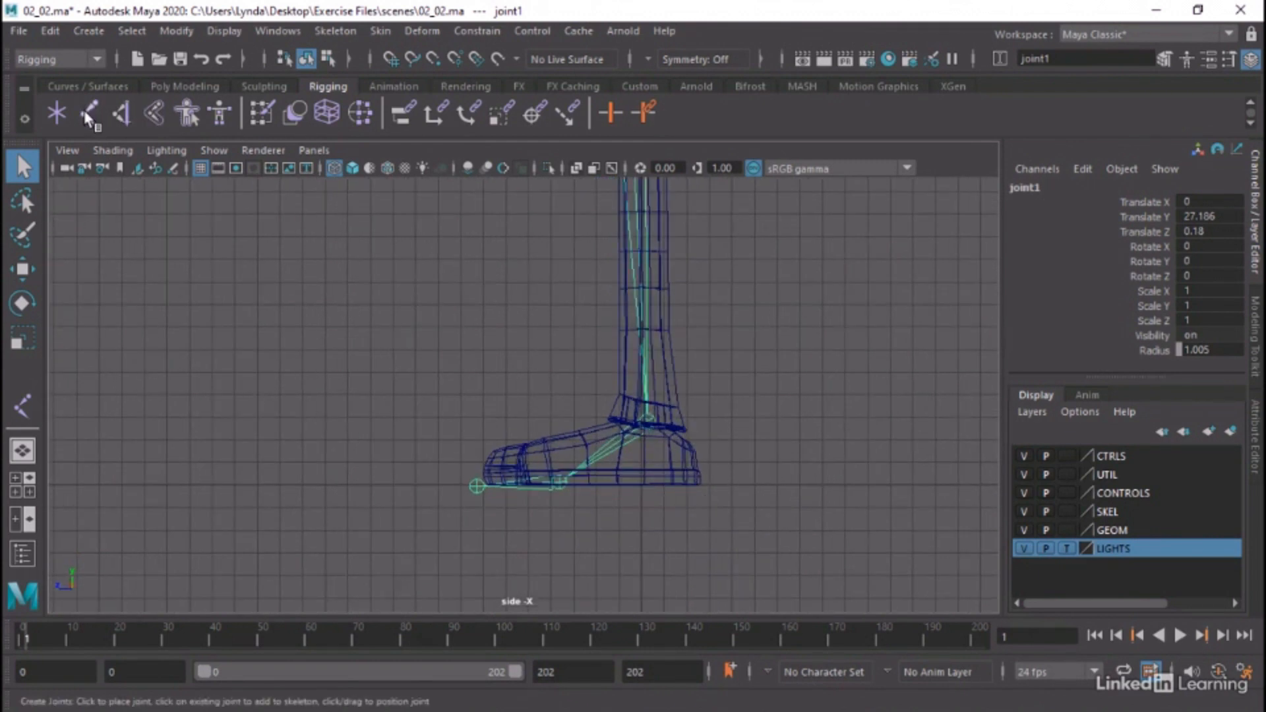
{"action": "left_click", "coordinate": [649, 420]}
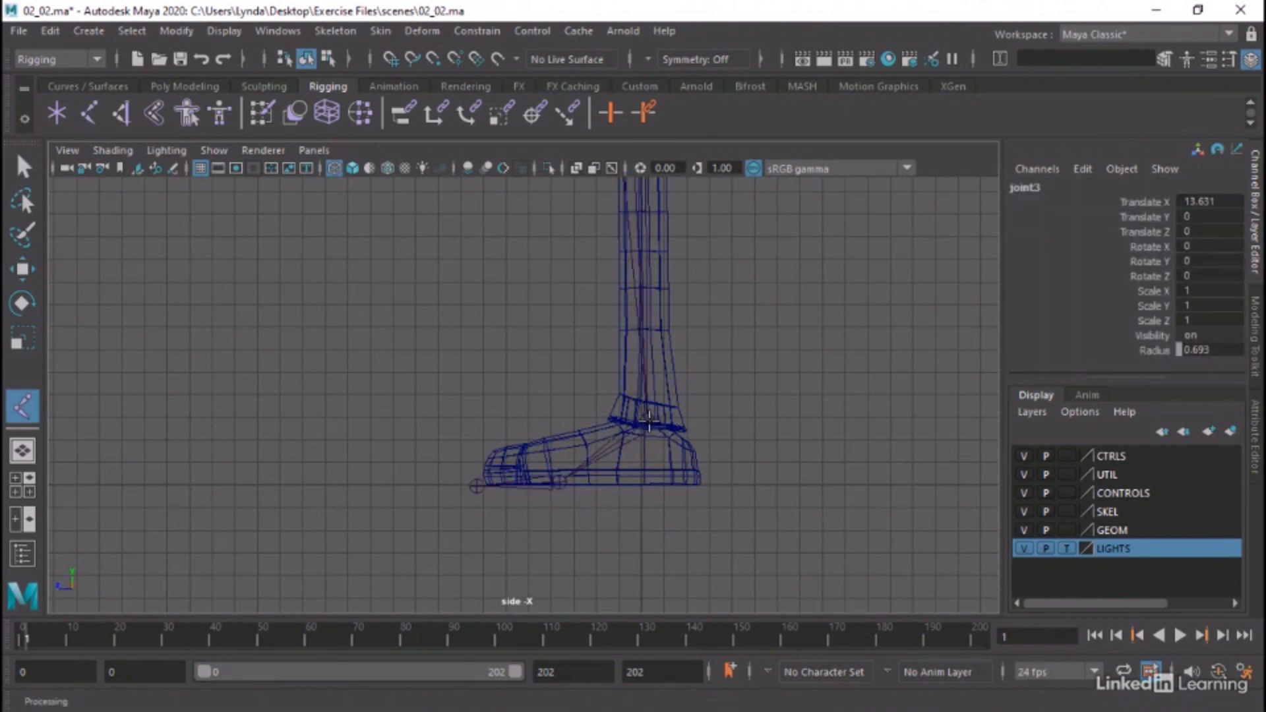
{"action": "left_click", "coordinate": [700, 476]}
{"action": "middle_click_drag", "start_coordinate": [701, 476], "coordinate": [698, 485]}
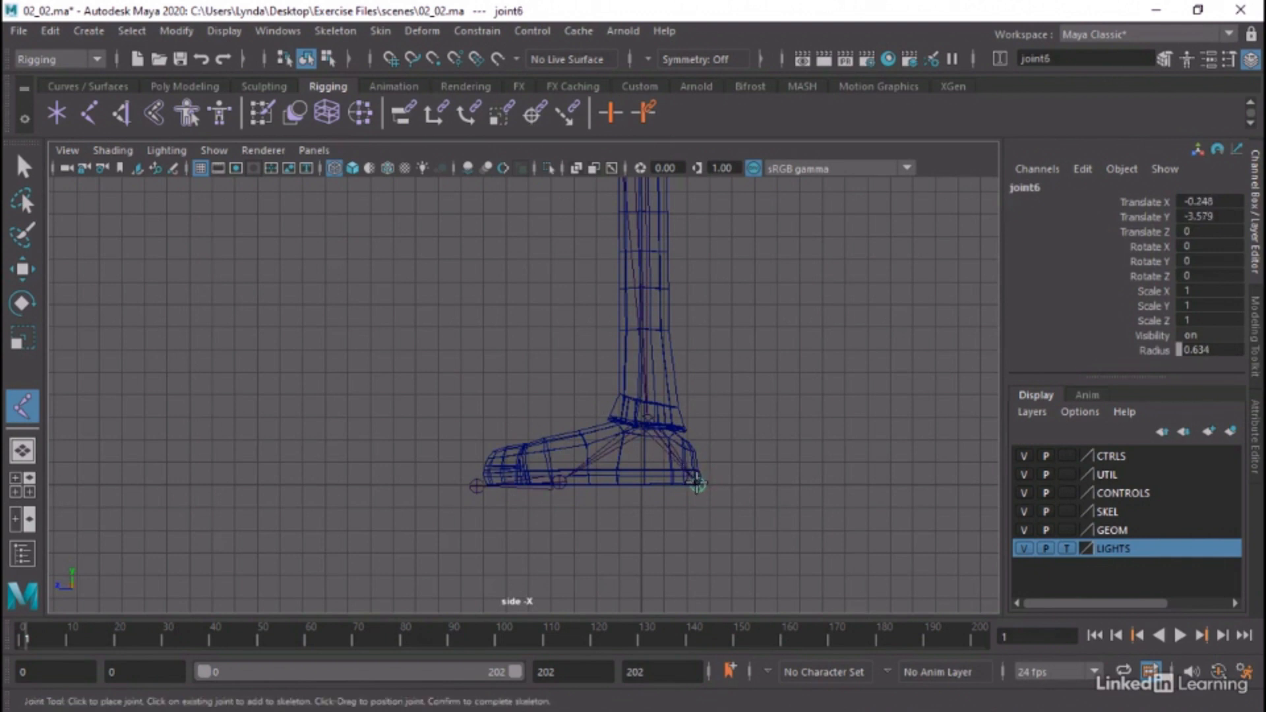
{"action": "key", "text": "q"}
{"action": "left_click", "coordinate": [770, 423]}
Maximize the perspective view and enable X-Ray Joints shading in it
{"action": "key", "text": "space"}
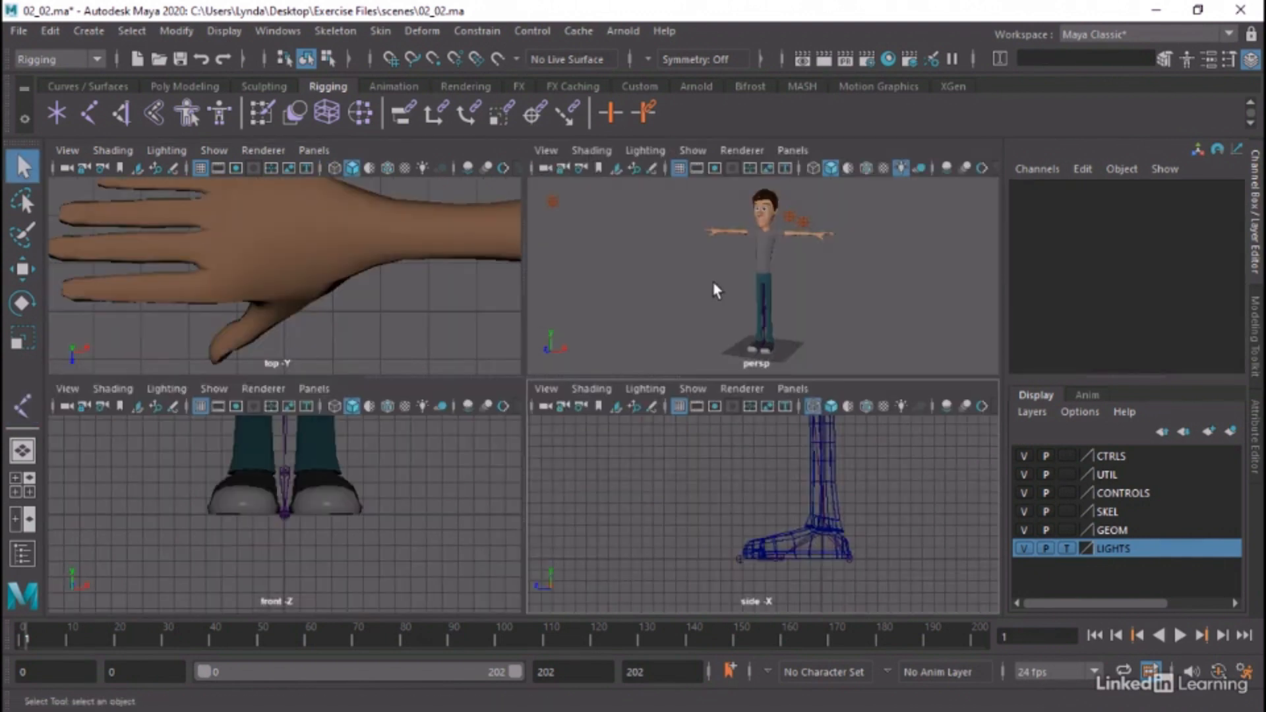
{"action": "key", "text": "space"}
{"action": "left_click", "coordinate": [113, 150]}
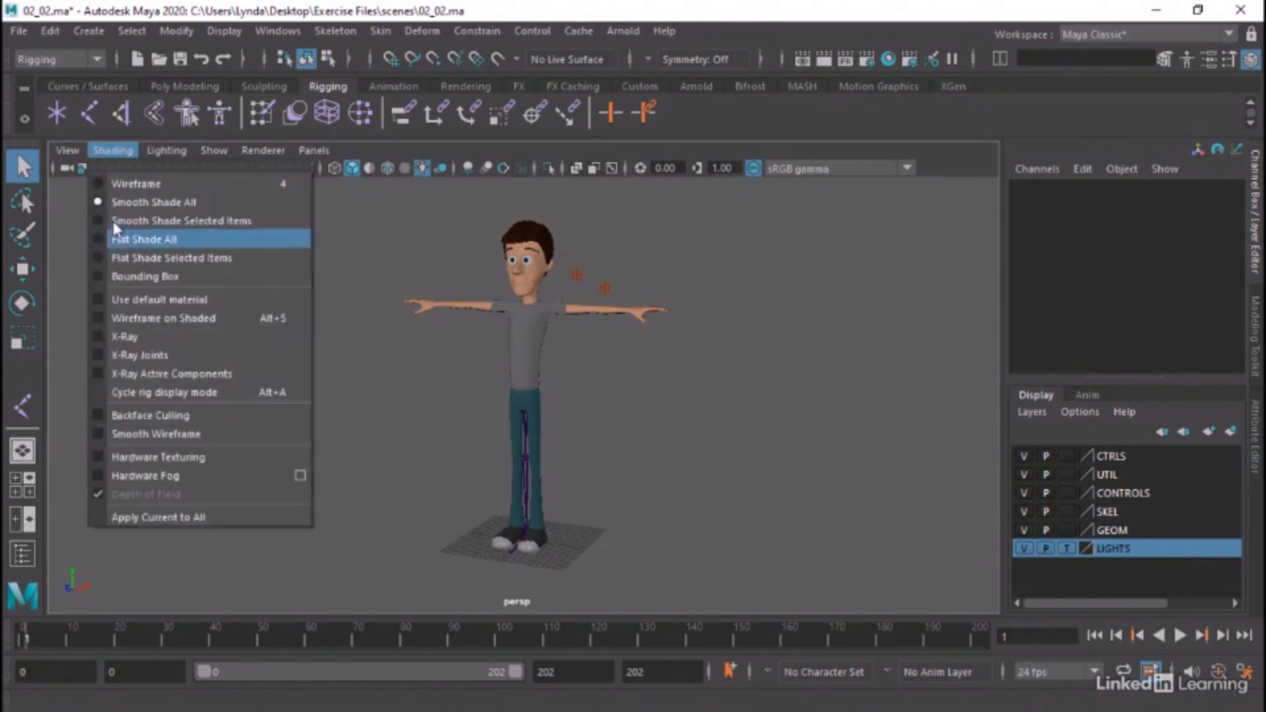
{"action": "left_click", "coordinate": [137, 355]}
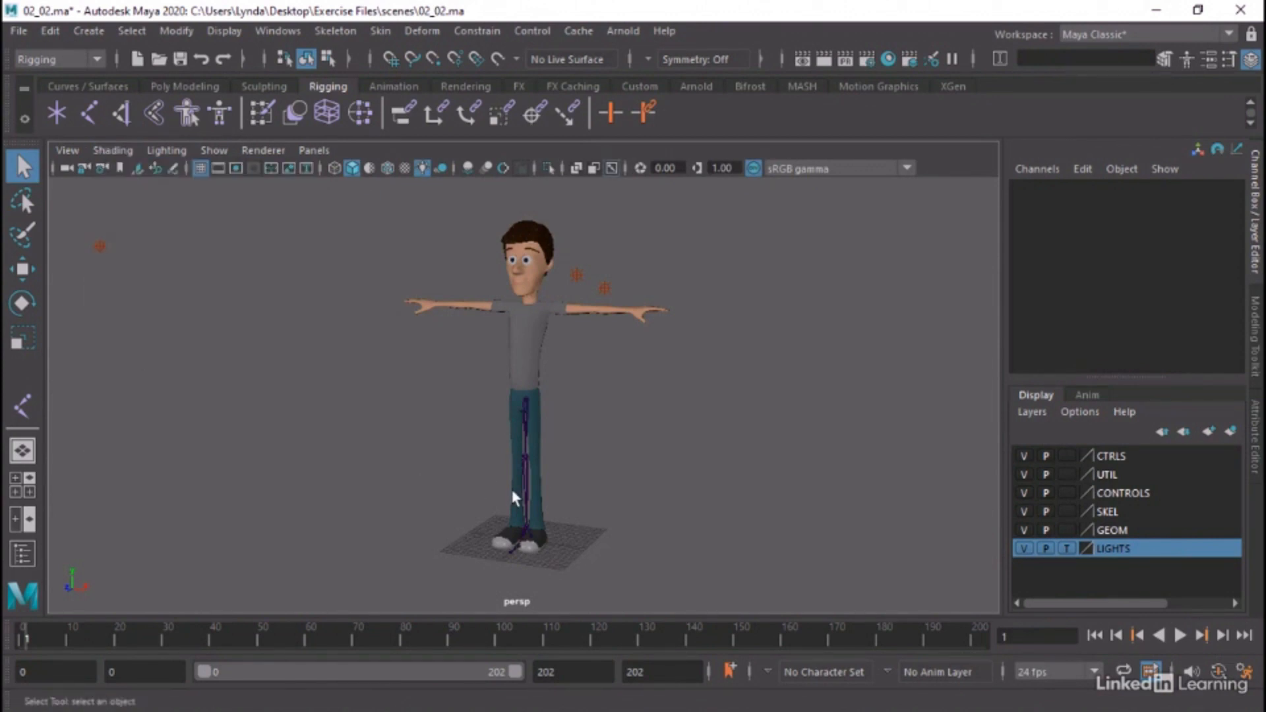
Select the hip joint for moving and show the legs in the front view as wireframe
{"action": "left_click", "coordinate": [524, 397]}
{"action": "right_click_drag", "start_coordinate": [590, 429], "coordinate": [777, 441], "text": "alt"}
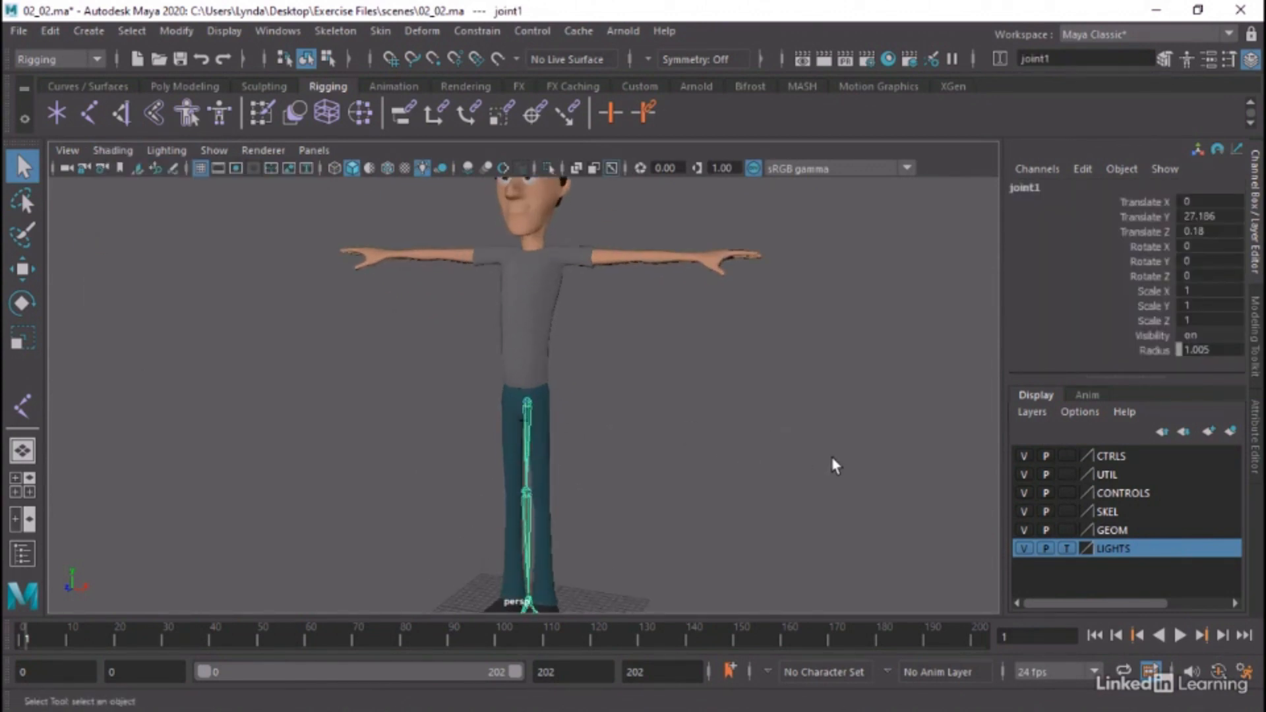
{"action": "middle_click_drag", "start_coordinate": [832, 456], "coordinate": [840, 362], "text": "alt"}
{"action": "mouse_move", "coordinate": [746, 362]}
{"action": "left_mouse_down", "text": "alt"}
{"action": "mouse_move", "coordinate": [705, 363]}
{"action": "mouse_move", "coordinate": [727, 364]}
{"action": "left_mouse_up", "text": "alt"}
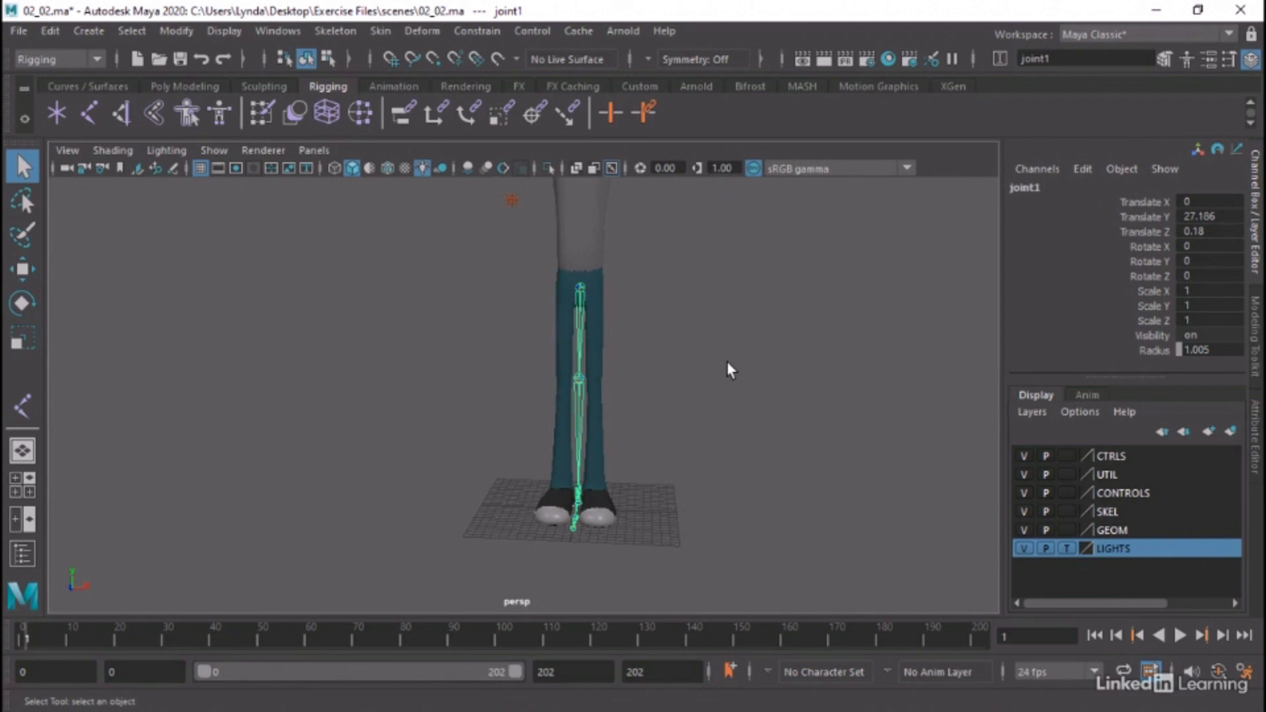
{"action": "key", "text": "w"}
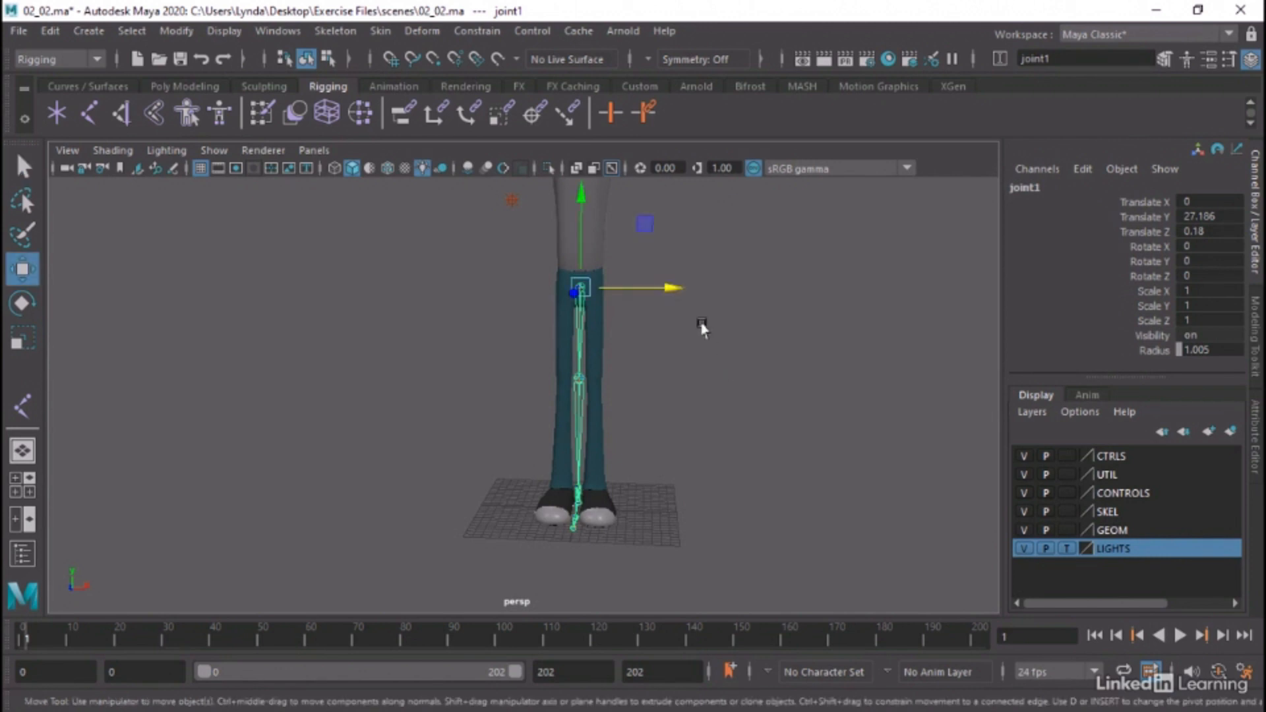
{"action": "key", "text": "space"}
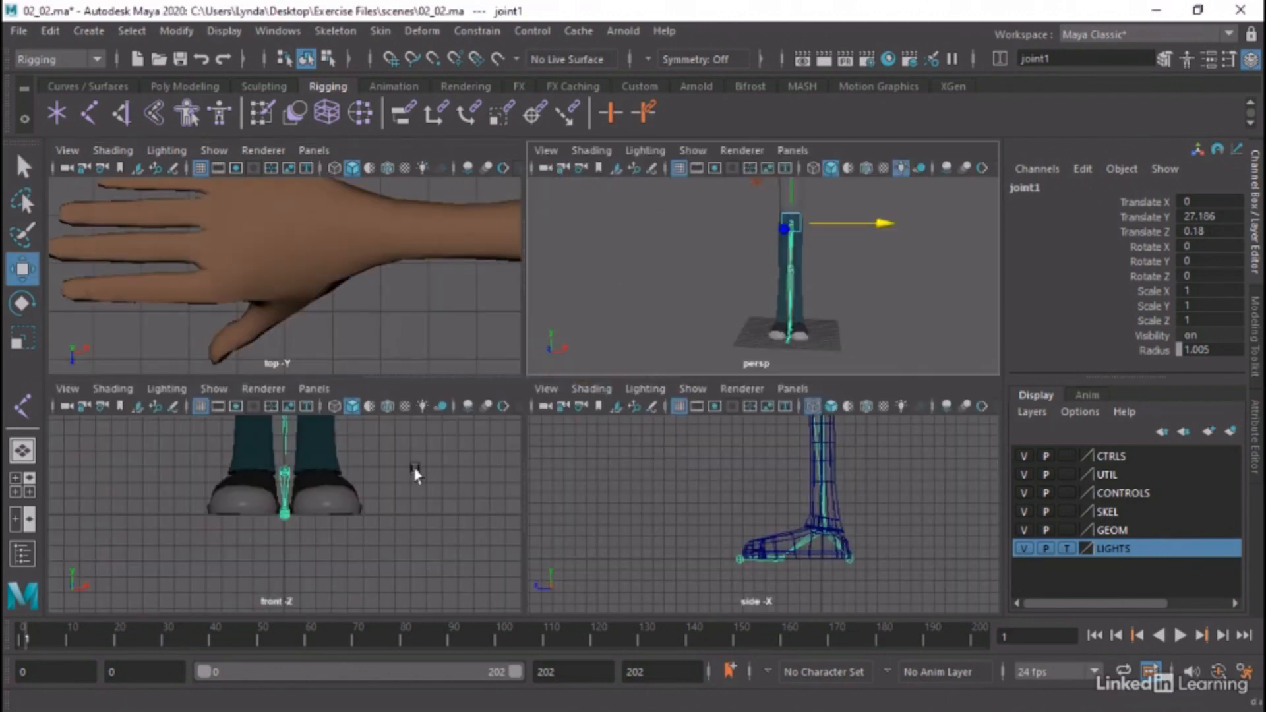
{"action": "key", "text": "space"}
{"action": "scroll", "coordinate": [744, 328], "scroll_direction": "down", "scroll_amount": 5}
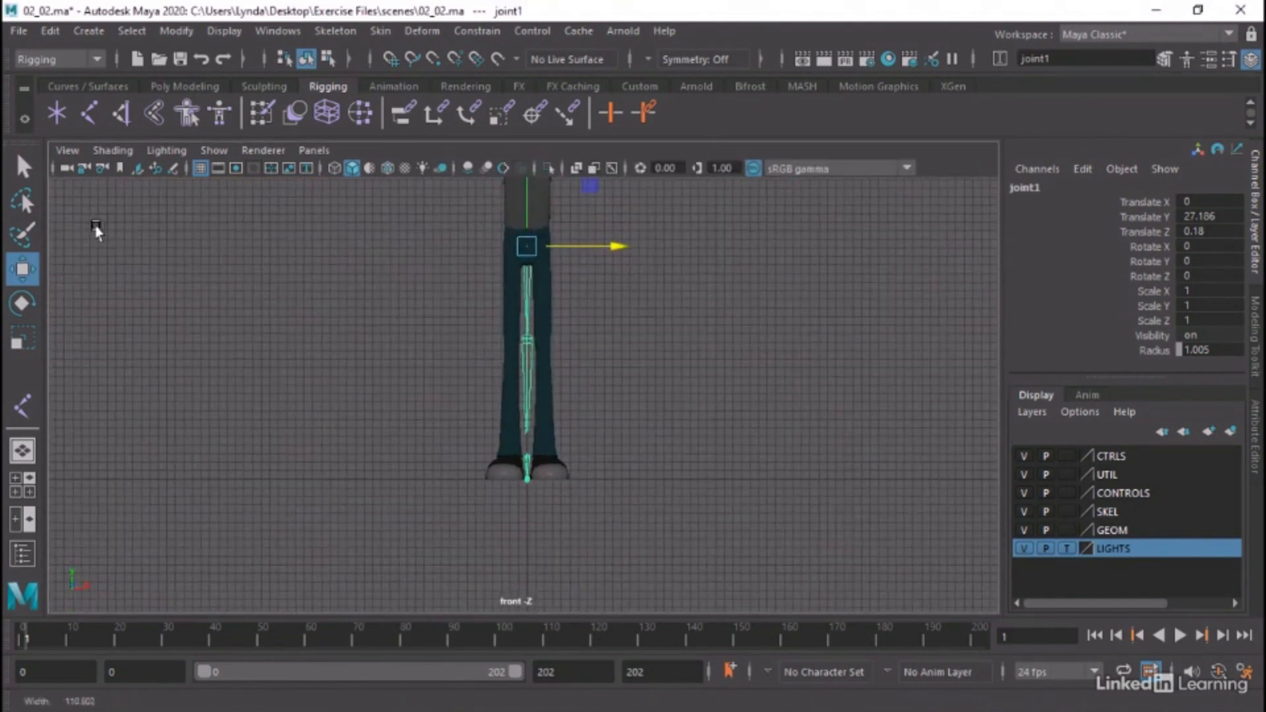
{"action": "mouse_move", "coordinate": [389, 232]}
{"action": "middle_mouse_down", "text": "alt"}
{"action": "mouse_move", "coordinate": [370, 271]}
{"action": "mouse_move", "coordinate": [260, 271]}
{"action": "mouse_move", "coordinate": [385, 256]}
{"action": "middle_mouse_up", "text": "alt"}
{"action": "left_click", "coordinate": [335, 168]}
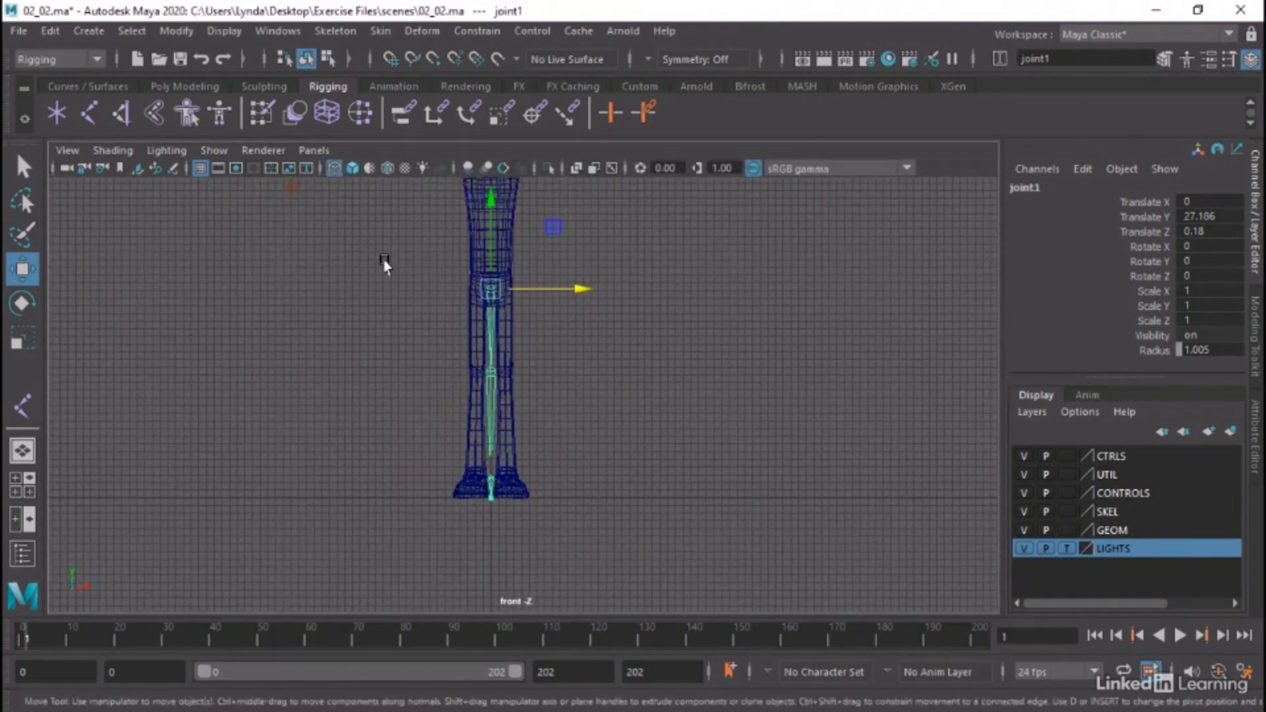
Move the hip joint along X to about 1.9 so the joint chain is centered inside the character's left leg
{"action": "right_click_drag", "start_coordinate": [384, 257], "coordinate": [718, 300], "text": "alt"}
{"action": "middle_click_drag", "start_coordinate": [649, 281], "coordinate": [706, 305], "text": "alt"}
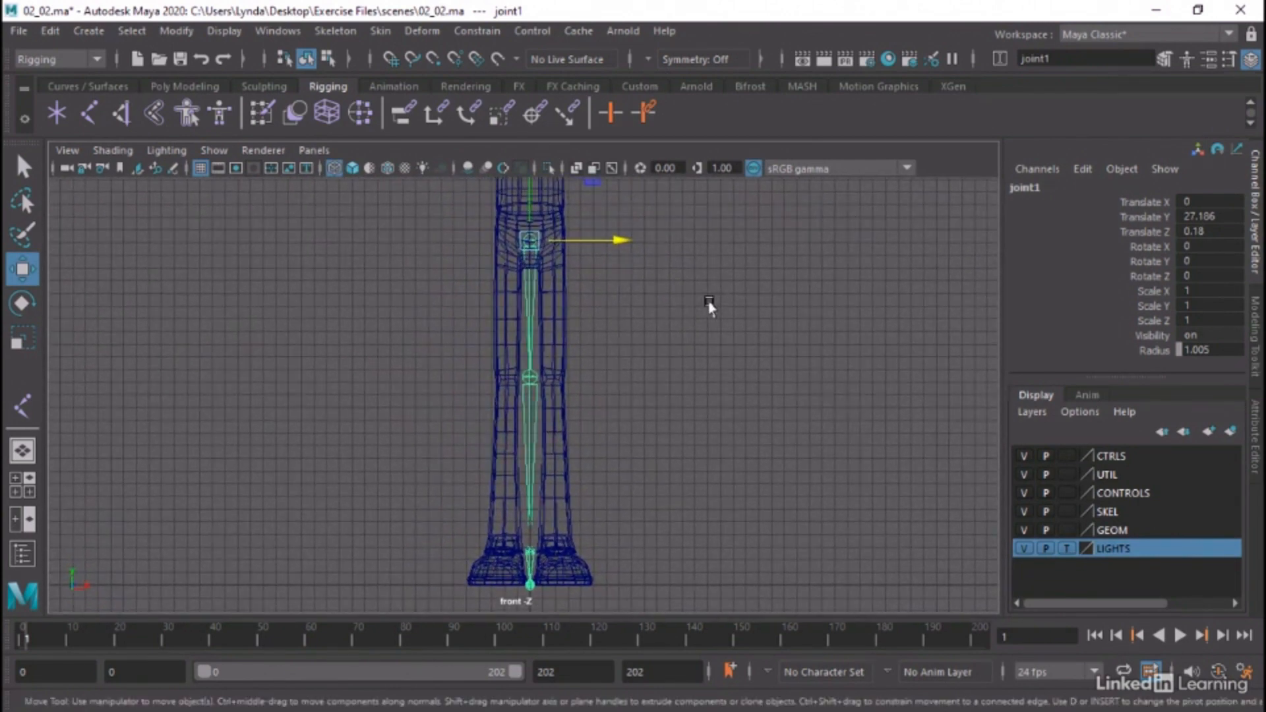
{"action": "left_click_drag", "start_coordinate": [584, 245], "coordinate": [608, 249]}
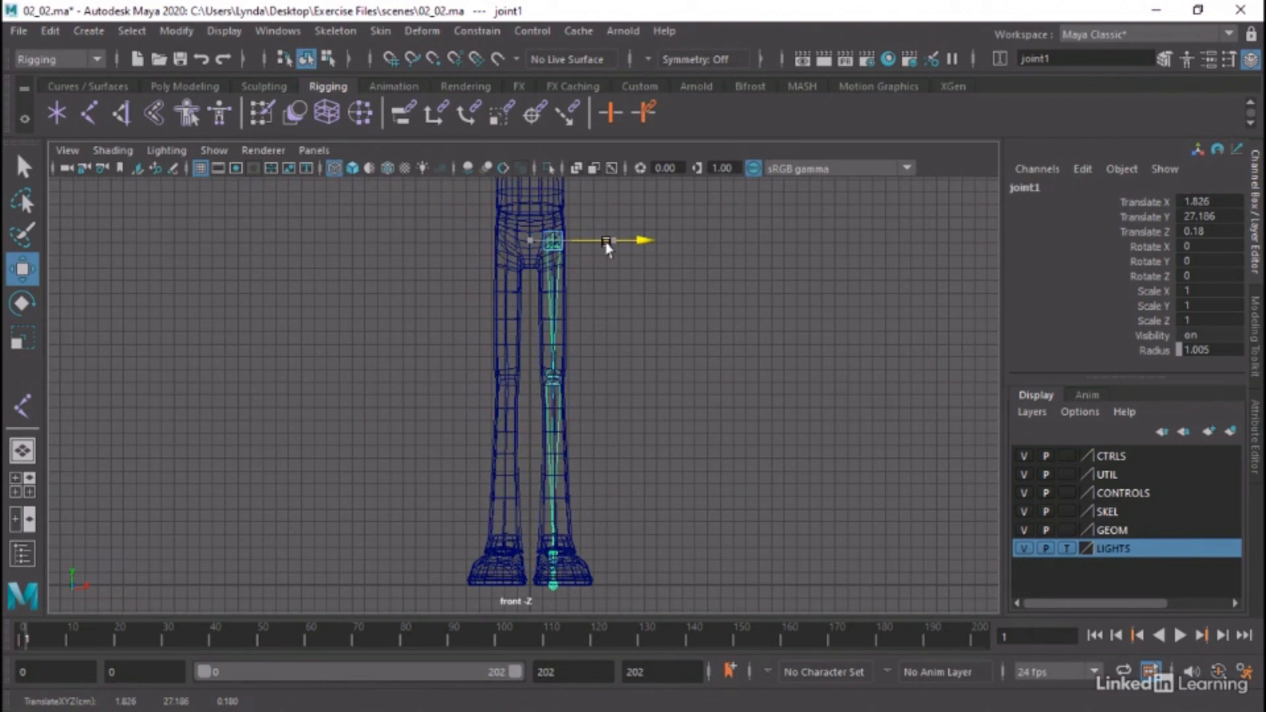
{"action": "left_click_drag", "start_coordinate": [608, 249], "coordinate": [608, 248]}
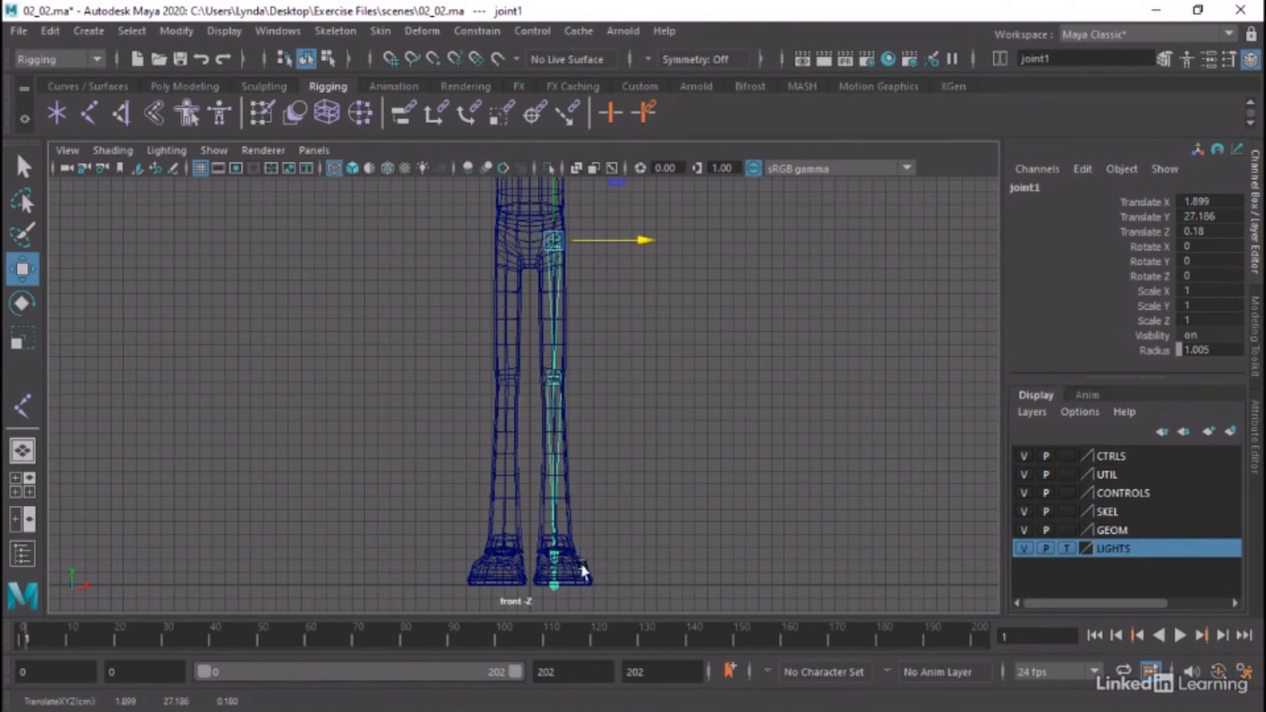
Reselect the hip joint of the left leg chain and show the legs in the maximized perspective view
{"action": "left_click", "coordinate": [617, 324]}
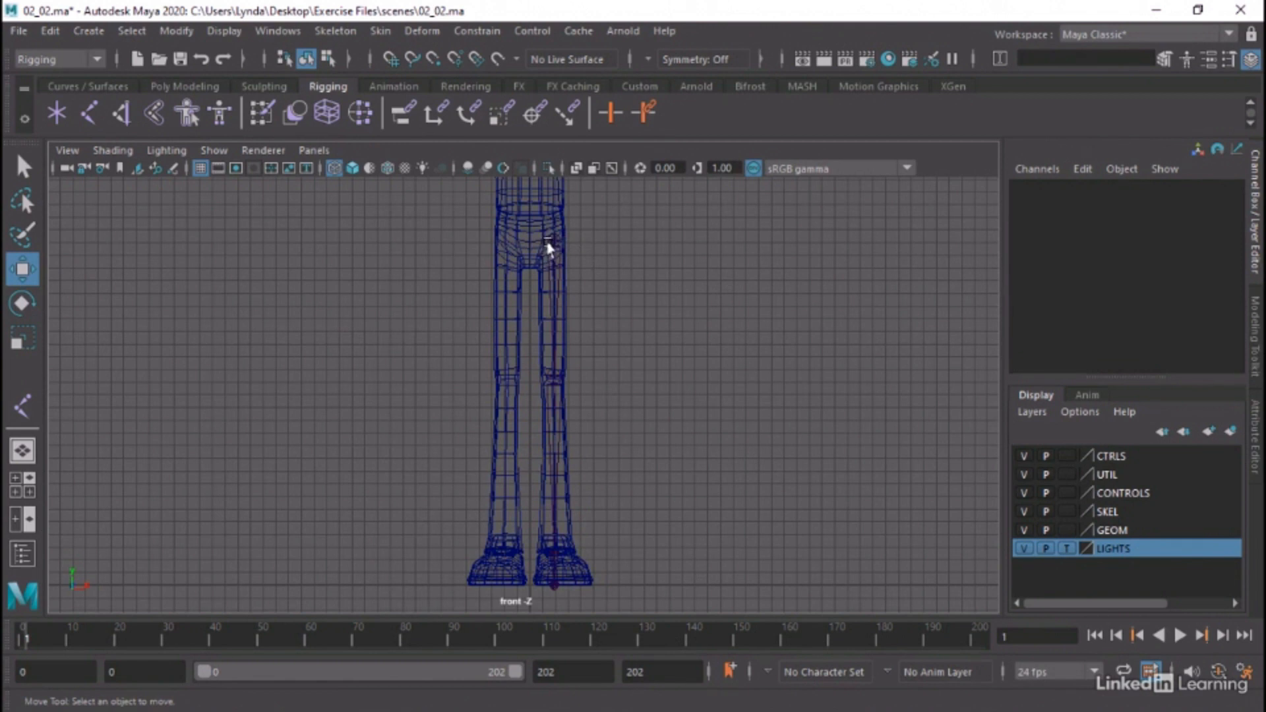
{"action": "left_click", "coordinate": [554, 240]}
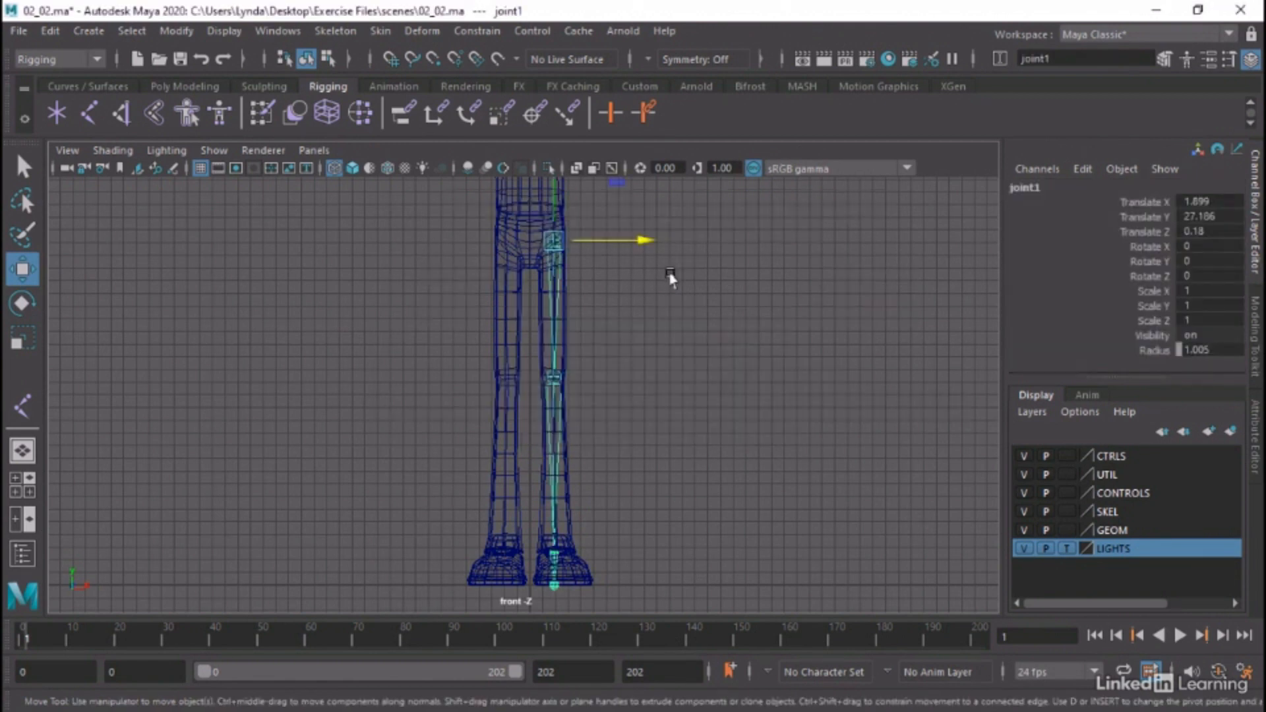
{"action": "key", "text": "space"}
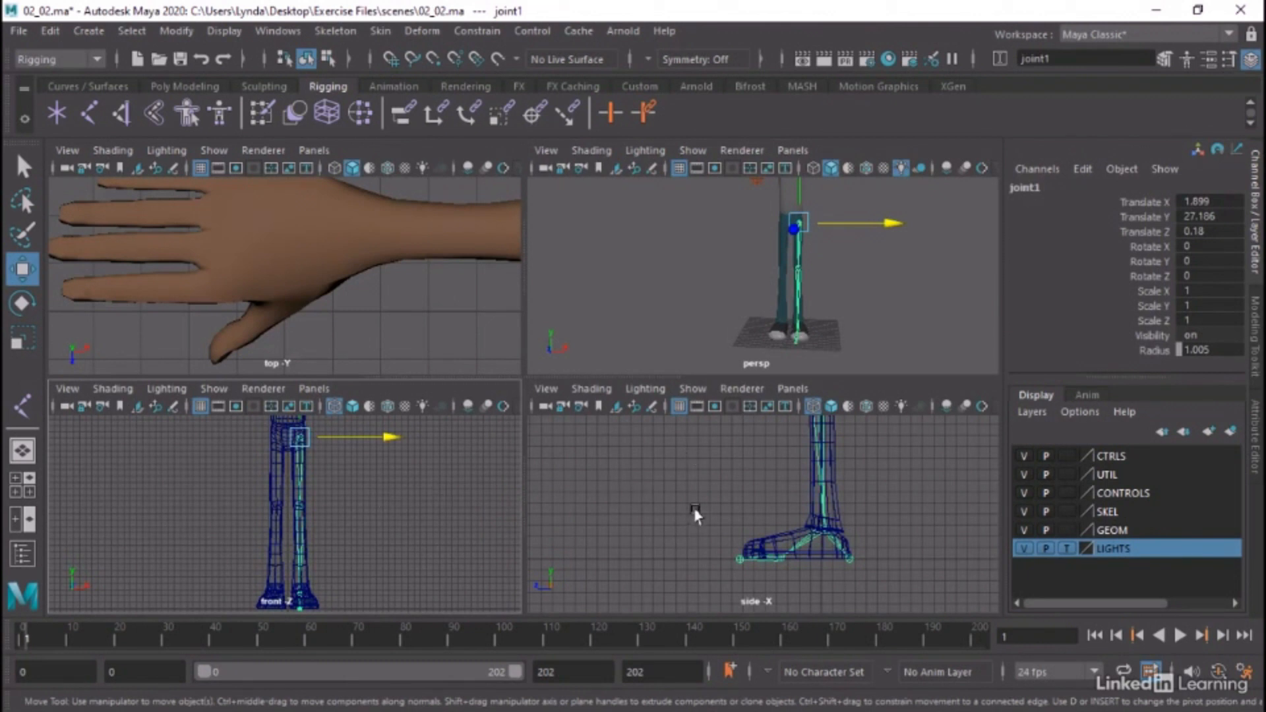
{"action": "key", "text": "space"}
{"action": "left_click_drag", "start_coordinate": [660, 369], "coordinate": [520, 393], "text": "alt"}
{"action": "middle_click_drag", "start_coordinate": [586, 378], "coordinate": [696, 392], "text": "alt"}
Open the Outliner and expand the full joint hierarchy beneath joint1
{"action": "left_click", "coordinate": [284, 36]}
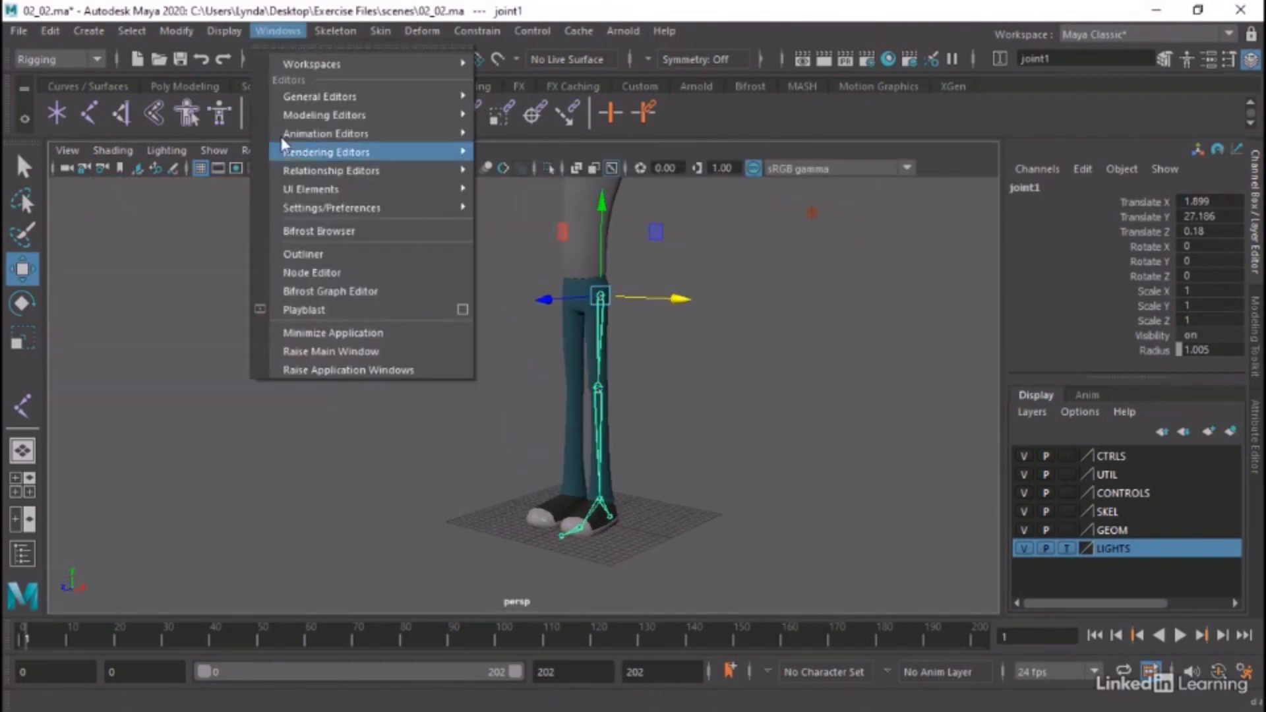
{"action": "left_click", "coordinate": [303, 255]}
{"action": "left_click", "coordinate": [91, 324]}
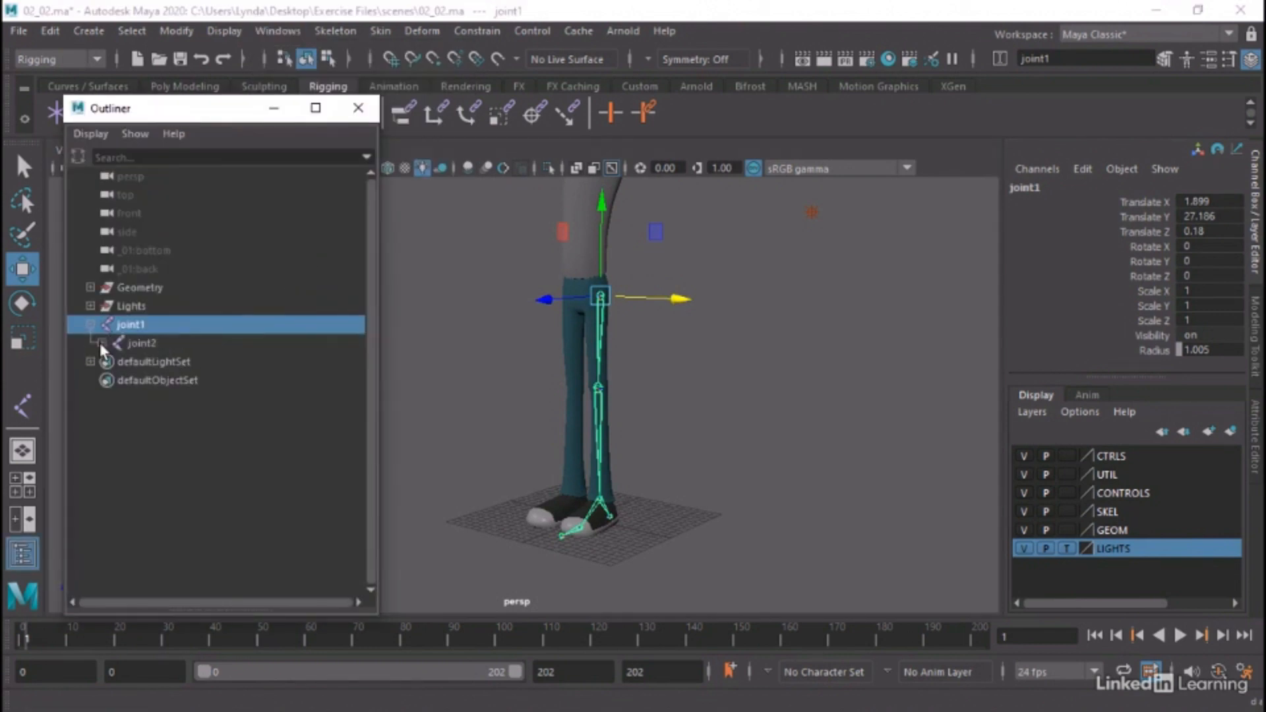
{"action": "left_click", "coordinate": [102, 343]}
{"action": "left_click", "coordinate": [112, 361]}
{"action": "left_click", "coordinate": [124, 380]}
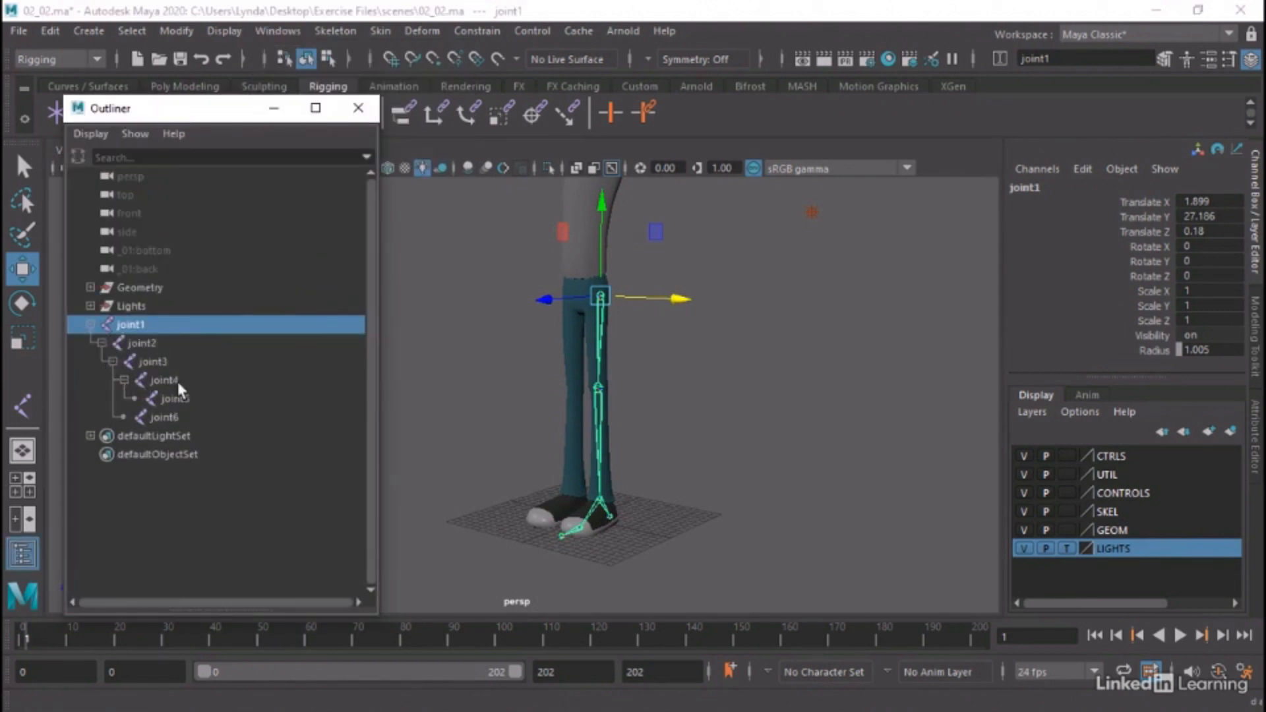
Rename joint1 as Skel_Hip_L and copy its Skel_ prefix for reuse
{"action": "double_click", "coordinate": [131, 324]}
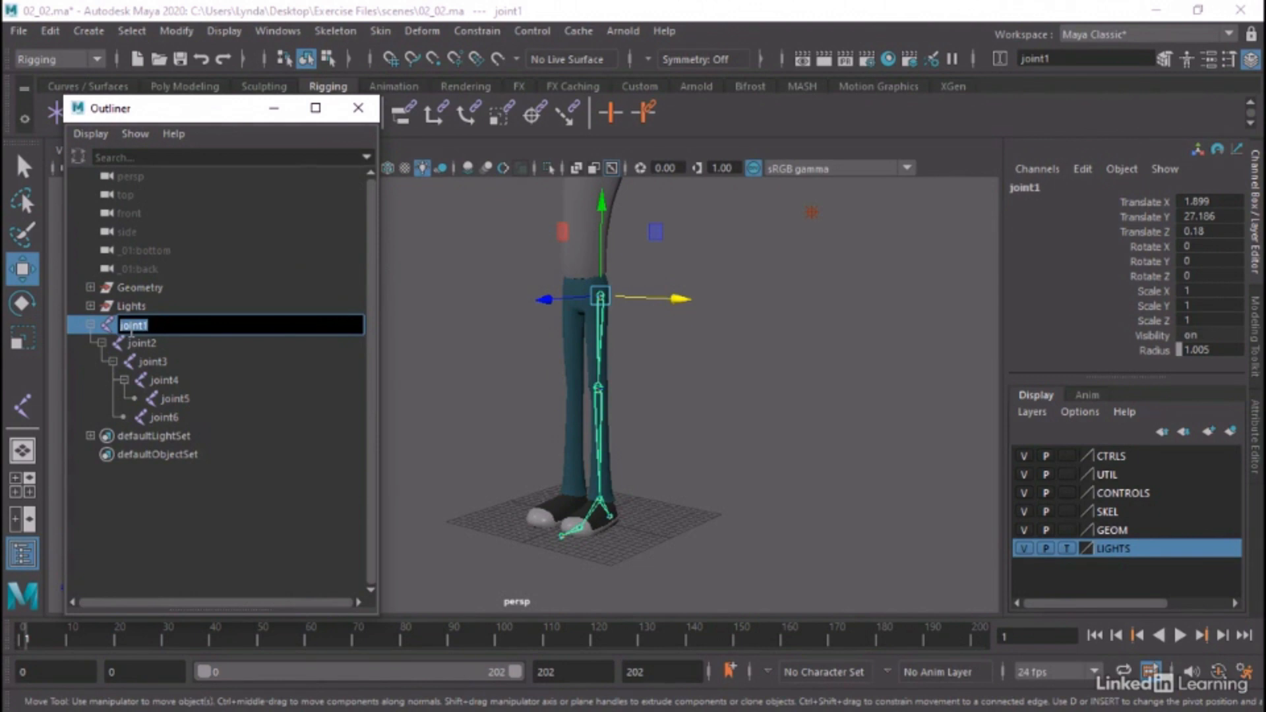
{"action": "type", "text": "Skel_Hip_L"}
{"action": "left_click_drag", "start_coordinate": [144, 326], "coordinate": [120, 326]}
Rename joint2 as Skel_Knee_L
{"action": "left_click", "coordinate": [153, 342]}
{"action": "double_click", "coordinate": [153, 341]}
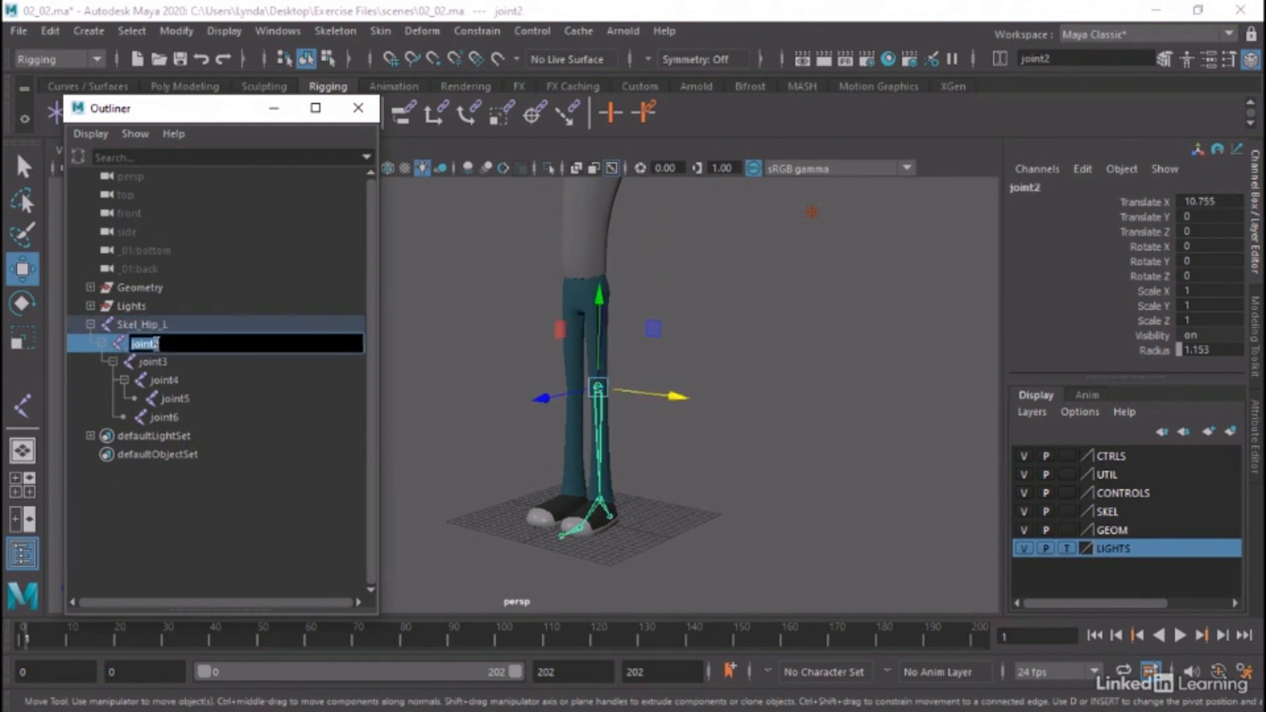
{"action": "type", "text": "Skel_"}
{"action": "type", "text": "Knee_L"}
Rename joint3 as Skel_Ankle_L
{"action": "left_click", "coordinate": [157, 362]}
{"action": "double_click", "coordinate": [157, 362]}
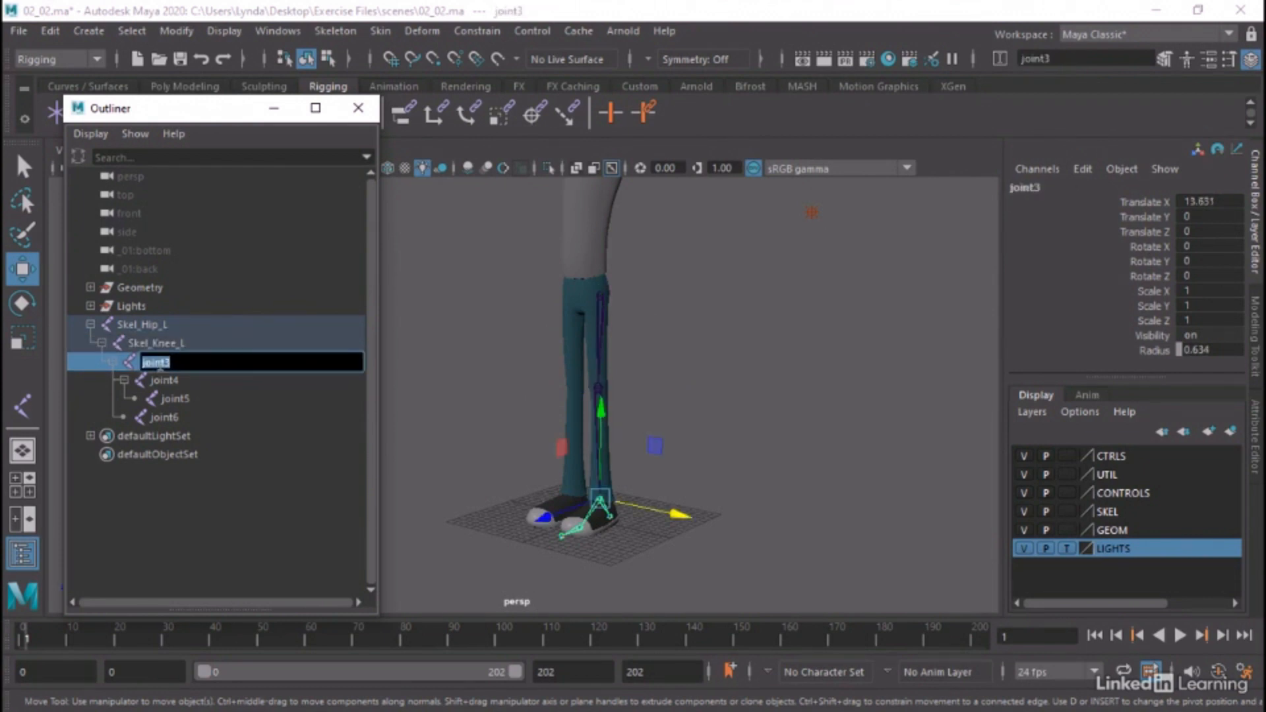
{"action": "type", "text": "Skel_Ankle_L"}
Rename joint4 as Skel_Ball_L and joint5 as Skel_Toe_L
{"action": "double_click", "coordinate": [161, 383]}
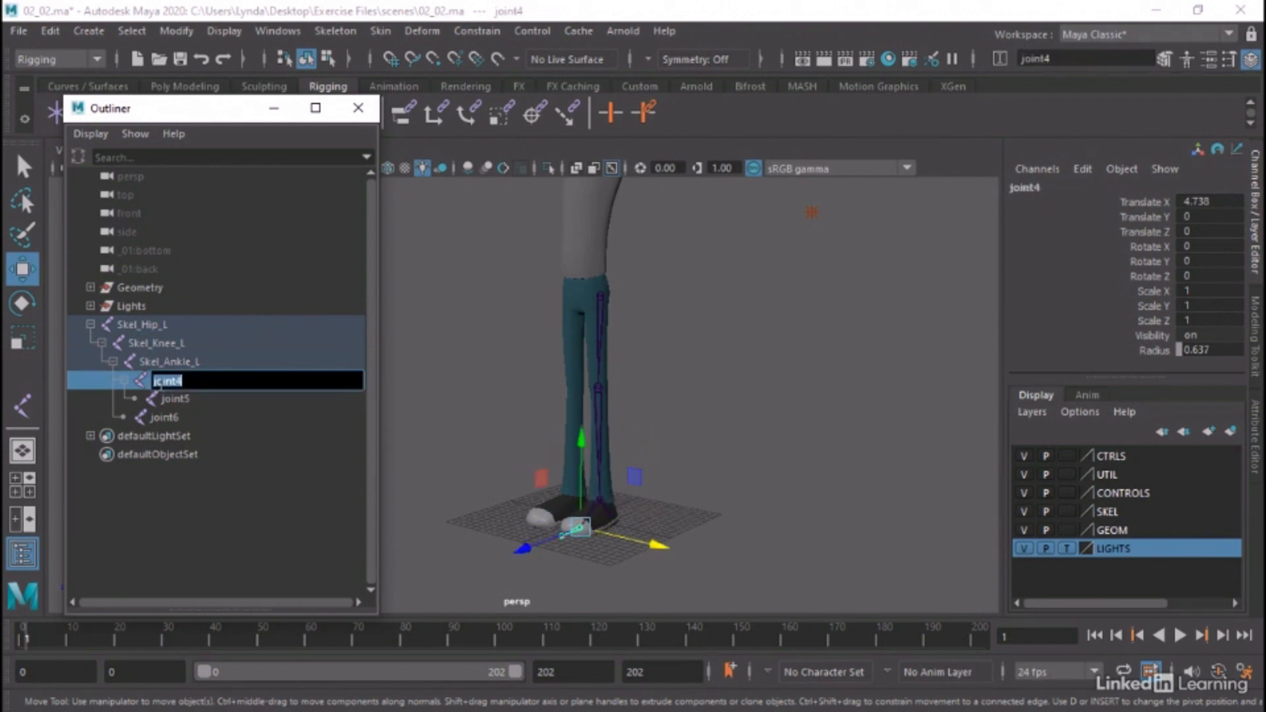
{"action": "type", "text": "Skel_Ball_L"}
{"action": "key", "text": "Return"}
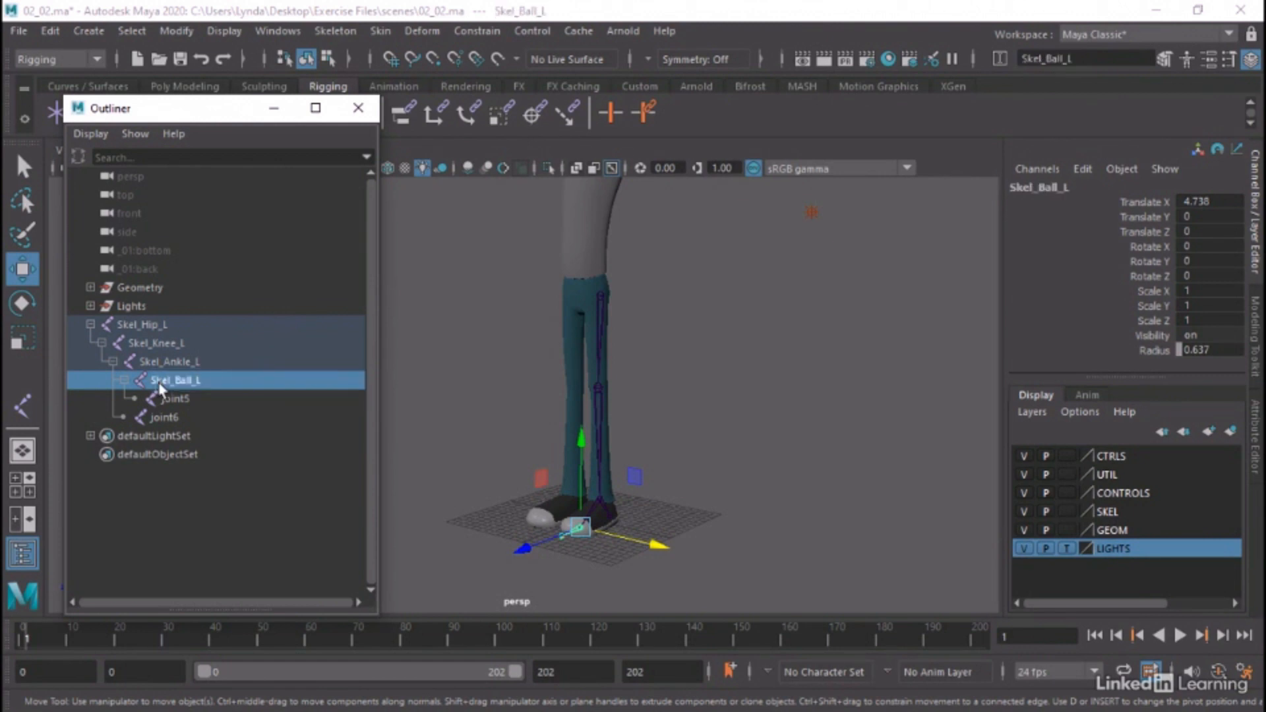
{"action": "double_click", "coordinate": [173, 399]}
{"action": "type", "text": "Skel_Toe_L"}
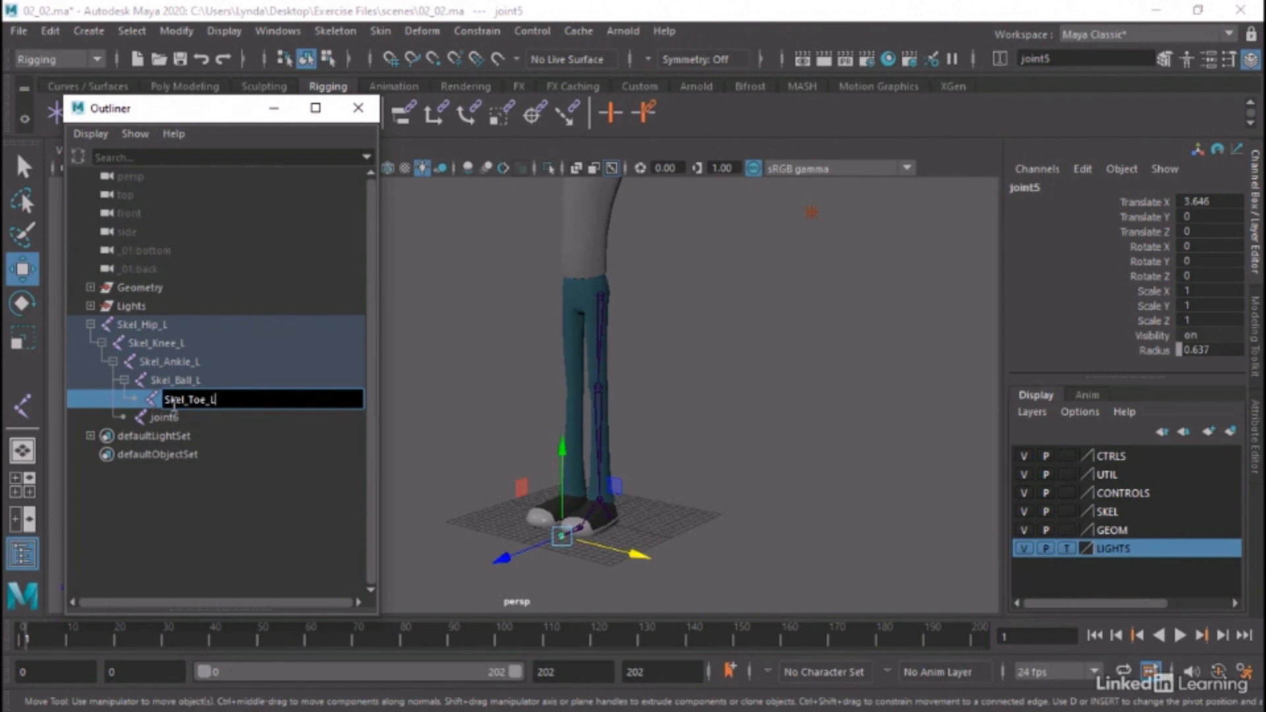
{"action": "key", "text": "Return"}
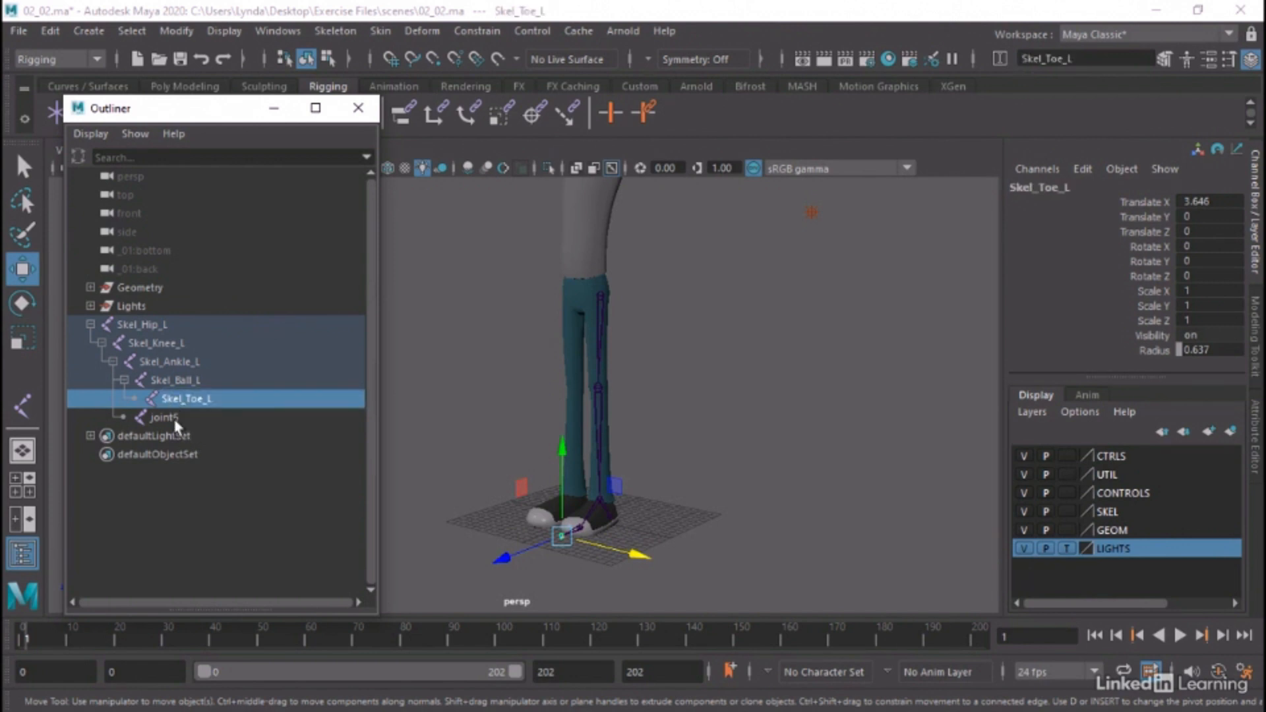
Rename joint6, the heel joint, as Skel_Heel_L
{"action": "double_click", "coordinate": [169, 418]}
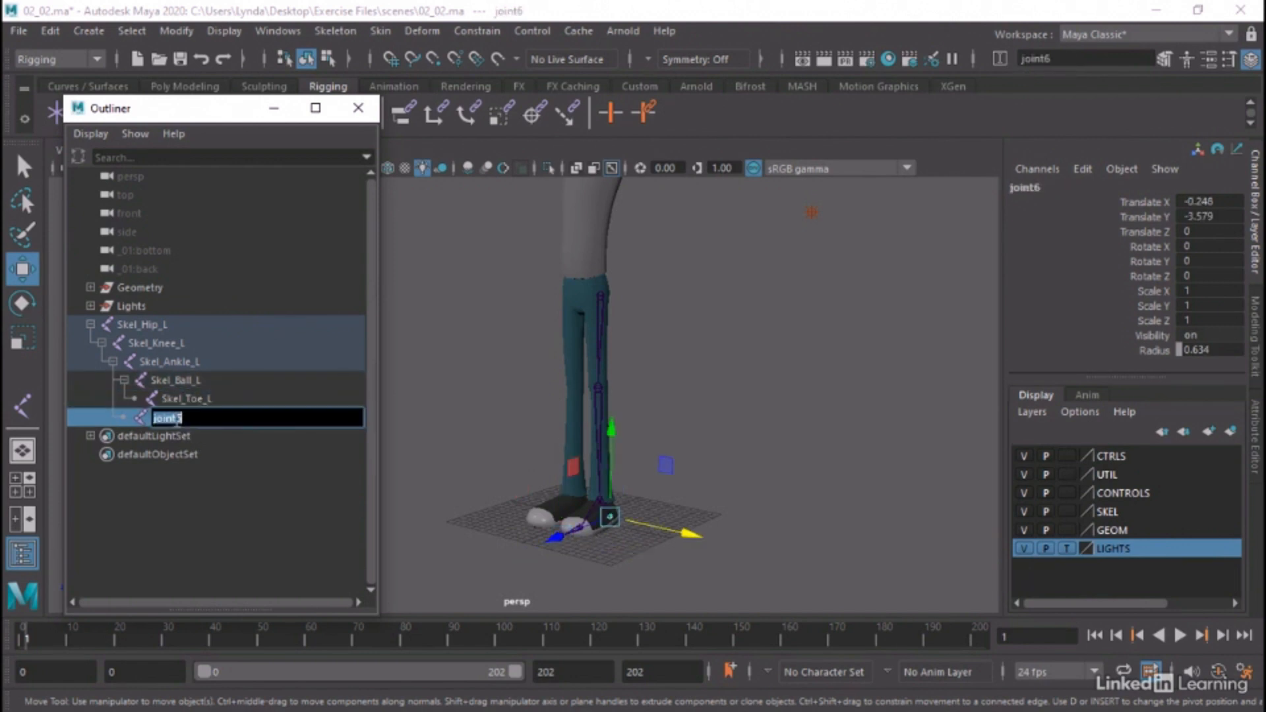
{"action": "type", "text": "Skel_H"}
{"action": "type", "text": "eel_L"}
{"action": "key", "text": "Return"}
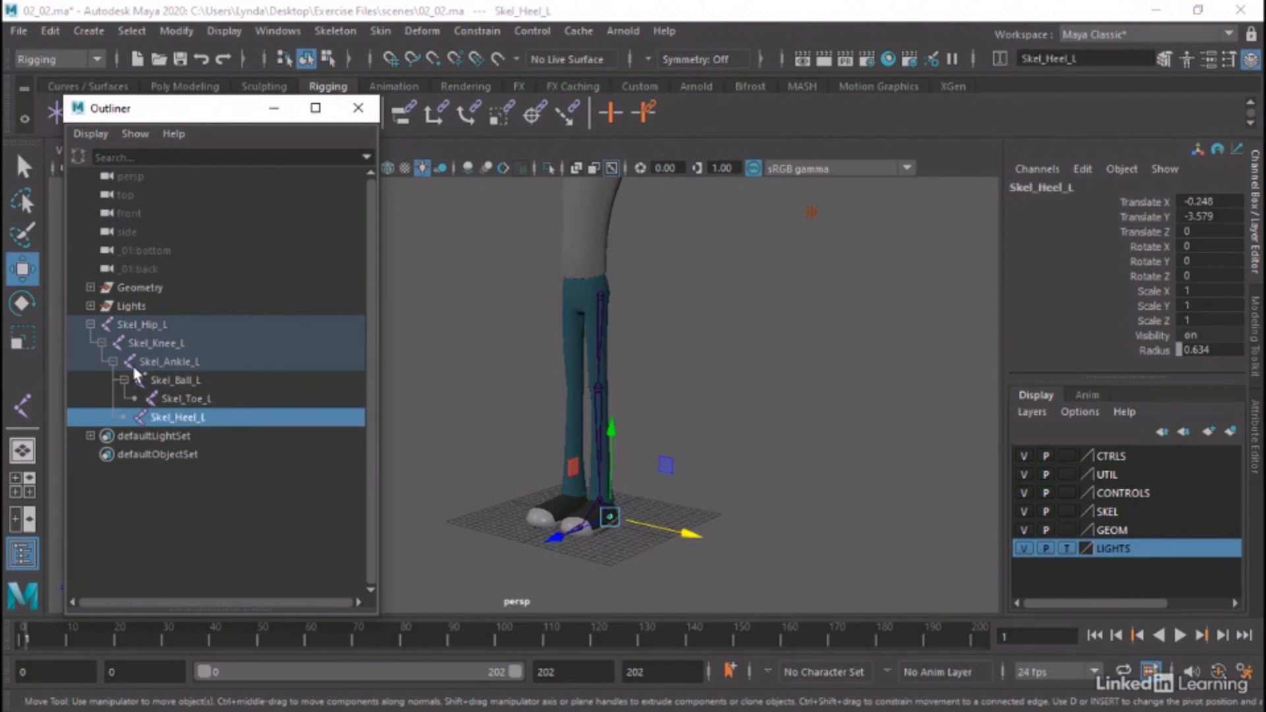
Select Skel_Hip_L and examine the left leg chain from the front together with the hip's Translate X value
{"action": "left_click", "coordinate": [125, 324]}
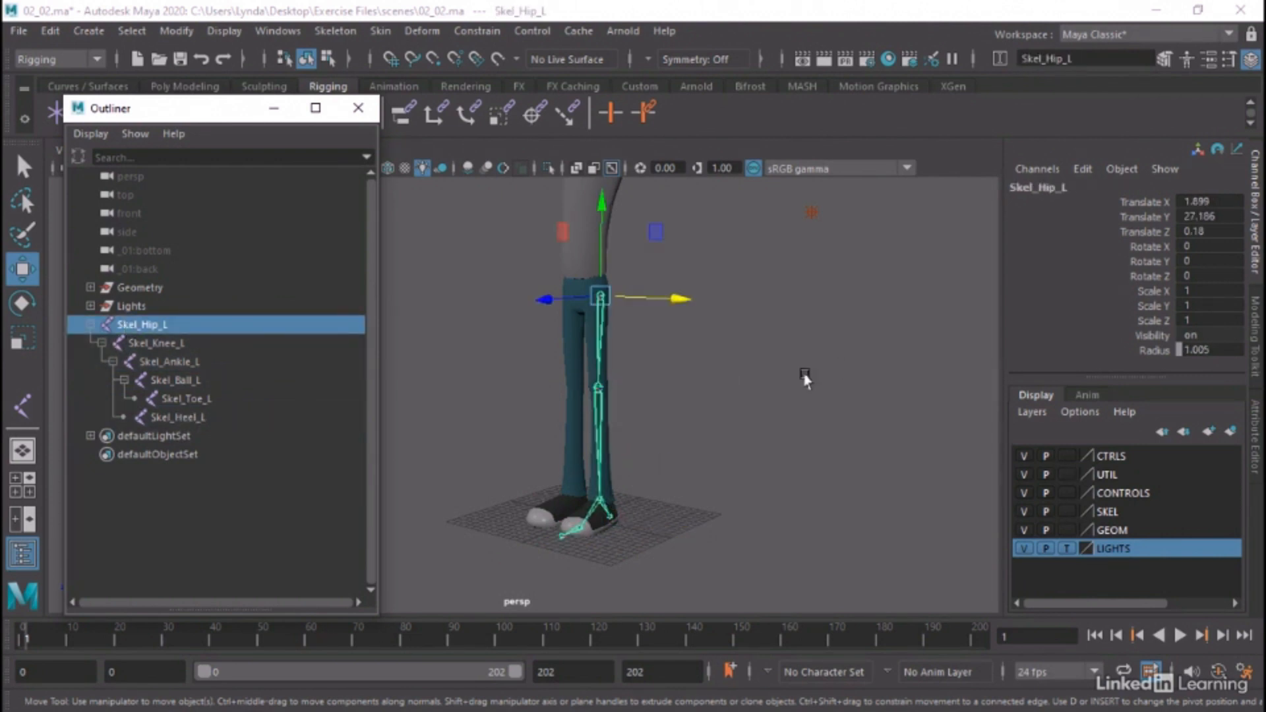
{"action": "key", "text": "f"}
{"action": "middle_click_drag", "start_coordinate": [764, 357], "coordinate": [753, 374], "text": "alt"}
{"action": "left_click_drag", "start_coordinate": [753, 374], "coordinate": [780, 403], "text": "alt"}
{"action": "middle_click_drag", "start_coordinate": [780, 403], "coordinate": [807, 403], "text": "alt"}
{"action": "right_click_drag", "start_coordinate": [758, 372], "coordinate": [863, 389], "text": "alt"}
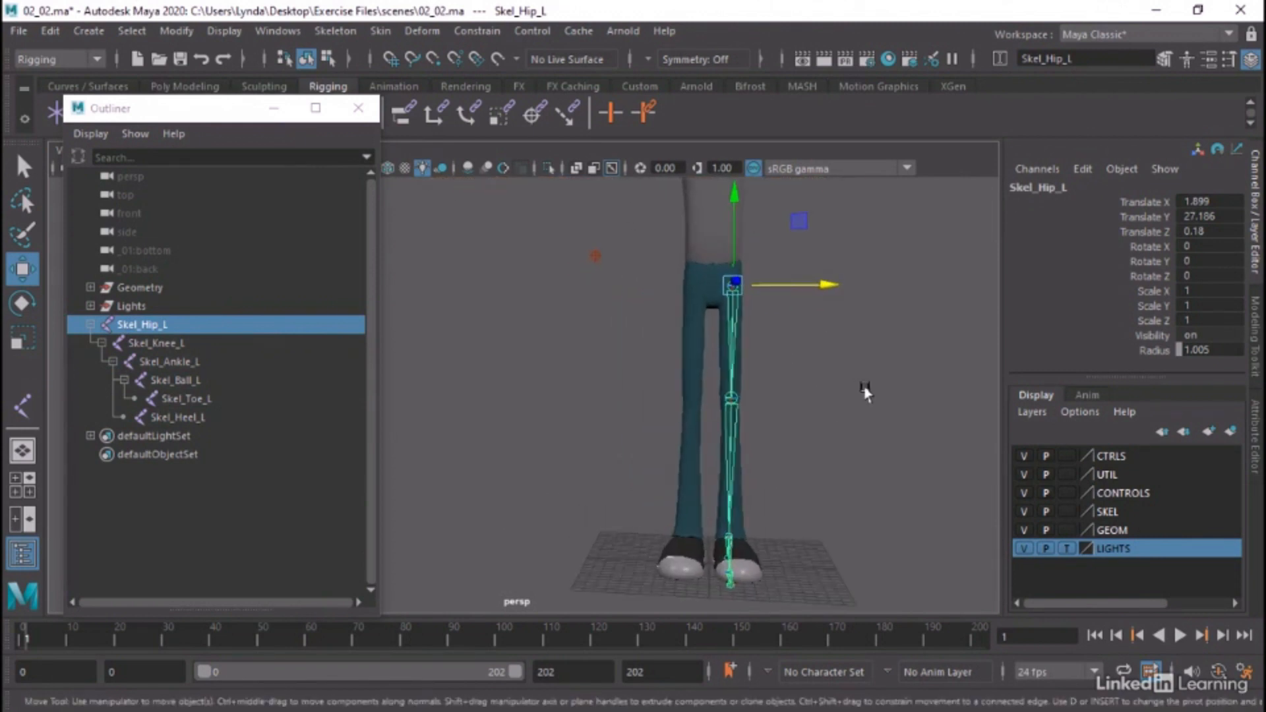
{"action": "left_click_drag", "start_coordinate": [862, 389], "coordinate": [852, 389], "text": "alt"}
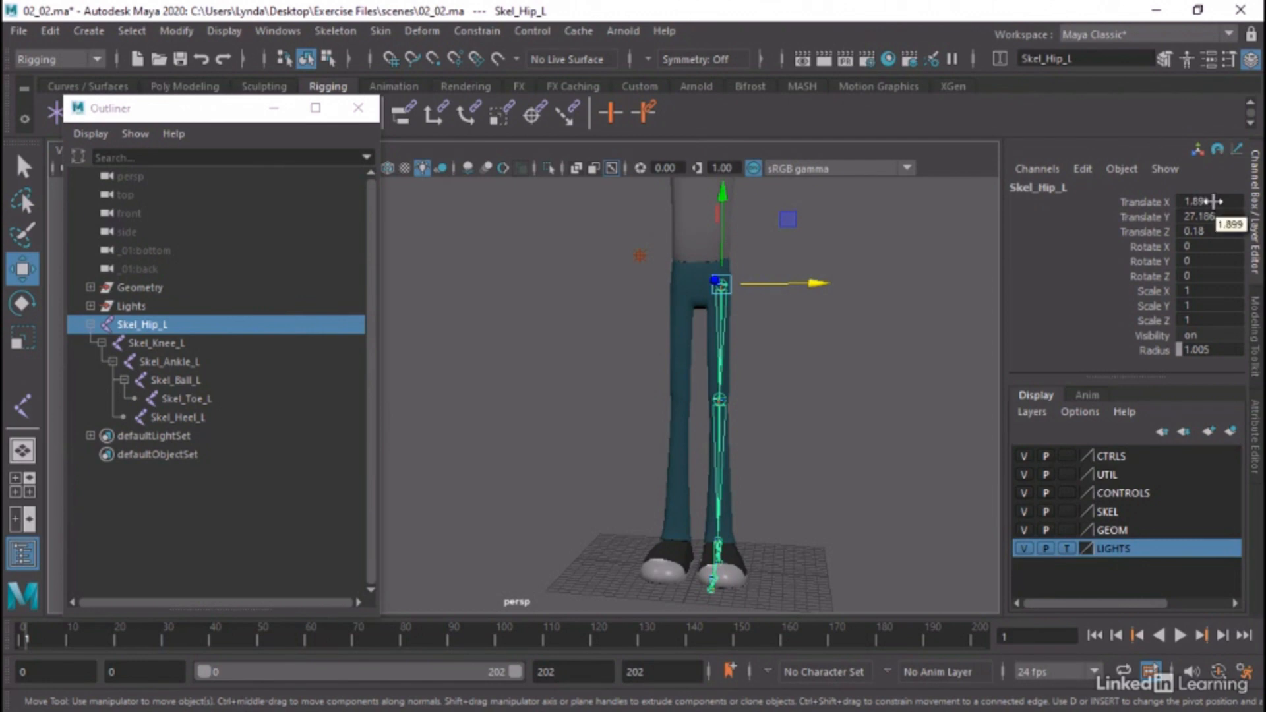
{"action": "double_click", "coordinate": [1215, 202]}
{"action": "left_click", "coordinate": [1215, 202]}
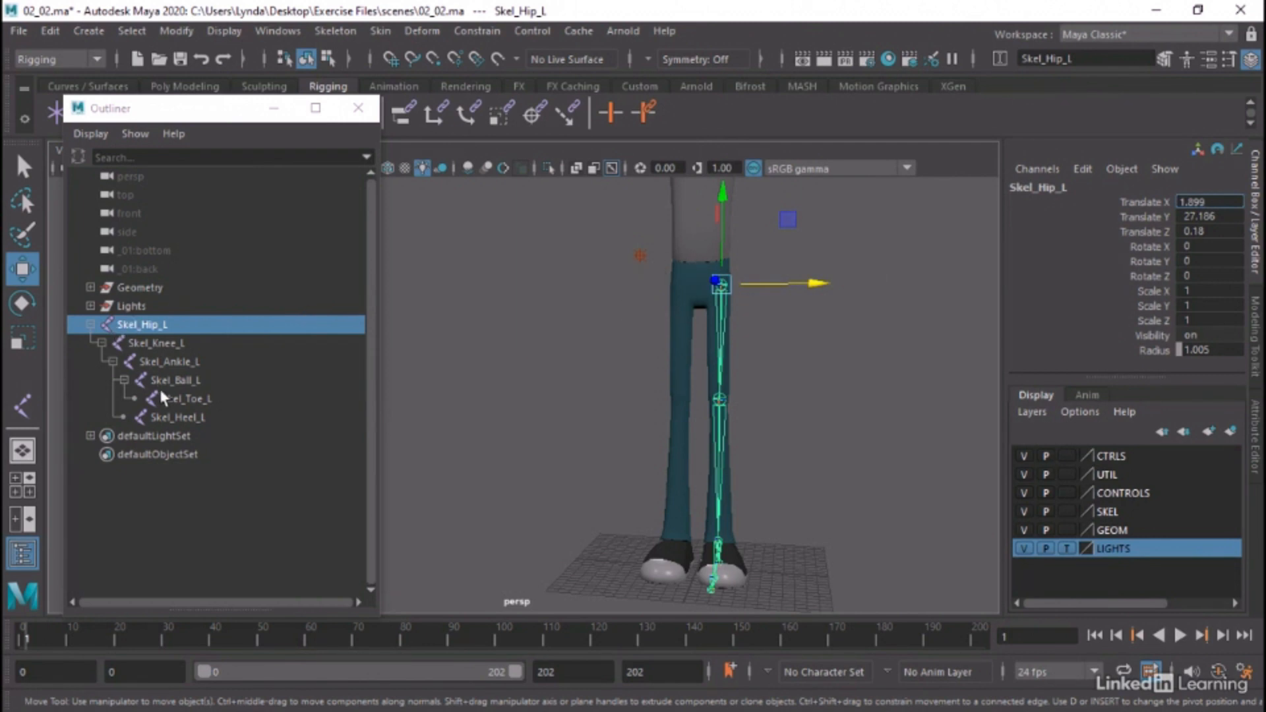
Select all joints from Skel_Hip_L to Skel_Heel_L, duplicate the chain and expand the copy's full hierarchy in the Outliner
{"action": "left_click", "coordinate": [170, 416], "text": "shift"}
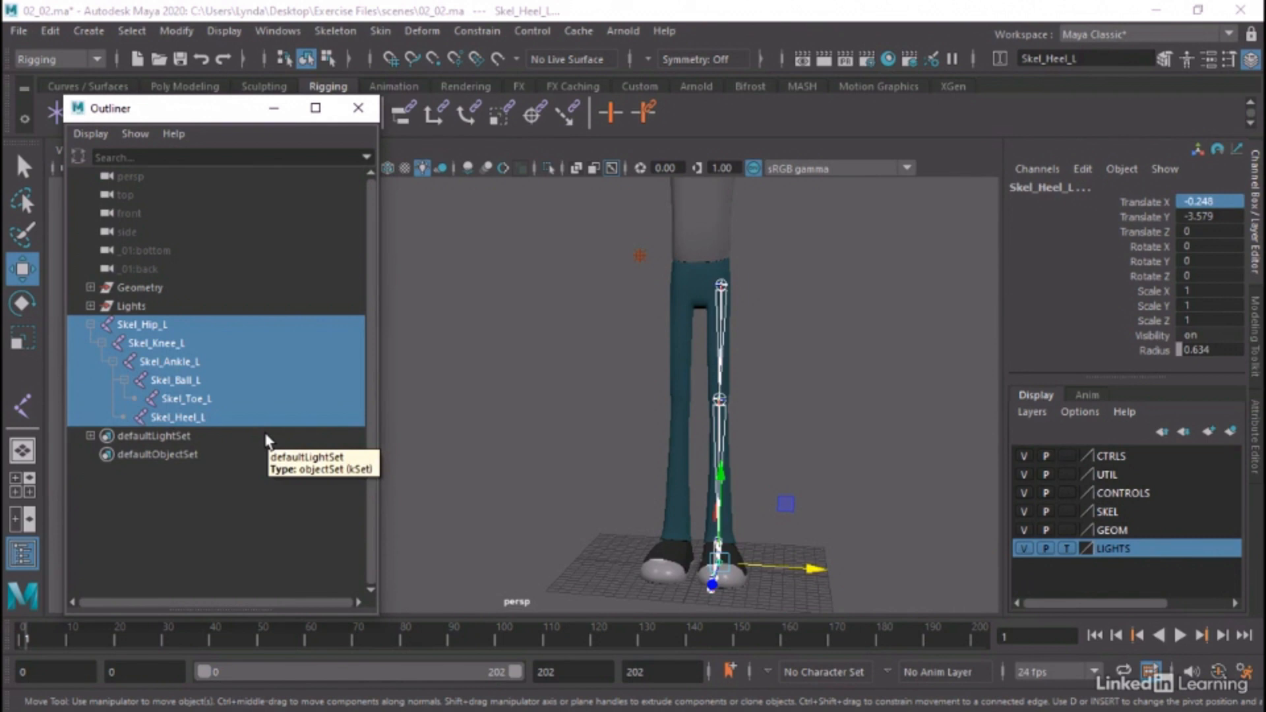
{"action": "key", "text": "ctrl+d"}
{"action": "left_click", "coordinate": [90, 436]}
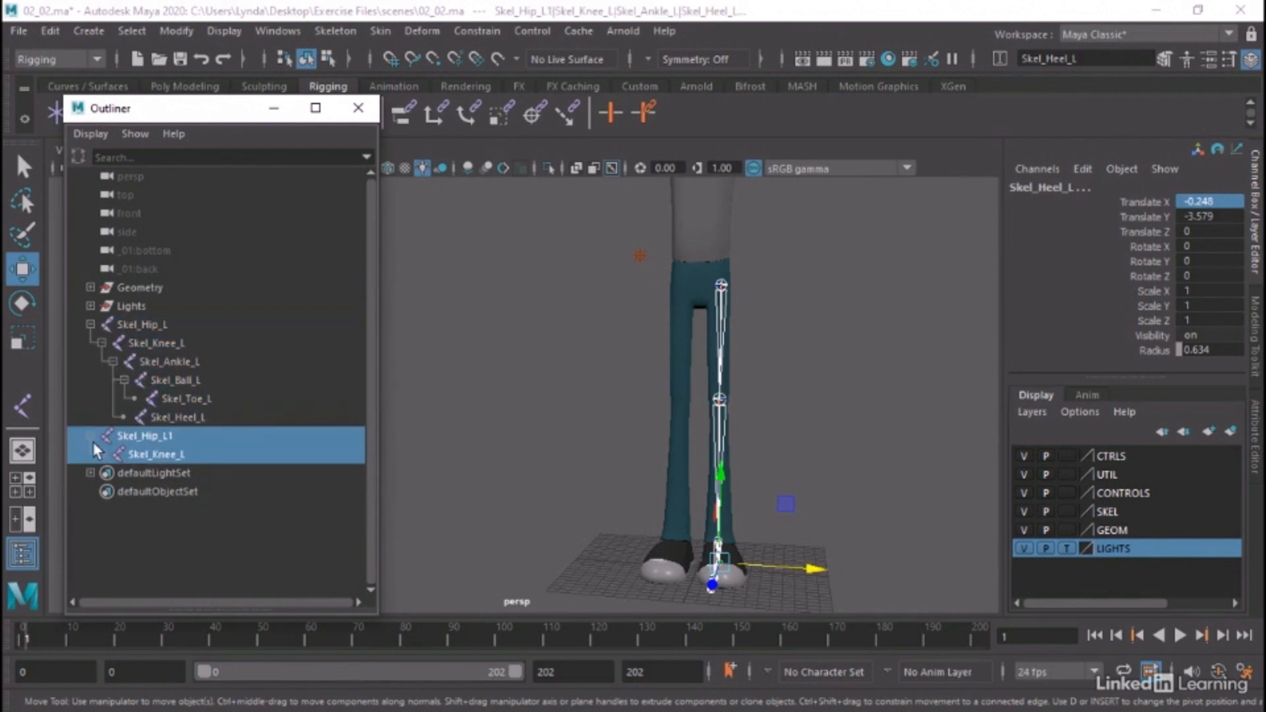
{"action": "left_click", "coordinate": [102, 455]}
{"action": "left_click", "coordinate": [112, 474]}
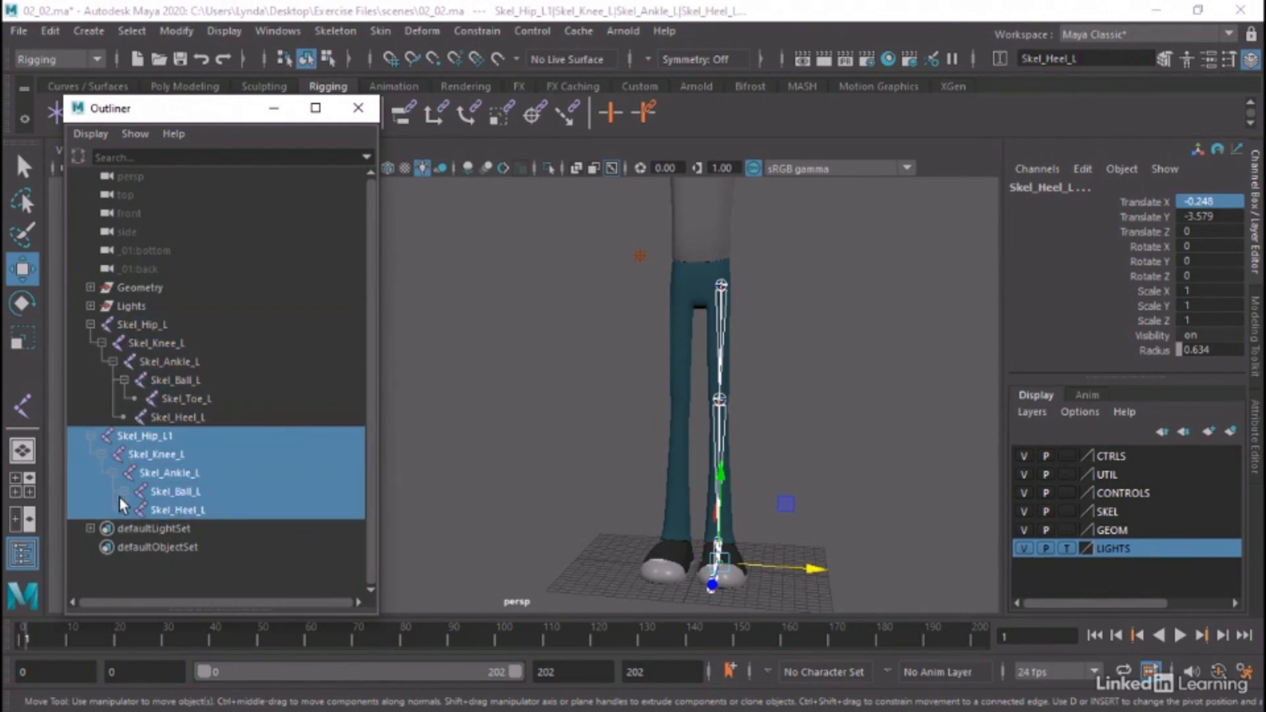
{"action": "left_click", "coordinate": [124, 491]}
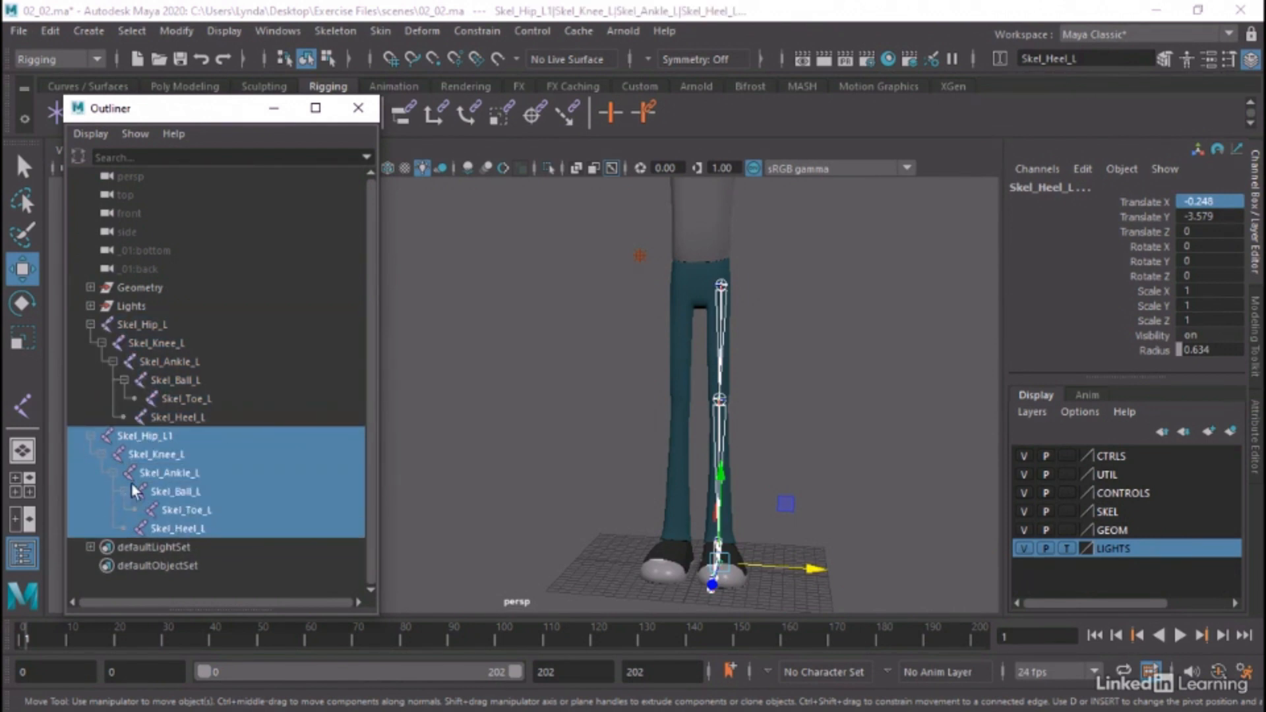
Set Translate X of the duplicated hip joint to -1.899 so the copied chain sits in the character's right leg
{"action": "left_click", "coordinate": [148, 438]}
{"action": "left_click", "coordinate": [1190, 203]}
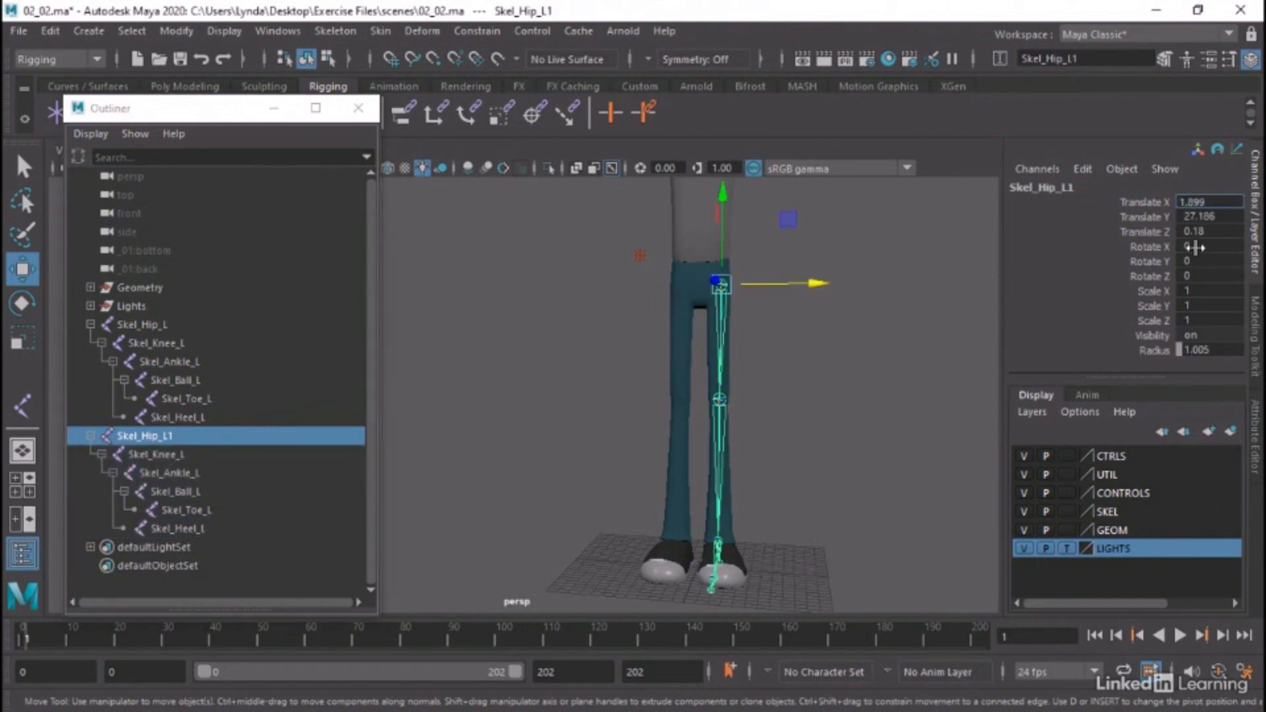
{"action": "type", "text": "-"}
{"action": "key", "text": "Return"}
{"action": "left_click_drag", "start_coordinate": [906, 313], "coordinate": [859, 320], "text": "alt"}
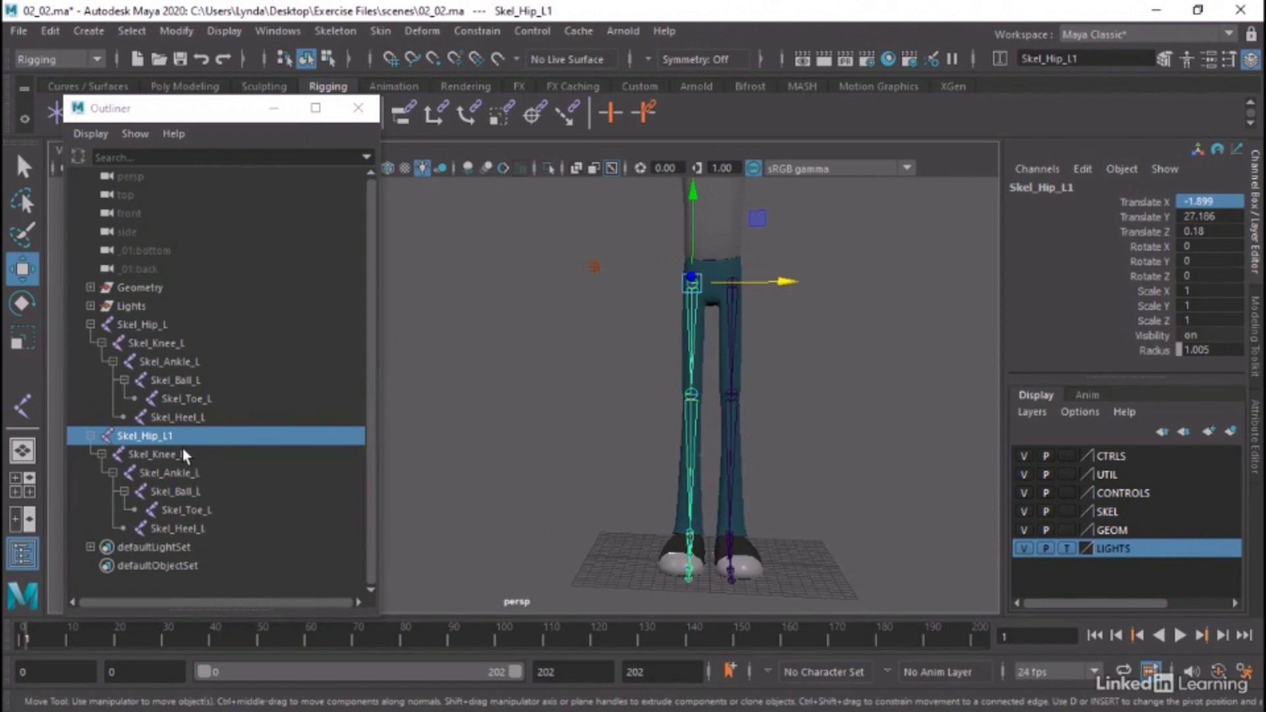
Select all joints of the duplicated chain and replace _L with _R in the selected names using Search and Replace Names
{"action": "left_click", "coordinate": [175, 529], "text": "shift"}
{"action": "left_click", "coordinate": [161, 29]}
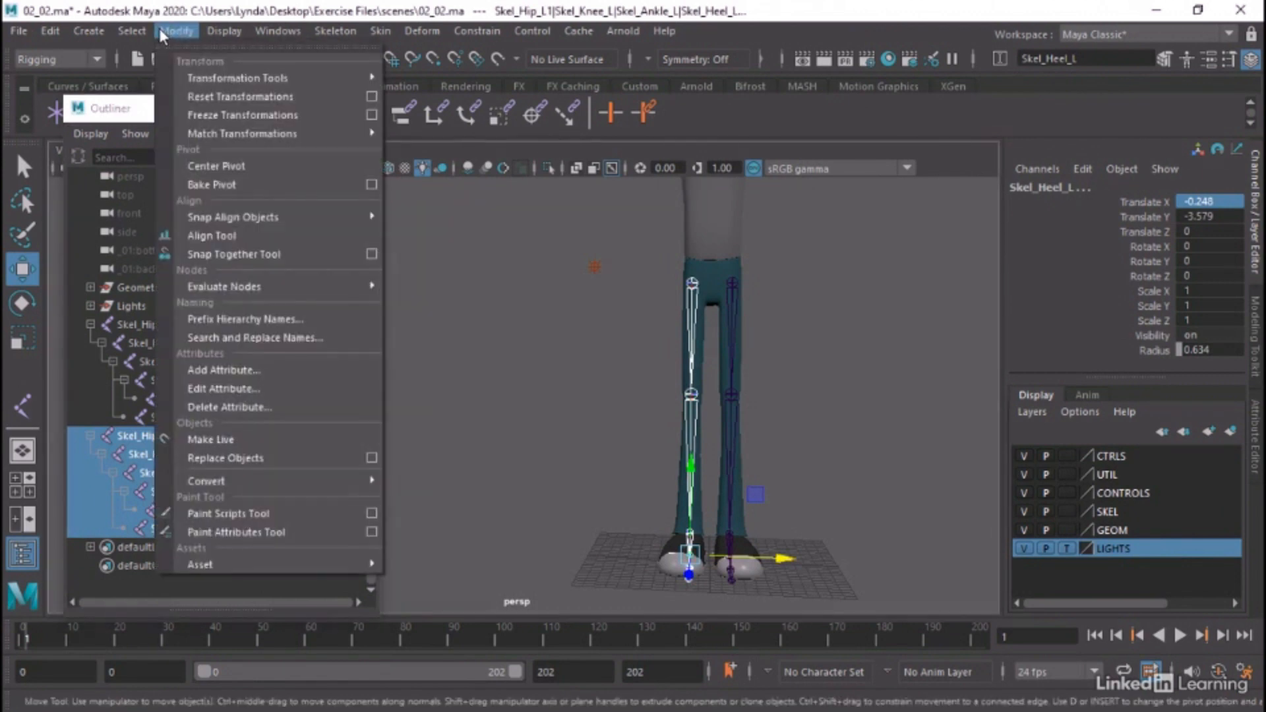
{"action": "left_click", "coordinate": [255, 337]}
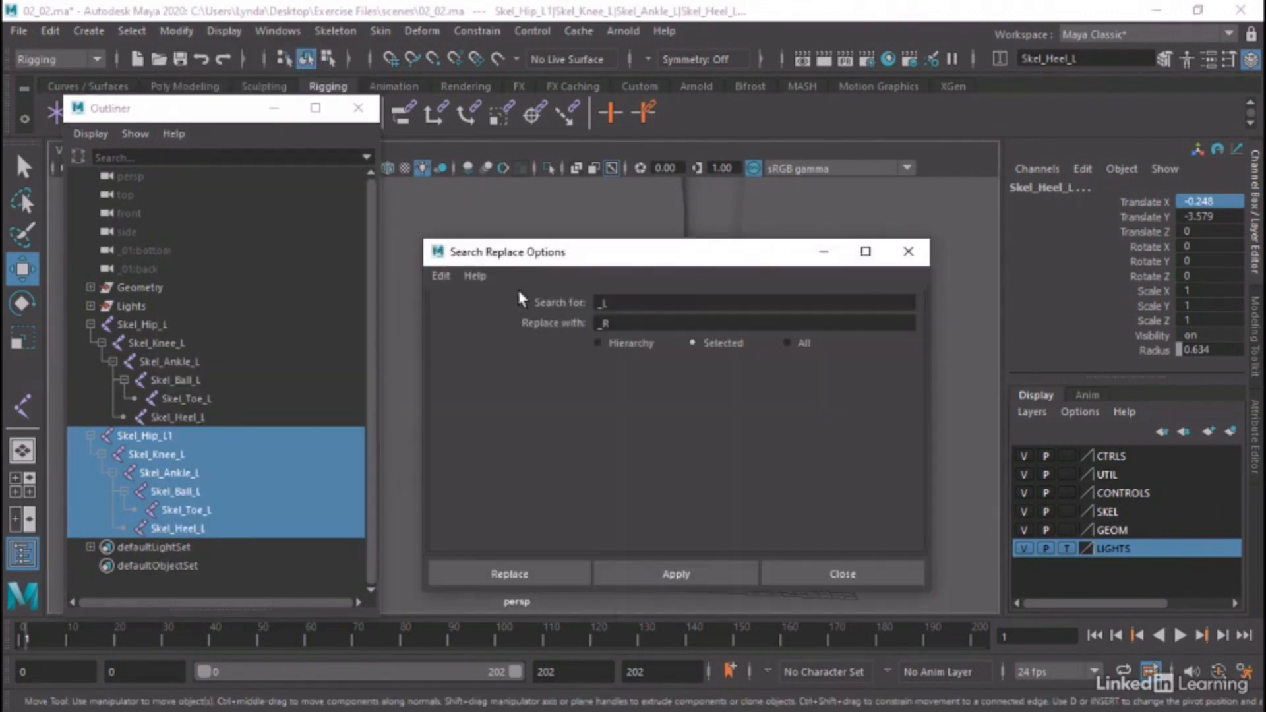
{"action": "double_click", "coordinate": [608, 304]}
{"action": "type", "text": "_L"}
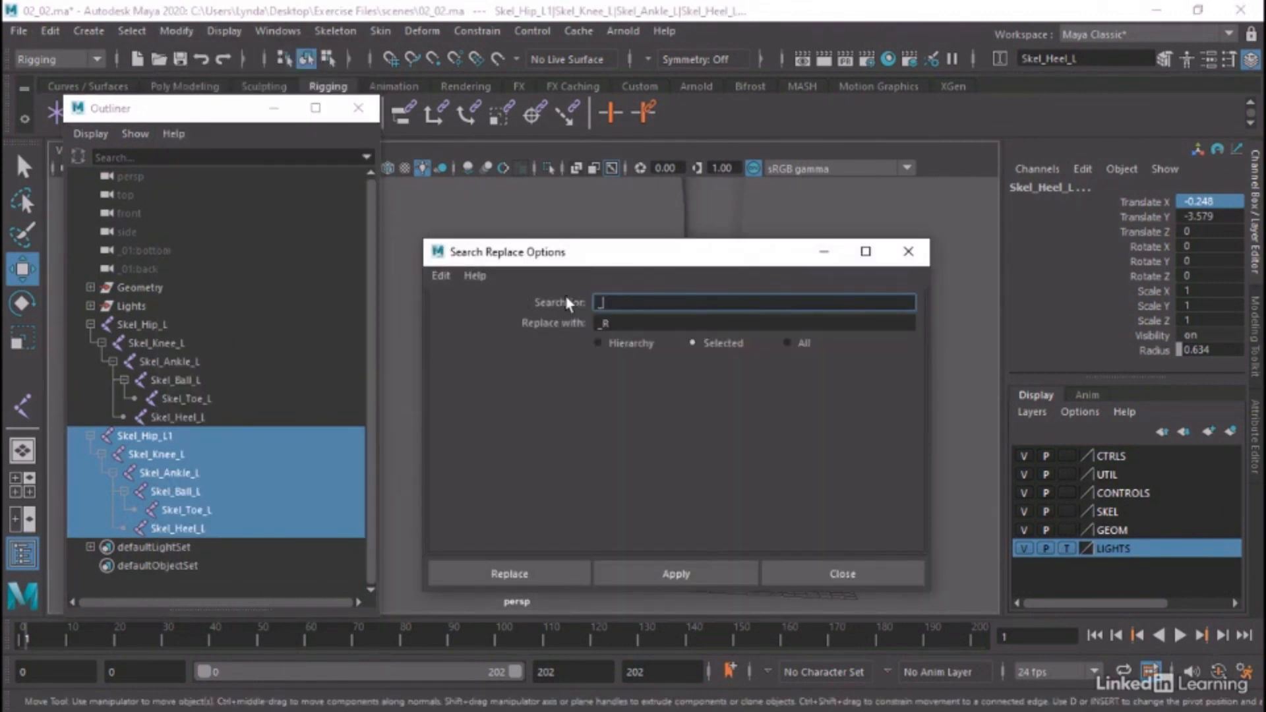
{"action": "double_click", "coordinate": [625, 323]}
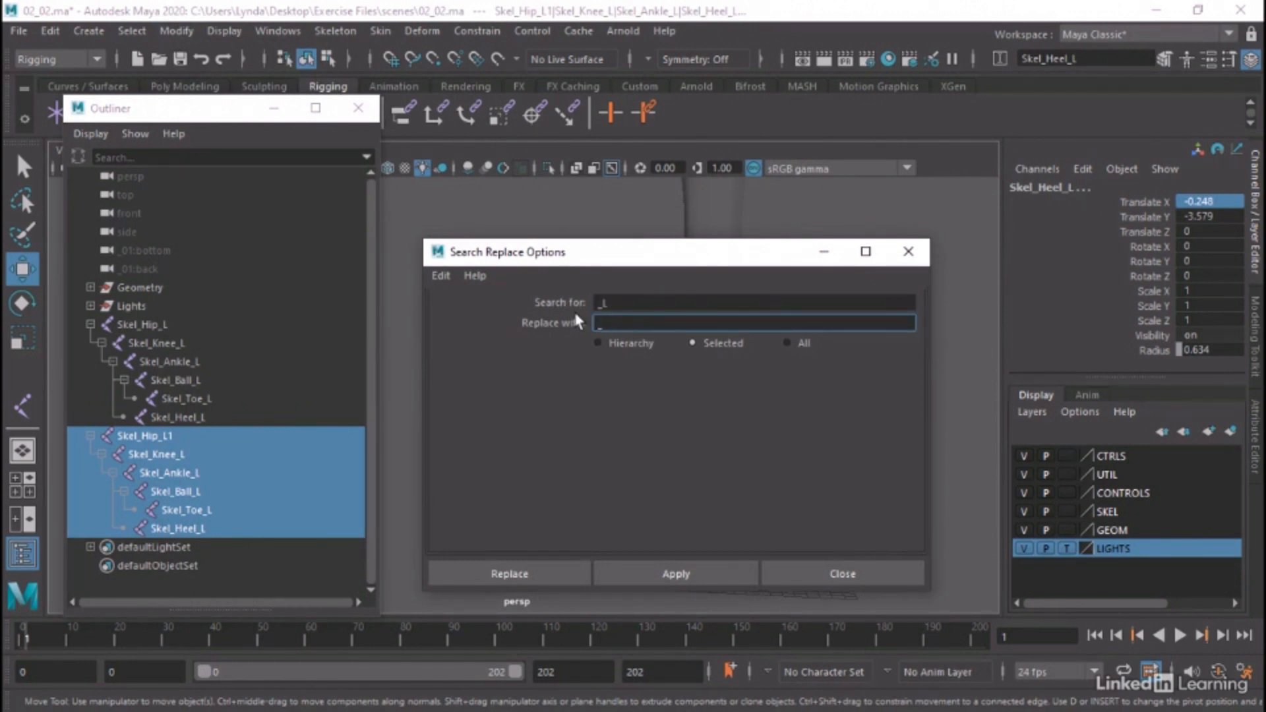
{"action": "left_click", "coordinate": [625, 578]}
{"action": "left_click", "coordinate": [908, 251]}
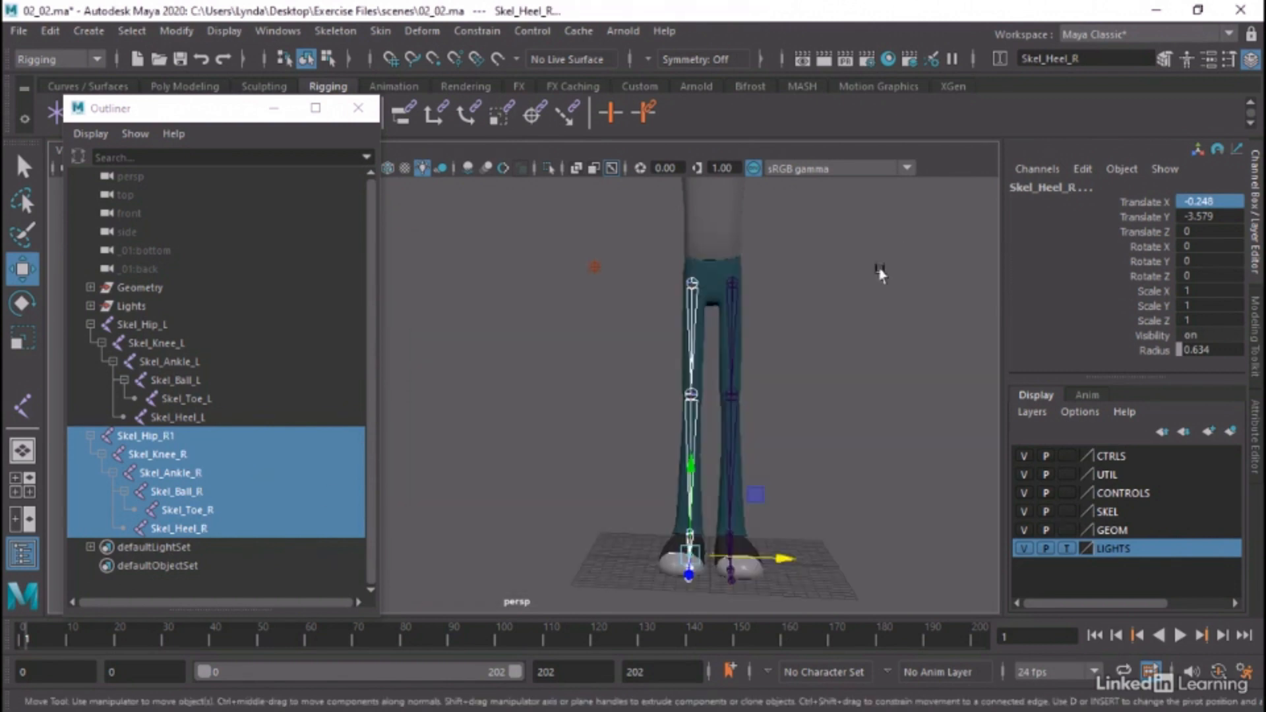
Rename the duplicated hip joint Skel_Hip_R1 as Skel_Hip_R
{"action": "left_click", "coordinate": [153, 453]}
{"action": "left_click", "coordinate": [152, 436]}
{"action": "double_click", "coordinate": [176, 438]}
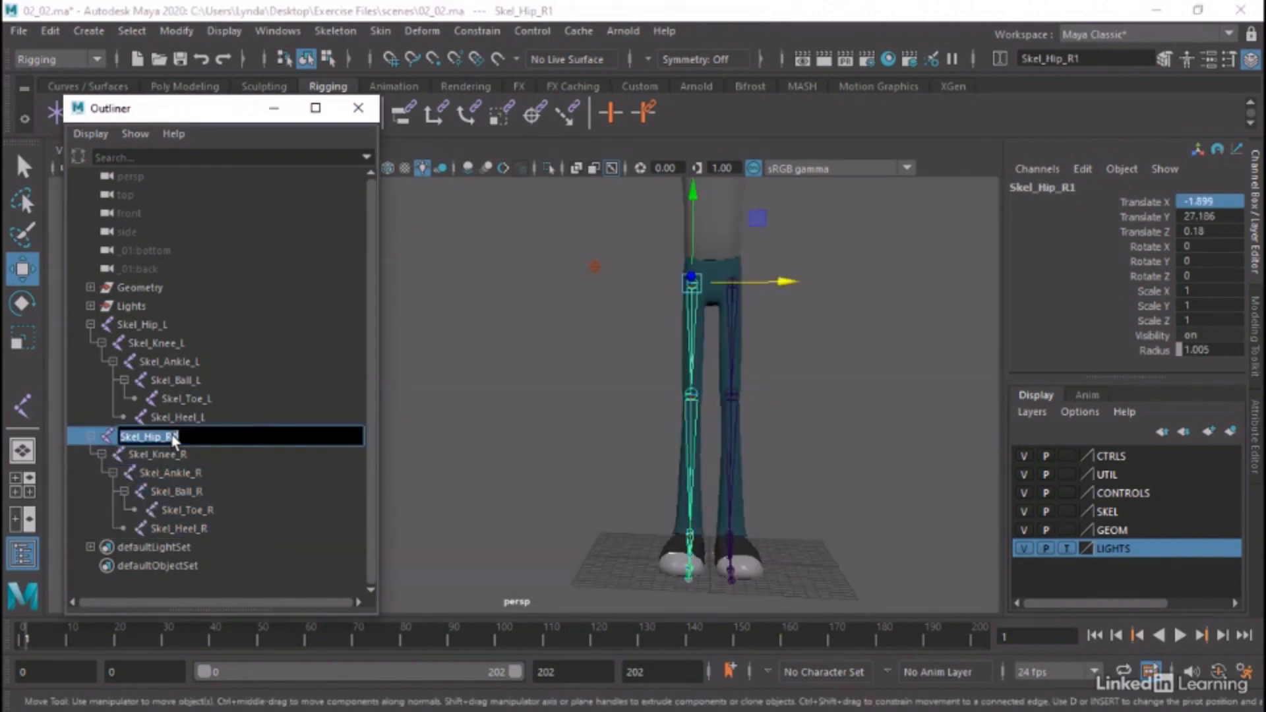
{"action": "left_click", "coordinate": [176, 437]}
{"action": "key", "text": "BackSpace"}
{"action": "key", "text": "Return"}
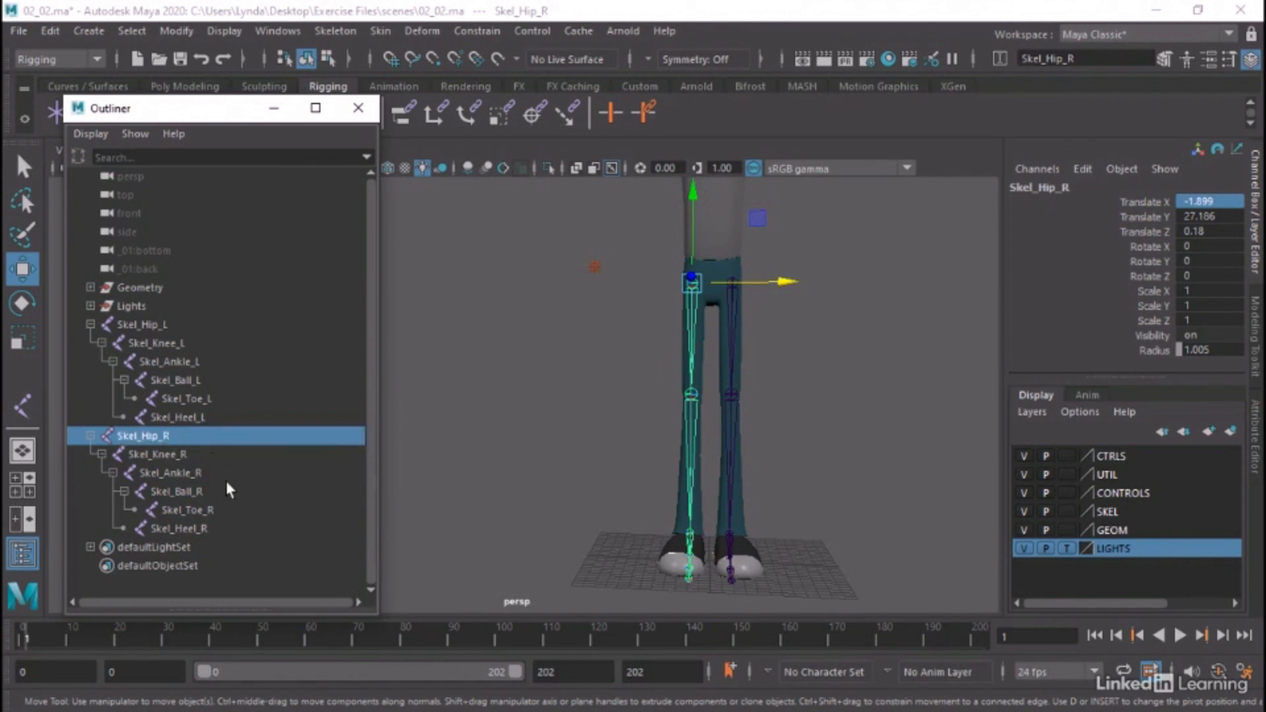
Collapse both leg hierarchies in the Outliner and check each chain by selecting Skel_Hip_L and Skel_Hip_R in turn
{"action": "left_click", "coordinate": [236, 492]}
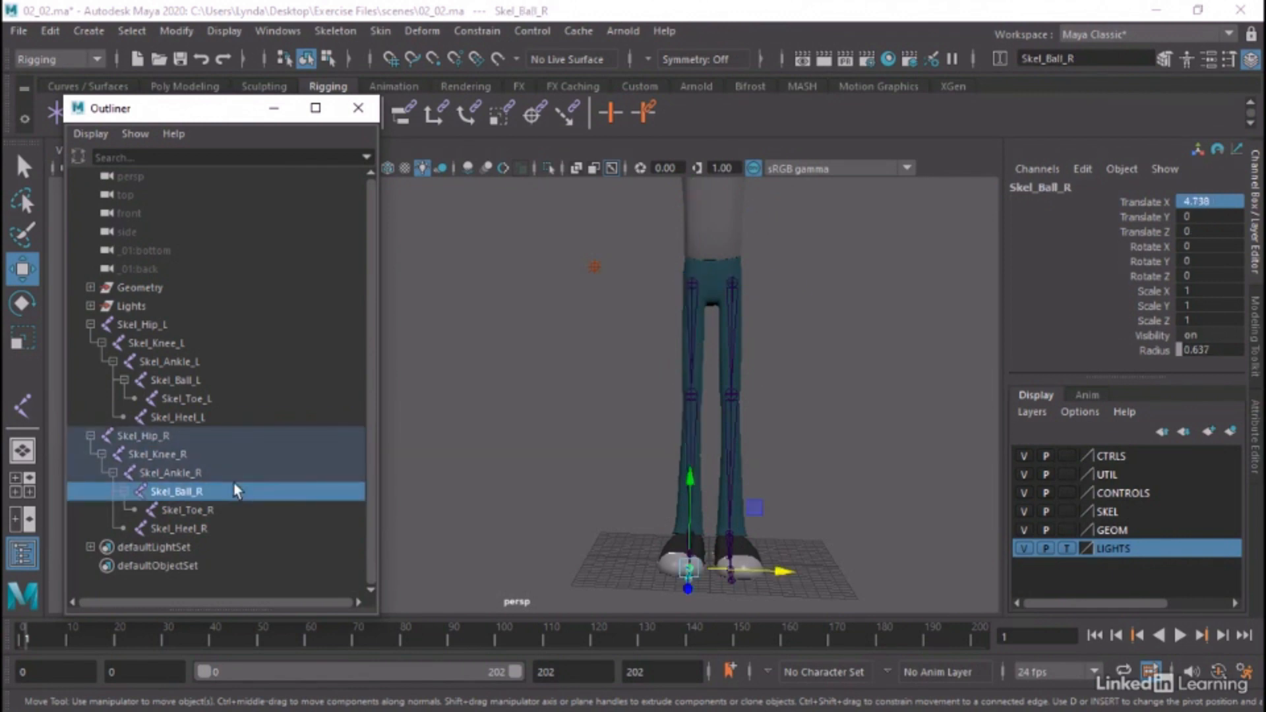
{"action": "left_click", "coordinate": [91, 324]}
{"action": "left_click", "coordinate": [90, 343]}
{"action": "left_click", "coordinate": [135, 323]}
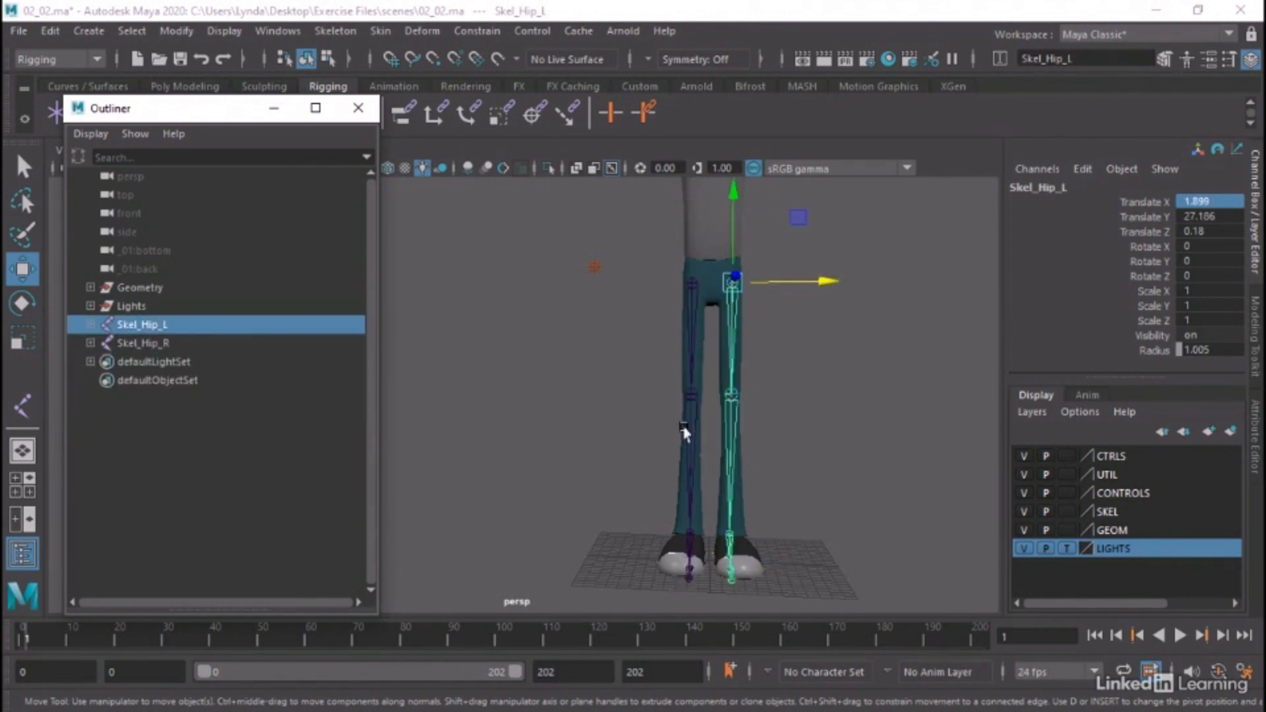
{"action": "left_click", "coordinate": [142, 342]}
{"action": "left_click", "coordinate": [91, 324]}
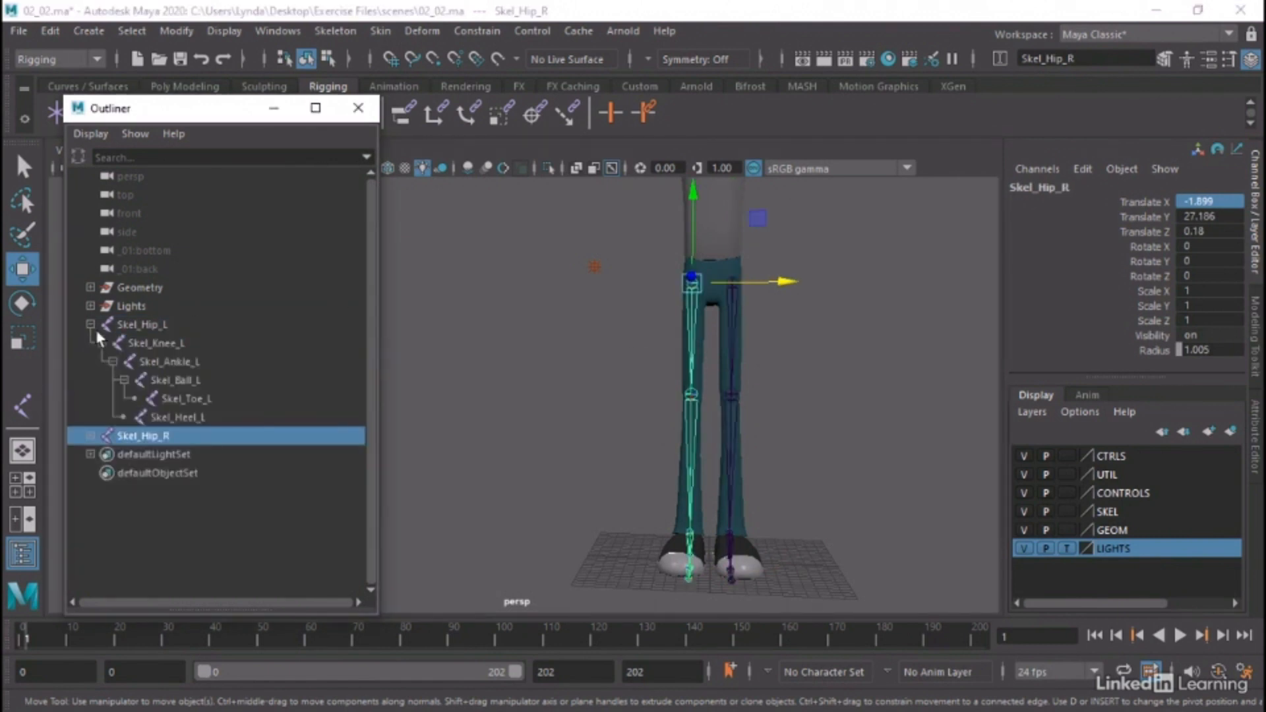
Expand the right leg hierarchy, select every joint from Skel_Hip_L to Skel_Heel_R, and add the selected joints to the SKEL display layer
{"action": "left_click", "coordinate": [90, 435]}
{"action": "left_click_drag", "start_coordinate": [158, 528], "coordinate": [155, 325]}
{"action": "left_click_drag", "start_coordinate": [737, 349], "coordinate": [536, 320], "text": "alt"}
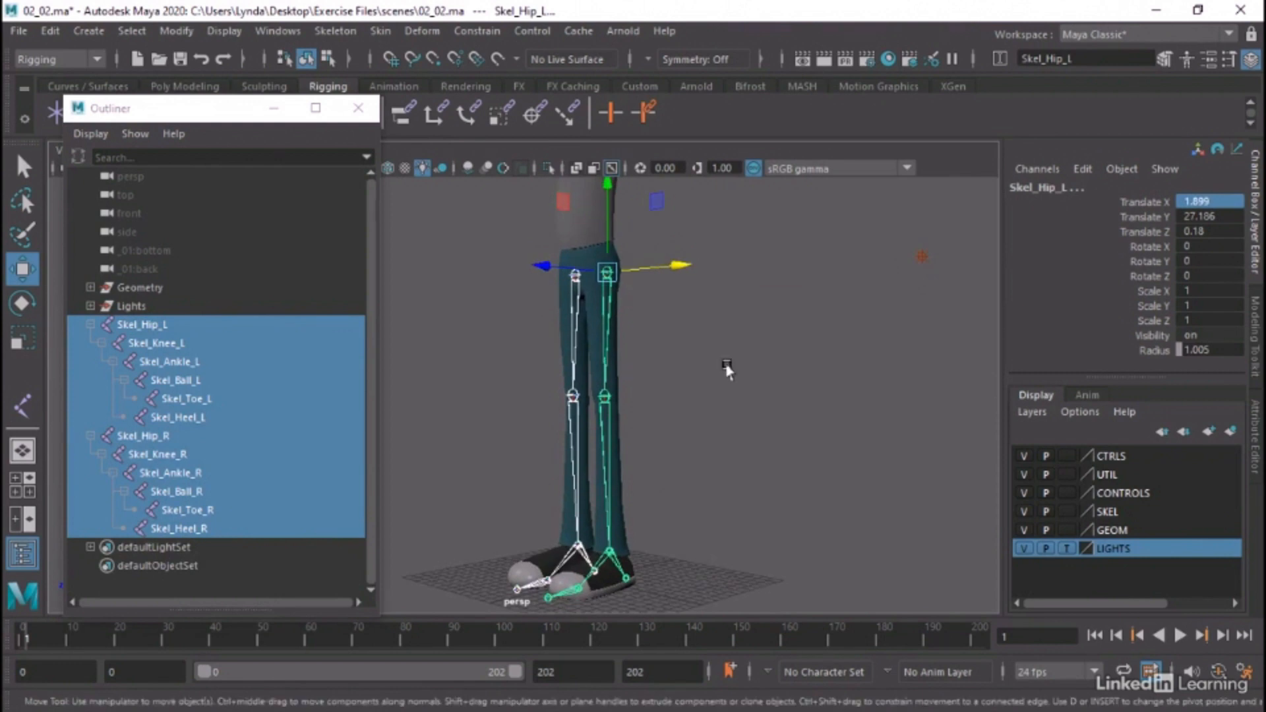
{"action": "middle_click_drag", "start_coordinate": [723, 362], "coordinate": [795, 372], "text": "alt"}
{"action": "right_click_drag", "start_coordinate": [806, 376], "coordinate": [742, 368], "text": "alt"}
{"action": "left_click_drag", "start_coordinate": [741, 367], "coordinate": [753, 371], "text": "alt"}
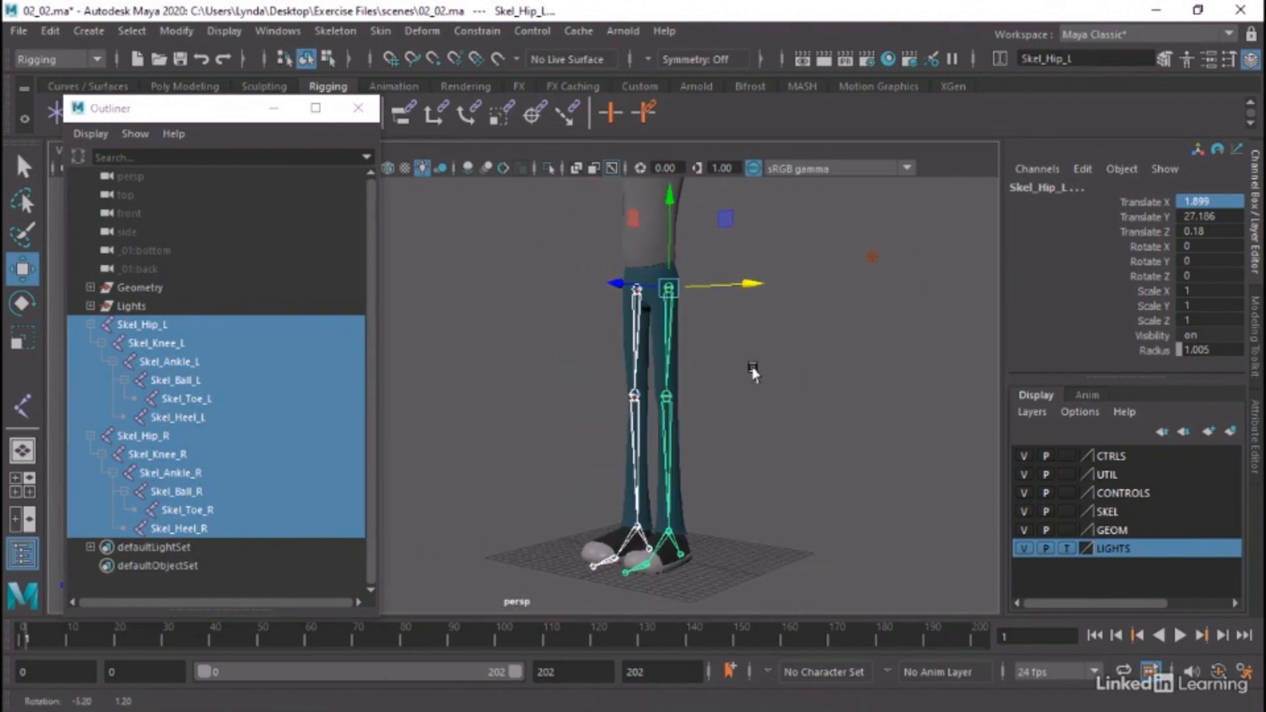
{"action": "left_click", "coordinate": [1107, 509]}
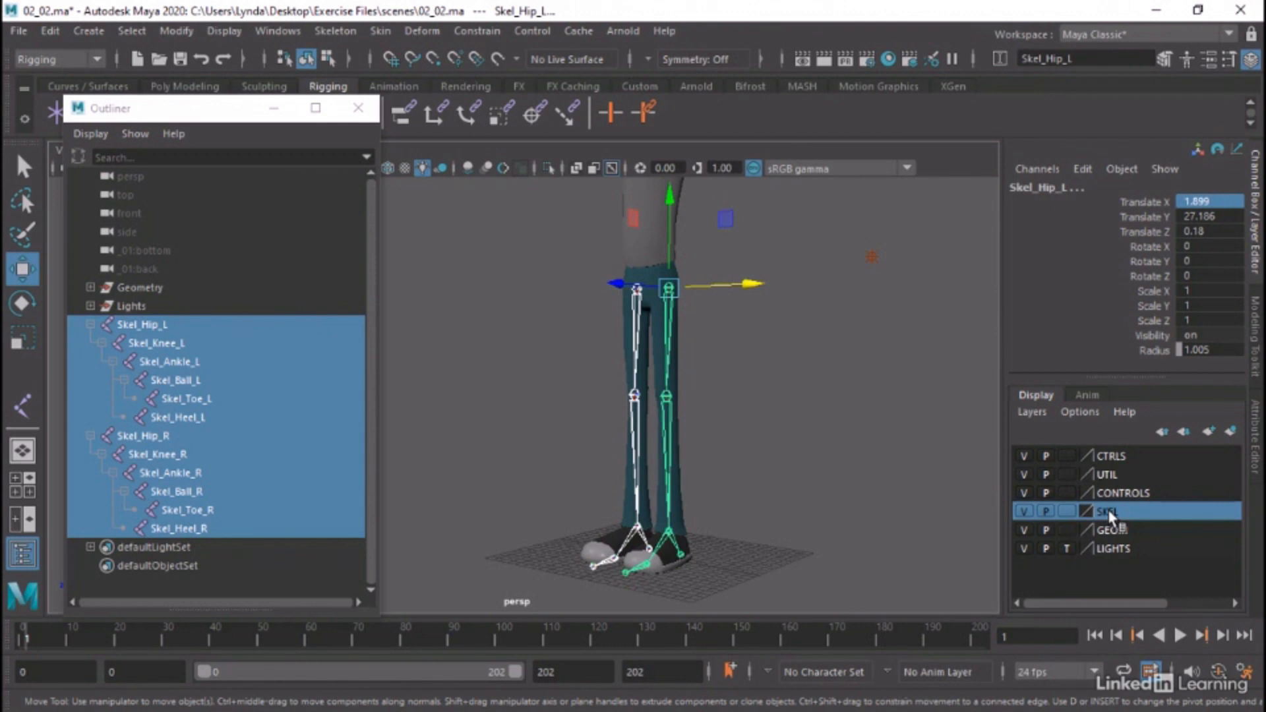
{"action": "right_click", "coordinate": [1105, 512]}
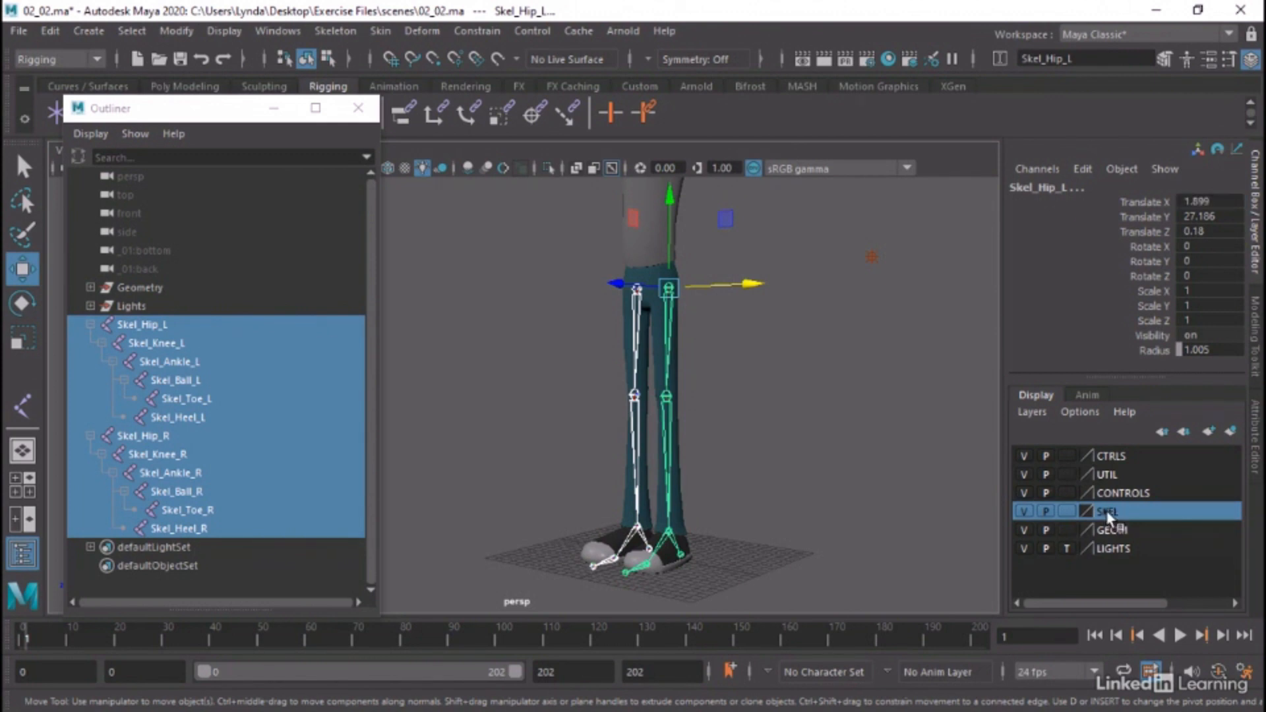
{"action": "right_click", "coordinate": [1107, 513]}
{"action": "left_click", "coordinate": [1101, 327]}
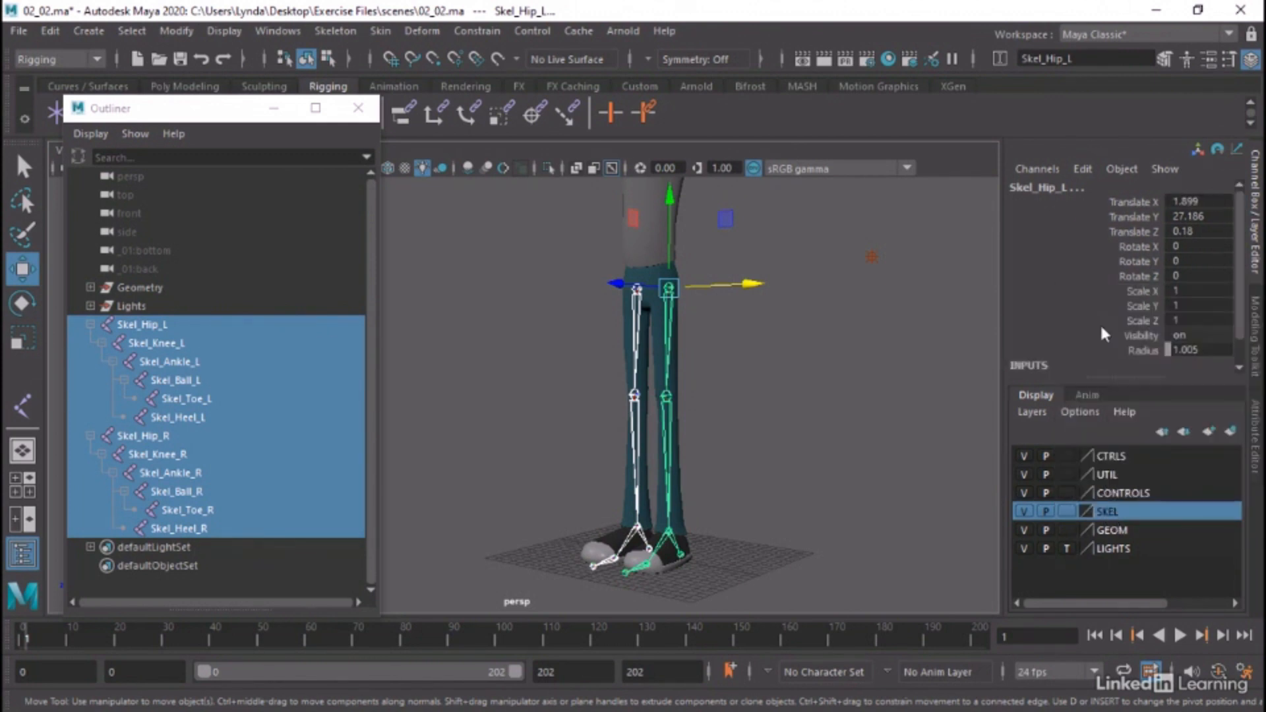
Toggle the SKEL layer's visibility off and on, and inspect both leg chains inside the full character
{"action": "left_click", "coordinate": [1024, 512]}
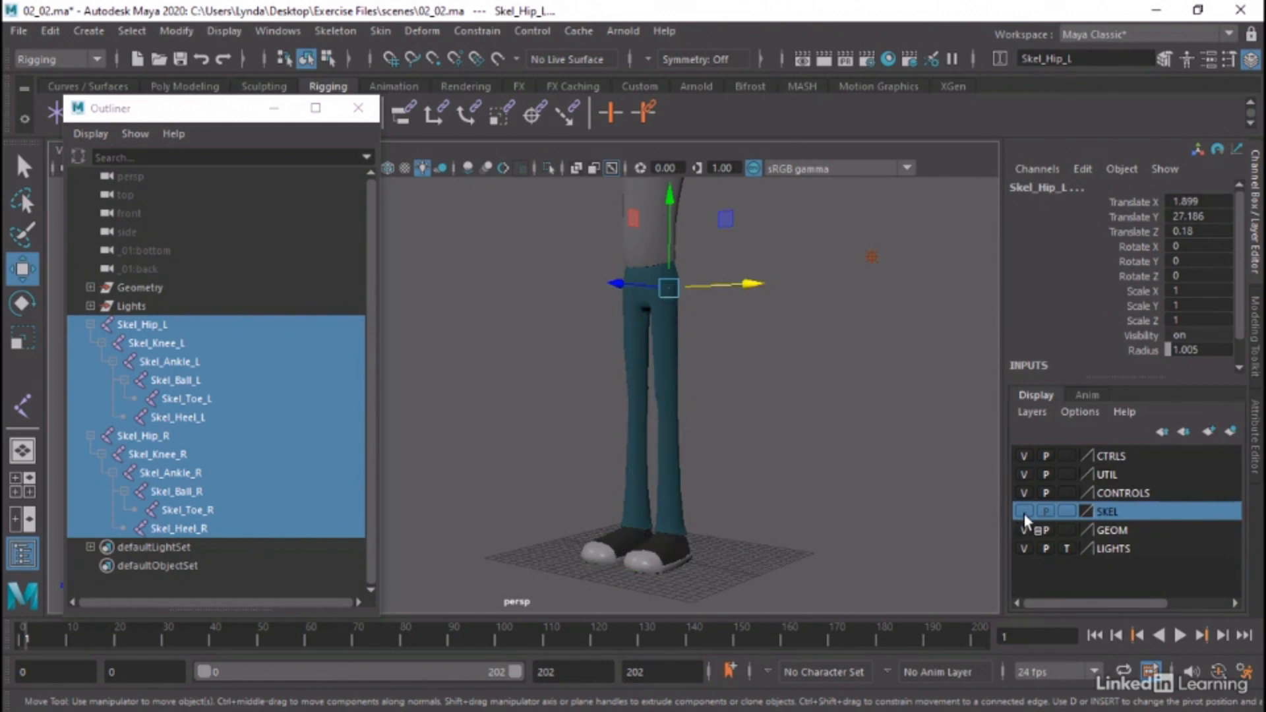
{"action": "left_click", "coordinate": [1024, 513]}
{"action": "right_click_drag", "start_coordinate": [935, 459], "coordinate": [772, 432], "text": "alt"}
{"action": "middle_click_drag", "start_coordinate": [769, 422], "coordinate": [797, 492], "text": "alt"}
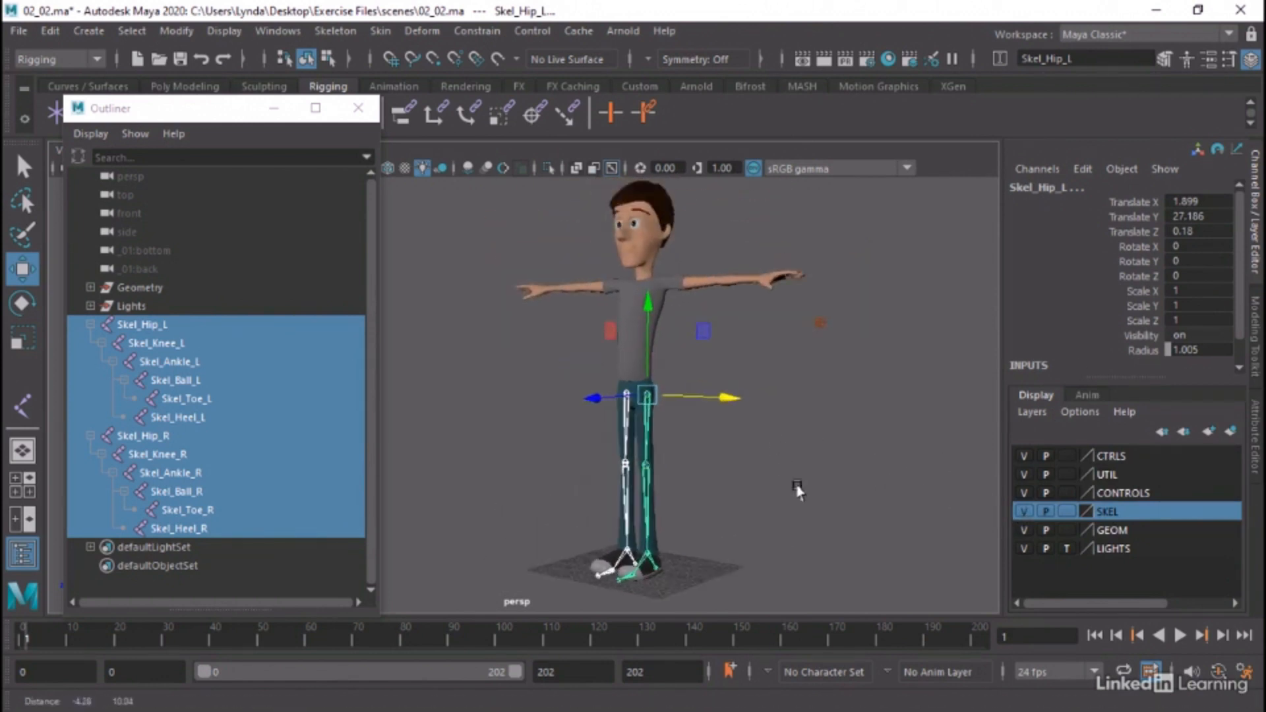
{"action": "right_click_drag", "start_coordinate": [797, 492], "coordinate": [752, 487], "text": "alt"}
{"action": "left_click_drag", "start_coordinate": [798, 489], "coordinate": [785, 441], "text": "alt"}
{"action": "right_click_drag", "start_coordinate": [769, 440], "coordinate": [754, 465], "text": "alt"}
{"action": "left_click_drag", "start_coordinate": [754, 465], "coordinate": [721, 461], "text": "alt"}
{"action": "left_click", "coordinate": [834, 466]}
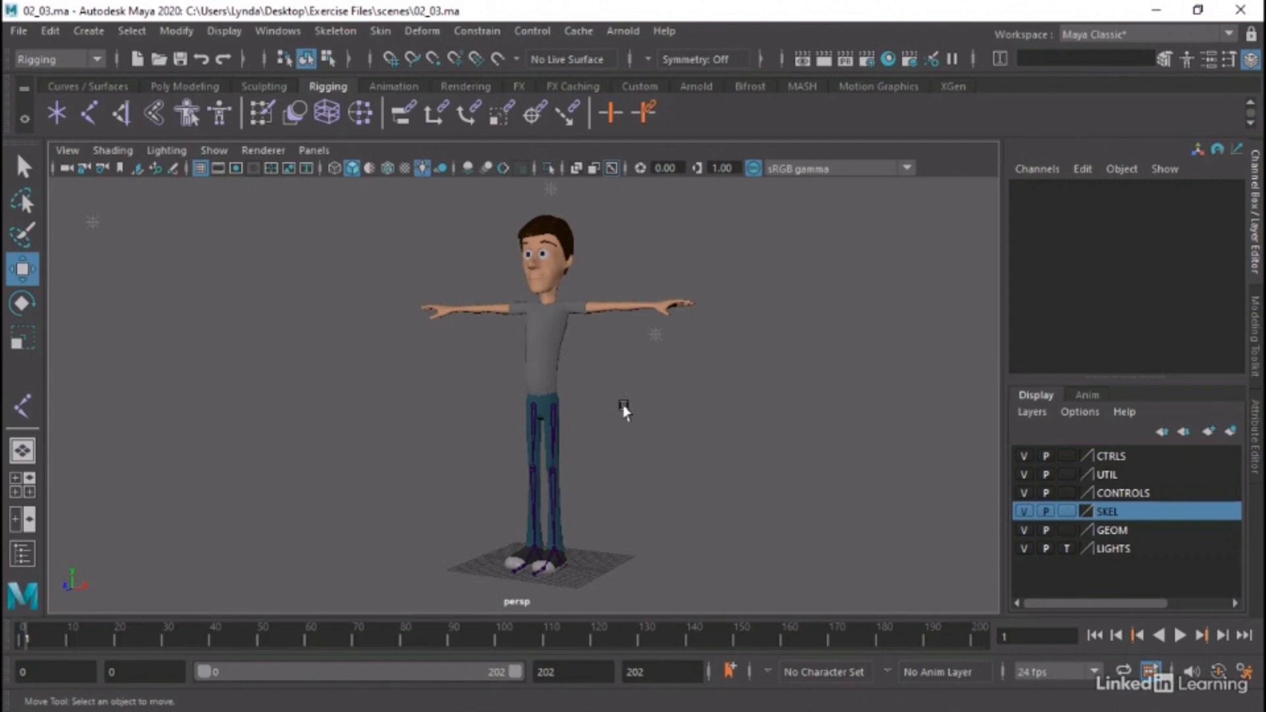
In the side view, start a joint chain with a root at the waist (Y 29.385, Z -0.384) and a second joint in the lower back
{"action": "key", "text": "space"}
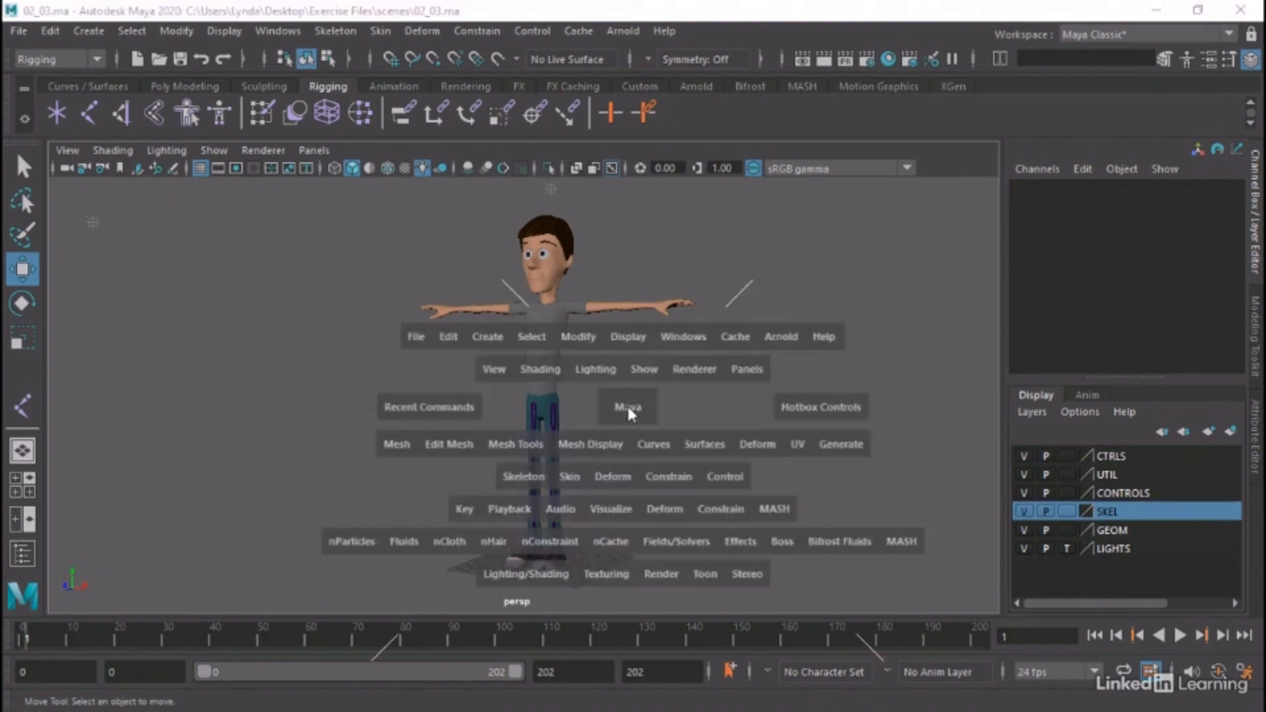
{"action": "key", "text": "space"}
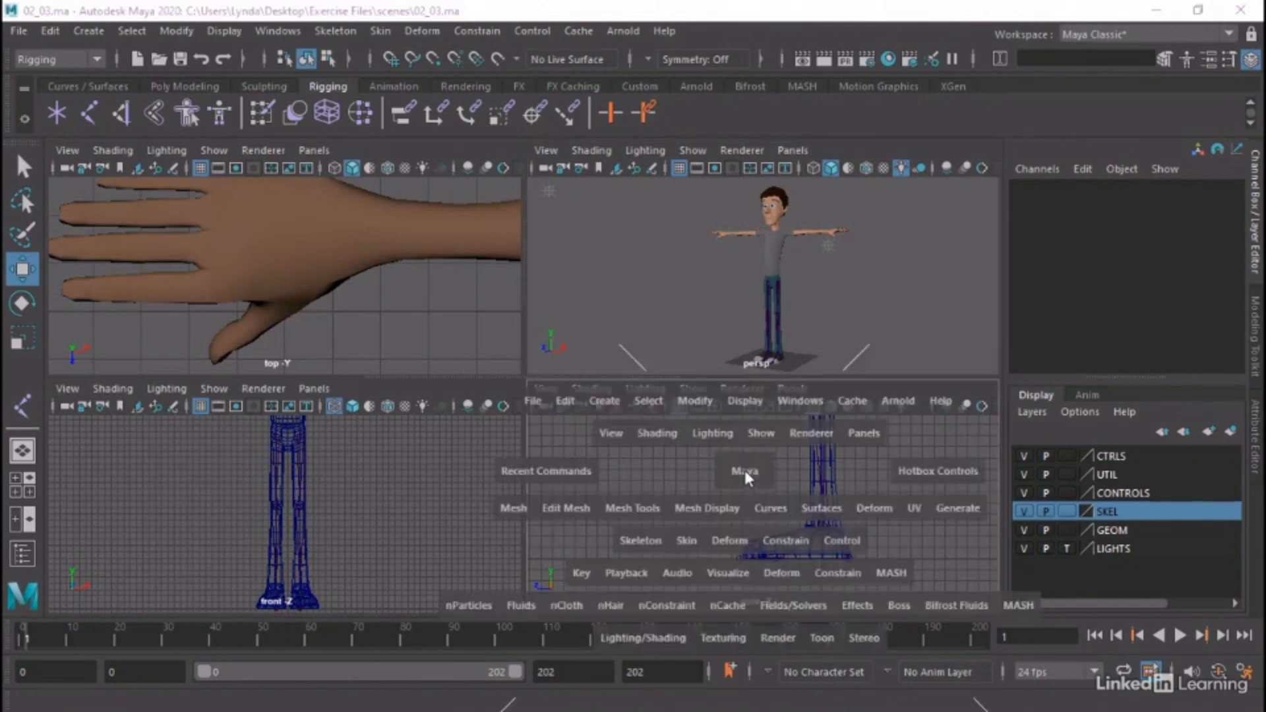
{"action": "right_click_drag", "start_coordinate": [887, 391], "coordinate": [277, 305], "text": "alt"}
{"action": "middle_click_drag", "start_coordinate": [630, 285], "coordinate": [628, 635], "text": "alt"}
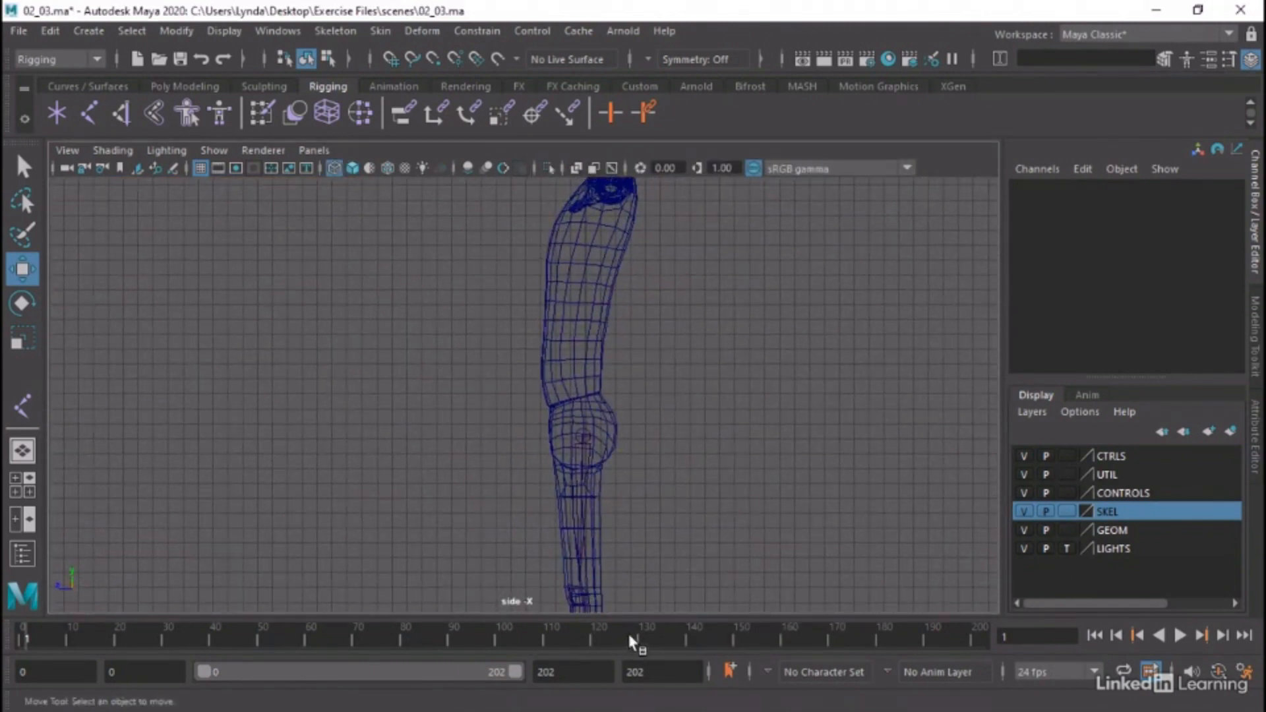
{"action": "middle_click_drag", "start_coordinate": [602, 461], "coordinate": [606, 508], "text": "alt"}
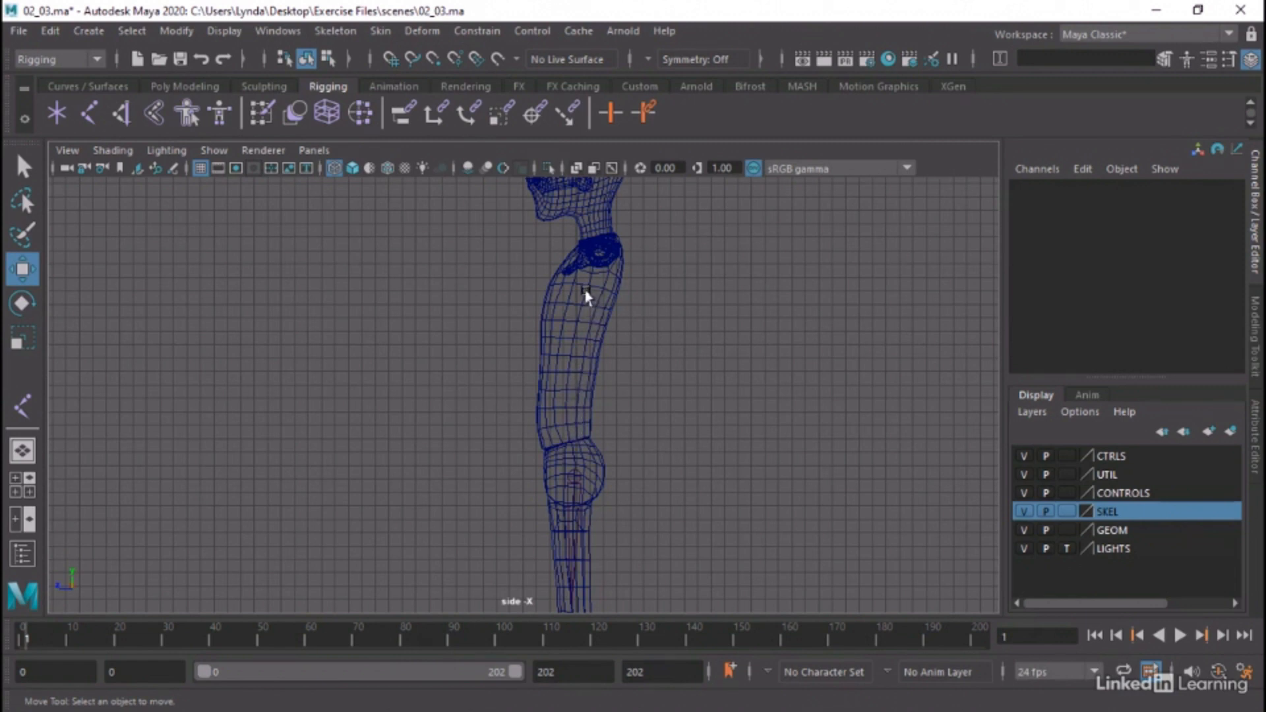
{"action": "left_click", "coordinate": [23, 405]}
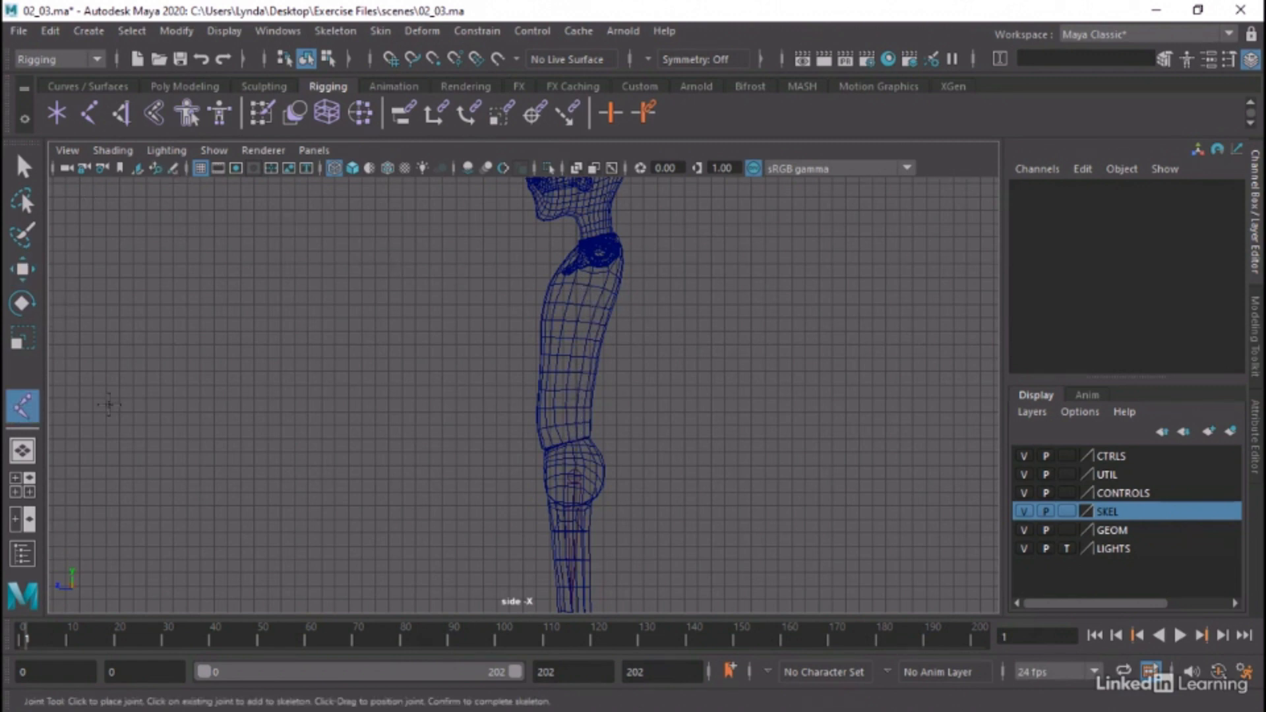
{"action": "left_click", "coordinate": [580, 441]}
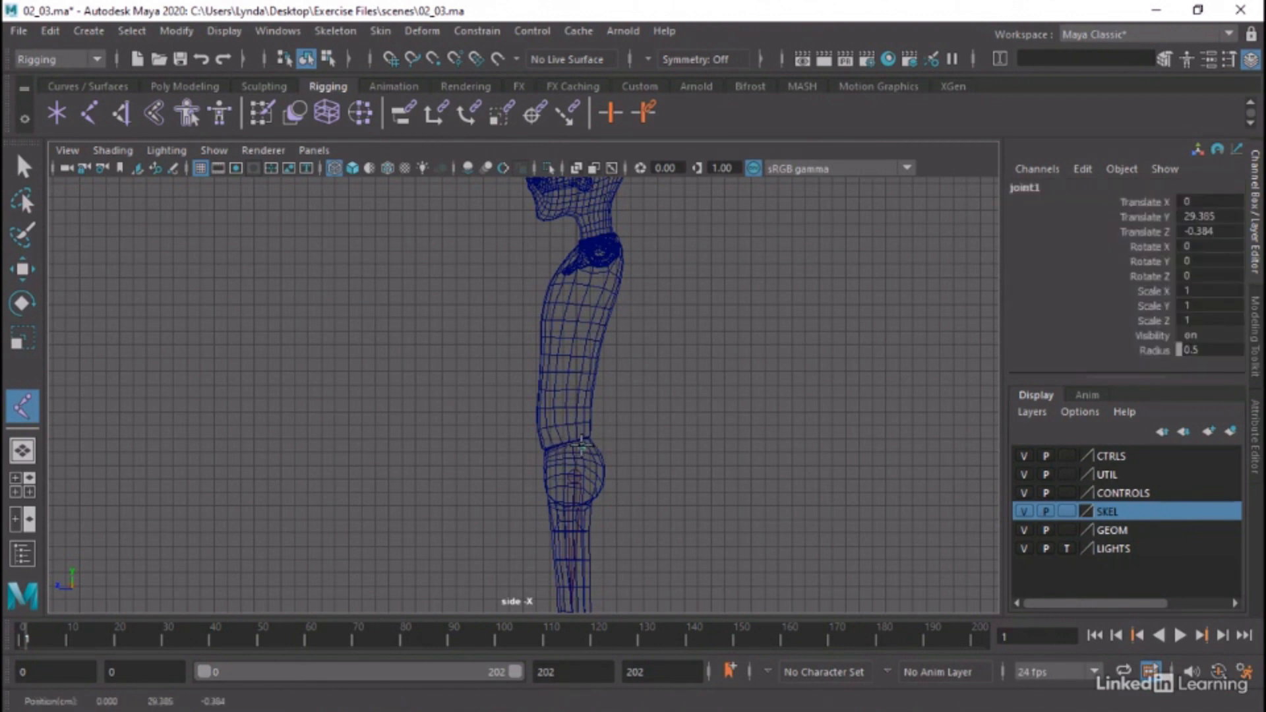
{"action": "left_click", "coordinate": [583, 395]}
{"action": "left_click_drag", "start_coordinate": [583, 394], "coordinate": [582, 392]}
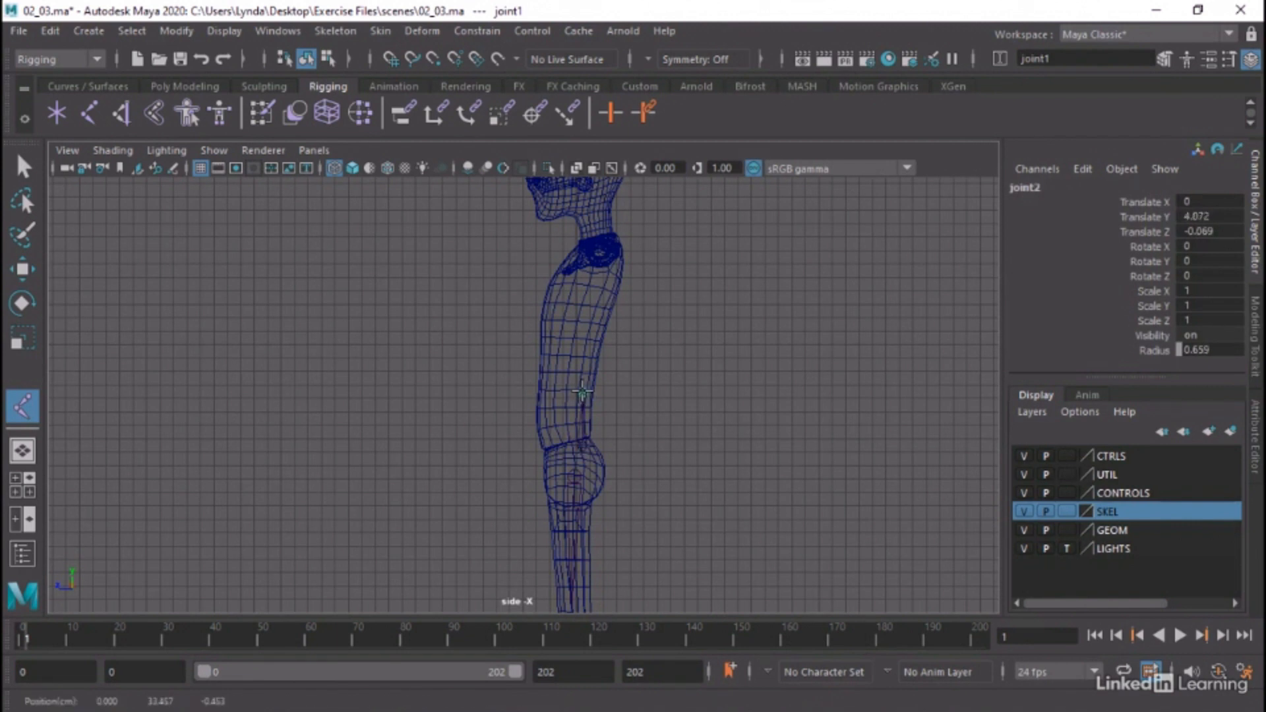
Continue the chain with three more joints following the curve of the back to the base of the neck, and complete it
{"action": "left_click", "coordinate": [590, 340]}
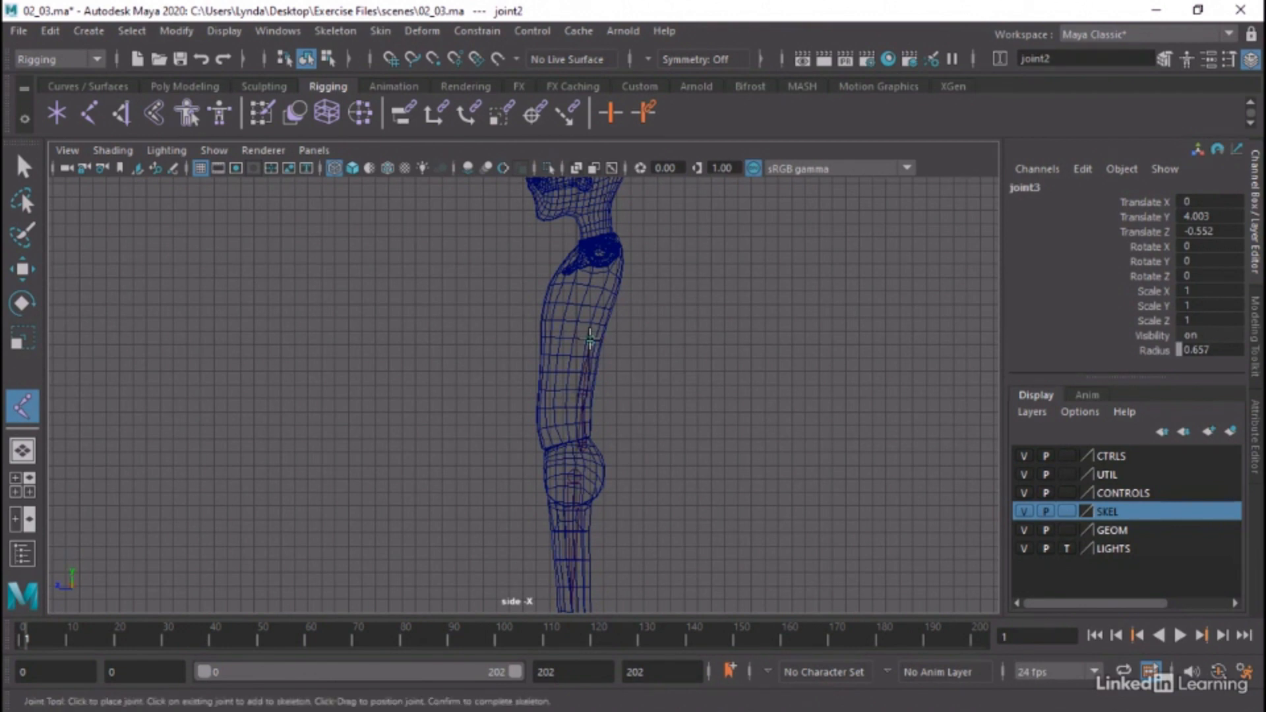
{"action": "left_click", "coordinate": [605, 289]}
{"action": "left_click_drag", "start_coordinate": [605, 288], "coordinate": [603, 289]}
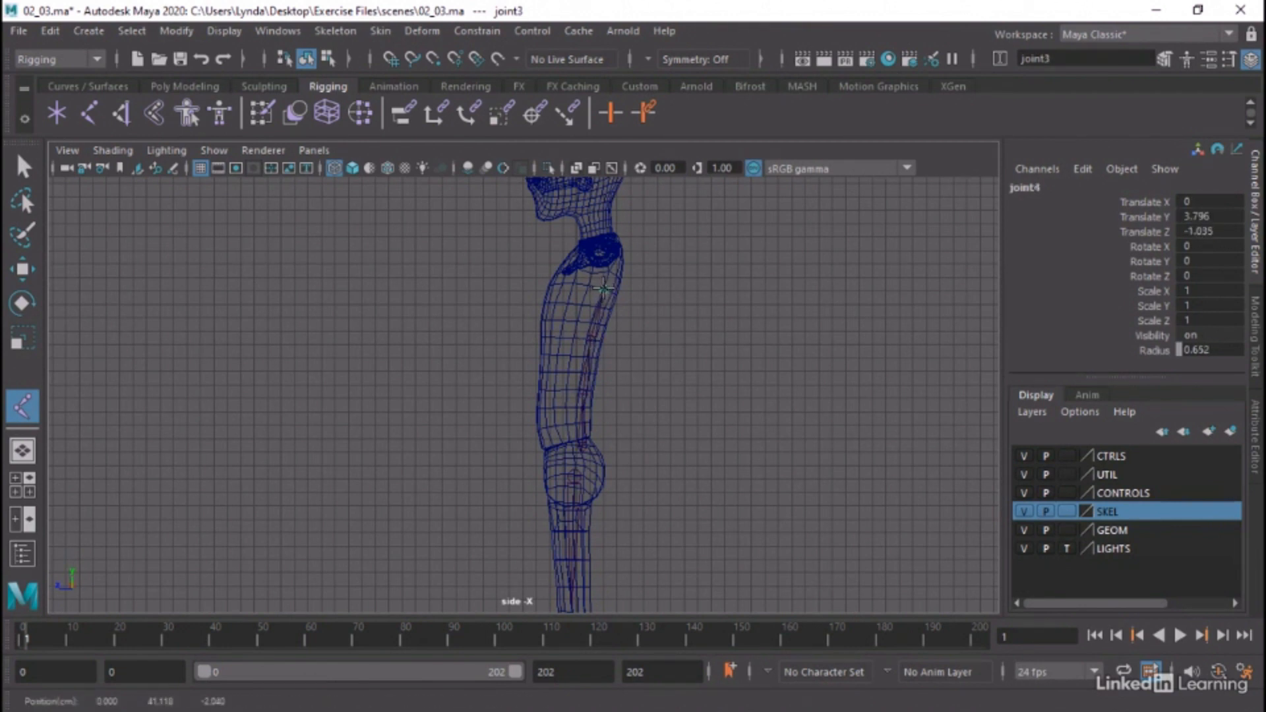
{"action": "left_click", "coordinate": [605, 249]}
{"action": "left_click_drag", "start_coordinate": [605, 248], "coordinate": [610, 254]}
{"action": "key", "text": "w"}
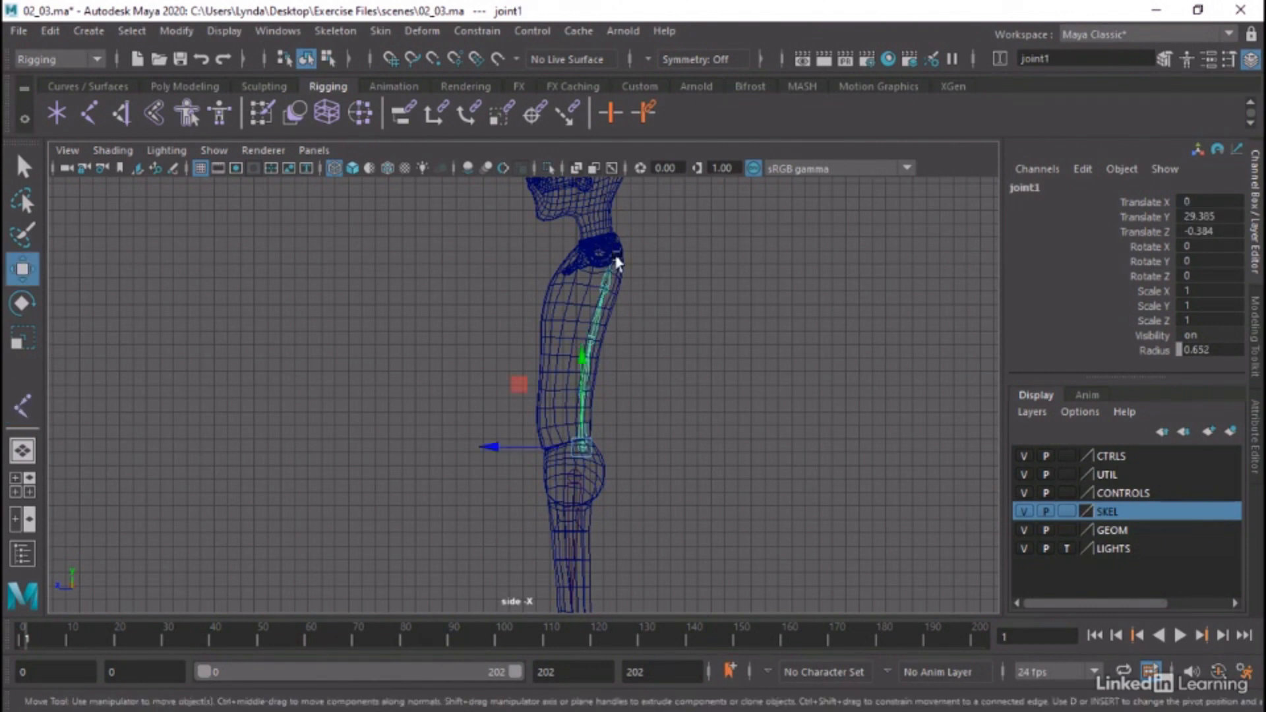
Examine the alignment of the new spine chain with the torso in the front and perspective views
{"action": "key", "text": "space"}
{"action": "key", "text": "space"}
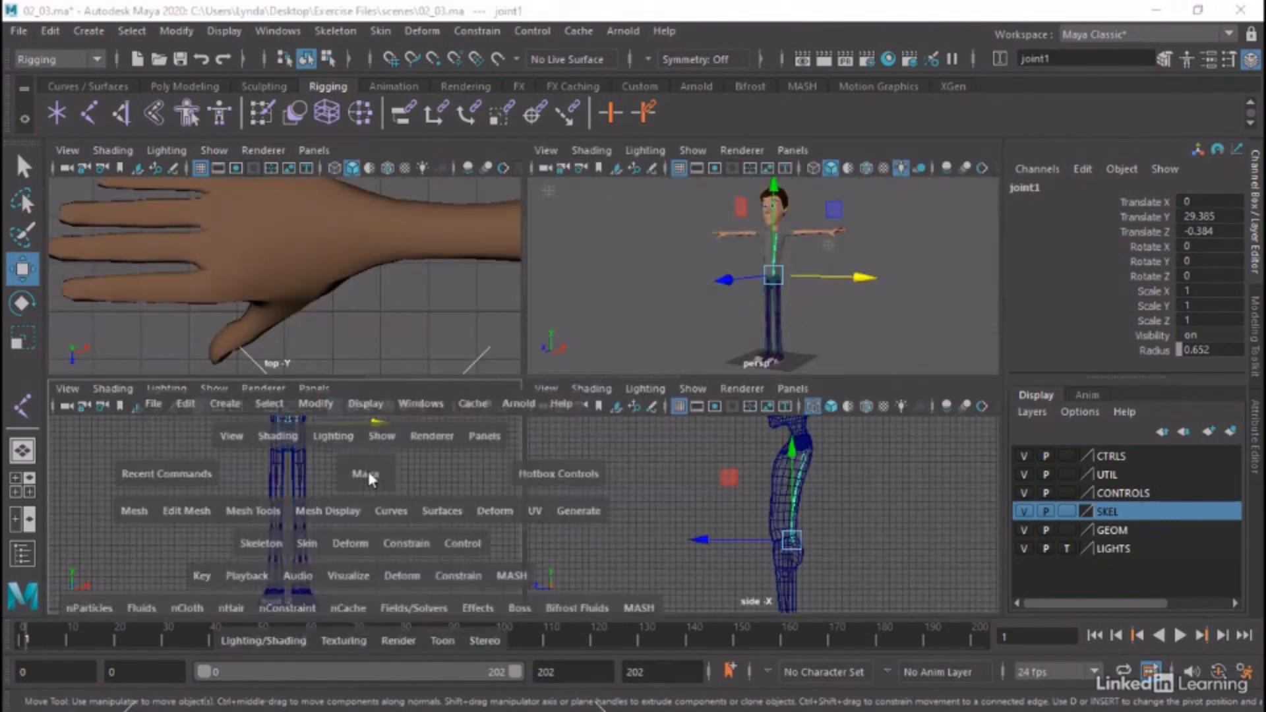
{"action": "middle_click_drag", "start_coordinate": [546, 277], "coordinate": [517, 538], "text": "alt"}
{"action": "right_click_drag", "start_coordinate": [627, 467], "coordinate": [601, 451], "text": "alt"}
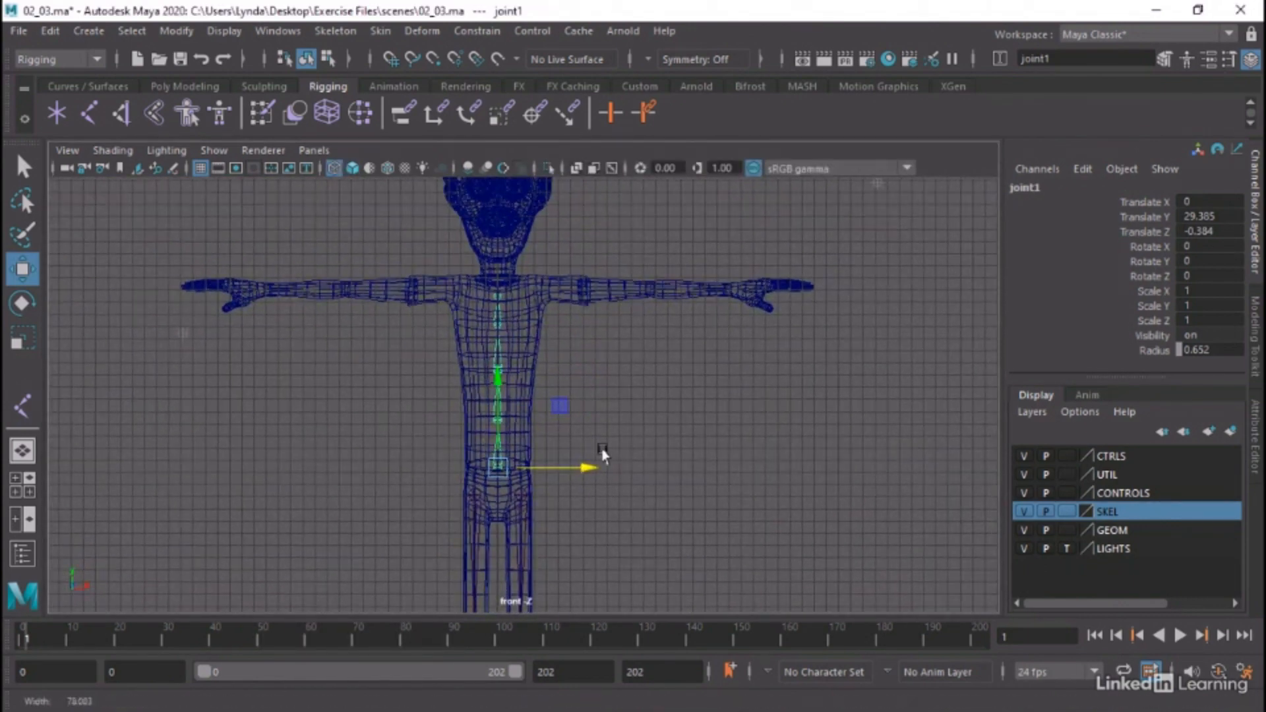
{"action": "key", "text": "space"}
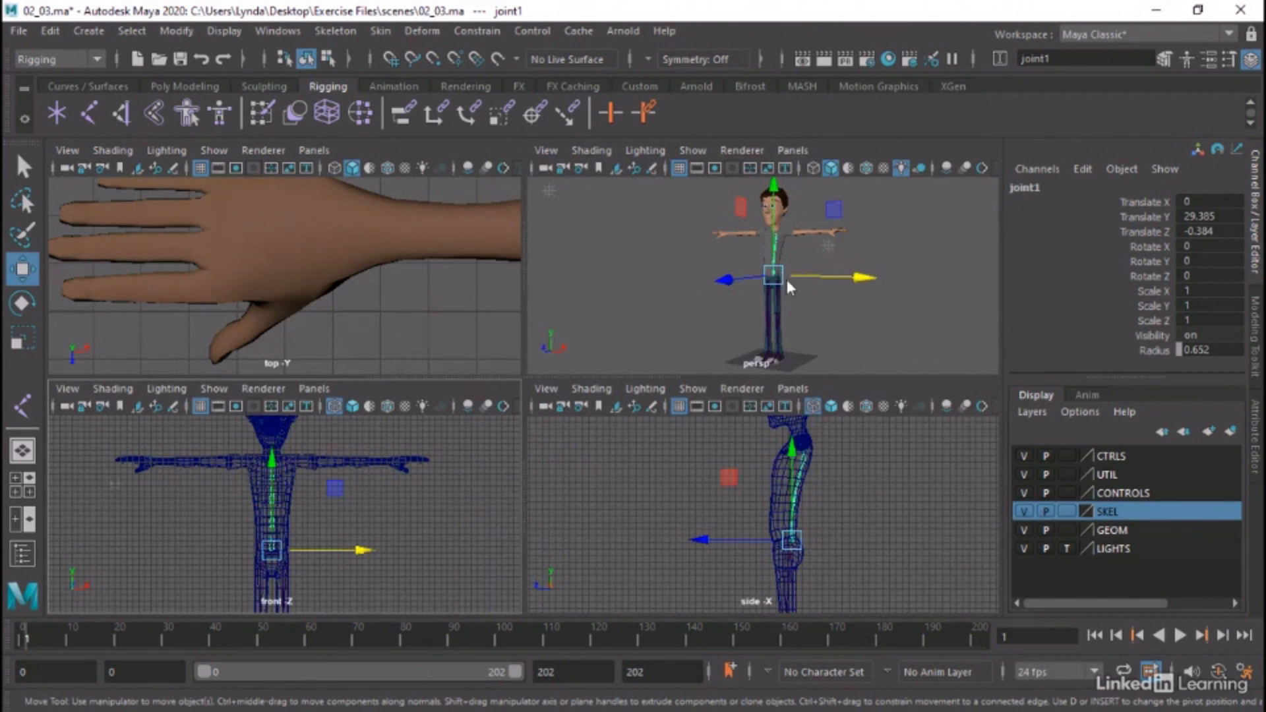
{"action": "key", "text": "space"}
{"action": "scroll", "coordinate": [769, 360], "scroll_direction": "up", "scroll_amount": 5}
{"action": "middle_click_drag", "start_coordinate": [748, 330], "coordinate": [740, 399], "text": "alt"}
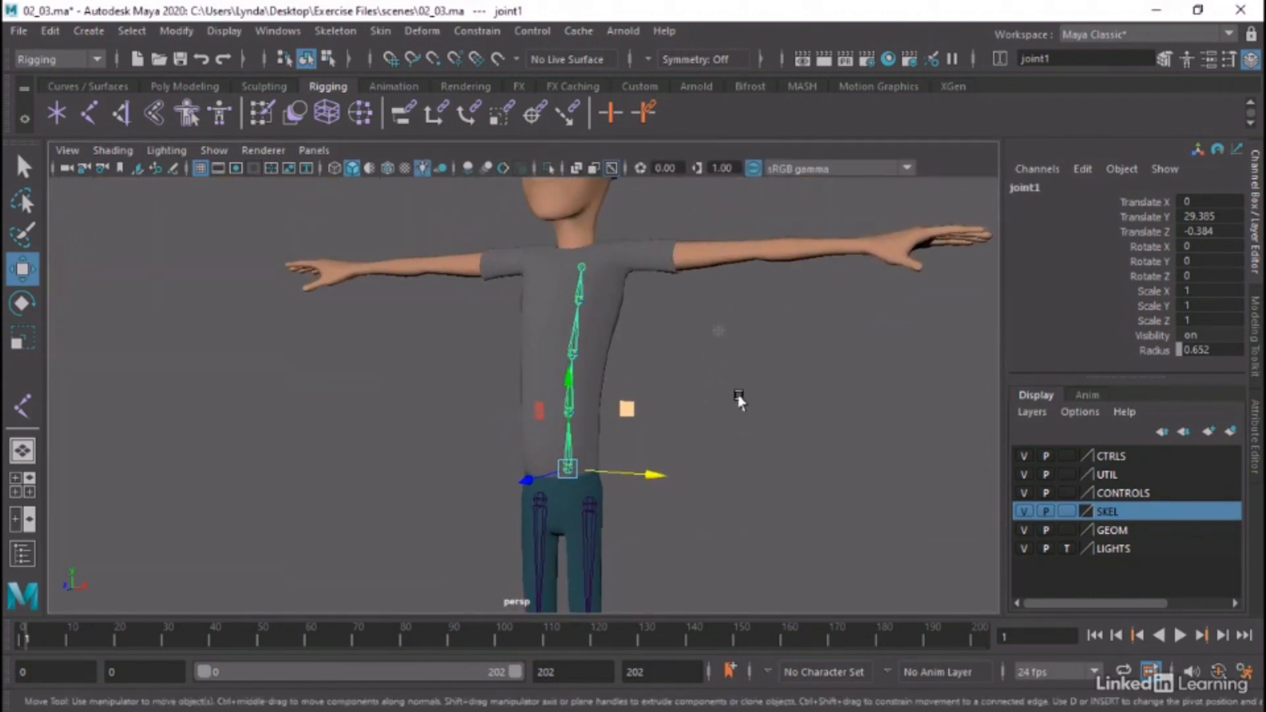
{"action": "left_click_drag", "start_coordinate": [739, 399], "coordinate": [722, 401], "text": "alt"}
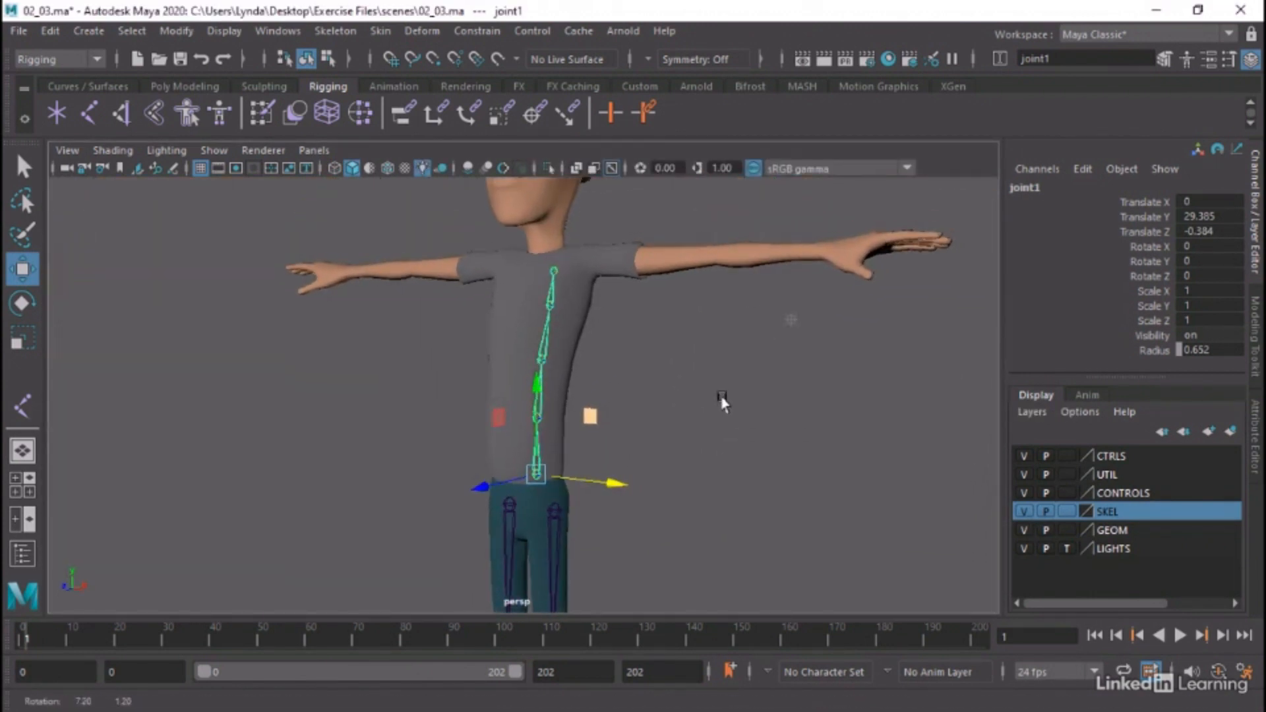
Open the Outliner and expand the new spine hierarchy from joint1 down to joint4
{"action": "left_click", "coordinate": [278, 31]}
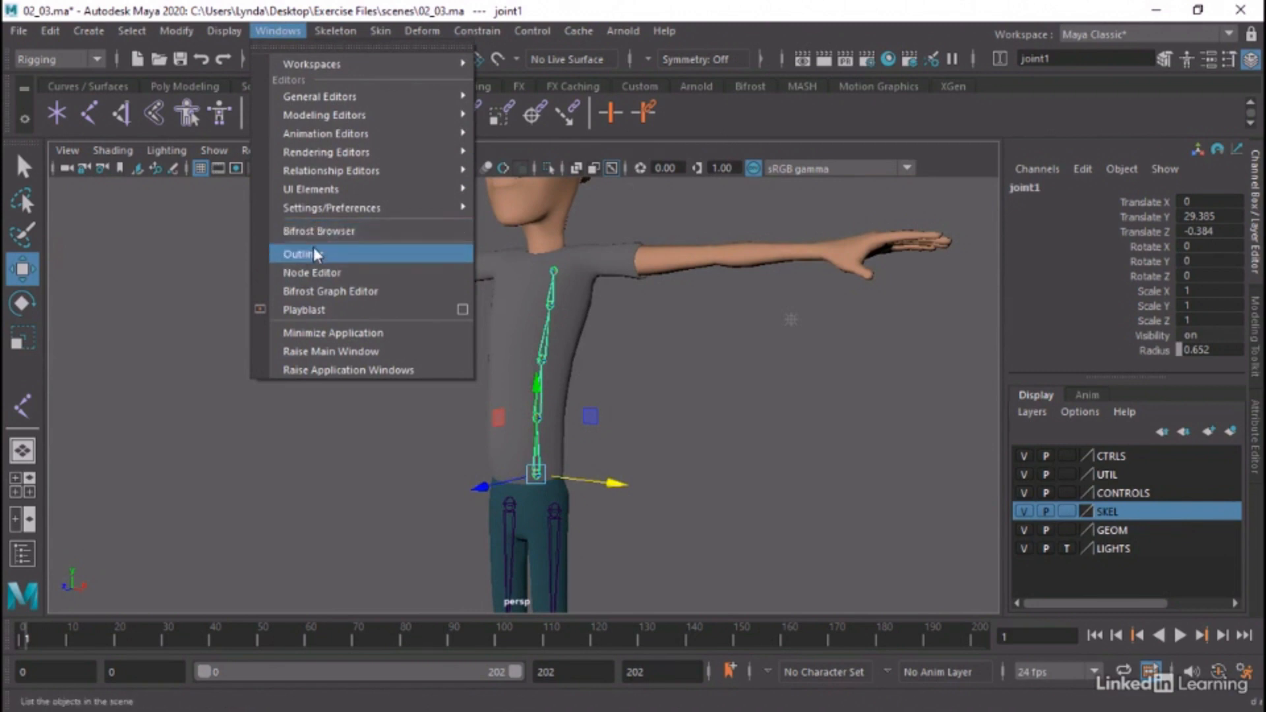
{"action": "left_click", "coordinate": [302, 254]}
{"action": "left_click", "coordinate": [91, 325]}
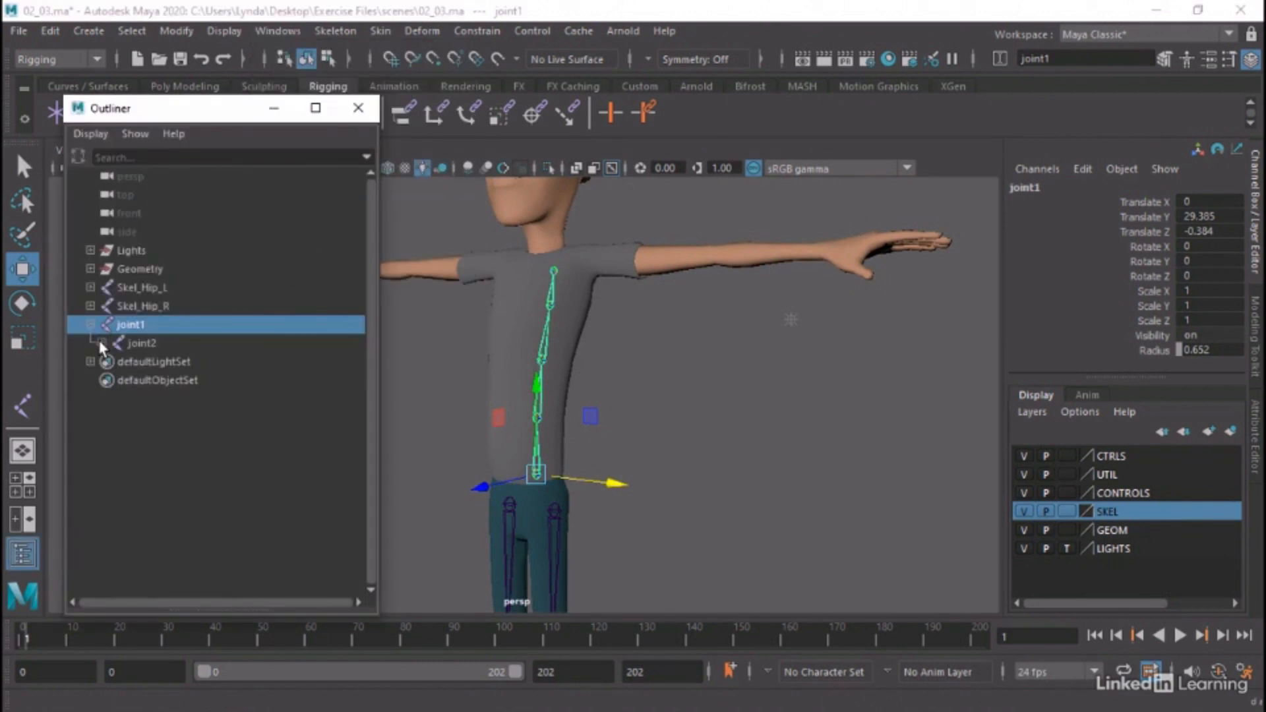
{"action": "left_click", "coordinate": [101, 343]}
{"action": "left_click", "coordinate": [113, 361]}
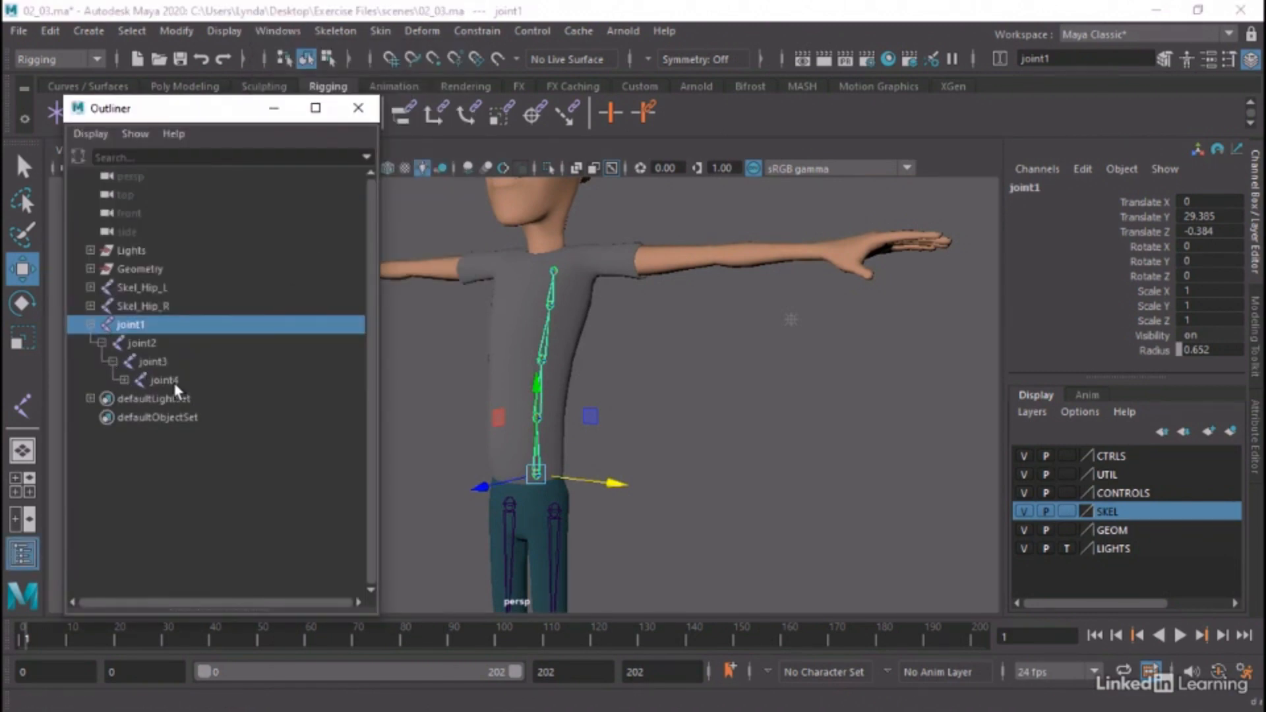
Select joint1 through joint4 and replace joint with Skel_Spine in the selected names using Search and Replace Names
{"action": "left_click", "coordinate": [165, 381]}
{"action": "left_click", "coordinate": [147, 323], "text": "shift"}
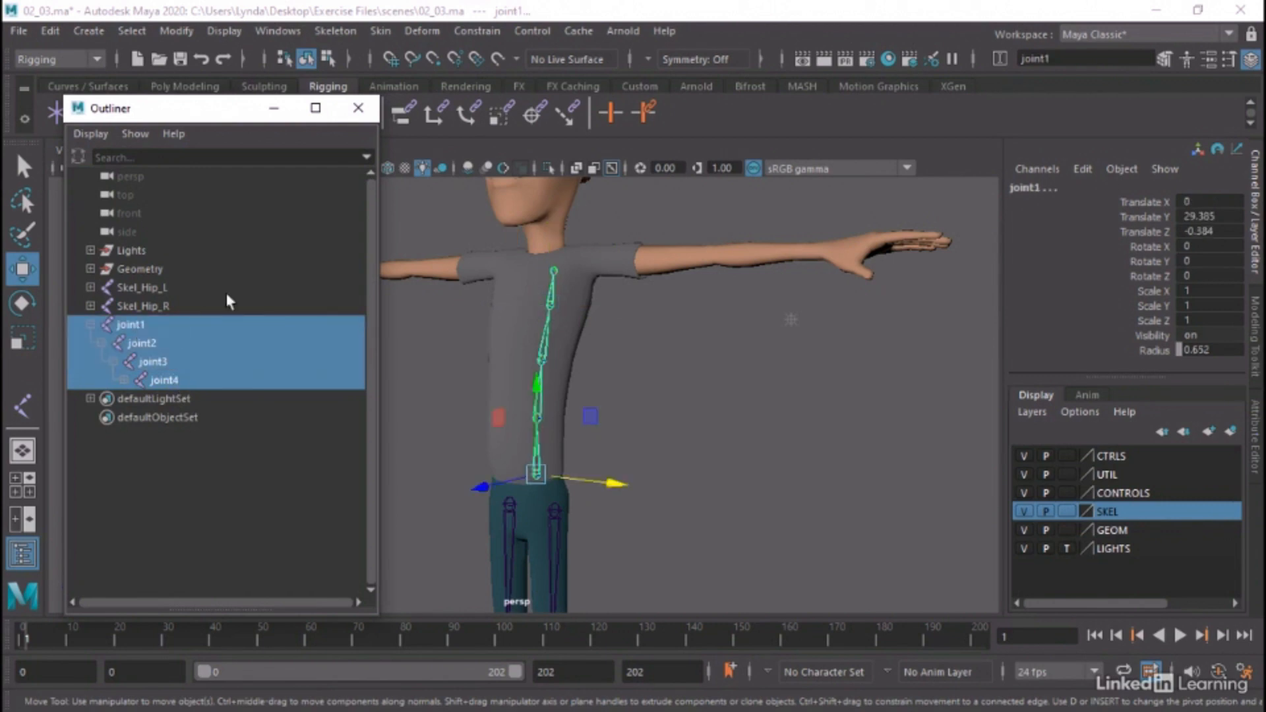
{"action": "left_click", "coordinate": [176, 31]}
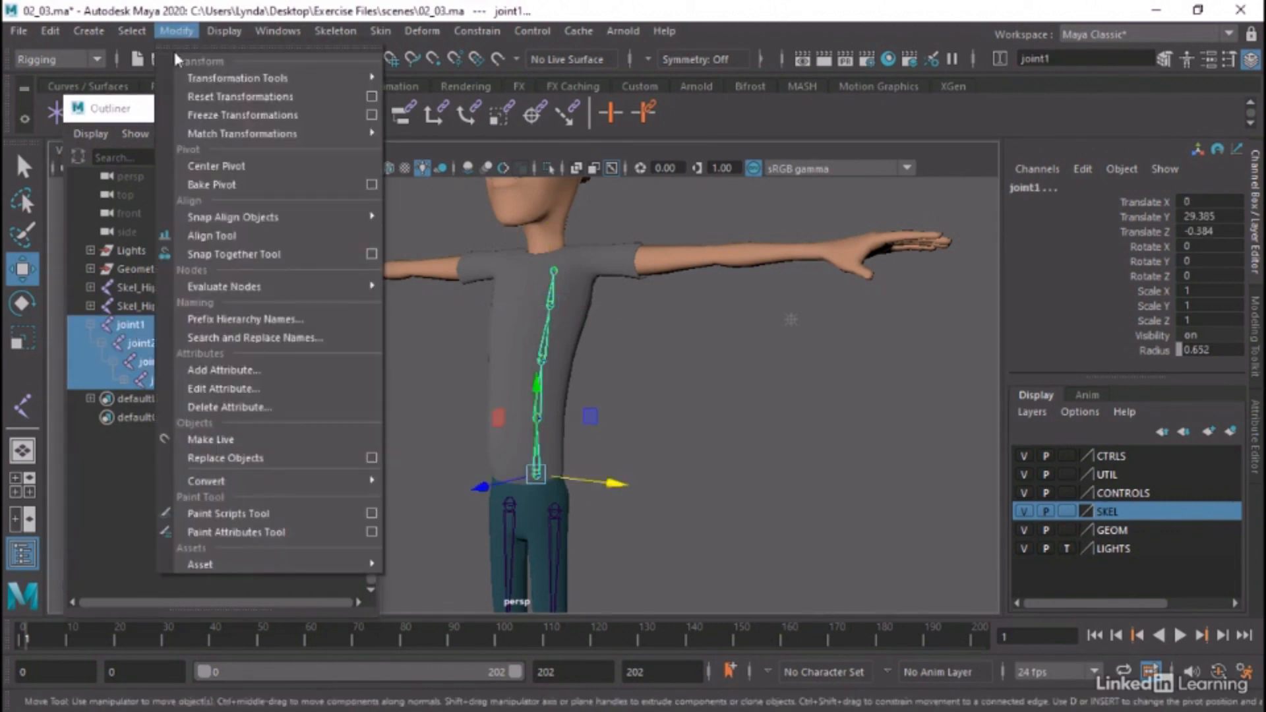
{"action": "left_click", "coordinate": [277, 336]}
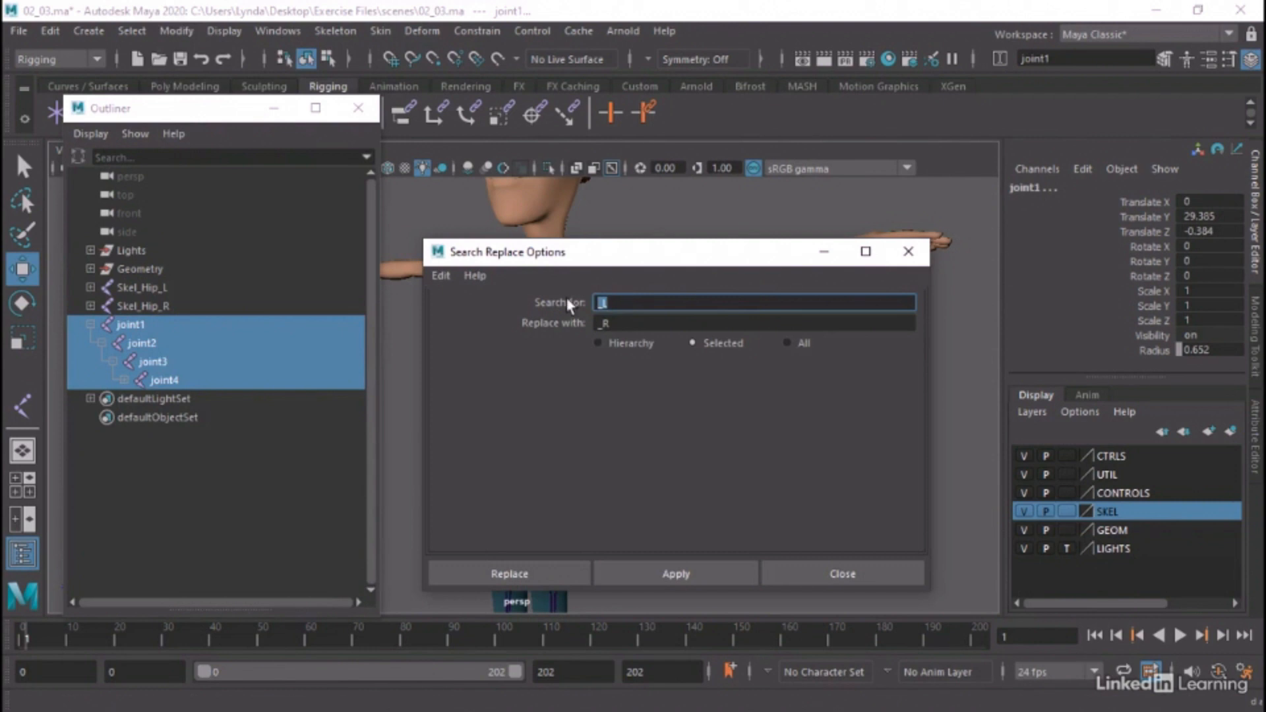
{"action": "type", "text": "joint"}
{"action": "key", "text": "Tab"}
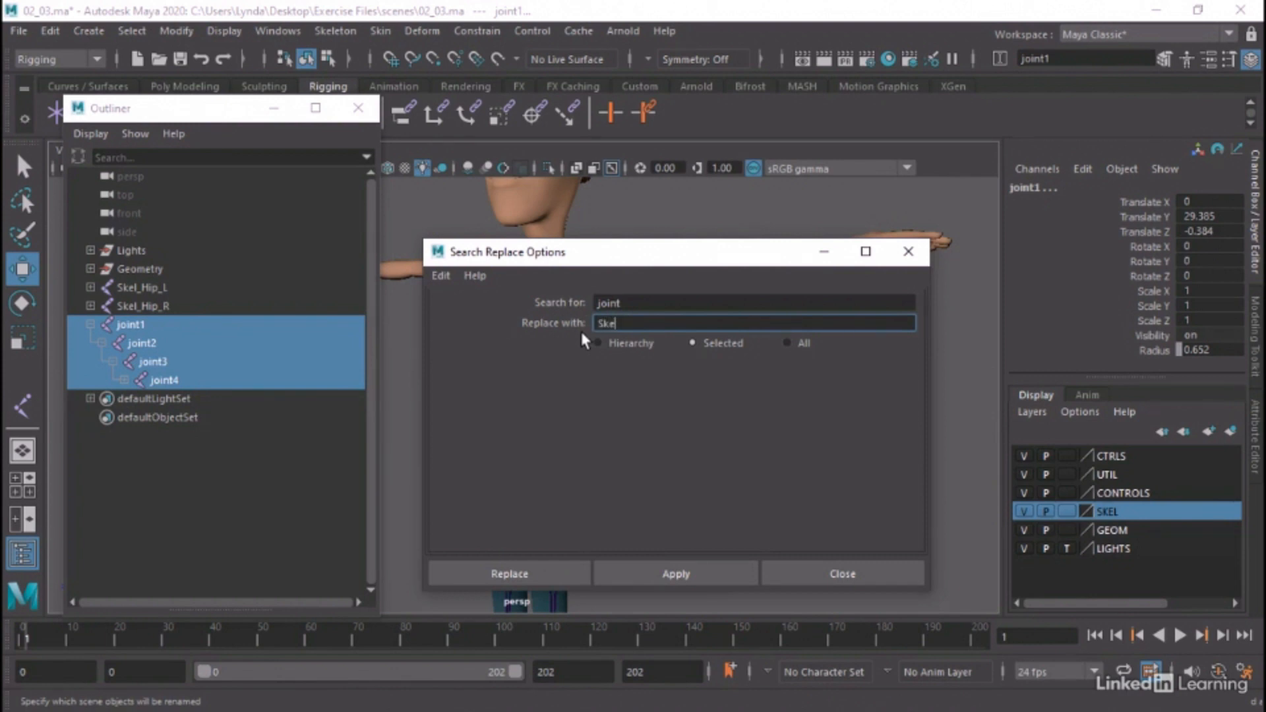
{"action": "type", "text": "Skel_S"}
{"action": "type", "text": "pine"}
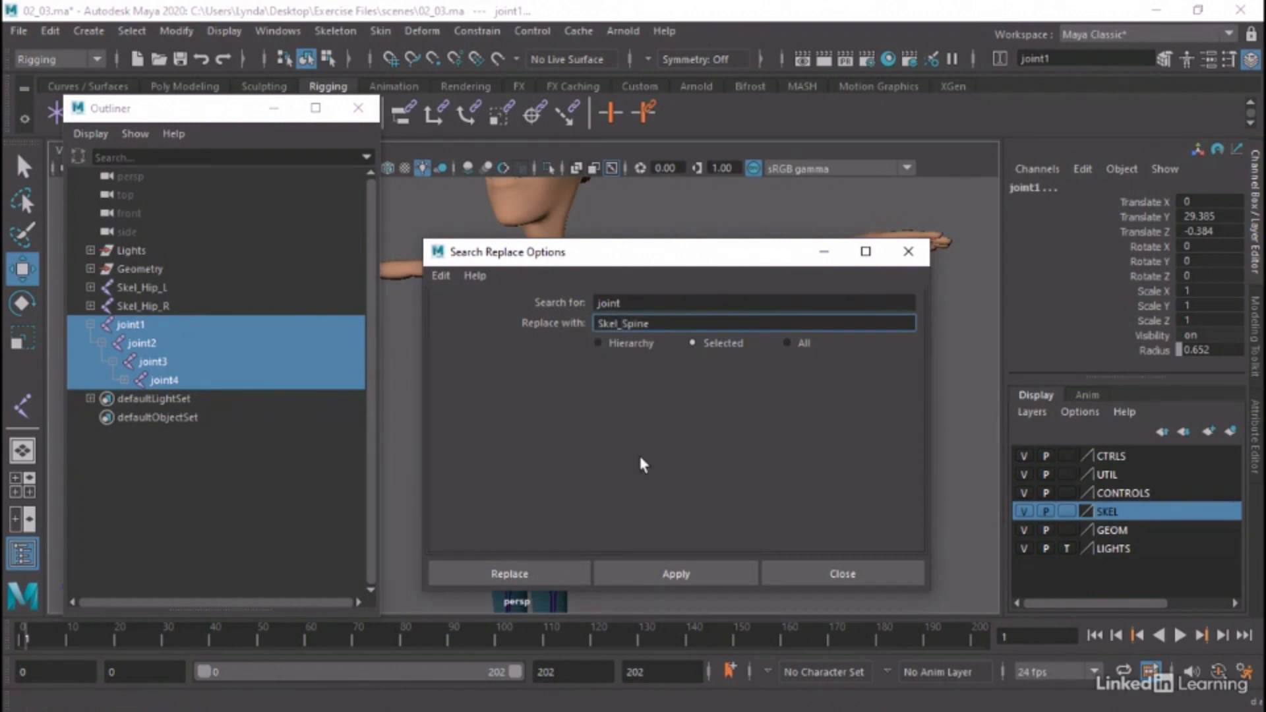
{"action": "left_click", "coordinate": [542, 574]}
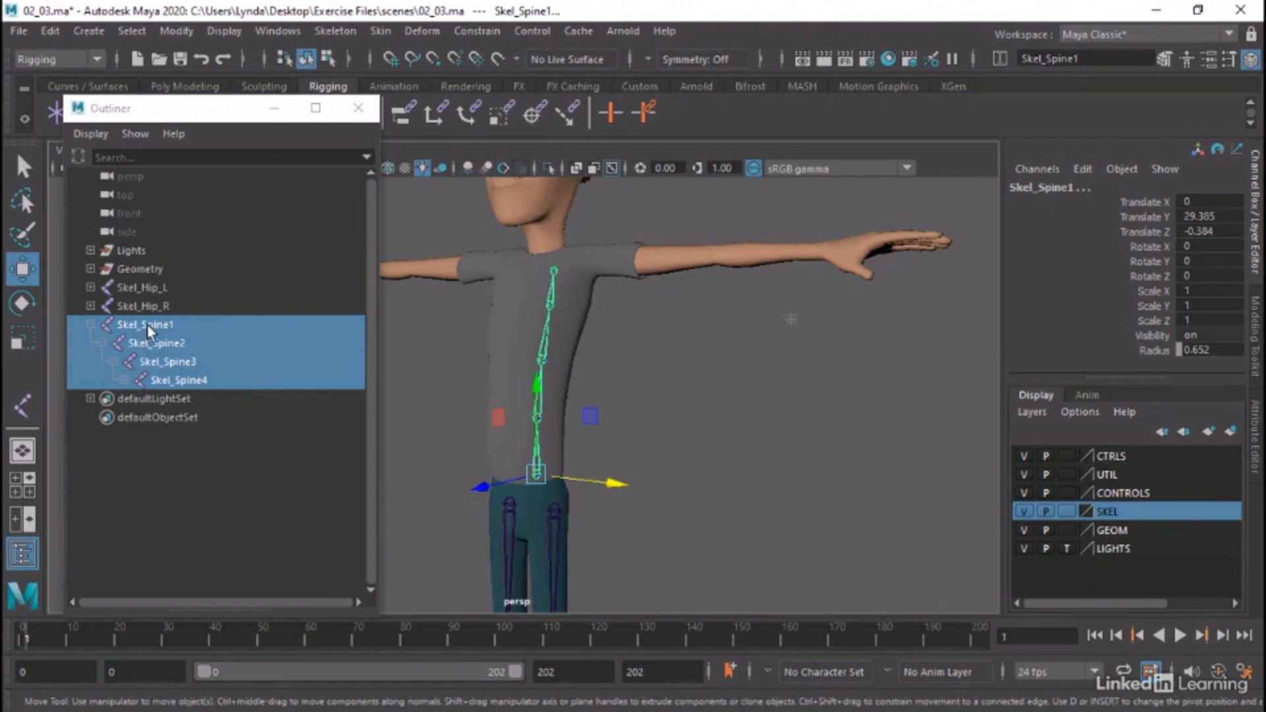
Select the root joint of the spine chain and add it to the SKEL display layer
{"action": "left_click", "coordinate": [194, 464]}
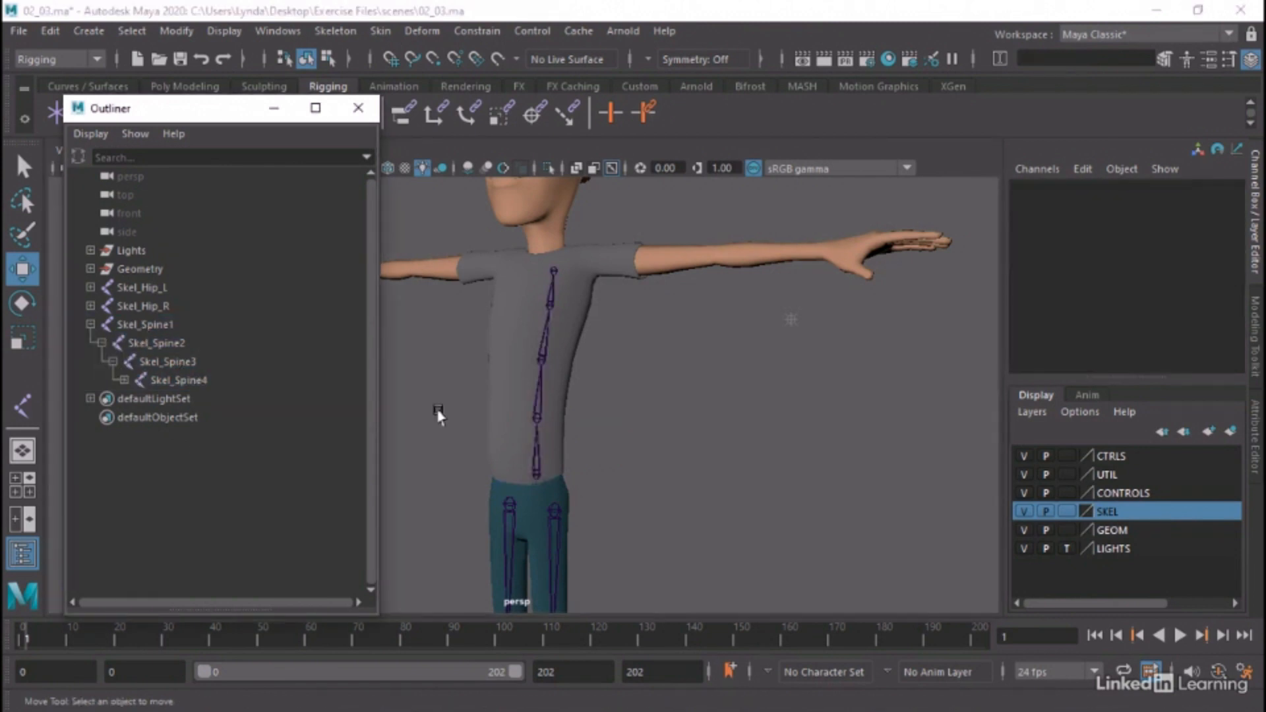
{"action": "right_click_drag", "start_coordinate": [750, 411], "coordinate": [572, 407], "text": "alt"}
{"action": "middle_click_drag", "start_coordinate": [575, 409], "coordinate": [690, 365], "text": "alt"}
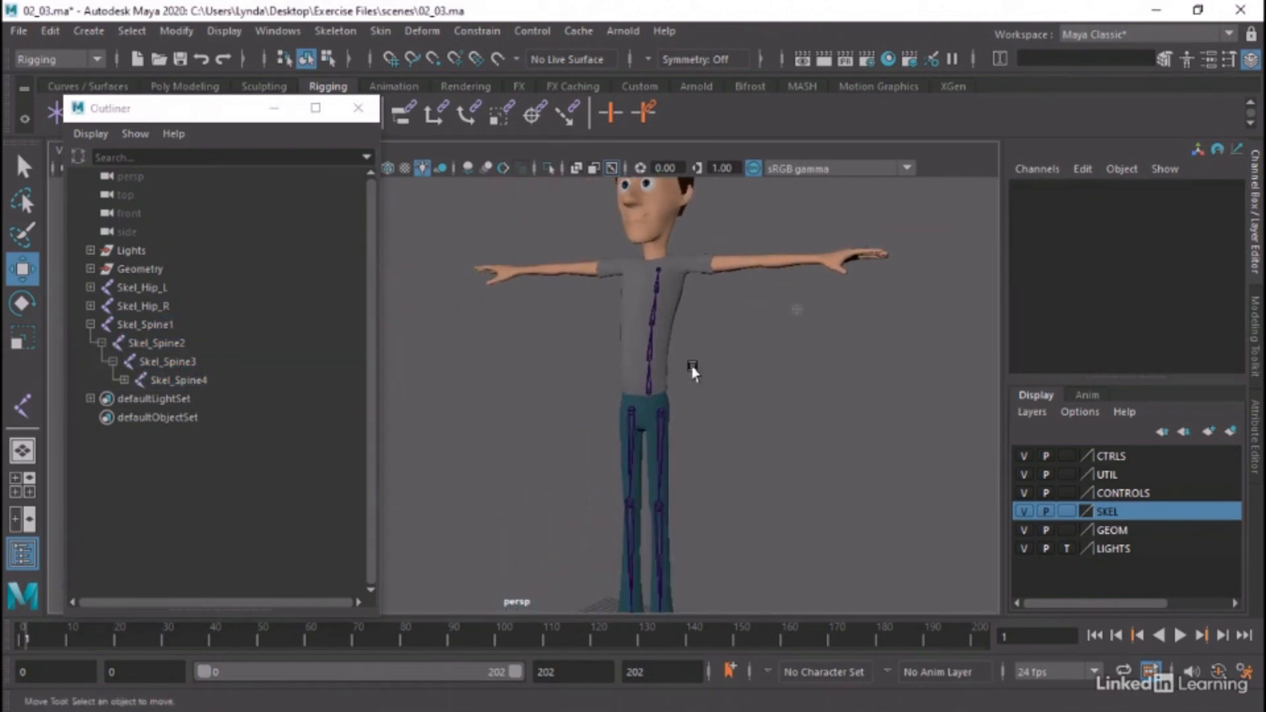
{"action": "left_click_drag", "start_coordinate": [690, 365], "coordinate": [737, 373], "text": "alt"}
{"action": "right_click_drag", "start_coordinate": [812, 389], "coordinate": [745, 377], "text": "alt"}
{"action": "left_click_drag", "start_coordinate": [744, 377], "coordinate": [659, 382], "text": "alt"}
{"action": "left_click", "coordinate": [618, 392]}
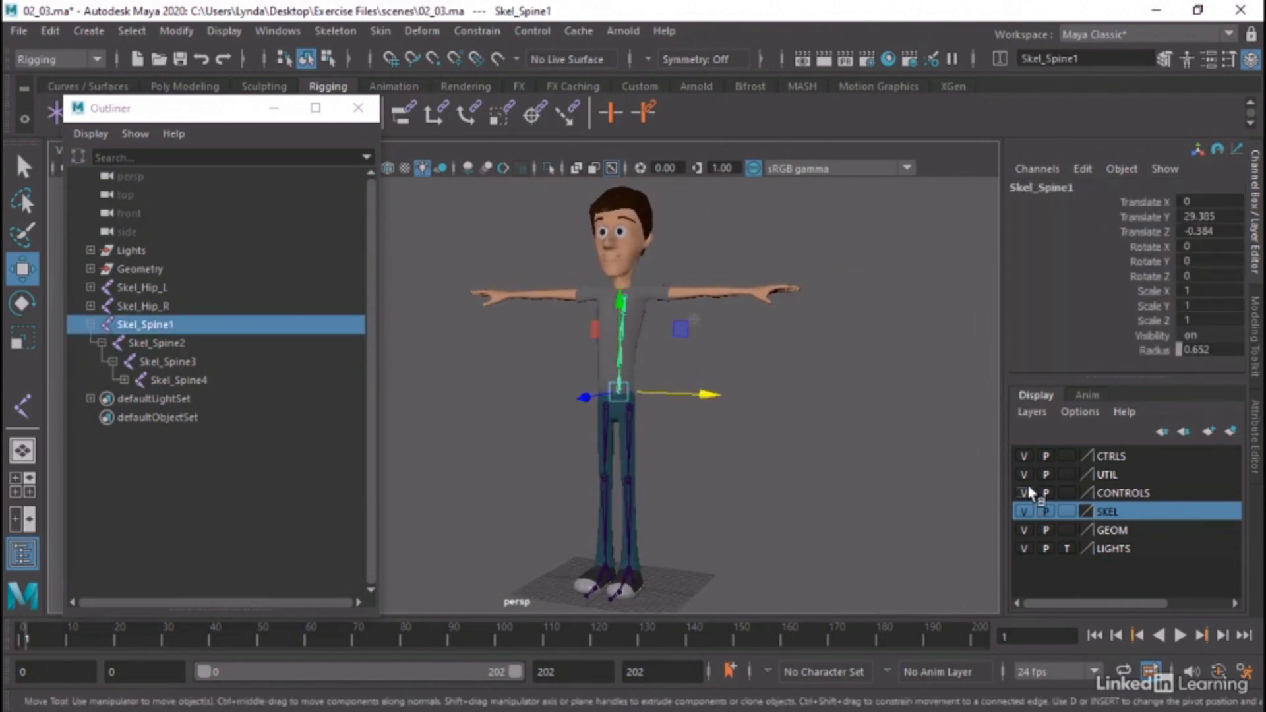
{"action": "right_click", "coordinate": [1094, 507]}
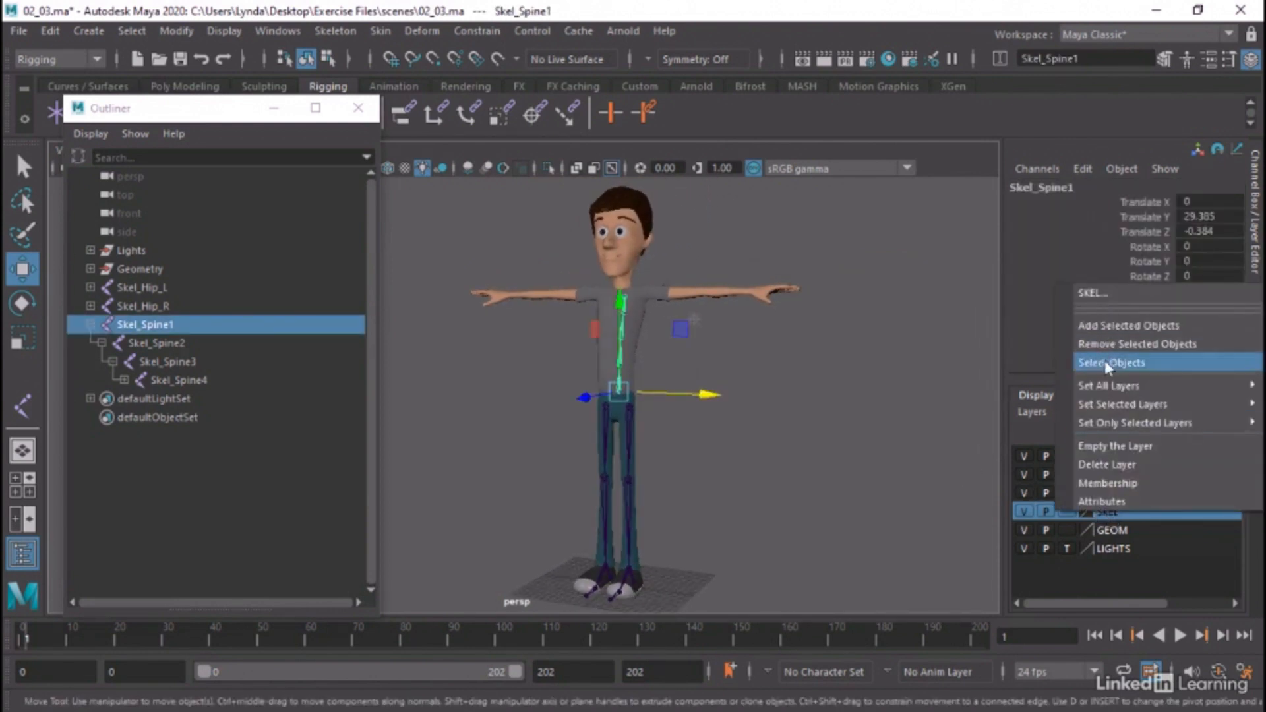
{"action": "left_click", "coordinate": [1146, 324]}
{"action": "left_click", "coordinate": [844, 383]}
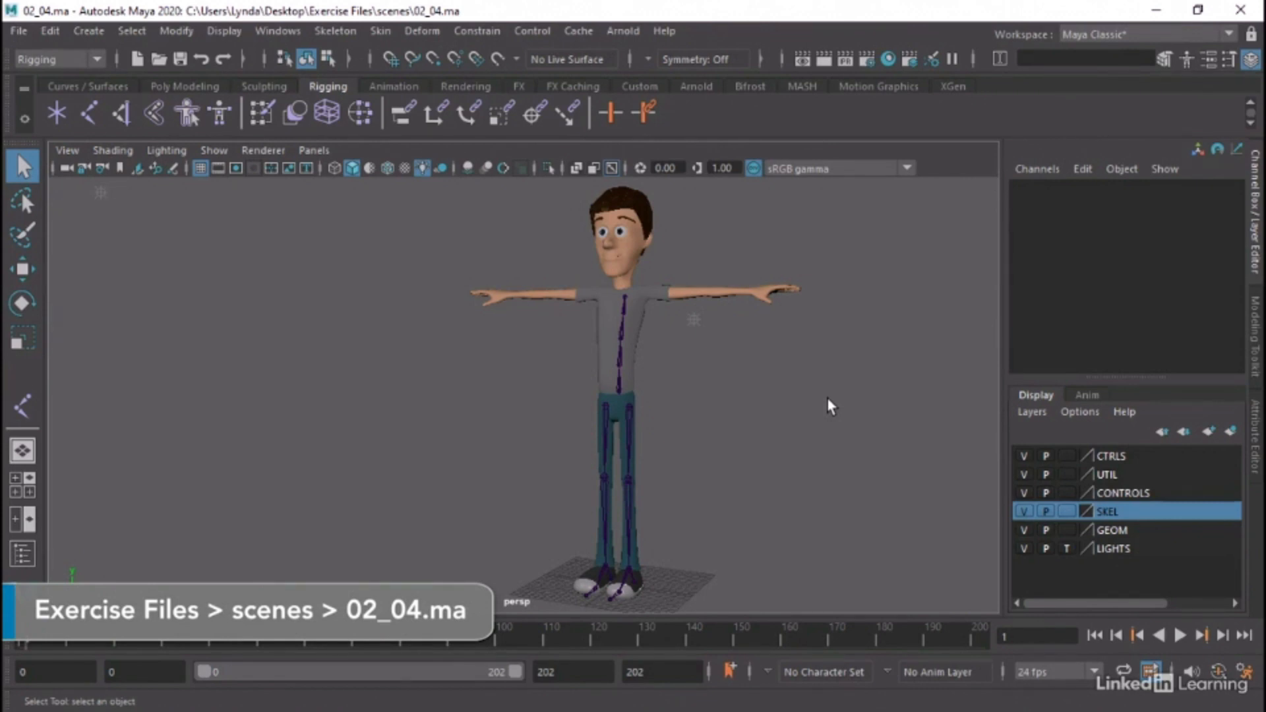
Examine the spine chain's position inside the torso of 02_04.ma from the side and front in the perspective view
{"action": "right_click_drag", "start_coordinate": [452, 405], "coordinate": [771, 462], "text": "alt"}
{"action": "left_click_drag", "start_coordinate": [771, 461], "coordinate": [726, 475], "text": "alt"}
{"action": "left_click", "coordinate": [612, 464]}
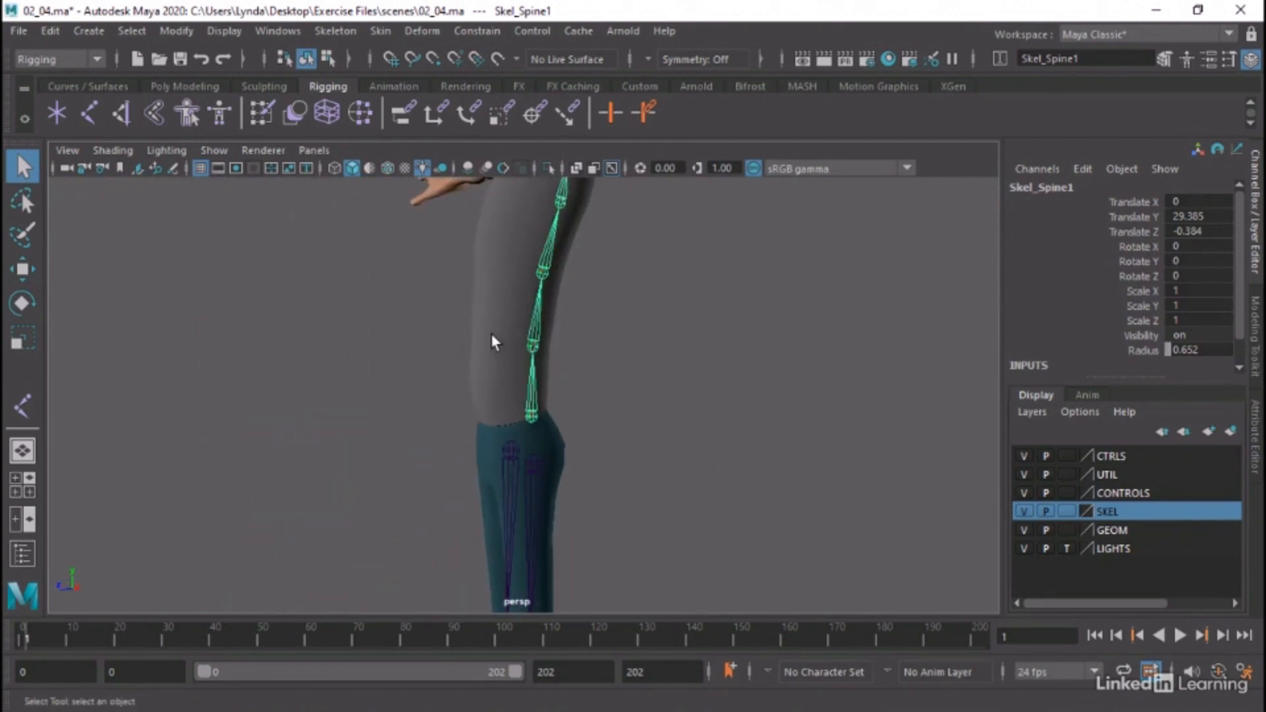
{"action": "scroll", "coordinate": [642, 425], "scroll_direction": "down", "scroll_amount": 5}
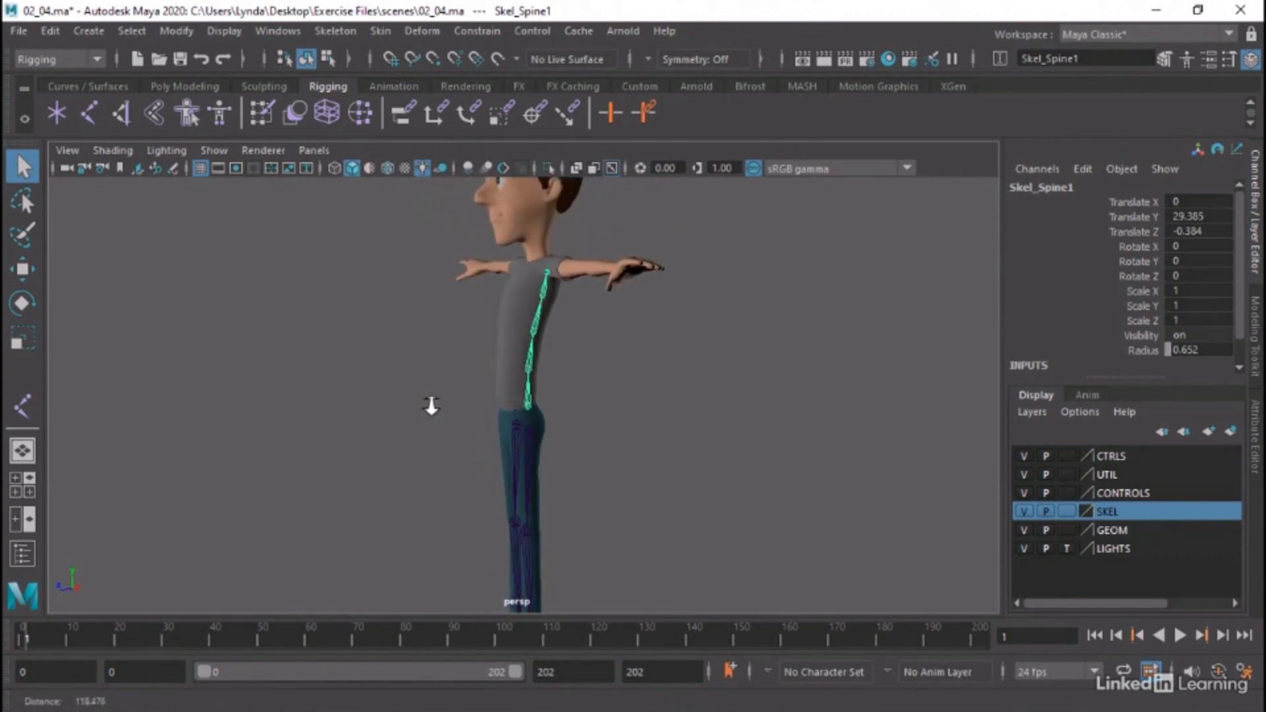
{"action": "left_click_drag", "start_coordinate": [571, 410], "coordinate": [670, 415], "text": "alt"}
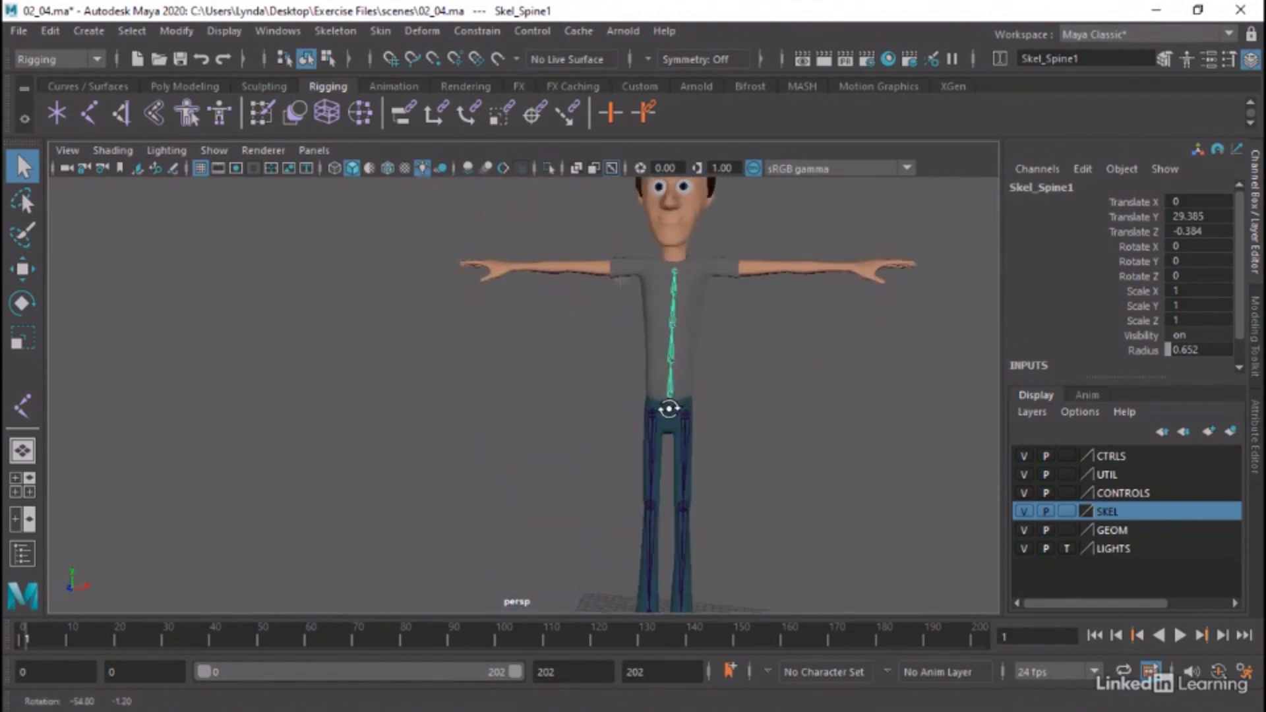
{"action": "right_click_drag", "start_coordinate": [664, 401], "coordinate": [824, 400], "text": "alt"}
{"action": "middle_click_drag", "start_coordinate": [825, 401], "coordinate": [762, 417], "text": "alt"}
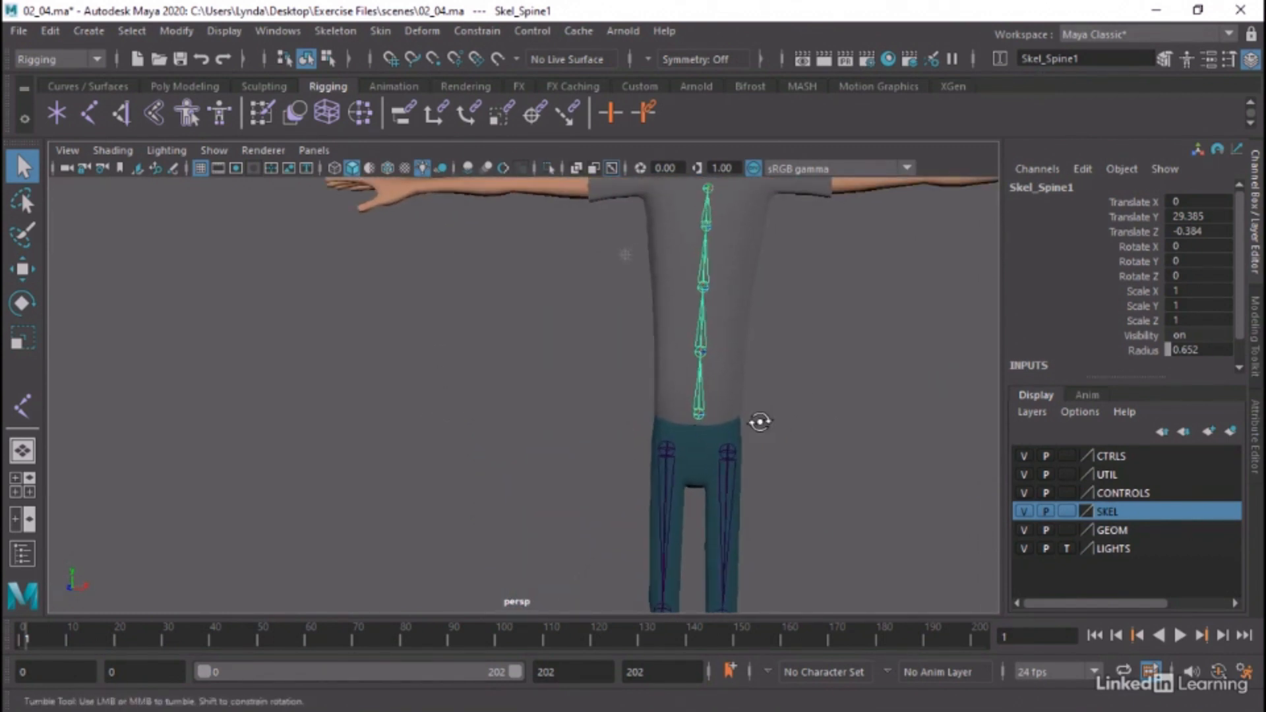
{"action": "left_click_drag", "start_coordinate": [760, 420], "coordinate": [766, 415], "text": "alt"}
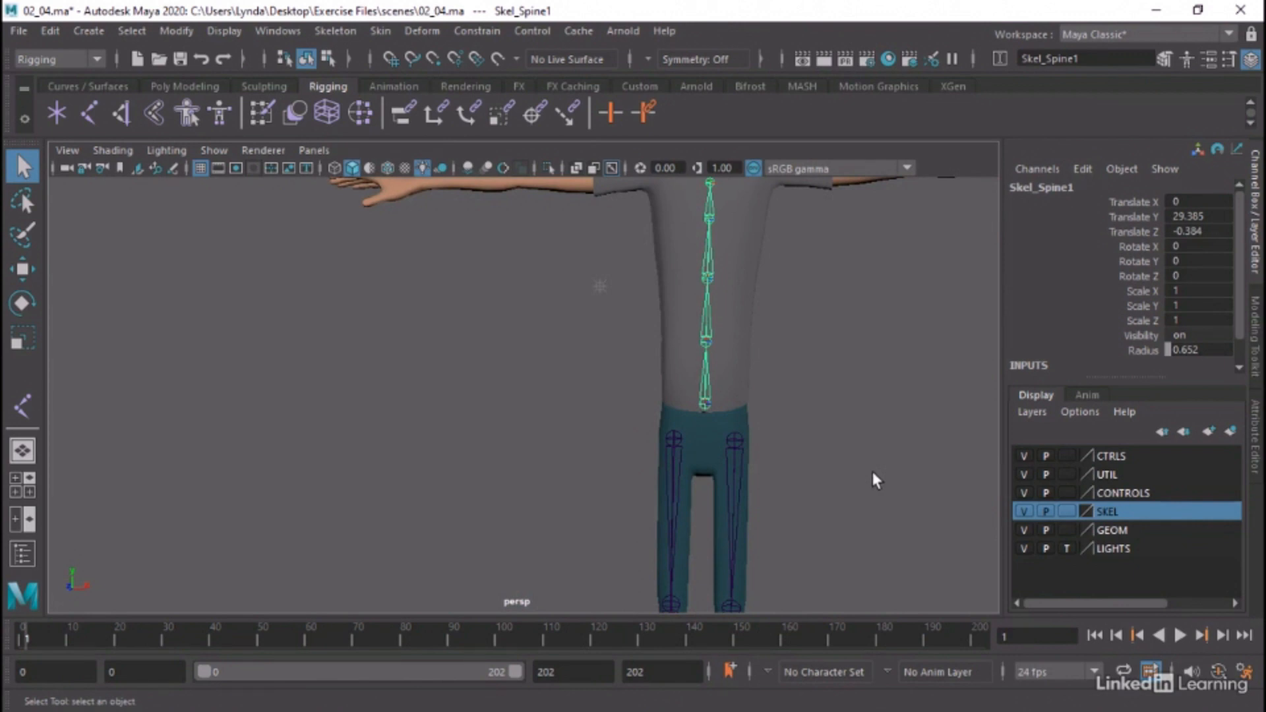
Create a single joint in the front view at the character's left side of the waist, at about X 2.66, Y 29.73
{"action": "left_click", "coordinate": [525, 461]}
{"action": "key", "text": "space"}
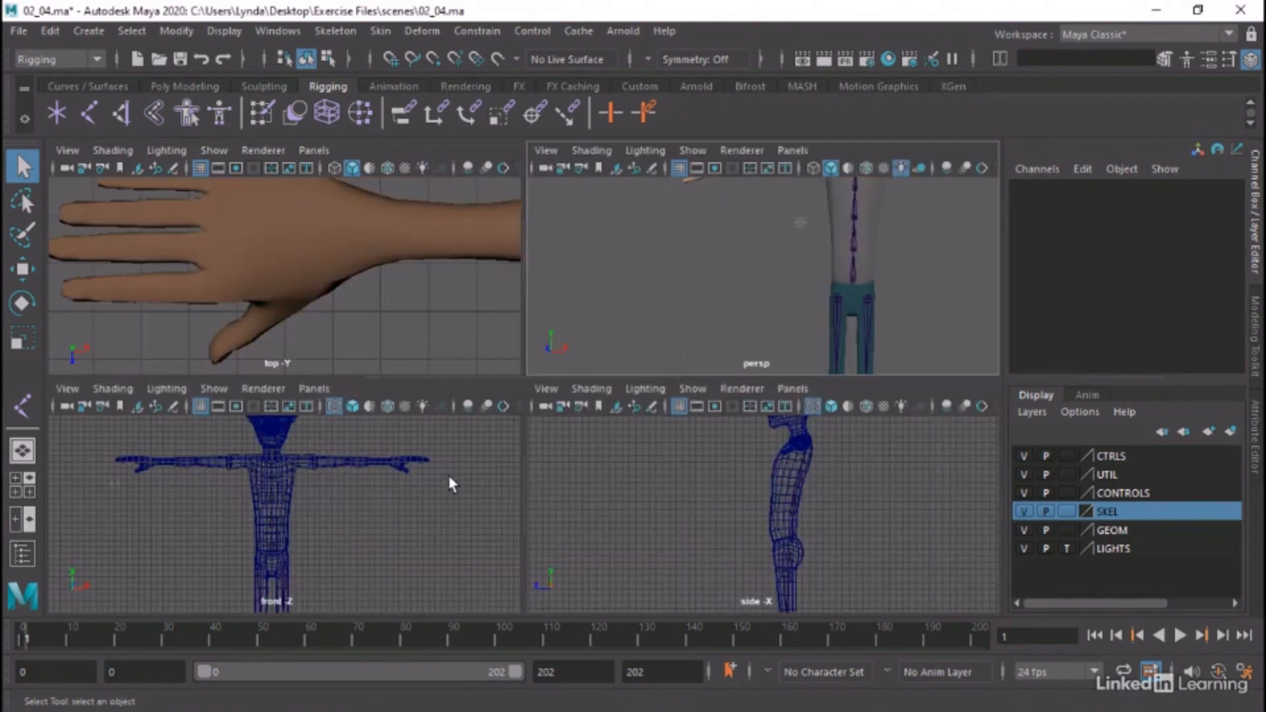
{"action": "key", "text": "space"}
{"action": "right_click_drag", "start_coordinate": [527, 502], "coordinate": [788, 461], "text": "alt"}
{"action": "middle_click_drag", "start_coordinate": [523, 460], "coordinate": [579, 259], "text": "alt"}
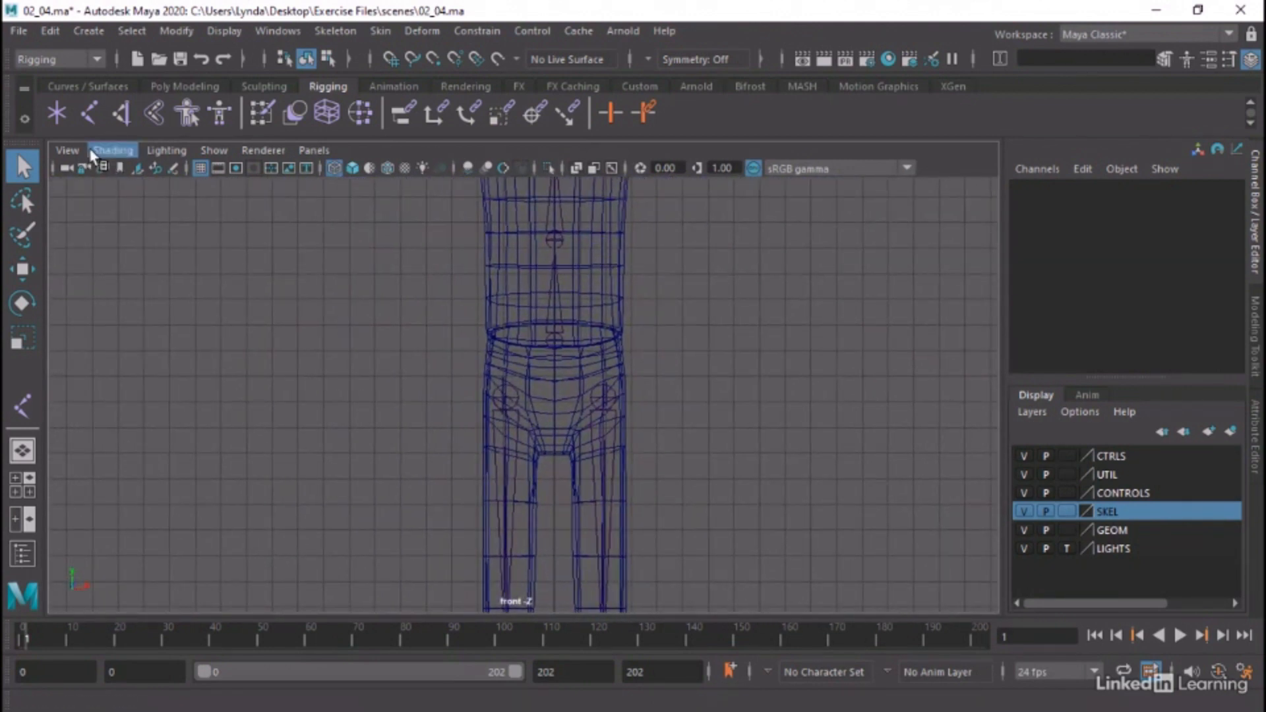
{"action": "left_click", "coordinate": [81, 114]}
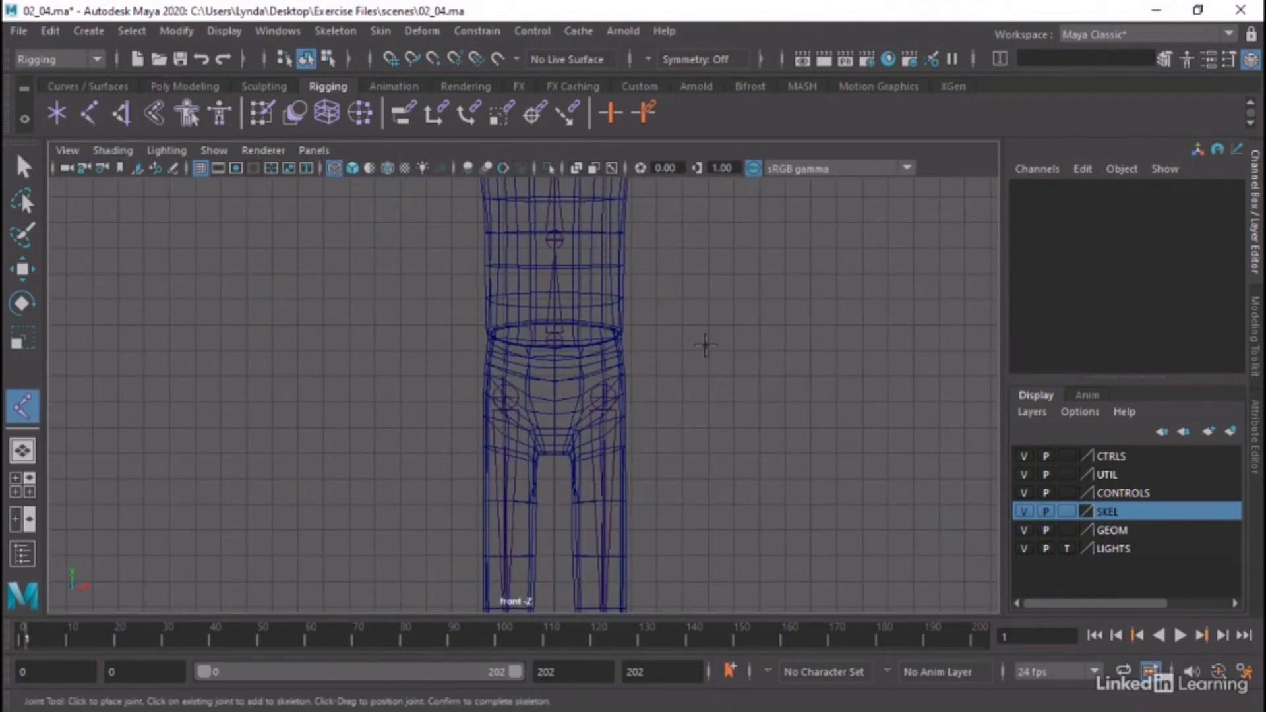
{"action": "left_click", "coordinate": [623, 332]}
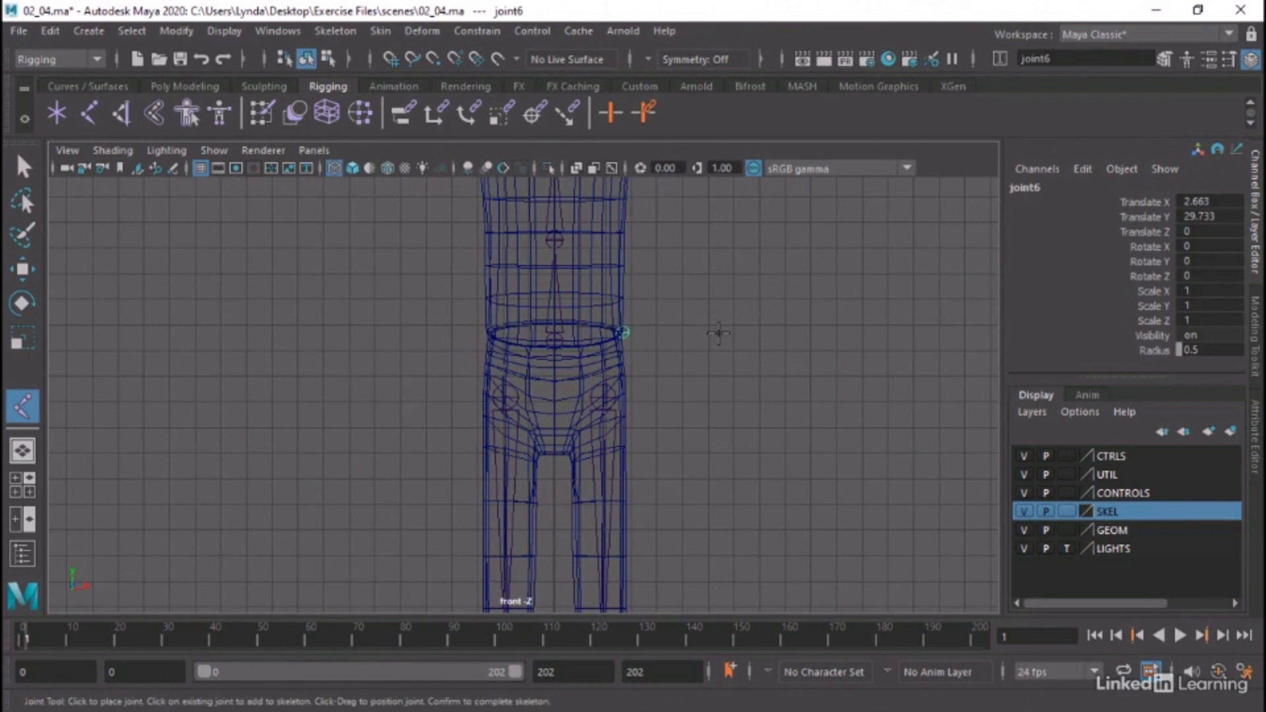
{"action": "key", "text": "q"}
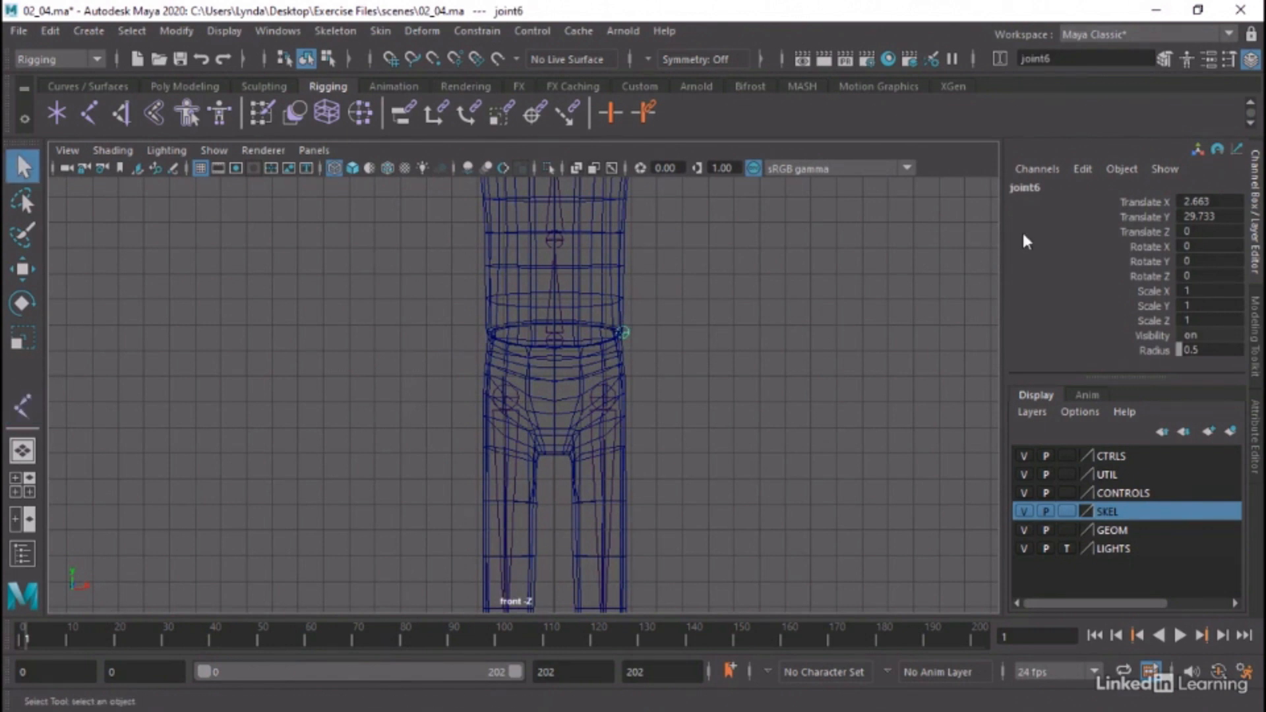
Rename the new waist joint to Skel_Rib_L01
{"action": "double_click", "coordinate": [1029, 187]}
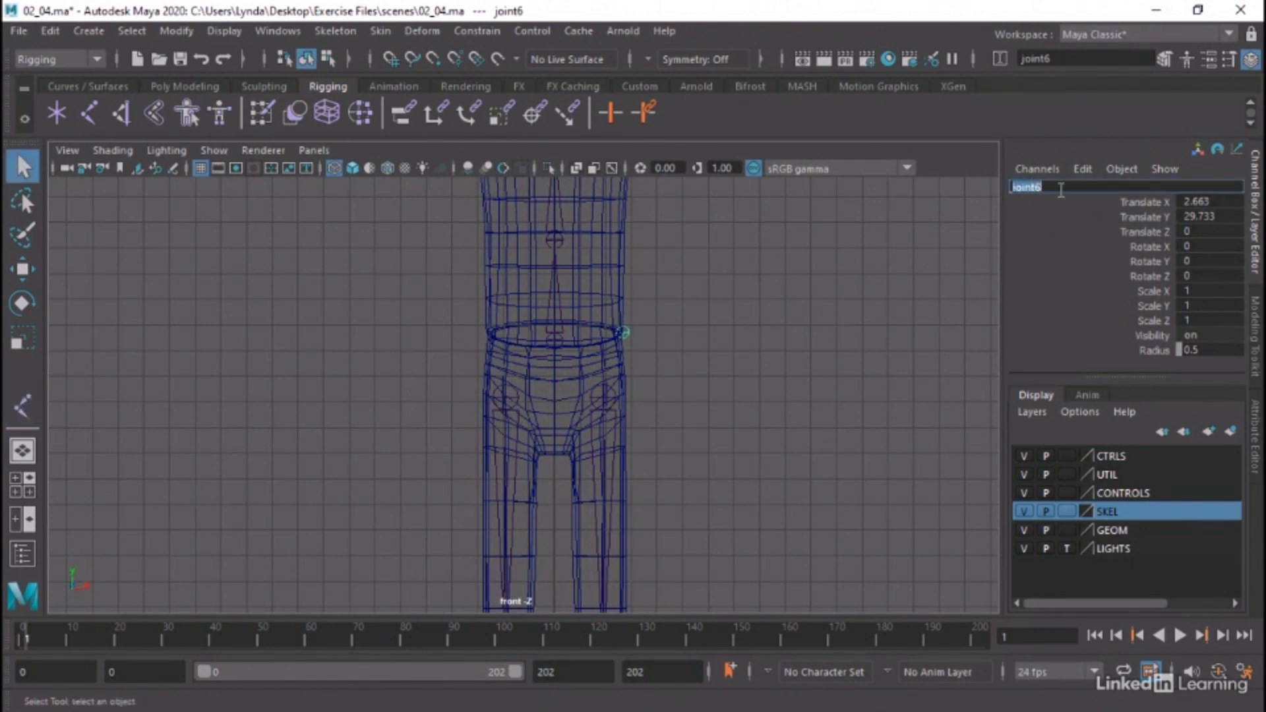
{"action": "type", "text": "Skel_Rib_L01"}
{"action": "key", "text": "Return"}
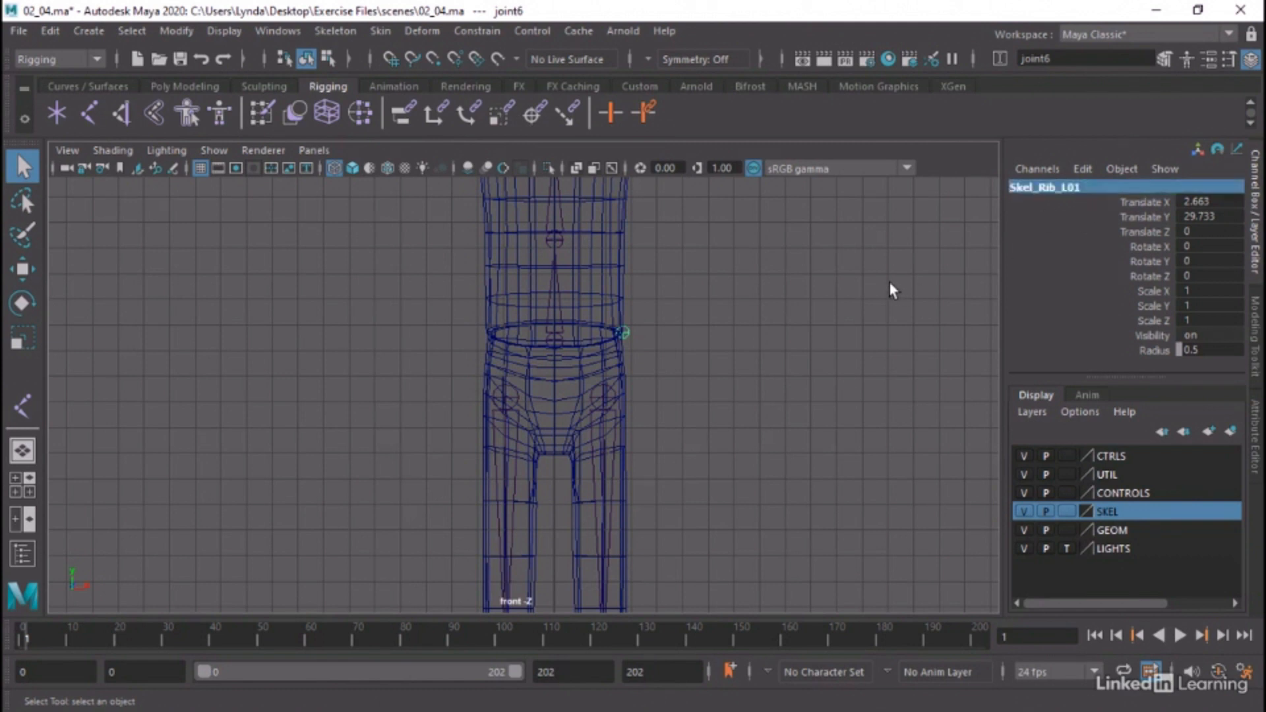
{"action": "left_click", "coordinate": [707, 362]}
Duplicate Skel_Rib_L01 and move the copy across to the opposite side of the waist, at about X -2.65
{"action": "left_click", "coordinate": [624, 332]}
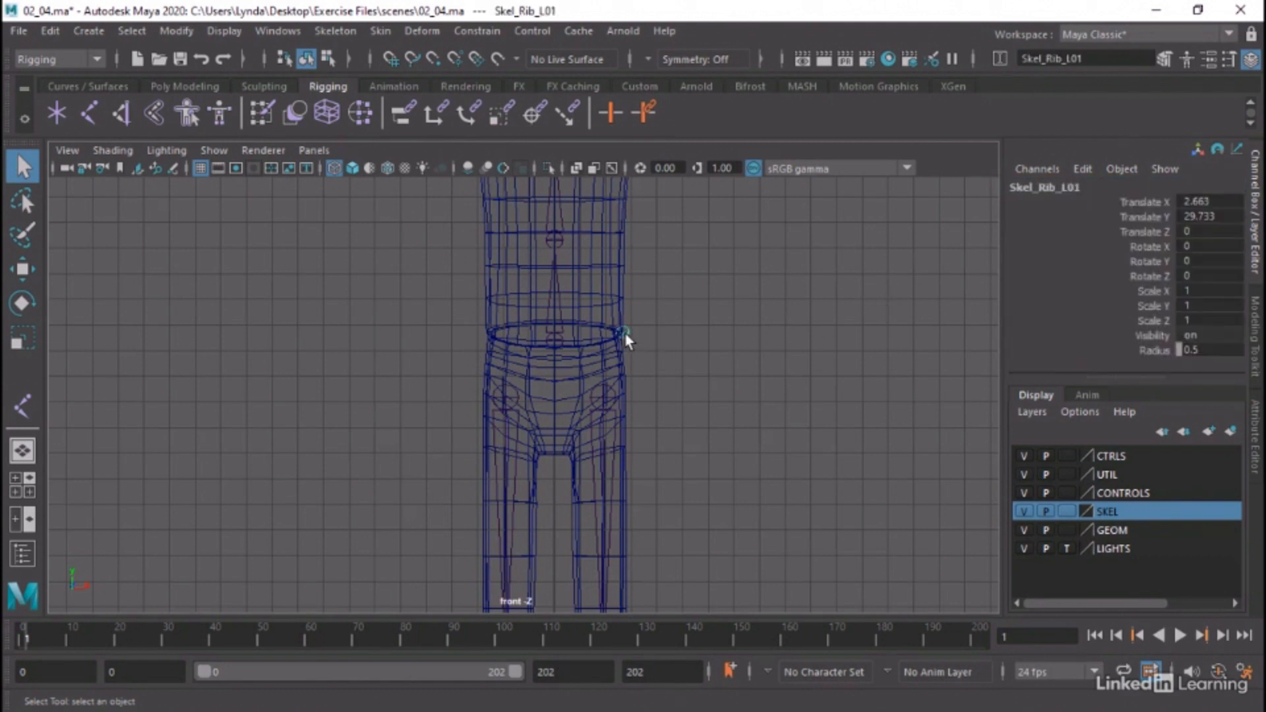
{"action": "key", "text": "w"}
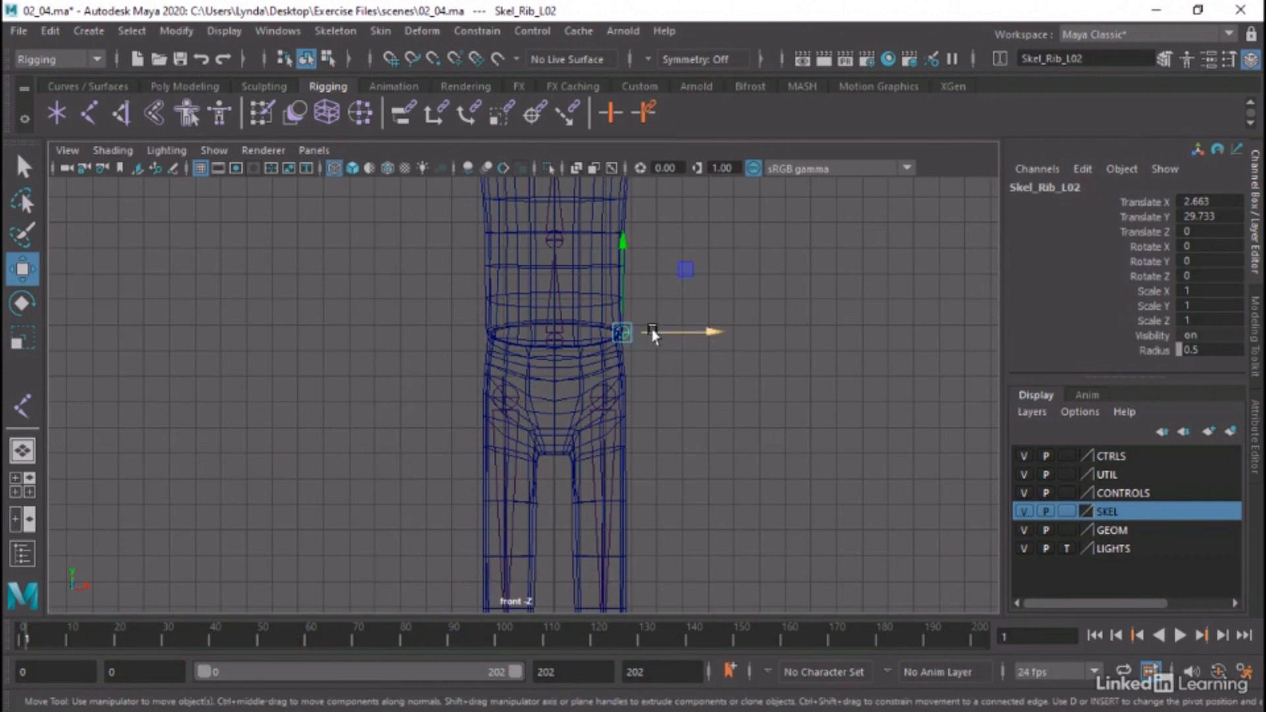
{"action": "left_click_drag", "start_coordinate": [656, 333], "coordinate": [521, 338]}
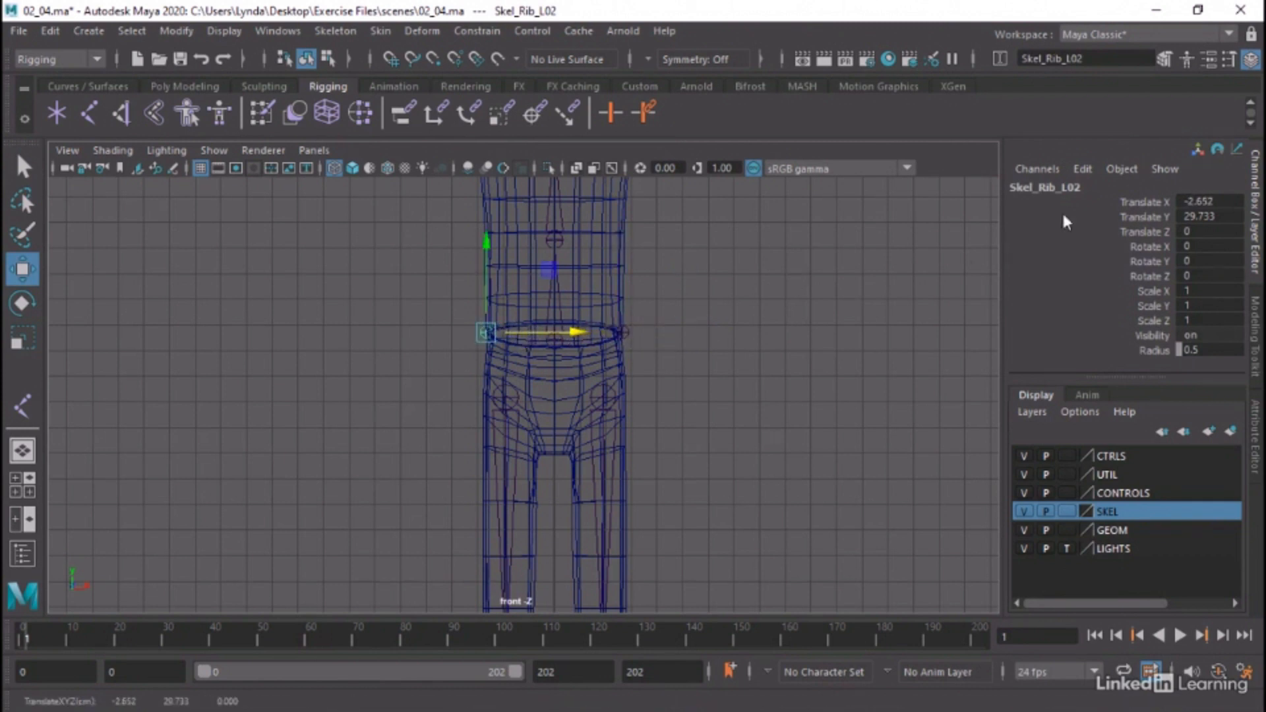
Rename the duplicated joint on the character's right side to Skel_Rib_R01
{"action": "double_click", "coordinate": [1043, 189]}
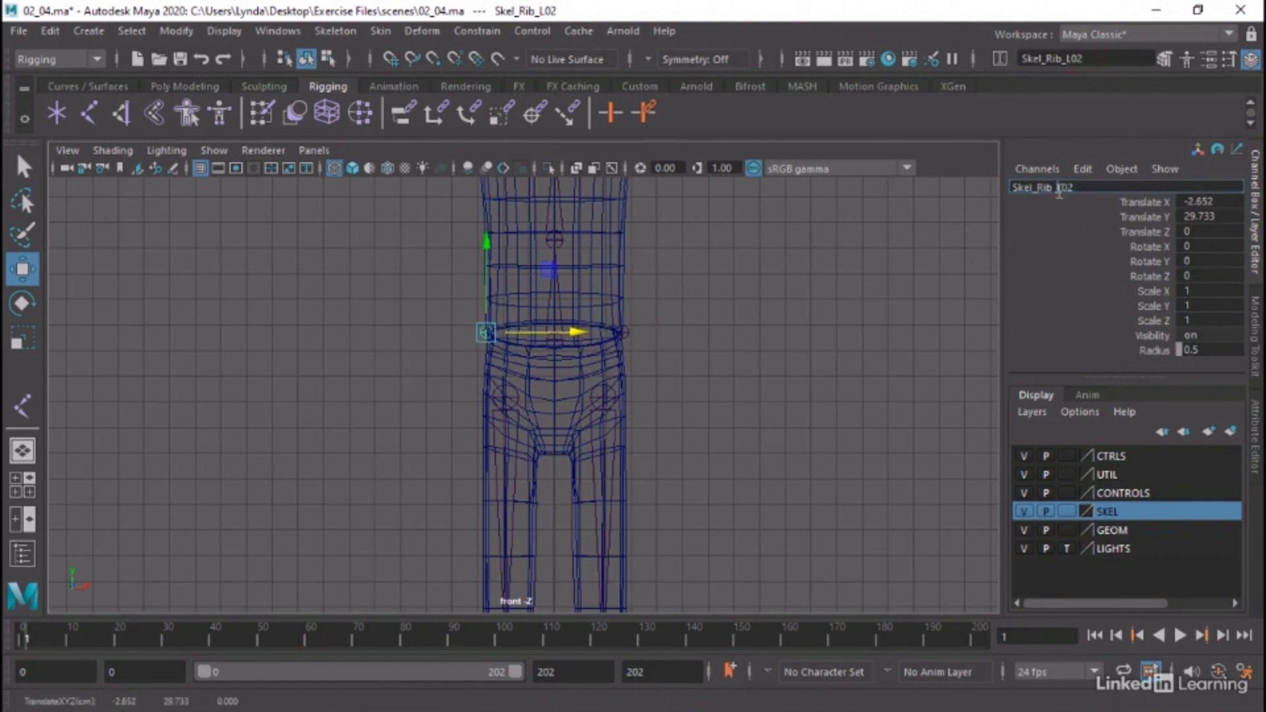
{"action": "left_click_drag", "start_coordinate": [1058, 188], "coordinate": [1076, 187]}
{"action": "type", "text": "R01"}
{"action": "key", "text": "Return"}
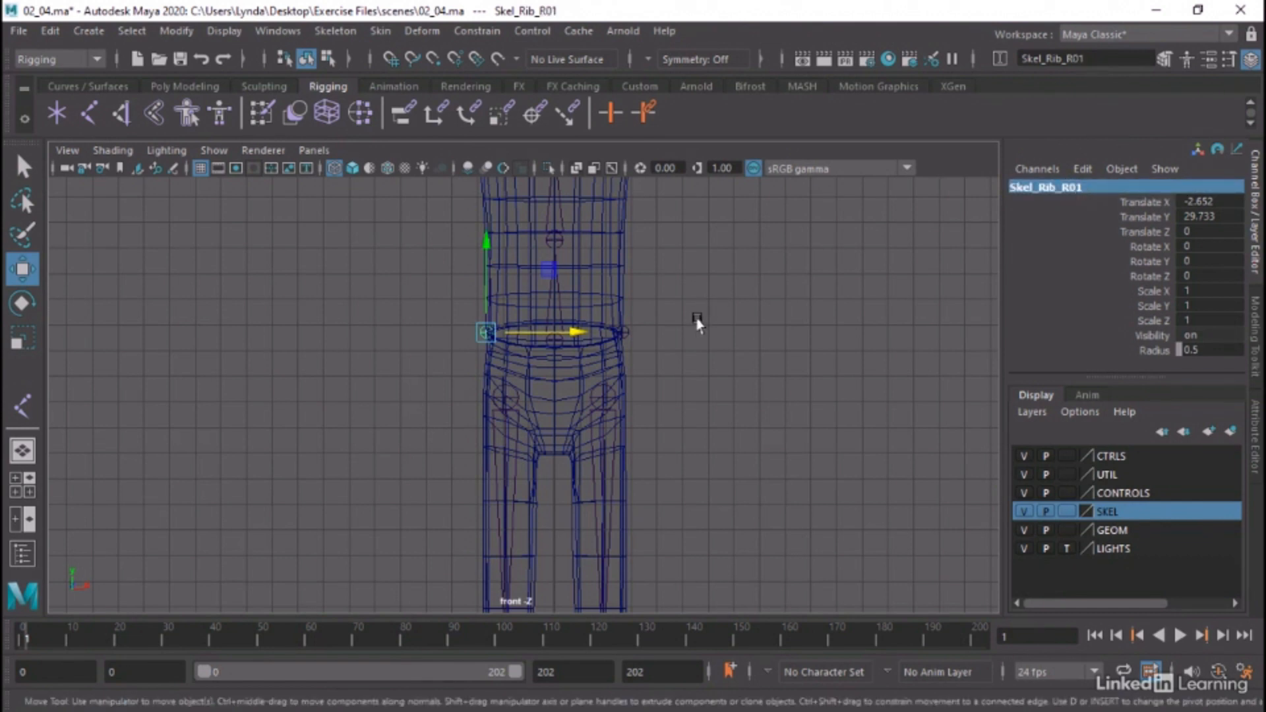
Duplicate Skel_Rib_R01 and move the copy to the front centre of the waist, at about X -0.01 and Z 2.76
{"action": "key", "text": "ctrl+d"}
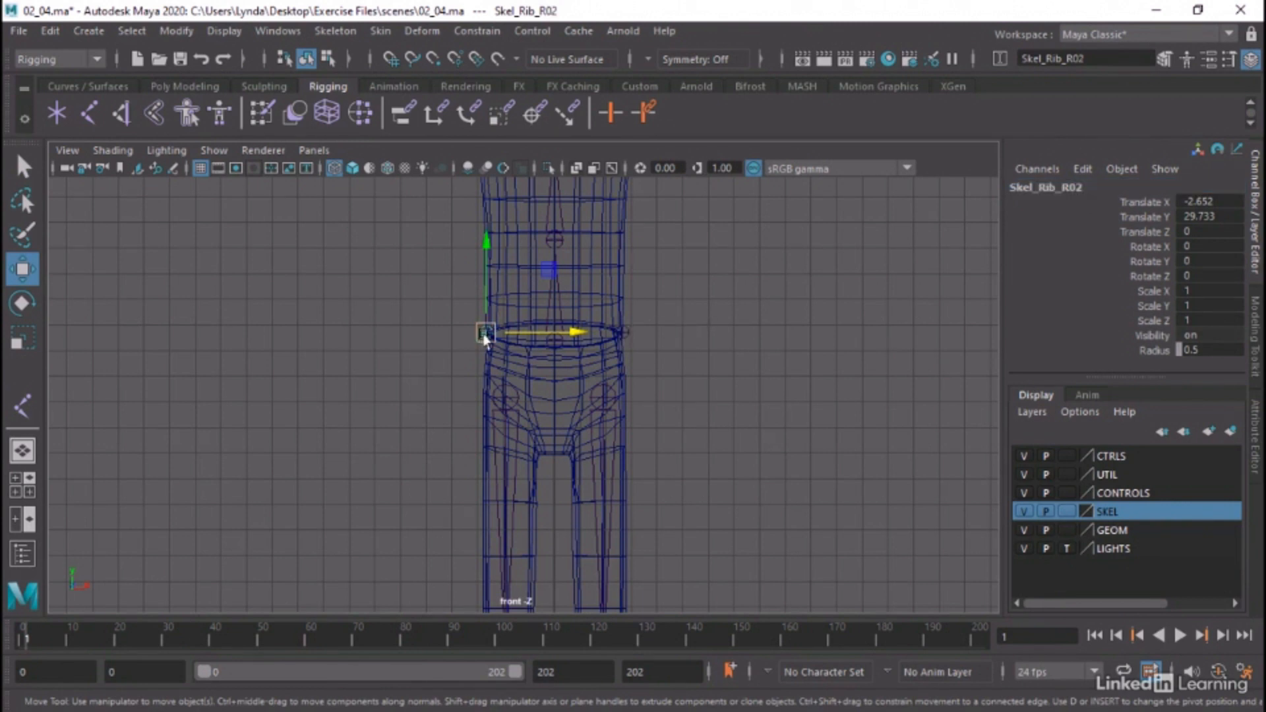
{"action": "left_click_drag", "start_coordinate": [542, 331], "coordinate": [607, 334]}
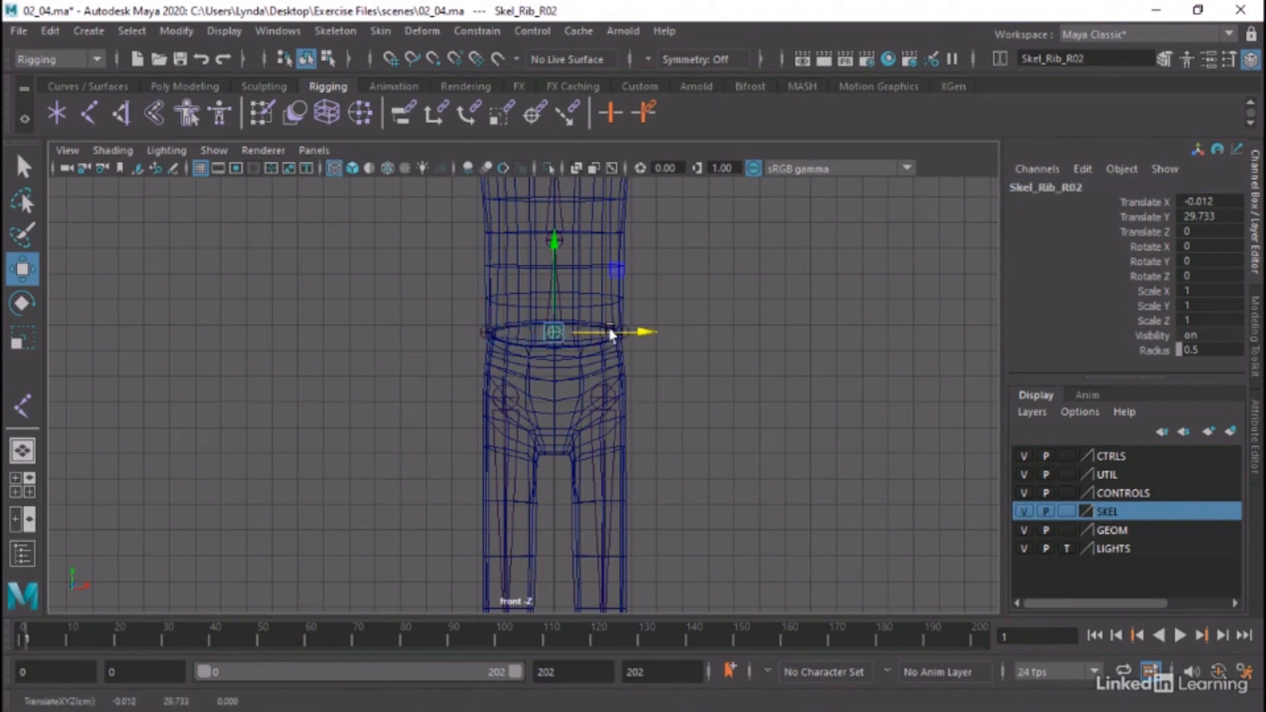
{"action": "key", "text": "space"}
{"action": "key", "text": "space"}
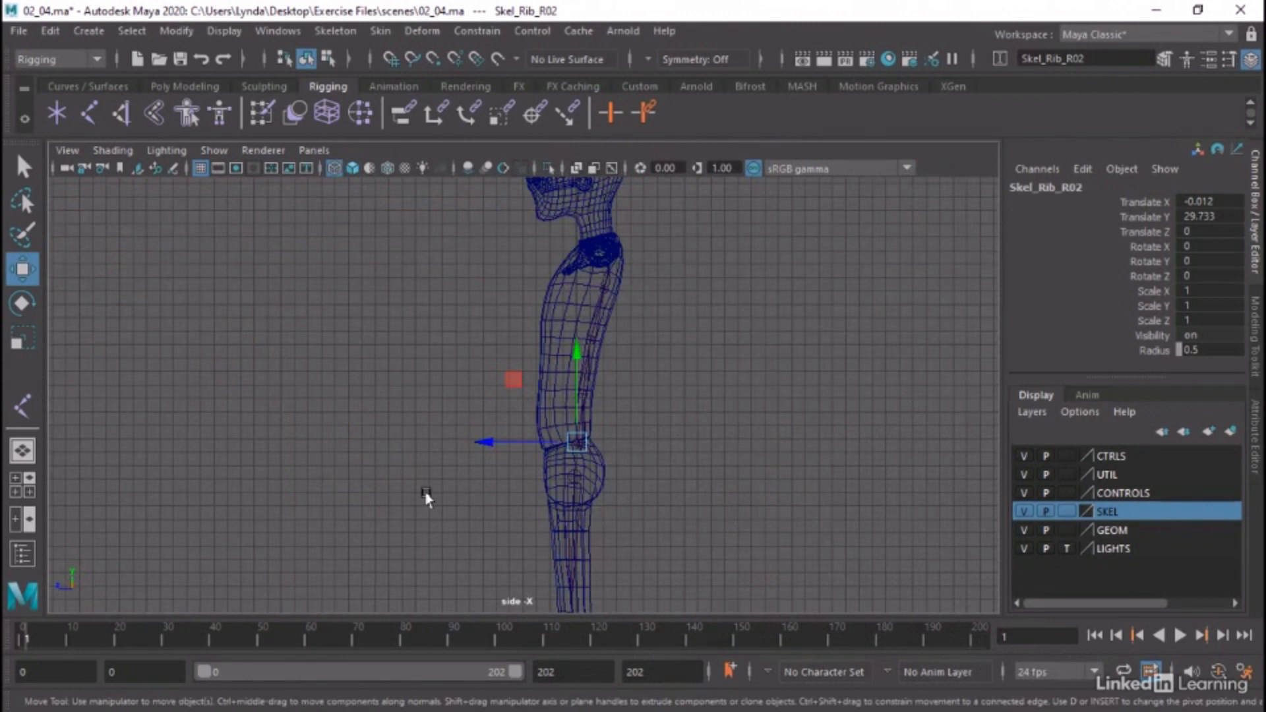
{"action": "right_click_drag", "start_coordinate": [424, 497], "coordinate": [894, 386], "text": "alt"}
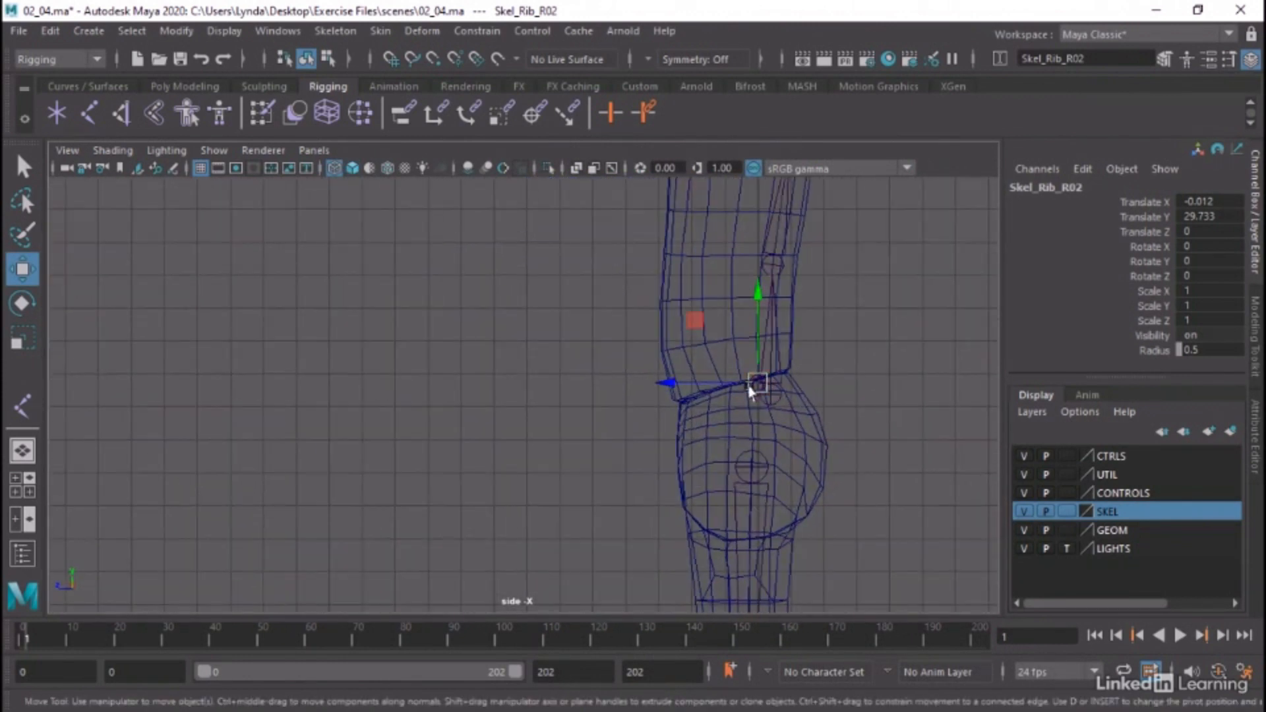
{"action": "left_click_drag", "start_coordinate": [711, 385], "coordinate": [620, 381]}
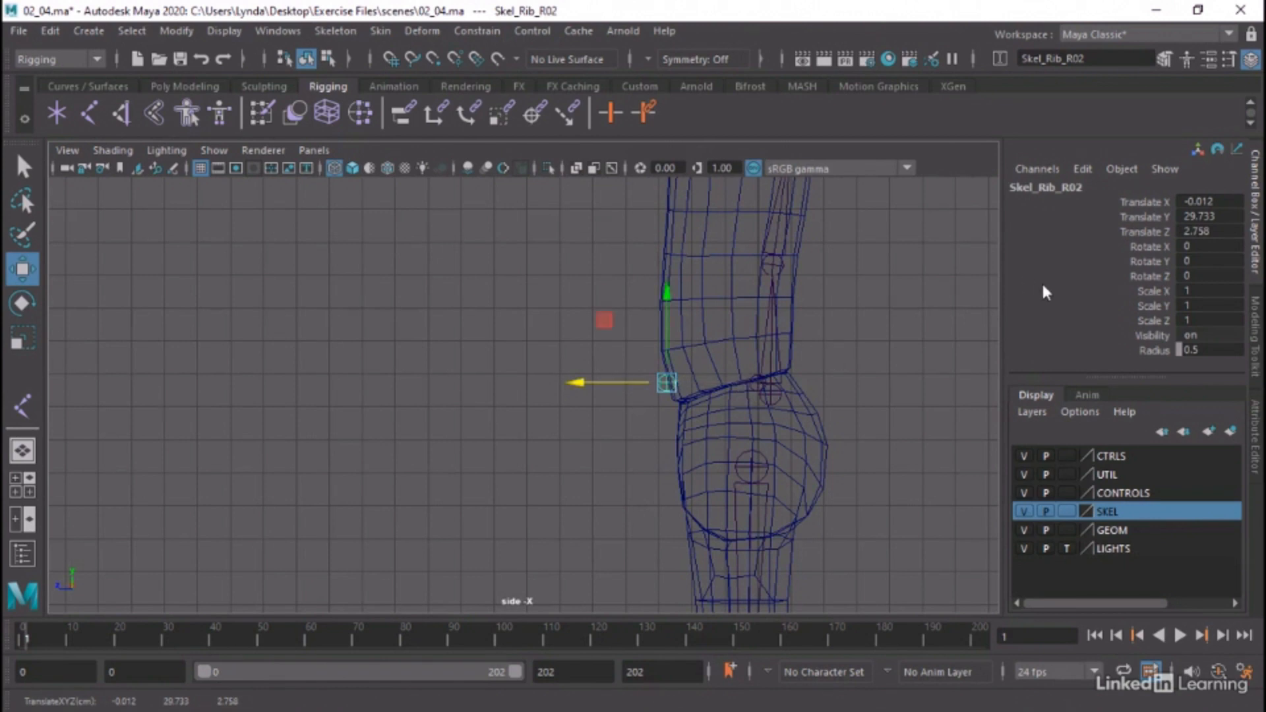
Rename the front centre rib joint to Skel_Rib_C01
{"action": "double_click", "coordinate": [1056, 188]}
{"action": "left_click_drag", "start_coordinate": [1057, 188], "coordinate": [1086, 186]}
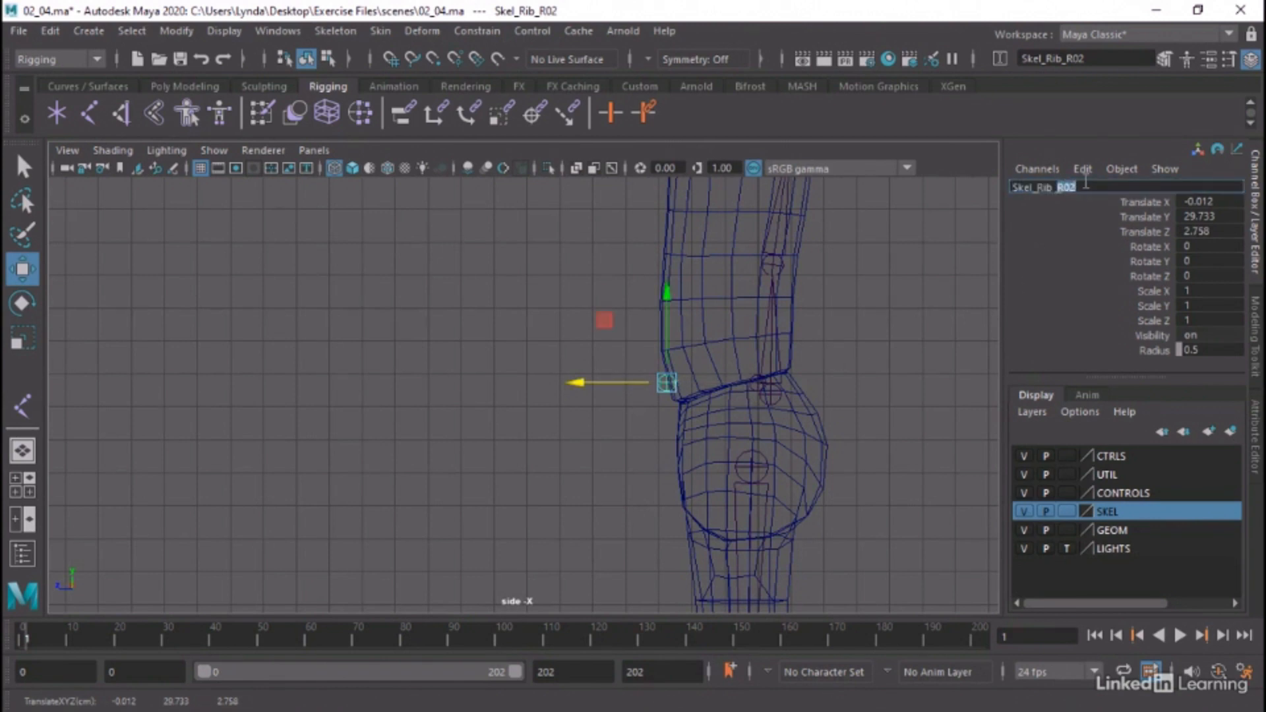
{"action": "type", "text": "C01"}
{"action": "key", "text": "Return"}
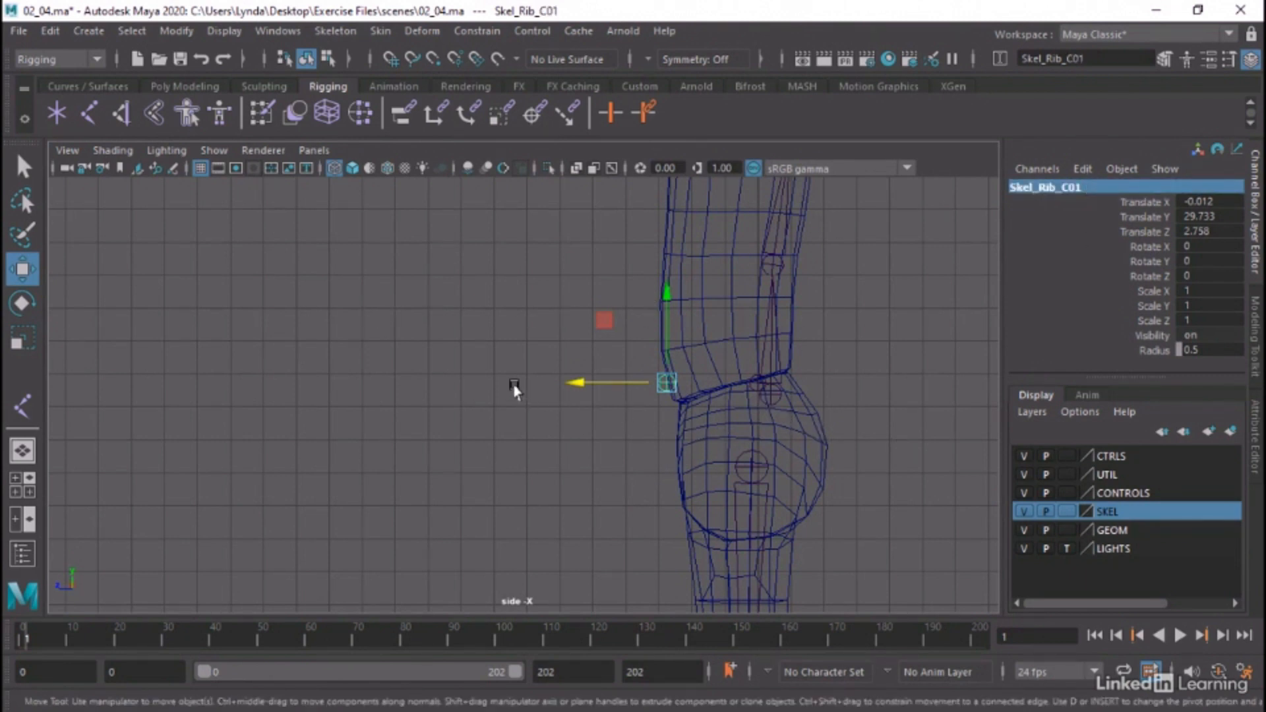
Open the Outliner and select Skel_Rib_L01, Skel_Rib_R01 and Skel_Rib_C01 together
{"action": "left_click", "coordinate": [270, 31]}
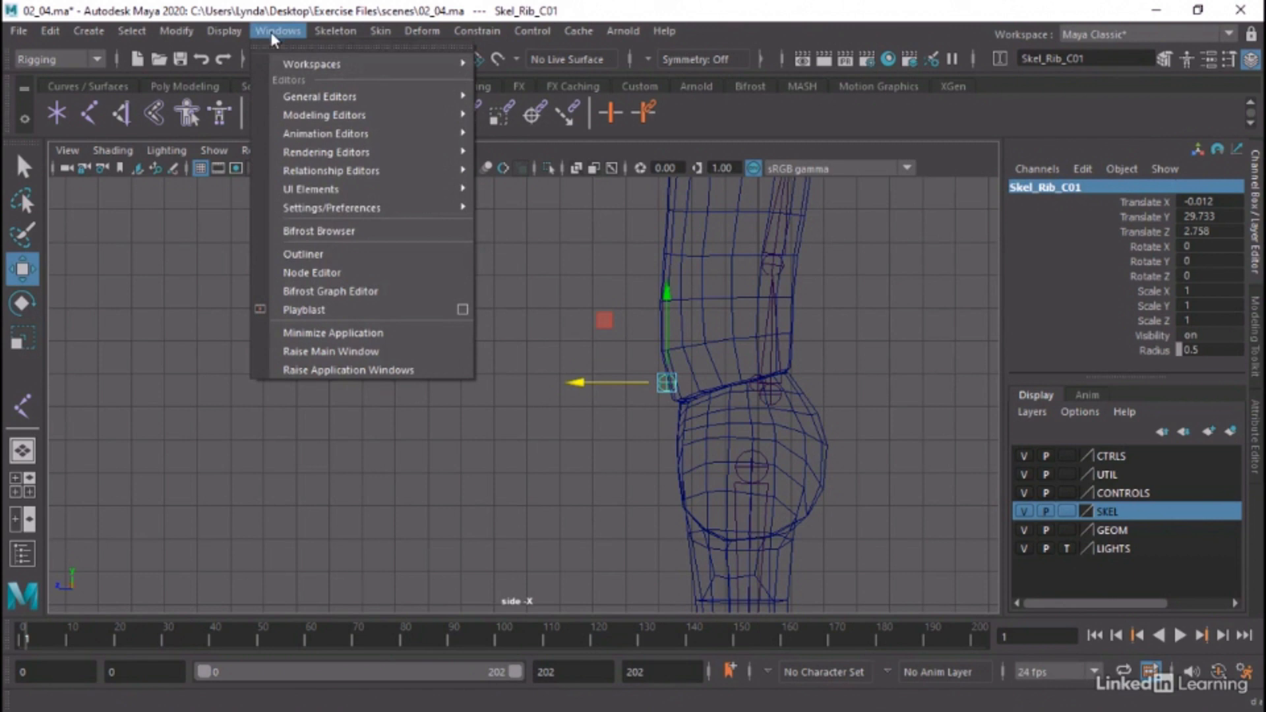
{"action": "left_click", "coordinate": [283, 250]}
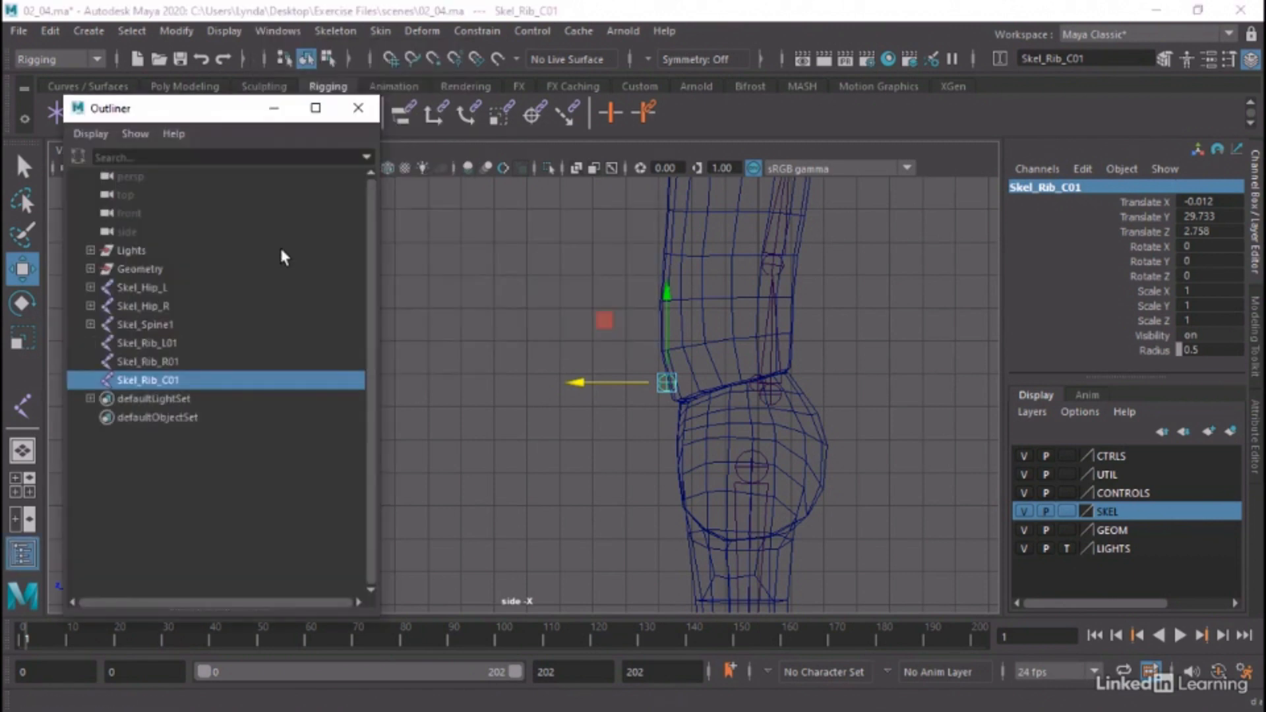
{"action": "left_click", "coordinate": [163, 343]}
{"action": "left_click", "coordinate": [158, 362], "text": "ctrl"}
{"action": "left_click", "coordinate": [158, 381], "text": "ctrl"}
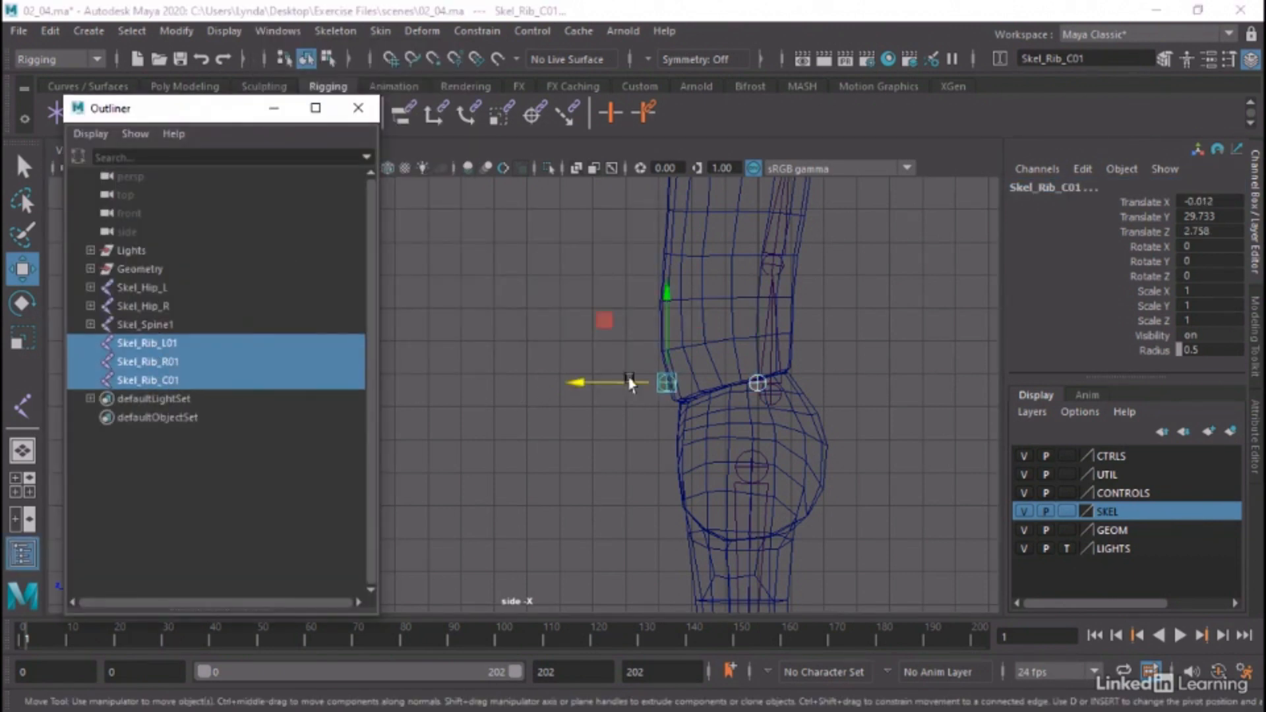
Parent the three rib joints Skel_Rib_L01, Skel_Rib_R01 and Skel_Rib_C01 under Skel_Spine1
{"action": "right_click_drag", "start_coordinate": [626, 377], "coordinate": [475, 370], "text": "alt"}
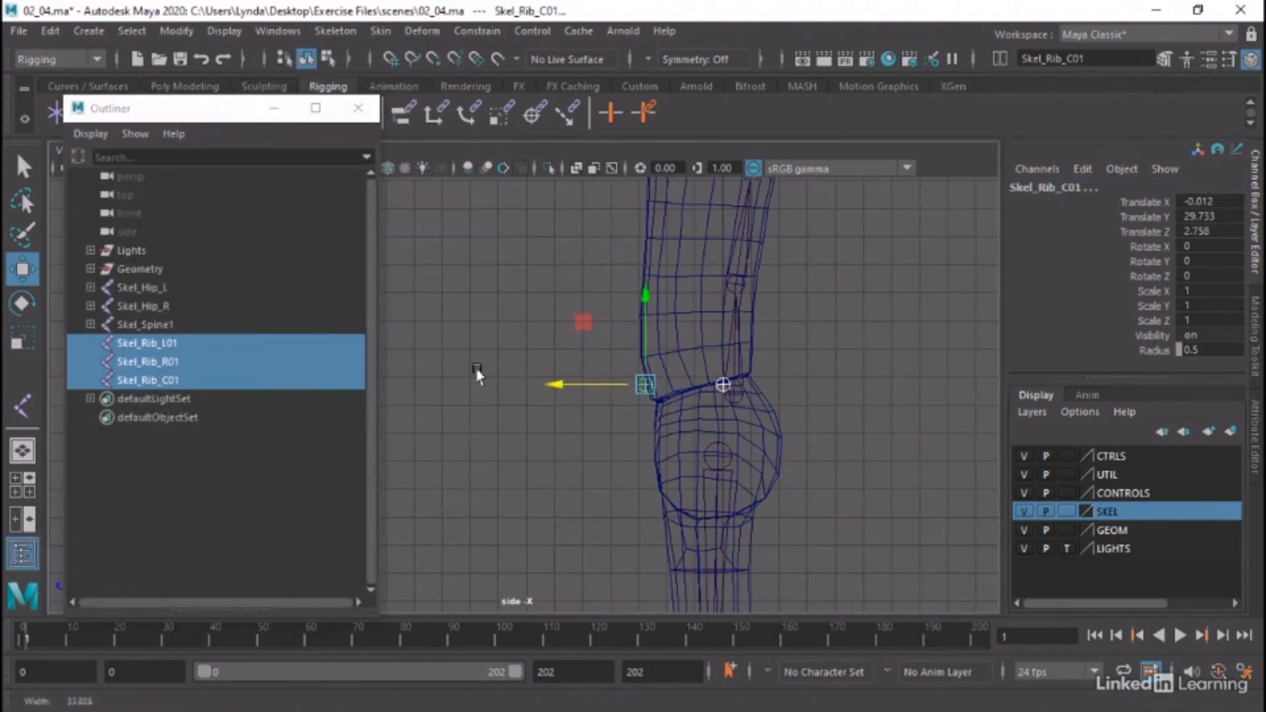
{"action": "left_click", "coordinate": [90, 325]}
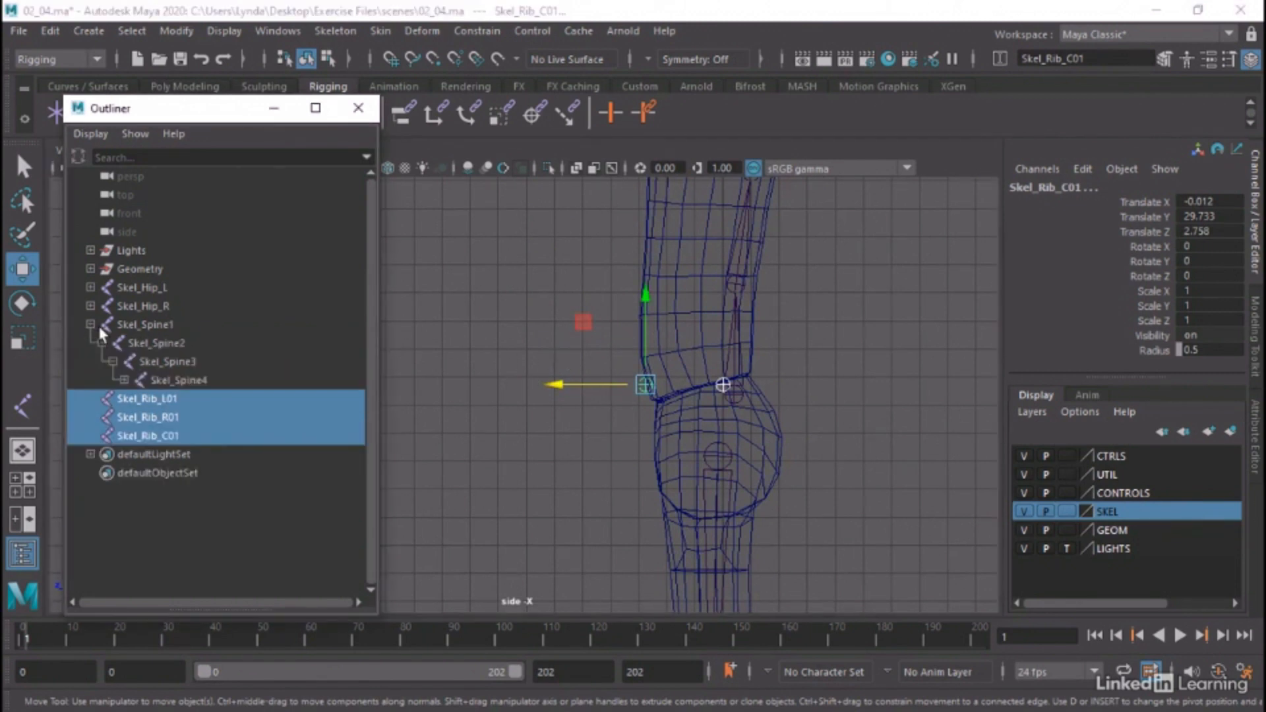
{"action": "key", "text": "space"}
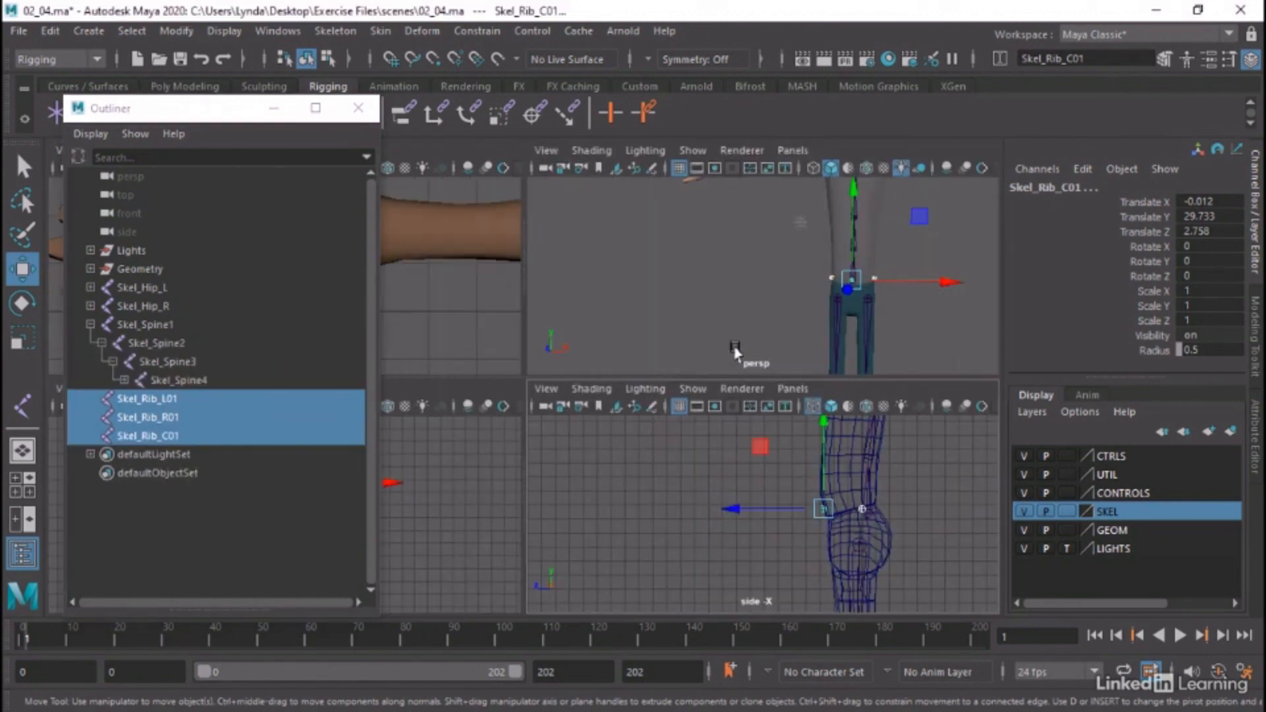
{"action": "key", "text": "space"}
{"action": "left_click_drag", "start_coordinate": [715, 347], "coordinate": [666, 371], "text": "alt"}
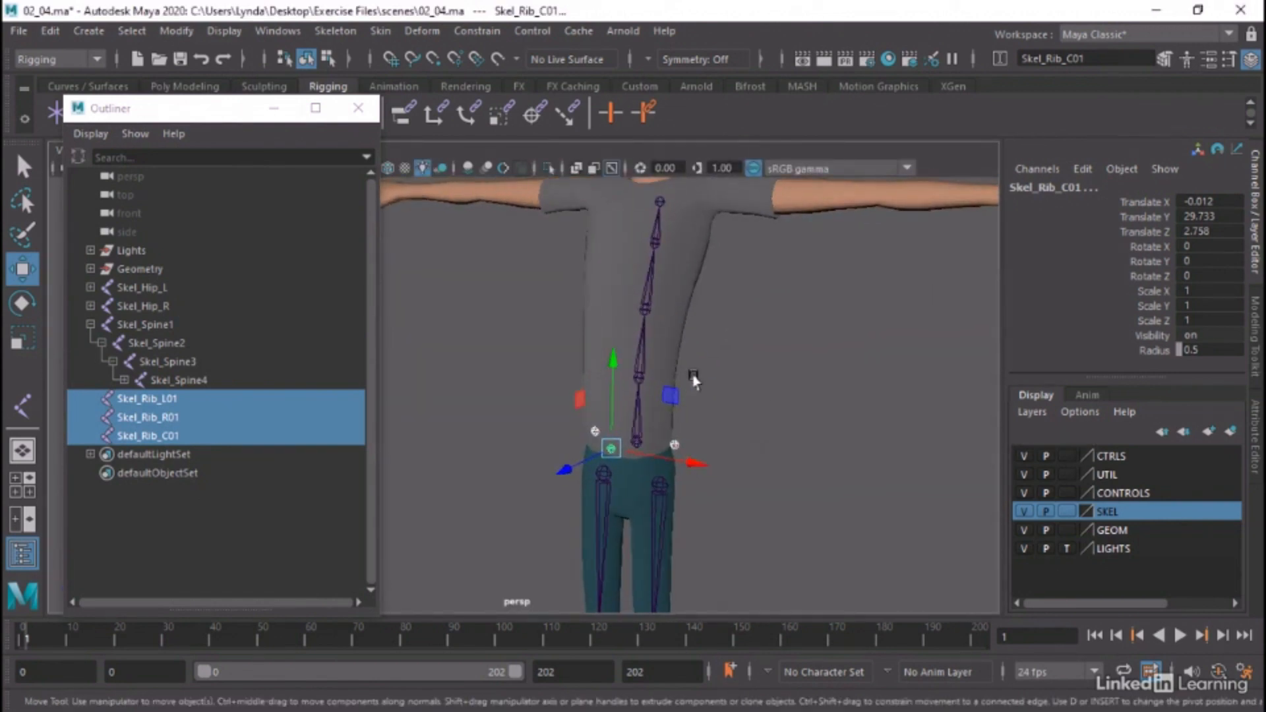
{"action": "middle_click_drag", "start_coordinate": [712, 358], "coordinate": [702, 267], "text": "alt"}
{"action": "right_click_drag", "start_coordinate": [686, 321], "coordinate": [825, 344], "text": "alt"}
{"action": "left_click_drag", "start_coordinate": [825, 345], "coordinate": [796, 377], "text": "alt"}
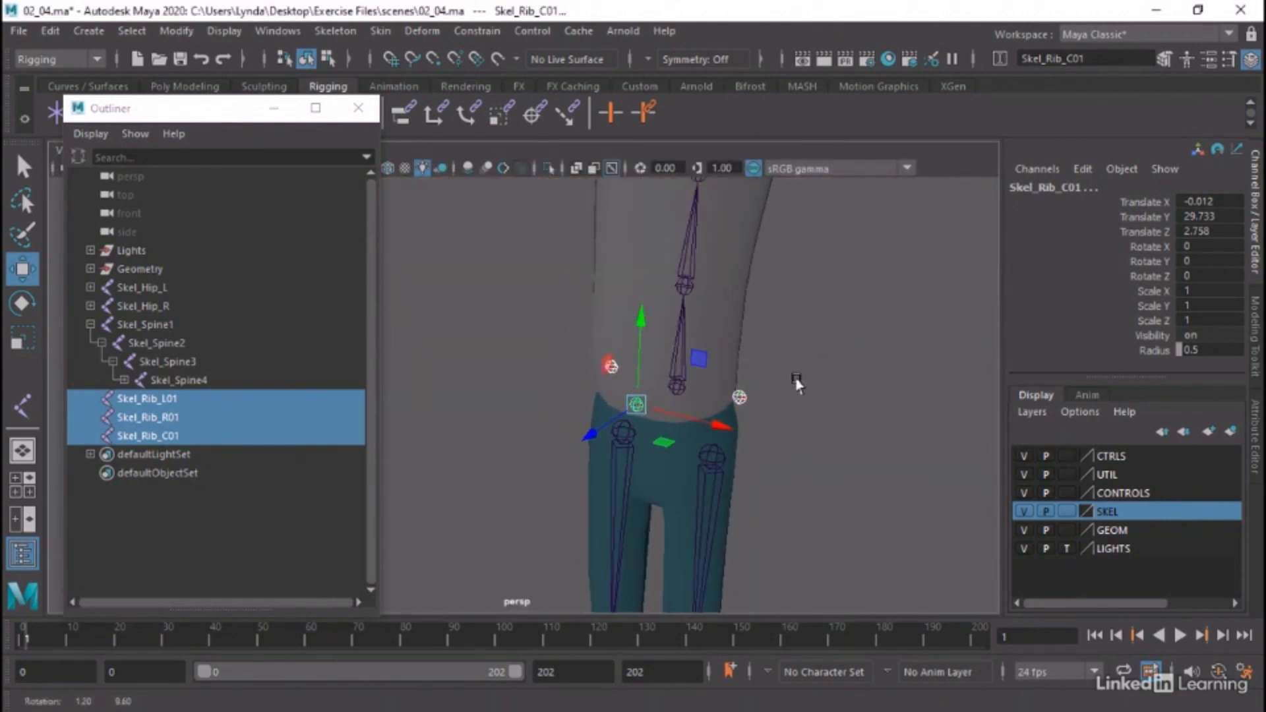
{"action": "left_click_drag", "start_coordinate": [154, 408], "coordinate": [156, 323]}
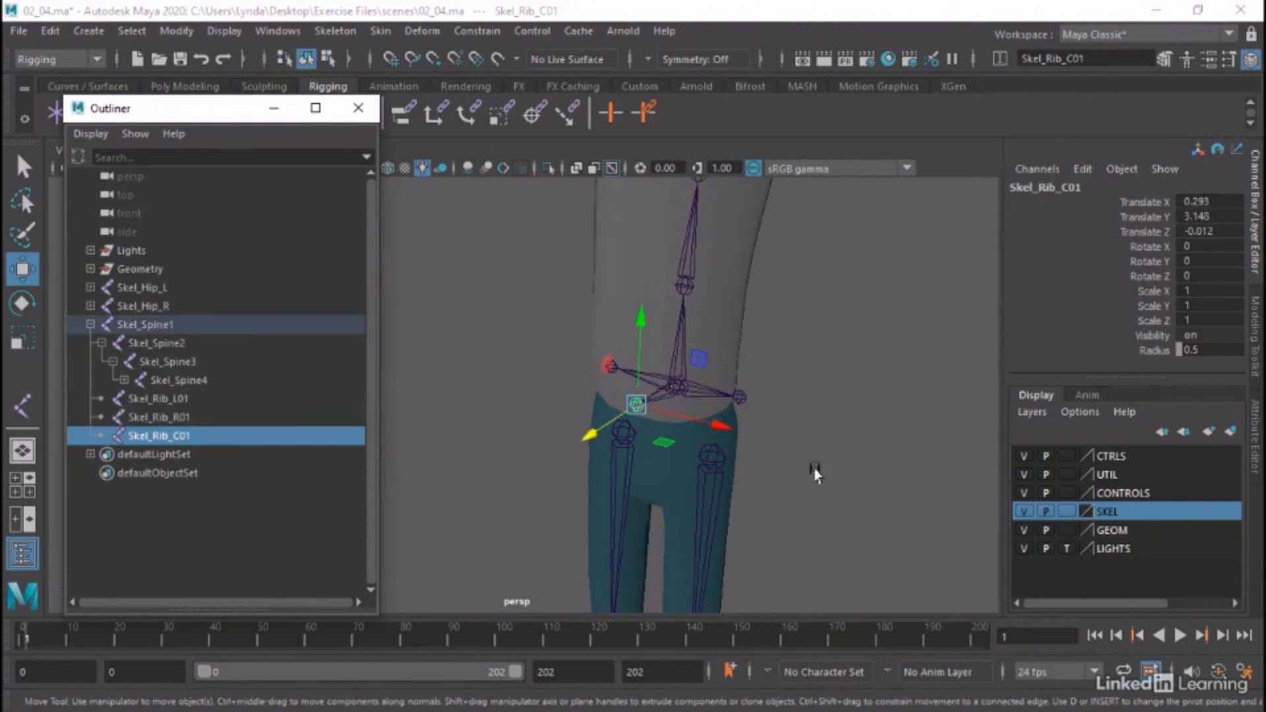
Test whether the ribs follow by rotating Skel_Spine1 about 5.6 degrees, undo the rotation and clear the selection
{"action": "left_click_drag", "start_coordinate": [812, 464], "coordinate": [783, 473], "text": "alt"}
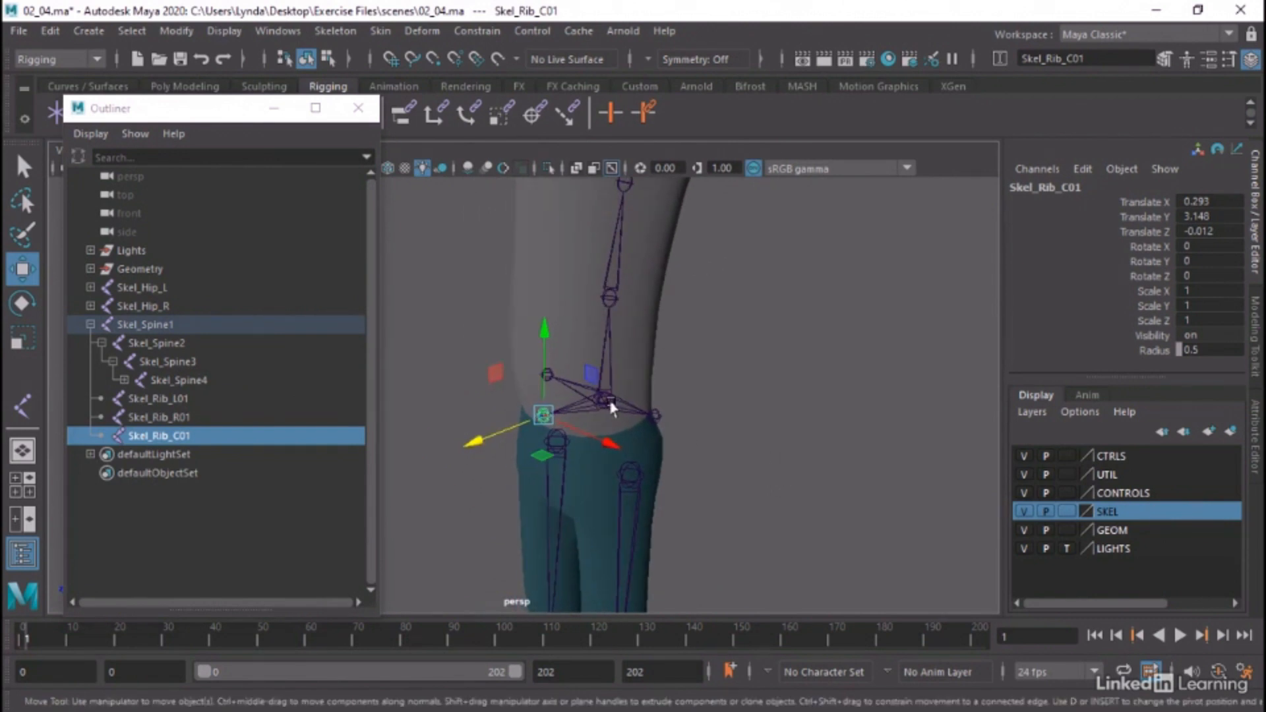
{"action": "key", "text": "Up"}
{"action": "key", "text": "e"}
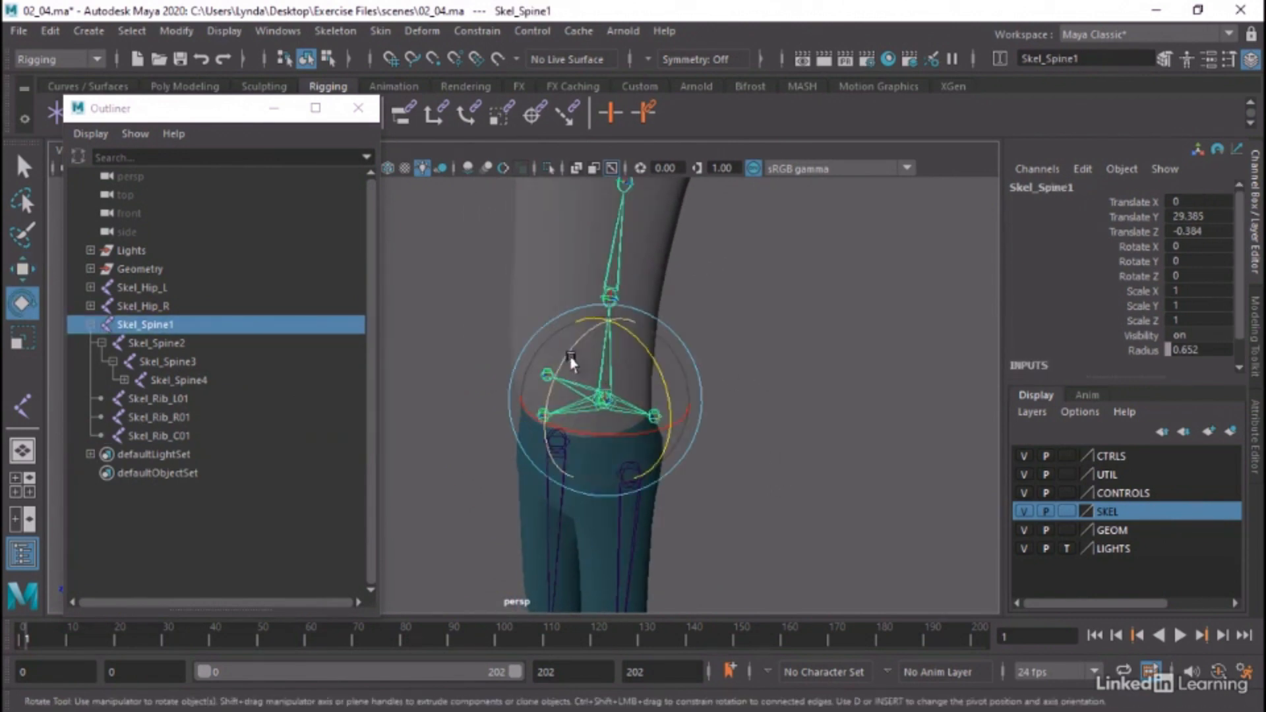
{"action": "mouse_move", "coordinate": [568, 355]}
{"action": "left_mouse_down"}
{"action": "mouse_move", "coordinate": [581, 352]}
{"action": "mouse_move", "coordinate": [573, 393]}
{"action": "mouse_move", "coordinate": [569, 375]}
{"action": "left_mouse_up"}
{"action": "key", "text": "ctrl+z"}
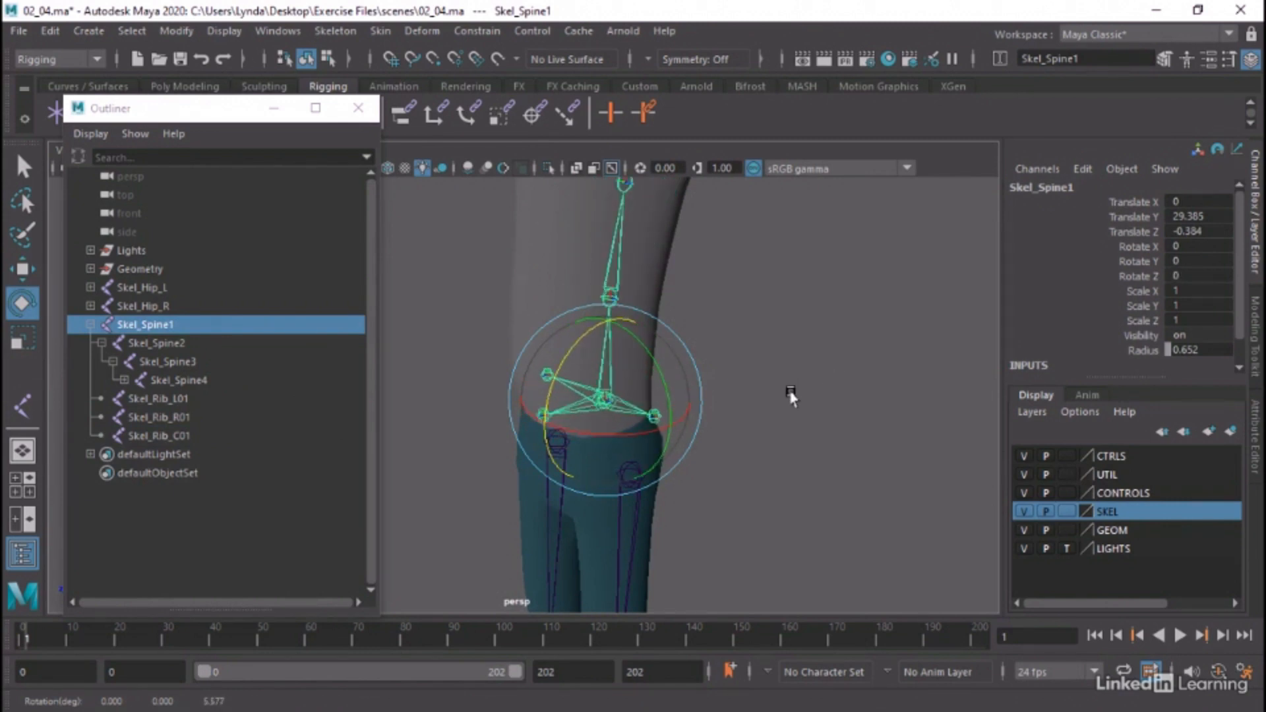
{"action": "middle_click_drag", "start_coordinate": [791, 394], "coordinate": [784, 427], "text": "alt"}
{"action": "left_click_drag", "start_coordinate": [785, 427], "coordinate": [755, 414], "text": "alt"}
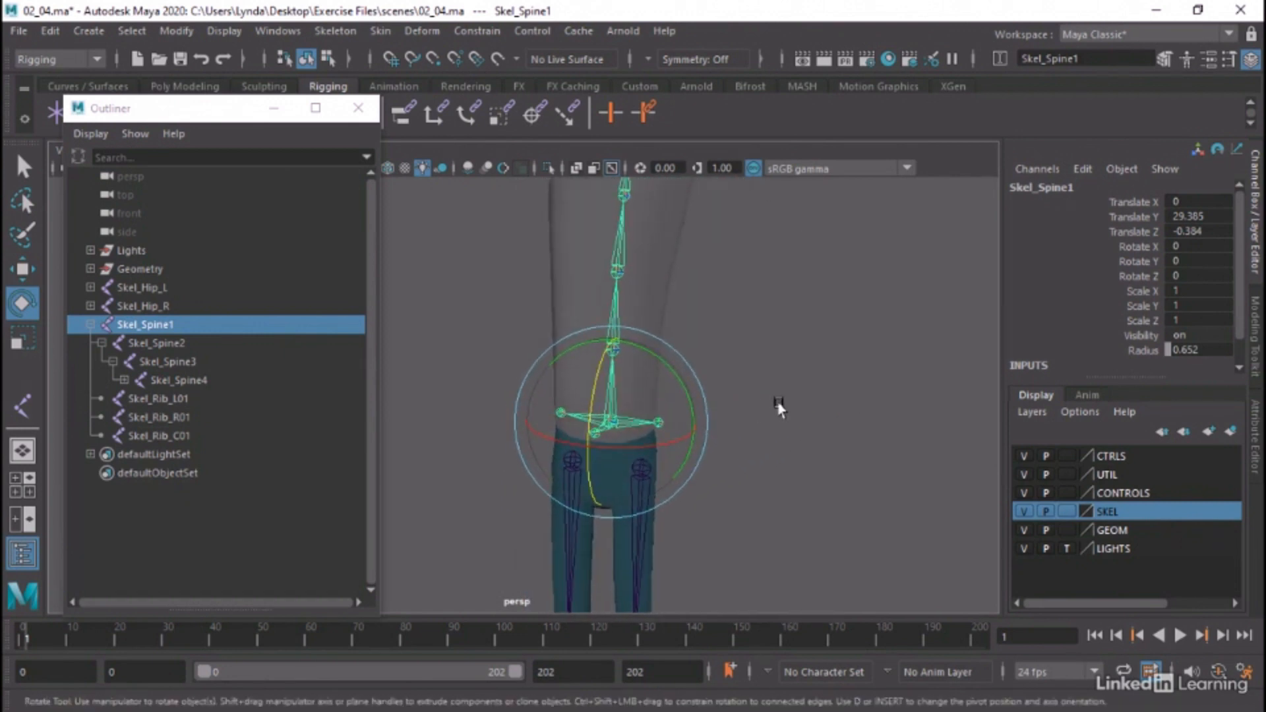
{"action": "left_click", "coordinate": [778, 409]}
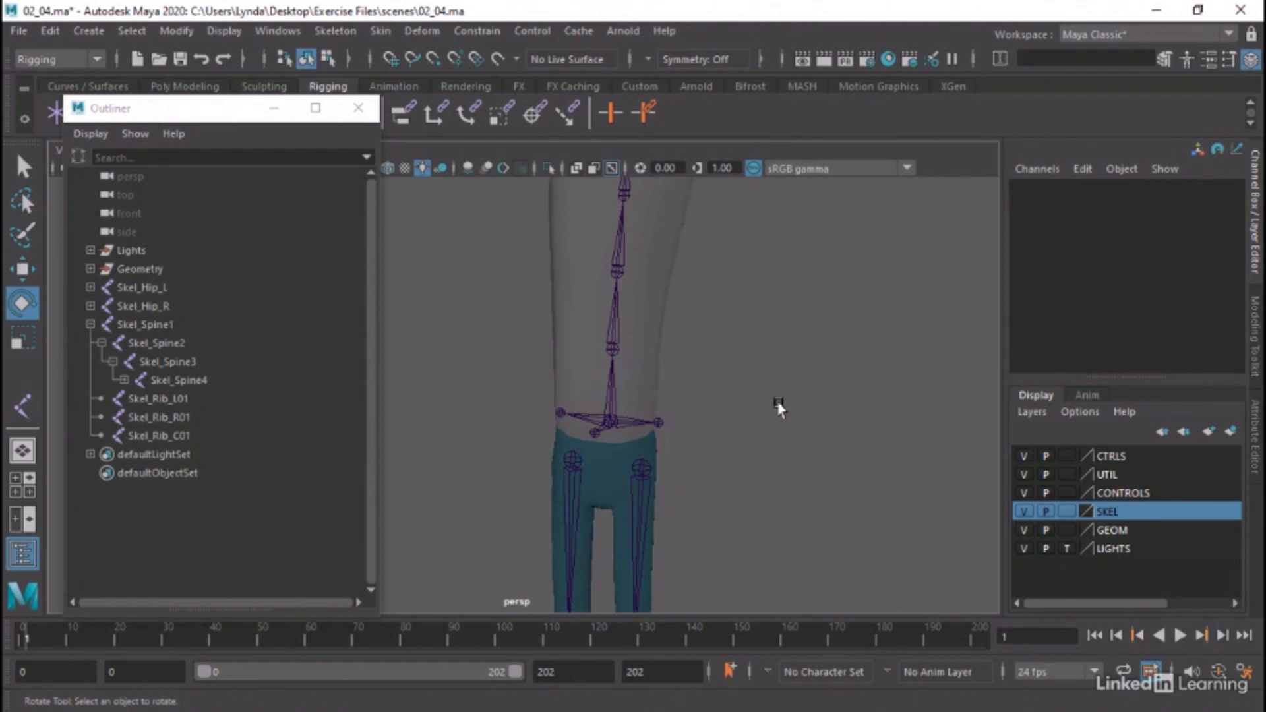
Duplicate Skel_Rib_L01, Skel_Rib_R01 and Skel_Rib_C01 together and parent the copies under Skel_Spine2
{"action": "left_click", "coordinate": [153, 399]}
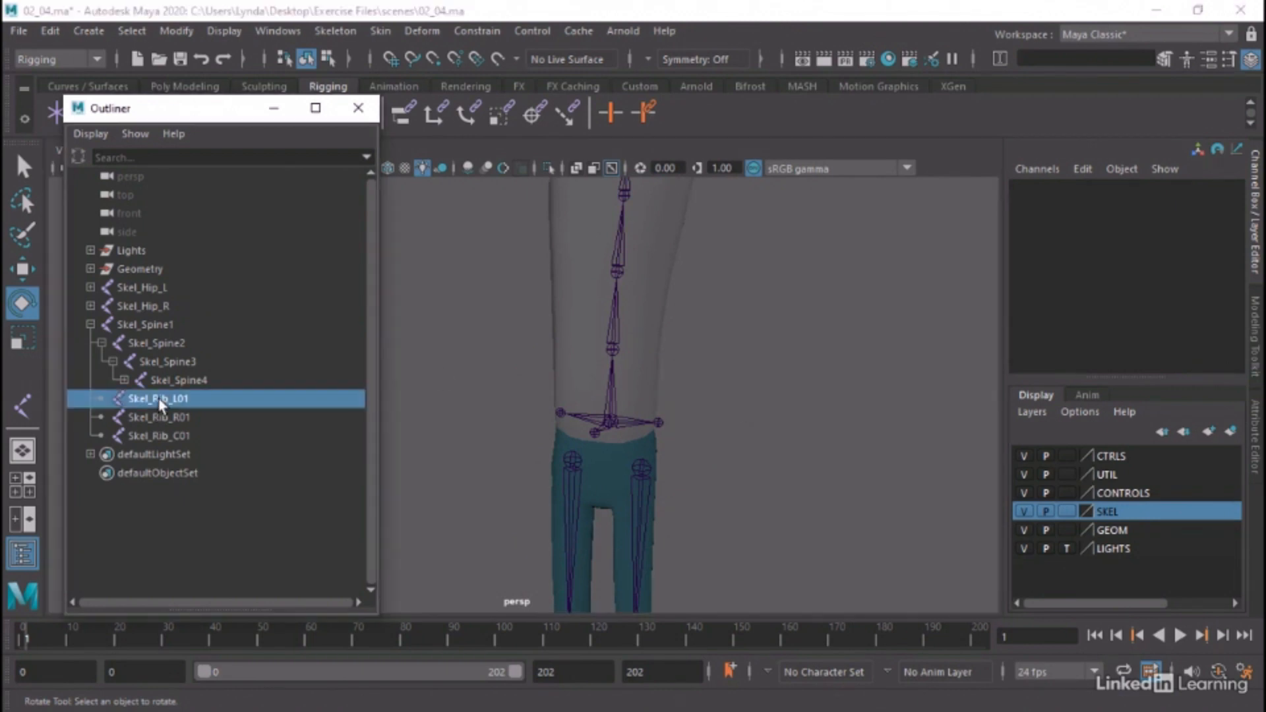
{"action": "left_click", "coordinate": [167, 417], "text": "ctrl"}
{"action": "left_click", "coordinate": [175, 436], "text": "ctrl"}
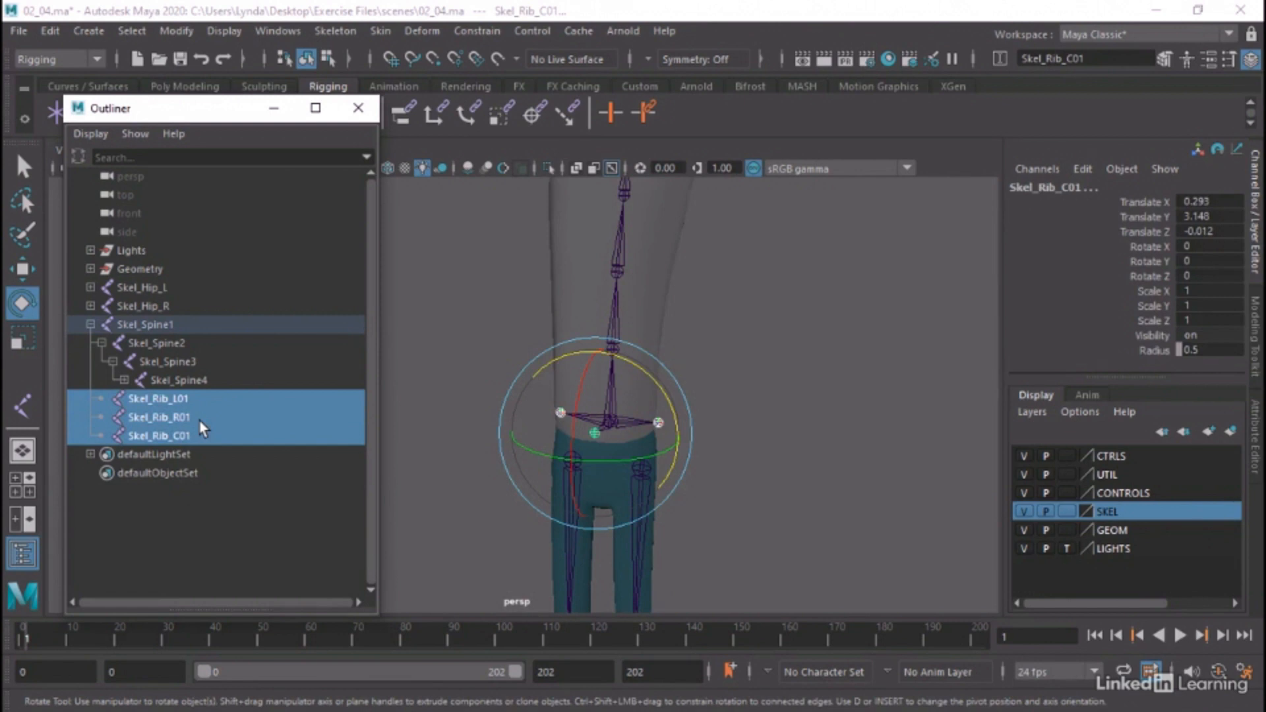
{"action": "key", "text": "ctrl+d"}
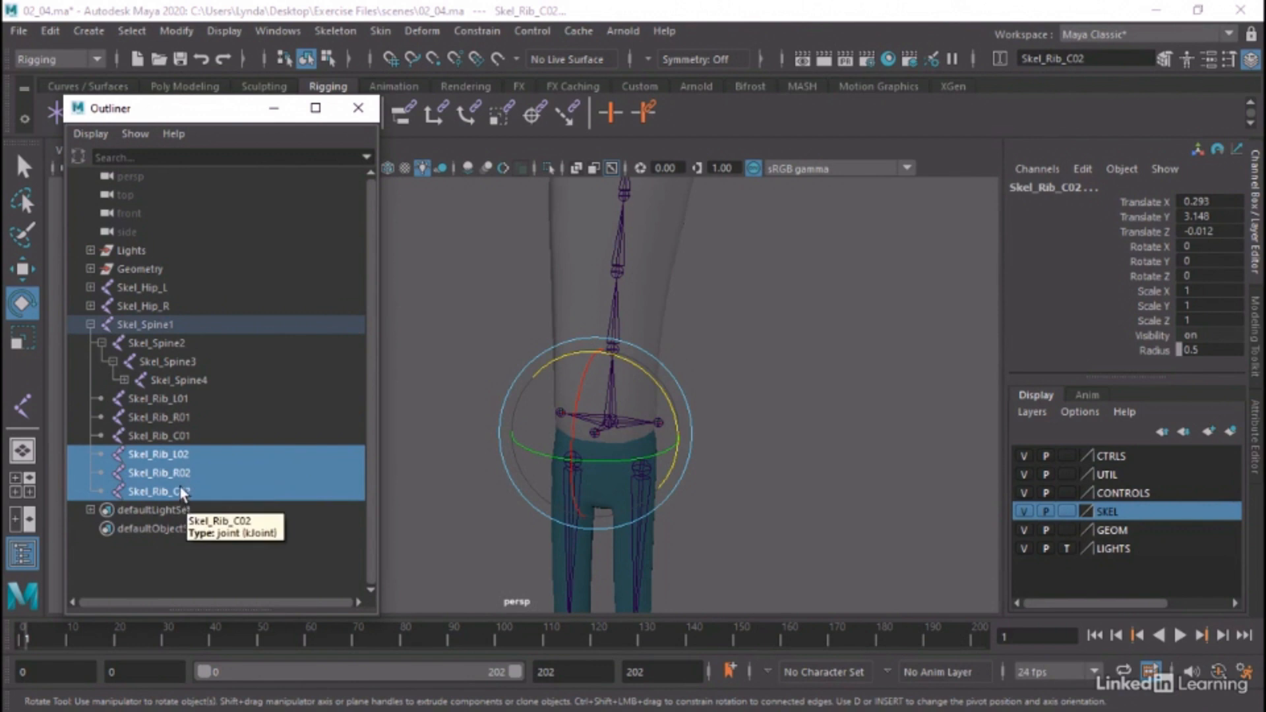
{"action": "left_click_drag", "start_coordinate": [165, 463], "coordinate": [190, 346]}
Move the three rib joints under Skel_Spine2 up to that joint's level, at a height of about 33.65 cm
{"action": "key", "text": "w"}
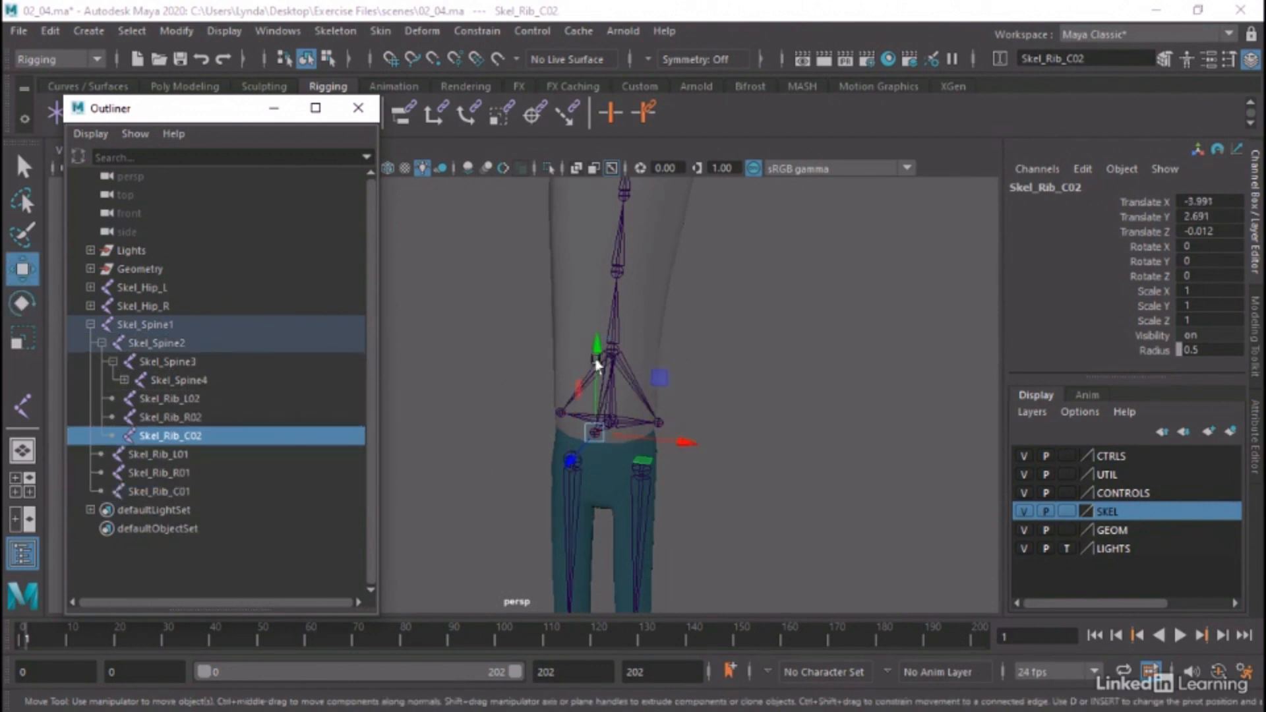
{"action": "left_click", "coordinate": [174, 404], "text": "shift"}
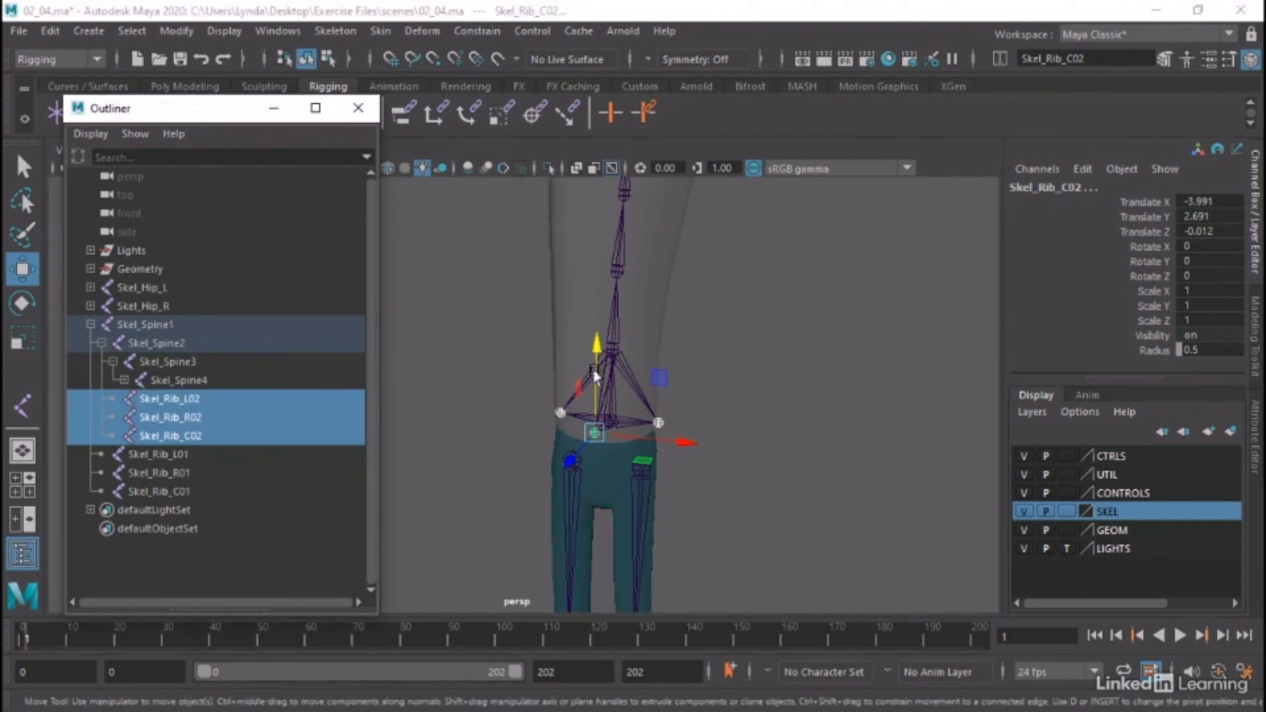
{"action": "left_click_drag", "start_coordinate": [596, 371], "coordinate": [595, 276]}
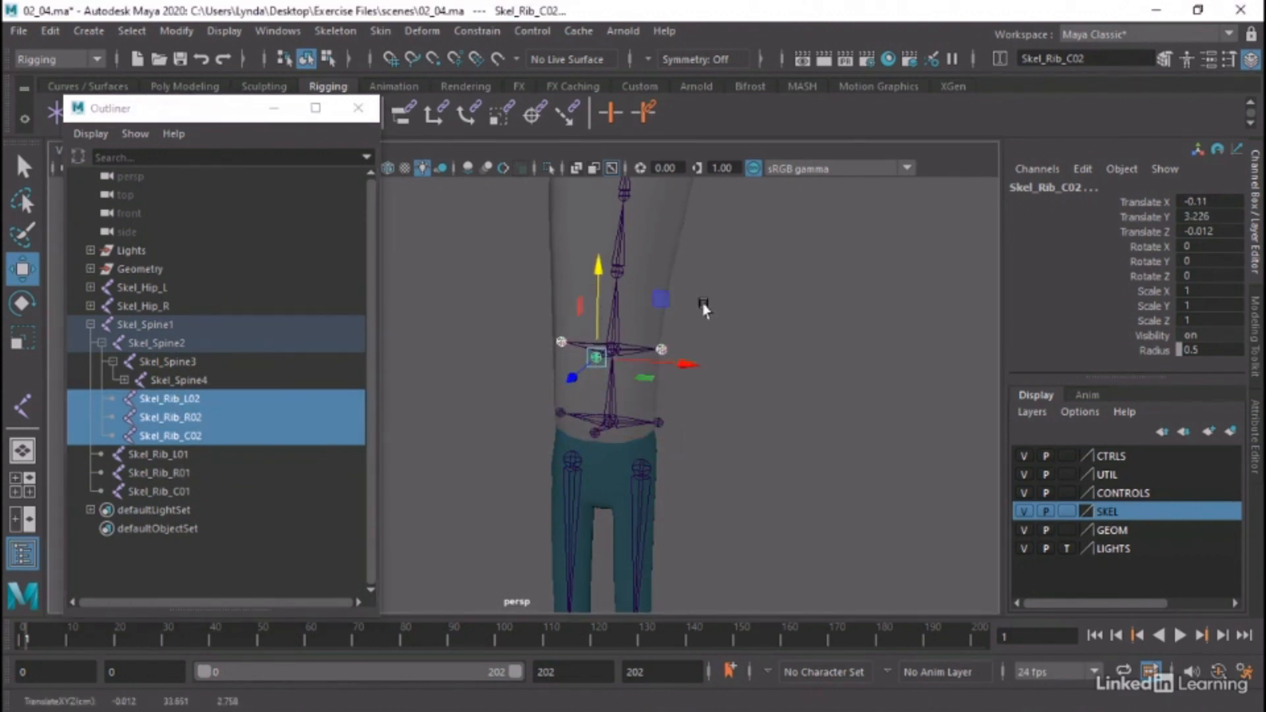
Duplicate the three rib joints of Skel_Spine2 and parent the copies under Skel_Spine3
{"action": "mouse_move", "coordinate": [772, 359]}
{"action": "left_mouse_down", "text": "alt"}
{"action": "mouse_move", "coordinate": [691, 371]}
{"action": "mouse_move", "coordinate": [763, 356]}
{"action": "left_mouse_up", "text": "alt"}
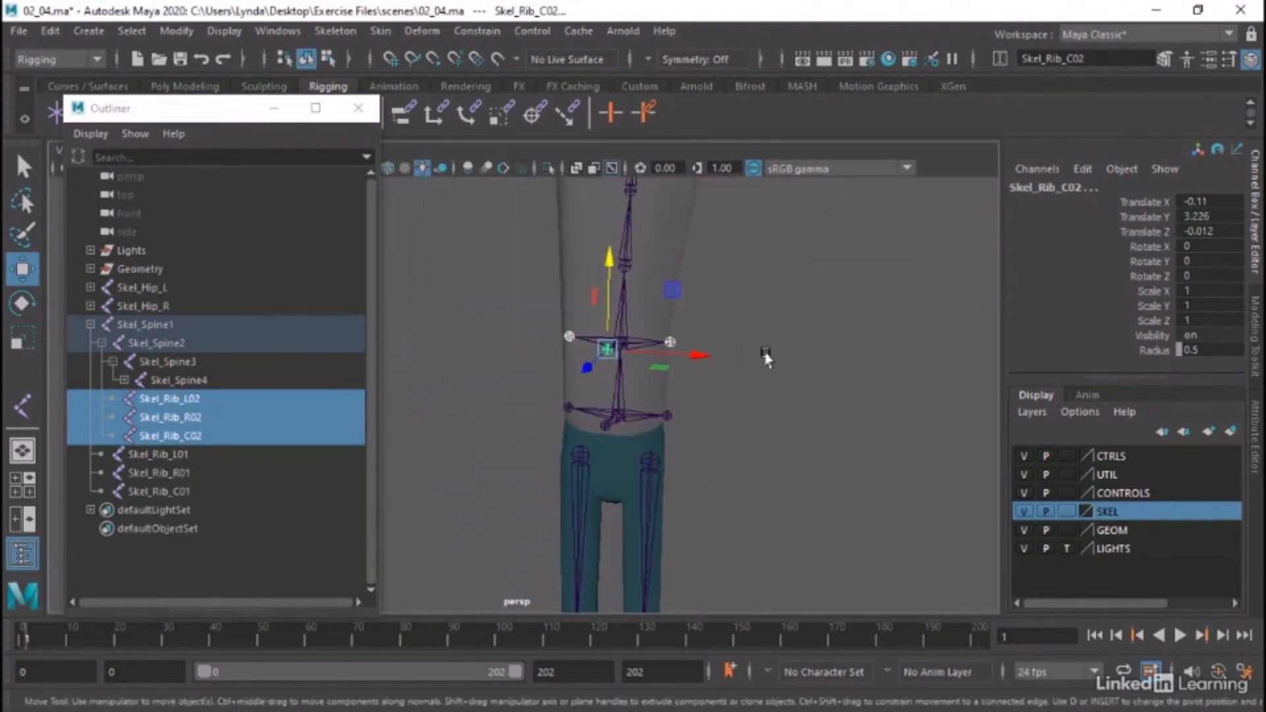
{"action": "right_click_drag", "start_coordinate": [763, 357], "coordinate": [740, 455], "text": "alt"}
{"action": "scroll", "coordinate": [741, 455], "scroll_direction": "up", "scroll_amount": 5}
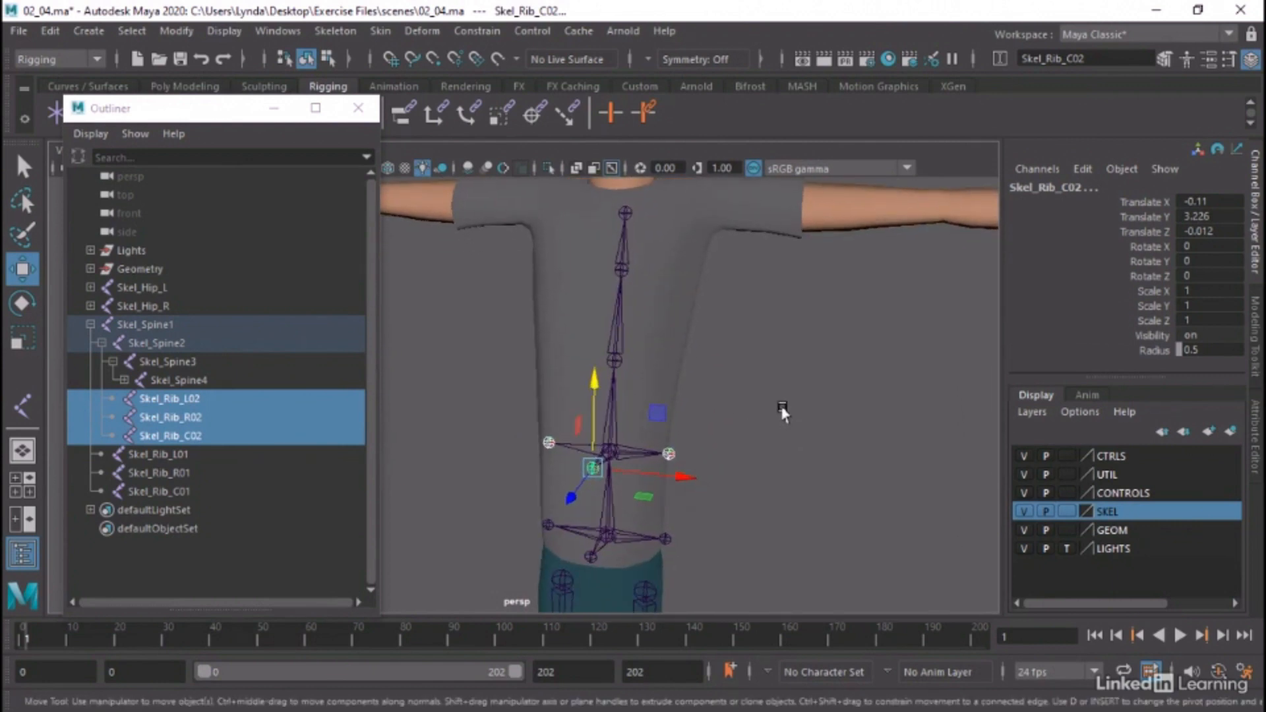
{"action": "key", "text": "ctrl+d"}
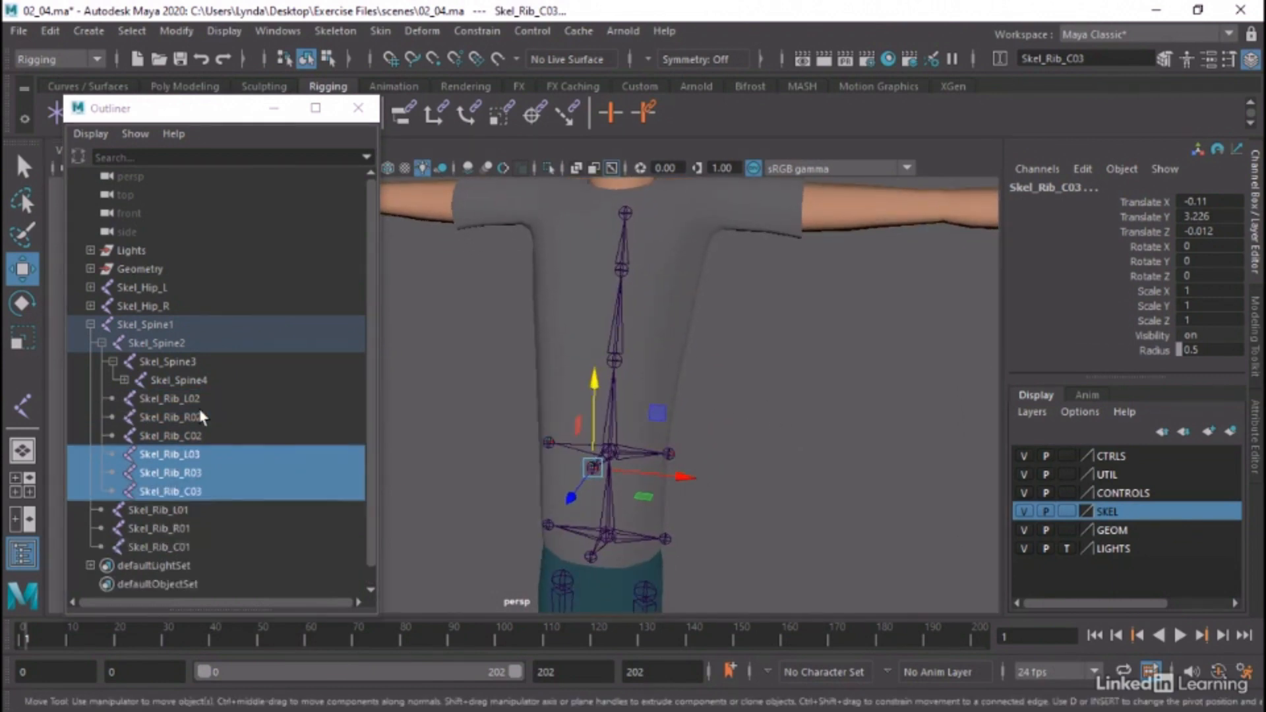
{"action": "left_click", "coordinate": [178, 455]}
{"action": "left_click", "coordinate": [184, 491], "text": "shift"}
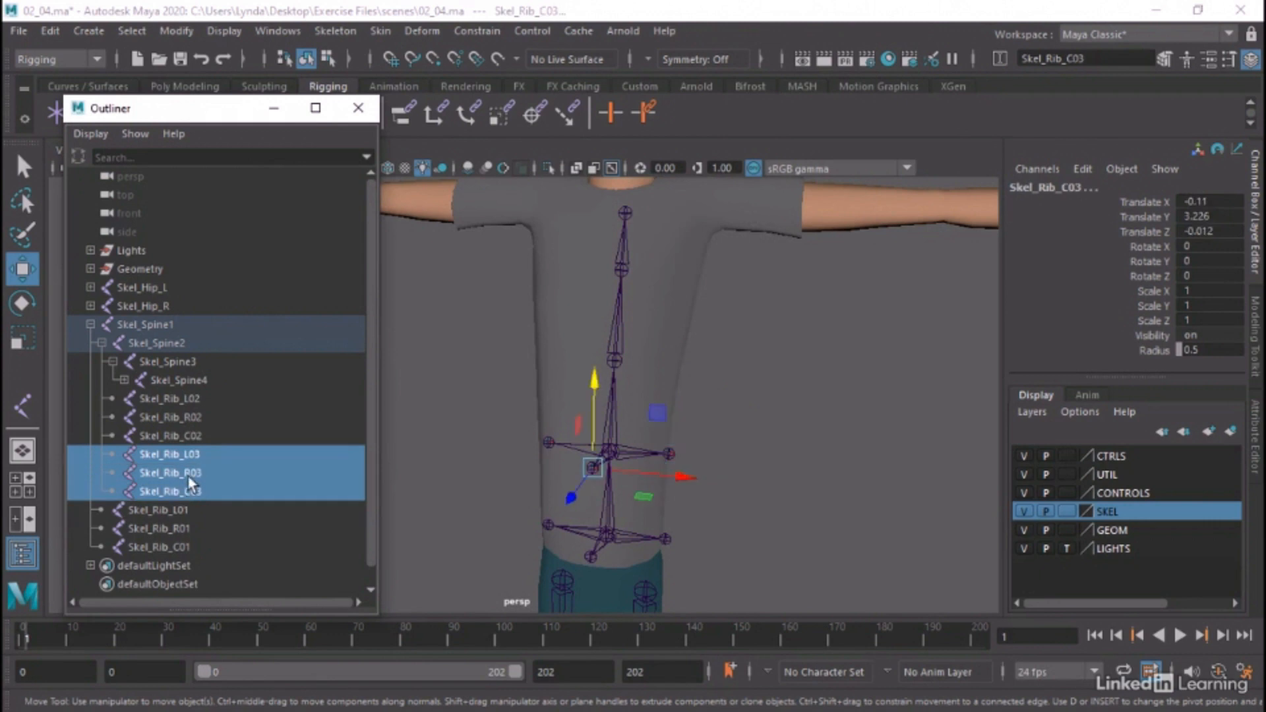
{"action": "middle_click_drag", "start_coordinate": [171, 445], "coordinate": [195, 356]}
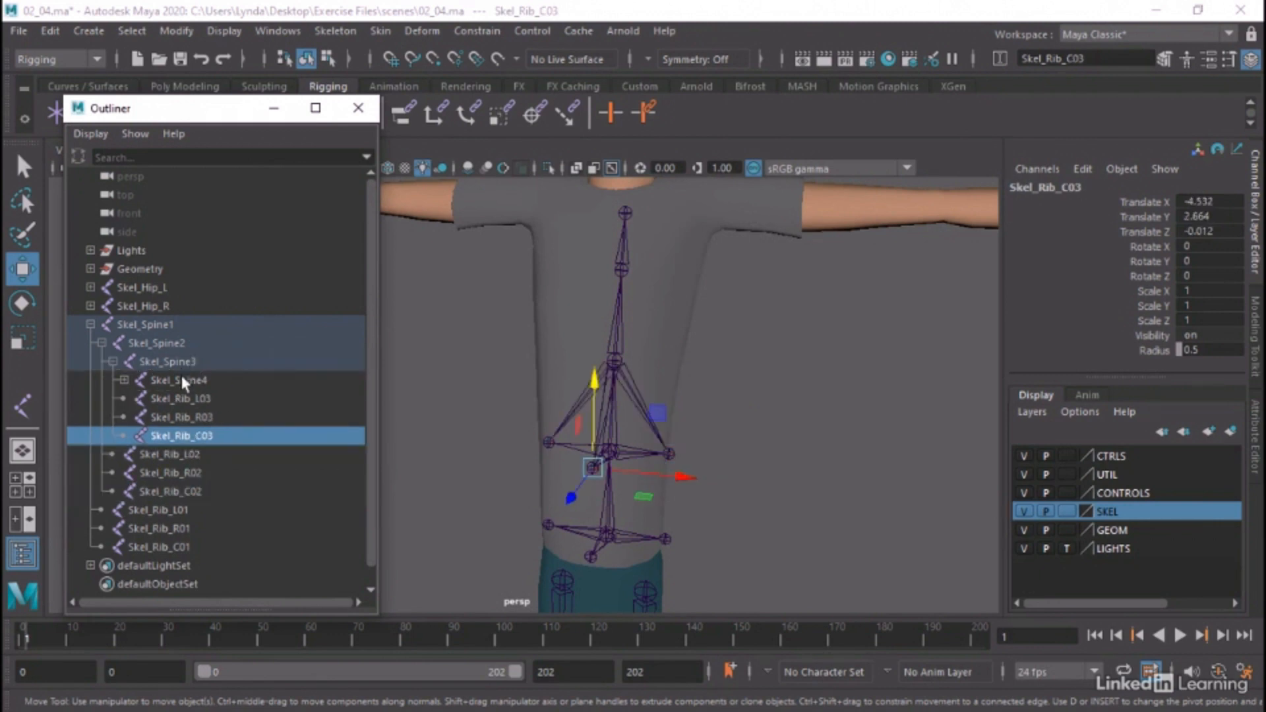
Raise the three rib joints under Skel_Spine3 to that joint's level, at a height of about 37.74 cm
{"action": "left_click", "coordinate": [178, 398]}
{"action": "left_click", "coordinate": [185, 435], "text": "shift"}
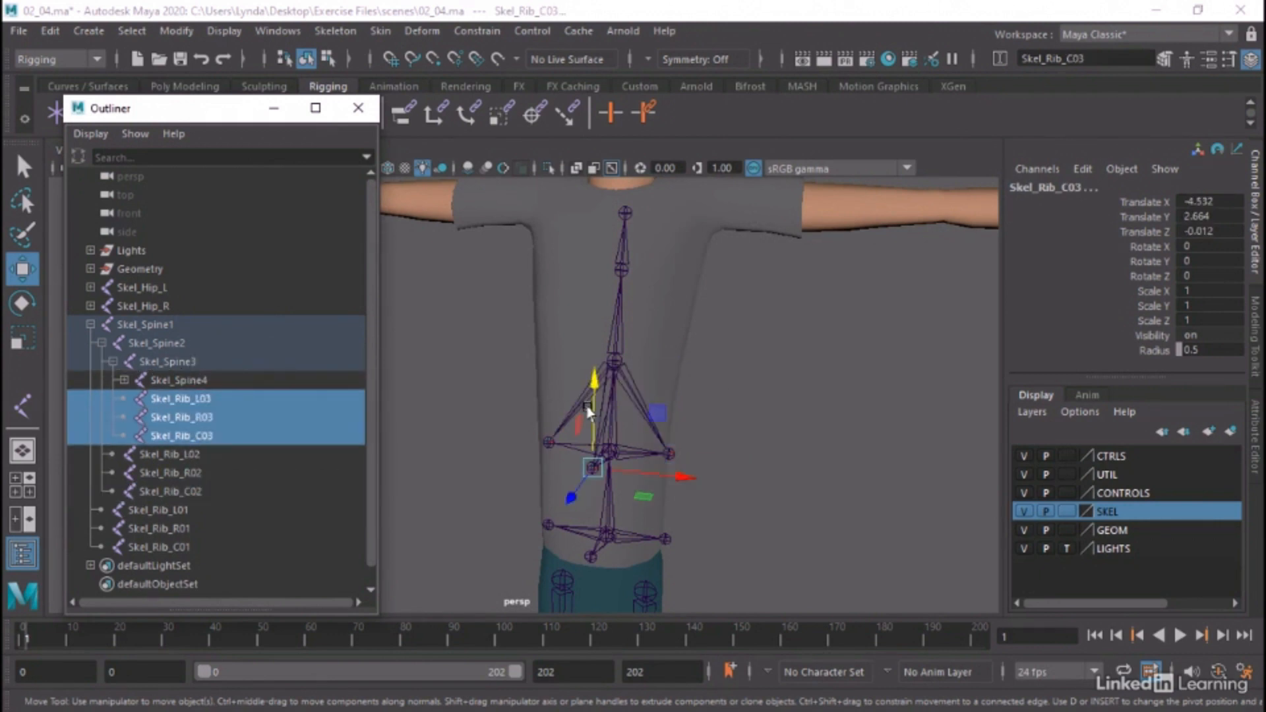
{"action": "left_click_drag", "start_coordinate": [593, 408], "coordinate": [616, 310]}
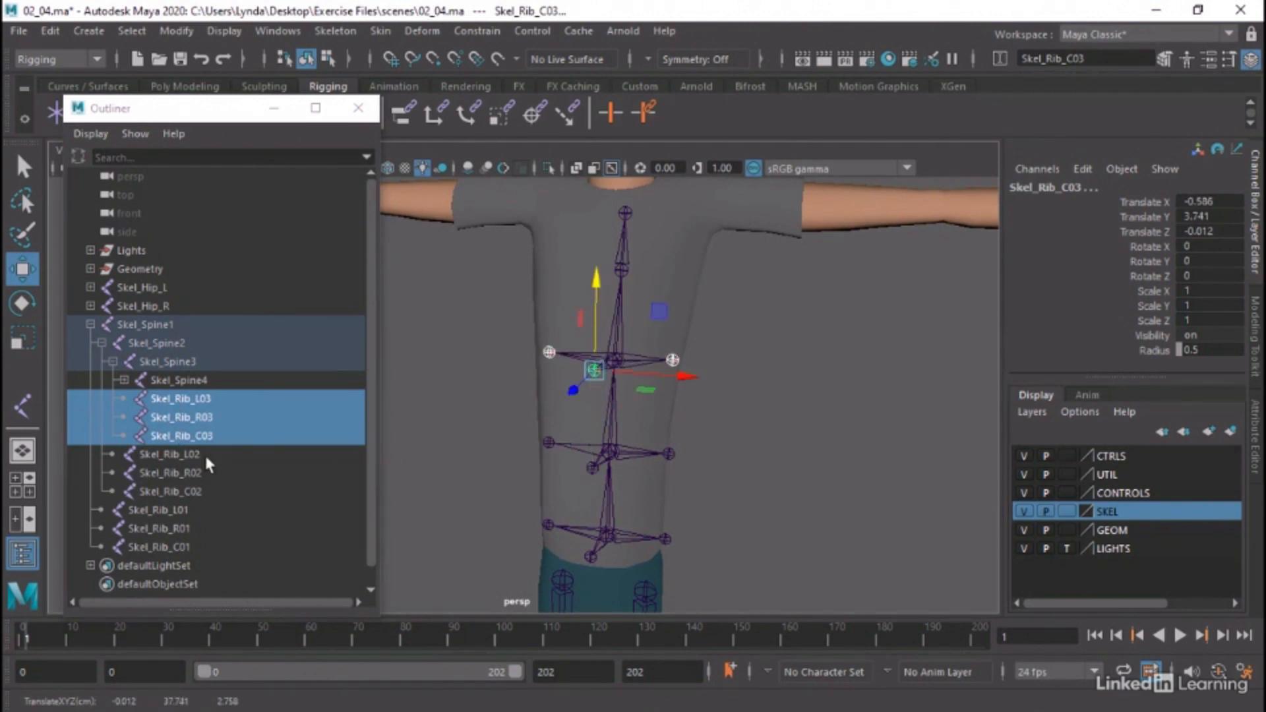
Duplicate the three rib joints of Skel_Spine3, parent the copies under Skel_Spine4 and expand that joint's hierarchy
{"action": "key", "text": "ctrl+d"}
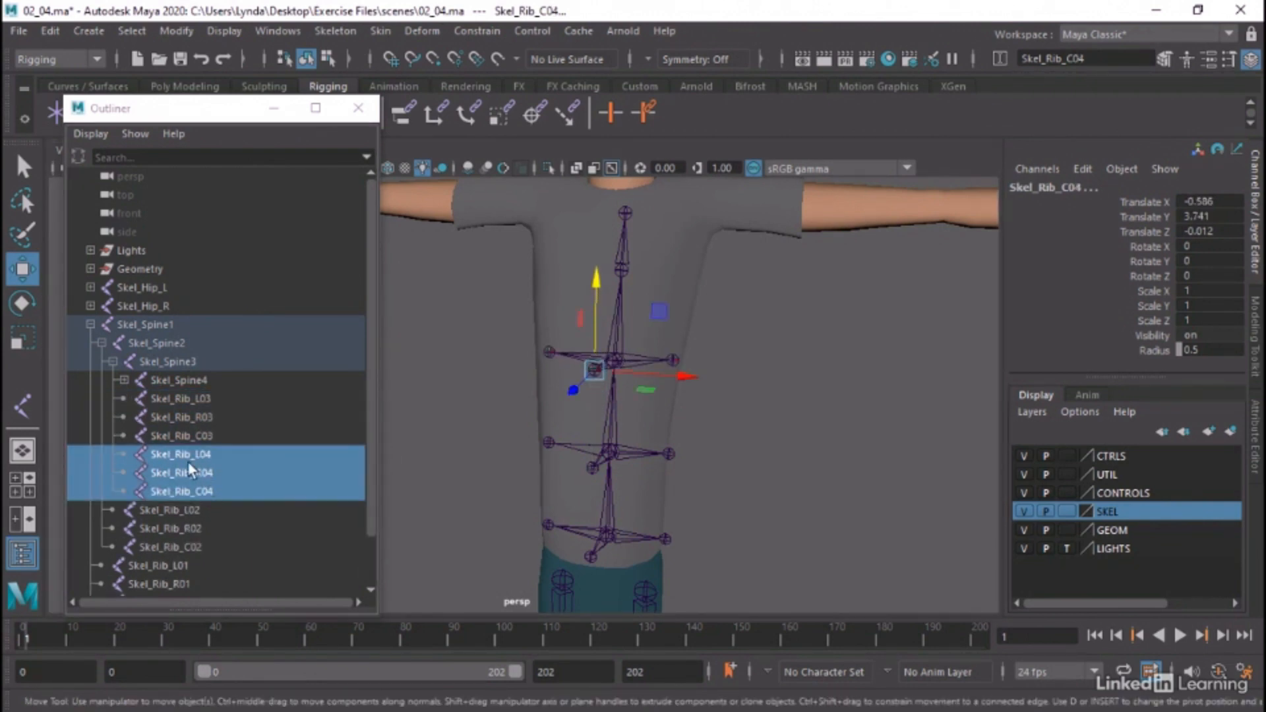
{"action": "middle_click_drag", "start_coordinate": [194, 488], "coordinate": [196, 374]}
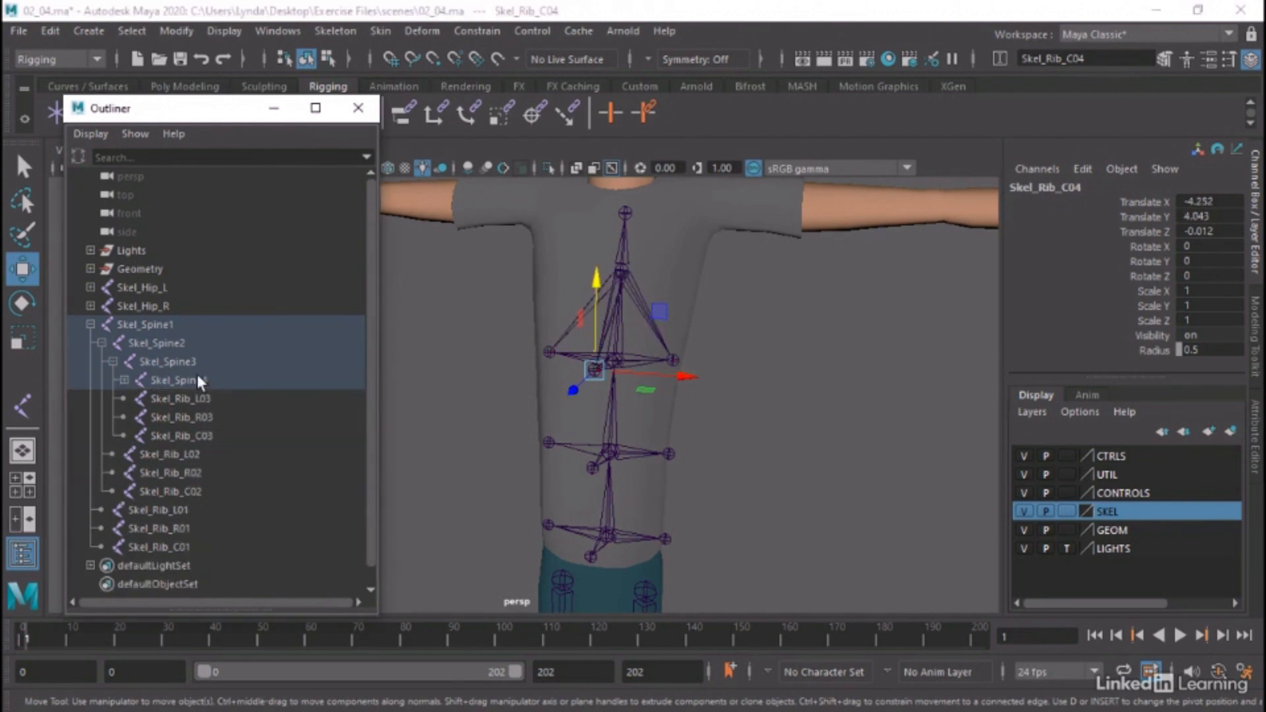
{"action": "left_click", "coordinate": [124, 380]}
Raise the three rib joints under Skel_Spine4 to that joint's level, at a height of about 41.38 cm, and deselect them
{"action": "left_click", "coordinate": [191, 418], "text": "shift"}
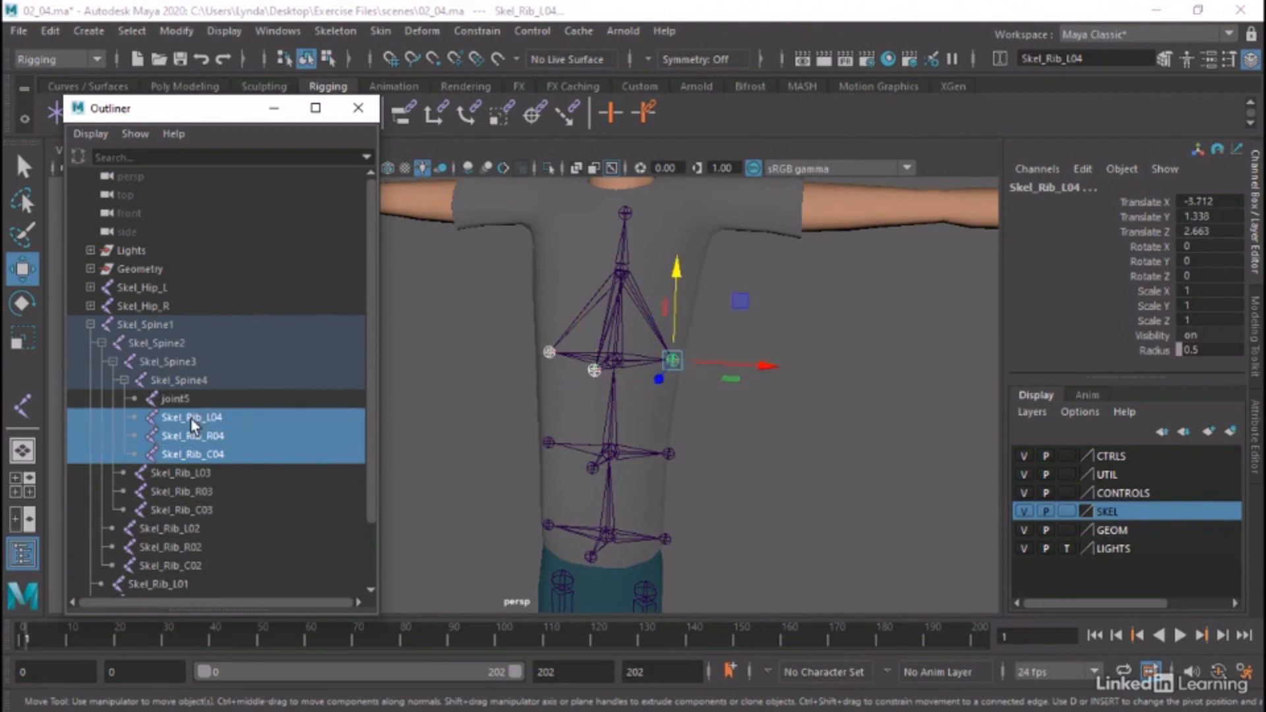
{"action": "left_click_drag", "start_coordinate": [683, 275], "coordinate": [688, 211]}
{"action": "left_click", "coordinate": [773, 414]}
Move the front centre joint Skel_Rib_C04 slightly back towards the chest surface, to a depth of about 2.32 cm
{"action": "right_click_drag", "start_coordinate": [838, 419], "coordinate": [681, 411], "text": "alt"}
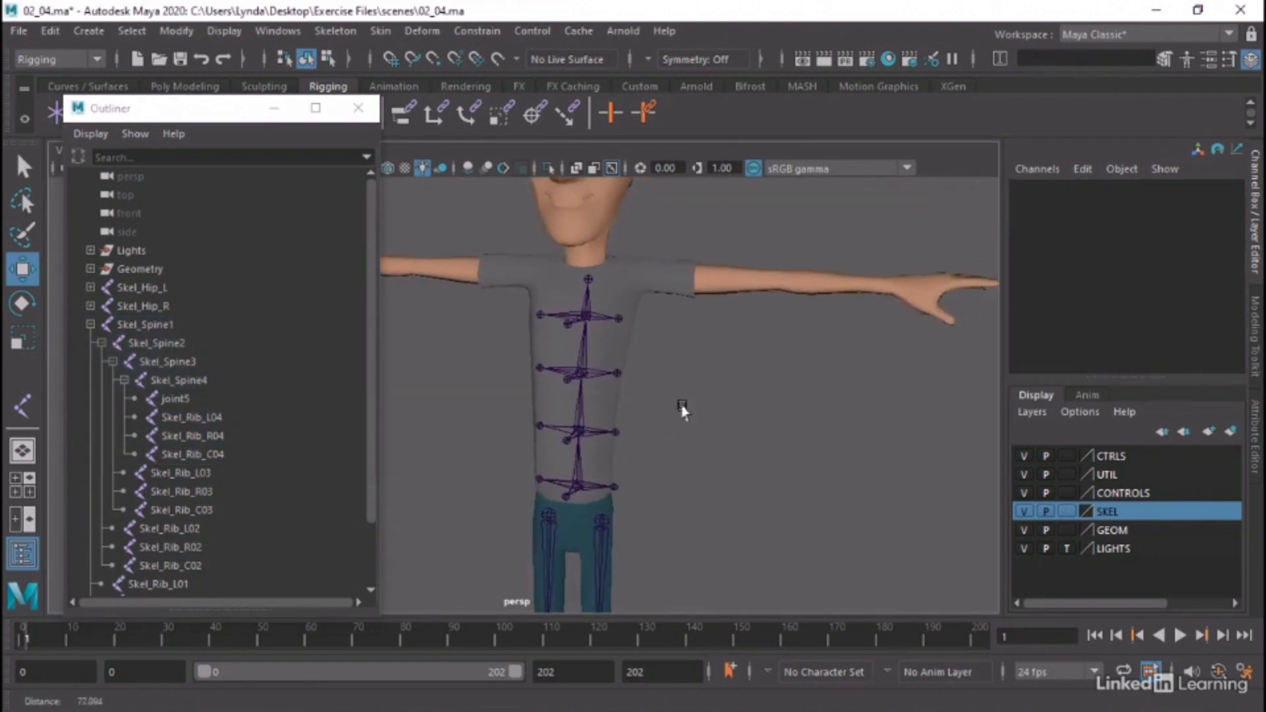
{"action": "left_click_drag", "start_coordinate": [681, 411], "coordinate": [627, 376], "text": "alt"}
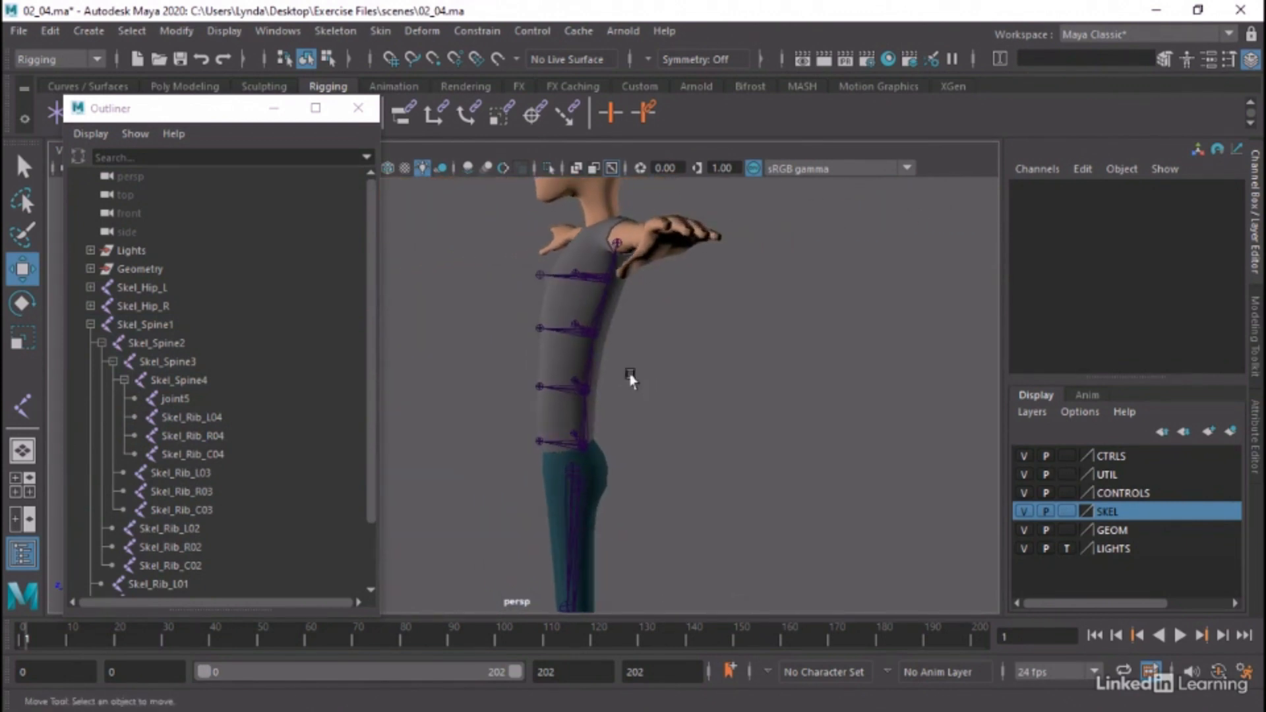
{"action": "left_click", "coordinate": [534, 276]}
{"action": "left_click_drag", "start_coordinate": [477, 277], "coordinate": [485, 278]}
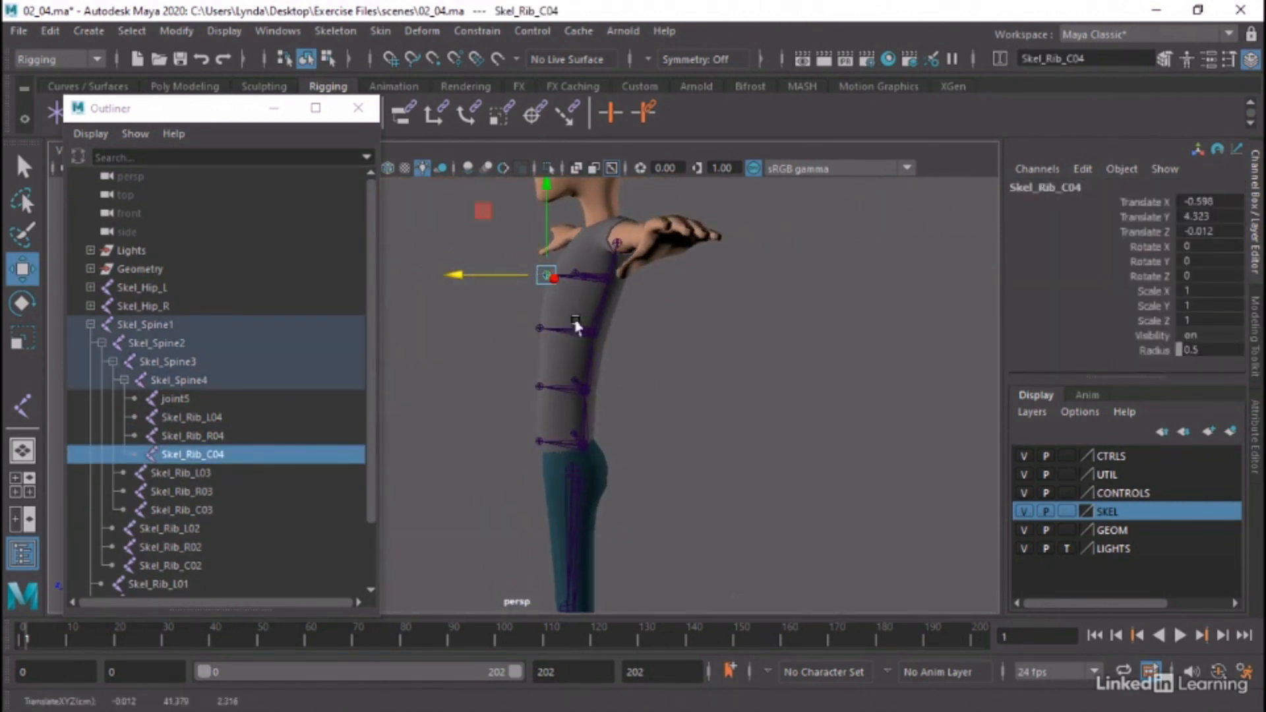
Move Skel_Rib_L04 outward to about Translate Z 3.07 and Skel_Rib_R04 outward to about Translate Z -3.20
{"action": "left_click_drag", "start_coordinate": [755, 415], "coordinate": [825, 446], "text": "alt"}
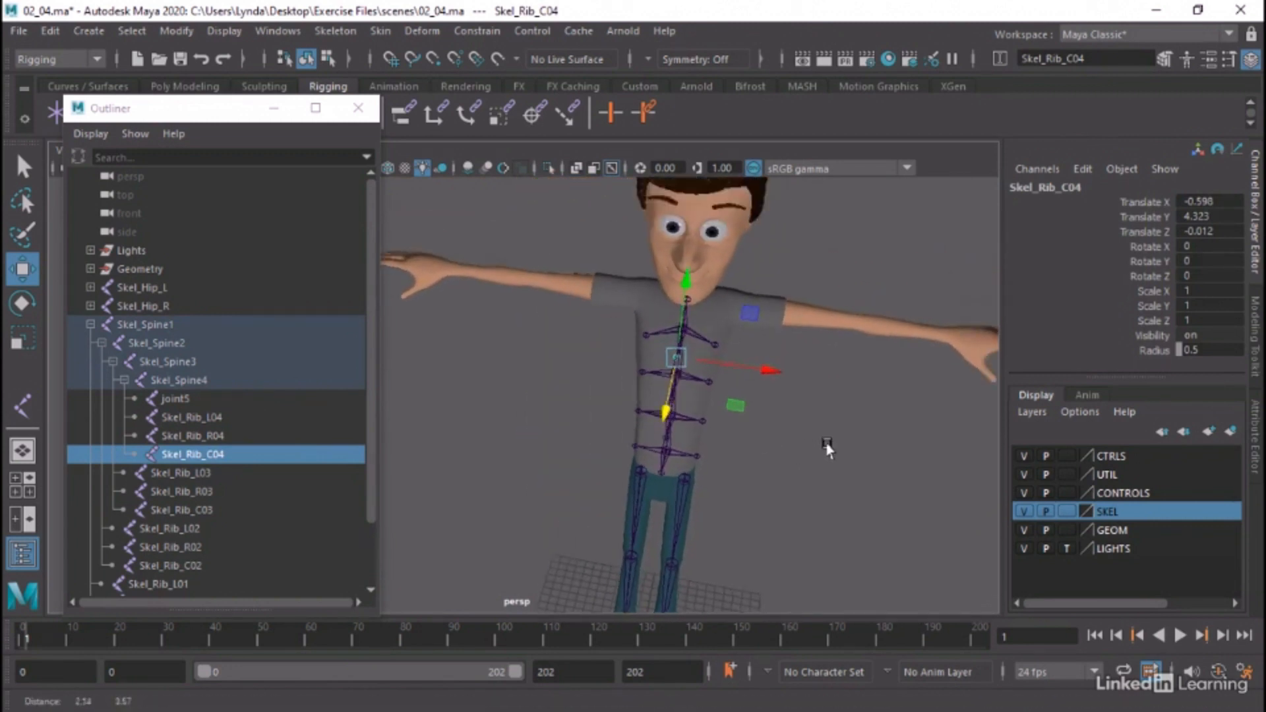
{"action": "right_click_drag", "start_coordinate": [595, 327], "coordinate": [872, 373], "text": "alt"}
{"action": "middle_click_drag", "start_coordinate": [872, 373], "coordinate": [717, 382], "text": "alt"}
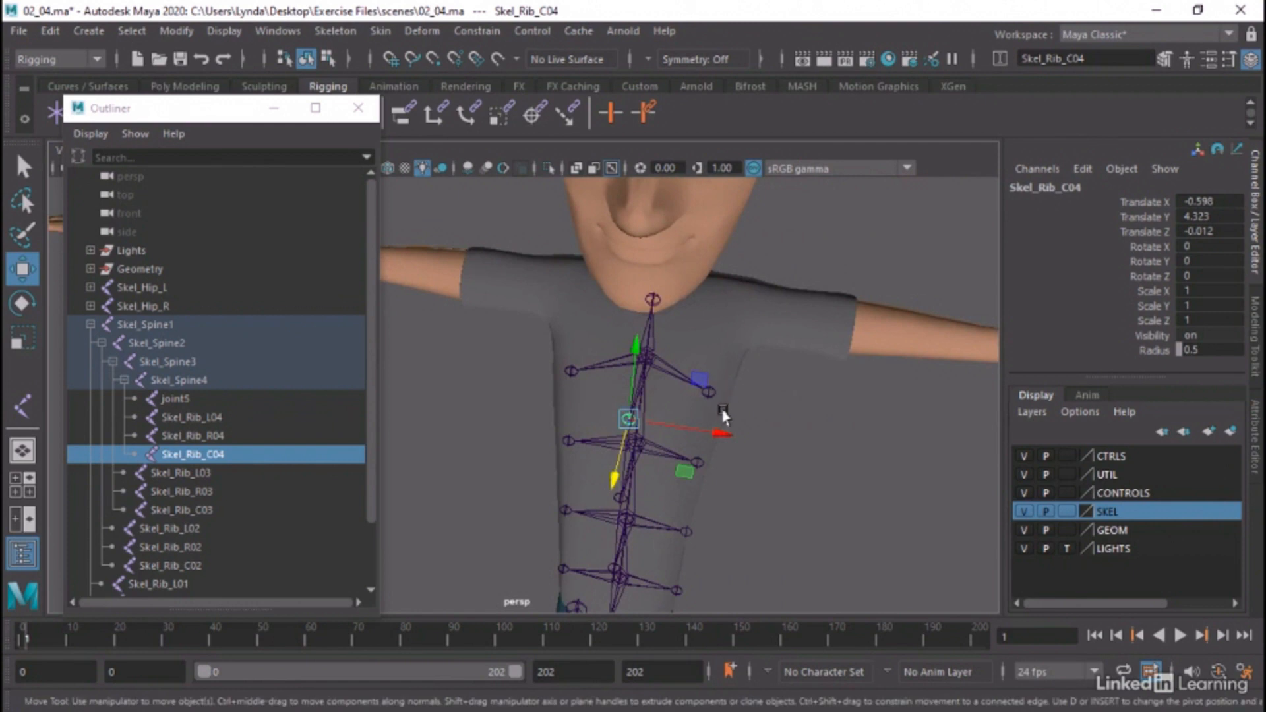
{"action": "left_click", "coordinate": [706, 395]}
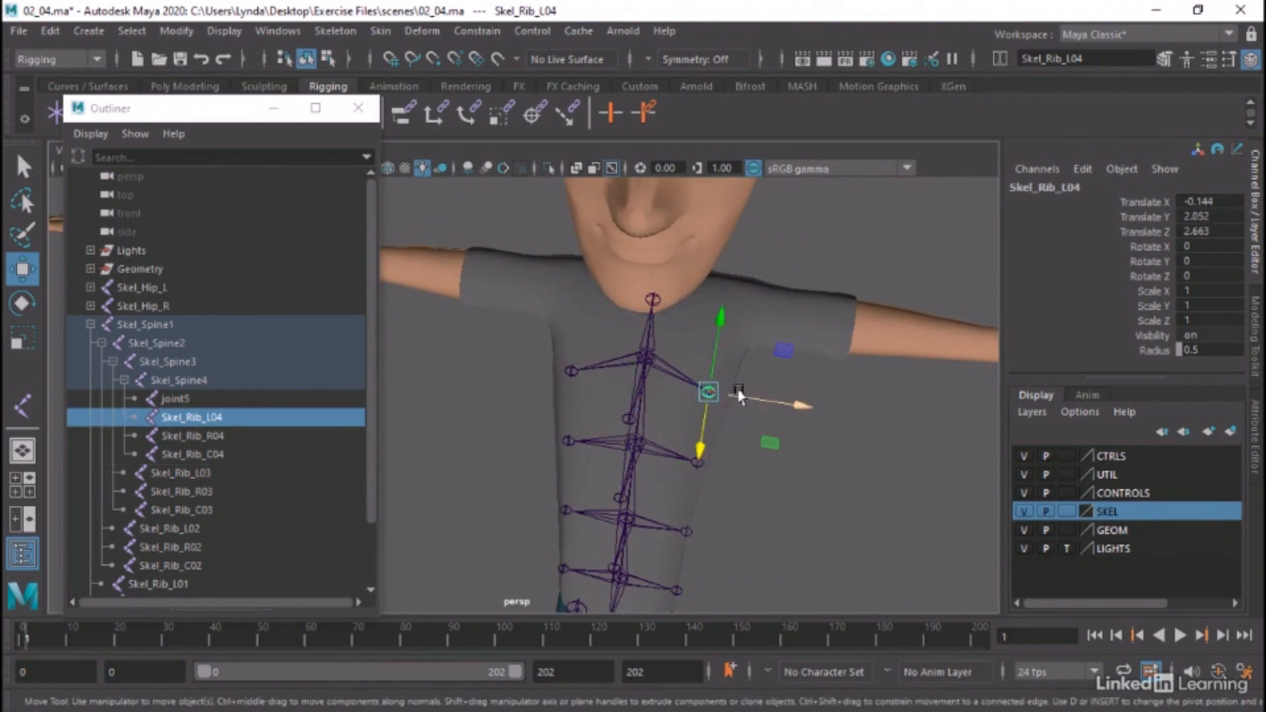
{"action": "left_click_drag", "start_coordinate": [738, 401], "coordinate": [749, 401]}
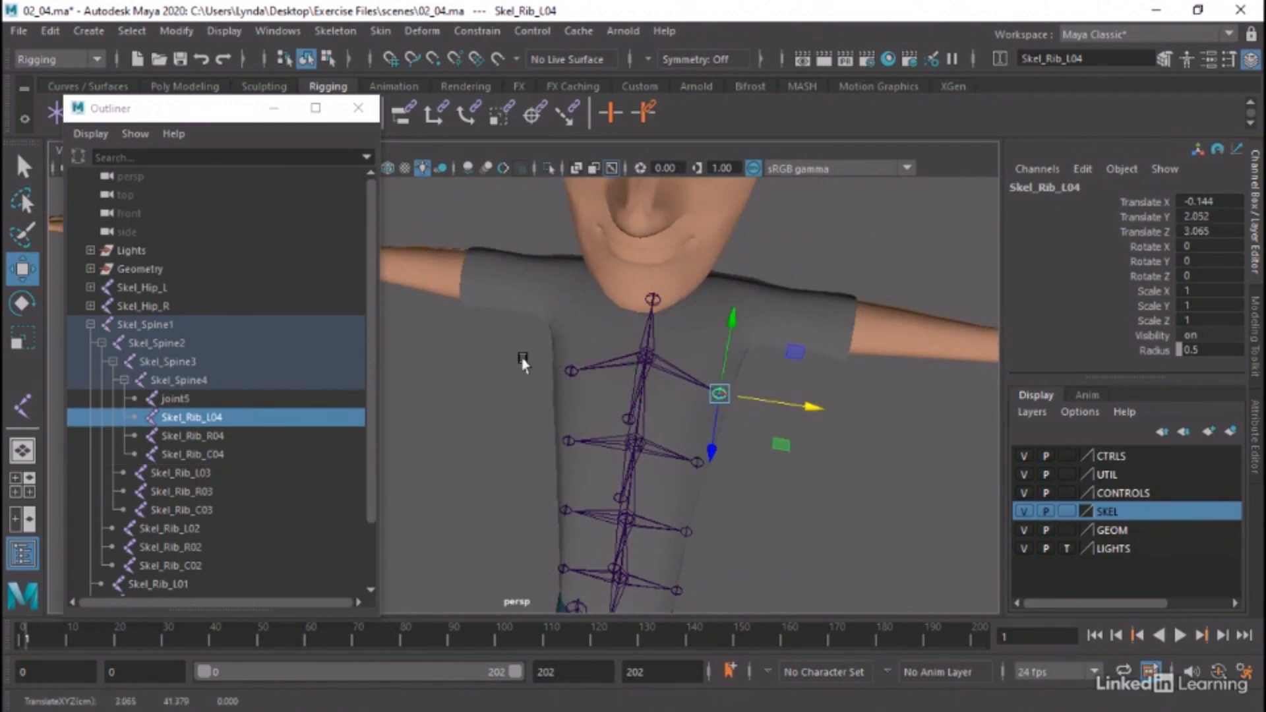
{"action": "left_click", "coordinate": [559, 370]}
{"action": "left_click_drag", "start_coordinate": [609, 384], "coordinate": [597, 383]}
Test whether the upper ribs follow by rotating Skel_Spine3 about 13.8 degrees, and return it to zero rotation
{"action": "left_click_drag", "start_coordinate": [686, 452], "coordinate": [581, 324], "text": "alt"}
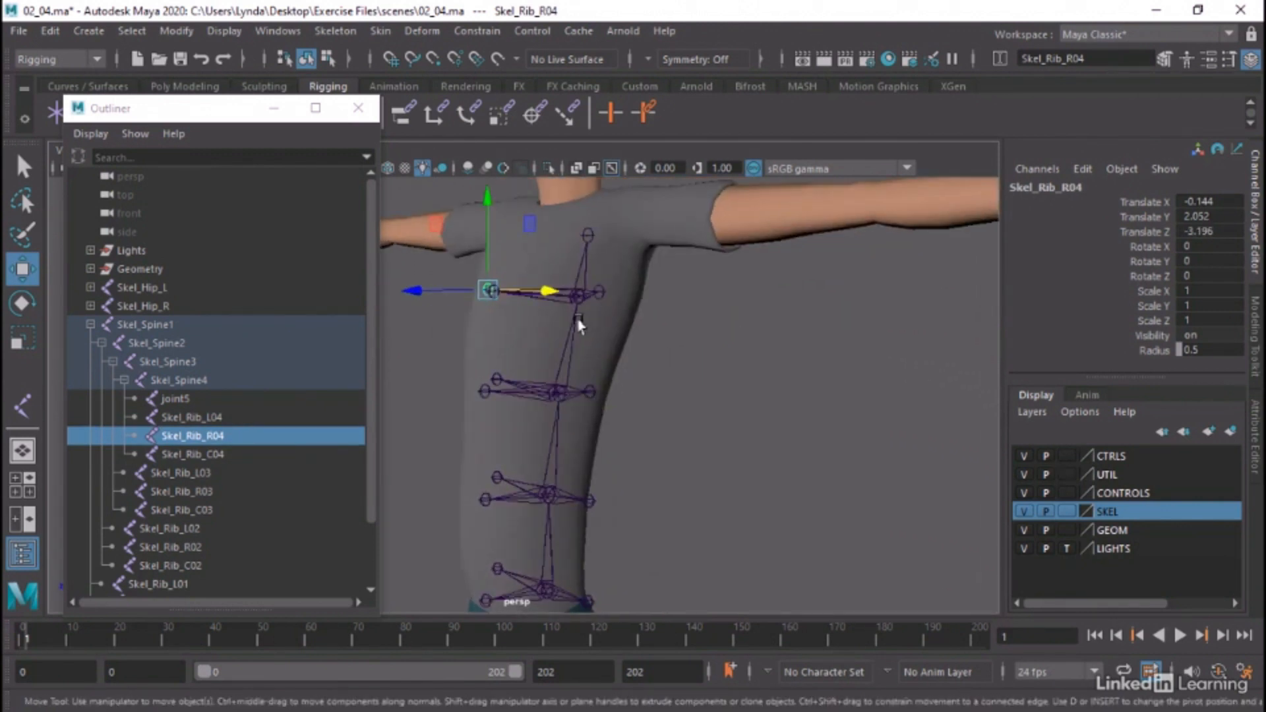
{"action": "left_click", "coordinate": [557, 395]}
{"action": "key", "text": "e"}
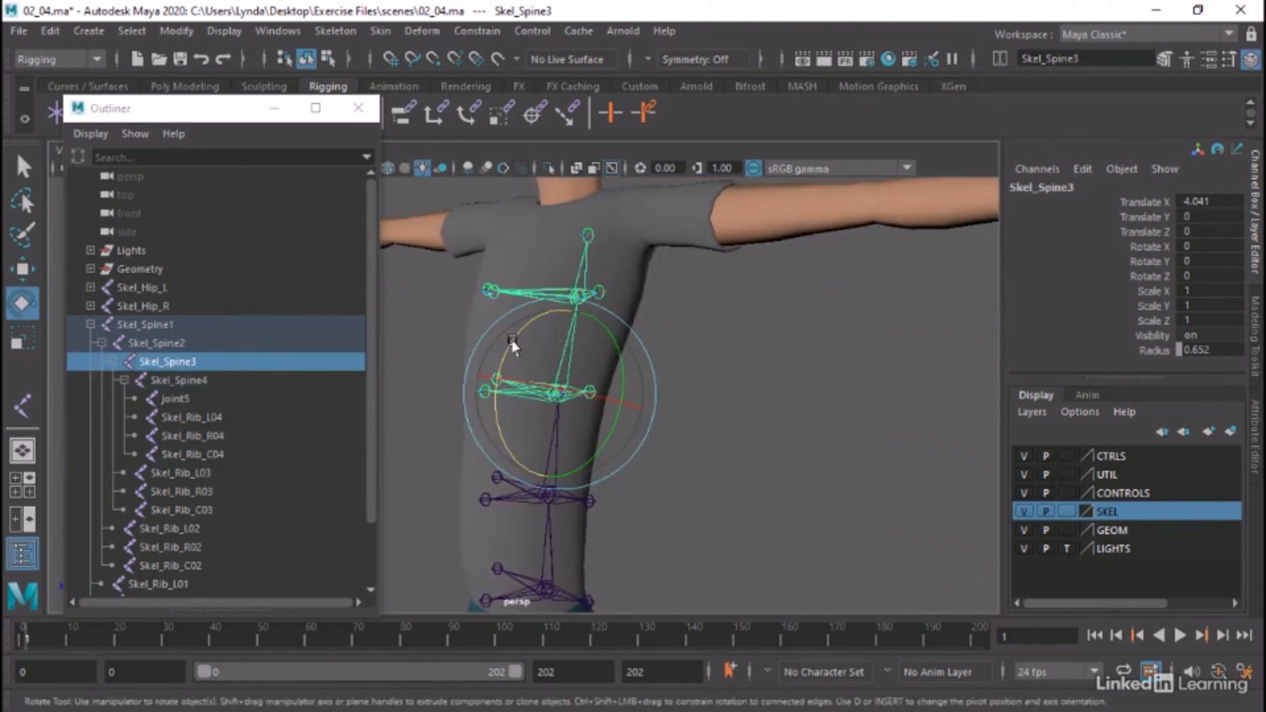
{"action": "left_click_drag", "start_coordinate": [516, 335], "coordinate": [538, 360]}
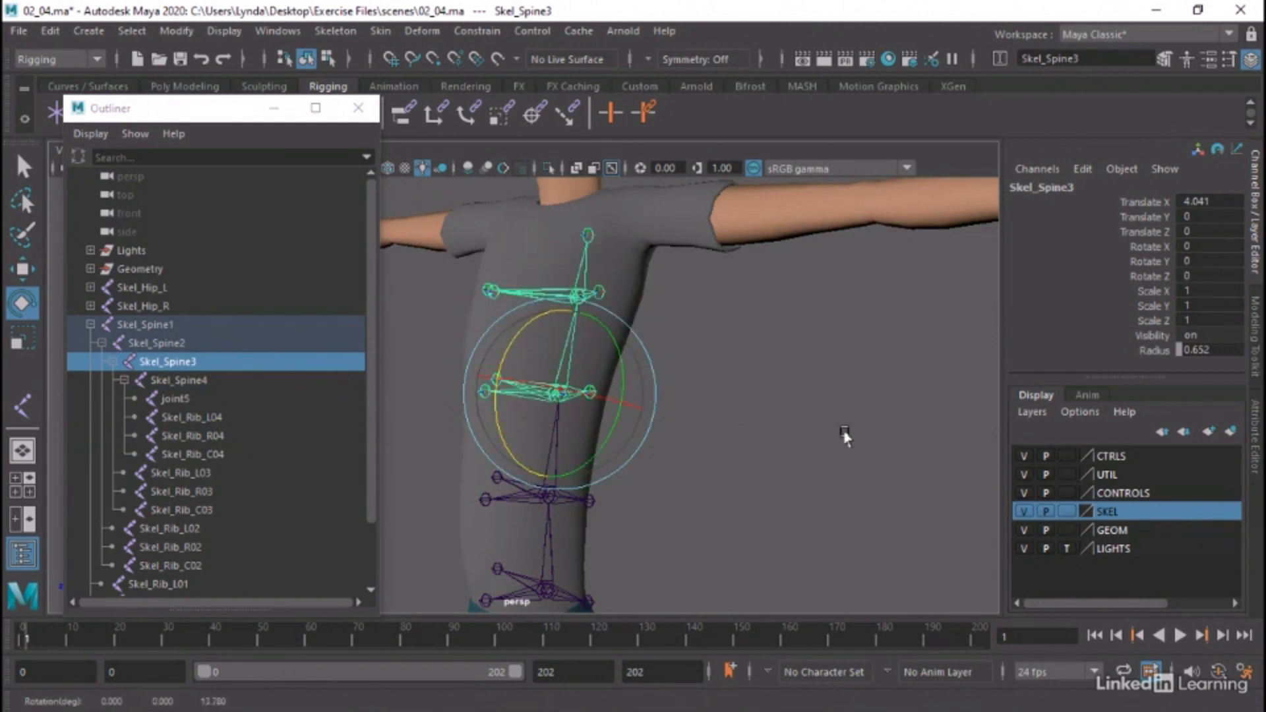
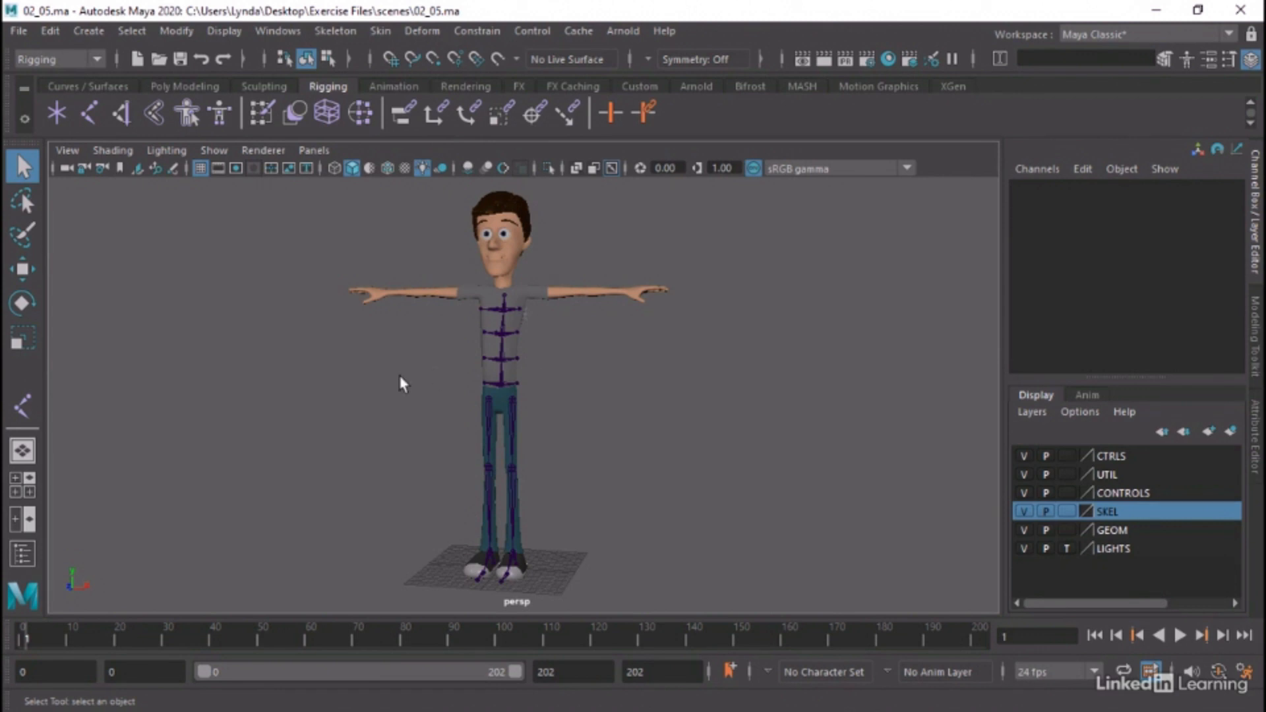
Frame the upper torso and the character's left arm in the front wireframe view
{"action": "right_click_drag", "start_coordinate": [401, 377], "coordinate": [533, 373], "text": "alt"}
{"action": "middle_click_drag", "start_coordinate": [533, 373], "coordinate": [529, 445], "text": "alt"}
{"action": "left_click_drag", "start_coordinate": [529, 446], "coordinate": [556, 444], "text": "alt"}
{"action": "key", "text": "space"}
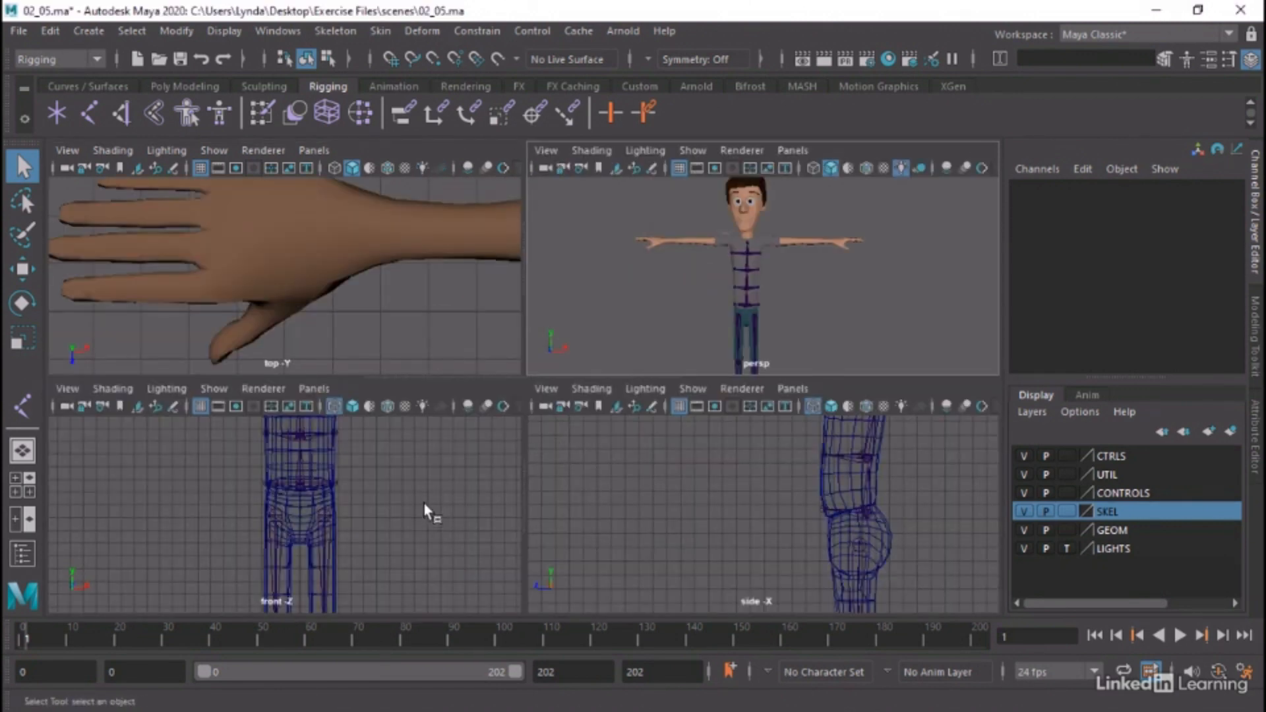
{"action": "key", "text": "space"}
{"action": "middle_click_drag", "start_coordinate": [554, 379], "coordinate": [502, 711], "text": "alt"}
{"action": "right_click_drag", "start_coordinate": [609, 533], "coordinate": [536, 422], "text": "alt"}
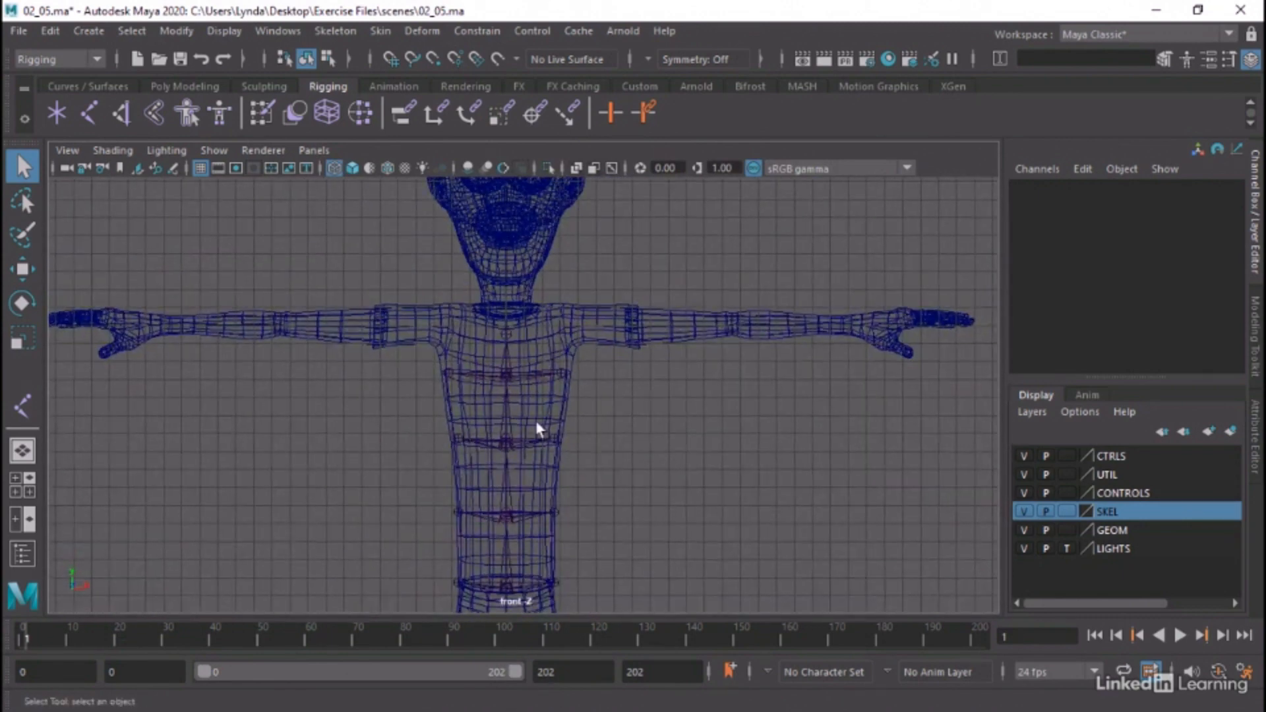
{"action": "middle_click_drag", "start_coordinate": [535, 421], "coordinate": [415, 457], "text": "alt"}
{"action": "right_click_drag", "start_coordinate": [416, 458], "coordinate": [627, 452], "text": "alt"}
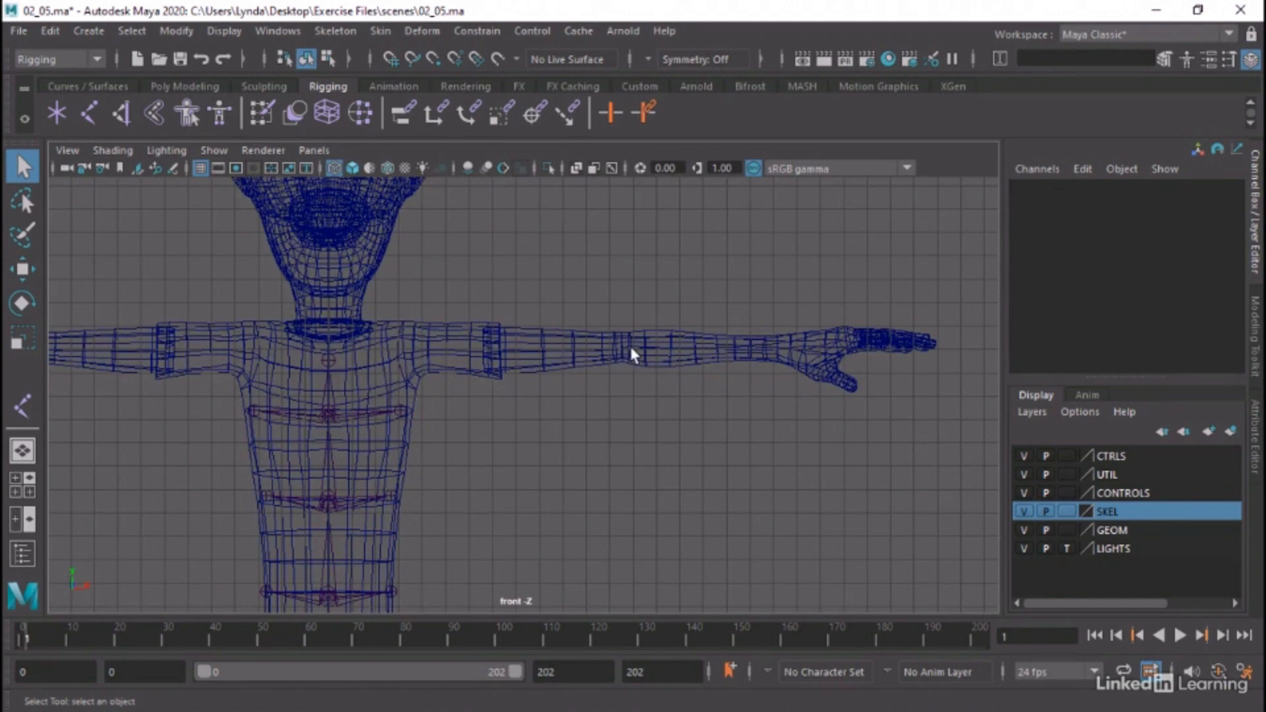
{"action": "middle_click_drag", "start_coordinate": [784, 420], "coordinate": [883, 439], "text": "alt"}
{"action": "right_click_drag", "start_coordinate": [883, 439], "coordinate": [835, 424], "text": "alt"}
{"action": "middle_click_drag", "start_coordinate": [834, 425], "coordinate": [778, 422], "text": "alt"}
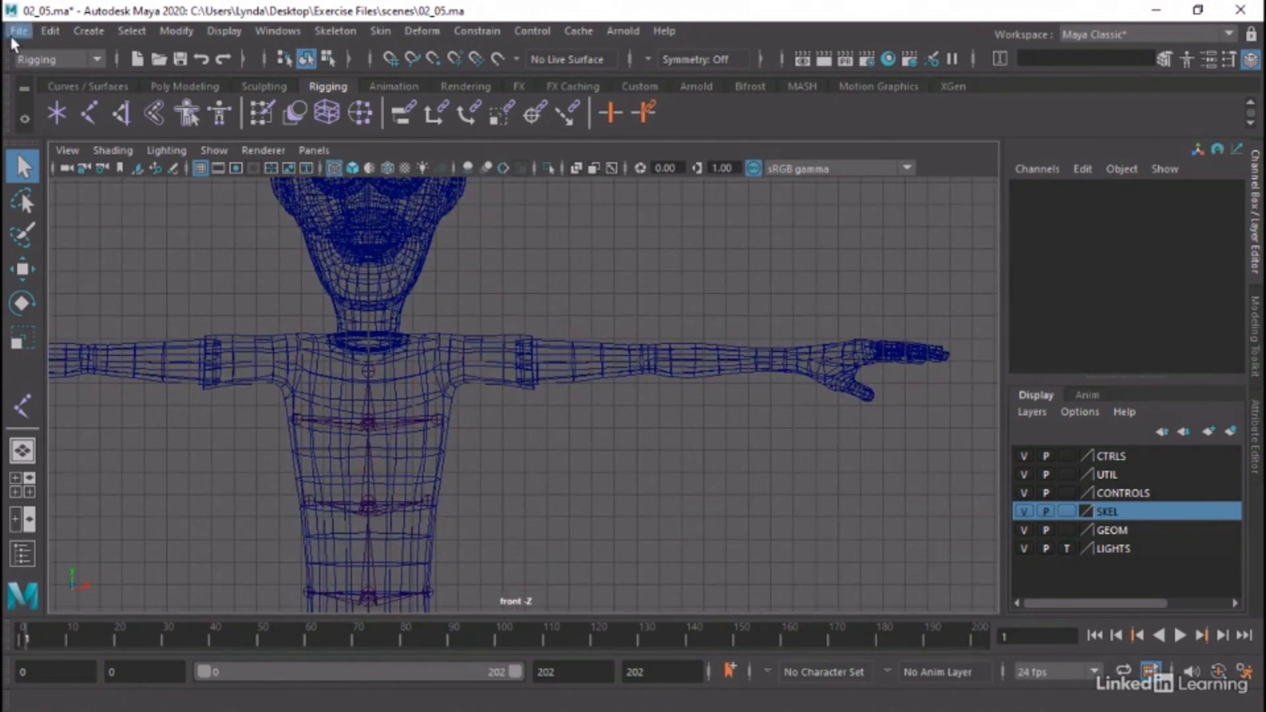
Start the Create Joints tool with its symmetry option set to X-Axis
{"action": "left_click", "coordinate": [349, 31]}
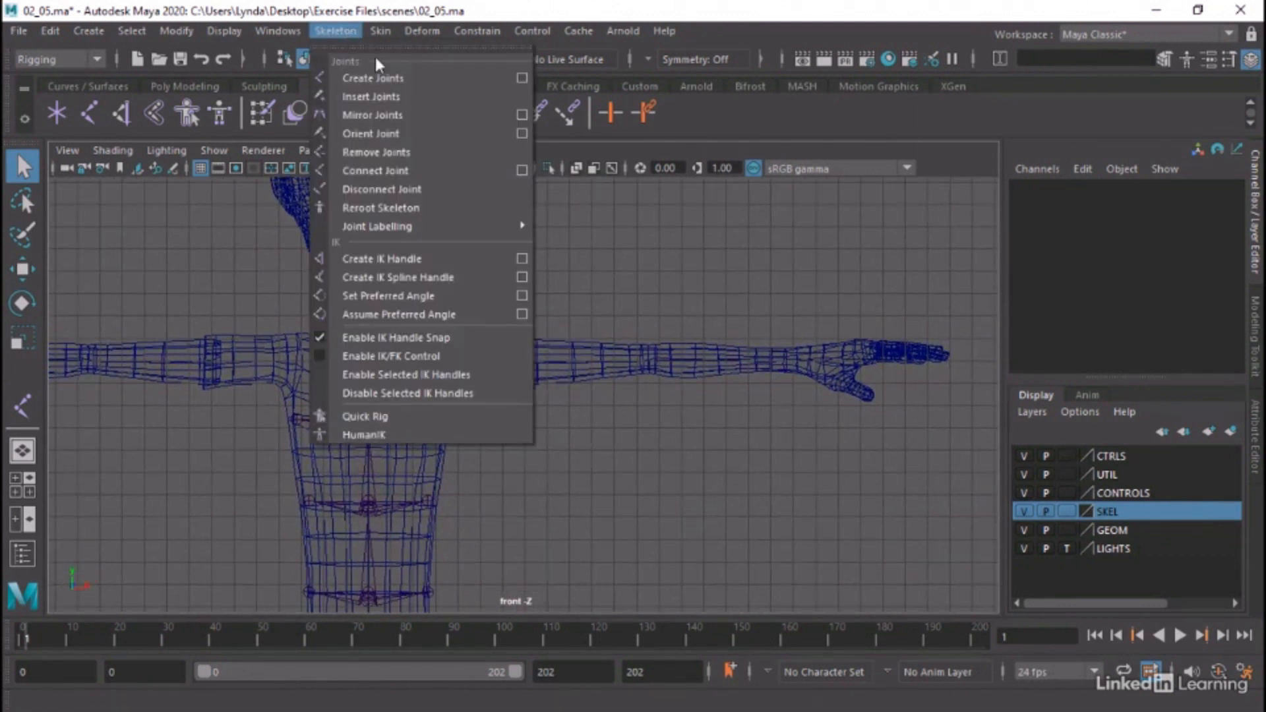
{"action": "left_click", "coordinate": [527, 77]}
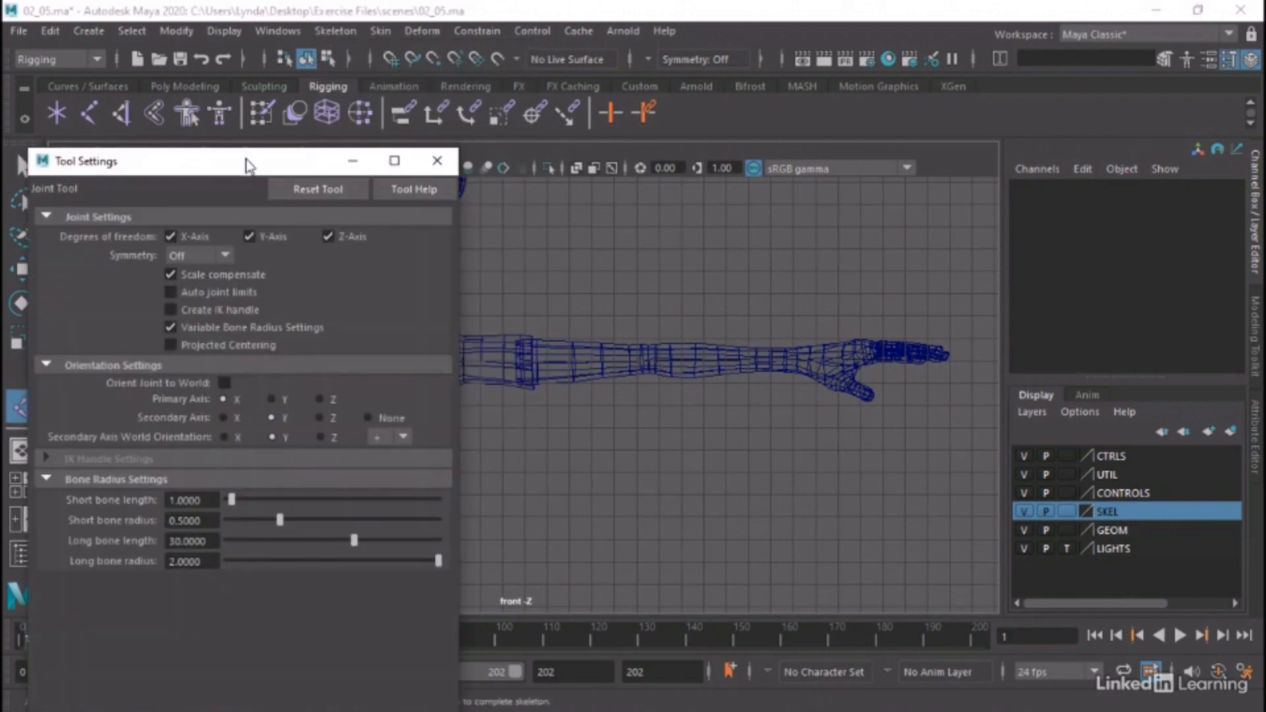
{"action": "left_click_drag", "start_coordinate": [246, 165], "coordinate": [856, 94]}
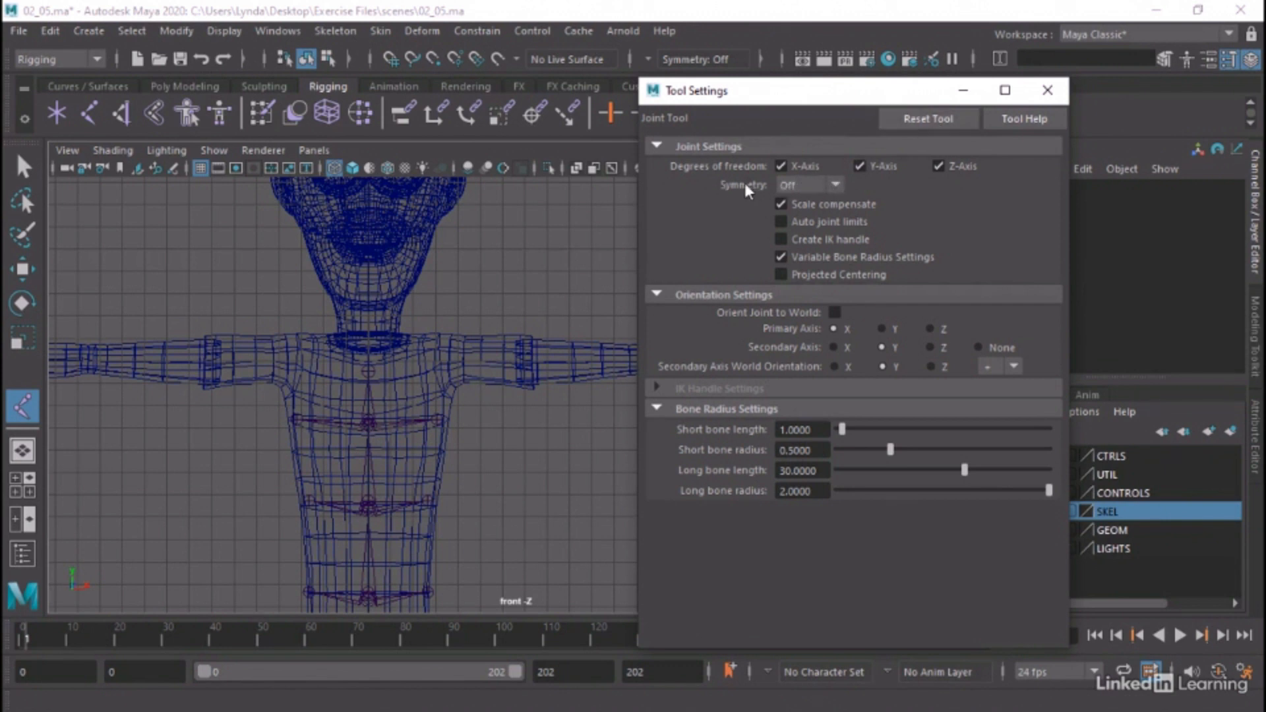
{"action": "left_click", "coordinate": [835, 186]}
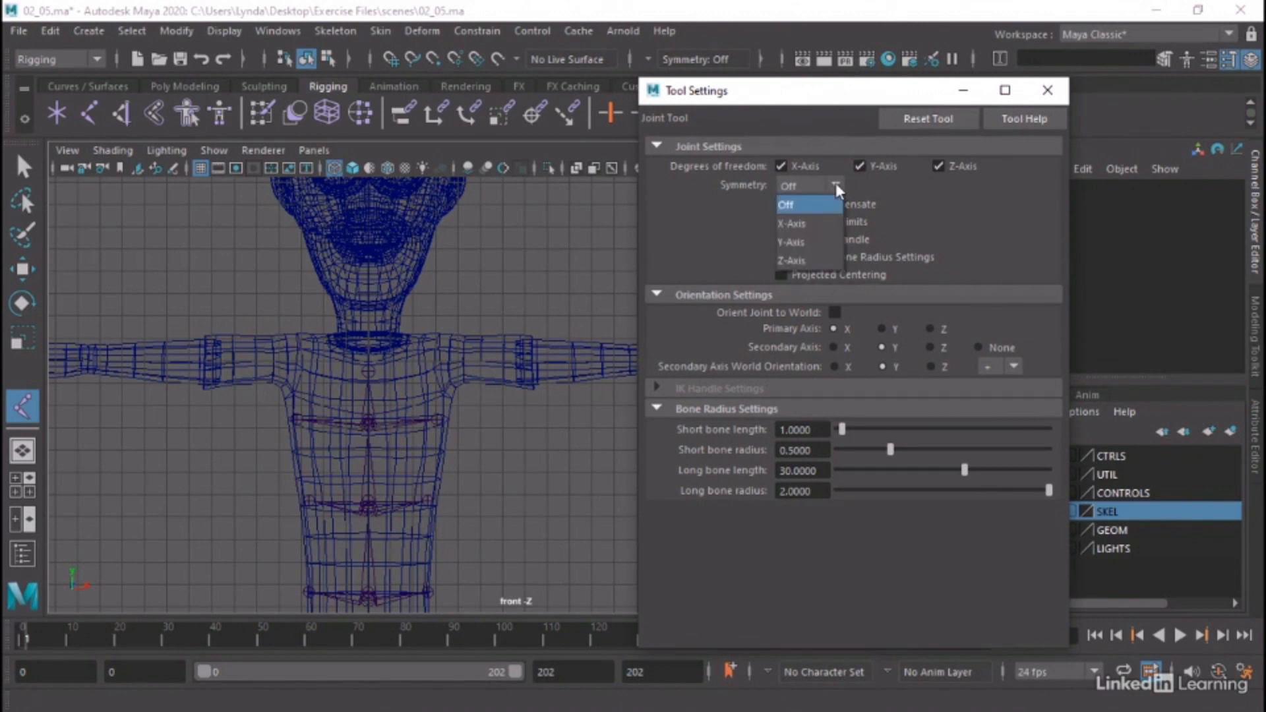
{"action": "left_click", "coordinate": [800, 224]}
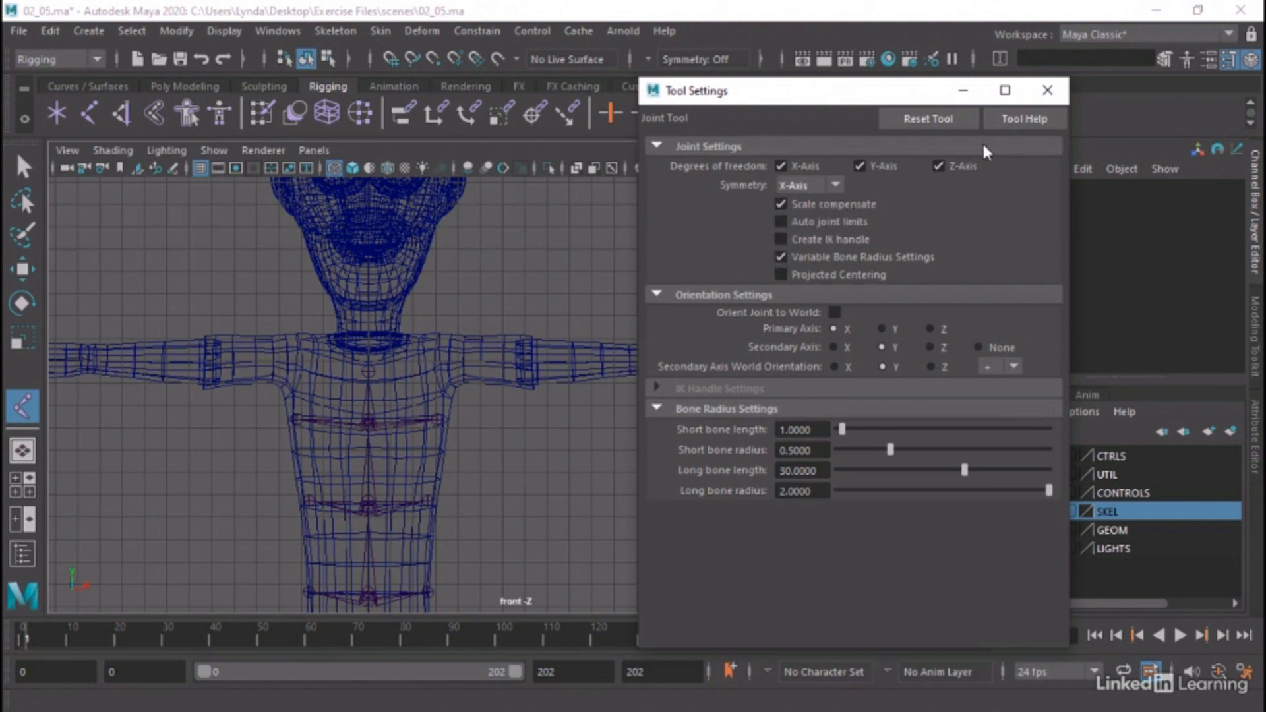
{"action": "left_click", "coordinate": [1047, 90]}
Try out mirrored joint creation with a three-joint chain above the left arm, and undo the trial joints
{"action": "left_click", "coordinate": [468, 293]}
{"action": "left_click", "coordinate": [620, 272]}
{"action": "left_click", "coordinate": [794, 257]}
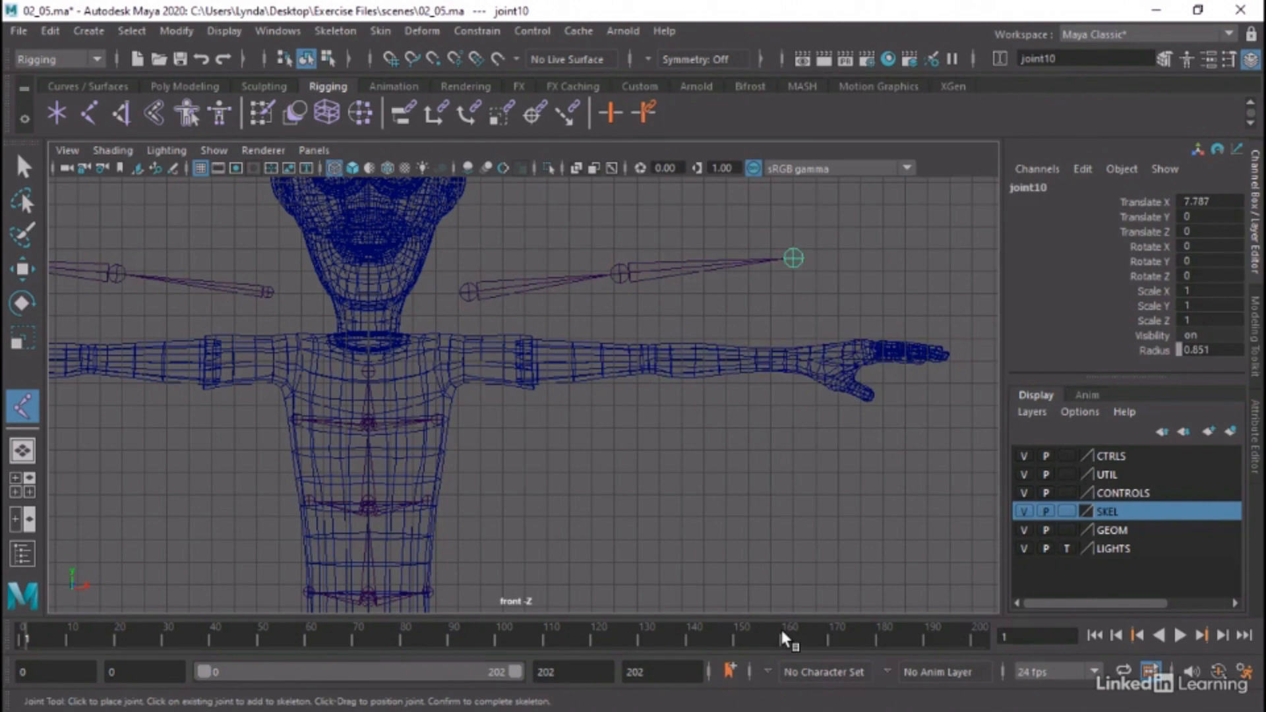
{"action": "key", "text": "ctrl+z"}
{"action": "key", "text": "ctrl+z"}
{"action": "key", "text": "ctrl+z"}
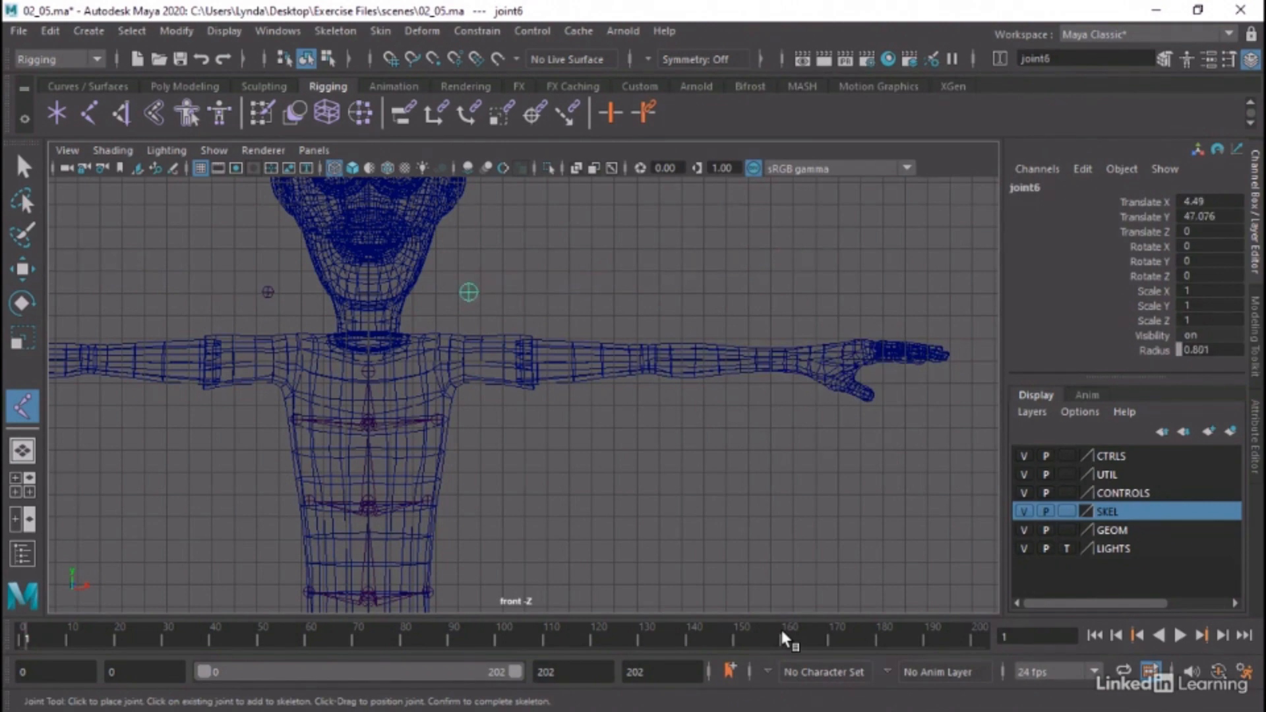
Draw a mirrored arm chain with collar, shoulder, elbow and wrist joints, starting at about Translate X 2.417 and Y 44.489, and complete it
{"action": "right_click_drag", "start_coordinate": [281, 399], "coordinate": [631, 442], "text": "alt"}
{"action": "middle_click_drag", "start_coordinate": [537, 413], "coordinate": [433, 418], "text": "alt"}
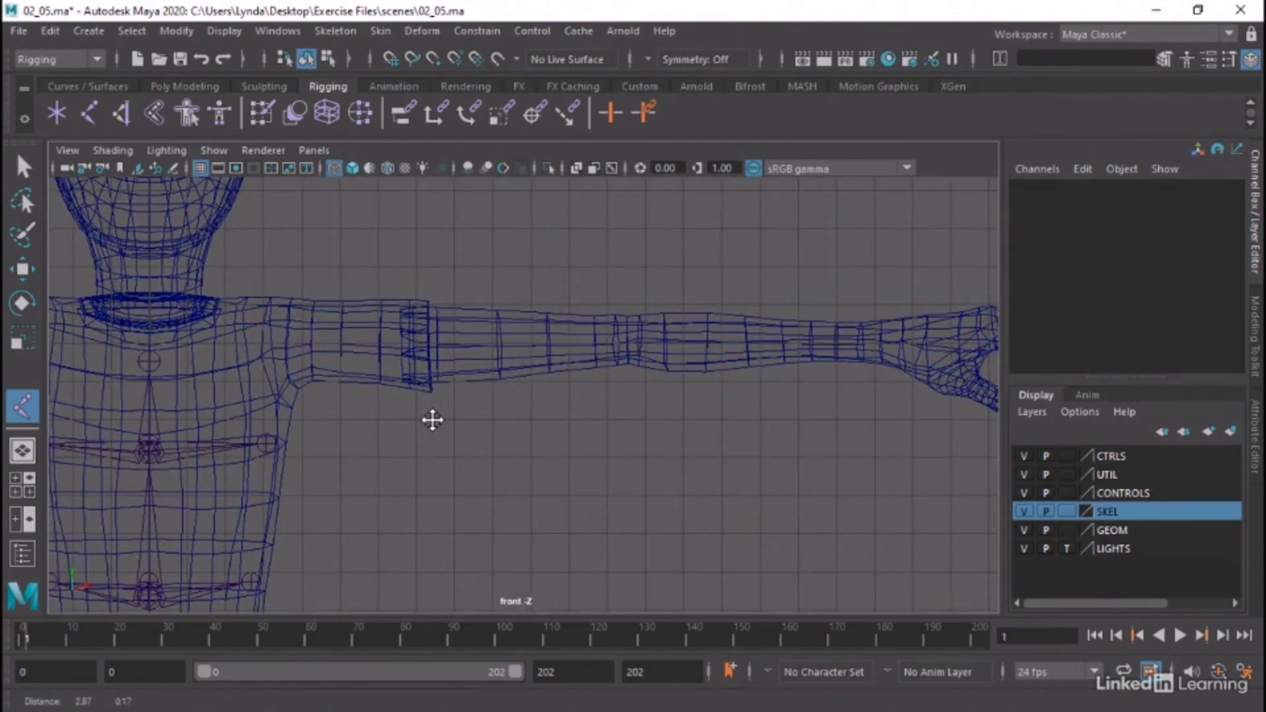
{"action": "left_click", "coordinate": [242, 326]}
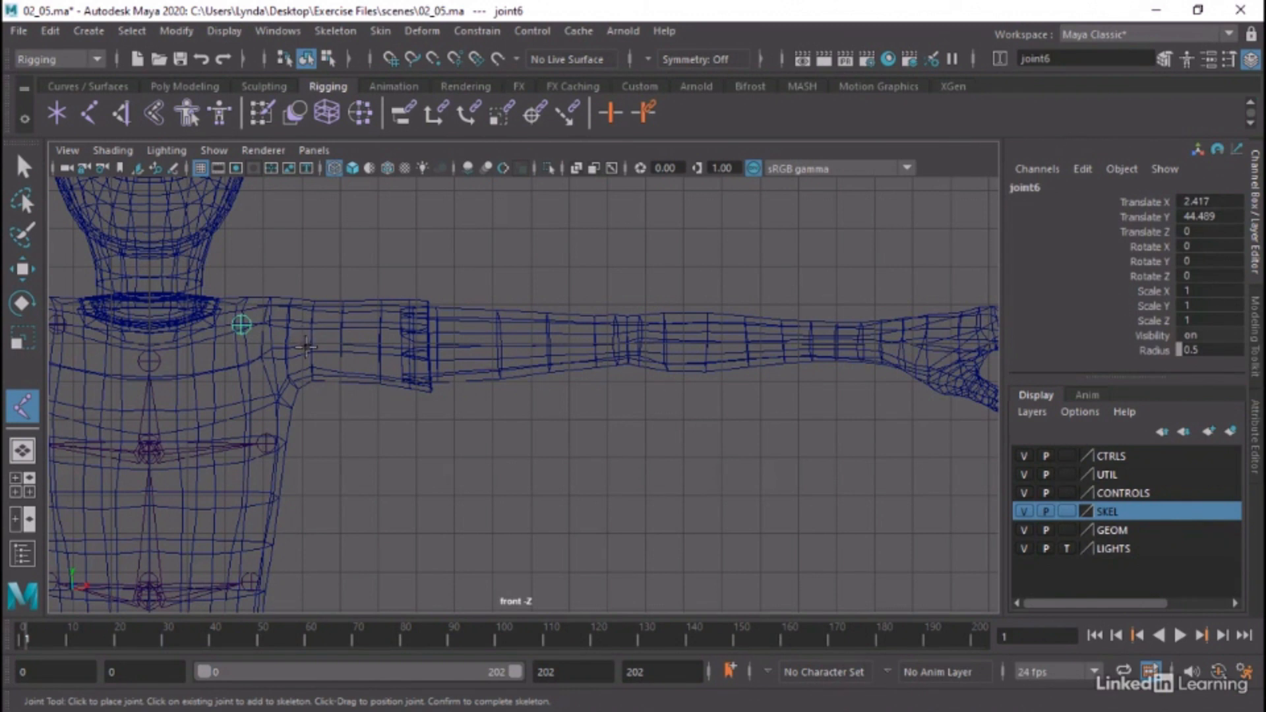
{"action": "left_click", "coordinate": [313, 354]}
{"action": "middle_click_drag", "start_coordinate": [312, 354], "coordinate": [303, 343]}
{"action": "left_click_drag", "start_coordinate": [633, 343], "coordinate": [628, 340]}
{"action": "left_click_drag", "start_coordinate": [869, 345], "coordinate": [879, 342]}
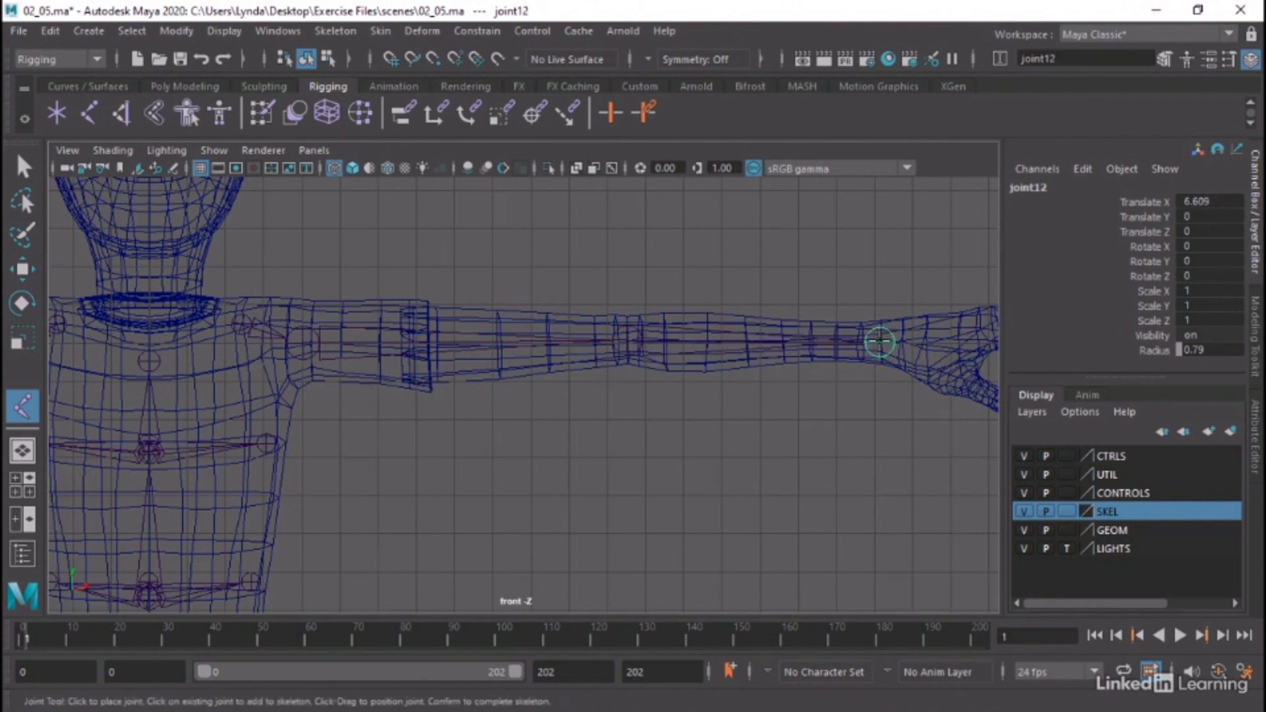
{"action": "key", "text": "Return"}
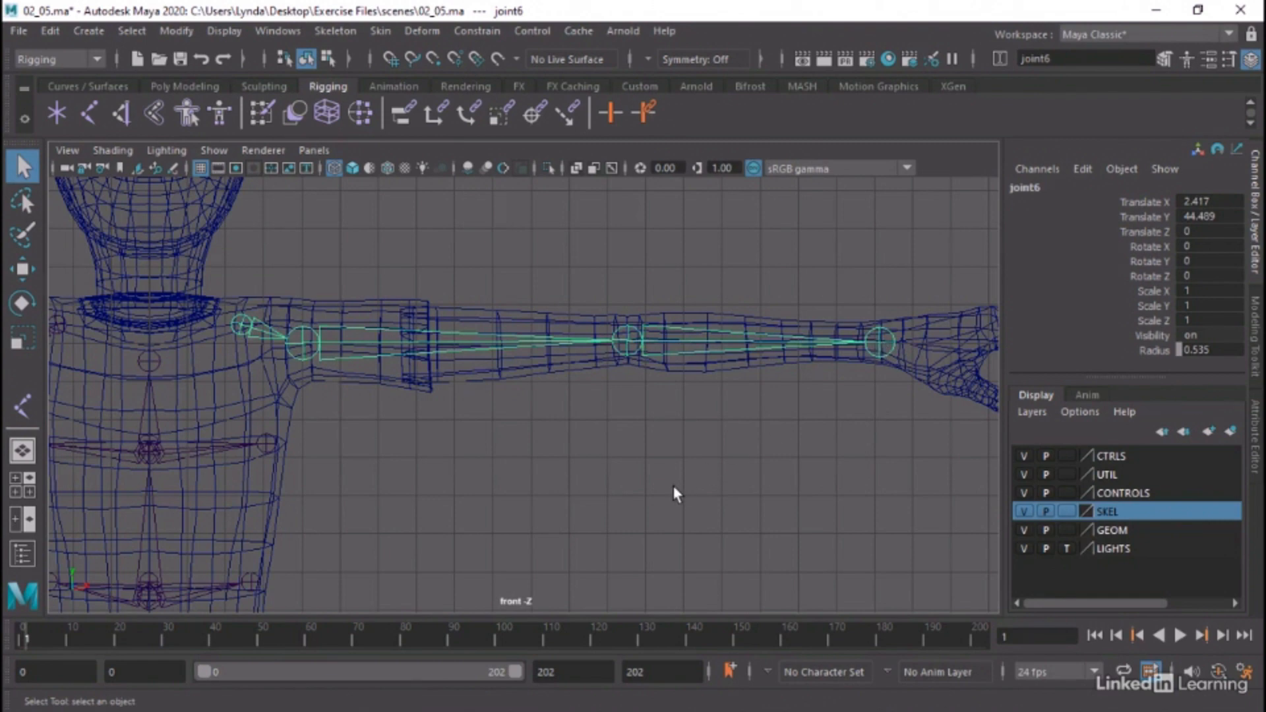
Test whether the opposite arm mirrors the movement by rotating the left shoulder joint about 22.8 degrees in Z, and undo the rotation
{"action": "right_click_drag", "start_coordinate": [821, 484], "coordinate": [453, 466], "text": "alt"}
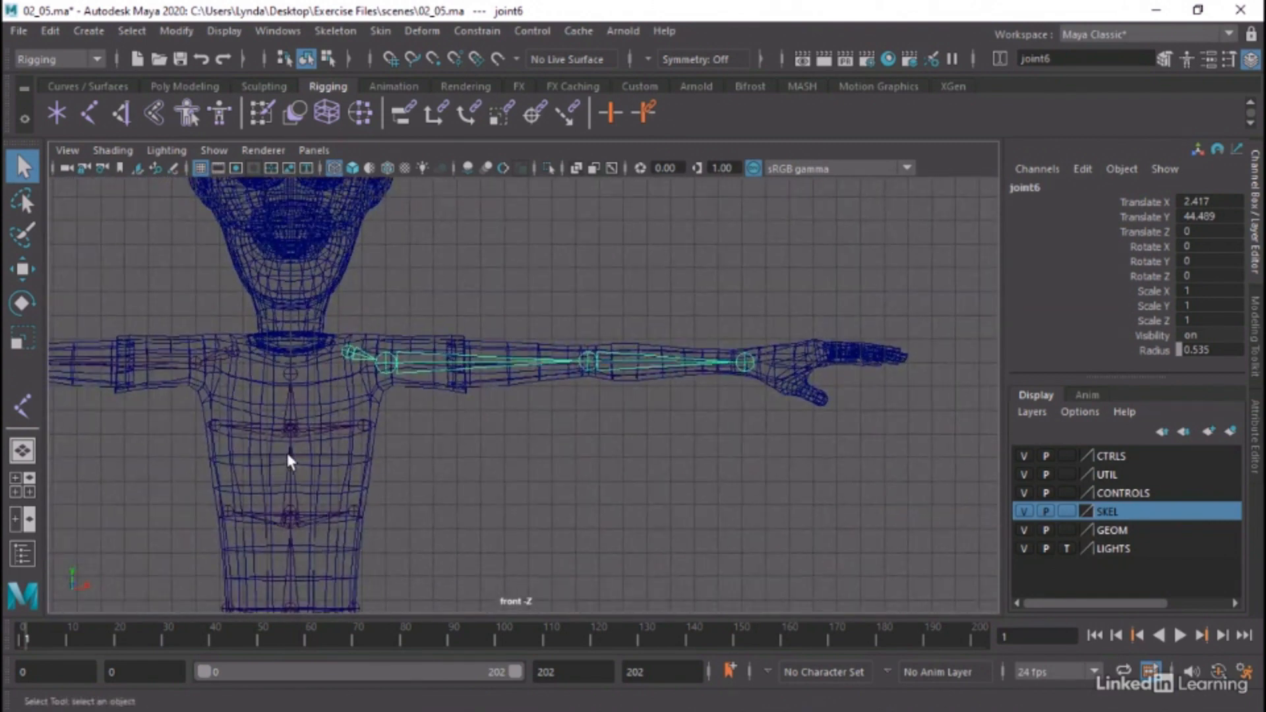
{"action": "middle_click_drag", "start_coordinate": [288, 458], "coordinate": [616, 466], "text": "alt"}
{"action": "middle_click_drag", "start_coordinate": [707, 467], "coordinate": [641, 475], "text": "alt"}
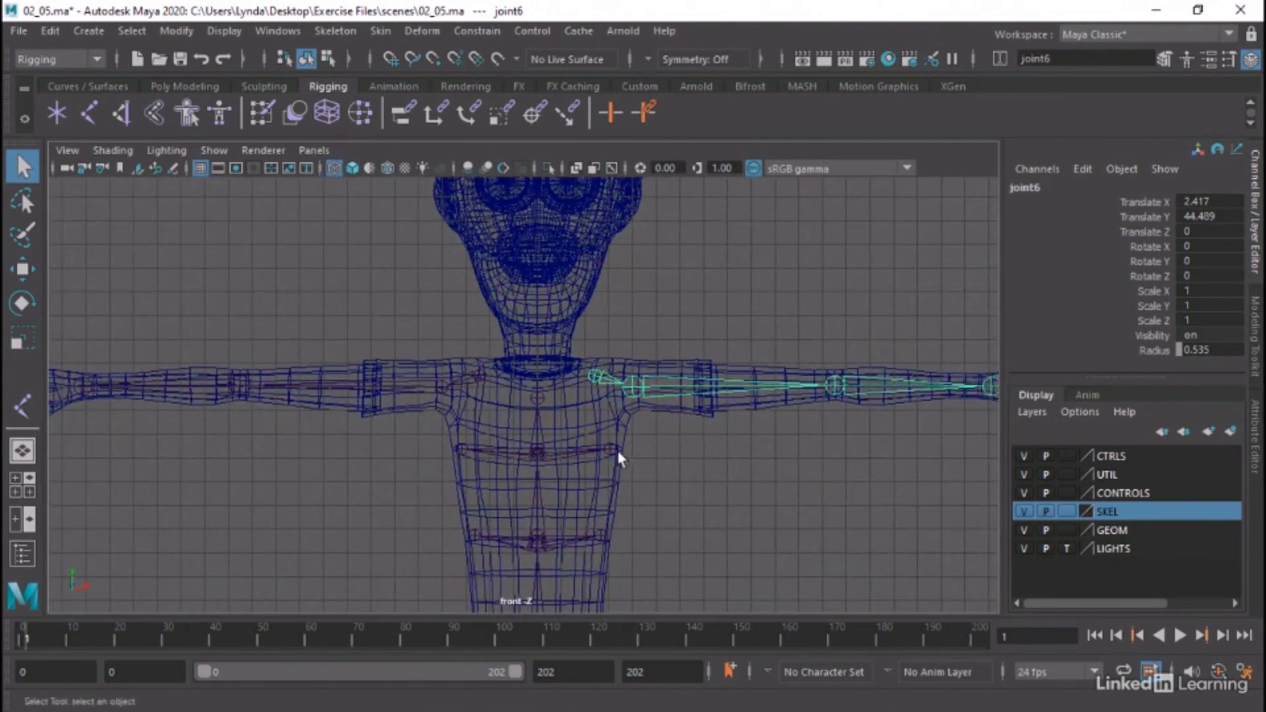
{"action": "left_click", "coordinate": [478, 375]}
{"action": "left_click", "coordinate": [634, 388]}
{"action": "key", "text": "e"}
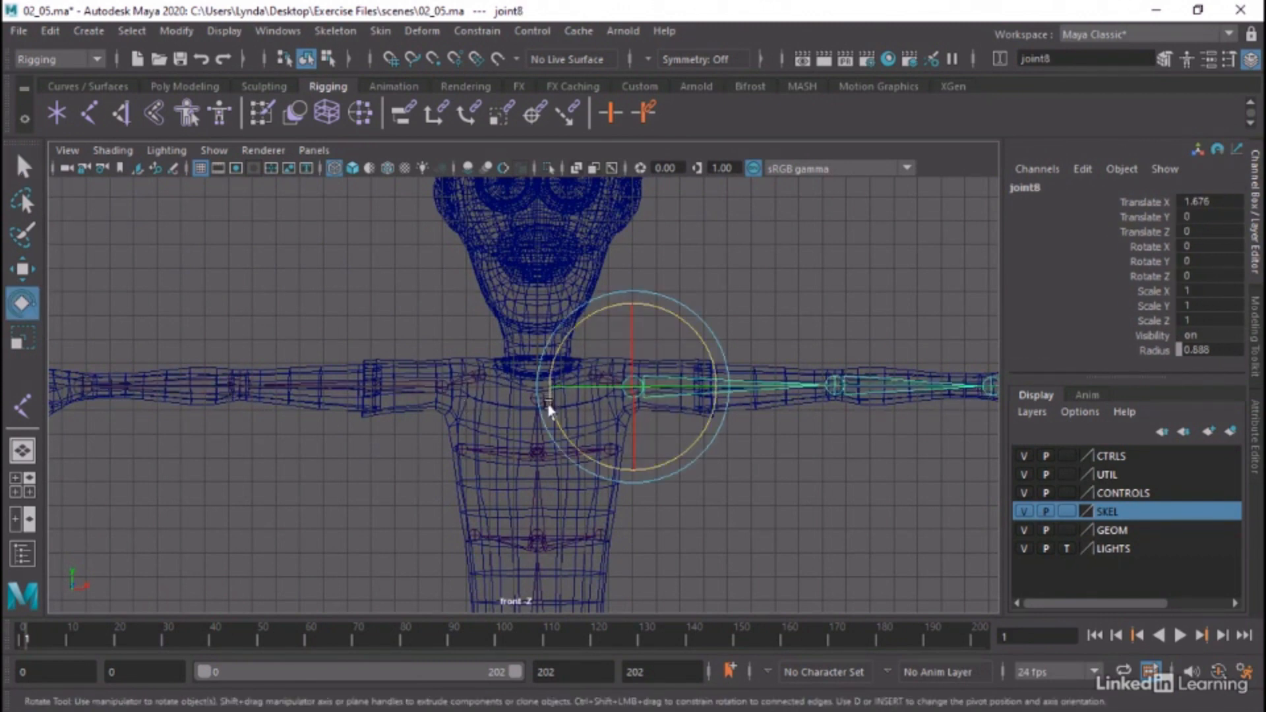
{"action": "left_click_drag", "start_coordinate": [545, 415], "coordinate": [594, 452]}
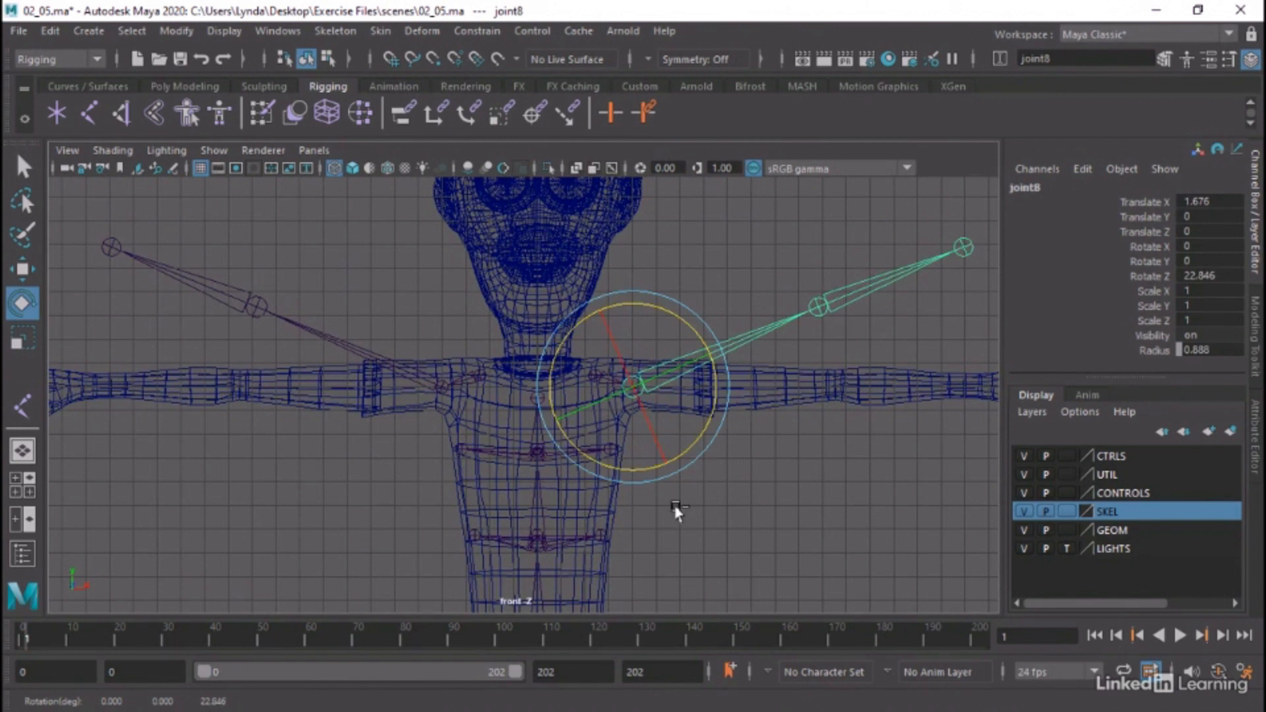
{"action": "key", "text": "ctrl+z"}
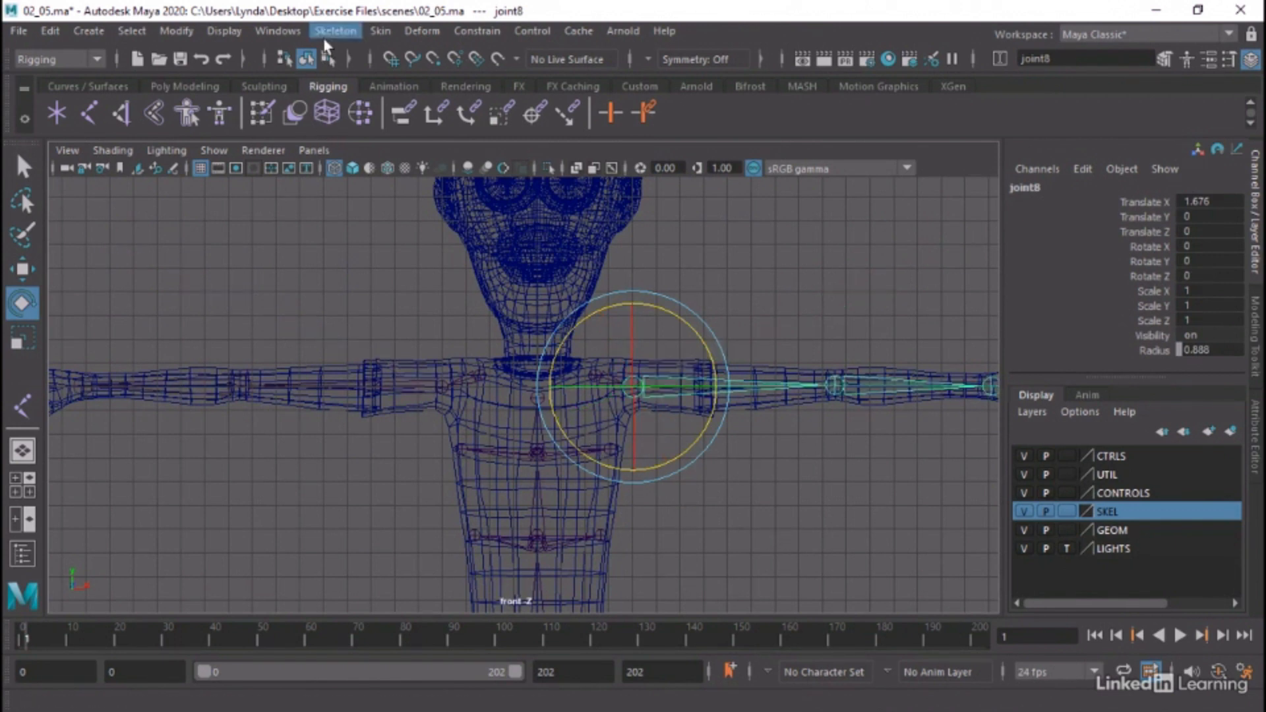
Inspect the new arm joint hierarchies in the Outliner, including the symmetry constraints under joint7 and joint9, and close it
{"action": "left_click", "coordinate": [277, 31]}
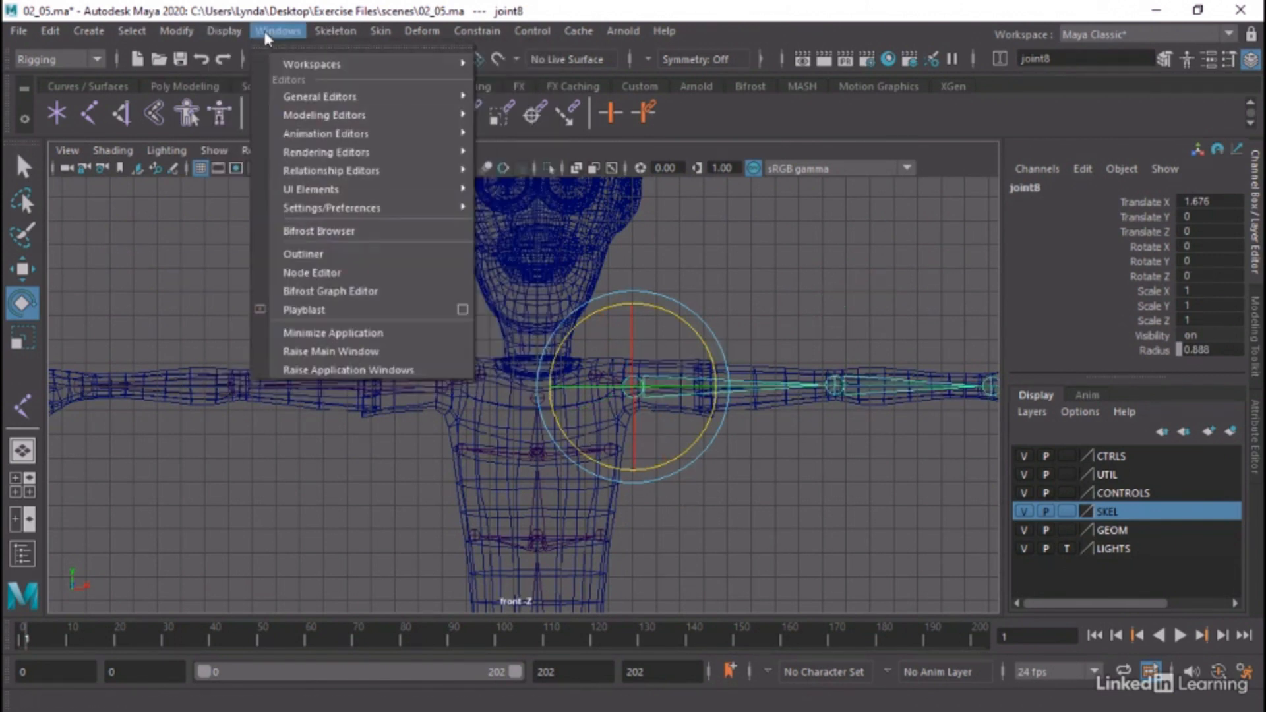
{"action": "left_click", "coordinate": [307, 254]}
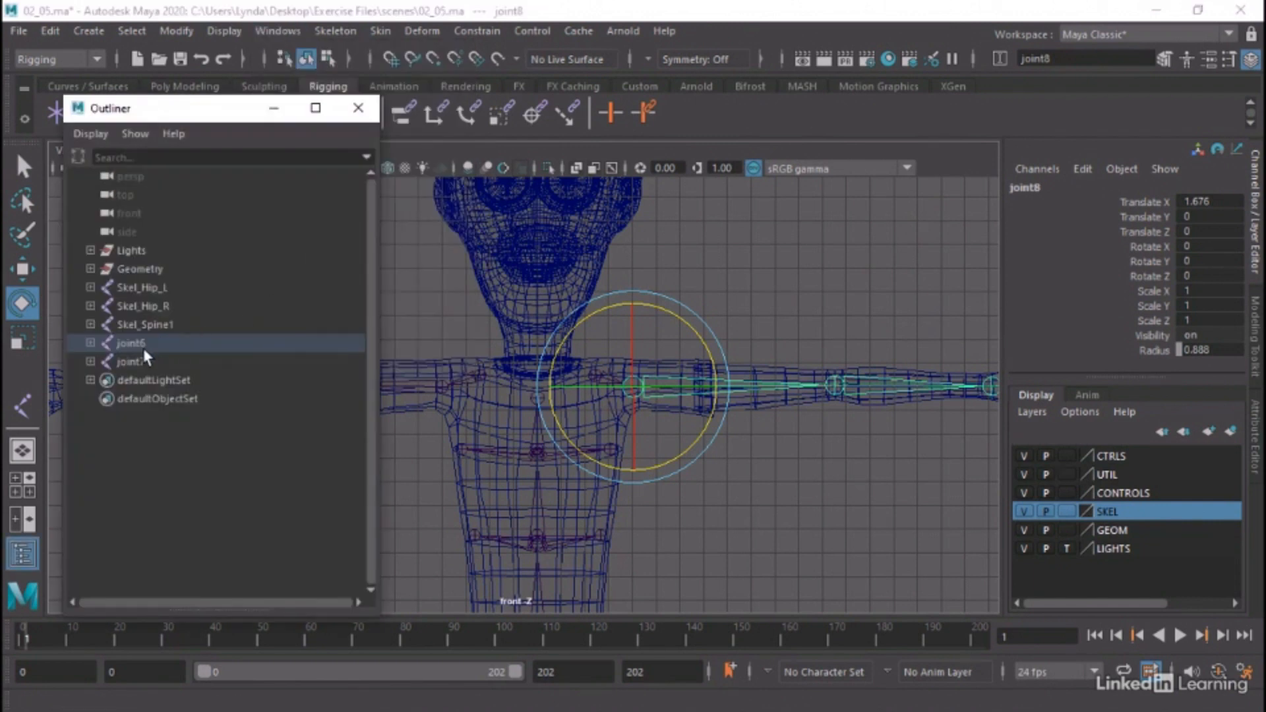
{"action": "left_click", "coordinate": [90, 343]}
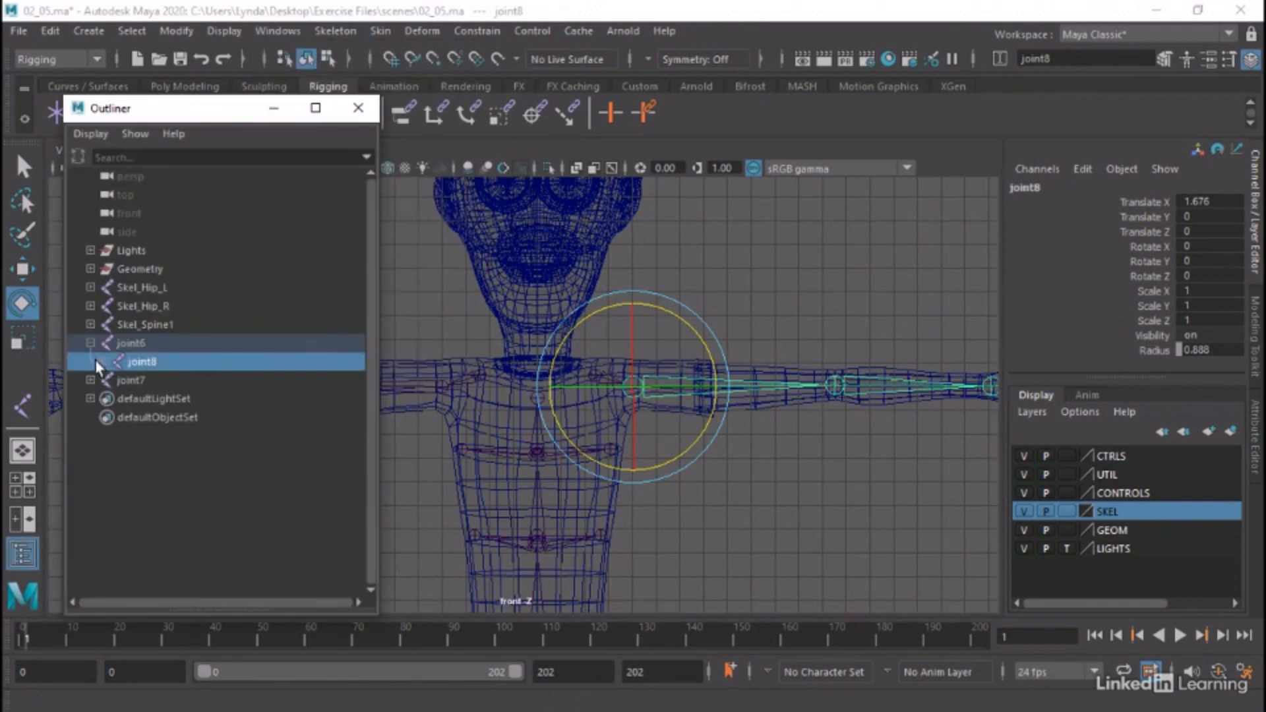
{"action": "left_click", "coordinate": [91, 381]}
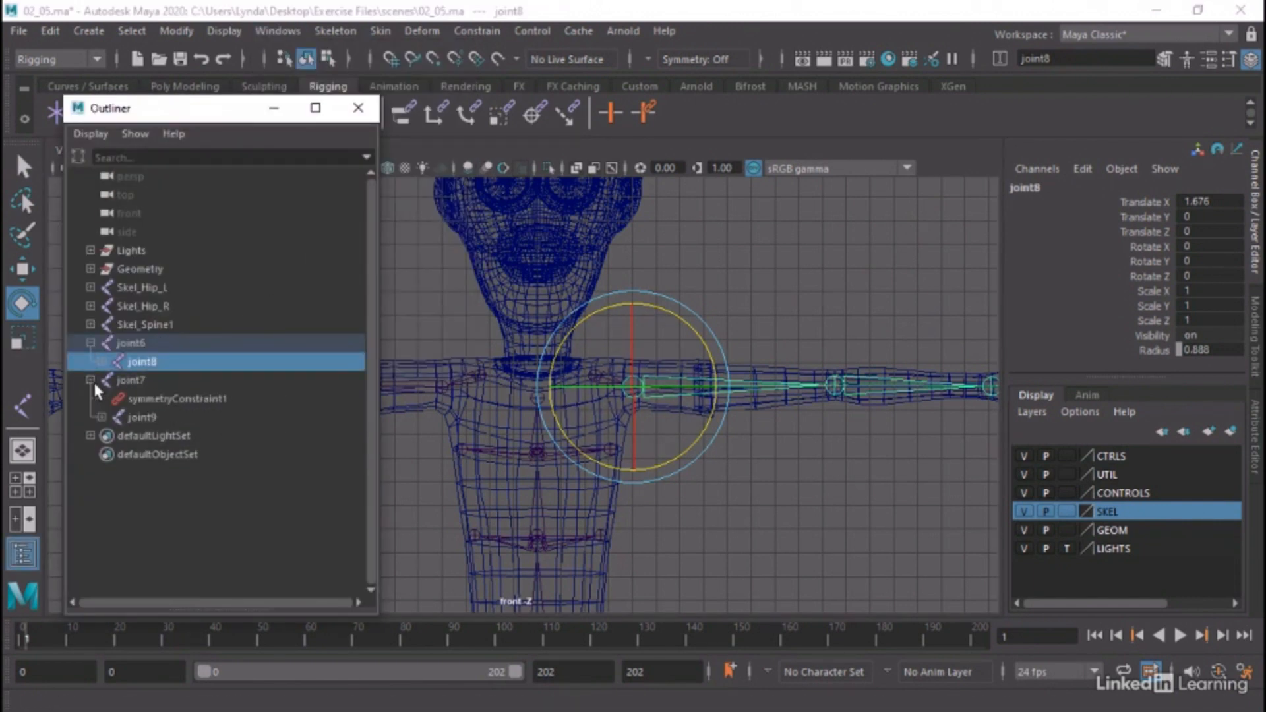
{"action": "left_click", "coordinate": [102, 418]}
{"action": "left_click", "coordinate": [194, 405]}
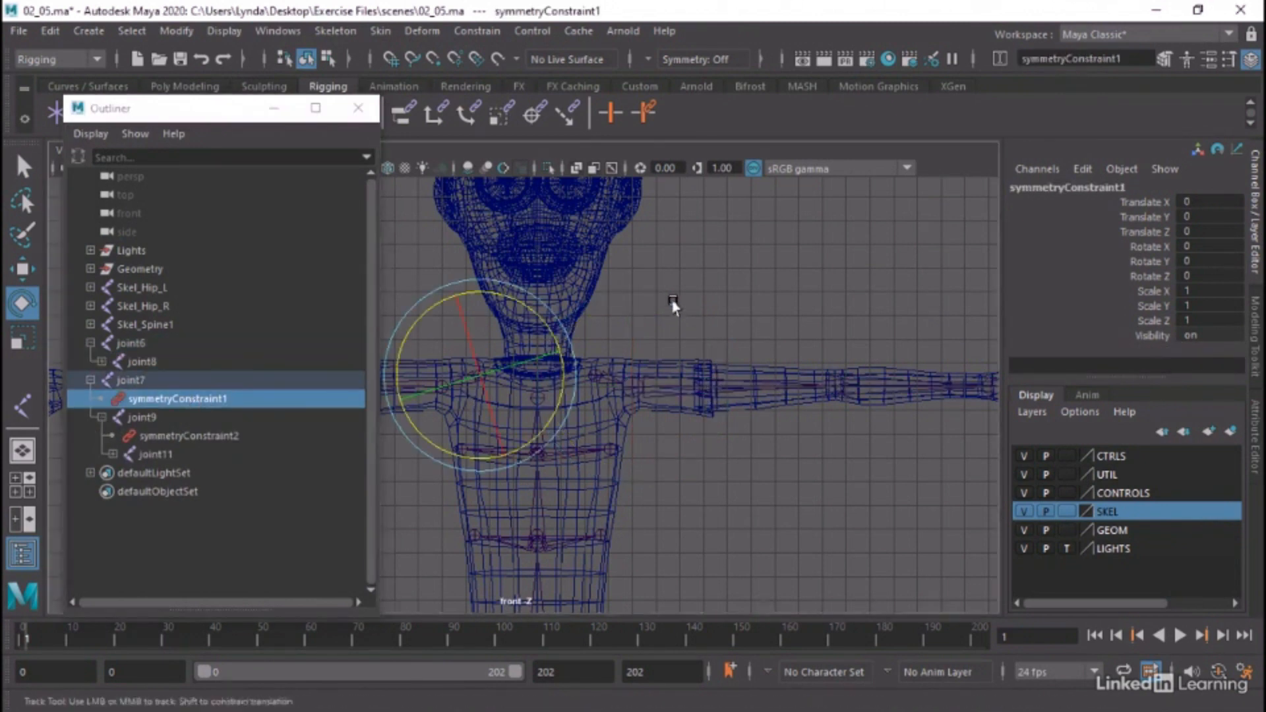
{"action": "middle_click_drag", "start_coordinate": [673, 302], "coordinate": [773, 284], "text": "alt"}
{"action": "key", "text": "w"}
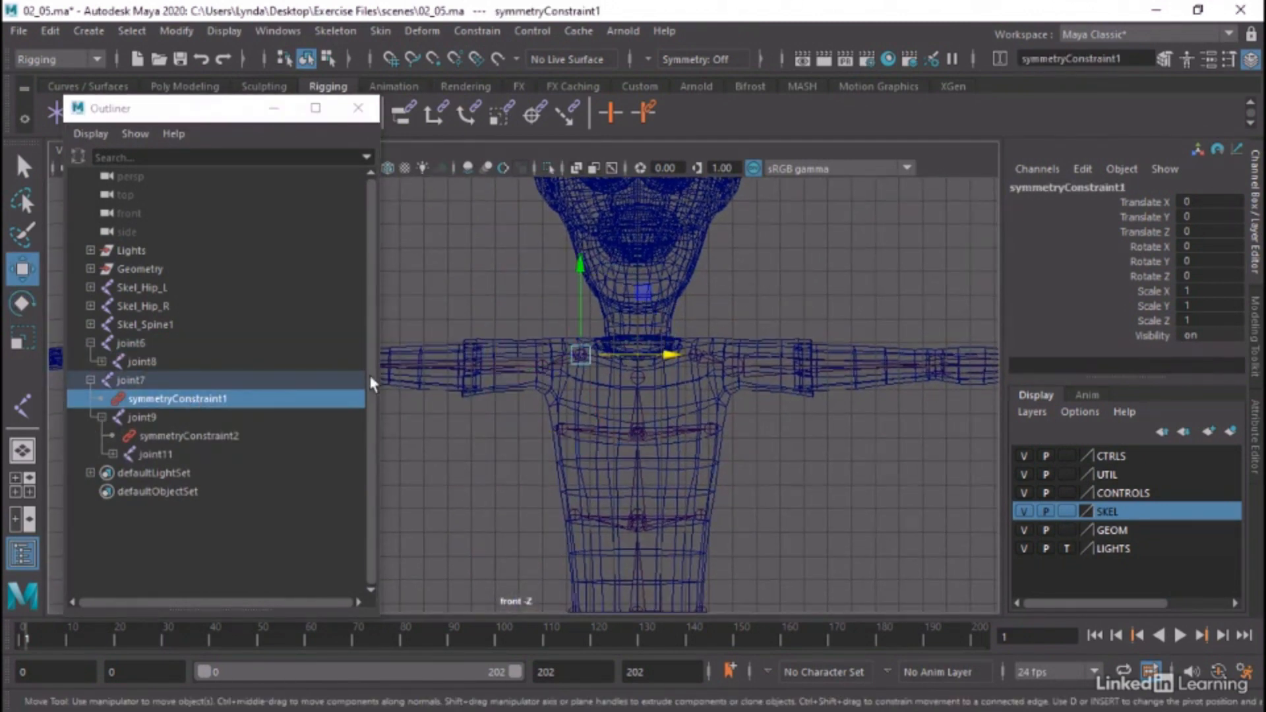
{"action": "left_click", "coordinate": [168, 415]}
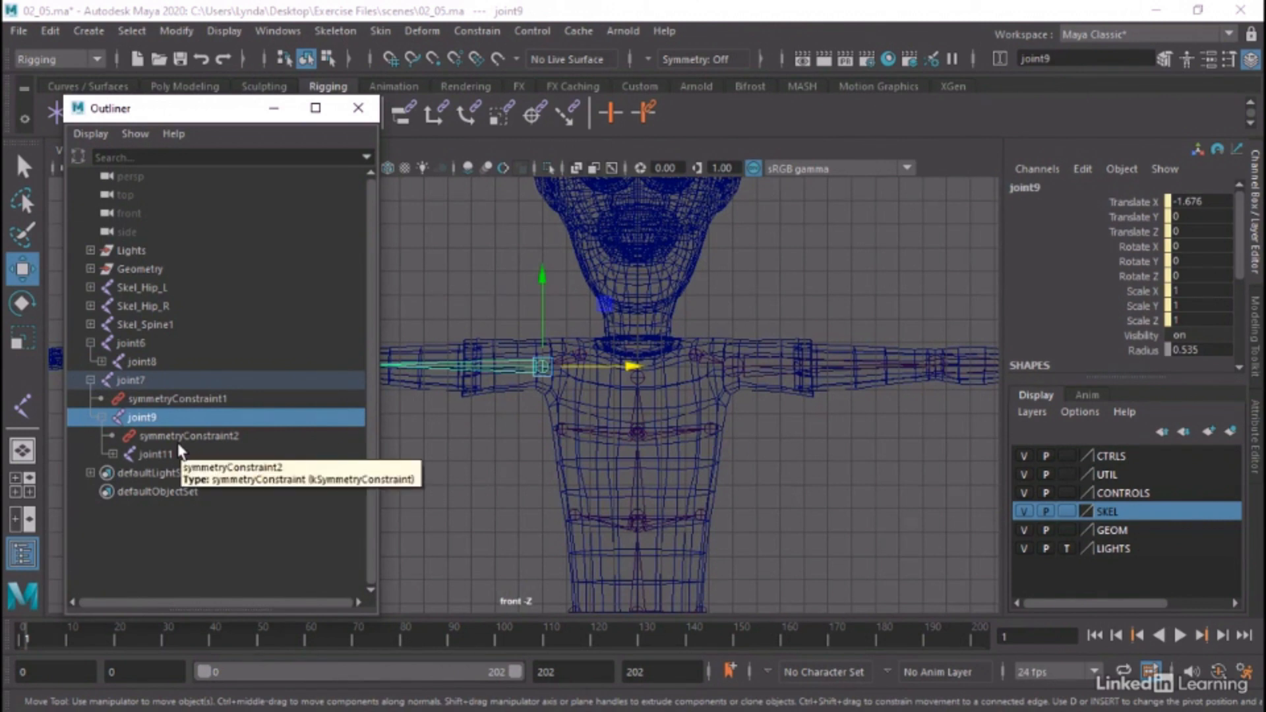
{"action": "left_click", "coordinate": [177, 440]}
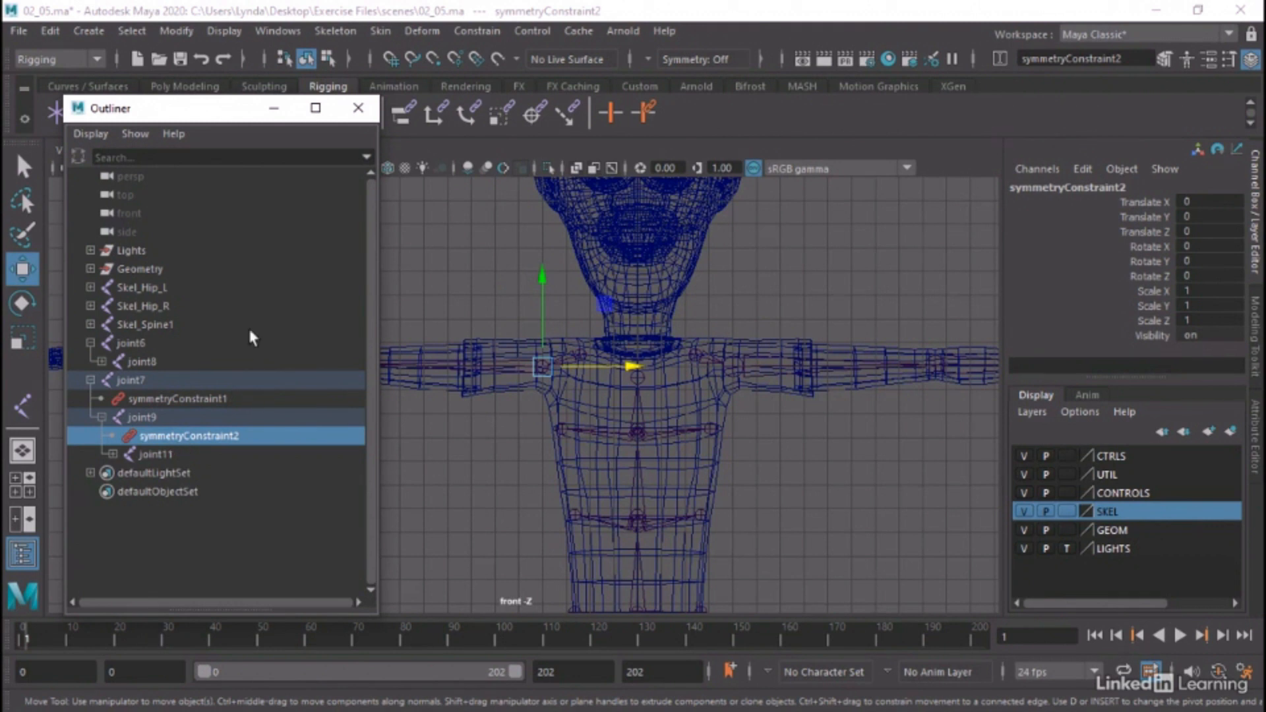
{"action": "left_click", "coordinate": [358, 108]}
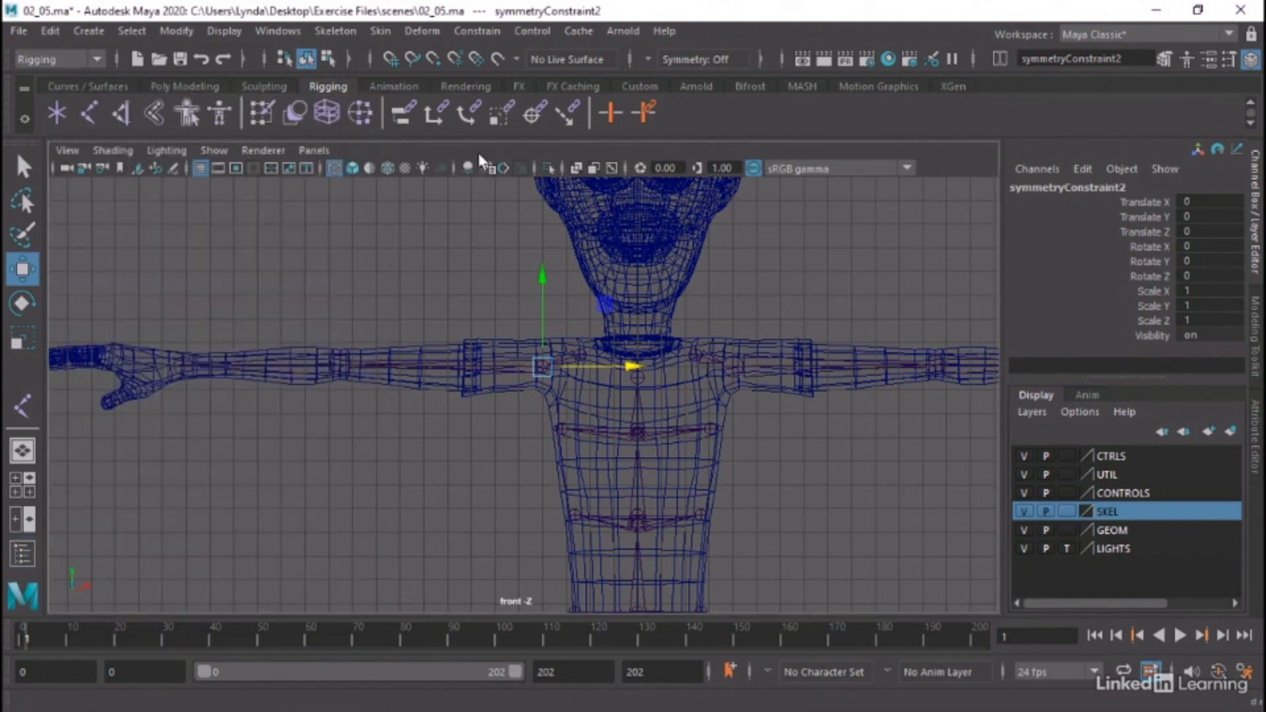
Move the left collar joint back in the top wireframe view to about Translate Z -1.825, lining the chain up with the arm mesh
{"action": "left_click", "coordinate": [694, 359]}
{"action": "middle_click_drag", "start_coordinate": [863, 306], "coordinate": [678, 343], "text": "alt"}
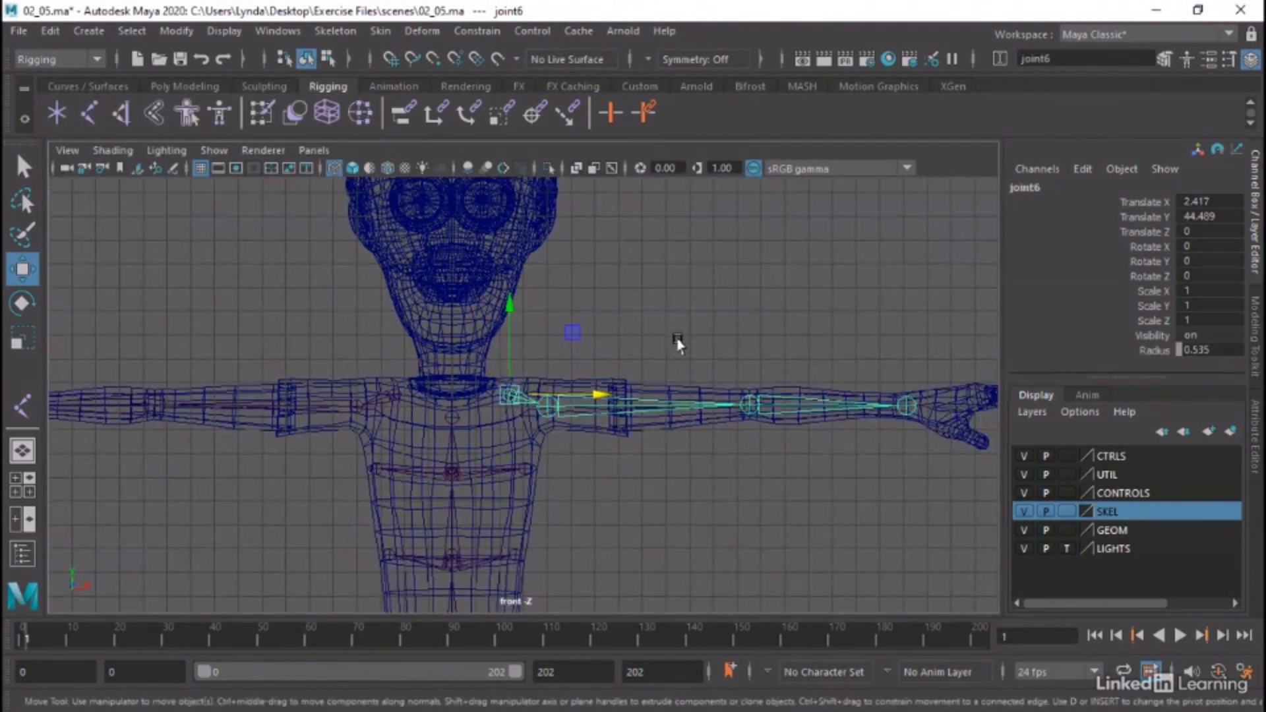
{"action": "key", "text": "space"}
{"action": "key", "text": "space"}
{"action": "right_click_drag", "start_coordinate": [829, 345], "coordinate": [3, 132], "text": "alt"}
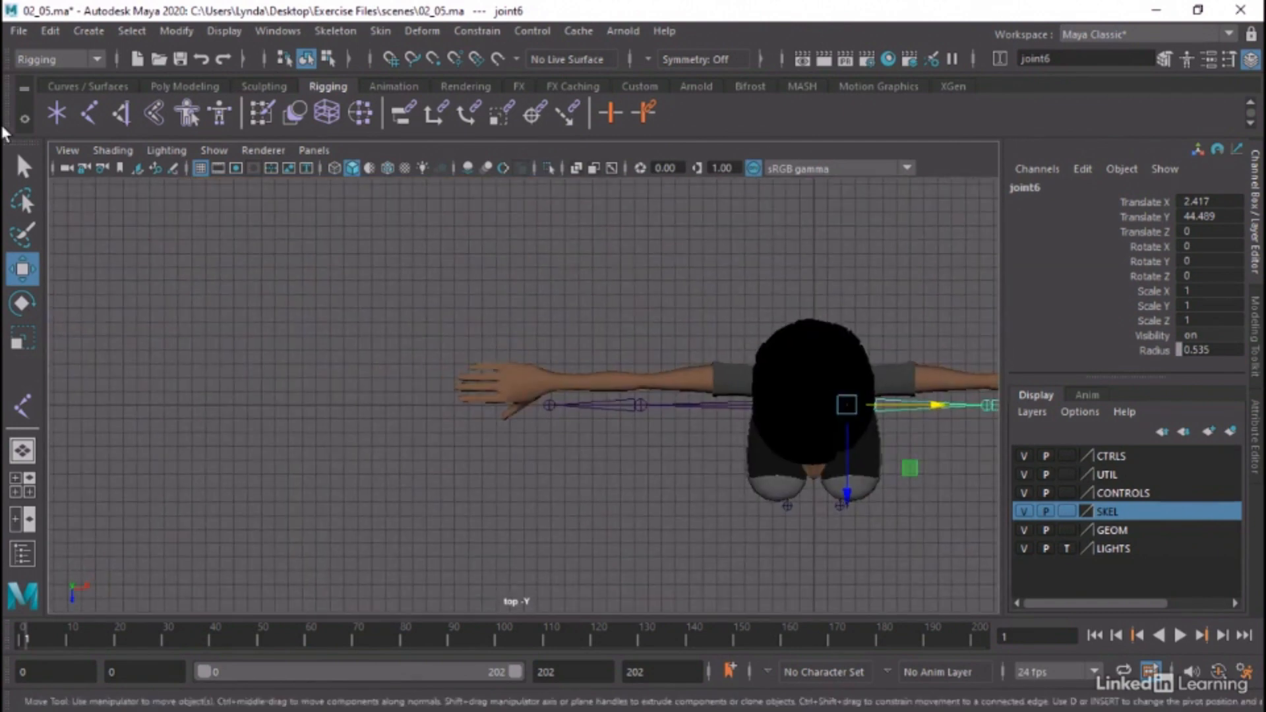
{"action": "left_click", "coordinate": [330, 170]}
{"action": "middle_click_drag", "start_coordinate": [684, 346], "coordinate": [331, 350], "text": "alt"}
{"action": "right_click_drag", "start_coordinate": [327, 356], "coordinate": [709, 396], "text": "alt"}
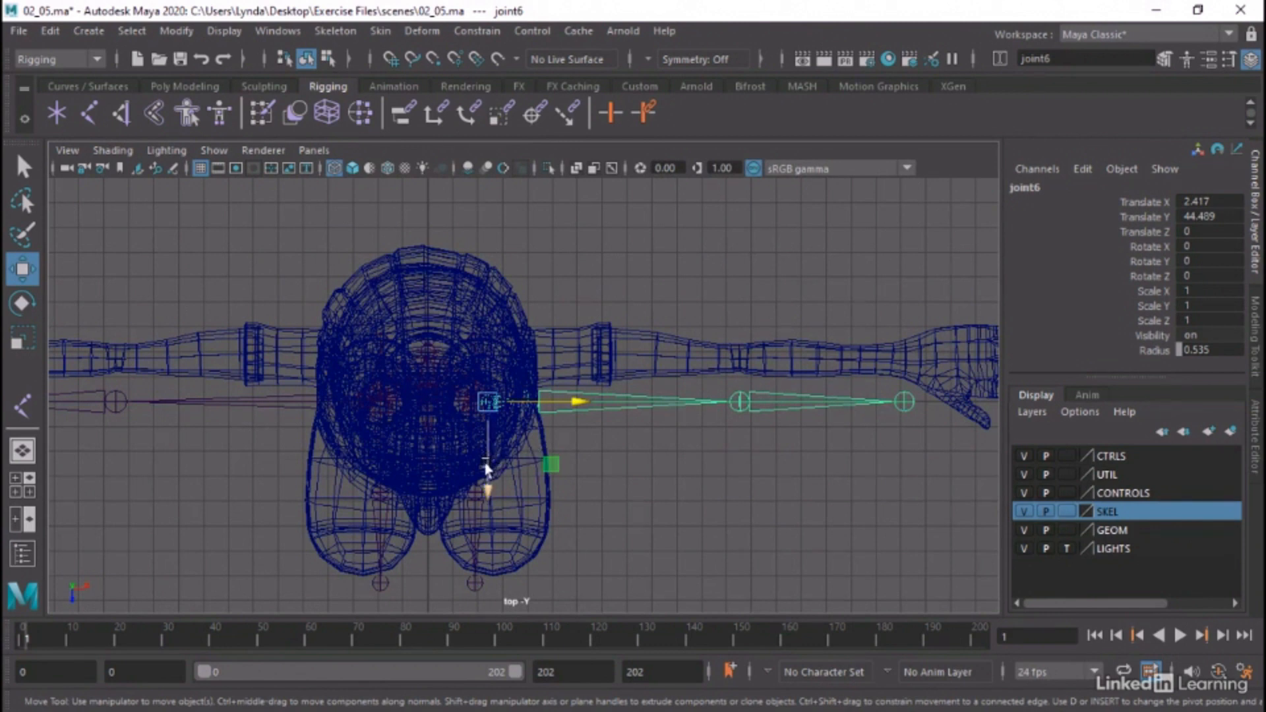
{"action": "left_click_drag", "start_coordinate": [486, 470], "coordinate": [495, 420]}
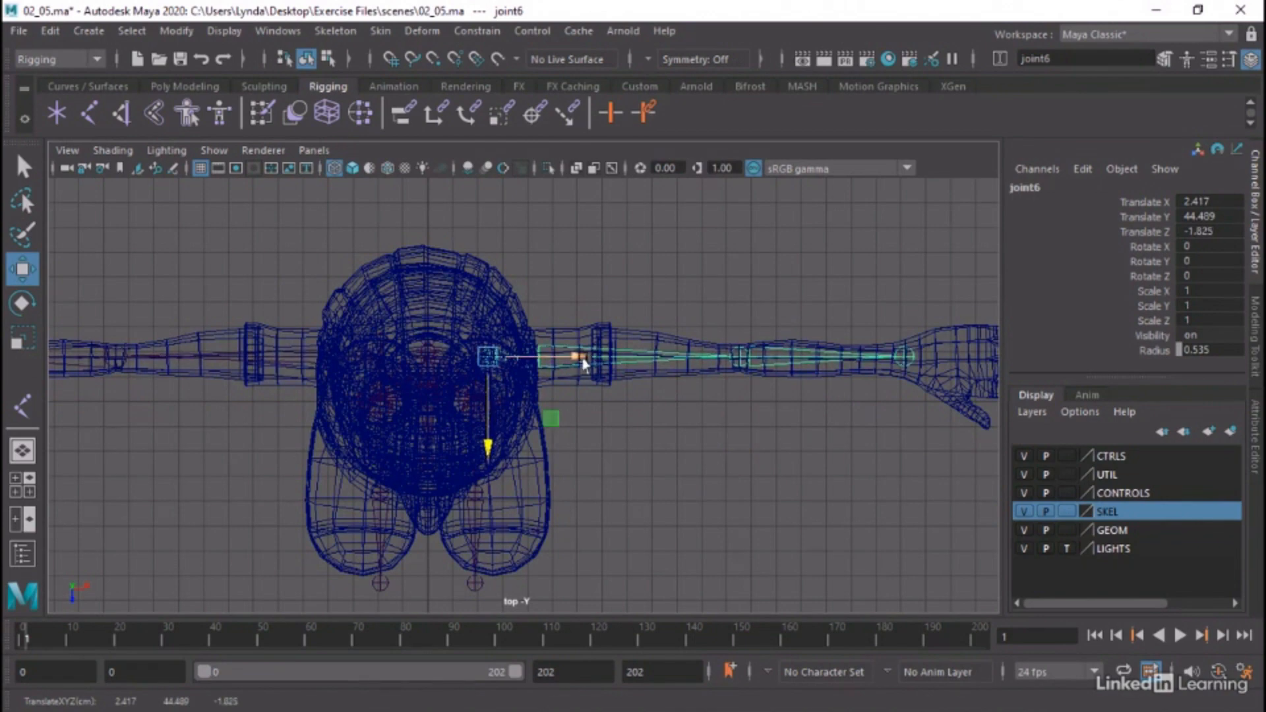
{"action": "middle_click_drag", "start_coordinate": [741, 361], "coordinate": [574, 386], "text": "alt"}
{"action": "right_click_drag", "start_coordinate": [574, 386], "coordinate": [879, 433], "text": "alt"}
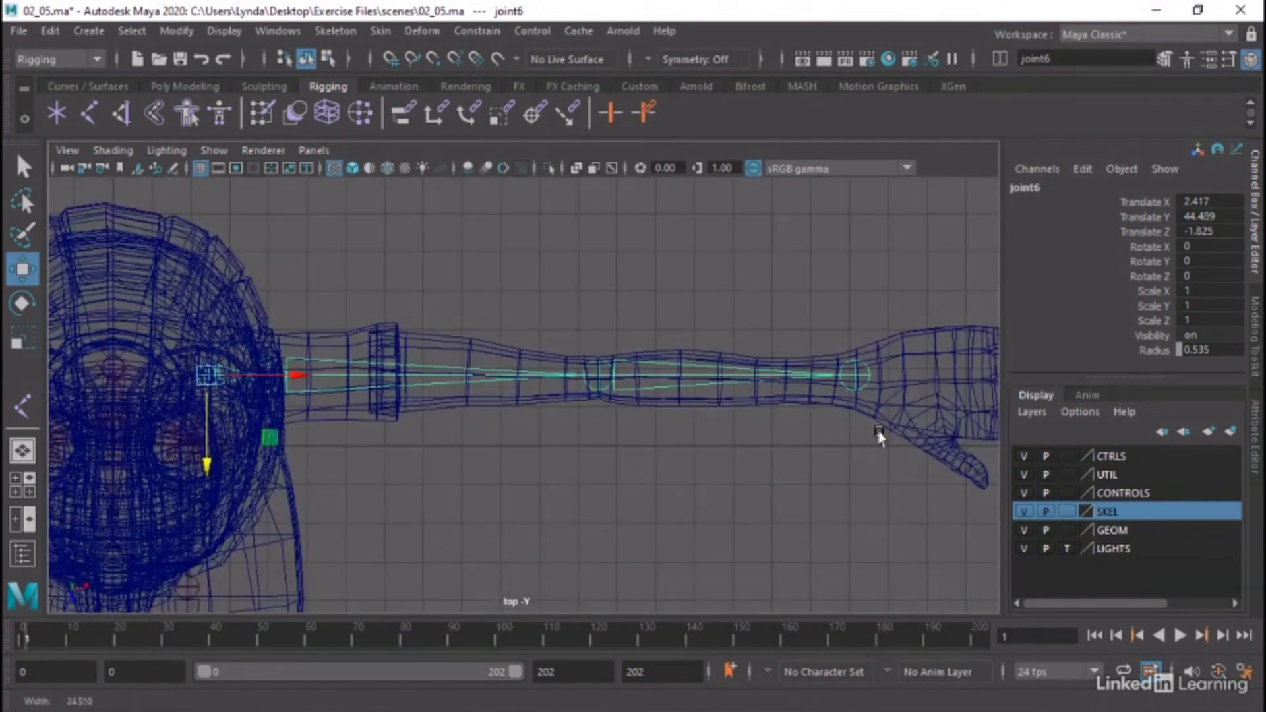
{"action": "middle_click_drag", "start_coordinate": [879, 433], "coordinate": [792, 453], "text": "alt"}
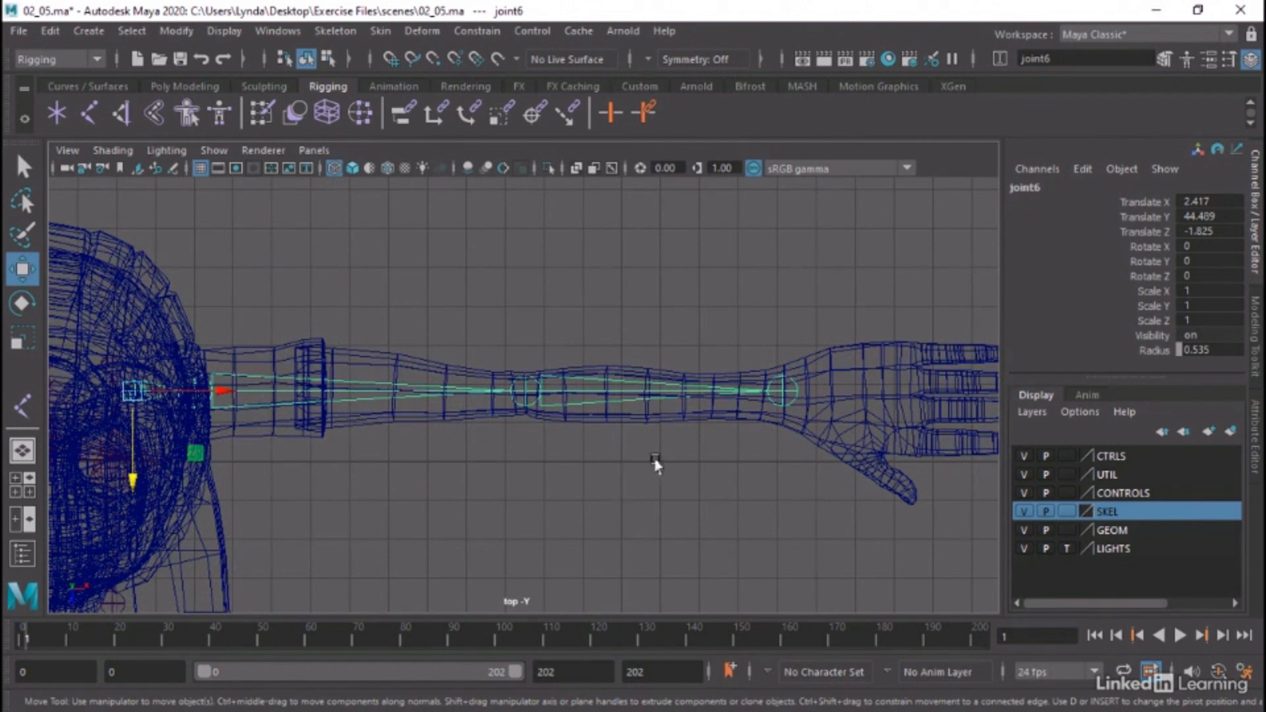
Fit the left elbow and wrist joints to the arm mesh in the top view at about Translate Z -0.024 and 0.143
{"action": "left_click", "coordinate": [782, 391]}
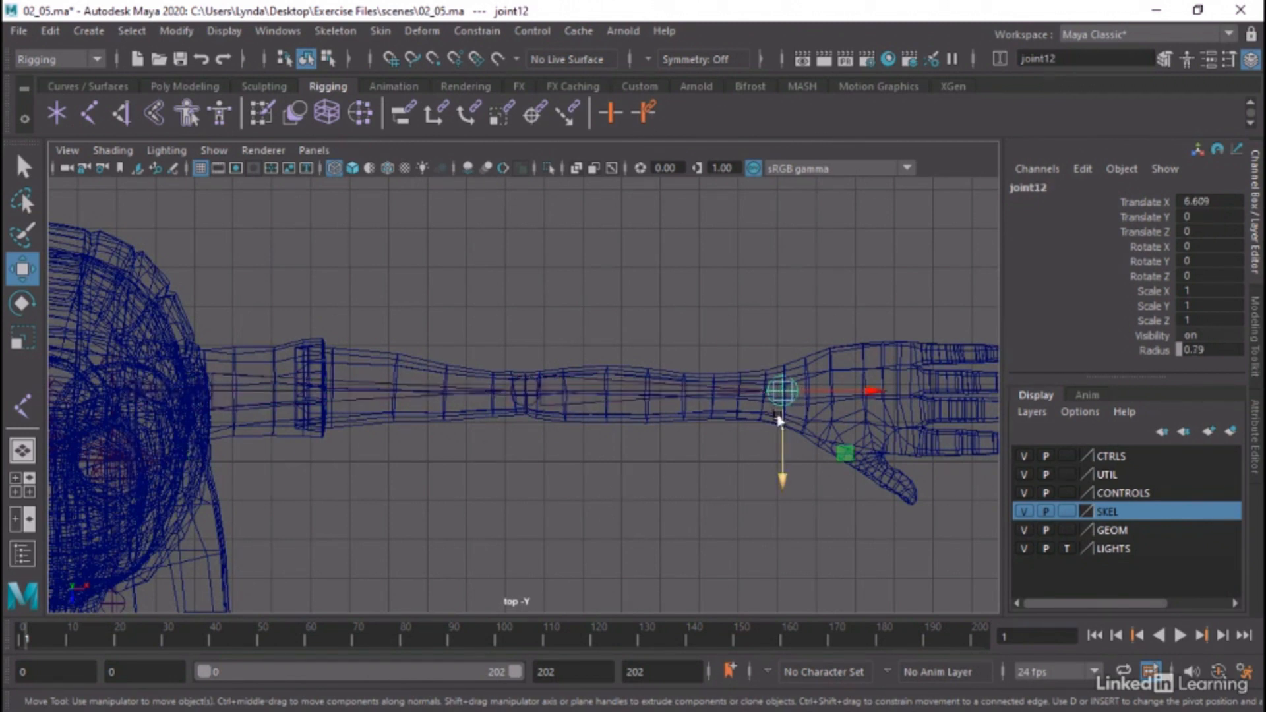
{"action": "left_click_drag", "start_coordinate": [783, 416], "coordinate": [783, 424]}
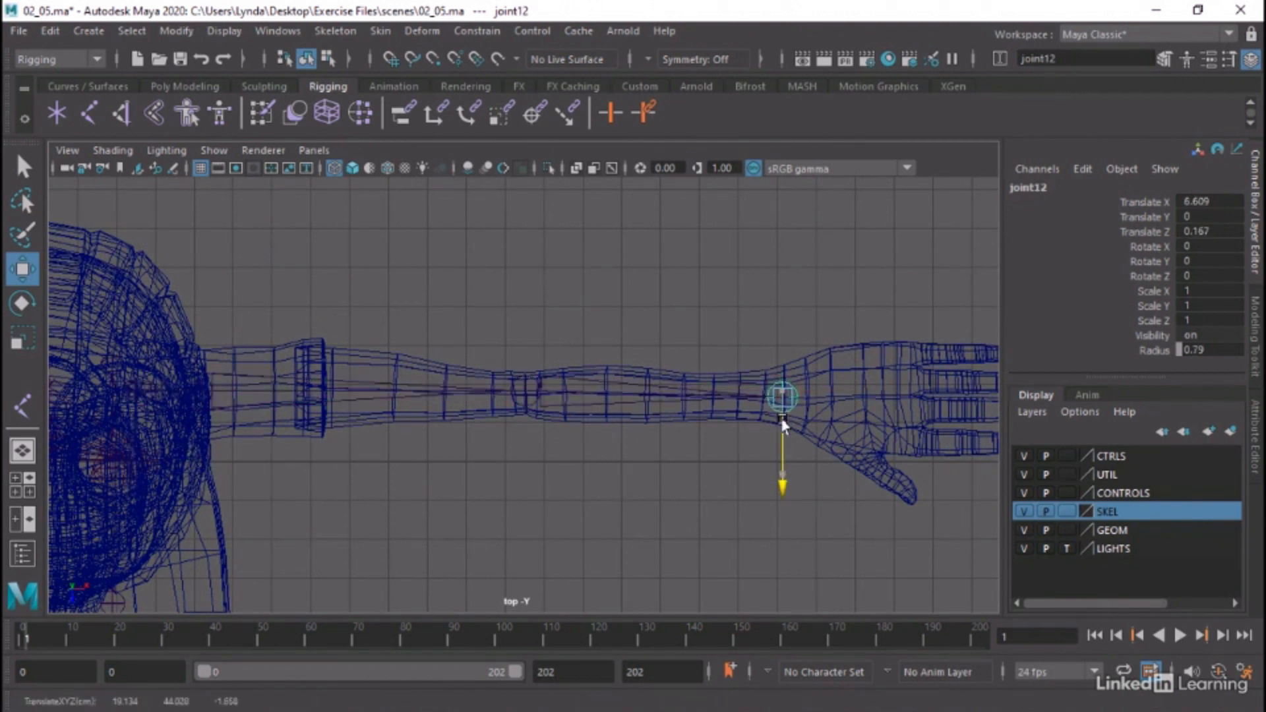
{"action": "left_click", "coordinate": [523, 390]}
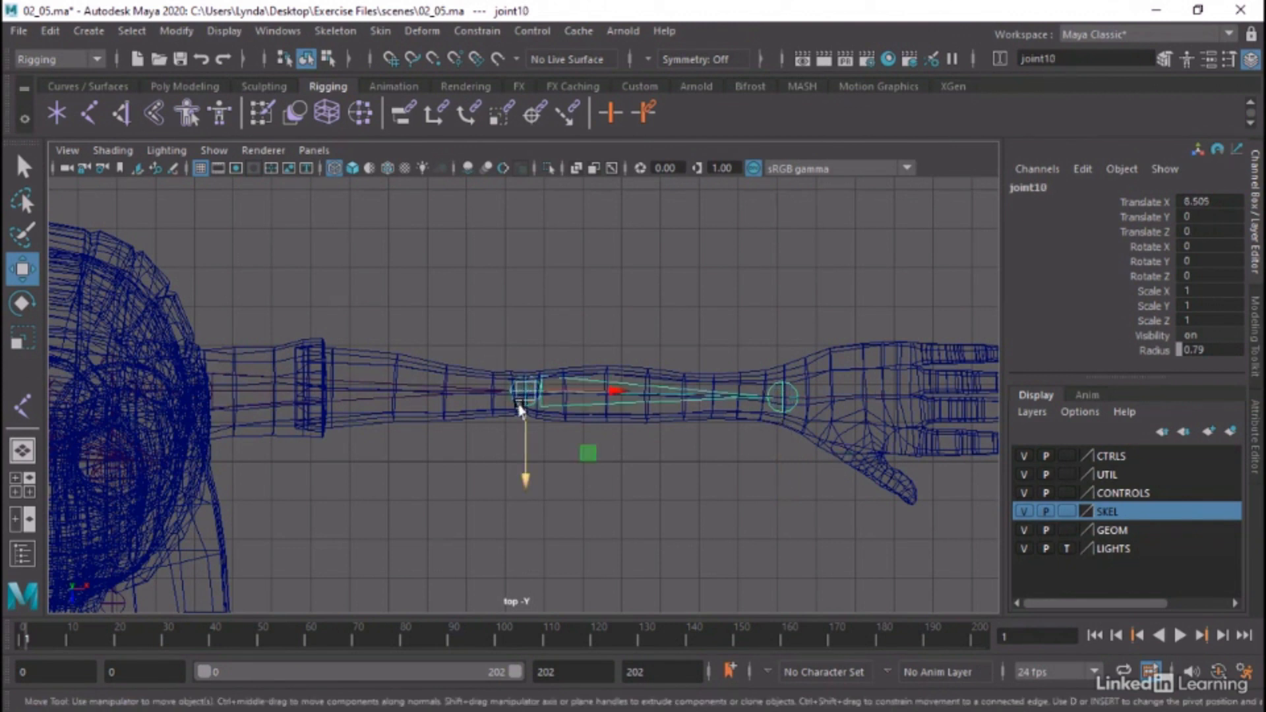
{"action": "left_click_drag", "start_coordinate": [521, 410], "coordinate": [523, 404]}
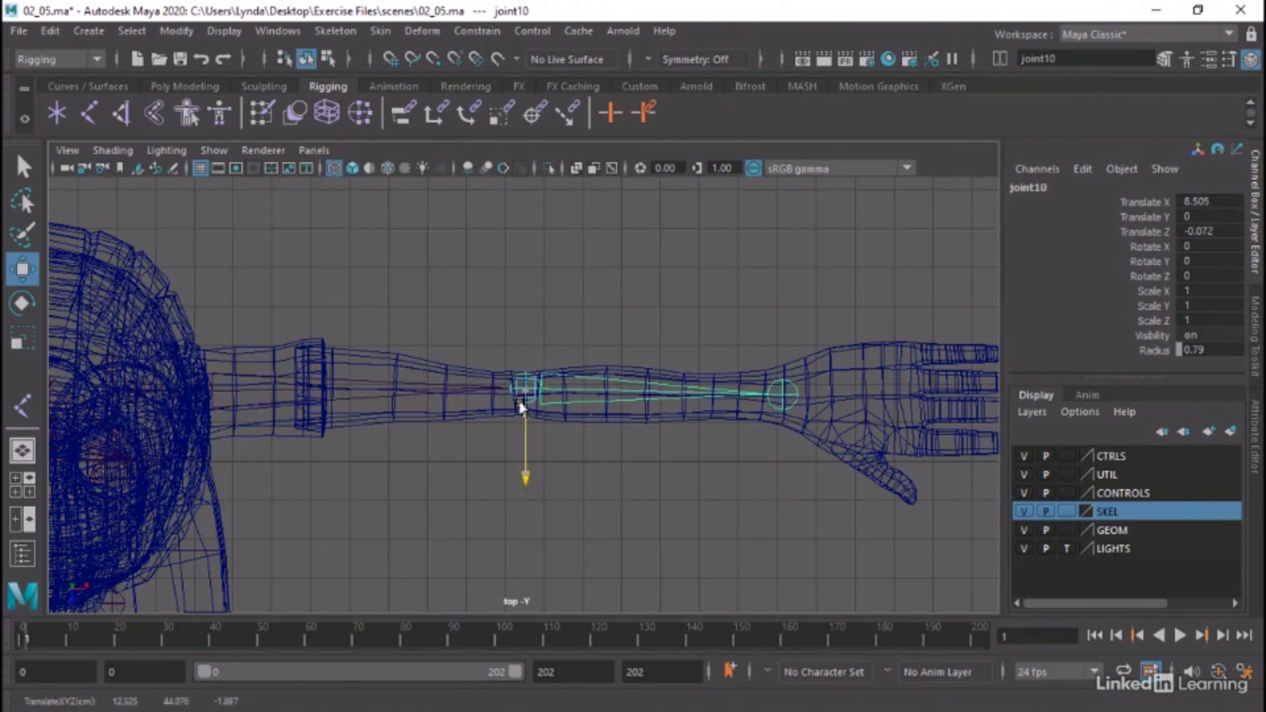
{"action": "left_click", "coordinate": [783, 415]}
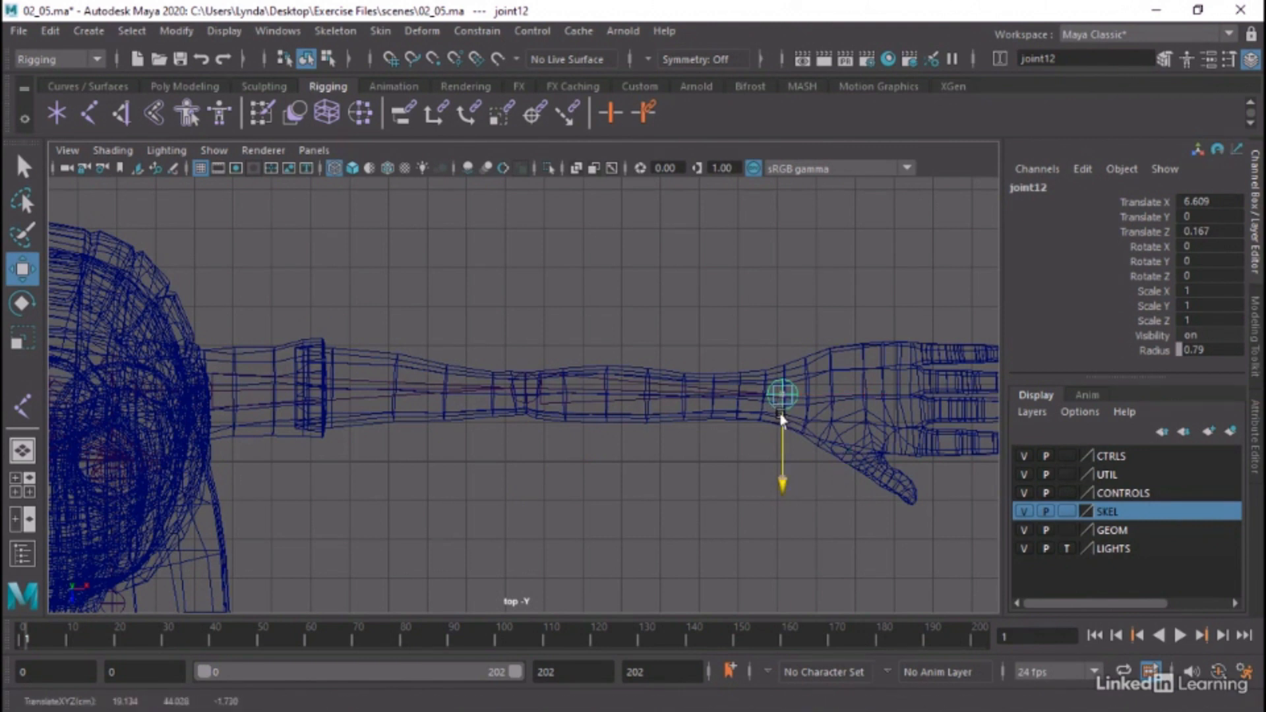
{"action": "left_click", "coordinate": [527, 387]}
{"action": "left_click_drag", "start_coordinate": [525, 403], "coordinate": [528, 412]}
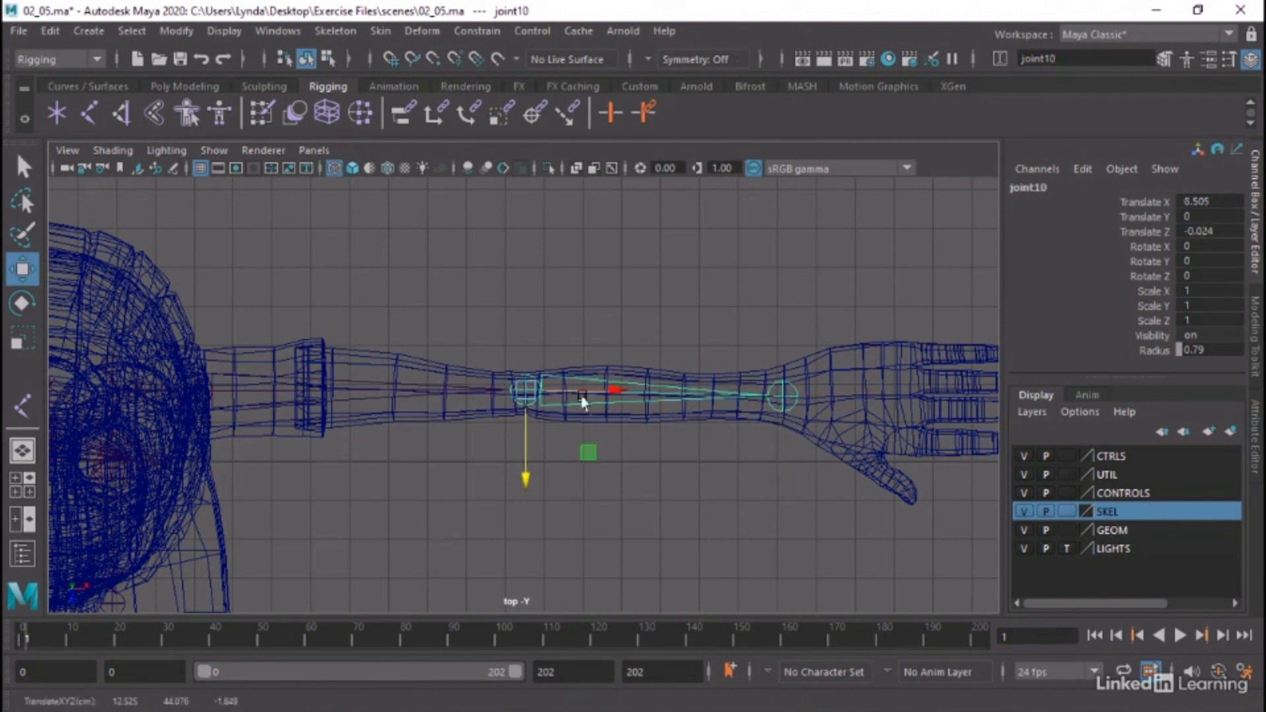
{"action": "left_click", "coordinate": [794, 398]}
{"action": "left_click_drag", "start_coordinate": [793, 398], "coordinate": [783, 430]}
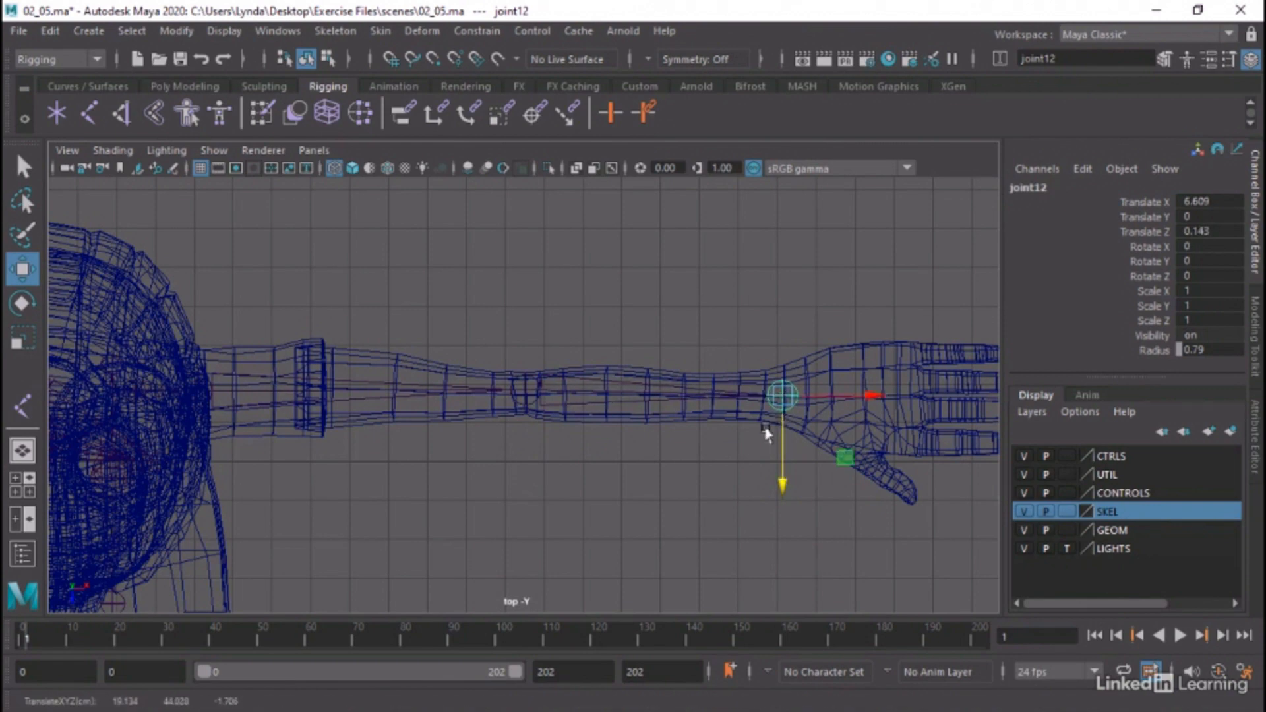
Orient the left arm chain from the collar joint, including children, with X as primary axis and Y as secondary axis and world orientation
{"action": "right_click_drag", "start_coordinate": [676, 447], "coordinate": [429, 438], "text": "alt"}
{"action": "left_click", "coordinate": [323, 387]}
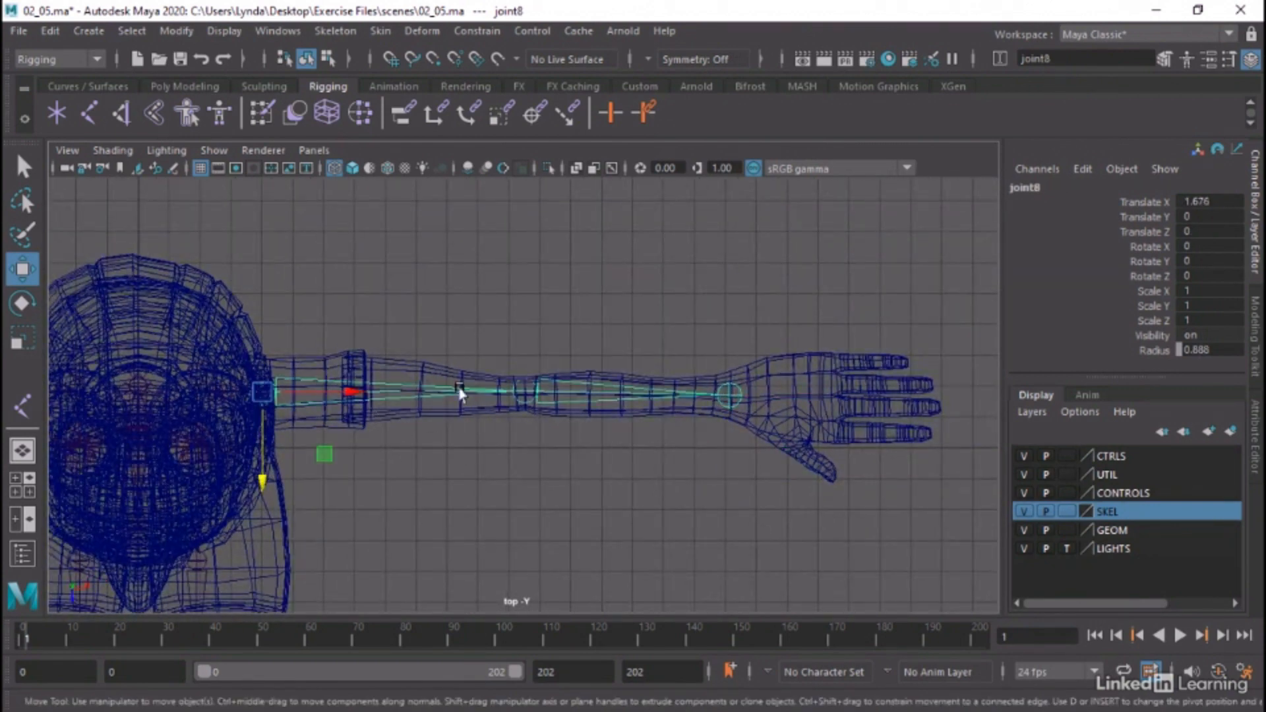
{"action": "middle_click_drag", "start_coordinate": [440, 389], "coordinate": [656, 405], "text": "alt"}
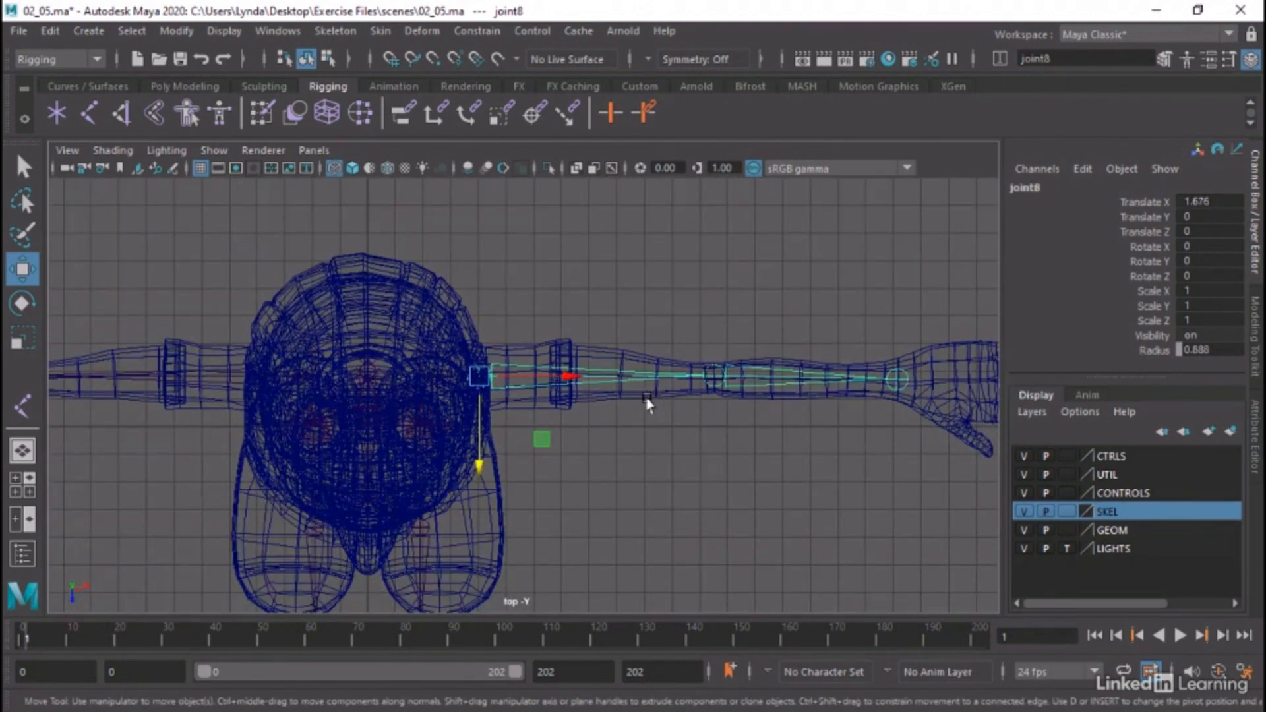
{"action": "key", "text": "space"}
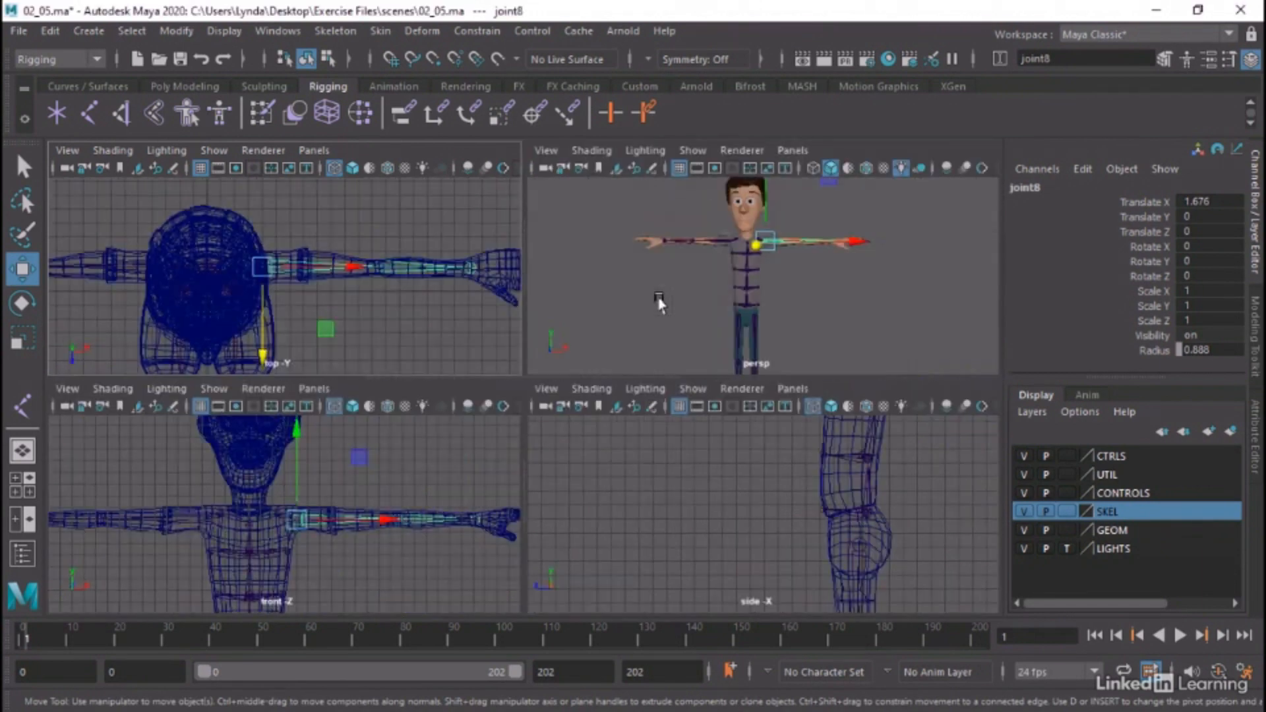
{"action": "key", "text": "space"}
{"action": "right_click_drag", "start_coordinate": [518, 280], "coordinate": [885, 329], "text": "alt"}
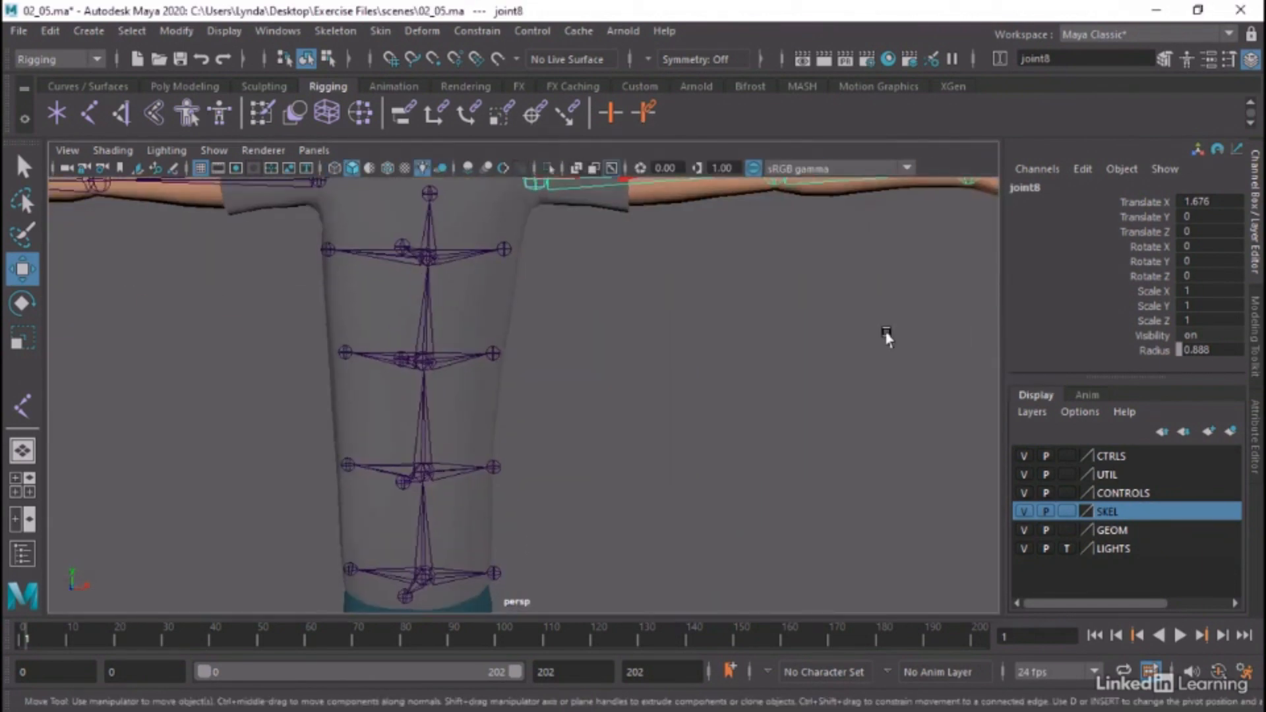
{"action": "middle_click_drag", "start_coordinate": [766, 303], "coordinate": [721, 421], "text": "alt"}
{"action": "left_click_drag", "start_coordinate": [722, 421], "coordinate": [693, 434], "text": "alt"}
{"action": "left_click", "coordinate": [433, 298]}
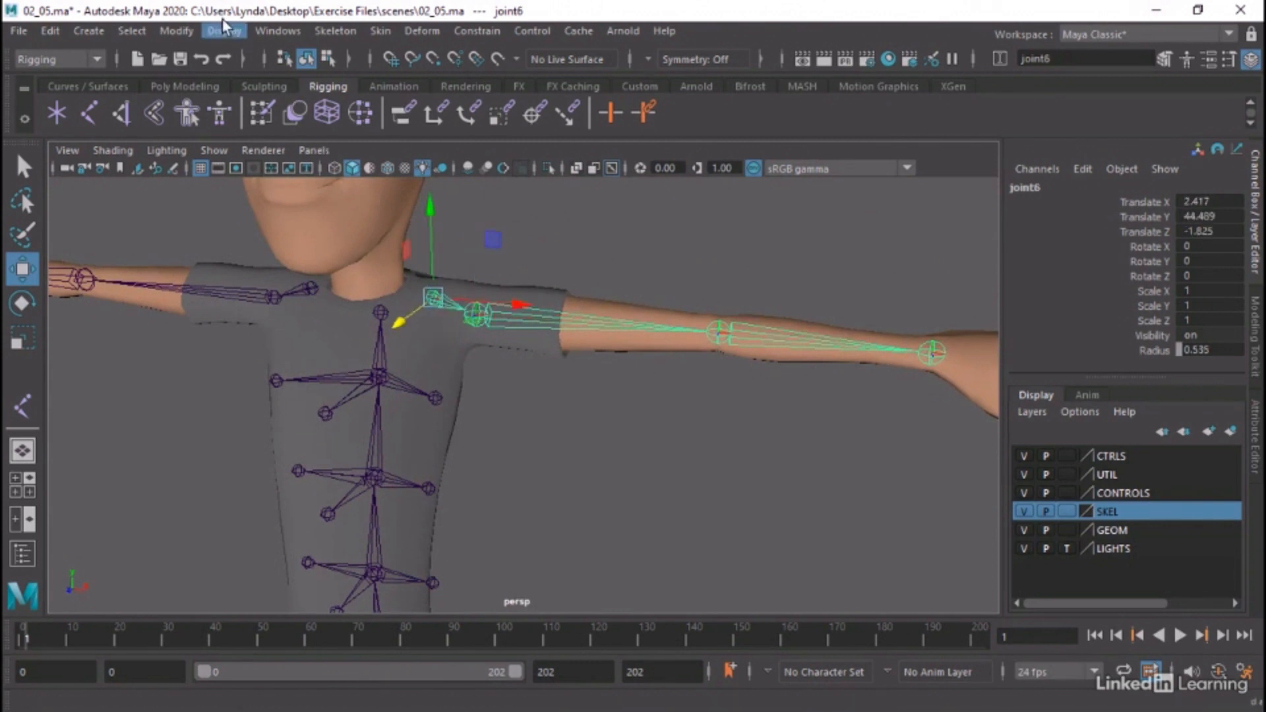
{"action": "left_click", "coordinate": [317, 31]}
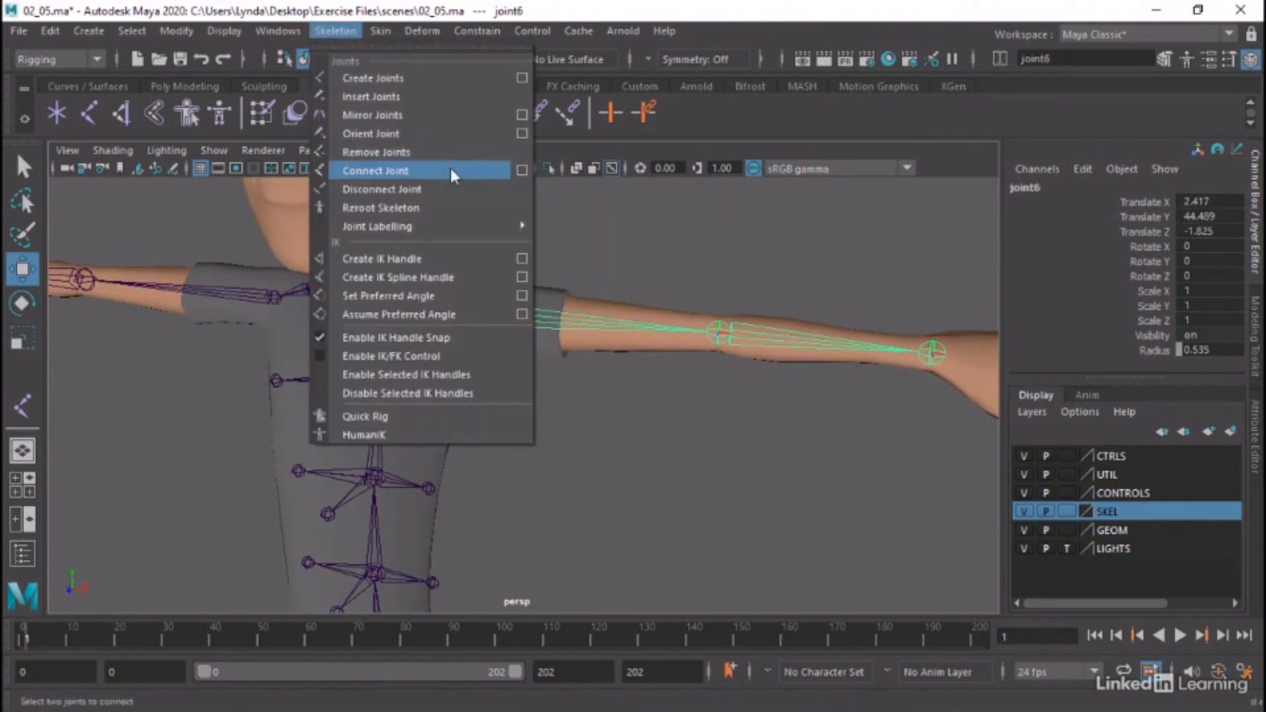
{"action": "left_click", "coordinate": [522, 133]}
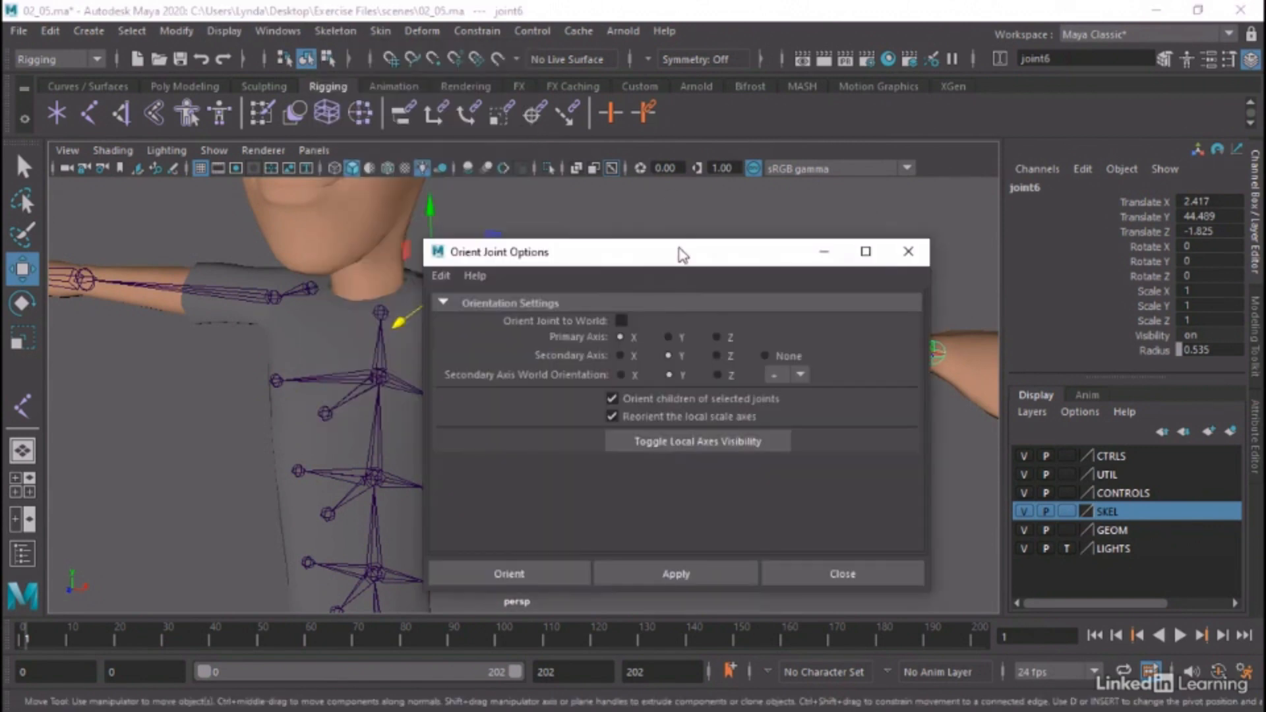
{"action": "left_click_drag", "start_coordinate": [660, 263], "coordinate": [669, 295]}
{"action": "left_click", "coordinate": [765, 539]}
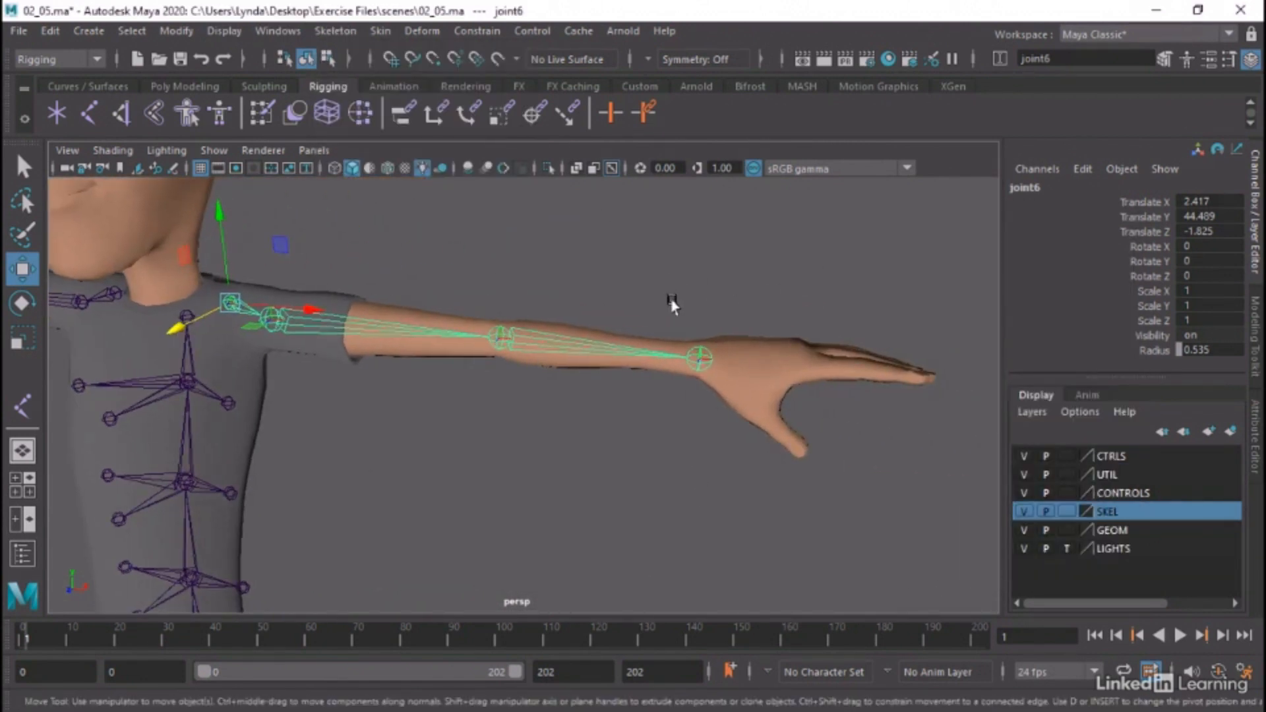
Orient the left wrist joint to the world and close the Orient Joint options
{"action": "left_click", "coordinate": [704, 353]}
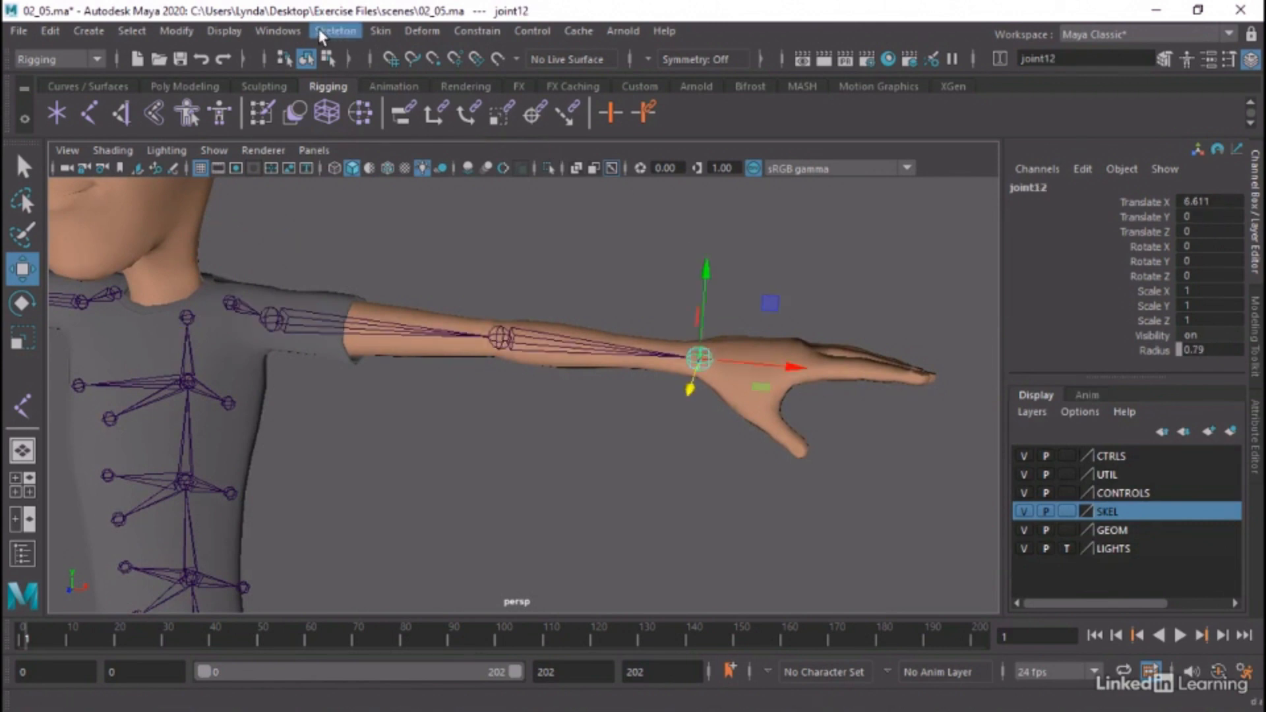
{"action": "left_click", "coordinate": [318, 29]}
{"action": "left_click", "coordinate": [521, 138]}
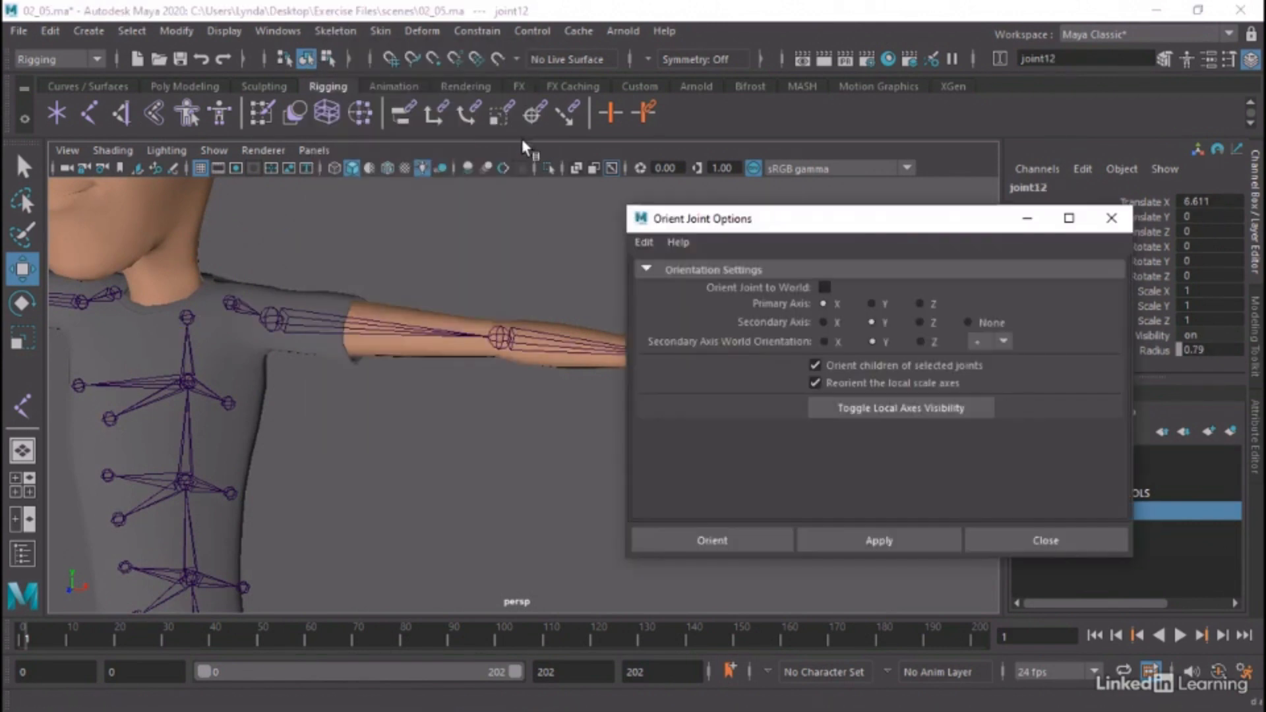
{"action": "left_click_drag", "start_coordinate": [704, 219], "coordinate": [96, 243]}
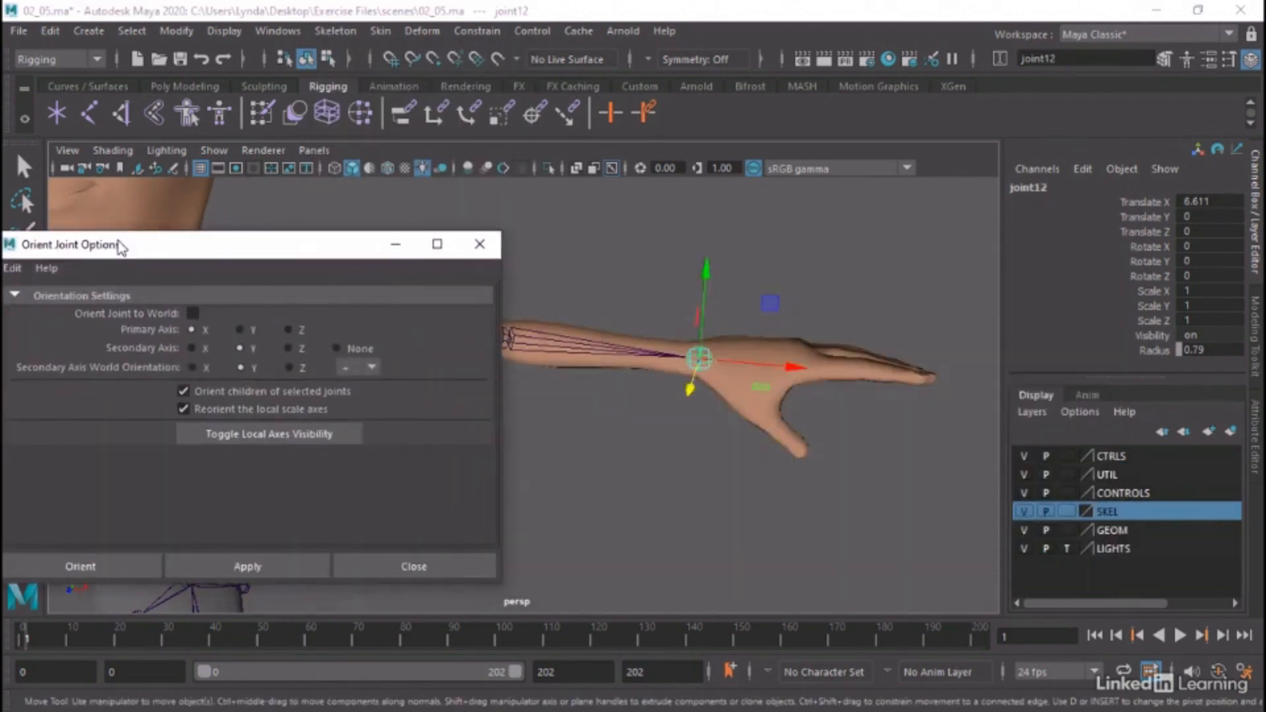
{"action": "left_click", "coordinate": [216, 311]}
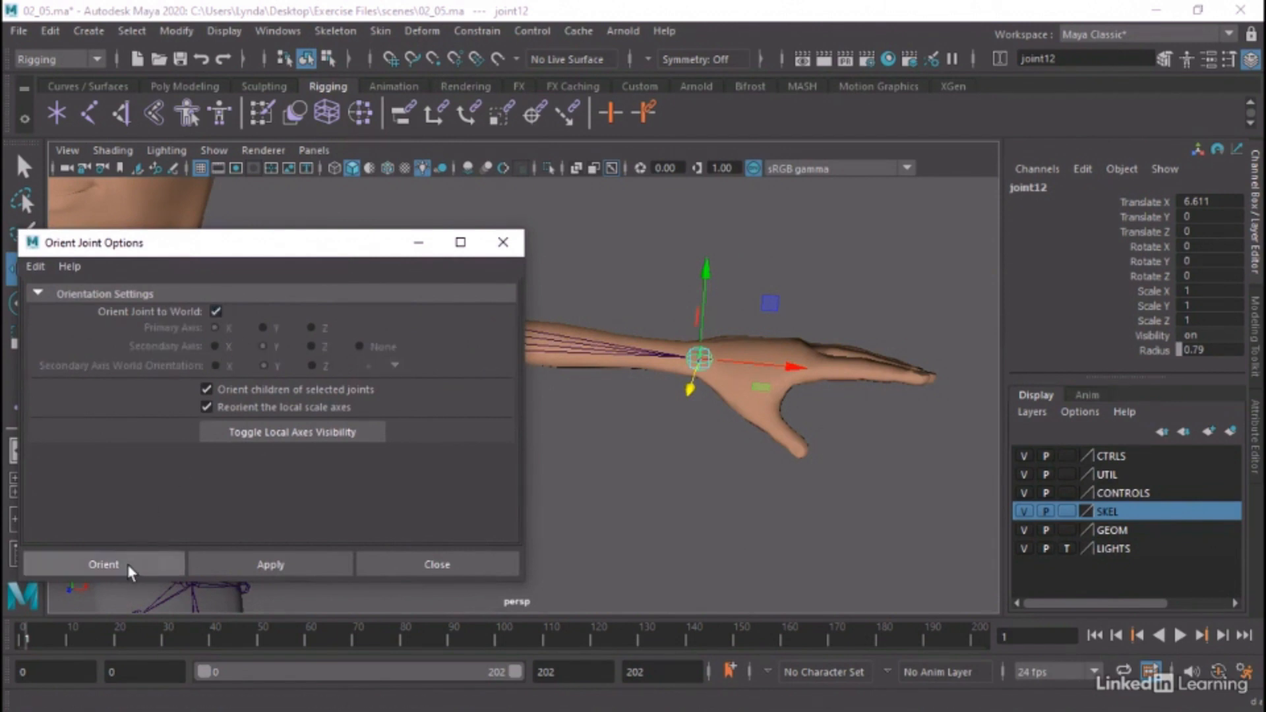
{"action": "left_click", "coordinate": [248, 566]}
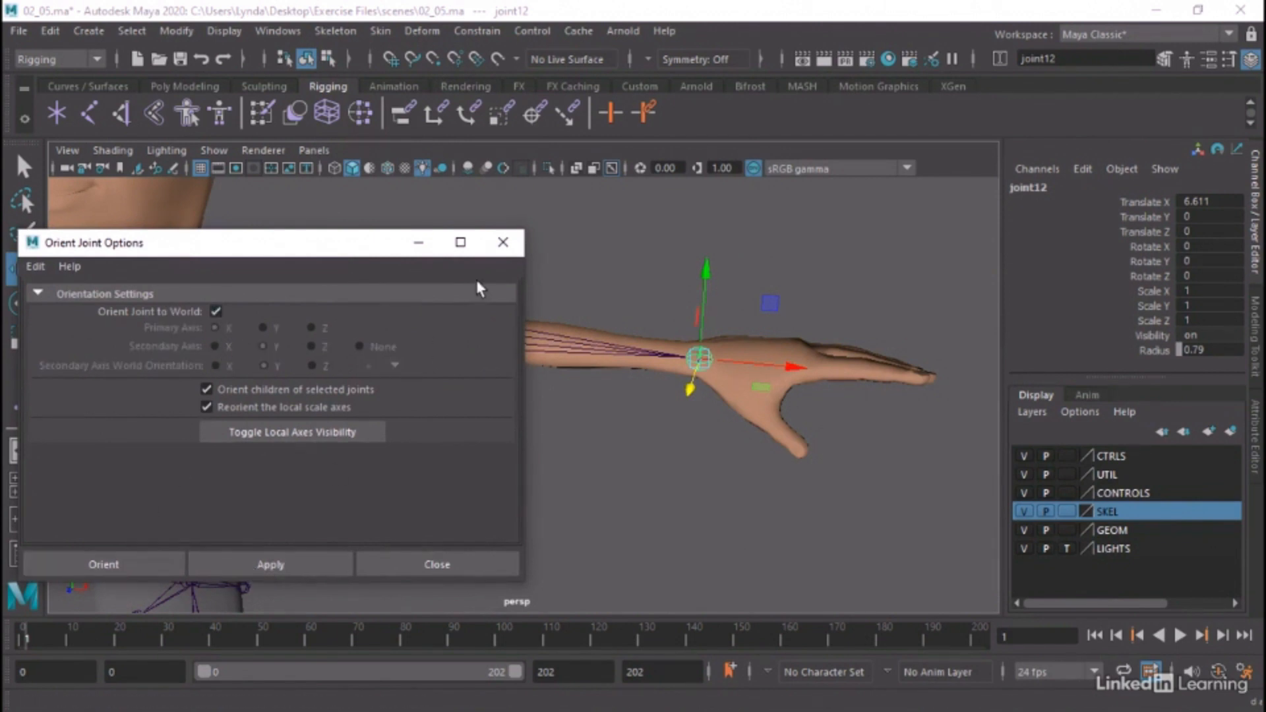
{"action": "left_click", "coordinate": [504, 244]}
Test the arm mirroring by rotating the left shoulder joint about 18.3 degrees in Z, and undo the rotation
{"action": "right_click_drag", "start_coordinate": [571, 242], "coordinate": [428, 244], "text": "alt"}
{"action": "middle_click_drag", "start_coordinate": [428, 244], "coordinate": [667, 219], "text": "alt"}
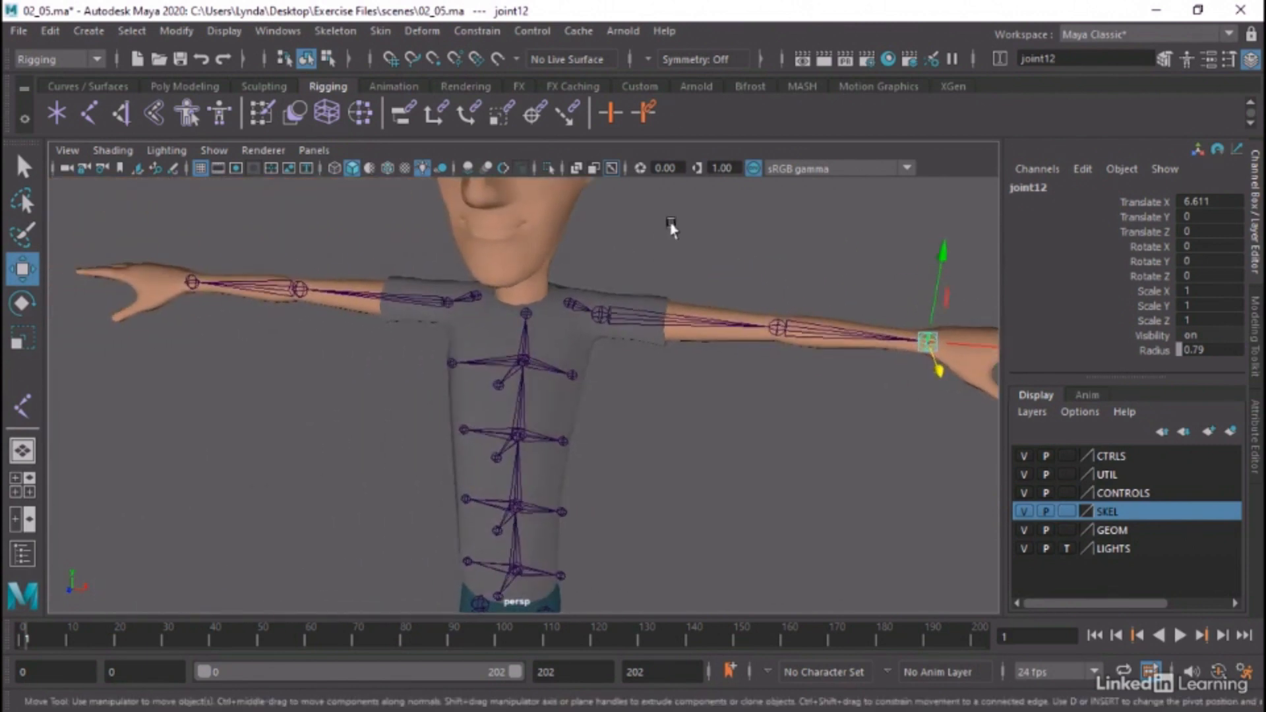
{"action": "left_click_drag", "start_coordinate": [405, 311], "coordinate": [463, 300], "text": "alt"}
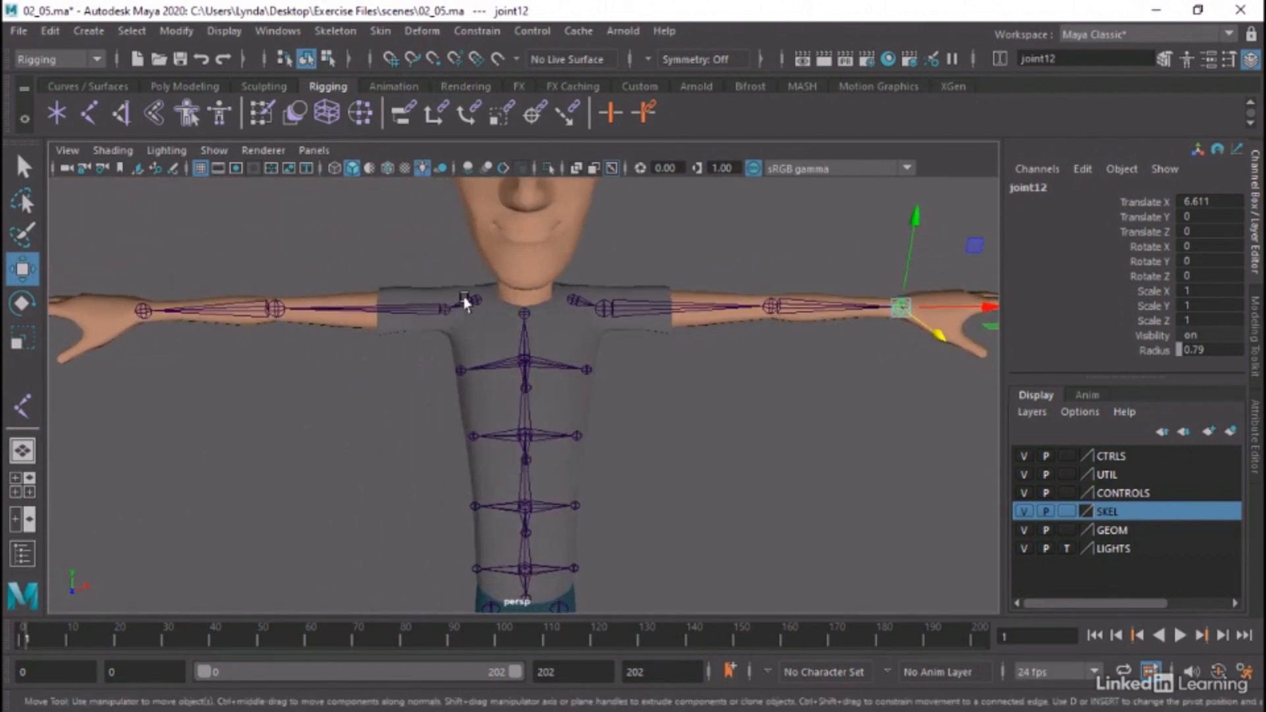
{"action": "left_click", "coordinate": [606, 308]}
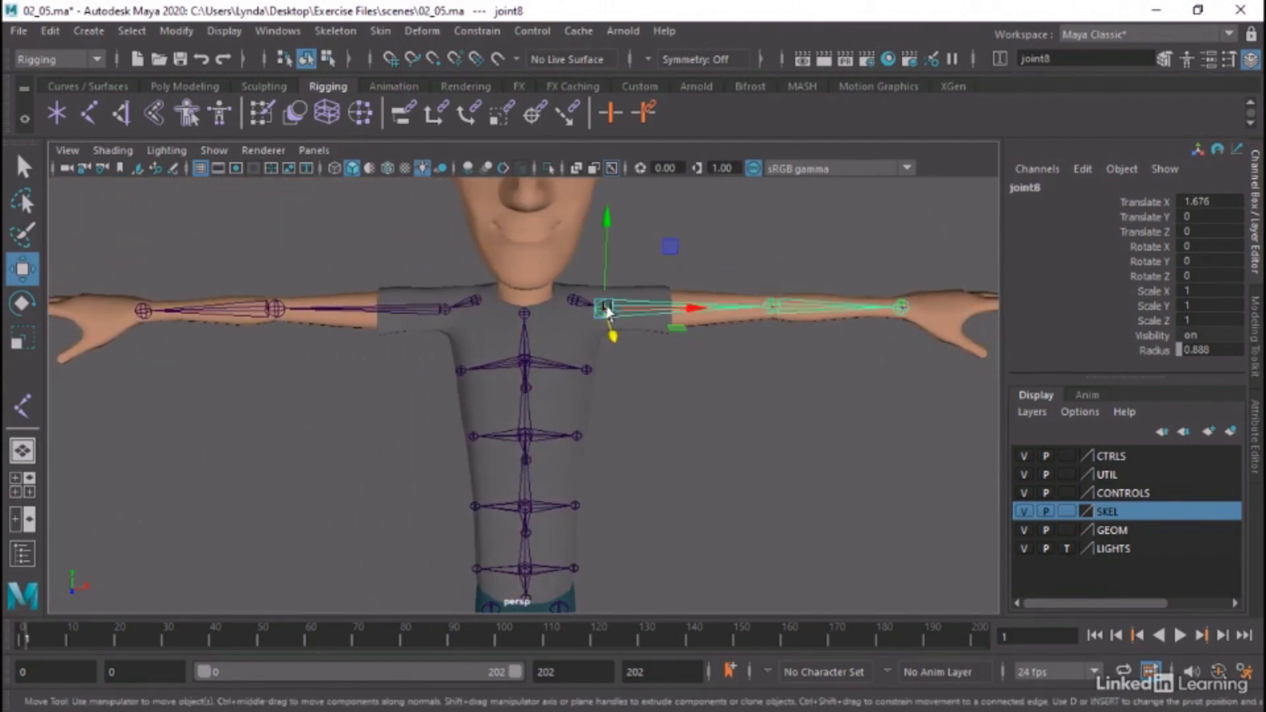
{"action": "key", "text": "e"}
{"action": "left_click_drag", "start_coordinate": [554, 236], "coordinate": [534, 271]}
{"action": "key", "text": "ctrl+z"}
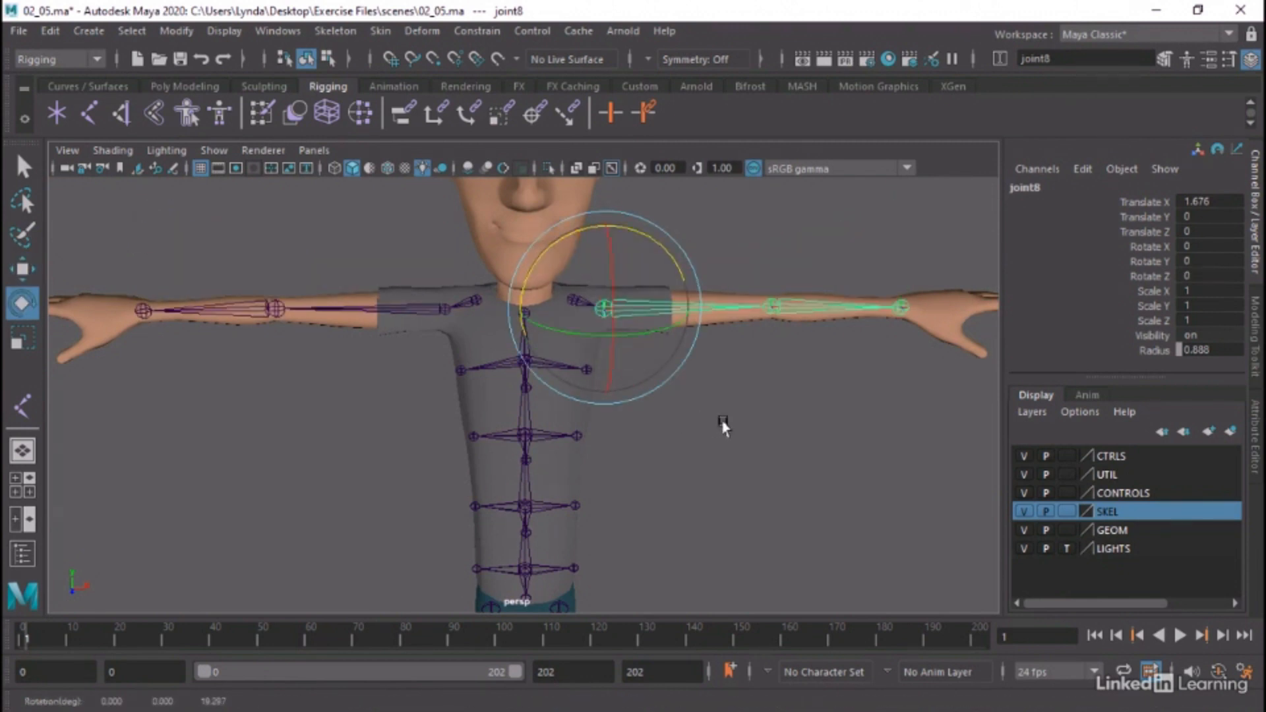
Open the Outliner and expand the joint7 hierarchy down to joint13 to expose all its symmetry constraints
{"action": "left_click", "coordinate": [724, 421]}
{"action": "right_click_drag", "start_coordinate": [800, 420], "coordinate": [610, 414], "text": "alt"}
{"action": "middle_click_drag", "start_coordinate": [610, 414], "coordinate": [673, 361], "text": "alt"}
{"action": "left_click_drag", "start_coordinate": [673, 361], "coordinate": [636, 362], "text": "alt"}
{"action": "left_click", "coordinate": [630, 363]}
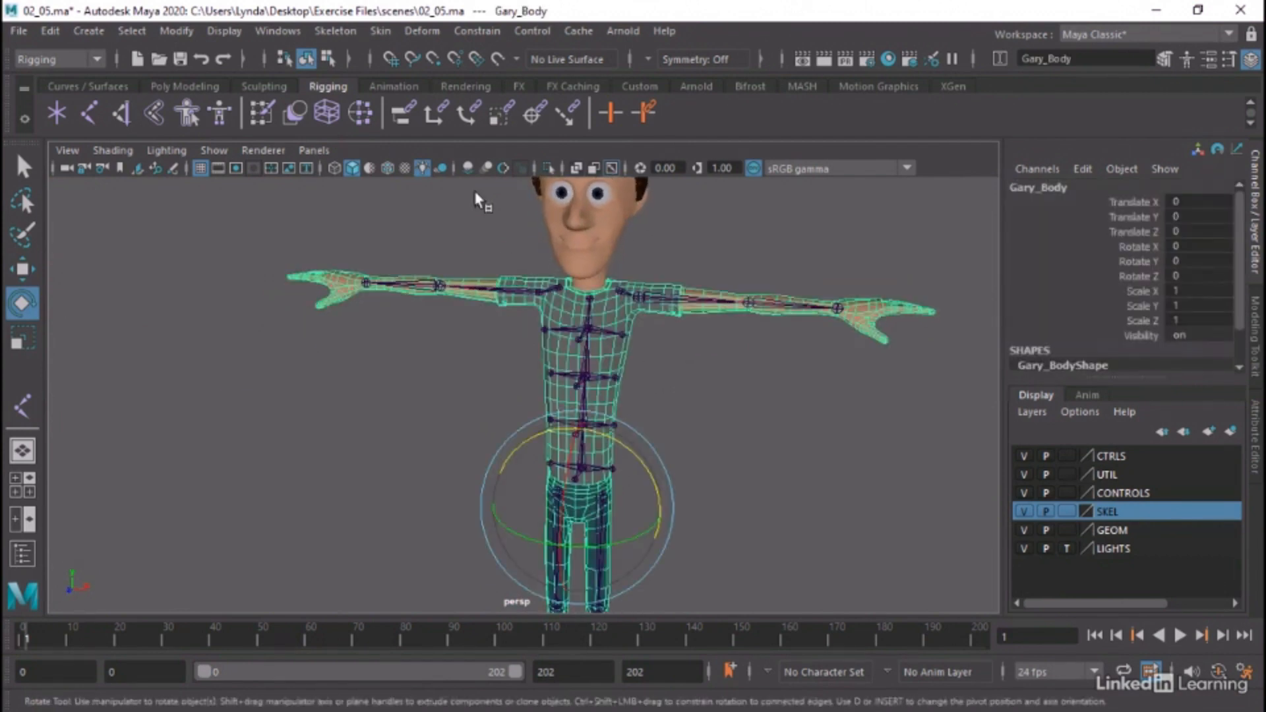
{"action": "left_click", "coordinate": [380, 31]}
{"action": "mouse_move", "coordinate": [277, 31]}
{"action": "mouse_move", "coordinate": [311, 190]}
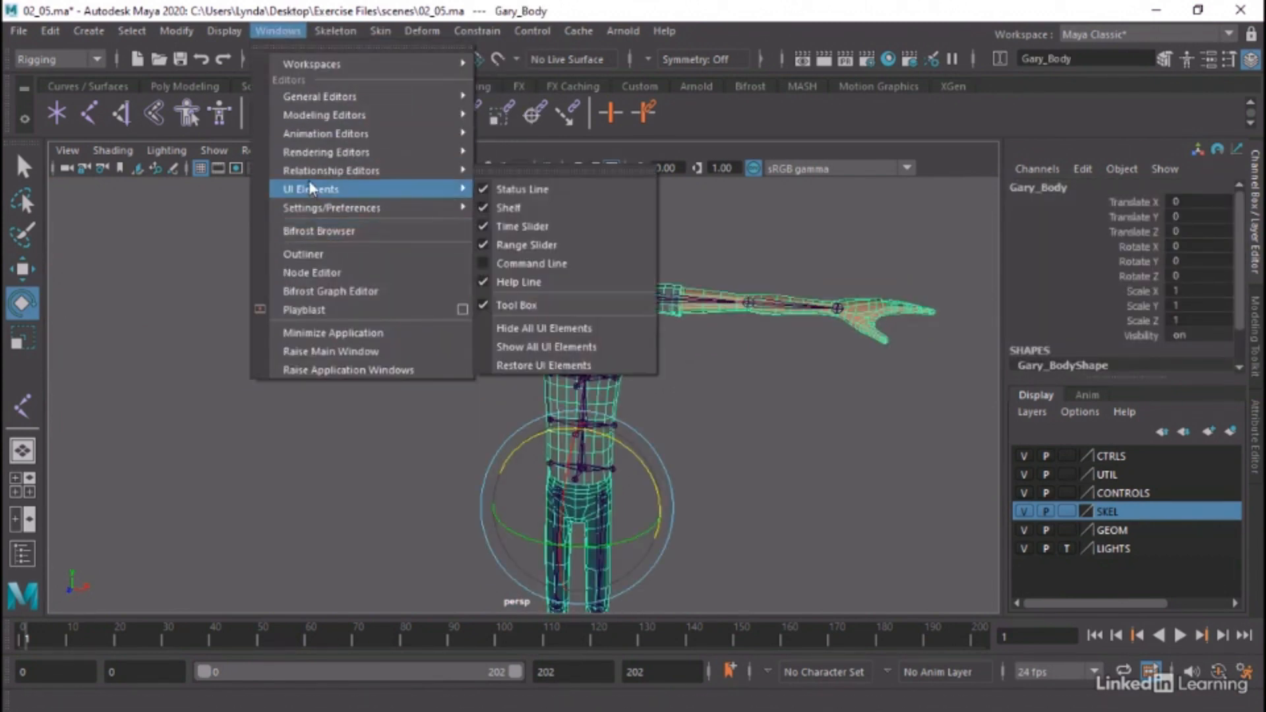
{"action": "left_click", "coordinate": [305, 254]}
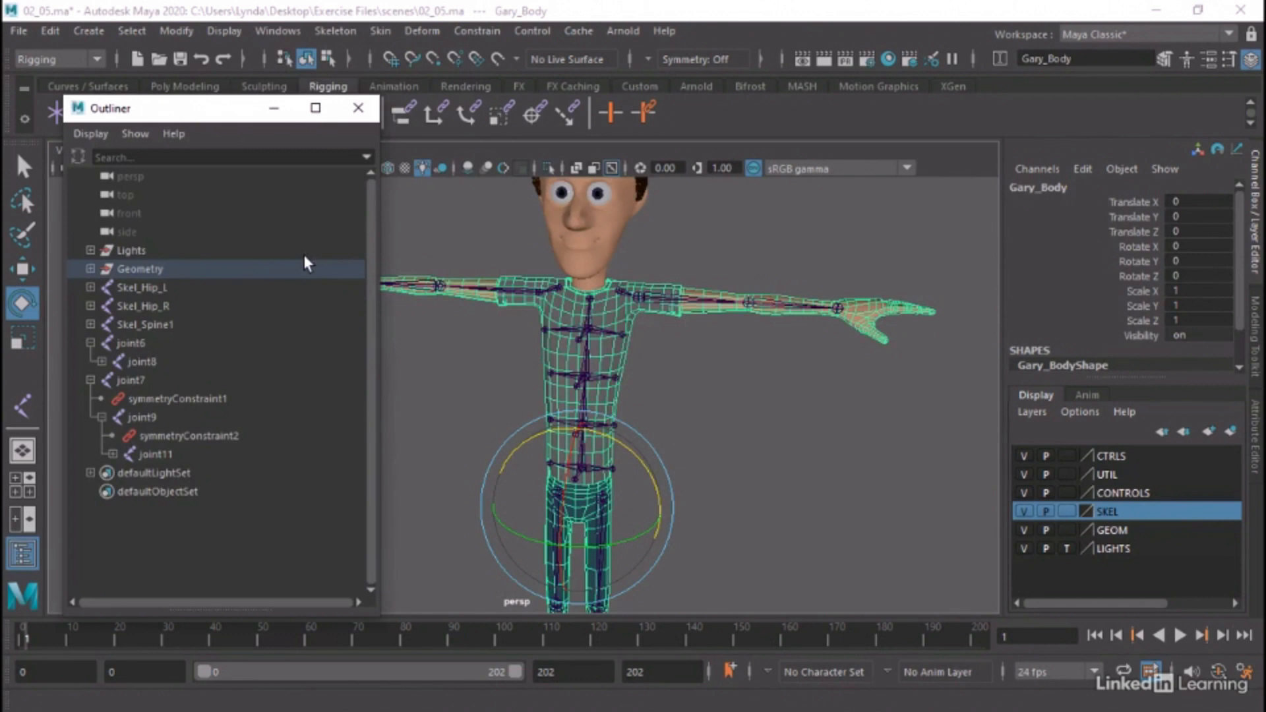
{"action": "left_click", "coordinate": [141, 399]}
{"action": "left_click", "coordinate": [141, 380]}
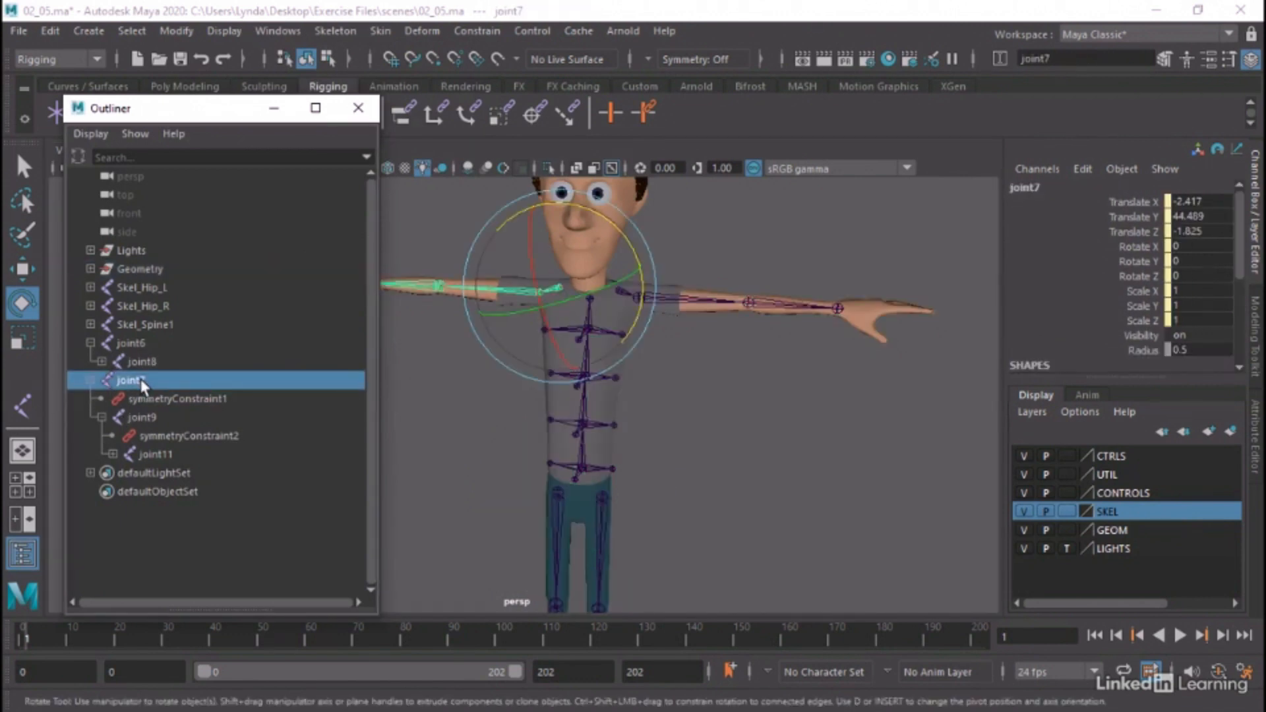
{"action": "left_click", "coordinate": [112, 454]}
{"action": "left_click", "coordinate": [124, 491]}
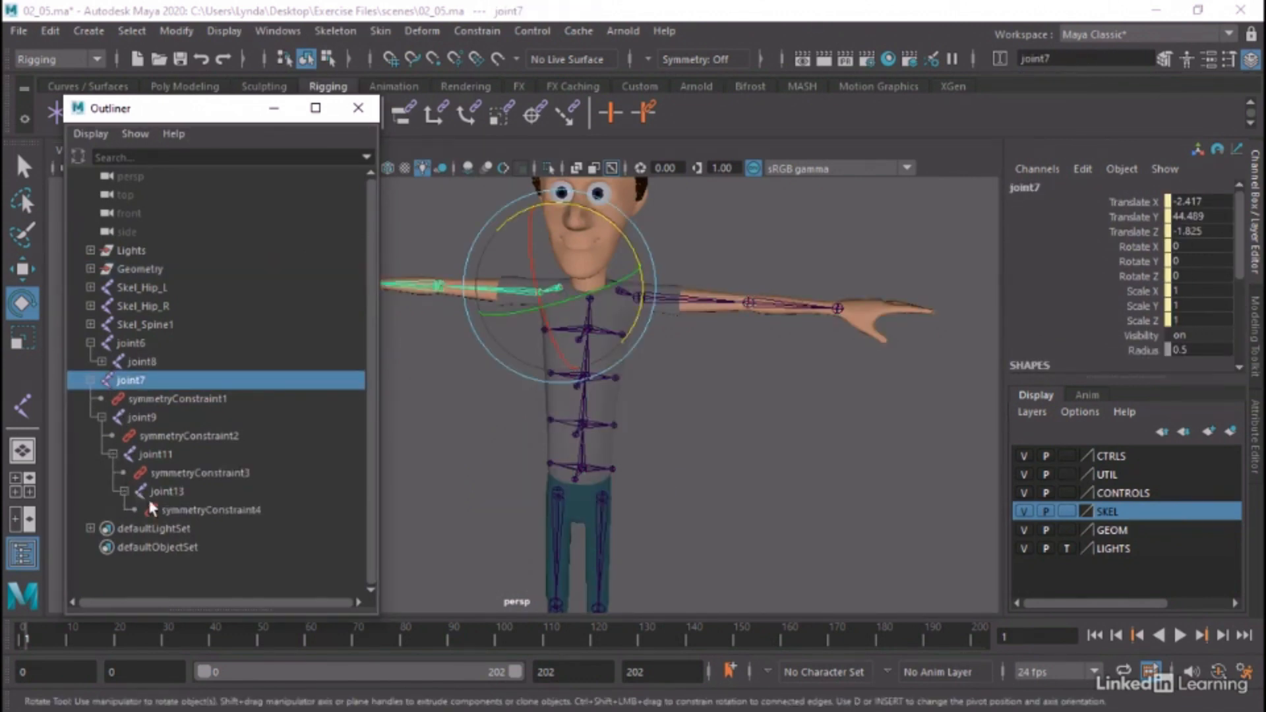
Delete symmetryConstraint1 through symmetryConstraint4 from the mirrored right arm chain
{"action": "left_click", "coordinate": [208, 512]}
{"action": "left_click", "coordinate": [232, 473]}
{"action": "left_click", "coordinate": [223, 437]}
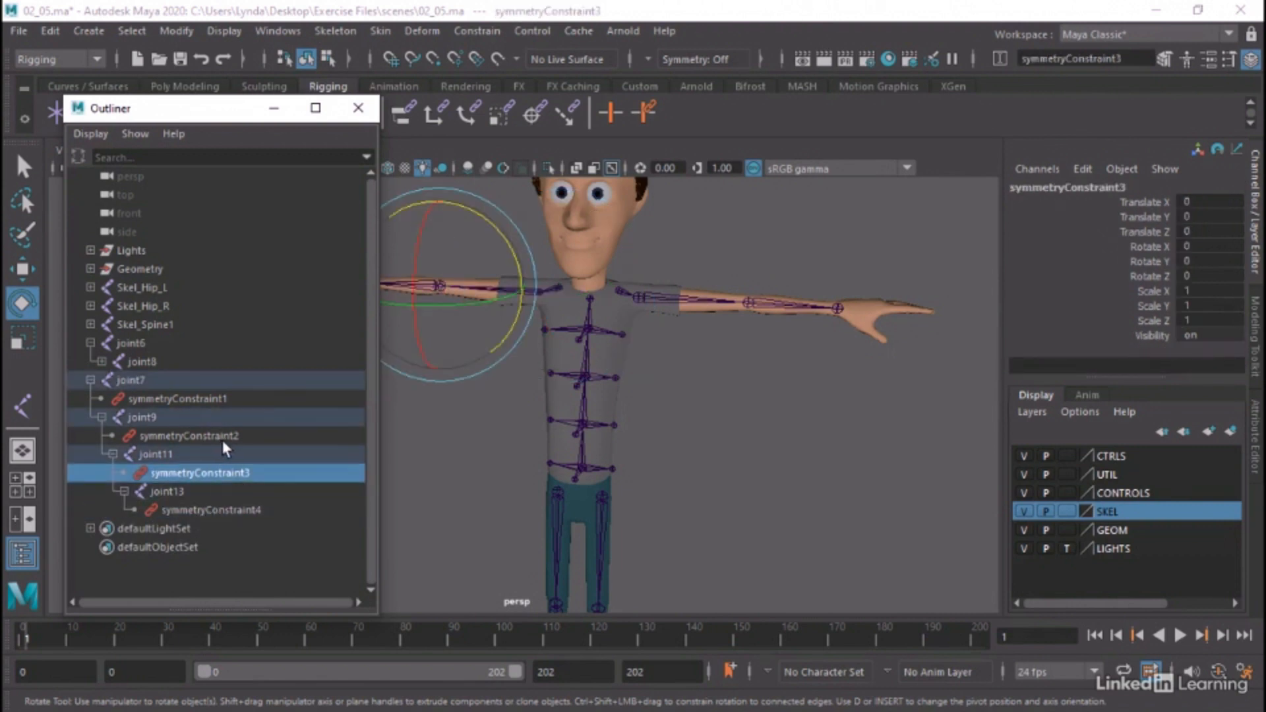
{"action": "left_click", "coordinate": [217, 399]}
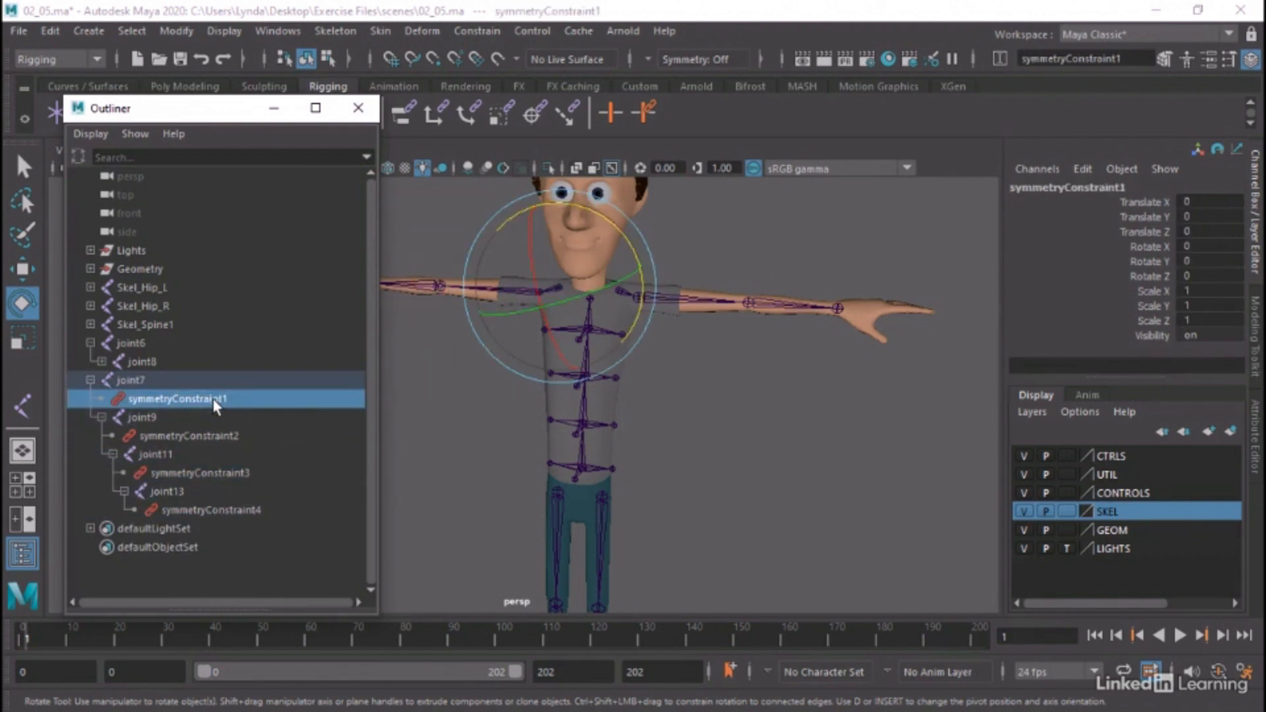
{"action": "left_click", "coordinate": [228, 436], "text": "ctrl"}
{"action": "left_click", "coordinate": [244, 472], "text": "ctrl"}
{"action": "left_click", "coordinate": [240, 510], "text": "ctrl"}
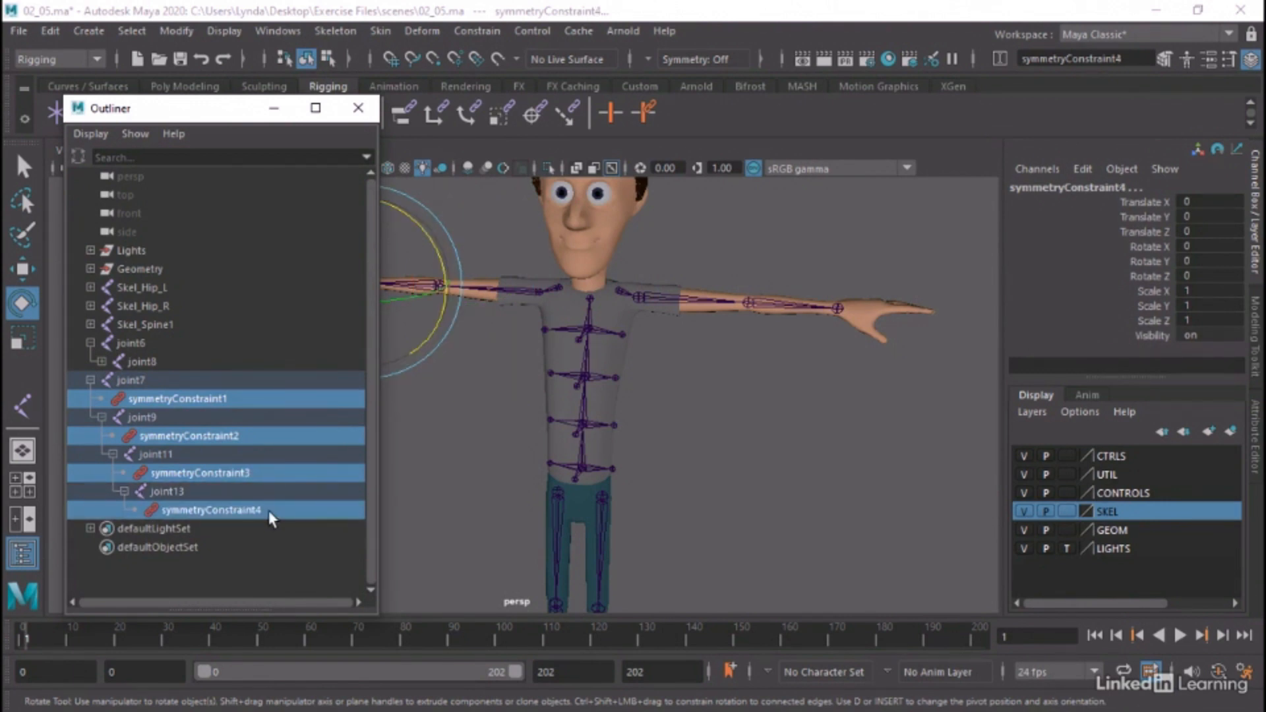
{"action": "key", "text": "Delete"}
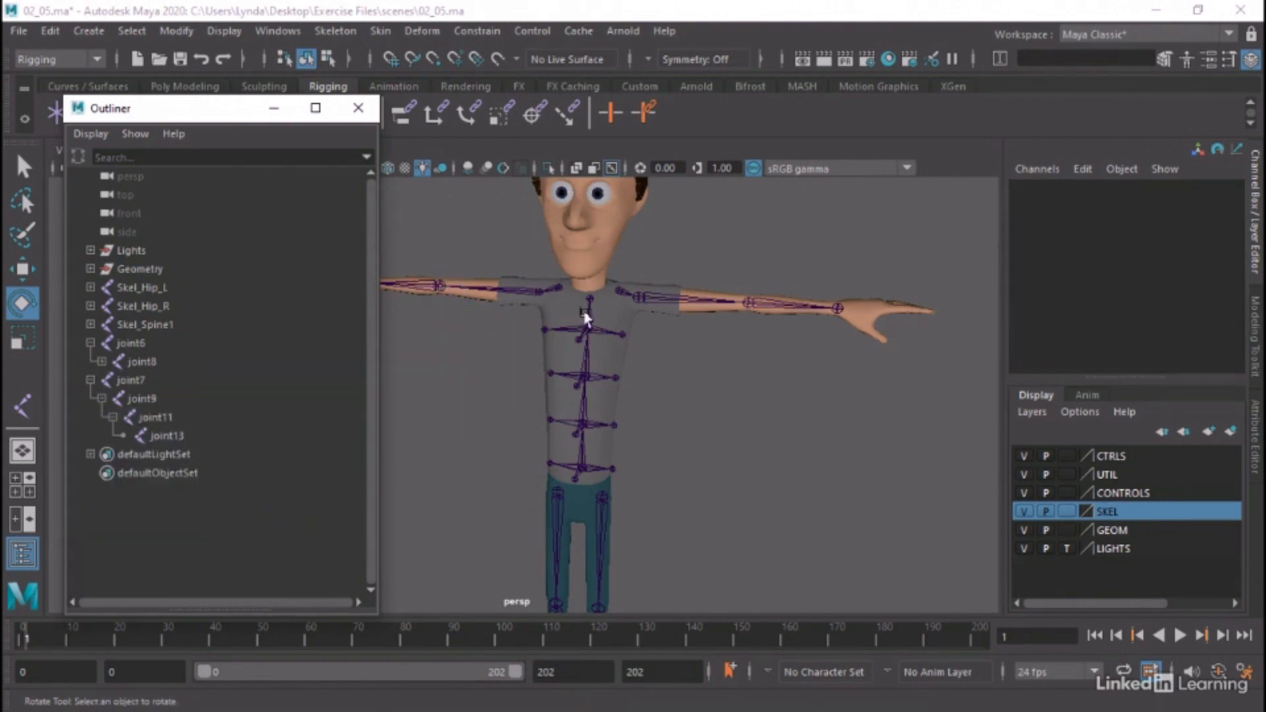
Test whether the arms move independently by rotating the left shoulder joint about 13.7 degrees in Z, undo the rotation and clear the selection
{"action": "left_click", "coordinate": [639, 293]}
{"action": "left_click_drag", "start_coordinate": [697, 240], "coordinate": [678, 220]}
{"action": "key", "text": "ctrl+z"}
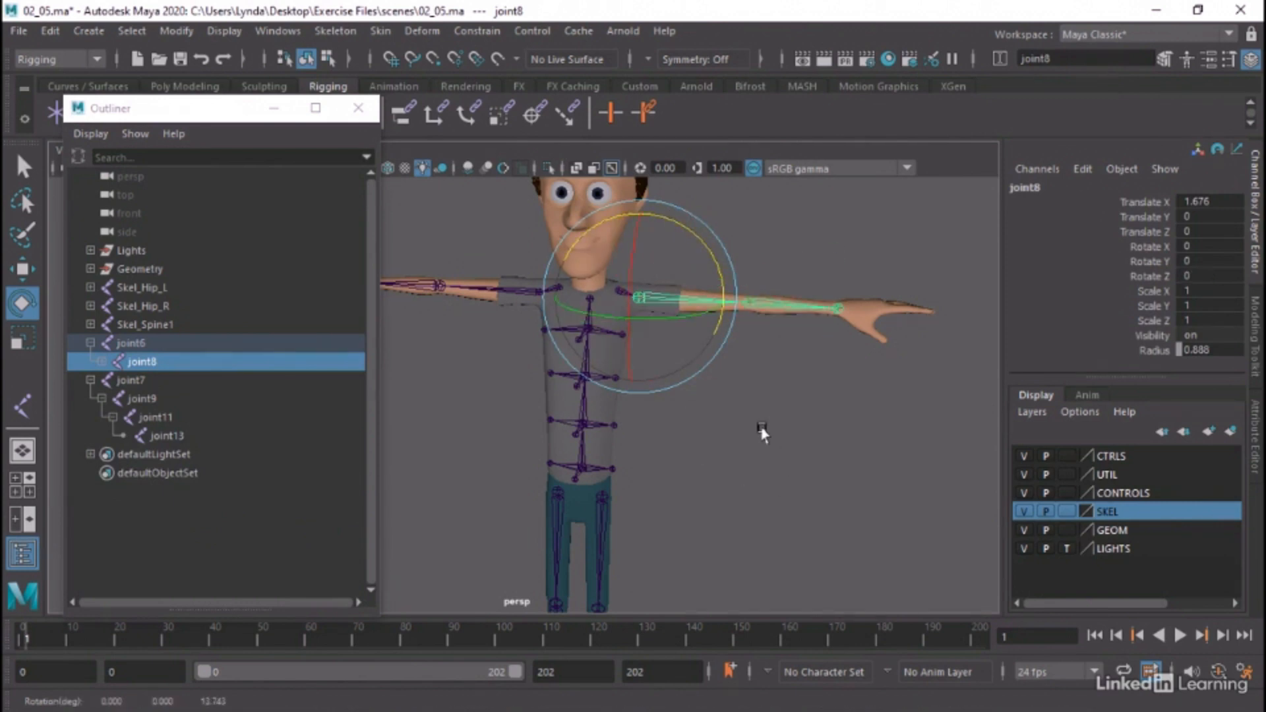
{"action": "left_click", "coordinate": [762, 431]}
{"action": "middle_click_drag", "start_coordinate": [762, 367], "coordinate": [736, 420], "text": "alt"}
{"action": "right_click_drag", "start_coordinate": [720, 422], "coordinate": [824, 405], "text": "alt"}
{"action": "left_click_drag", "start_coordinate": [824, 405], "coordinate": [815, 399], "text": "alt"}
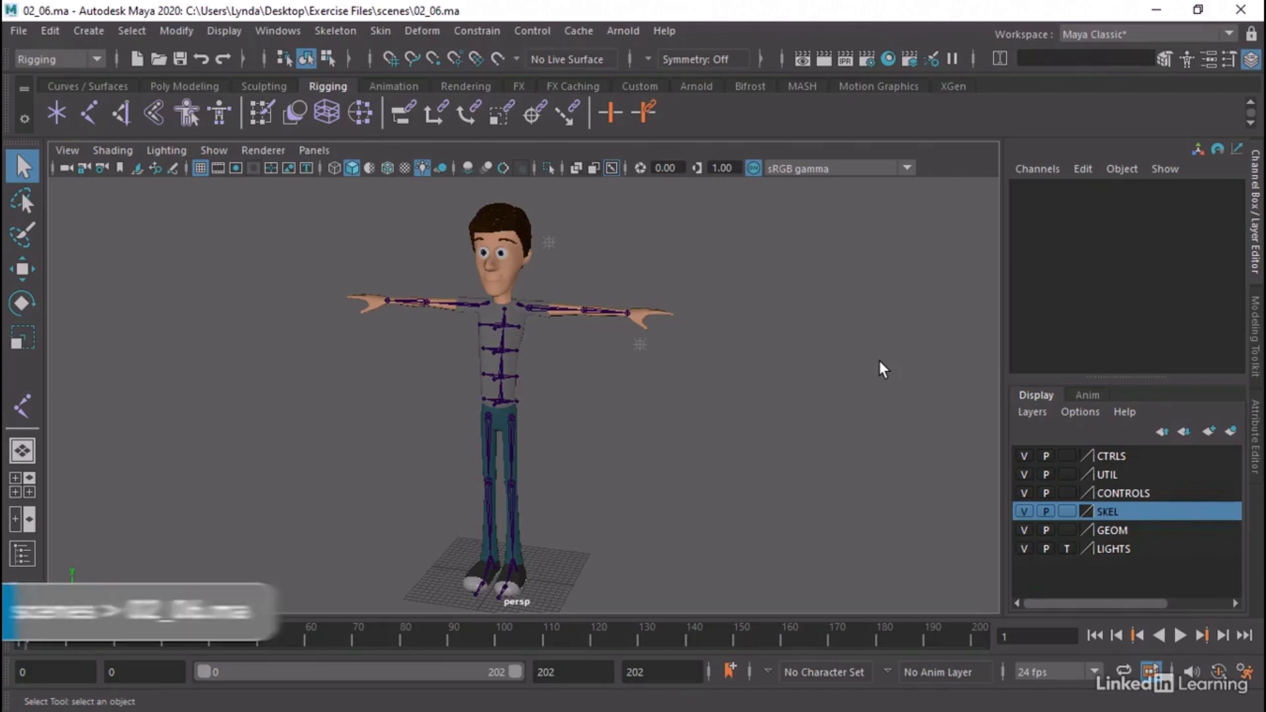
Examine the arm chains and the left hand beyond the wrist joint from several angles
{"action": "left_click_drag", "start_coordinate": [713, 362], "coordinate": [658, 390], "text": "alt"}
{"action": "right_click_drag", "start_coordinate": [572, 367], "coordinate": [928, 410], "text": "alt"}
{"action": "middle_click_drag", "start_coordinate": [918, 379], "coordinate": [705, 343], "text": "alt"}
{"action": "left_click_drag", "start_coordinate": [705, 342], "coordinate": [679, 435], "text": "alt"}
{"action": "right_click_drag", "start_coordinate": [544, 463], "coordinate": [738, 444], "text": "alt"}
{"action": "middle_click_drag", "start_coordinate": [738, 445], "coordinate": [671, 379], "text": "alt"}
{"action": "left_click_drag", "start_coordinate": [671, 379], "coordinate": [658, 382], "text": "alt"}
{"action": "right_click_drag", "start_coordinate": [702, 393], "coordinate": [348, 346], "text": "alt"}
{"action": "middle_click_drag", "start_coordinate": [348, 346], "coordinate": [420, 415], "text": "alt"}
{"action": "left_click_drag", "start_coordinate": [421, 416], "coordinate": [554, 362], "text": "alt"}
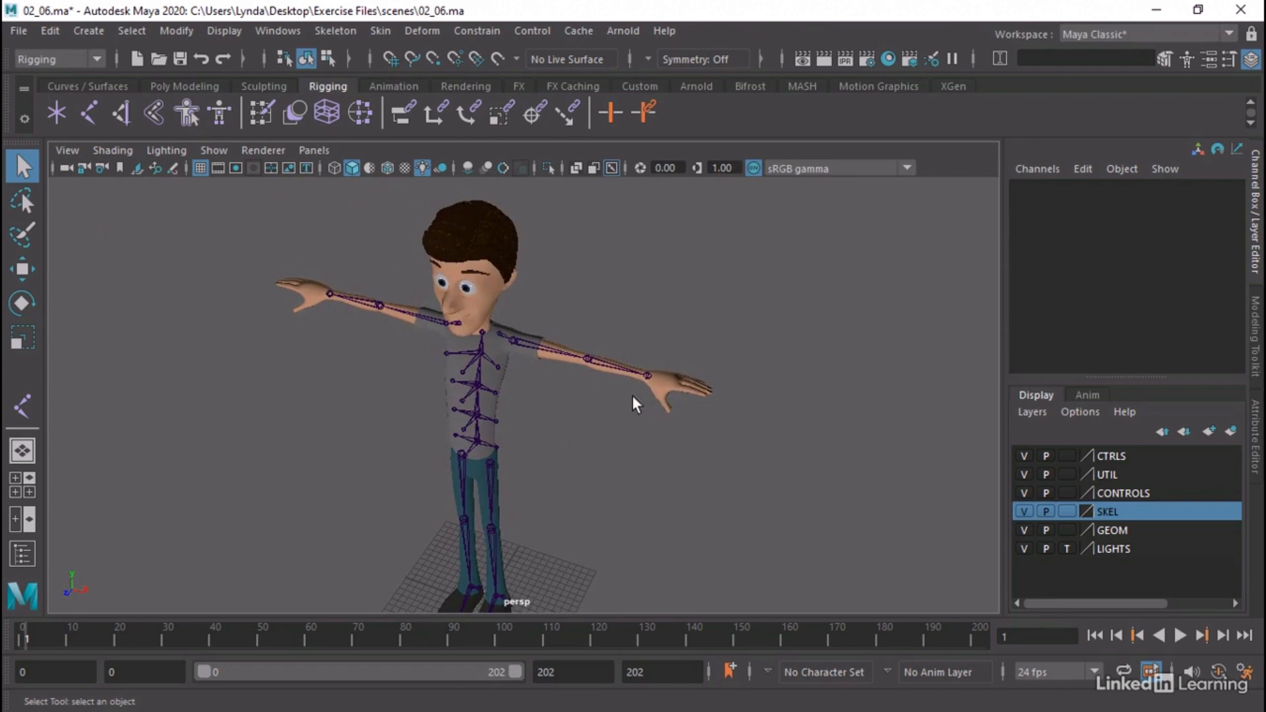
{"action": "right_click_drag", "start_coordinate": [632, 397], "coordinate": [832, 426], "text": "alt"}
{"action": "middle_click_drag", "start_coordinate": [832, 426], "coordinate": [687, 422], "text": "alt"}
{"action": "left_click_drag", "start_coordinate": [687, 422], "coordinate": [653, 460], "text": "alt"}
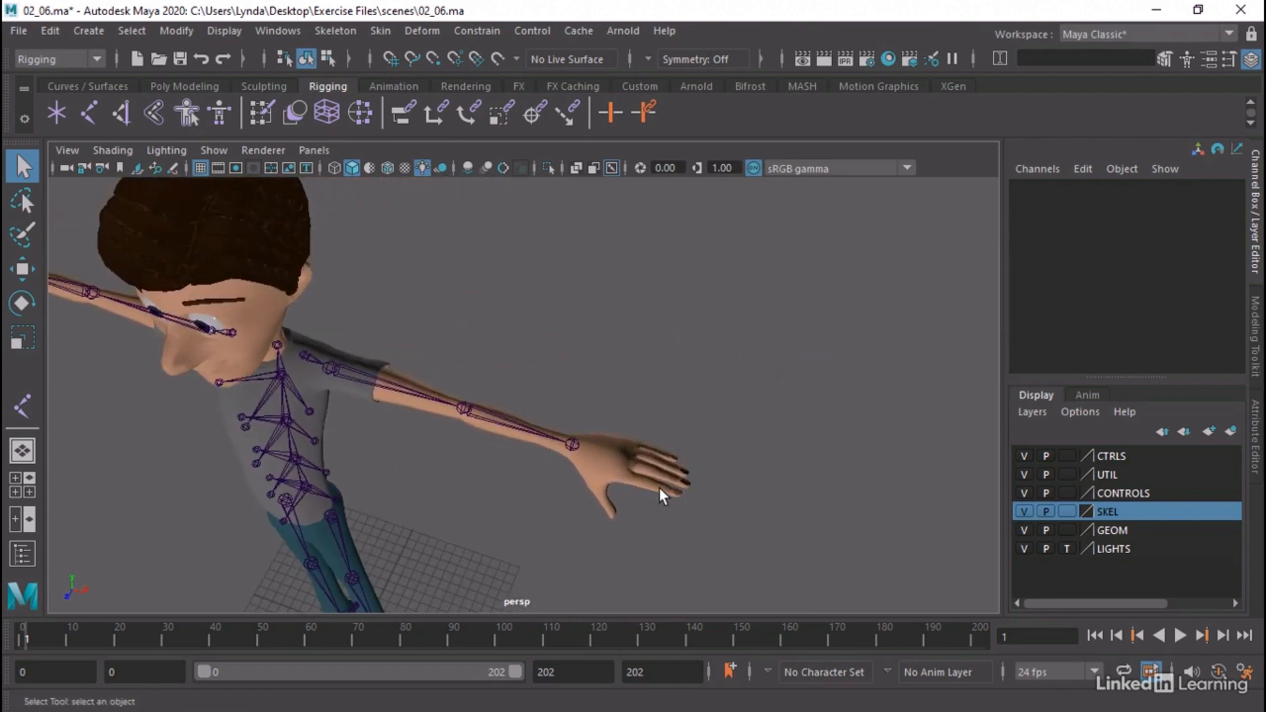
Reset the Joint tool to its default settings with the left hand framed in the top view
{"action": "key", "text": "space"}
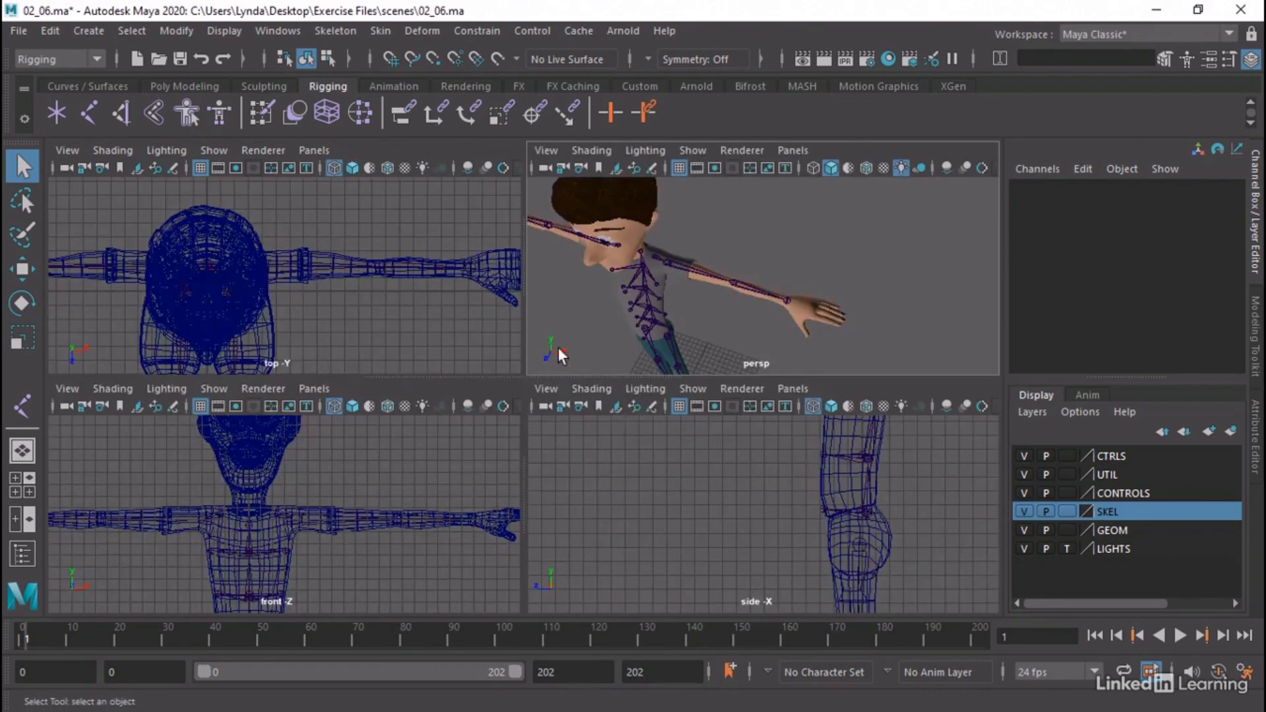
{"action": "key", "text": "space"}
{"action": "middle_click_drag", "start_coordinate": [578, 312], "coordinate": [132, 291], "text": "alt"}
{"action": "right_click_drag", "start_coordinate": [132, 291], "coordinate": [610, 362], "text": "alt"}
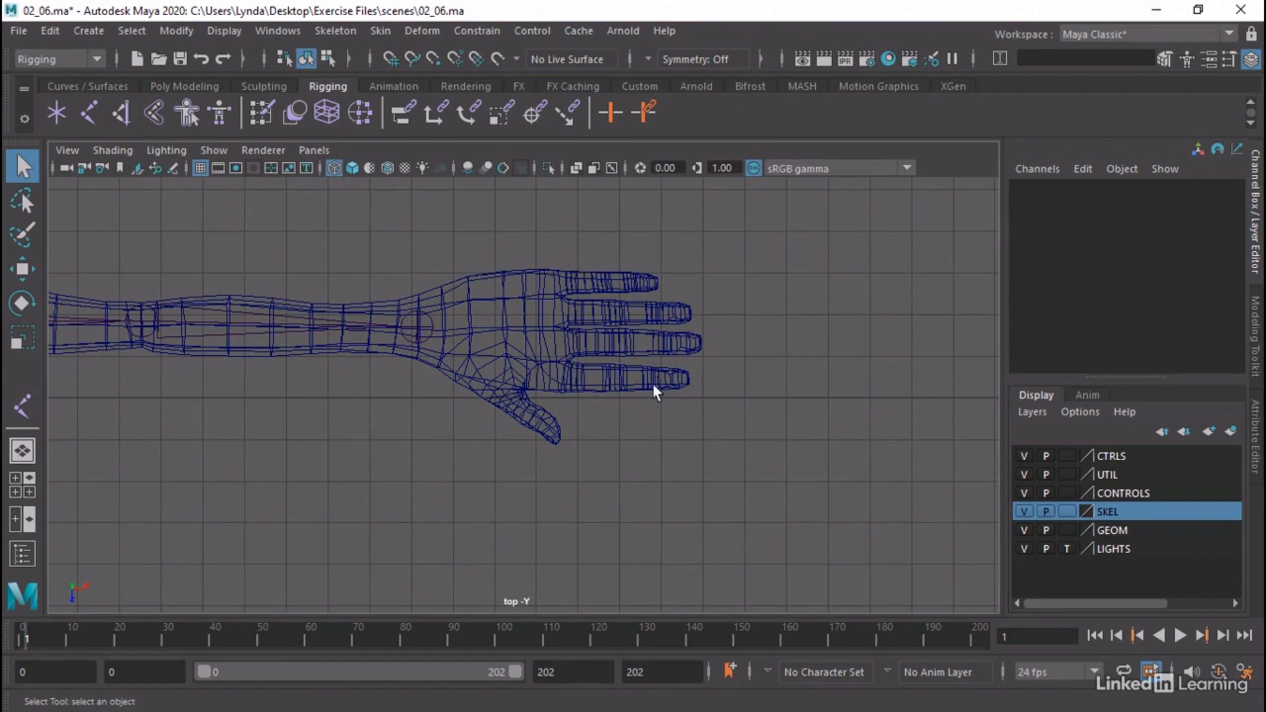
{"action": "left_click", "coordinate": [338, 26]}
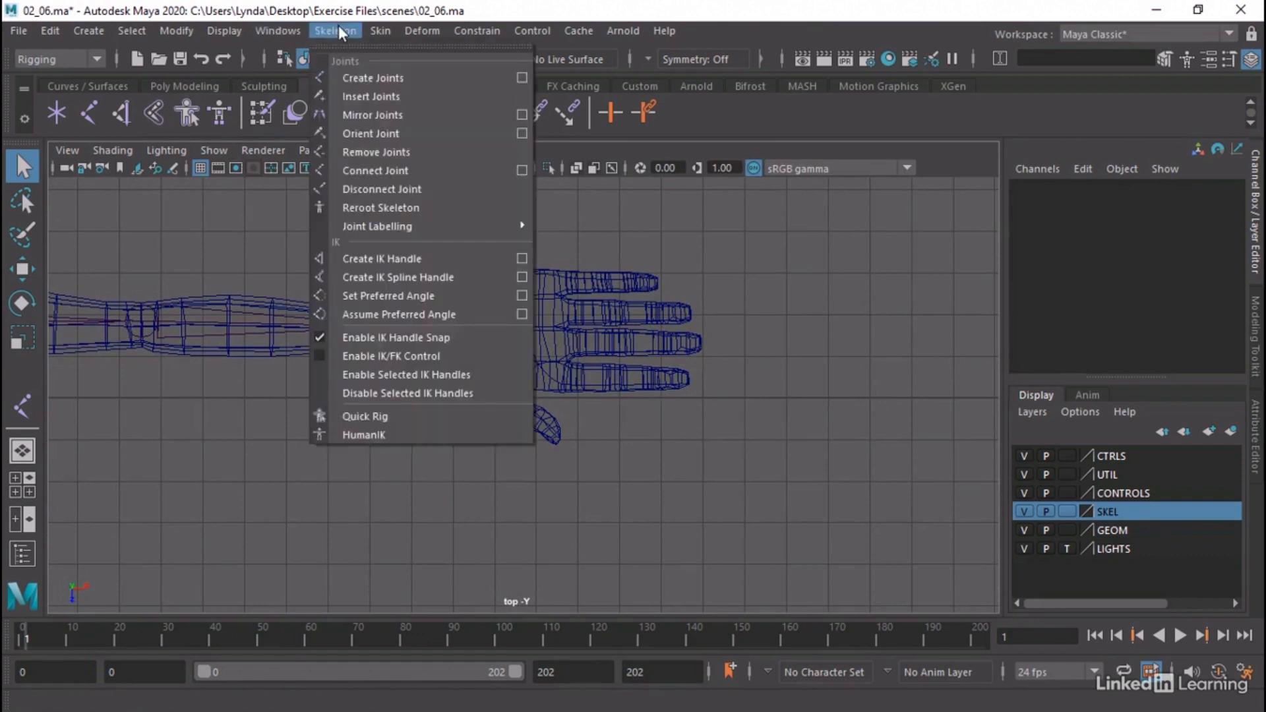
{"action": "left_click", "coordinate": [521, 78]}
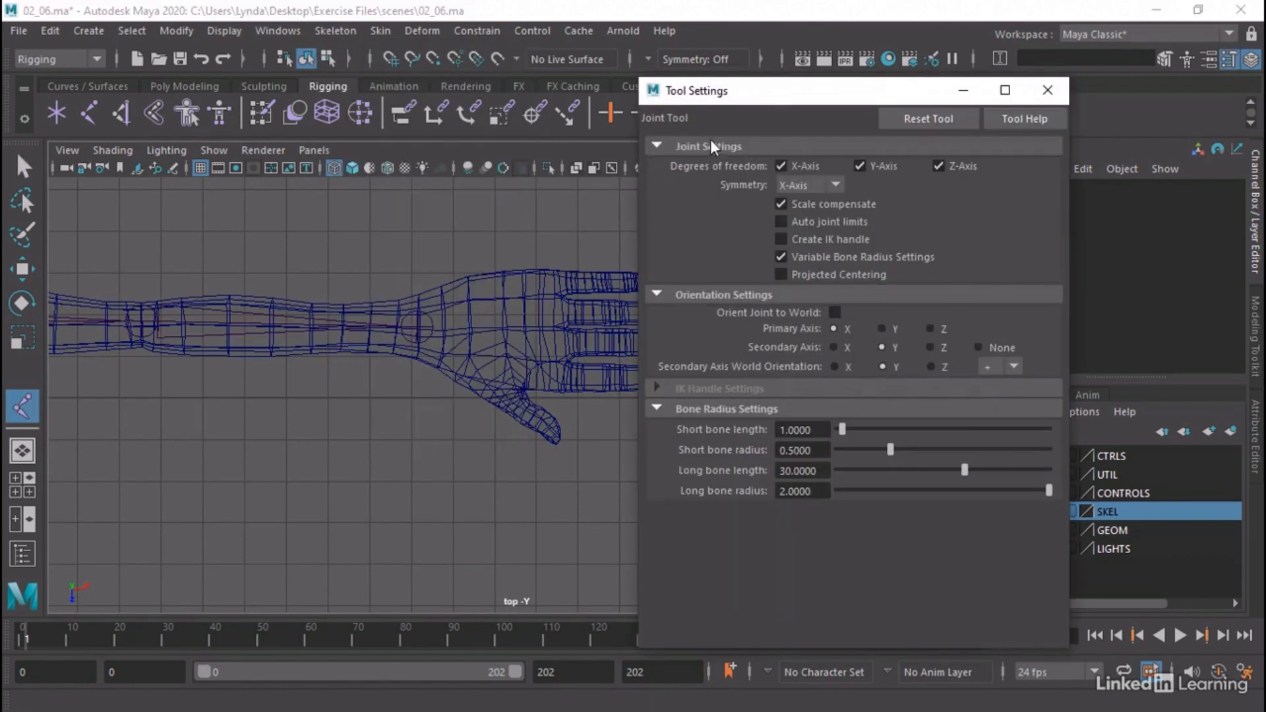
{"action": "left_click", "coordinate": [907, 116]}
{"action": "left_click", "coordinate": [1047, 90]}
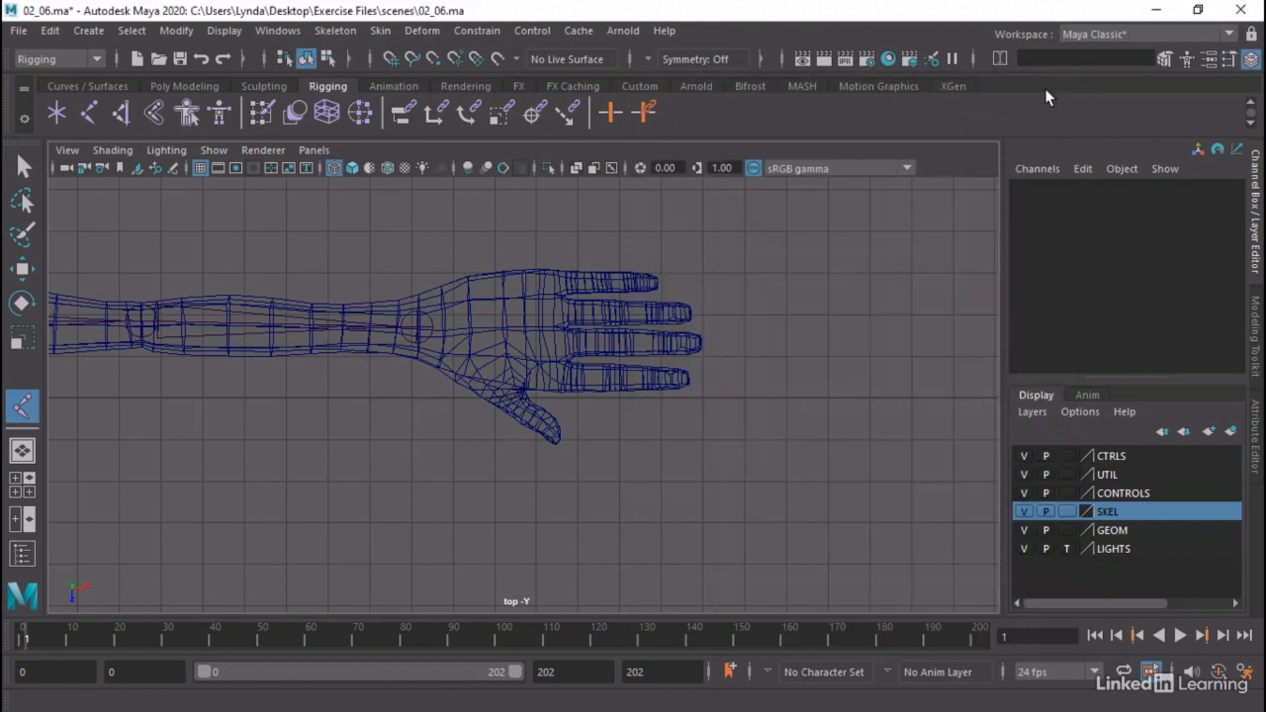
Draw a four-joint chain along the left index finger in the top view, from knuckle to fingertip
{"action": "left_click", "coordinate": [561, 378]}
{"action": "left_click", "coordinate": [616, 380]}
{"action": "left_click", "coordinate": [654, 380]}
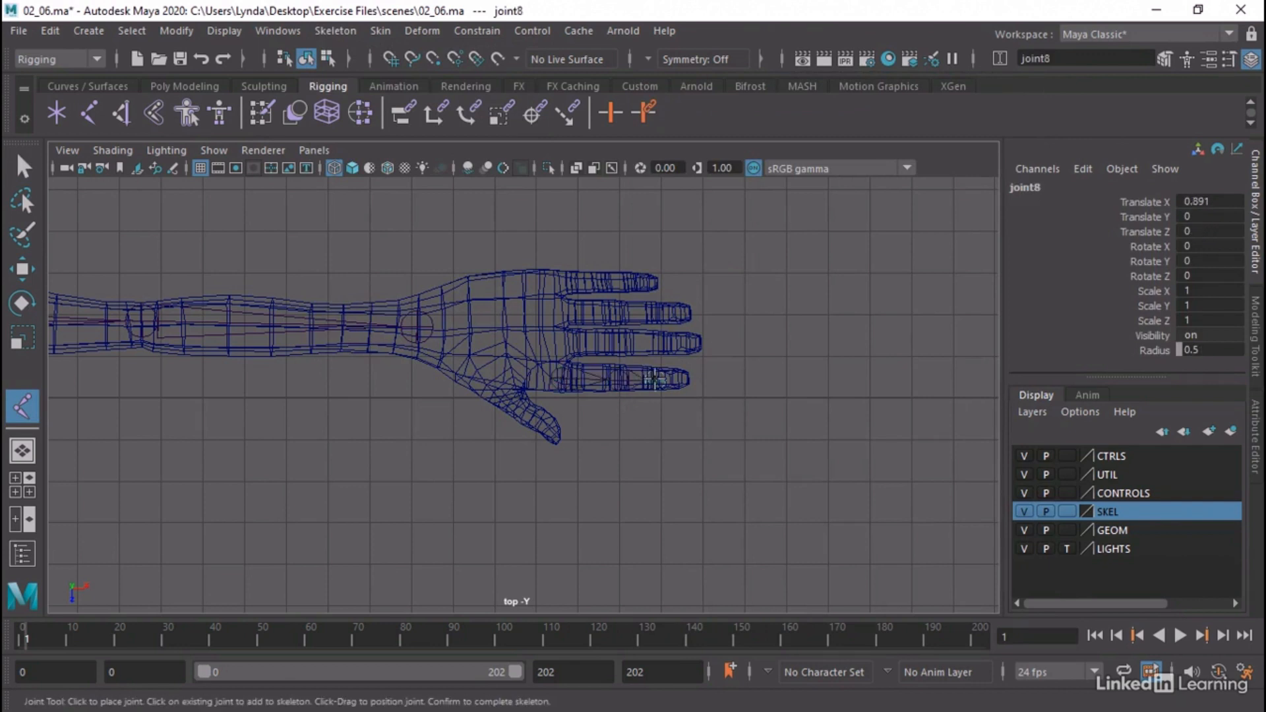
{"action": "left_click", "coordinate": [696, 381]}
{"action": "key", "text": "Return"}
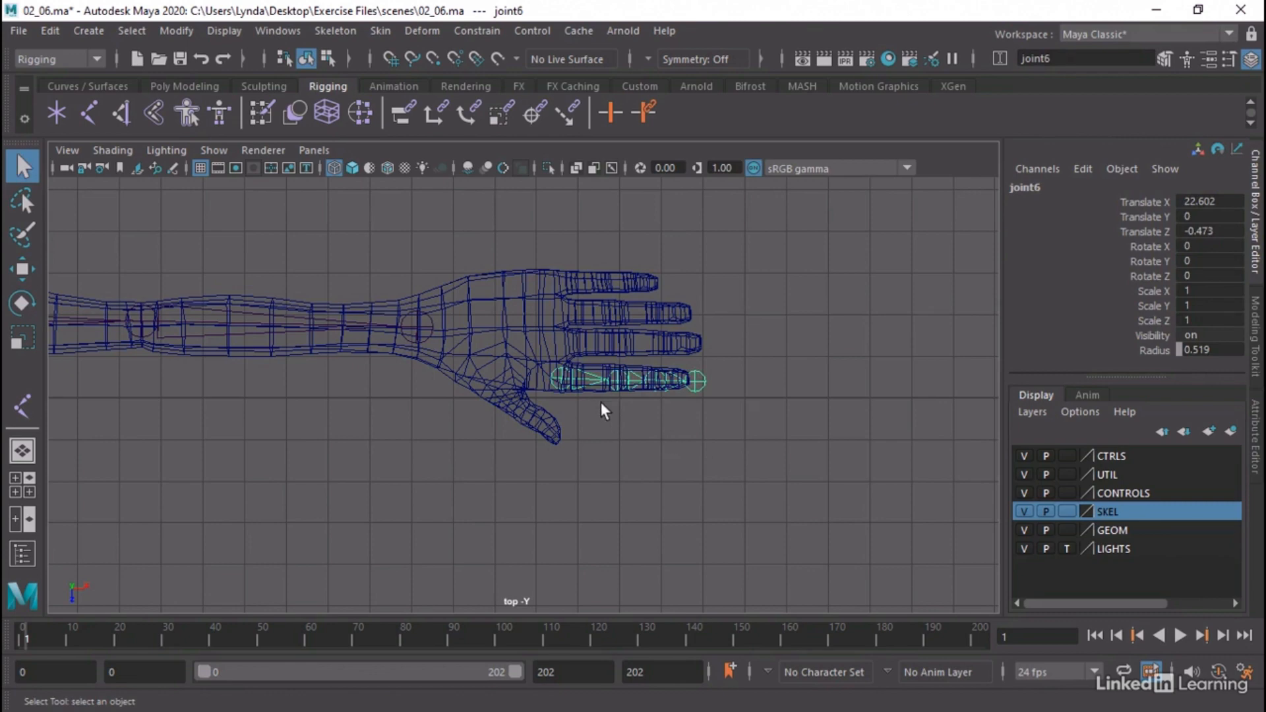
Raise the new finger chain from the ground to hand height, about 44.02 in Translate Y, in the perspective view
{"action": "key", "text": "space"}
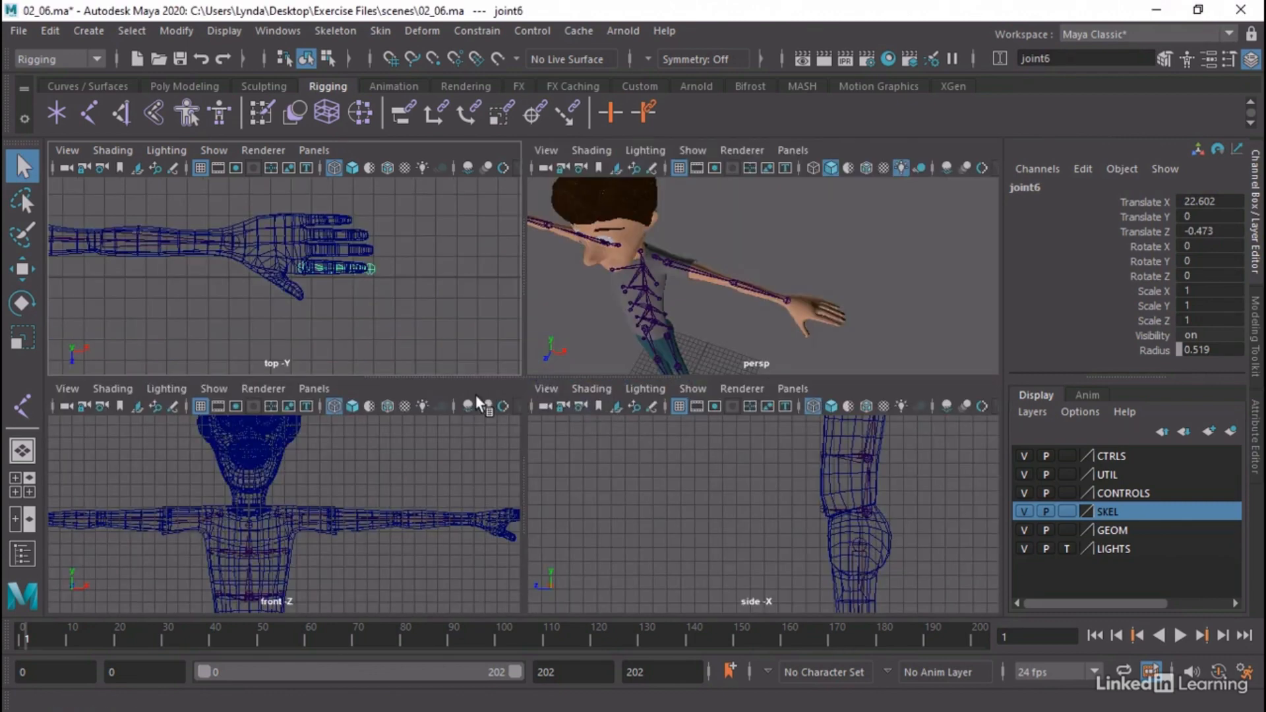
{"action": "key", "text": "space"}
{"action": "left_click_drag", "start_coordinate": [715, 369], "coordinate": [573, 368], "text": "alt"}
{"action": "right_click_drag", "start_coordinate": [700, 377], "coordinate": [459, 381], "text": "alt"}
{"action": "middle_click_drag", "start_coordinate": [525, 413], "coordinate": [537, 316], "text": "alt"}
{"action": "left_click_drag", "start_coordinate": [541, 325], "coordinate": [534, 370], "text": "alt"}
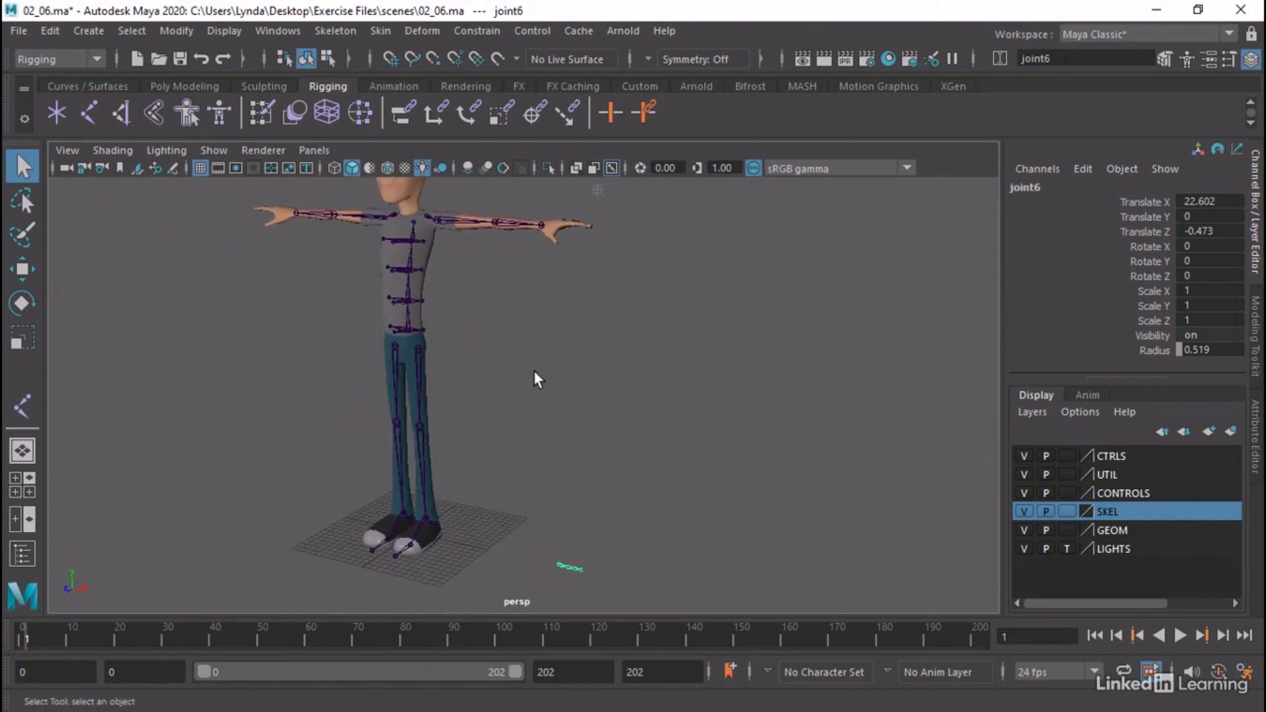
{"action": "key", "text": "w"}
{"action": "left_click_drag", "start_coordinate": [559, 533], "coordinate": [568, 192]}
{"action": "middle_click_drag", "start_coordinate": [571, 214], "coordinate": [512, 469], "text": "alt"}
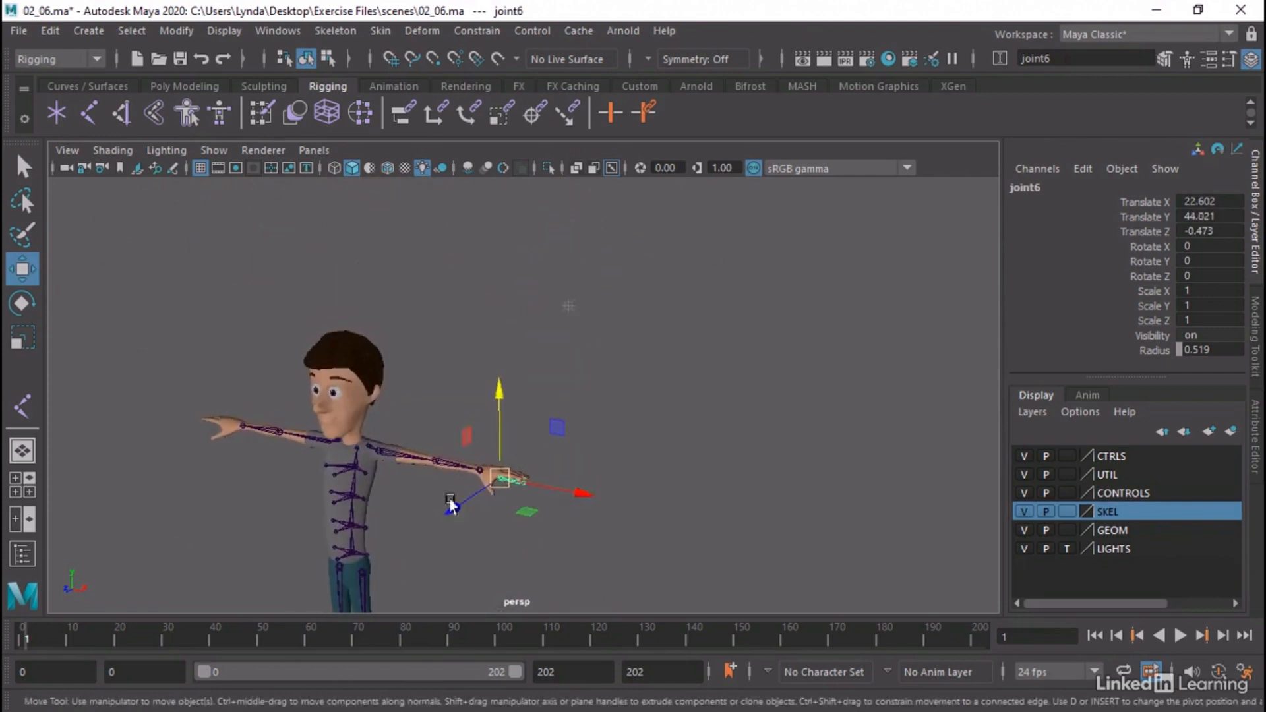
Fine-tune the finger chain's height inside the index finger to about 44.52 in Translate Y, and delete the chain
{"action": "right_click_drag", "start_coordinate": [449, 503], "coordinate": [868, 597], "text": "alt"}
{"action": "middle_click_drag", "start_coordinate": [532, 586], "coordinate": [593, 323], "text": "alt"}
{"action": "right_click_drag", "start_coordinate": [593, 322], "coordinate": [750, 372], "text": "alt"}
{"action": "left_click_drag", "start_coordinate": [572, 394], "coordinate": [488, 363], "text": "alt"}
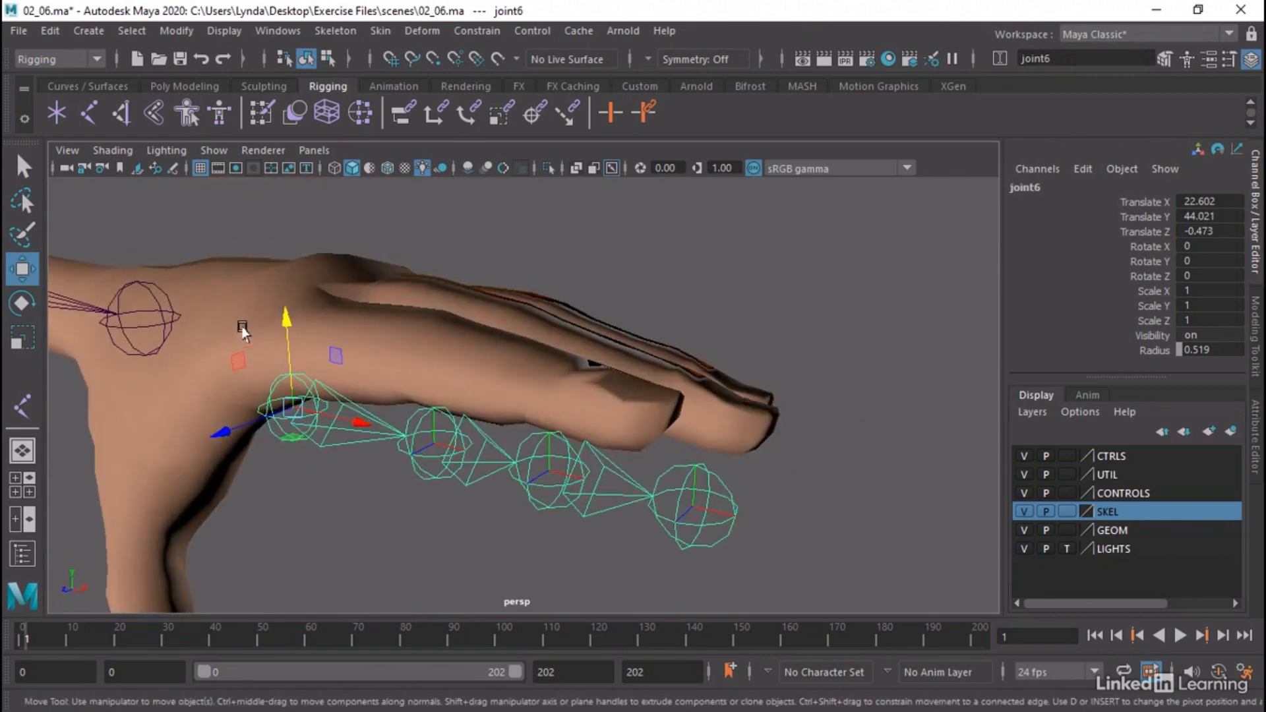
{"action": "left_click_drag", "start_coordinate": [285, 335], "coordinate": [309, 277]}
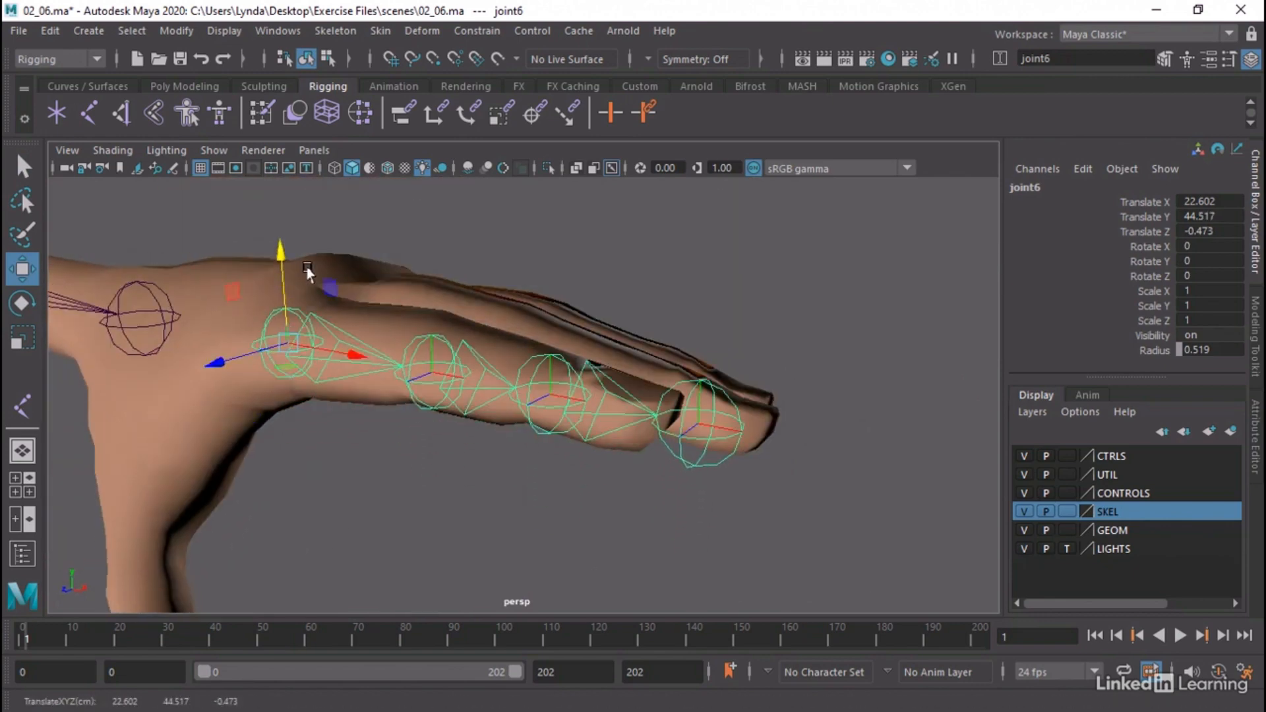
{"action": "right_click_drag", "start_coordinate": [557, 444], "coordinate": [408, 422], "text": "alt"}
{"action": "left_click_drag", "start_coordinate": [407, 418], "coordinate": [453, 429], "text": "alt"}
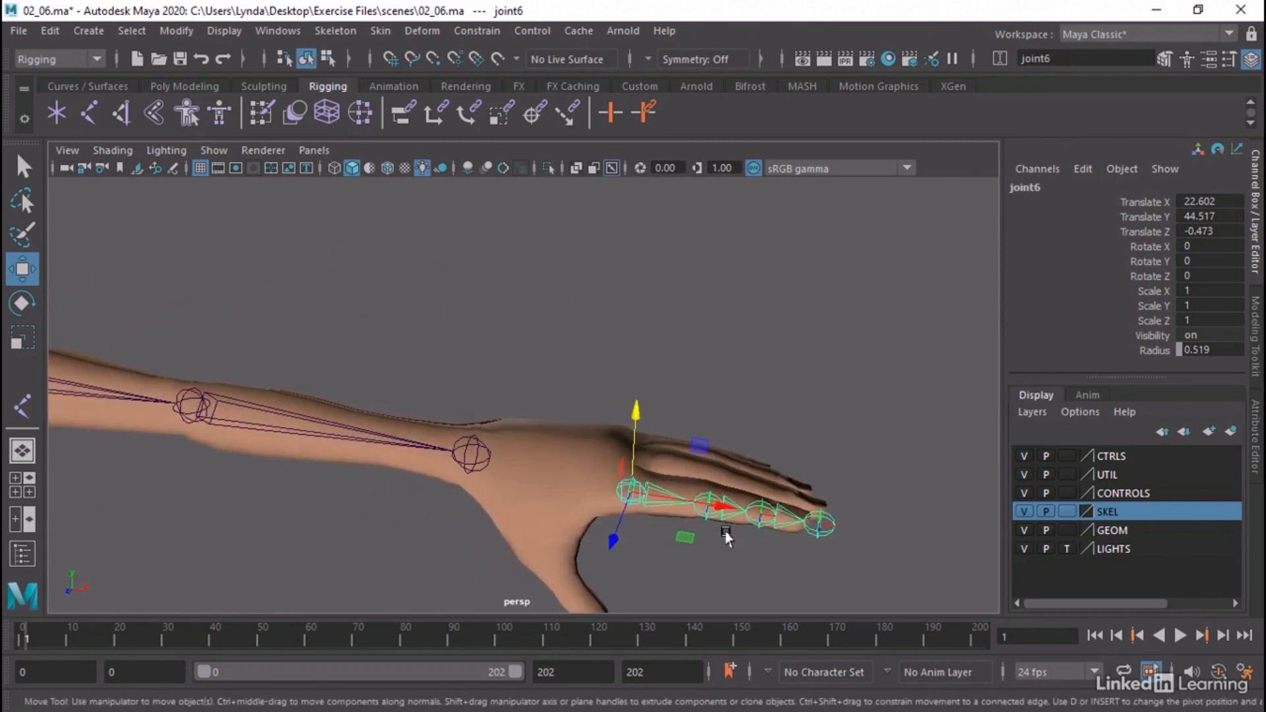
{"action": "left_click", "coordinate": [788, 512]}
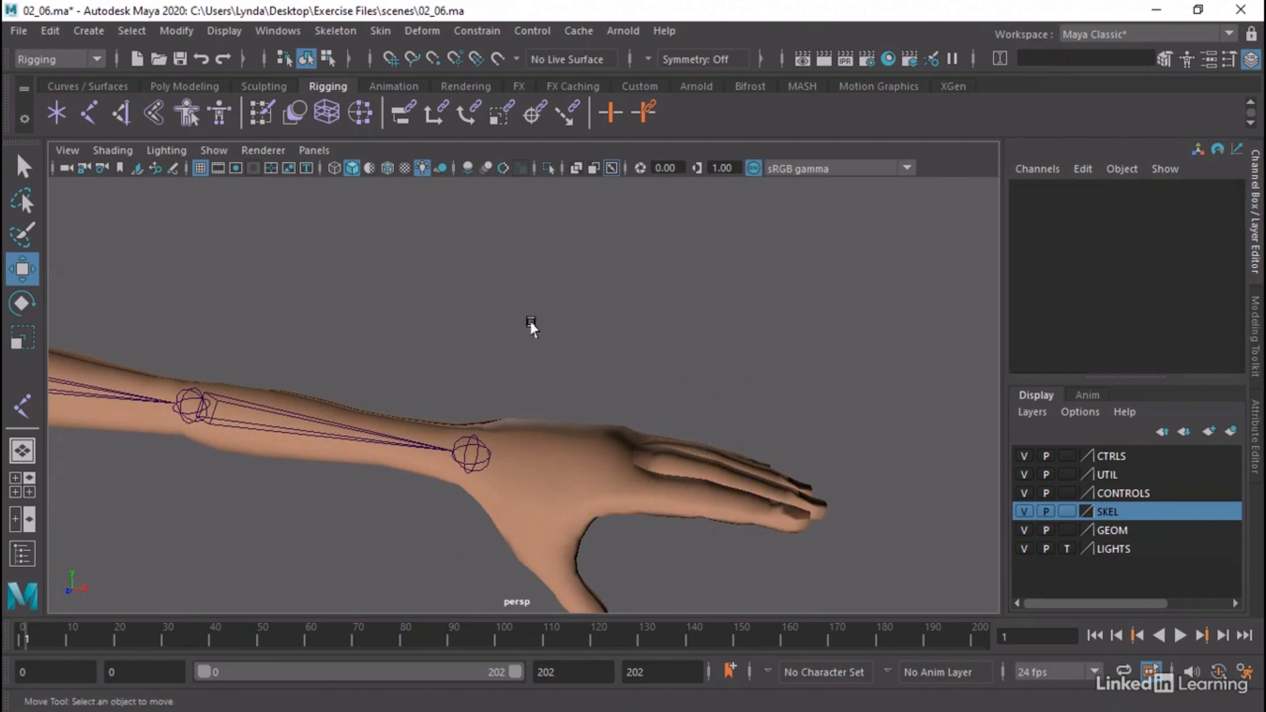
Set the Joint tool's symmetry to X-Axis and enable Projected Centering, working on the left hand in the top view
{"action": "key", "text": "space"}
{"action": "key", "text": "space"}
{"action": "scroll", "coordinate": [422, 310], "scroll_direction": "up", "scroll_amount": 2}
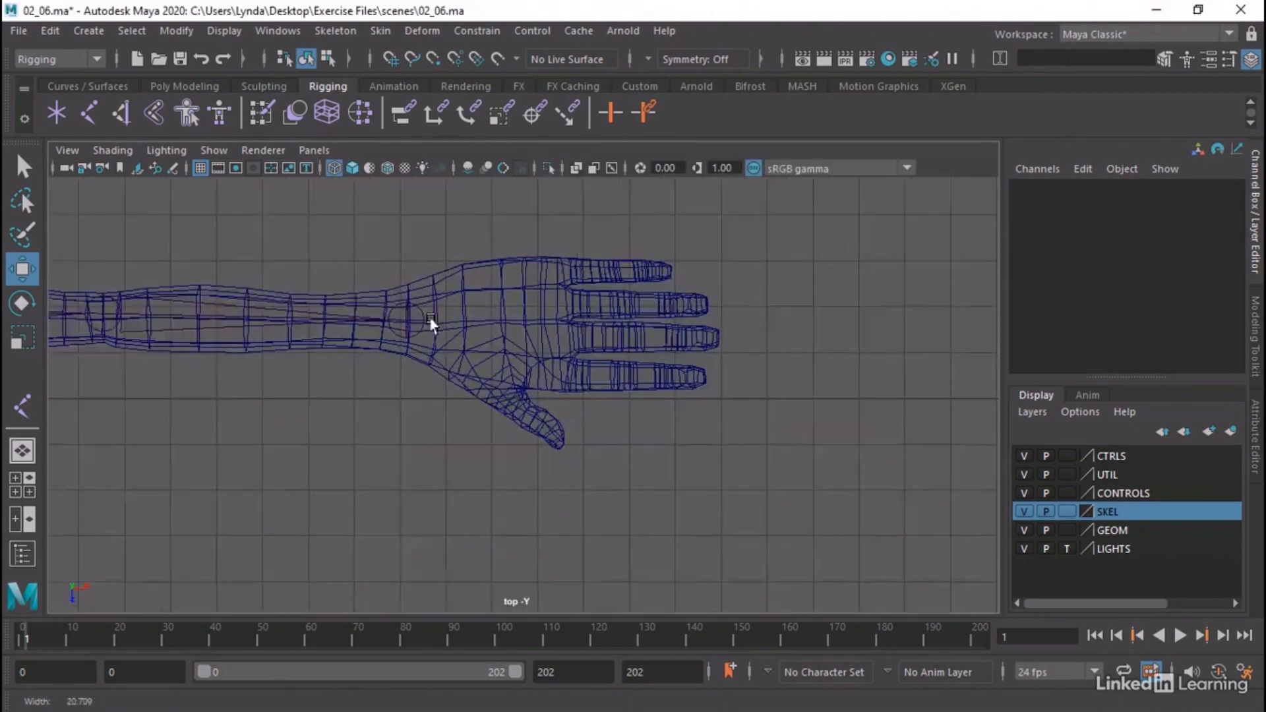
{"action": "scroll", "coordinate": [667, 382], "scroll_direction": "up", "scroll_amount": 3}
{"action": "left_click", "coordinate": [318, 31]}
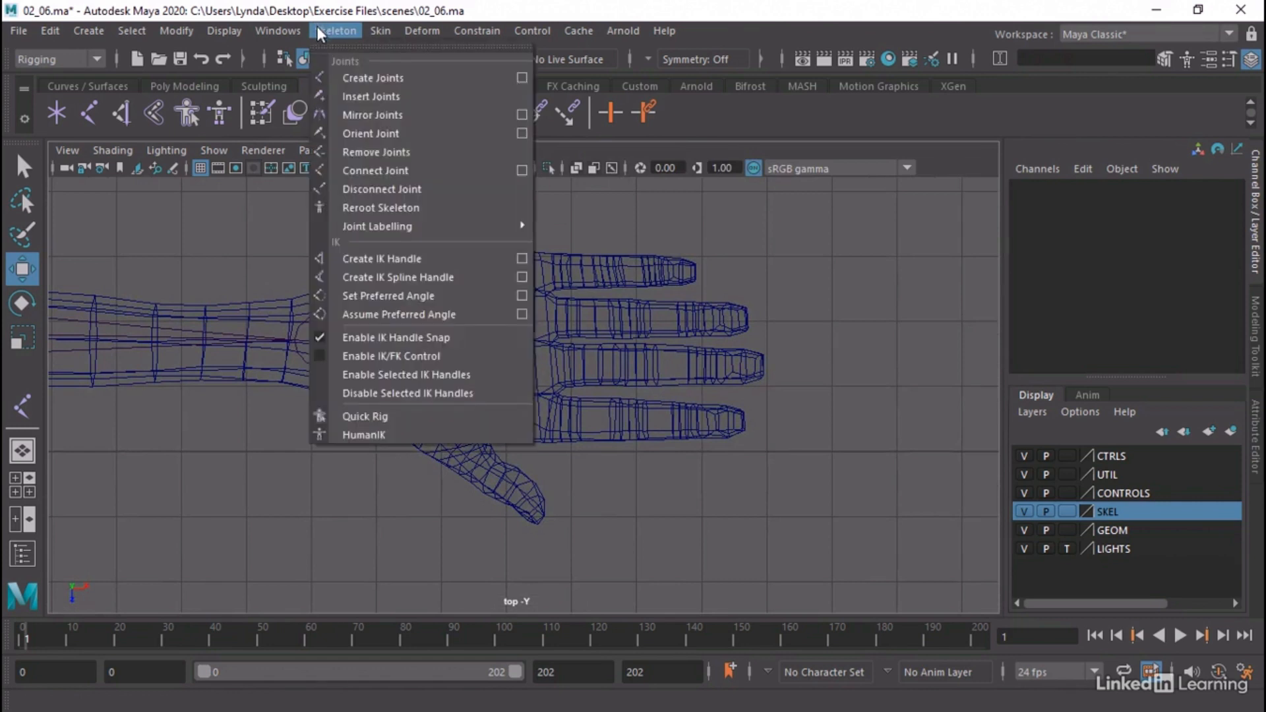
{"action": "left_click", "coordinate": [521, 78]}
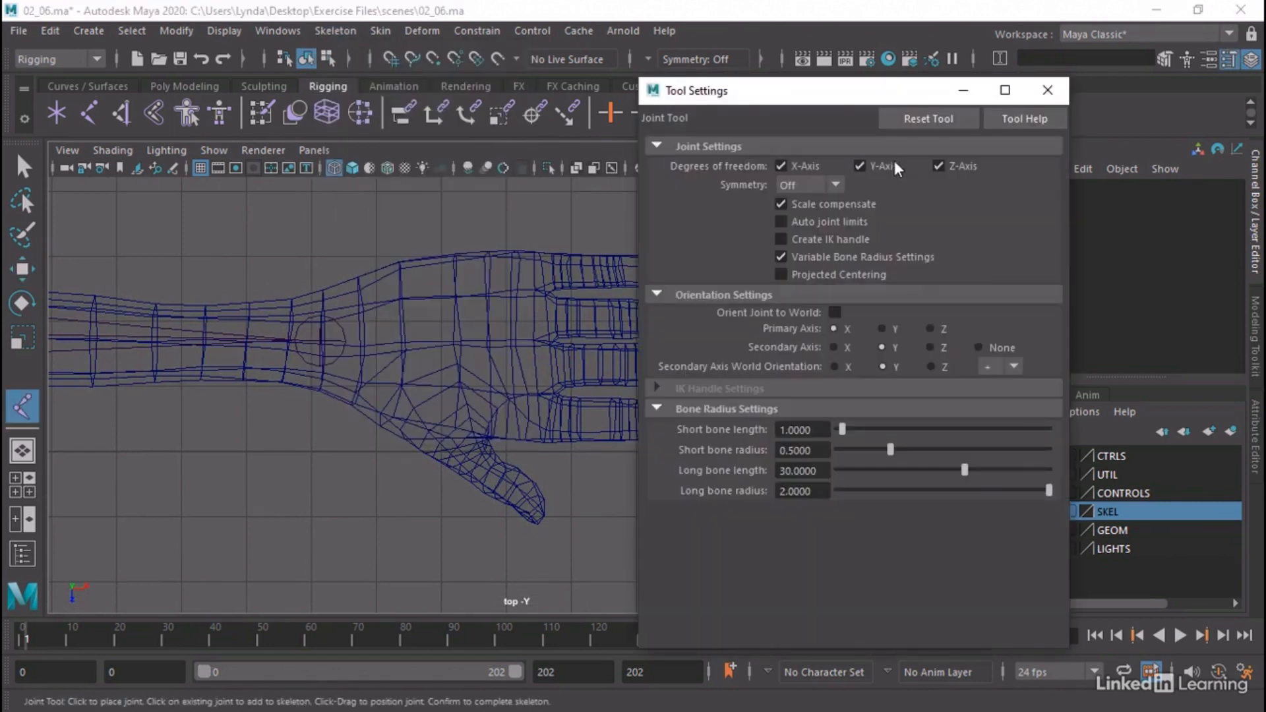
{"action": "left_click_drag", "start_coordinate": [780, 97], "coordinate": [934, 87]}
{"action": "left_click", "coordinate": [966, 172]}
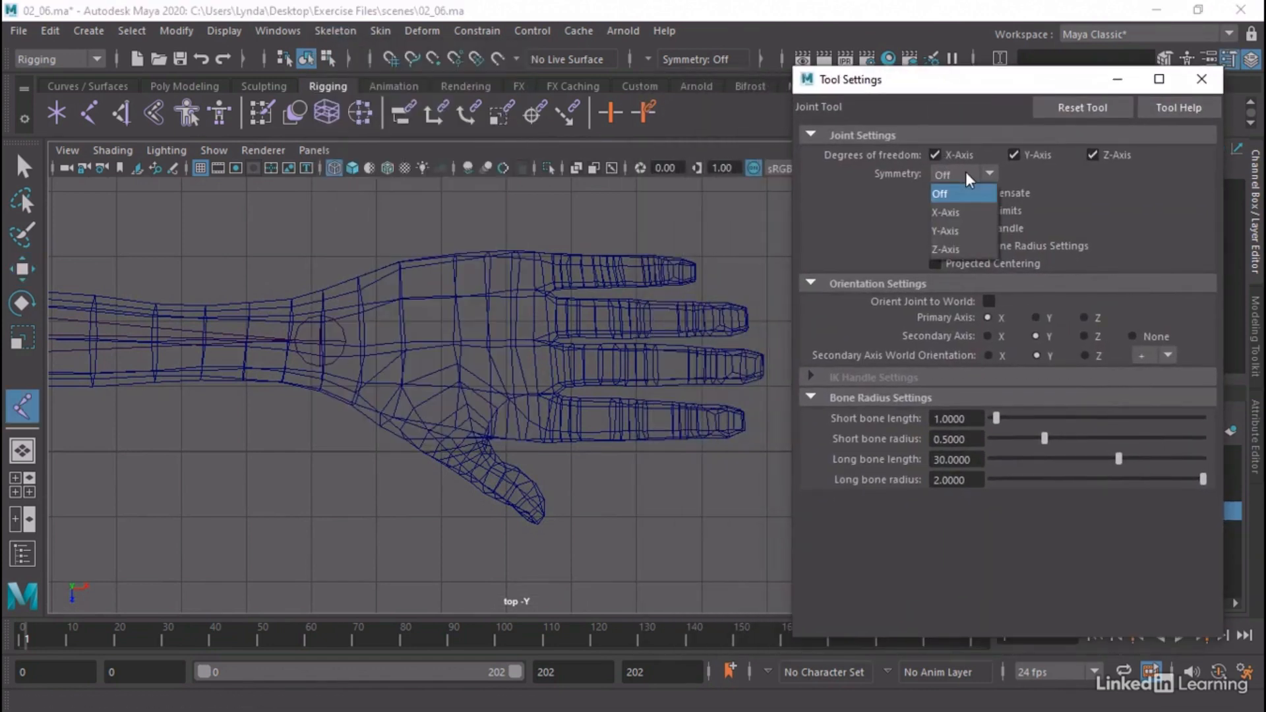
{"action": "left_click", "coordinate": [953, 210]}
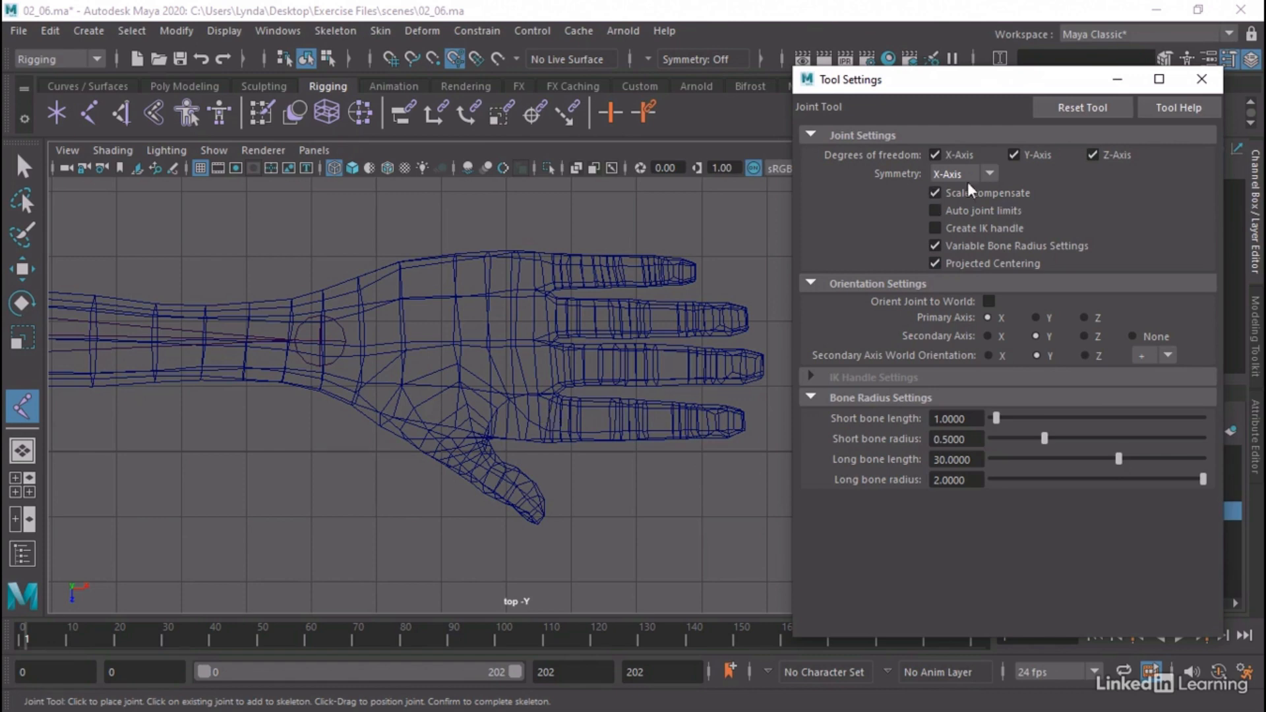
{"action": "left_click", "coordinate": [1197, 80]}
Draw a symmetrical, mesh-centred four-joint chain along the left index finger from the knuckle to just past the fingertip
{"action": "scroll", "coordinate": [497, 396], "scroll_direction": "down", "scroll_amount": 3}
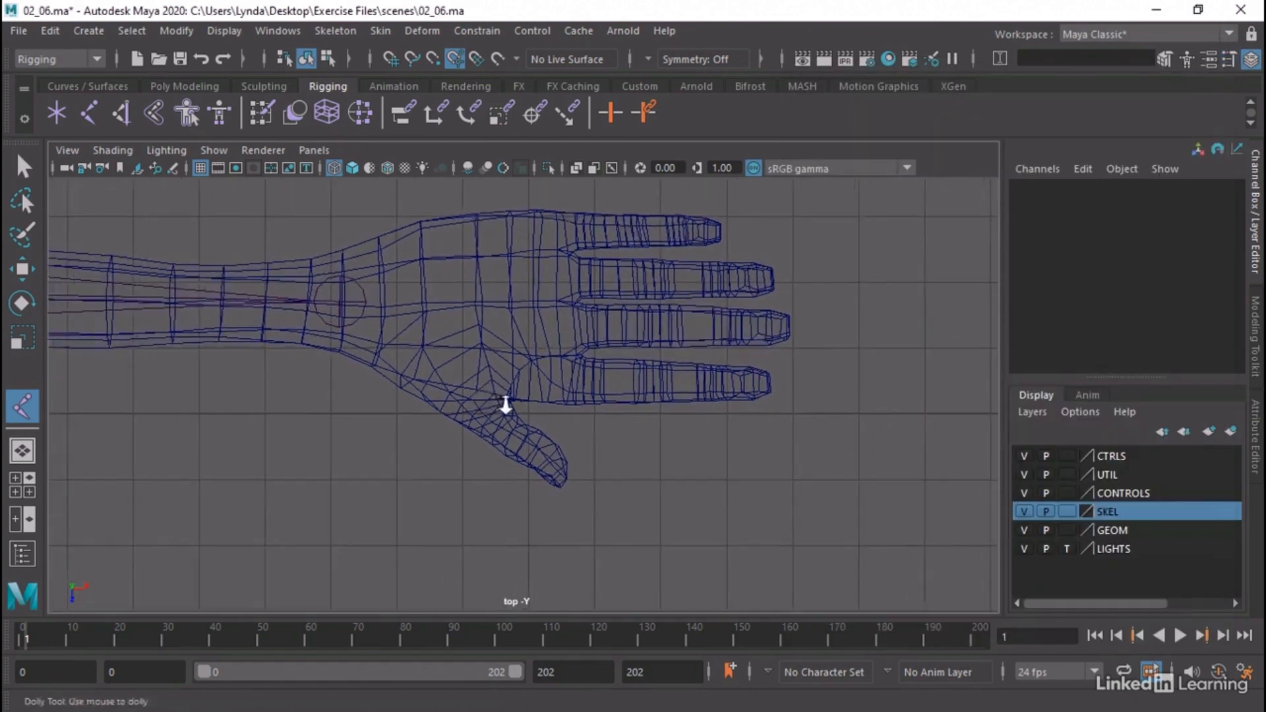
{"action": "scroll", "coordinate": [505, 404], "scroll_direction": "up", "scroll_amount": 2}
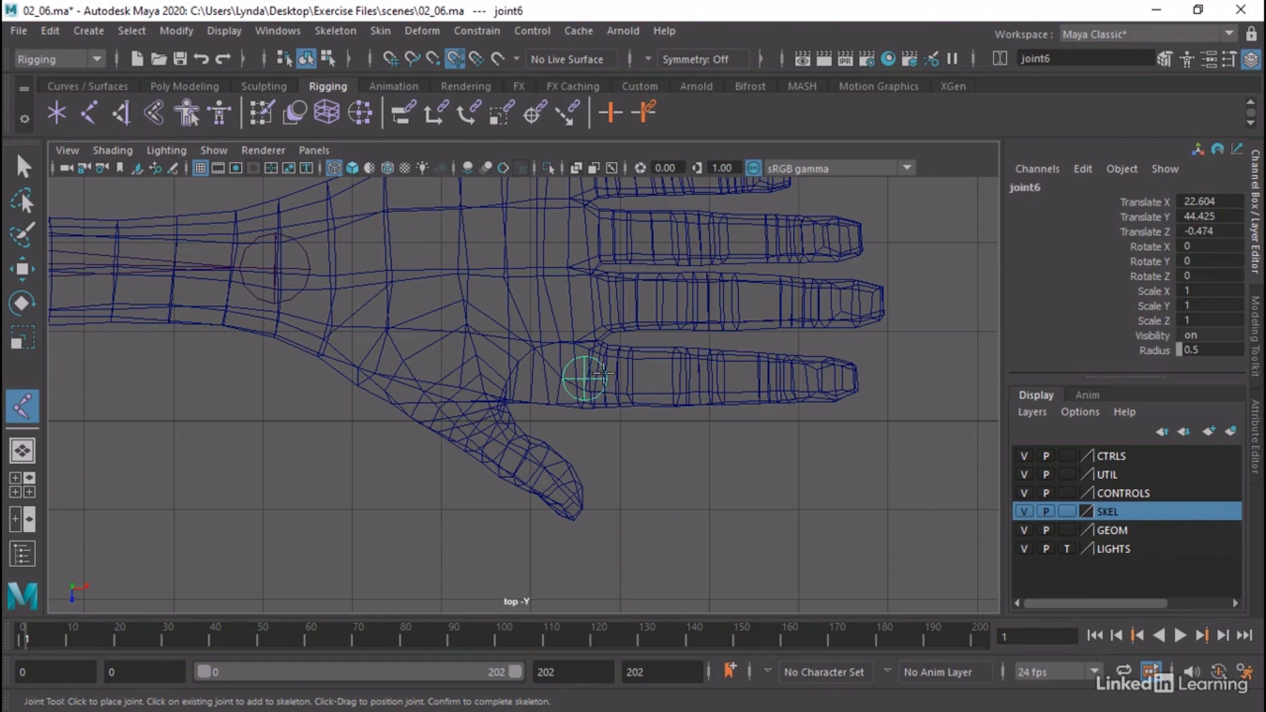
{"action": "left_click", "coordinate": [699, 378]}
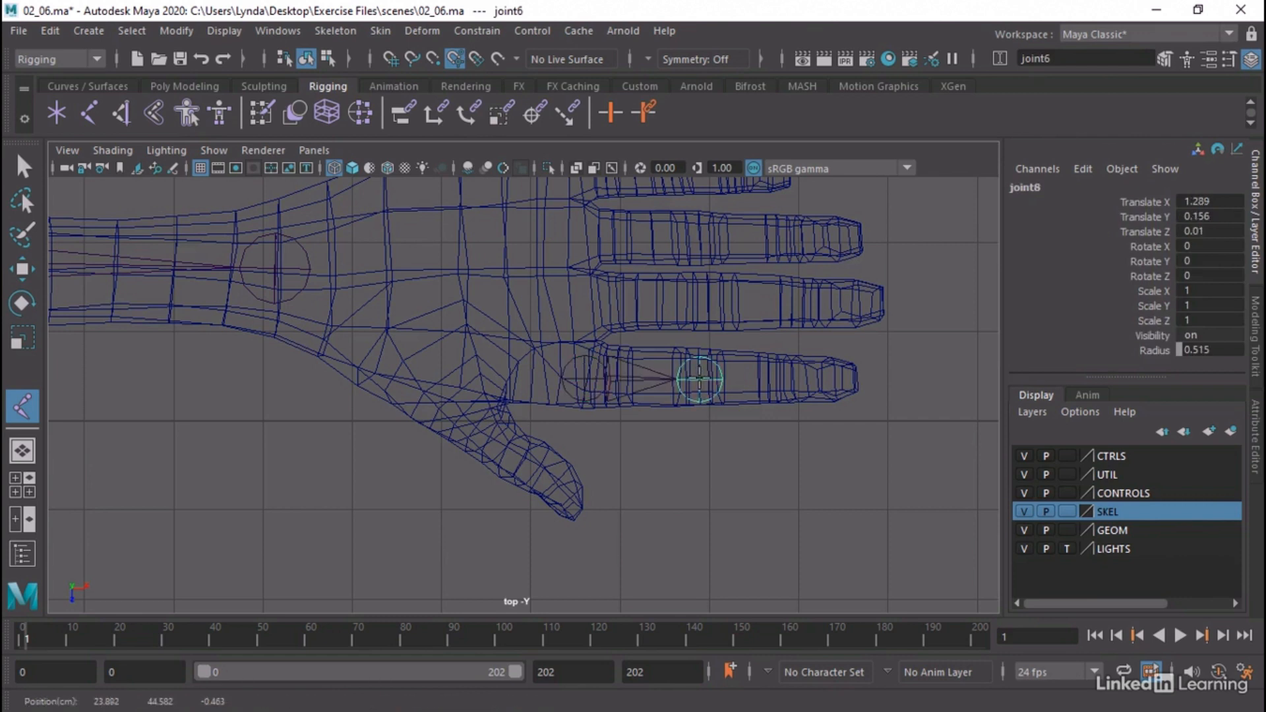
{"action": "left_click", "coordinate": [783, 378]}
{"action": "left_click", "coordinate": [864, 381]}
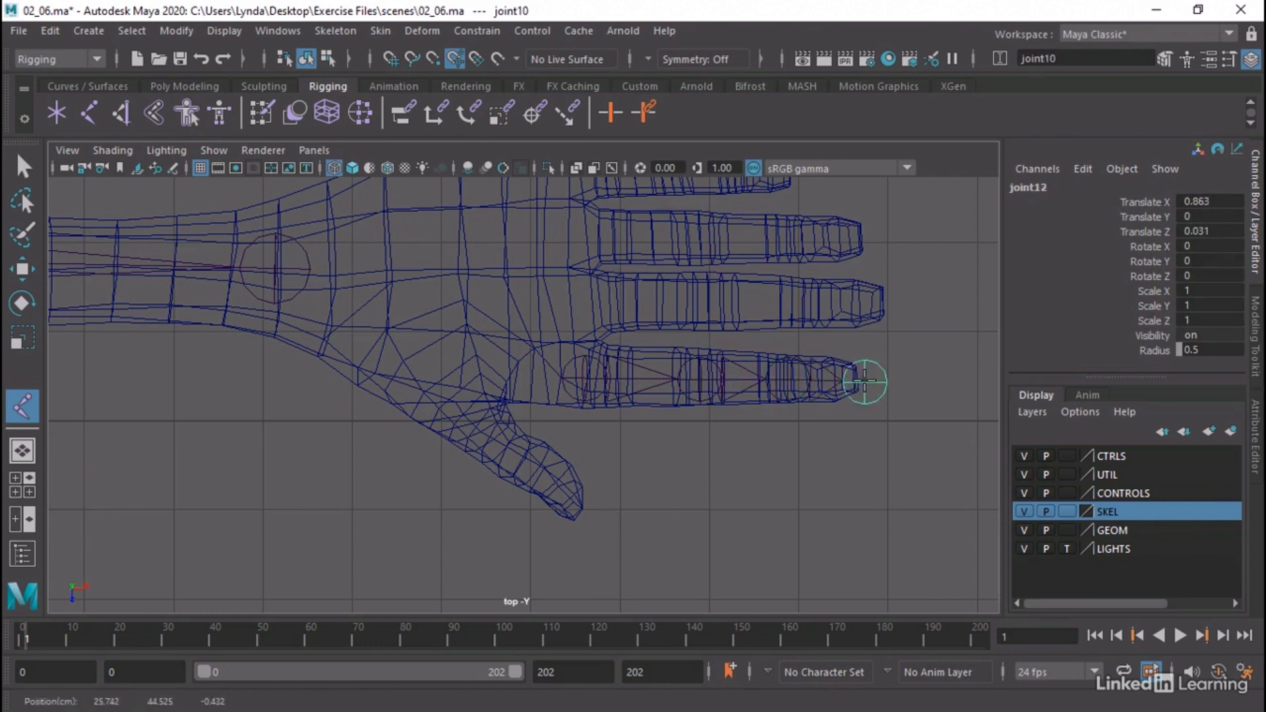
{"action": "left_click_drag", "start_coordinate": [865, 381], "coordinate": [865, 381]}
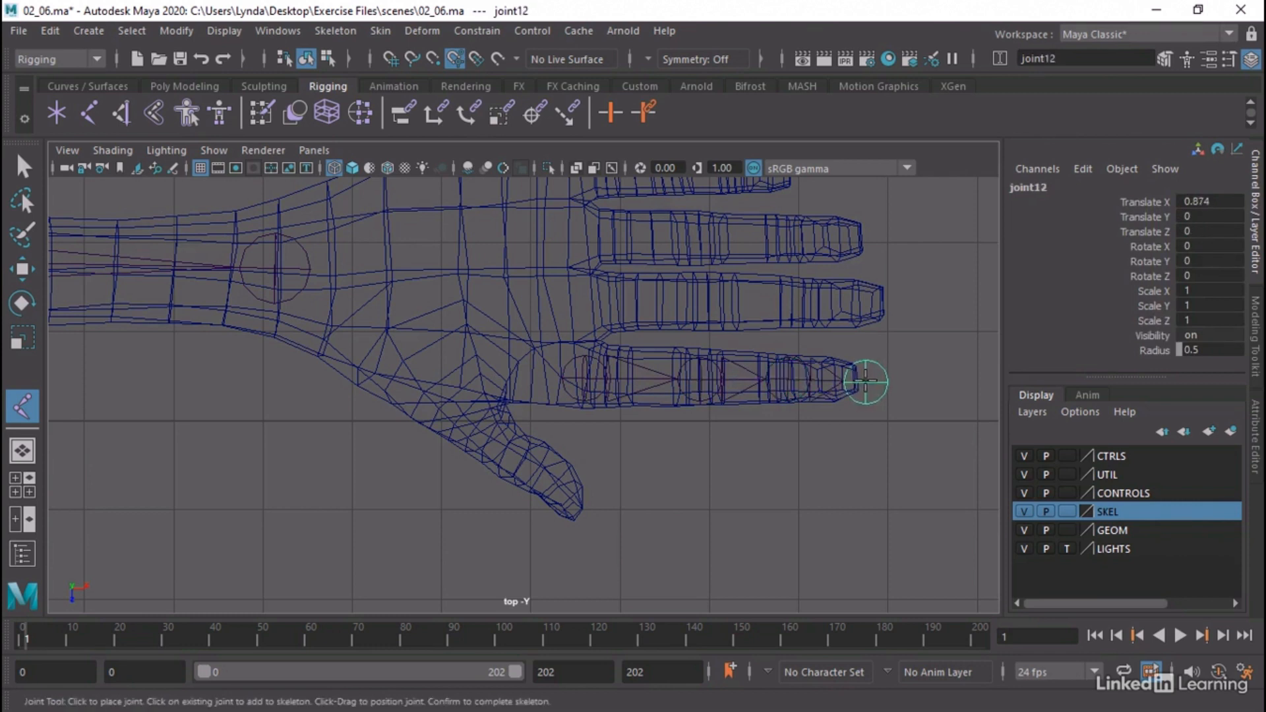
{"action": "key", "text": "Return"}
Examine how the index finger chains sit inside both hands from several angles in the perspective view
{"action": "key", "text": "space"}
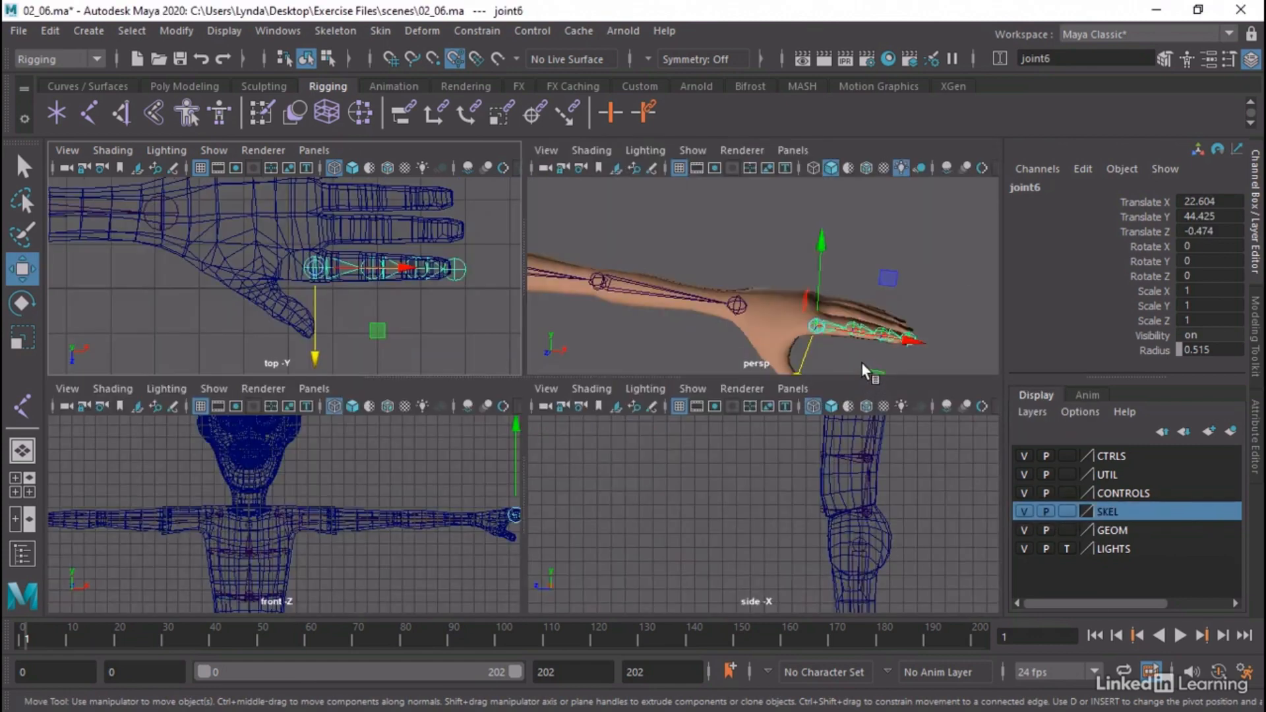
{"action": "key", "text": "space"}
{"action": "middle_click_drag", "start_coordinate": [525, 292], "coordinate": [516, 238], "text": "alt"}
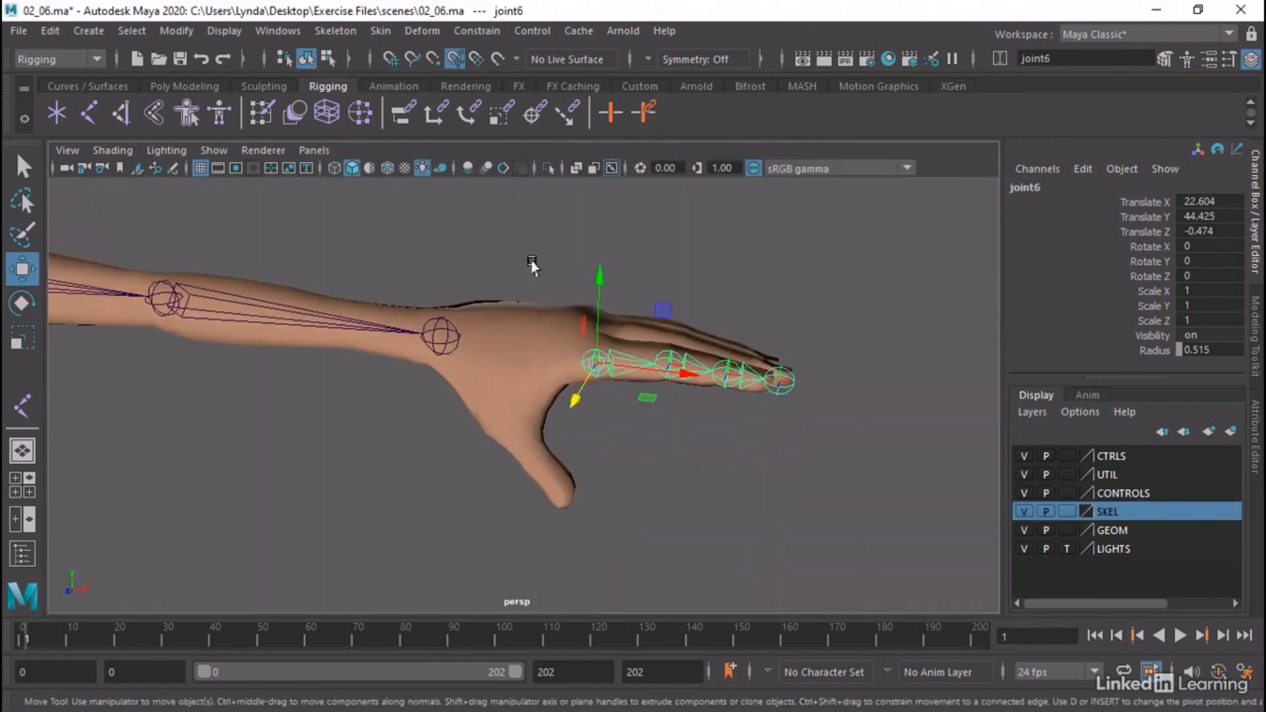
{"action": "right_click_drag", "start_coordinate": [511, 341], "coordinate": [672, 367], "text": "alt"}
{"action": "left_click_drag", "start_coordinate": [672, 368], "coordinate": [630, 361], "text": "alt"}
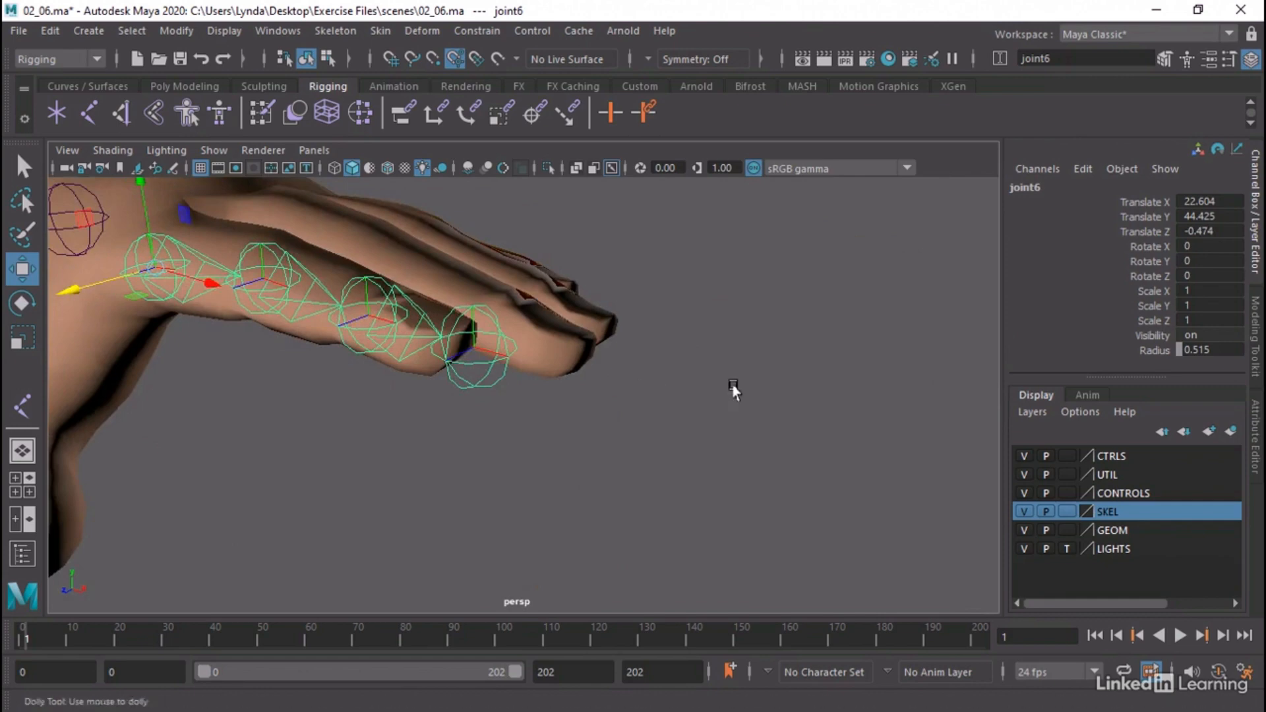
{"action": "right_click_drag", "start_coordinate": [732, 387], "coordinate": [499, 323], "text": "alt"}
{"action": "middle_click_drag", "start_coordinate": [500, 323], "coordinate": [743, 385], "text": "alt"}
{"action": "right_click_drag", "start_coordinate": [742, 387], "coordinate": [415, 297], "text": "alt"}
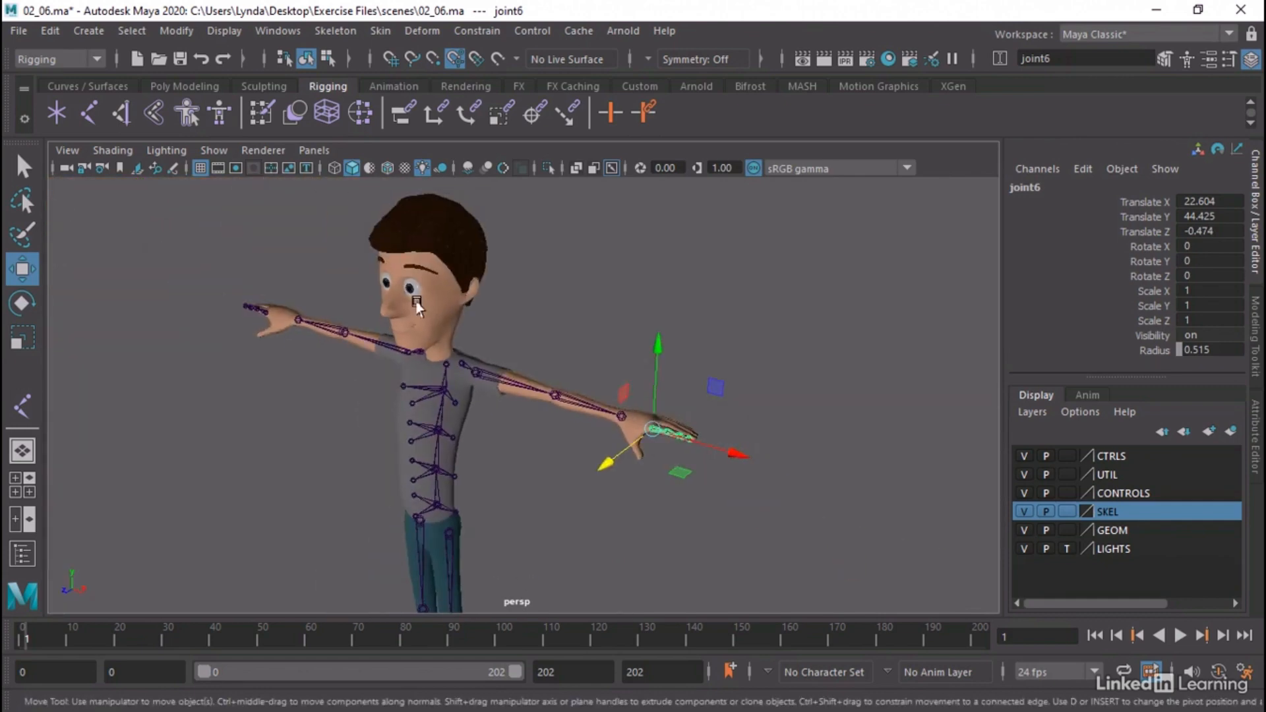
{"action": "left_click_drag", "start_coordinate": [415, 297], "coordinate": [552, 295], "text": "alt"}
{"action": "right_click_drag", "start_coordinate": [250, 396], "coordinate": [418, 414], "text": "alt"}
{"action": "left_click_drag", "start_coordinate": [417, 417], "coordinate": [635, 375], "text": "alt"}
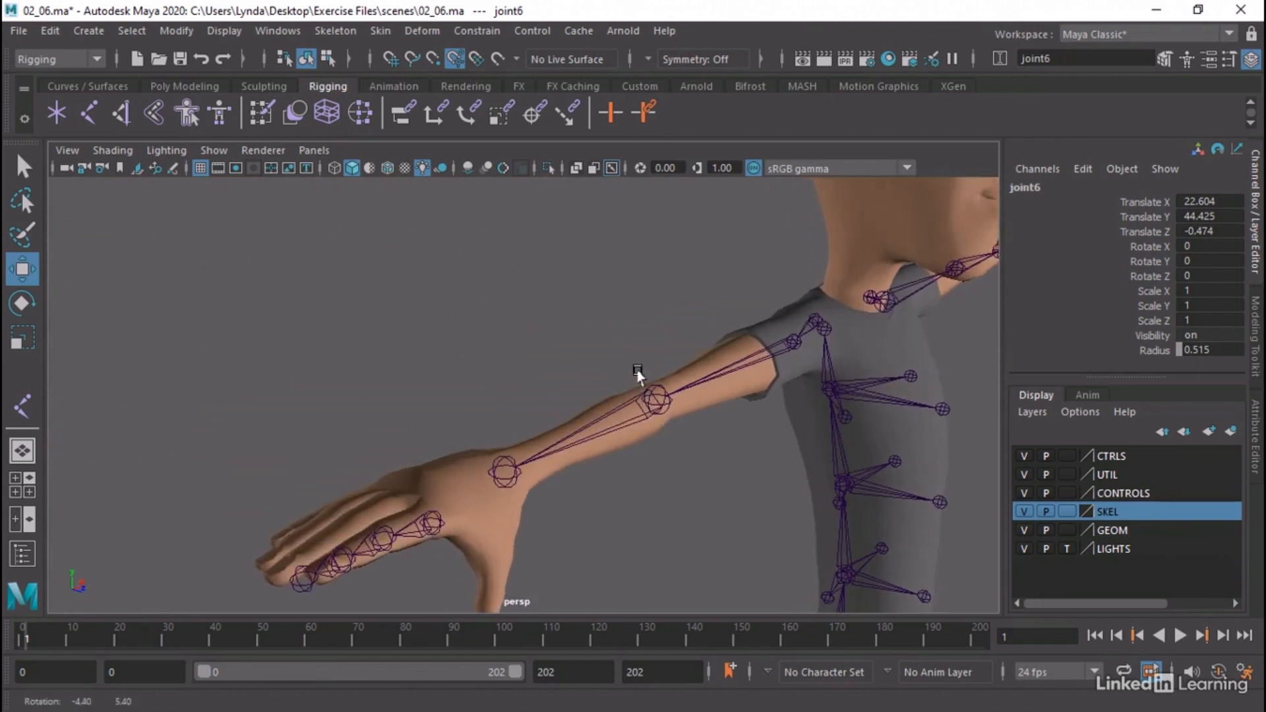
{"action": "left_click_drag", "start_coordinate": [724, 416], "coordinate": [726, 427], "text": "alt"}
{"action": "right_click_drag", "start_coordinate": [819, 446], "coordinate": [713, 432], "text": "alt"}
{"action": "left_click_drag", "start_coordinate": [712, 432], "coordinate": [480, 416], "text": "alt"}
{"action": "middle_click_drag", "start_coordinate": [623, 437], "coordinate": [586, 399], "text": "alt"}
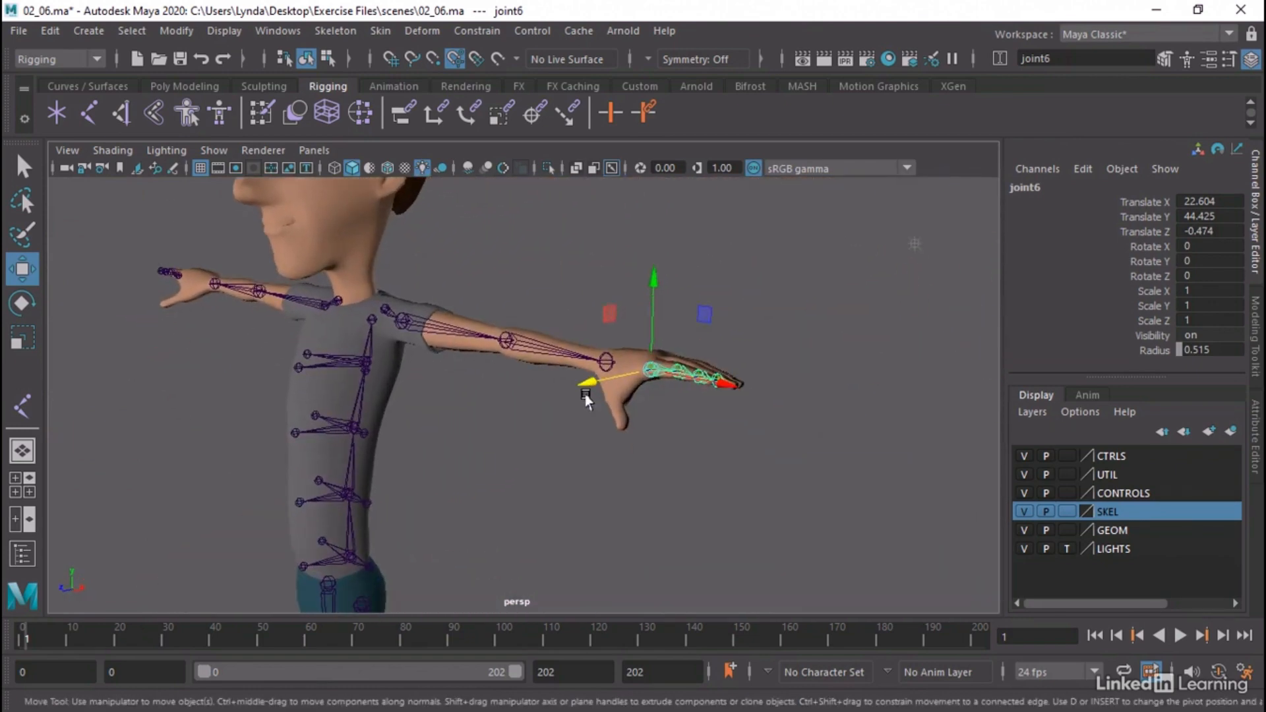
Activate the Joint tool in the top view of the left hand and check its X-Axis symmetry and Projected Centering
{"action": "key", "text": "space"}
{"action": "key", "text": "space"}
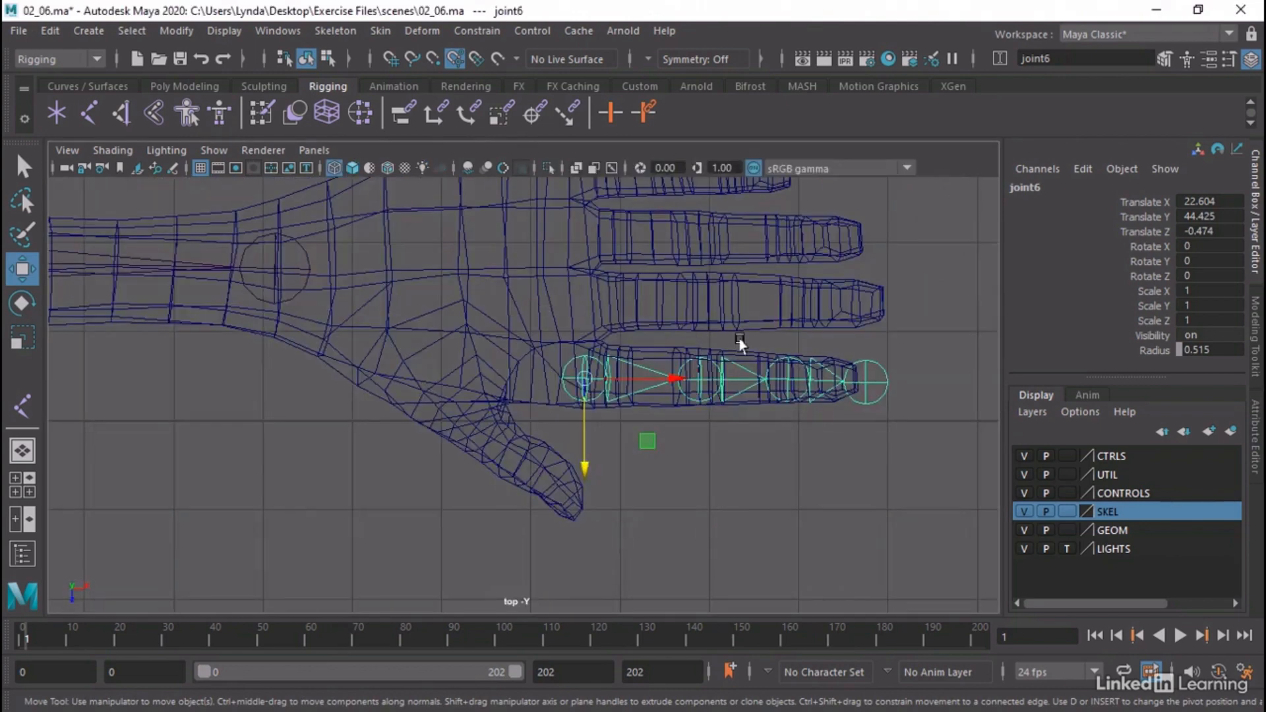
{"action": "right_click_drag", "start_coordinate": [736, 336], "coordinate": [689, 338], "text": "alt"}
{"action": "middle_click_drag", "start_coordinate": [690, 343], "coordinate": [679, 404], "text": "alt"}
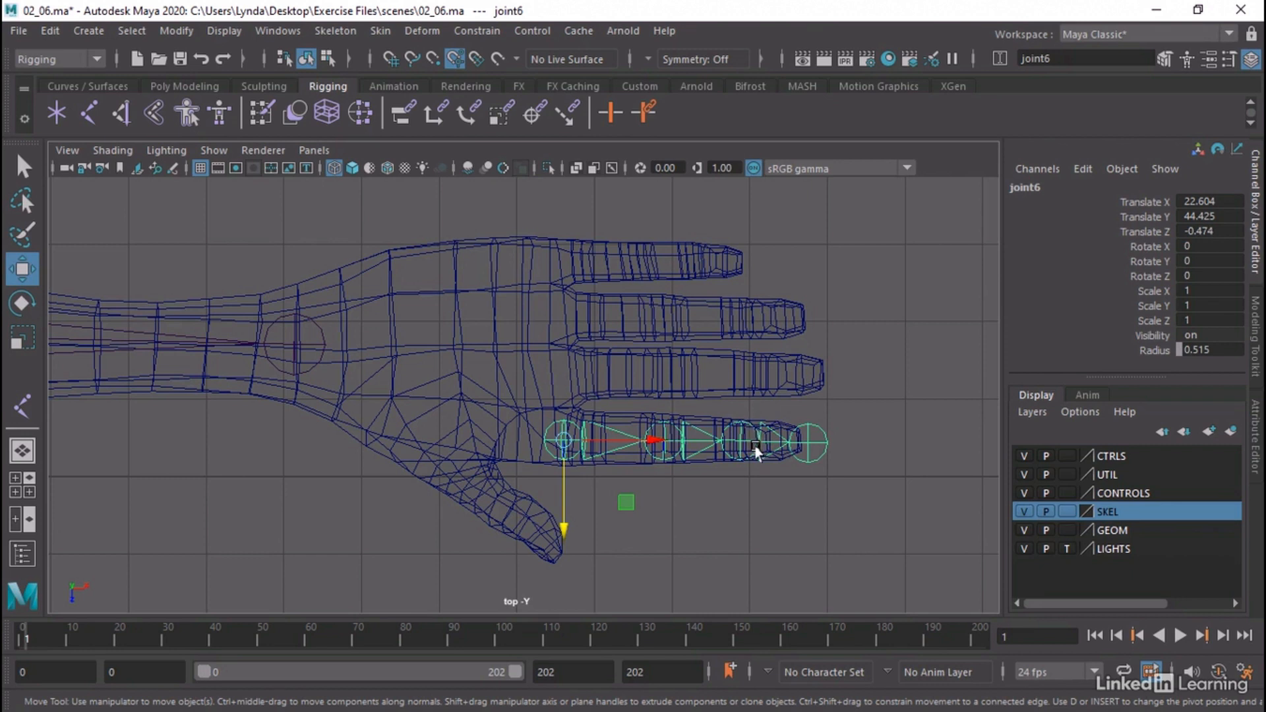
{"action": "middle_click_drag", "start_coordinate": [620, 539], "coordinate": [662, 490], "text": "alt"}
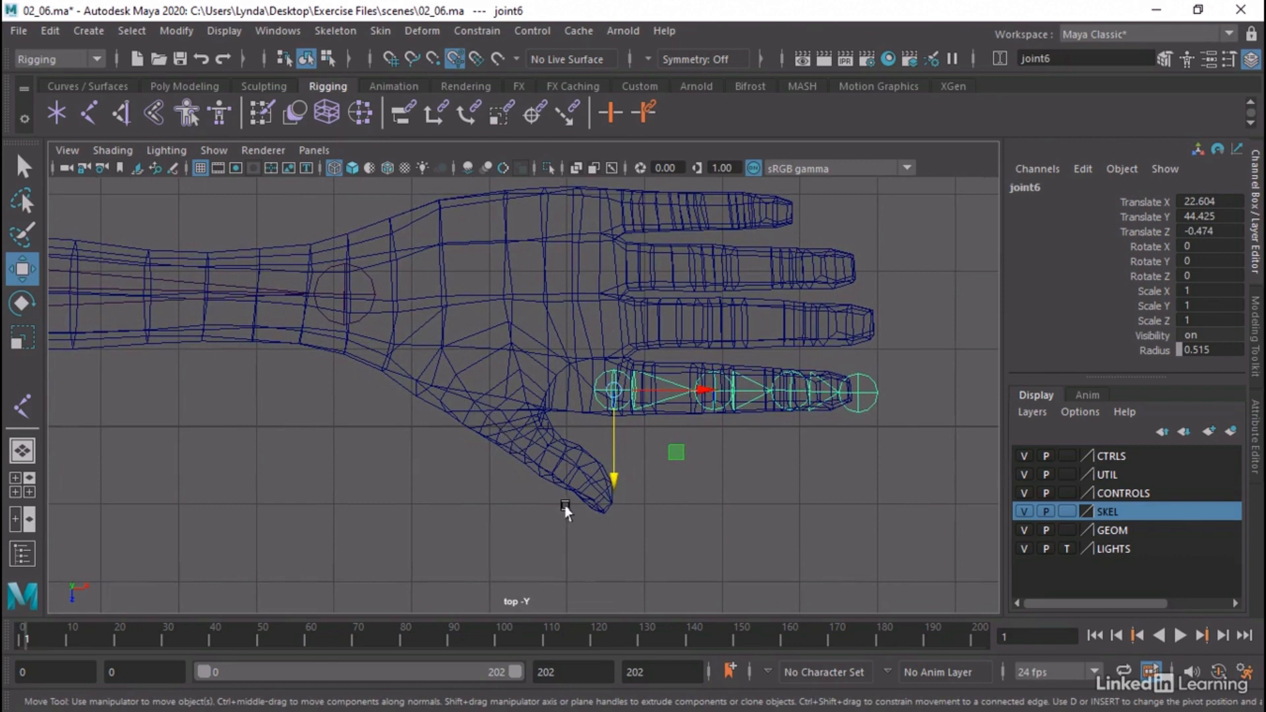
{"action": "left_click", "coordinate": [586, 532]}
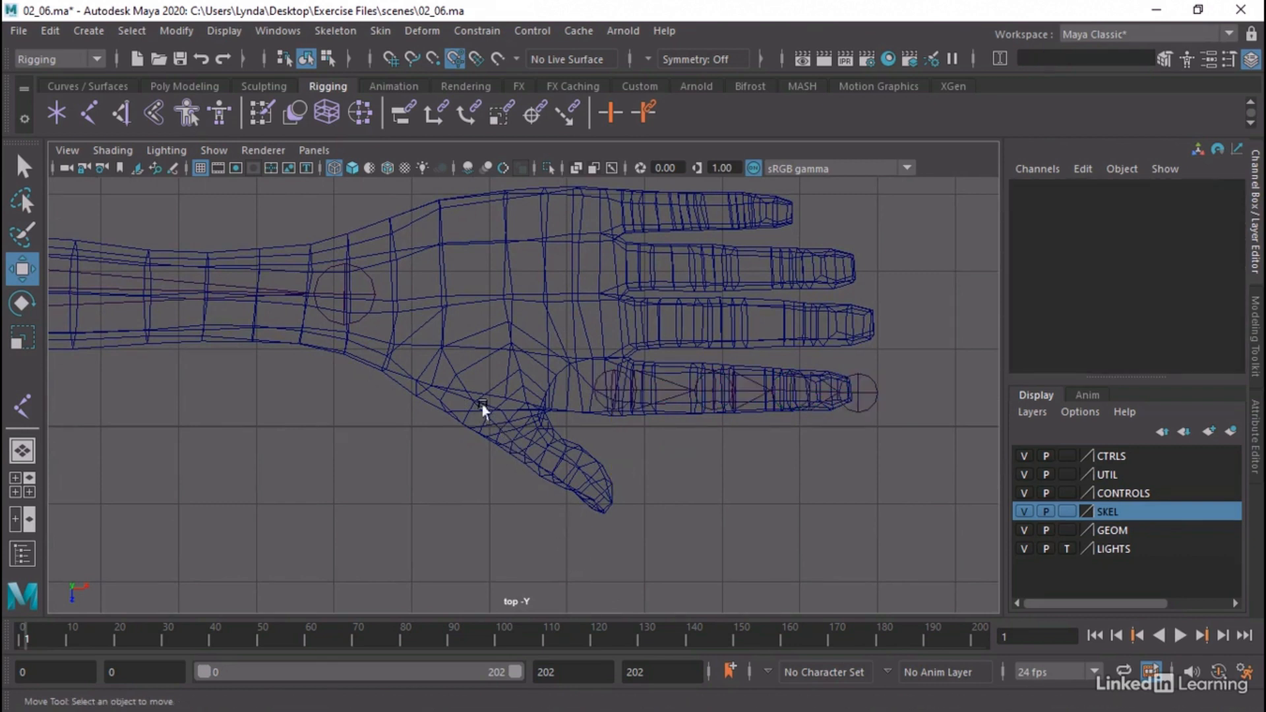
{"action": "left_click", "coordinate": [89, 116]}
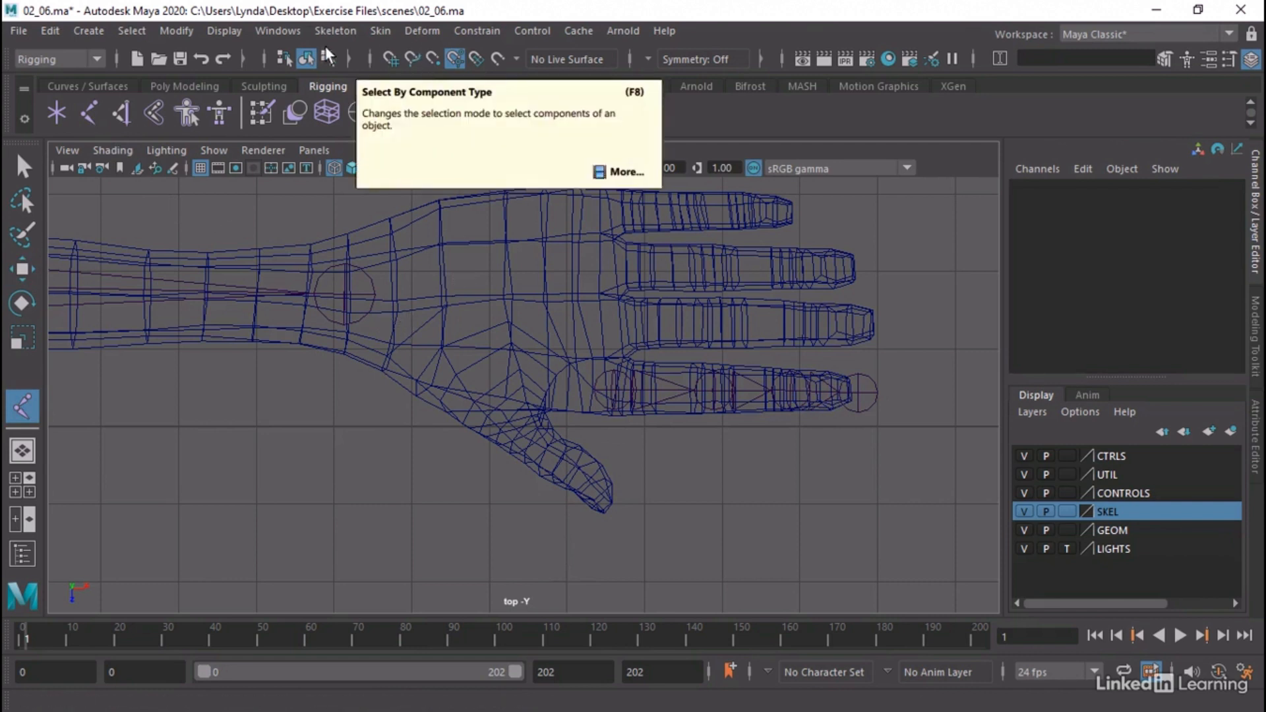
{"action": "left_click", "coordinate": [335, 31]}
{"action": "left_click", "coordinate": [522, 77]}
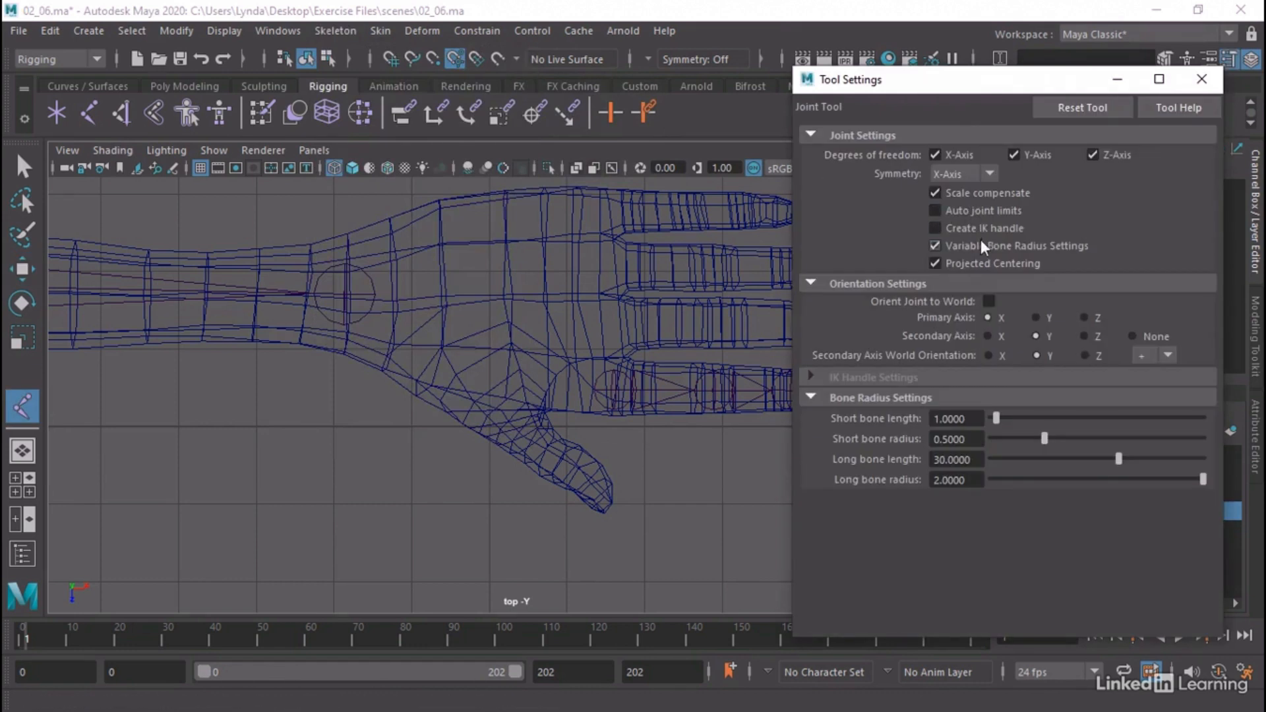
{"action": "left_click", "coordinate": [1200, 77]}
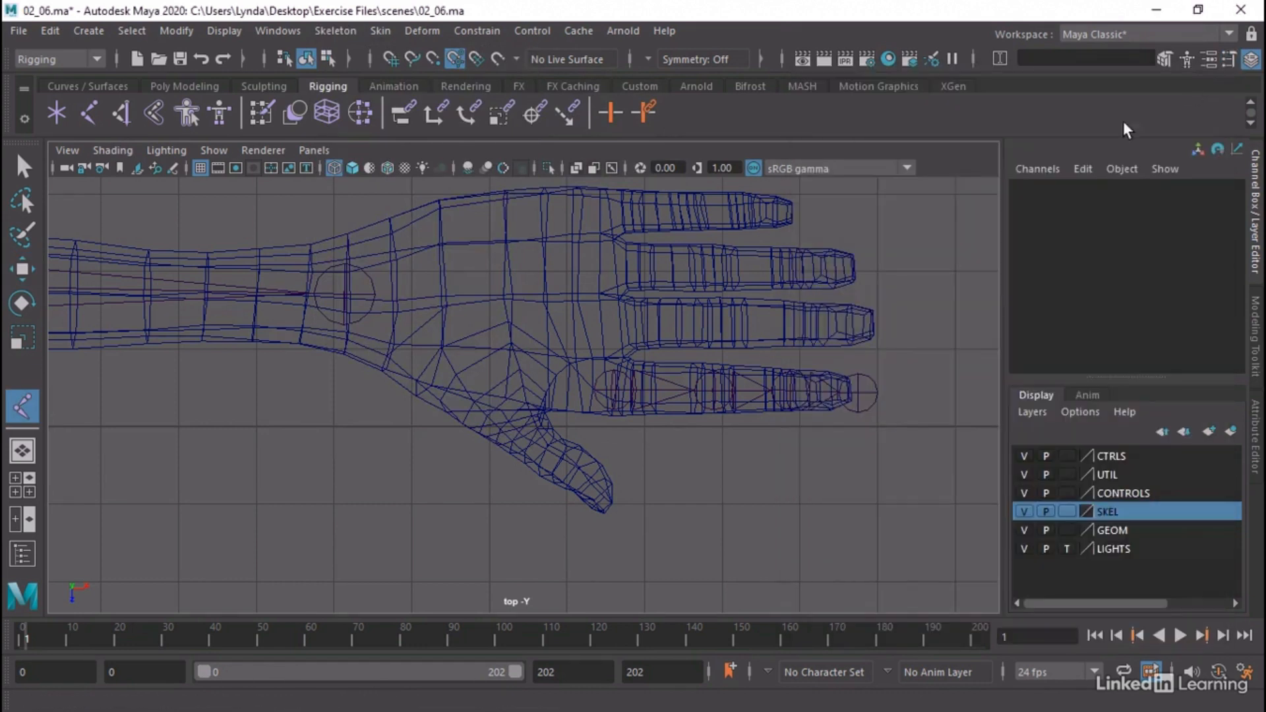
Draw a symmetrical, mesh-centred three-joint chain along the left thumb from the palm to just past the thumb tip
{"action": "left_click", "coordinate": [488, 377]}
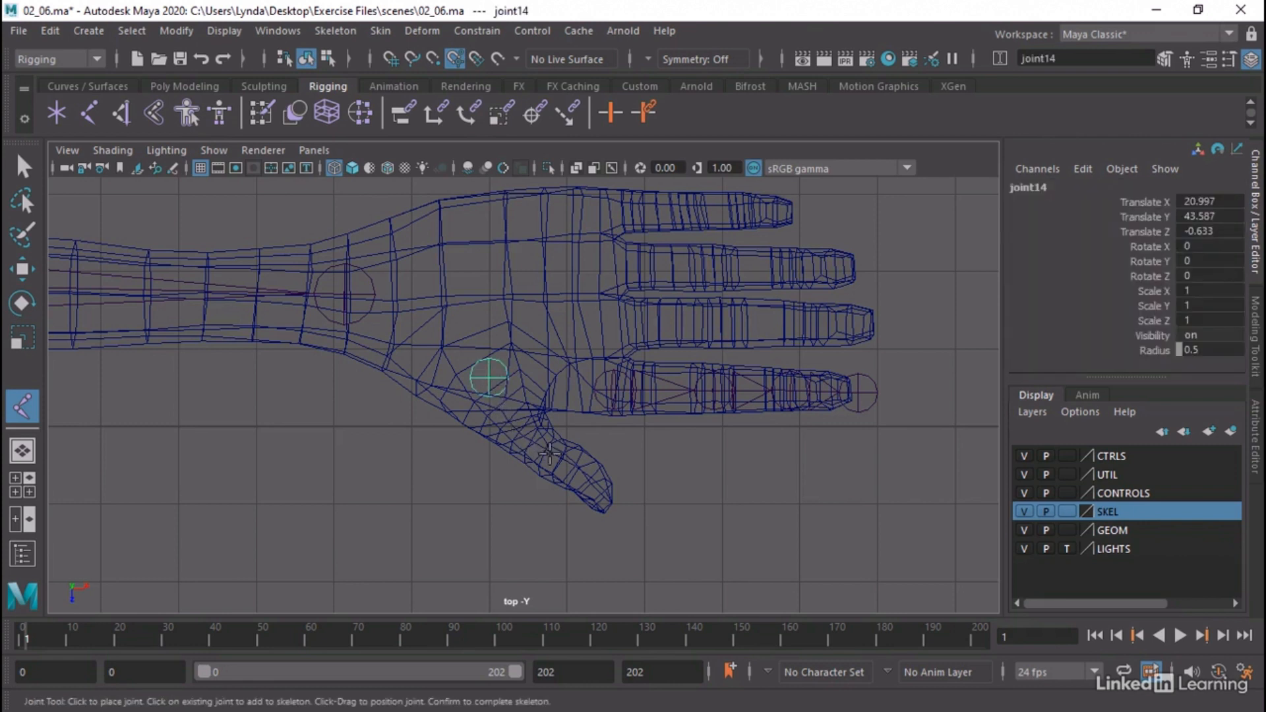
{"action": "left_click_drag", "start_coordinate": [551, 454], "coordinate": [557, 456]}
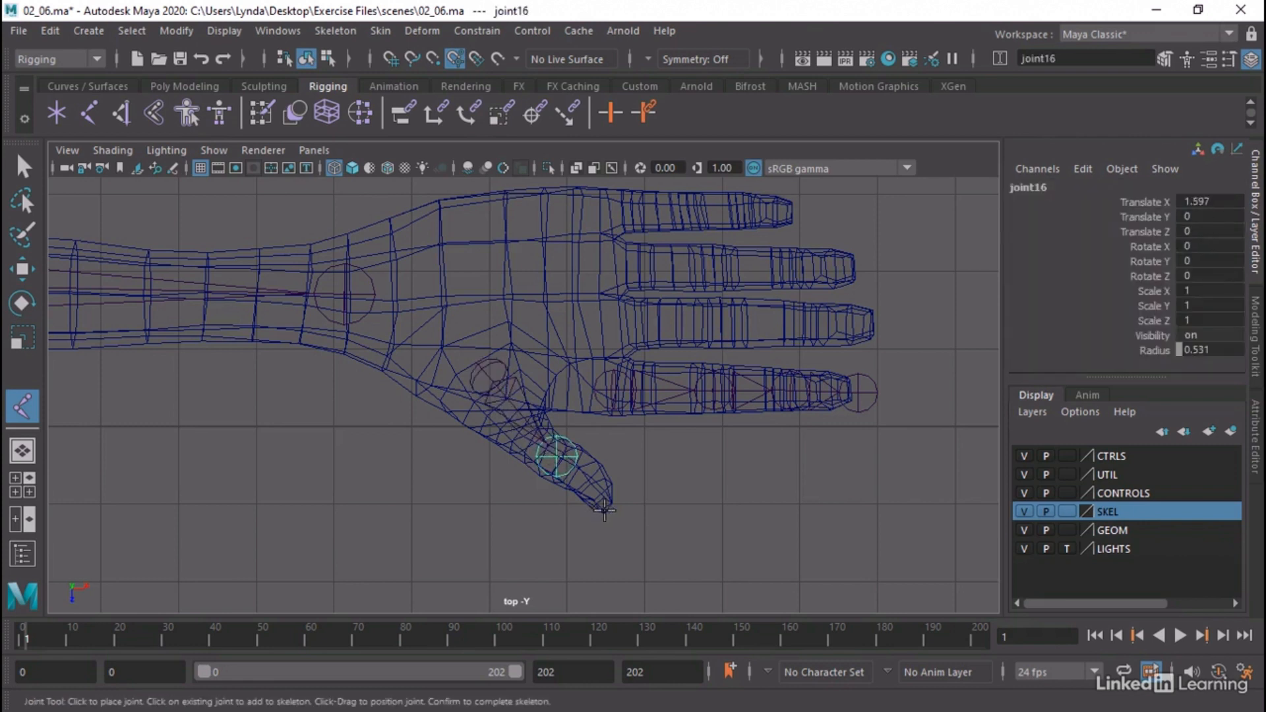
{"action": "left_click_drag", "start_coordinate": [604, 509], "coordinate": [613, 512]}
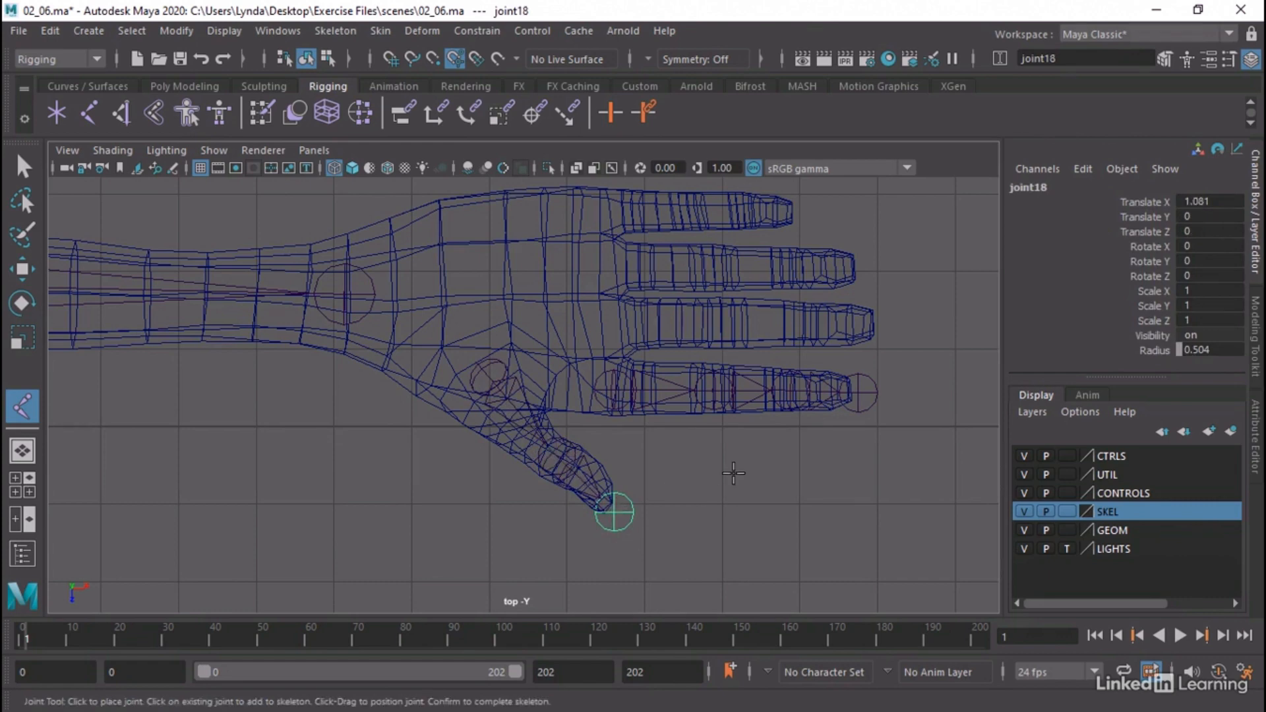
{"action": "key", "text": "Return"}
Examine how the thumb chain sits inside the left hand in the perspective view
{"action": "key", "text": "space"}
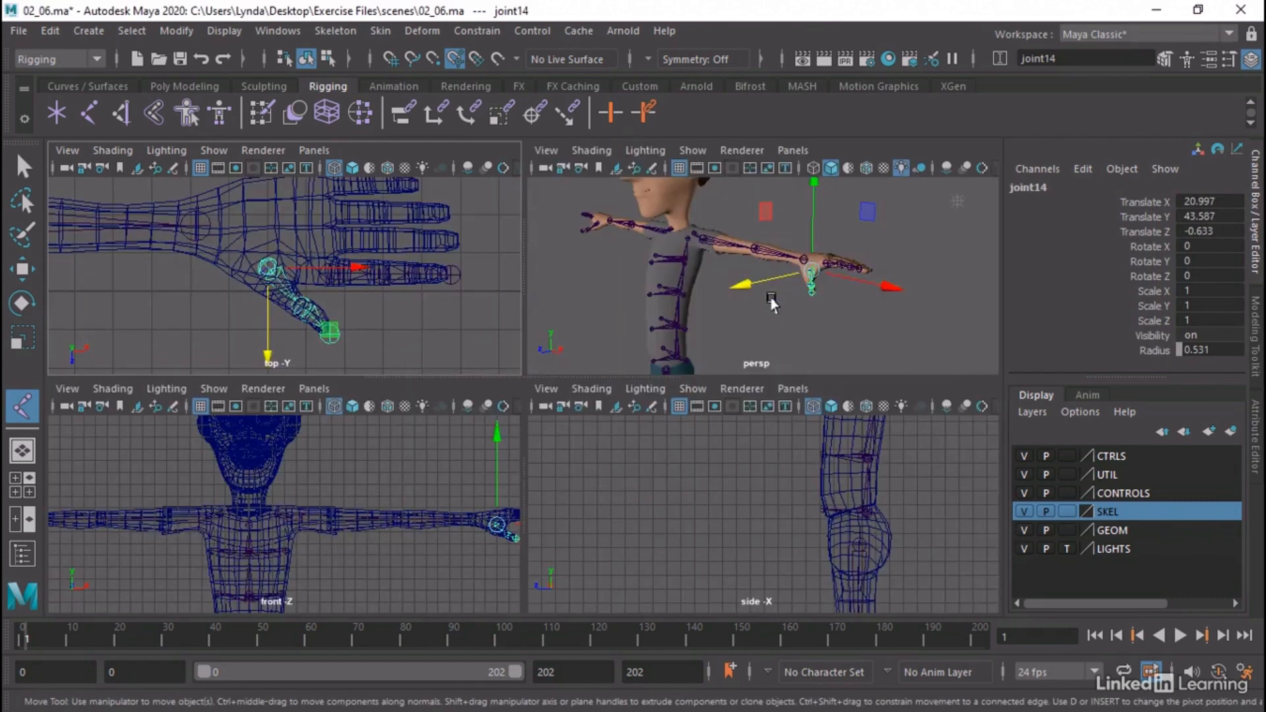
{"action": "key", "text": "space"}
{"action": "left_click_drag", "start_coordinate": [534, 361], "coordinate": [657, 362], "text": "alt"}
{"action": "middle_click_drag", "start_coordinate": [796, 360], "coordinate": [626, 304], "text": "alt"}
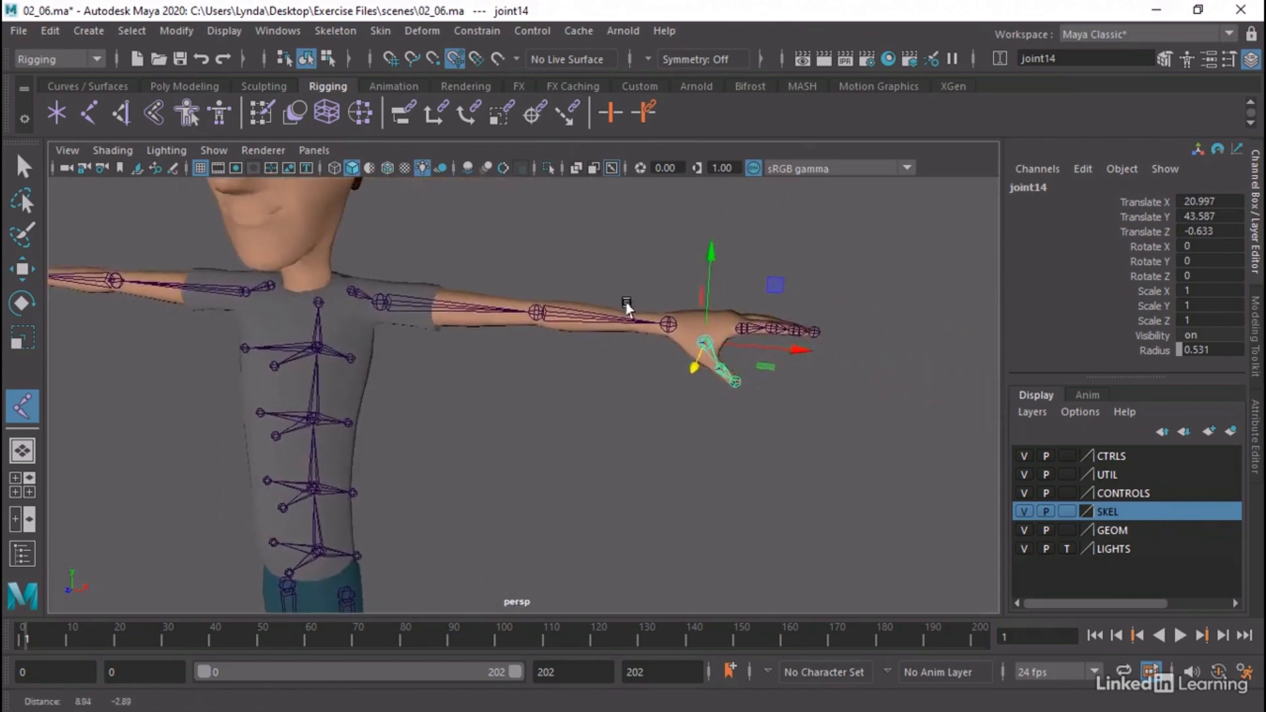
{"action": "right_click_drag", "start_coordinate": [627, 307], "coordinate": [814, 381], "text": "alt"}
{"action": "left_click_drag", "start_coordinate": [813, 381], "coordinate": [660, 359], "text": "alt"}
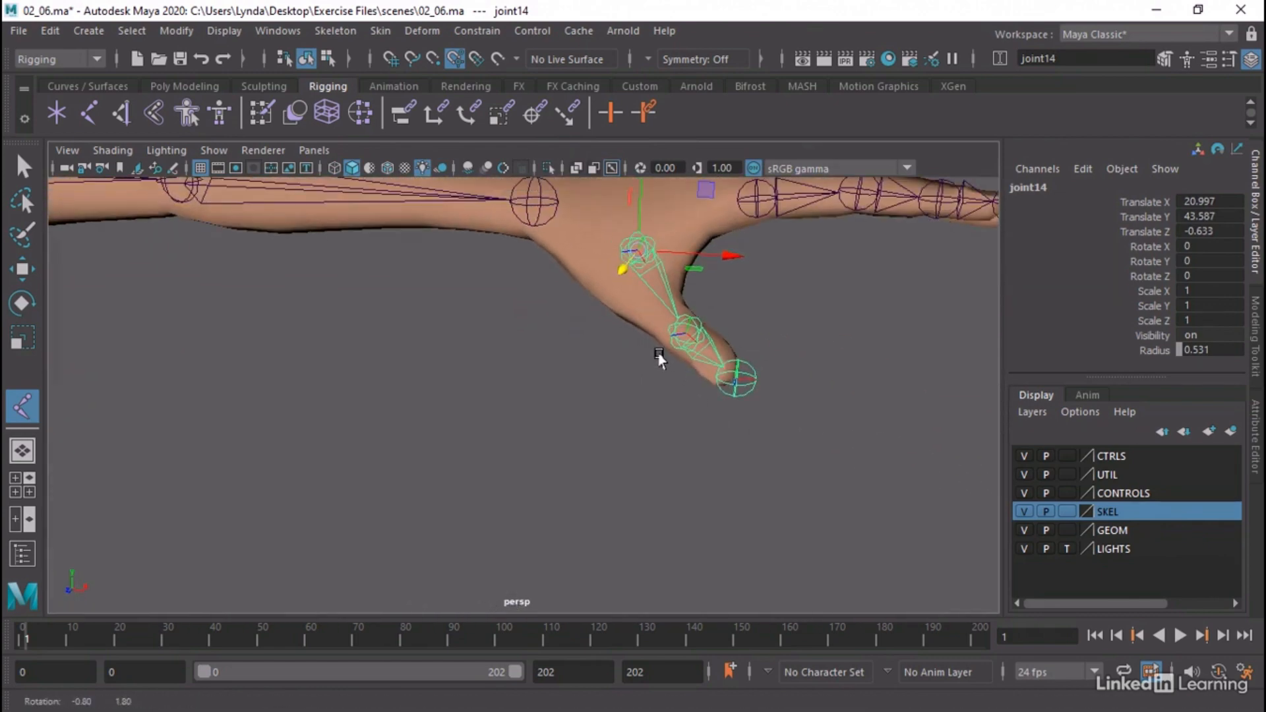
{"action": "middle_click_drag", "start_coordinate": [659, 360], "coordinate": [630, 389], "text": "alt"}
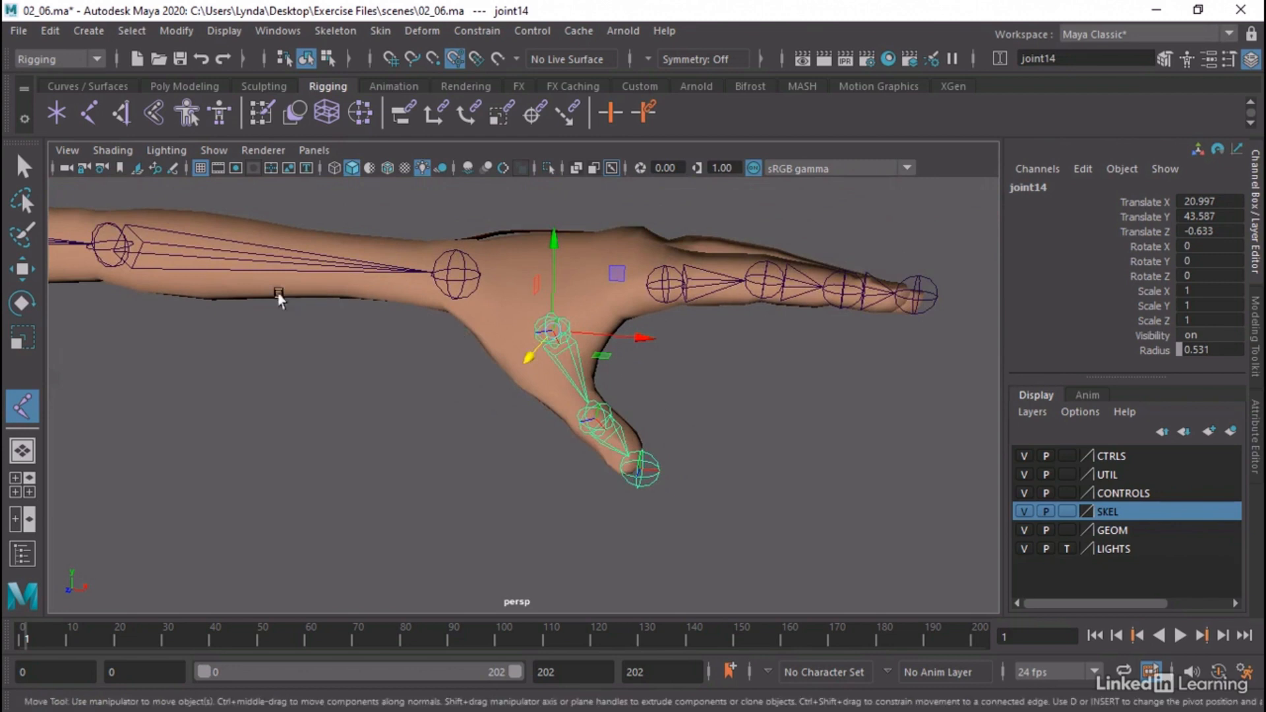
Set the Move tool's axis orientation to Object
{"action": "double_click", "coordinate": [24, 273]}
{"action": "left_click", "coordinate": [938, 156]}
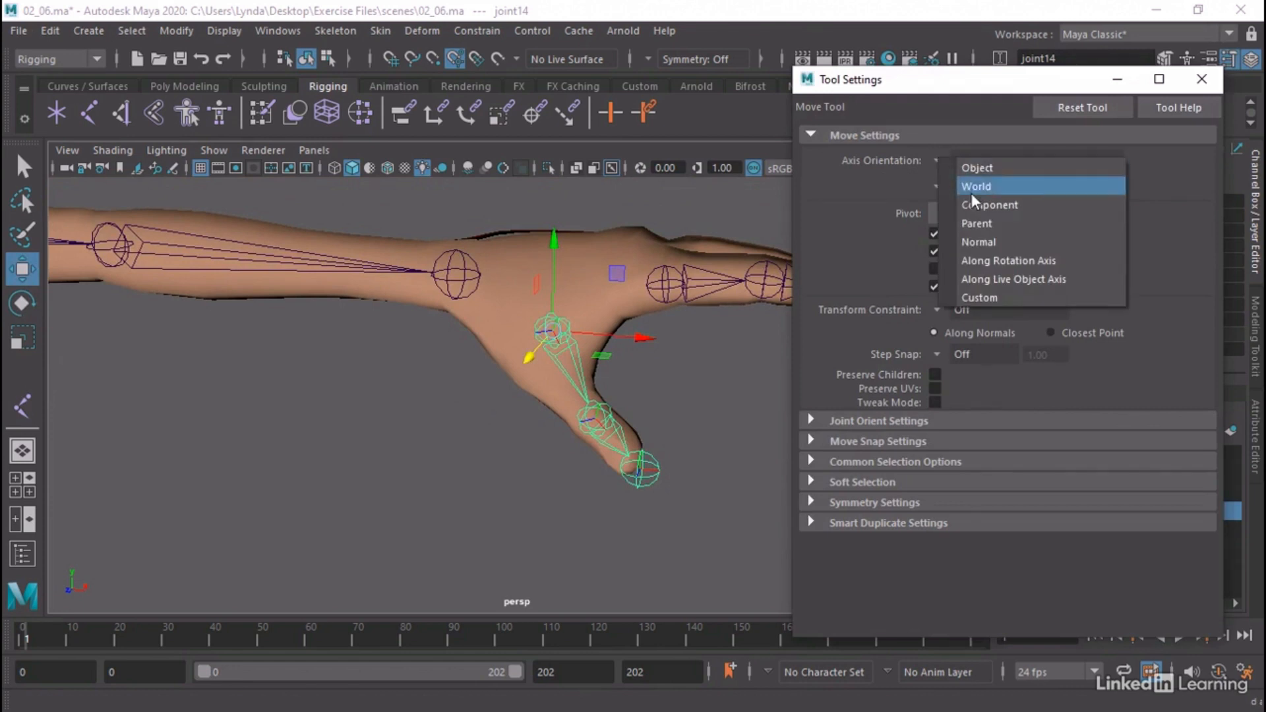
{"action": "left_click", "coordinate": [975, 170]}
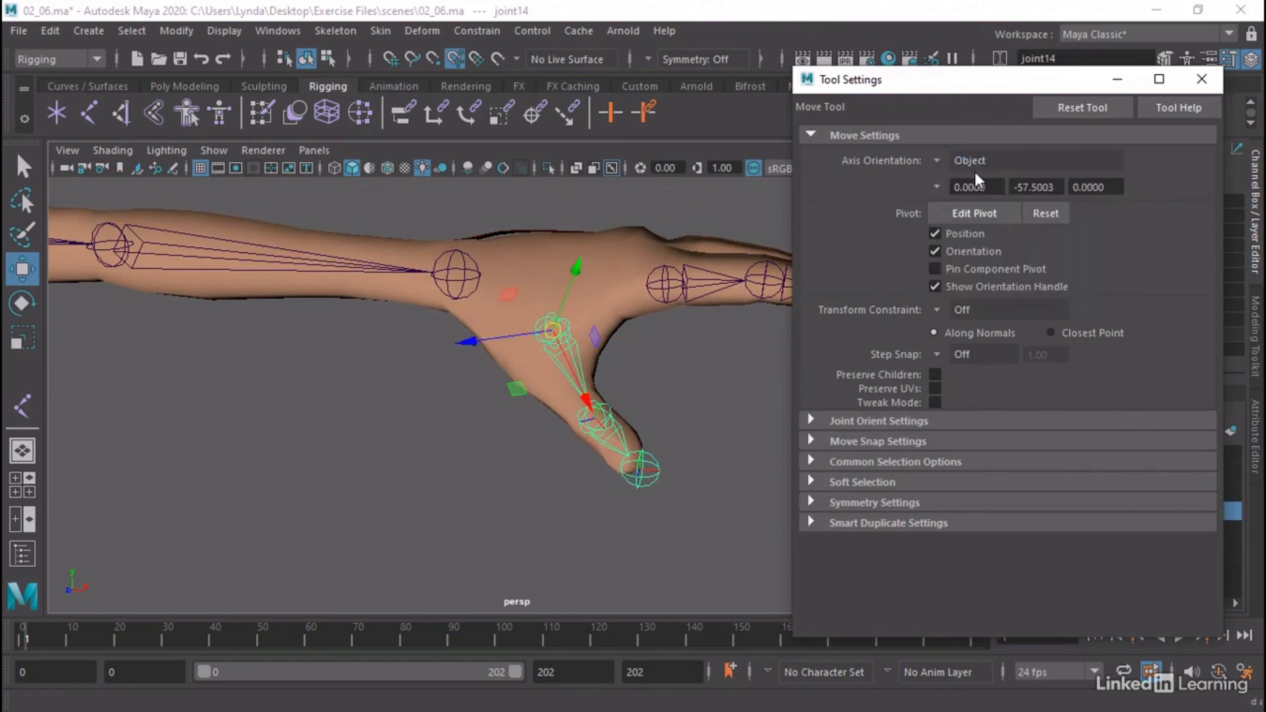
{"action": "left_click", "coordinate": [1202, 79]}
Test-rotate the left thumb's middle joint to check its bend axis, and undo the rotation
{"action": "middle_click_drag", "start_coordinate": [425, 378], "coordinate": [663, 414], "text": "alt"}
{"action": "middle_click_drag", "start_coordinate": [913, 383], "coordinate": [673, 365], "text": "alt"}
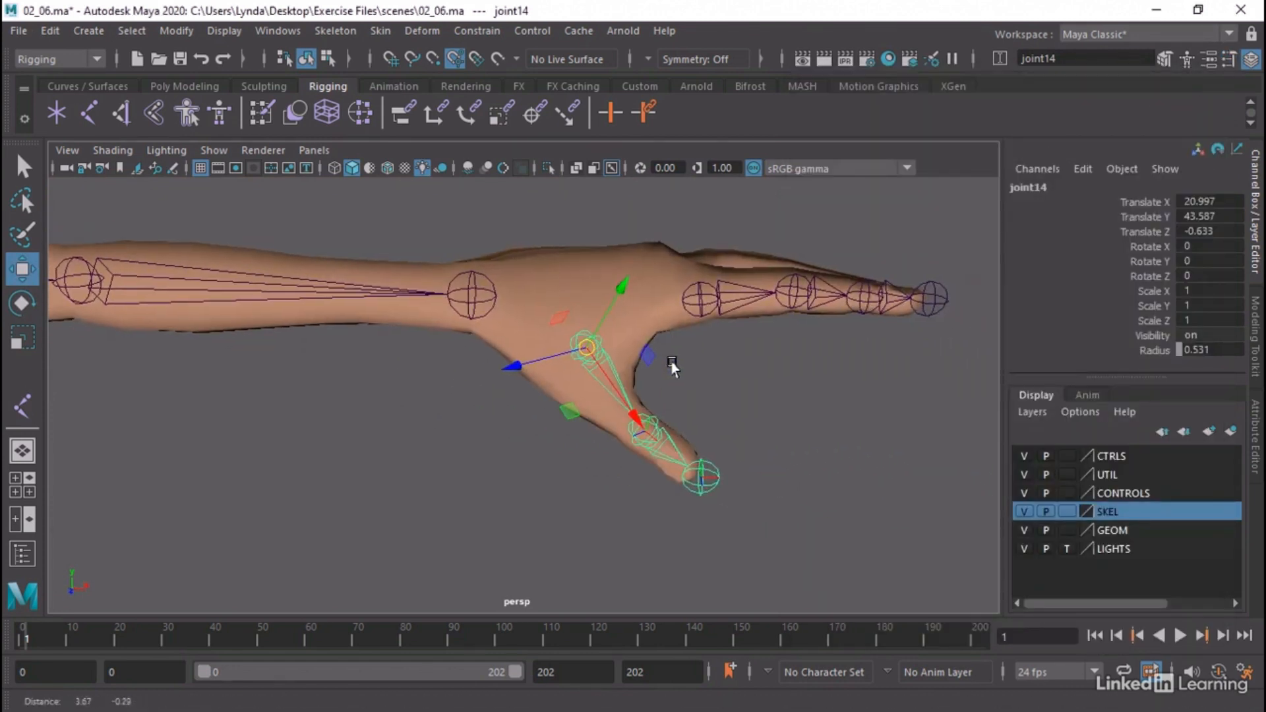
{"action": "left_click", "coordinate": [669, 443]}
{"action": "left_click_drag", "start_coordinate": [711, 432], "coordinate": [656, 425], "text": "alt"}
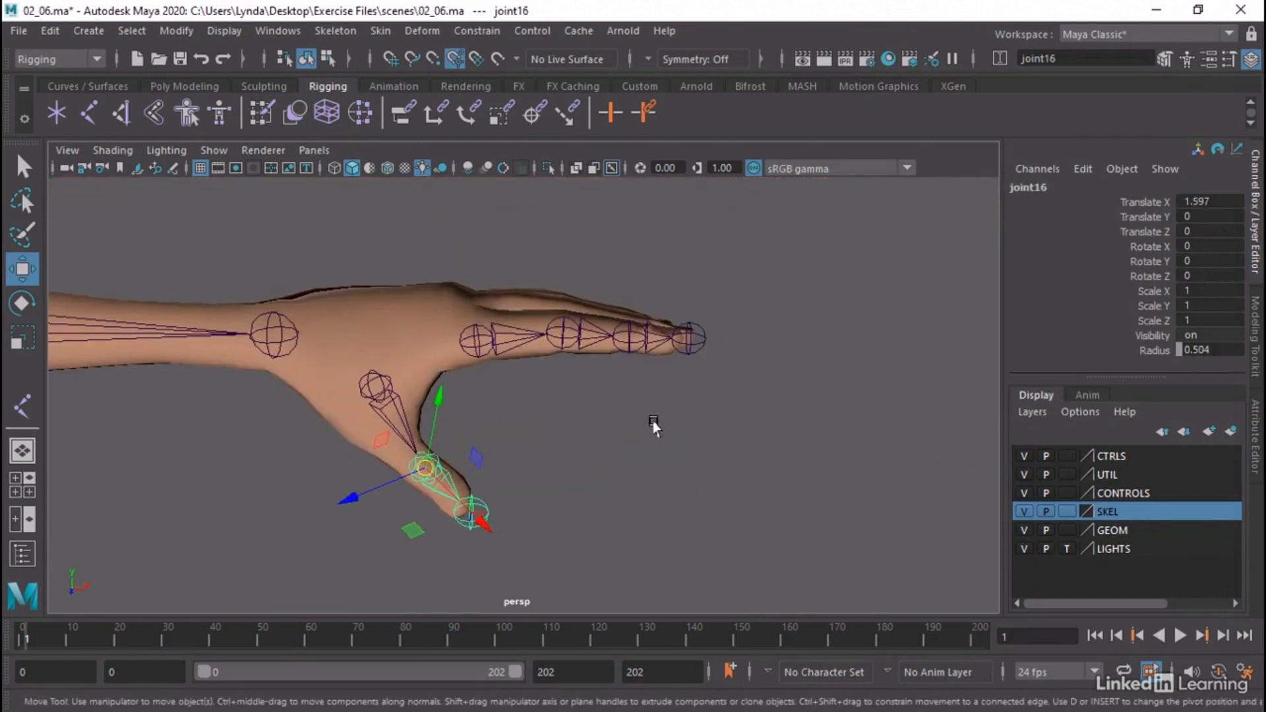
{"action": "left_click_drag", "start_coordinate": [587, 444], "coordinate": [658, 461], "text": "alt"}
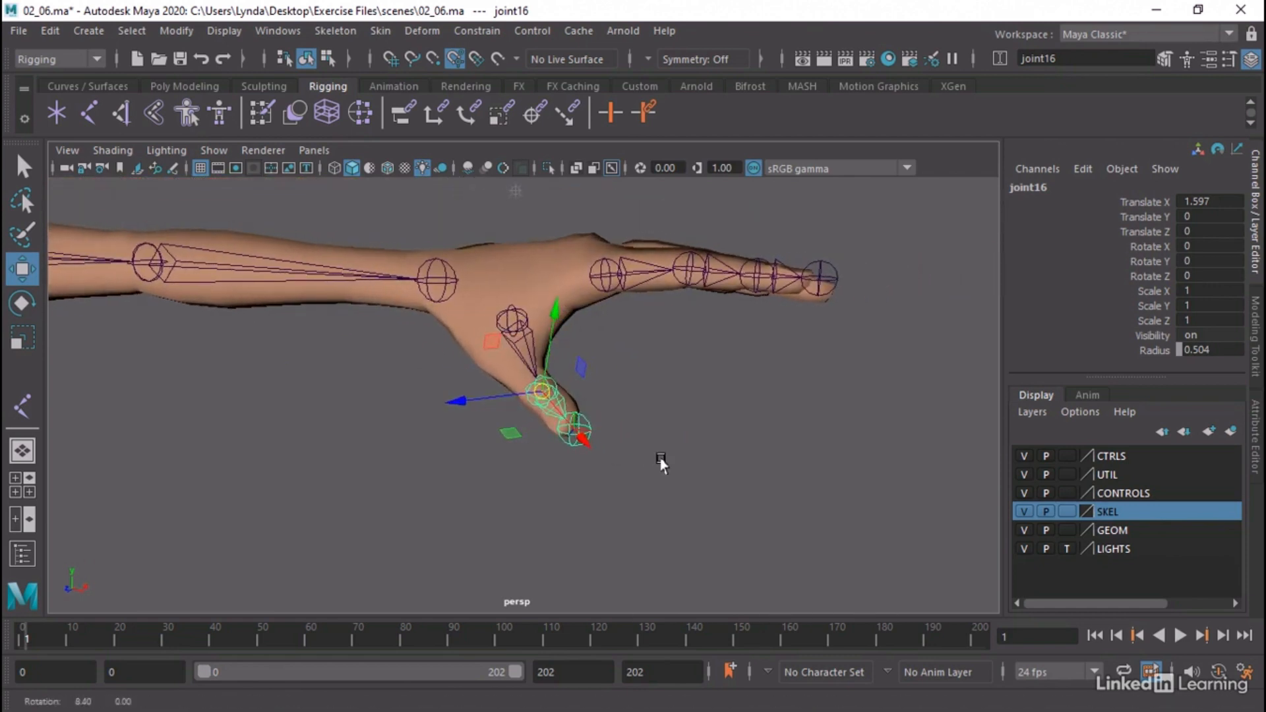
{"action": "key", "text": "e"}
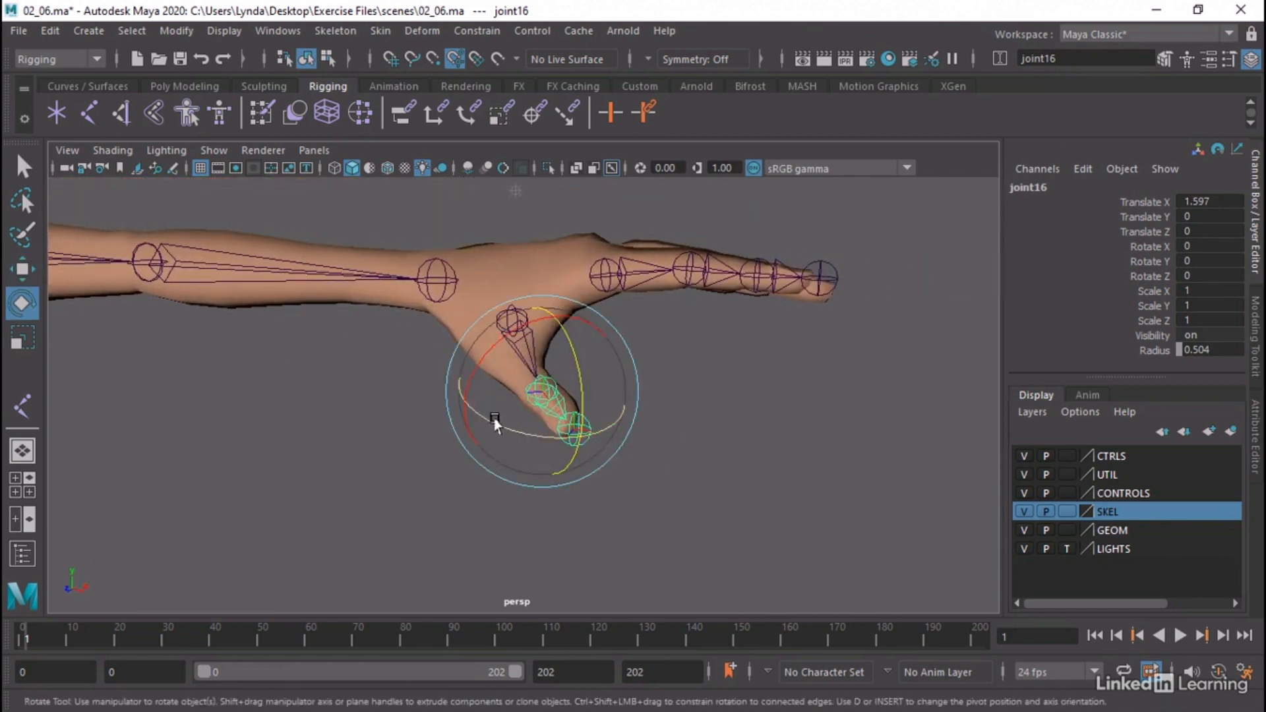
{"action": "left_click_drag", "start_coordinate": [493, 418], "coordinate": [562, 428]}
{"action": "key", "text": "ctrl+z"}
{"action": "left_click", "coordinate": [706, 448]}
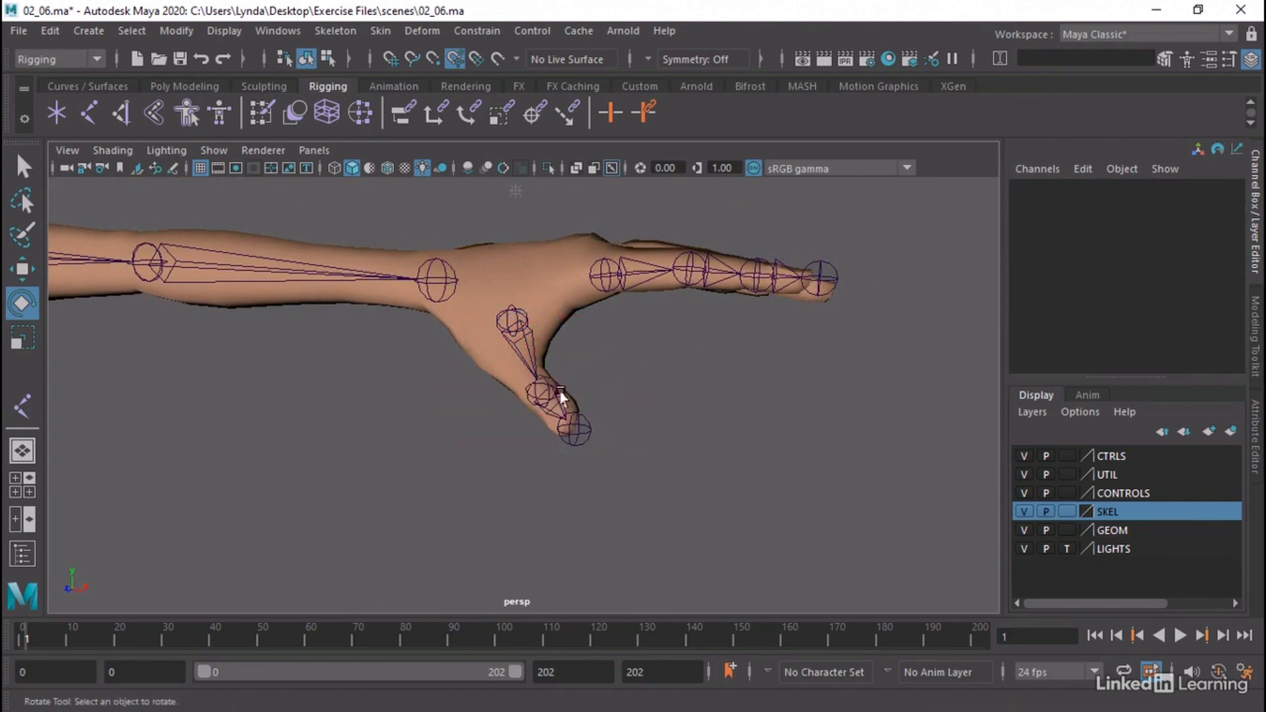
Orient the left thumb's tip joint to World, with the options for orienting children and reorienting local scale axes enabled
{"action": "left_click", "coordinate": [541, 378]}
{"action": "left_click_drag", "start_coordinate": [772, 389], "coordinate": [766, 401], "text": "alt"}
{"action": "left_click", "coordinate": [727, 428]}
{"action": "left_click", "coordinate": [557, 434]}
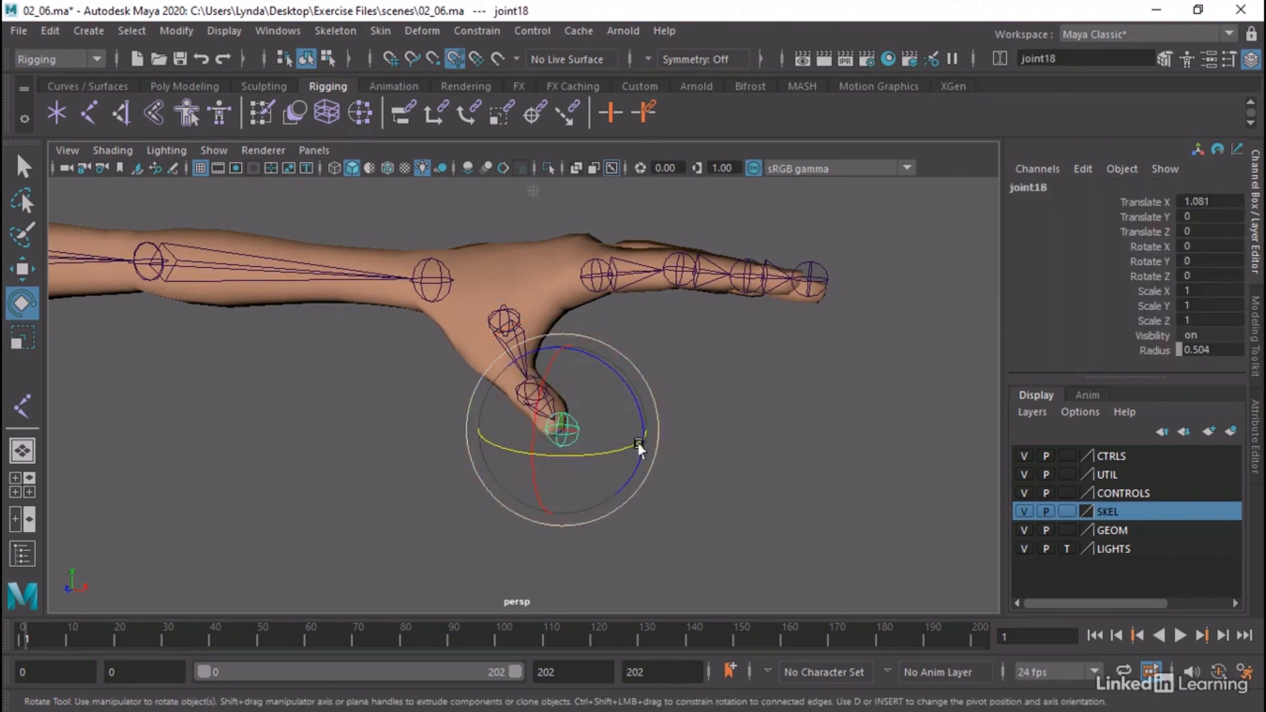
{"action": "left_click_drag", "start_coordinate": [639, 447], "coordinate": [722, 456], "text": "alt"}
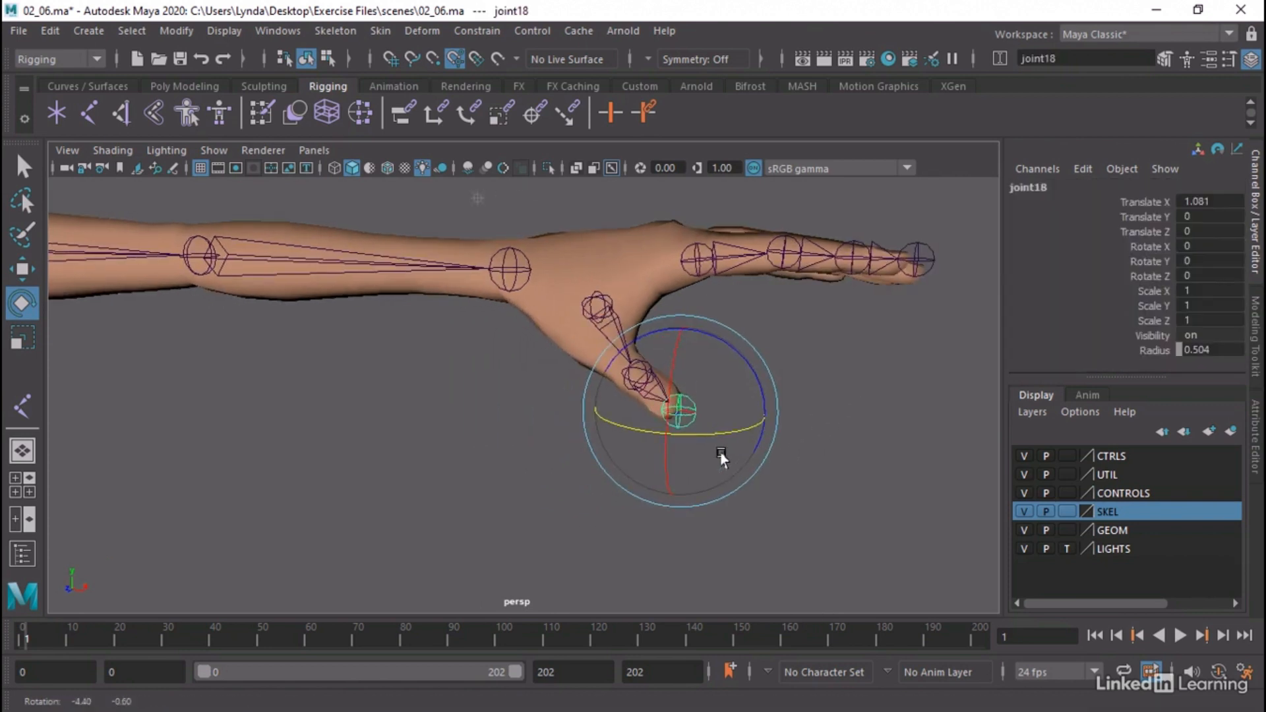
{"action": "left_click", "coordinate": [344, 30]}
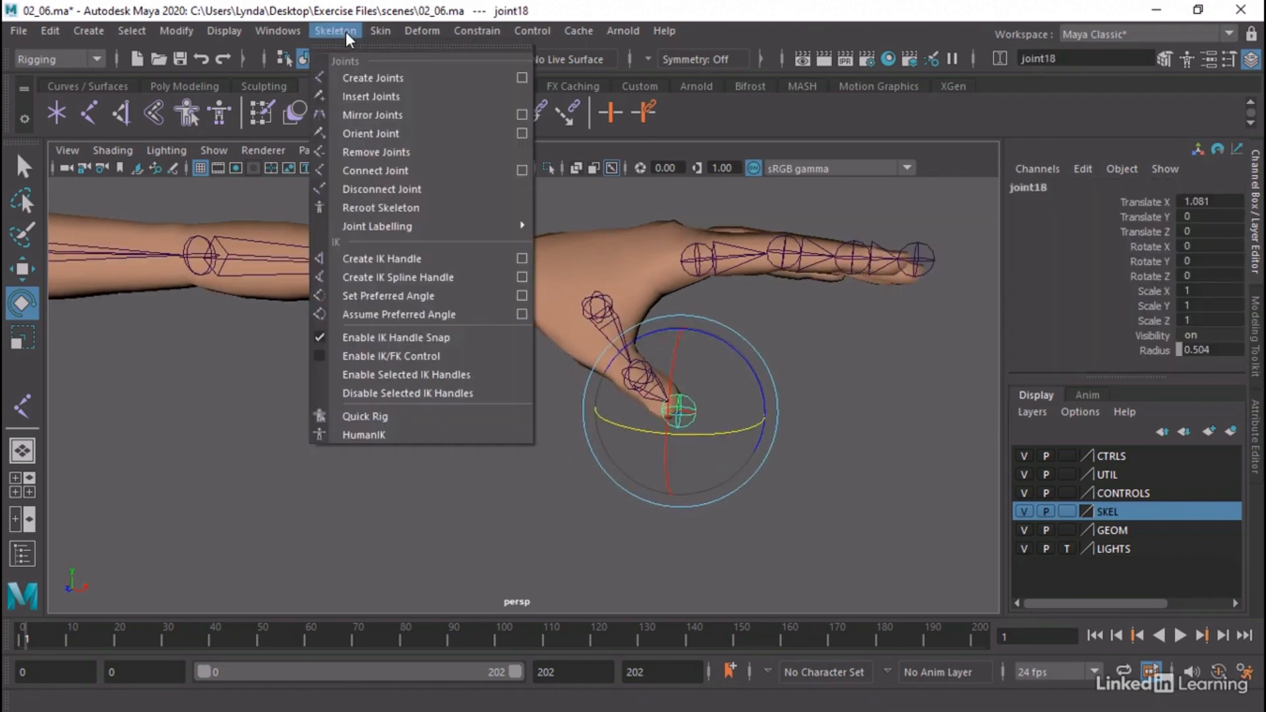
{"action": "left_click", "coordinate": [520, 132]}
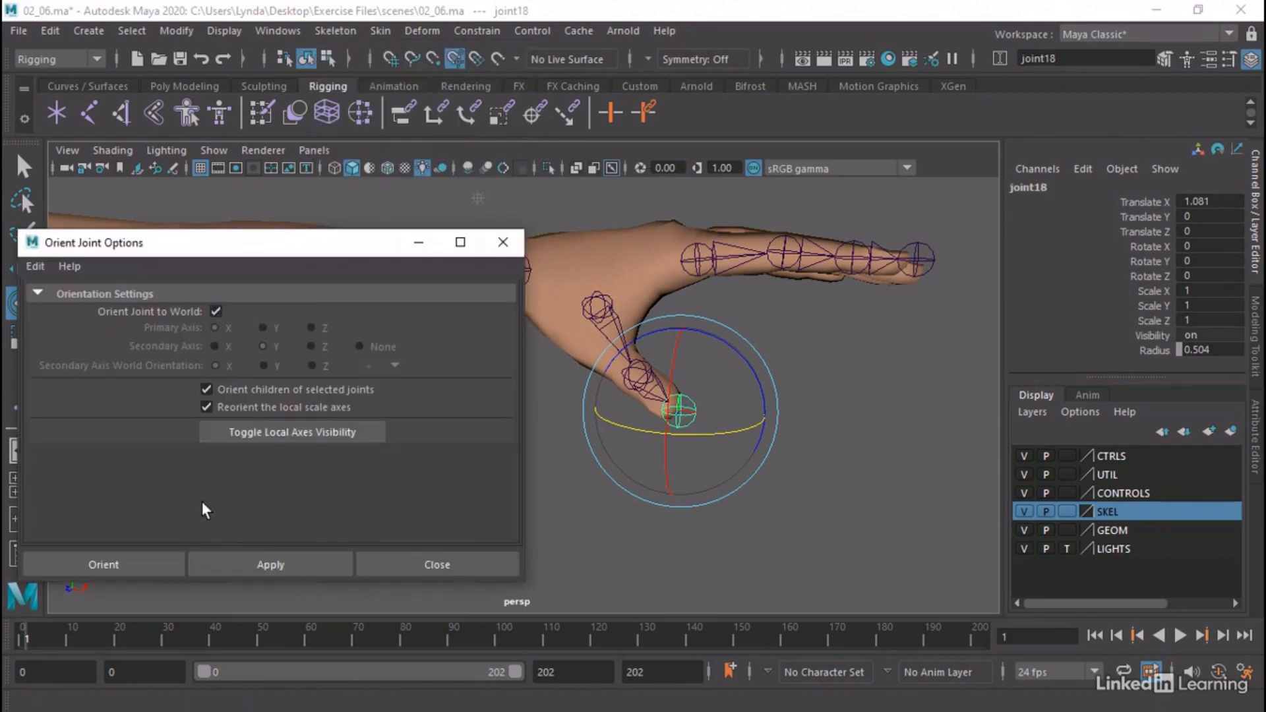
{"action": "left_click", "coordinate": [219, 558]}
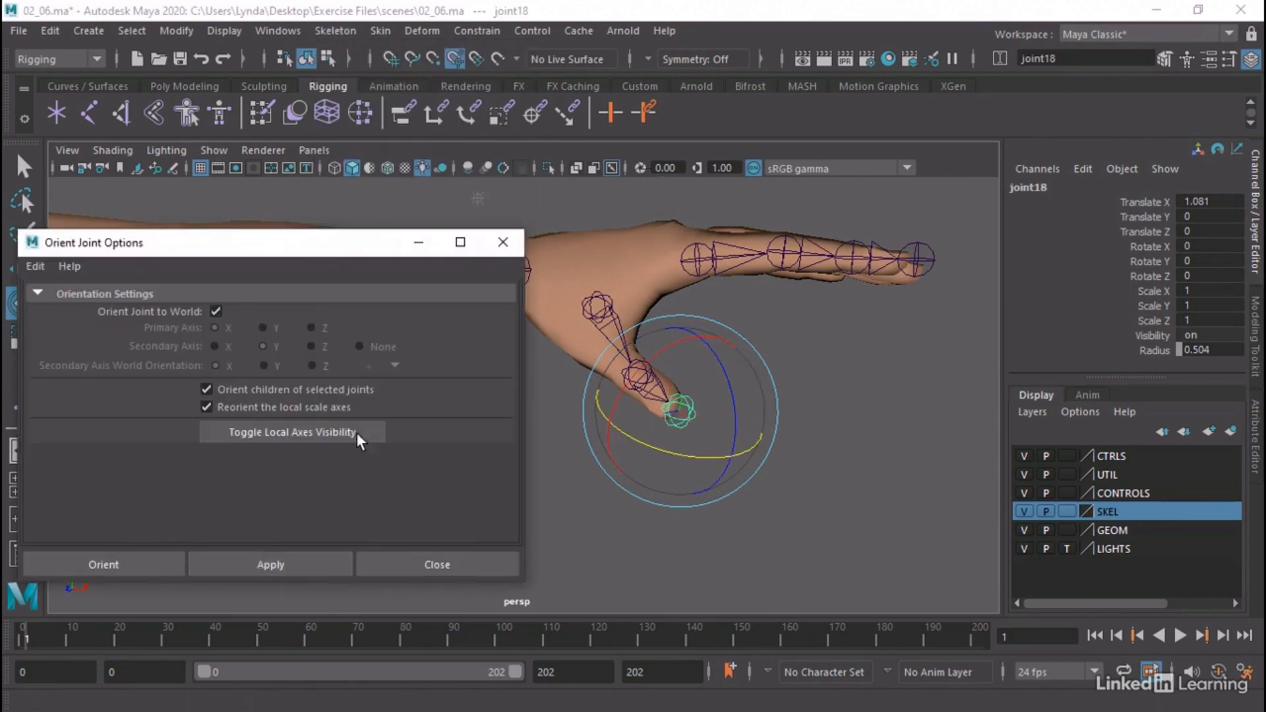
{"action": "left_click", "coordinate": [501, 240]}
Orient the left index finger's end joint to World with the same Orient Joint options, and clear the selection
{"action": "left_click", "coordinate": [927, 257]}
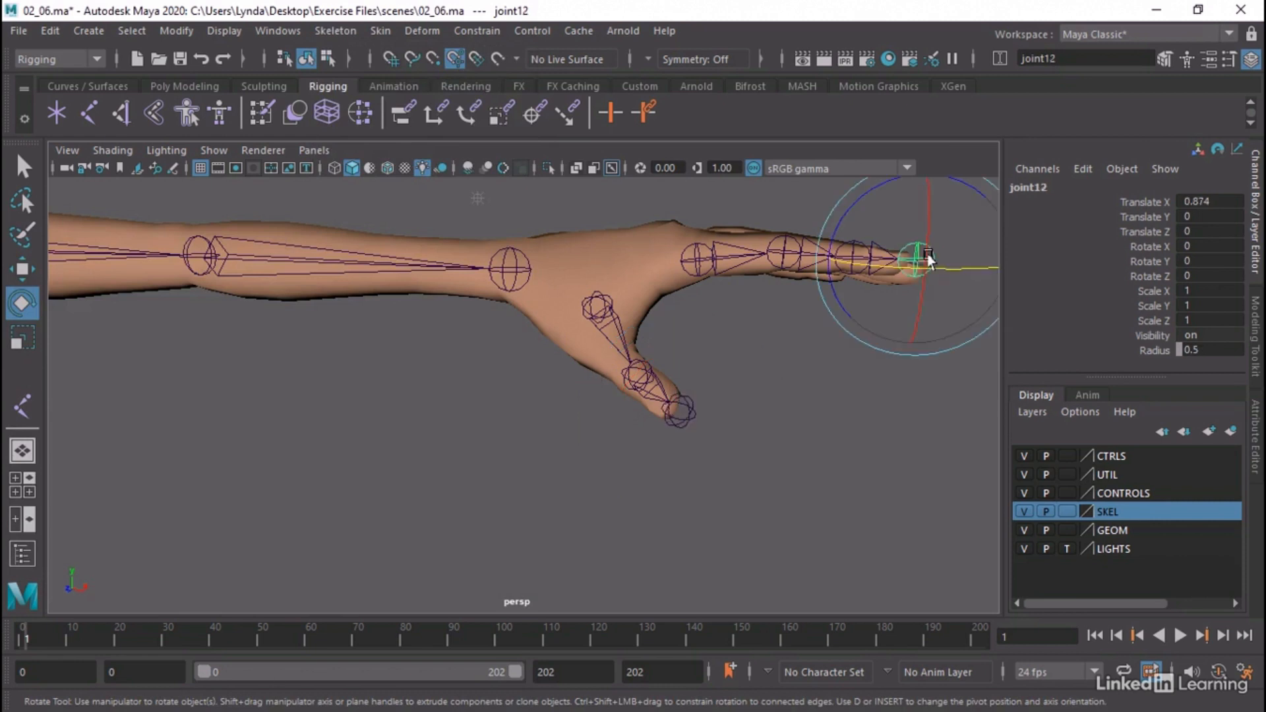
{"action": "left_click", "coordinate": [266, 29]}
{"action": "mouse_move", "coordinate": [315, 189]}
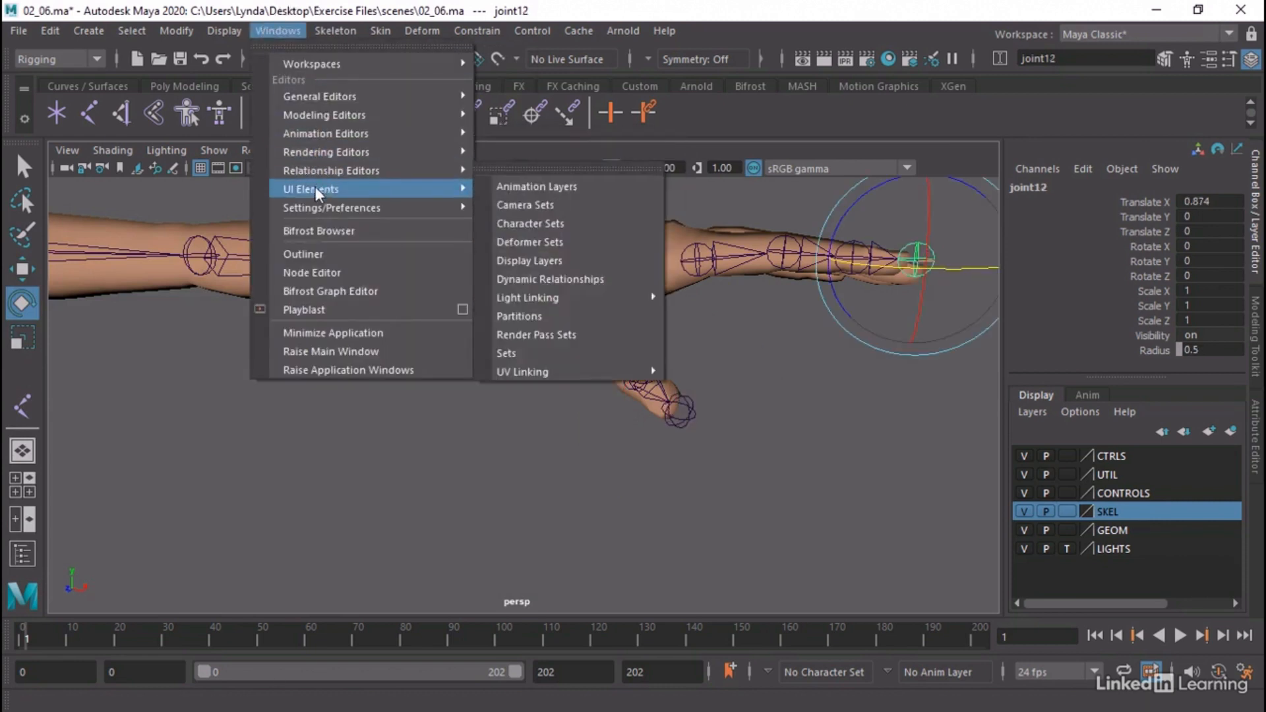
{"action": "mouse_move", "coordinate": [335, 31]}
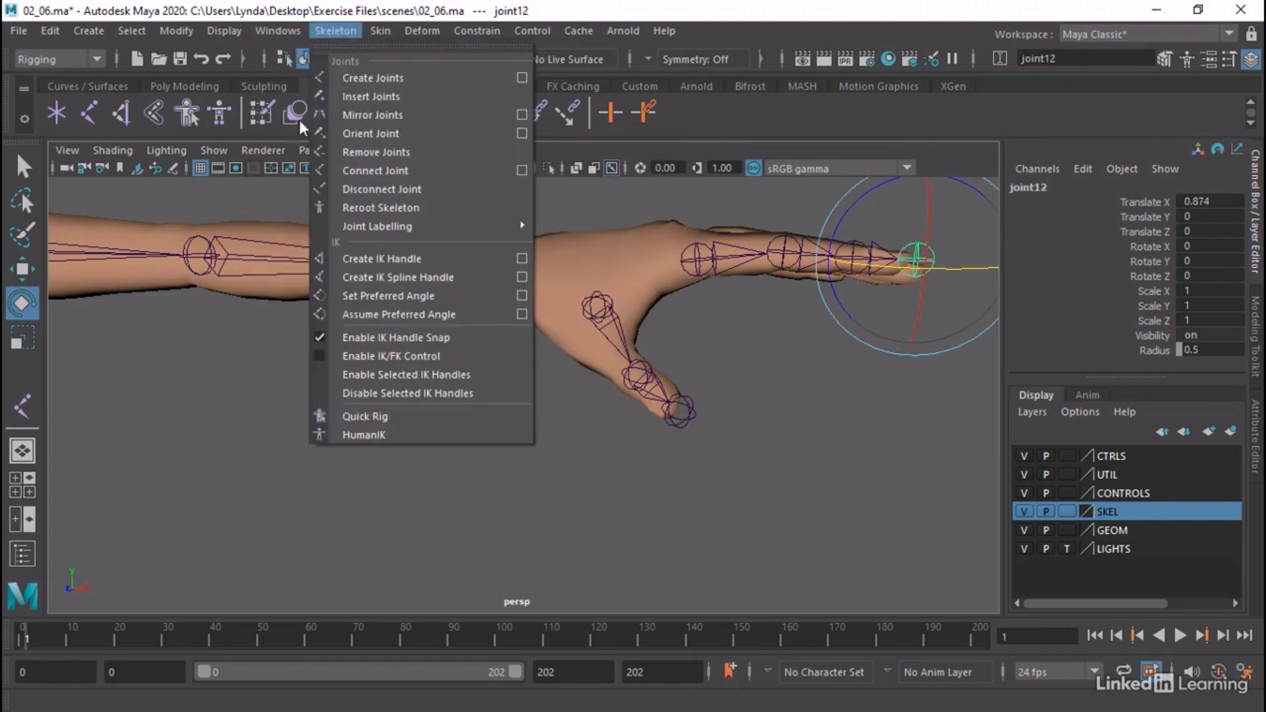
{"action": "left_click", "coordinate": [369, 130]}
{"action": "left_click", "coordinate": [380, 378]}
Examine the thumb and index finger joints inside the left hand from several angles and distances
{"action": "right_click_drag", "start_coordinate": [637, 426], "coordinate": [560, 423], "text": "alt"}
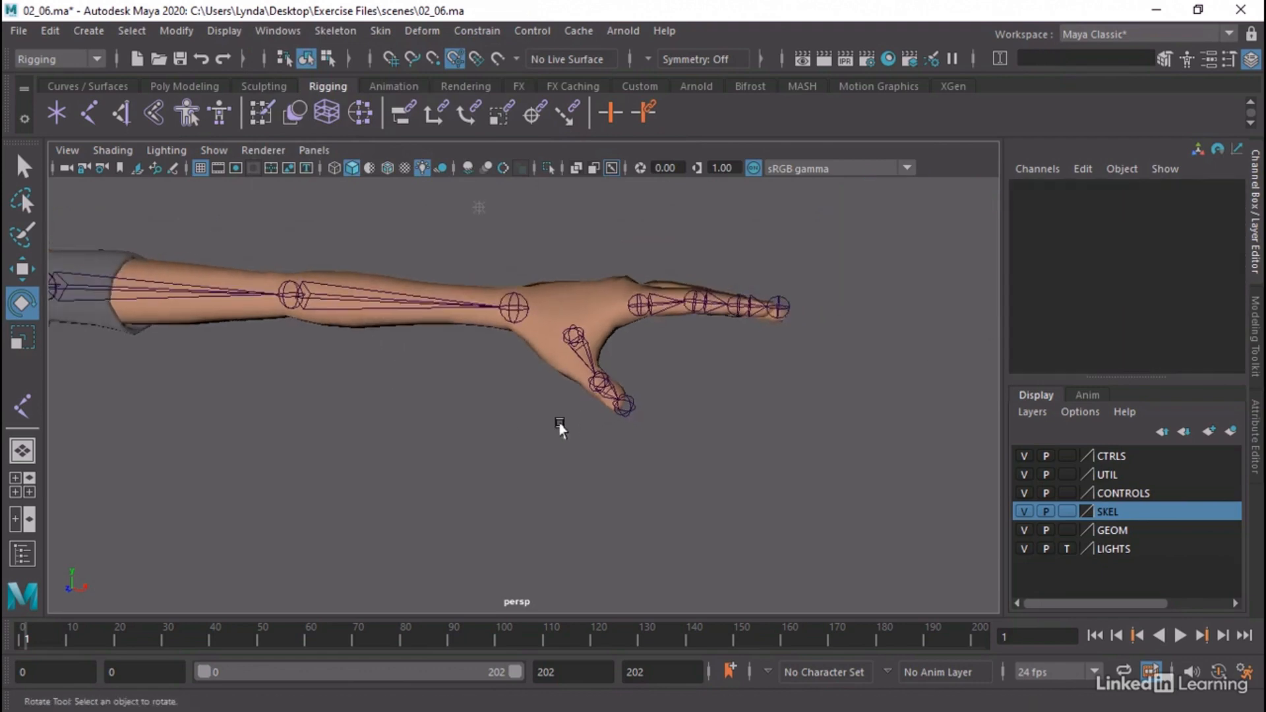
{"action": "left_click_drag", "start_coordinate": [559, 429], "coordinate": [499, 330], "text": "alt"}
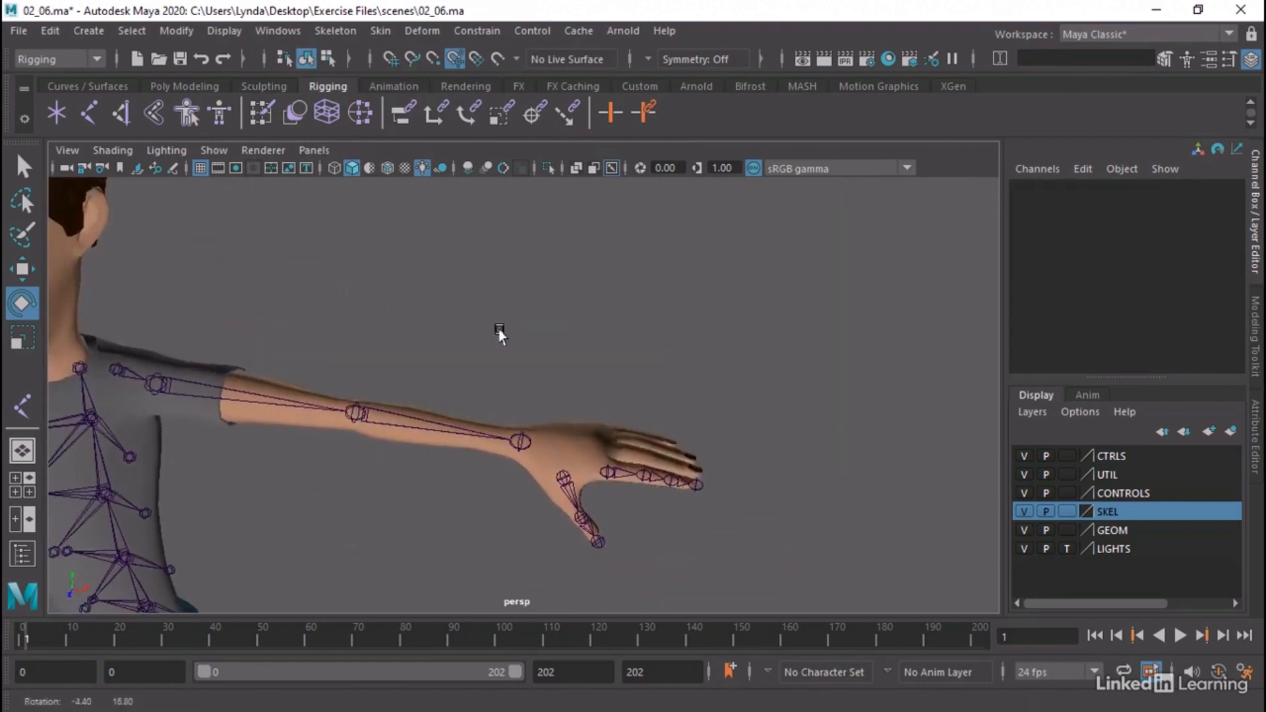
{"action": "right_click_drag", "start_coordinate": [499, 330], "coordinate": [514, 335], "text": "alt"}
{"action": "middle_click_drag", "start_coordinate": [515, 335], "coordinate": [508, 199], "text": "alt"}
{"action": "right_click_drag", "start_coordinate": [481, 299], "coordinate": [601, 334], "text": "alt"}
{"action": "left_click_drag", "start_coordinate": [602, 334], "coordinate": [594, 344], "text": "alt"}
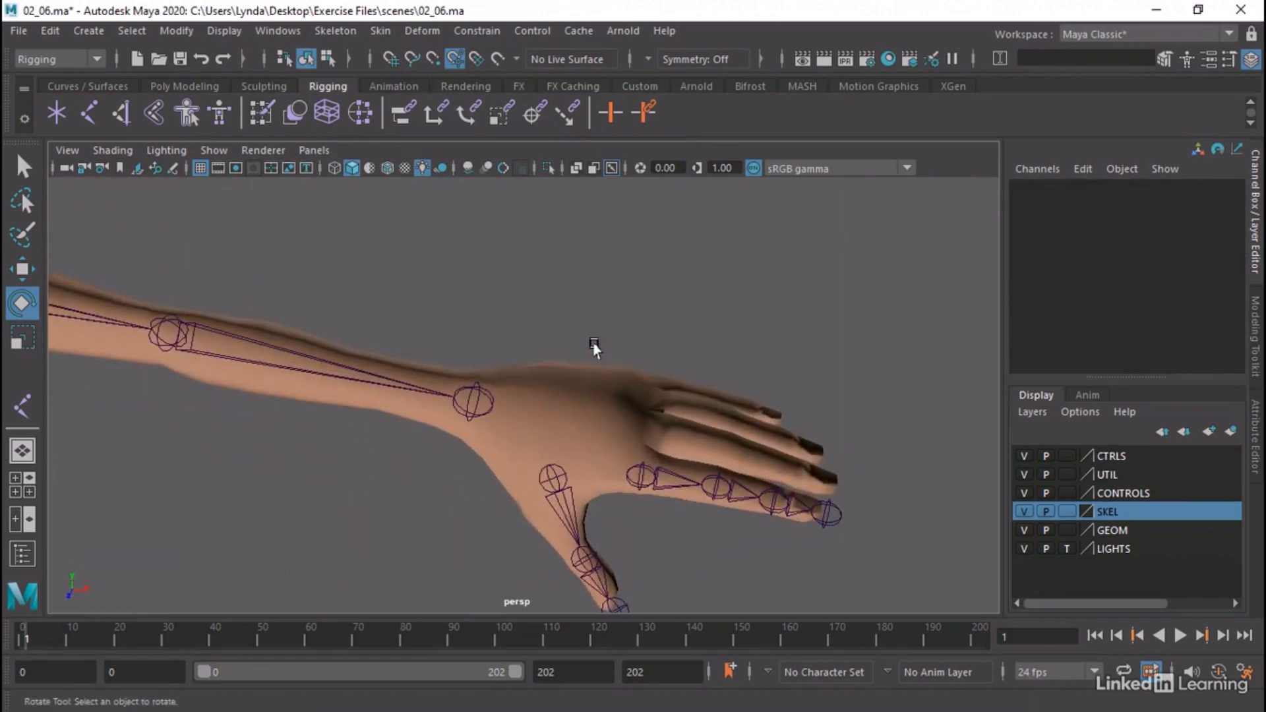
{"action": "right_click_drag", "start_coordinate": [873, 400], "coordinate": [719, 388], "text": "alt"}
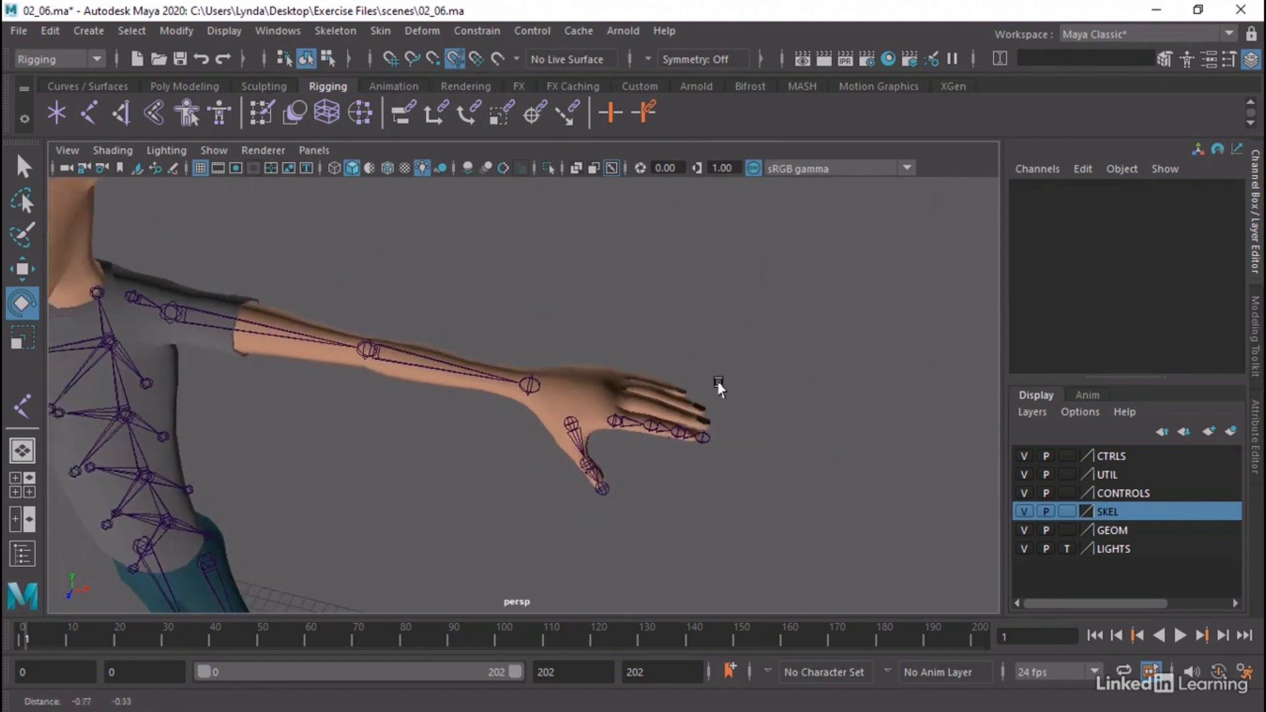
{"action": "middle_click_drag", "start_coordinate": [719, 388], "coordinate": [809, 358], "text": "alt"}
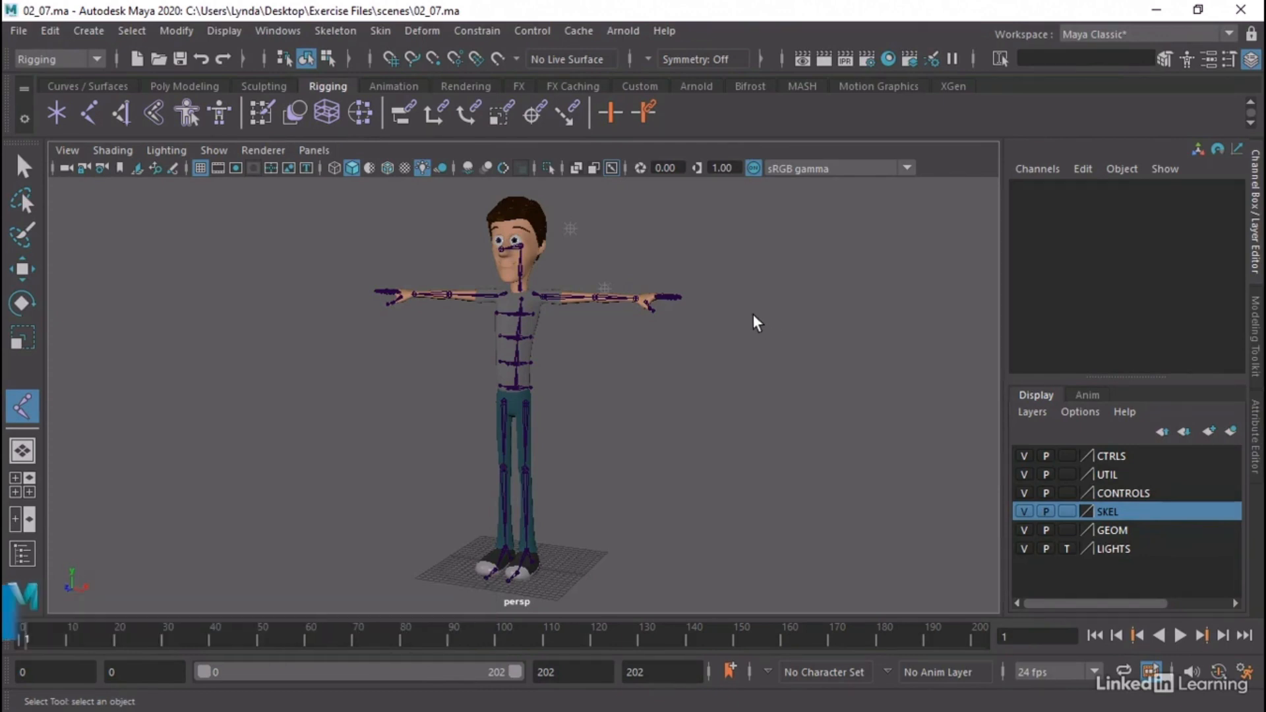
Examine the head, neck and finger joints of the skeleton in scene 02_07 from the character's side
{"action": "middle_click_drag", "start_coordinate": [659, 329], "coordinate": [658, 424], "text": "alt"}
{"action": "right_click_drag", "start_coordinate": [260, 350], "coordinate": [604, 364], "text": "alt"}
{"action": "left_click_drag", "start_coordinate": [604, 364], "coordinate": [575, 331], "text": "alt"}
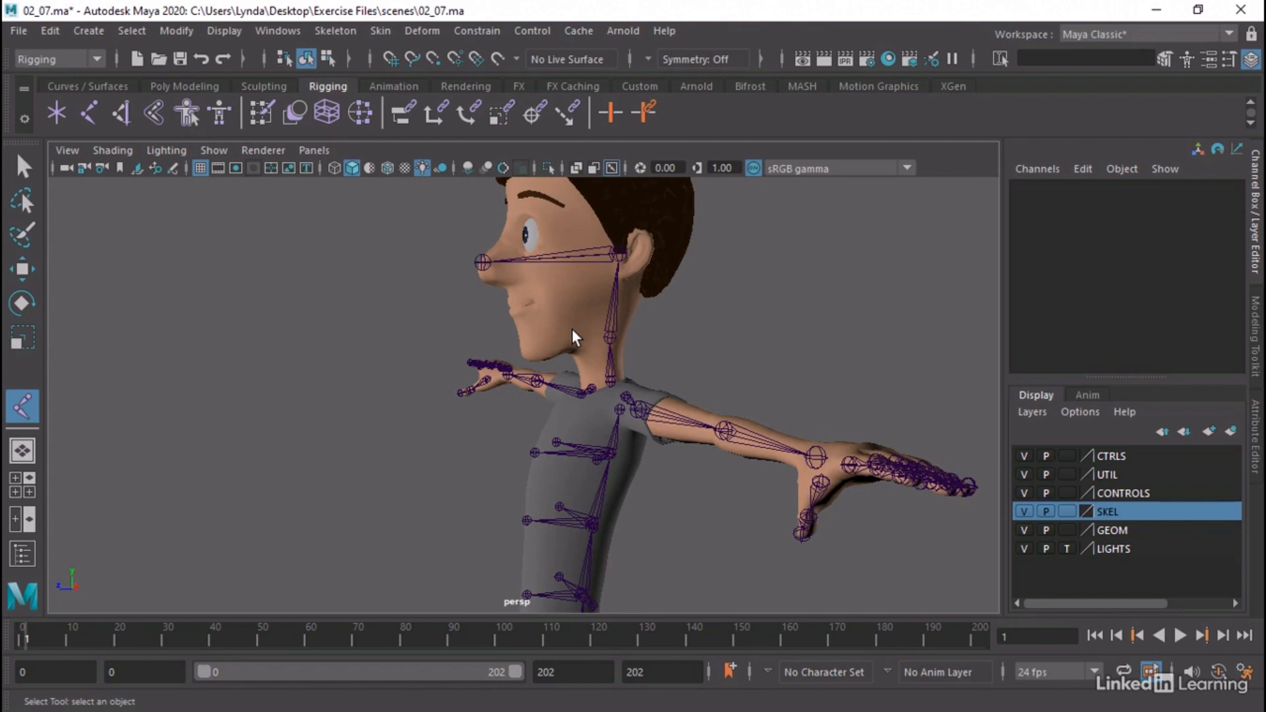
Add the neck and head joint chain starting at Skel_Neck_Base to the SKEL layer, and check it by toggling the layer's visibility
{"action": "left_click", "coordinate": [606, 374]}
{"action": "left_click_drag", "start_coordinate": [717, 328], "coordinate": [810, 331], "text": "alt"}
{"action": "middle_click_drag", "start_coordinate": [860, 330], "coordinate": [886, 332], "text": "alt"}
{"action": "scroll", "coordinate": [887, 333], "scroll_direction": "down", "scroll_amount": 6}
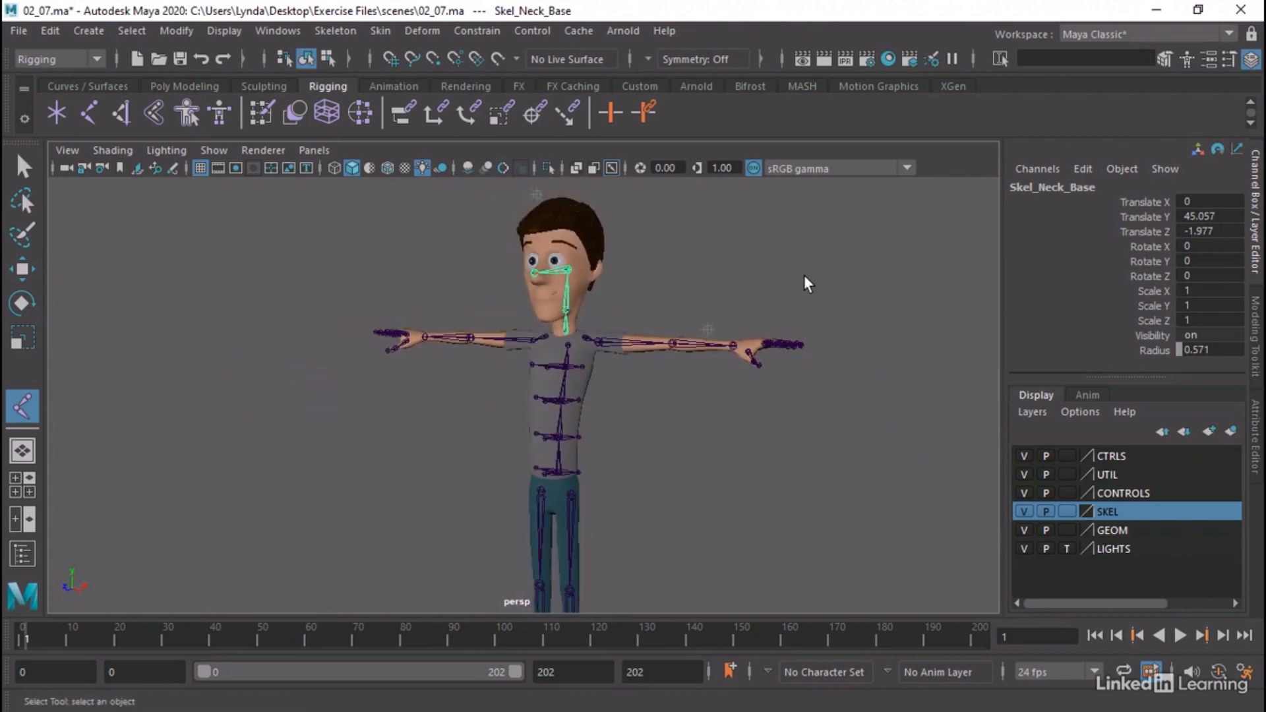
{"action": "scroll", "coordinate": [742, 275], "scroll_direction": "down", "scroll_amount": 2}
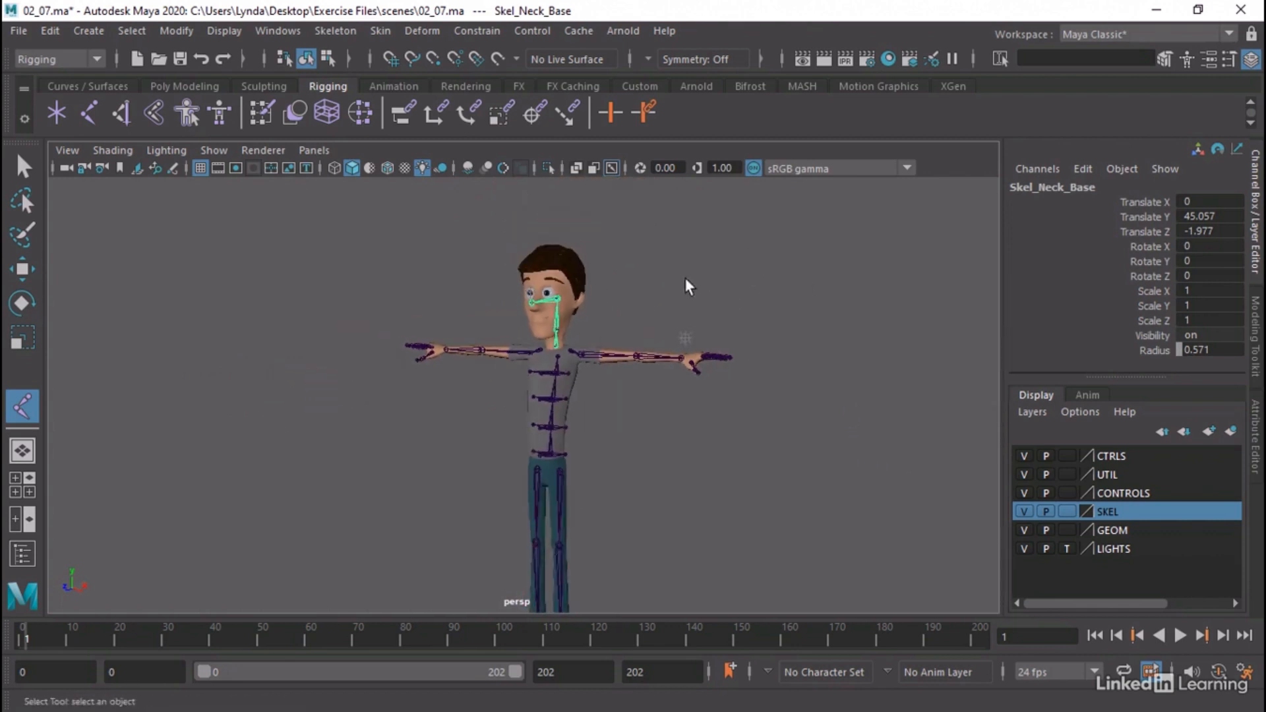
{"action": "scroll", "coordinate": [687, 279], "scroll_direction": "up", "scroll_amount": 2}
{"action": "middle_click_drag", "start_coordinate": [688, 278], "coordinate": [738, 238], "text": "alt"}
{"action": "right_click_drag", "start_coordinate": [738, 238], "coordinate": [707, 258], "text": "alt"}
{"action": "middle_click_drag", "start_coordinate": [707, 258], "coordinate": [765, 239], "text": "alt"}
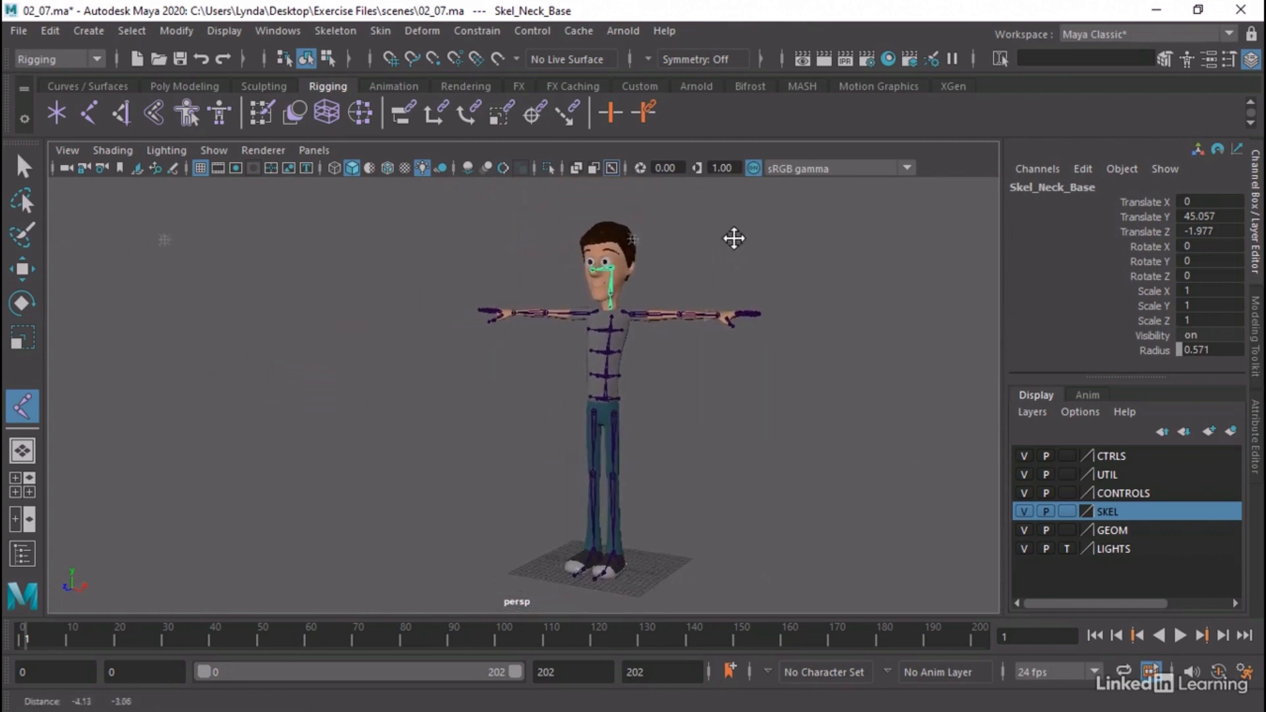
{"action": "scroll", "coordinate": [765, 239], "scroll_direction": "down", "scroll_amount": 2}
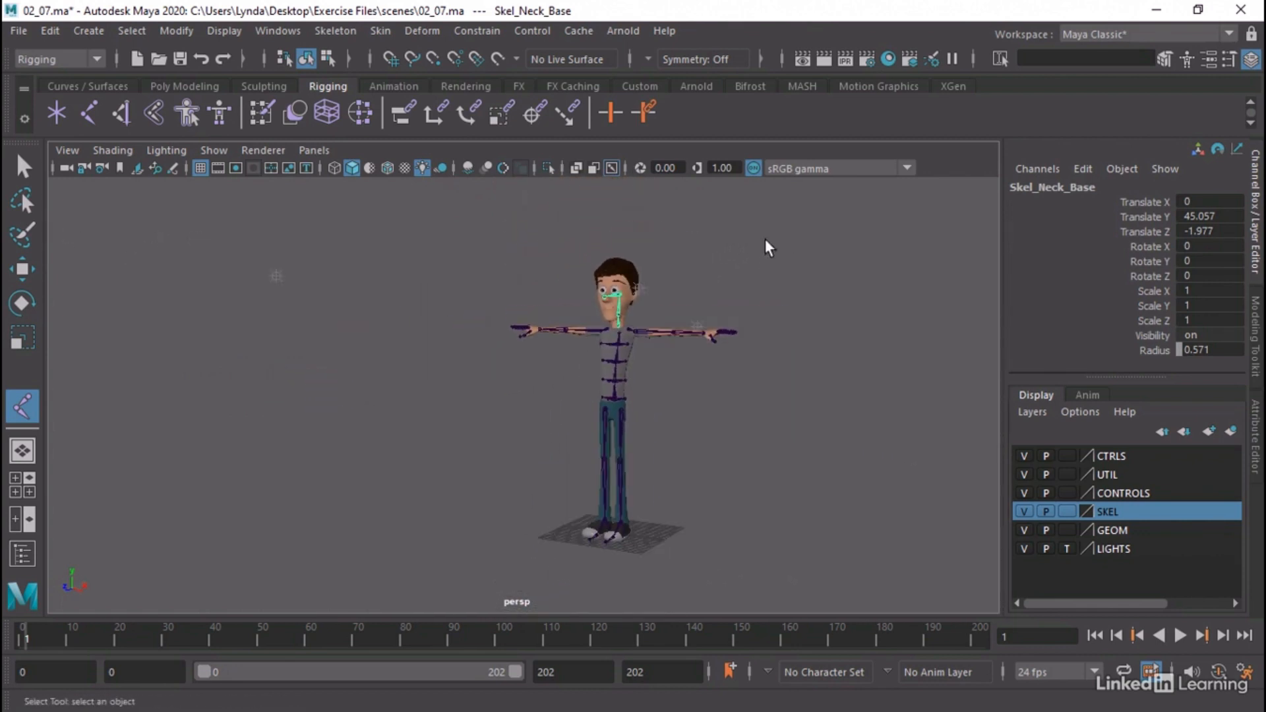
{"action": "right_click_drag", "start_coordinate": [712, 229], "coordinate": [830, 260], "text": "alt"}
{"action": "middle_click_drag", "start_coordinate": [831, 261], "coordinate": [798, 262], "text": "alt"}
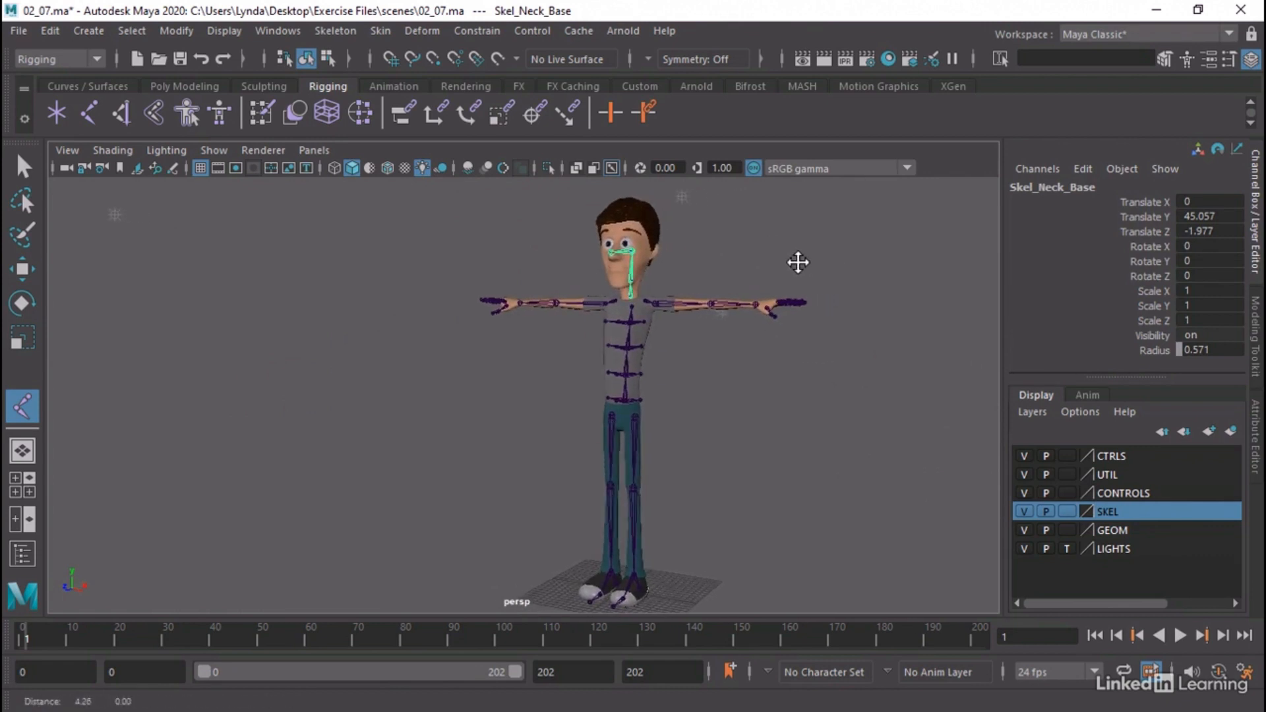
{"action": "right_click", "coordinate": [1116, 513]}
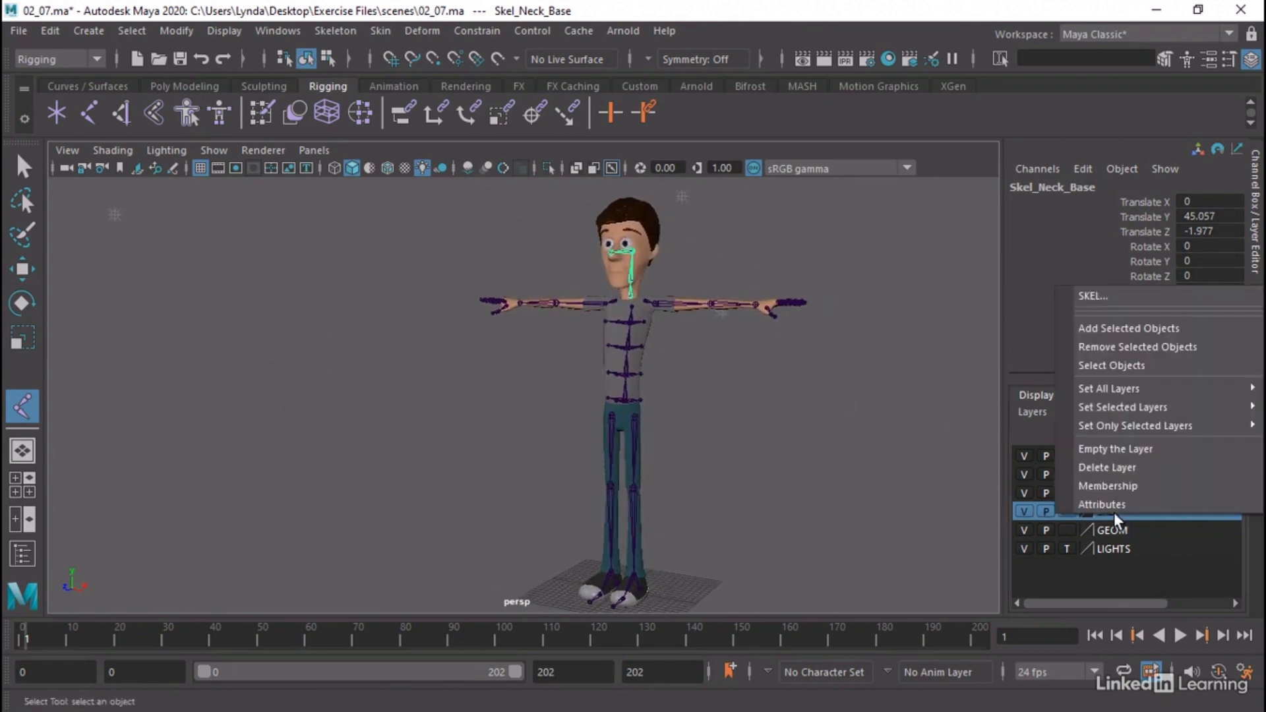
{"action": "left_click", "coordinate": [1135, 326]}
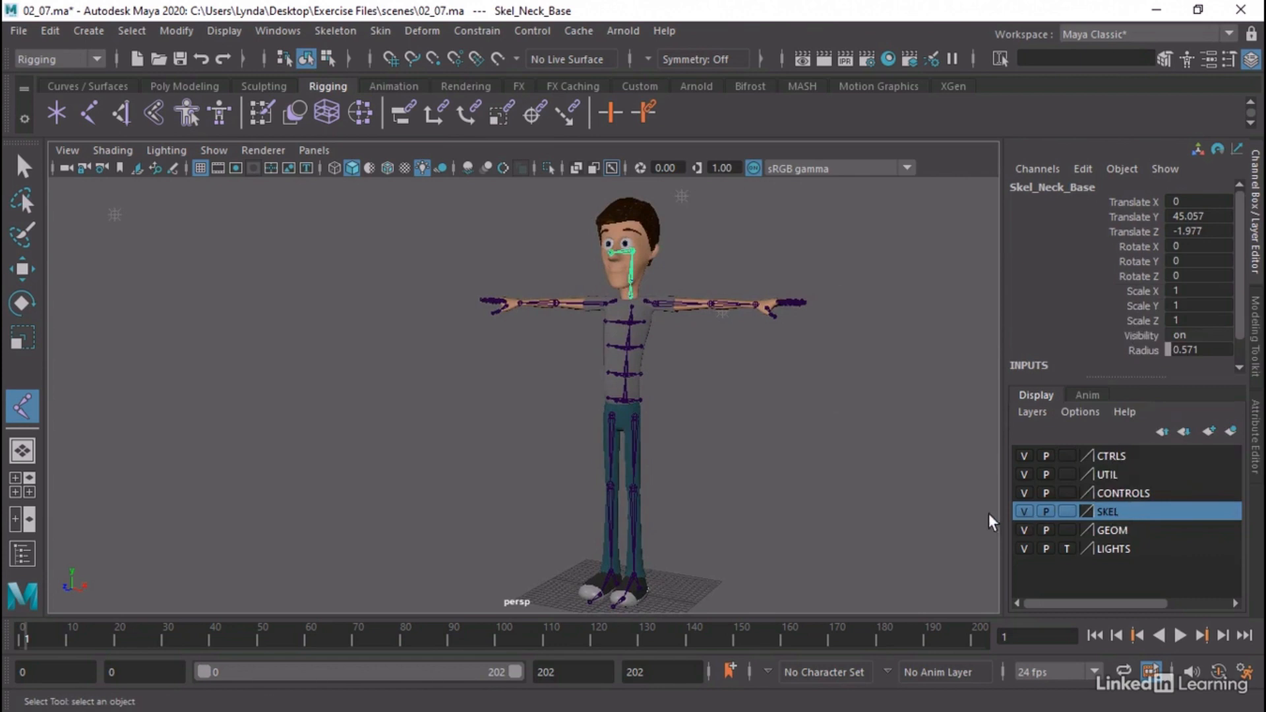
{"action": "left_click", "coordinate": [1020, 513]}
{"action": "left_click", "coordinate": [1020, 512]}
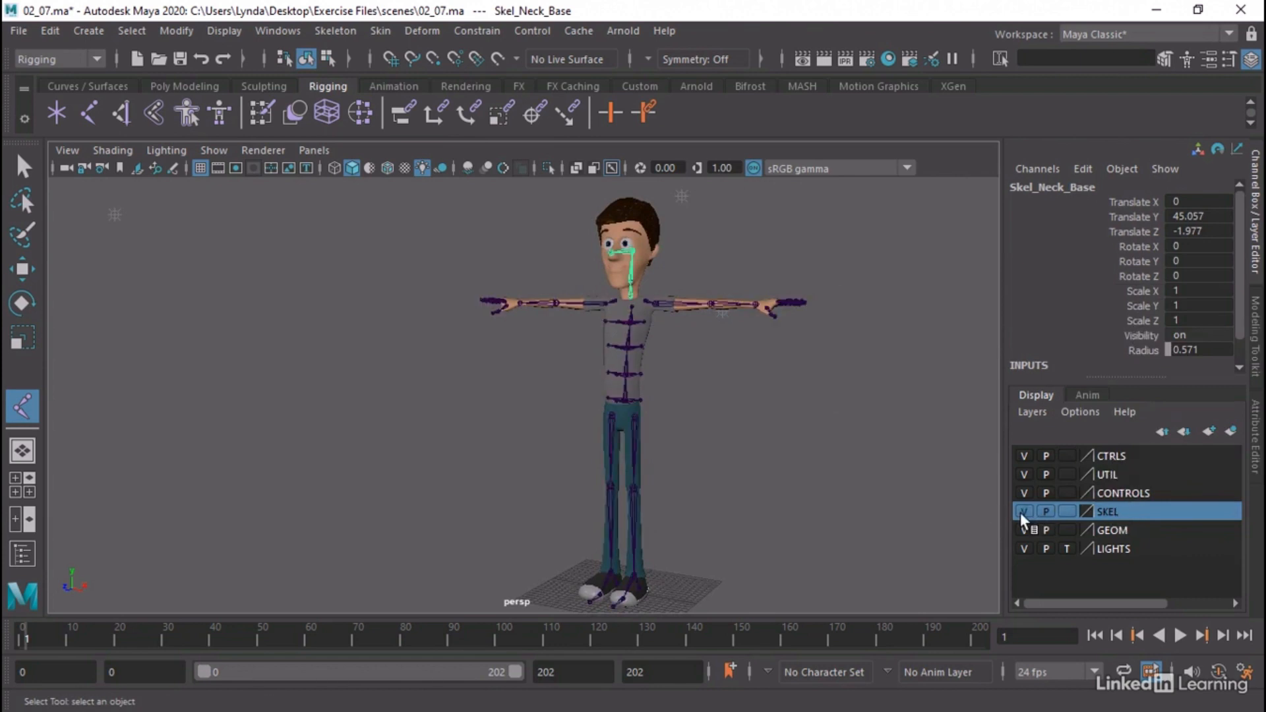
Open the Outliner and review the separate hip, clavicle and left finger joint chains by selecting them one after another
{"action": "left_click", "coordinate": [295, 33]}
{"action": "left_click", "coordinate": [285, 249]}
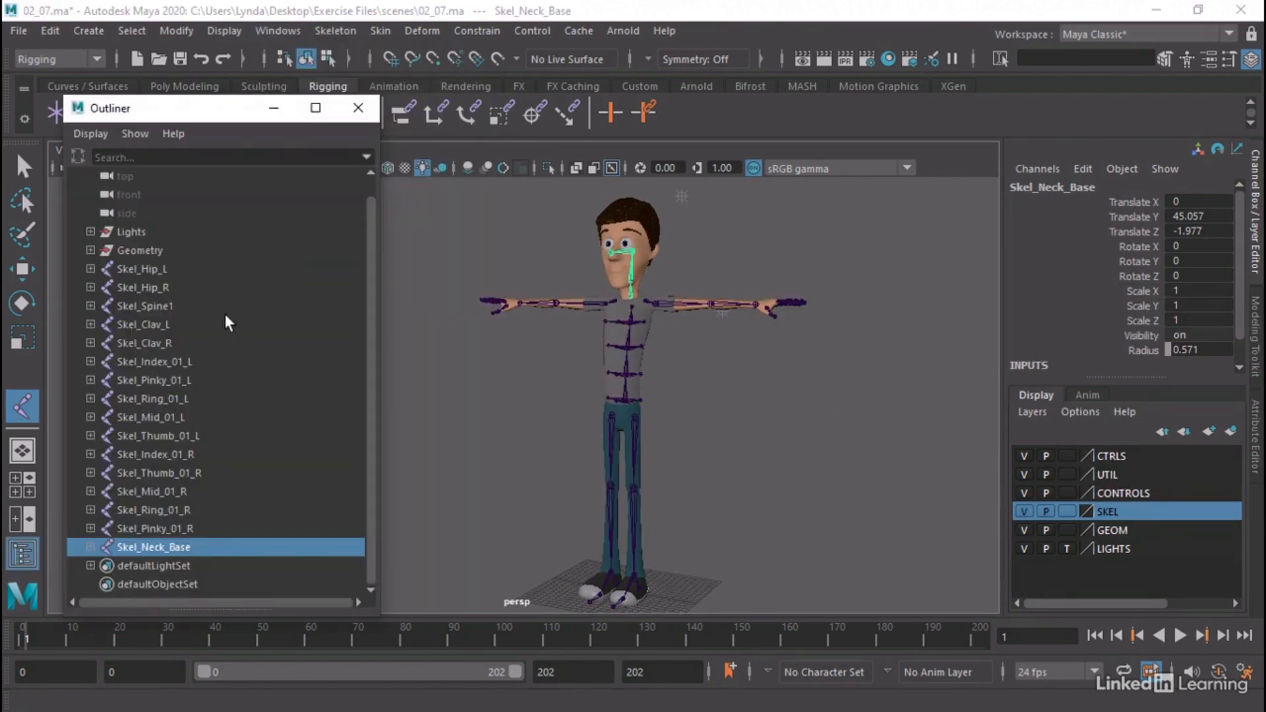
{"action": "left_click", "coordinate": [157, 271]}
{"action": "left_click", "coordinate": [145, 289]}
{"action": "left_click", "coordinate": [142, 323]}
{"action": "left_click", "coordinate": [150, 343]}
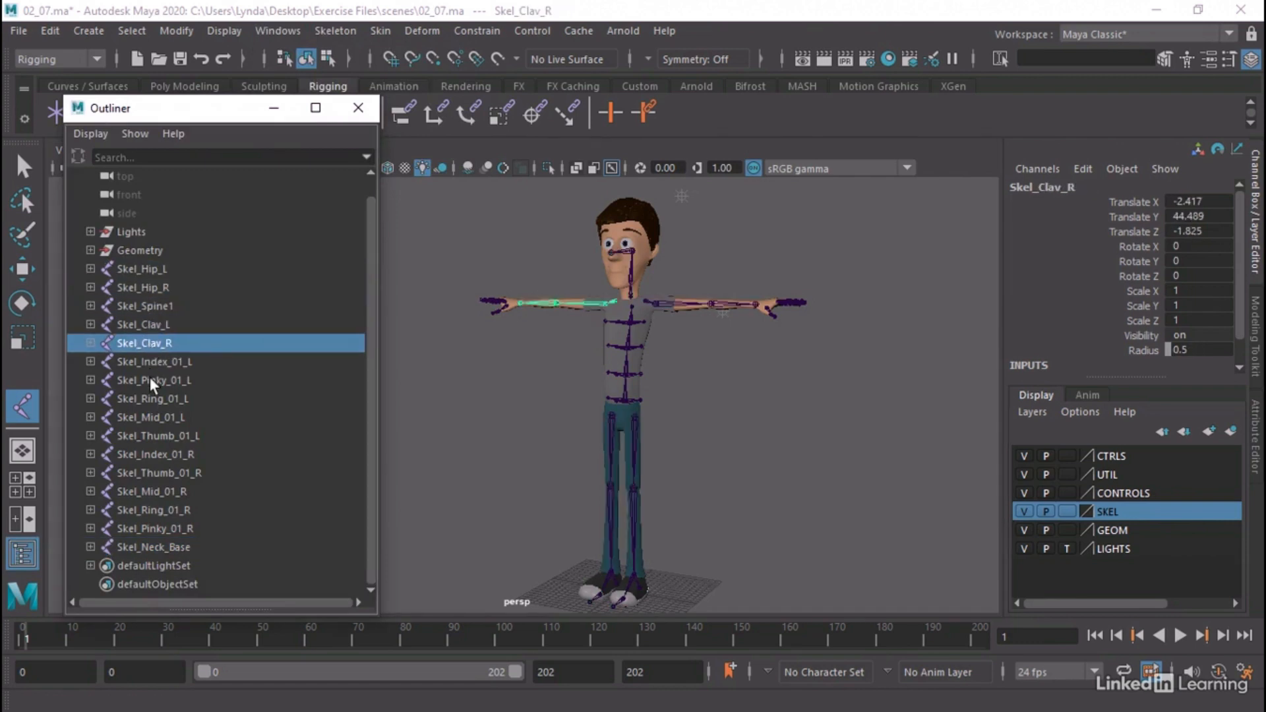
{"action": "left_click", "coordinate": [151, 381]}
{"action": "left_click", "coordinate": [153, 399]}
{"action": "left_click", "coordinate": [156, 418]}
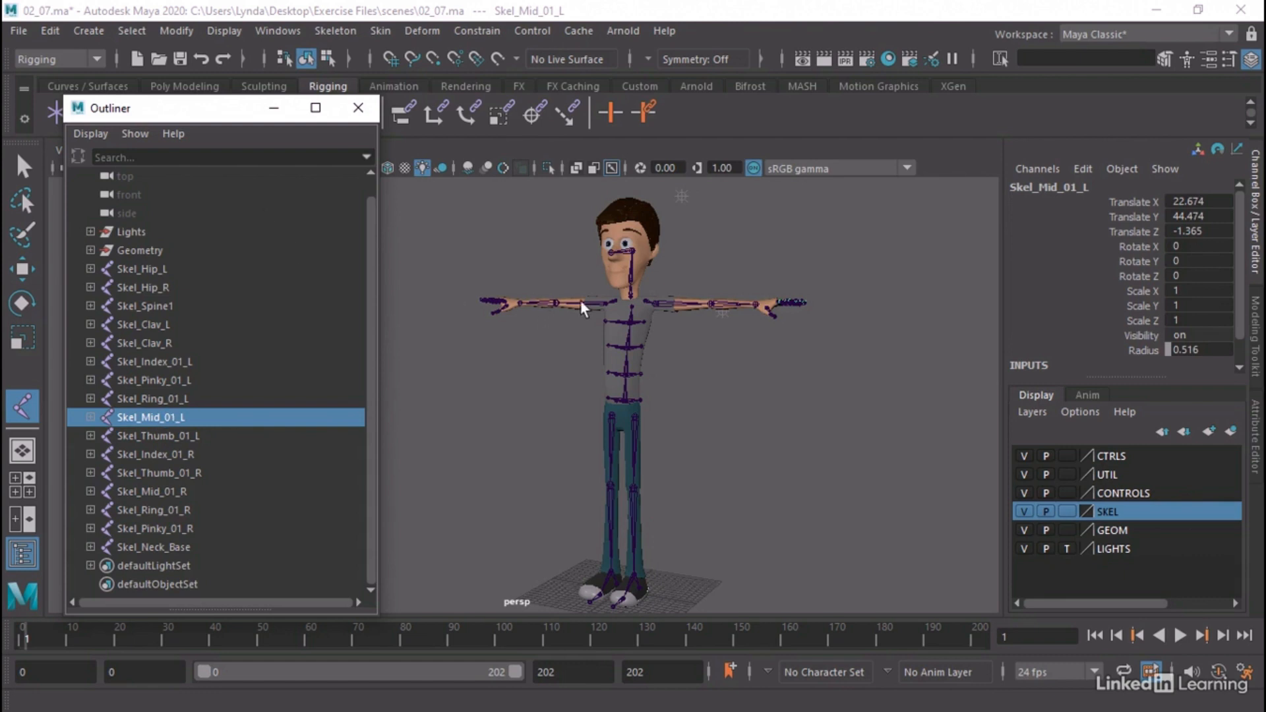
Parent the left index, pinky, ring, middle and thumb root joints under Skel_Wrist_L and collapse the left clavicle hierarchy
{"action": "left_click_drag", "start_coordinate": [582, 305], "coordinate": [685, 379], "text": "alt"}
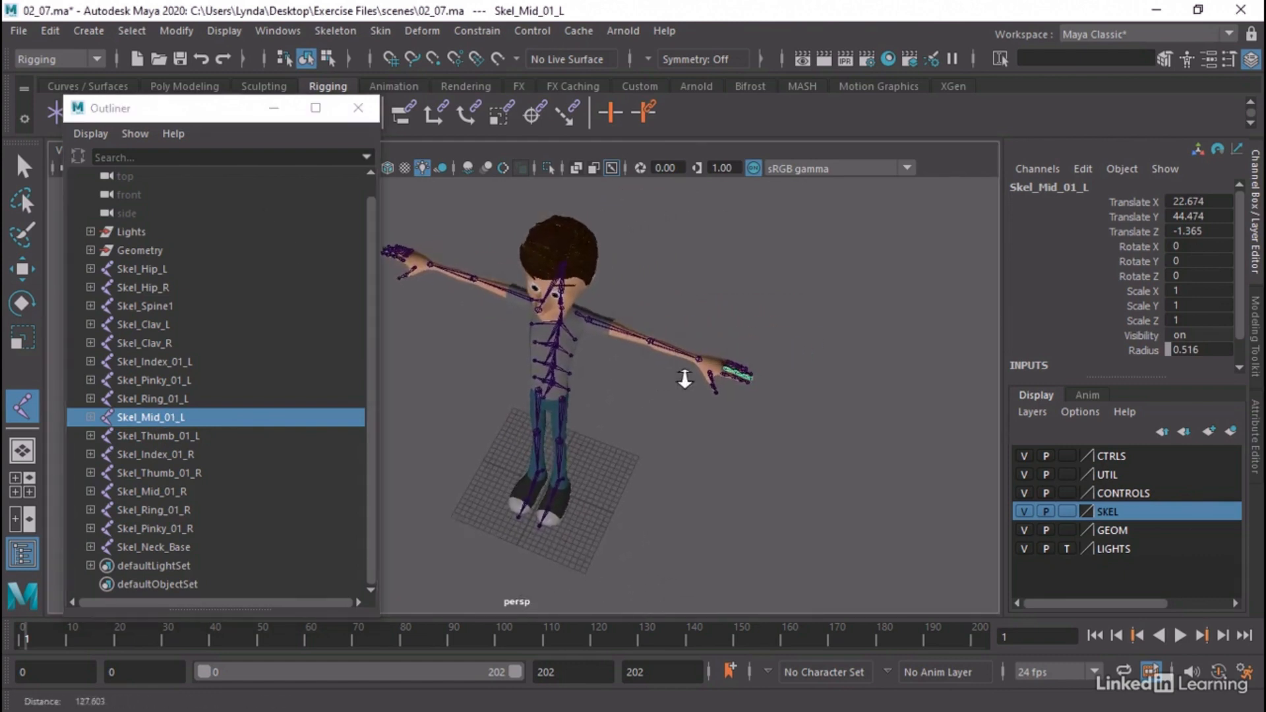
{"action": "right_click_drag", "start_coordinate": [685, 379], "coordinate": [848, 384], "text": "alt"}
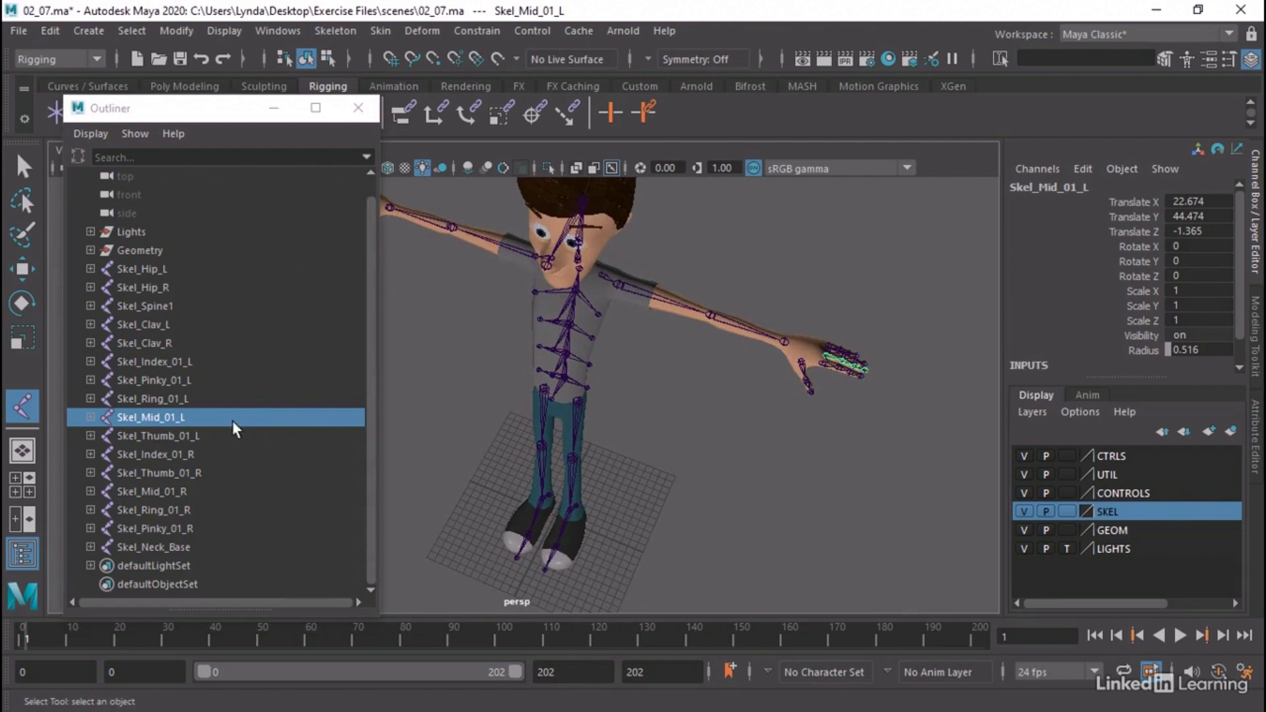
{"action": "left_click", "coordinate": [169, 361]}
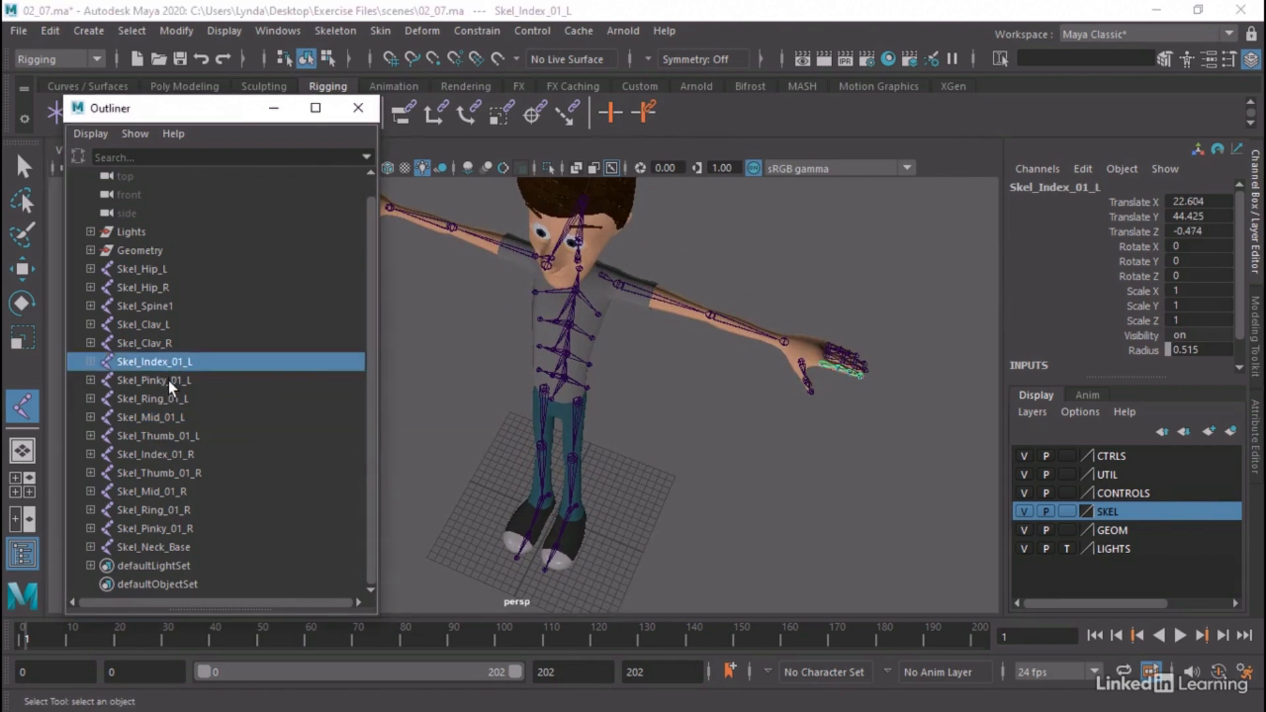
{"action": "left_click", "coordinate": [168, 380], "text": "shift"}
{"action": "left_click", "coordinate": [170, 399], "text": "shift"}
{"action": "left_click", "coordinate": [170, 415], "text": "shift"}
{"action": "left_click", "coordinate": [172, 434], "text": "shift"}
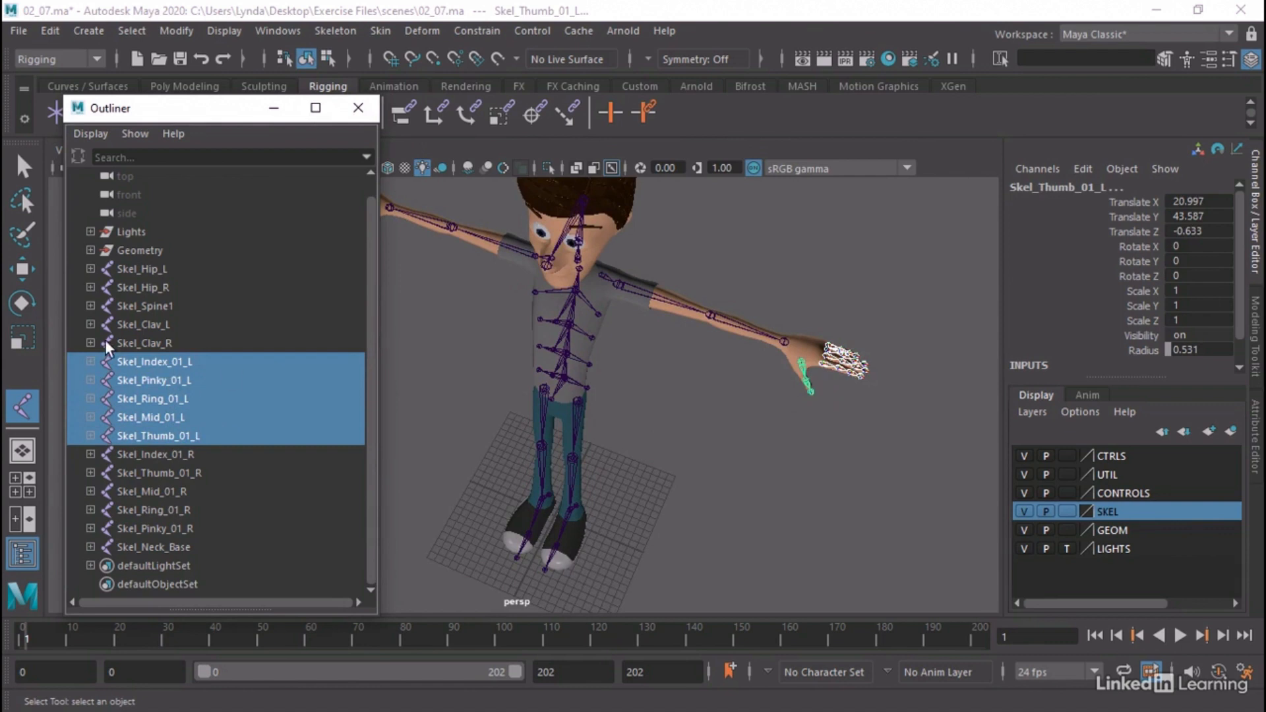
{"action": "left_click", "coordinate": [90, 325]}
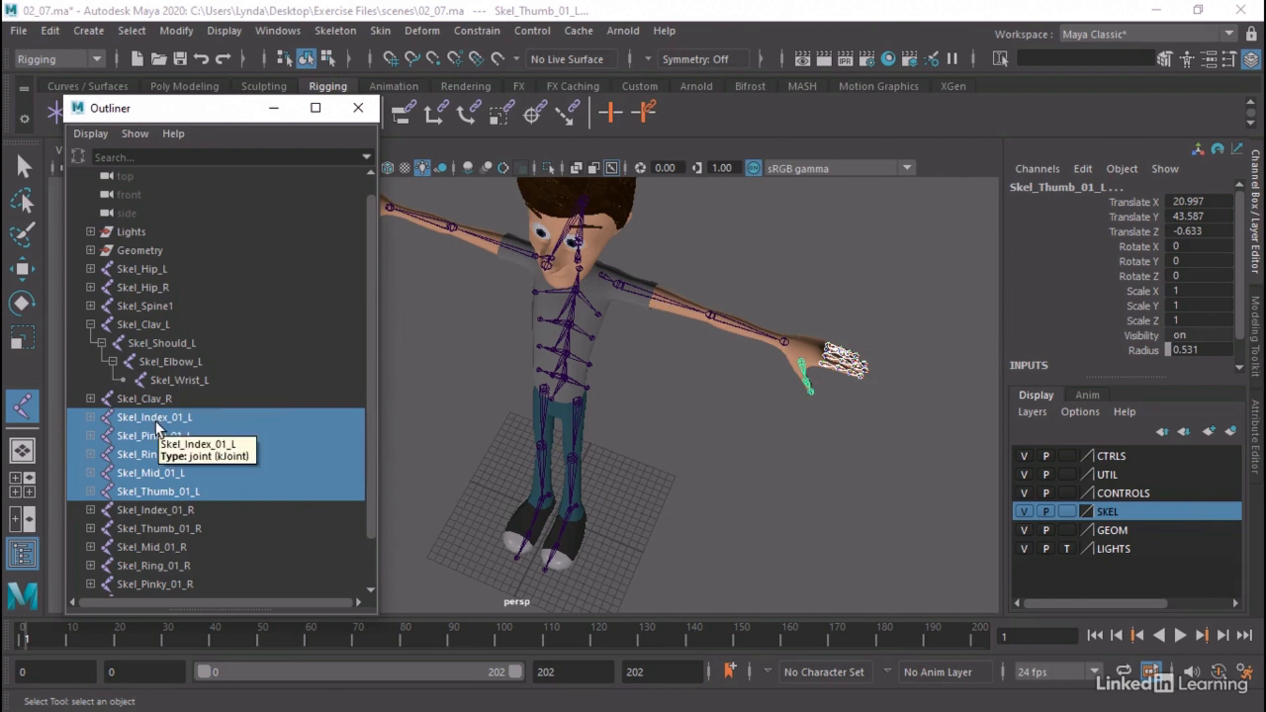
{"action": "middle_click_drag", "start_coordinate": [155, 422], "coordinate": [197, 381]}
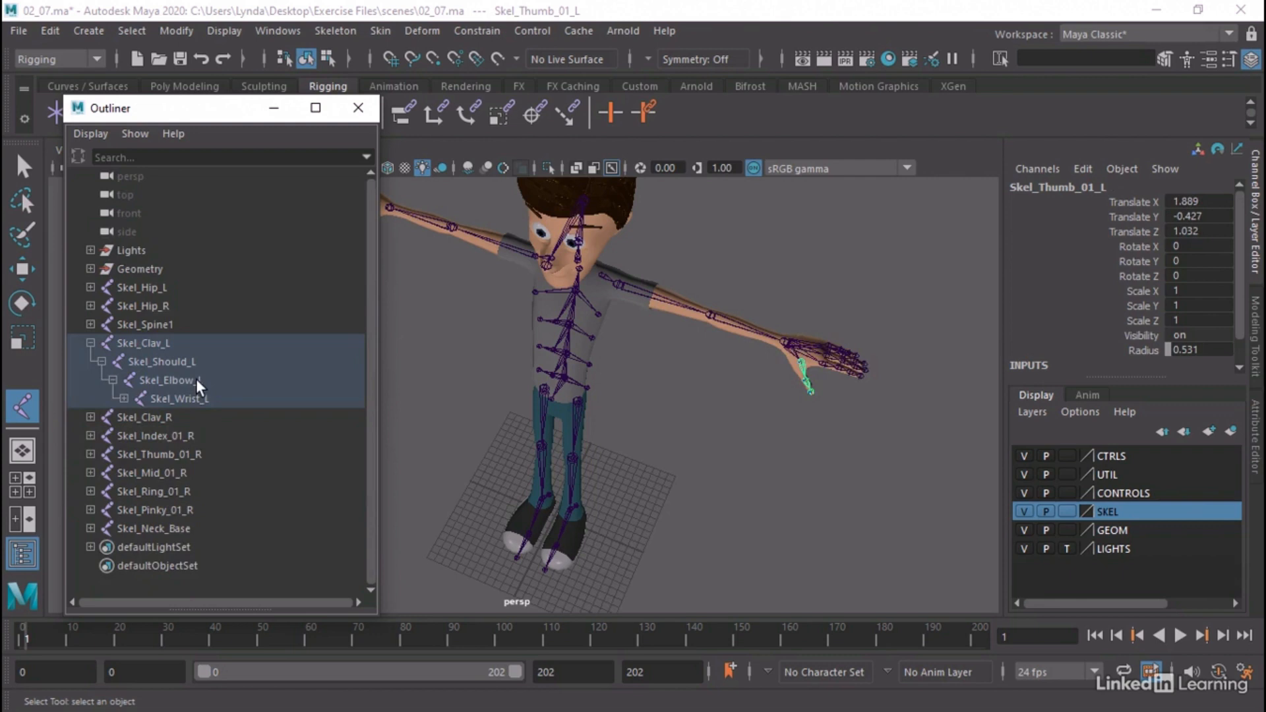
{"action": "left_click", "coordinate": [91, 343]}
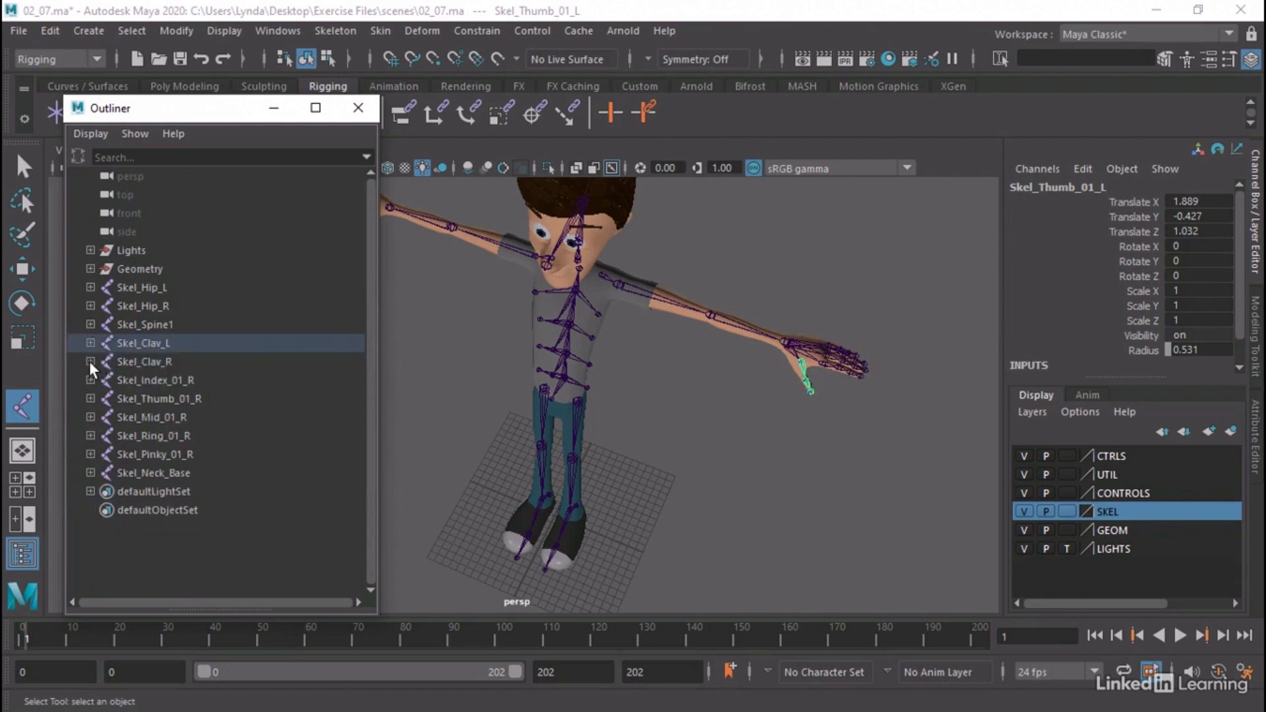
Parent the right index, thumb, middle, ring and pinky root joints under Skel_Wrist_R and collapse the right clavicle hierarchy
{"action": "left_click", "coordinate": [91, 361]}
{"action": "left_click", "coordinate": [163, 363]}
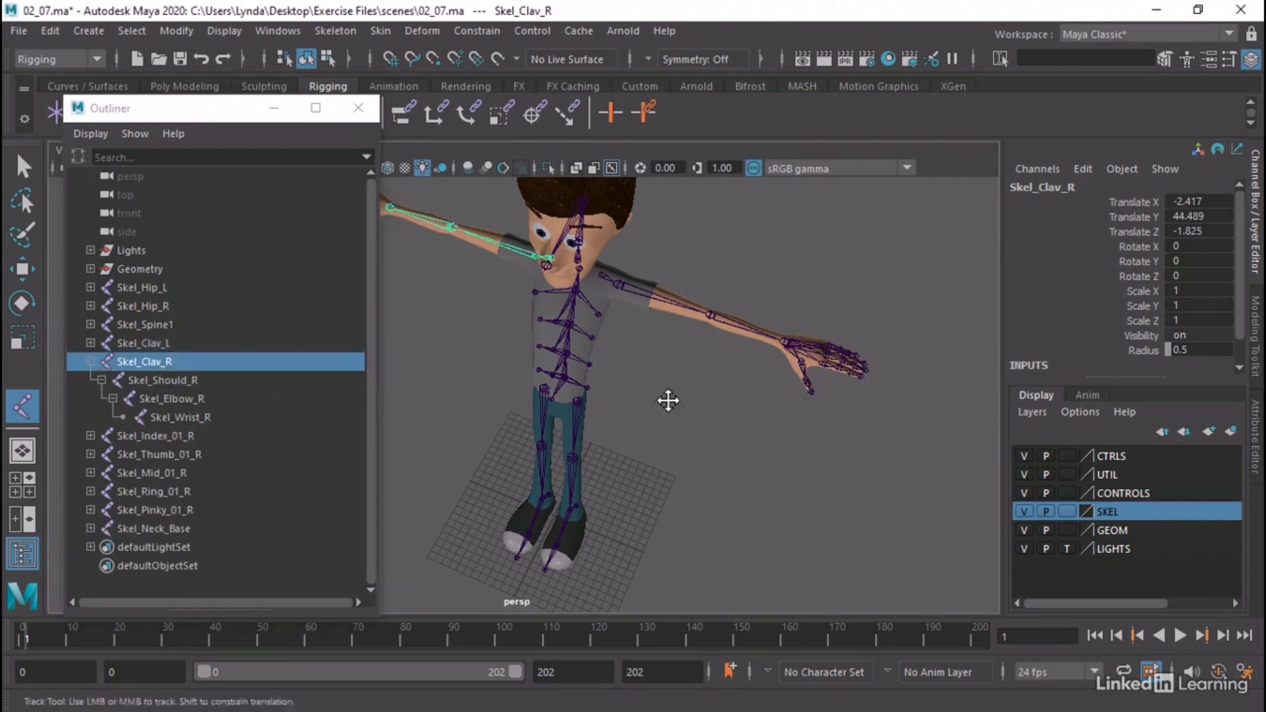
{"action": "left_click_drag", "start_coordinate": [669, 398], "coordinate": [703, 408], "text": "alt"}
{"action": "left_click", "coordinate": [210, 439]}
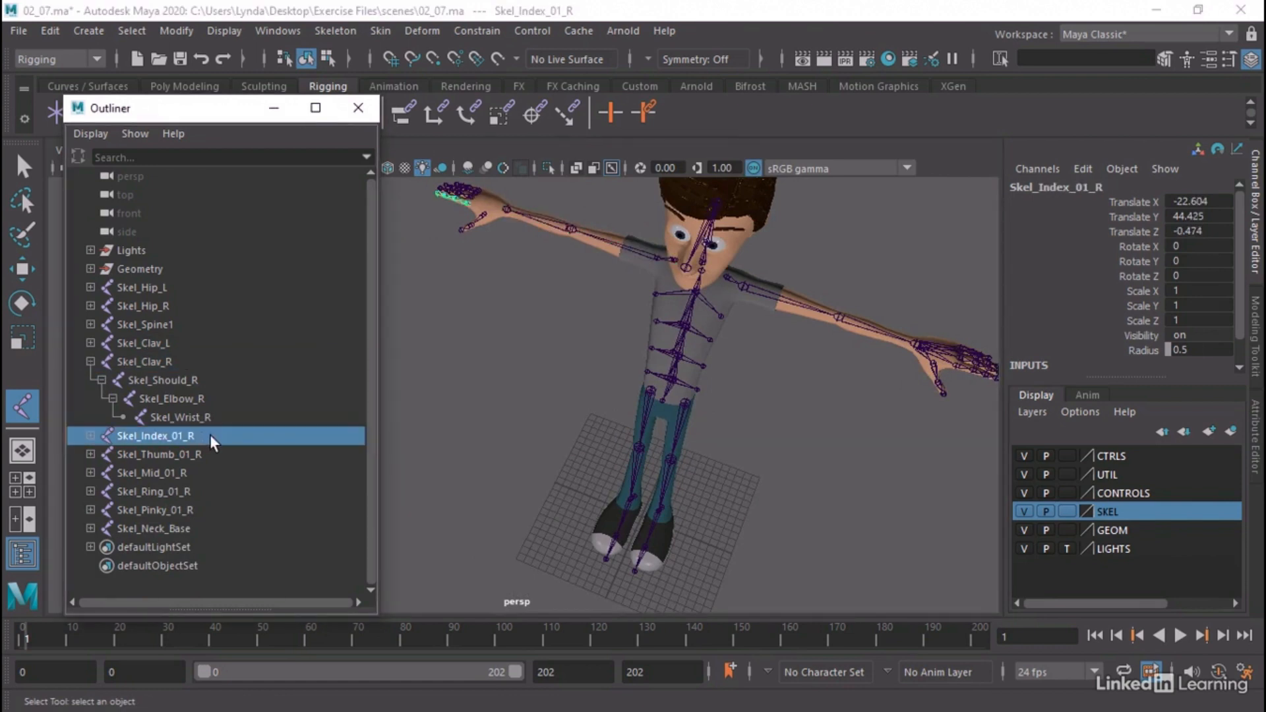
{"action": "left_click", "coordinate": [175, 512], "text": "shift"}
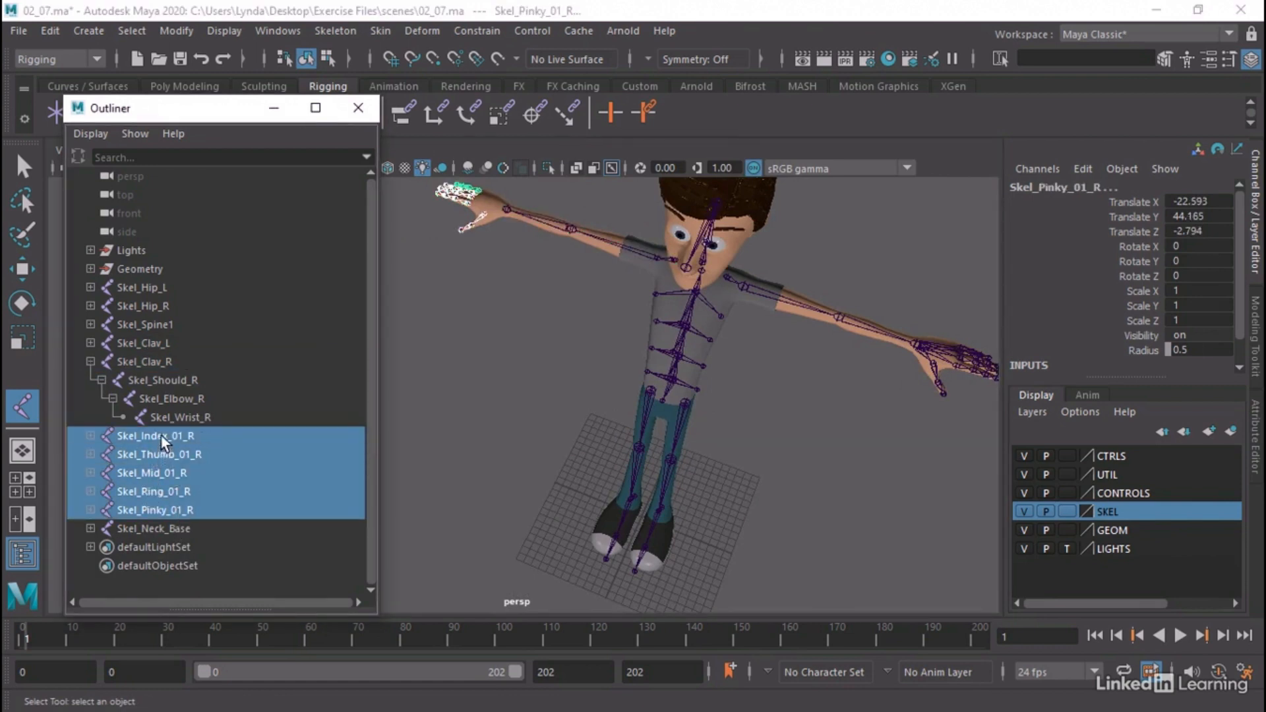
{"action": "left_click_drag", "start_coordinate": [161, 434], "coordinate": [180, 417]}
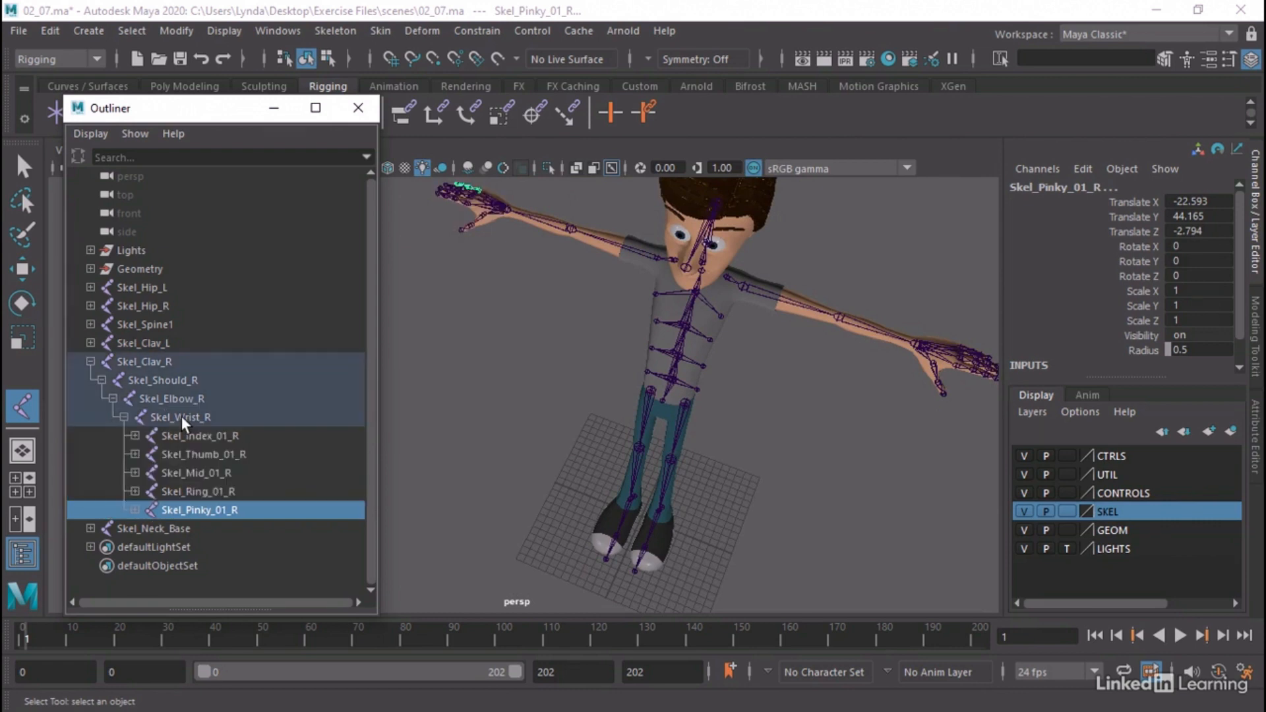
{"action": "left_click", "coordinate": [87, 360]}
Examine the character's whole skeleton from several angles and distances
{"action": "left_click_drag", "start_coordinate": [792, 370], "coordinate": [796, 327], "text": "alt"}
{"action": "right_click_drag", "start_coordinate": [797, 326], "coordinate": [691, 312], "text": "alt"}
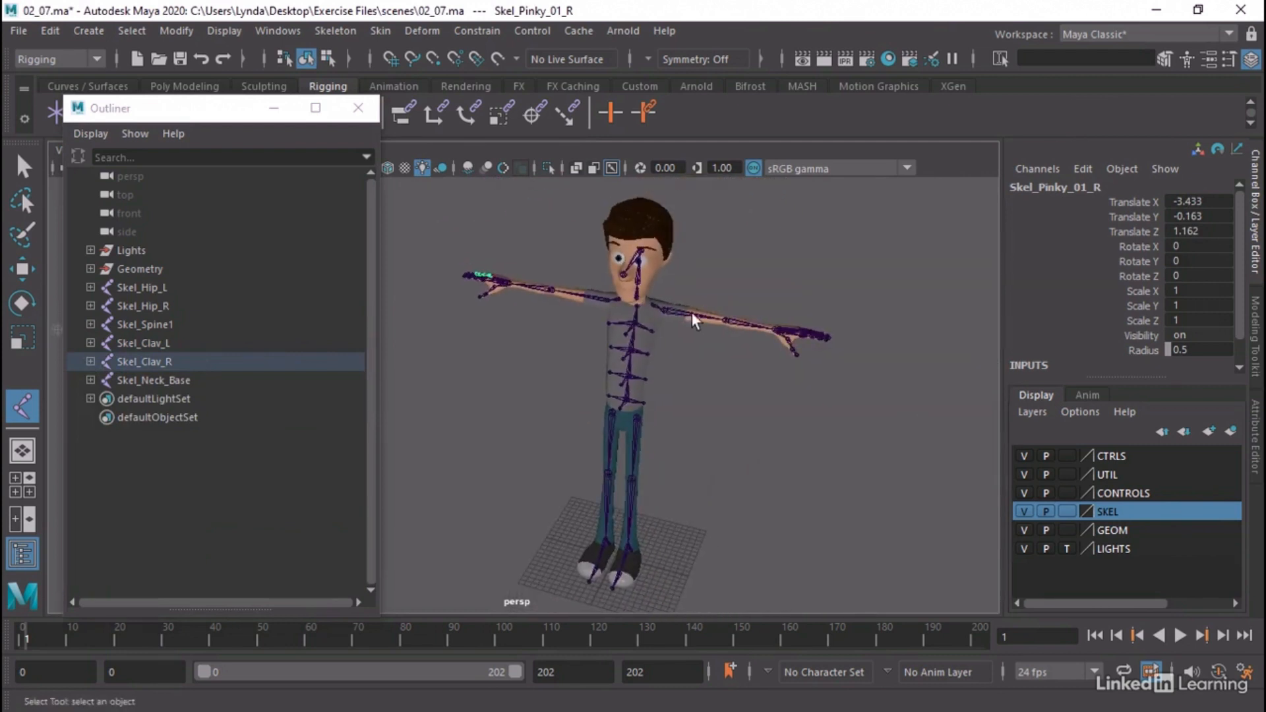
{"action": "middle_click_drag", "start_coordinate": [694, 312], "coordinate": [661, 339], "text": "alt"}
{"action": "left_click_drag", "start_coordinate": [662, 339], "coordinate": [653, 325], "text": "alt"}
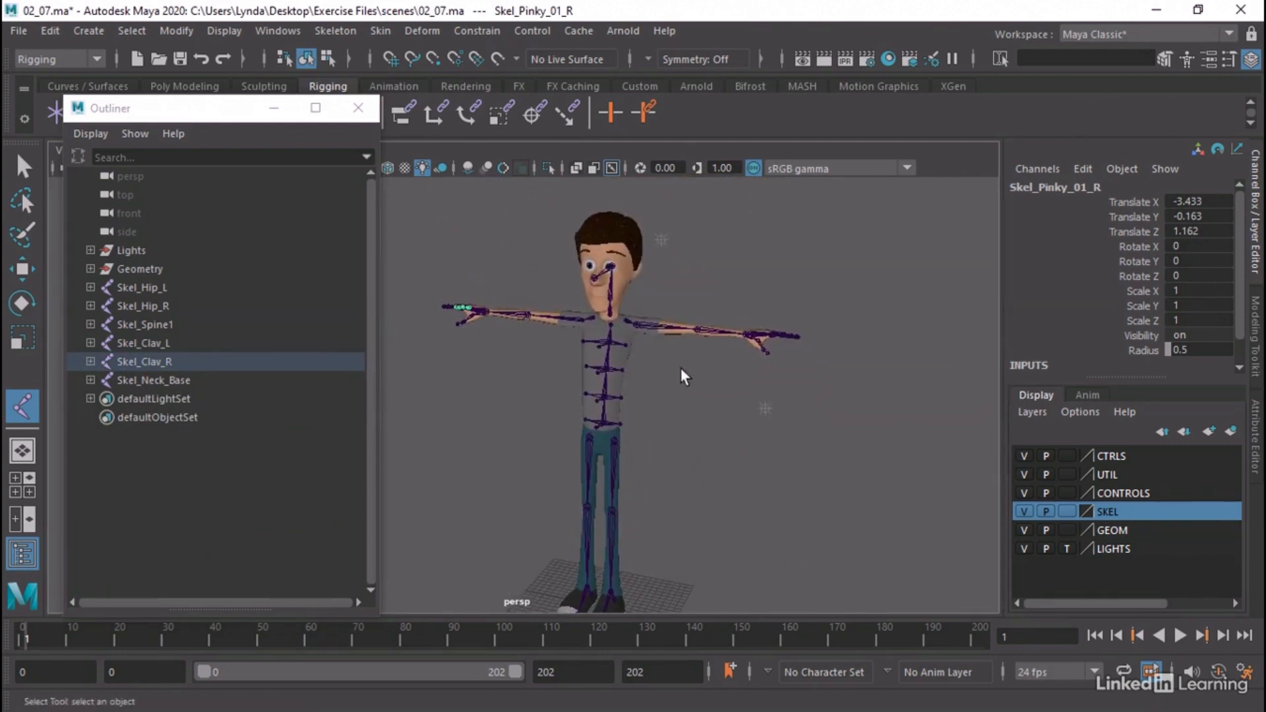
{"action": "middle_click_drag", "start_coordinate": [681, 367], "coordinate": [693, 338], "text": "alt"}
{"action": "left_click_drag", "start_coordinate": [685, 379], "coordinate": [681, 367], "text": "alt"}
{"action": "middle_click_drag", "start_coordinate": [691, 378], "coordinate": [694, 368], "text": "alt"}
{"action": "right_click_drag", "start_coordinate": [709, 383], "coordinate": [655, 381], "text": "alt"}
{"action": "left_click_drag", "start_coordinate": [655, 381], "coordinate": [661, 371], "text": "alt"}
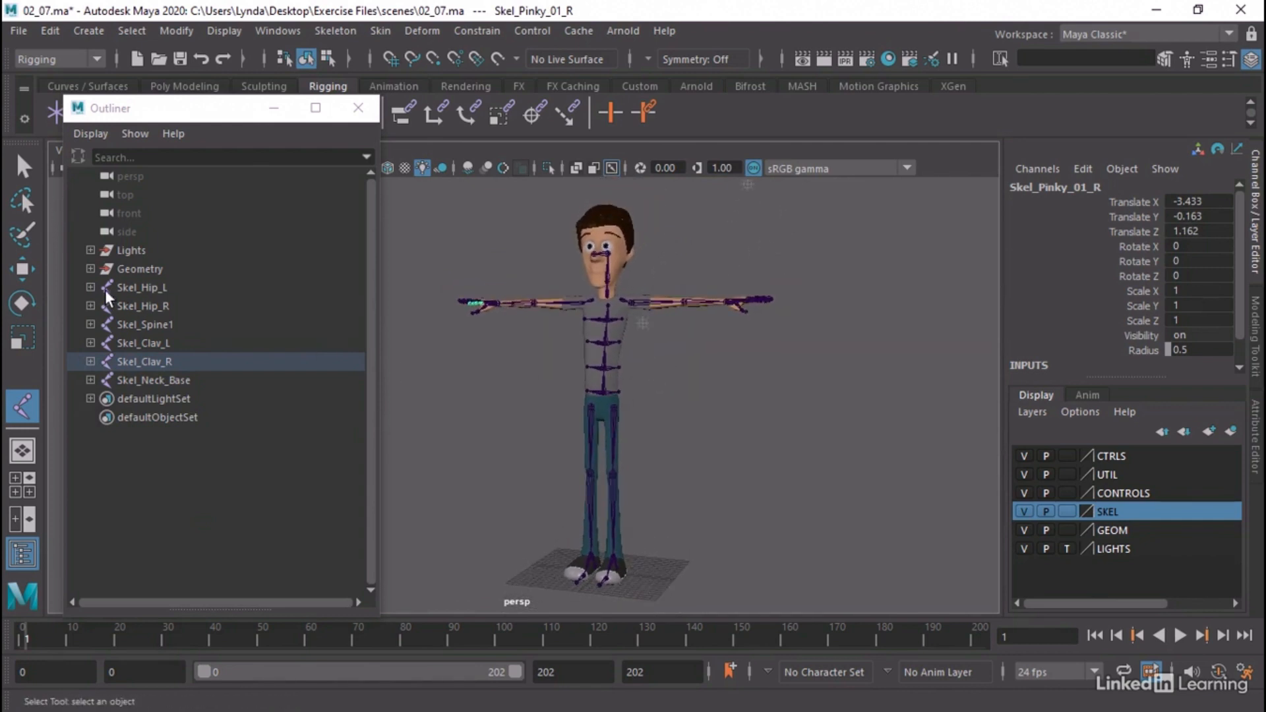
Group the hip, spine, clavicle and neck root joints under the name Skeleton and clear the selection
{"action": "left_click", "coordinate": [152, 292]}
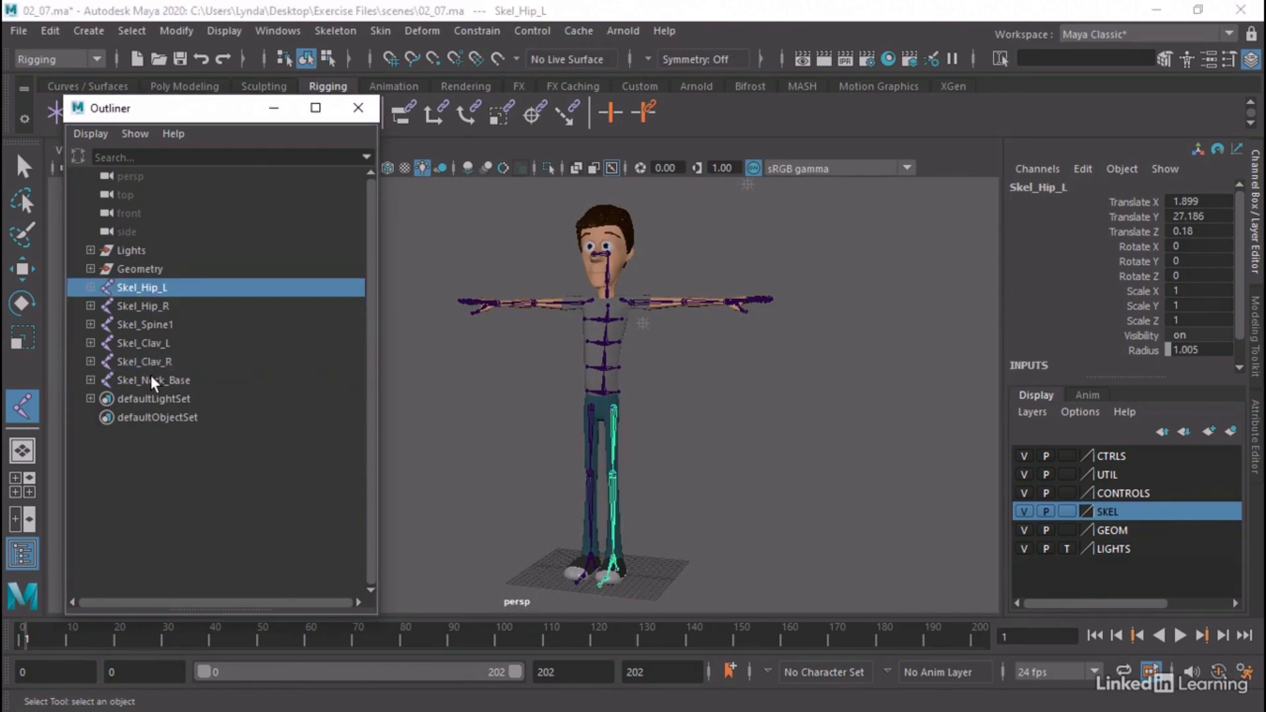
{"action": "left_click", "coordinate": [152, 376], "text": "shift"}
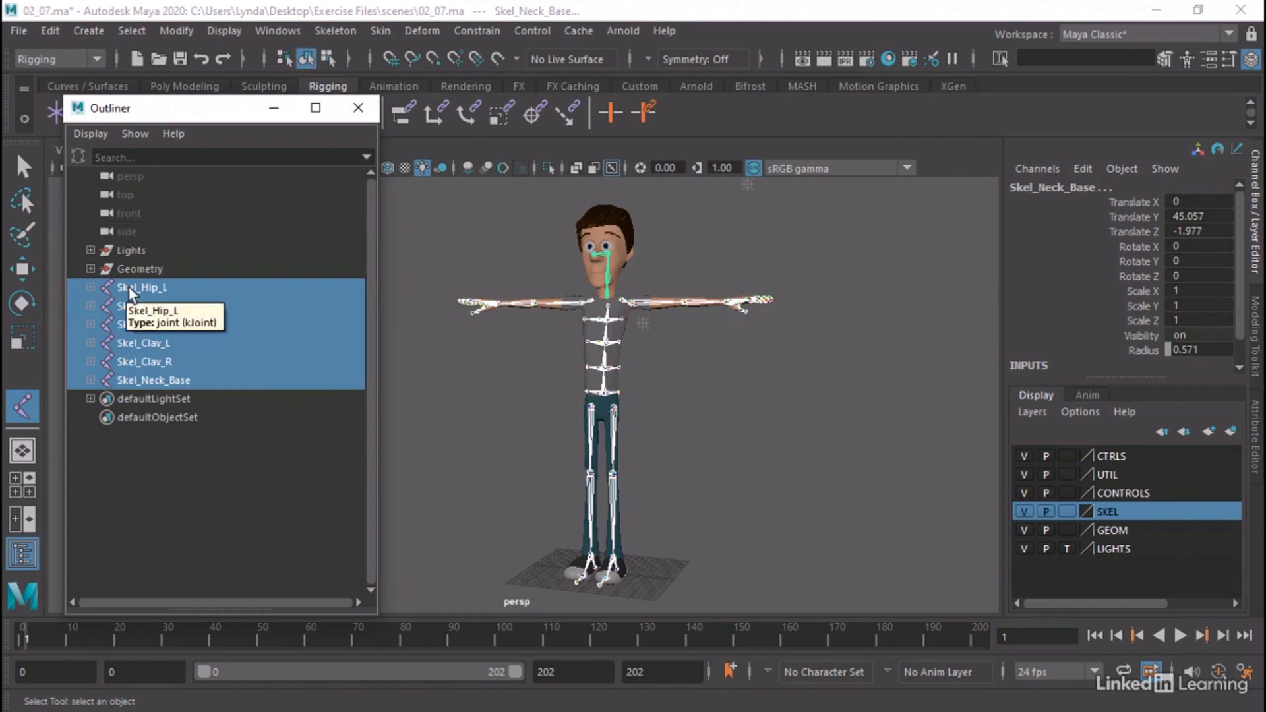
{"action": "left_click", "coordinate": [50, 30]}
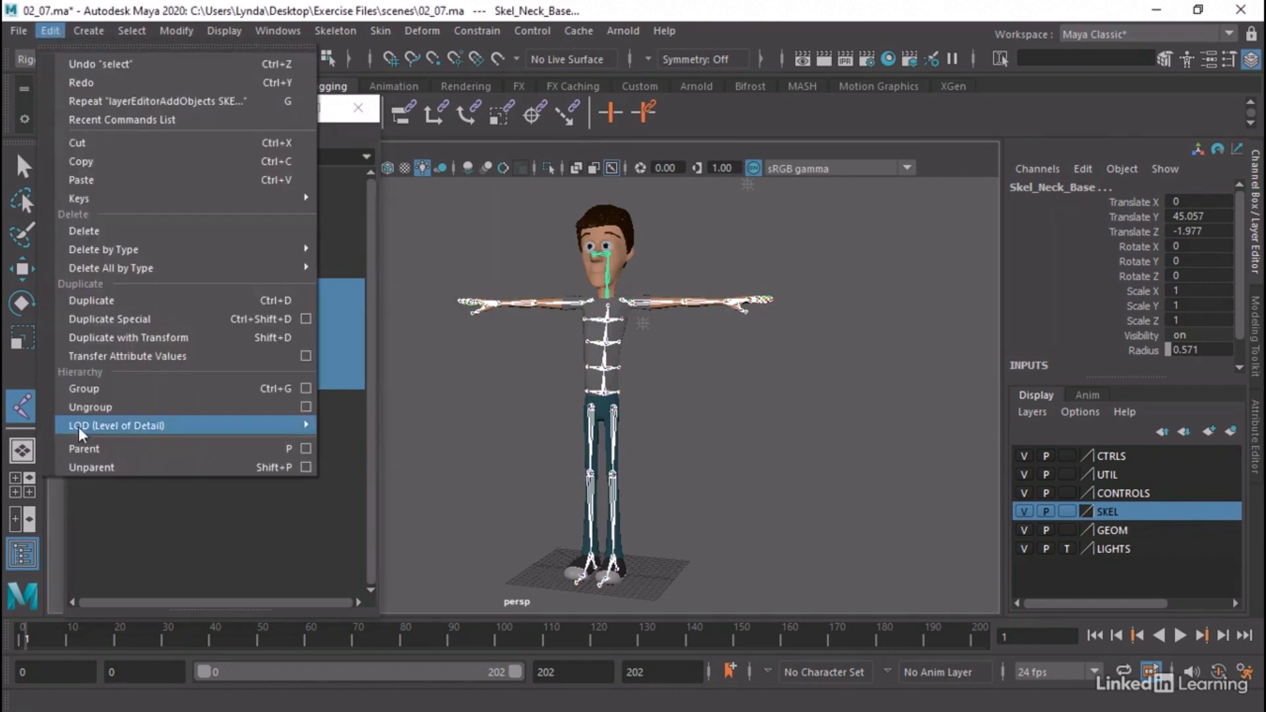
{"action": "left_click", "coordinate": [107, 390]}
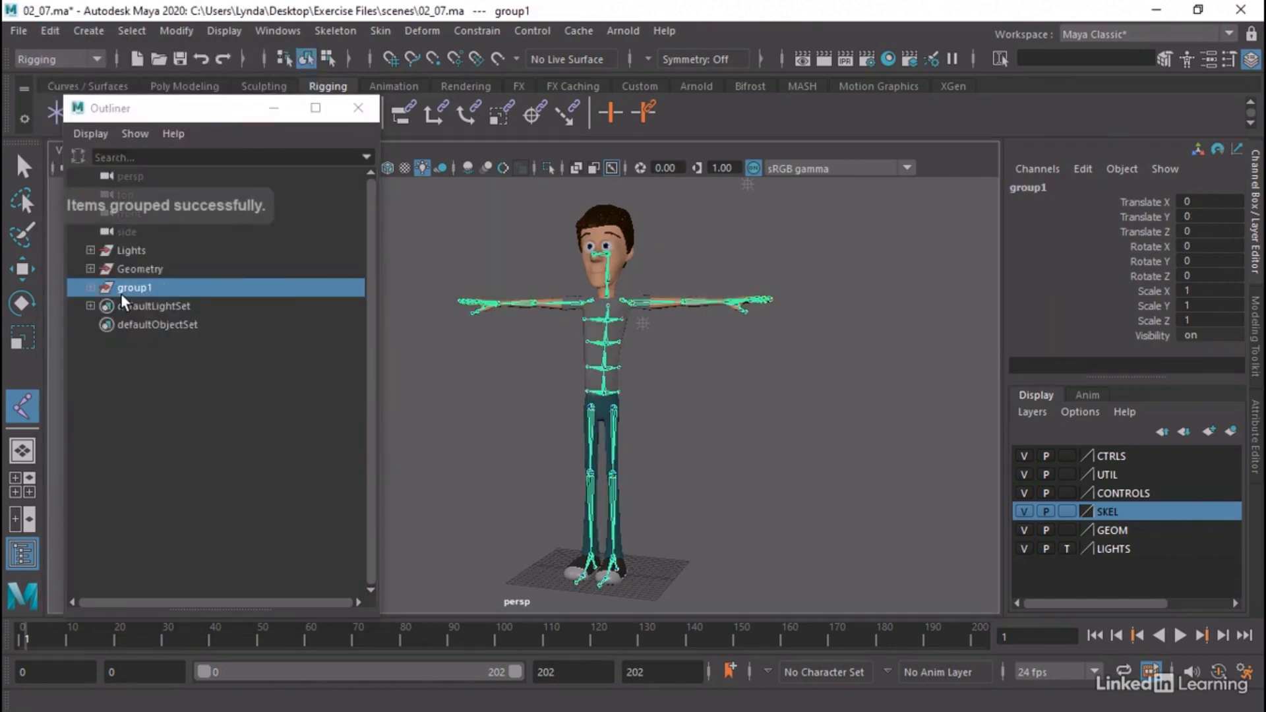
{"action": "double_click", "coordinate": [140, 290]}
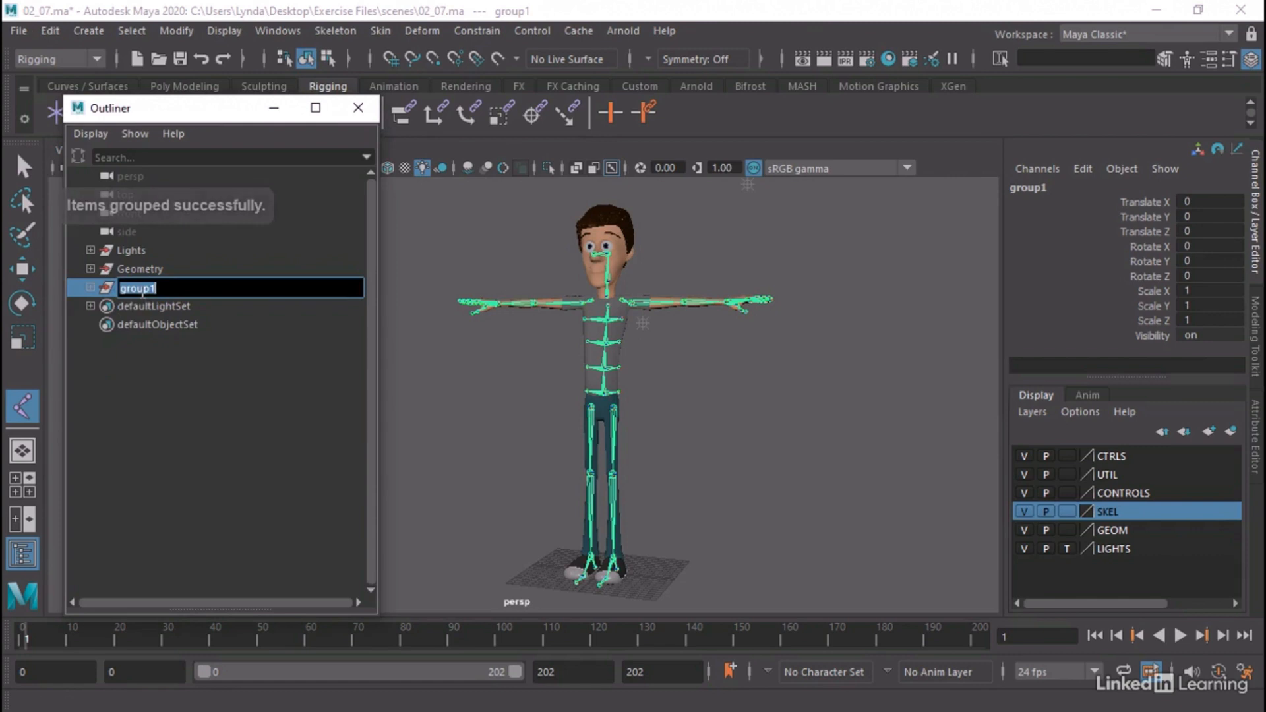
{"action": "type", "text": "Skeleton"}
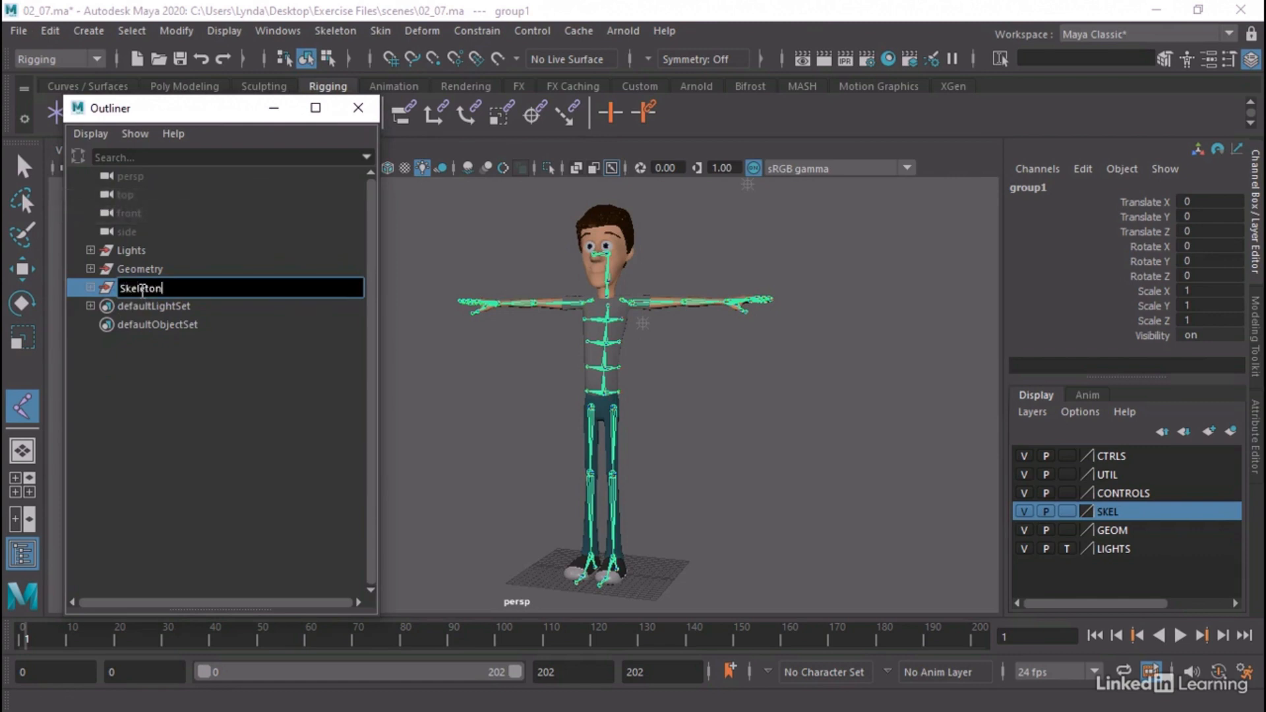
{"action": "key", "text": "Return"}
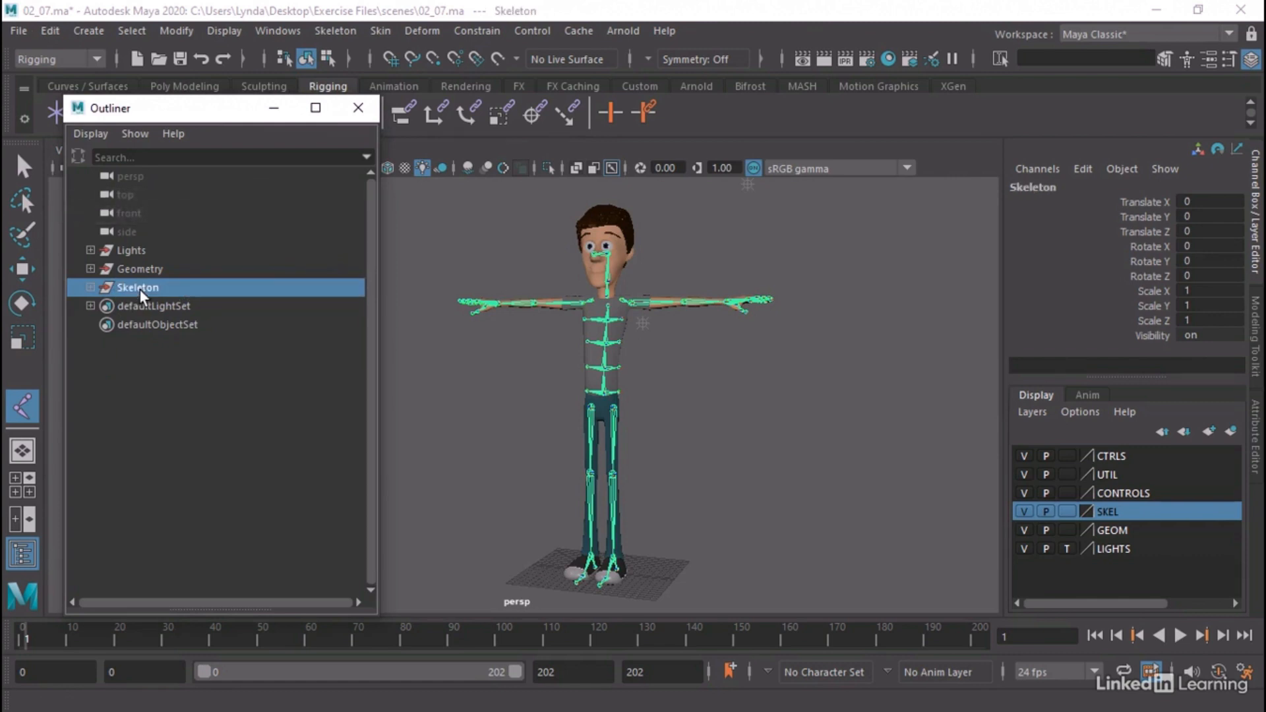
{"action": "left_click", "coordinate": [126, 381]}
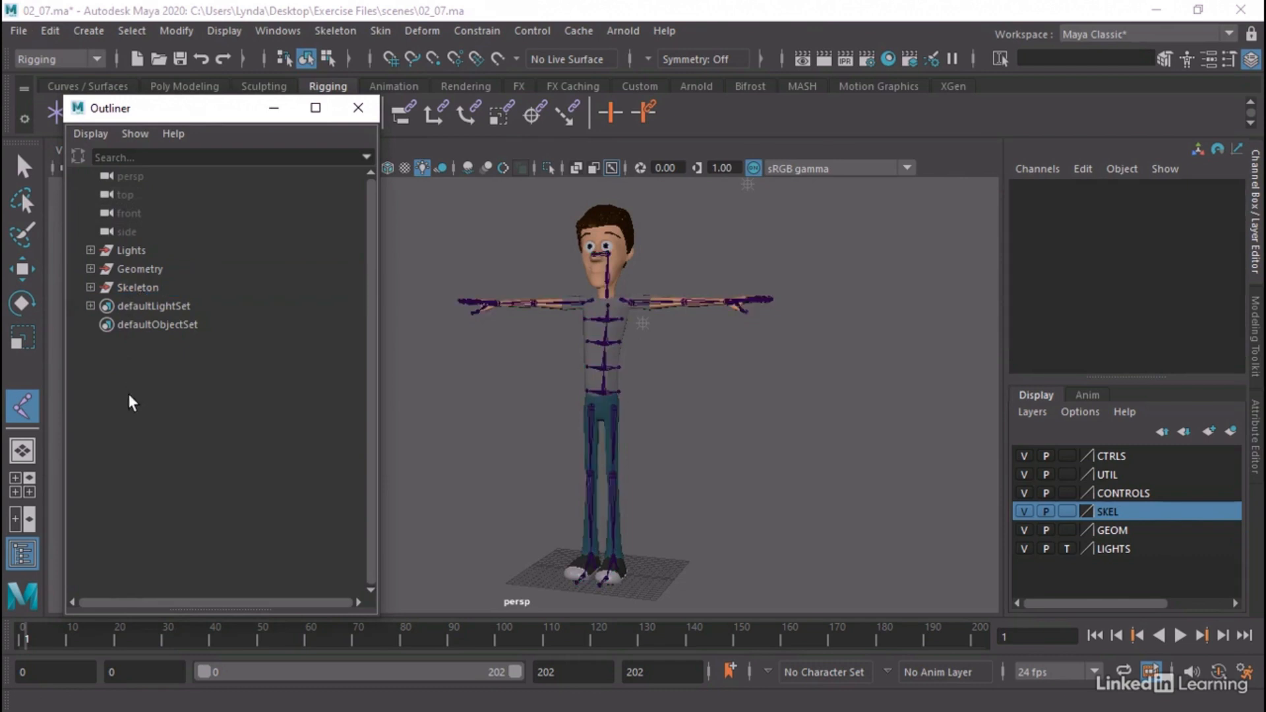
Review the joints inside the Skeleton group, check the SKEL layer by toggling its visibility, and close the Outliner
{"action": "left_click", "coordinate": [91, 287]}
{"action": "left_click", "coordinate": [91, 286]}
{"action": "left_click", "coordinate": [91, 287]}
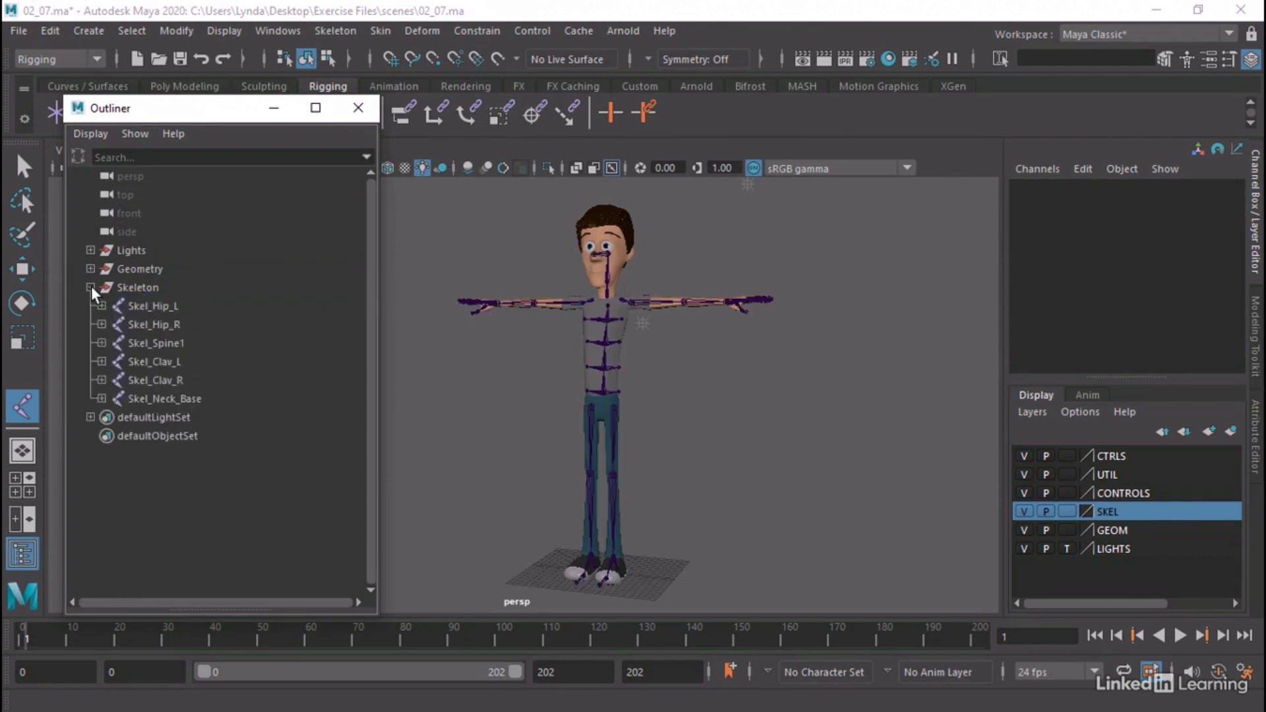
{"action": "left_click", "coordinate": [91, 286]}
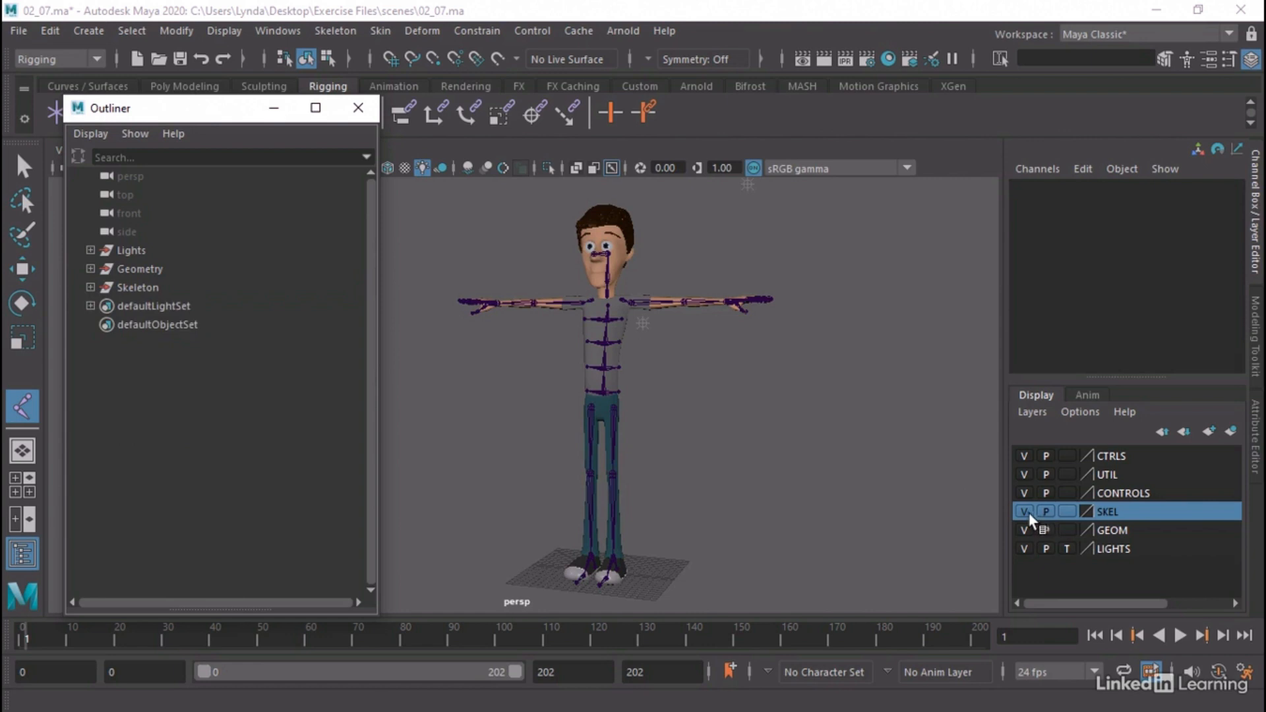
{"action": "left_click", "coordinate": [1024, 512]}
{"action": "left_click", "coordinate": [1024, 511]}
{"action": "mouse_move", "coordinate": [692, 409]}
{"action": "left_mouse_down", "text": "alt"}
{"action": "mouse_move", "coordinate": [686, 422]}
{"action": "mouse_move", "coordinate": [711, 413]}
{"action": "mouse_move", "coordinate": [678, 420]}
{"action": "mouse_move", "coordinate": [716, 415]}
{"action": "left_mouse_up", "text": "alt"}
{"action": "left_click", "coordinate": [364, 111]}
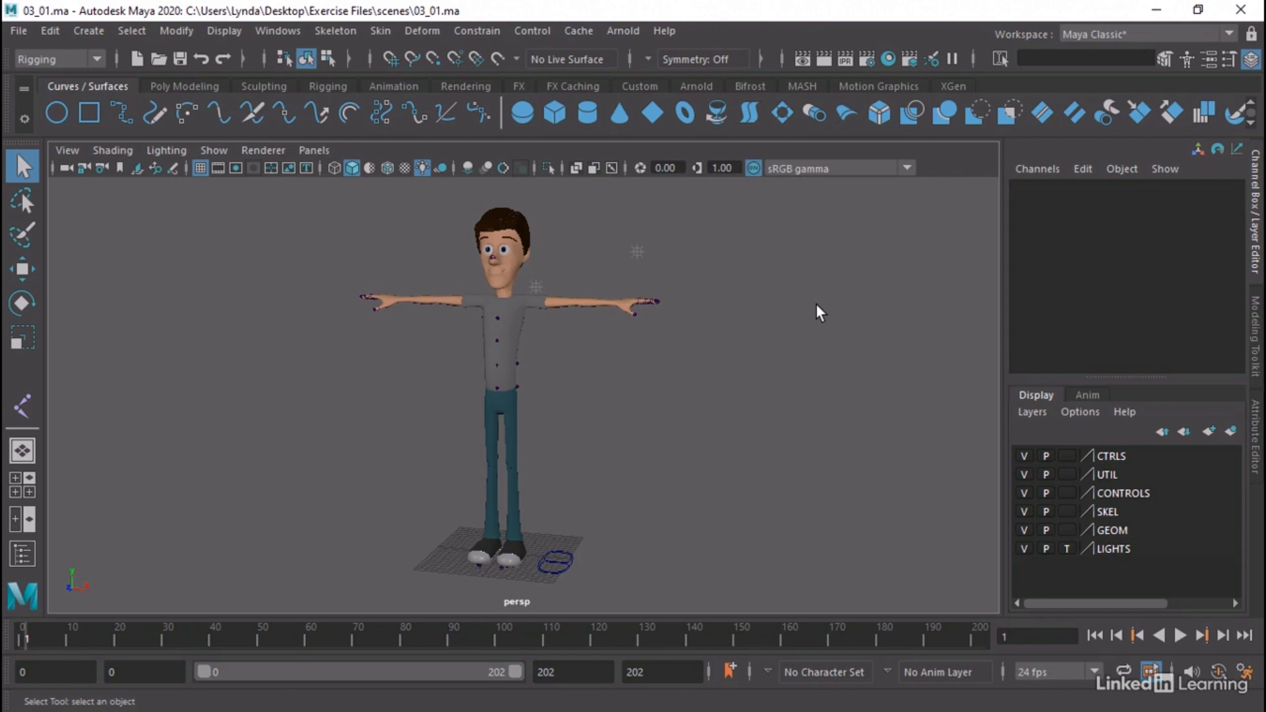
Examine the character's feet and the outer, toe and heel curves of the foot control beside them
{"action": "left_click_drag", "start_coordinate": [571, 488], "coordinate": [526, 507], "text": "alt"}
{"action": "right_click_drag", "start_coordinate": [527, 508], "coordinate": [723, 509], "text": "alt"}
{"action": "middle_click_drag", "start_coordinate": [724, 508], "coordinate": [741, 320], "text": "alt"}
{"action": "scroll", "coordinate": [769, 546], "scroll_direction": "up", "scroll_amount": 5}
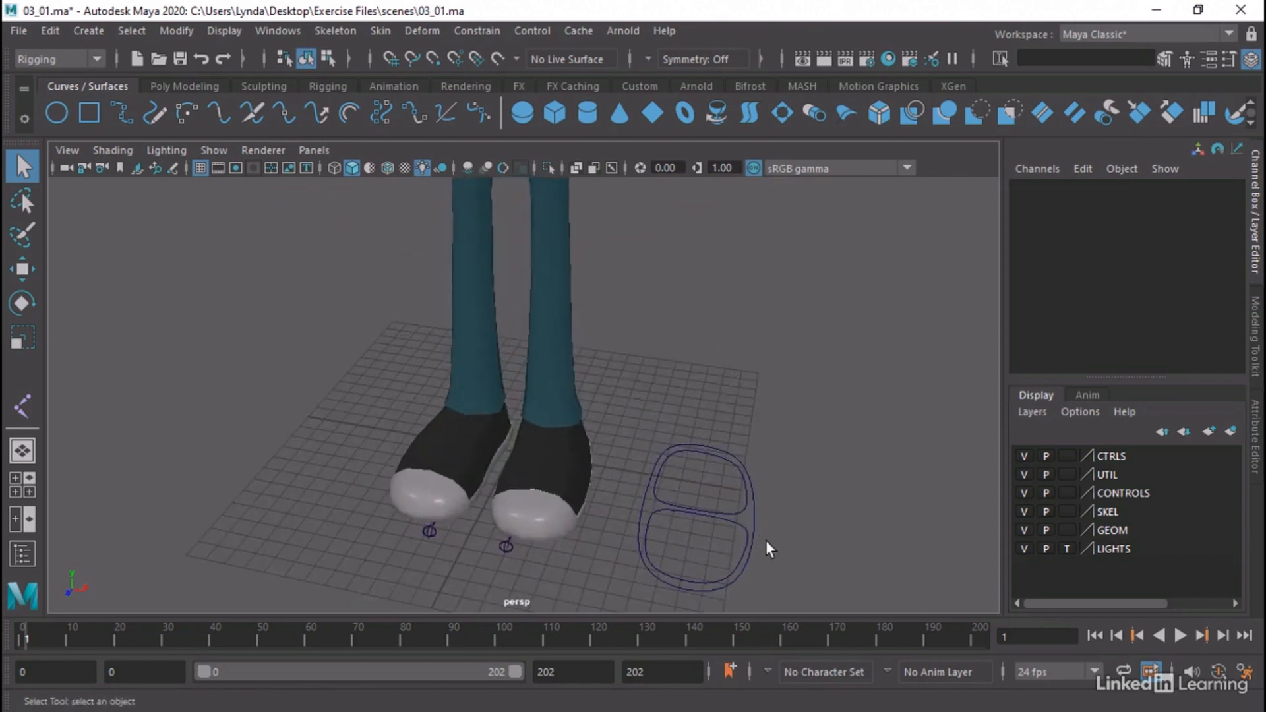
{"action": "left_click", "coordinate": [743, 535]}
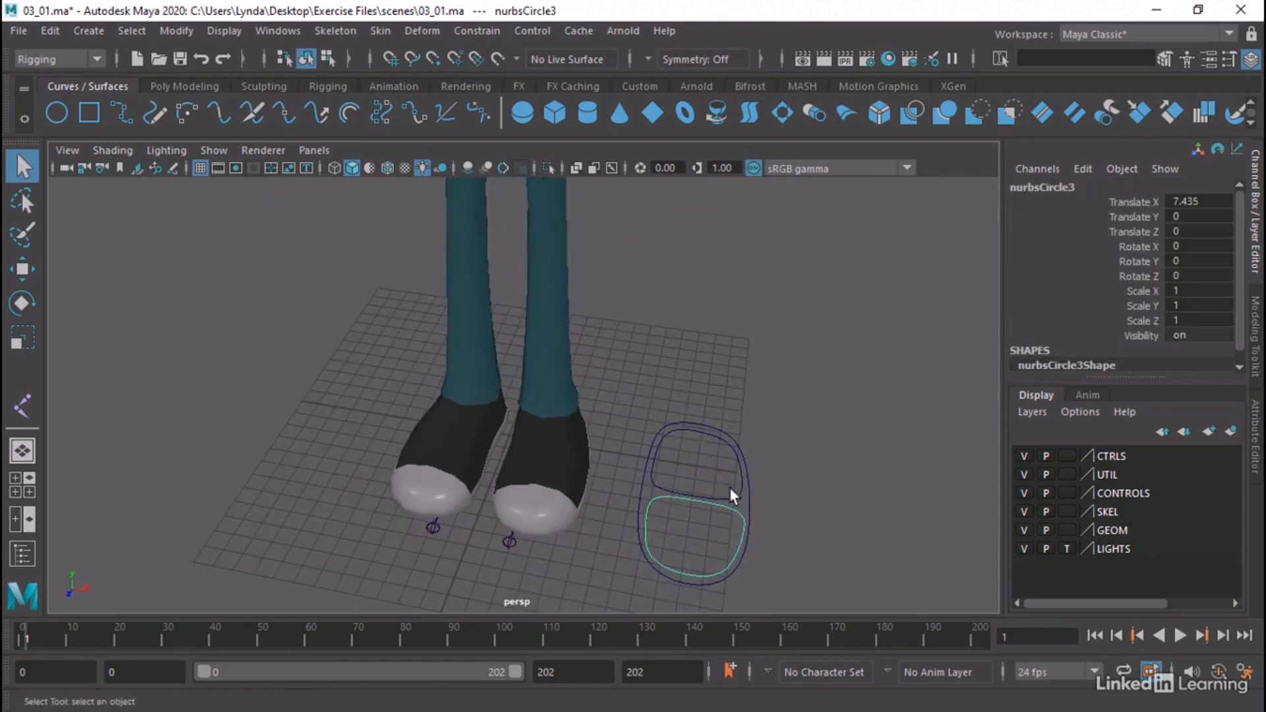
{"action": "left_click", "coordinate": [751, 500]}
{"action": "middle_click_drag", "start_coordinate": [751, 509], "coordinate": [755, 550], "text": "alt"}
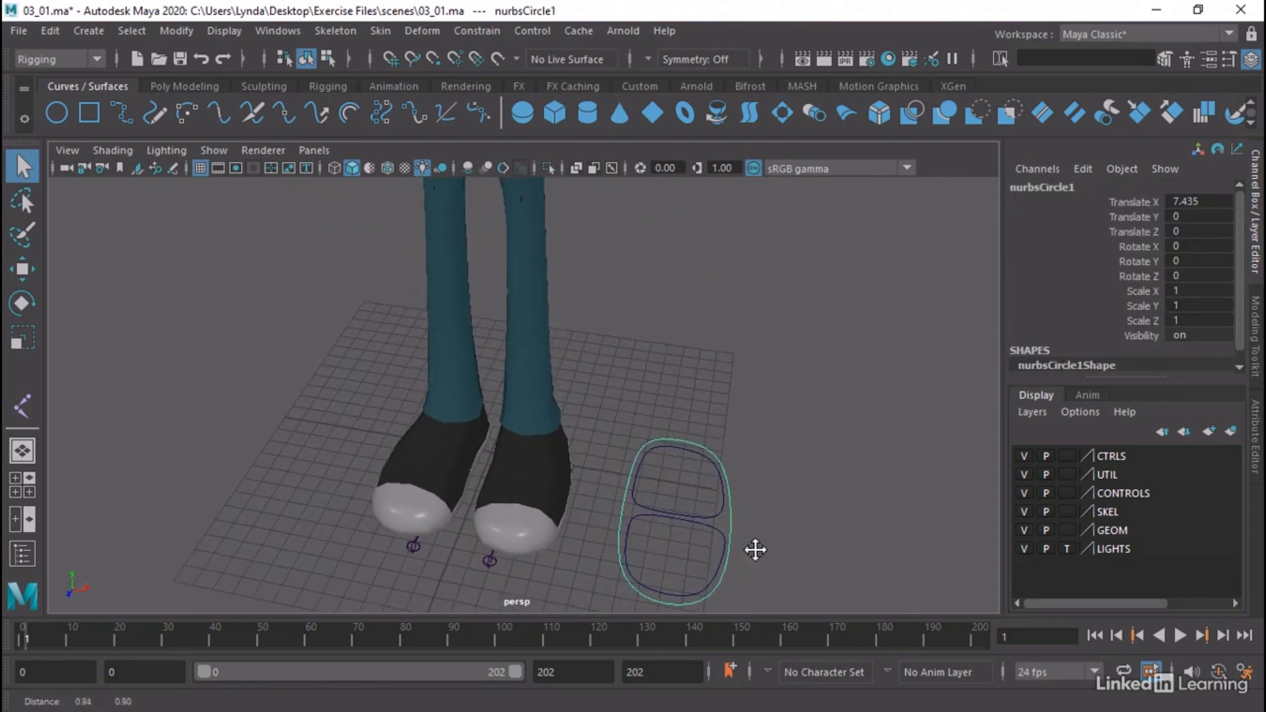
{"action": "left_click_drag", "start_coordinate": [755, 549], "coordinate": [737, 531], "text": "alt"}
{"action": "middle_click_drag", "start_coordinate": [752, 528], "coordinate": [698, 472], "text": "alt"}
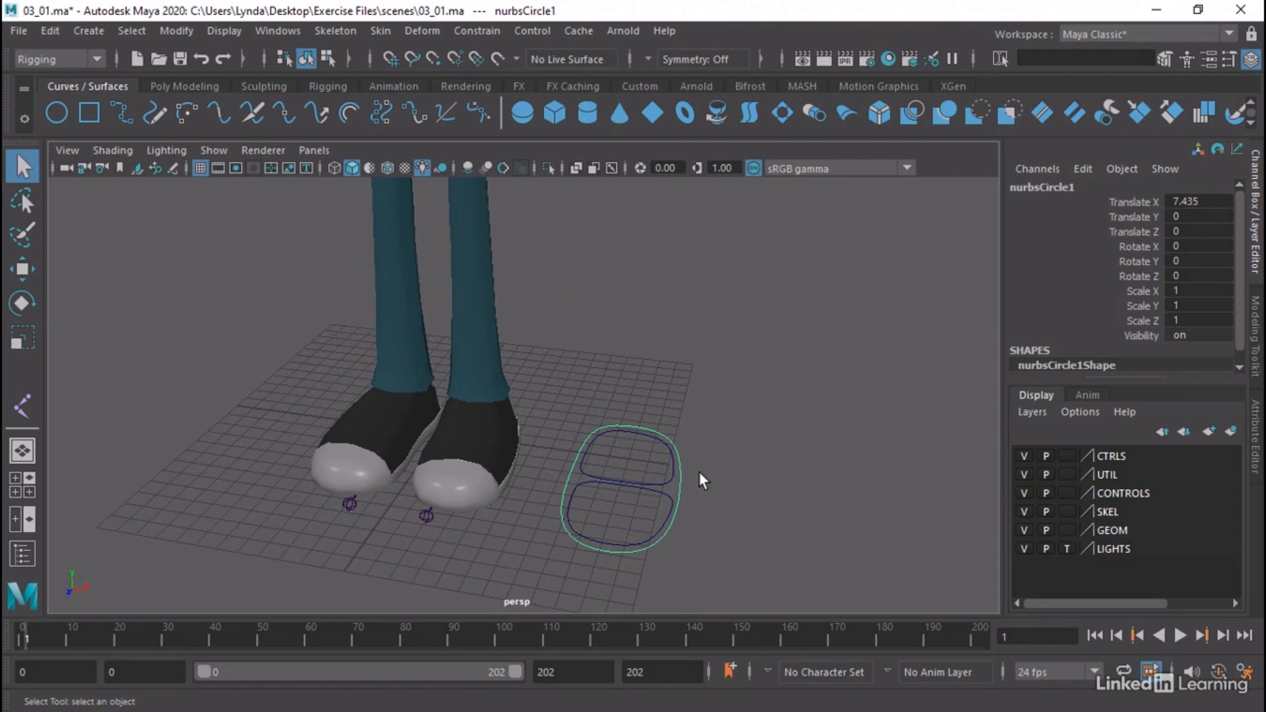
{"action": "left_click_drag", "start_coordinate": [858, 540], "coordinate": [675, 521], "text": "alt"}
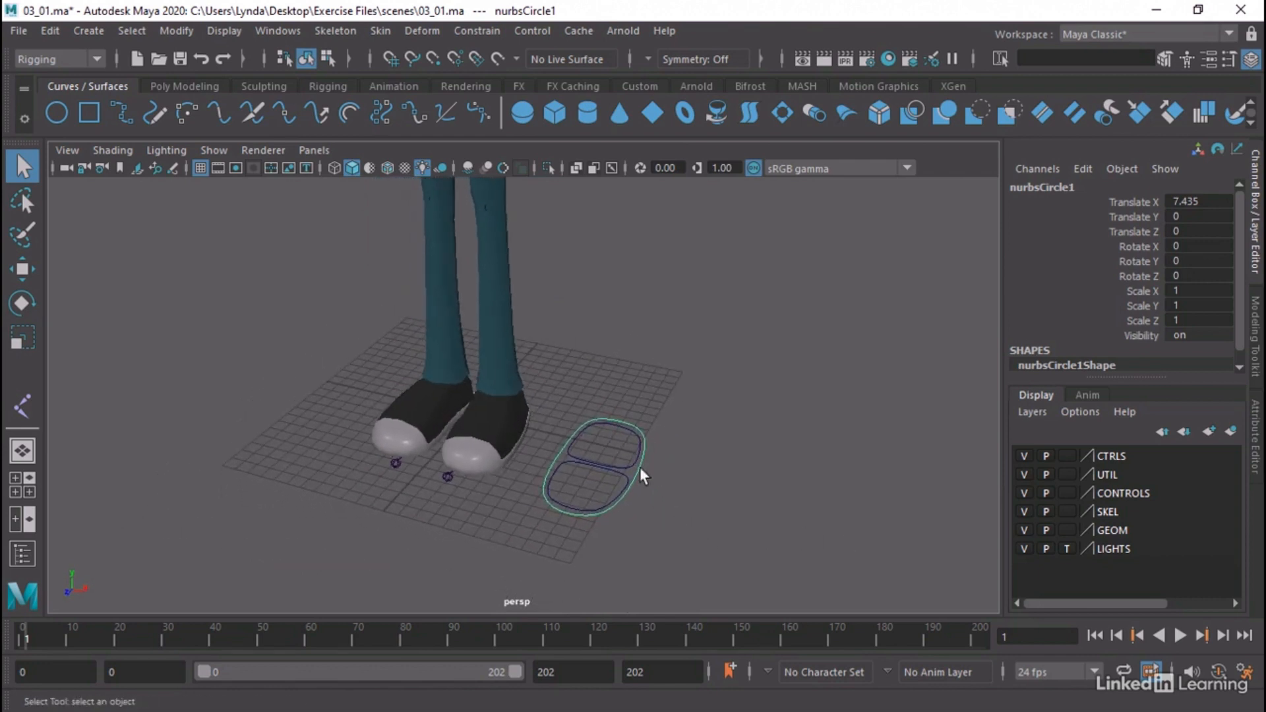
{"action": "left_click", "coordinate": [620, 472]}
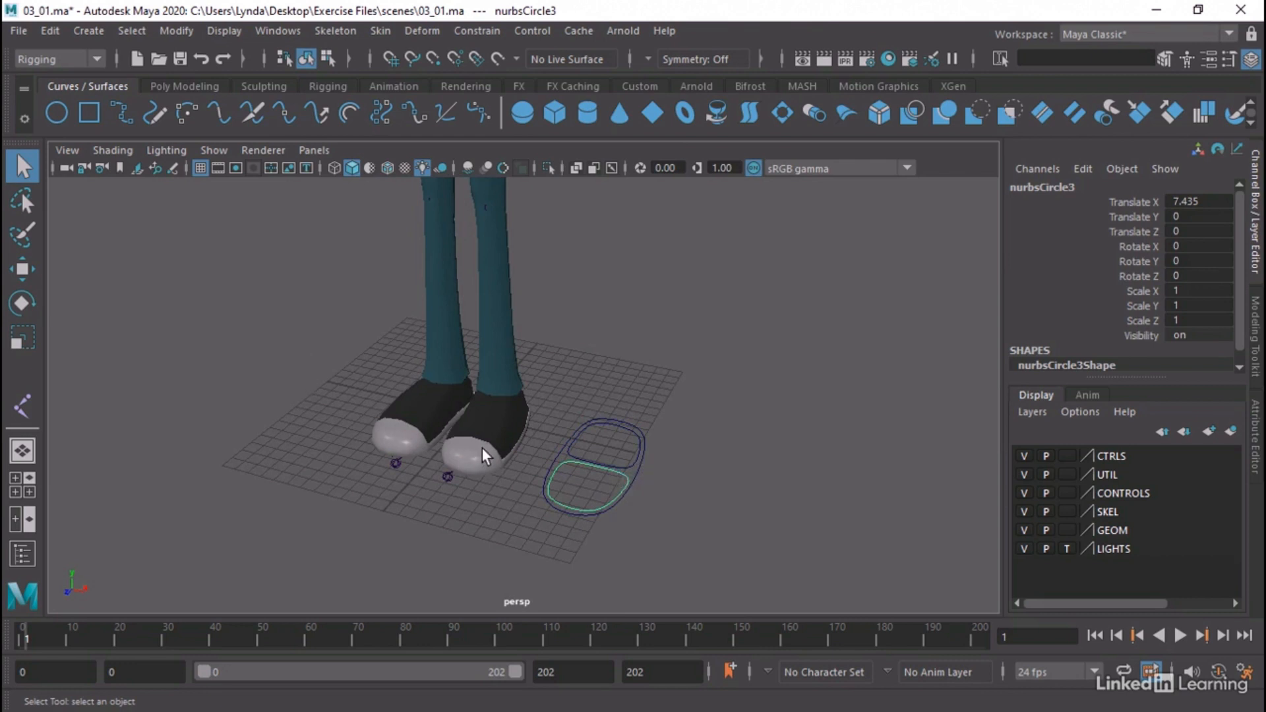
{"action": "left_click", "coordinate": [639, 456]}
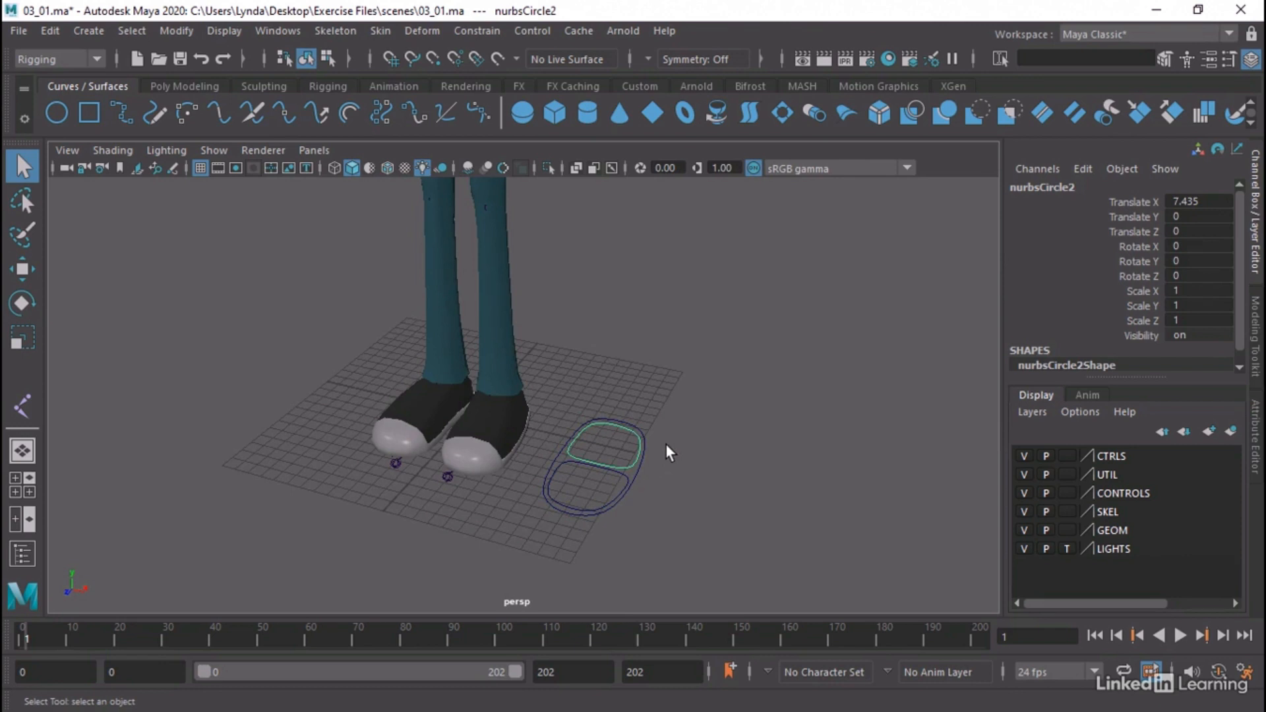
{"action": "middle_click_drag", "start_coordinate": [674, 441], "coordinate": [701, 466], "text": "alt"}
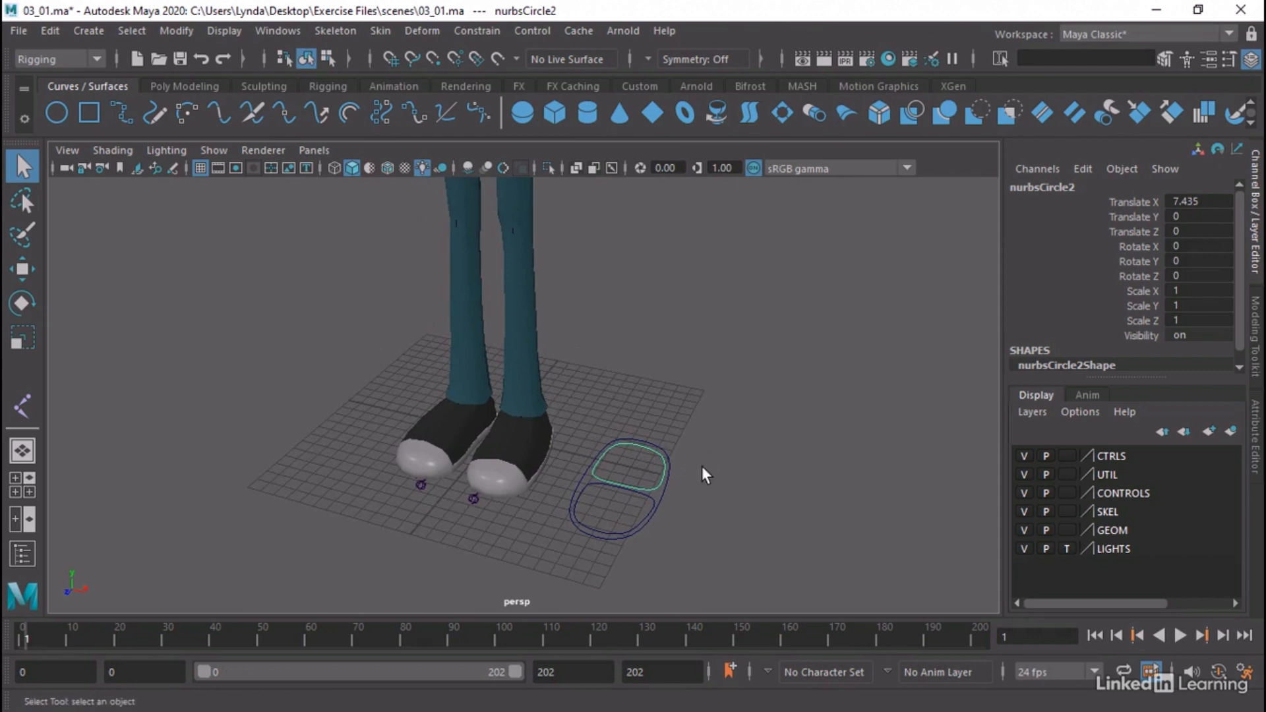
{"action": "mouse_move", "coordinate": [674, 509]}
{"action": "left_mouse_down", "text": "alt"}
{"action": "mouse_move", "coordinate": [704, 512]}
{"action": "mouse_move", "coordinate": [686, 514]}
{"action": "left_mouse_up", "text": "alt"}
Select all three foot control curves, locate them in the Outliner and clear the selection
{"action": "left_click_drag", "start_coordinate": [718, 429], "coordinate": [619, 526]}
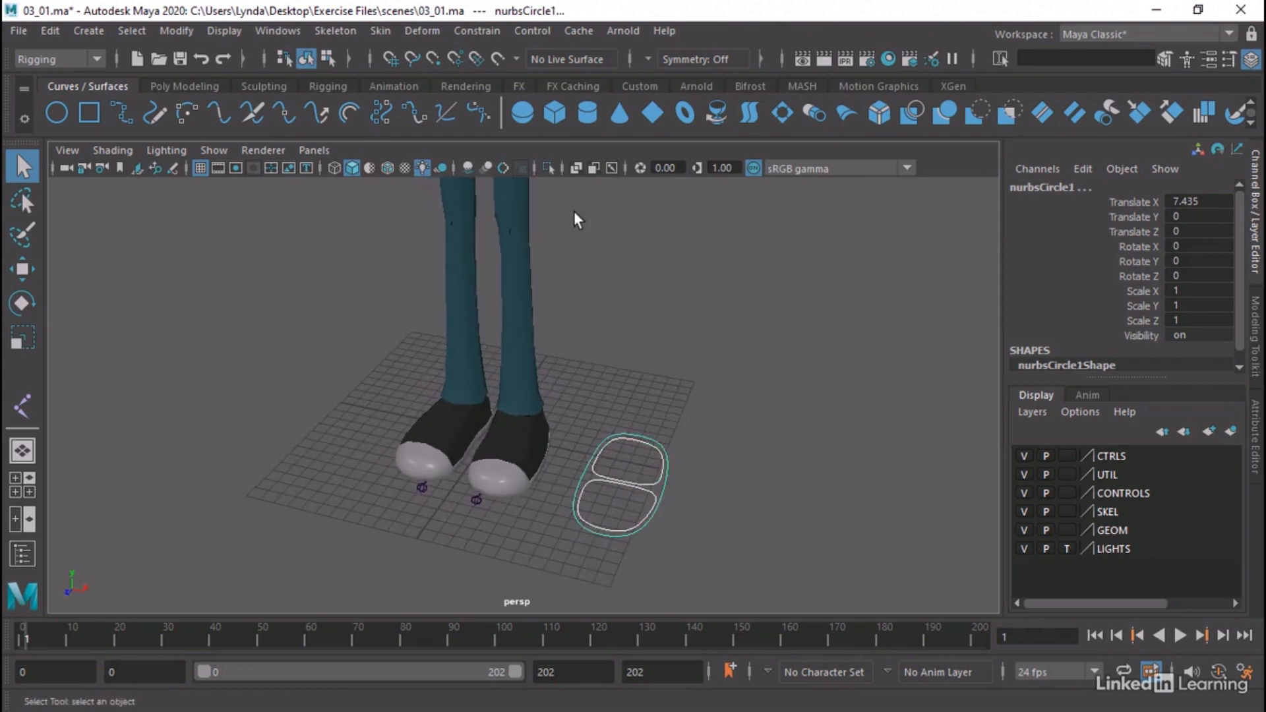
{"action": "left_click", "coordinate": [269, 29]}
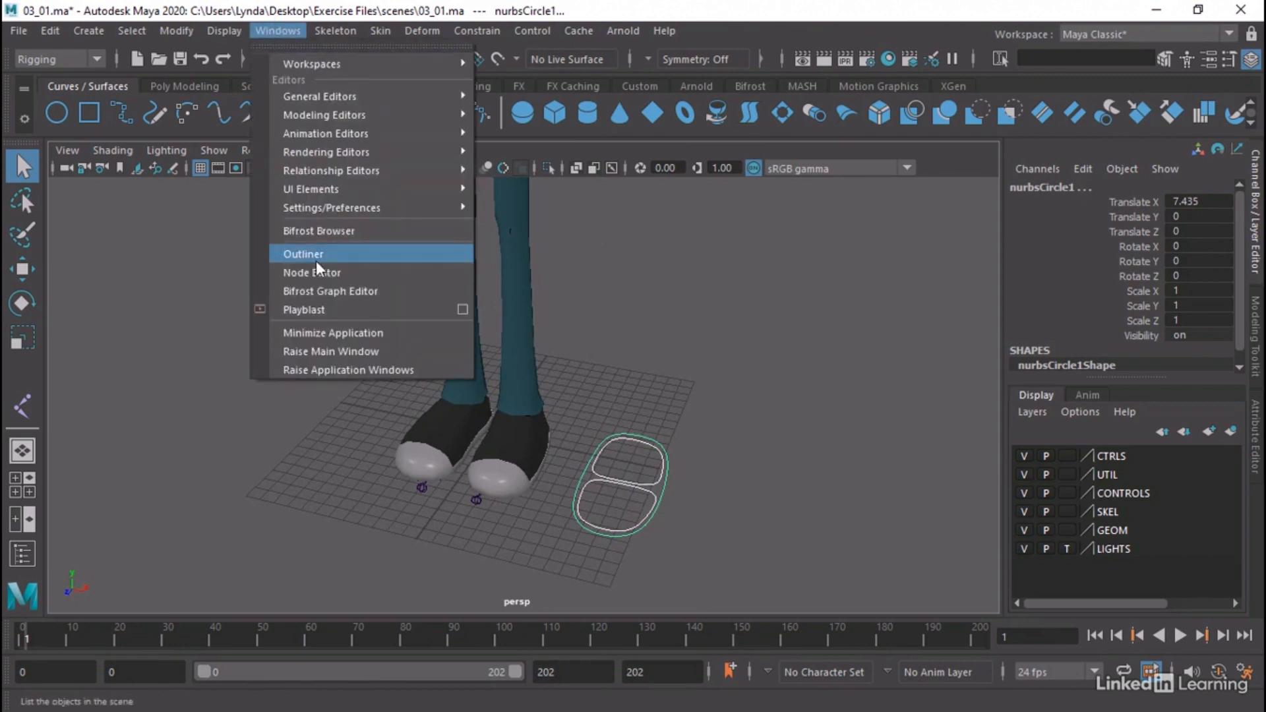
{"action": "left_click", "coordinate": [315, 260]}
{"action": "left_click_drag", "start_coordinate": [157, 209], "coordinate": [227, 137]}
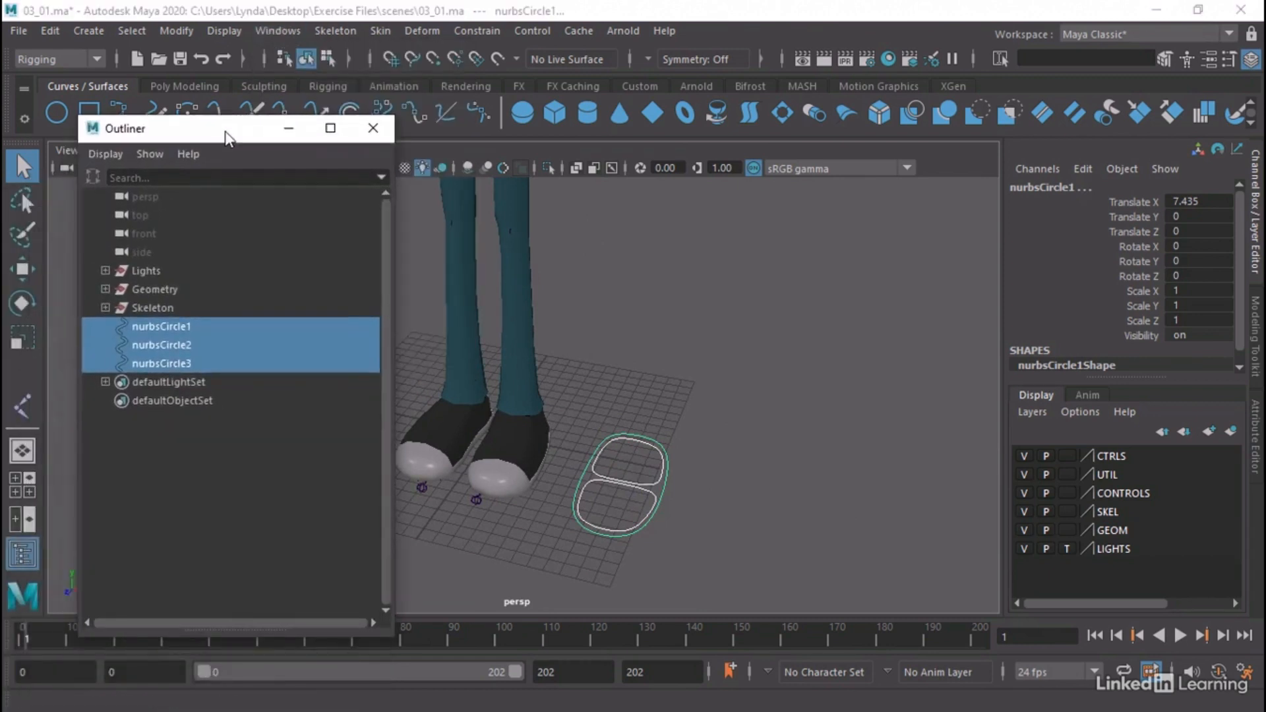
{"action": "left_click", "coordinate": [220, 415]}
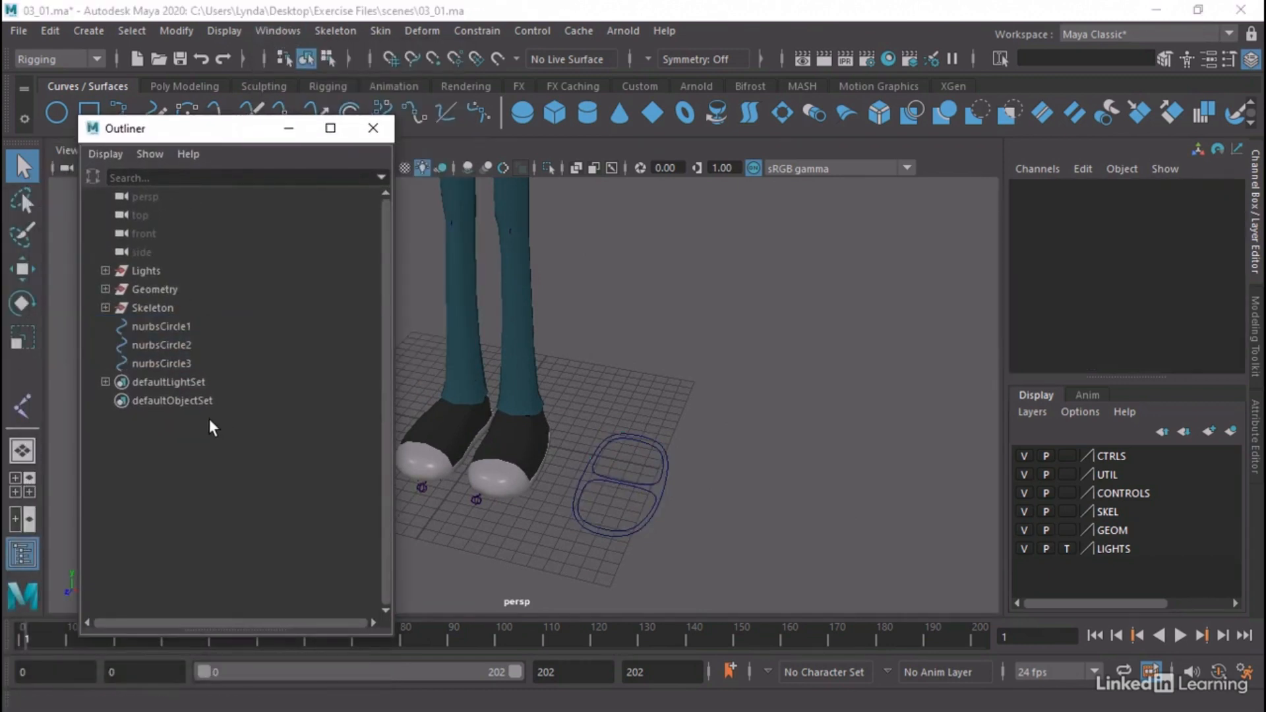
Rename the outer foot curve nurbsCircle1 as CTL_Foot_L
{"action": "left_click", "coordinate": [173, 326]}
{"action": "double_click", "coordinate": [168, 326]}
{"action": "type", "text": "CT"}
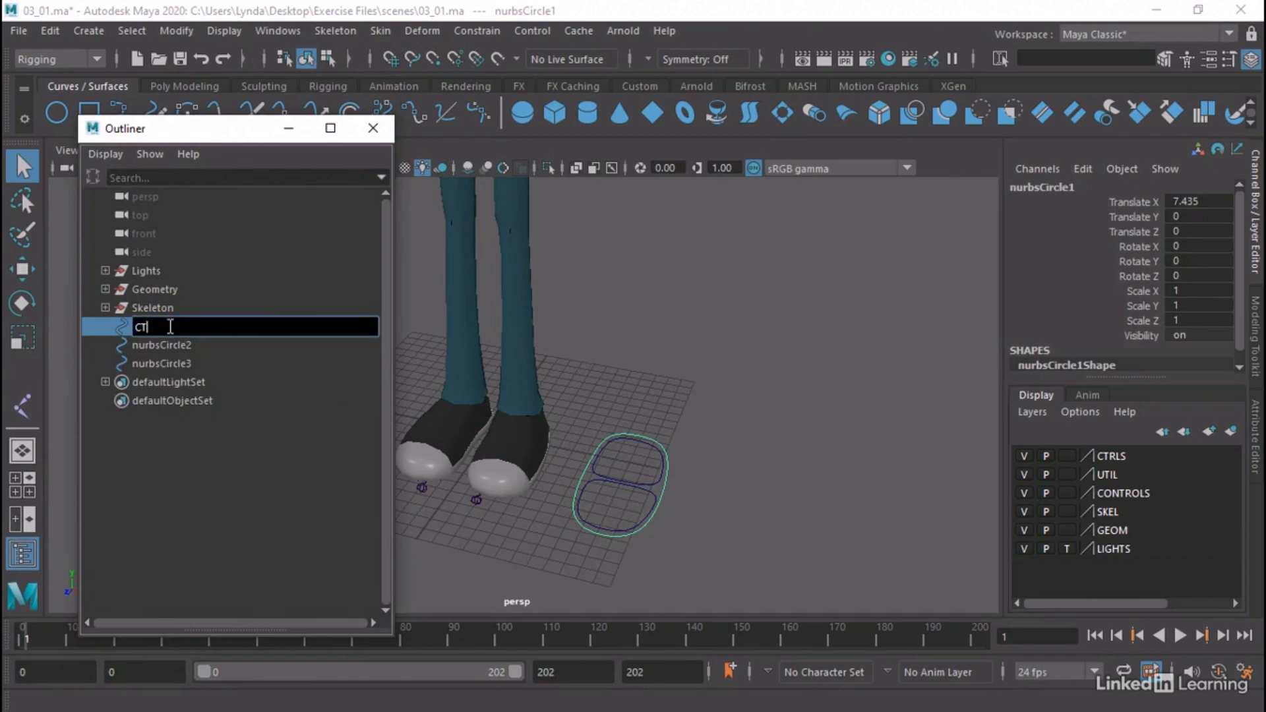
{"action": "type", "text": "L_Foot_L"}
{"action": "key", "text": "Return"}
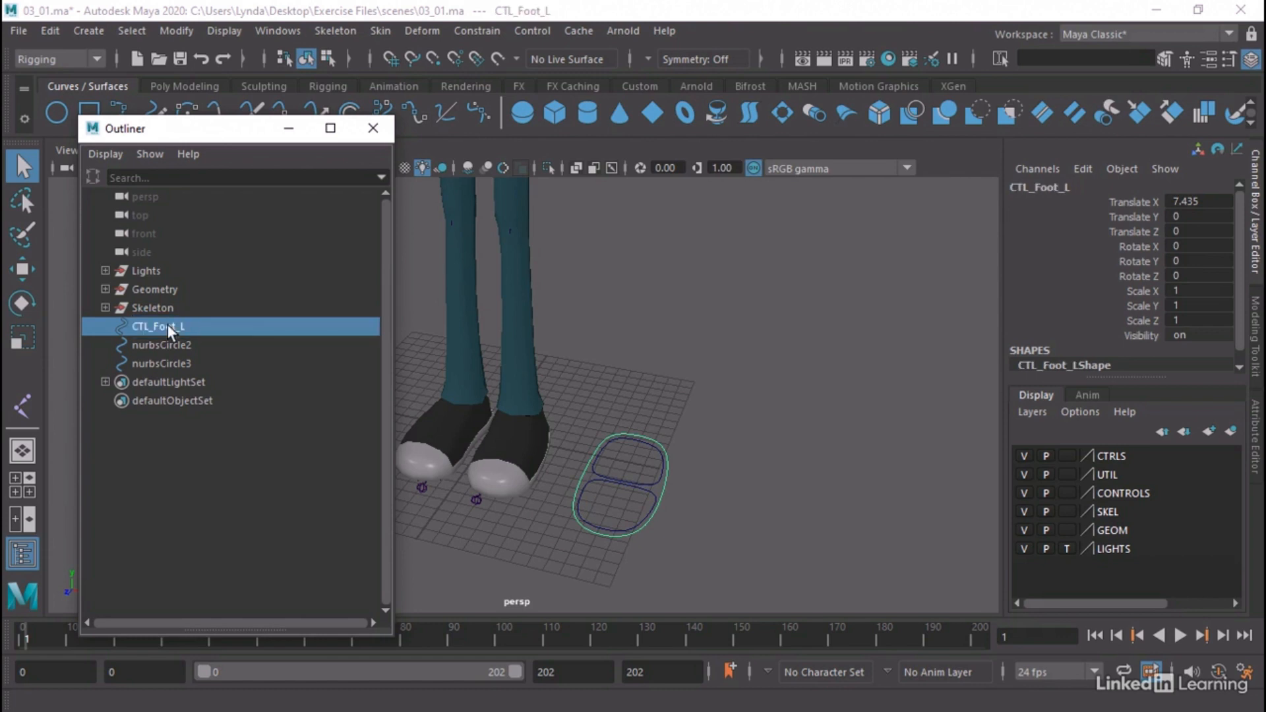
Rename the heel curve nurbsCircle2 as CTL_Heel_L
{"action": "left_click", "coordinate": [156, 340]}
{"action": "double_click", "coordinate": [154, 334]}
{"action": "type", "text": "c"}
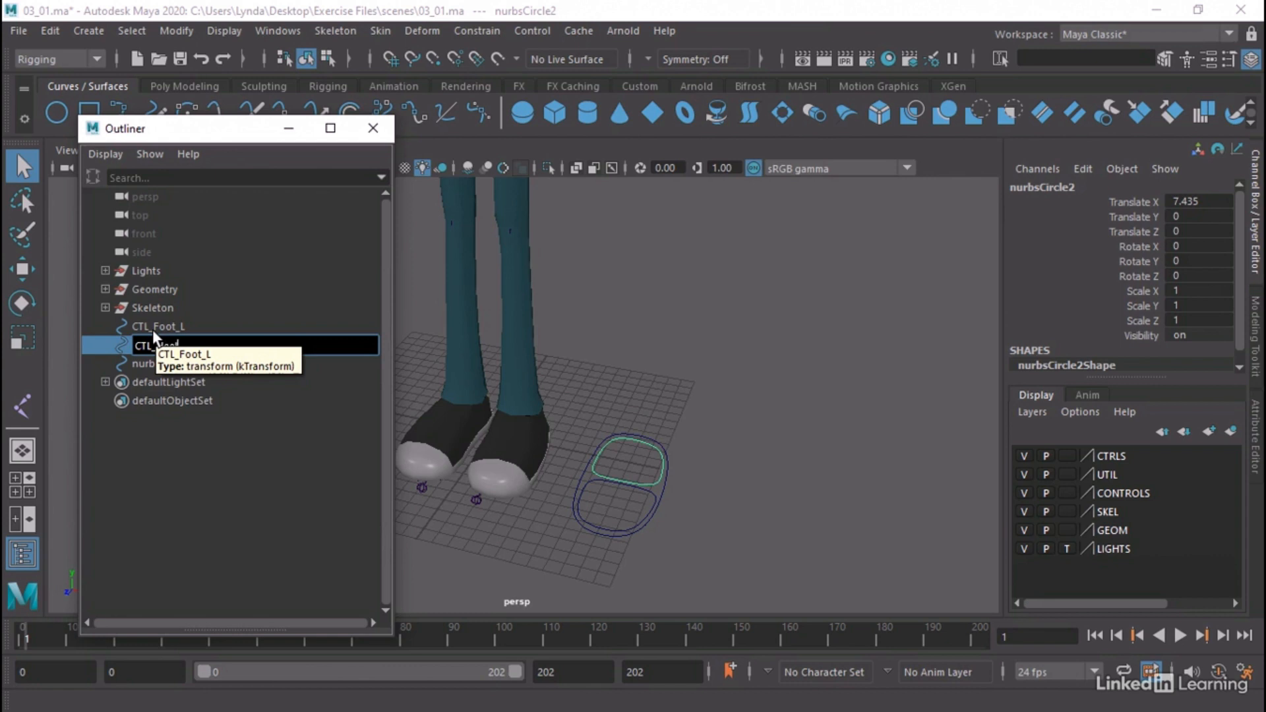
{"action": "type", "text": "TL_Heel_L"}
{"action": "key", "text": "Return"}
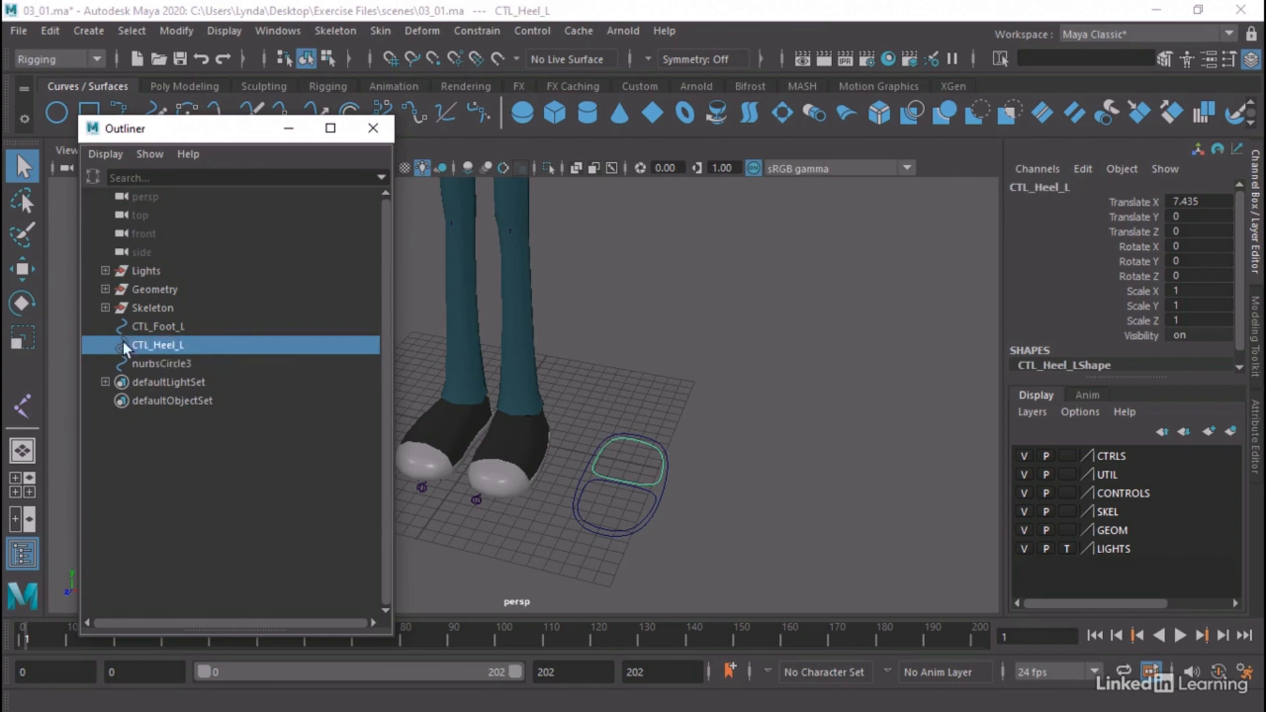
Rename the toe curve nurbsCircle3 as CTL_Toe_L and close the Outliner
{"action": "double_click", "coordinate": [180, 364]}
{"action": "type", "text": "CTL_"}
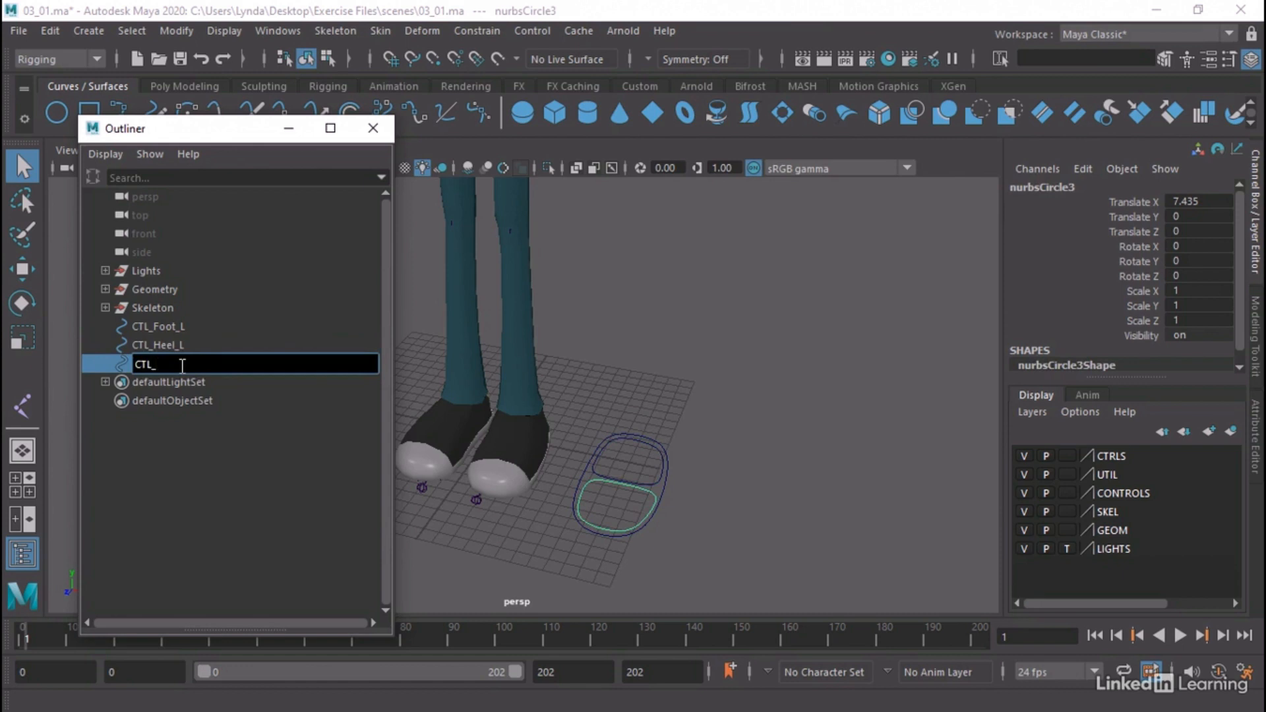
{"action": "type", "text": "Toe_L"}
{"action": "key", "text": "Return"}
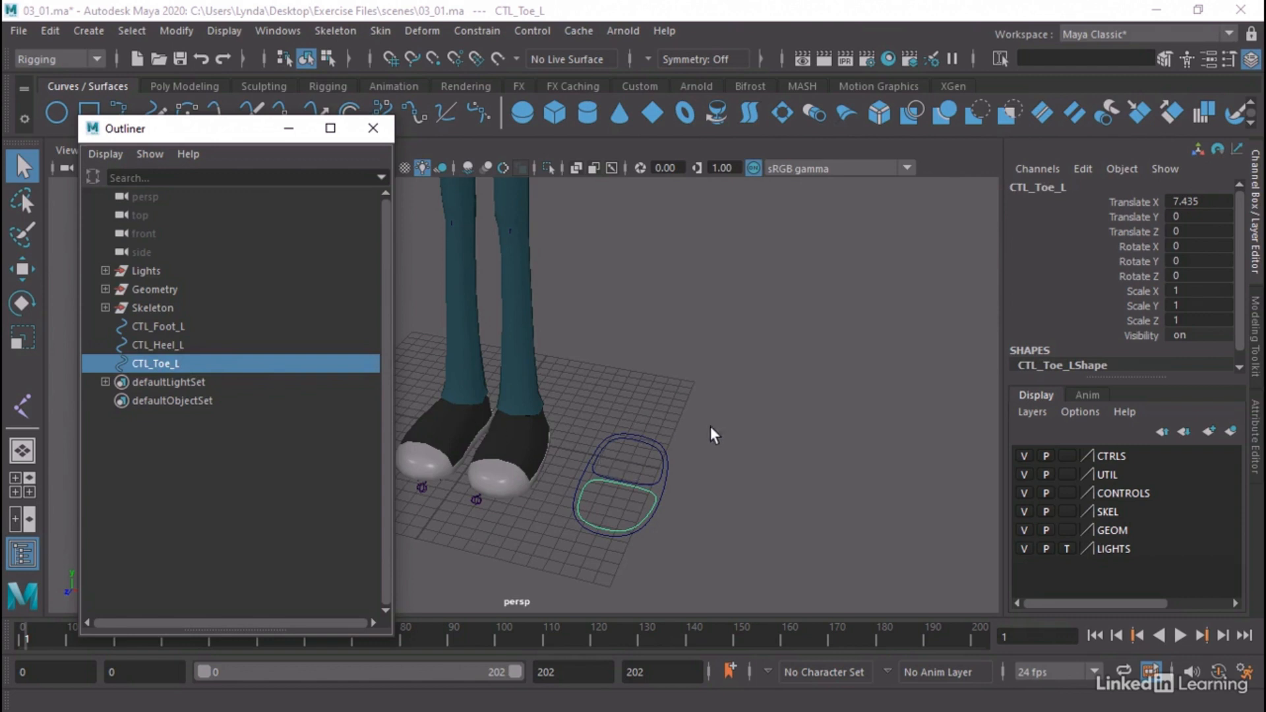
{"action": "middle_click_drag", "start_coordinate": [545, 437], "coordinate": [608, 418], "text": "alt"}
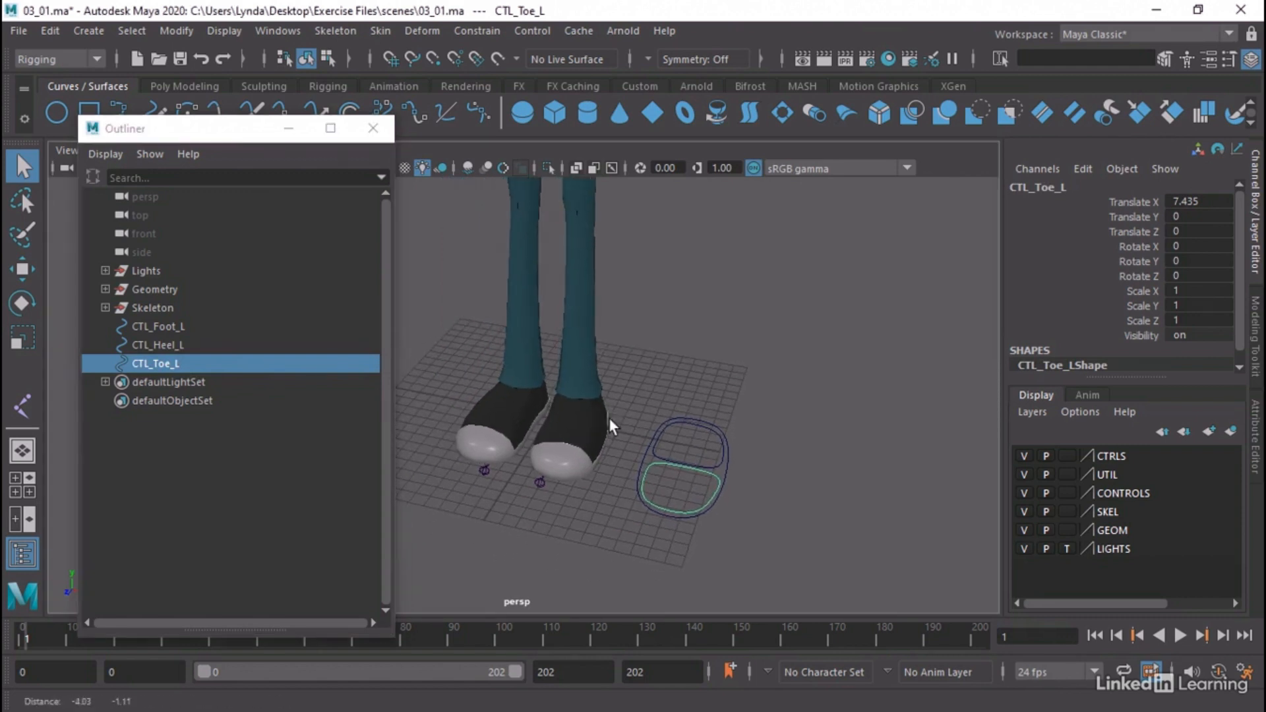
{"action": "left_click", "coordinate": [377, 124]}
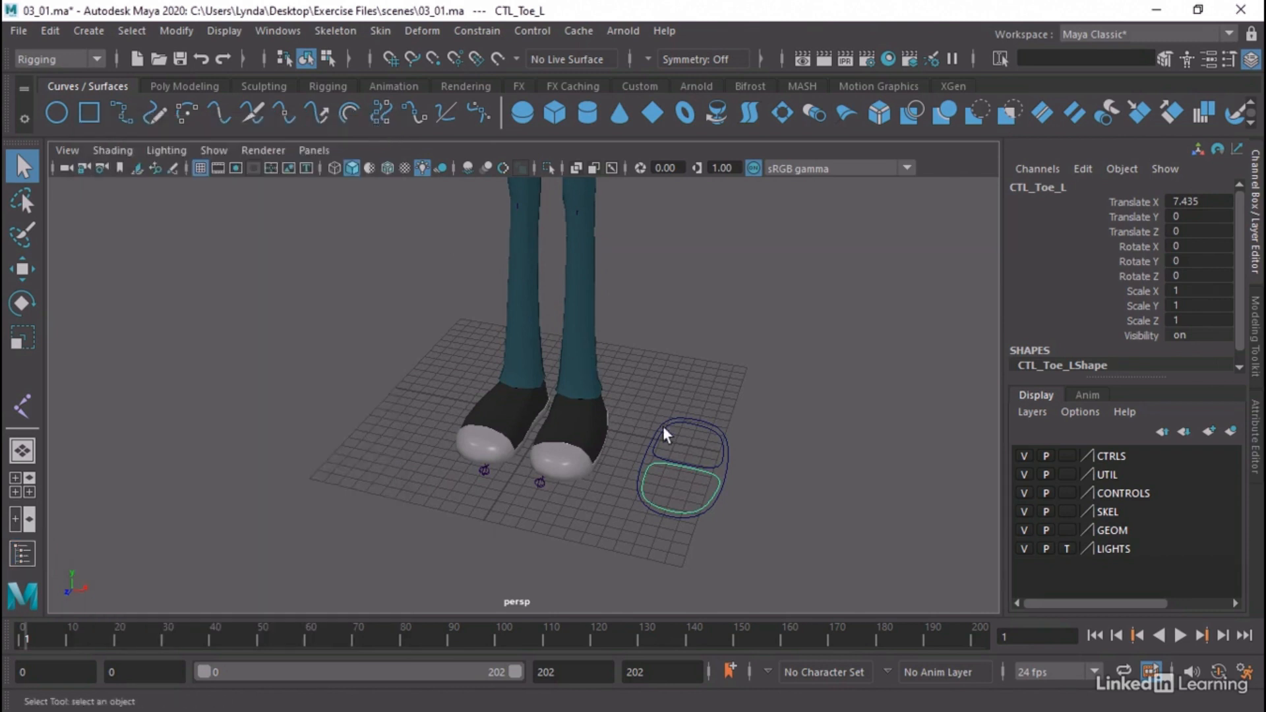
Activate the Move tool on the toe control, check its tool settings and close them
{"action": "left_click_drag", "start_coordinate": [663, 426], "coordinate": [577, 422], "text": "alt"}
{"action": "middle_click_drag", "start_coordinate": [577, 421], "coordinate": [409, 326], "text": "alt"}
{"action": "right_click_drag", "start_coordinate": [410, 370], "coordinate": [537, 437], "text": "alt"}
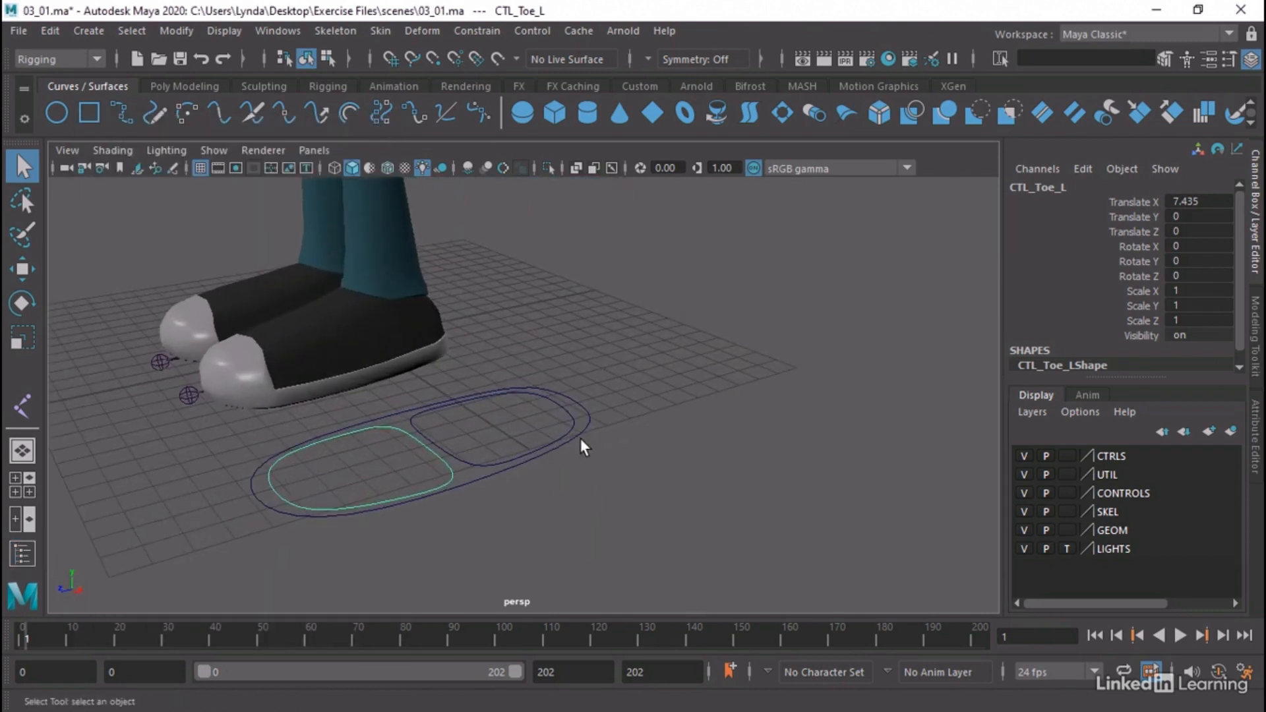
{"action": "key", "text": "w"}
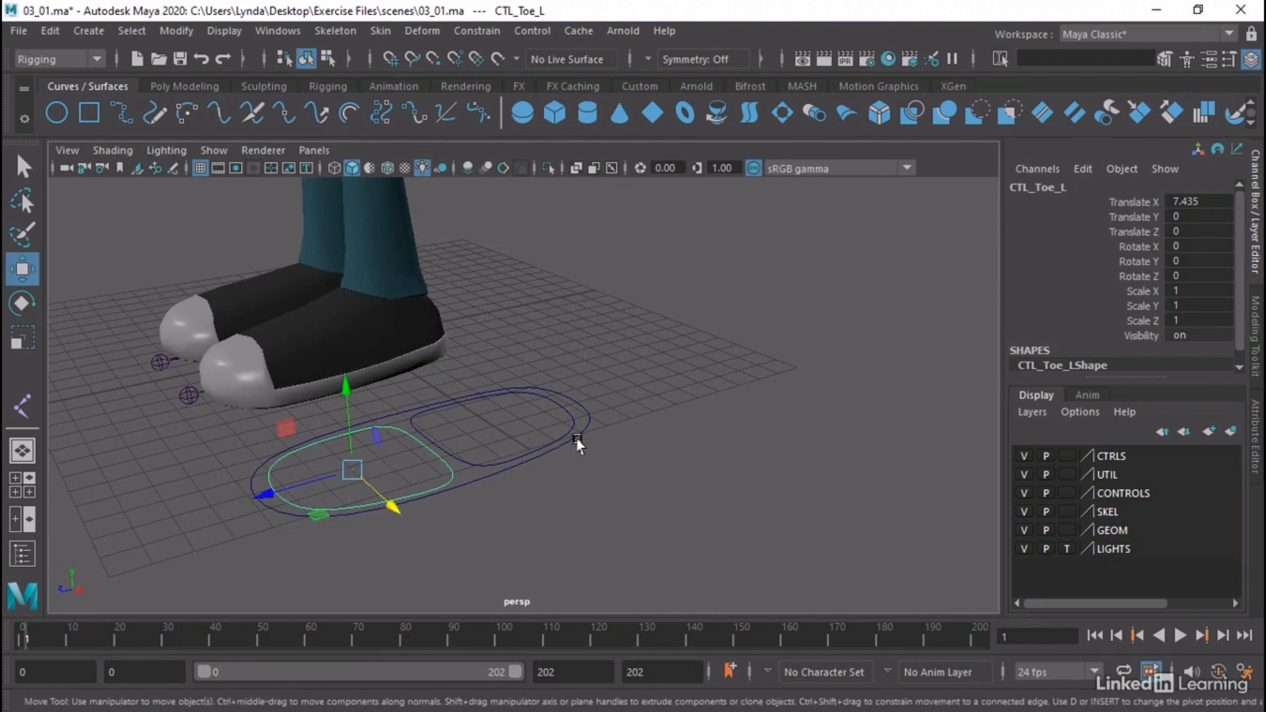
{"action": "double_click", "coordinate": [22, 269]}
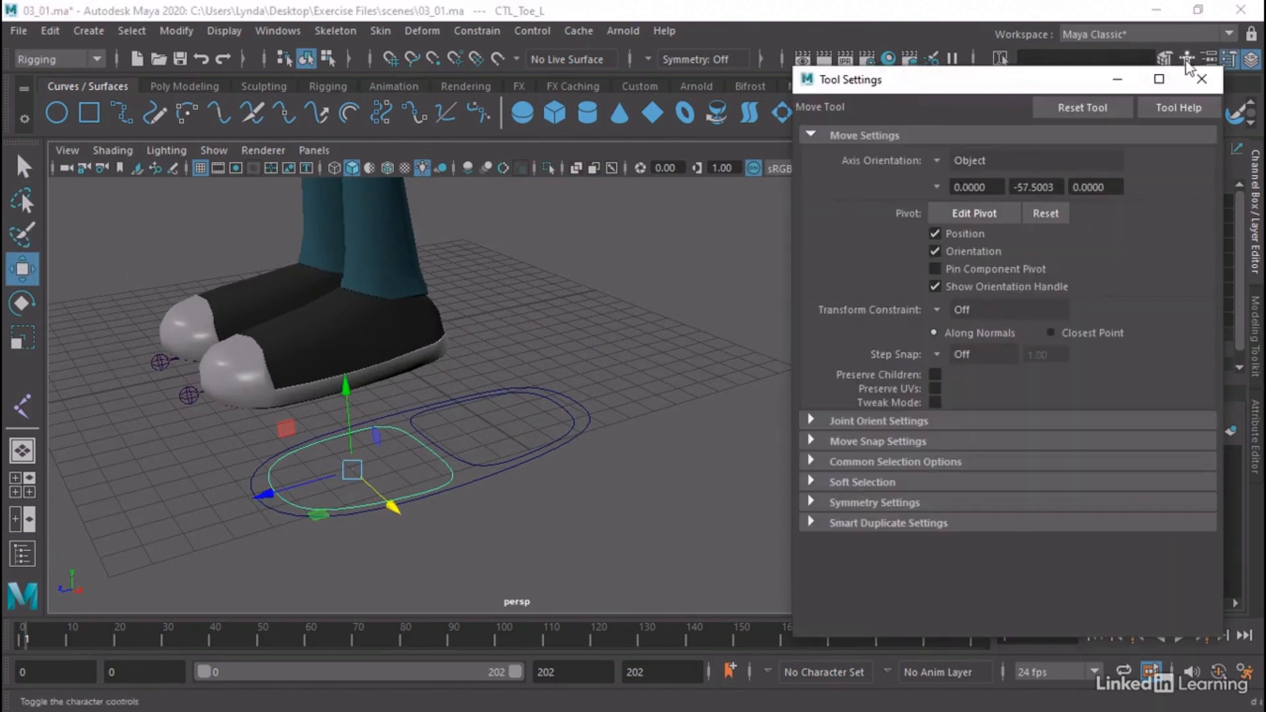
{"action": "left_click", "coordinate": [1201, 79]}
Examine the pivot positions of the heel, foot and toe controls relative to the left shoe
{"action": "left_click_drag", "start_coordinate": [499, 379], "coordinate": [495, 415], "text": "alt"}
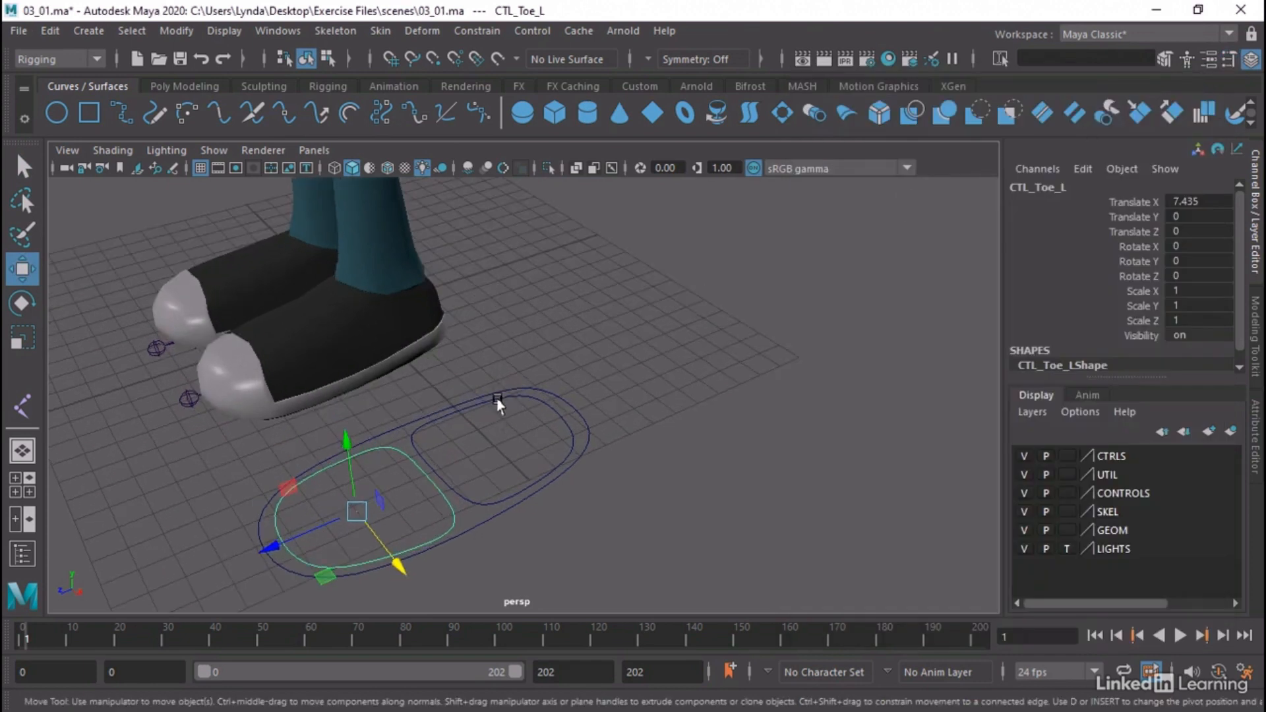
{"action": "left_click", "coordinate": [503, 401]}
{"action": "left_click", "coordinate": [587, 425]}
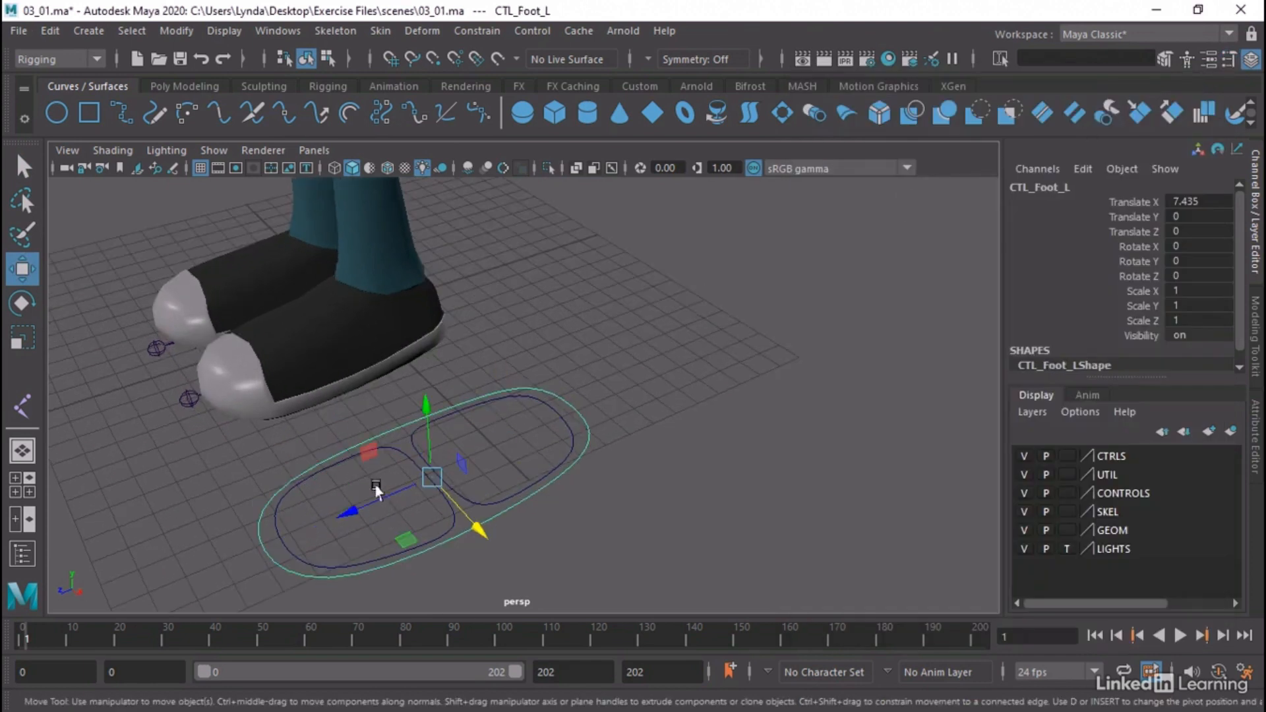
{"action": "left_click", "coordinate": [273, 531]}
{"action": "left_click_drag", "start_coordinate": [330, 448], "coordinate": [330, 399], "text": "alt"}
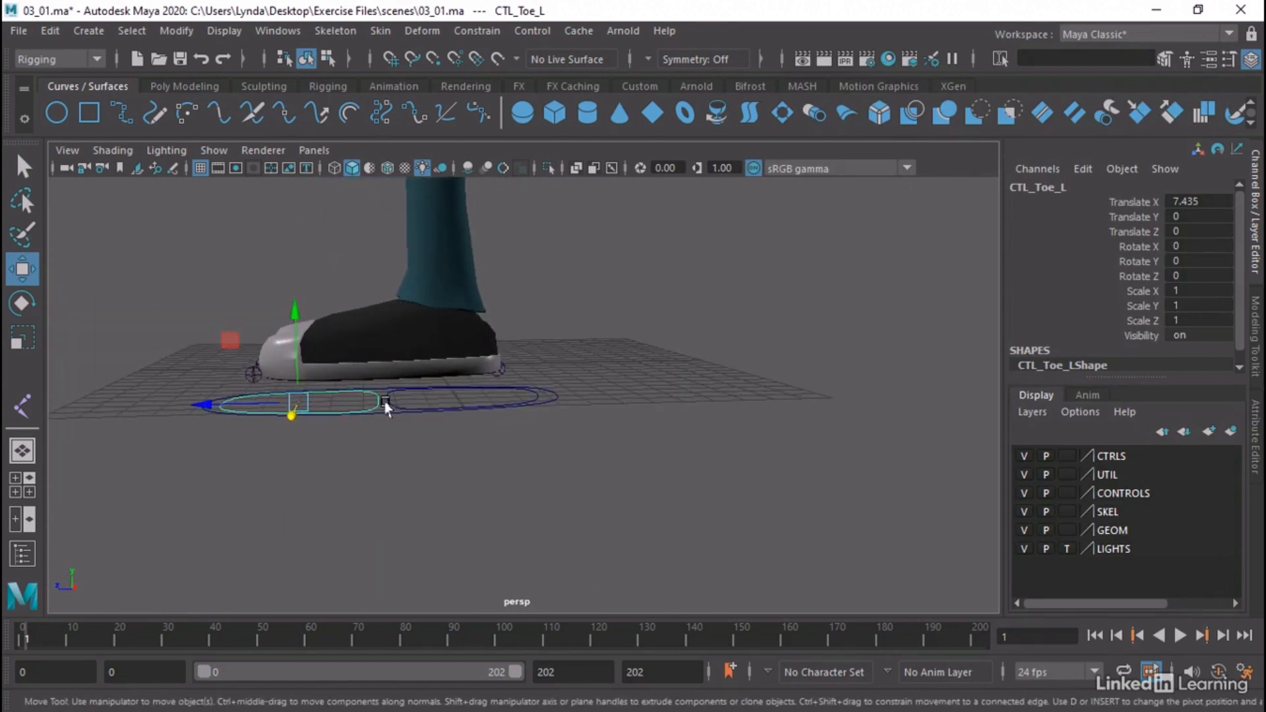
{"action": "middle_click_drag", "start_coordinate": [334, 398], "coordinate": [350, 414], "text": "alt"}
{"action": "left_click_drag", "start_coordinate": [351, 414], "coordinate": [560, 511], "text": "alt"}
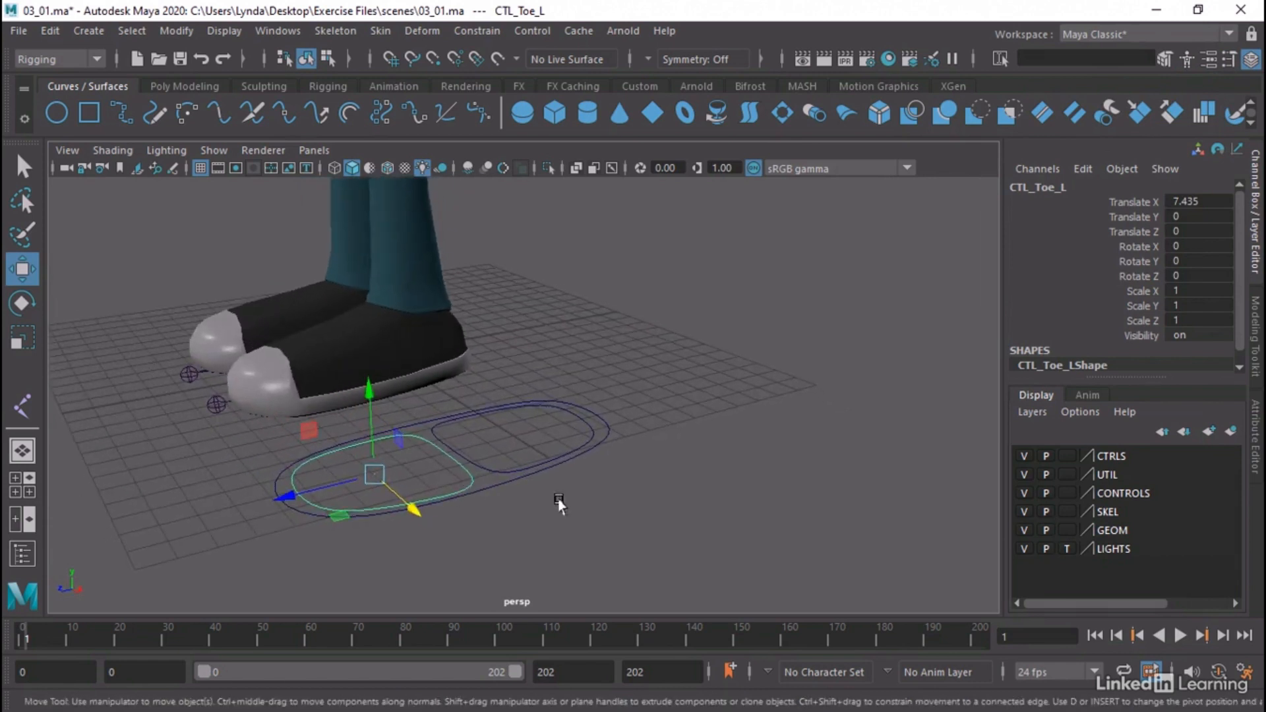
Hide the GEOM layer and compare the left ball joint's position with the heel control's pivot
{"action": "left_click", "coordinate": [1023, 530]}
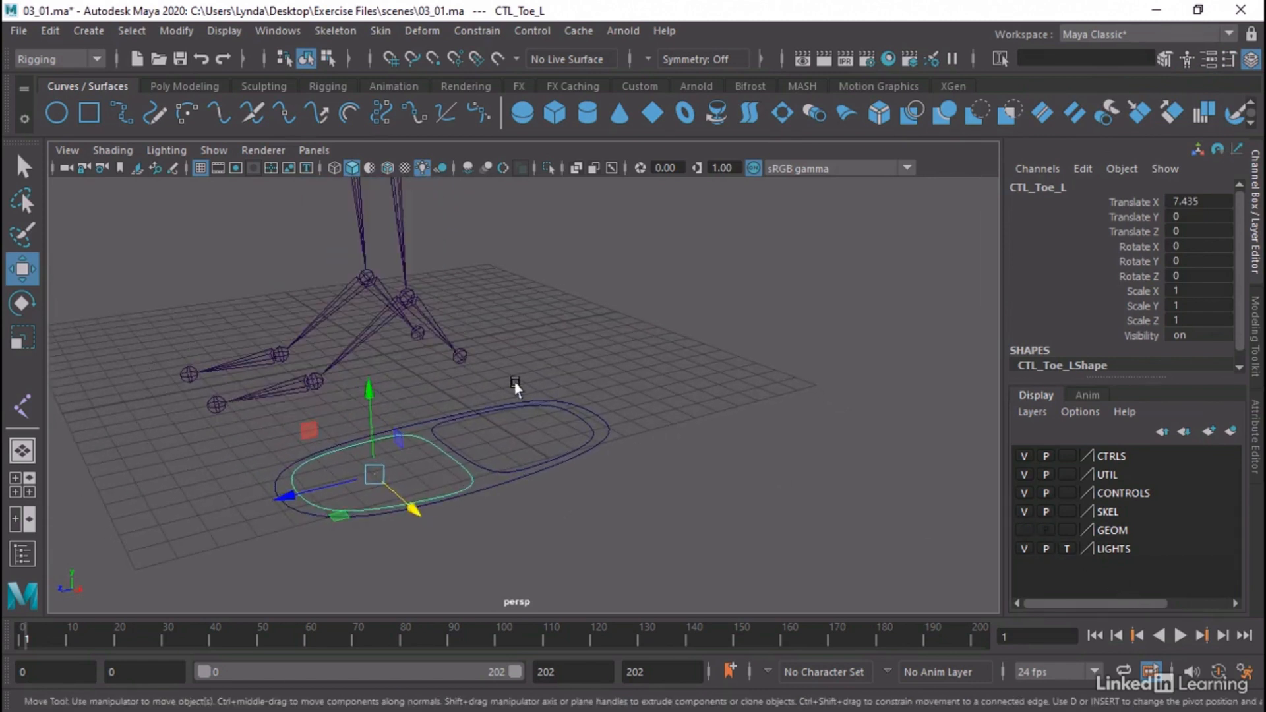
{"action": "middle_click_drag", "start_coordinate": [517, 381], "coordinate": [586, 415], "text": "alt"}
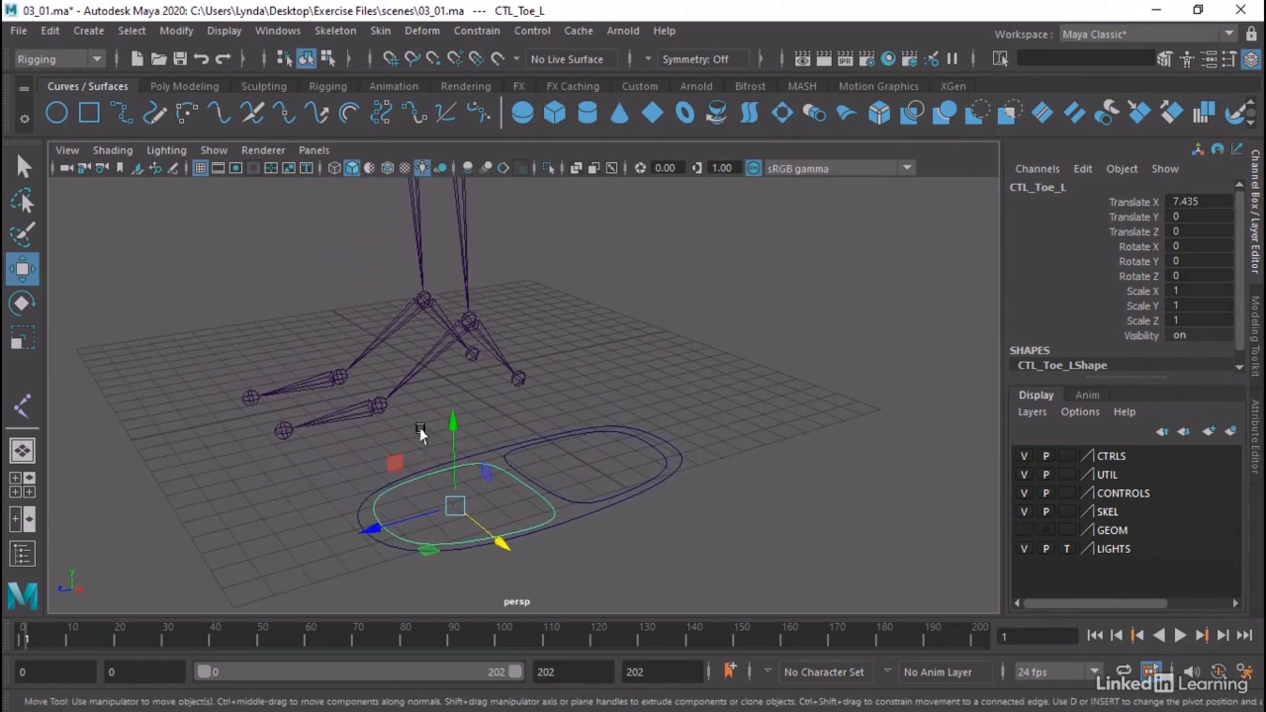
{"action": "left_click", "coordinate": [376, 404]}
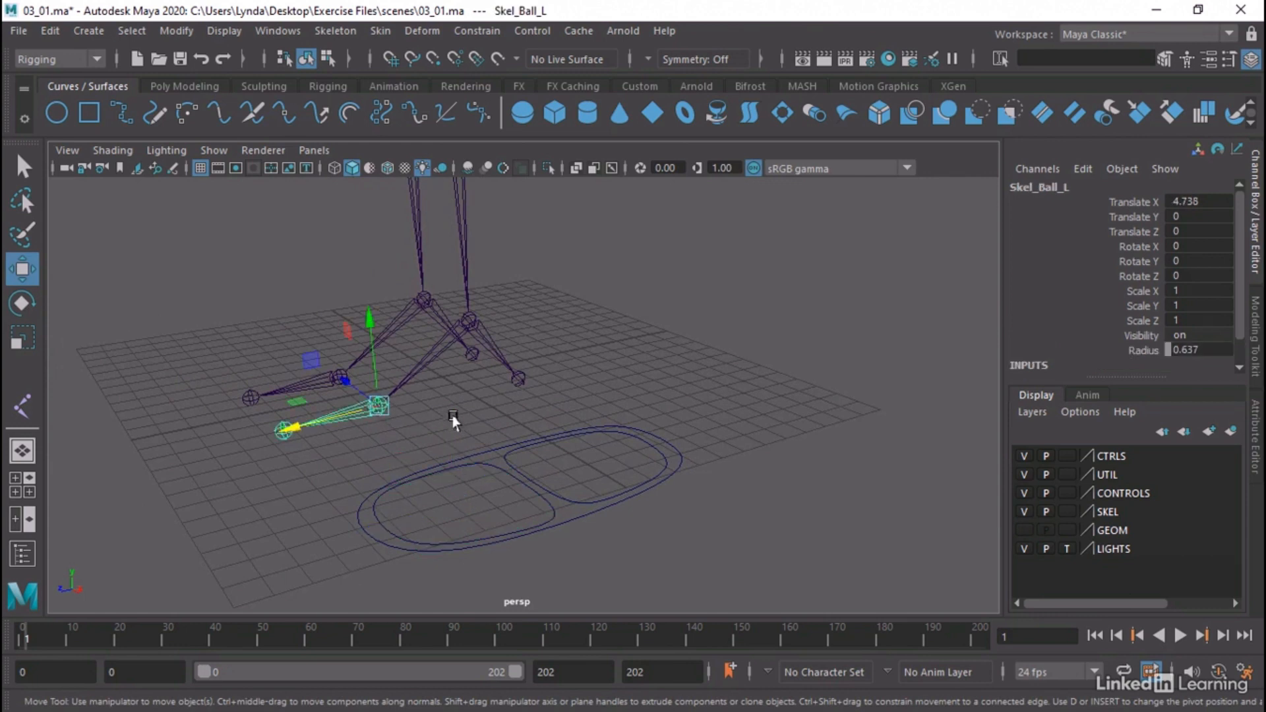
{"action": "left_click", "coordinate": [565, 506]}
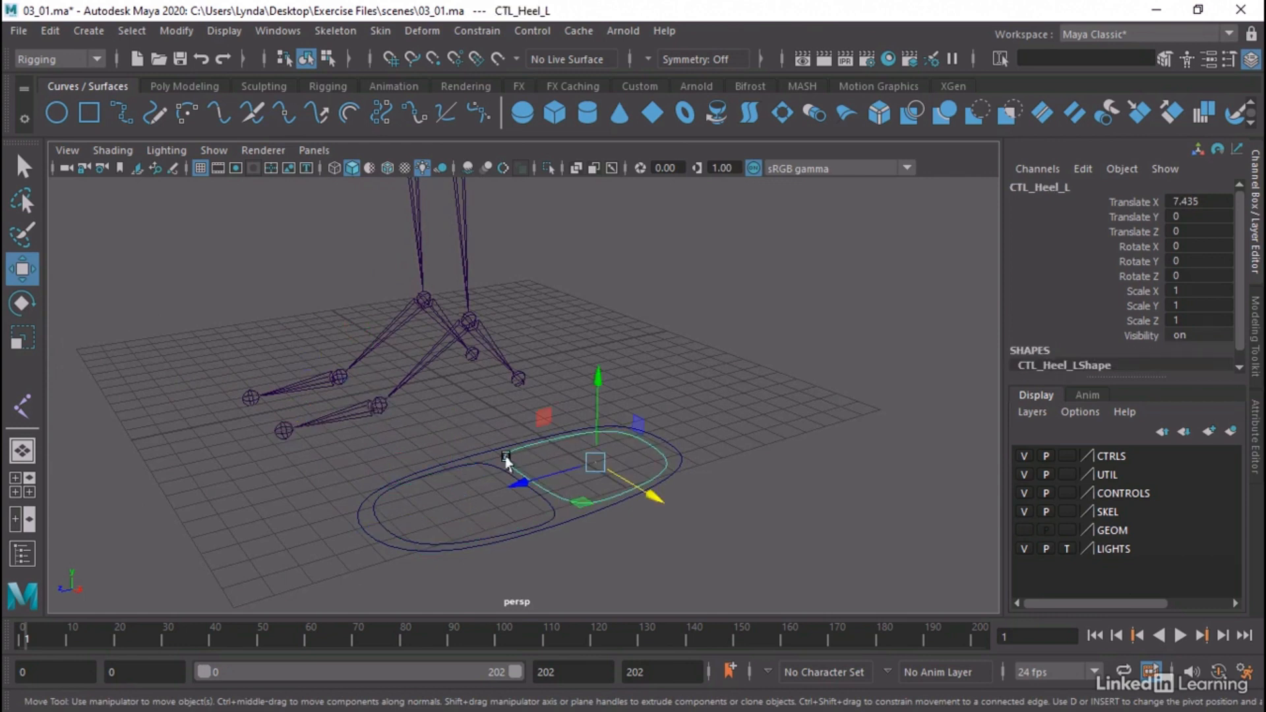
{"action": "left_click", "coordinate": [378, 406]}
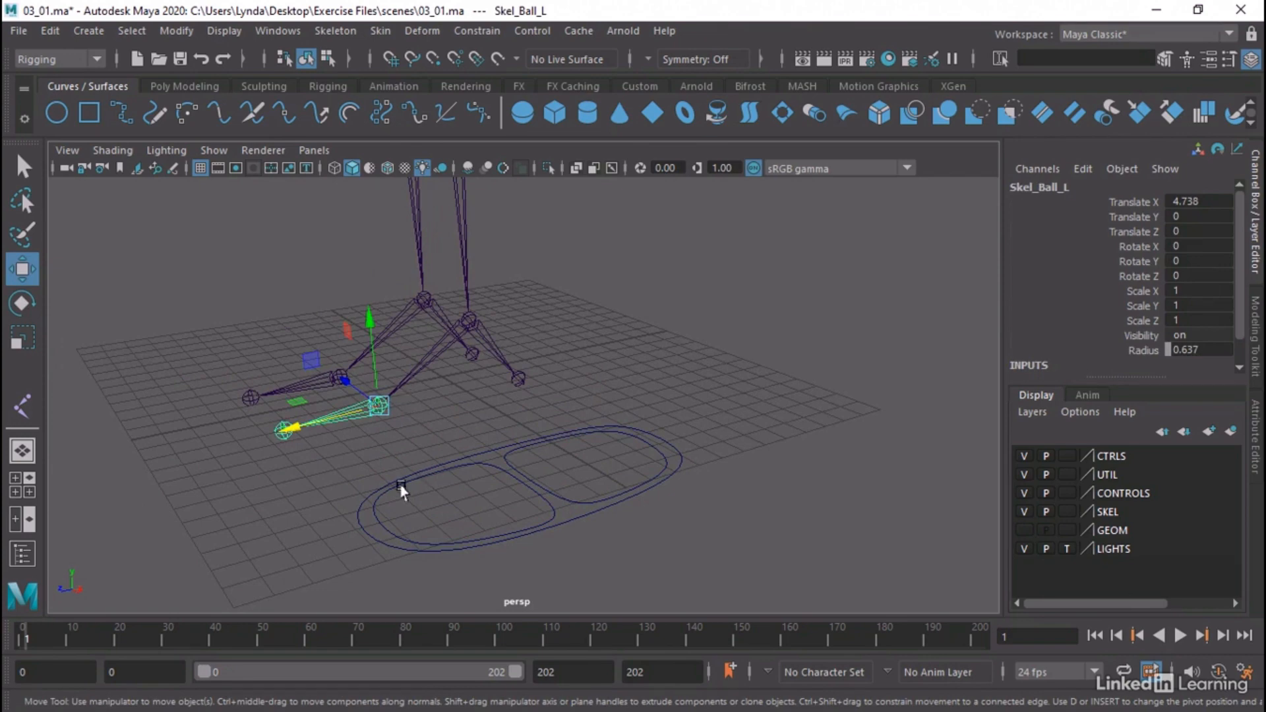
Move the foot, heel and toe controls together onto the left foot joints, at Translate X 0.017
{"action": "left_click_drag", "start_coordinate": [404, 491], "coordinate": [543, 496], "text": "alt"}
{"action": "left_click_drag", "start_coordinate": [736, 462], "coordinate": [636, 546]}
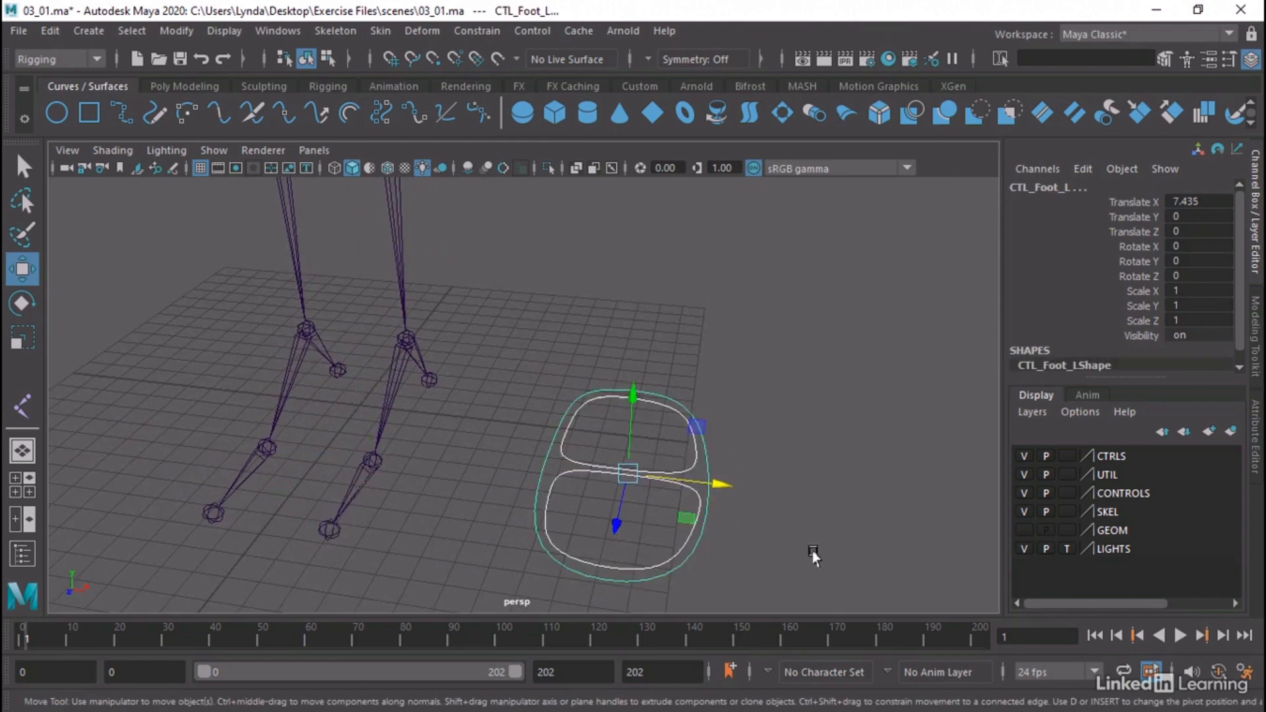
{"action": "left_click_drag", "start_coordinate": [813, 552], "coordinate": [837, 474], "text": "alt"}
{"action": "left_click_drag", "start_coordinate": [768, 442], "coordinate": [715, 476]}
{"action": "left_click", "coordinate": [561, 455]}
Snap the toe control's pivot to the left ball joint with point snapping
{"action": "left_click", "coordinate": [531, 445]}
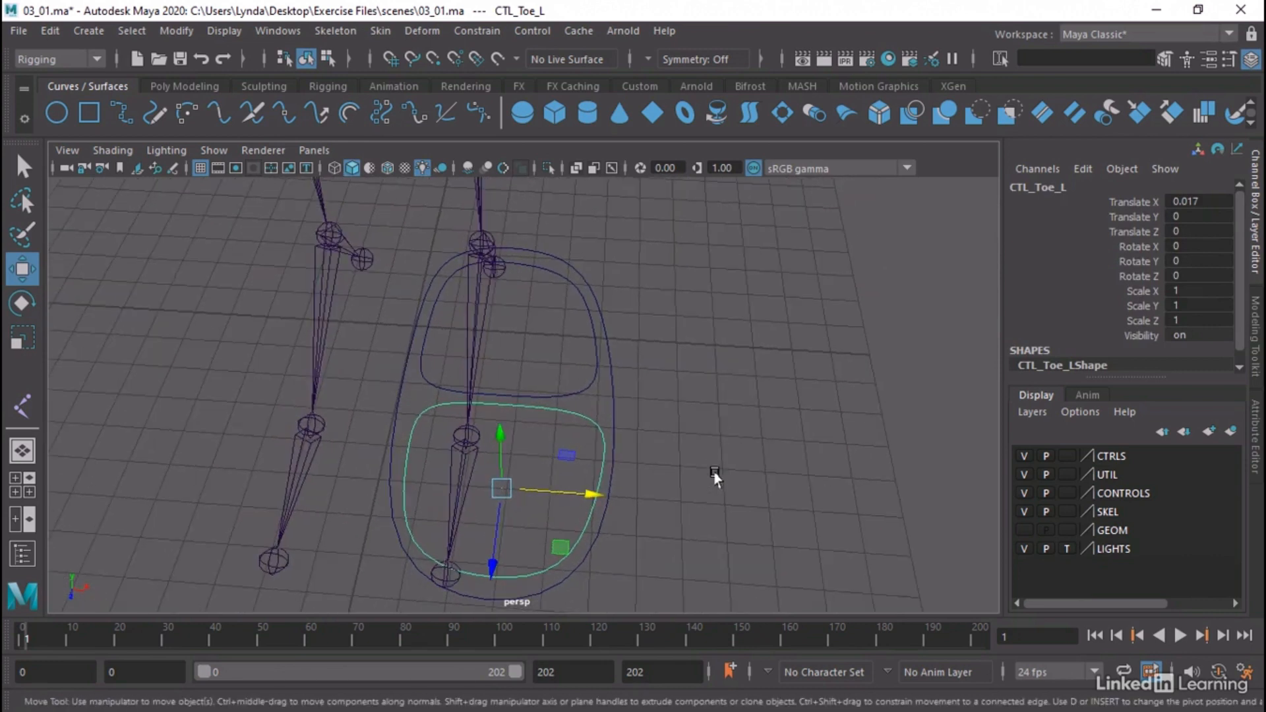
{"action": "left_click", "coordinate": [433, 60]}
{"action": "key", "text": "d"}
{"action": "left_click_drag", "start_coordinate": [644, 596], "coordinate": [633, 509], "text": "alt"}
{"action": "key", "text": "d"}
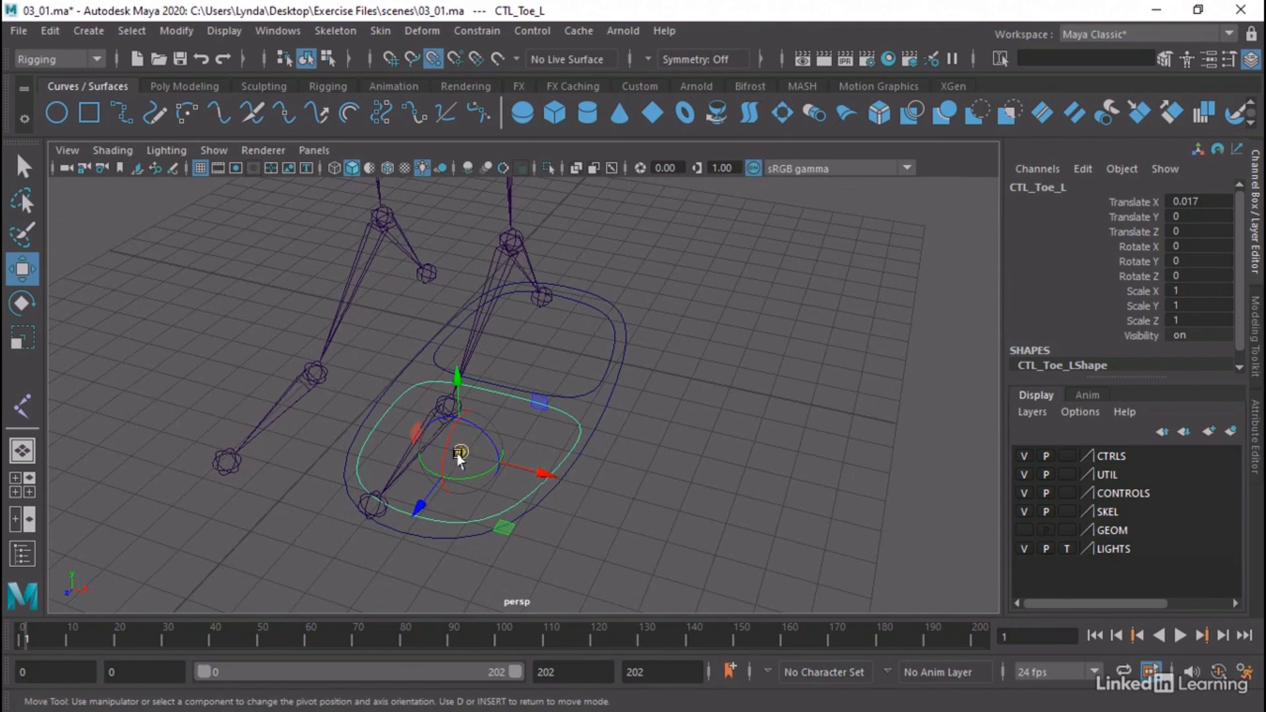
{"action": "left_click_drag", "start_coordinate": [459, 454], "coordinate": [457, 430]}
Snap the heel control's pivot to the left ball joint and turn point snapping off
{"action": "left_click_drag", "start_coordinate": [655, 461], "coordinate": [565, 481], "text": "alt"}
{"action": "left_click", "coordinate": [551, 424]}
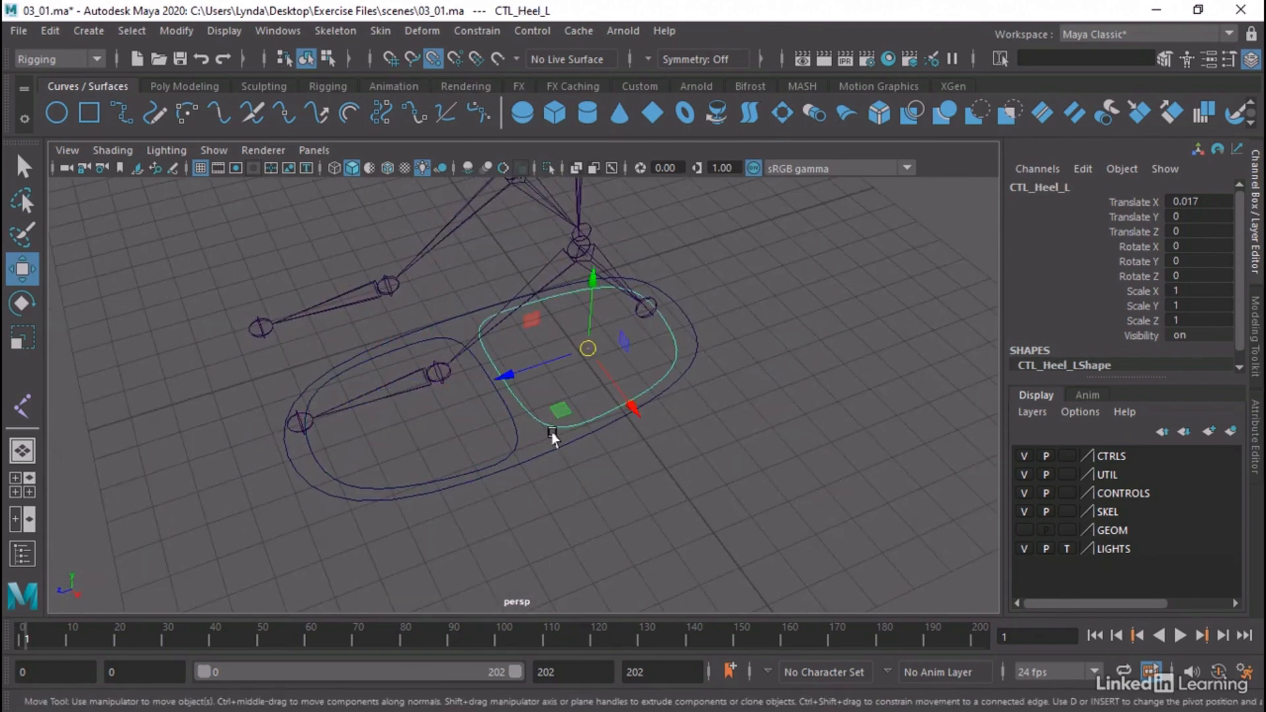
{"action": "key", "text": "d"}
{"action": "left_click_drag", "start_coordinate": [585, 348], "coordinate": [441, 371]}
{"action": "key", "text": "d"}
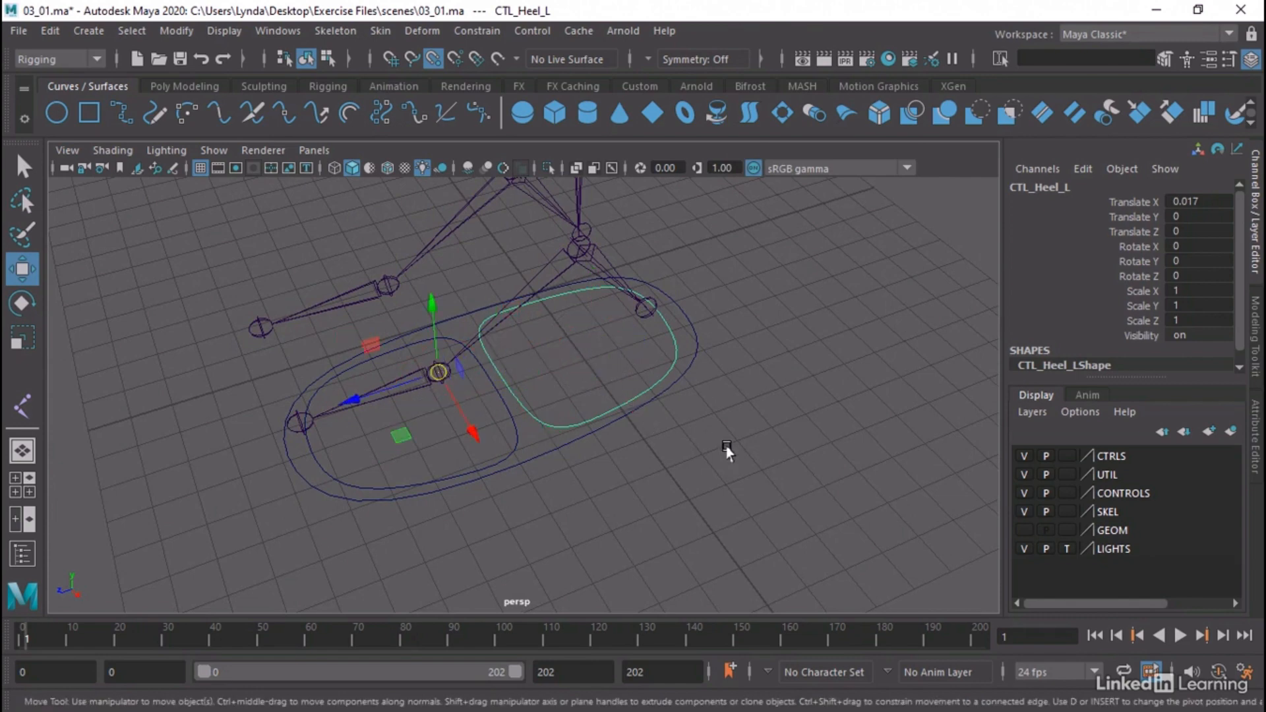
{"action": "left_click", "coordinate": [436, 62]}
Test the new pivots by rotating the left heel and toe controls, and undo each rotation
{"action": "left_click_drag", "start_coordinate": [496, 458], "coordinate": [605, 432], "text": "alt"}
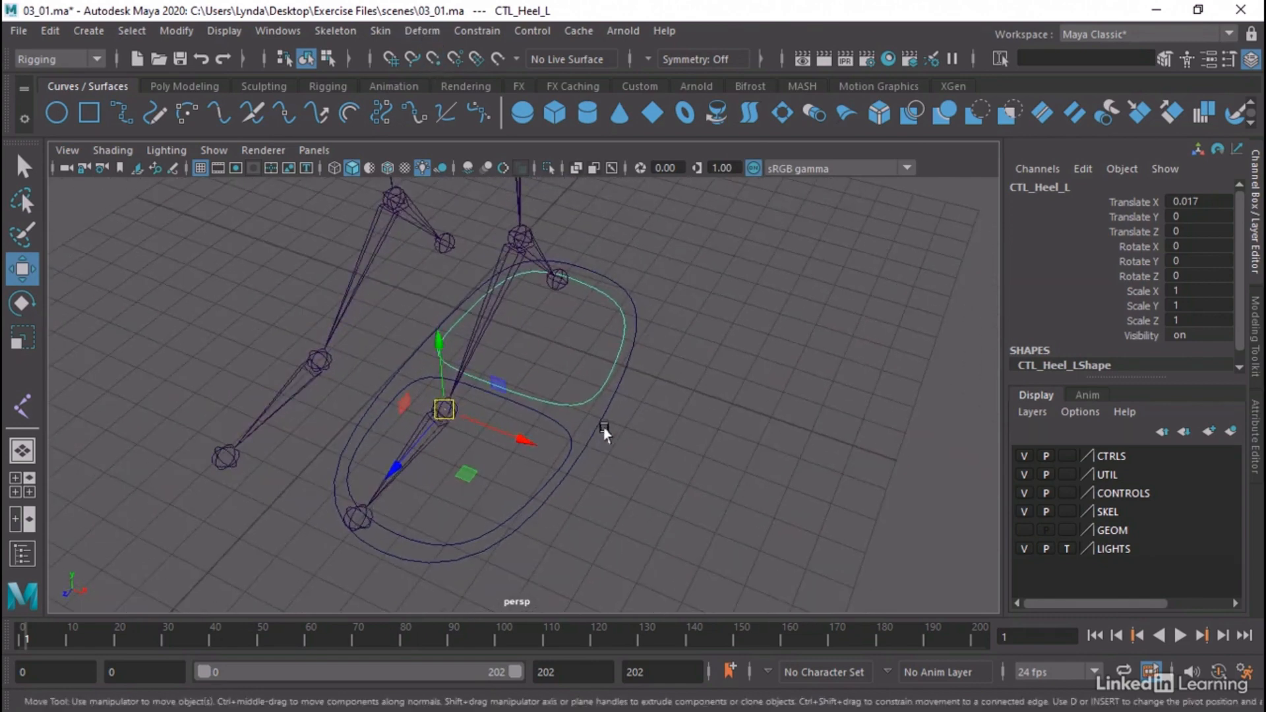
{"action": "key", "text": "e"}
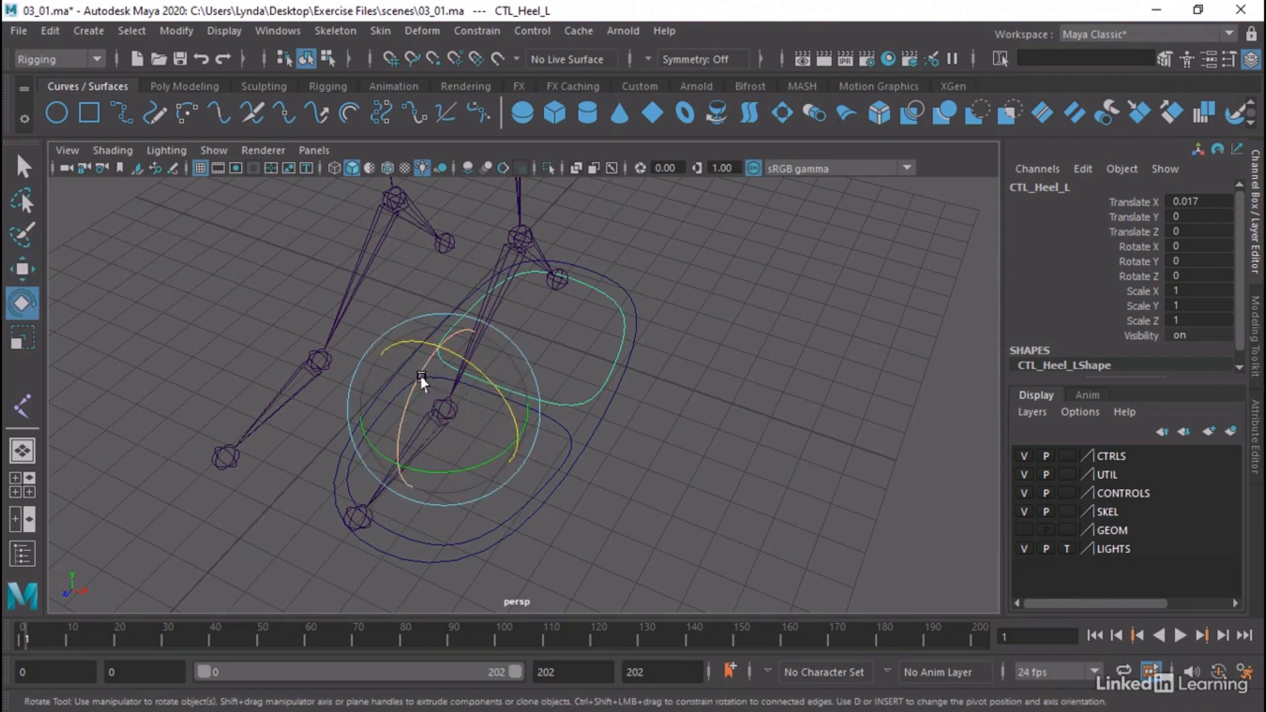
{"action": "mouse_move", "coordinate": [424, 376]}
{"action": "left_mouse_down"}
{"action": "mouse_move", "coordinate": [389, 412]}
{"action": "mouse_move", "coordinate": [436, 386]}
{"action": "left_mouse_up"}
{"action": "key", "text": "ctrl+z"}
{"action": "left_click", "coordinate": [566, 447]}
{"action": "key", "text": "ctrl+z"}
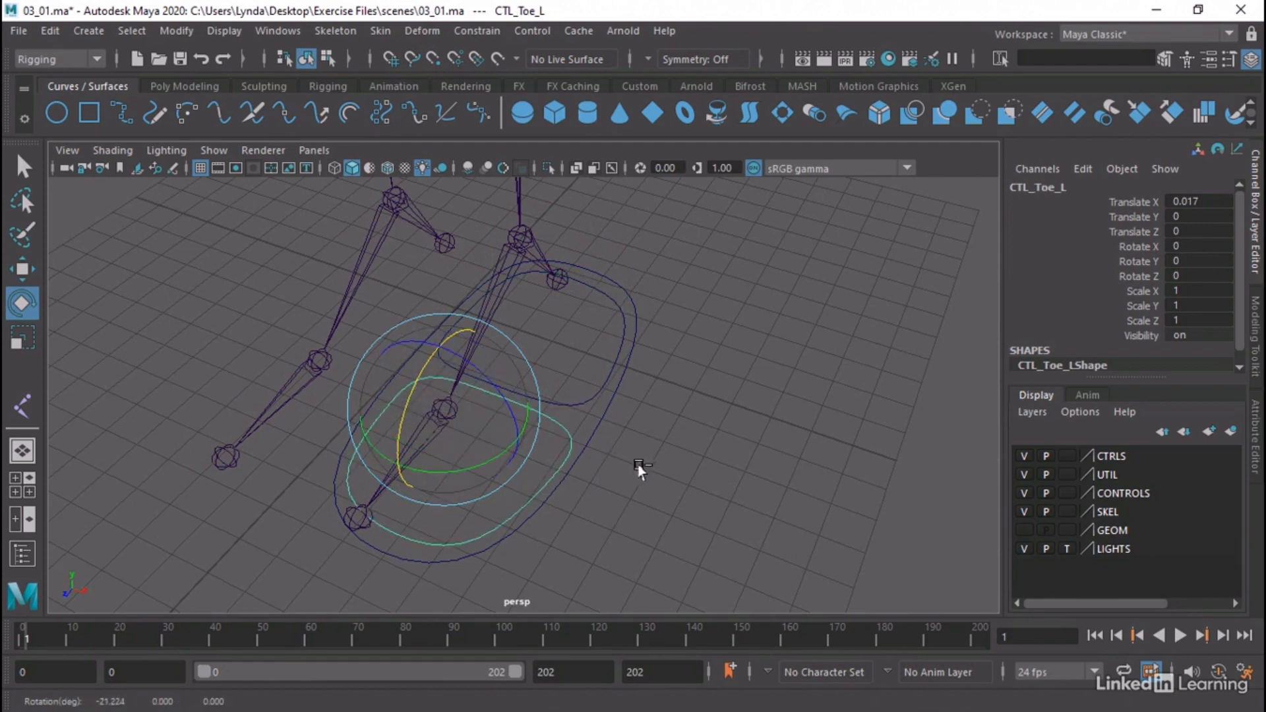
Freeze the transformations of the left foot, heel and toe controls together
{"action": "left_click", "coordinate": [662, 486]}
{"action": "middle_click_drag", "start_coordinate": [760, 442], "coordinate": [750, 519], "text": "alt"}
{"action": "scroll", "coordinate": [500, 486], "scroll_direction": "down", "scroll_amount": 8}
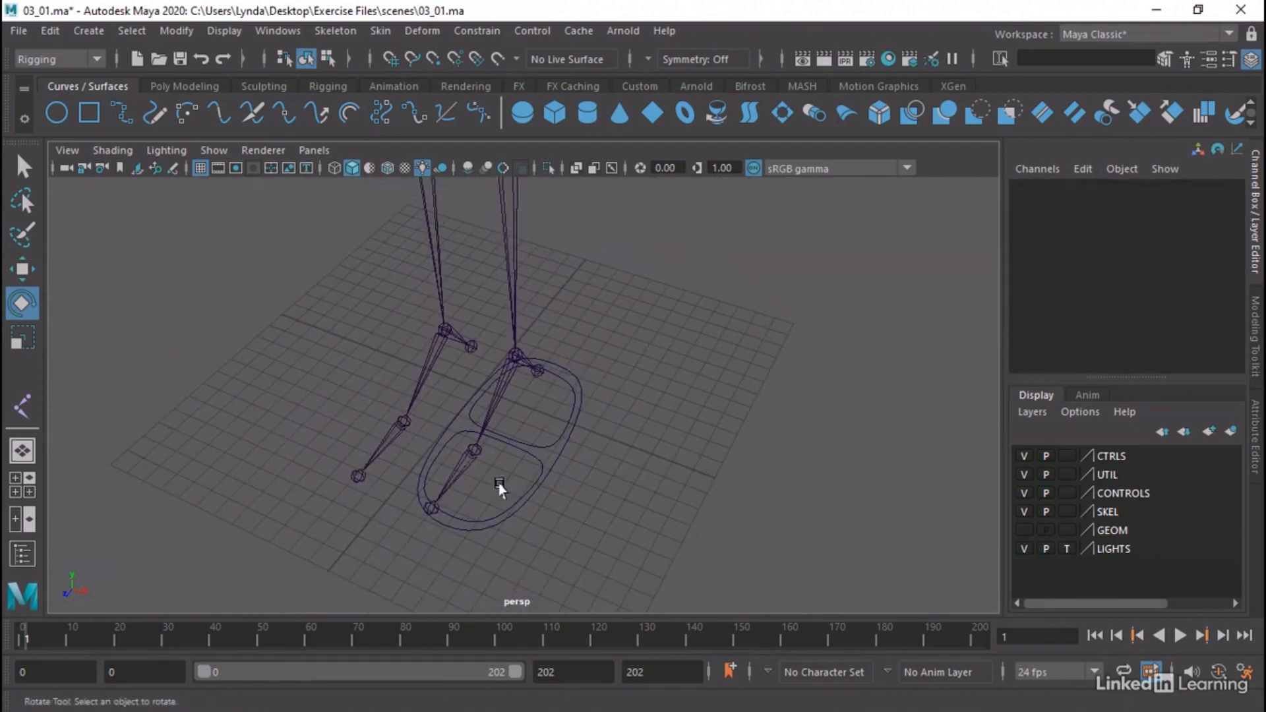
{"action": "middle_click_drag", "start_coordinate": [534, 419], "coordinate": [565, 489], "text": "alt"}
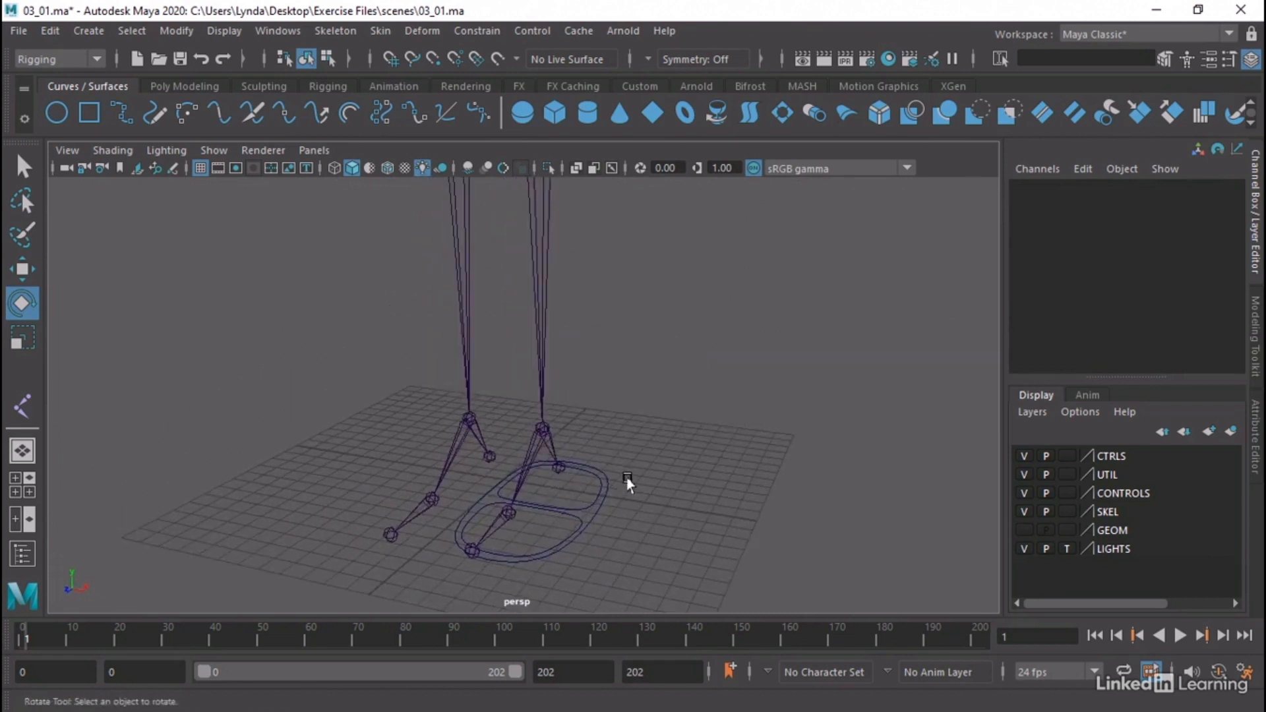
{"action": "right_click_drag", "start_coordinate": [626, 477], "coordinate": [512, 467], "text": "alt"}
{"action": "left_click_drag", "start_coordinate": [512, 467], "coordinate": [698, 495], "text": "alt"}
{"action": "left_click", "coordinate": [587, 493]}
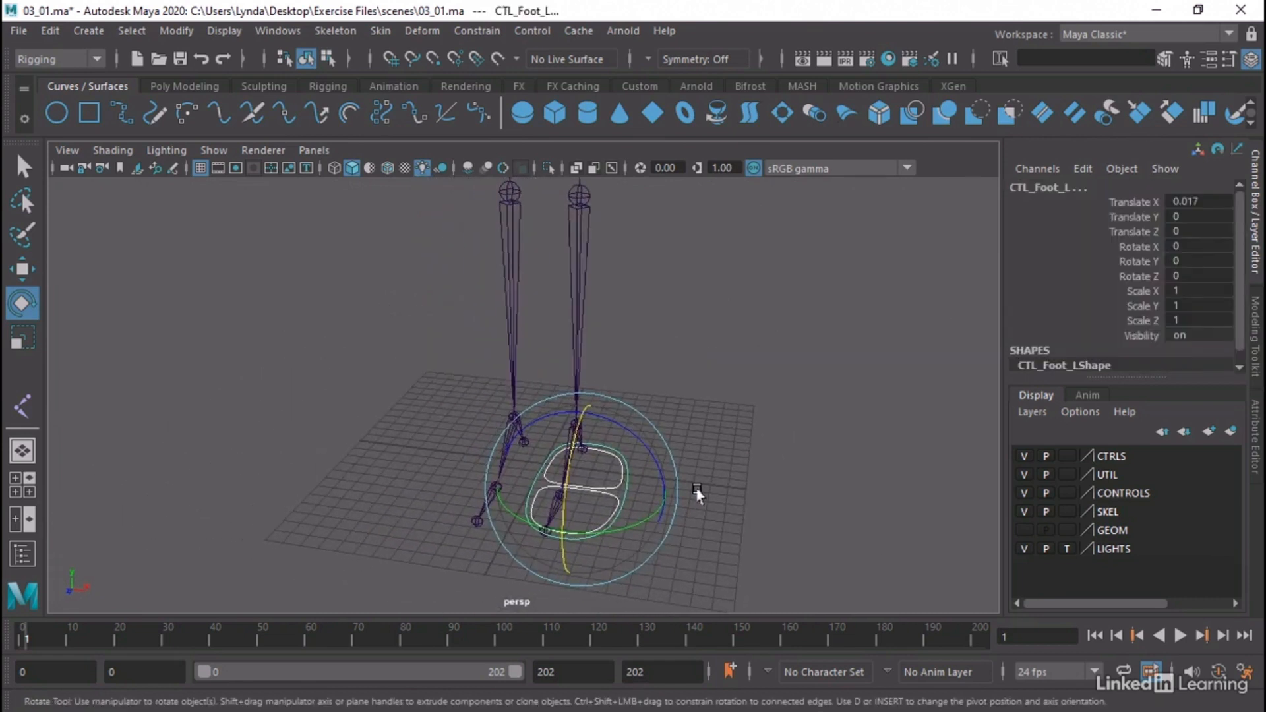
{"action": "left_click_drag", "start_coordinate": [452, 240], "coordinate": [488, 240], "text": "alt"}
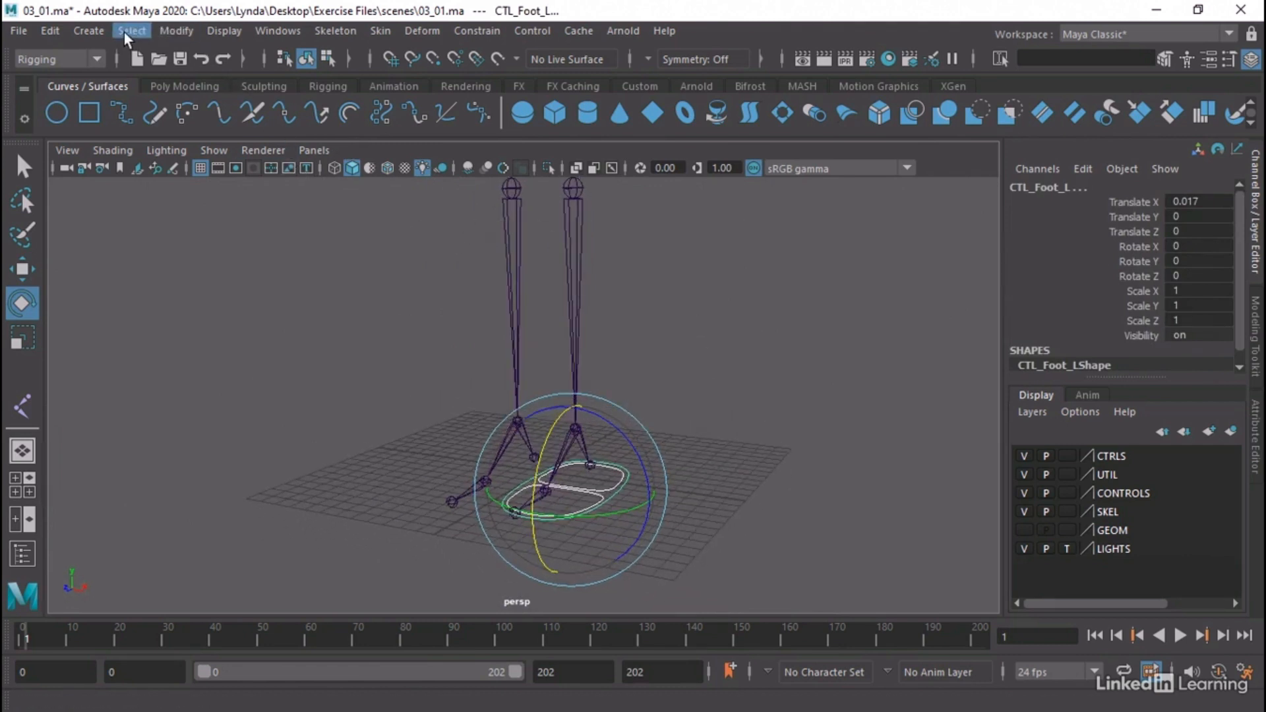
{"action": "left_click", "coordinate": [173, 31]}
{"action": "left_click", "coordinate": [230, 115]}
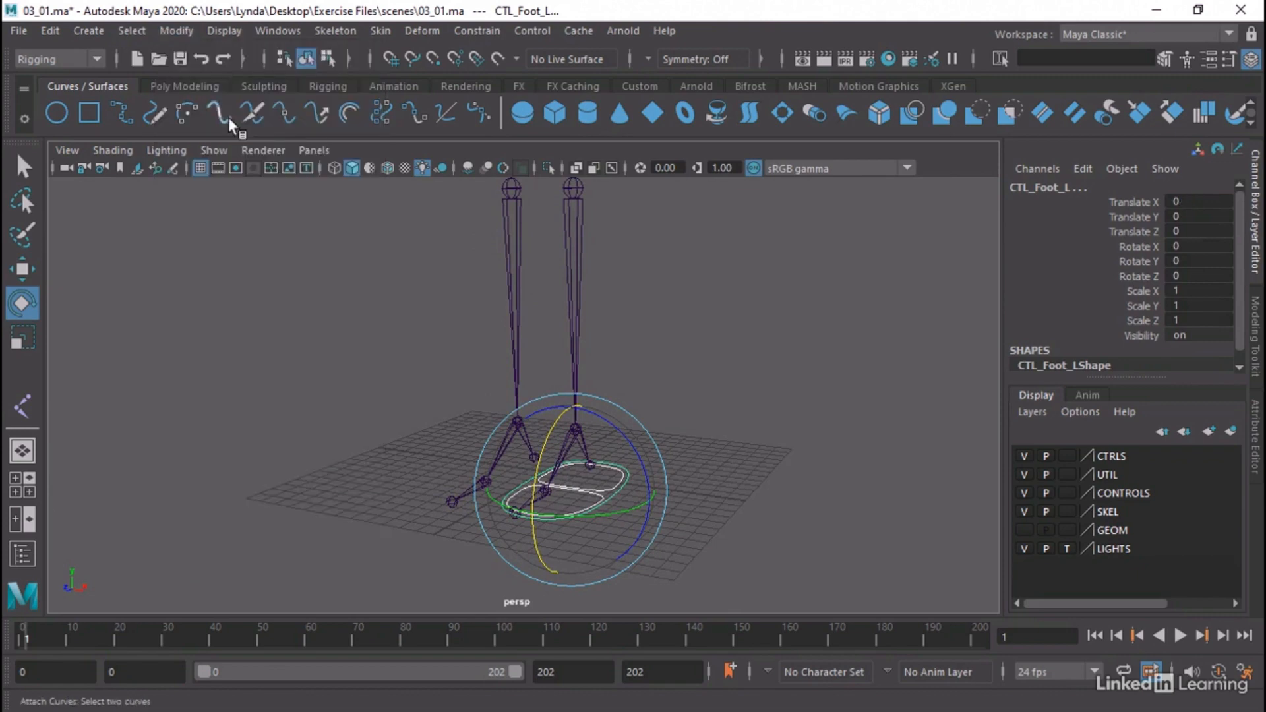
{"action": "left_click", "coordinate": [752, 430]}
{"action": "left_click", "coordinate": [607, 499]}
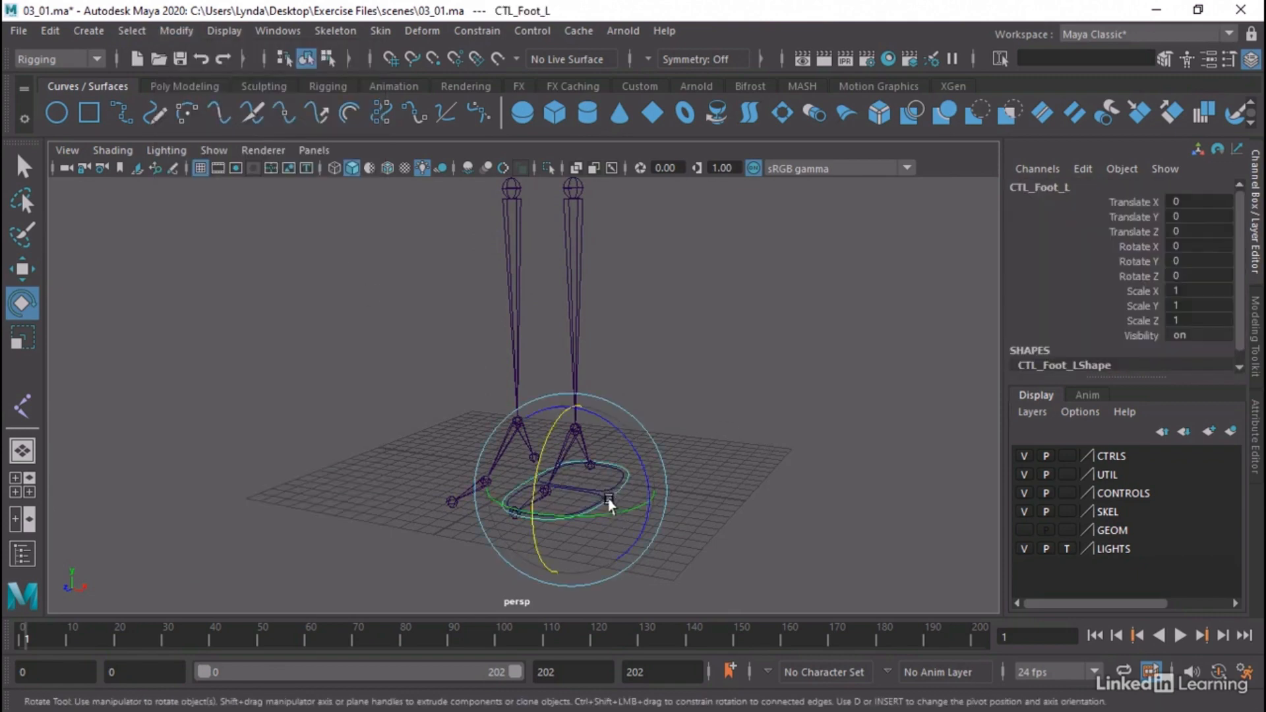
Duplicate the left foot, heel and toe controls and move the copies to the character's right side, at Translate X -9.812
{"action": "right_click_drag", "start_coordinate": [682, 501], "coordinate": [740, 451], "text": "alt"}
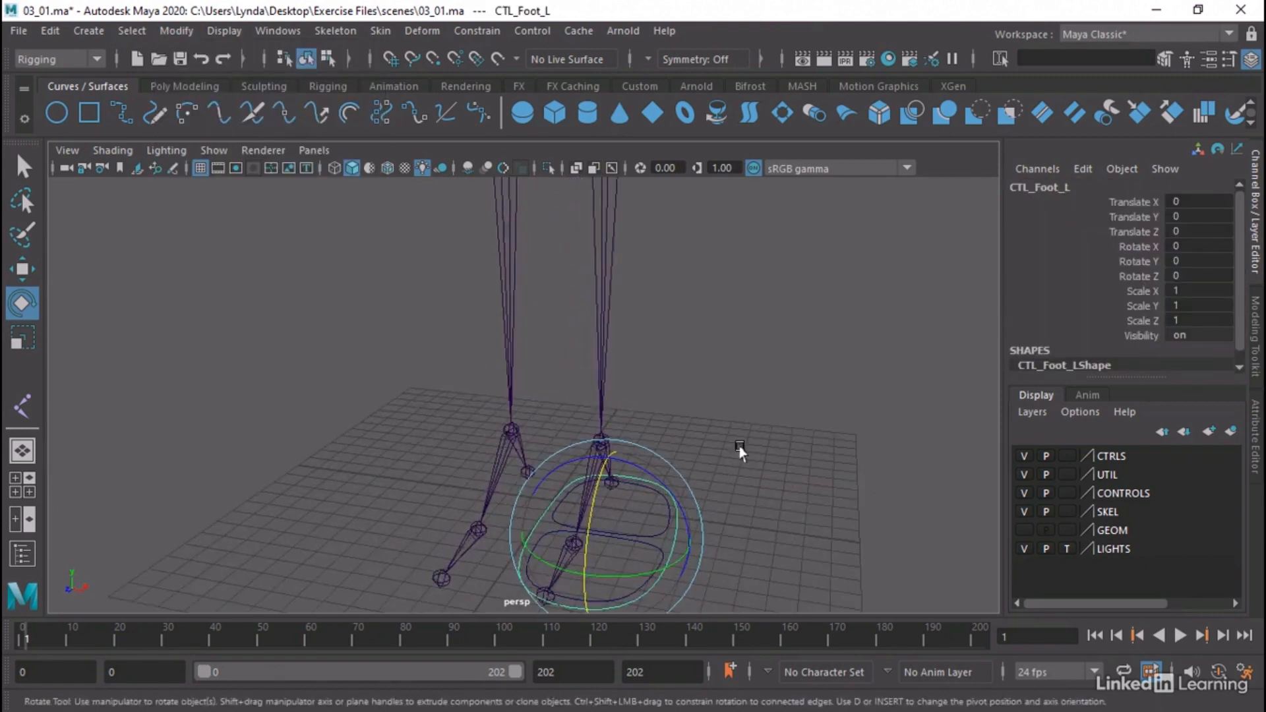
{"action": "middle_click_drag", "start_coordinate": [740, 451], "coordinate": [758, 349], "text": "alt"}
{"action": "key", "text": "q"}
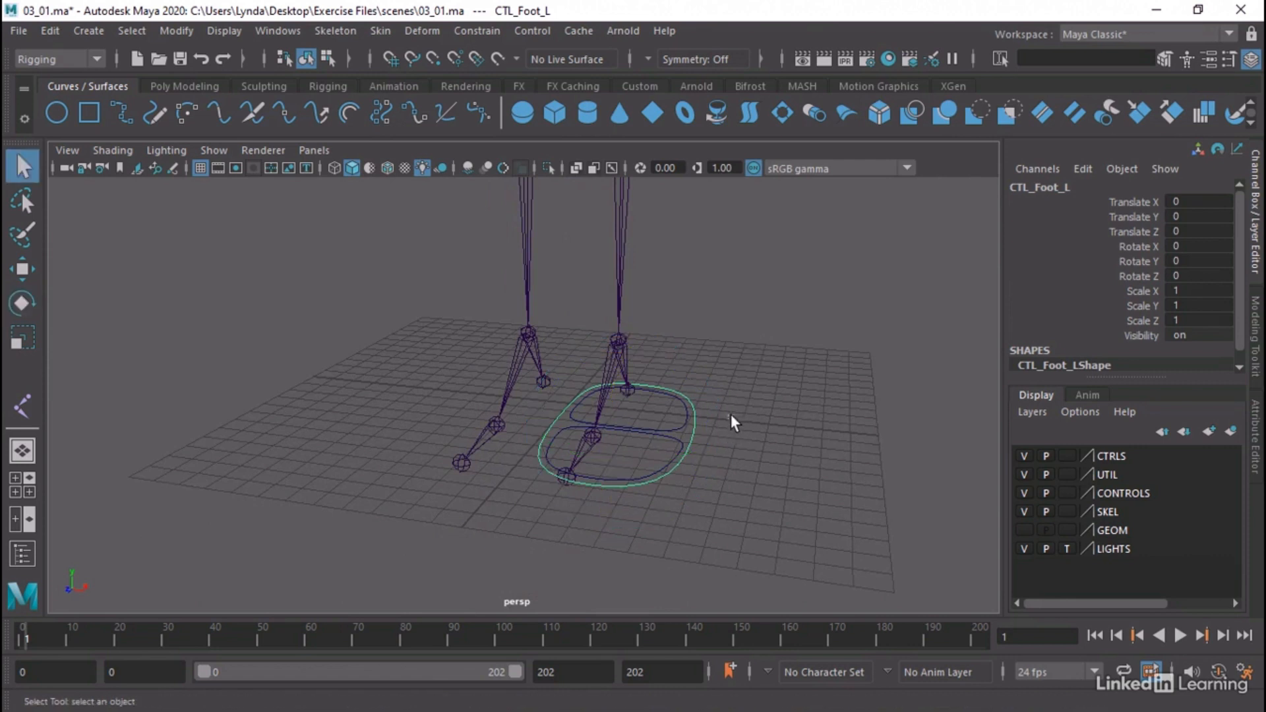
{"action": "left_click_drag", "start_coordinate": [732, 423], "coordinate": [769, 517]}
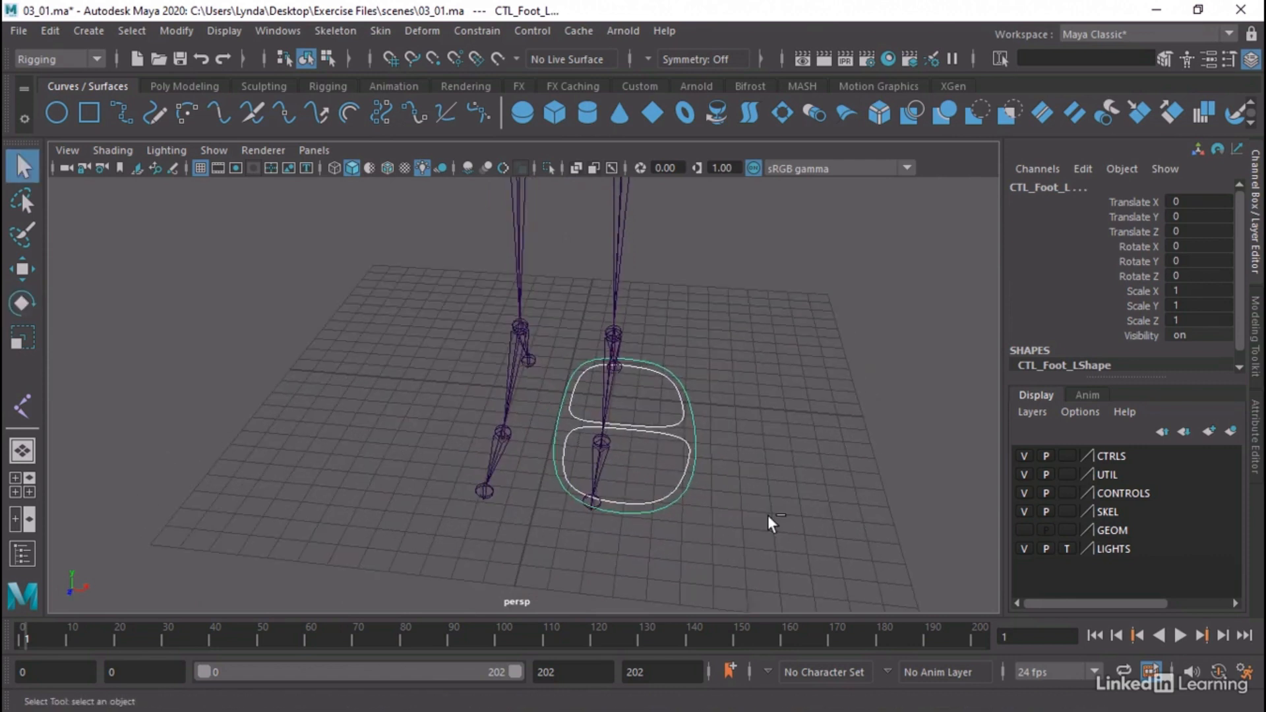
{"action": "key", "text": "w"}
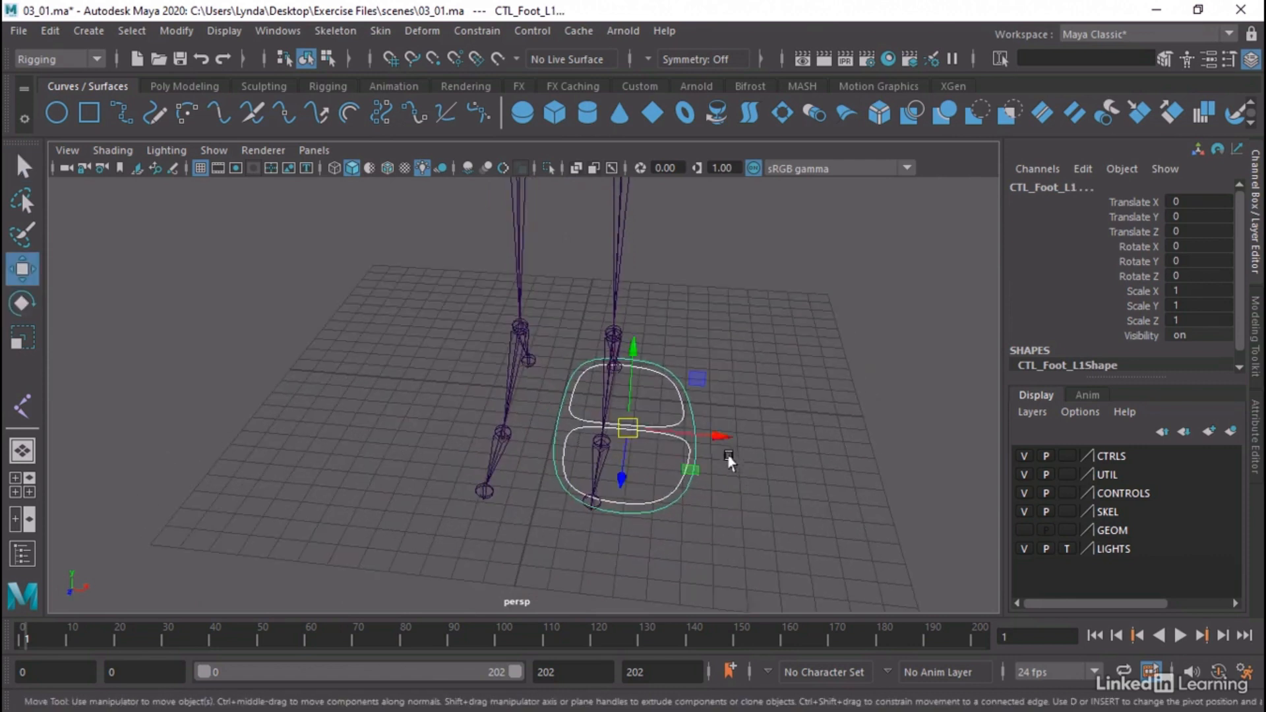
{"action": "left_click_drag", "start_coordinate": [706, 440], "coordinate": [462, 414]}
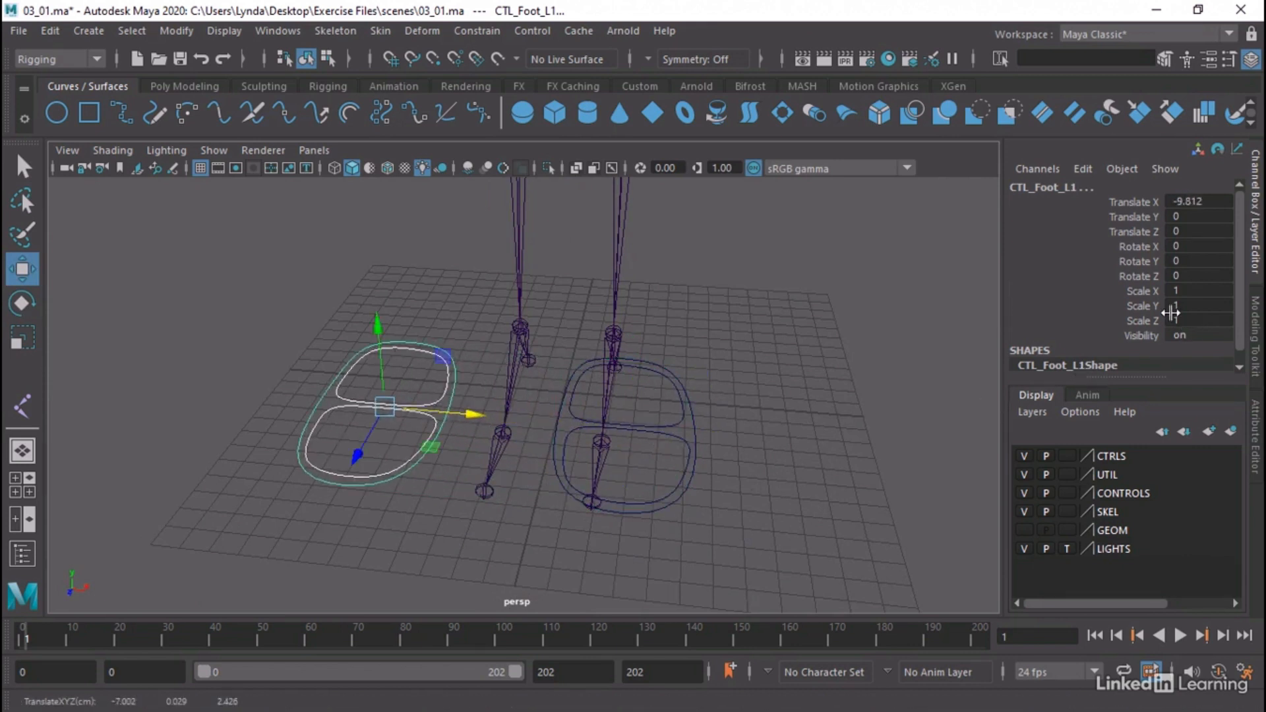
Mirror the three duplicated controls by setting their Scale X to -1
{"action": "left_click", "coordinate": [1168, 292]}
{"action": "type", "text": "-1"}
{"action": "key", "text": "Return"}
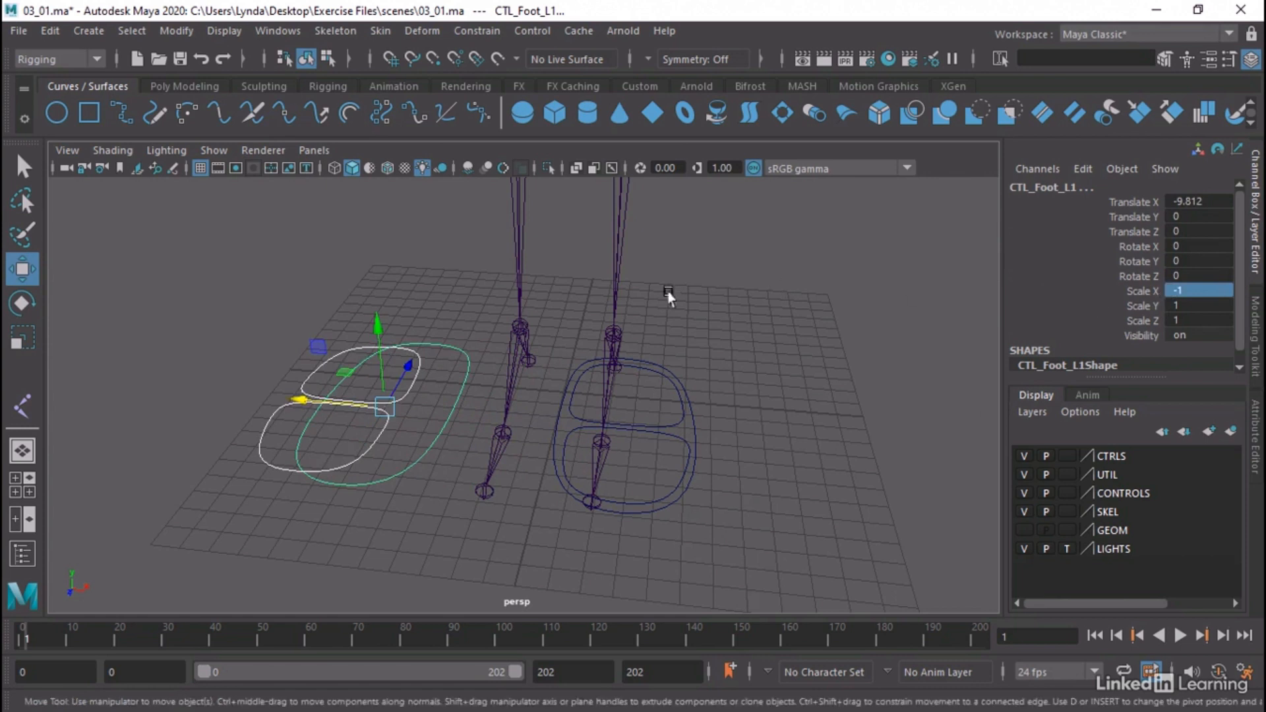
Move the duplicated outer foot control around the right foot joints, at Translate X -5.617
{"action": "left_click", "coordinate": [452, 423]}
{"action": "left_click", "coordinate": [398, 389]}
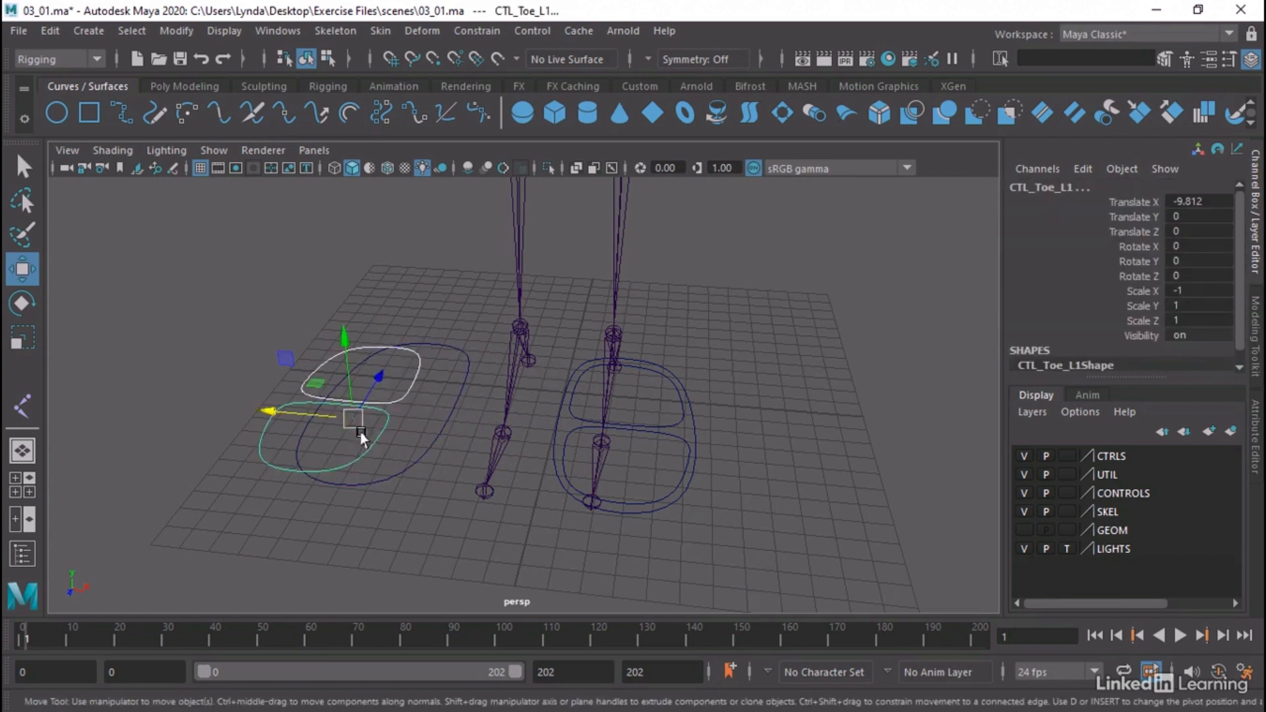
{"action": "left_click", "coordinate": [440, 414]}
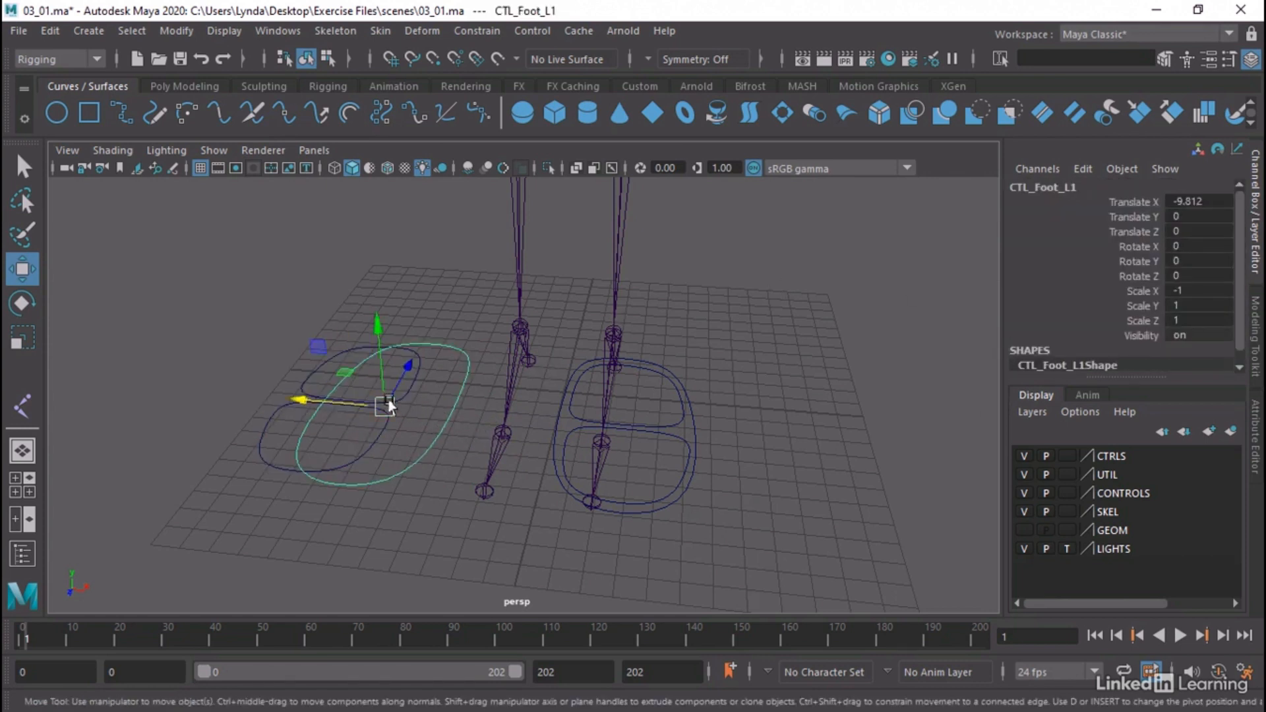
{"action": "left_click_drag", "start_coordinate": [345, 403], "coordinate": [446, 426]}
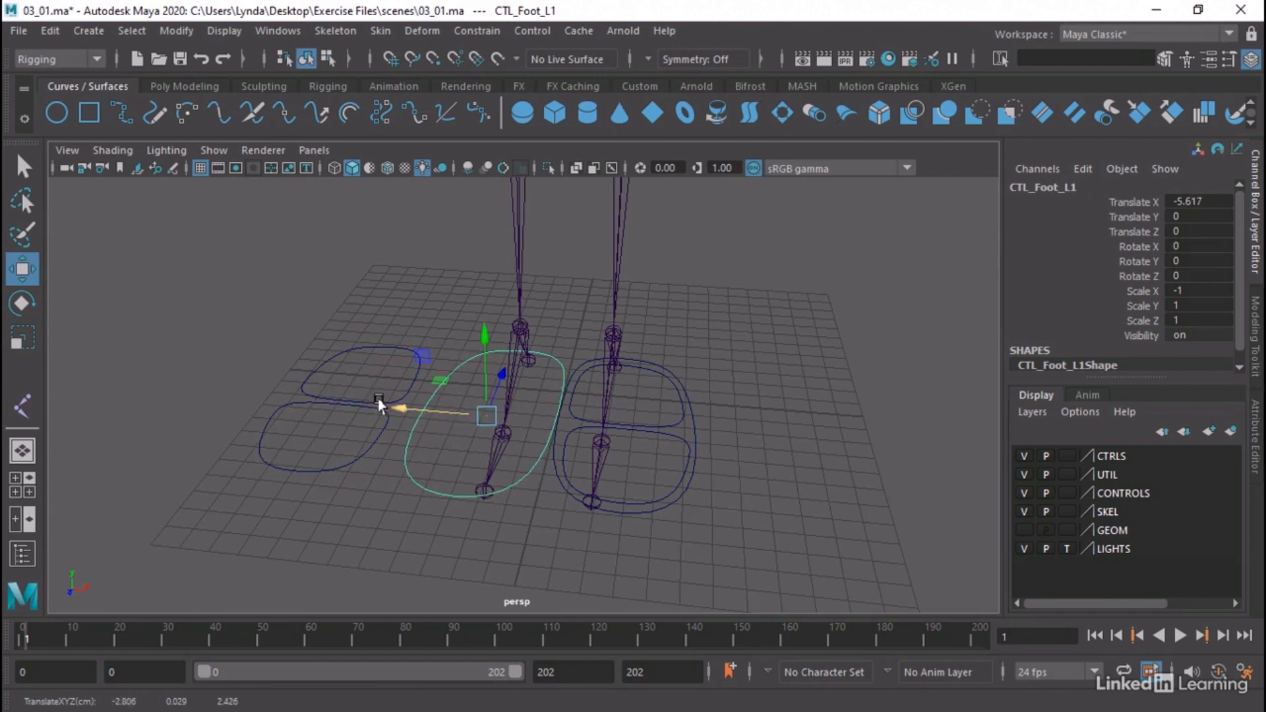
Snap the duplicated toe control along X to the right ball joint, at Translate X -3.798
{"action": "left_click", "coordinate": [381, 444]}
{"action": "middle_click_drag", "start_coordinate": [421, 443], "coordinate": [457, 464], "text": "alt"}
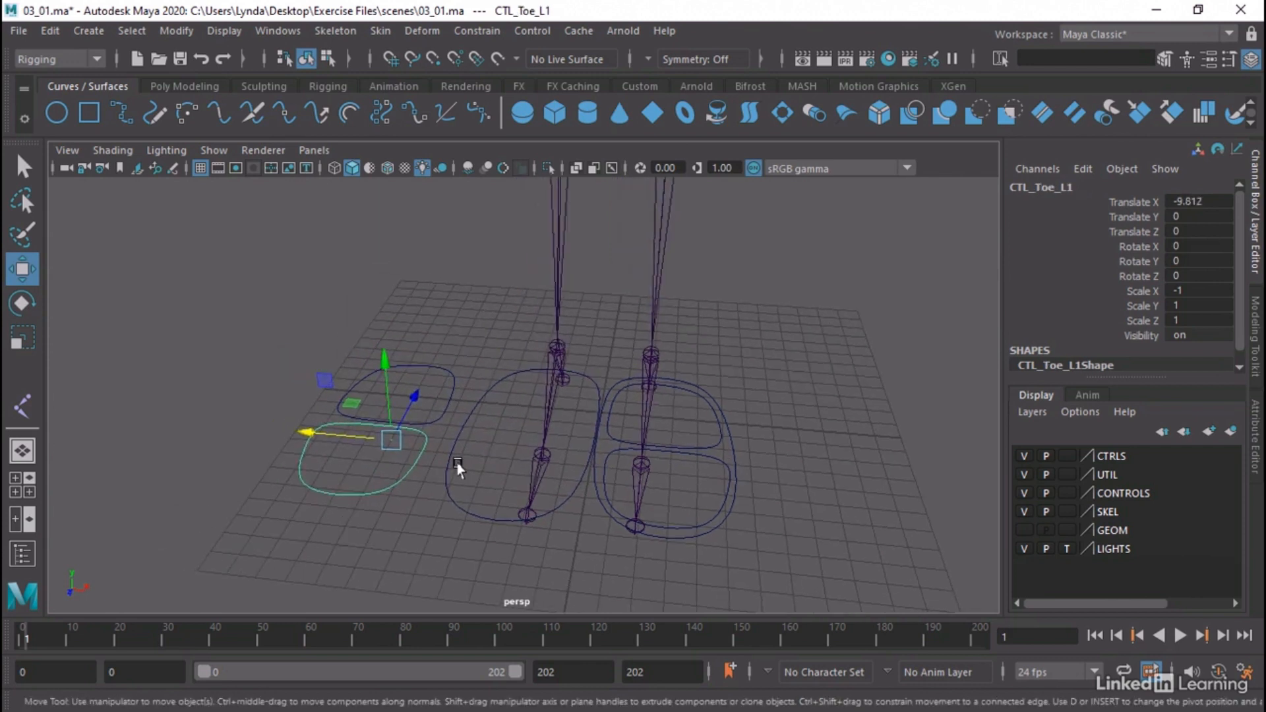
{"action": "left_click_drag", "start_coordinate": [457, 467], "coordinate": [485, 465], "text": "alt"}
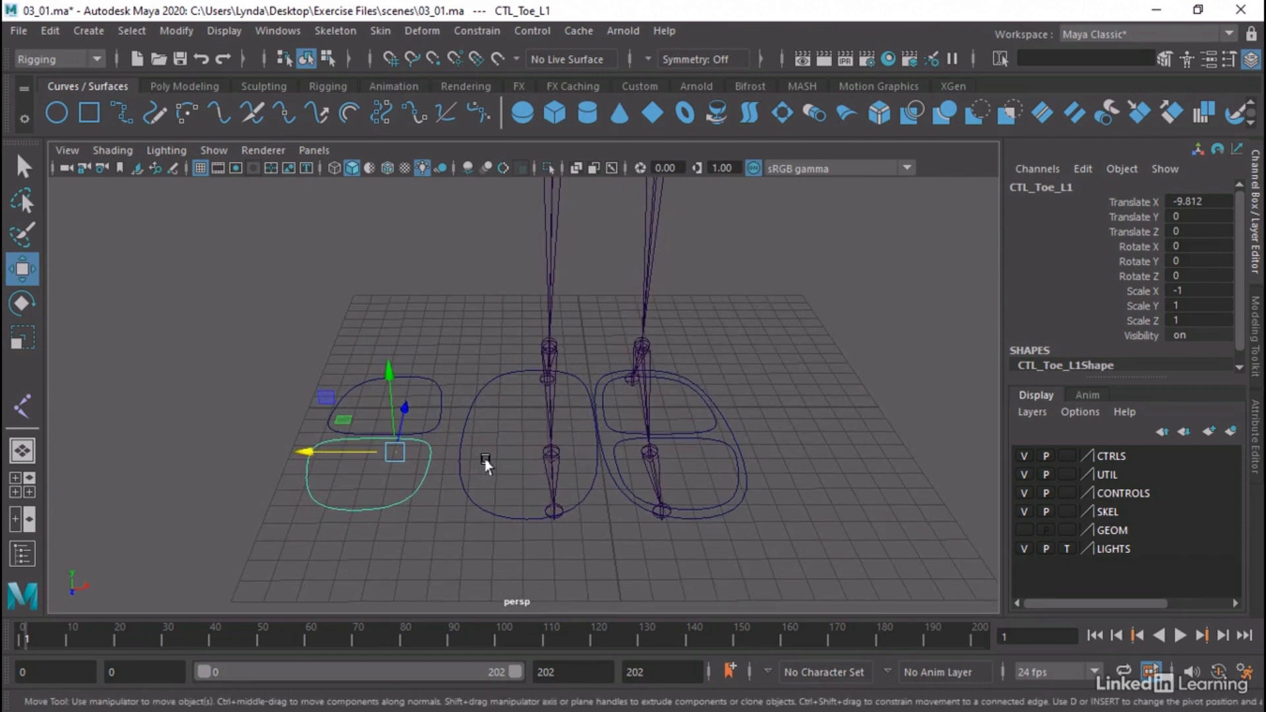
{"action": "key", "text": "v"}
{"action": "left_click_drag", "start_coordinate": [386, 449], "coordinate": [443, 455]}
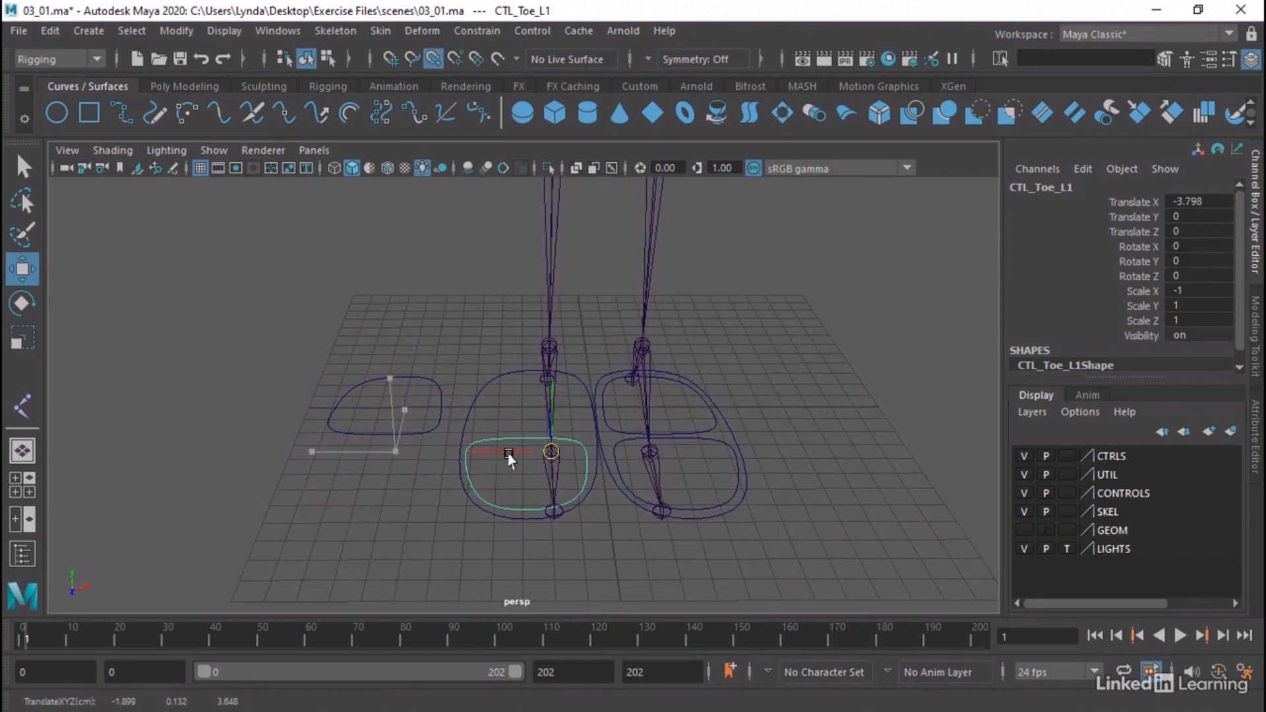
Snap the duplicated heel control along X to the right ball joint, at Translate X -3.798
{"action": "left_click", "coordinate": [439, 398]}
{"action": "key", "text": "v"}
{"action": "left_click_drag", "start_coordinate": [398, 415], "coordinate": [392, 451]}
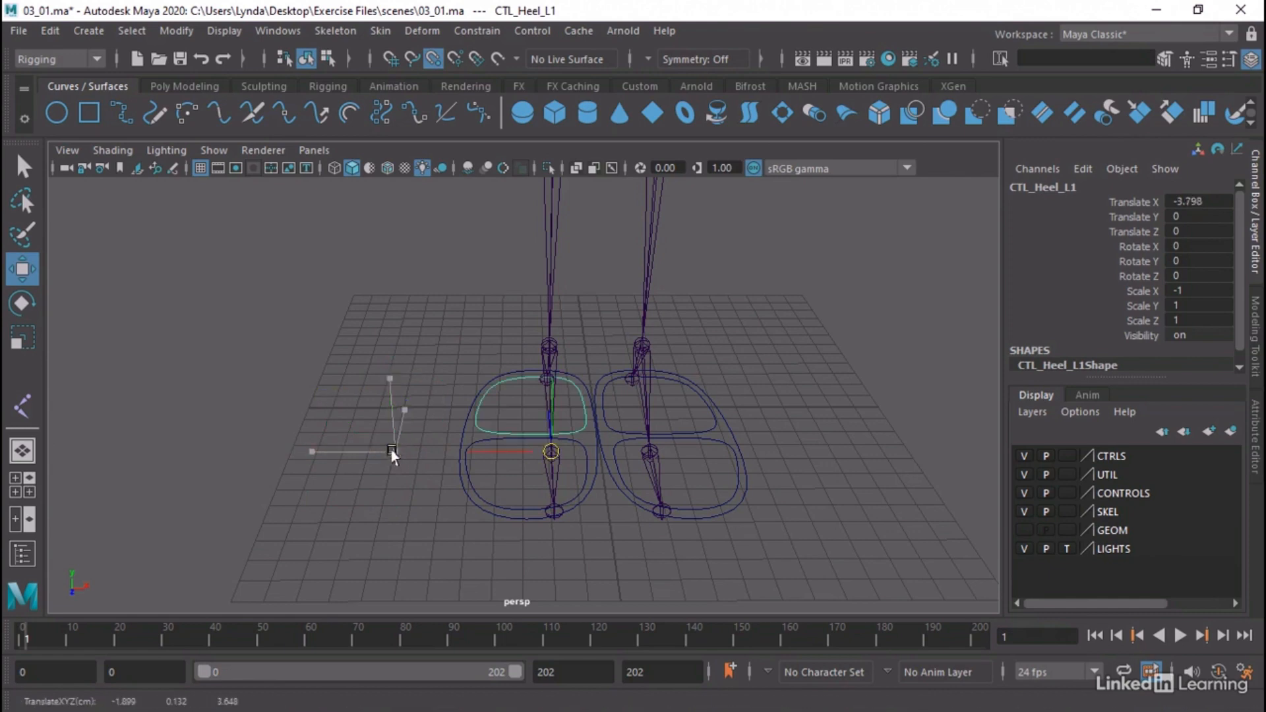
{"action": "left_click_drag", "start_coordinate": [833, 574], "coordinate": [674, 573], "text": "alt"}
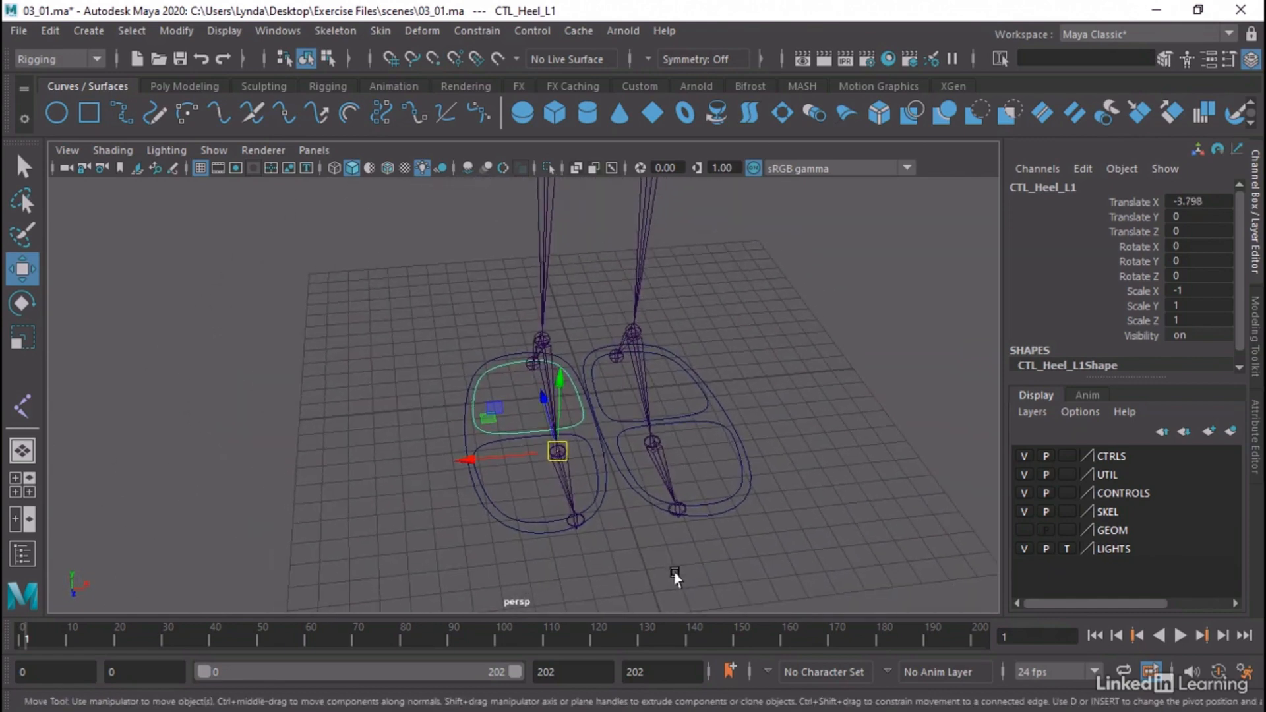
Freeze the transformations of the three right foot controls and check the pivots of the toe and heel copies
{"action": "left_click_drag", "start_coordinate": [390, 390], "coordinate": [514, 536]}
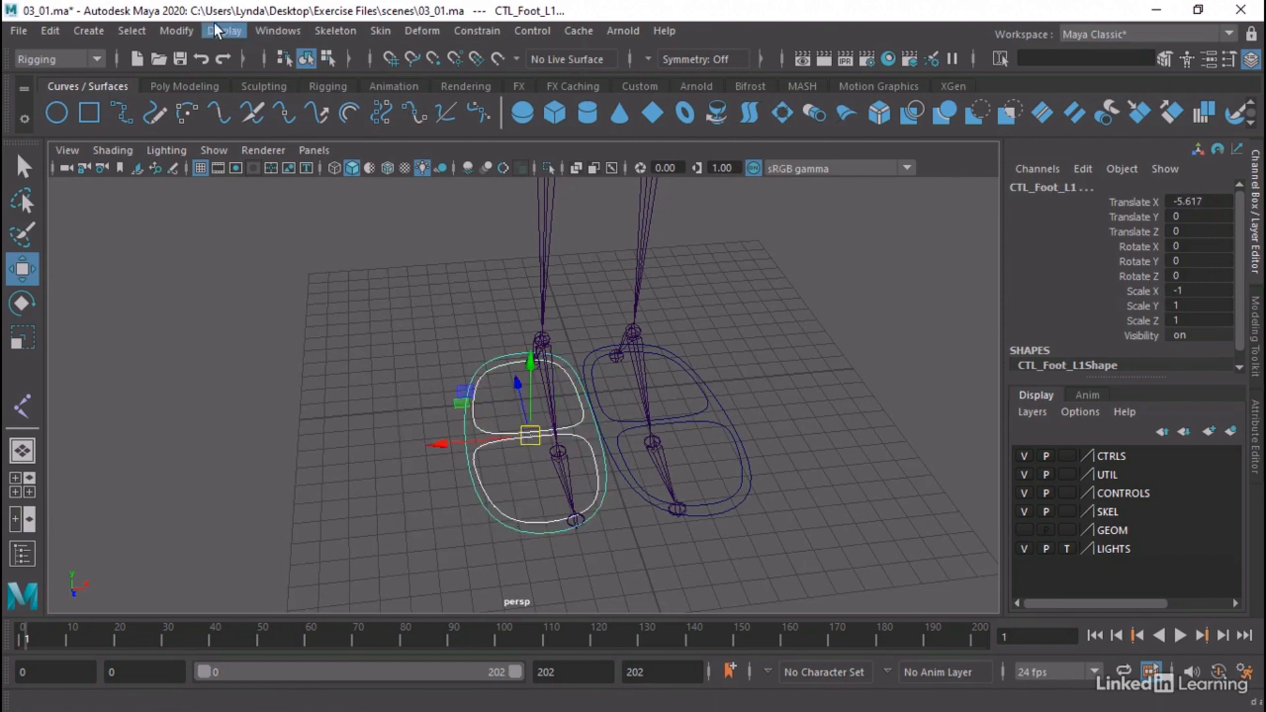
{"action": "left_click", "coordinate": [169, 30]}
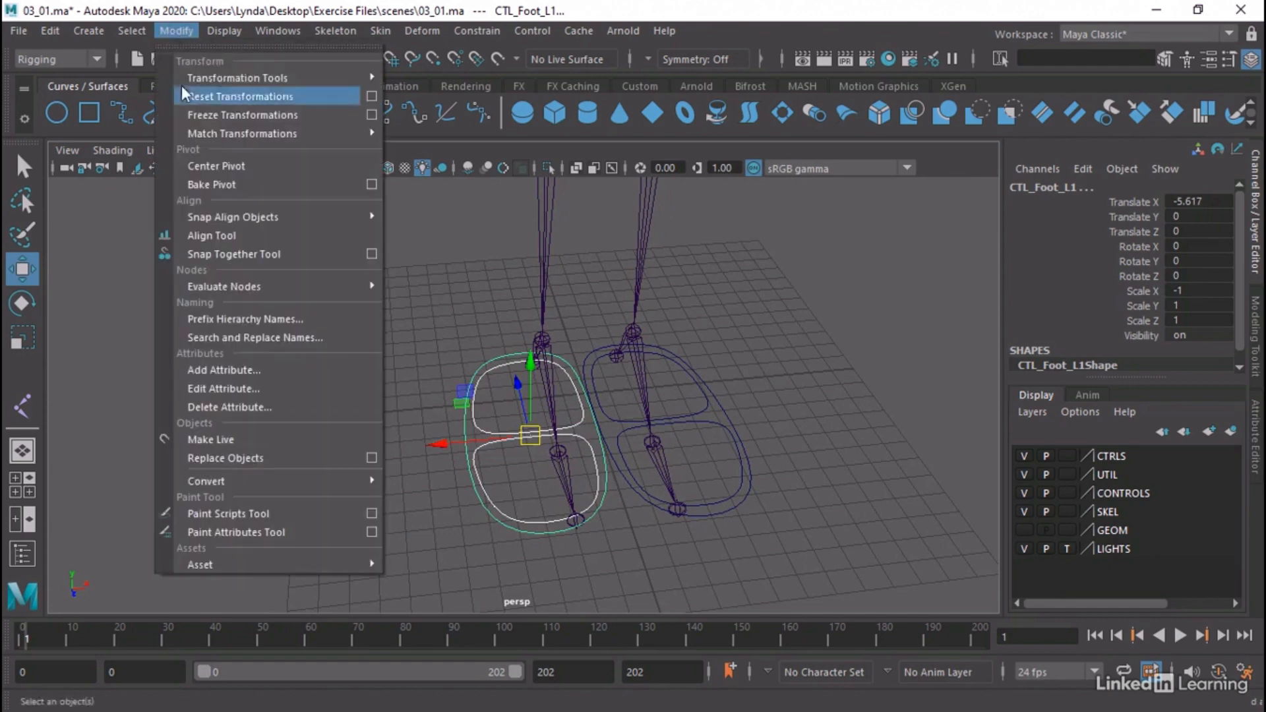
{"action": "left_click", "coordinate": [237, 116]}
{"action": "left_click", "coordinate": [399, 350]}
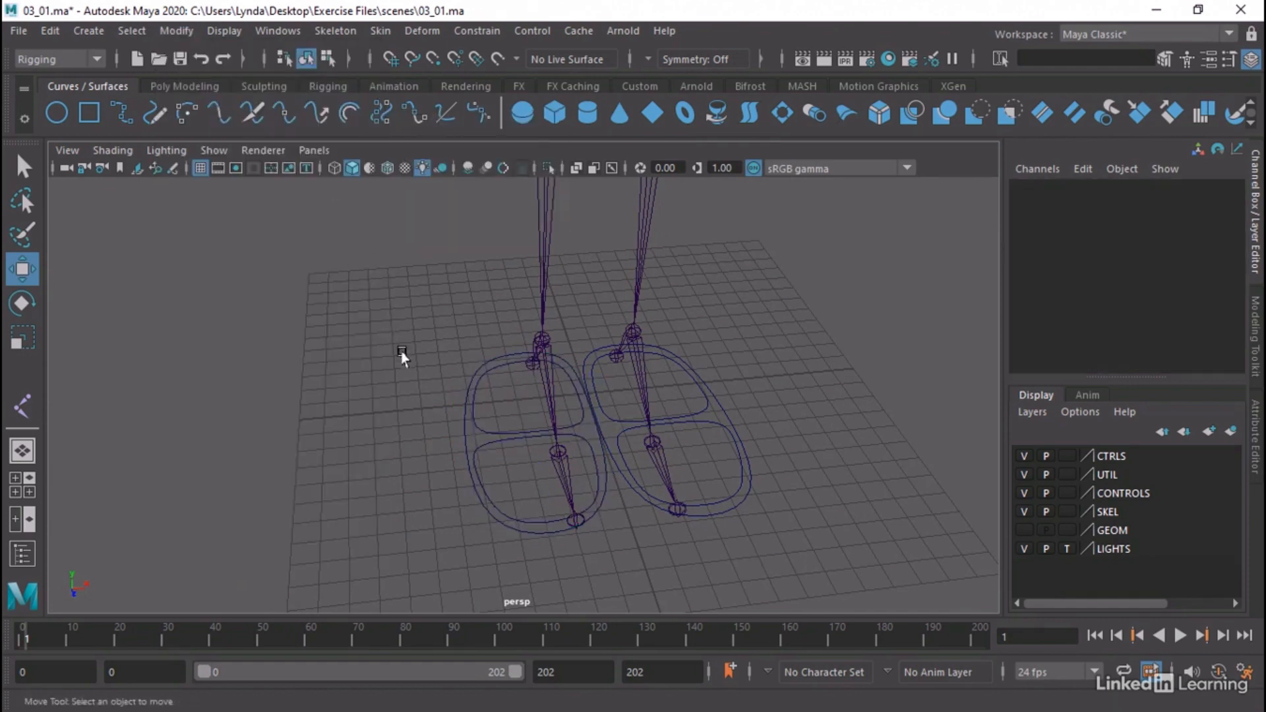
{"action": "left_click_drag", "start_coordinate": [405, 353], "coordinate": [329, 376], "text": "alt"}
{"action": "left_click", "coordinate": [526, 435]}
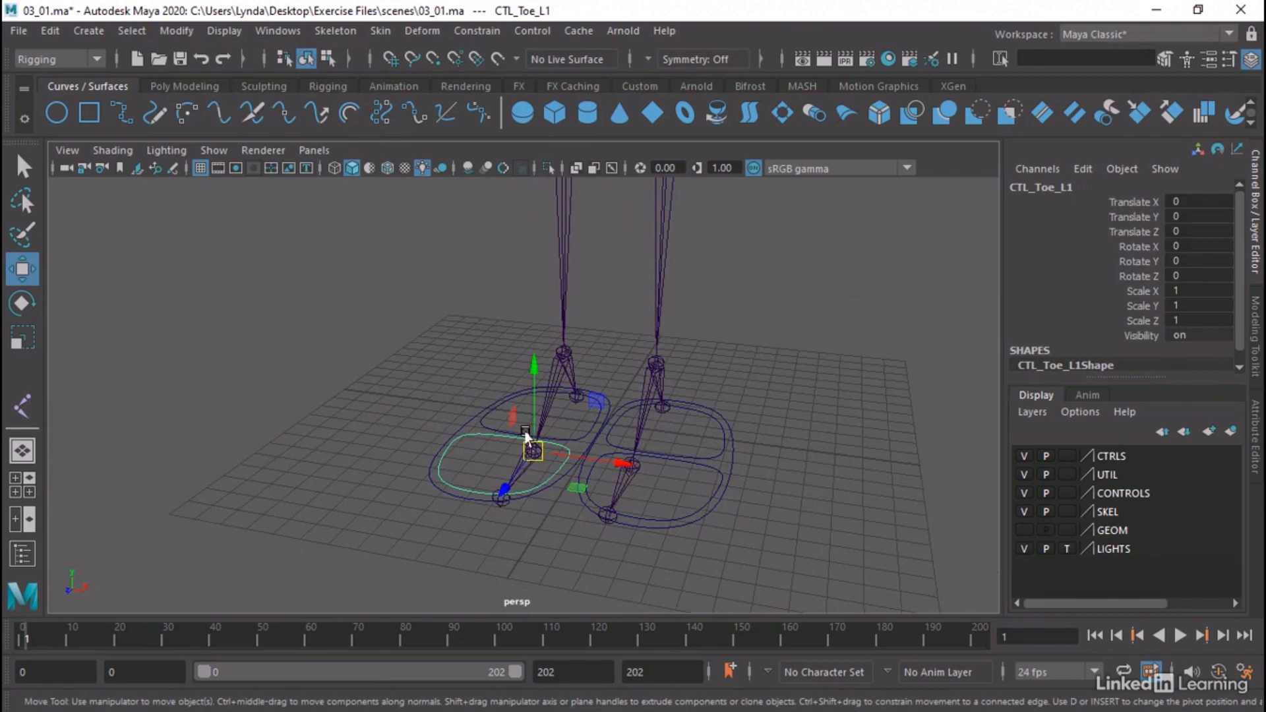
{"action": "left_click", "coordinate": [576, 435]}
{"action": "right_click_drag", "start_coordinate": [819, 475], "coordinate": [438, 422], "text": "alt"}
{"action": "middle_click_drag", "start_coordinate": [438, 422], "coordinate": [419, 459], "text": "alt"}
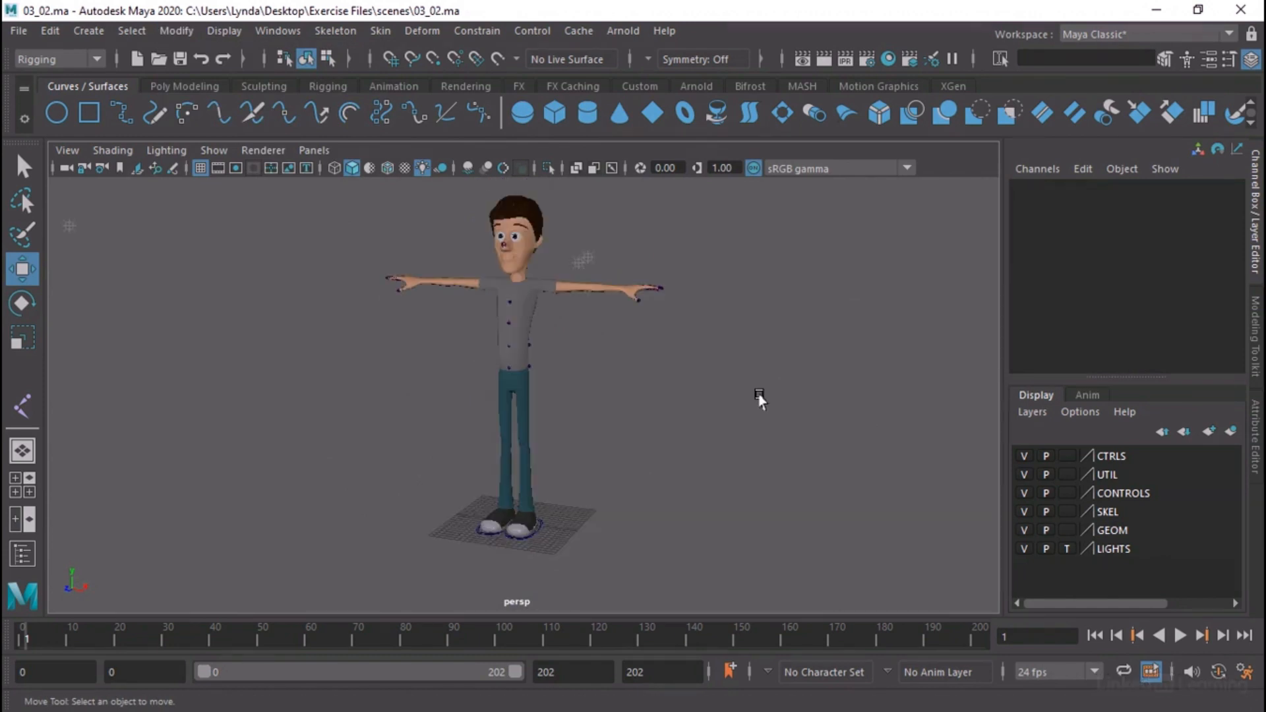
Hide the GEOM layer in the 03_02.ma scene and frame the leg joints and foot controls
{"action": "key", "text": "q"}
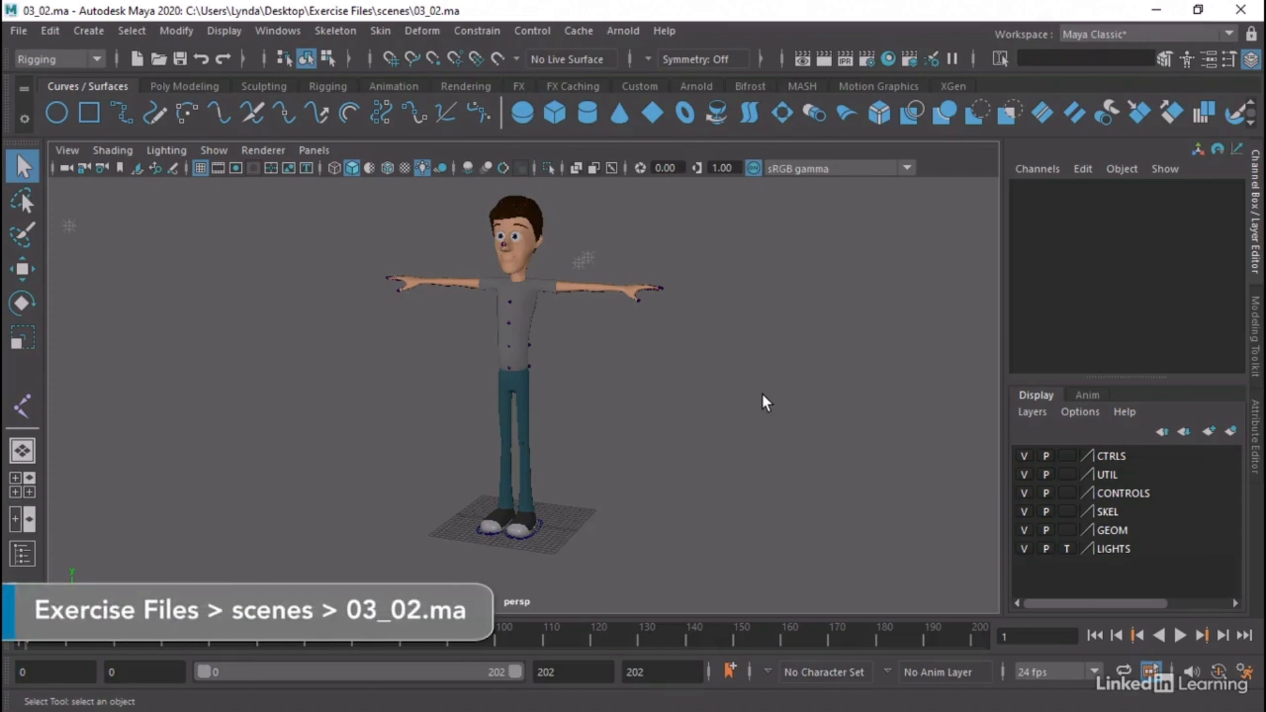
{"action": "left_click", "coordinate": [1024, 531]}
{"action": "left_click_drag", "start_coordinate": [465, 479], "coordinate": [410, 476], "text": "alt"}
{"action": "right_click_drag", "start_coordinate": [410, 476], "coordinate": [713, 328], "text": "alt"}
{"action": "left_click_drag", "start_coordinate": [712, 327], "coordinate": [683, 439], "text": "alt"}
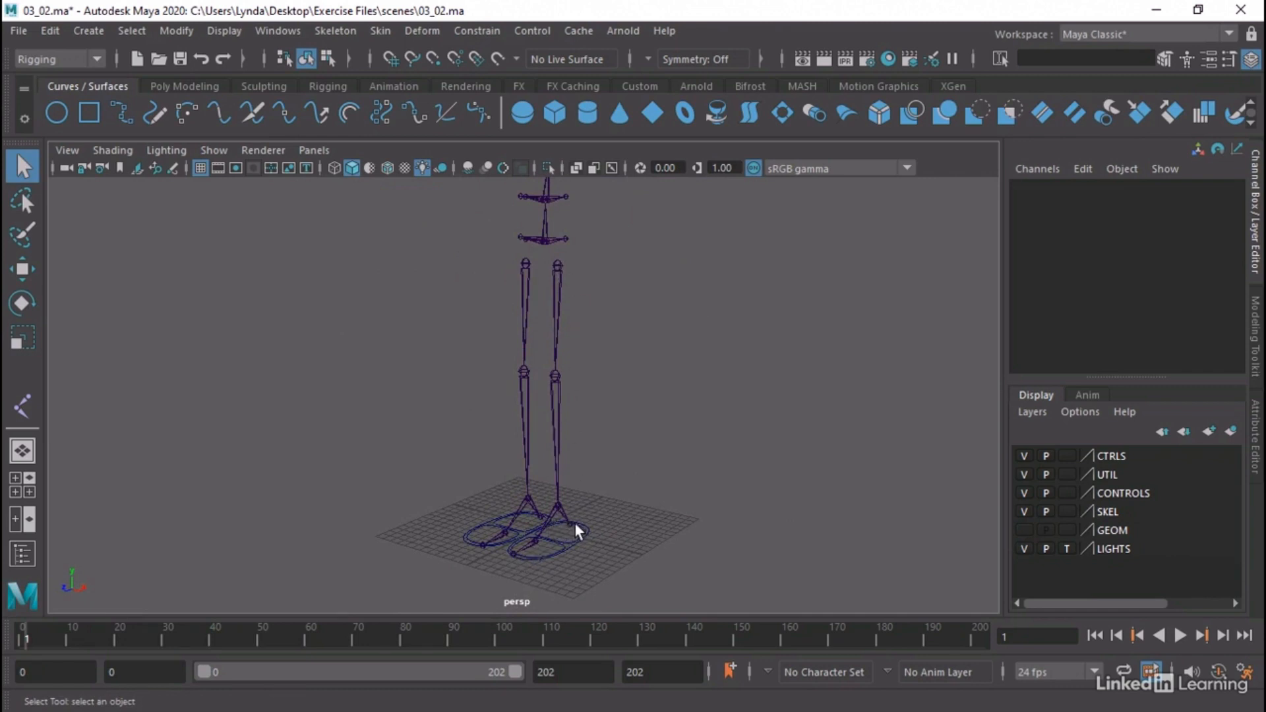
Start the IK Handle tool and check its solver settings
{"action": "left_click_drag", "start_coordinate": [547, 541], "coordinate": [553, 550], "text": "alt"}
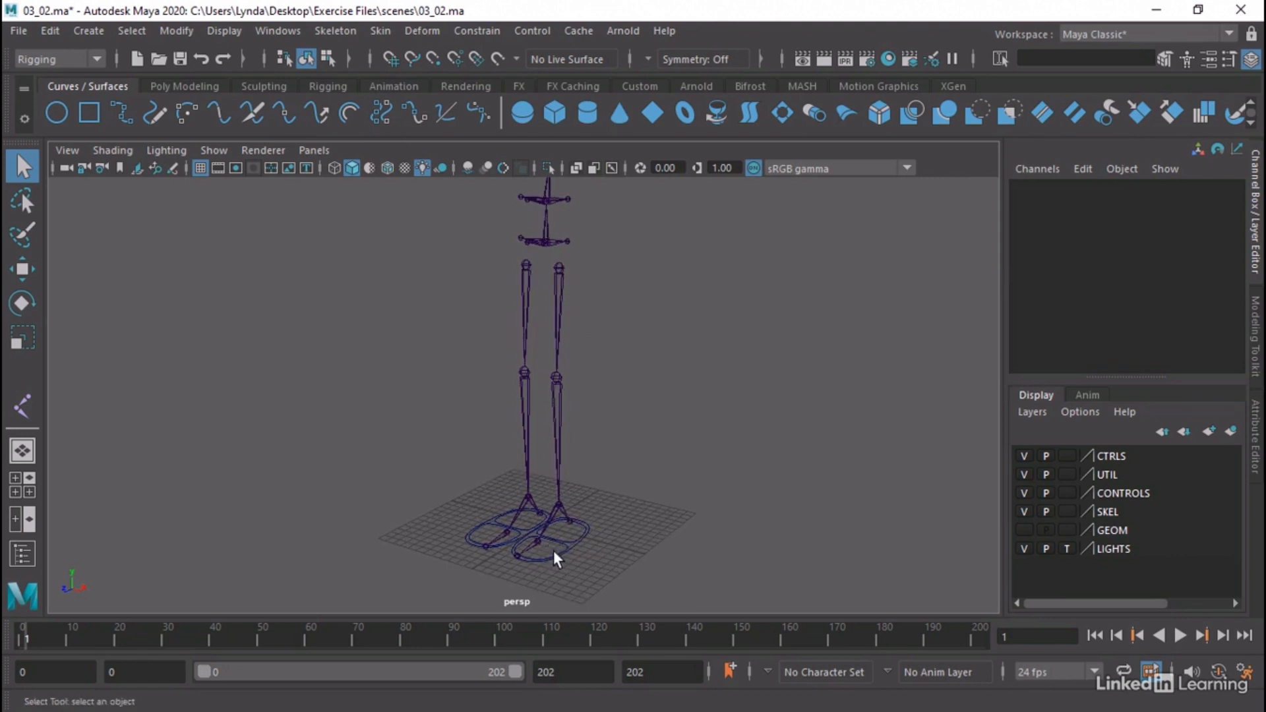
{"action": "left_click_drag", "start_coordinate": [641, 338], "coordinate": [614, 344], "text": "alt"}
{"action": "left_click", "coordinate": [336, 31]}
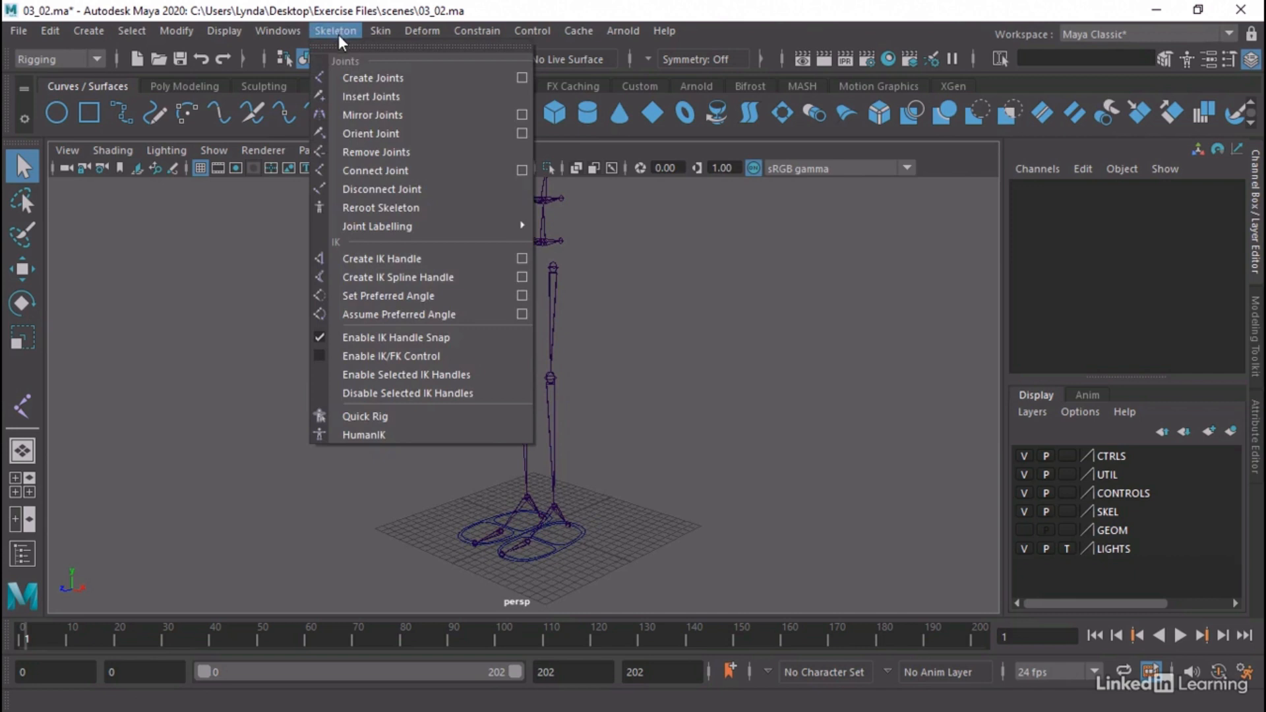
{"action": "left_click", "coordinate": [522, 259]}
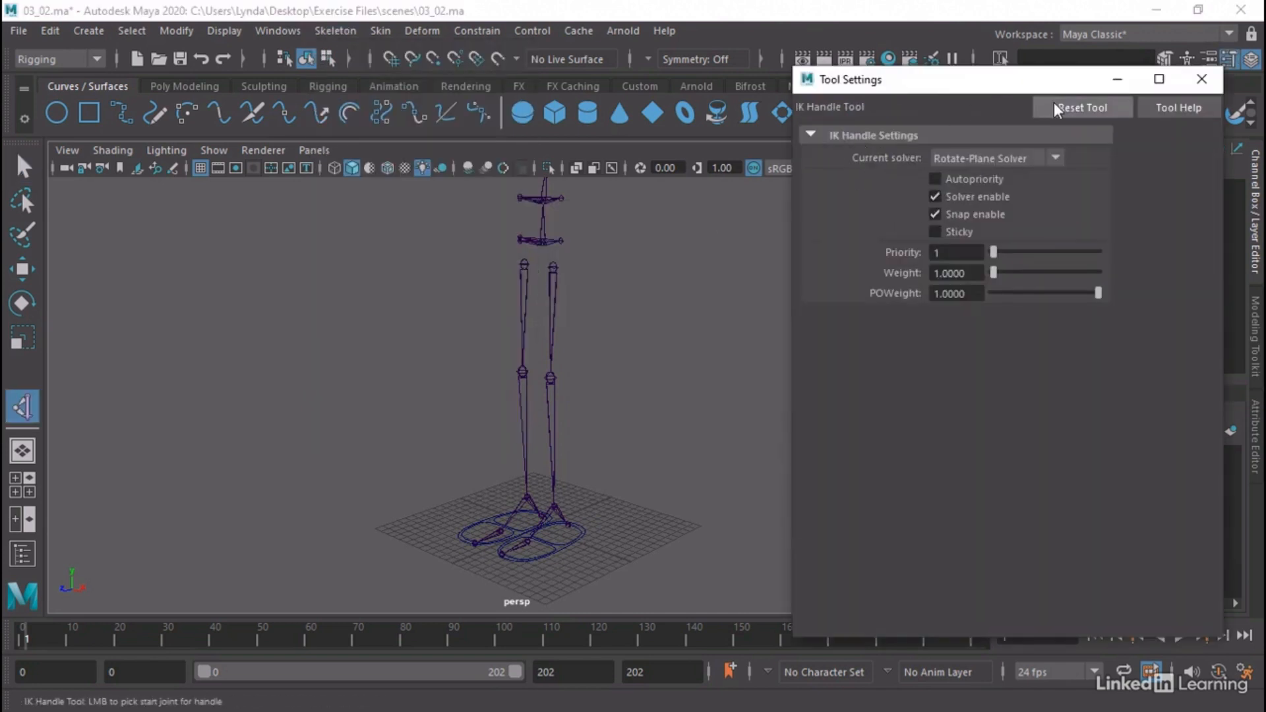
{"action": "left_click", "coordinate": [1201, 80]}
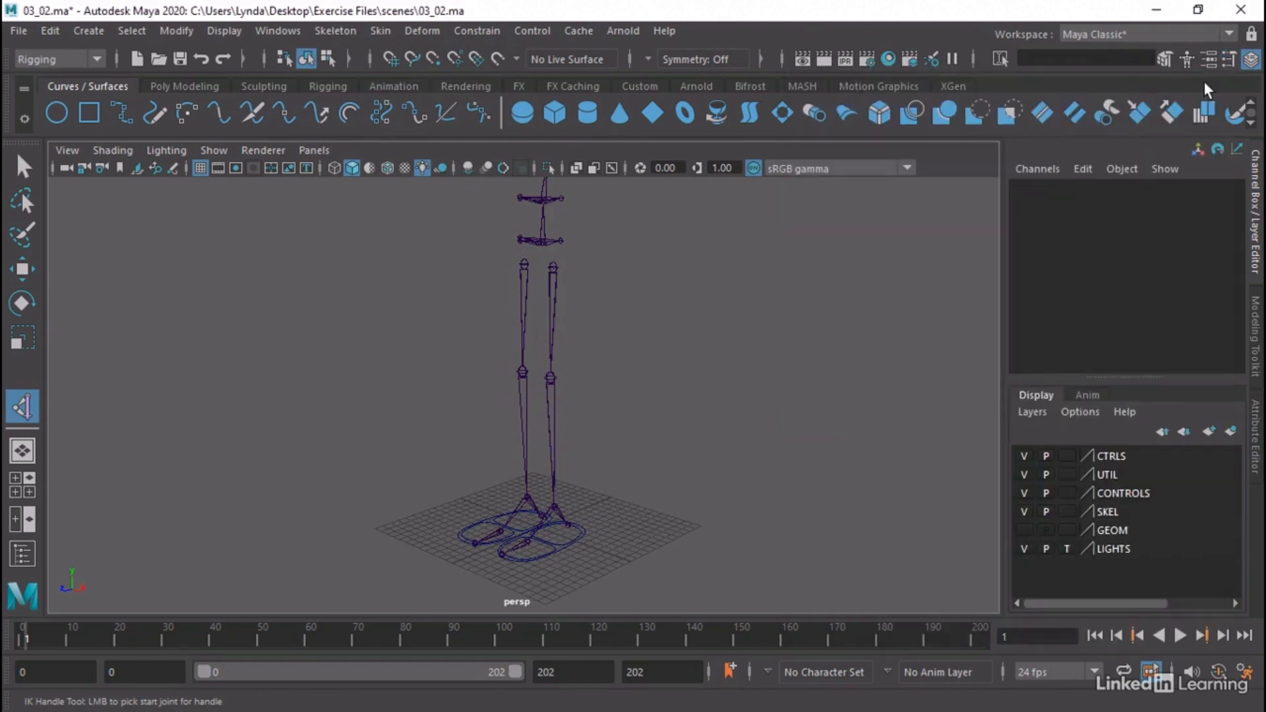
Create an IK handle from the left hip joint to the left ankle joint and open the Outliner
{"action": "left_click", "coordinate": [325, 84]}
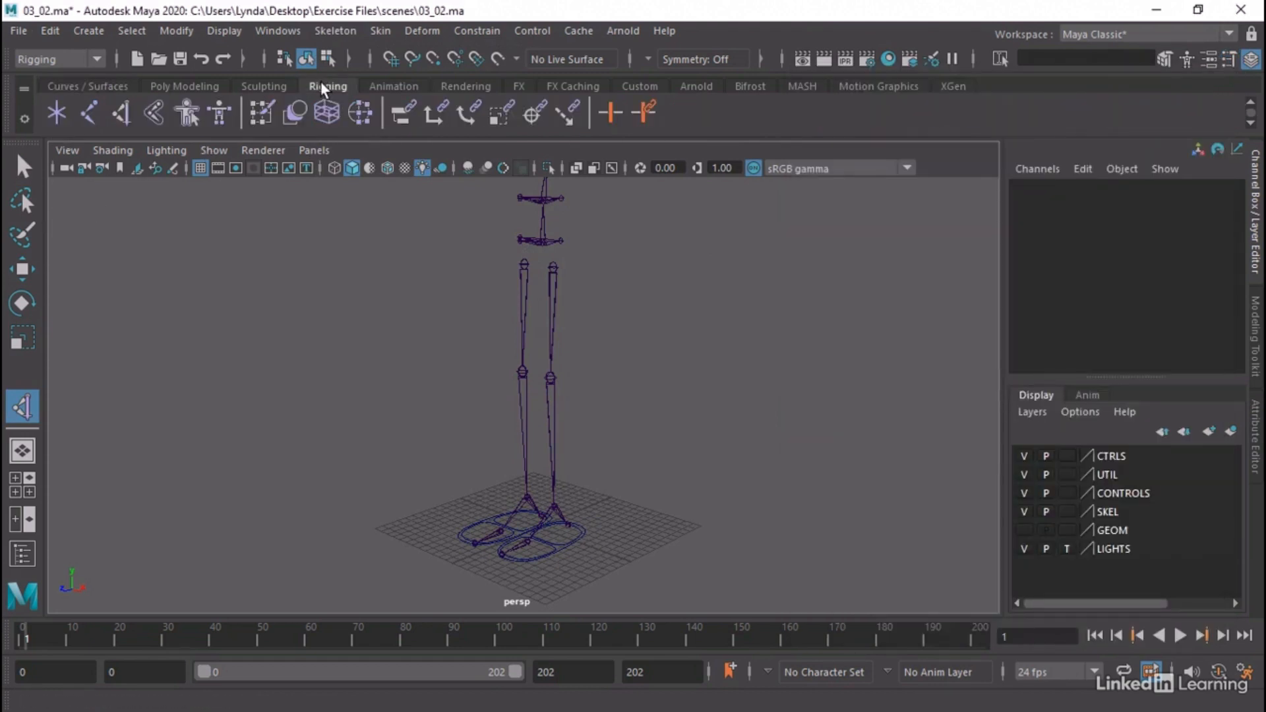
{"action": "left_click", "coordinate": [123, 120]}
{"action": "right_click_drag", "start_coordinate": [389, 346], "coordinate": [484, 355], "text": "alt"}
{"action": "left_click_drag", "start_coordinate": [478, 359], "coordinate": [430, 363], "text": "alt"}
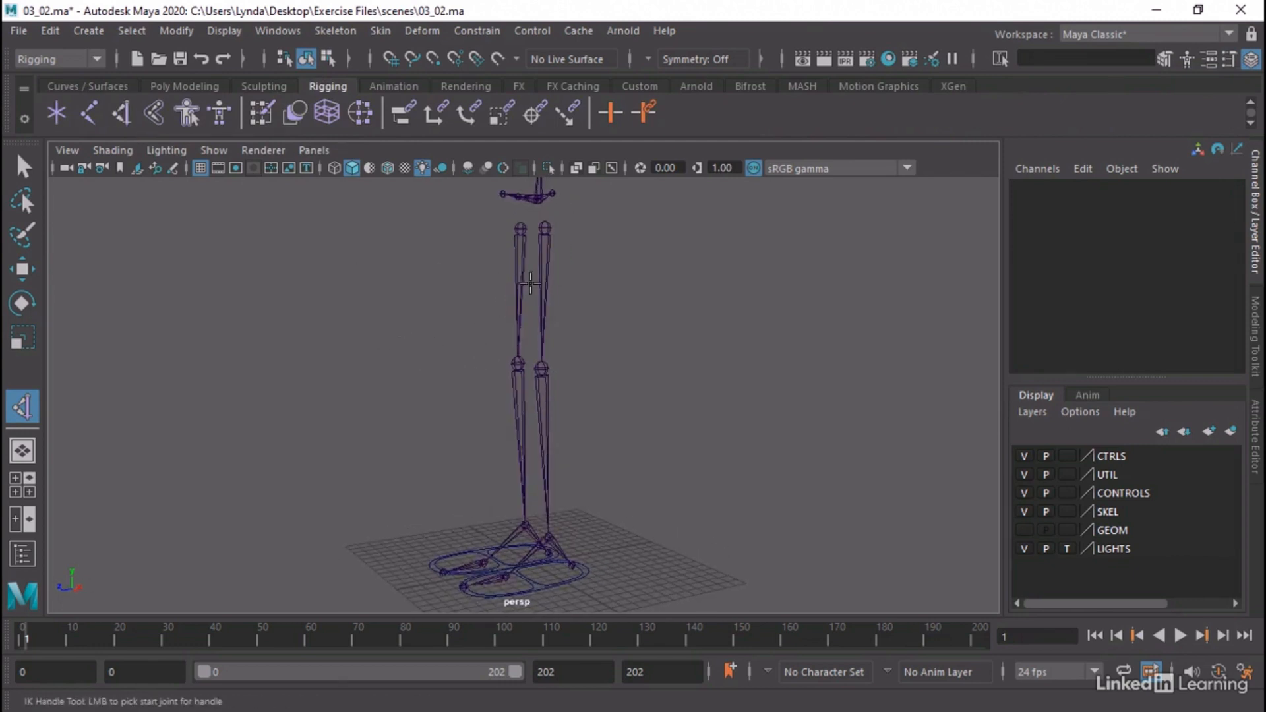
{"action": "left_click", "coordinate": [546, 227]}
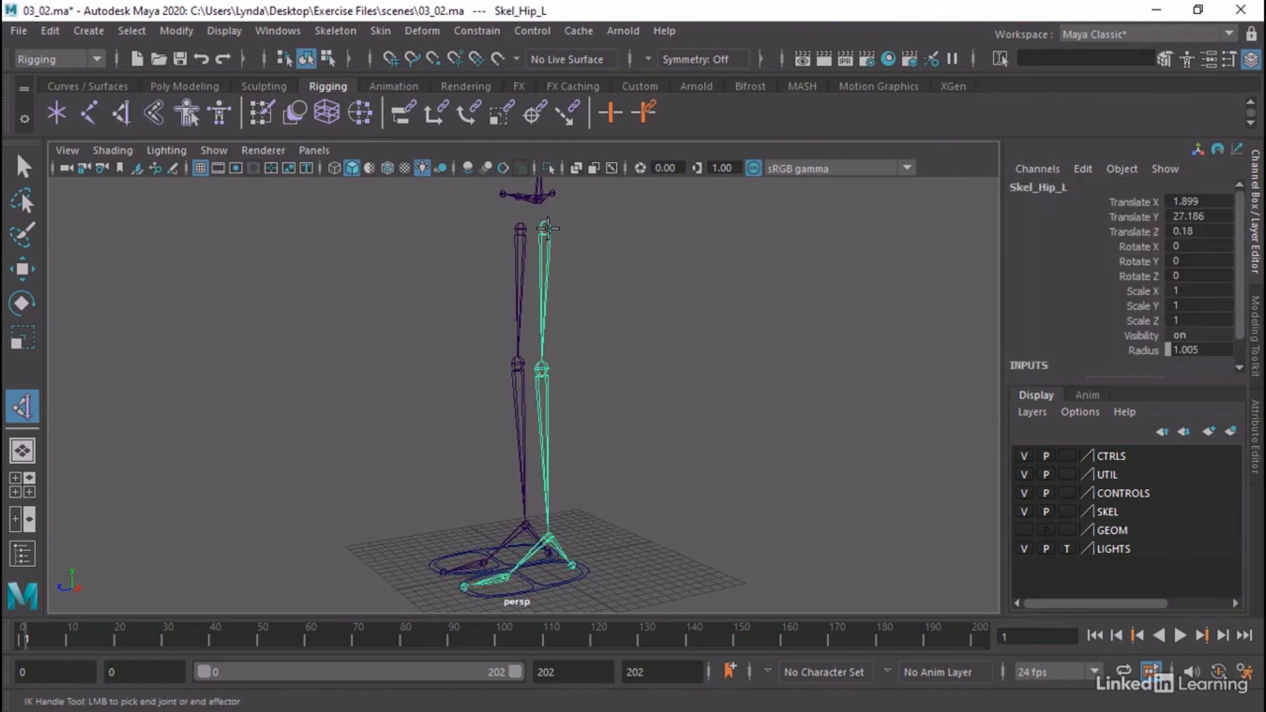
{"action": "left_click", "coordinate": [550, 535]}
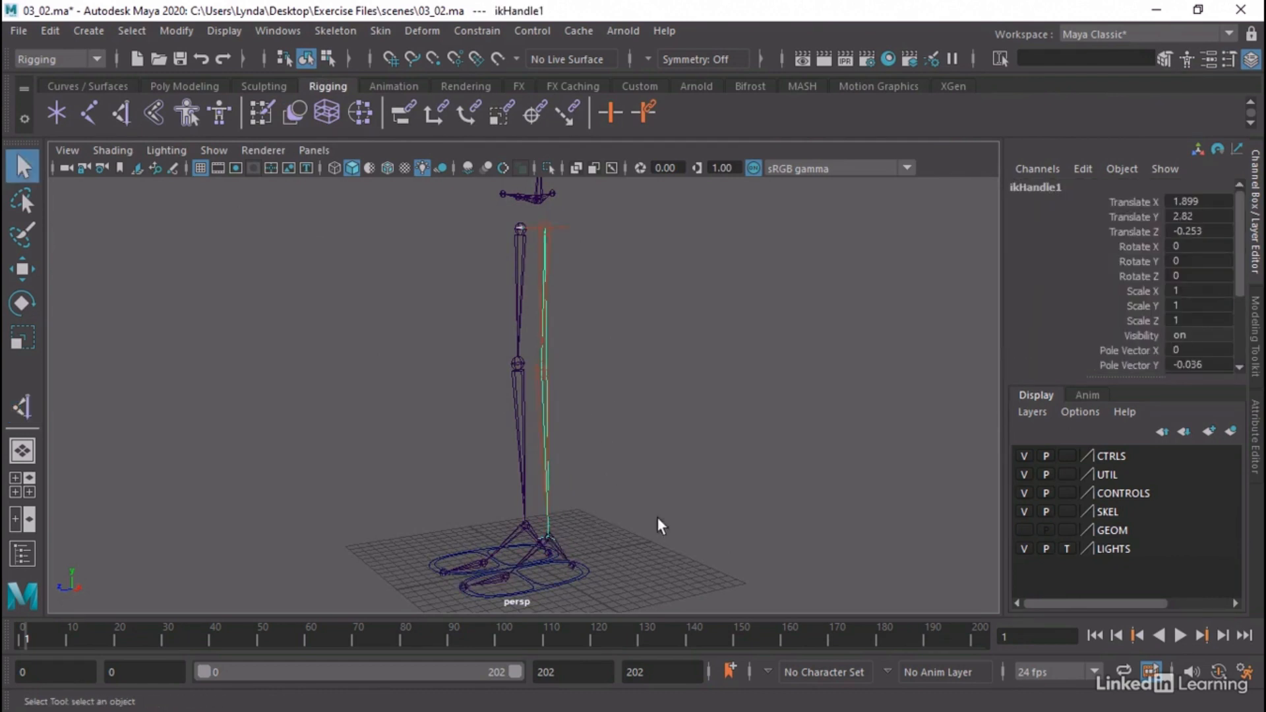
{"action": "left_click", "coordinate": [302, 30]}
{"action": "left_click", "coordinate": [315, 249]}
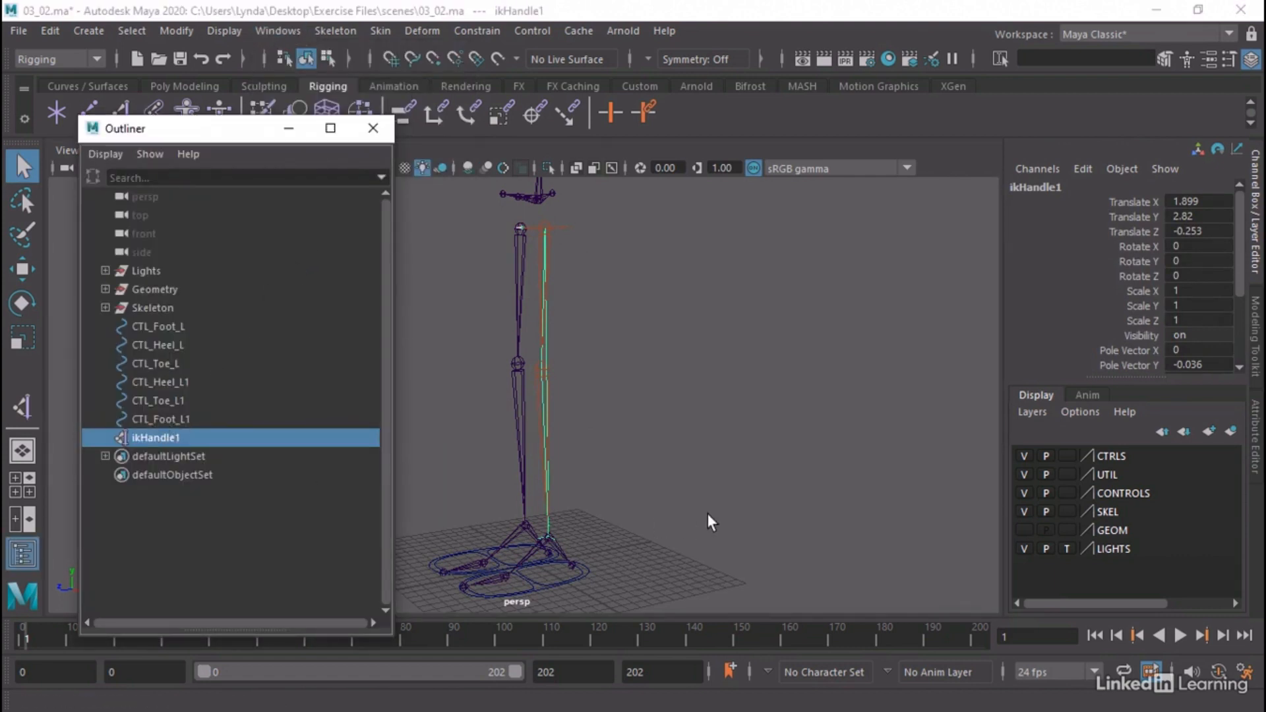
Try raising the left ankle IK handle to test the leg's bend, and undo the move
{"action": "left_click_drag", "start_coordinate": [709, 515], "coordinate": [742, 513], "text": "alt"}
{"action": "key", "text": "w"}
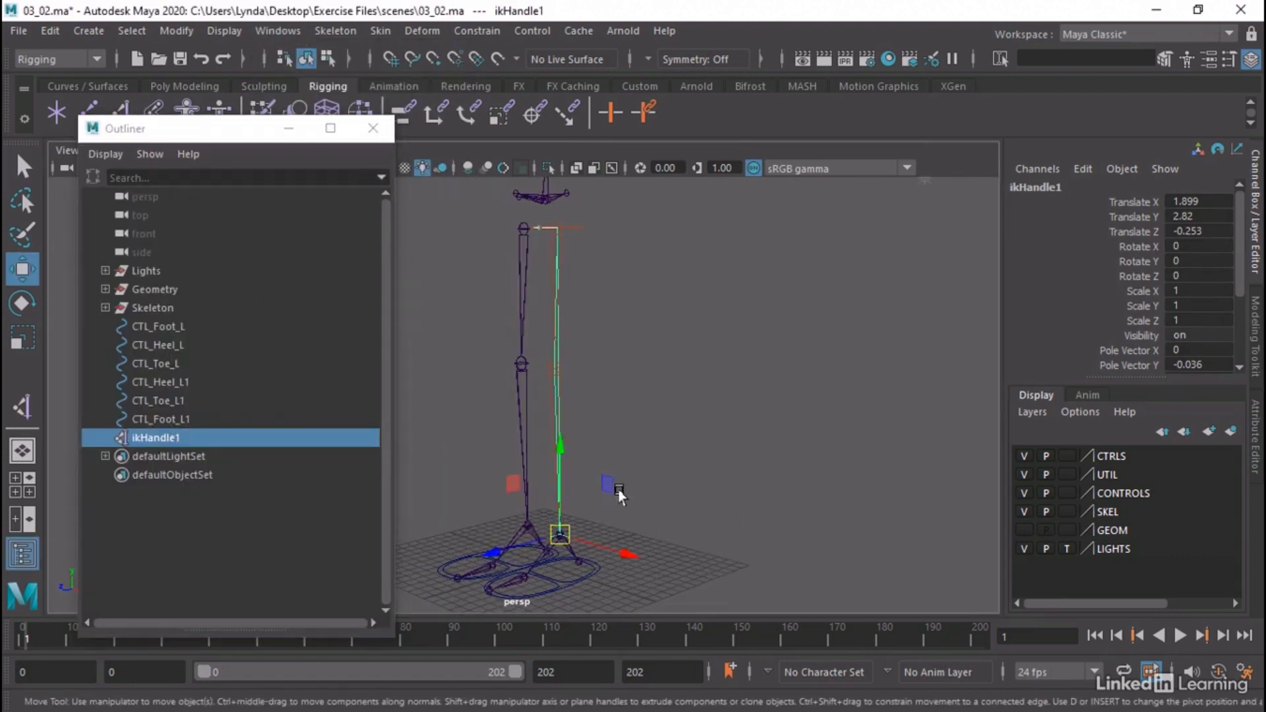
{"action": "left_click_drag", "start_coordinate": [561, 531], "coordinate": [587, 417]}
{"action": "key", "text": "ctrl+z"}
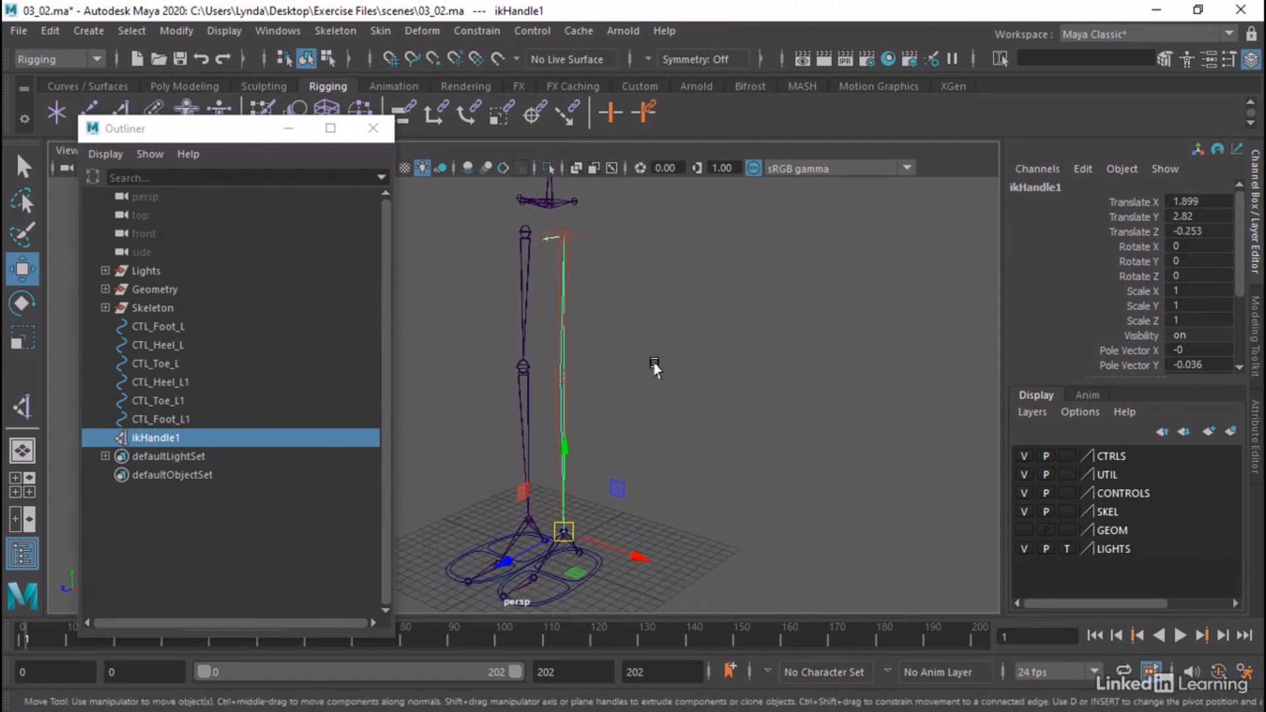
Create an IK handle from the left ball joint to the joint at the toe tip
{"action": "middle_click_drag", "start_coordinate": [654, 366], "coordinate": [749, 286], "text": "alt"}
{"action": "right_click_drag", "start_coordinate": [643, 479], "coordinate": [897, 500], "text": "alt"}
{"action": "middle_click_drag", "start_coordinate": [877, 494], "coordinate": [803, 440], "text": "alt"}
{"action": "left_click_drag", "start_coordinate": [739, 513], "coordinate": [687, 483], "text": "alt"}
{"action": "right_click_drag", "start_coordinate": [688, 484], "coordinate": [773, 495], "text": "alt"}
{"action": "left_click_drag", "start_coordinate": [773, 495], "coordinate": [782, 521], "text": "alt"}
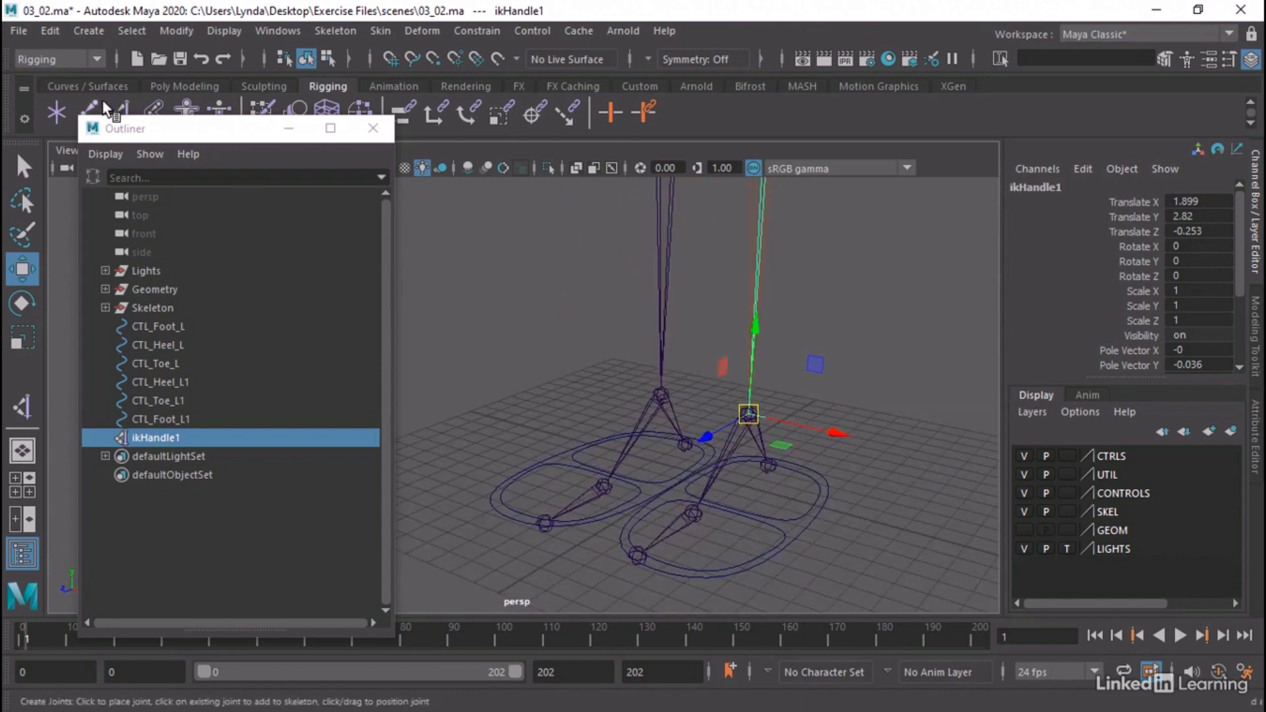
{"action": "left_click_drag", "start_coordinate": [153, 138], "coordinate": [112, 193]}
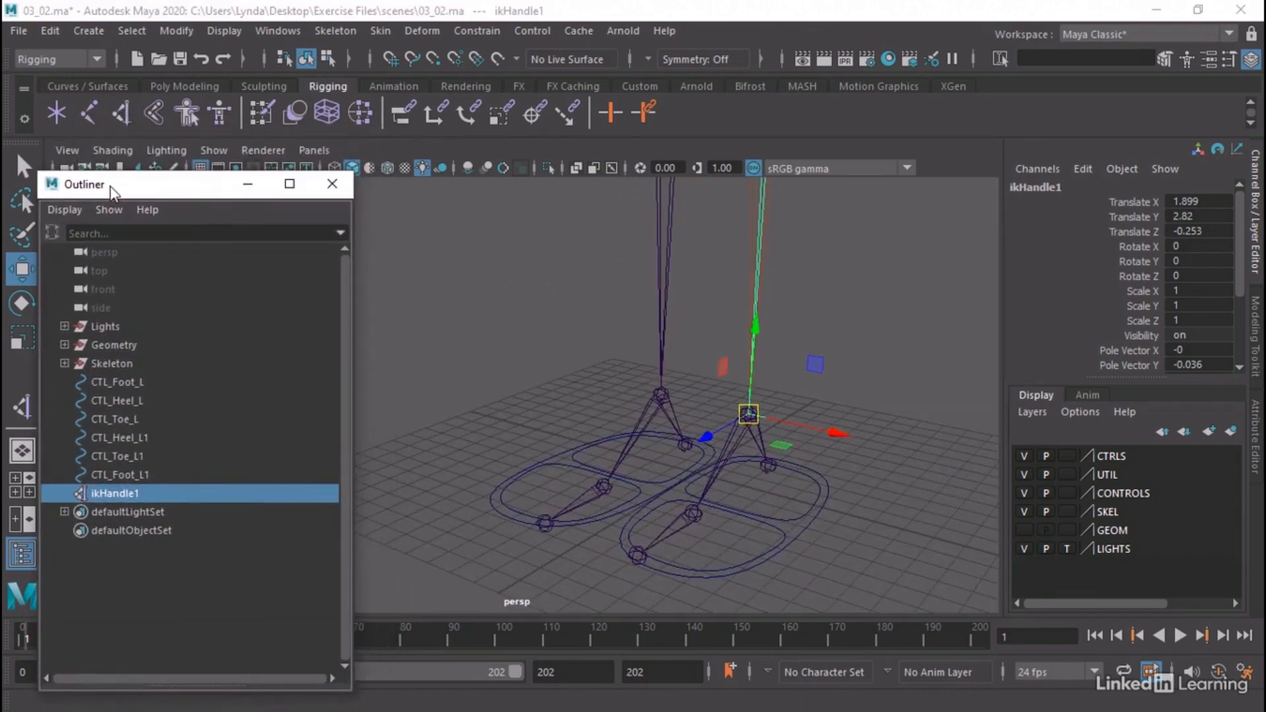
{"action": "left_click", "coordinate": [110, 113]}
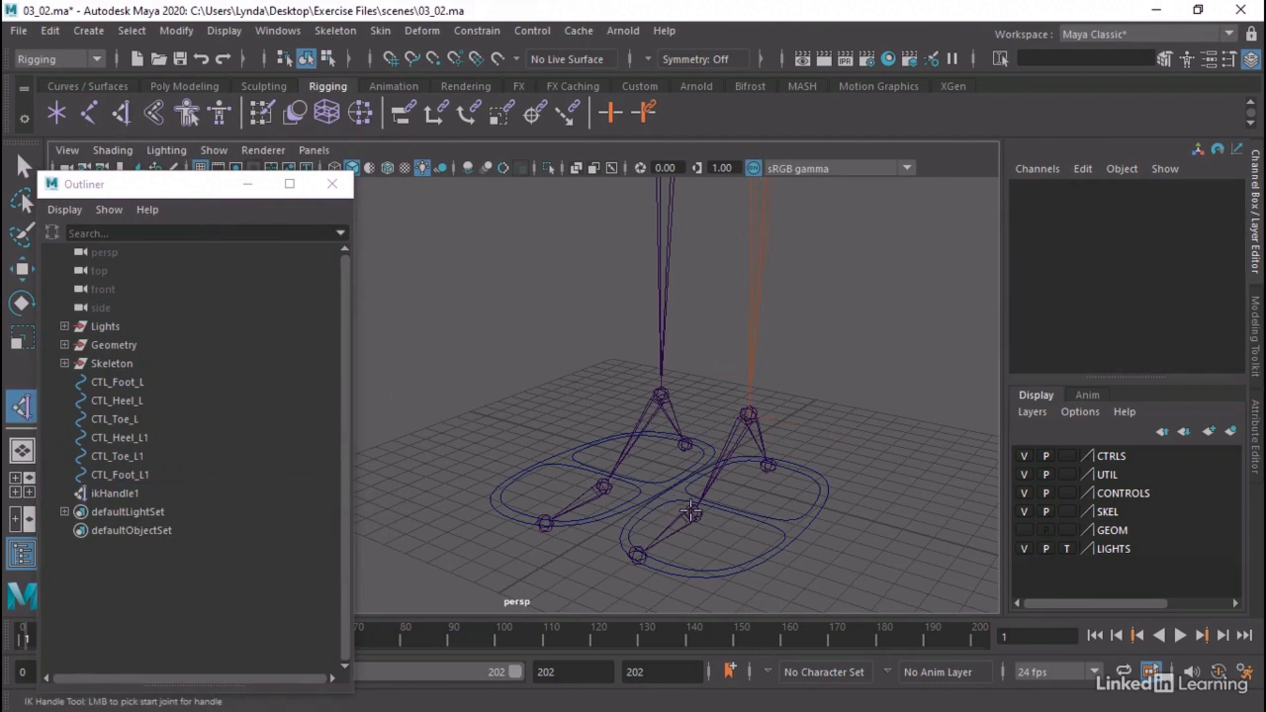
{"action": "left_click", "coordinate": [691, 511]}
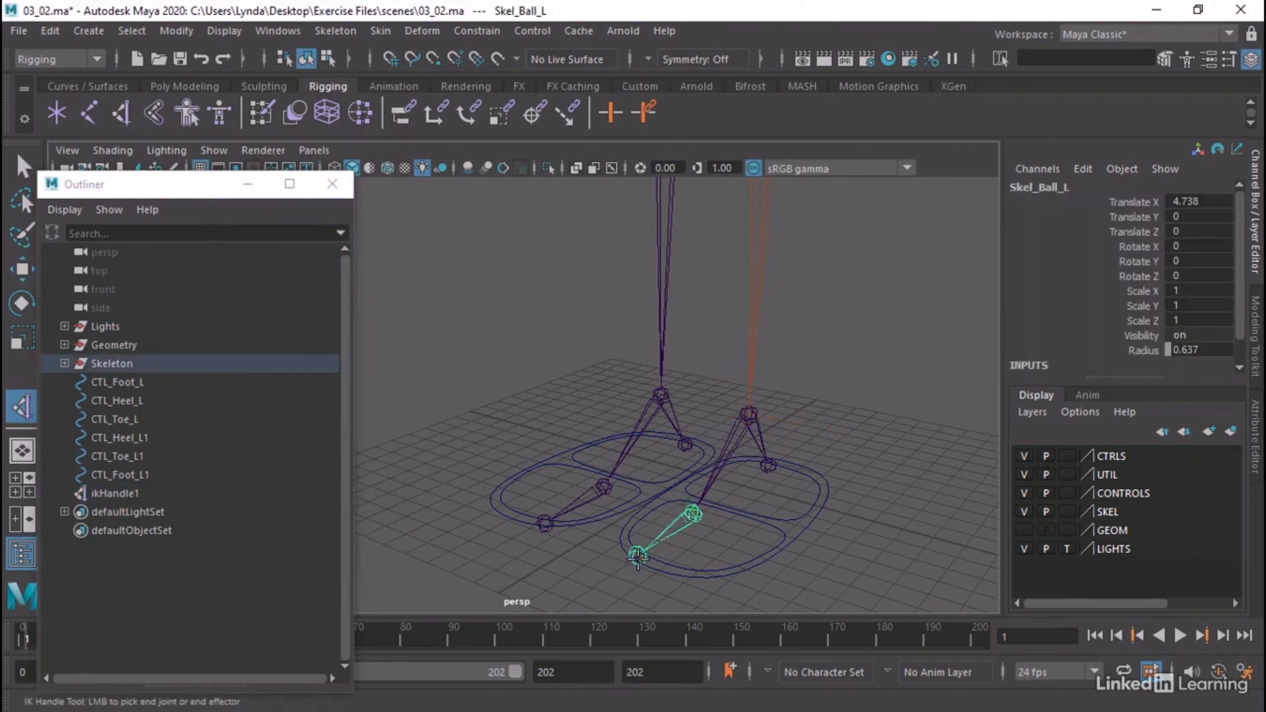
{"action": "left_click", "coordinate": [637, 557]}
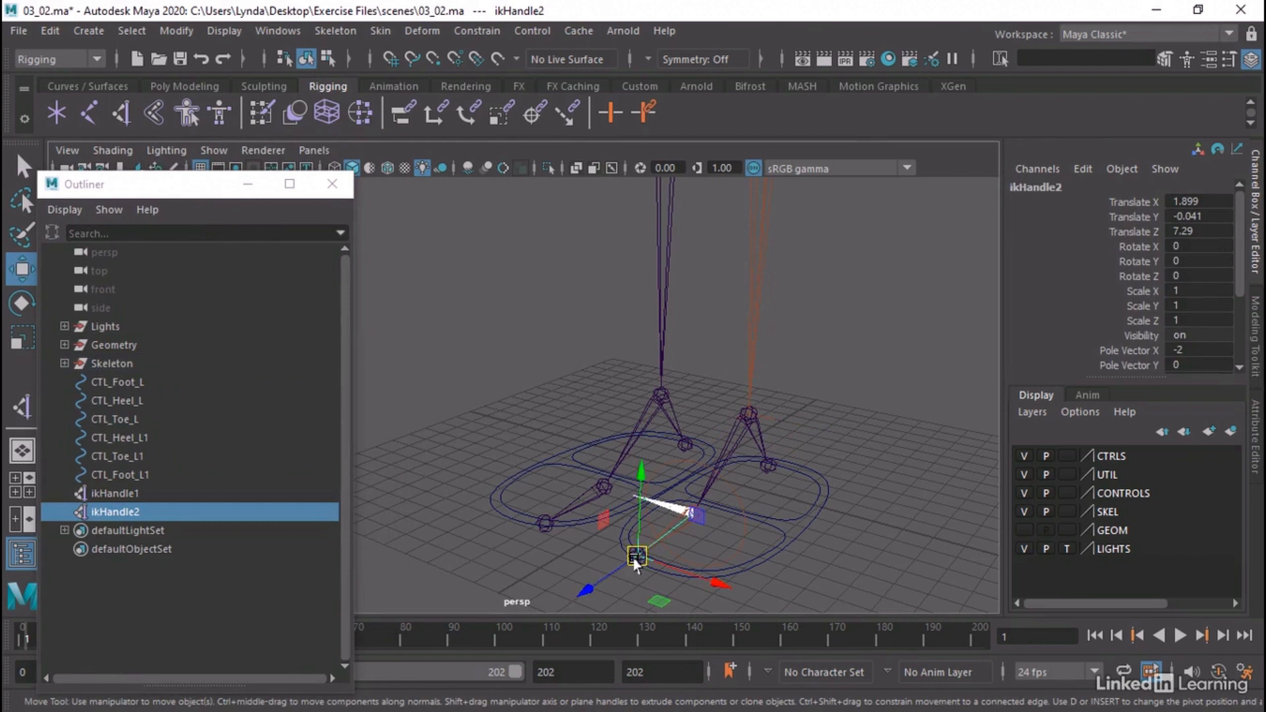
Try moving the left toe IK handle, undo the move and clear the selection
{"action": "left_click_drag", "start_coordinate": [630, 521], "coordinate": [669, 507]}
{"action": "key", "text": "ctrl+z"}
{"action": "left_click_drag", "start_coordinate": [888, 494], "coordinate": [788, 488], "text": "alt"}
{"action": "left_click", "coordinate": [835, 463]}
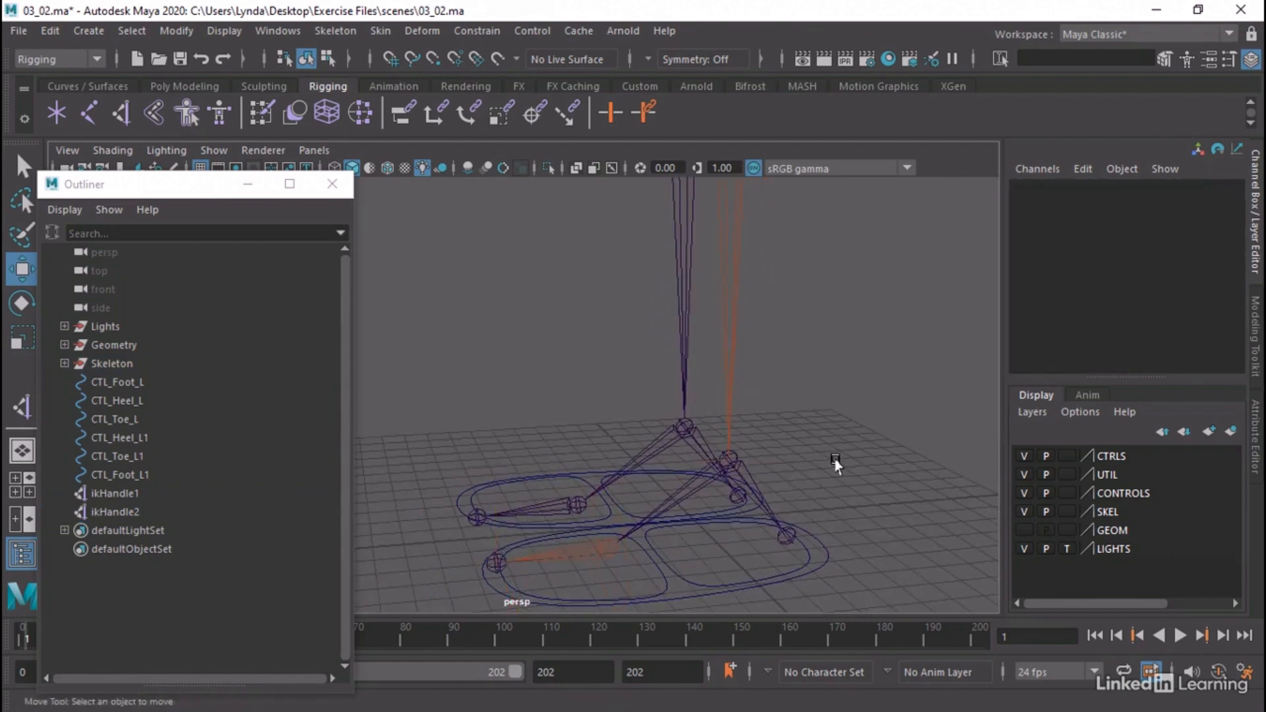
Create an IK handle from the left ankle joint to the left heel joint
{"action": "left_click", "coordinate": [125, 118]}
{"action": "left_click", "coordinate": [726, 456]}
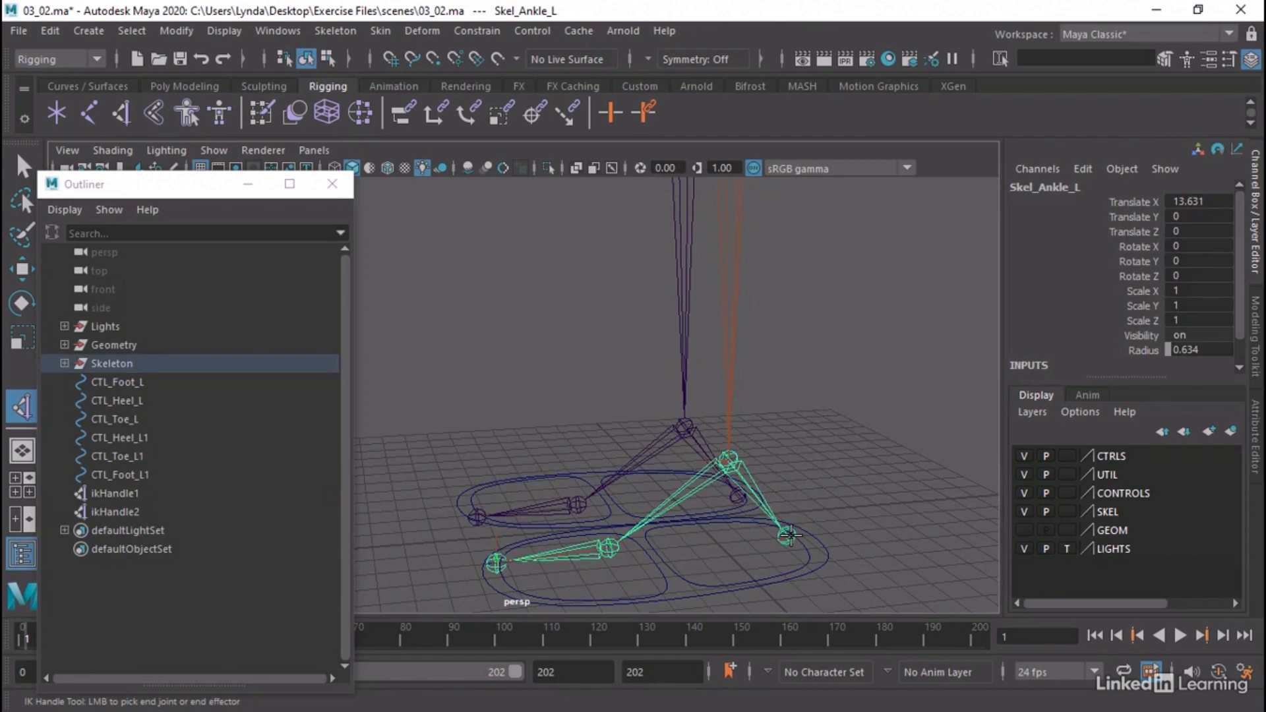
{"action": "left_click", "coordinate": [789, 536]}
{"action": "key", "text": "w"}
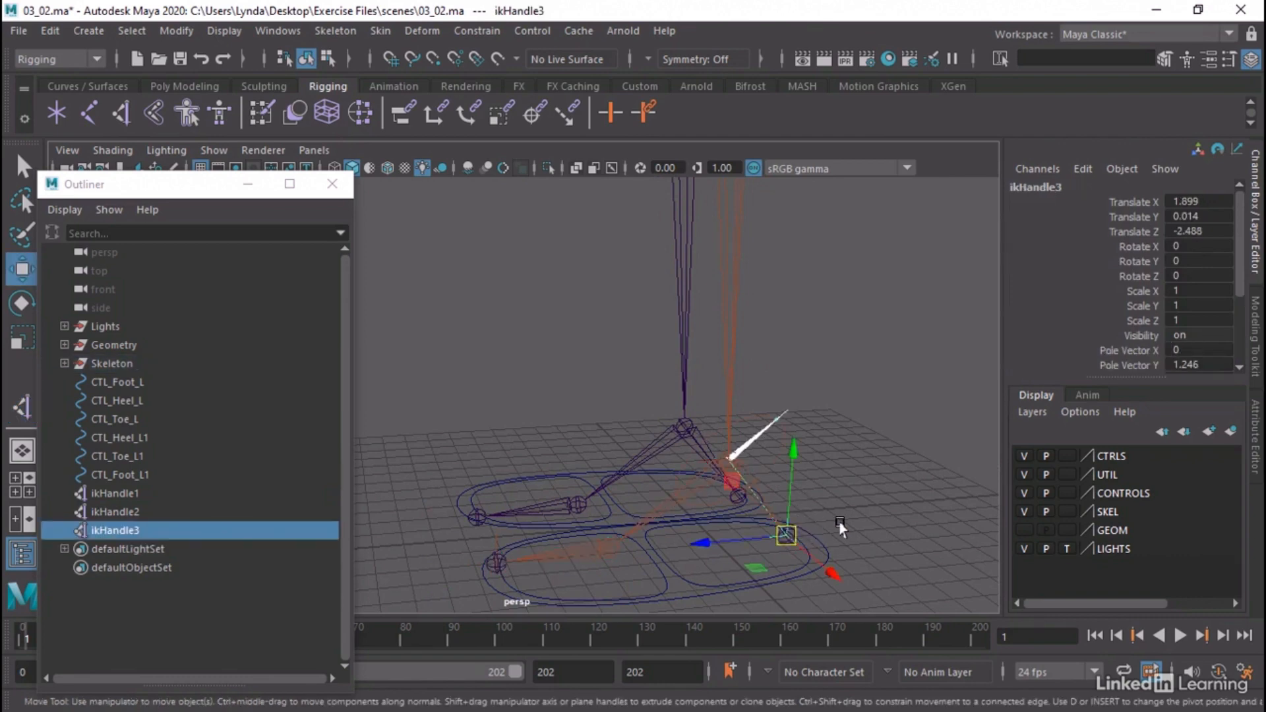
{"action": "left_click_drag", "start_coordinate": [841, 525], "coordinate": [822, 557], "text": "alt"}
{"action": "left_click", "coordinate": [894, 456]}
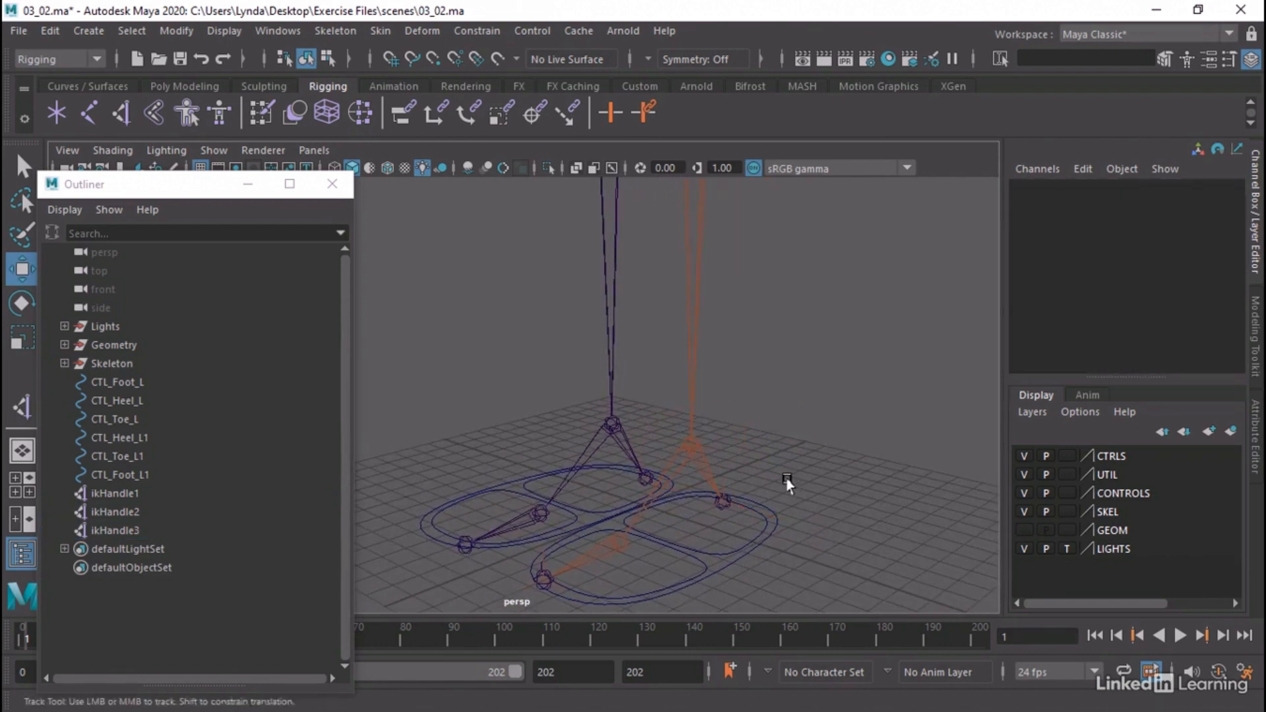
Rename the left ankle's IK handle, ikHandle1, as ikHandle_Ankle_L
{"action": "middle_click_drag", "start_coordinate": [789, 482], "coordinate": [775, 511], "text": "alt"}
{"action": "right_click_drag", "start_coordinate": [821, 511], "coordinate": [683, 507], "text": "alt"}
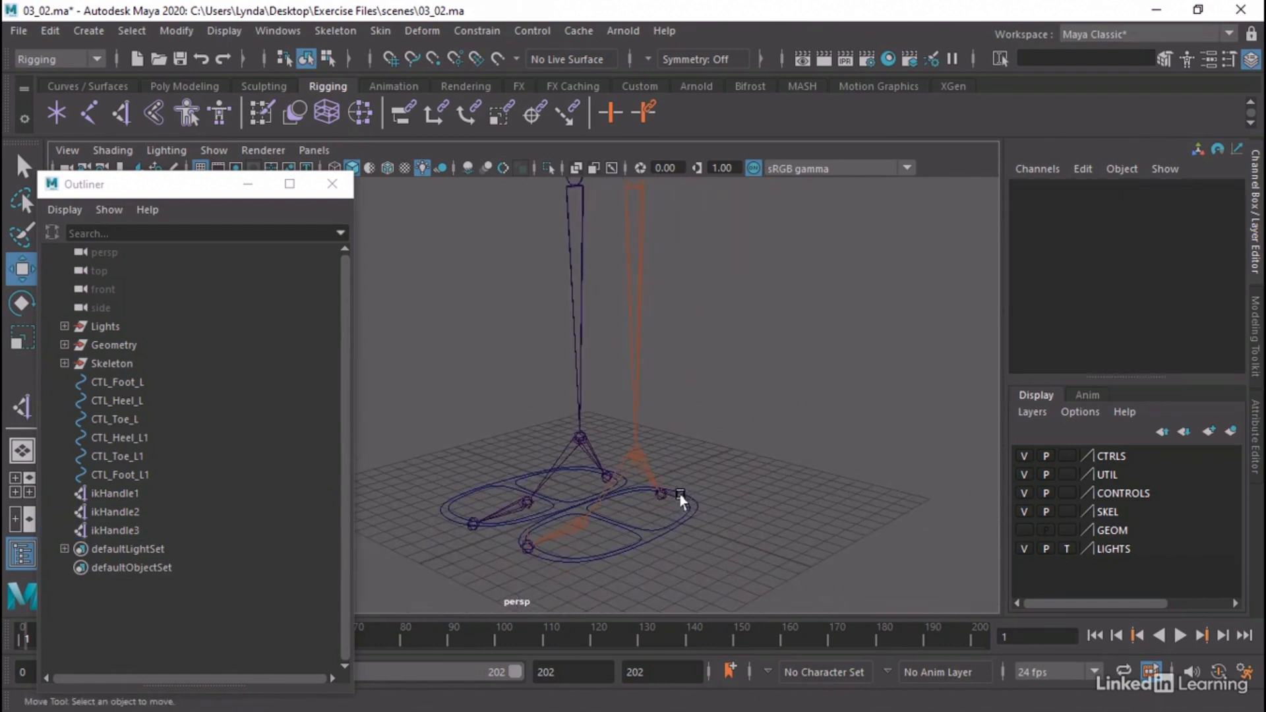
{"action": "middle_click_drag", "start_coordinate": [639, 495], "coordinate": [686, 508], "text": "alt"}
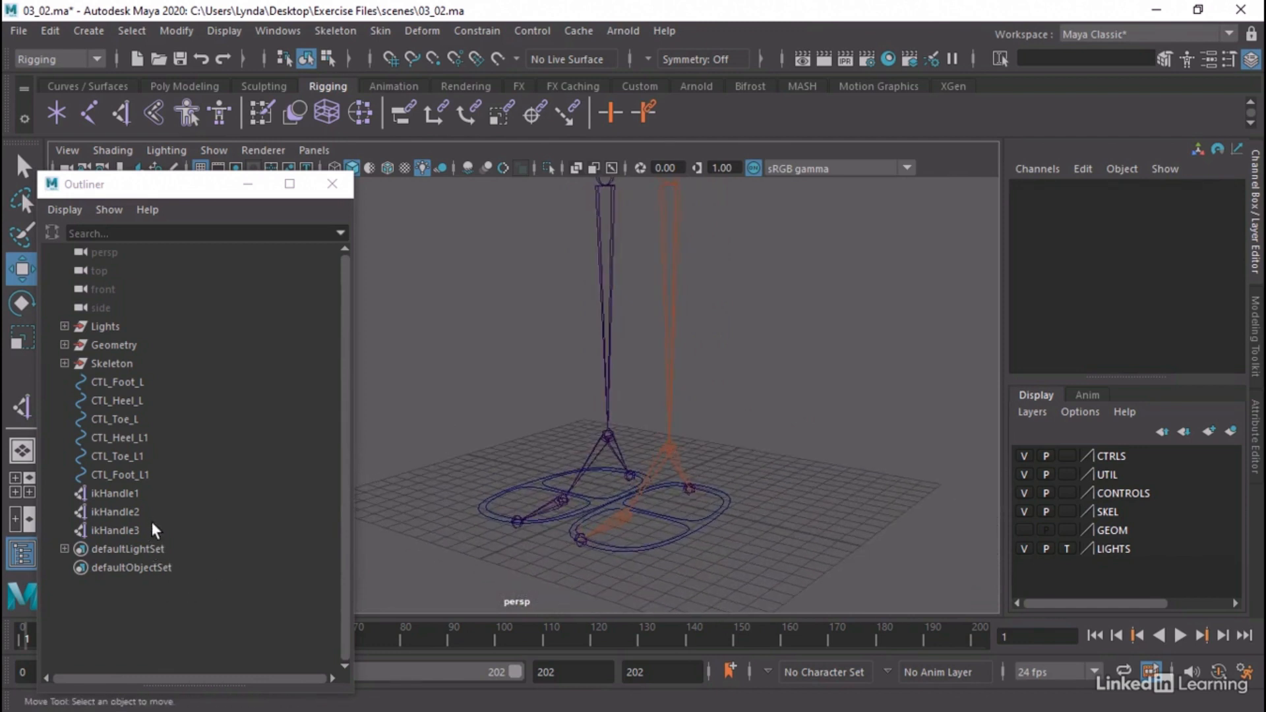
{"action": "left_click", "coordinate": [116, 495]}
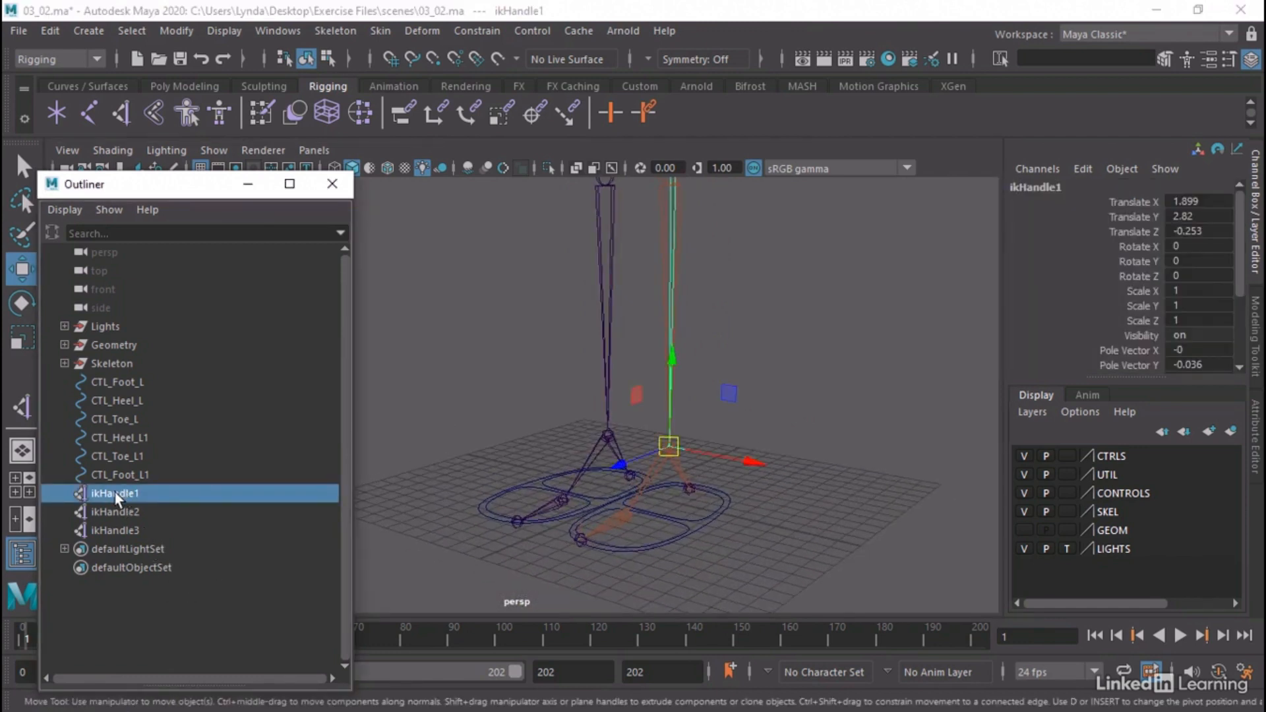
{"action": "double_click", "coordinate": [116, 494]}
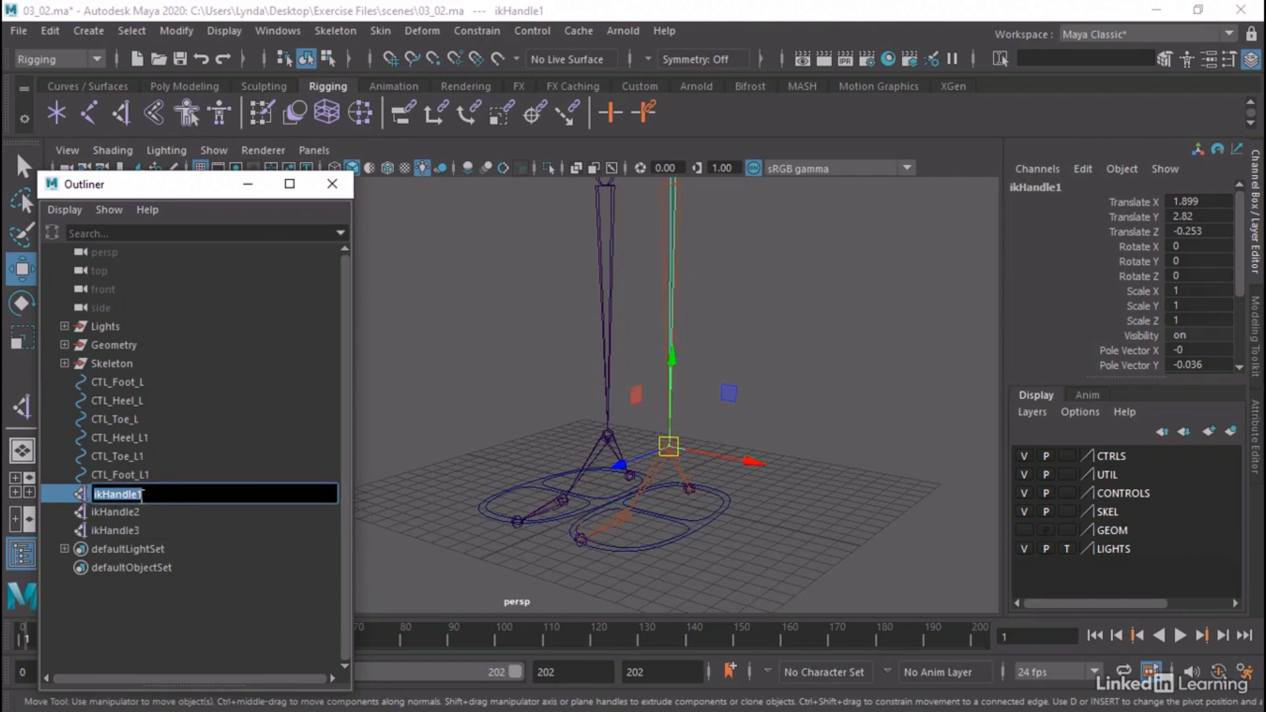
{"action": "left_click_drag", "start_coordinate": [139, 495], "coordinate": [156, 494]}
{"action": "left_click", "coordinate": [186, 526]}
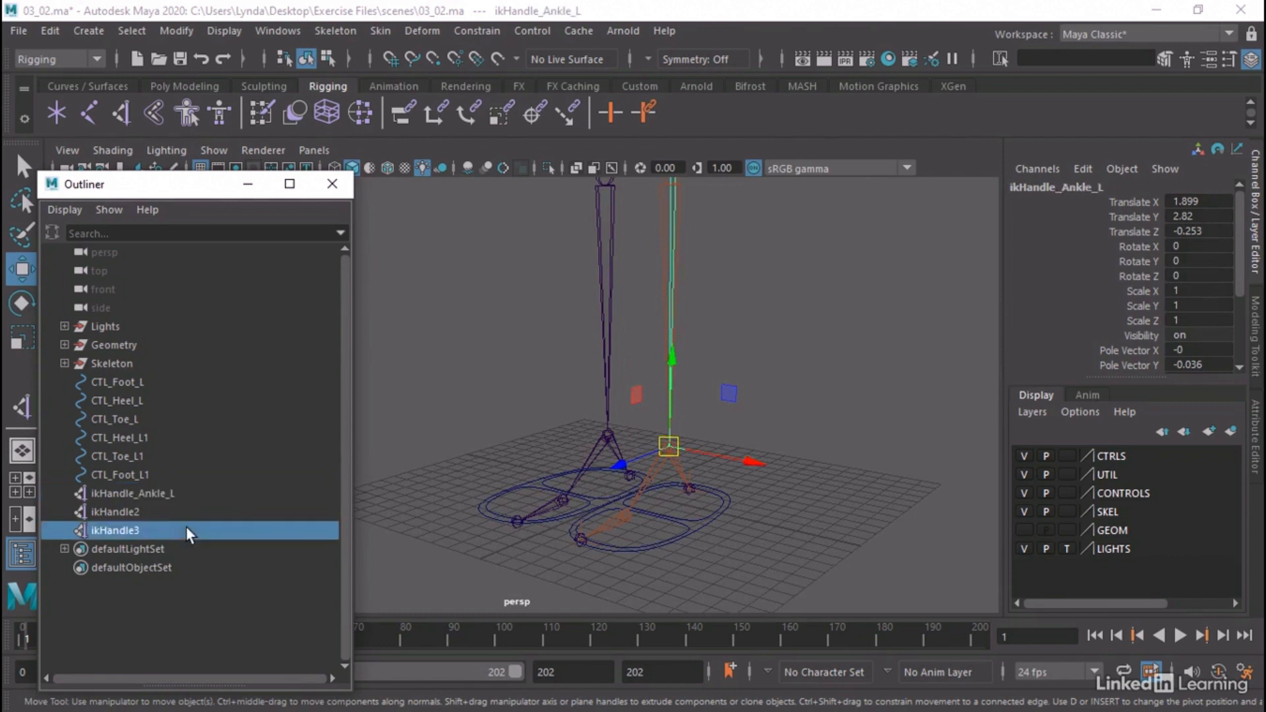
Rename the left toe's IK handle, ikHandle2, as ikHandle_Toe_L
{"action": "double_click", "coordinate": [130, 516]}
{"action": "left_click_drag", "start_coordinate": [138, 515], "coordinate": [152, 512]}
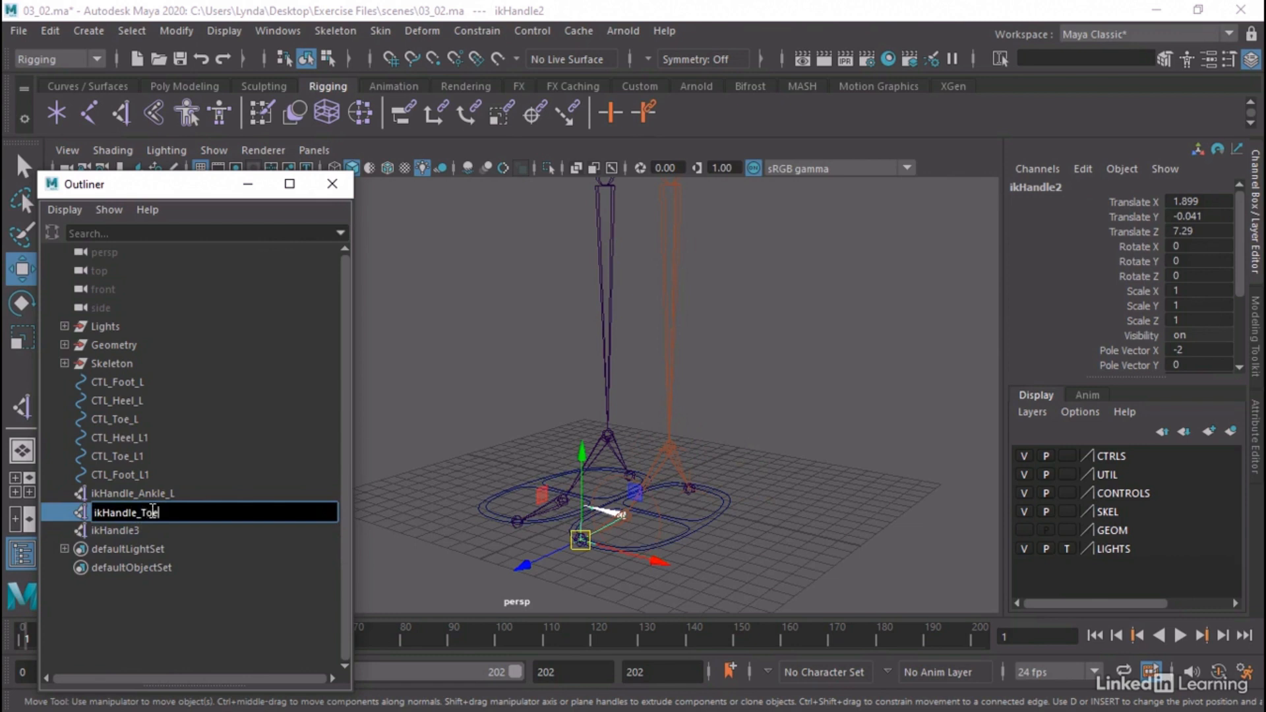
{"action": "type", "text": "_Toe_L"}
{"action": "key", "text": "Return"}
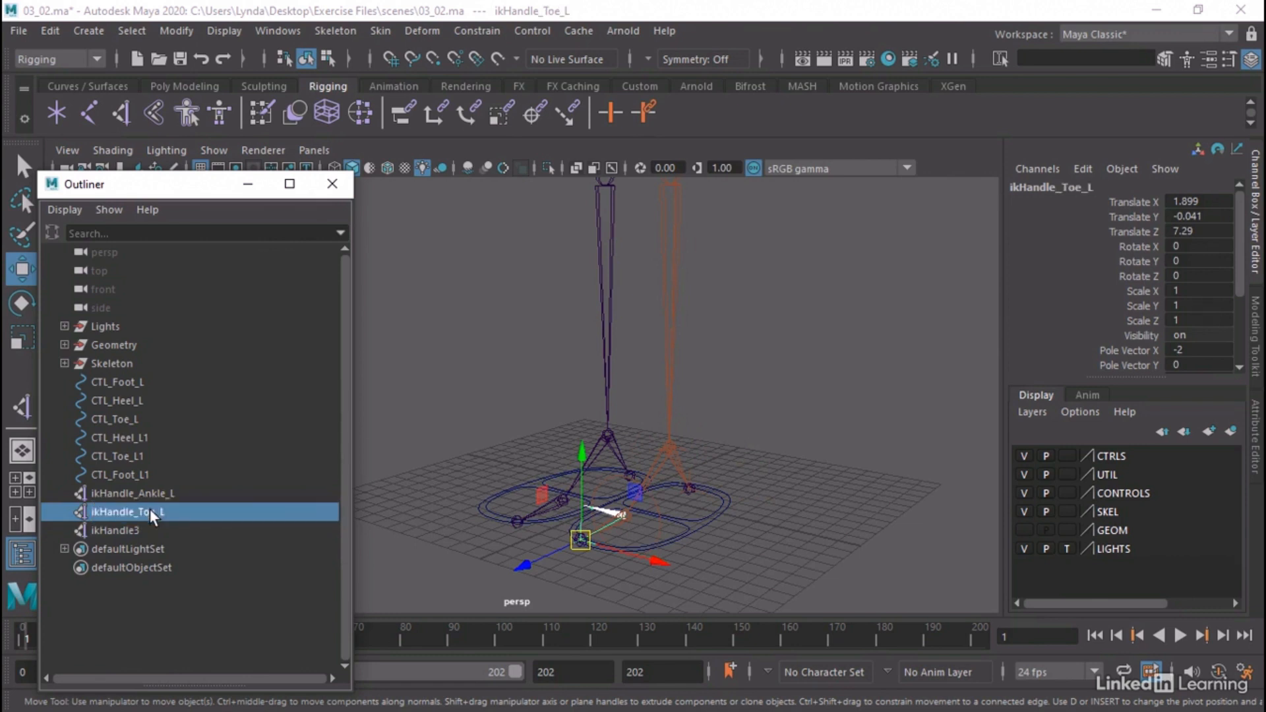
Rename the left heel's IK handle, ikHandle3, as ikHandle_Heel_L, close the Outliner and clear the selection
{"action": "double_click", "coordinate": [128, 531]}
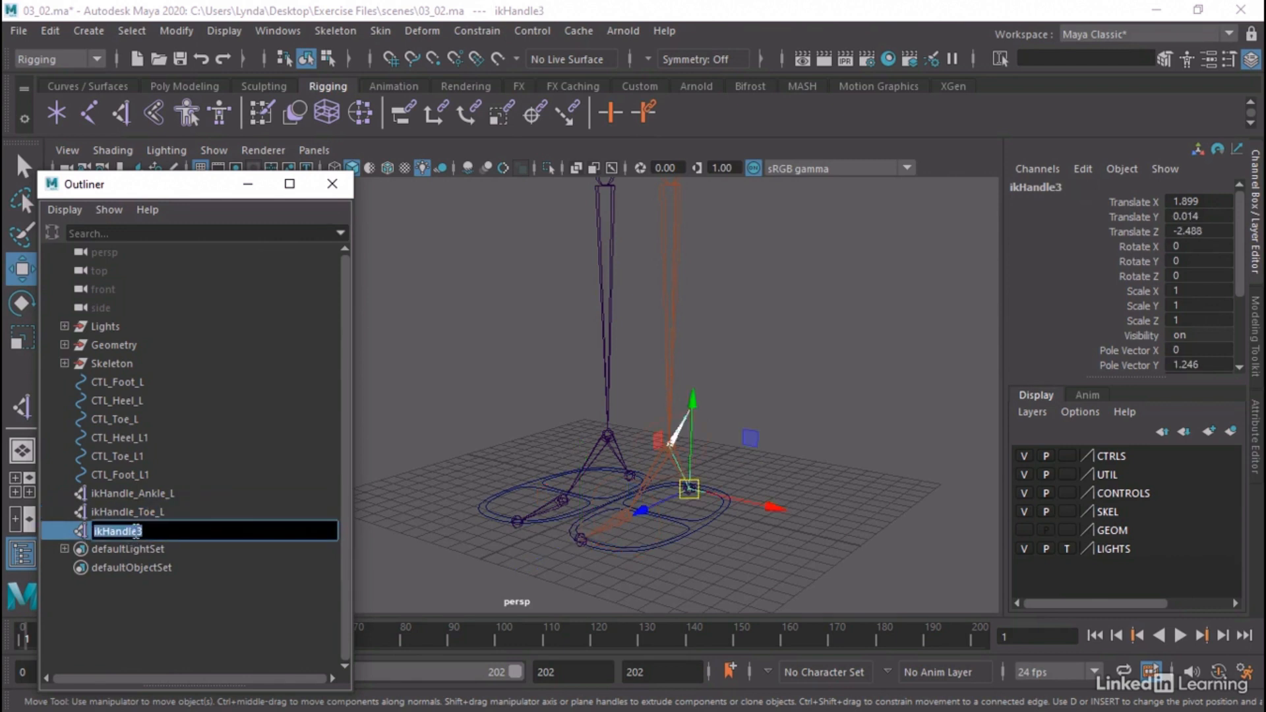
{"action": "left_click_drag", "start_coordinate": [137, 530], "coordinate": [148, 526]}
{"action": "key", "text": "Return"}
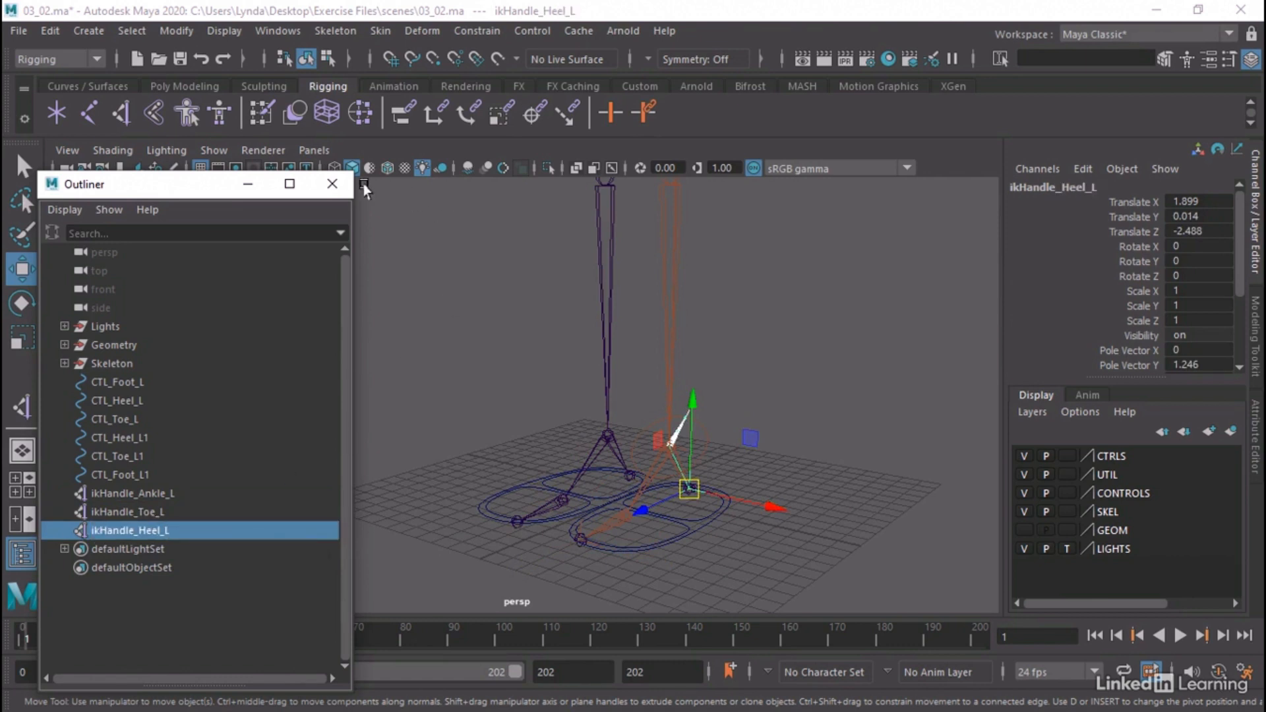
{"action": "left_click", "coordinate": [331, 184]}
{"action": "right_click_drag", "start_coordinate": [534, 303], "coordinate": [441, 409], "text": "alt"}
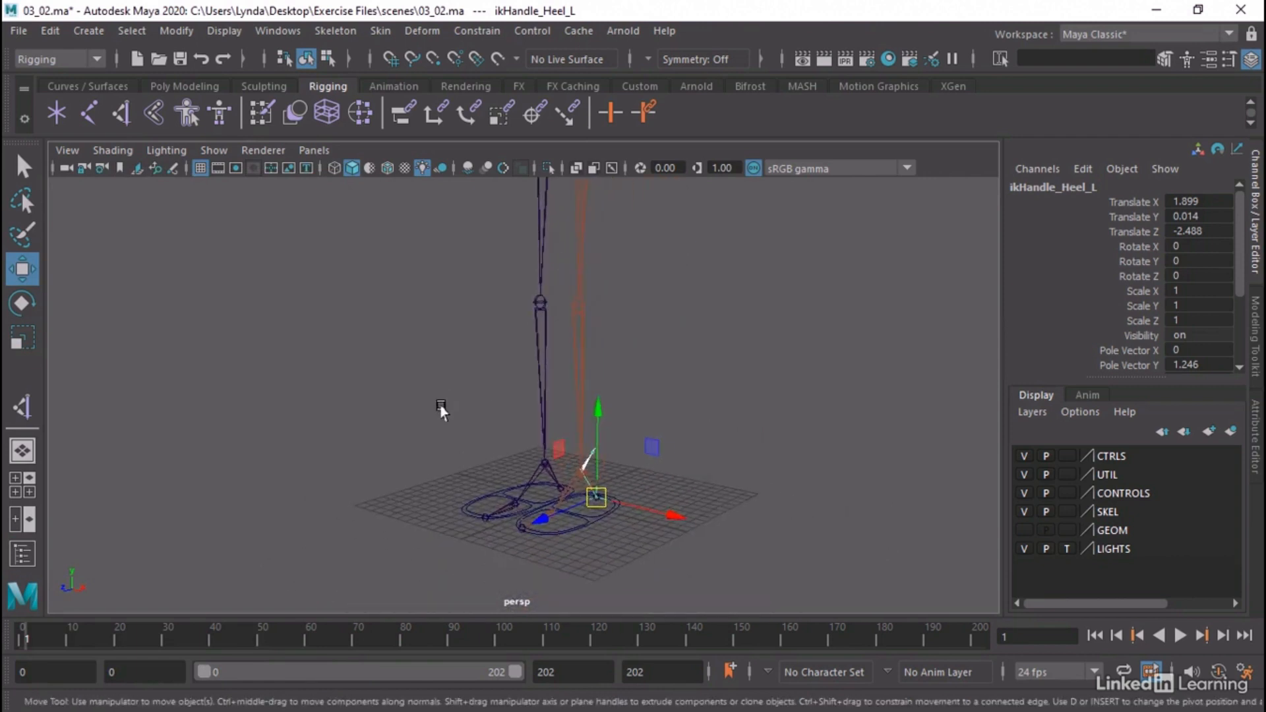
{"action": "left_click_drag", "start_coordinate": [441, 409], "coordinate": [424, 436], "text": "alt"}
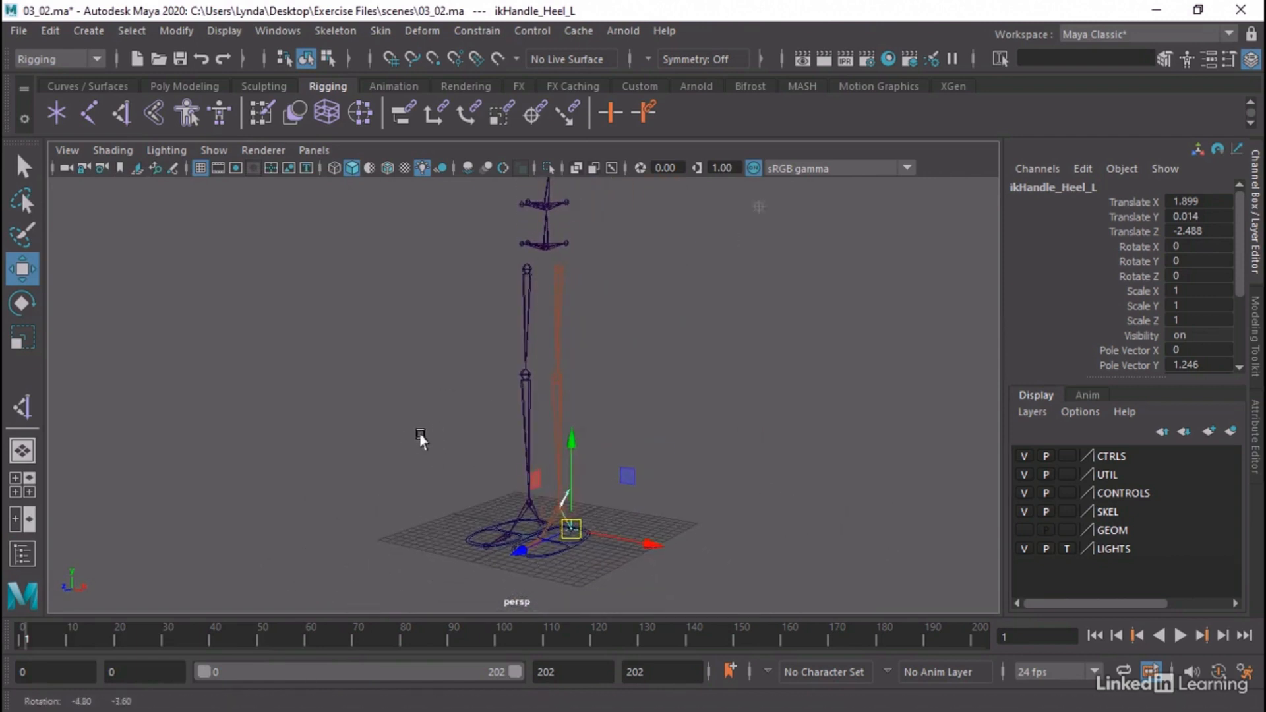
{"action": "left_click", "coordinate": [630, 407]}
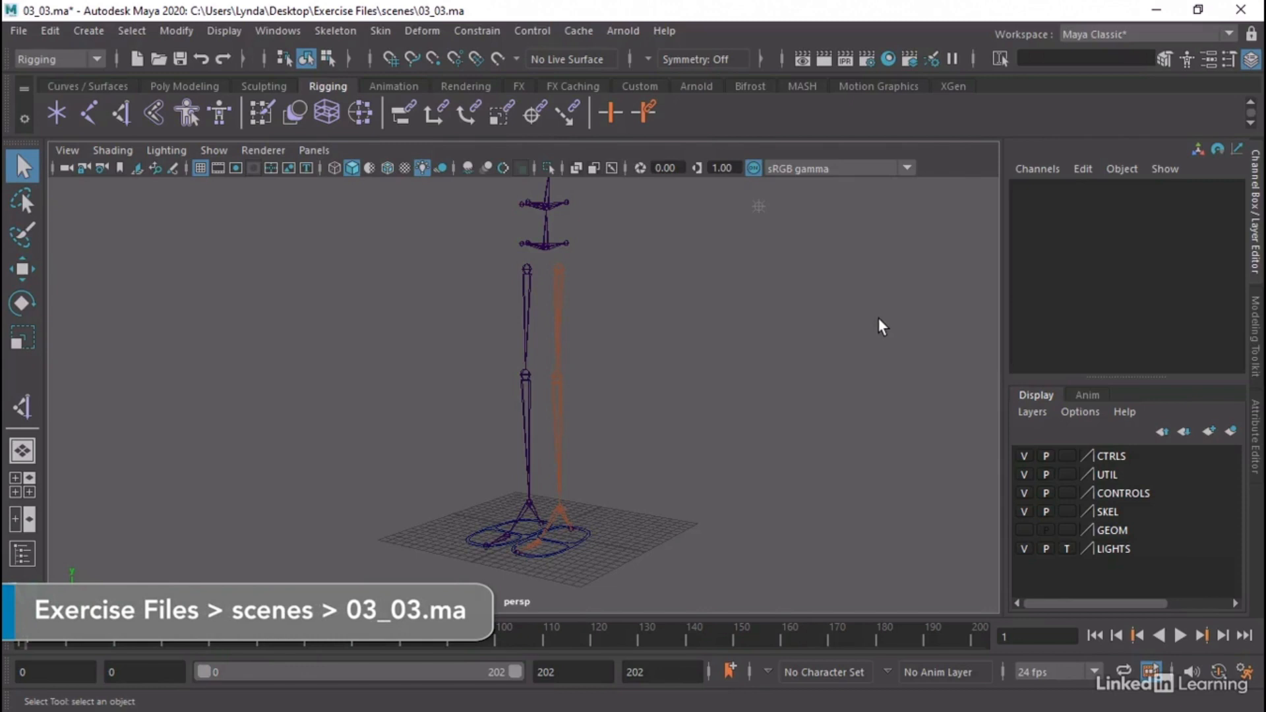
Frame both feet in the 03_03.ma scene and open the Outliner to list the foot controls and IK handles
{"action": "middle_click_drag", "start_coordinate": [540, 515], "coordinate": [622, 379], "text": "alt"}
{"action": "left_click_drag", "start_coordinate": [589, 410], "coordinate": [557, 469], "text": "alt"}
{"action": "right_click_drag", "start_coordinate": [558, 470], "coordinate": [893, 457], "text": "alt"}
{"action": "middle_click_drag", "start_coordinate": [893, 458], "coordinate": [862, 501], "text": "alt"}
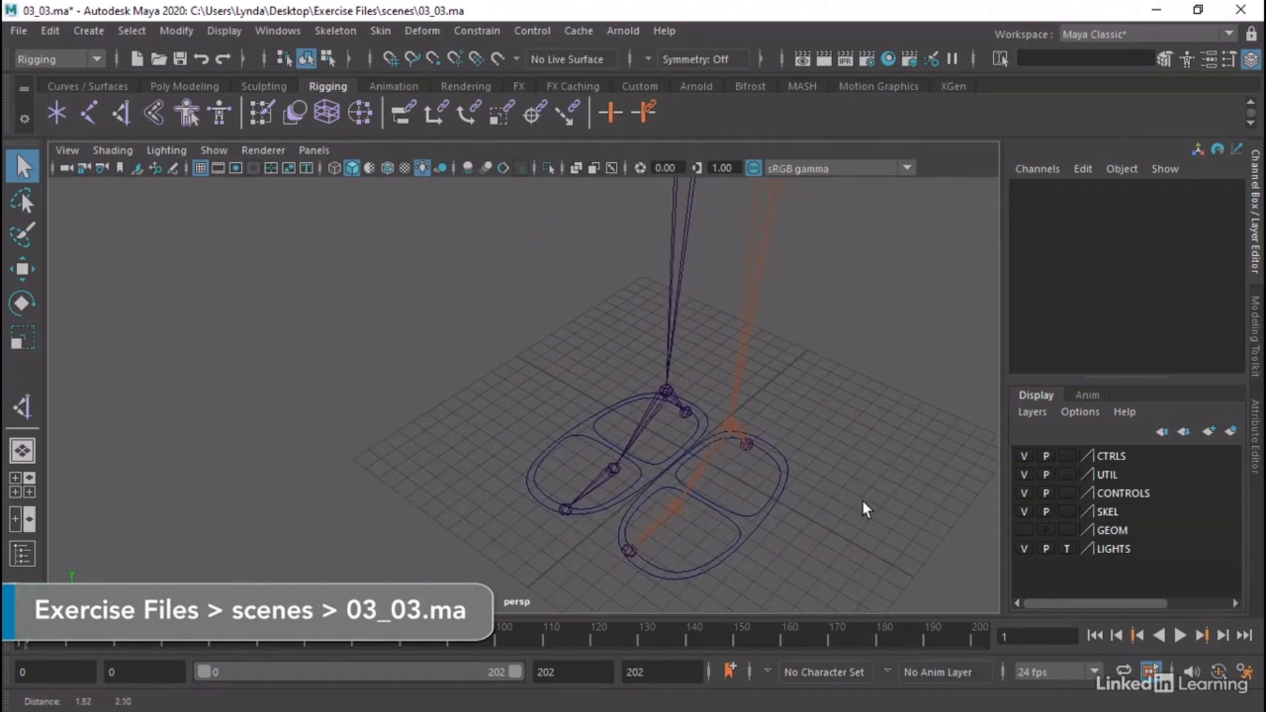
{"action": "left_click_drag", "start_coordinate": [863, 500], "coordinate": [821, 474], "text": "alt"}
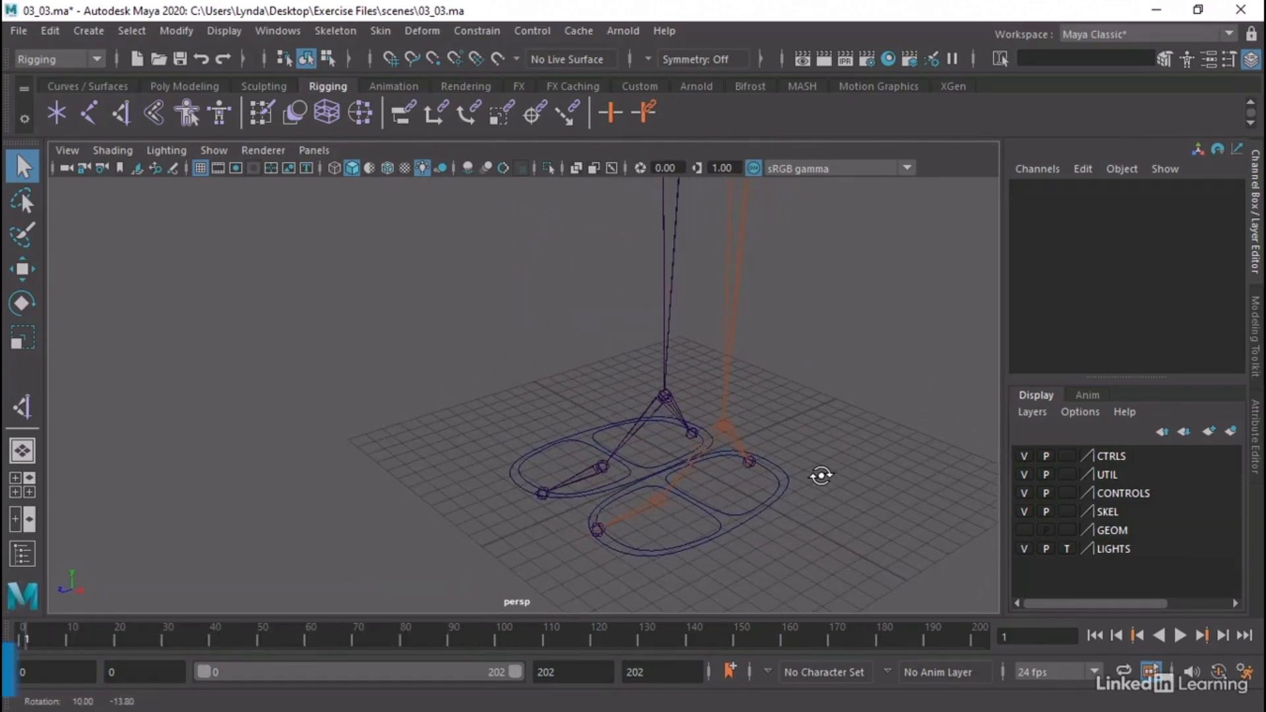
{"action": "left_click", "coordinate": [332, 30]}
{"action": "left_click", "coordinate": [302, 255]}
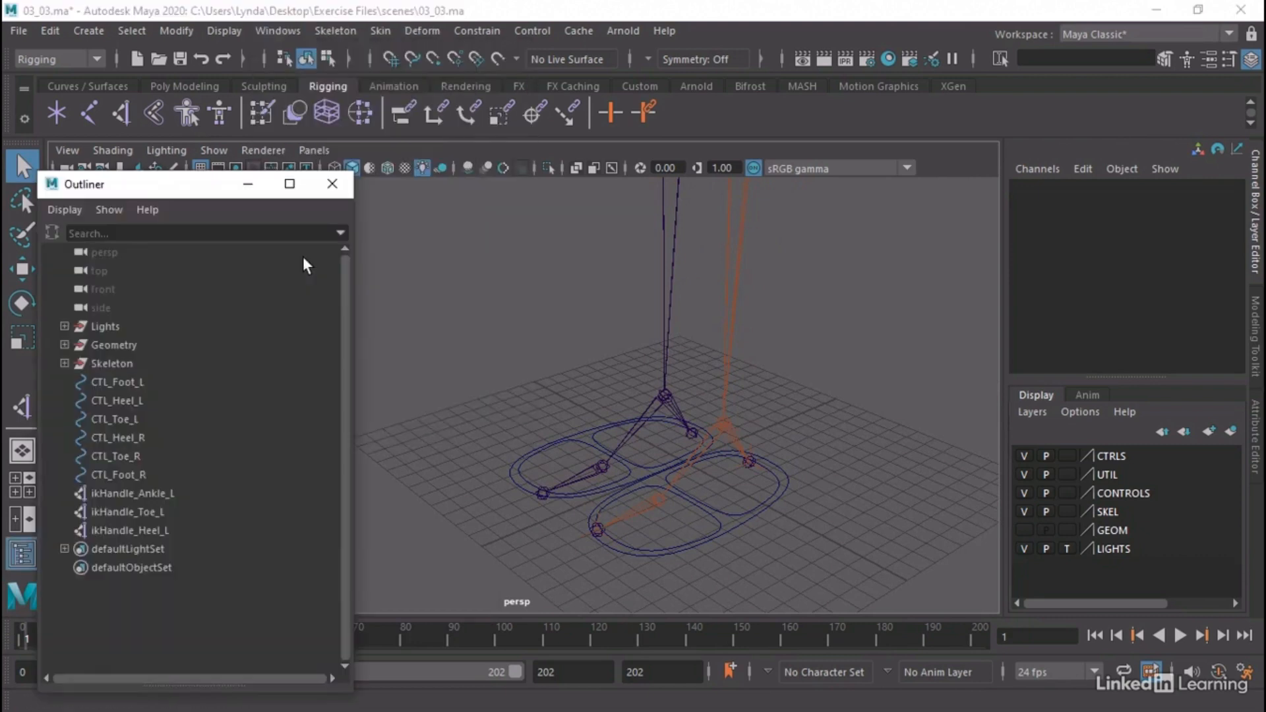
Check which curves are CTL_Foot_L, CTL_Heel_L and CTL_Toe_L by selecting each one in the Outliner, and clear the selection
{"action": "left_click", "coordinate": [105, 382]}
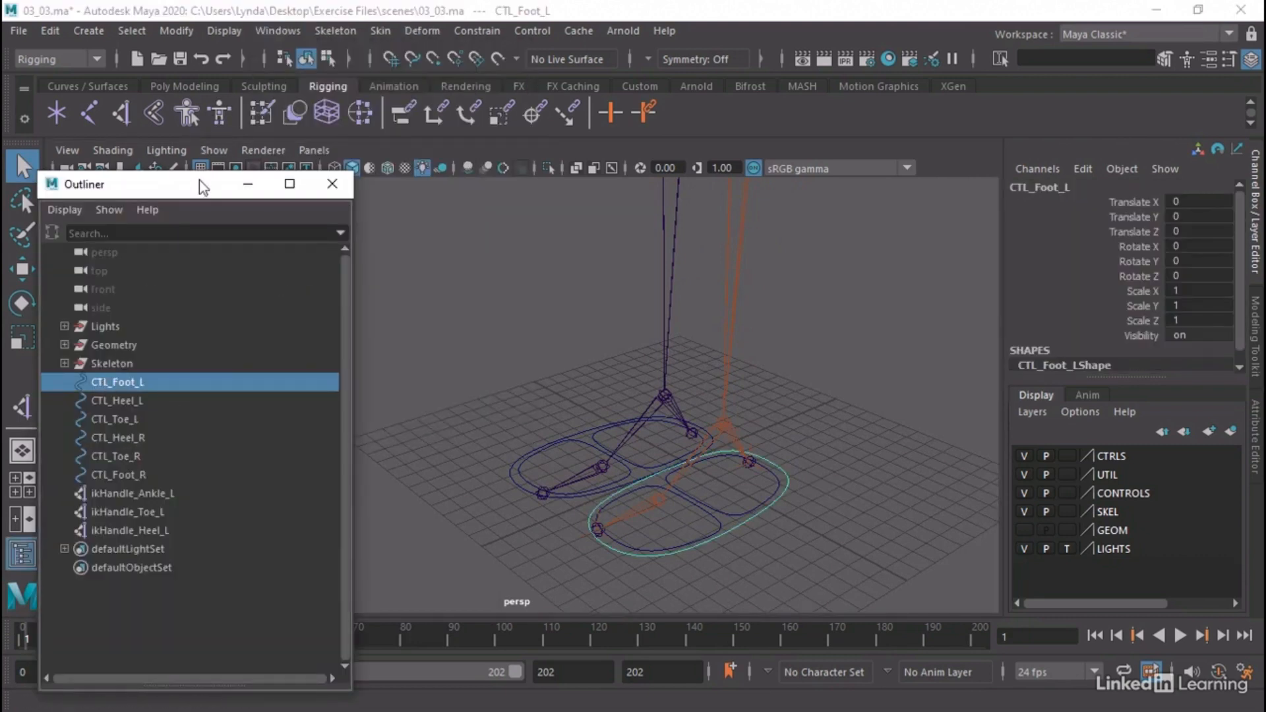
{"action": "left_click_drag", "start_coordinate": [200, 180], "coordinate": [211, 151]}
{"action": "left_click", "coordinate": [141, 372]}
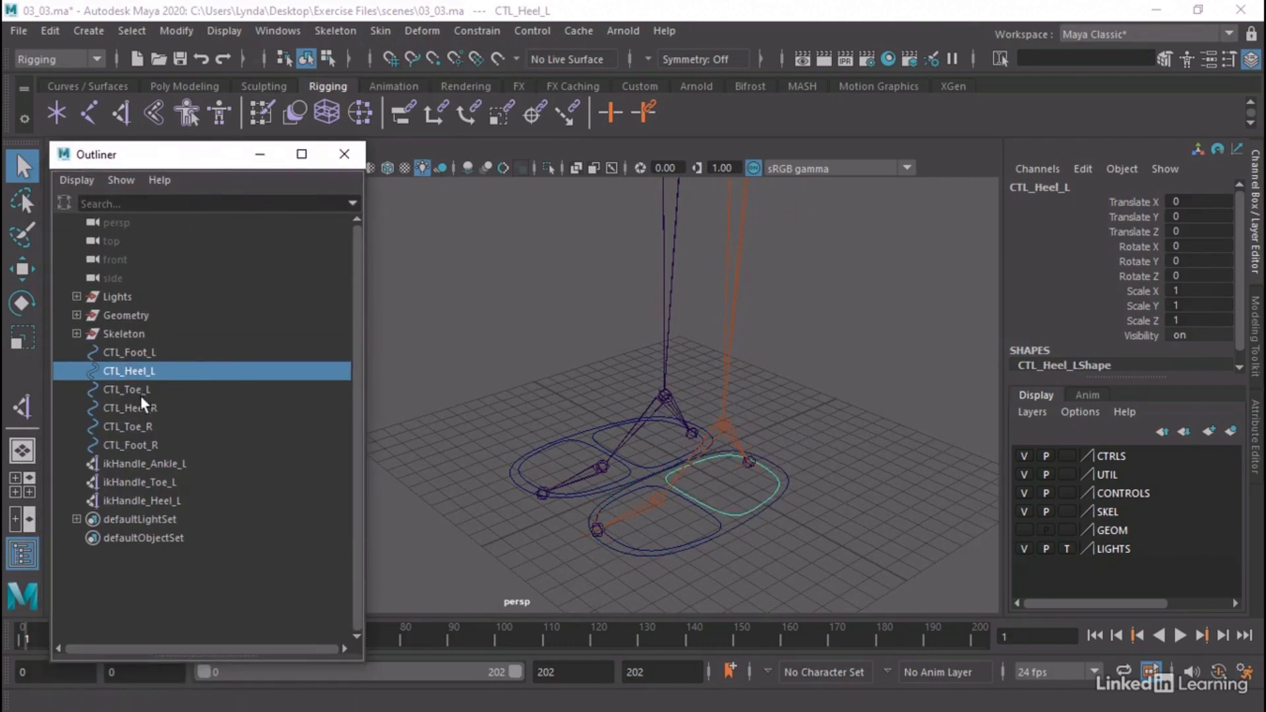
{"action": "left_click", "coordinate": [140, 390]}
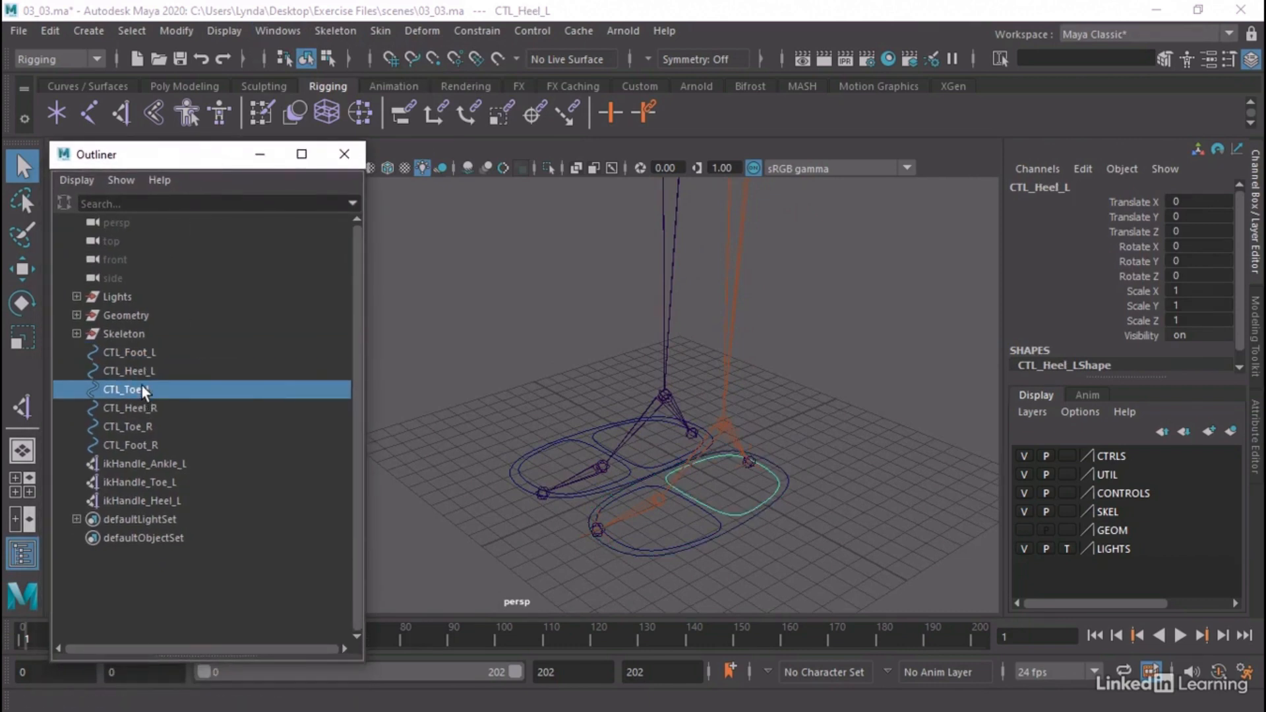
{"action": "left_click", "coordinate": [743, 527]}
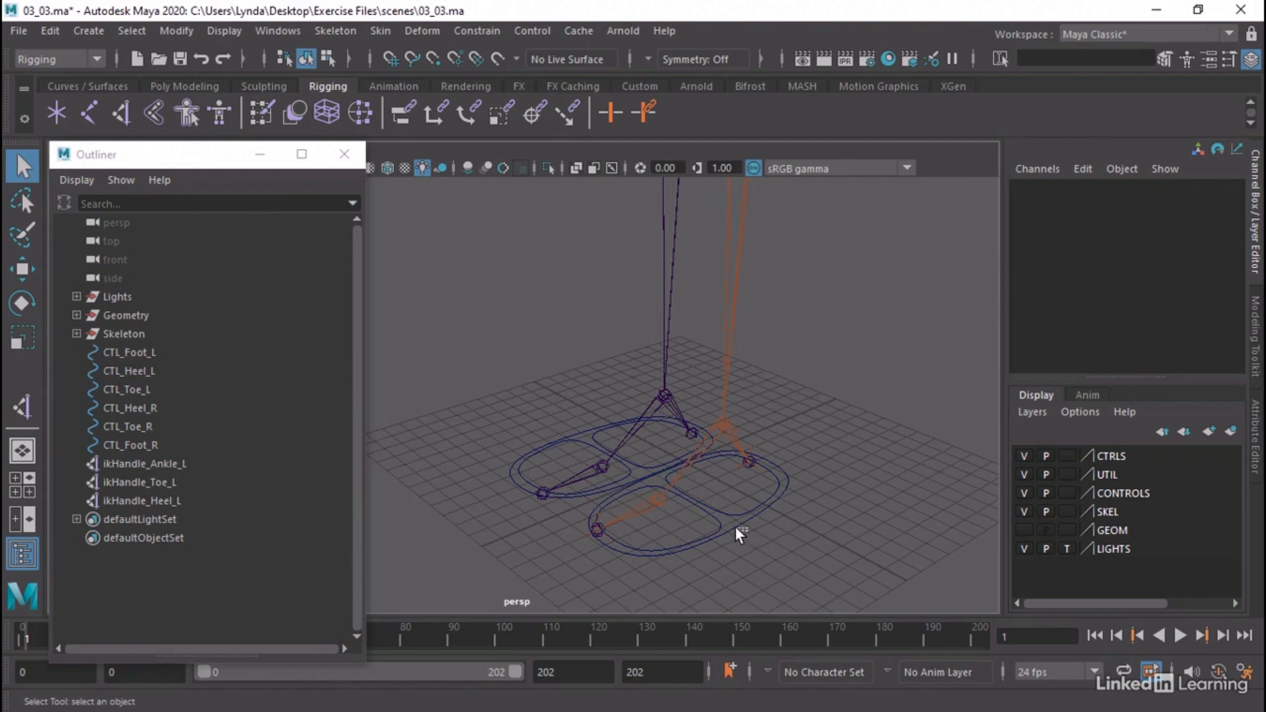
Try moving the CTL_Foot_L control on its own and undo the move
{"action": "left_click", "coordinate": [745, 530]}
{"action": "key", "text": "w"}
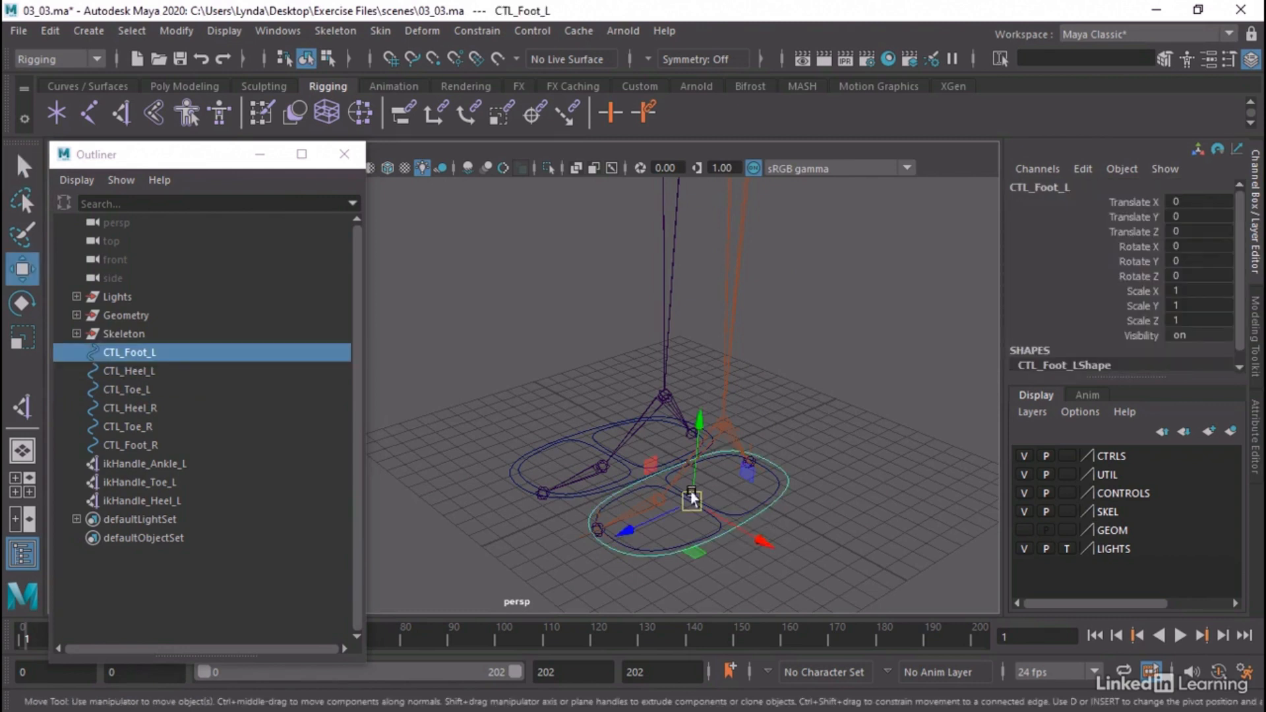
{"action": "left_click_drag", "start_coordinate": [691, 498], "coordinate": [793, 502]}
{"action": "key", "text": "ctrl+z"}
{"action": "key", "text": "ctrl+z"}
{"action": "key", "text": "ctrl+z"}
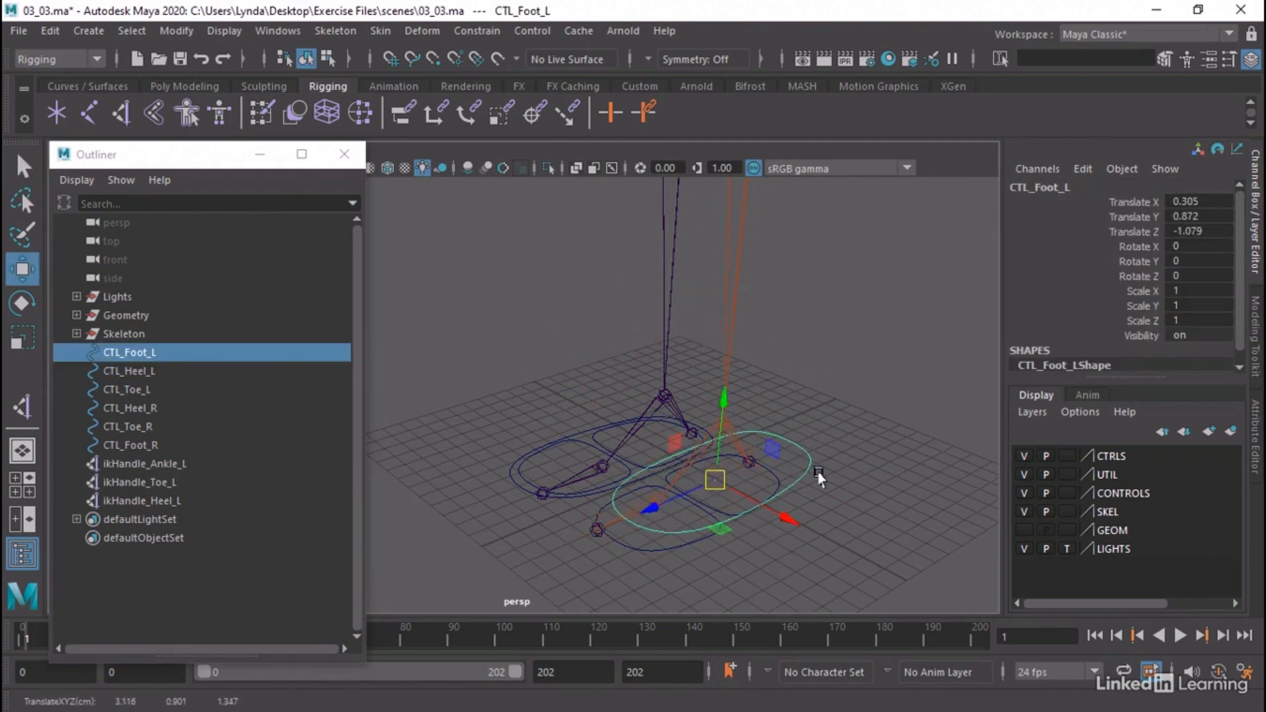
Parent CTL_Heel_L and CTL_Toe_L under CTL_Foot_L in the Outliner
{"action": "left_click", "coordinate": [202, 463]}
{"action": "left_click", "coordinate": [118, 367]}
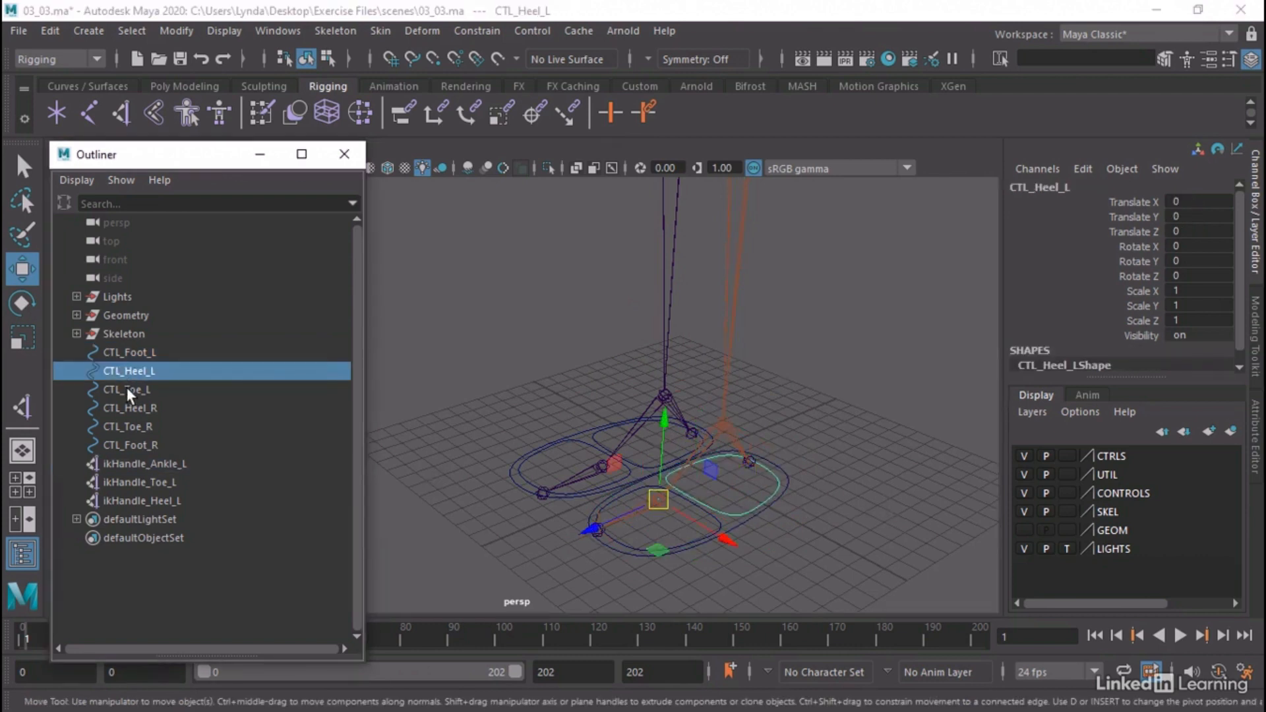
{"action": "left_click", "coordinate": [127, 388], "text": "shift"}
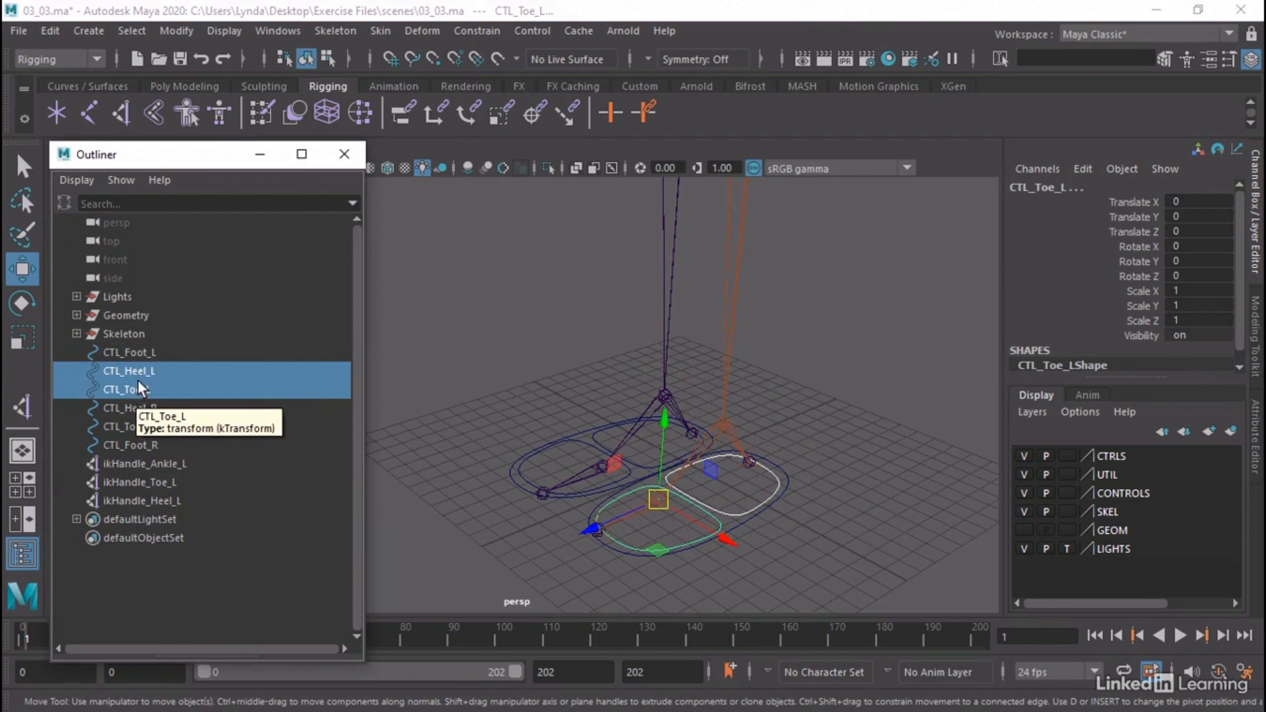
{"action": "mouse_move", "coordinate": [133, 373]}
{"action": "left_mouse_down"}
{"action": "mouse_move", "coordinate": [151, 343]}
{"action": "mouse_move", "coordinate": [143, 356]}
{"action": "left_mouse_up"}
Test the left foot control hierarchy by moving CTL_Foot_L, and undo the move
{"action": "left_click", "coordinate": [128, 351]}
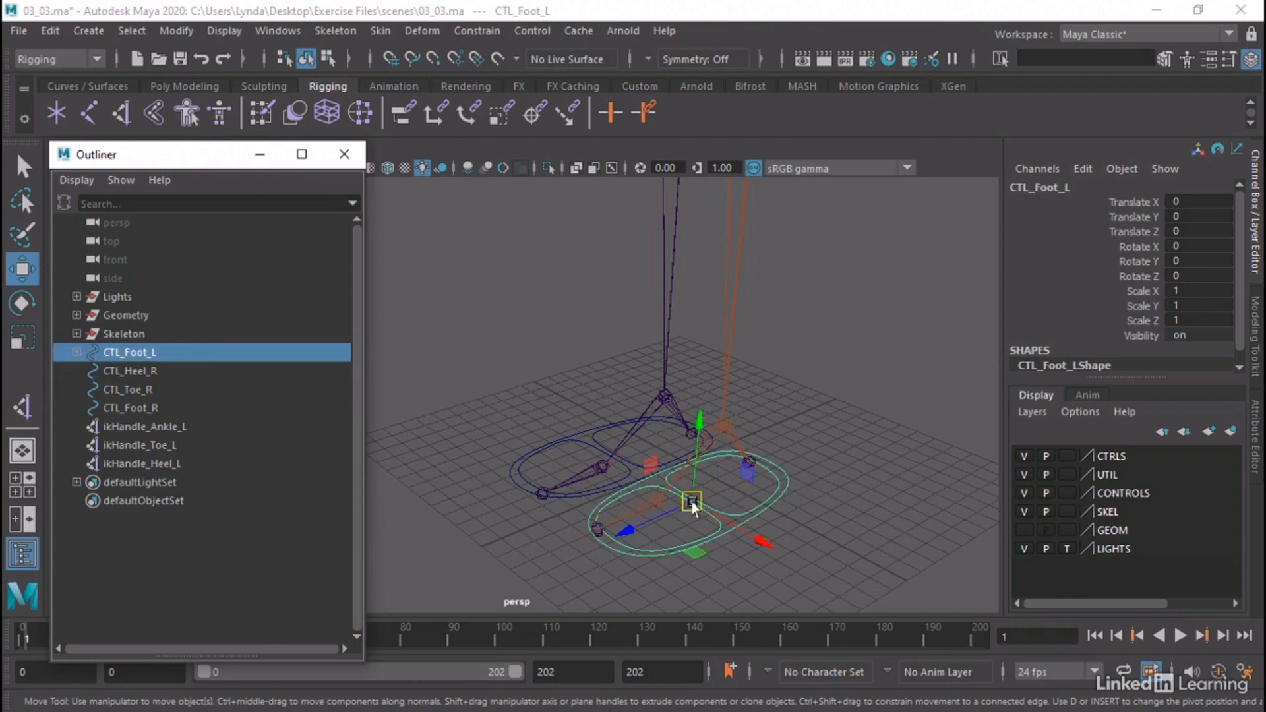
{"action": "left_click_drag", "start_coordinate": [692, 506], "coordinate": [639, 451]}
{"action": "key", "text": "ctrl+z"}
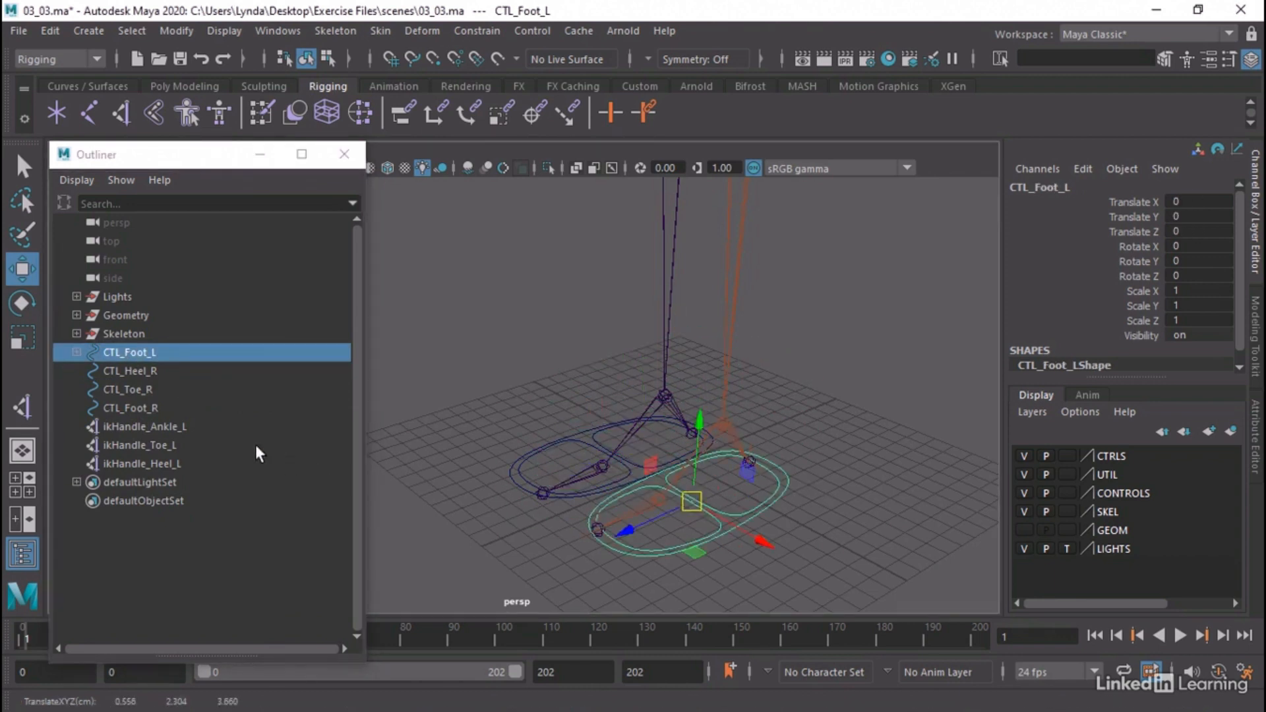
Parent CTL_Heel_R and CTL_Toe_R under CTL_Foot_R in the Outliner
{"action": "left_click", "coordinate": [122, 391]}
{"action": "left_click", "coordinate": [133, 370], "text": "ctrl"}
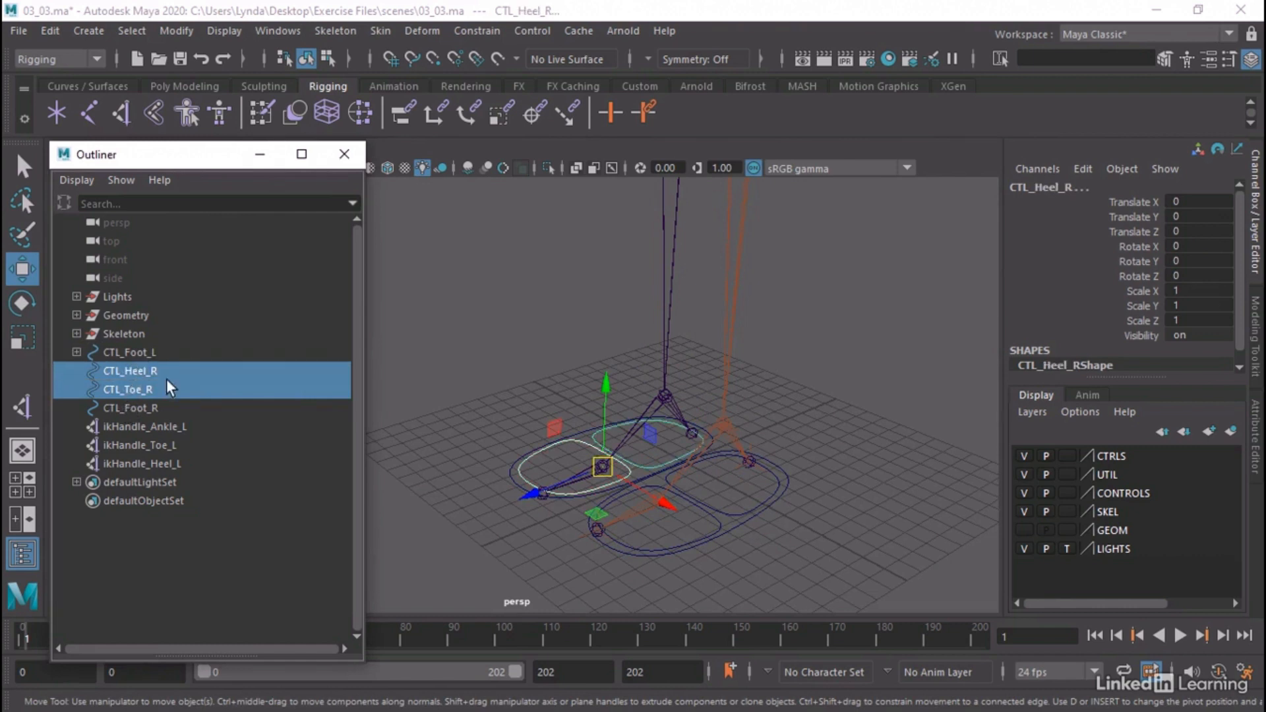
{"action": "middle_click_drag", "start_coordinate": [137, 389], "coordinate": [146, 410]}
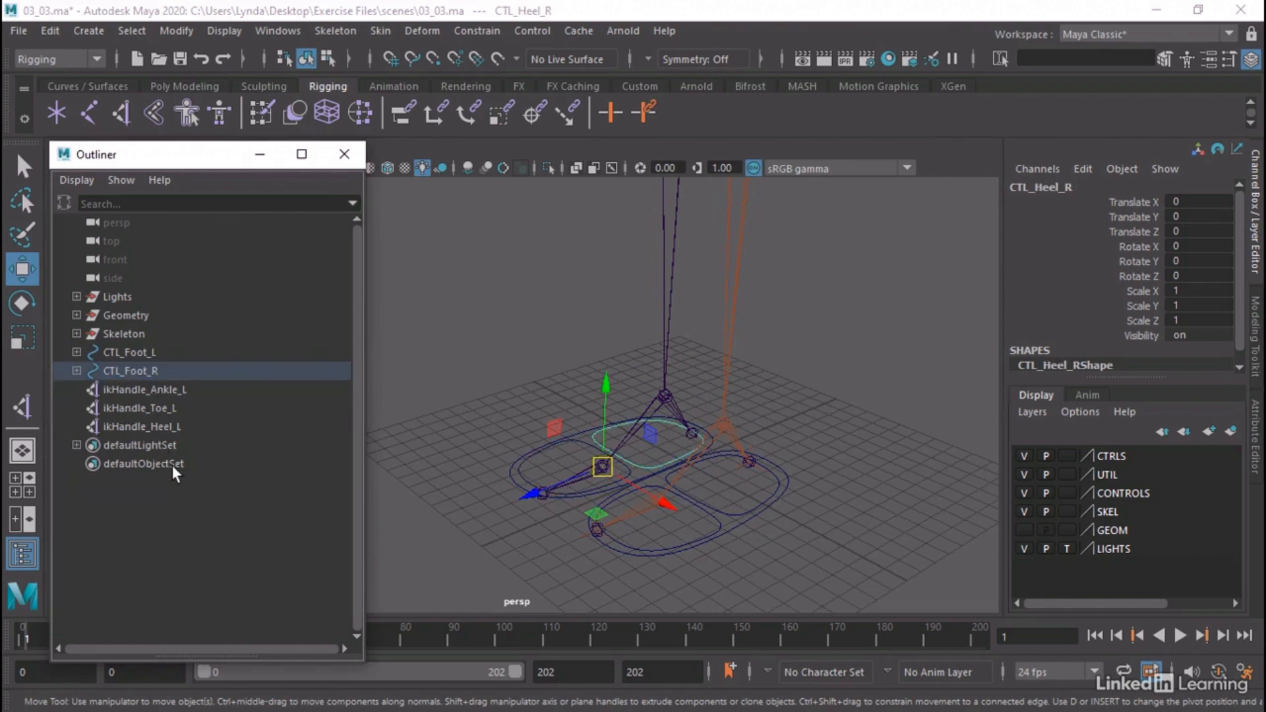
Look over the left ankle, toe and heel IK handles by selecting each of them in the Outliner
{"action": "left_click", "coordinate": [176, 393]}
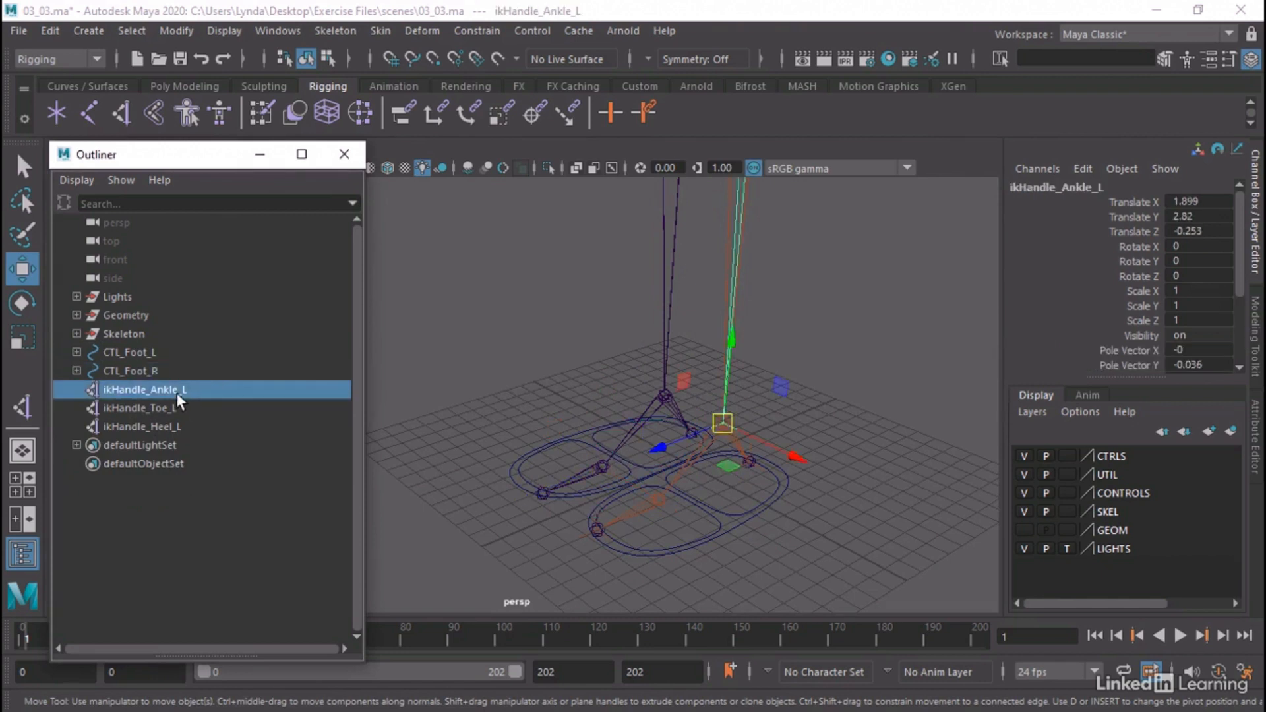
{"action": "left_click", "coordinate": [168, 408]}
{"action": "left_click", "coordinate": [161, 425]}
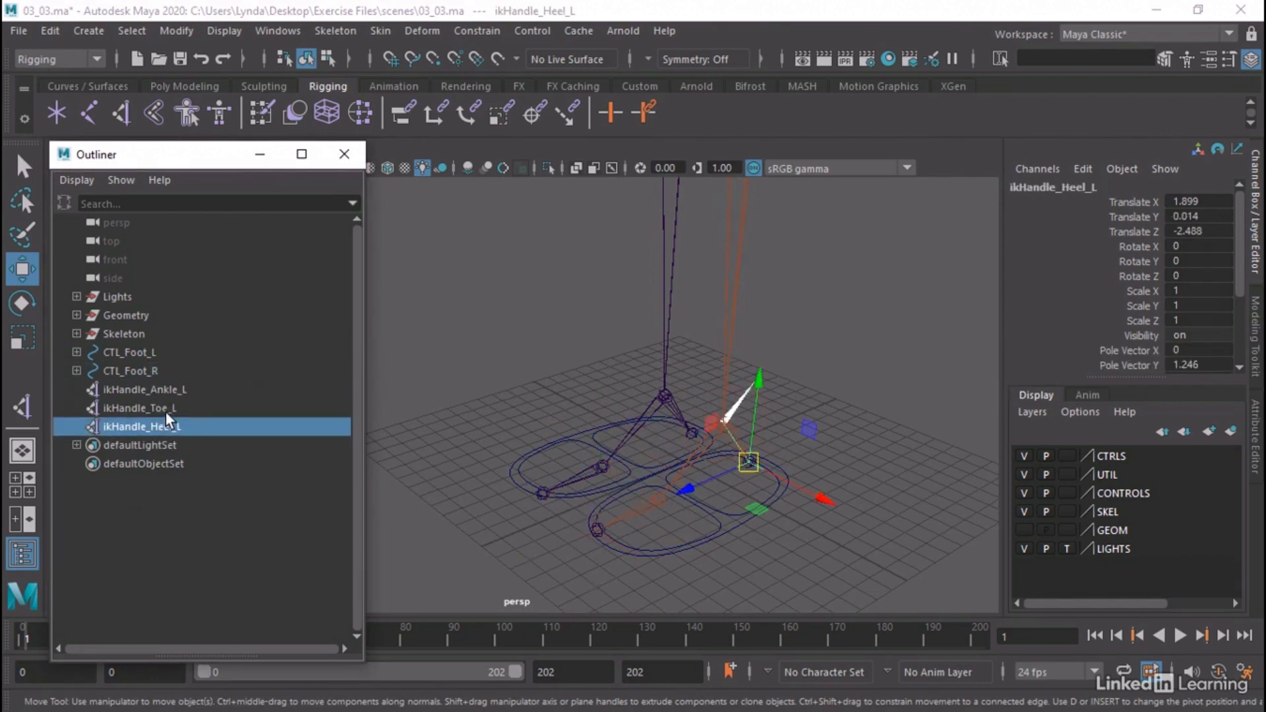
{"action": "left_click", "coordinate": [164, 389]}
{"action": "left_click", "coordinate": [162, 409]}
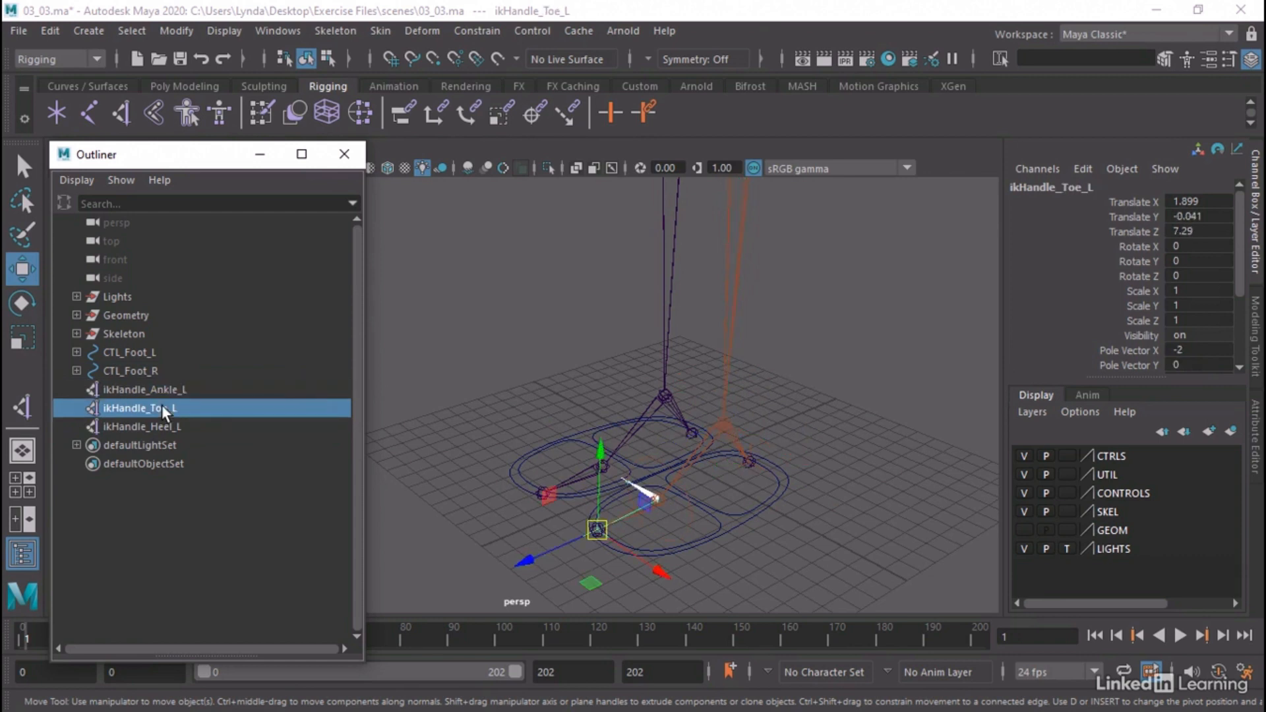
{"action": "left_click", "coordinate": [160, 425]}
{"action": "left_click", "coordinate": [168, 391]}
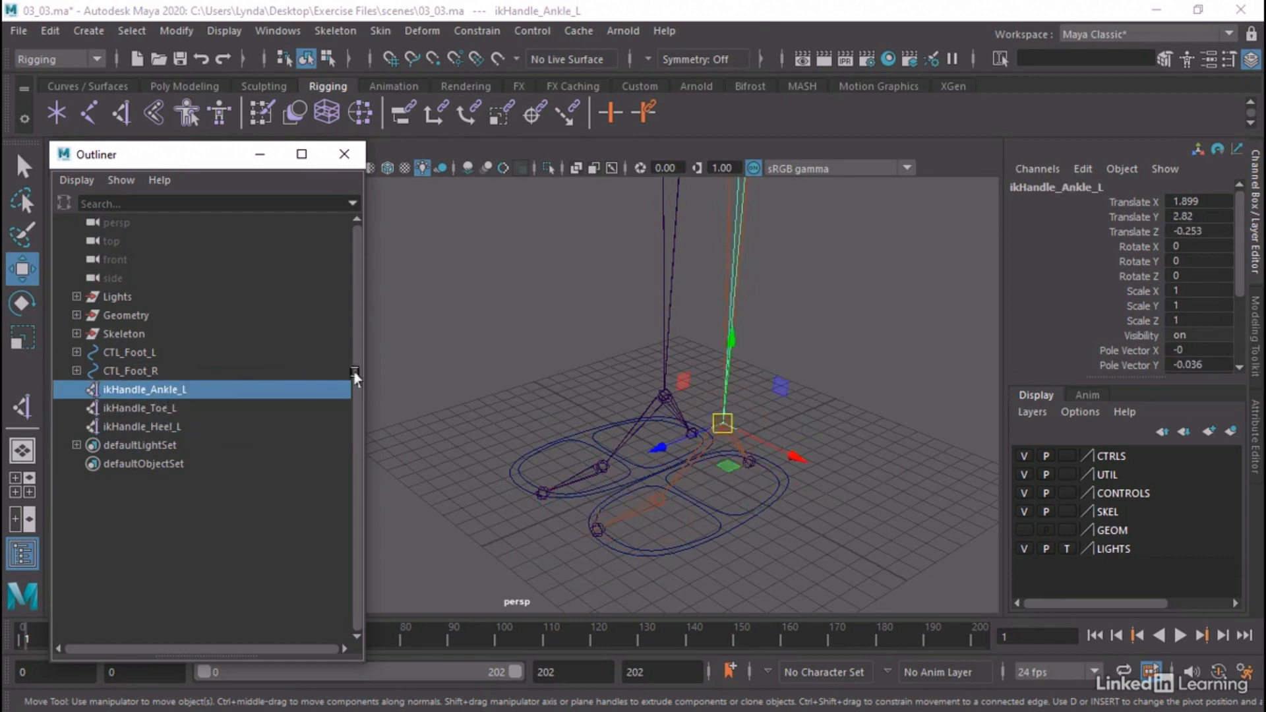
Test how ikHandle_Ankle_L and ikHandle_Toe_L drive the left leg by moving each handle, and undo the moves
{"action": "left_click_drag", "start_coordinate": [462, 461], "coordinate": [513, 465], "text": "alt"}
{"action": "right_click_drag", "start_coordinate": [738, 458], "coordinate": [438, 416], "text": "alt"}
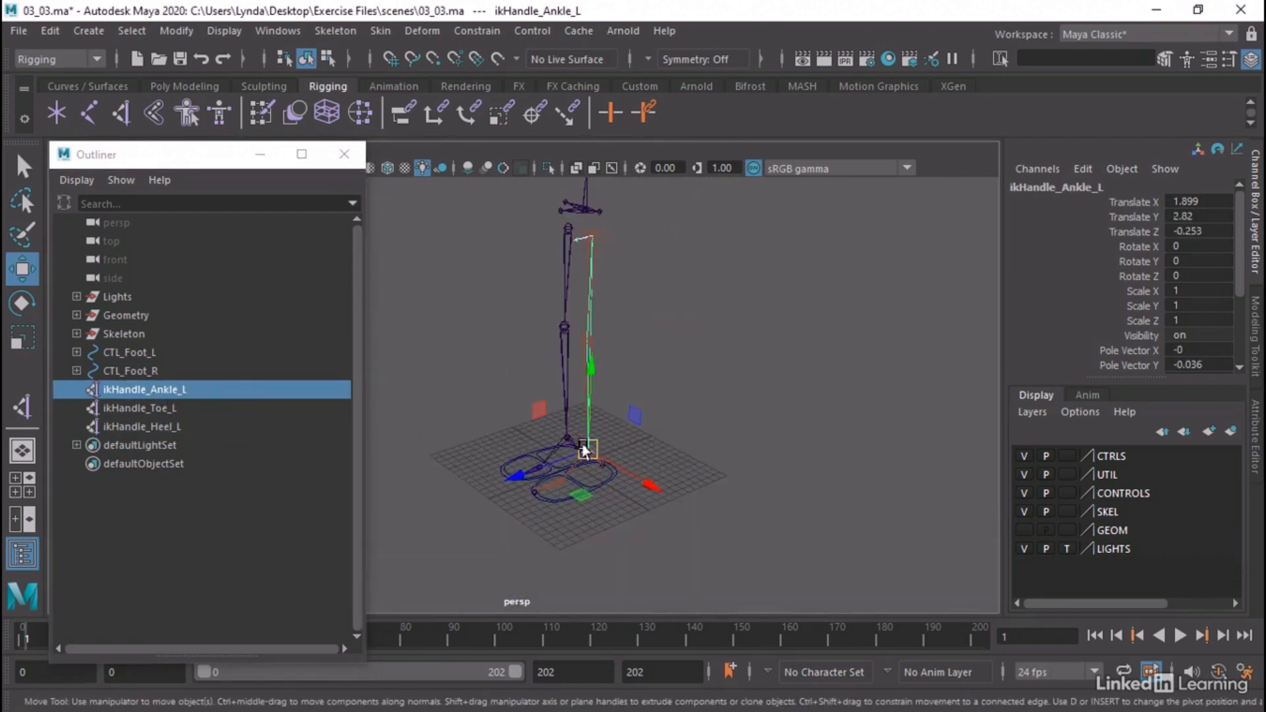
{"action": "mouse_move", "coordinate": [583, 446]}
{"action": "left_mouse_down"}
{"action": "mouse_move", "coordinate": [588, 433]}
{"action": "mouse_move", "coordinate": [501, 404]}
{"action": "mouse_move", "coordinate": [579, 389]}
{"action": "mouse_move", "coordinate": [588, 448]}
{"action": "left_mouse_up"}
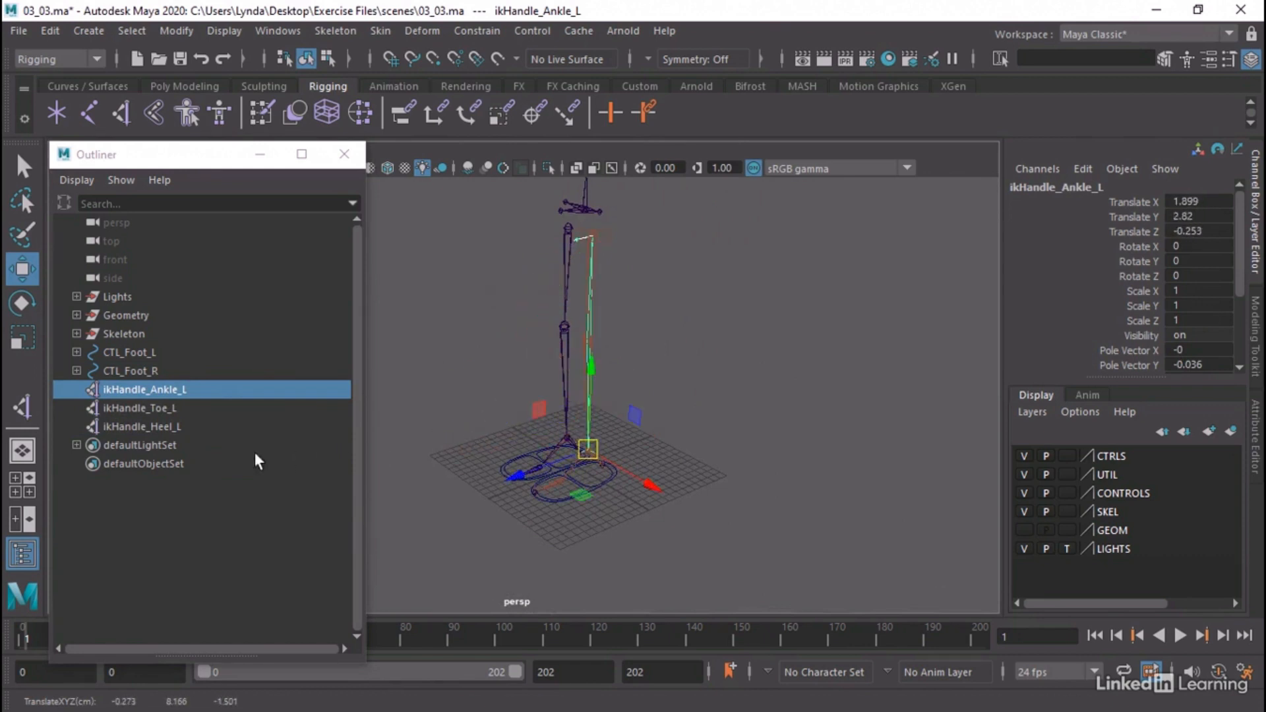
{"action": "left_click", "coordinate": [115, 407]}
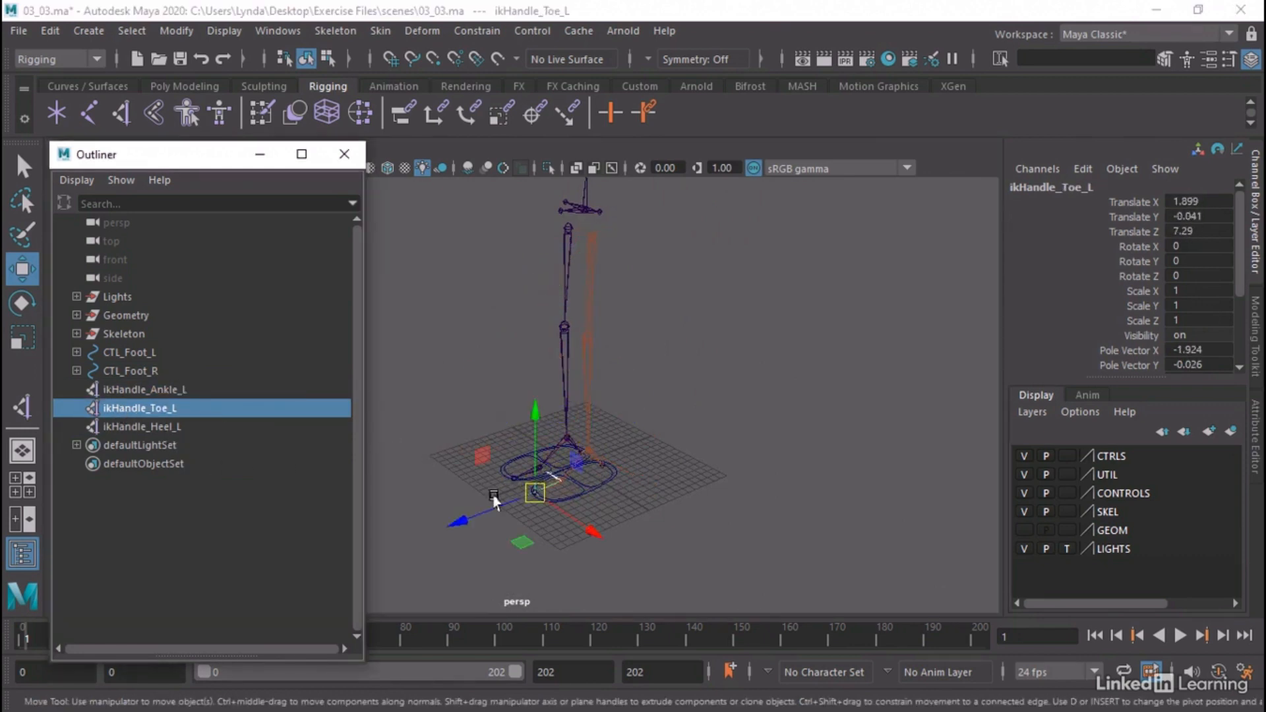
{"action": "left_click_drag", "start_coordinate": [534, 492], "coordinate": [536, 479]}
{"action": "key", "text": "ctrl+z"}
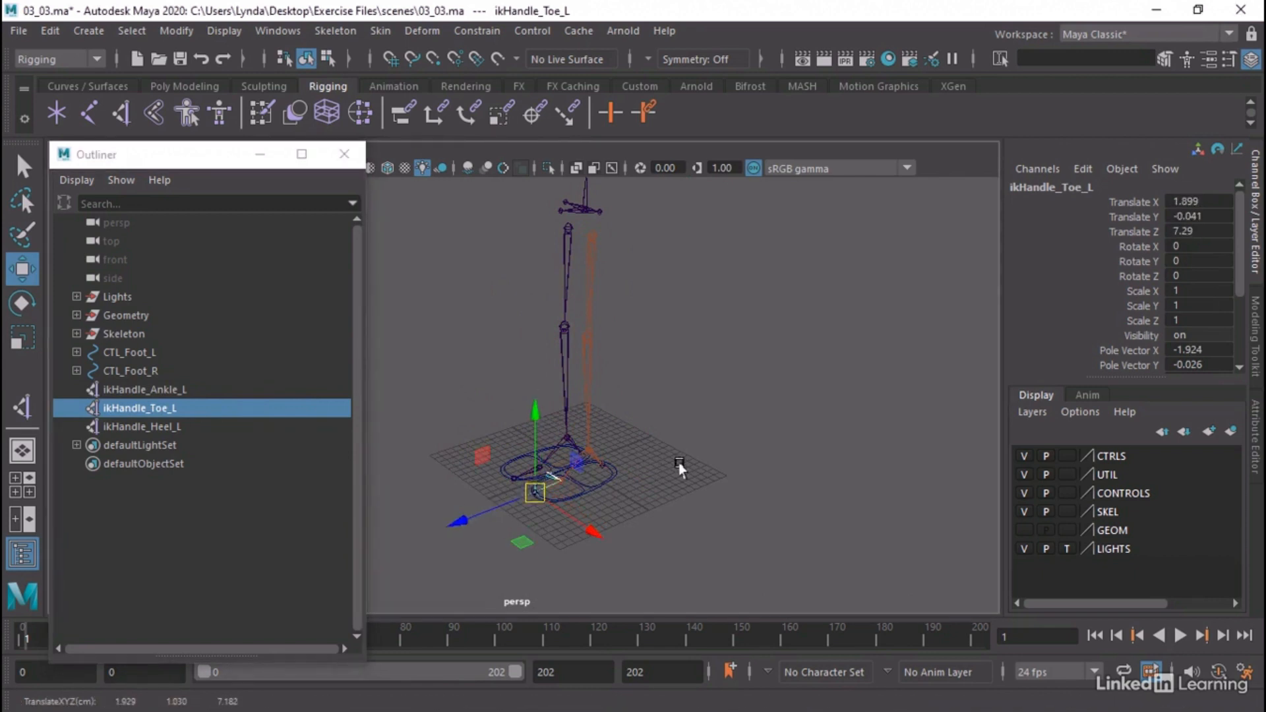
Parent ikHandle_Ankle_L, ikHandle_Toe_L and ikHandle_Heel_L together under CTL_Foot_L
{"action": "right_click_drag", "start_coordinate": [627, 466], "coordinate": [860, 483], "text": "alt"}
{"action": "middle_click_drag", "start_coordinate": [778, 480], "coordinate": [788, 382], "text": "alt"}
{"action": "left_click_drag", "start_coordinate": [789, 382], "coordinate": [721, 429], "text": "alt"}
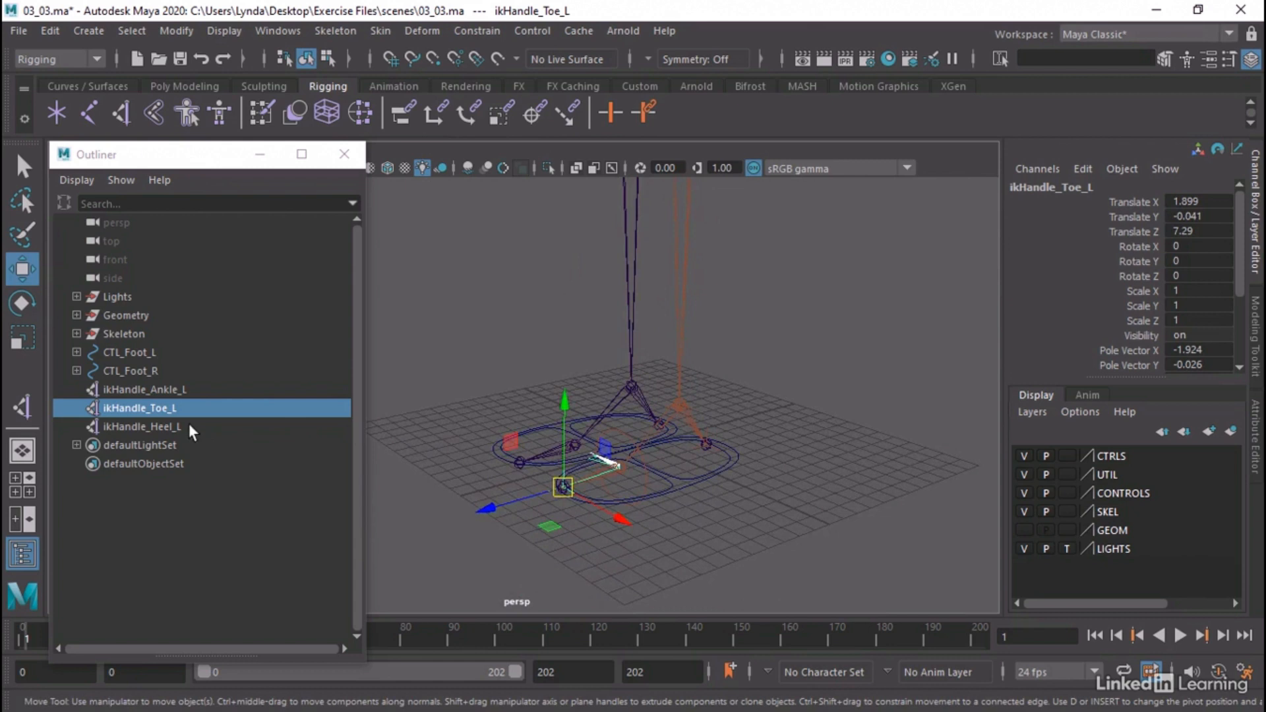
{"action": "left_click", "coordinate": [153, 389]}
{"action": "left_click", "coordinate": [156, 426], "text": "shift"}
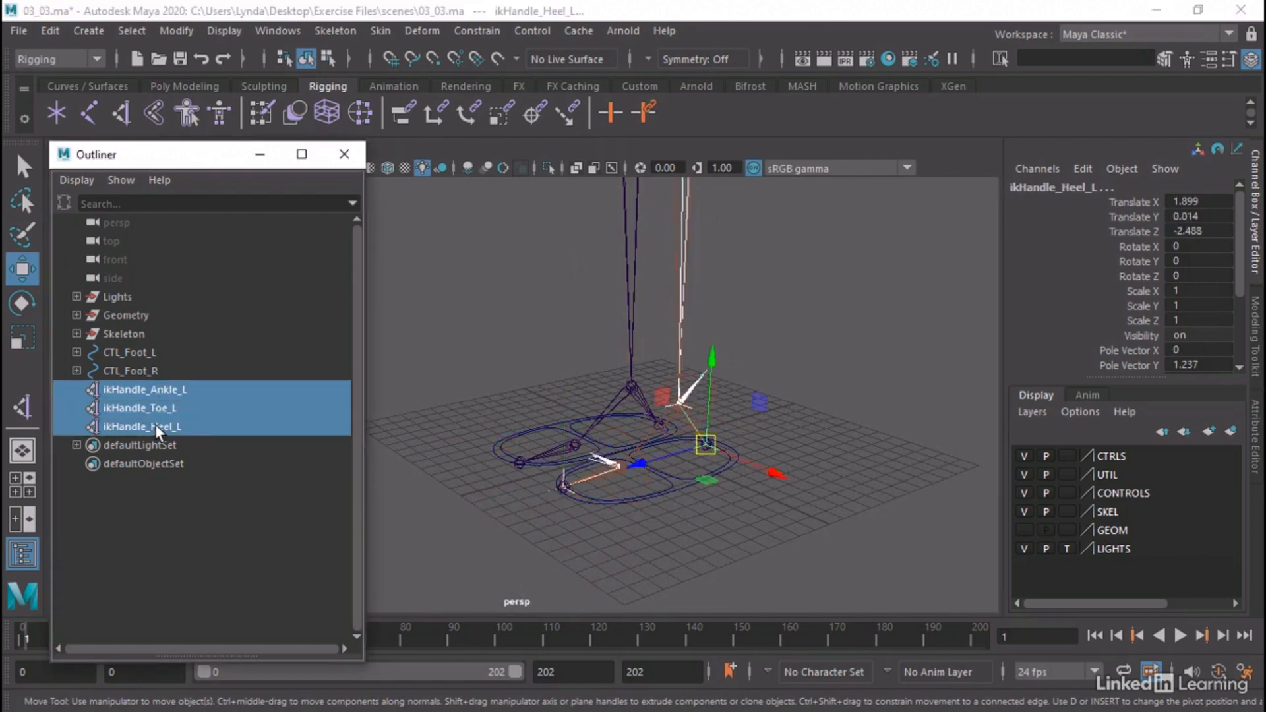
{"action": "left_click", "coordinate": [76, 352]}
{"action": "left_click_drag", "start_coordinate": [137, 439], "coordinate": [144, 360]}
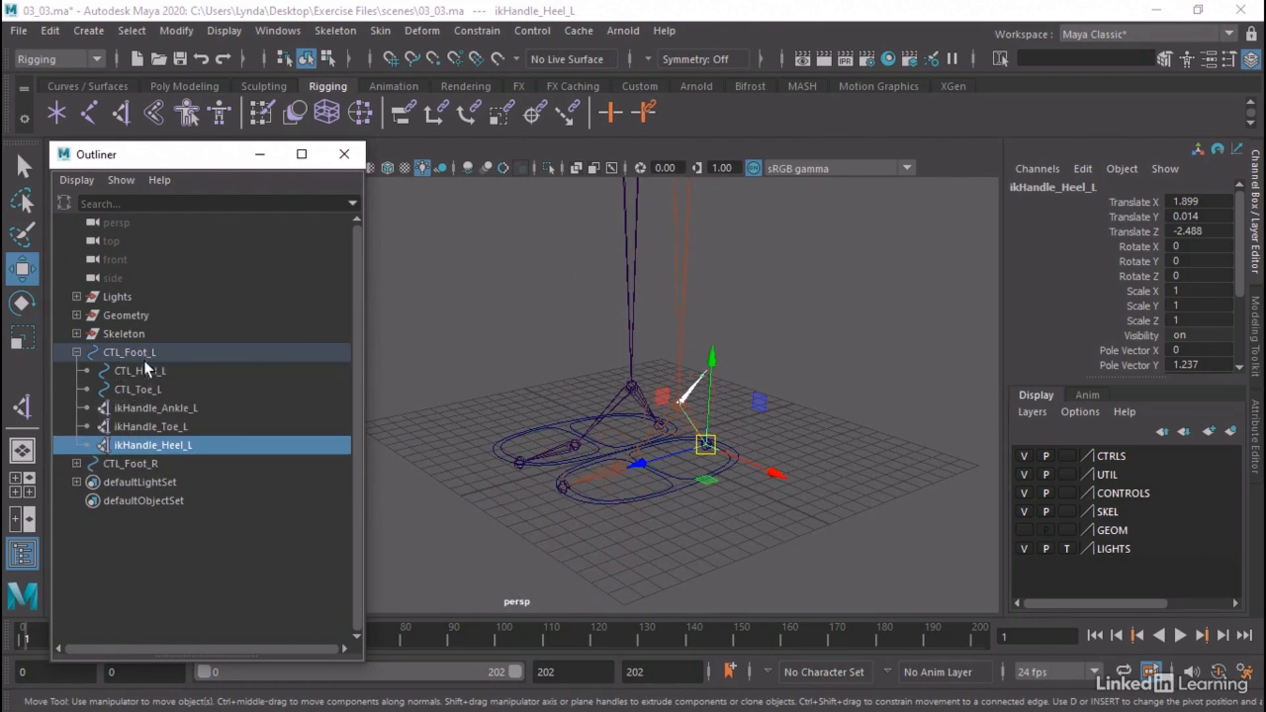
Test moving CTL_Foot_L with the IK handles parented to it, restore its position and deselect it
{"action": "left_click", "coordinate": [671, 494]}
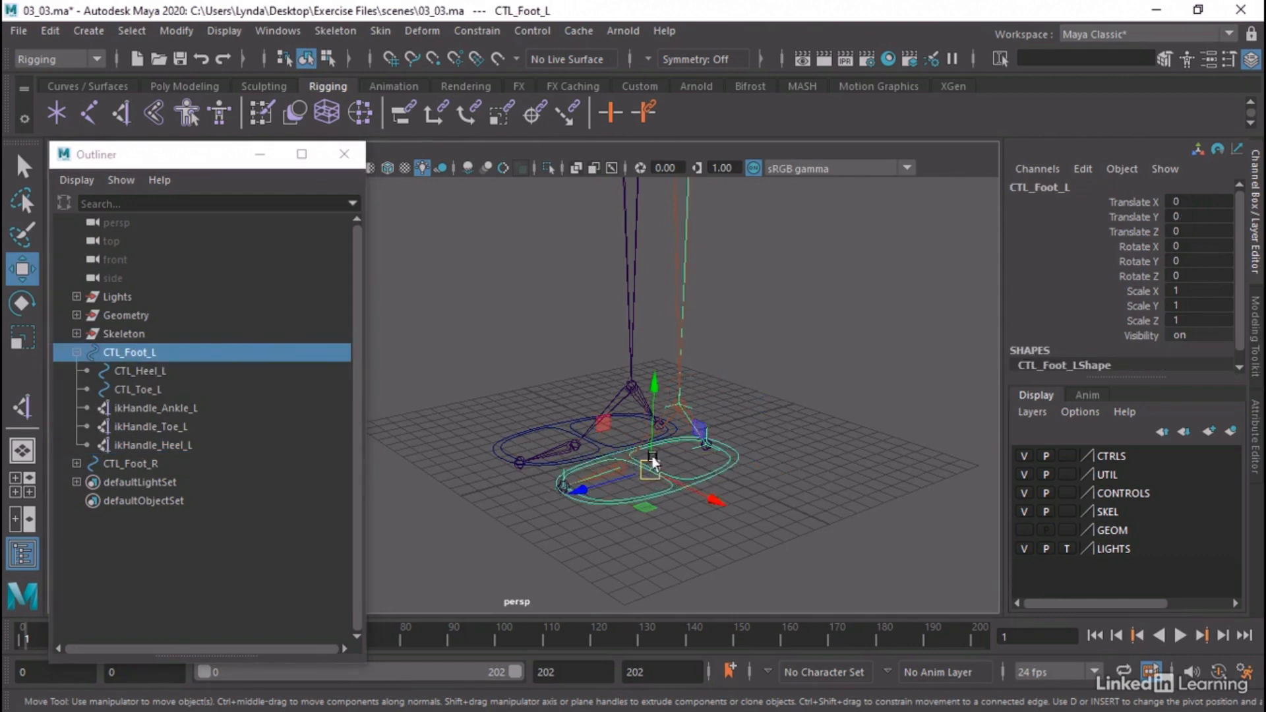
{"action": "mouse_move", "coordinate": [650, 474]}
{"action": "left_mouse_down"}
{"action": "mouse_move", "coordinate": [694, 374]}
{"action": "mouse_move", "coordinate": [602, 283]}
{"action": "mouse_move", "coordinate": [512, 370]}
{"action": "mouse_move", "coordinate": [537, 457]}
{"action": "mouse_move", "coordinate": [609, 480]}
{"action": "mouse_move", "coordinate": [620, 517]}
{"action": "mouse_move", "coordinate": [647, 472]}
{"action": "left_mouse_up"}
{"action": "left_click", "coordinate": [712, 477]}
Try rotating CTL_Toe_L about -31 degrees around X, restore its rotation and clear the selection
{"action": "left_click", "coordinate": [663, 484]}
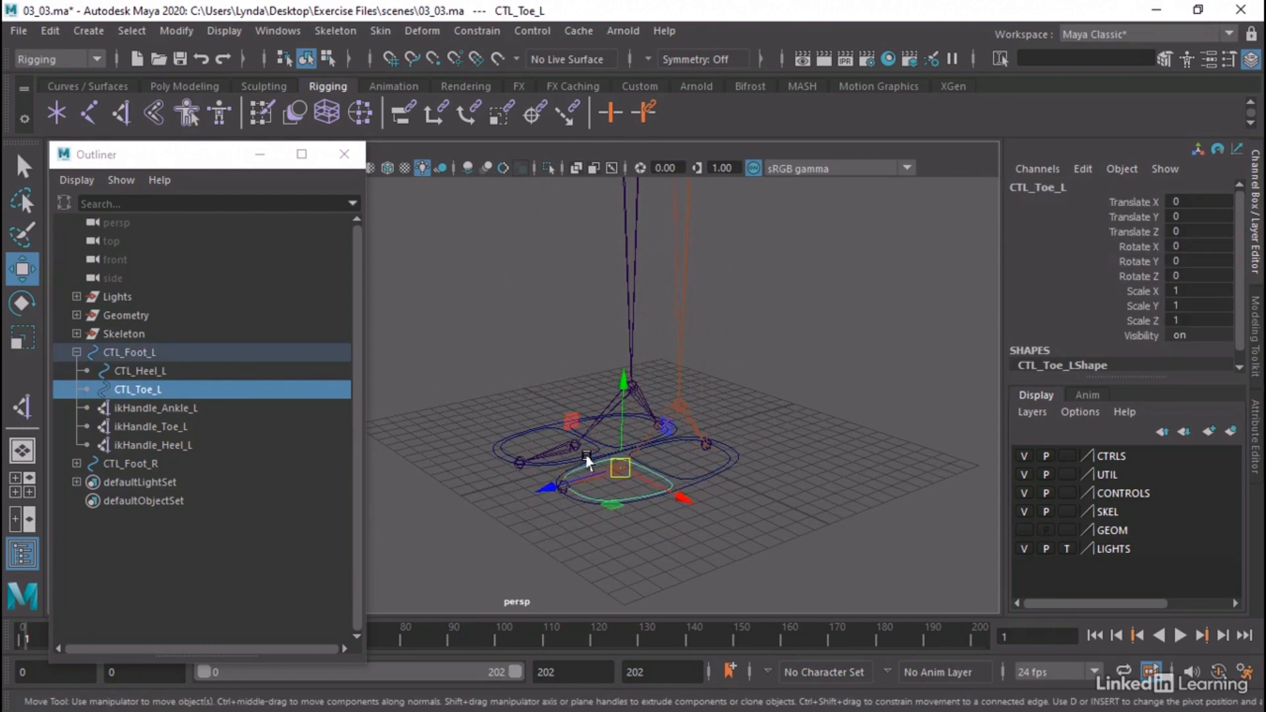
{"action": "key", "text": "e"}
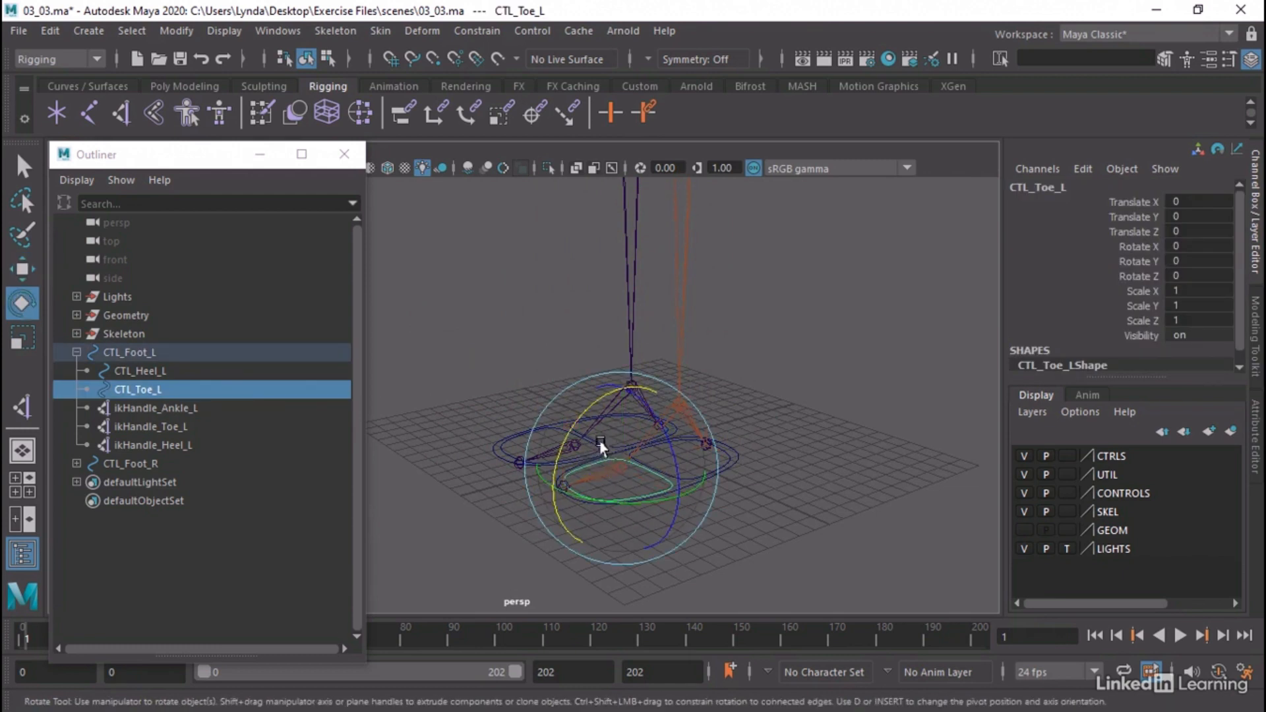
{"action": "left_click_drag", "start_coordinate": [579, 438], "coordinate": [623, 417]}
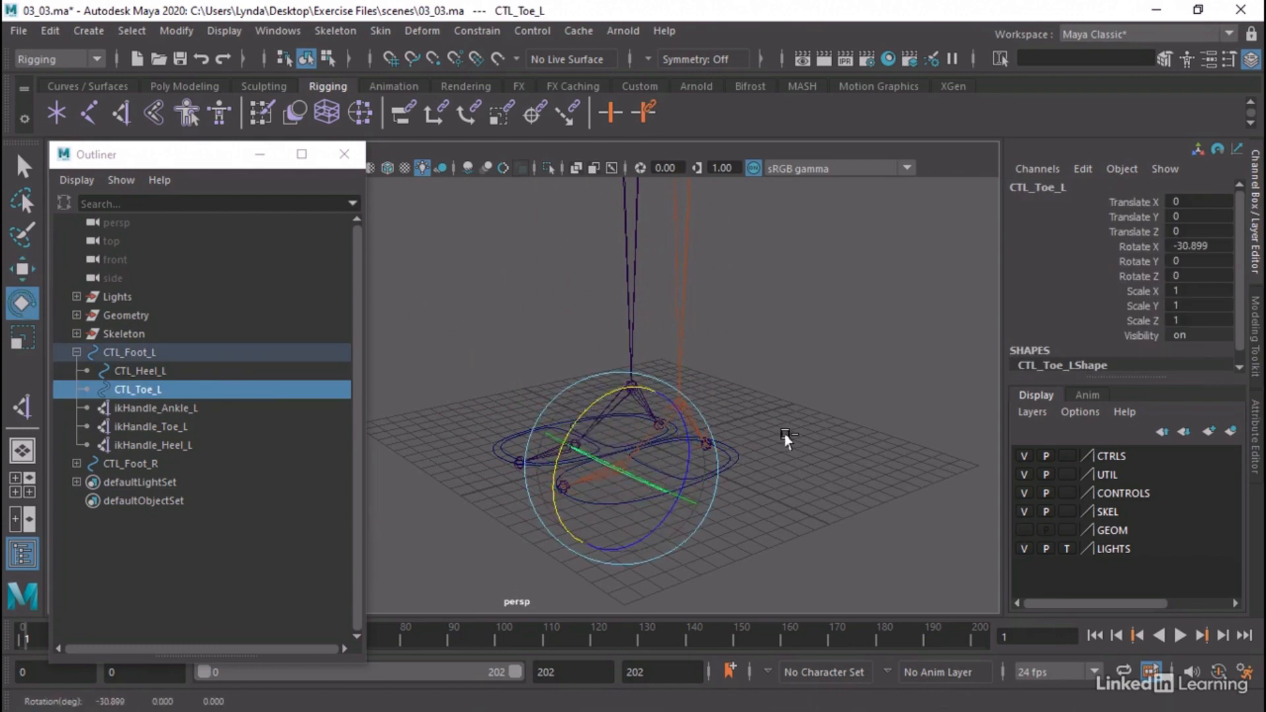
{"action": "left_click", "coordinate": [729, 478]}
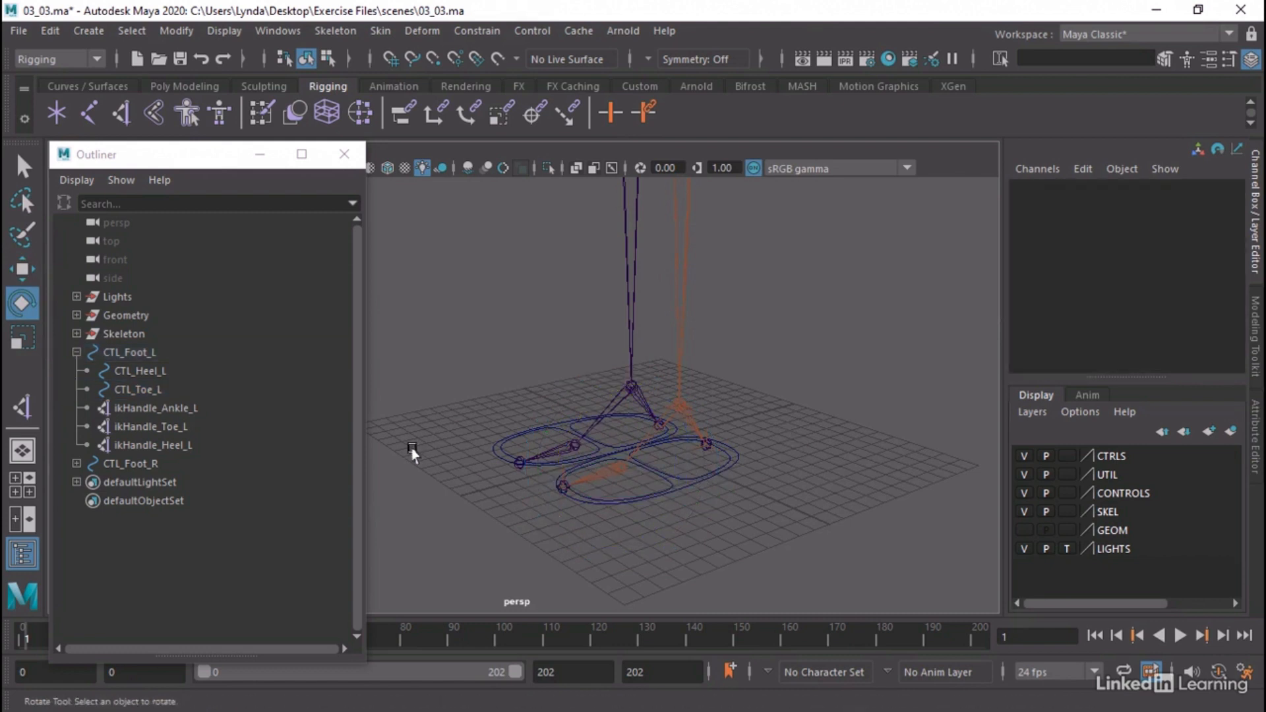
Parent ikHandle_Toe_L under the CTL_Toe_L control
{"action": "left_click", "coordinate": [167, 426]}
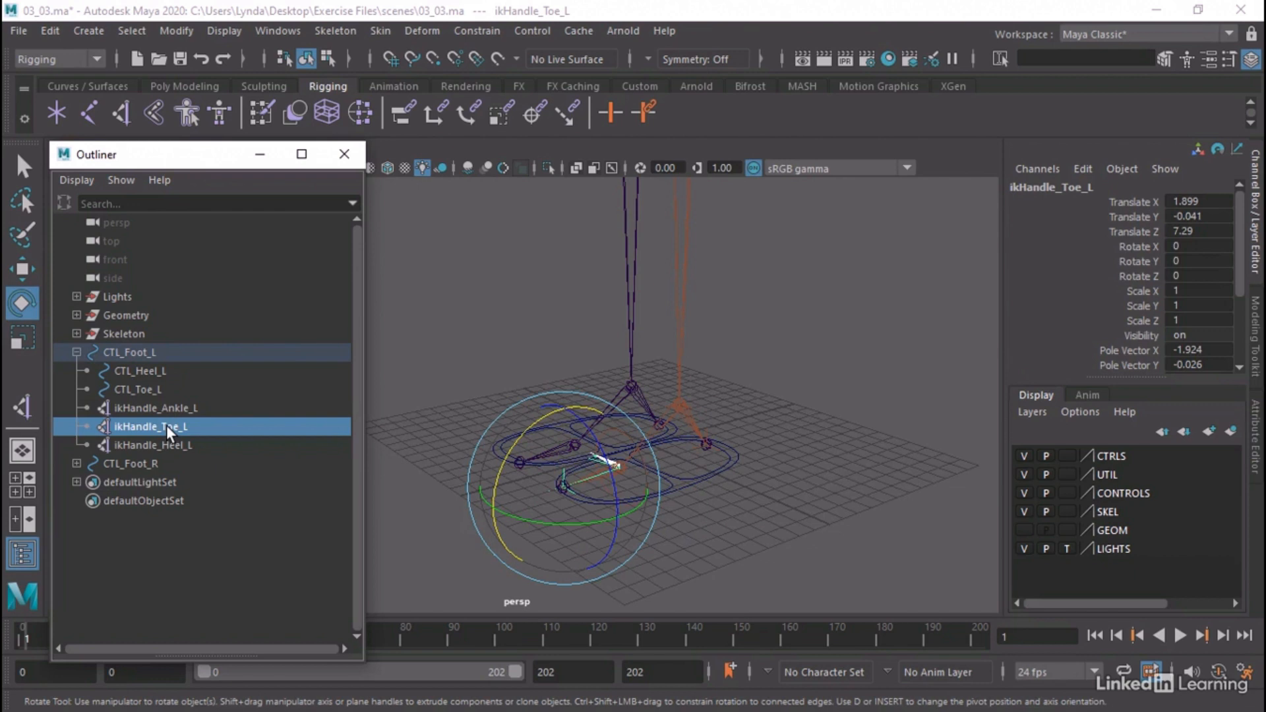
{"action": "middle_click_drag", "start_coordinate": [166, 425], "coordinate": [165, 390]}
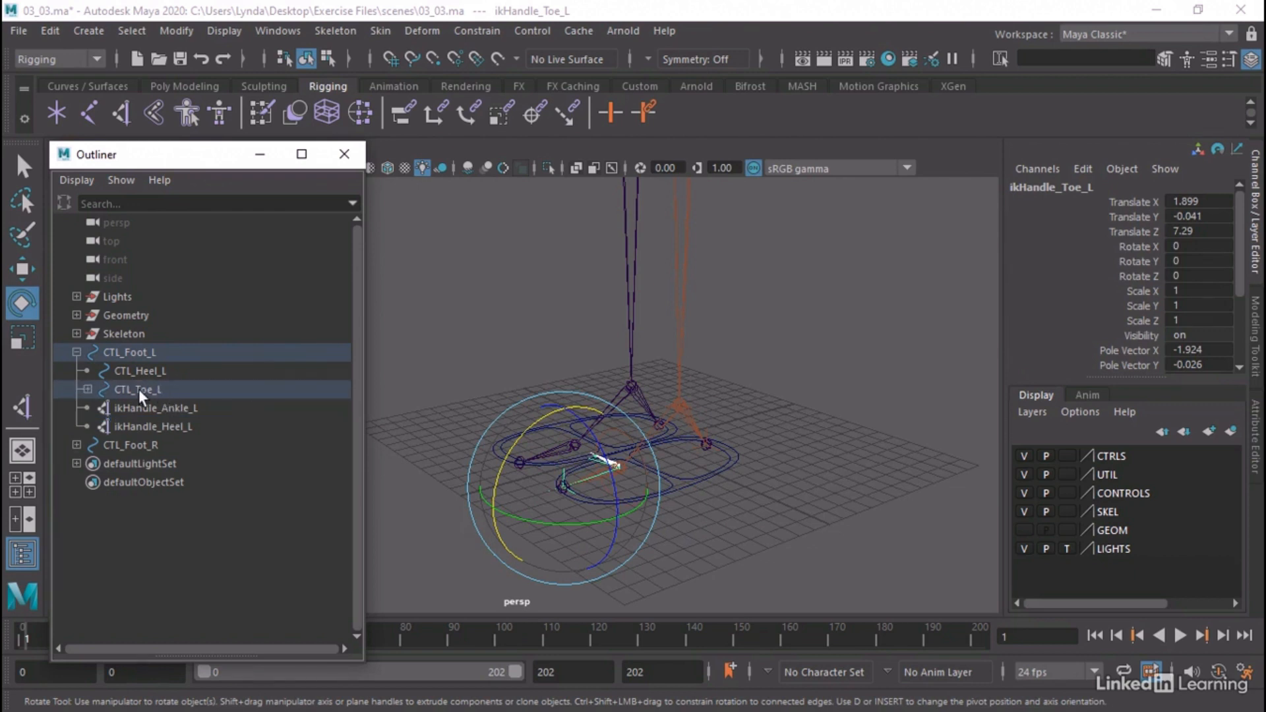
Test the toe setup by rotating CTL_Toe_L around X in a close-up view, and undo the rotation
{"action": "left_click", "coordinate": [138, 389]}
{"action": "left_click_drag", "start_coordinate": [670, 526], "coordinate": [638, 510], "text": "alt"}
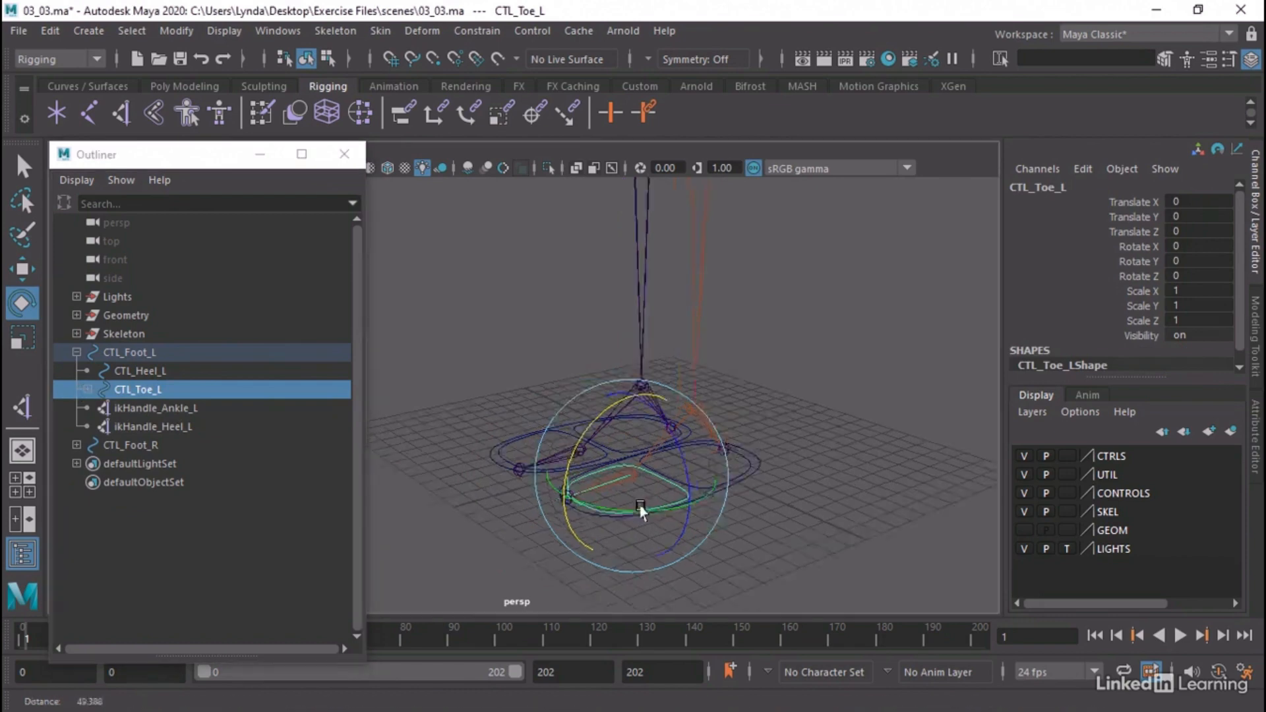
{"action": "right_click_drag", "start_coordinate": [639, 509], "coordinate": [878, 504], "text": "alt"}
{"action": "middle_click_drag", "start_coordinate": [878, 505], "coordinate": [757, 403], "text": "alt"}
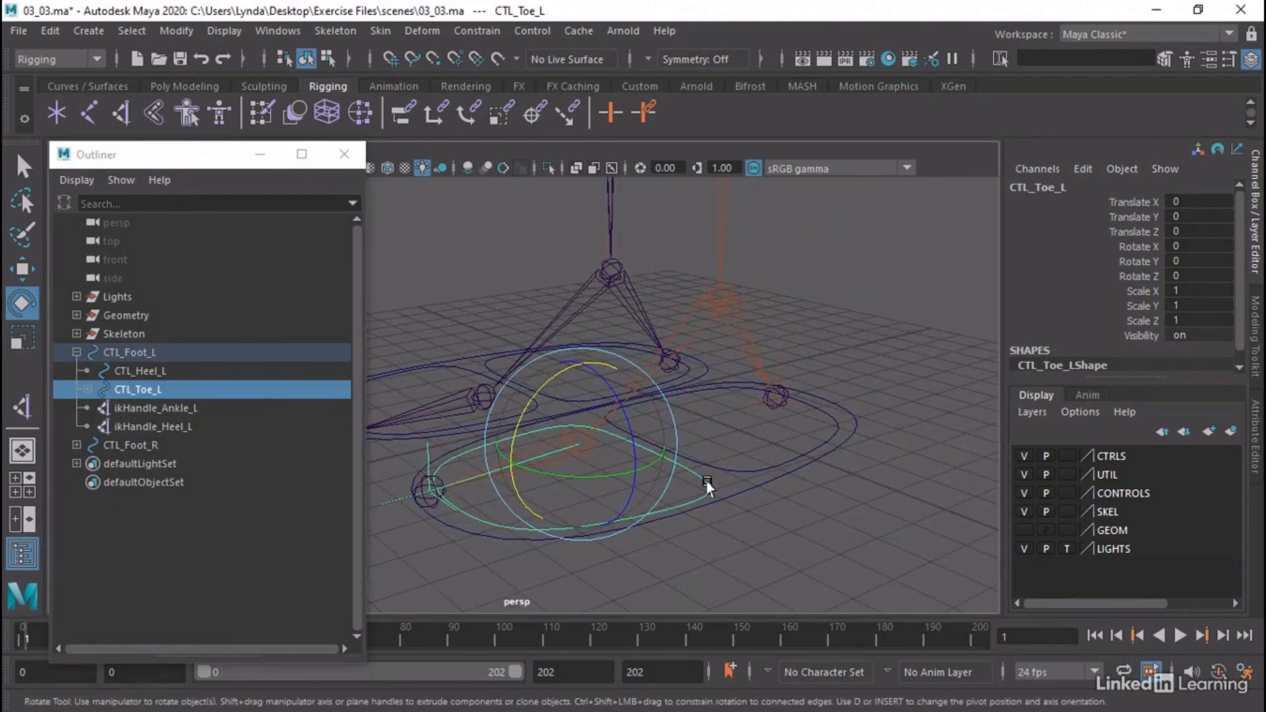
{"action": "left_click", "coordinate": [513, 422]}
{"action": "left_click_drag", "start_coordinate": [513, 422], "coordinate": [540, 448]}
{"action": "key", "text": "ctrl+z"}
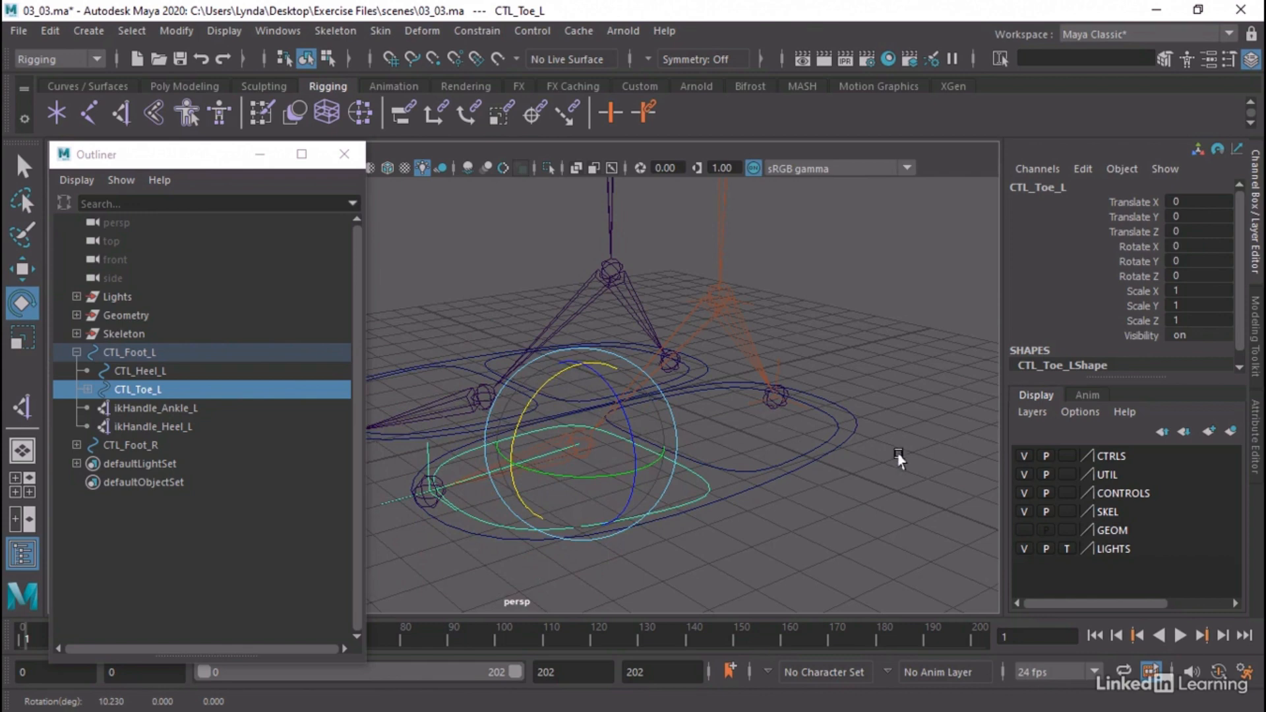
Parent ikHandle_Heel_L under the CTL_Heel_L control
{"action": "middle_click_drag", "start_coordinate": [898, 454], "coordinate": [879, 482], "text": "alt"}
{"action": "right_click_drag", "start_coordinate": [879, 482], "coordinate": [765, 462], "text": "alt"}
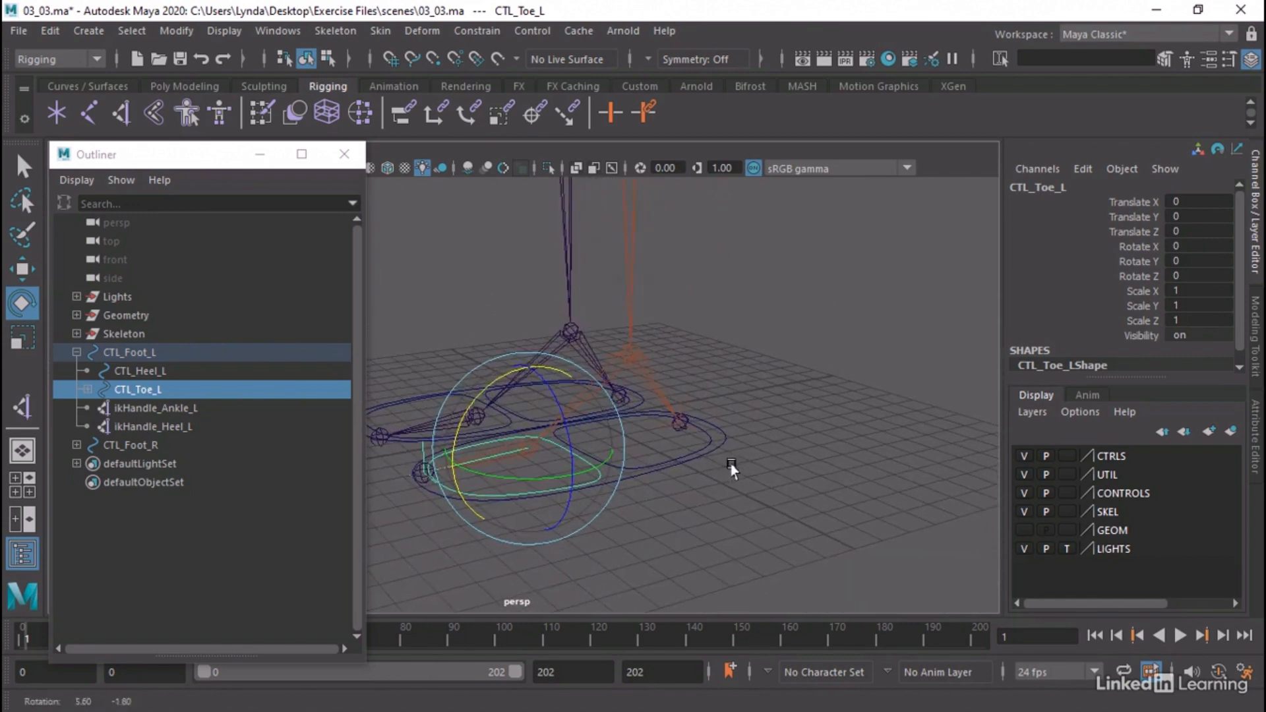
{"action": "left_click", "coordinate": [152, 426]}
{"action": "left_click_drag", "start_coordinate": [151, 430], "coordinate": [161, 370]}
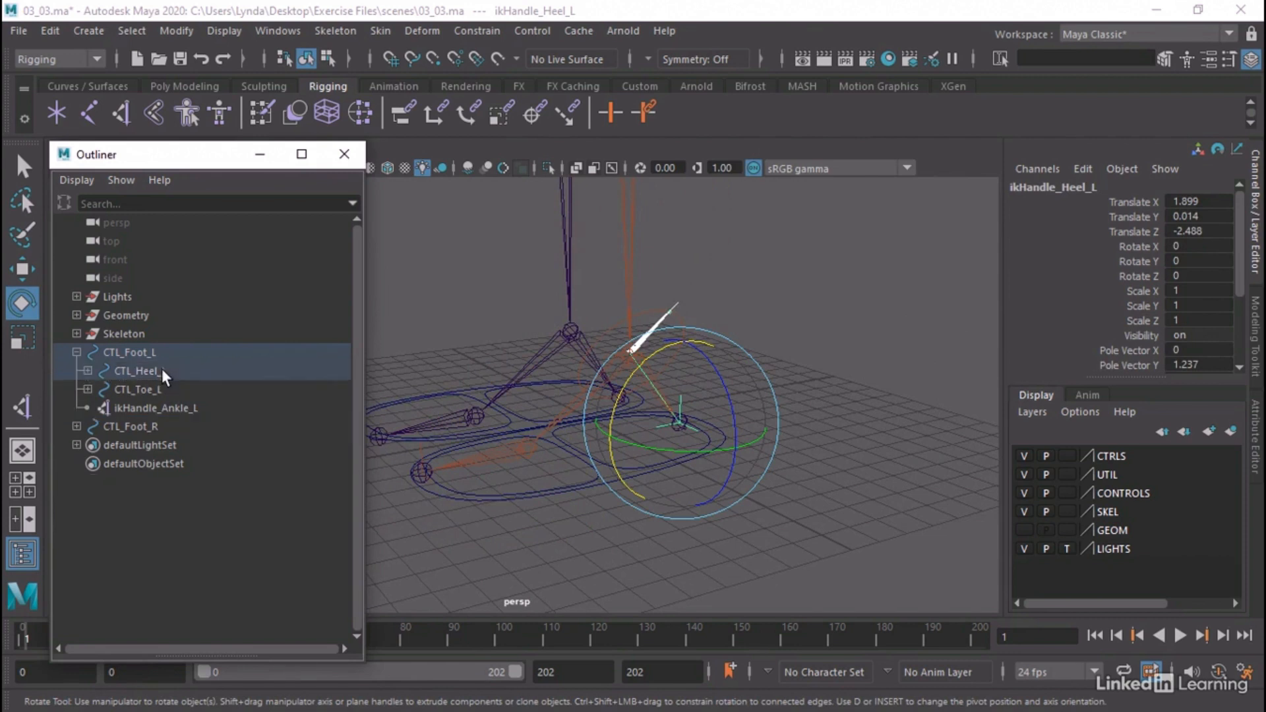
Test the heel setup by rotating CTL_Heel_L about 23 degrees around X, undo the rotation and clear the selection
{"action": "left_click", "coordinate": [86, 370]}
{"action": "left_click", "coordinate": [785, 526]}
{"action": "left_click", "coordinate": [623, 472]}
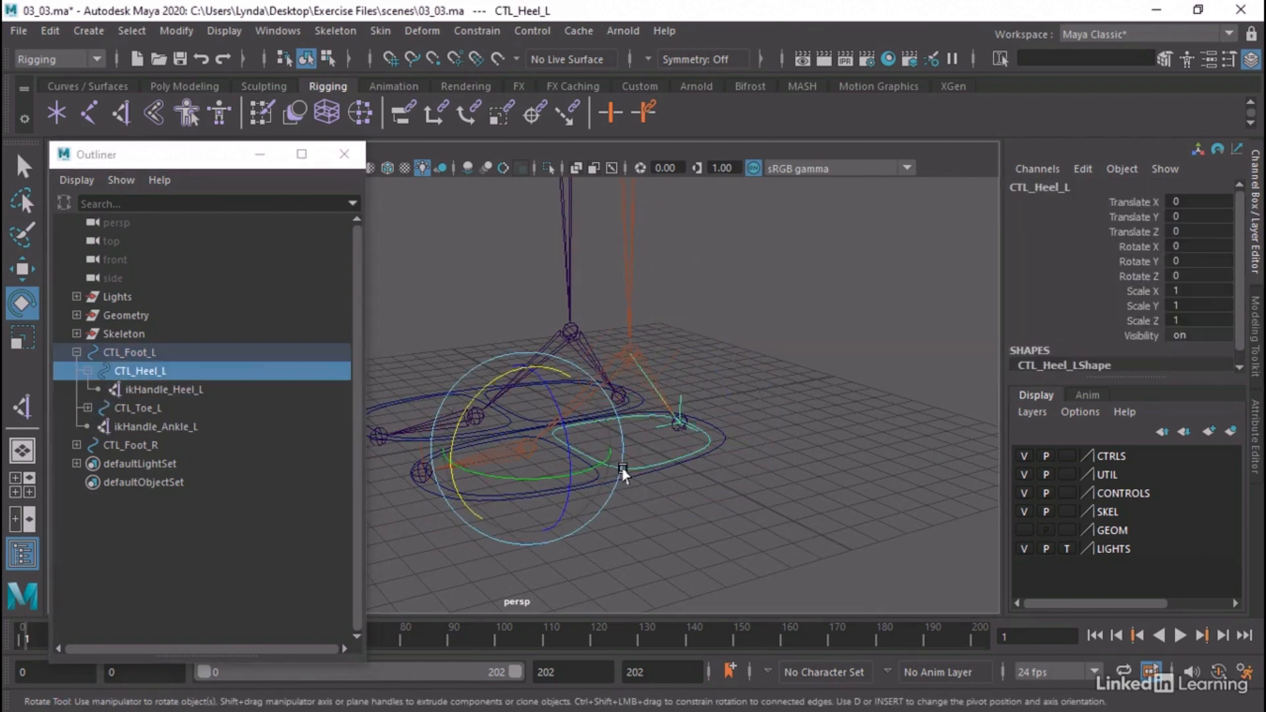
{"action": "left_click_drag", "start_coordinate": [472, 399], "coordinate": [450, 426]}
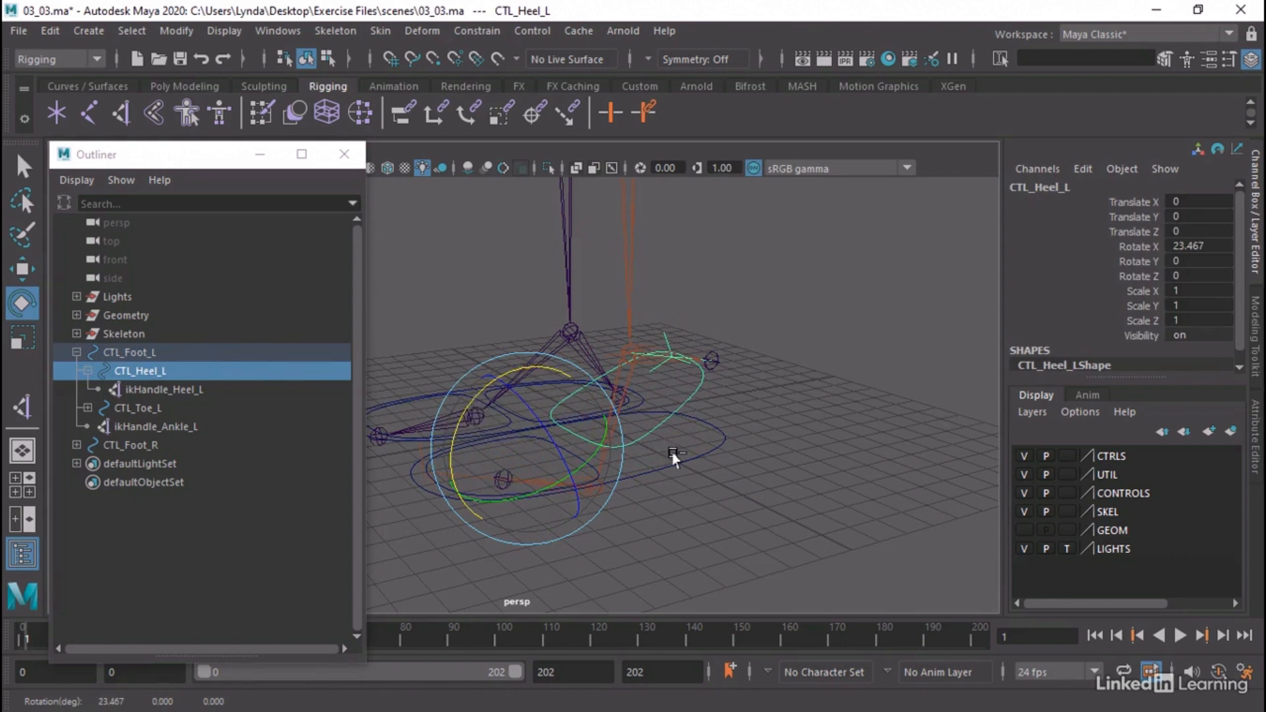
{"action": "left_click", "coordinate": [783, 438]}
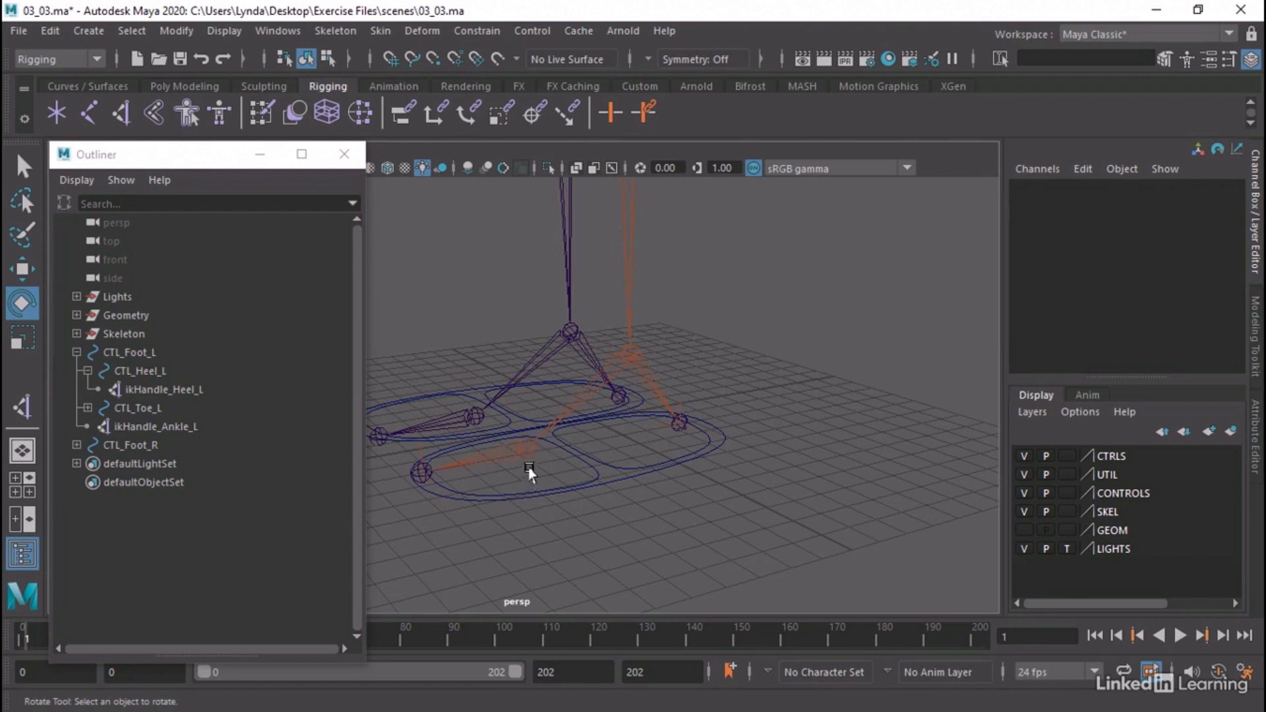
Parent ikHandle_Ankle_L under the CTL_Heel_L control
{"action": "left_click", "coordinate": [141, 429]}
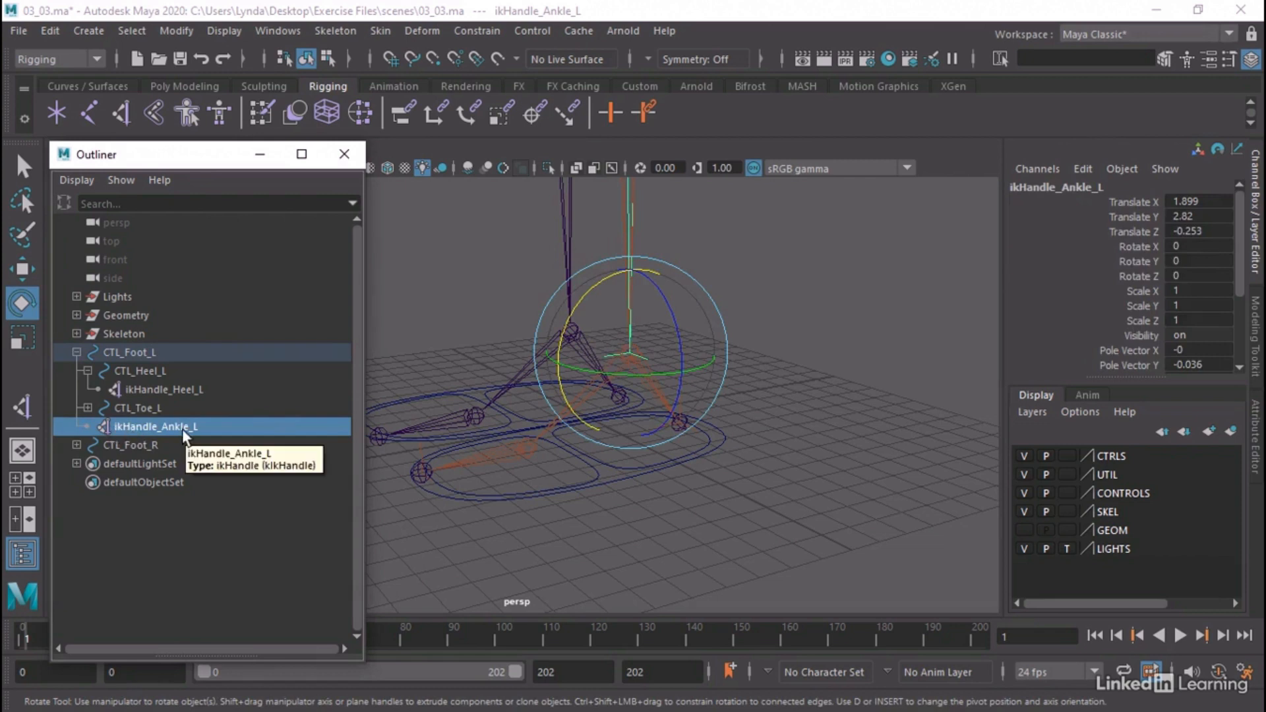
{"action": "left_click_drag", "start_coordinate": [183, 430], "coordinate": [189, 383]}
{"action": "left_click_drag", "start_coordinate": [188, 388], "coordinate": [187, 388]}
Test the ankle parenting by rotating CTL_Heel_L, undo the rotation and clear the selection
{"action": "left_click", "coordinate": [600, 454]}
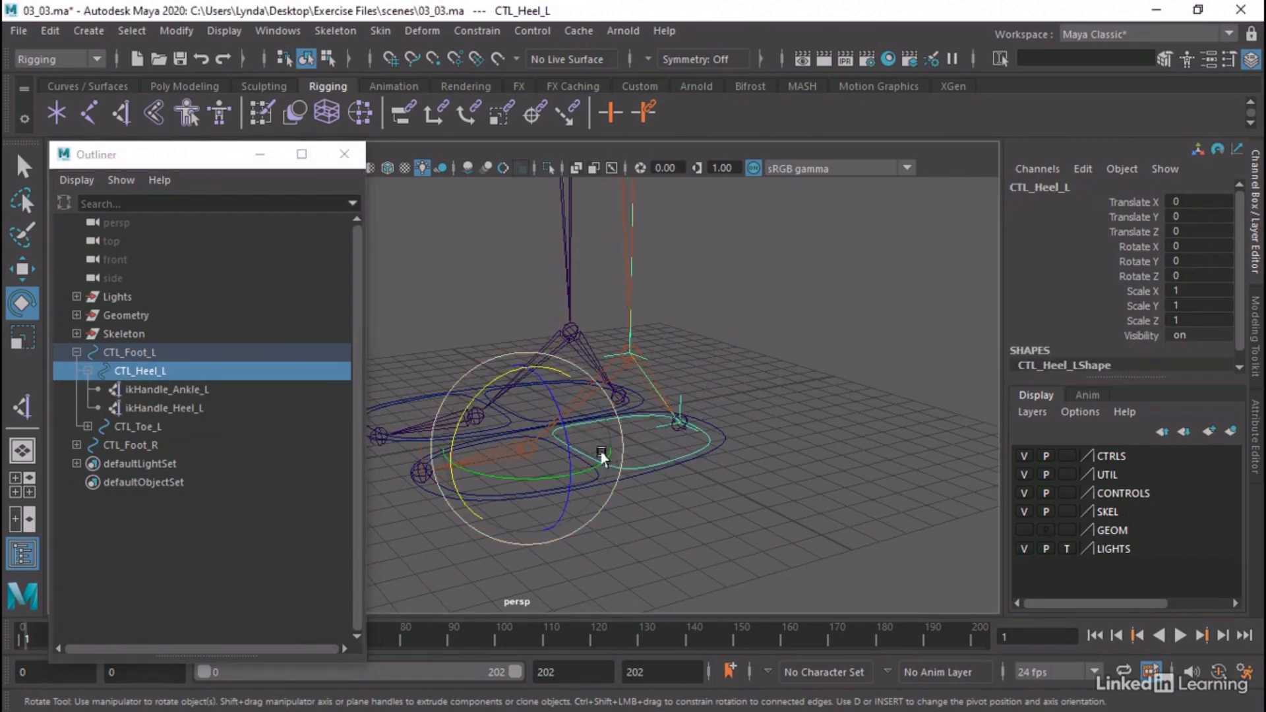
{"action": "left_click_drag", "start_coordinate": [481, 389], "coordinate": [509, 432]}
{"action": "left_click", "coordinate": [676, 474]}
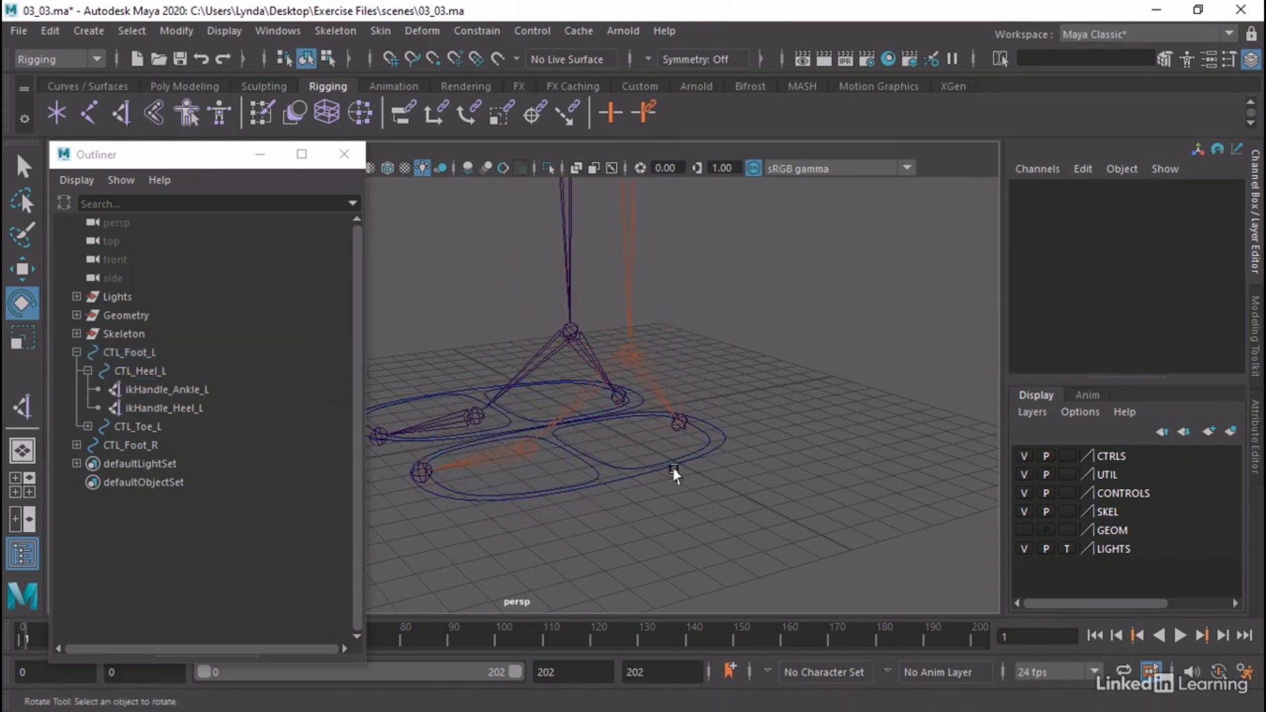
Test the toe by rotating CTL_Toe_L, undo the rotation and clear the selection
{"action": "left_click", "coordinate": [589, 476]}
{"action": "left_click_drag", "start_coordinate": [464, 419], "coordinate": [472, 375]}
{"action": "key", "text": "ctrl+z"}
{"action": "left_click_drag", "start_coordinate": [885, 461], "coordinate": [633, 433], "text": "alt"}
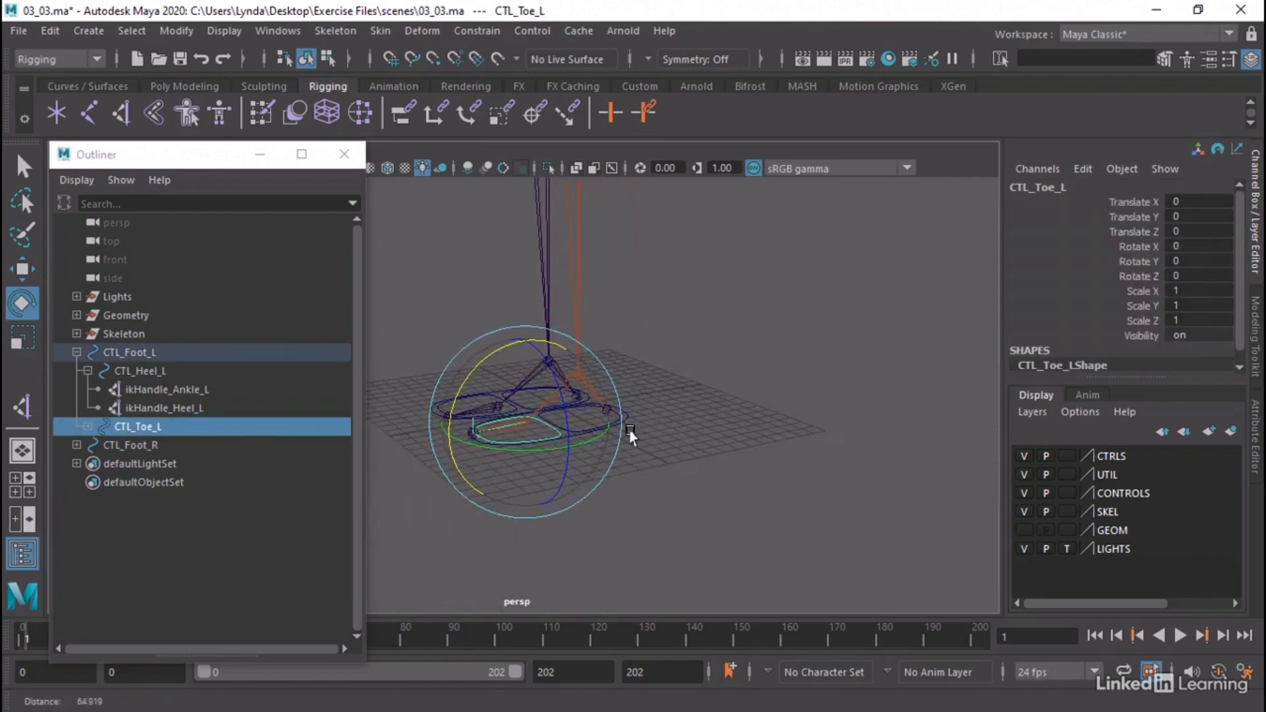
{"action": "left_click_drag", "start_coordinate": [720, 432], "coordinate": [788, 481], "text": "alt"}
{"action": "left_click", "coordinate": [736, 495]}
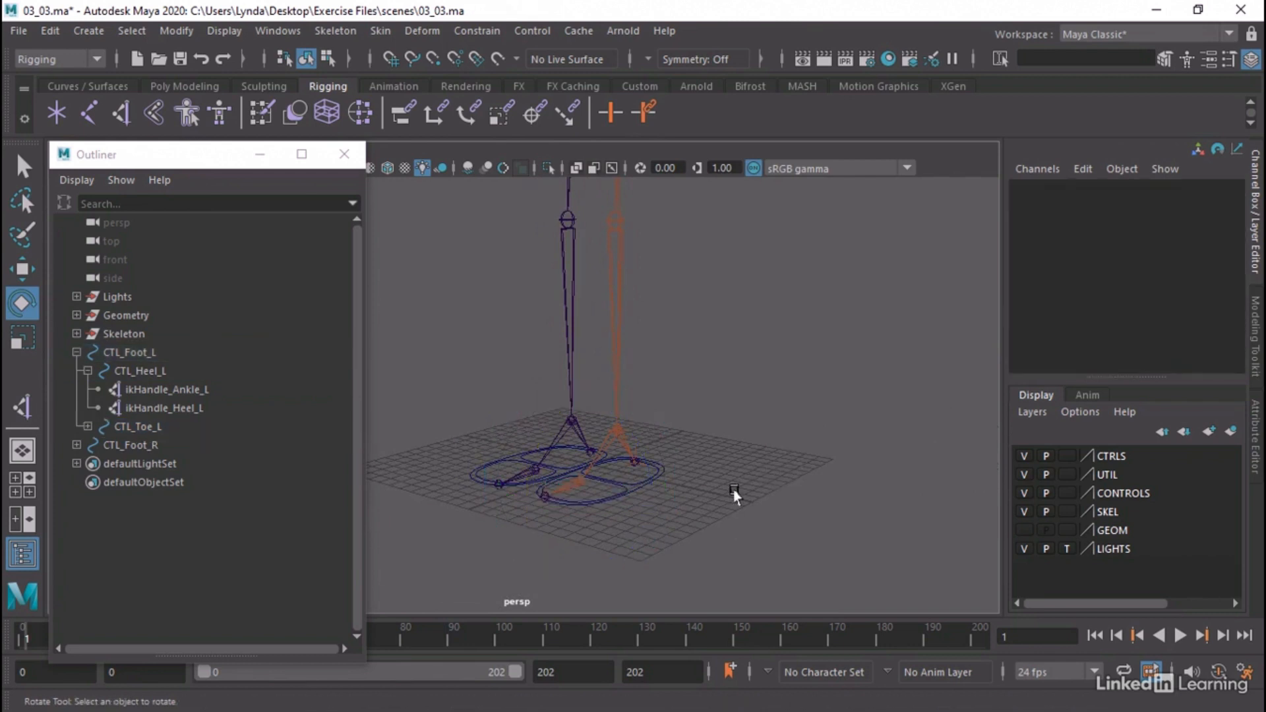
Try moving and rotating the whole left foot with CTL_Foot_L, undo the test rotation and clear the selection
{"action": "left_click", "coordinate": [635, 495]}
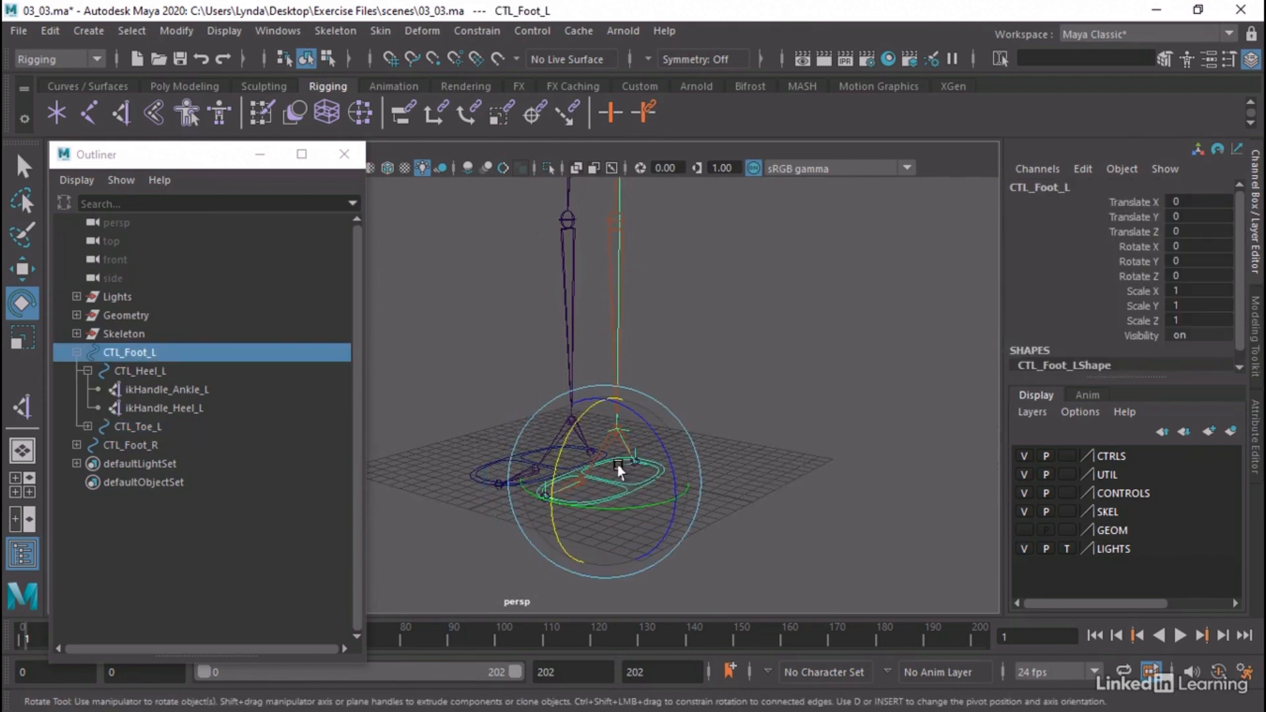
{"action": "key", "text": "w"}
{"action": "left_click_drag", "start_coordinate": [619, 469], "coordinate": [607, 420]}
{"action": "key", "text": "e"}
{"action": "key", "text": "ctrl+z"}
{"action": "key", "text": "ctrl+z"}
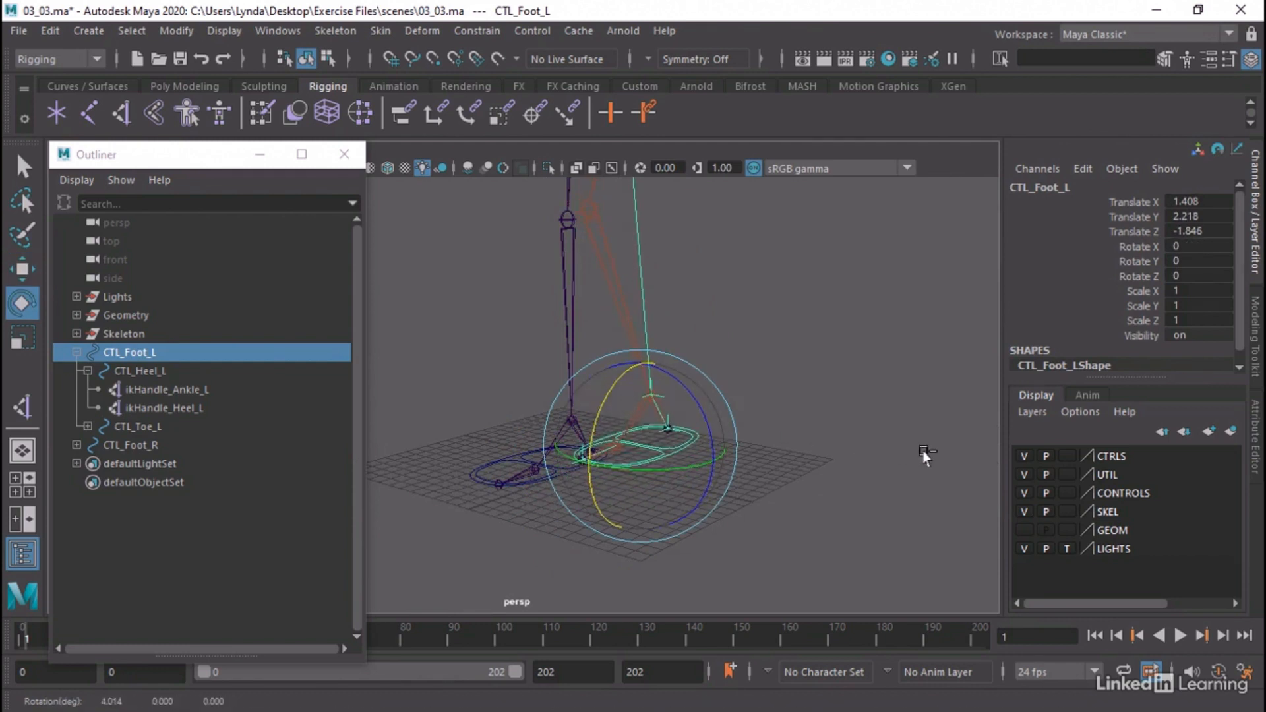
{"action": "left_click", "coordinate": [828, 416]}
{"action": "right_click_drag", "start_coordinate": [828, 415], "coordinate": [701, 444], "text": "alt"}
{"action": "mouse_move", "coordinate": [701, 443]}
{"action": "left_mouse_down", "text": "alt"}
{"action": "mouse_move", "coordinate": [732, 461]}
{"action": "mouse_move", "coordinate": [724, 455]}
{"action": "left_mouse_up", "text": "alt"}
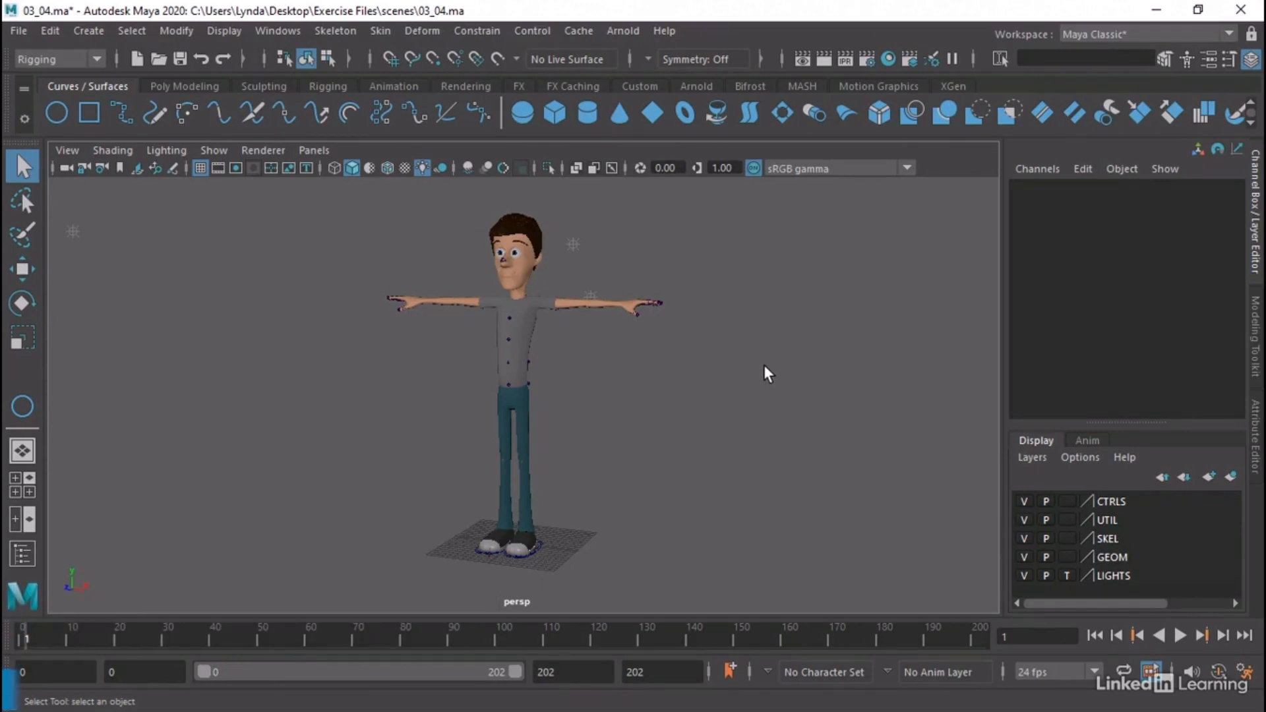
Hide the GEOM layer so that the skeleton and the foot controls can be viewed up close
{"action": "left_click", "coordinate": [1022, 557]}
{"action": "middle_click_drag", "start_coordinate": [460, 430], "coordinate": [455, 367], "text": "alt"}
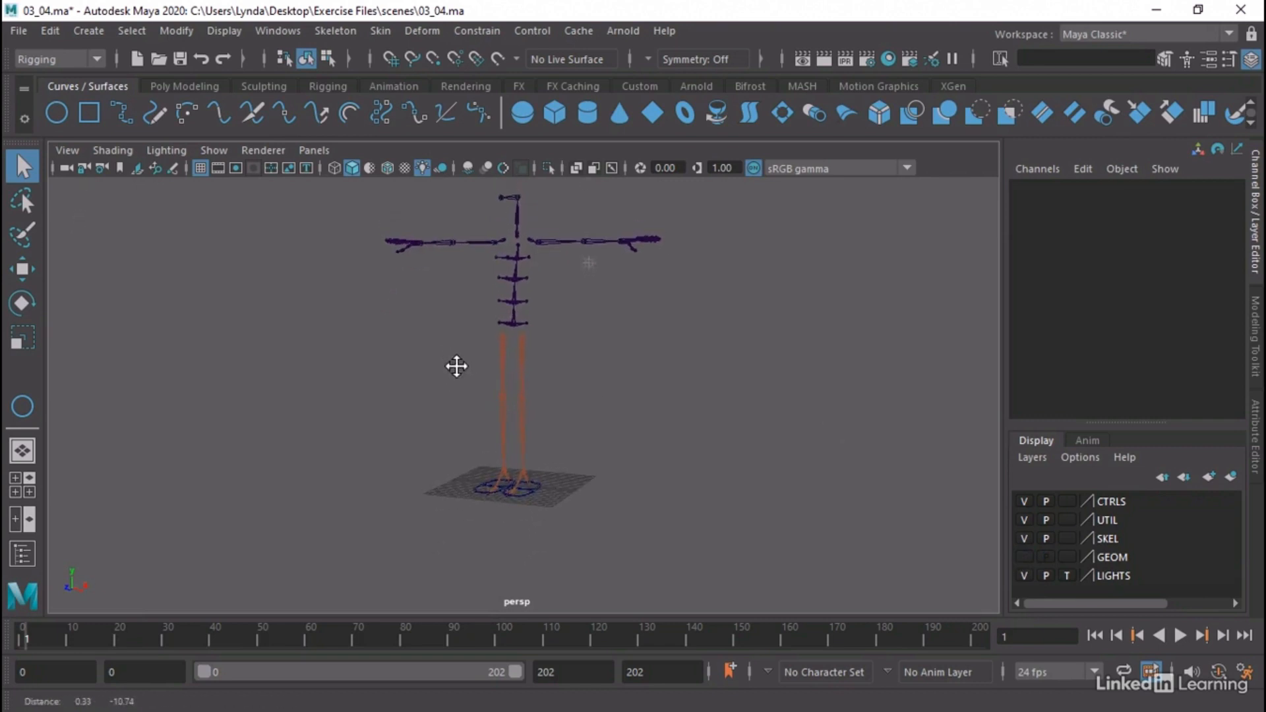
{"action": "right_click_drag", "start_coordinate": [362, 369], "coordinate": [612, 382], "text": "alt"}
{"action": "left_click_drag", "start_coordinate": [612, 383], "coordinate": [535, 424], "text": "alt"}
Try moving CTL_Foot_L to test the left leg, undo the move and clear the selection
{"action": "left_click", "coordinate": [536, 564]}
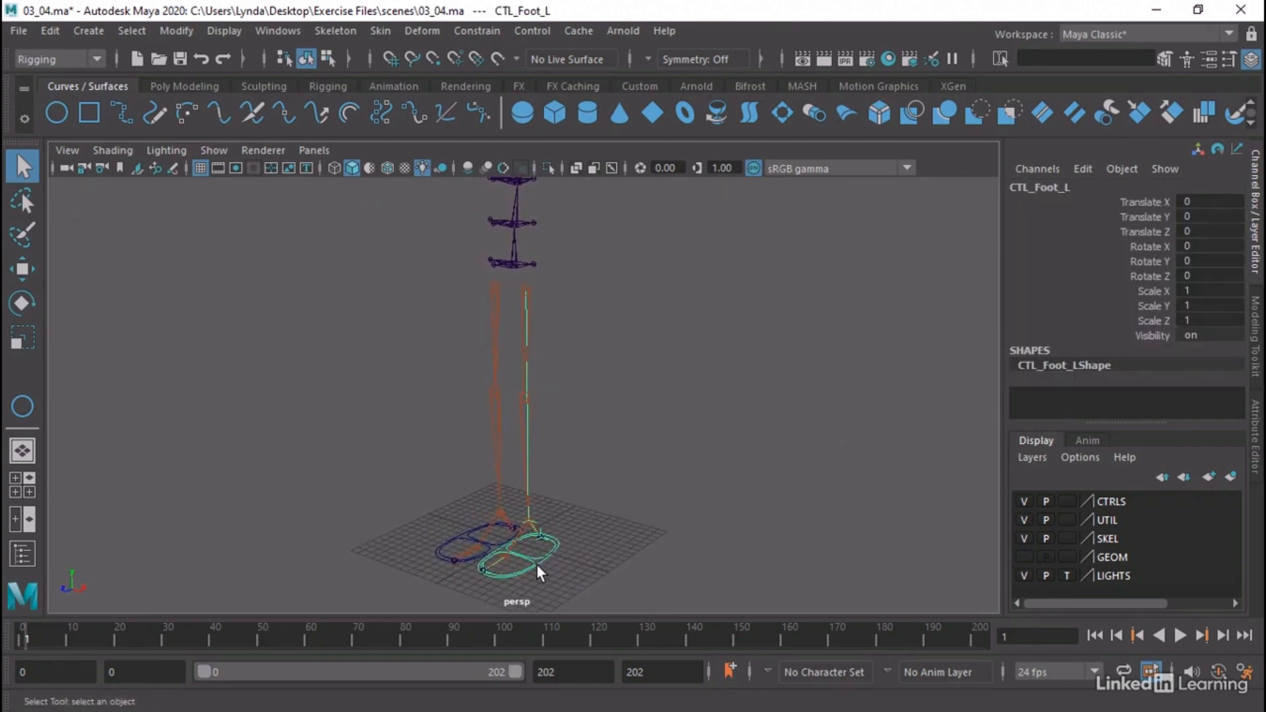
{"action": "key", "text": "w"}
{"action": "left_click_drag", "start_coordinate": [519, 538], "coordinate": [519, 514]}
{"action": "key", "text": "ctrl+z"}
{"action": "left_click", "coordinate": [622, 368]}
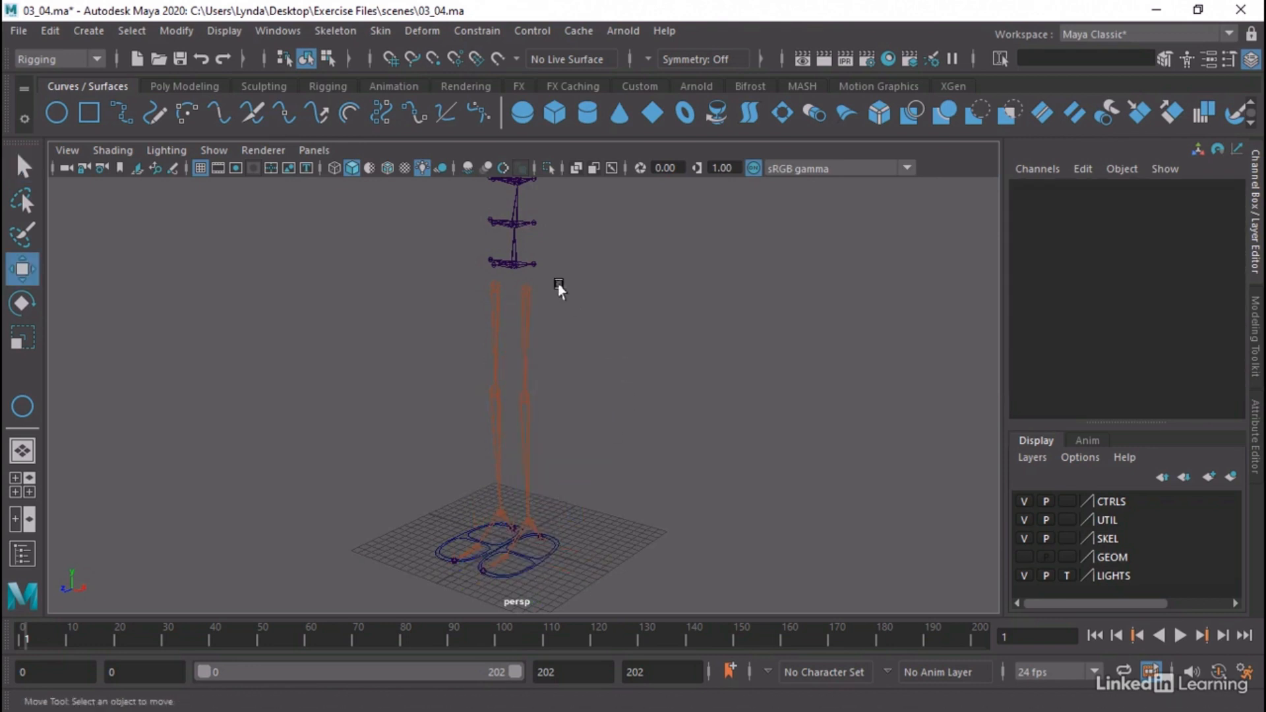
Try moving the Skel_Hip_L joint down to about Y 23.7, undo the move and clear the selection
{"action": "left_click", "coordinate": [524, 287]}
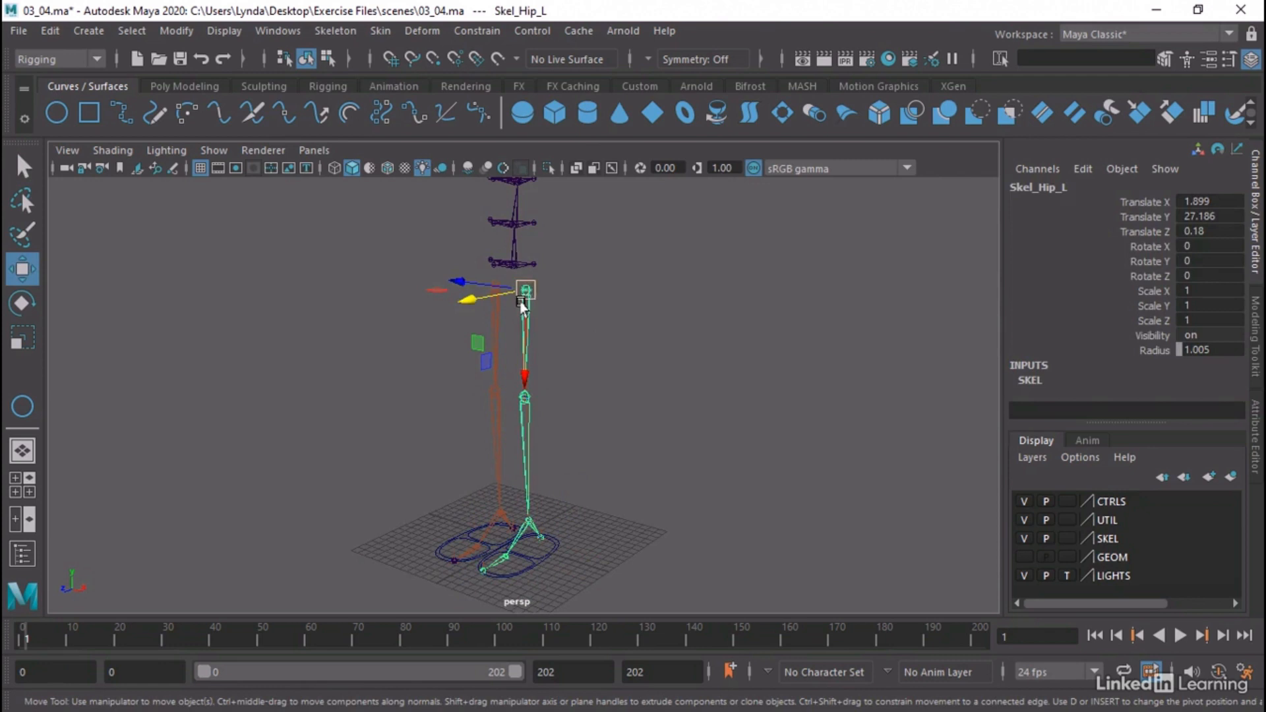
{"action": "left_click_drag", "start_coordinate": [523, 310], "coordinate": [553, 354]}
{"action": "key", "text": "ctrl+z"}
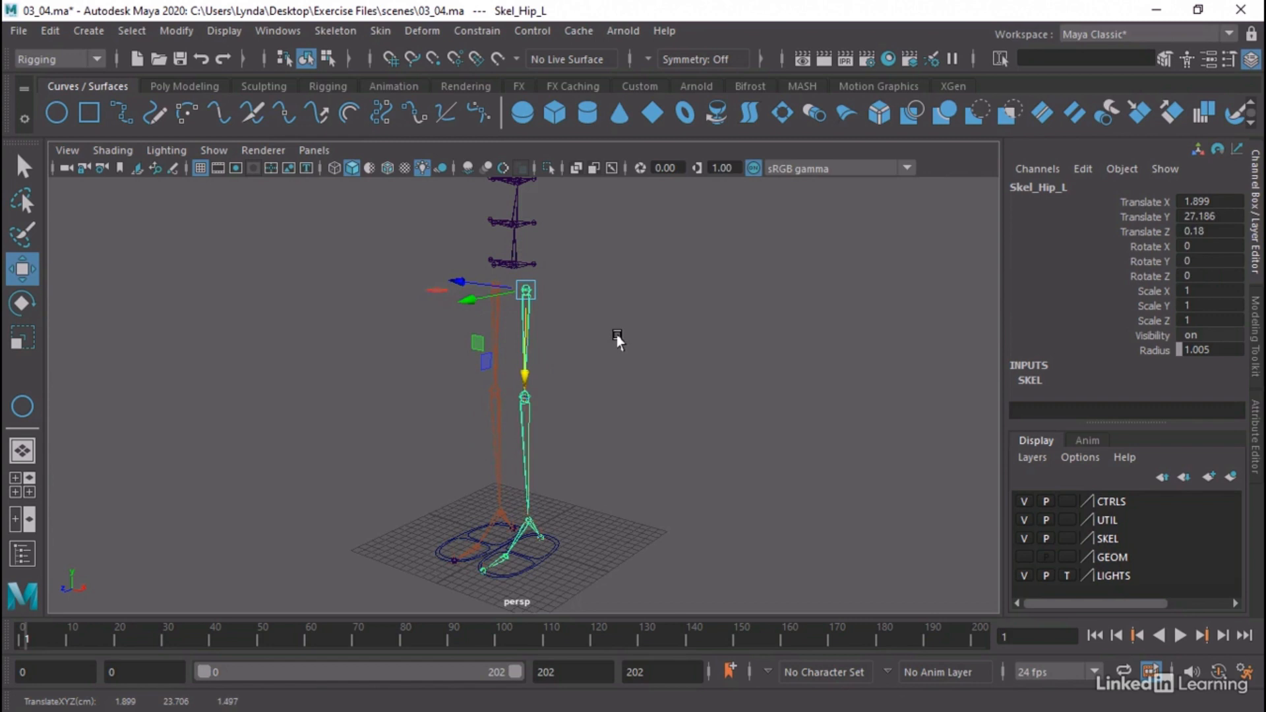
{"action": "left_click_drag", "start_coordinate": [616, 339], "coordinate": [617, 393], "text": "alt"}
{"action": "right_click_drag", "start_coordinate": [563, 350], "coordinate": [670, 355], "text": "alt"}
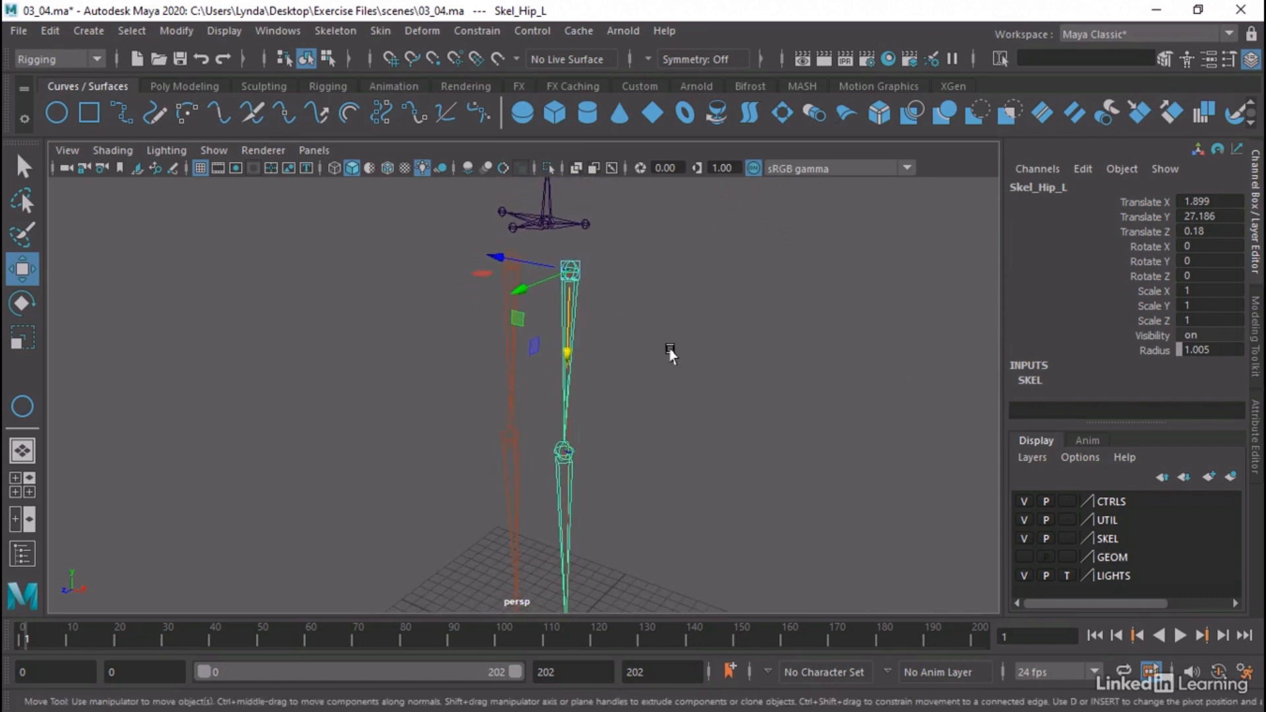
{"action": "left_click", "coordinate": [670, 355]}
Examine the Skel_Hip_L joint and its leg chain from several angles, and clear the selection
{"action": "left_click", "coordinate": [567, 276]}
{"action": "key", "text": "q"}
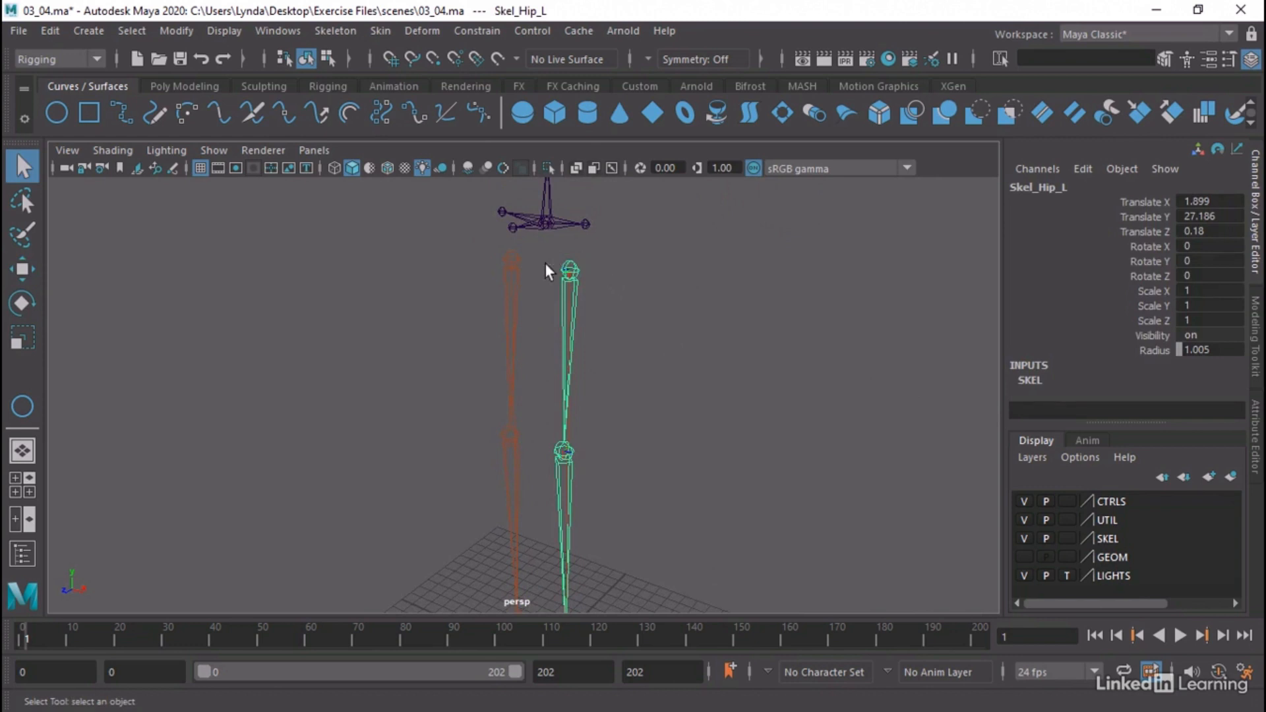
{"action": "key", "text": "w"}
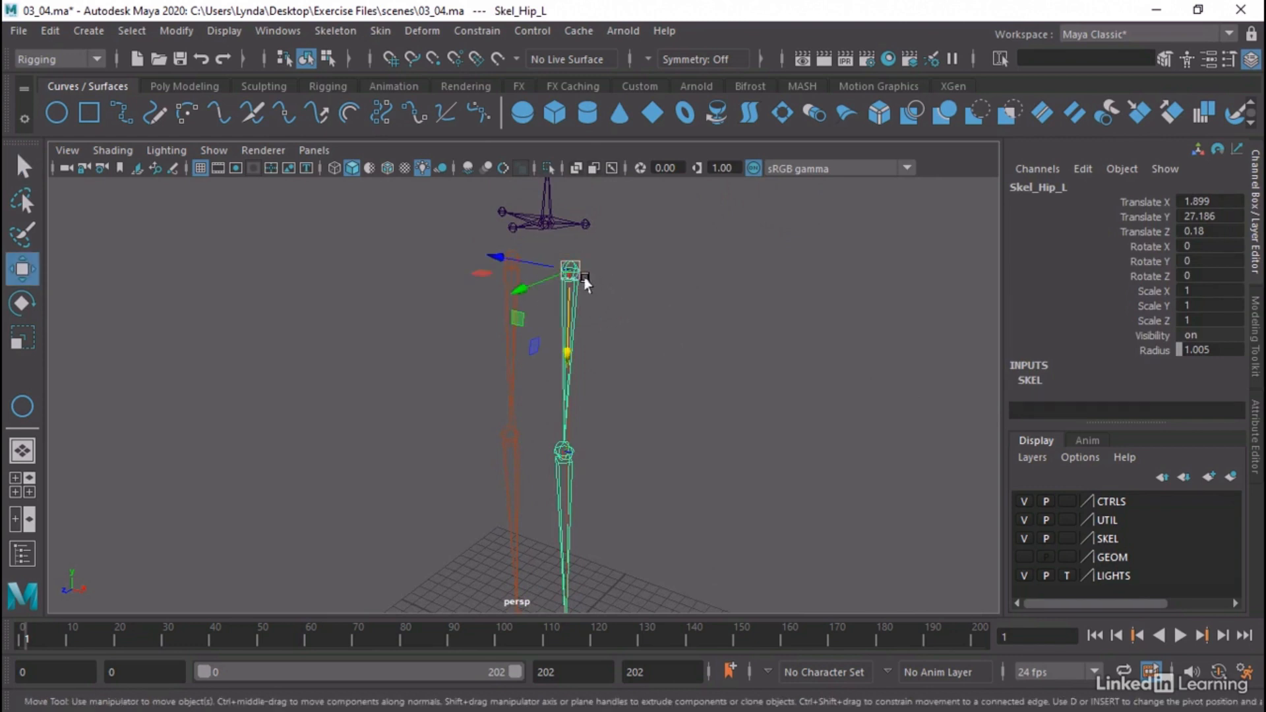
{"action": "left_click_drag", "start_coordinate": [617, 296], "coordinate": [583, 282], "text": "alt"}
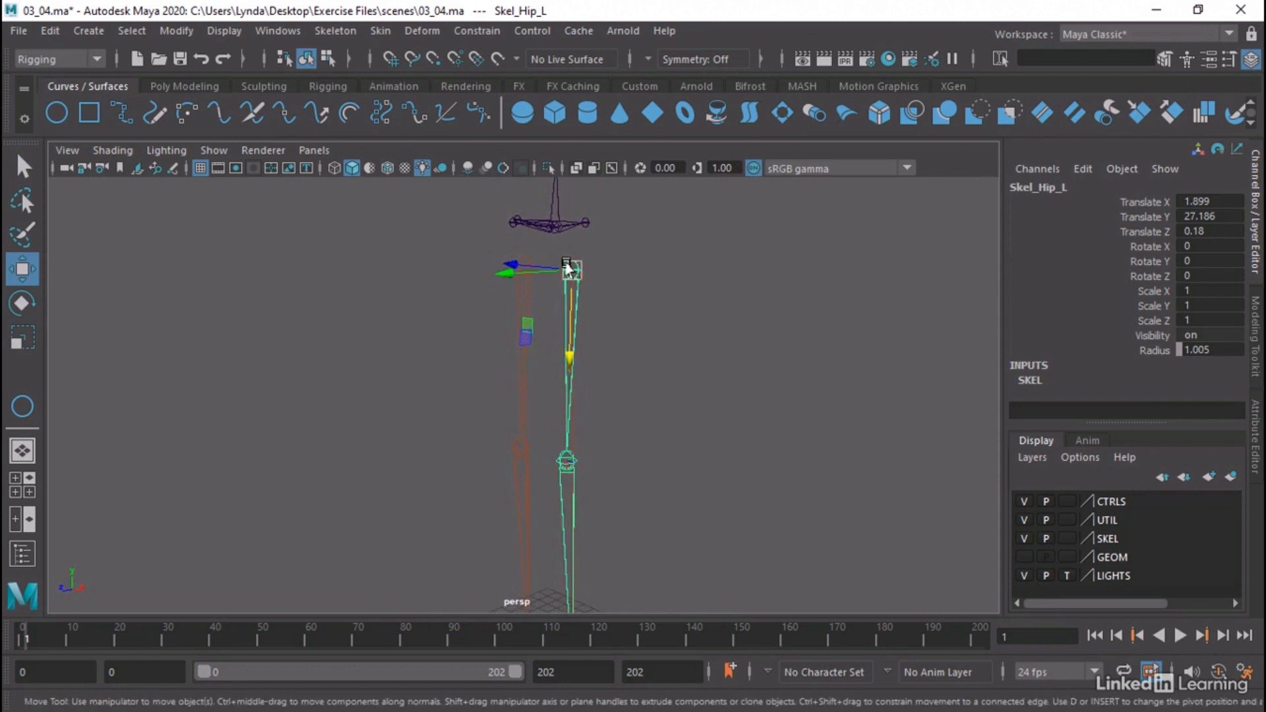
{"action": "left_click", "coordinate": [599, 406]}
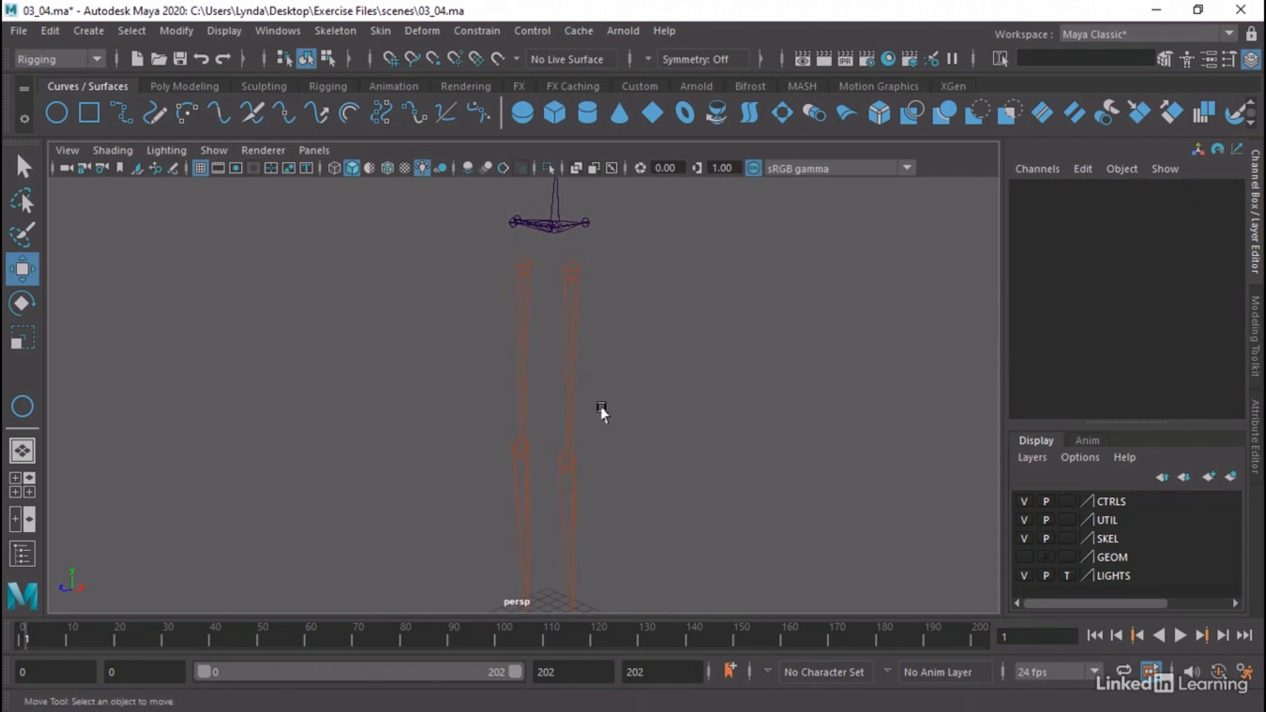
{"action": "left_click", "coordinate": [569, 436]}
{"action": "left_click_drag", "start_coordinate": [622, 363], "coordinate": [659, 374], "text": "alt"}
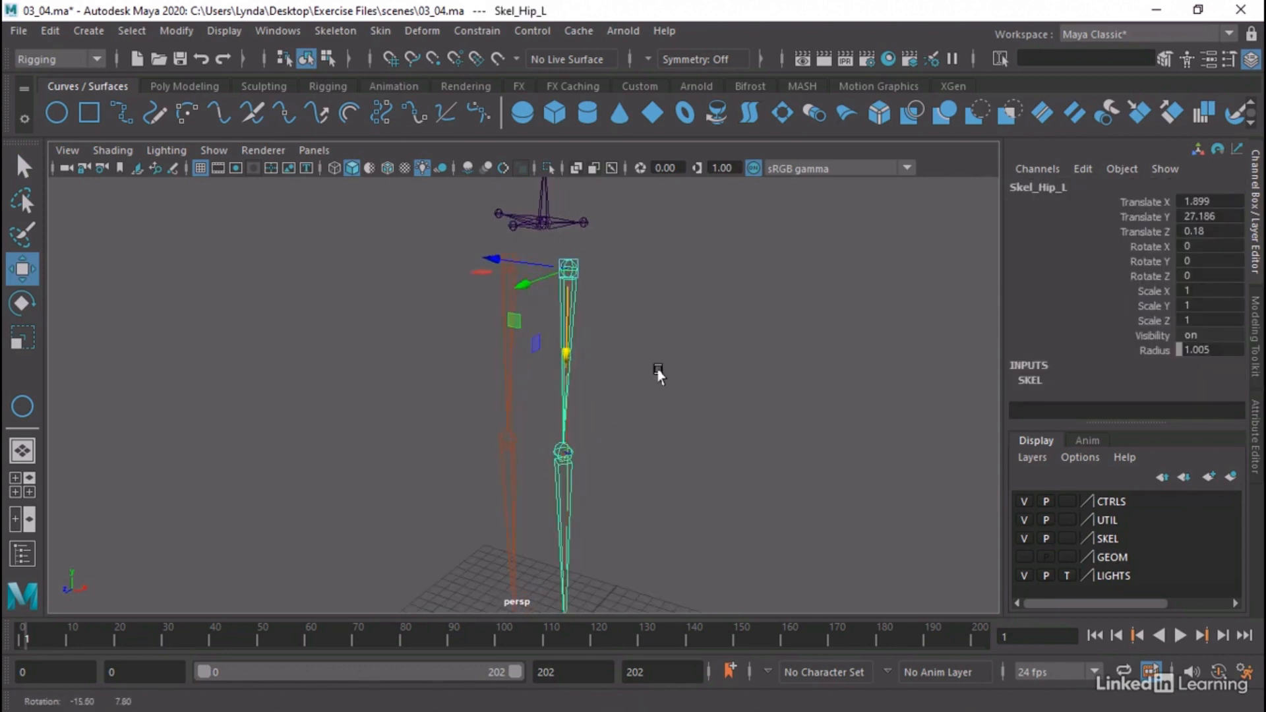
{"action": "right_click_drag", "start_coordinate": [730, 359], "coordinate": [449, 319], "text": "alt"}
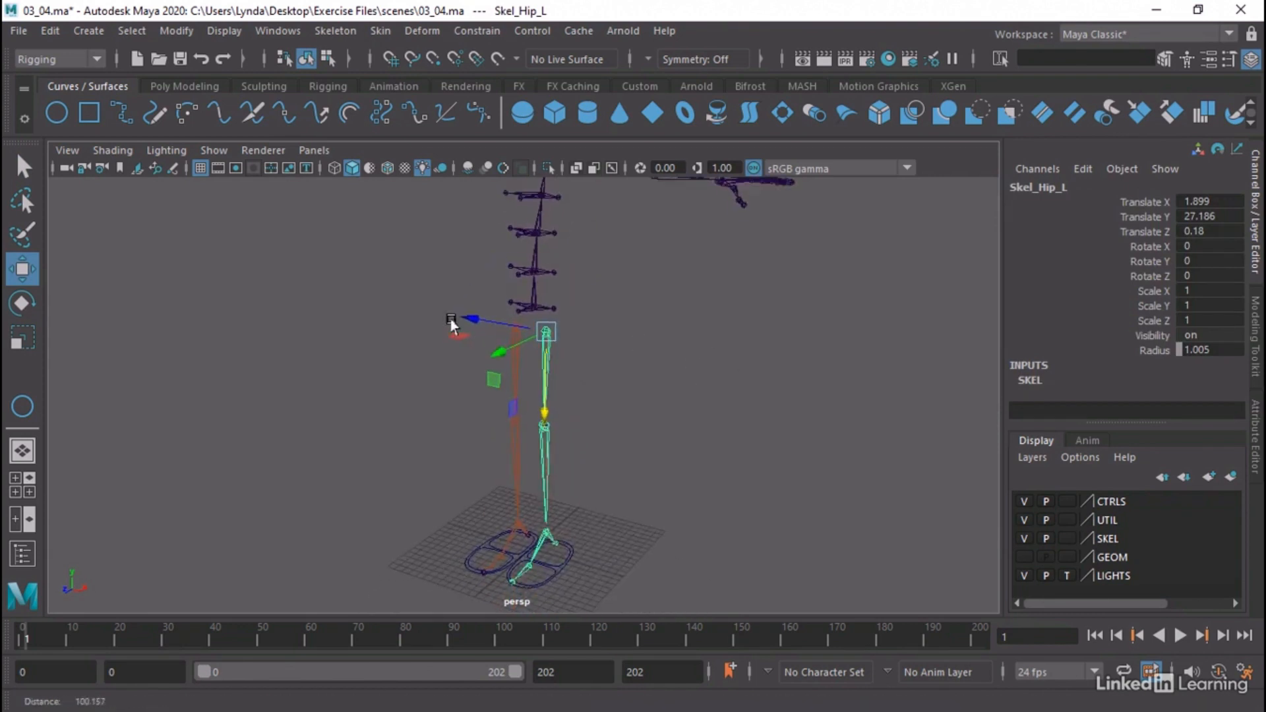
{"action": "mouse_move", "coordinate": [451, 322]}
{"action": "left_mouse_down", "text": "alt"}
{"action": "mouse_move", "coordinate": [472, 352]}
{"action": "mouse_move", "coordinate": [473, 333]}
{"action": "left_mouse_up", "text": "alt"}
{"action": "middle_click_drag", "start_coordinate": [521, 343], "coordinate": [524, 330], "text": "alt"}
{"action": "left_click_drag", "start_coordinate": [523, 330], "coordinate": [518, 307], "text": "alt"}
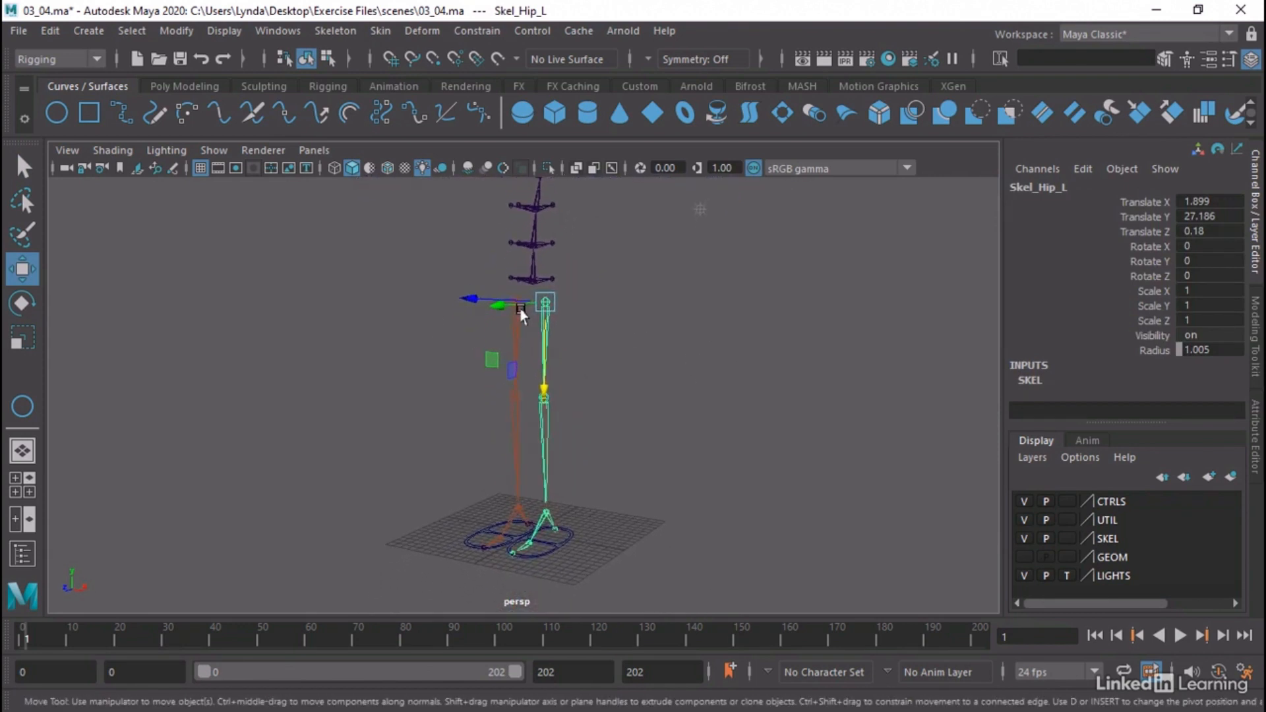
{"action": "left_click", "coordinate": [604, 339]}
Draw a NURBS circle with a radius of about 3.3 in front of the legs in the side view
{"action": "left_click_drag", "start_coordinate": [182, 448], "coordinate": [222, 452], "text": "alt"}
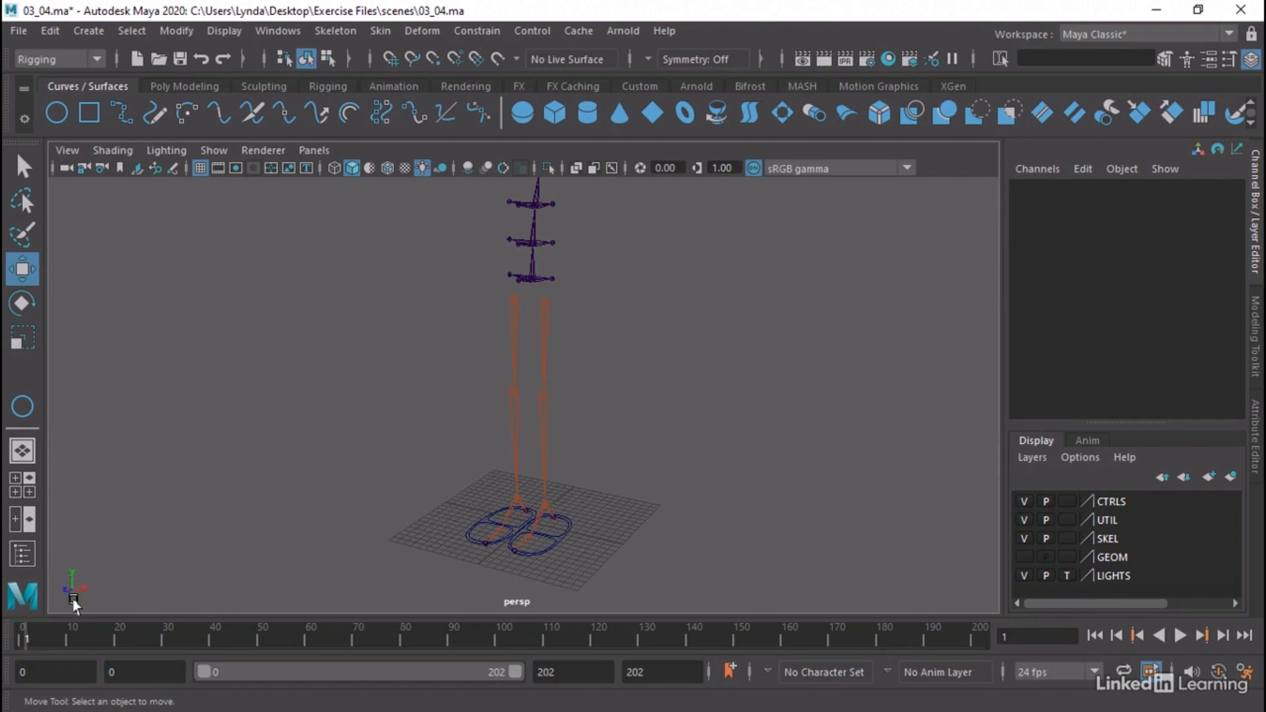
{"action": "left_click_drag", "start_coordinate": [72, 599], "coordinate": [168, 581], "text": "alt"}
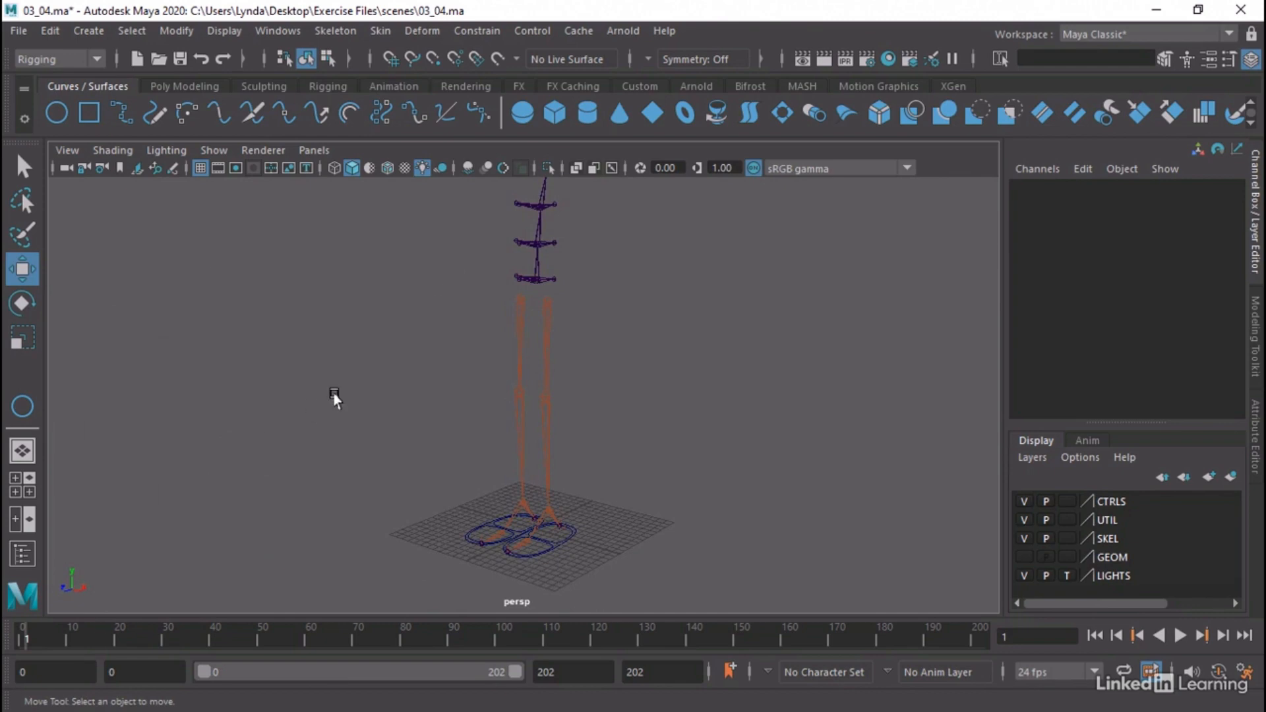
{"action": "key", "text": "space"}
{"action": "key", "text": "space"}
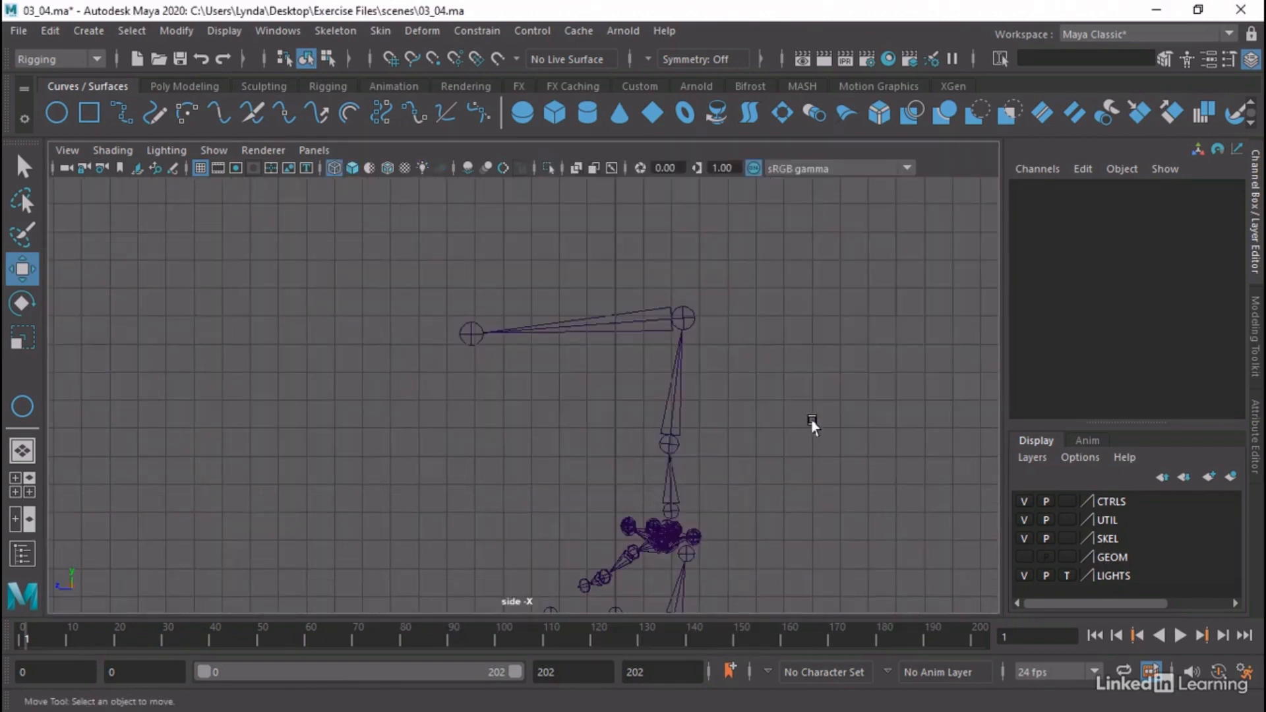
{"action": "right_click_drag", "start_coordinate": [812, 420], "coordinate": [125, 448], "text": "alt"}
{"action": "middle_click_drag", "start_coordinate": [504, 492], "coordinate": [565, 249], "text": "alt"}
{"action": "right_click_drag", "start_coordinate": [631, 297], "coordinate": [28, 331], "text": "alt"}
{"action": "right_click_drag", "start_coordinate": [460, 424], "coordinate": [22, 388], "text": "alt"}
{"action": "middle_click_drag", "start_coordinate": [444, 489], "coordinate": [525, 424], "text": "alt"}
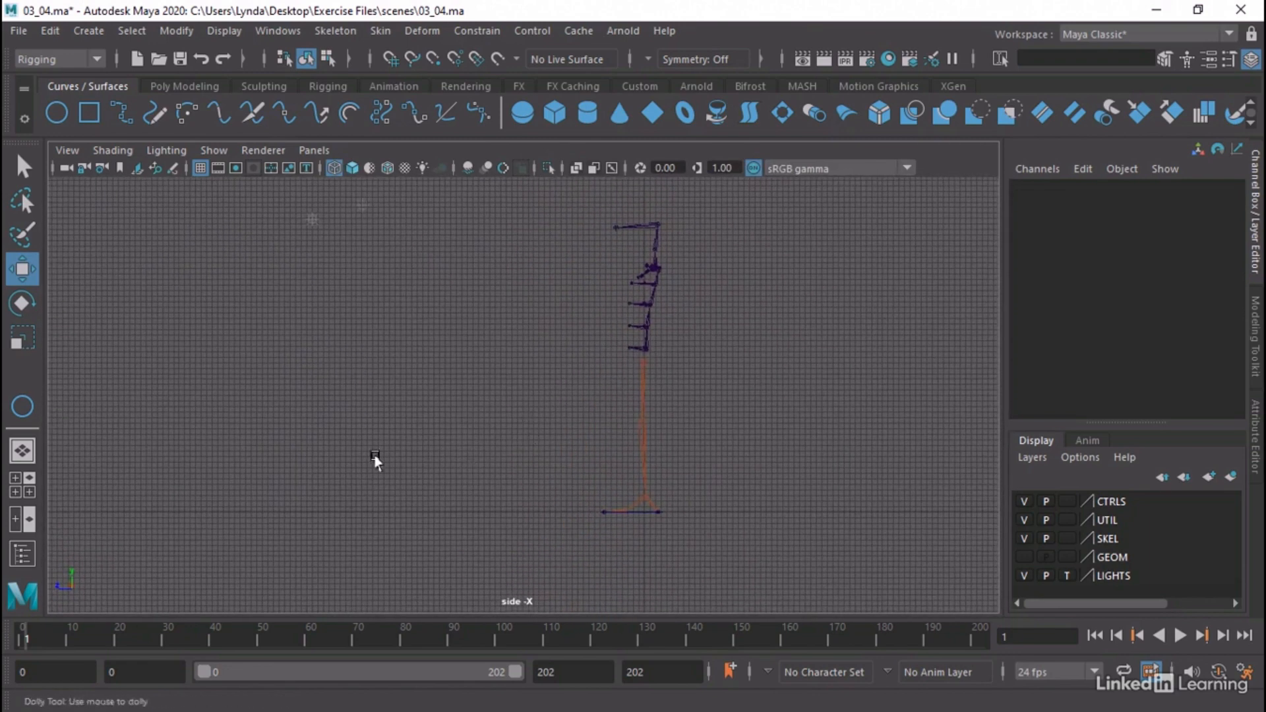
{"action": "right_click_drag", "start_coordinate": [375, 460], "coordinate": [382, 462], "text": "alt"}
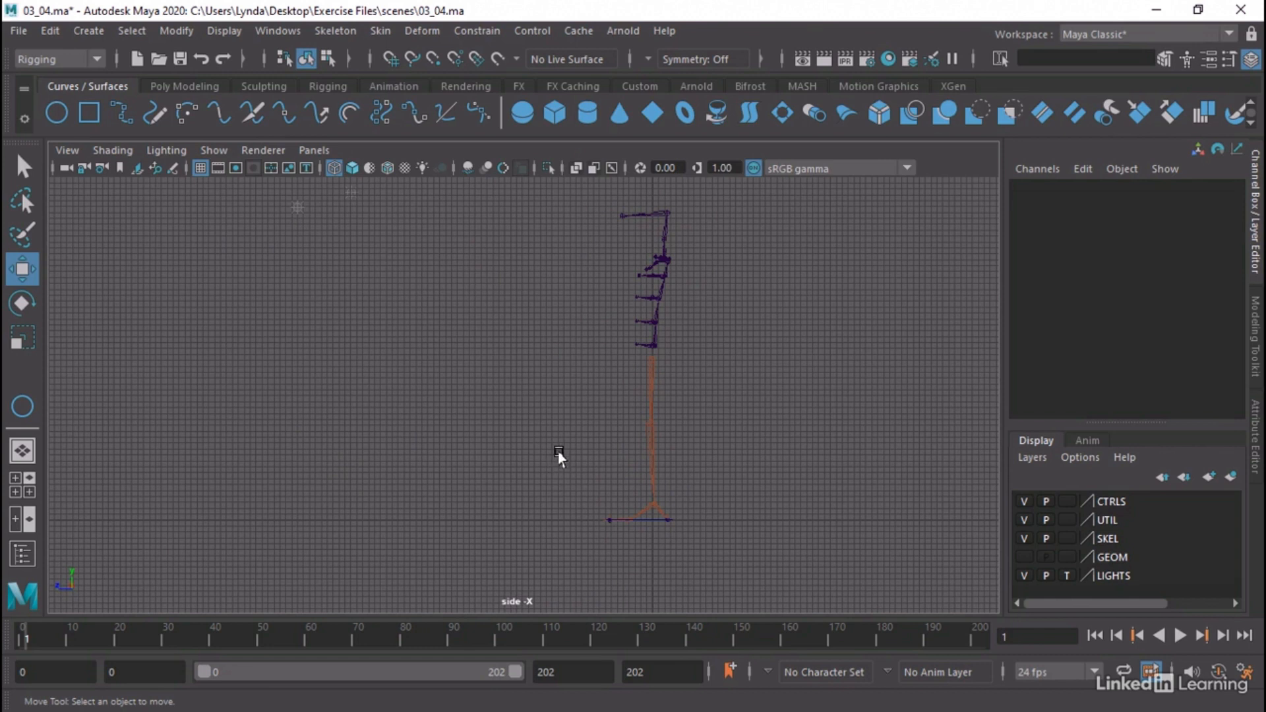
{"action": "left_click", "coordinate": [57, 110]}
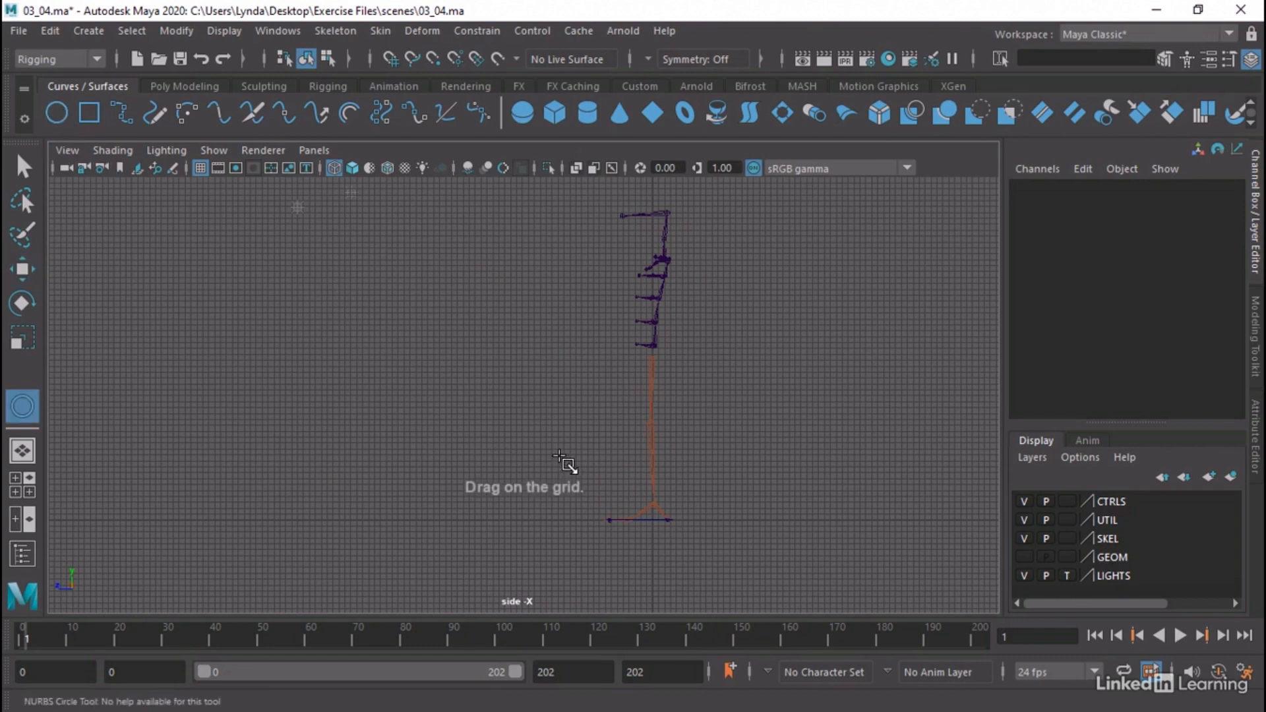
{"action": "left_click_drag", "start_coordinate": [559, 456], "coordinate": [571, 467]}
Set the new circle's radius to 2.5 in its makeNurbCircle1 inputs
{"action": "double_click", "coordinate": [1086, 367]}
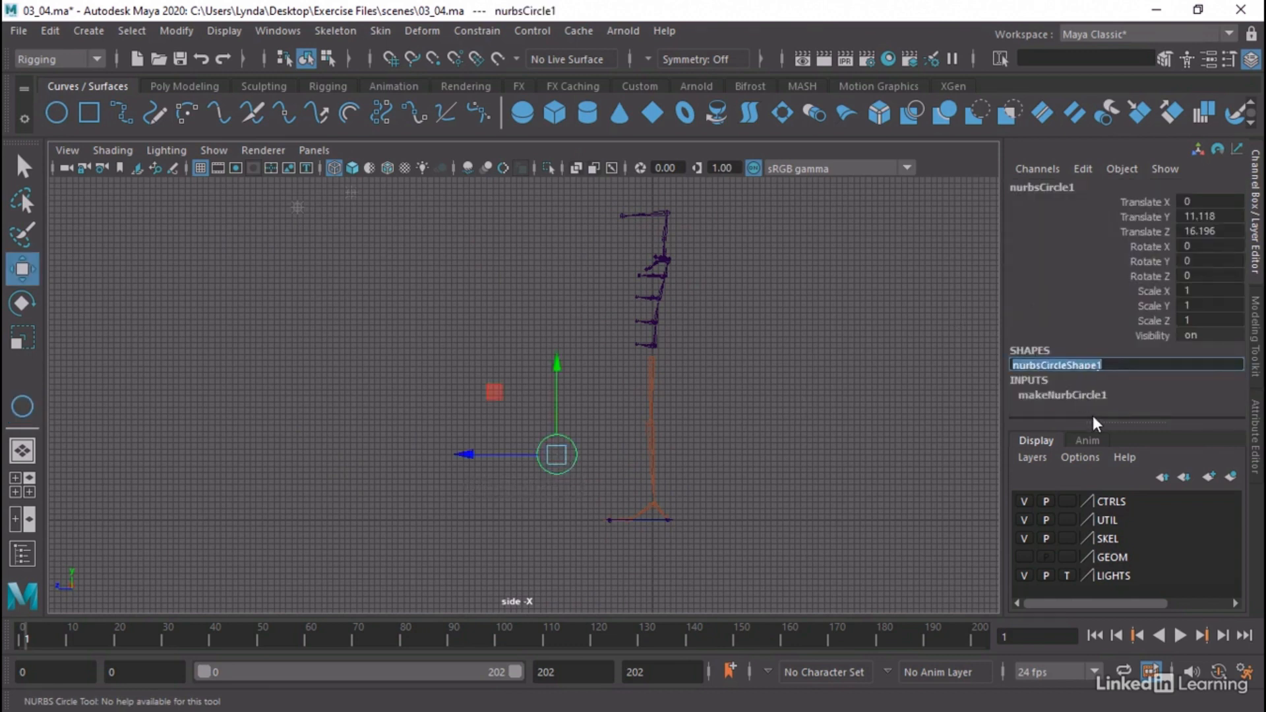
{"action": "left_click", "coordinate": [1090, 397]}
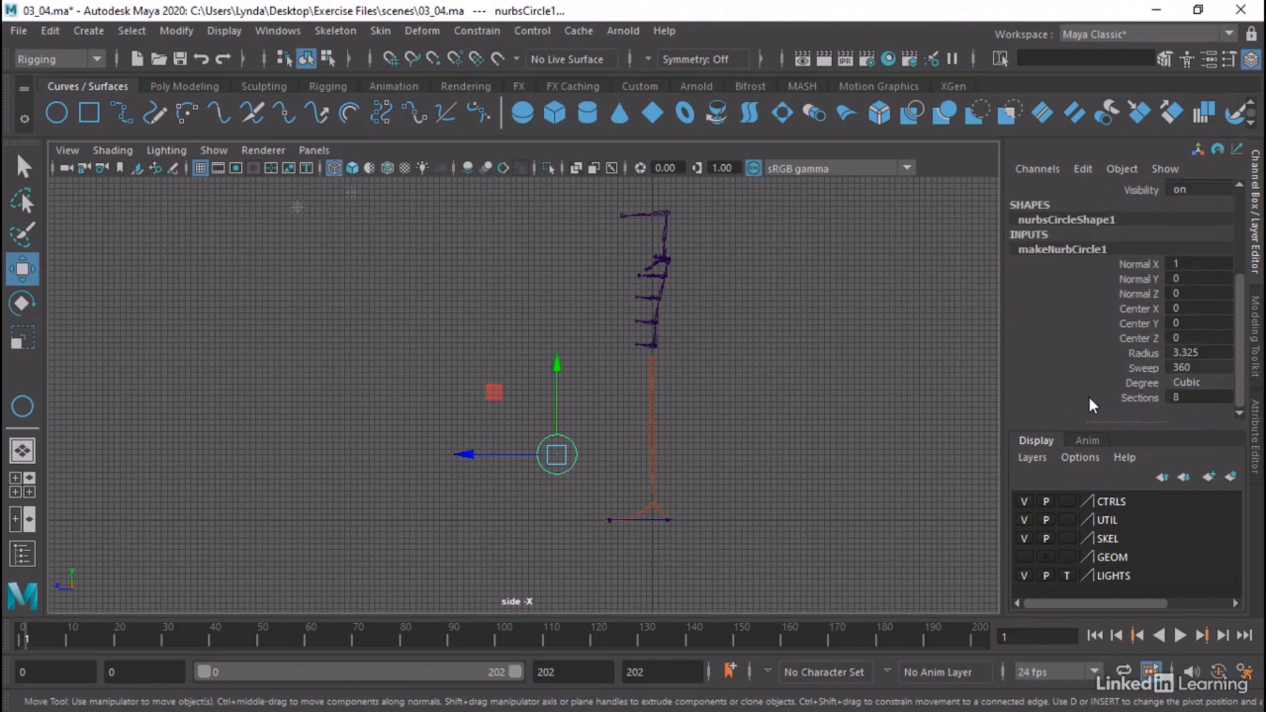
{"action": "double_click", "coordinate": [1210, 352]}
{"action": "key", "text": "Return"}
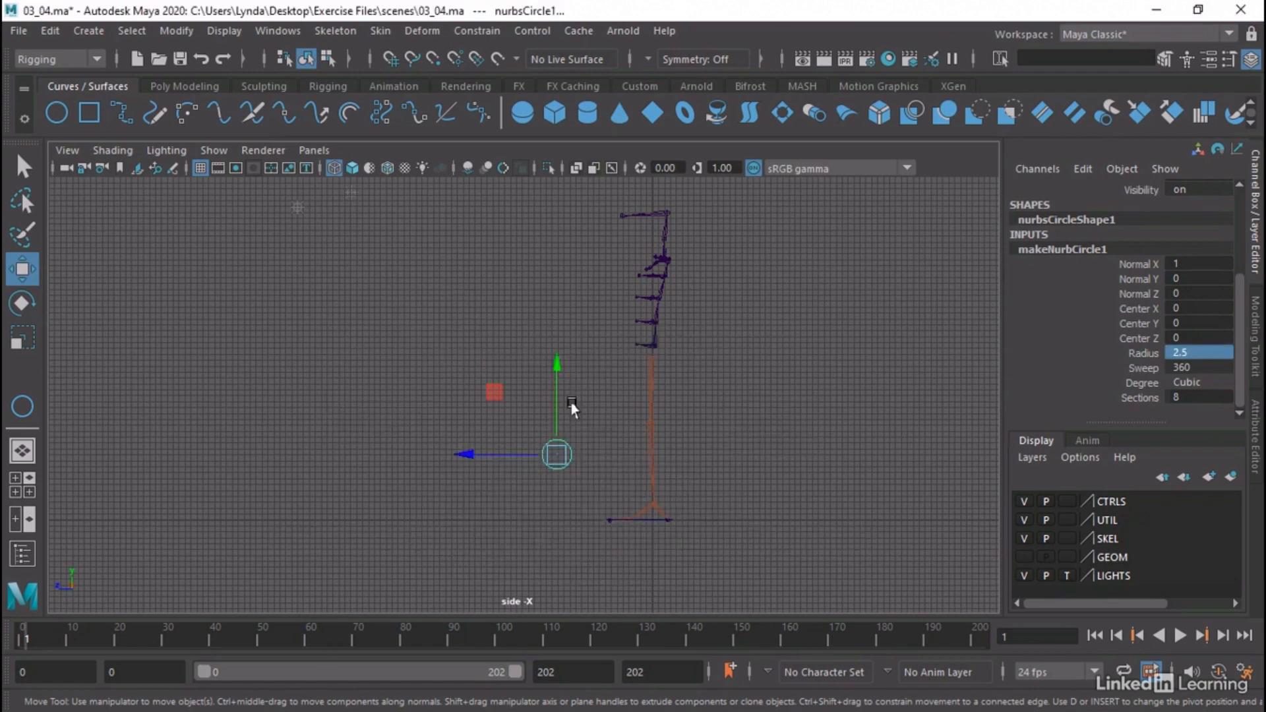
Move the new circle in the perspective view up to about Y 20.5, Z 12.3, in front of the knees
{"action": "key", "text": "space"}
{"action": "key", "text": "space"}
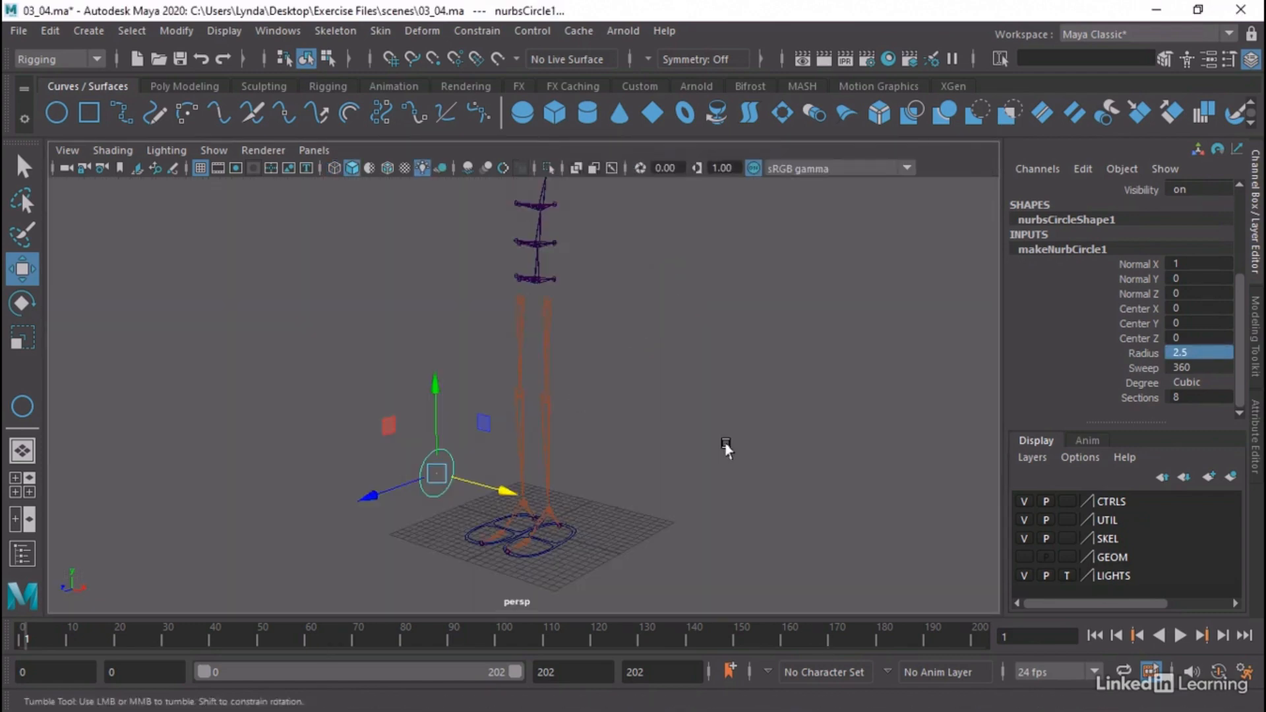
{"action": "left_click_drag", "start_coordinate": [368, 503], "coordinate": [536, 502], "text": "alt"}
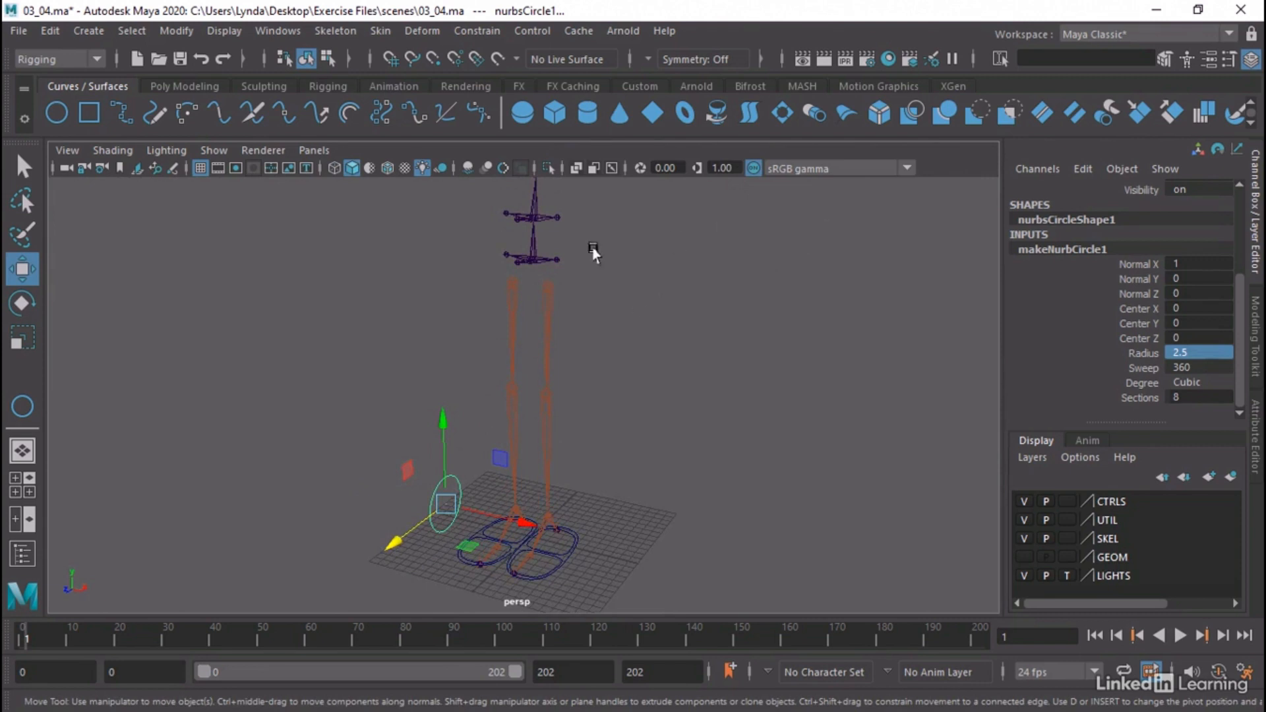
{"action": "left_click_drag", "start_coordinate": [445, 496], "coordinate": [471, 390]}
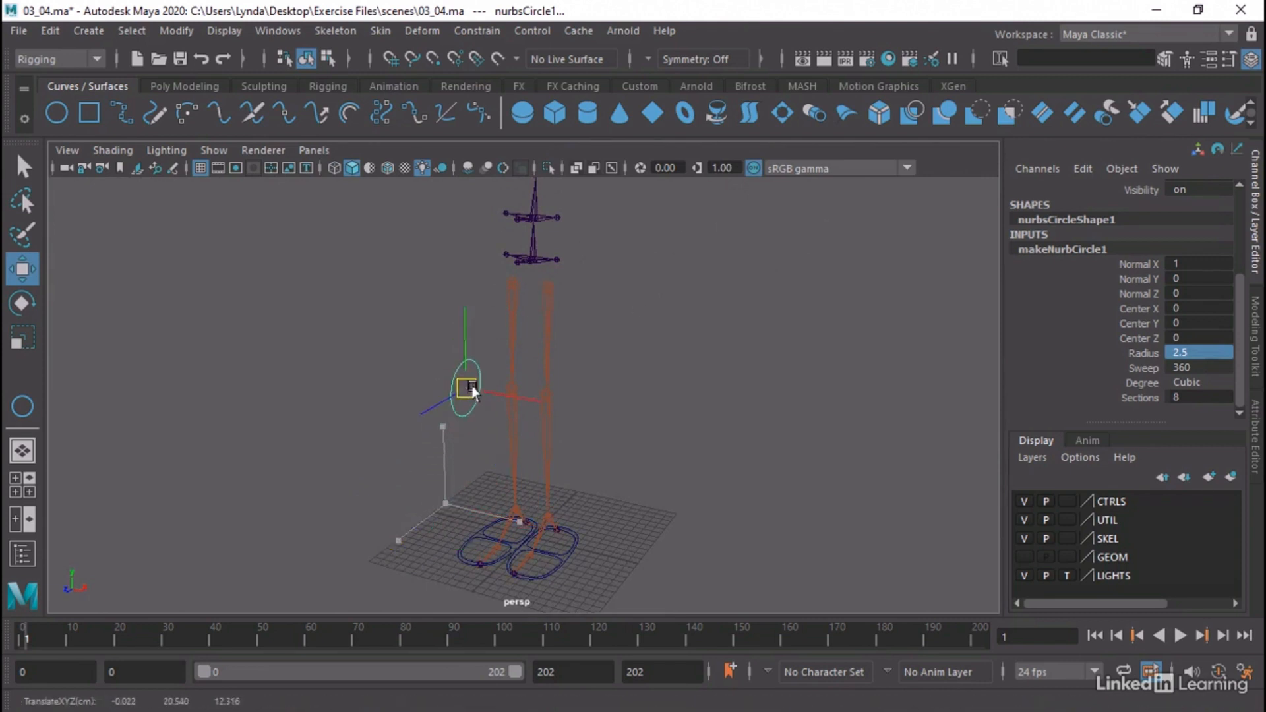
Parent-constrain the circle to the Skel_Hip_L joint with Maintain offset off, so it snaps onto the left hip
{"action": "left_click_drag", "start_coordinate": [608, 291], "coordinate": [558, 309], "text": "alt"}
{"action": "left_click", "coordinate": [556, 306]}
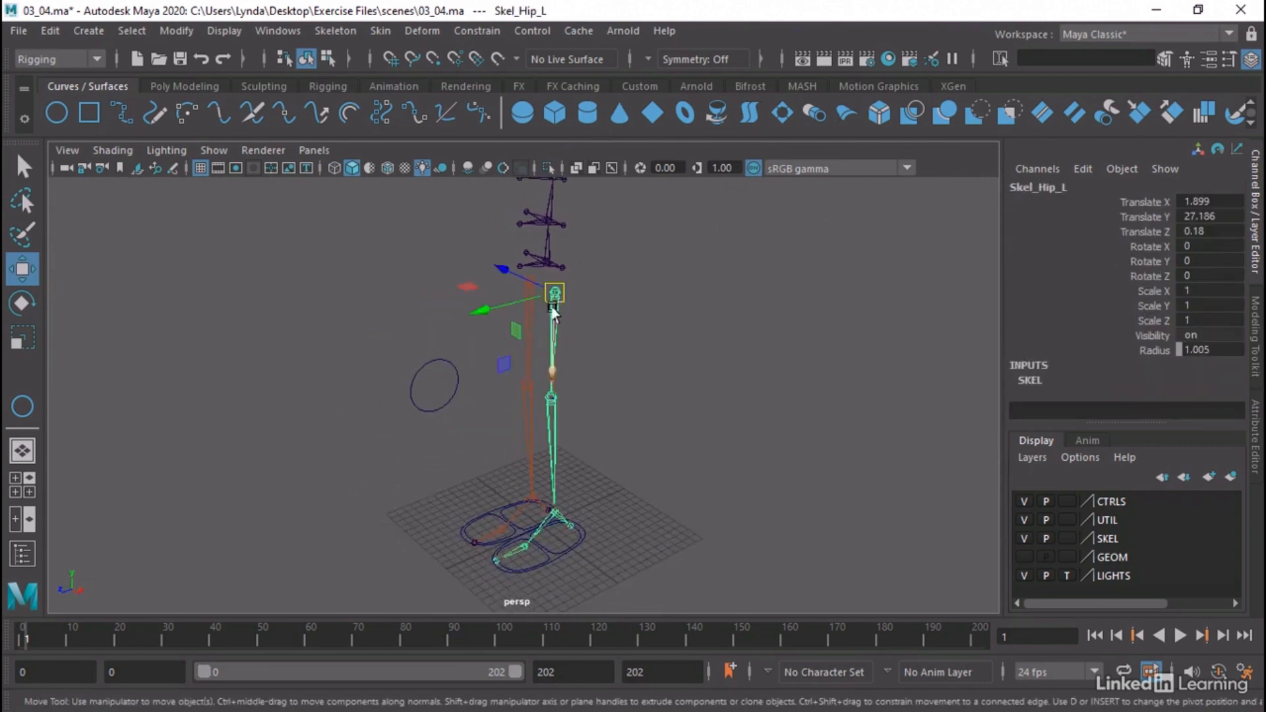
{"action": "left_click", "coordinate": [453, 361]}
{"action": "left_click_drag", "start_coordinate": [683, 394], "coordinate": [730, 367], "text": "alt"}
{"action": "middle_click_drag", "start_coordinate": [730, 366], "coordinate": [717, 428], "text": "alt"}
{"action": "right_click_drag", "start_coordinate": [718, 429], "coordinate": [747, 418], "text": "alt"}
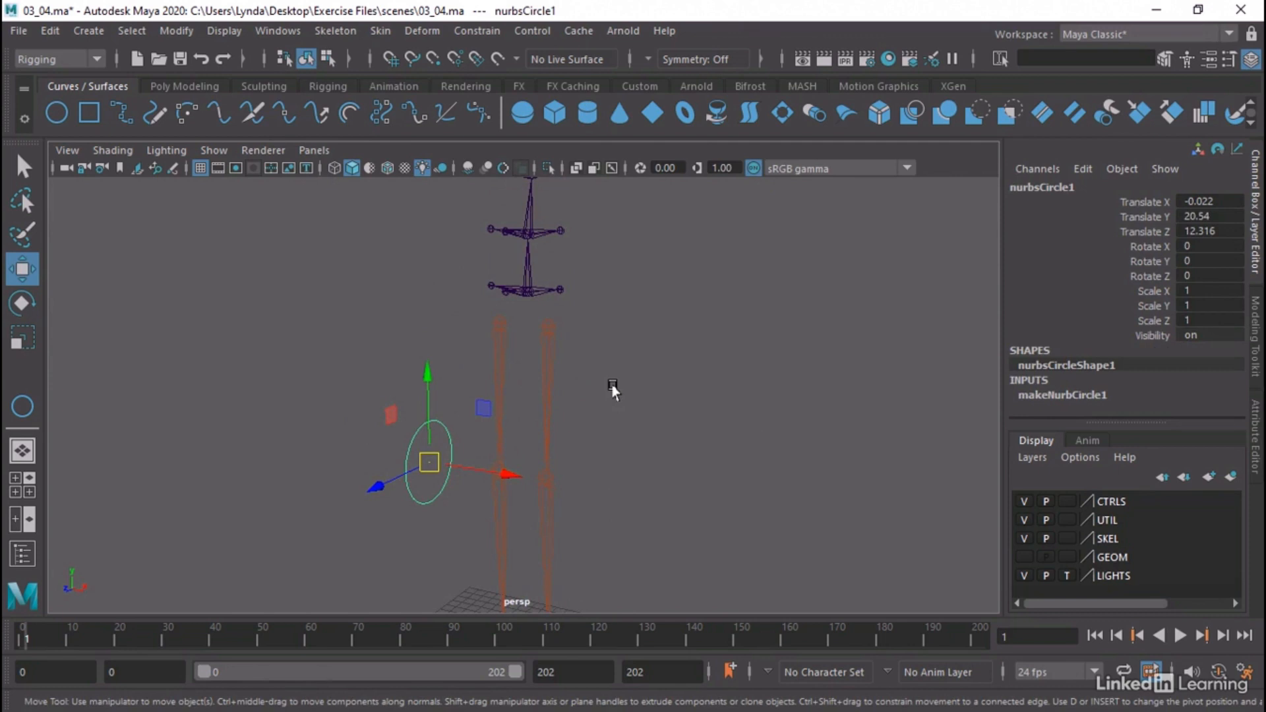
{"action": "left_click_drag", "start_coordinate": [562, 315], "coordinate": [537, 309]}
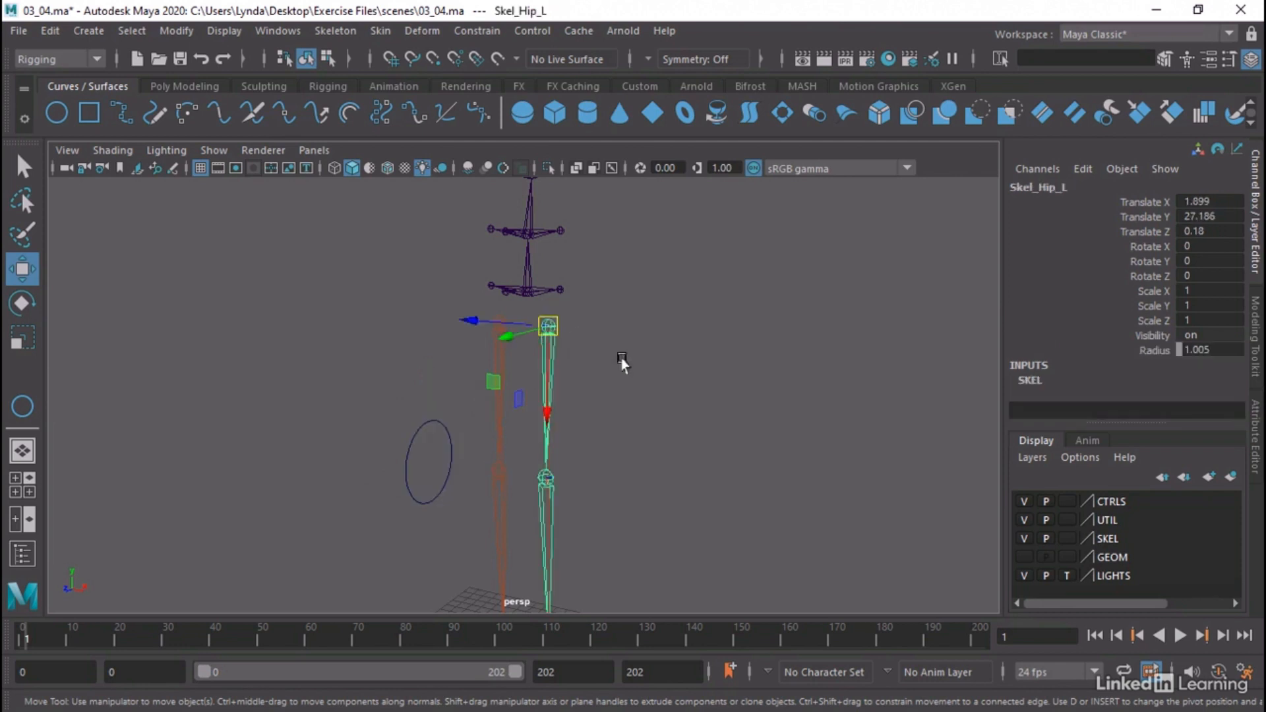
{"action": "left_click", "coordinate": [414, 444], "text": "shift"}
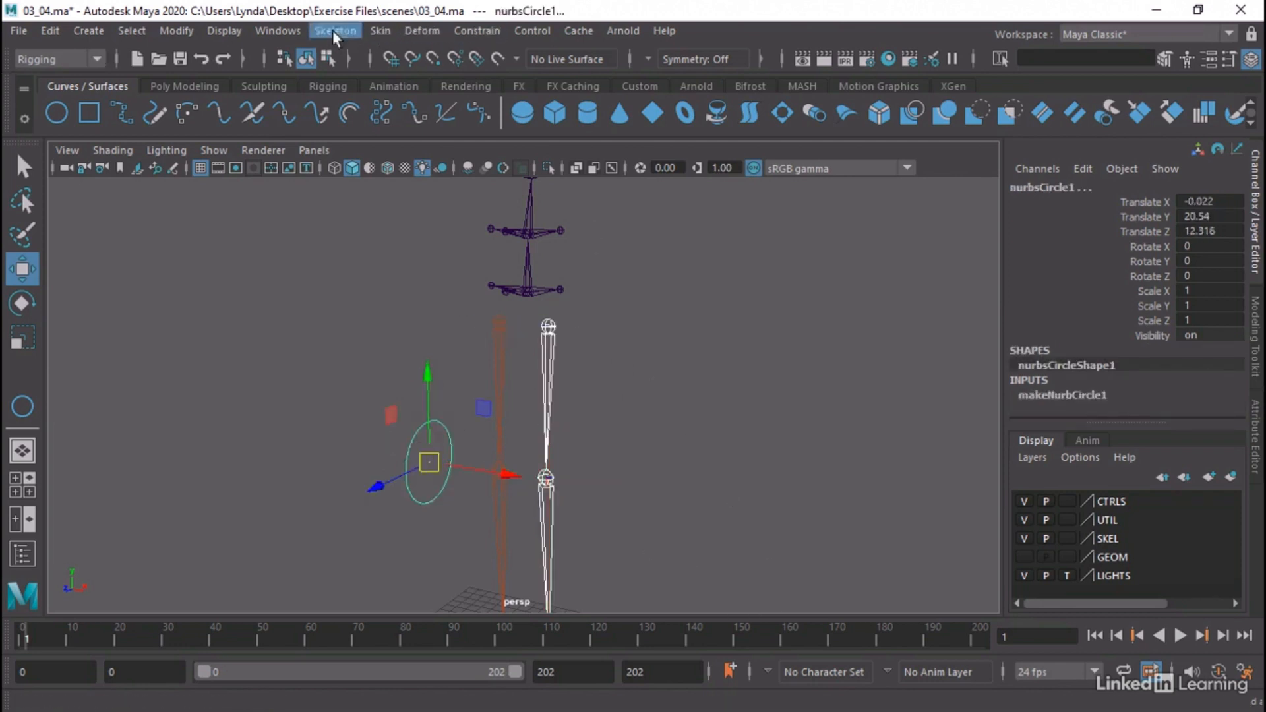
{"action": "left_click", "coordinate": [481, 30]}
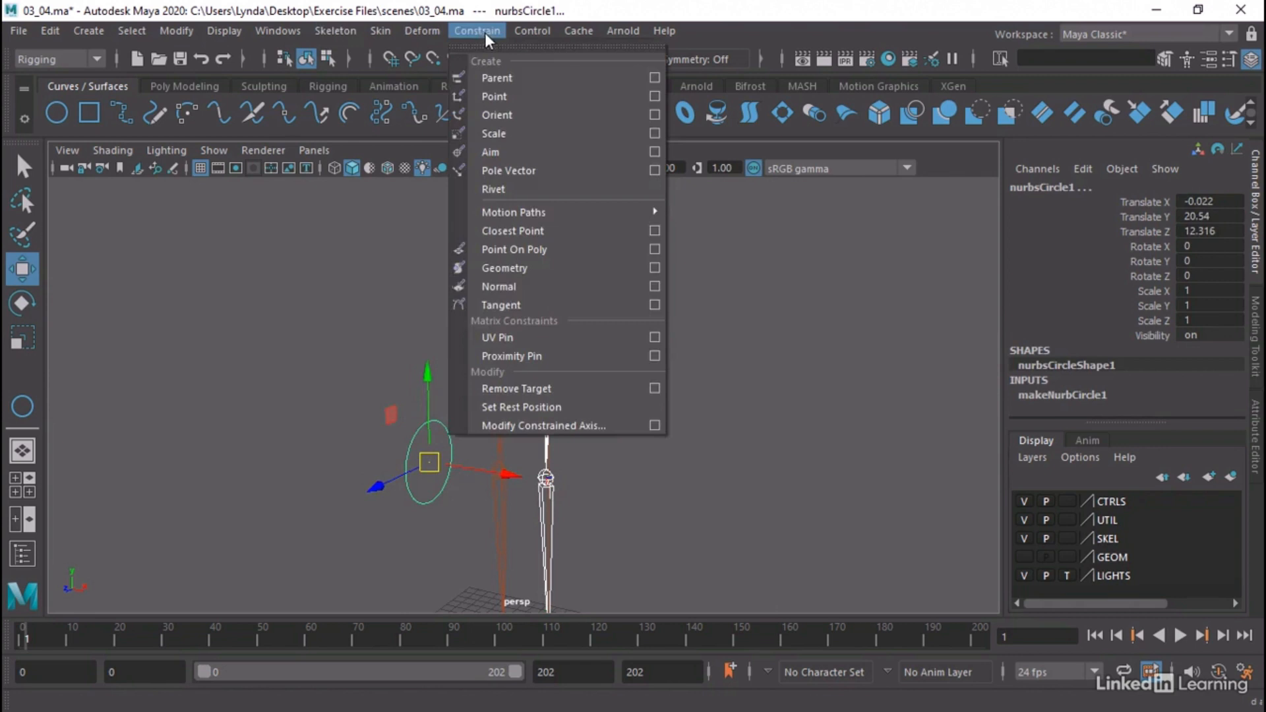
{"action": "left_click", "coordinate": [658, 74]}
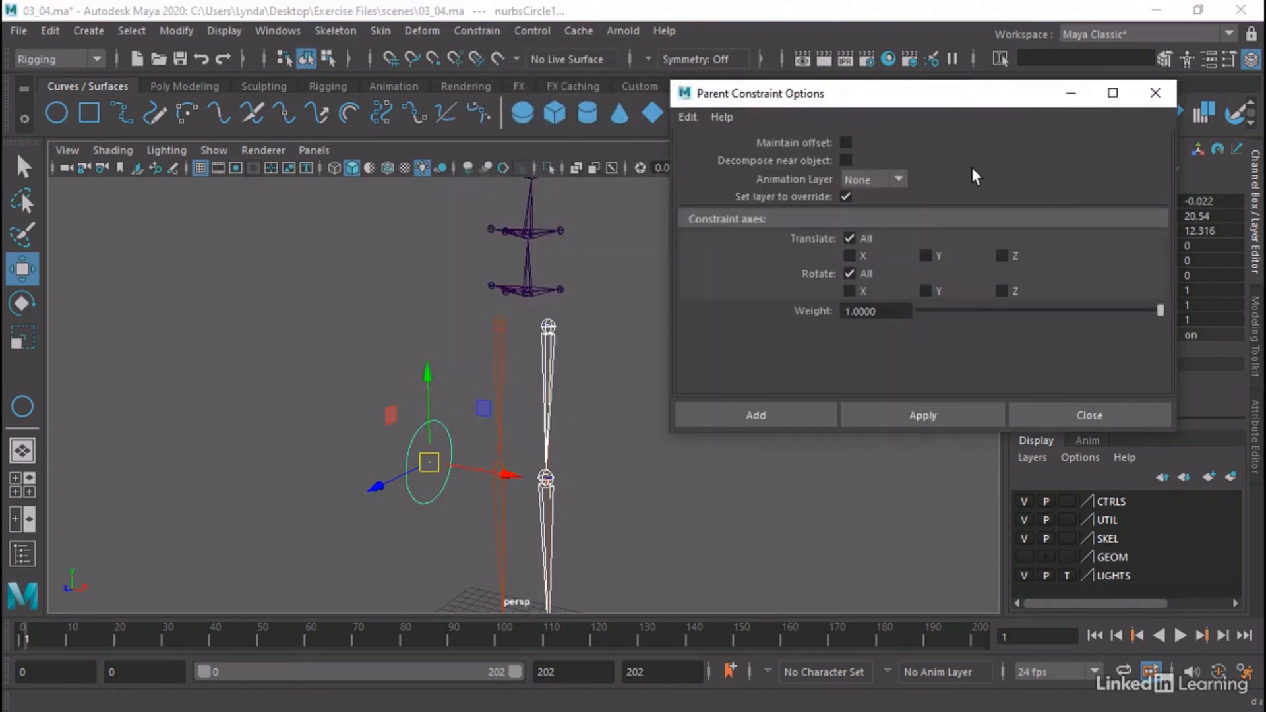
{"action": "left_click", "coordinate": [781, 418]}
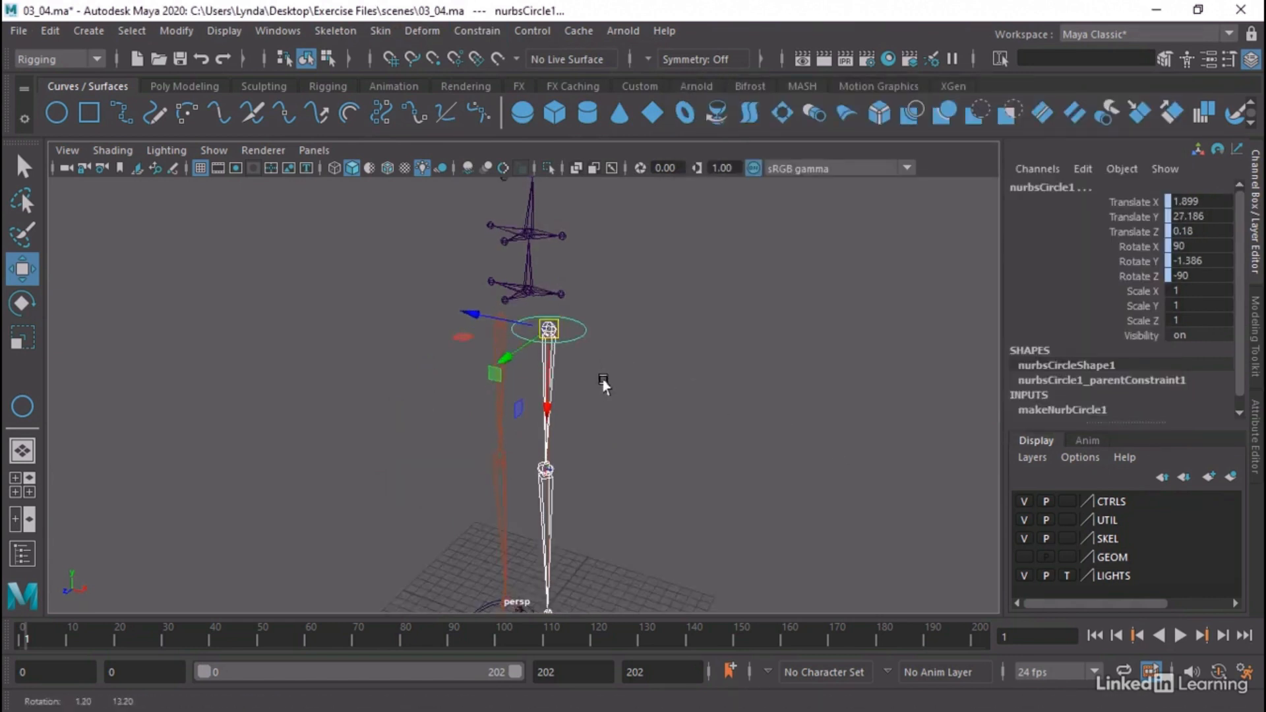
Delete the parent constraint nested under the circle at the left hip
{"action": "mouse_move", "coordinate": [603, 381]}
{"action": "left_mouse_down", "text": "alt"}
{"action": "mouse_move", "coordinate": [546, 410]}
{"action": "mouse_move", "coordinate": [597, 369]}
{"action": "left_mouse_up", "text": "alt"}
{"action": "middle_click_drag", "start_coordinate": [593, 354], "coordinate": [603, 371], "text": "alt"}
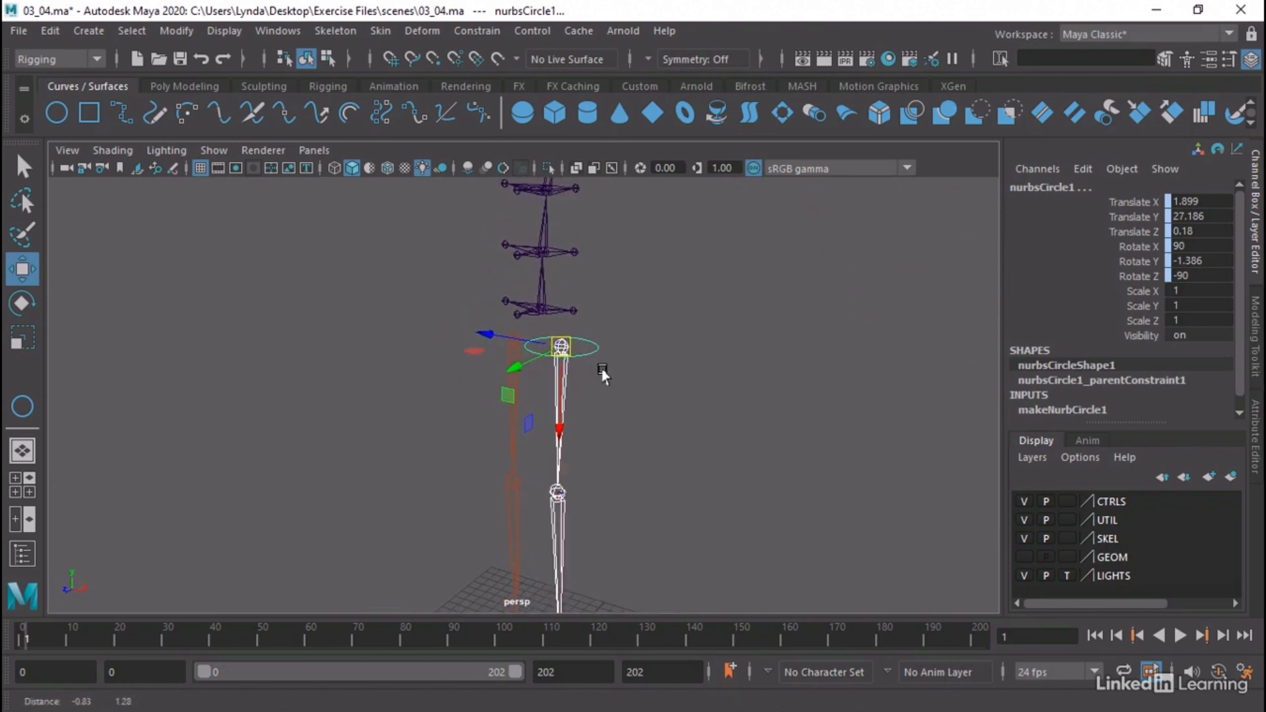
{"action": "left_click_drag", "start_coordinate": [603, 375], "coordinate": [800, 382], "text": "alt"}
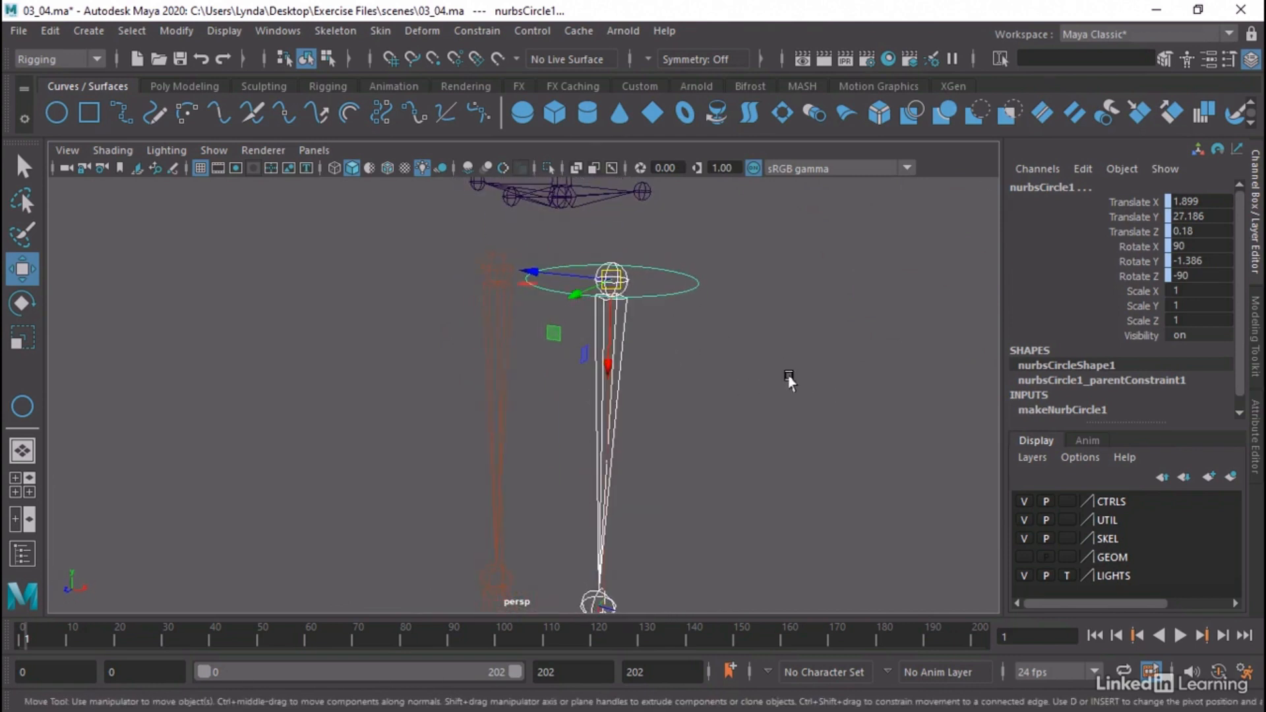
{"action": "middle_click_drag", "start_coordinate": [733, 362], "coordinate": [715, 394], "text": "alt"}
{"action": "left_click_drag", "start_coordinate": [714, 394], "coordinate": [667, 376], "text": "alt"}
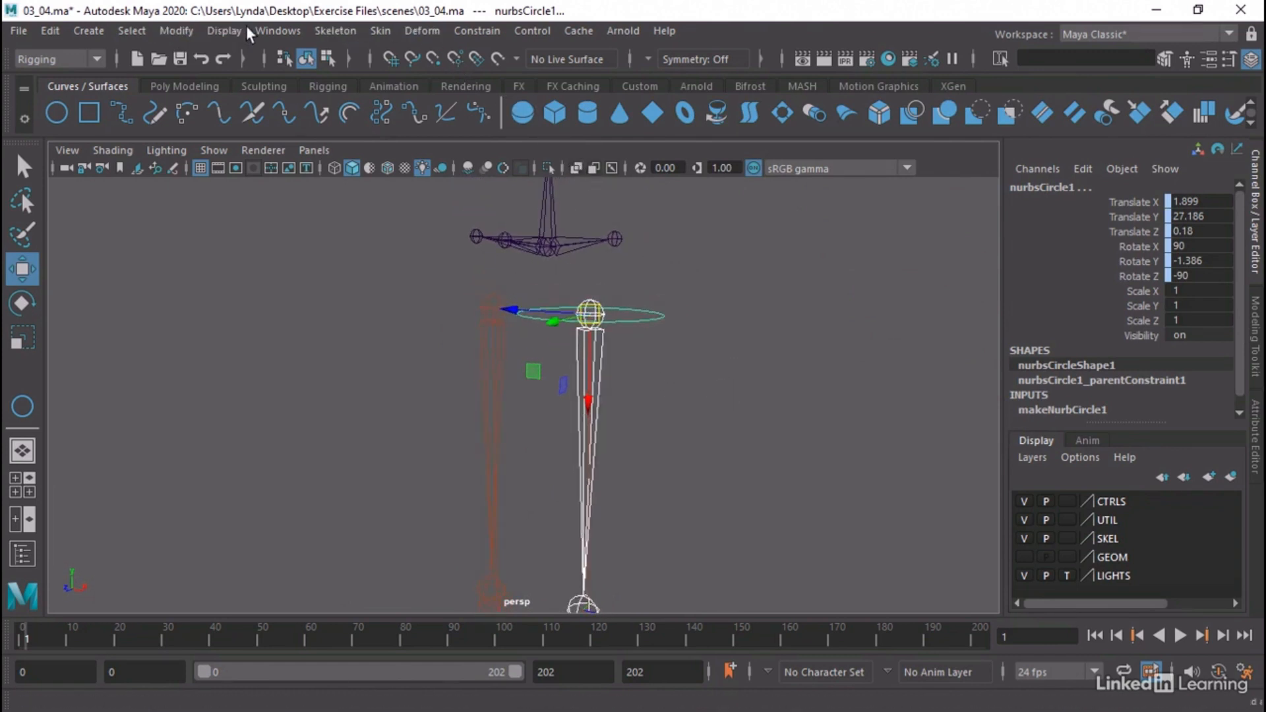
{"action": "left_click", "coordinate": [266, 31]}
{"action": "left_click", "coordinate": [299, 251]}
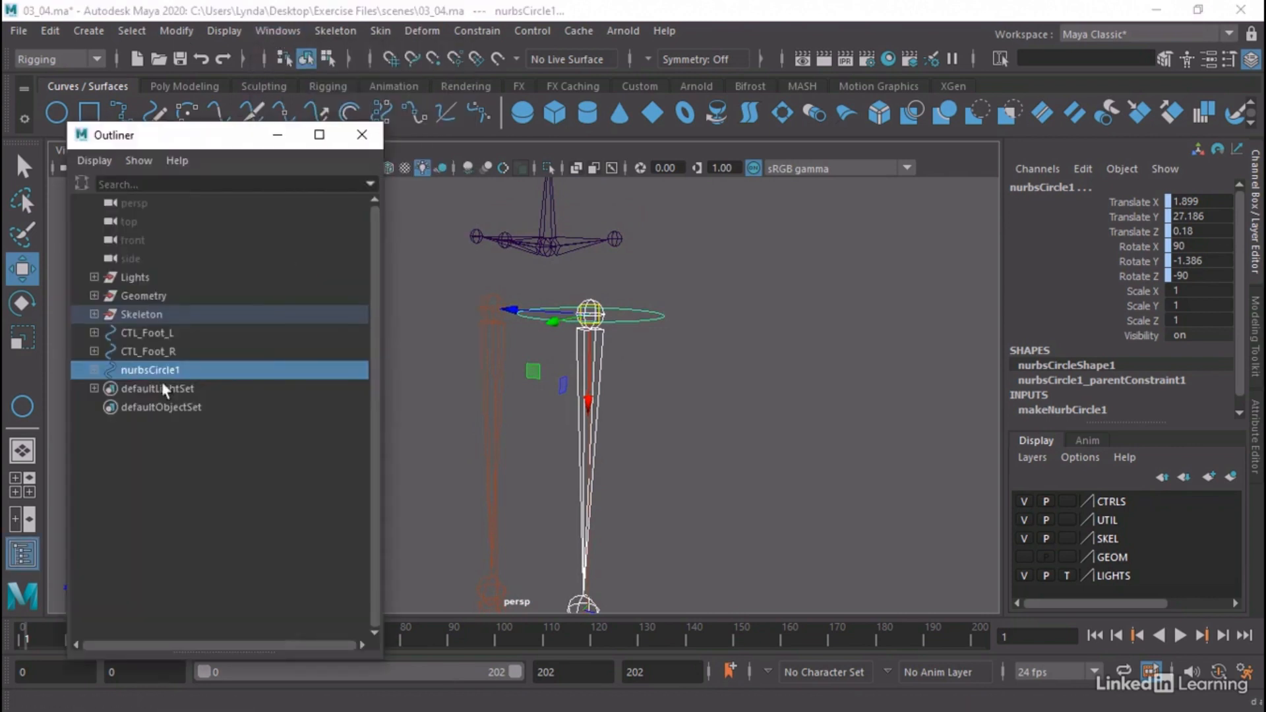
{"action": "left_click", "coordinate": [94, 370]}
{"action": "left_click", "coordinate": [188, 390]}
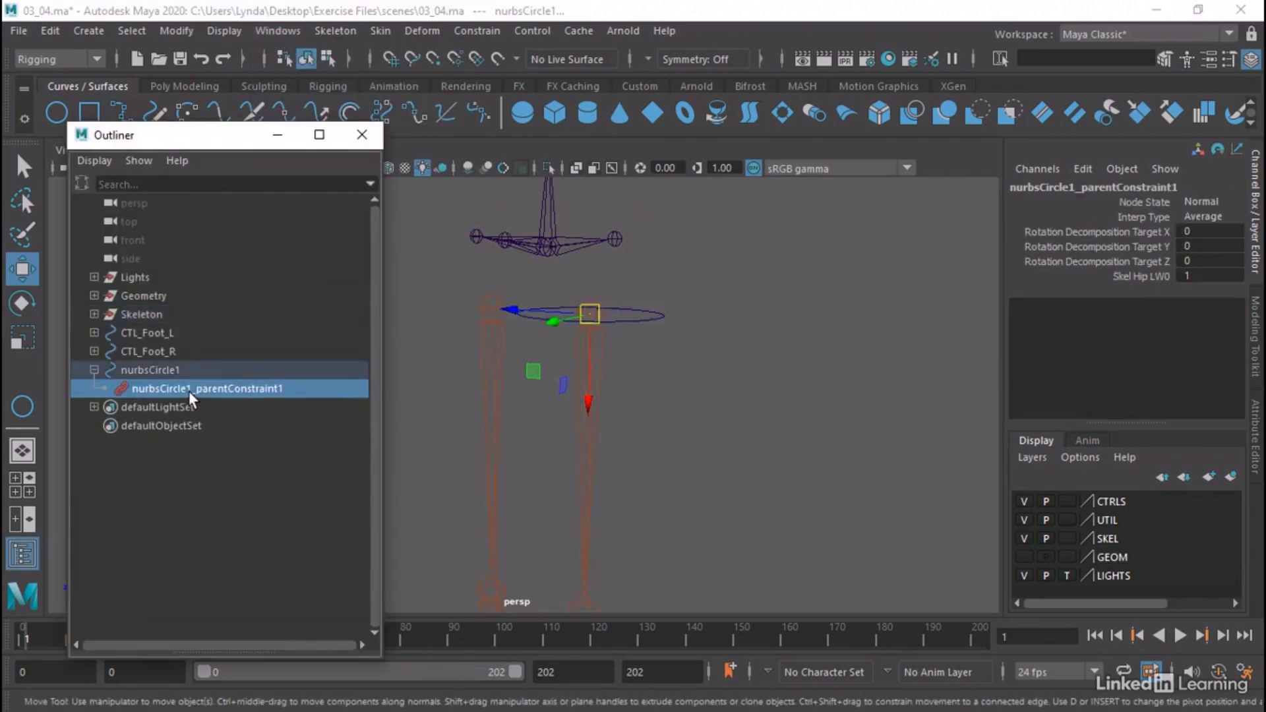
{"action": "key", "text": "Delete"}
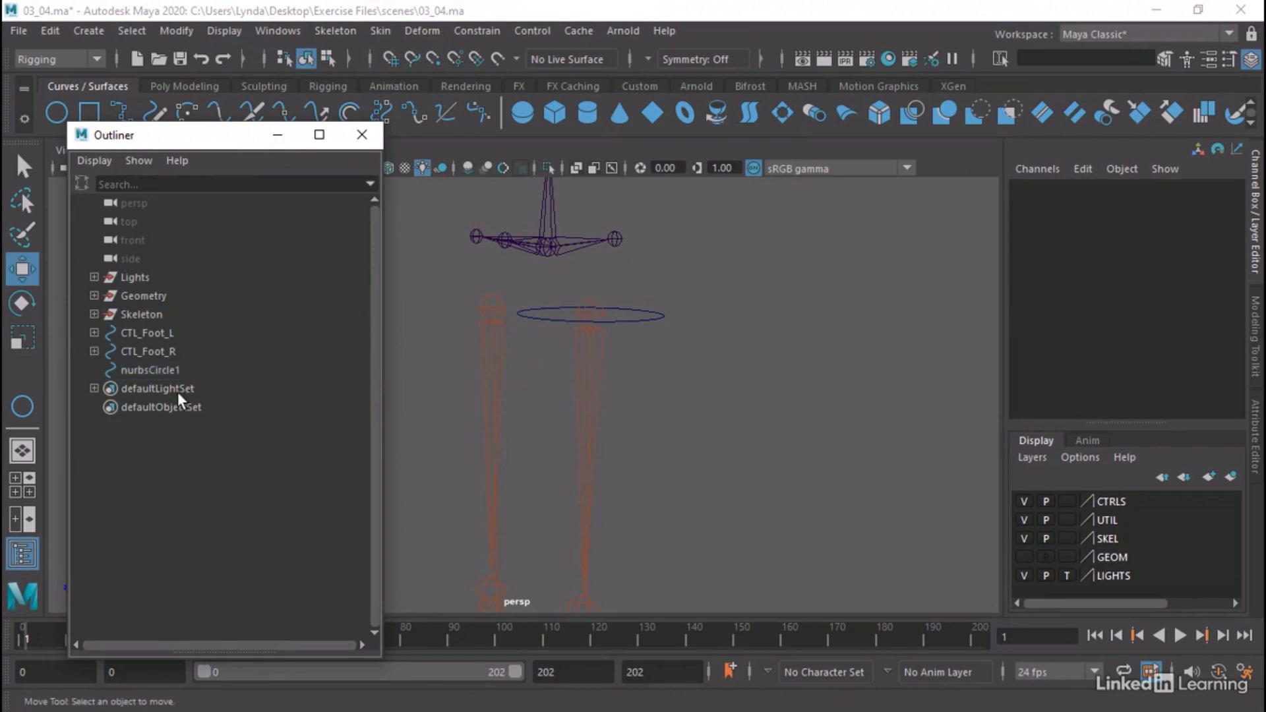
Rename the left hip circle as CTL_Hip_L and close the Outliner
{"action": "left_click", "coordinate": [160, 367]}
{"action": "double_click", "coordinate": [153, 370]}
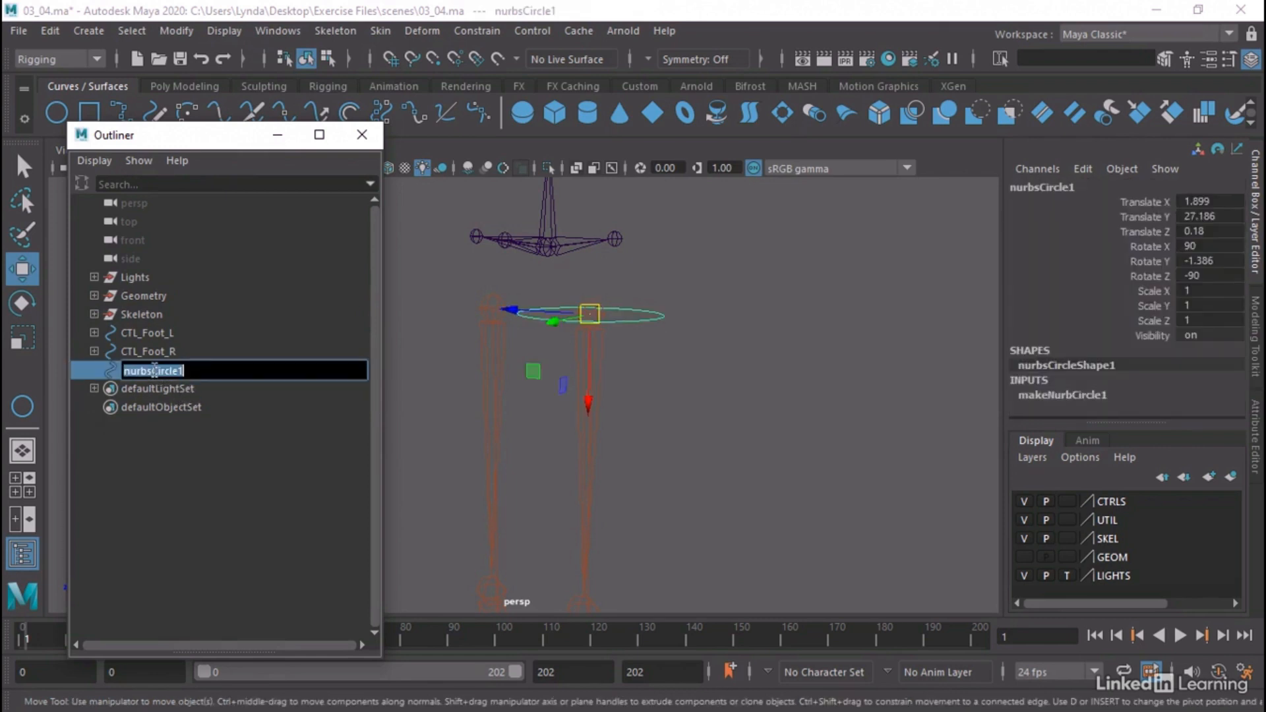
{"action": "type", "text": "d"}
{"action": "type", "text": "_L"}
{"action": "key", "text": "Return"}
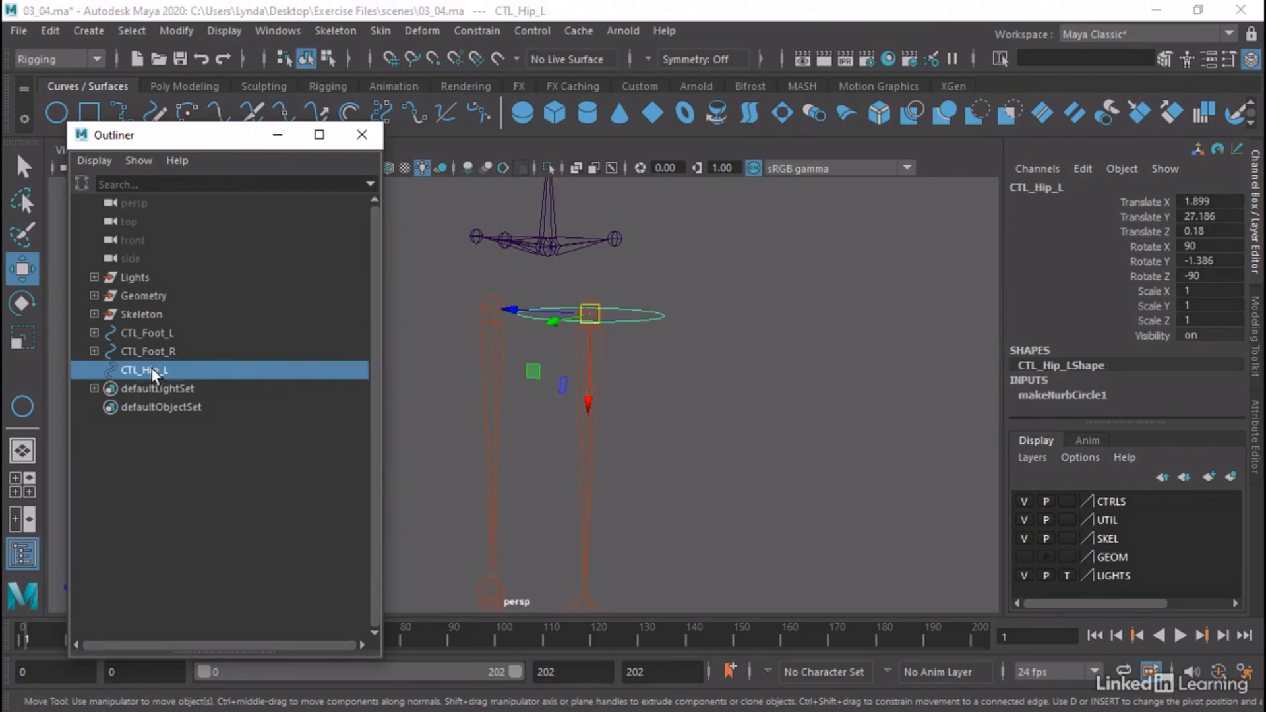
{"action": "left_click", "coordinate": [361, 136]}
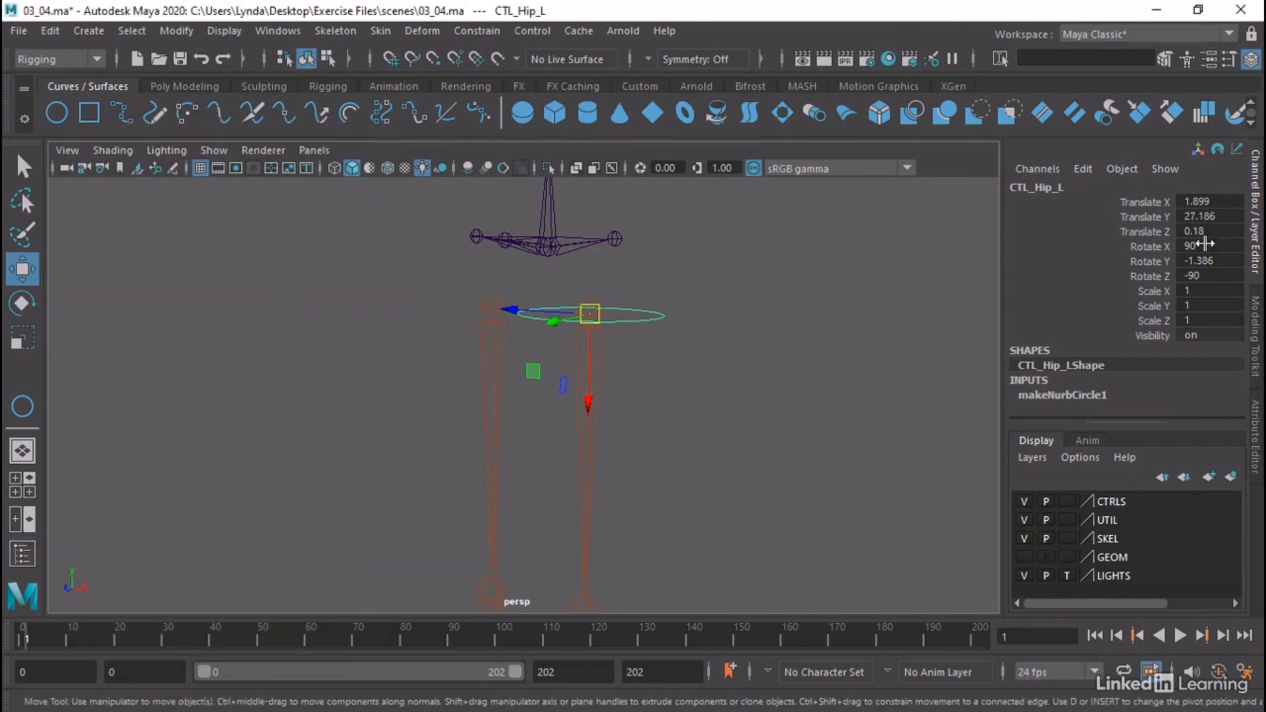
Point-constrain the Skel_Hip_L joint to the CTL_Hip_L circle on all axes with Maintain offset on and weight 1
{"action": "left_click_drag", "start_coordinate": [909, 376], "coordinate": [875, 414], "text": "alt"}
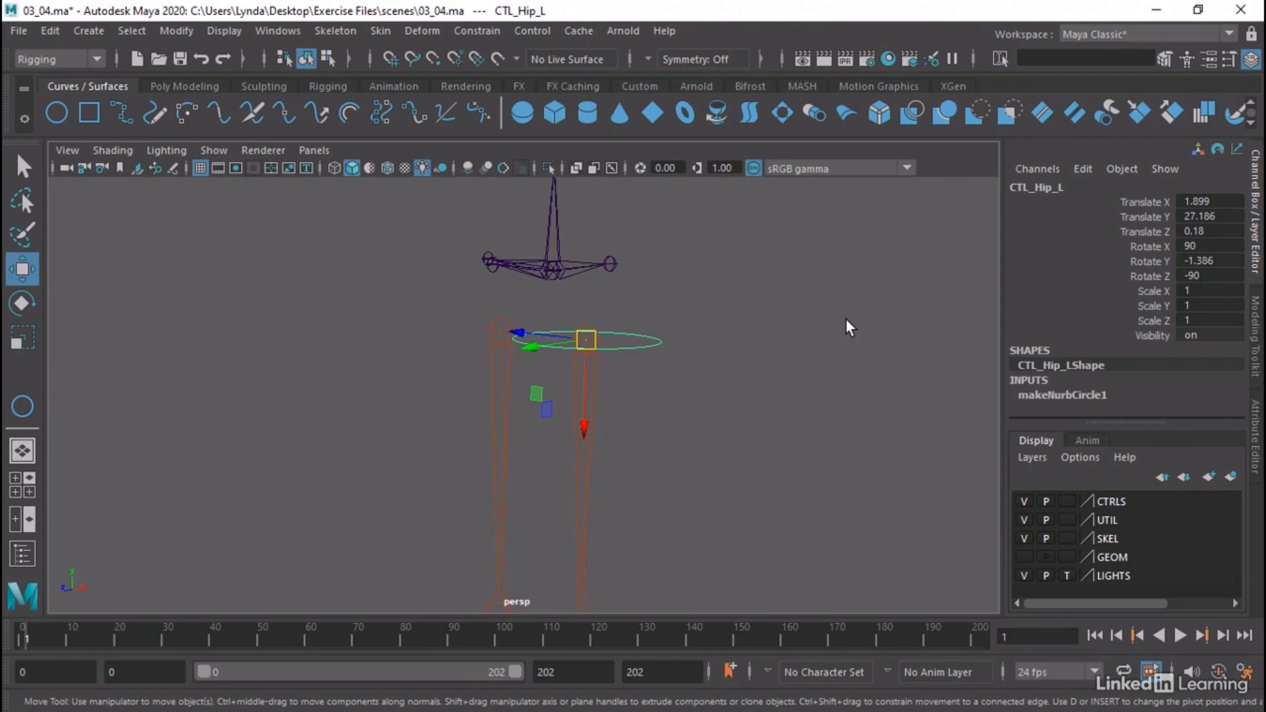
{"action": "left_click_drag", "start_coordinate": [752, 385], "coordinate": [754, 430], "text": "alt"}
{"action": "left_click", "coordinate": [757, 375]}
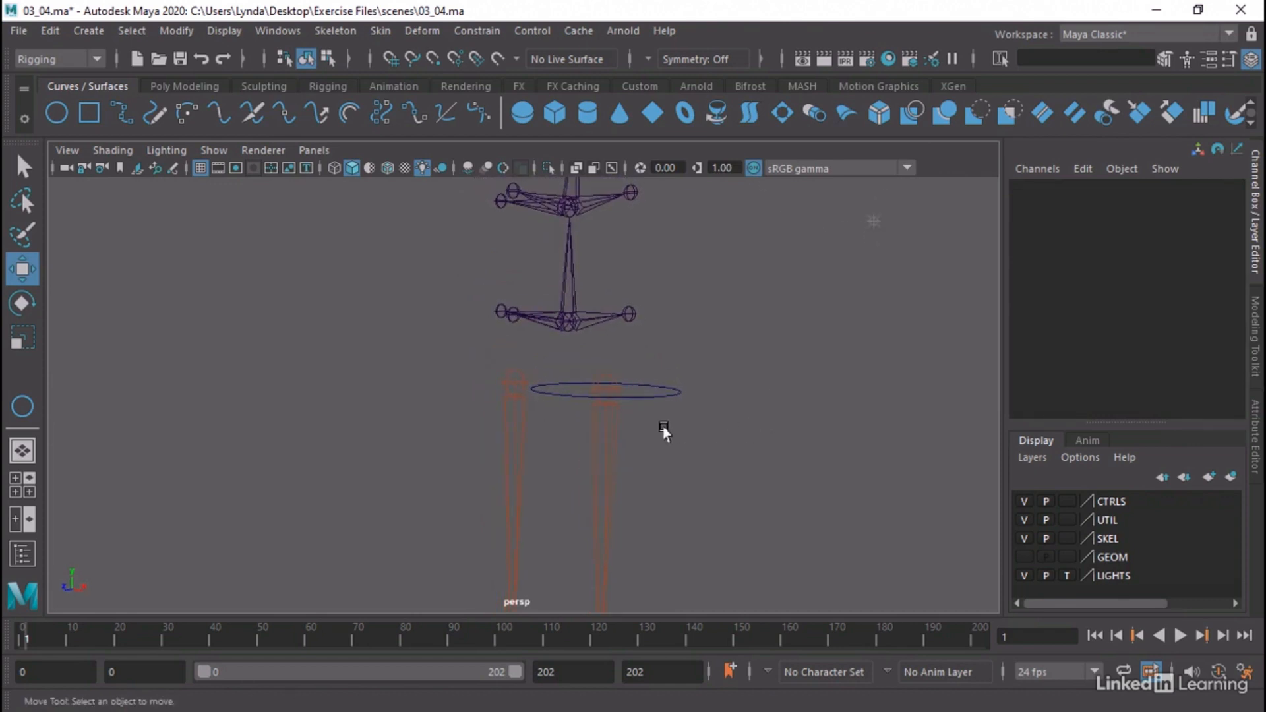
{"action": "left_click_drag", "start_coordinate": [659, 434], "coordinate": [697, 352]}
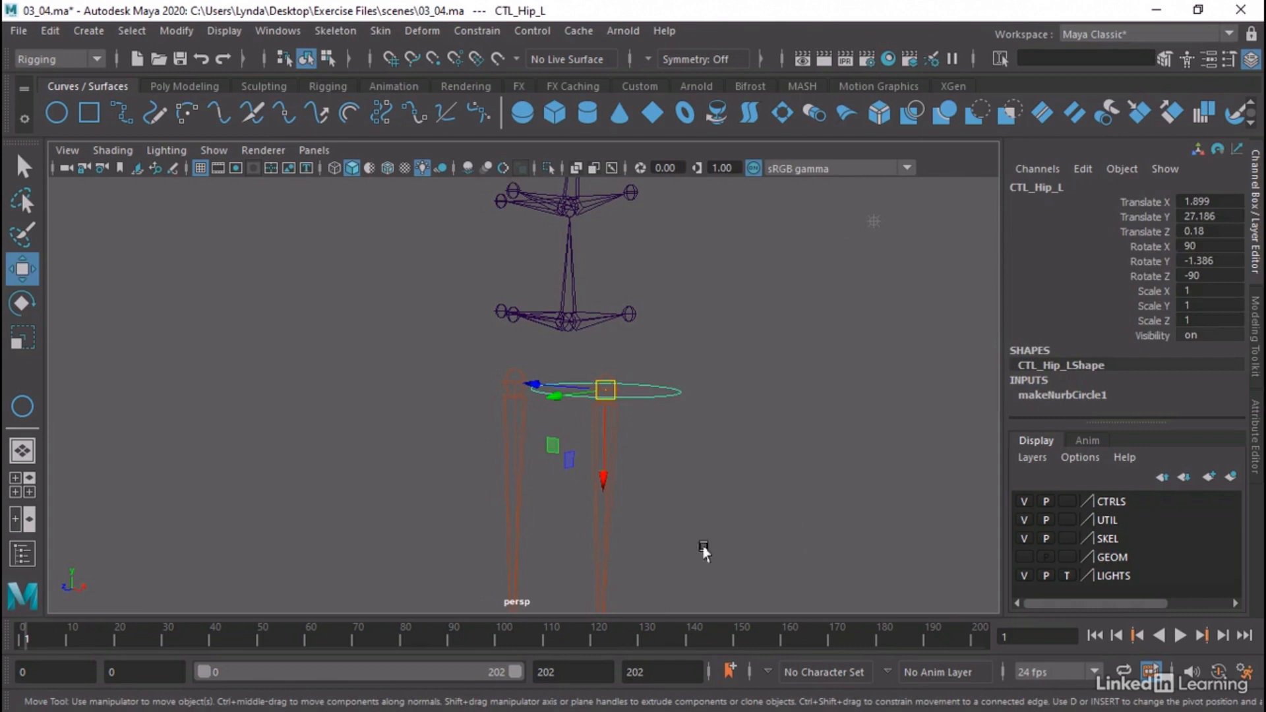
{"action": "left_click", "coordinate": [604, 534], "text": "shift"}
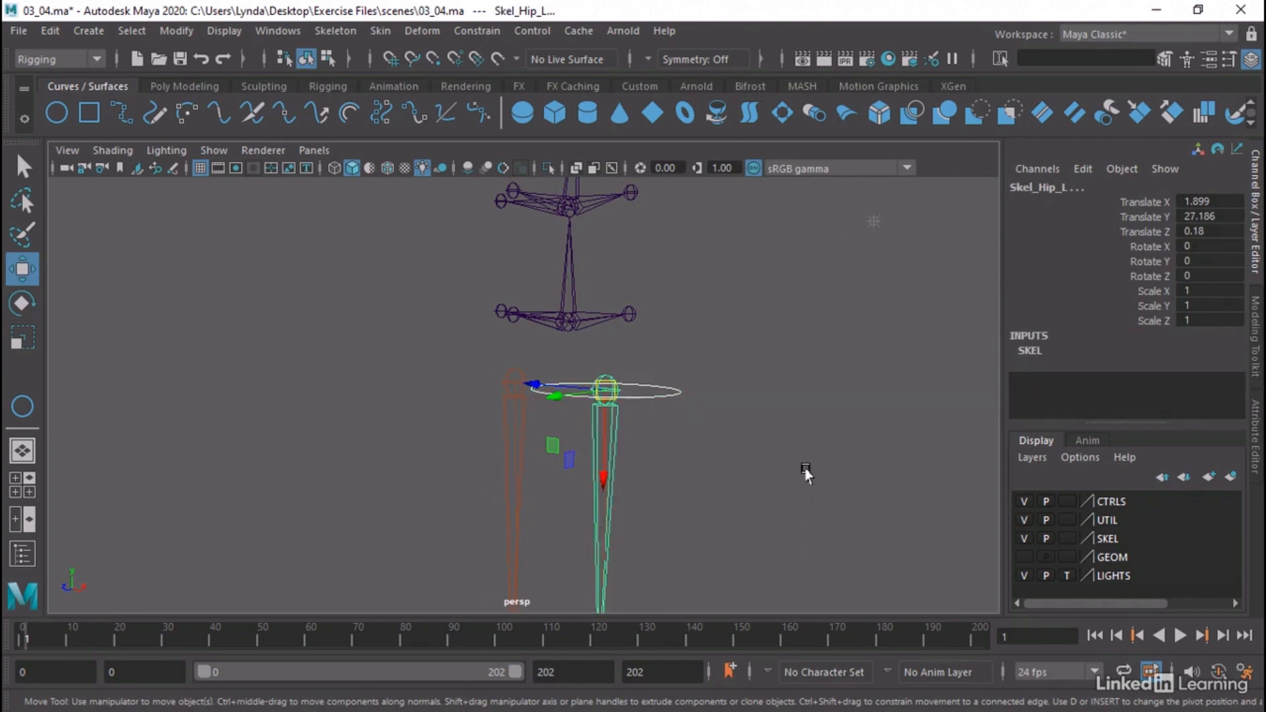
{"action": "left_click", "coordinate": [454, 32]}
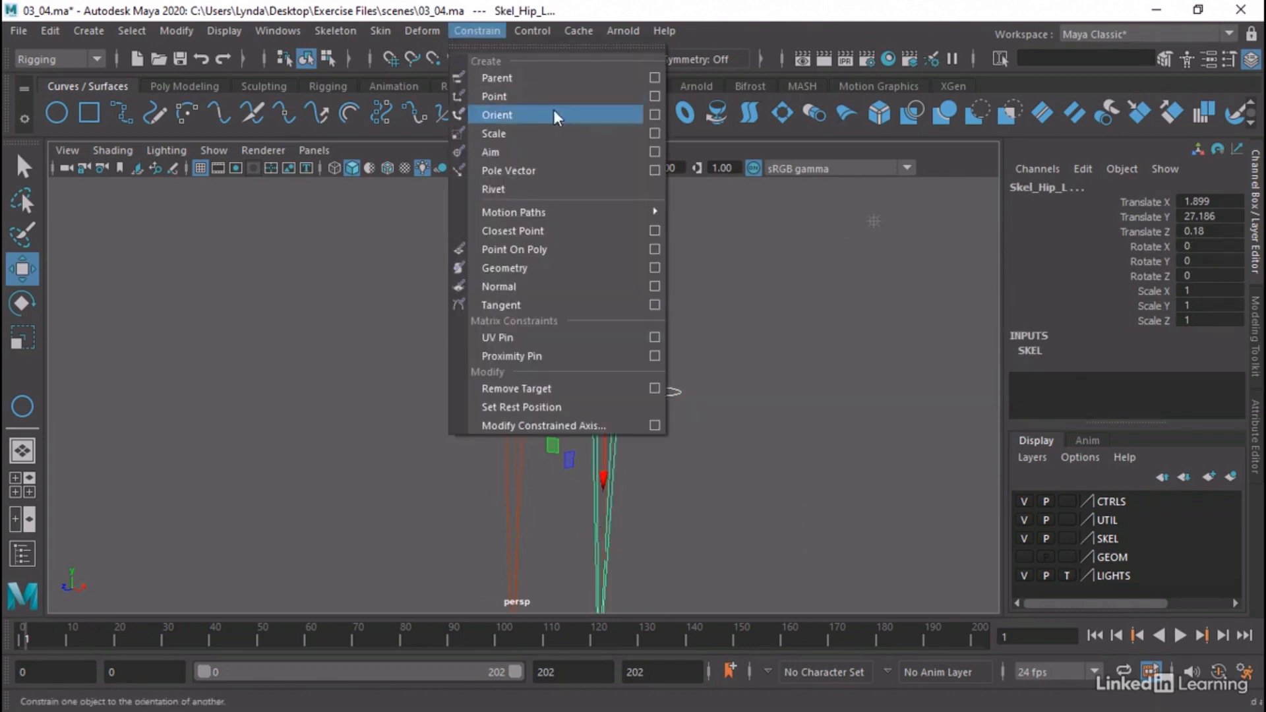
{"action": "left_click", "coordinate": [655, 96]}
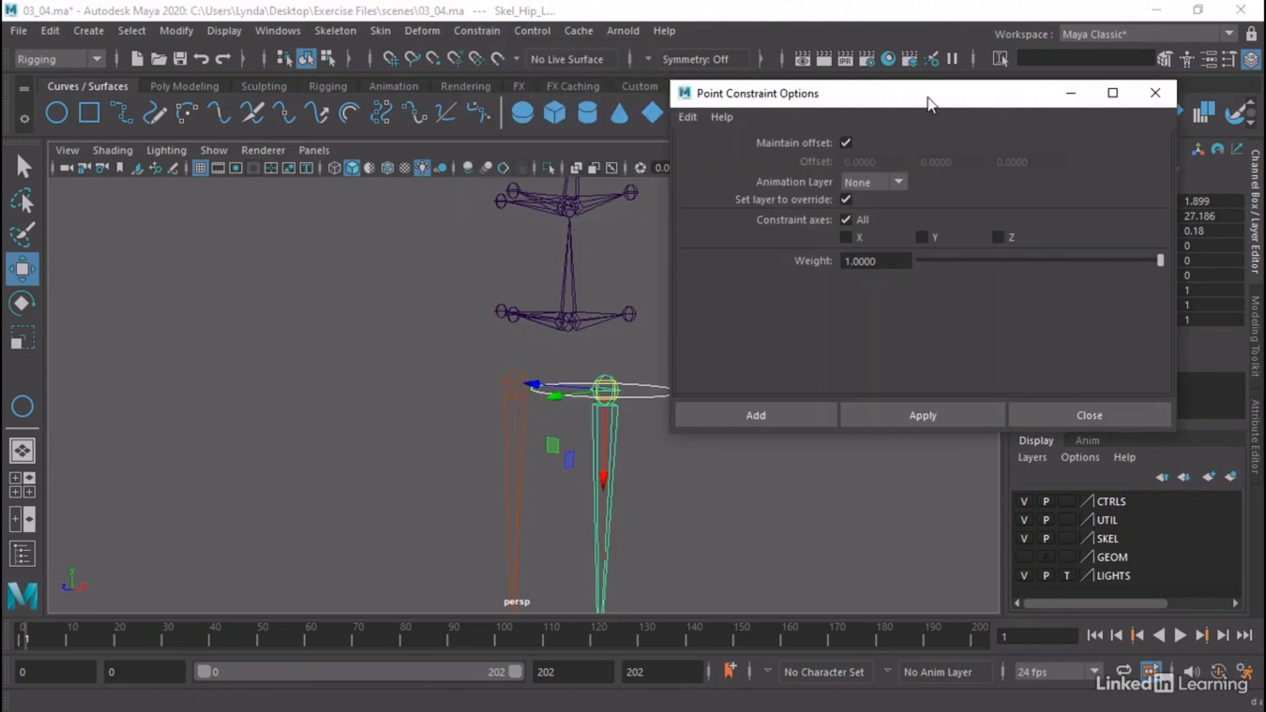
{"action": "left_click_drag", "start_coordinate": [927, 98], "coordinate": [964, 97]}
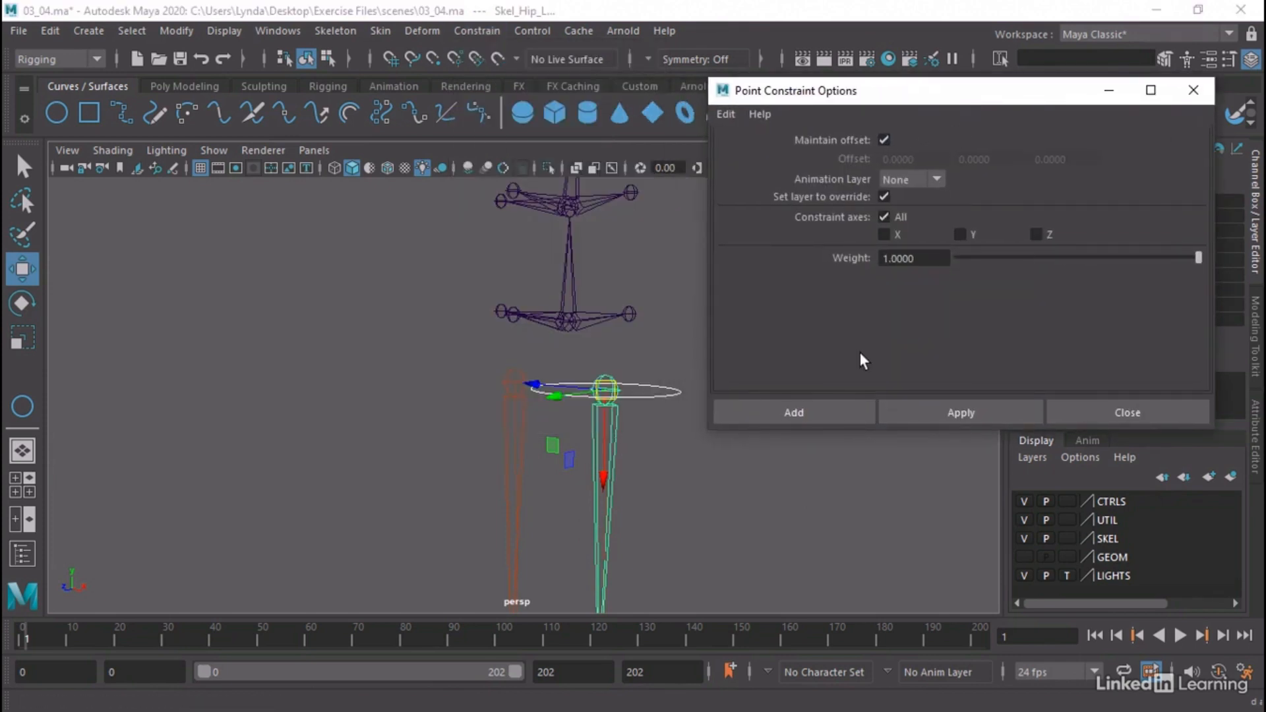
{"action": "left_click", "coordinate": [828, 404]}
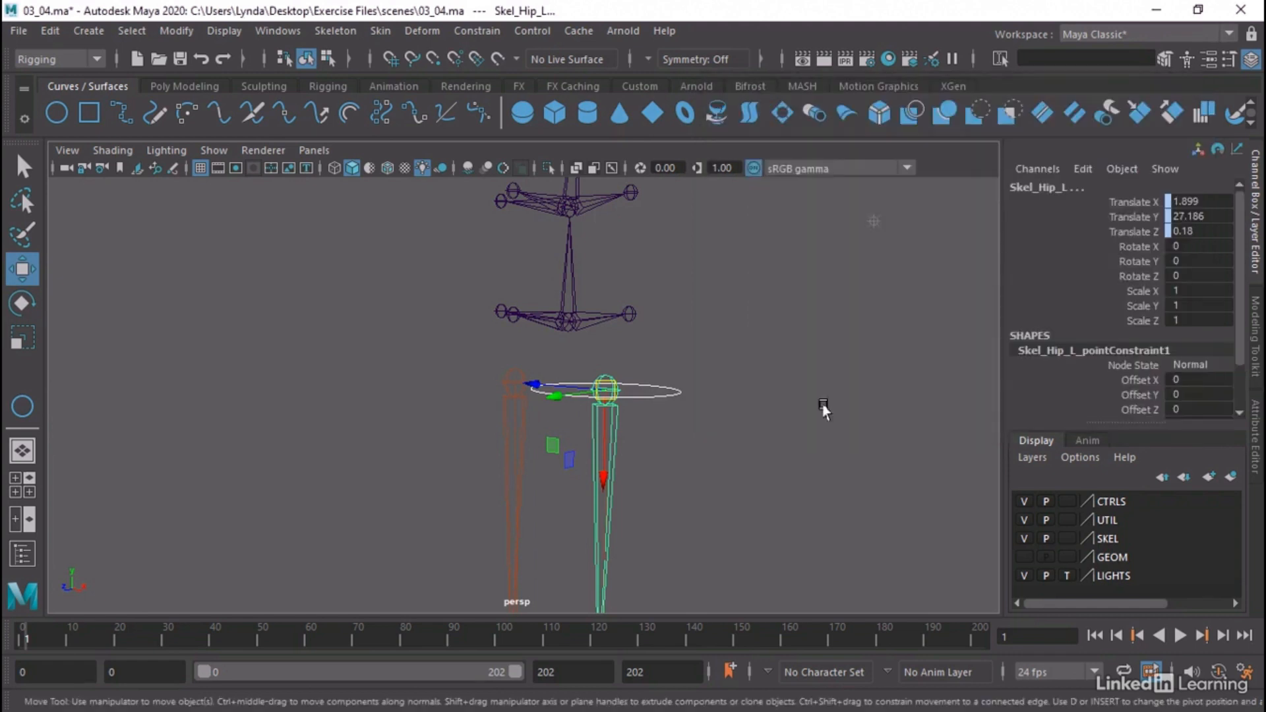
Try moving the left hip joint and its control to about X 6.2, Y 22.2, Z -2.2, undo the move and clear the selection
{"action": "scroll", "coordinate": [580, 340], "scroll_direction": "down", "scroll_amount": 2}
{"action": "scroll", "coordinate": [581, 340], "scroll_direction": "down", "scroll_amount": 3}
{"action": "scroll", "coordinate": [453, 367], "scroll_direction": "down", "scroll_amount": 1}
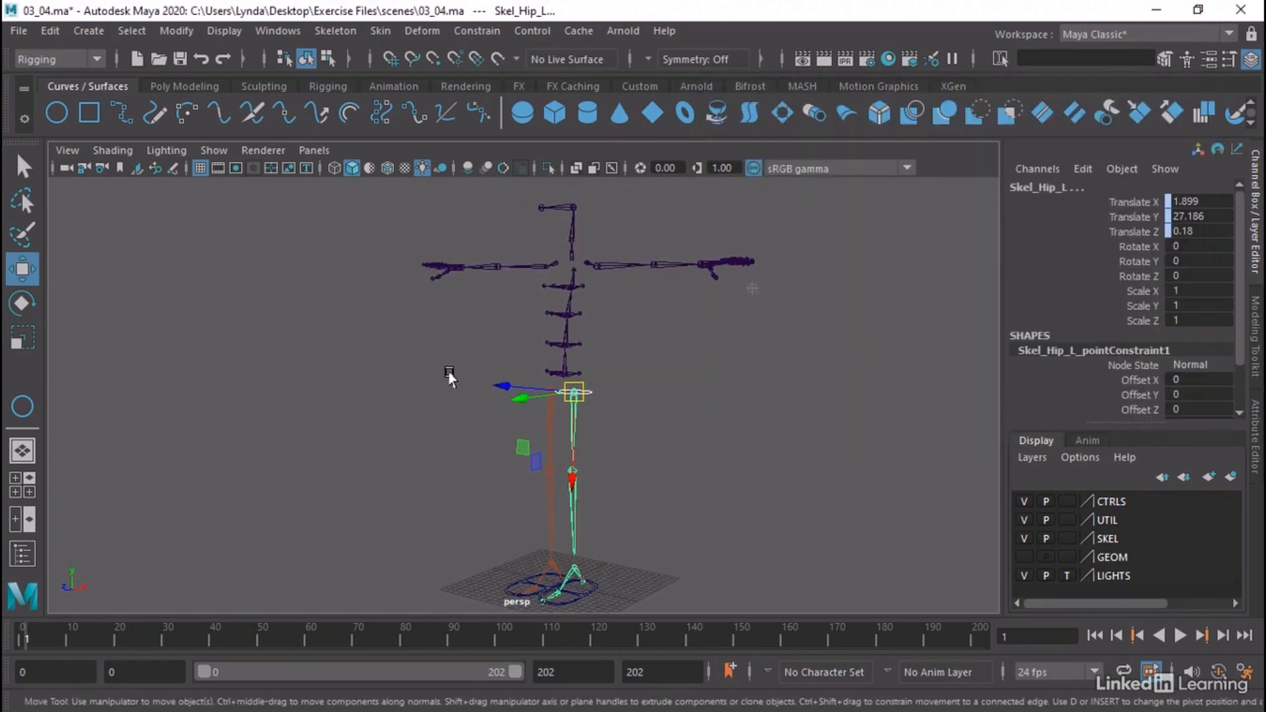
{"action": "left_click_drag", "start_coordinate": [574, 393], "coordinate": [610, 429]}
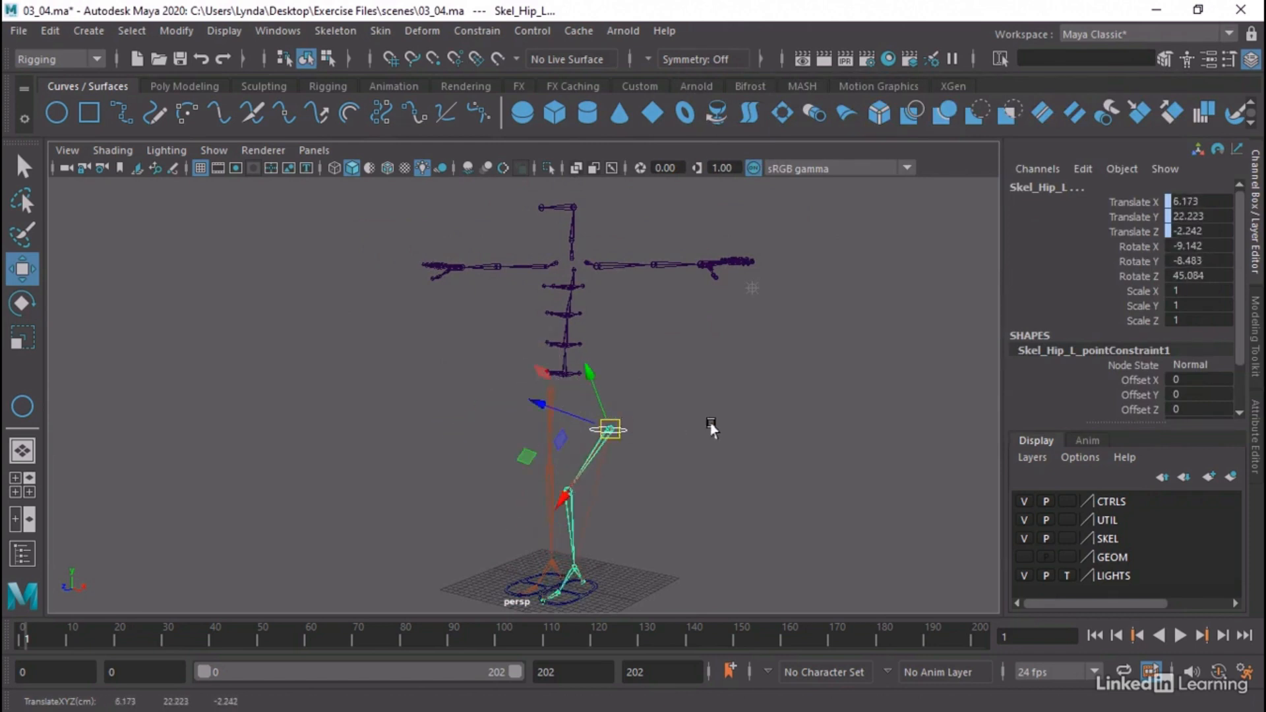
{"action": "key", "text": "ctrl+z"}
{"action": "left_click", "coordinate": [656, 379]}
{"action": "left_click_drag", "start_coordinate": [655, 379], "coordinate": [629, 405], "text": "alt"}
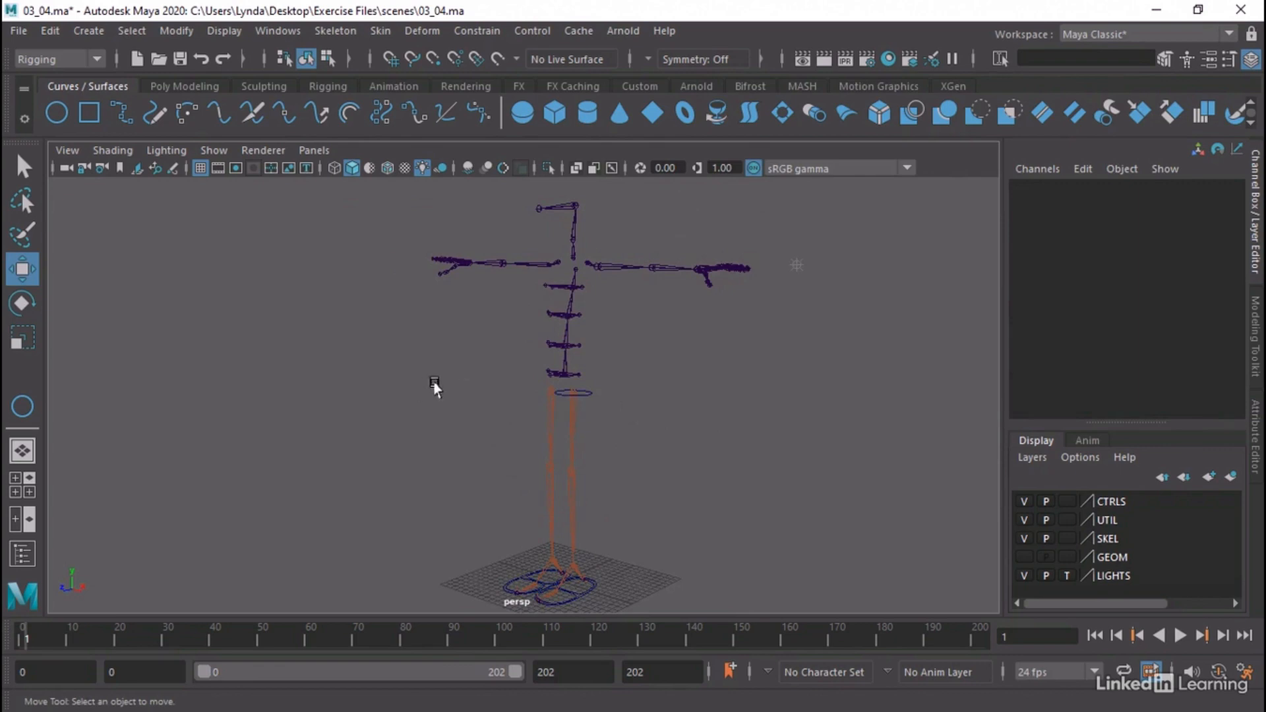
Draw a second NURBS circle with a radius of about 2.9 in front of the legs in the side view
{"action": "key", "text": "space"}
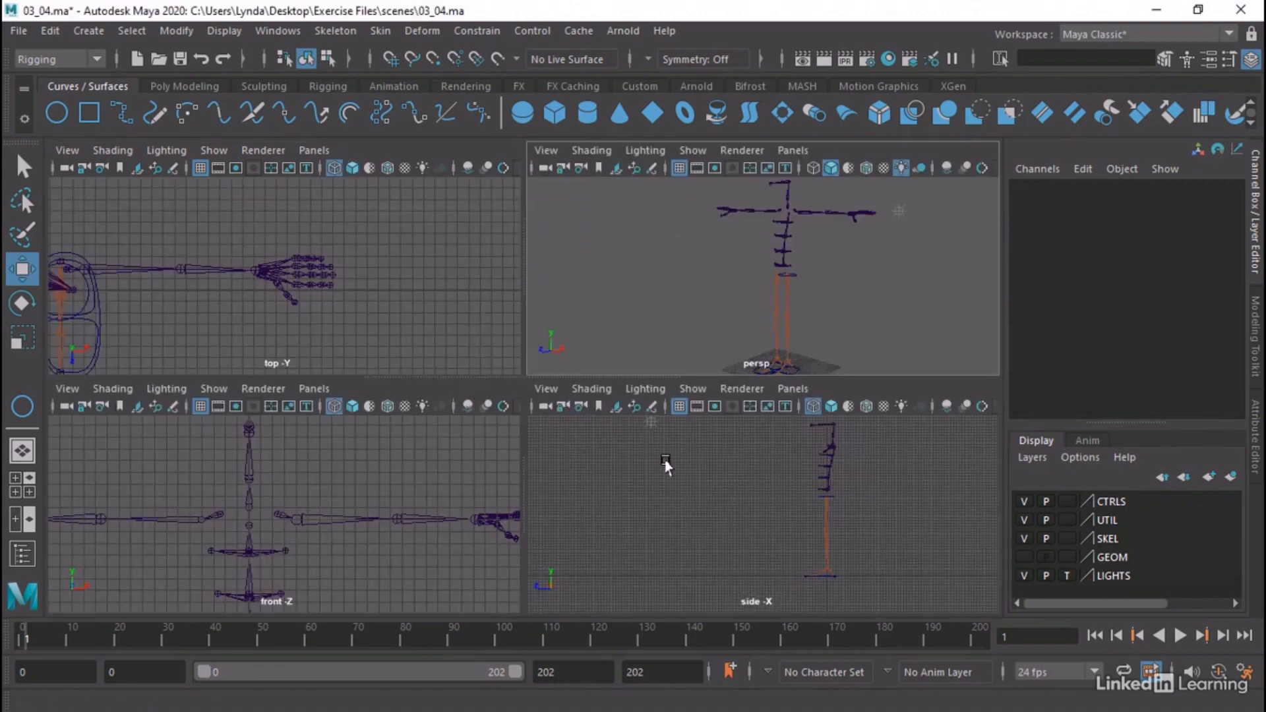
{"action": "key", "text": "space"}
{"action": "scroll", "coordinate": [614, 435], "scroll_direction": "up", "scroll_amount": 2}
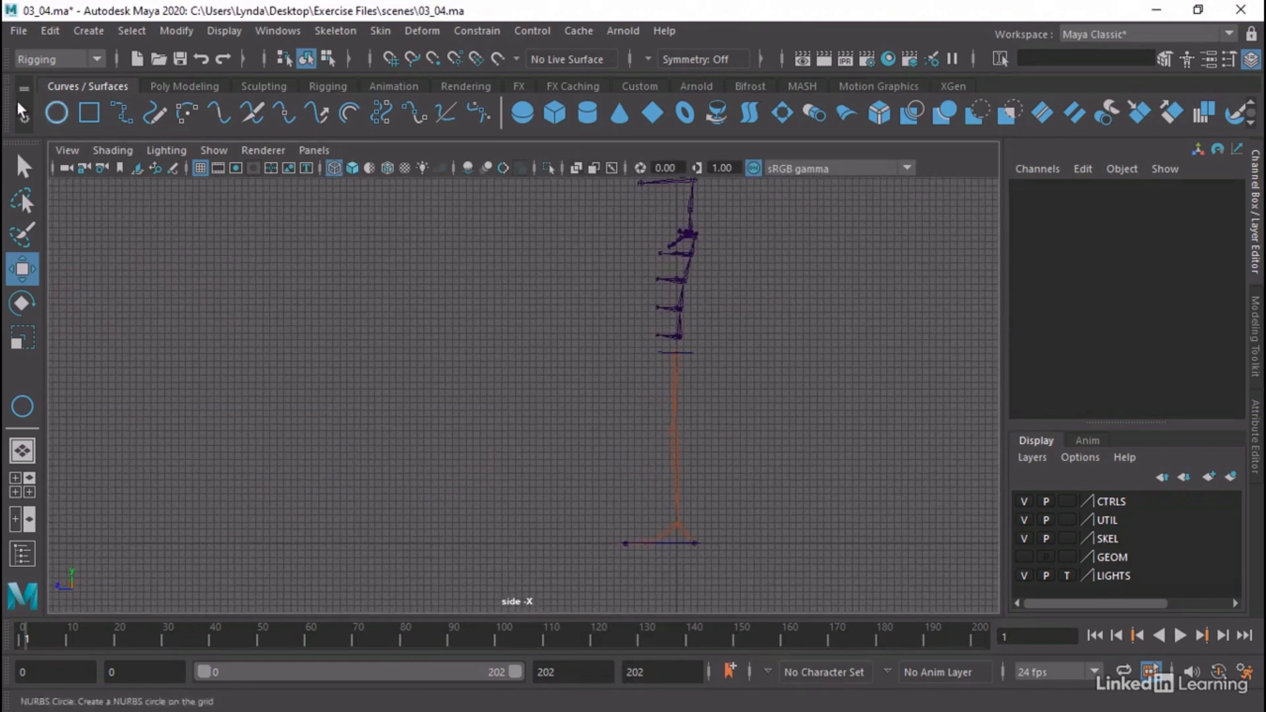
{"action": "left_click", "coordinate": [57, 113]}
{"action": "left_click_drag", "start_coordinate": [564, 445], "coordinate": [591, 465]}
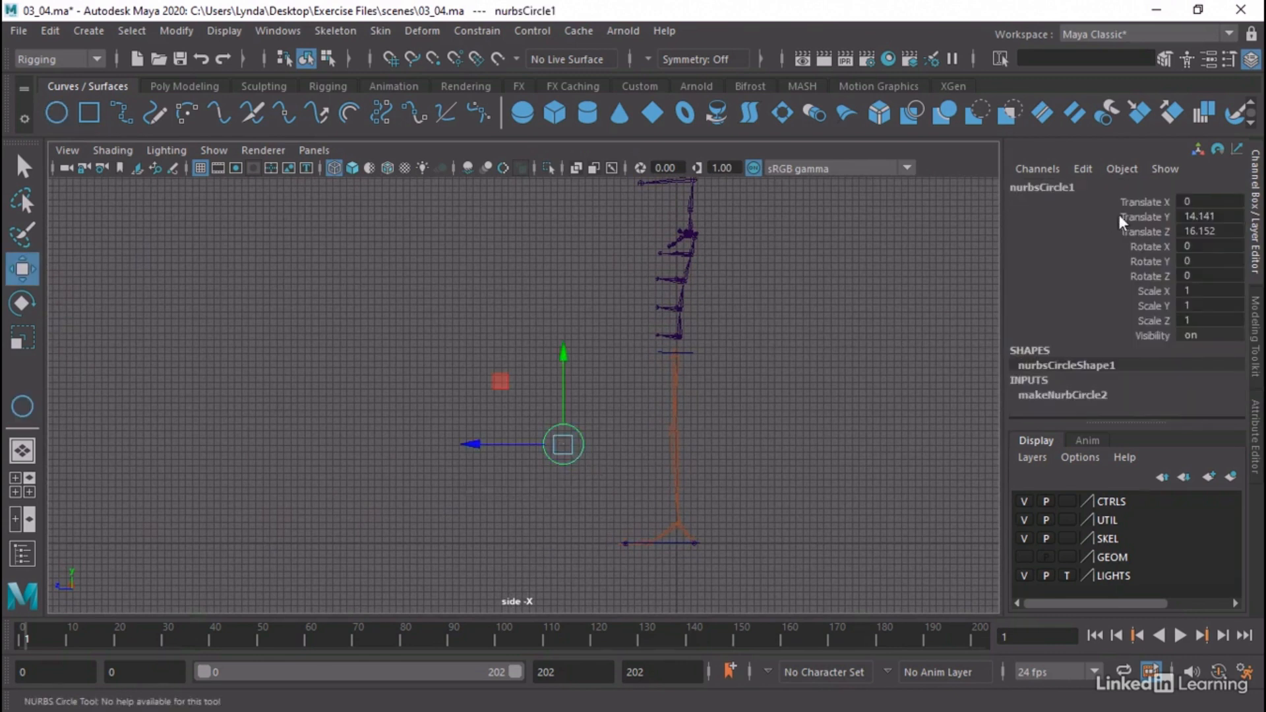
Set the second circle's radius to 2.5 in its makeNurbCircle2 inputs
{"action": "left_click", "coordinate": [1107, 391]}
{"action": "double_click", "coordinate": [1181, 373]}
{"action": "type", "text": "2"}
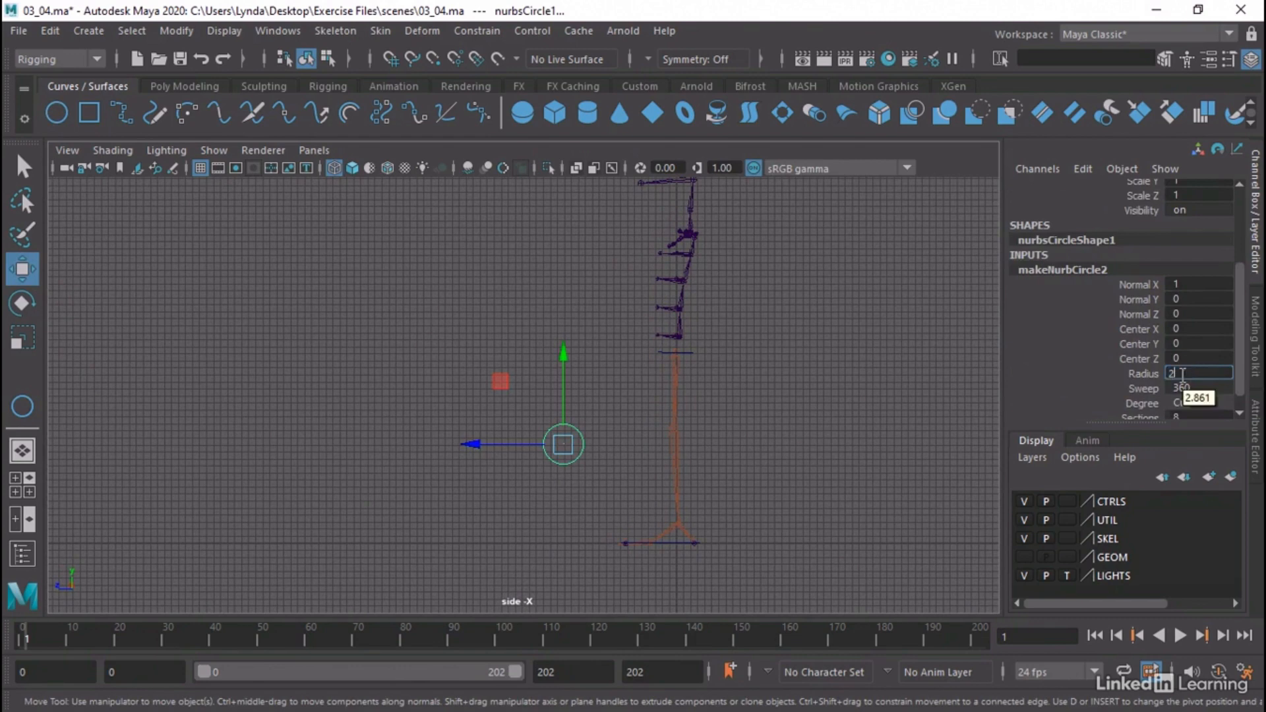
{"action": "type", "text": ".5"}
{"action": "key", "text": "Return"}
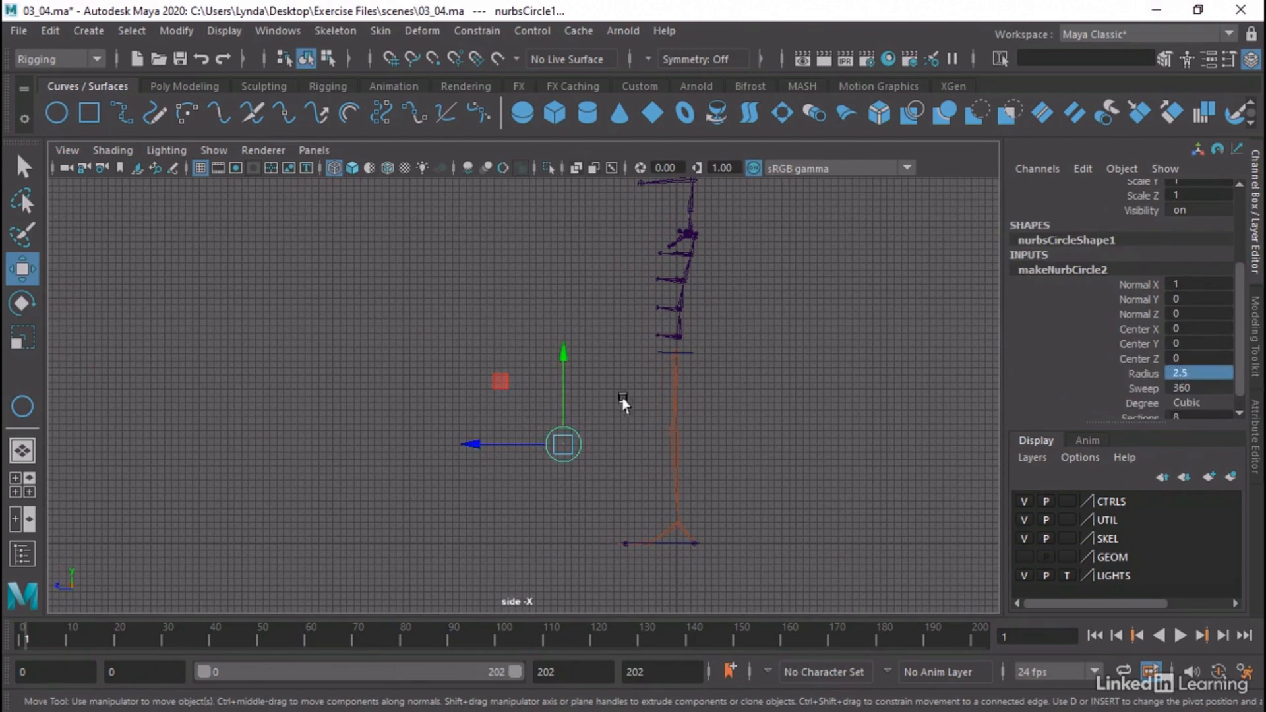
Parent-constrain the second circle to the Skel_Hip_R joint on all axes with Maintain offset off and weight 1
{"action": "left_click", "coordinate": [792, 410]}
{"action": "key", "text": "space"}
{"action": "key", "text": "space"}
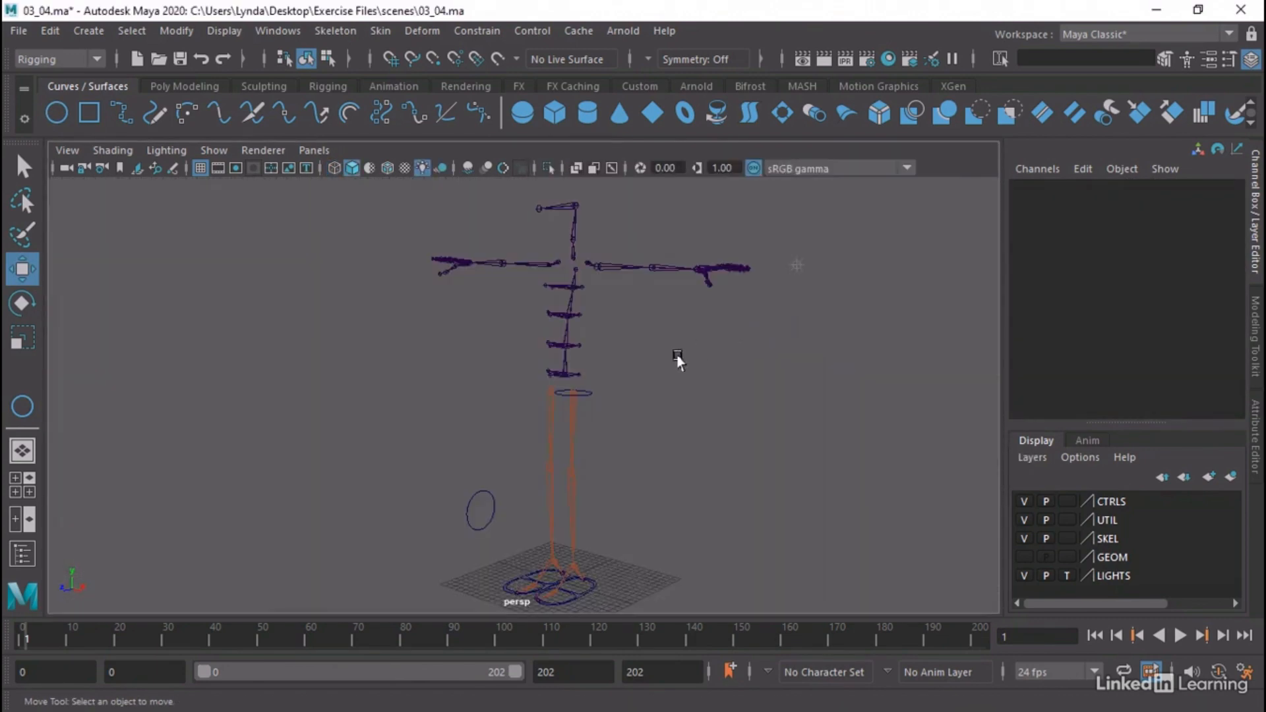
{"action": "left_click_drag", "start_coordinate": [676, 359], "coordinate": [537, 396], "text": "alt"}
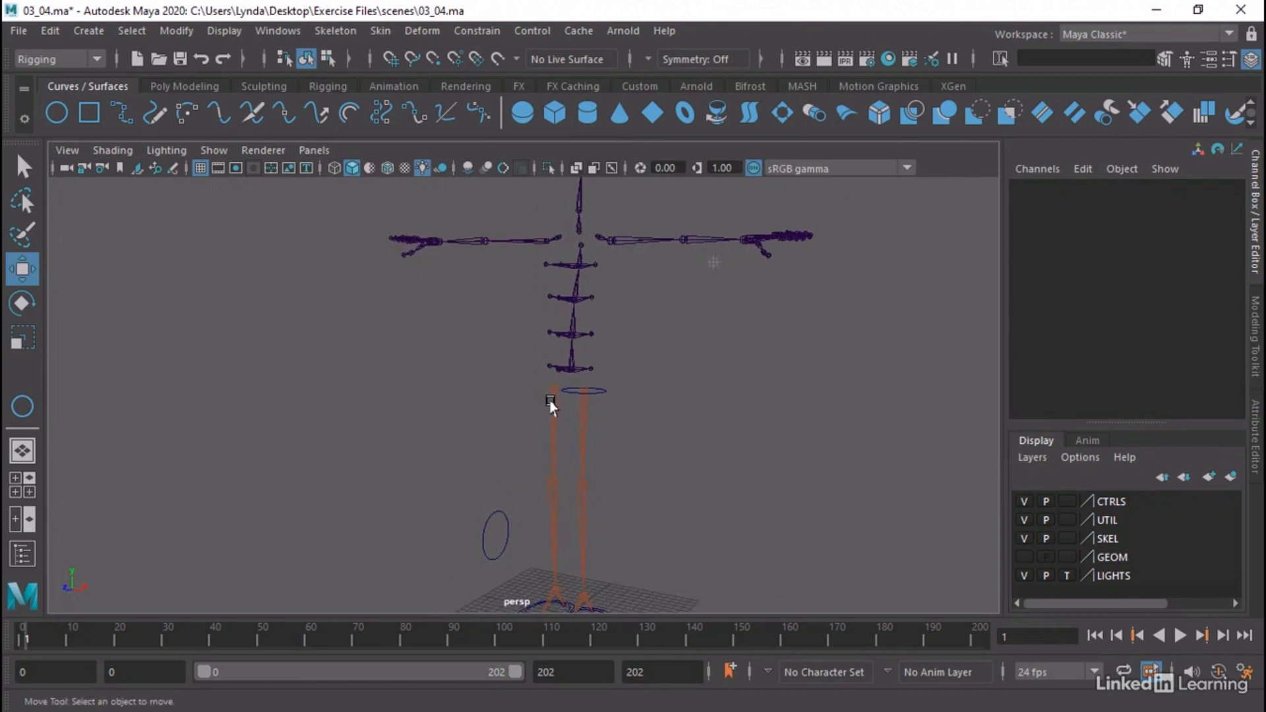
{"action": "left_click", "coordinate": [554, 401]}
{"action": "left_click", "coordinate": [486, 515]}
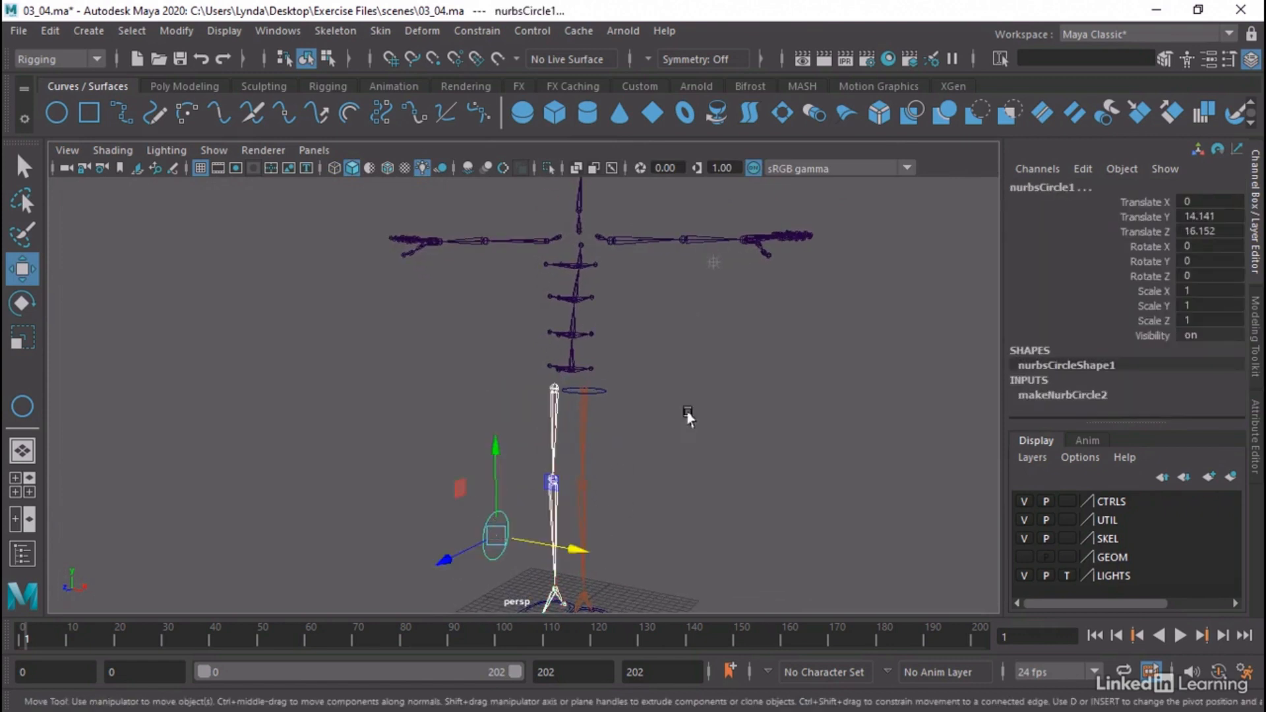
{"action": "left_click", "coordinate": [492, 31]}
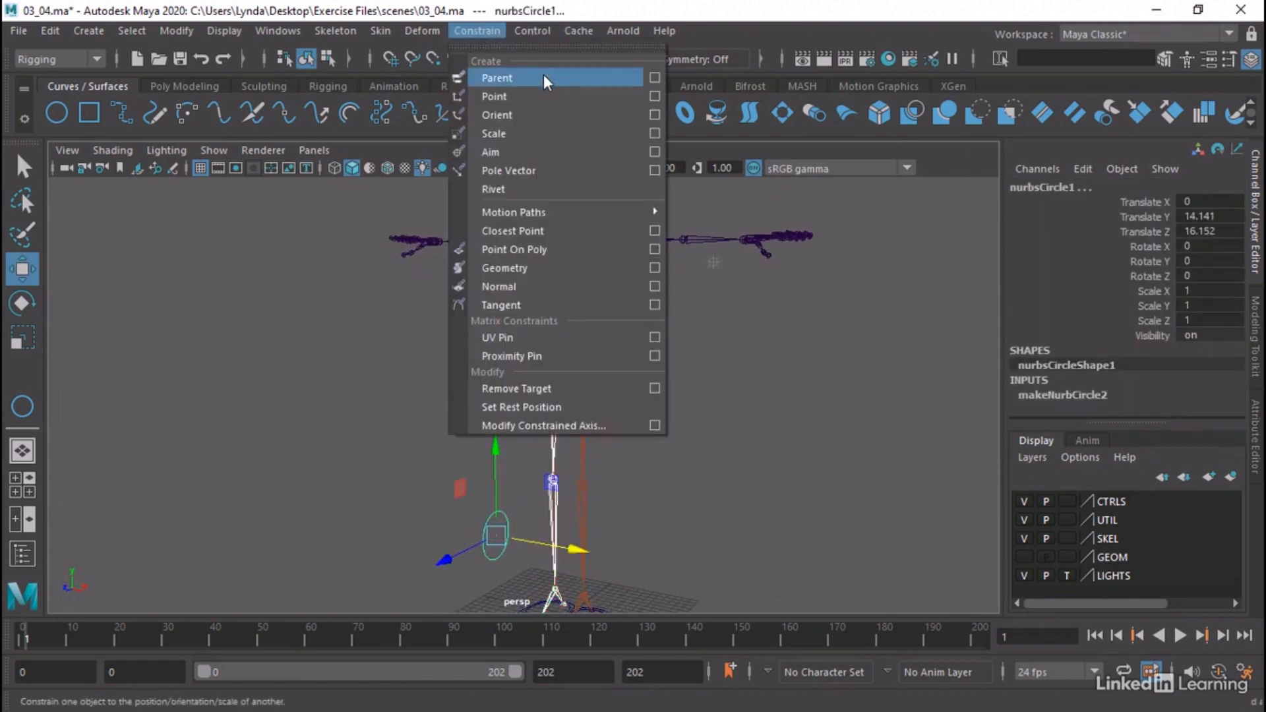
{"action": "left_click", "coordinate": [654, 78]}
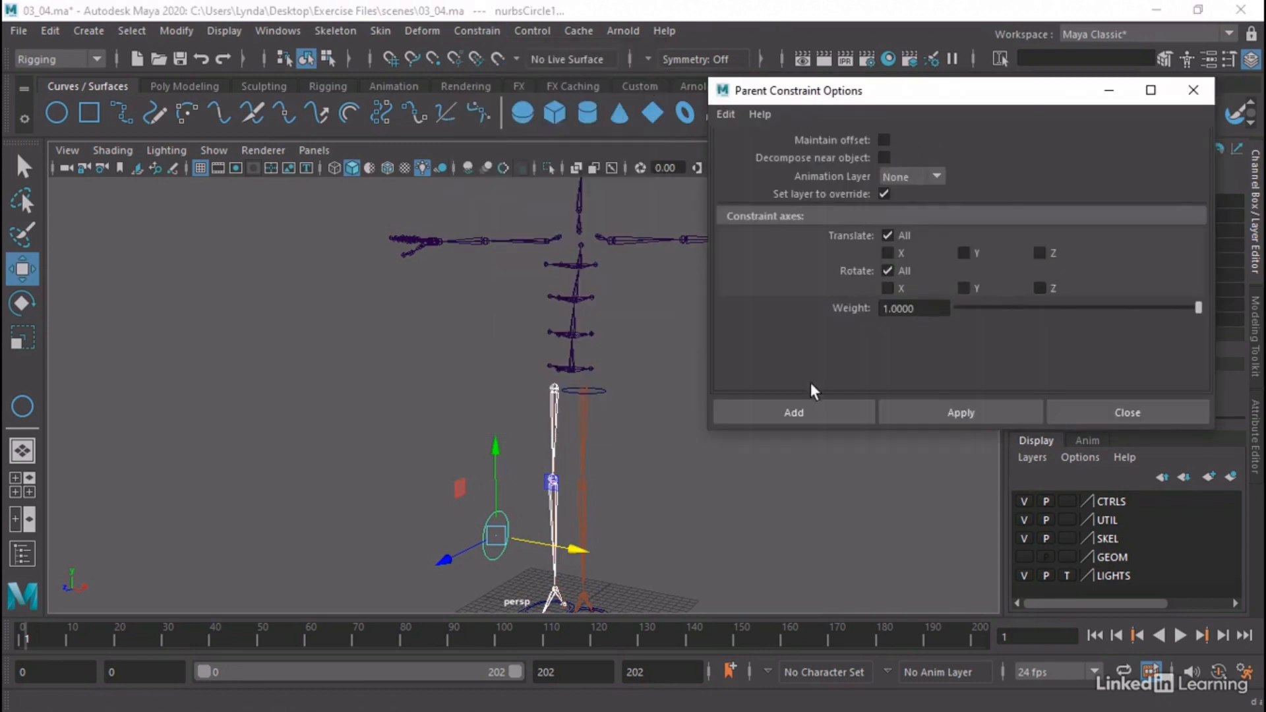
{"action": "left_click", "coordinate": [807, 410]}
Delete the parent constraint node nested under nurbsCircle1 in the Outliner
{"action": "left_click", "coordinate": [333, 31]}
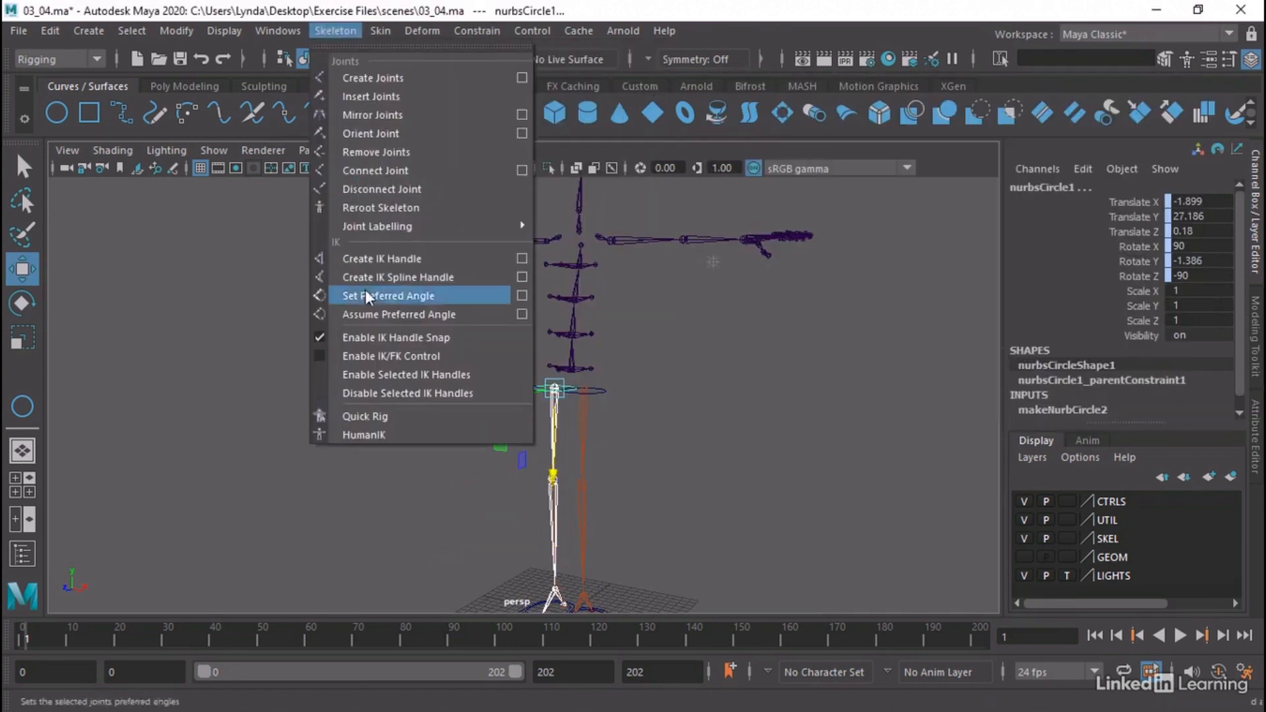
{"action": "left_click", "coordinate": [311, 257]}
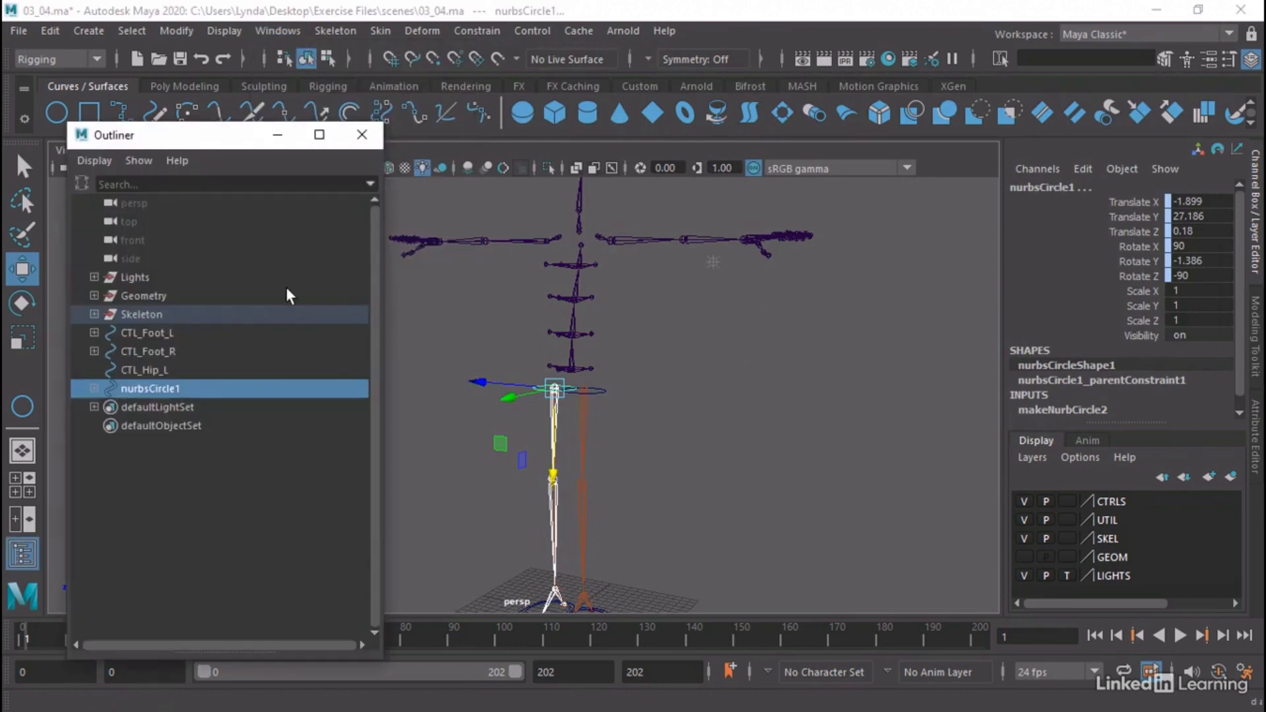
{"action": "left_click", "coordinate": [94, 389]}
{"action": "left_click", "coordinate": [183, 407]}
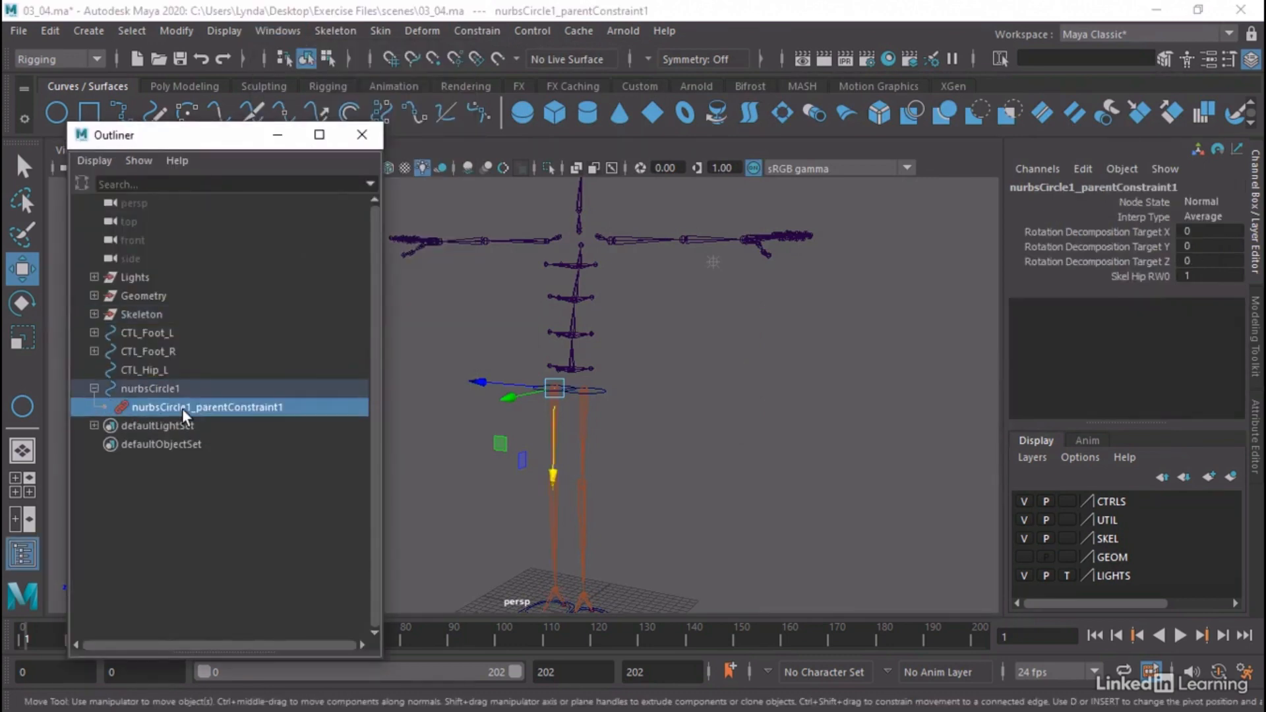
{"action": "key", "text": "Delete"}
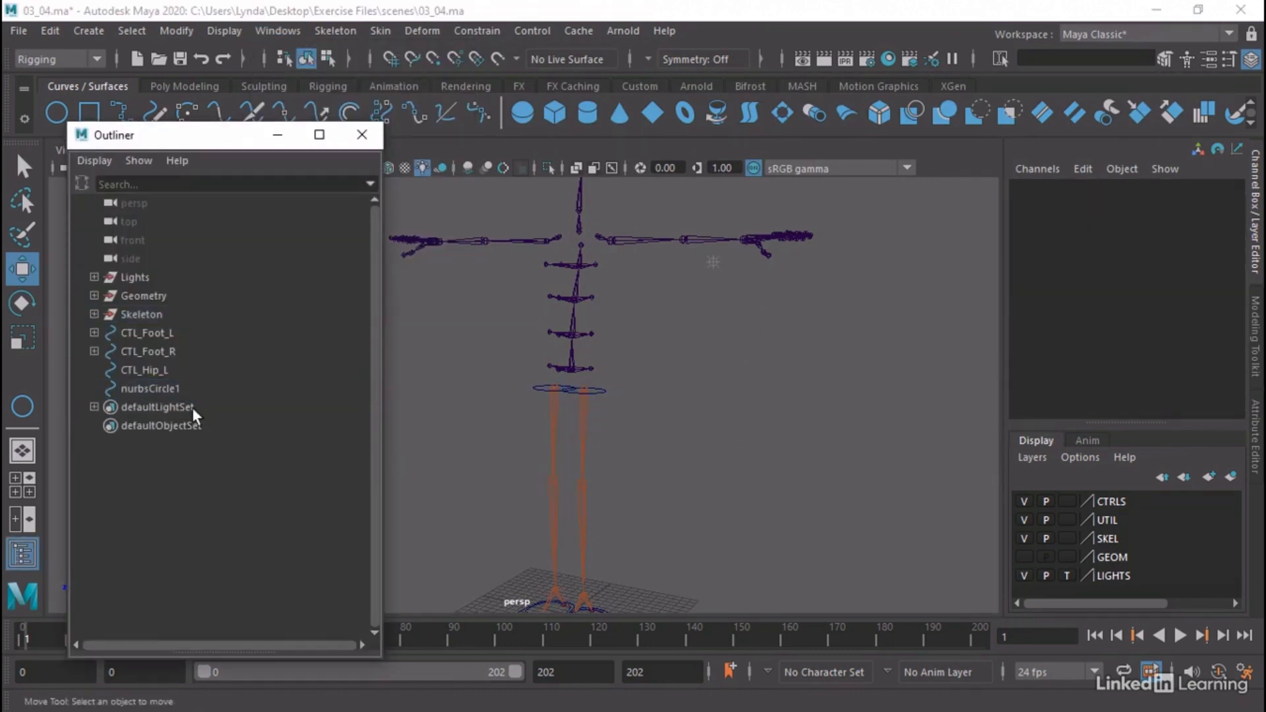
Point-constrain the Skel_Hip_R joint to the nurbsCircle1 circle, reusing the existing constraint options
{"action": "right_click_drag", "start_coordinate": [456, 379], "coordinate": [897, 396], "text": "alt"}
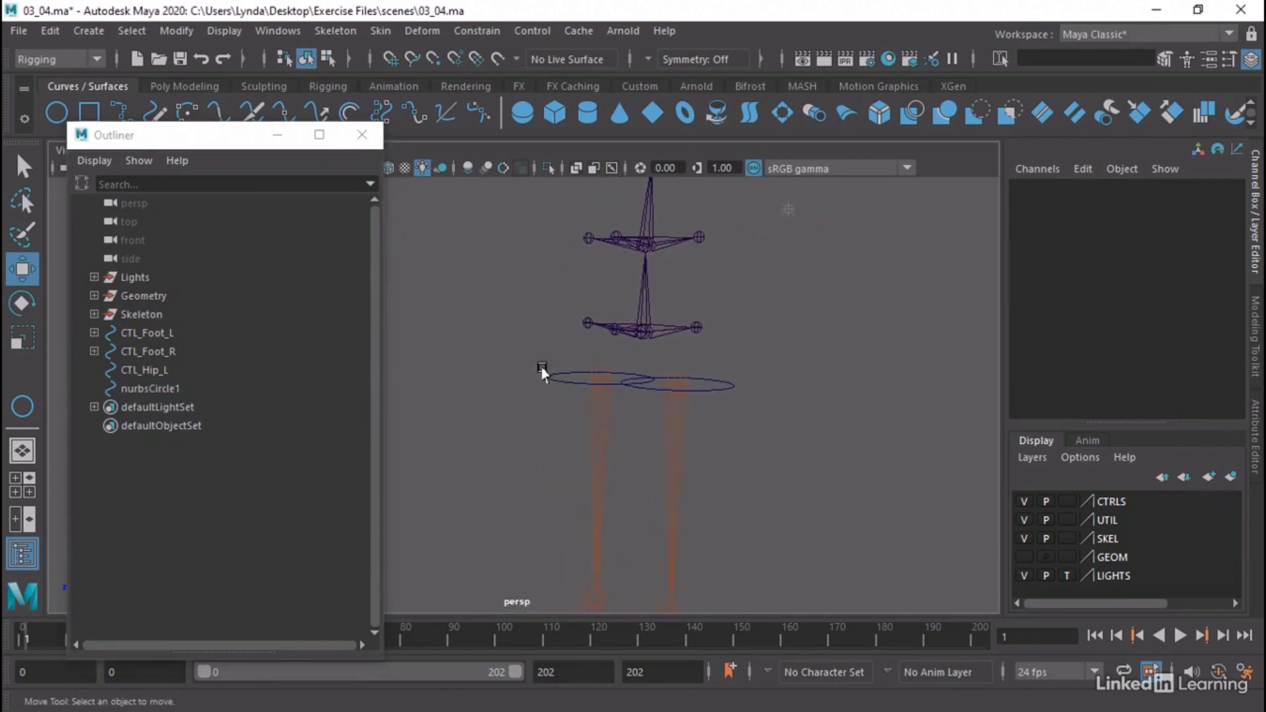
{"action": "left_click_drag", "start_coordinate": [541, 368], "coordinate": [564, 416]}
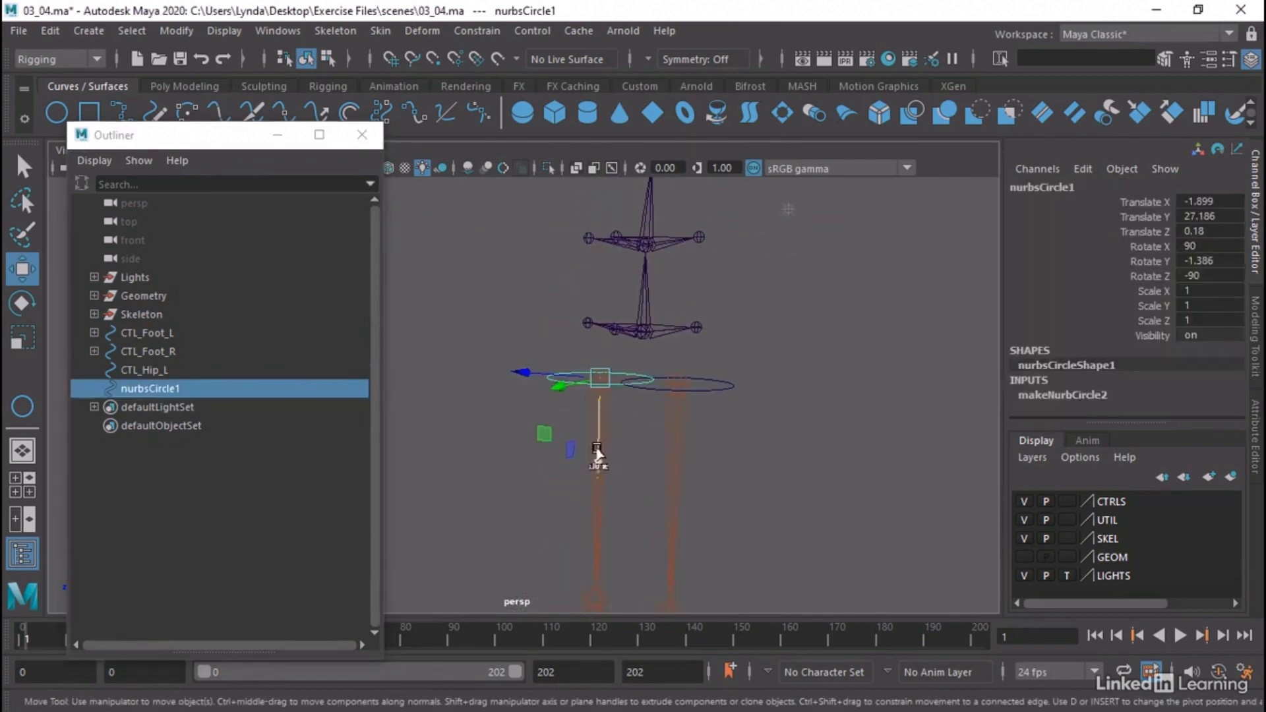
{"action": "left_click", "coordinate": [590, 523], "text": "shift"}
{"action": "left_click", "coordinate": [477, 30]}
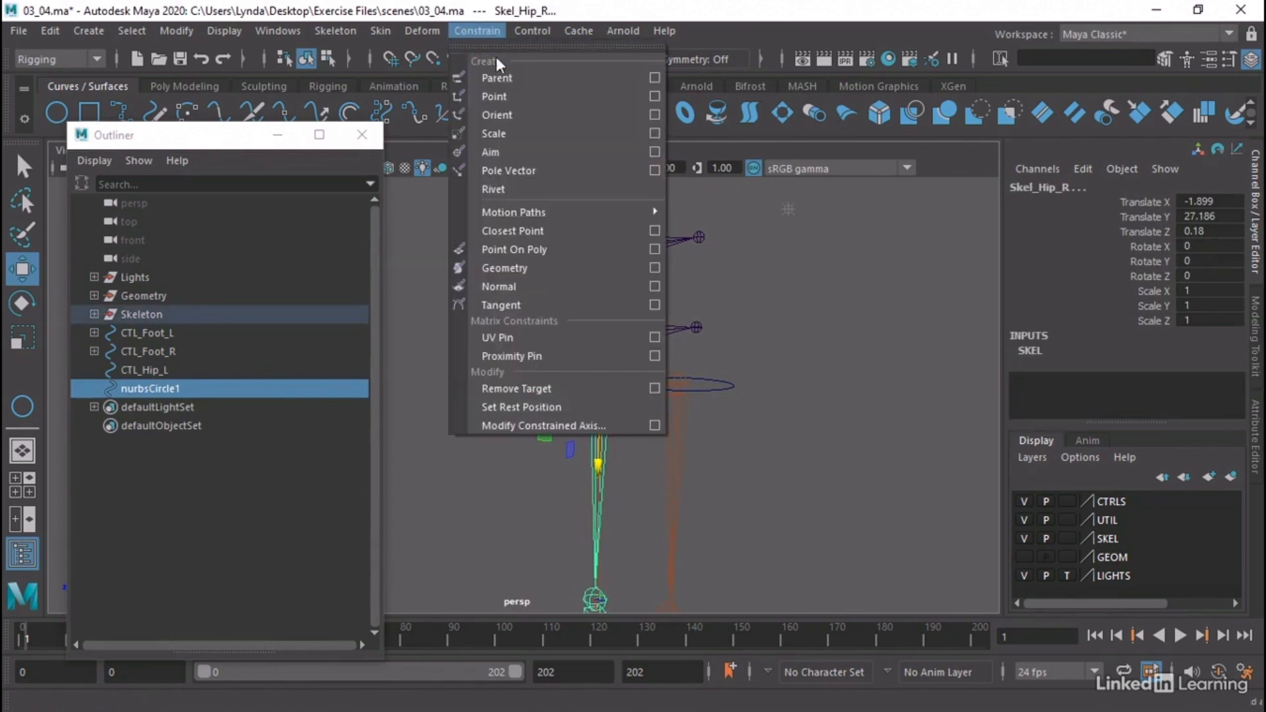
{"action": "left_click", "coordinate": [542, 95]}
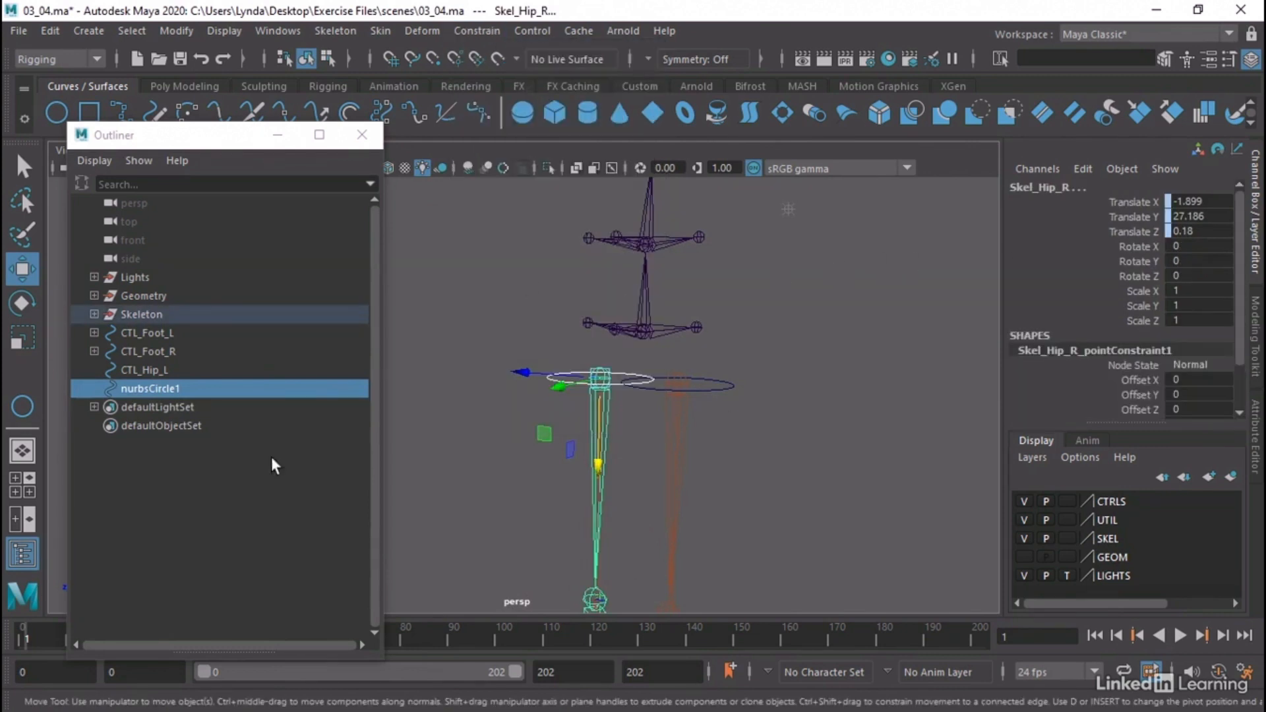
Rename nurbsCircle1 as CTL_Hip_R and close the Outliner
{"action": "left_click", "coordinate": [150, 389]}
{"action": "double_click", "coordinate": [152, 390]}
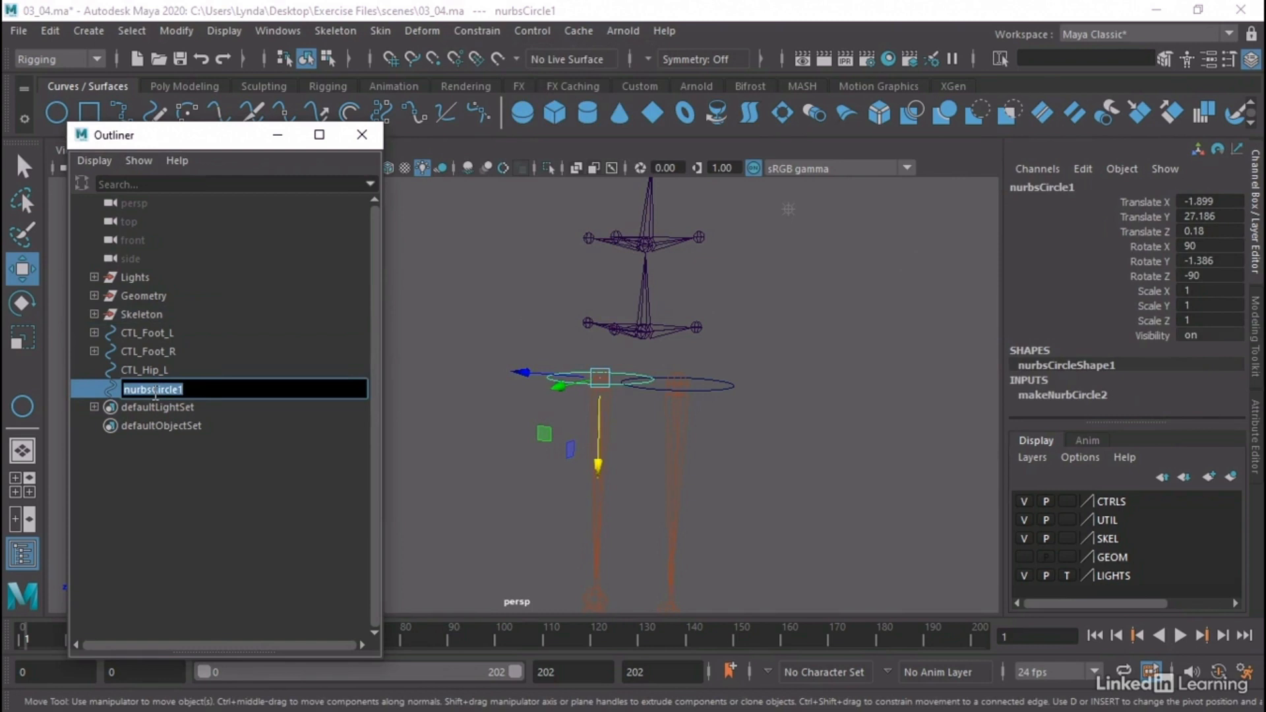
{"action": "type", "text": "CtlL_Hip_R"}
{"action": "key", "text": "Return"}
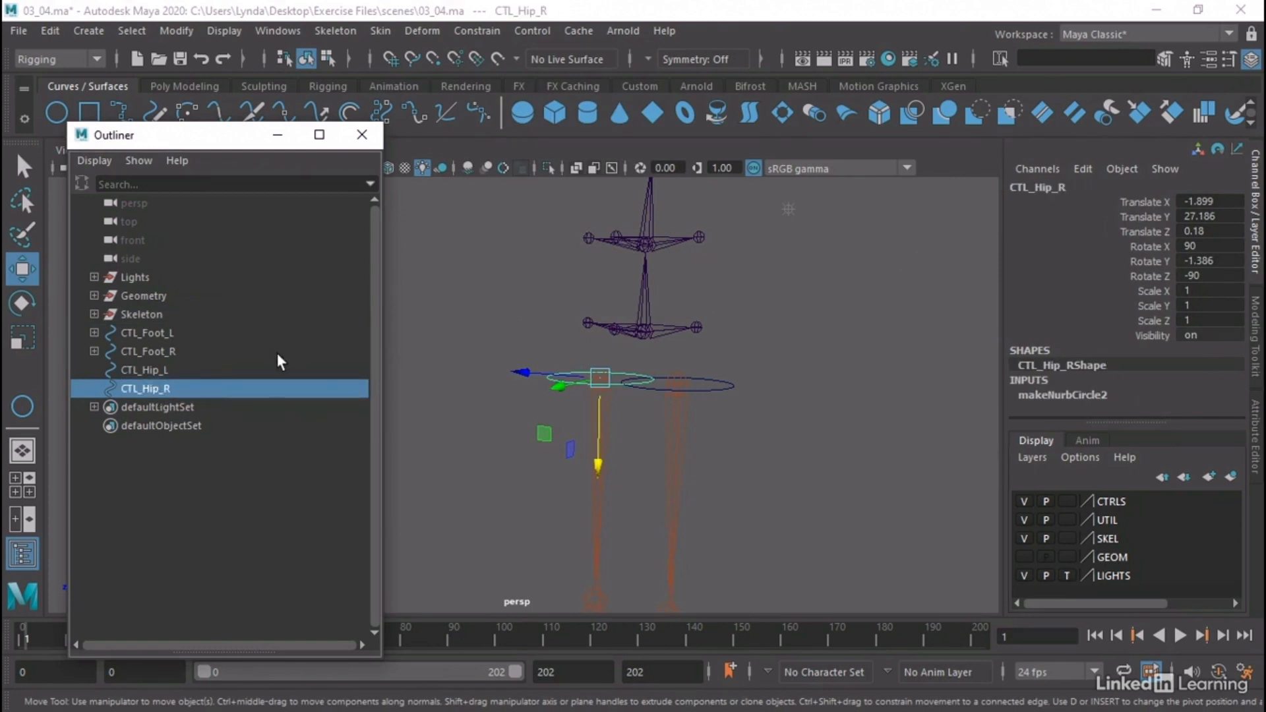
{"action": "left_click", "coordinate": [362, 134]}
Try moving the CTL_Hip_R circle to test the right hip constraint
{"action": "left_click", "coordinate": [487, 323]}
{"action": "left_click_drag", "start_coordinate": [666, 481], "coordinate": [650, 462], "text": "alt"}
{"action": "left_click", "coordinate": [553, 380]}
{"action": "left_click_drag", "start_coordinate": [584, 368], "coordinate": [529, 430]}
{"action": "right_click_drag", "start_coordinate": [699, 462], "coordinate": [215, 377], "text": "alt"}
{"action": "left_click_drag", "start_coordinate": [214, 377], "coordinate": [172, 404], "text": "alt"}
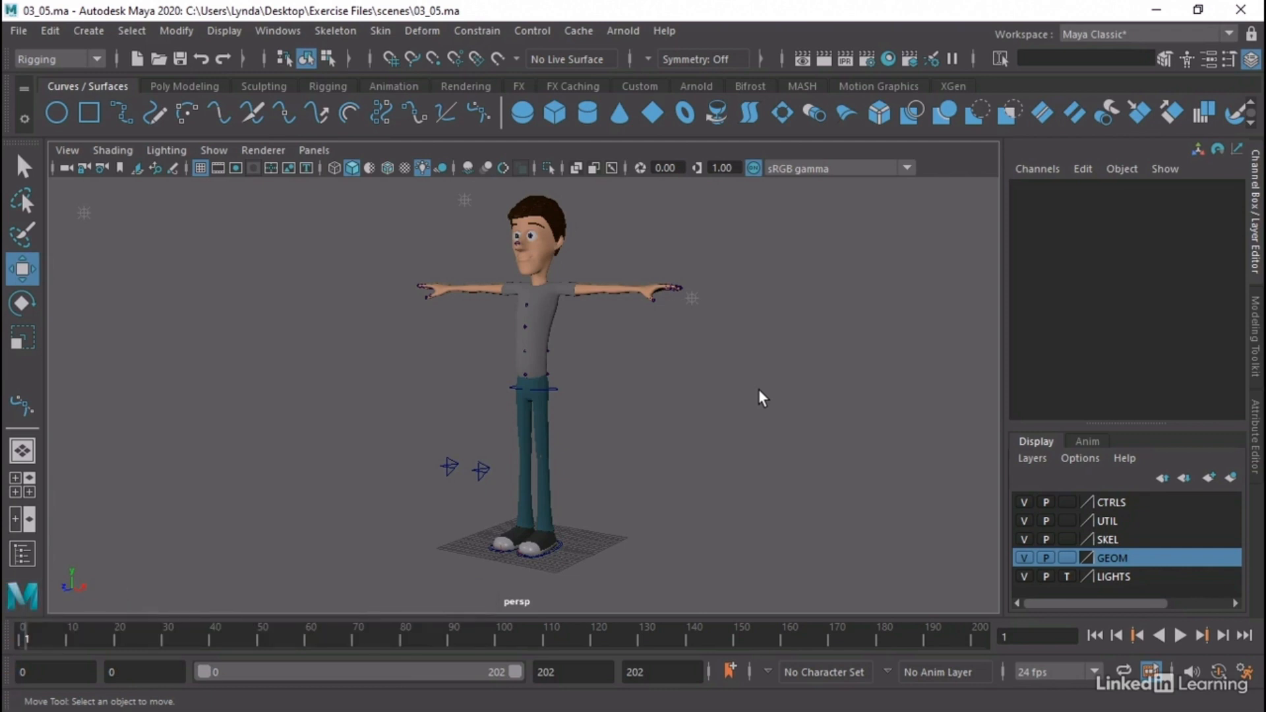
Check the CTL_Knee_L and CTL_Knee_R controls in front of the legs and hide the GEOM layer
{"action": "left_click_drag", "start_coordinate": [503, 429], "coordinate": [421, 506], "text": "alt"}
{"action": "right_click_drag", "start_coordinate": [421, 506], "coordinate": [639, 512], "text": "alt"}
{"action": "middle_click_drag", "start_coordinate": [639, 512], "coordinate": [637, 385], "text": "alt"}
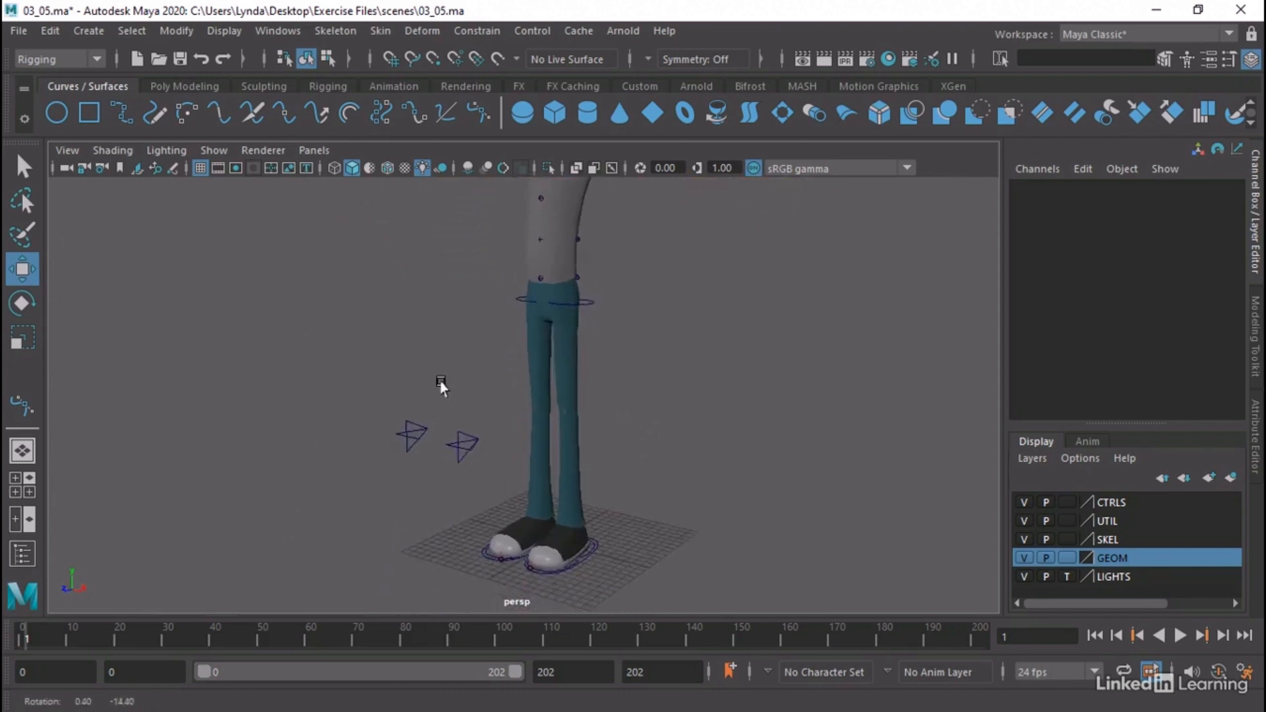
{"action": "left_click", "coordinate": [463, 448]}
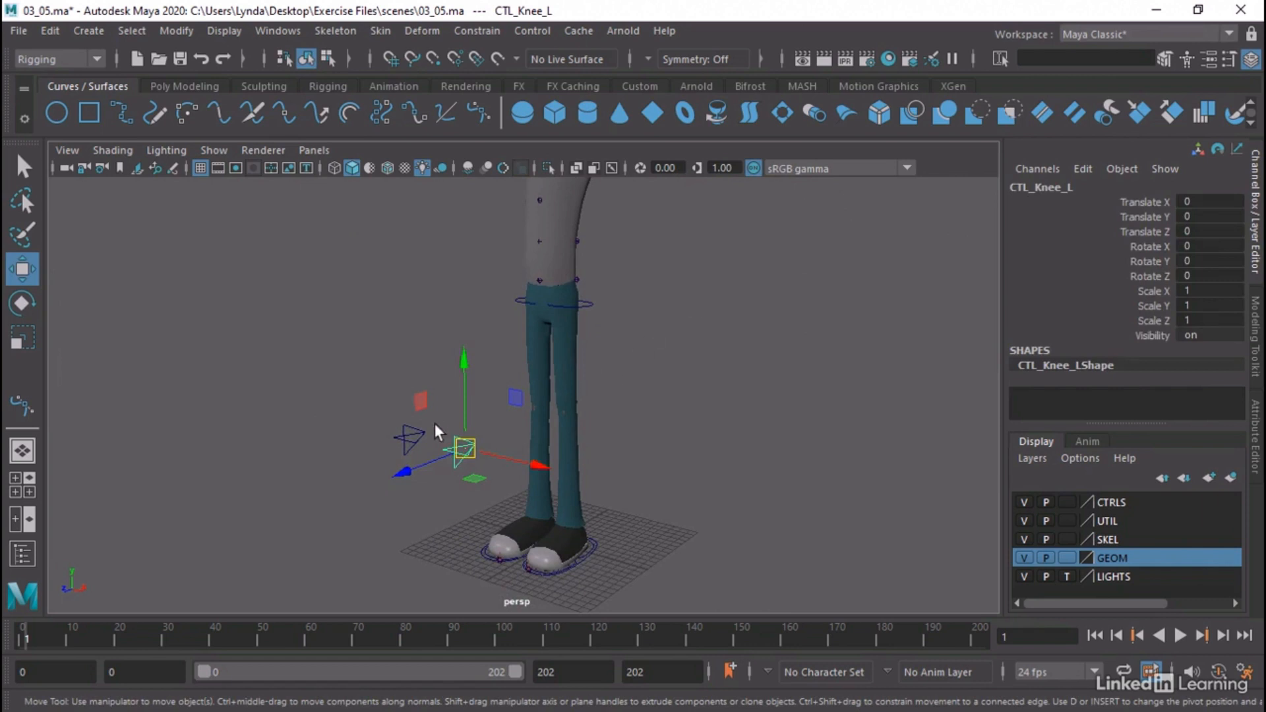
{"action": "left_click", "coordinate": [411, 441]}
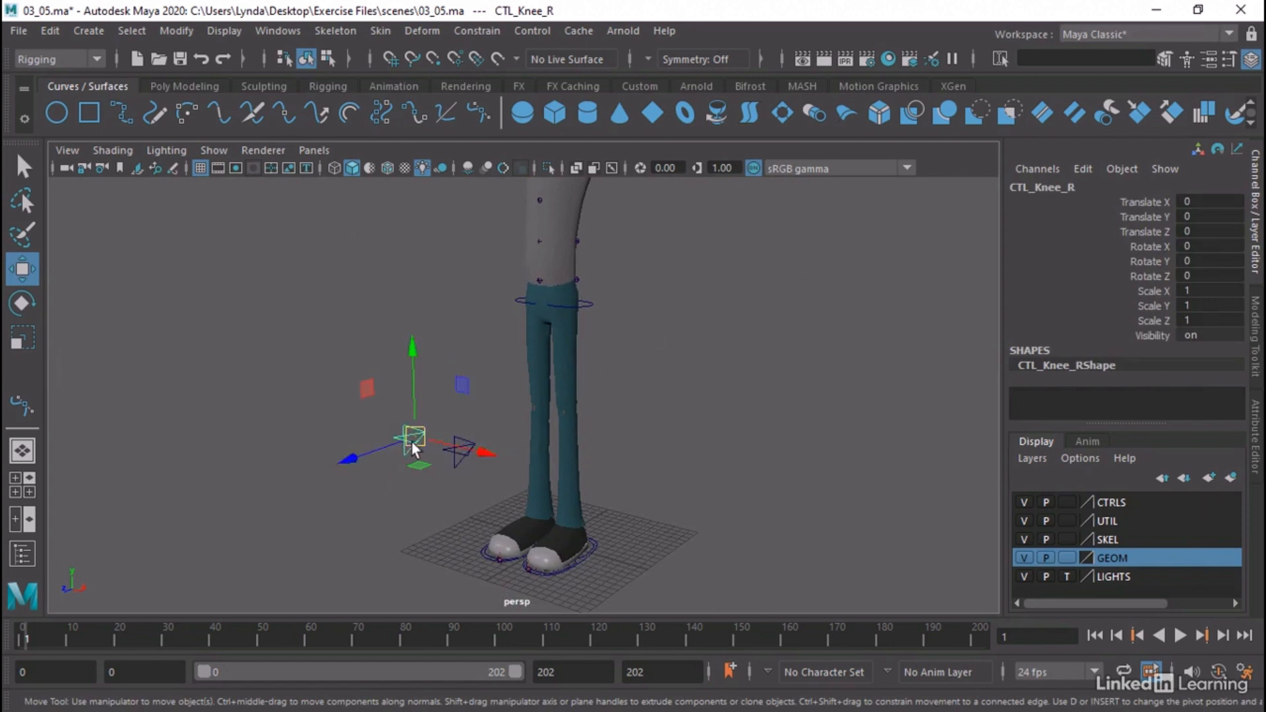
{"action": "left_click", "coordinate": [465, 448]}
{"action": "left_click_drag", "start_coordinate": [678, 402], "coordinate": [707, 424], "text": "alt"}
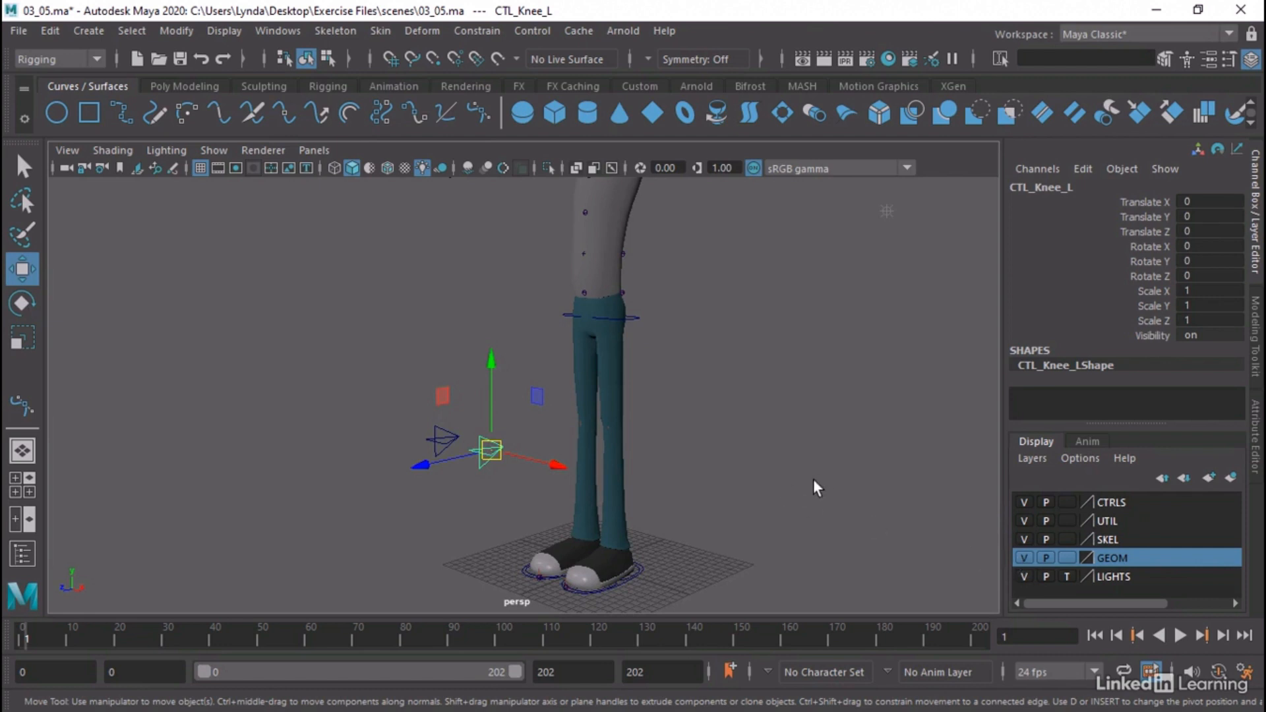
{"action": "left_click", "coordinate": [1023, 557]}
{"action": "left_click_drag", "start_coordinate": [791, 461], "coordinate": [737, 422], "text": "alt"}
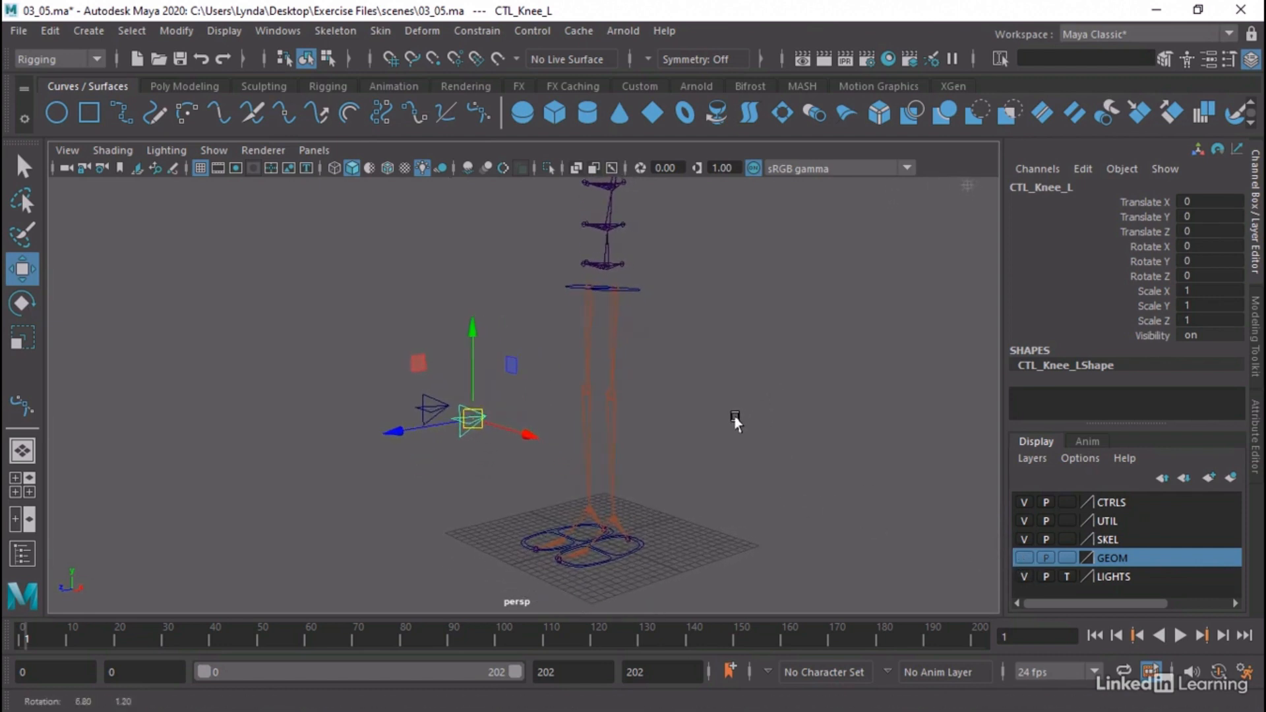
Try raising the CTL_Foot_L control about 6.6 units and shifting it sideways, and undo both moves
{"action": "left_click", "coordinate": [622, 558]}
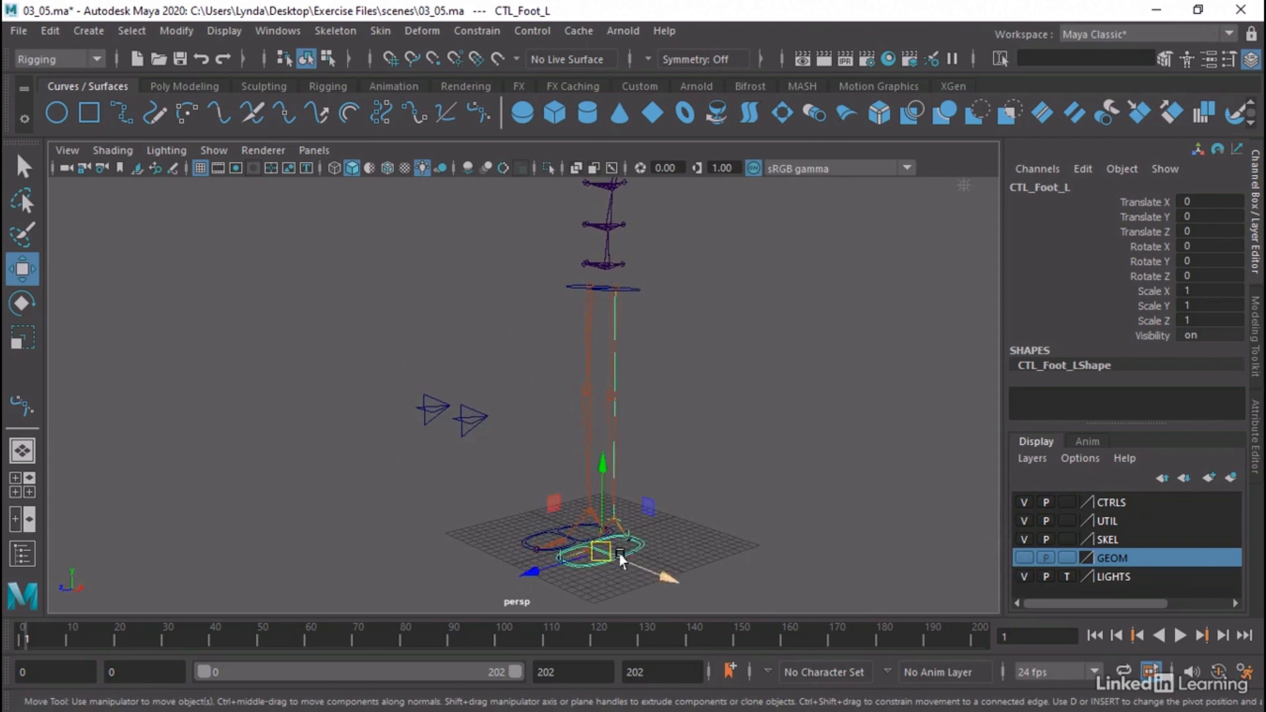
{"action": "left_click_drag", "start_coordinate": [596, 467], "coordinate": [604, 396]}
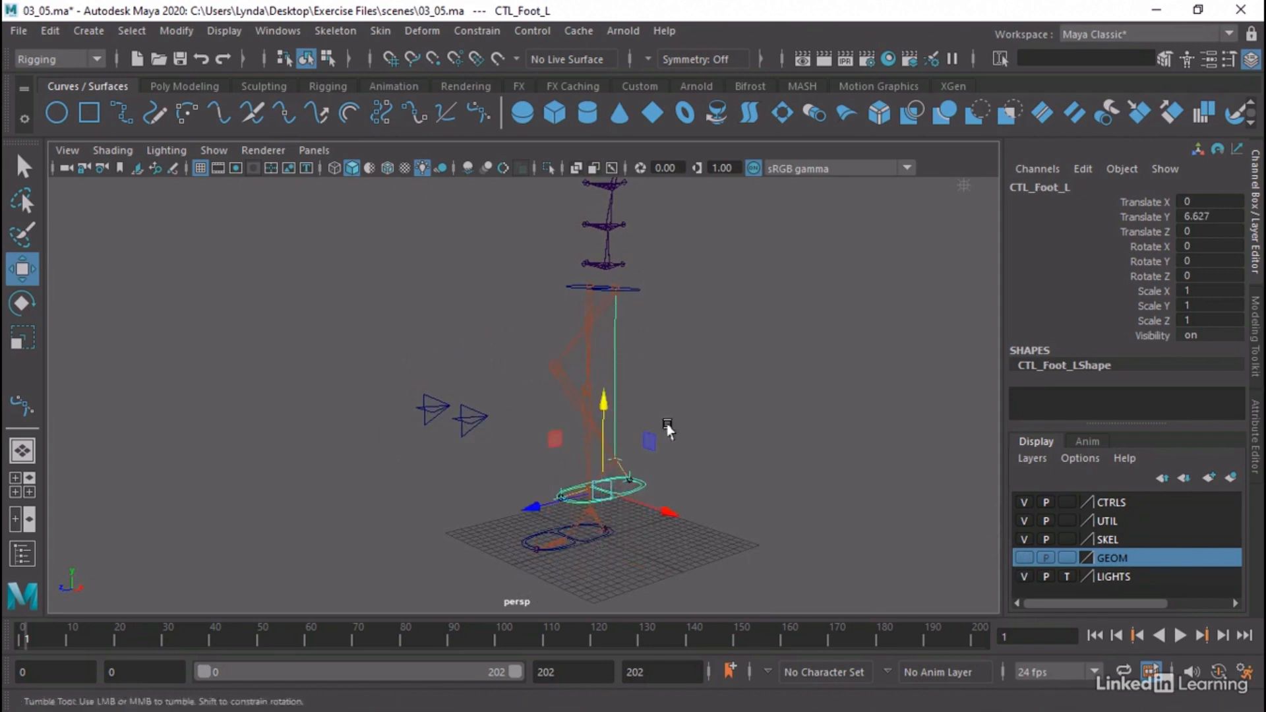
{"action": "left_click_drag", "start_coordinate": [667, 428], "coordinate": [723, 467], "text": "alt"}
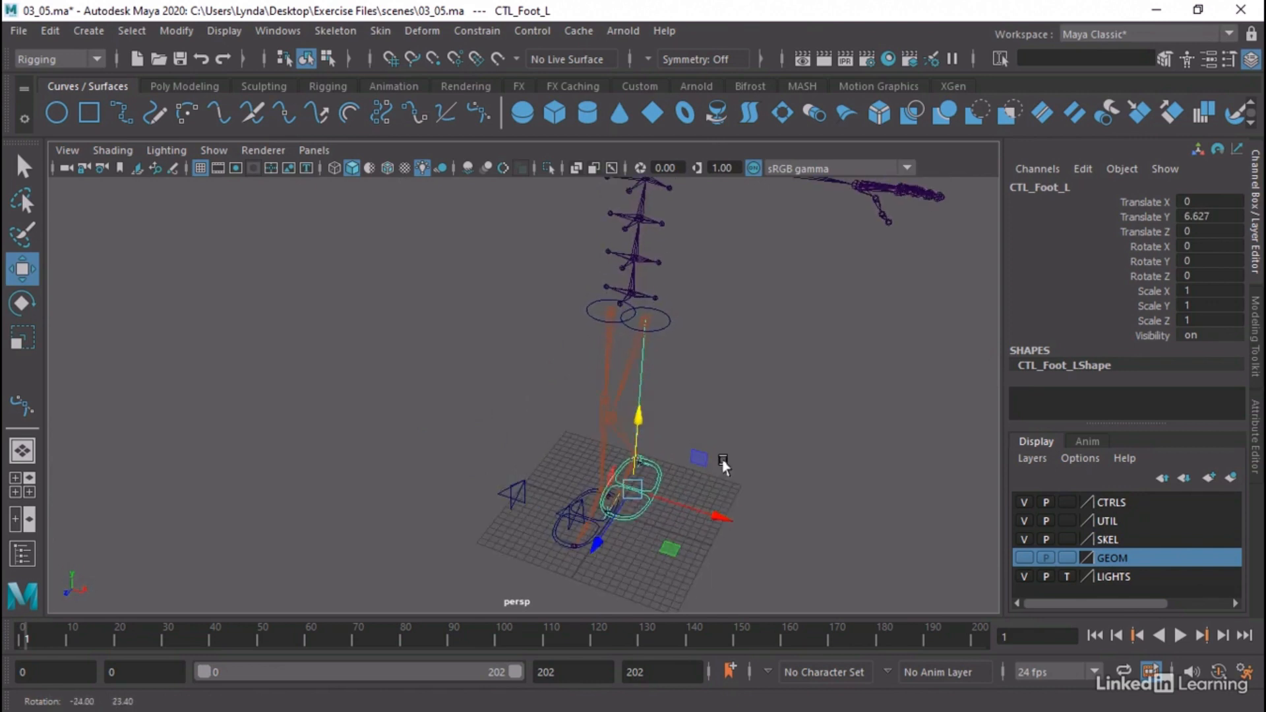
{"action": "left_click_drag", "start_coordinate": [712, 513], "coordinate": [670, 486]}
{"action": "key", "text": "ctrl+z"}
{"action": "key", "text": "ctrl+z"}
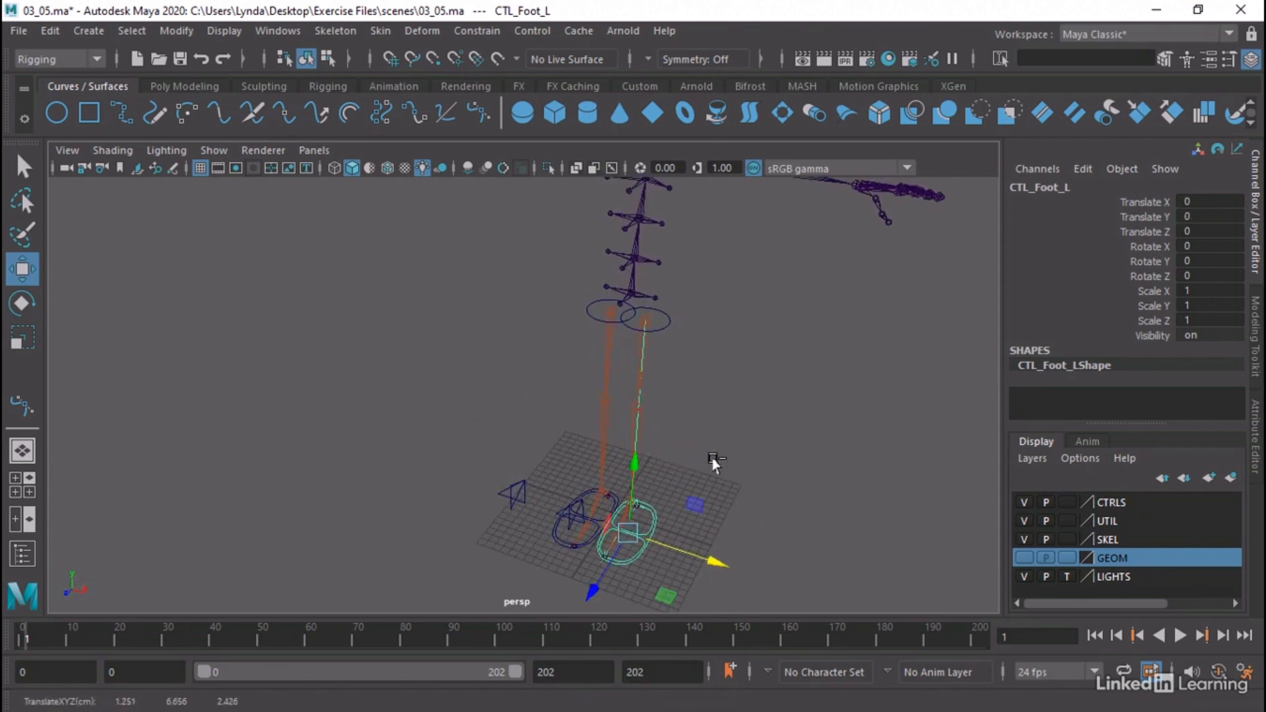
Expand CTL_Foot_L and CTL_Heel_L in the Outliner, select ikHandle_Ankle_L and frame it in the view
{"action": "left_click_drag", "start_coordinate": [672, 429], "coordinate": [621, 402], "text": "alt"}
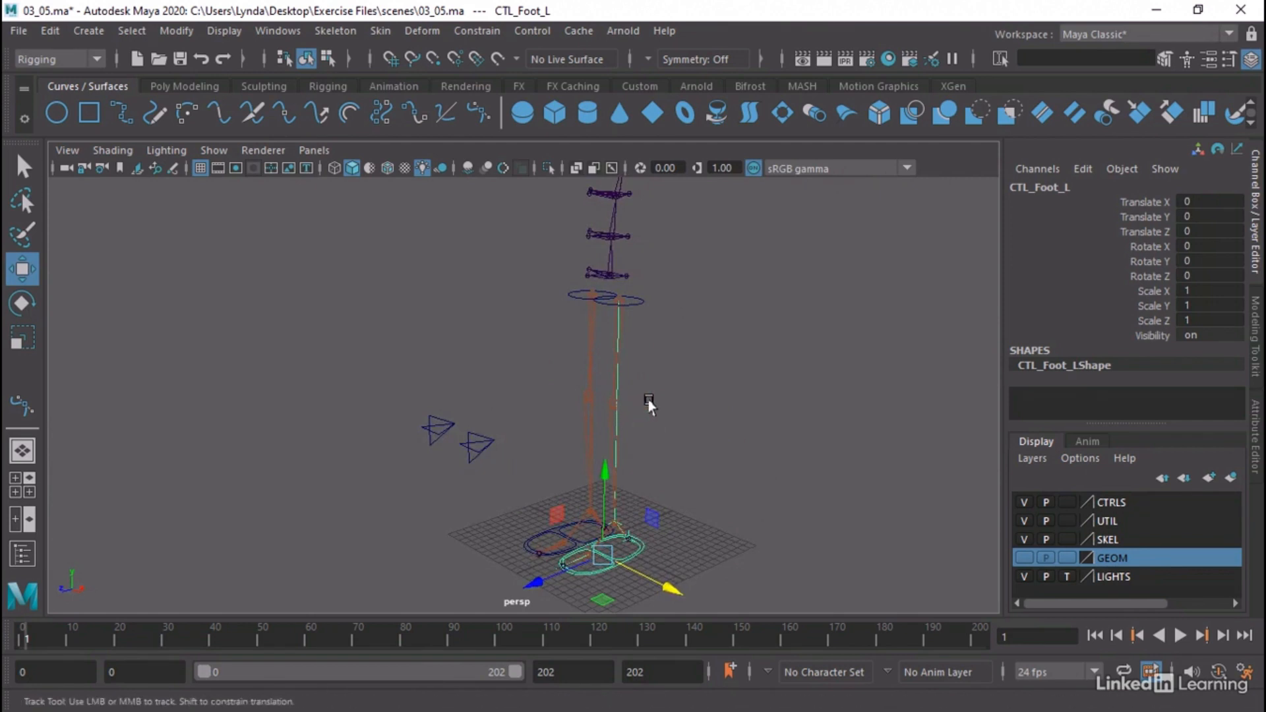
{"action": "left_click", "coordinate": [287, 31]}
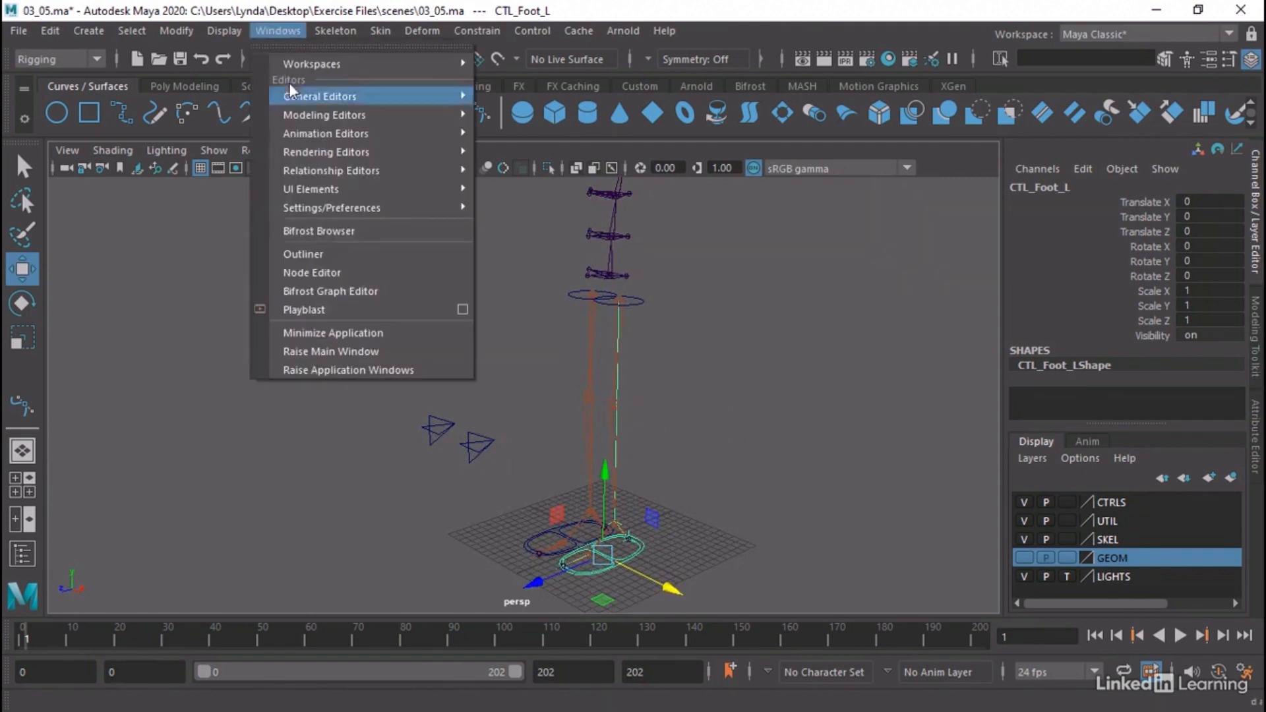
{"action": "left_click", "coordinate": [318, 254]}
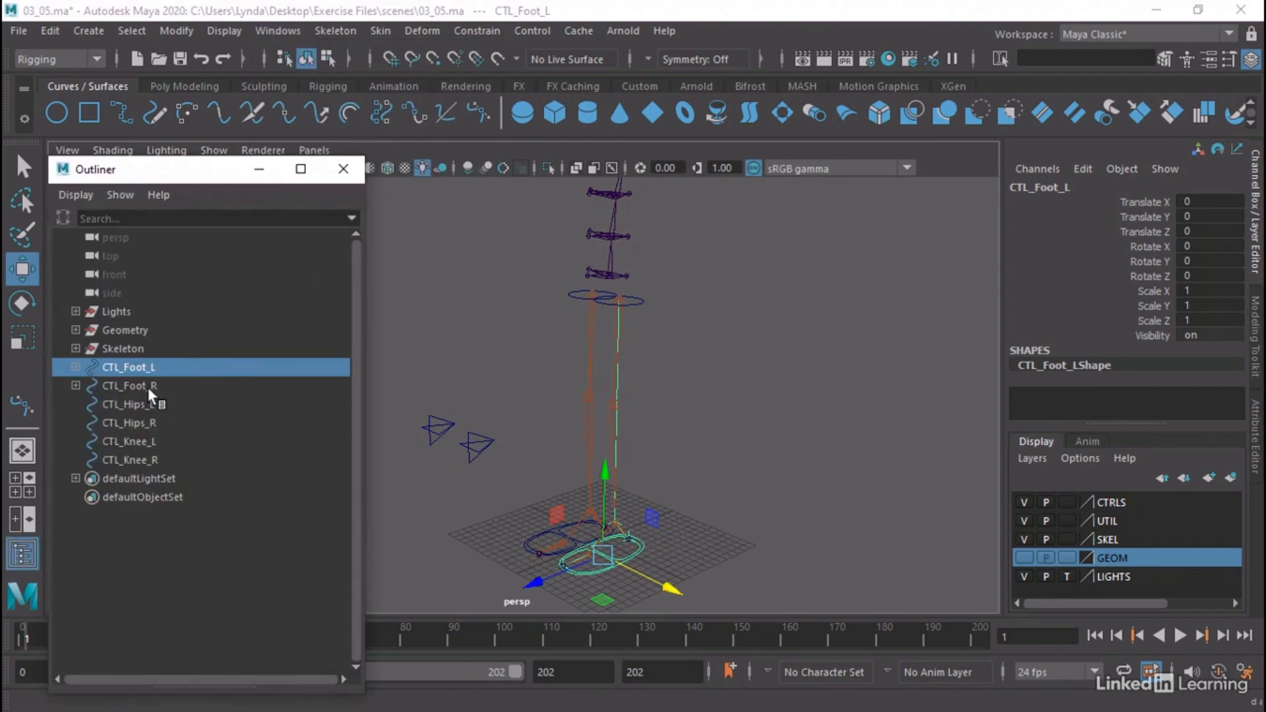
{"action": "left_click", "coordinate": [76, 366]}
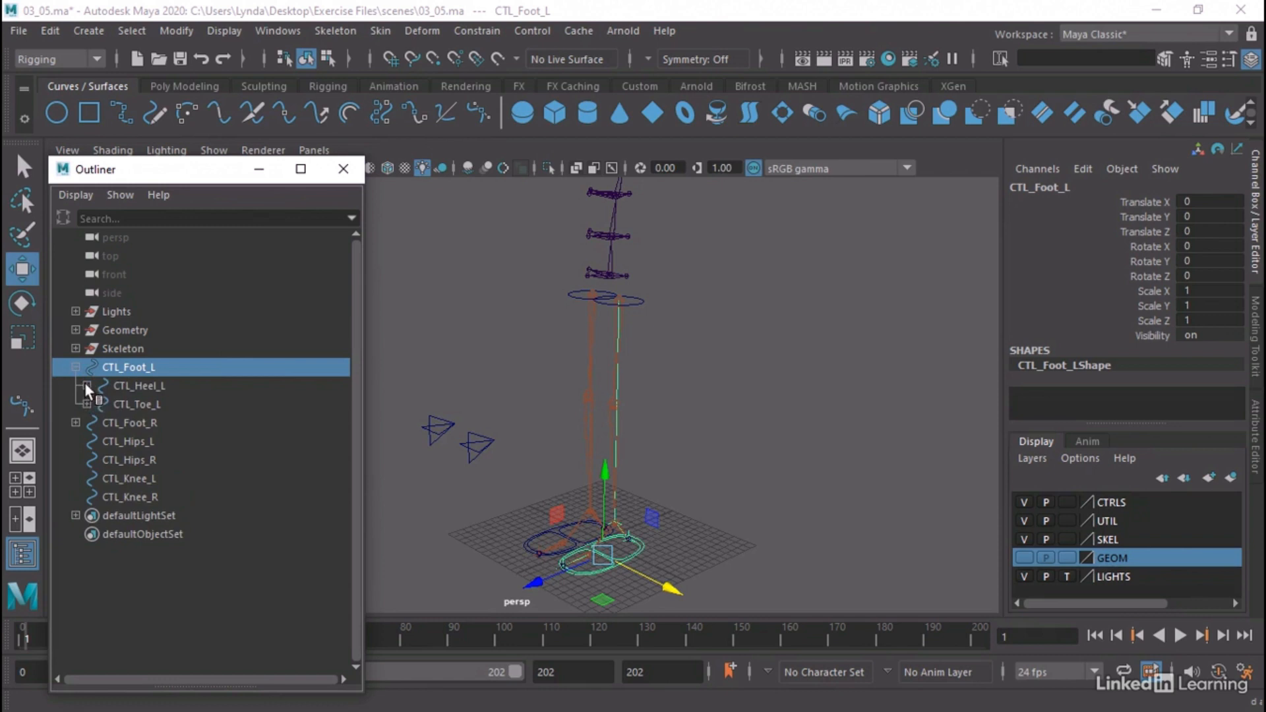
{"action": "left_click", "coordinate": [86, 385]}
{"action": "left_click", "coordinate": [170, 404]}
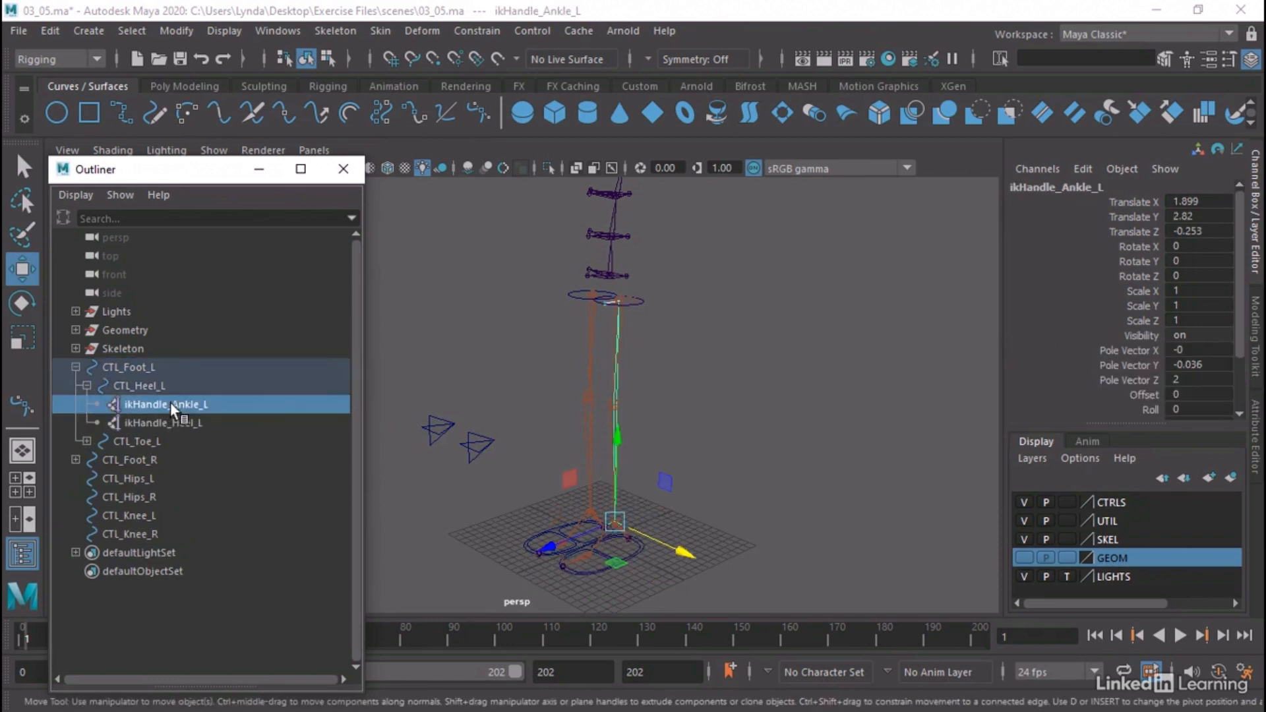
{"action": "key", "text": "f"}
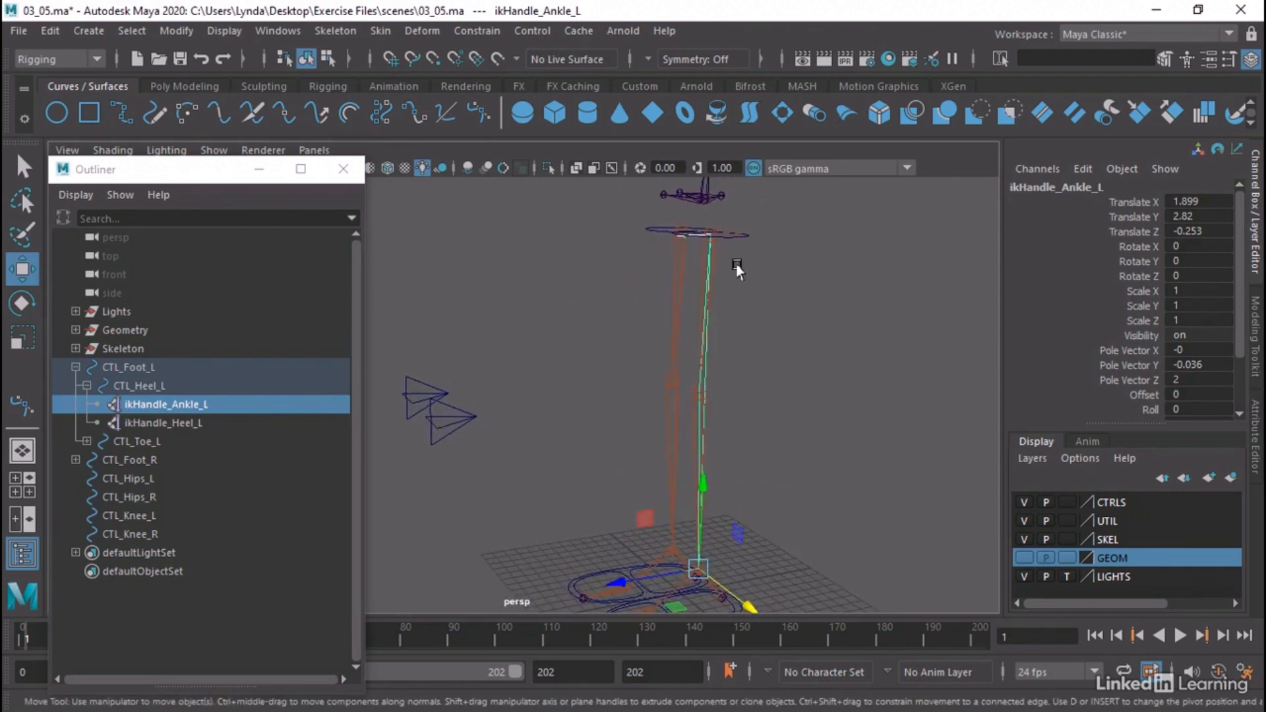
Add a pole vector constraint with weight 1 from the CTL_Knee_L control to ikHandle_Ankle_L
{"action": "left_click_drag", "start_coordinate": [716, 396], "coordinate": [666, 402], "text": "alt"}
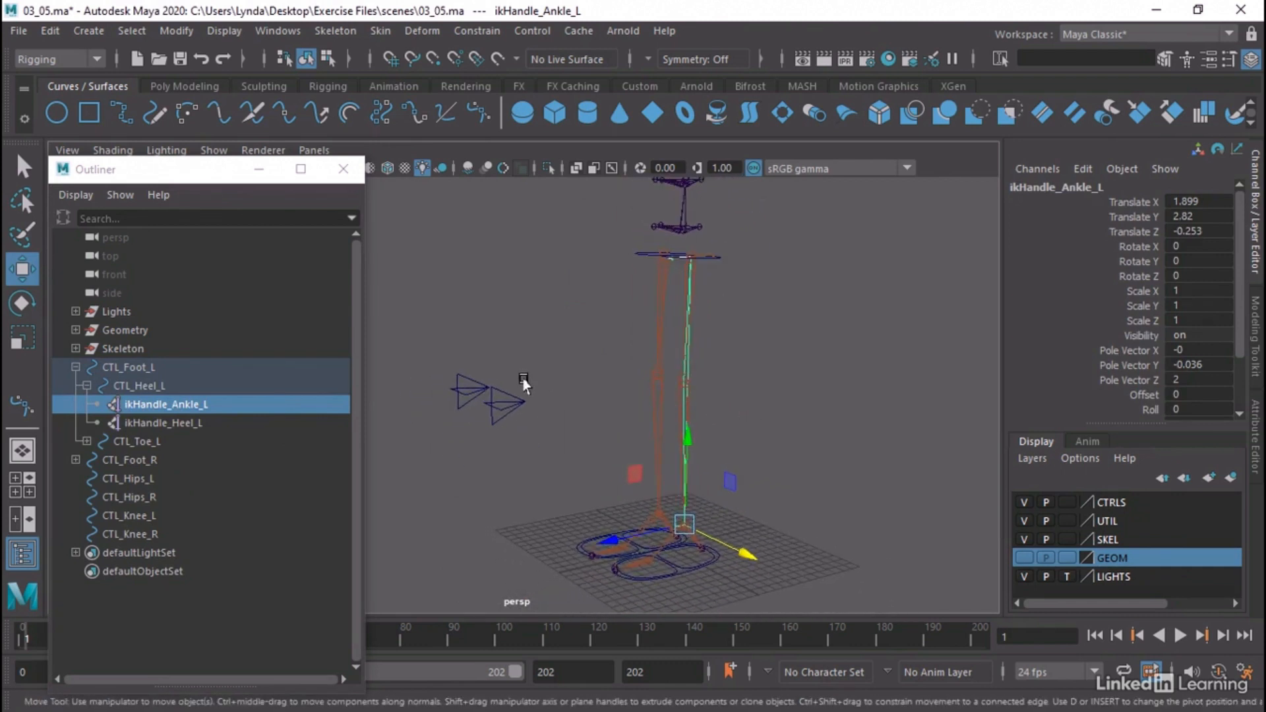
{"action": "left_click_drag", "start_coordinate": [534, 389], "coordinate": [513, 422]}
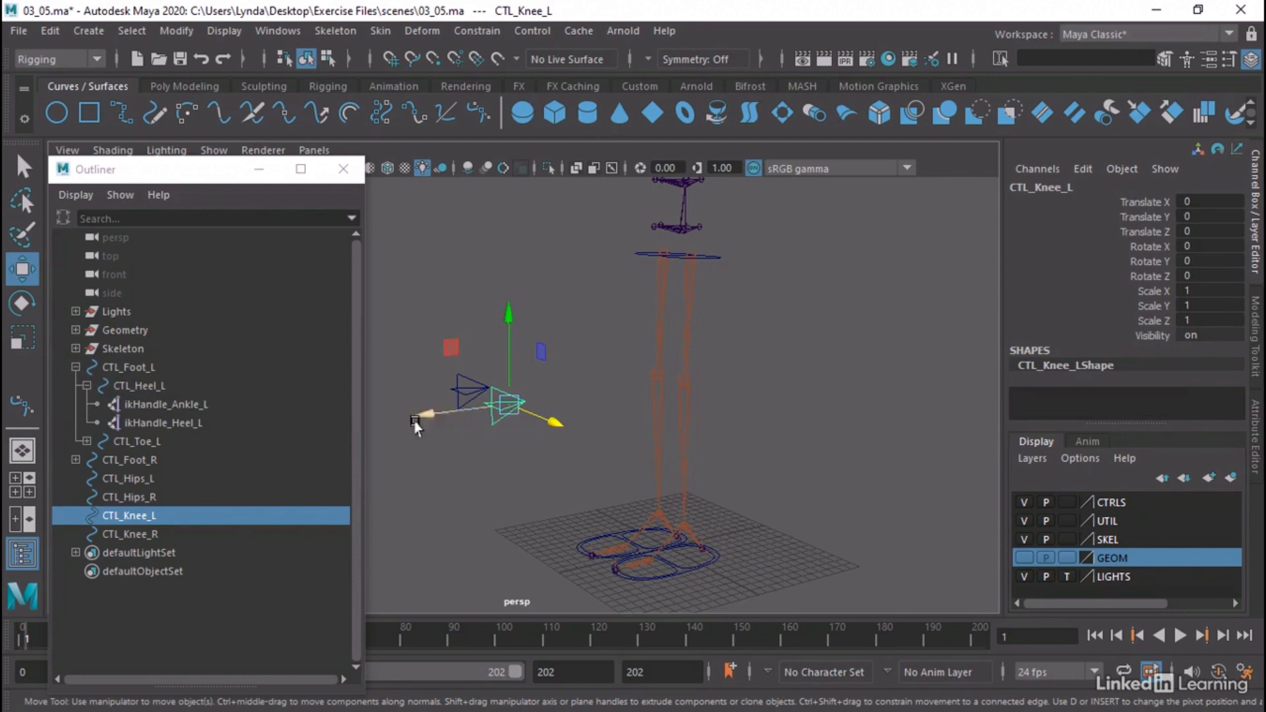
{"action": "left_click", "coordinate": [187, 405], "text": "ctrl"}
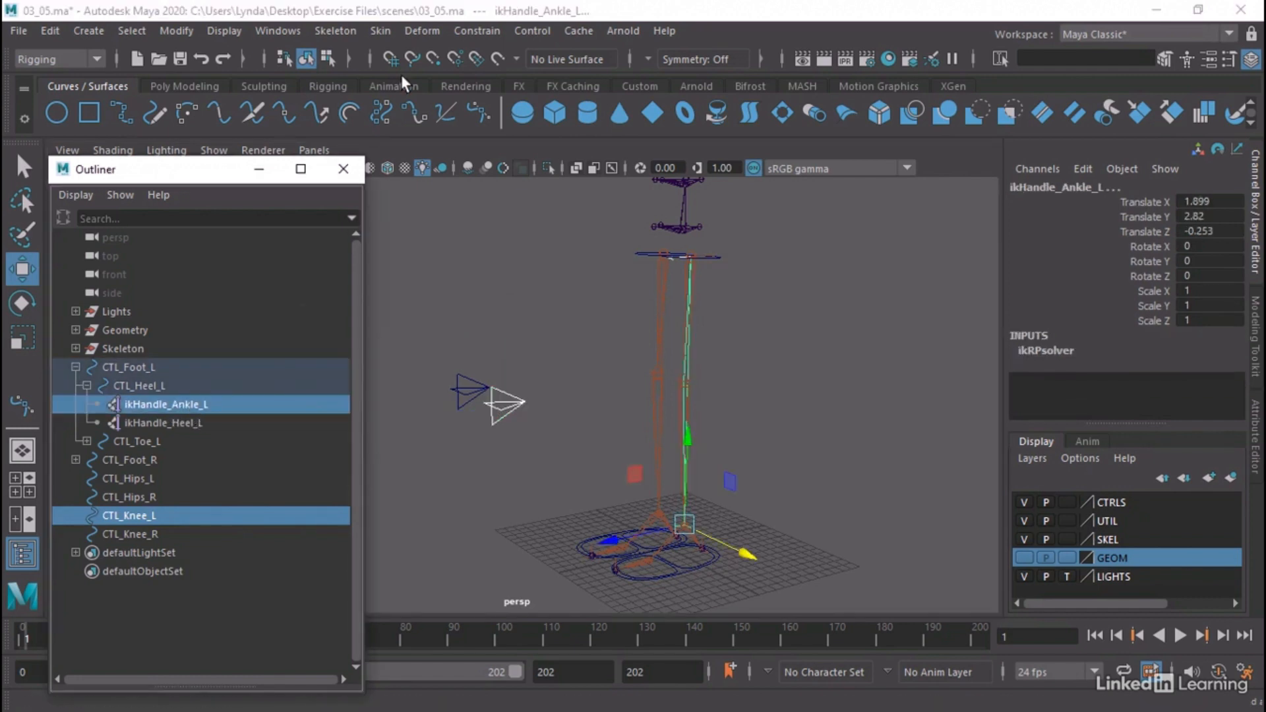
{"action": "left_click", "coordinate": [481, 31]}
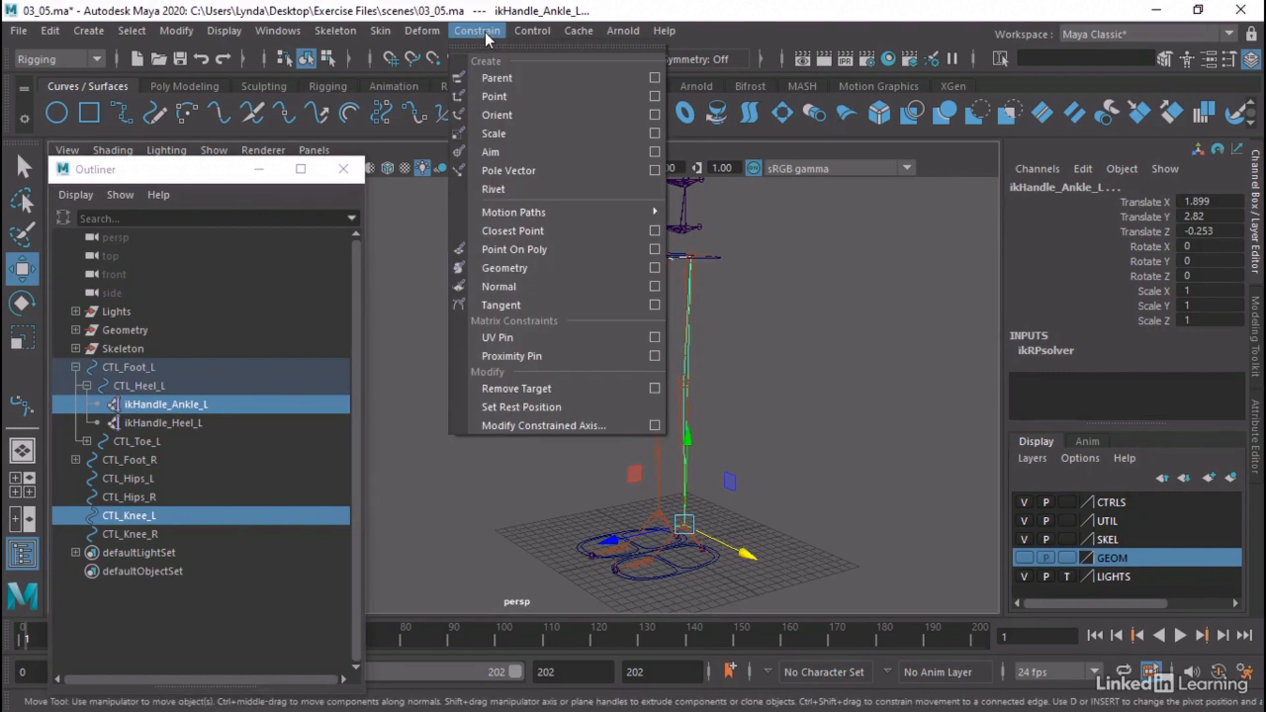
{"action": "left_click", "coordinate": [656, 169]}
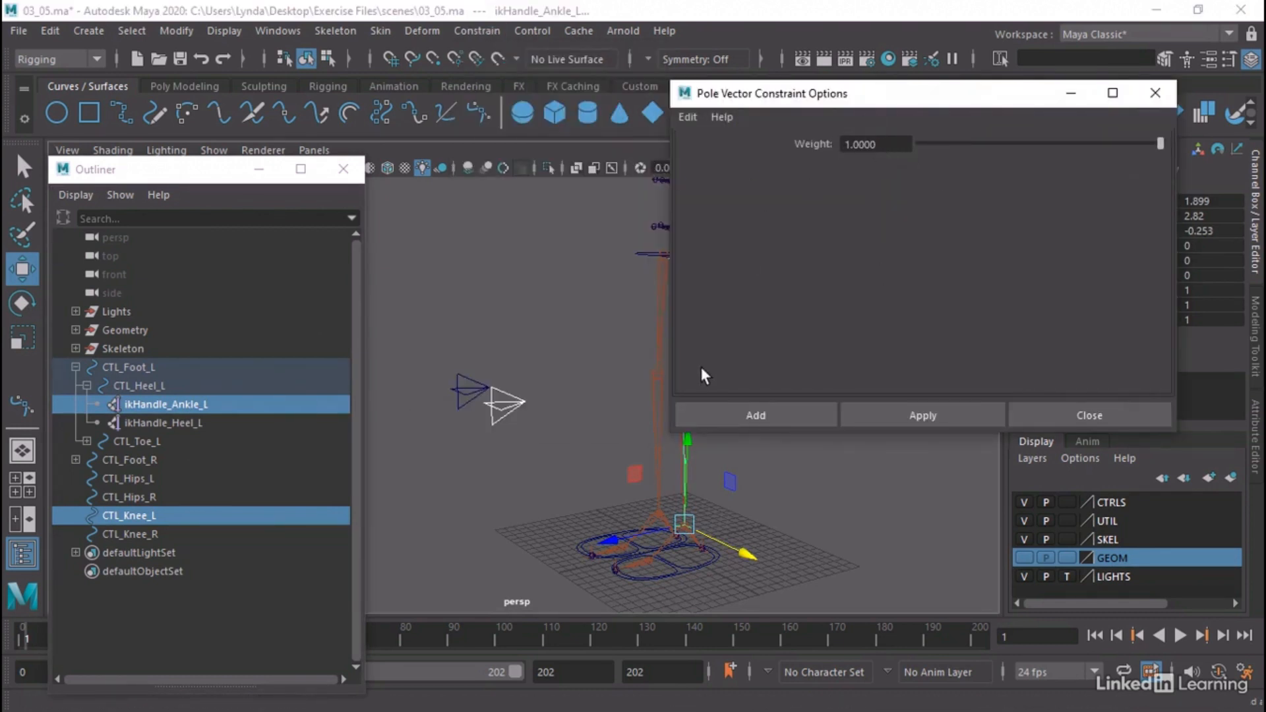
{"action": "left_click", "coordinate": [794, 412]}
Try raising CTL_Foot_L about 6.4 units and shifting the left knee control sideways, and undo both moves
{"action": "left_click_drag", "start_coordinate": [759, 401], "coordinate": [794, 426], "text": "alt"}
{"action": "left_click", "coordinate": [724, 554]}
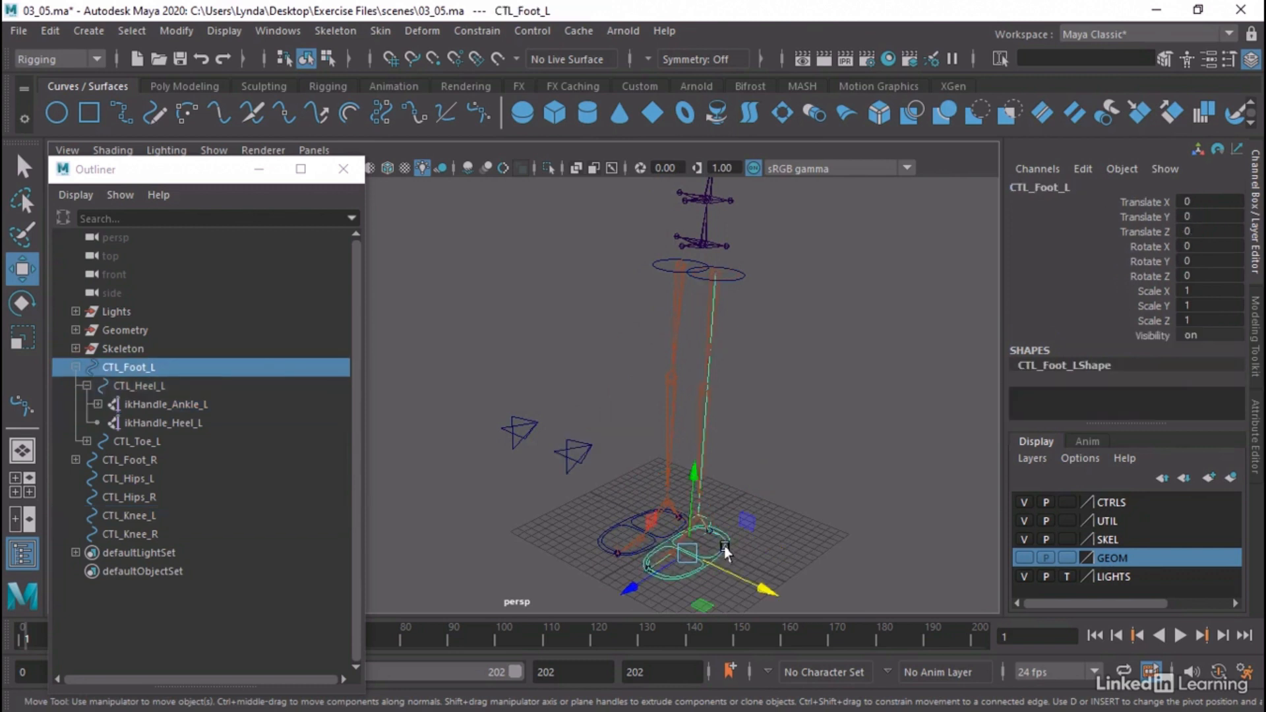
{"action": "left_click_drag", "start_coordinate": [692, 486], "coordinate": [693, 432]}
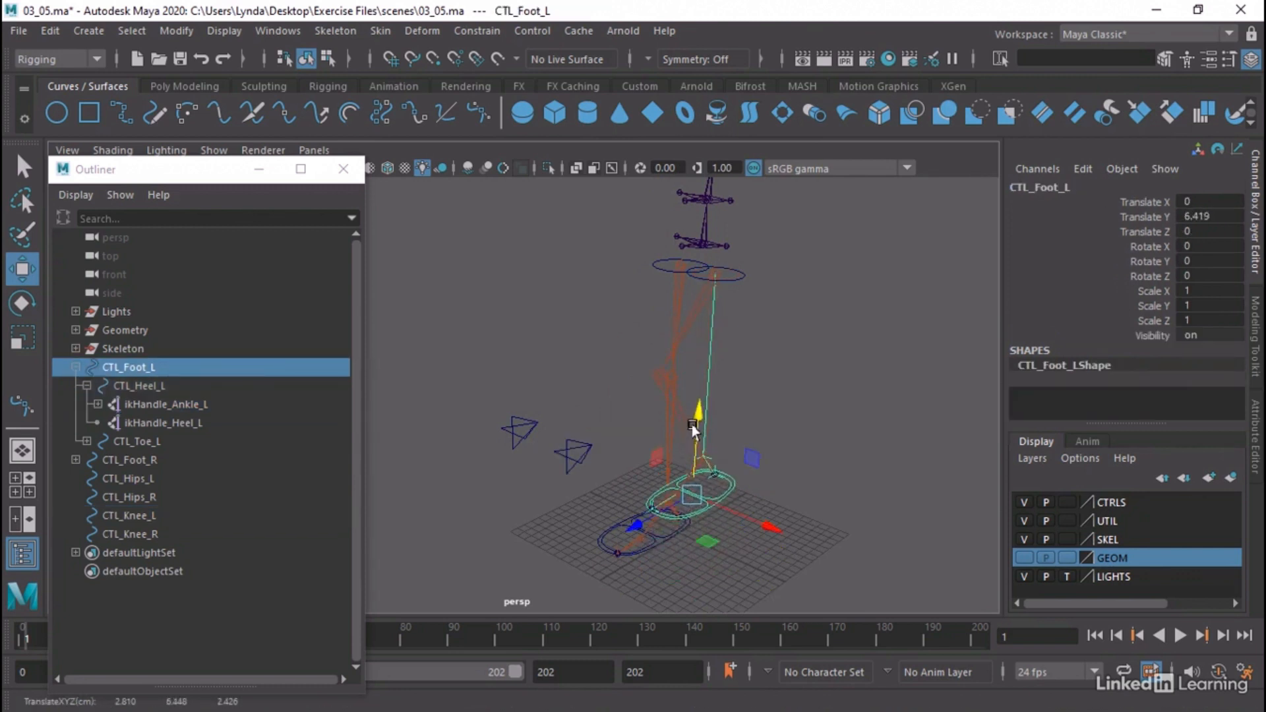
{"action": "left_click", "coordinate": [586, 445]}
{"action": "left_click_drag", "start_coordinate": [603, 465], "coordinate": [650, 467]}
{"action": "key", "text": "ctrl+z"}
{"action": "key", "text": "ctrl+z"}
{"action": "key", "text": "ctrl+z"}
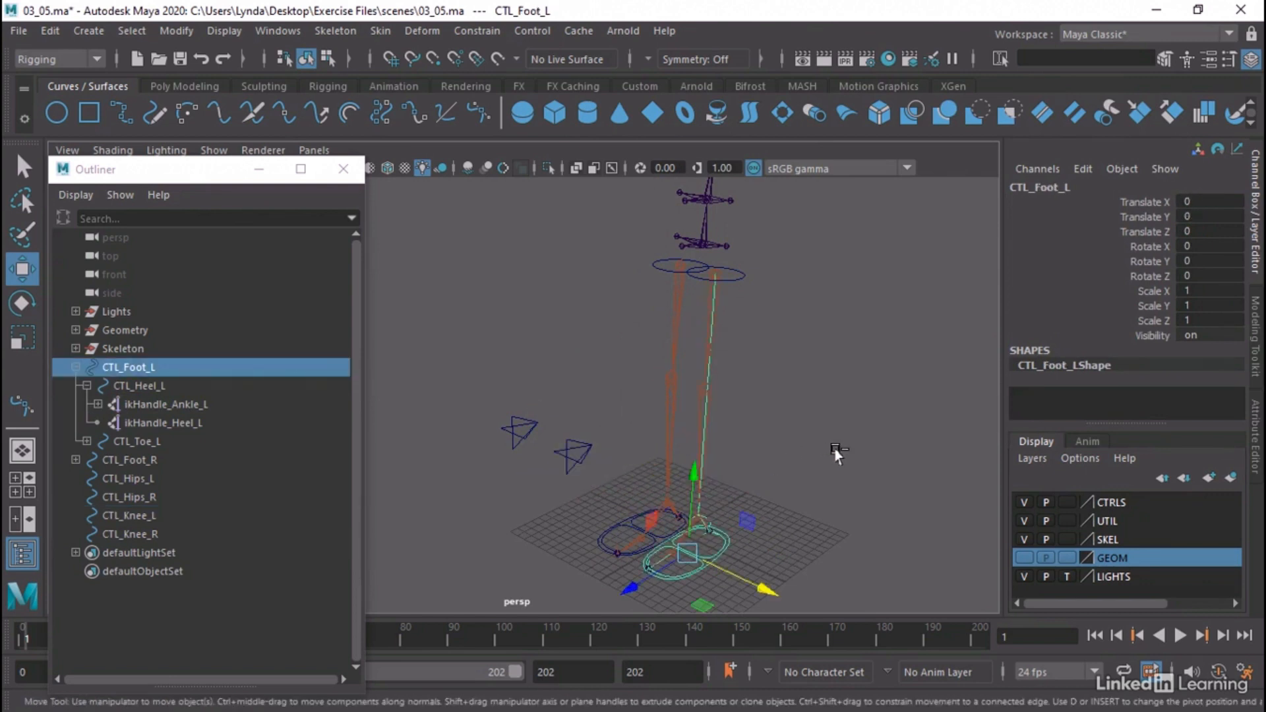
Expand CTL_Foot_R and CTL_Heel_R, and add a pole vector constraint from CTL_Knee_R to ikHandle_Ankle_R
{"action": "left_click", "coordinate": [810, 446]}
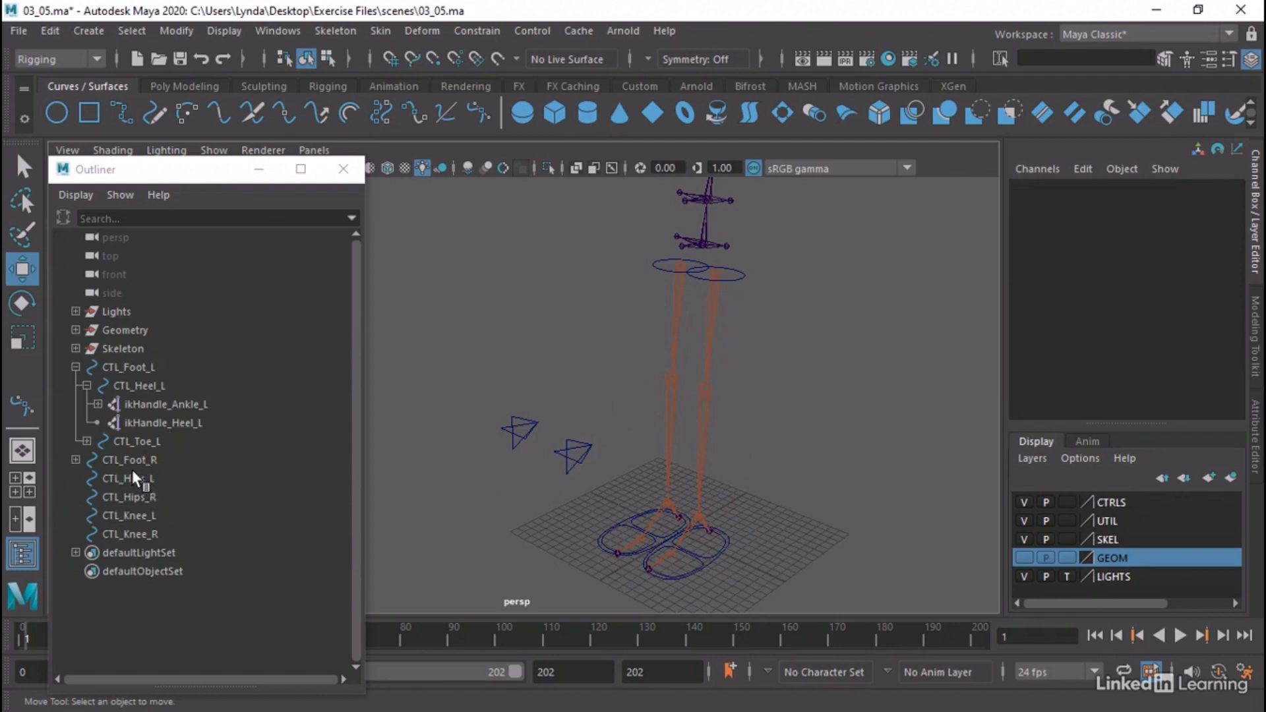
{"action": "left_click", "coordinate": [77, 459]}
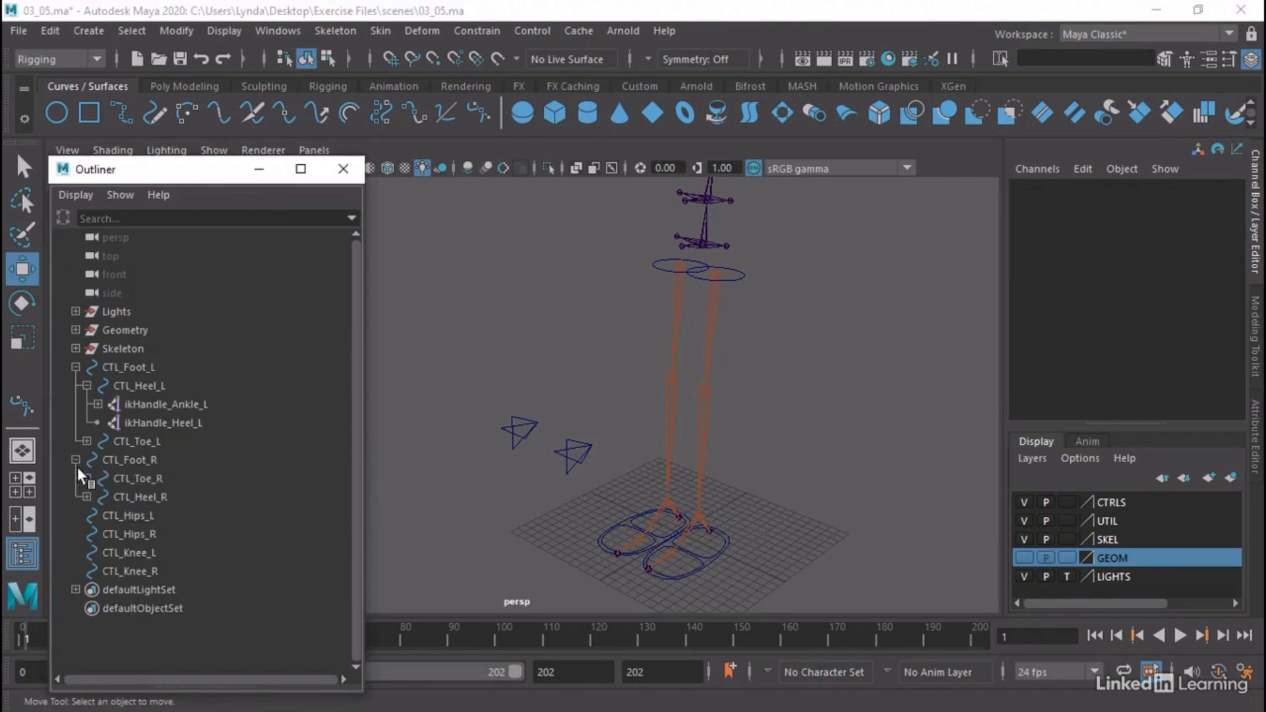
{"action": "left_click", "coordinate": [86, 496]}
{"action": "left_click_drag", "start_coordinate": [510, 403], "coordinate": [520, 432]}
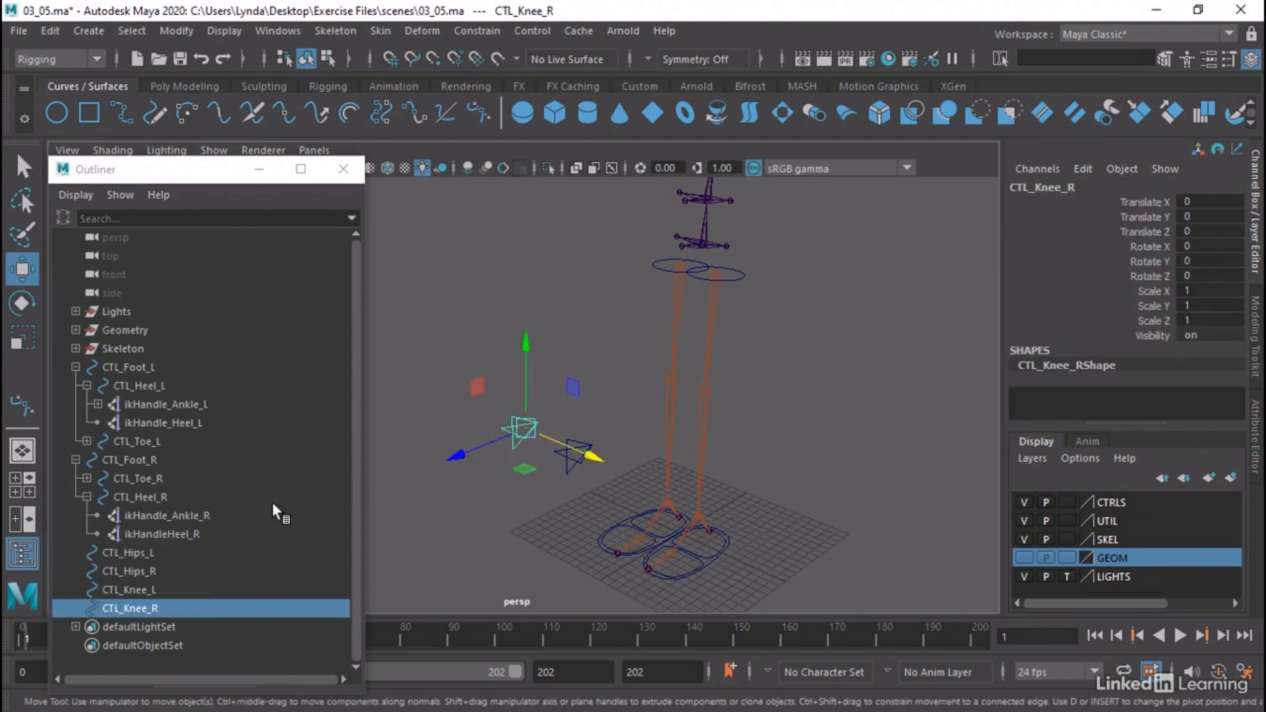
{"action": "left_click", "coordinate": [188, 516], "text": "ctrl"}
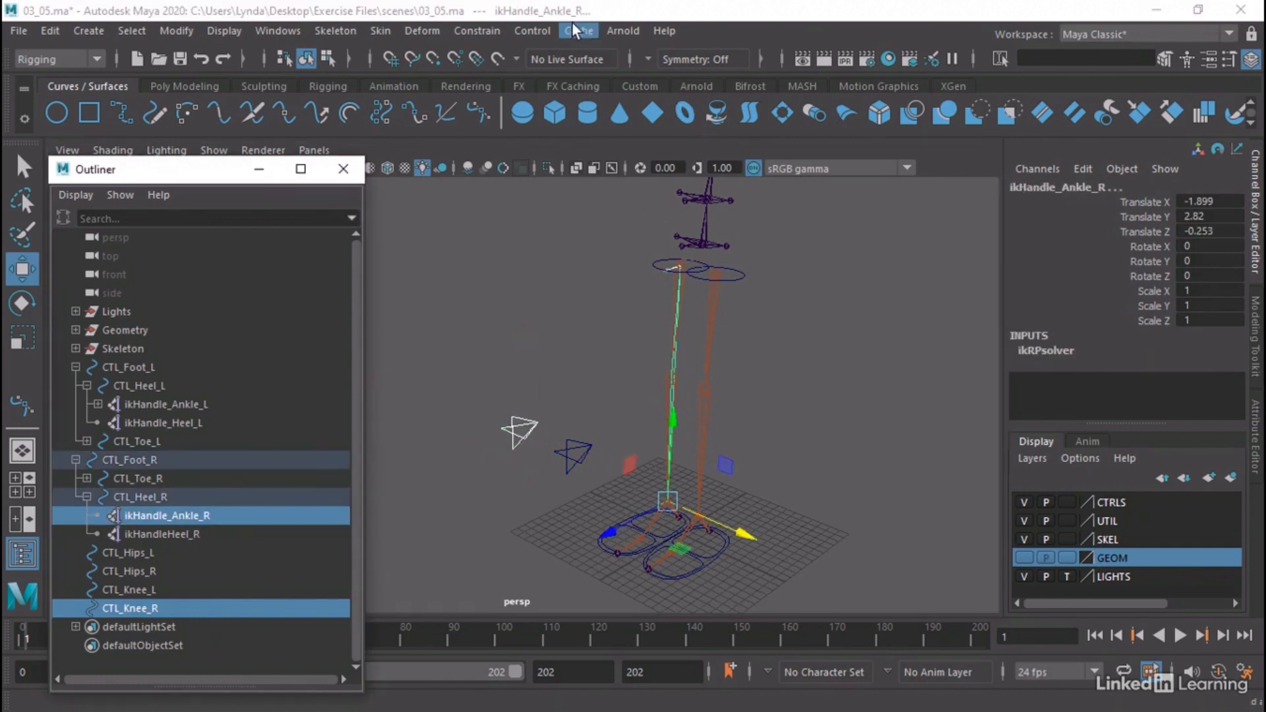
{"action": "left_click", "coordinate": [481, 30]}
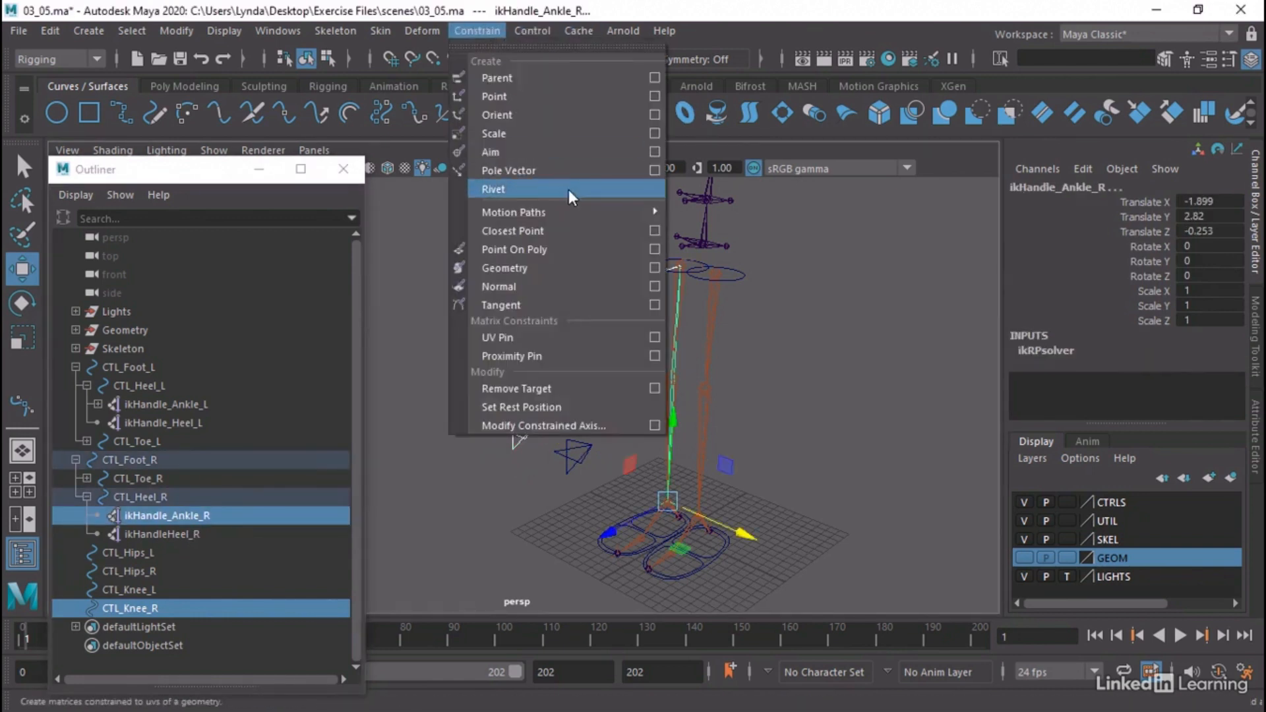
{"action": "left_click", "coordinate": [538, 169]}
{"action": "left_click", "coordinate": [825, 420]}
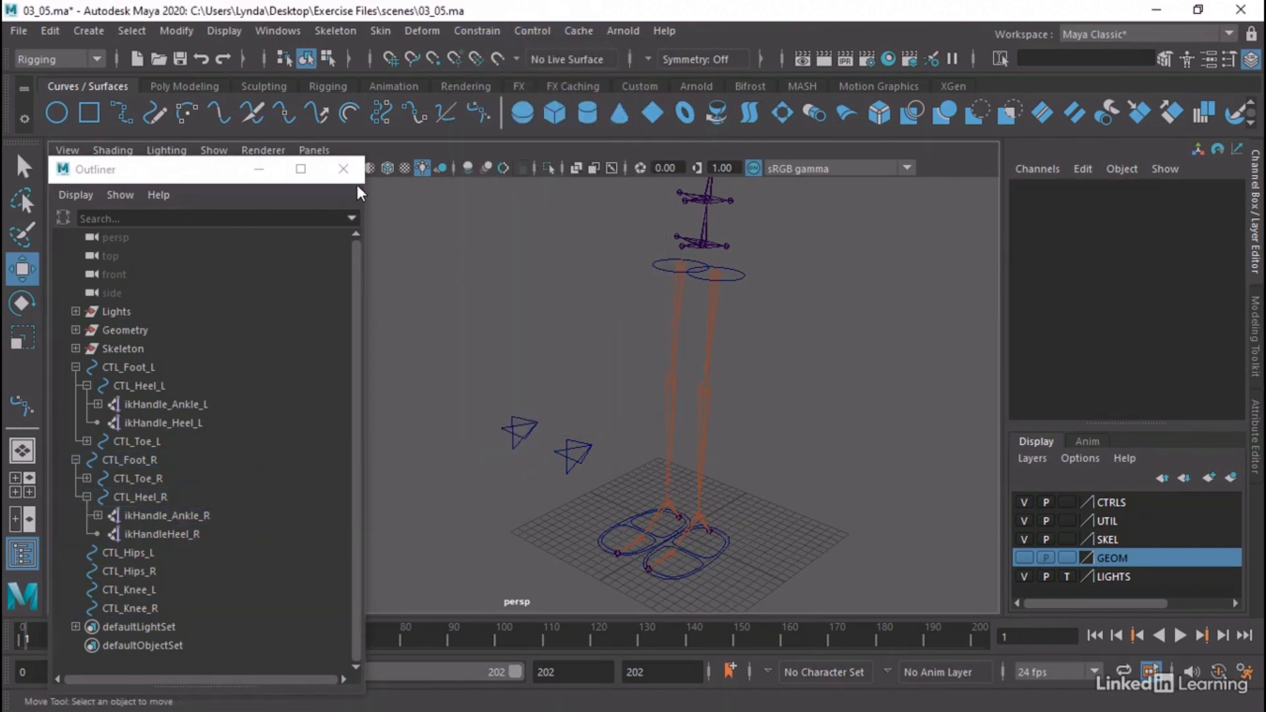
Close the Outliner, view the whole skeleton with its leg controls, and select CTL_Knee_R
{"action": "left_click", "coordinate": [343, 169]}
{"action": "scroll", "coordinate": [783, 368], "scroll_direction": "down", "scroll_amount": 5}
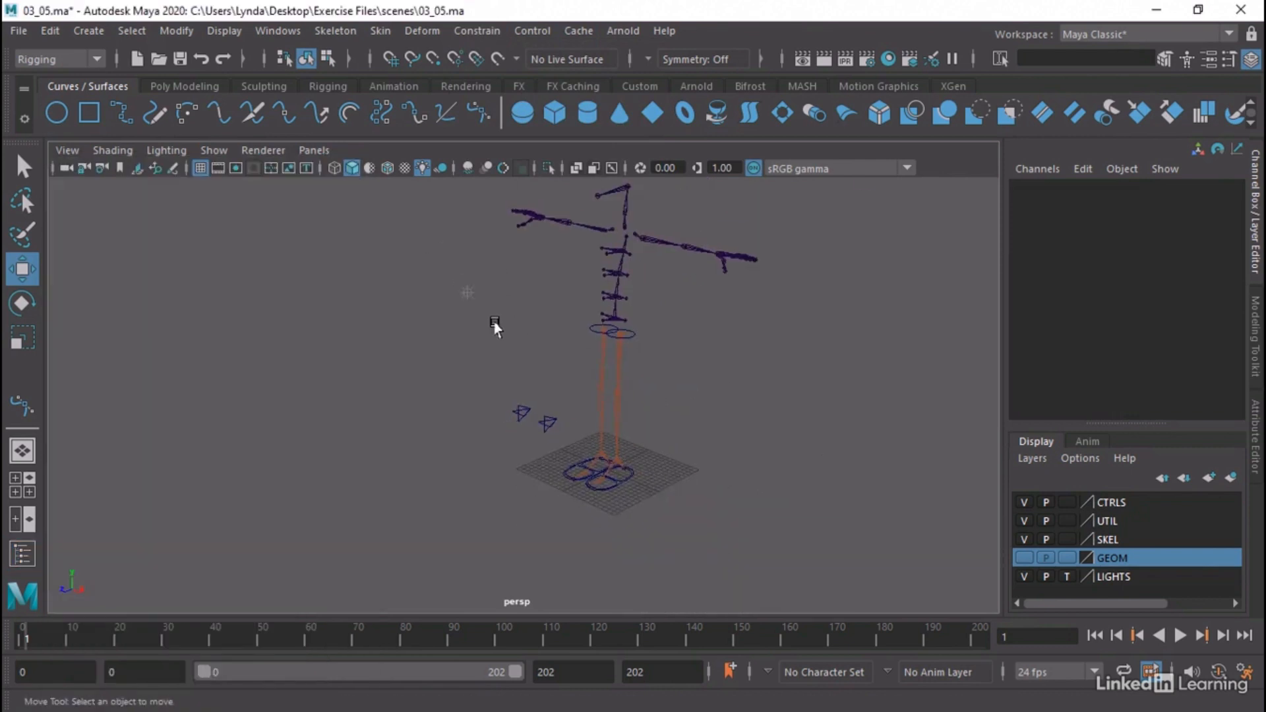
{"action": "left_click_drag", "start_coordinate": [492, 376], "coordinate": [467, 376], "text": "alt"}
{"action": "left_click", "coordinate": [505, 452]}
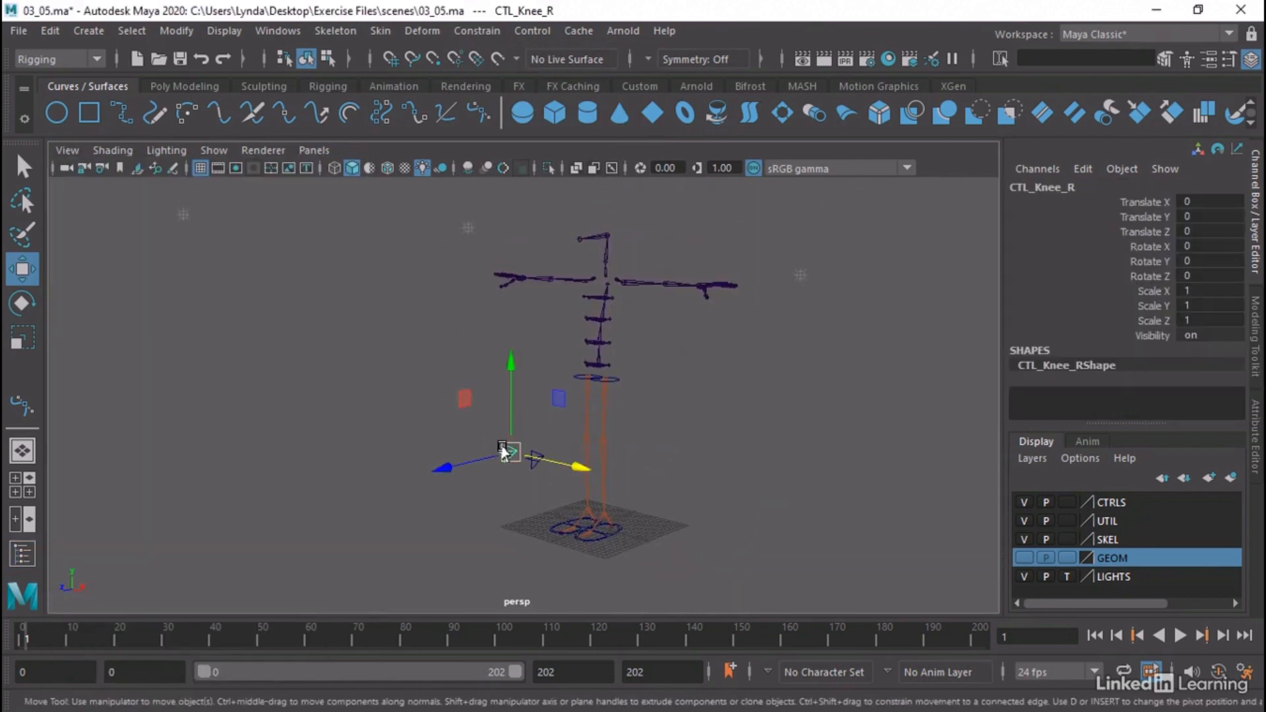
{"action": "left_click_drag", "start_coordinate": [769, 354], "coordinate": [720, 393], "text": "alt"}
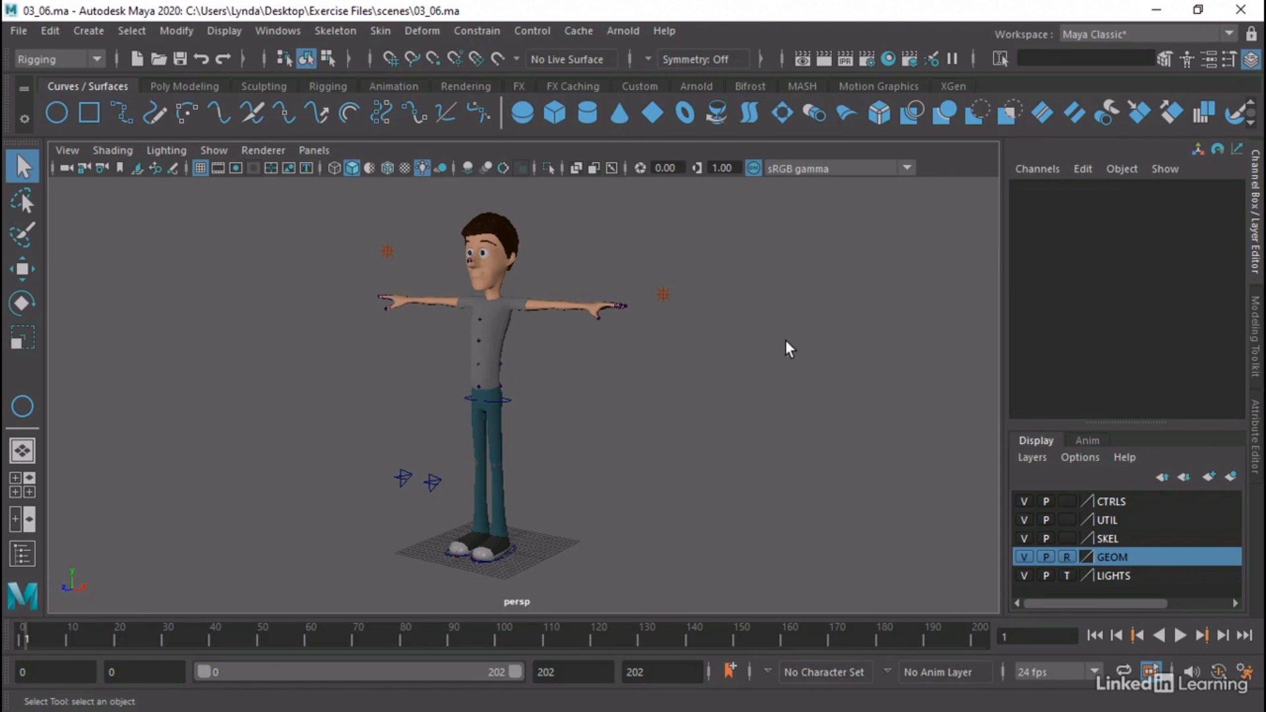
Open the Outliner in the 03_06 scene and check the left and right foot, hip and knee controls one by one
{"action": "left_click_drag", "start_coordinate": [414, 443], "coordinate": [594, 416], "text": "alt"}
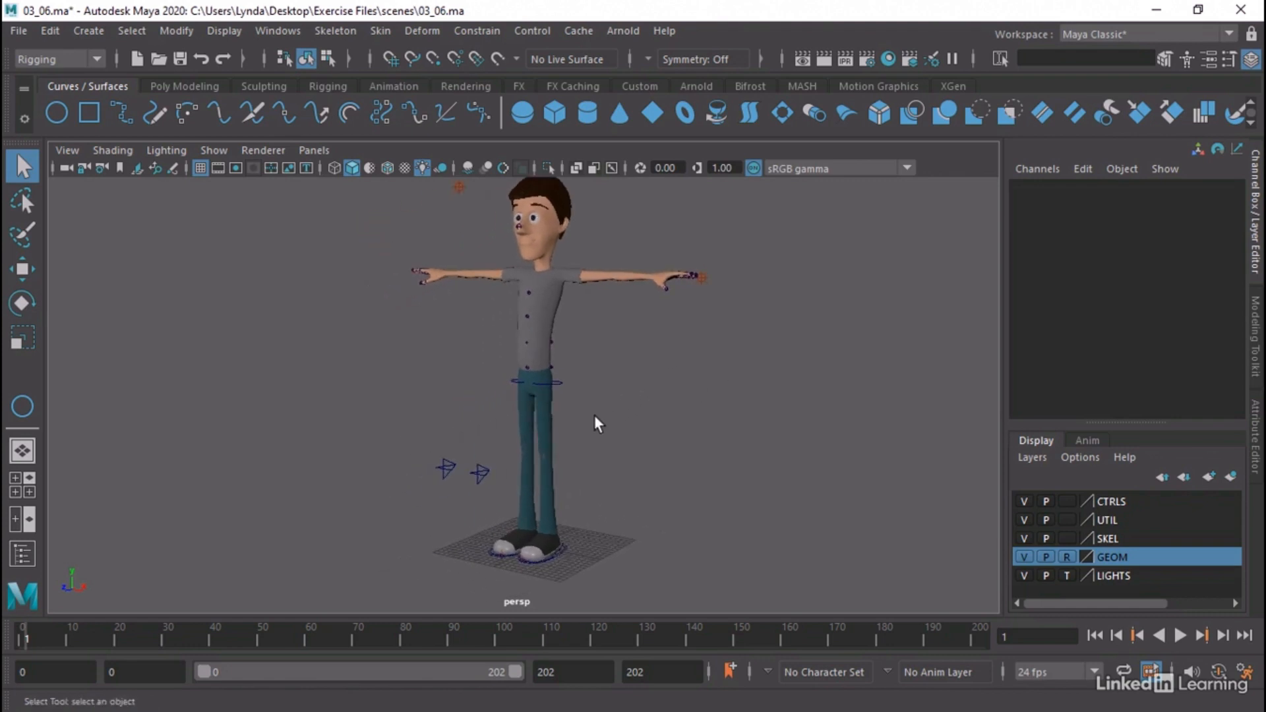
{"action": "left_click", "coordinate": [282, 32]}
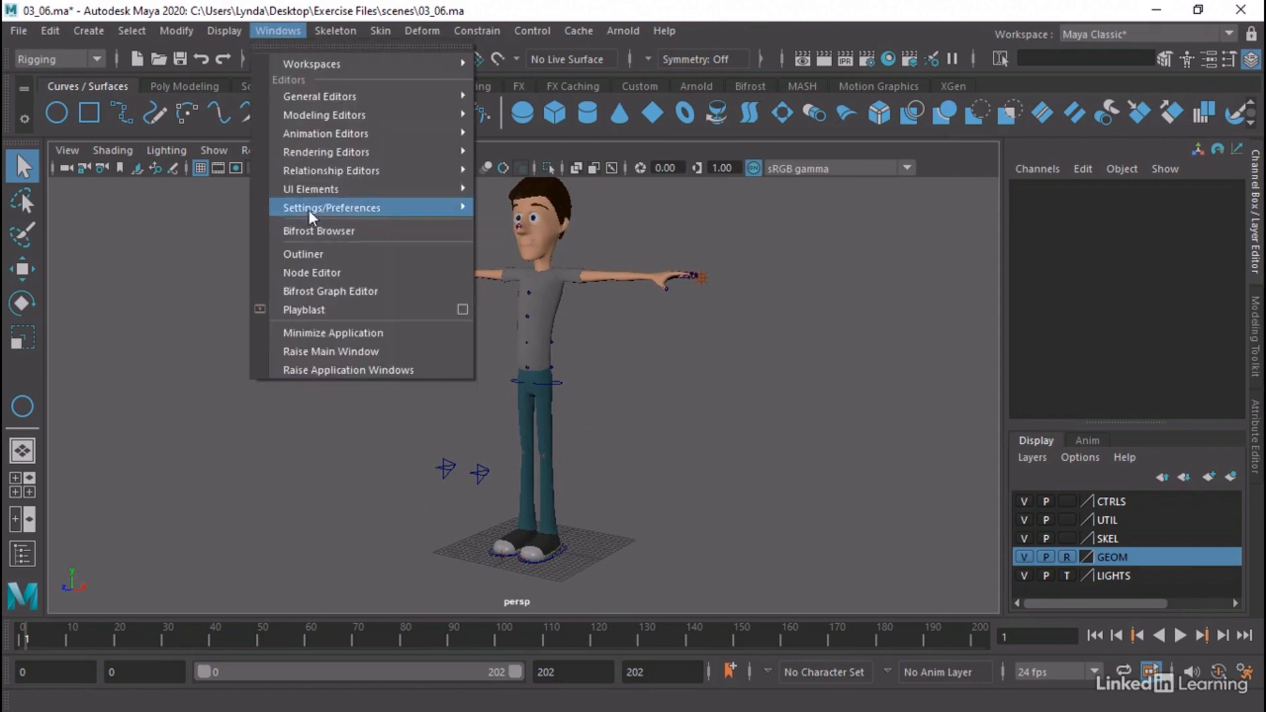
{"action": "left_click", "coordinate": [303, 254]}
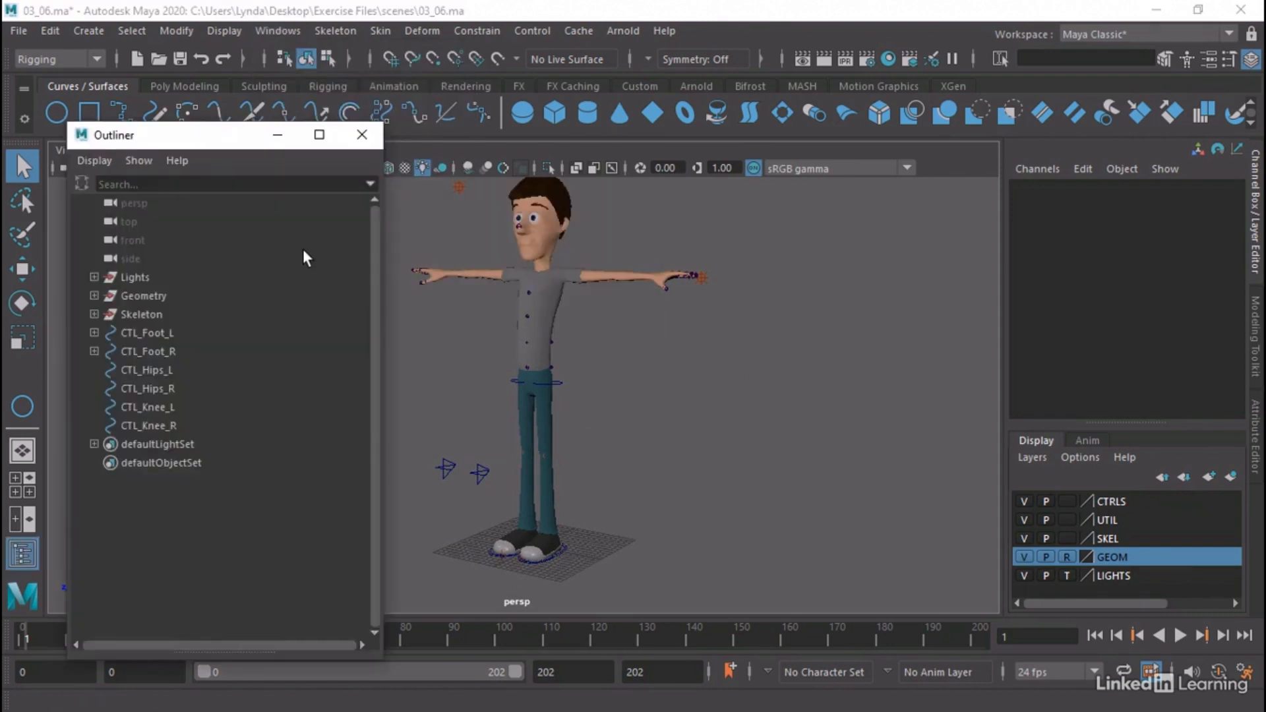
{"action": "left_click", "coordinate": [144, 332]}
{"action": "left_click", "coordinate": [139, 351]}
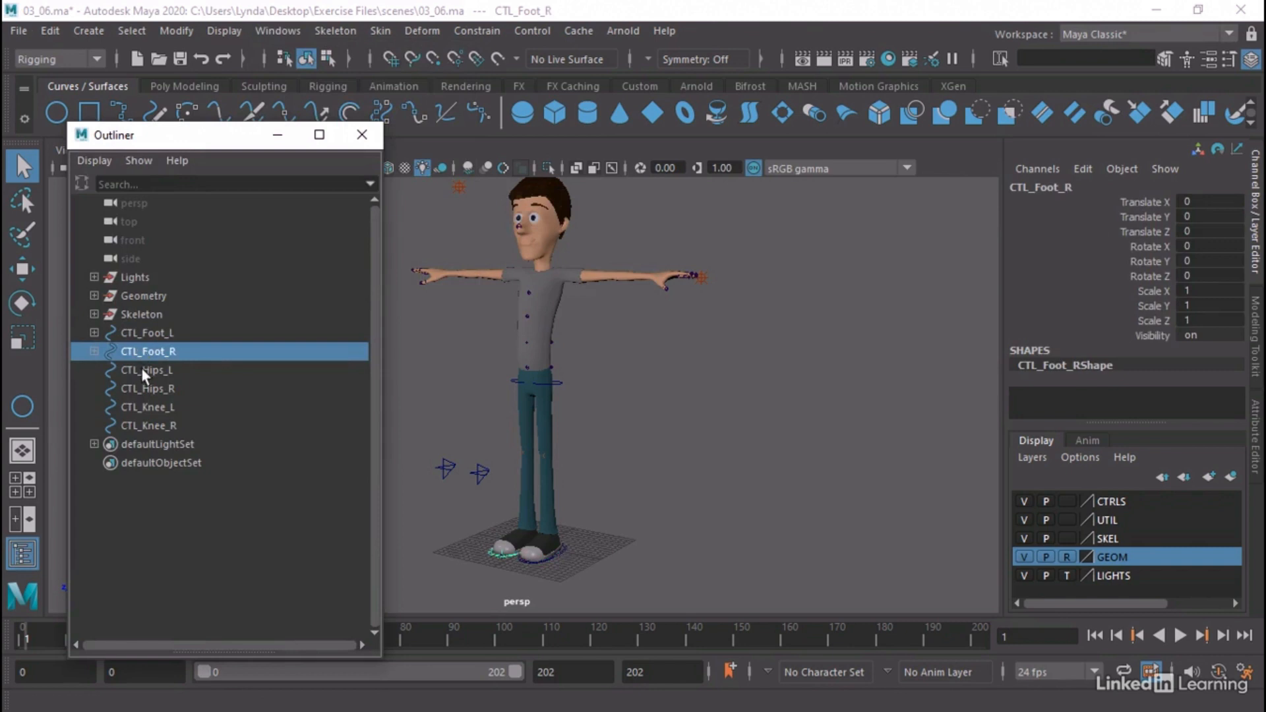
{"action": "left_click", "coordinate": [141, 368]}
{"action": "left_click", "coordinate": [144, 391]}
{"action": "left_click", "coordinate": [148, 408]}
{"action": "left_click", "coordinate": [149, 426]}
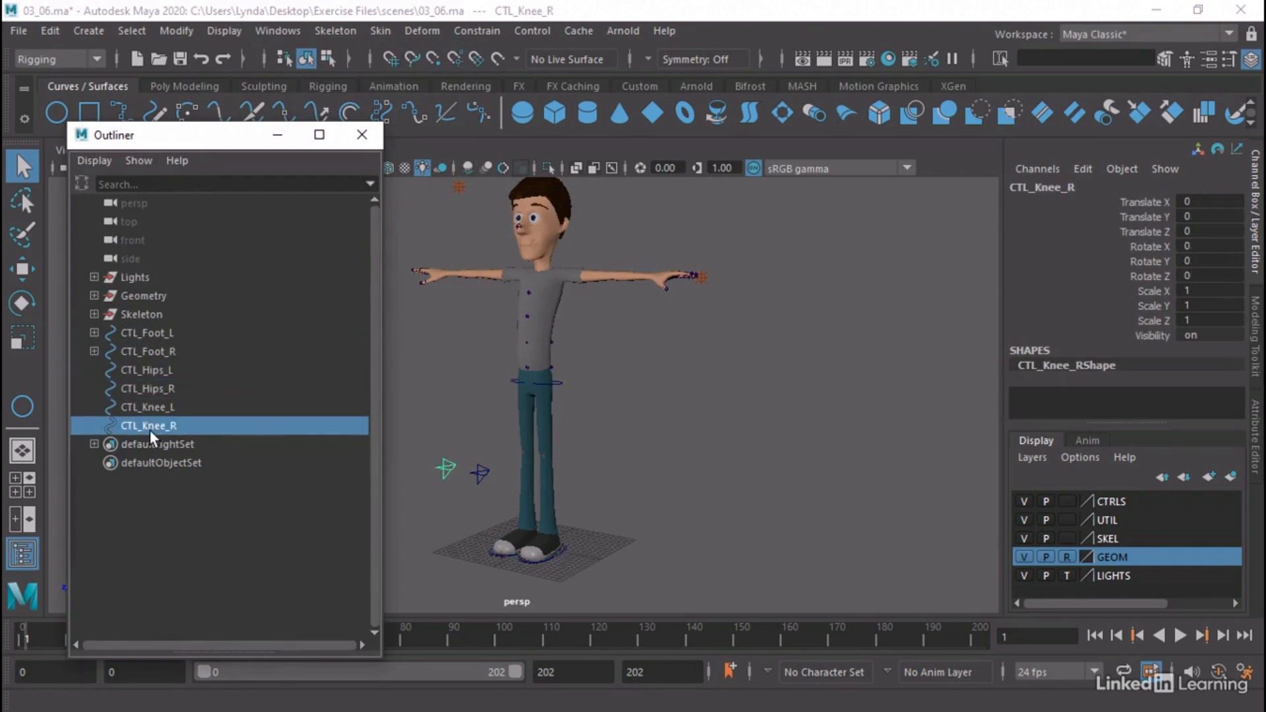
{"action": "left_click", "coordinate": [232, 581]}
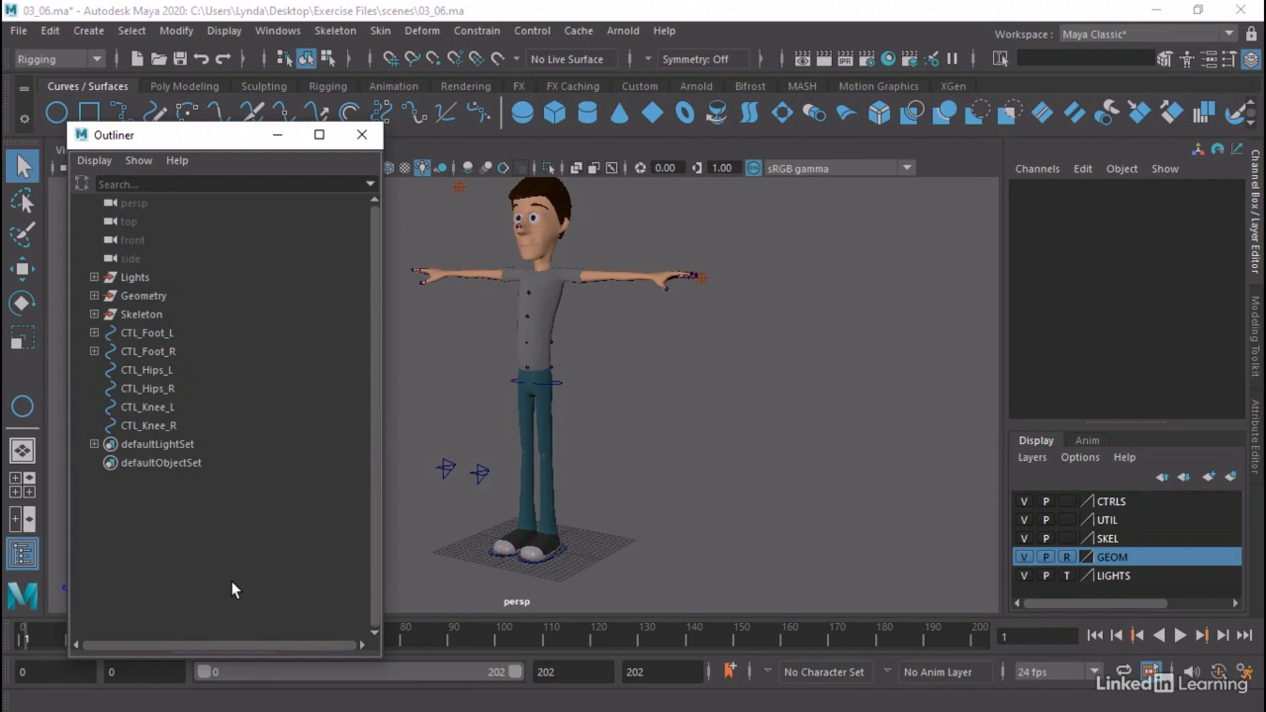
Draw a NURBS circle on the grid beside the character's feet and set its radius to 10
{"action": "left_click_drag", "start_coordinate": [492, 284], "coordinate": [533, 325], "text": "alt"}
{"action": "left_click", "coordinate": [48, 107]}
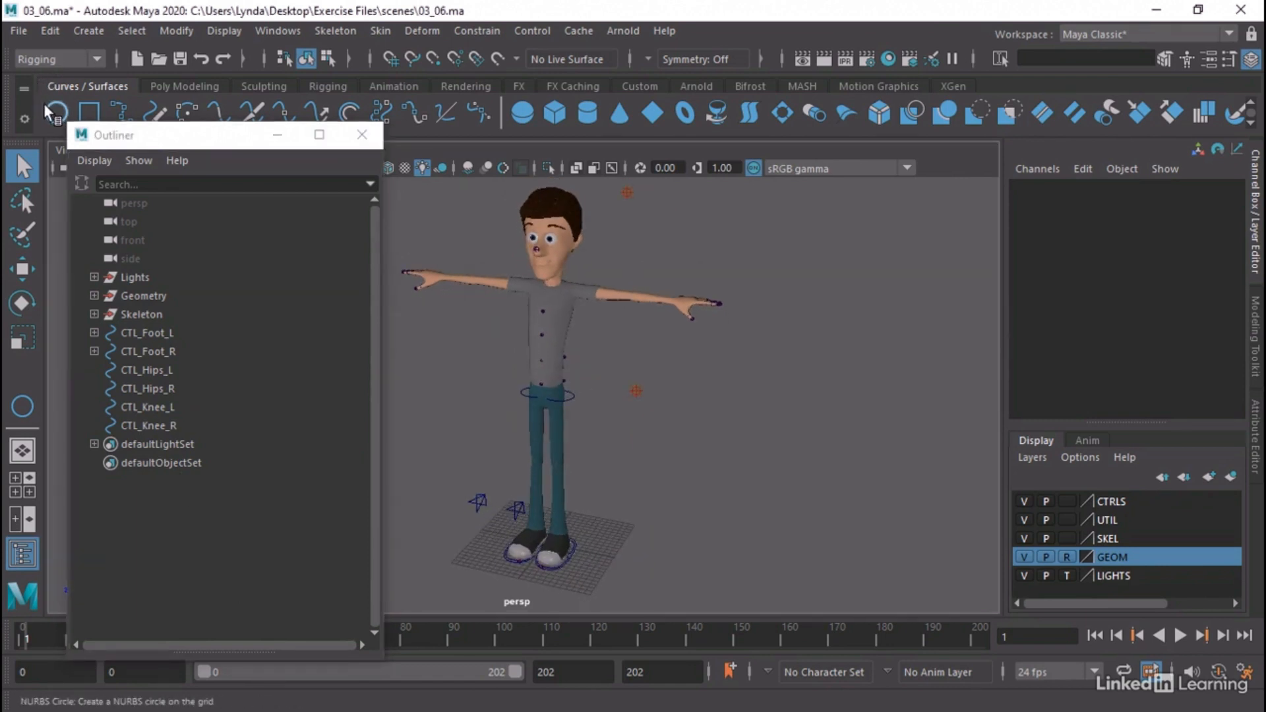
{"action": "left_click_drag", "start_coordinate": [606, 554], "coordinate": [628, 586]}
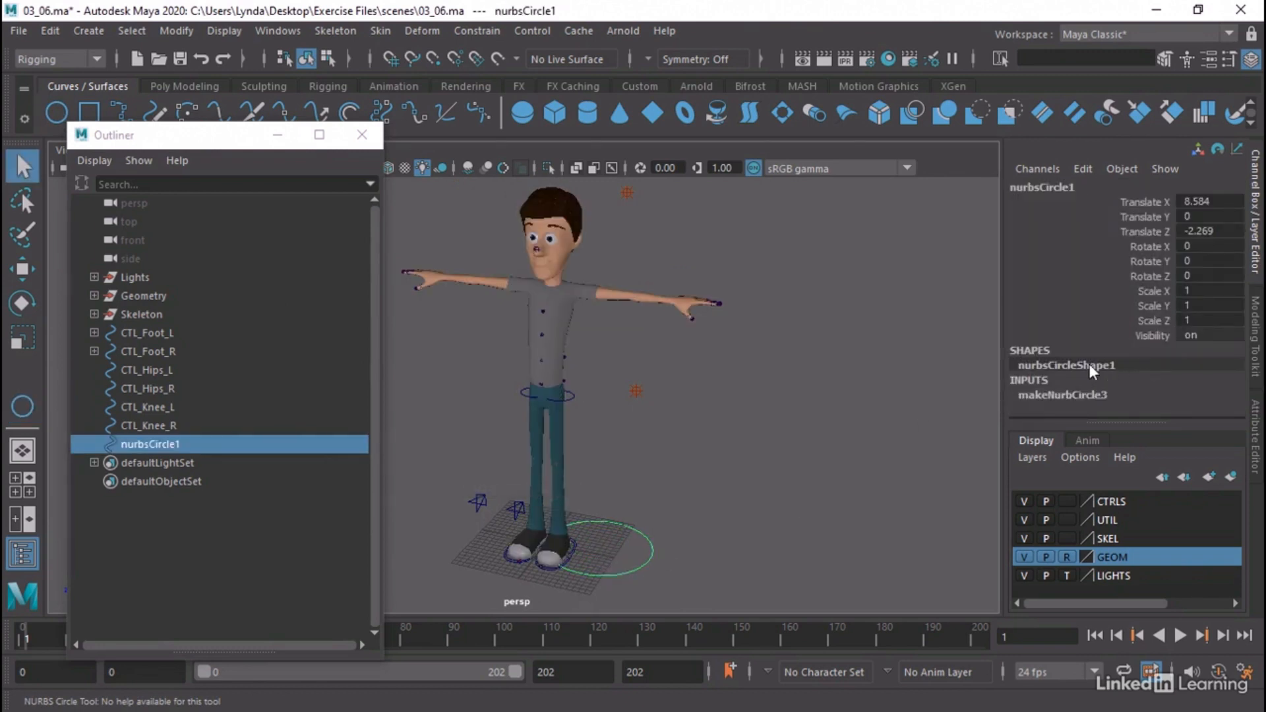
{"action": "left_click", "coordinate": [1081, 396]}
{"action": "scroll", "coordinate": [1119, 350], "scroll_direction": "down", "scroll_amount": 3}
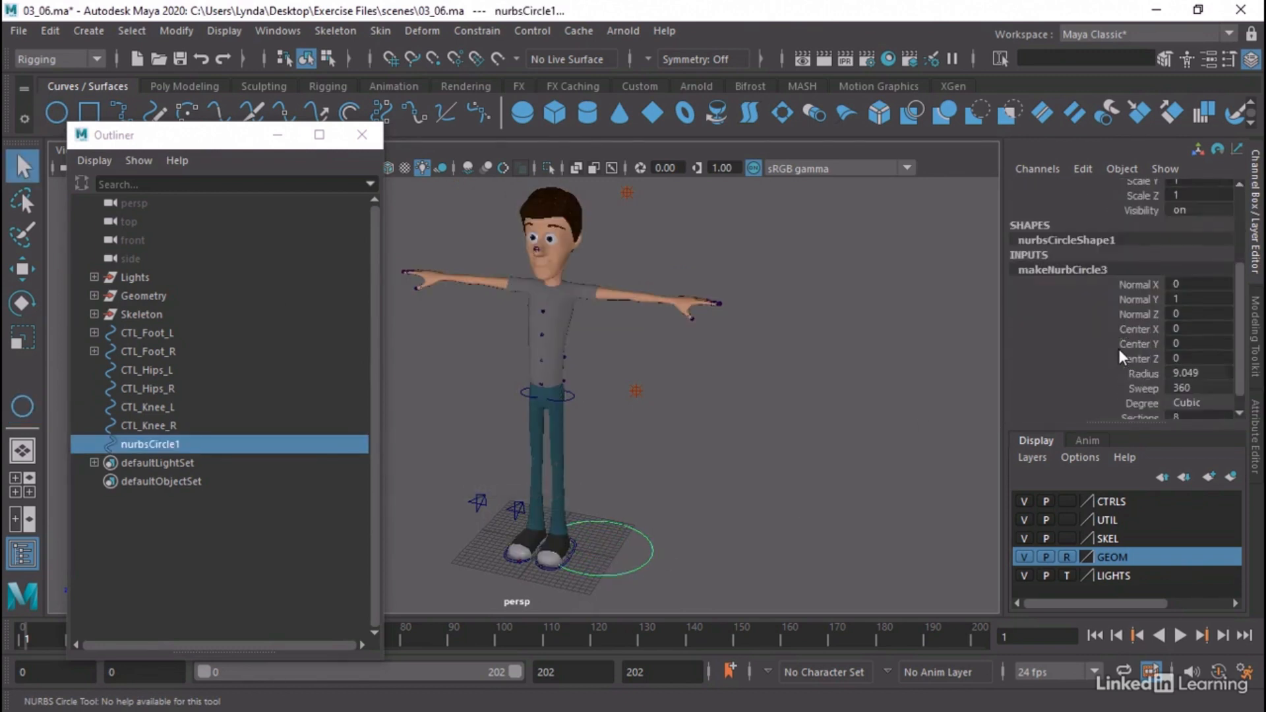
{"action": "double_click", "coordinate": [1205, 374]}
{"action": "type", "text": "10"}
{"action": "key", "text": "Return"}
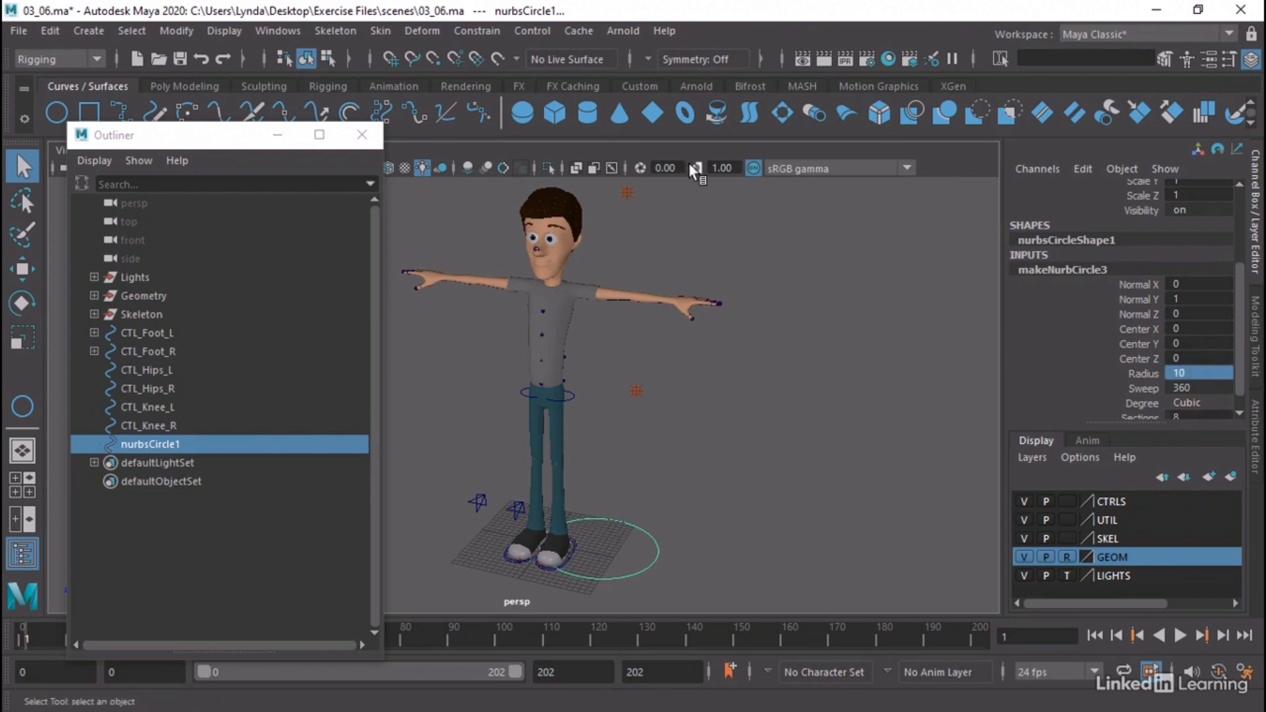
Center the new circle at the origin by setting its Translate X, Y and Z to 0
{"action": "scroll", "coordinate": [1179, 313], "scroll_direction": "up", "scroll_amount": 3}
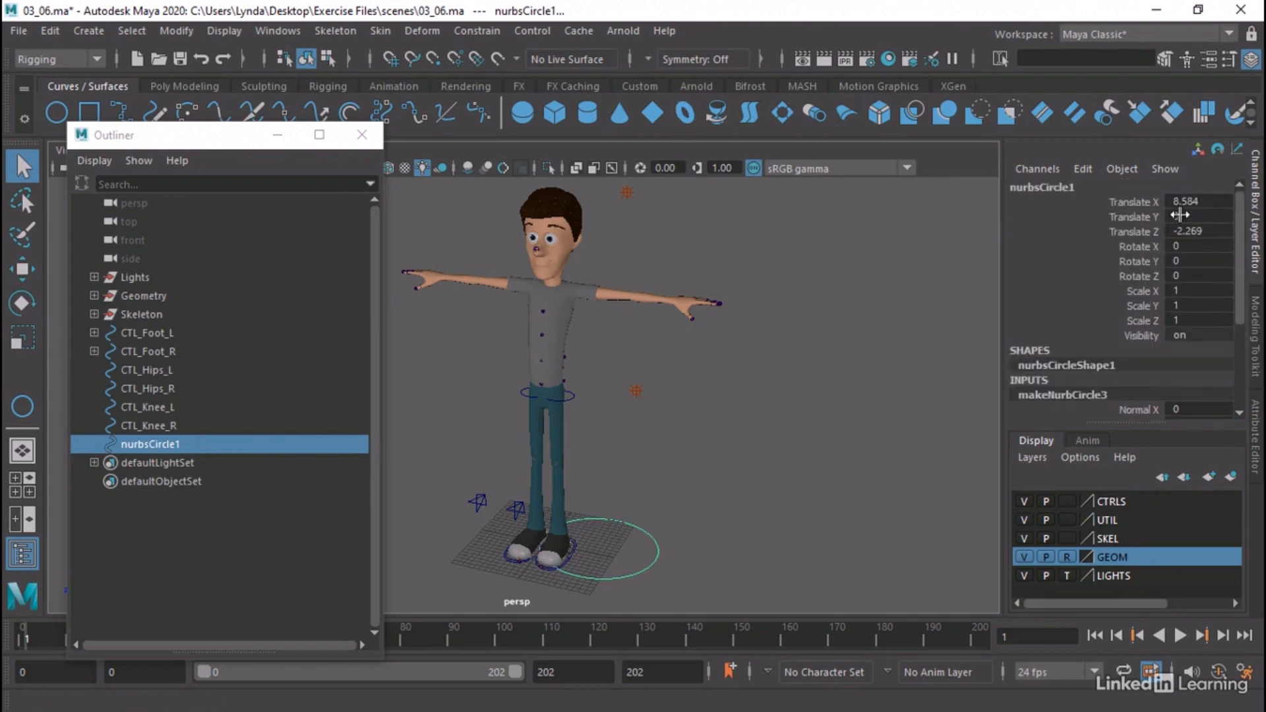
{"action": "left_click_drag", "start_coordinate": [1186, 202], "coordinate": [1198, 227]}
{"action": "type", "text": "0"}
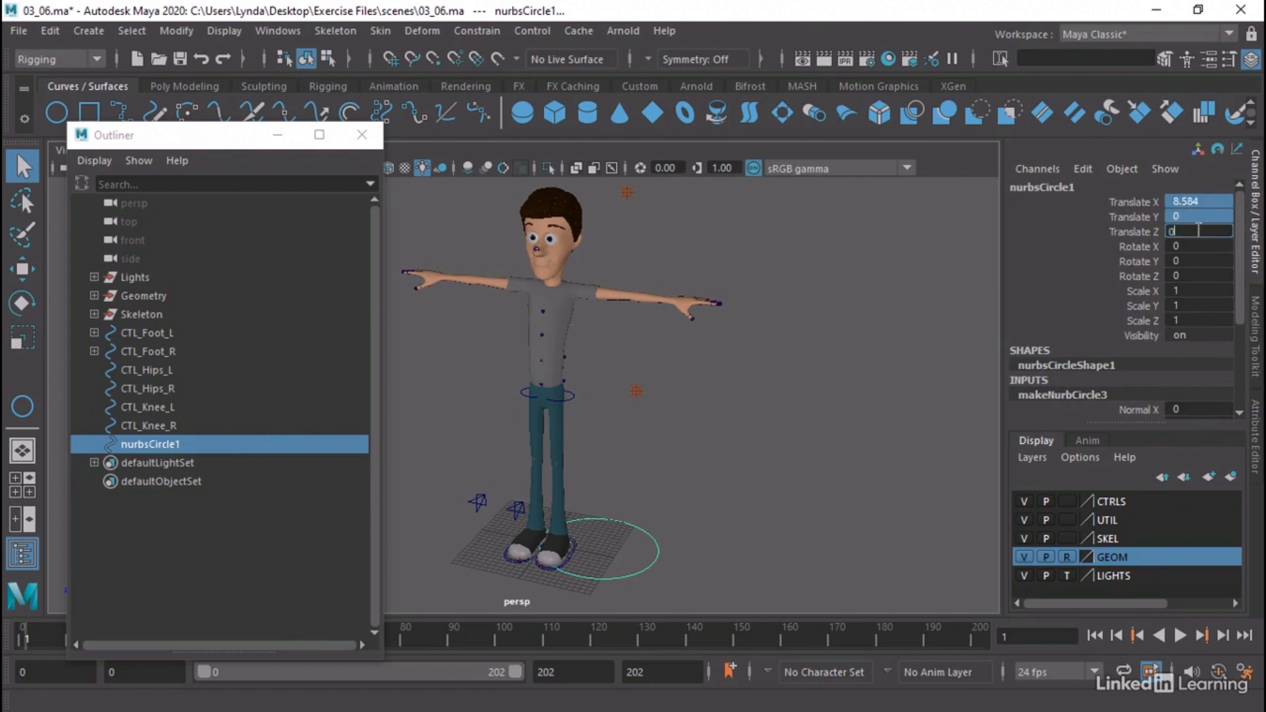
{"action": "key", "text": "Return"}
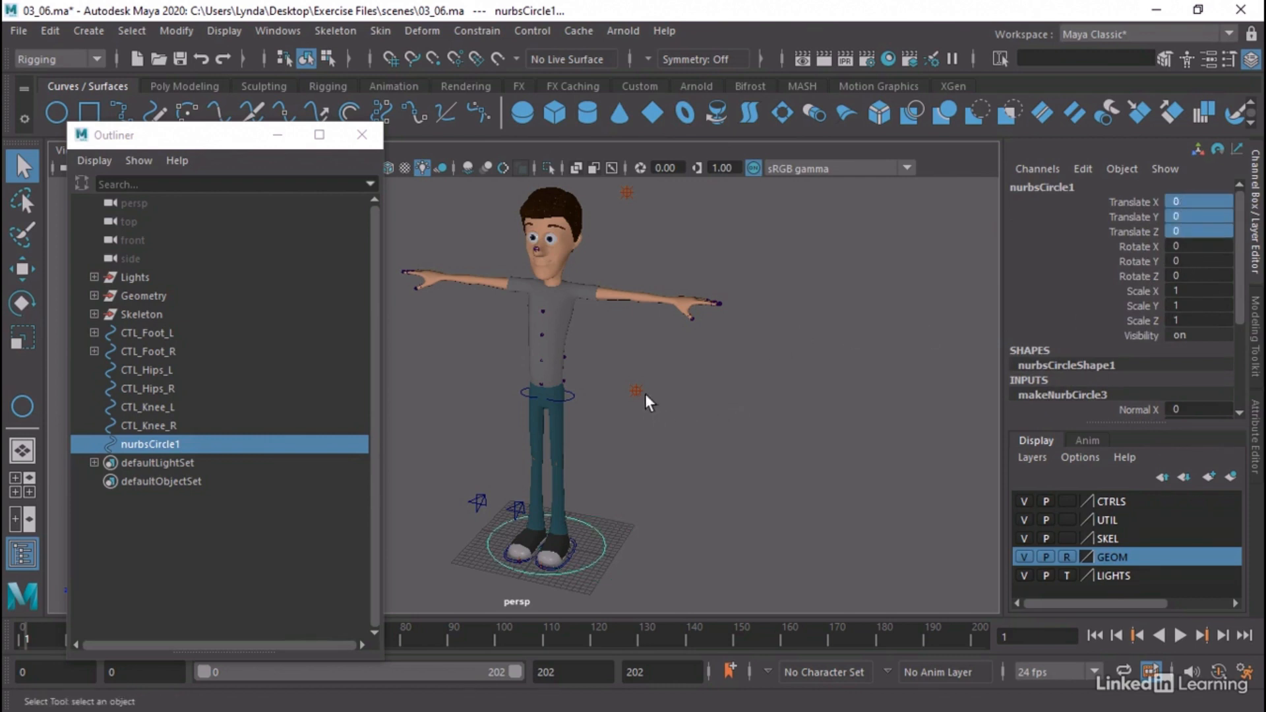
Rename the circle around the character's feet as CTL_MAIN
{"action": "middle_click_drag", "start_coordinate": [660, 371], "coordinate": [690, 342], "text": "alt"}
{"action": "left_click_drag", "start_coordinate": [676, 432], "coordinate": [619, 422], "text": "alt"}
{"action": "right_click_drag", "start_coordinate": [617, 423], "coordinate": [656, 367], "text": "alt"}
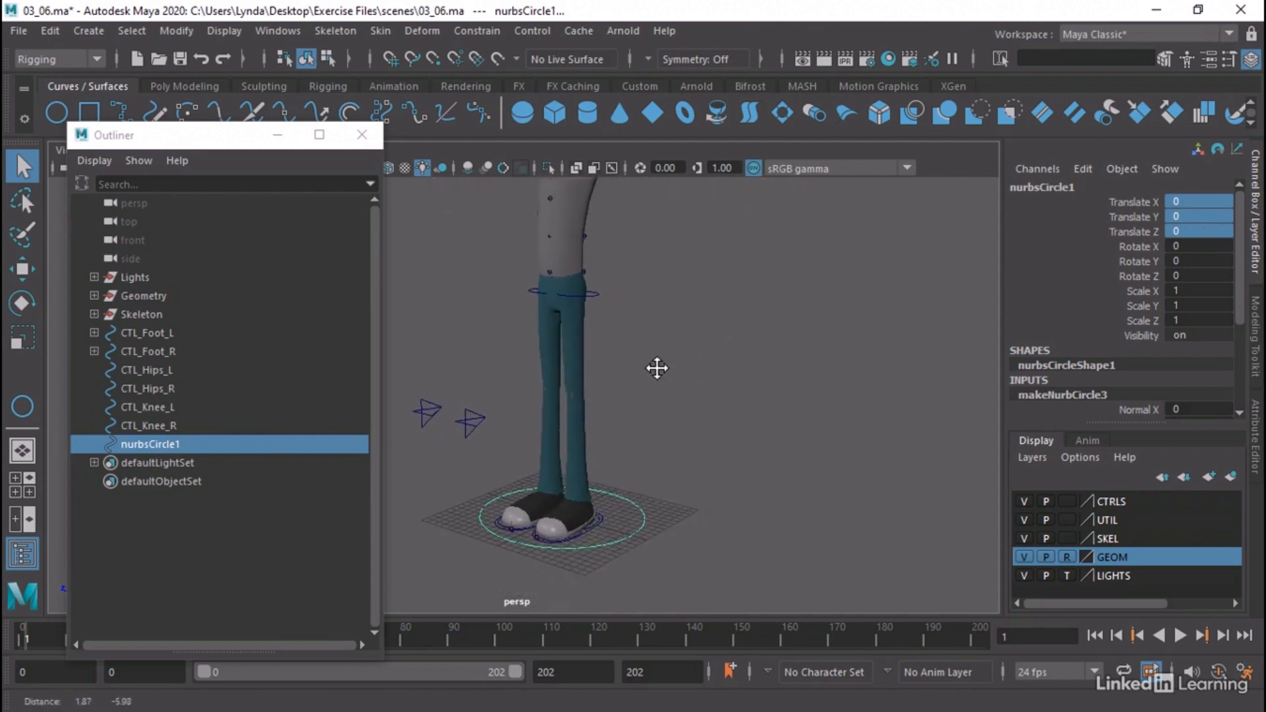
{"action": "double_click", "coordinate": [143, 447]}
{"action": "type", "text": "CTL_MAIN"}
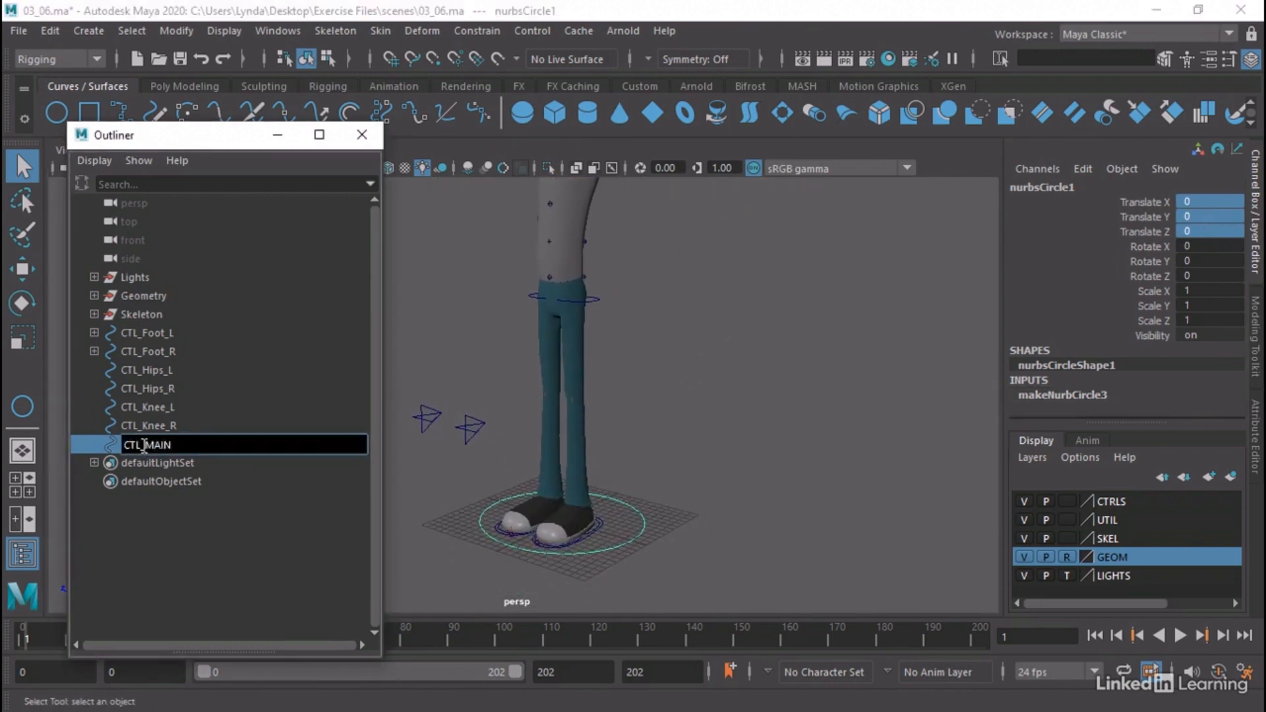
{"action": "key", "text": "Return"}
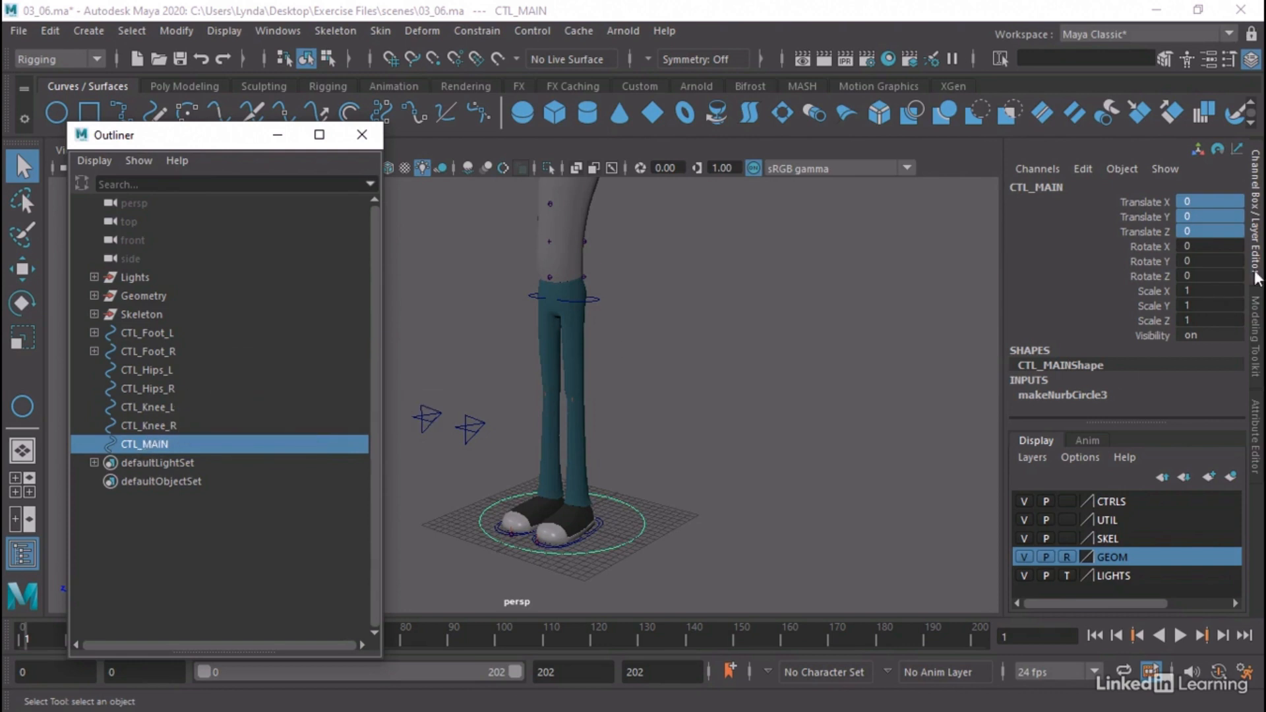
Parent all six controls from CTL_Foot_L through CTL_Knee_R under CTL_MAIN
{"action": "left_click", "coordinate": [148, 332]}
{"action": "left_click", "coordinate": [160, 422], "text": "shift"}
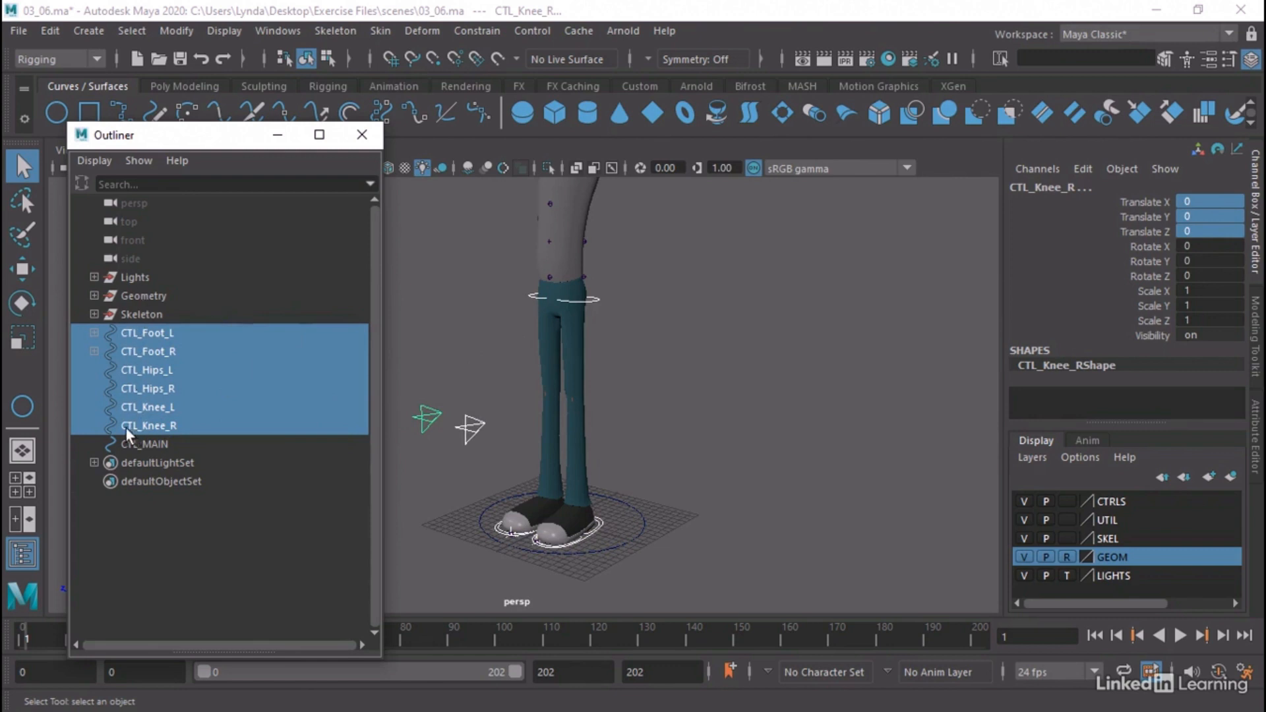
{"action": "middle_click_drag", "start_coordinate": [125, 426], "coordinate": [152, 443]}
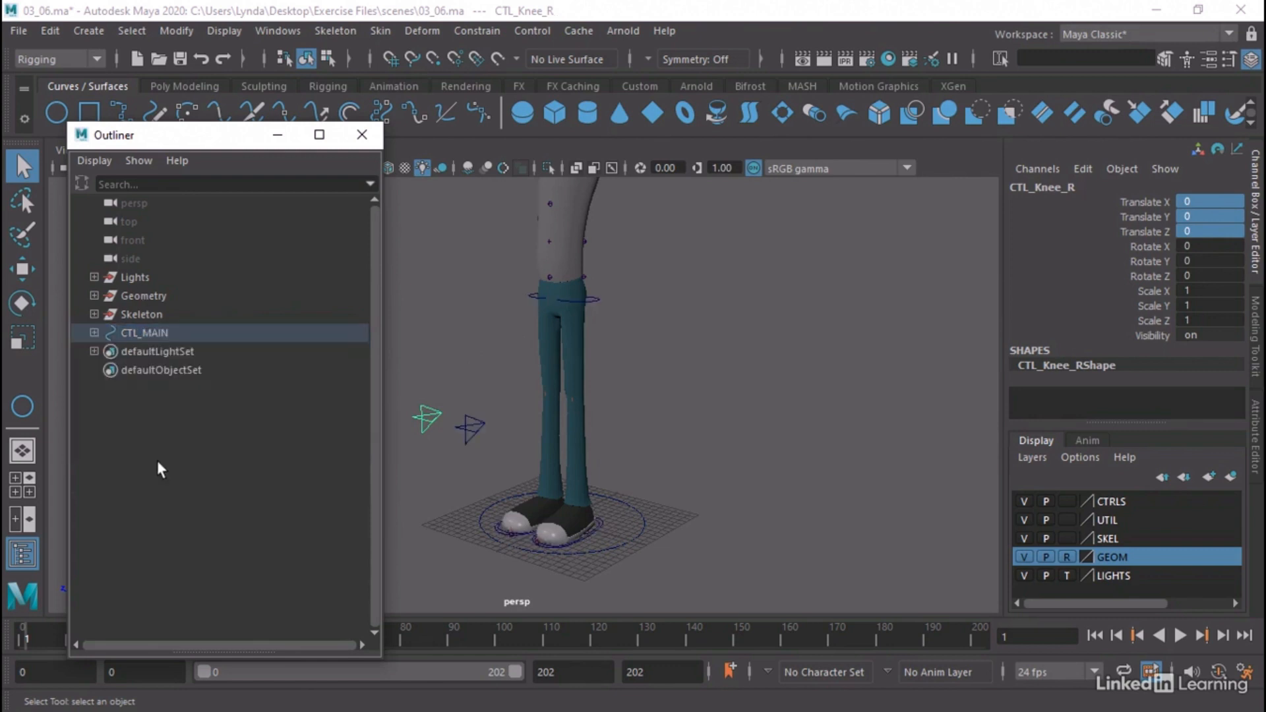
Add CTL_MAIN and its six child controls, from CTL_Foot_L through CTL_Knee_R, to the CTRLS display layer
{"action": "left_click", "coordinate": [145, 333]}
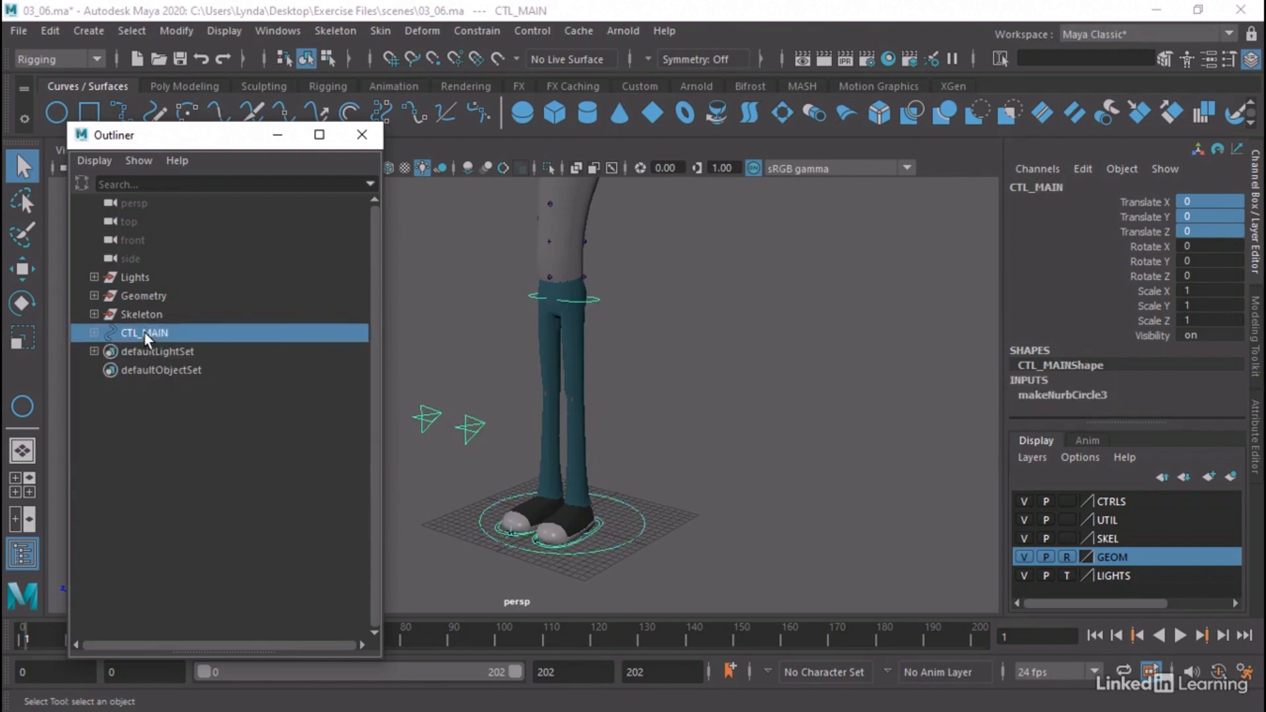
{"action": "left_click", "coordinate": [95, 334]}
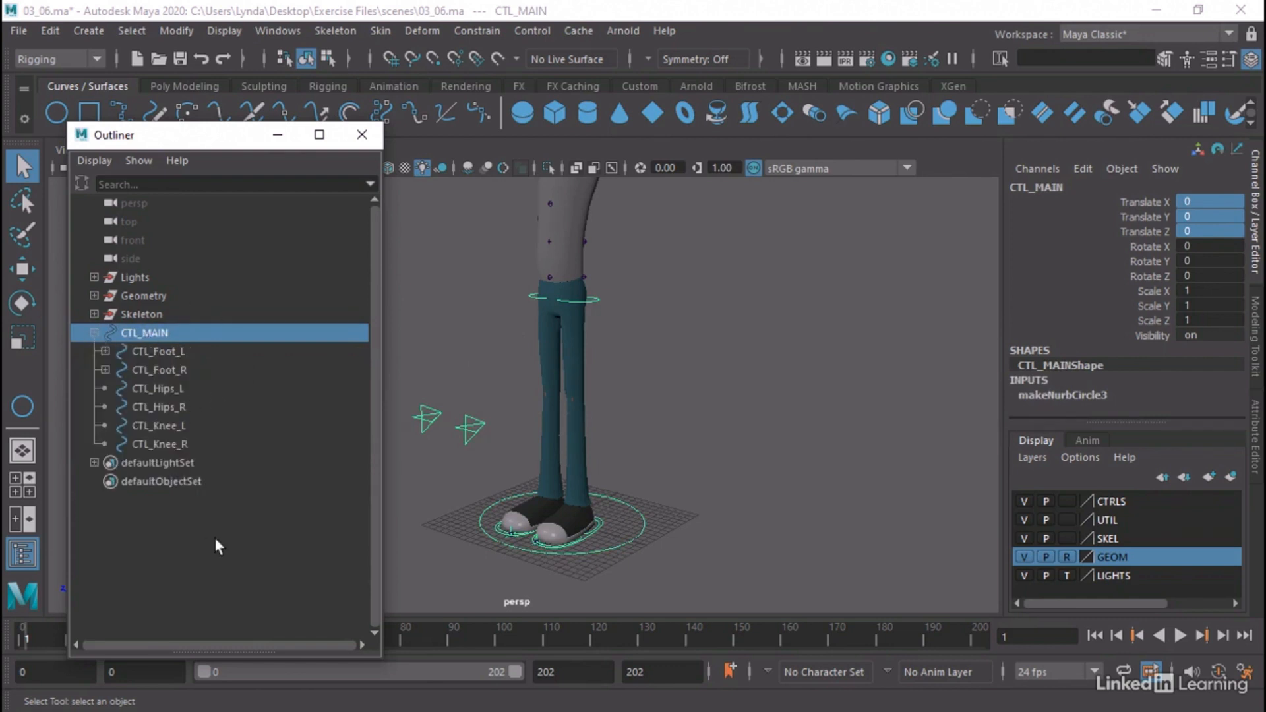
{"action": "left_click", "coordinate": [94, 333]}
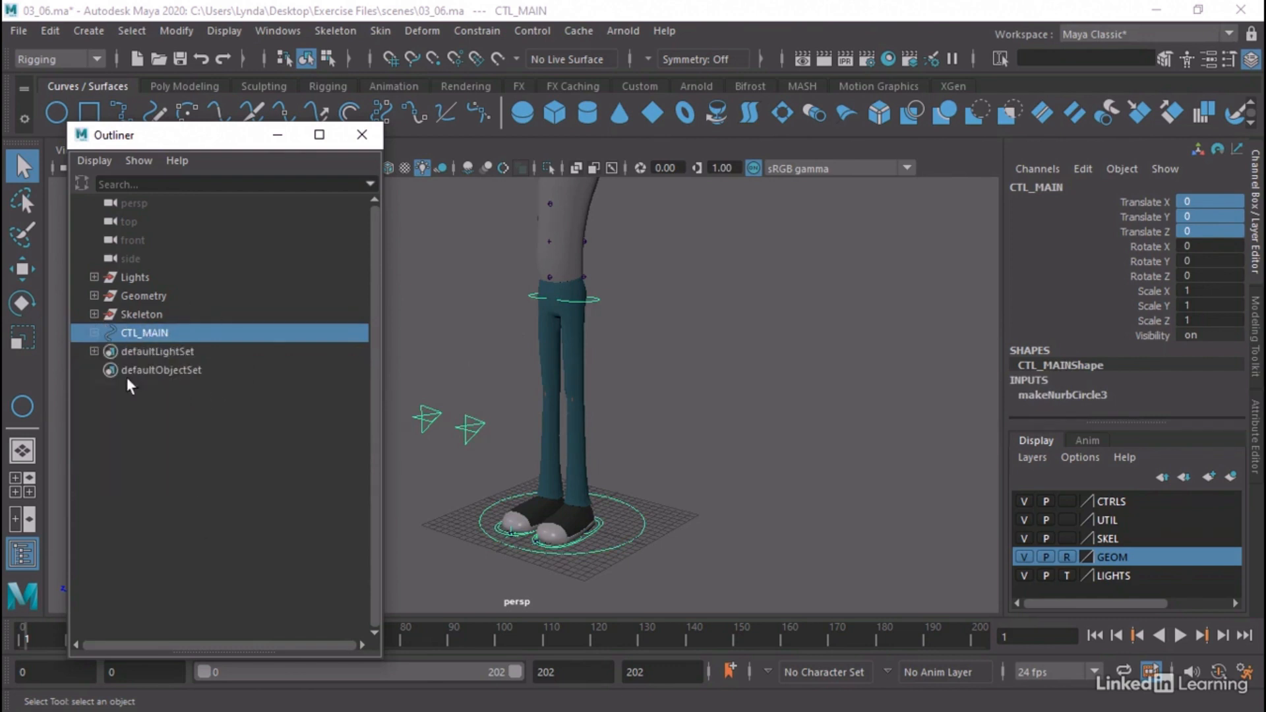
{"action": "left_click", "coordinate": [132, 386]}
{"action": "left_click", "coordinate": [157, 333]}
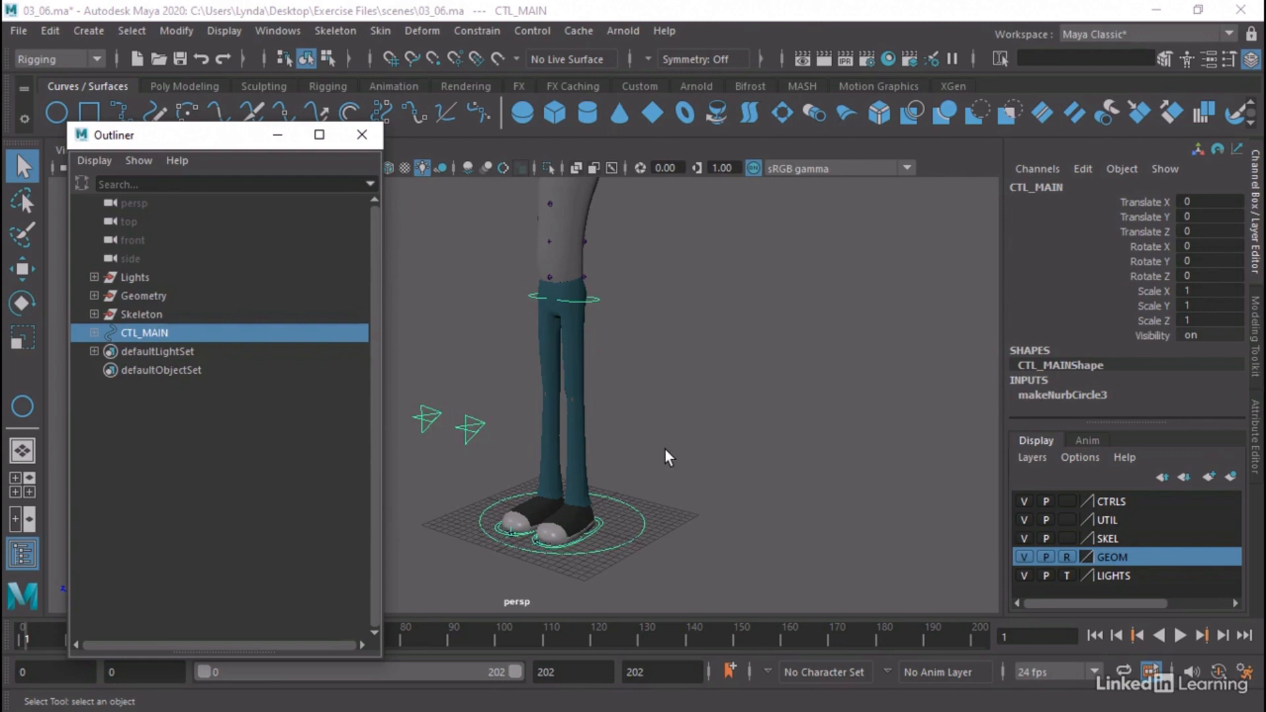
{"action": "left_click", "coordinate": [93, 333]}
{"action": "left_click", "coordinate": [184, 444], "text": "shift"}
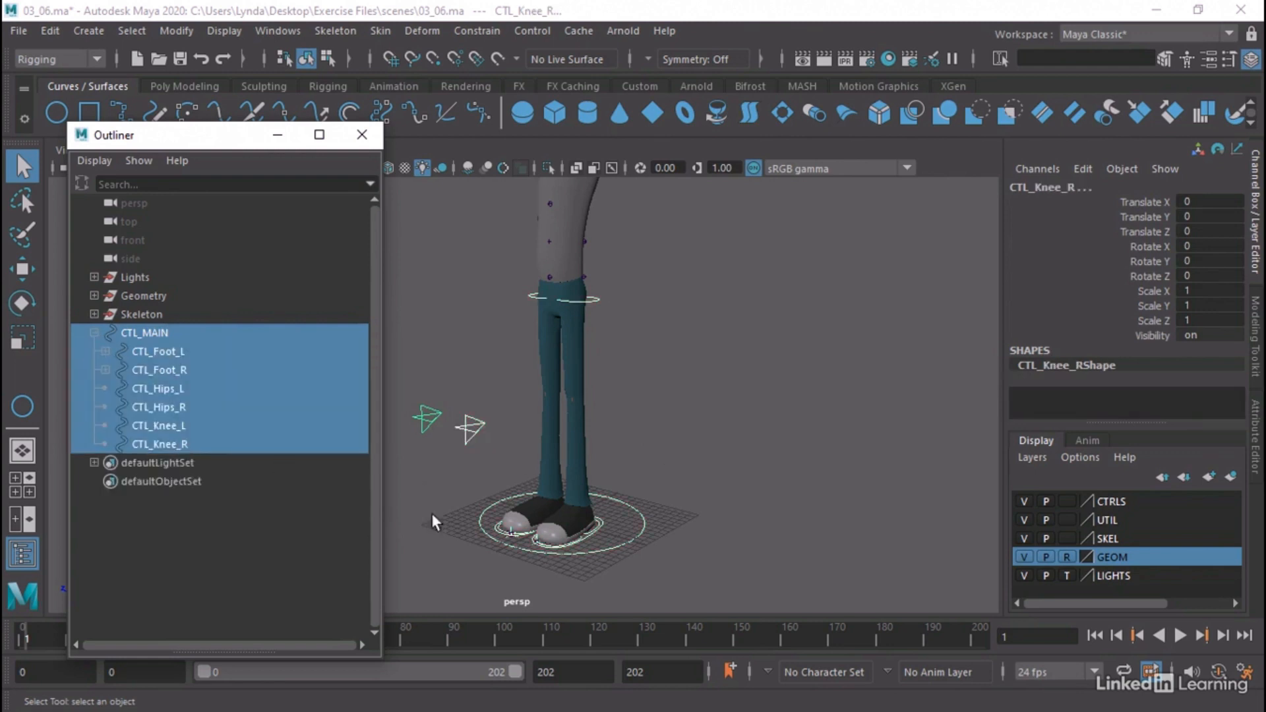
{"action": "left_click", "coordinate": [1125, 503]}
{"action": "right_click", "coordinate": [1125, 504]}
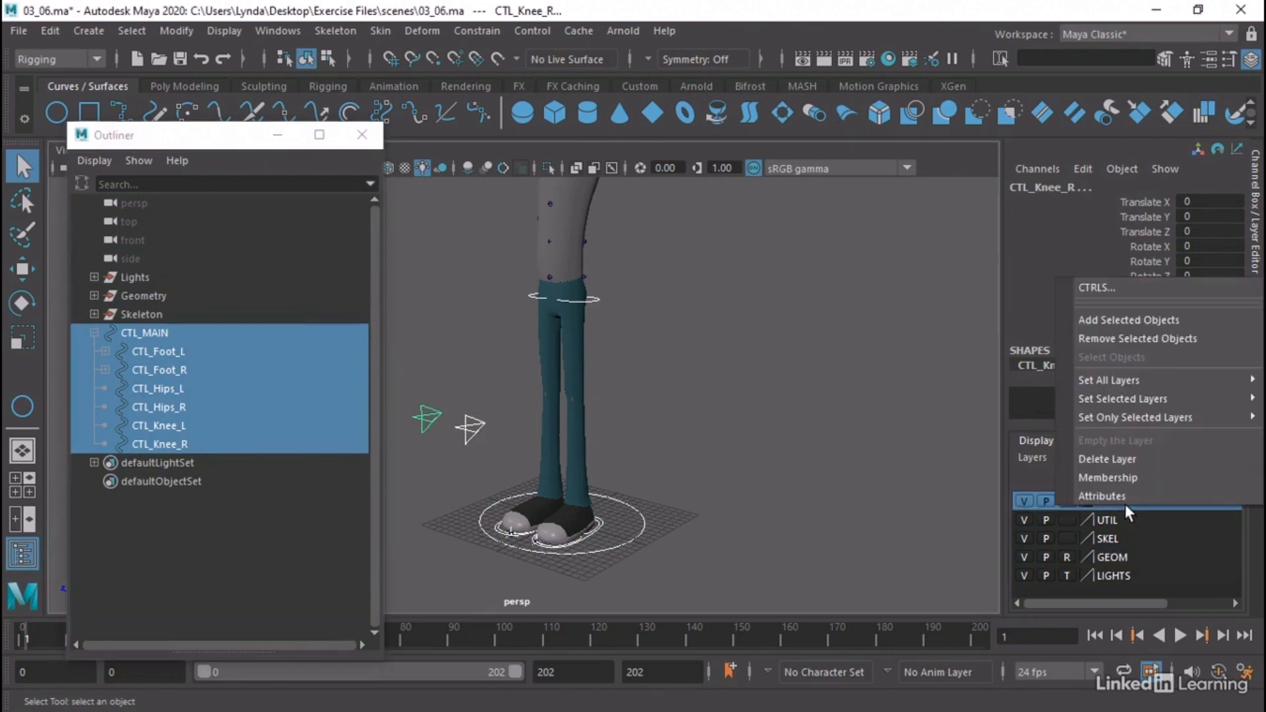
{"action": "left_click", "coordinate": [1145, 320]}
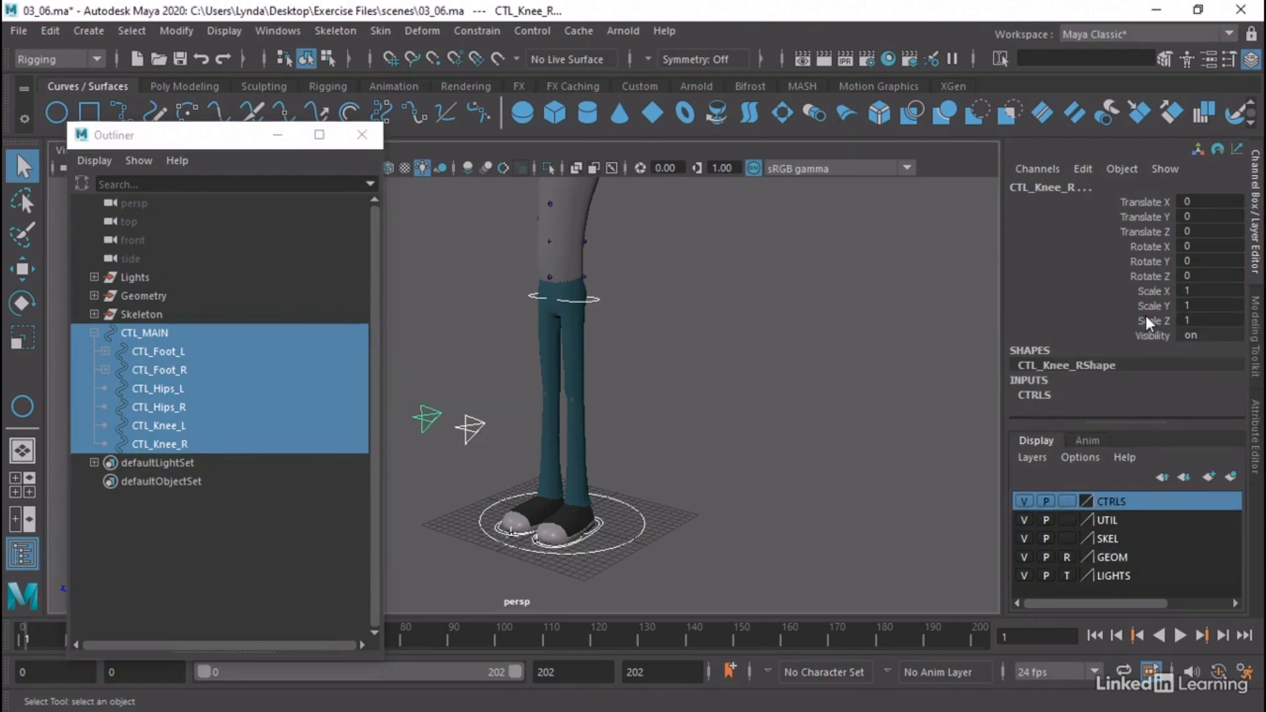
Check the CTRLS layer's contents by switching its visibility off and on, and close the Outliner
{"action": "left_click", "coordinate": [1023, 501]}
{"action": "left_click", "coordinate": [1023, 501]}
{"action": "left_click", "coordinate": [1023, 502]}
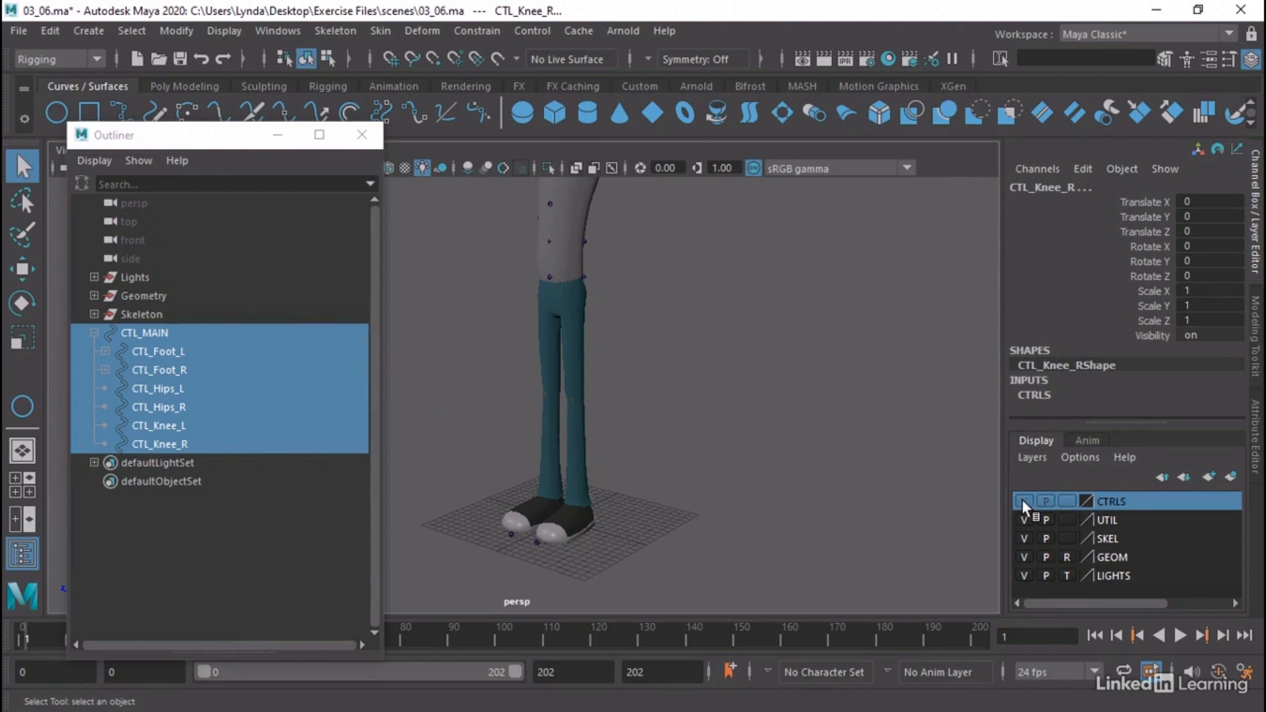
{"action": "left_click", "coordinate": [1023, 501]}
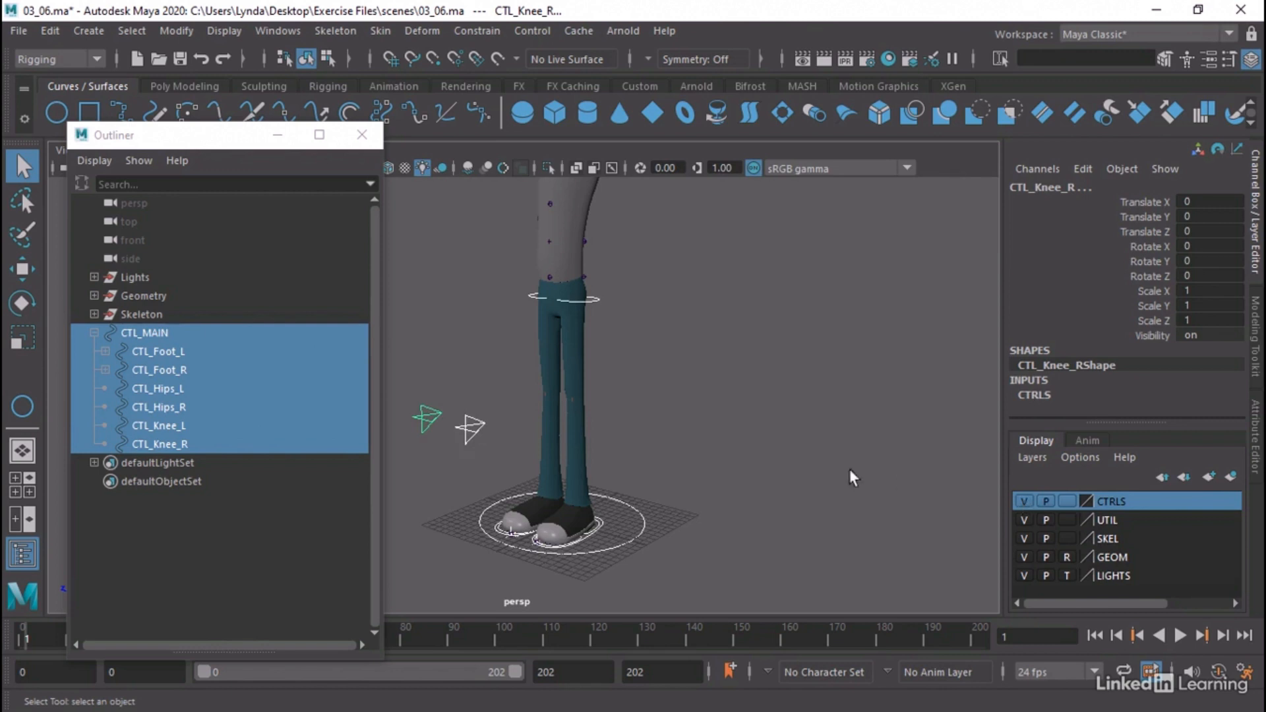
{"action": "left_click", "coordinate": [789, 466]}
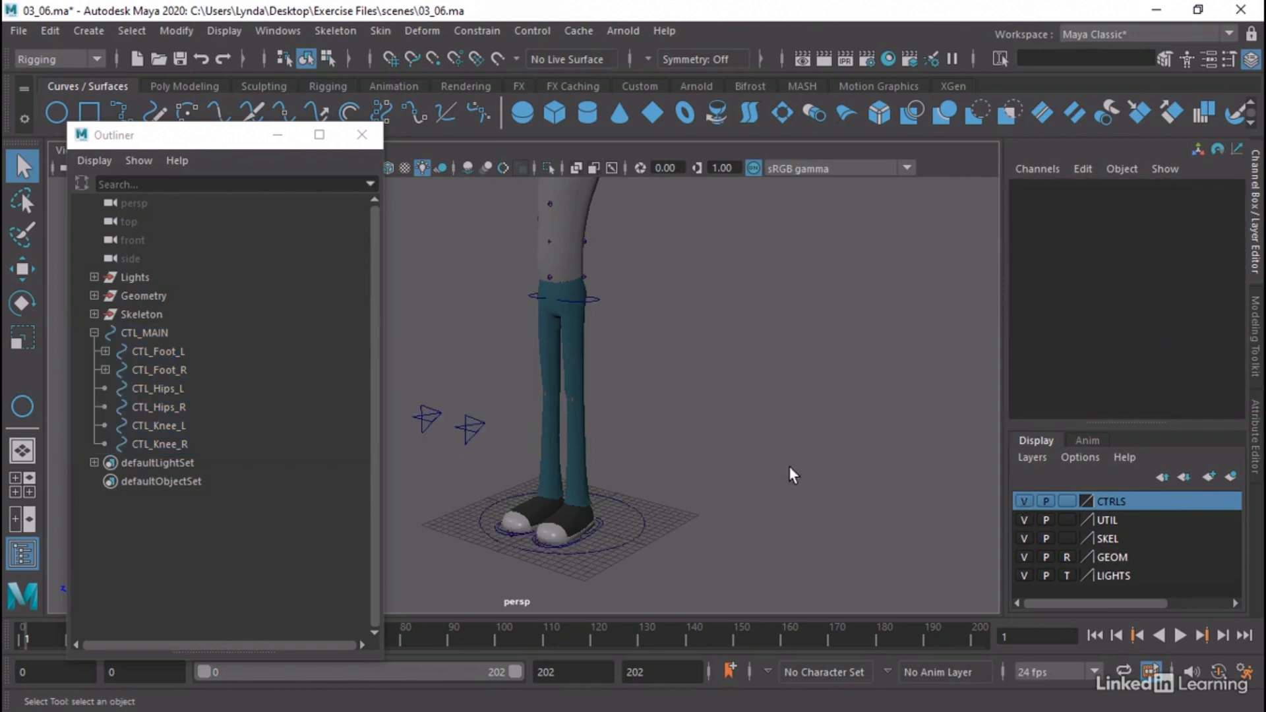
{"action": "left_click", "coordinate": [362, 135]}
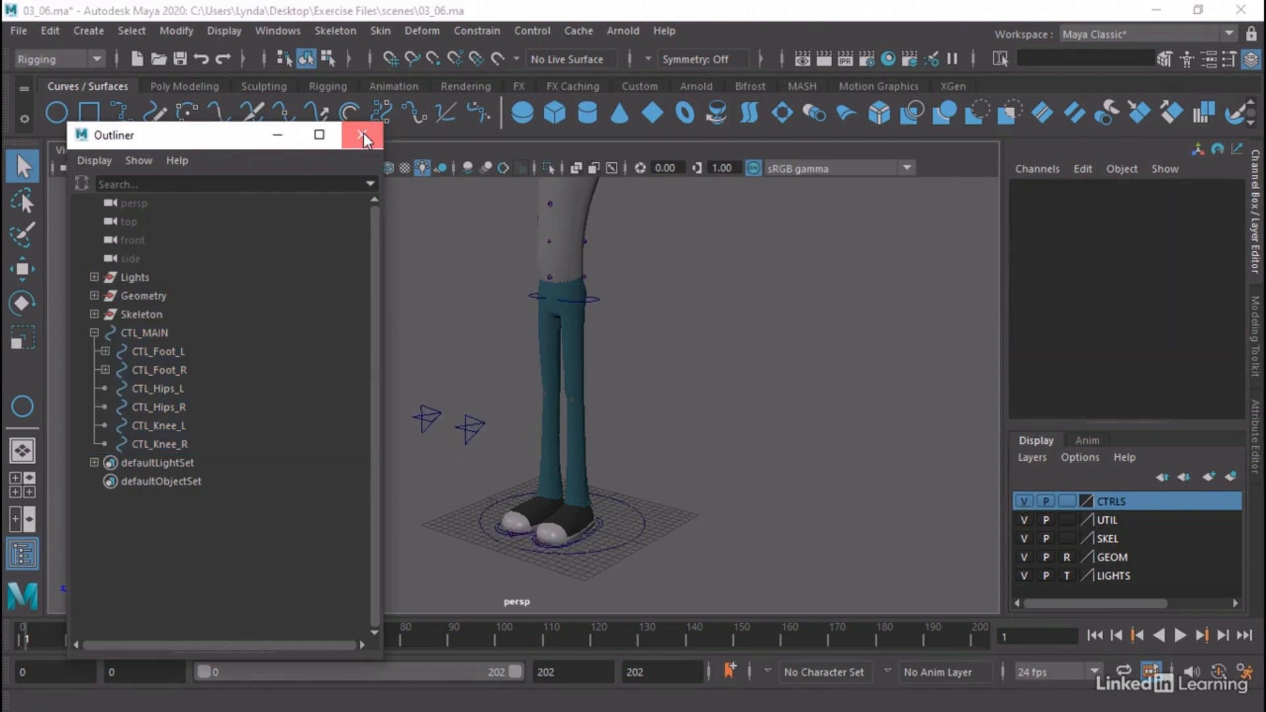
Test the left foot control CTL_Foot_L by moving and rotating it, and undo the changes
{"action": "right_click_drag", "start_coordinate": [503, 459], "coordinate": [745, 568], "text": "alt"}
{"action": "middle_click_drag", "start_coordinate": [688, 562], "coordinate": [696, 452], "text": "alt"}
{"action": "right_click_drag", "start_coordinate": [695, 451], "coordinate": [605, 523], "text": "alt"}
{"action": "left_click", "coordinate": [613, 465]}
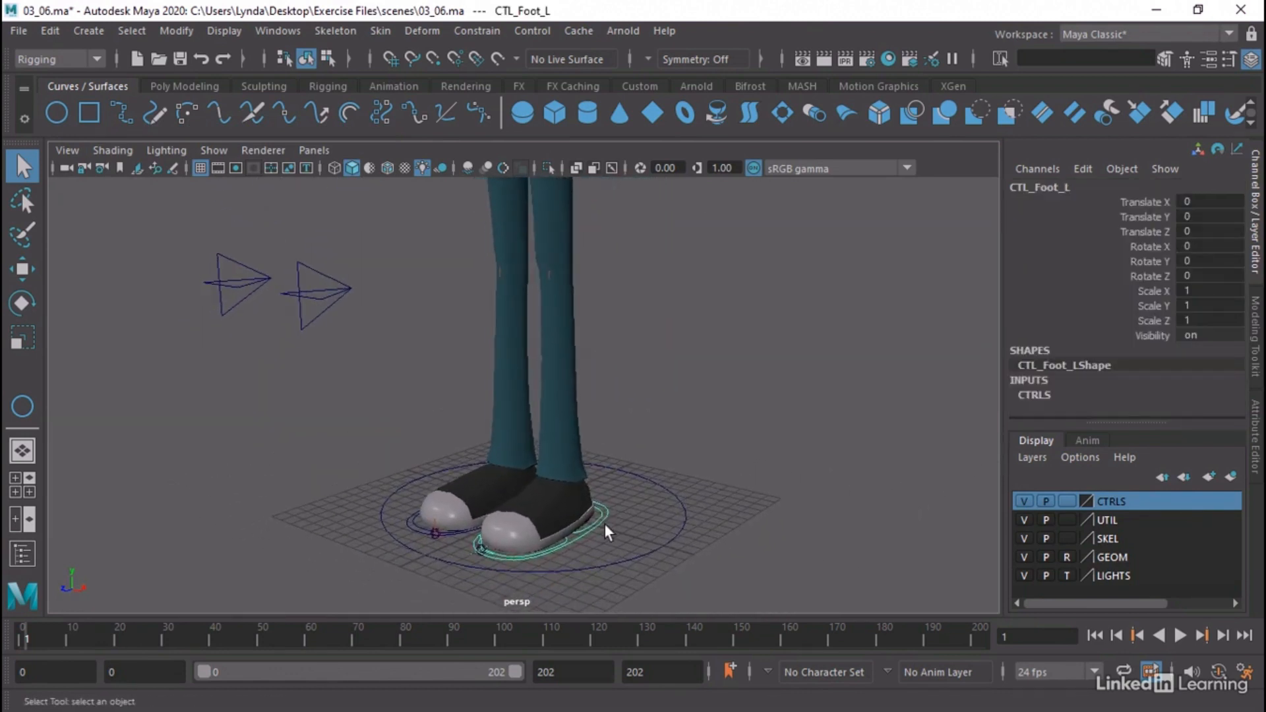
{"action": "key", "text": "w"}
{"action": "left_click_drag", "start_coordinate": [540, 522], "coordinate": [580, 471]}
{"action": "key", "text": "e"}
{"action": "key", "text": "ctrl+z"}
{"action": "key", "text": "ctrl+z"}
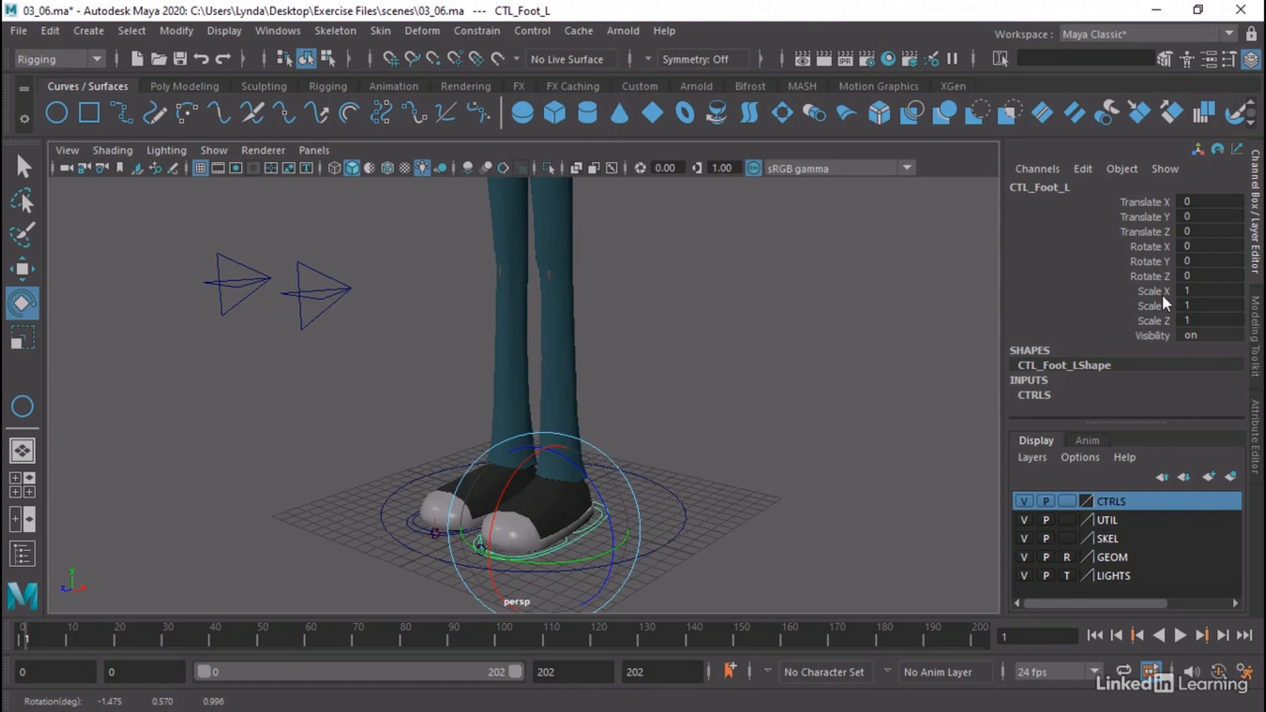
Lock and hide the Scale X, Y, Z and Visibility channels of CTL_Foot_L
{"action": "left_click_drag", "start_coordinate": [1162, 291], "coordinate": [1167, 336]}
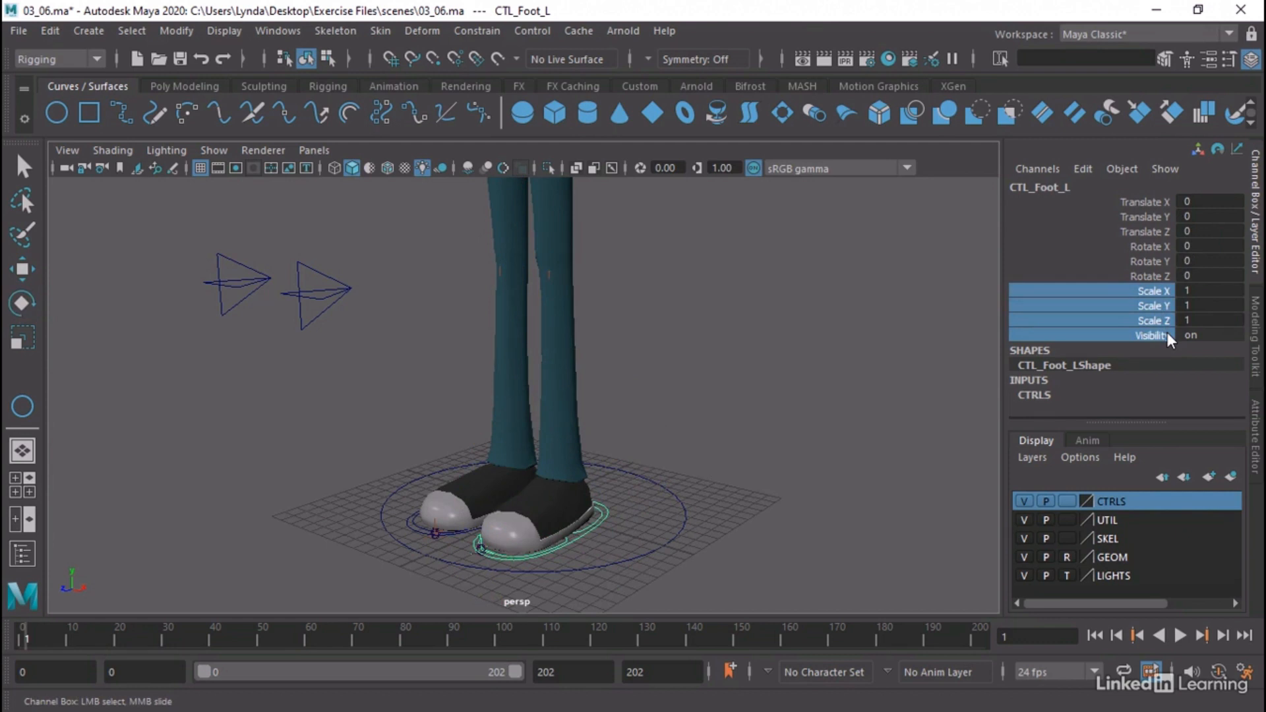
{"action": "left_click_drag", "start_coordinate": [1160, 291], "coordinate": [1157, 331]}
{"action": "left_click", "coordinate": [1153, 290]}
{"action": "right_click", "coordinate": [1114, 304]}
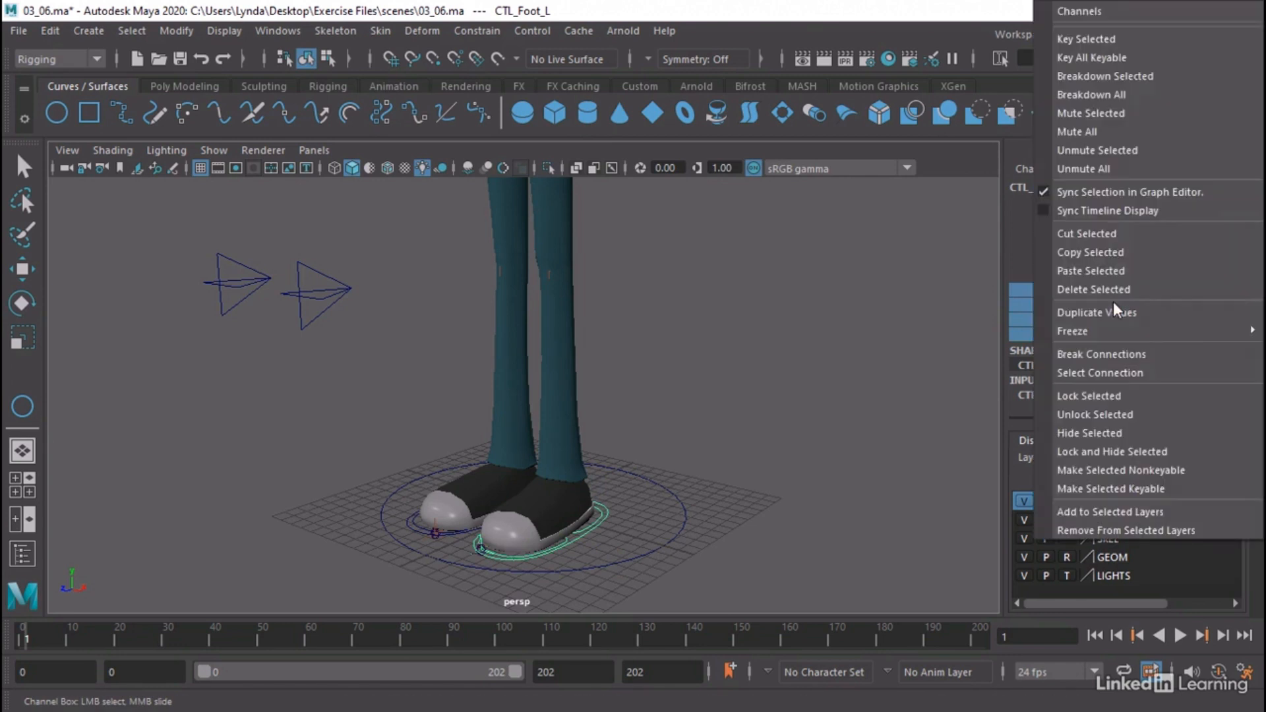
{"action": "left_click", "coordinate": [1090, 453]}
{"action": "key", "text": "e"}
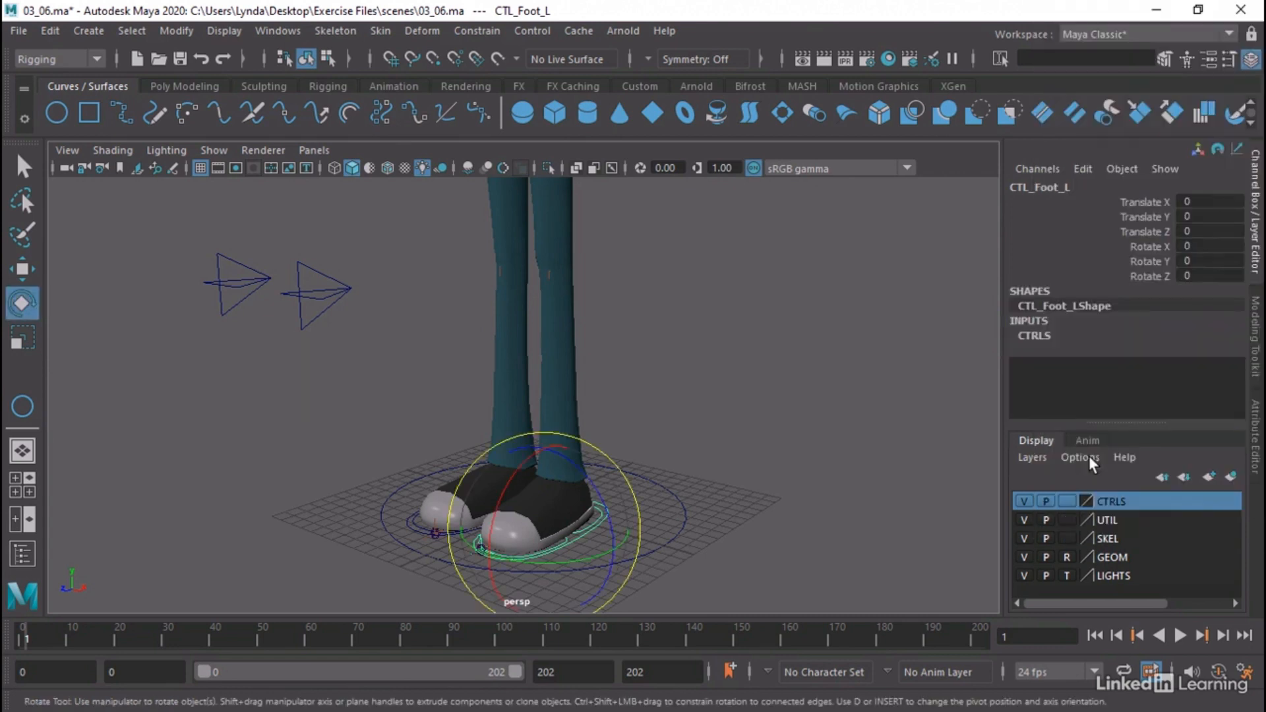
Reselect CTL_Foot_L and check how the Rotate and Scale tools behave on its remaining channels
{"action": "left_click", "coordinate": [877, 426]}
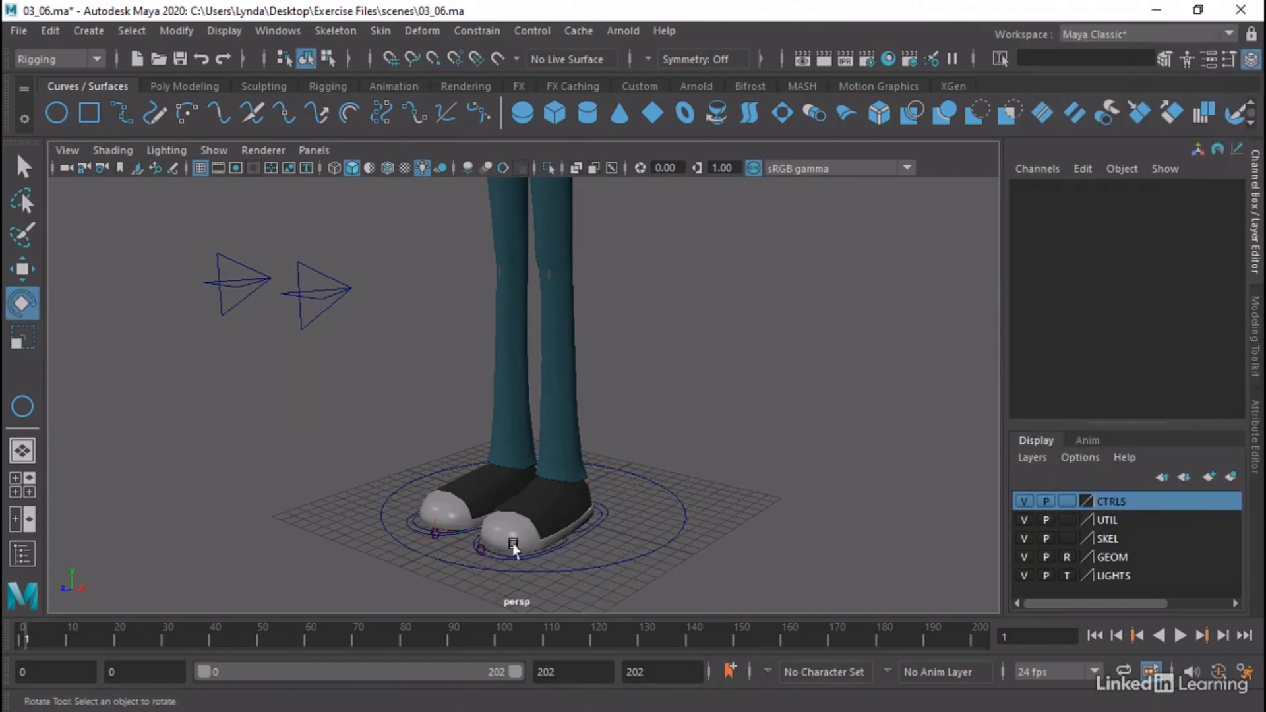
{"action": "left_click", "coordinate": [572, 546]}
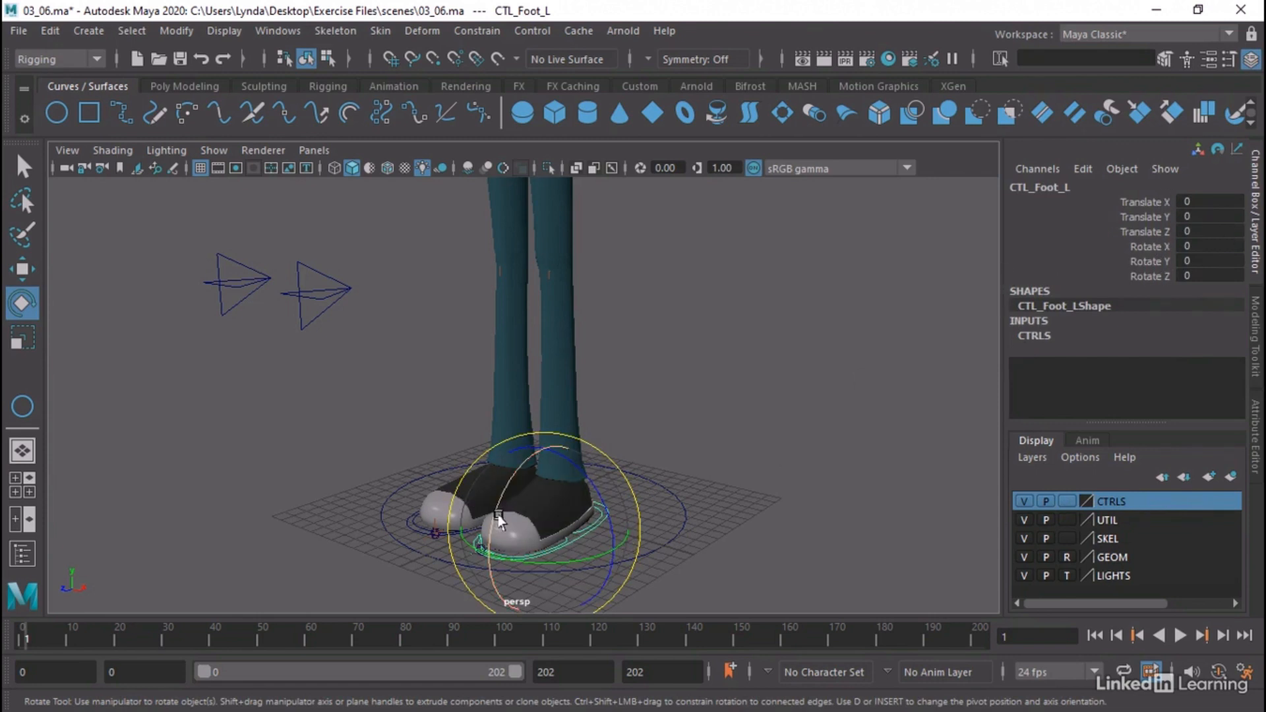
{"action": "key", "text": "r"}
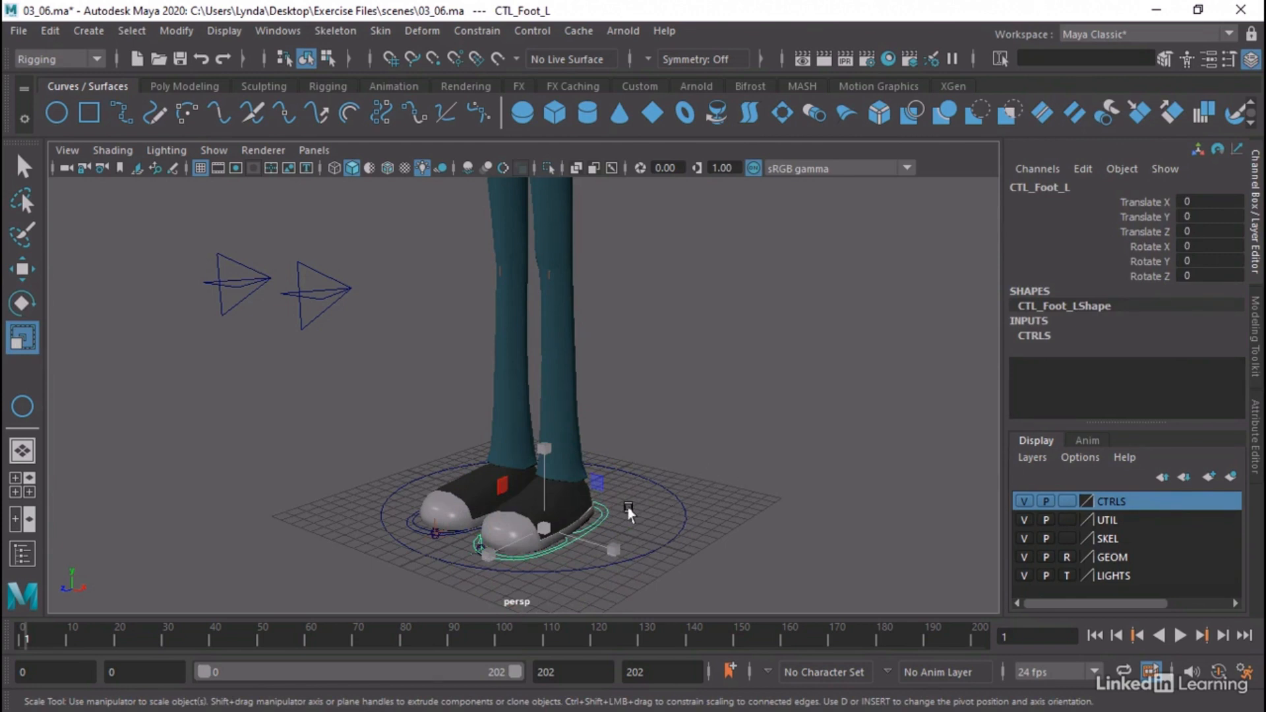
{"action": "left_click", "coordinate": [578, 542]}
{"action": "left_click", "coordinate": [564, 543]}
{"action": "key", "text": "q"}
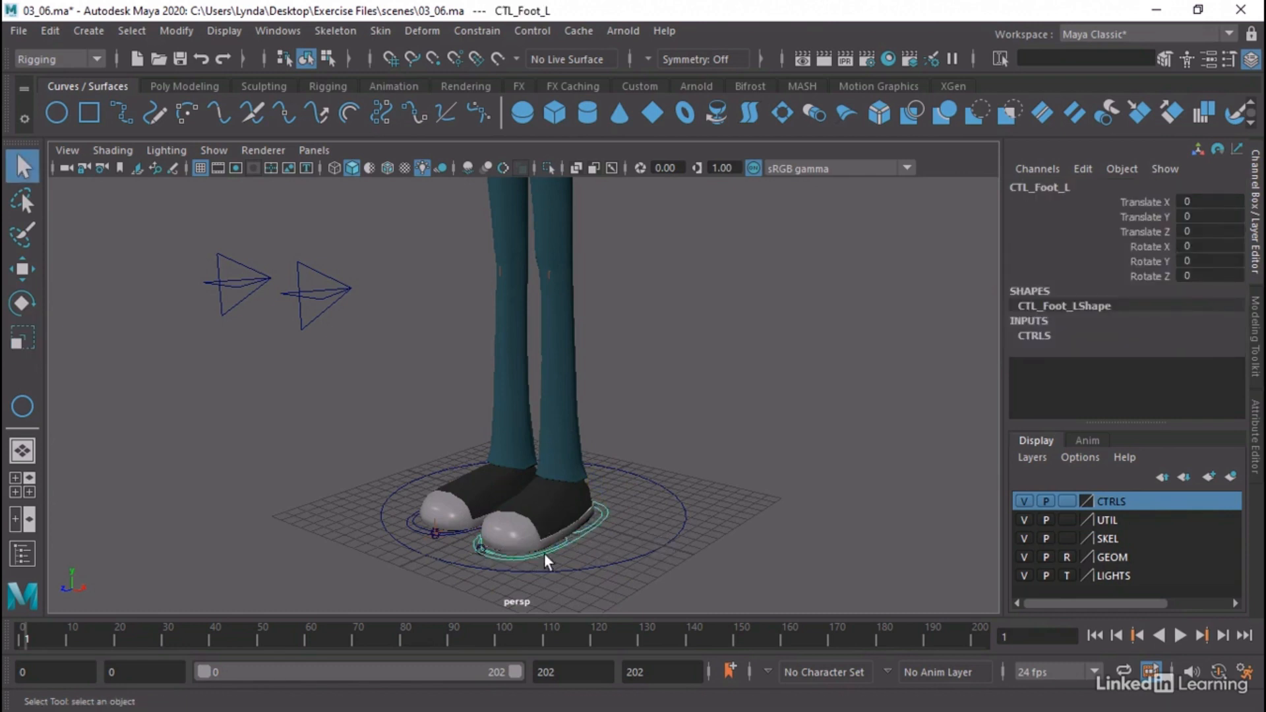
Test-rotate the left toe control CTL_Toe_L about its X axis and reset Rotate X to 0
{"action": "left_click", "coordinate": [565, 537]}
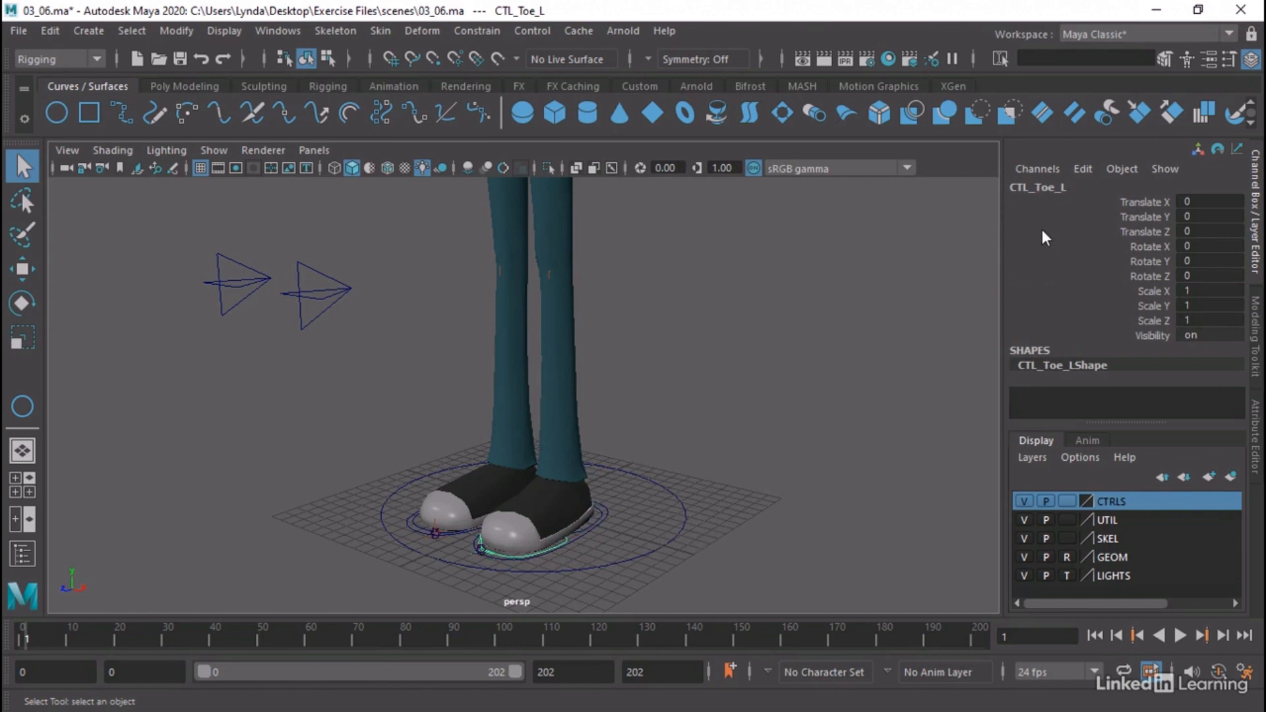
{"action": "key", "text": "e"}
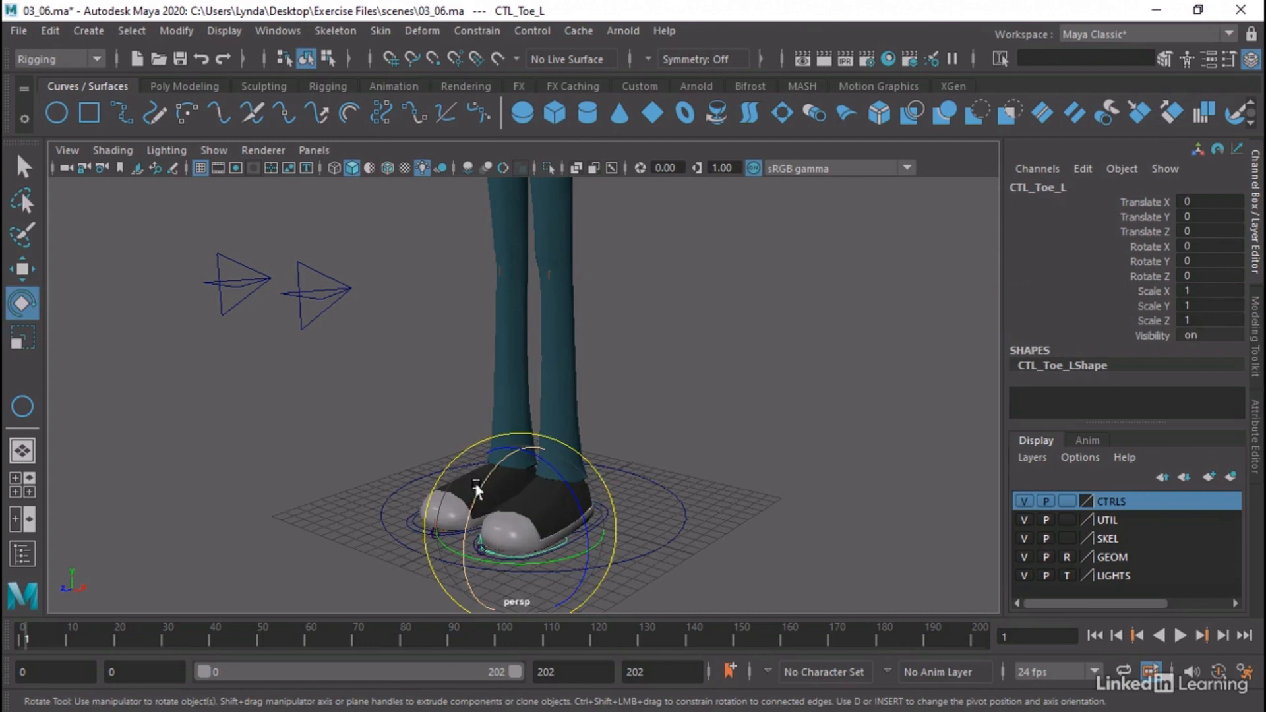
{"action": "left_click_drag", "start_coordinate": [481, 476], "coordinate": [528, 521]}
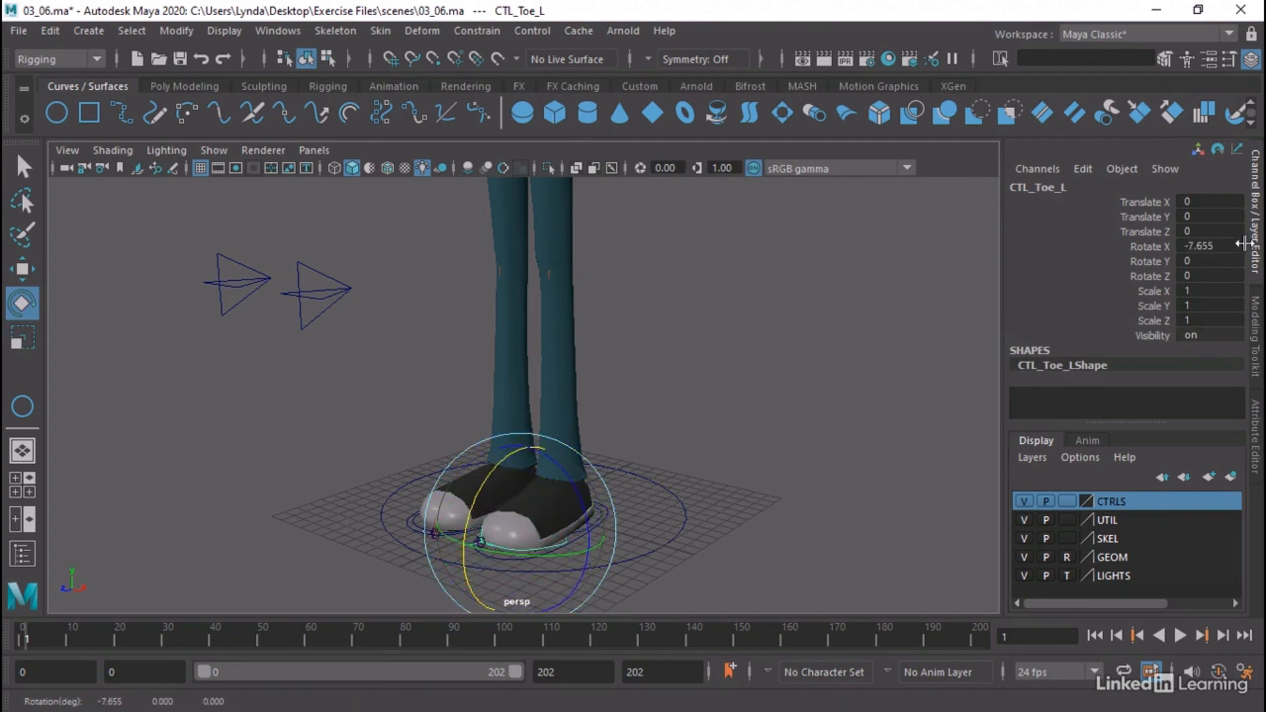
{"action": "left_click", "coordinate": [1150, 246]}
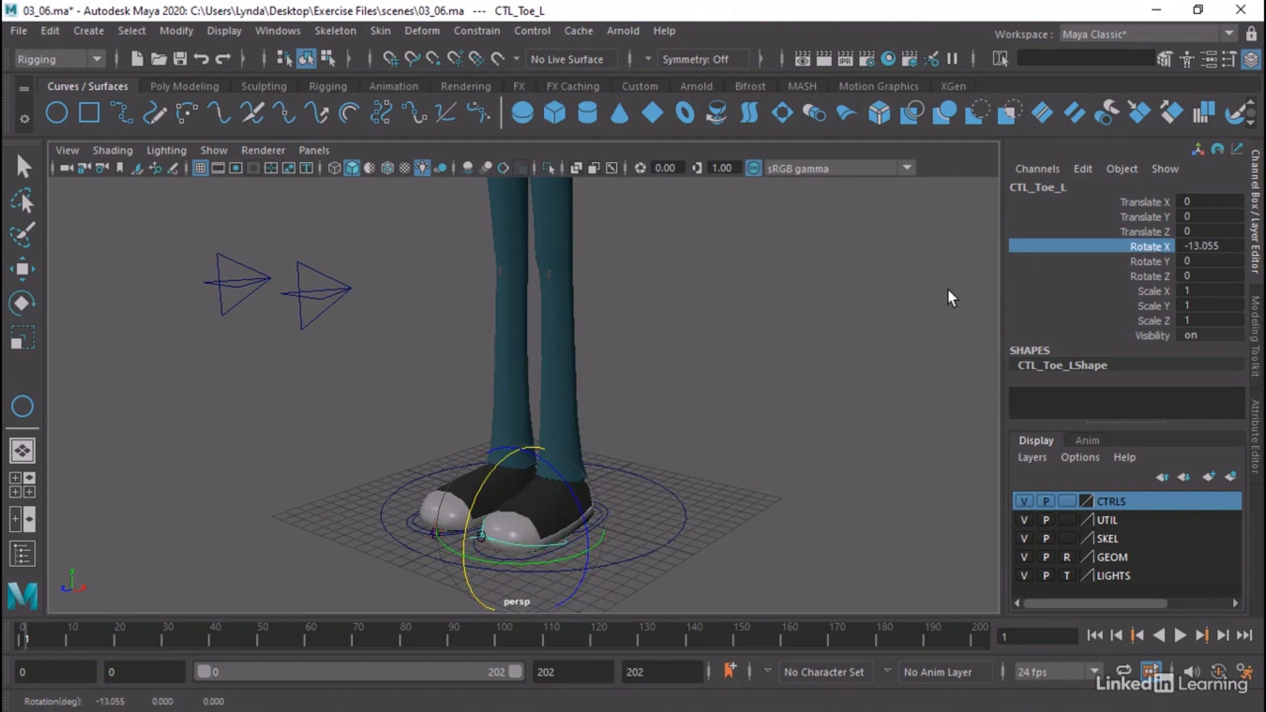
{"action": "double_click", "coordinate": [1207, 246]}
{"action": "type", "text": "0"}
{"action": "key", "text": "Return"}
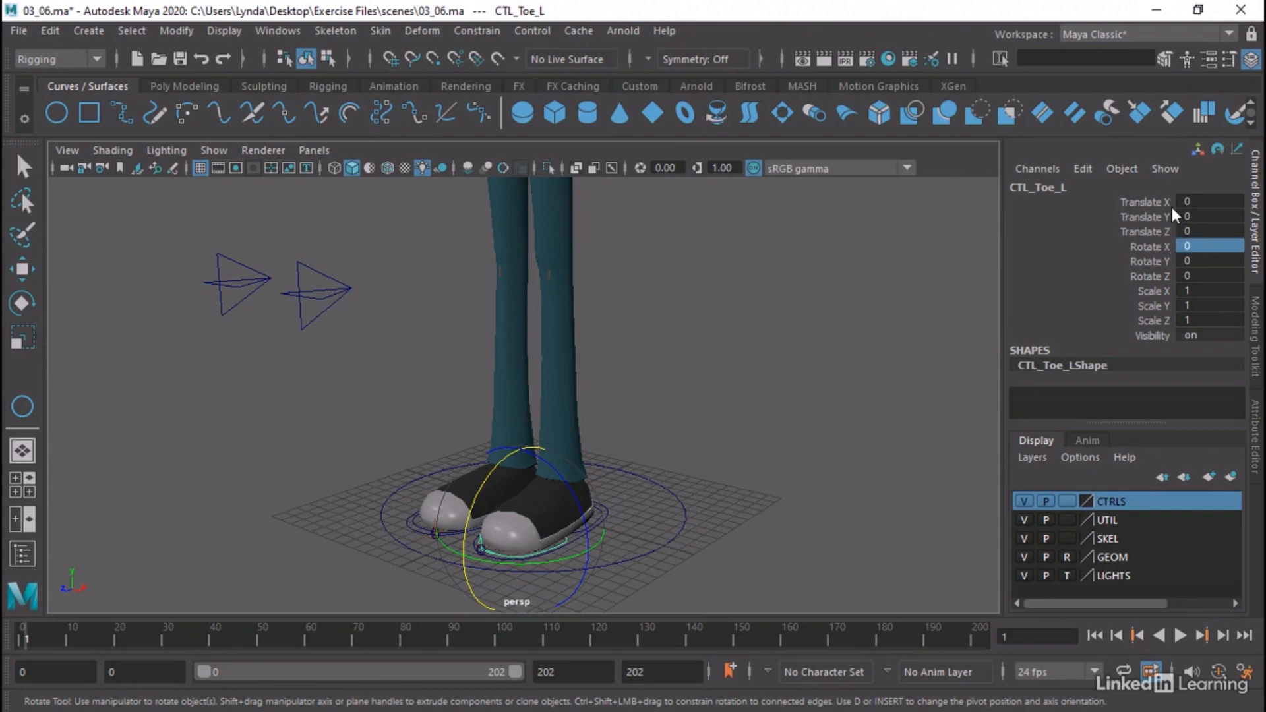
Lock and hide every channel of CTL_Toe_L except Rotate X
{"action": "left_click_drag", "start_coordinate": [1164, 199], "coordinate": [1164, 232]}
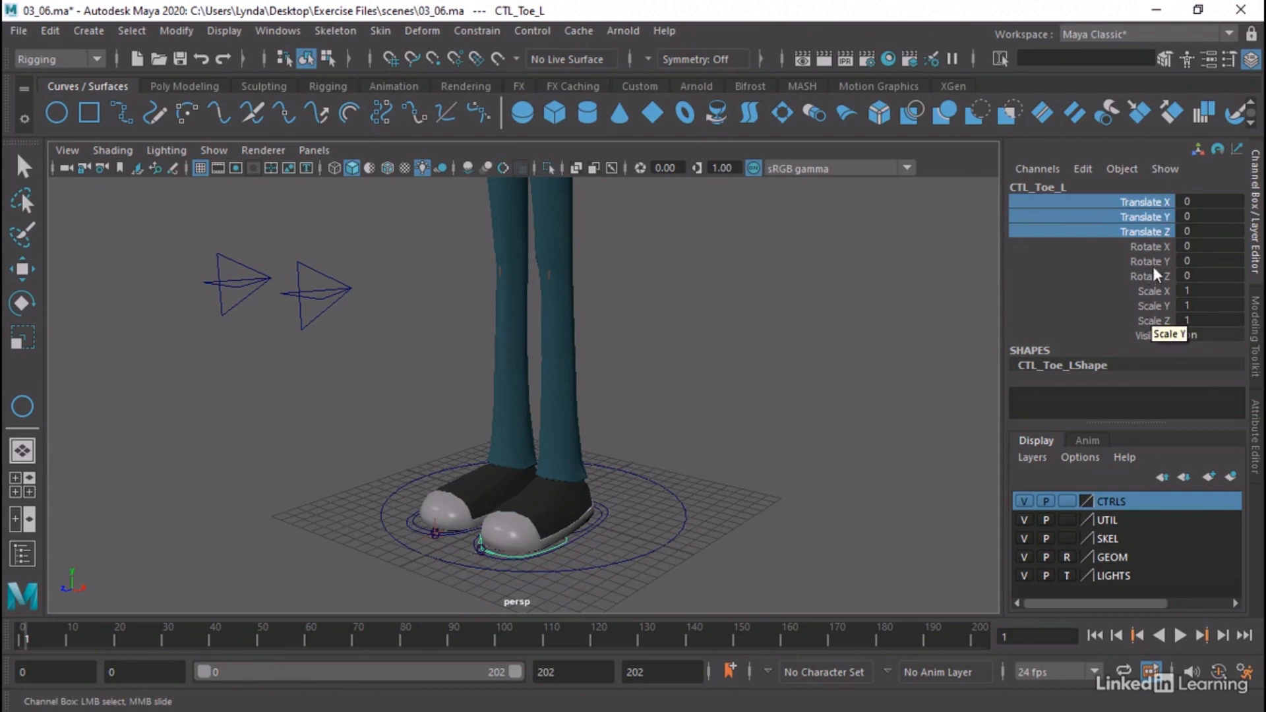
{"action": "left_click_drag", "start_coordinate": [1152, 264], "coordinate": [1153, 333], "text": "ctrl"}
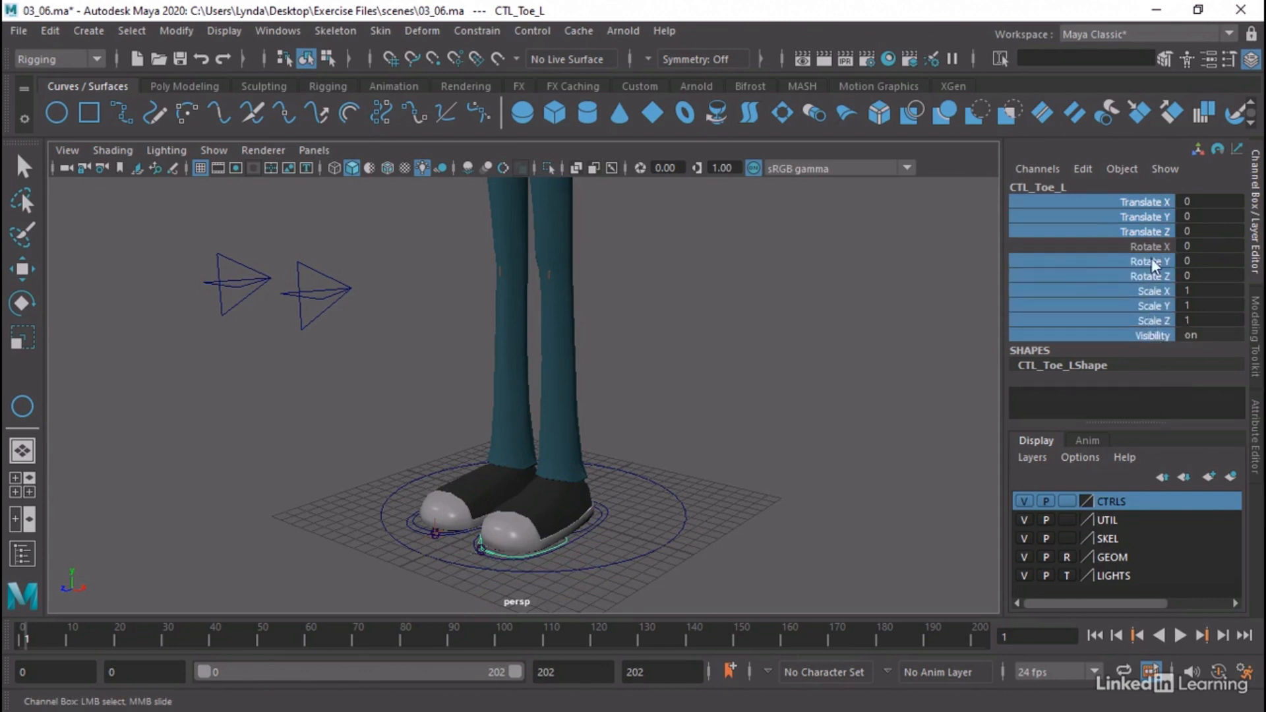
{"action": "right_click", "coordinate": [1102, 279]}
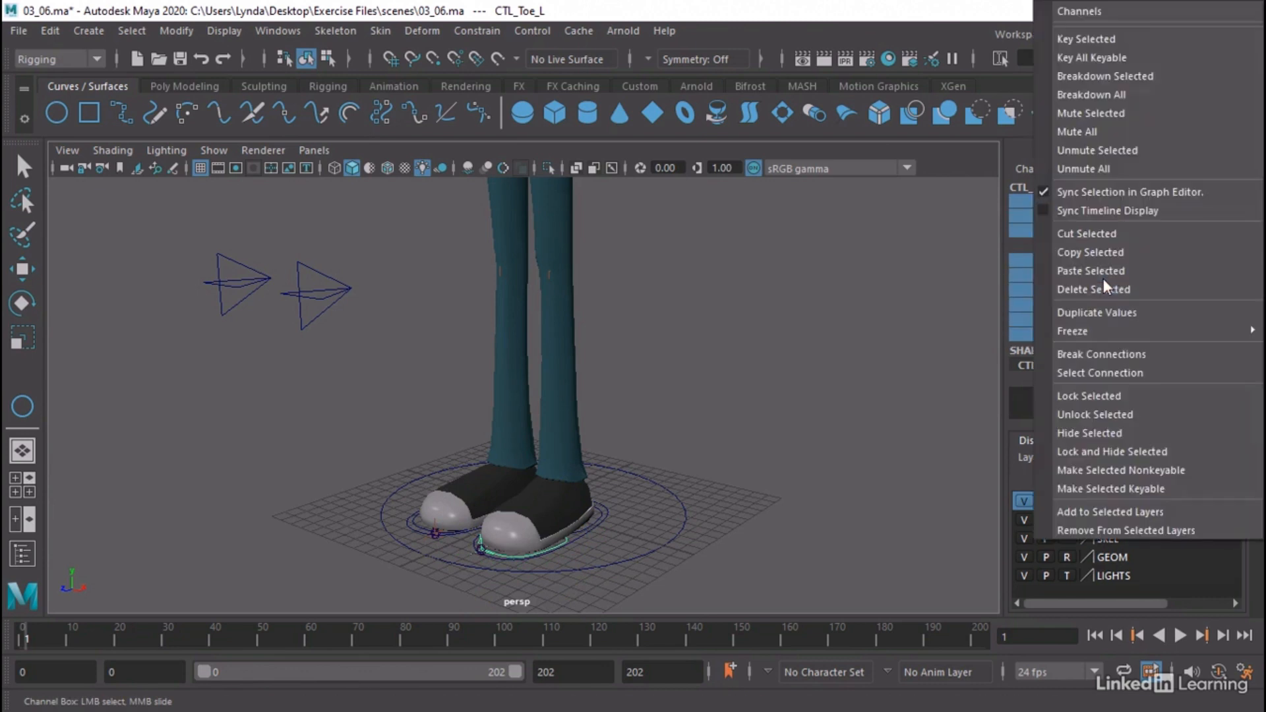
{"action": "left_click", "coordinate": [1119, 451]}
{"action": "key", "text": "e"}
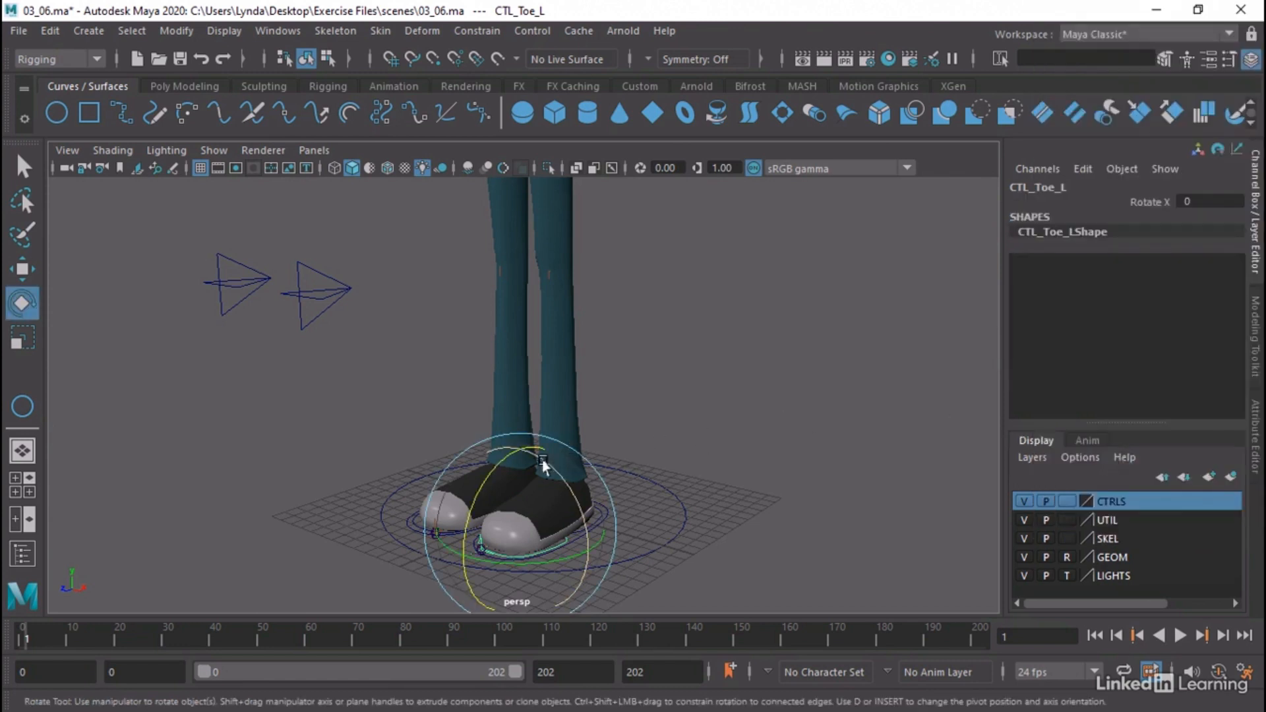
Test CTL_Toe_L's rotation on different axes, undo the rotation and deselect the control
{"action": "left_click_drag", "start_coordinate": [556, 472], "coordinate": [555, 498]}
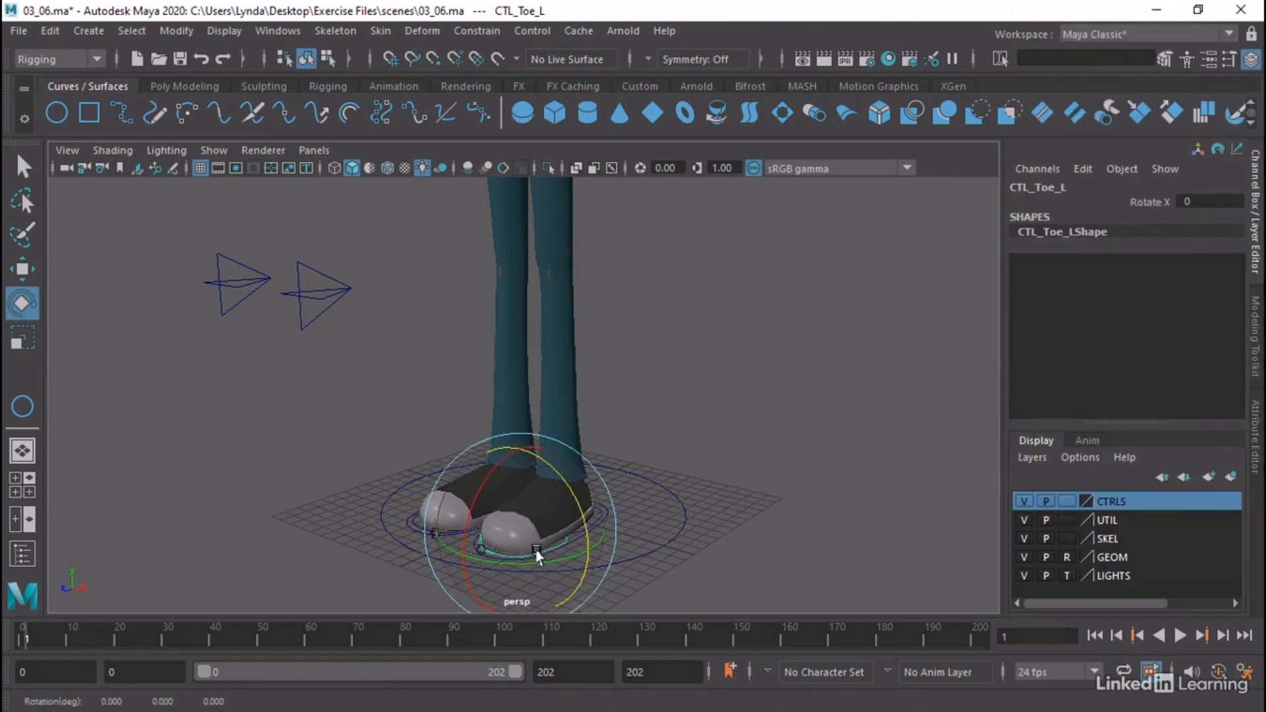
{"action": "left_click_drag", "start_coordinate": [523, 545], "coordinate": [499, 461]}
{"action": "key", "text": "ctrl+z"}
{"action": "left_click", "coordinate": [709, 402]}
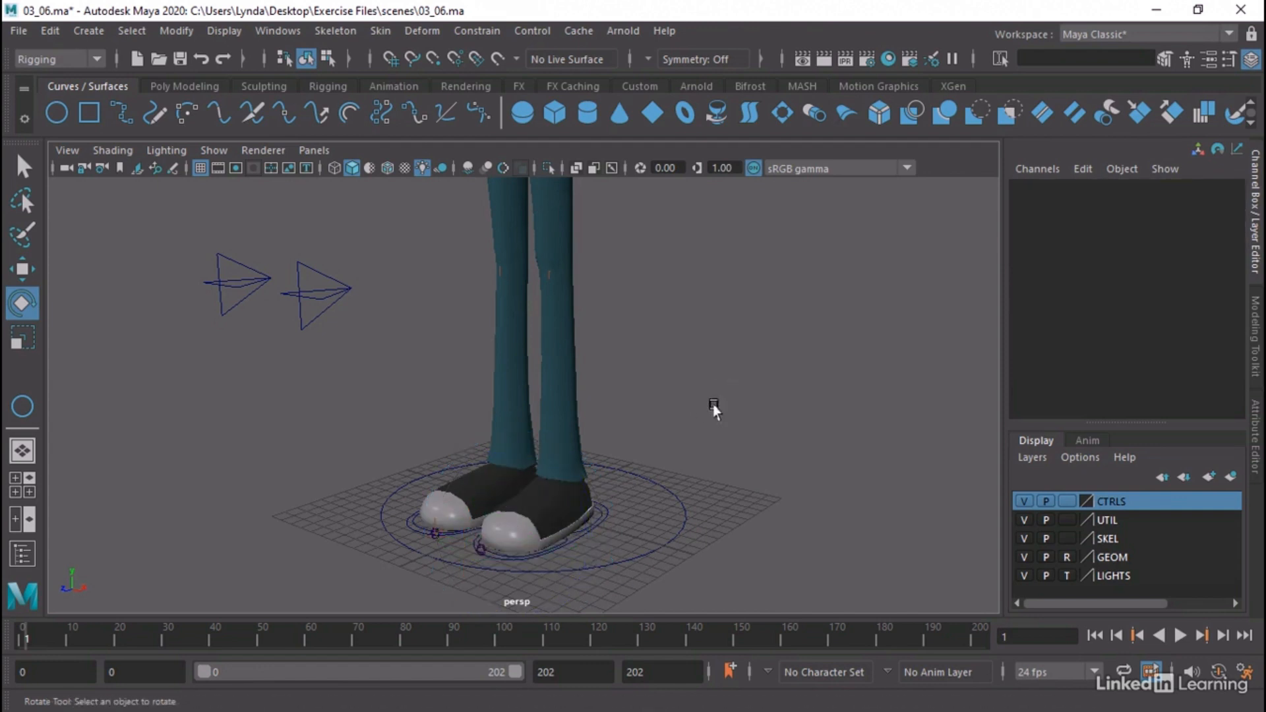
Lock and hide every channel of the left heel control CTL_Heel_L except Rotate X, and deselect it
{"action": "left_click", "coordinate": [580, 528]}
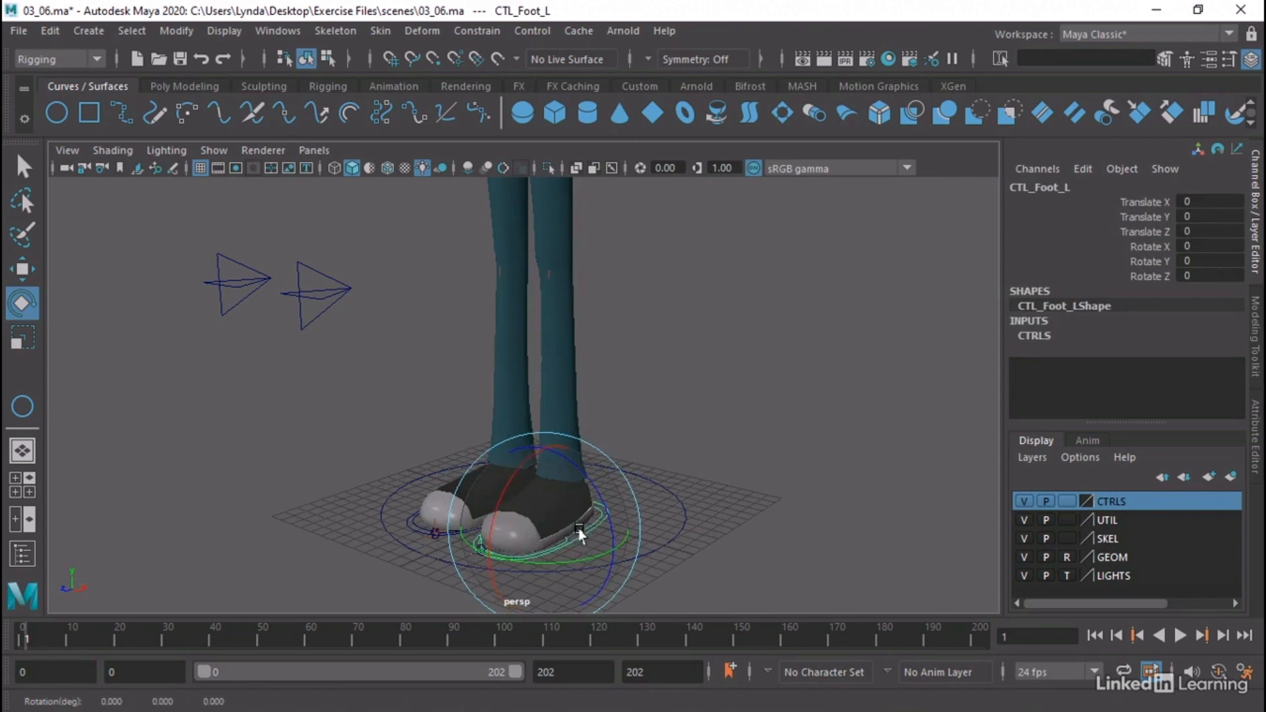
{"action": "key", "text": "q"}
{"action": "left_click", "coordinate": [582, 527]}
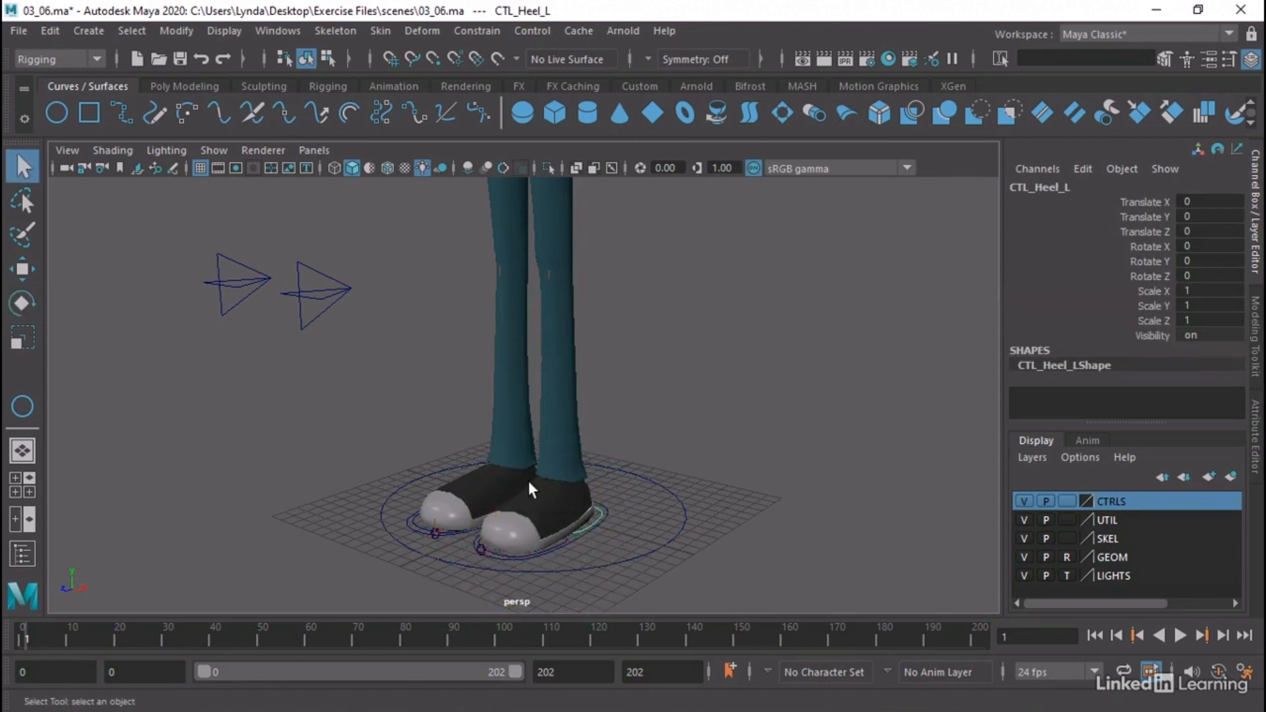
{"action": "key", "text": "w"}
{"action": "key", "text": "e"}
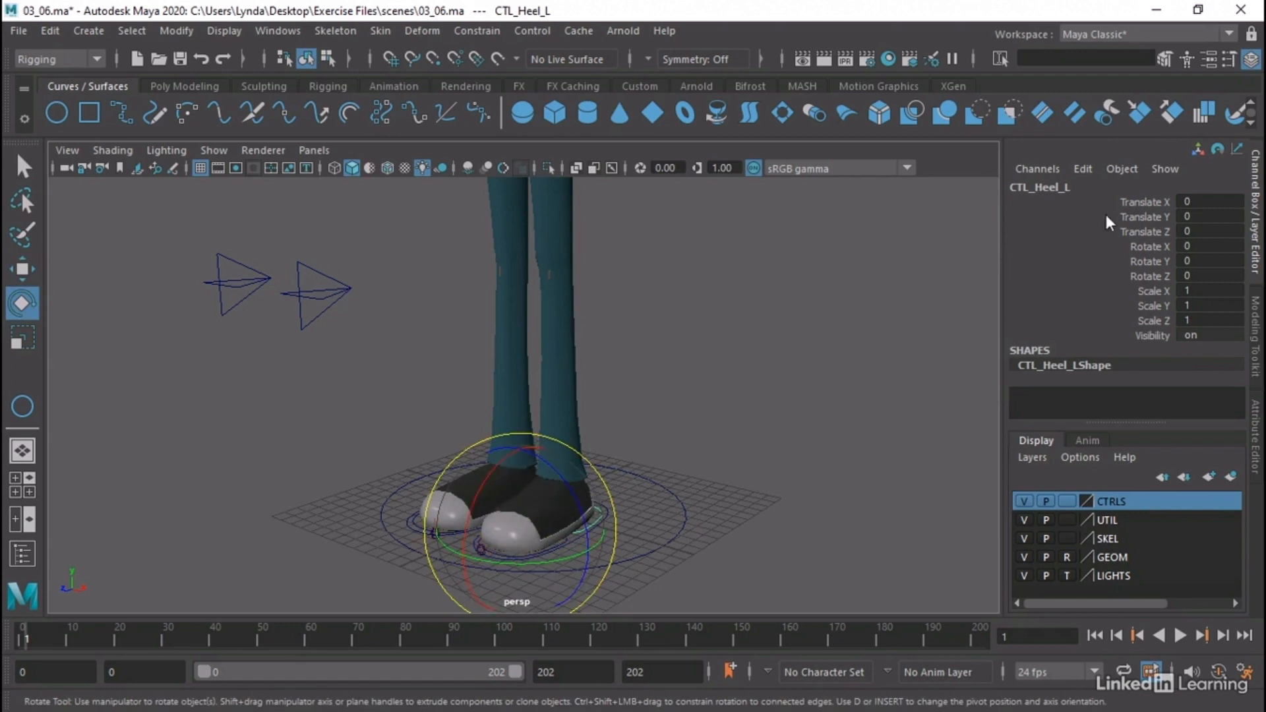
{"action": "left_click_drag", "start_coordinate": [1149, 203], "coordinate": [1153, 336]}
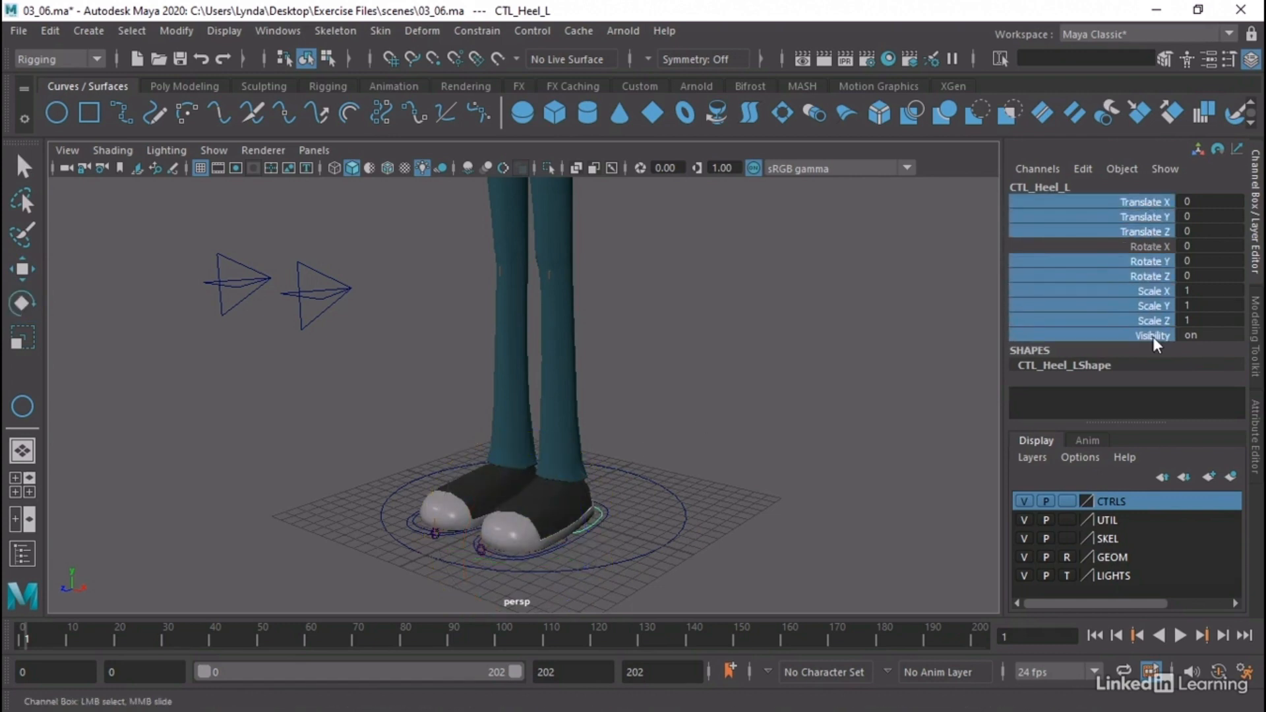
{"action": "right_click", "coordinate": [1153, 337]}
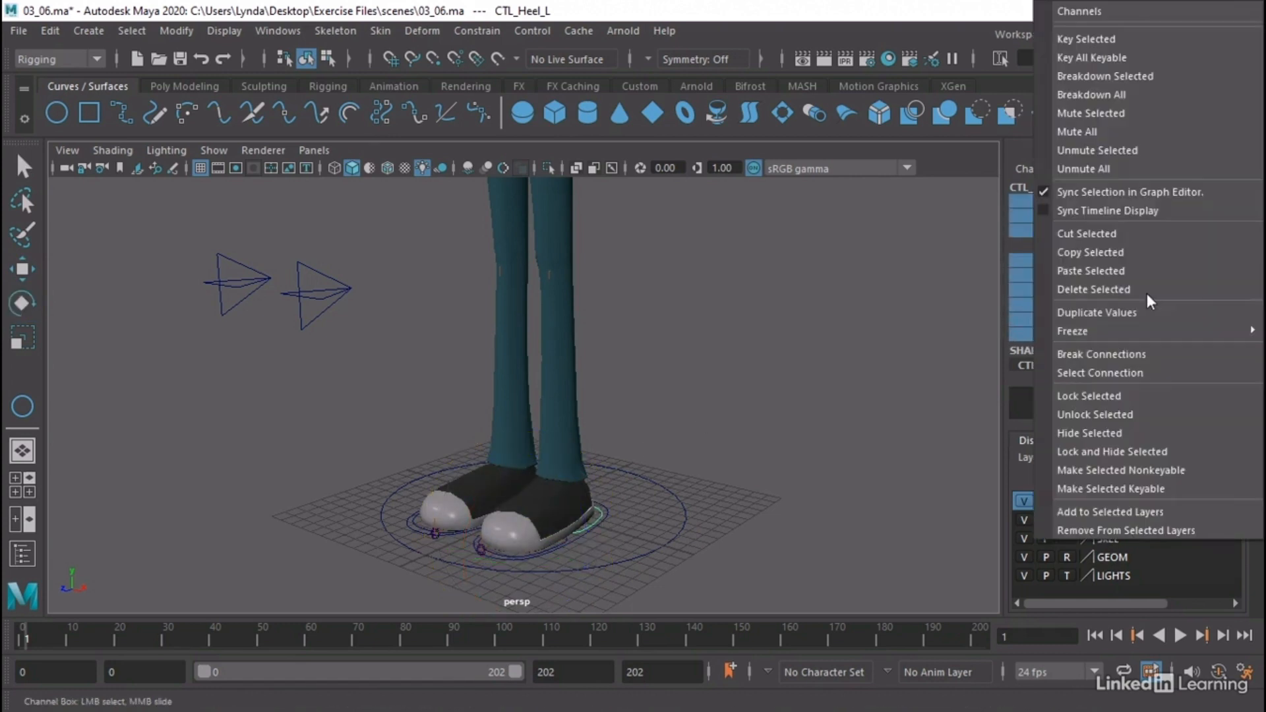
{"action": "left_click", "coordinate": [1085, 447]}
{"action": "left_click", "coordinate": [868, 279]}
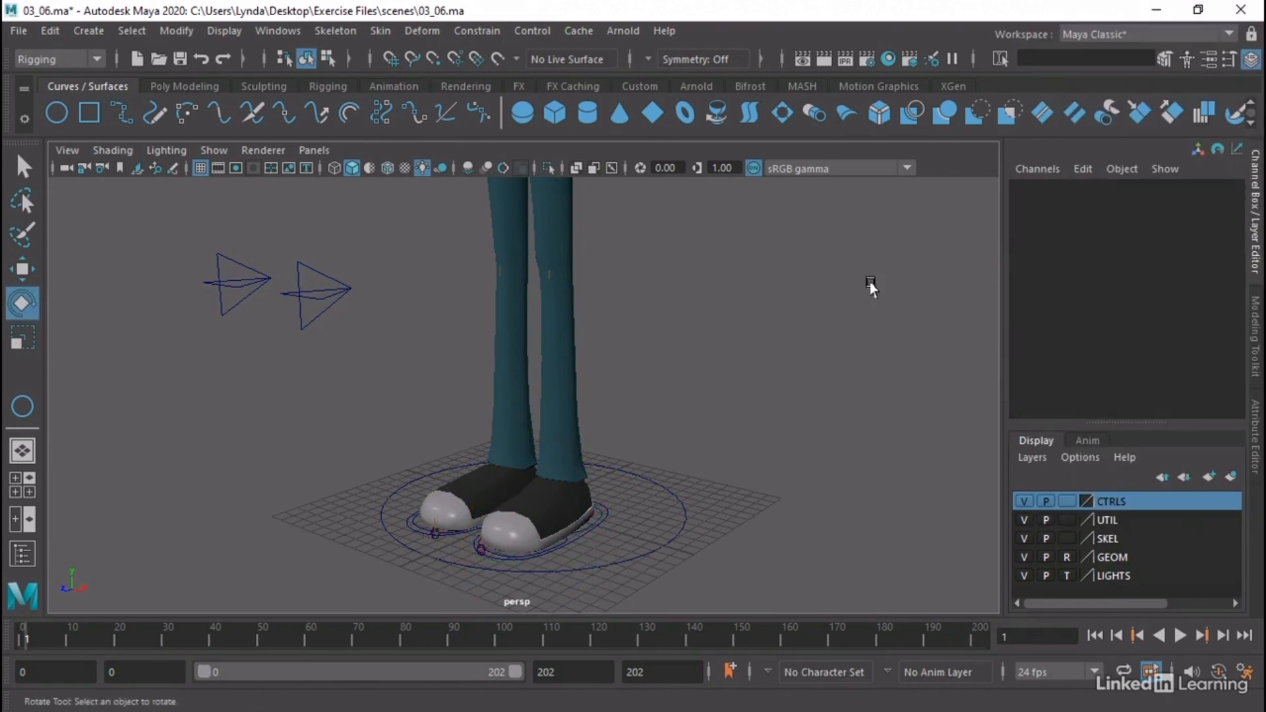
Look over the full character and its controls, from the upper body down to the foot controls
{"action": "left_click", "coordinate": [589, 526]}
{"action": "left_click", "coordinate": [692, 429]}
{"action": "middle_click_drag", "start_coordinate": [673, 370], "coordinate": [673, 428], "text": "alt"}
{"action": "left_click_drag", "start_coordinate": [672, 428], "coordinate": [537, 444], "text": "alt"}
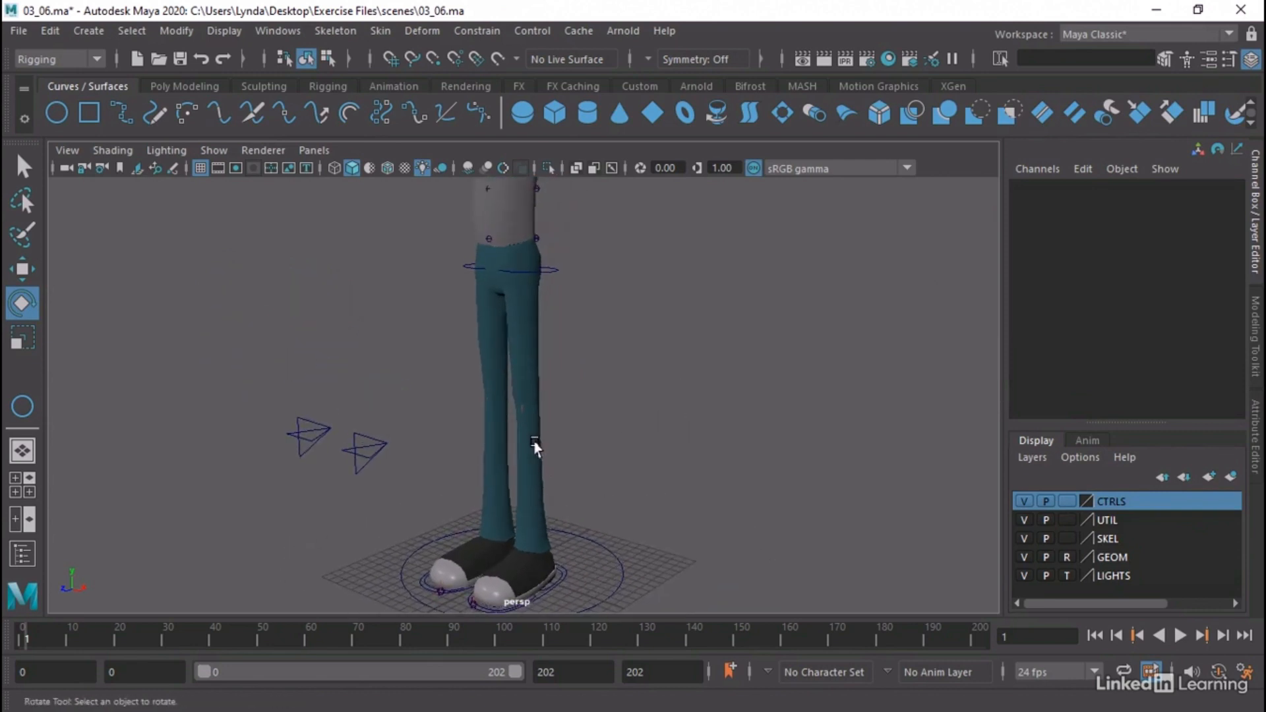
{"action": "scroll", "coordinate": [586, 409], "scroll_direction": "down", "scroll_amount": 6}
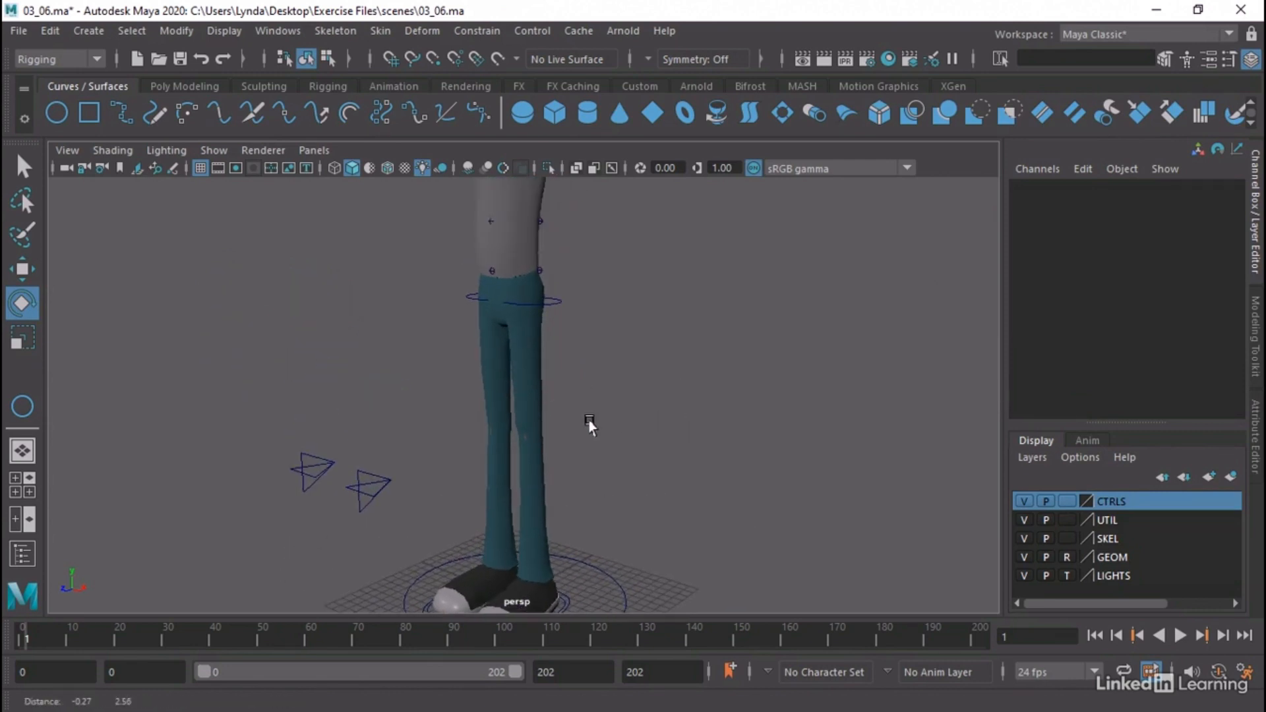
{"action": "mouse_move", "coordinate": [536, 417]}
{"action": "left_mouse_down", "text": "alt"}
{"action": "mouse_move", "coordinate": [560, 416]}
{"action": "mouse_move", "coordinate": [554, 404]}
{"action": "mouse_move", "coordinate": [525, 424]}
{"action": "left_mouse_up", "text": "alt"}
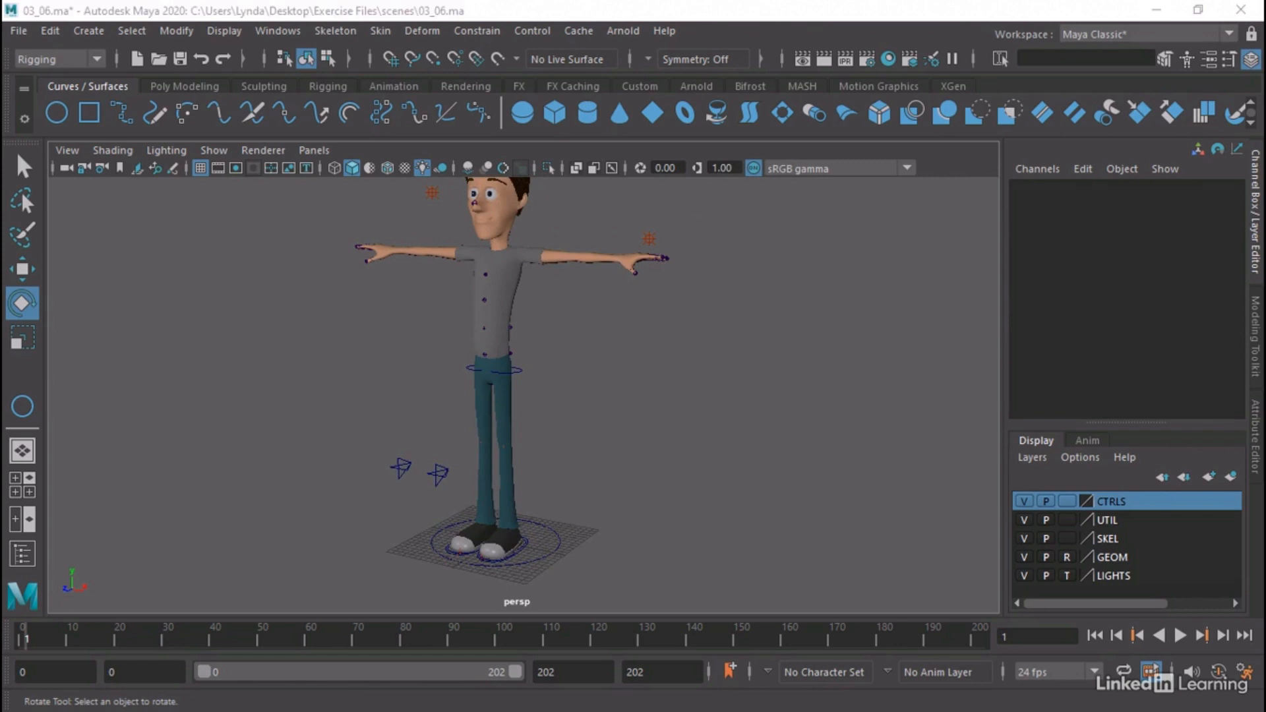
{"action": "key", "text": "q"}
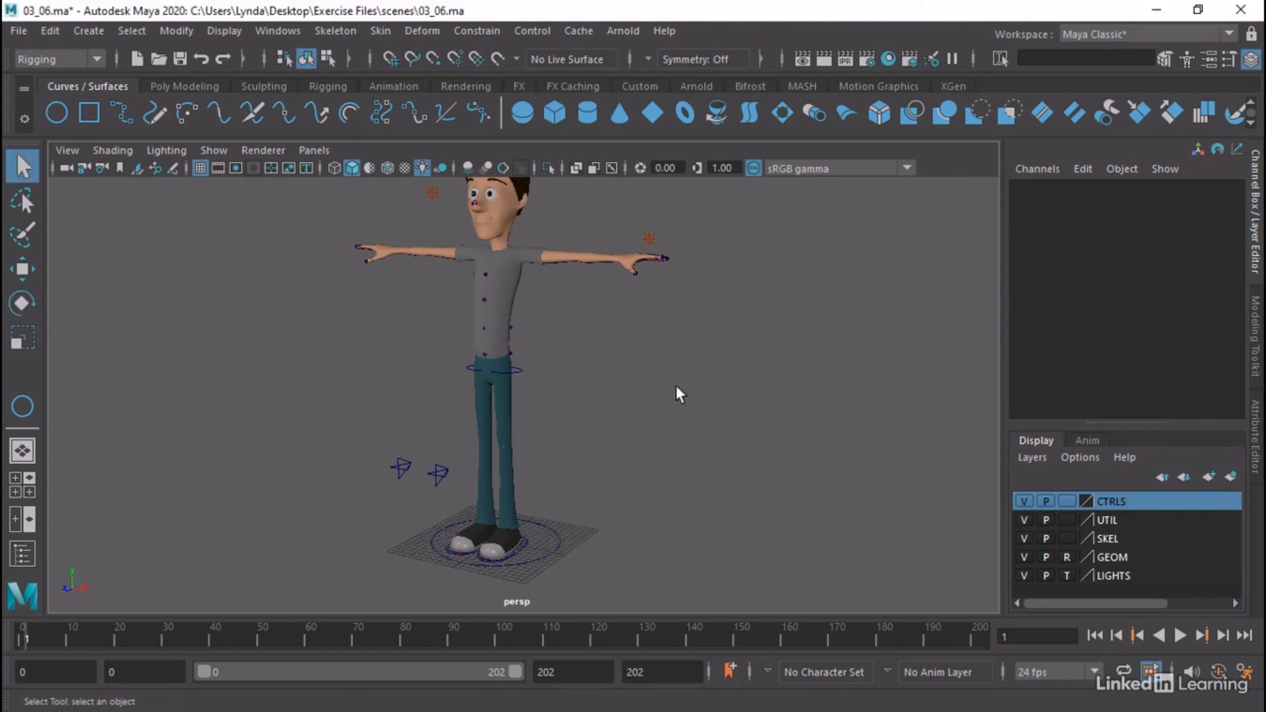
{"action": "right_click_drag", "start_coordinate": [421, 531], "coordinate": [631, 551], "text": "alt"}
{"action": "middle_click_drag", "start_coordinate": [630, 552], "coordinate": [679, 423], "text": "alt"}
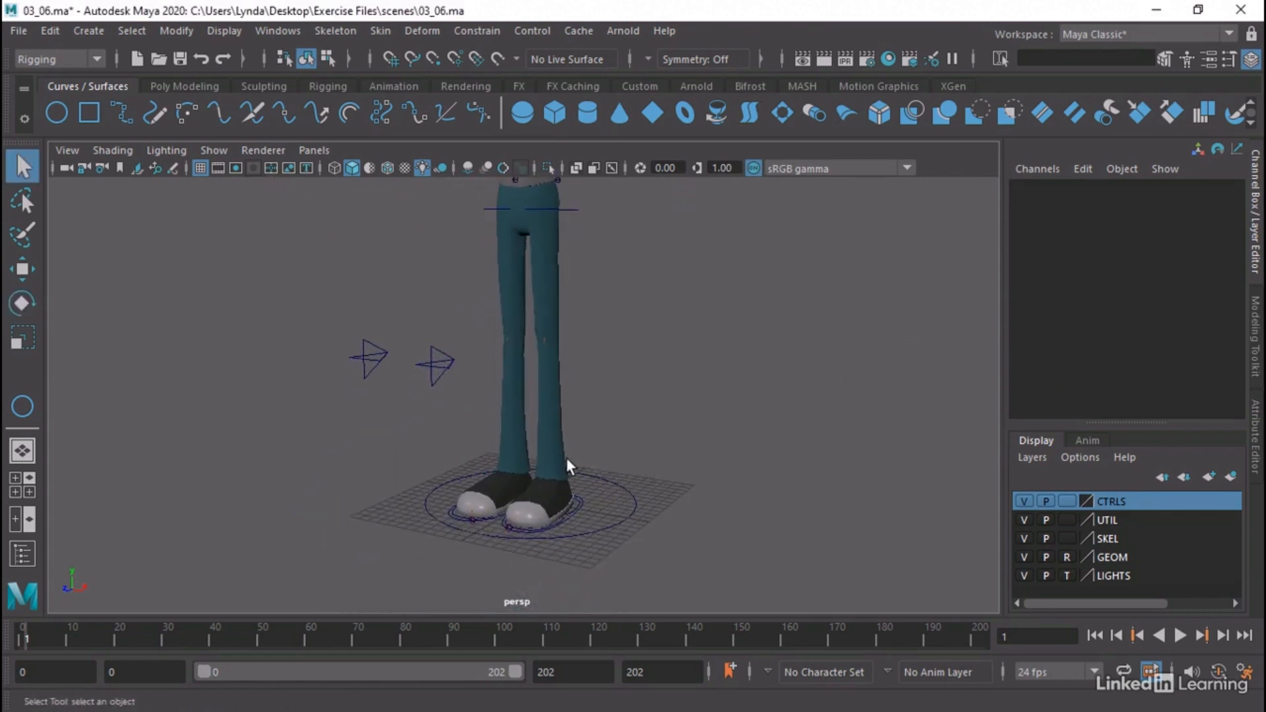
{"action": "right_click_drag", "start_coordinate": [565, 458], "coordinate": [608, 469], "text": "alt"}
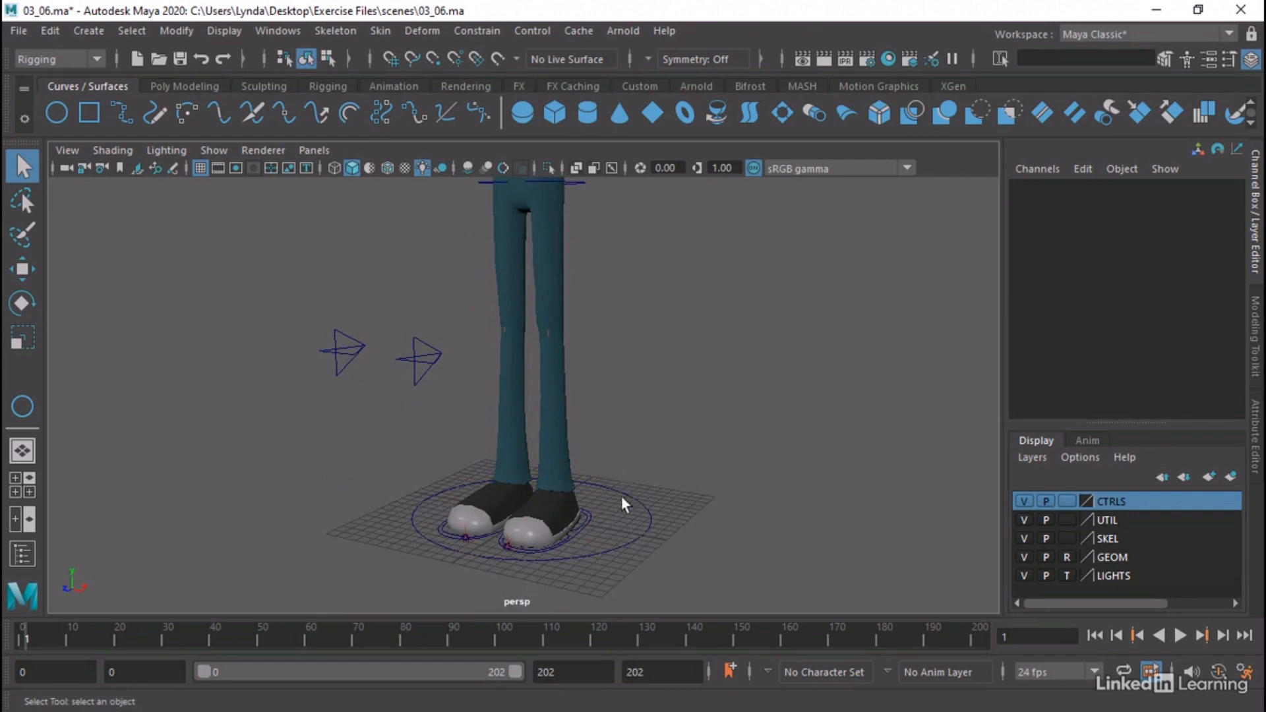
Enable drawing overrides on CTL_Foot_LShape, set its index color to blue, and deselect the control
{"action": "left_click", "coordinate": [577, 533]}
{"action": "mouse_move", "coordinate": [576, 533]}
{"action": "left_mouse_down", "text": "alt"}
{"action": "mouse_move", "coordinate": [597, 526]}
{"action": "mouse_move", "coordinate": [583, 531]}
{"action": "left_mouse_up", "text": "alt"}
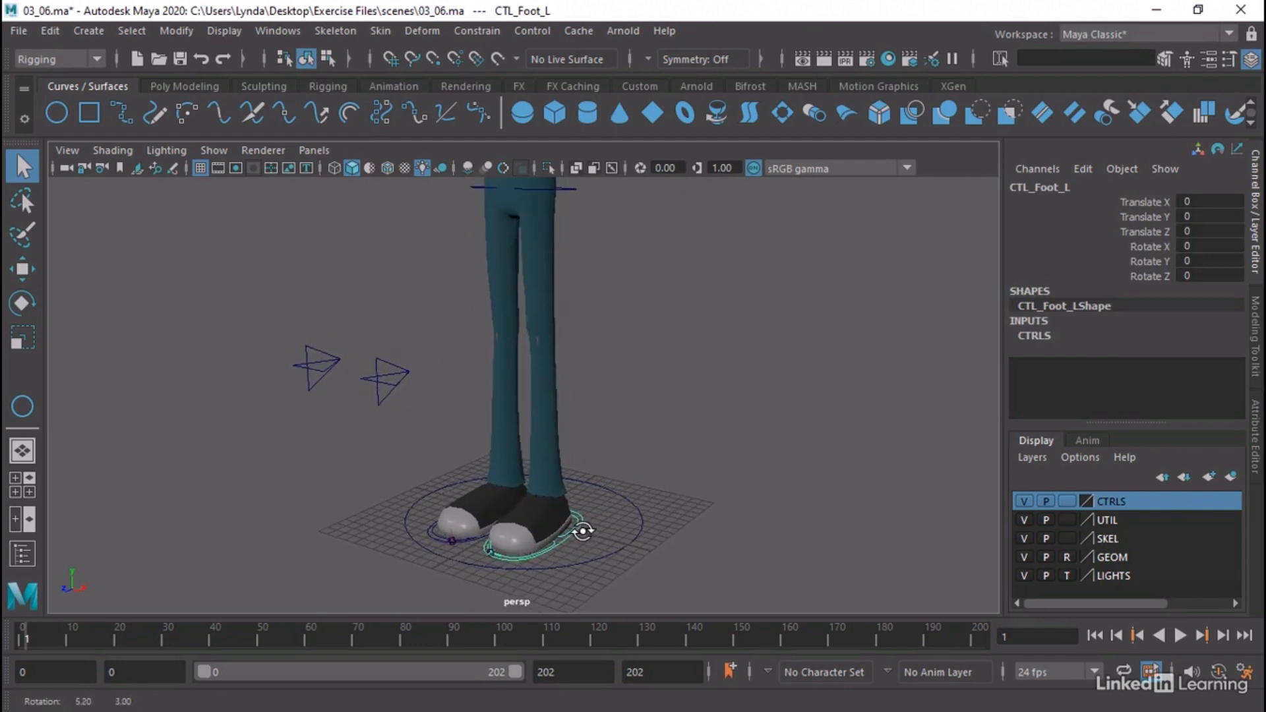
{"action": "left_click", "coordinate": [1254, 412]}
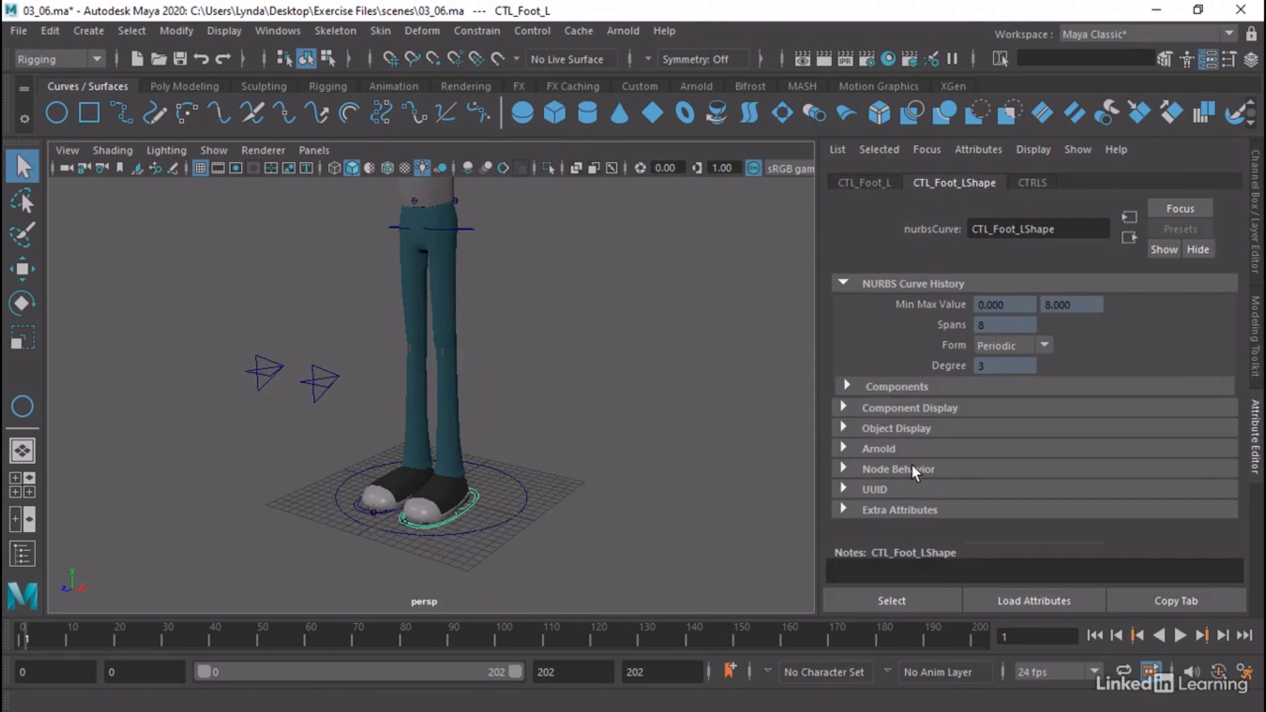
{"action": "left_click", "coordinate": [888, 430]}
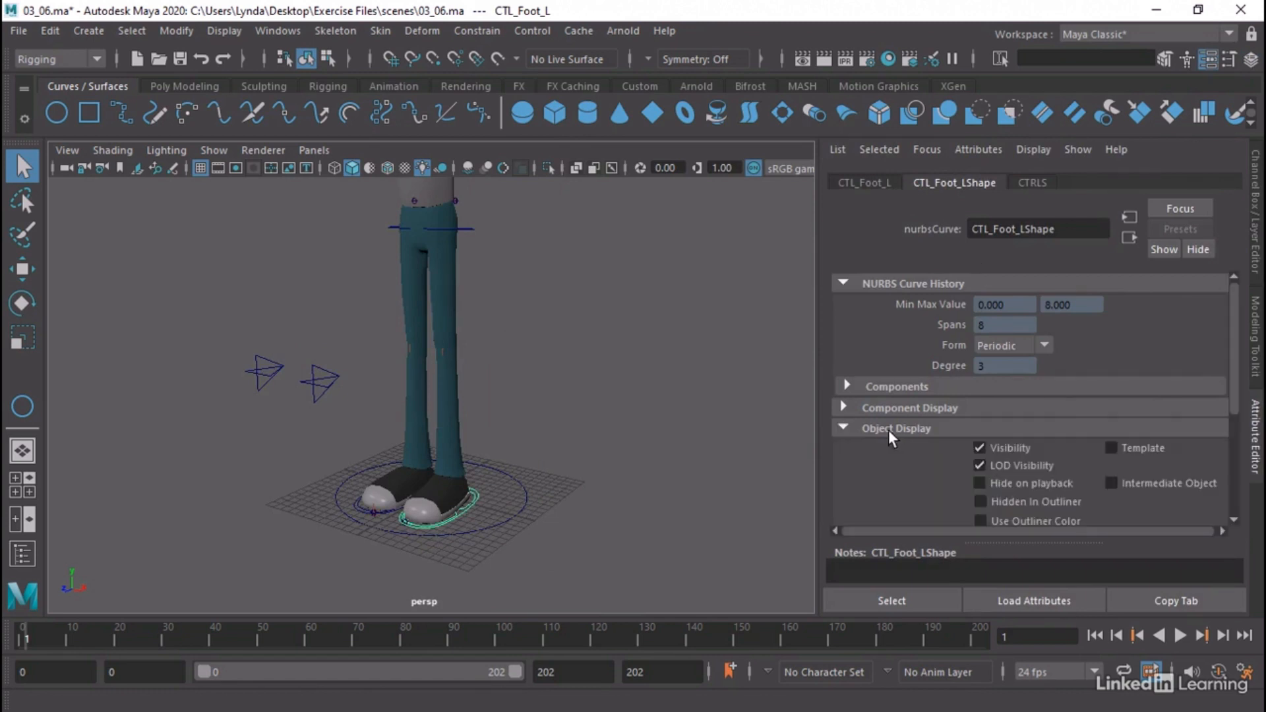
{"action": "scroll", "coordinate": [887, 432], "scroll_direction": "down", "scroll_amount": 2}
{"action": "left_click", "coordinate": [889, 434]}
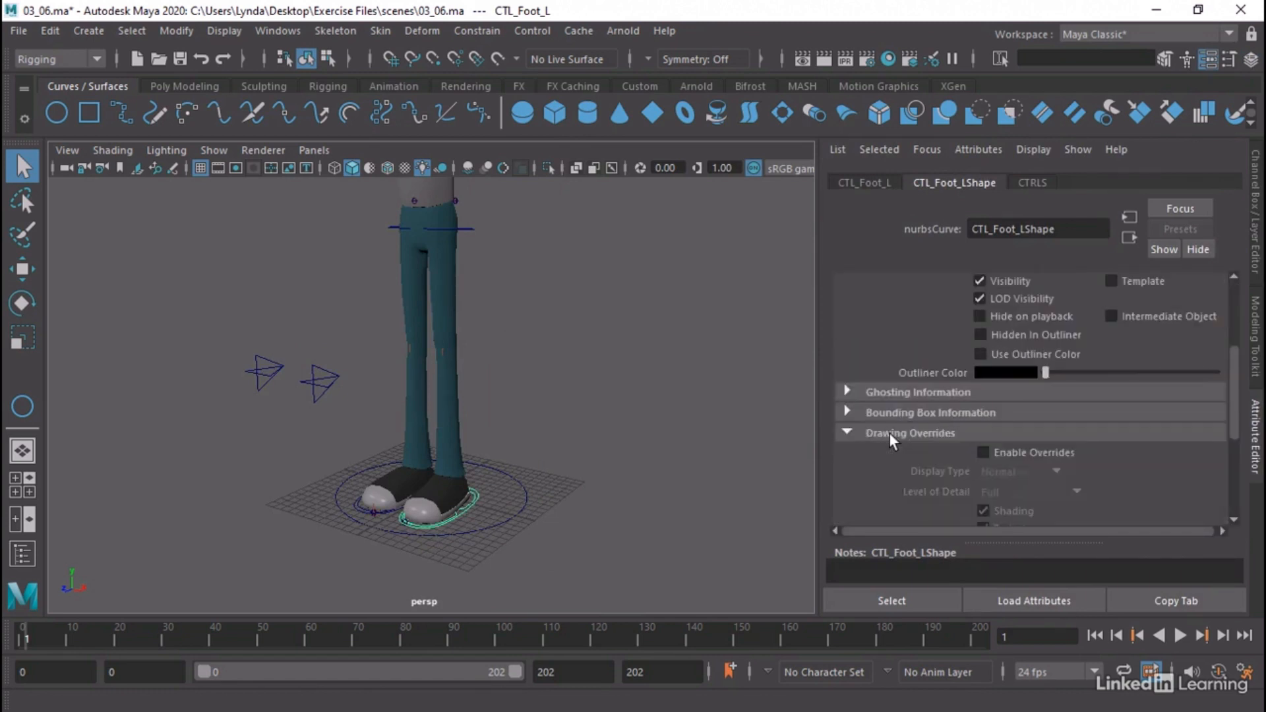
{"action": "scroll", "coordinate": [889, 433], "scroll_direction": "down", "scroll_amount": 3}
{"action": "left_click", "coordinate": [983, 341]}
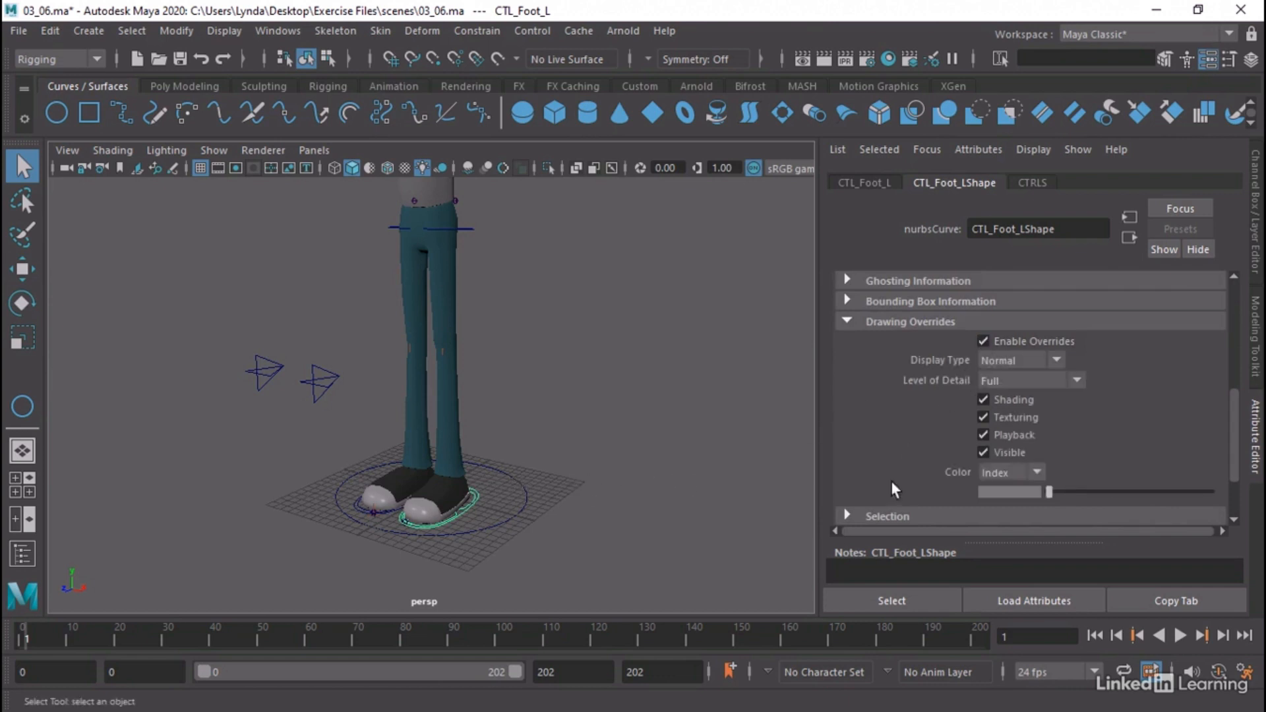
{"action": "left_click_drag", "start_coordinate": [1052, 491], "coordinate": [1075, 493]}
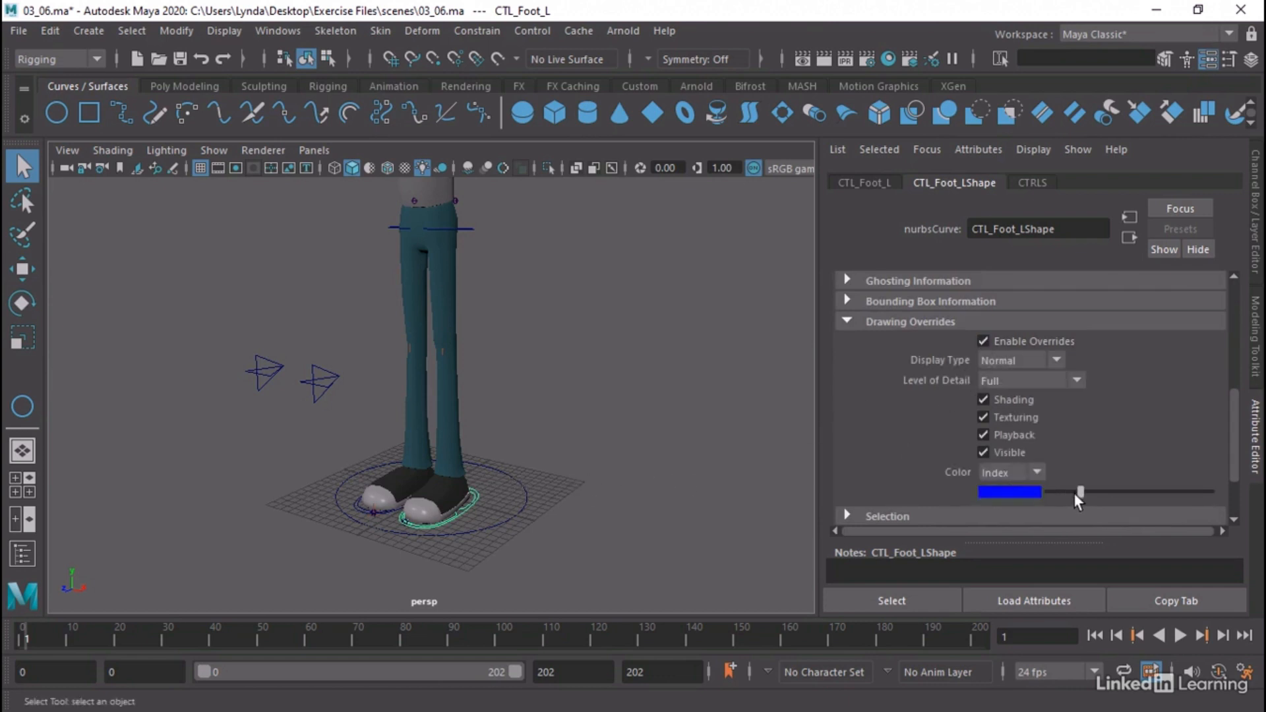
{"action": "left_click", "coordinate": [587, 508]}
Enable drawing overrides on CTL_Heel_LShape and CTL_Toe_LShape and set both index colors to blue
{"action": "right_click_drag", "start_coordinate": [317, 523], "coordinate": [605, 509], "text": "alt"}
{"action": "middle_click_drag", "start_coordinate": [606, 509], "coordinate": [607, 382], "text": "alt"}
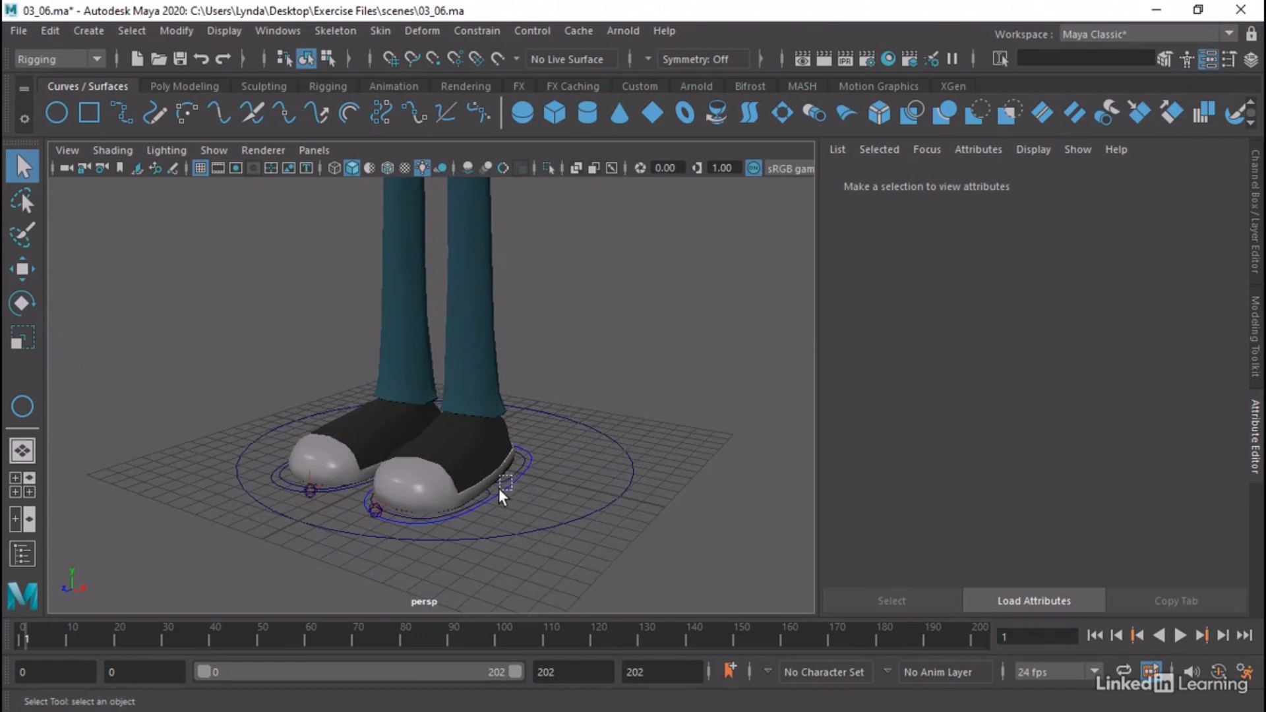
{"action": "left_click_drag", "start_coordinate": [498, 488], "coordinate": [506, 483]}
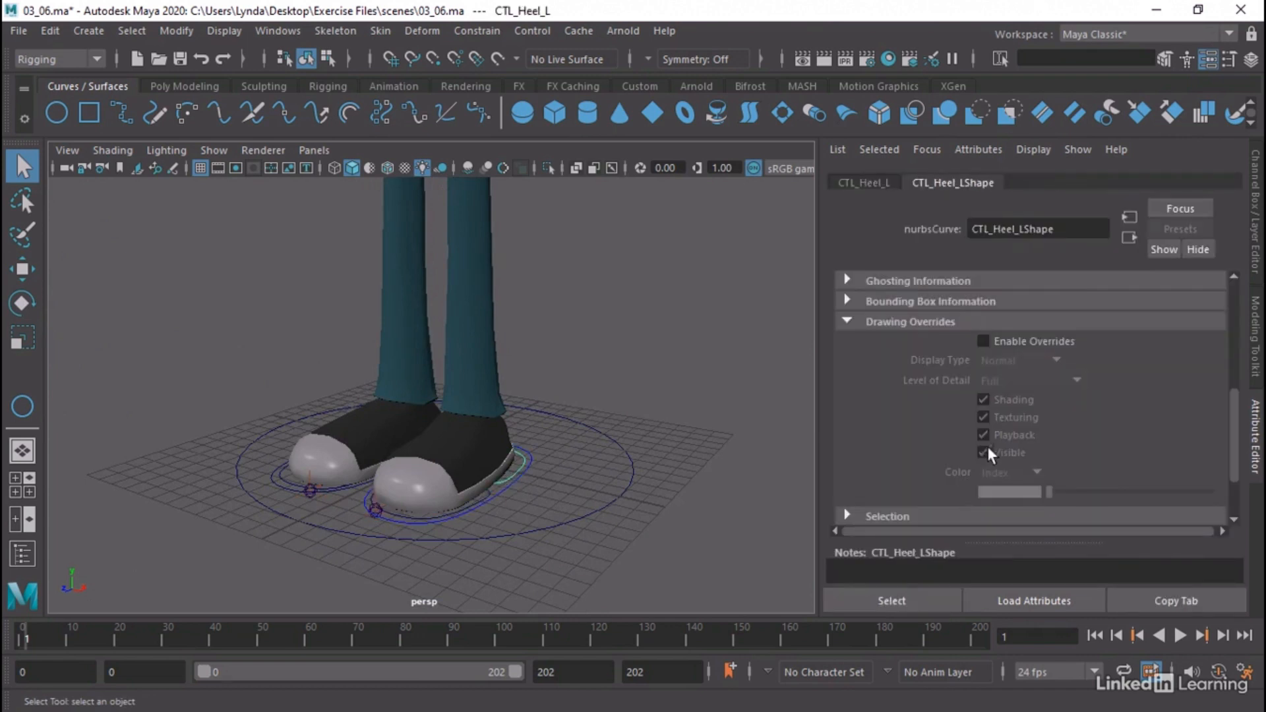
{"action": "left_click", "coordinate": [983, 341]}
{"action": "left_click_drag", "start_coordinate": [1047, 489], "coordinate": [1079, 495]}
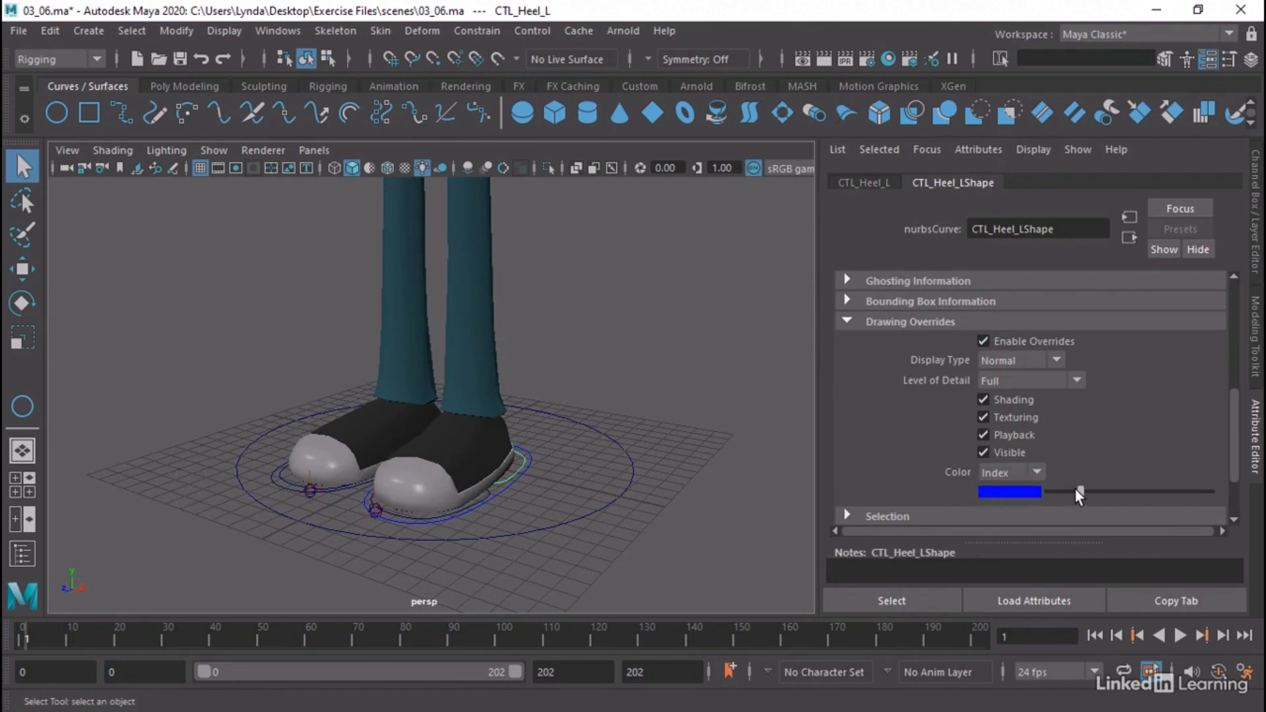
{"action": "left_click", "coordinate": [492, 493]}
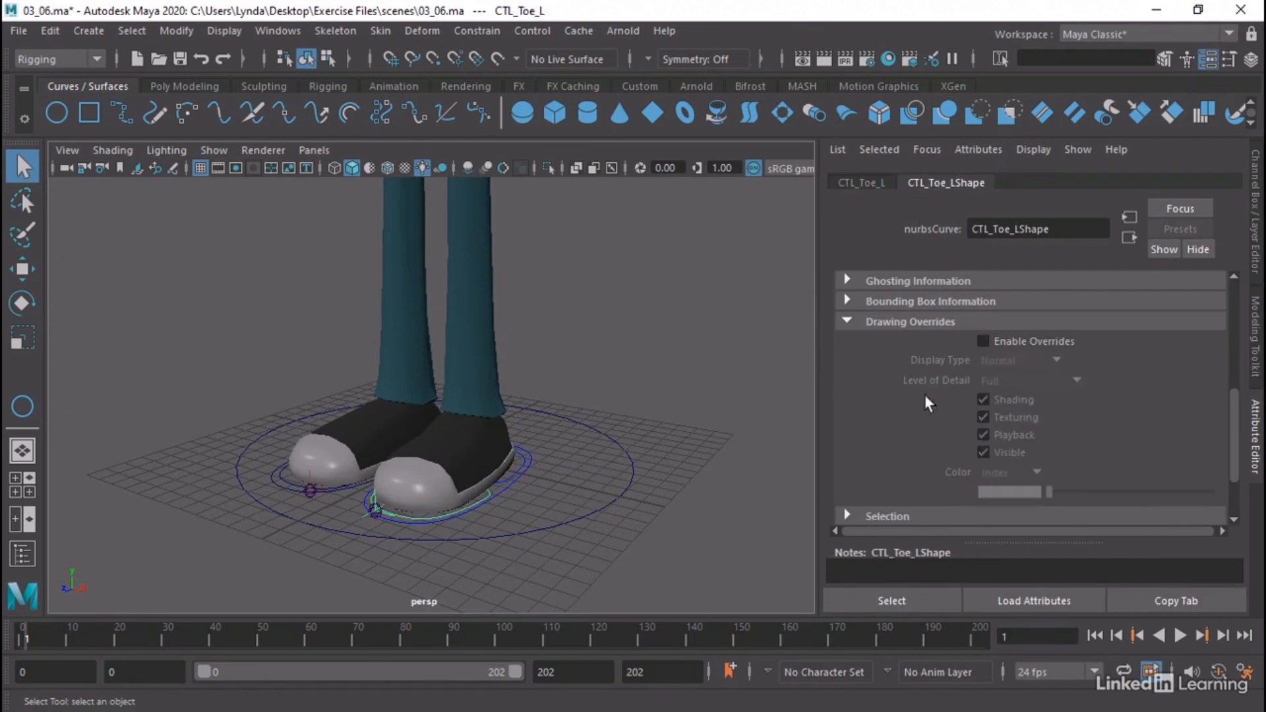
{"action": "left_click", "coordinate": [999, 343]}
{"action": "left_click_drag", "start_coordinate": [1051, 491], "coordinate": [1079, 490]}
Enable drawing overrides on CTL_Heel_RShape and CTL_Toe_RShape and set both index colors to red
{"action": "left_click_drag", "start_coordinate": [463, 462], "coordinate": [425, 462], "text": "alt"}
{"action": "left_click", "coordinate": [410, 460]}
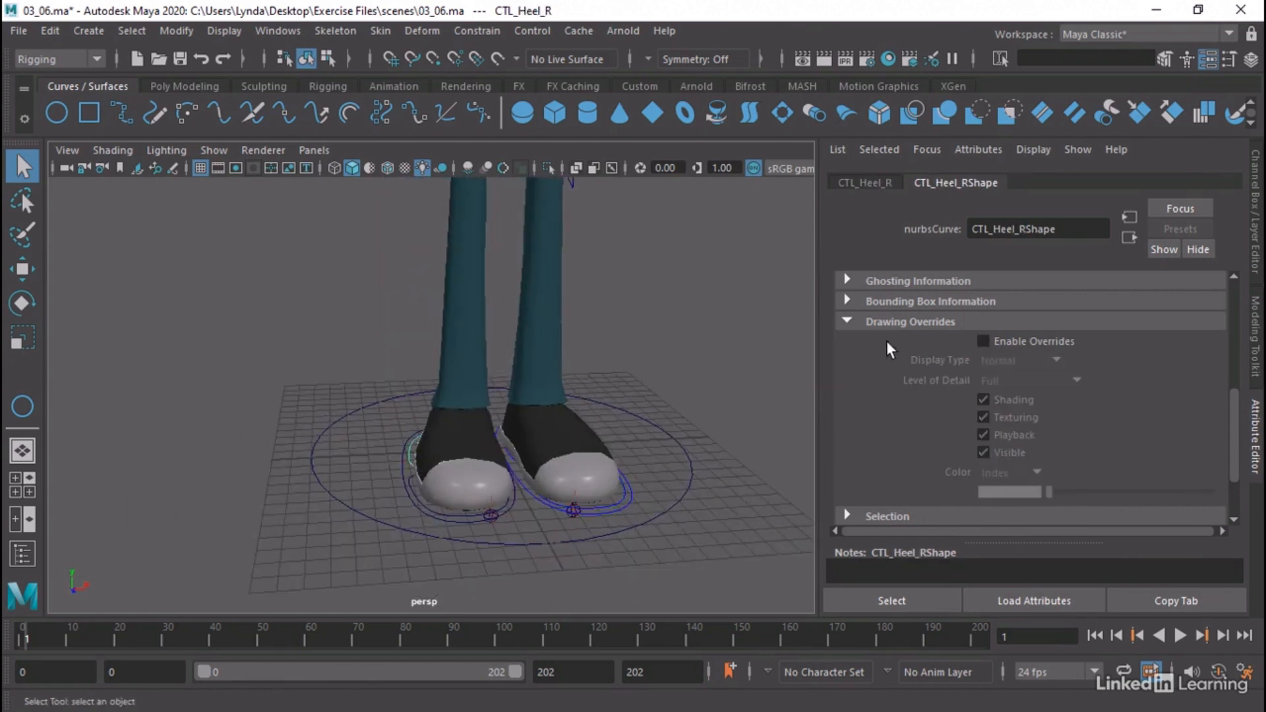
{"action": "left_click", "coordinate": [984, 341]}
{"action": "left_click_drag", "start_coordinate": [1054, 491], "coordinate": [1070, 491]}
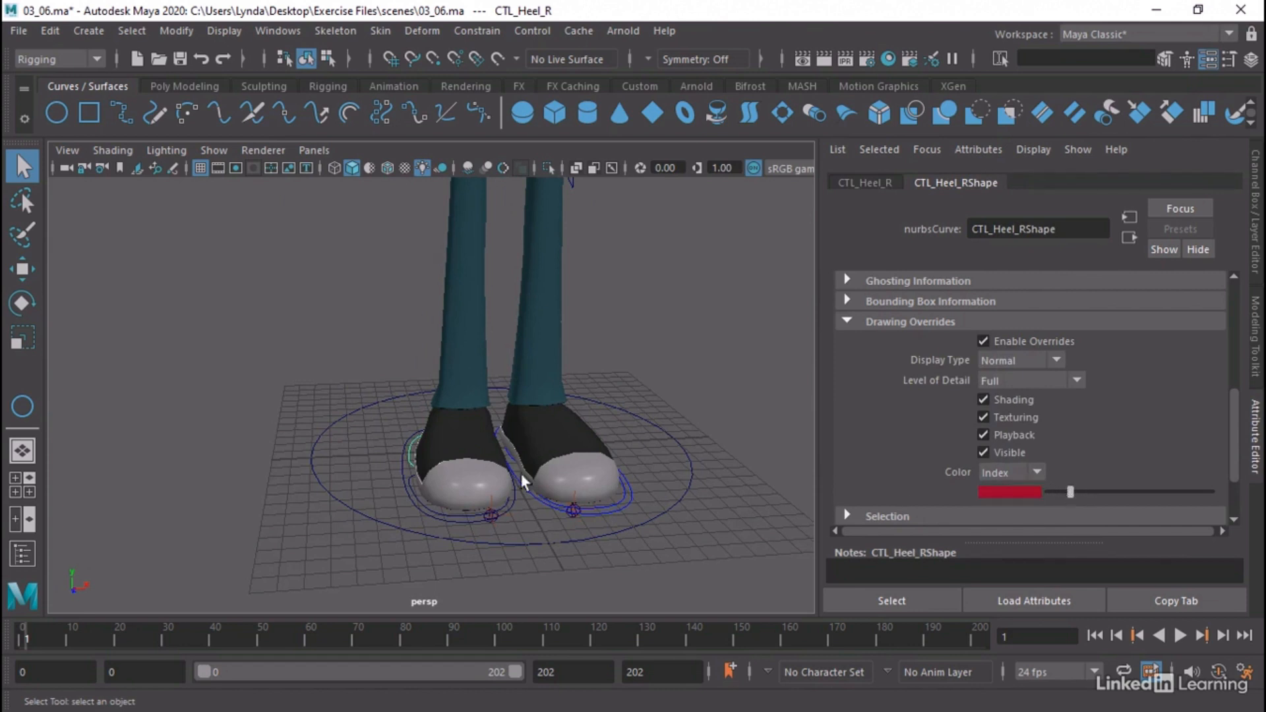
{"action": "left_click", "coordinate": [417, 496]}
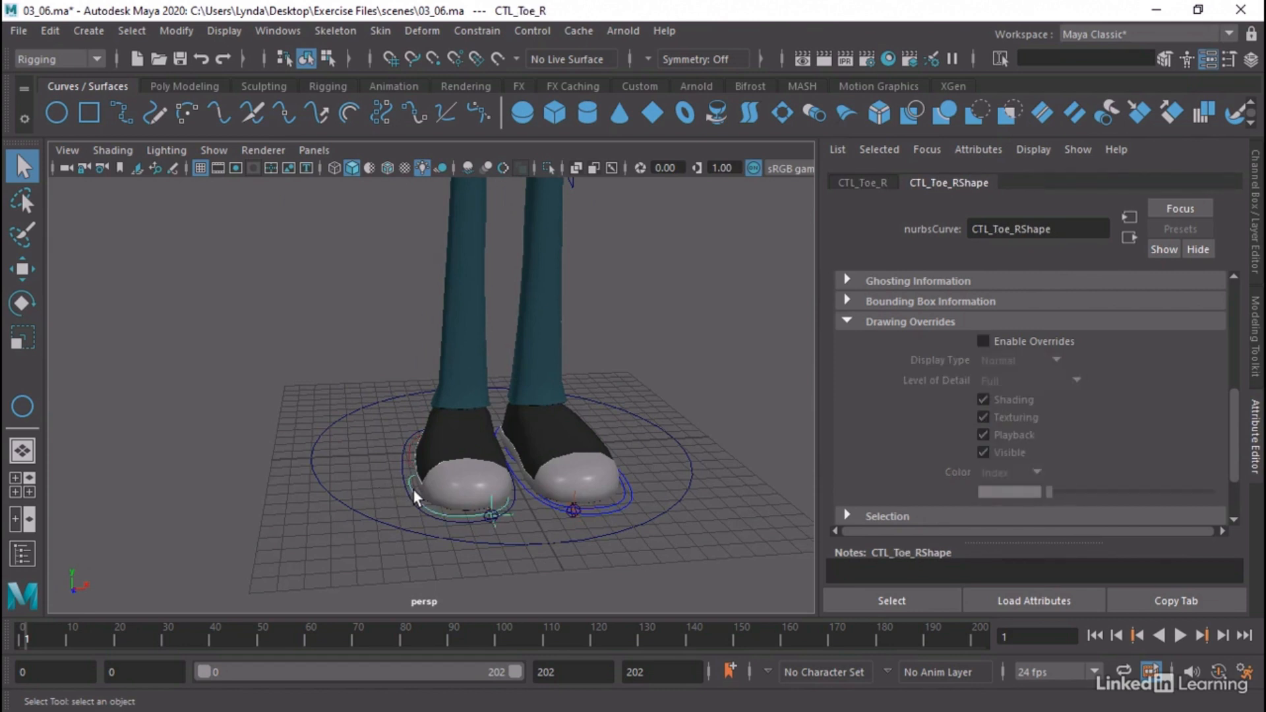
{"action": "left_click", "coordinate": [996, 341]}
{"action": "left_click_drag", "start_coordinate": [1047, 491], "coordinate": [1066, 492]}
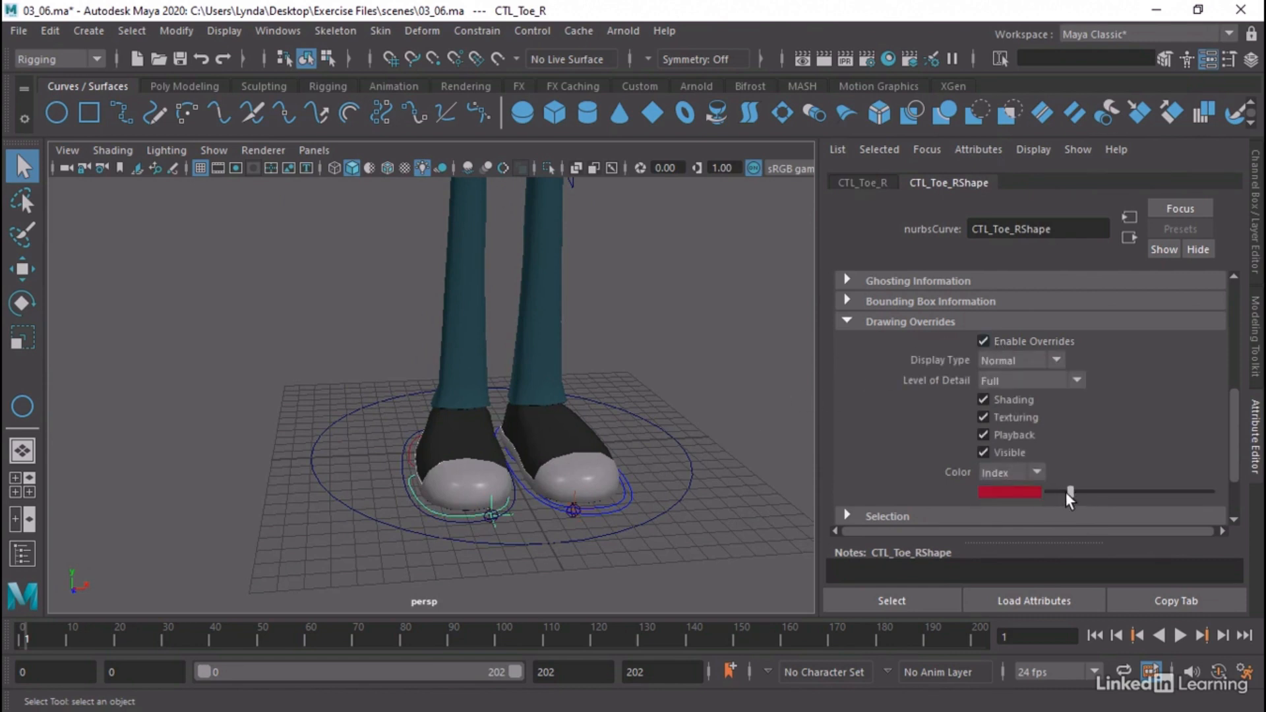
Enable drawing overrides on CTL_Foot_RShape, set its index color to red, and deselect the control
{"action": "left_click", "coordinate": [458, 519]}
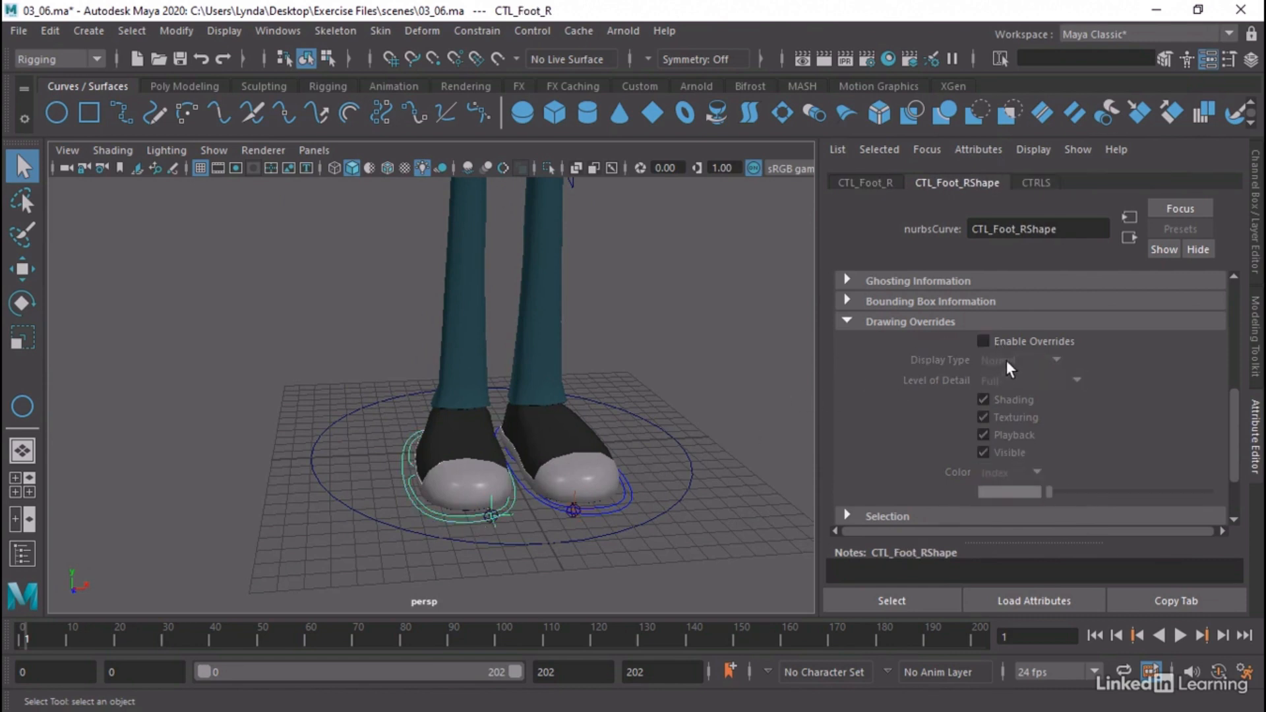
{"action": "left_click", "coordinate": [1008, 341]}
{"action": "left_click_drag", "start_coordinate": [1047, 490], "coordinate": [1071, 488]}
{"action": "left_click", "coordinate": [687, 392]}
{"action": "left_click_drag", "start_coordinate": [686, 392], "coordinate": [562, 408], "text": "alt"}
{"action": "scroll", "coordinate": [596, 394], "scroll_direction": "down", "scroll_amount": 3}
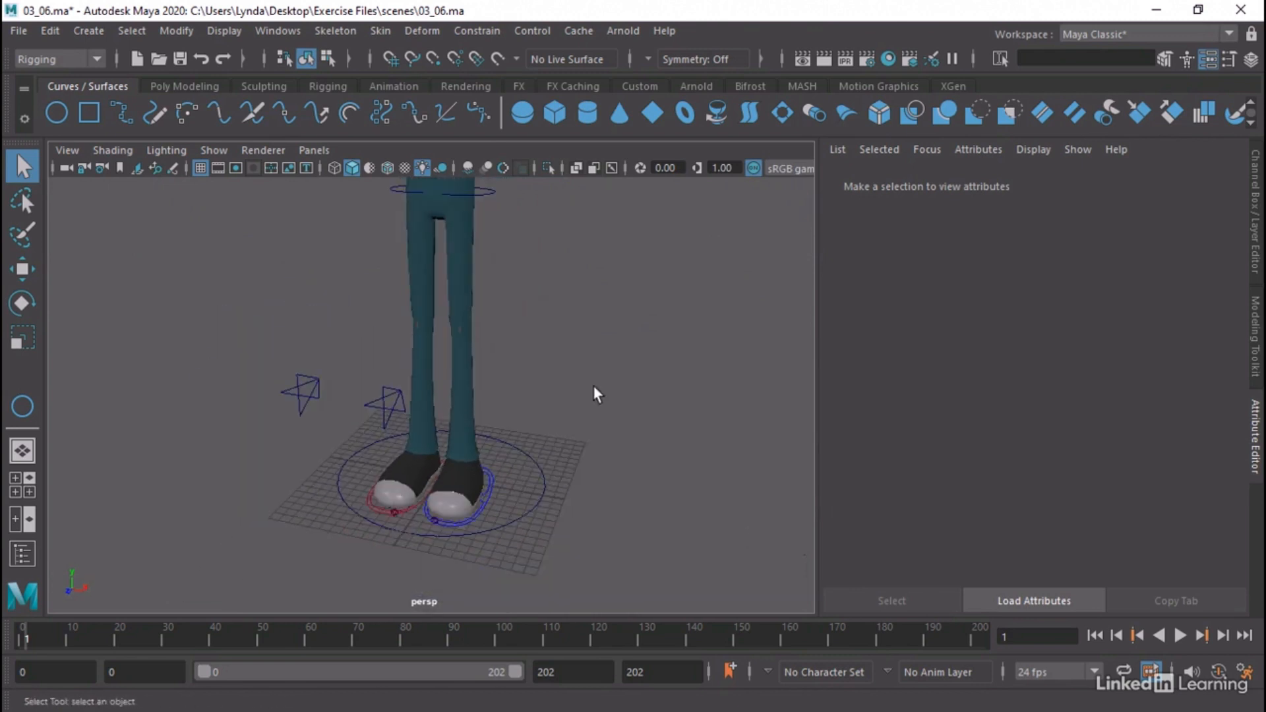
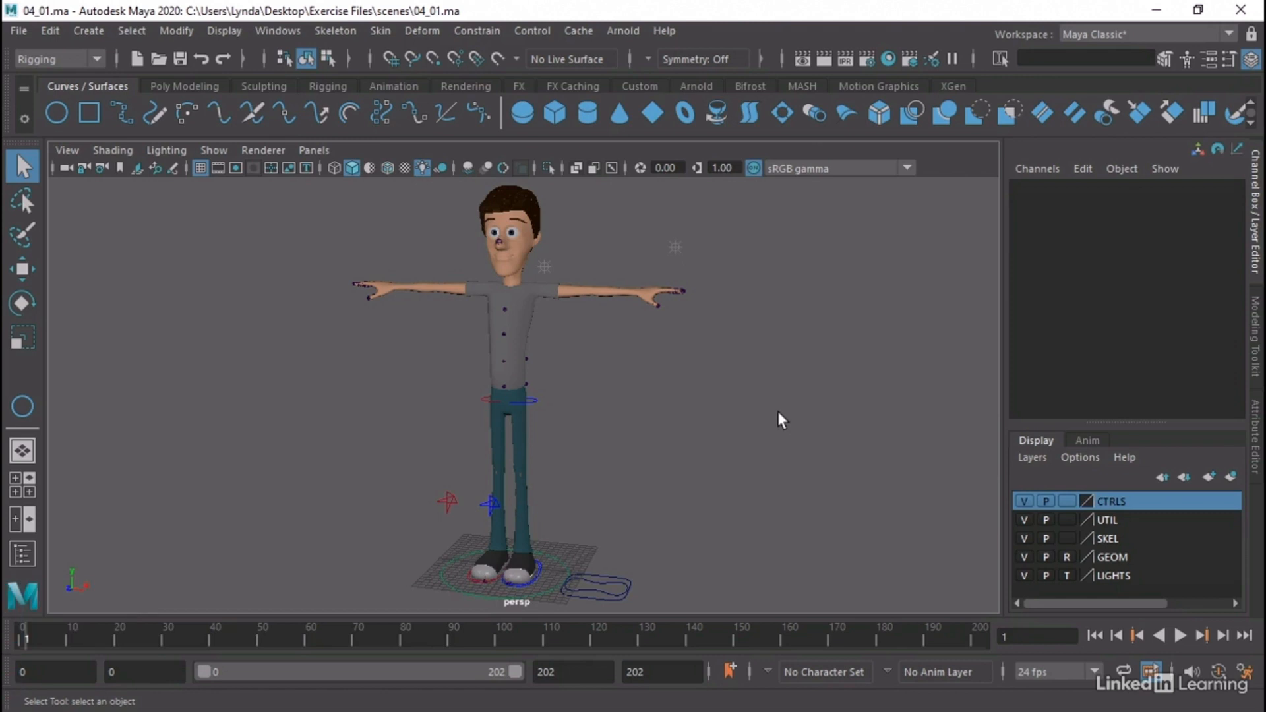
Inspect the CTL_Pelvis and CTL_Body curves beside the character's feet, leaving both deselected
{"action": "middle_click_drag", "start_coordinate": [580, 547], "coordinate": [584, 463], "text": "alt"}
{"action": "left_click_drag", "start_coordinate": [585, 463], "coordinate": [586, 530], "text": "alt"}
{"action": "right_click_drag", "start_coordinate": [586, 530], "coordinate": [710, 525], "text": "alt"}
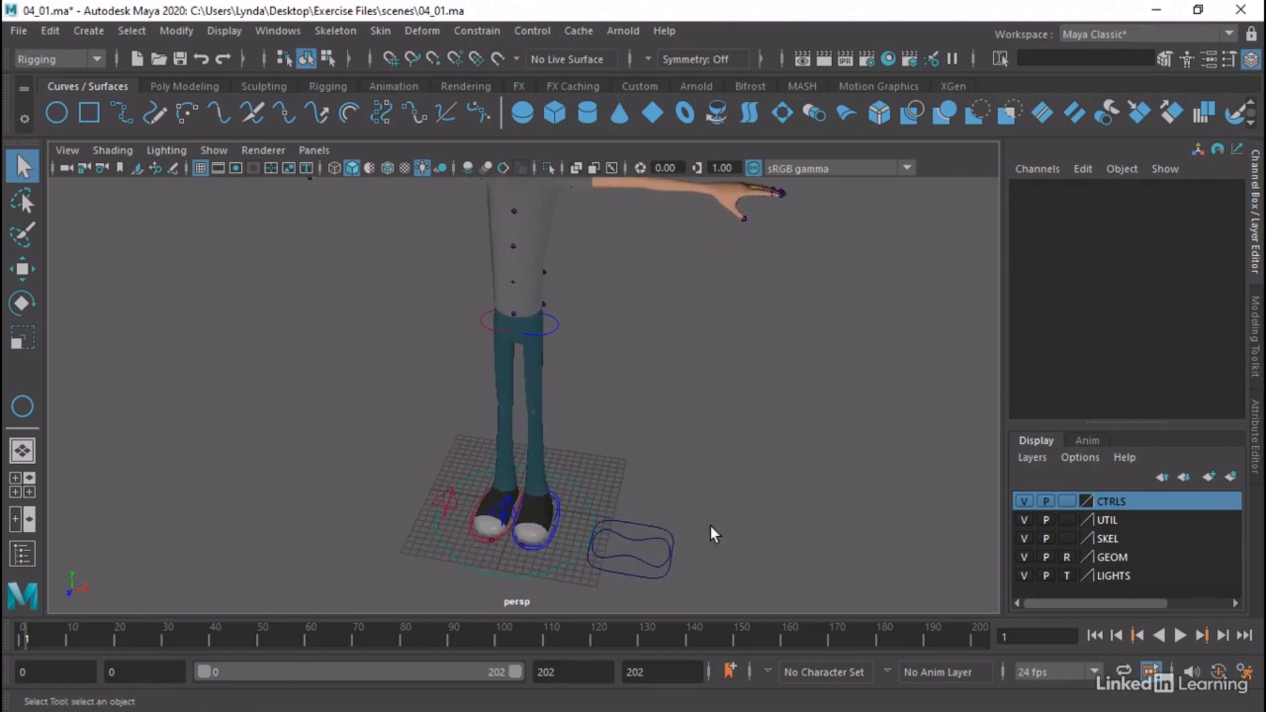
{"action": "left_click", "coordinate": [631, 544]}
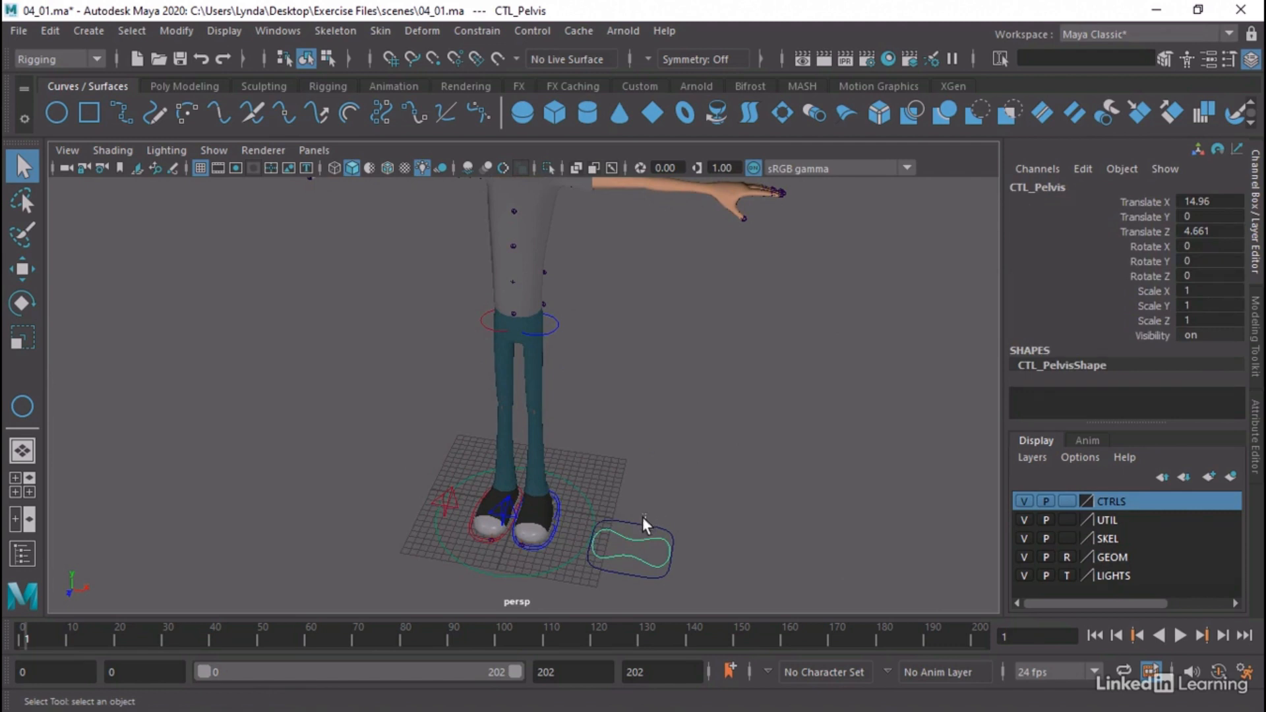
{"action": "left_click_drag", "start_coordinate": [645, 514], "coordinate": [637, 535]}
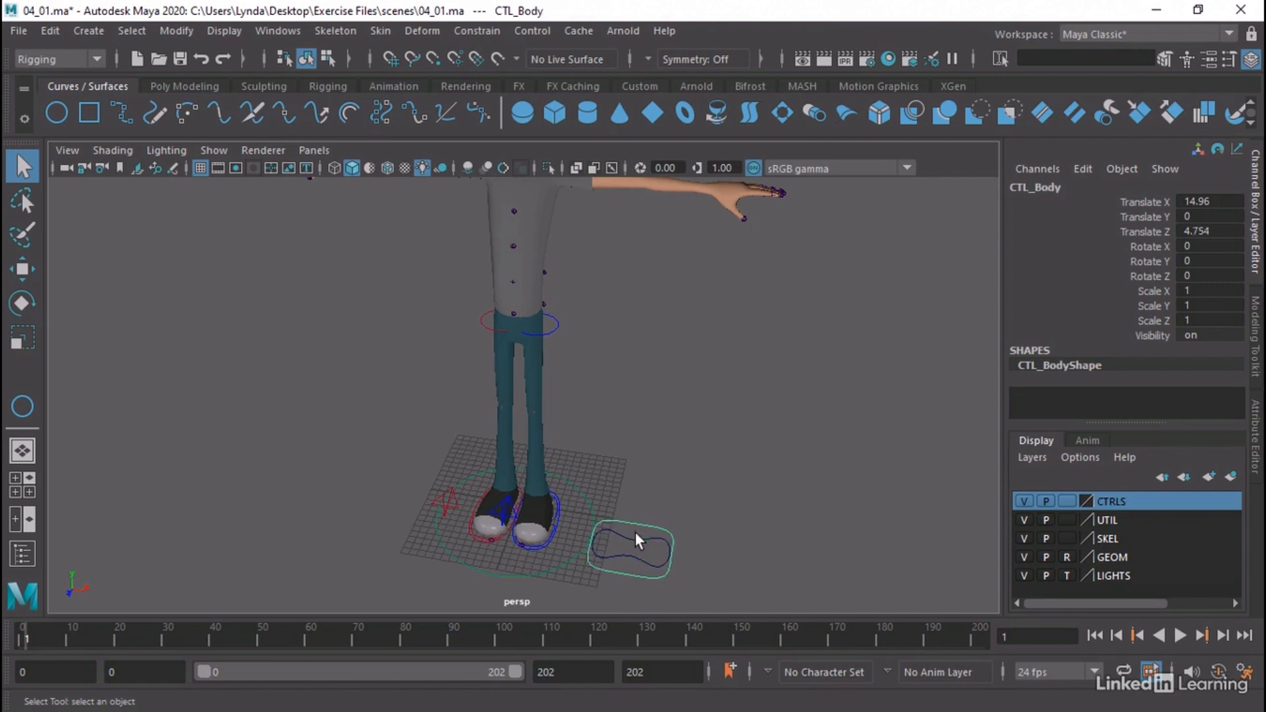
{"action": "left_click", "coordinate": [677, 469]}
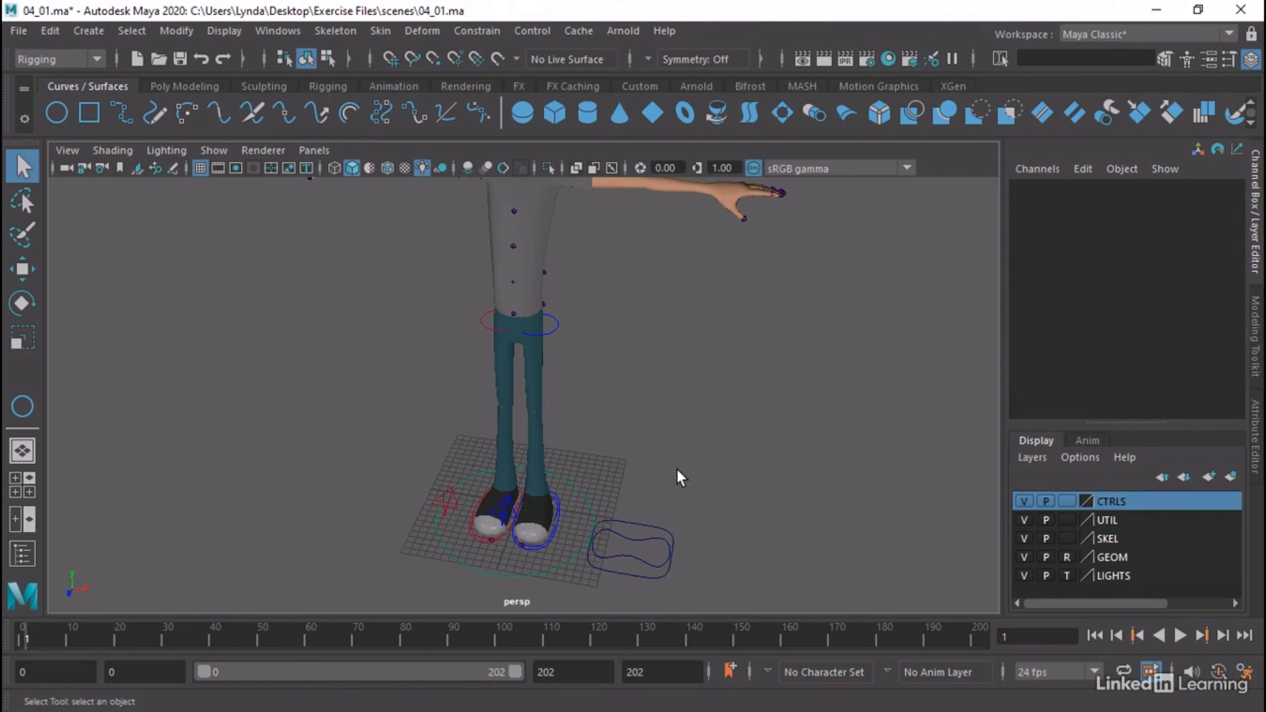
Show the move axes of CTL_Pelvis and compare their directions with the world axes and the character
{"action": "left_click_drag", "start_coordinate": [654, 472], "coordinate": [579, 444], "text": "alt"}
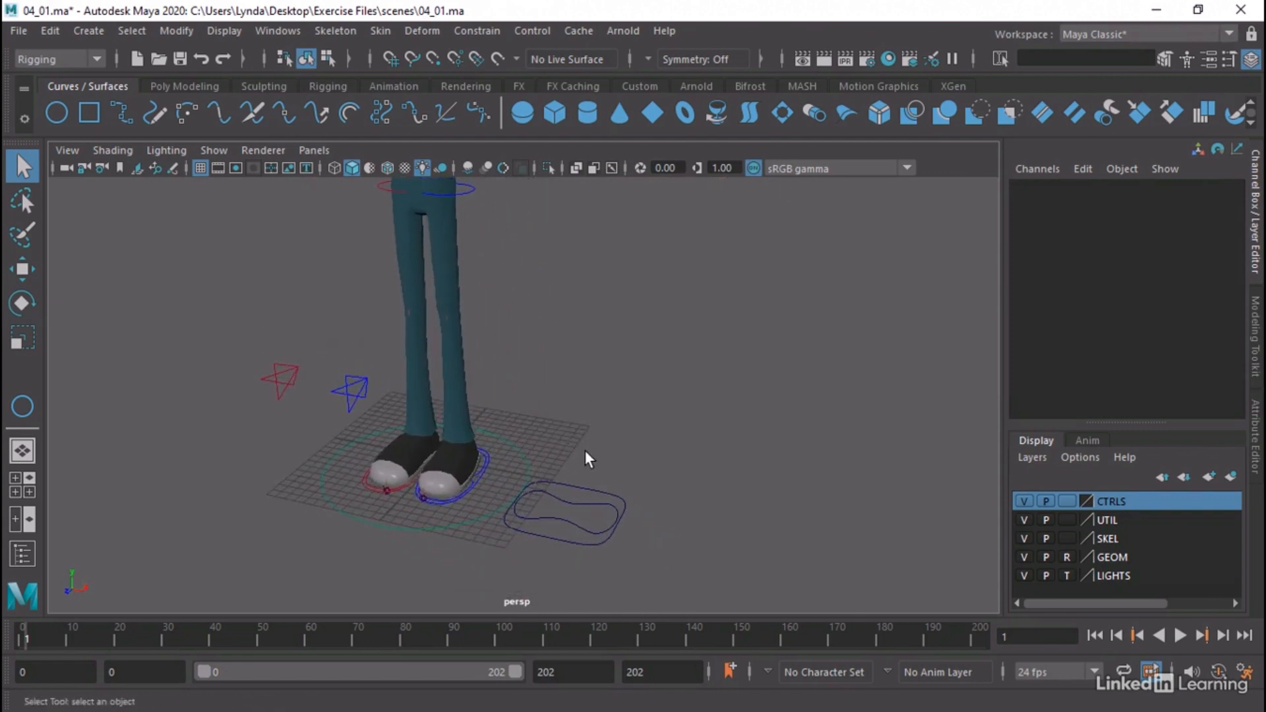
{"action": "left_click", "coordinate": [571, 511]}
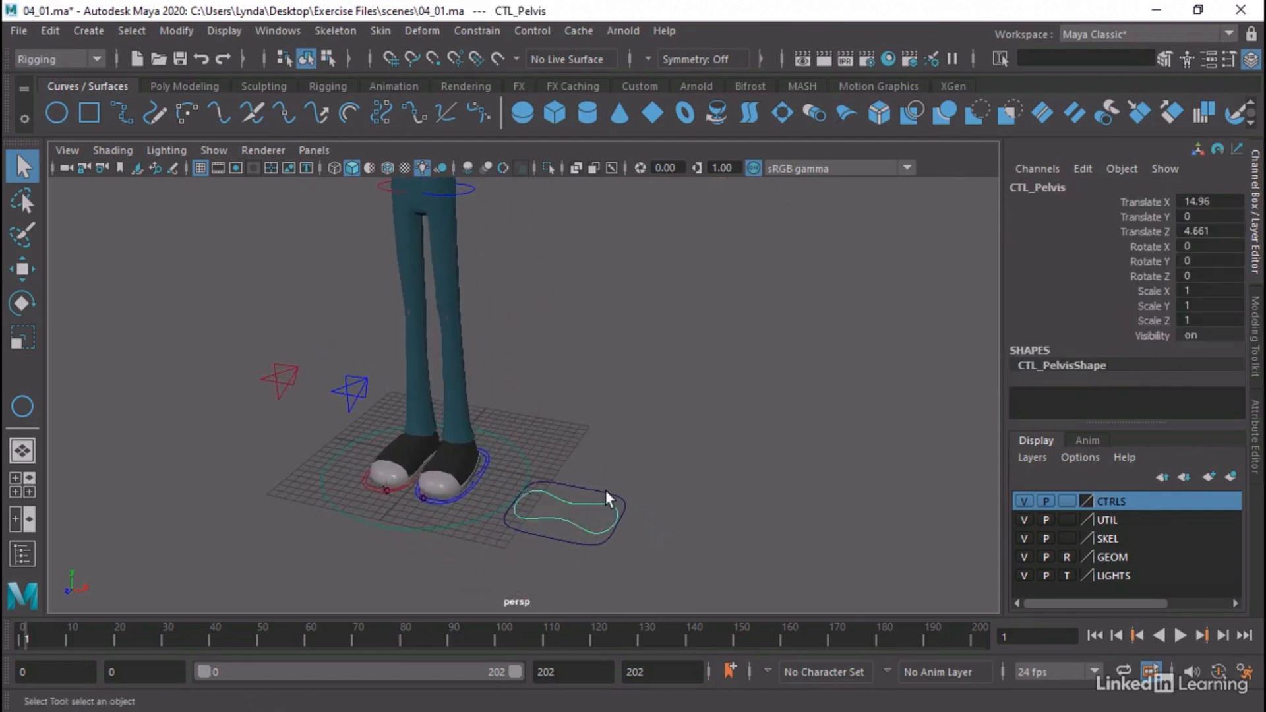
{"action": "key", "text": "w"}
{"action": "middle_click_drag", "start_coordinate": [671, 462], "coordinate": [733, 442], "text": "alt"}
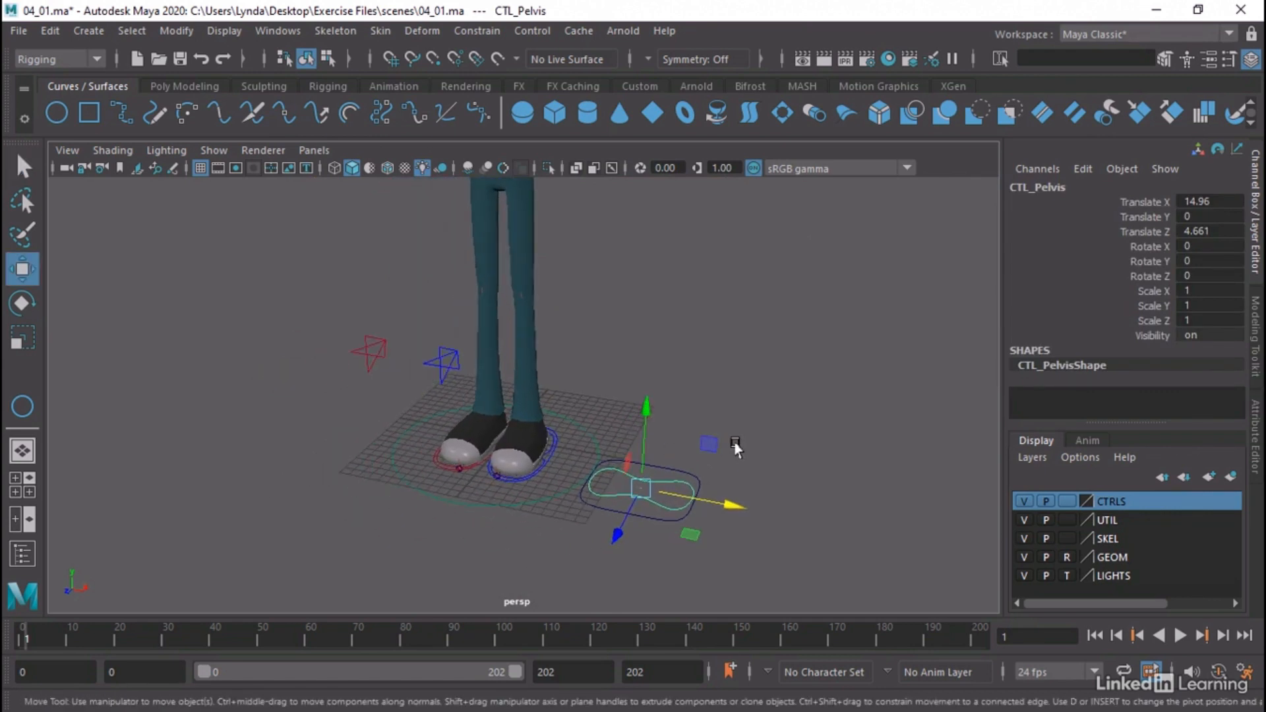
{"action": "left_click_drag", "start_coordinate": [529, 540], "coordinate": [475, 505], "text": "alt"}
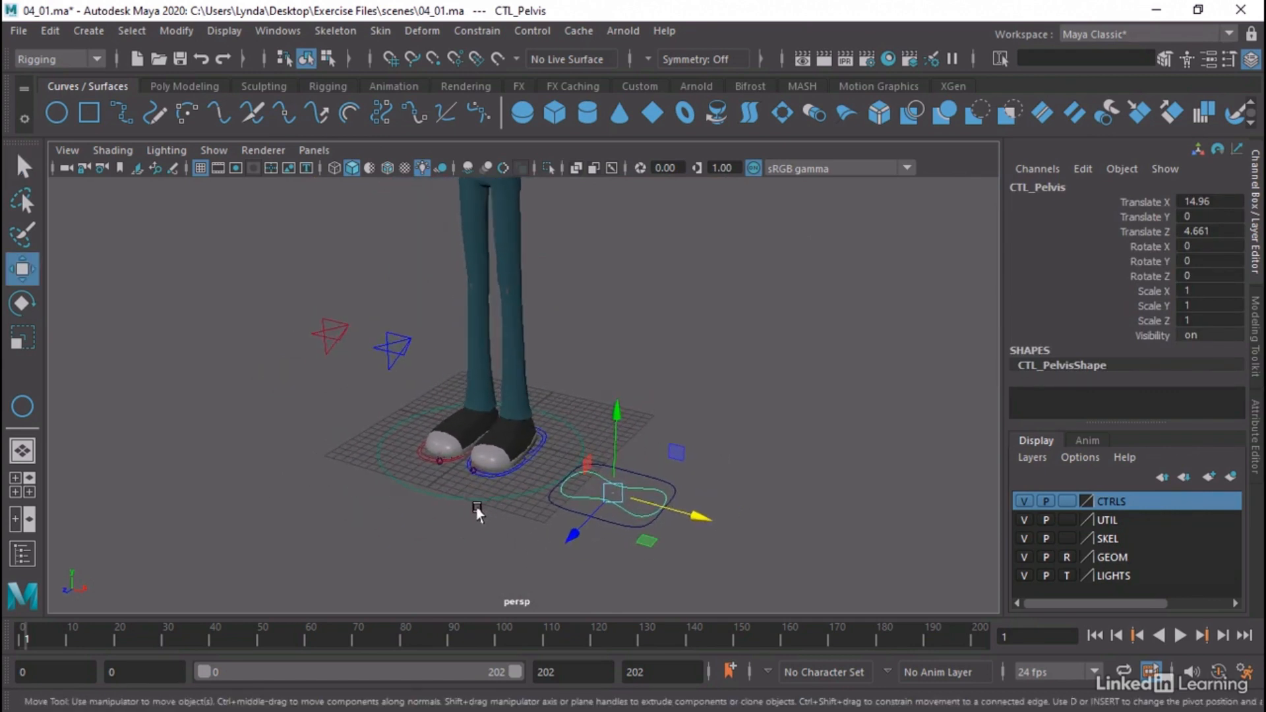
{"action": "left_click_drag", "start_coordinate": [117, 560], "coordinate": [97, 558], "text": "alt"}
{"action": "left_click_drag", "start_coordinate": [106, 567], "coordinate": [112, 569], "text": "alt"}
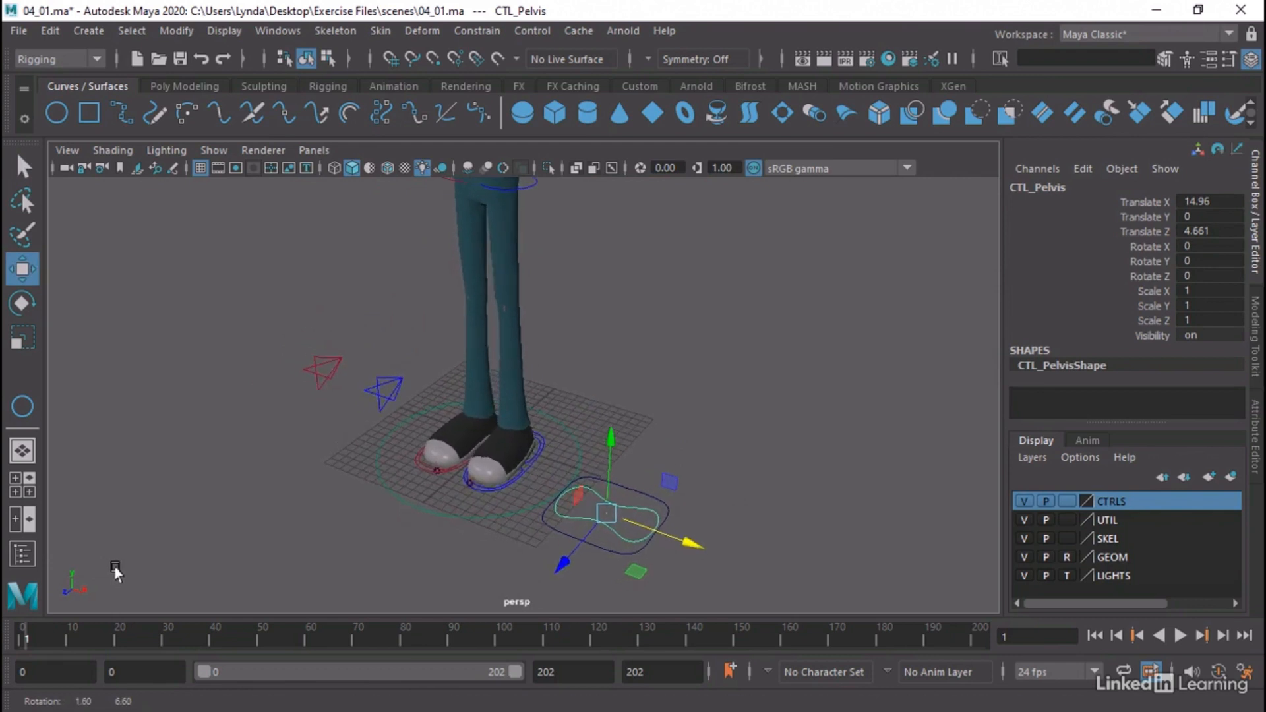
{"action": "middle_click_drag", "start_coordinate": [328, 403], "coordinate": [300, 470], "text": "alt"}
{"action": "right_click_drag", "start_coordinate": [455, 436], "coordinate": [424, 423], "text": "alt"}
{"action": "middle_click_drag", "start_coordinate": [424, 423], "coordinate": [427, 464], "text": "alt"}
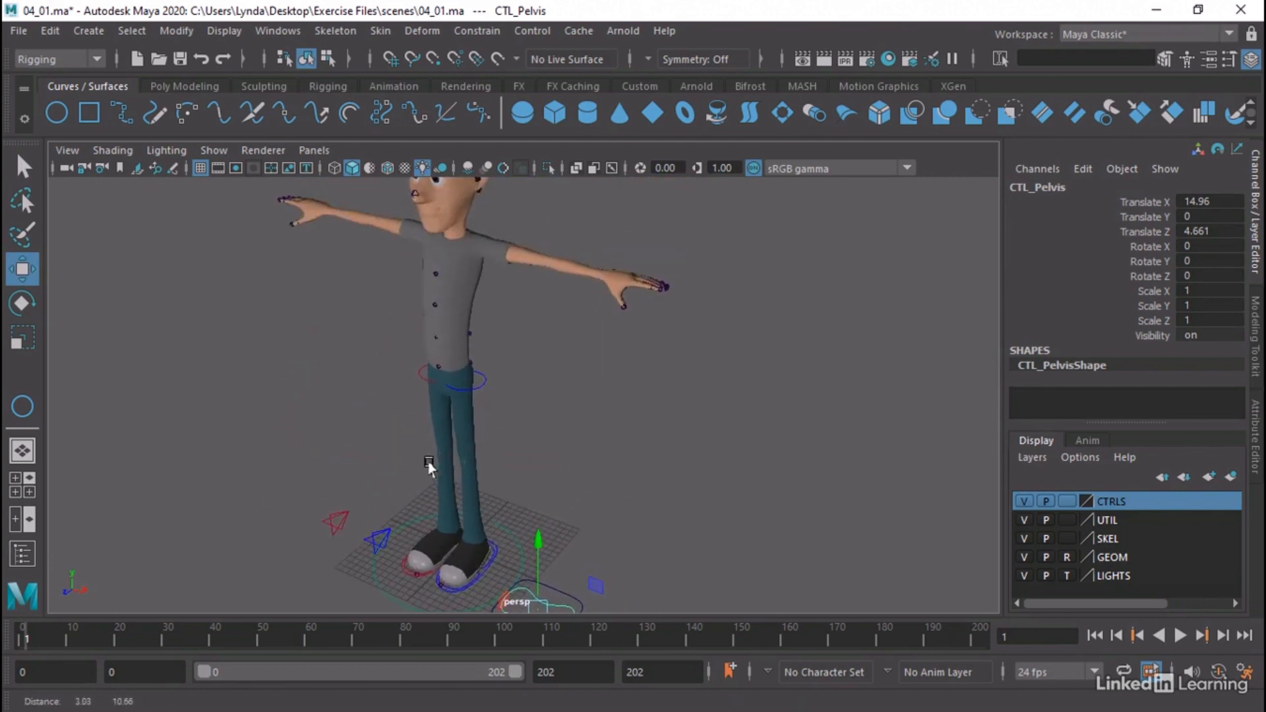
{"action": "left_click_drag", "start_coordinate": [429, 461], "coordinate": [462, 413], "text": "alt"}
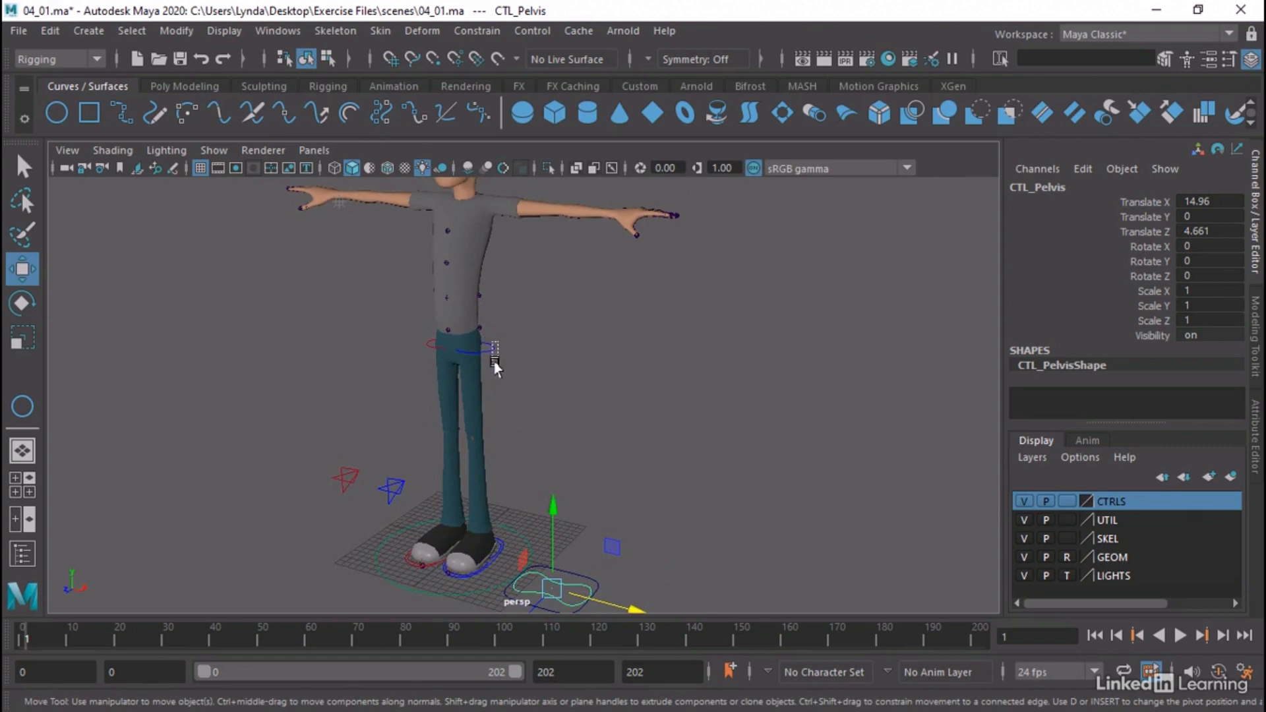
Select the left hip control CTL_Hips_L and examine the orientation of each of its move axes
{"action": "left_click", "coordinate": [488, 362]}
{"action": "right_click_drag", "start_coordinate": [526, 363], "coordinate": [659, 362], "text": "alt"}
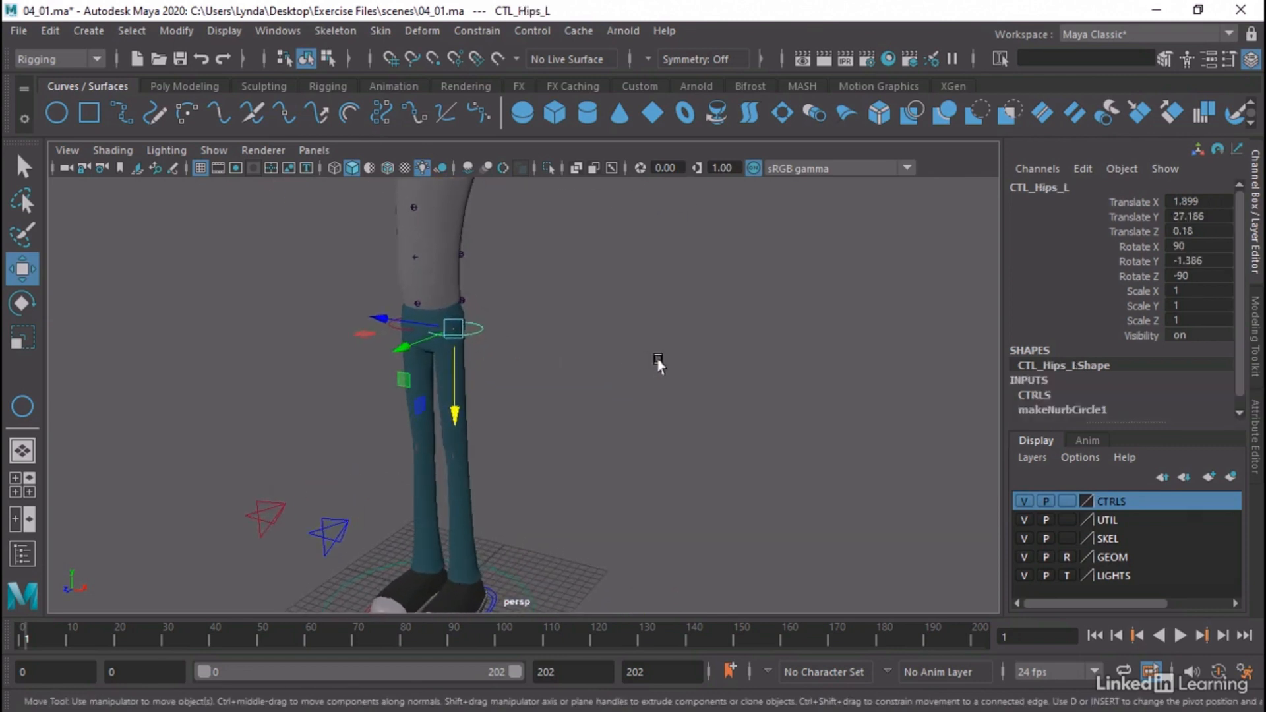
{"action": "left_click", "coordinate": [367, 315]}
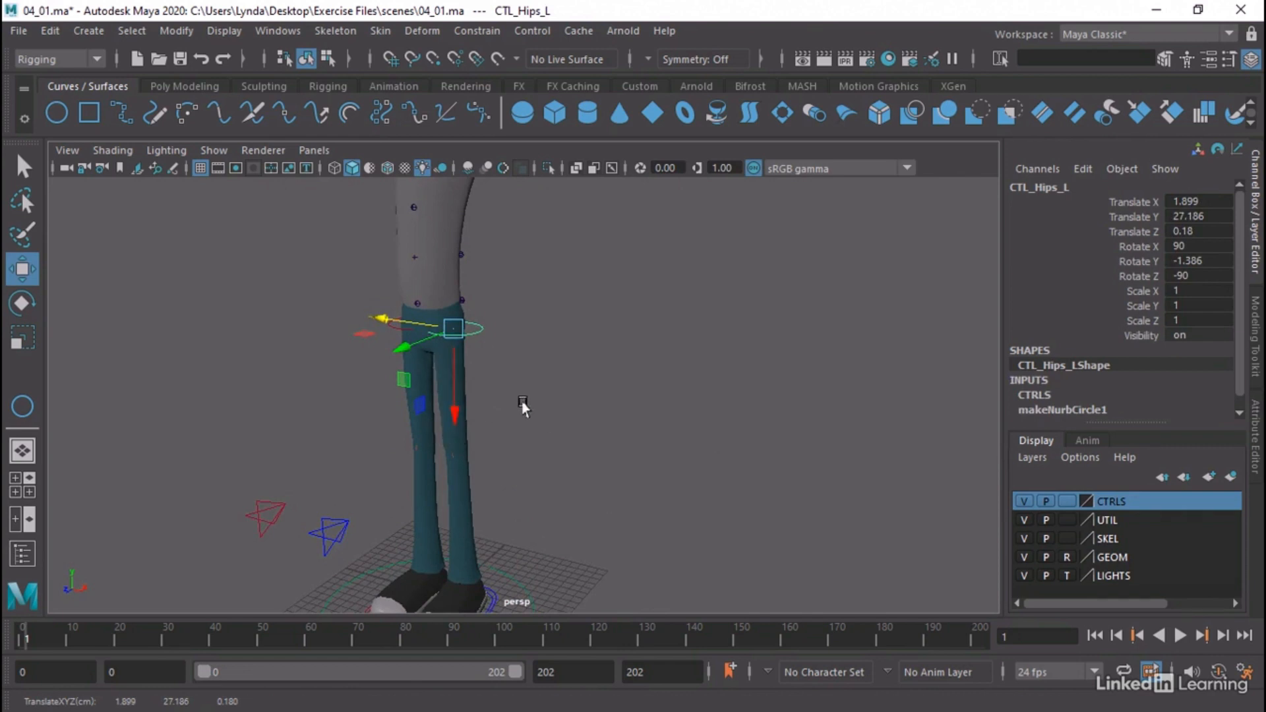
{"action": "left_click_drag", "start_coordinate": [521, 401], "coordinate": [528, 408], "text": "alt"}
{"action": "left_click", "coordinate": [436, 398]}
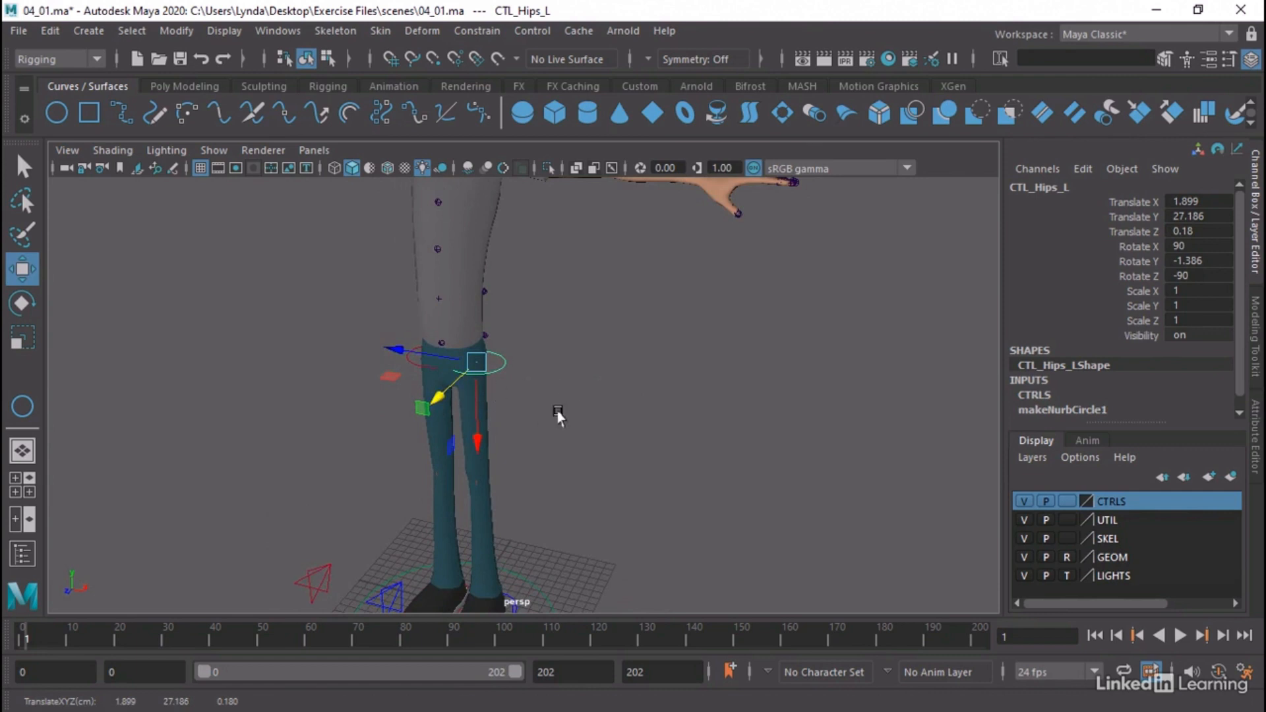
{"action": "right_click_drag", "start_coordinate": [643, 434], "coordinate": [538, 408], "text": "alt"}
{"action": "left_click_drag", "start_coordinate": [539, 409], "coordinate": [540, 422], "text": "alt"}
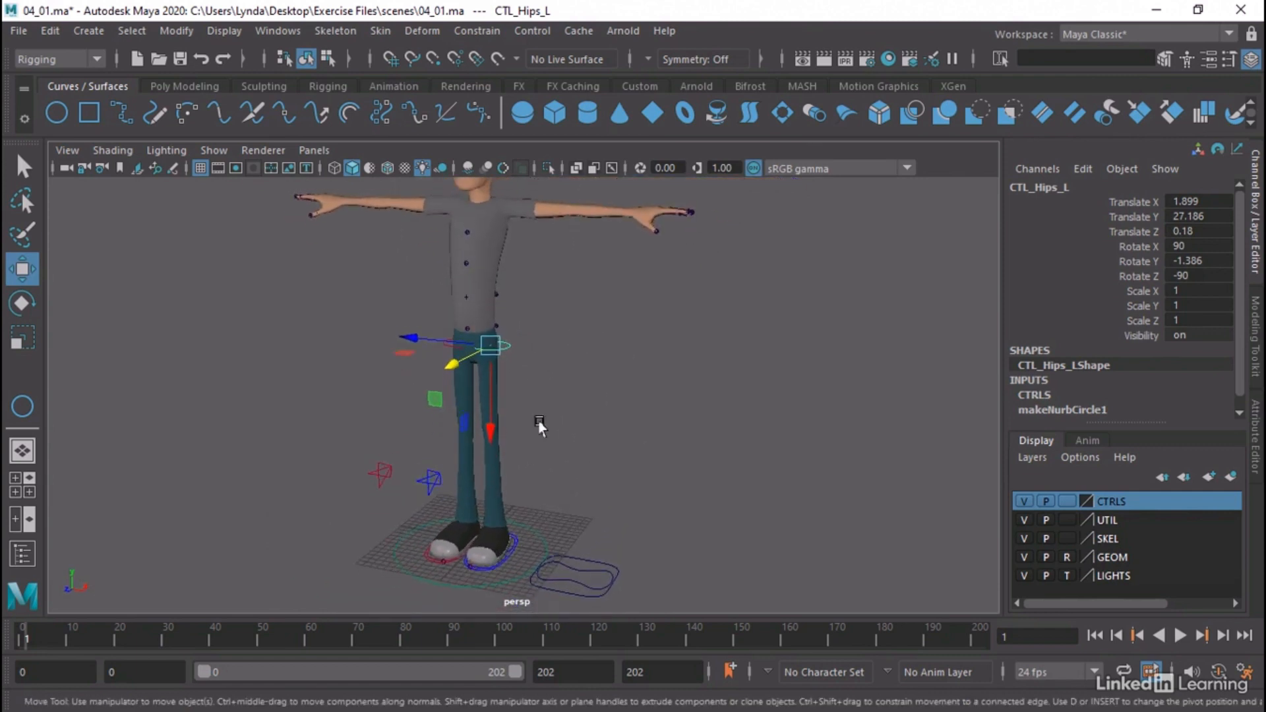
Raise CTL_Pelvis slightly to a Translate Y of about 0.476 and deselect it
{"action": "left_click", "coordinate": [573, 571]}
{"action": "left_click_drag", "start_coordinate": [574, 571], "coordinate": [539, 474], "text": "alt"}
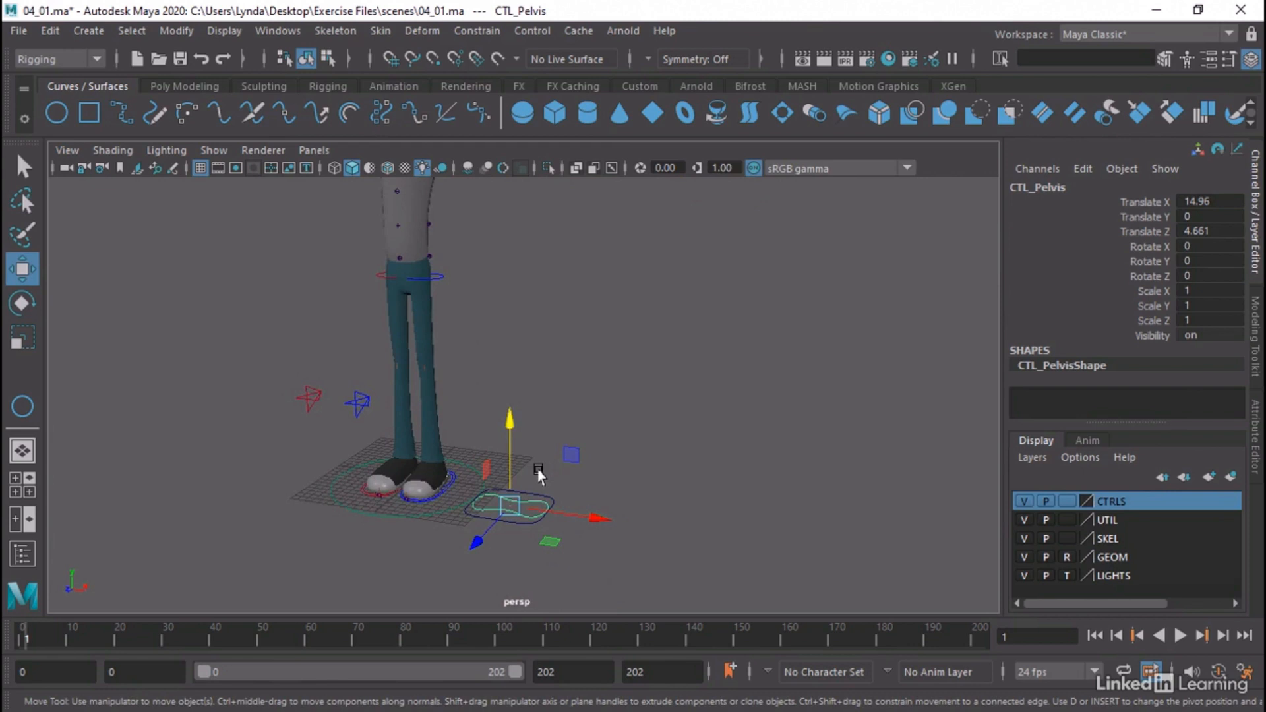
{"action": "right_click_drag", "start_coordinate": [543, 439], "coordinate": [608, 452], "text": "alt"}
{"action": "middle_click_drag", "start_coordinate": [607, 452], "coordinate": [649, 423], "text": "alt"}
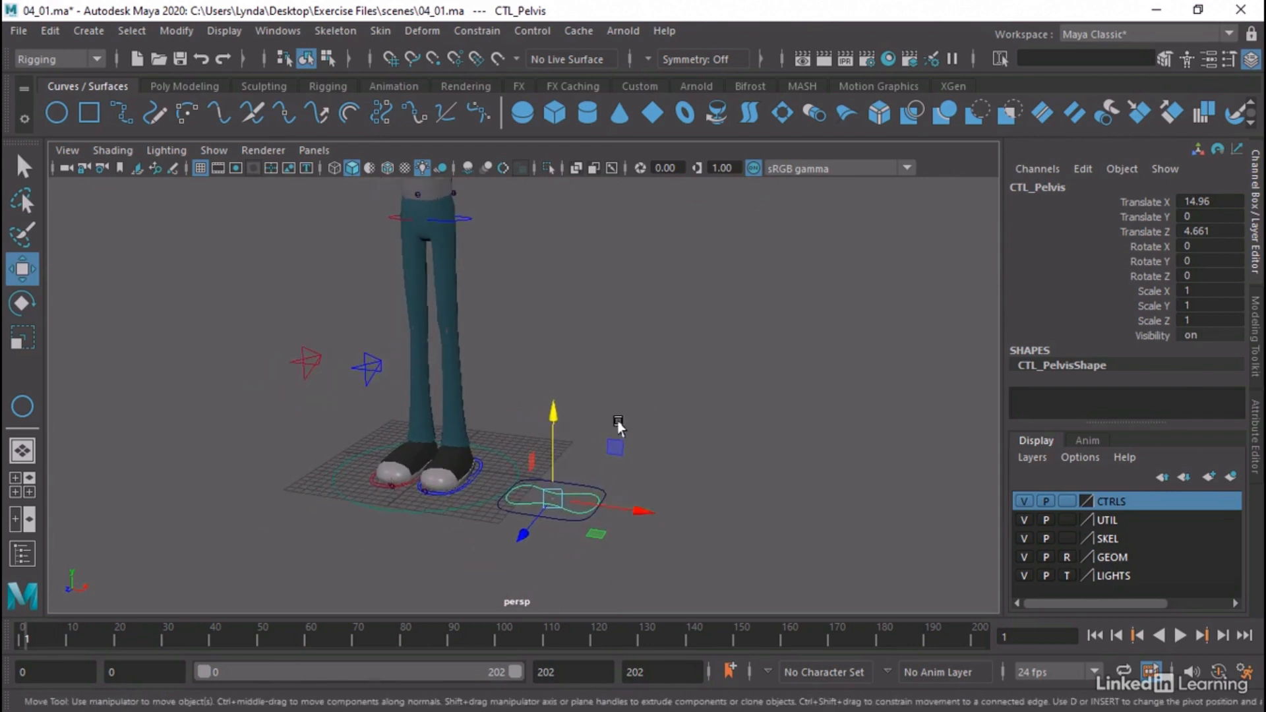
{"action": "left_click_drag", "start_coordinate": [618, 425], "coordinate": [608, 419], "text": "alt"}
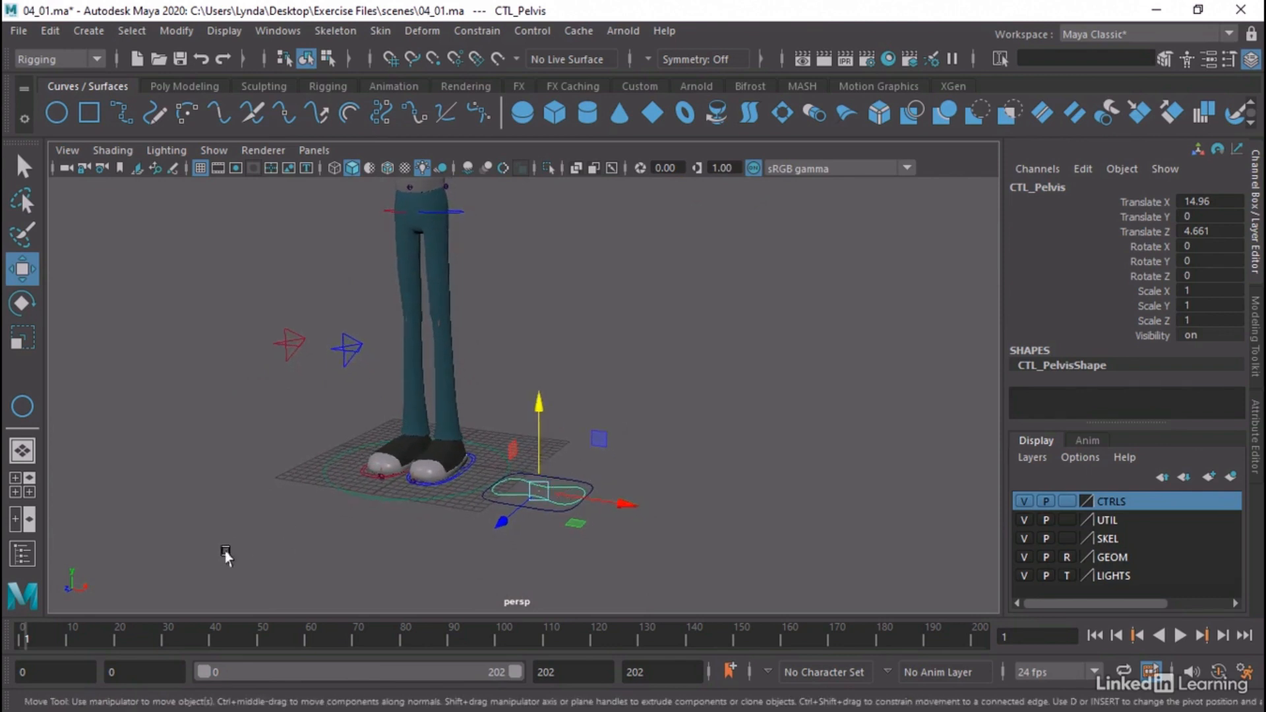
{"action": "left_click_drag", "start_coordinate": [249, 533], "coordinate": [221, 547], "text": "alt"}
{"action": "middle_click_drag", "start_coordinate": [221, 547], "coordinate": [301, 538]}
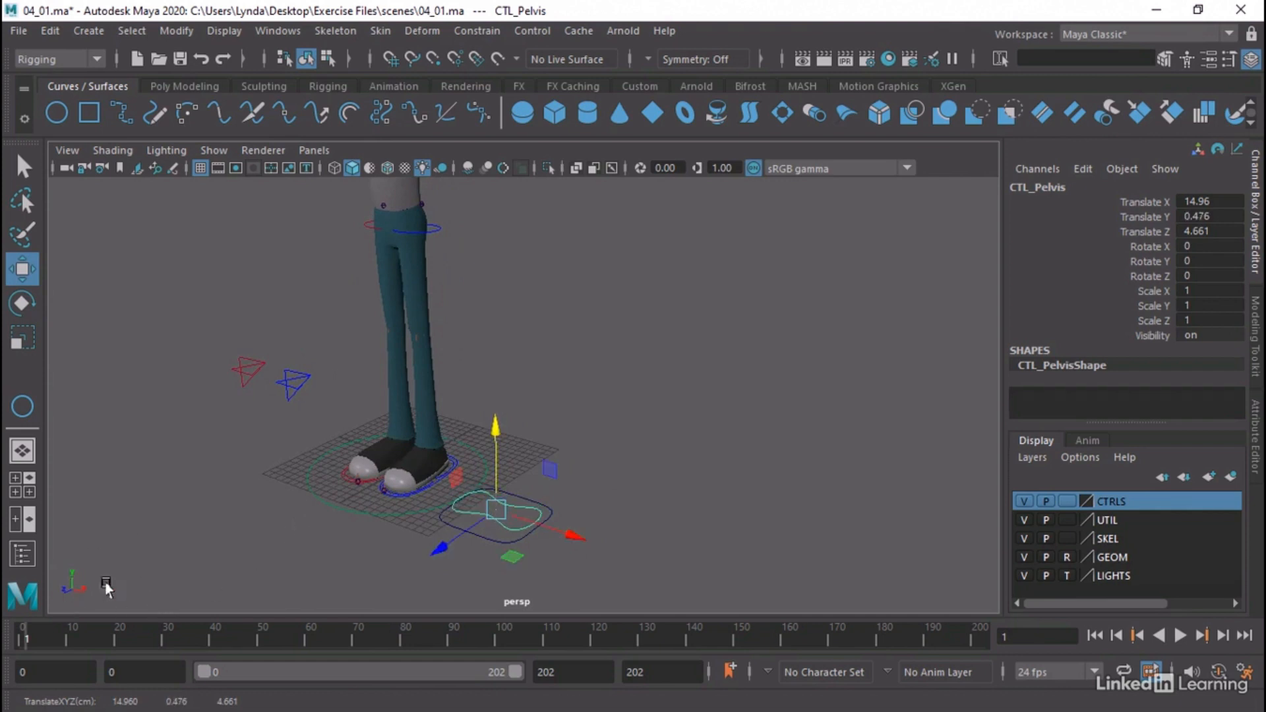
{"action": "left_click", "coordinate": [281, 494]}
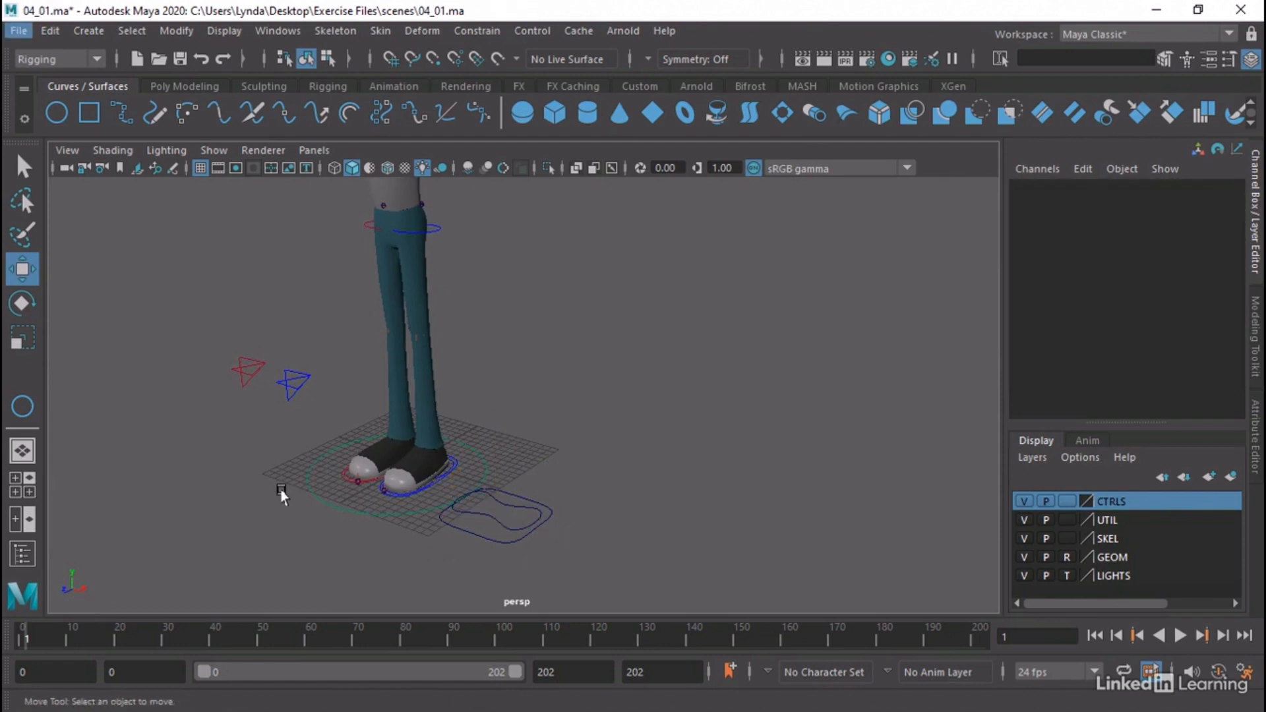
Rotate CTL_Pelvis upright by setting its Rotate Z to -90
{"action": "left_click", "coordinate": [488, 512]}
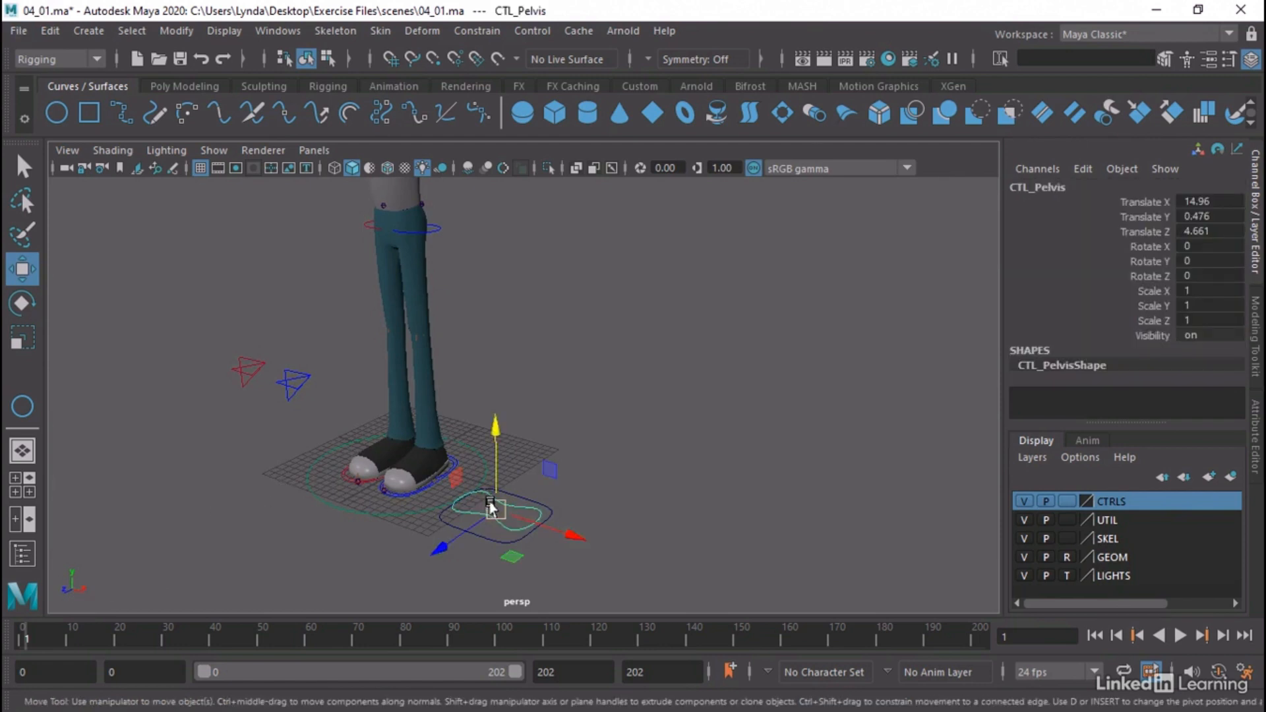
{"action": "key", "text": "e"}
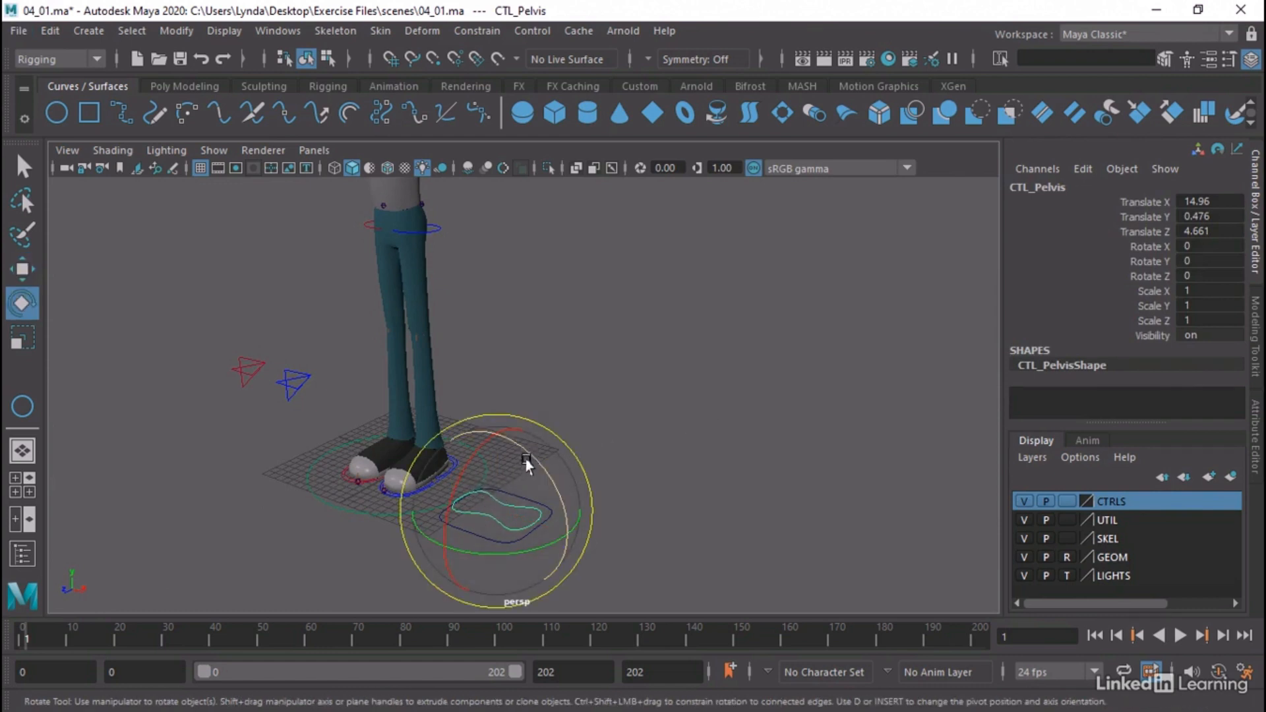
{"action": "left_click_drag", "start_coordinate": [528, 456], "coordinate": [558, 548]}
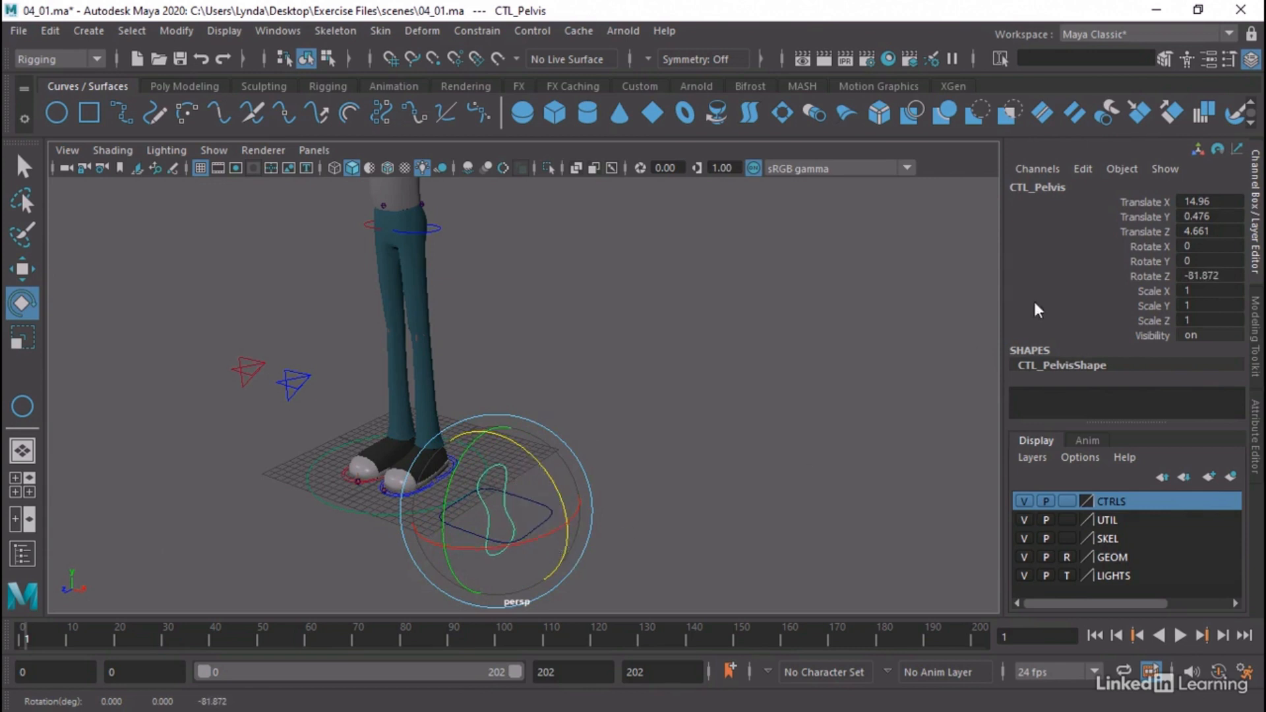
{"action": "double_click", "coordinate": [1207, 276]}
{"action": "type", "text": "-90"}
{"action": "key", "text": "Return"}
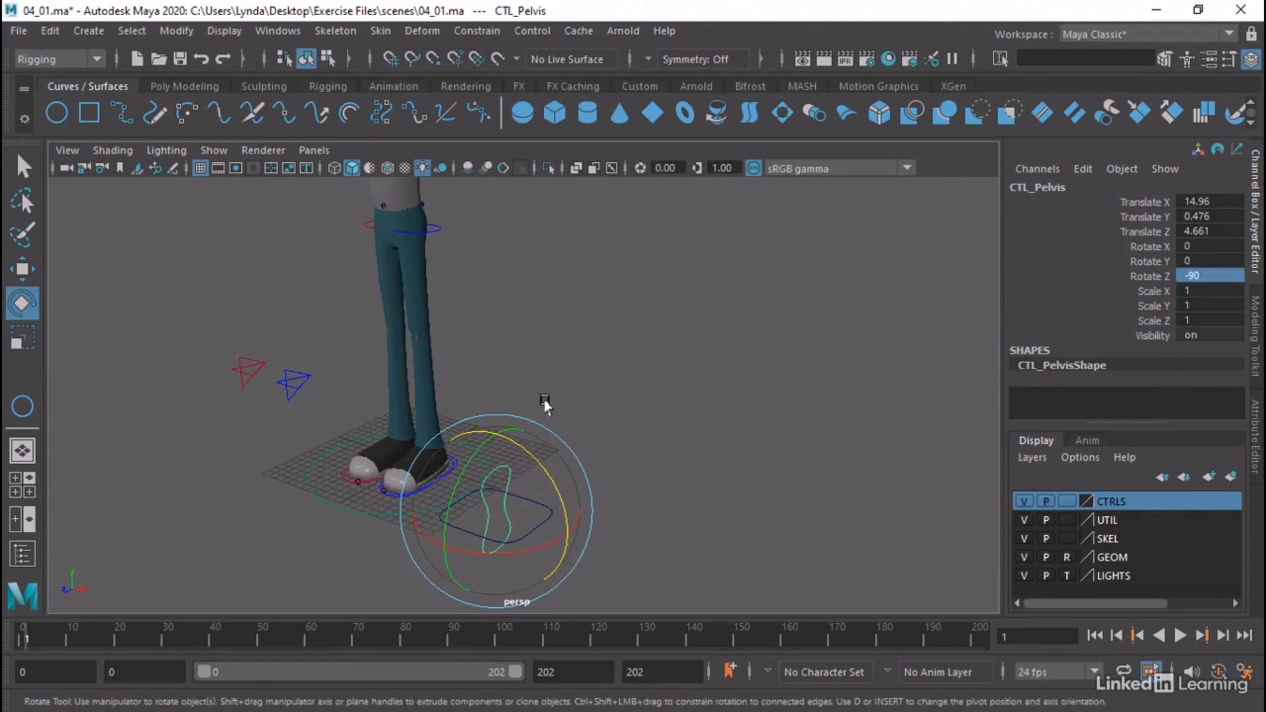
Set CTL_Pelvis's Rotate Y to 90 and freeze its transformations
{"action": "left_click_drag", "start_coordinate": [467, 461], "coordinate": [443, 585]}
{"action": "left_click", "coordinate": [1200, 261]}
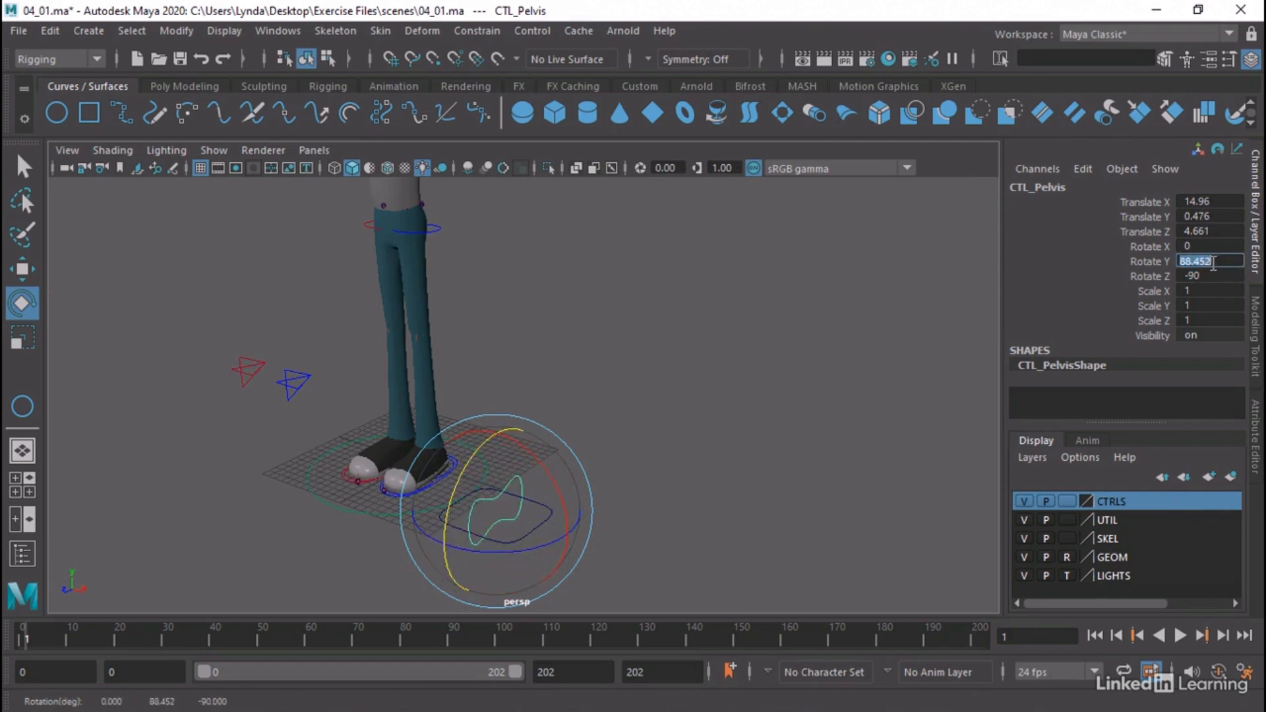
{"action": "type", "text": "90"}
{"action": "key", "text": "Return"}
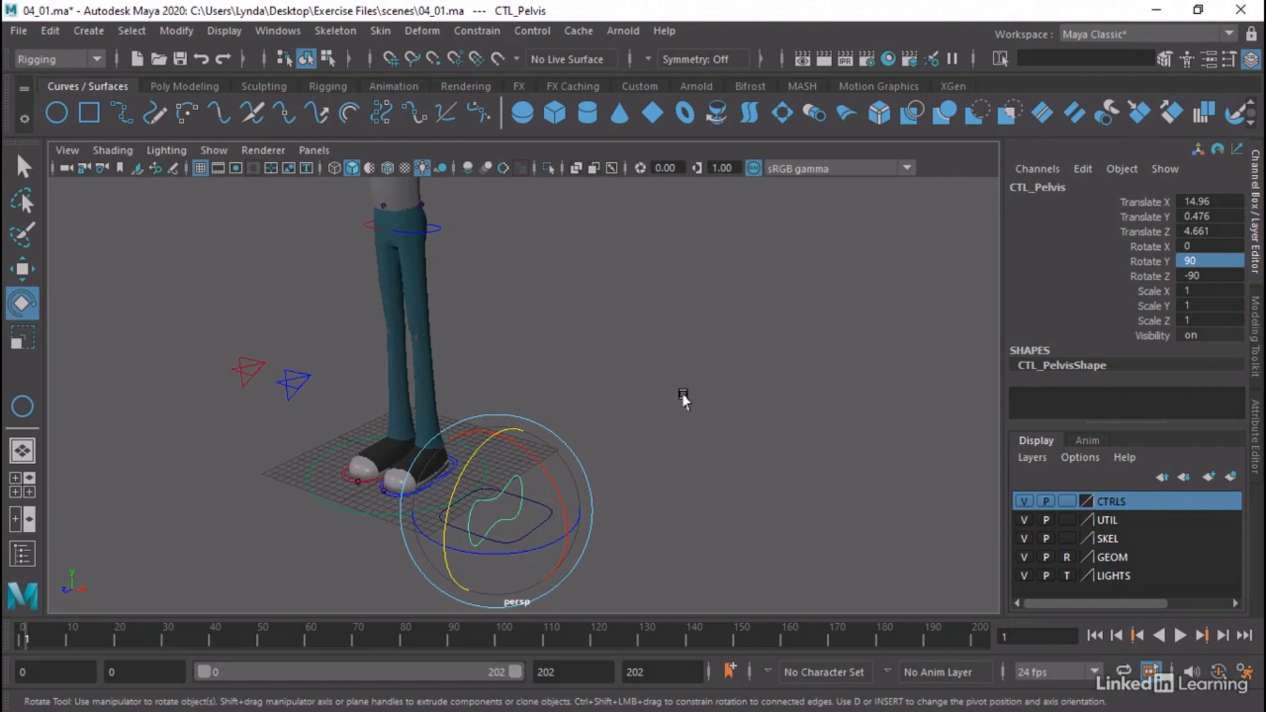
{"action": "left_click", "coordinate": [176, 31]}
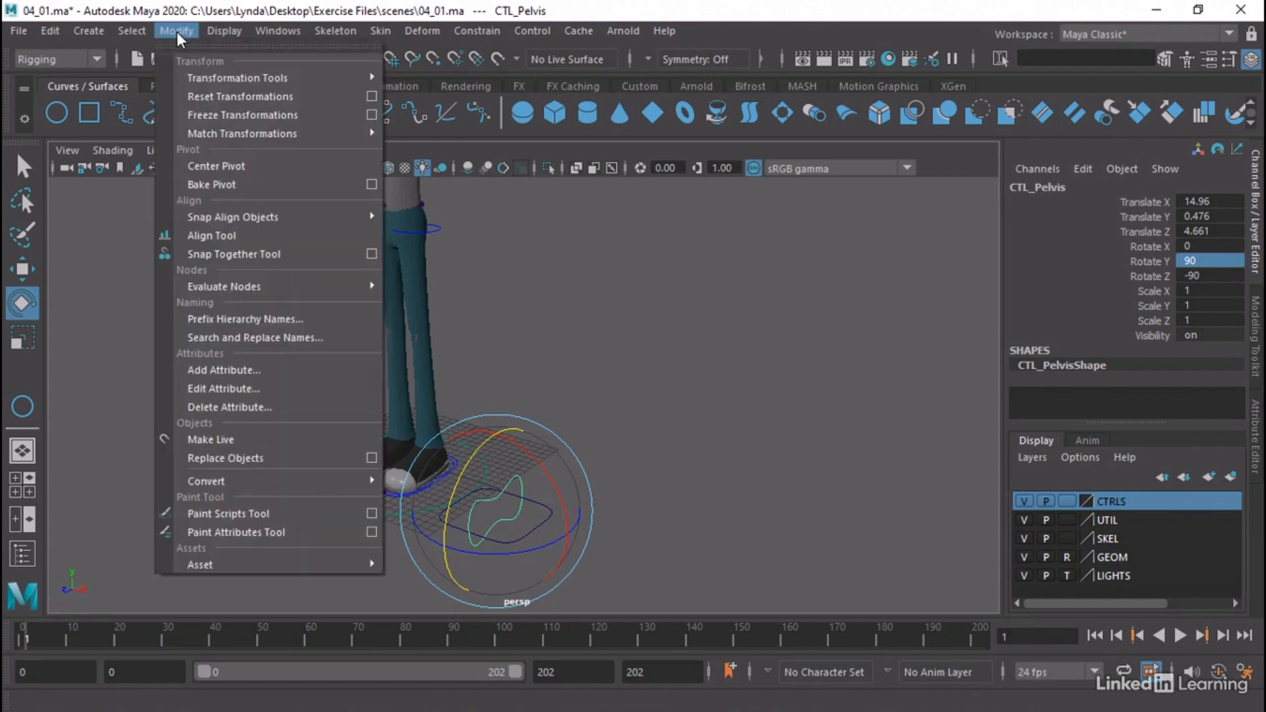
{"action": "left_click", "coordinate": [246, 114]}
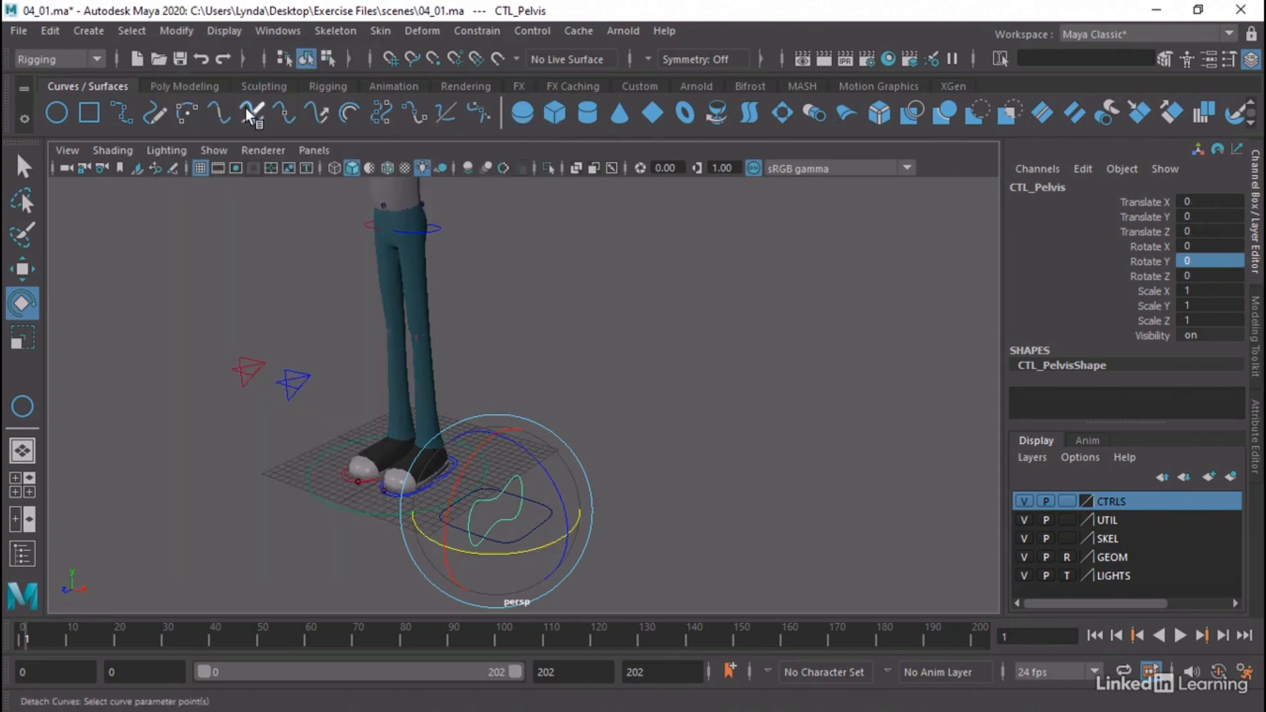
Hide the GEOM layer so that the character mesh does not cover the skeleton
{"action": "key", "text": "w"}
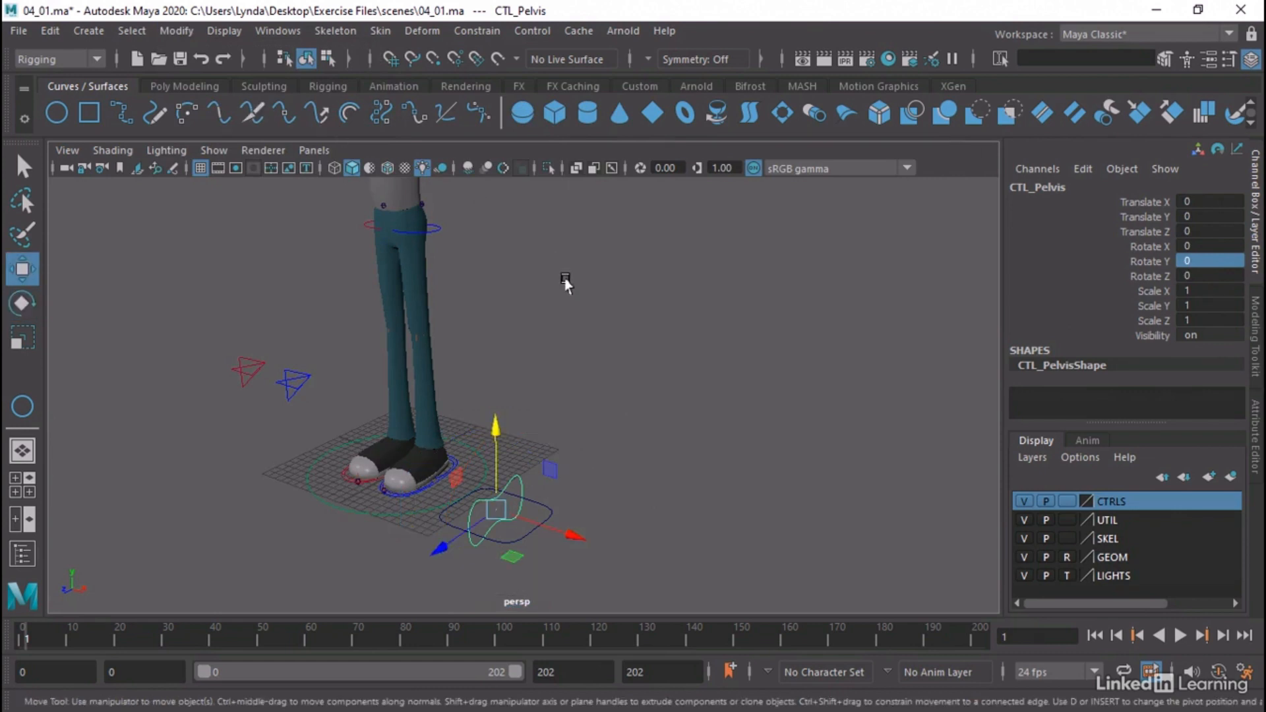
{"action": "left_click_drag", "start_coordinate": [566, 282], "coordinate": [571, 286], "text": "alt"}
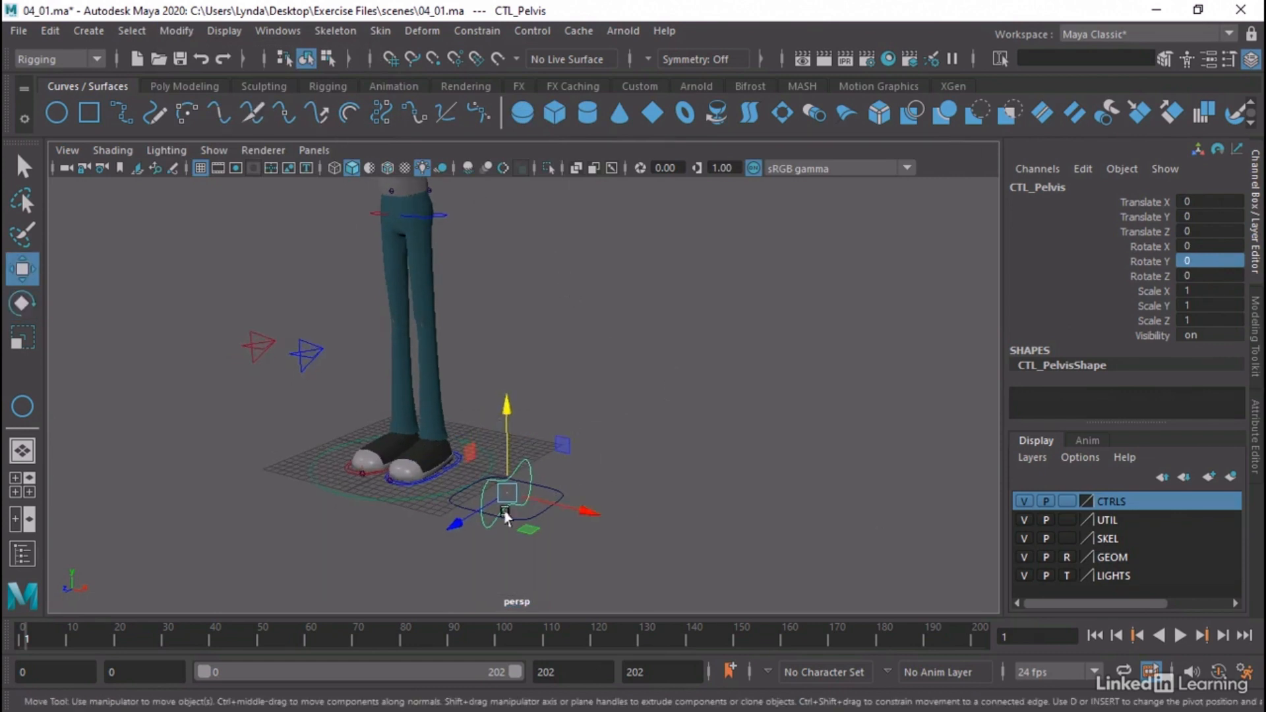
{"action": "right_click_drag", "start_coordinate": [565, 480], "coordinate": [523, 396], "text": "alt"}
{"action": "left_click_drag", "start_coordinate": [585, 353], "coordinate": [559, 356], "text": "alt"}
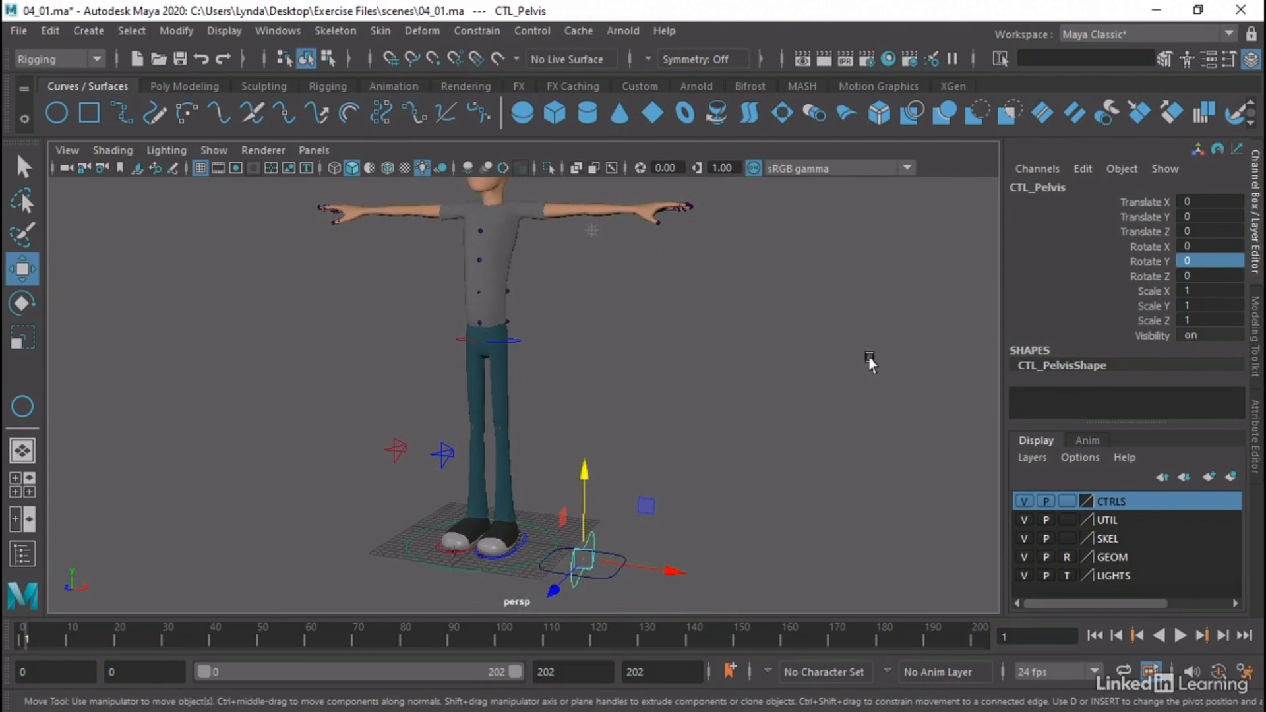
{"action": "left_click", "coordinate": [1024, 557]}
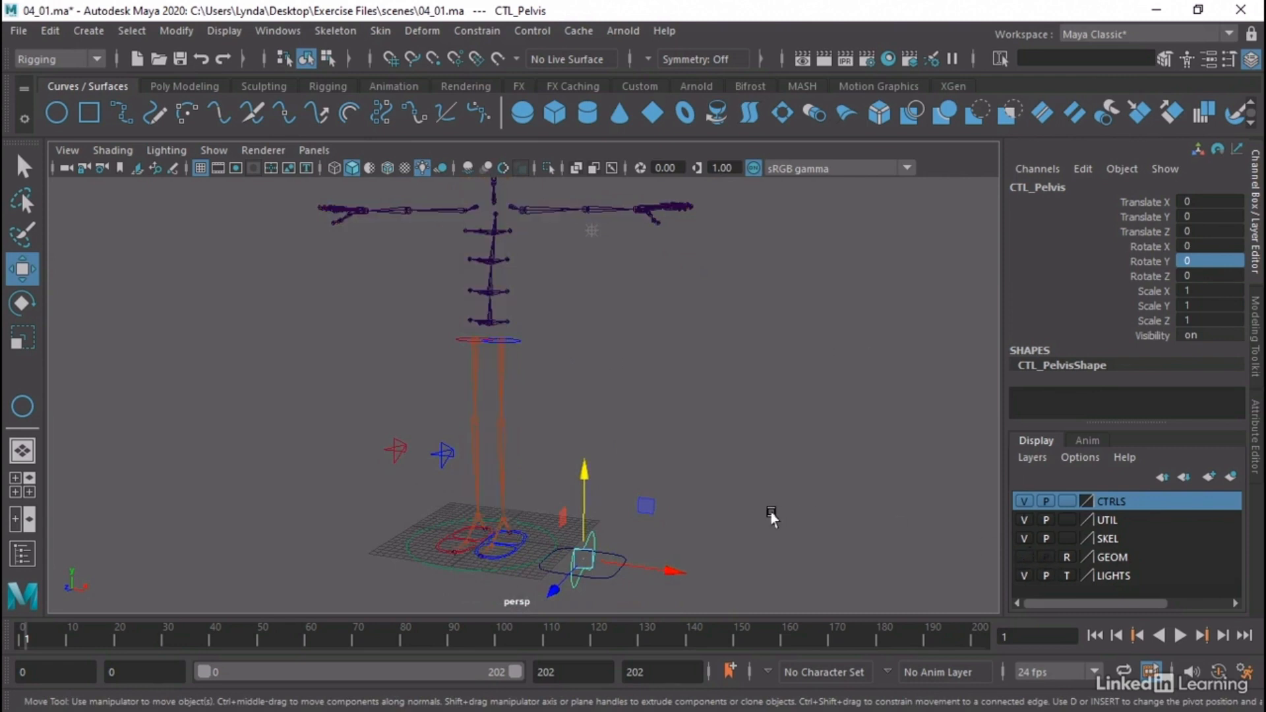
Move CTL_Pelvis onto the lowest spine joint above the hips, at Translate X -14.96, Y 28.909 and Z -5.045
{"action": "key", "text": "w"}
{"action": "left_click_drag", "start_coordinate": [579, 561], "coordinate": [579, 344]}
{"action": "right_click_drag", "start_coordinate": [579, 344], "coordinate": [897, 368], "text": "alt"}
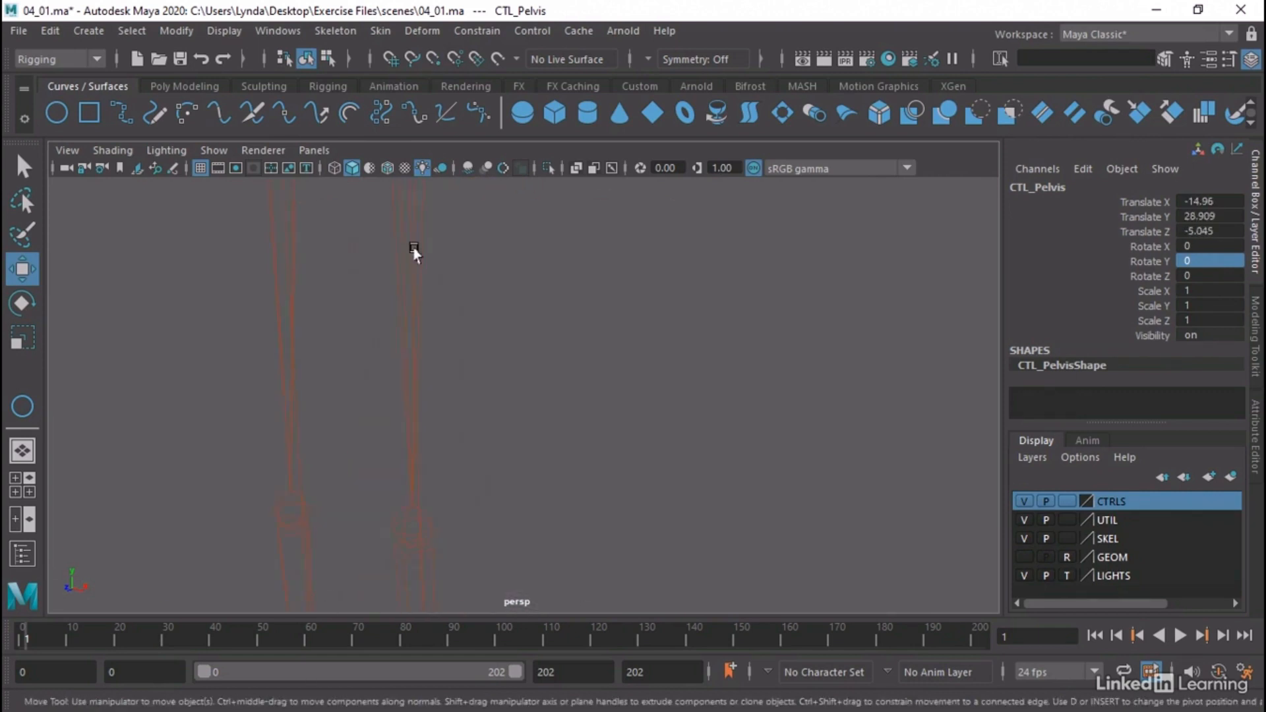
{"action": "middle_click_drag", "start_coordinate": [413, 251], "coordinate": [465, 469], "text": "alt"}
{"action": "right_click_drag", "start_coordinate": [465, 469], "coordinate": [457, 432], "text": "alt"}
{"action": "left_click_drag", "start_coordinate": [457, 432], "coordinate": [459, 464], "text": "alt"}
{"action": "right_click_drag", "start_coordinate": [458, 464], "coordinate": [569, 461], "text": "alt"}
{"action": "middle_click_drag", "start_coordinate": [570, 462], "coordinate": [619, 306], "text": "alt"}
{"action": "right_click_drag", "start_coordinate": [619, 305], "coordinate": [552, 335], "text": "alt"}
{"action": "left_click_drag", "start_coordinate": [553, 336], "coordinate": [519, 328], "text": "alt"}
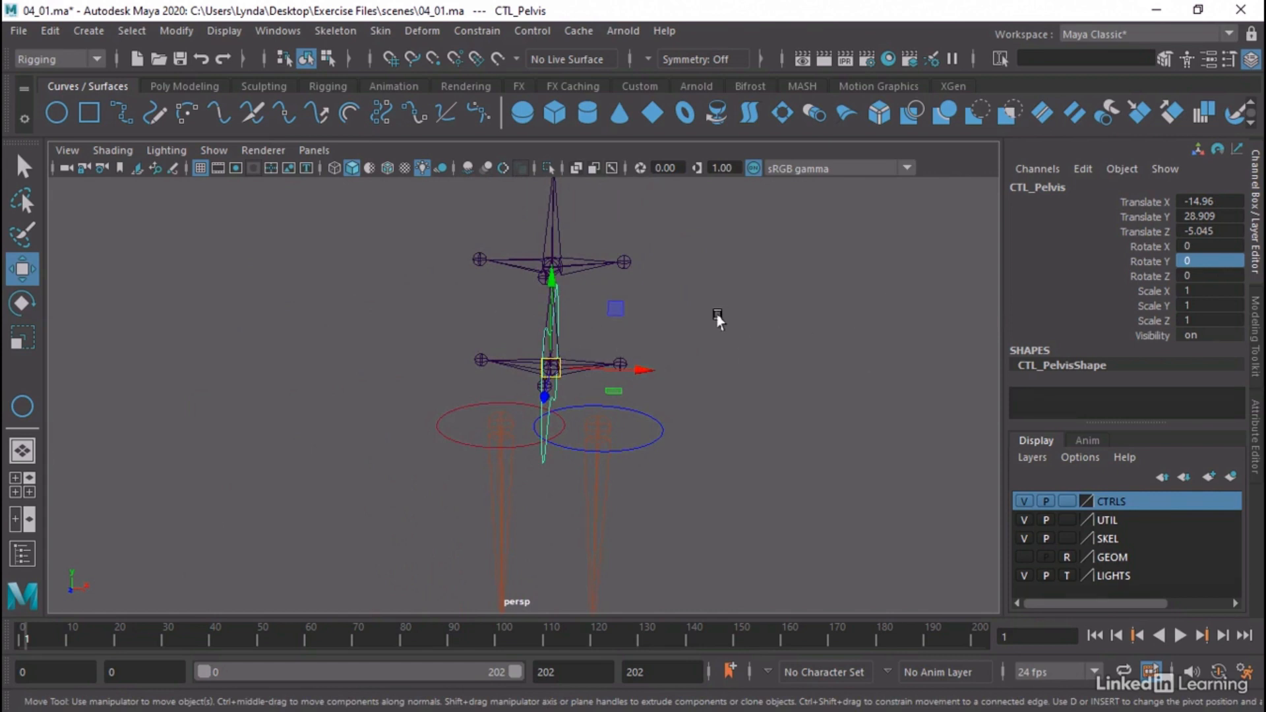
Lay CTL_Pelvis flat around the hips by setting its Rotate Z to -90 and Rotate X to 90
{"action": "key", "text": "e"}
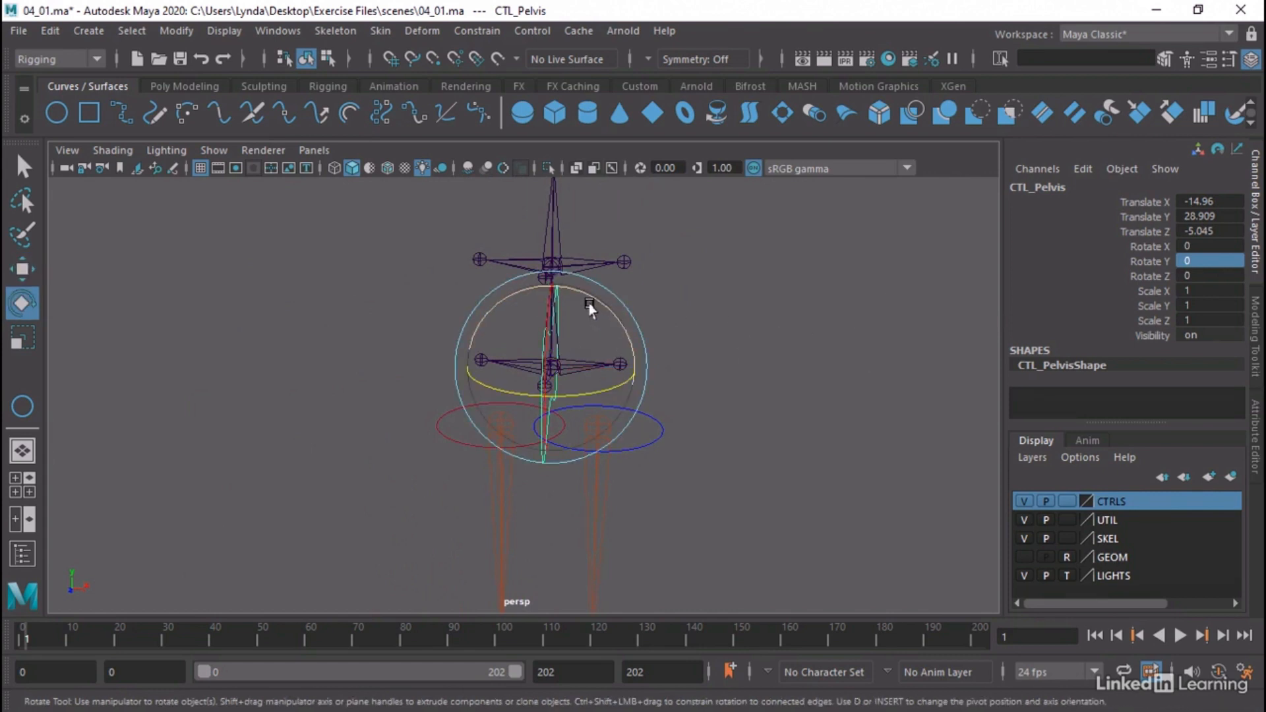
{"action": "left_click_drag", "start_coordinate": [592, 302], "coordinate": [655, 399]}
{"action": "double_click", "coordinate": [1225, 275]}
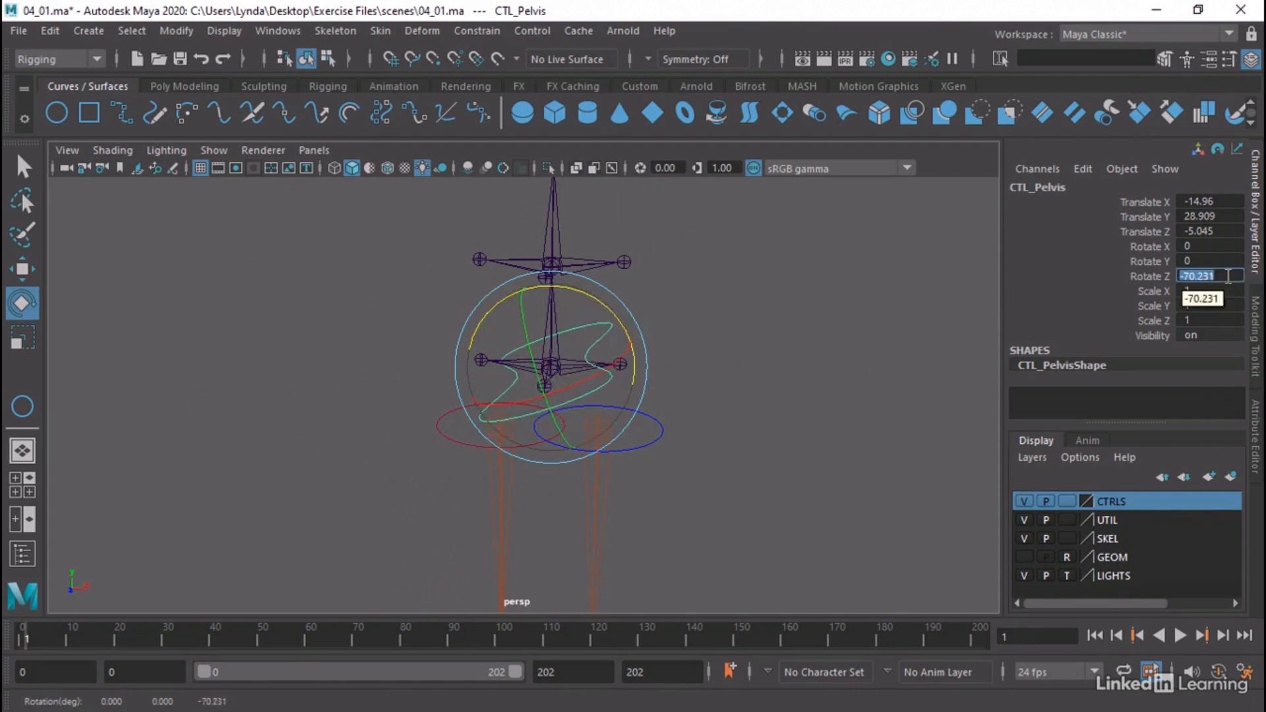
{"action": "type", "text": "-90"}
{"action": "key", "text": "Return"}
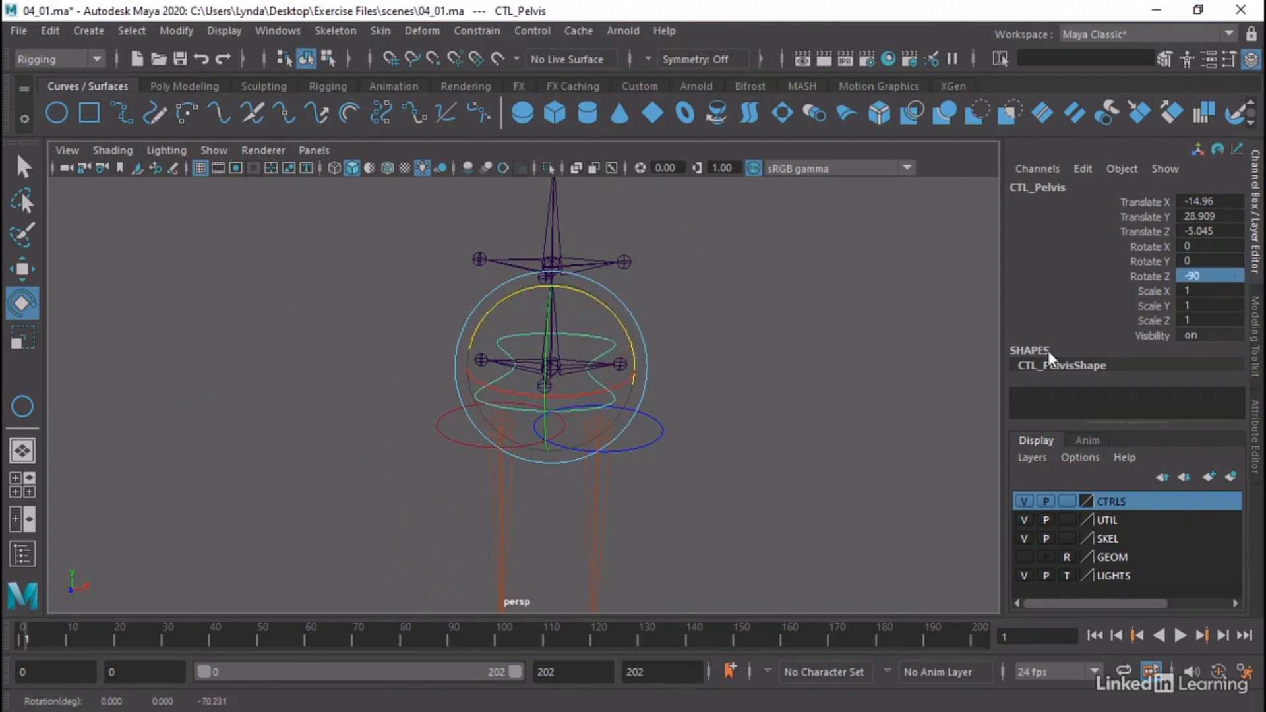
{"action": "left_click_drag", "start_coordinate": [610, 389], "coordinate": [484, 399]}
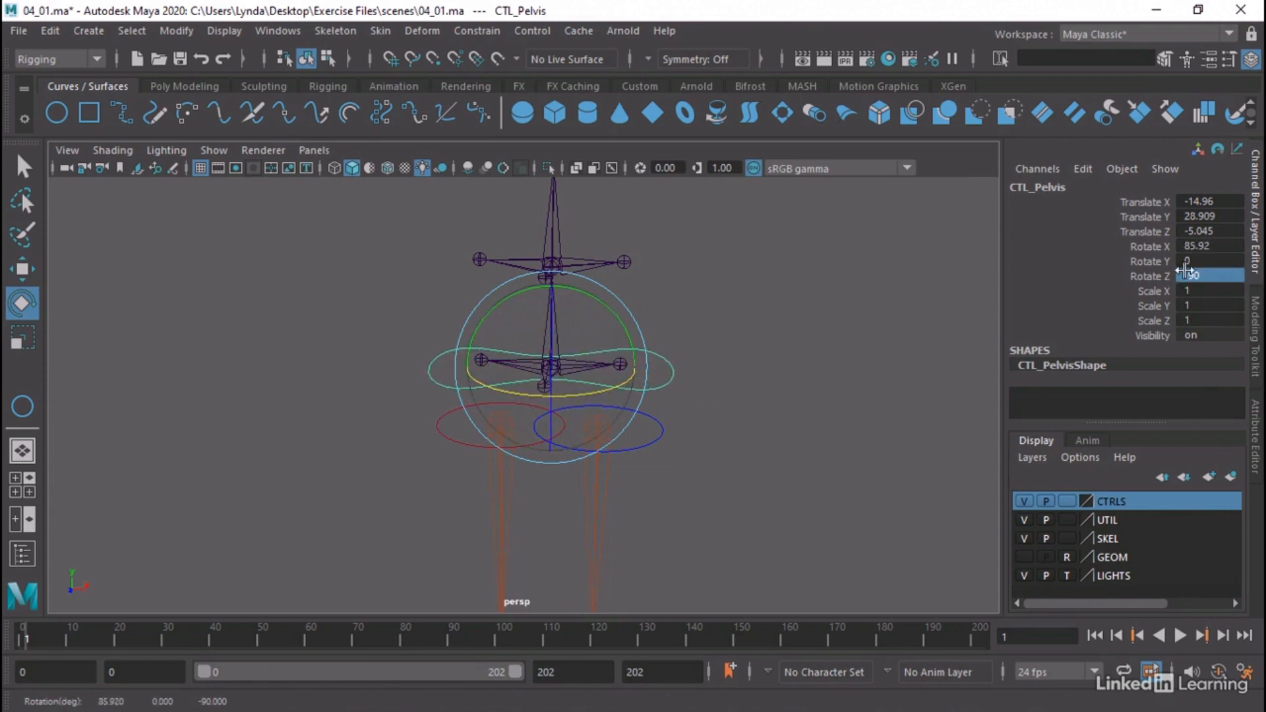
{"action": "double_click", "coordinate": [1212, 246]}
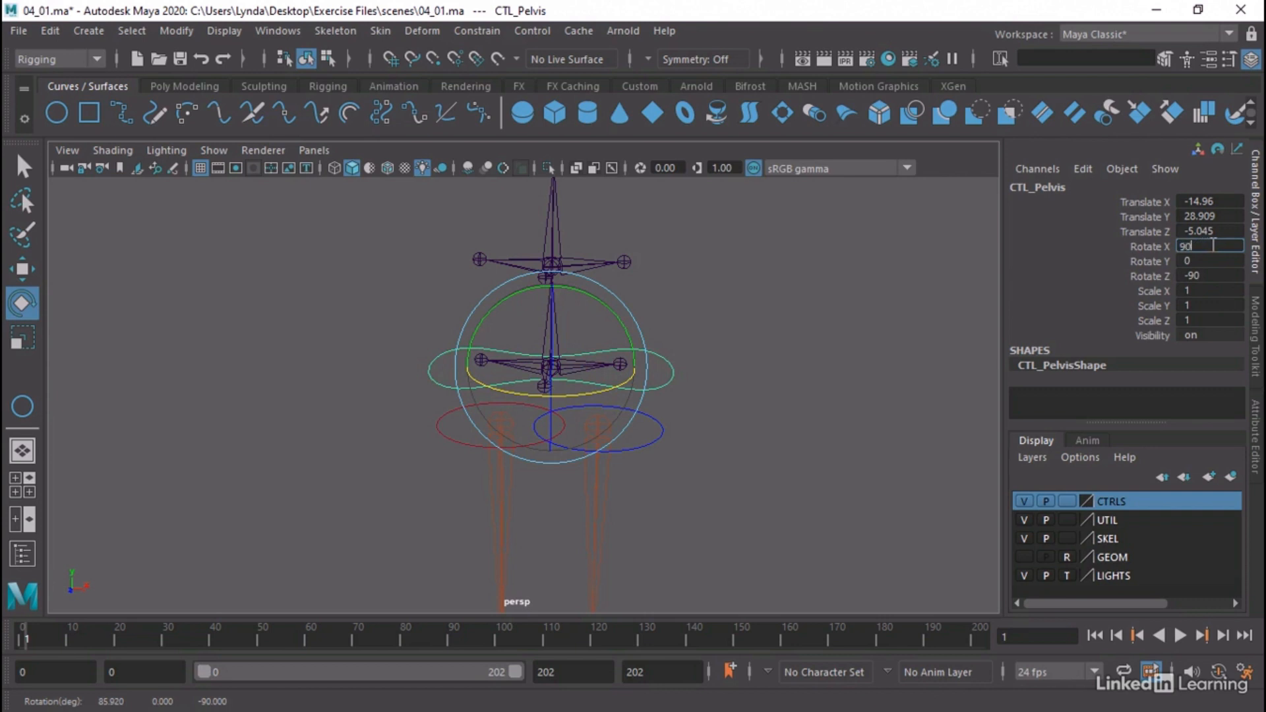
{"action": "key", "text": "Return"}
Lower CTL_Pelvis to Translate Y 27.183 and show the GEOM layer as a template
{"action": "key", "text": "w"}
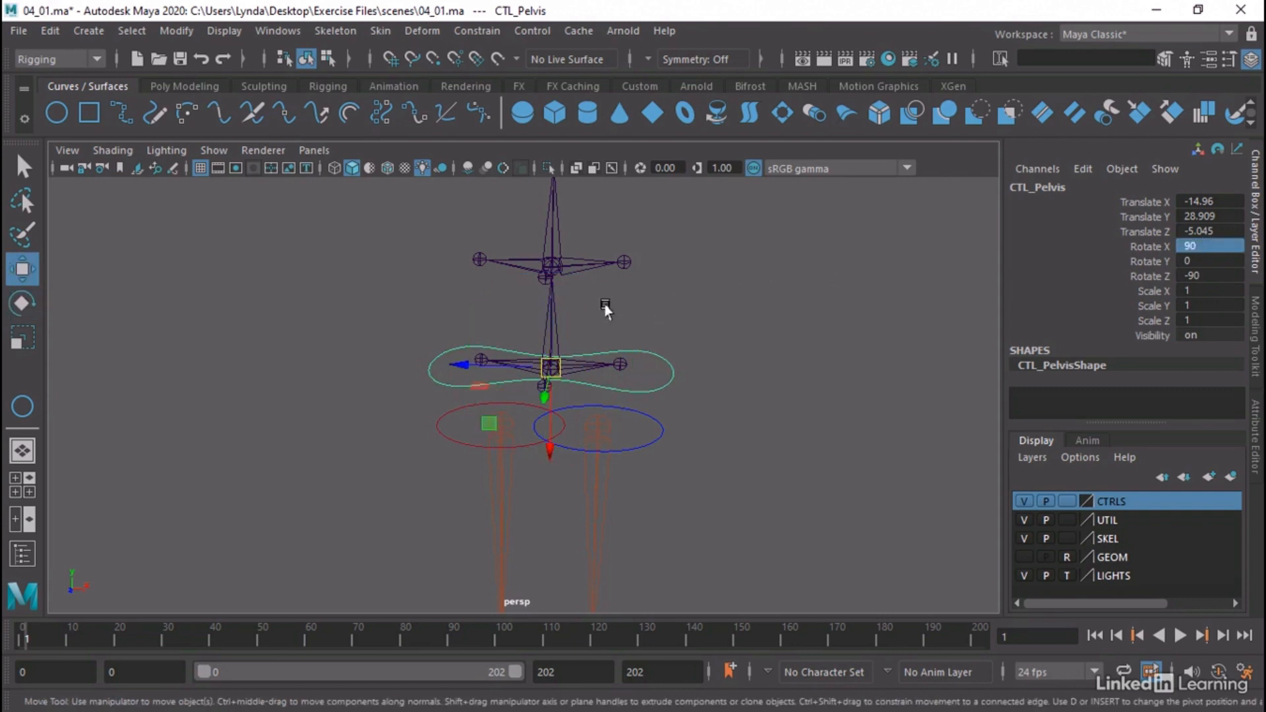
{"action": "left_click_drag", "start_coordinate": [554, 403], "coordinate": [763, 439]}
{"action": "left_click", "coordinate": [1026, 557]}
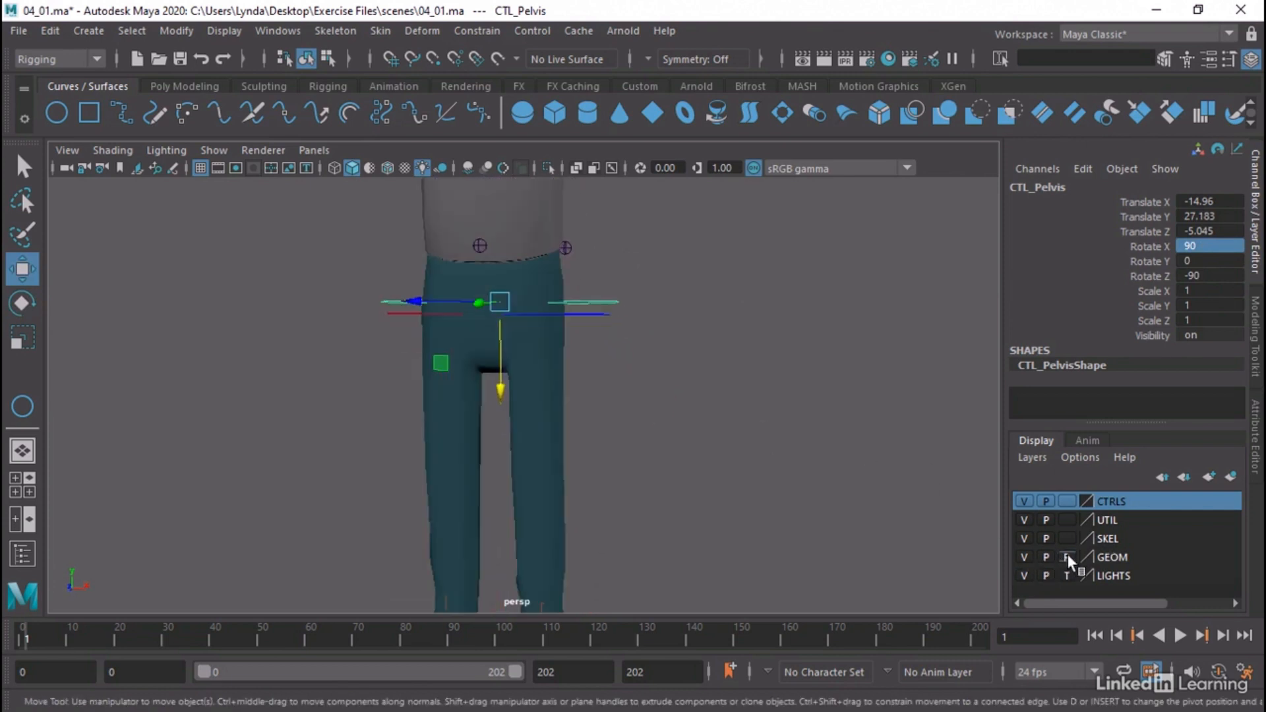
{"action": "left_click", "coordinate": [1068, 558]}
Move CTL_Pelvis forward to Translate Z -4.462 to center it around the hips of the mesh
{"action": "left_click_drag", "start_coordinate": [601, 234], "coordinate": [566, 273], "text": "alt"}
{"action": "middle_click_drag", "start_coordinate": [566, 272], "coordinate": [796, 229], "text": "alt"}
{"action": "left_click_drag", "start_coordinate": [669, 283], "coordinate": [519, 292], "text": "alt"}
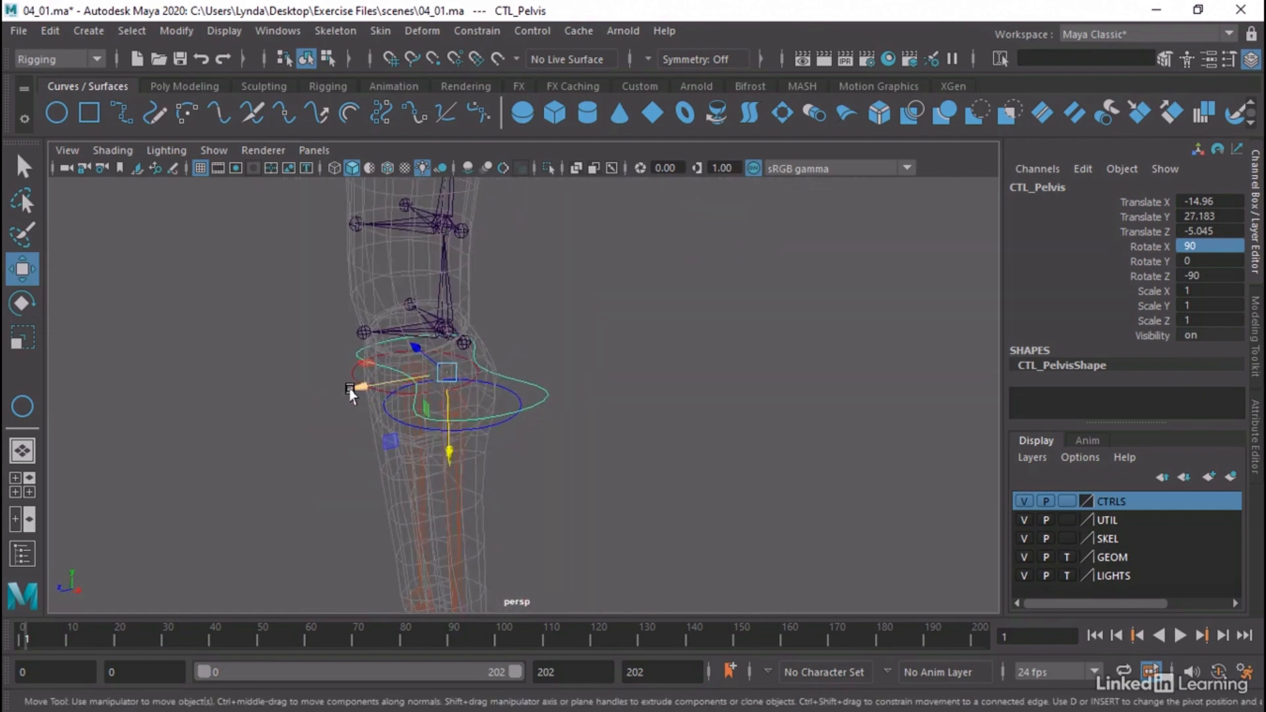
{"action": "left_click_drag", "start_coordinate": [361, 387], "coordinate": [340, 402]}
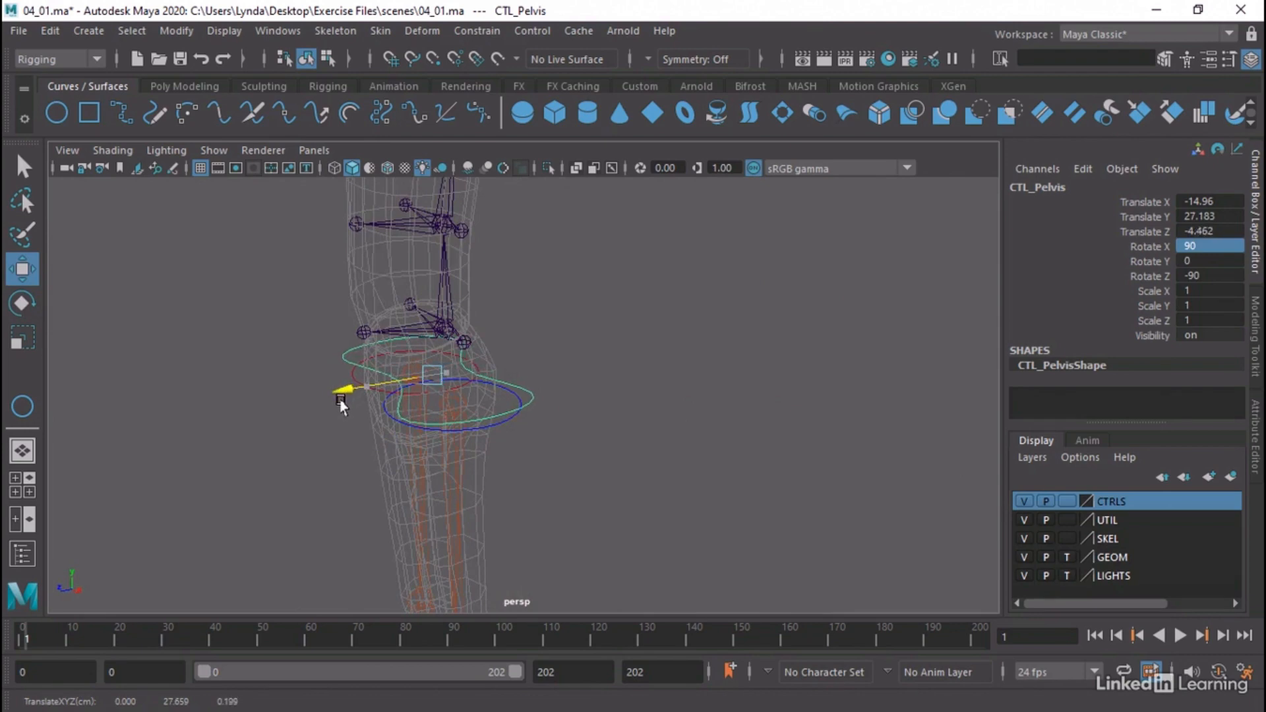
{"action": "left_click_drag", "start_coordinate": [697, 343], "coordinate": [725, 361], "text": "alt"}
{"action": "right_click_drag", "start_coordinate": [726, 361], "coordinate": [606, 356], "text": "alt"}
{"action": "left_click_drag", "start_coordinate": [527, 386], "coordinate": [794, 305], "text": "alt"}
{"action": "middle_click_drag", "start_coordinate": [847, 271], "coordinate": [702, 283], "text": "alt"}
{"action": "right_click_drag", "start_coordinate": [701, 282], "coordinate": [856, 291], "text": "alt"}
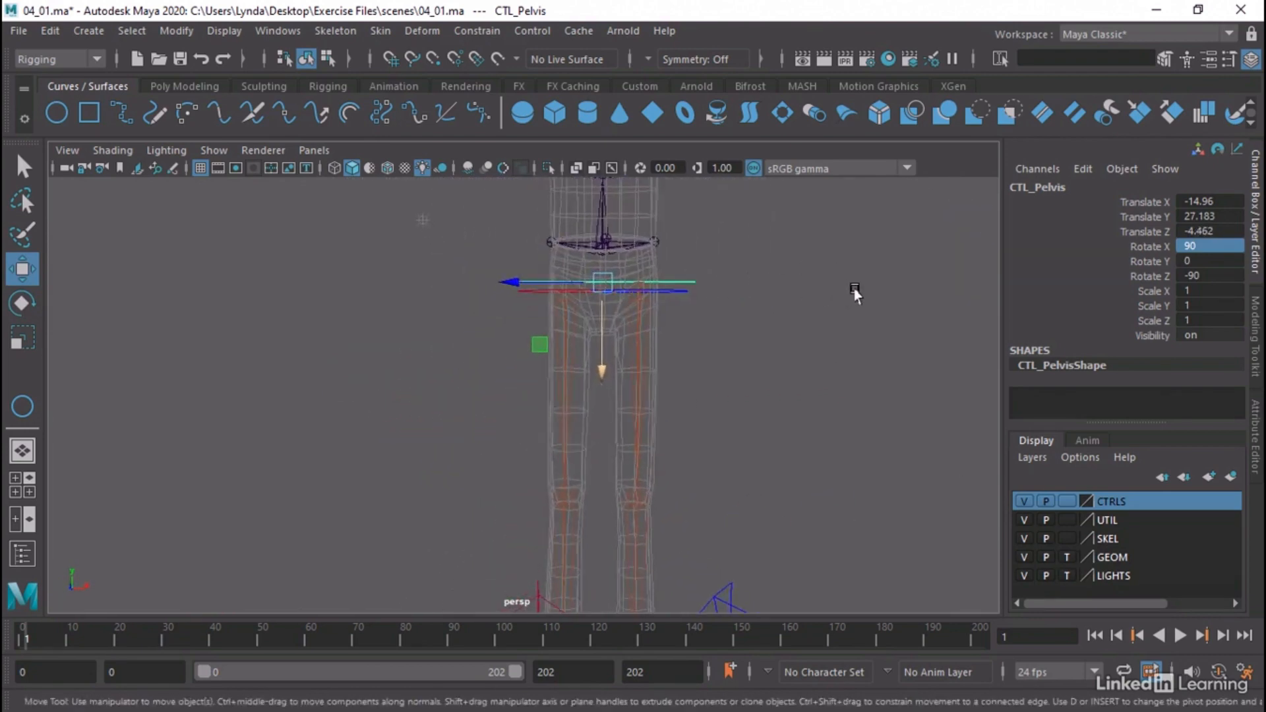
Orient CTL_Body, the rounded square beside the feet, with Rotate Z at -90 and Rotate Y at 90
{"action": "left_click_drag", "start_coordinate": [856, 292], "coordinate": [768, 330], "text": "alt"}
{"action": "right_click_drag", "start_coordinate": [842, 354], "coordinate": [605, 319], "text": "alt"}
{"action": "left_click", "coordinate": [657, 556]}
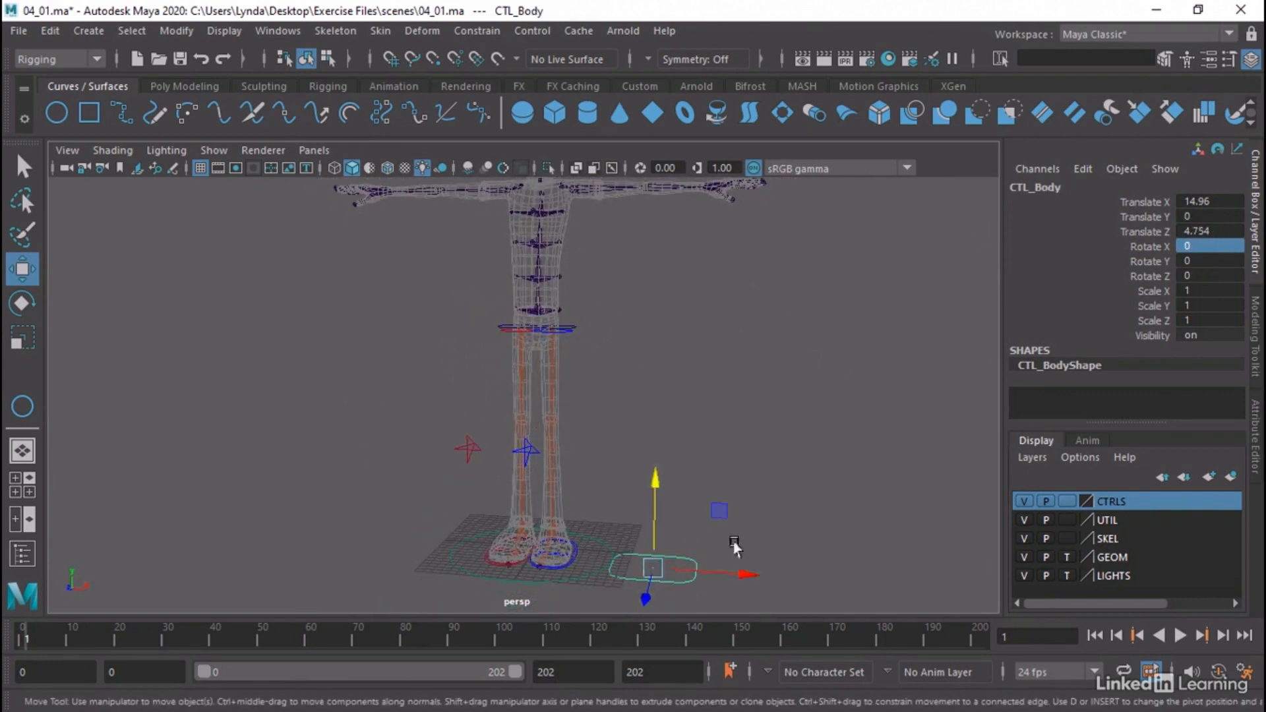
{"action": "left_click_drag", "start_coordinate": [740, 492], "coordinate": [630, 504], "text": "alt"}
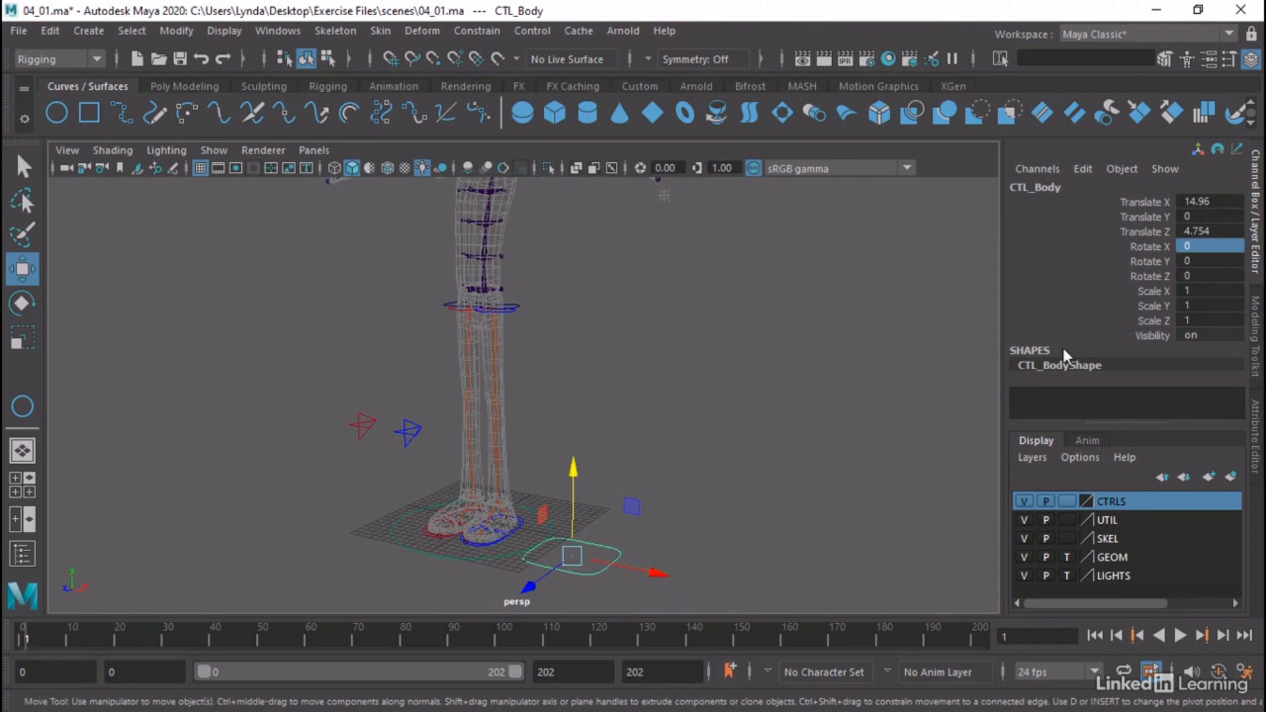
{"action": "double_click", "coordinate": [1209, 274]}
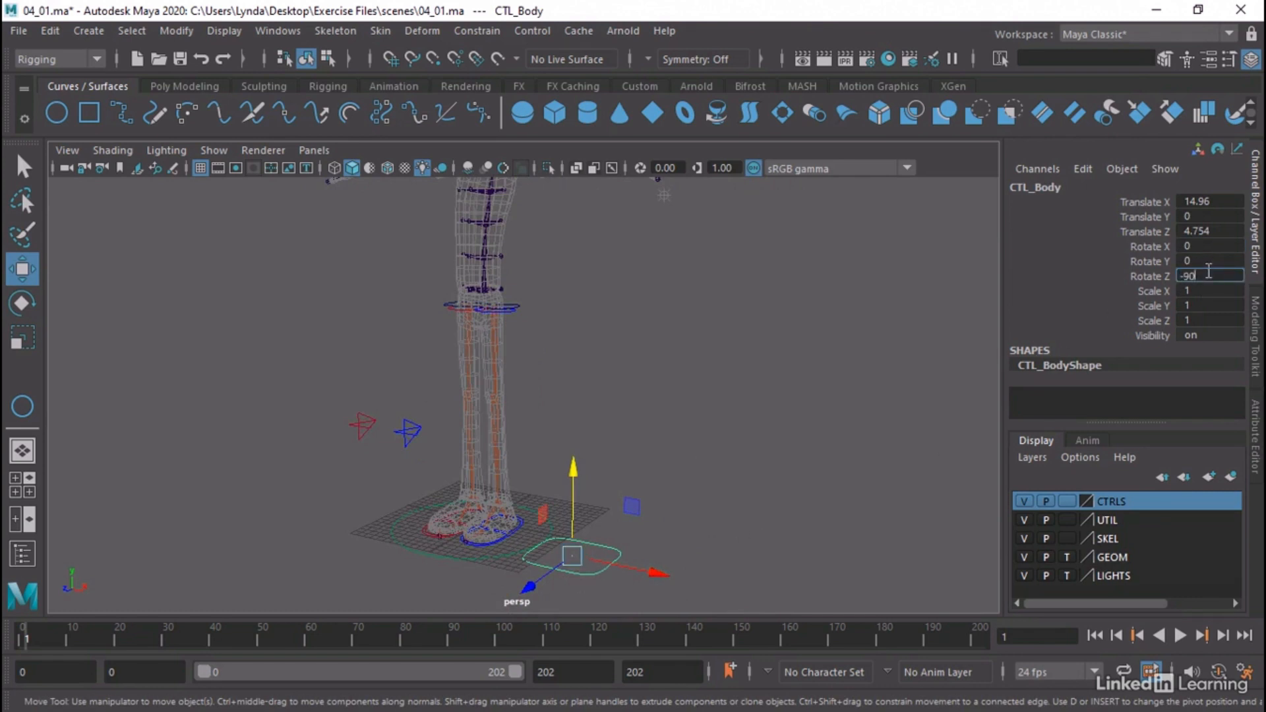
{"action": "key", "text": "Return"}
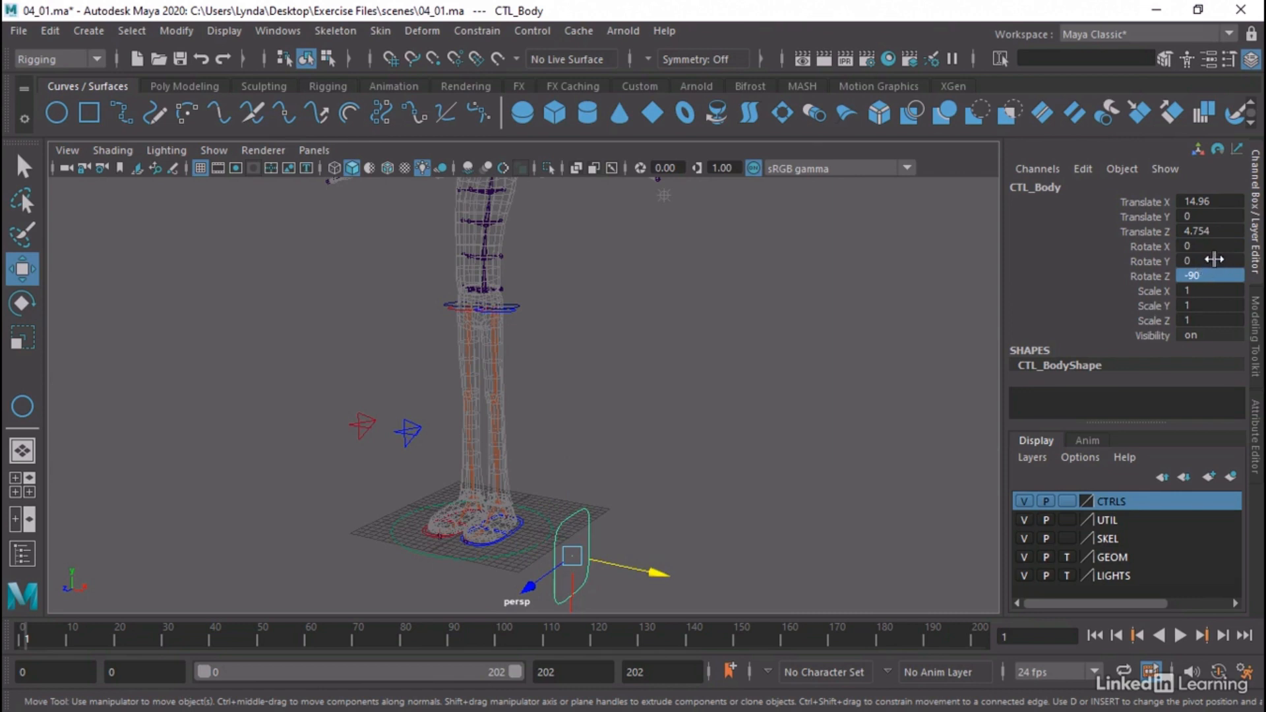
{"action": "double_click", "coordinate": [1214, 260]}
{"action": "key", "text": "Return"}
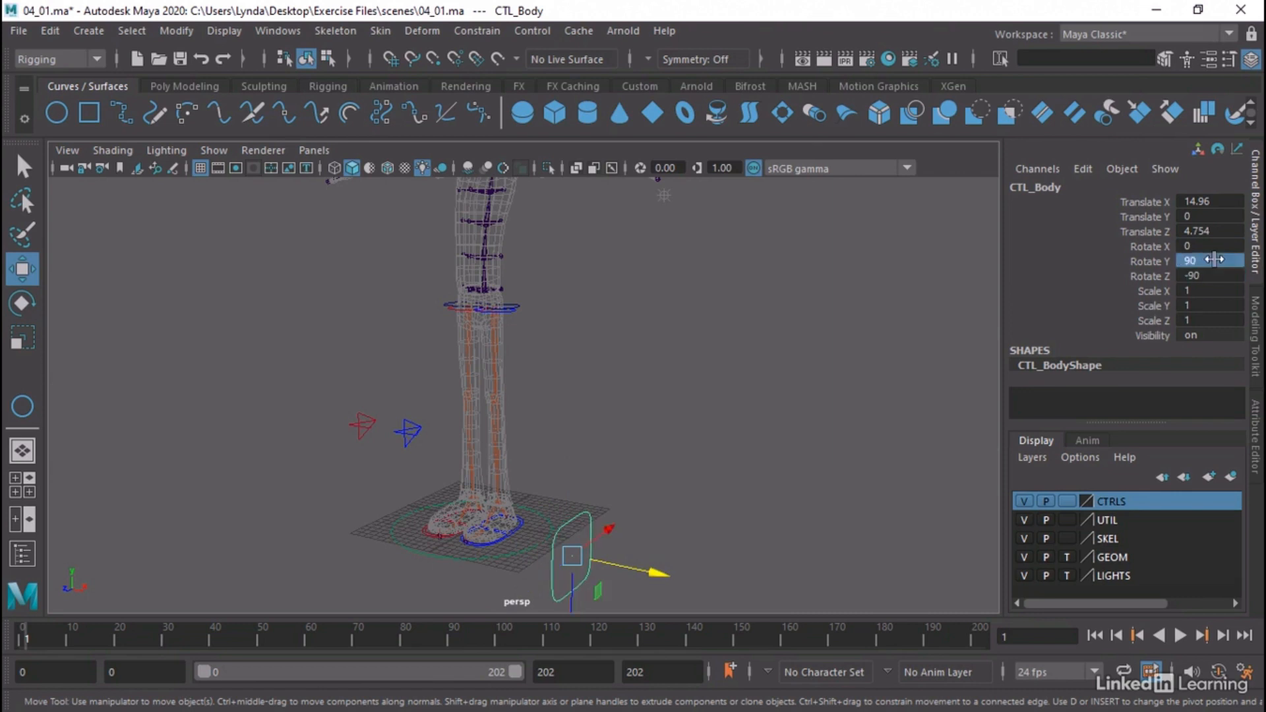
Freeze the transformations of CTL_Body
{"action": "left_click_drag", "start_coordinate": [397, 539], "coordinate": [218, 565], "text": "alt"}
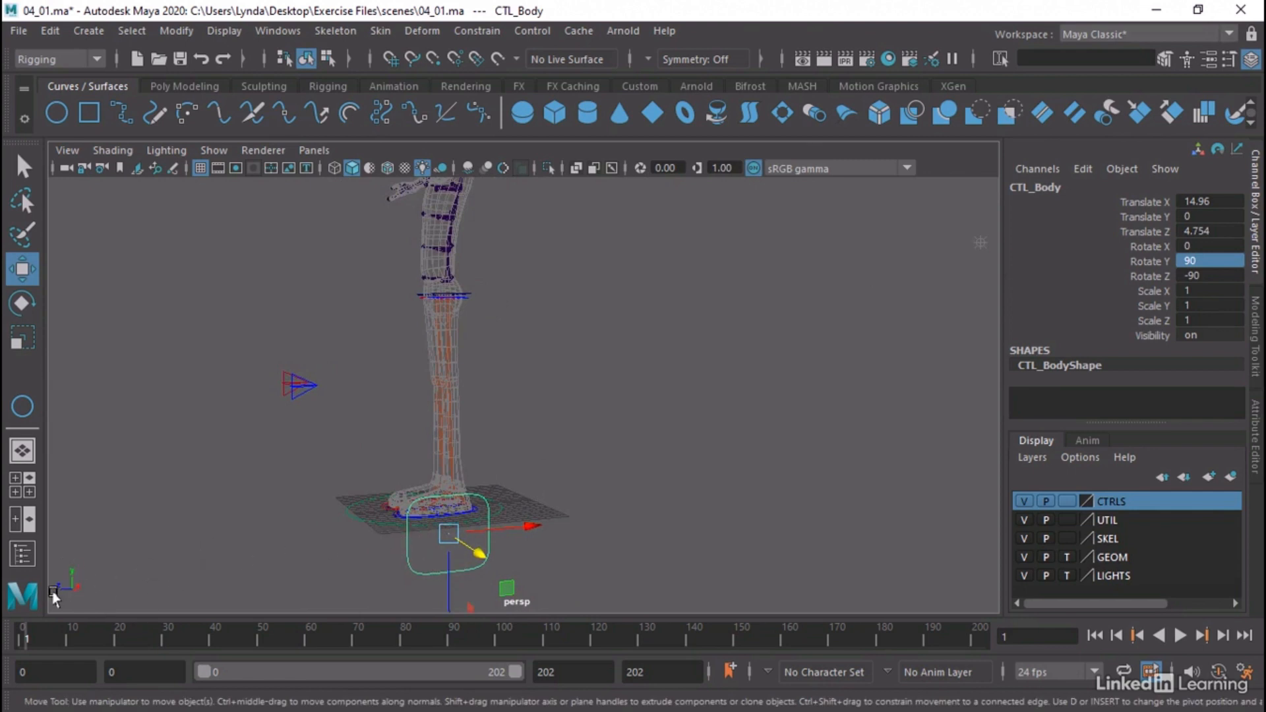
{"action": "left_click_drag", "start_coordinate": [195, 550], "coordinate": [372, 429], "text": "alt"}
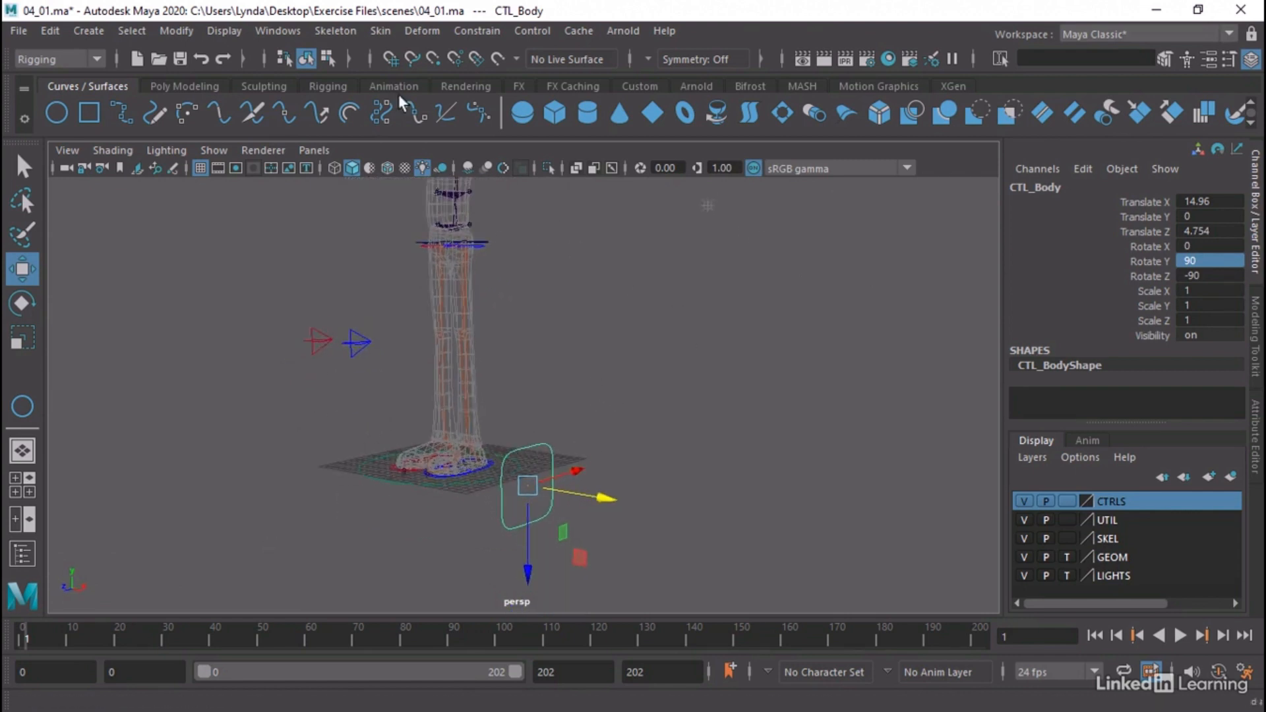
{"action": "left_click", "coordinate": [186, 30]}
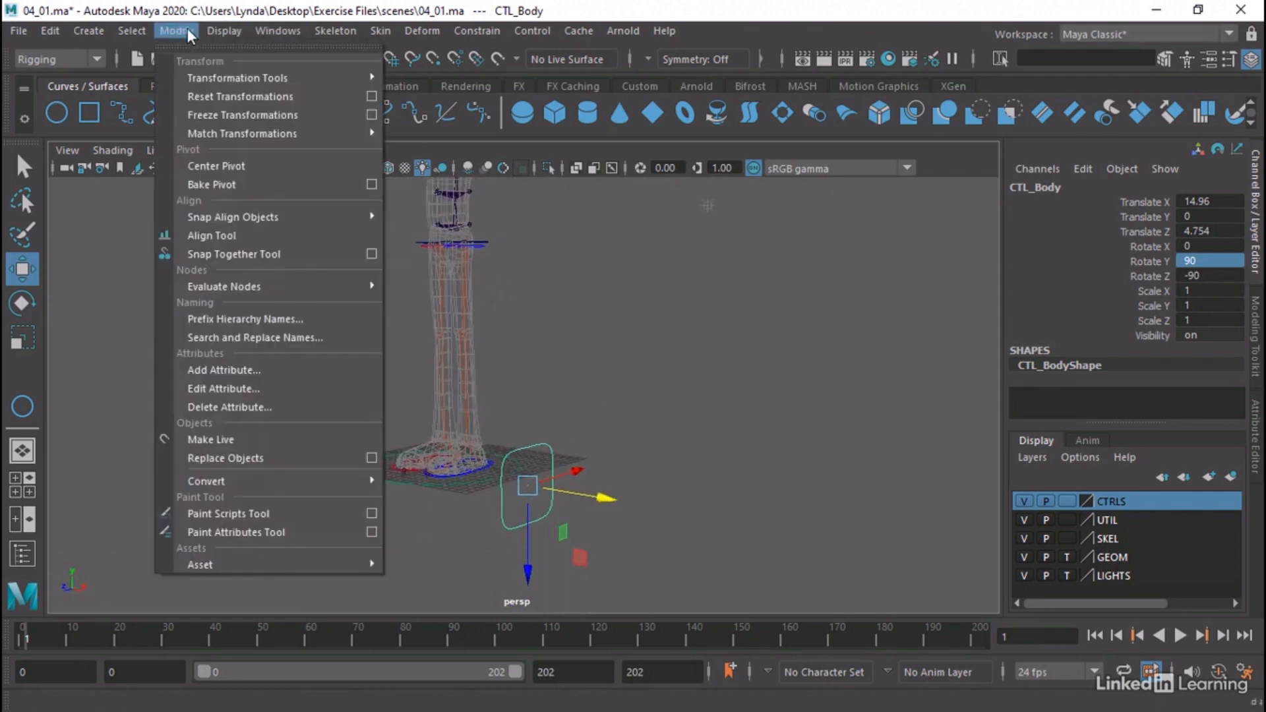
{"action": "left_click", "coordinate": [204, 112]}
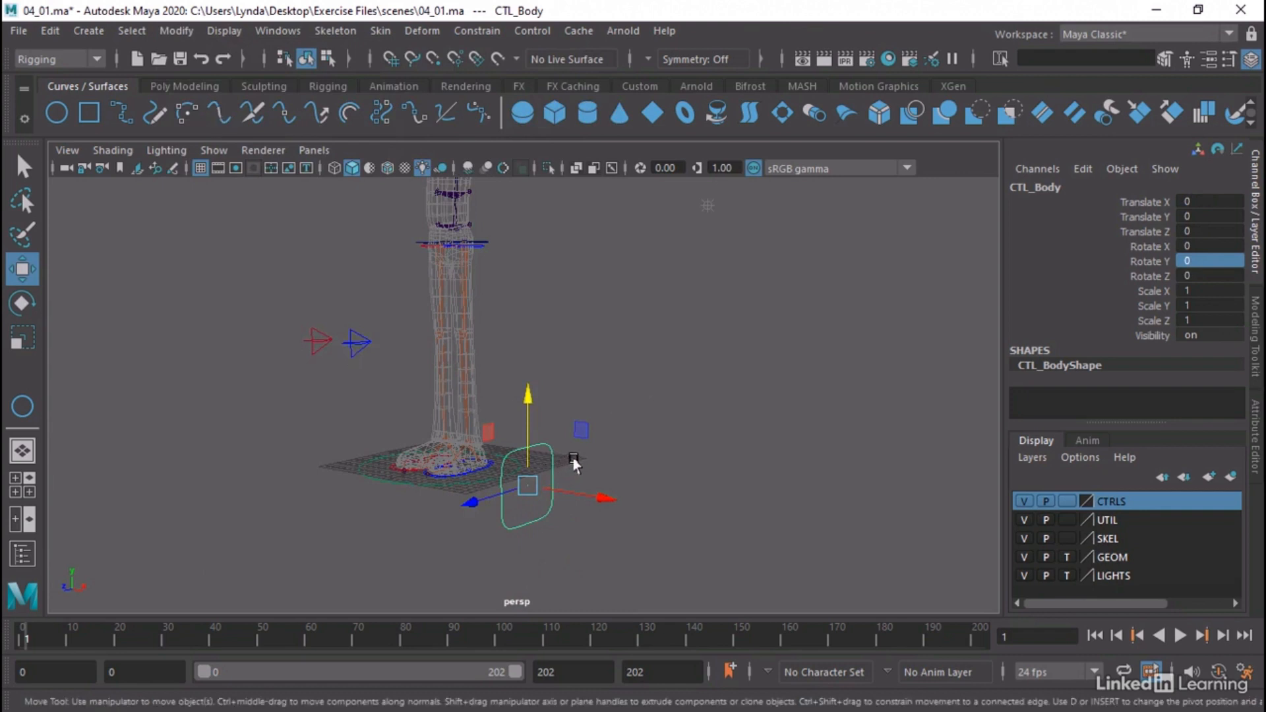
Raise CTL_Body to the hips and snap it to the lowest spine joint, at Translate X -14.96, Y 29.385 and Z -5.138
{"action": "left_click", "coordinate": [614, 463]}
{"action": "left_click_drag", "start_coordinate": [601, 396], "coordinate": [611, 422]}
{"action": "left_click", "coordinate": [530, 448]}
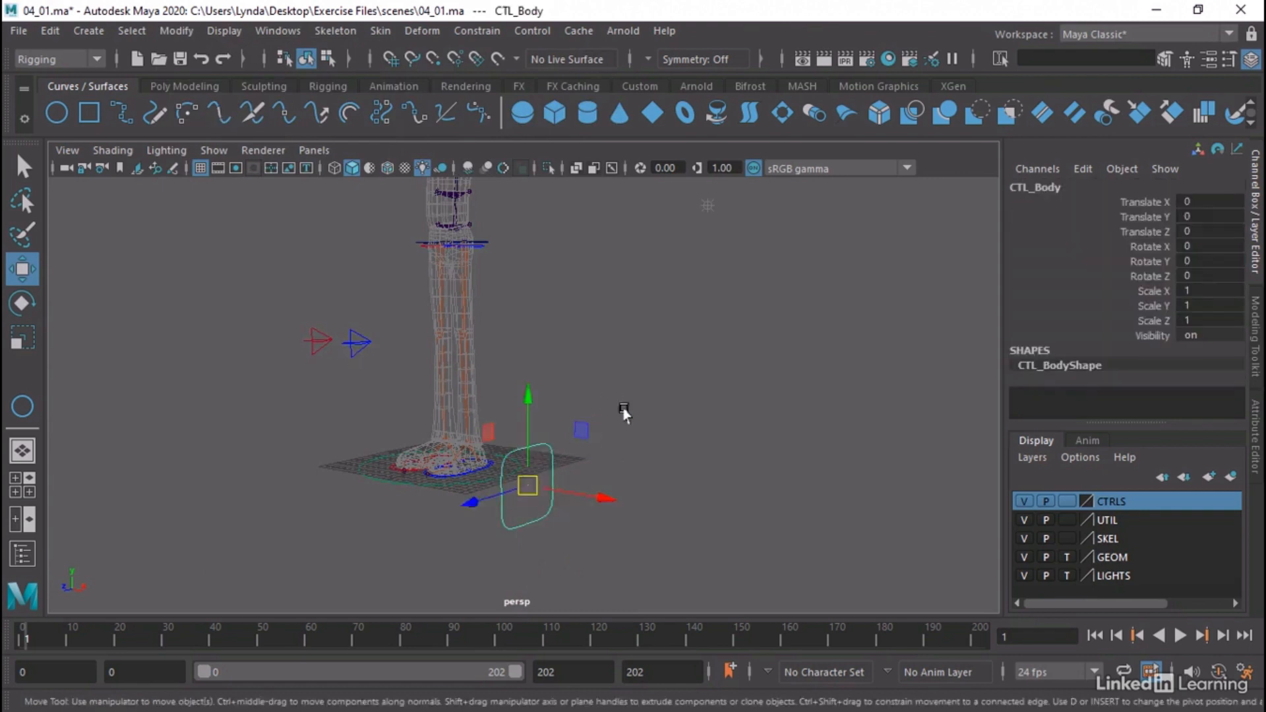
{"action": "middle_click_drag", "start_coordinate": [640, 389], "coordinate": [594, 128]}
{"action": "left_click", "coordinate": [590, 346]}
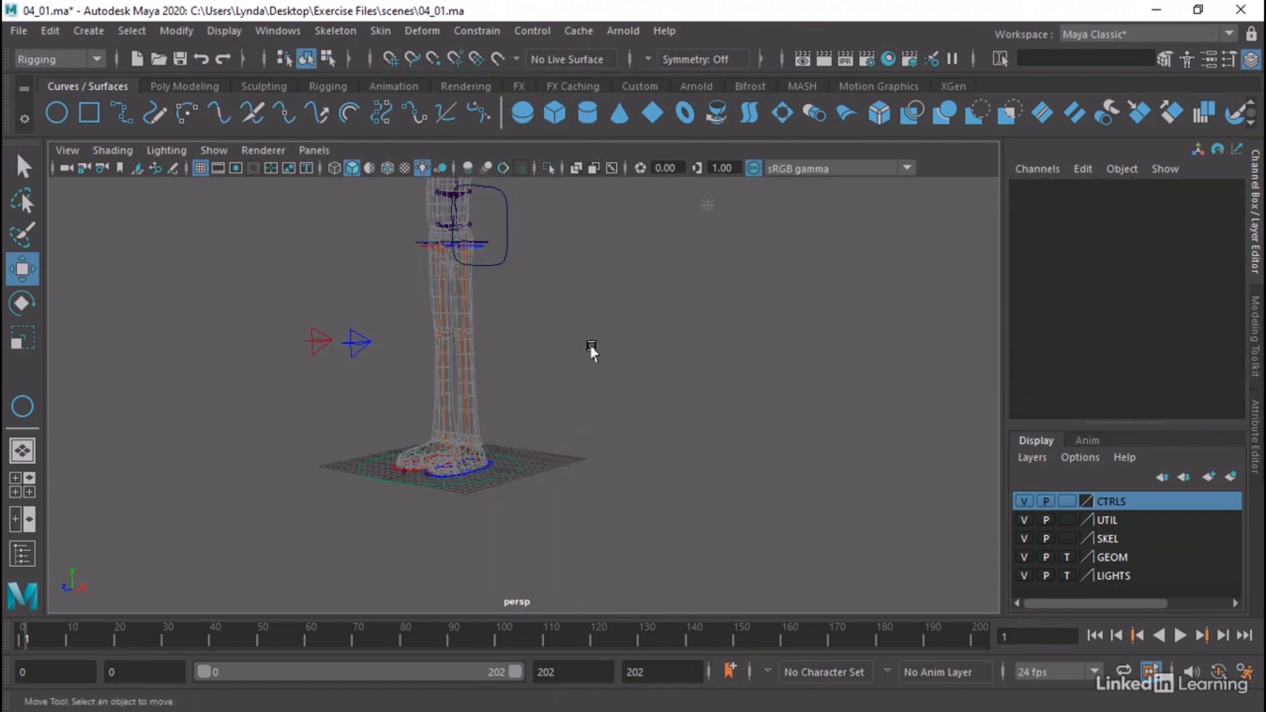
{"action": "left_click_drag", "start_coordinate": [592, 349], "coordinate": [637, 414], "text": "alt"}
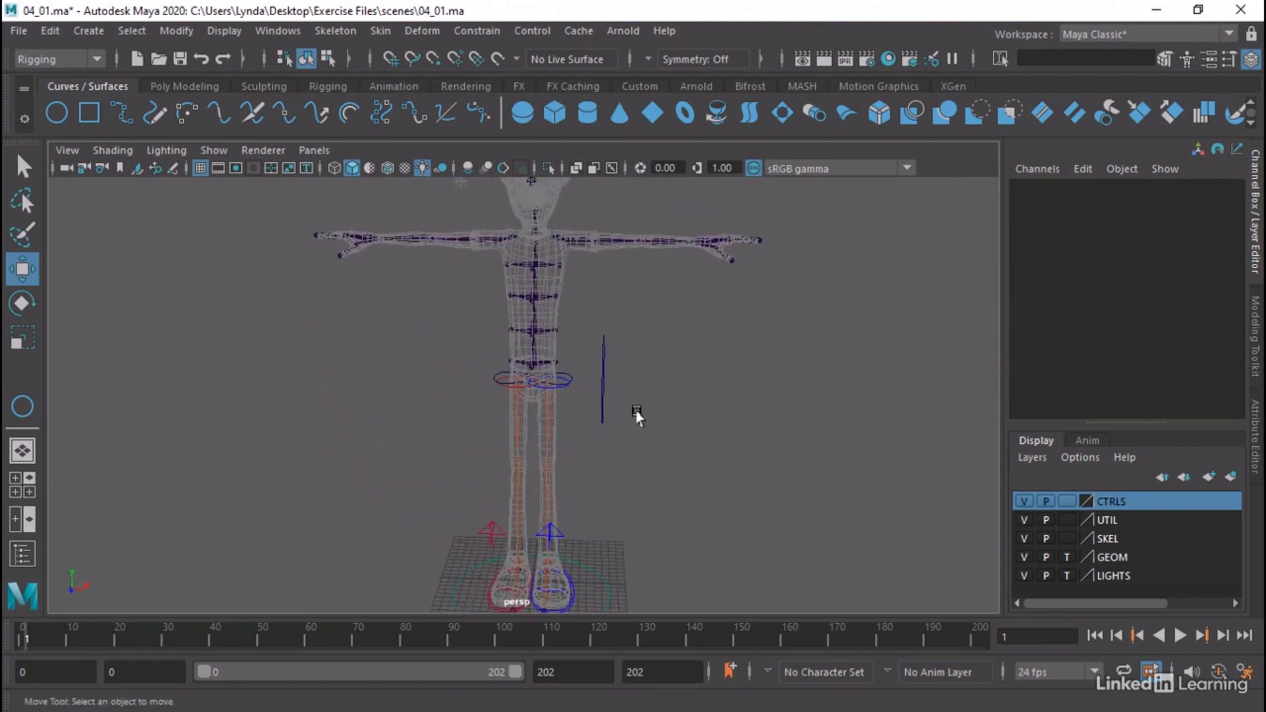
{"action": "right_click_drag", "start_coordinate": [637, 414], "coordinate": [1111, 430], "text": "alt"}
{"action": "middle_click_drag", "start_coordinate": [910, 401], "coordinate": [731, 430], "text": "alt"}
{"action": "left_click_drag", "start_coordinate": [724, 395], "coordinate": [654, 368], "text": "alt"}
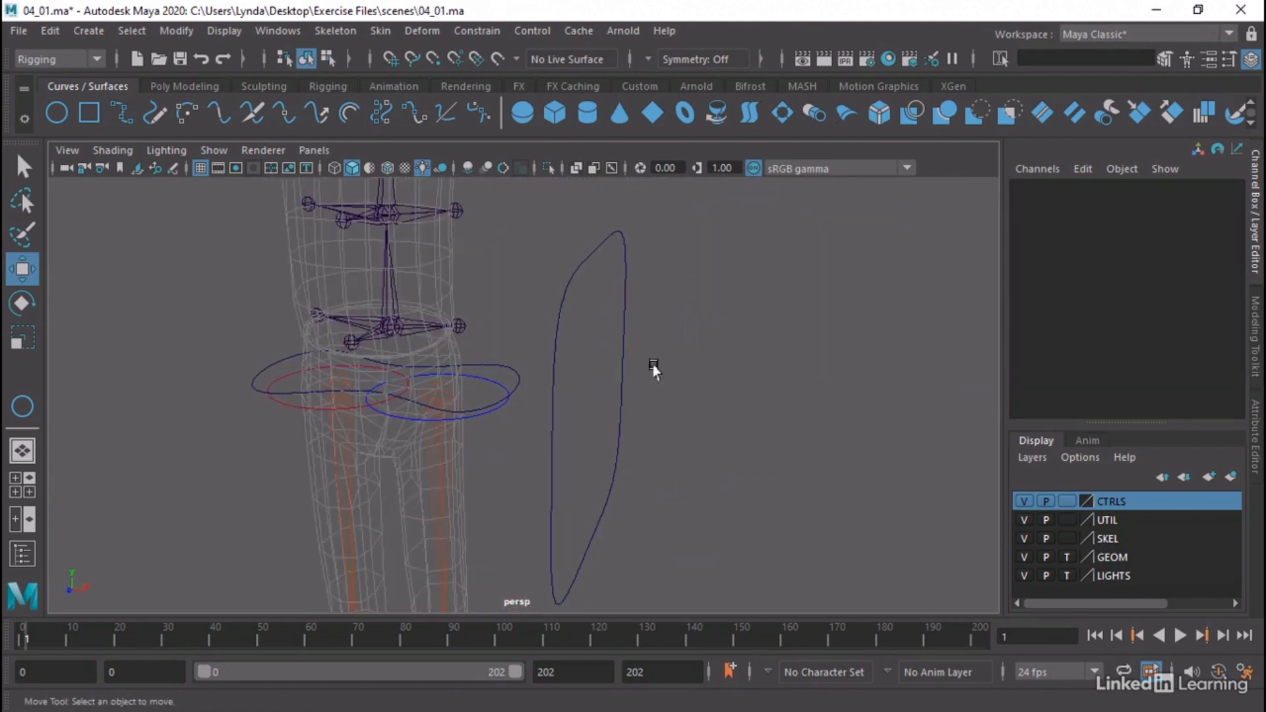
{"action": "left_click_drag", "start_coordinate": [552, 247], "coordinate": [601, 308]}
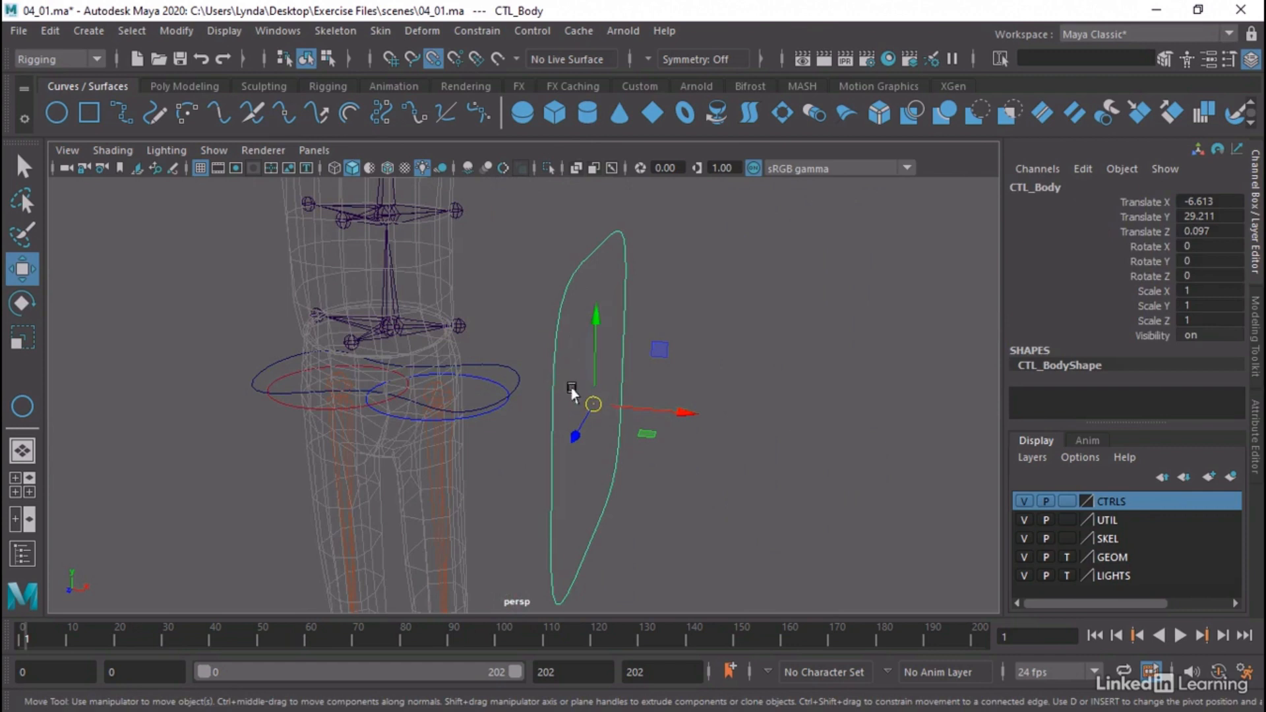
{"action": "left_click_drag", "start_coordinate": [592, 404], "coordinate": [394, 331]}
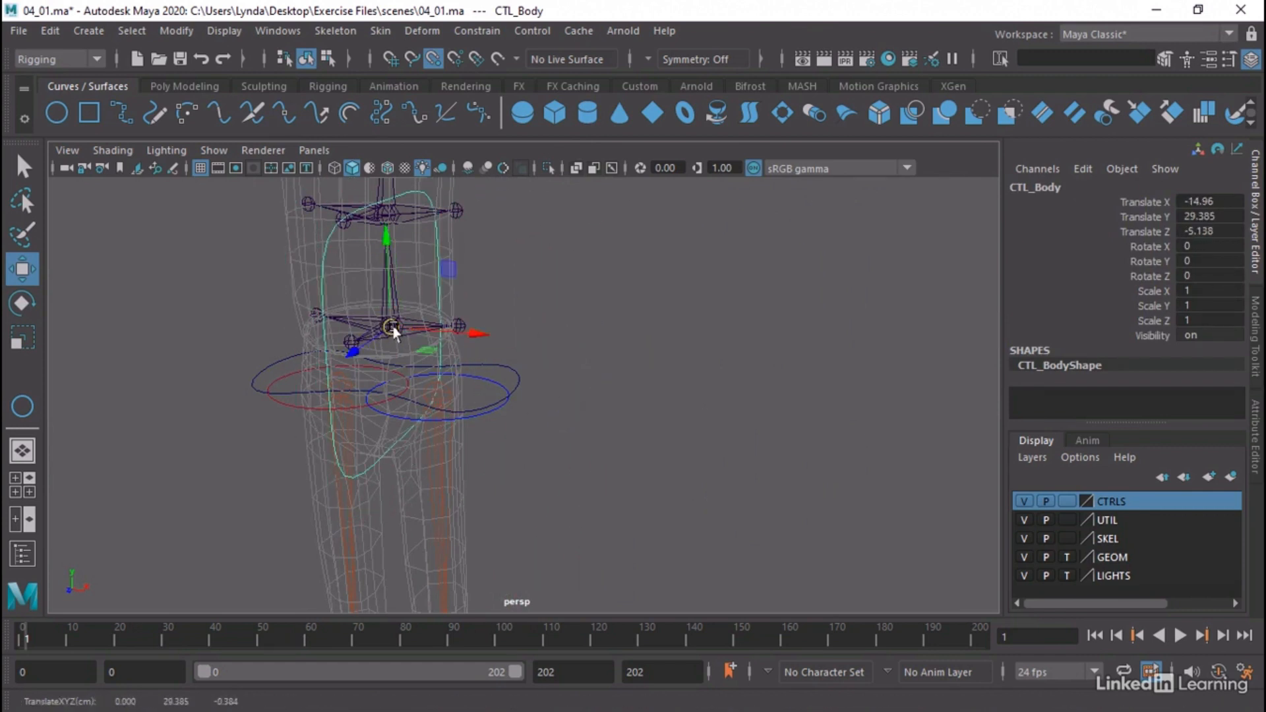
Lay CTL_Body flat around the waist by setting its Rotate Z to -90 and Rotate X to 90
{"action": "key", "text": "e"}
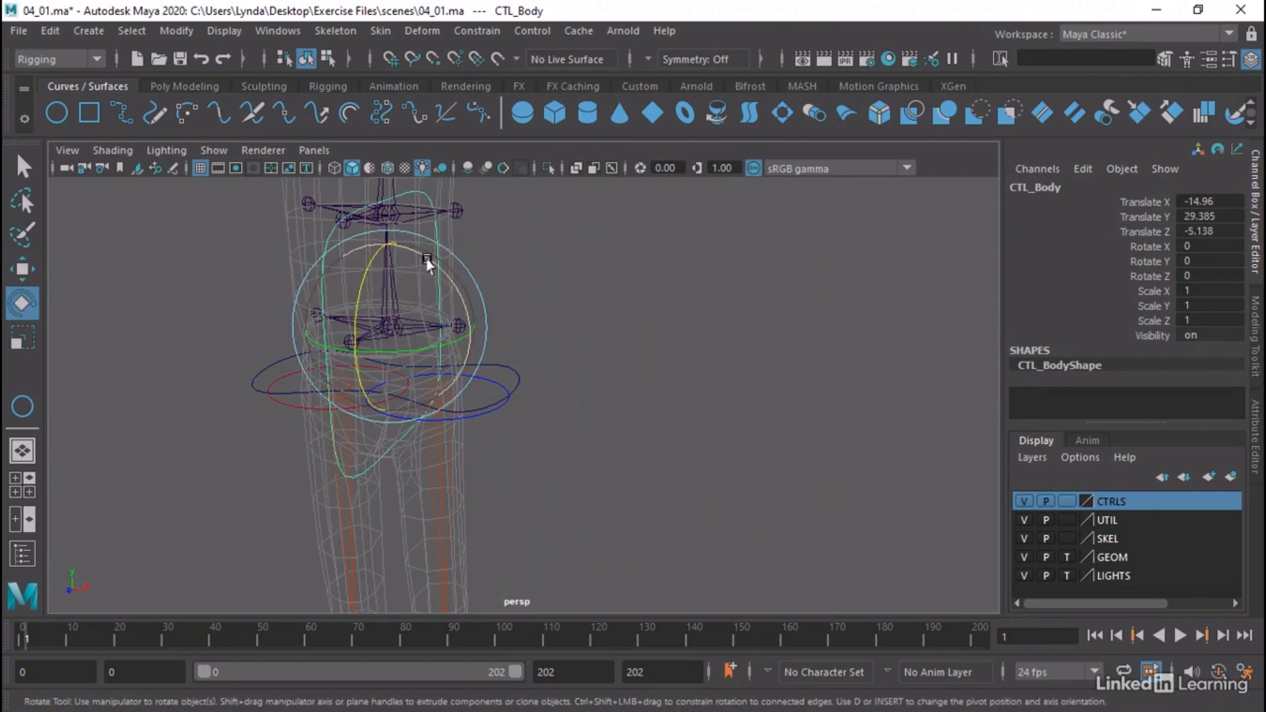
{"action": "left_click_drag", "start_coordinate": [429, 259], "coordinate": [507, 393]}
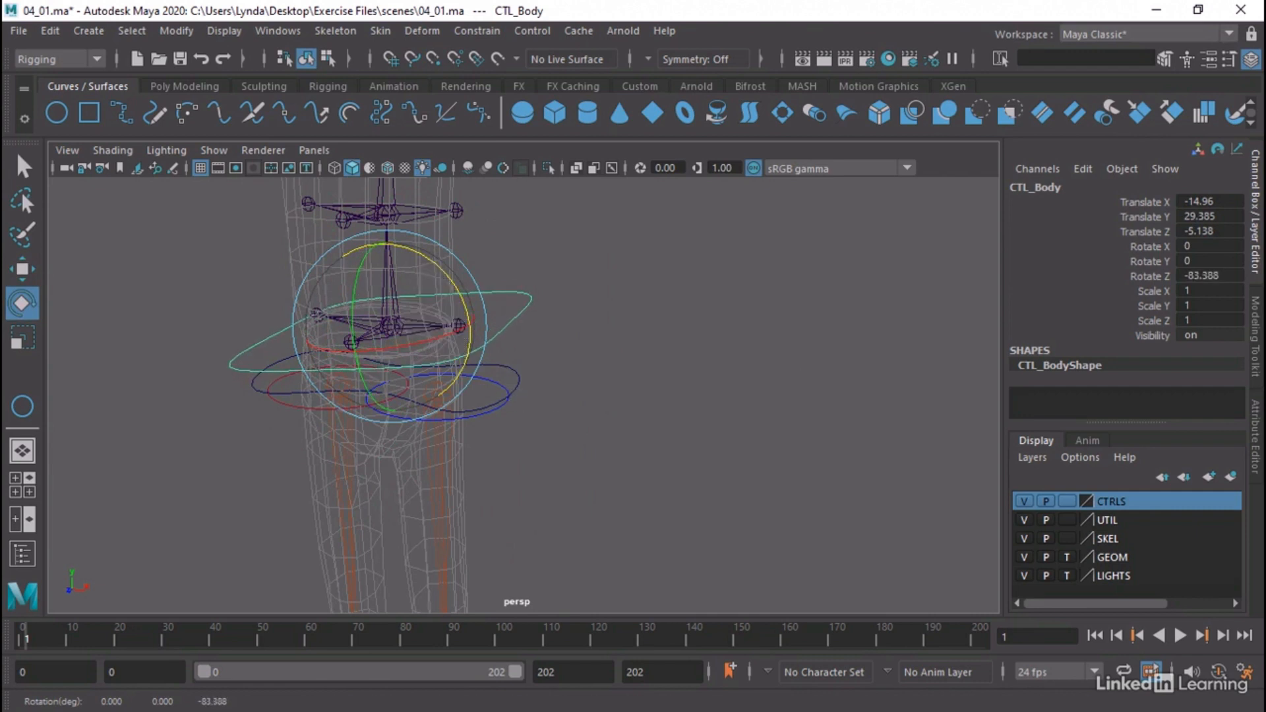
{"action": "double_click", "coordinate": [1229, 281]}
{"action": "type", "text": "-90"}
{"action": "key", "text": "Return"}
{"action": "double_click", "coordinate": [1215, 246]}
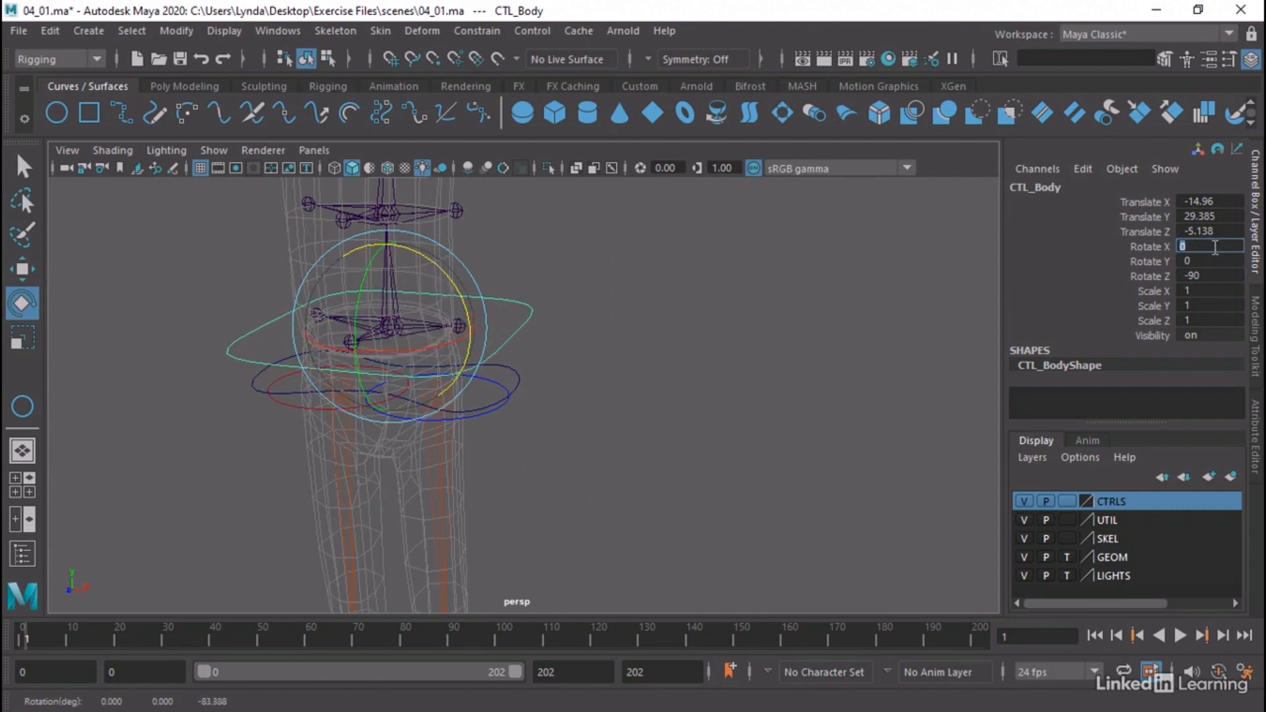
{"action": "key", "text": "Return"}
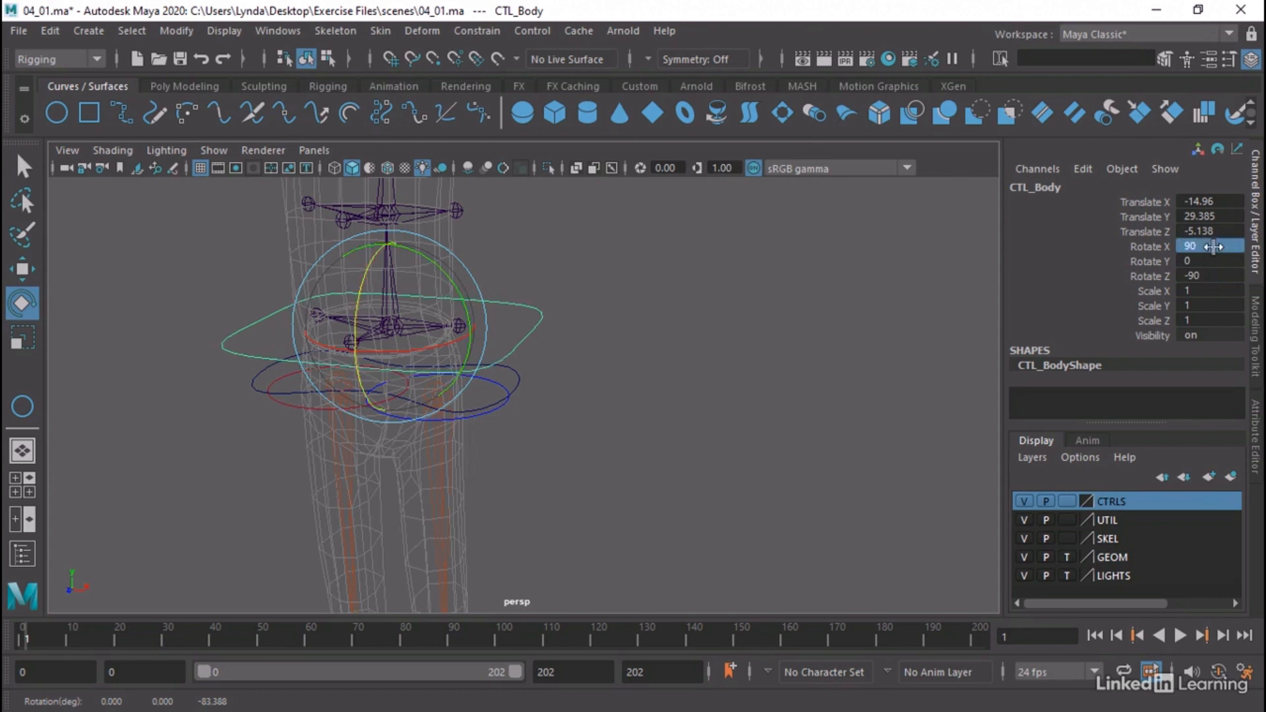
{"action": "left_click", "coordinate": [548, 395]}
{"action": "key", "text": "alt"}
{"action": "left_click_drag", "start_coordinate": [520, 302], "coordinate": [546, 346]}
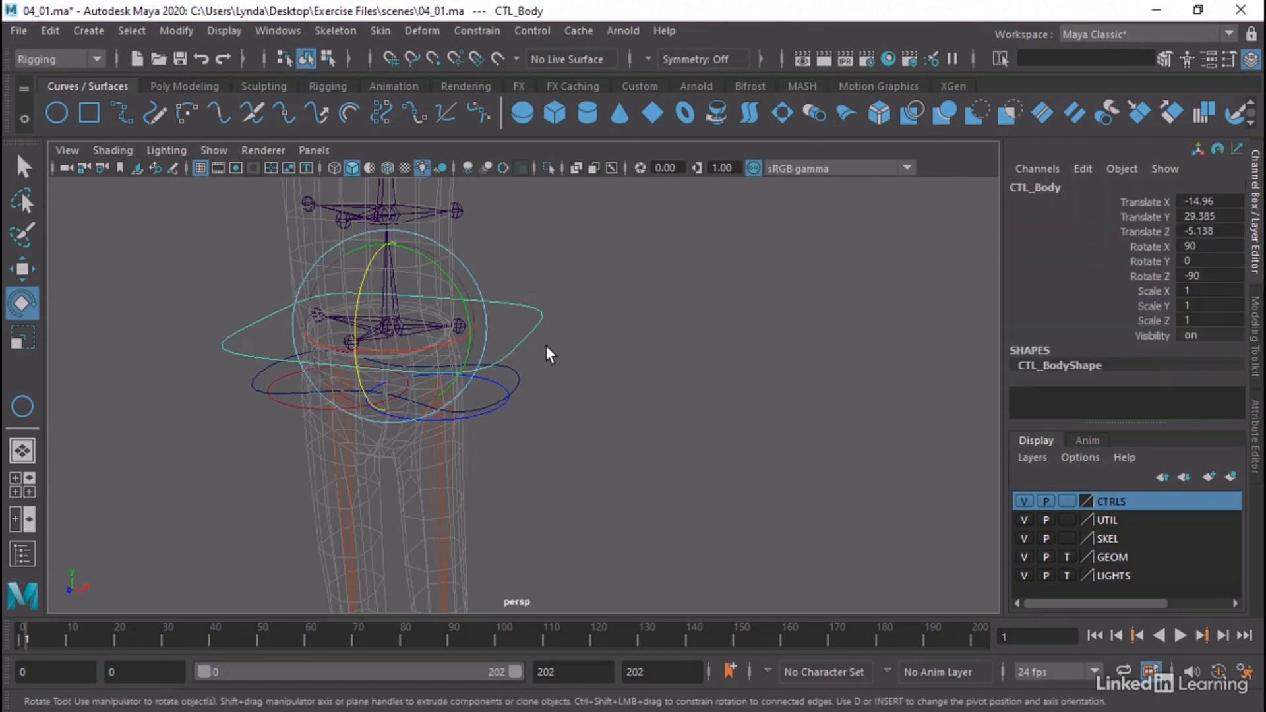
Move CTL_Body down and forward to Translate Y 28.364 and Z -4.562, just above the pelvis control
{"action": "key", "text": "w"}
{"action": "left_click_drag", "start_coordinate": [388, 372], "coordinate": [340, 402]}
{"action": "left_click_drag", "start_coordinate": [474, 395], "coordinate": [444, 378], "text": "alt"}
{"action": "left_click_drag", "start_coordinate": [508, 373], "coordinate": [546, 359], "text": "alt"}
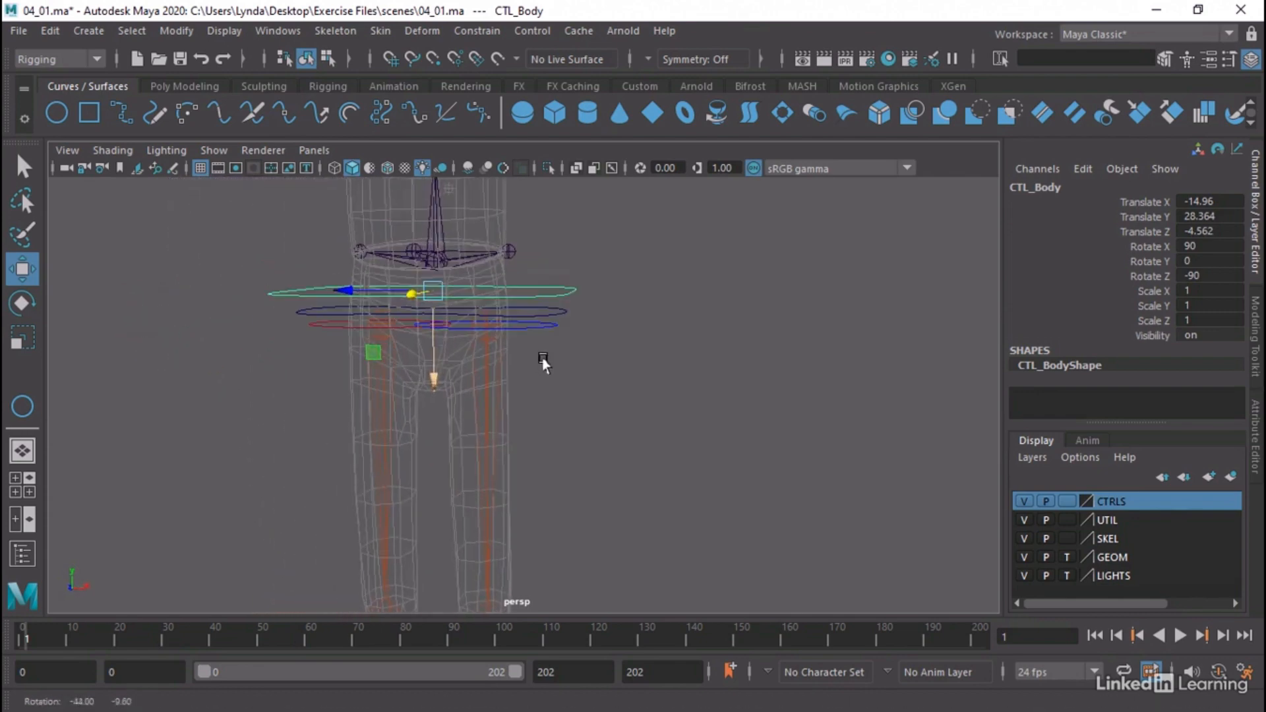
Show CTL_Body's control vertices and adjust its curve slightly around the hips
{"action": "middle_click_drag", "start_coordinate": [783, 359], "coordinate": [533, 363]}
{"action": "left_click", "coordinate": [743, 387]}
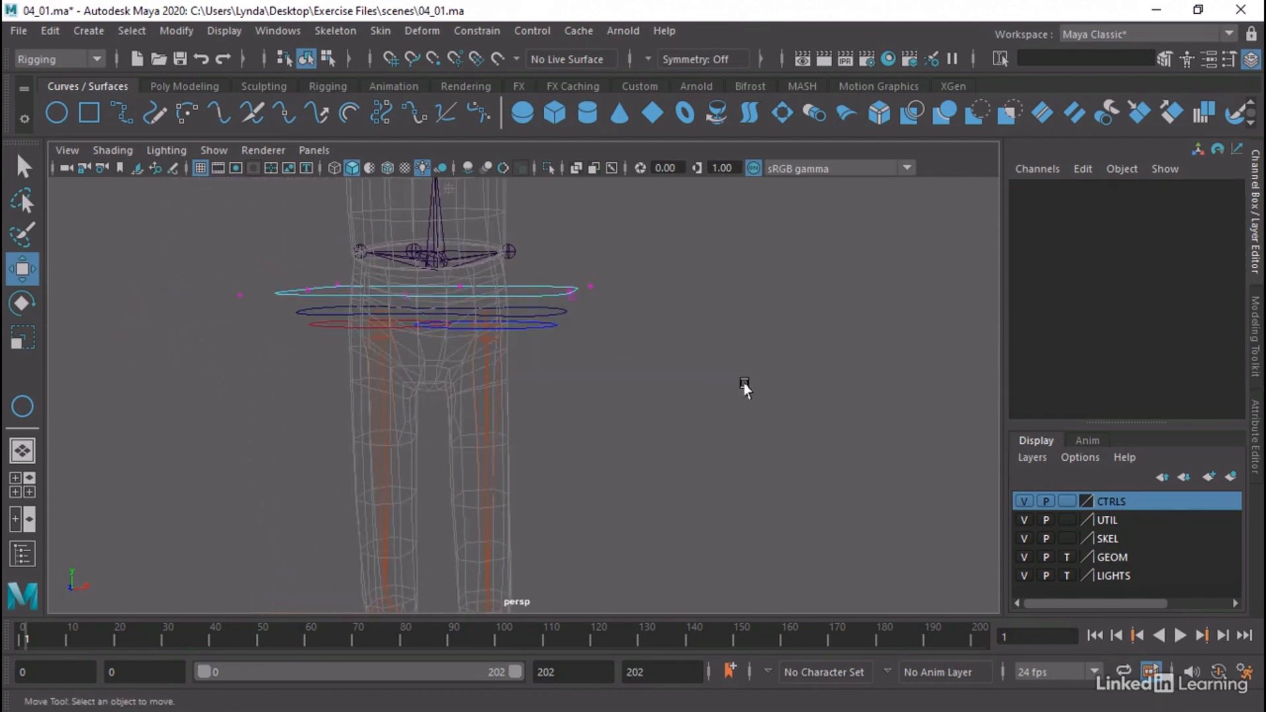
{"action": "right_click_drag", "start_coordinate": [517, 282], "coordinate": [608, 209]}
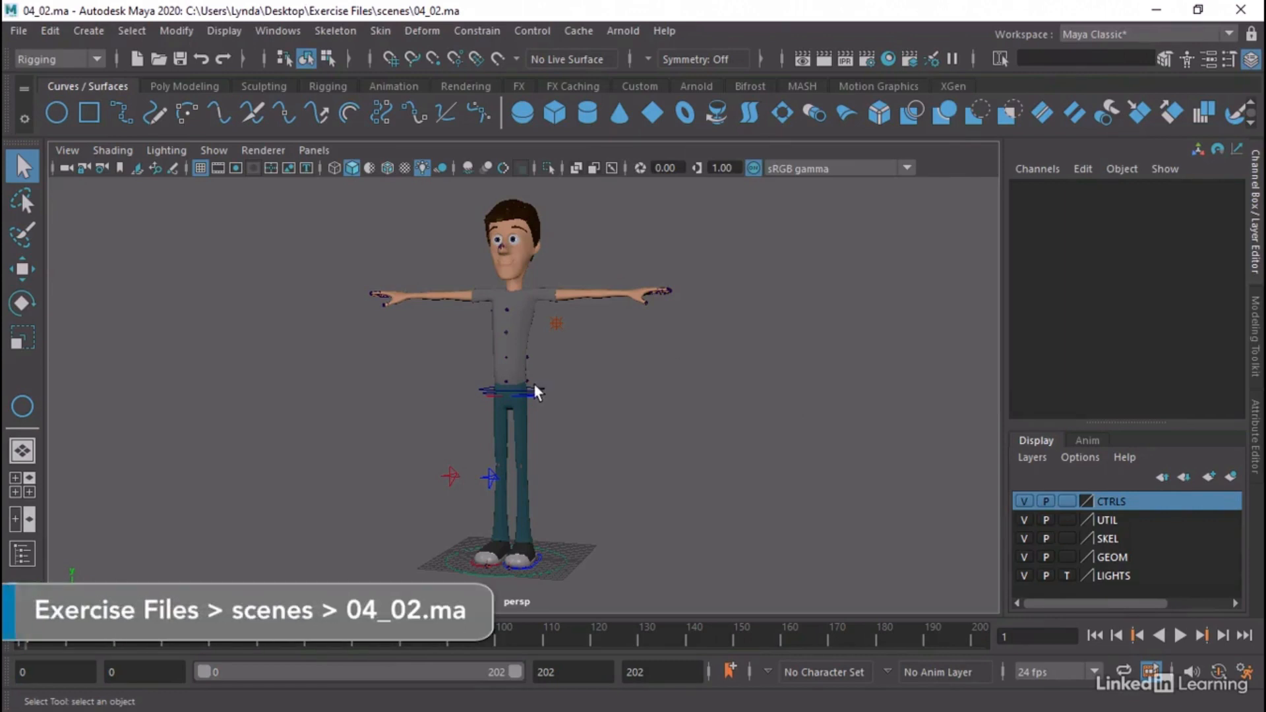
{"action": "scroll", "coordinate": [521, 383], "scroll_direction": "up", "scroll_amount": 3}
{"action": "middle_click_drag", "start_coordinate": [509, 384], "coordinate": [659, 351], "text": "alt"}
{"action": "scroll", "coordinate": [736, 392], "scroll_direction": "up", "scroll_amount": 3}
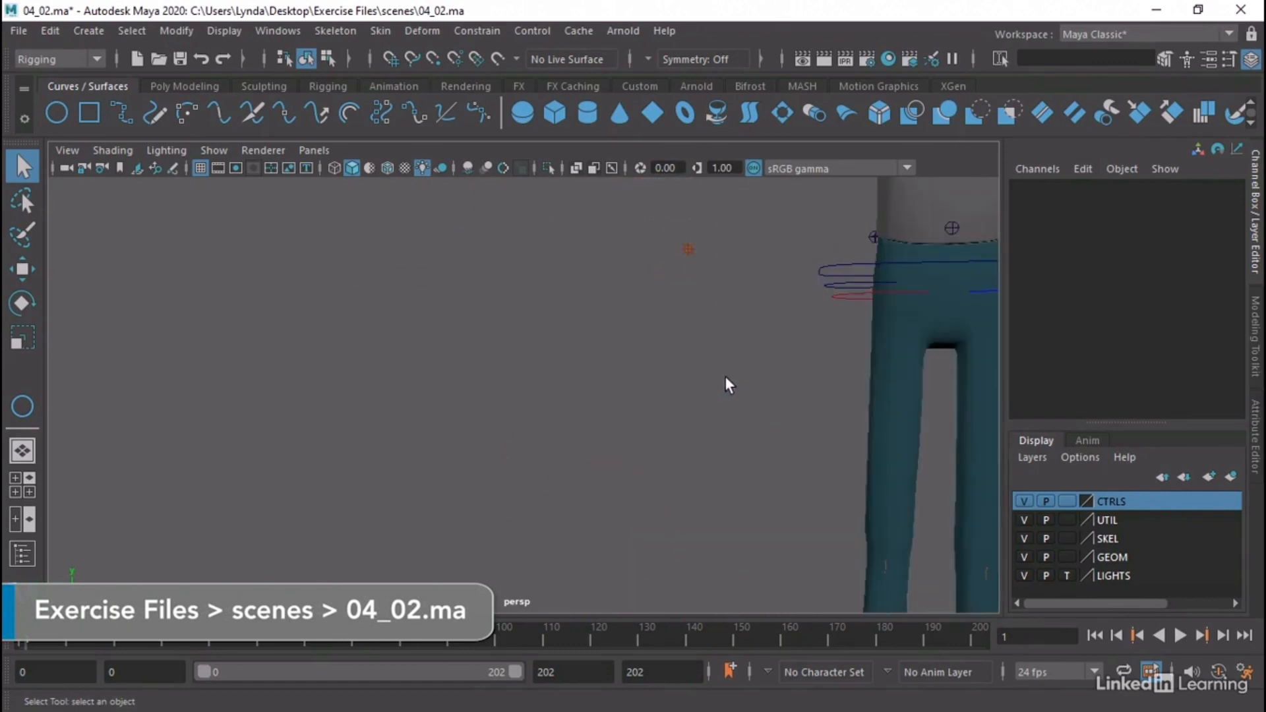
{"action": "middle_click_drag", "start_coordinate": [726, 384], "coordinate": [449, 418], "text": "alt"}
{"action": "left_click_drag", "start_coordinate": [659, 442], "coordinate": [634, 449], "text": "alt"}
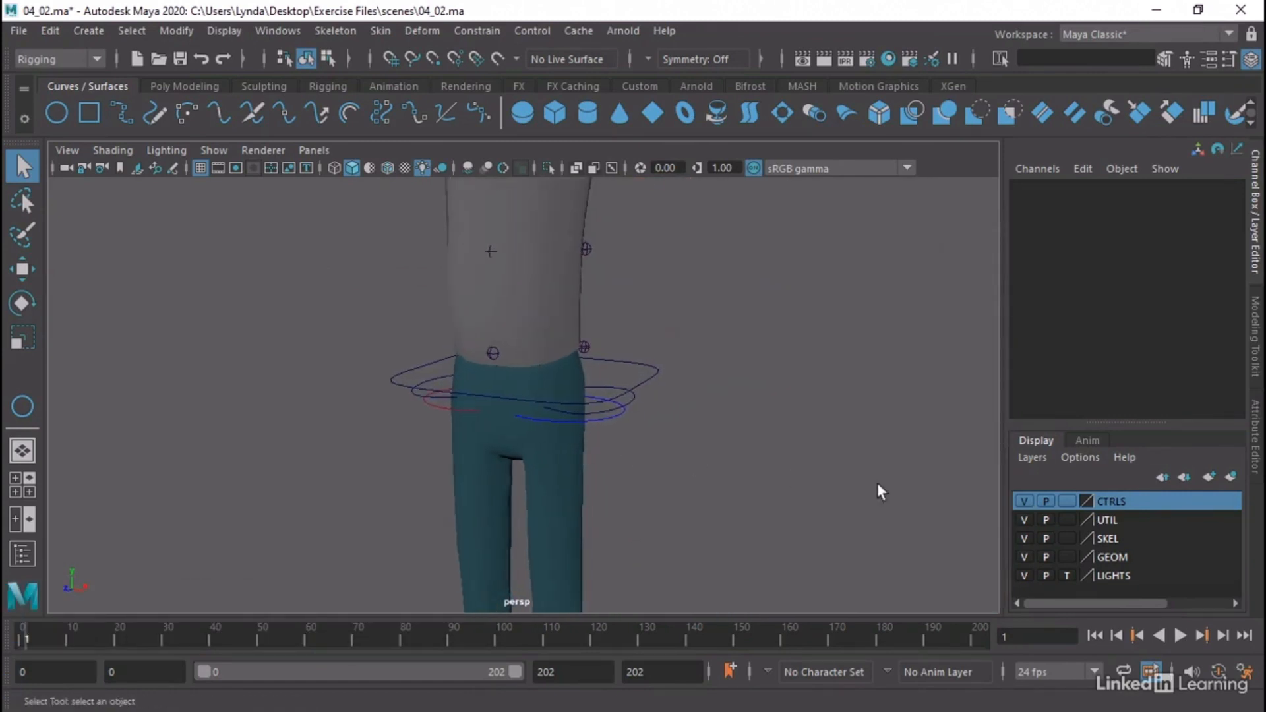
Set the GEOM layer to template display and open the Outliner
{"action": "left_click", "coordinate": [1068, 557]}
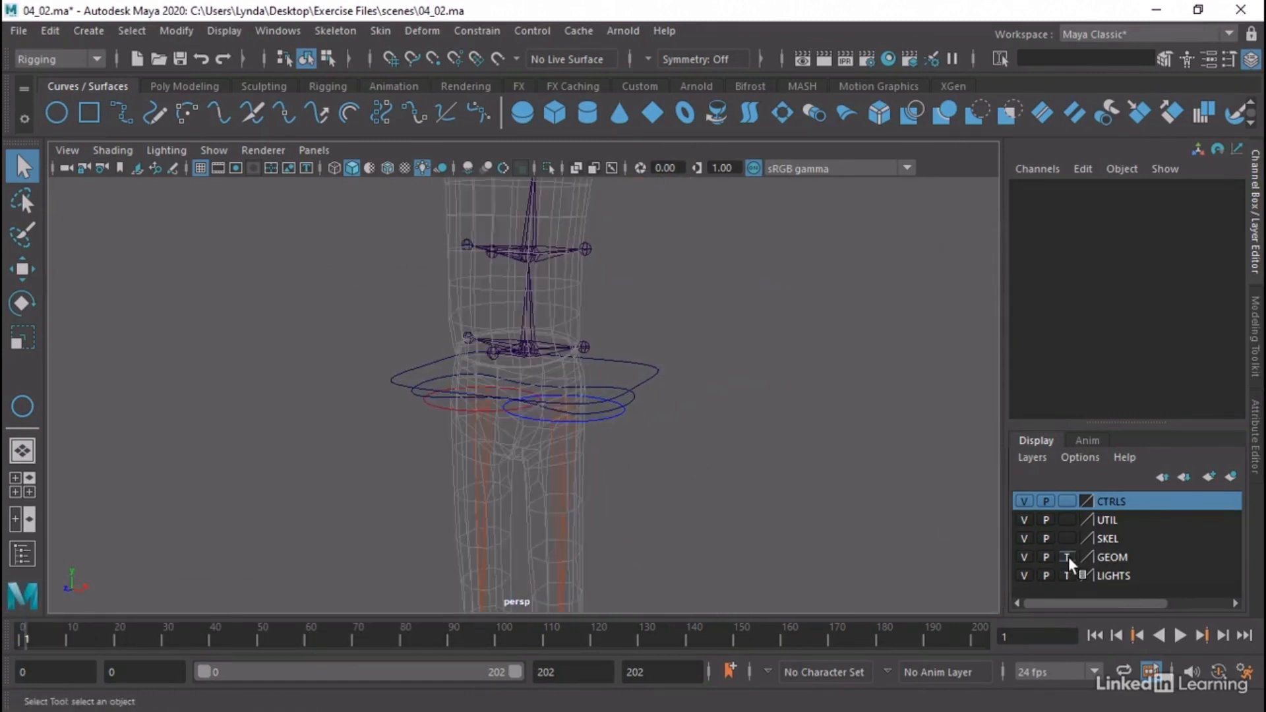
{"action": "left_click_drag", "start_coordinate": [736, 440], "coordinate": [771, 423], "text": "alt"}
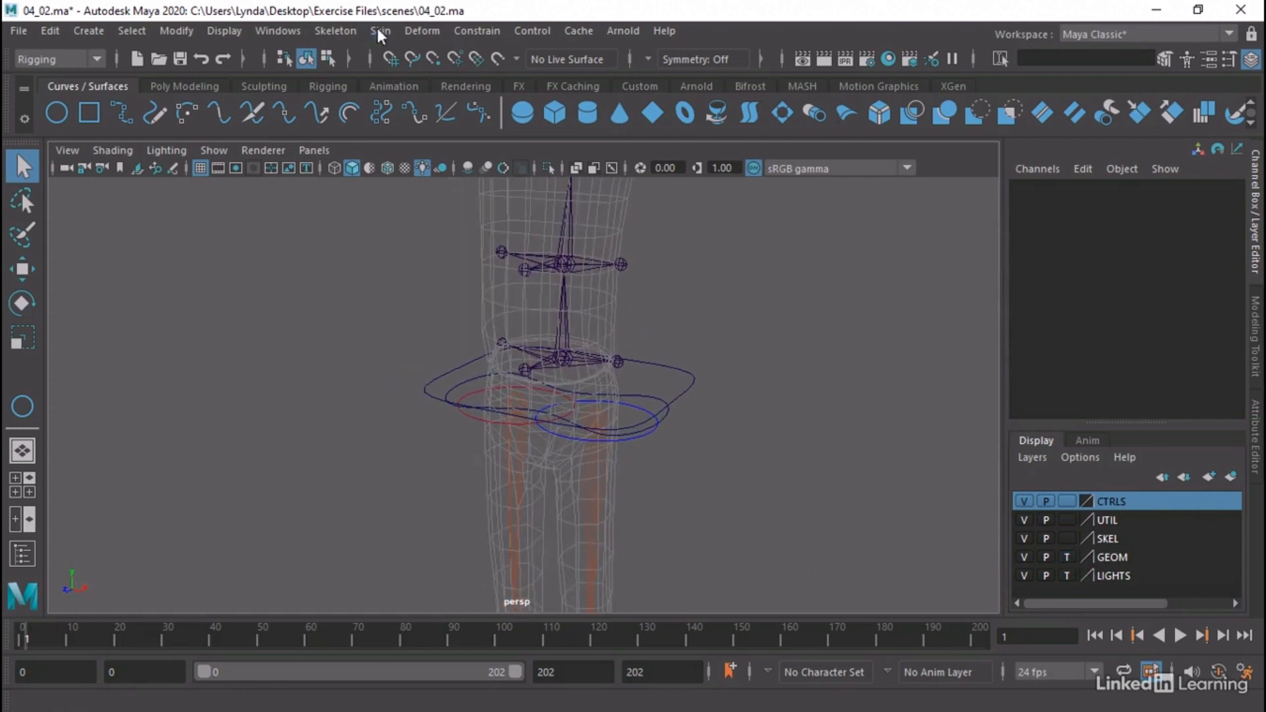
{"action": "left_click", "coordinate": [280, 32]}
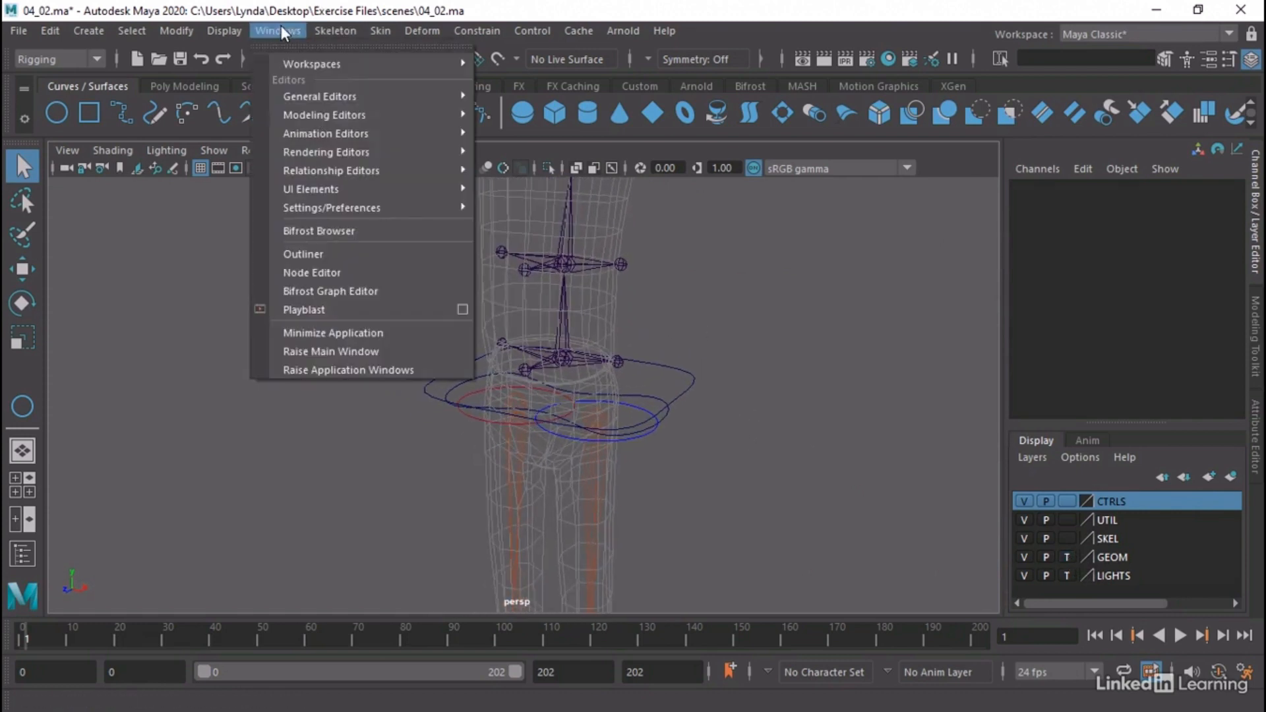
{"action": "left_click", "coordinate": [303, 258]}
Parent CTL_Body and CTL_Pelvis under CTL_MAIN
{"action": "left_click", "coordinate": [143, 351]}
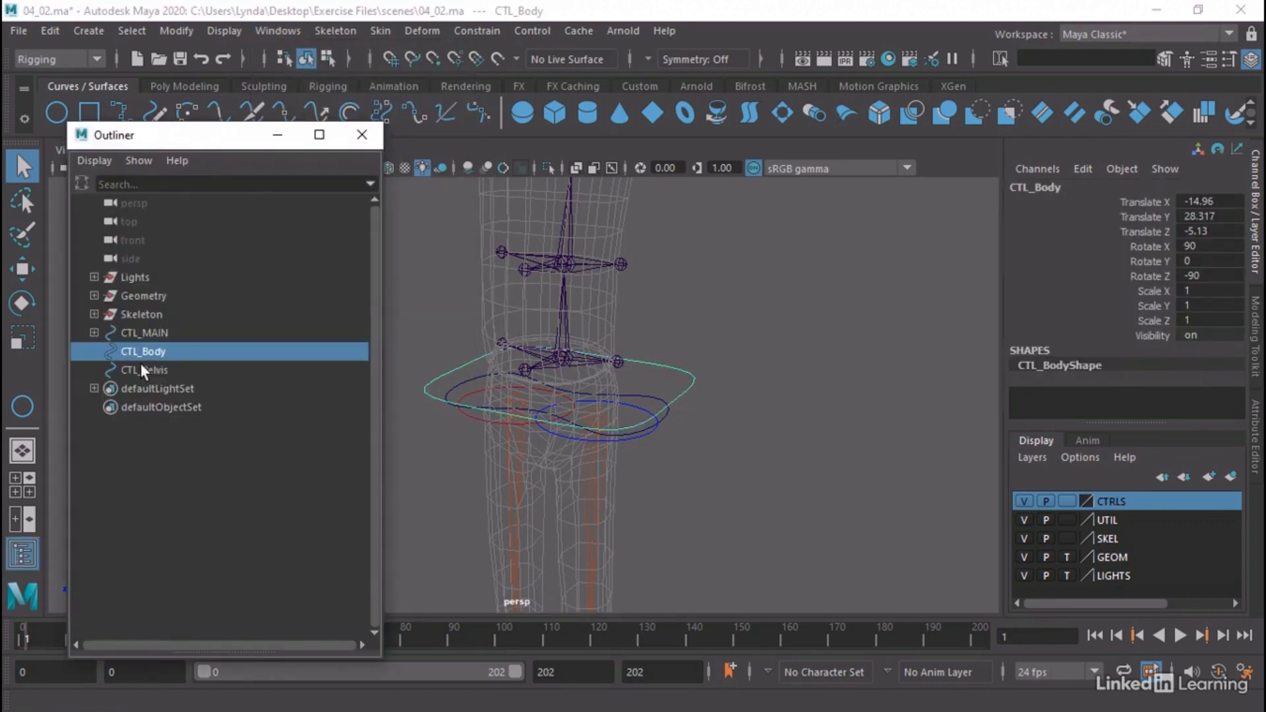
{"action": "left_click", "coordinate": [144, 374]}
{"action": "left_click", "coordinate": [144, 356]}
{"action": "left_click", "coordinate": [151, 371]}
{"action": "left_click", "coordinate": [94, 332]}
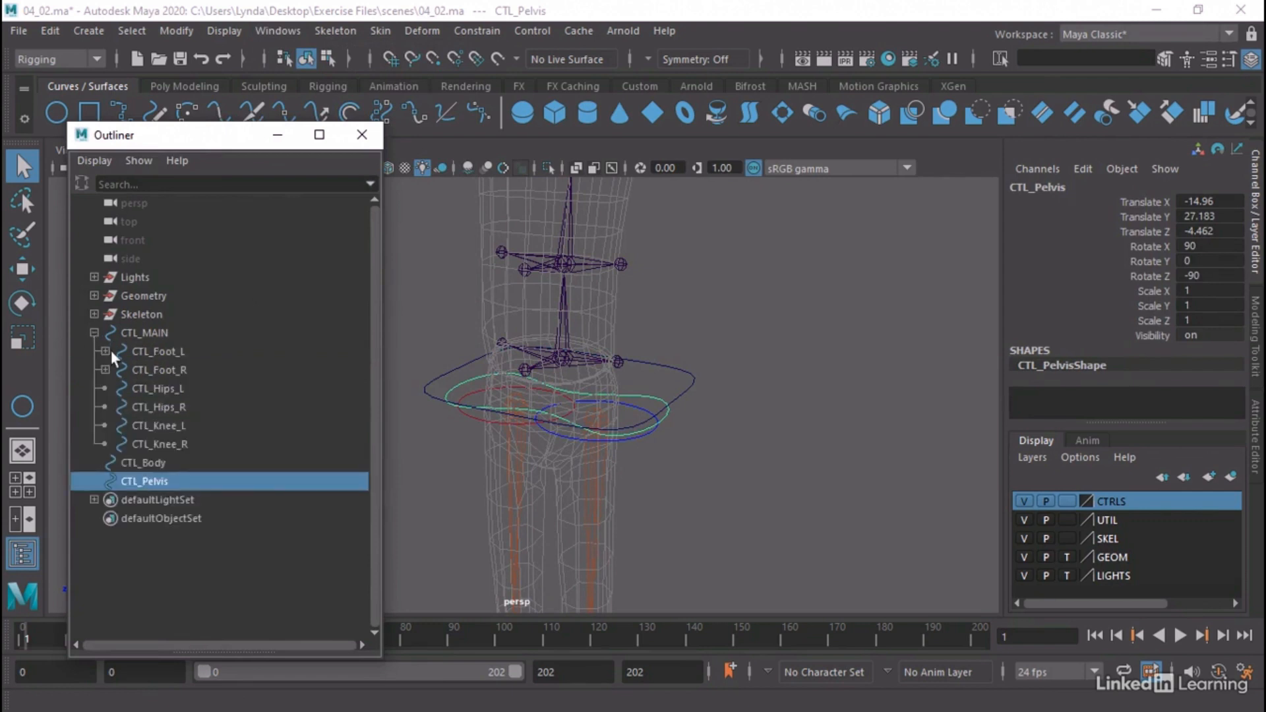
{"action": "left_click", "coordinate": [150, 464], "text": "ctrl"}
{"action": "middle_click_drag", "start_coordinate": [162, 471], "coordinate": [160, 335]}
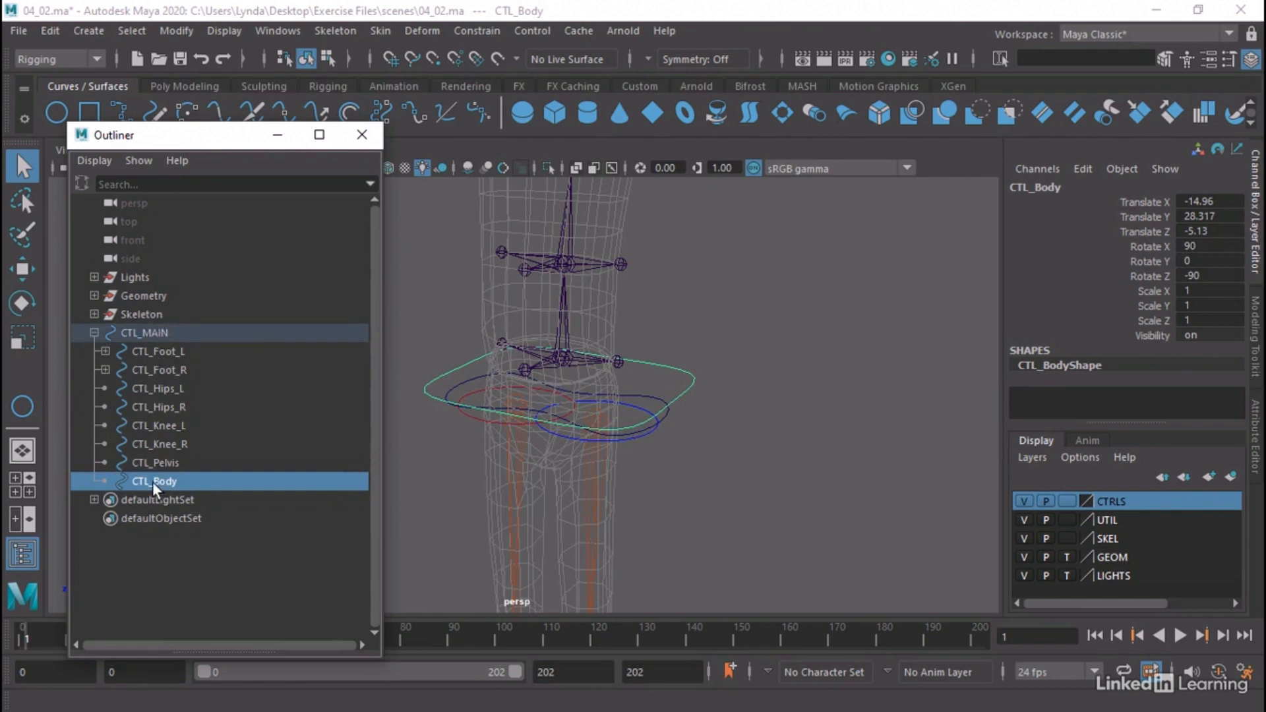
Parent CTL_Pelvis under CTL_Body and expand CTL_Body in the hierarchy
{"action": "left_click", "coordinate": [166, 463]}
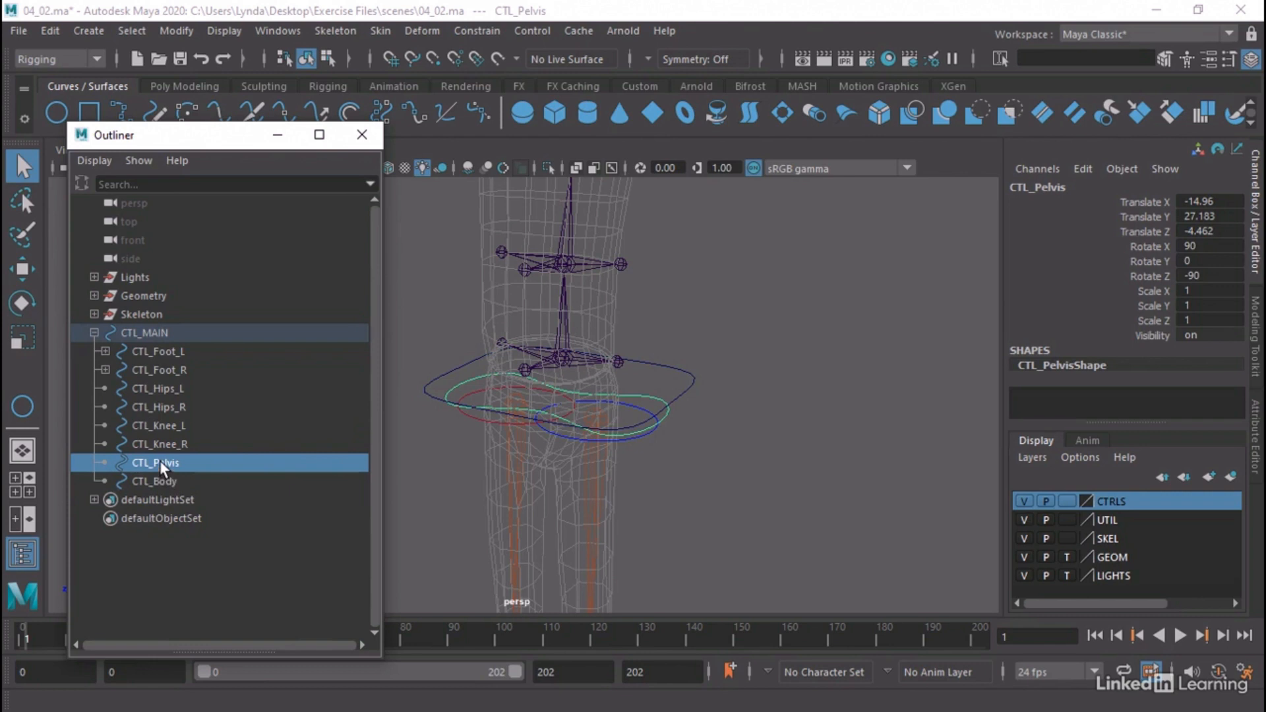
{"action": "middle_click_drag", "start_coordinate": [165, 466], "coordinate": [176, 483]}
{"action": "left_click", "coordinate": [164, 463]}
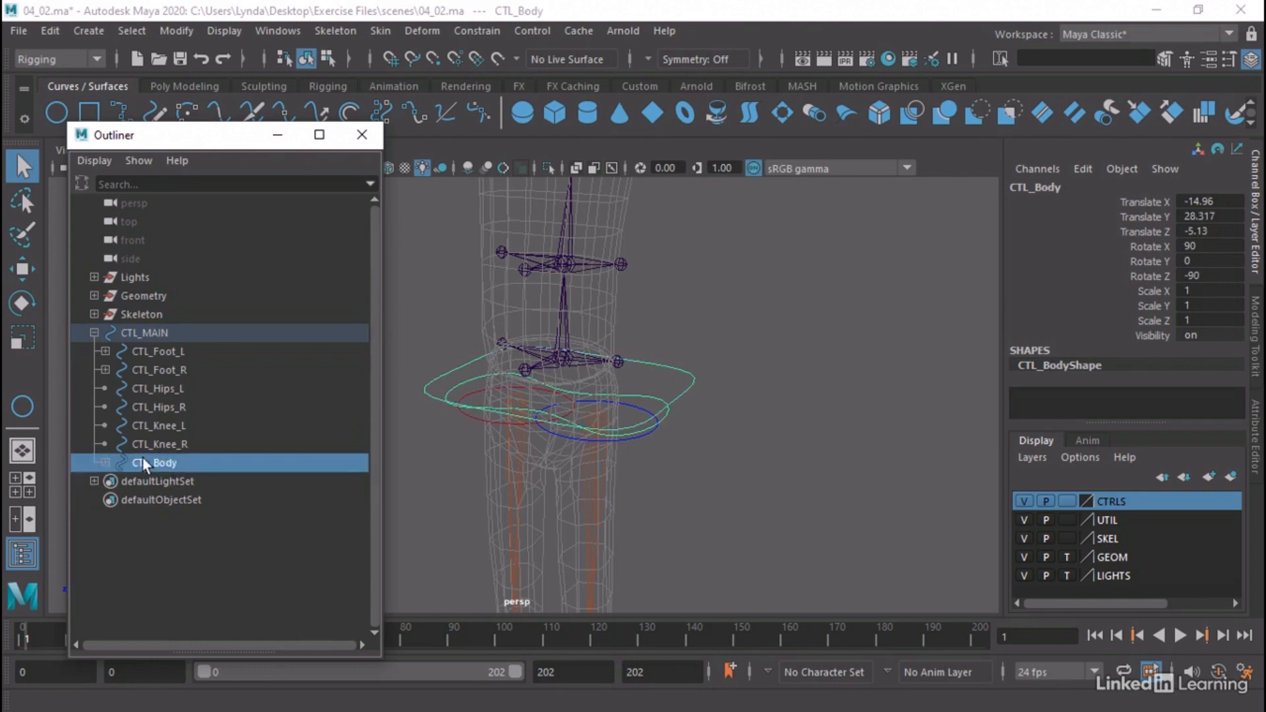
{"action": "left_click", "coordinate": [106, 463]}
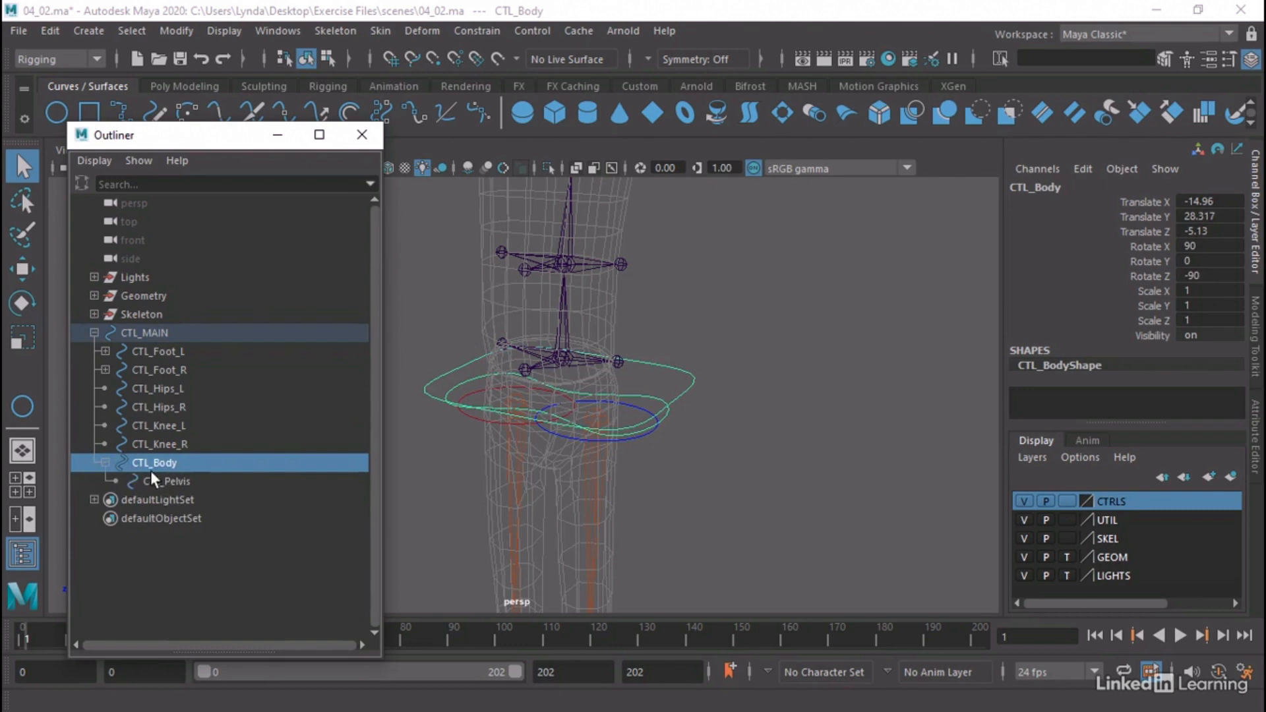
Parent CTL_Hips_L and CTL_Hips_R under CTL_Pelvis
{"action": "left_click", "coordinate": [156, 391]}
{"action": "left_click", "coordinate": [165, 408], "text": "ctrl"}
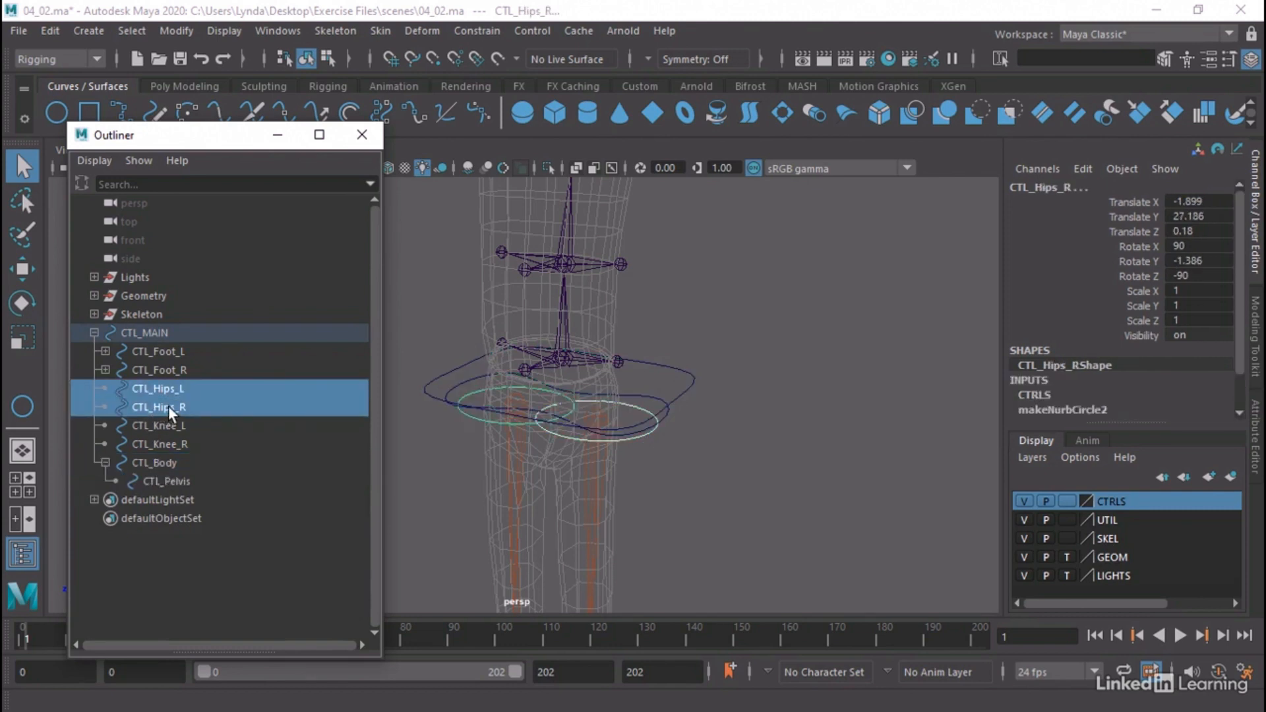
{"action": "middle_click_drag", "start_coordinate": [170, 409], "coordinate": [187, 487]}
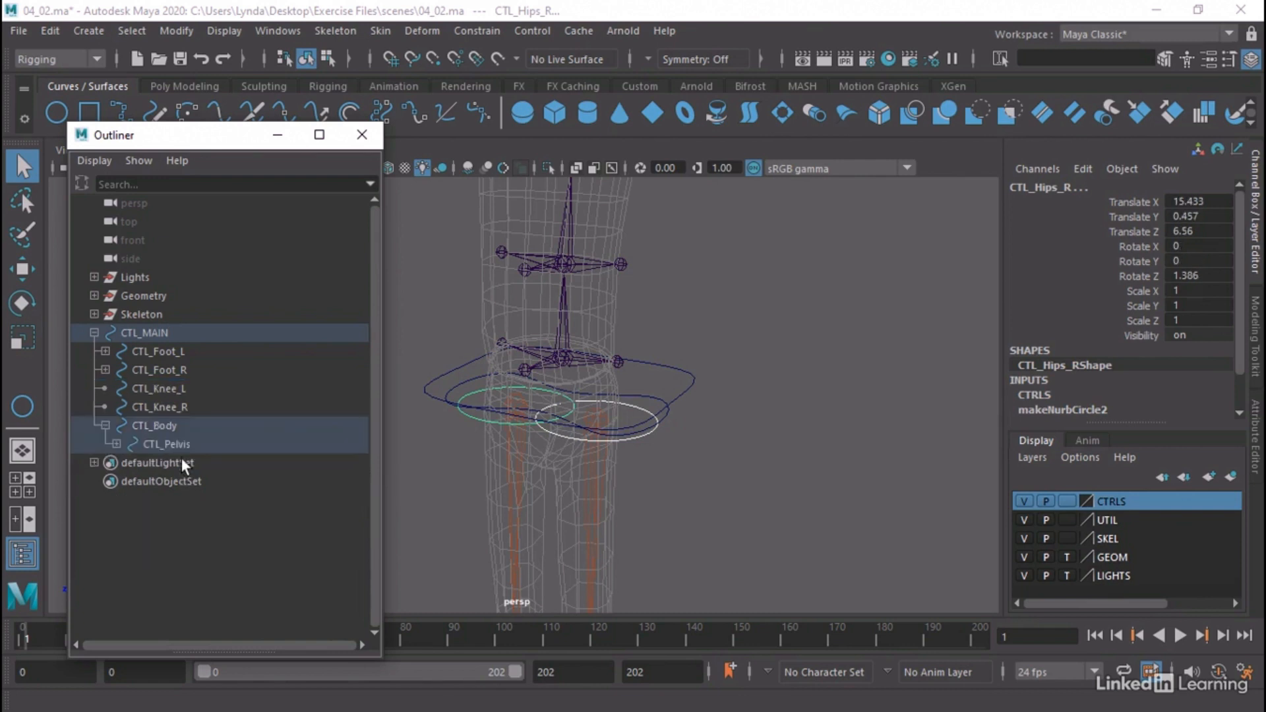
Test the control hierarchy by temporarily moving CTL_Body in the perspective view
{"action": "left_click", "coordinate": [689, 383]}
{"action": "middle_click_drag", "start_coordinate": [751, 389], "coordinate": [823, 346], "text": "alt"}
{"action": "right_click_drag", "start_coordinate": [873, 362], "coordinate": [710, 379], "text": "alt"}
{"action": "middle_click_drag", "start_coordinate": [710, 379], "coordinate": [734, 306], "text": "alt"}
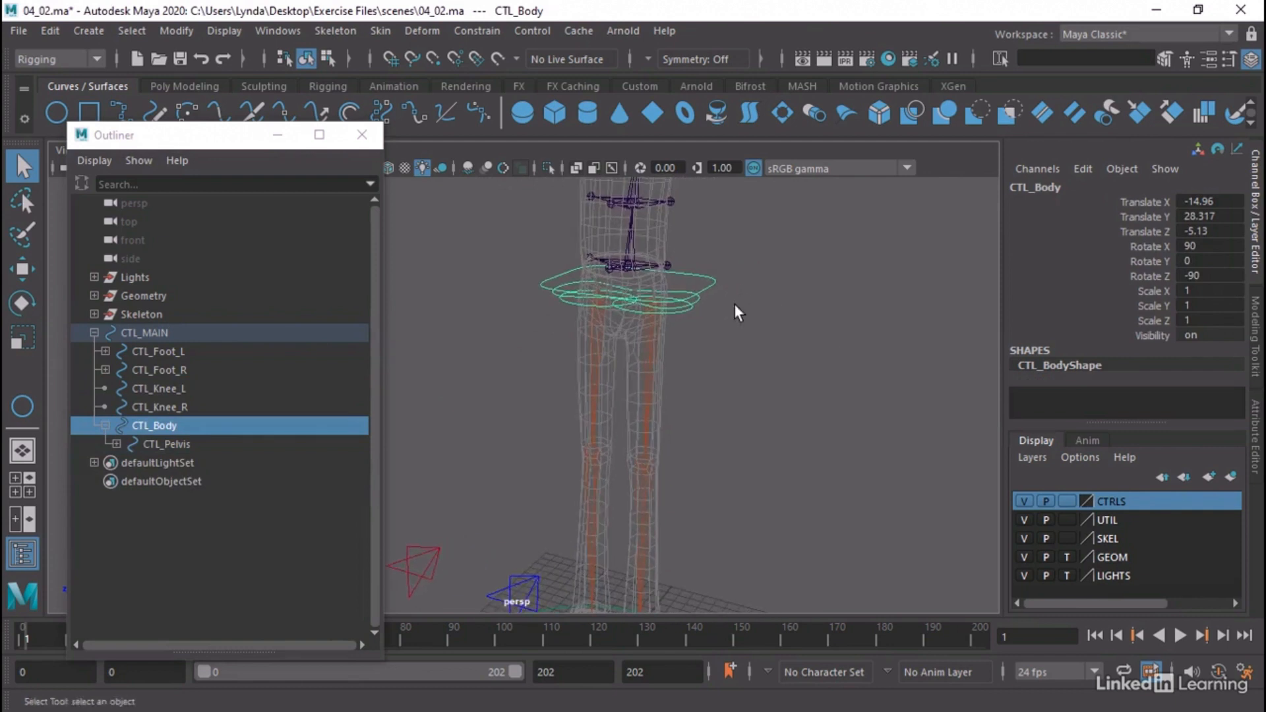
{"action": "key", "text": "w"}
{"action": "left_click_drag", "start_coordinate": [618, 283], "coordinate": [674, 324]}
Test-rotate CTL_Pelvis around different axes, undo each rotation and deselect the control
{"action": "left_click", "coordinate": [692, 302]}
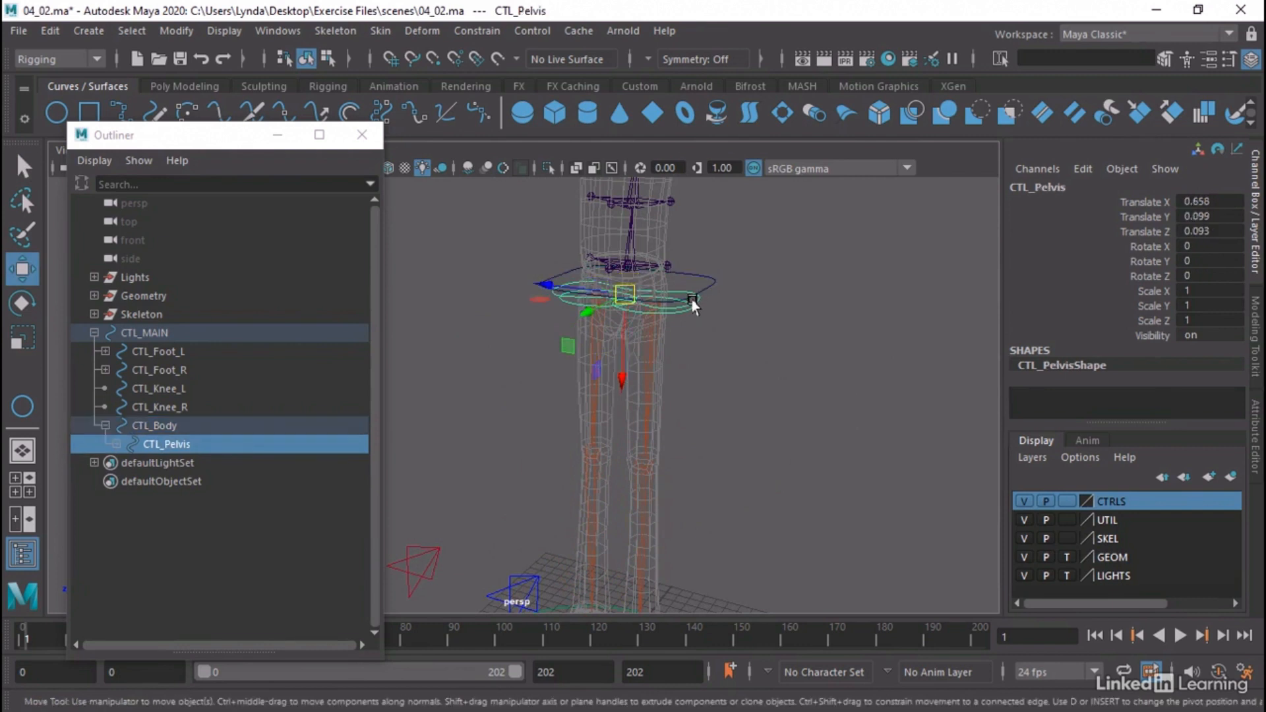
{"action": "key", "text": "e"}
{"action": "left_click_drag", "start_coordinate": [671, 278], "coordinate": [693, 256]}
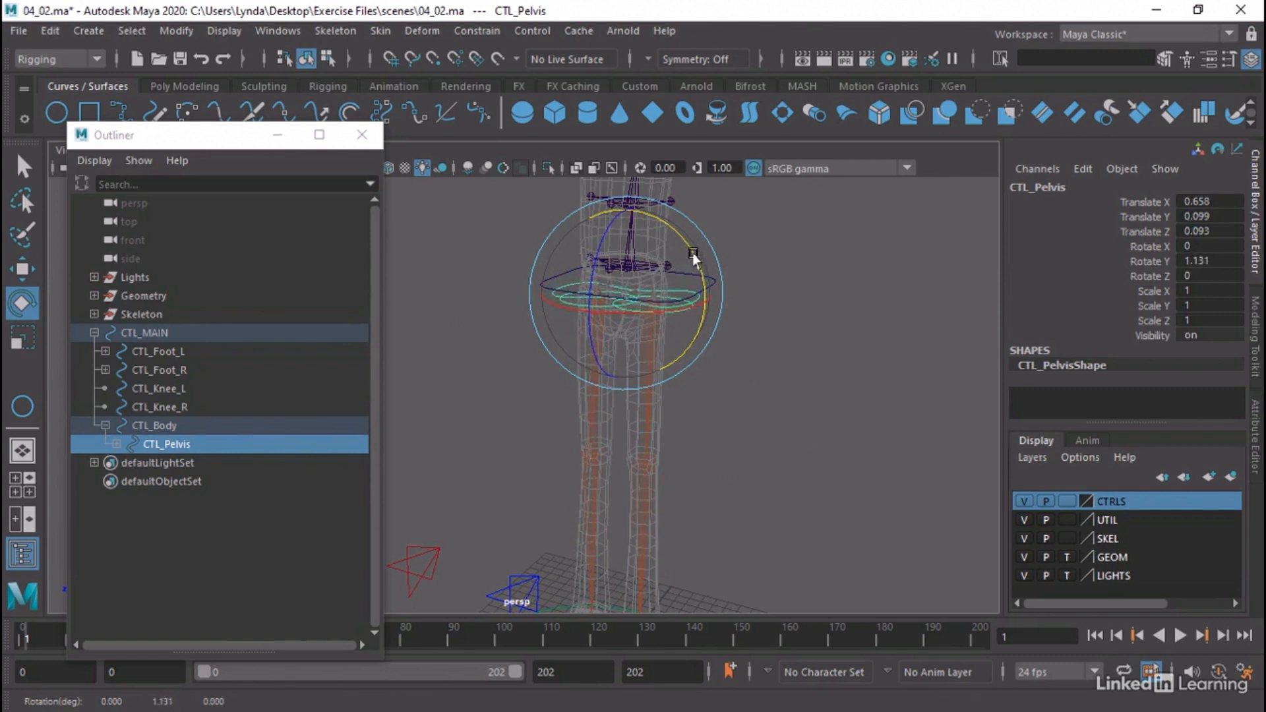
{"action": "key", "text": "ctrl+z"}
{"action": "mouse_move", "coordinate": [669, 317]}
{"action": "left_mouse_down"}
{"action": "mouse_move", "coordinate": [676, 300]}
{"action": "mouse_move", "coordinate": [684, 313]}
{"action": "left_mouse_up"}
{"action": "key", "text": "ctrl+z"}
{"action": "left_click", "coordinate": [782, 323]}
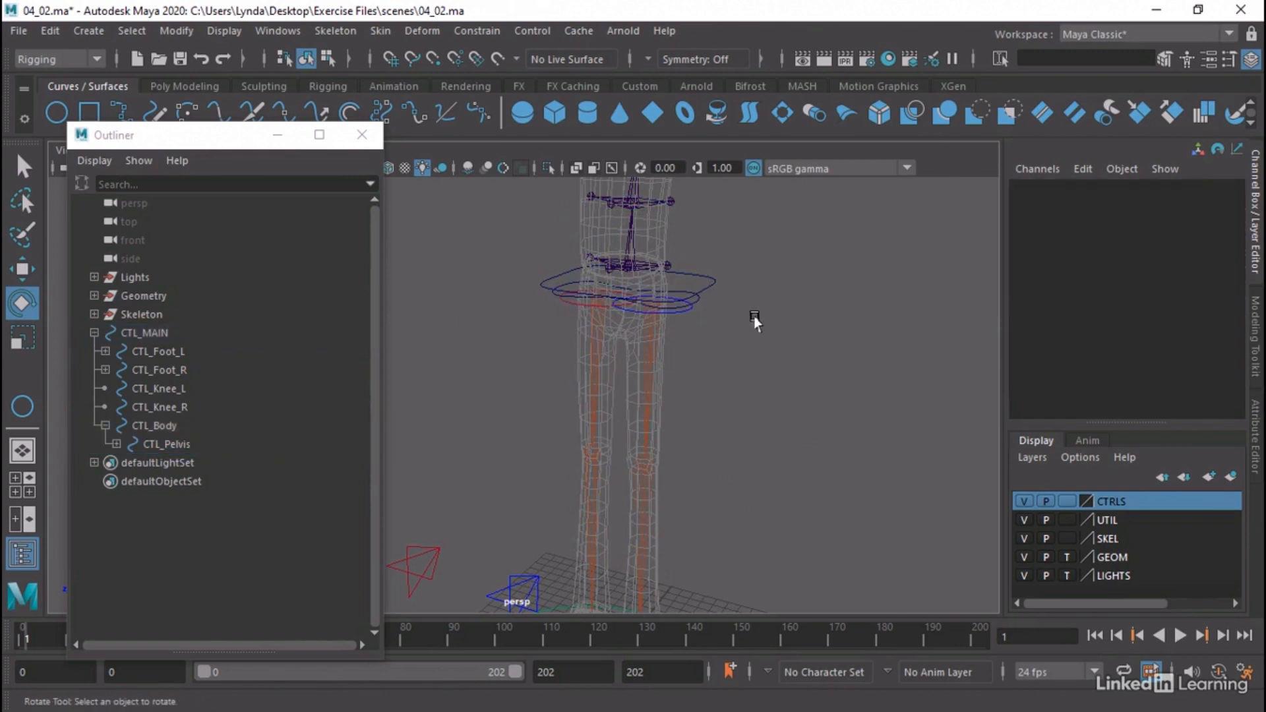
Test-move CTL_Hips_L, undo the move and deselect the control
{"action": "left_click", "coordinate": [685, 316]}
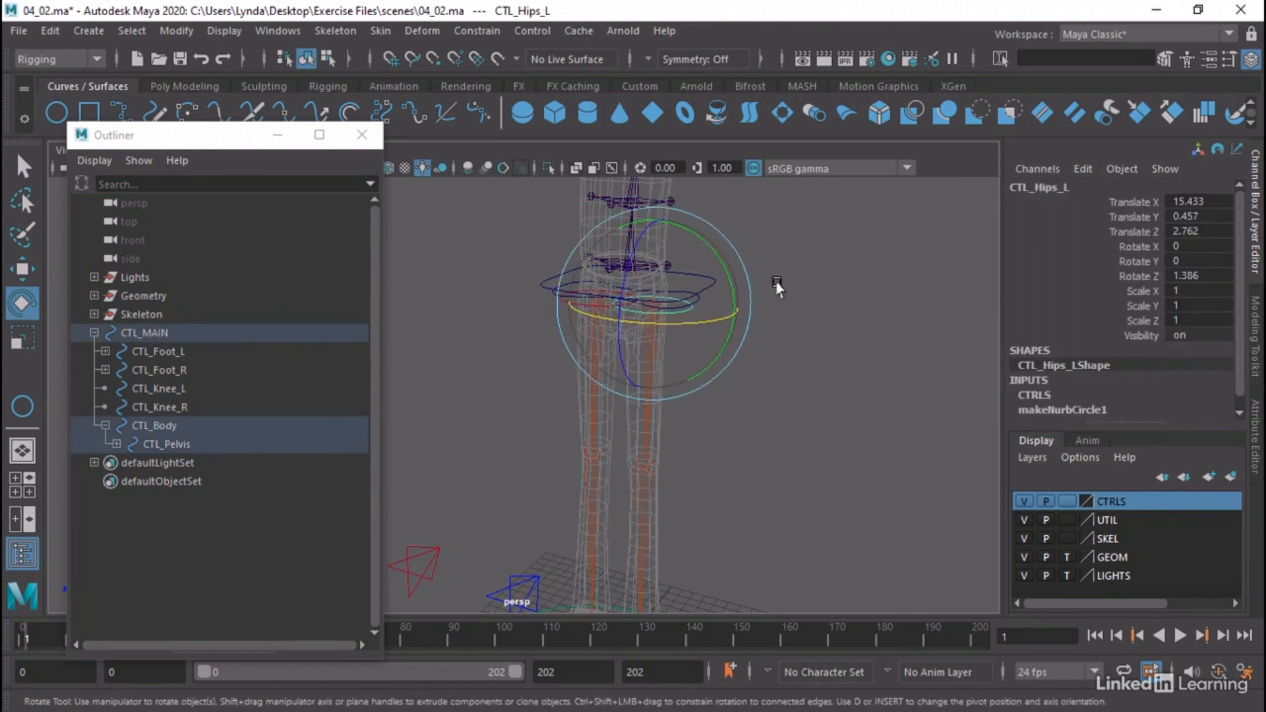
{"action": "key", "text": "w"}
{"action": "left_click_drag", "start_coordinate": [680, 308], "coordinate": [653, 320]}
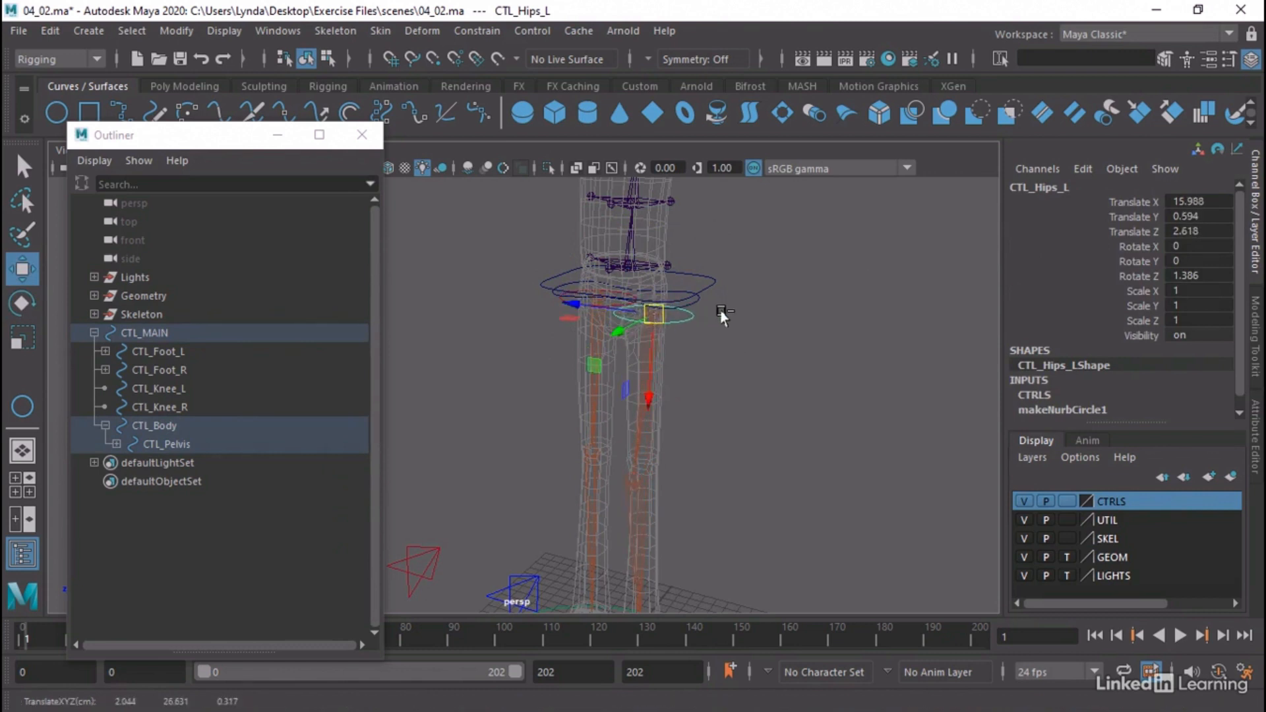
{"action": "key", "text": "ctrl+z"}
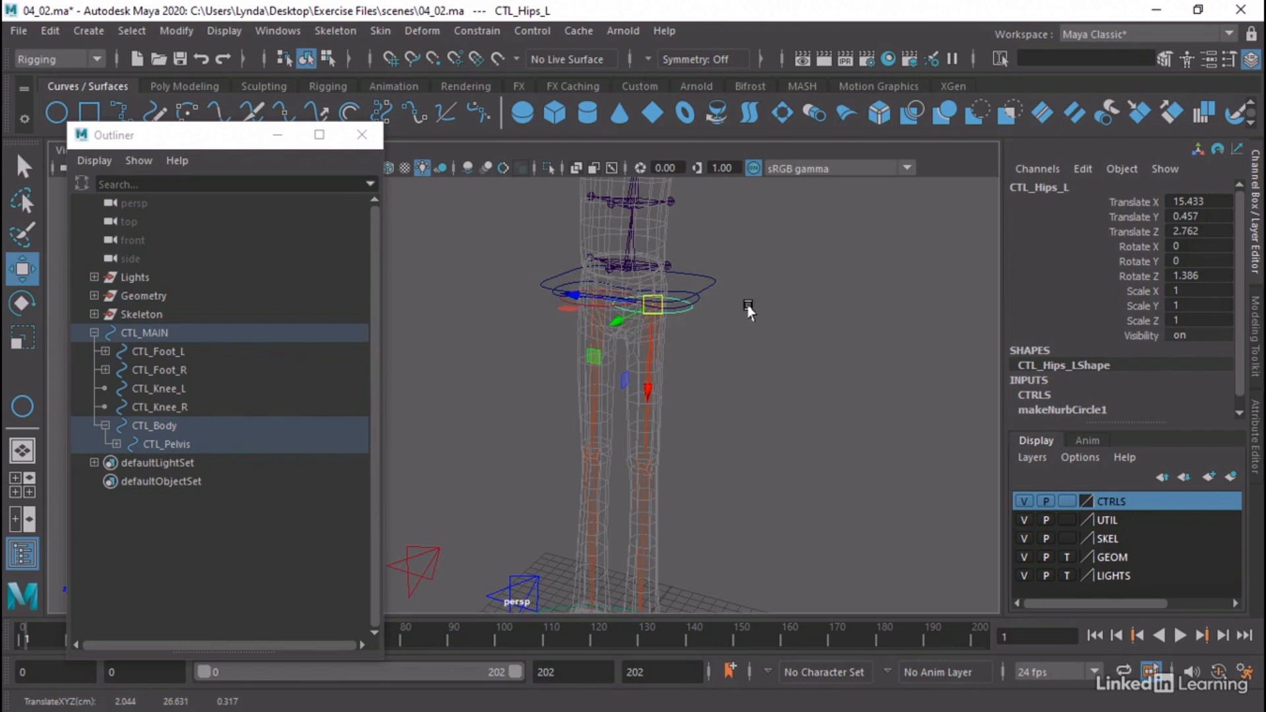
{"action": "left_click", "coordinate": [749, 306]}
Examine the translate and rotate values of CTL_Body, CTL_Pelvis and CTL_Hips_L one after another
{"action": "middle_click_drag", "start_coordinate": [682, 291], "coordinate": [682, 337], "text": "alt"}
{"action": "left_click_drag", "start_coordinate": [682, 336], "coordinate": [724, 376], "text": "alt"}
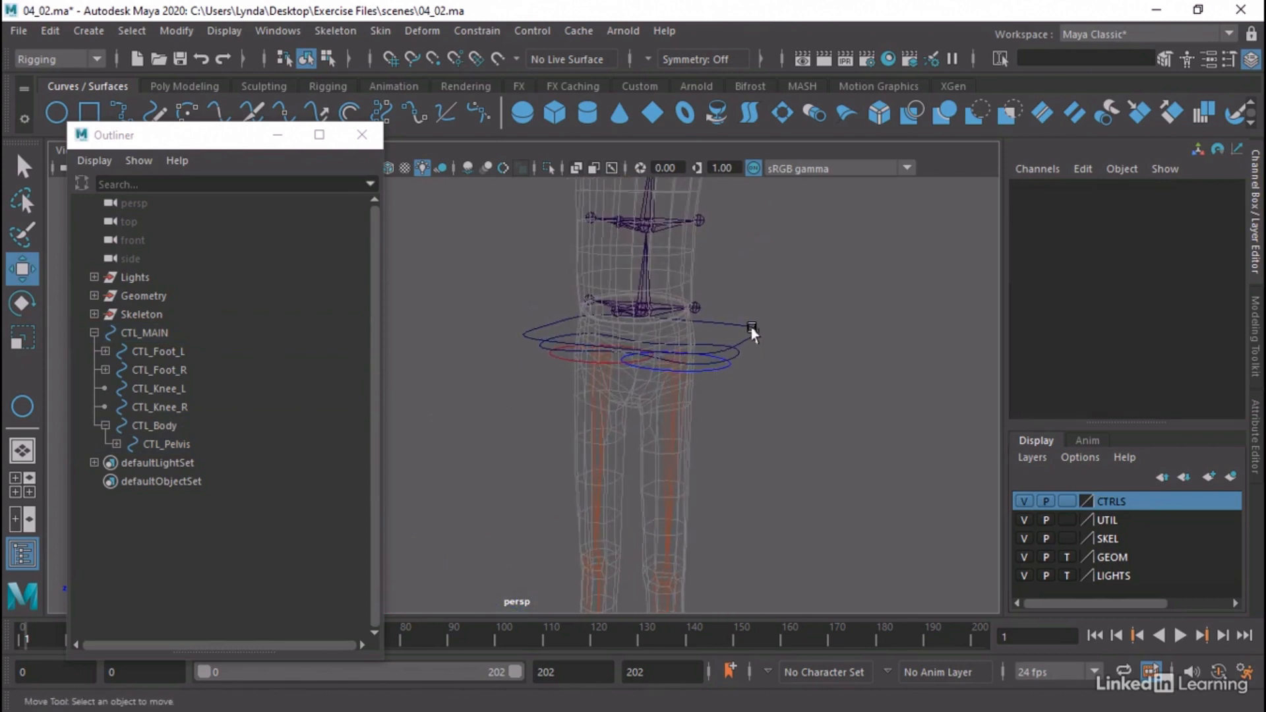
{"action": "left_click", "coordinate": [752, 331]}
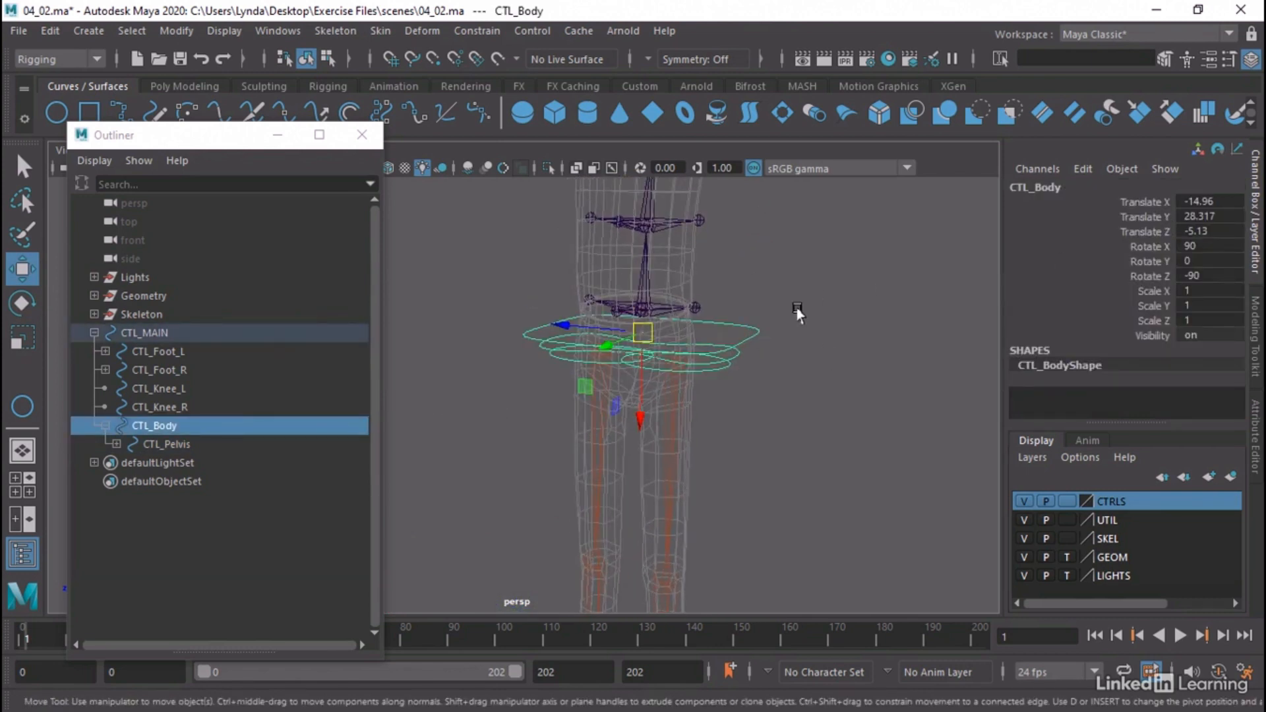
{"action": "key", "text": "q"}
{"action": "left_click", "coordinate": [734, 356]}
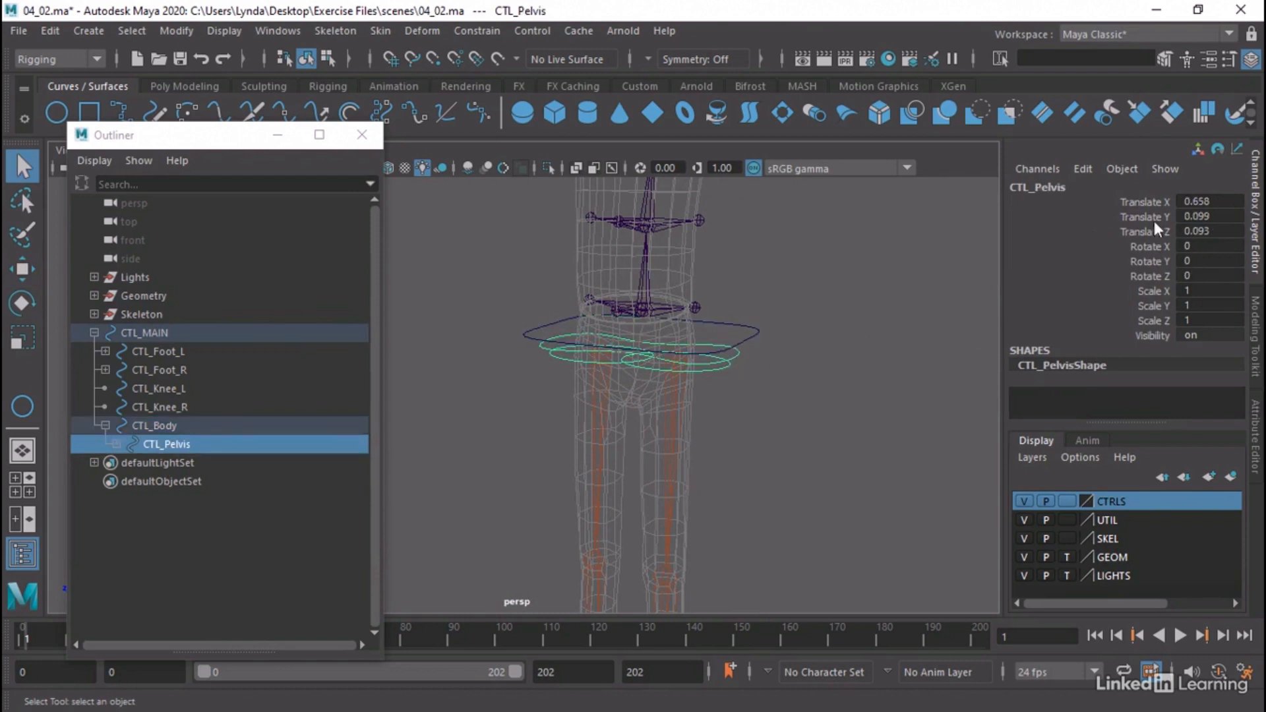
{"action": "left_click", "coordinate": [704, 367]}
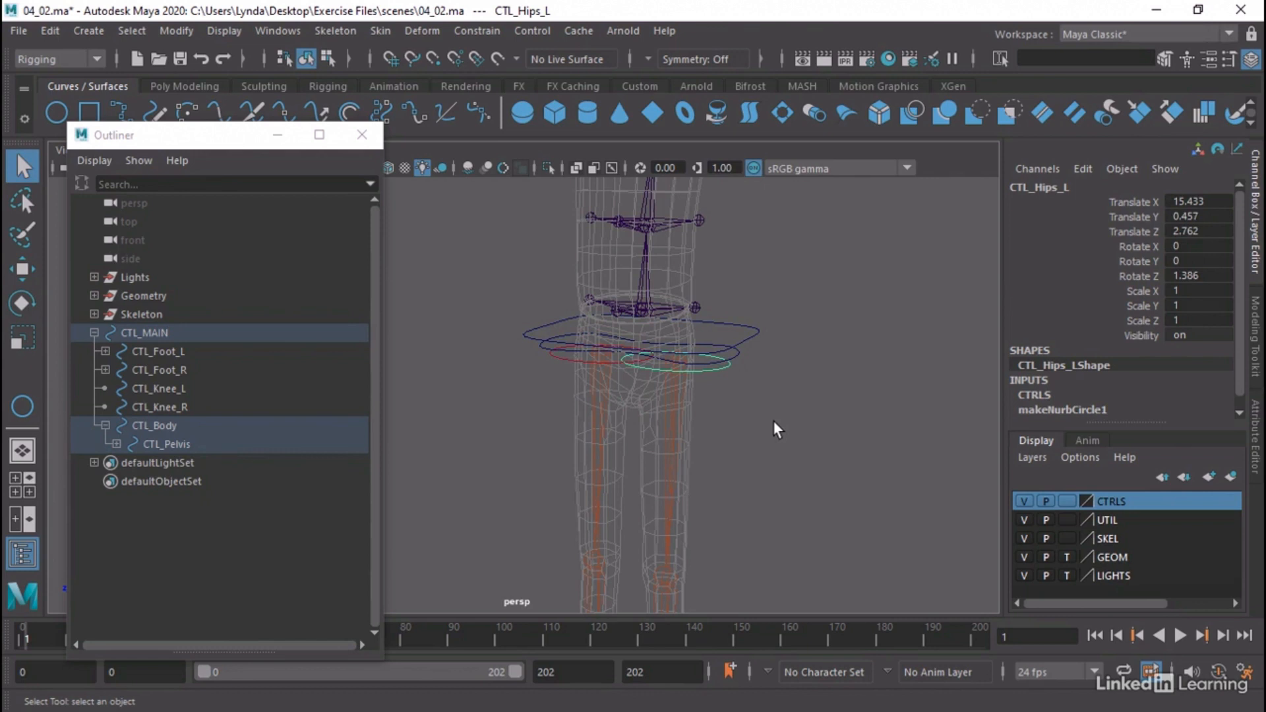
Expand CTL_Pelvis, check the nested hip, pelvis and body controls, and move the Outliner aside with nothing selected
{"action": "left_click", "coordinate": [116, 444]}
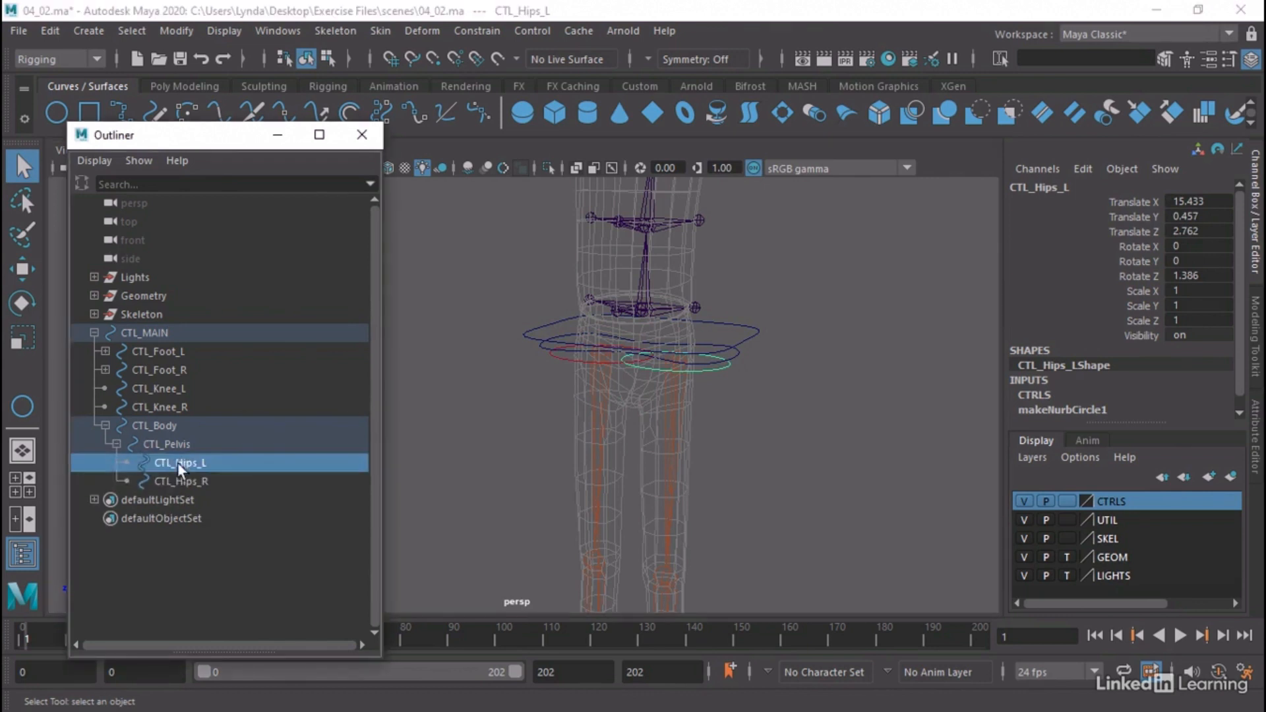
{"action": "left_click", "coordinate": [185, 481]}
{"action": "left_click", "coordinate": [199, 465]}
{"action": "left_click", "coordinate": [170, 445]}
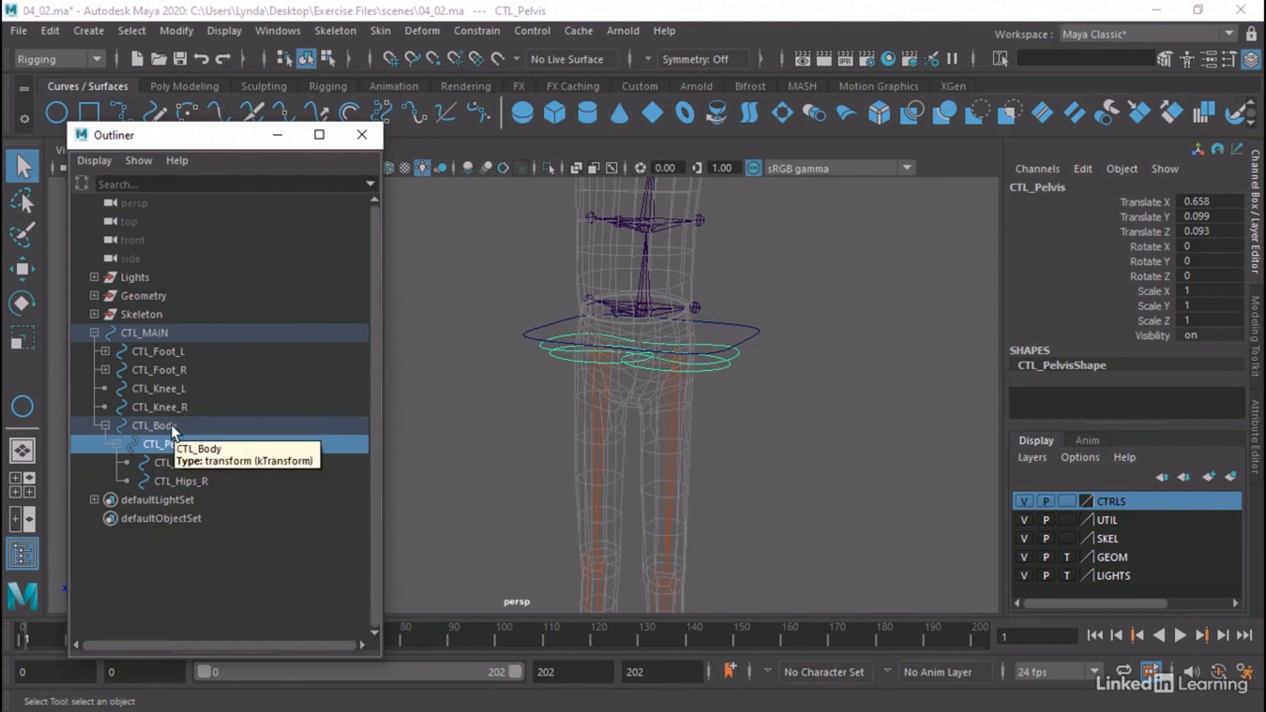
{"action": "left_click", "coordinate": [172, 427]}
{"action": "left_click", "coordinate": [199, 465]}
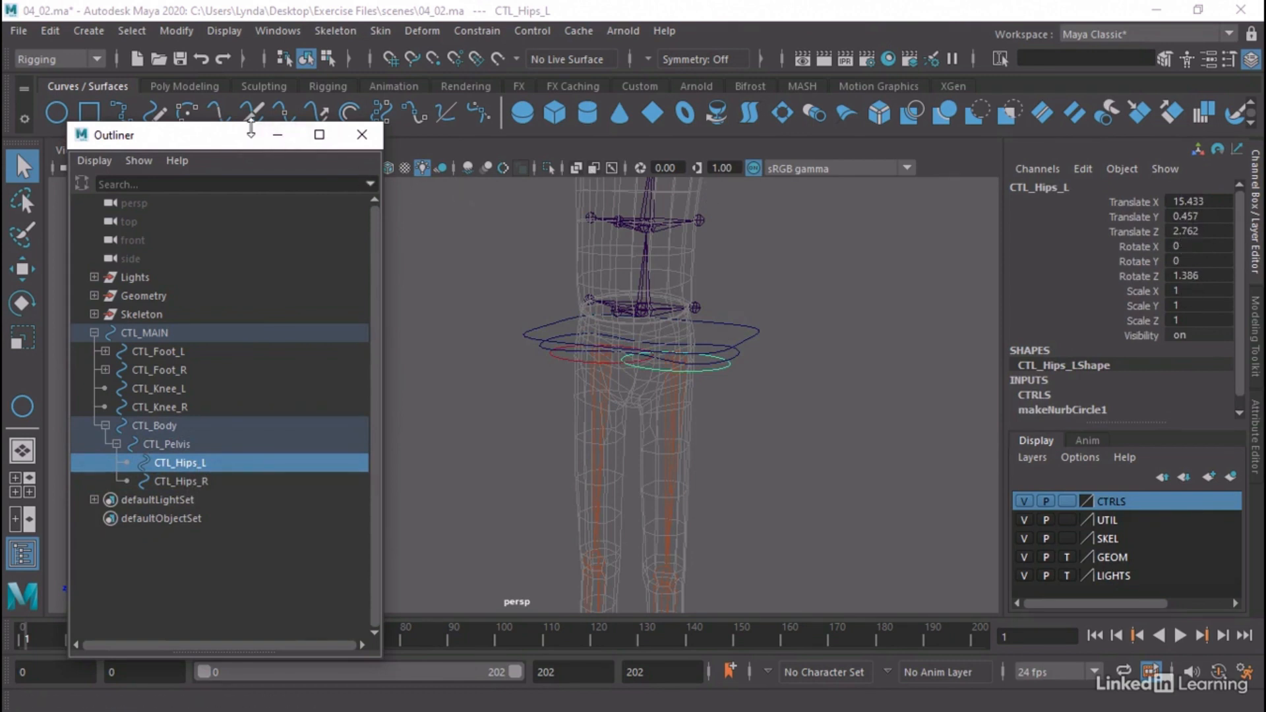
{"action": "mouse_move", "coordinate": [249, 123]}
{"action": "left_mouse_down"}
{"action": "mouse_move", "coordinate": [235, 197]}
{"action": "mouse_move", "coordinate": [166, 125]}
{"action": "left_mouse_up"}
{"action": "left_click", "coordinate": [224, 188]}
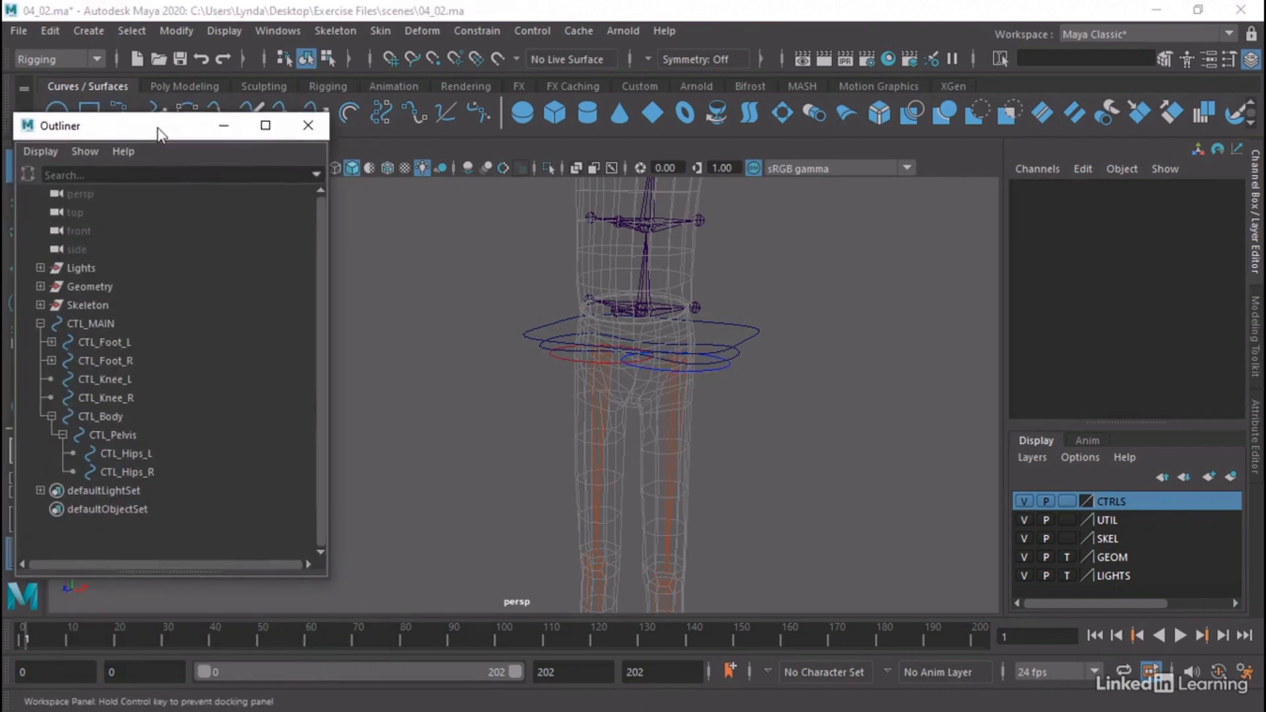
Inspect CTL_Hips_L's transform attributes, including the Translate and Rotate fields of its Transform Offset Parent Matrix
{"action": "left_click", "coordinate": [706, 363]}
{"action": "left_click", "coordinate": [705, 369]}
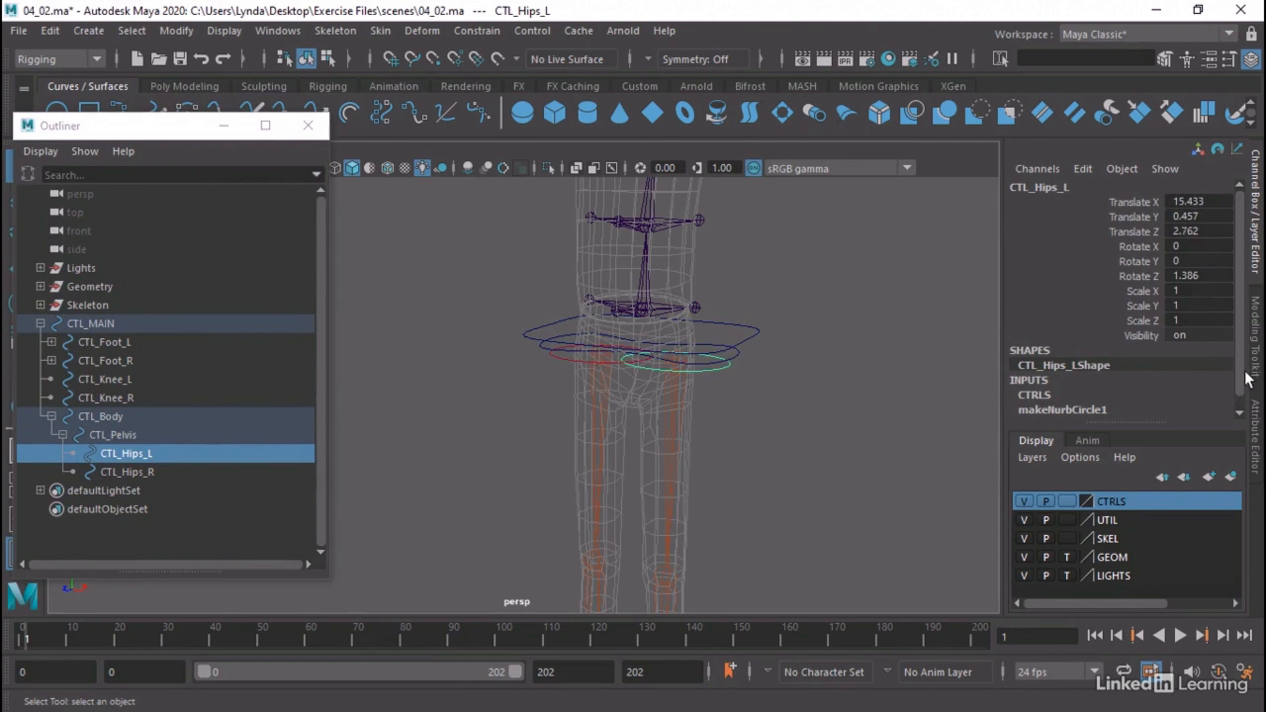
{"action": "left_click", "coordinate": [1256, 409]}
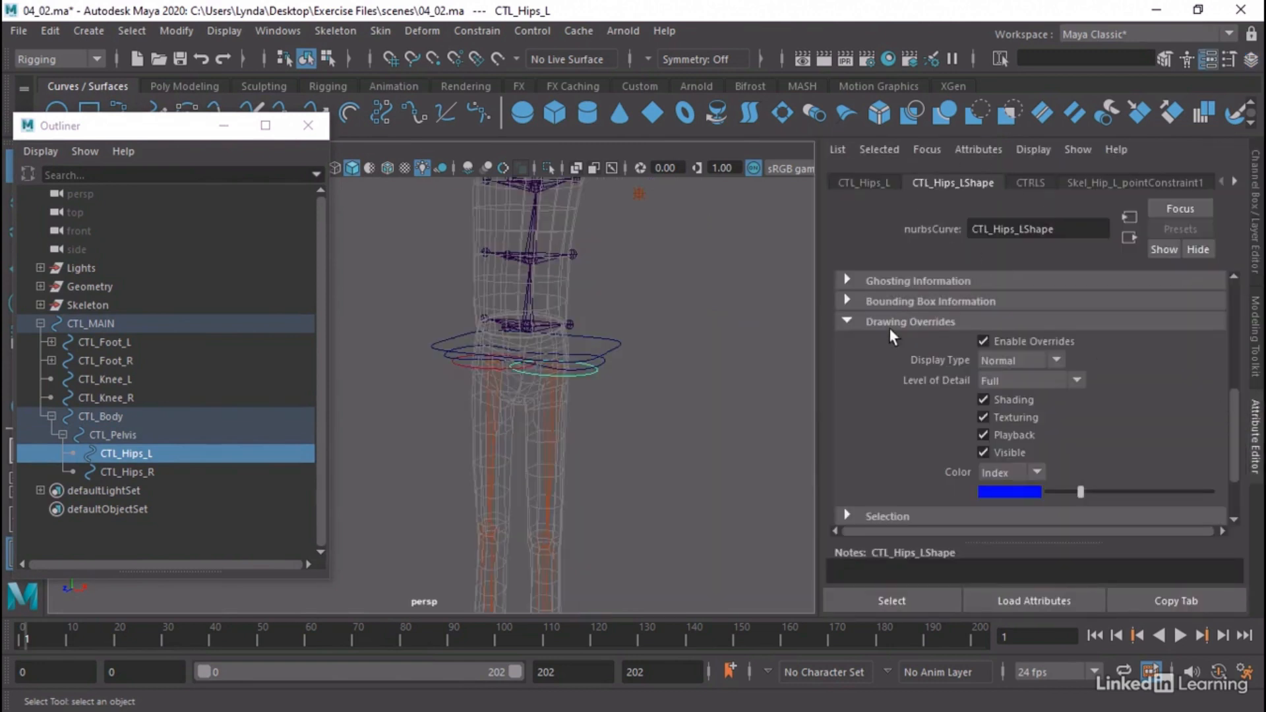
{"action": "left_click", "coordinate": [871, 185]}
{"action": "scroll", "coordinate": [910, 317], "scroll_direction": "down", "scroll_amount": 3}
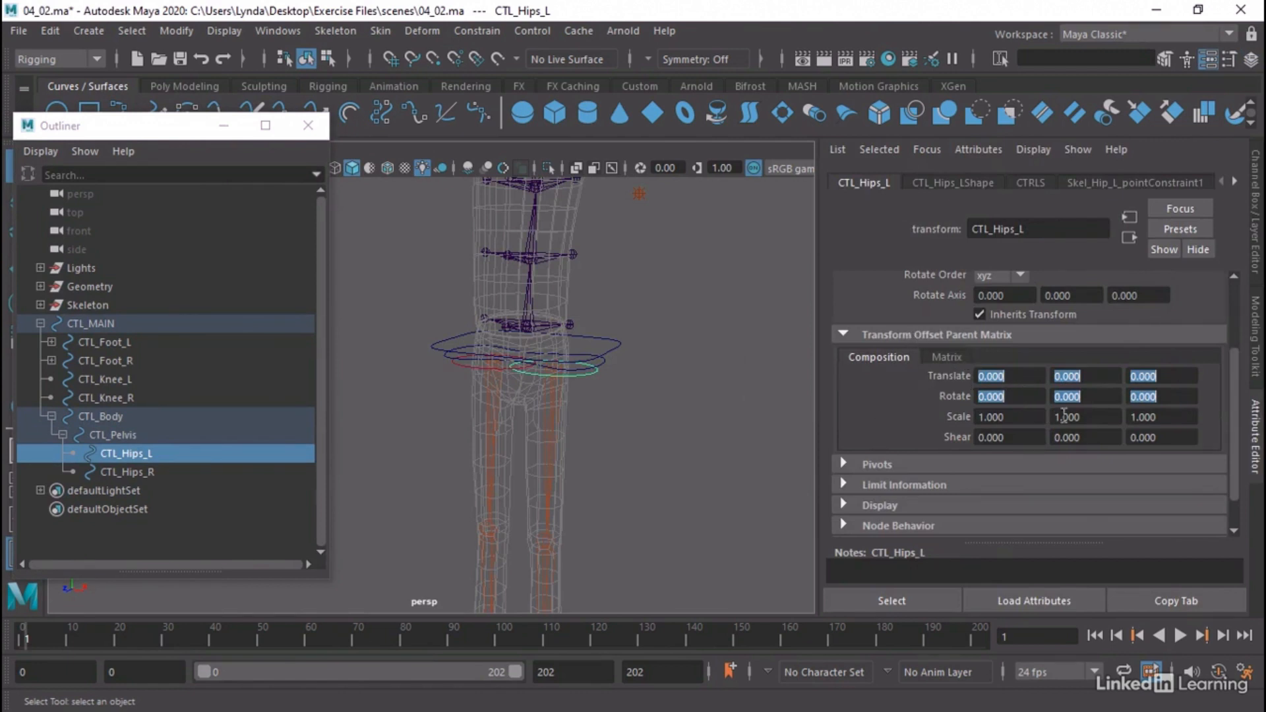
{"action": "left_click", "coordinate": [1108, 377]}
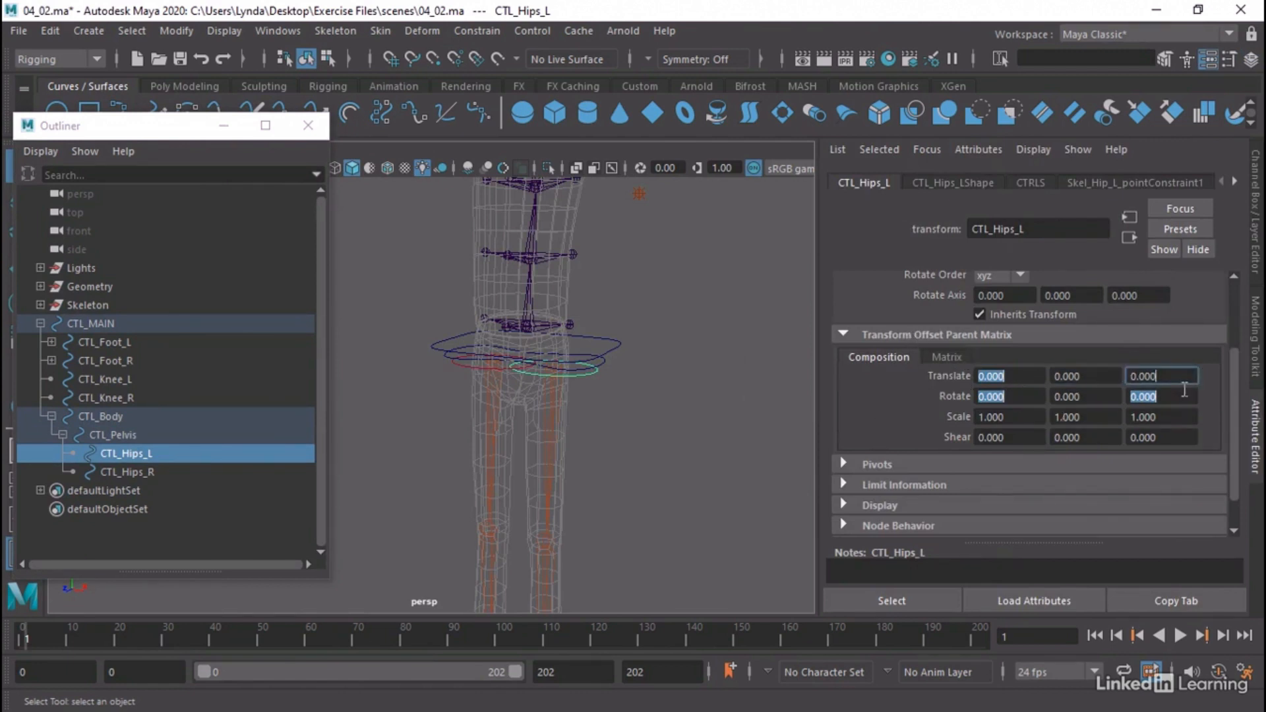
{"action": "left_click", "coordinate": [1007, 396]}
{"action": "scroll", "coordinate": [1008, 396], "scroll_direction": "up", "scroll_amount": 3}
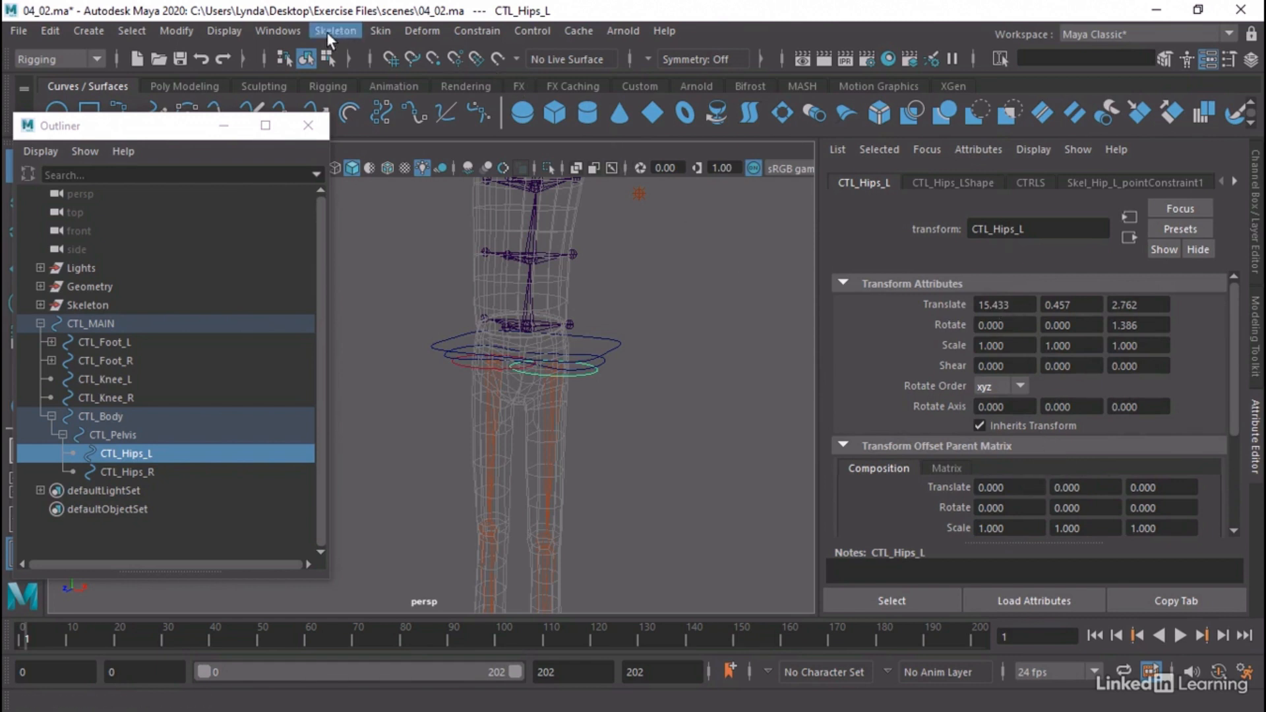
Open the Node Editor, clear its graph and add the selected CTL_Hips_L to it
{"action": "left_click", "coordinate": [263, 22]}
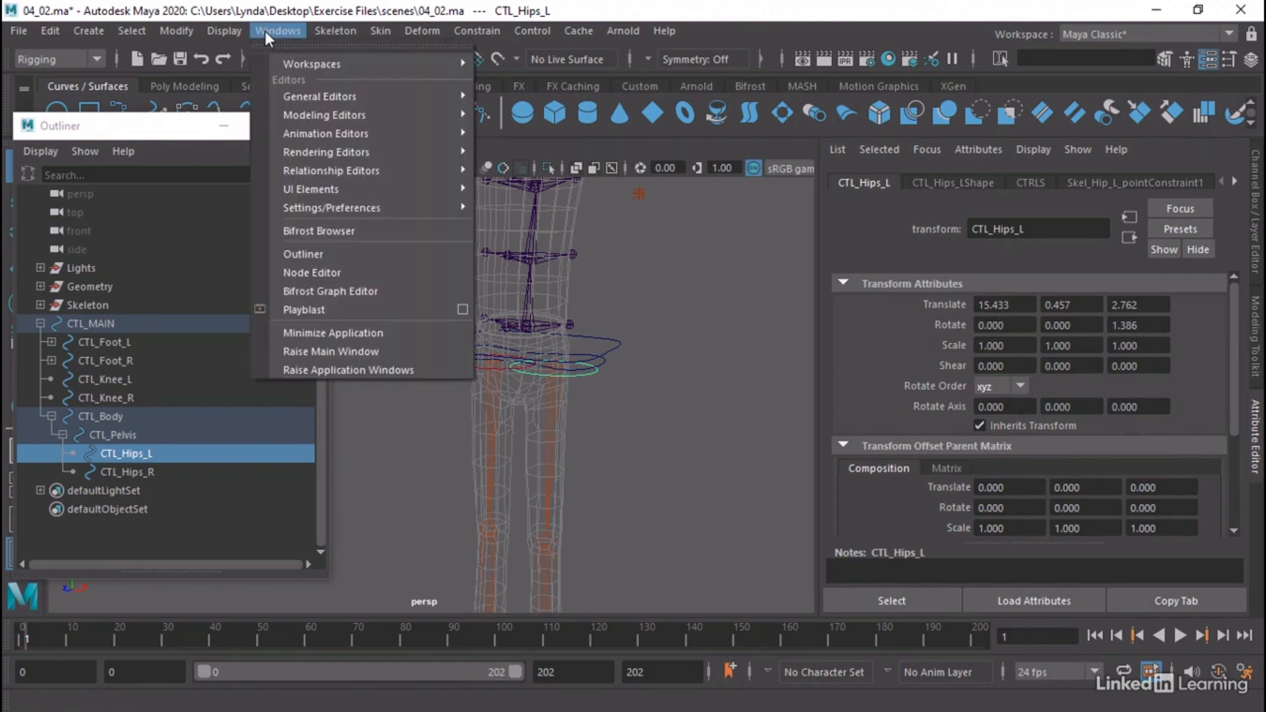
{"action": "left_click", "coordinate": [311, 279]}
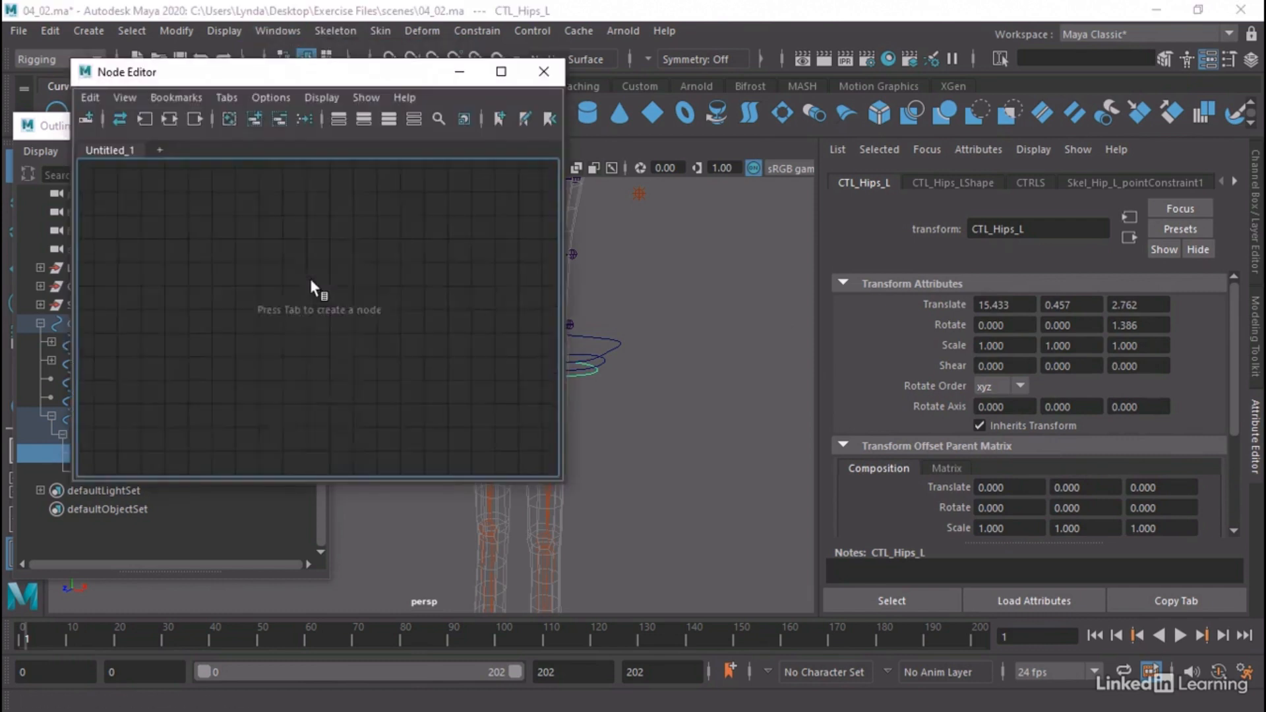
{"action": "left_click", "coordinate": [224, 120]}
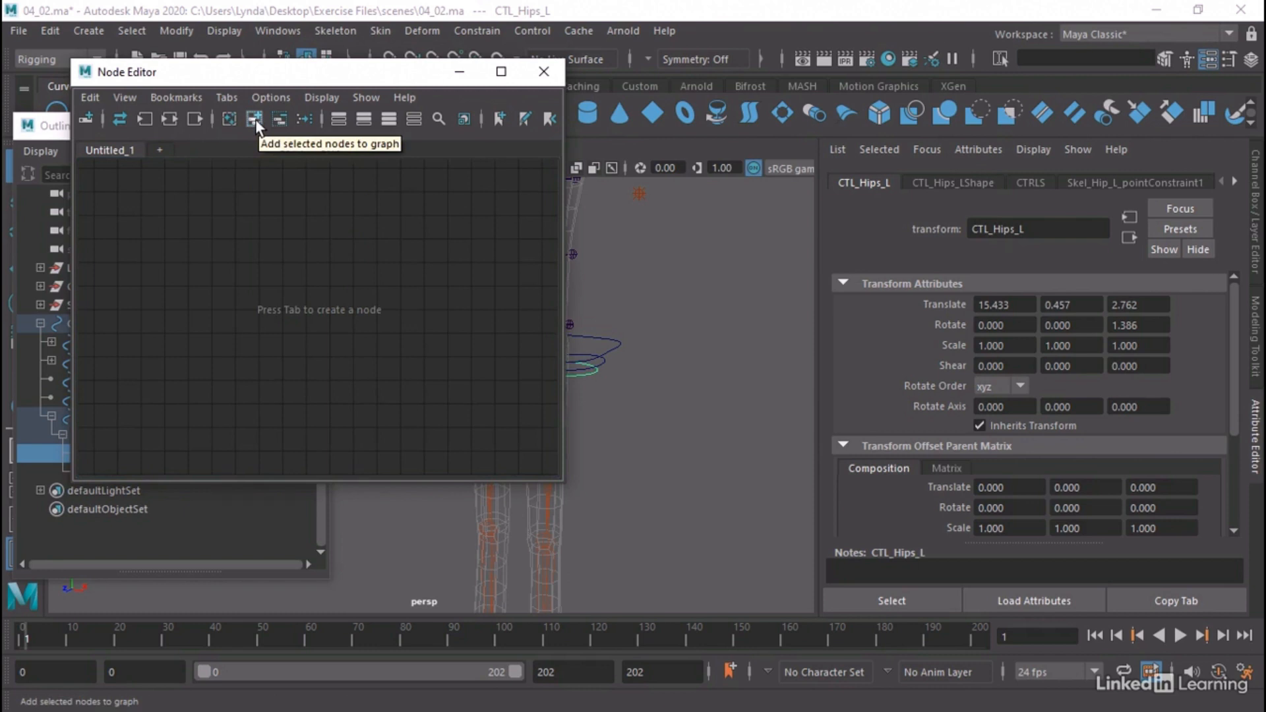
{"action": "left_click", "coordinate": [255, 119]}
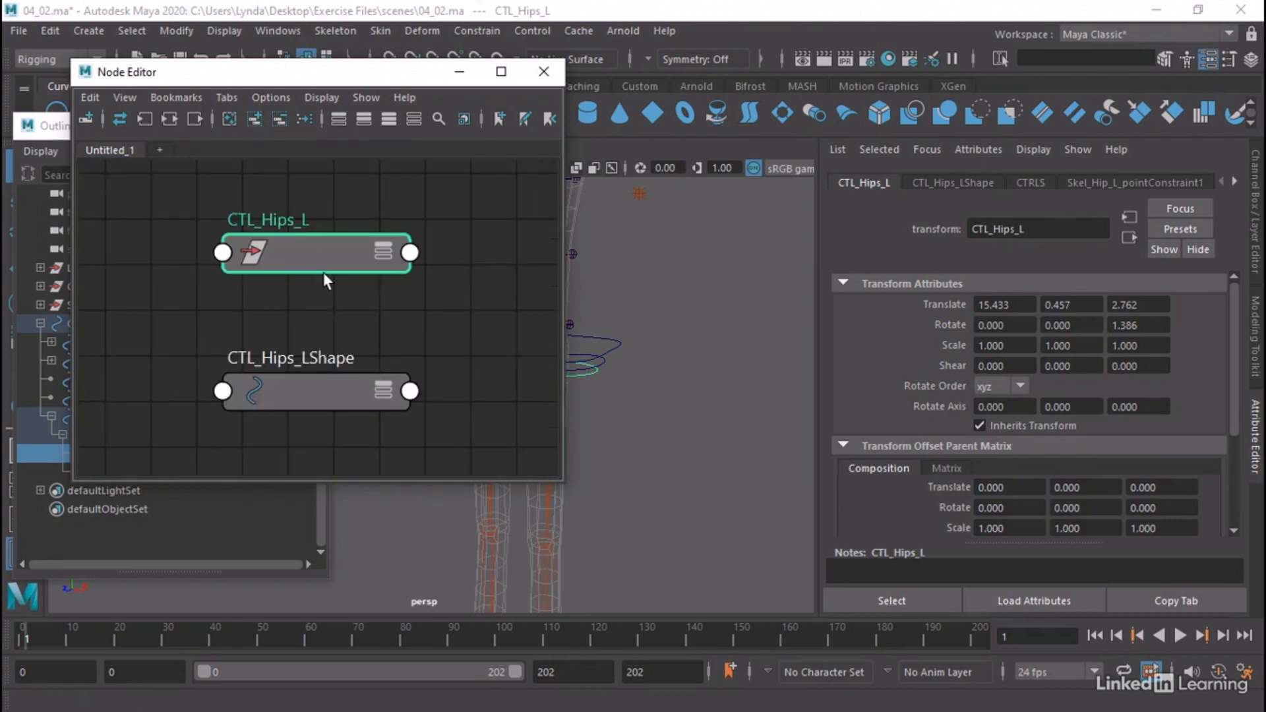
Show all attributes of the CTL_Hips_L node and connect its Matrix output to its own offsetParentMatrix input
{"action": "left_click", "coordinate": [381, 252]}
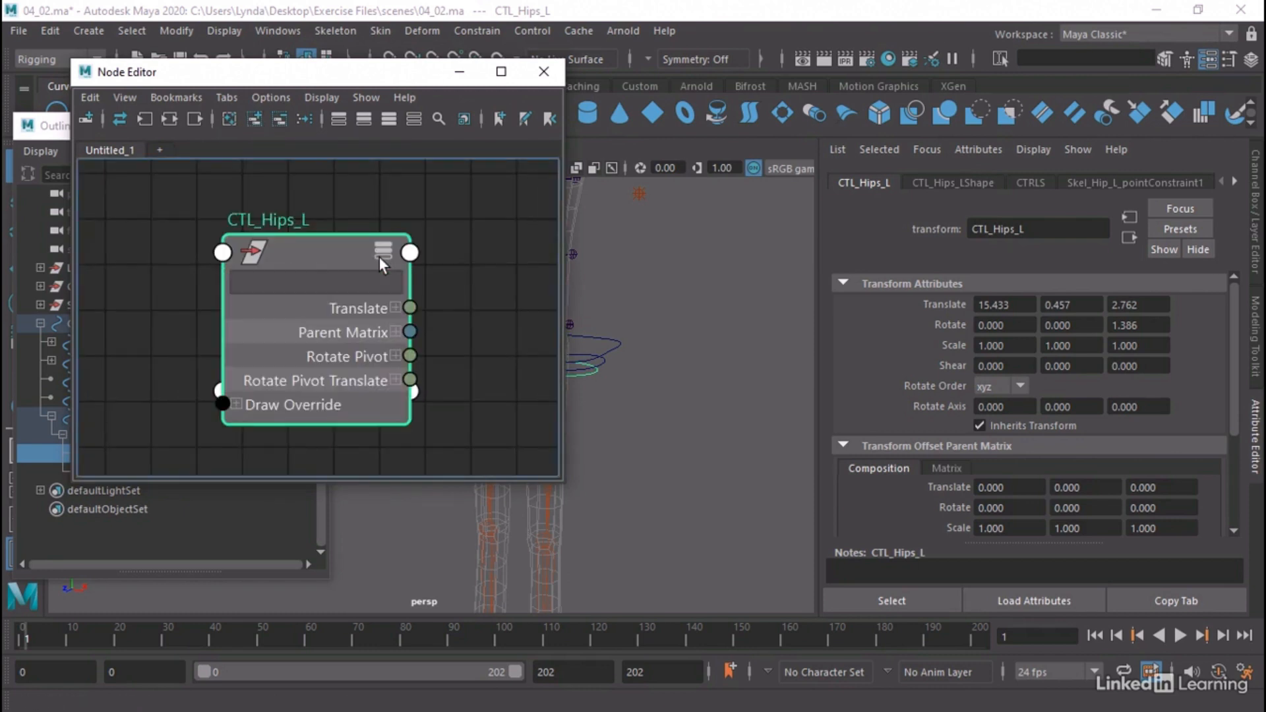
{"action": "left_click", "coordinate": [379, 256]}
{"action": "scroll", "coordinate": [380, 259], "scroll_direction": "down", "scroll_amount": 4}
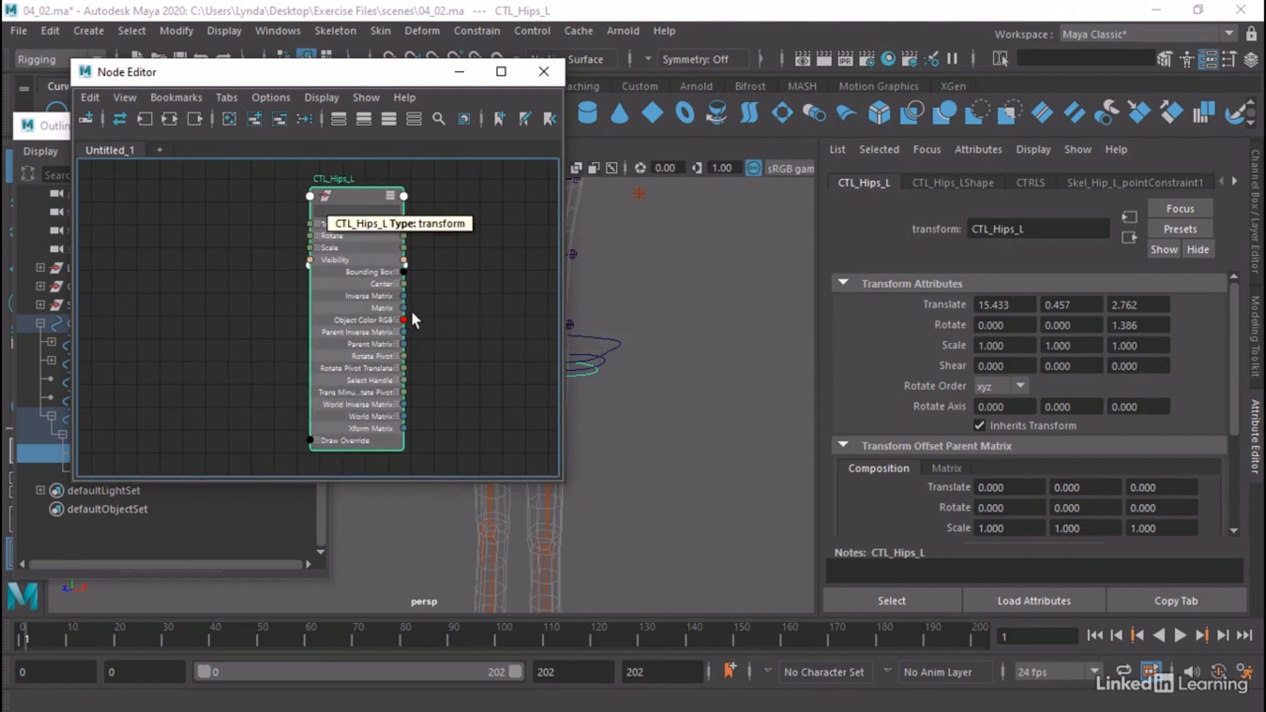
{"action": "mouse_move", "coordinate": [401, 308]}
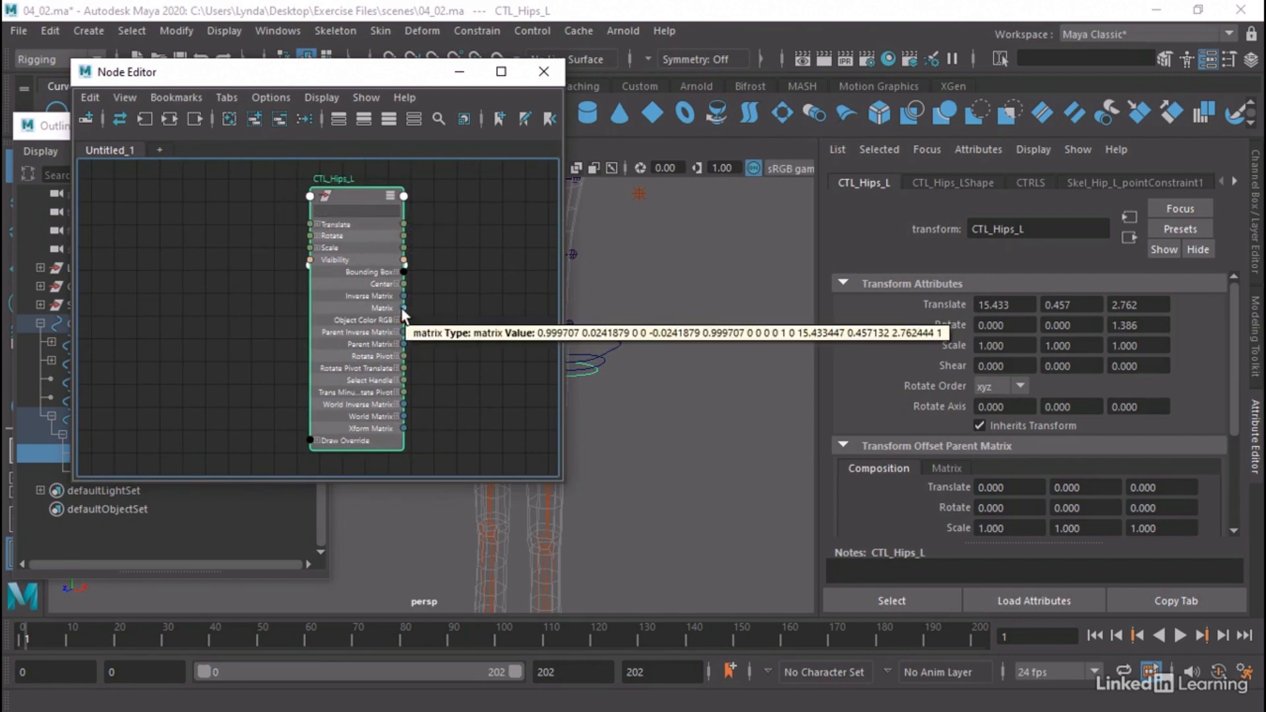
{"action": "left_click_drag", "start_coordinate": [401, 307], "coordinate": [309, 196]}
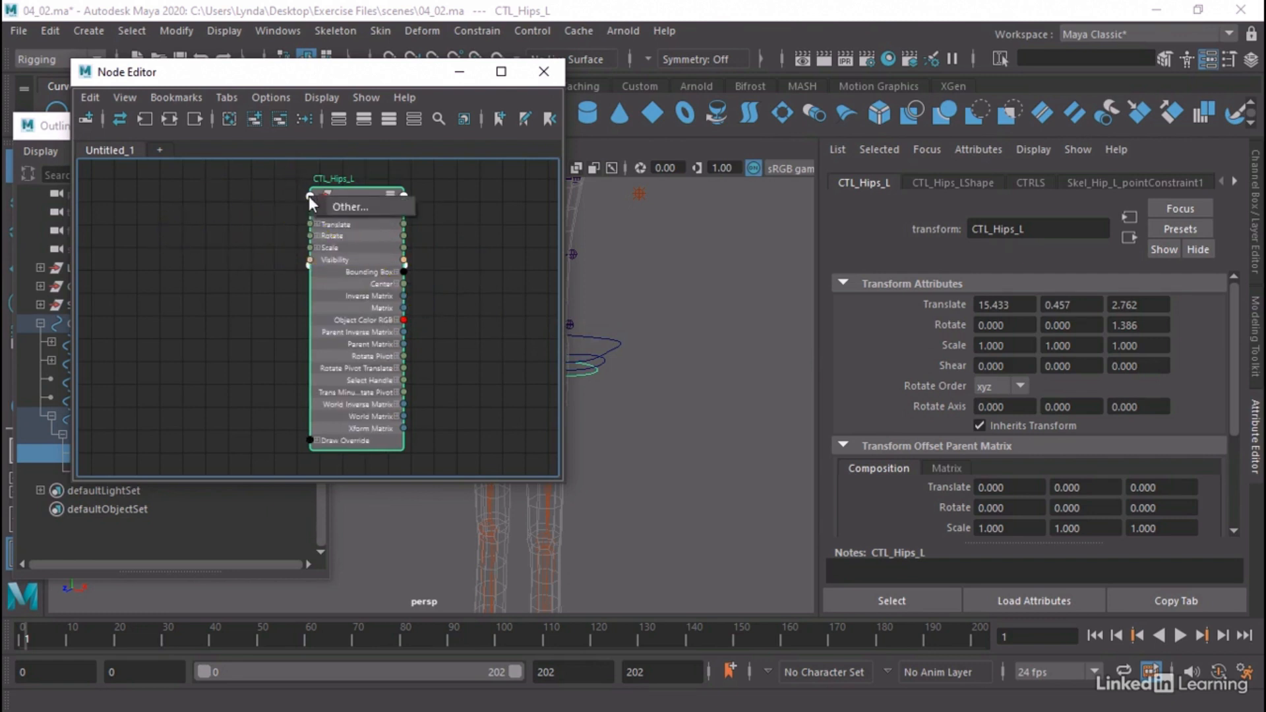
{"action": "left_click", "coordinate": [350, 206]}
{"action": "scroll", "coordinate": [736, 365], "scroll_direction": "down", "scroll_amount": 10}
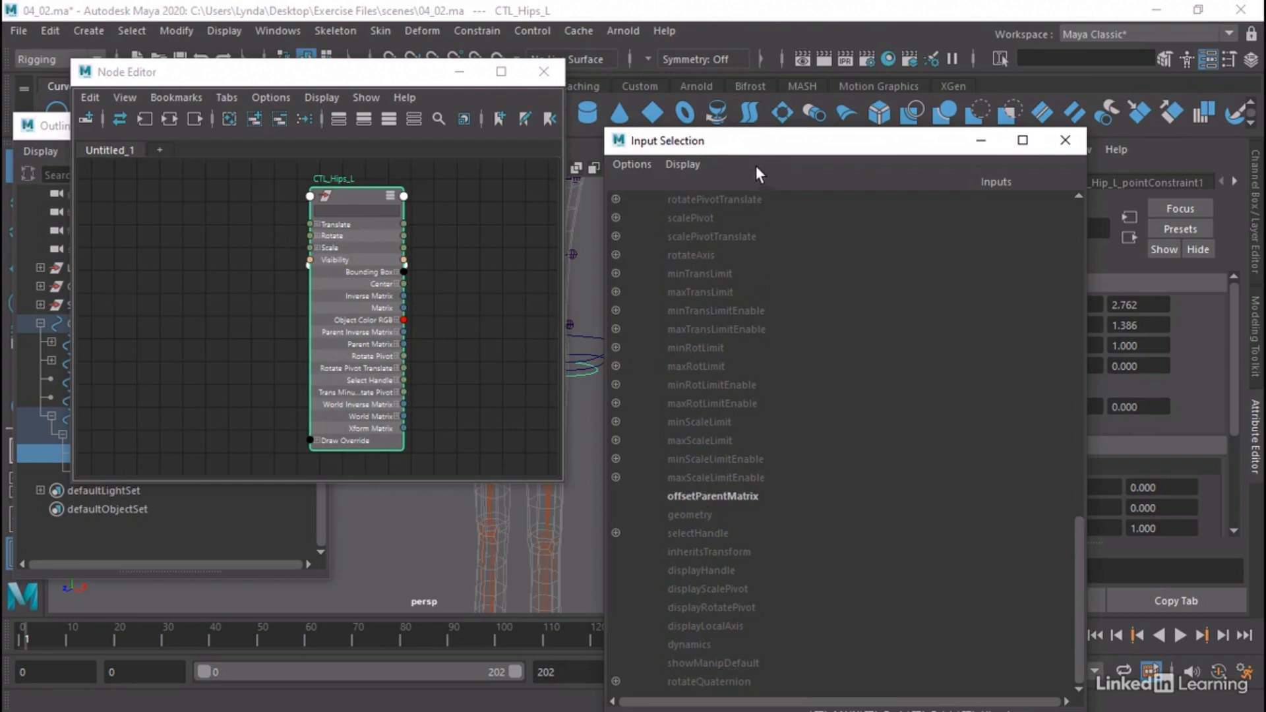
{"action": "left_click", "coordinate": [699, 495]}
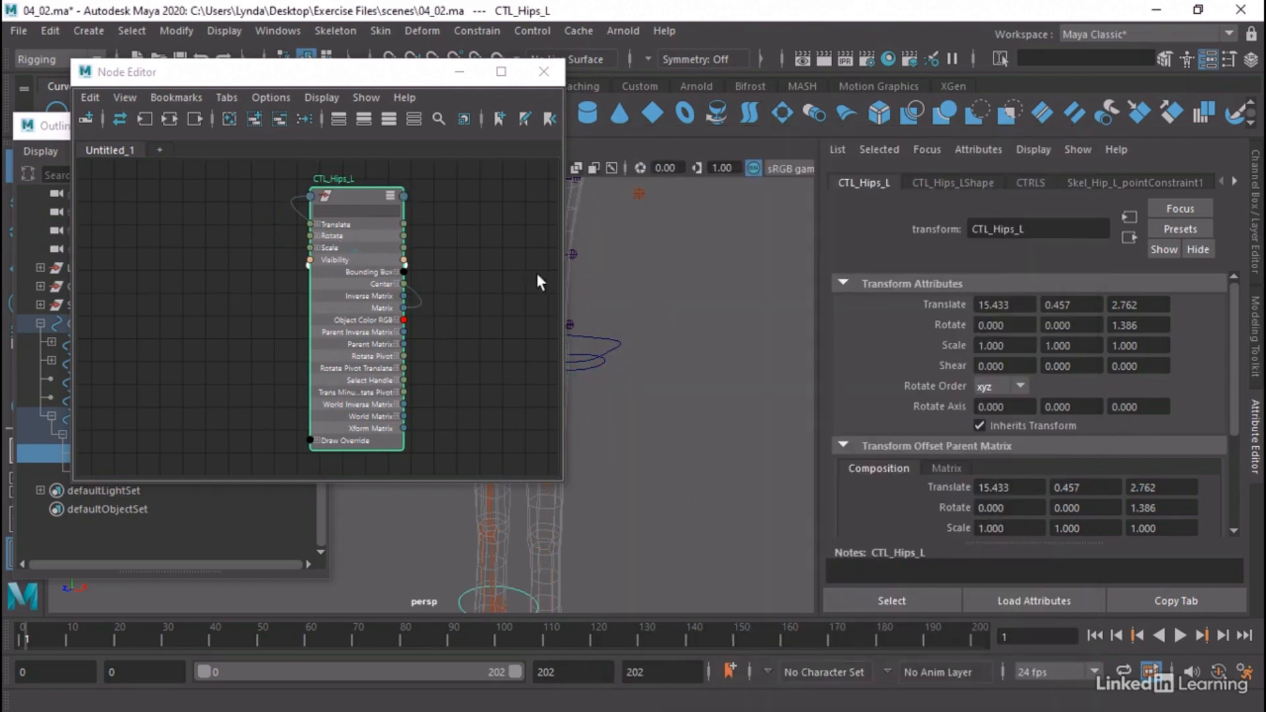
Delete the connection from CTL_Hips_L's Matrix output to its offset parent matrix
{"action": "middle_click_drag", "start_coordinate": [598, 532], "coordinate": [706, 482], "text": "alt"}
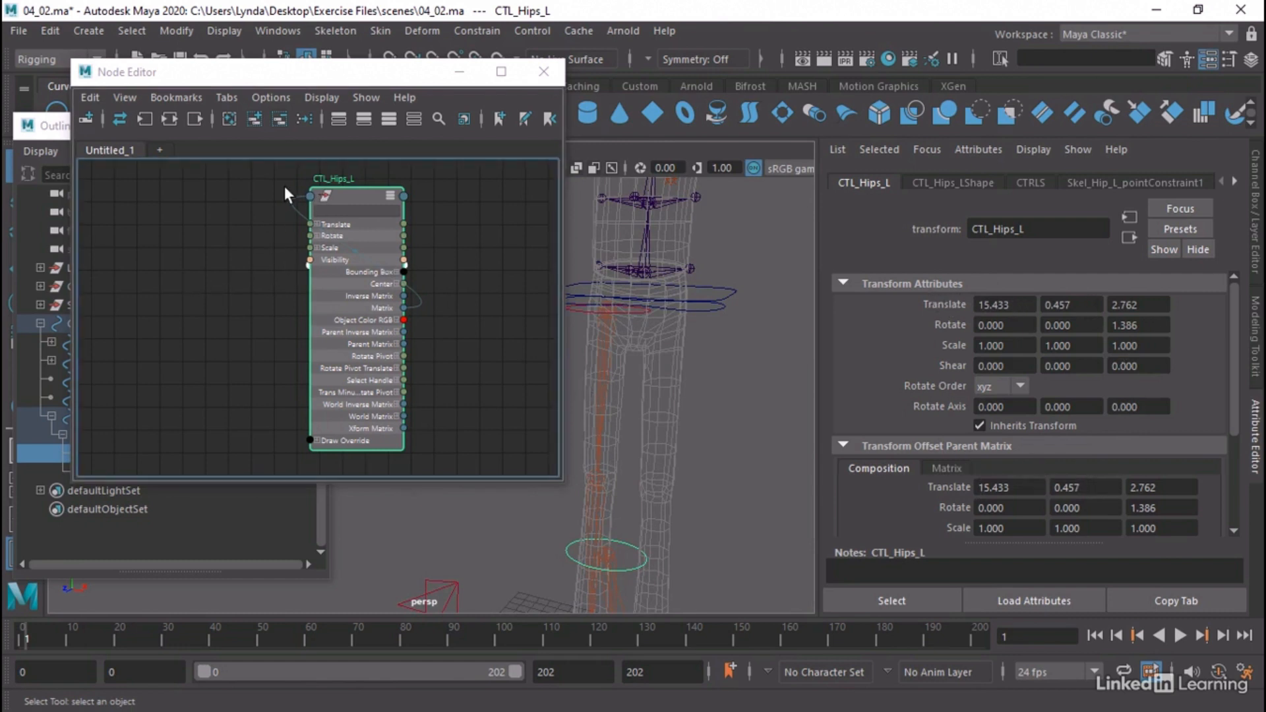
{"action": "left_click_drag", "start_coordinate": [283, 186], "coordinate": [298, 223]}
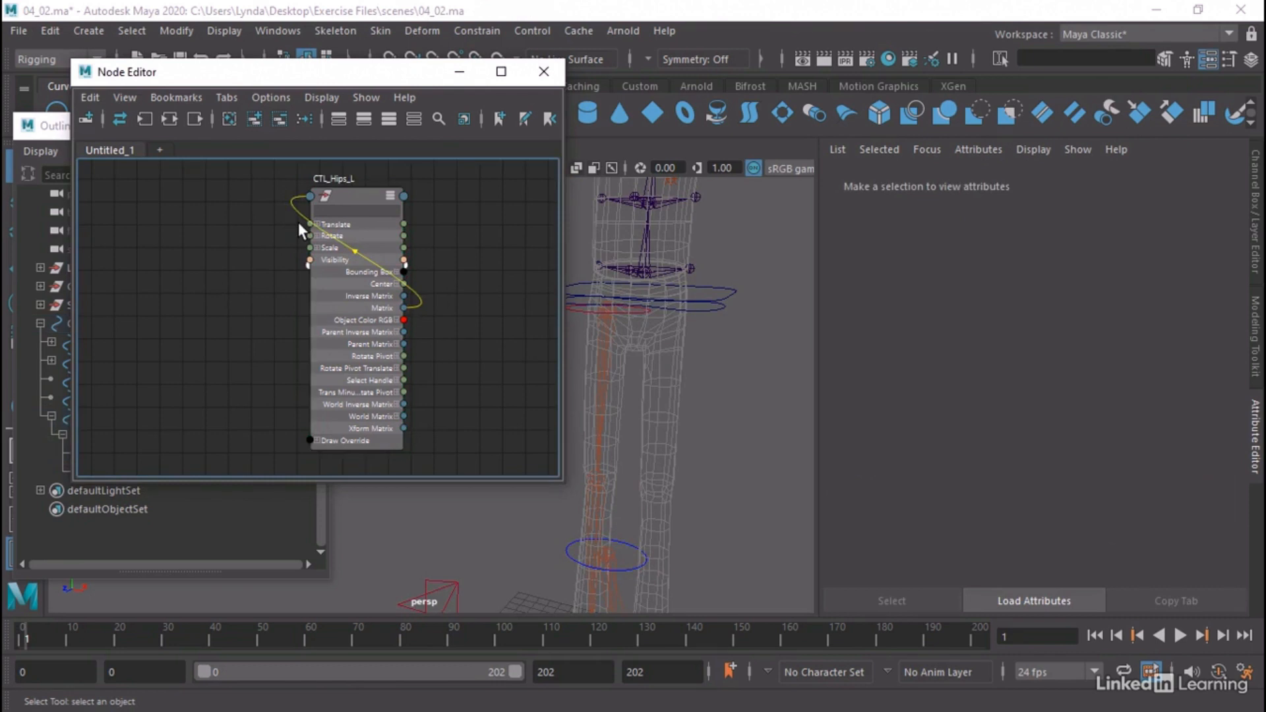
{"action": "key", "text": "Delete"}
Select CTL_Hips_L and set its Translate X, Y, Z and Rotate X, Y, Z channels to 0
{"action": "left_click", "coordinate": [347, 197]}
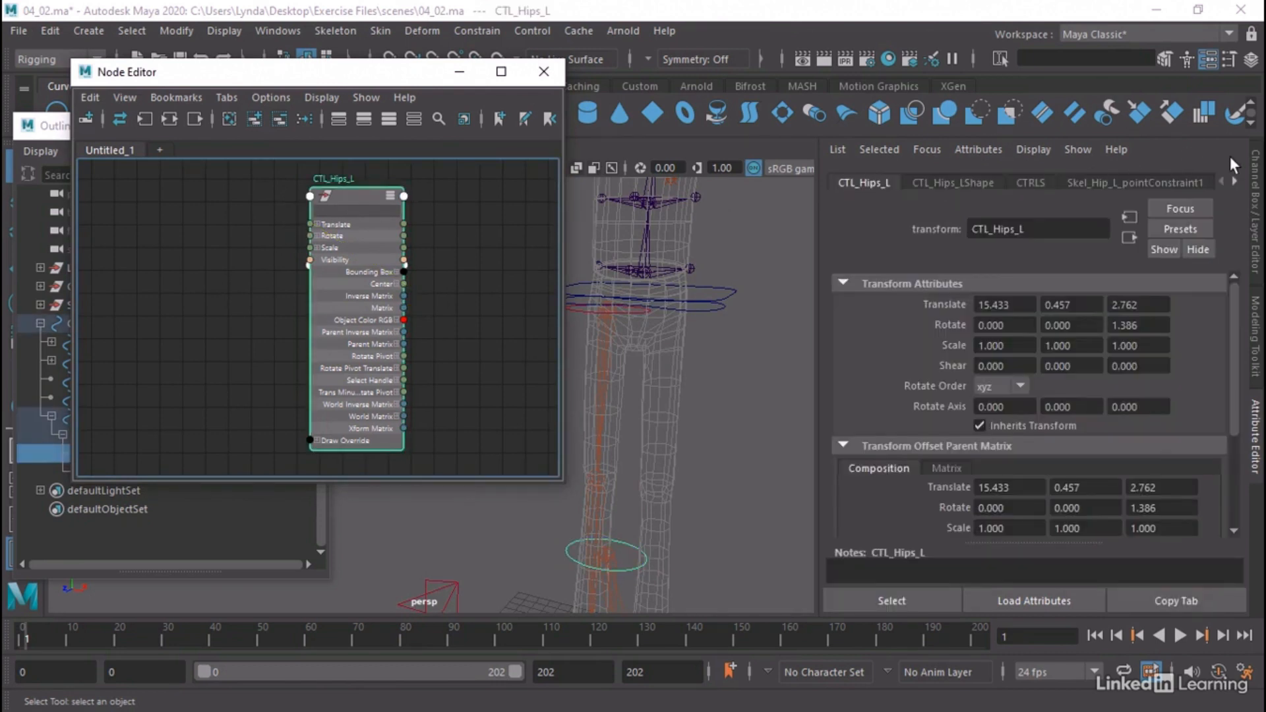
{"action": "left_click", "coordinate": [1256, 198]}
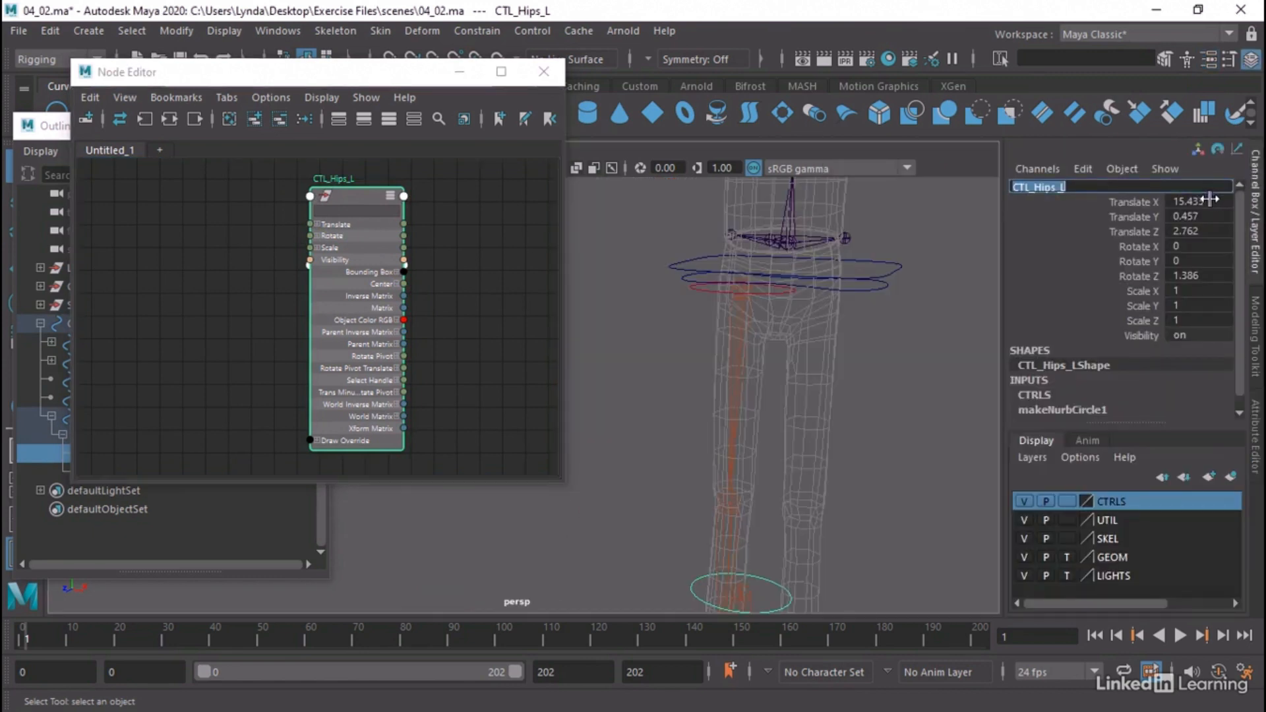
{"action": "left_click_drag", "start_coordinate": [1199, 201], "coordinate": [1205, 273]}
{"action": "double_click", "coordinate": [1203, 276]}
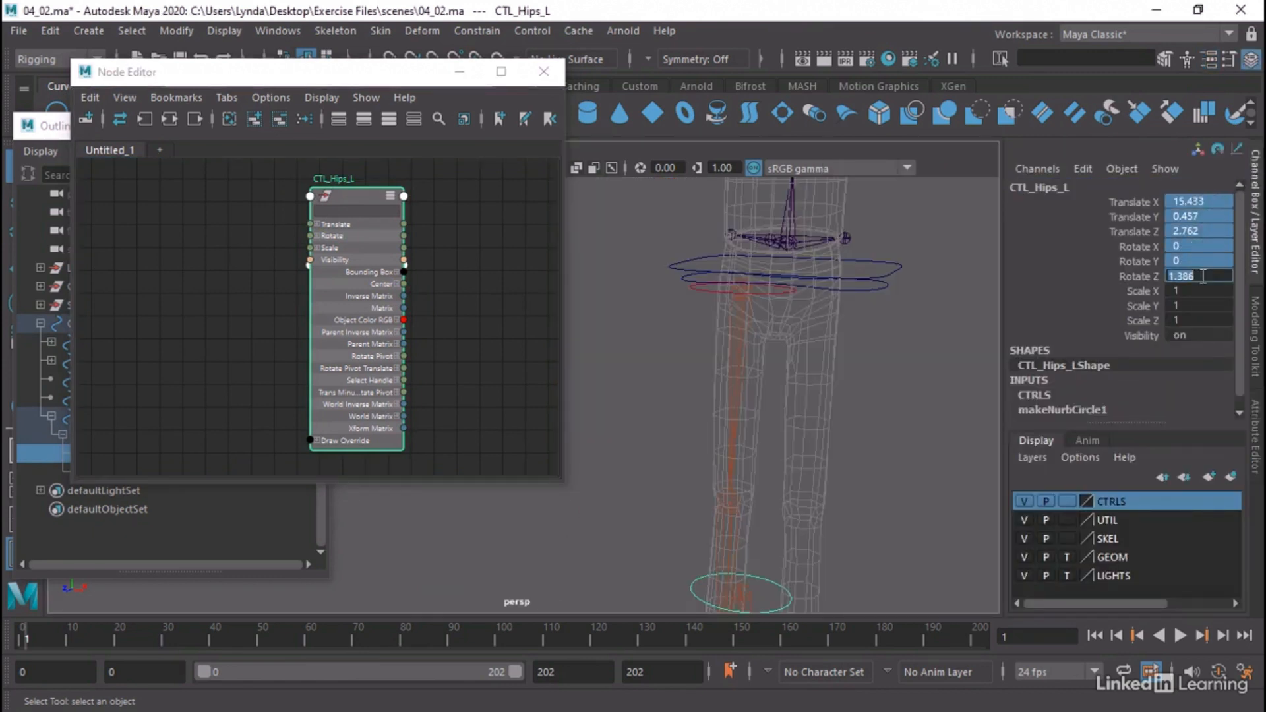
{"action": "key", "text": "Return"}
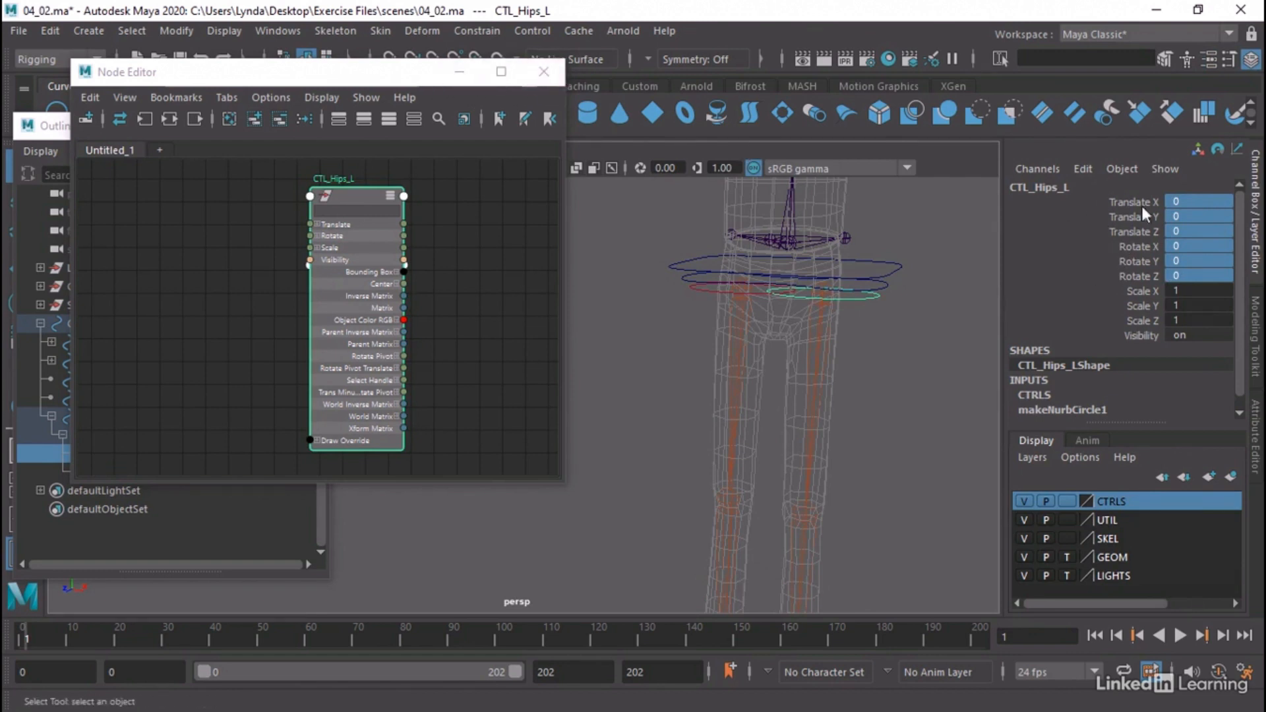
Replace the Node Editor graph with CTL_Hips_R and show all attributes on its transform node
{"action": "left_click", "coordinate": [702, 288]}
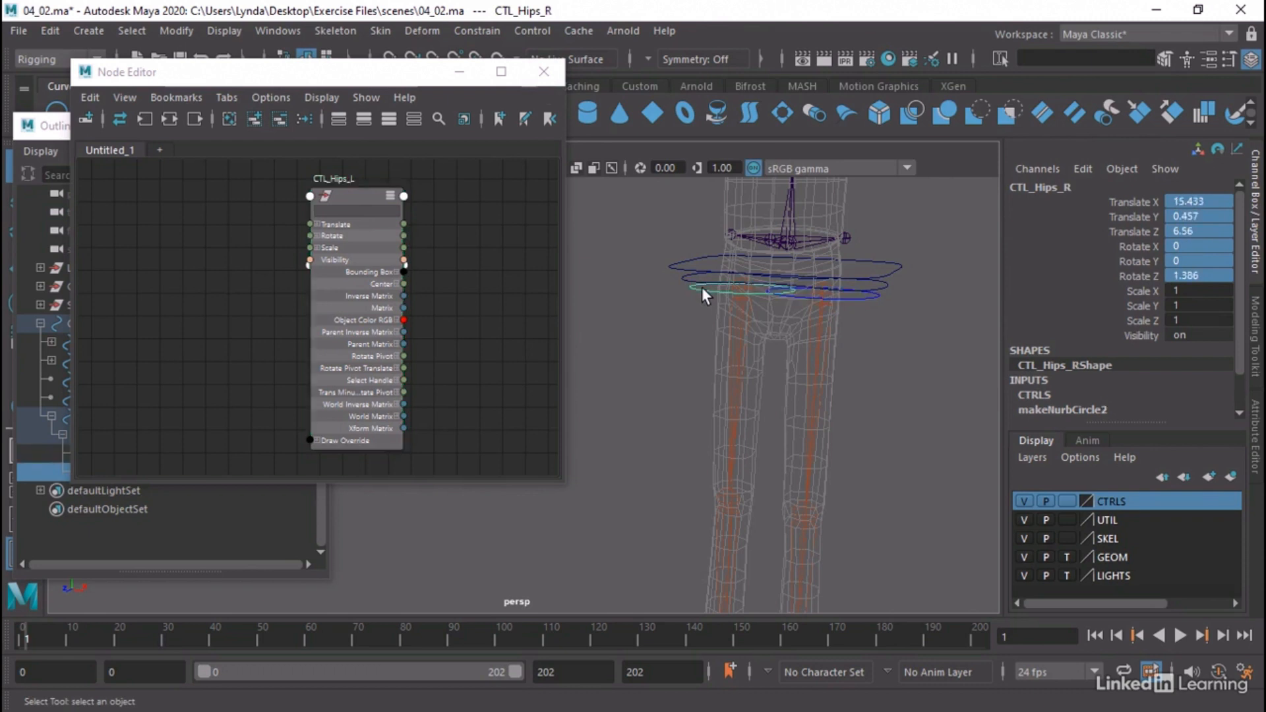
{"action": "left_click", "coordinate": [231, 120]}
{"action": "left_click", "coordinate": [252, 120]}
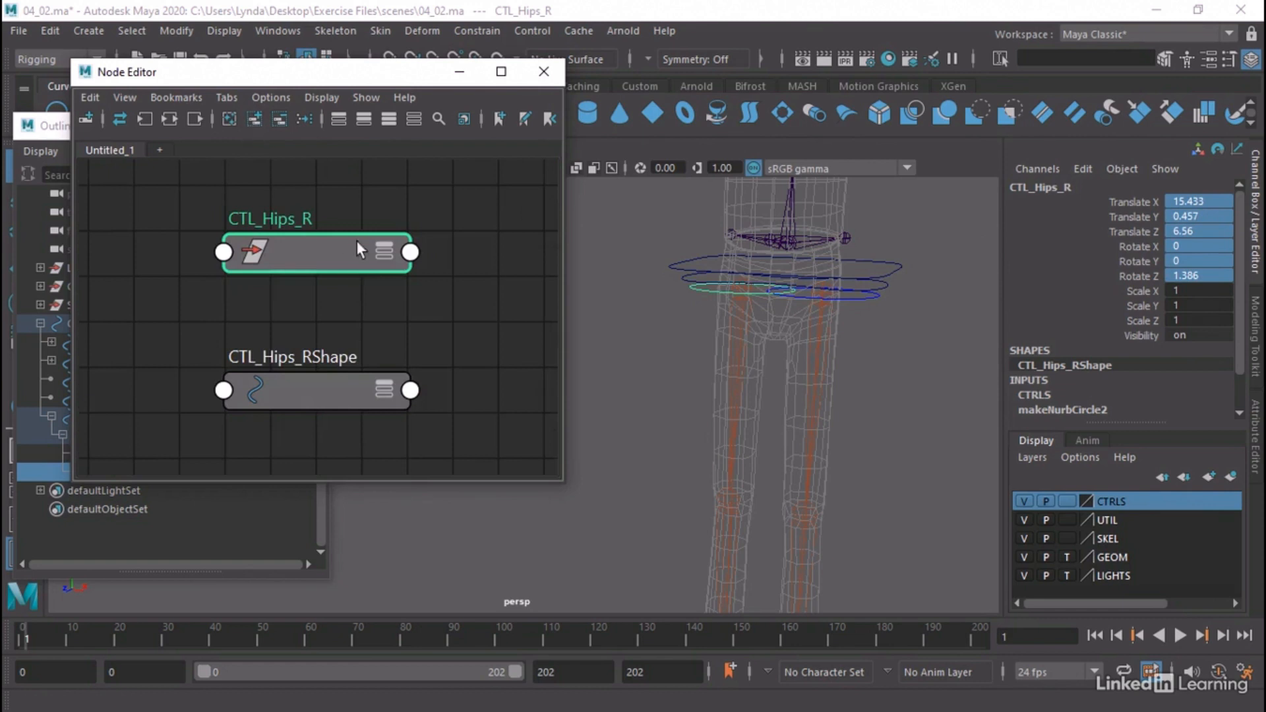
{"action": "left_click", "coordinate": [384, 249]}
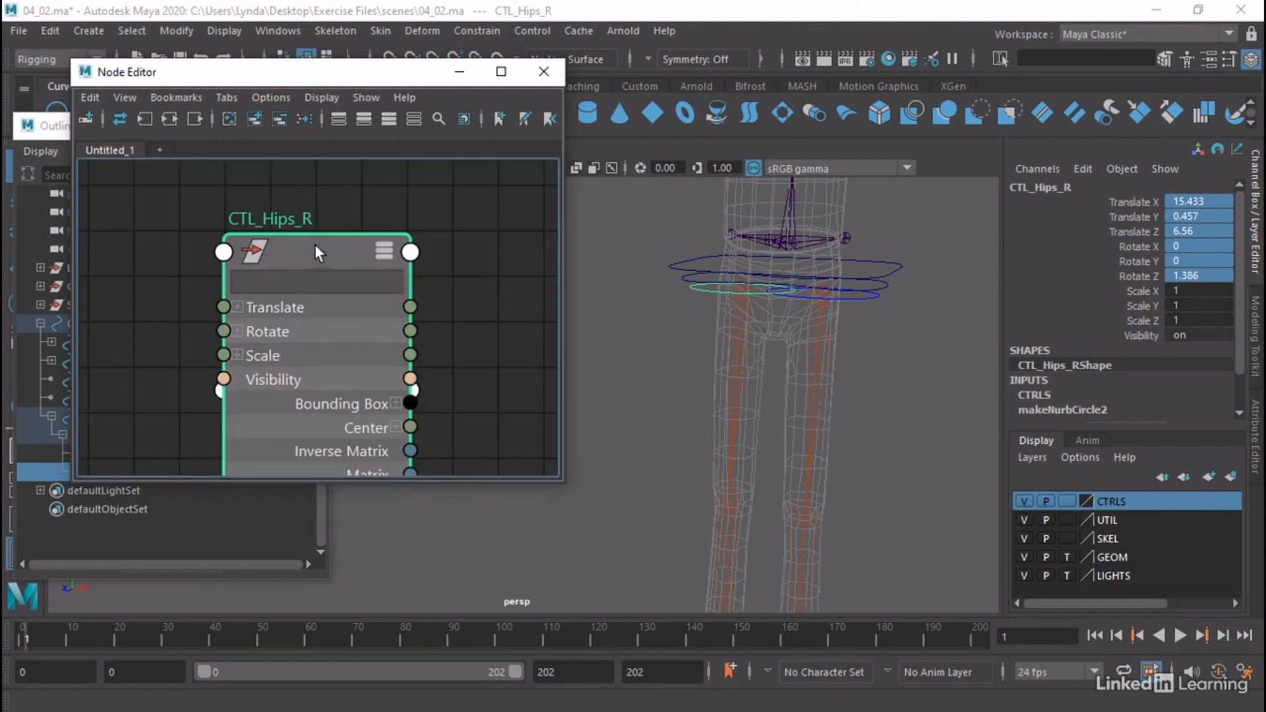
Connect CTL_Hips_R's Matrix output to its own offsetParentMatrix input
{"action": "left_click_drag", "start_coordinate": [314, 244], "coordinate": [323, 179]}
{"action": "scroll", "coordinate": [323, 216], "scroll_direction": "down", "scroll_amount": 2}
{"action": "left_click_drag", "start_coordinate": [390, 353], "coordinate": [263, 196]}
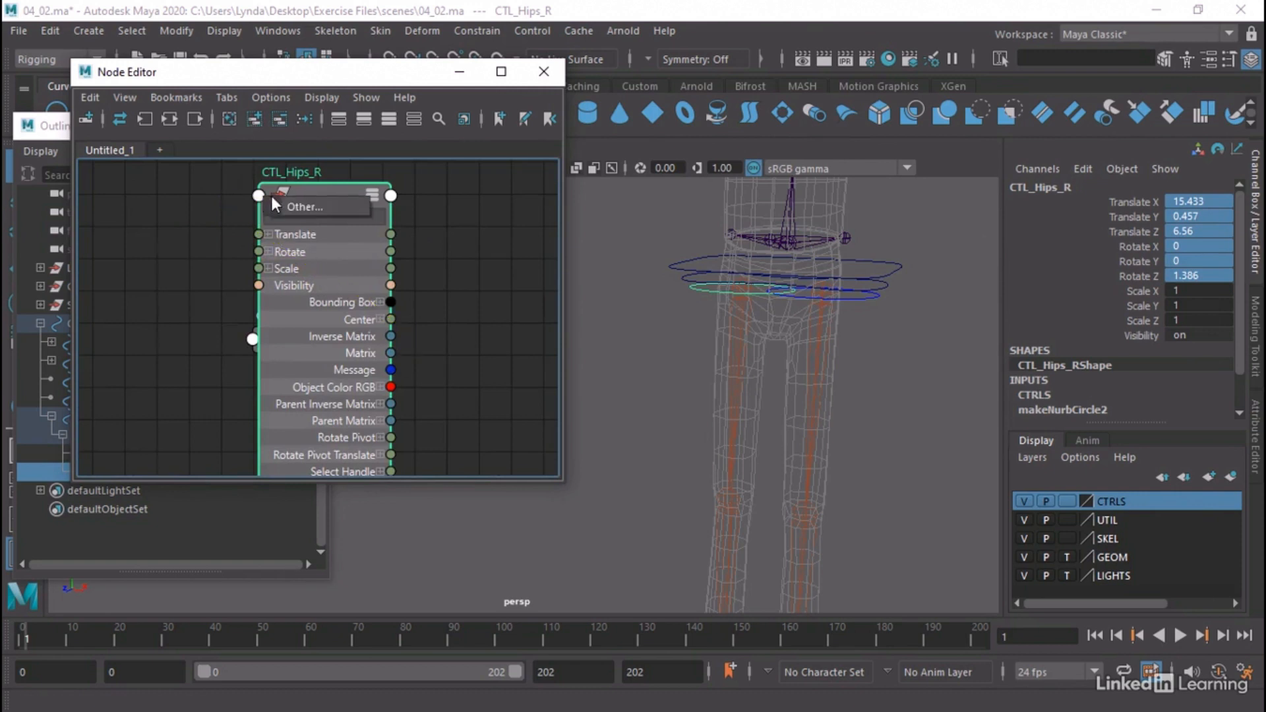
{"action": "left_click", "coordinate": [283, 208]}
{"action": "scroll", "coordinate": [751, 306], "scroll_direction": "down", "scroll_amount": 10}
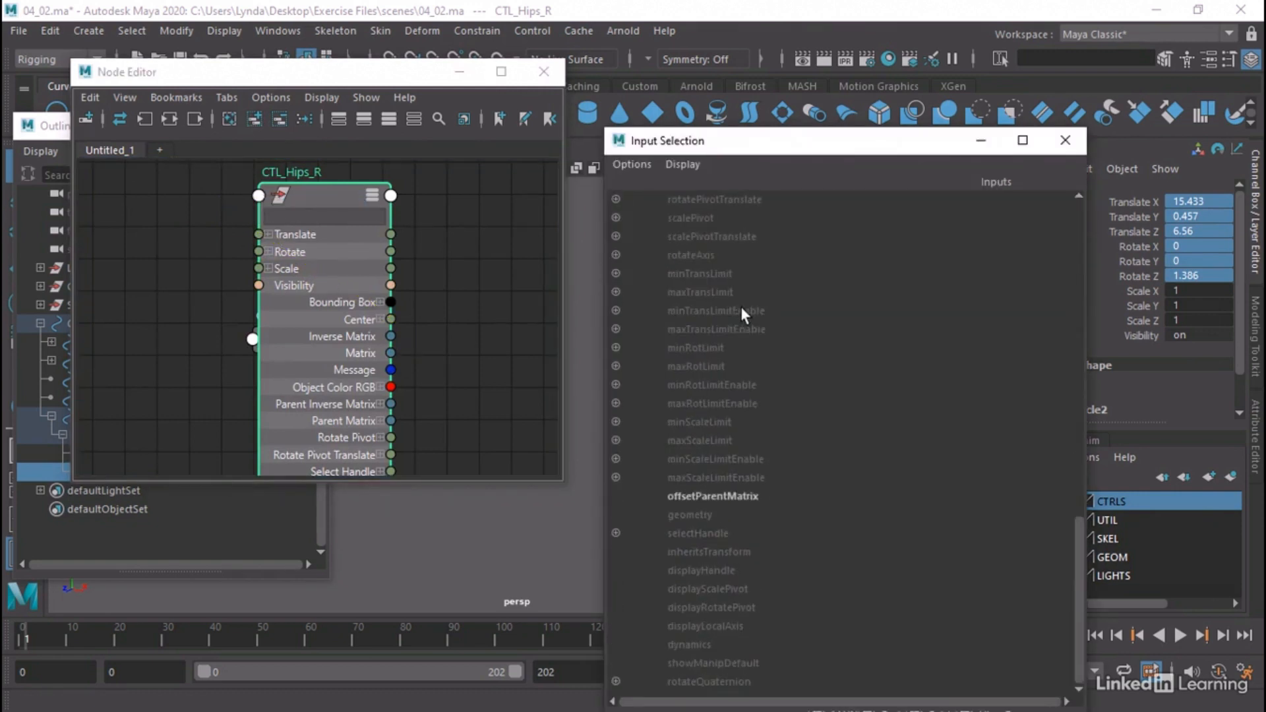
{"action": "left_click", "coordinate": [703, 494]}
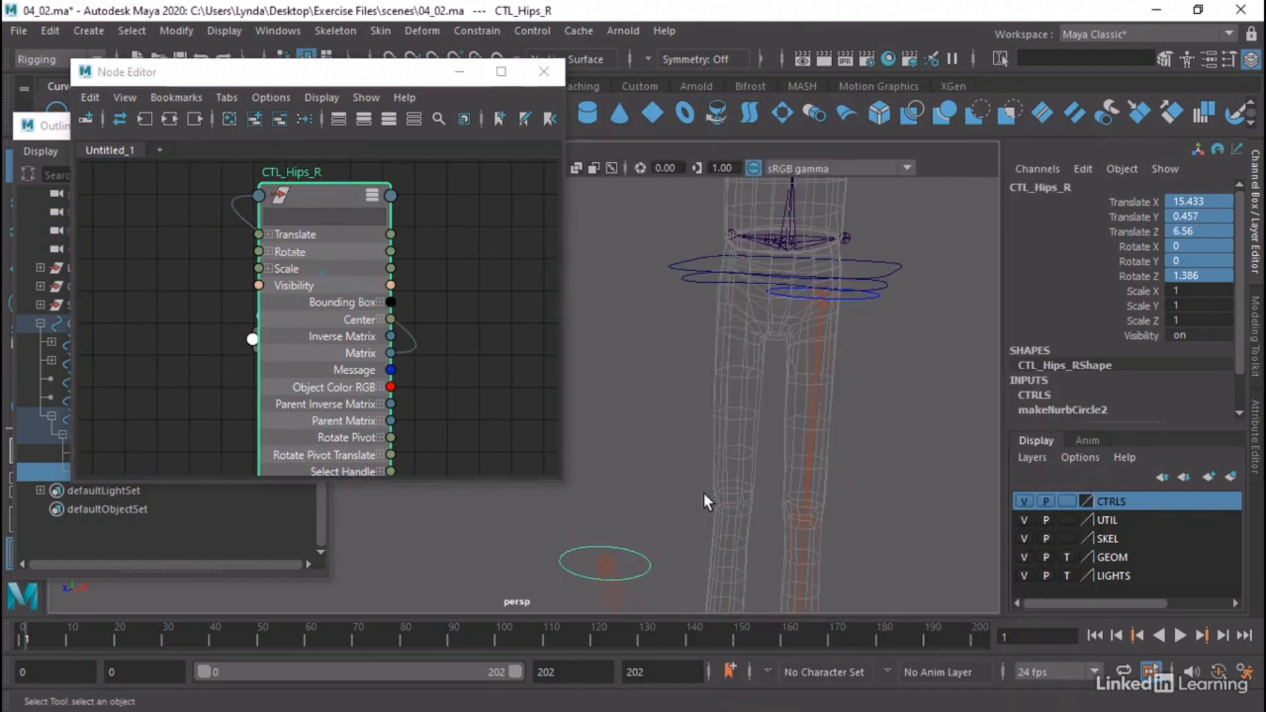
Delete CTL_Hips_R's matrix connection and set all its Translate and Rotate channels to 0
{"action": "left_click", "coordinate": [410, 353]}
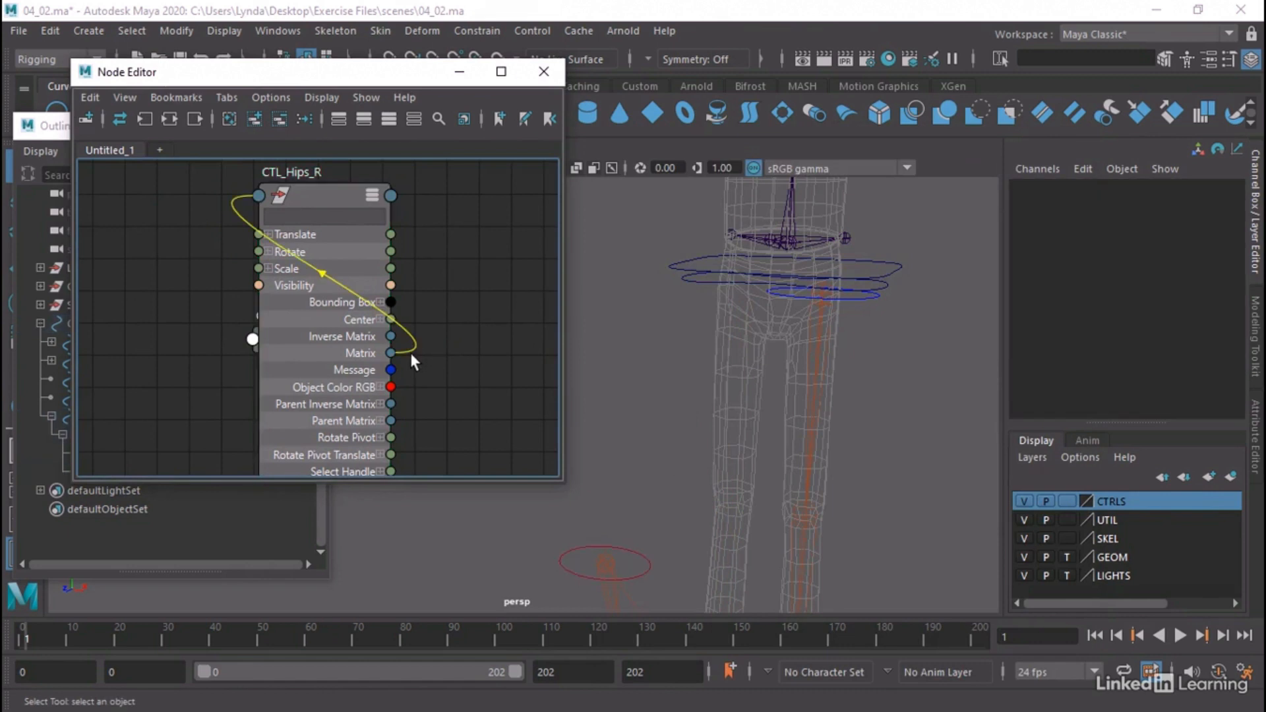
{"action": "key", "text": "Delete"}
{"action": "left_click", "coordinate": [332, 206]}
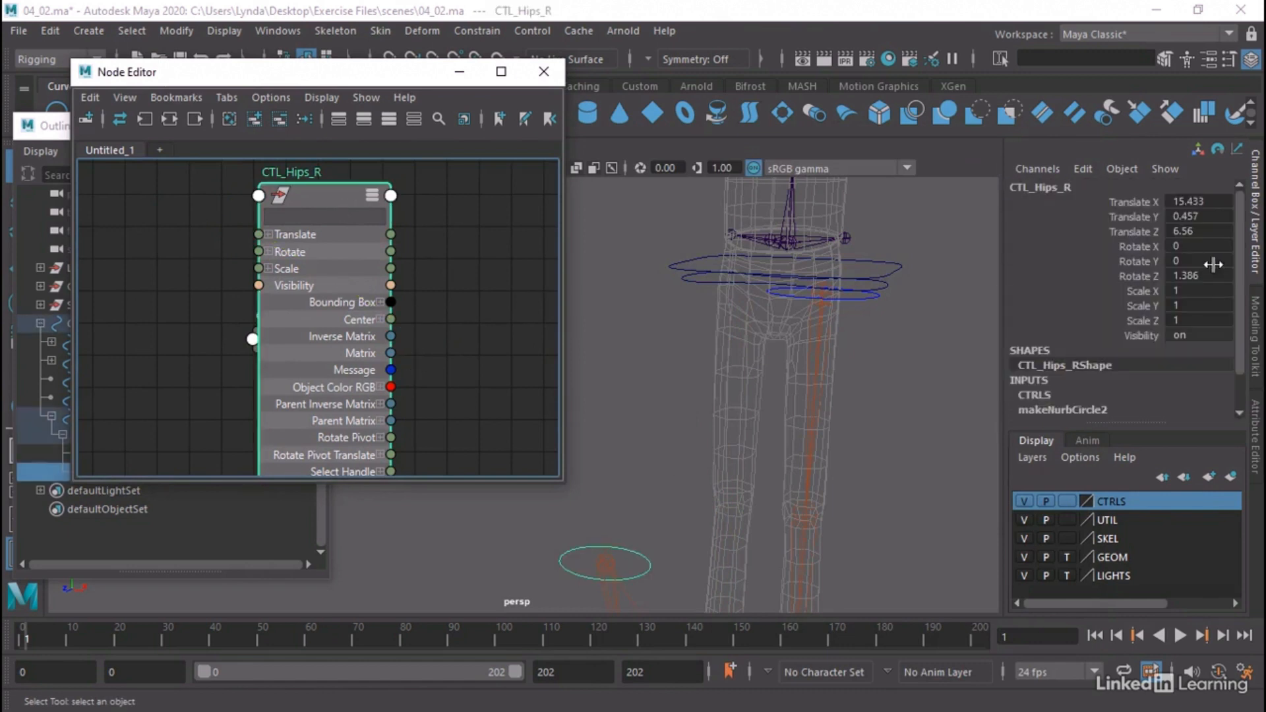
{"action": "left_click_drag", "start_coordinate": [1203, 201], "coordinate": [1211, 276]}
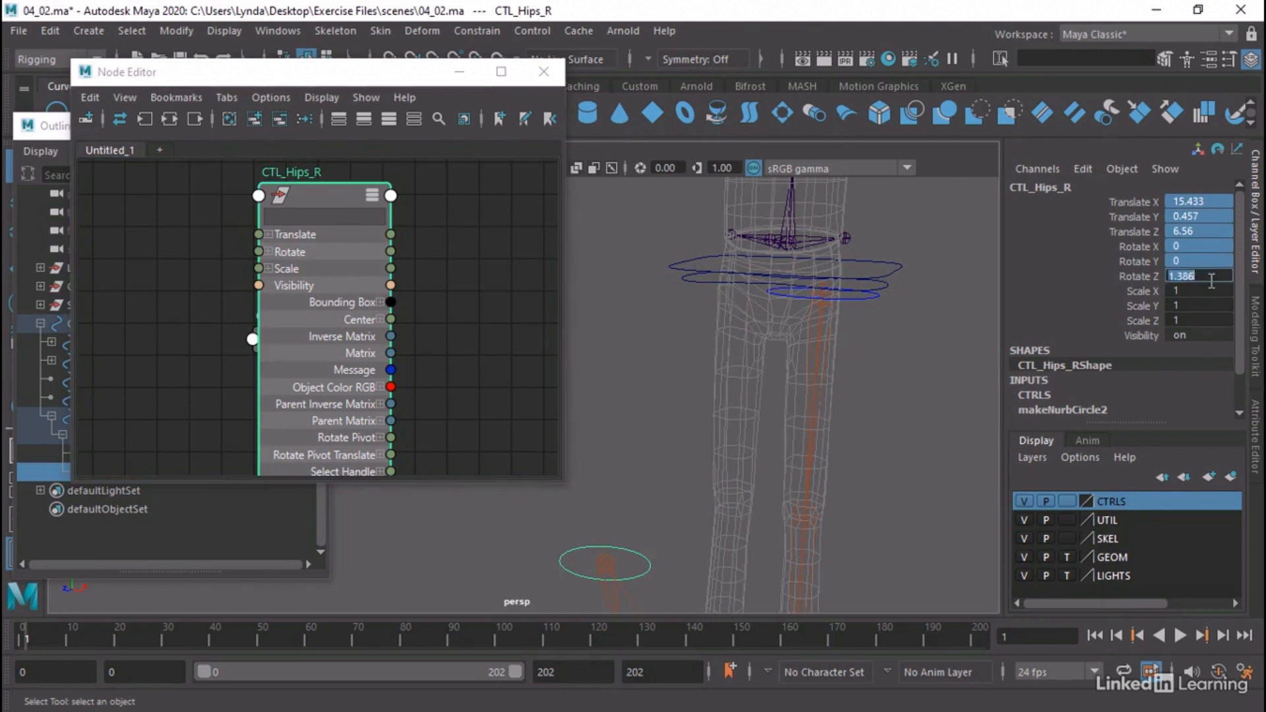
{"action": "type", "text": "0"}
{"action": "key", "text": "Return"}
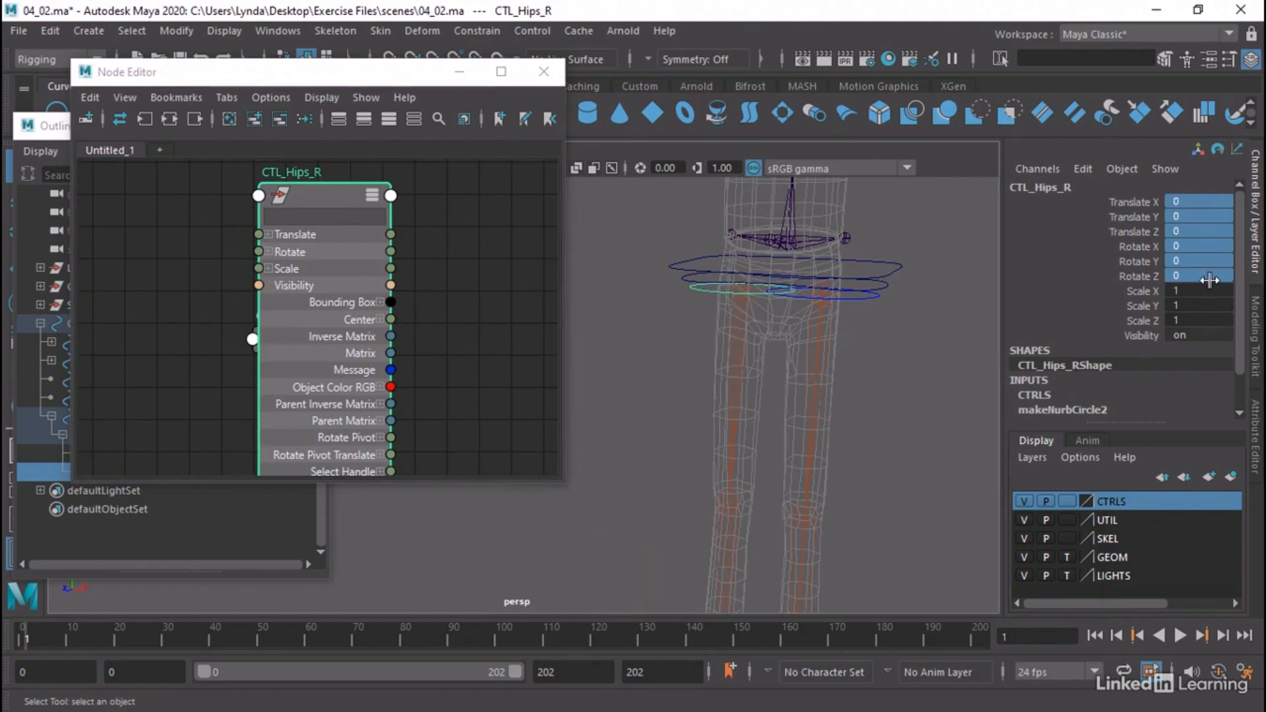
Replace the Node Editor graph with CTL_Pelvis and show all attributes on its transform node
{"action": "left_click", "coordinate": [892, 293]}
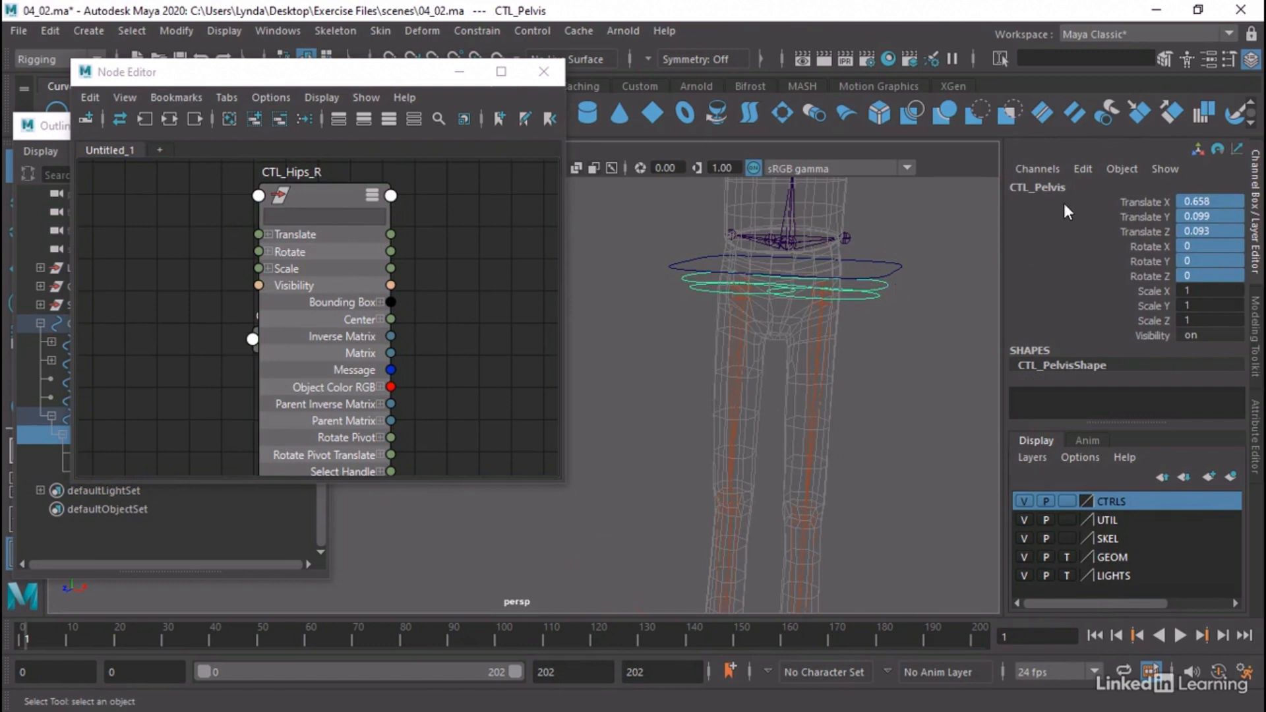
{"action": "left_click", "coordinate": [228, 117]}
{"action": "left_click", "coordinate": [252, 118]}
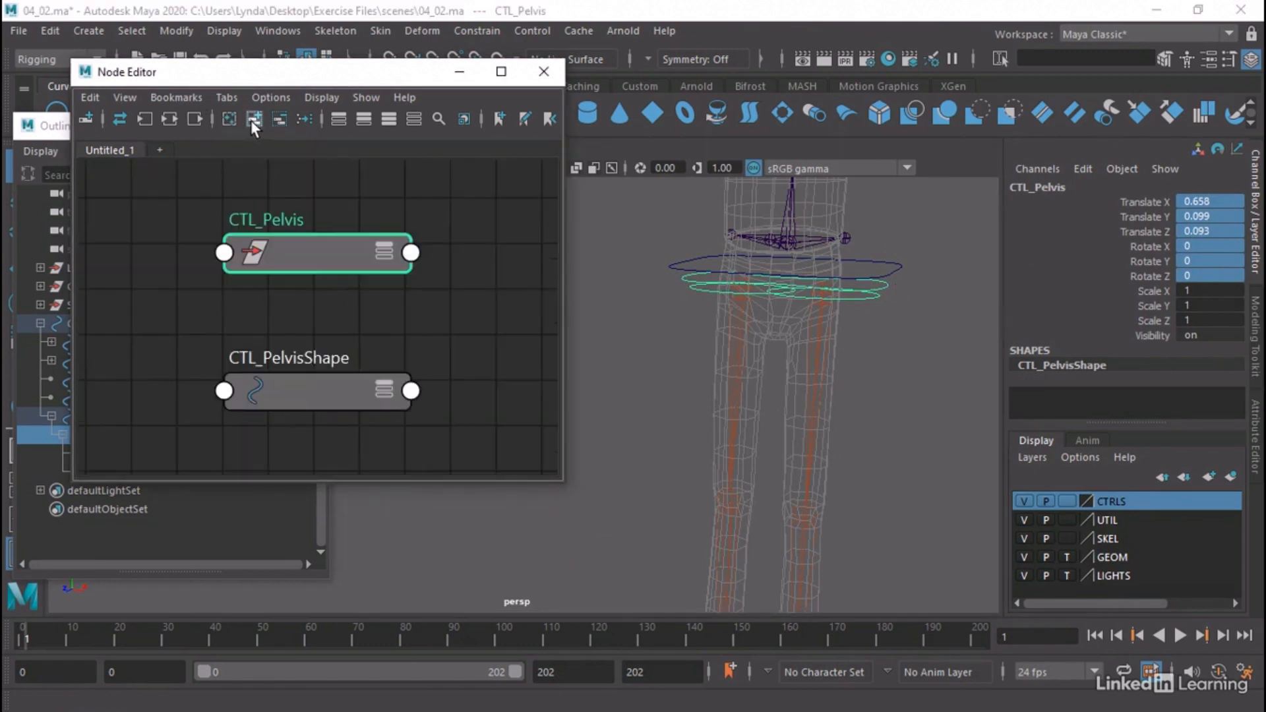
{"action": "left_click", "coordinate": [389, 119]}
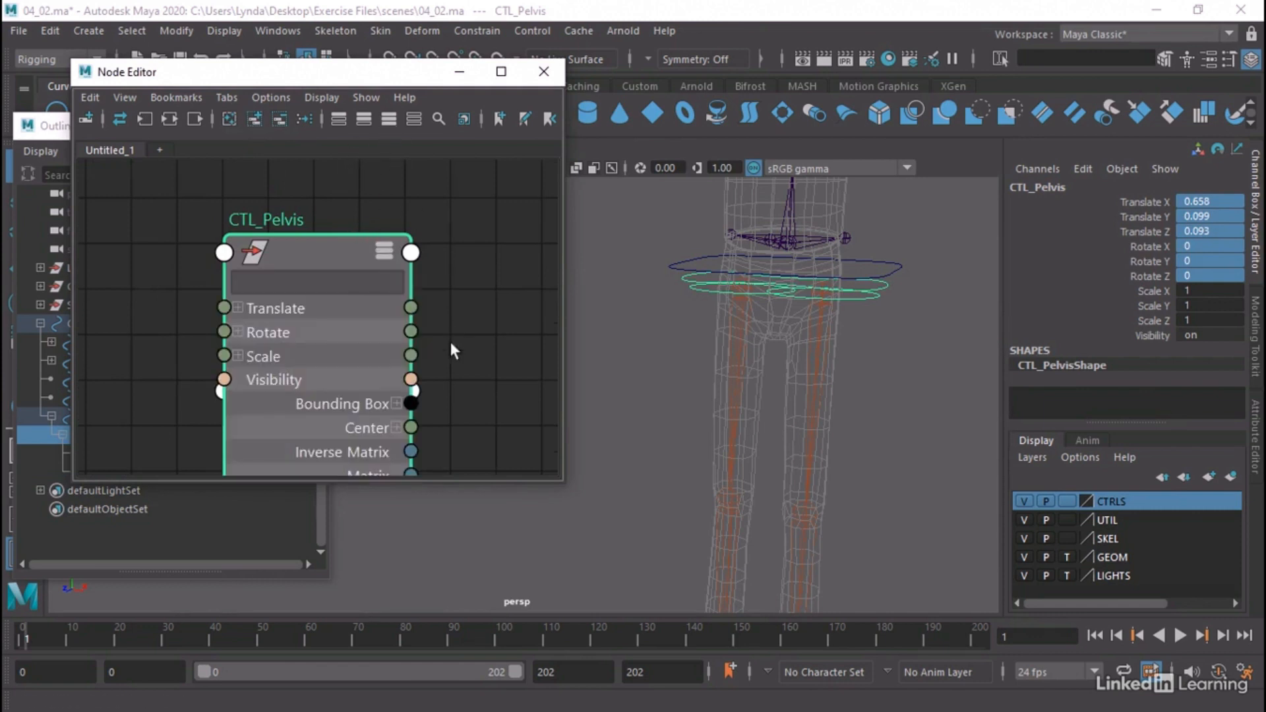
Connect CTL_Pelvis's Matrix output to its own offsetParentMatrix input
{"action": "scroll", "coordinate": [446, 399], "scroll_direction": "down", "scroll_amount": 2}
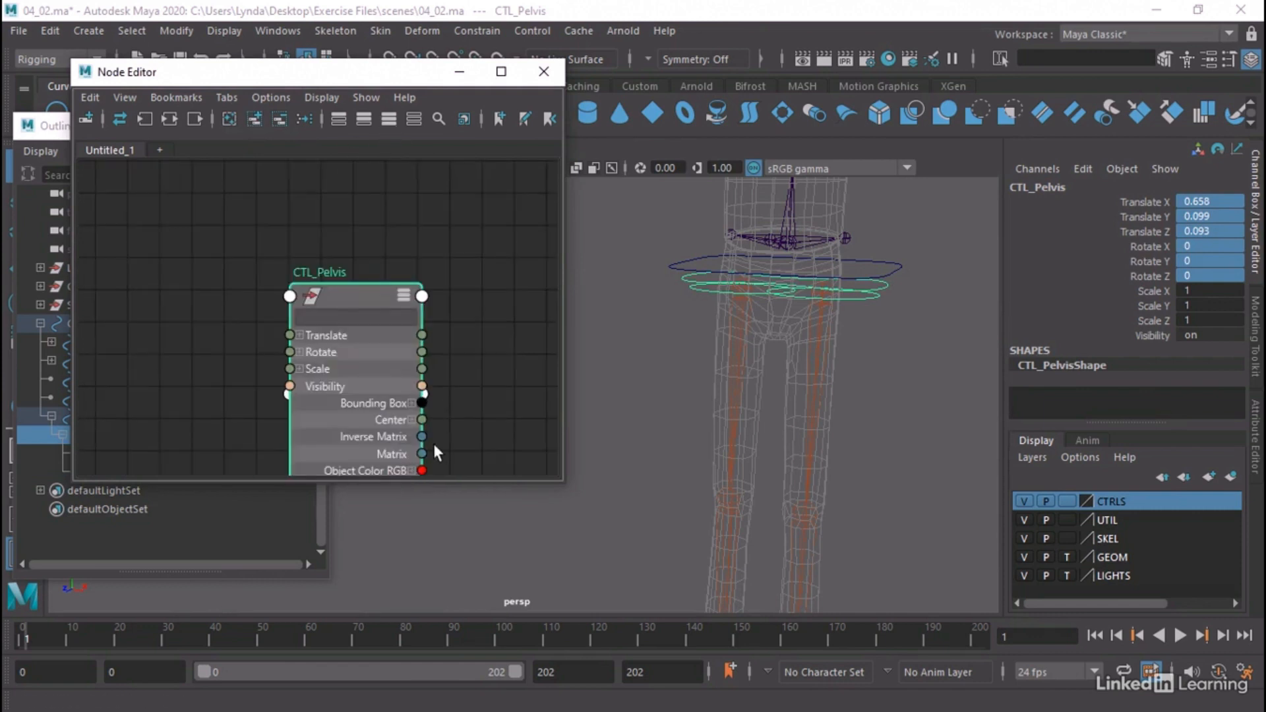
{"action": "left_click_drag", "start_coordinate": [421, 454], "coordinate": [293, 294]}
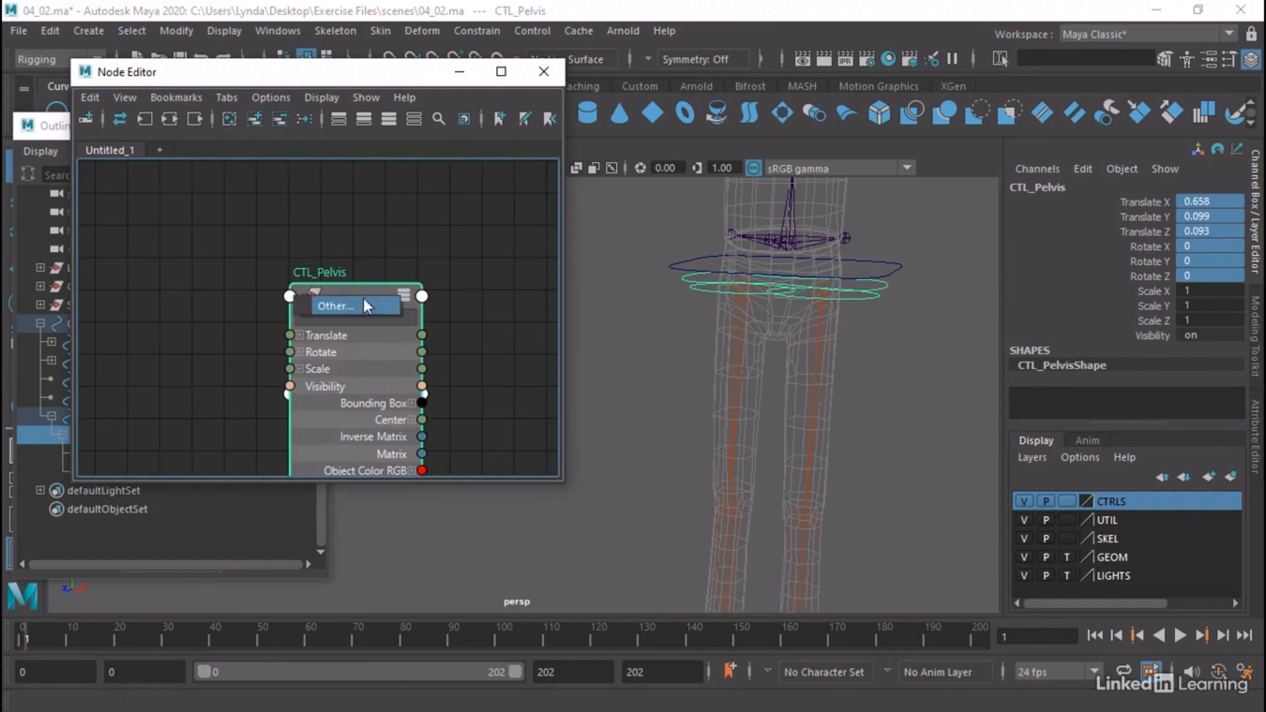
{"action": "left_click", "coordinate": [363, 300]}
{"action": "scroll", "coordinate": [722, 315], "scroll_direction": "down", "scroll_amount": 5}
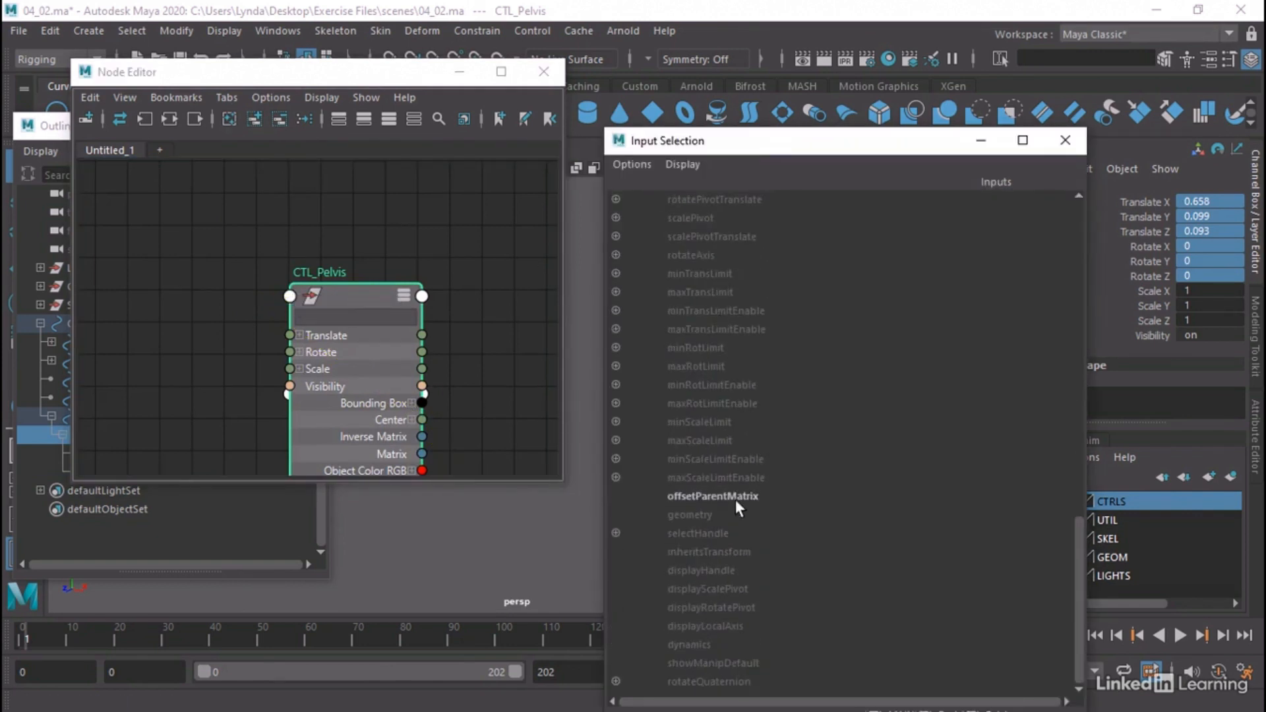
{"action": "left_click", "coordinate": [735, 499]}
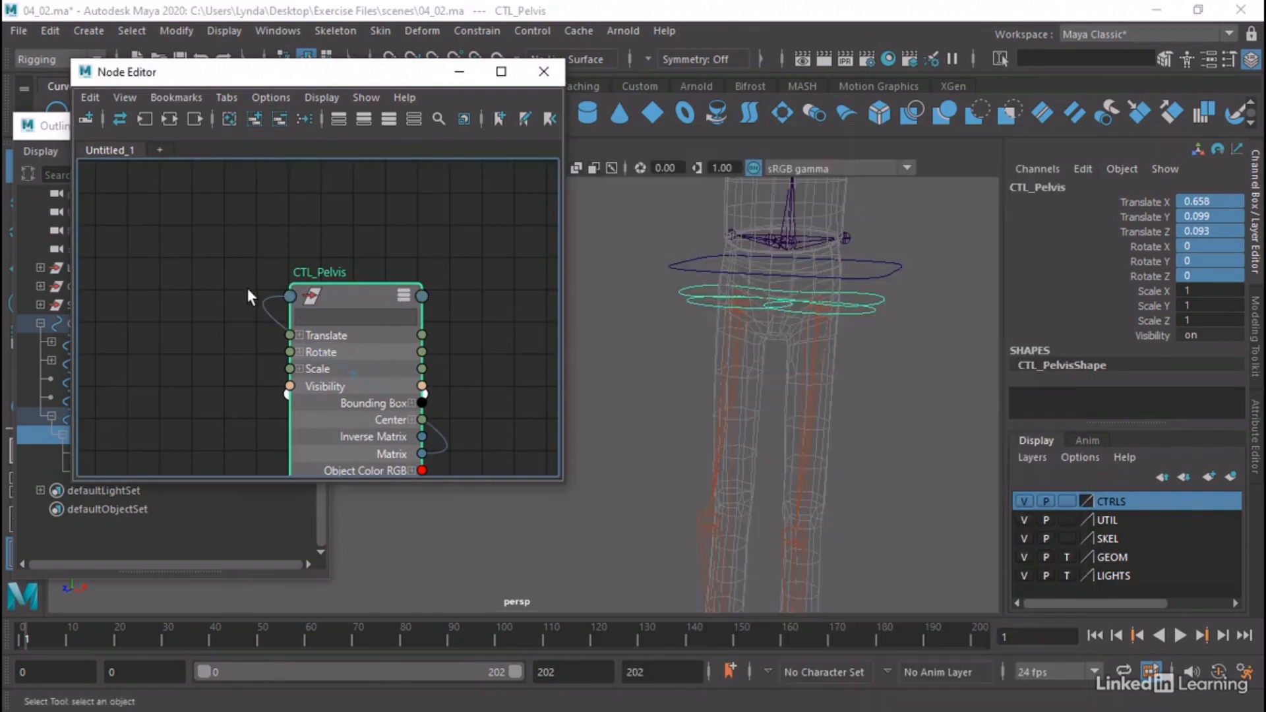
Delete CTL_Pelvis's matrix connection and set its Translate X, Y, Z and Rotate X, Y channels to 0
{"action": "left_click", "coordinate": [272, 319]}
{"action": "key", "text": "Delete"}
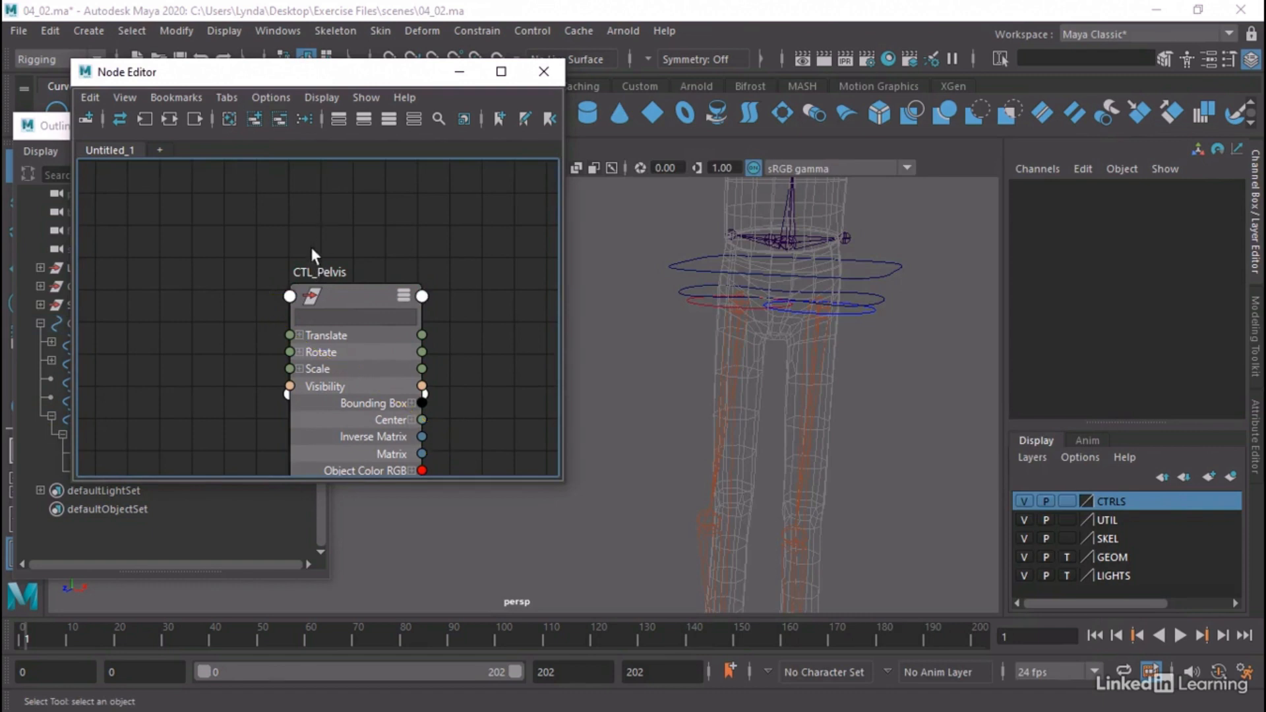
{"action": "left_click", "coordinate": [364, 298]}
{"action": "left_click_drag", "start_coordinate": [1220, 202], "coordinate": [1222, 263]}
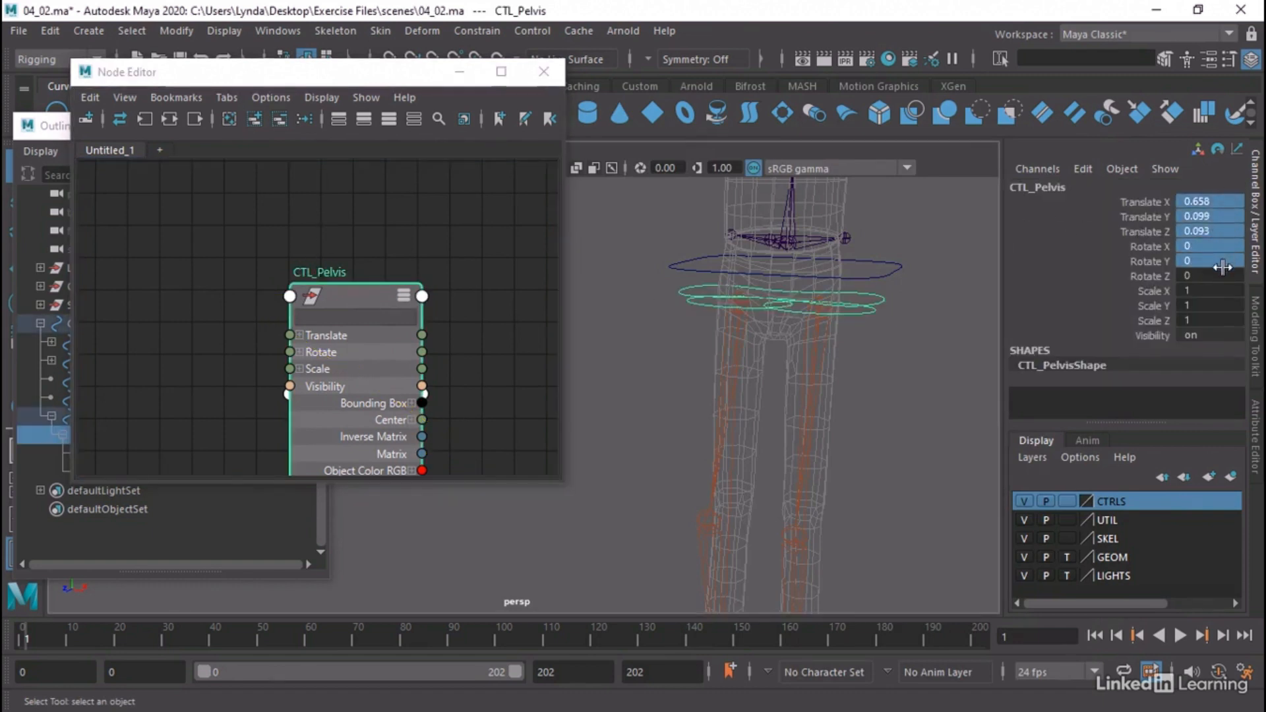
{"action": "type", "text": "0"}
{"action": "key", "text": "Return"}
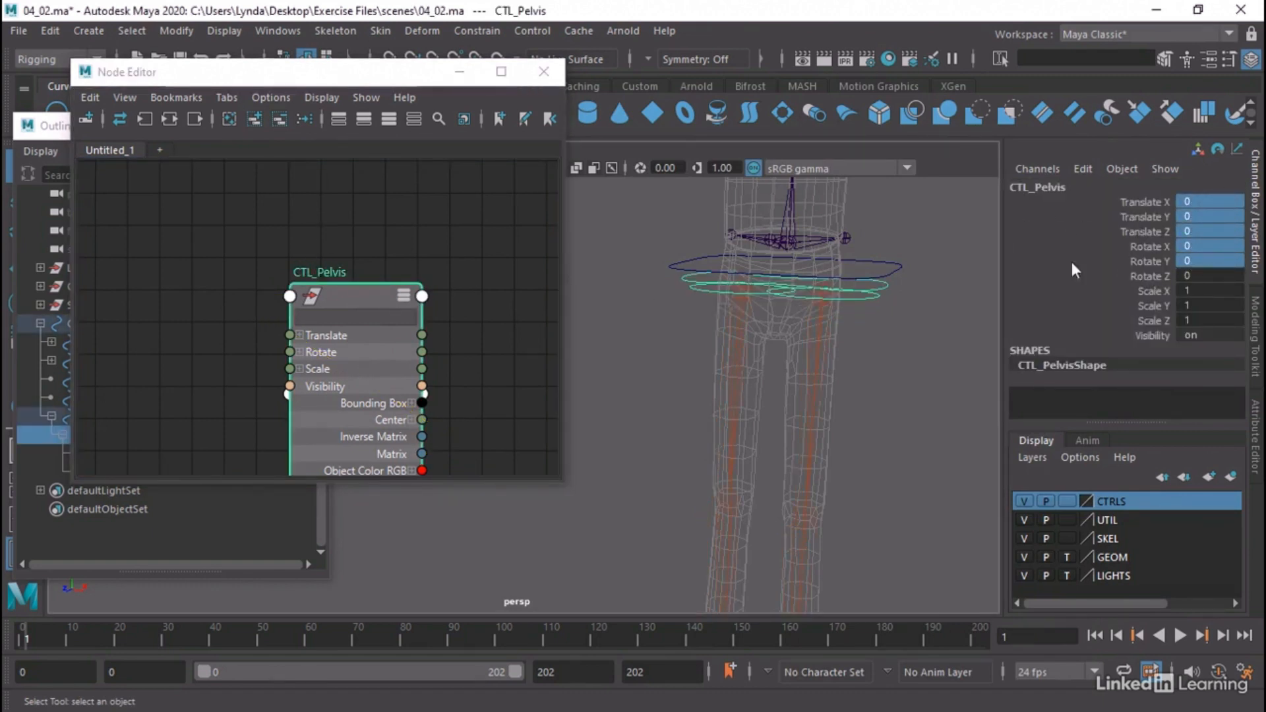
Replace the Node Editor graph with CTL_Body and show all attributes on its transform node
{"action": "left_click_drag", "start_coordinate": [852, 242], "coordinate": [820, 300], "text": "alt"}
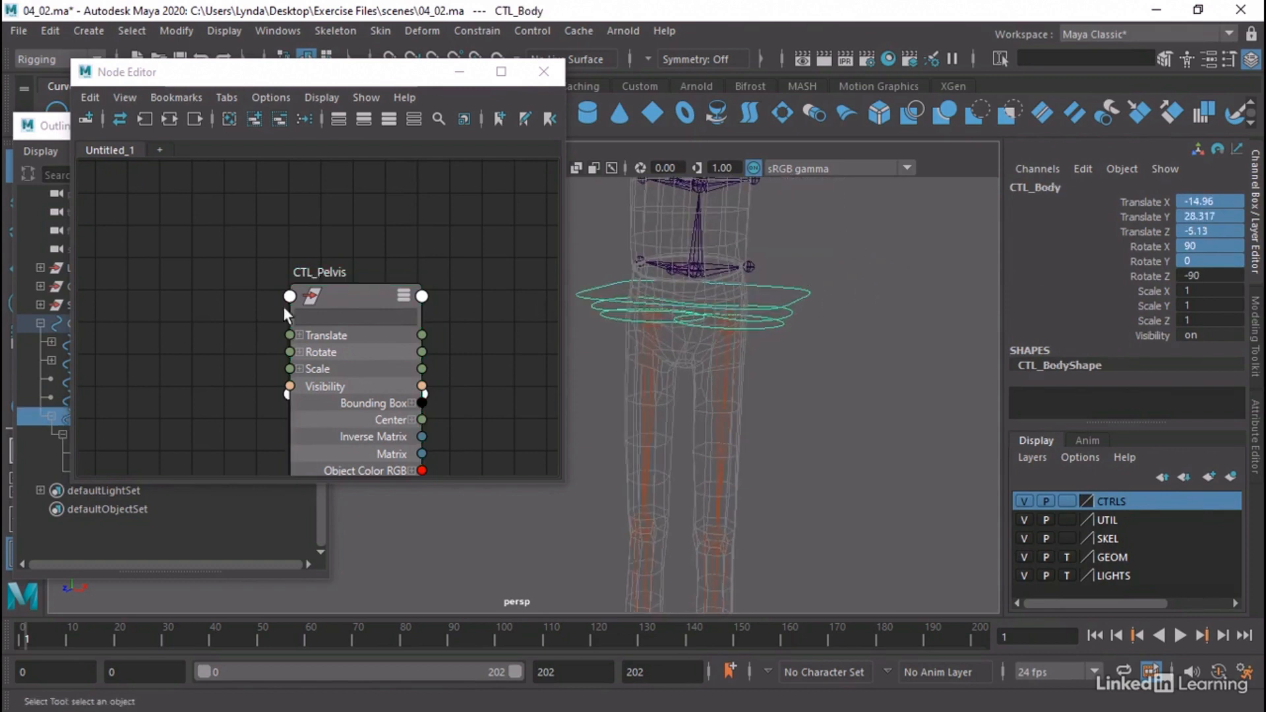
{"action": "left_click", "coordinate": [226, 118]}
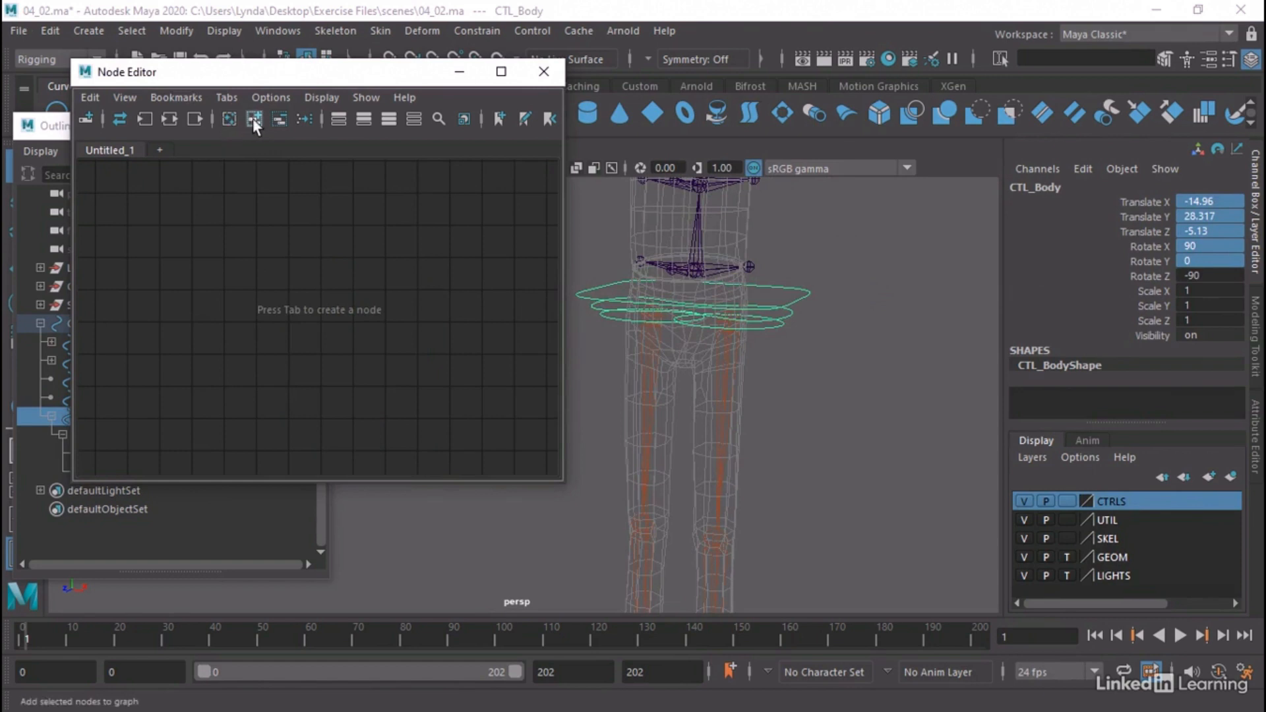
{"action": "left_click", "coordinate": [253, 118]}
{"action": "left_click", "coordinate": [389, 118]}
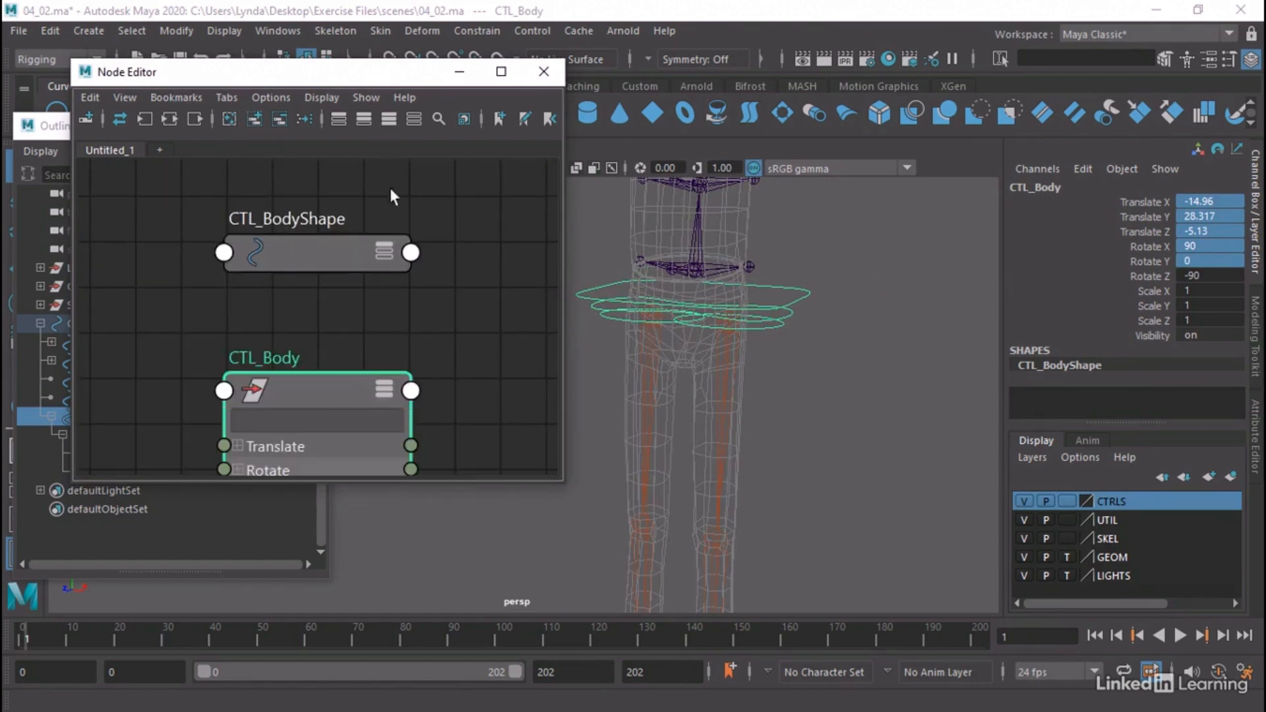
Connect CTL_Body's Matrix output to its own offsetParentMatrix input
{"action": "scroll", "coordinate": [351, 351], "scroll_direction": "down", "scroll_amount": 2}
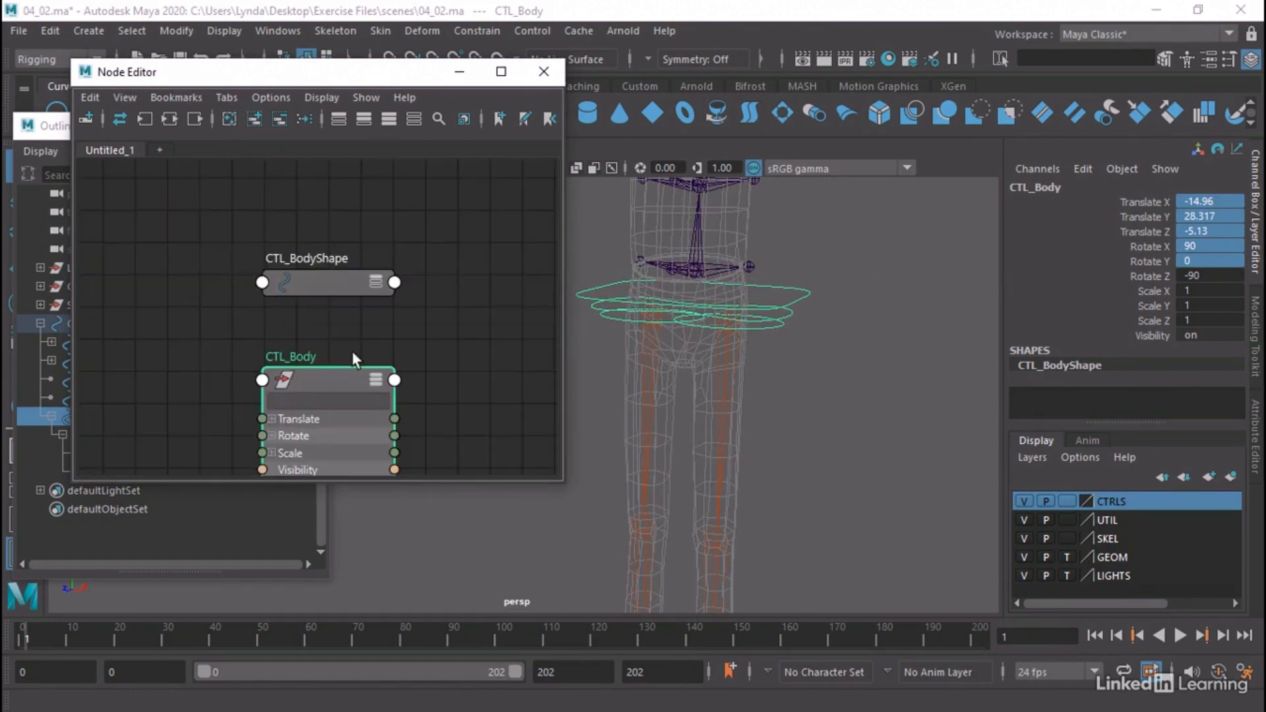
{"action": "middle_click_drag", "start_coordinate": [364, 353], "coordinate": [391, 173], "text": "alt"}
{"action": "scroll", "coordinate": [438, 235], "scroll_direction": "up", "scroll_amount": 1}
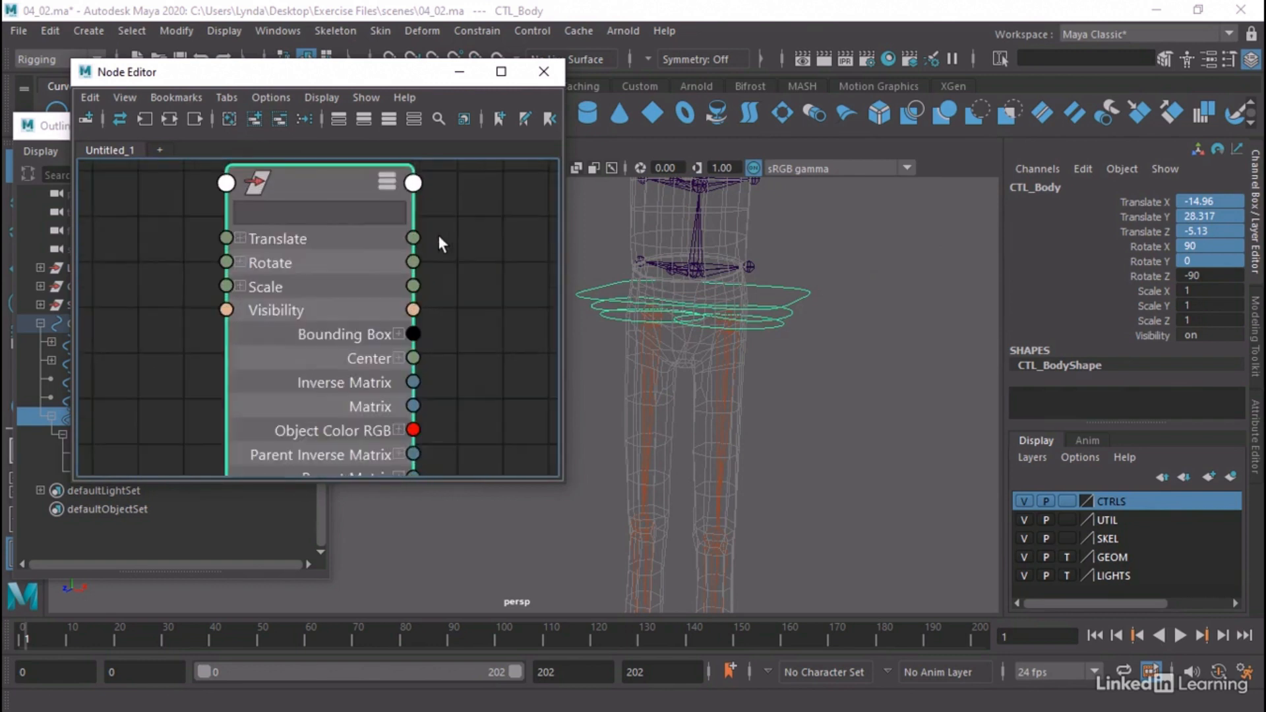
{"action": "scroll", "coordinate": [438, 235], "scroll_direction": "down", "scroll_amount": 1}
{"action": "middle_click_drag", "start_coordinate": [439, 235], "coordinate": [451, 231], "text": "alt"}
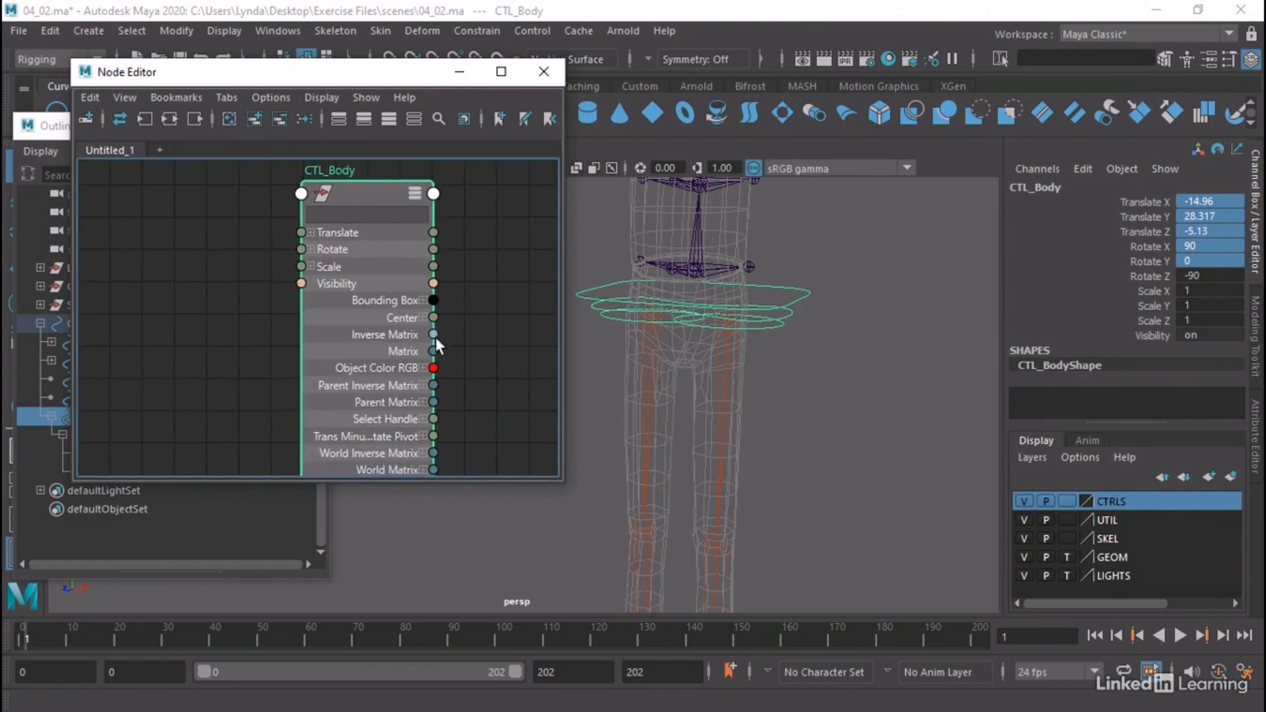
{"action": "left_click_drag", "start_coordinate": [433, 350], "coordinate": [303, 193]}
{"action": "left_click", "coordinate": [348, 204]}
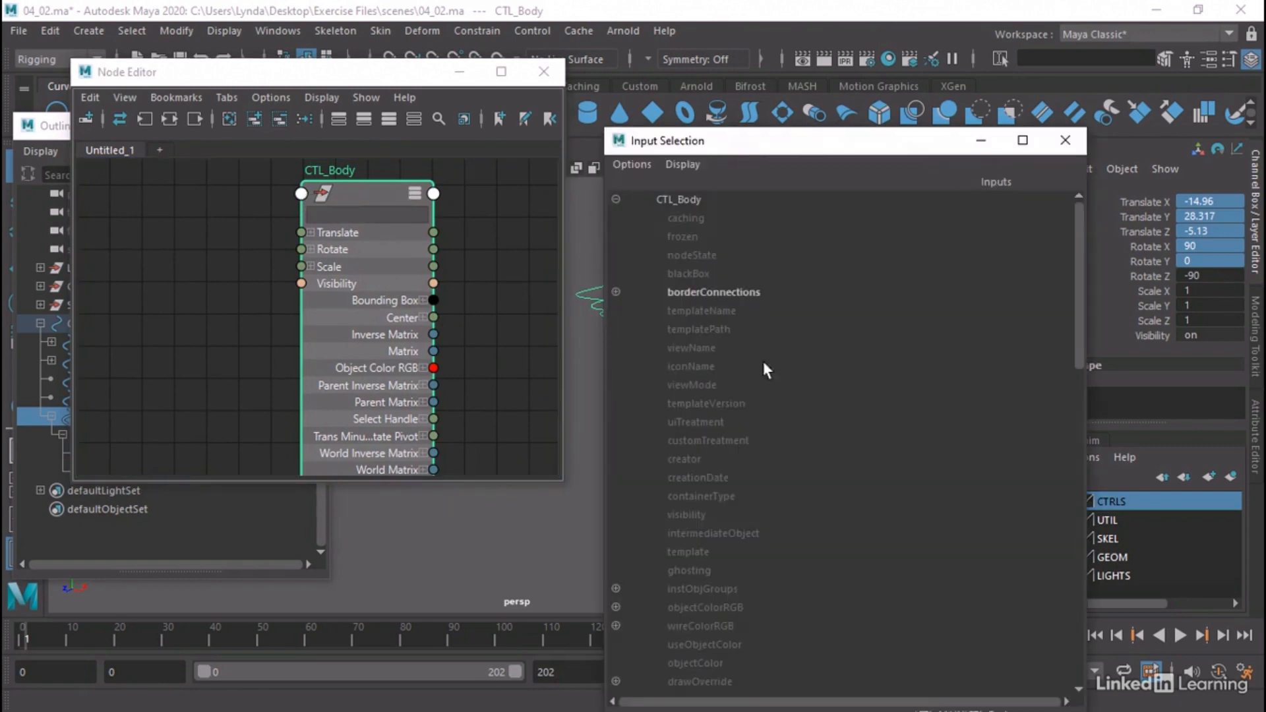
{"action": "scroll", "coordinate": [769, 445], "scroll_direction": "down", "scroll_amount": 8}
{"action": "left_click", "coordinate": [714, 496]}
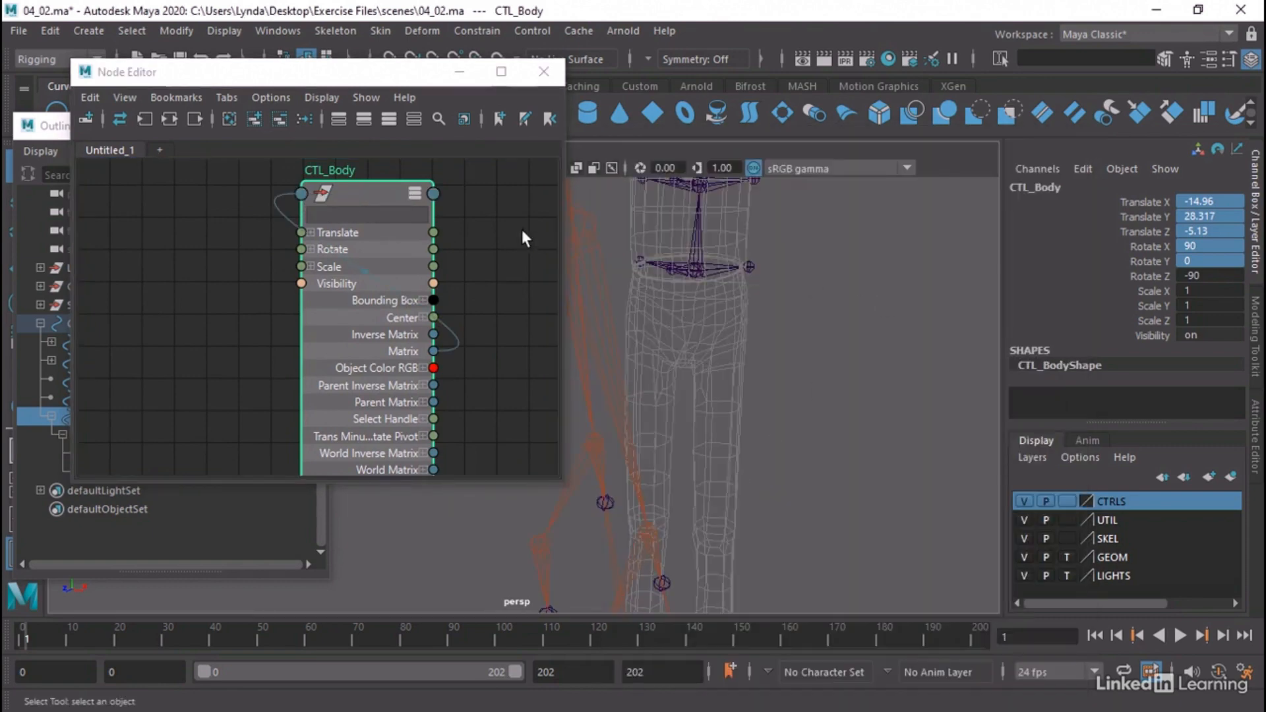
Delete CTL_Body's matrix connection and set its Translate X, Y, Z and Rotate X, Y, Z channels to 0
{"action": "scroll", "coordinate": [851, 335], "scroll_direction": "down", "scroll_amount": 5}
{"action": "middle_click_drag", "start_coordinate": [793, 334], "coordinate": [913, 404], "text": "alt"}
{"action": "left_click", "coordinate": [268, 216]}
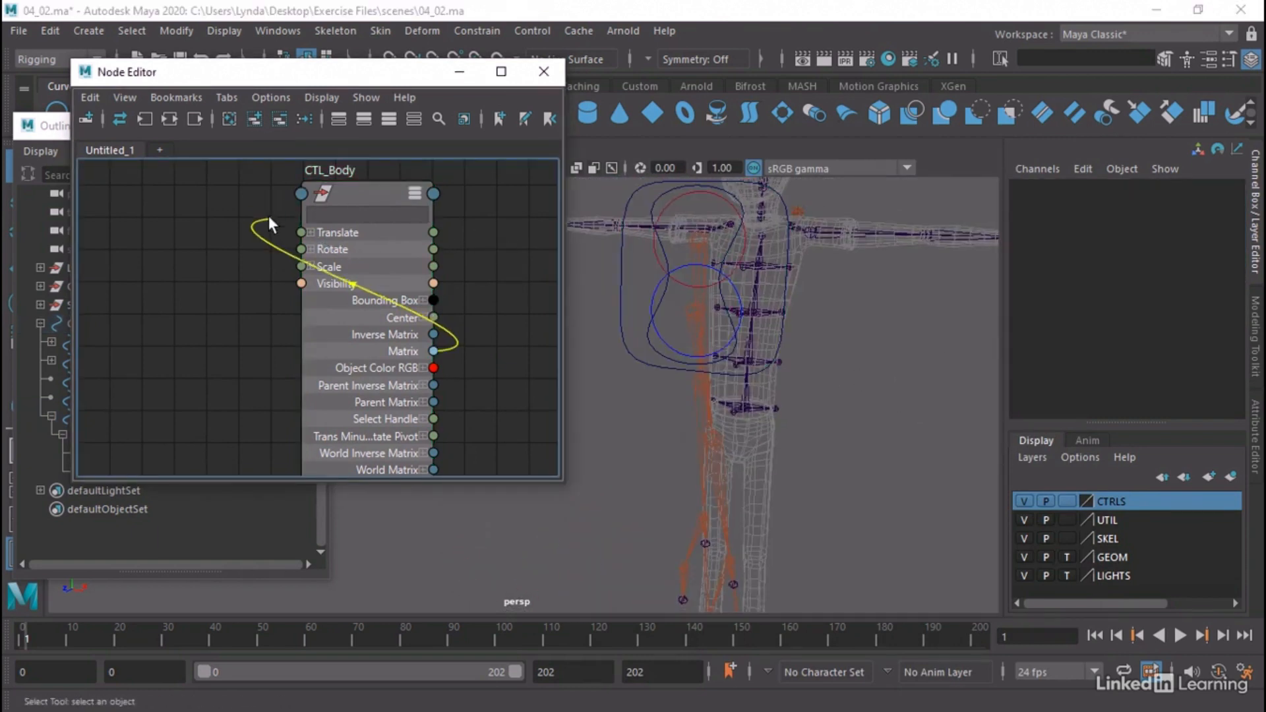
{"action": "key", "text": "Delete"}
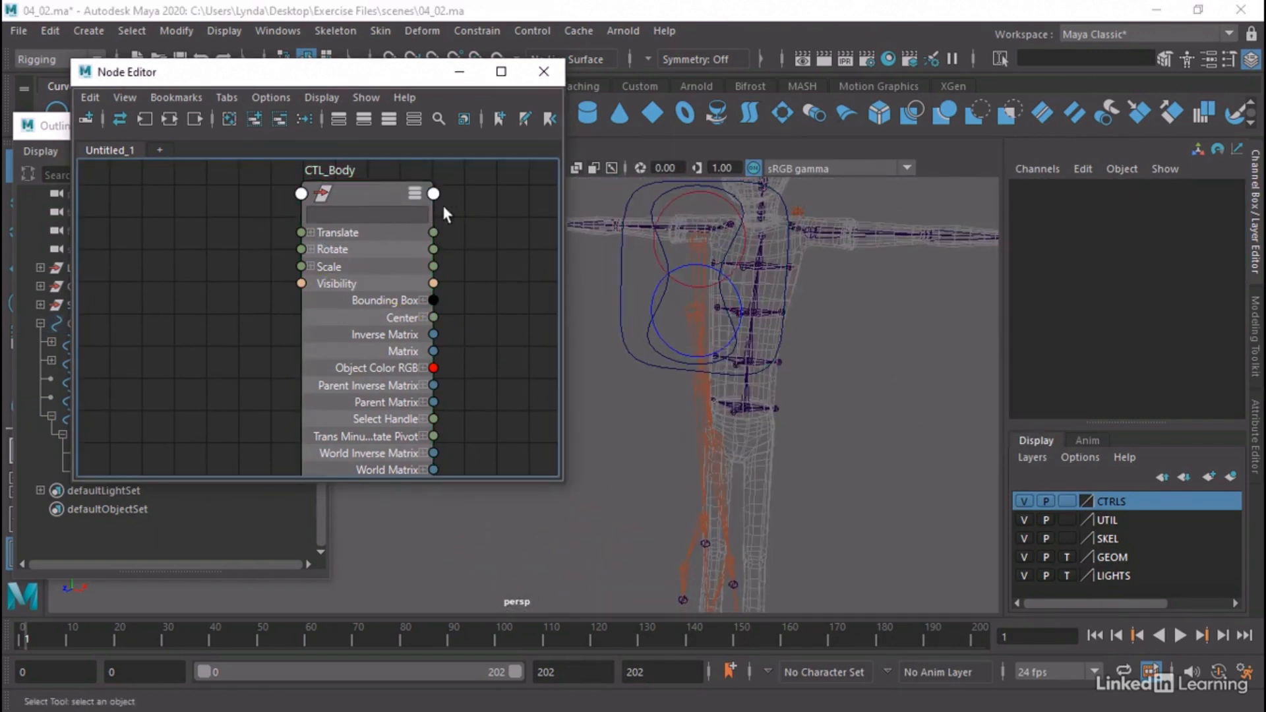
{"action": "left_click", "coordinate": [358, 192]}
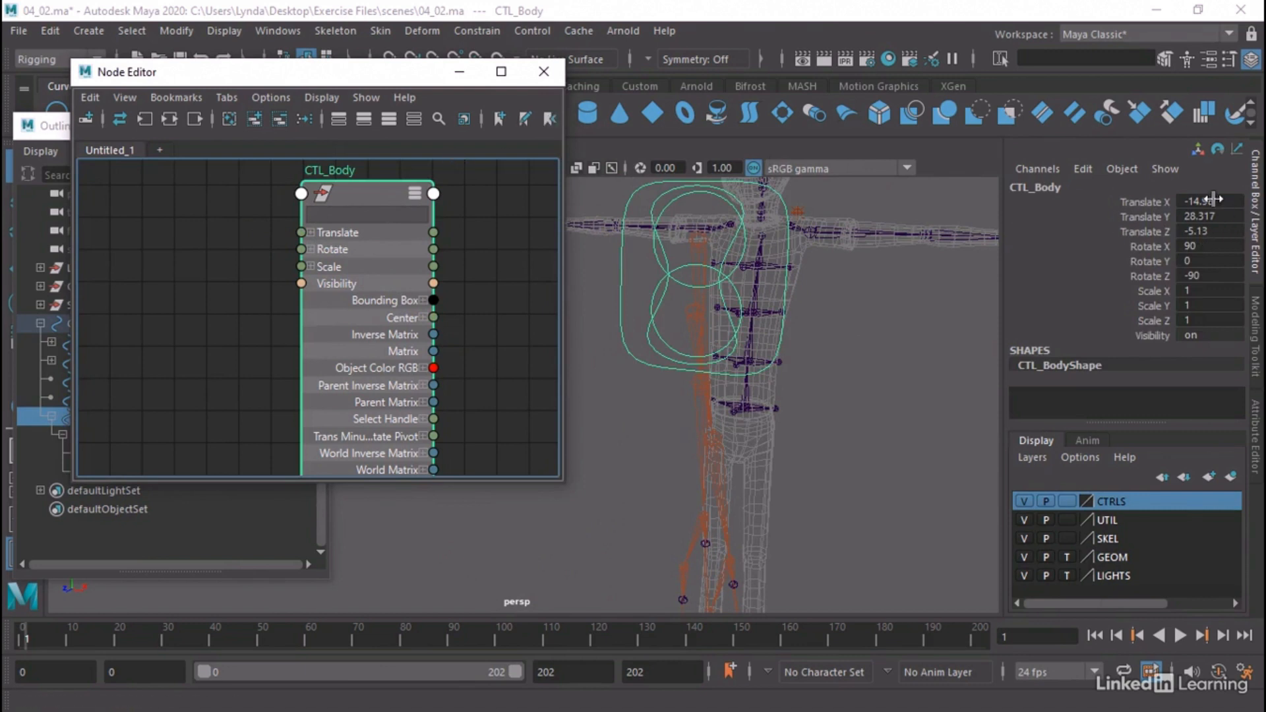
{"action": "left_click_drag", "start_coordinate": [1213, 199], "coordinate": [1224, 277]}
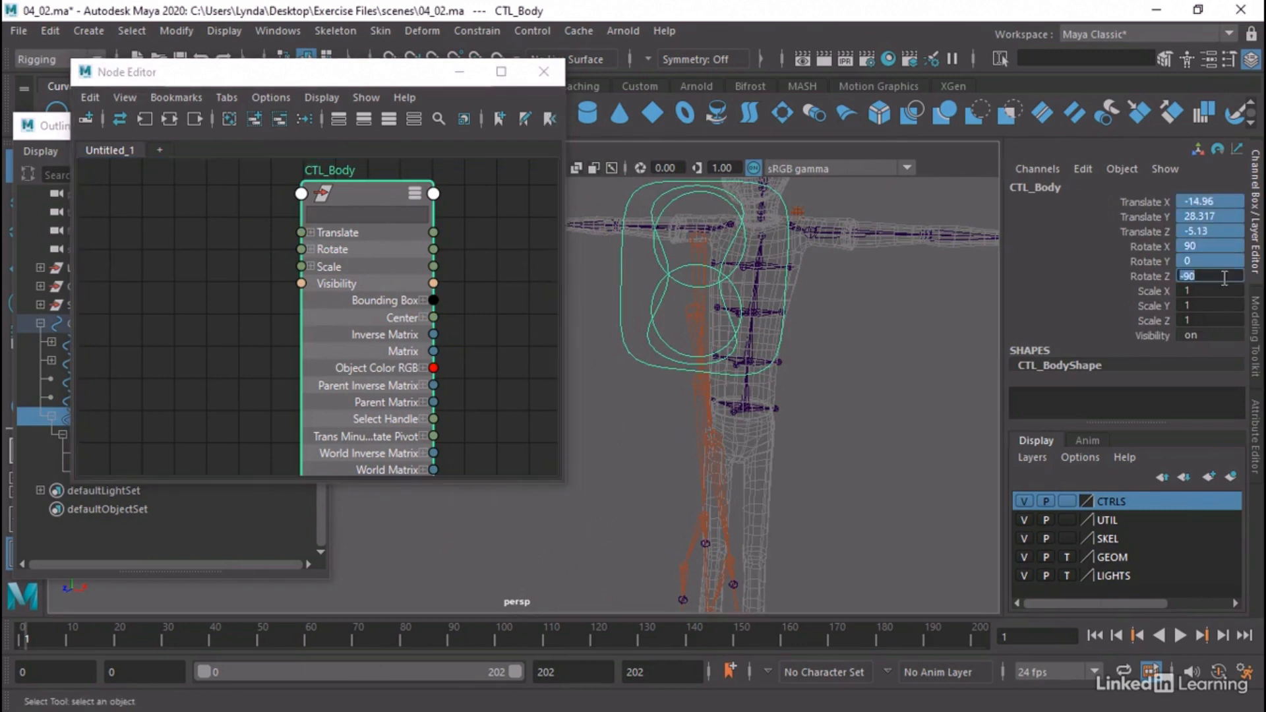
{"action": "type", "text": "0"}
{"action": "key", "text": "Return"}
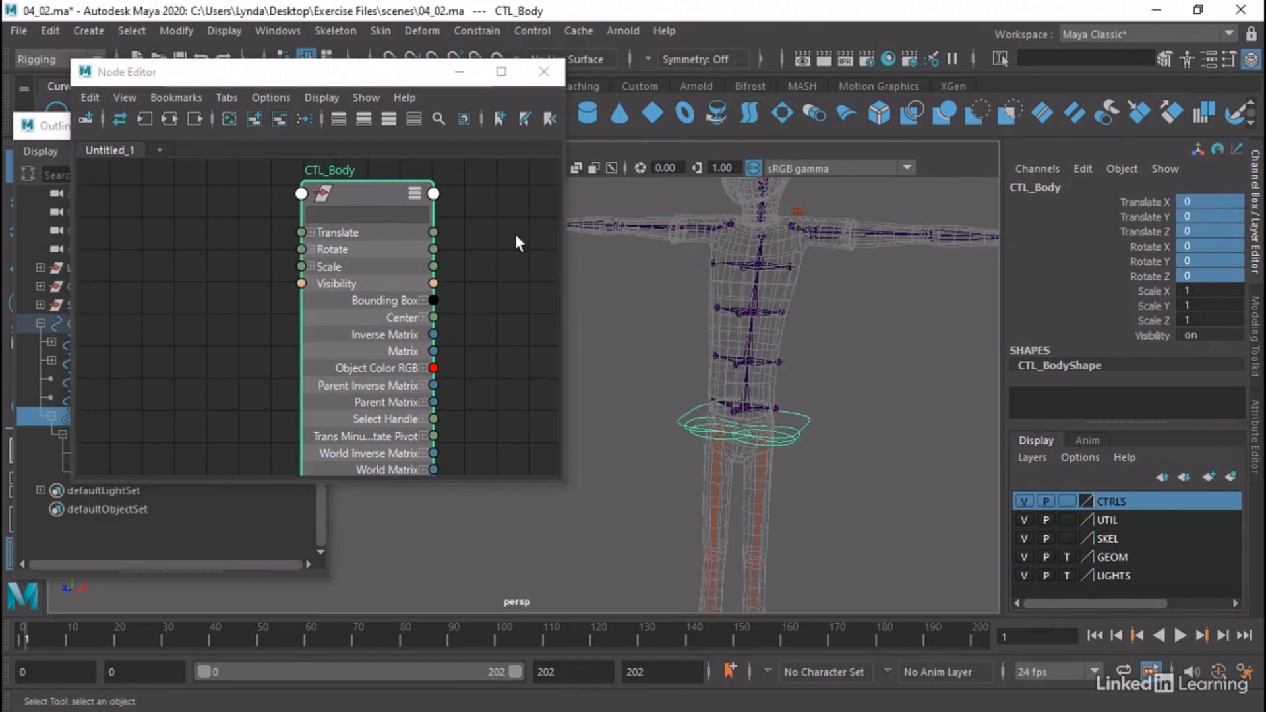
Close the Node Editor and the Outliner to clear the viewport around the character
{"action": "left_click", "coordinate": [543, 71]}
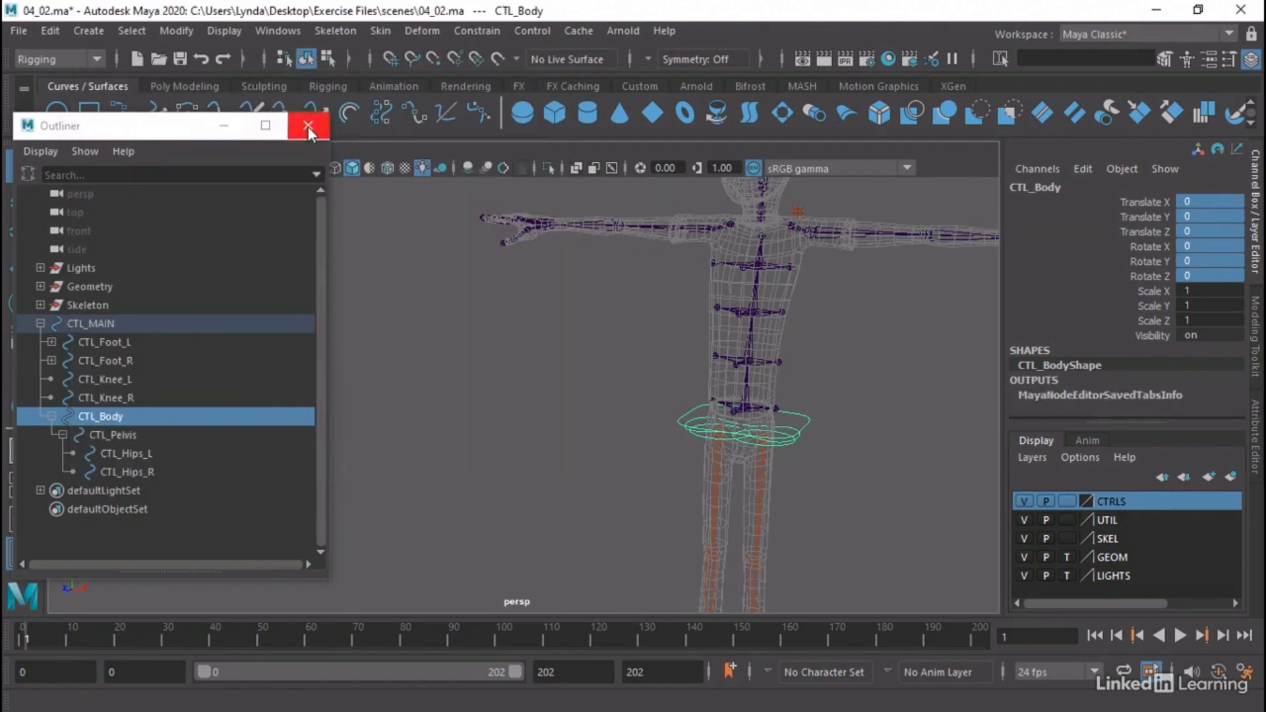
{"action": "left_click", "coordinate": [307, 127]}
{"action": "left_click", "coordinate": [585, 387]}
{"action": "left_click_drag", "start_coordinate": [729, 404], "coordinate": [440, 386], "text": "alt"}
{"action": "left_click", "coordinate": [550, 382]}
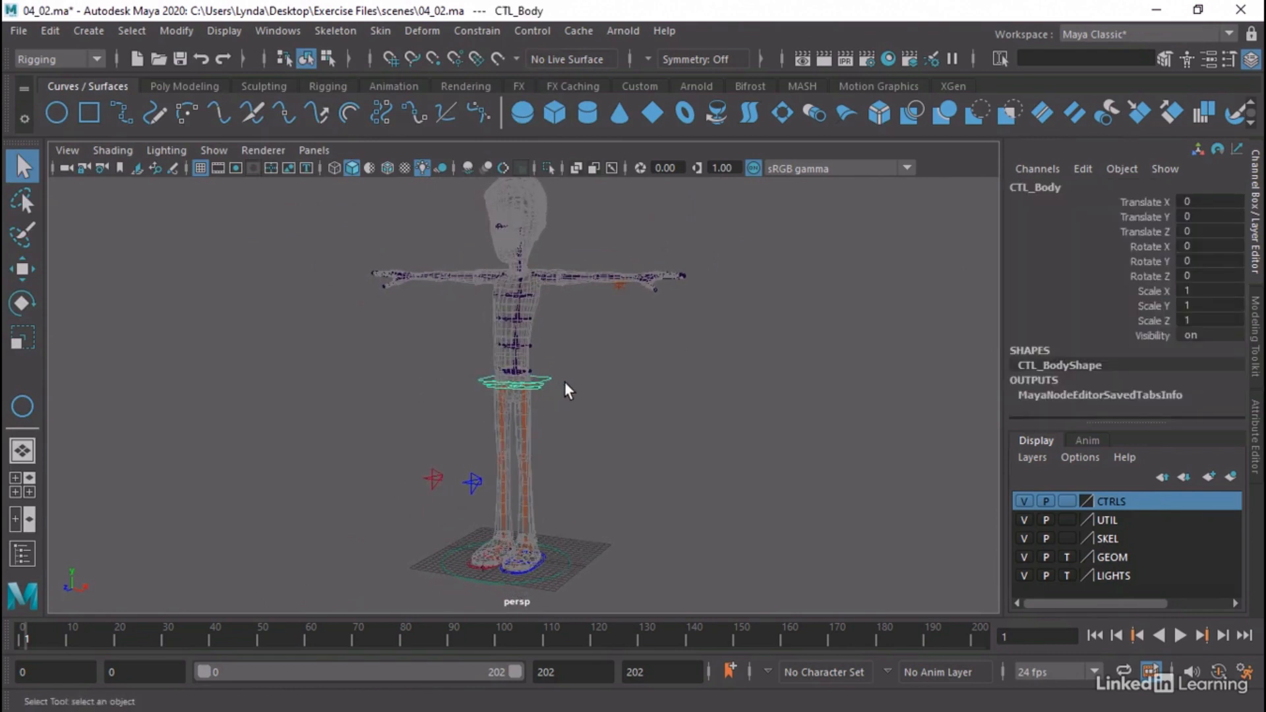
Examine the transform channels of CTL_Pelvis and CTL_Hips_L at the character's hips
{"action": "right_click_drag", "start_coordinate": [419, 370], "coordinate": [791, 407], "text": "alt"}
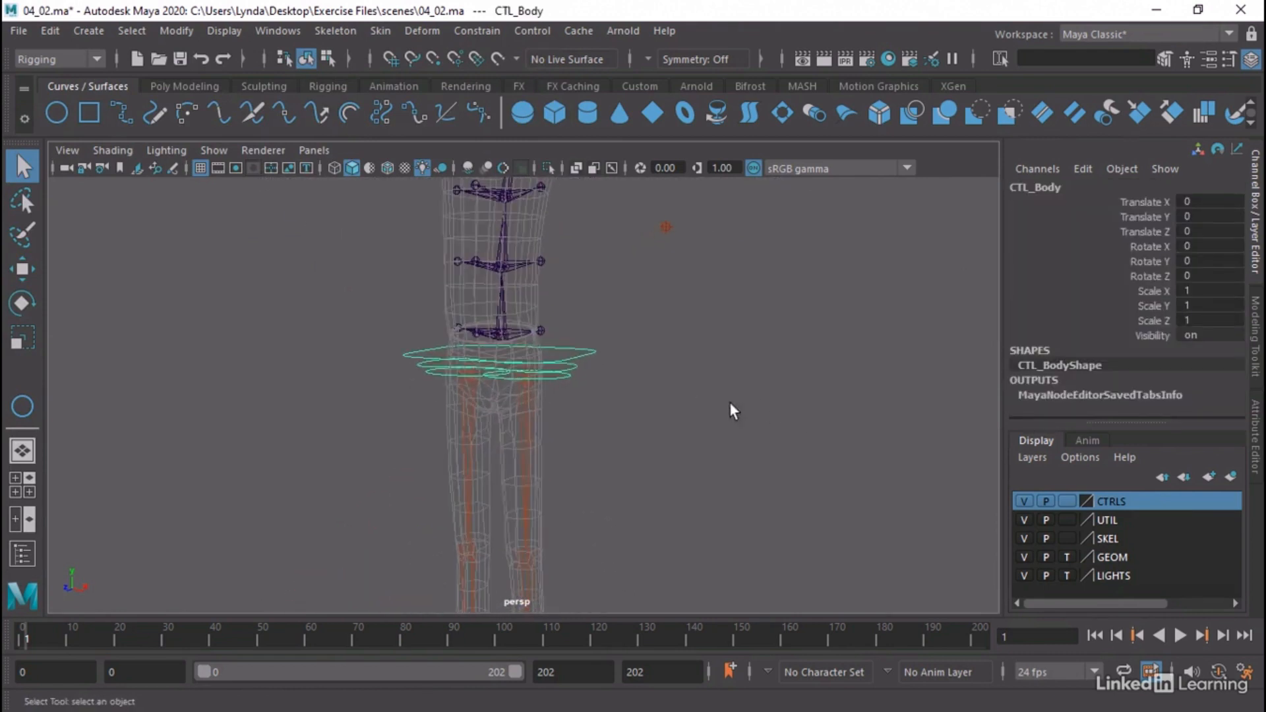
{"action": "left_click", "coordinate": [573, 374]}
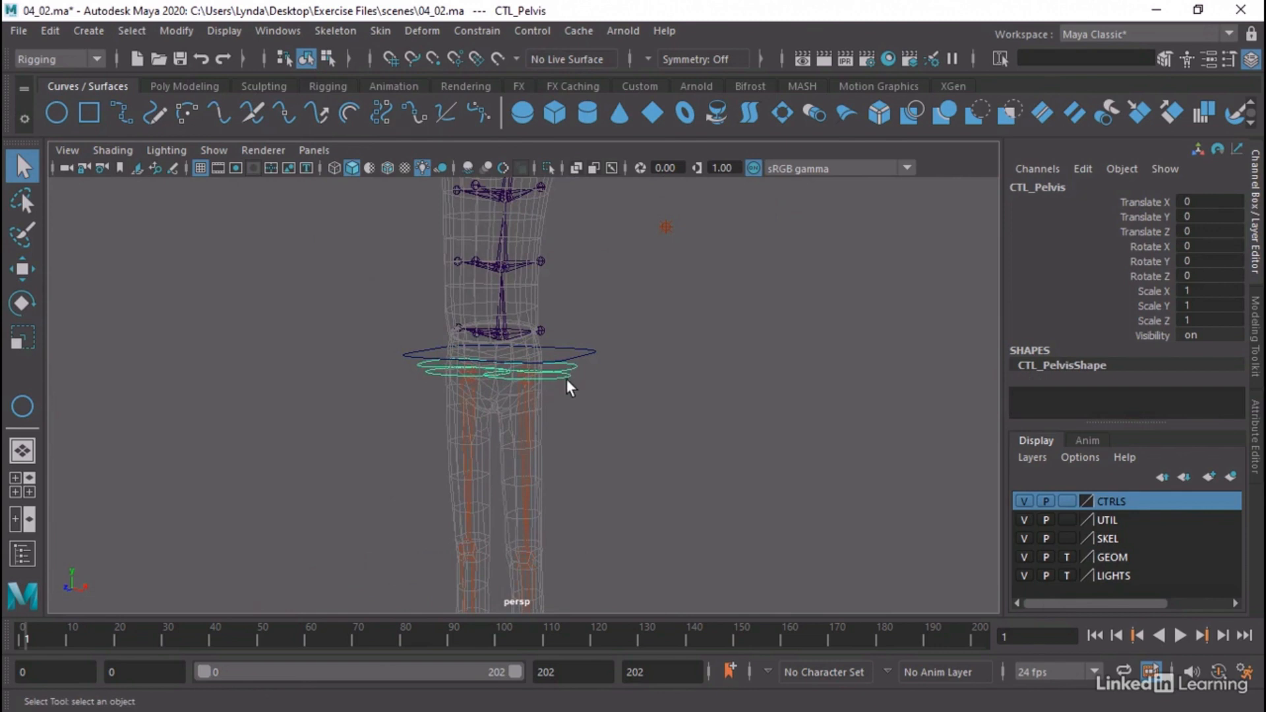
{"action": "left_click", "coordinate": [567, 382]}
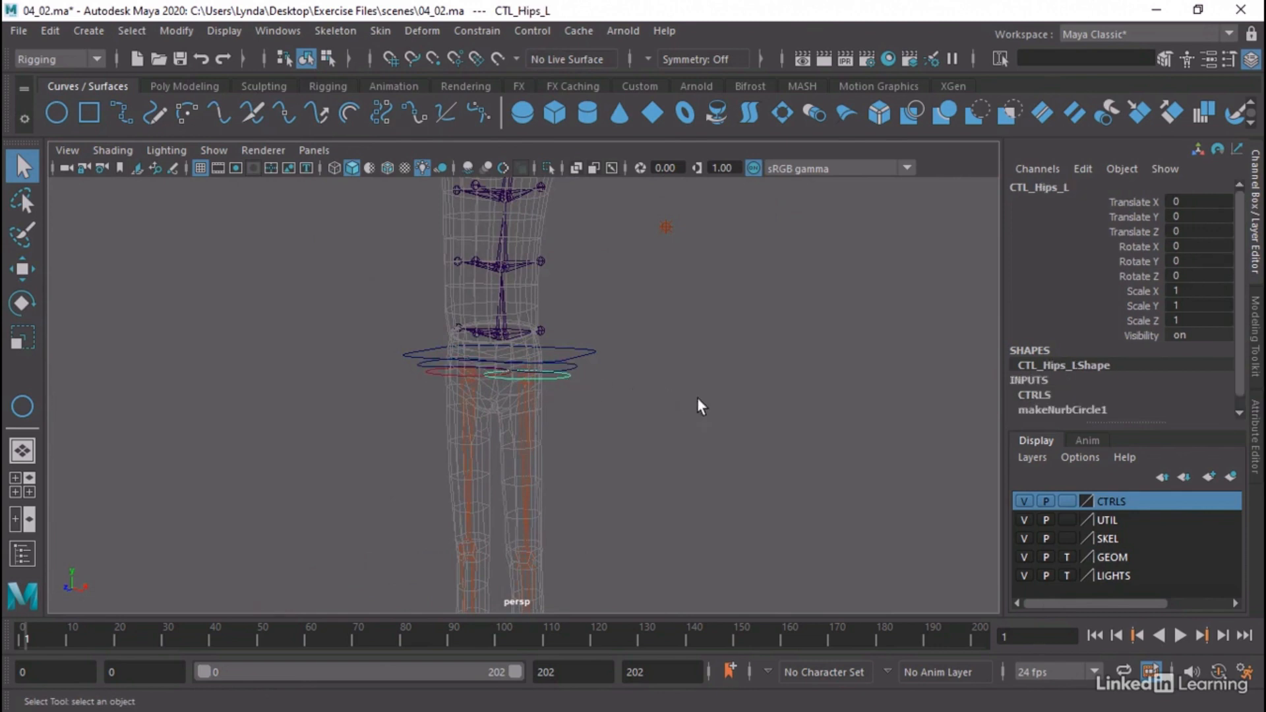
{"action": "right_click_drag", "start_coordinate": [698, 405], "coordinate": [350, 398], "text": "alt"}
{"action": "middle_click_drag", "start_coordinate": [350, 398], "coordinate": [376, 395], "text": "alt"}
{"action": "left_click_drag", "start_coordinate": [376, 394], "coordinate": [380, 388], "text": "alt"}
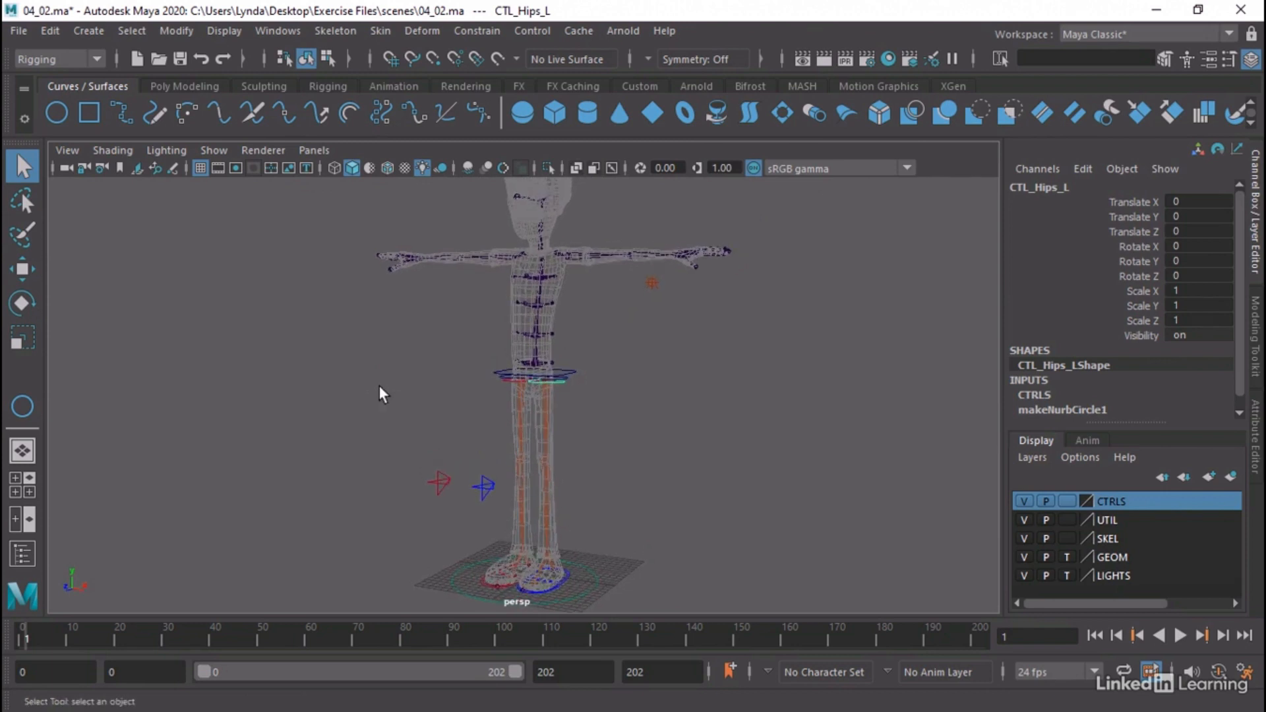
Lock and hide the Translate, Scale and Visibility channels of CTL_Pelvis, leaving only its Rotate channels available
{"action": "left_click", "coordinate": [566, 382]}
{"action": "left_click", "coordinate": [566, 382]}
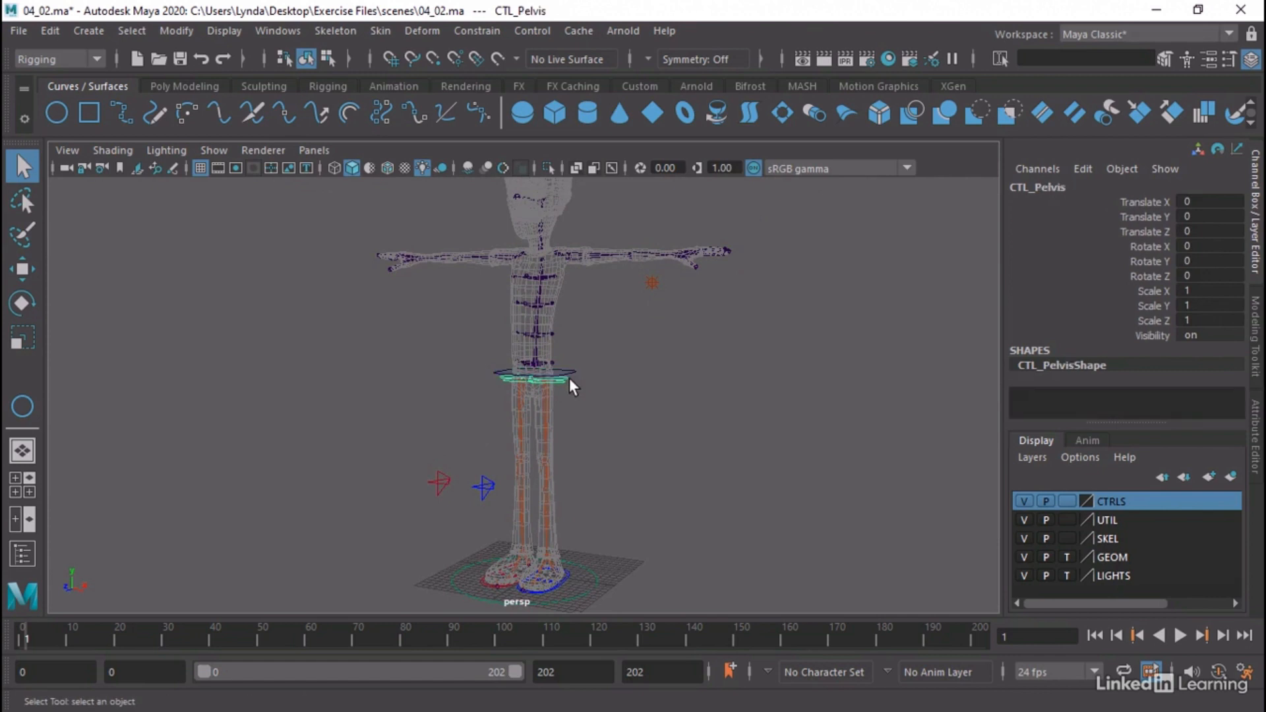
{"action": "key", "text": "f"}
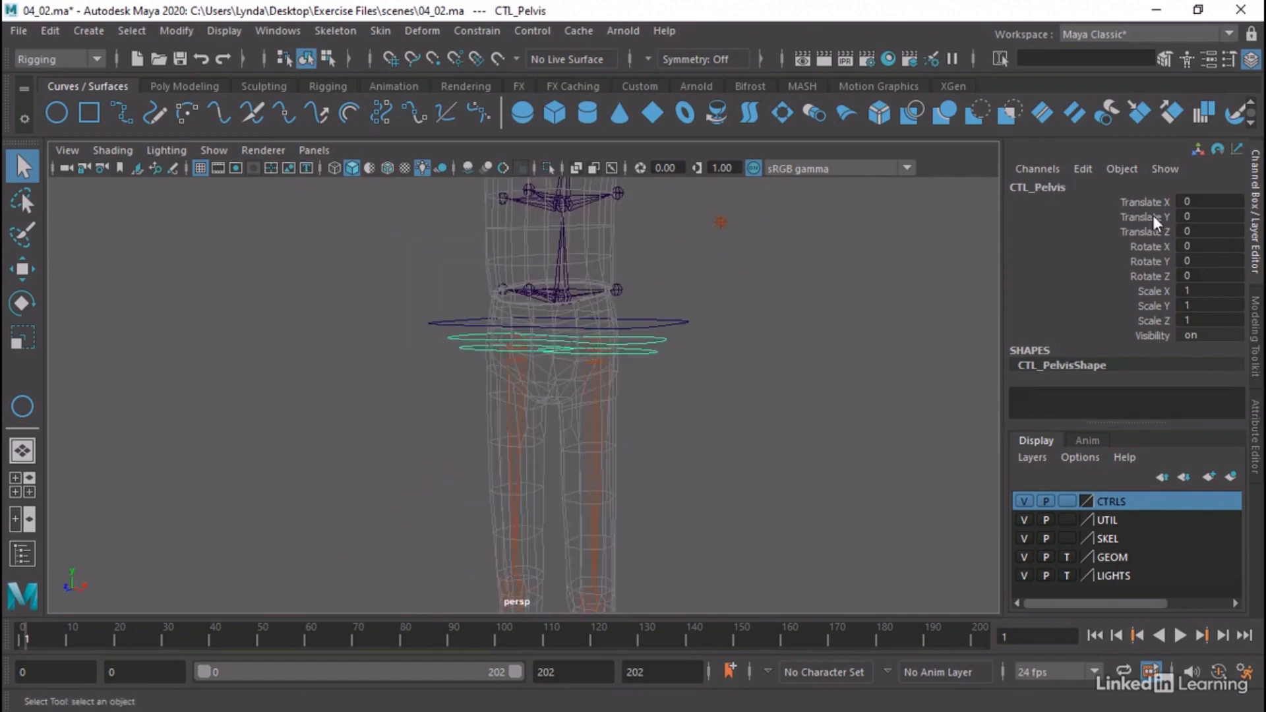
{"action": "left_click_drag", "start_coordinate": [1154, 202], "coordinate": [1158, 239]}
{"action": "left_click_drag", "start_coordinate": [1162, 291], "coordinate": [1161, 339], "text": "ctrl"}
{"action": "right_click", "coordinate": [1154, 321]}
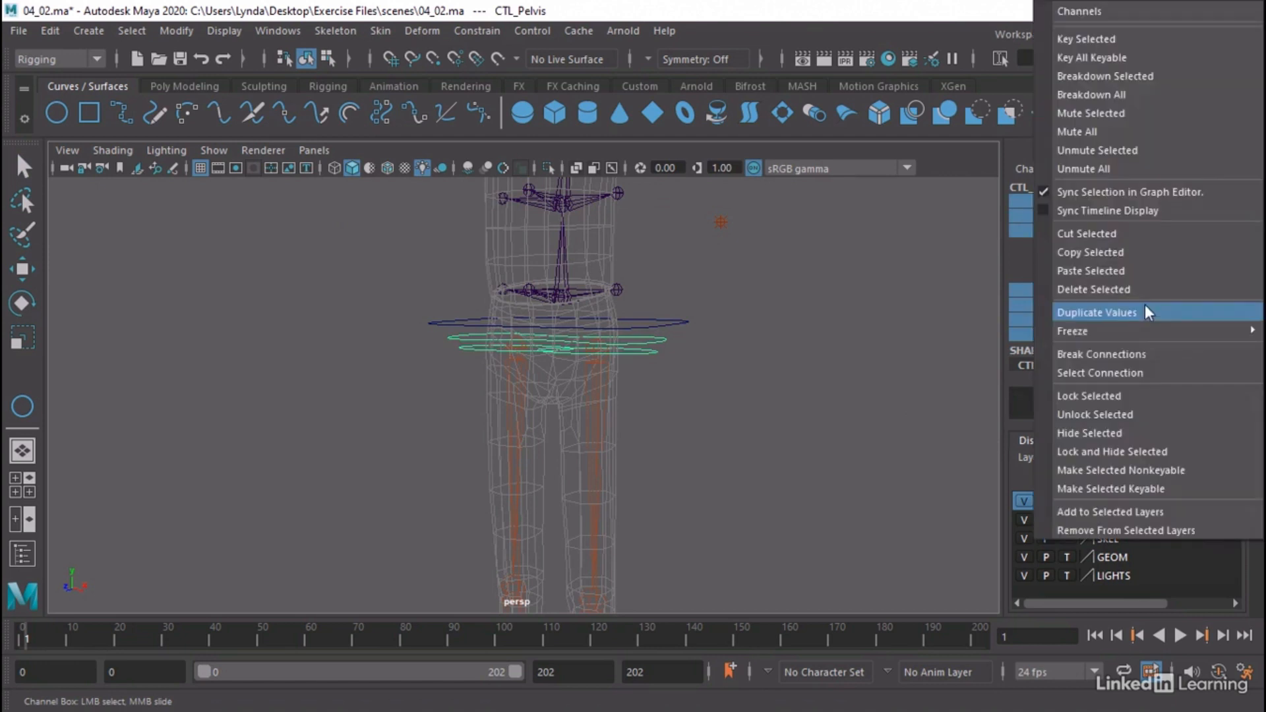
{"action": "left_click", "coordinate": [1133, 455]}
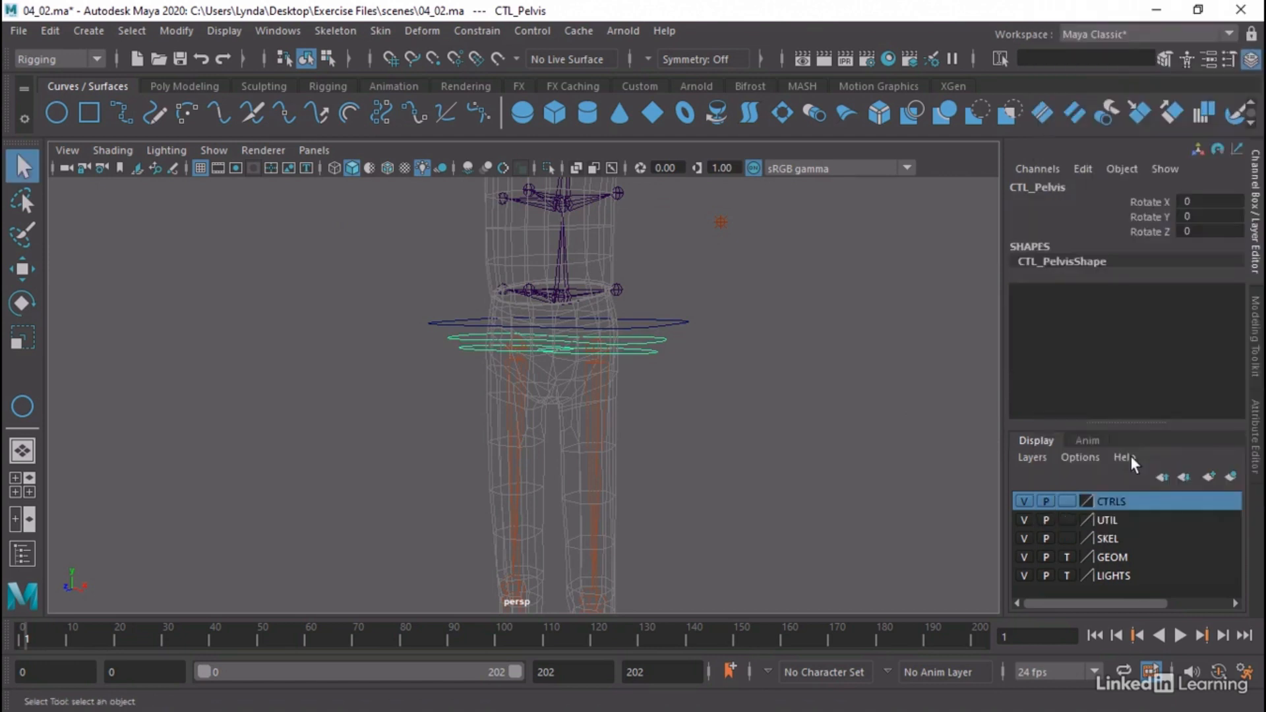
{"action": "left_click", "coordinate": [720, 339]}
{"action": "middle_click_drag", "start_coordinate": [721, 339], "coordinate": [698, 358], "text": "alt"}
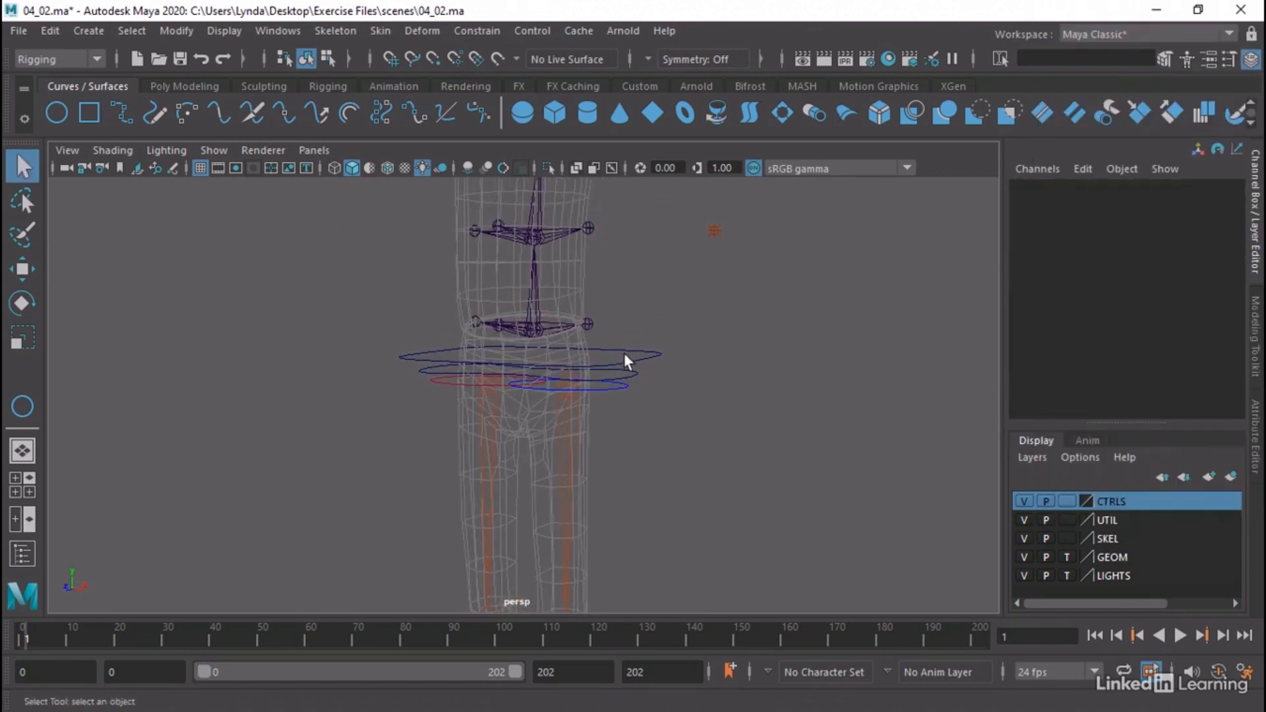
{"action": "left_click", "coordinate": [635, 381]}
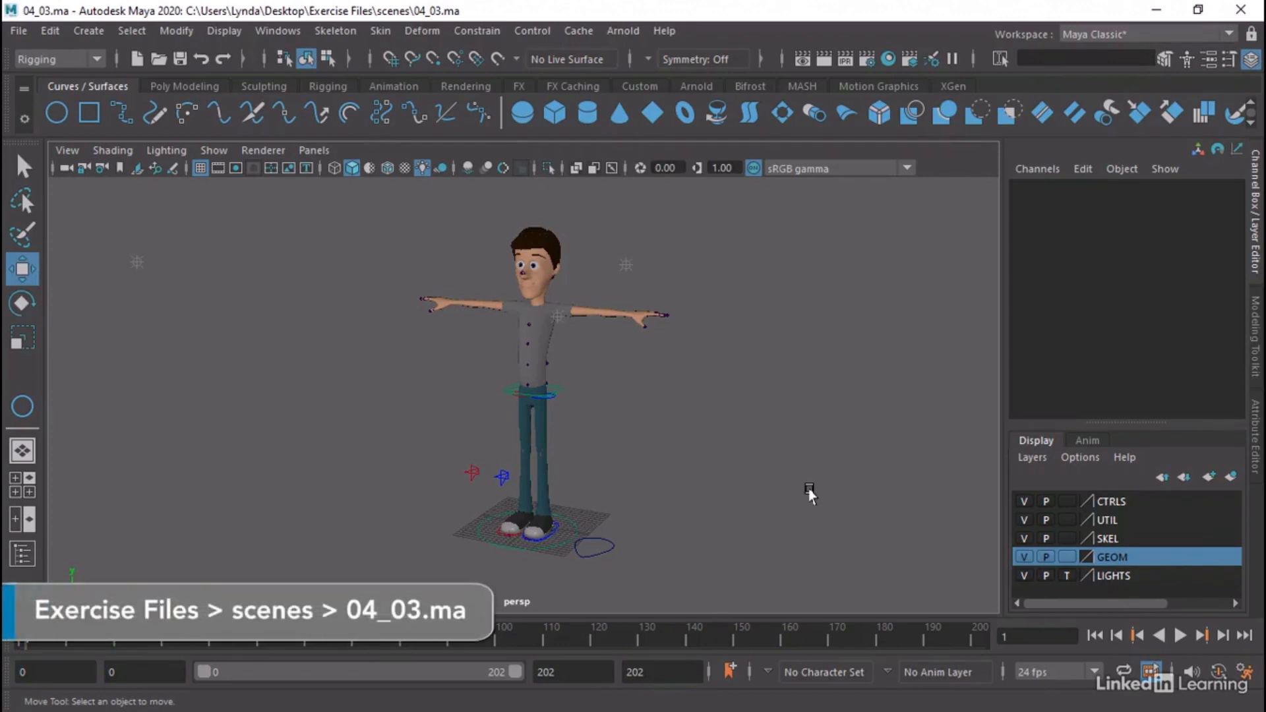
In 04_03.ma, hide the GEOM layer and select the CTL_Spine1 control beside the grid
{"action": "left_click", "coordinate": [1024, 556]}
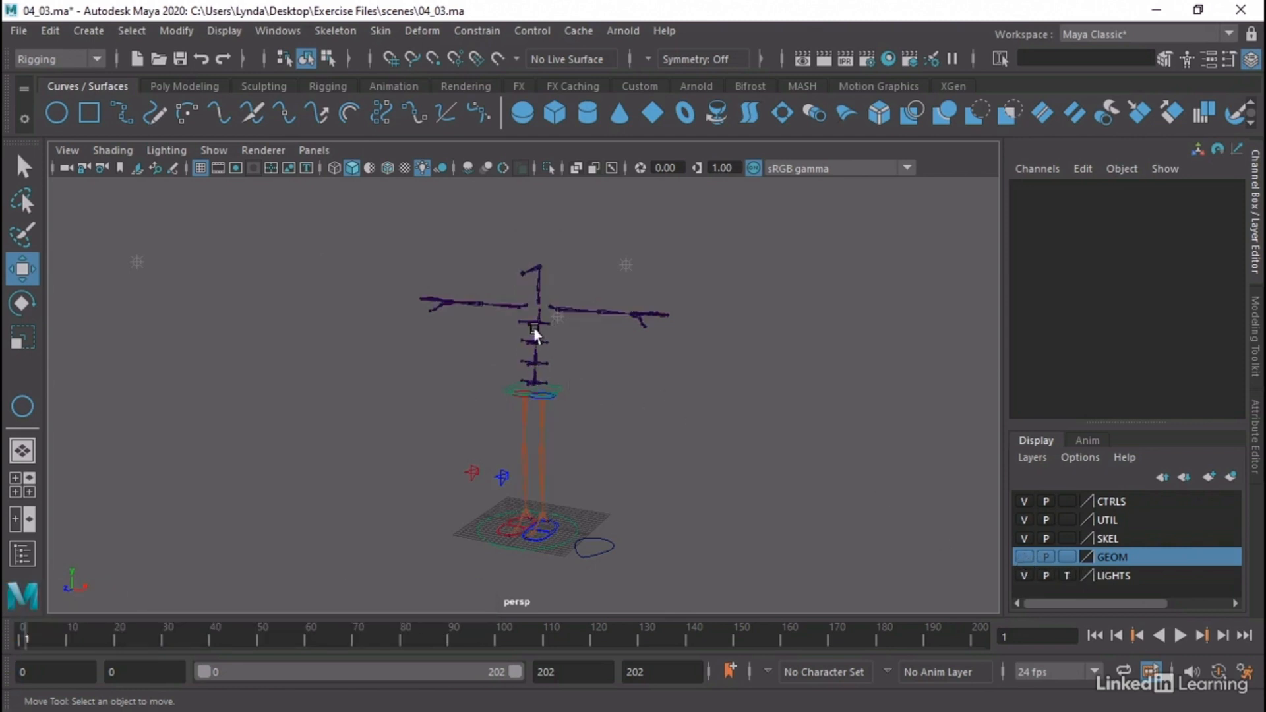
{"action": "left_click", "coordinate": [602, 547]}
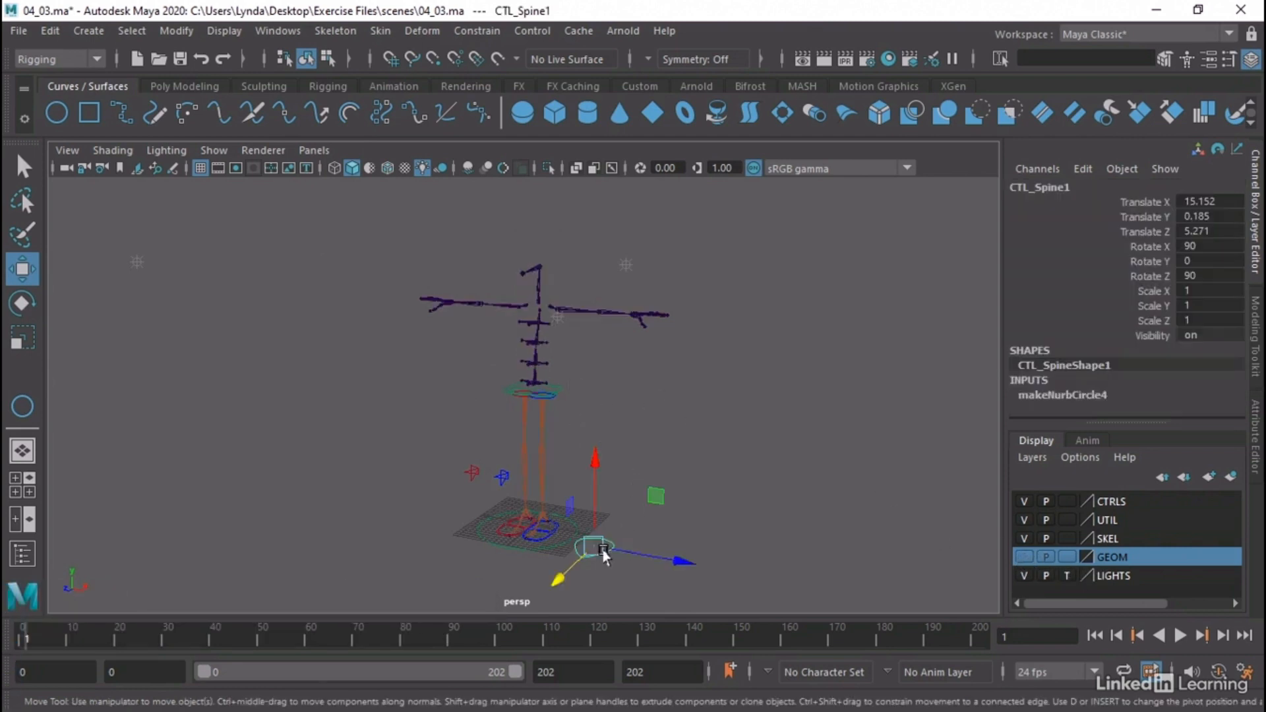
{"action": "left_click_drag", "start_coordinate": [582, 461], "coordinate": [591, 475], "text": "alt"}
{"action": "right_click_drag", "start_coordinate": [591, 475], "coordinate": [798, 485], "text": "alt"}
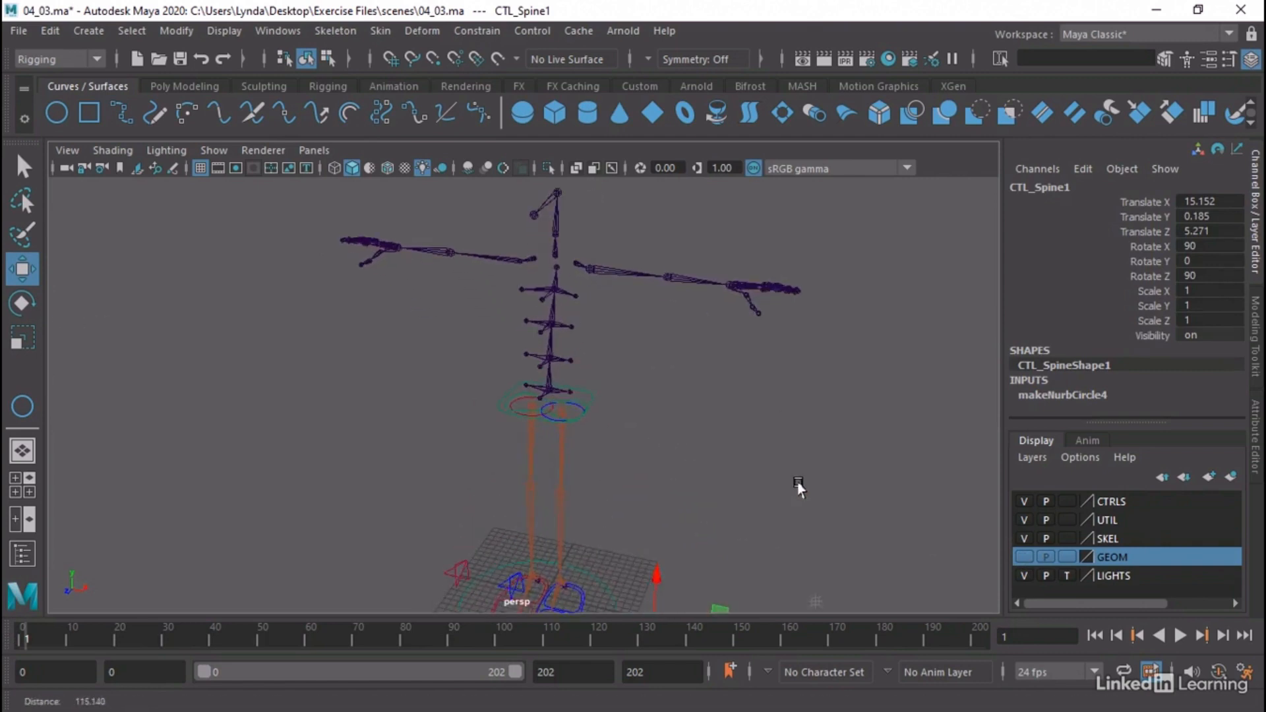
Examine CTL_Spine1's placement and orientation relative to the character's spine joints from several angles
{"action": "left_click_drag", "start_coordinate": [798, 488], "coordinate": [602, 414], "text": "alt"}
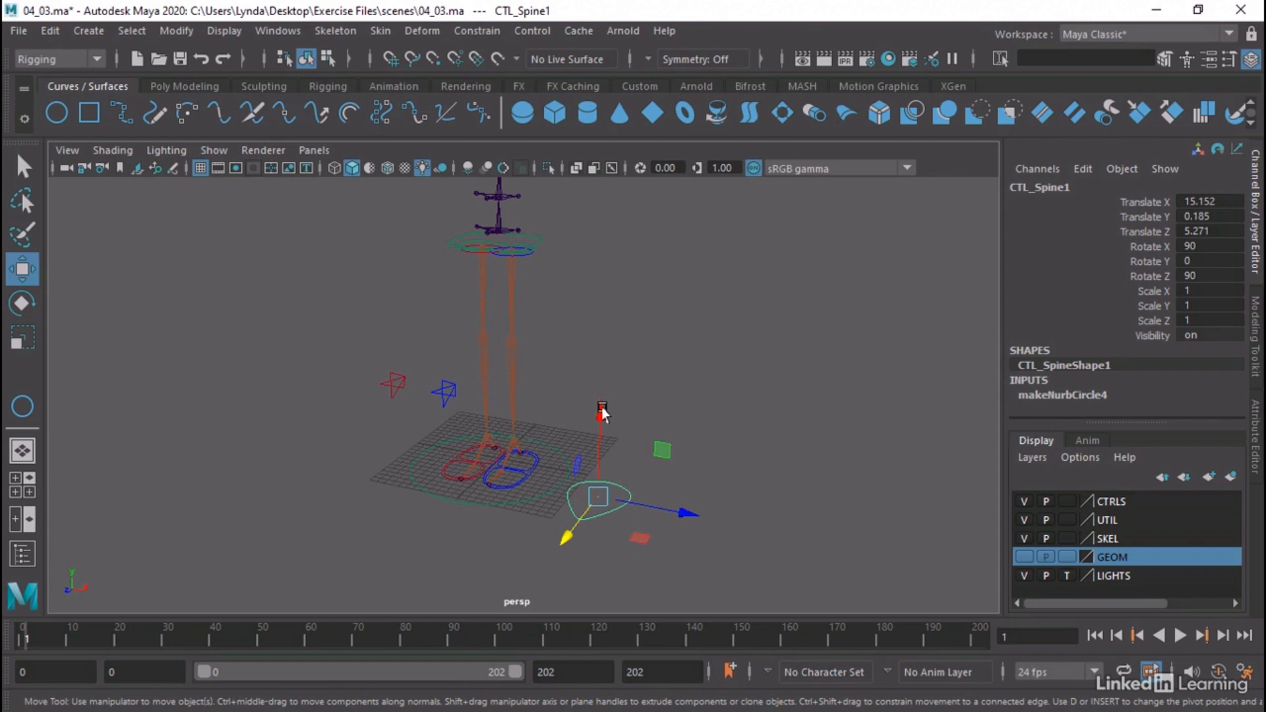
{"action": "left_click_drag", "start_coordinate": [602, 404], "coordinate": [721, 511], "text": "alt"}
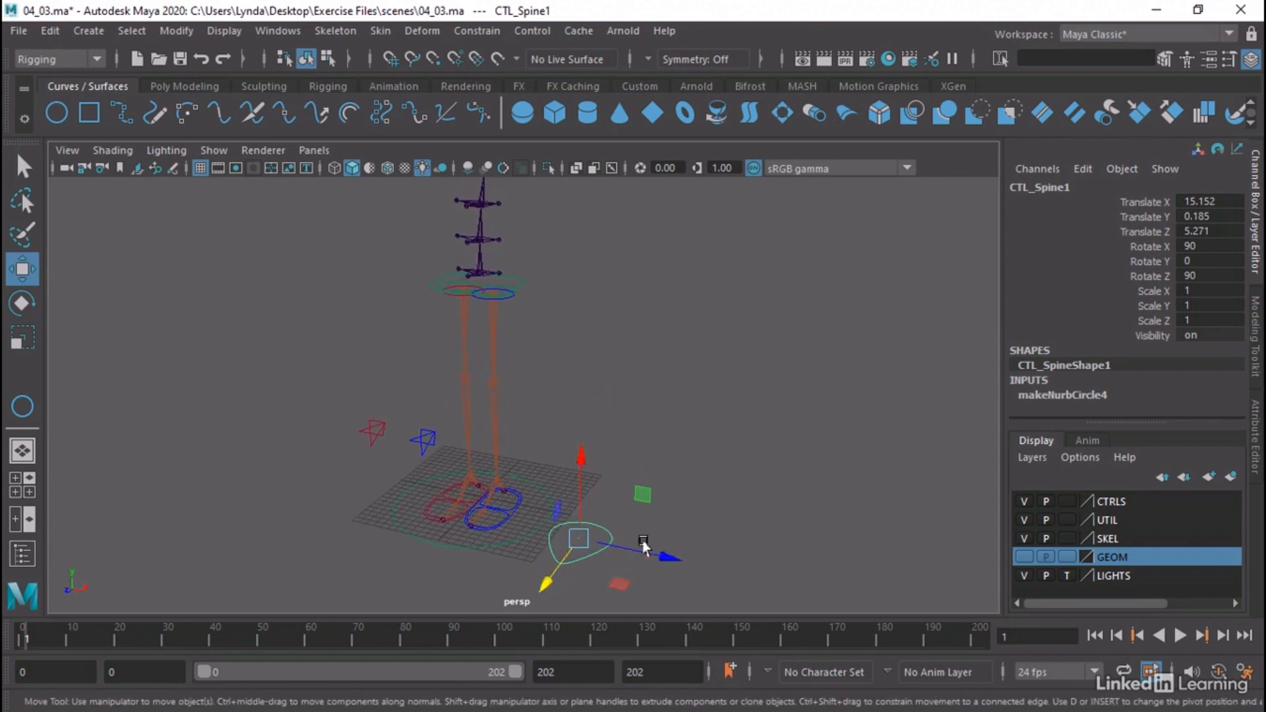
{"action": "left_click_drag", "start_coordinate": [644, 547], "coordinate": [497, 523], "text": "alt"}
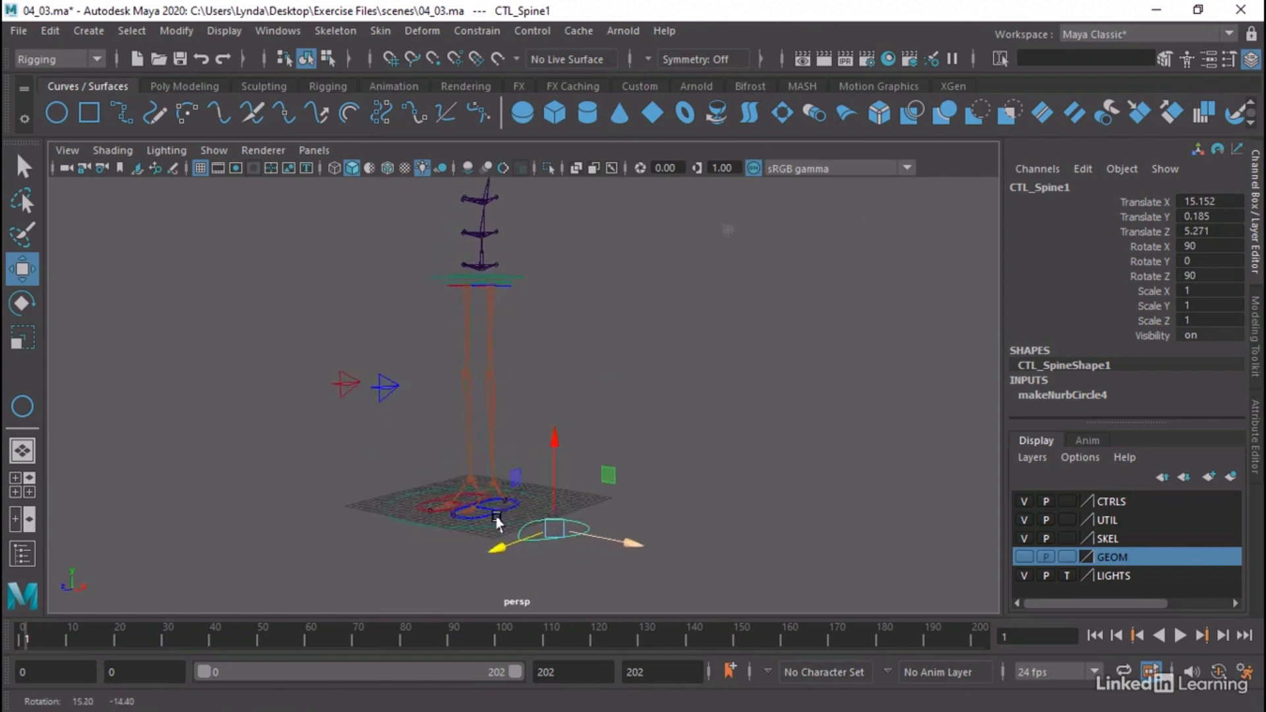
{"action": "left_click_drag", "start_coordinate": [579, 454], "coordinate": [498, 538], "text": "alt"}
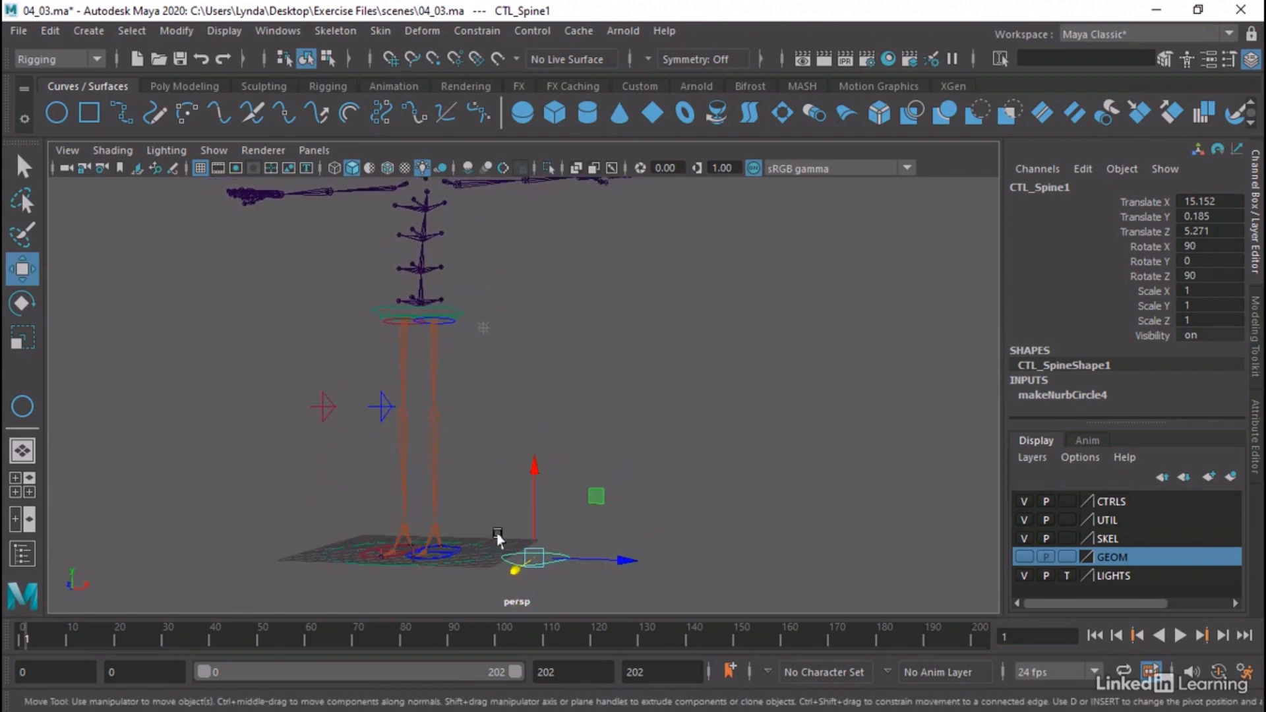
{"action": "mouse_move", "coordinate": [517, 325]}
{"action": "left_mouse_down", "text": "alt"}
{"action": "mouse_move", "coordinate": [475, 353]}
{"action": "mouse_move", "coordinate": [438, 354]}
{"action": "mouse_move", "coordinate": [466, 367]}
{"action": "mouse_move", "coordinate": [509, 339]}
{"action": "left_mouse_up", "text": "alt"}
{"action": "left_click", "coordinate": [417, 343]}
{"action": "left_click", "coordinate": [549, 544]}
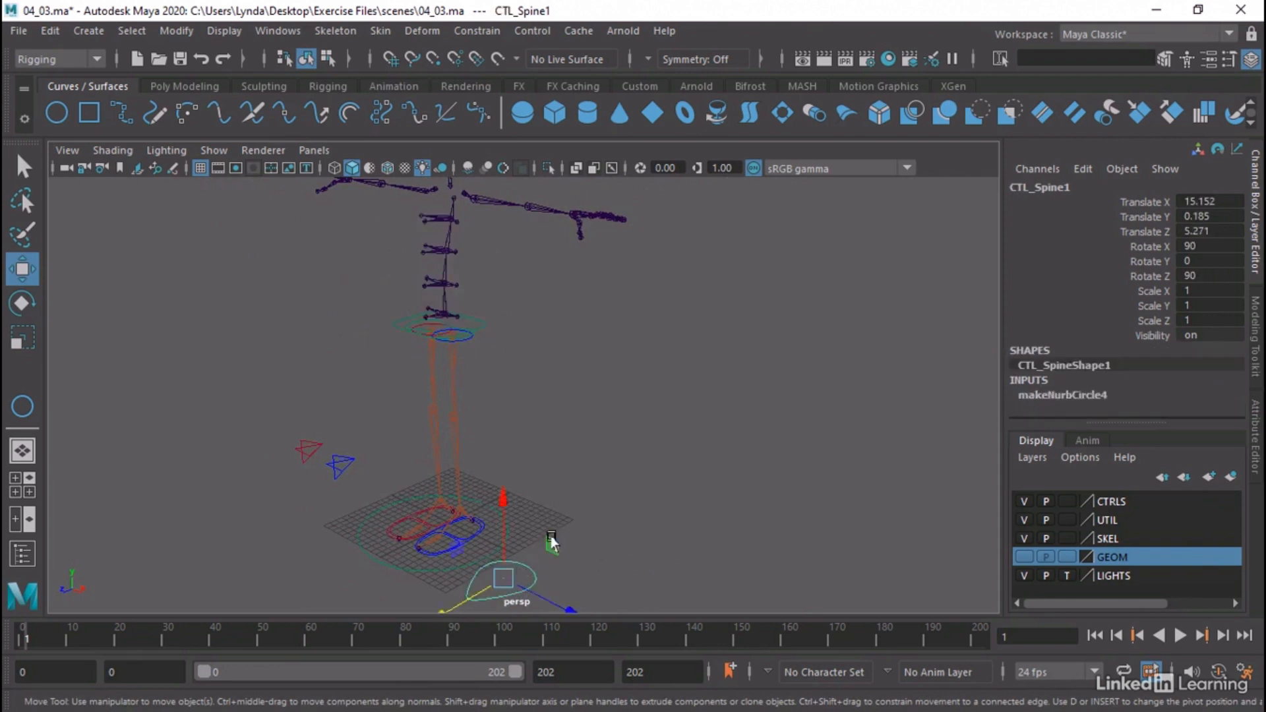
{"action": "left_click_drag", "start_coordinate": [596, 436], "coordinate": [586, 411], "text": "alt"}
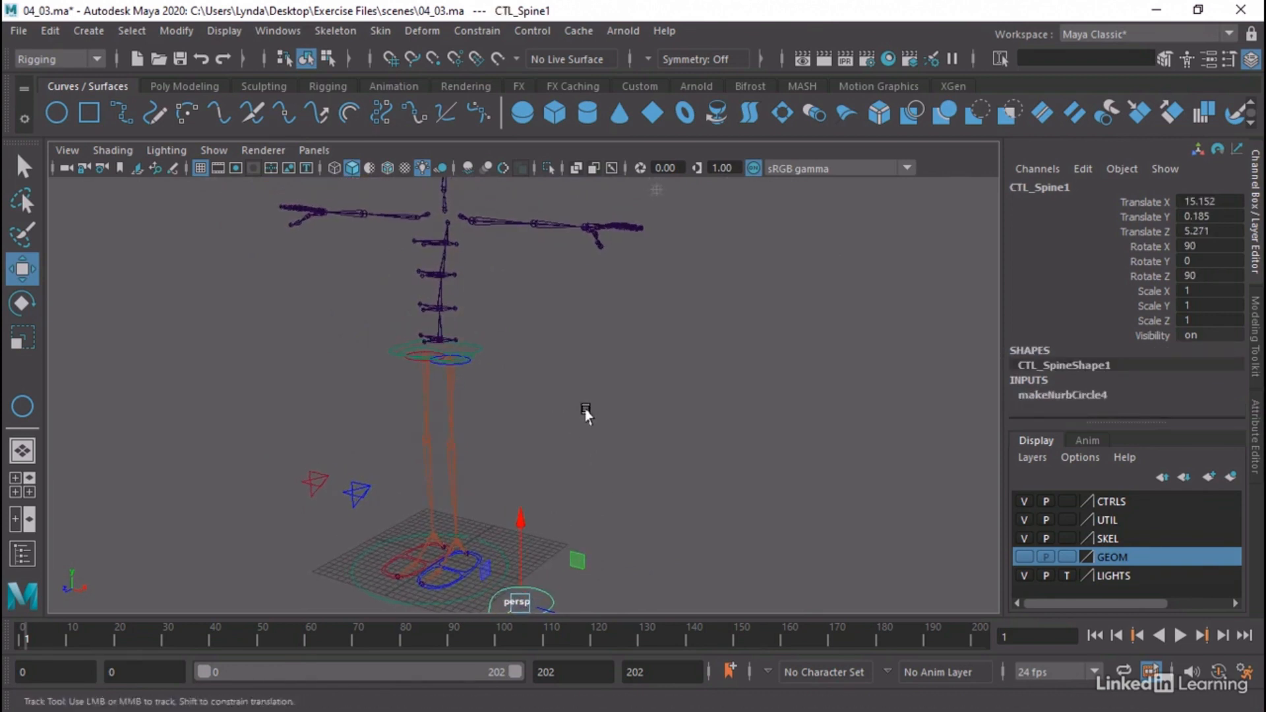
{"action": "middle_click_drag", "start_coordinate": [586, 413], "coordinate": [594, 393], "text": "alt"}
Parent-constrain the CTL_Spine1 control to the Skel_Spine1 joint with Maintain Offset off and all translate and rotate axes constrained
{"action": "key", "text": "q"}
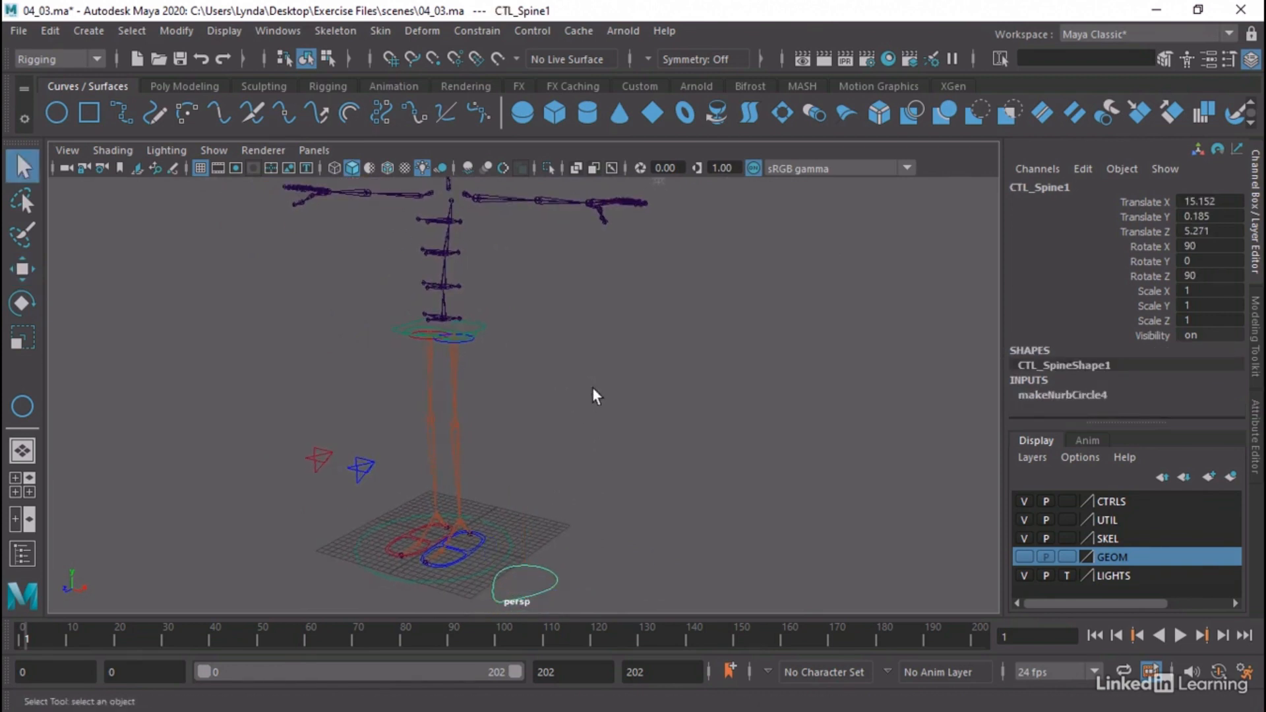
{"action": "left_click", "coordinate": [444, 315]}
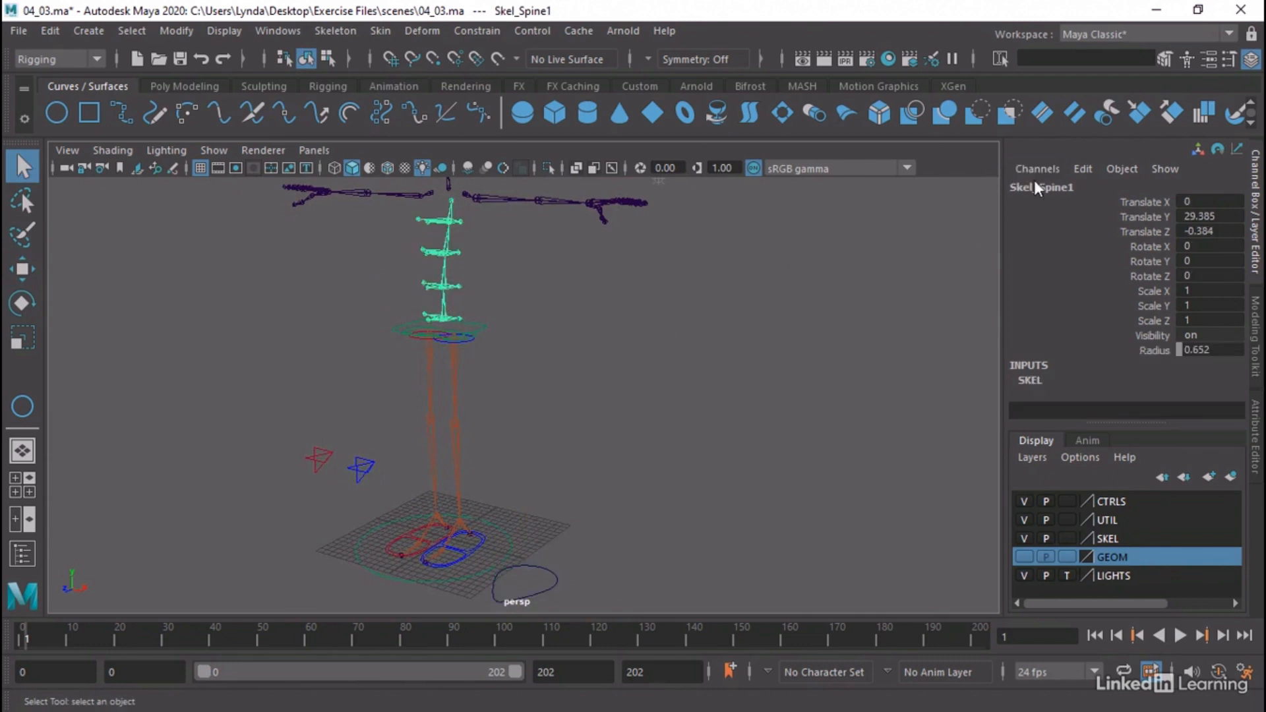
{"action": "left_click_drag", "start_coordinate": [584, 571], "coordinate": [540, 591]}
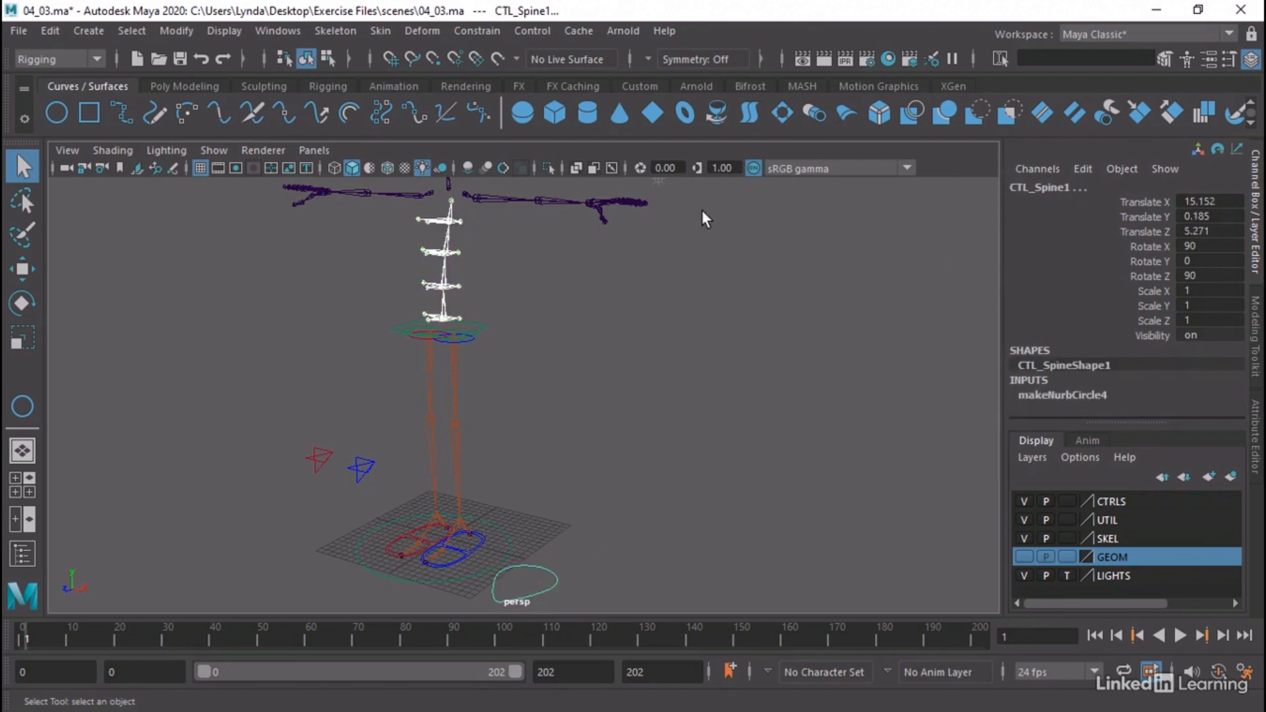
{"action": "left_click", "coordinate": [478, 30]}
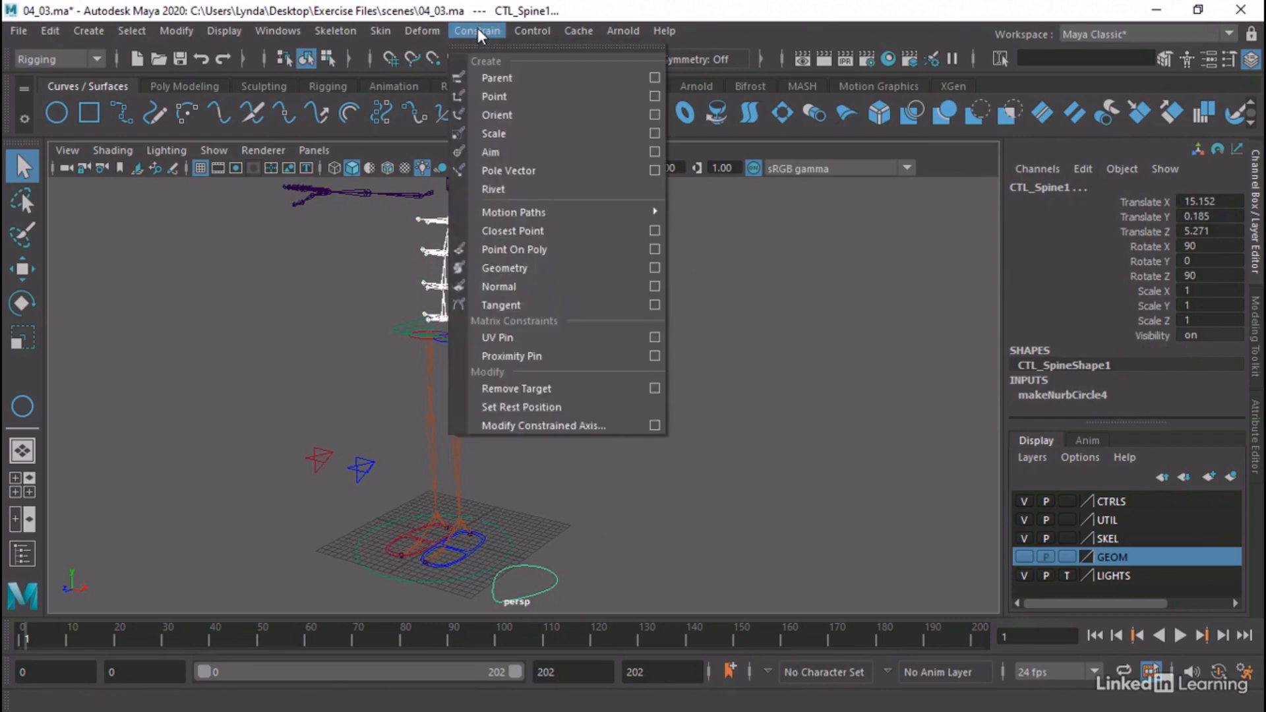
{"action": "left_click", "coordinate": [656, 78]}
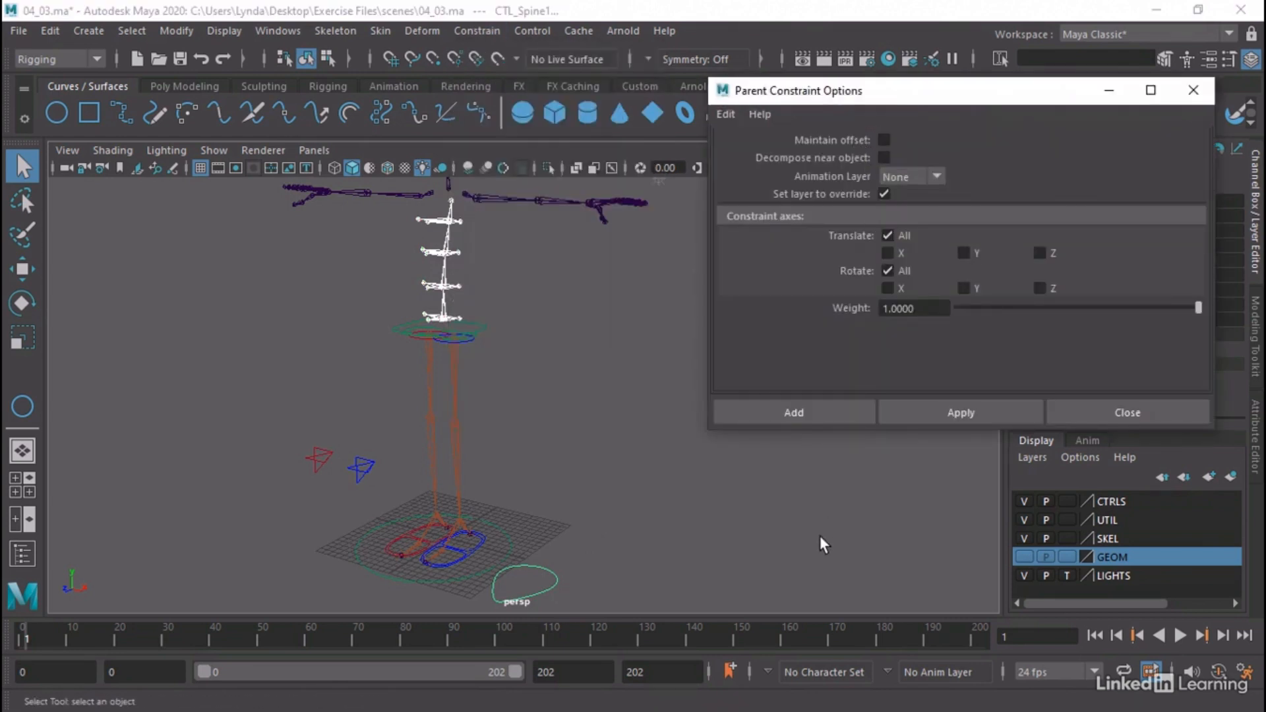
{"action": "left_click", "coordinate": [834, 422]}
{"action": "right_click_drag", "start_coordinate": [235, 305], "coordinate": [604, 341], "text": "alt"}
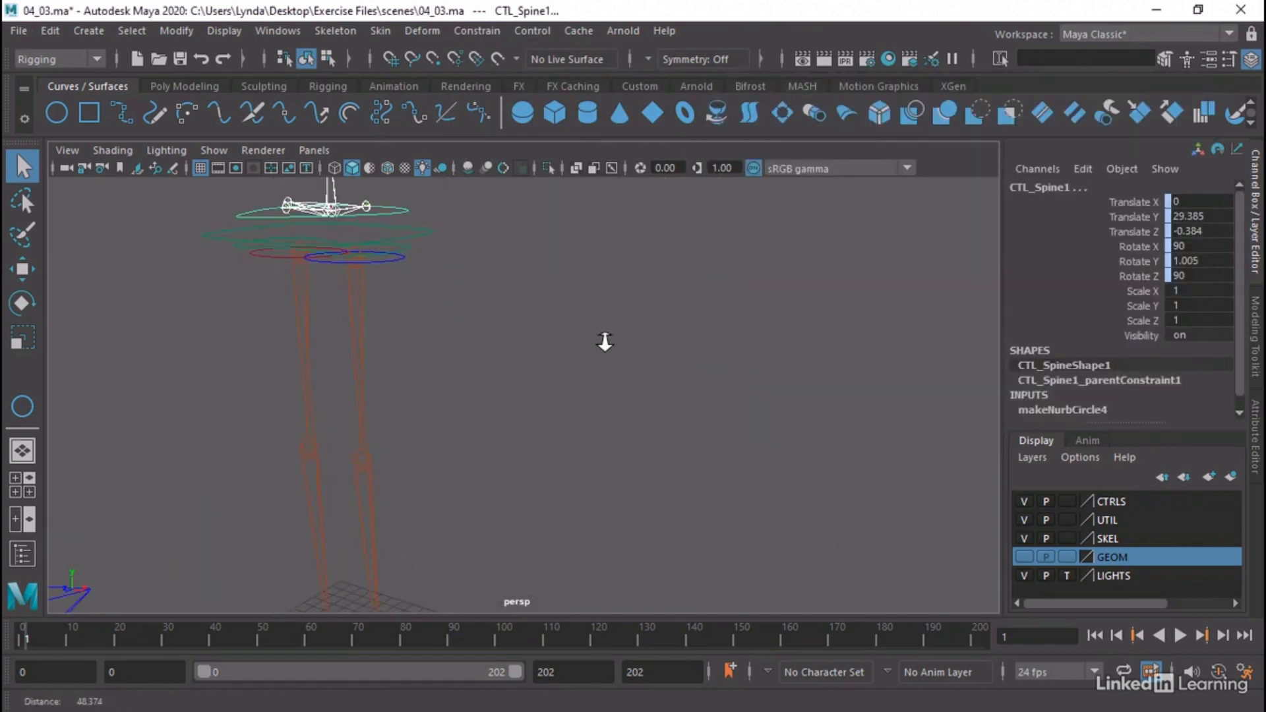
{"action": "middle_click_drag", "start_coordinate": [604, 342], "coordinate": [766, 492], "text": "alt"}
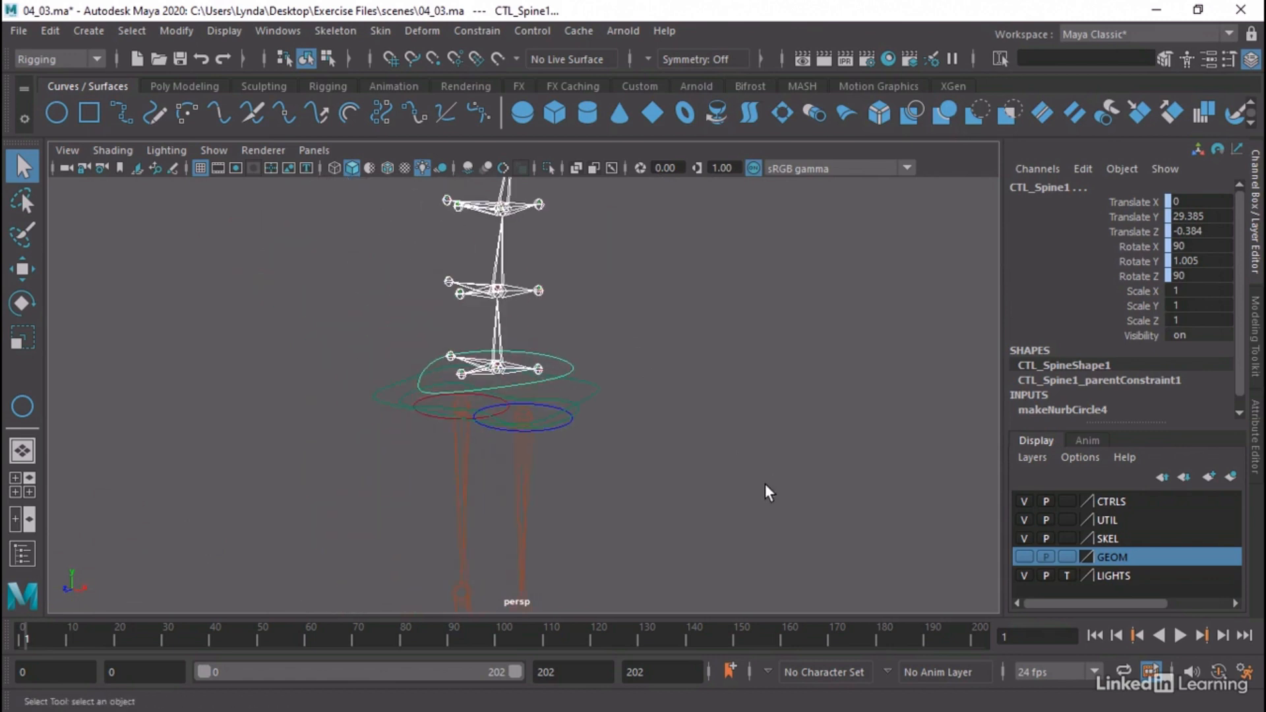
Show the GEOM layer to examine CTL_Spine1's placement around the character's waist, and hide the layer again
{"action": "key", "text": "w"}
{"action": "mouse_move", "coordinate": [635, 386]}
{"action": "left_mouse_down", "text": "alt"}
{"action": "mouse_move", "coordinate": [597, 409]}
{"action": "mouse_move", "coordinate": [627, 397]}
{"action": "left_mouse_up", "text": "alt"}
{"action": "left_click", "coordinate": [1024, 557]}
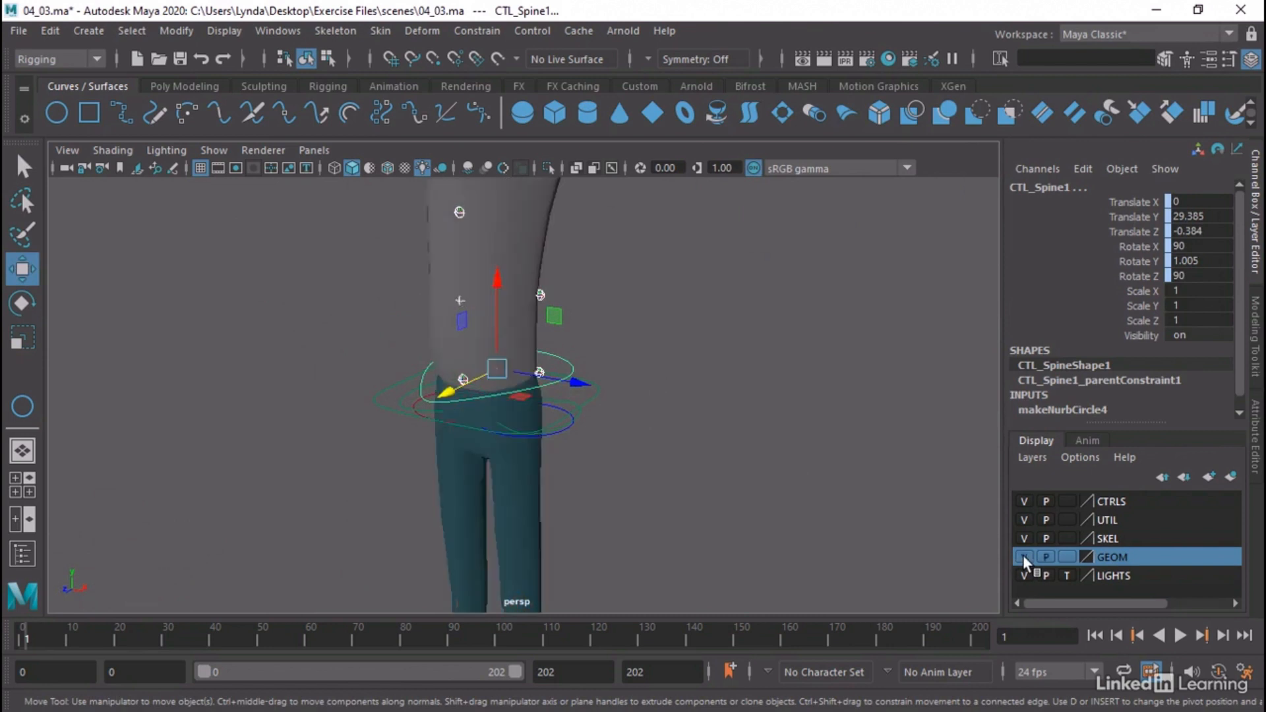
{"action": "left_click_drag", "start_coordinate": [752, 399], "coordinate": [689, 440], "text": "alt"}
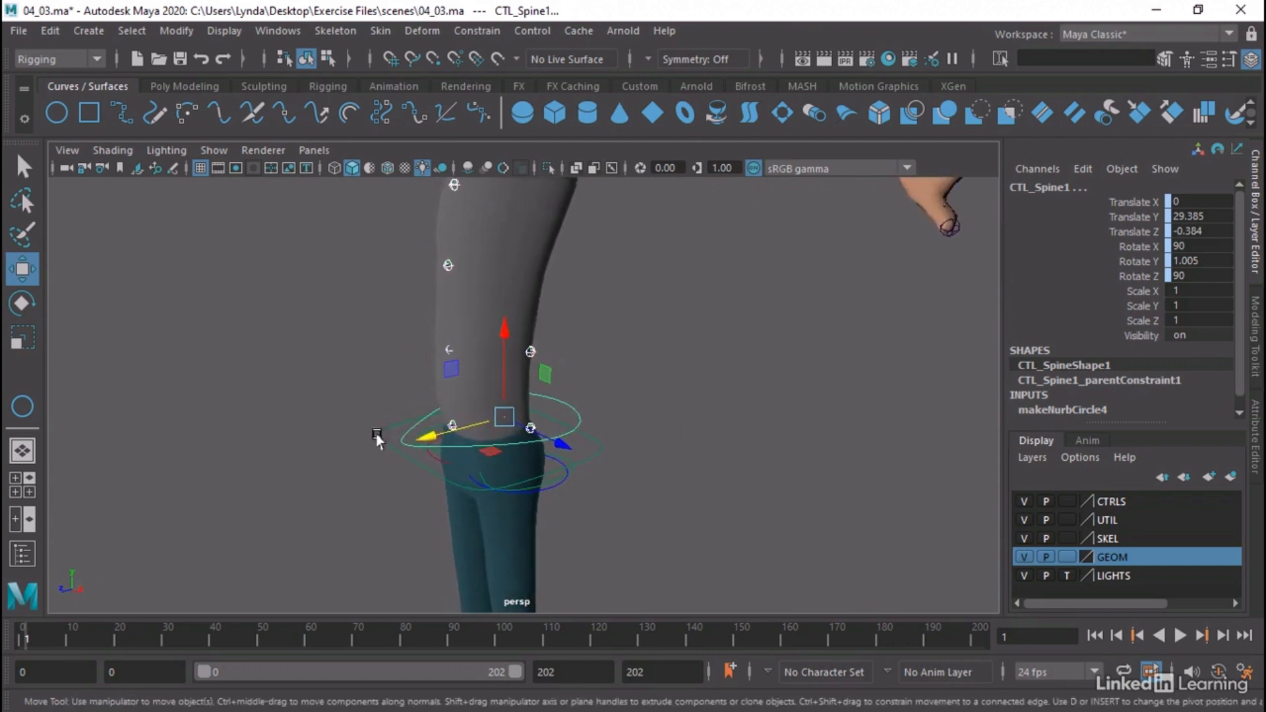
{"action": "left_click_drag", "start_coordinate": [717, 517], "coordinate": [736, 506], "text": "alt"}
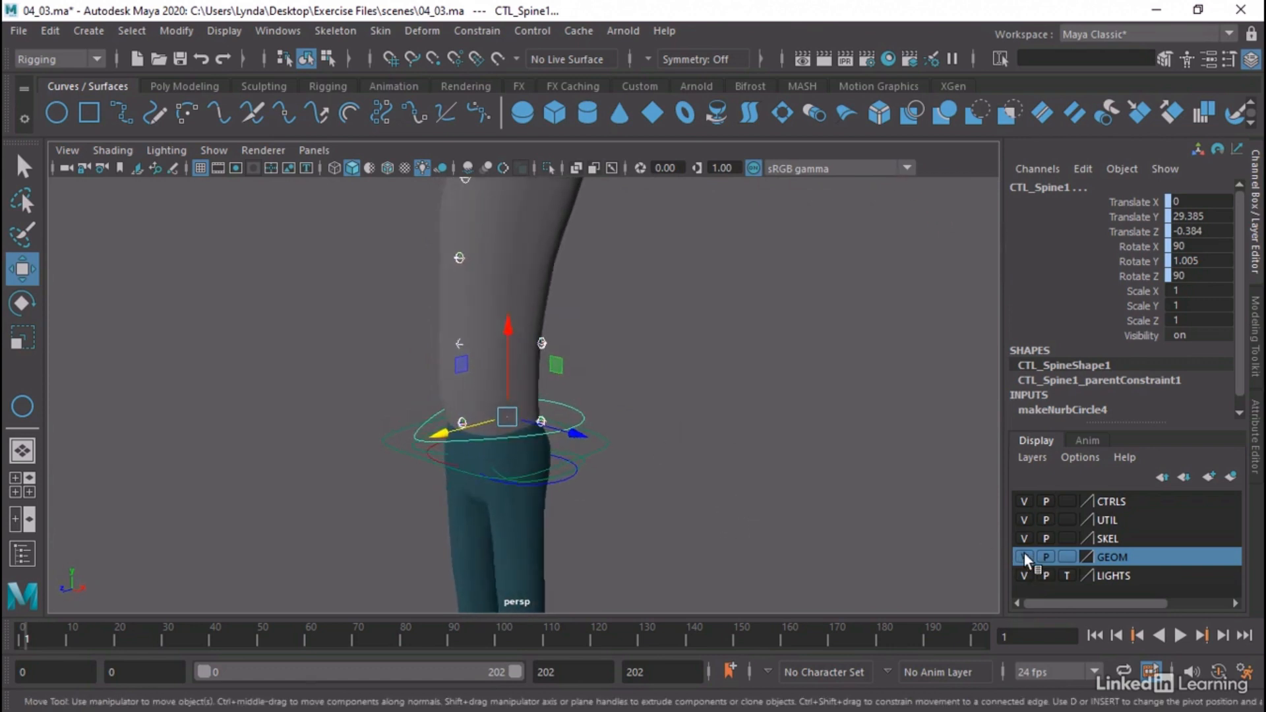
{"action": "left_click", "coordinate": [1025, 557]}
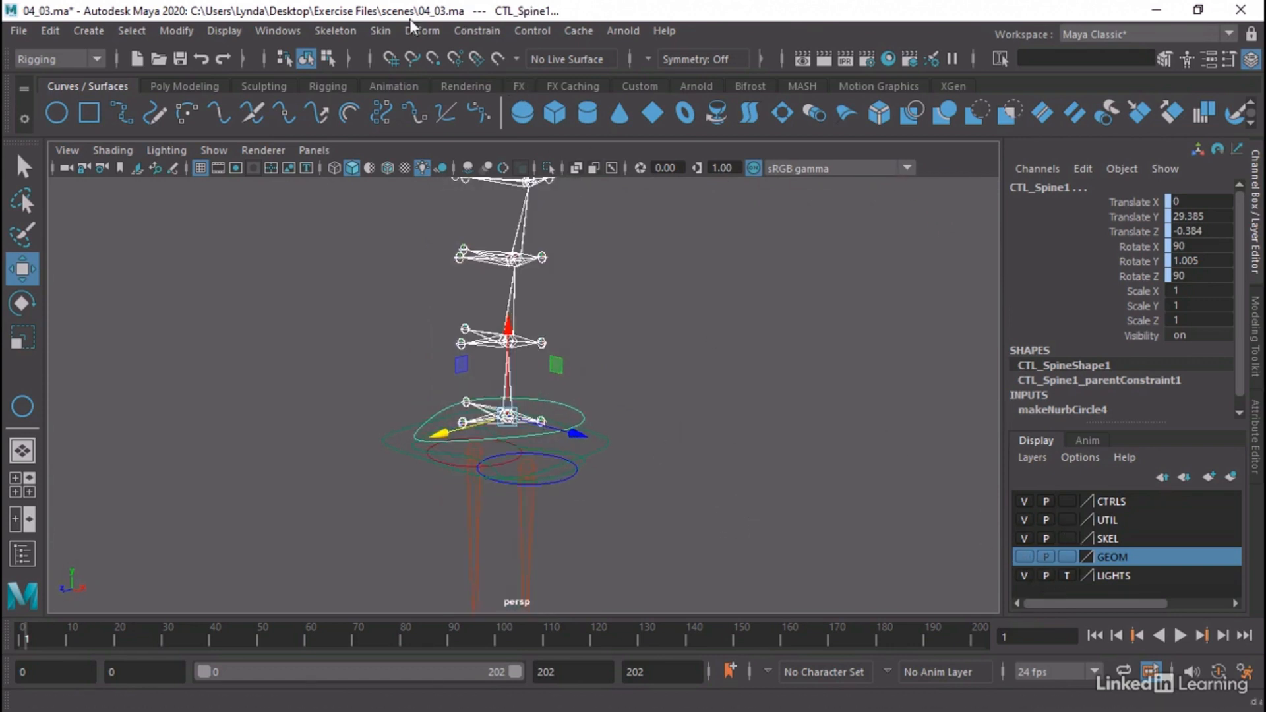
Open the Outliner and delete the parent constraint under CTL_Spine1
{"action": "left_click", "coordinate": [289, 33]}
{"action": "left_click", "coordinate": [304, 252]}
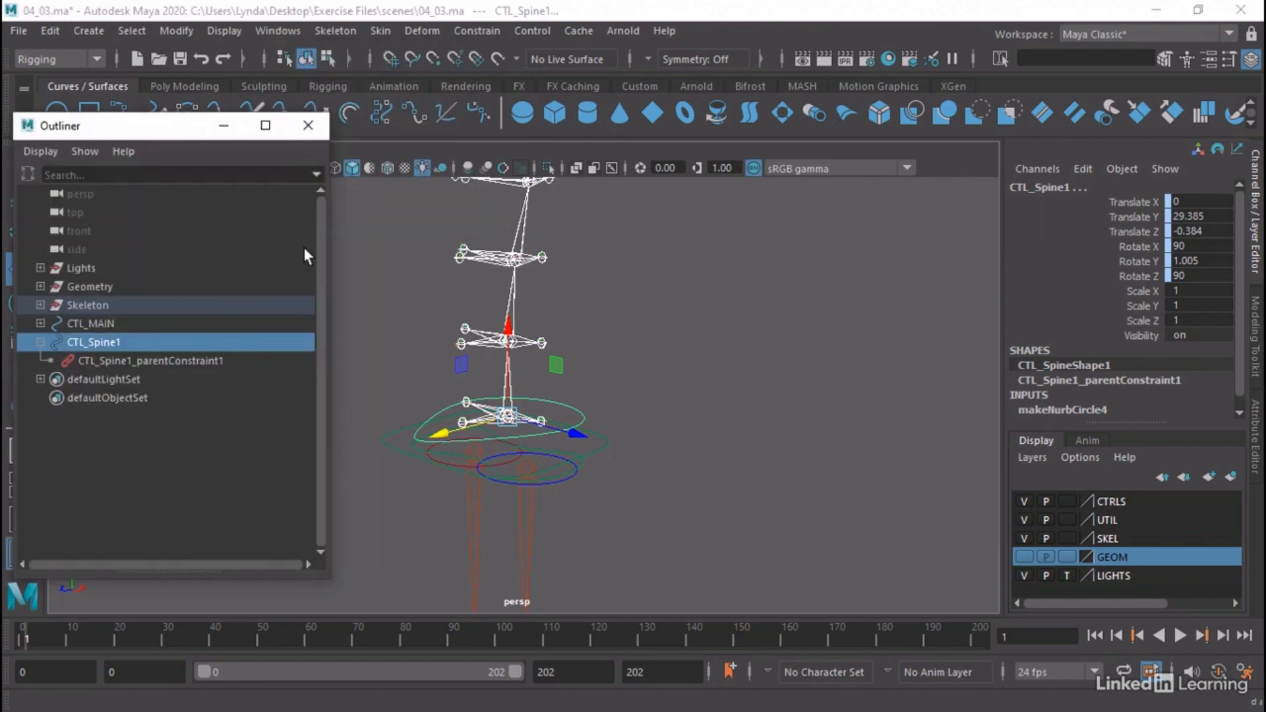
{"action": "left_click", "coordinate": [79, 342]}
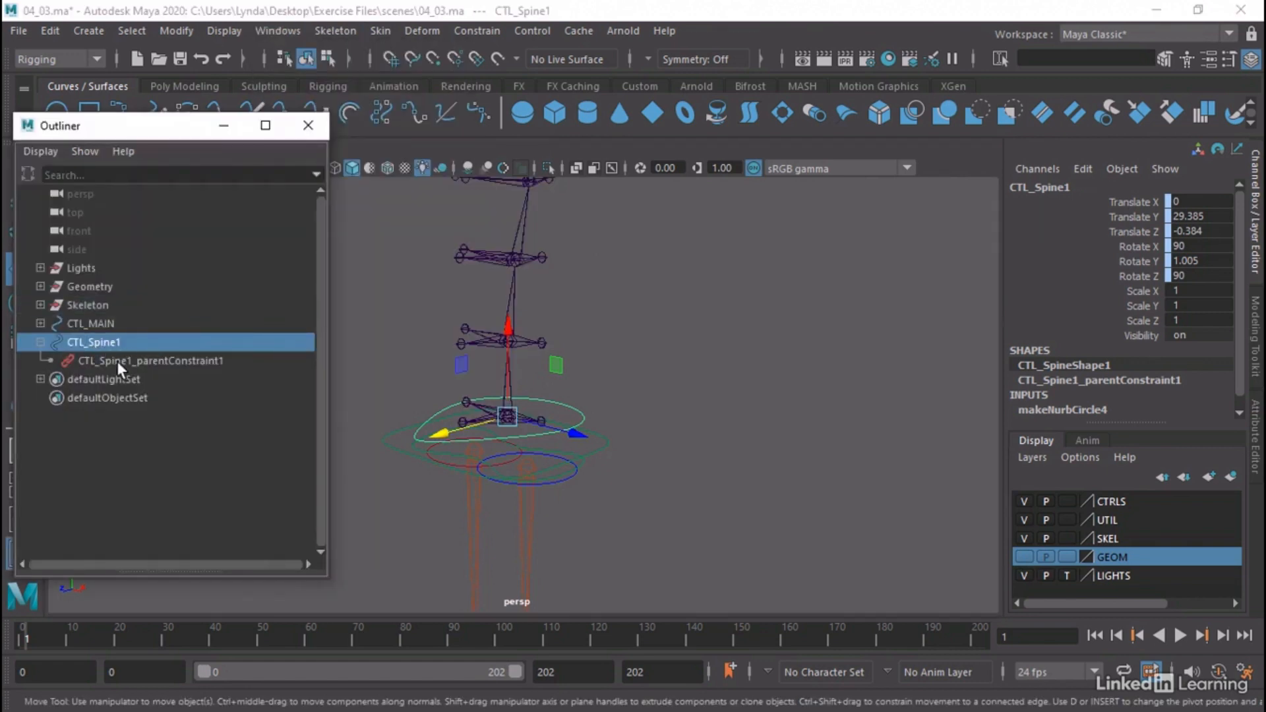
{"action": "left_click", "coordinate": [41, 341]}
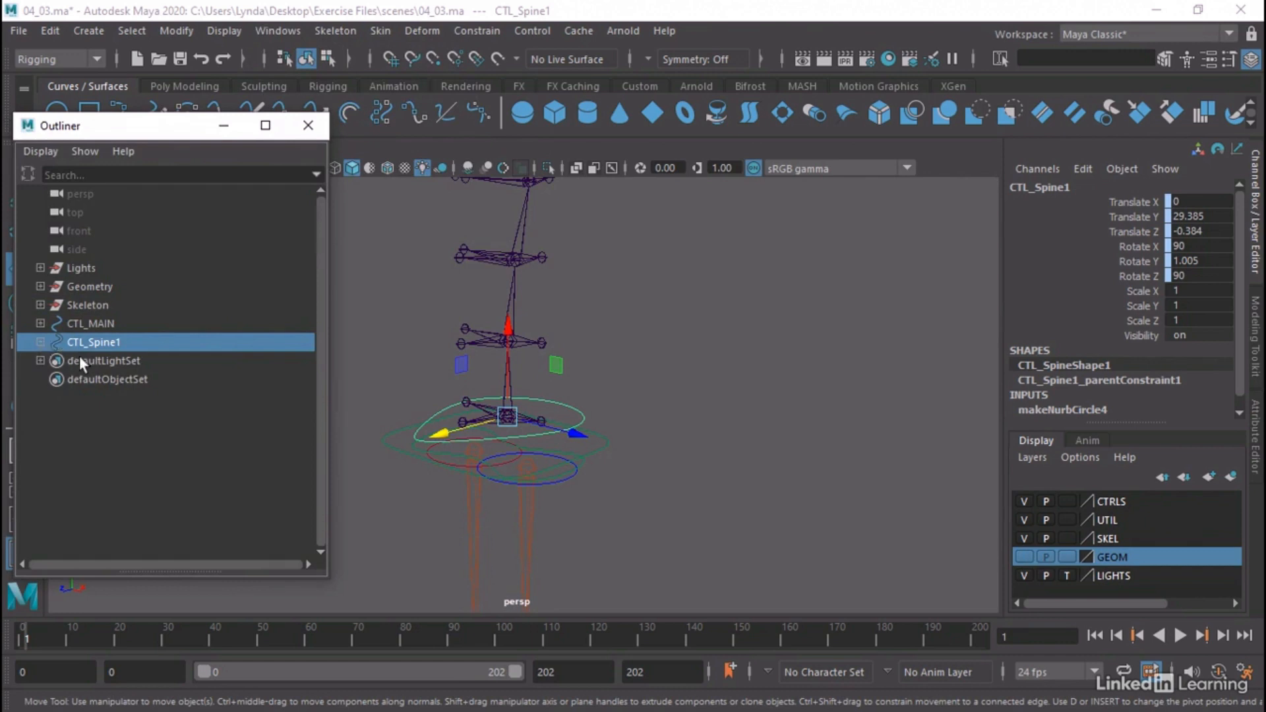
{"action": "left_click", "coordinate": [40, 343]}
{"action": "left_click", "coordinate": [105, 362]}
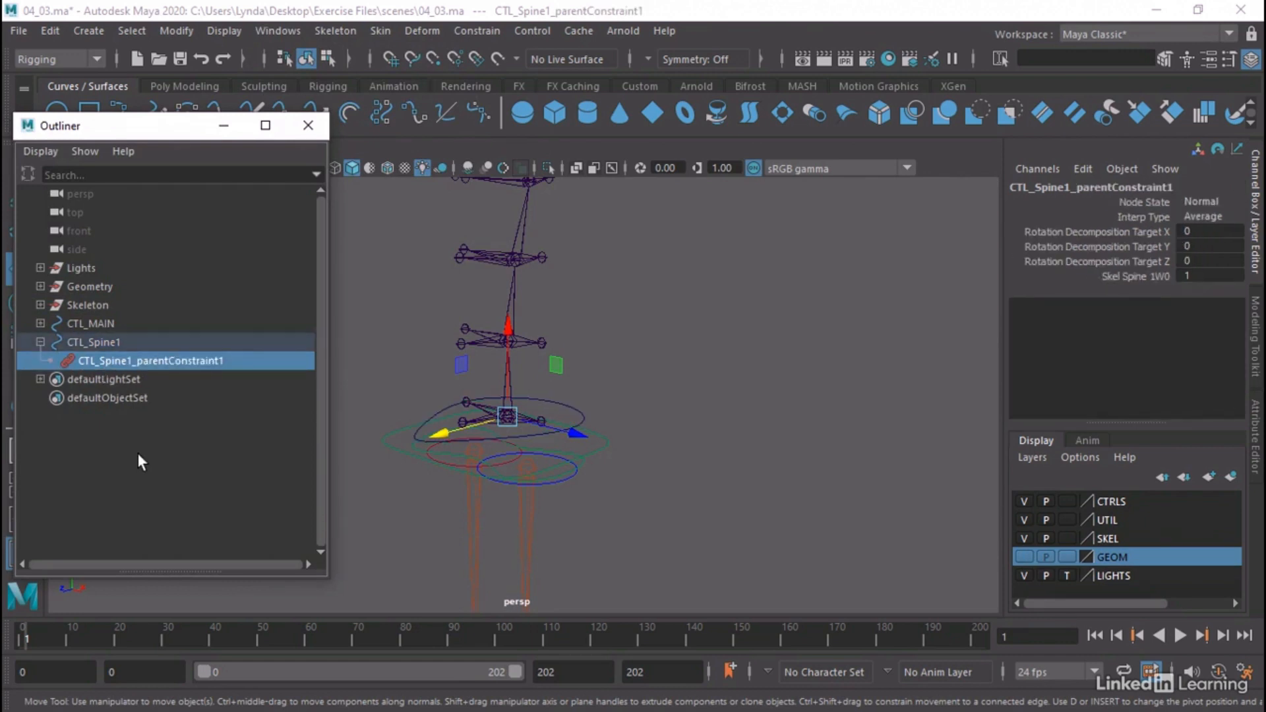
{"action": "key", "text": "Delete"}
Duplicate the CTL_Spine1 control and parent-constrain the copy to the Skel_Spine2 joint
{"action": "left_click", "coordinate": [114, 341]}
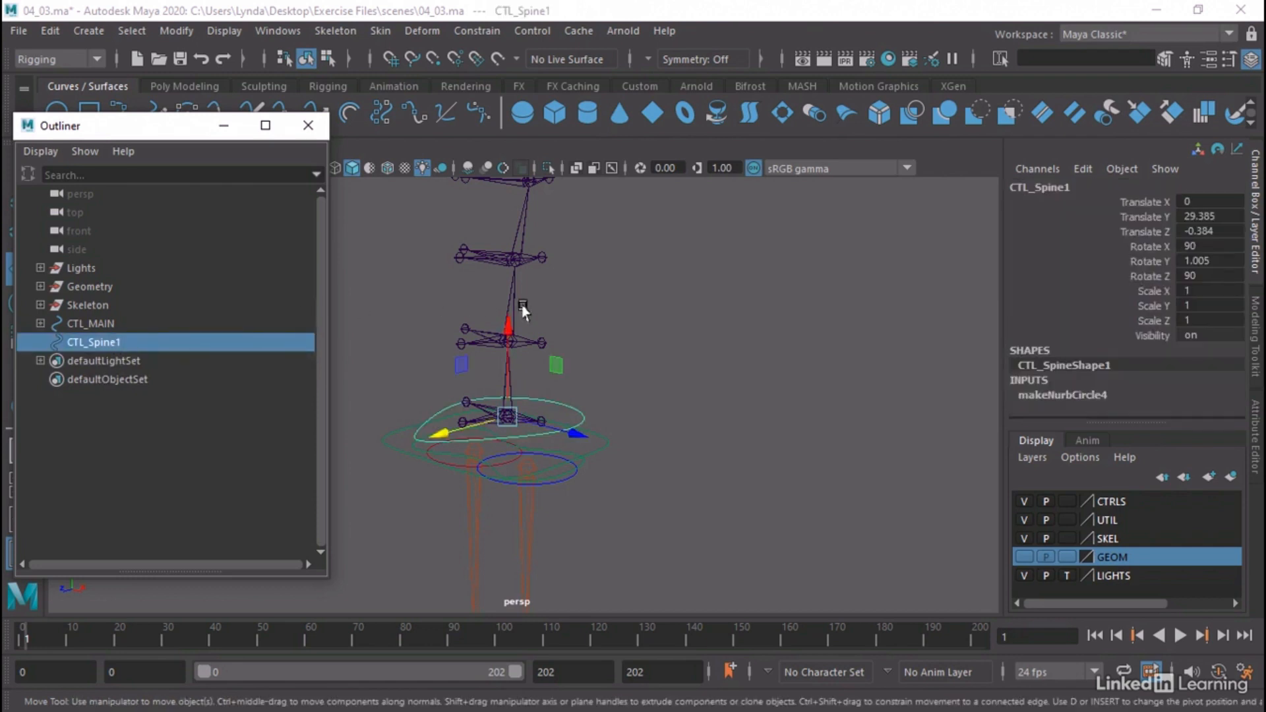
{"action": "right_click_drag", "start_coordinate": [523, 306], "coordinate": [680, 440], "text": "alt"}
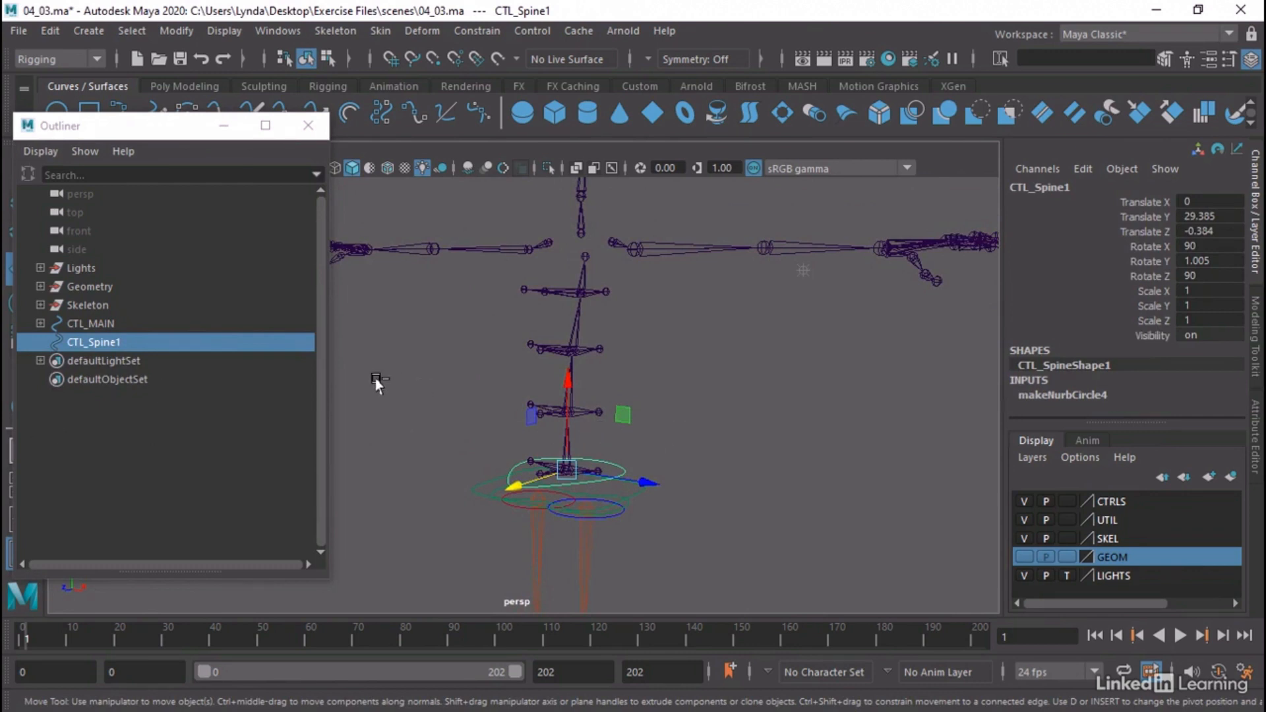
{"action": "key", "text": "ctrl+d"}
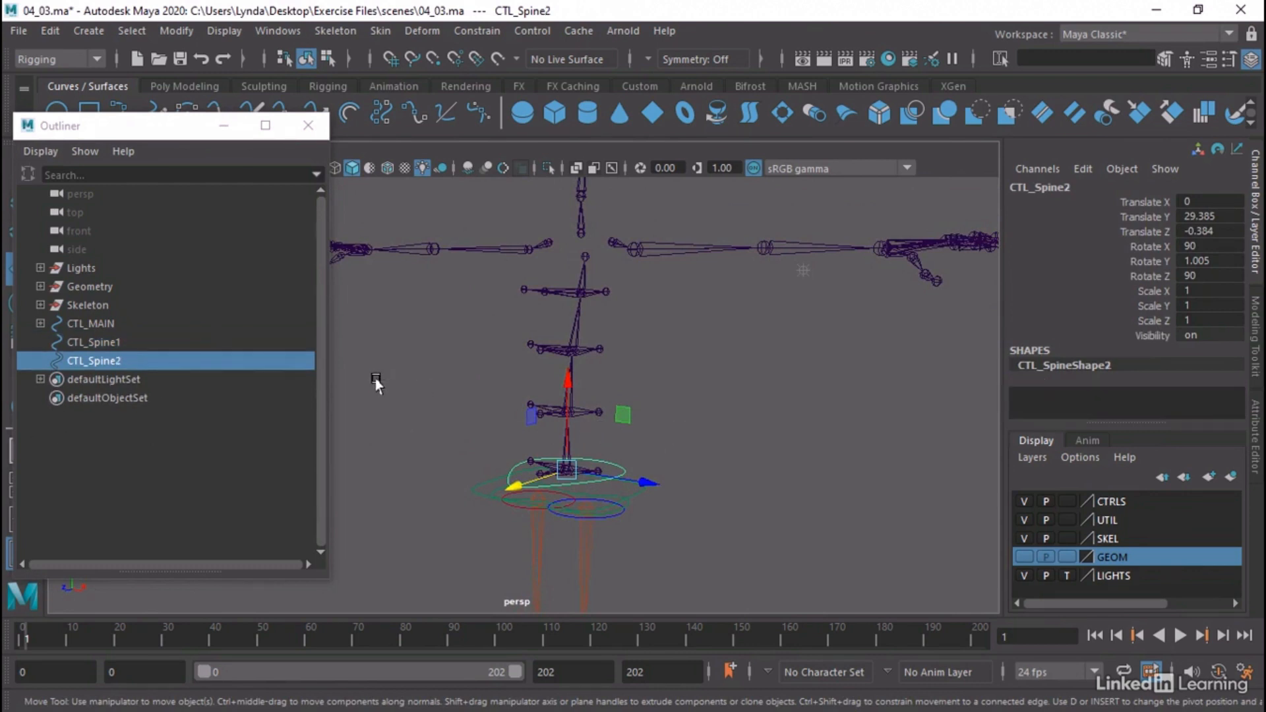
{"action": "left_click", "coordinate": [89, 358]}
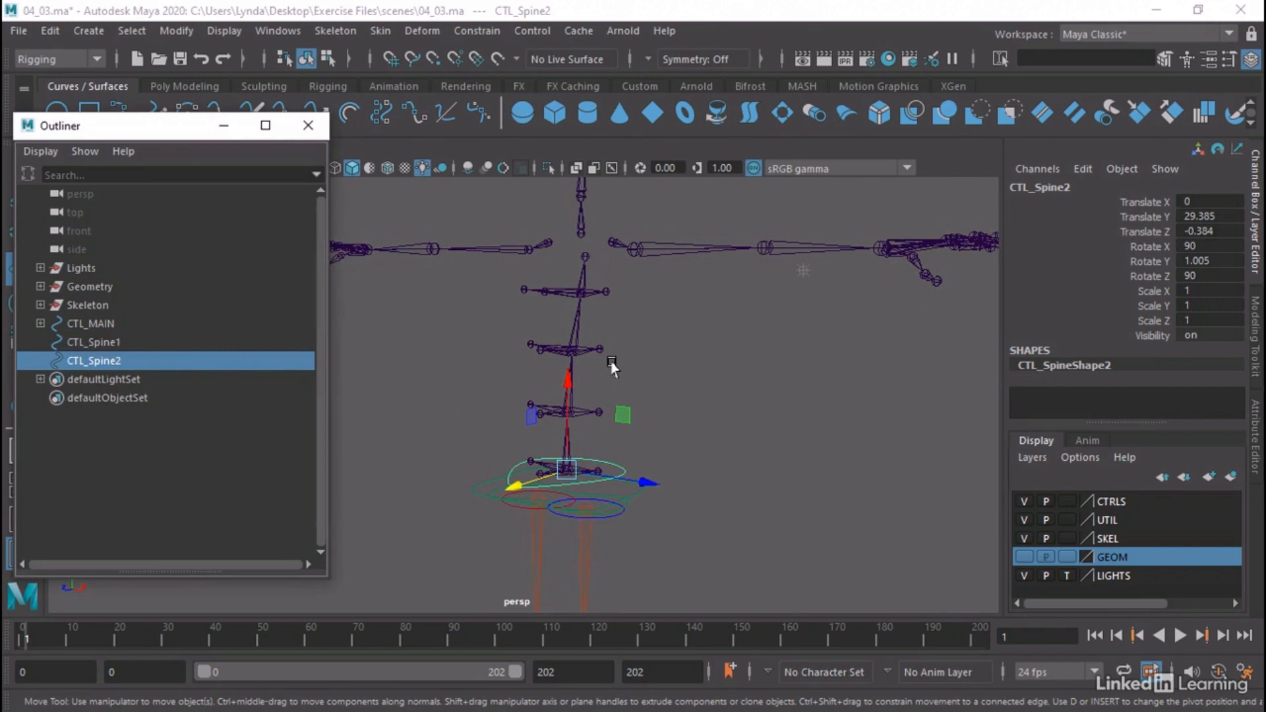
{"action": "key", "text": "q"}
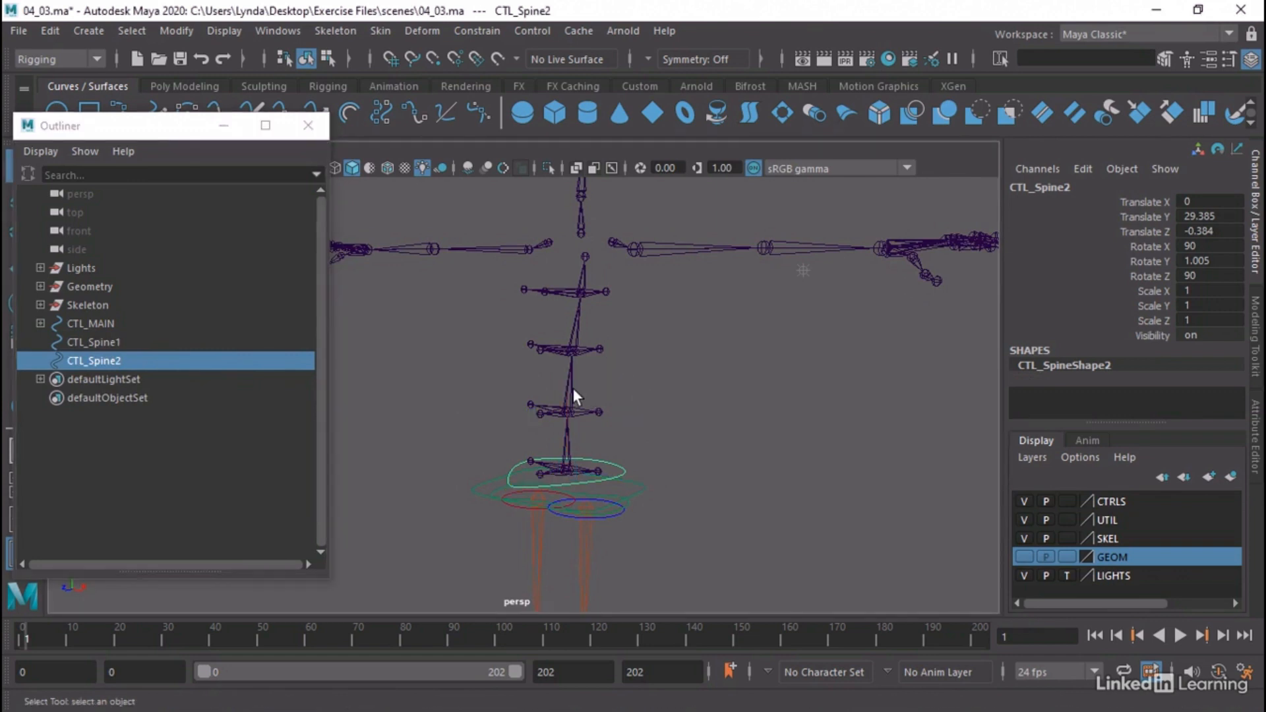
{"action": "left_click", "coordinate": [574, 395]}
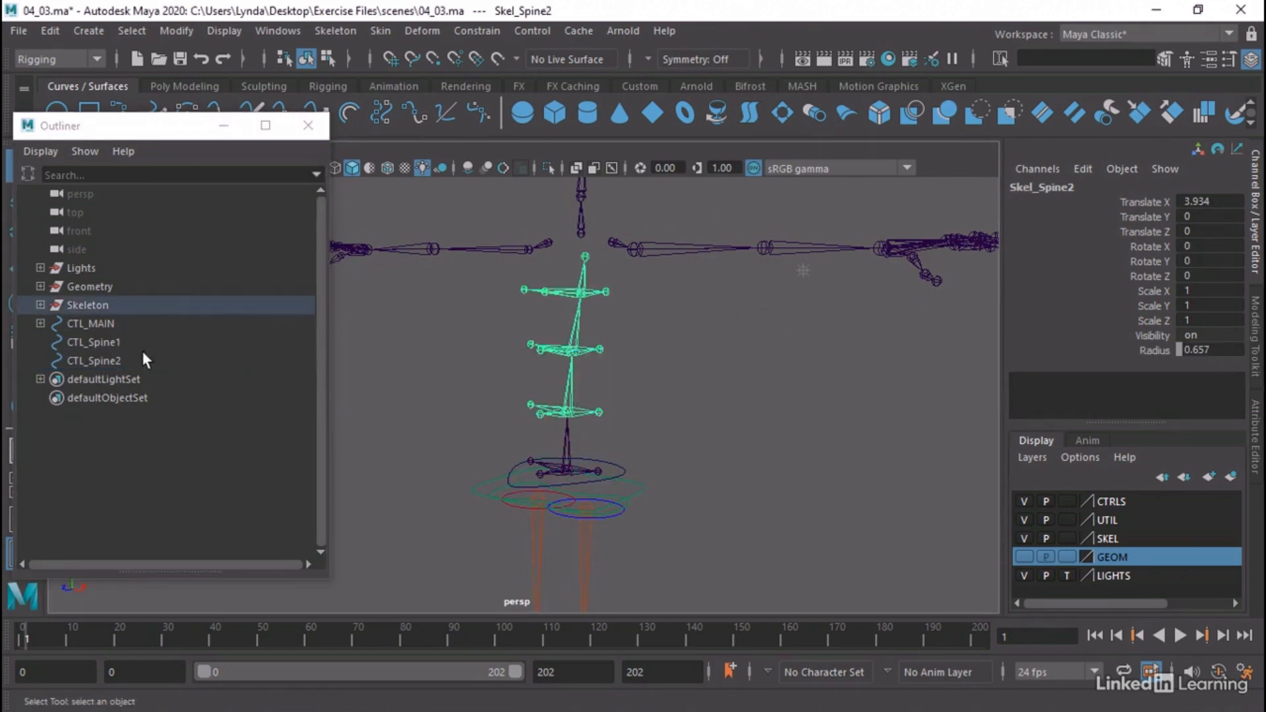
{"action": "left_click", "coordinate": [105, 361]}
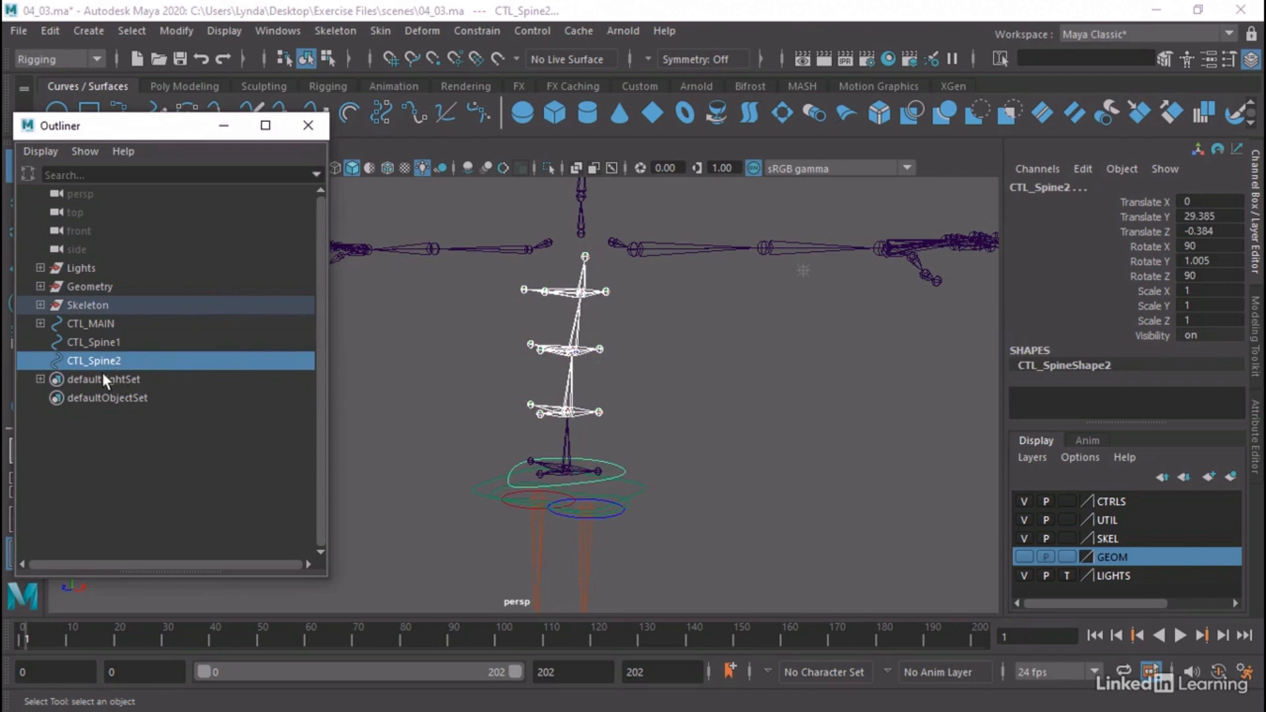
{"action": "left_click", "coordinate": [489, 30]}
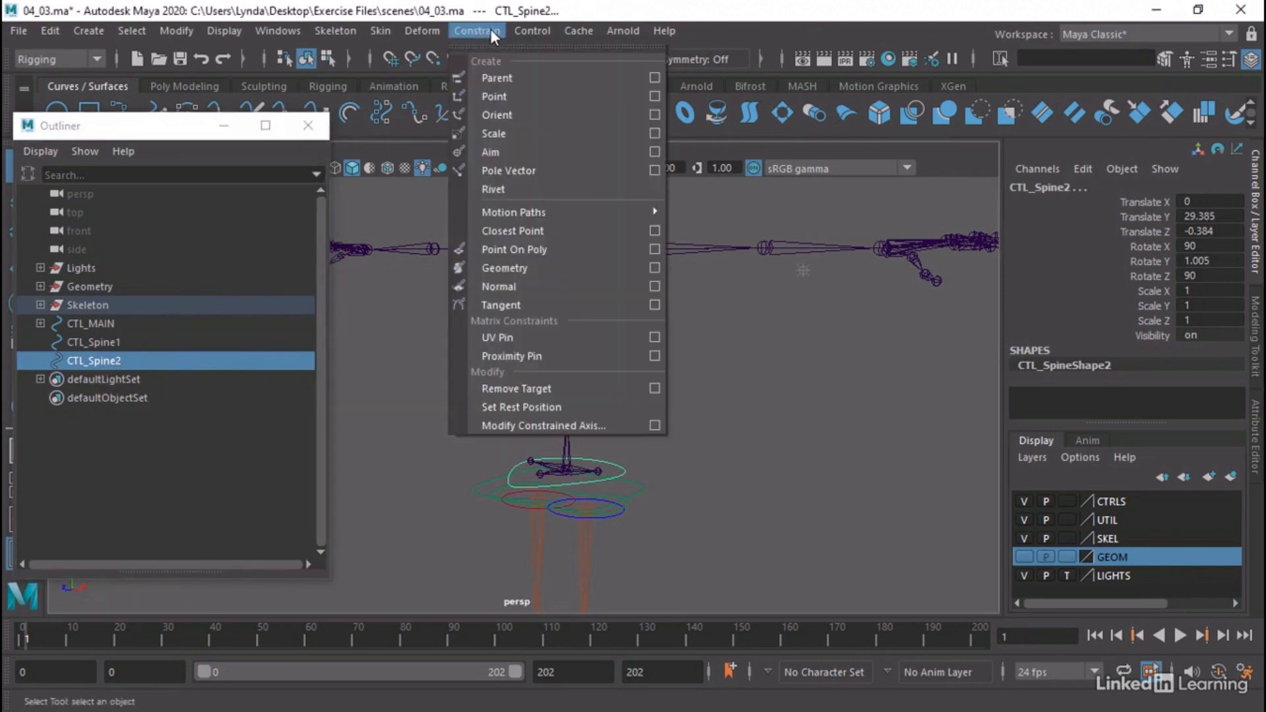
{"action": "left_click", "coordinate": [506, 79]}
{"action": "left_click_drag", "start_coordinate": [657, 348], "coordinate": [608, 370], "text": "alt"}
Delete the parent constraint under CTL_Spine2, leaving the control in place
{"action": "left_click", "coordinate": [41, 361]}
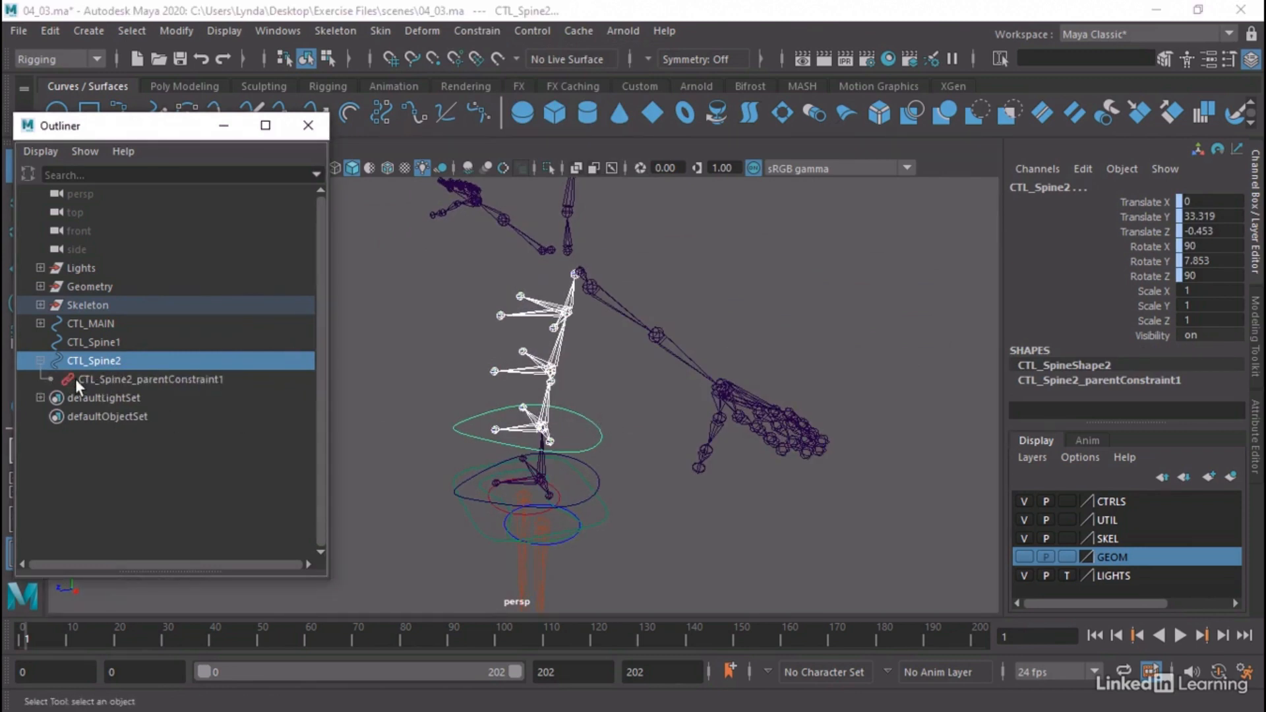
{"action": "left_click", "coordinate": [121, 380]}
{"action": "key", "text": "Delete"}
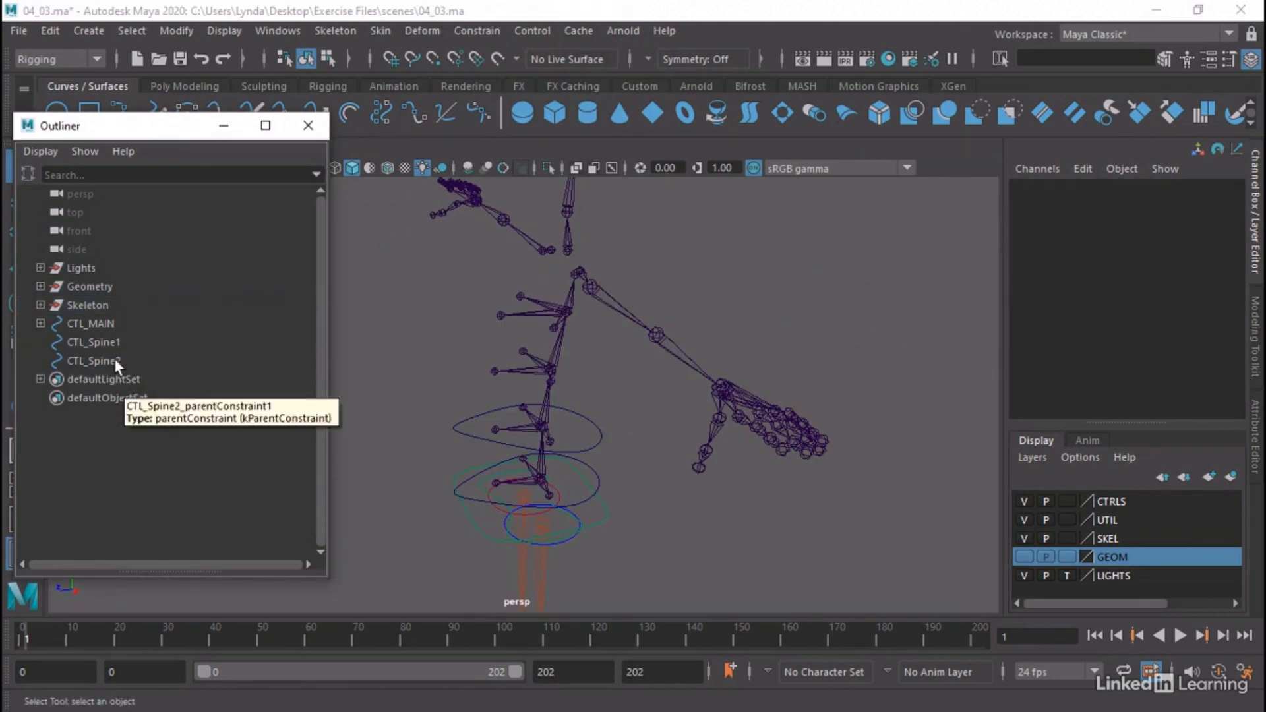
Duplicate the CTL_Spine2 control and parent-constrain the copy to the Skel_Spine3 joint
{"action": "left_click", "coordinate": [117, 362]}
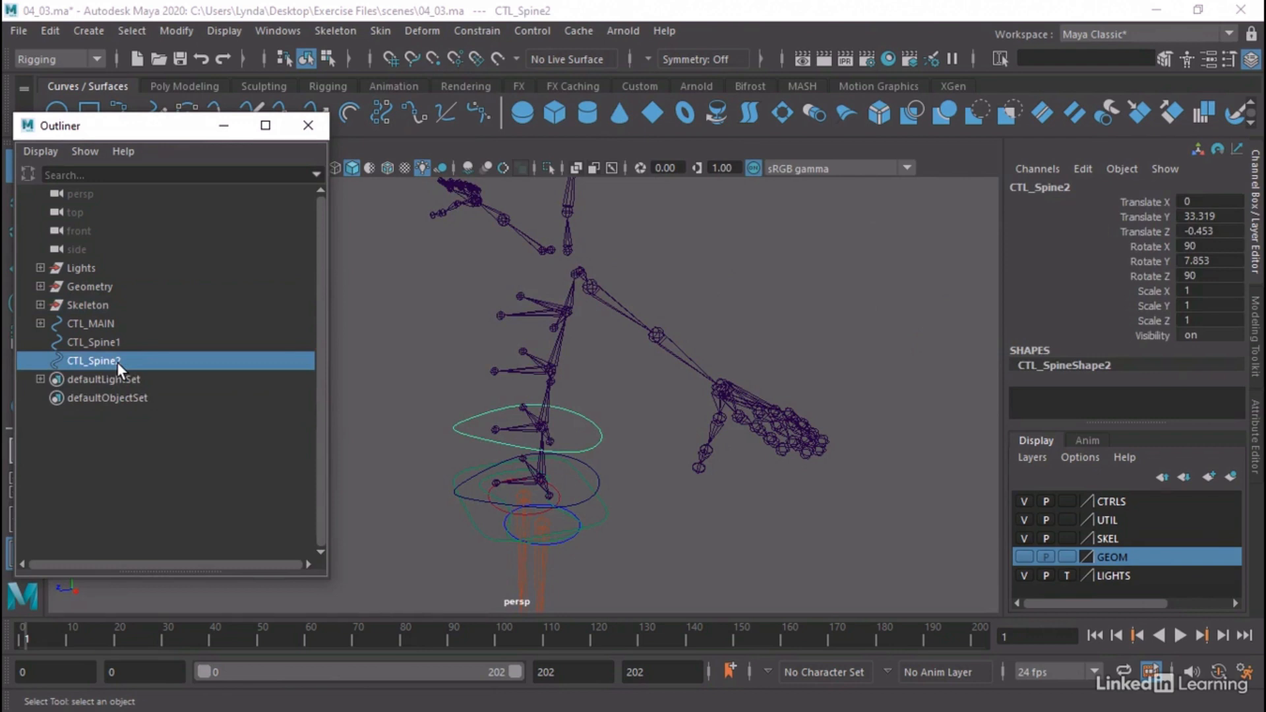
{"action": "key", "text": "ctrl+d"}
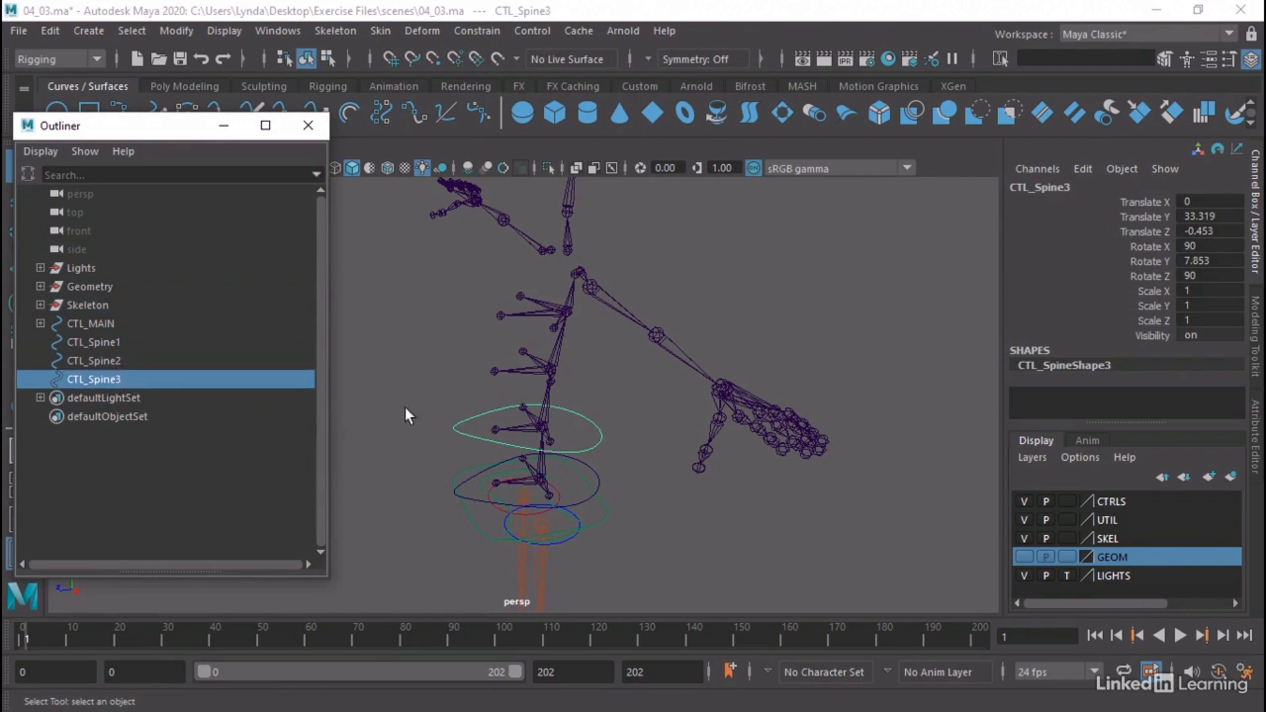
{"action": "left_click", "coordinate": [554, 371]}
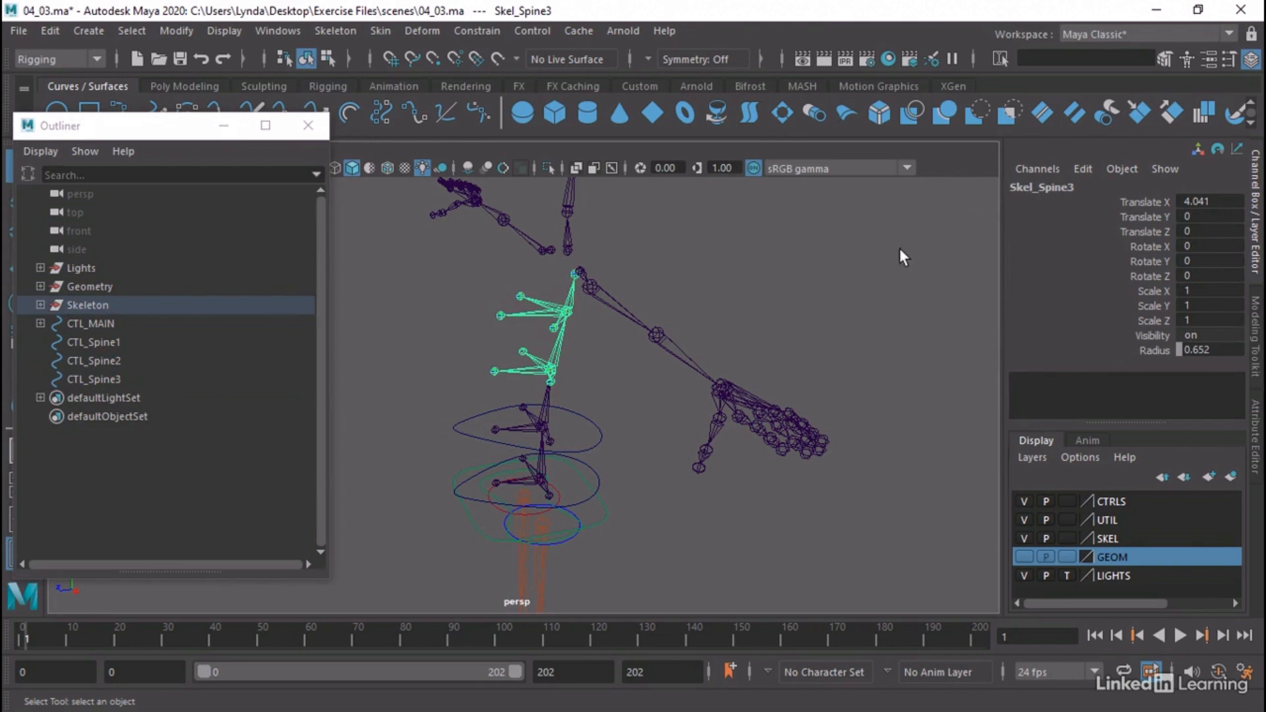
{"action": "left_click", "coordinate": [117, 380]}
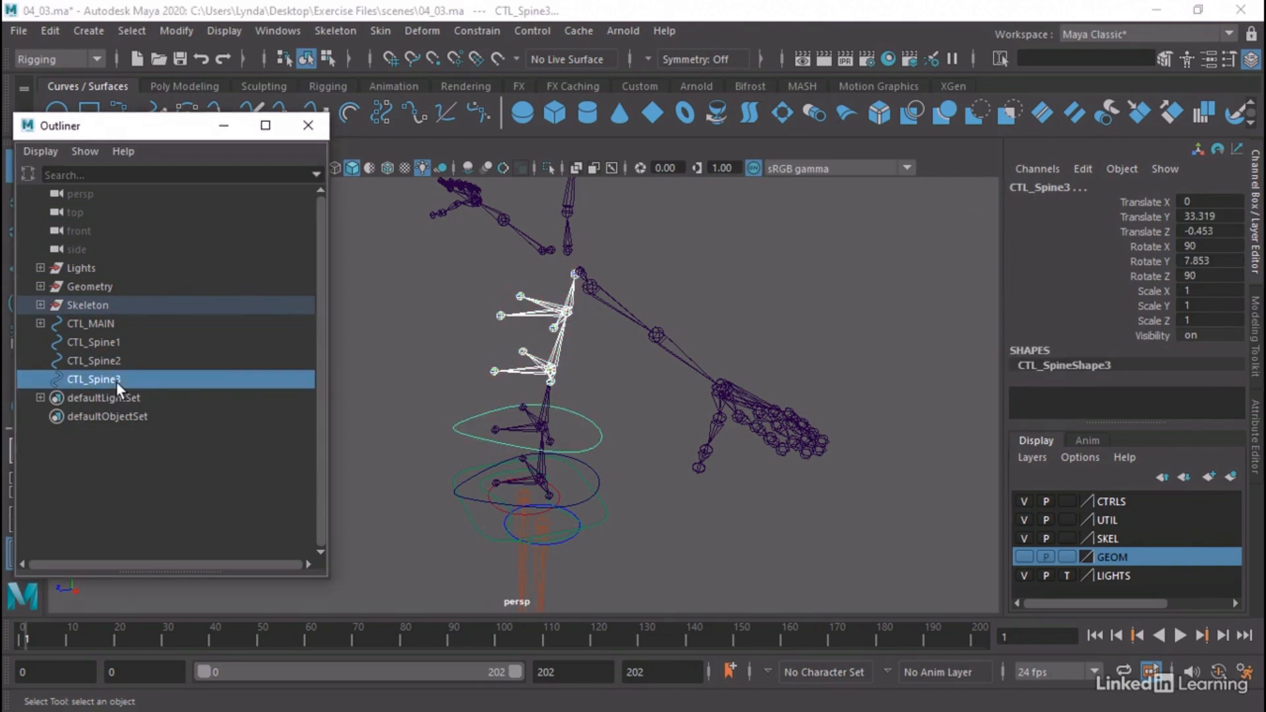
{"action": "left_click", "coordinate": [493, 30]}
{"action": "left_click", "coordinate": [496, 78]}
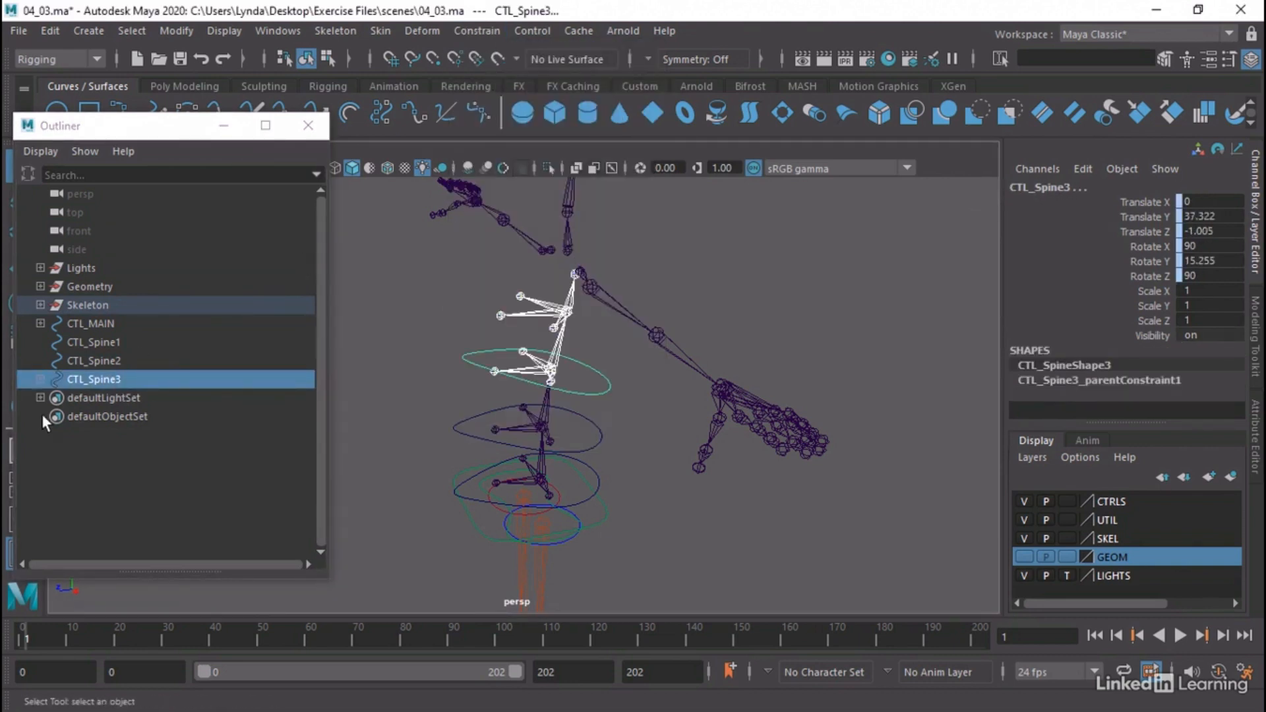
Delete the parent constraint under CTL_Spine3, leaving the control in place
{"action": "left_click", "coordinate": [40, 379]}
{"action": "left_click", "coordinate": [136, 400]}
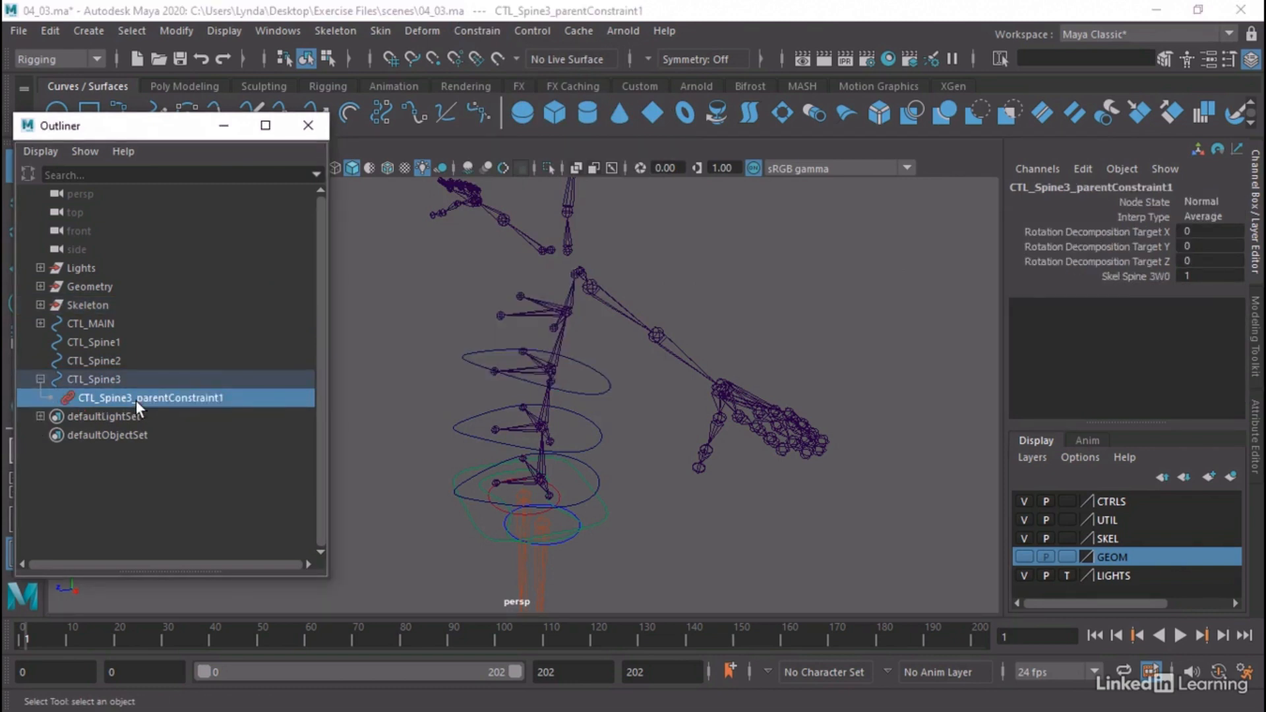
{"action": "key", "text": "Delete"}
Duplicate the CTL_Spine3 control and parent-constrain the copy to the Skel_Spine4 joint
{"action": "left_click", "coordinate": [111, 383]}
{"action": "key", "text": "ctrl+d"}
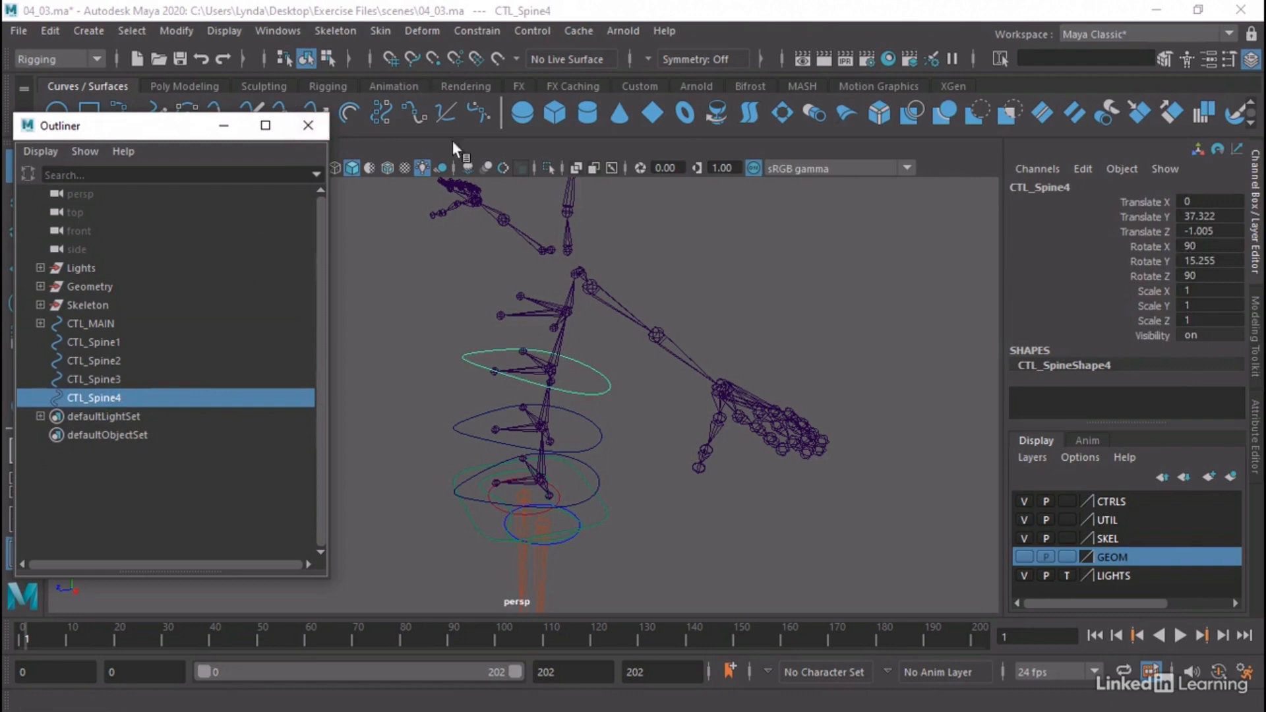
{"action": "left_click", "coordinate": [566, 312]}
{"action": "left_click", "coordinate": [112, 397], "text": "ctrl"}
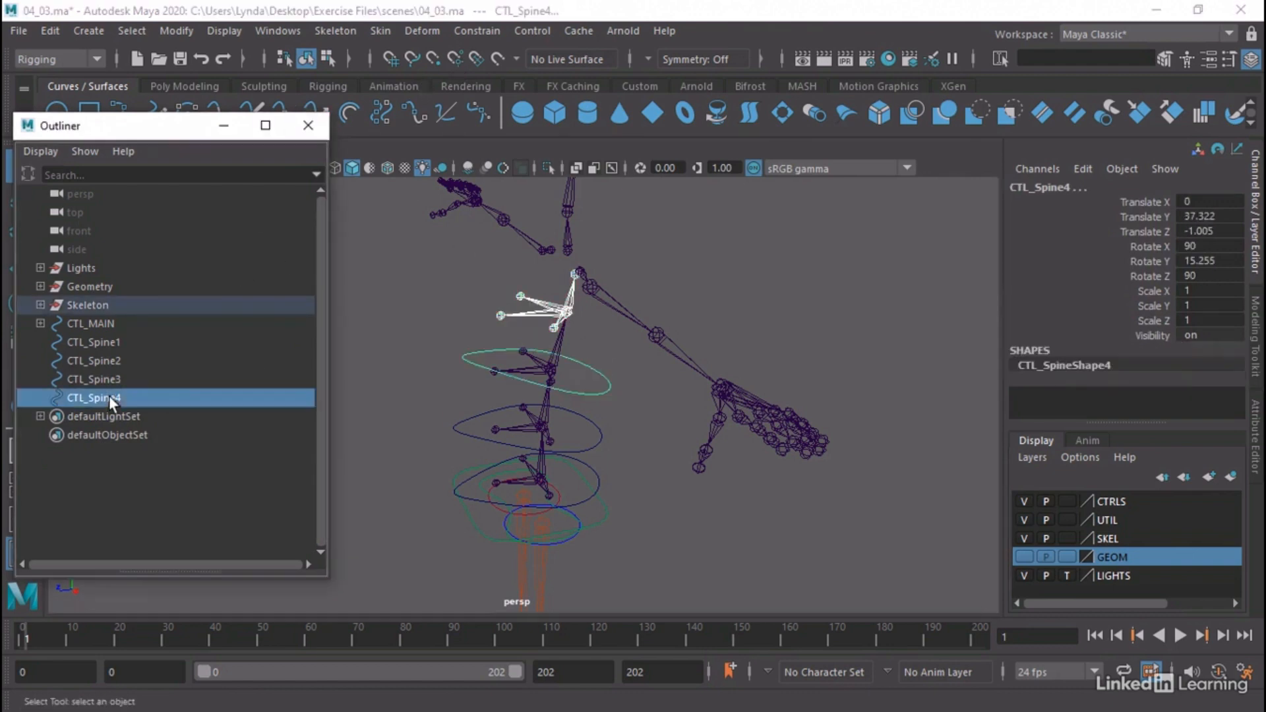
{"action": "left_click", "coordinate": [477, 29]}
{"action": "left_click", "coordinate": [492, 70]}
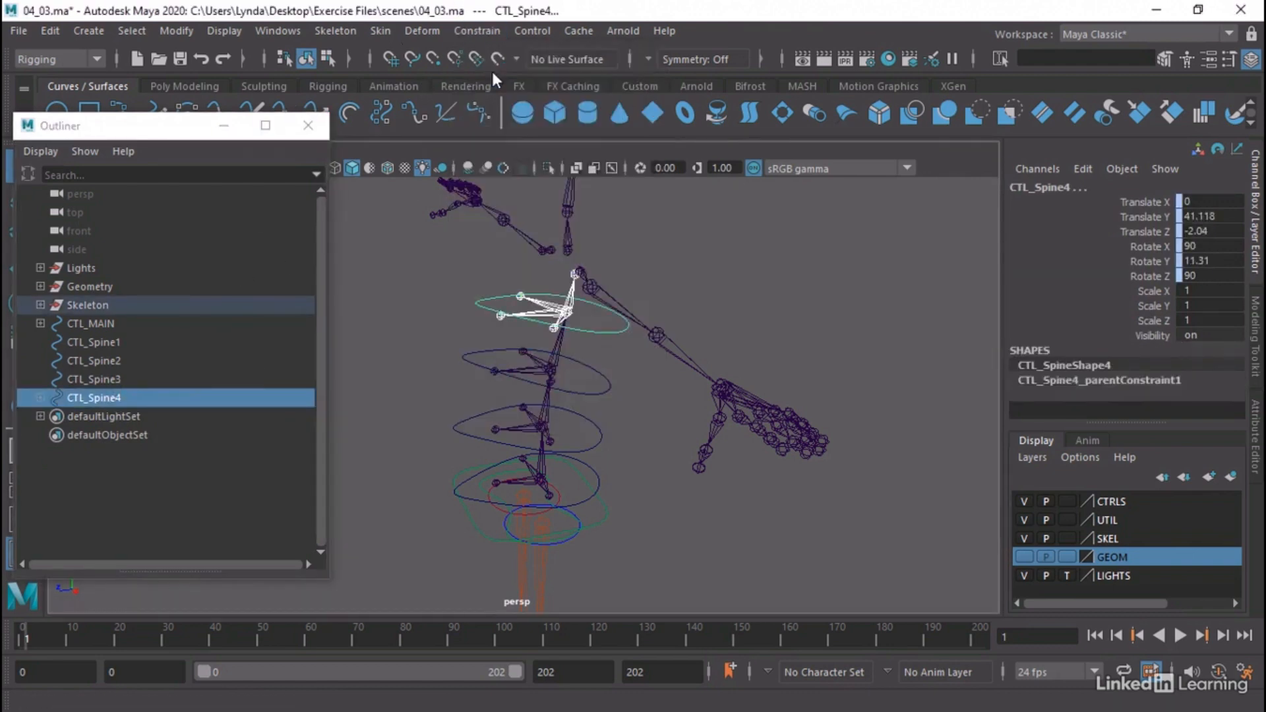
Delete the parent constraint under CTL_Spine4, leaving the control in place
{"action": "left_click", "coordinate": [40, 397]}
{"action": "left_click", "coordinate": [108, 417]}
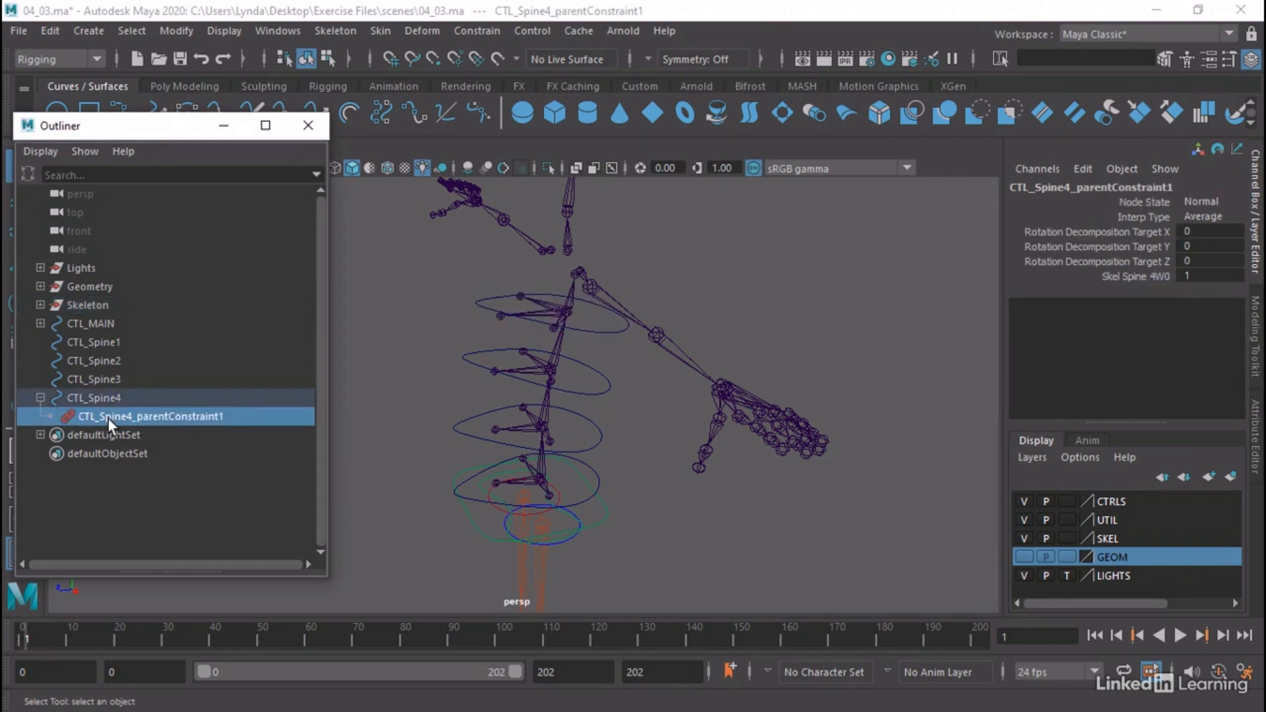
{"action": "key", "text": "Delete"}
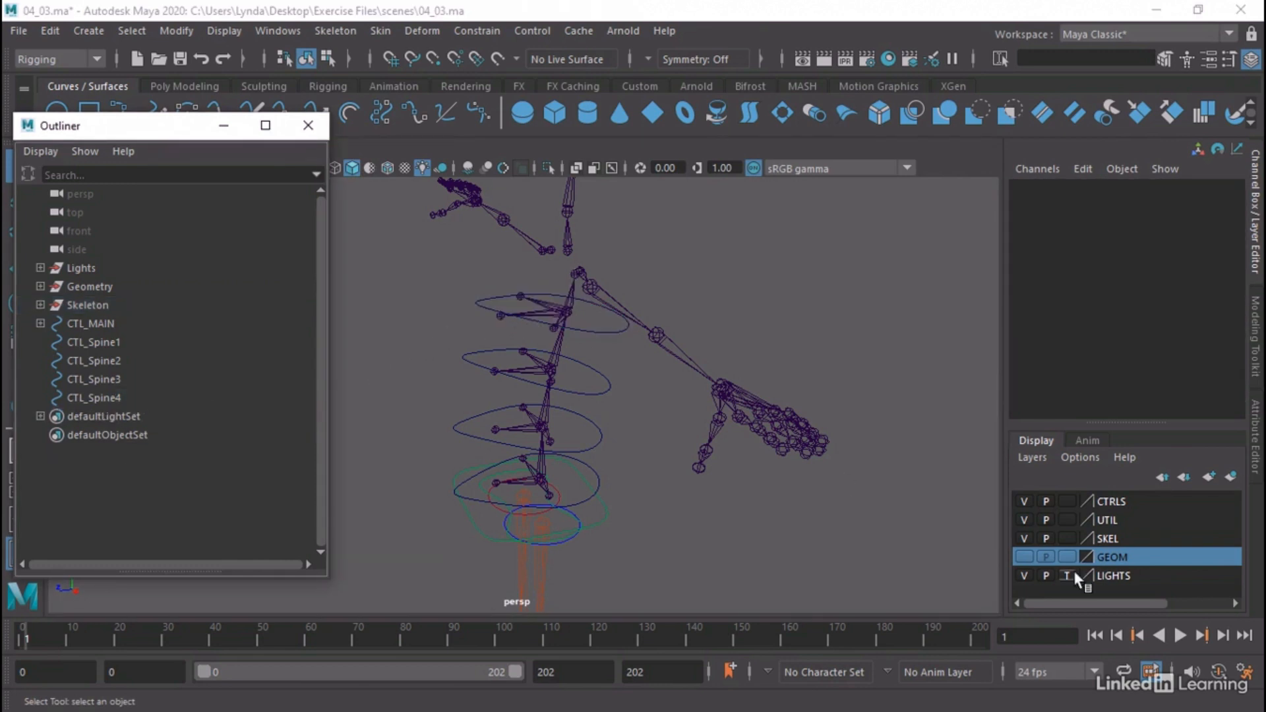
Show the GEOM layer and move all control vertices of CTL_Spine4 forward to centre its ring around the chest
{"action": "left_click", "coordinate": [1024, 556]}
{"action": "left_click_drag", "start_coordinate": [864, 512], "coordinate": [481, 403], "text": "alt"}
{"action": "left_click", "coordinate": [613, 319]}
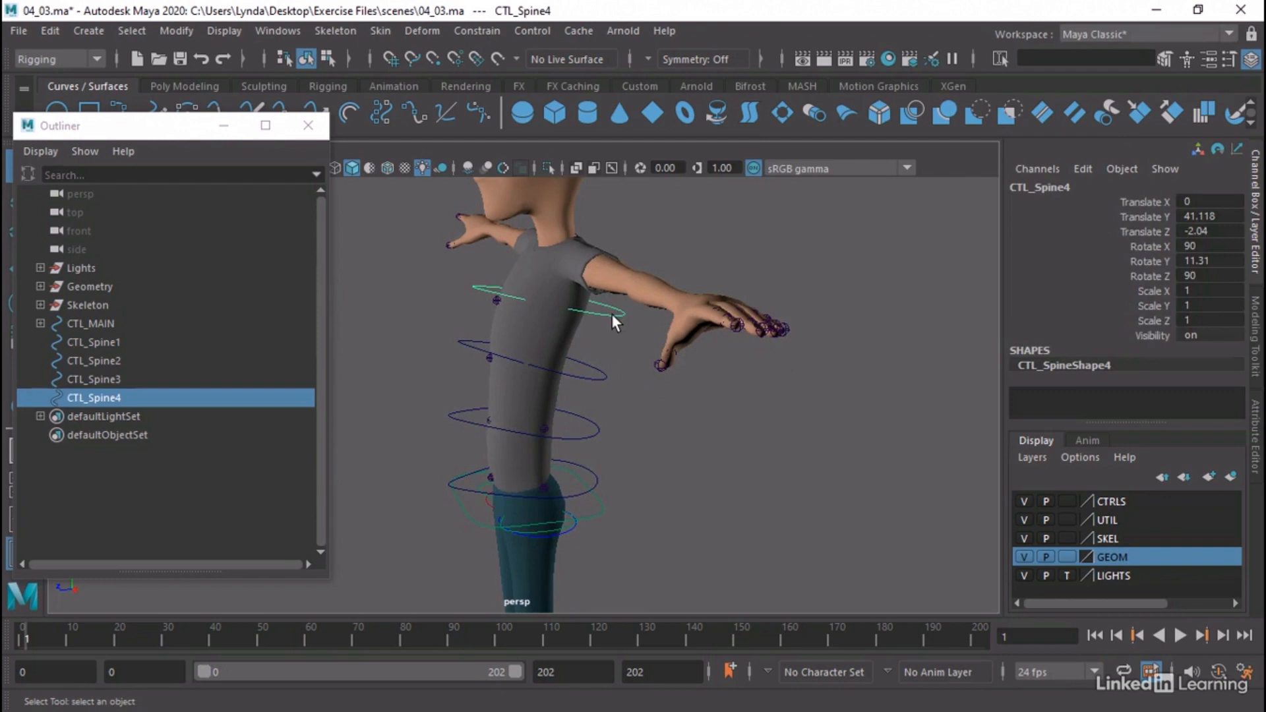
{"action": "right_click_drag", "start_coordinate": [612, 314], "coordinate": [678, 233]}
{"action": "left_click", "coordinate": [617, 315]}
{"action": "left_click_drag", "start_coordinate": [600, 341], "coordinate": [607, 353], "text": "alt"}
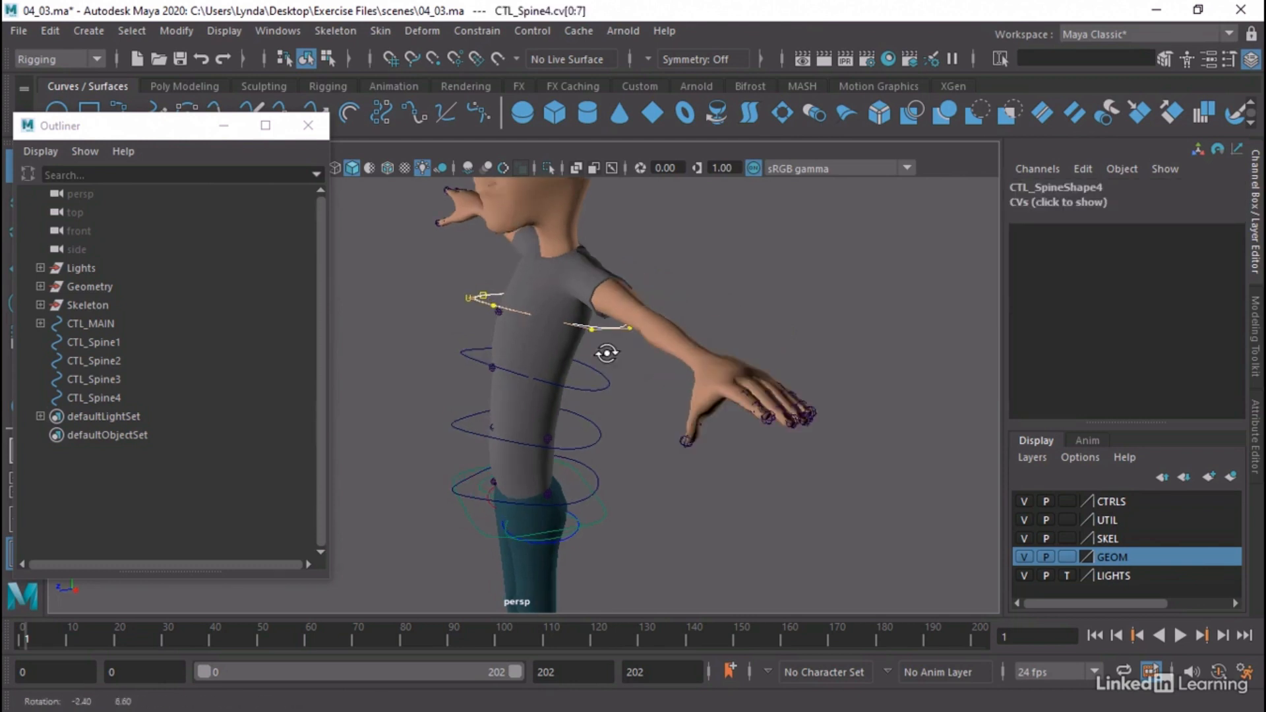
{"action": "key", "text": "w"}
{"action": "left_click_drag", "start_coordinate": [472, 300], "coordinate": [447, 301]}
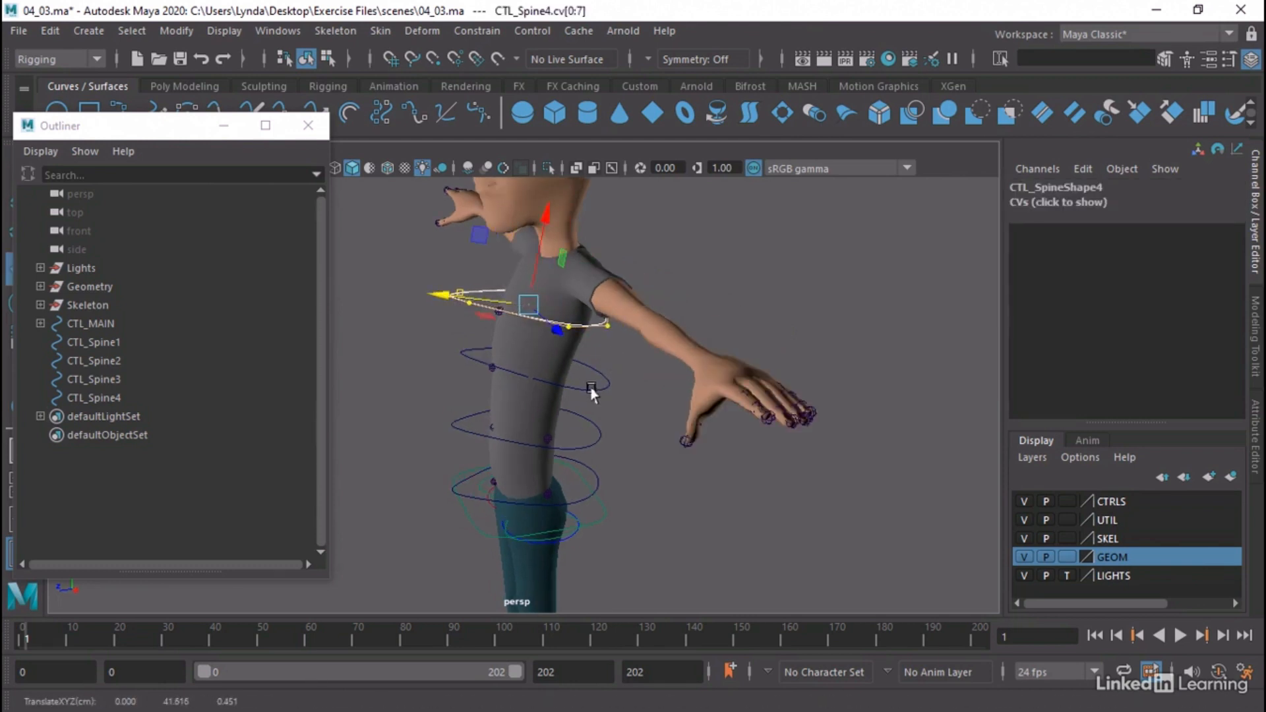
Move all control vertices of CTL_Spine3 forward to centre its ring around the torso, and return to object mode
{"action": "left_click", "coordinate": [593, 395]}
{"action": "right_click_drag", "start_coordinate": [596, 392], "coordinate": [681, 209]}
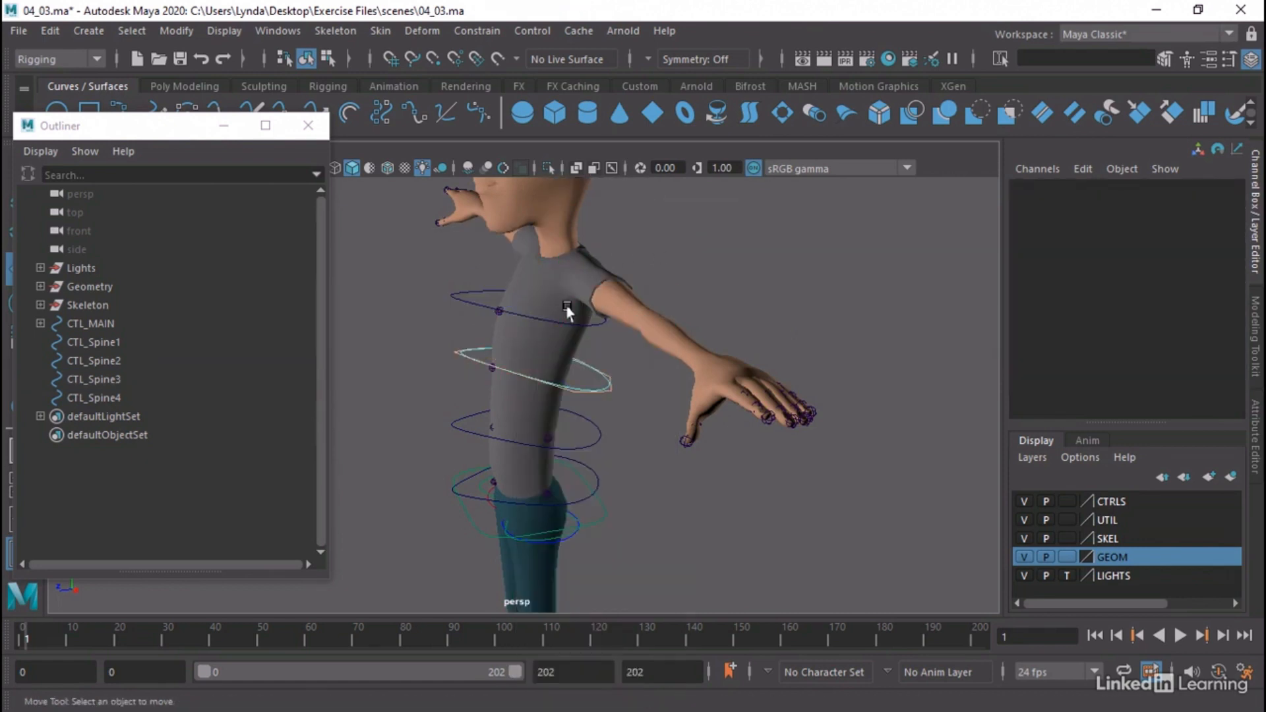
{"action": "left_click", "coordinate": [462, 361]}
{"action": "left_click_drag", "start_coordinate": [462, 361], "coordinate": [430, 361]}
{"action": "right_click_drag", "start_coordinate": [601, 382], "coordinate": [674, 209]}
{"action": "left_click", "coordinate": [763, 334]}
Shift all control vertices of CTL_Spine2 slightly forward around the torso, and return to object mode with nothing selected
{"action": "left_click_drag", "start_coordinate": [763, 334], "coordinate": [578, 431], "text": "alt"}
{"action": "right_click_drag", "start_coordinate": [575, 431], "coordinate": [666, 238]}
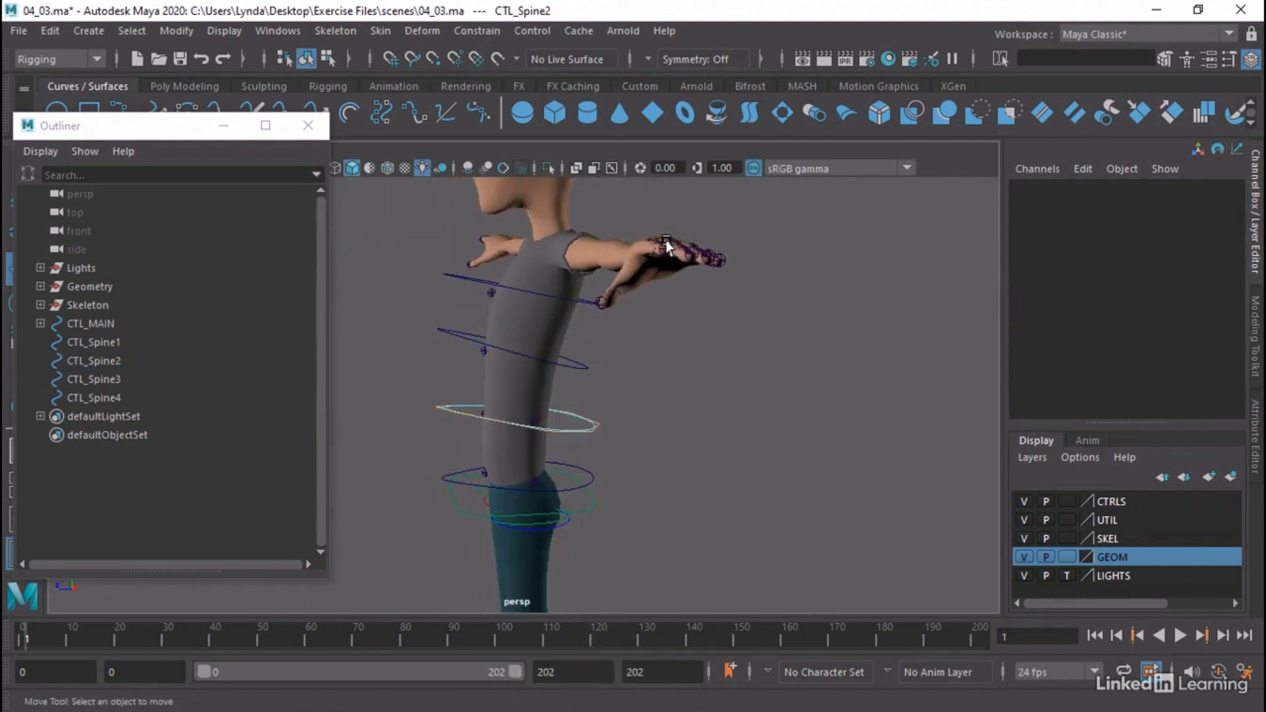
{"action": "left_click", "coordinate": [568, 431]}
{"action": "left_click_drag", "start_coordinate": [439, 409], "coordinate": [425, 409]}
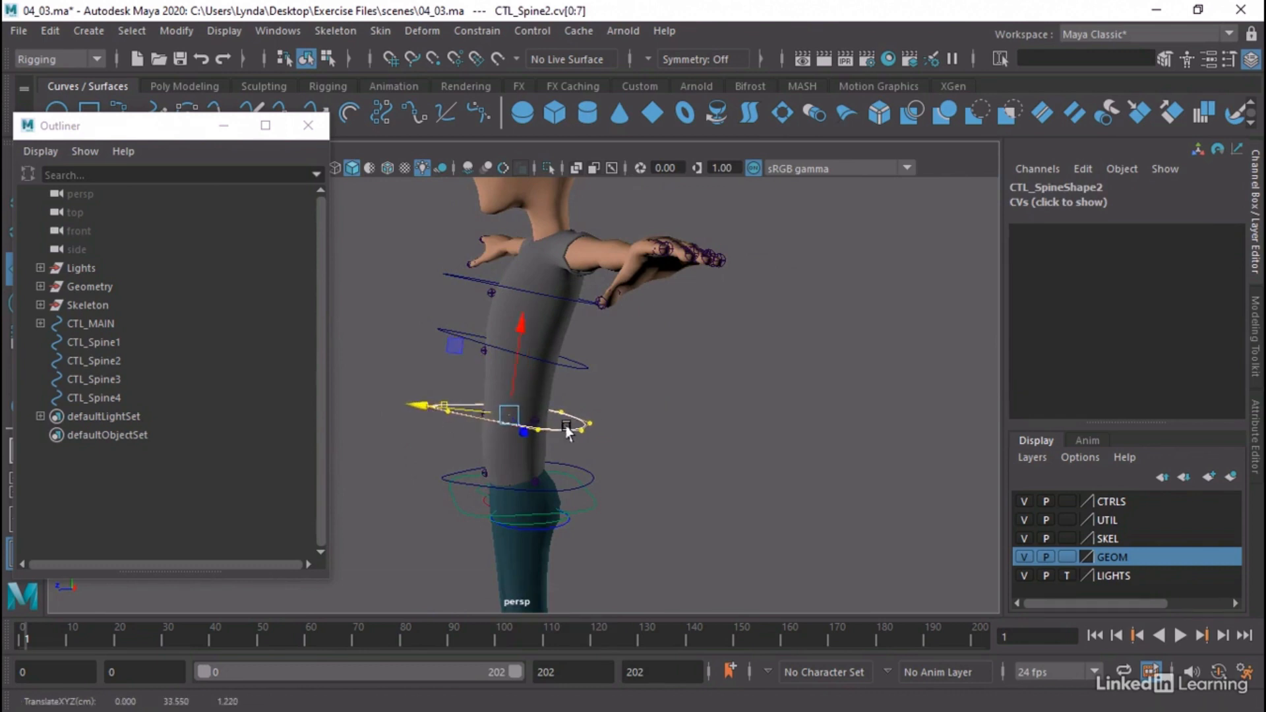
{"action": "right_click", "coordinate": [571, 426]}
{"action": "left_click", "coordinate": [653, 211]}
{"action": "left_click", "coordinate": [752, 435]}
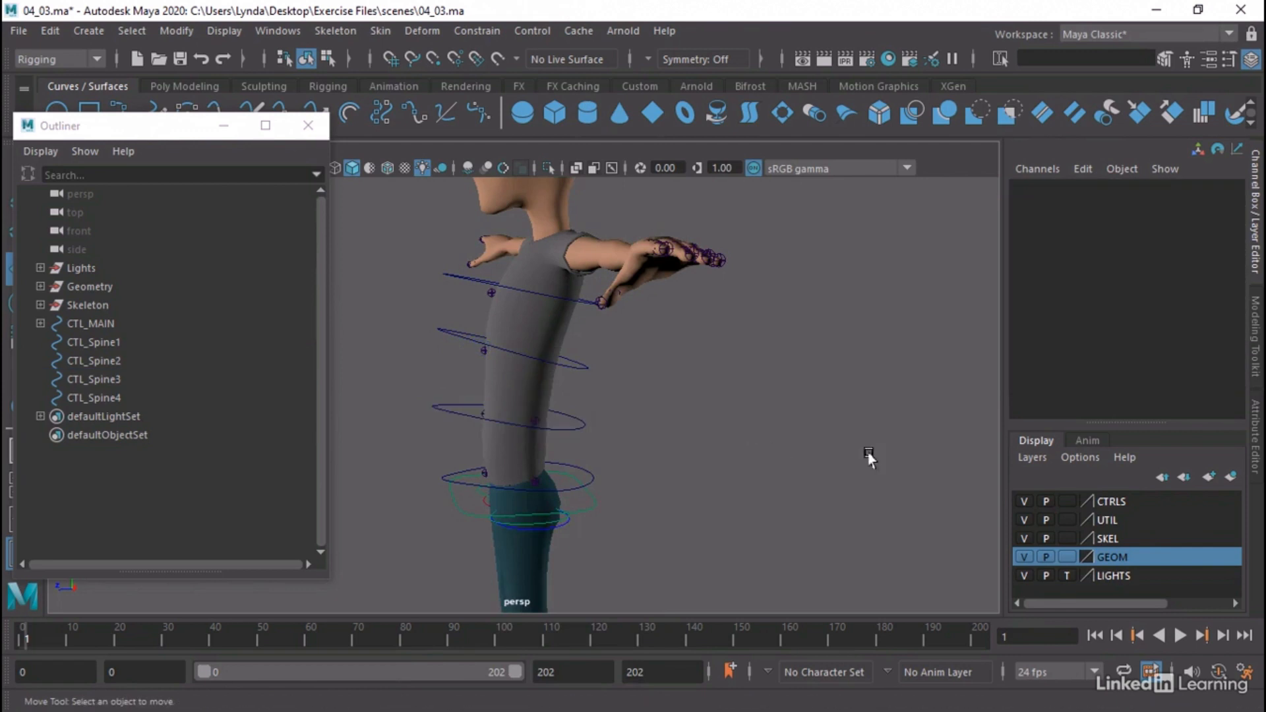
{"action": "left_click_drag", "start_coordinate": [597, 435], "coordinate": [620, 415], "text": "alt"}
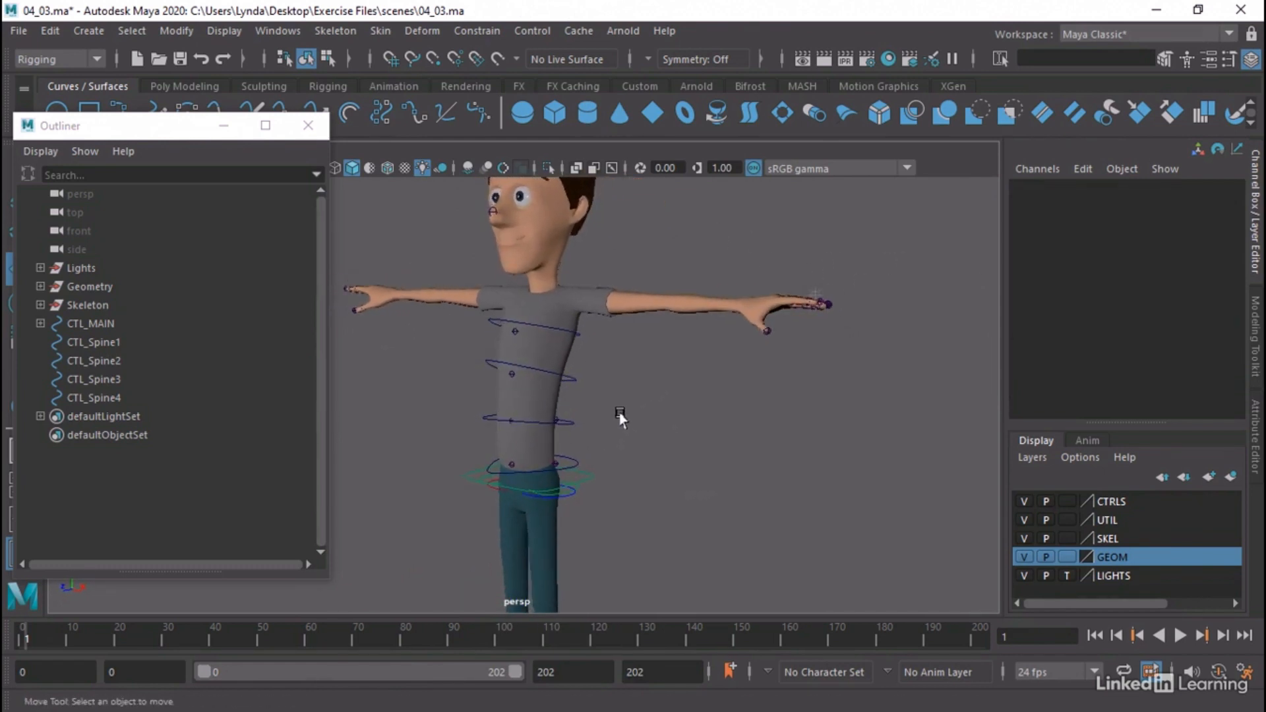
Test-move the CTL_Body control to check whether the spine controls follow it, and undo the move
{"action": "left_click", "coordinate": [40, 323]}
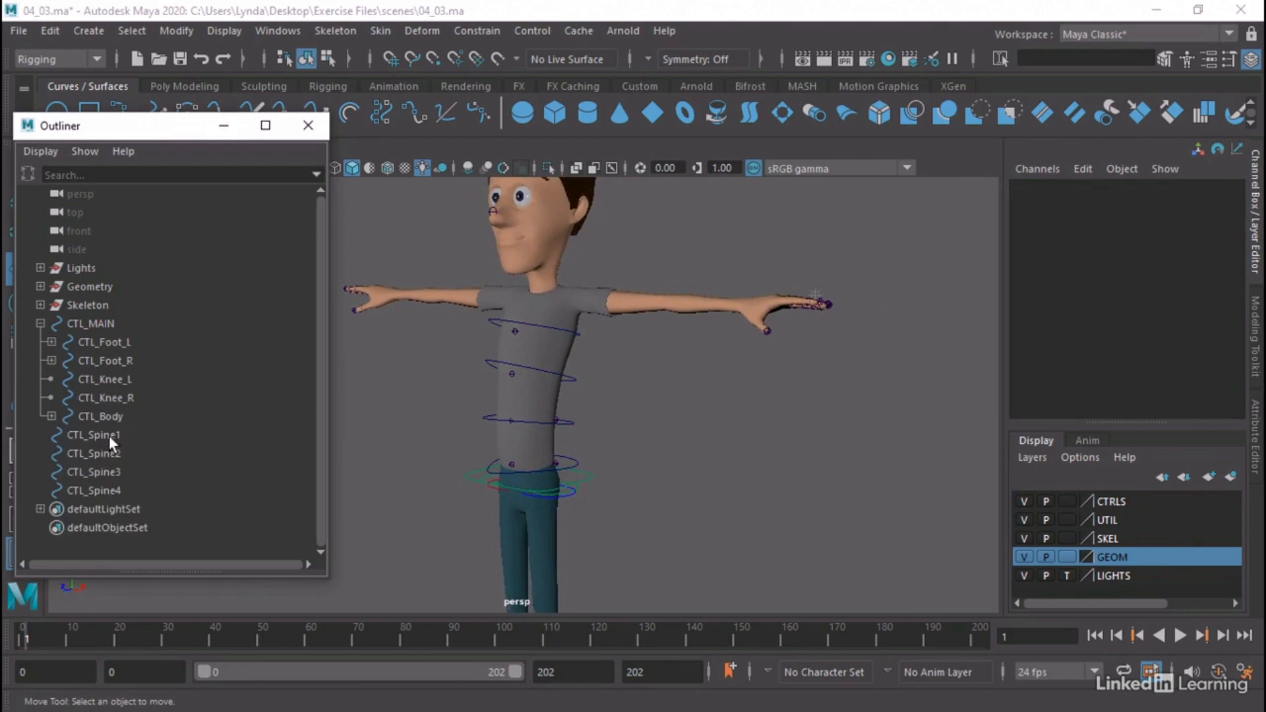
{"action": "left_click", "coordinate": [589, 476]}
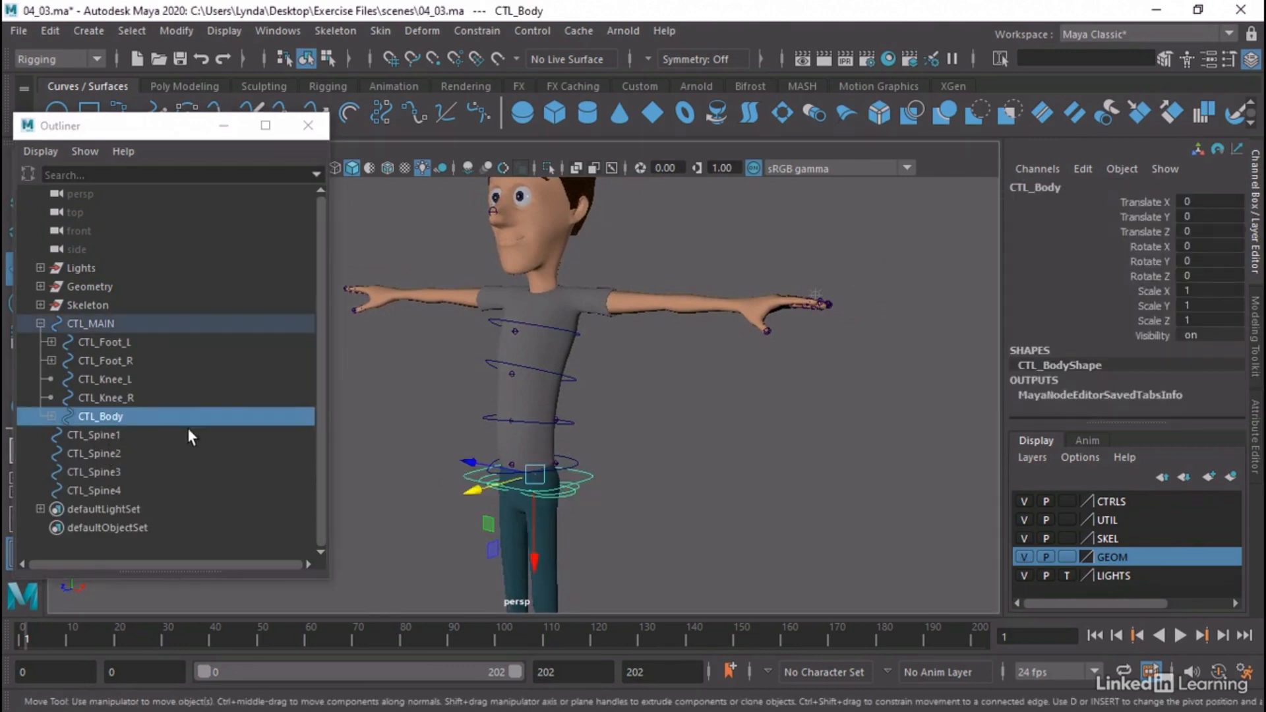
{"action": "left_click_drag", "start_coordinate": [534, 475], "coordinate": [527, 500]}
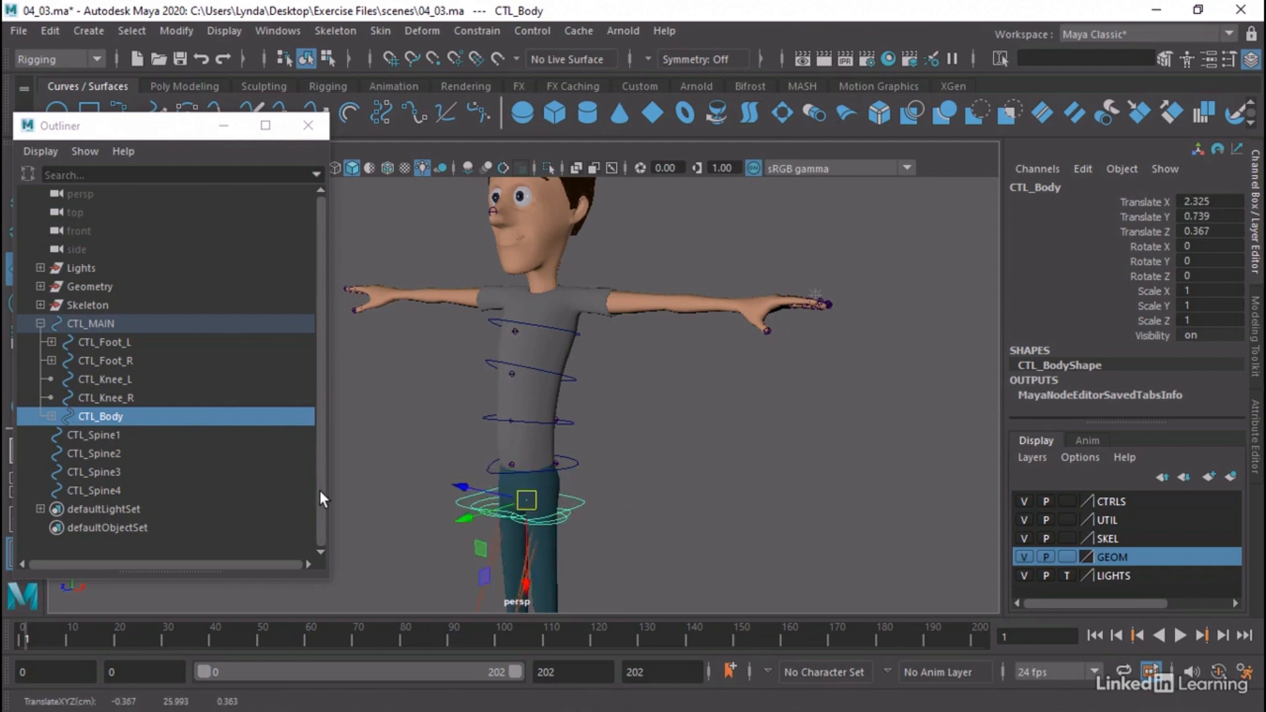
{"action": "key", "text": "ctrl+z"}
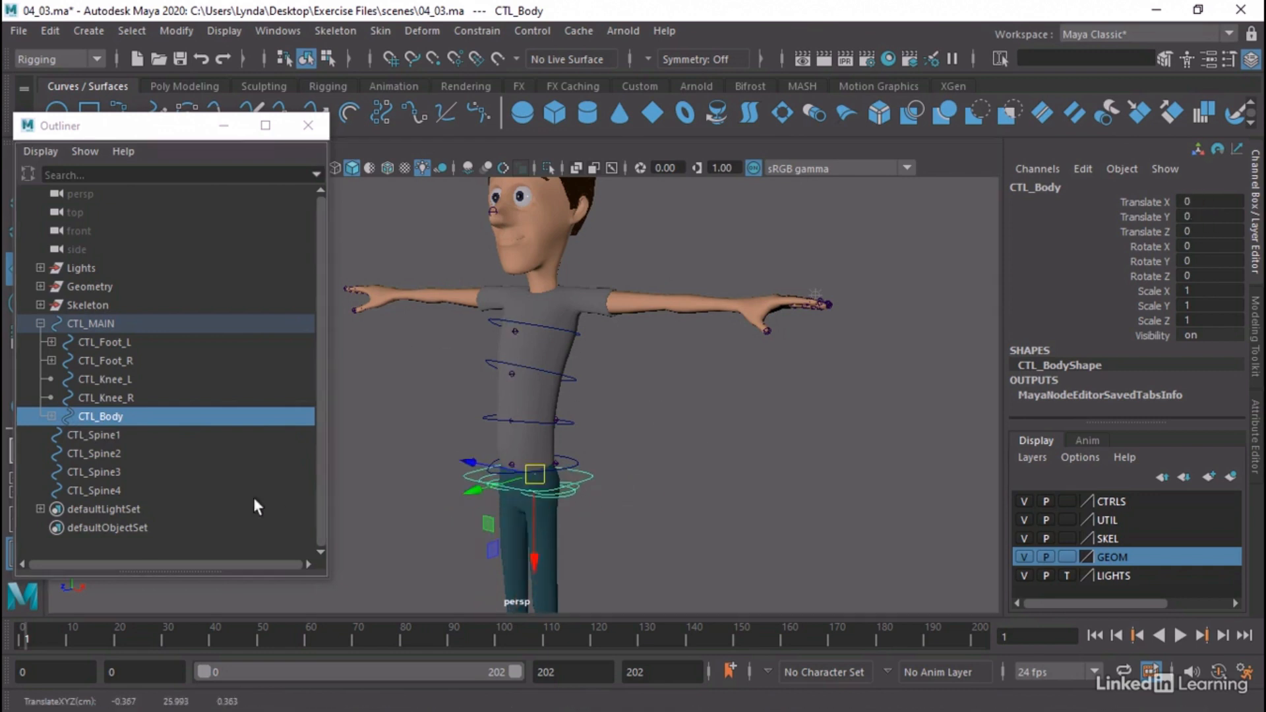
Parent CTL_Spine4 under CTL_Spine3, CTL_Spine3 under CTL_Spine2 and CTL_Spine2 under CTL_Spine1, and expand the resulting hierarchy
{"action": "left_click", "coordinate": [102, 490]}
{"action": "middle_click_drag", "start_coordinate": [102, 489], "coordinate": [105, 473]}
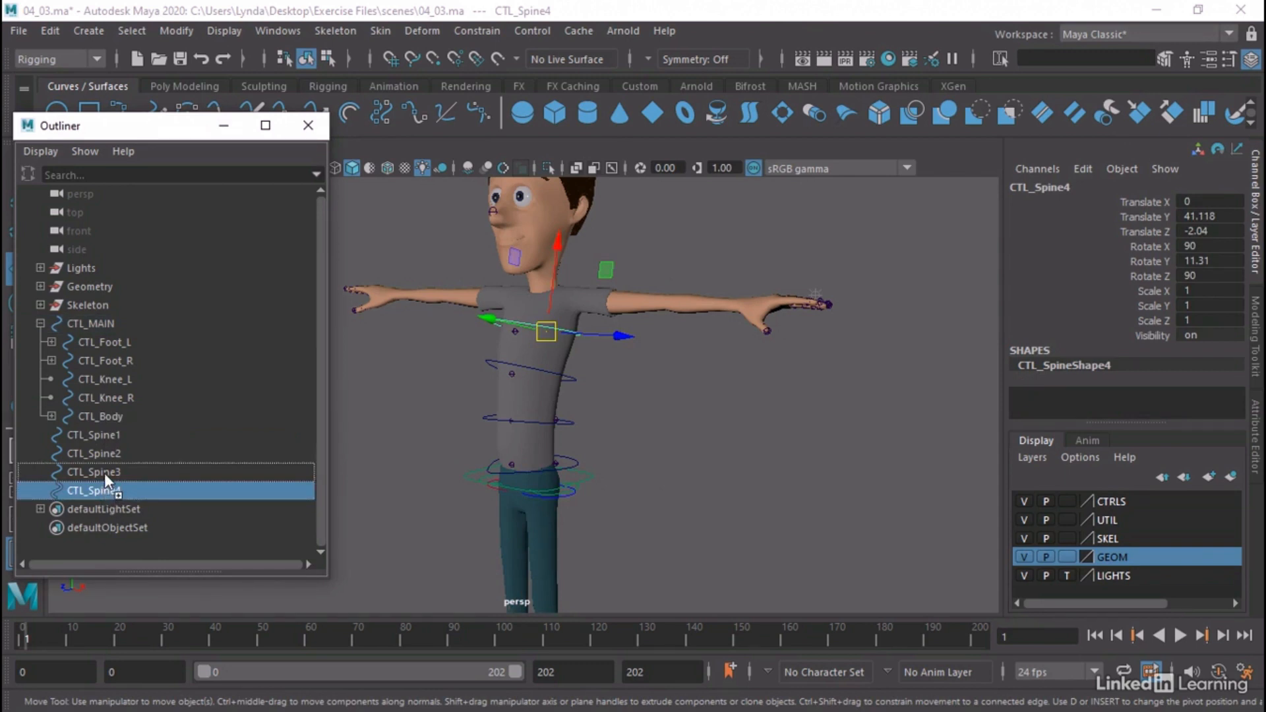
{"action": "middle_click_drag", "start_coordinate": [104, 473], "coordinate": [116, 437]}
{"action": "left_click", "coordinate": [103, 472]}
{"action": "left_click", "coordinate": [112, 455]}
{"action": "left_click", "coordinate": [41, 435]}
{"action": "left_click", "coordinate": [40, 435]}
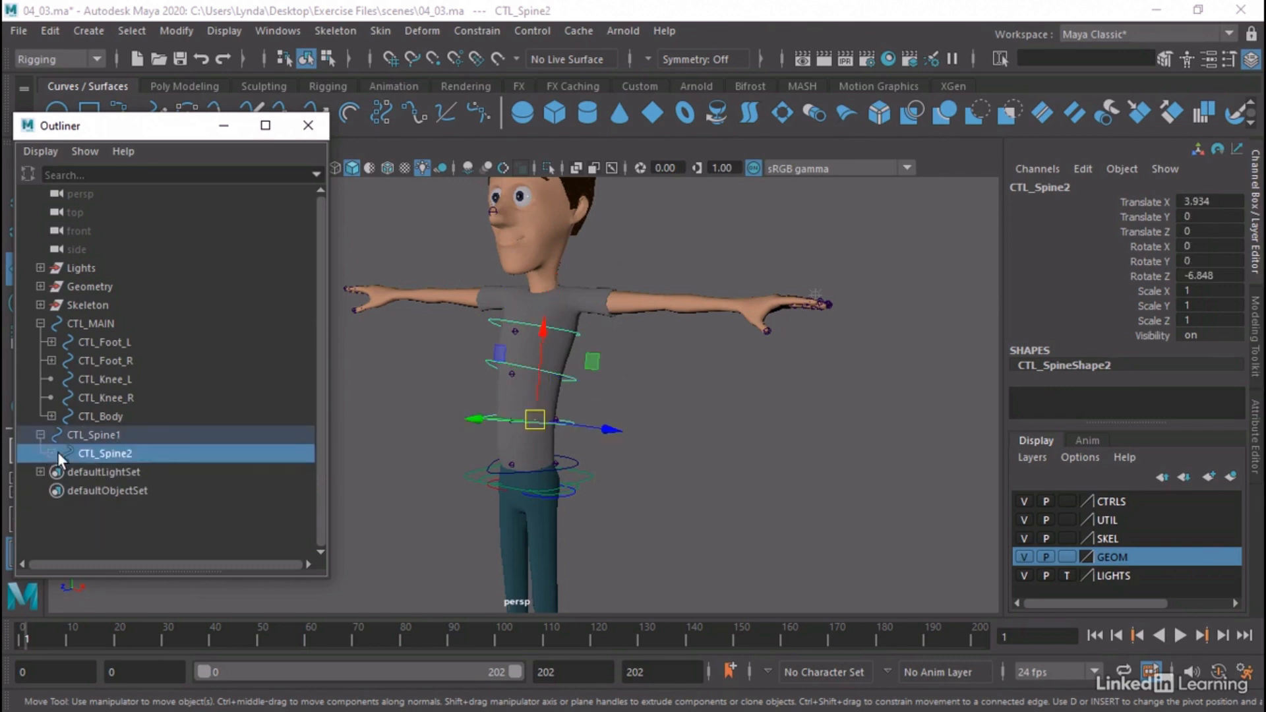
{"action": "left_click", "coordinate": [52, 453]}
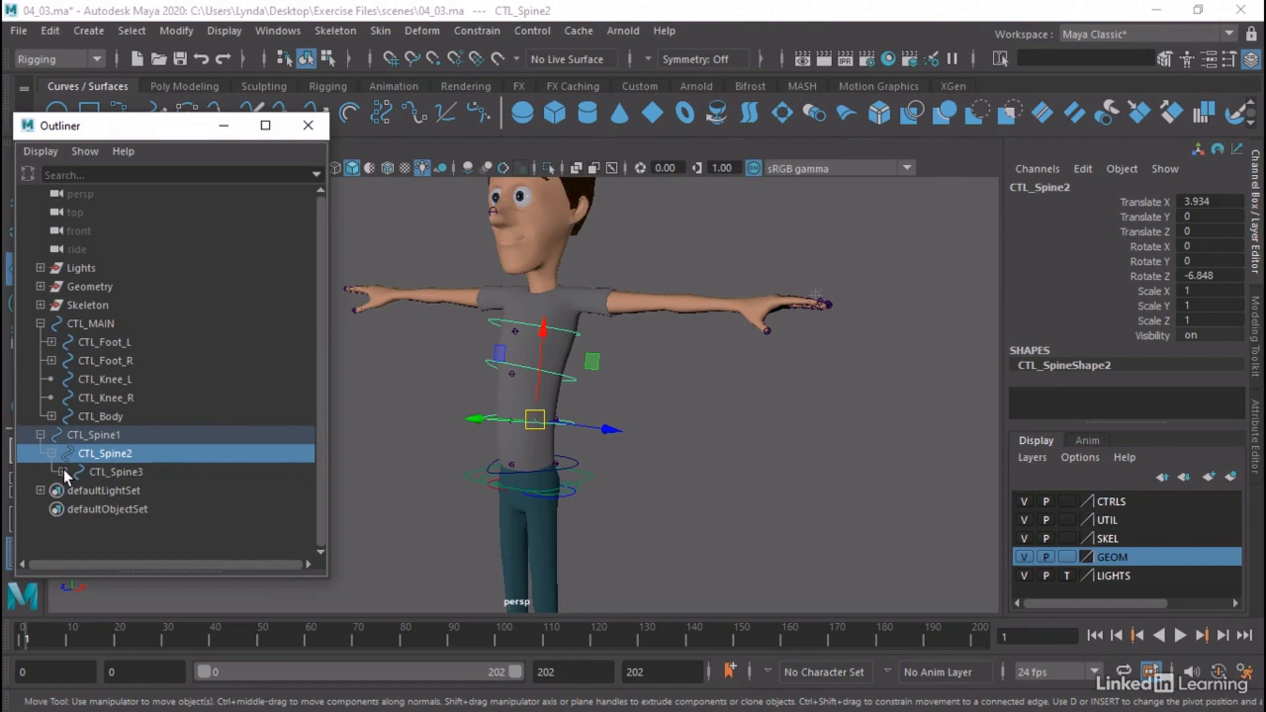
{"action": "left_click", "coordinate": [62, 471]}
Parent the CTL_Spine1 hierarchy under CTL_Body and expand CTL_Body in the Outliner
{"action": "left_click", "coordinate": [113, 436]}
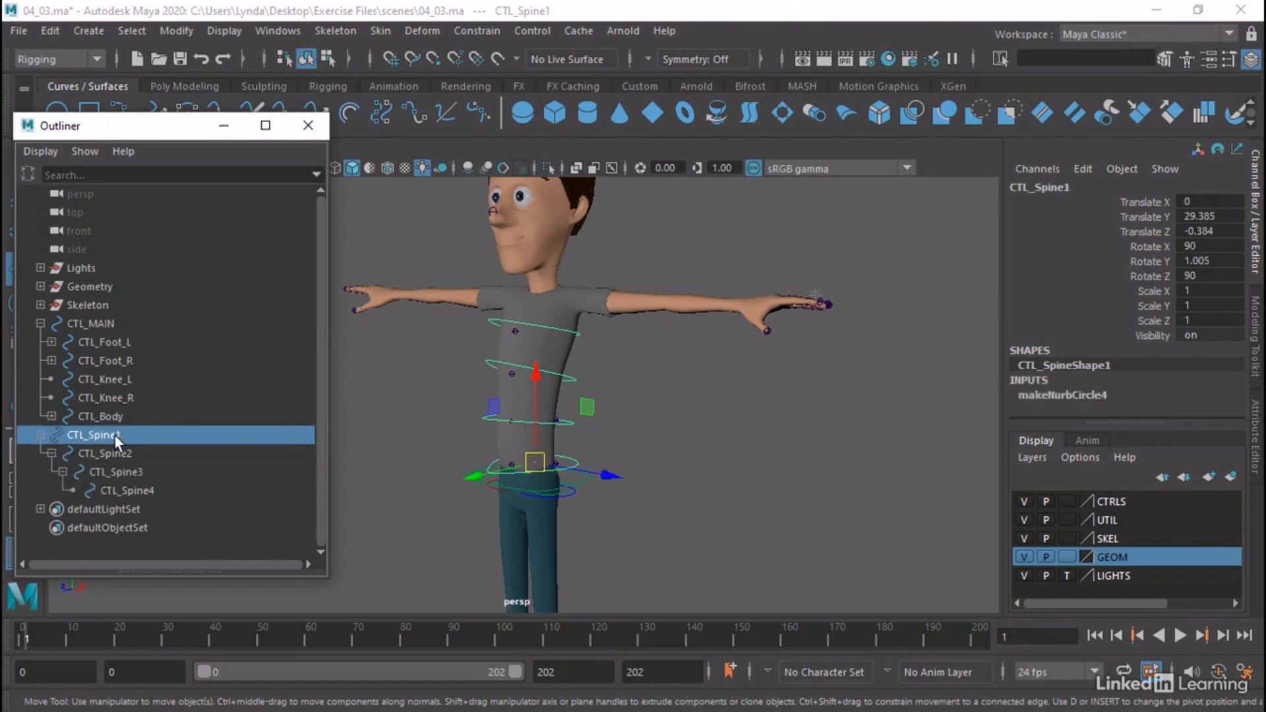
{"action": "middle_click_drag", "start_coordinate": [113, 434], "coordinate": [125, 417]}
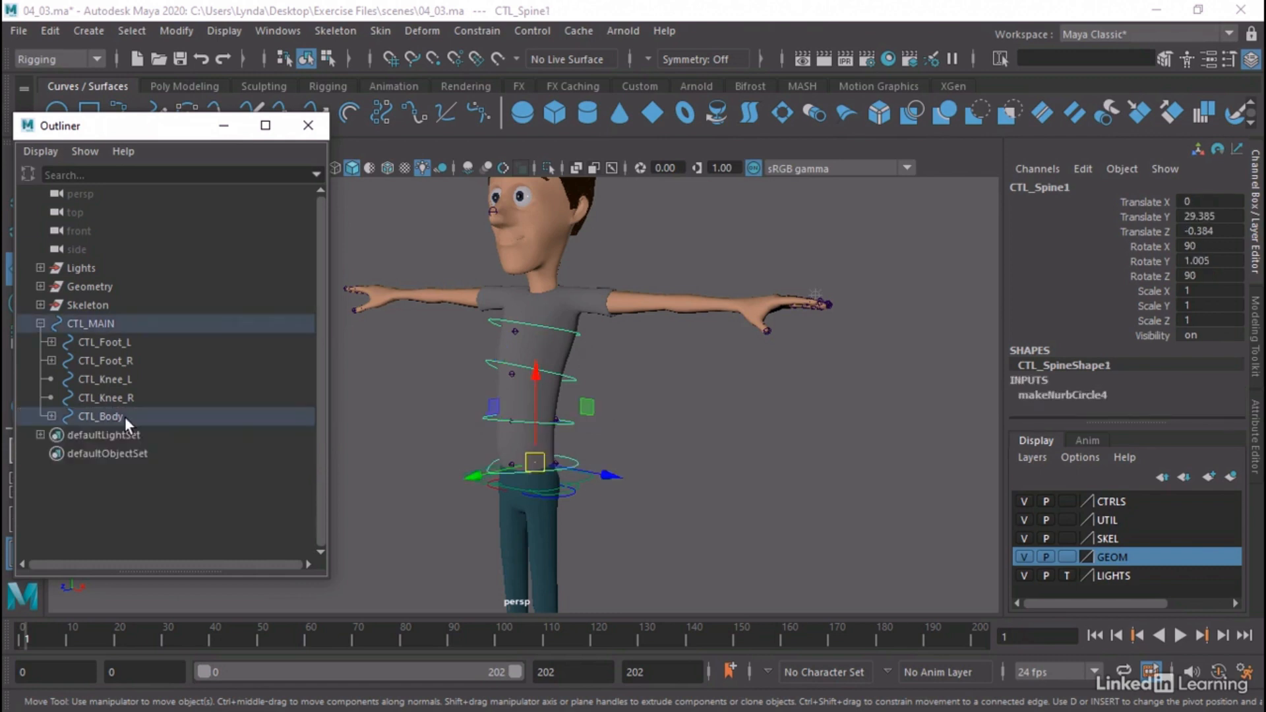
{"action": "left_click", "coordinate": [52, 416]}
Test-move CTL_Body together with its parented spine controls, undo the move and deselect everything
{"action": "left_click", "coordinate": [565, 479]}
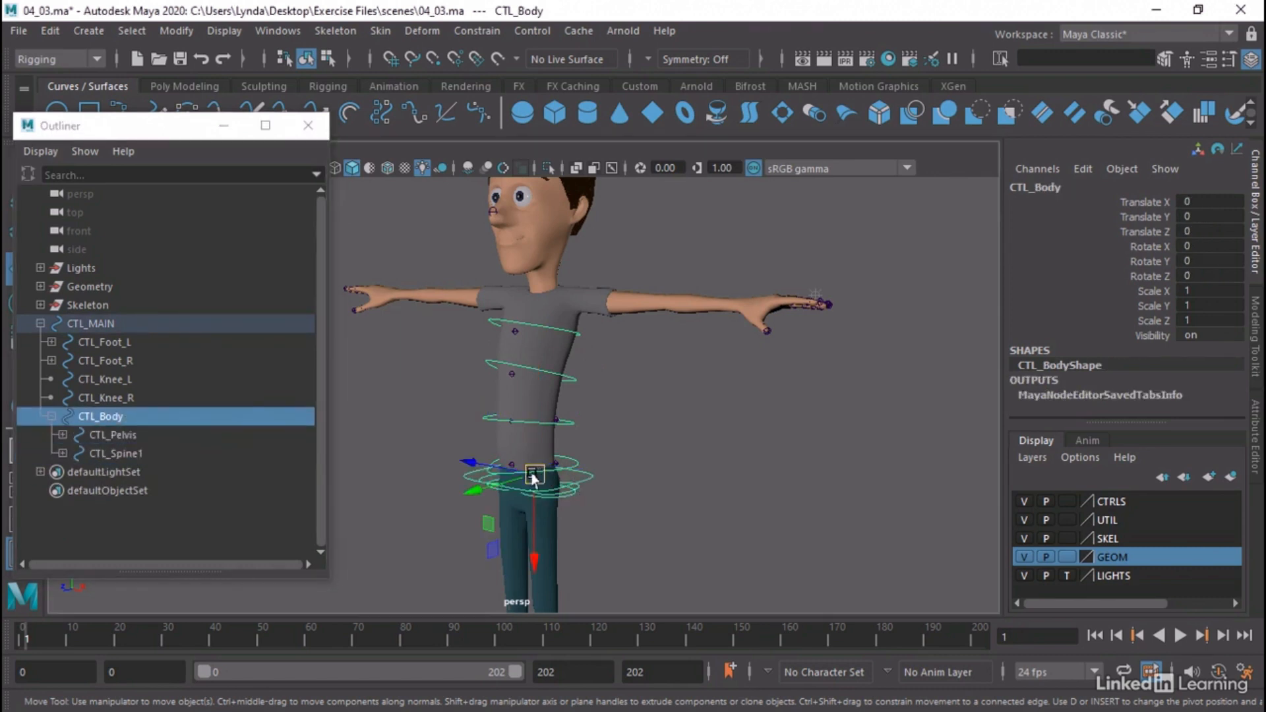
{"action": "mouse_move", "coordinate": [534, 475]}
{"action": "left_mouse_down"}
{"action": "mouse_move", "coordinate": [486, 531]}
{"action": "mouse_move", "coordinate": [516, 485]}
{"action": "left_mouse_up"}
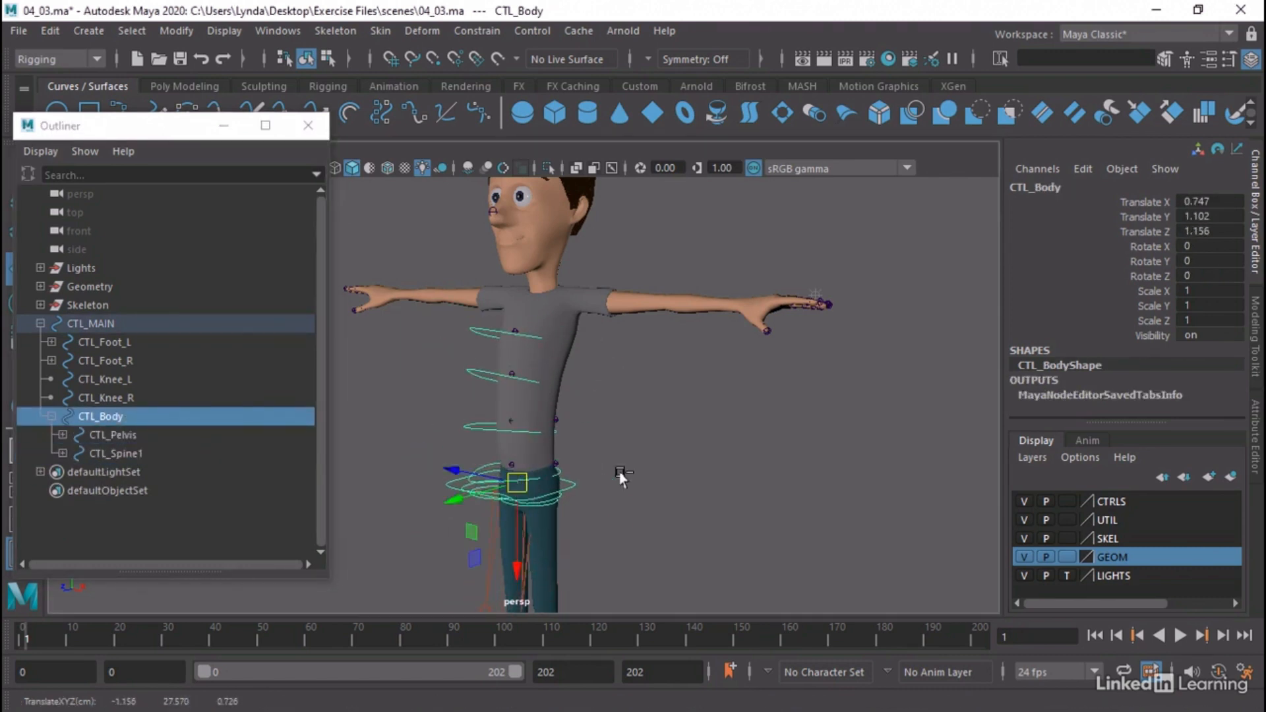
{"action": "key", "text": "ctrl+z"}
{"action": "left_click", "coordinate": [683, 471]}
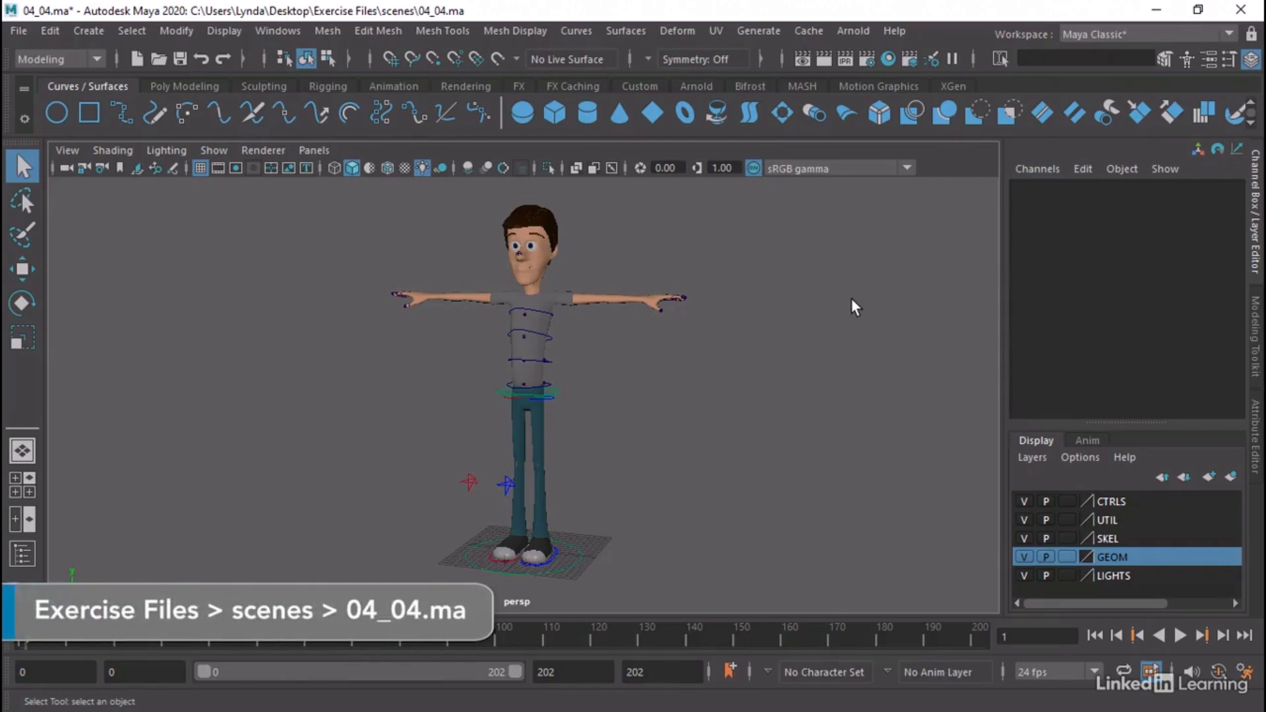
In the 04_04.ma scene, inspect the transform channels of CTL_Spine3 and CTL_Spine2
{"action": "scroll", "coordinate": [698, 332], "scroll_direction": "up", "scroll_amount": 5}
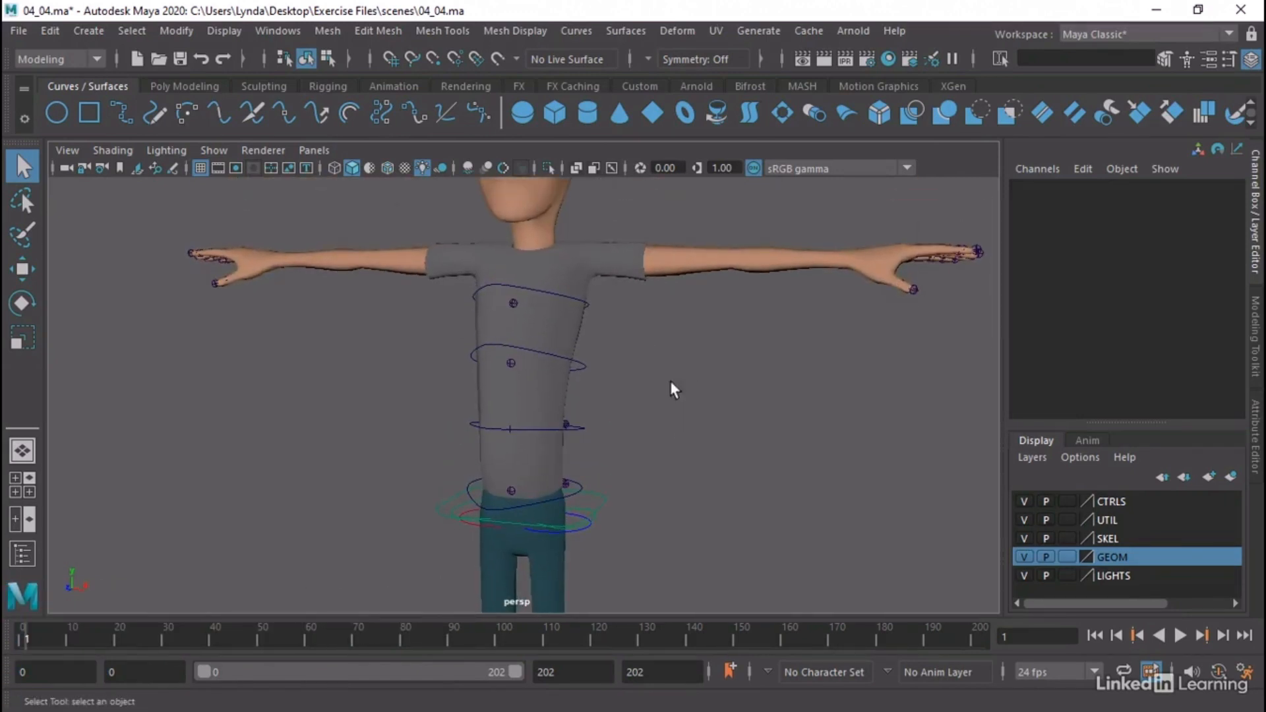
{"action": "left_click", "coordinate": [583, 368]}
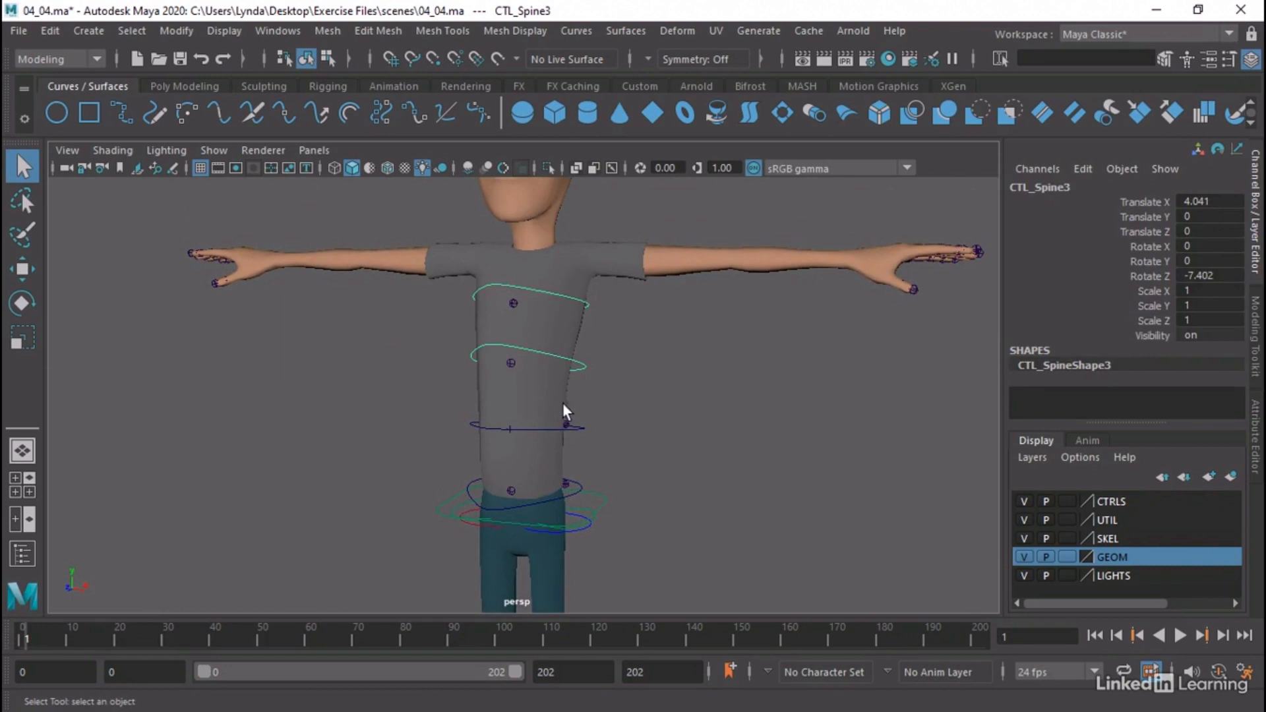
{"action": "left_click_drag", "start_coordinate": [603, 411], "coordinate": [591, 436]}
Hide the GEOM layer and select the CTL_Spine4 control at the top of the spine
{"action": "left_click", "coordinate": [1025, 557]}
{"action": "left_click_drag", "start_coordinate": [627, 305], "coordinate": [673, 414], "text": "alt"}
{"action": "left_click", "coordinate": [553, 388]}
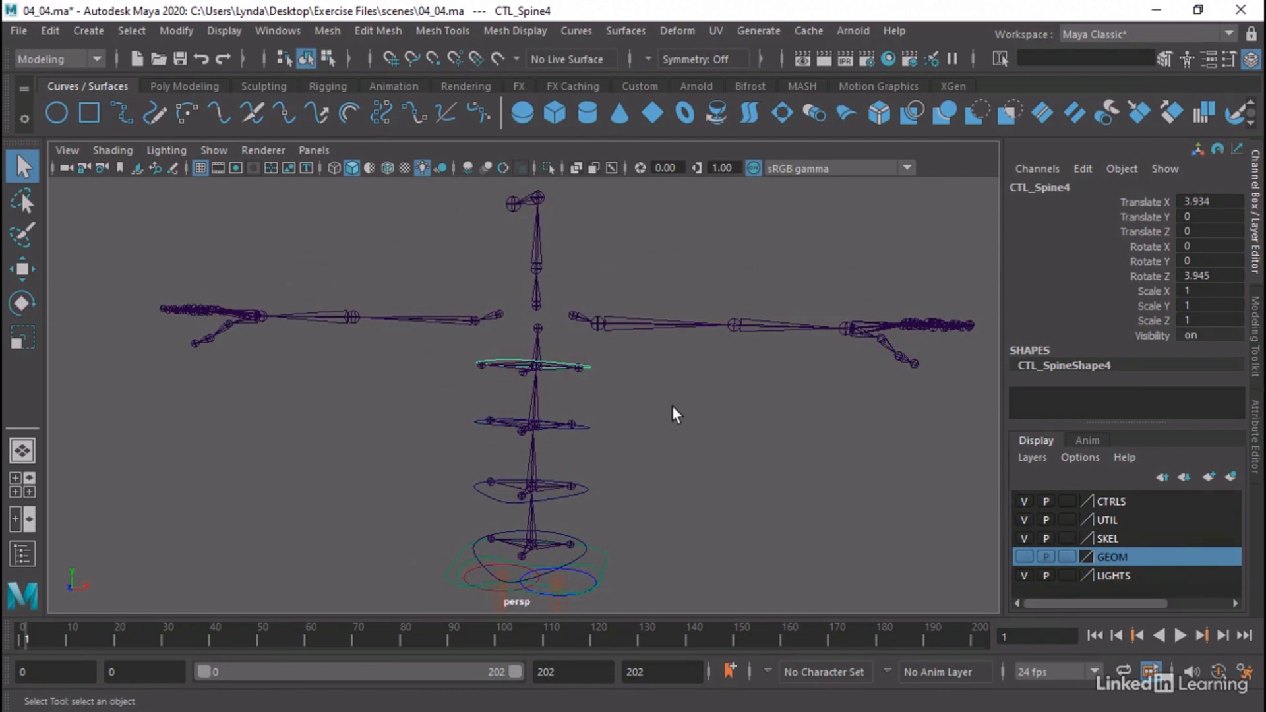
{"action": "left_click_drag", "start_coordinate": [663, 406], "coordinate": [607, 409], "text": "alt"}
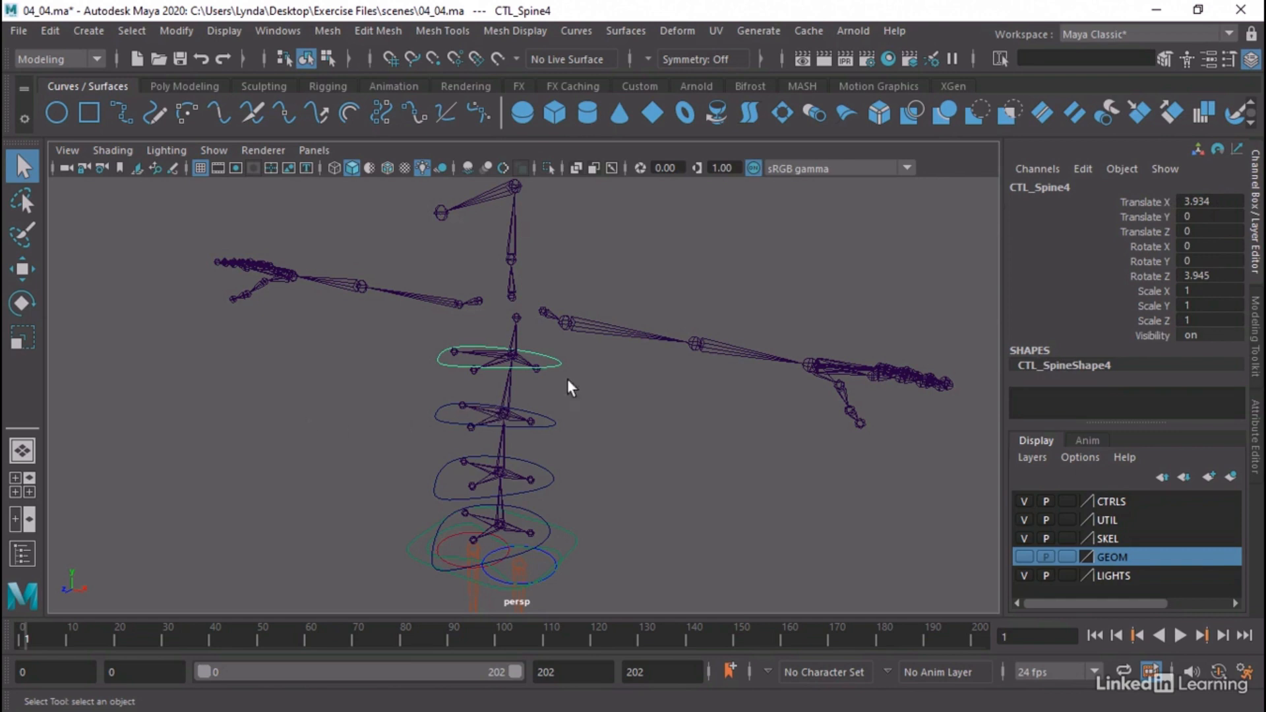
Open CTL_Spine4's transform node in the Attribute Editor and review its Transform Attributes and Transform Offset Parent Matrix
{"action": "left_click", "coordinate": [1256, 422]}
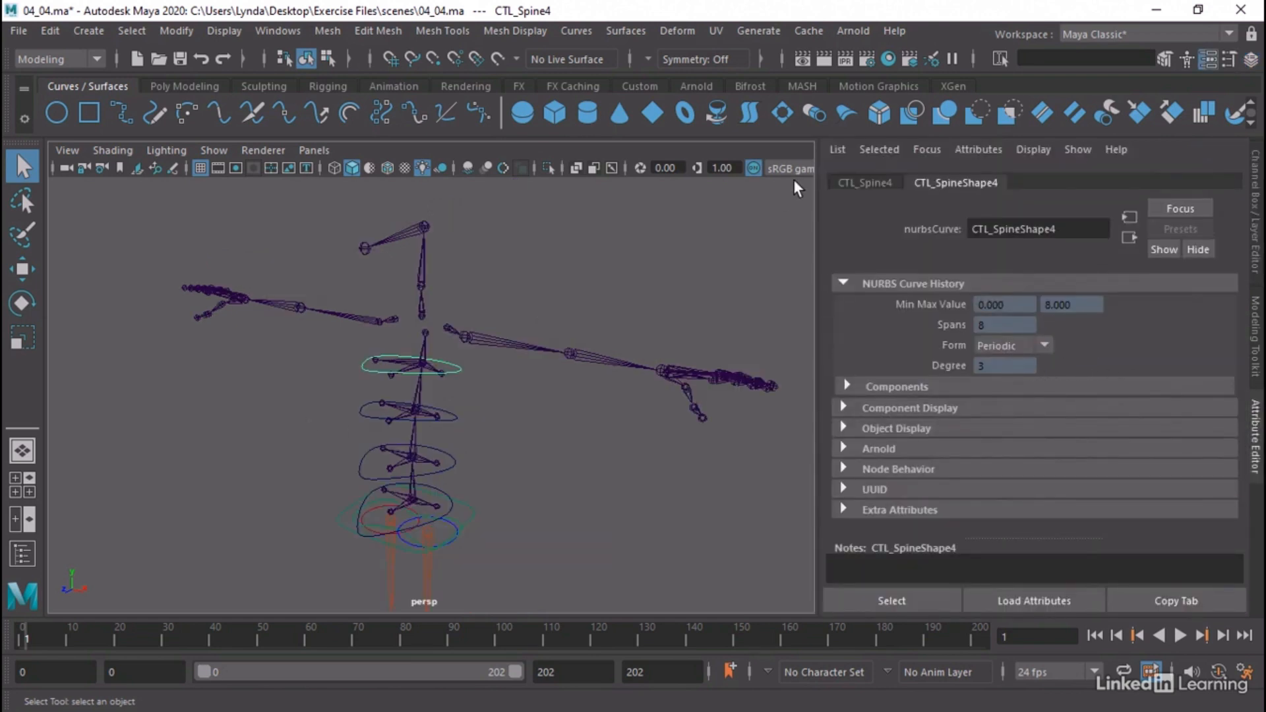
{"action": "left_click", "coordinate": [849, 183]}
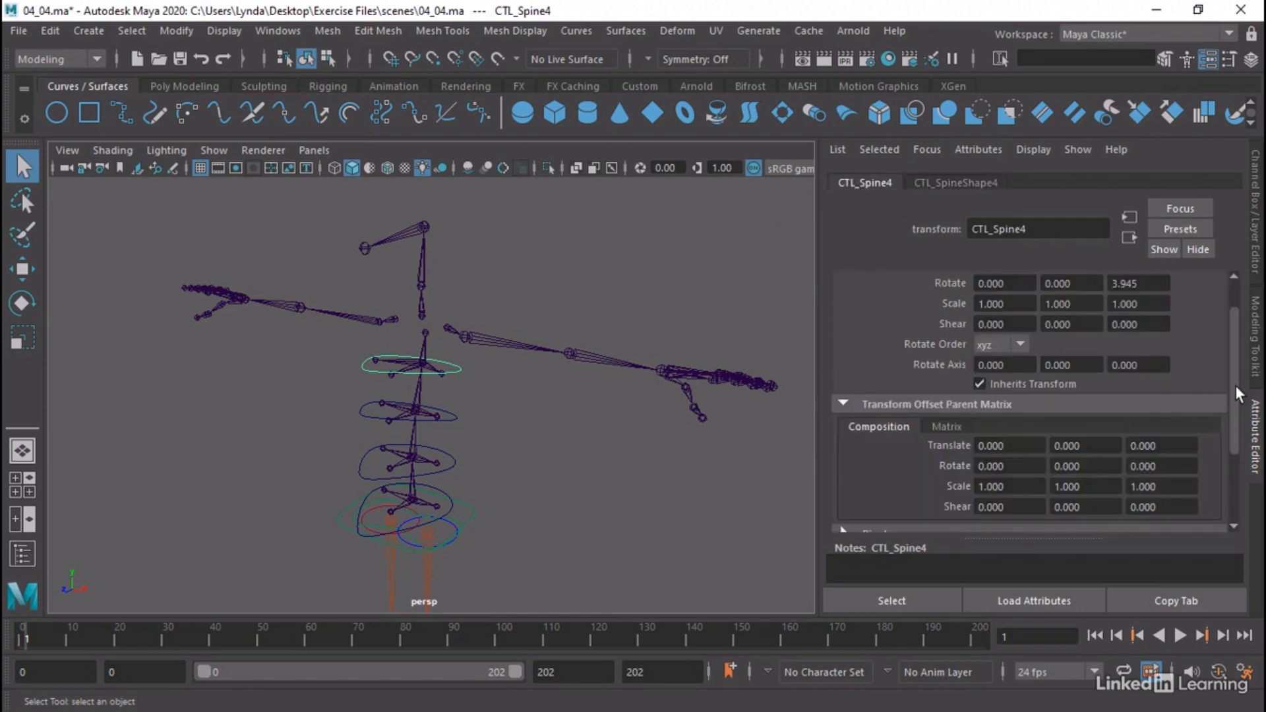
{"action": "left_click_drag", "start_coordinate": [1236, 387], "coordinate": [1238, 364]}
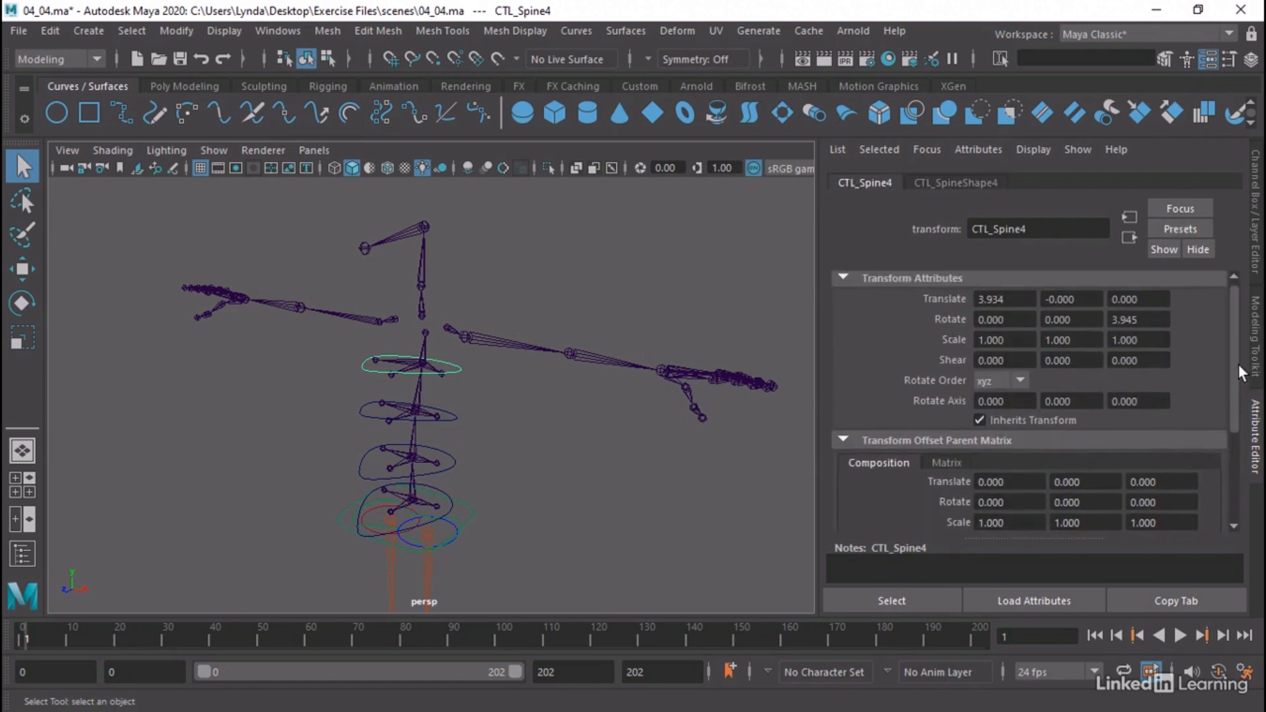
{"action": "left_click", "coordinate": [1007, 299]}
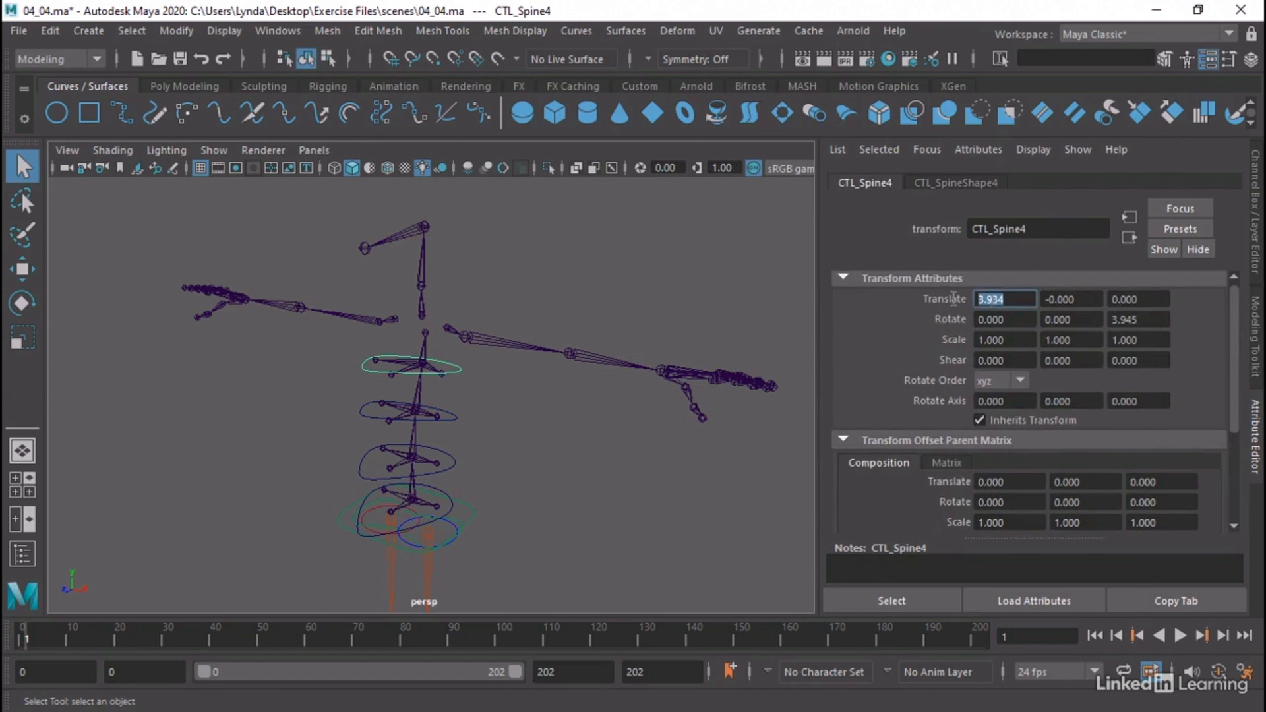
{"action": "left_click", "coordinate": [1146, 320]}
Copy CTL_Spine4's Translate X value, 3.934, into the Offset Parent Matrix Translate X, and set the regular Translate X to 0
{"action": "left_click_drag", "start_coordinate": [1016, 300], "coordinate": [952, 300]}
{"action": "left_click_drag", "start_coordinate": [1154, 319], "coordinate": [951, 299]}
{"action": "key", "text": "ctrl+c"}
{"action": "left_click_drag", "start_coordinate": [1022, 481], "coordinate": [947, 480]}
{"action": "key", "text": "ctrl+v"}
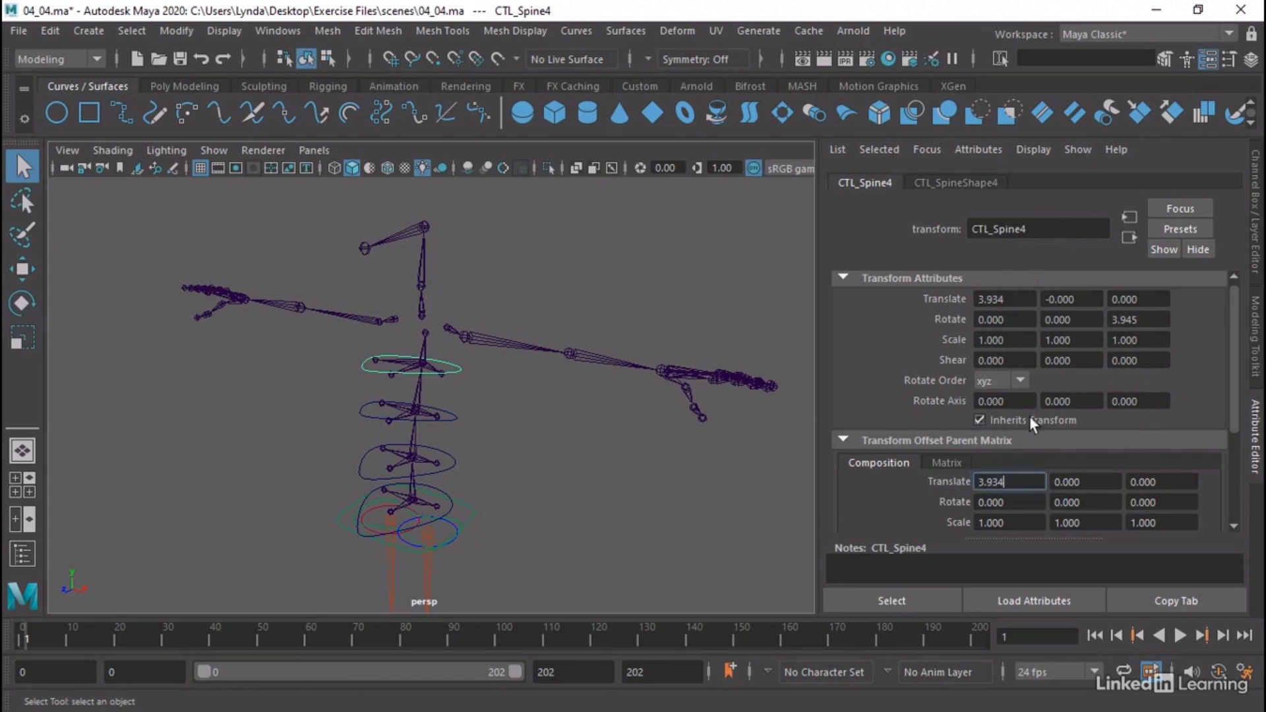
{"action": "left_click", "coordinate": [1013, 301]}
{"action": "left_click_drag", "start_coordinate": [1008, 299], "coordinate": [980, 299]}
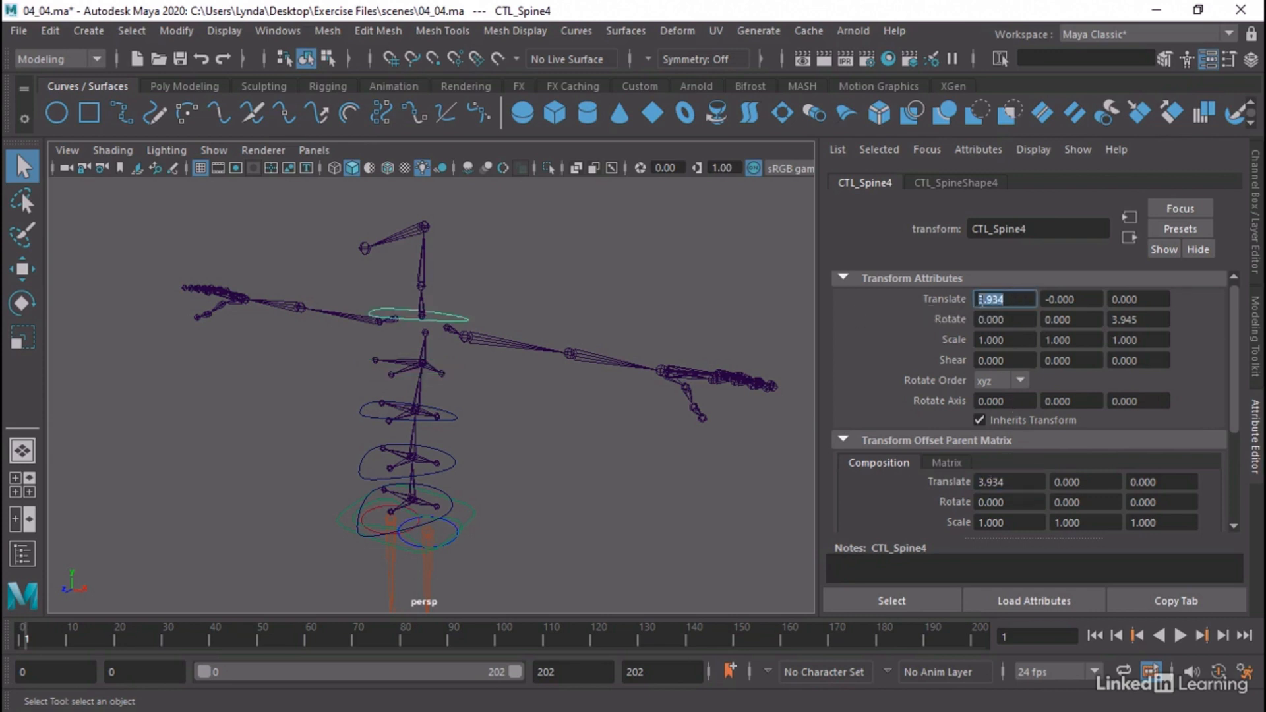
{"action": "type", "text": "0"}
{"action": "key", "text": "Return"}
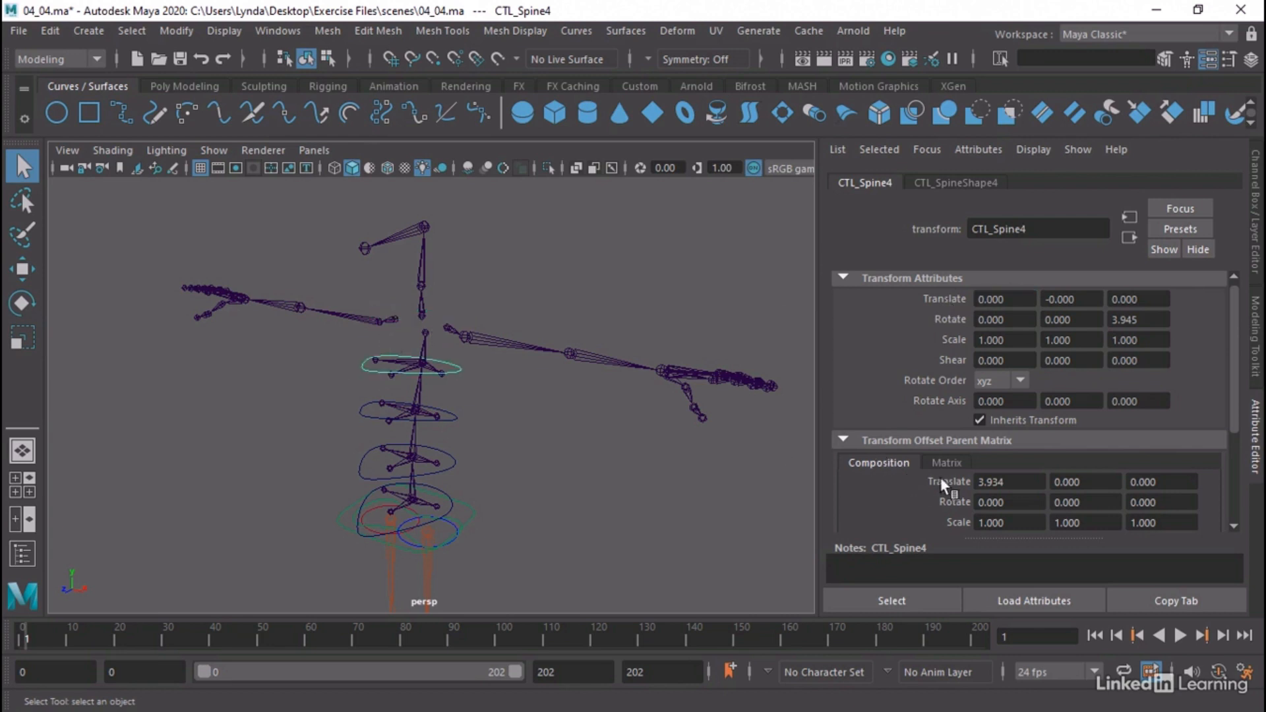
Copy CTL_Spine4's Rotate Z value, 3.945, into the Offset Parent Matrix Rotate Z, and set the regular Rotate Z to 0
{"action": "left_click_drag", "start_coordinate": [1152, 320], "coordinate": [1091, 318]}
{"action": "key", "text": "ctrl+c"}
{"action": "left_click", "coordinate": [1168, 504]}
{"action": "left_click_drag", "start_coordinate": [1168, 504], "coordinate": [1085, 502]}
{"action": "key", "text": "ctrl+v"}
{"action": "left_click_drag", "start_coordinate": [1138, 321], "coordinate": [1062, 320]}
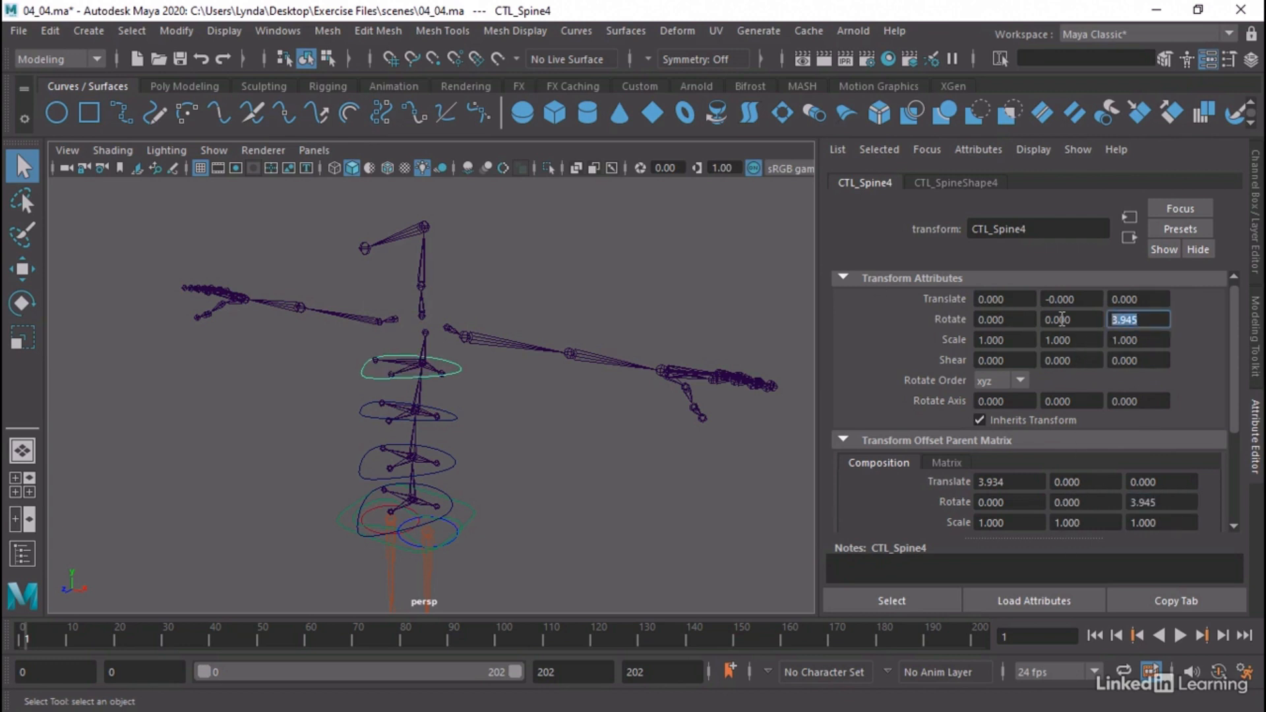
{"action": "type", "text": "0"}
{"action": "key", "text": "Return"}
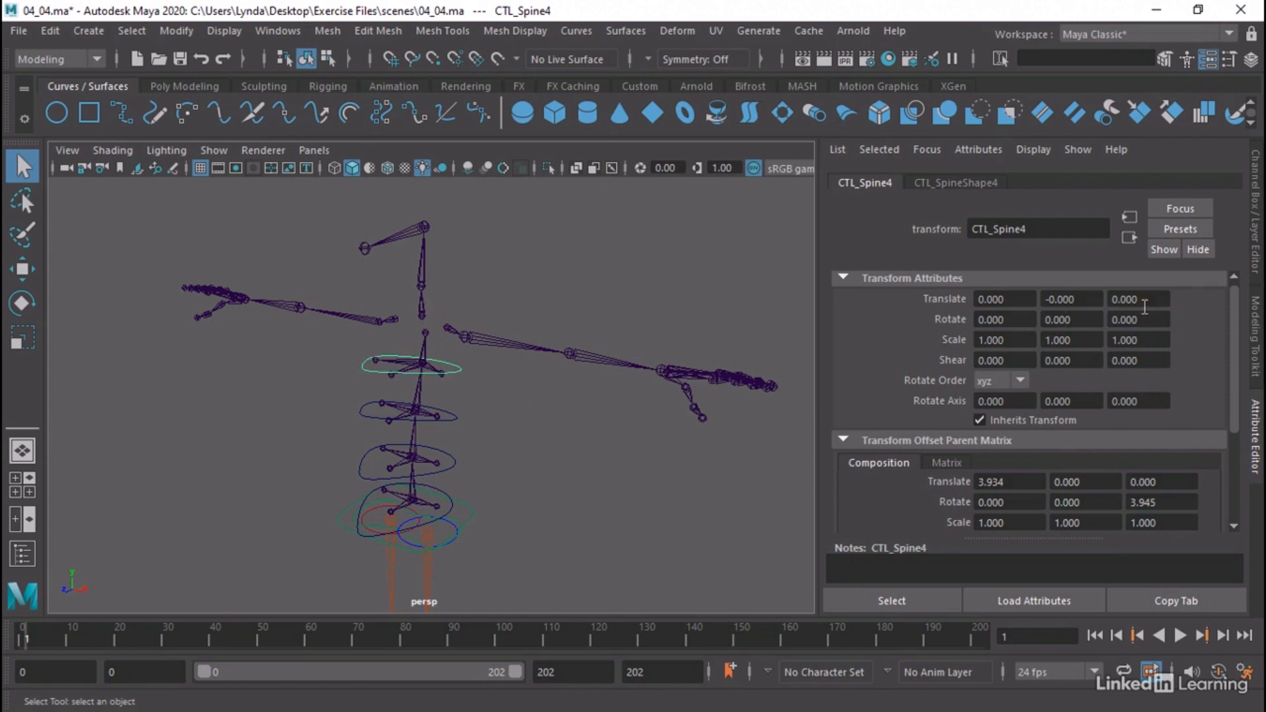
Check CTL_Spine4's transform channels and view the spine controls from another angle
{"action": "left_click", "coordinate": [1253, 202]}
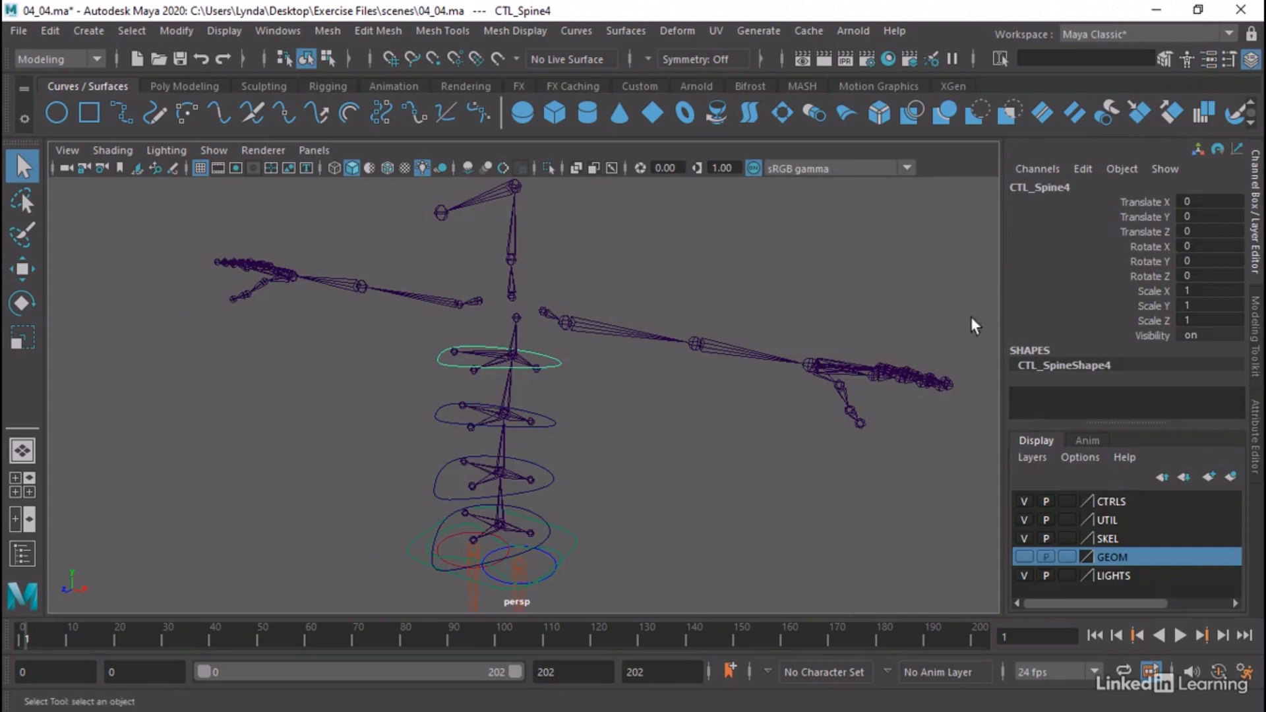
{"action": "left_click_drag", "start_coordinate": [630, 481], "coordinate": [609, 466], "text": "alt"}
{"action": "left_click", "coordinate": [645, 443]}
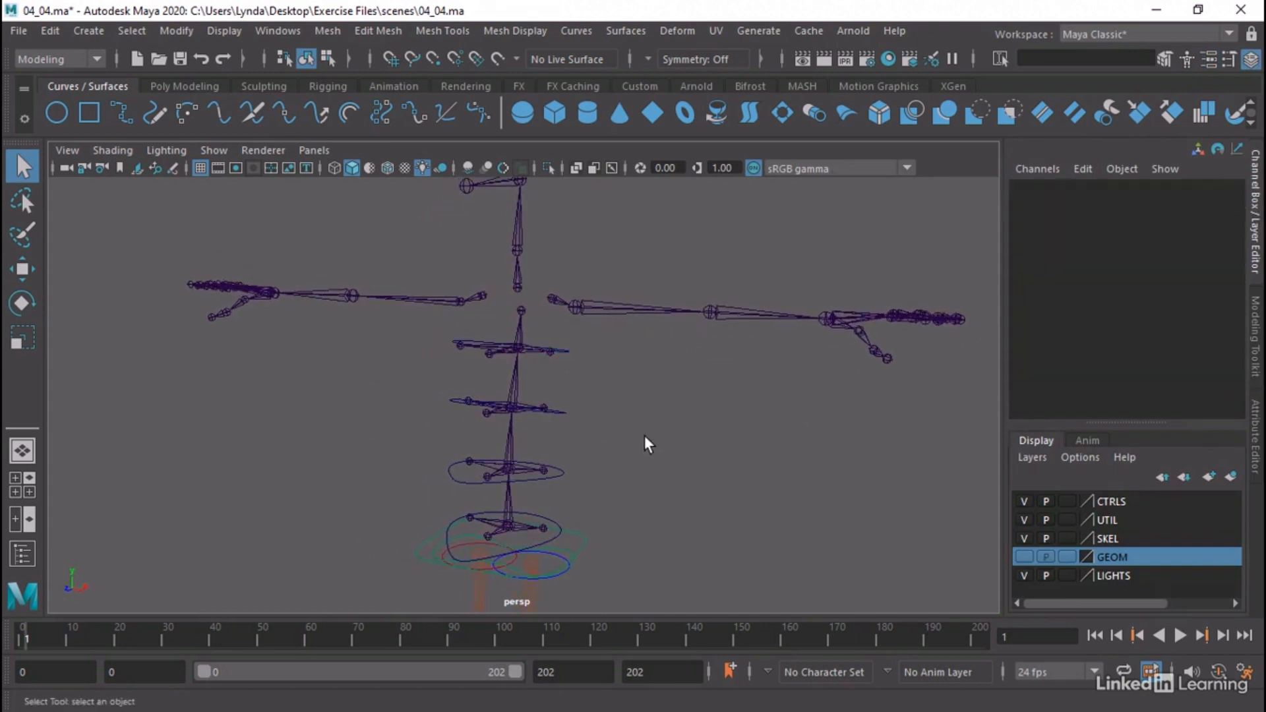
{"action": "left_click_drag", "start_coordinate": [561, 360], "coordinate": [561, 361]}
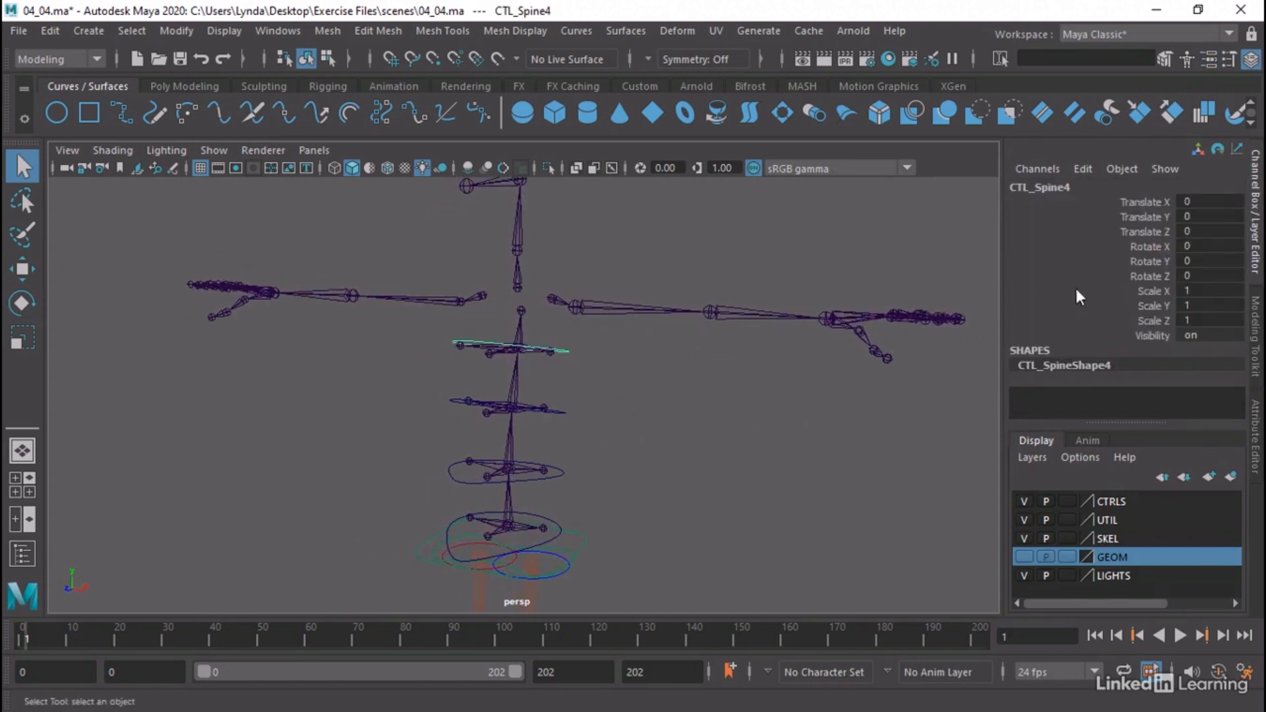
Copy CTL_Spine3's Translate X value, 4.041, into its Offset Parent Matrix Translate X, and set the regular Translate X to 0
{"action": "left_click_drag", "start_coordinate": [557, 418], "coordinate": [558, 419], "text": "shift"}
{"action": "left_click_drag", "start_coordinate": [640, 431], "coordinate": [602, 438], "text": "alt"}
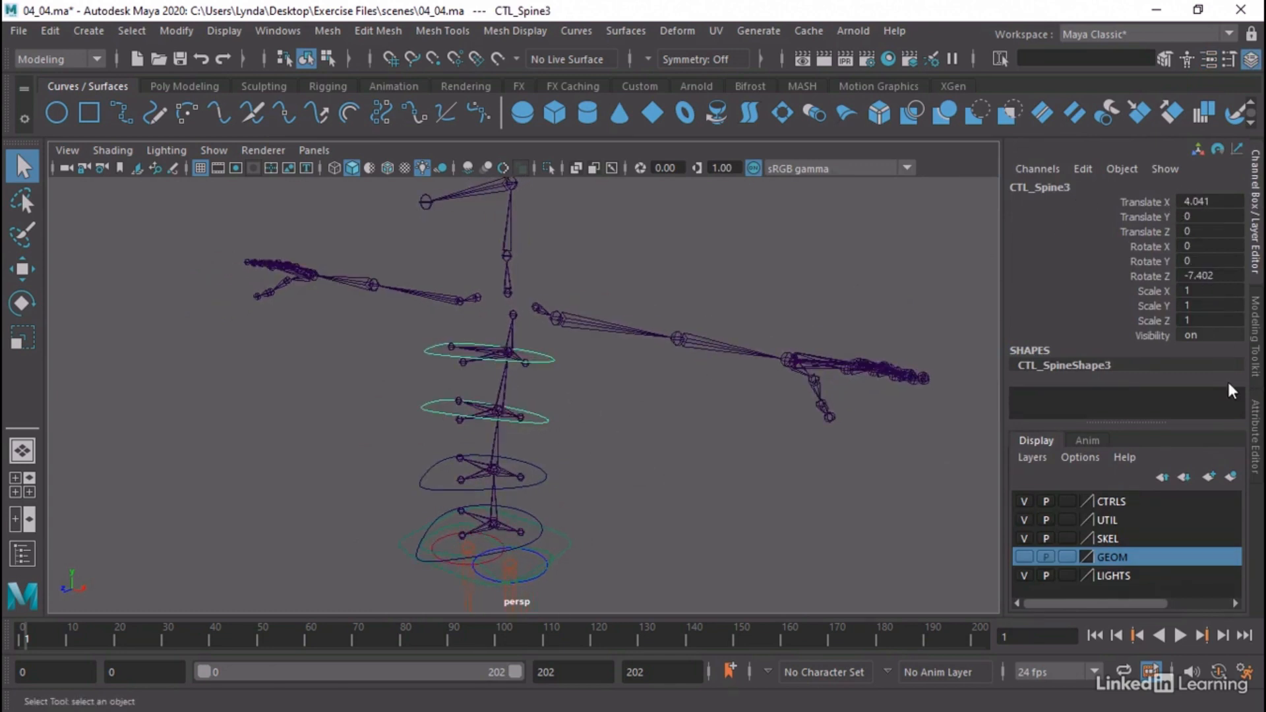
{"action": "left_click", "coordinate": [1258, 422]}
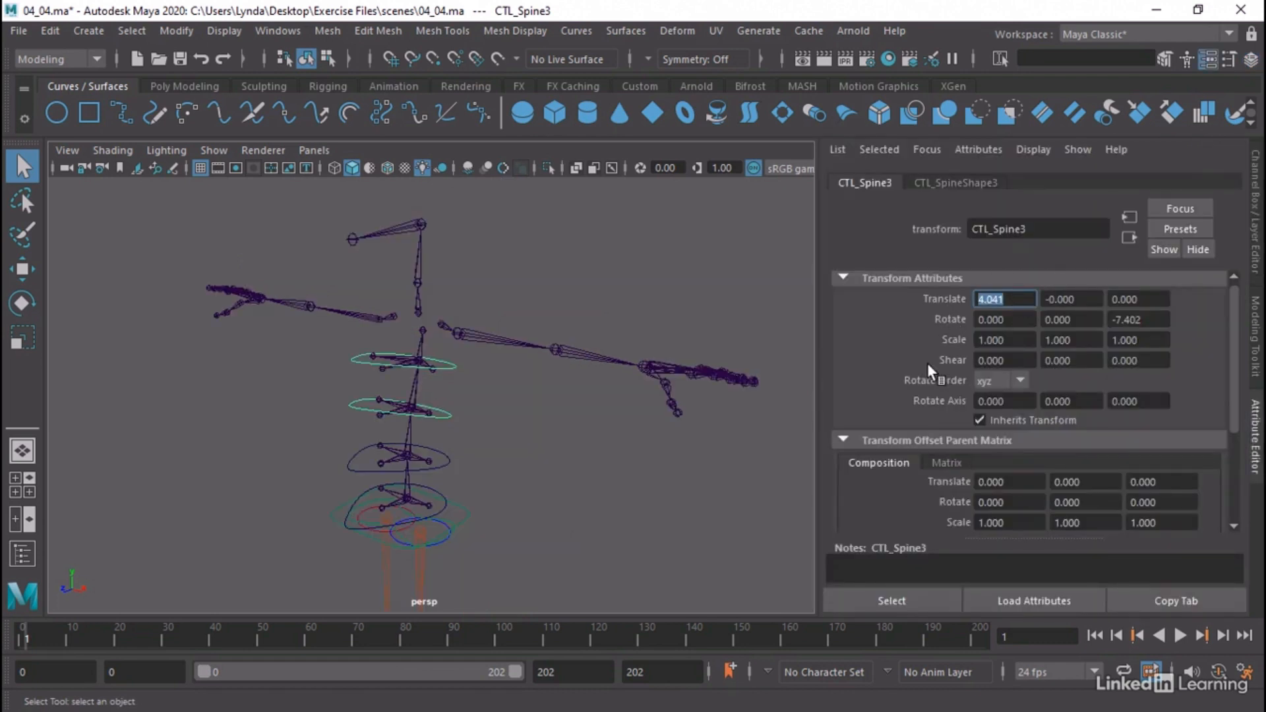
{"action": "left_click", "coordinate": [1004, 481]}
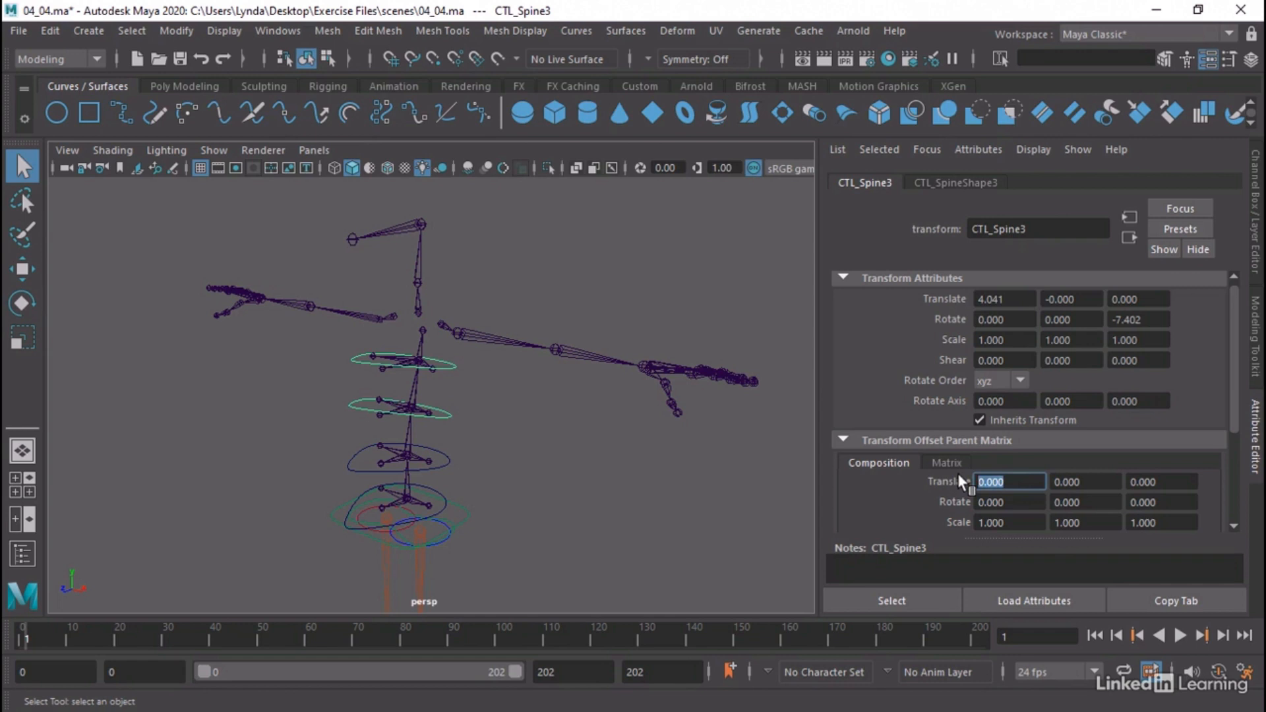
{"action": "type", "text": "4.041"}
{"action": "left_click", "coordinate": [1004, 299]}
{"action": "type", "text": "0"}
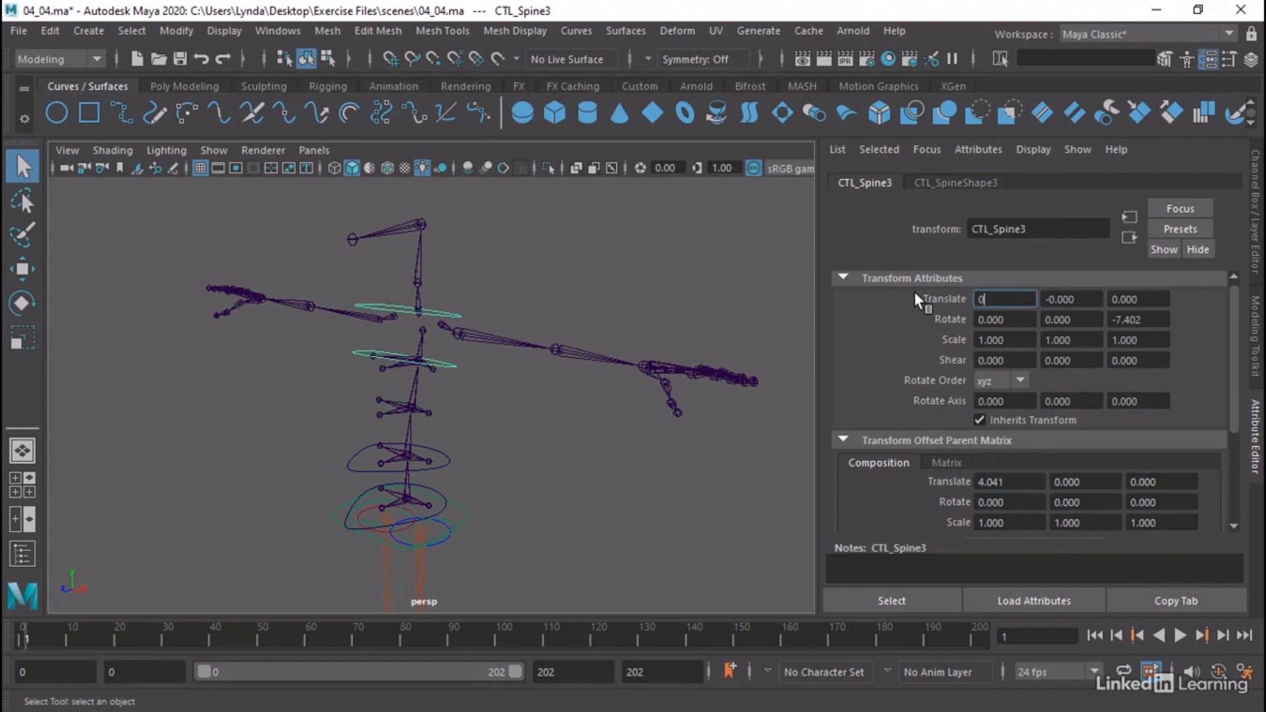
{"action": "key", "text": "Return"}
Copy CTL_Spine3's Rotate Z value, -7.402, into the Offset Parent Matrix Rotate Z, and set the regular Rotate Z to 0
{"action": "left_click", "coordinate": [1139, 319]}
{"action": "key", "text": "ctrl+c"}
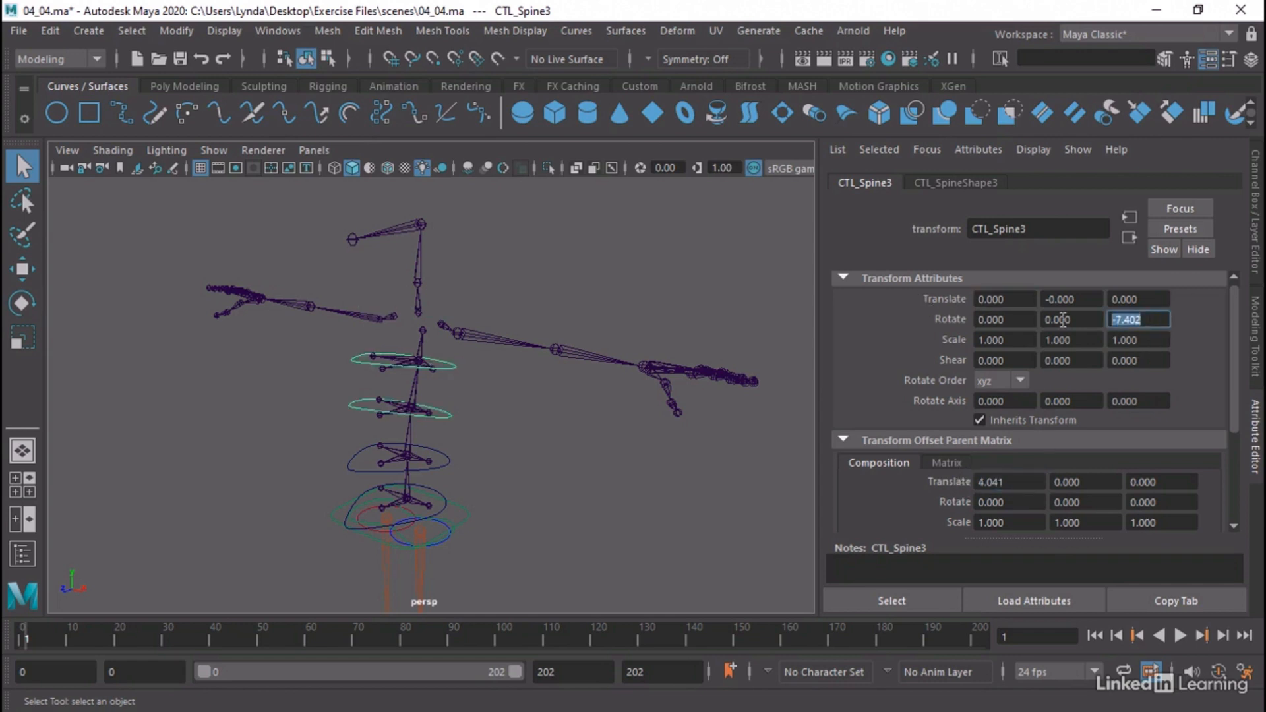
{"action": "left_click", "coordinate": [1162, 480]}
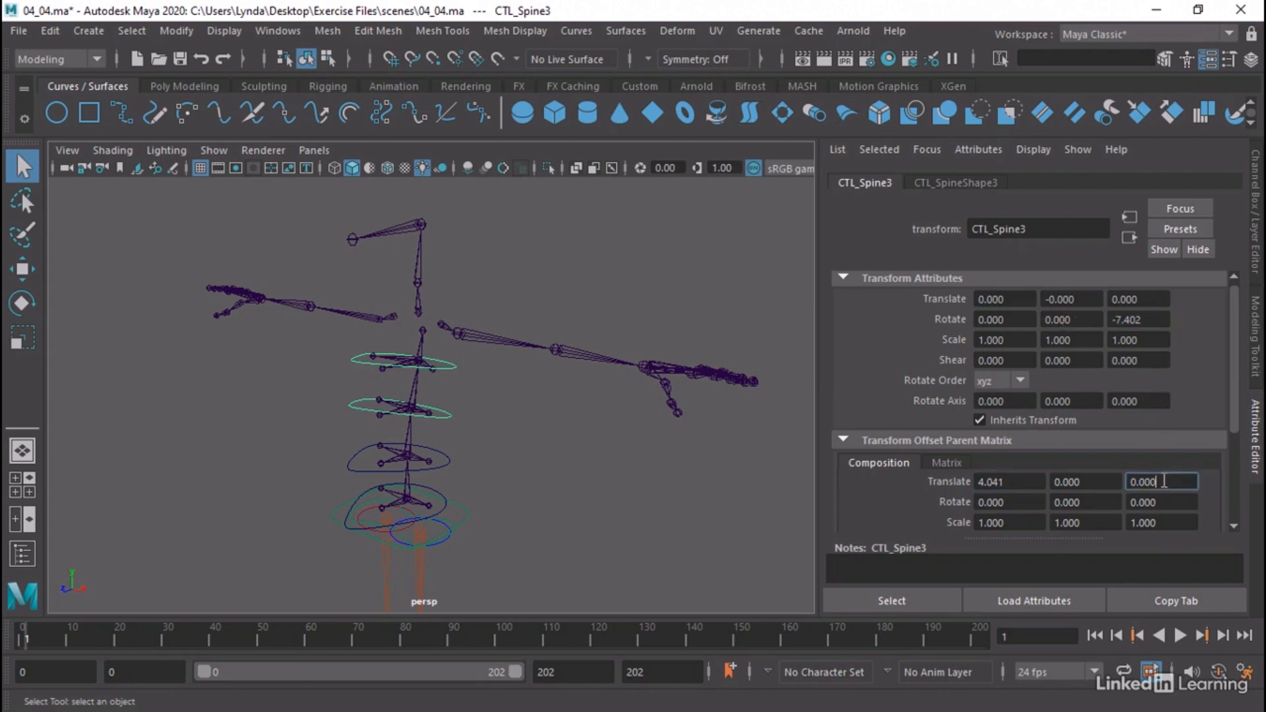
{"action": "left_click", "coordinate": [1125, 502]}
{"action": "key", "text": "ctrl+v"}
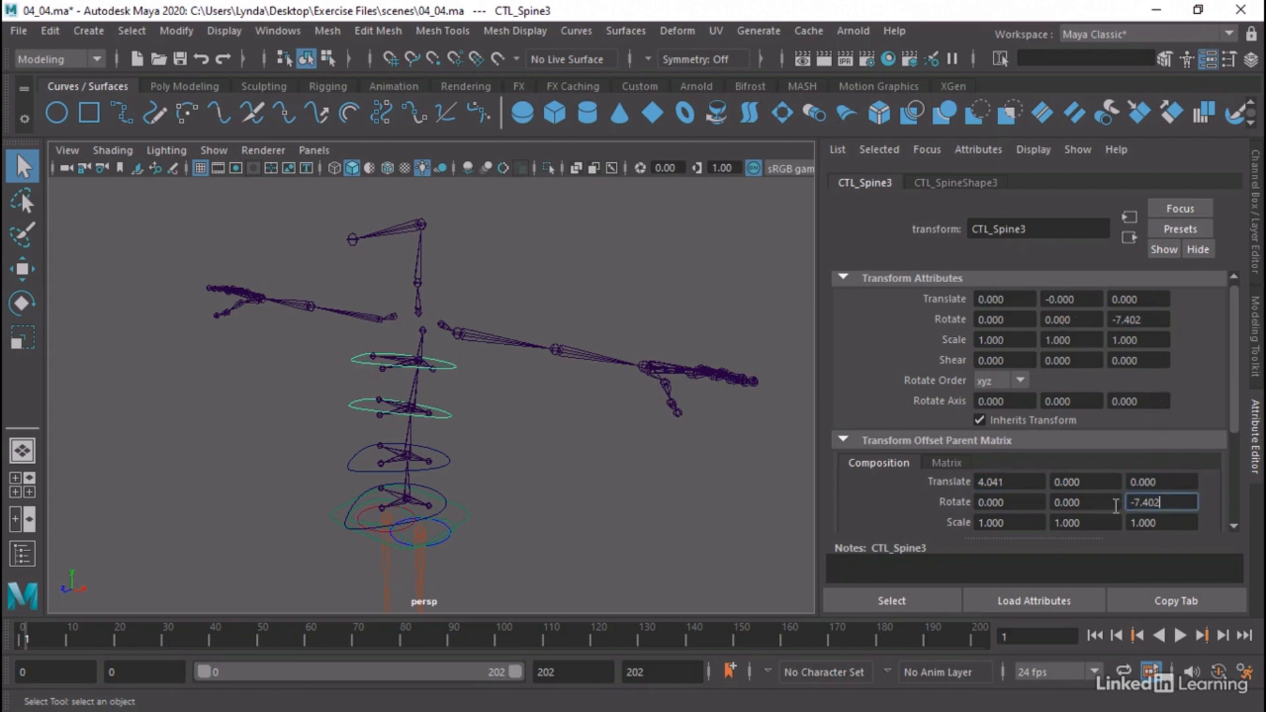
{"action": "left_click", "coordinate": [1151, 321]}
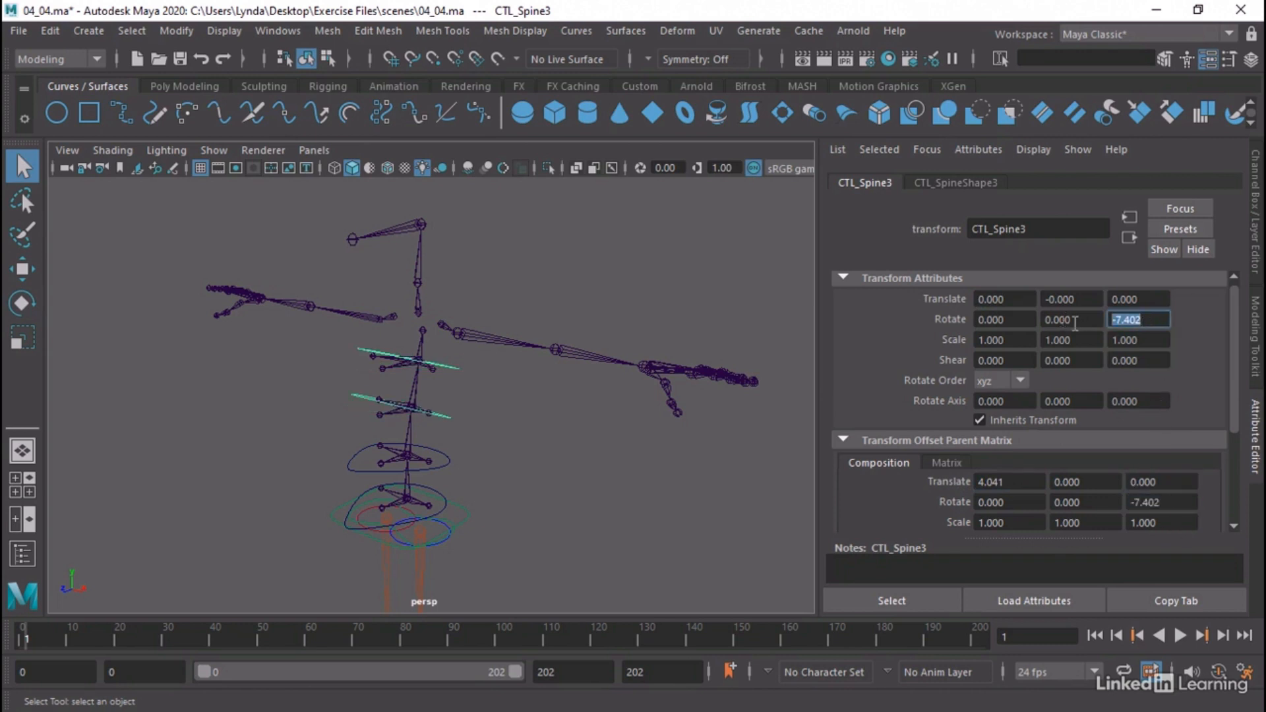
{"action": "type", "text": "0"}
{"action": "key", "text": "Return"}
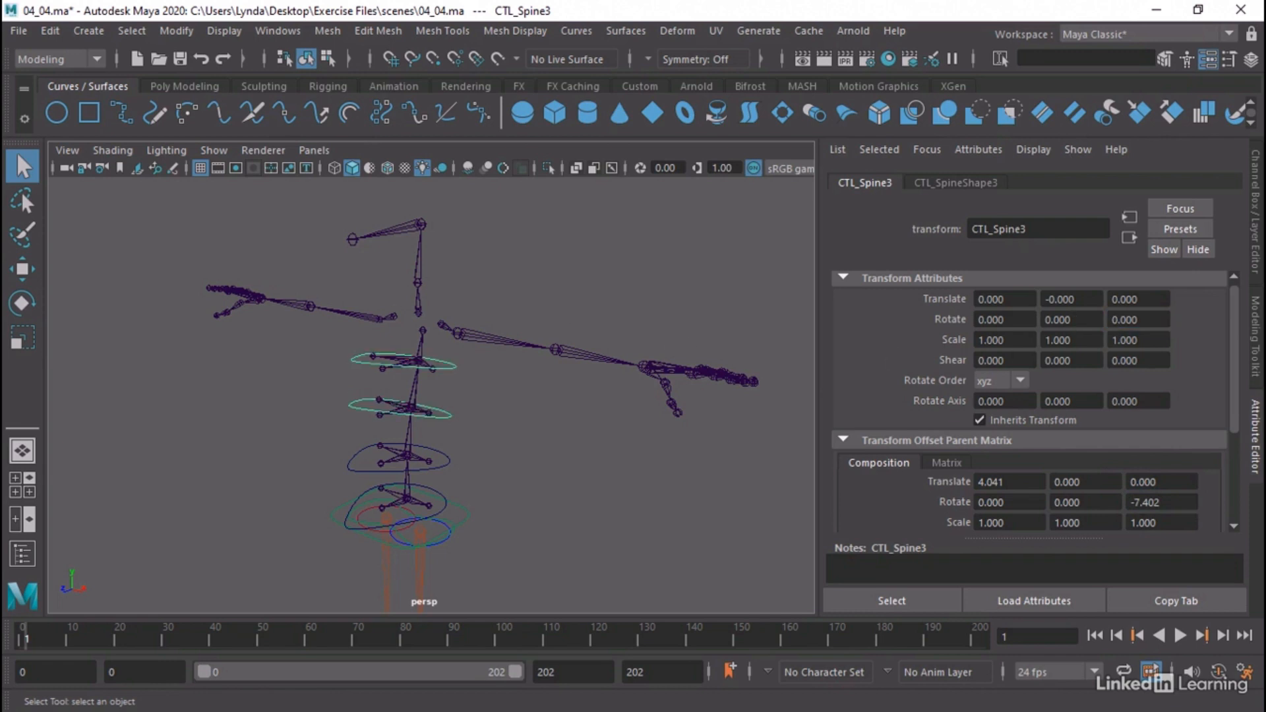
Select the CTL_Spine2 control and open the Node Editor, keeping the spine and the transform channels in view
{"action": "left_click", "coordinate": [1253, 250]}
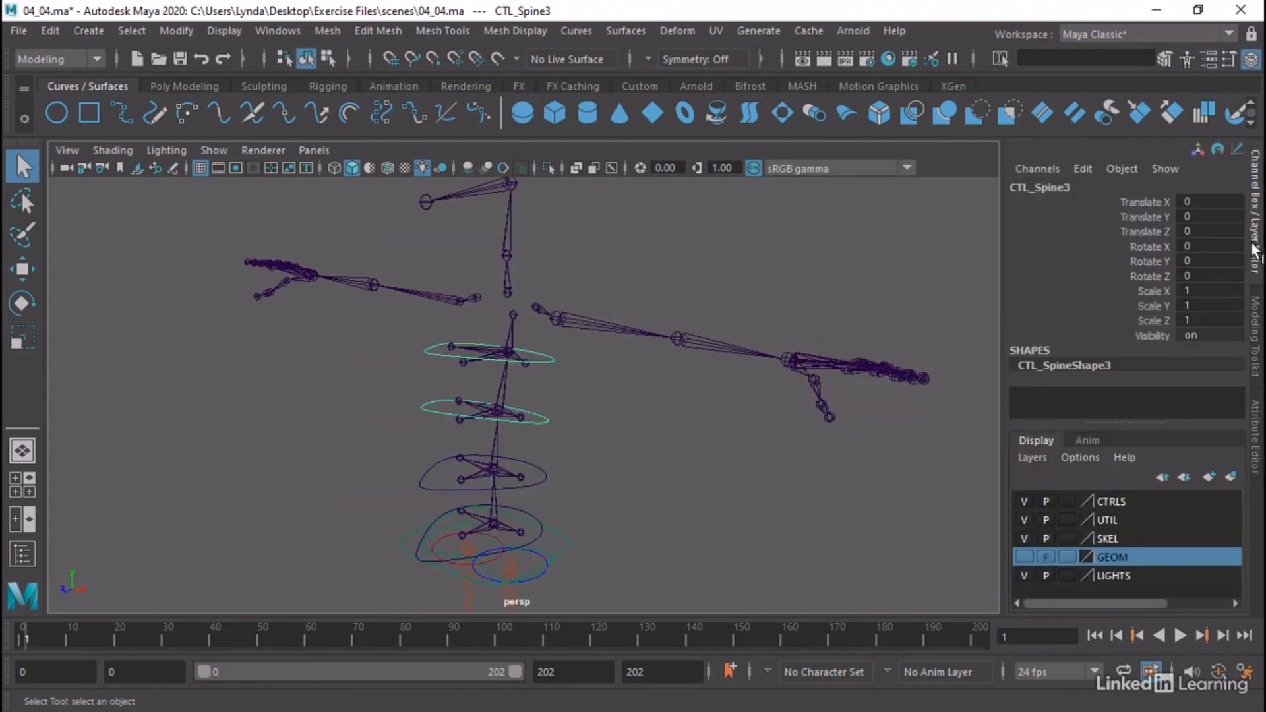
{"action": "left_click", "coordinate": [544, 473]}
{"action": "left_click_drag", "start_coordinate": [651, 484], "coordinate": [509, 404], "text": "alt"}
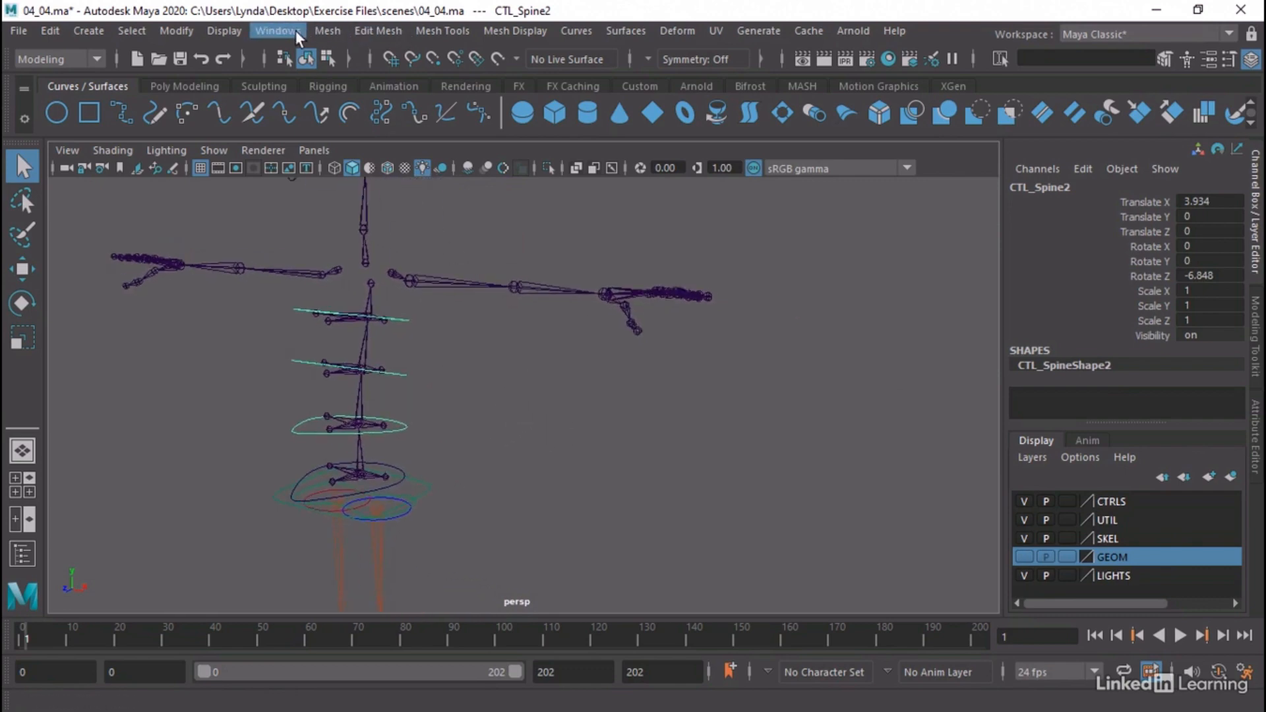
{"action": "left_click", "coordinate": [296, 30]}
{"action": "left_click", "coordinate": [303, 271]}
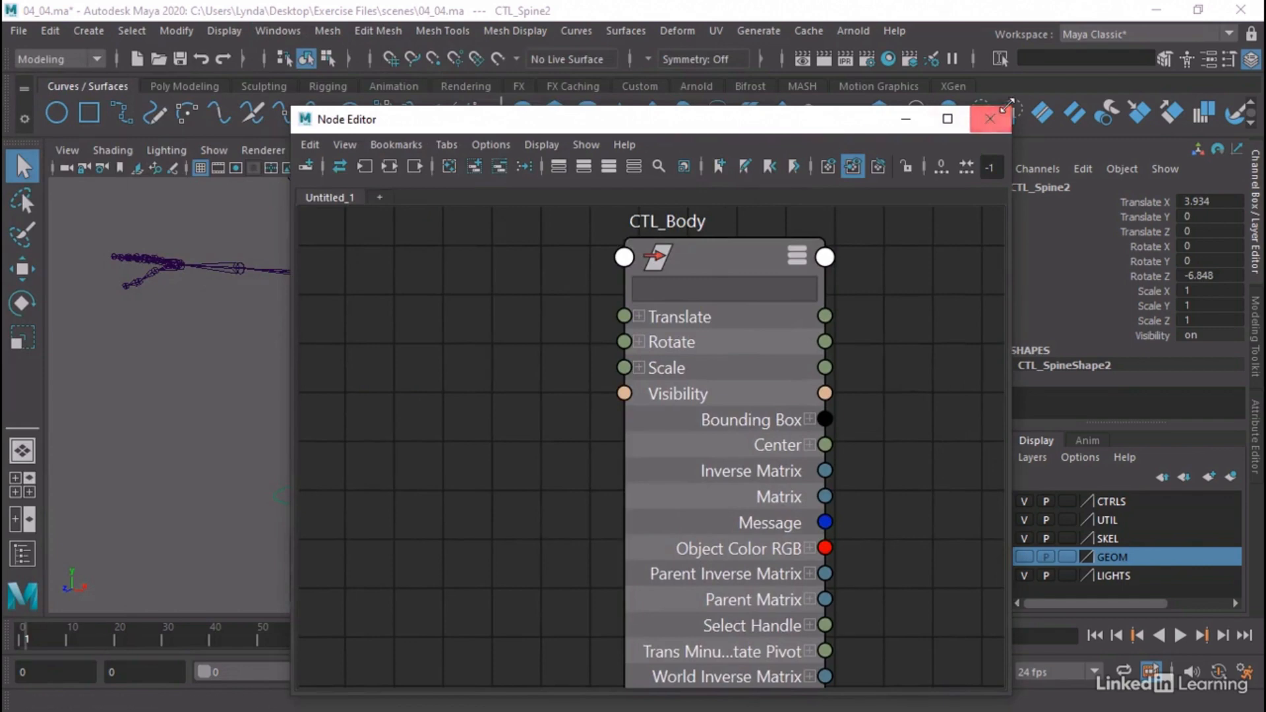
{"action": "left_click_drag", "start_coordinate": [946, 124], "coordinate": [943, 164]}
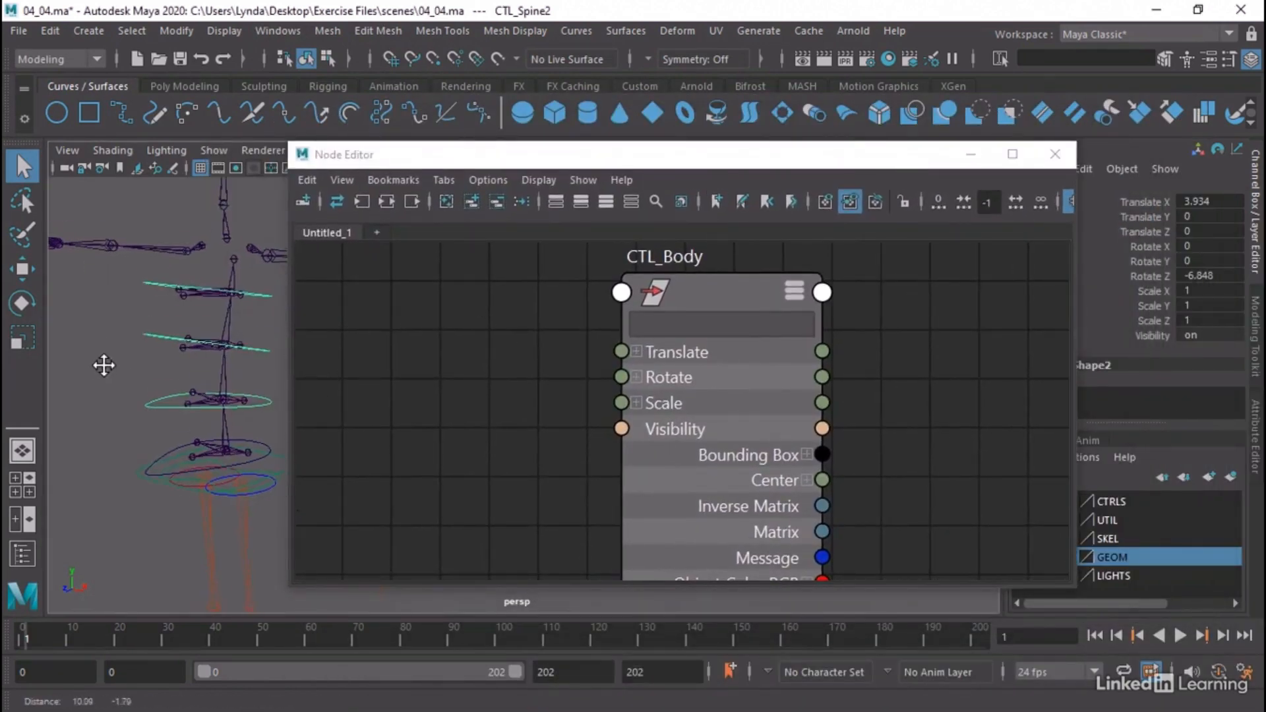
Clear the Node Editor graph, add CTL_Spine2 to it, and show all of the transform node's attributes
{"action": "left_click", "coordinate": [446, 201]}
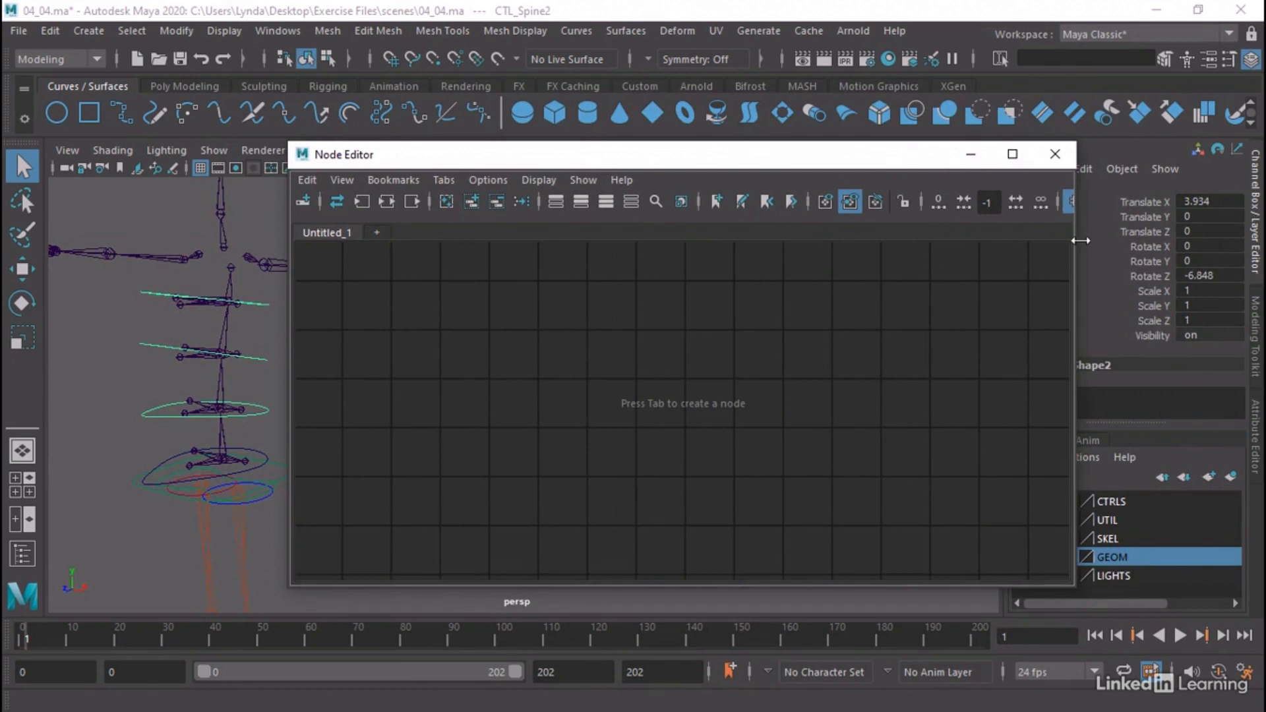
{"action": "left_click_drag", "start_coordinate": [1076, 244], "coordinate": [987, 254]}
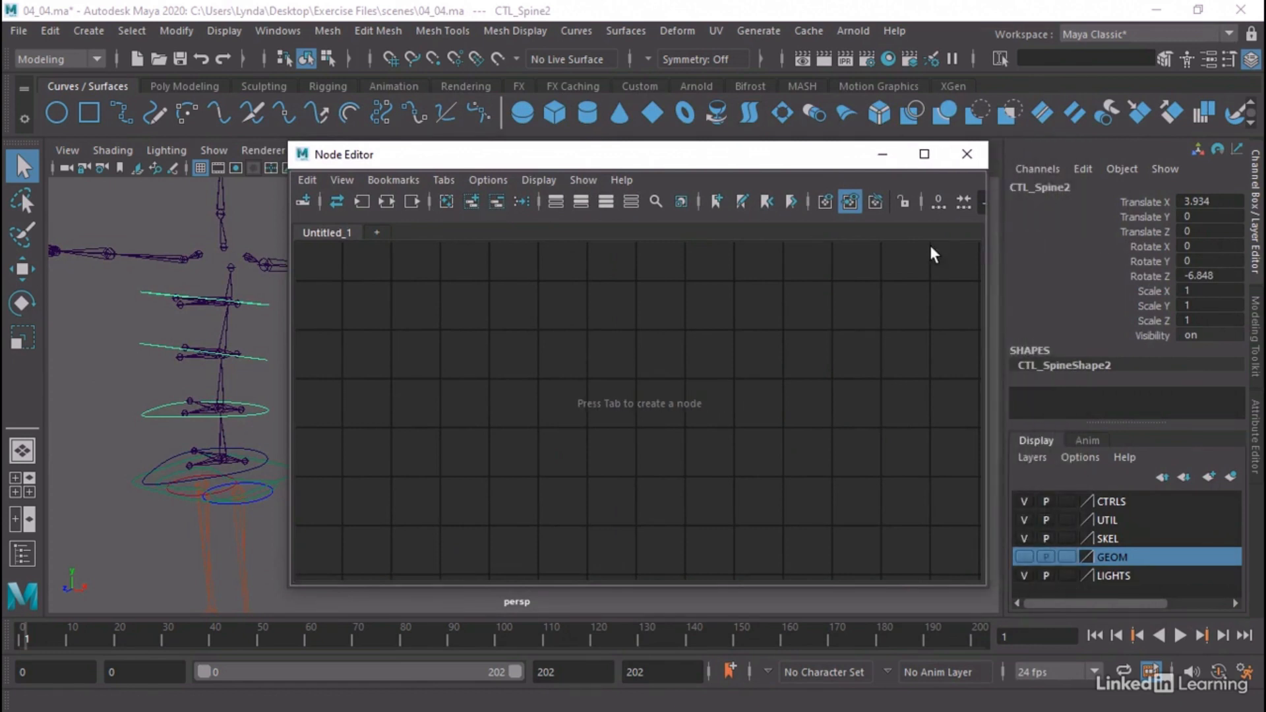
{"action": "left_click", "coordinate": [472, 201]}
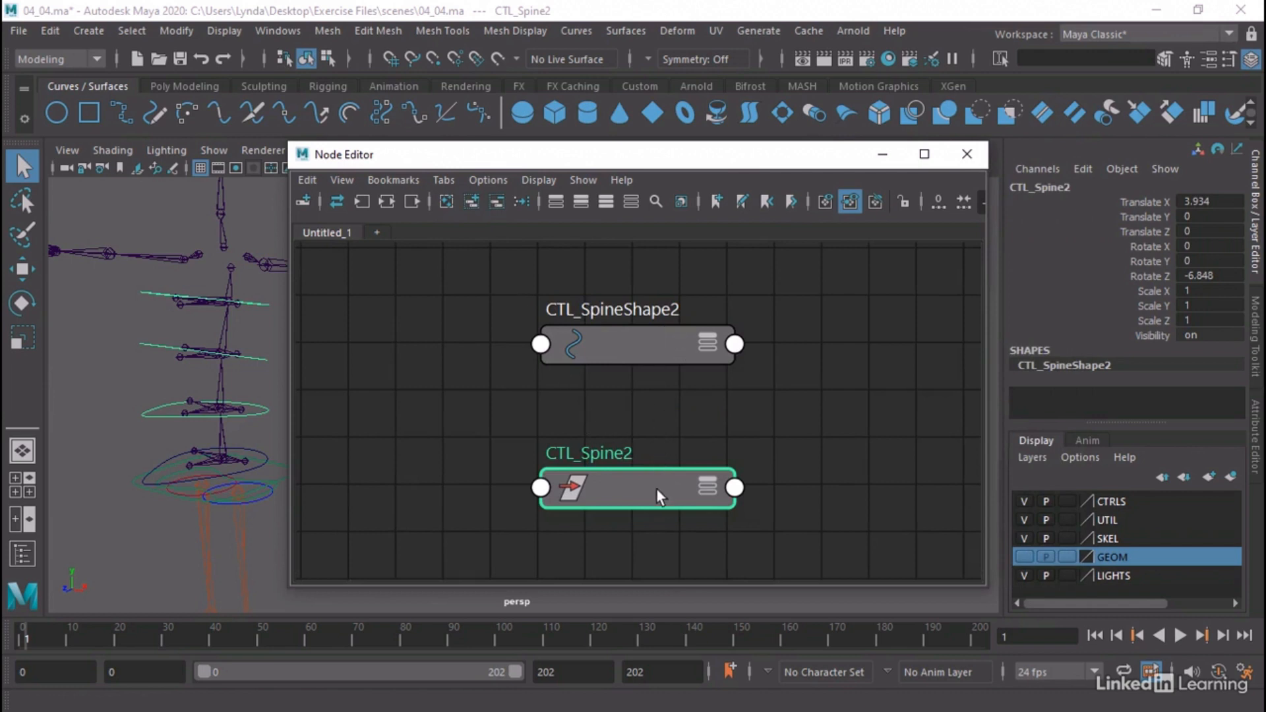
{"action": "left_click", "coordinate": [604, 201]}
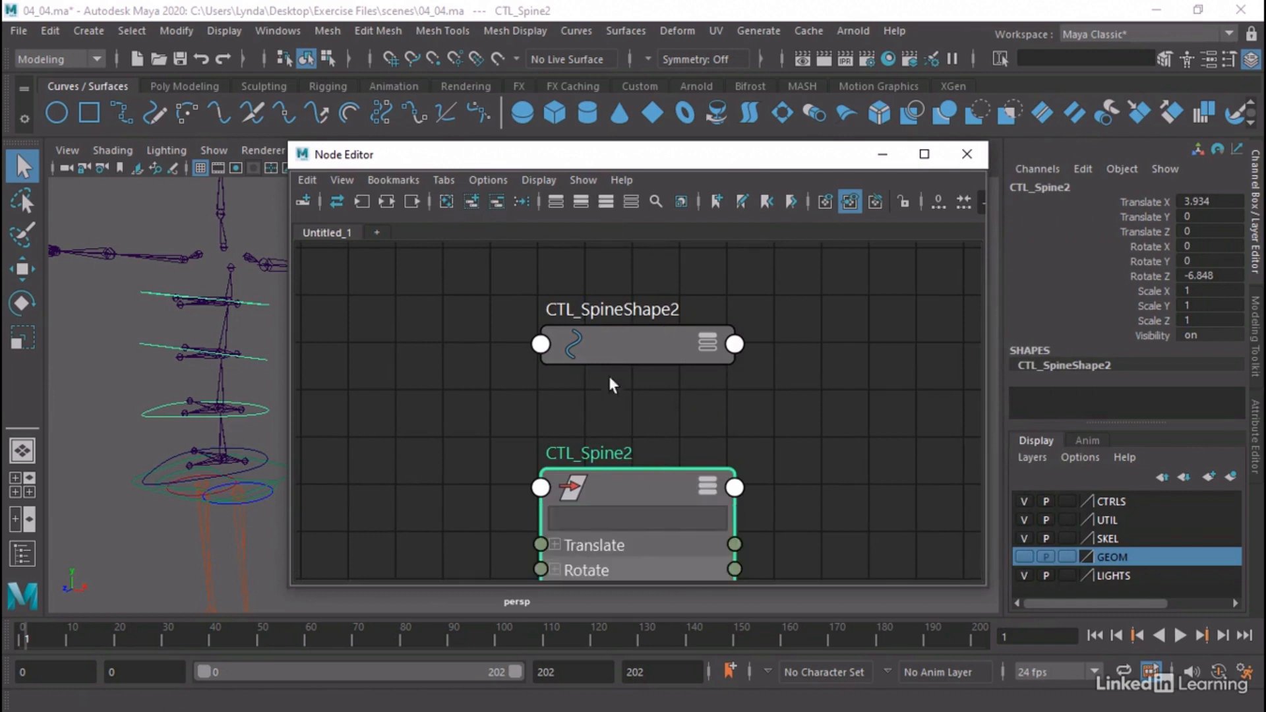
{"action": "middle_click_drag", "start_coordinate": [610, 455], "coordinate": [620, 190], "text": "alt"}
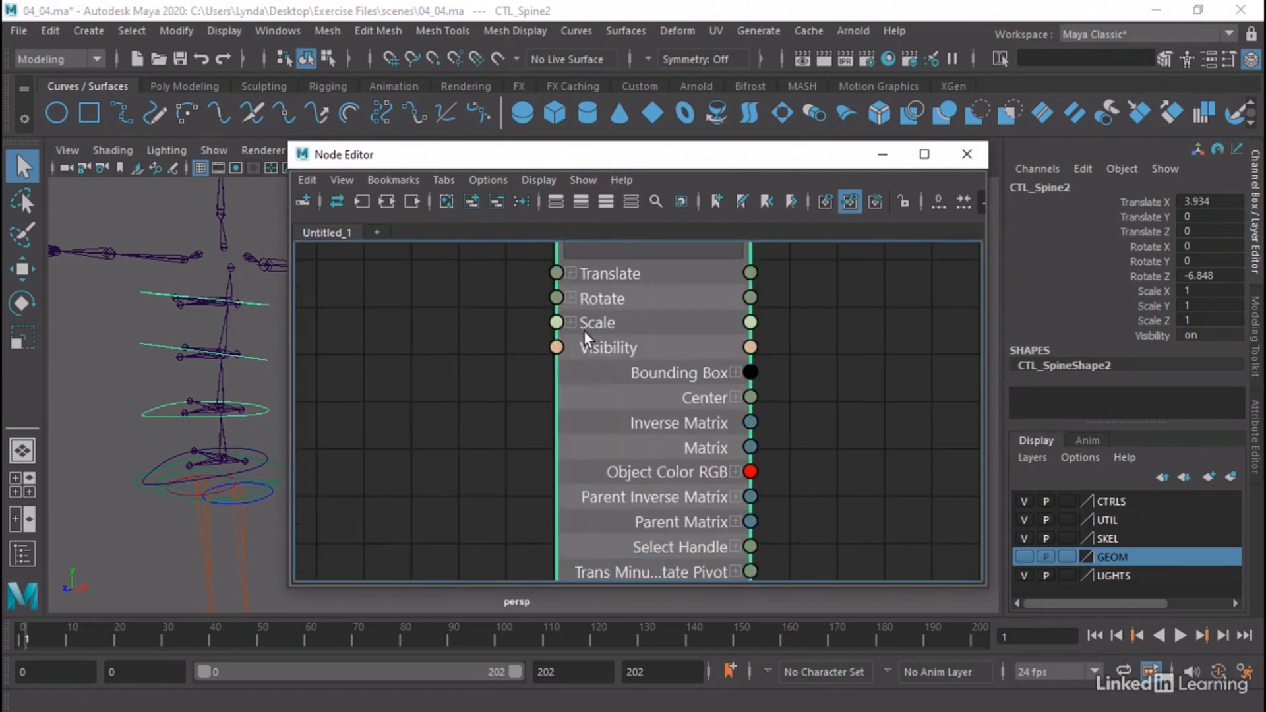
{"action": "scroll", "coordinate": [584, 331], "scroll_direction": "down", "scroll_amount": 4}
{"action": "scroll", "coordinate": [584, 330], "scroll_direction": "up", "scroll_amount": 3}
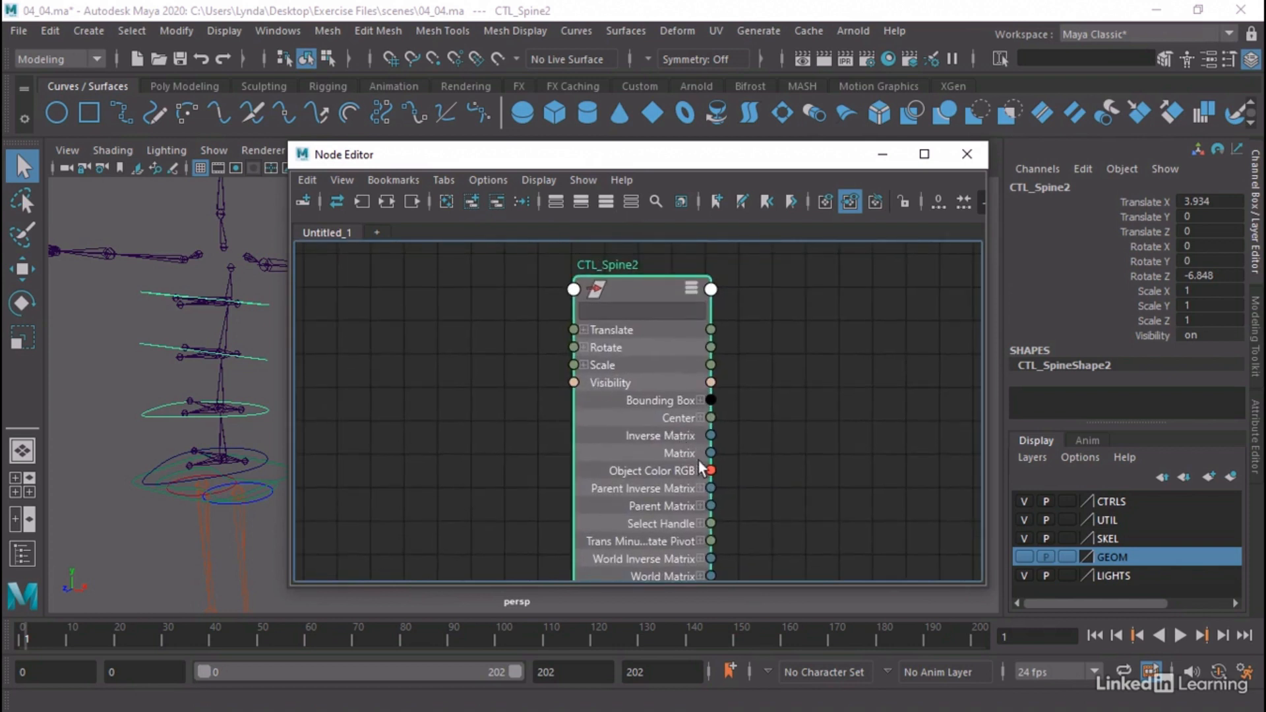
Connect CTL_Spine2's Matrix output to its own offsetParentMatrix input and break that connection again
{"action": "left_click_drag", "start_coordinate": [711, 454], "coordinate": [575, 286]}
{"action": "scroll", "coordinate": [724, 342], "scroll_direction": "down", "scroll_amount": 5}
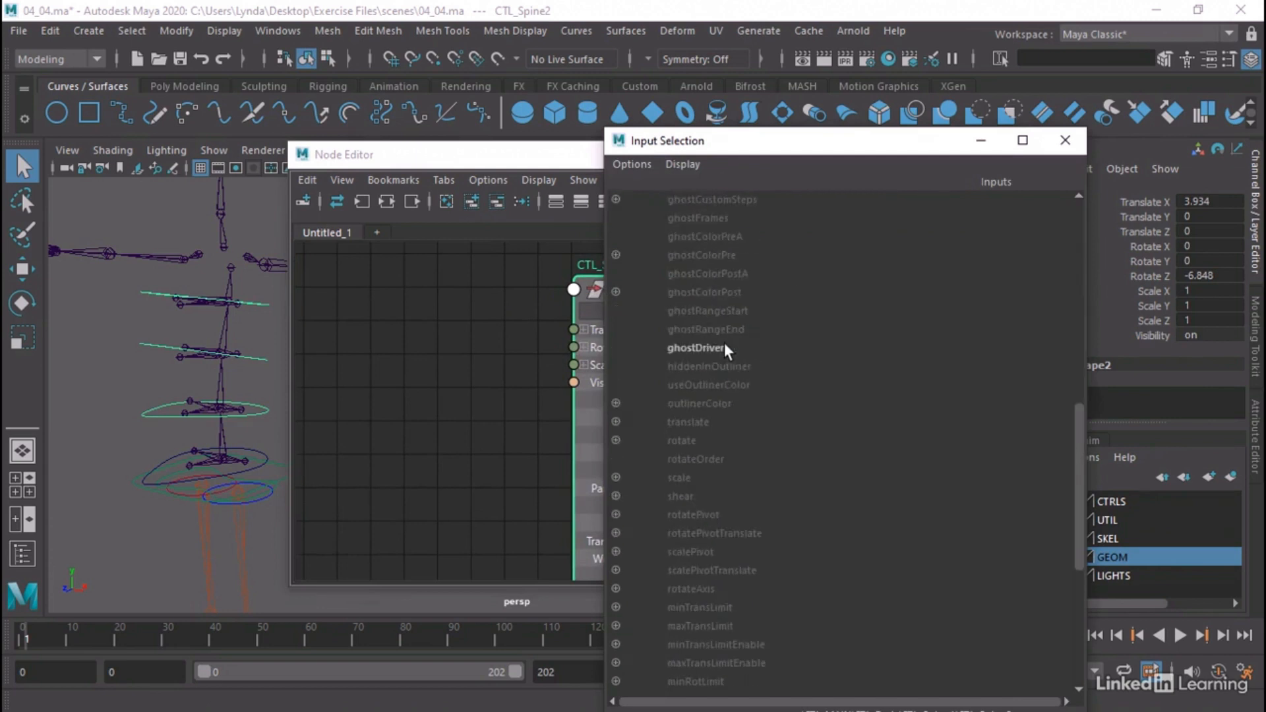
{"action": "left_click", "coordinate": [728, 496]}
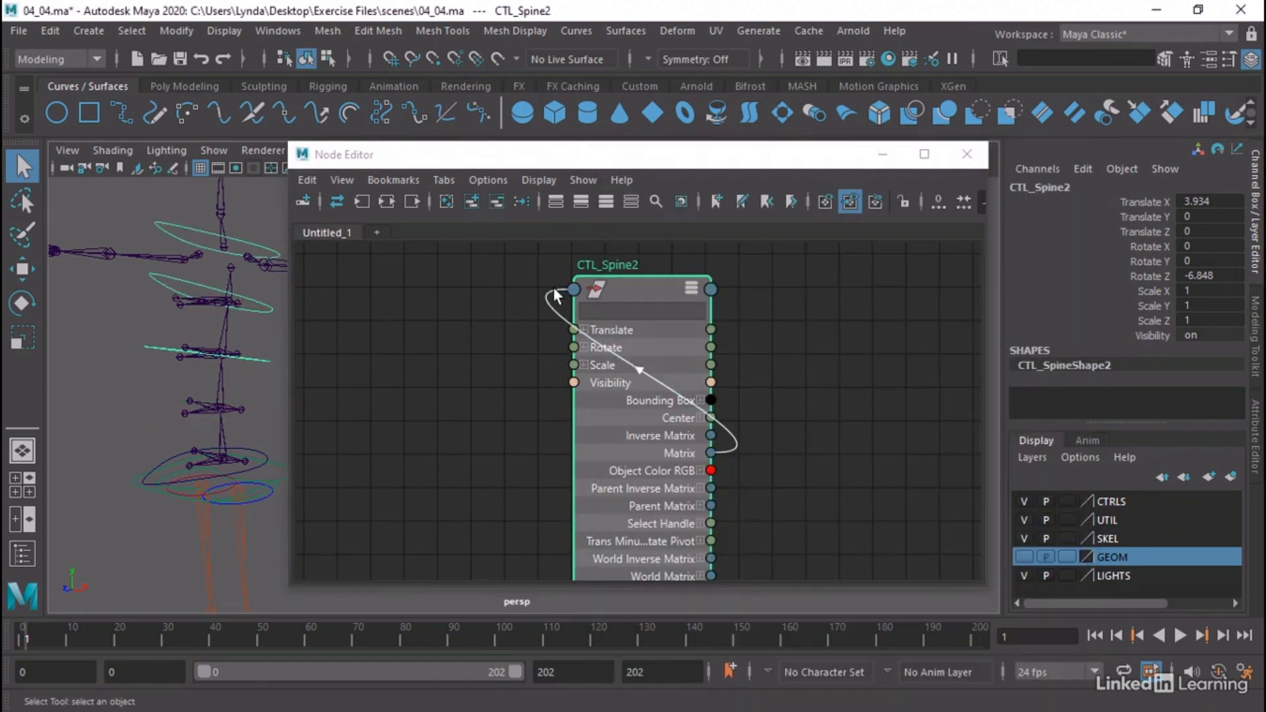
{"action": "left_click_drag", "start_coordinate": [550, 305], "coordinate": [931, 283]}
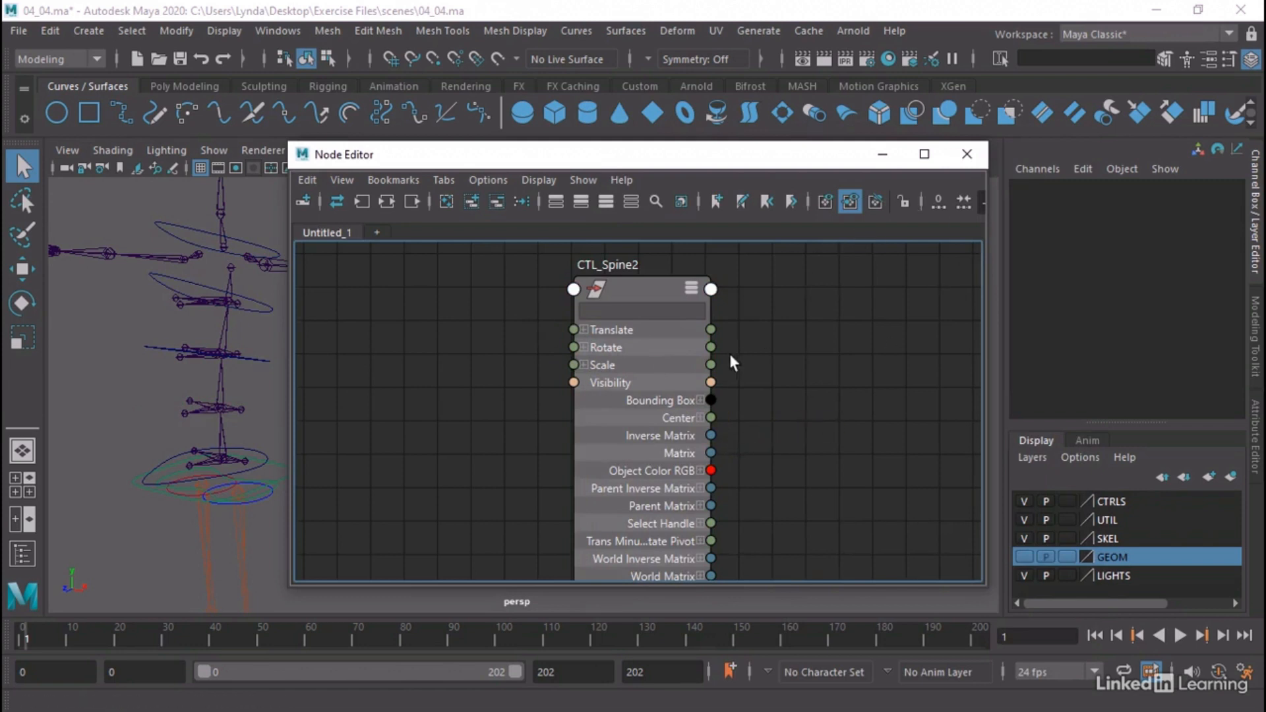
Set all of CTL_Spine2's Translate and Rotate channels to 0
{"action": "left_click", "coordinate": [649, 285]}
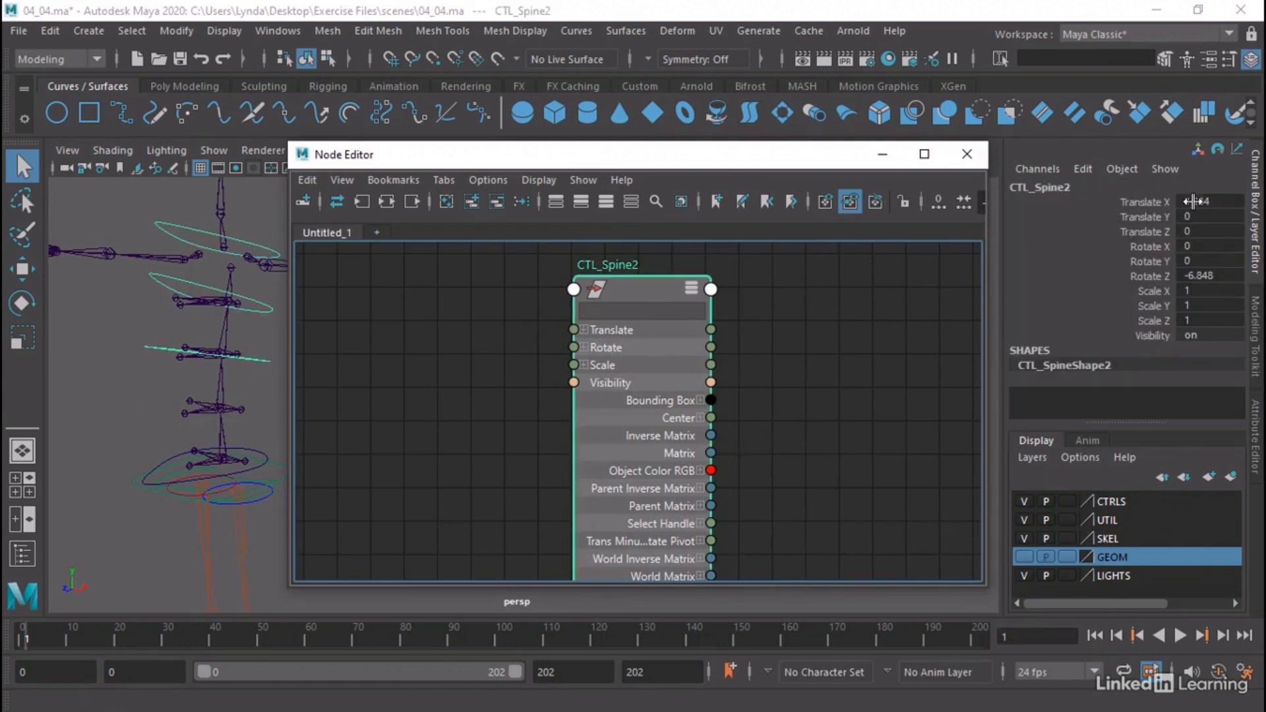
{"action": "left_click_drag", "start_coordinate": [1193, 202], "coordinate": [1201, 281]}
{"action": "type", "text": "0"}
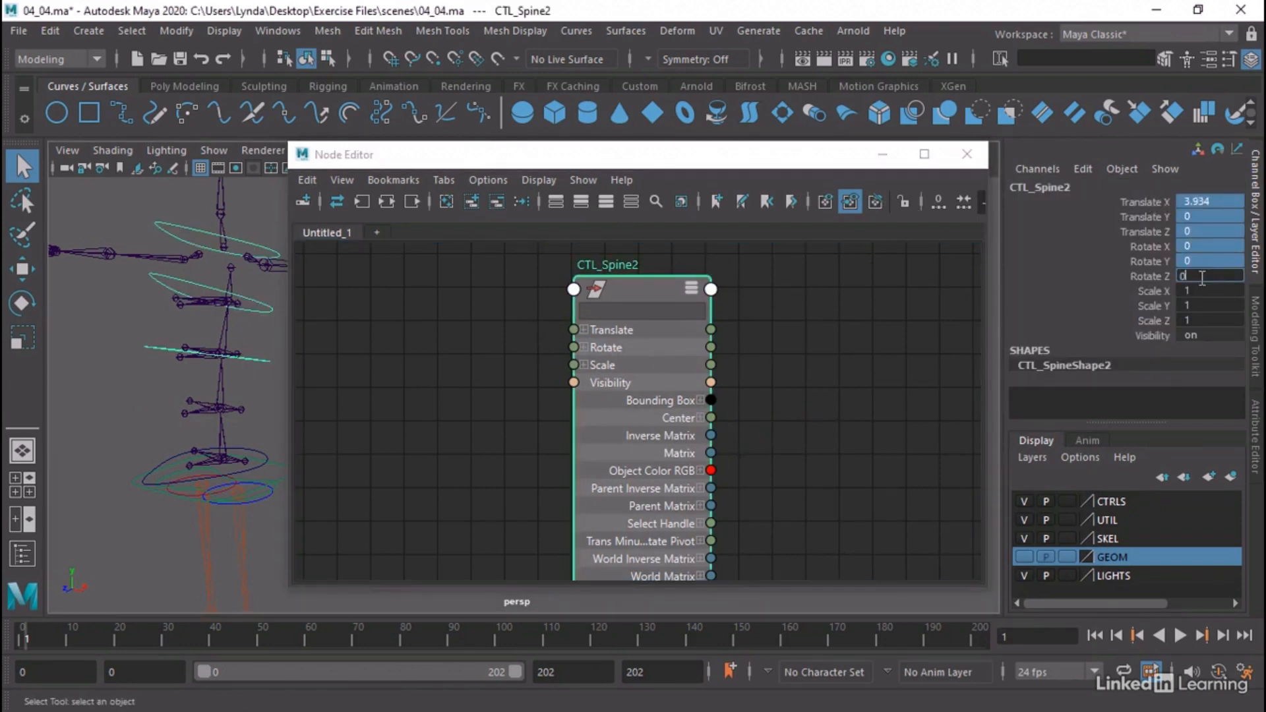
{"action": "key", "text": "Return"}
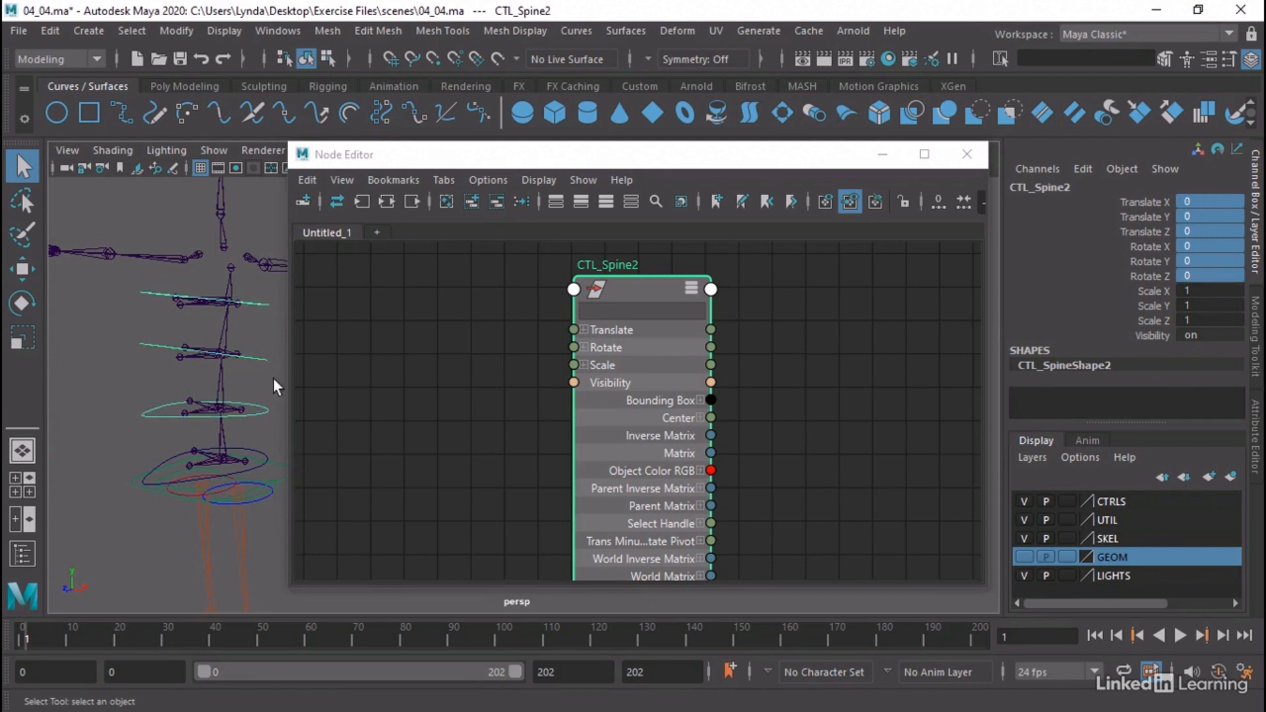
Replace the Node Editor graph with the CTL_Spine1 control and show all of its transform node's attributes
{"action": "left_click", "coordinate": [260, 453]}
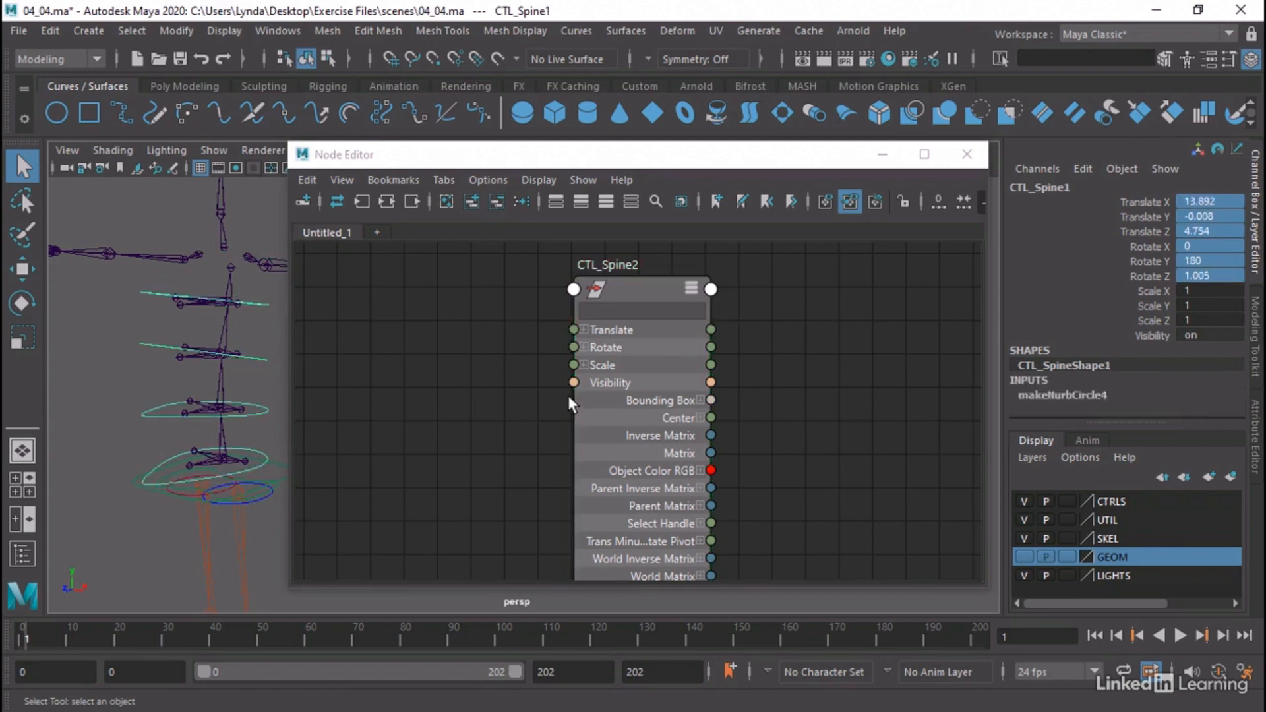
{"action": "left_click", "coordinate": [444, 201]}
{"action": "left_click", "coordinate": [469, 200]}
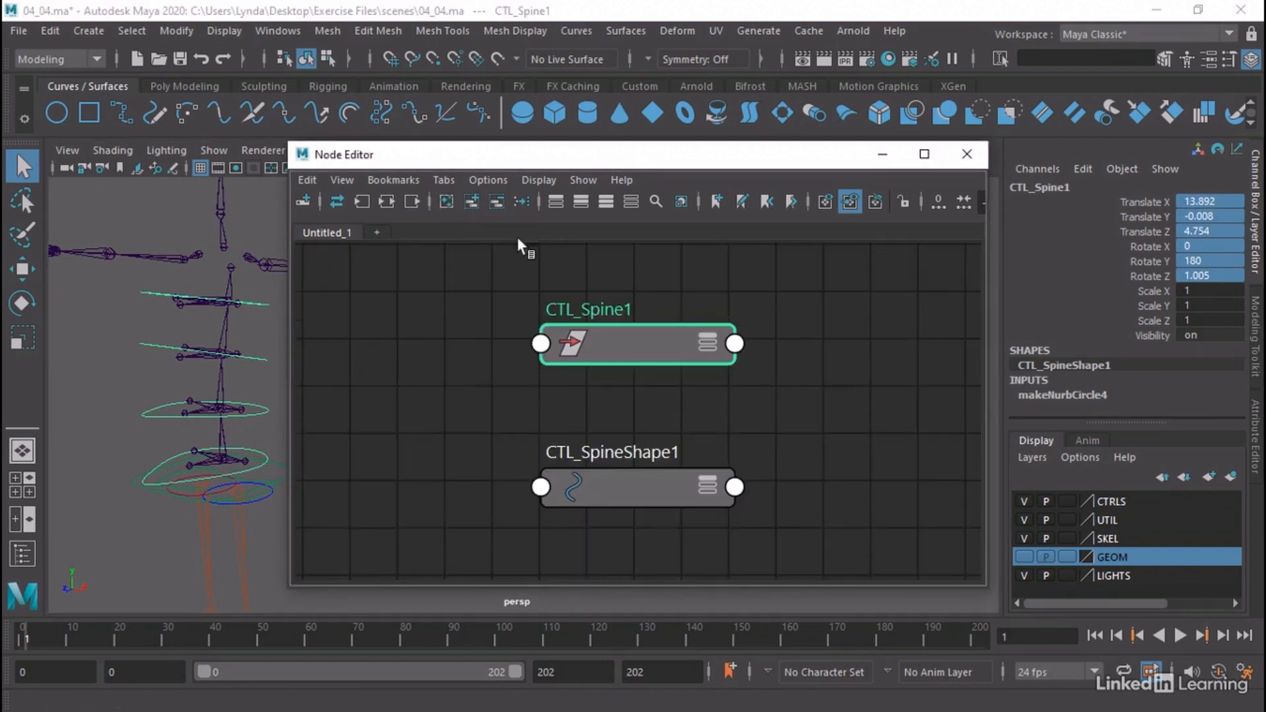
{"action": "left_click", "coordinate": [604, 199]}
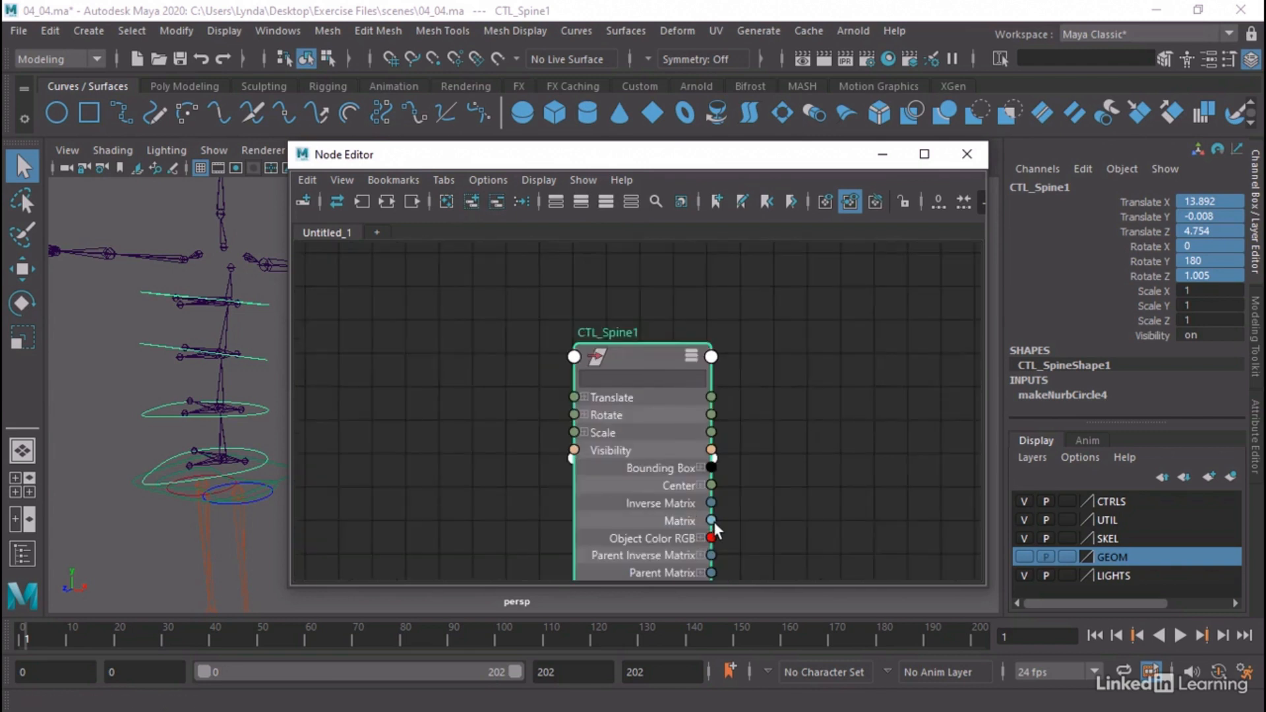
Connect CTL_Spine1's Matrix output to its own offsetParentMatrix input and break that connection again
{"action": "left_click_drag", "start_coordinate": [713, 521], "coordinate": [575, 356]}
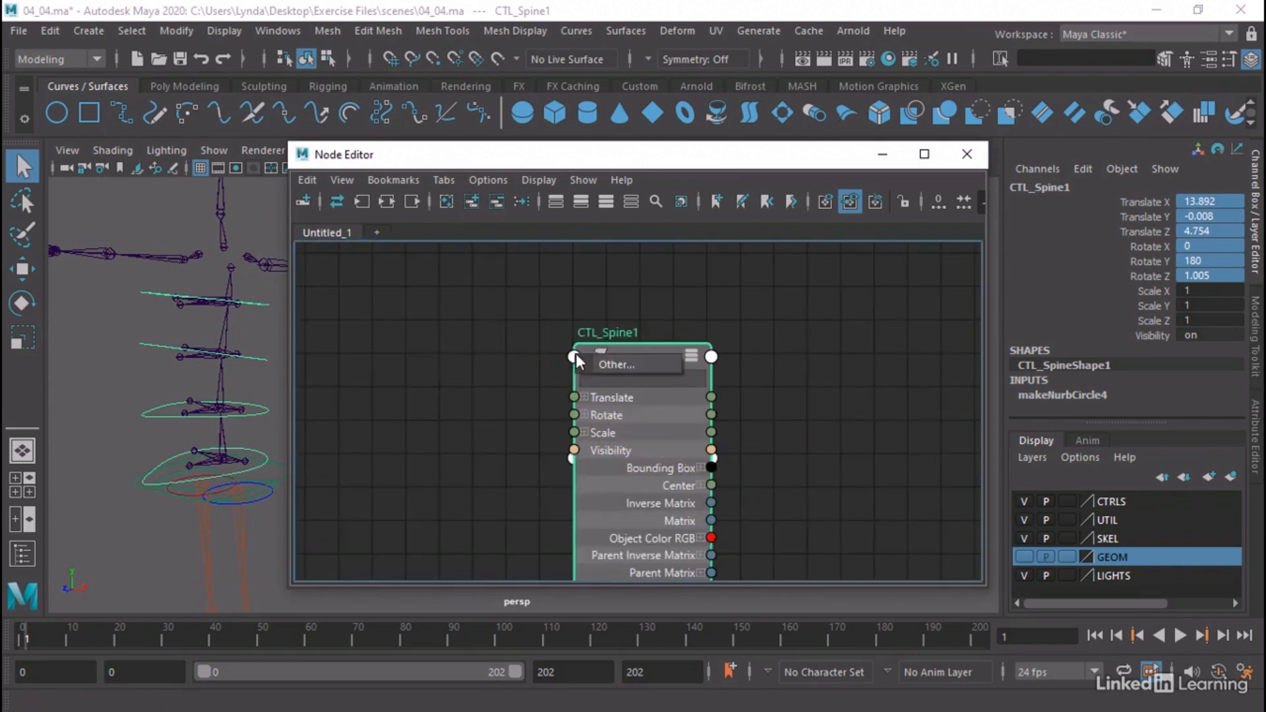
{"action": "left_click", "coordinate": [617, 364]}
{"action": "scroll", "coordinate": [681, 306], "scroll_direction": "down", "scroll_amount": 10}
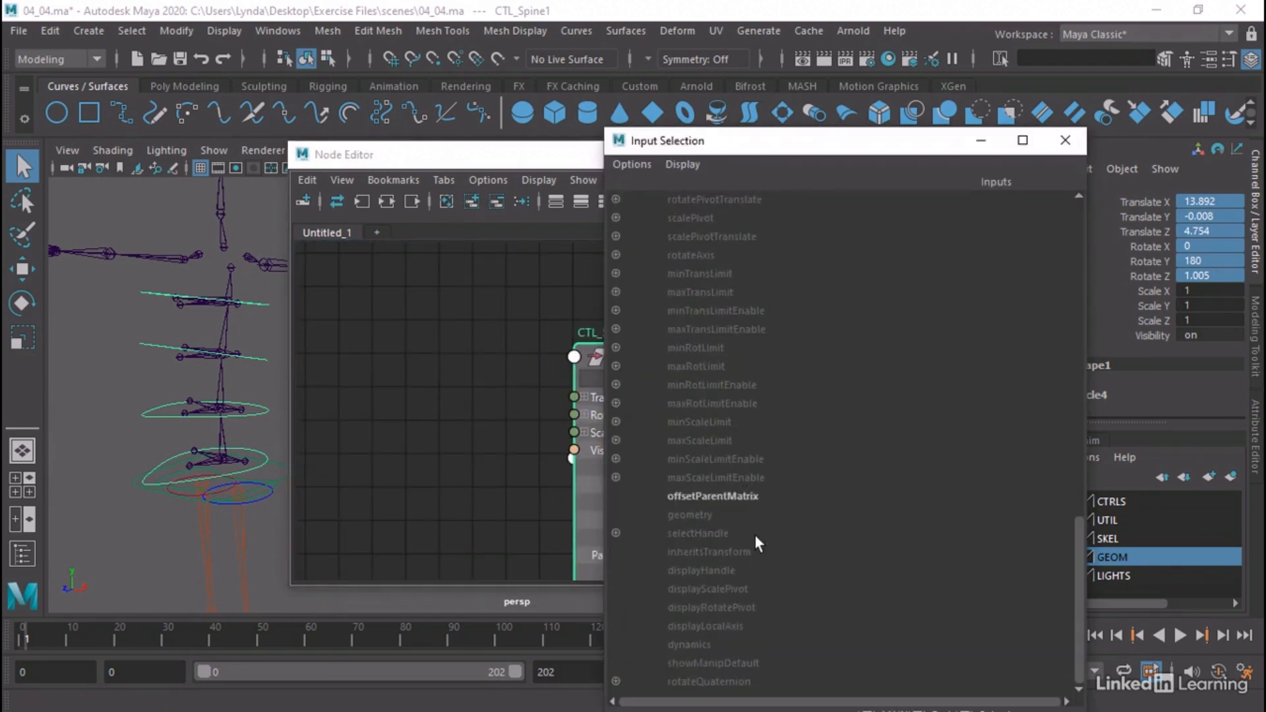
{"action": "left_click", "coordinate": [747, 496]}
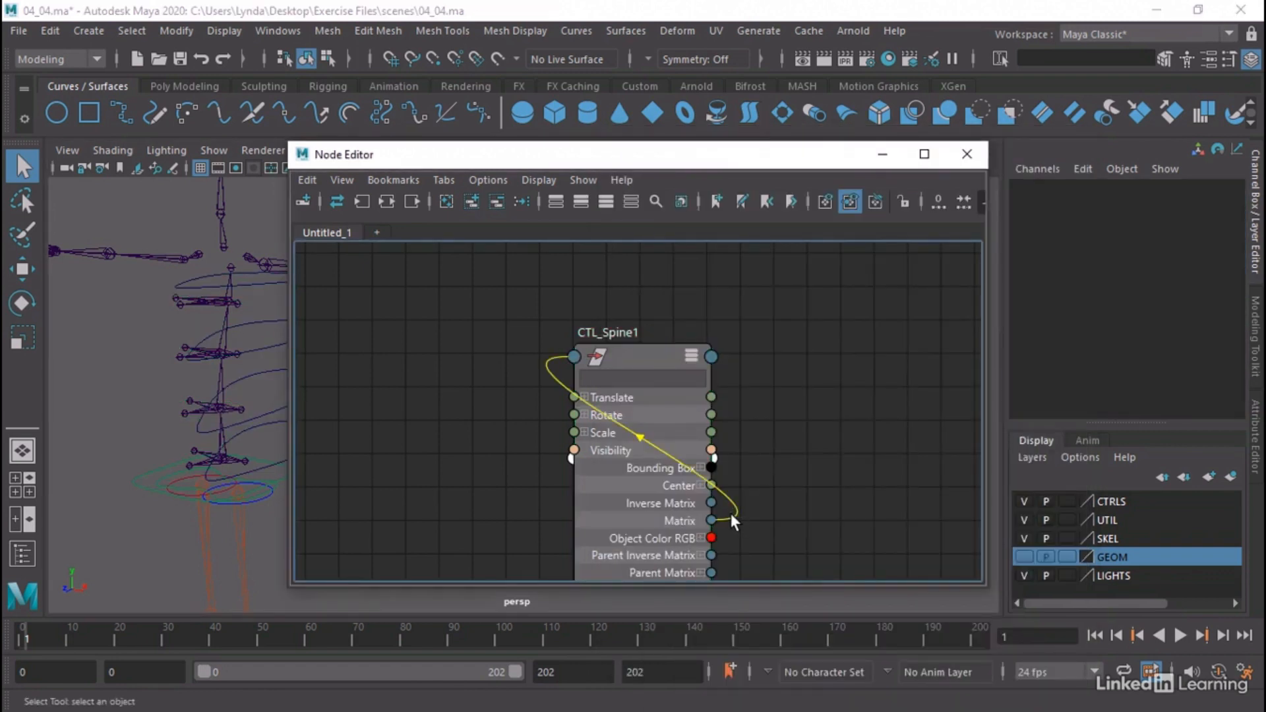
{"action": "key", "text": "Delete"}
Set all of CTL_Spine1's Translate and Rotate channels to 0 and close the Node Editor
{"action": "left_click", "coordinate": [635, 354]}
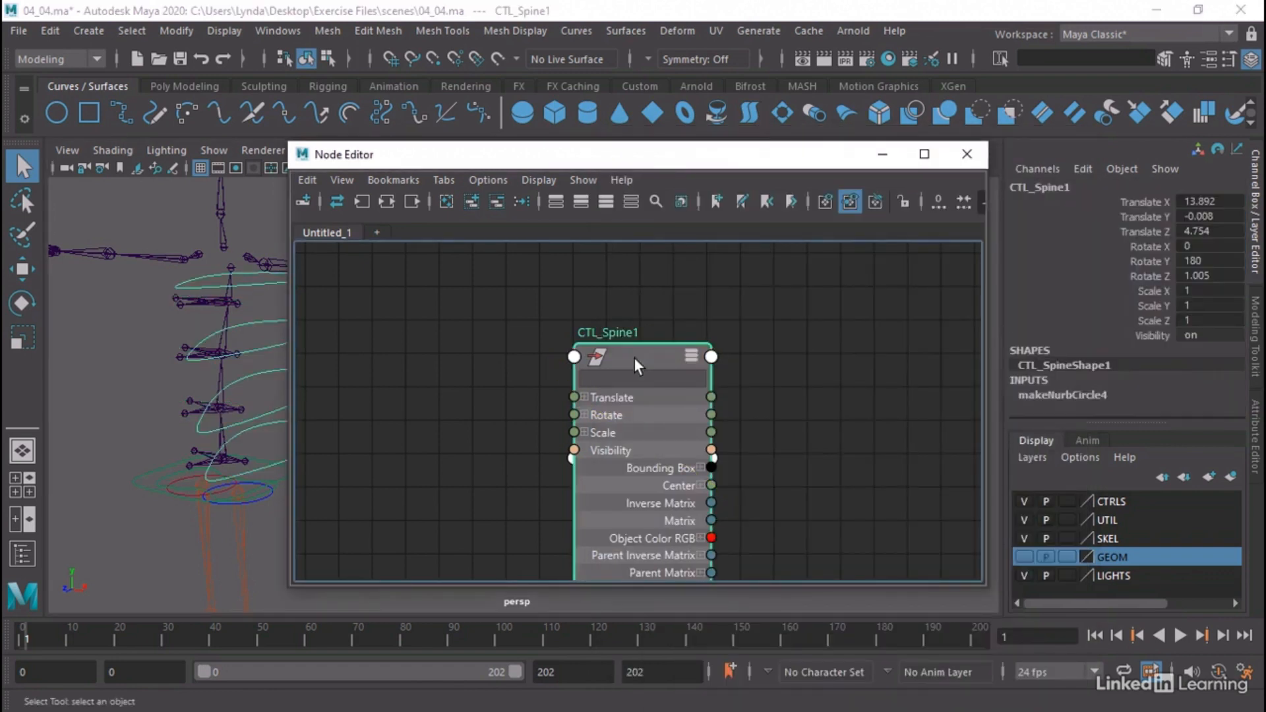
{"action": "left_click_drag", "start_coordinate": [1218, 202], "coordinate": [1221, 275]}
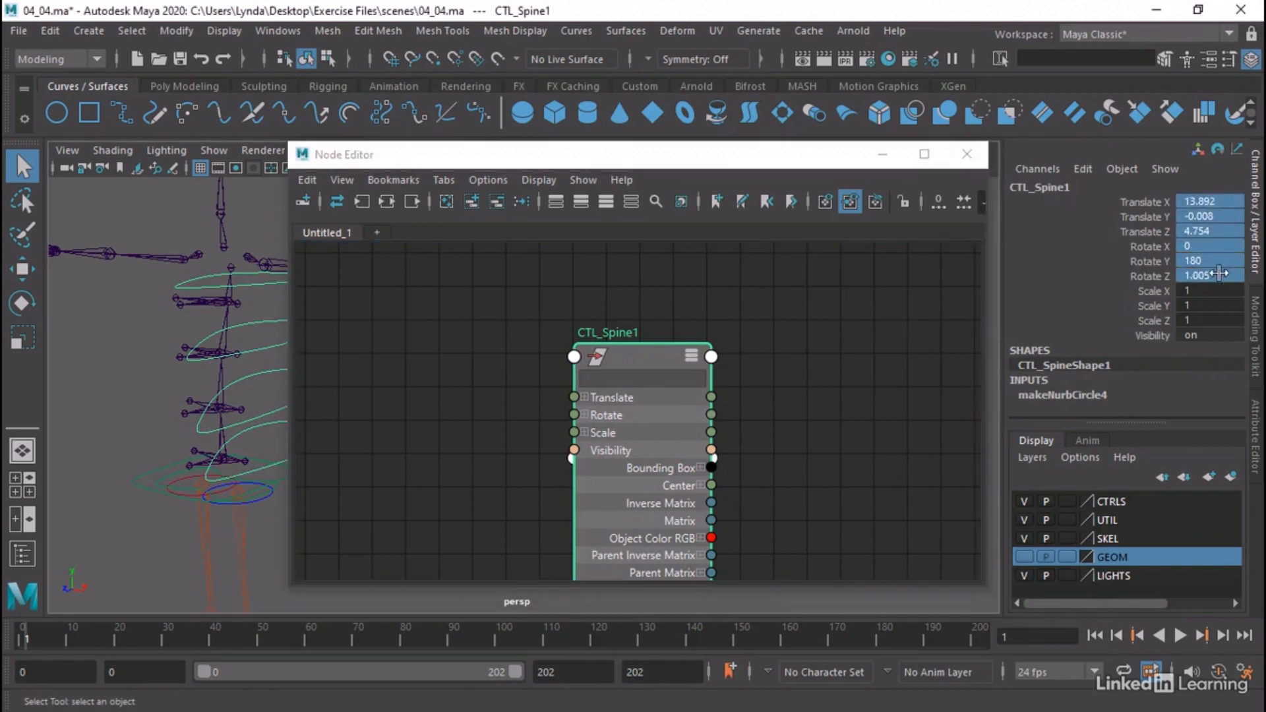
{"action": "type", "text": "0"}
{"action": "key", "text": "Return"}
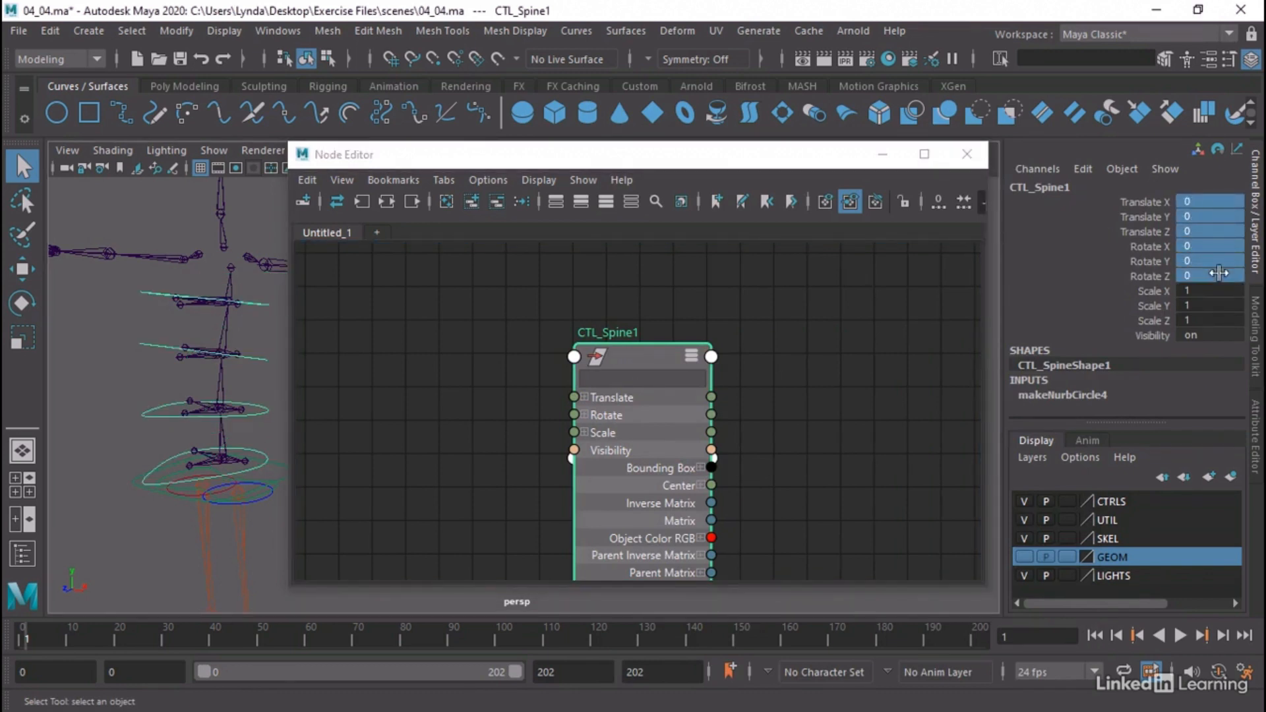
{"action": "left_click", "coordinate": [967, 153]}
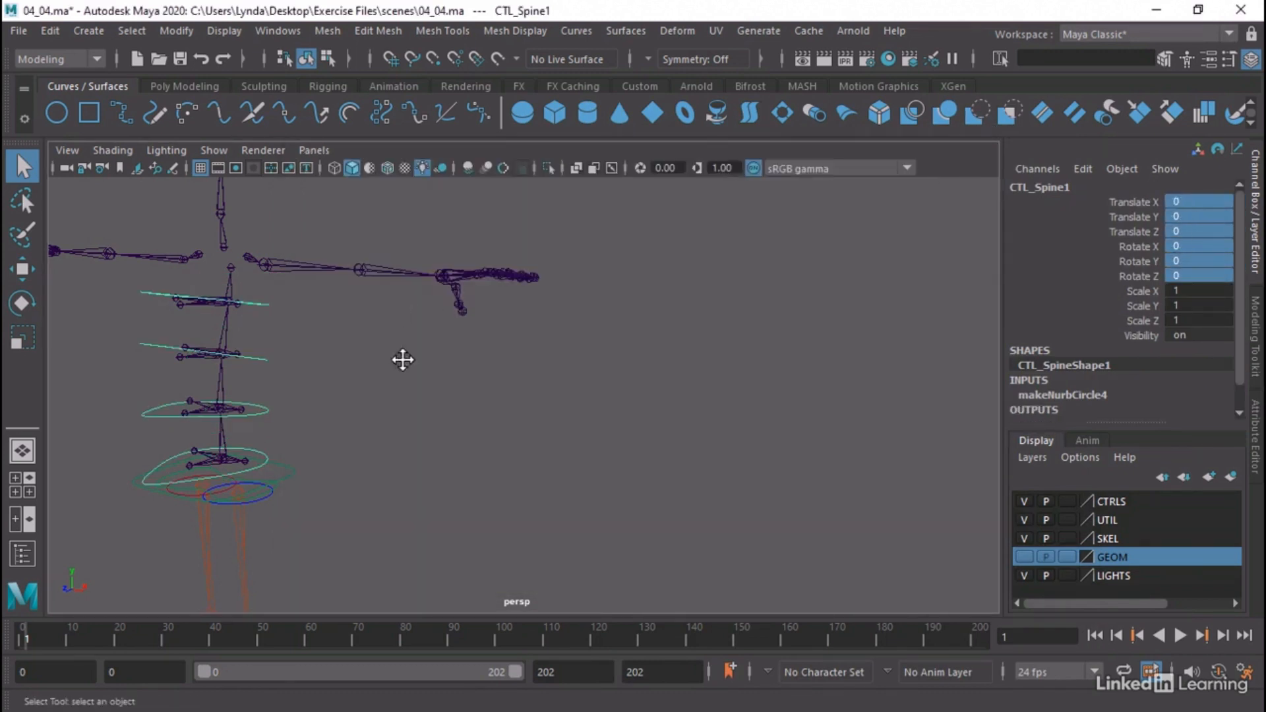
Select only the CTL_Spine4 control, the uppermost spine ring around the chest joint
{"action": "left_click_drag", "start_coordinate": [401, 359], "coordinate": [634, 375], "text": "alt"}
{"action": "middle_click_drag", "start_coordinate": [634, 376], "coordinate": [725, 385], "text": "alt"}
{"action": "left_click_drag", "start_coordinate": [724, 385], "coordinate": [593, 331], "text": "alt"}
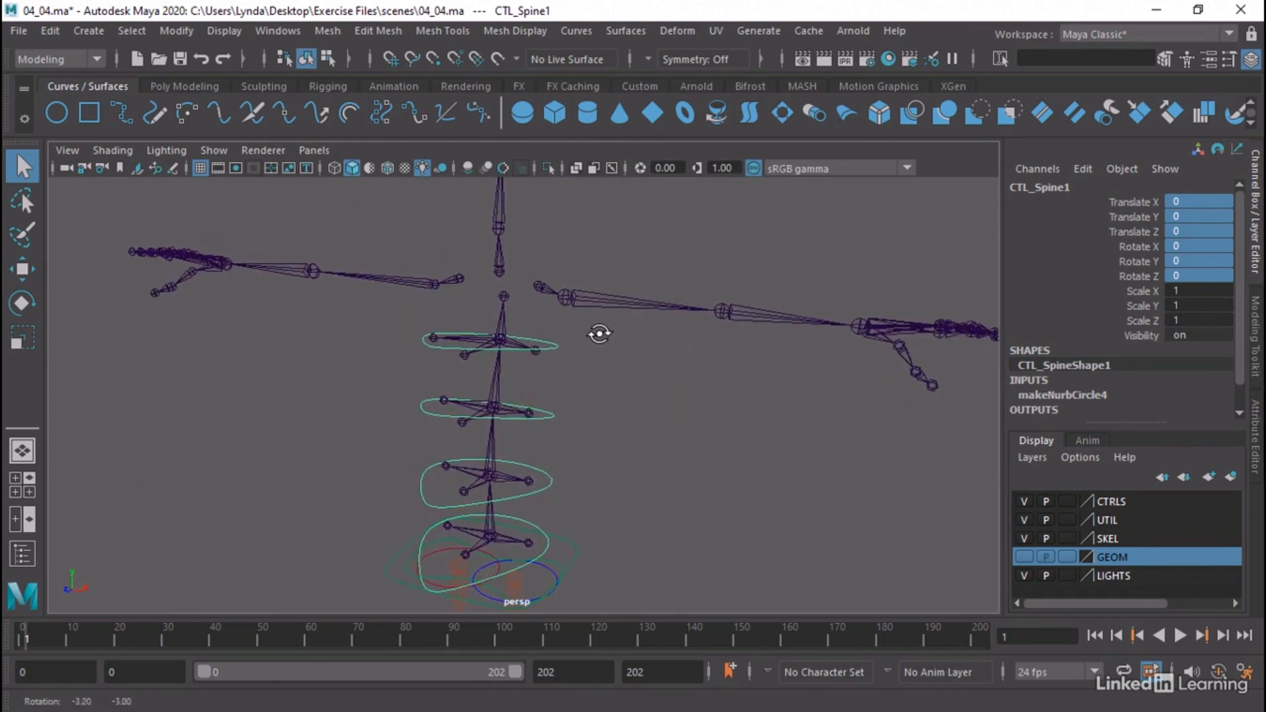
{"action": "left_click", "coordinate": [527, 328]}
{"action": "left_click", "coordinate": [545, 343]}
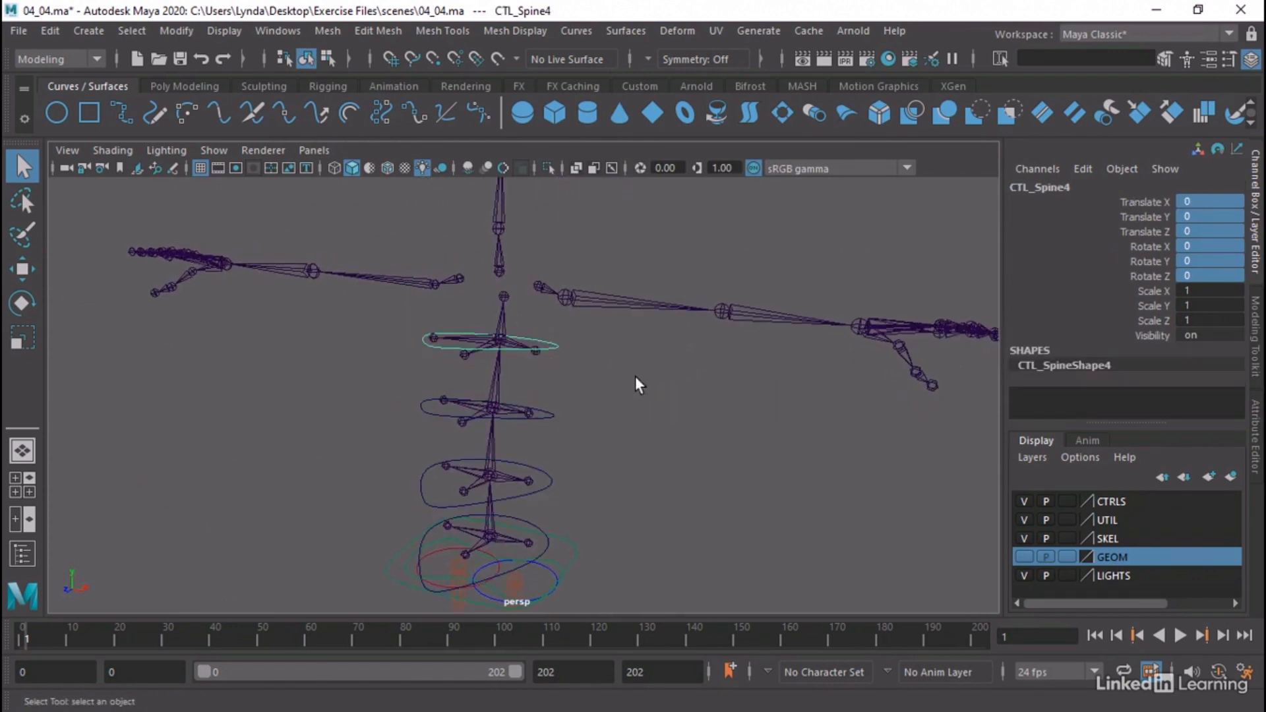
{"action": "left_click_drag", "start_coordinate": [635, 376], "coordinate": [558, 373], "text": "alt"}
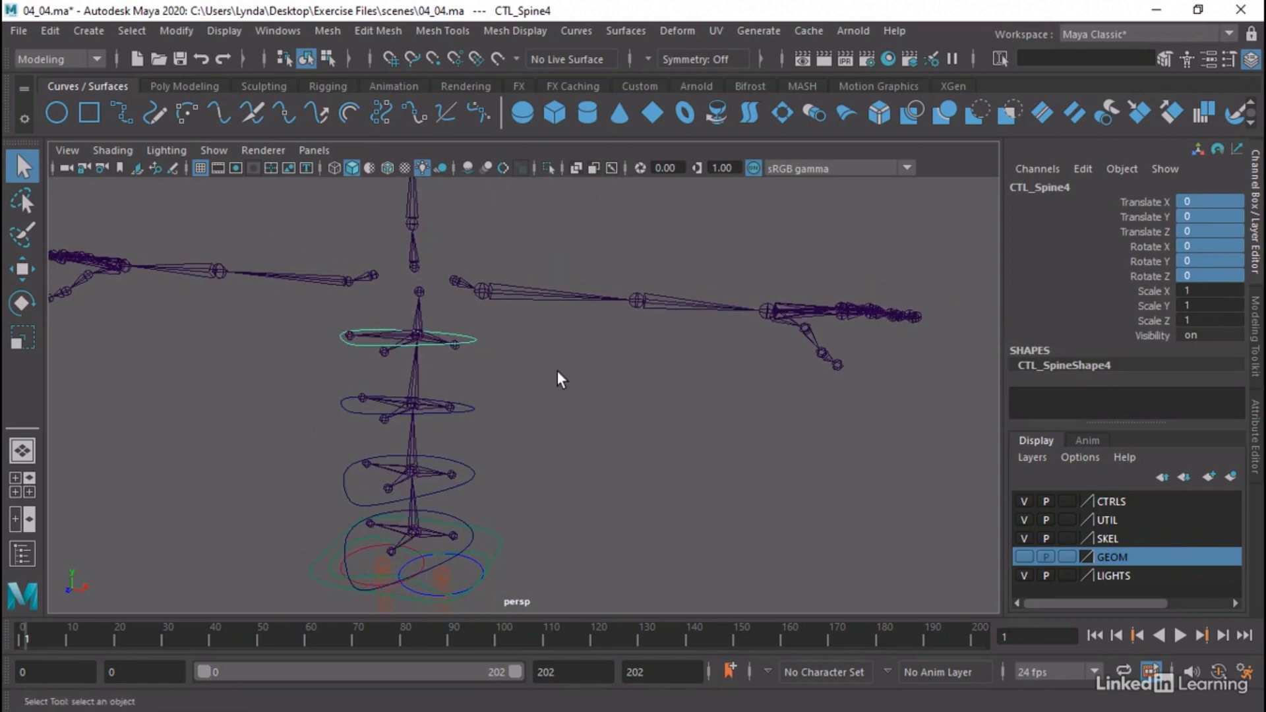
Switch to the Rigging command set and keep the Constrain commands open in a floating window beside the spine
{"action": "left_click", "coordinate": [23, 56]}
{"action": "left_click", "coordinate": [33, 91]}
{"action": "left_click", "coordinate": [476, 30]}
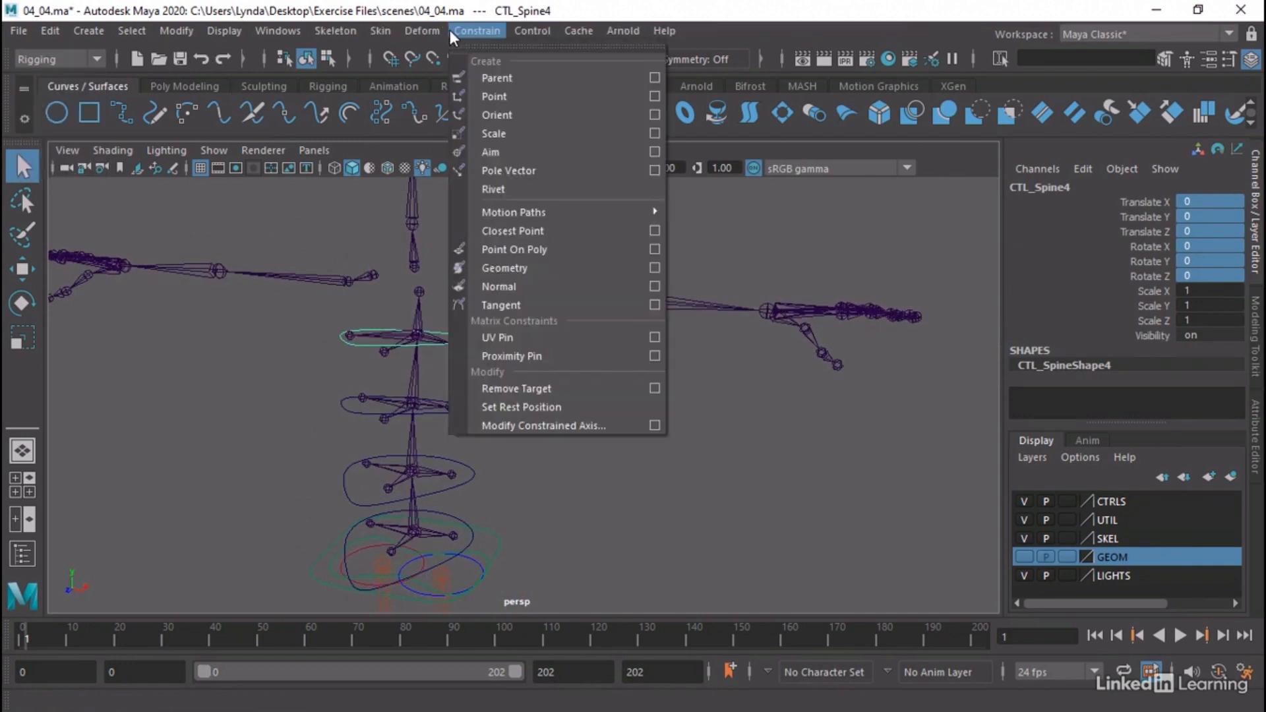
{"action": "left_click", "coordinate": [594, 24]}
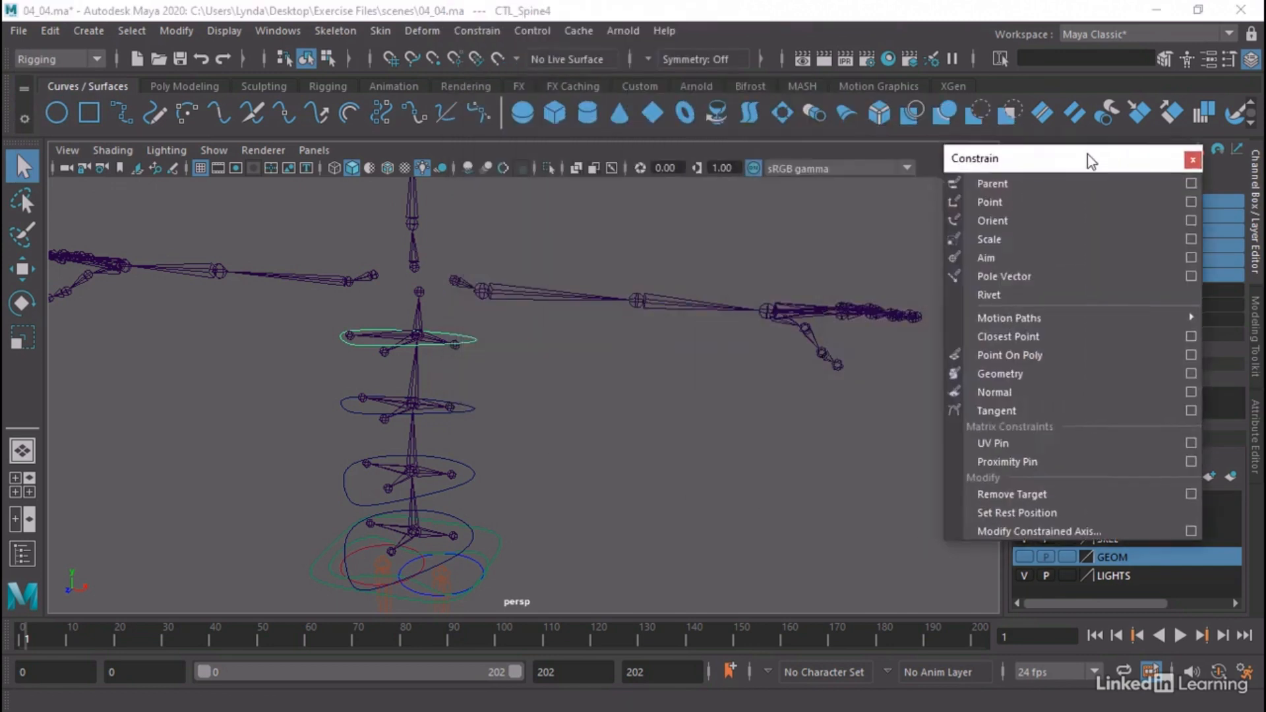
{"action": "left_click_drag", "start_coordinate": [1087, 153], "coordinate": [879, 131]}
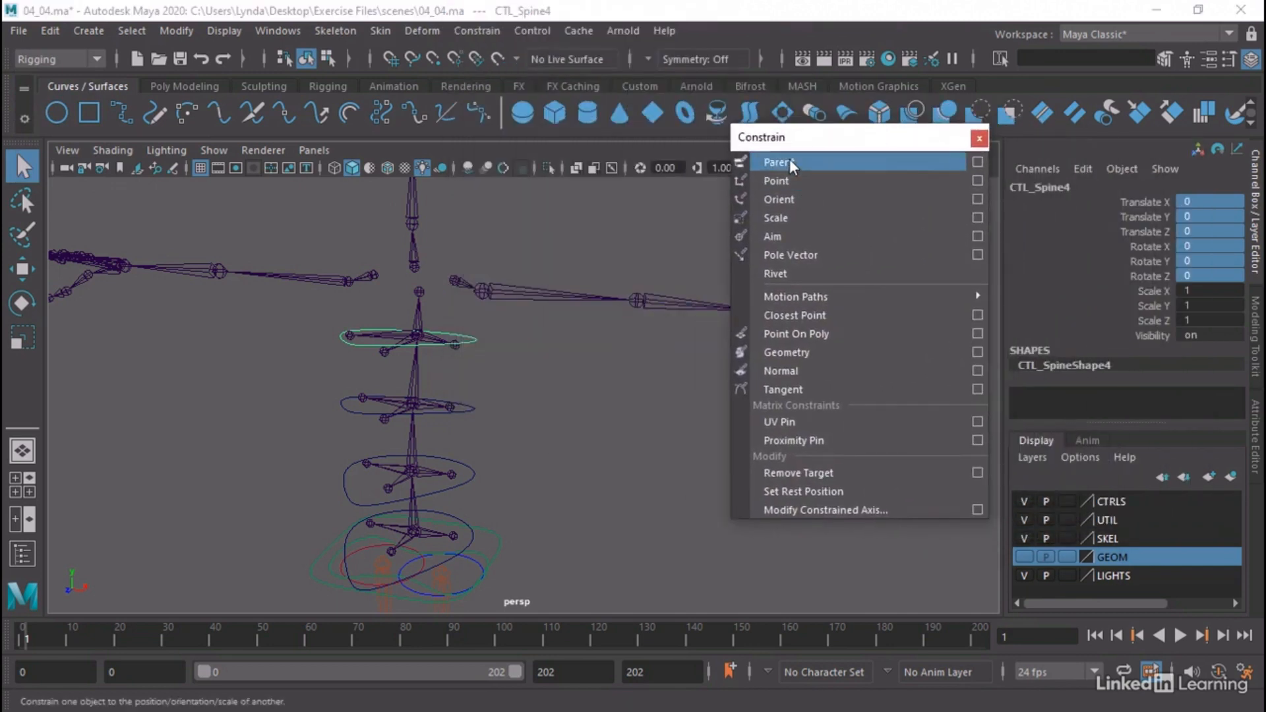
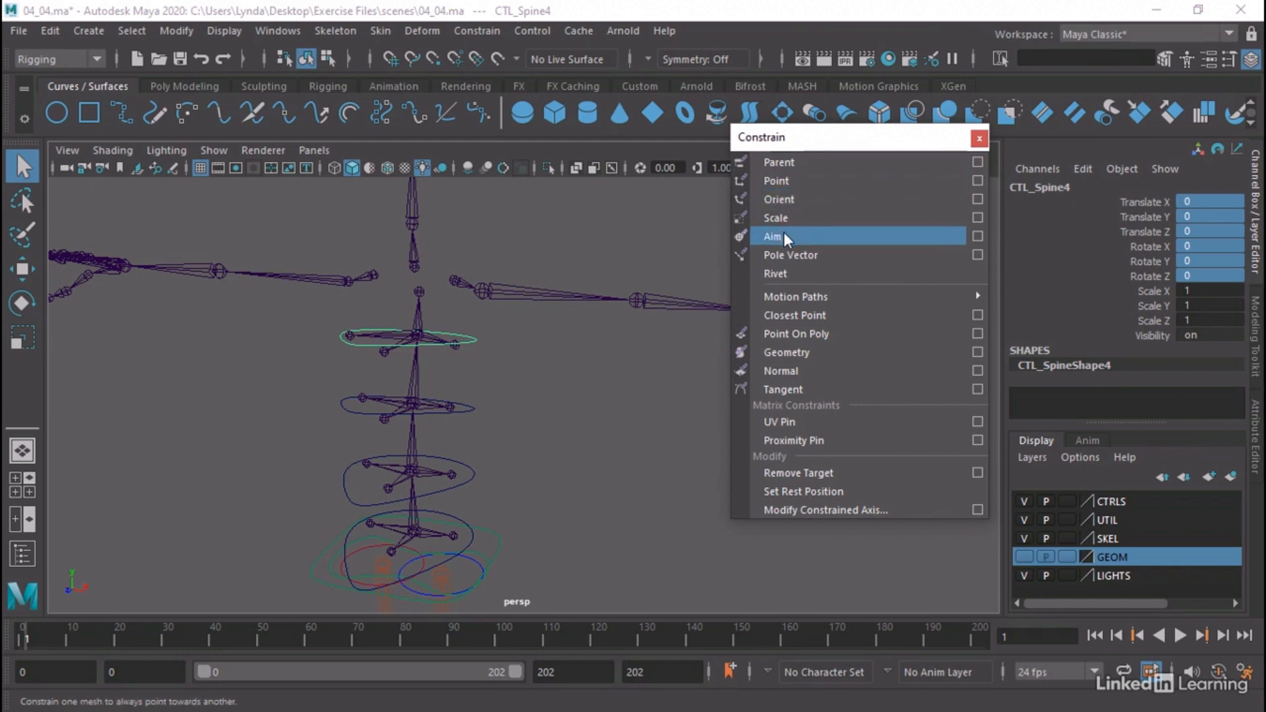
Parent-constrain the Skel_Spine4 joint to the CTL_Spine4 control with Maintain Offset on, all translate and rotate axes, and weight 1
{"action": "left_click", "coordinate": [460, 320]}
{"action": "left_click", "coordinate": [475, 342]}
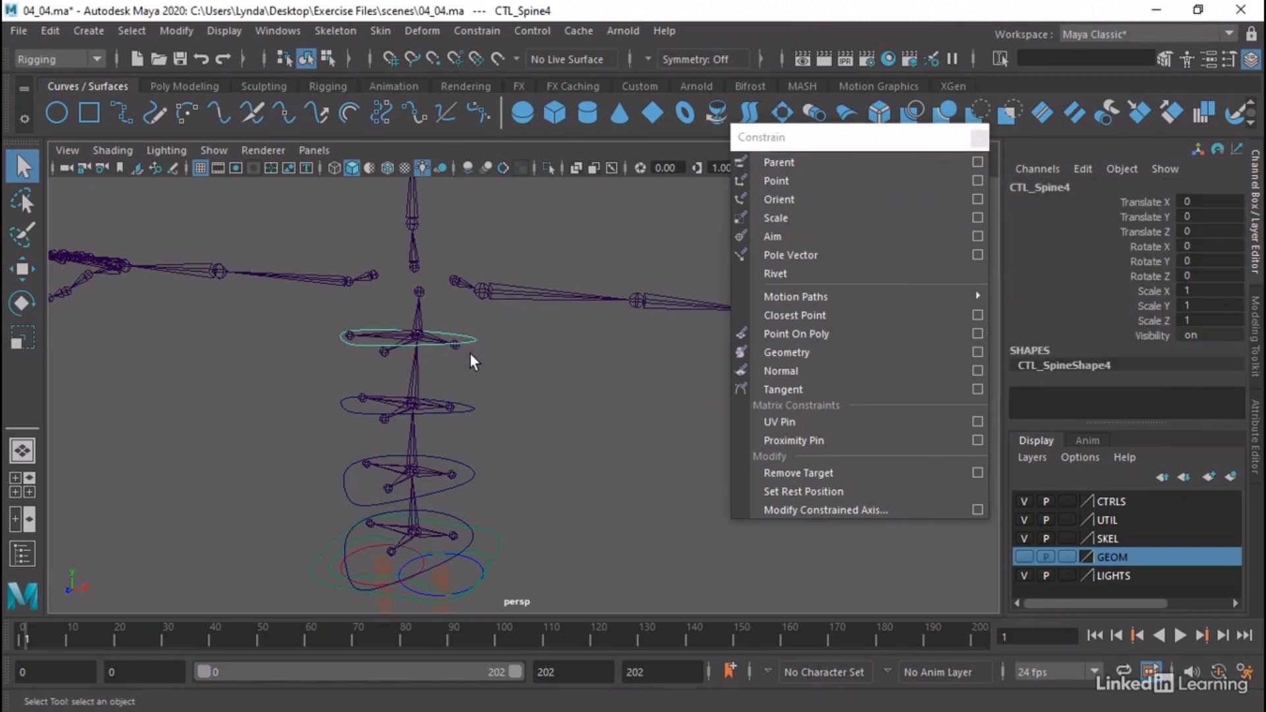
{"action": "left_click", "coordinate": [421, 330], "text": "shift"}
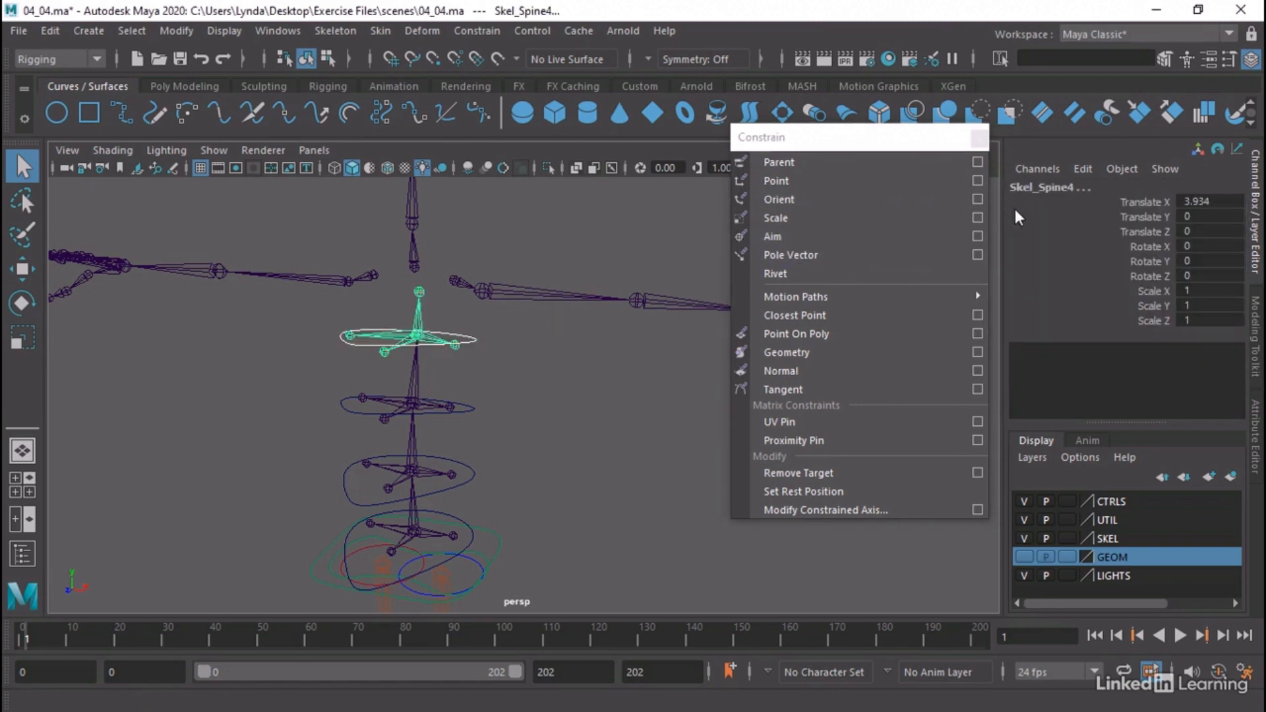
{"action": "left_click", "coordinate": [470, 340]}
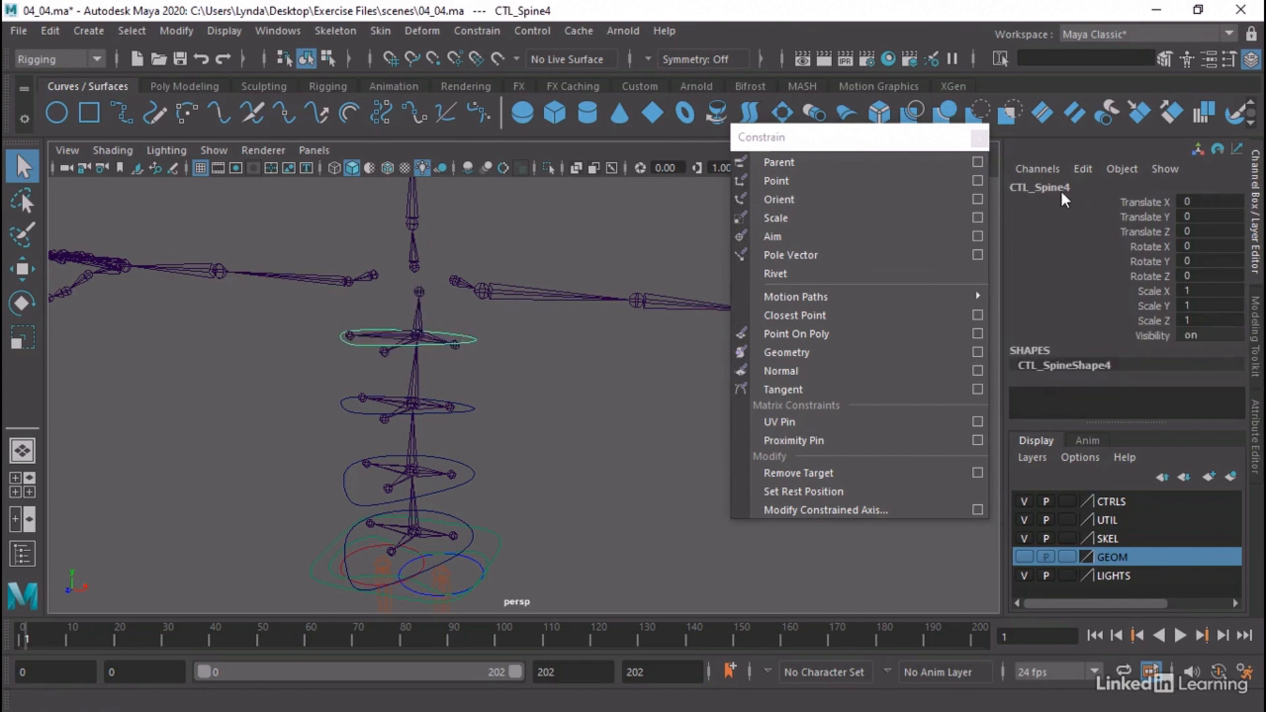
{"action": "left_click", "coordinate": [441, 324], "text": "shift"}
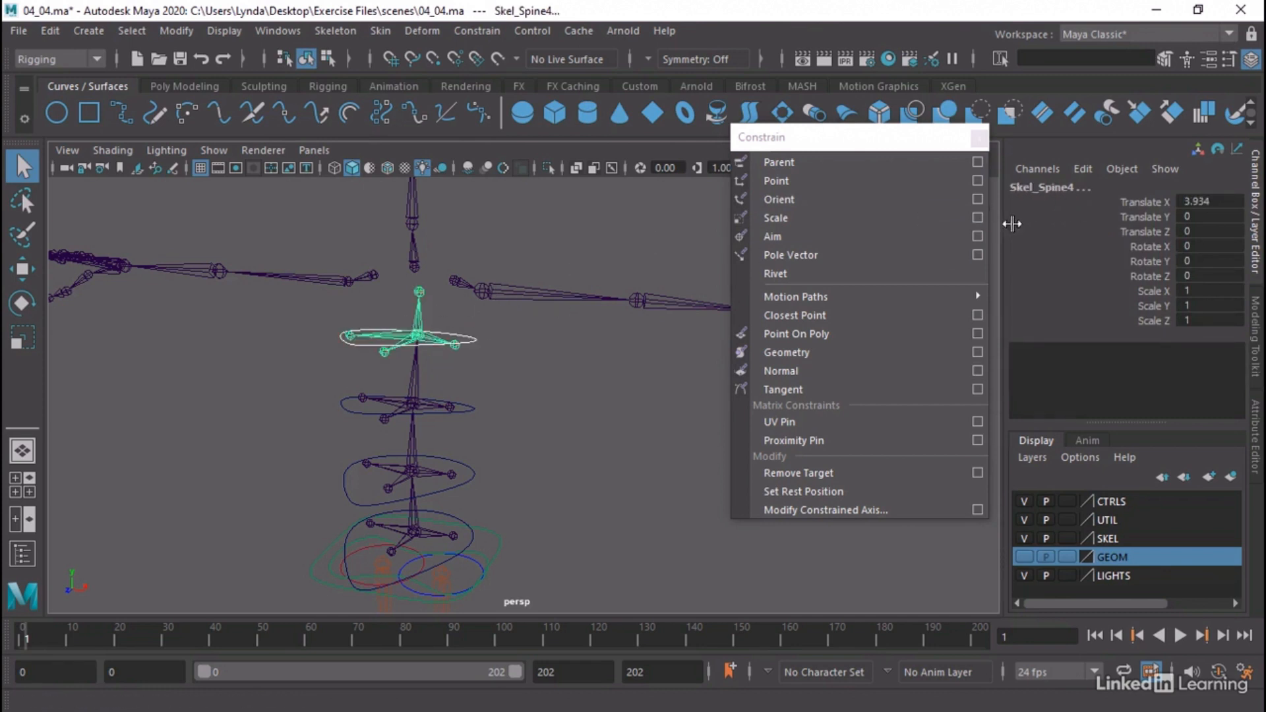
{"action": "left_click", "coordinate": [979, 163]}
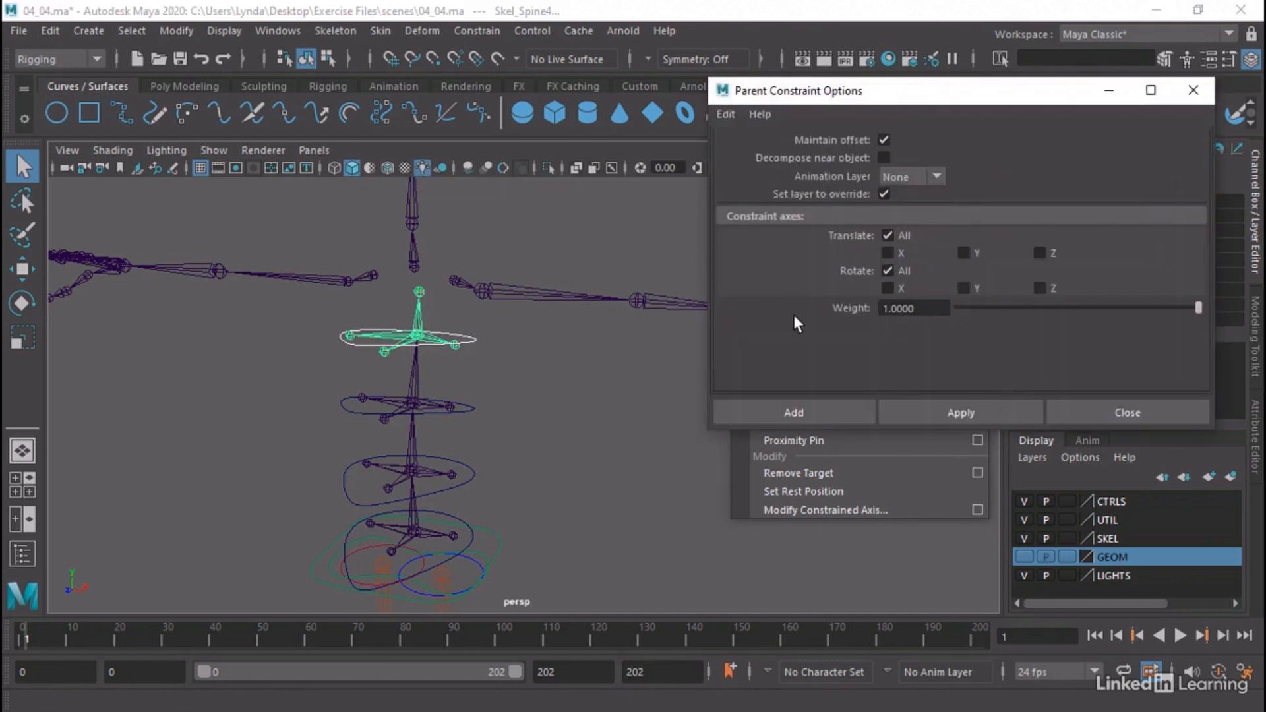
{"action": "left_click", "coordinate": [794, 413]}
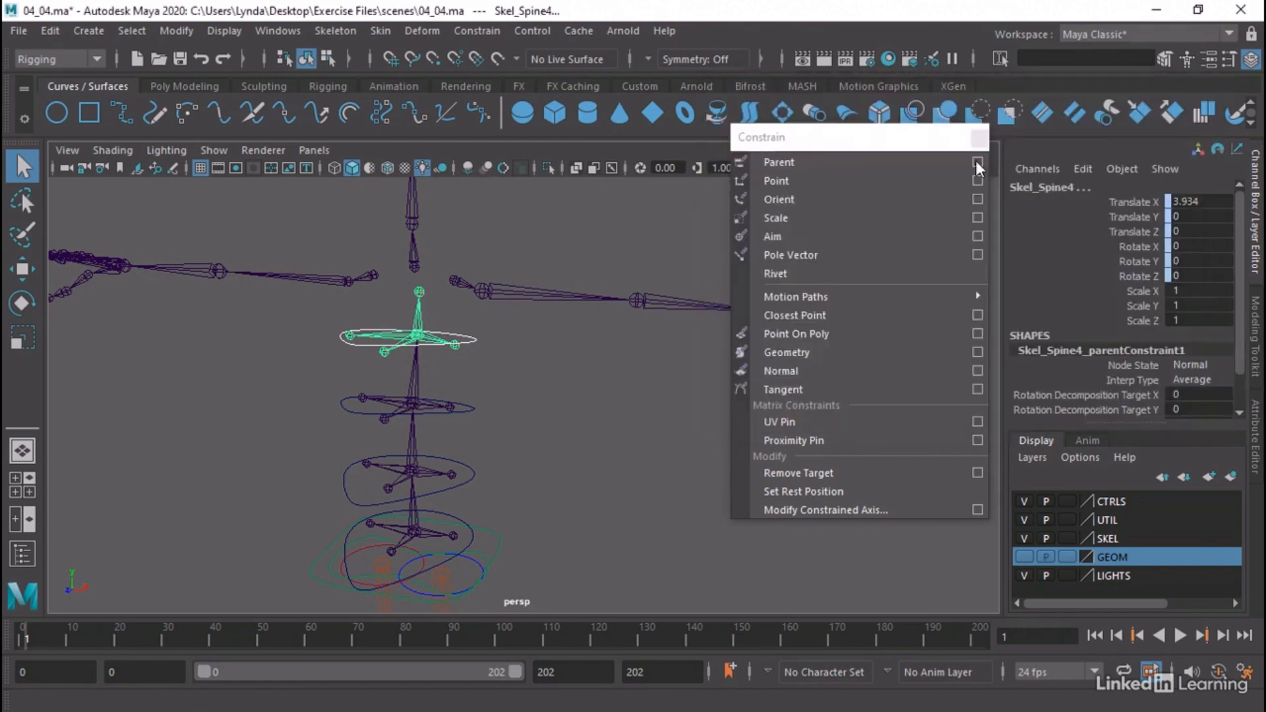
Parent-constrain the Skel_Spine3 joint to the CTL_Spine3 ring with the same constraint settings
{"action": "left_click", "coordinate": [413, 379]}
{"action": "left_click_drag", "start_coordinate": [492, 401], "coordinate": [469, 414], "text": "shift"}
{"action": "left_click", "coordinate": [496, 392]}
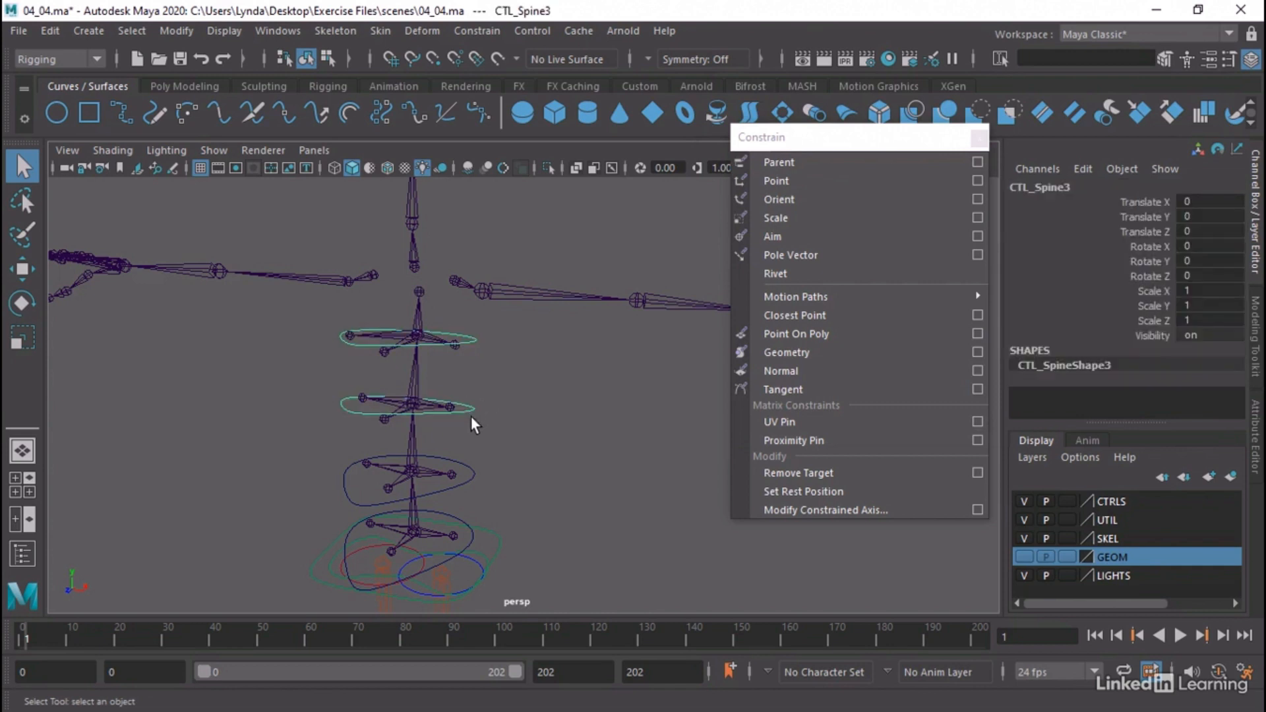
{"action": "left_click_drag", "start_coordinate": [431, 363], "coordinate": [394, 374], "text": "shift"}
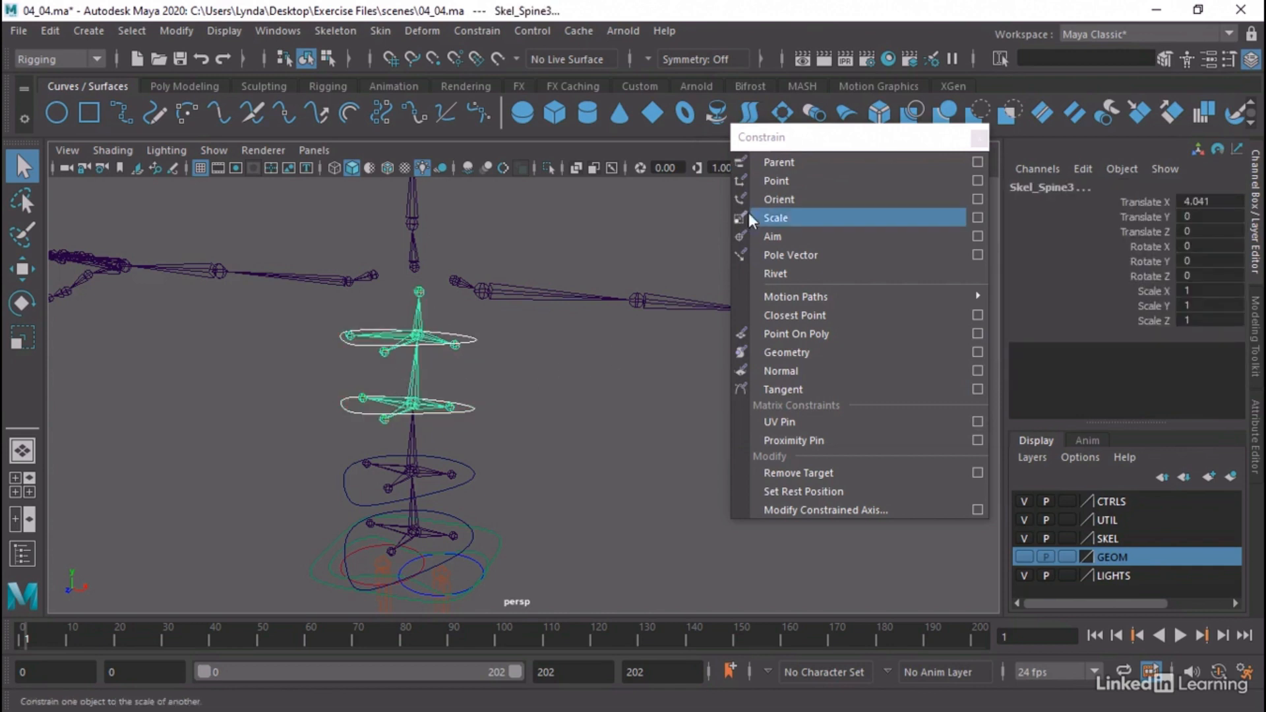
{"action": "left_click", "coordinate": [778, 162]}
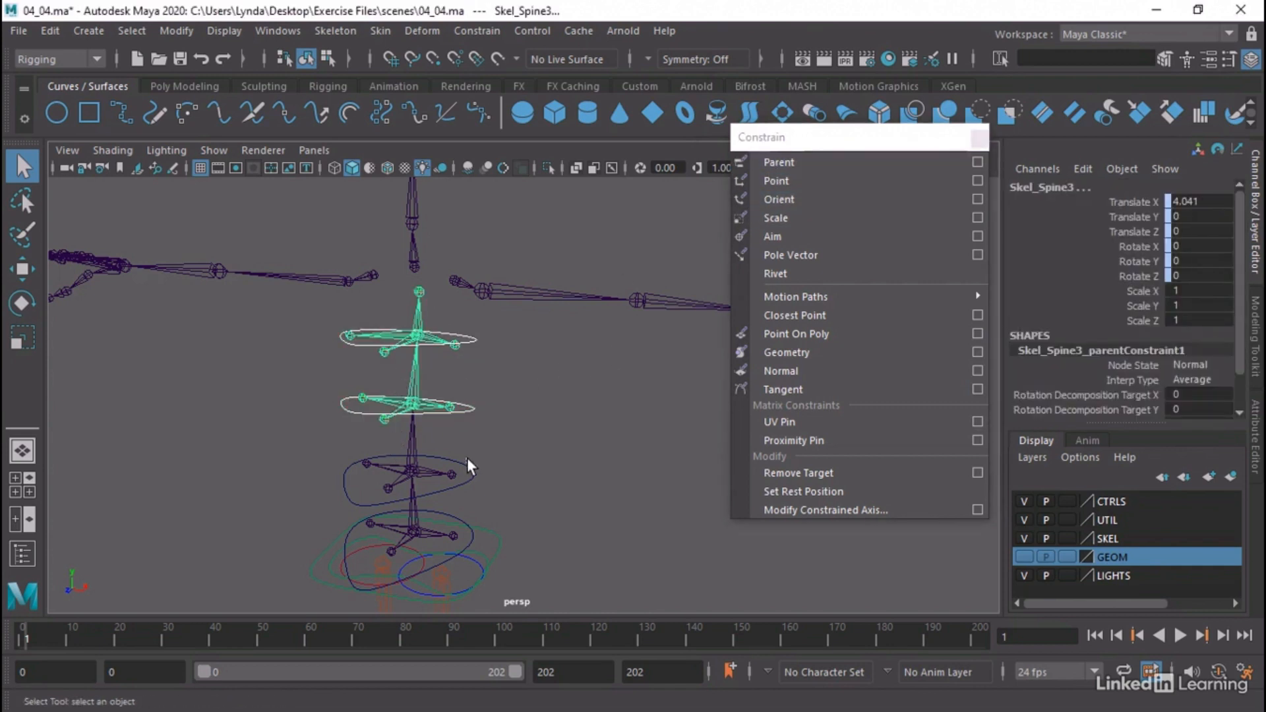
Parent-constrain Skel_Spine2 to CTL_Spine2 and Skel_Spine1 to CTL_Spine1, closing the floating Constrain window at the end
{"action": "left_click_drag", "start_coordinate": [460, 469], "coordinate": [398, 445]}
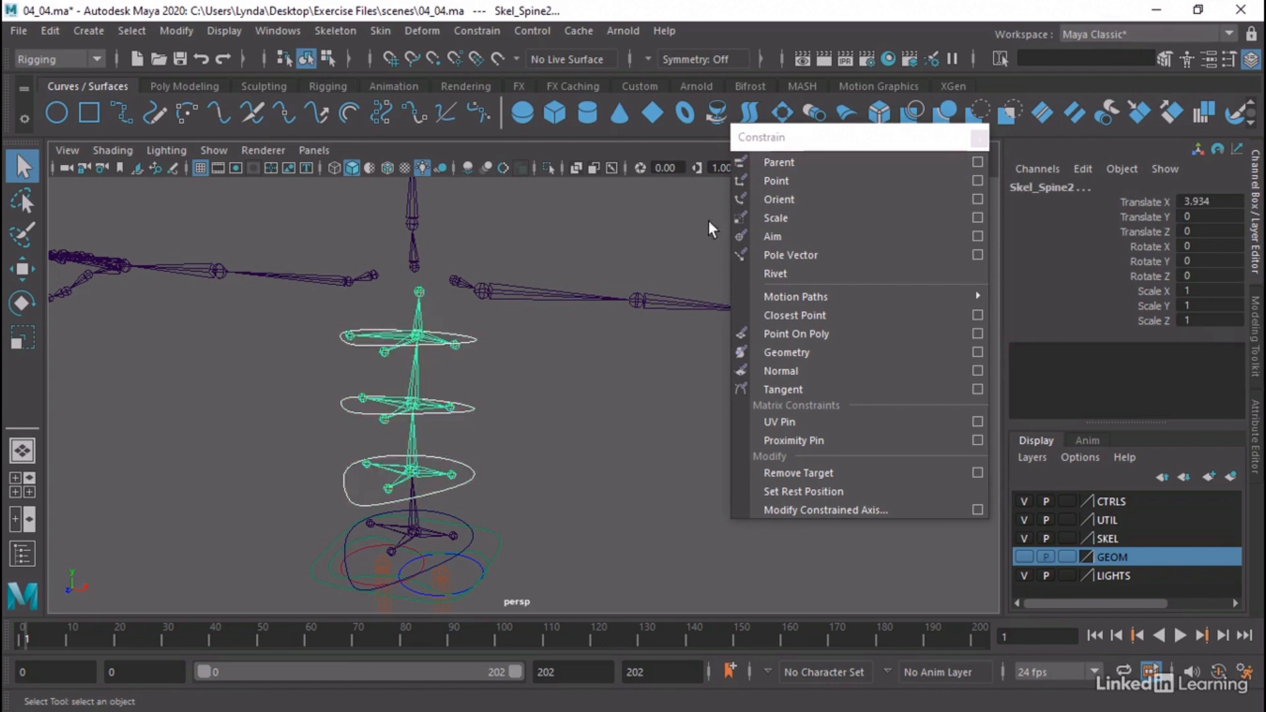
{"action": "left_click", "coordinate": [784, 169]}
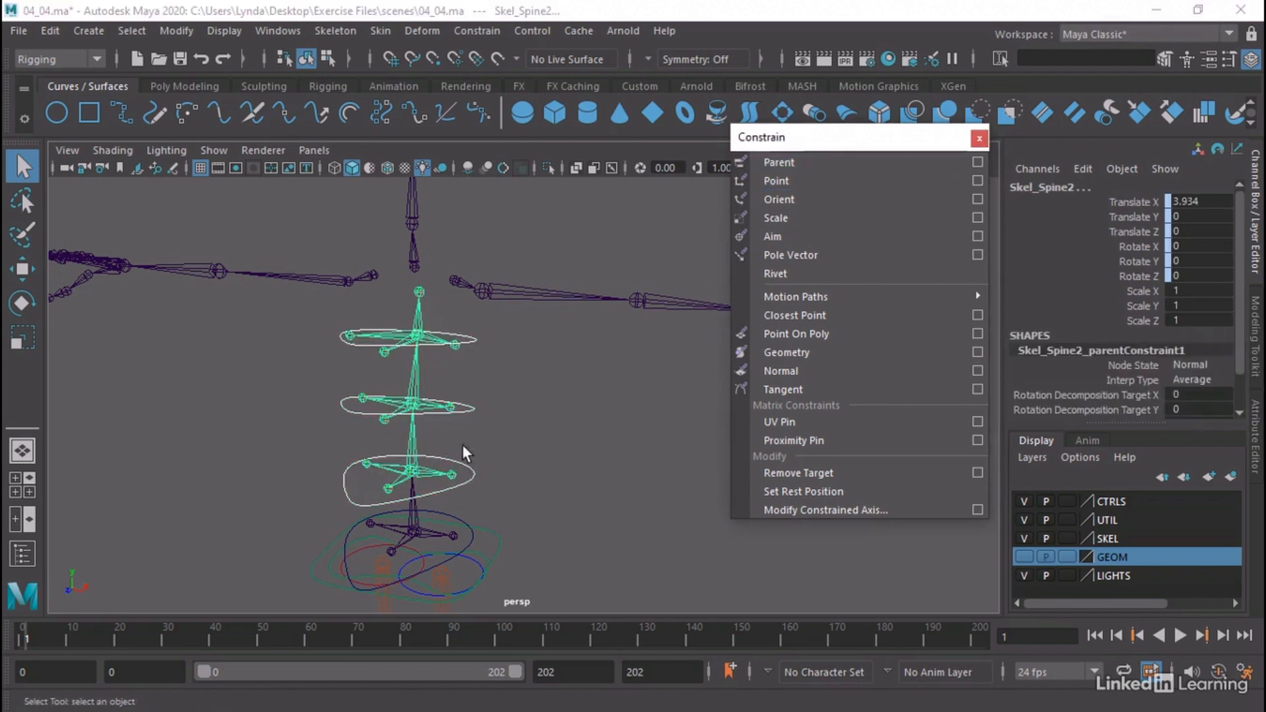
{"action": "left_click", "coordinate": [450, 528]}
{"action": "left_click", "coordinate": [413, 522], "text": "shift"}
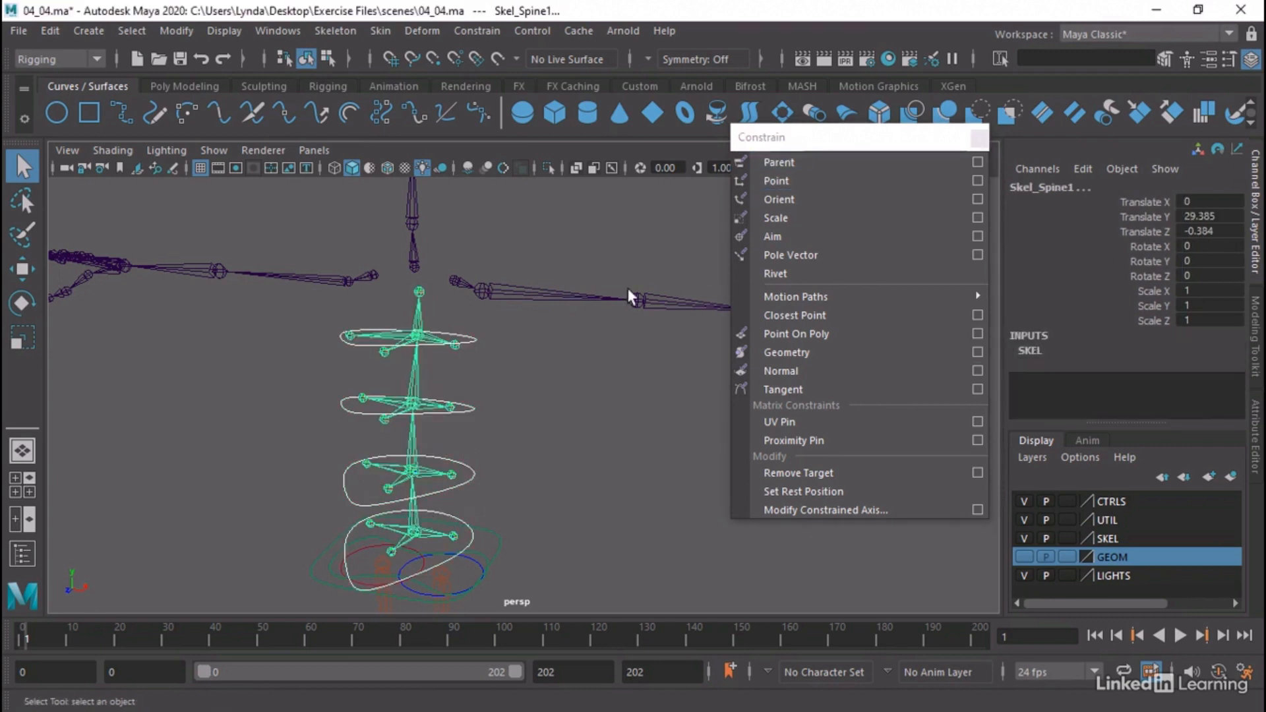
{"action": "left_click", "coordinate": [786, 165]}
{"action": "left_click", "coordinate": [980, 138]}
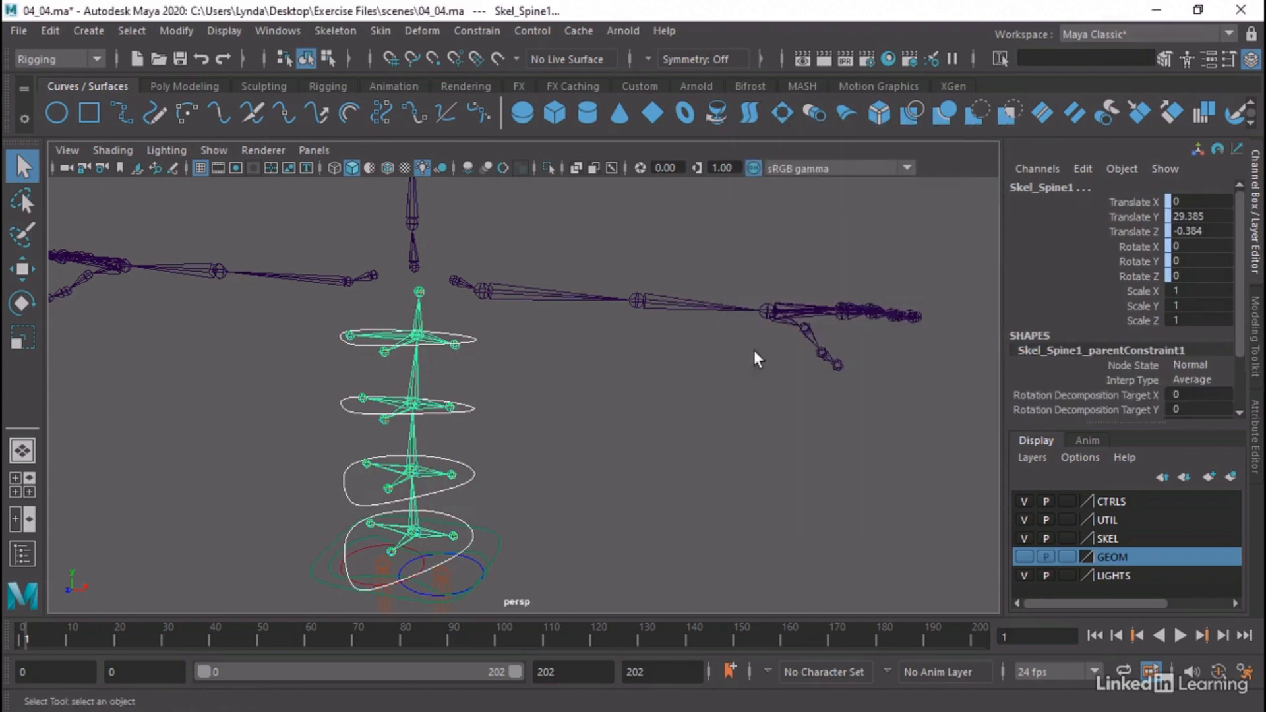
Test the chest constraint by rotating CTL_Spine4 about -8.5° around Z, and undo the rotation
{"action": "left_click", "coordinate": [683, 457]}
{"action": "left_click_drag", "start_coordinate": [683, 457], "coordinate": [462, 392], "text": "alt"}
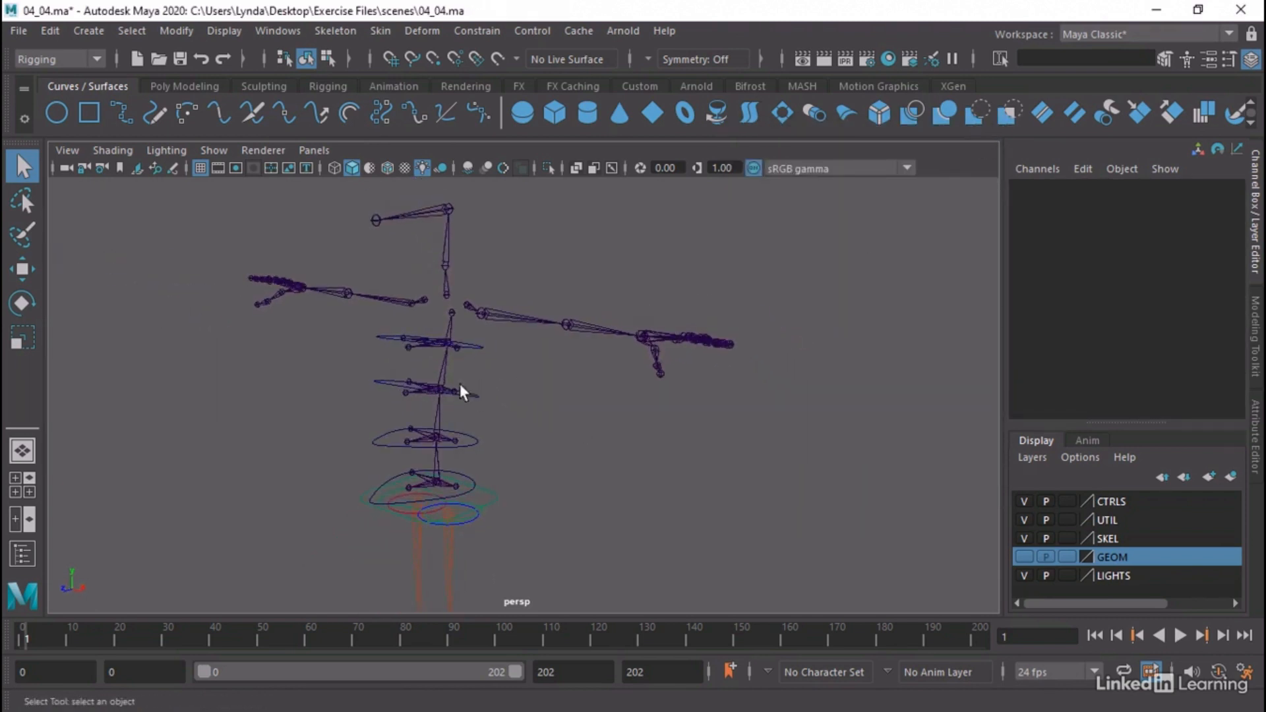
{"action": "left_click", "coordinate": [381, 339]}
{"action": "key", "text": "e"}
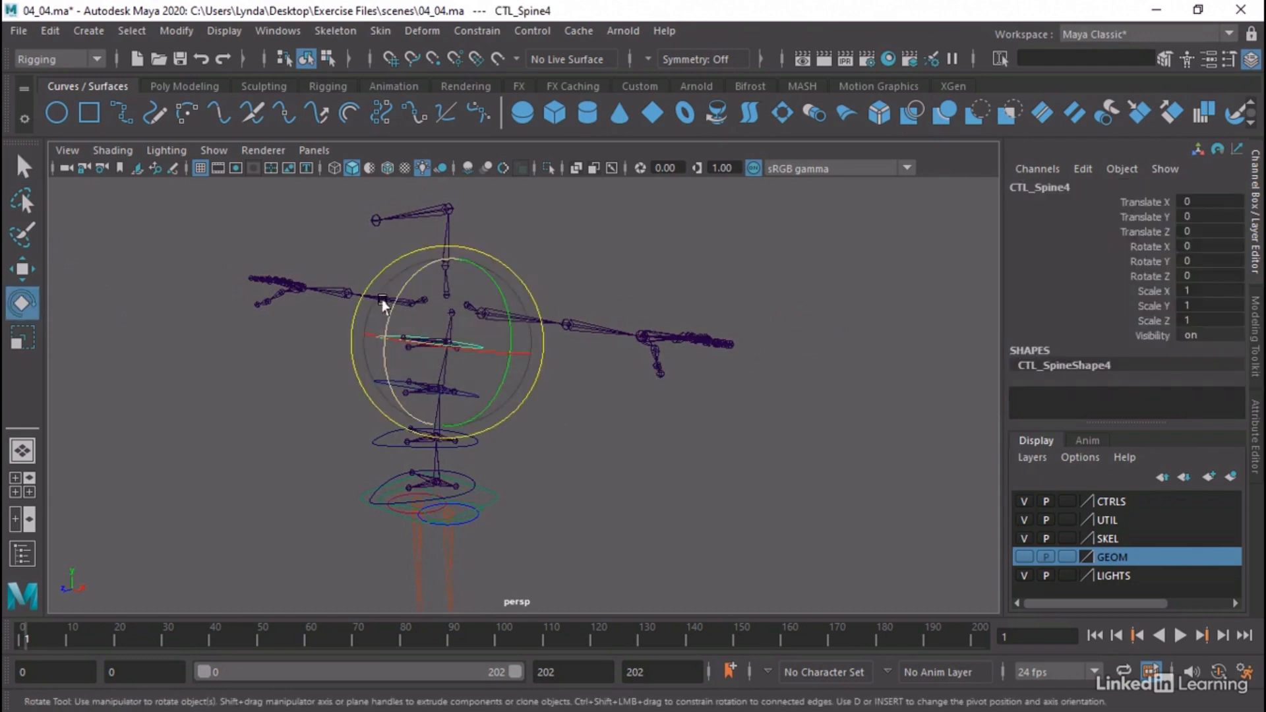
{"action": "mouse_move", "coordinate": [386, 309]}
{"action": "left_mouse_down"}
{"action": "mouse_move", "coordinate": [377, 356]}
{"action": "mouse_move", "coordinate": [402, 294]}
{"action": "left_mouse_up"}
{"action": "key", "text": "ctrl+z"}
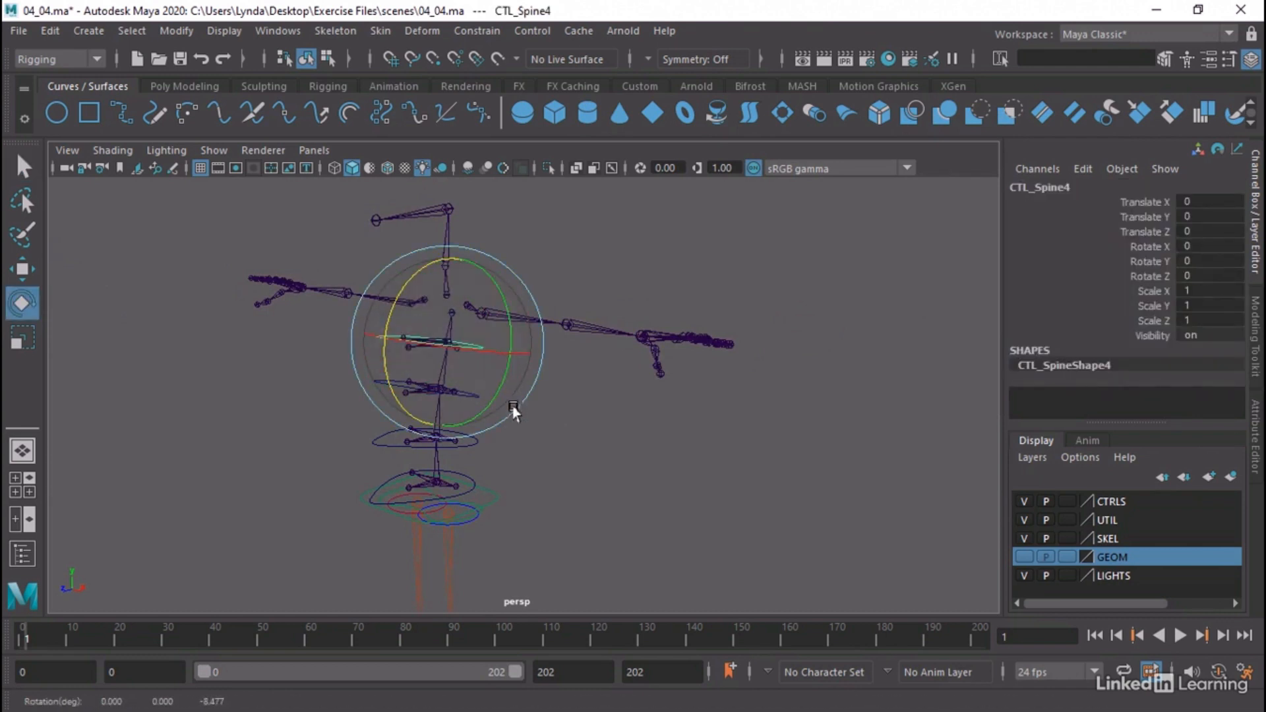
Test the spine's bending by rotating CTL_Spine4, CTL_Spine3 and CTL_Spine2 together, and undo the rotation
{"action": "left_click", "coordinate": [563, 440]}
{"action": "left_click", "coordinate": [377, 339]}
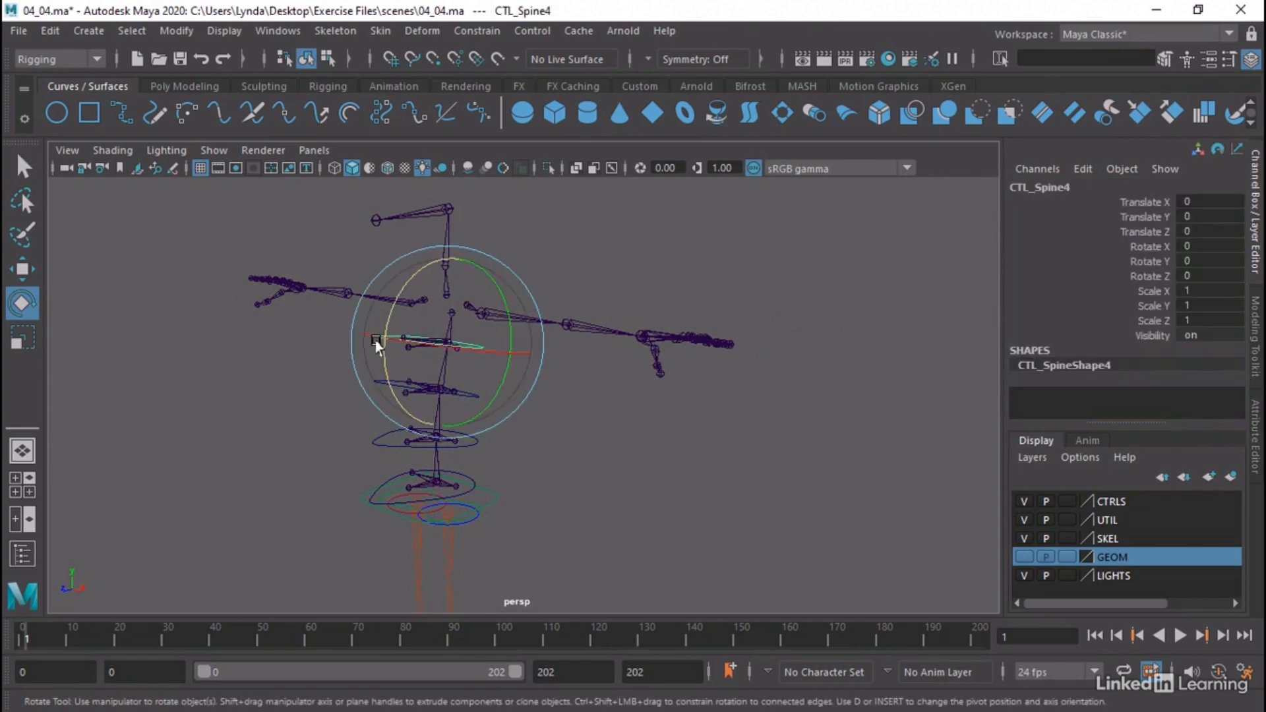
{"action": "key", "text": "q"}
{"action": "left_click", "coordinate": [382, 383], "text": "shift"}
{"action": "left_click", "coordinate": [376, 439], "text": "shift"}
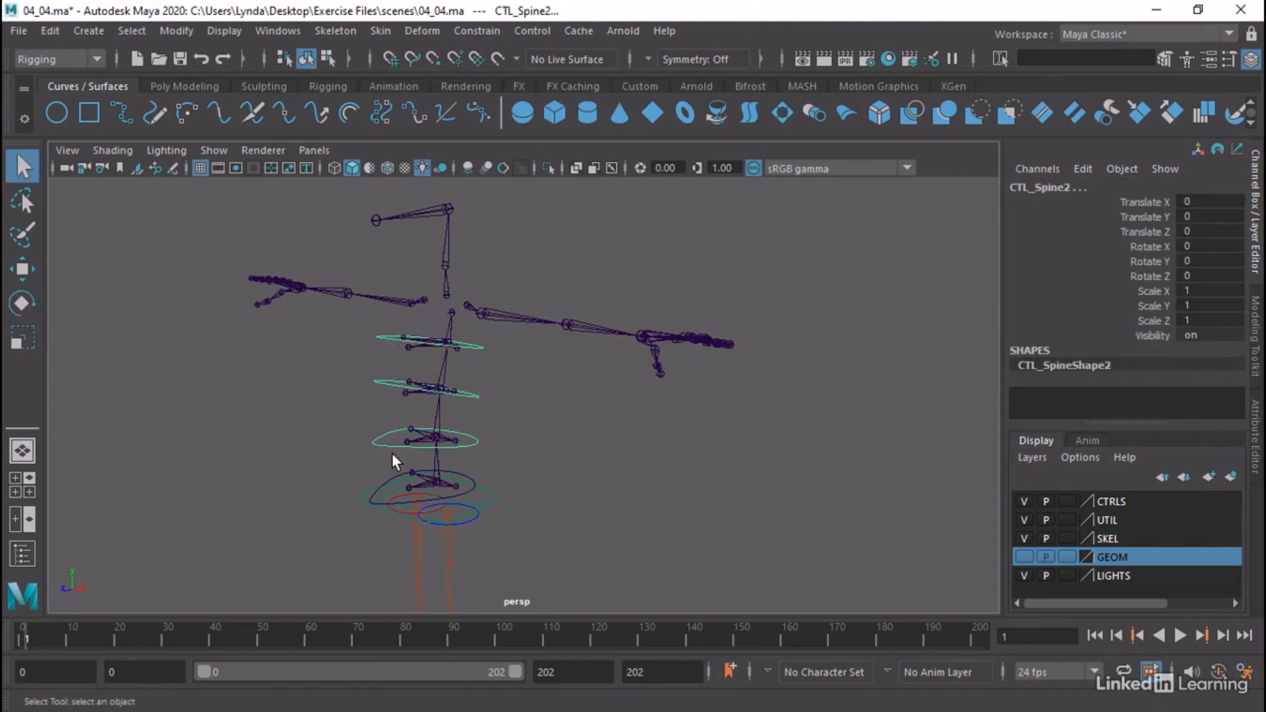
{"action": "key", "text": "e"}
{"action": "left_click_drag", "start_coordinate": [386, 396], "coordinate": [422, 432]}
{"action": "key", "text": "ctrl+z"}
{"action": "key", "text": "ctrl+z"}
{"action": "key", "text": "ctrl+z"}
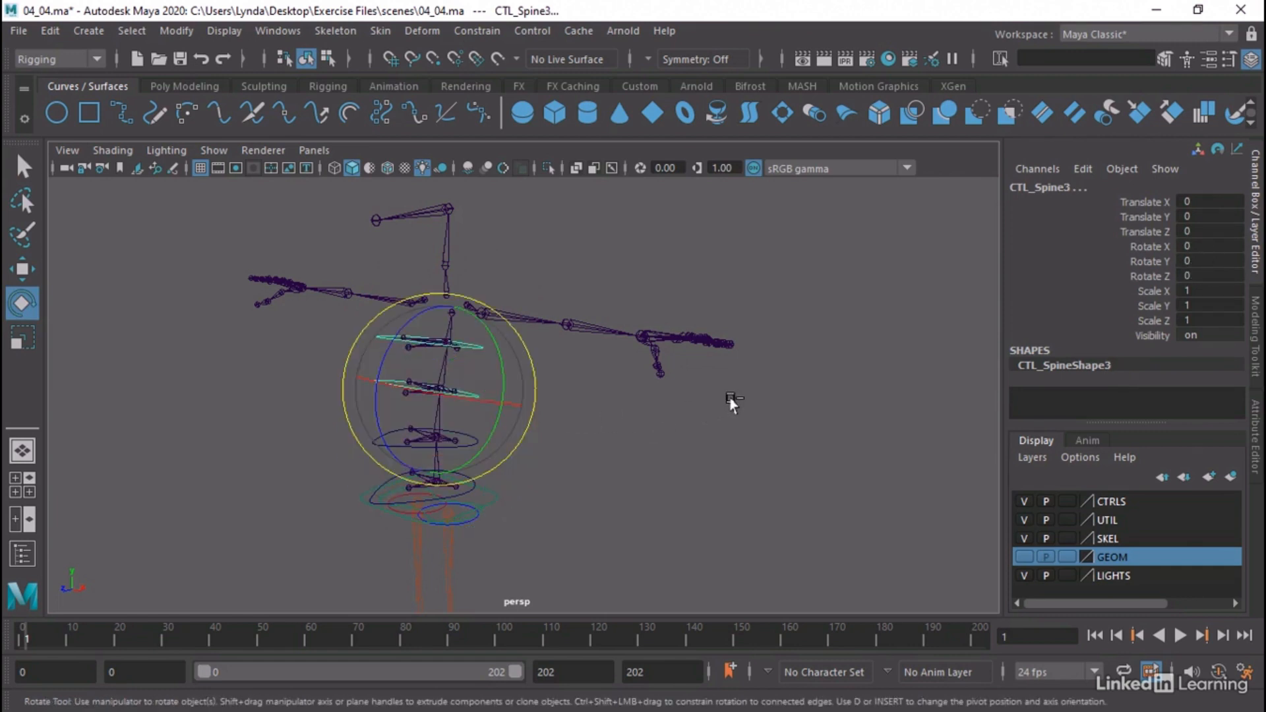
Clear the selection and make the GEOM layer visible to view the character's mesh with the rig
{"action": "left_click", "coordinate": [731, 416]}
{"action": "right_click_drag", "start_coordinate": [833, 420], "coordinate": [700, 420], "text": "alt"}
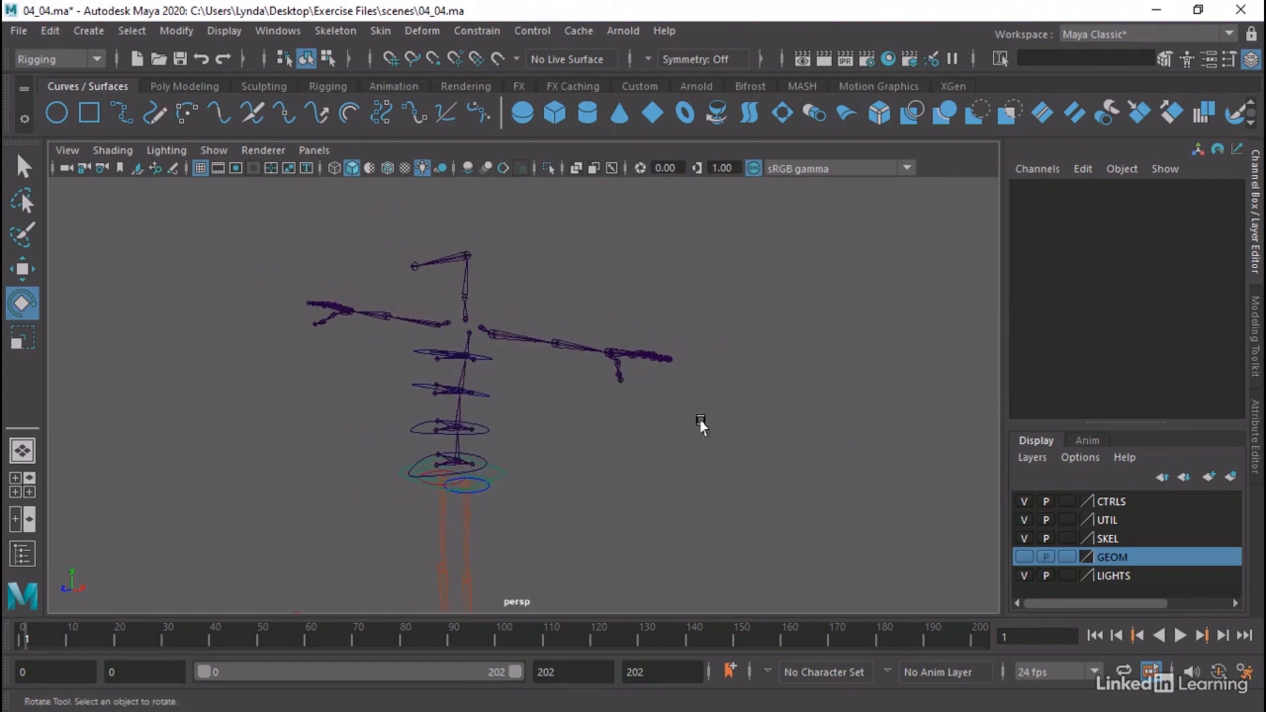
{"action": "left_click_drag", "start_coordinate": [712, 455], "coordinate": [734, 447], "text": "alt"}
{"action": "left_click", "coordinate": [1024, 556]}
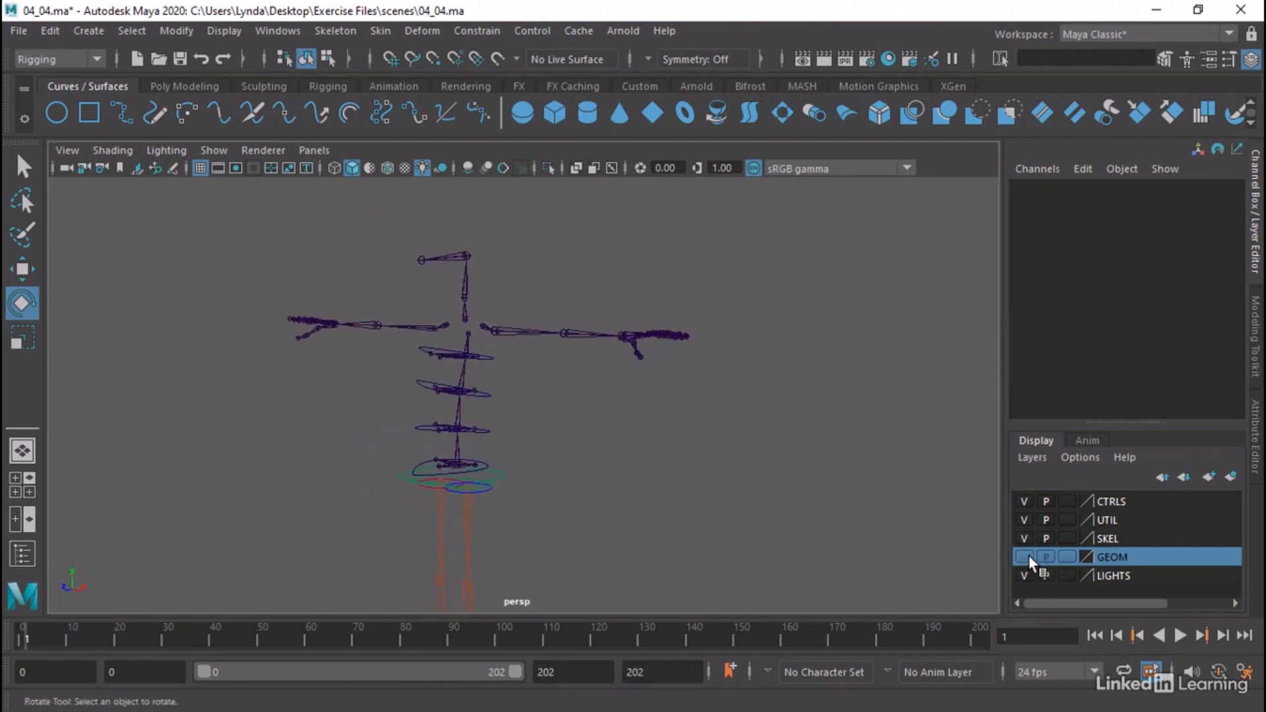
{"action": "middle_click_drag", "start_coordinate": [676, 469], "coordinate": [706, 411], "text": "alt"}
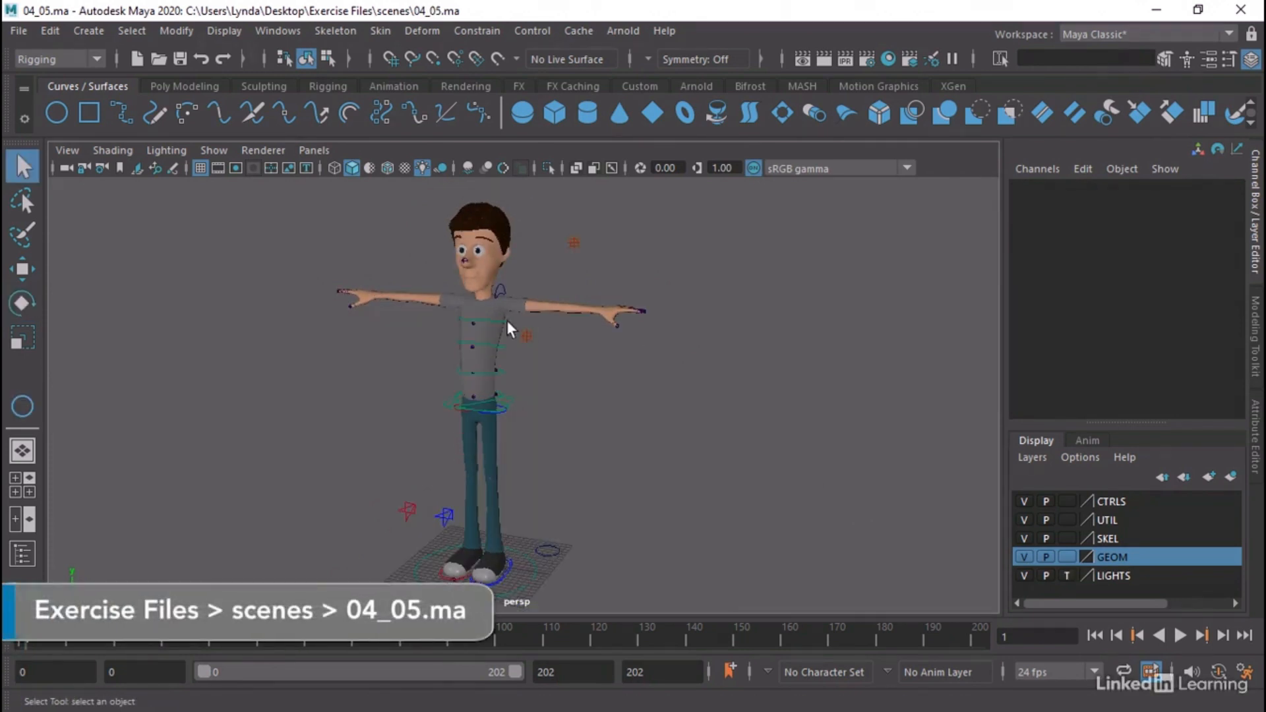
Test-move the left shoulder control CTL_Shoul_L upward by about 1.13 in Translate Y, and undo the move
{"action": "middle_click_drag", "start_coordinate": [429, 303], "coordinate": [452, 368], "text": "alt"}
{"action": "right_click_drag", "start_coordinate": [453, 368], "coordinate": [847, 388], "text": "alt"}
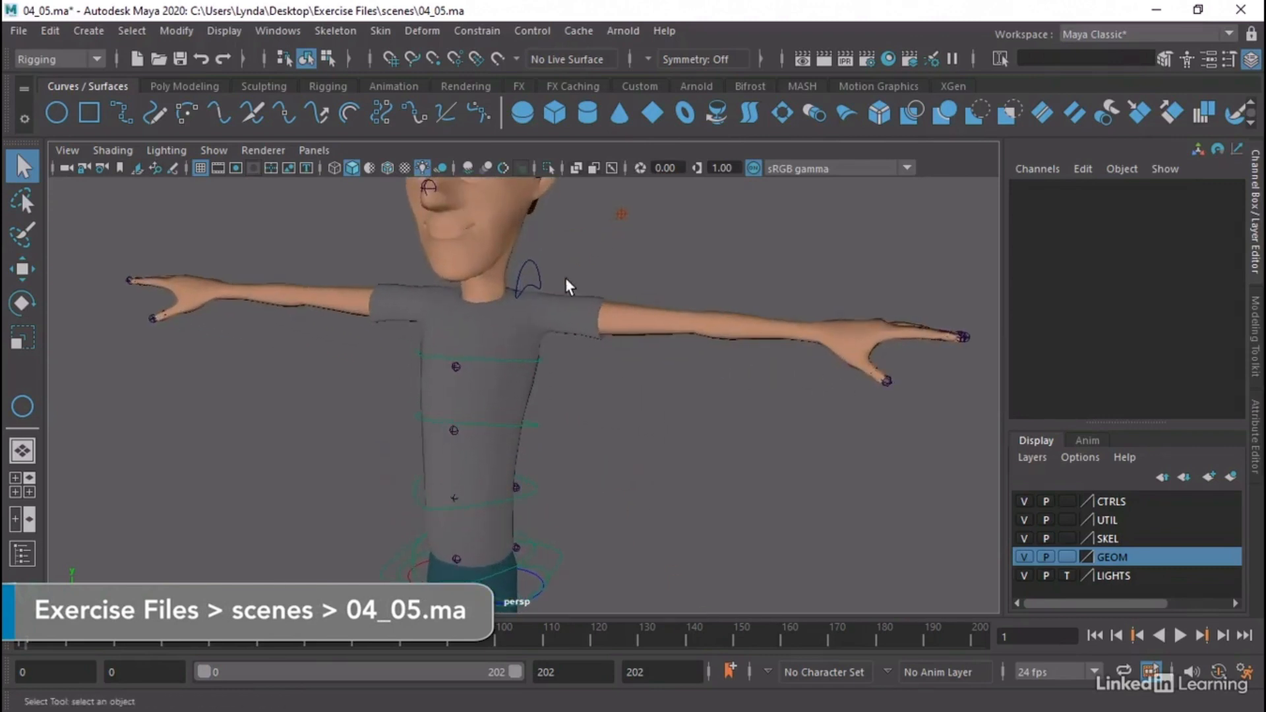
{"action": "middle_click_drag", "start_coordinate": [567, 285], "coordinate": [584, 311], "text": "alt"}
{"action": "left_click", "coordinate": [554, 308]}
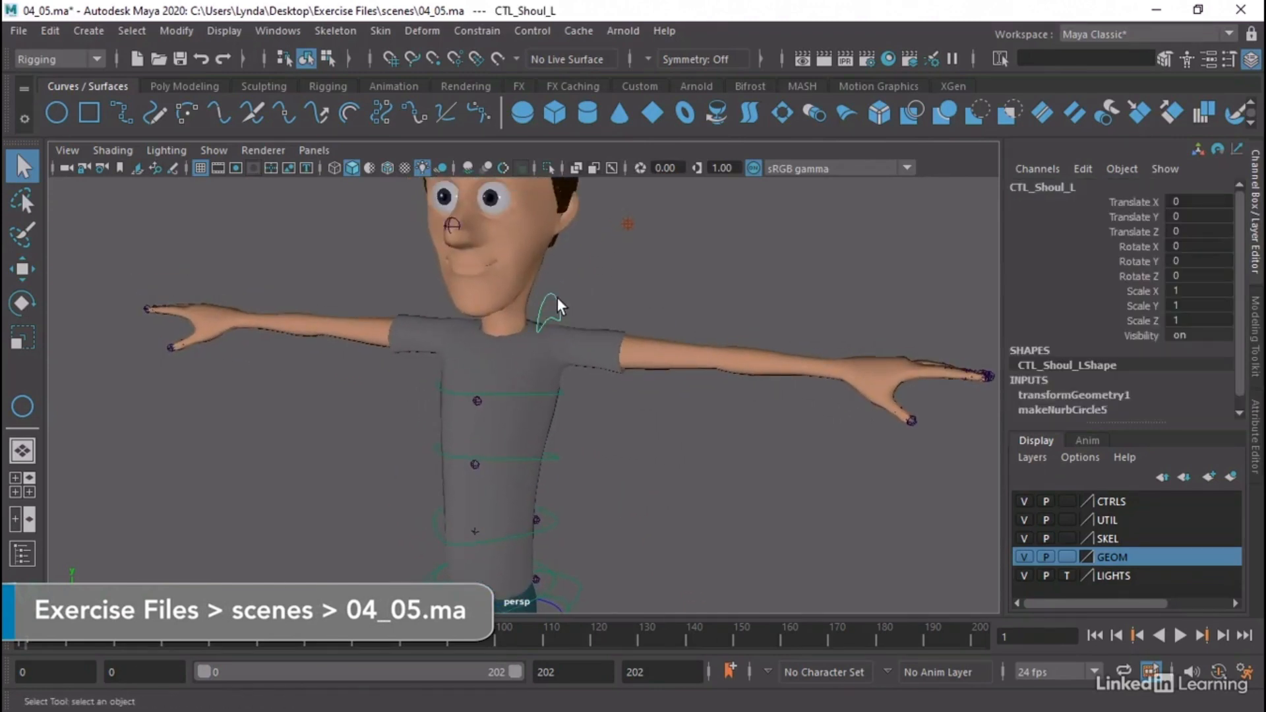
{"action": "key", "text": "w"}
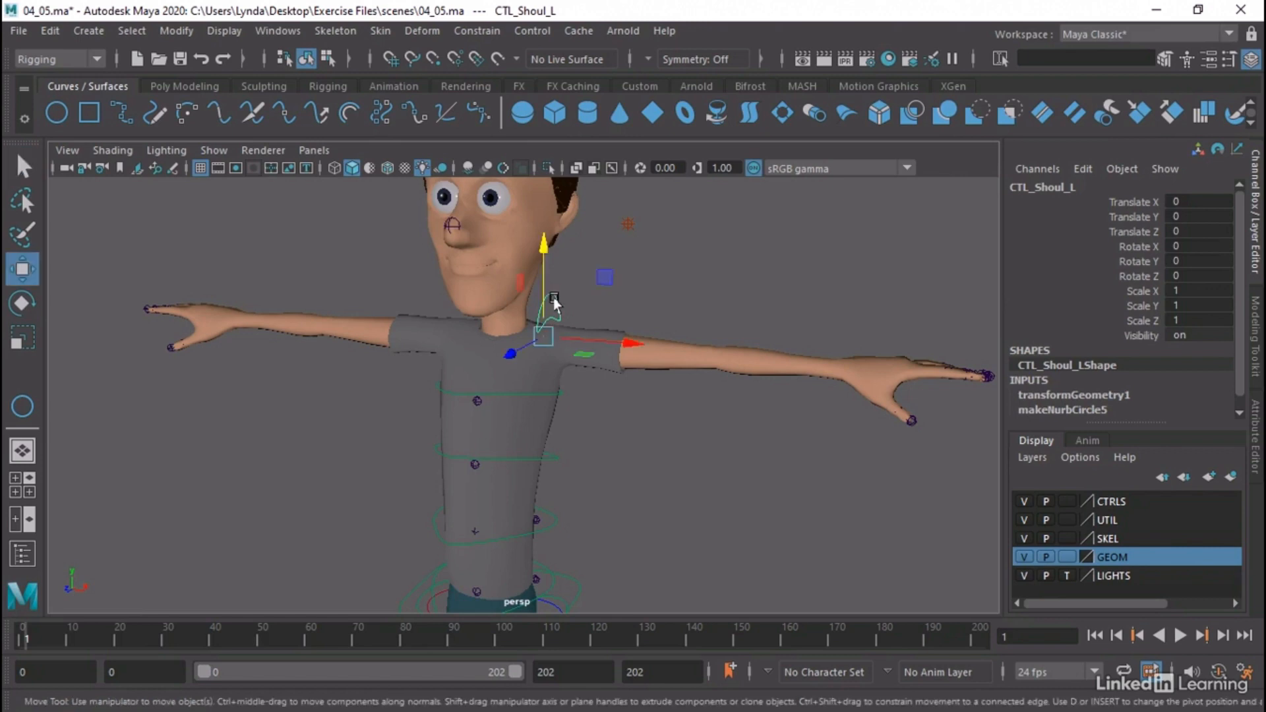
{"action": "left_click_drag", "start_coordinate": [549, 291], "coordinate": [552, 273]}
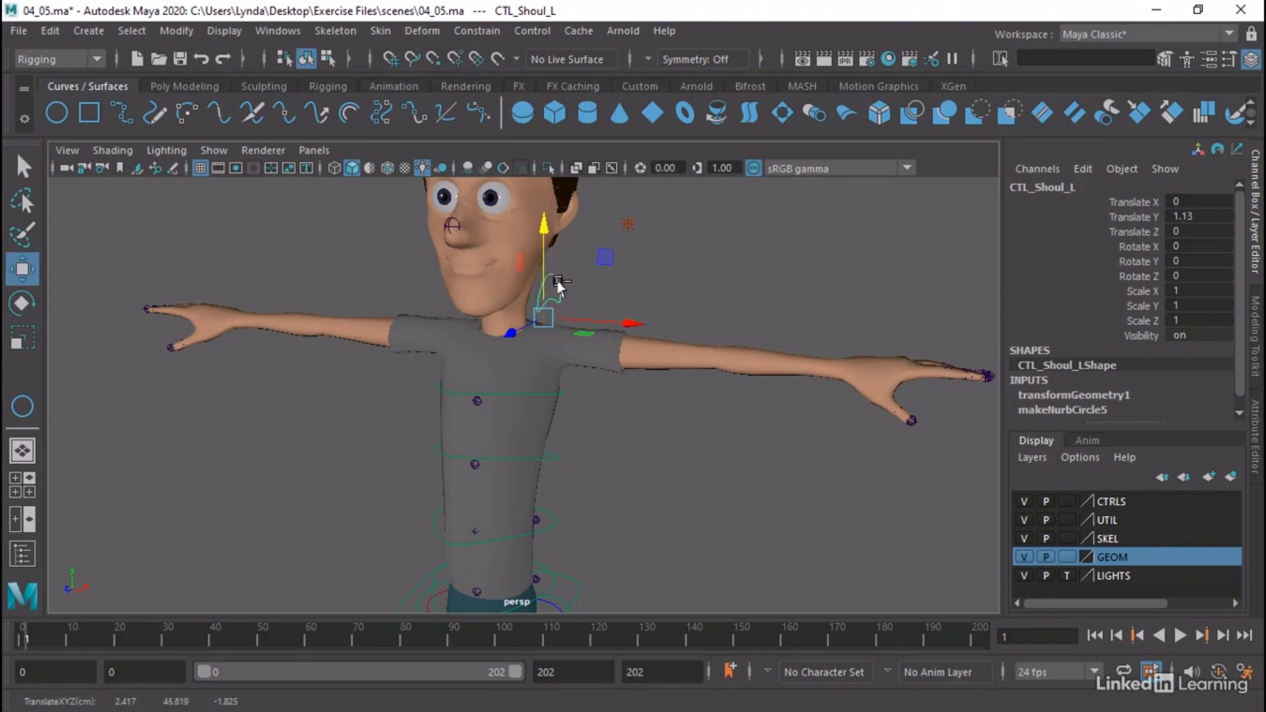
{"action": "key", "text": "ctrl+z"}
Open the Outliner and expand the CTL_MAIN hierarchy through CTL_Body and the spine controls down to CTL_Spine4
{"action": "right_click_drag", "start_coordinate": [827, 499], "coordinate": [608, 402], "text": "alt"}
{"action": "middle_click_drag", "start_coordinate": [608, 400], "coordinate": [626, 387], "text": "alt"}
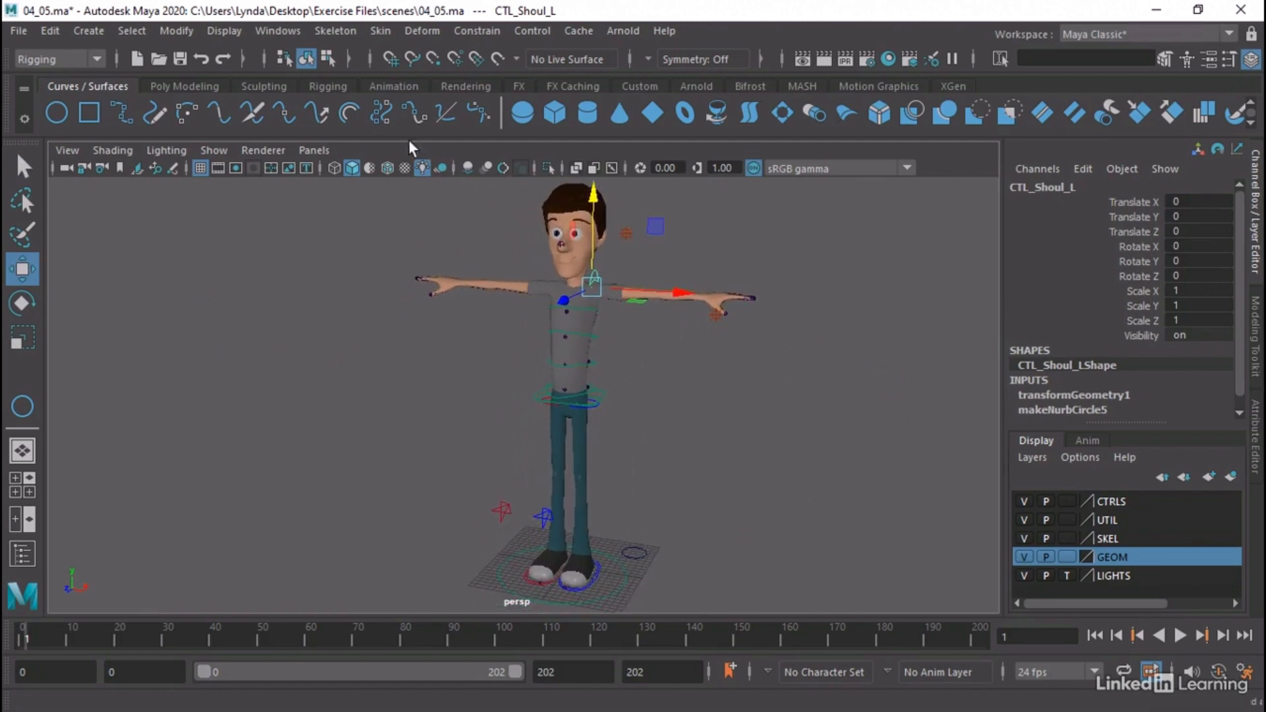
{"action": "left_click", "coordinate": [276, 31]}
{"action": "left_click", "coordinate": [317, 248]}
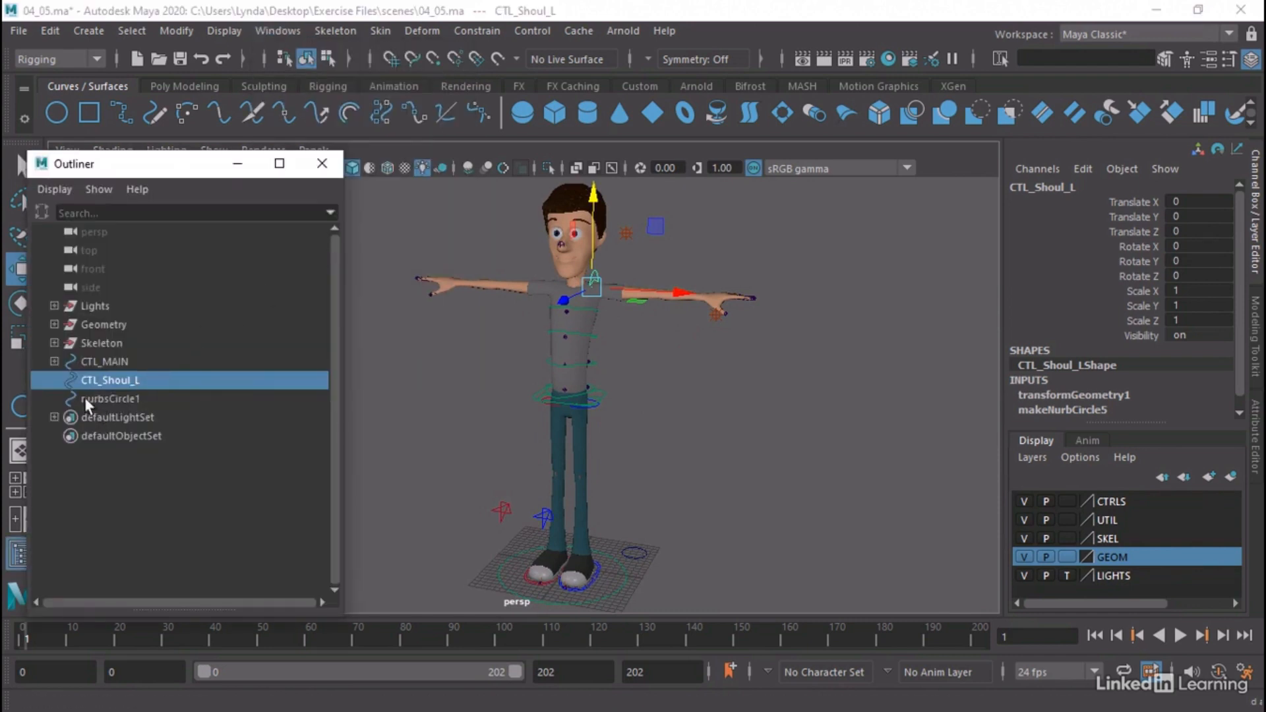
{"action": "left_click", "coordinate": [54, 362]}
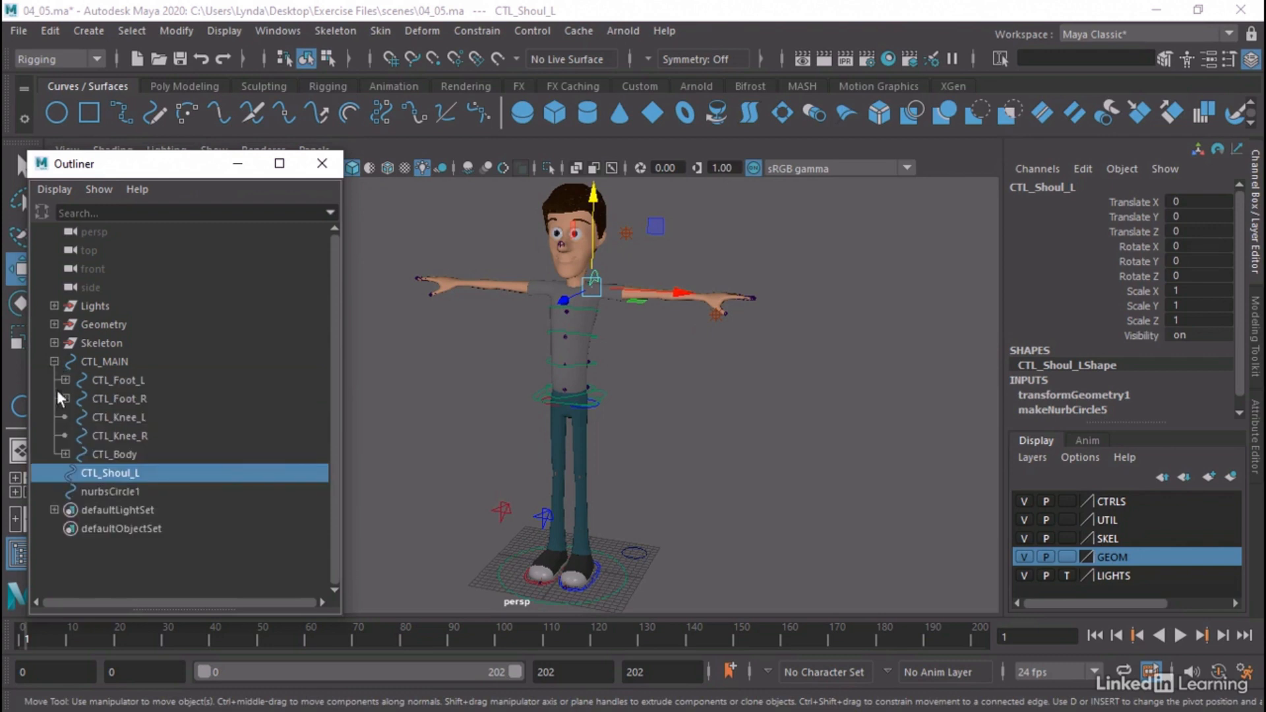
{"action": "left_click", "coordinate": [65, 454]}
{"action": "left_click", "coordinate": [77, 491]}
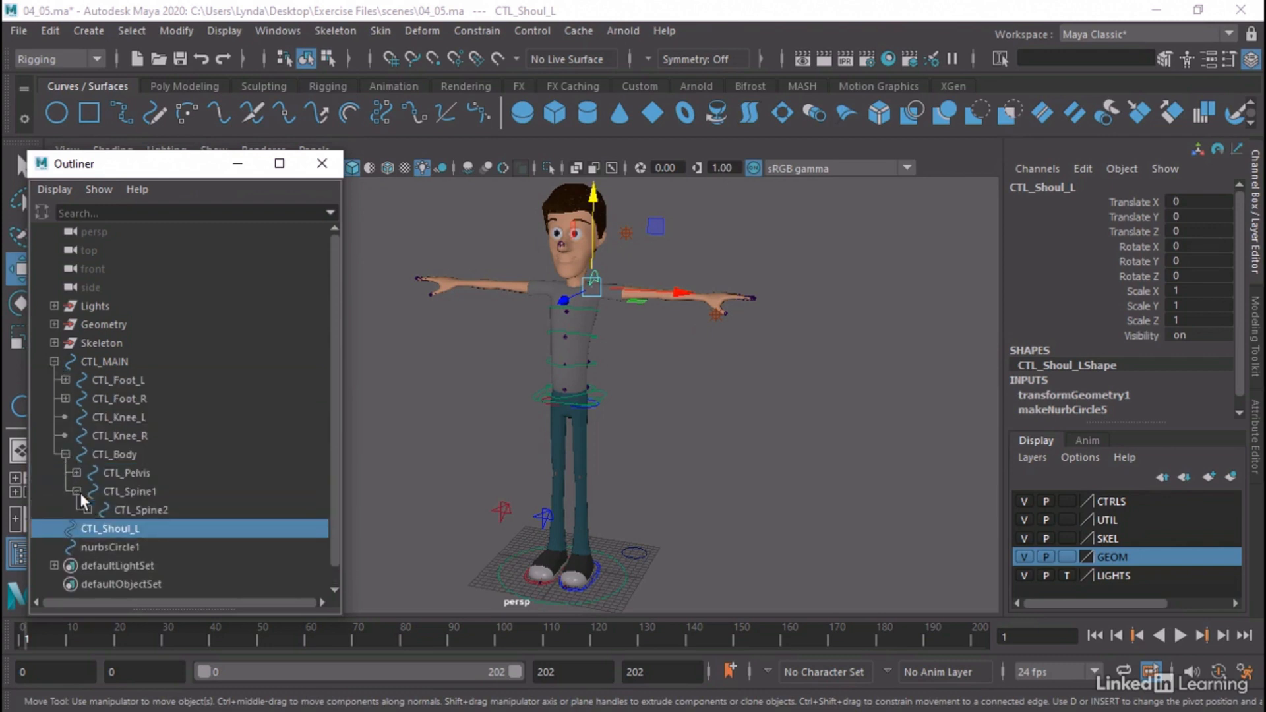
{"action": "left_click", "coordinate": [87, 510]}
{"action": "left_click", "coordinate": [99, 529]}
{"action": "scroll", "coordinate": [172, 521], "scroll_direction": "down", "scroll_amount": 1}
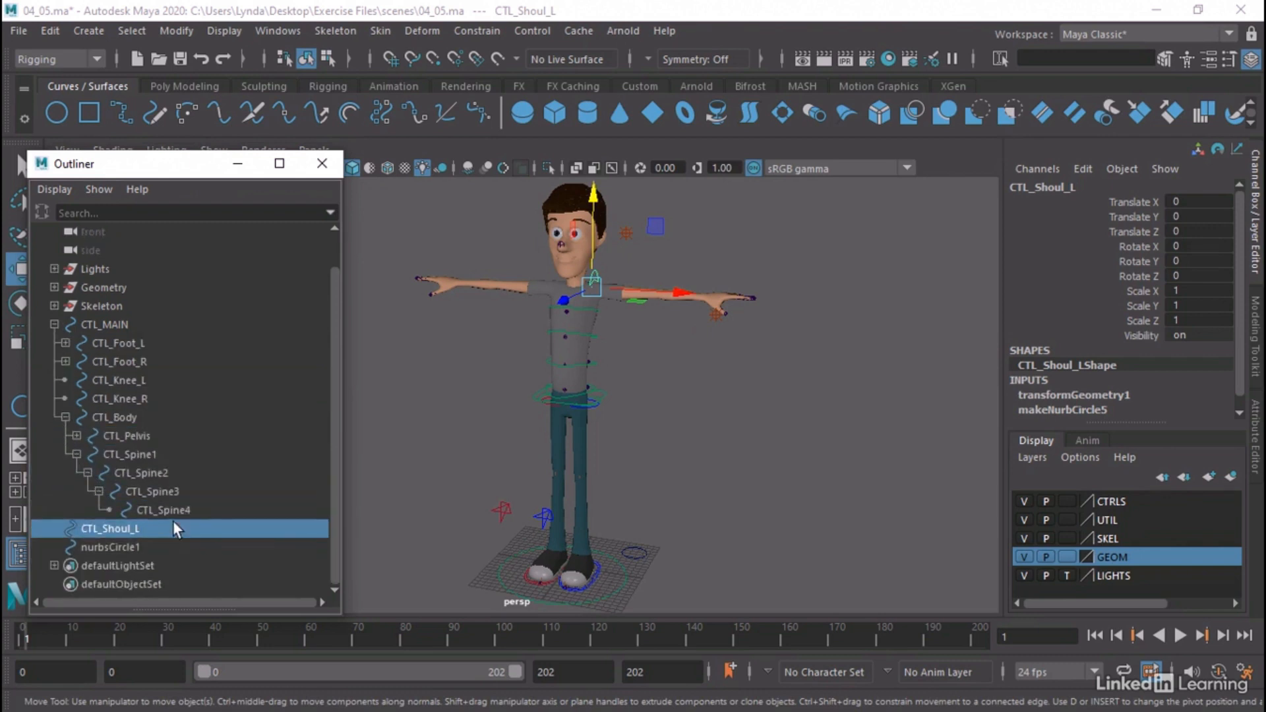
Parent CTL_Shoul_L under CTL_Spine4 in the control hierarchy and hide the GEOM layer
{"action": "left_click", "coordinate": [183, 509]}
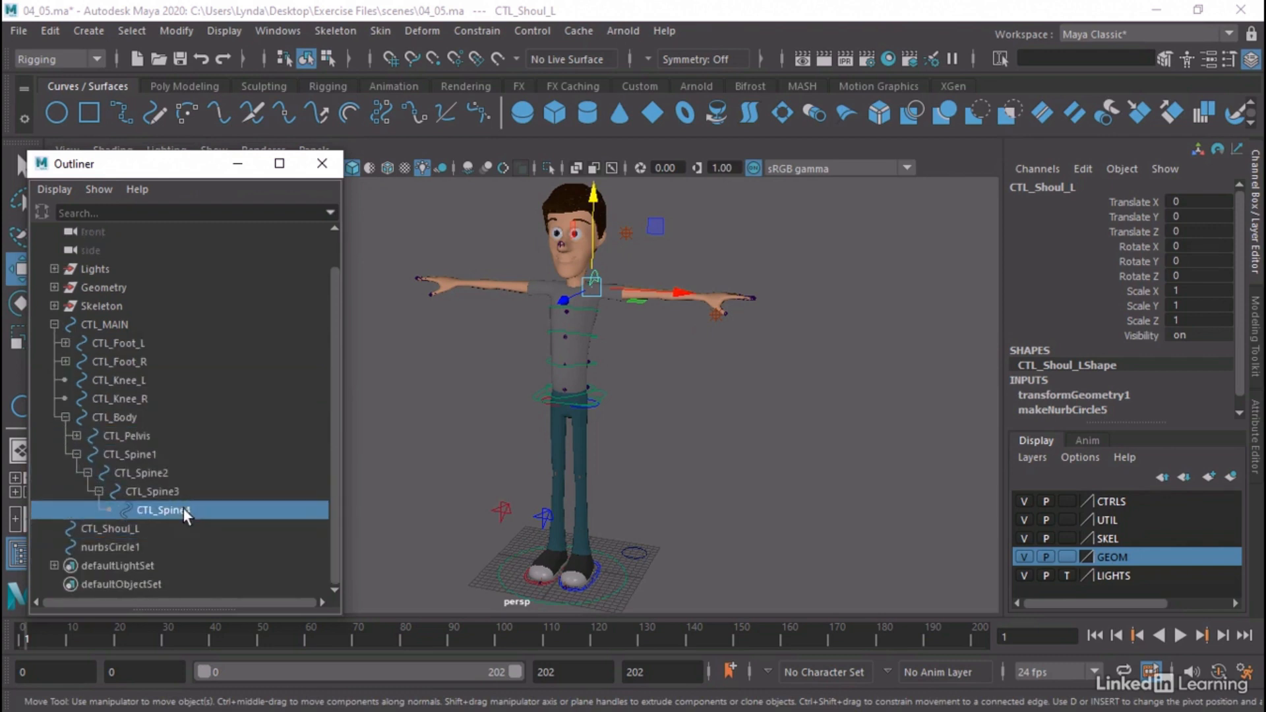
{"action": "left_click", "coordinate": [120, 532]}
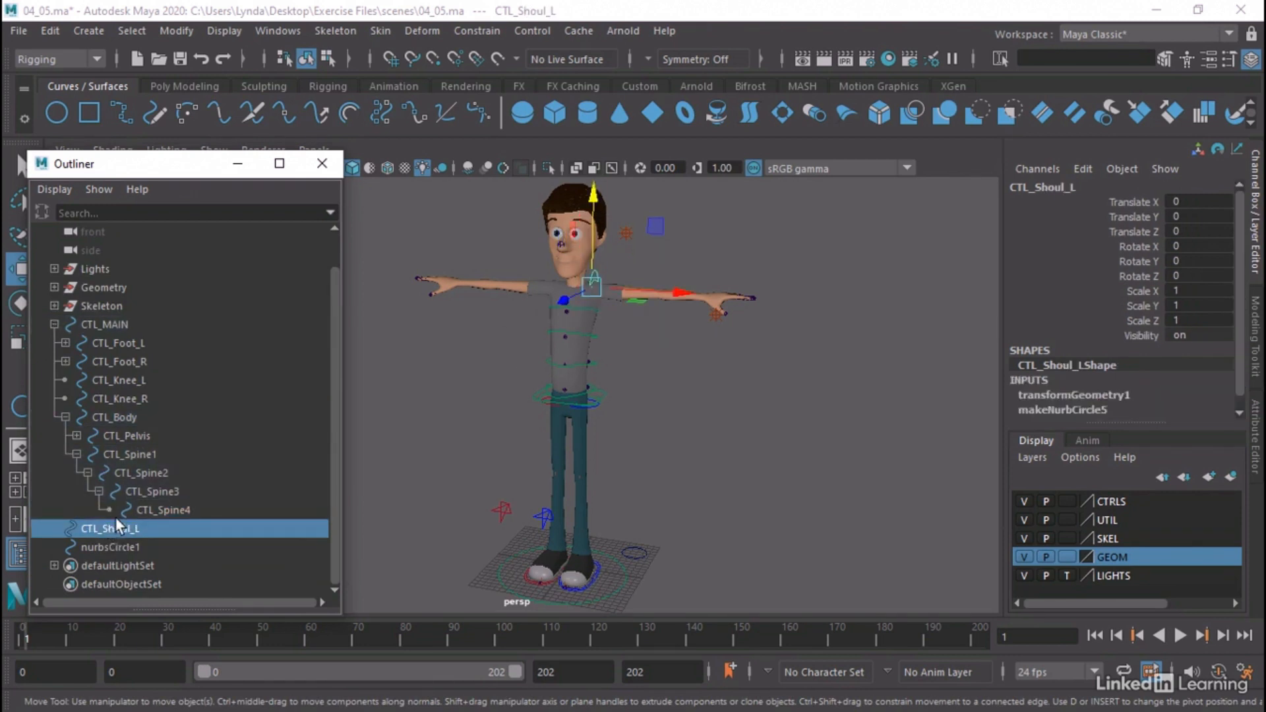
{"action": "middle_click_drag", "start_coordinate": [109, 529], "coordinate": [177, 513]}
{"action": "left_click", "coordinate": [109, 529]}
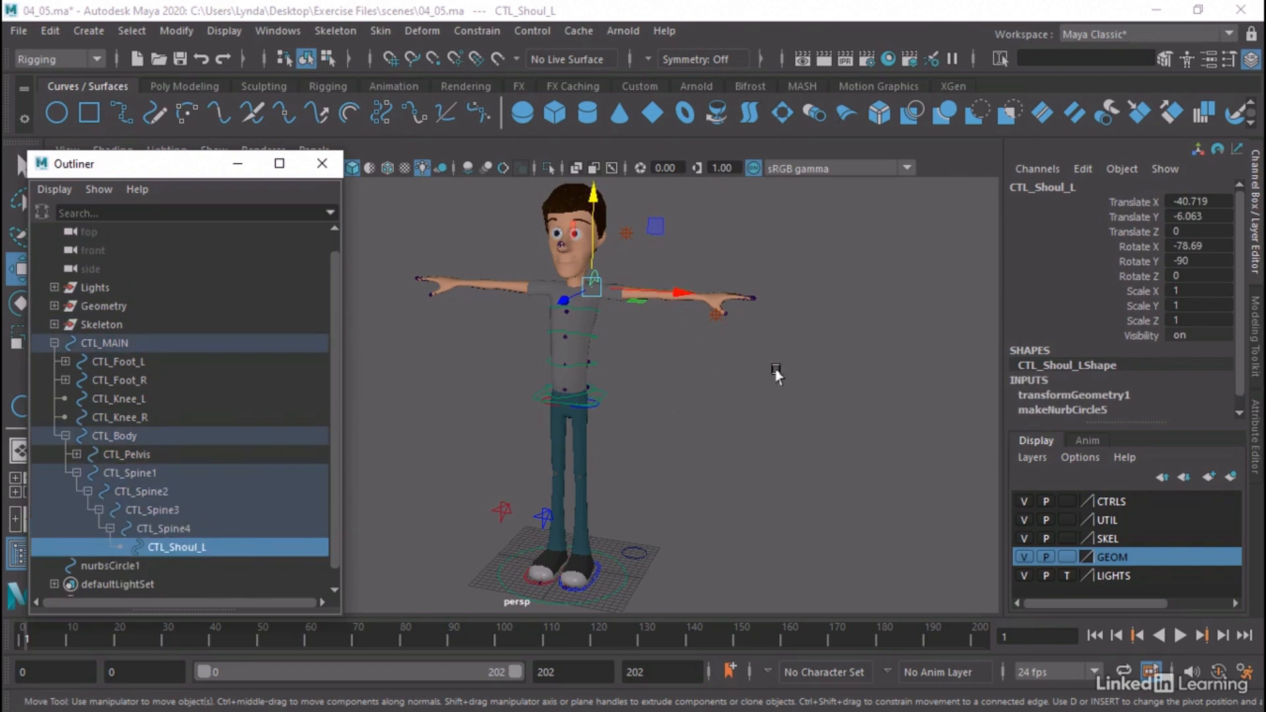
{"action": "left_click", "coordinate": [1026, 558]}
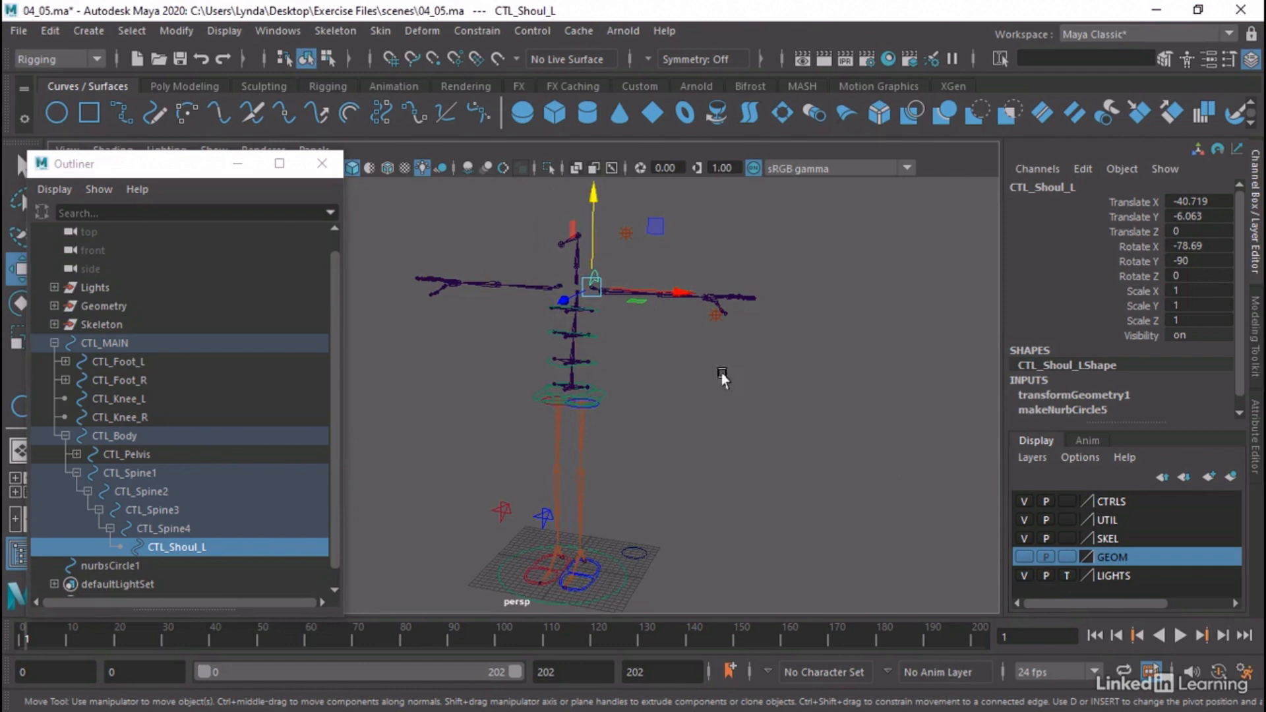
Key CTL_Spine2, CTL_Spine3 and CTL_Spine4 at frame 10, and bend them together to about 14.155 in Rotate Z at frame 30
{"action": "left_click", "coordinate": [595, 308]}
{"action": "left_click", "coordinate": [597, 337], "text": "shift"}
{"action": "left_click", "coordinate": [594, 362], "text": "shift"}
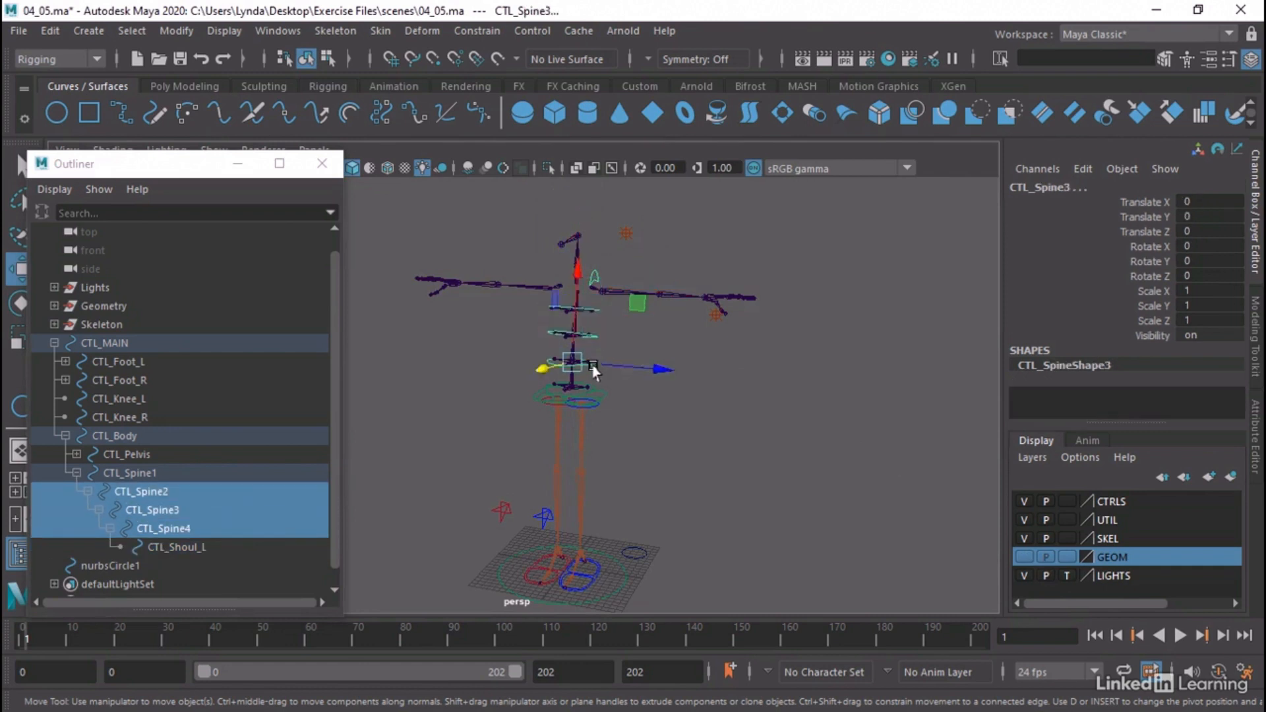
{"action": "left_click_drag", "start_coordinate": [35, 642], "coordinate": [66, 640]}
{"action": "key", "text": "s"}
{"action": "key", "text": "e"}
{"action": "left_click_drag", "start_coordinate": [66, 640], "coordinate": [164, 631]}
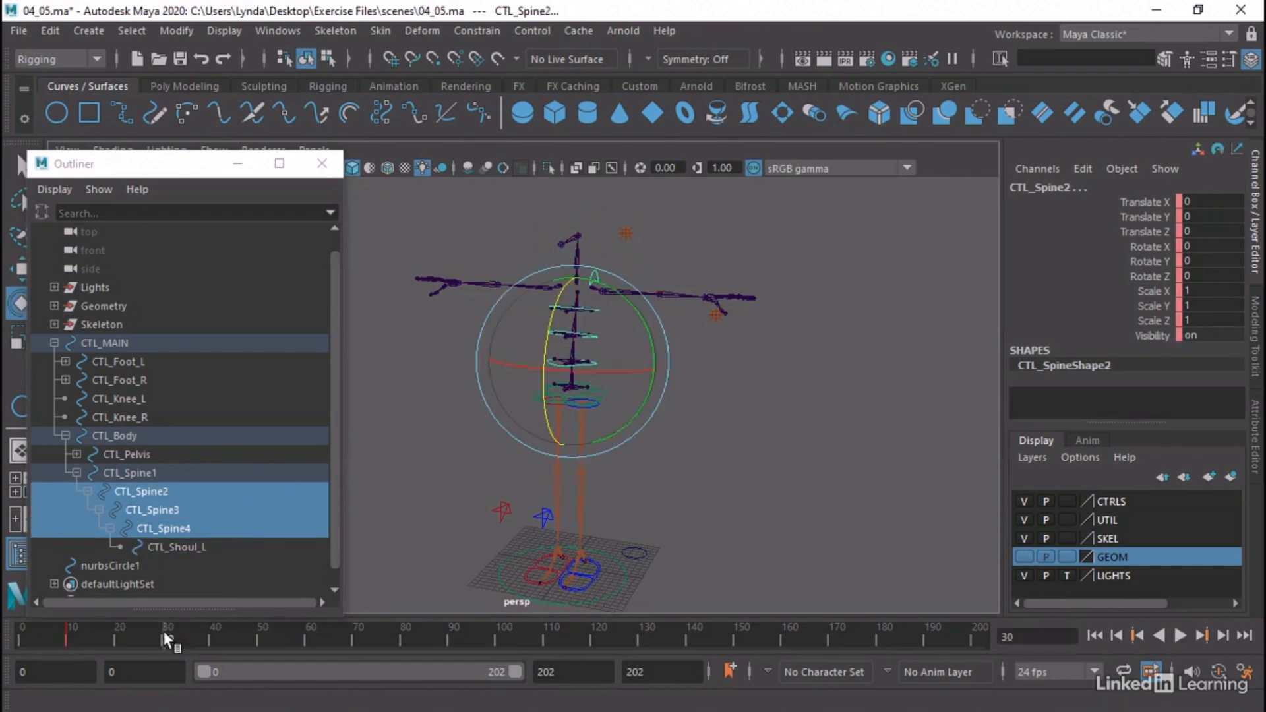
{"action": "left_click_drag", "start_coordinate": [544, 335], "coordinate": [542, 370]}
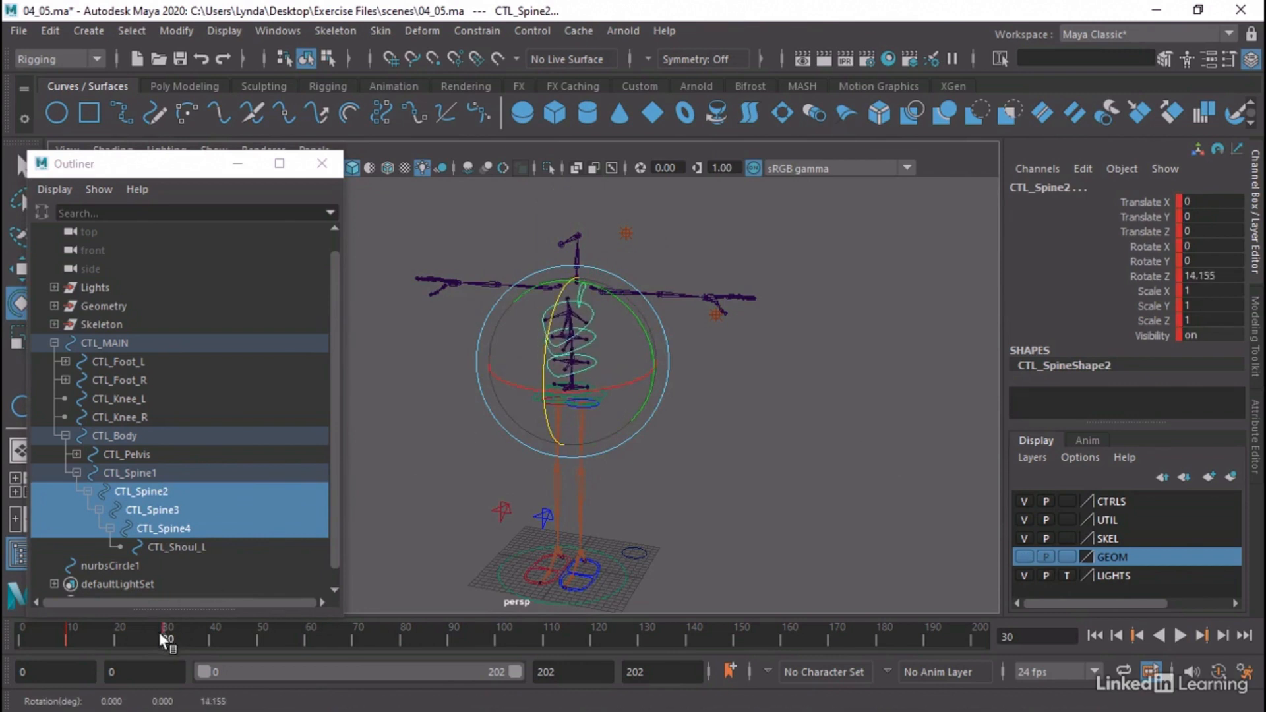
Play back the spine bend to check how the shoulder control follows, return to frame 0 and clear the selection
{"action": "key", "text": "alt+v"}
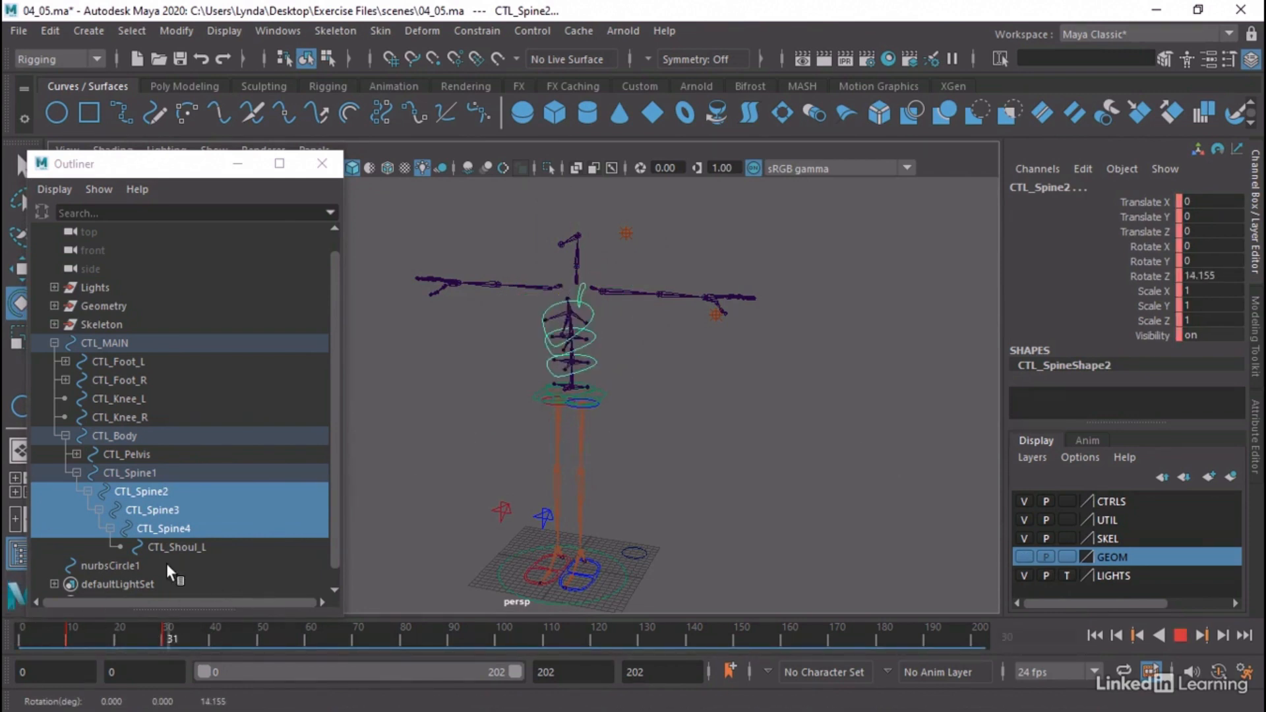
{"action": "key", "text": "alt+v"}
{"action": "key", "text": "alt+shift+v"}
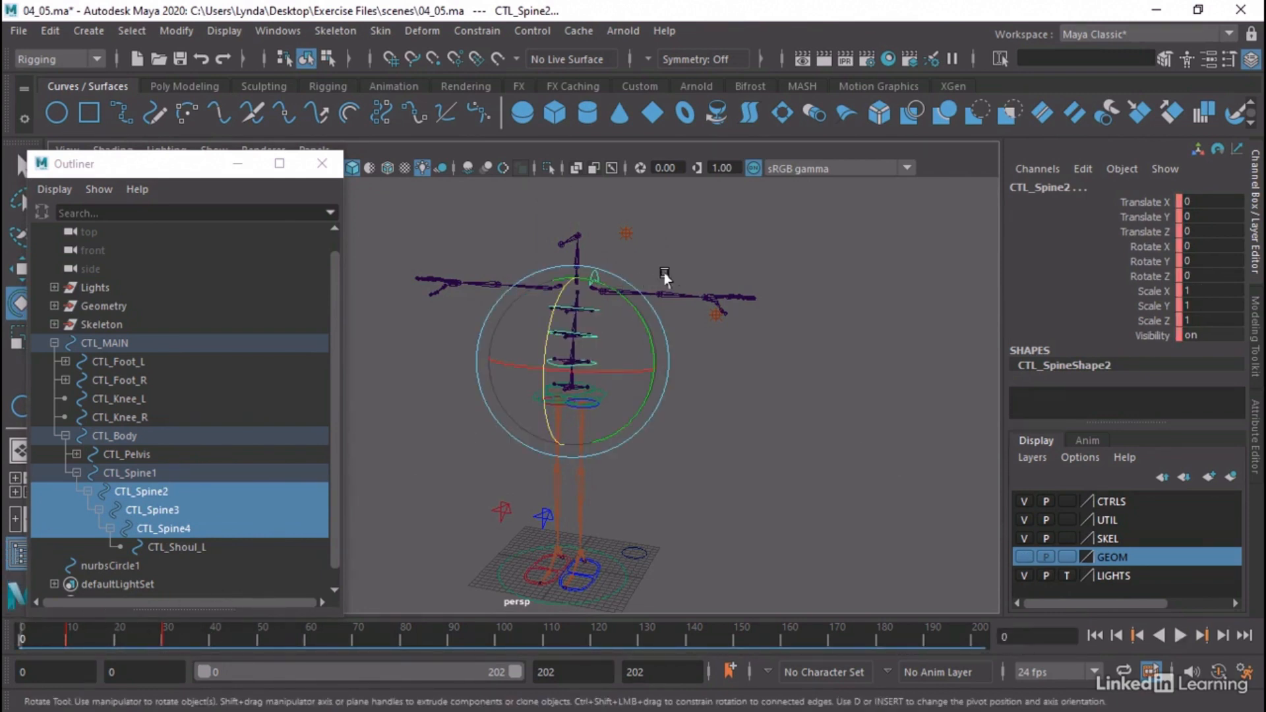
{"action": "left_click", "coordinate": [681, 244]}
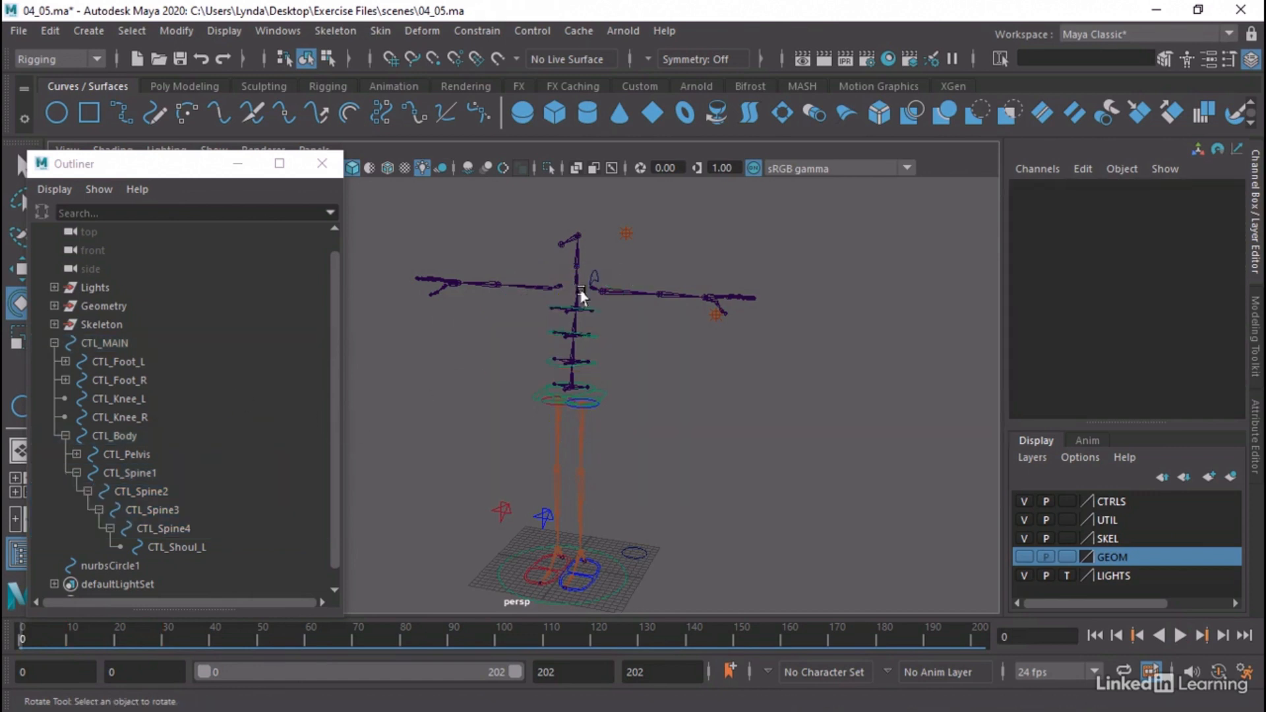
Move CTL_Shoul_L out of CTL_Spine4 to sit directly under CTL_MAIN, and collapse the CTL_Body branch
{"action": "middle_click_drag", "start_coordinate": [732, 291], "coordinate": [754, 337], "text": "alt"}
{"action": "right_click_drag", "start_coordinate": [745, 335], "coordinate": [984, 362], "text": "alt"}
{"action": "left_click_drag", "start_coordinate": [763, 326], "coordinate": [703, 366], "text": "alt"}
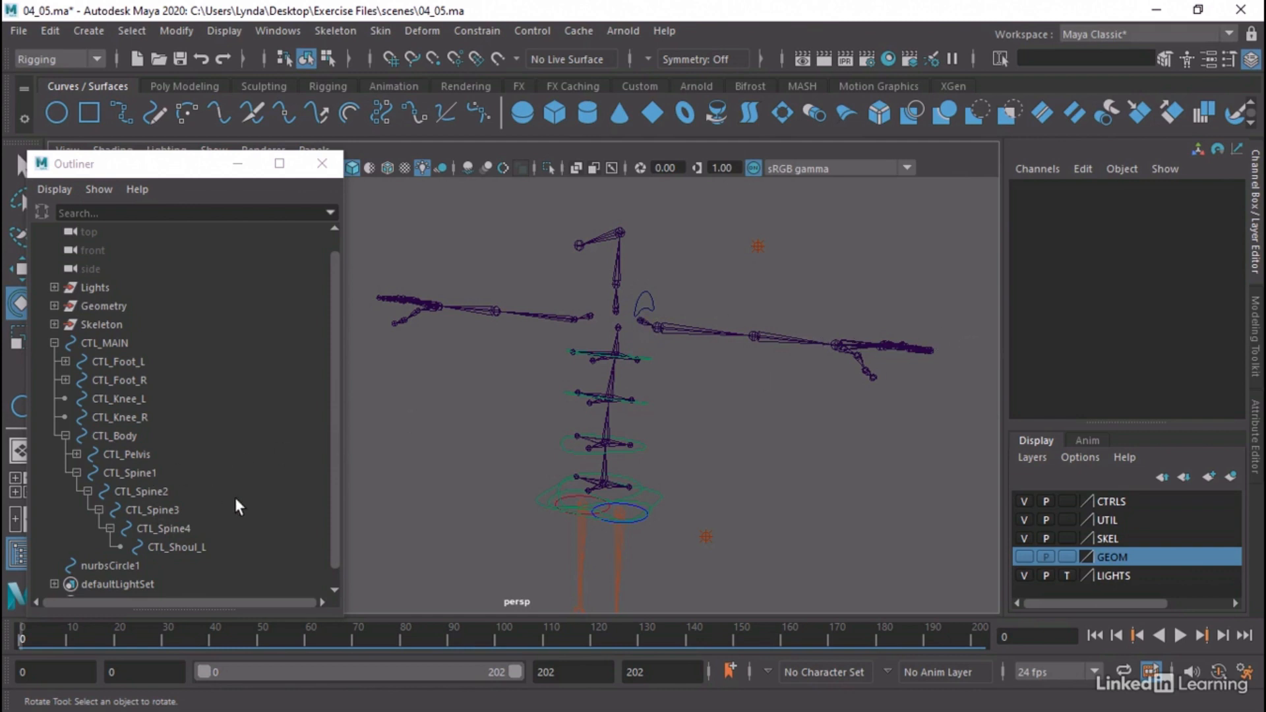
{"action": "scroll", "coordinate": [235, 497], "scroll_direction": "down", "scroll_amount": 1}
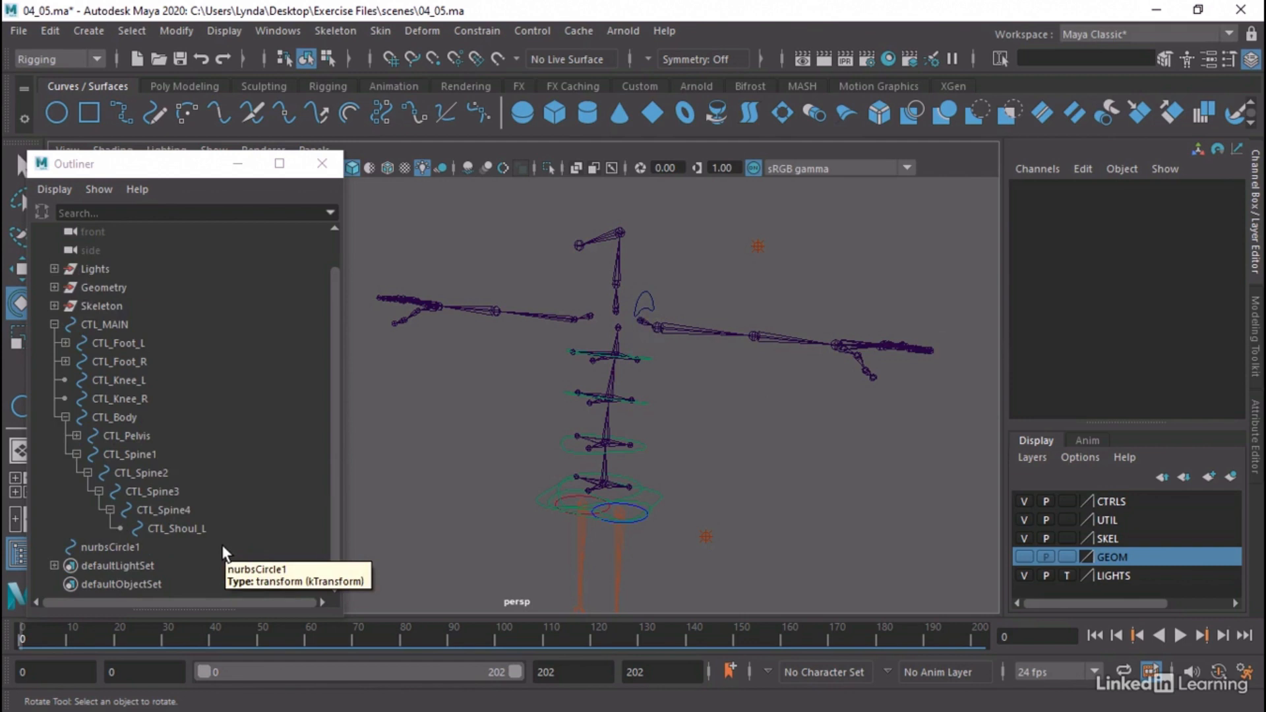
{"action": "left_click", "coordinate": [165, 527]}
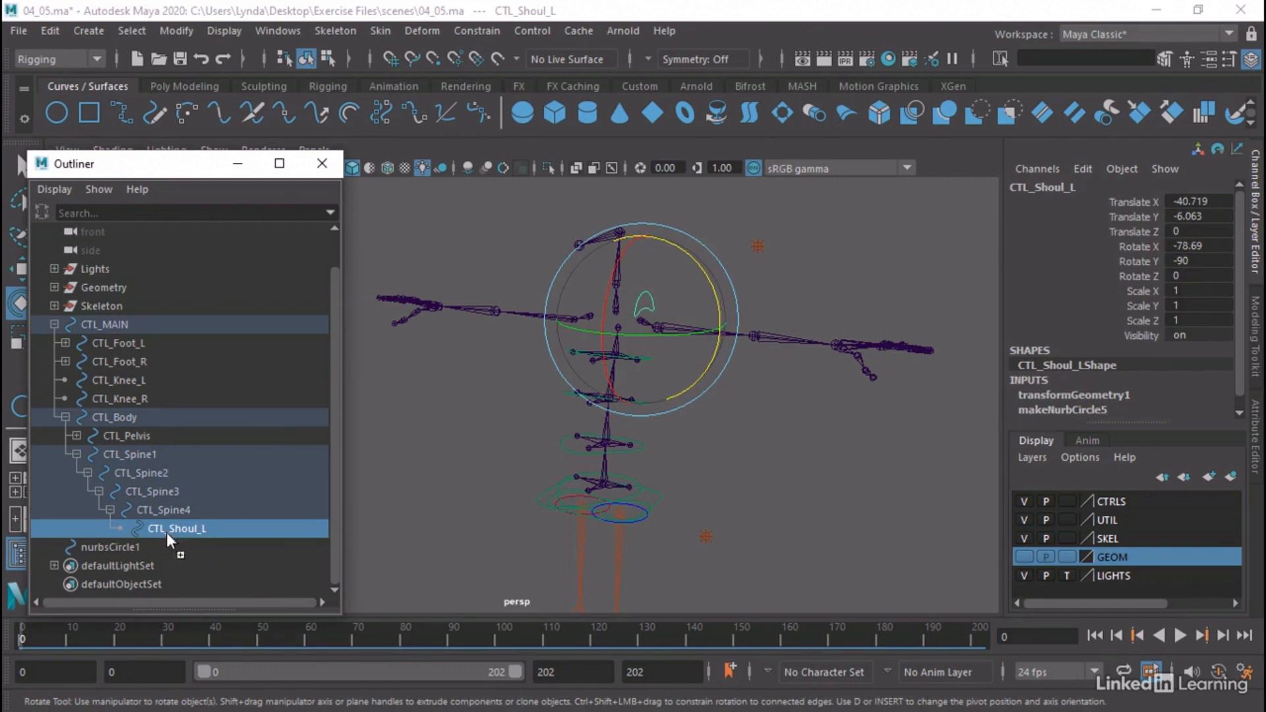
{"action": "left_click_drag", "start_coordinate": [167, 532], "coordinate": [128, 340]}
{"action": "left_click", "coordinate": [114, 324]}
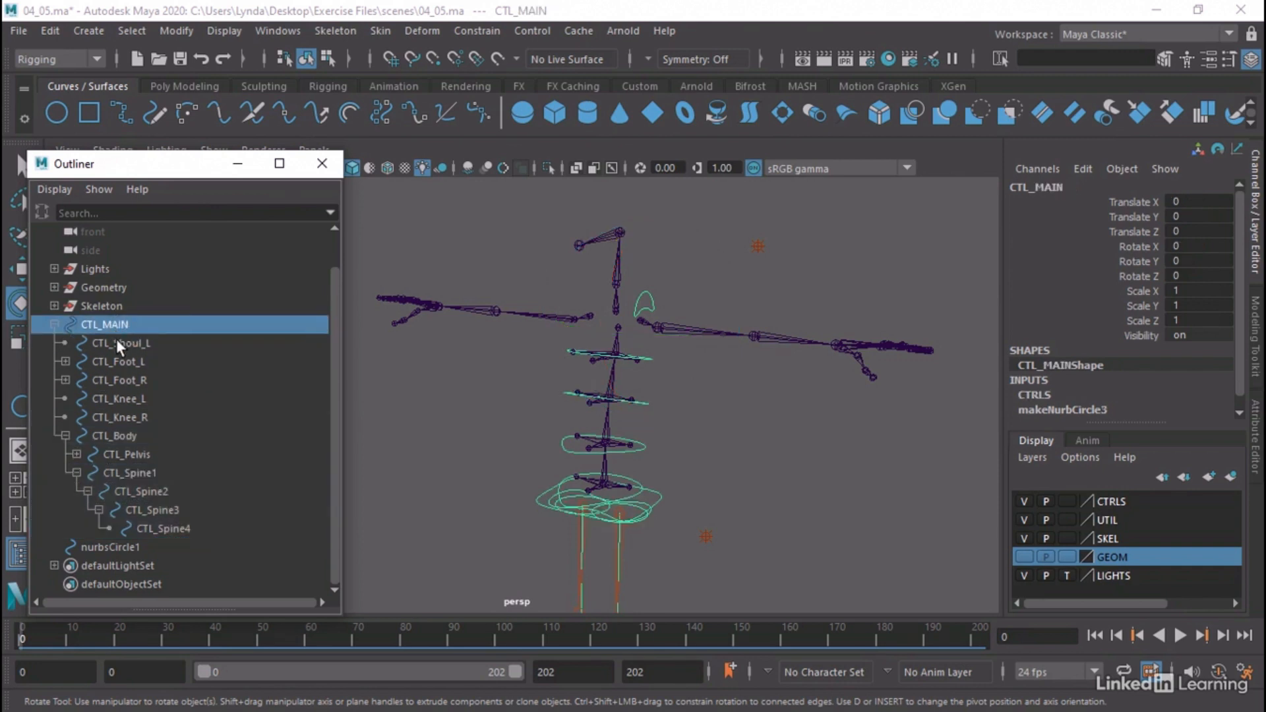
{"action": "left_click", "coordinate": [116, 339]}
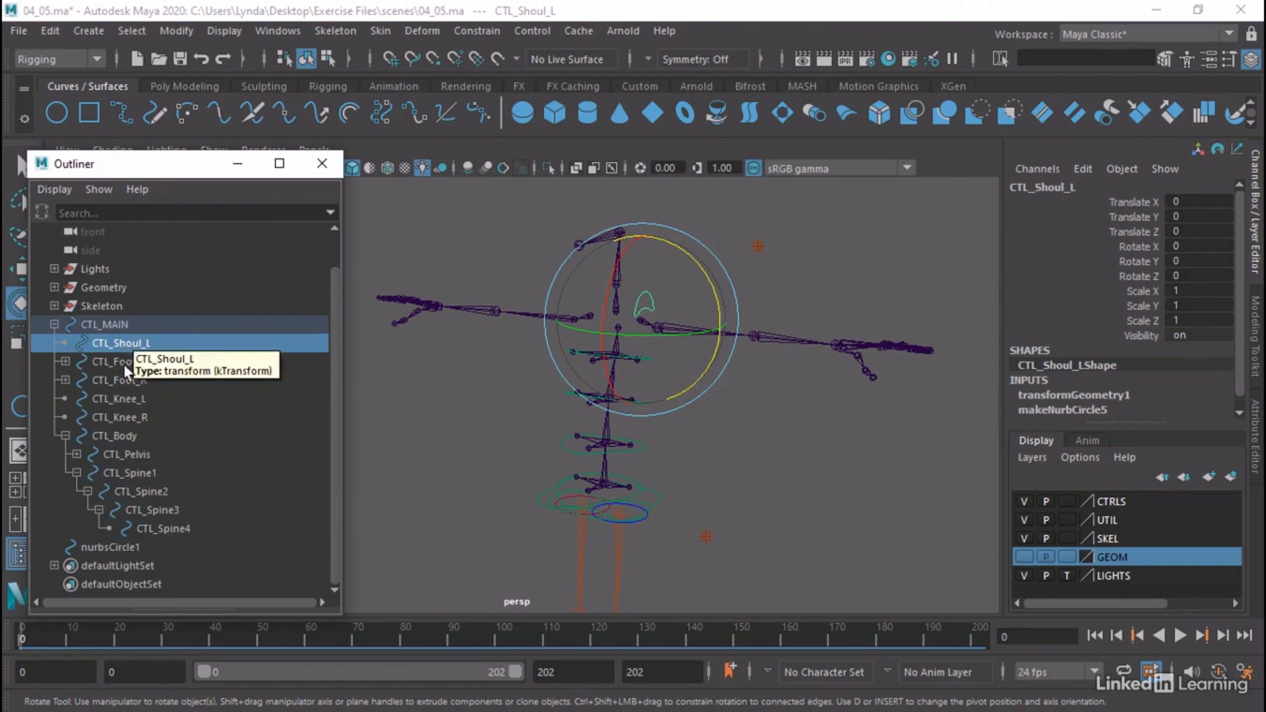
{"action": "left_click", "coordinate": [66, 436]}
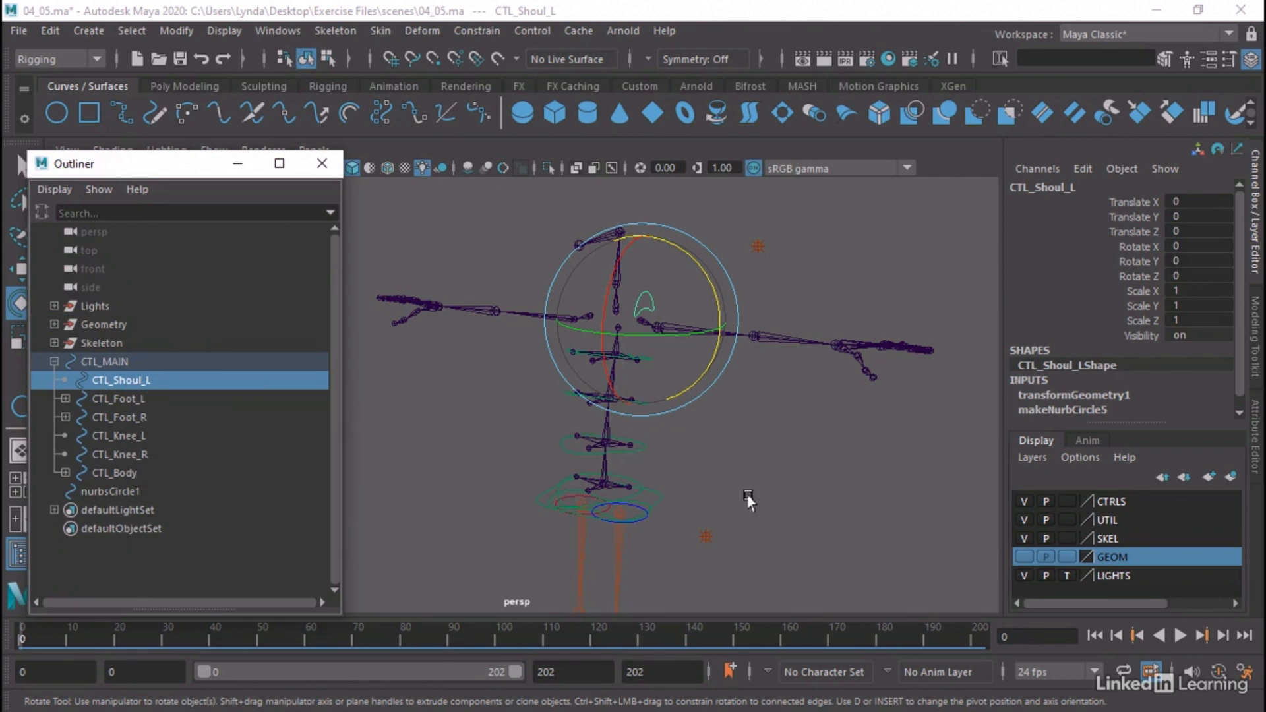
Snap the loose circle nurbsCircle1 from the ground onto the top joint of the spine, at Translate Y 43.533 and Z -2.523
{"action": "left_click_drag", "start_coordinate": [750, 501], "coordinate": [711, 493], "text": "alt"}
{"action": "left_click", "coordinate": [699, 420]}
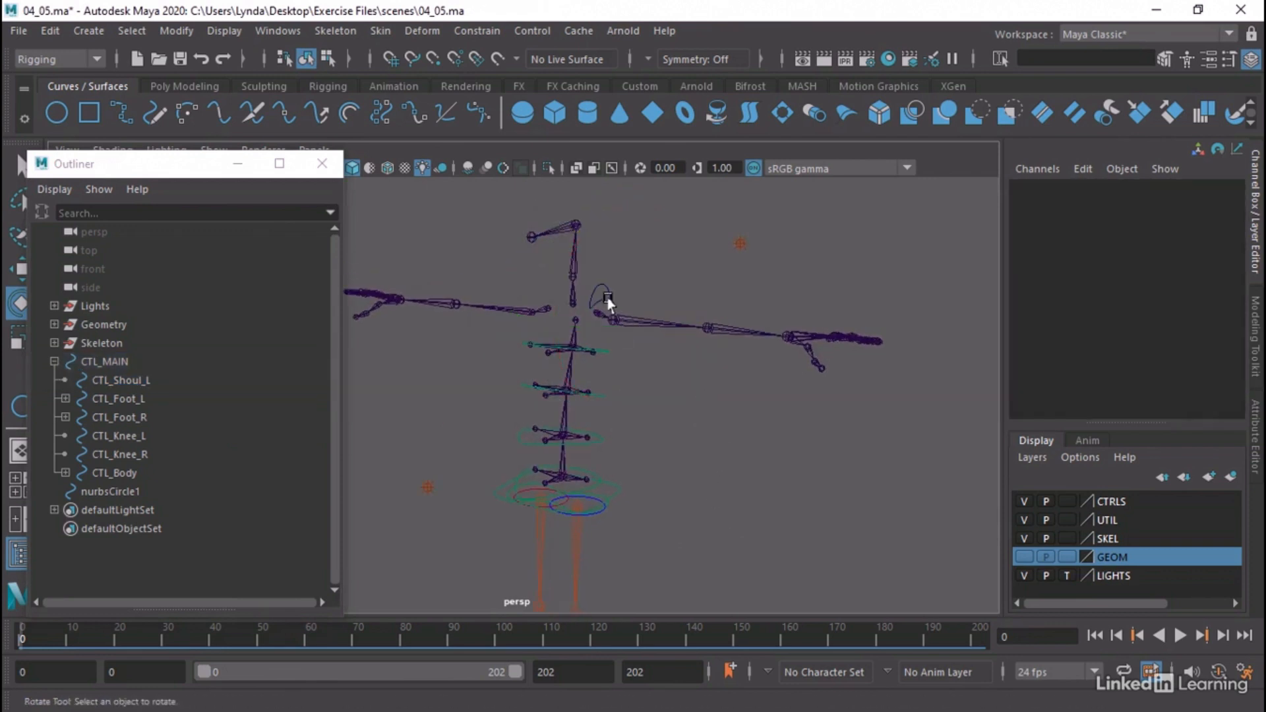
{"action": "left_click", "coordinate": [606, 298]}
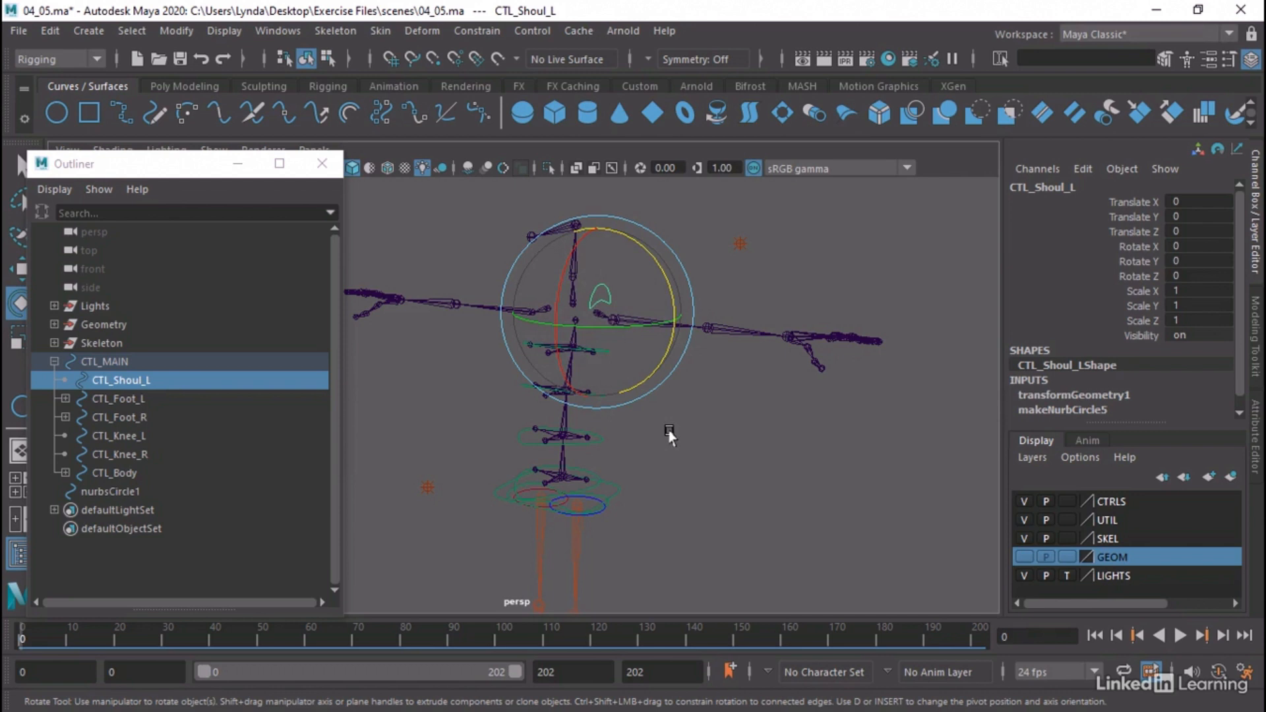
{"action": "mouse_move", "coordinate": [669, 436]}
{"action": "left_mouse_down", "text": "alt"}
{"action": "mouse_move", "coordinate": [741, 497]}
{"action": "mouse_move", "coordinate": [769, 504]}
{"action": "mouse_move", "coordinate": [754, 500]}
{"action": "mouse_move", "coordinate": [759, 449]}
{"action": "mouse_move", "coordinate": [686, 444]}
{"action": "left_mouse_up", "text": "alt"}
{"action": "left_click", "coordinate": [644, 602]}
{"action": "left_click", "coordinate": [643, 604]}
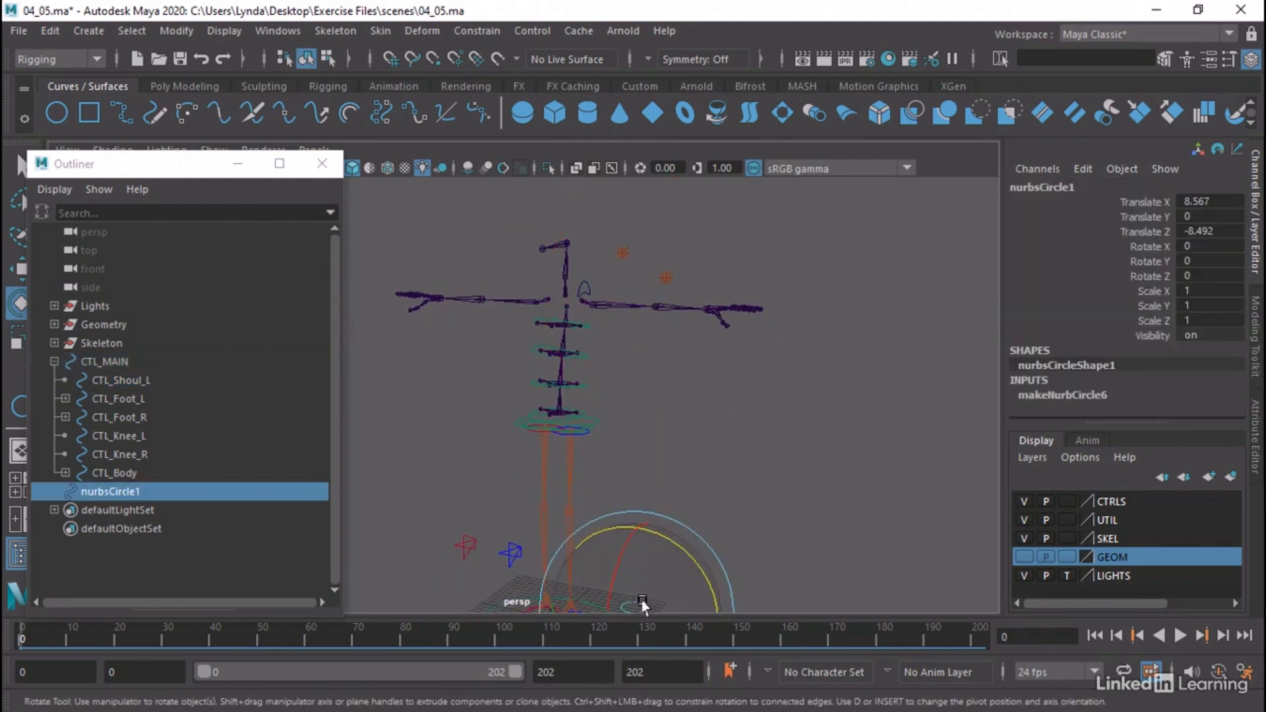
{"action": "left_click_drag", "start_coordinate": [643, 603], "coordinate": [833, 444], "text": "alt"}
{"action": "key", "text": "w"}
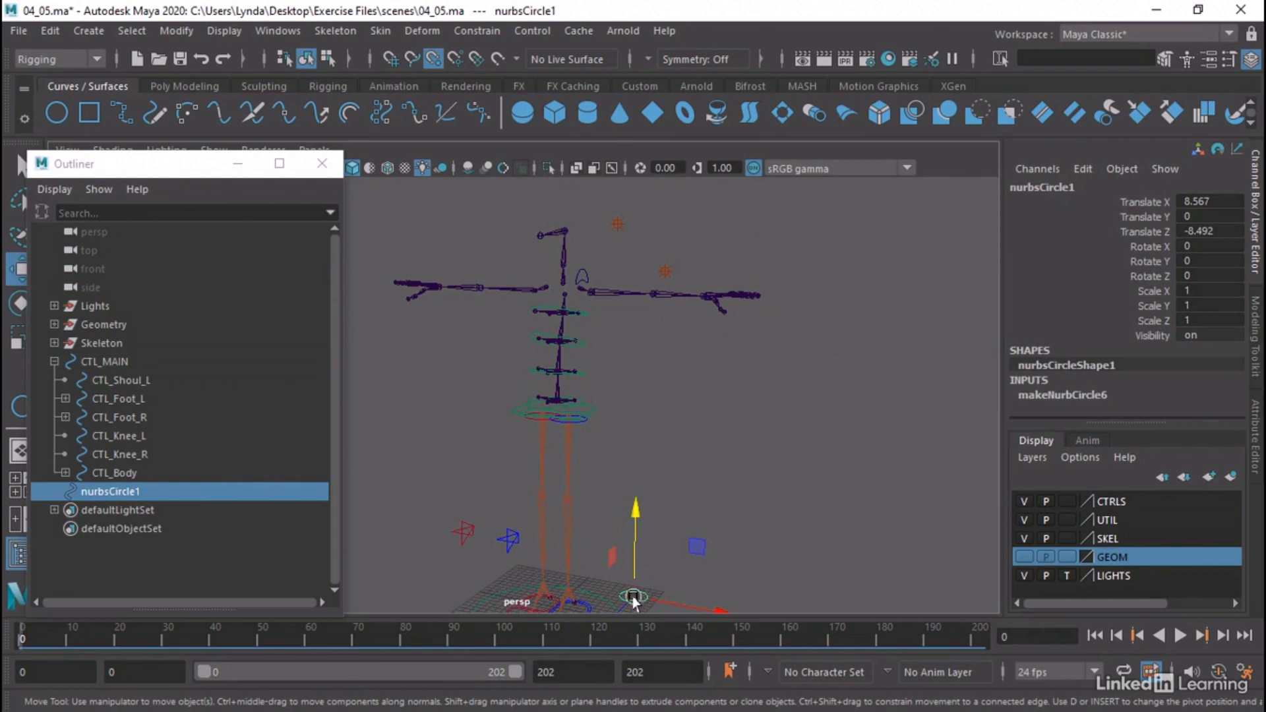
{"action": "left_click_drag", "start_coordinate": [633, 600], "coordinate": [565, 292]}
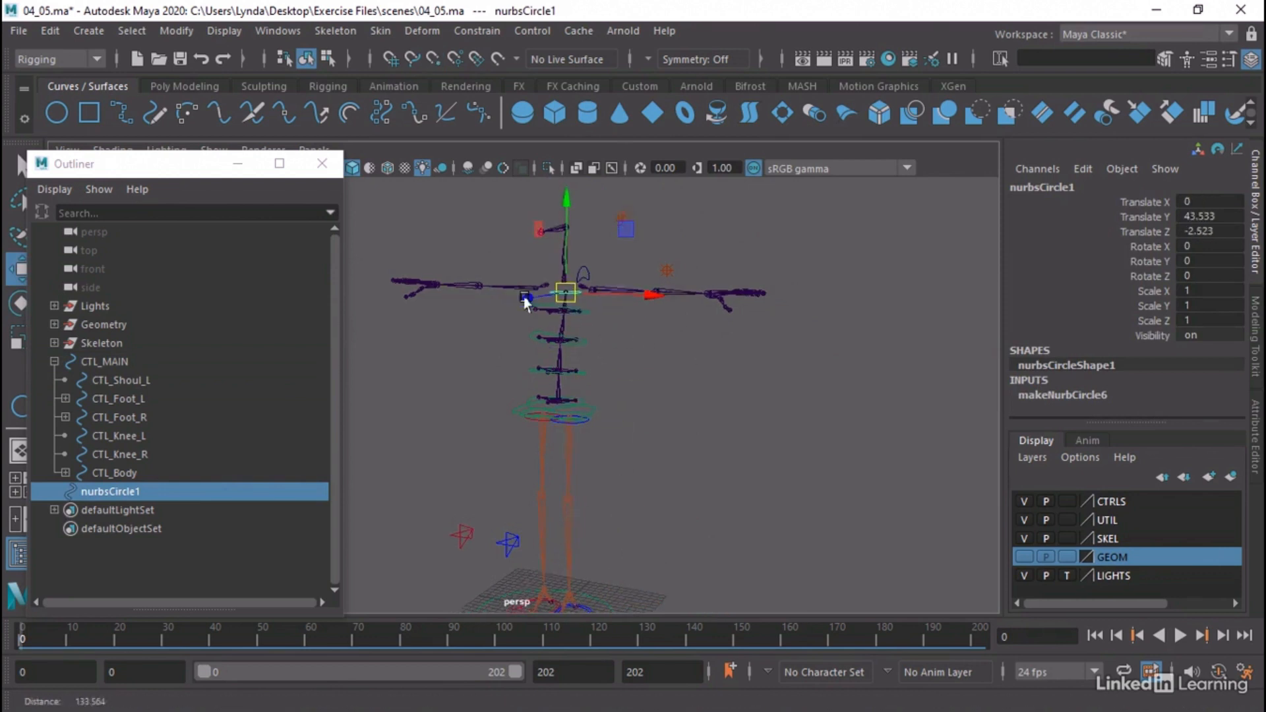
Parent nurbsCircle1 under CTL_MAIN in the control hierarchy
{"action": "right_click_drag", "start_coordinate": [526, 301], "coordinate": [913, 343], "text": "alt"}
{"action": "middle_click_drag", "start_coordinate": [821, 191], "coordinate": [724, 552], "text": "alt"}
{"action": "right_click_drag", "start_coordinate": [681, 502], "coordinate": [832, 495], "text": "alt"}
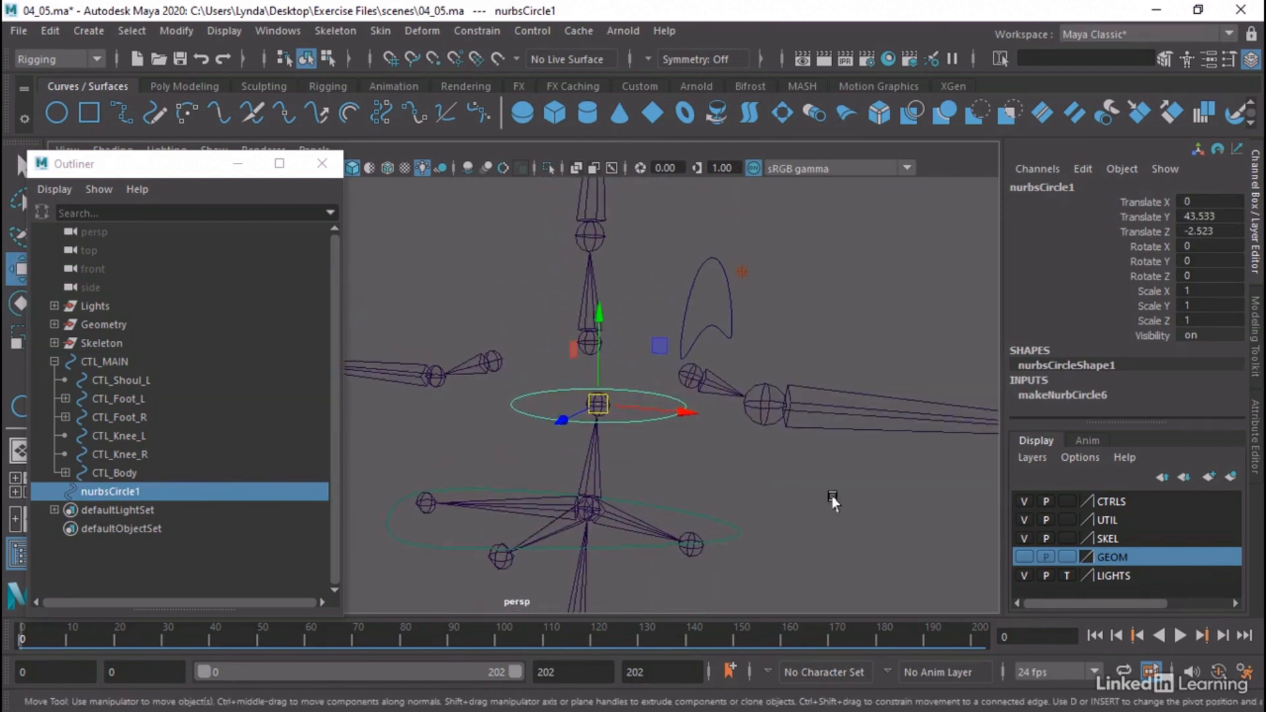
{"action": "left_click", "coordinate": [700, 448]}
{"action": "left_click", "coordinate": [616, 405]}
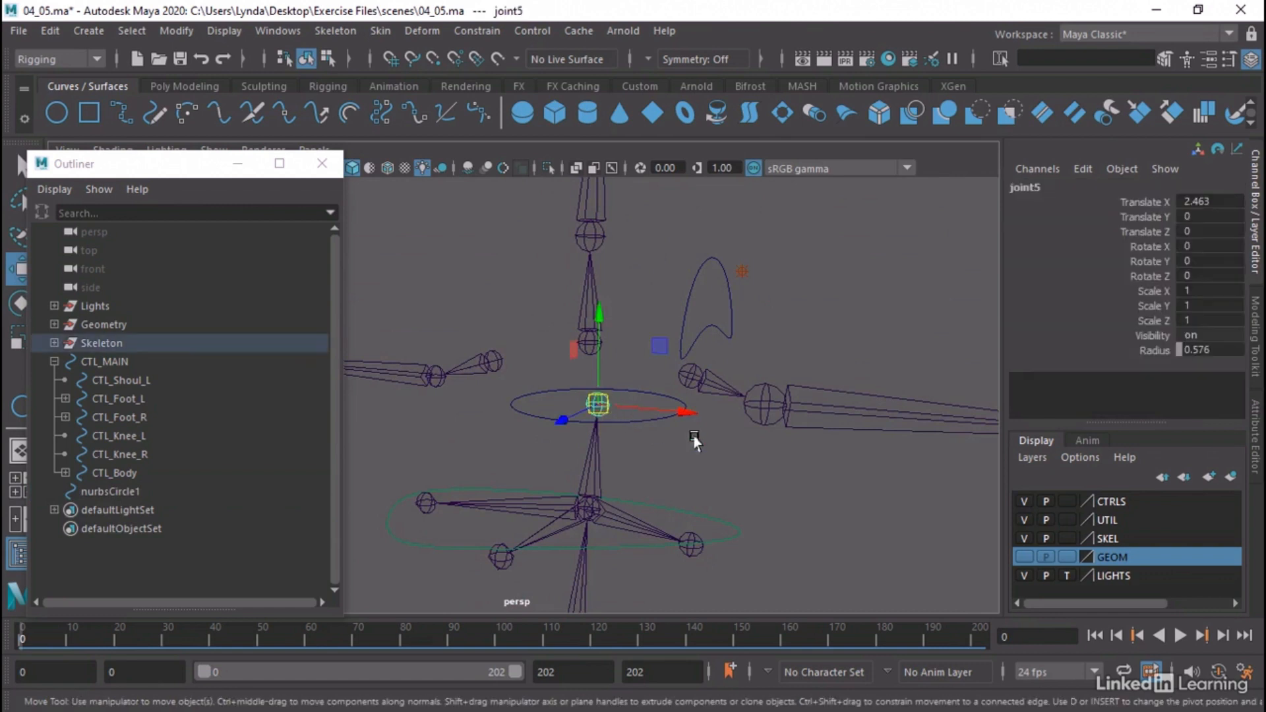
{"action": "left_click", "coordinate": [631, 393]}
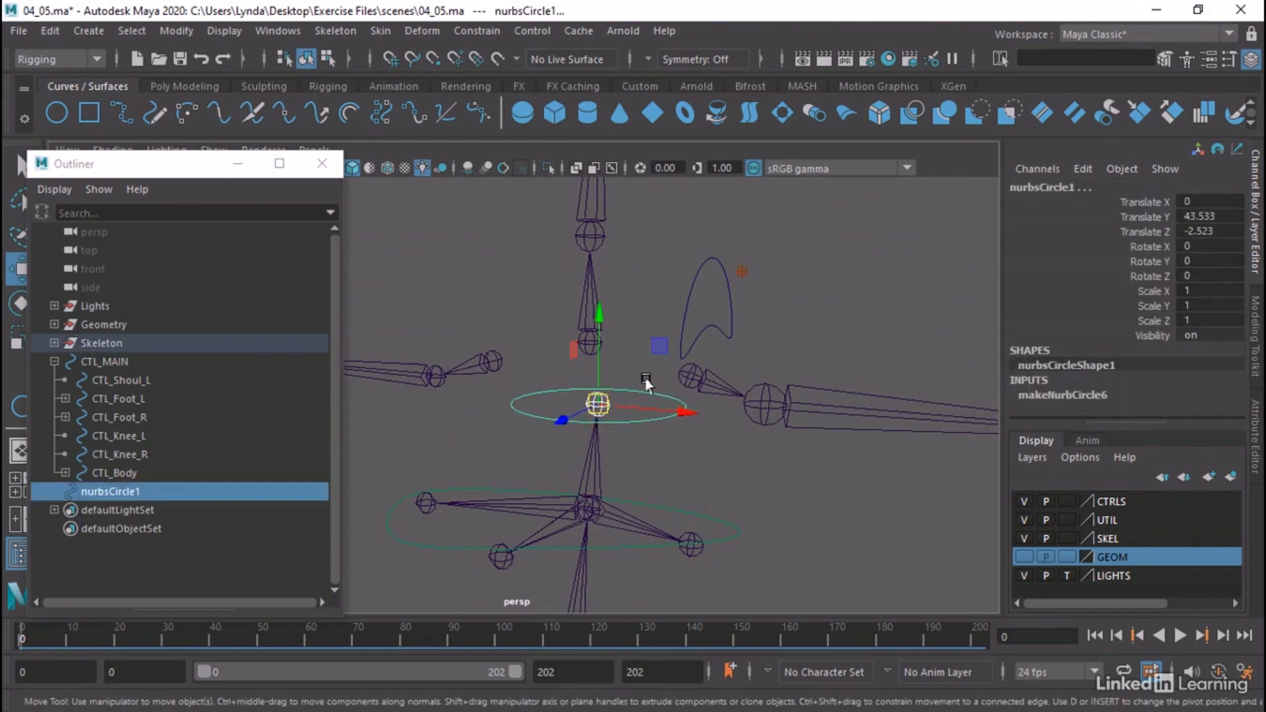
{"action": "mouse_move", "coordinate": [120, 491]}
{"action": "left_mouse_down"}
{"action": "mouse_move", "coordinate": [148, 394]}
{"action": "mouse_move", "coordinate": [117, 366]}
{"action": "left_mouse_up"}
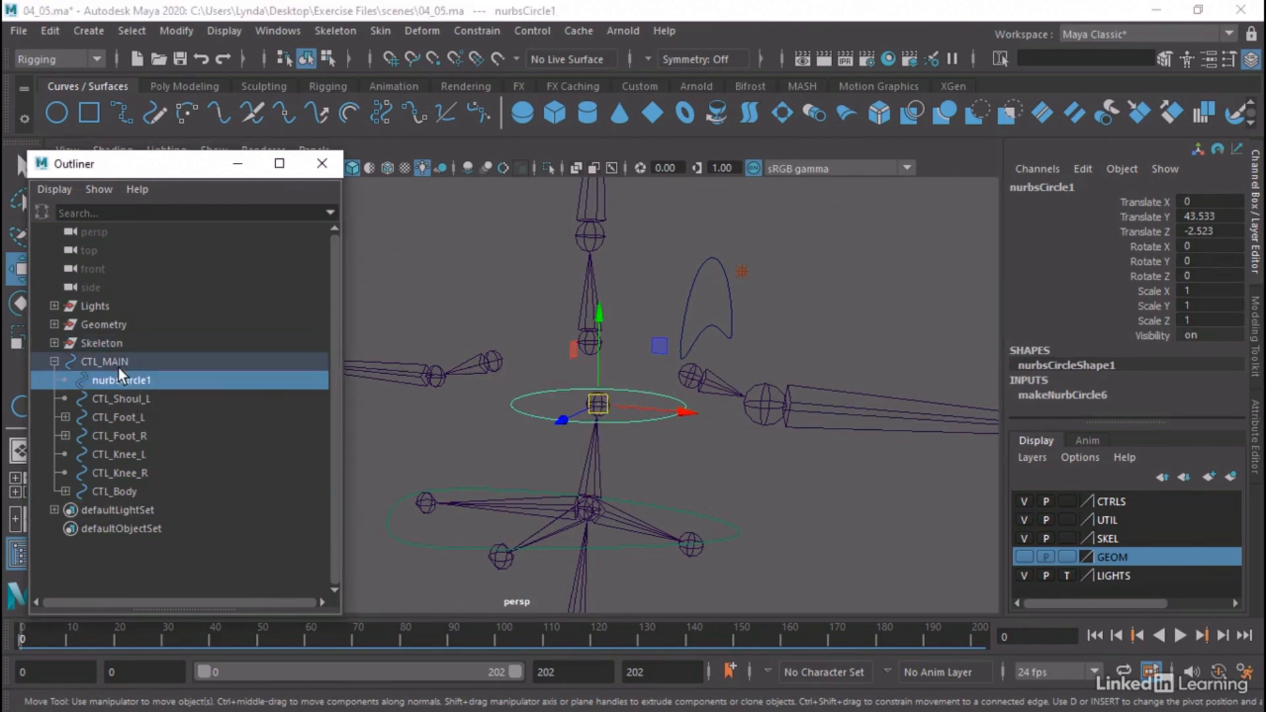
Parent-constrain nurbsCircle1 to the top spine joint joint5 with Maintain offset on and all translate and rotate axes included
{"action": "left_click", "coordinate": [659, 376]}
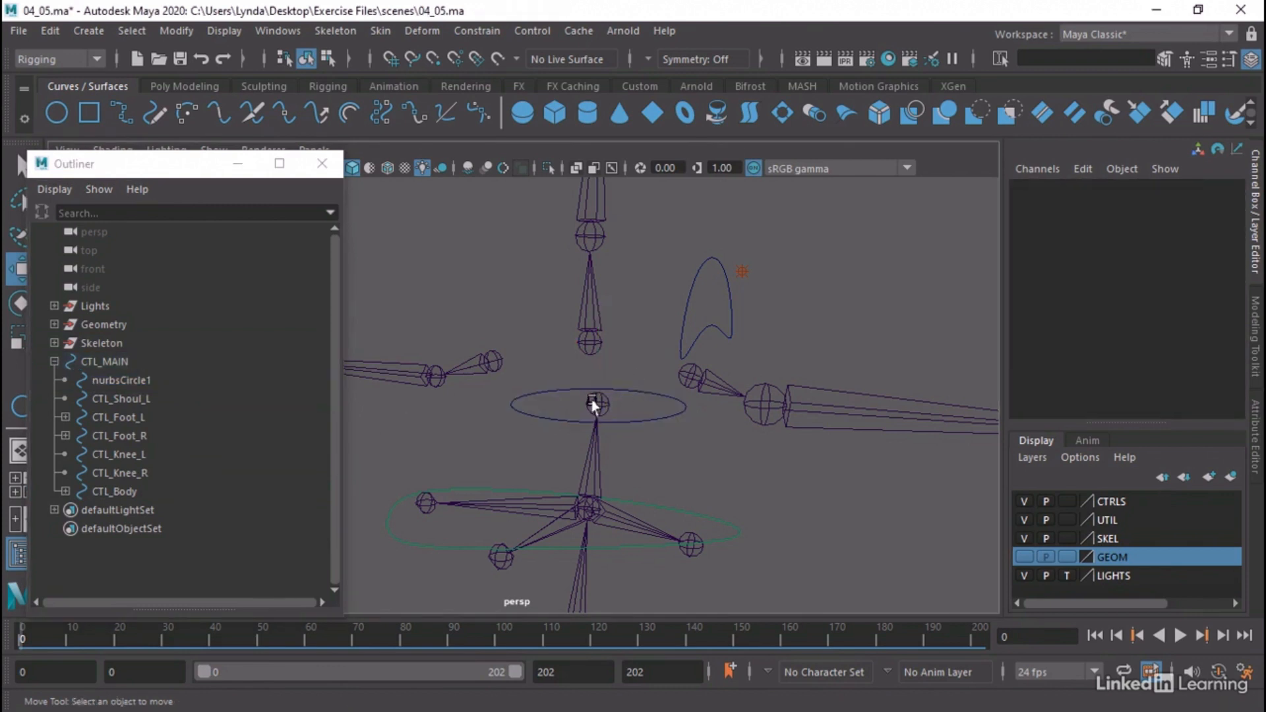
{"action": "left_click", "coordinate": [596, 404]}
{"action": "left_click", "coordinate": [656, 394], "text": "shift"}
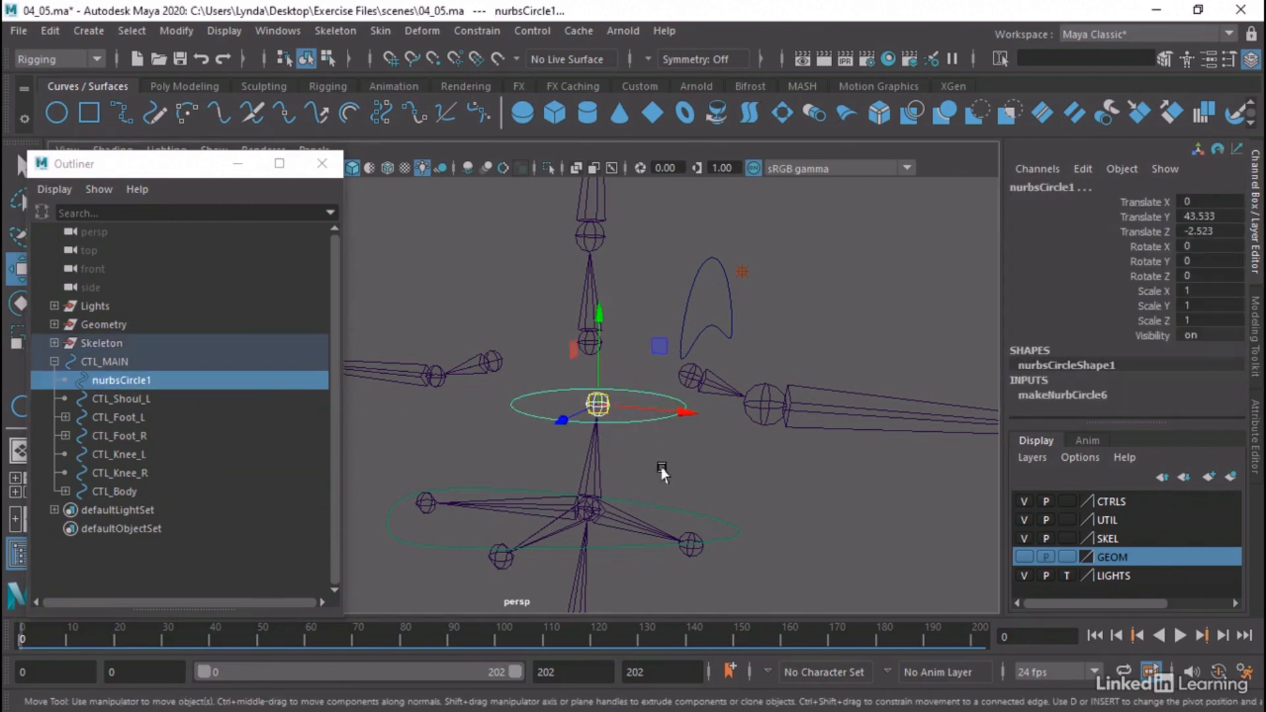
{"action": "left_click", "coordinate": [470, 30]}
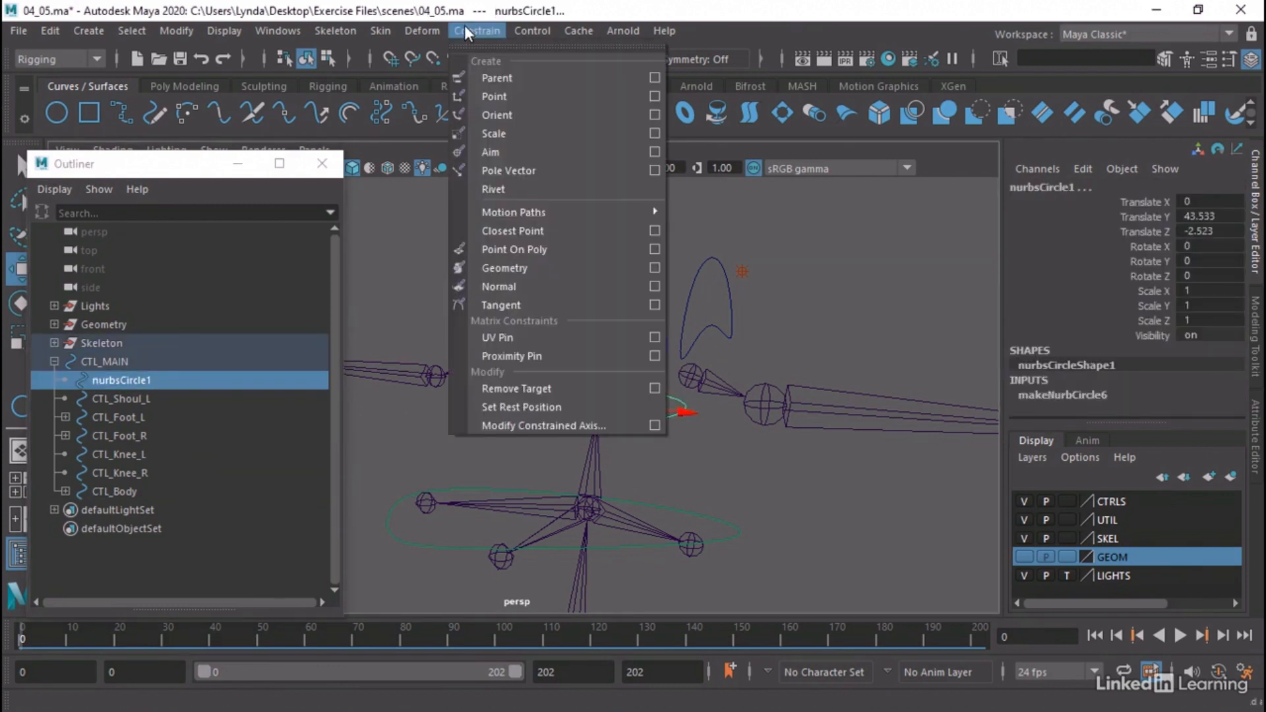
{"action": "left_click", "coordinate": [655, 77]}
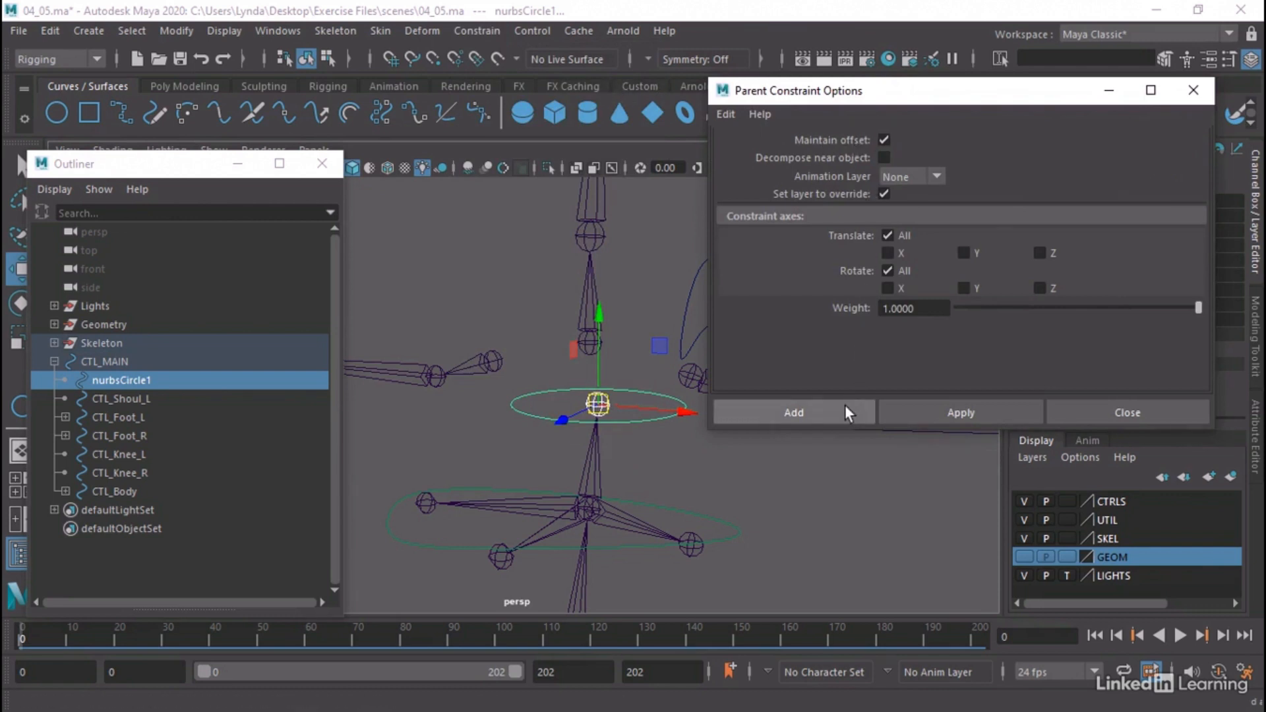
{"action": "left_click", "coordinate": [794, 412]}
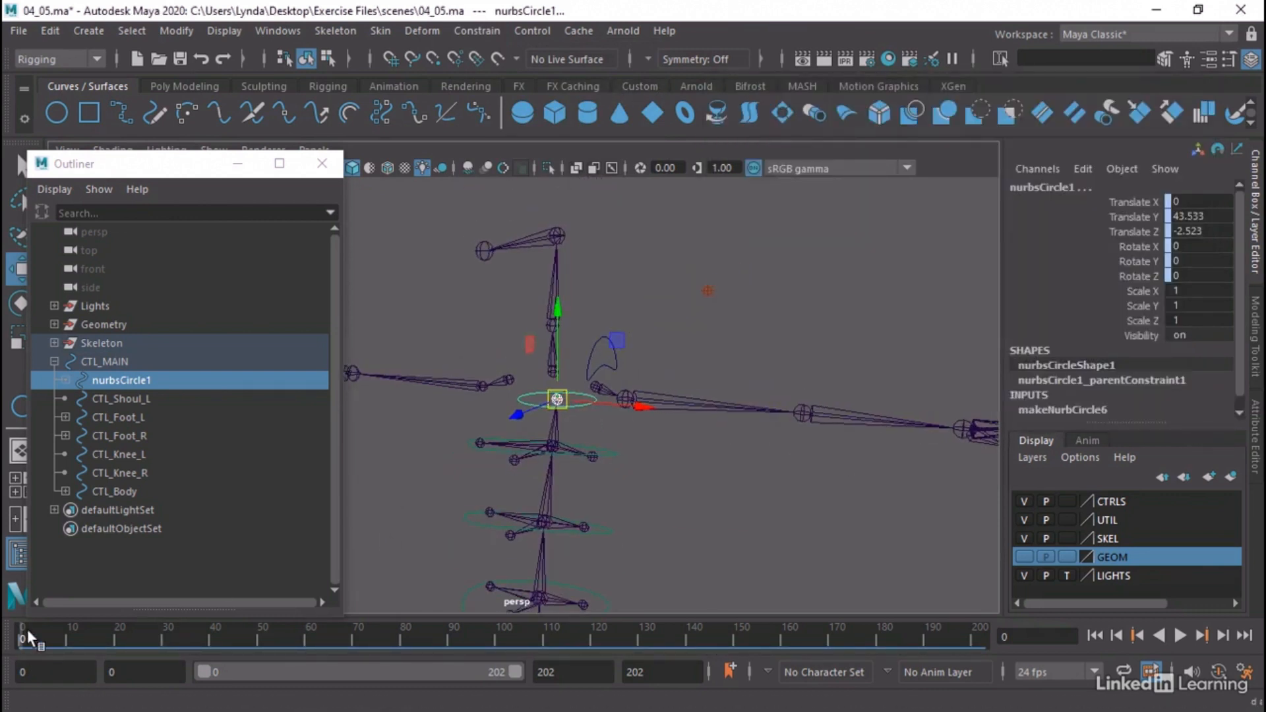
{"action": "mouse_move", "coordinate": [26, 633]}
{"action": "left_mouse_down"}
{"action": "mouse_move", "coordinate": [256, 643]}
{"action": "mouse_move", "coordinate": [23, 638]}
{"action": "left_mouse_up"}
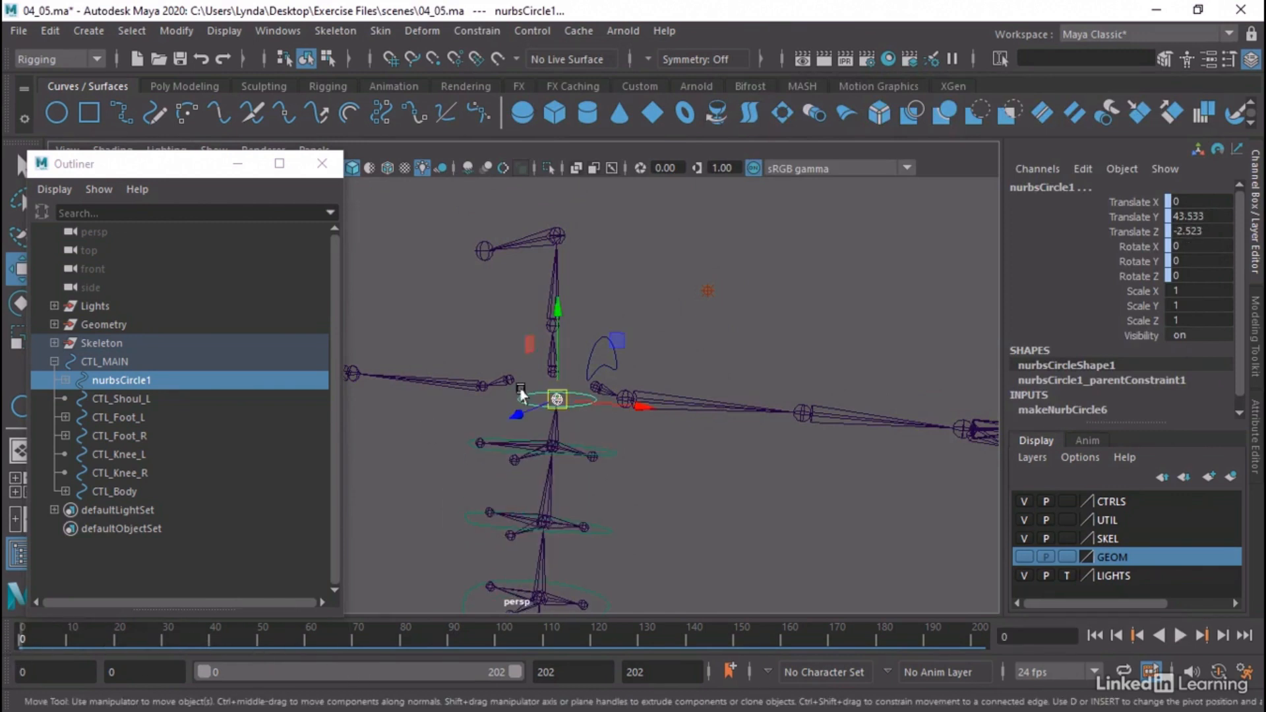
Parent CTL_Shoul_L under nurbsCircle1 and run through the spine bend animation to check that the control follows
{"action": "left_click", "coordinate": [111, 401]}
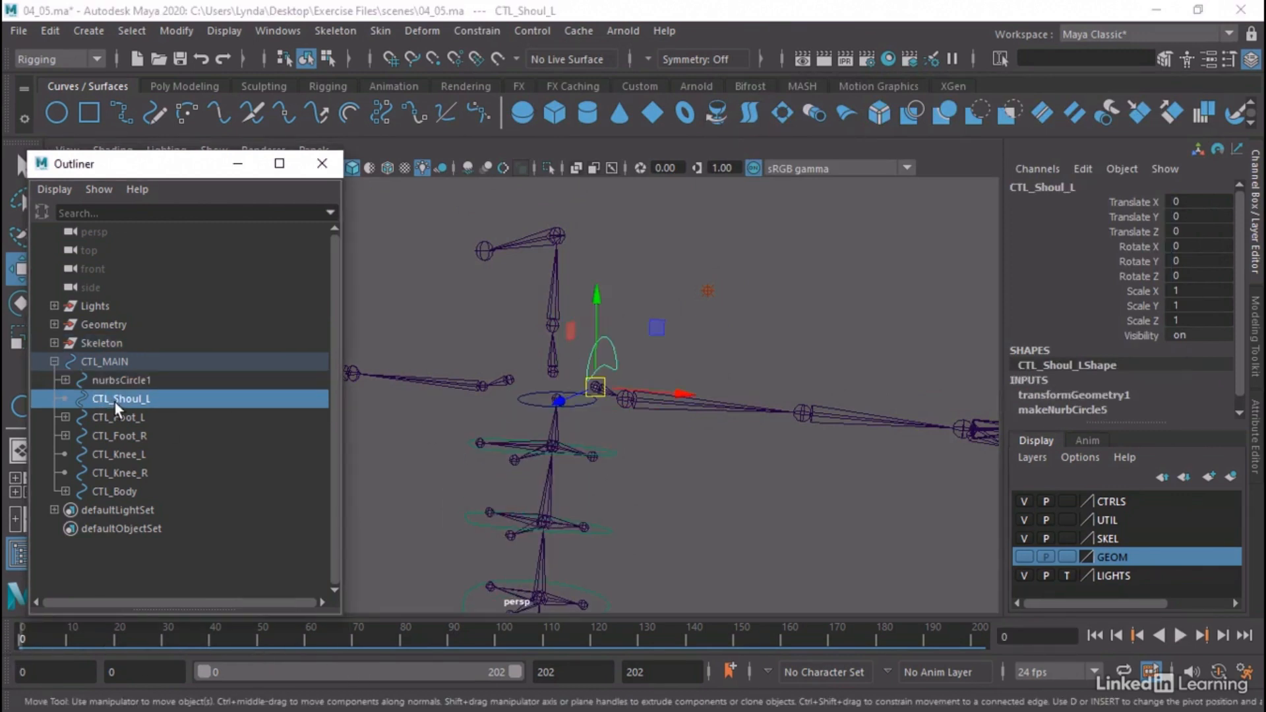
{"action": "middle_click_drag", "start_coordinate": [114, 401], "coordinate": [120, 382]}
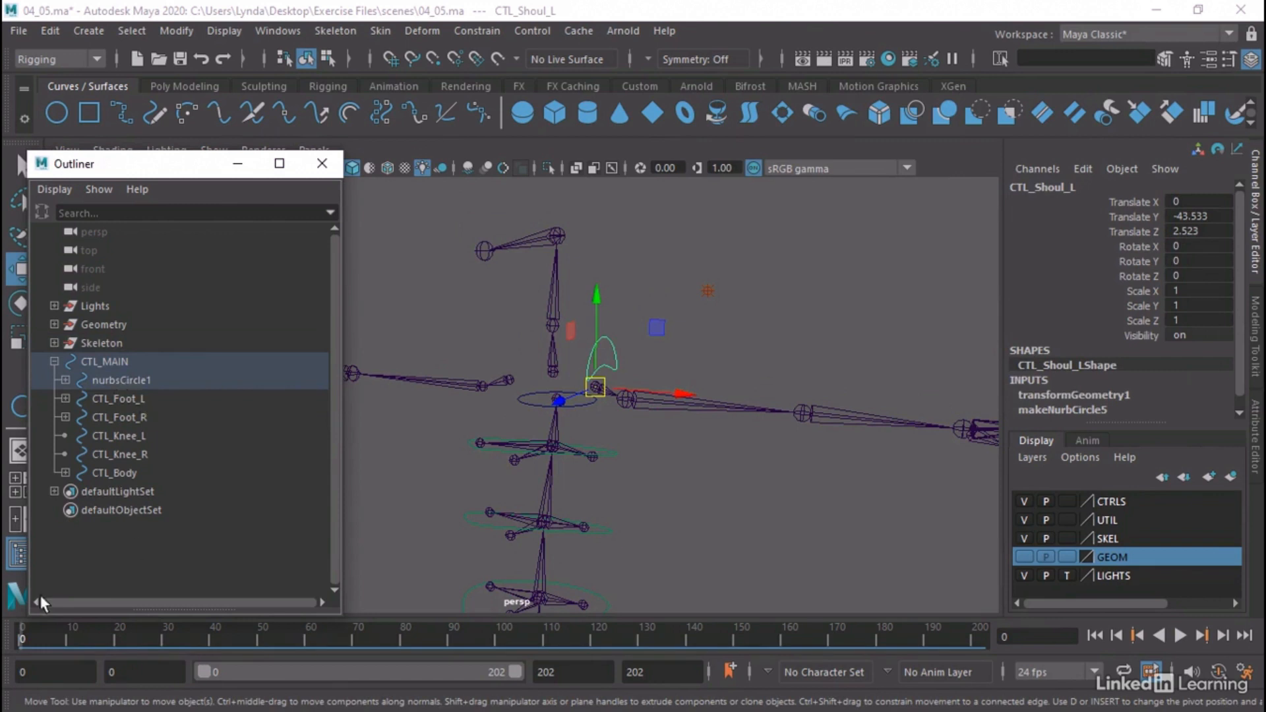
{"action": "left_click", "coordinate": [34, 635]}
{"action": "key", "text": "alt+v"}
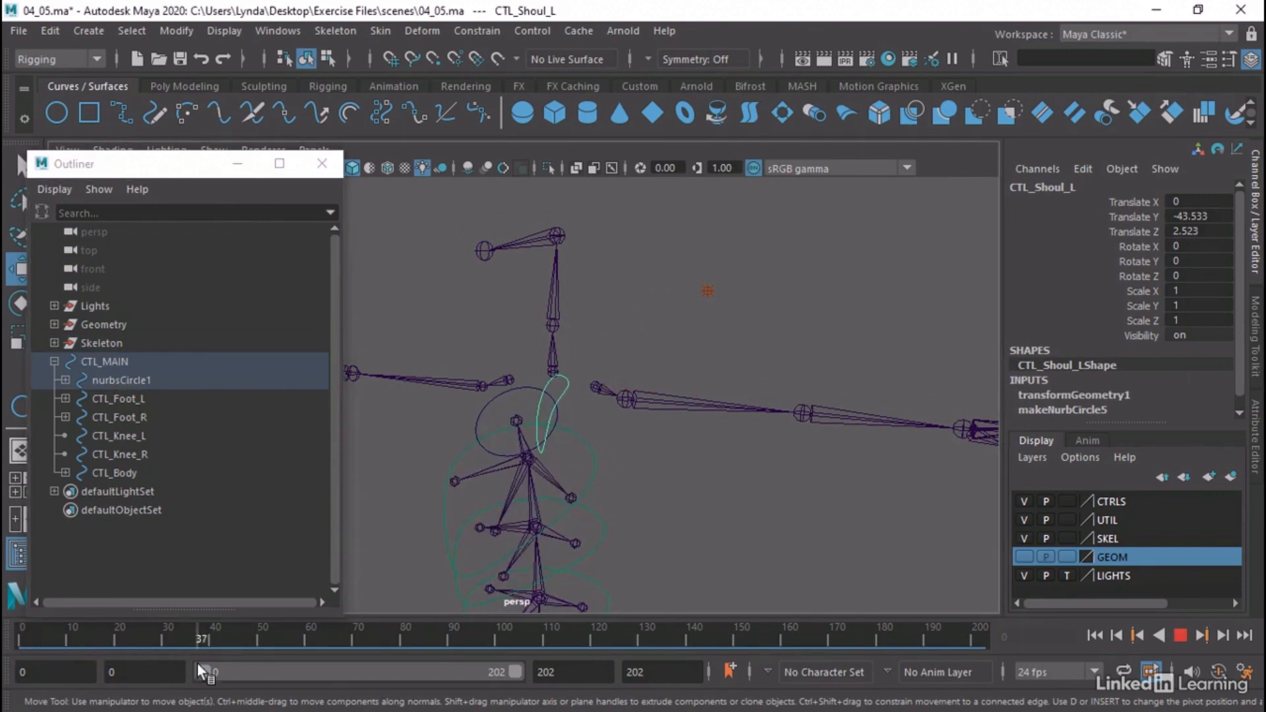
{"action": "left_click_drag", "start_coordinate": [197, 662], "coordinate": [25, 656]}
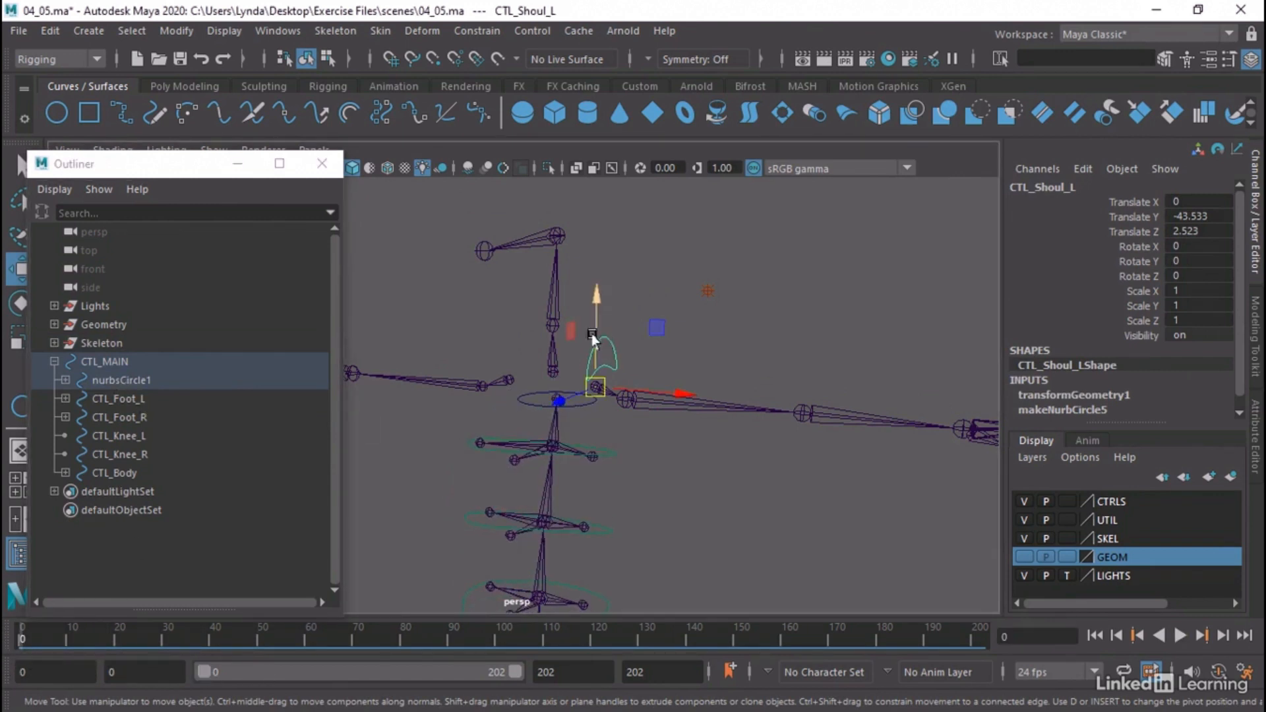
Test-move CTL_Shoul_L upward to about -39.226 in Translate Y, and undo the move
{"action": "left_click_drag", "start_coordinate": [592, 339], "coordinate": [594, 254]}
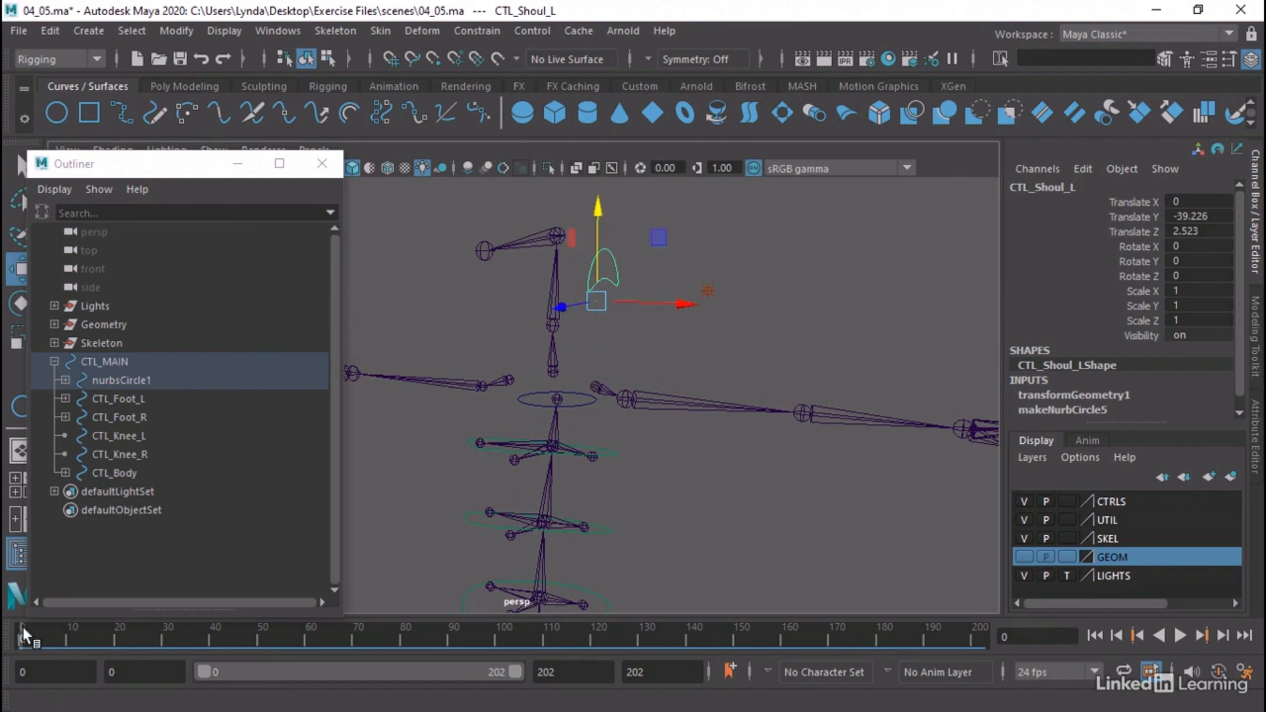
{"action": "mouse_move", "coordinate": [22, 628]}
{"action": "left_mouse_down"}
{"action": "mouse_move", "coordinate": [158, 647]}
{"action": "mouse_move", "coordinate": [3, 632]}
{"action": "left_mouse_up"}
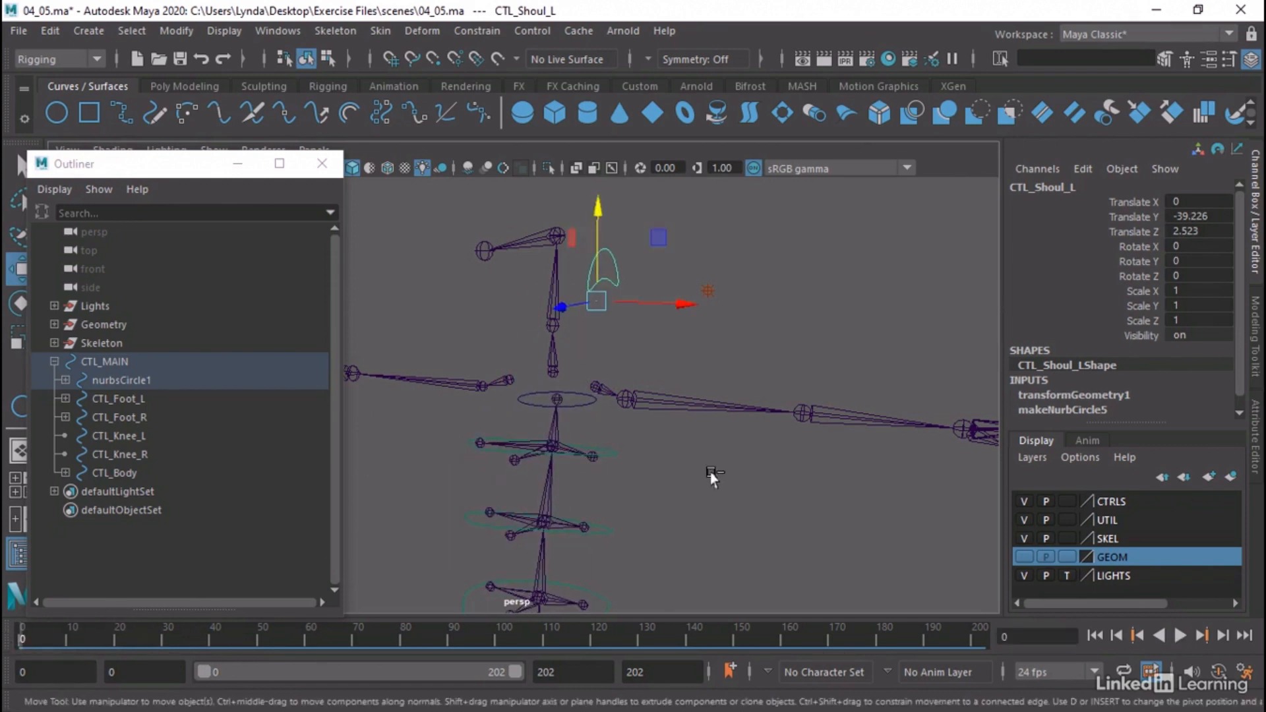
{"action": "key", "text": "ctrl+z"}
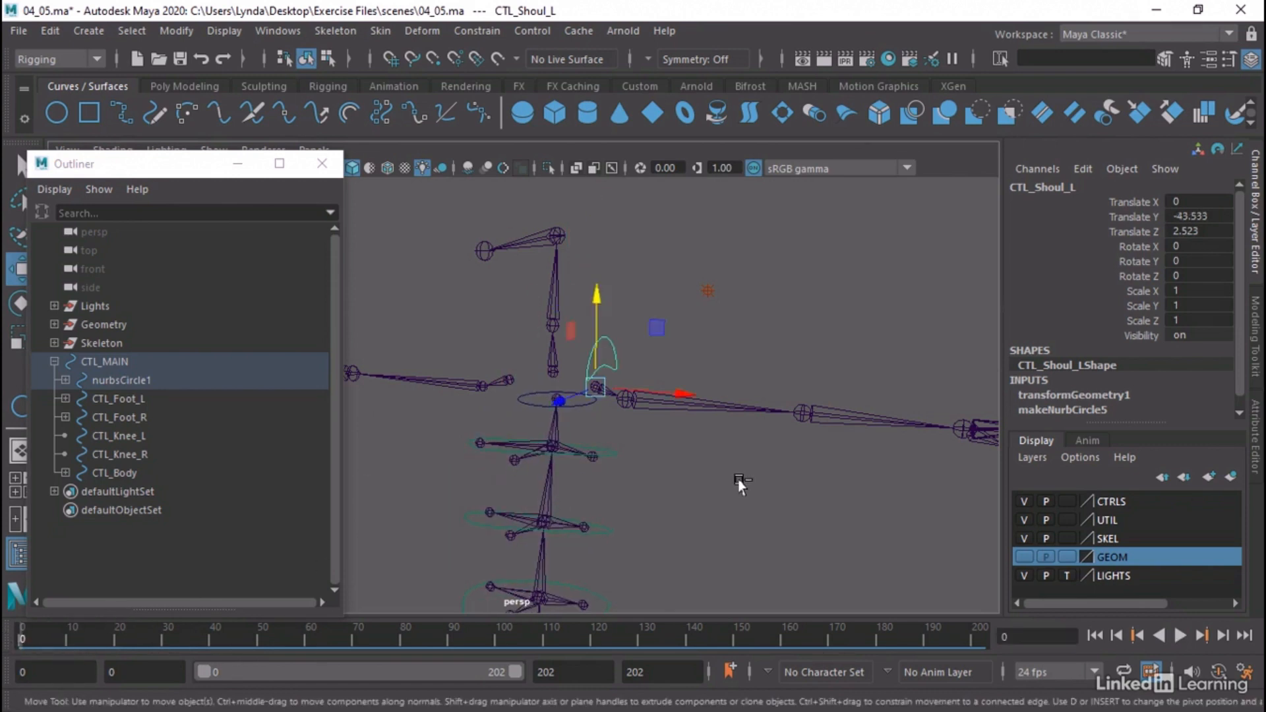
Move CTL_Shoul_L out of nurbsCircle1 so that it sits directly under CTL_MAIN in the control hierarchy
{"action": "left_click", "coordinate": [65, 379]}
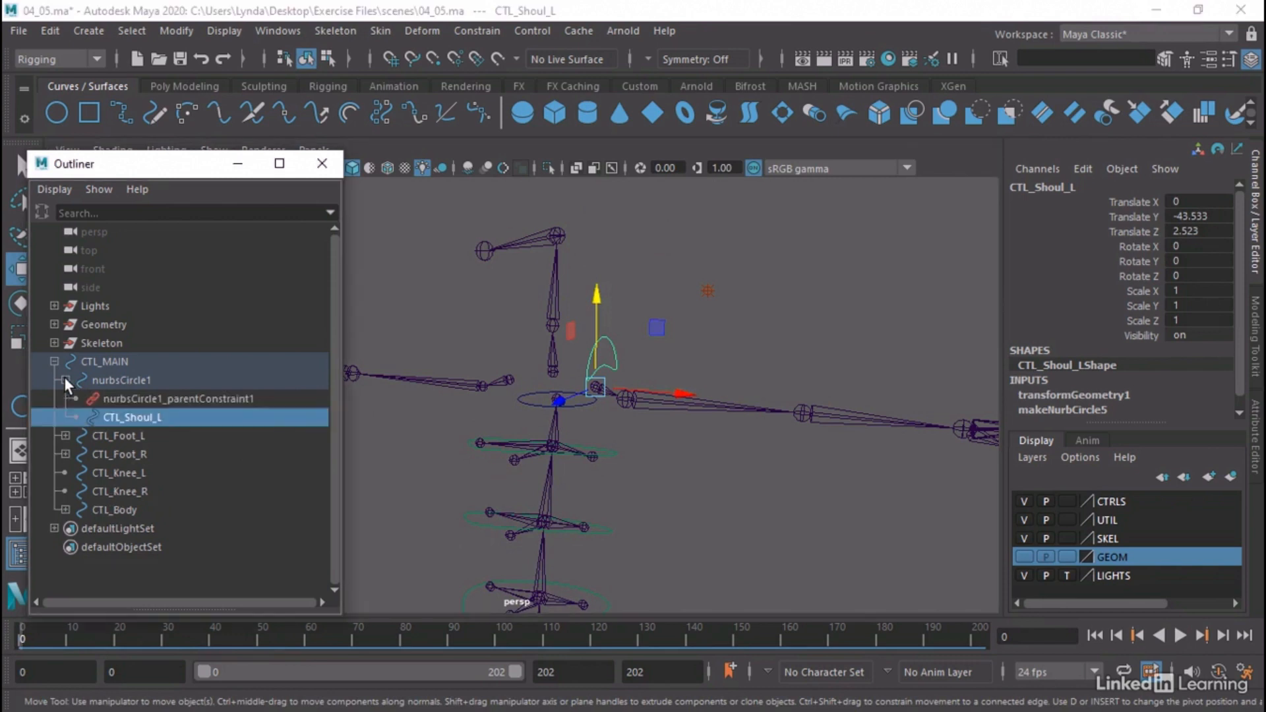
{"action": "left_click", "coordinate": [102, 380]}
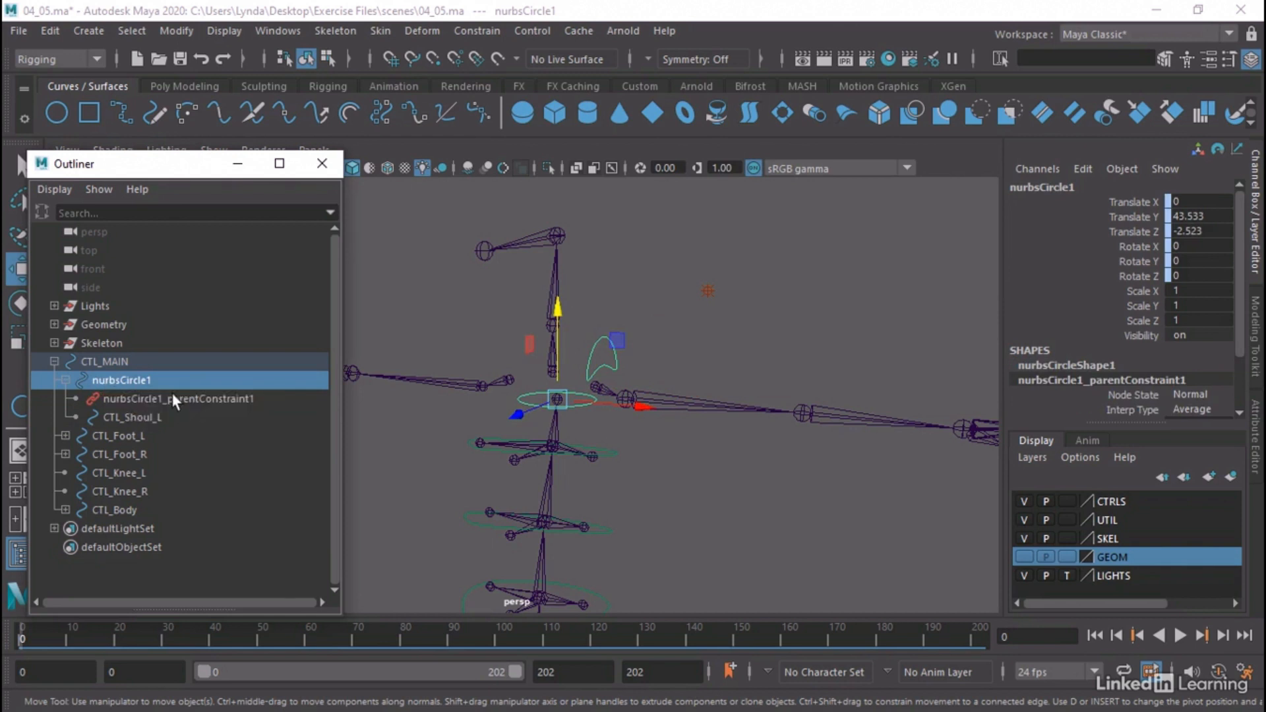
{"action": "left_click", "coordinate": [171, 399]}
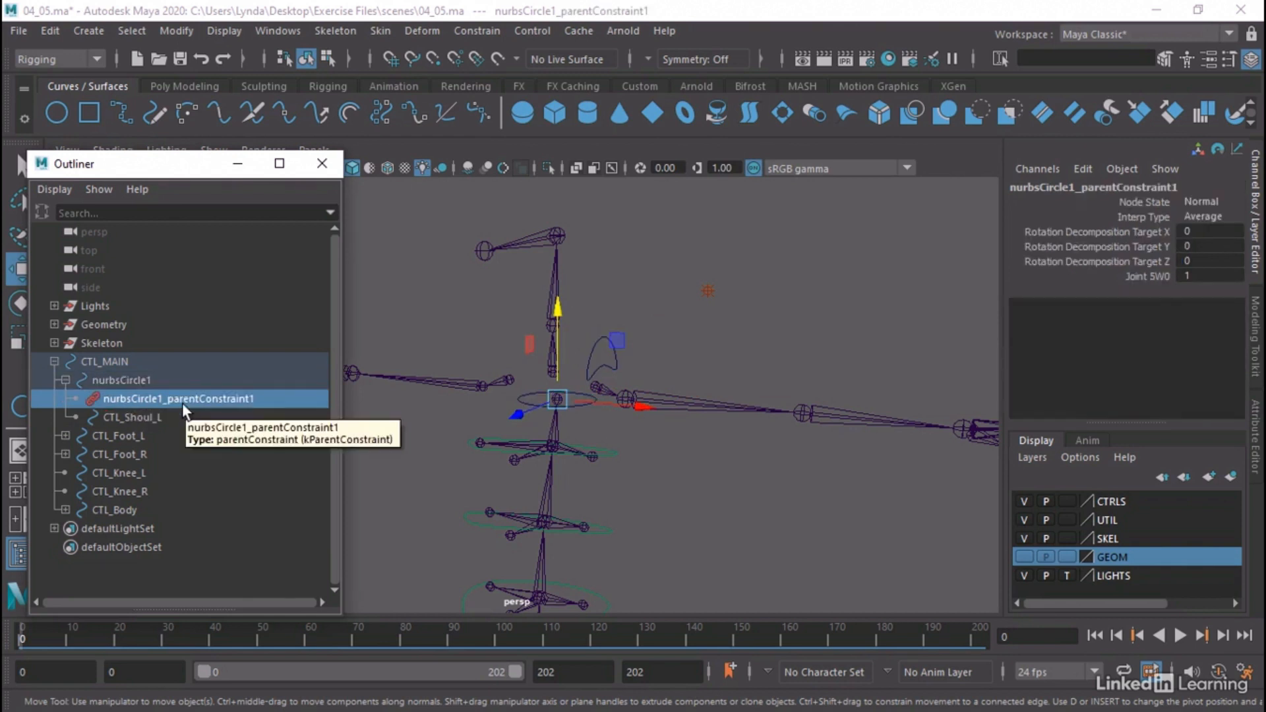
{"action": "left_click", "coordinate": [115, 416]}
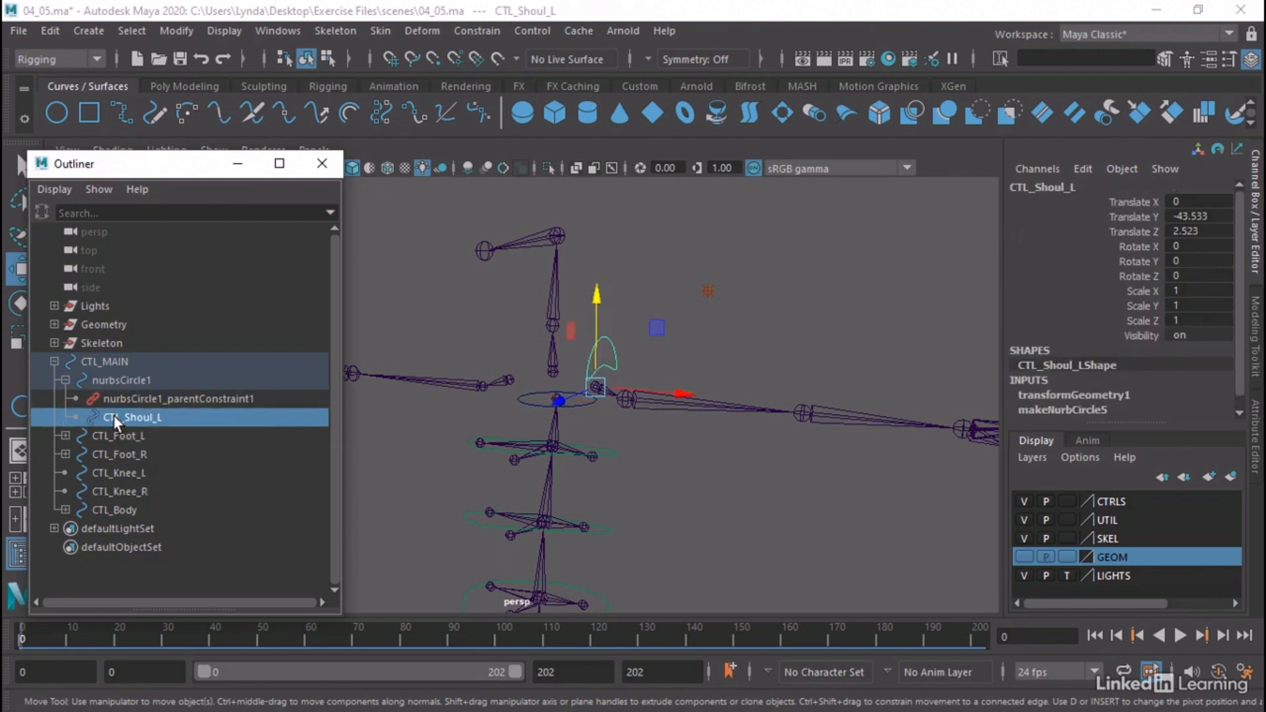
{"action": "middle_click_drag", "start_coordinate": [113, 414], "coordinate": [133, 369]}
Delete nurbsCircle1 together with its parent constraint nurbsCircle1_parentConstraint1
{"action": "left_click", "coordinate": [137, 397]}
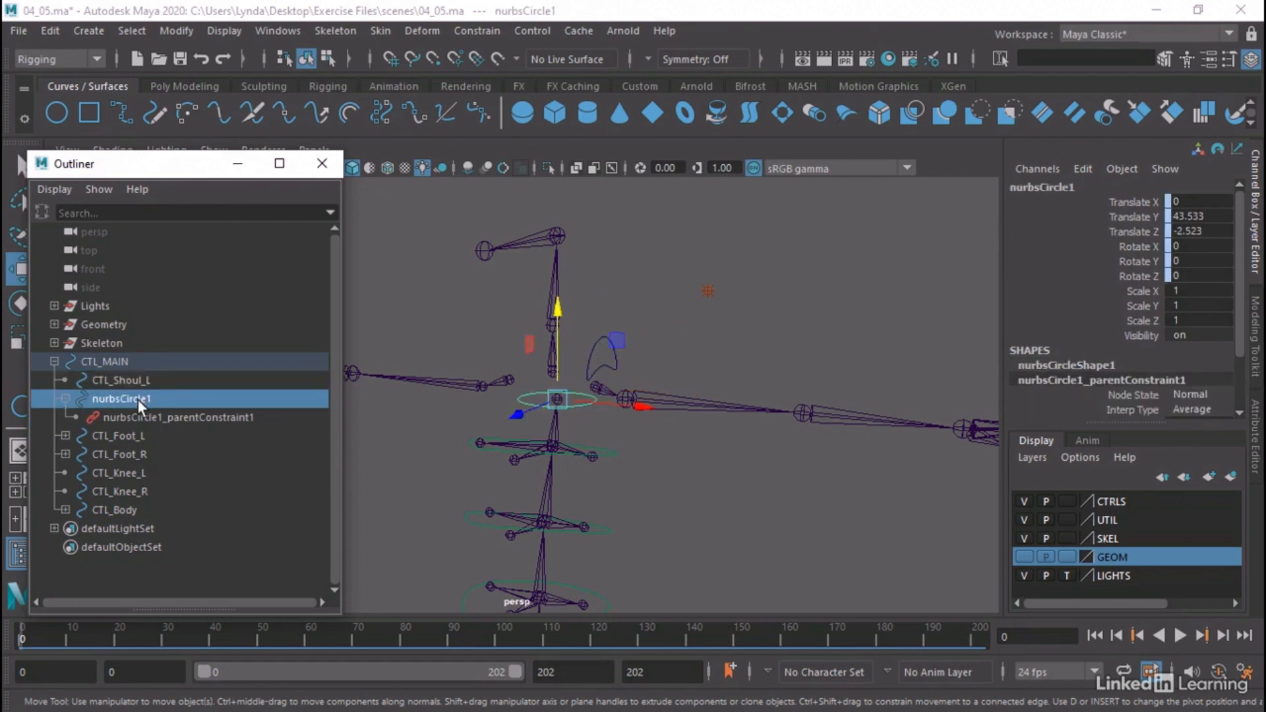
{"action": "left_click", "coordinate": [136, 410], "text": "shift"}
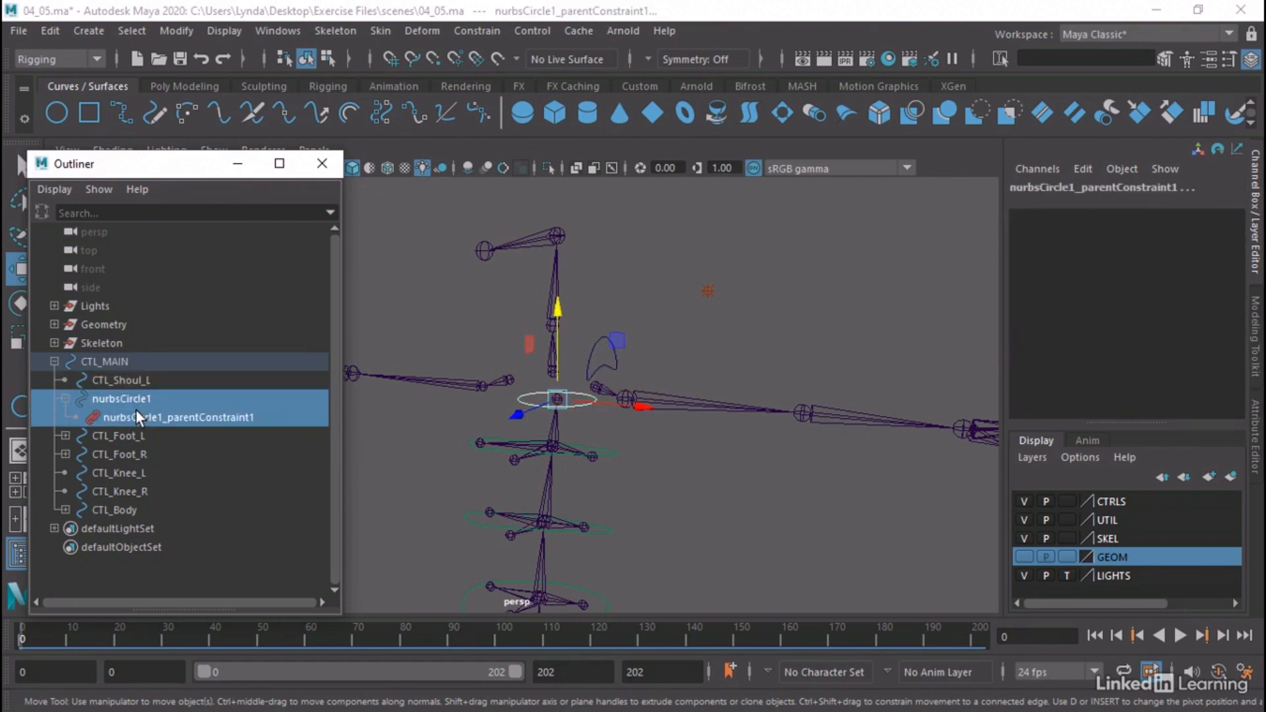
{"action": "key", "text": "Delete"}
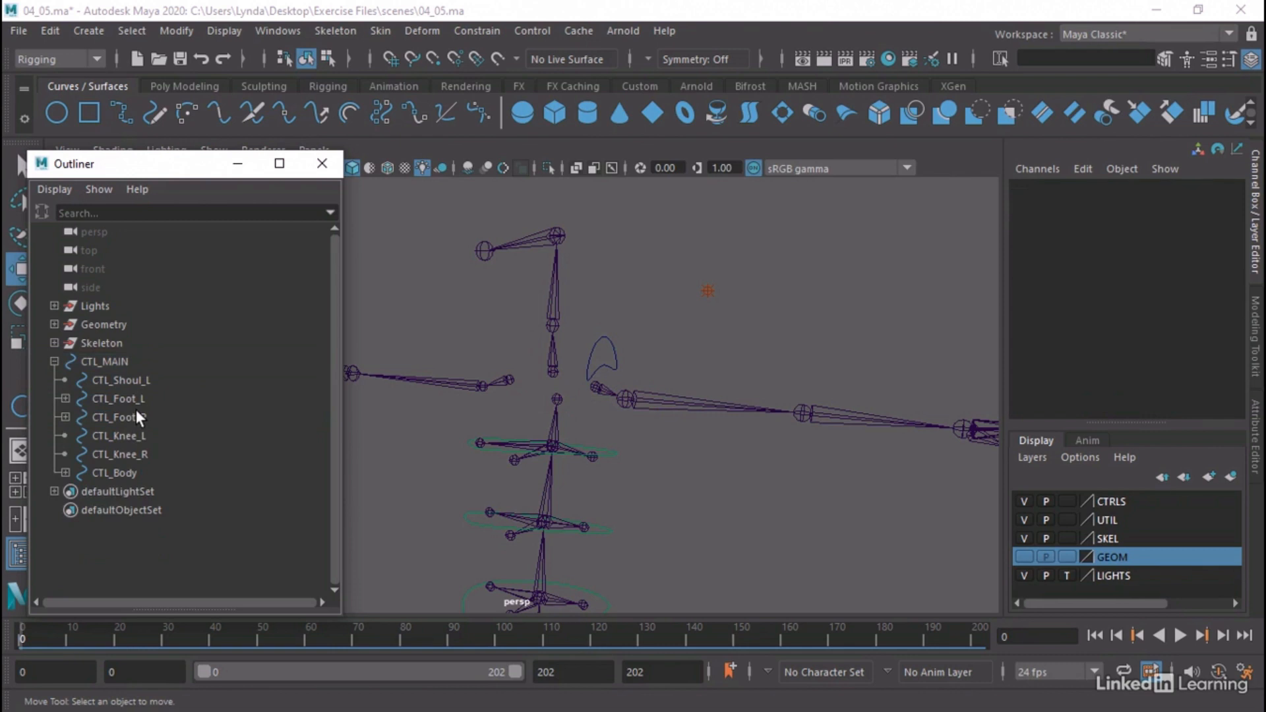
Create a polygon disc and raise it to chest height, at about 43.439 in Translate Y
{"action": "right_click_drag", "start_coordinate": [820, 514], "coordinate": [578, 505], "text": "alt"}
{"action": "middle_click_drag", "start_coordinate": [580, 504], "coordinate": [626, 382], "text": "alt"}
{"action": "right_click_drag", "start_coordinate": [685, 434], "coordinate": [525, 429], "text": "alt"}
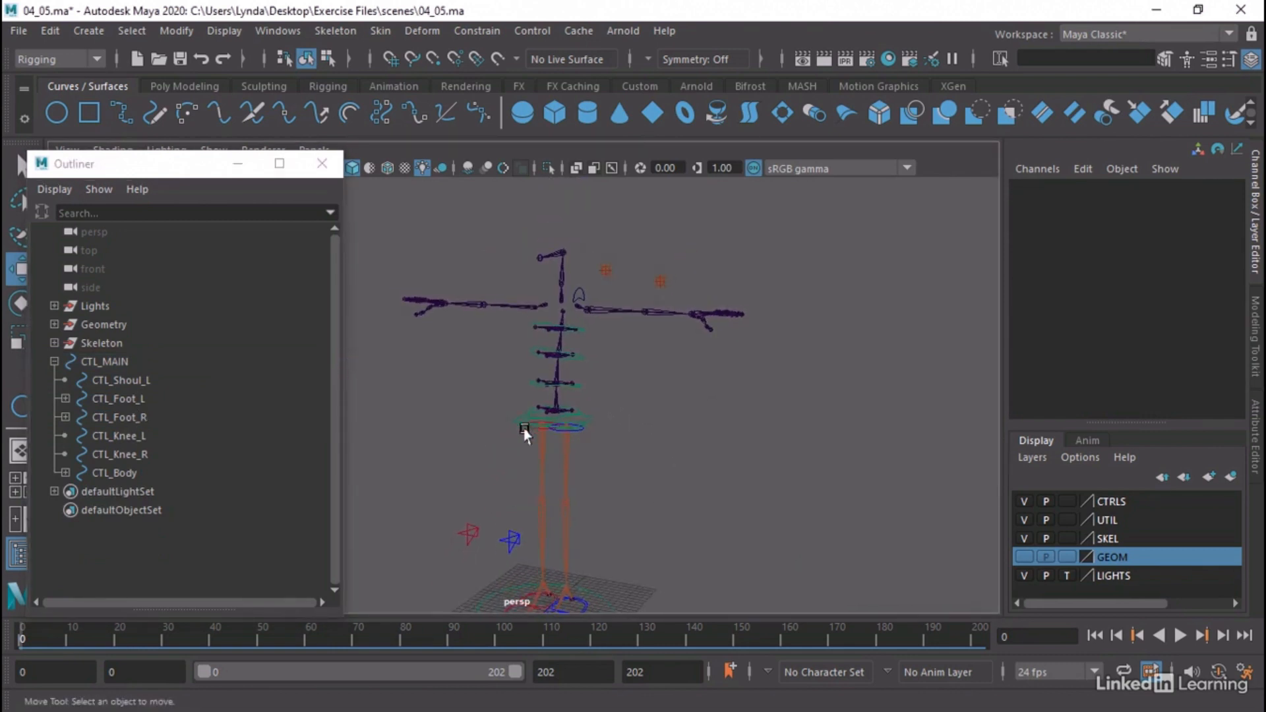
{"action": "left_click_drag", "start_coordinate": [524, 432], "coordinate": [528, 433], "text": "alt"}
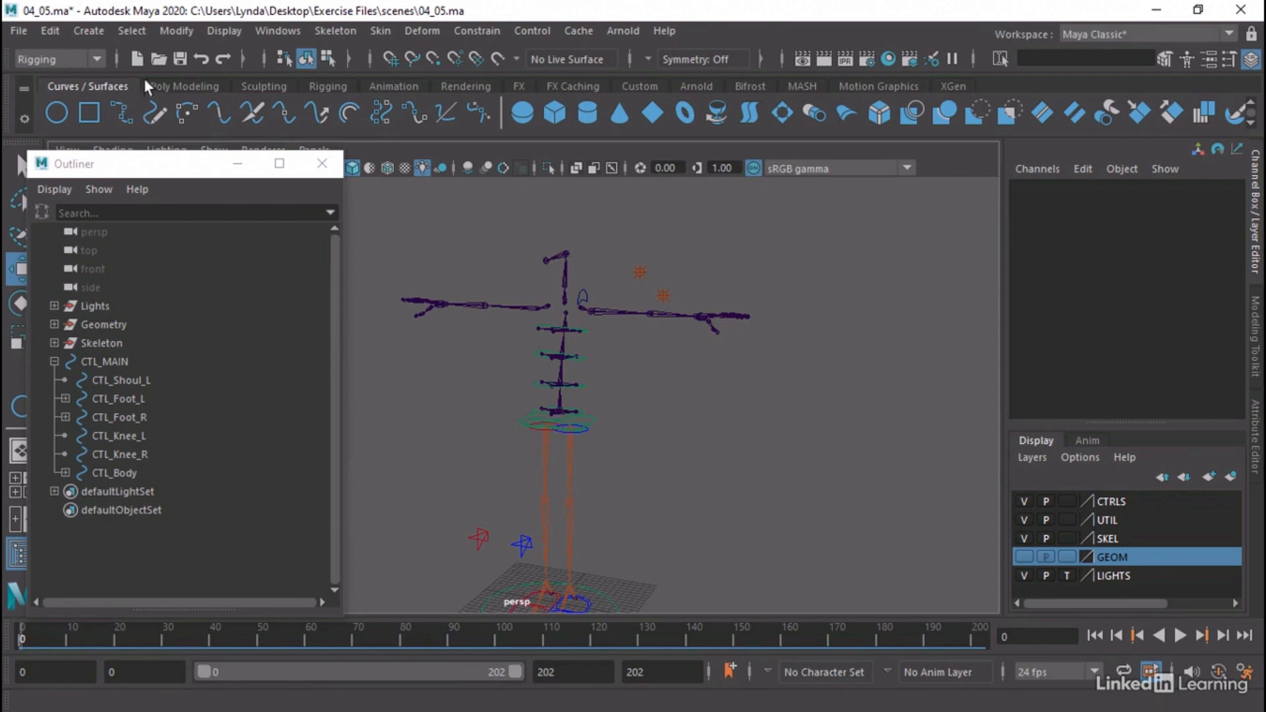
{"action": "left_click", "coordinate": [180, 86]}
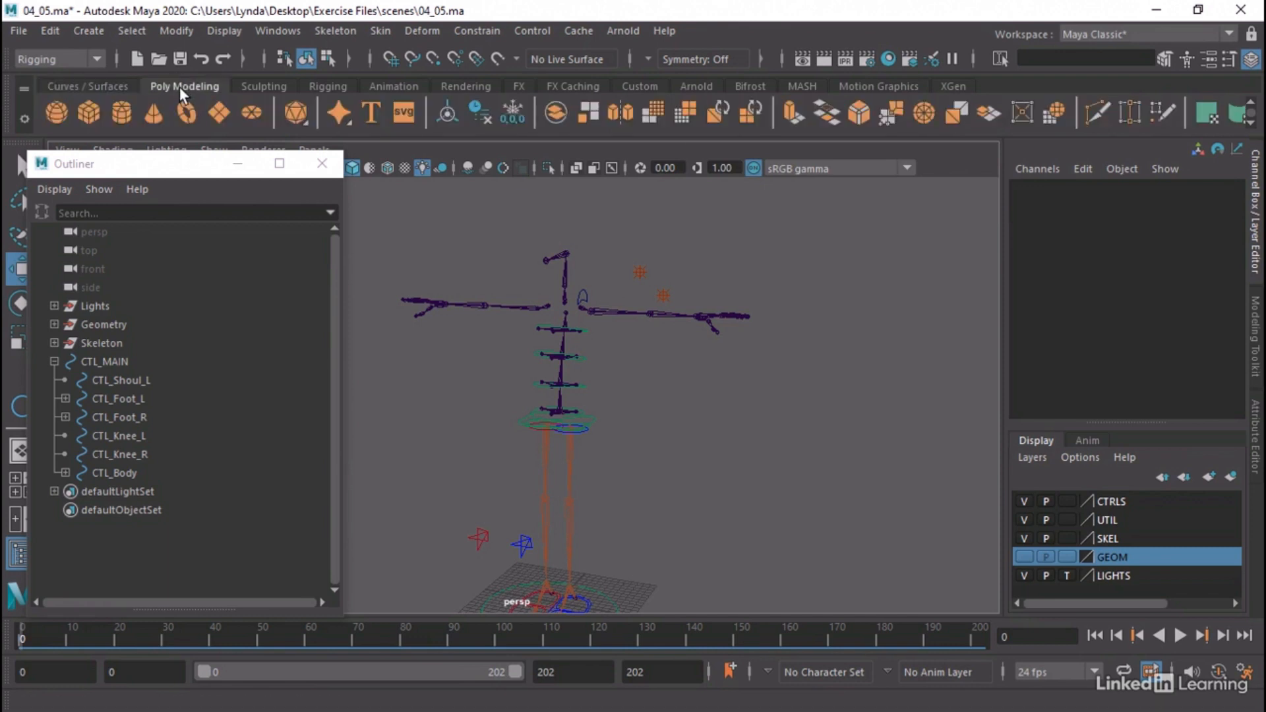
{"action": "left_click", "coordinate": [253, 114]}
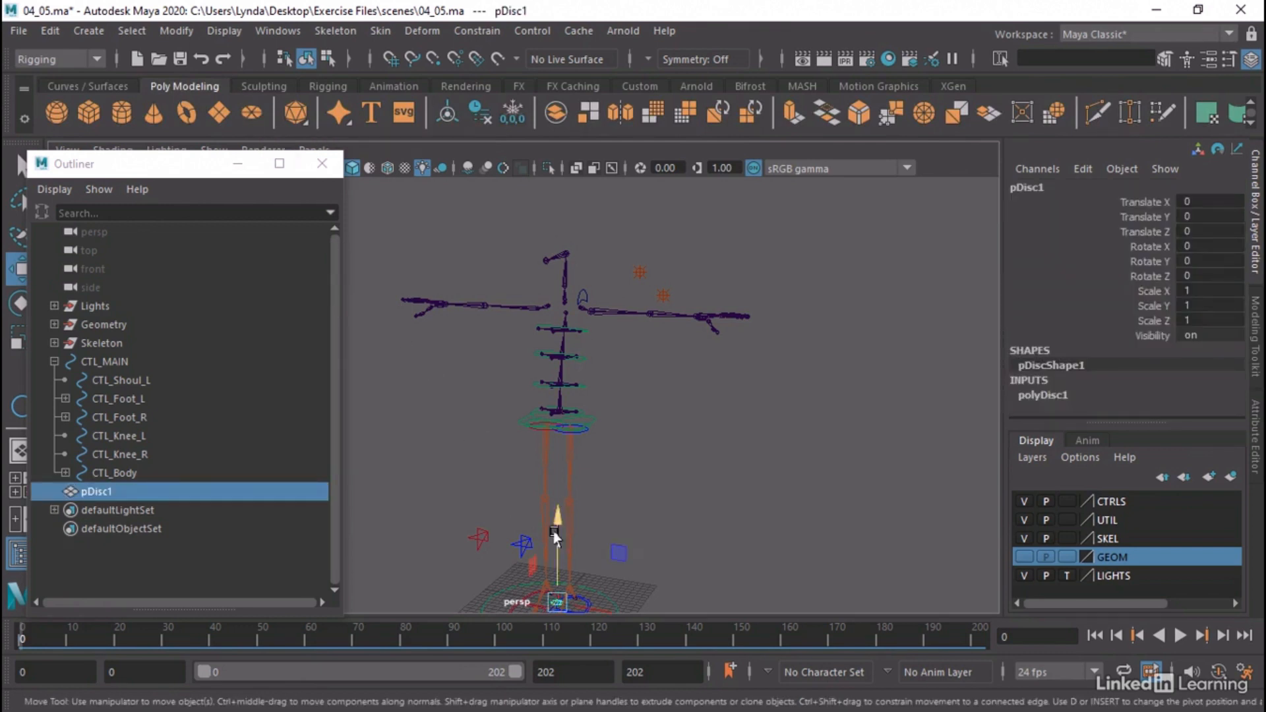
{"action": "left_click_drag", "start_coordinate": [555, 531], "coordinate": [580, 257]}
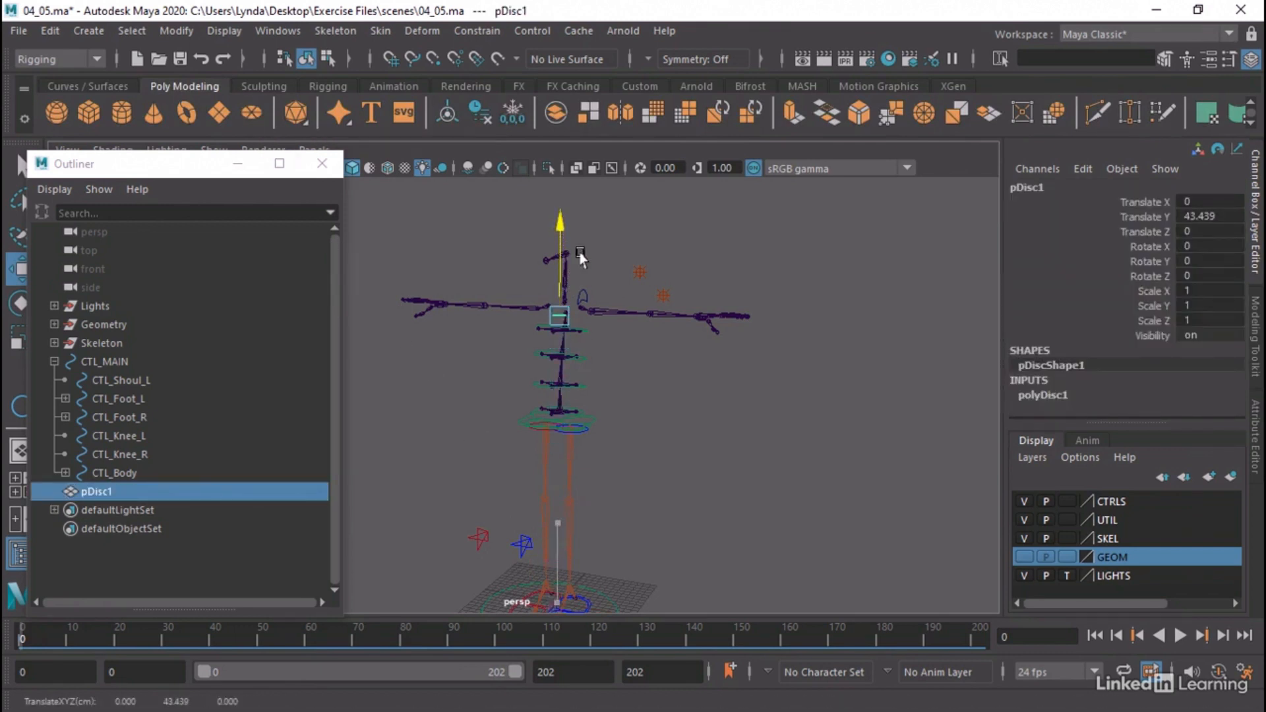
Snap the polygon disc onto the top spine joint, at Translate Y 43.533 and Translate Z -2.523
{"action": "right_click_drag", "start_coordinate": [430, 251], "coordinate": [962, 310], "text": "alt"}
{"action": "middle_click_drag", "start_coordinate": [781, 254], "coordinate": [662, 434], "text": "alt"}
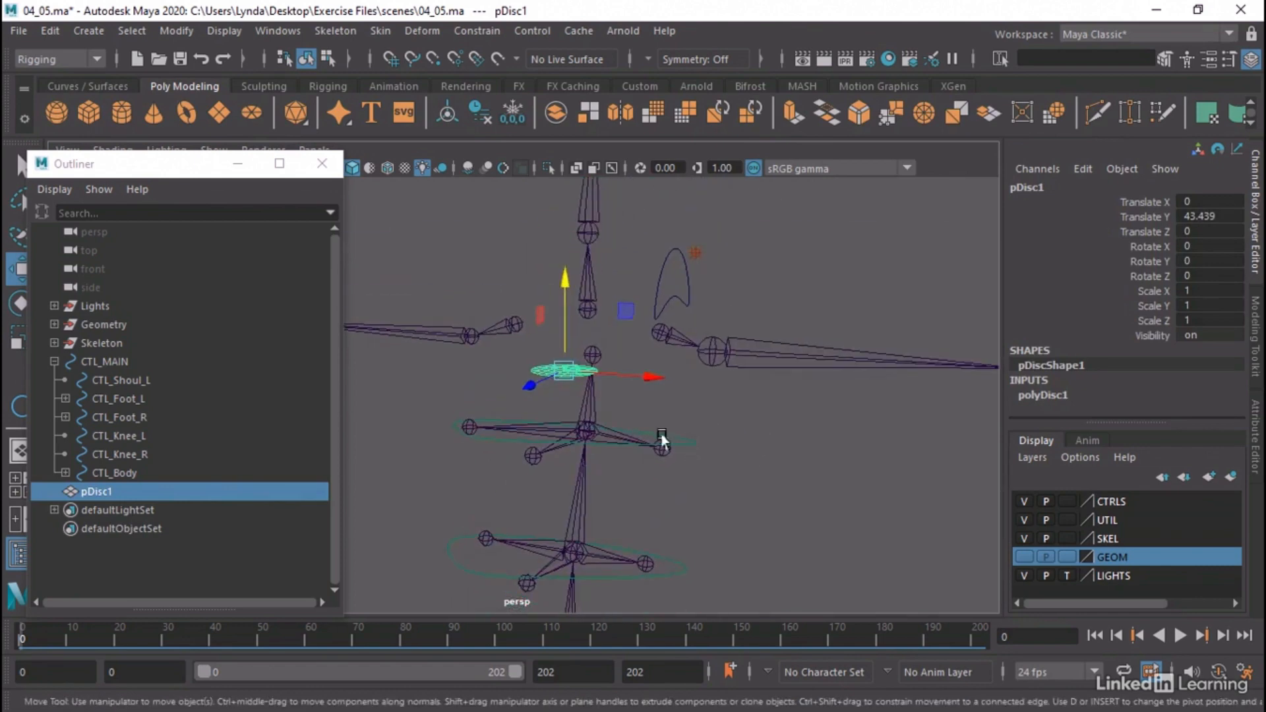
{"action": "left_click_drag", "start_coordinate": [662, 434], "coordinate": [582, 427], "text": "alt"}
{"action": "right_click_drag", "start_coordinate": [560, 412], "coordinate": [745, 396], "text": "alt"}
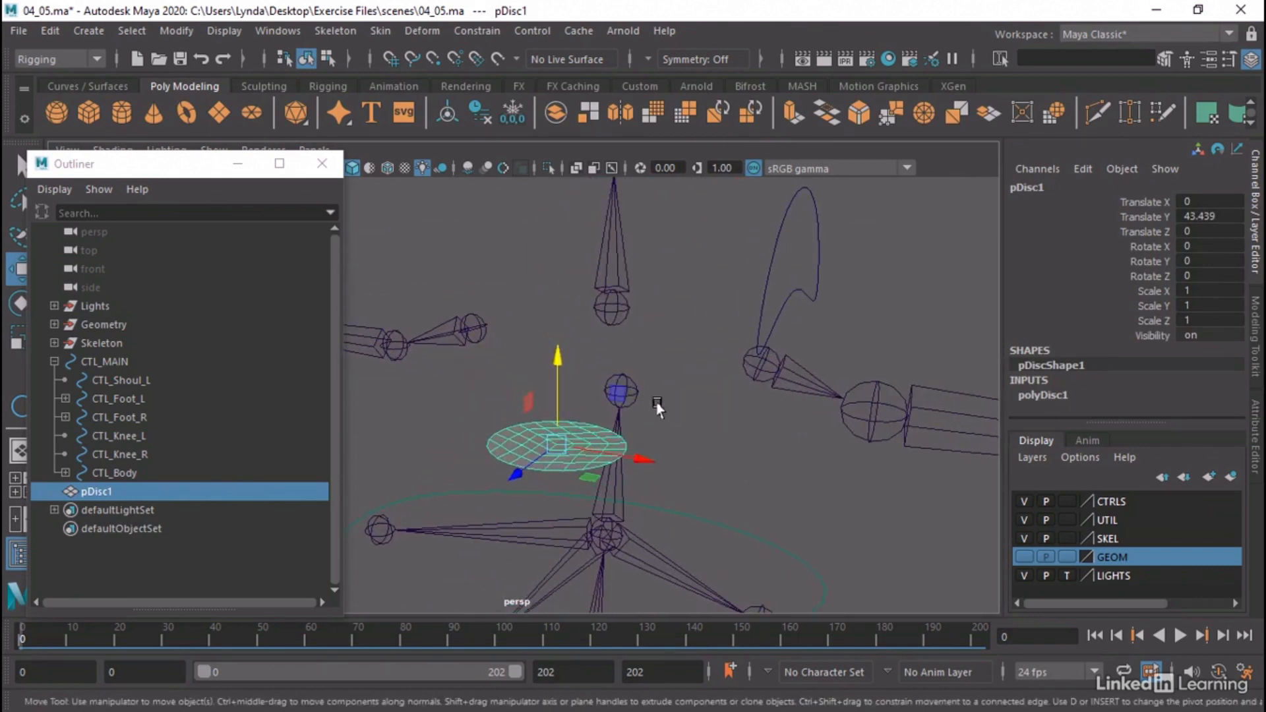
{"action": "left_click_drag", "start_coordinate": [657, 403], "coordinate": [644, 407], "text": "alt"}
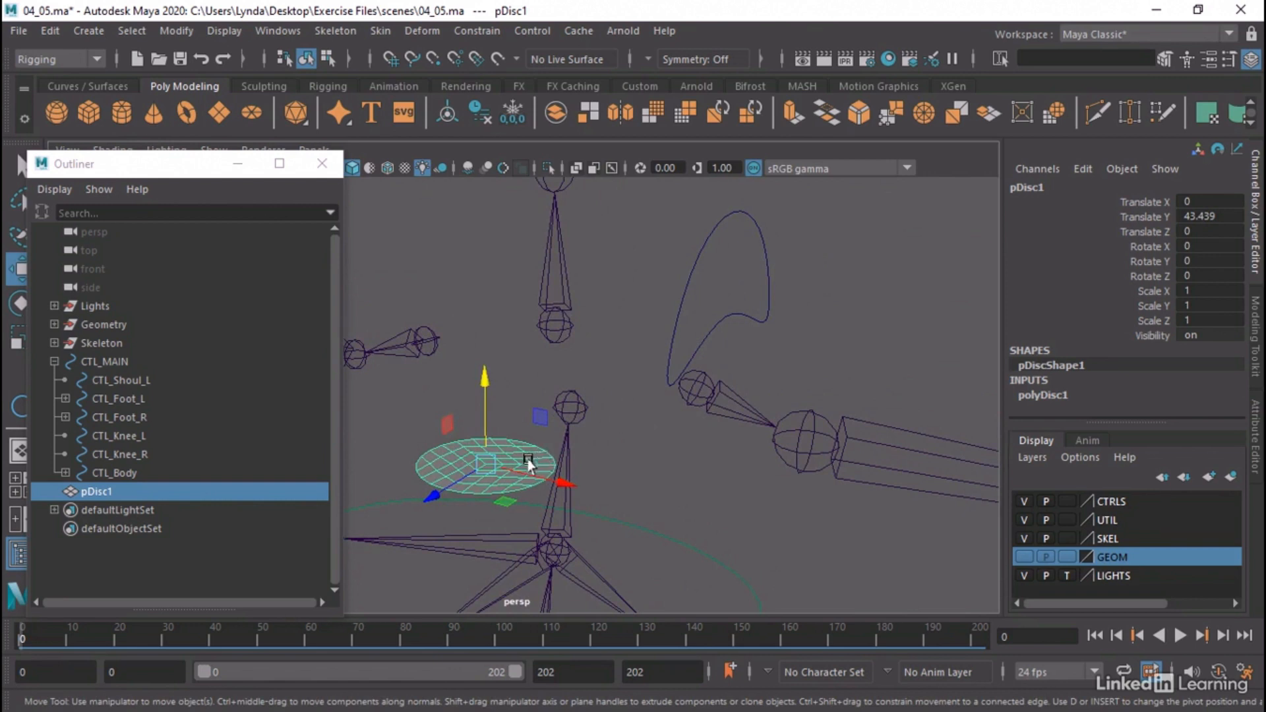
{"action": "key", "text": "v"}
{"action": "left_click_drag", "start_coordinate": [472, 464], "coordinate": [541, 443]}
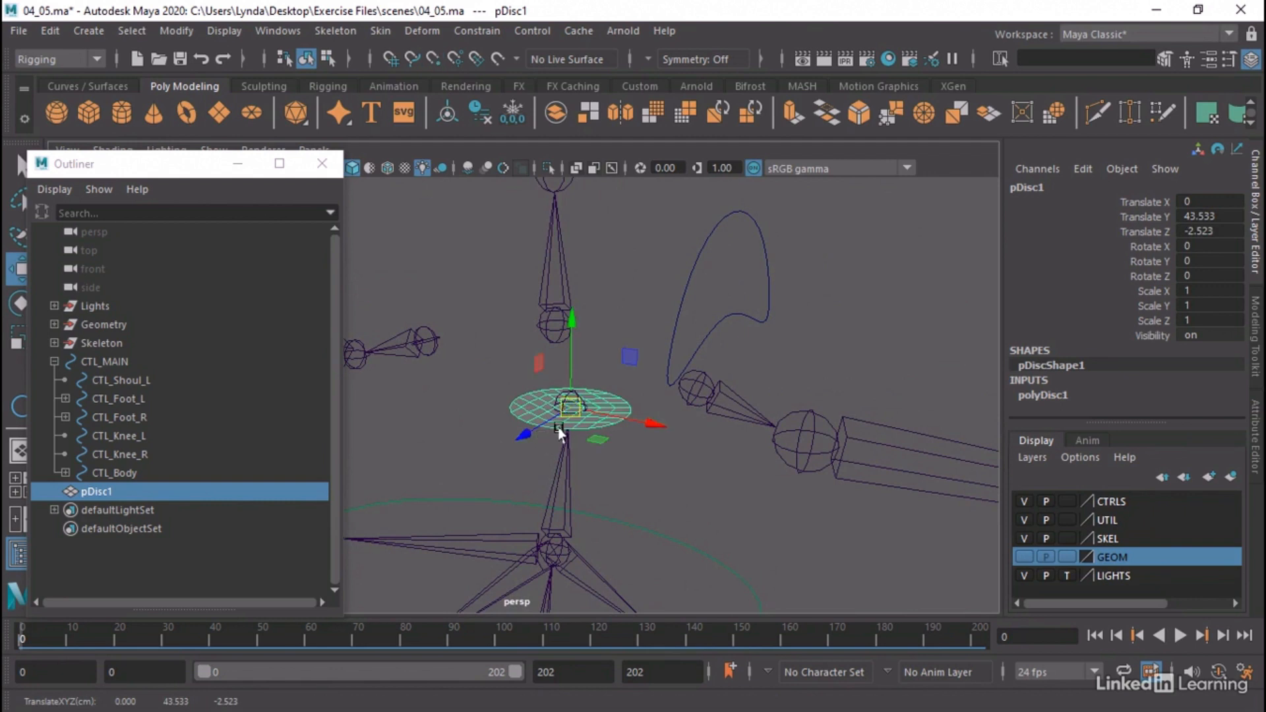
Scale the disc uniformly to about 0.316 and freeze its transformations
{"action": "key", "text": "r"}
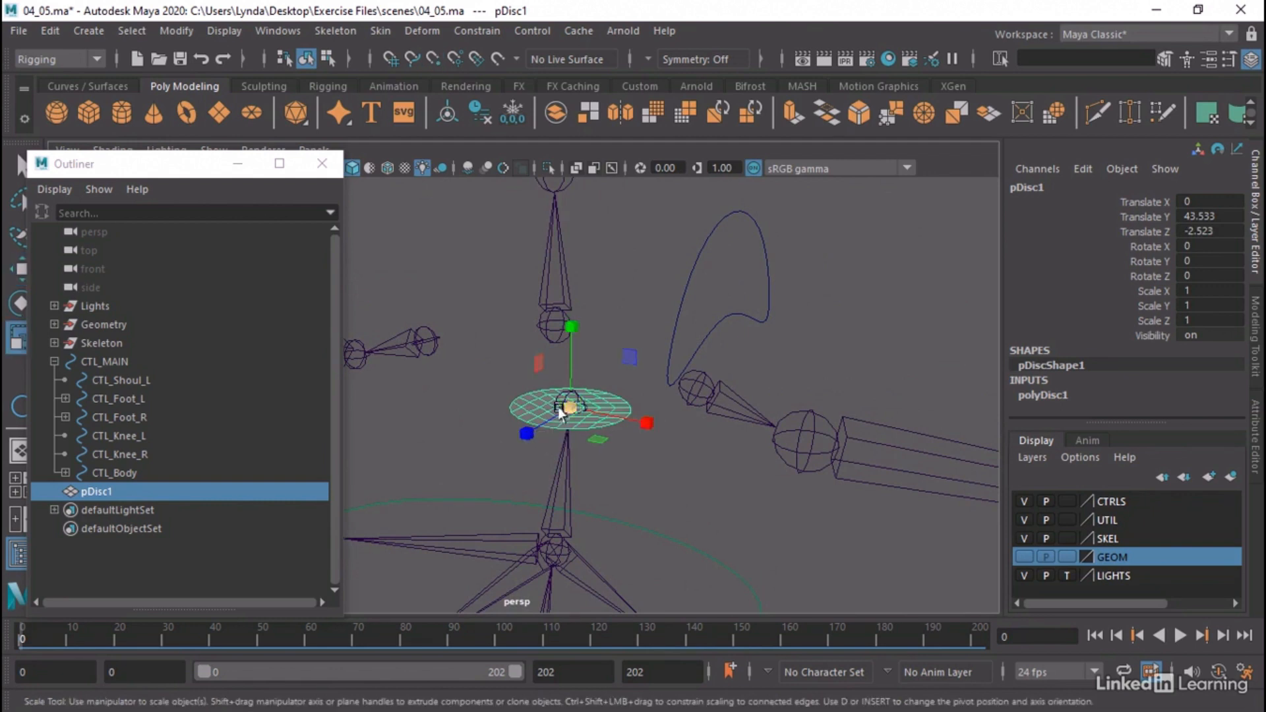
{"action": "left_click_drag", "start_coordinate": [569, 410], "coordinate": [508, 432]}
{"action": "left_click", "coordinate": [224, 31]}
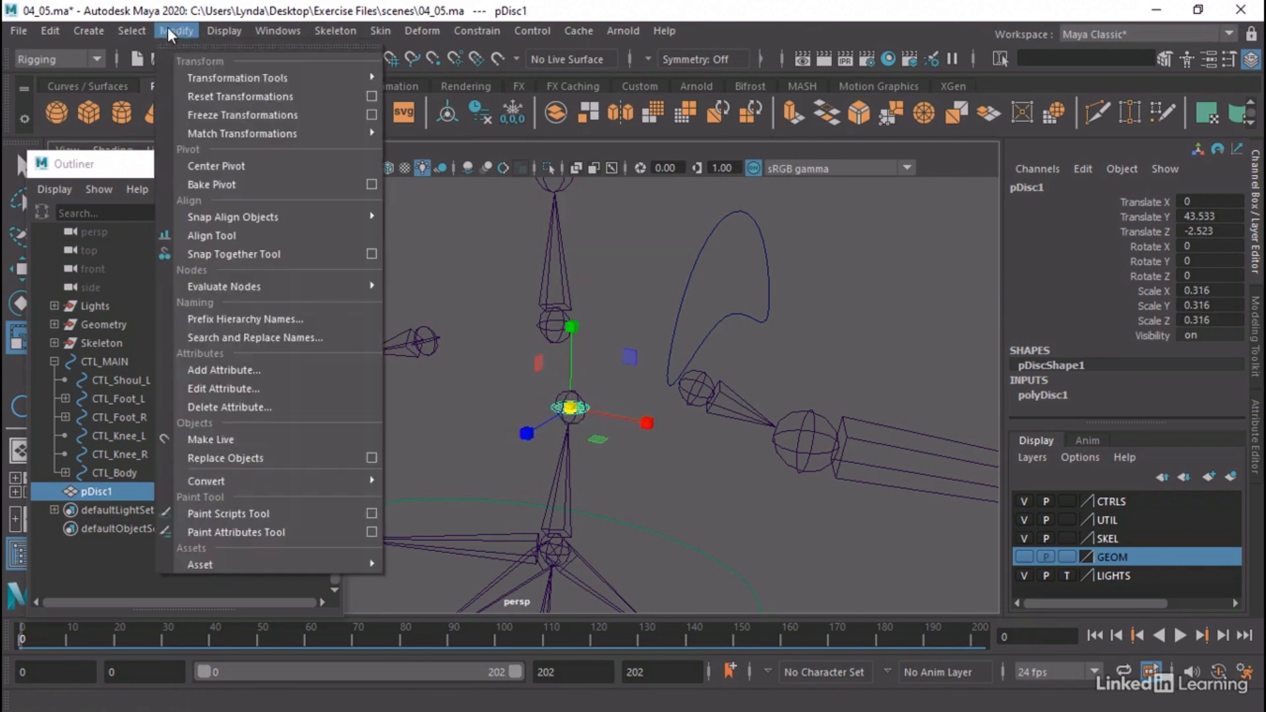
{"action": "left_click", "coordinate": [220, 113]}
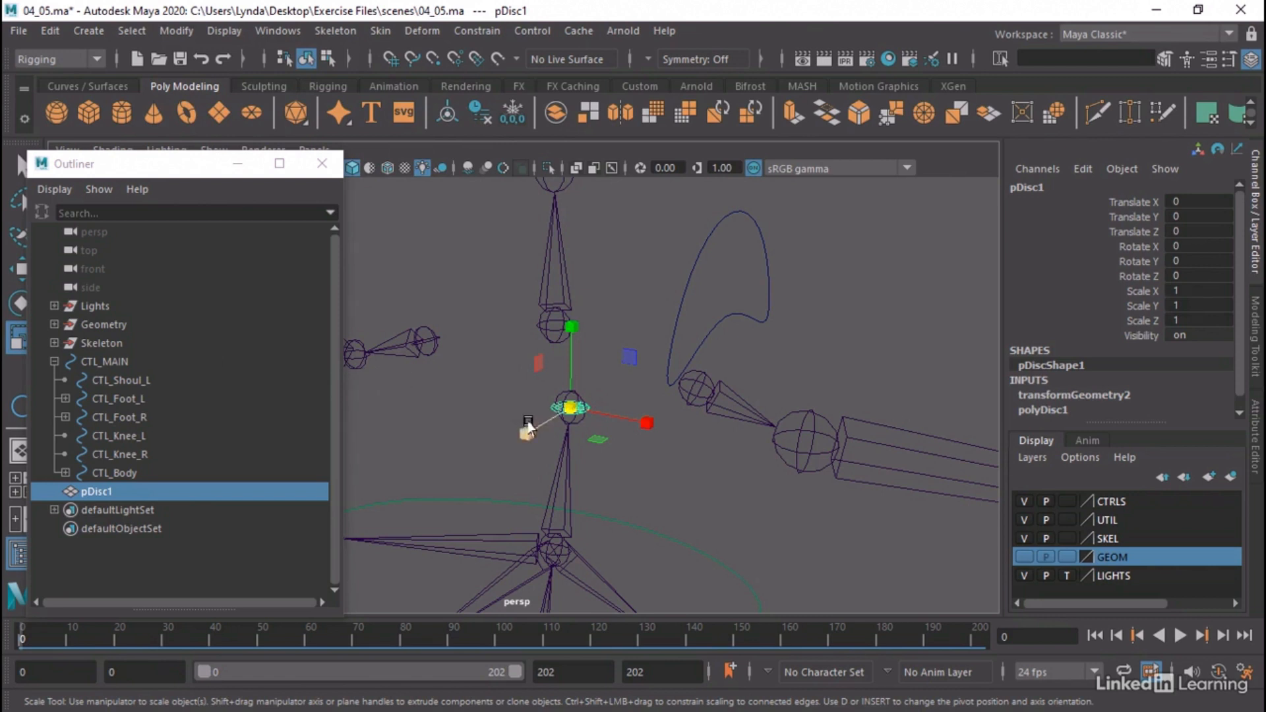
Parent pDisc1 under the top spine joint joint5, inside Skel_Spine4 in the Skeleton hierarchy
{"action": "left_click", "coordinate": [54, 342]}
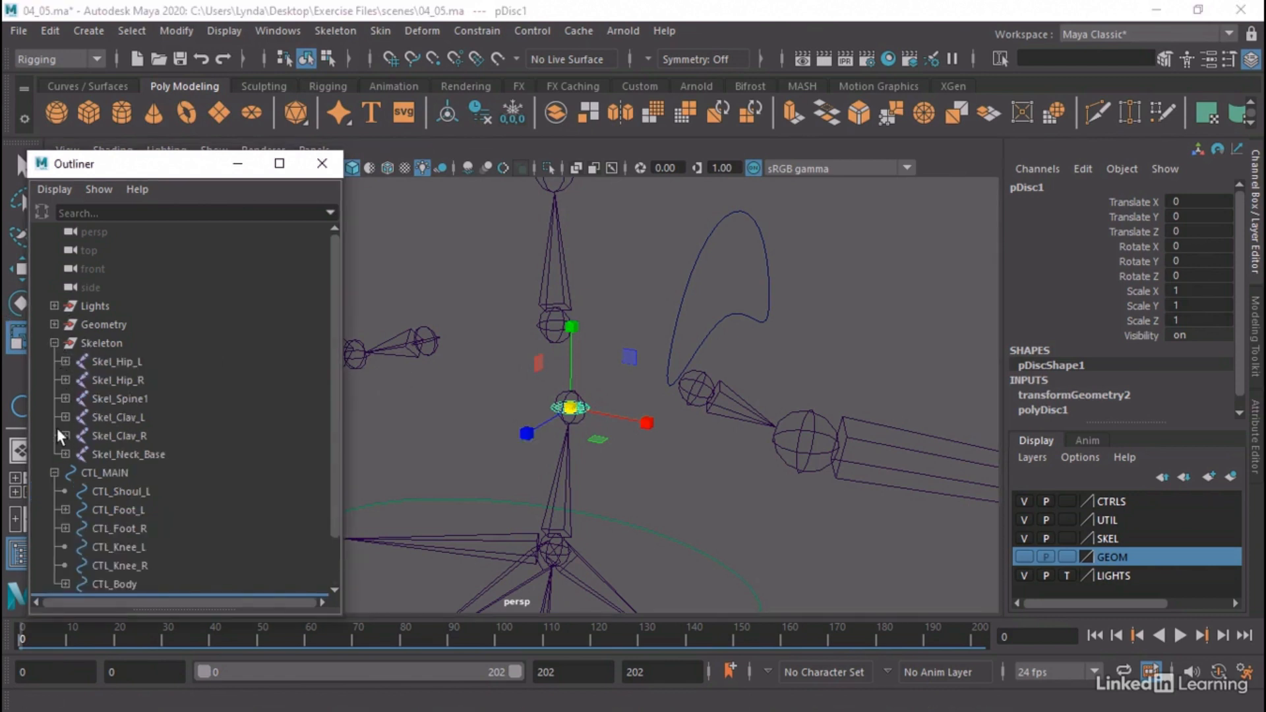
{"action": "left_click", "coordinate": [65, 398]}
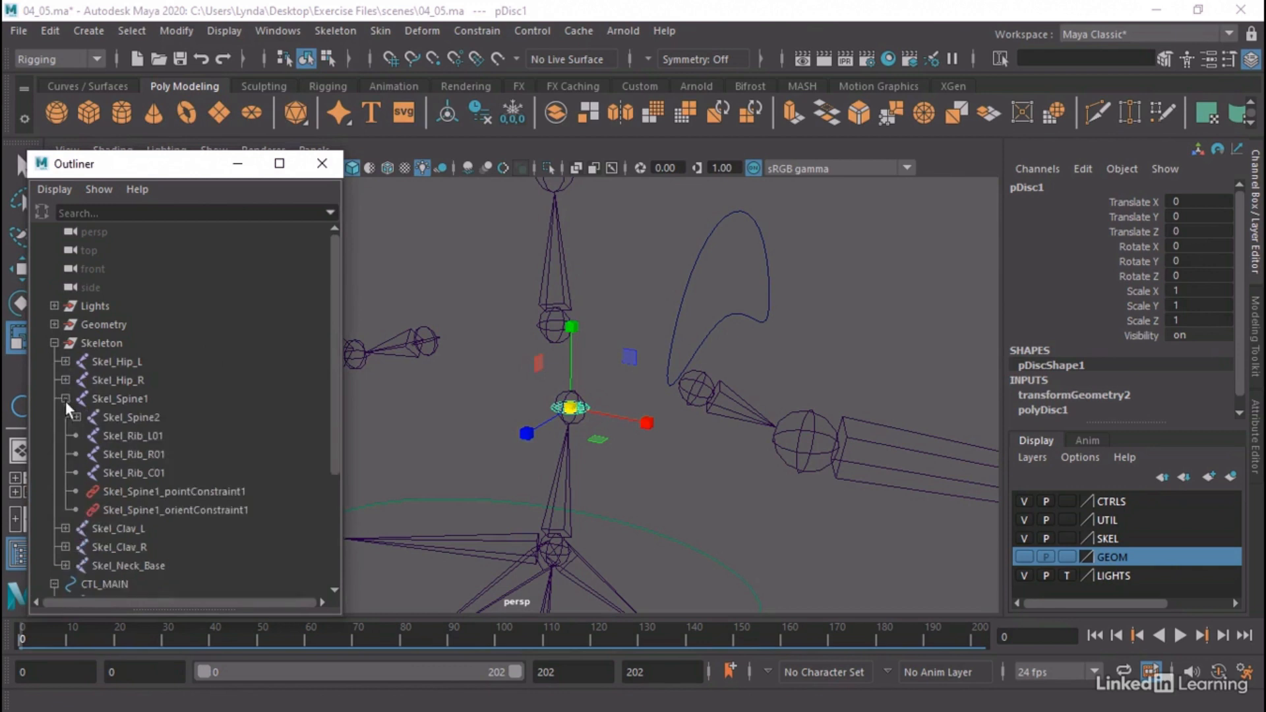
{"action": "left_click", "coordinate": [75, 417]}
{"action": "left_click", "coordinate": [86, 435]}
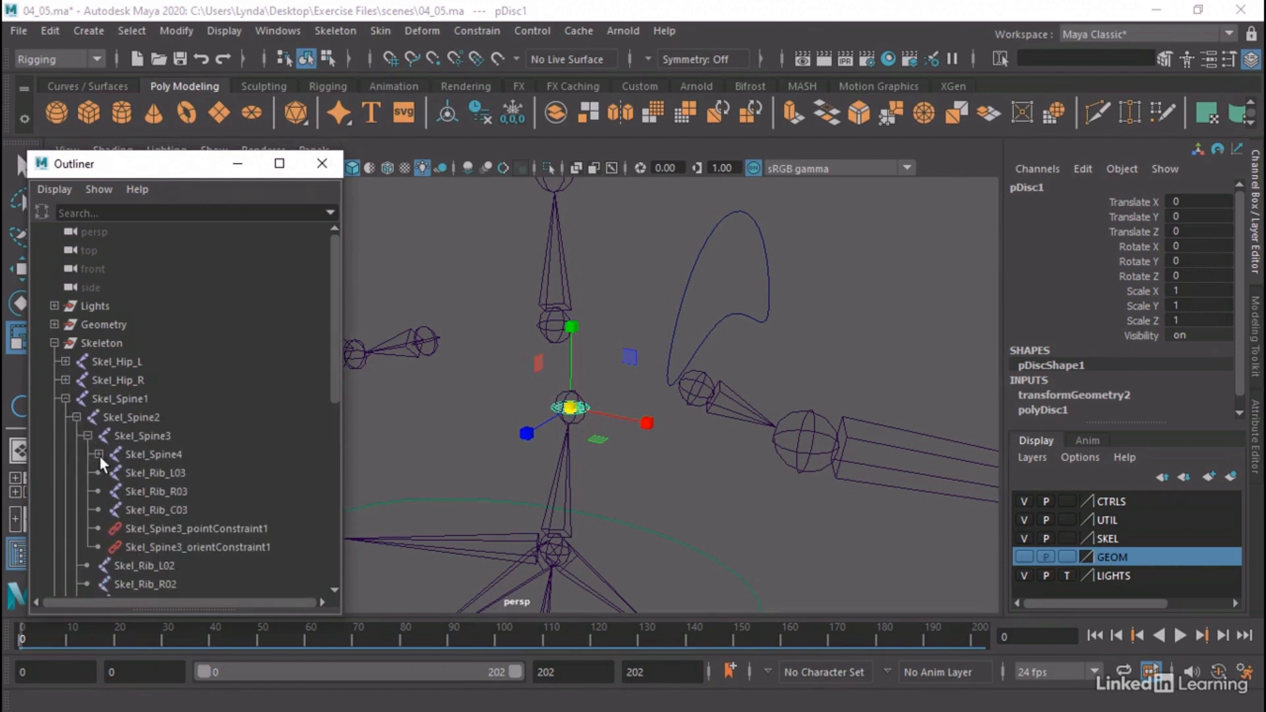
{"action": "left_click", "coordinate": [99, 455]}
{"action": "left_click", "coordinate": [147, 473]}
{"action": "scroll", "coordinate": [221, 472], "scroll_direction": "down", "scroll_amount": 6}
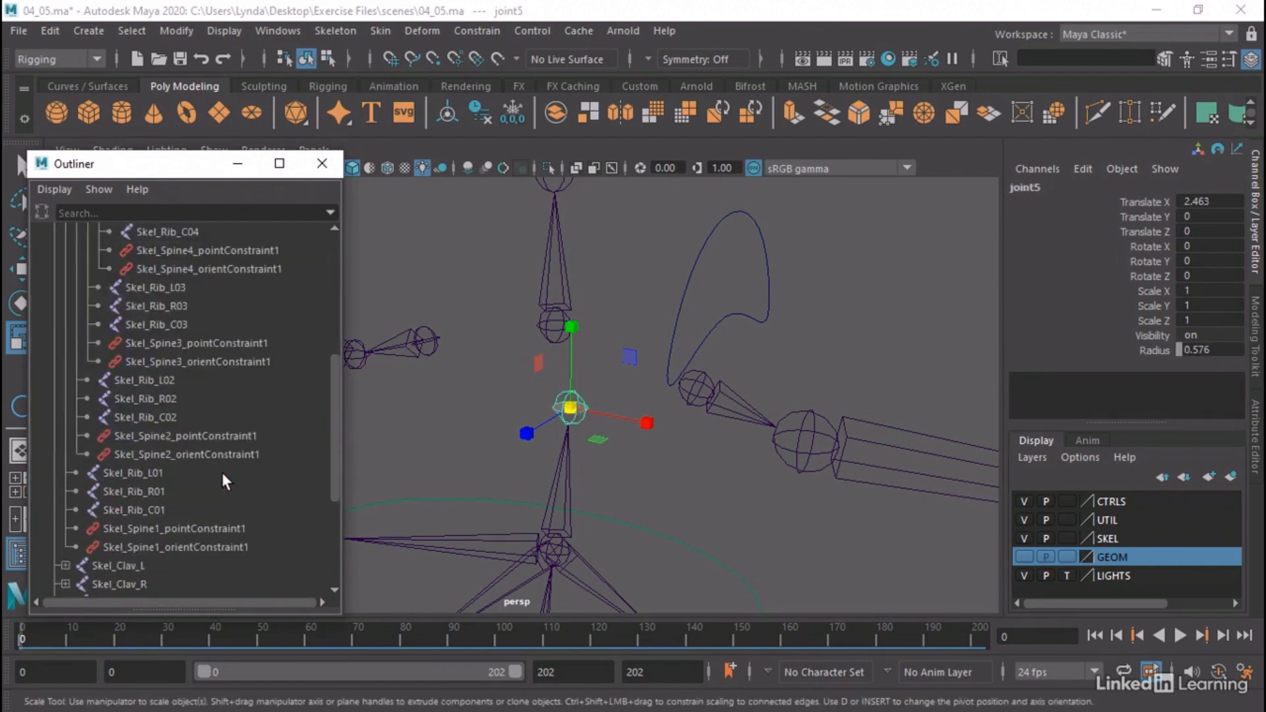
{"action": "scroll", "coordinate": [222, 472], "scroll_direction": "down", "scroll_amount": 3}
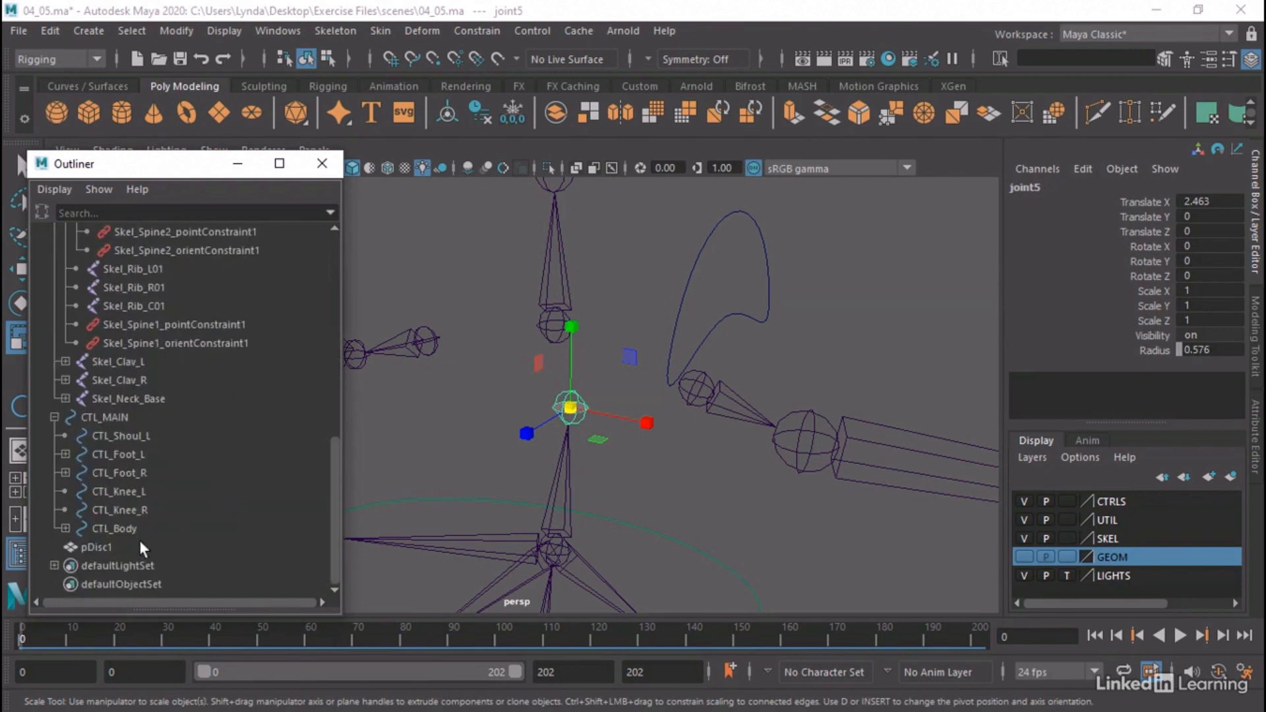
{"action": "left_click", "coordinate": [99, 549]}
{"action": "scroll", "coordinate": [175, 329], "scroll_direction": "up", "scroll_amount": 2}
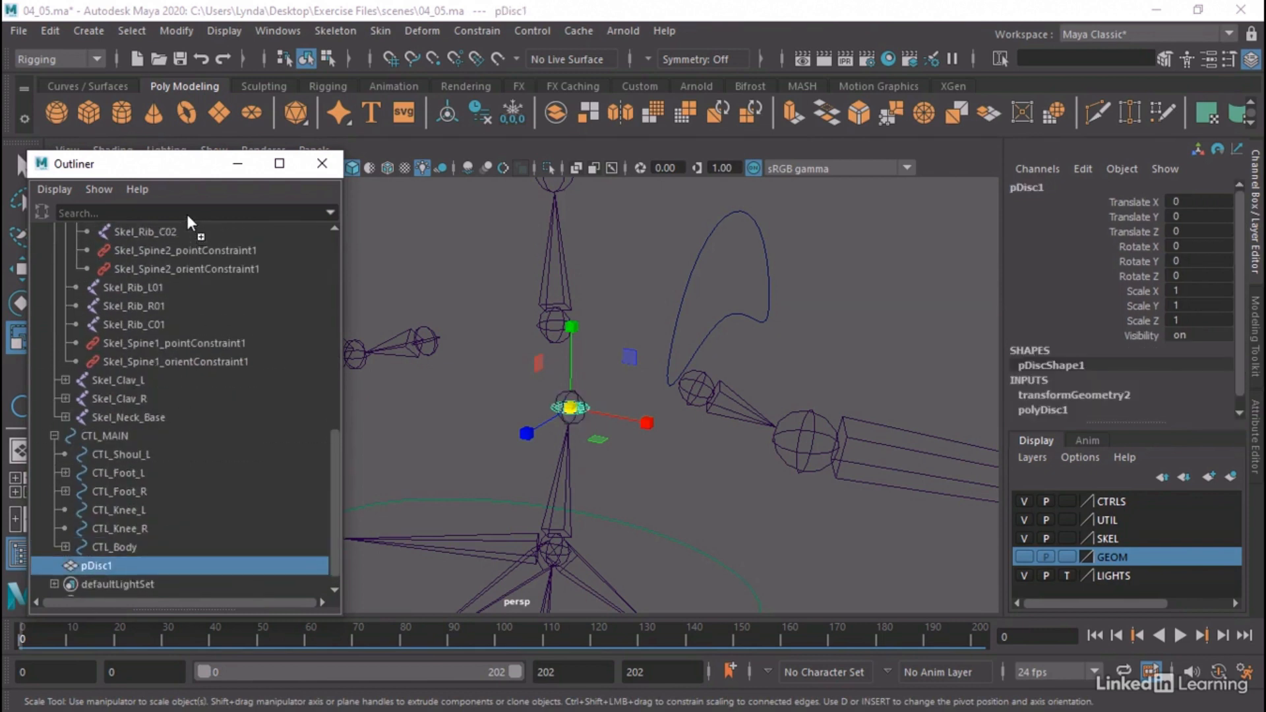
{"action": "scroll", "coordinate": [188, 224], "scroll_direction": "up", "scroll_amount": 5}
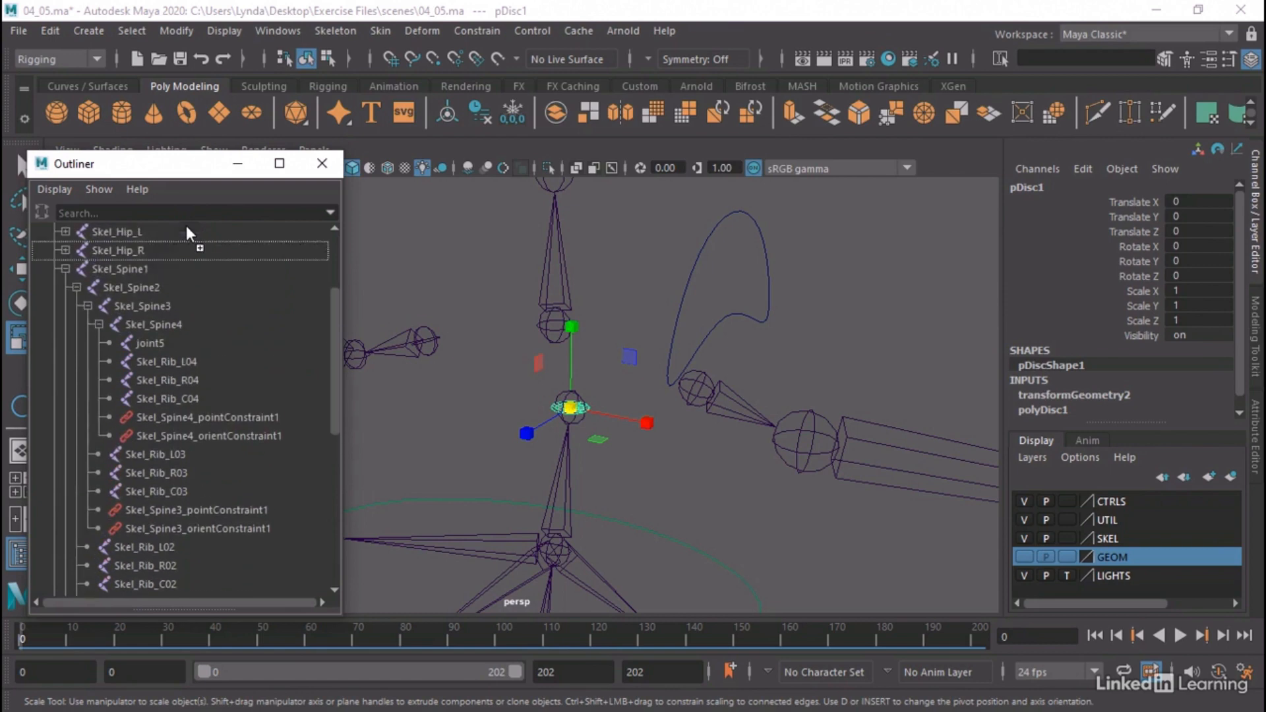
{"action": "left_click", "coordinate": [160, 338]}
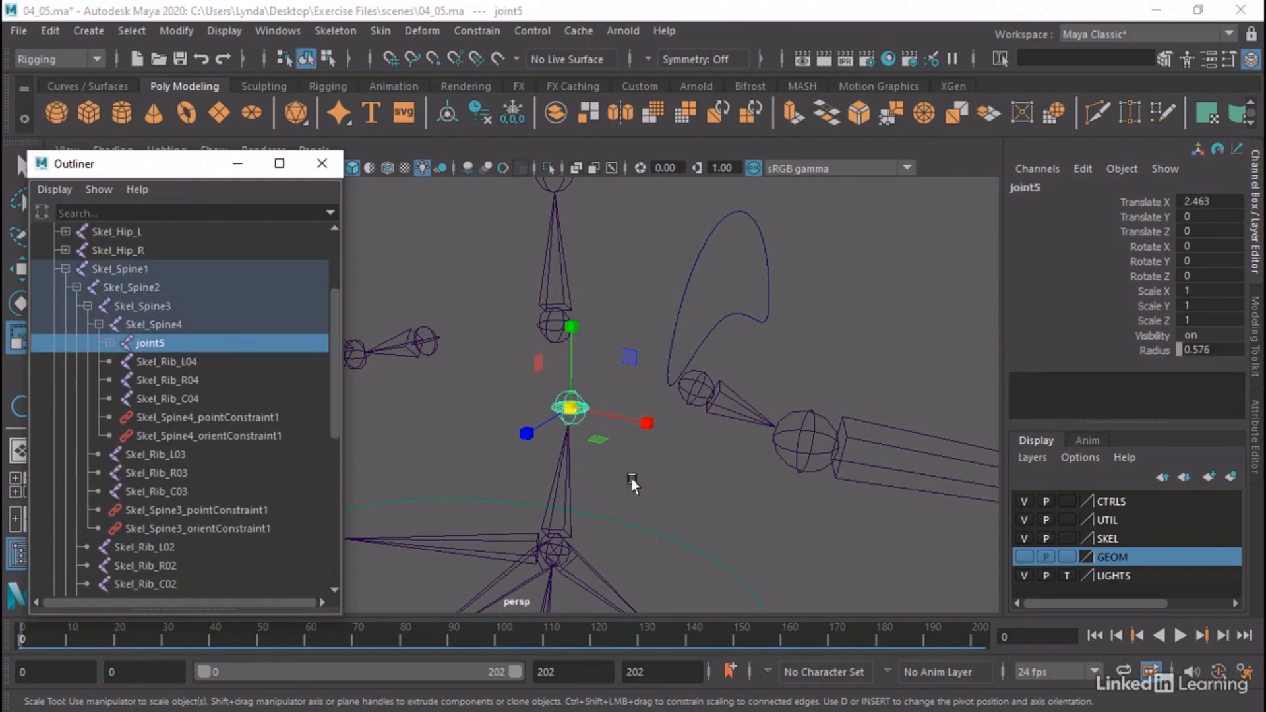
Run through the spine bend animation to check that the disc follows joint5, and return to frame 0
{"action": "scroll", "coordinate": [552, 471], "scroll_direction": "down", "scroll_amount": 2}
{"action": "middle_click_drag", "start_coordinate": [552, 471], "coordinate": [595, 384], "text": "alt"}
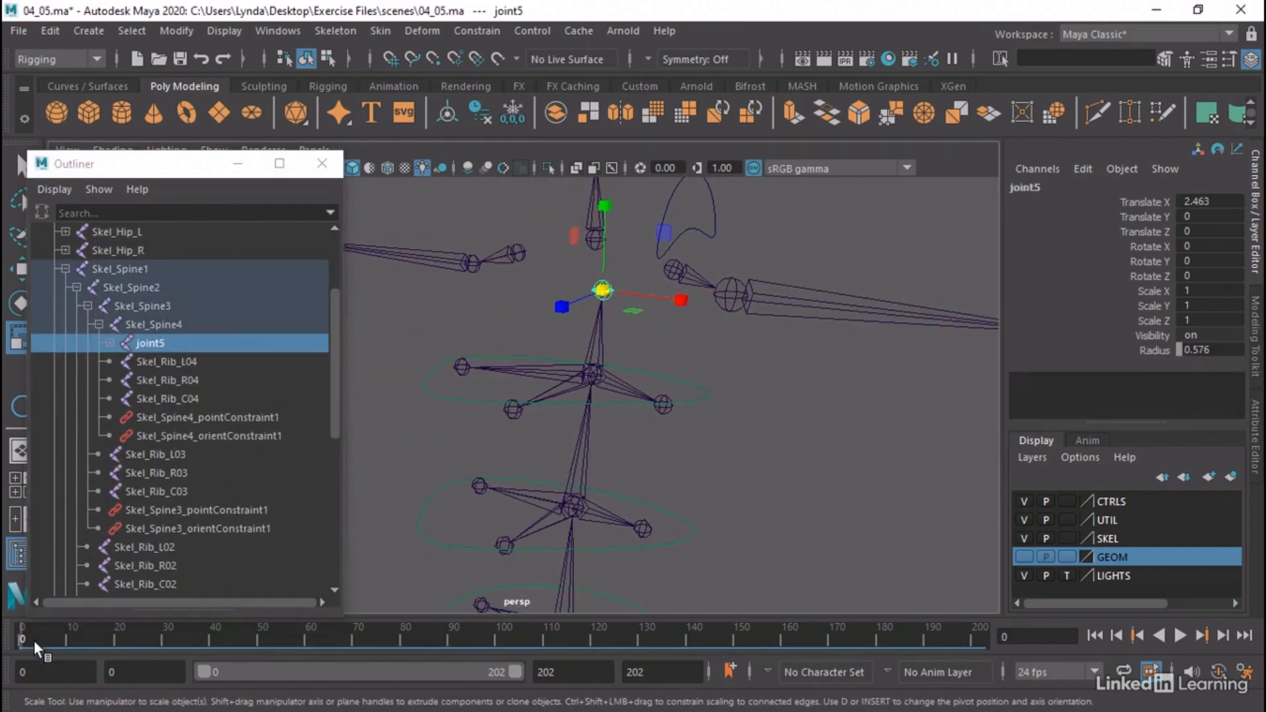
{"action": "key", "text": "alt+v"}
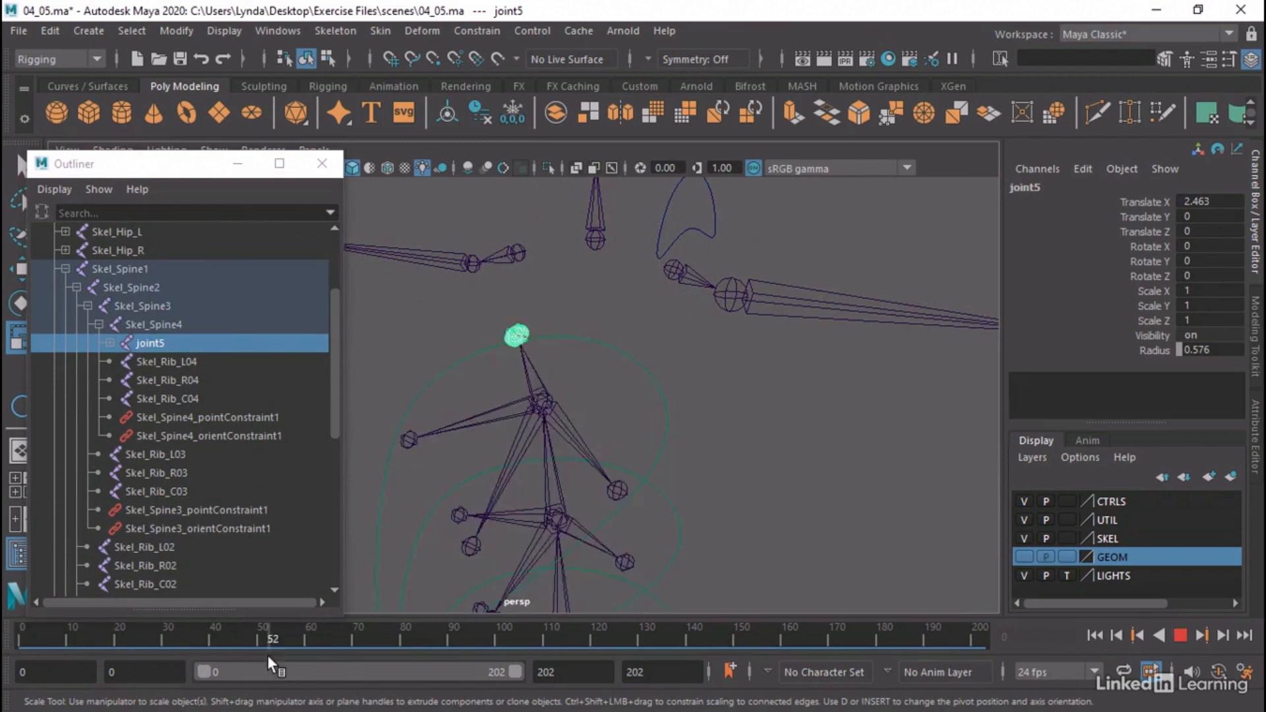
{"action": "left_click_drag", "start_coordinate": [267, 656], "coordinate": [4, 640]}
{"action": "middle_click_drag", "start_coordinate": [571, 377], "coordinate": [528, 424], "text": "alt"}
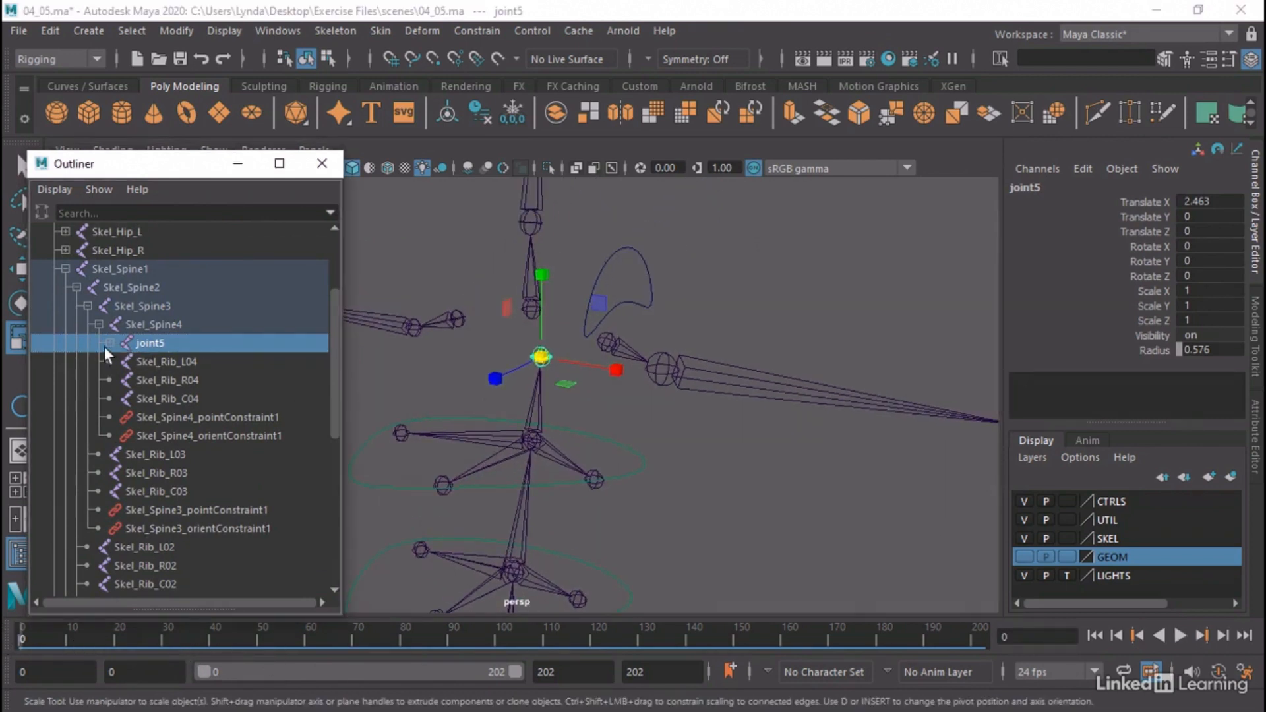
Pin CTL_Shoul_L to pDisc1 with a Proximity Pin using New Locator input, Existing Transform output, Edge mode, normal axis X and Maintain offset on
{"action": "middle_click_drag", "start_coordinate": [104, 346], "coordinate": [105, 346]}
{"action": "left_click", "coordinate": [141, 361]}
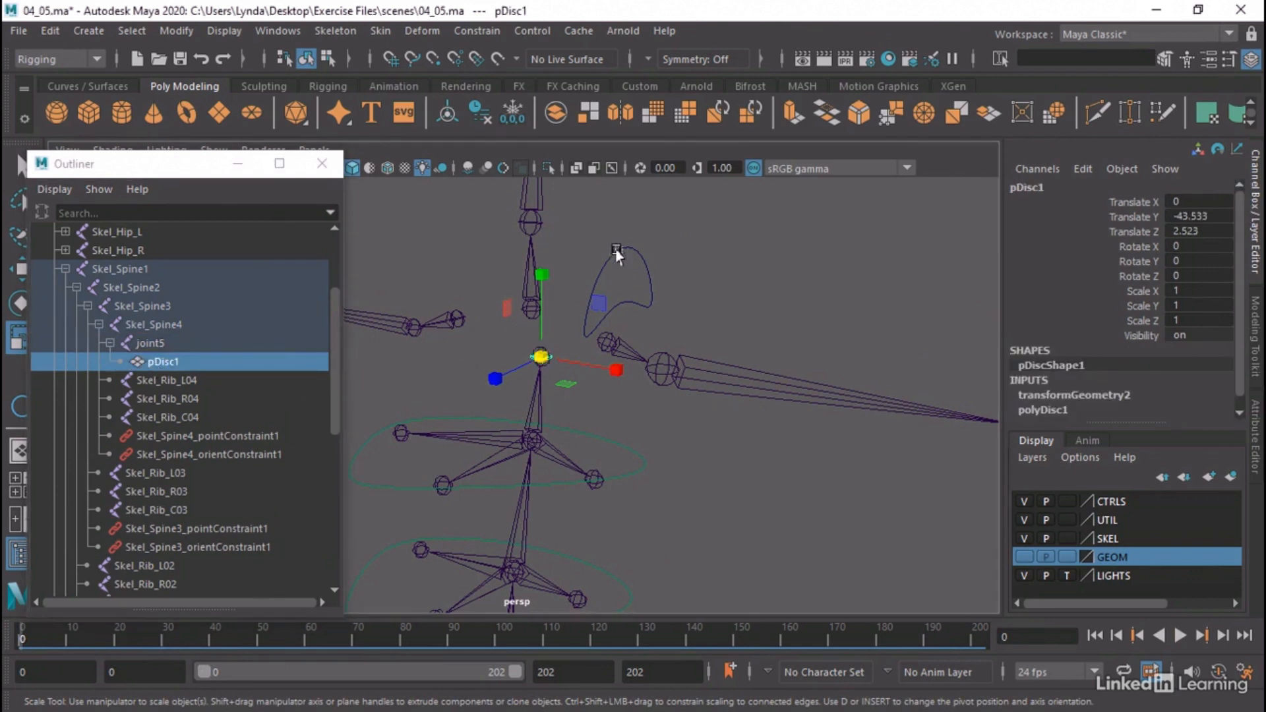
{"action": "left_click", "coordinate": [616, 253]}
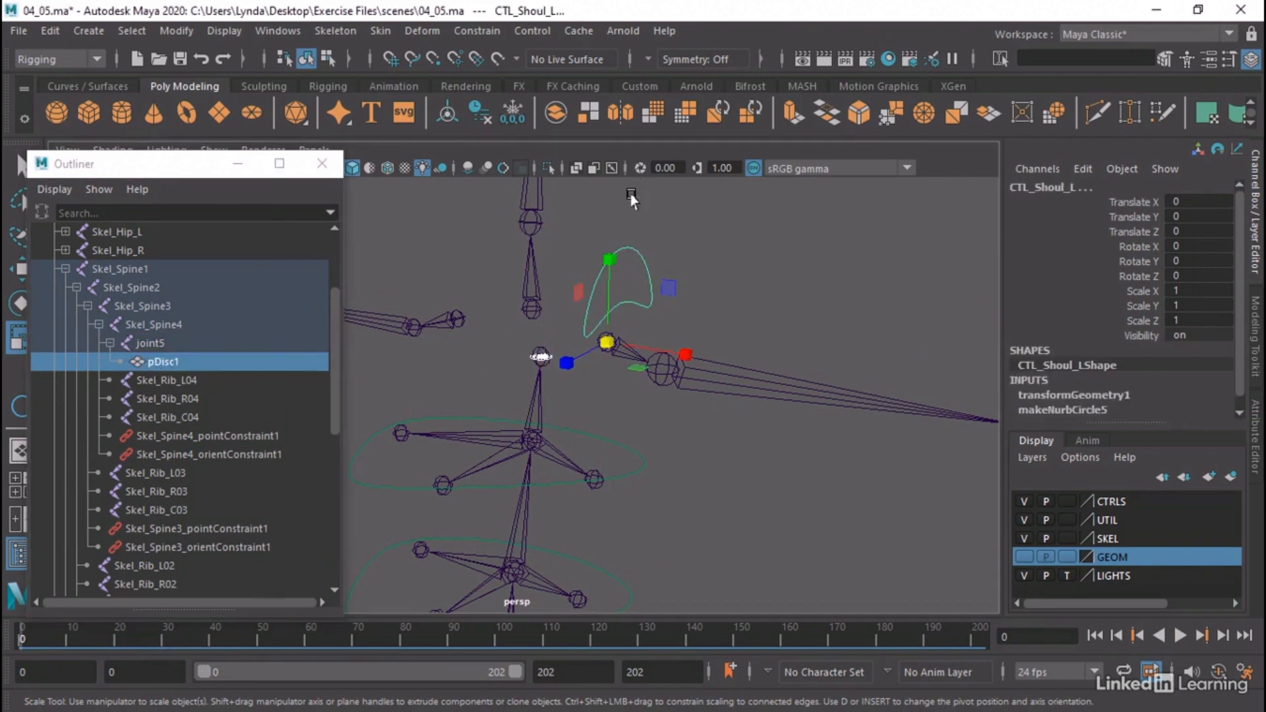
{"action": "left_click", "coordinate": [476, 31]}
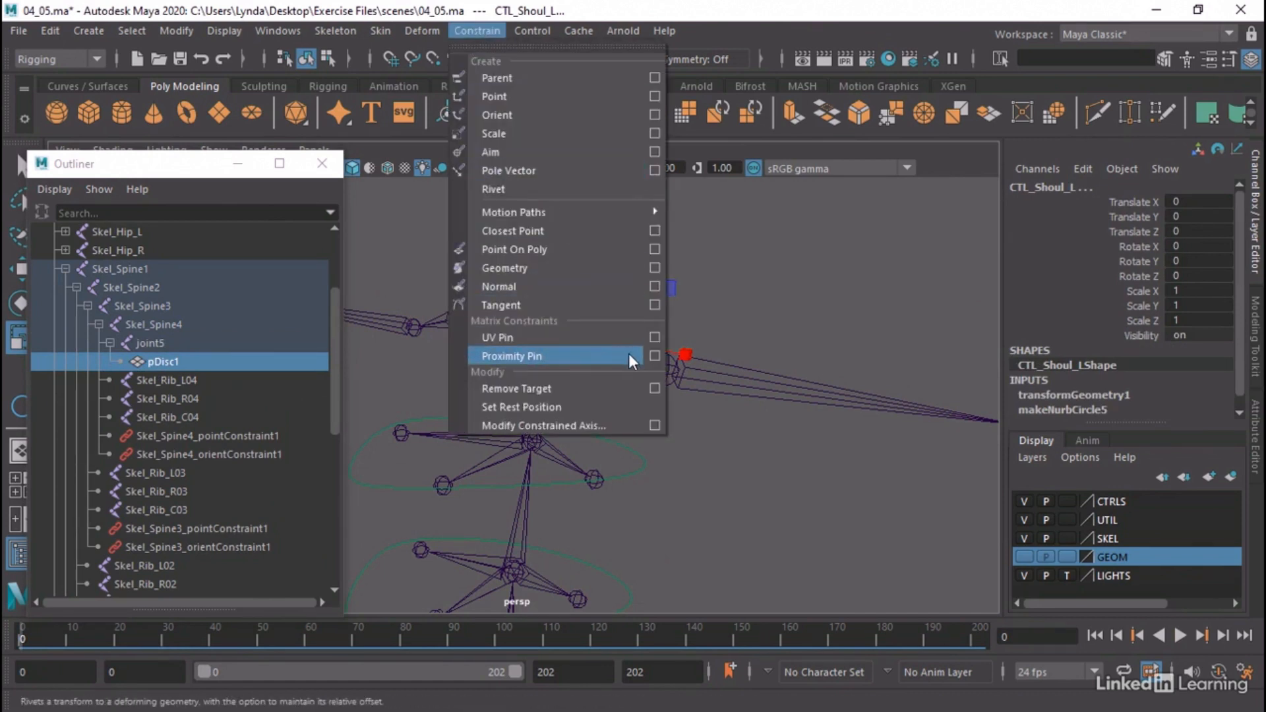
{"action": "left_click", "coordinate": [654, 354]}
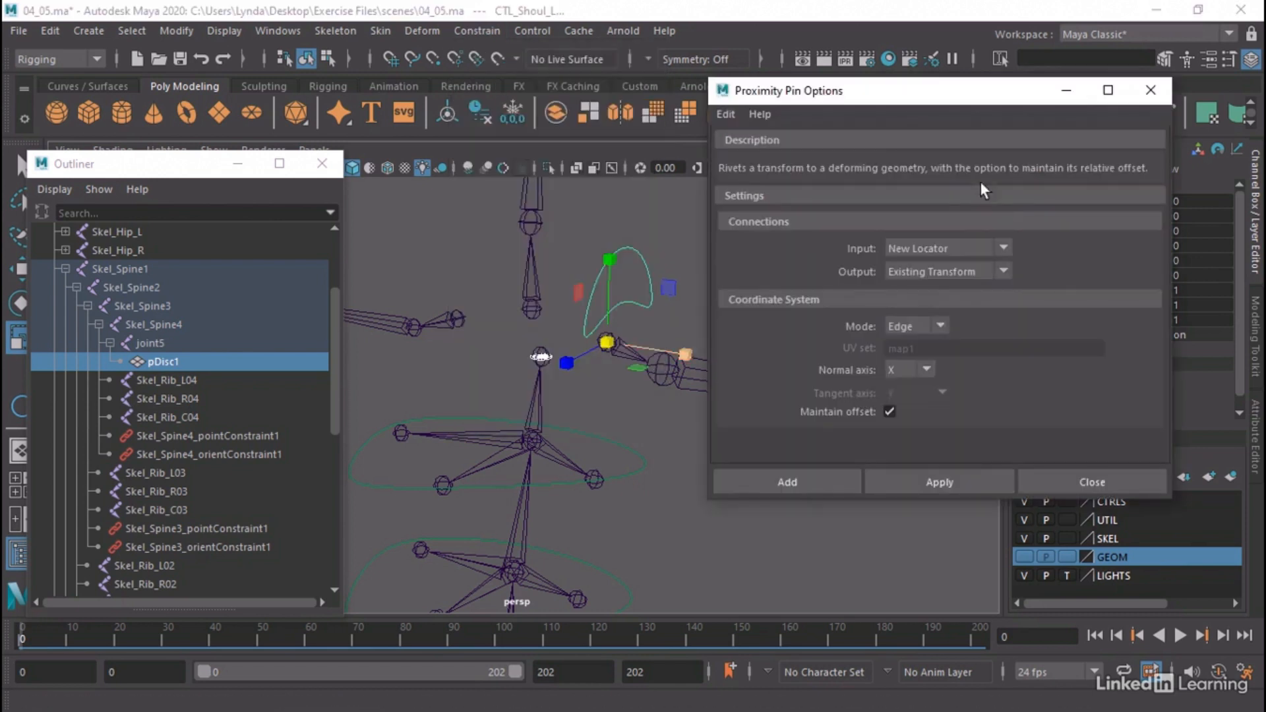
{"action": "left_click", "coordinate": [801, 485]}
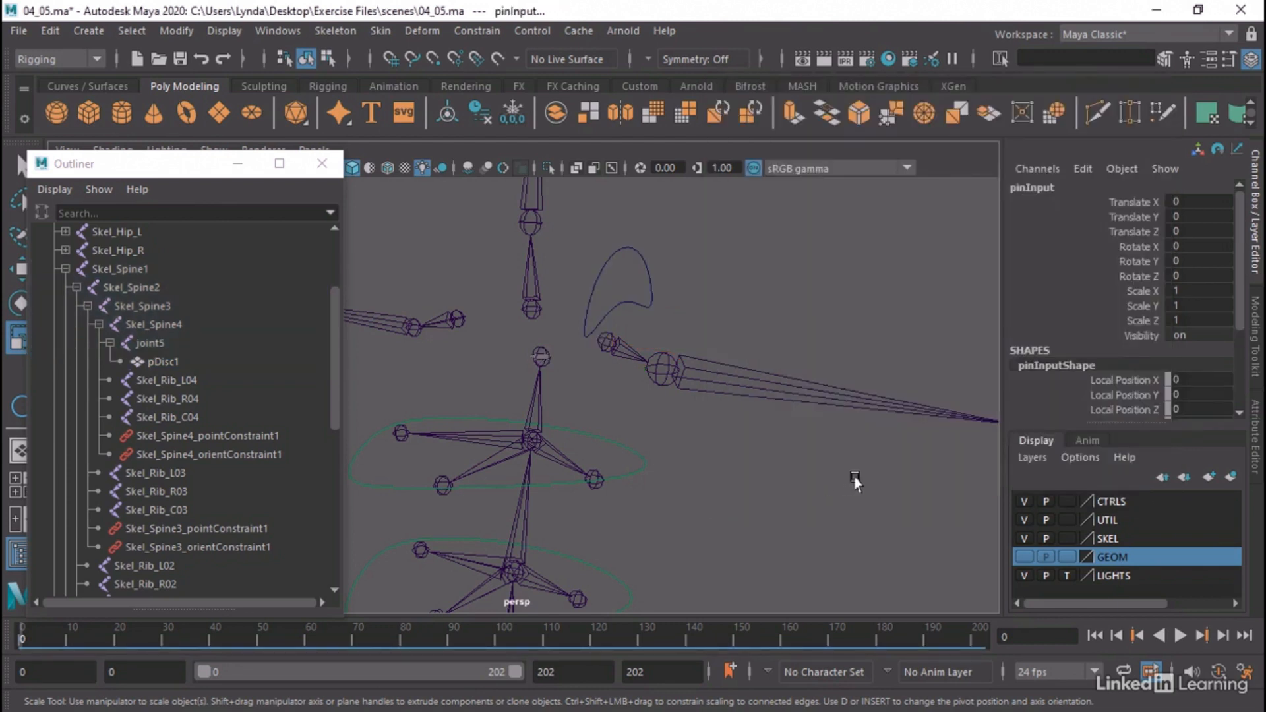
Collapse the Skel_Spine1 hierarchy and play the spine bend animation to check how CTL_Shoul_L follows, returning to frame 0
{"action": "right_click_drag", "start_coordinate": [854, 482], "coordinate": [599, 460], "text": "alt"}
{"action": "middle_click_drag", "start_coordinate": [599, 460], "coordinate": [634, 414], "text": "alt"}
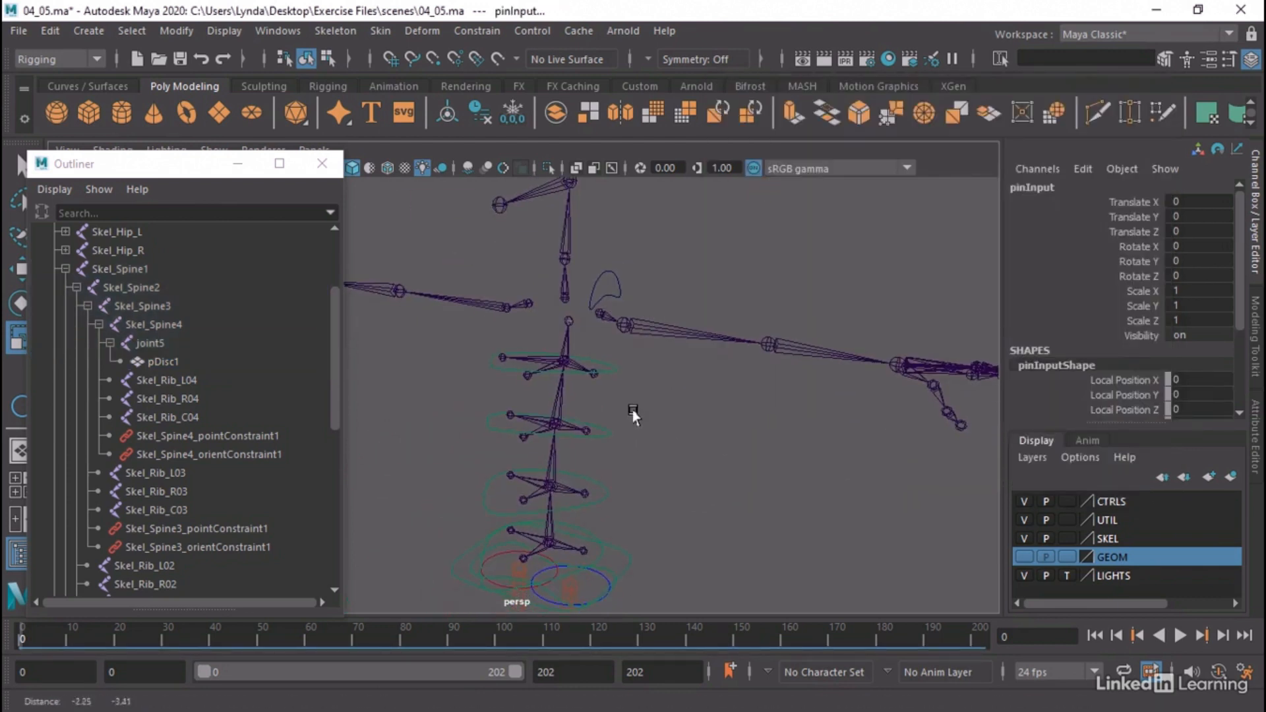
{"action": "left_click", "coordinate": [66, 268]}
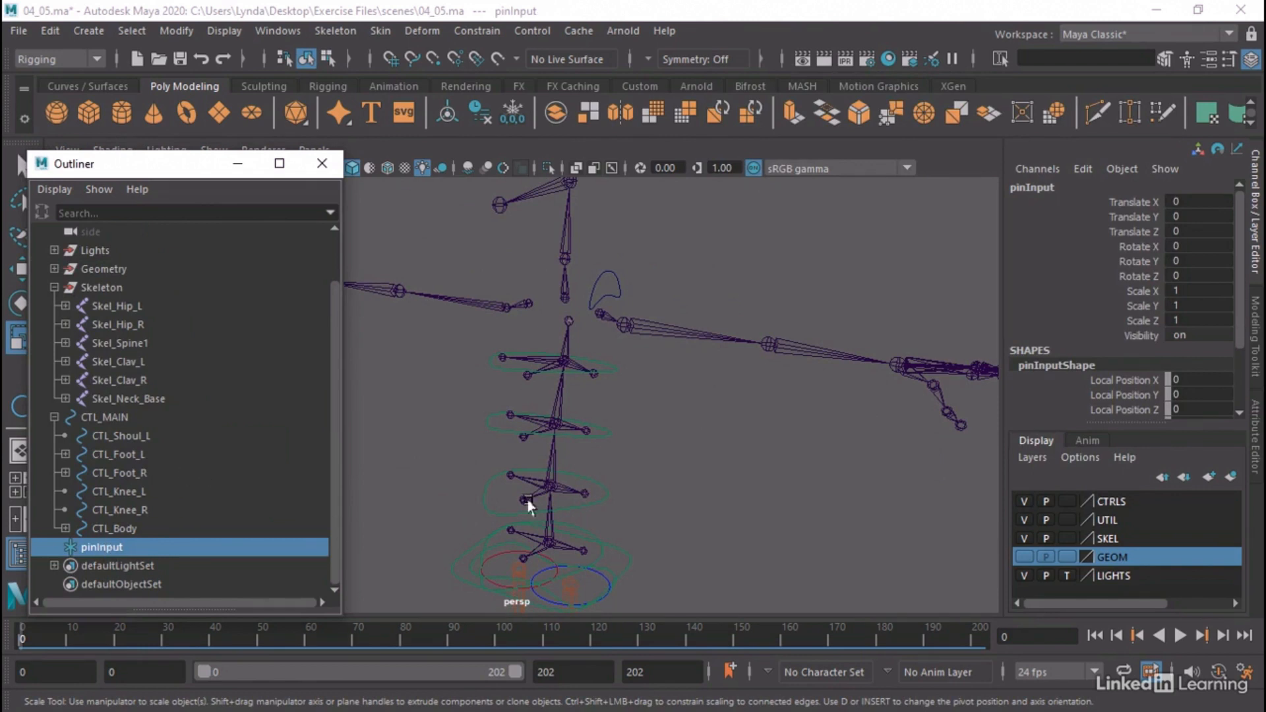
{"action": "middle_click_drag", "start_coordinate": [597, 503], "coordinate": [636, 419], "text": "alt"}
{"action": "right_click_drag", "start_coordinate": [635, 419], "coordinate": [556, 422], "text": "alt"}
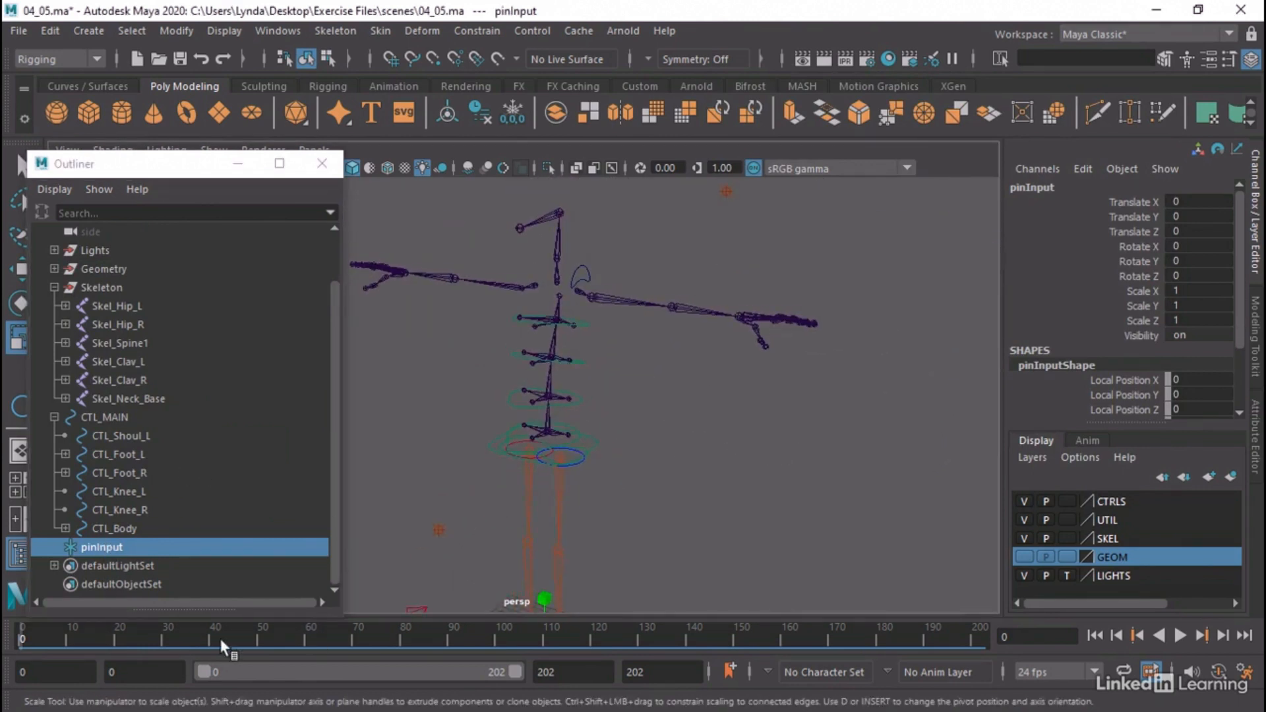
{"action": "key", "text": "alt+v"}
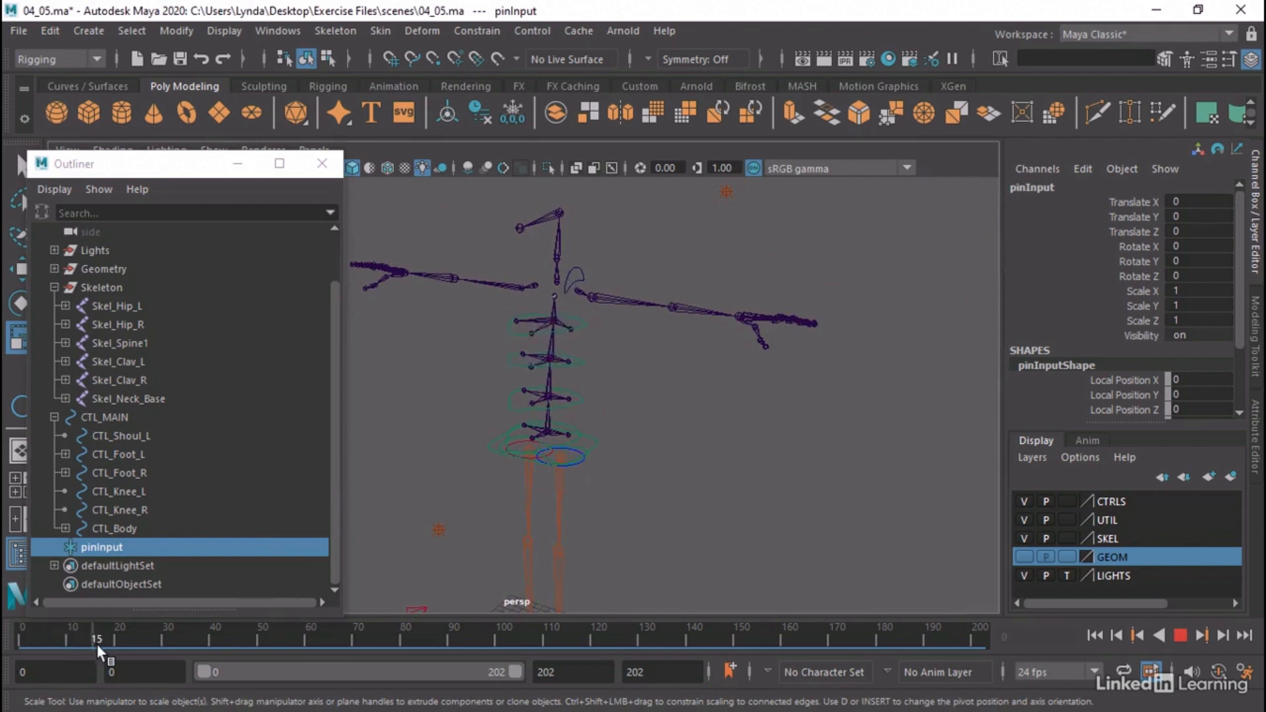
{"action": "left_click_drag", "start_coordinate": [154, 653], "coordinate": [4, 658]}
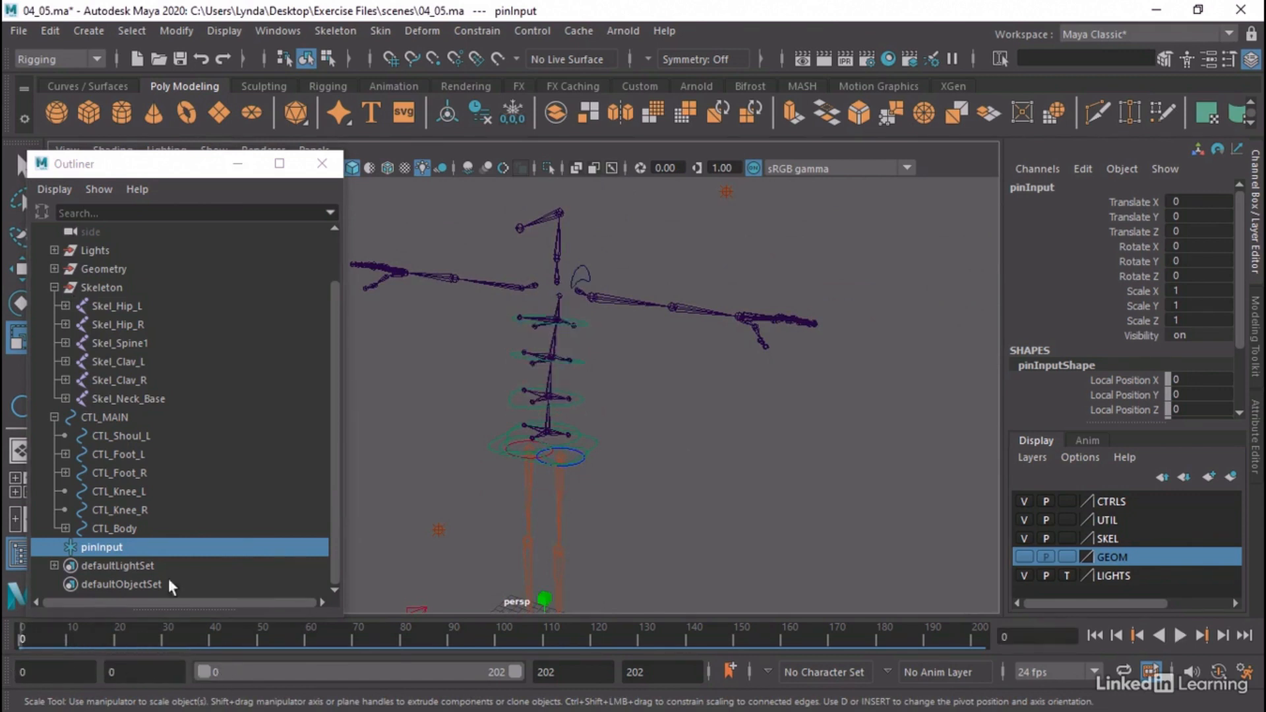
Try moving CTL_Shoul_L up to a Translate Y of about 4.717, scrub the animation, and undo the move
{"action": "left_click", "coordinate": [575, 265]}
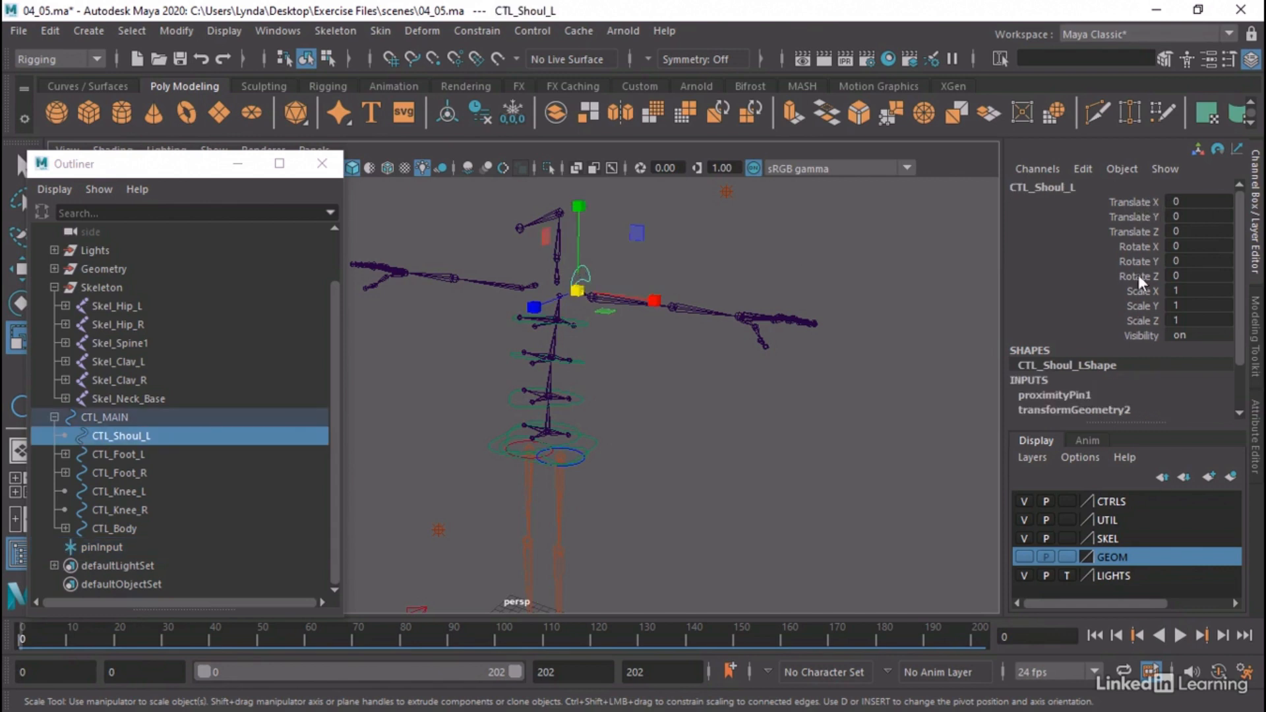
{"action": "key", "text": "w"}
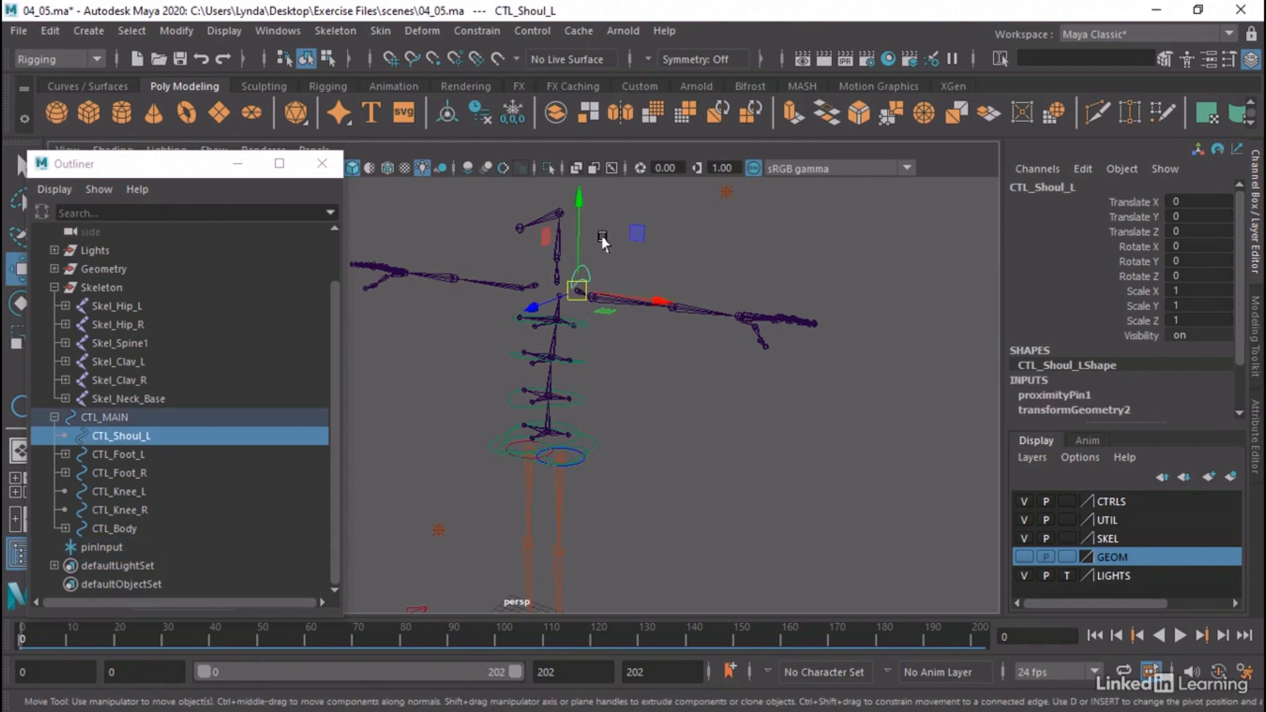
{"action": "left_click_drag", "start_coordinate": [577, 236], "coordinate": [579, 189]}
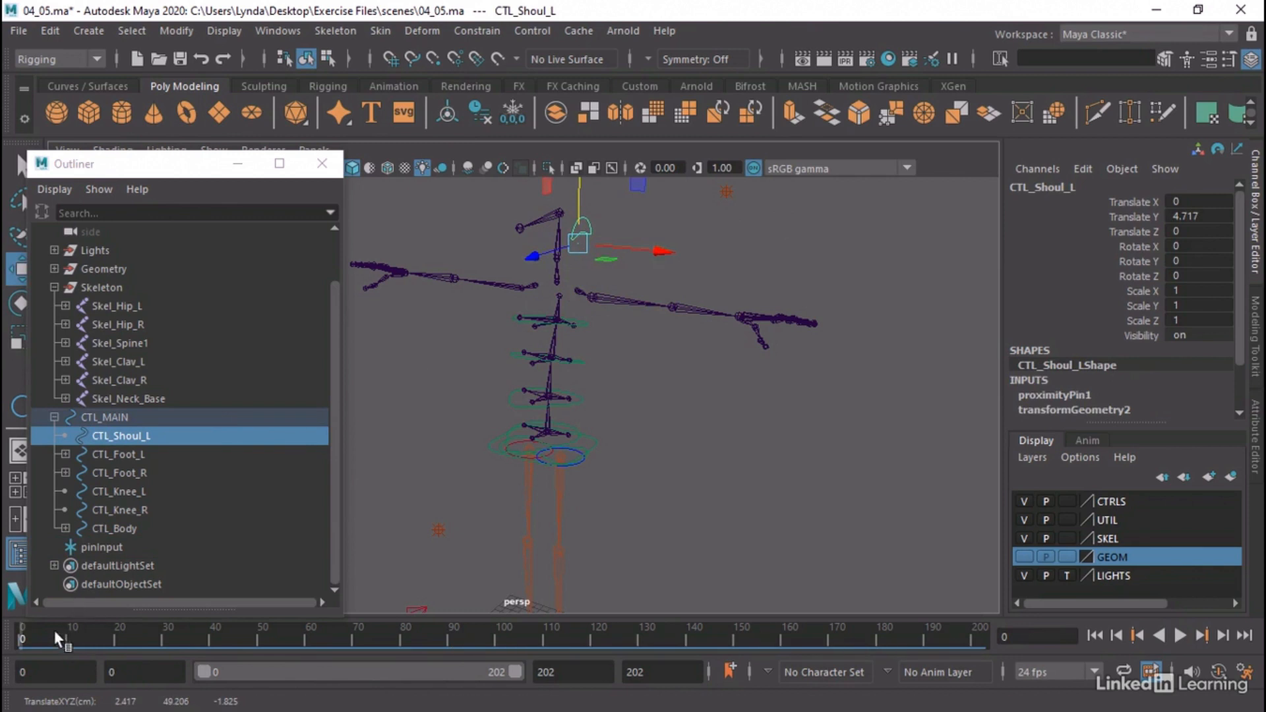
{"action": "left_click_drag", "start_coordinate": [54, 633], "coordinate": [14, 641]}
{"action": "key", "text": "ctrl+z"}
Examine CTL_Shoul_L and the top spine joint joint5 up close by selecting each of them
{"action": "middle_click_drag", "start_coordinate": [591, 325], "coordinate": [635, 382], "text": "alt"}
{"action": "left_click", "coordinate": [111, 456]}
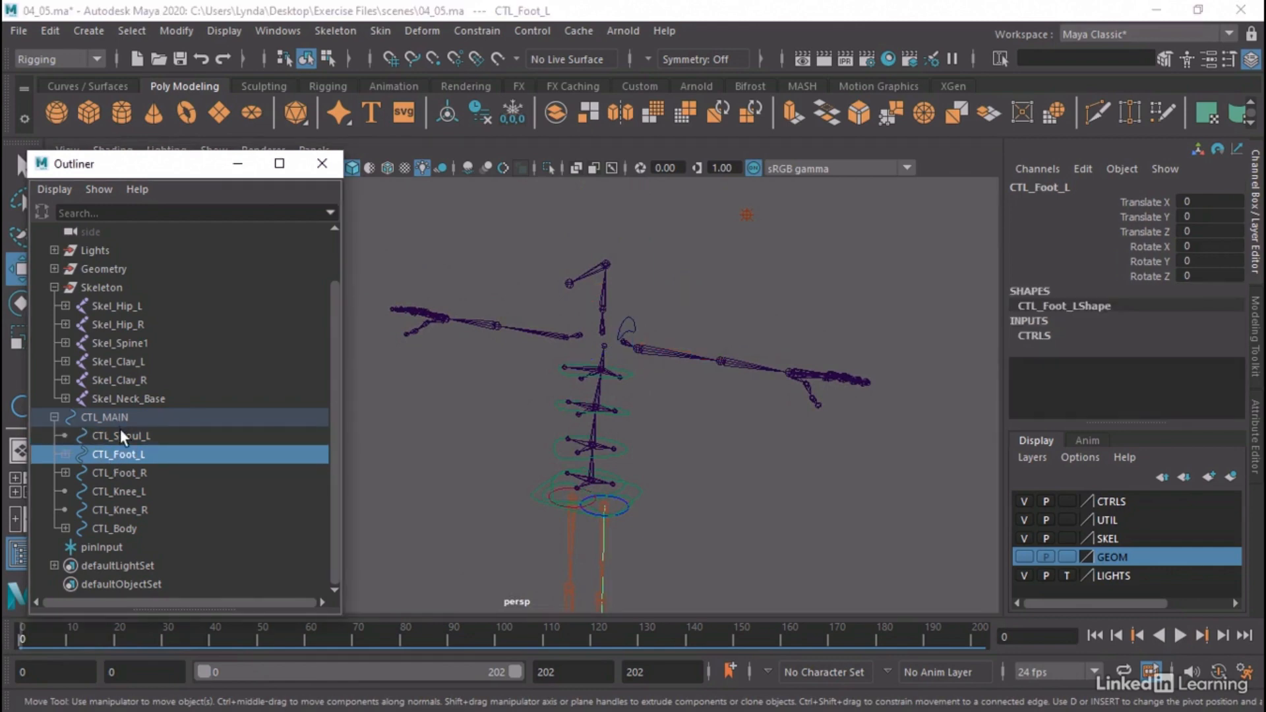
{"action": "left_click", "coordinate": [120, 432]}
{"action": "right_click_drag", "start_coordinate": [608, 341], "coordinate": [911, 358], "text": "alt"}
{"action": "middle_click_drag", "start_coordinate": [910, 358], "coordinate": [819, 409], "text": "alt"}
{"action": "right_click_drag", "start_coordinate": [557, 338], "coordinate": [831, 363], "text": "alt"}
{"action": "left_click_drag", "start_coordinate": [831, 369], "coordinate": [580, 319], "text": "alt"}
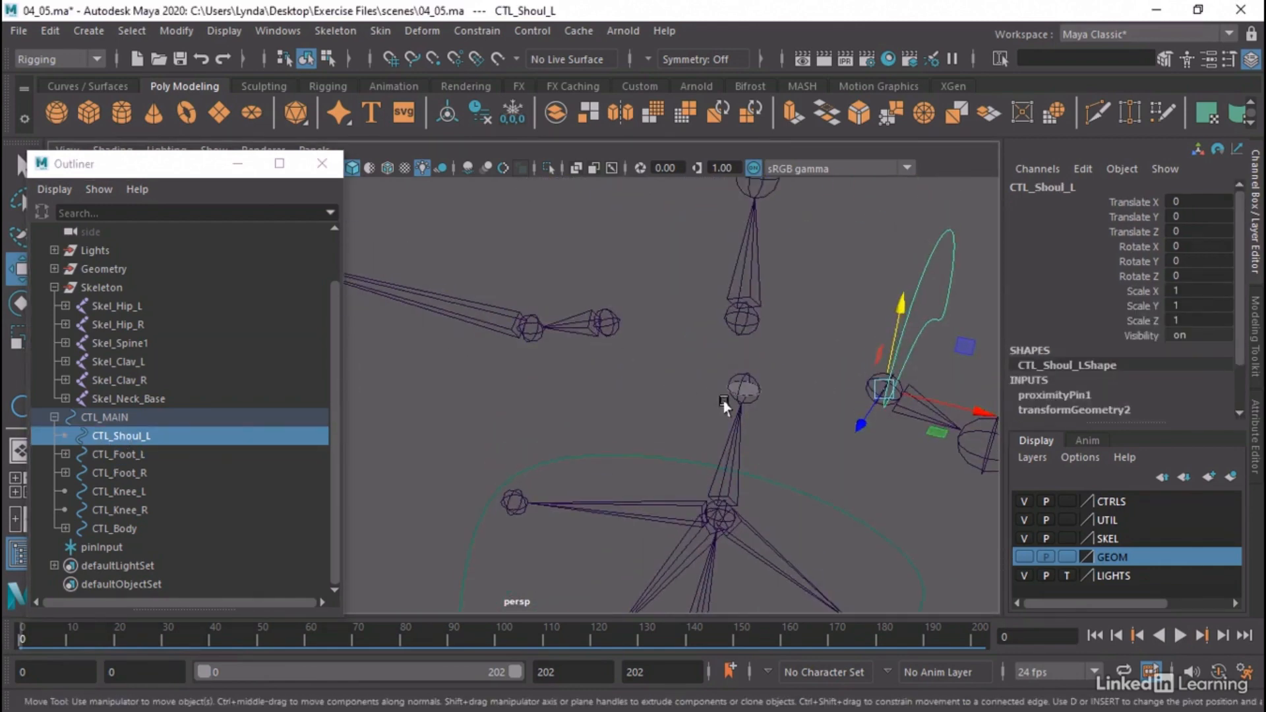
{"action": "left_click", "coordinate": [750, 388]}
{"action": "left_click", "coordinate": [750, 389]}
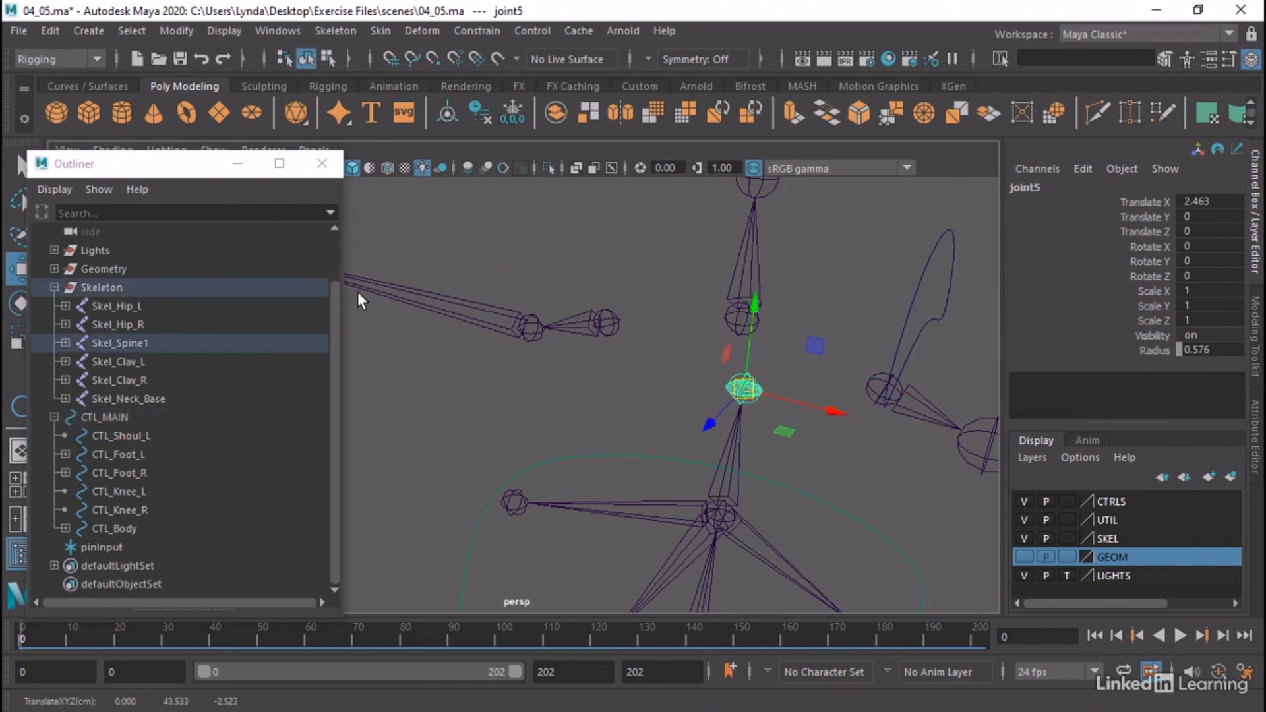
Select pDisc1 under joint5 and turn off all its Render Stats, including shadows, Motion Blur, Primary Visibility, Smooth Shading, reflections, refractions and Double Sided
{"action": "left_click", "coordinate": [65, 343], "text": "shift"}
{"action": "left_click", "coordinate": [163, 435]}
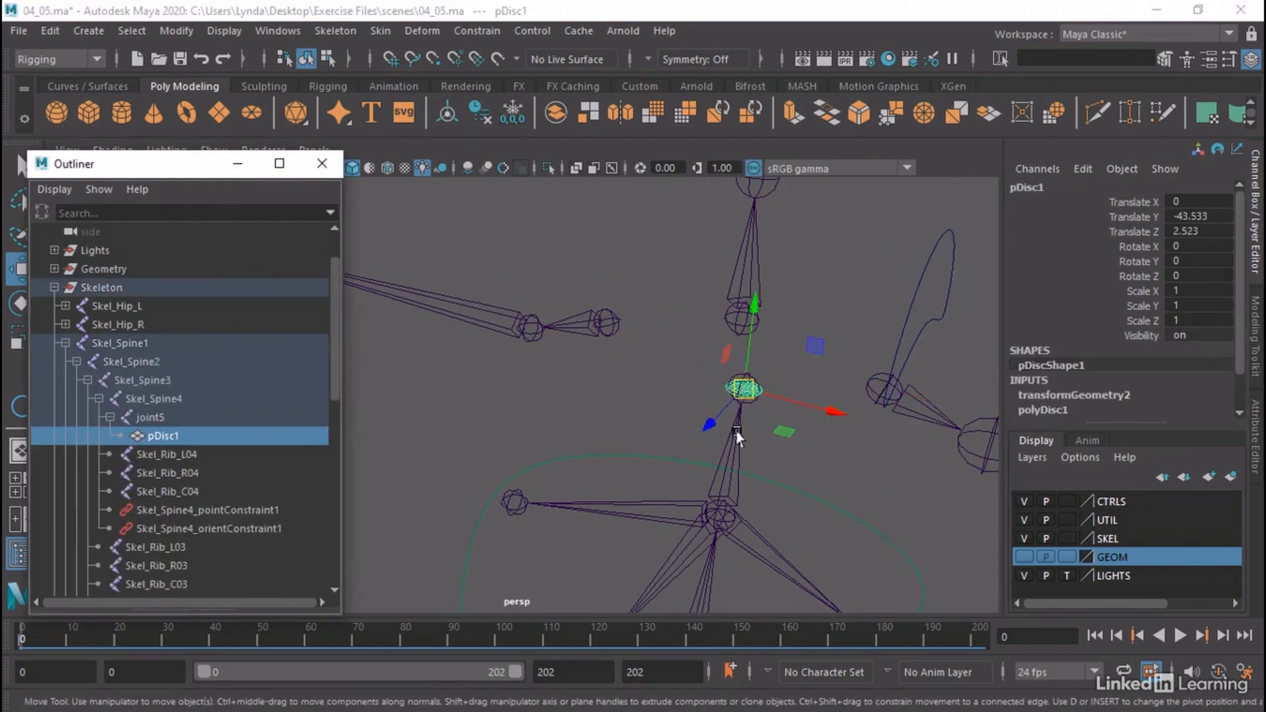
{"action": "left_click", "coordinate": [1253, 422]}
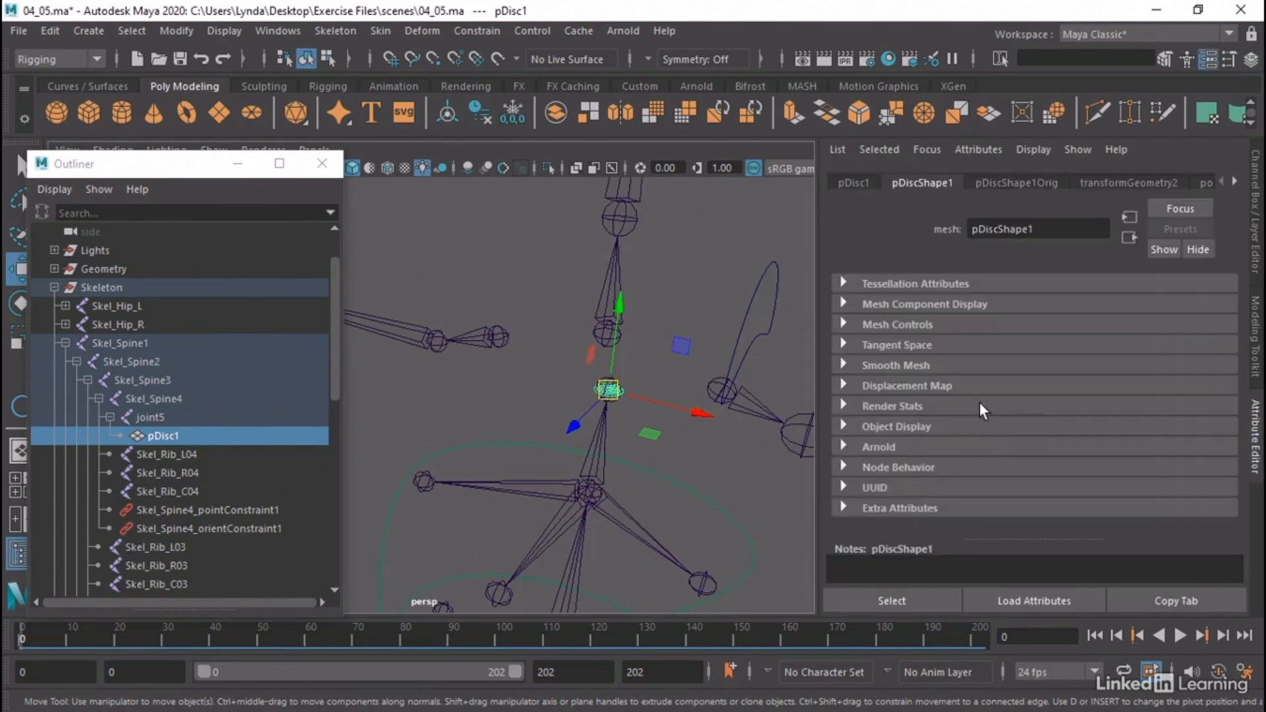
{"action": "left_click", "coordinate": [870, 410]}
{"action": "scroll", "coordinate": [983, 434], "scroll_direction": "down", "scroll_amount": 2}
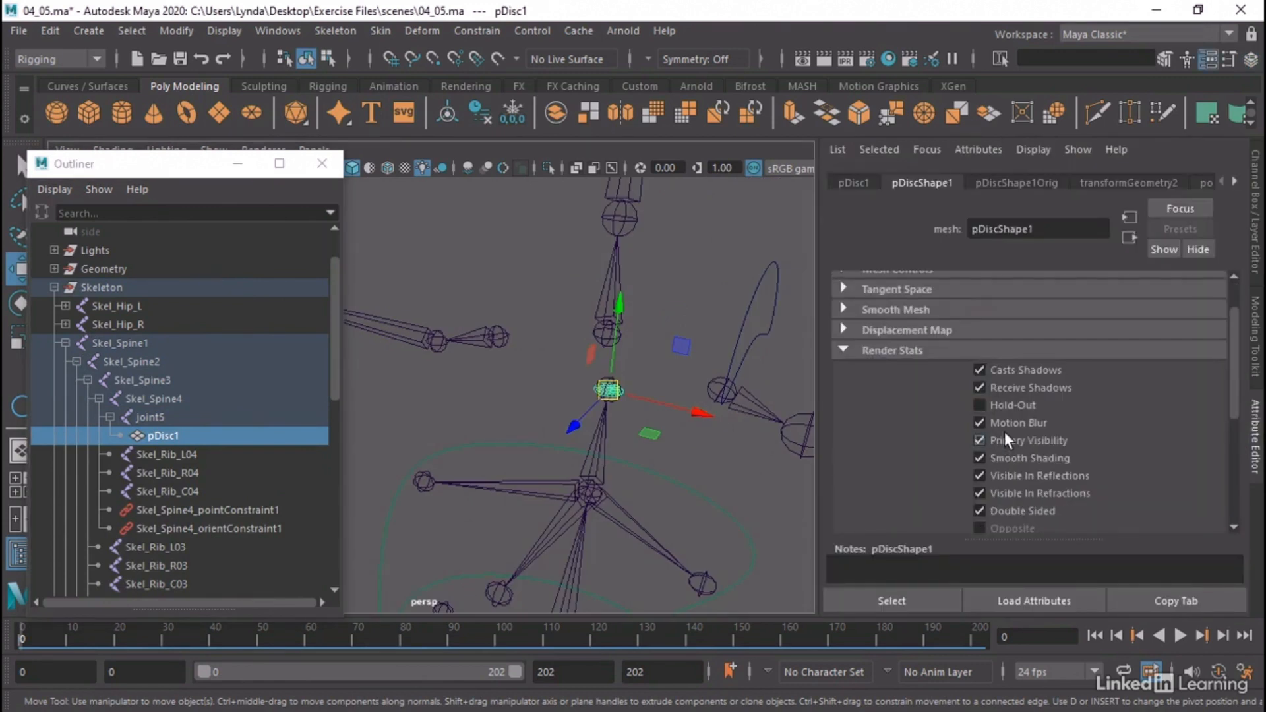
{"action": "left_click", "coordinate": [980, 440]}
{"action": "left_click", "coordinate": [989, 511]}
{"action": "left_click", "coordinate": [999, 494]}
{"action": "left_click", "coordinate": [1007, 476]}
Open pDisc1's Visibility value for editing, deselect the disc, and look over the shoulder control and spine joints
{"action": "left_click", "coordinate": [1255, 244]}
{"action": "double_click", "coordinate": [1194, 338]}
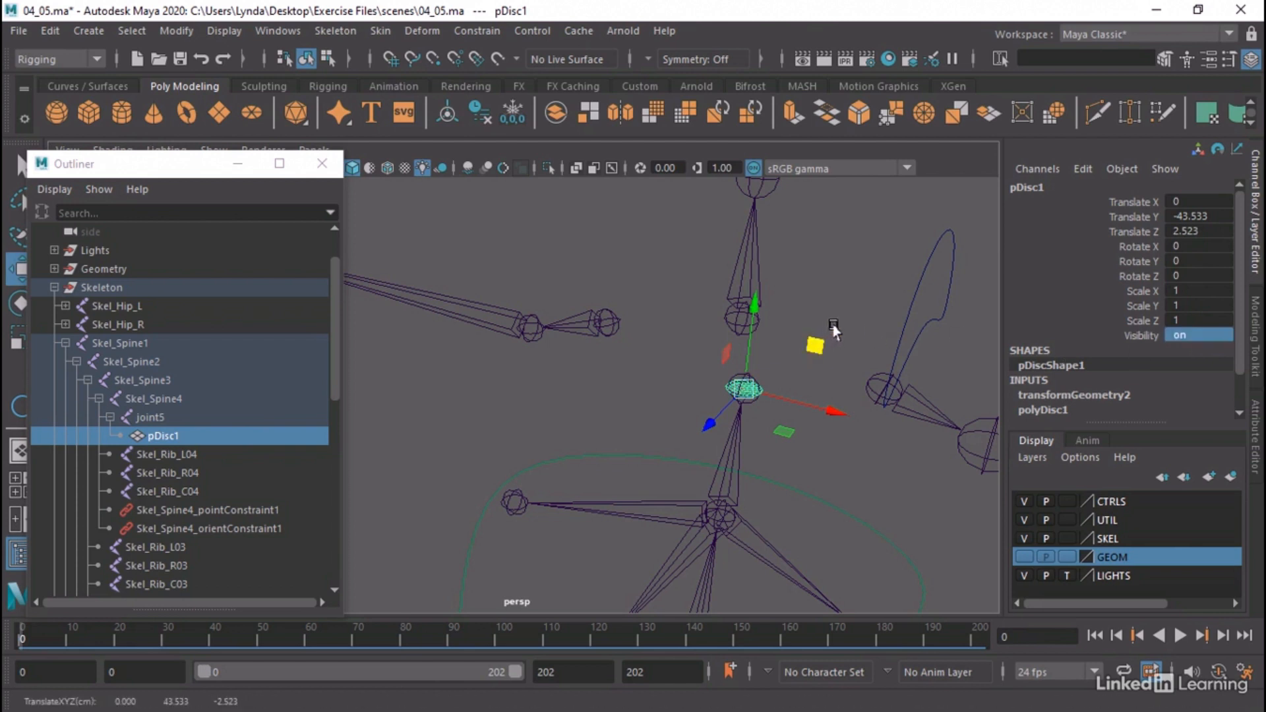
{"action": "left_click", "coordinate": [830, 298]}
{"action": "right_click_drag", "start_coordinate": [860, 304], "coordinate": [678, 294], "text": "alt"}
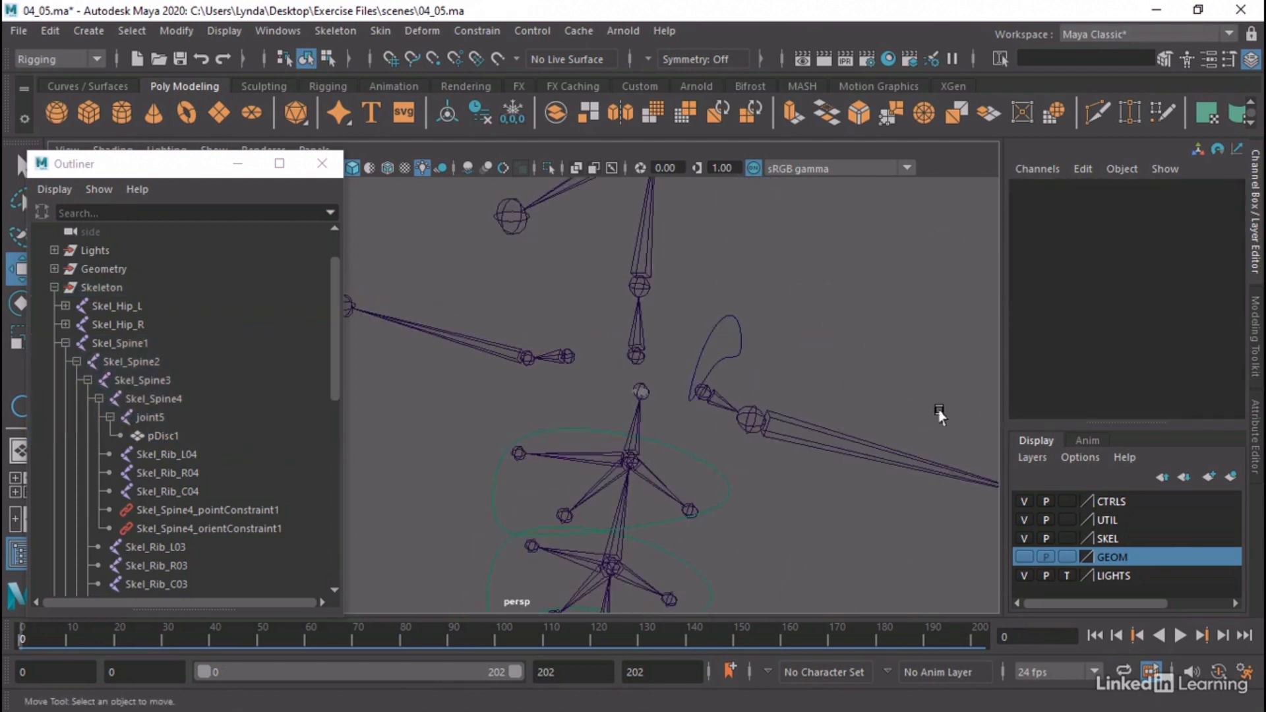
{"action": "right_click_drag", "start_coordinate": [940, 415], "coordinate": [657, 412], "text": "alt"}
{"action": "left_click_drag", "start_coordinate": [658, 412], "coordinate": [682, 395], "text": "alt"}
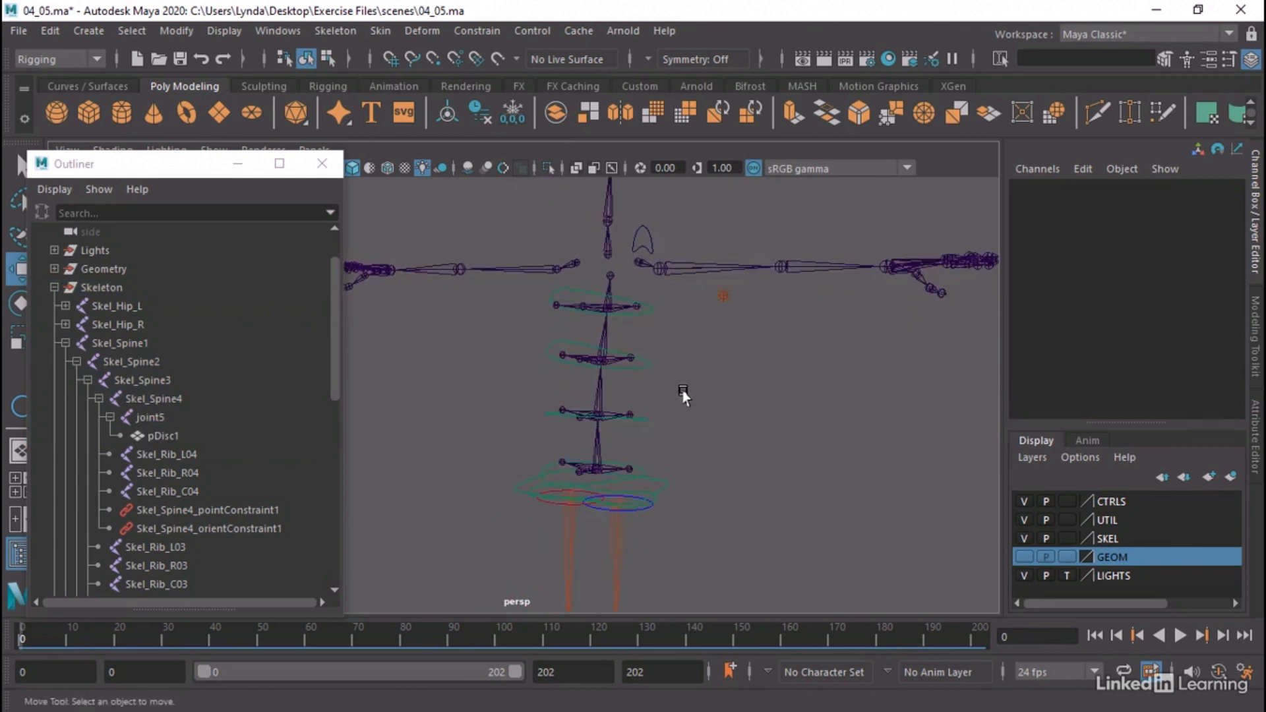
{"action": "right_click_drag", "start_coordinate": [683, 395], "coordinate": [572, 406], "text": "alt"}
{"action": "left_click_drag", "start_coordinate": [572, 406], "coordinate": [652, 409], "text": "alt"}
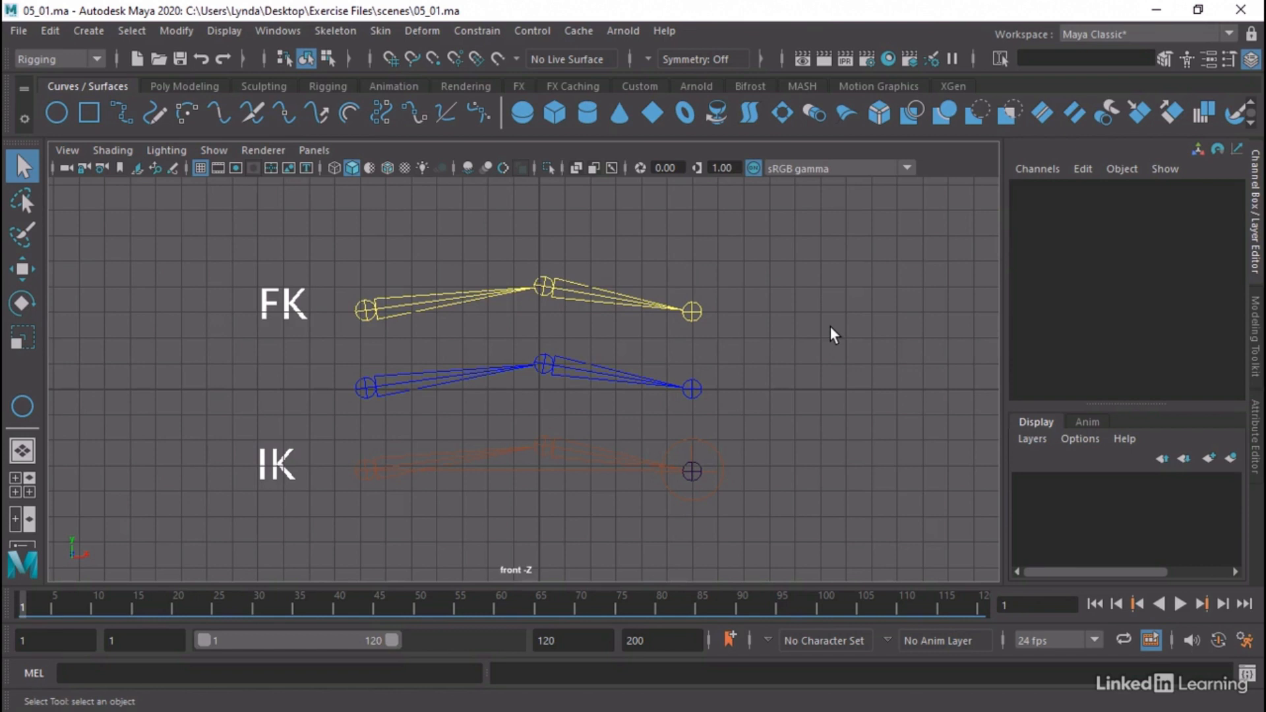
Inspect the Skel_1, FK_1 and IK_1 joint chains in the 05_01 scene by selecting each root joint
{"action": "left_click", "coordinate": [365, 391]}
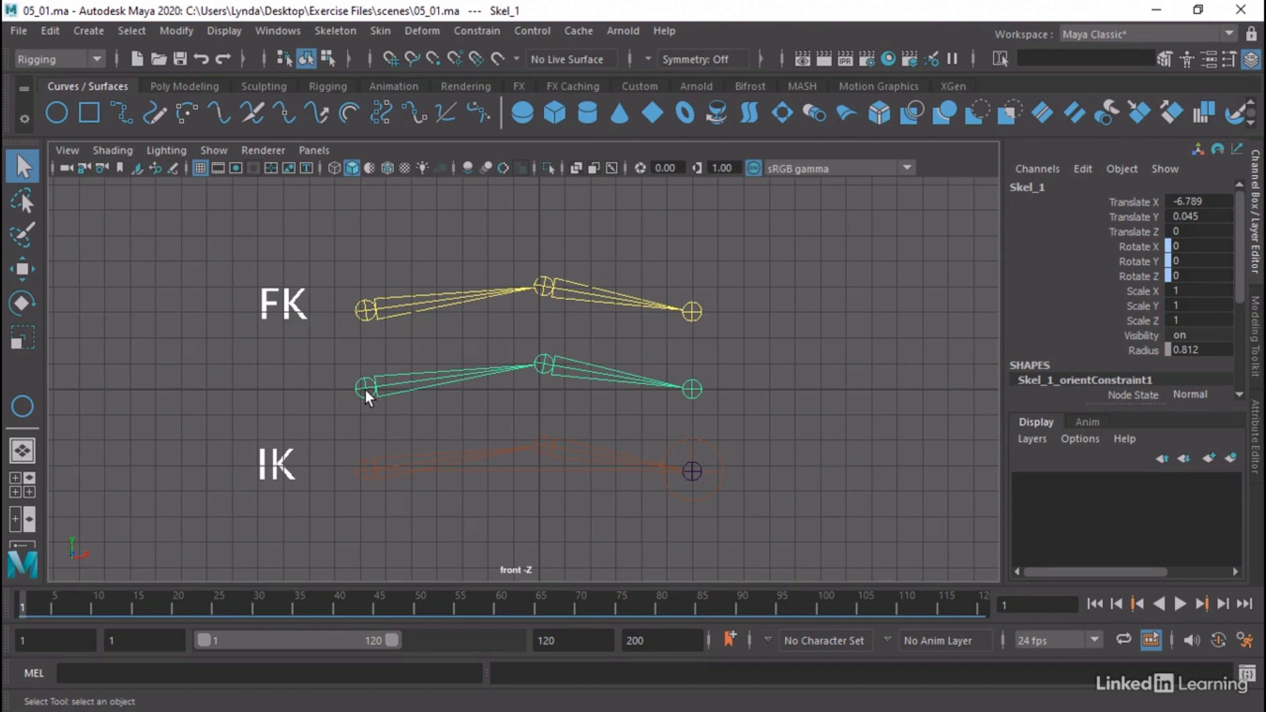
{"action": "left_click", "coordinate": [364, 307]}
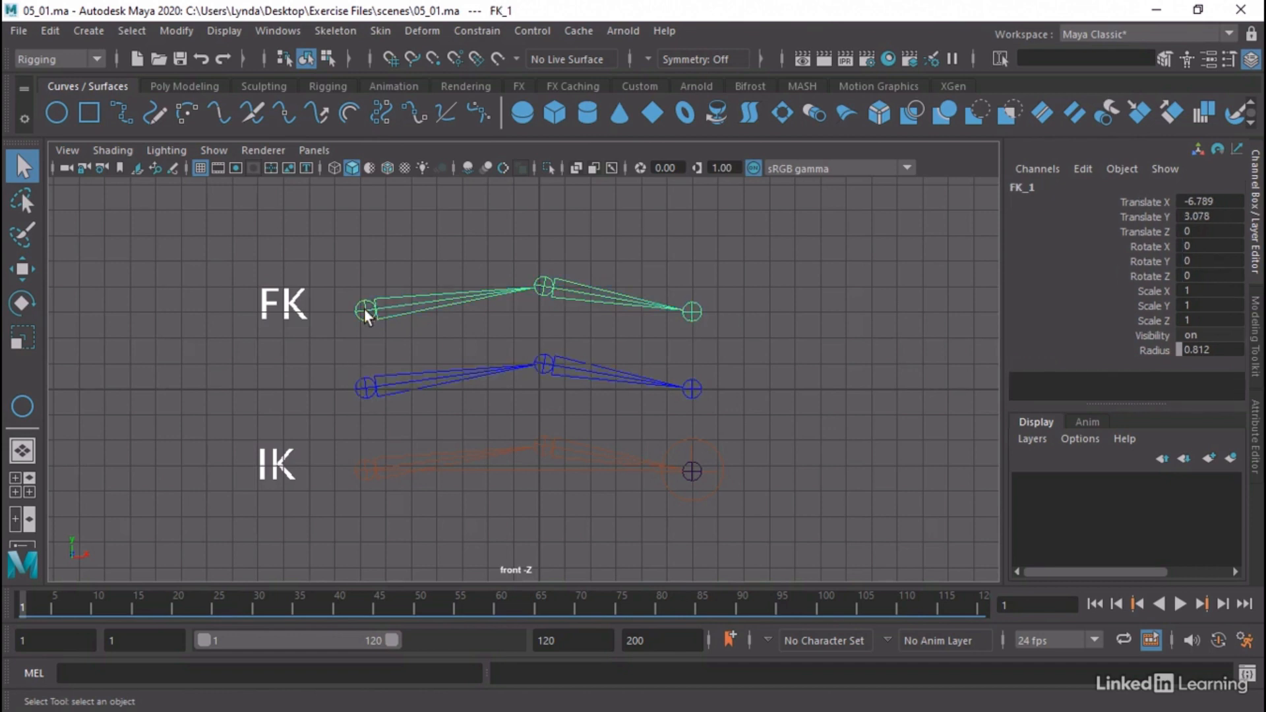
{"action": "left_click", "coordinate": [365, 466]}
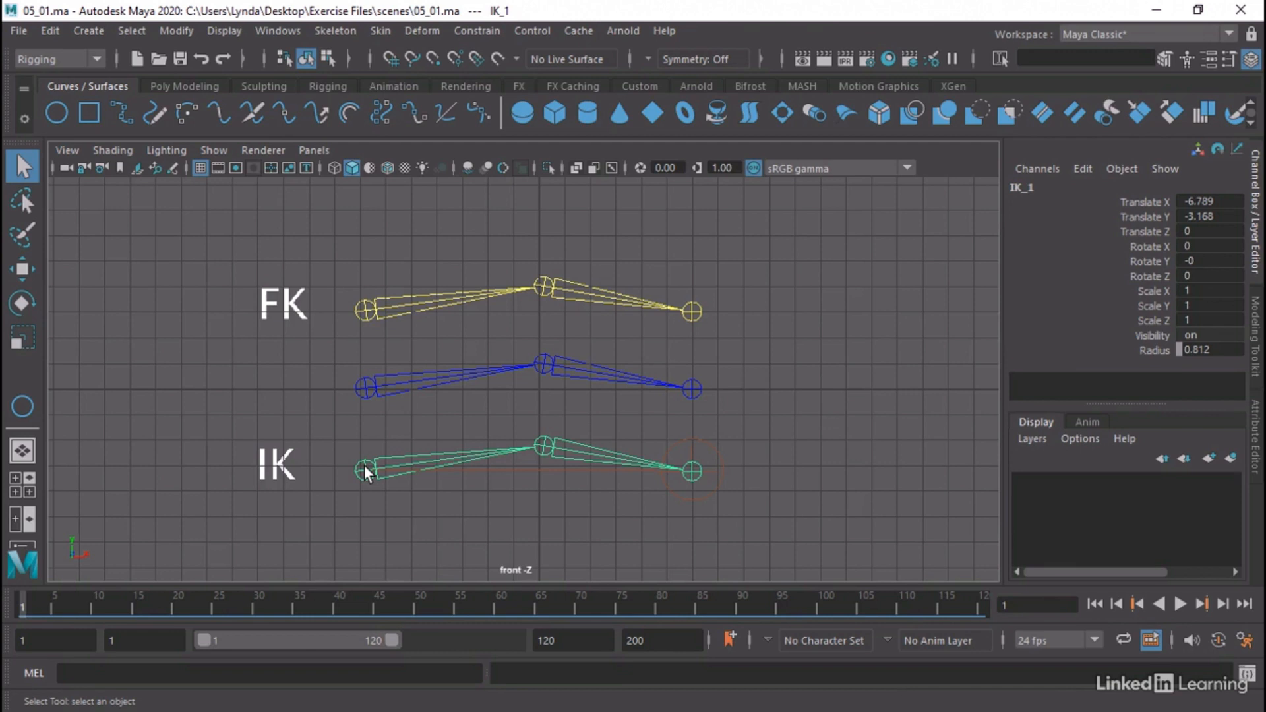
Set the FK IK attribute of CTL_IKHandle to 0.5 and move the handle to about Translate X 2.583, Translate Y -7.515
{"action": "left_click", "coordinate": [711, 447]}
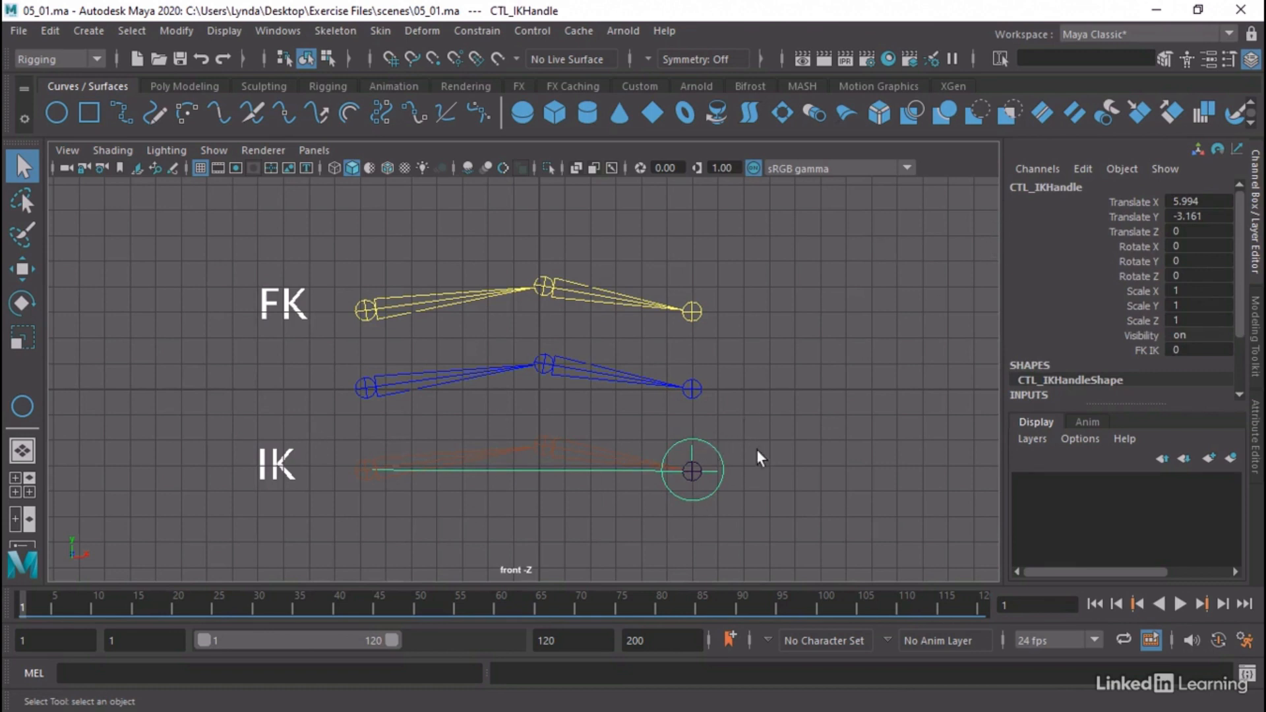
{"action": "left_click", "coordinate": [1145, 351]}
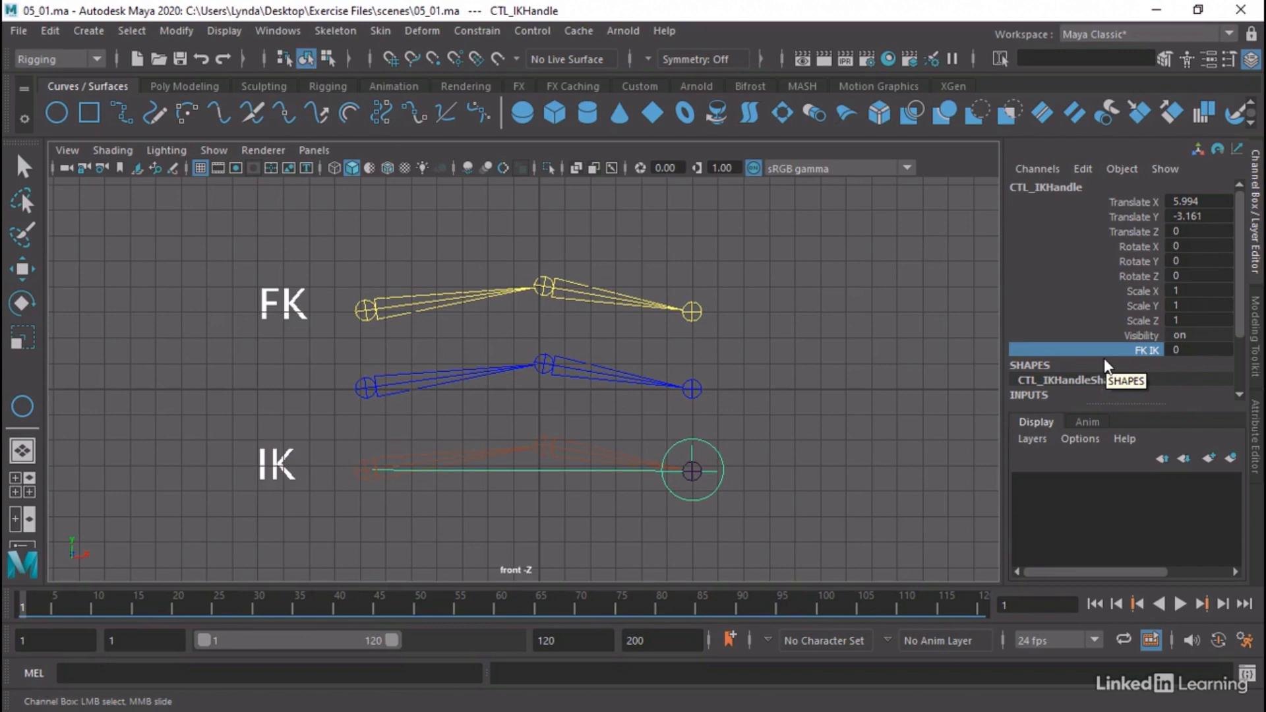
{"action": "left_click", "coordinate": [1180, 349]}
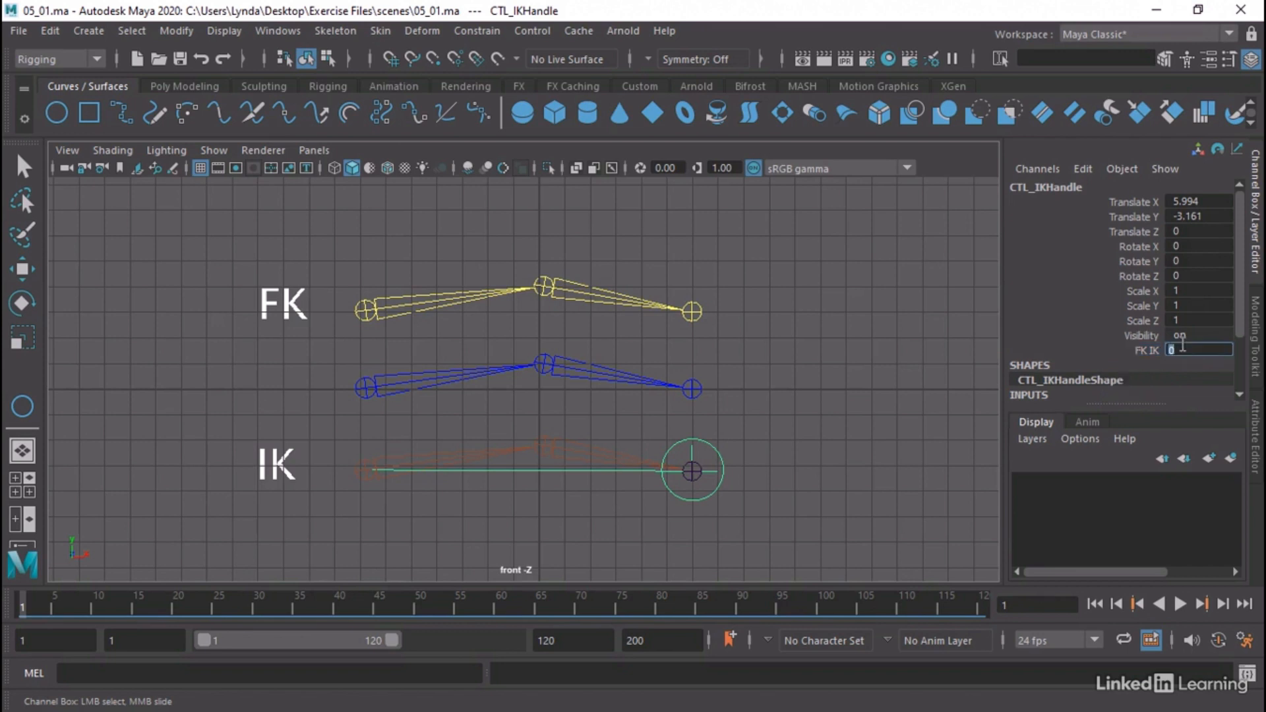
{"action": "type", "text": "1"}
{"action": "type", "text": "5"}
{"action": "key", "text": "Return"}
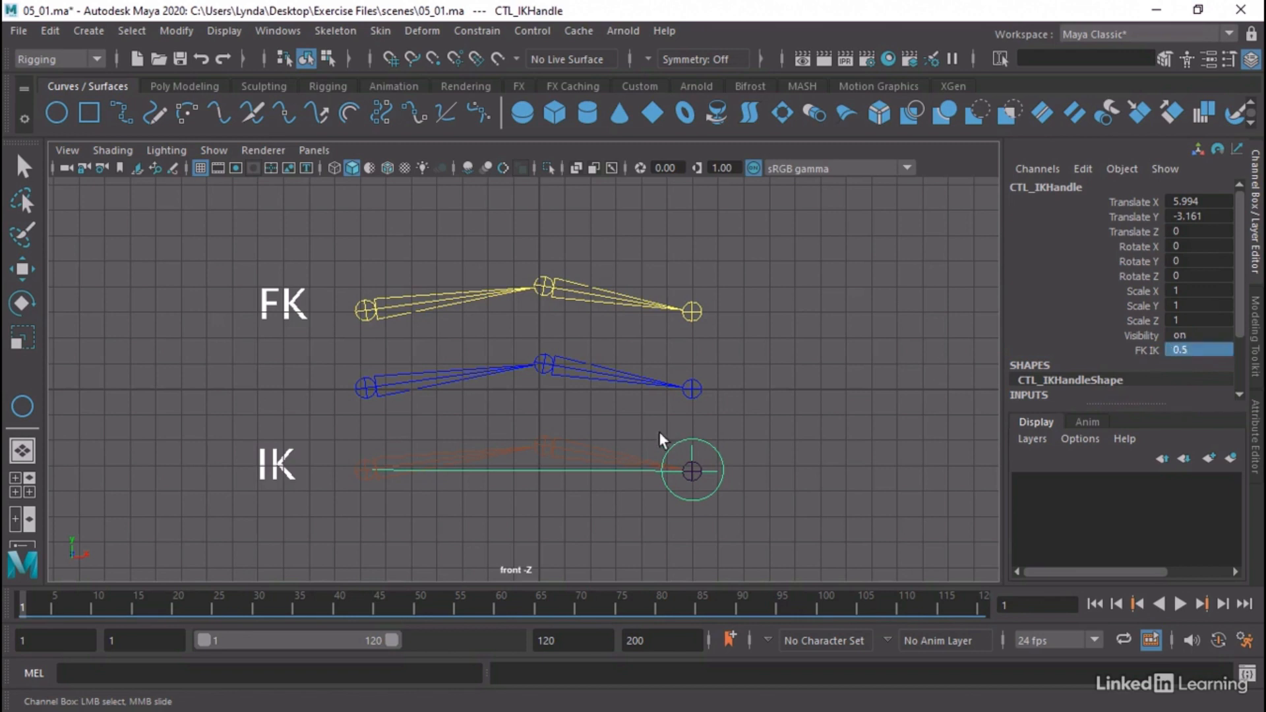
{"action": "key", "text": "w"}
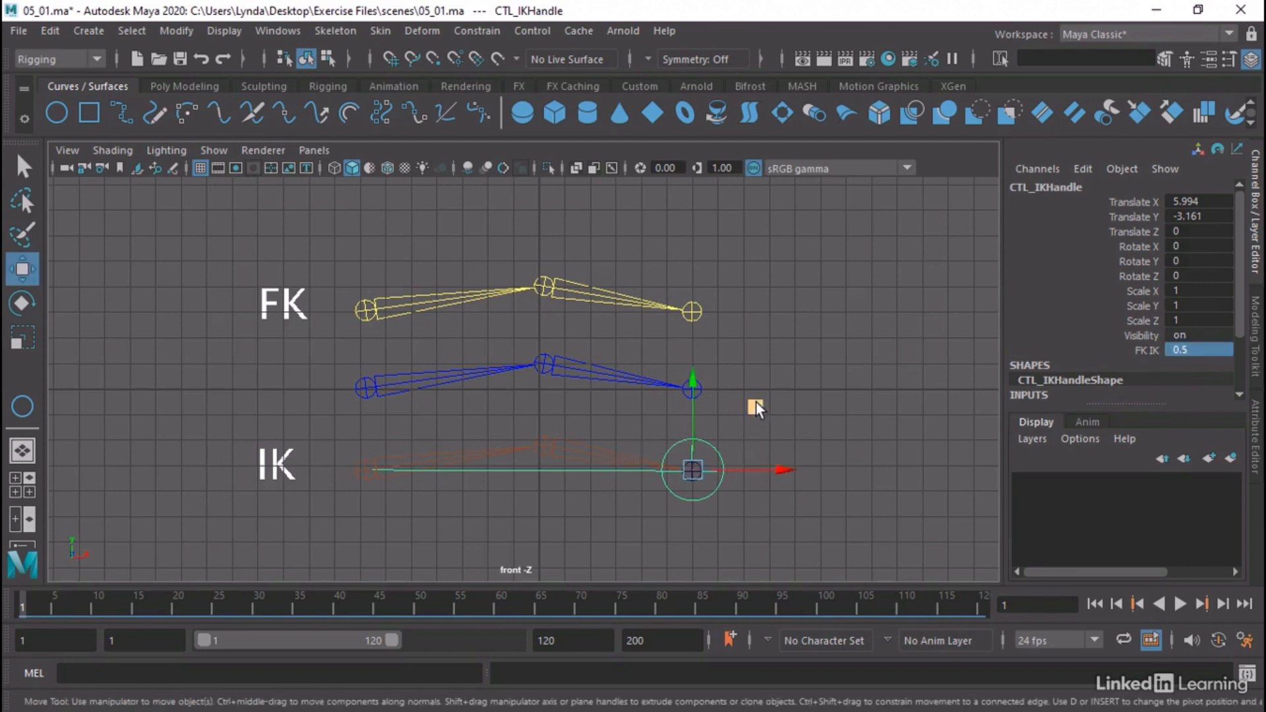
{"action": "middle_click_drag", "start_coordinate": [756, 402], "coordinate": [667, 517]}
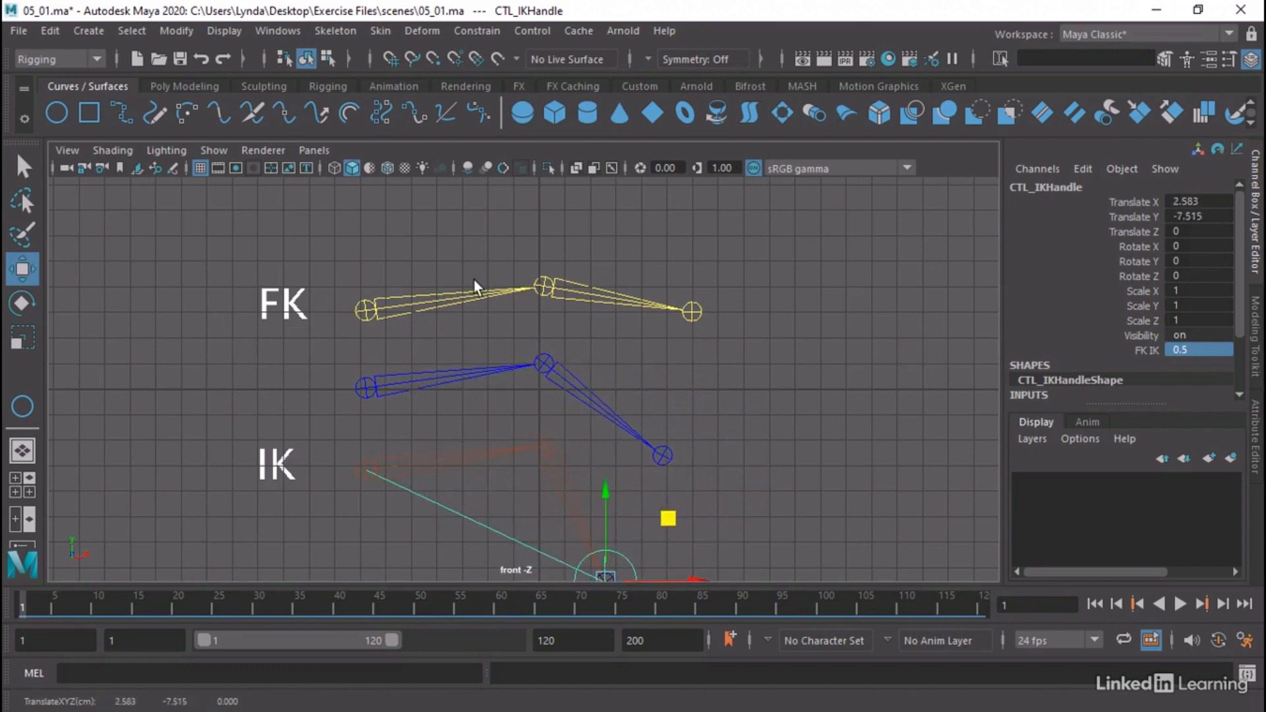
Examine the FK and IK weights of Skel_1_orientConstraint1 and Skel_2_orientConstraint1 through the Outliner, and close it
{"action": "left_click", "coordinate": [273, 28]}
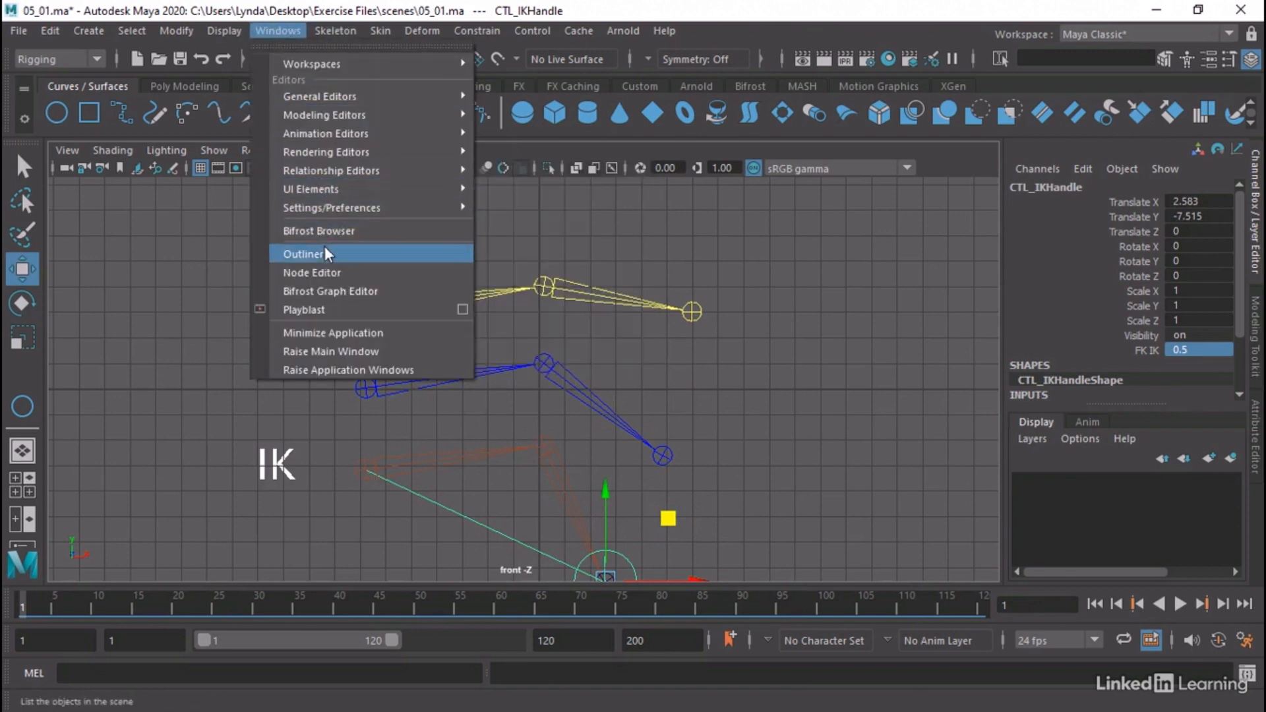
{"action": "left_click", "coordinate": [305, 254]}
{"action": "left_click", "coordinate": [132, 362]}
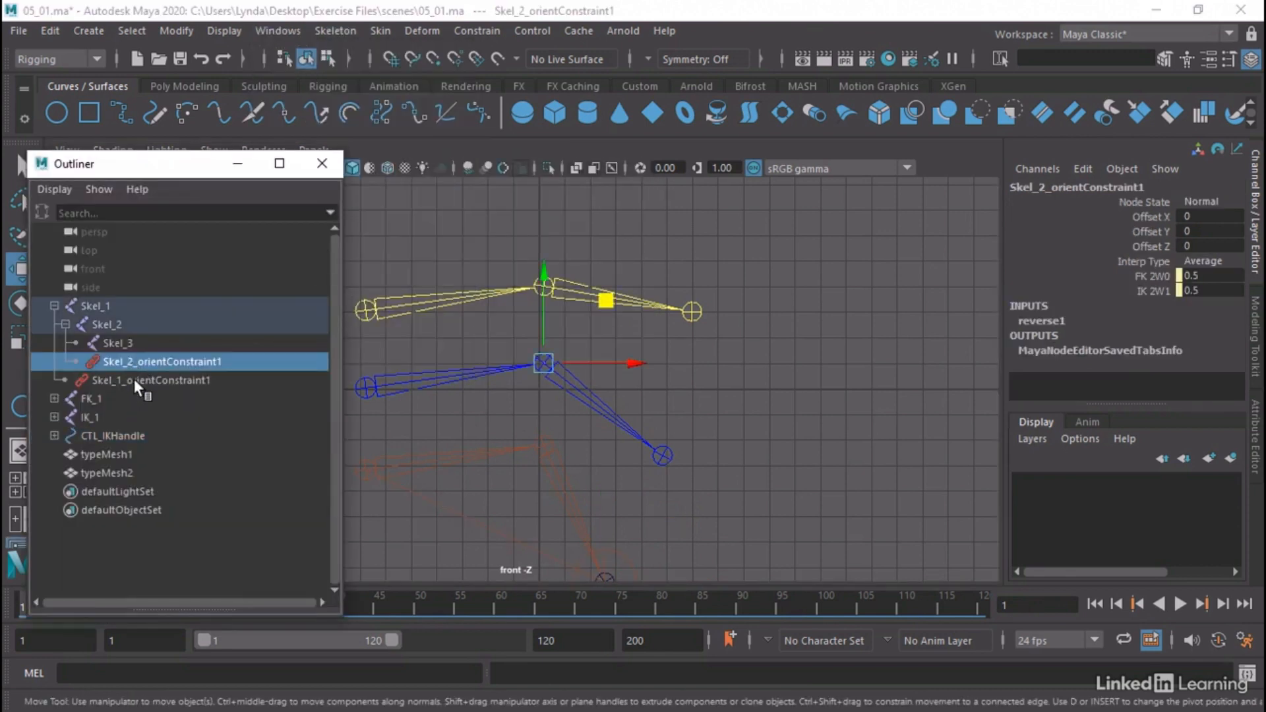
{"action": "left_click", "coordinate": [133, 379]}
{"action": "left_click", "coordinate": [161, 361]}
{"action": "left_click", "coordinate": [322, 164]}
Slide the FK IK attribute of CTL_IKHandle down to 0 and back up to 1
{"action": "middle_click_drag", "start_coordinate": [701, 477], "coordinate": [702, 437], "text": "alt"}
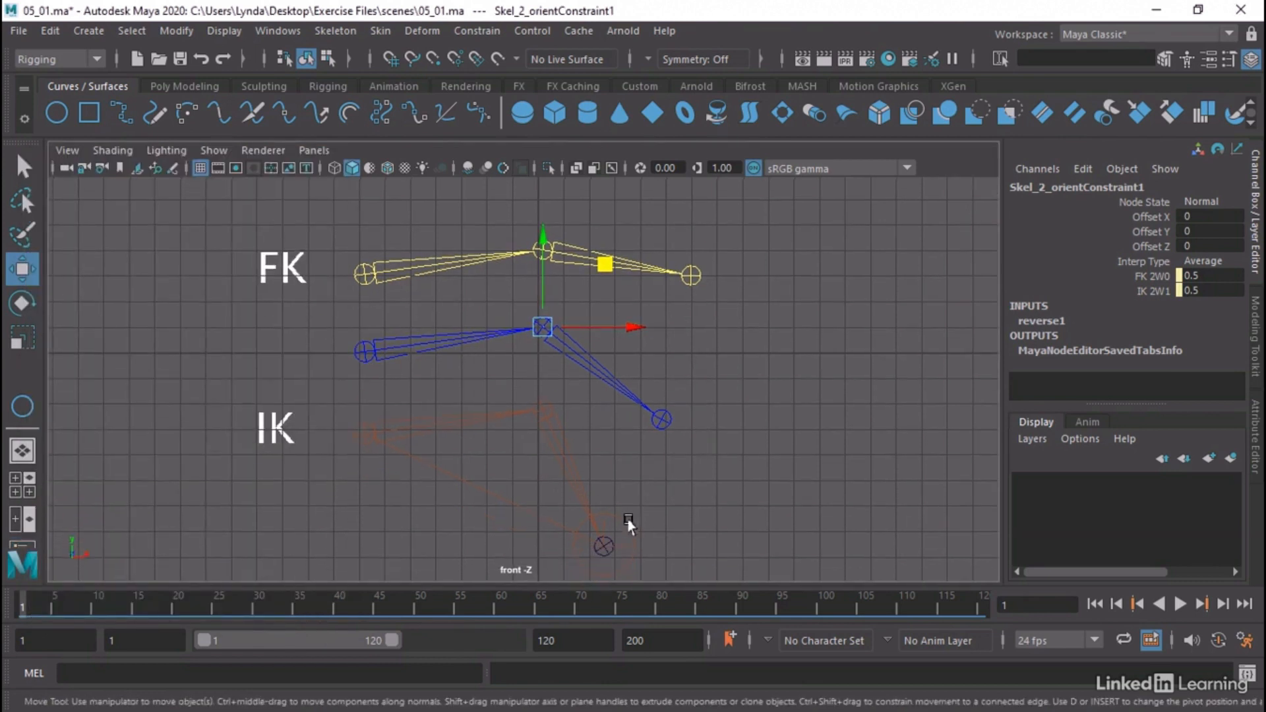
{"action": "left_click", "coordinate": [627, 524]}
{"action": "left_click", "coordinate": [1142, 351]}
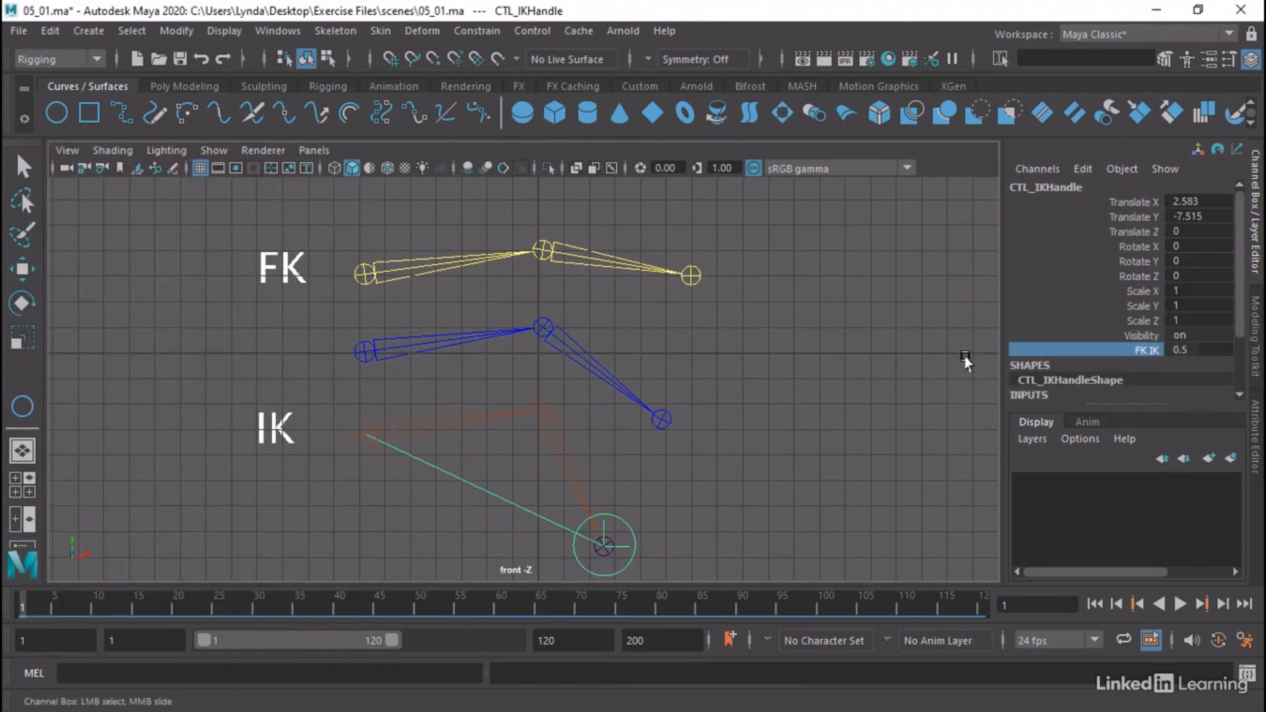
{"action": "middle_click_drag", "start_coordinate": [965, 360], "coordinate": [951, 360]}
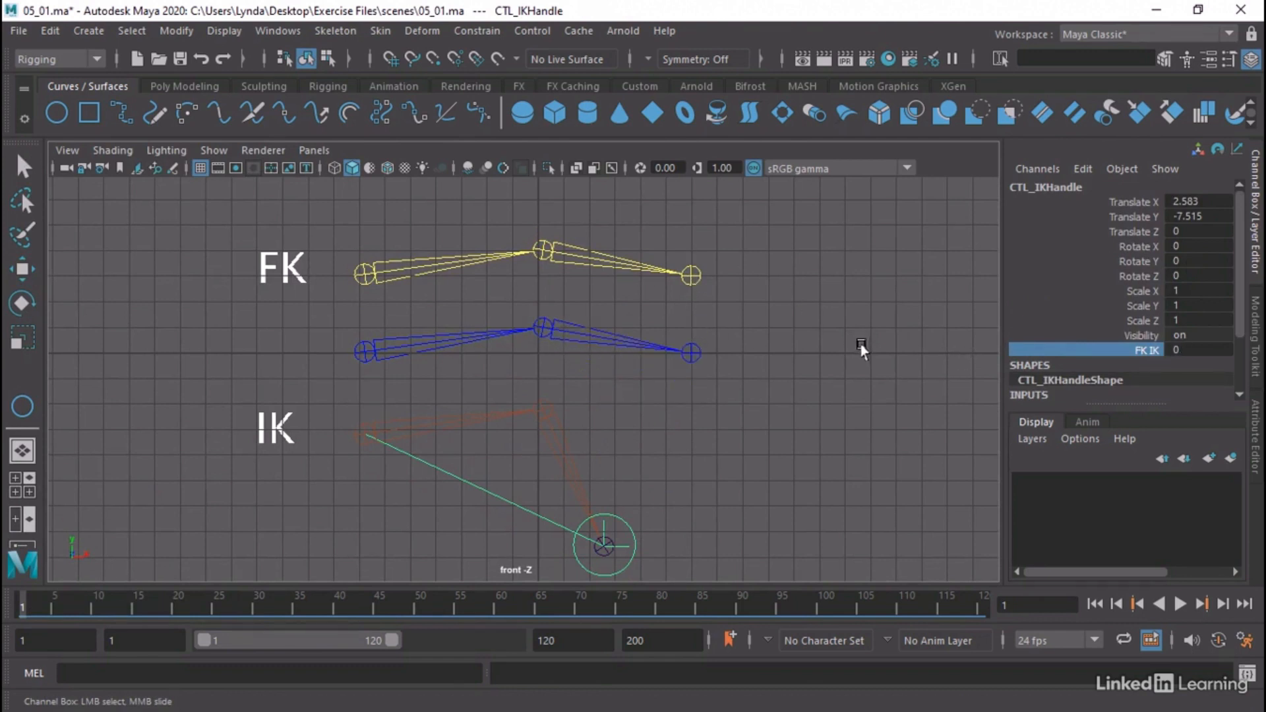
{"action": "middle_click_drag", "start_coordinate": [861, 350], "coordinate": [877, 345]}
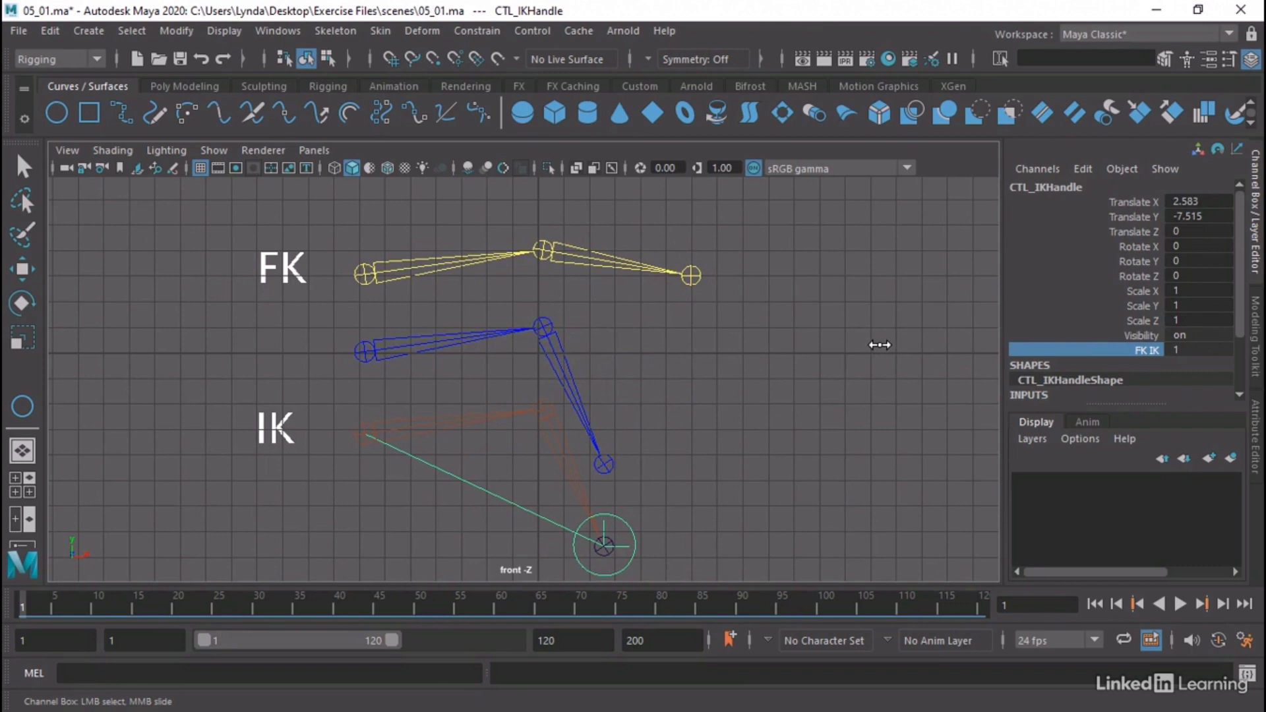
Rotate the FK_1 root joint of the FK chain to about 17.5 degrees in Rotate Z
{"action": "left_click", "coordinate": [365, 274]}
{"action": "key", "text": "w"}
{"action": "key", "text": "e"}
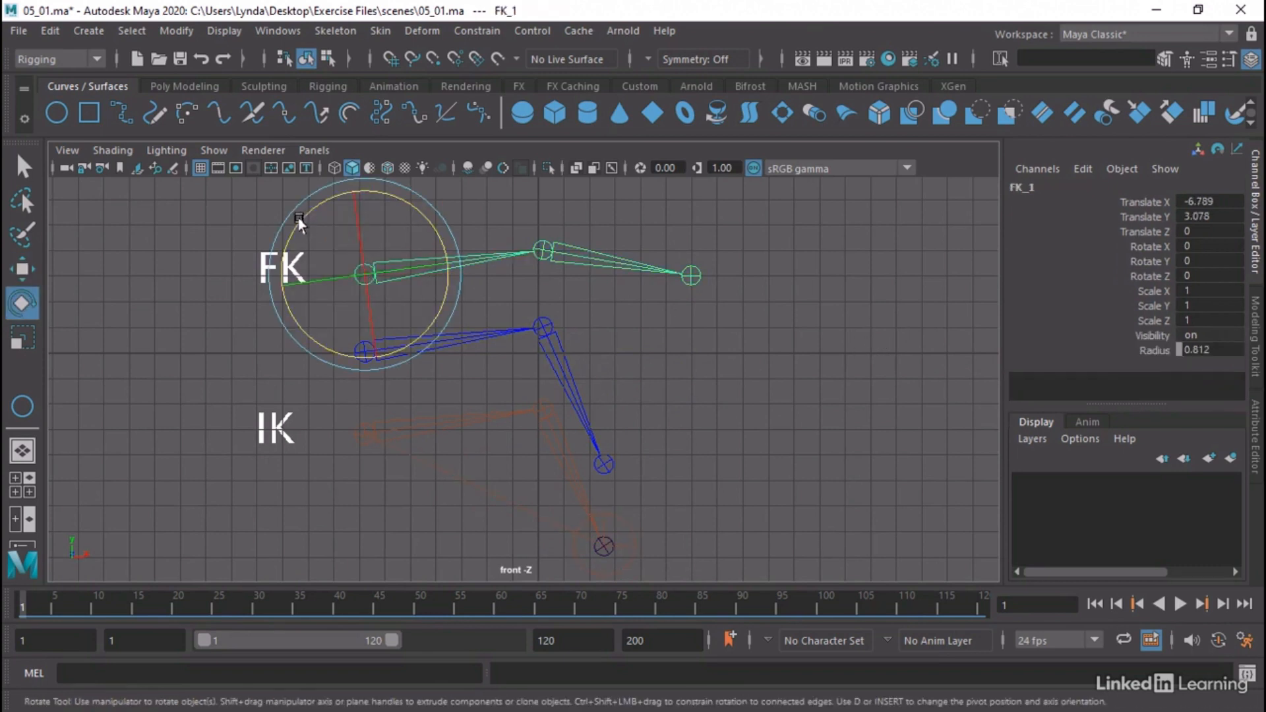
{"action": "left_click_drag", "start_coordinate": [300, 221], "coordinate": [296, 245]}
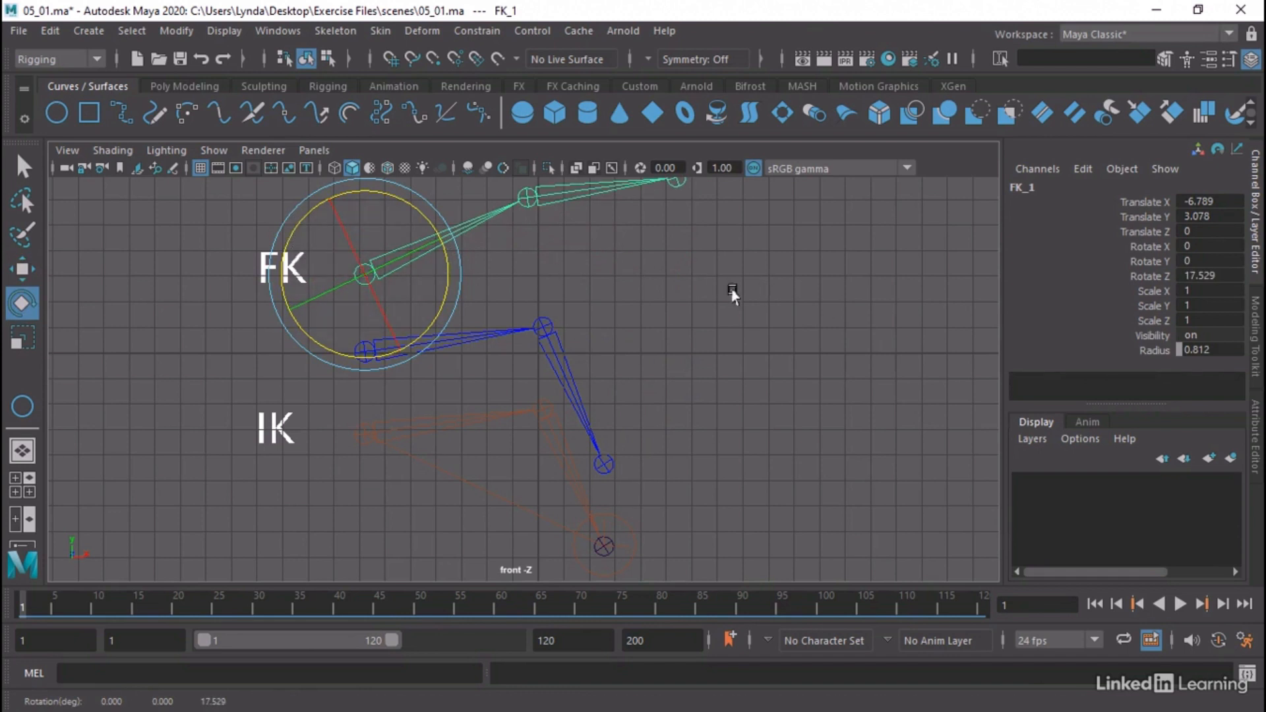
{"action": "left_click", "coordinate": [1139, 350]}
{"action": "middle_click_drag", "start_coordinate": [810, 362], "coordinate": [811, 363]}
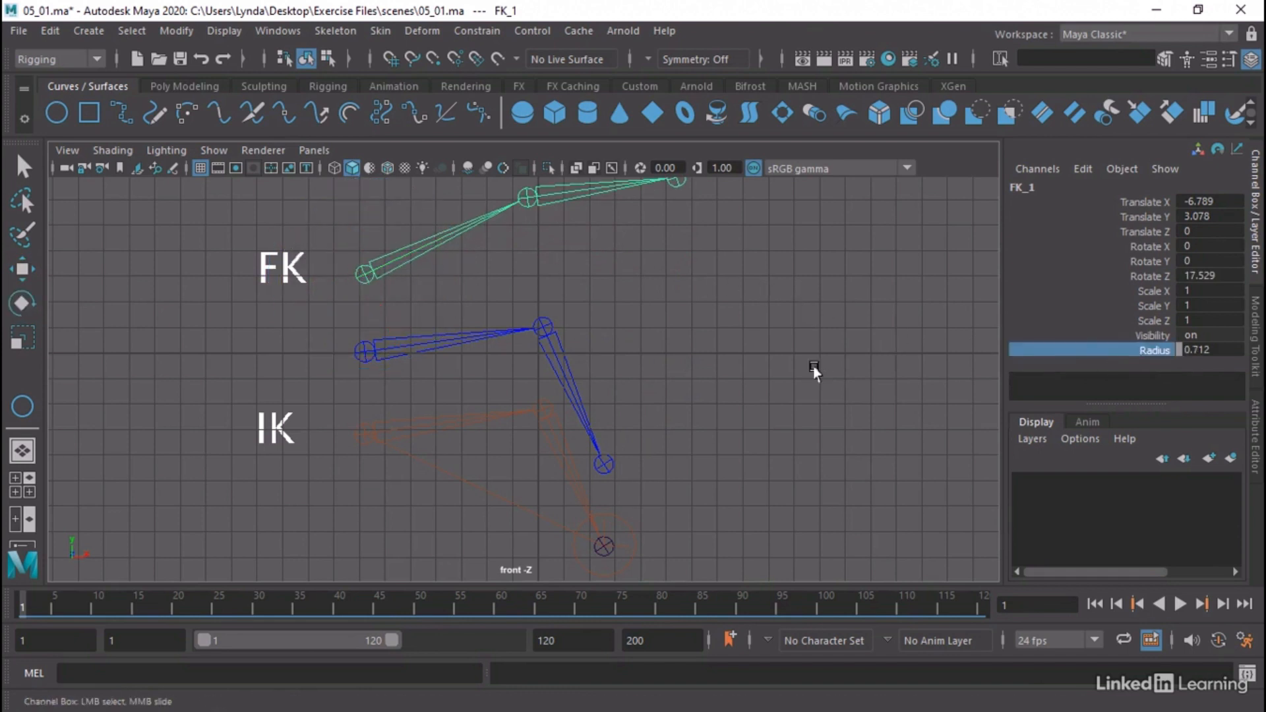
{"action": "key", "text": "ctrl+z"}
Slide the FK IK attribute of CTL_IKHandle down from 1 to blend the middle chain toward the rotated FK chain
{"action": "left_click", "coordinate": [622, 523]}
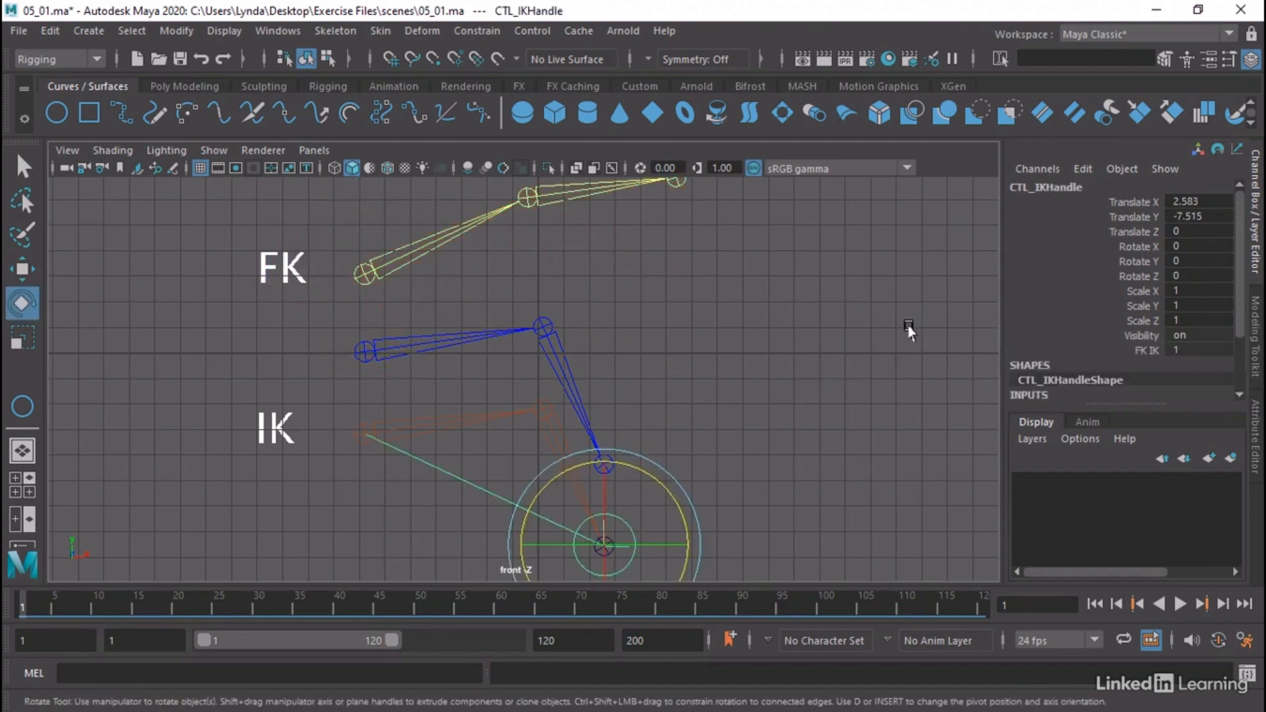
{"action": "left_click", "coordinate": [1142, 349]}
{"action": "middle_click_drag", "start_coordinate": [884, 330], "coordinate": [873, 334]}
{"action": "right_click_drag", "start_coordinate": [873, 333], "coordinate": [681, 343], "text": "alt"}
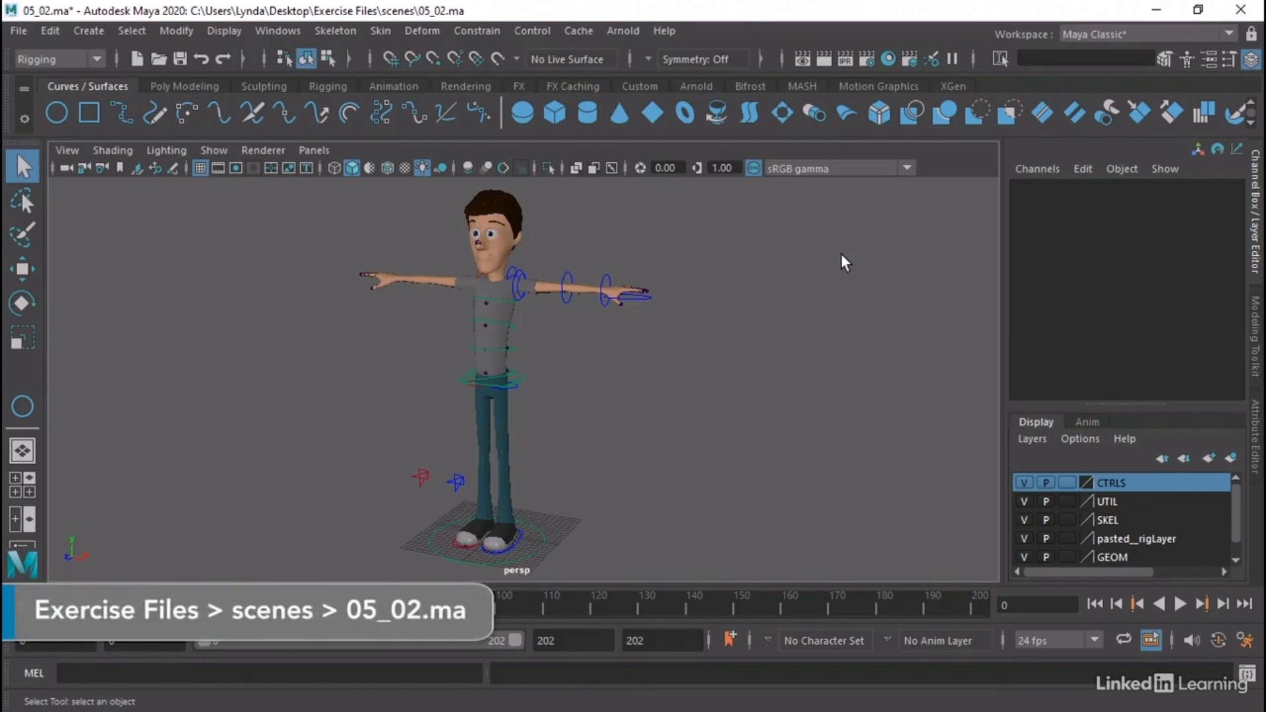
Examine the left arm's FK and IK controls in the 05_02 scene by selecting the bicep, elbow, wrist and hand curves
{"action": "right_click_drag", "start_coordinate": [508, 333], "coordinate": [703, 345], "text": "alt"}
{"action": "middle_click_drag", "start_coordinate": [633, 289], "coordinate": [647, 423], "text": "alt"}
{"action": "right_click_drag", "start_coordinate": [622, 410], "coordinate": [785, 429], "text": "alt"}
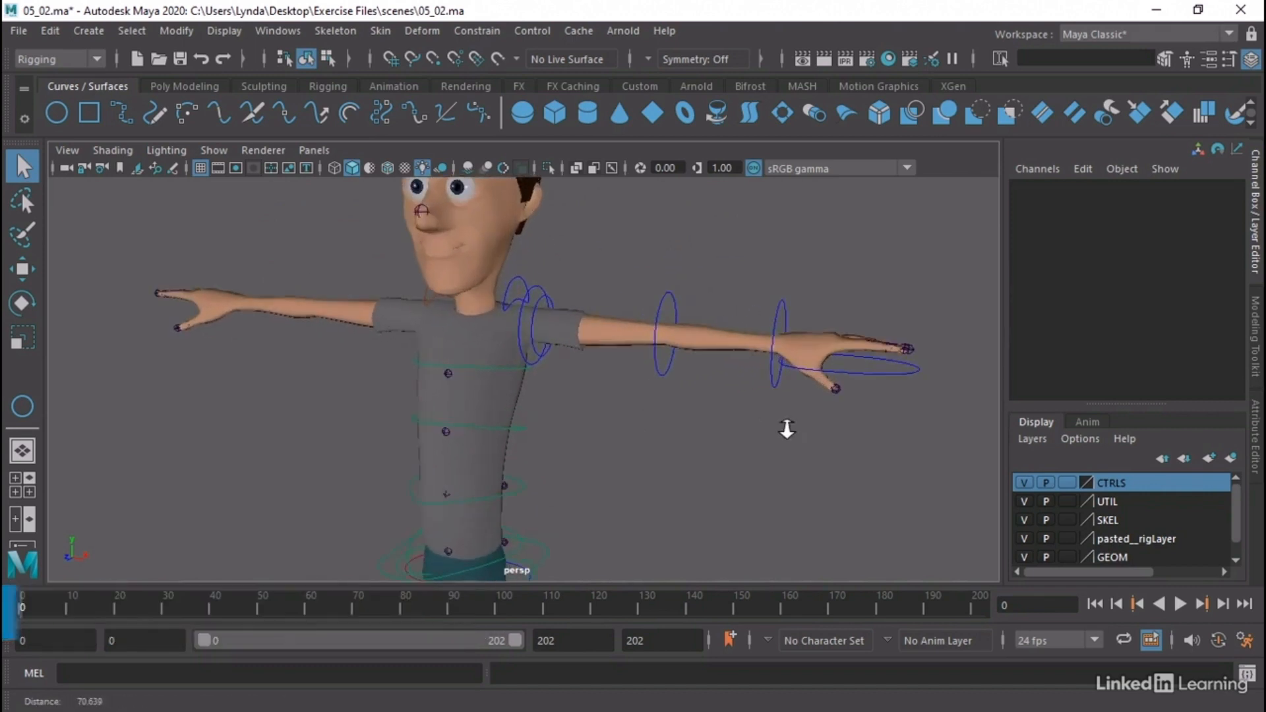
{"action": "left_click_drag", "start_coordinate": [679, 429], "coordinate": [653, 443], "text": "alt"}
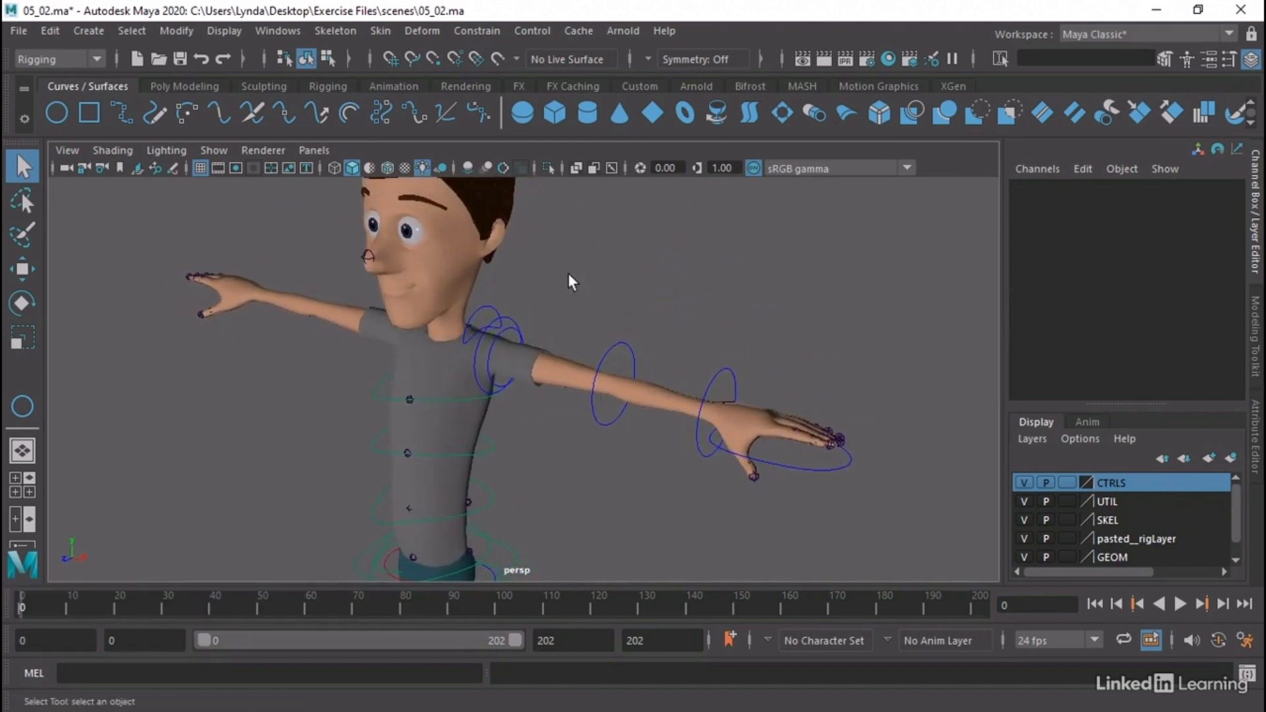
{"action": "left_click", "coordinate": [510, 314]}
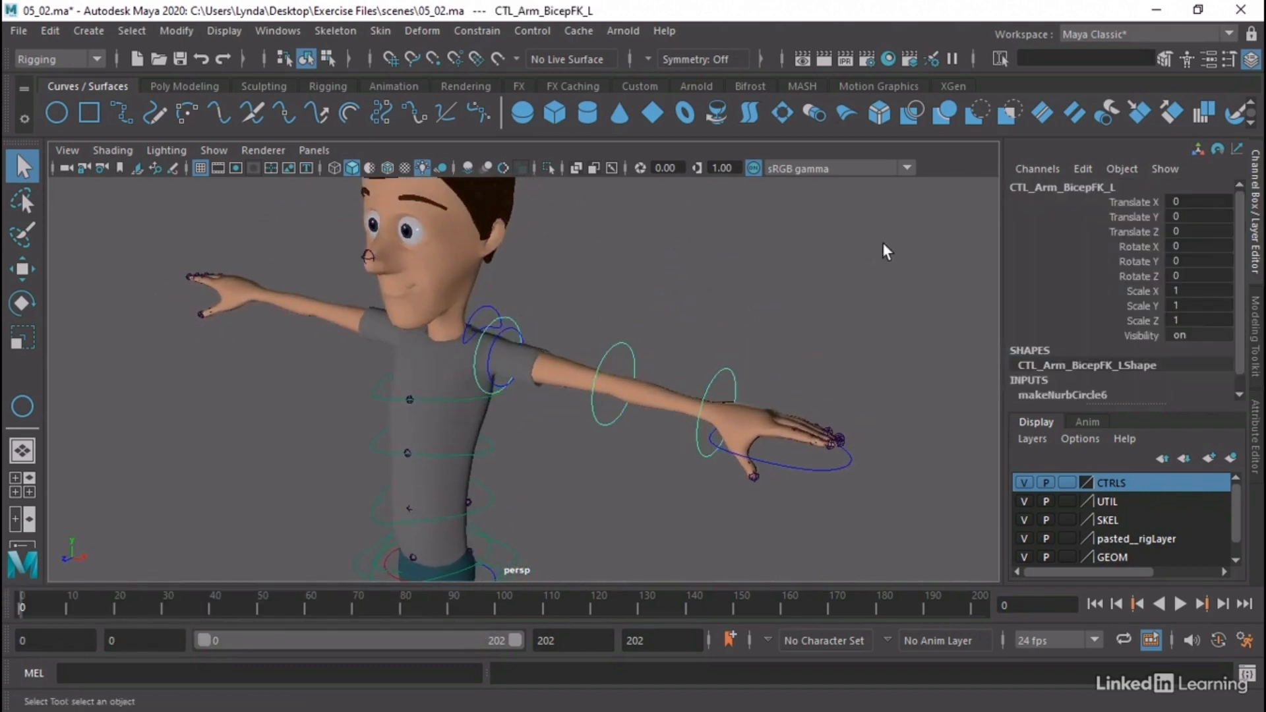
{"action": "left_click", "coordinate": [631, 351]}
{"action": "left_click", "coordinate": [730, 372]}
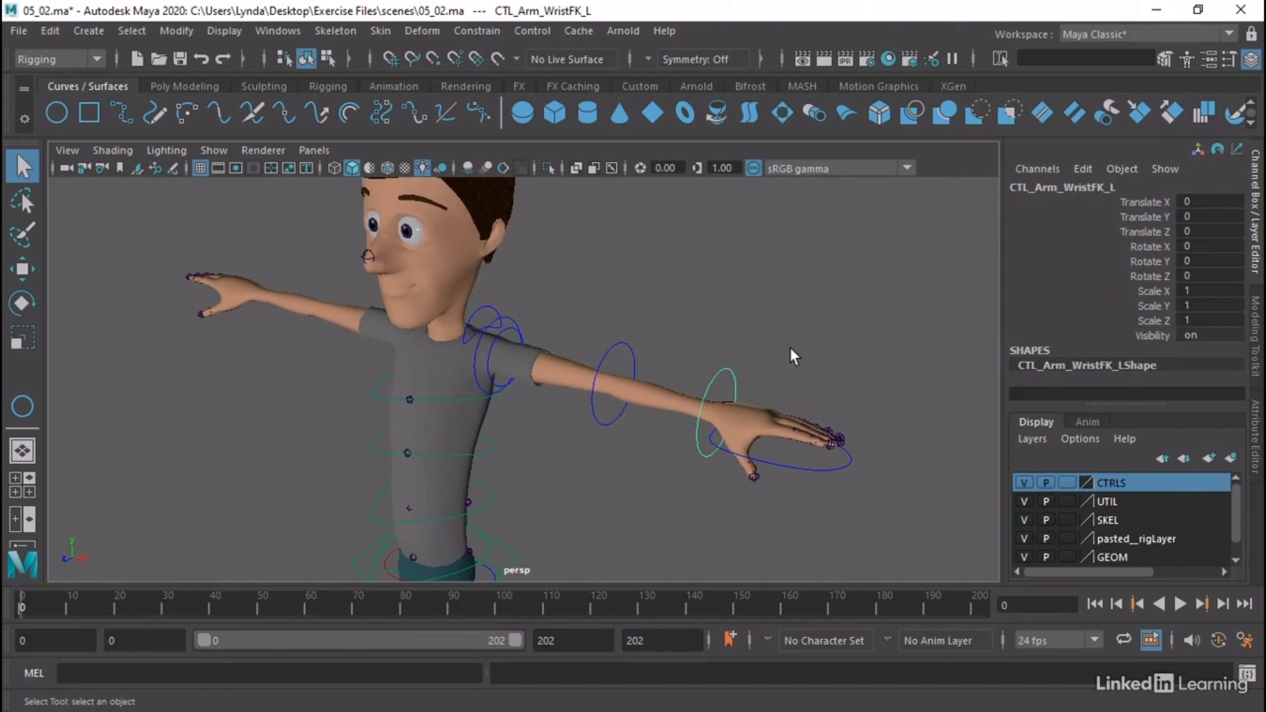
{"action": "left_click", "coordinate": [802, 469]}
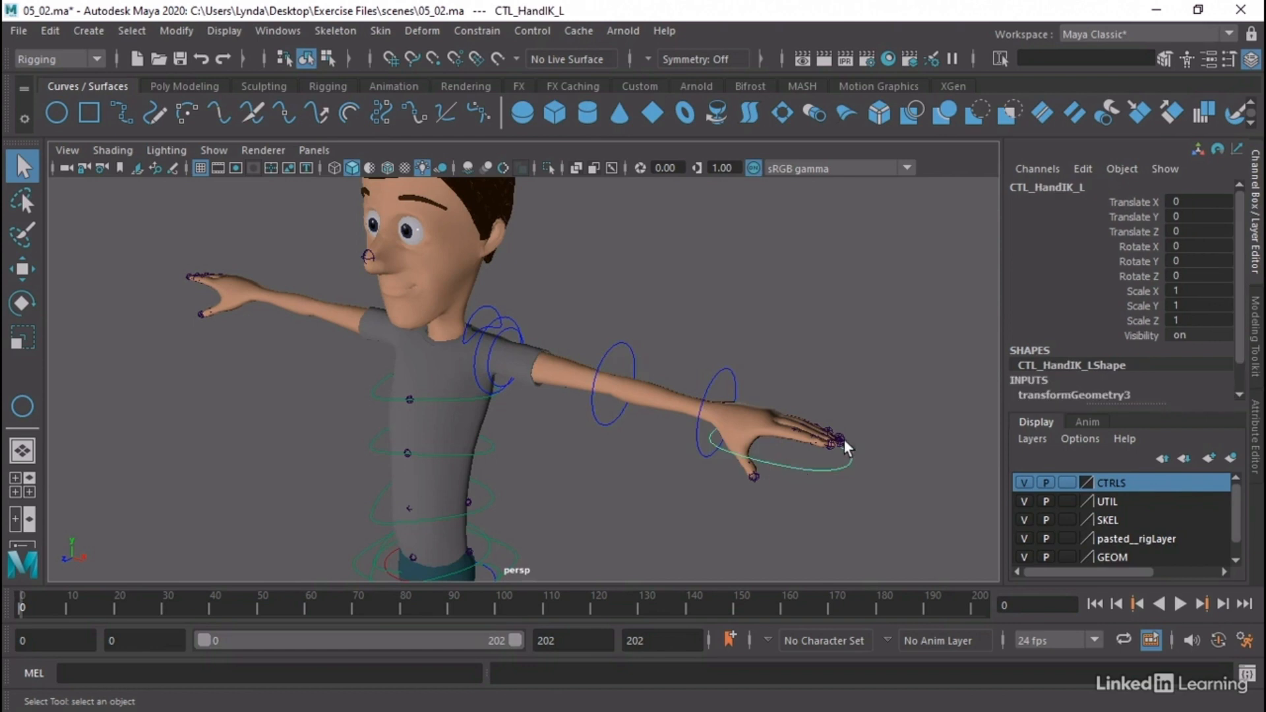
{"action": "left_click", "coordinate": [516, 338]}
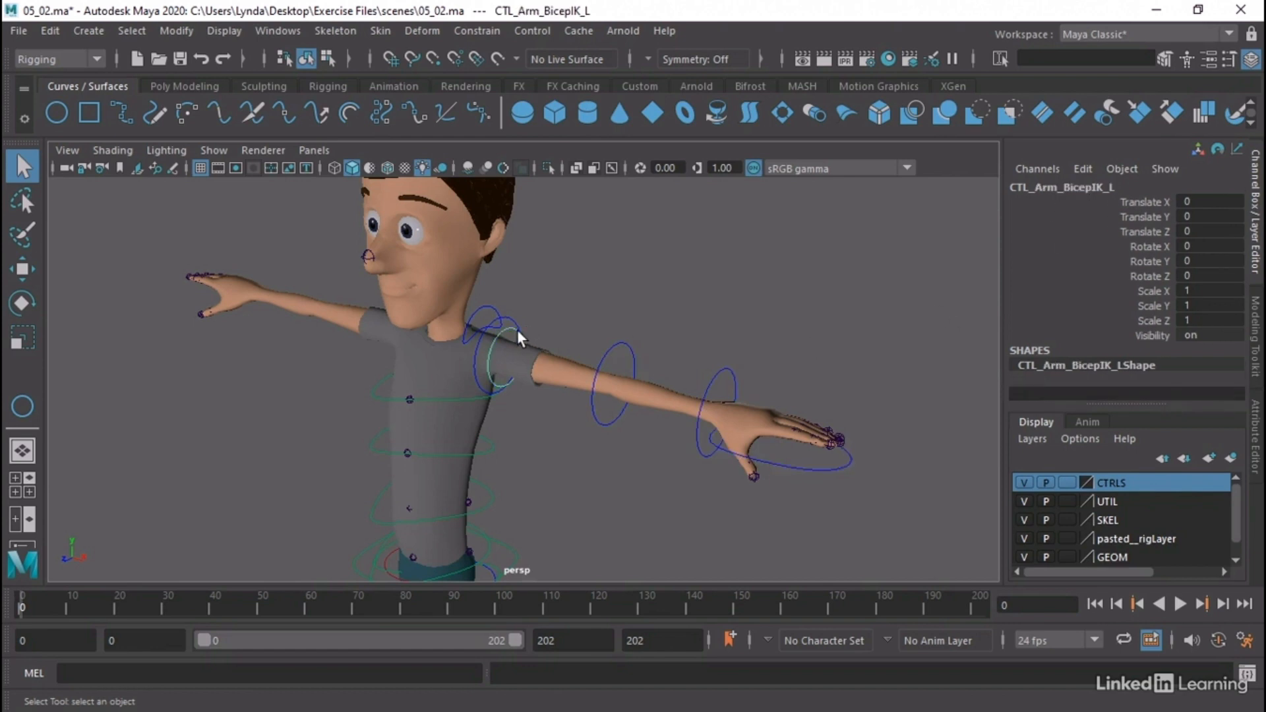
Examine how the left hand, shoulder, bicep and elbow controls are parented under CTL_MAIN in the Outliner, and close it
{"action": "left_click", "coordinate": [276, 31]}
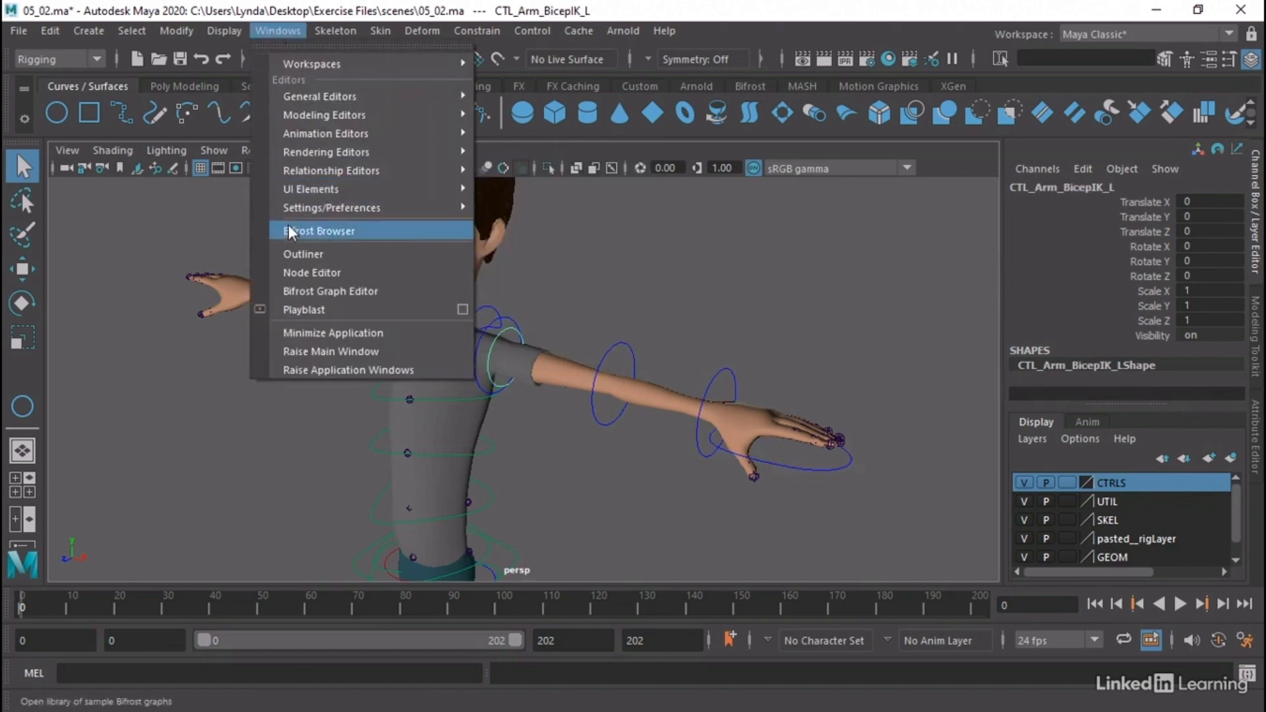
{"action": "left_click", "coordinate": [294, 253]}
{"action": "left_click", "coordinate": [54, 361]}
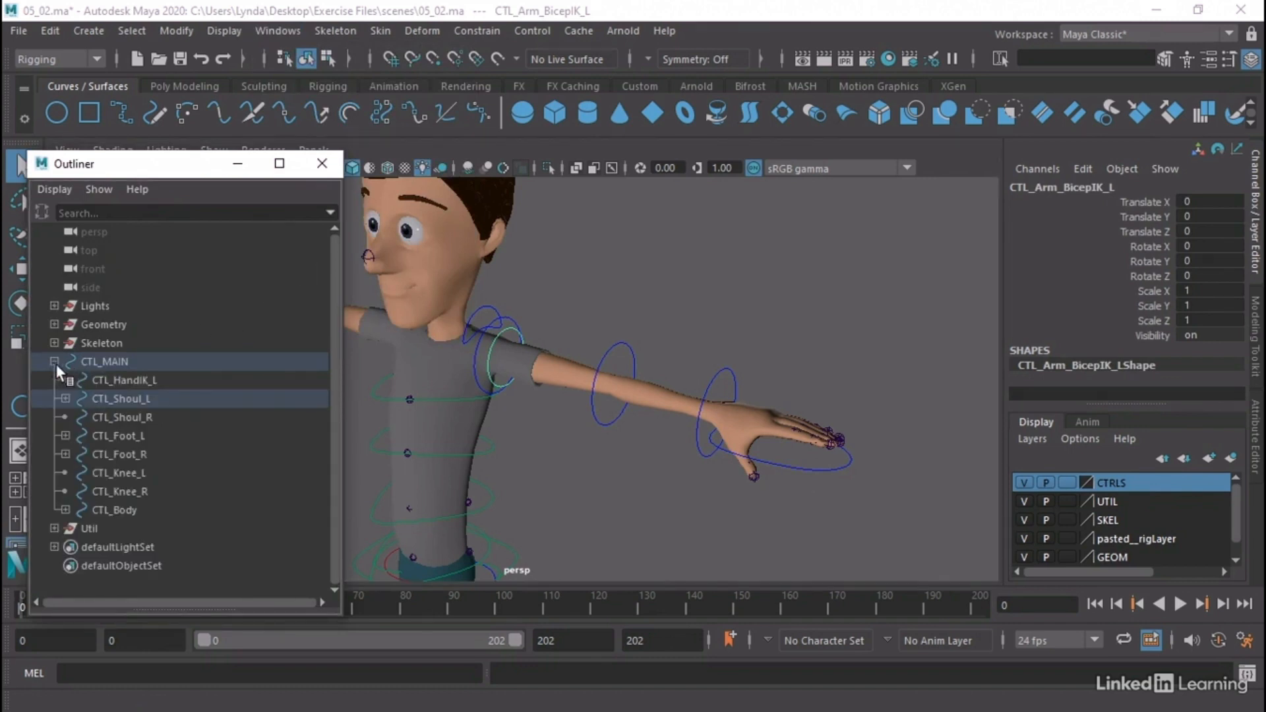
{"action": "left_click", "coordinate": [118, 362]}
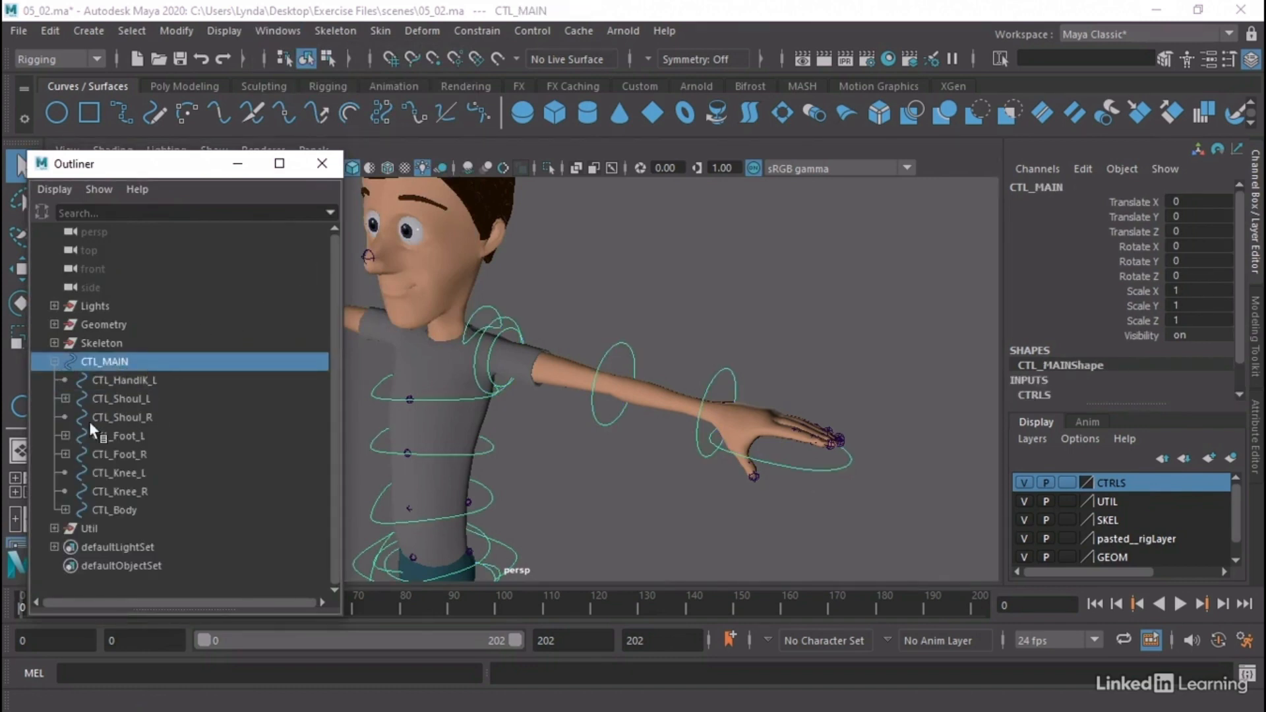
{"action": "left_click", "coordinate": [126, 380]}
{"action": "left_click", "coordinate": [119, 398]}
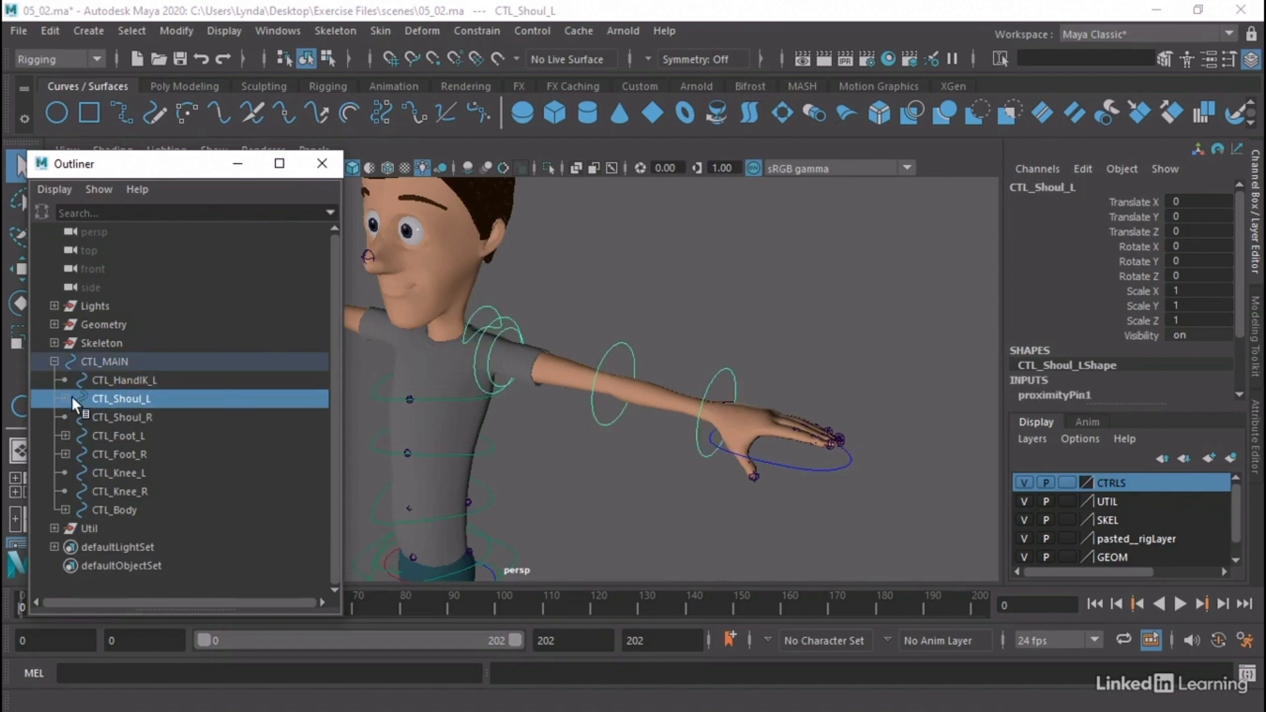
{"action": "left_click", "coordinate": [65, 398]}
{"action": "left_click", "coordinate": [120, 417]}
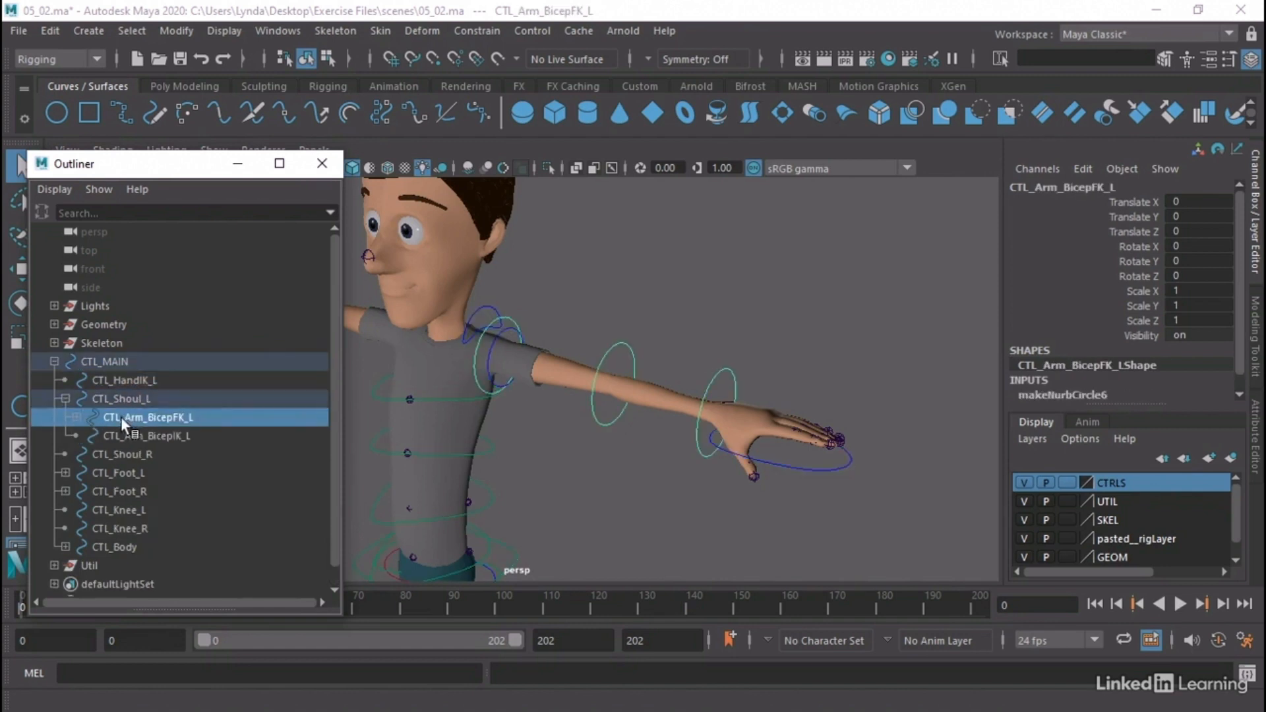
{"action": "left_click", "coordinate": [76, 417]}
{"action": "left_click", "coordinate": [139, 454]}
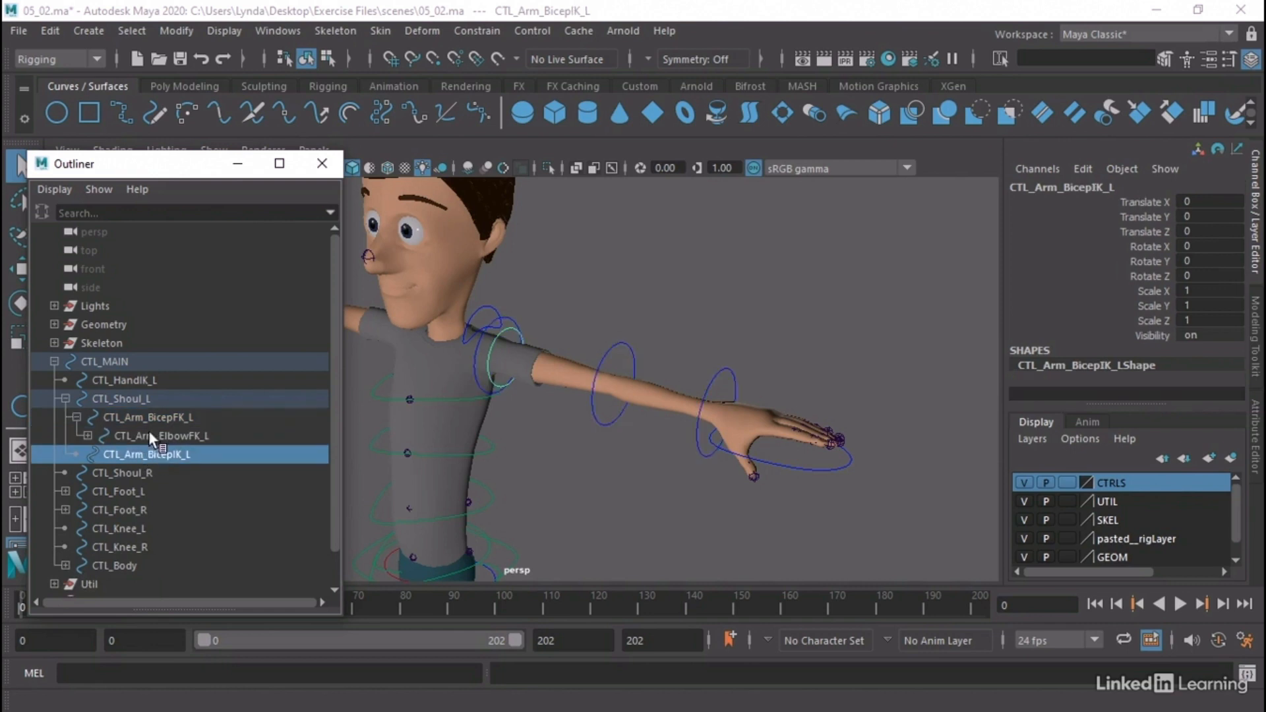
{"action": "left_click", "coordinate": [152, 419]}
{"action": "left_click", "coordinate": [165, 435]}
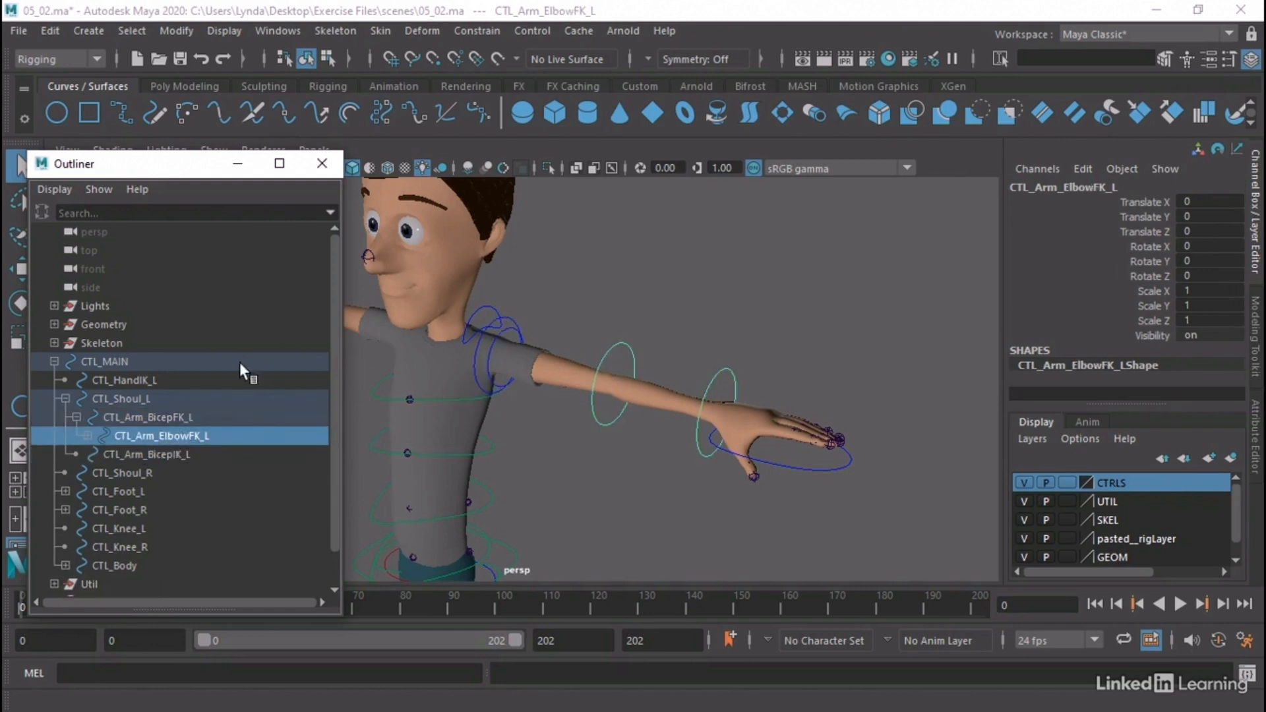
{"action": "left_click", "coordinate": [324, 164]}
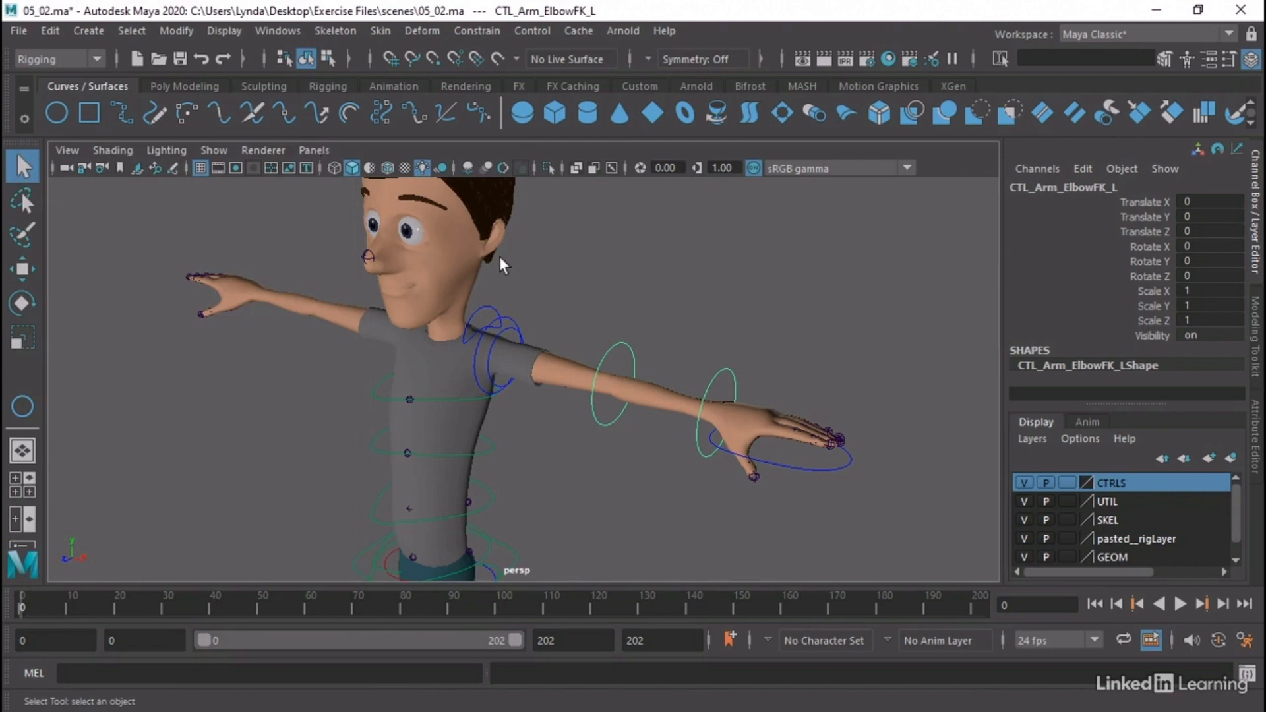
Clear the selection and hide the GEOM and CTRLS display layers to isolate the skeleton
{"action": "left_click", "coordinate": [600, 283]}
{"action": "left_click_drag", "start_coordinate": [775, 312], "coordinate": [624, 293], "text": "alt"}
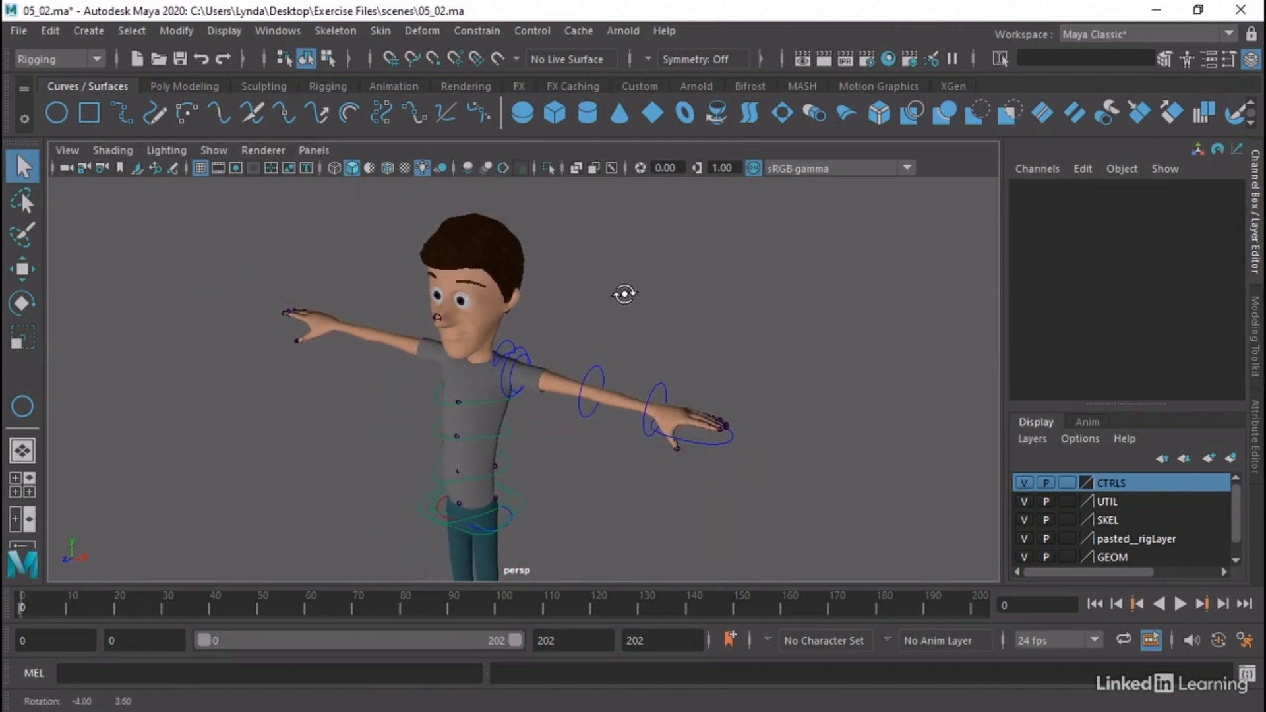
{"action": "left_click", "coordinate": [1024, 557]}
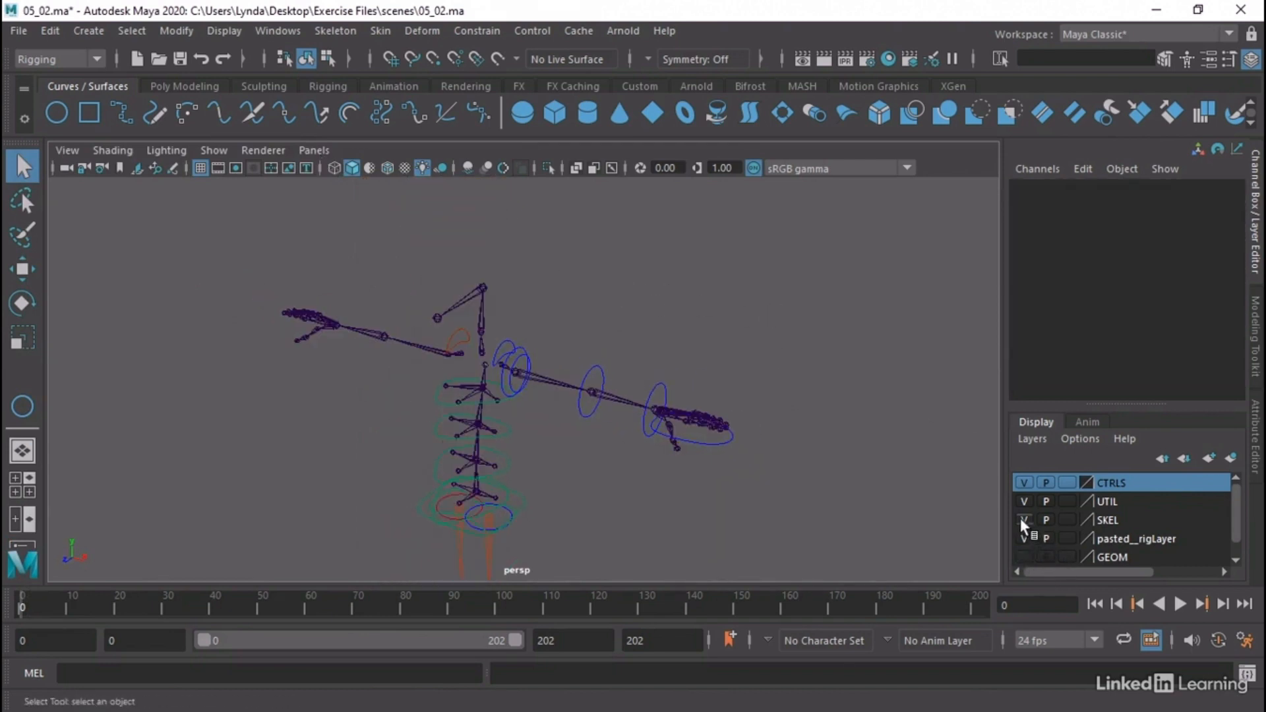
{"action": "left_click", "coordinate": [1024, 483]}
Select the Skel_Should_L joint and expand the Skeleton group in the Outliner from Skel_Clav_L down to the children of Skel_Wrist_L
{"action": "left_click_drag", "start_coordinate": [697, 462], "coordinate": [598, 438], "text": "alt"}
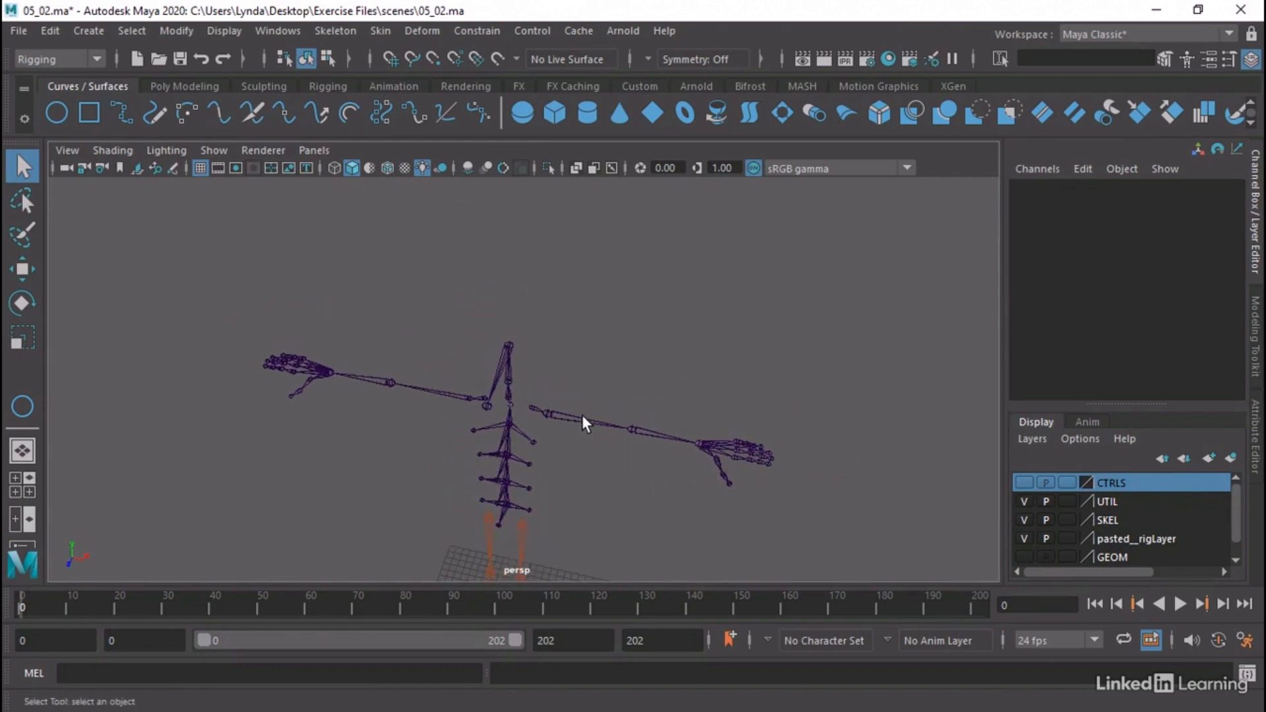
{"action": "left_click", "coordinate": [582, 418]}
{"action": "right_click_drag", "start_coordinate": [752, 403], "coordinate": [785, 396], "text": "alt"}
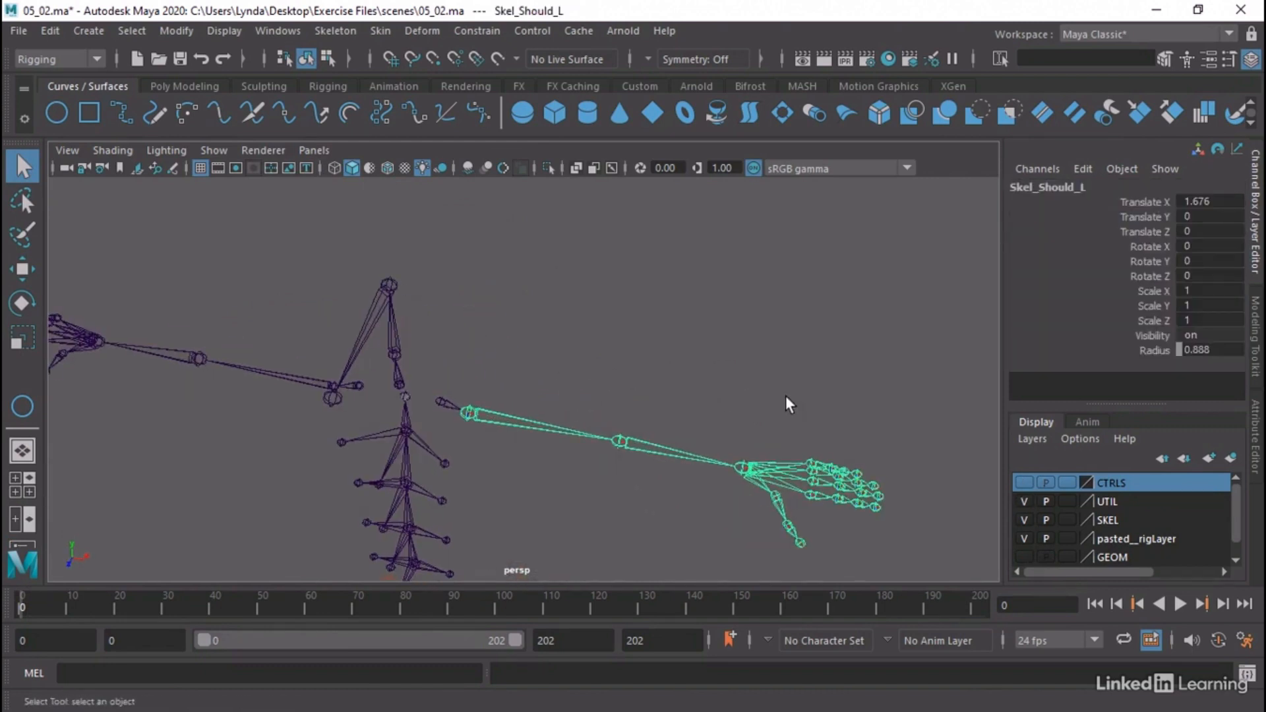
{"action": "left_click", "coordinate": [270, 33]}
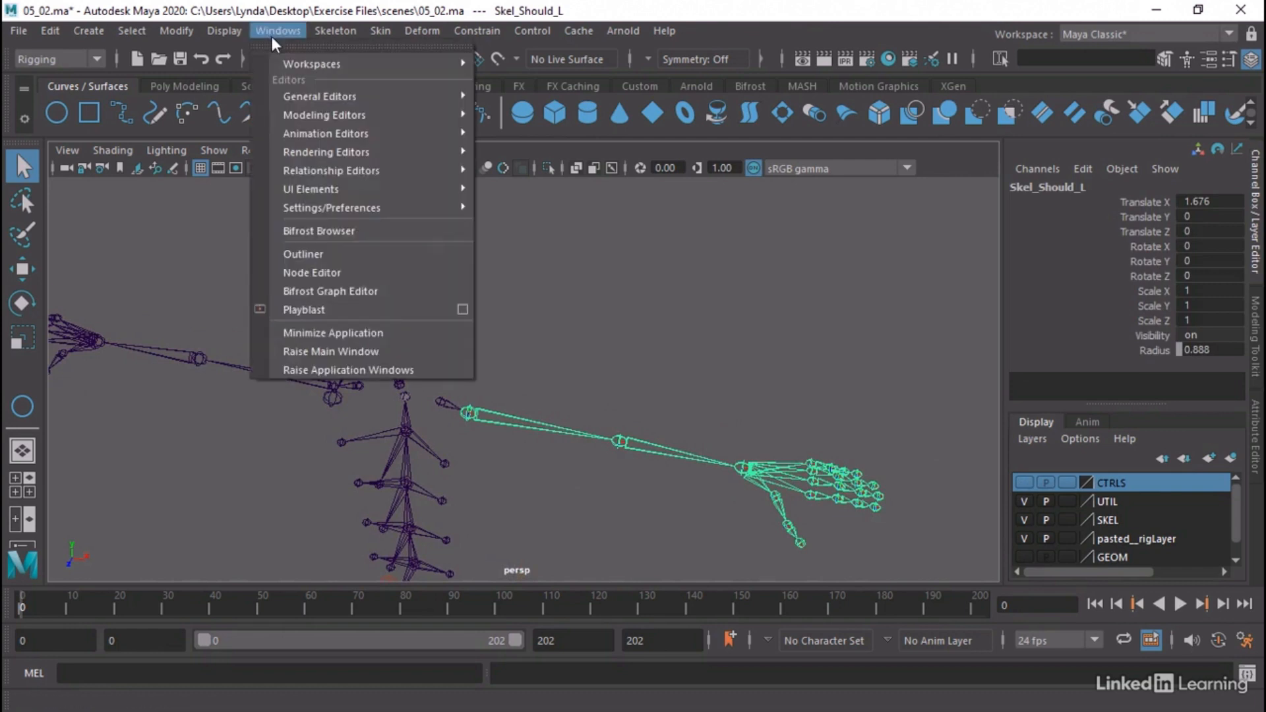
{"action": "left_click", "coordinate": [338, 254]}
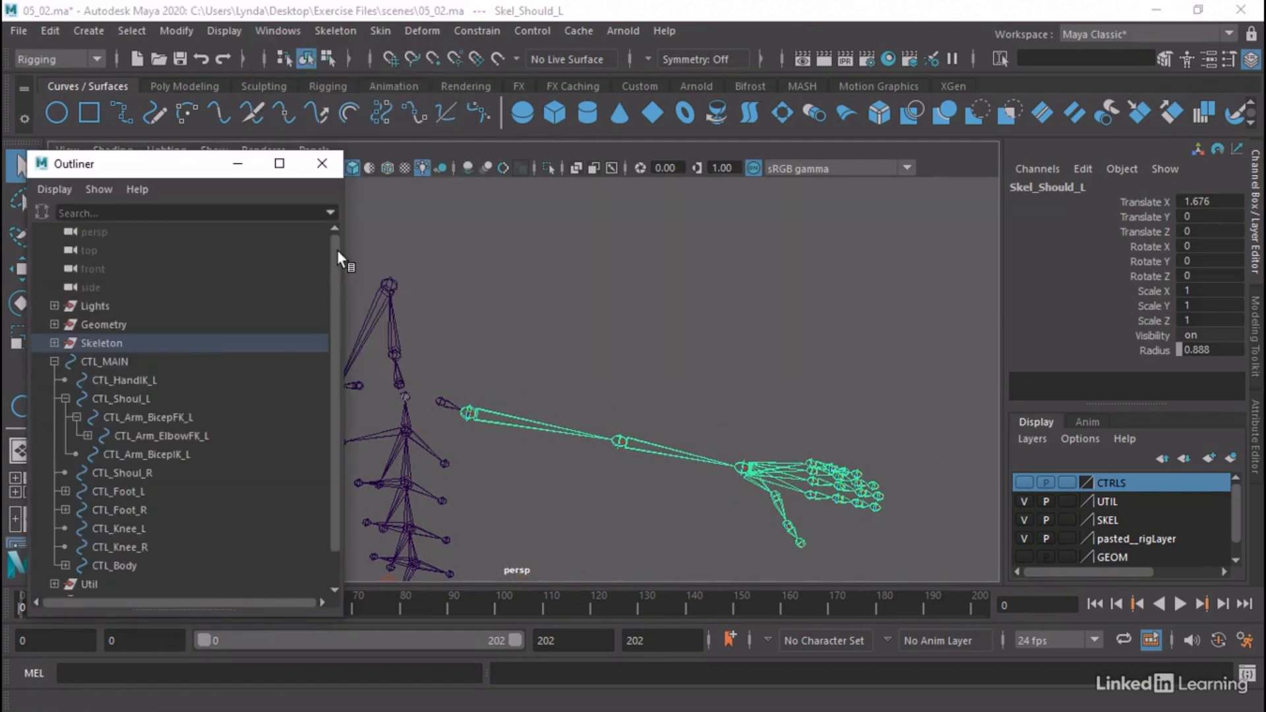
{"action": "left_click", "coordinate": [53, 360]}
{"action": "left_click", "coordinate": [52, 343]}
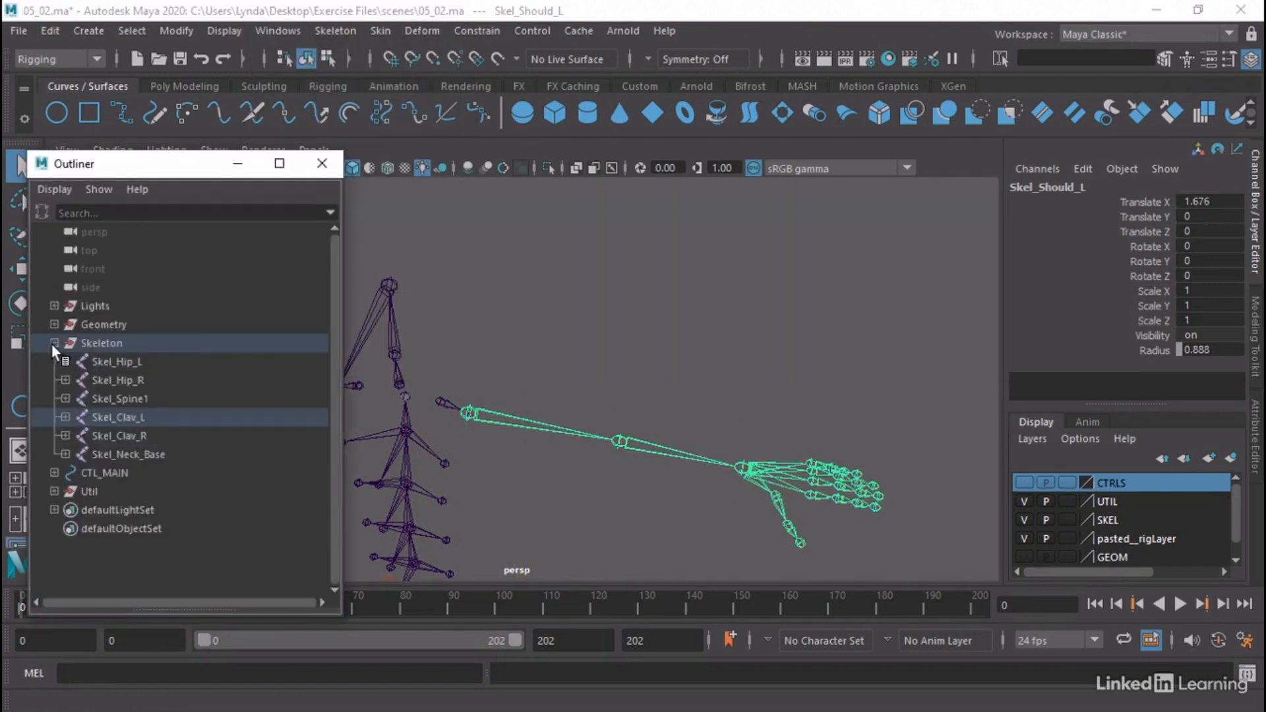
{"action": "left_click", "coordinate": [66, 417]}
{"action": "left_click", "coordinate": [77, 436]}
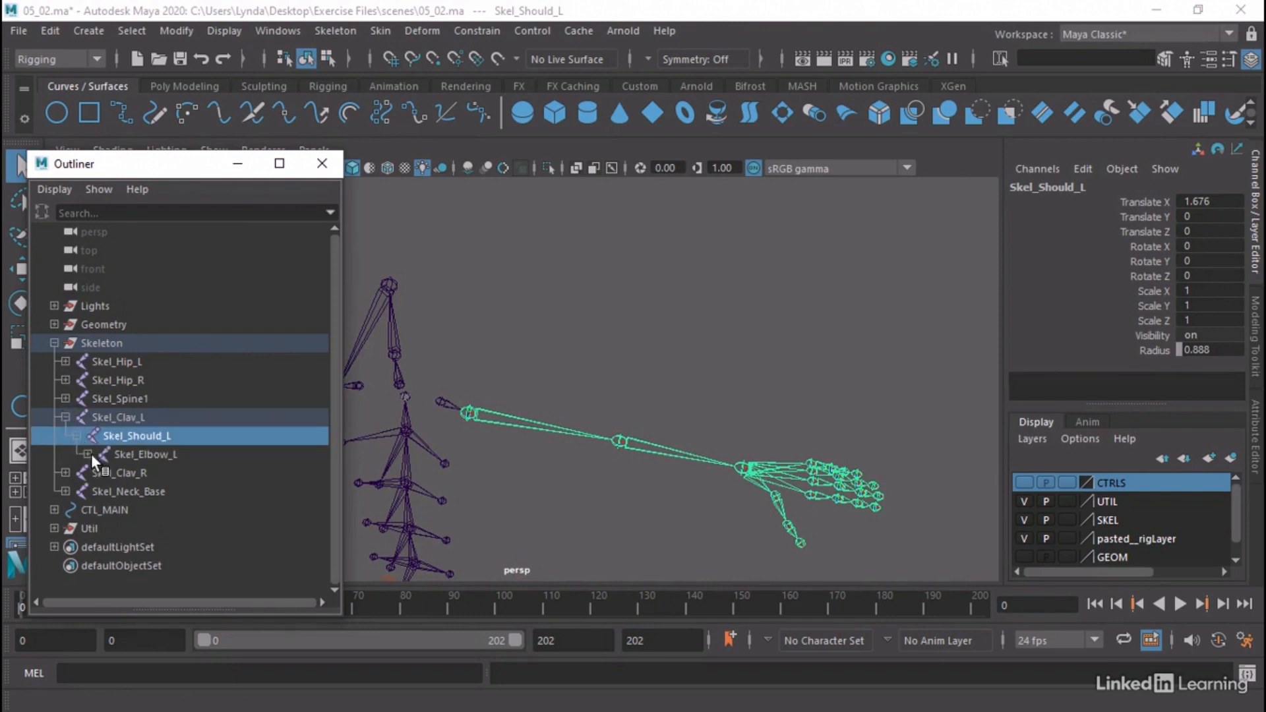
{"action": "left_click", "coordinate": [87, 455]}
{"action": "left_click", "coordinate": [98, 472]}
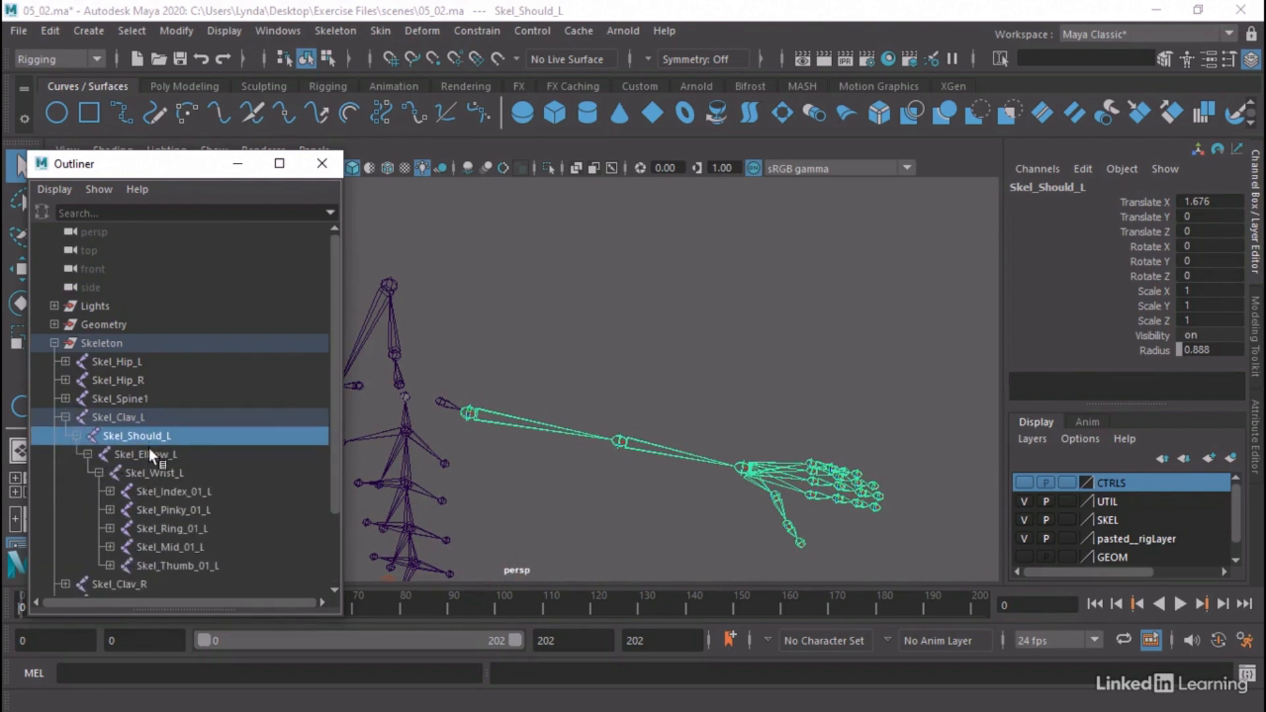
Duplicate the Skel_Should_L, Skel_Elbow_L and Skel_Wrist_L joints together
{"action": "left_click", "coordinate": [154, 457], "text": "ctrl"}
{"action": "left_click", "coordinate": [220, 469], "text": "ctrl"}
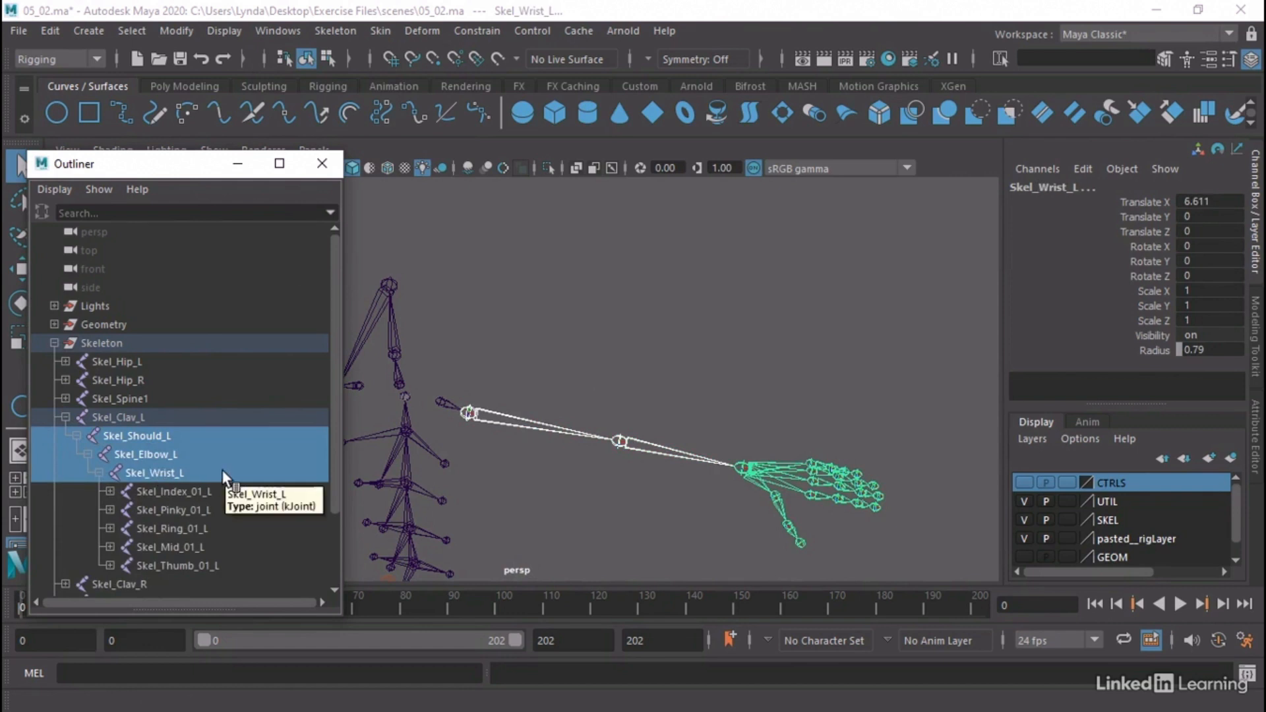
{"action": "middle_click_drag", "start_coordinate": [551, 366], "coordinate": [664, 334], "text": "alt"}
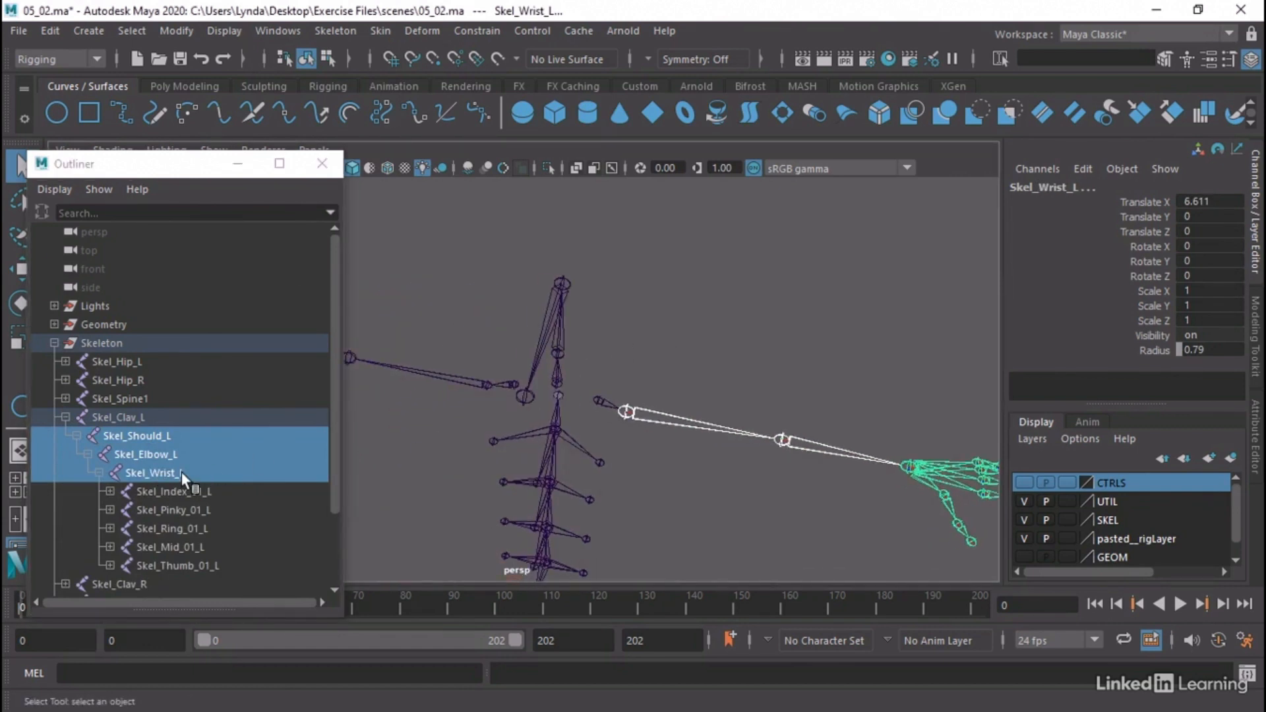
{"action": "key", "text": "ctrl+d"}
Delete the index, pinky, ring, middle and thumb joints under the wrist of the duplicated Skel_Should_L1 chain
{"action": "scroll", "coordinate": [178, 475], "scroll_direction": "down", "scroll_amount": 2}
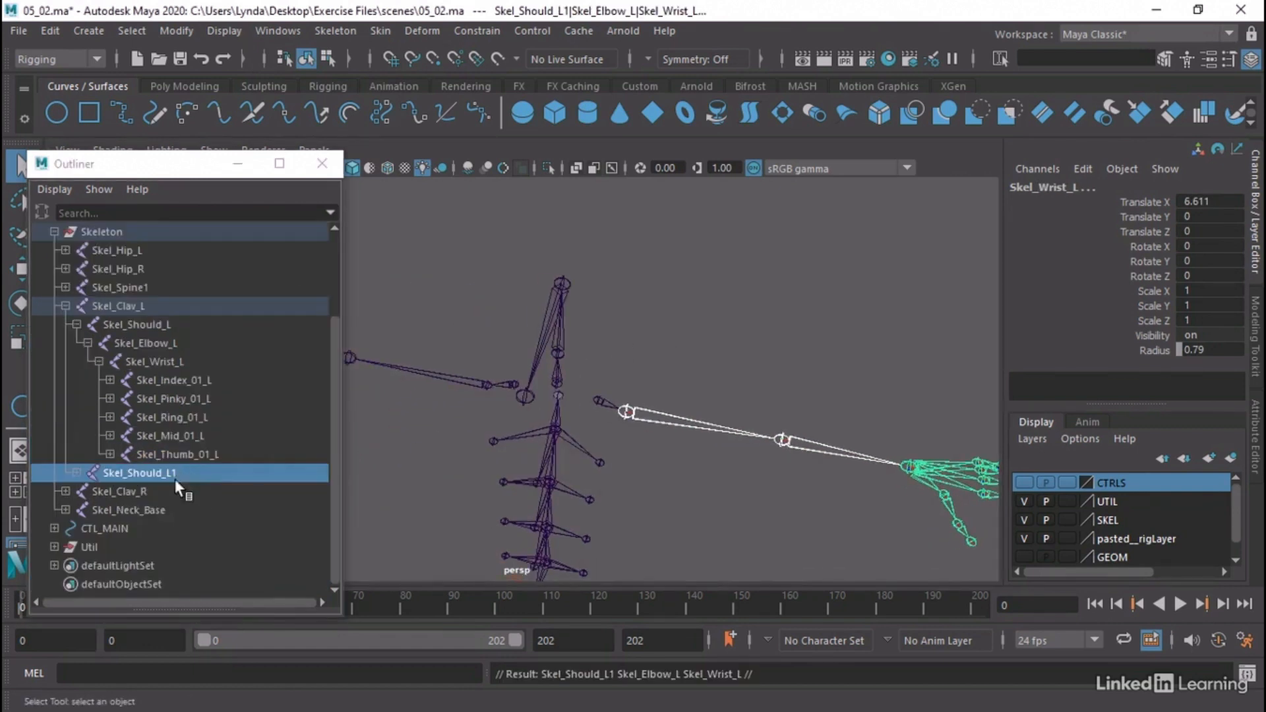
{"action": "left_click", "coordinate": [75, 472]}
{"action": "left_click", "coordinate": [88, 491]}
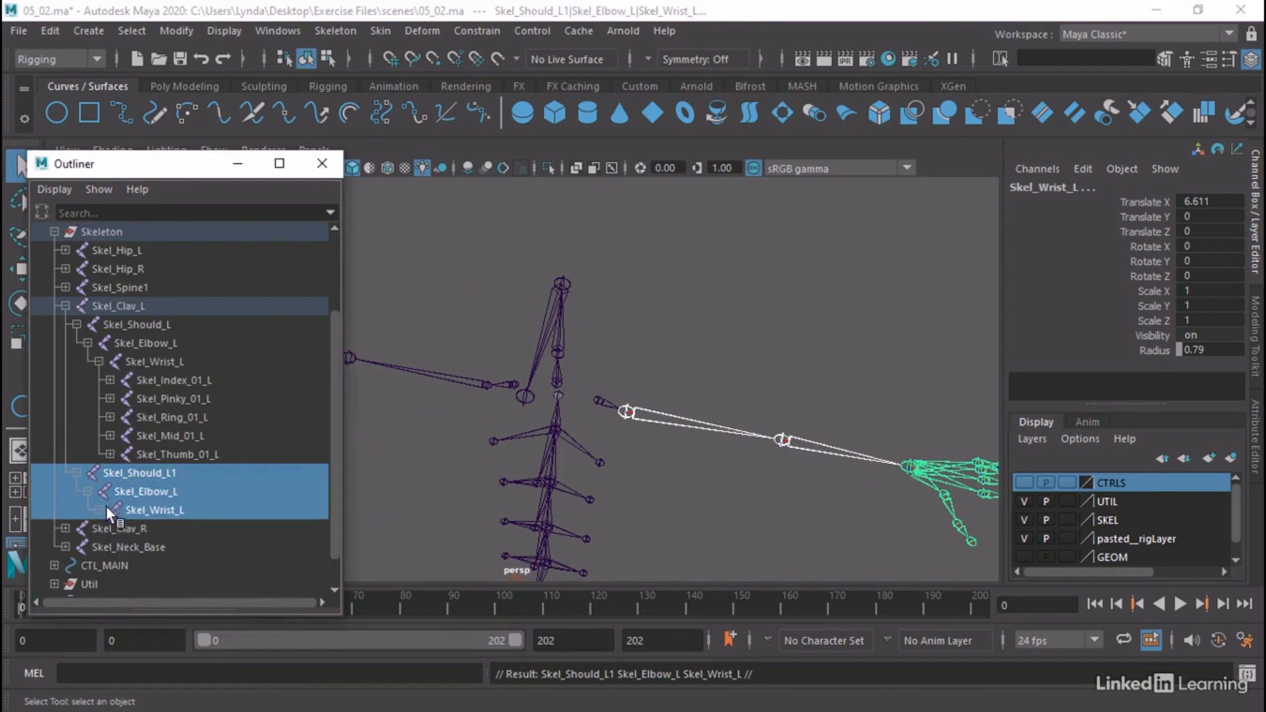
{"action": "left_click", "coordinate": [99, 510]}
{"action": "left_click", "coordinate": [178, 531]}
{"action": "scroll", "coordinate": [178, 536], "scroll_direction": "down", "scroll_amount": 2}
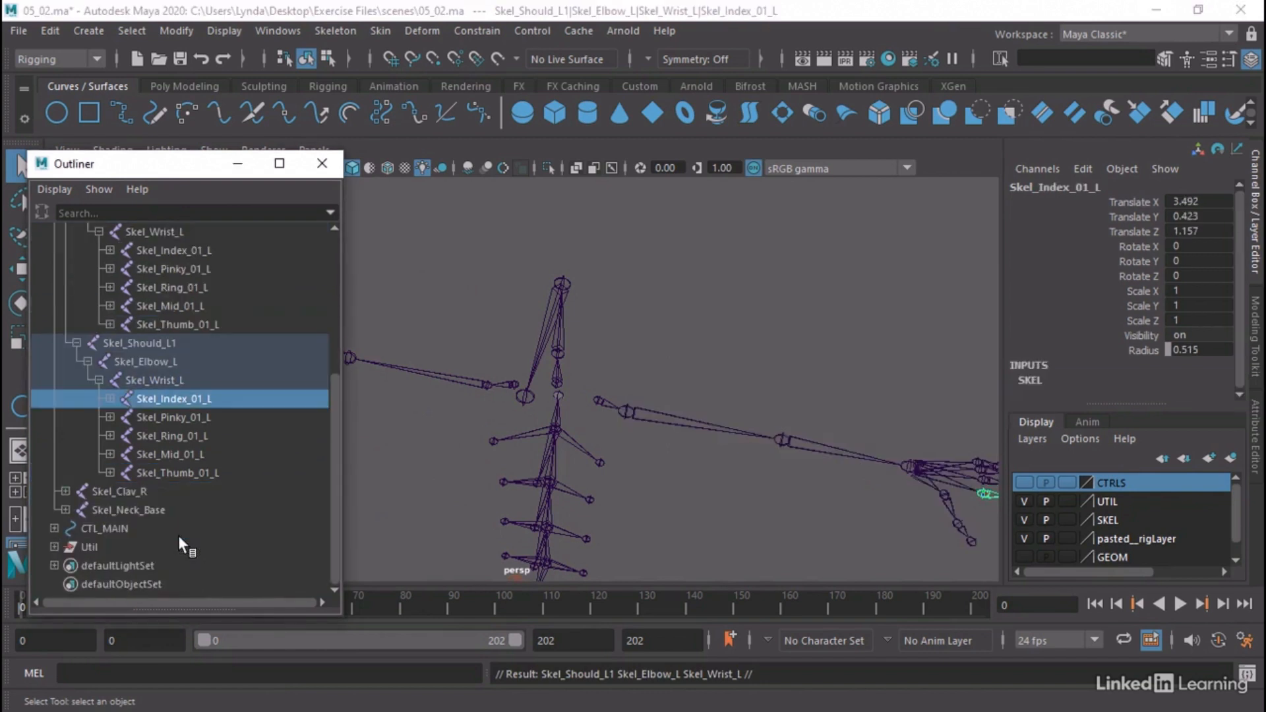
{"action": "left_click", "coordinate": [173, 473], "text": "shift"}
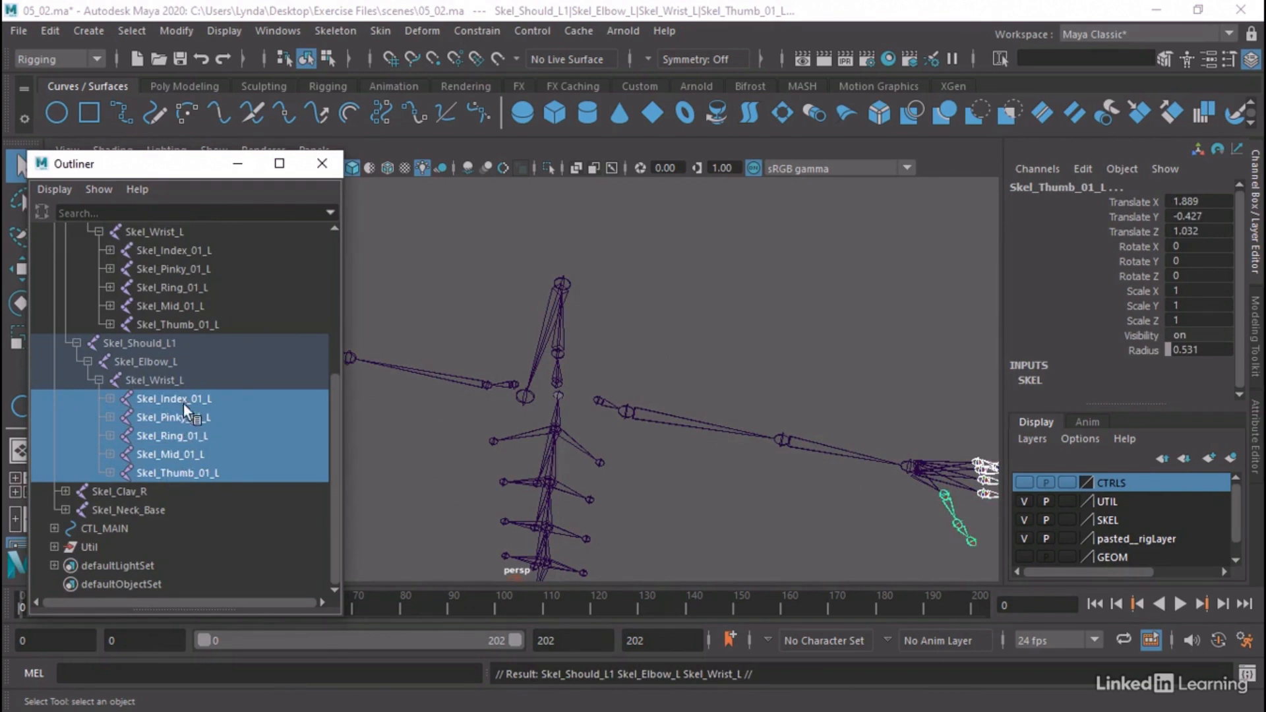
{"action": "key", "text": "Delete"}
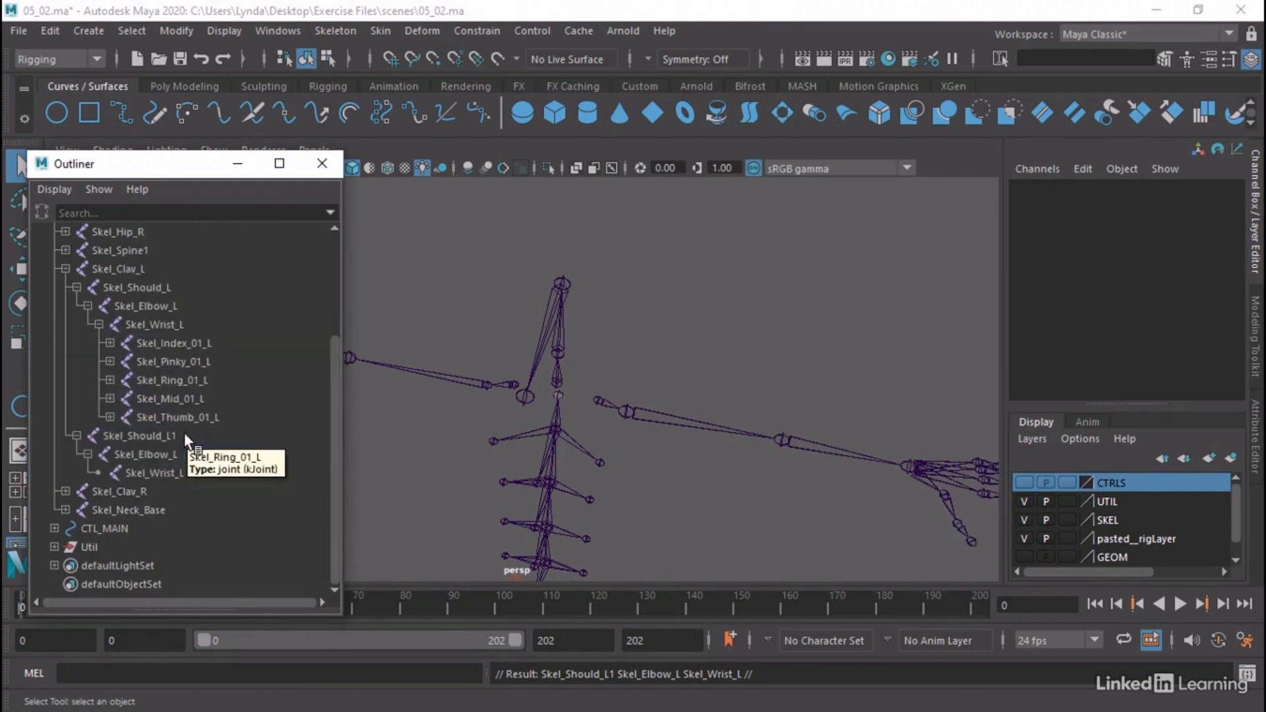
Move the duplicated Skel_Should_L1 chain out of the Skeleton group to the Outliner's top level and collapse the group
{"action": "left_click", "coordinate": [144, 434]}
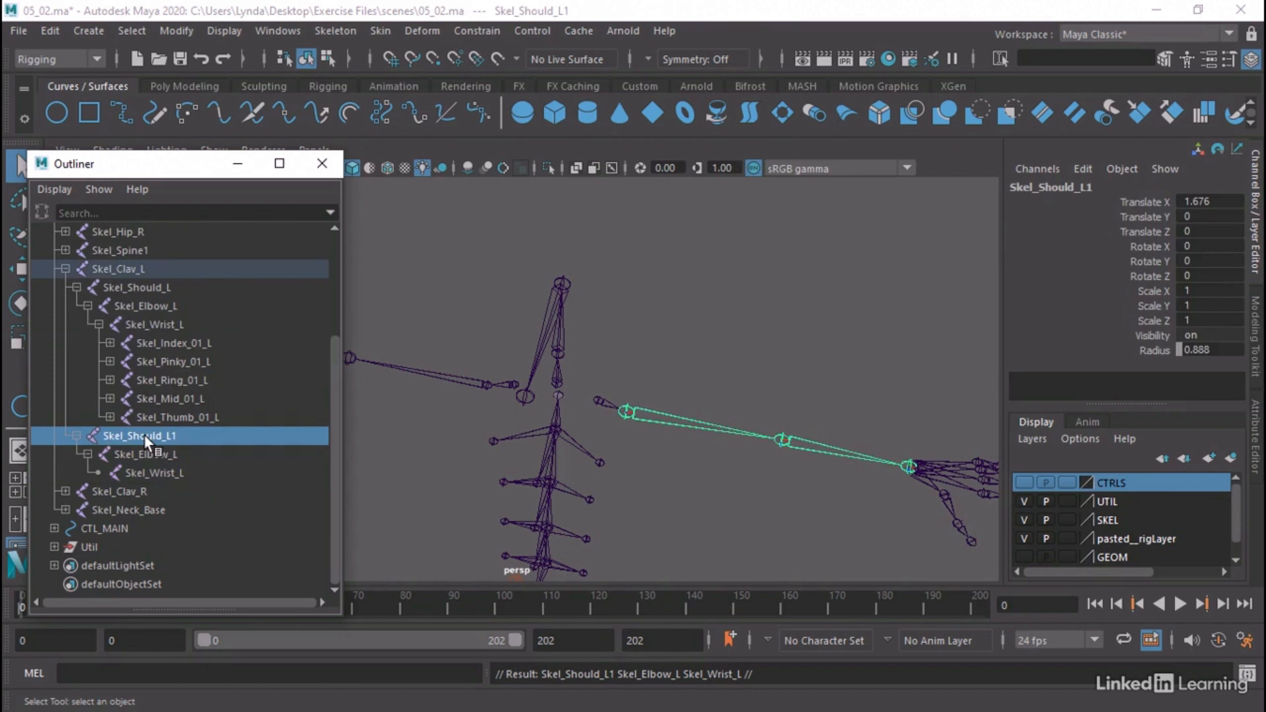
{"action": "left_click_drag", "start_coordinate": [144, 434], "coordinate": [144, 536]}
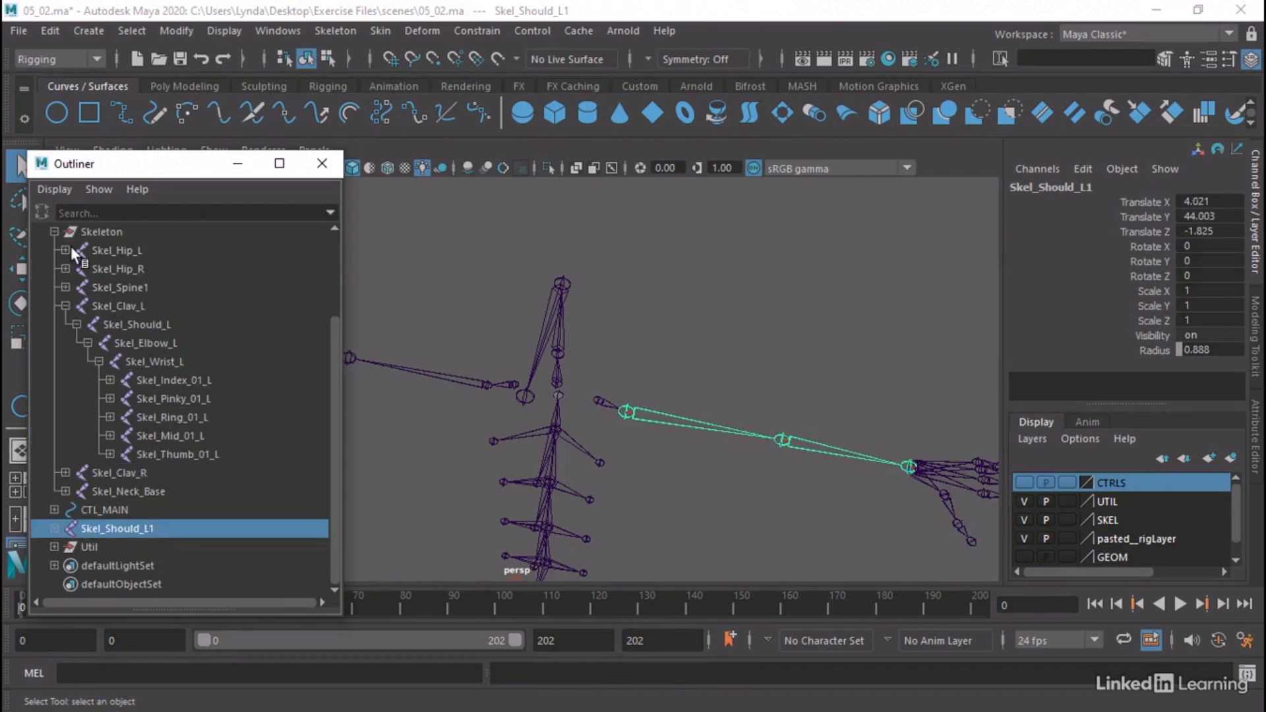
{"action": "left_click", "coordinate": [55, 232]}
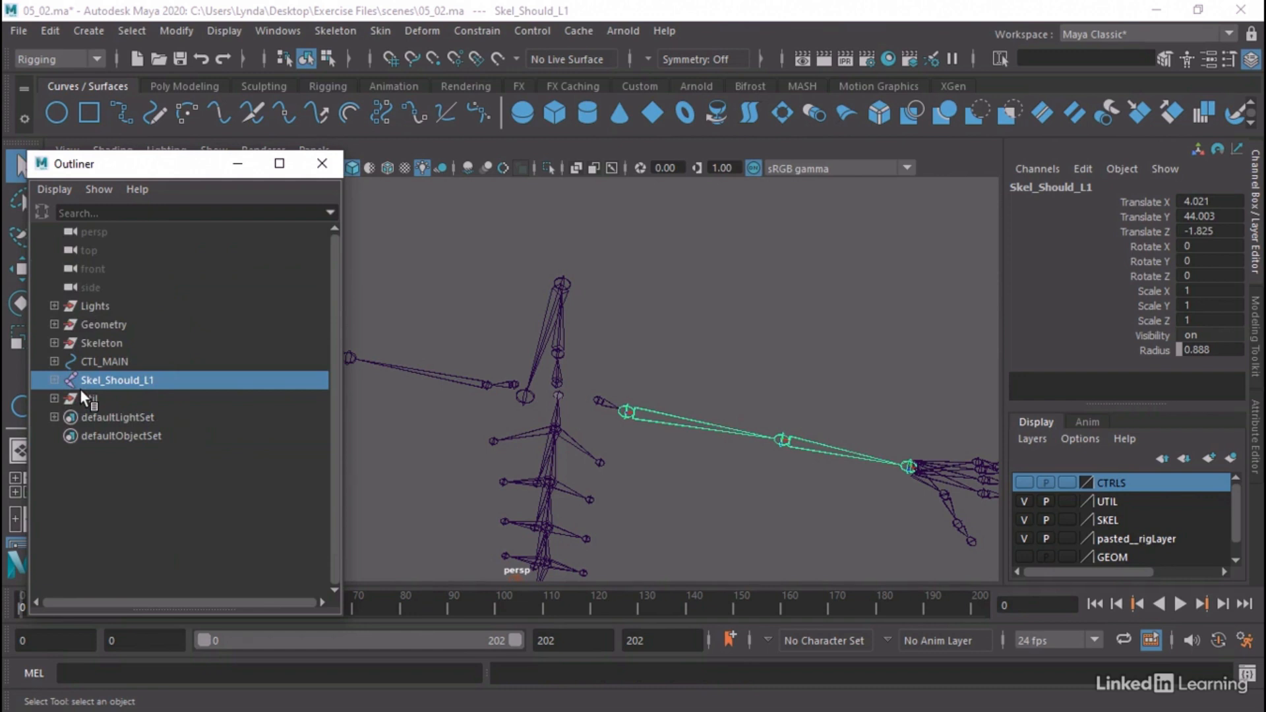
Duplicate Skel_Should_L1 and offset the two copies to opposite sides of the original arm, at Translate Z about -3.78 and -0.011
{"action": "key", "text": "ctrl+d"}
{"action": "left_click_drag", "start_coordinate": [89, 413], "coordinate": [109, 386]}
{"action": "key", "text": "w"}
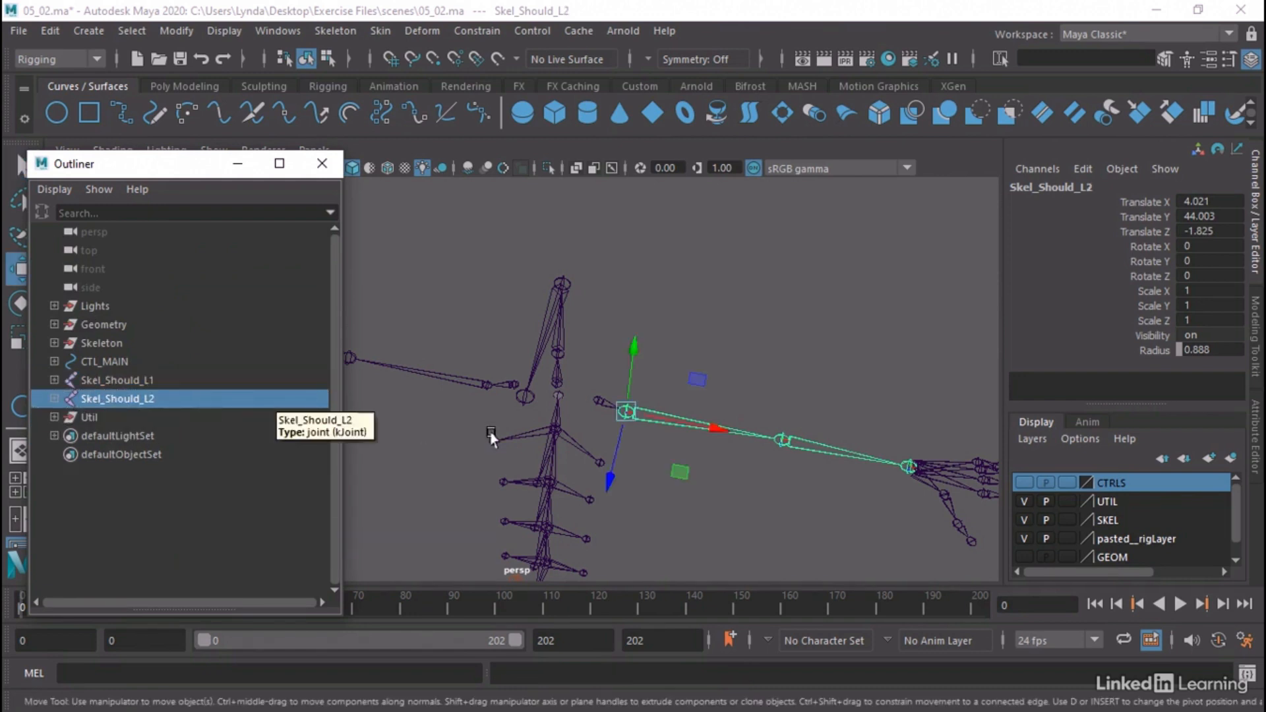
{"action": "left_click_drag", "start_coordinate": [609, 455], "coordinate": [601, 480]}
{"action": "left_click", "coordinate": [79, 380]}
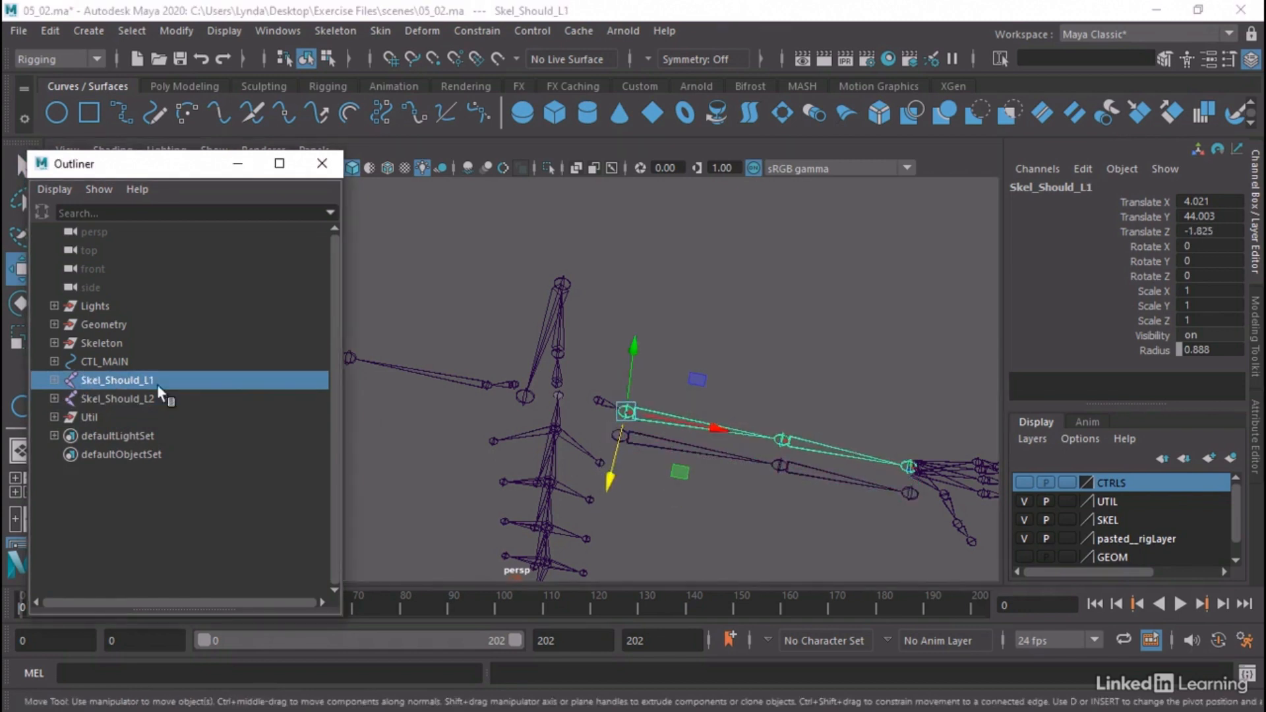
{"action": "left_click_drag", "start_coordinate": [608, 466], "coordinate": [616, 438]}
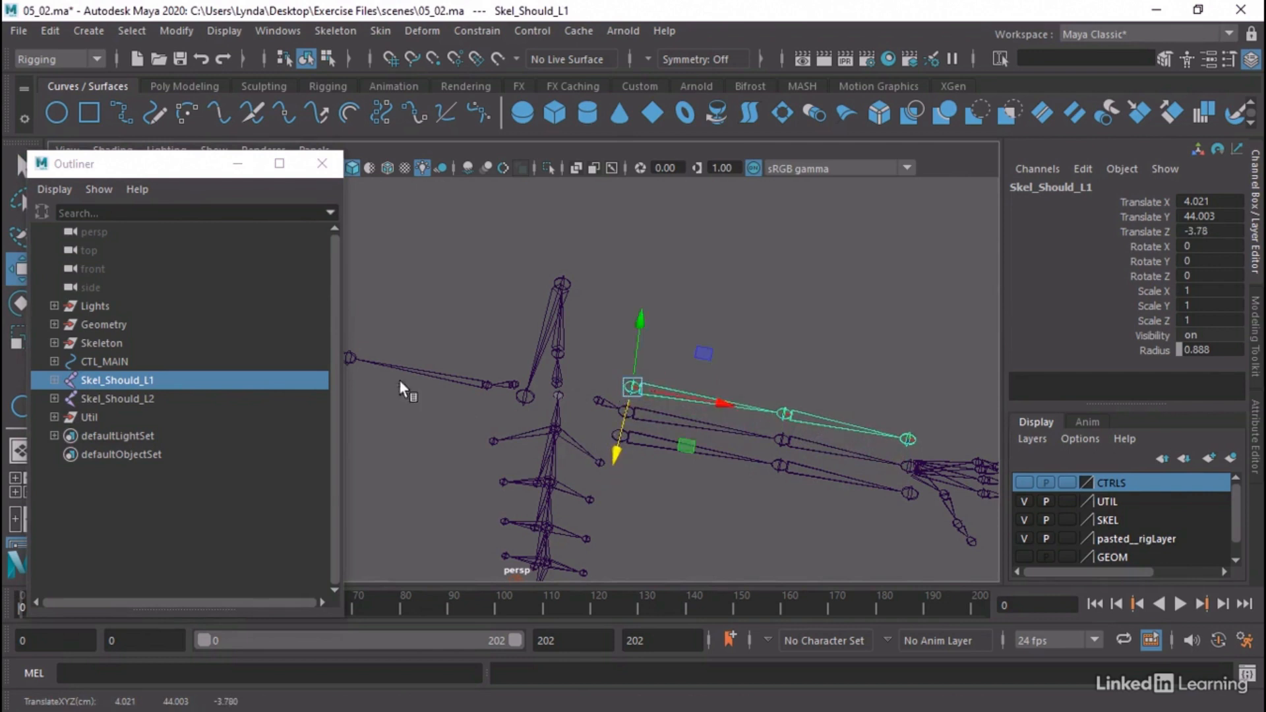
Expand the Skel_Should_L1 chain in the Outliner and rename its shoulder joint Skel_Should_FK_L
{"action": "left_click", "coordinate": [54, 380]}
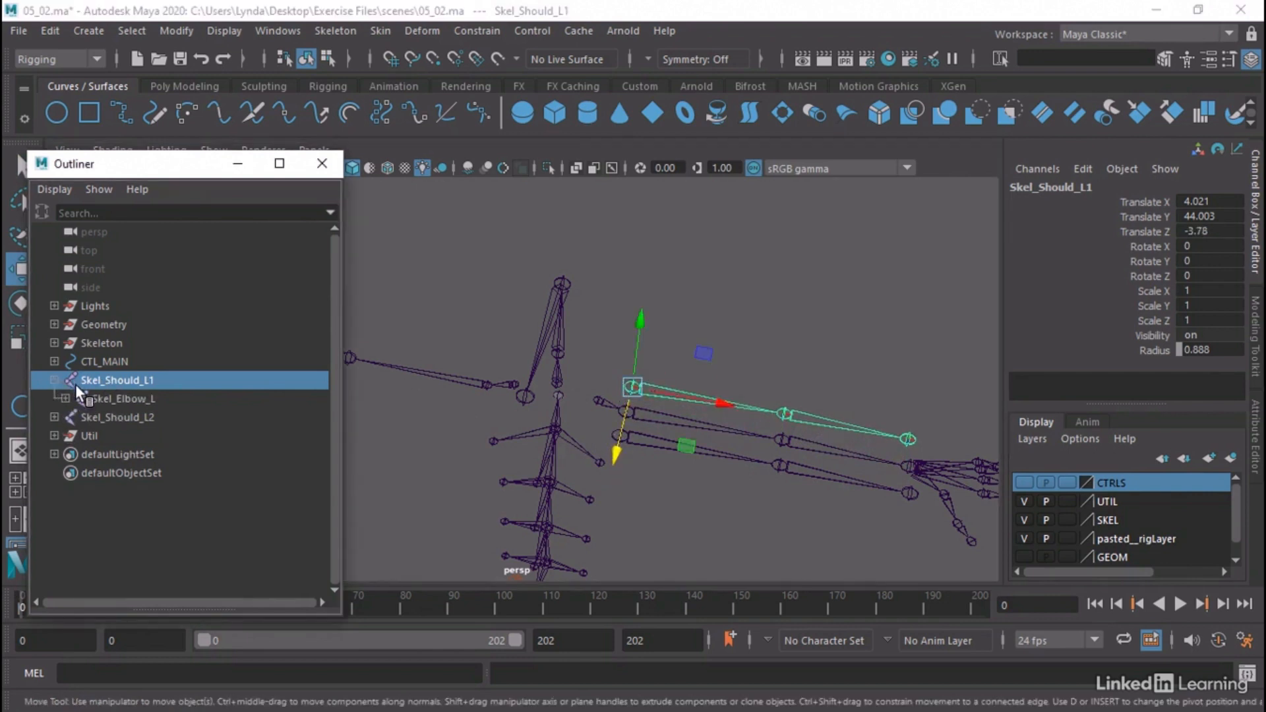
{"action": "left_click", "coordinate": [65, 399]}
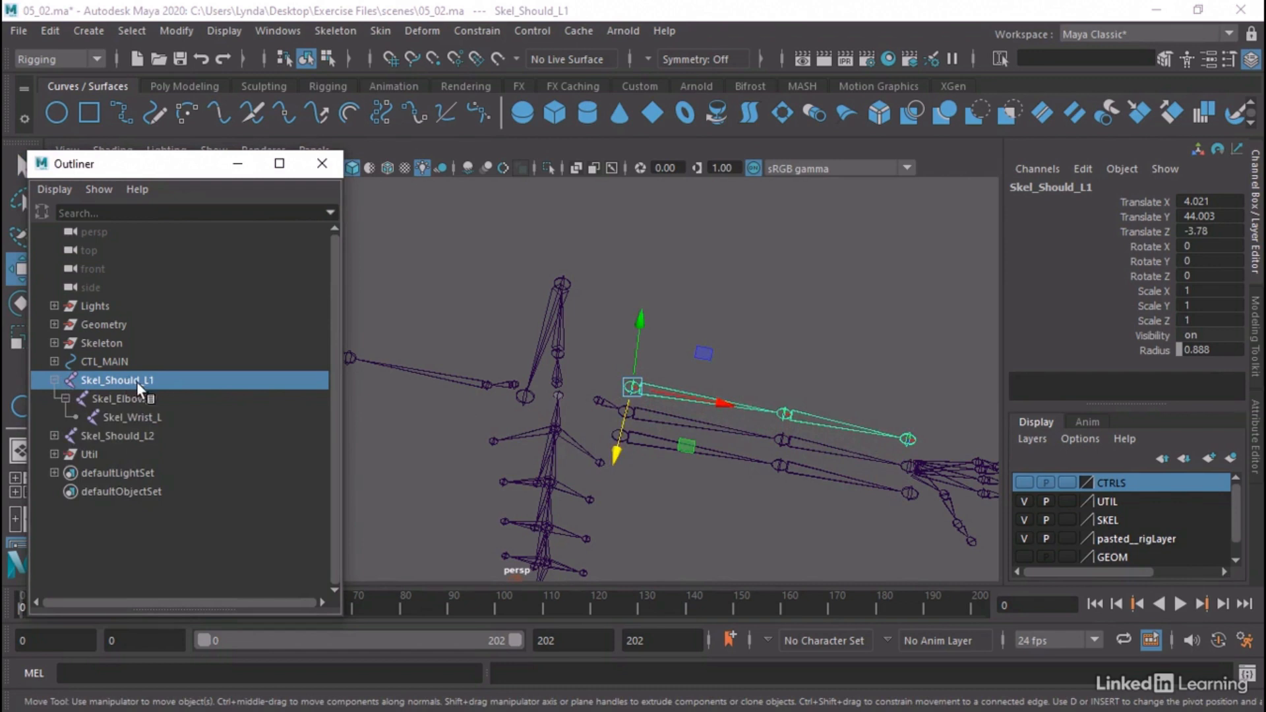
{"action": "double_click", "coordinate": [137, 381]}
{"action": "left_click_drag", "start_coordinate": [147, 381], "coordinate": [170, 379]}
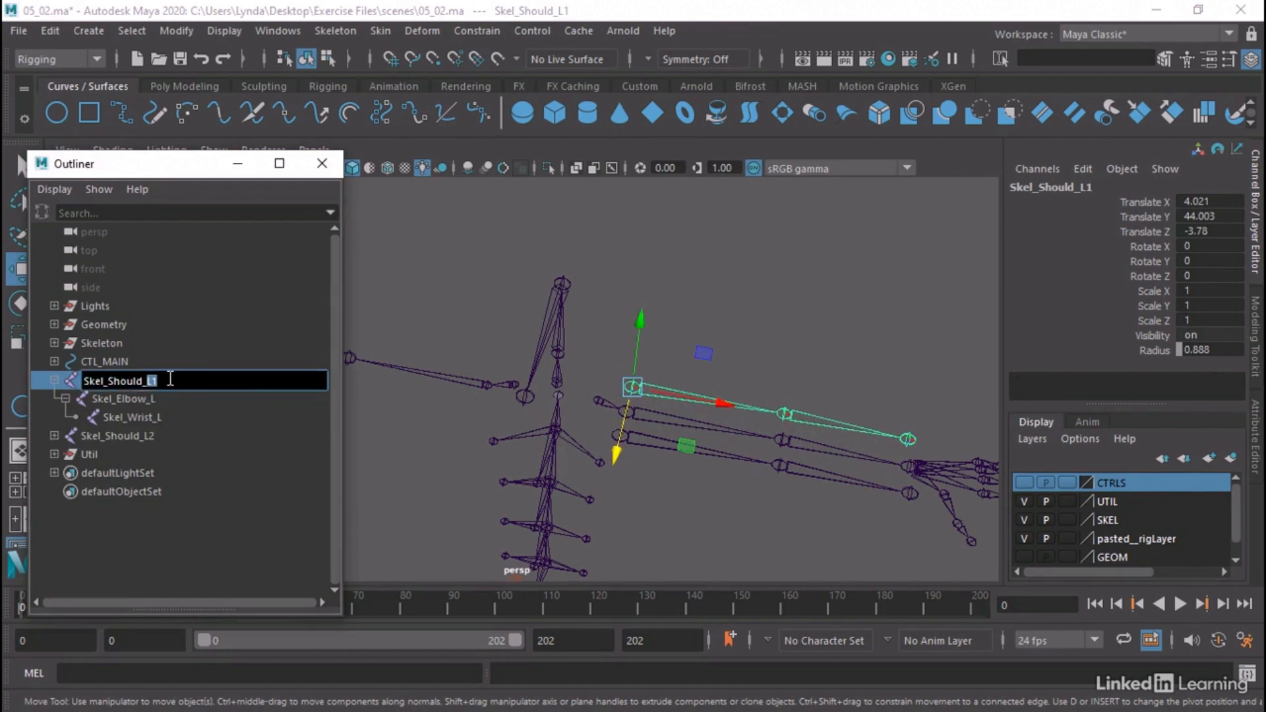
{"action": "type", "text": "FK_L"}
{"action": "key", "text": "Return"}
Rename the elbow and wrist joints under Skel_Should_FK_L as Skel_Elbow_FK_L and Skel_Wrist_FK_L
{"action": "left_click", "coordinate": [122, 400]}
{"action": "double_click", "coordinate": [151, 399]}
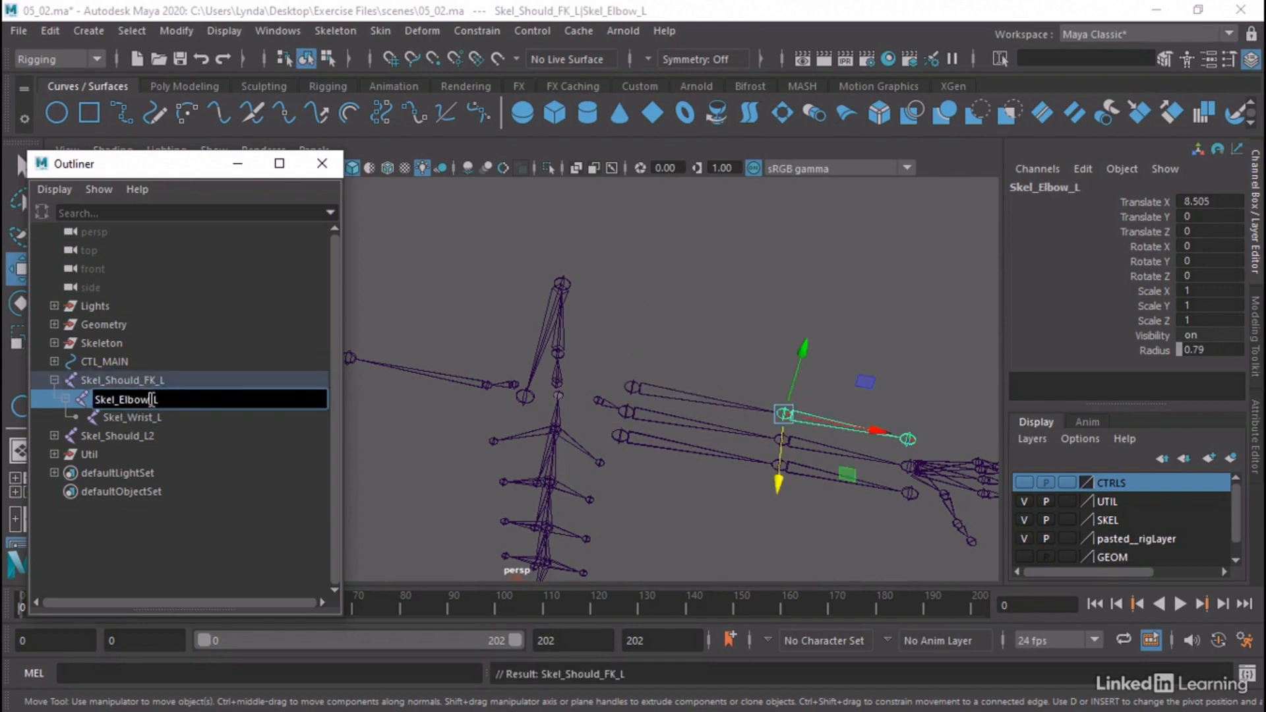
{"action": "type", "text": "_"}
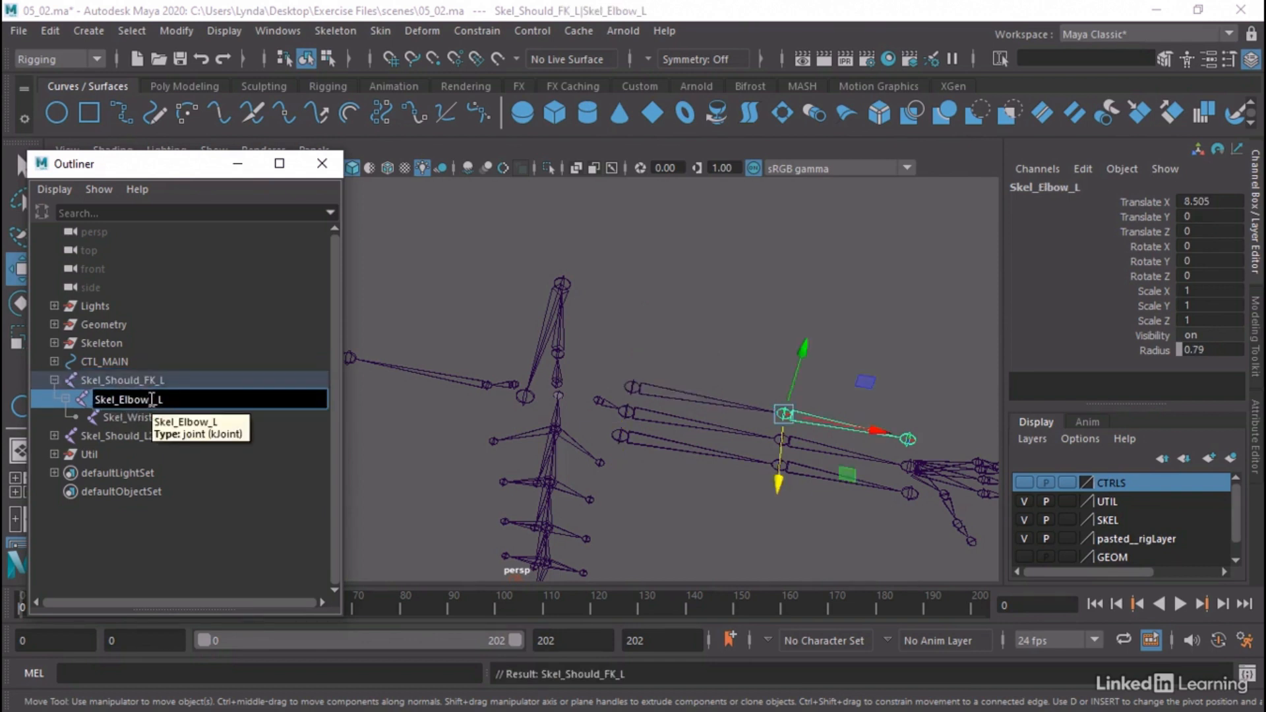
{"action": "type", "text": "FK_"}
{"action": "key", "text": "Return"}
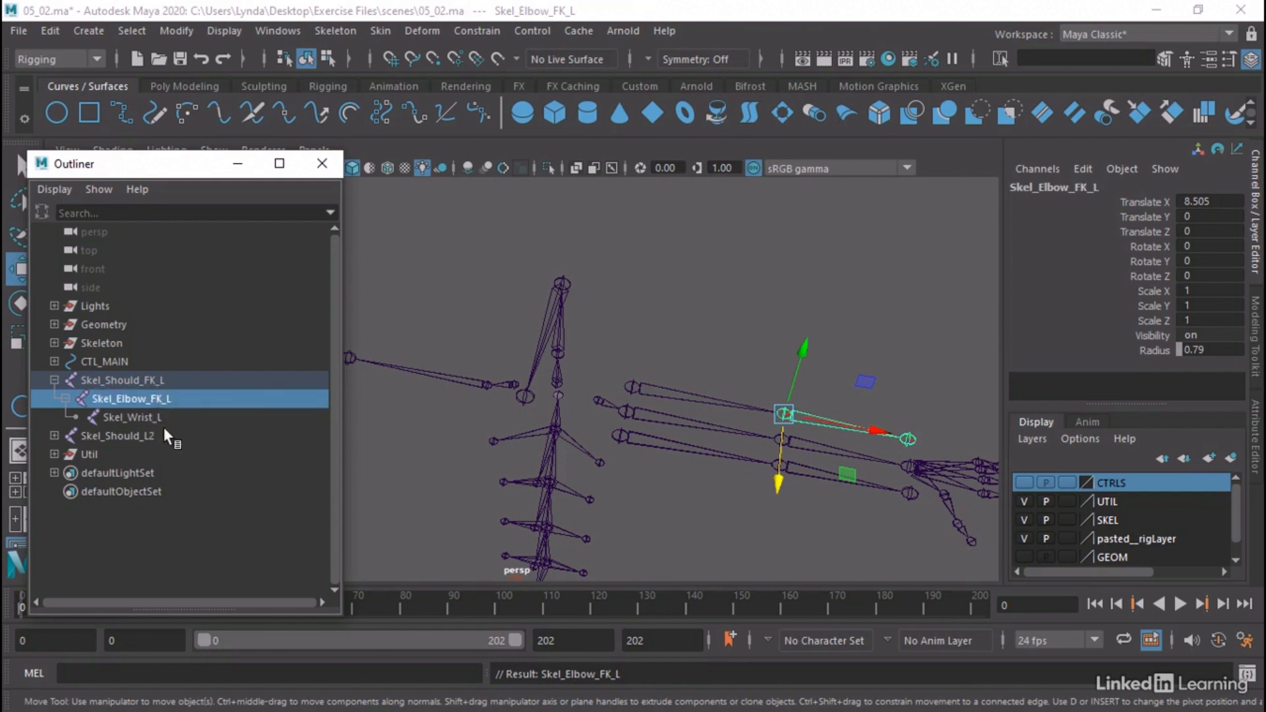
{"action": "double_click", "coordinate": [146, 415]}
{"action": "left_click", "coordinate": [161, 417]}
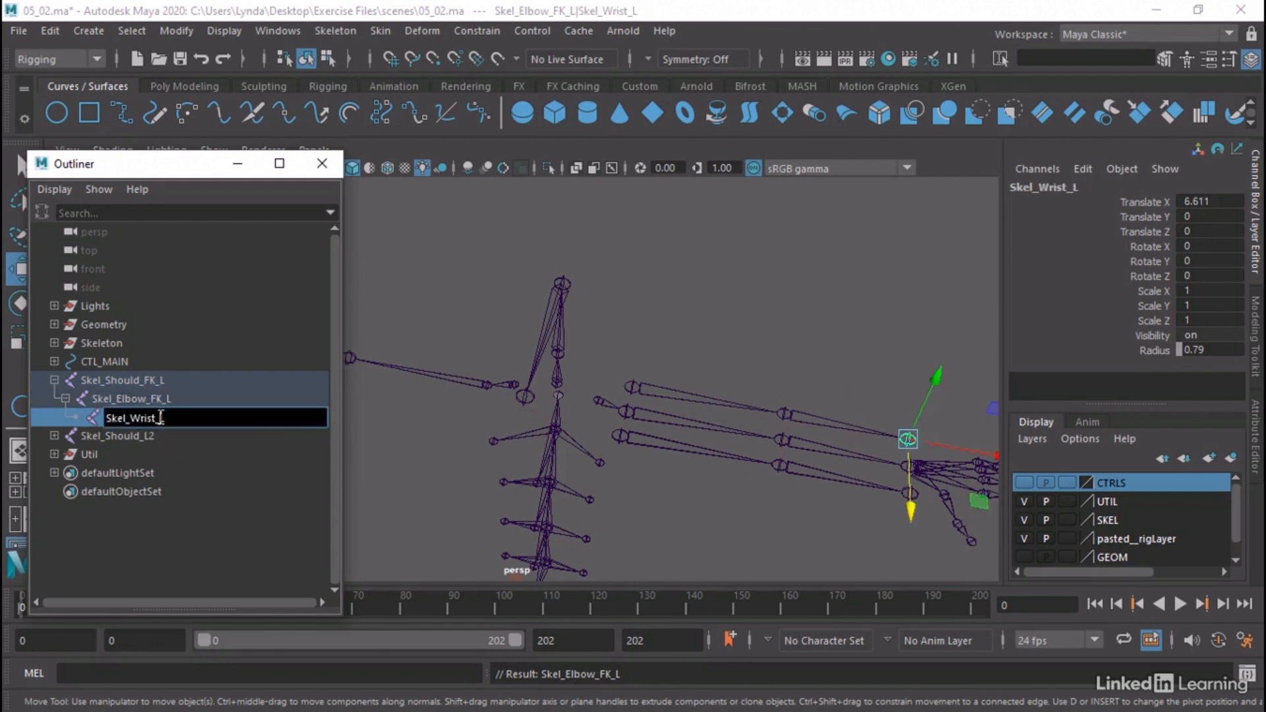
{"action": "type", "text": "FK_"}
{"action": "key", "text": "Return"}
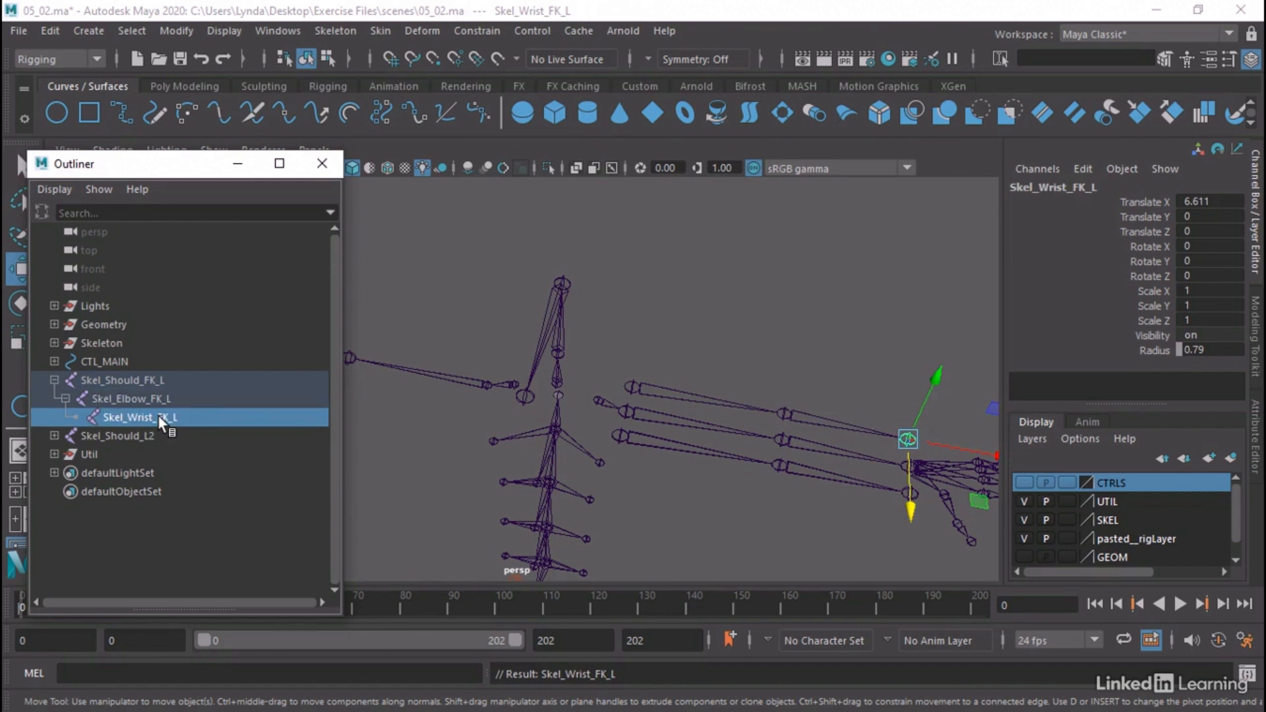
Expand the Skel_Should_L2 chain in the Outliner and rename its shoulder joint Skel_Should_IK_L
{"action": "left_click", "coordinate": [54, 436]}
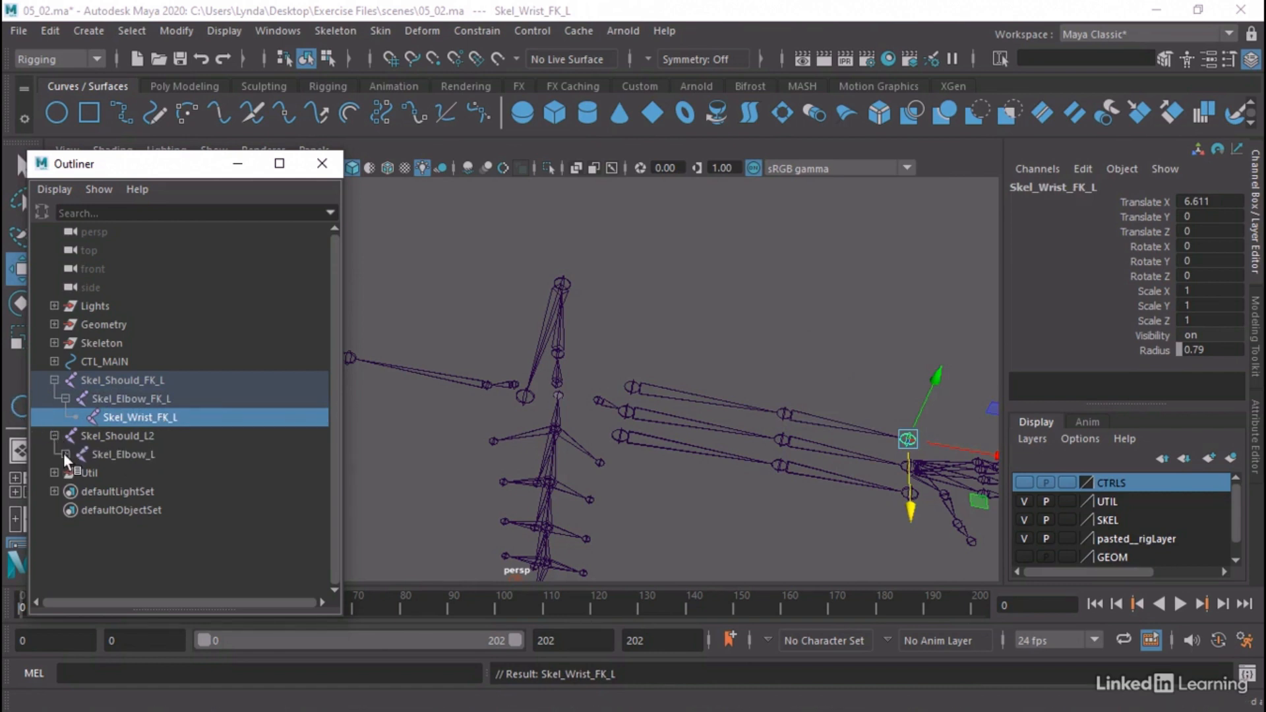
{"action": "left_click", "coordinate": [65, 453]}
{"action": "left_click", "coordinate": [154, 436]}
{"action": "double_click", "coordinate": [152, 437]}
{"action": "left_click_drag", "start_coordinate": [147, 436], "coordinate": [166, 433]}
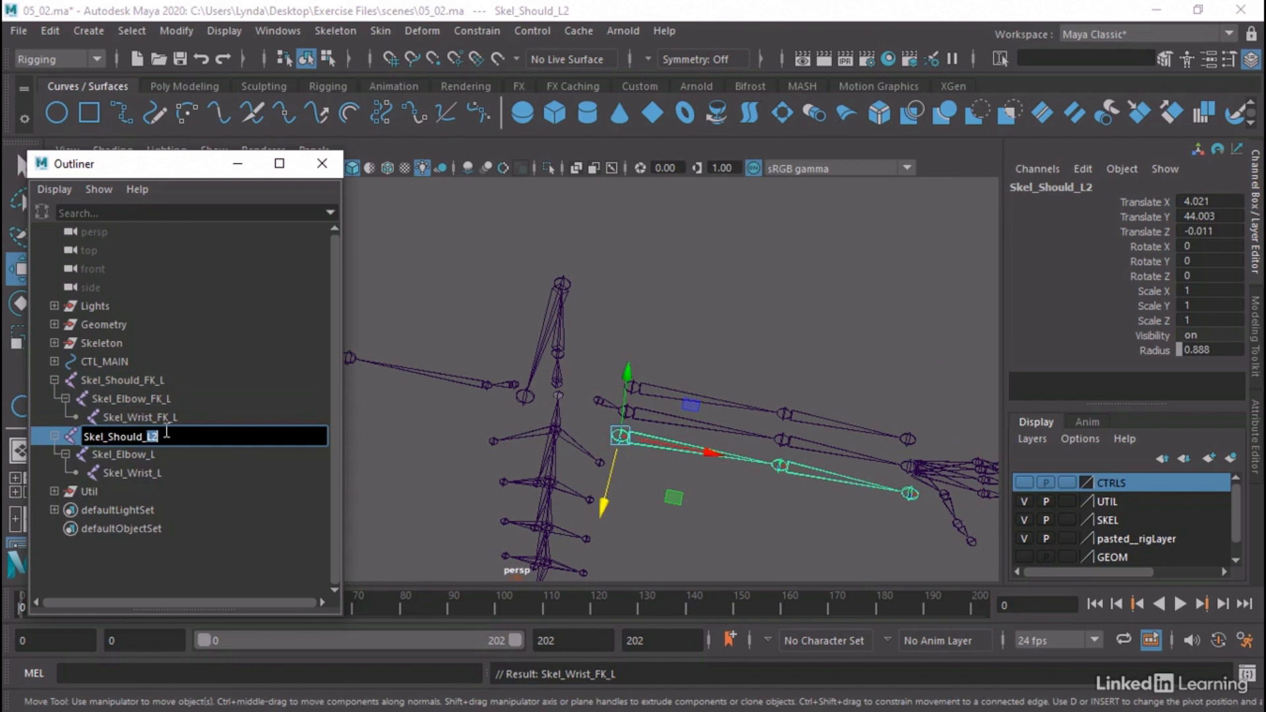
{"action": "type", "text": "IK_L"}
{"action": "key", "text": "Return"}
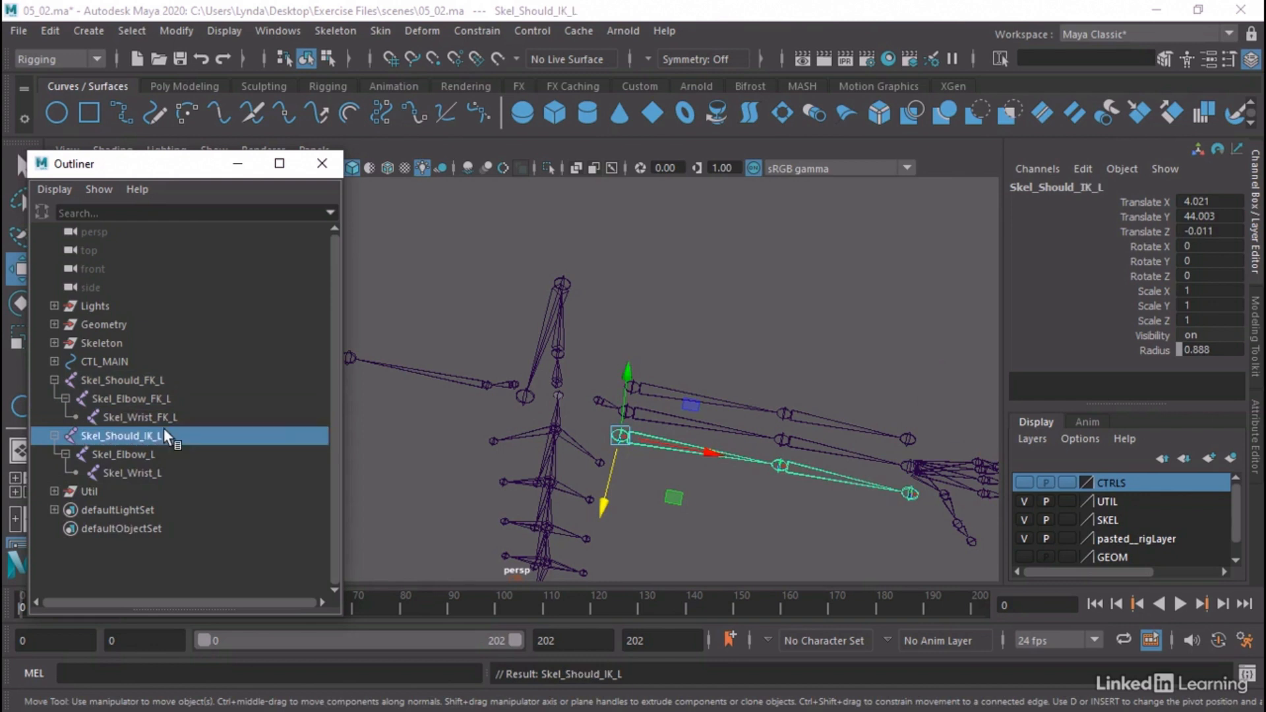
Rename the elbow and wrist joints under Skel_Should_IK_L as Skel_Elbow_IK_L and Skel_Wrist_IK_L
{"action": "double_click", "coordinate": [148, 455]}
{"action": "left_click_drag", "start_coordinate": [154, 455], "coordinate": [189, 458]}
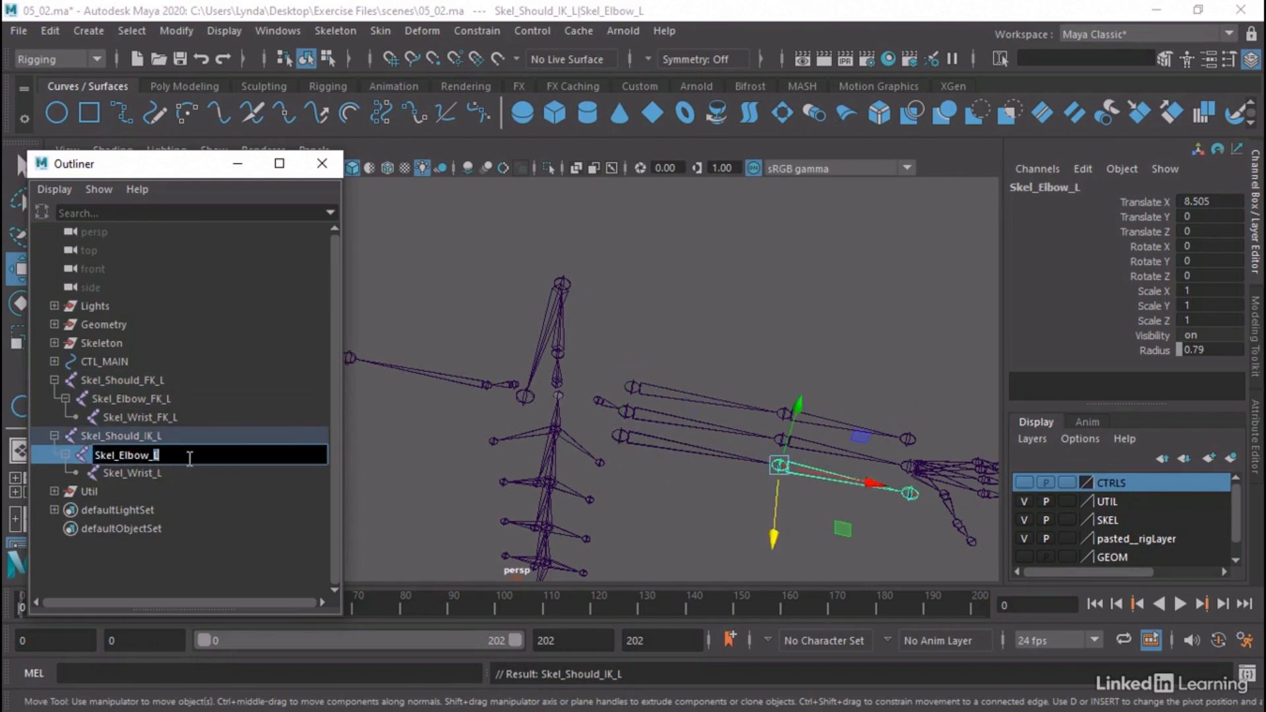
{"action": "type", "text": "IK_L"}
{"action": "key", "text": "Return"}
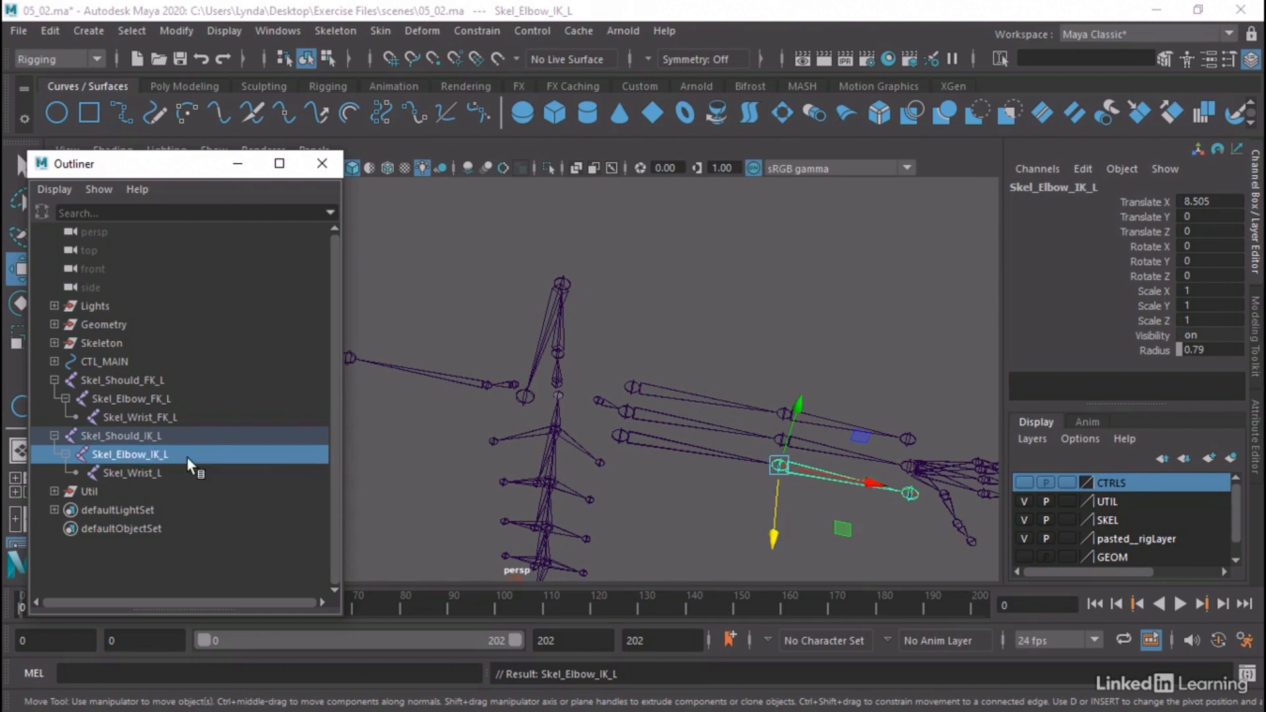
{"action": "double_click", "coordinate": [149, 472]}
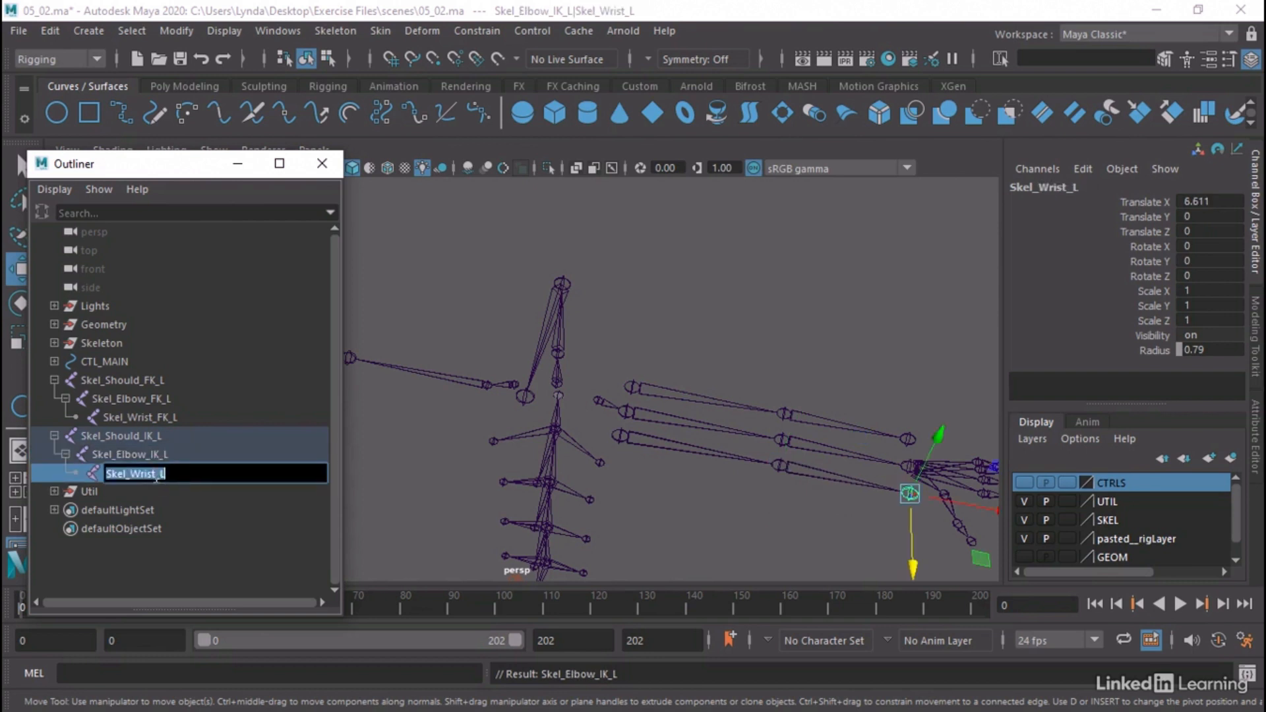
{"action": "left_click_drag", "start_coordinate": [167, 474], "coordinate": [207, 468]}
{"action": "type", "text": "IK"}
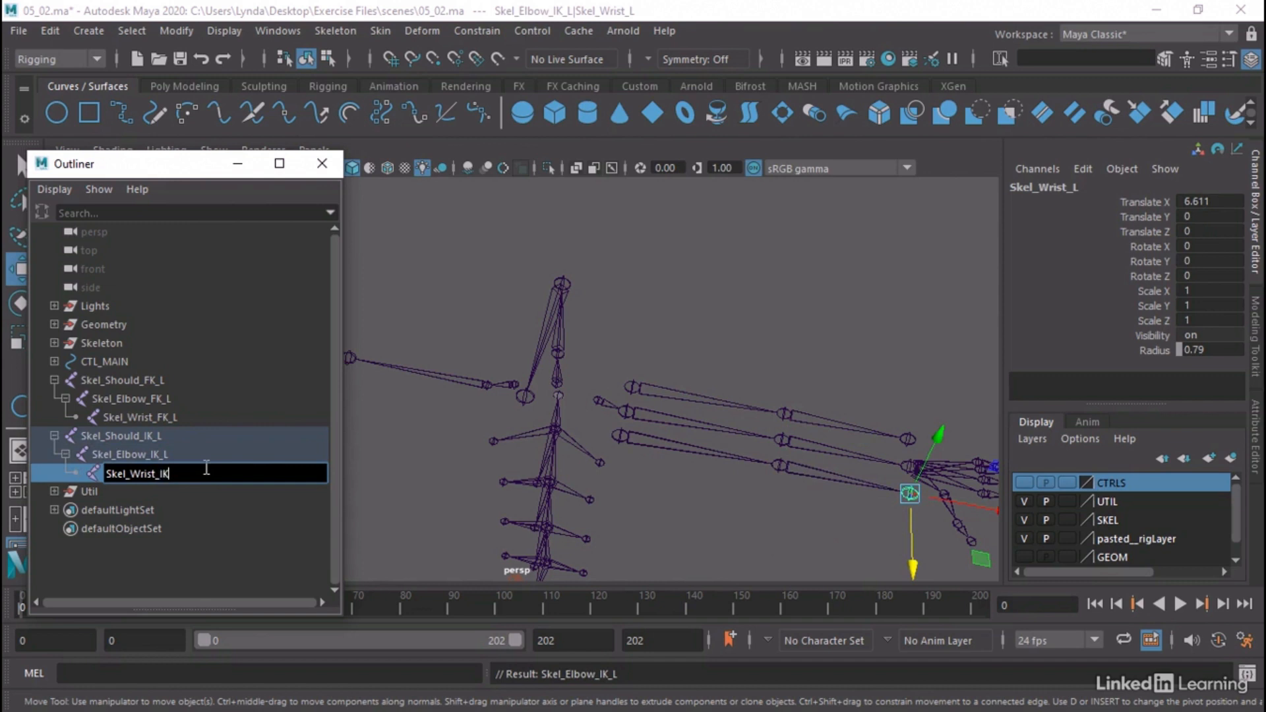
{"action": "type", "text": "_L"}
{"action": "key", "text": "Return"}
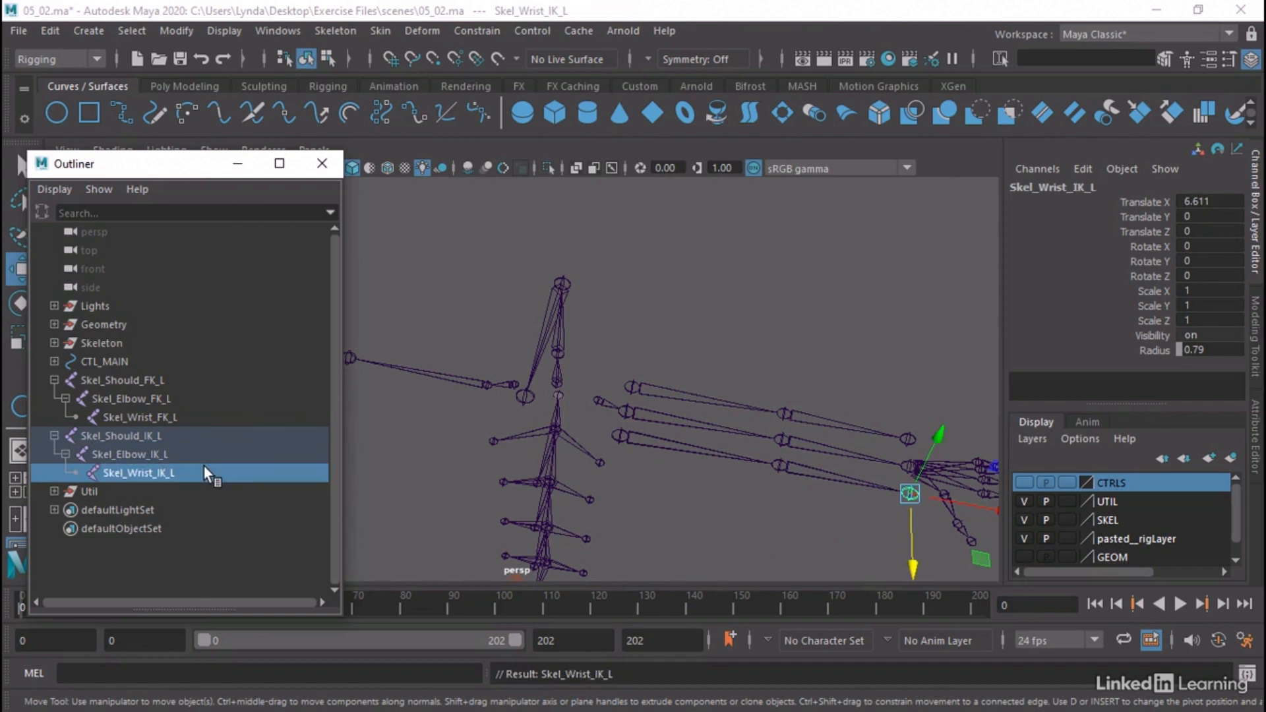
Create an IK handle from the Skel_Should_IK_L joint to the Skel_Wrist_IK_L joint
{"action": "left_click", "coordinate": [682, 361]}
{"action": "left_click_drag", "start_coordinate": [682, 361], "coordinate": [572, 301], "text": "alt"}
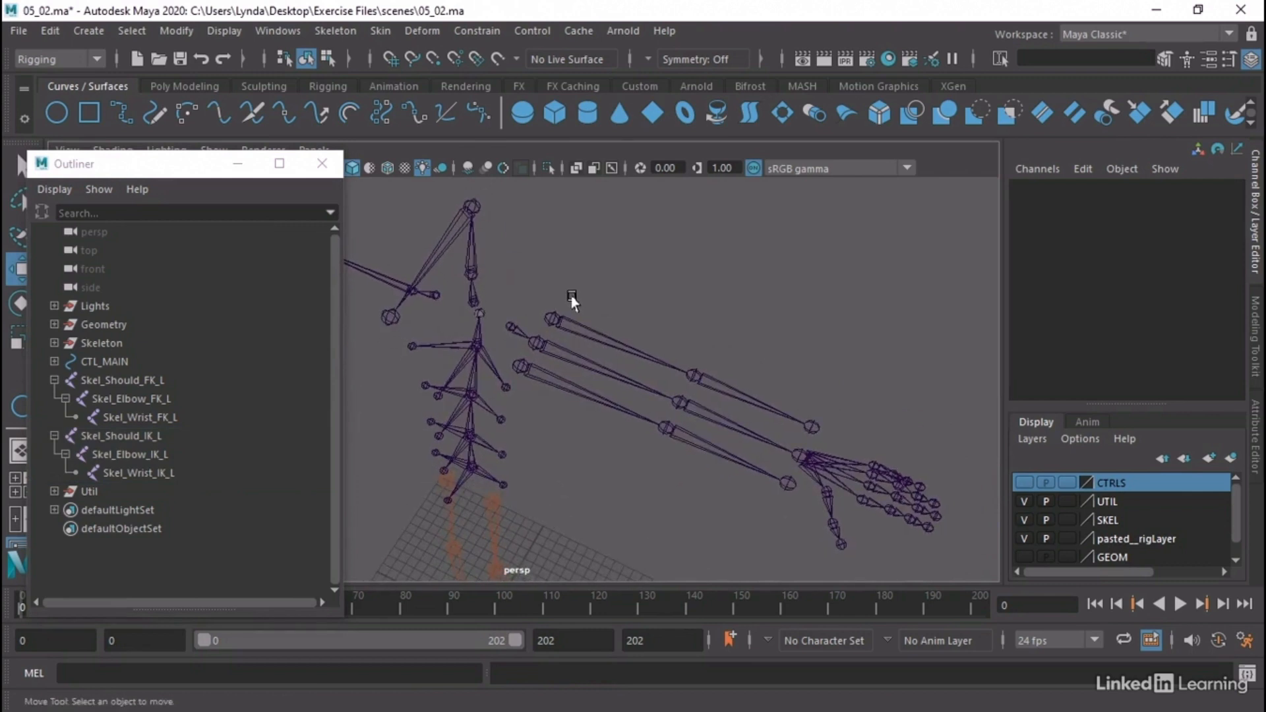
{"action": "left_click", "coordinate": [533, 388]}
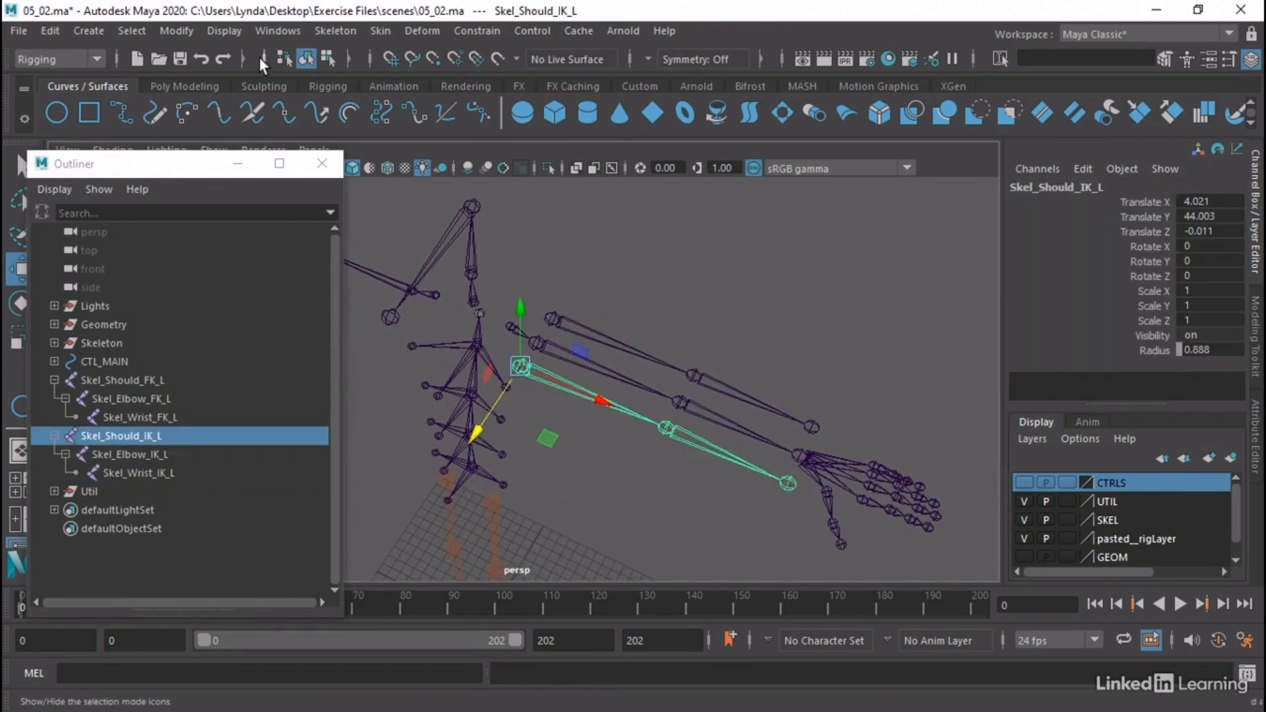
{"action": "left_click", "coordinate": [325, 31]}
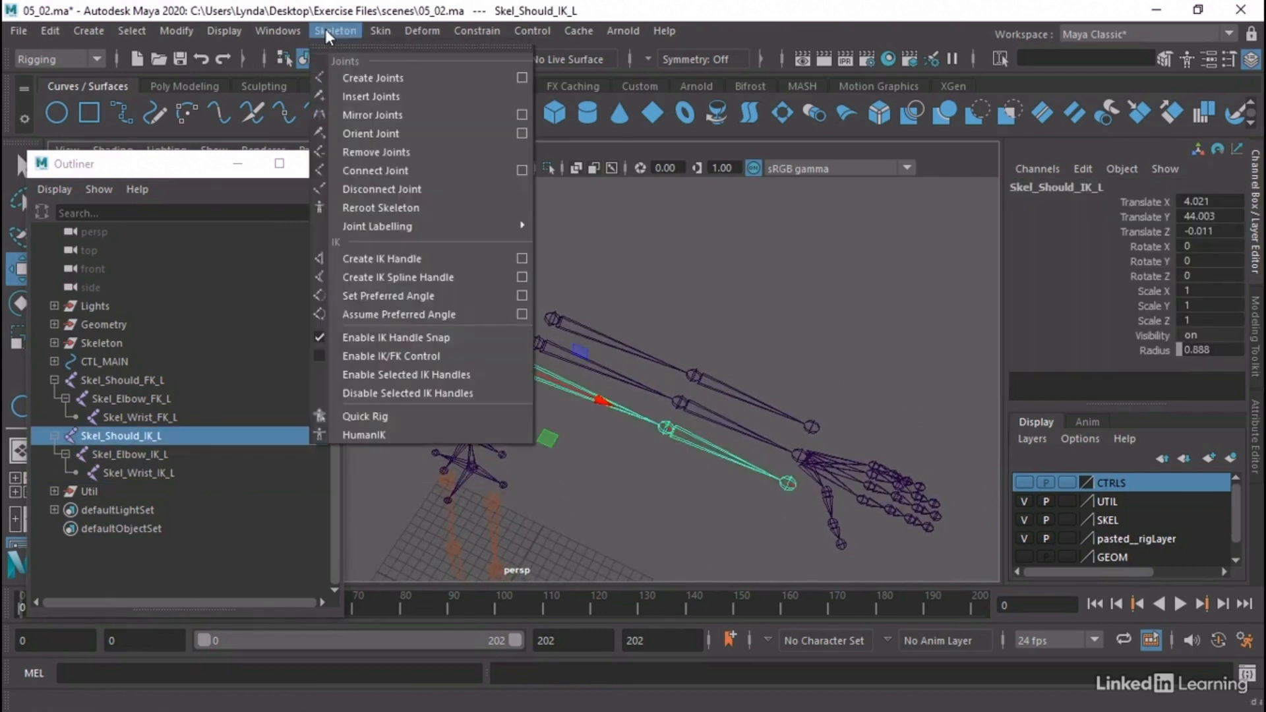
{"action": "left_click", "coordinate": [415, 257]}
{"action": "left_click", "coordinate": [521, 367]}
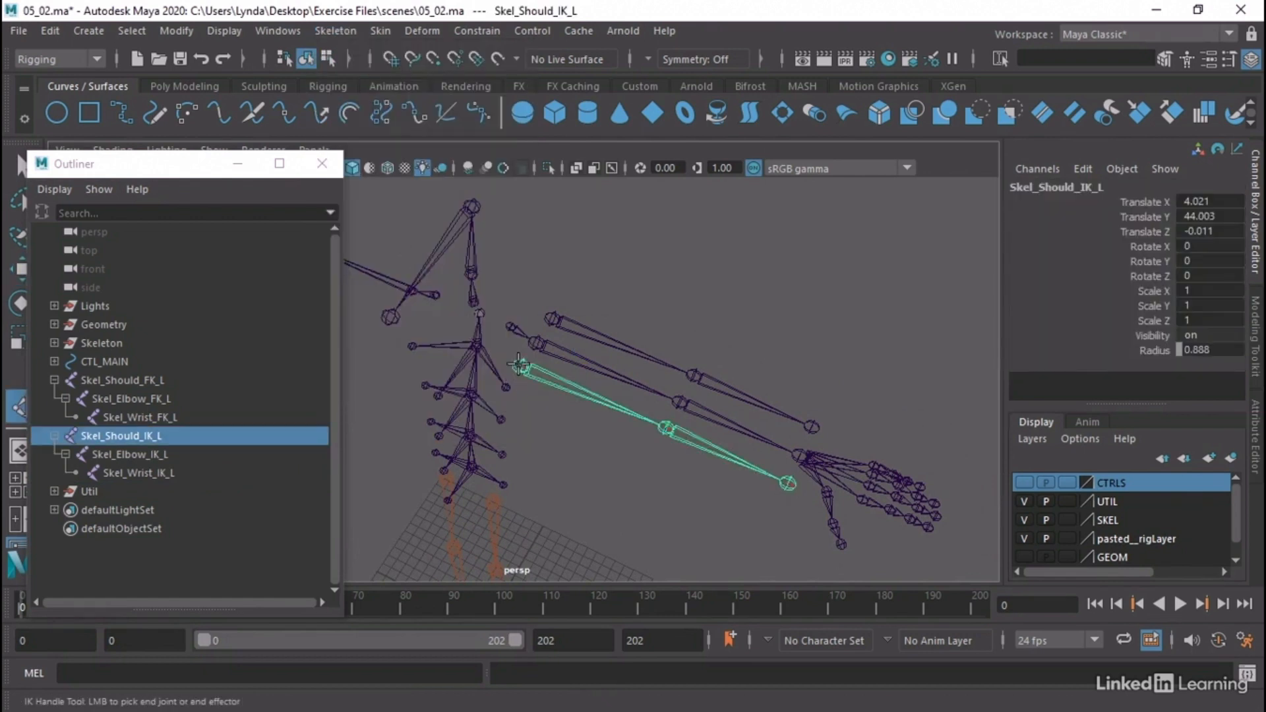
{"action": "left_click", "coordinate": [786, 485]}
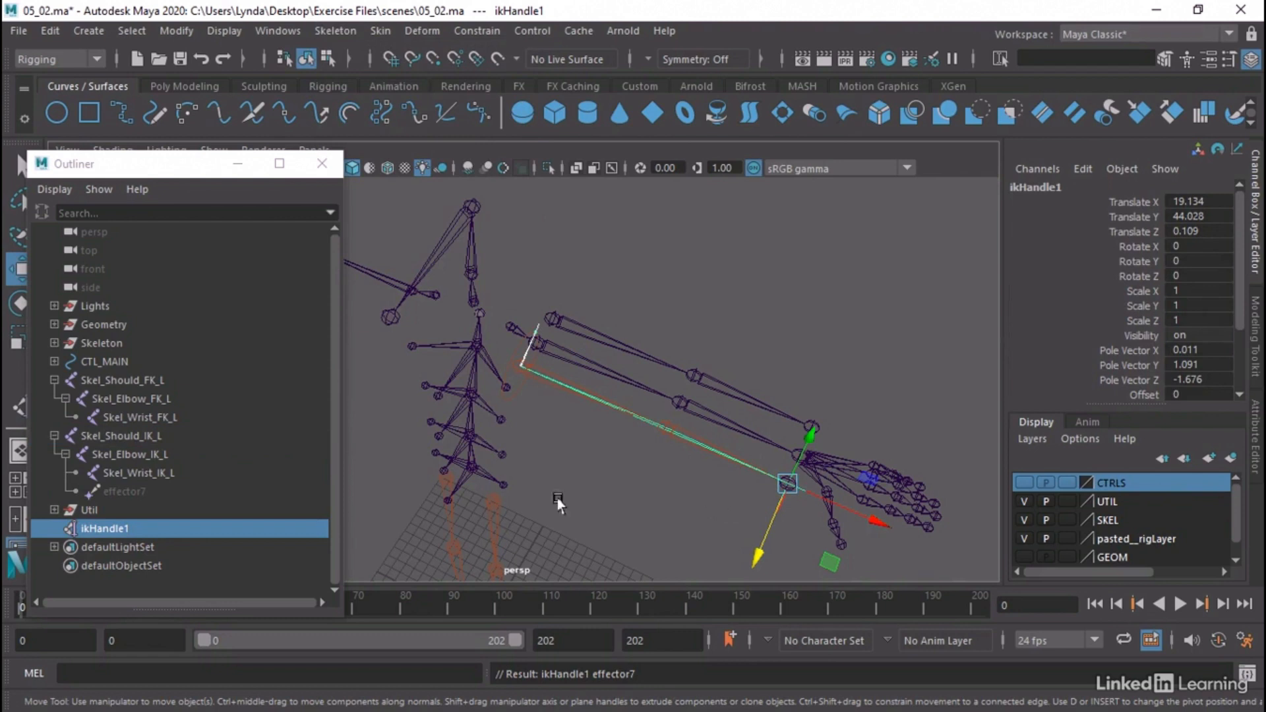
Rename the new IK handle ikHandle_Arm_L and place it directly below the Skel_Should_IK_L chain in the Outliner
{"action": "left_click", "coordinate": [120, 528]}
{"action": "double_click", "coordinate": [120, 527]}
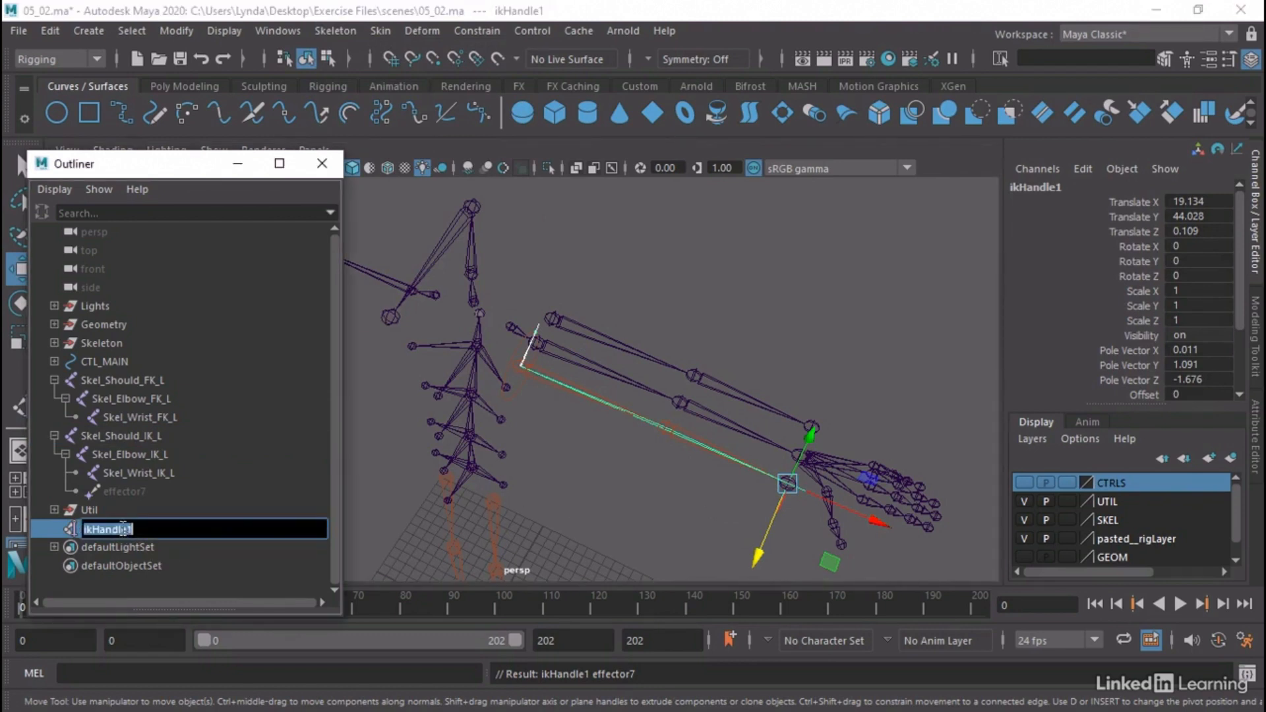
{"action": "left_click_drag", "start_coordinate": [127, 530], "coordinate": [144, 530]}
{"action": "type", "text": "_A"}
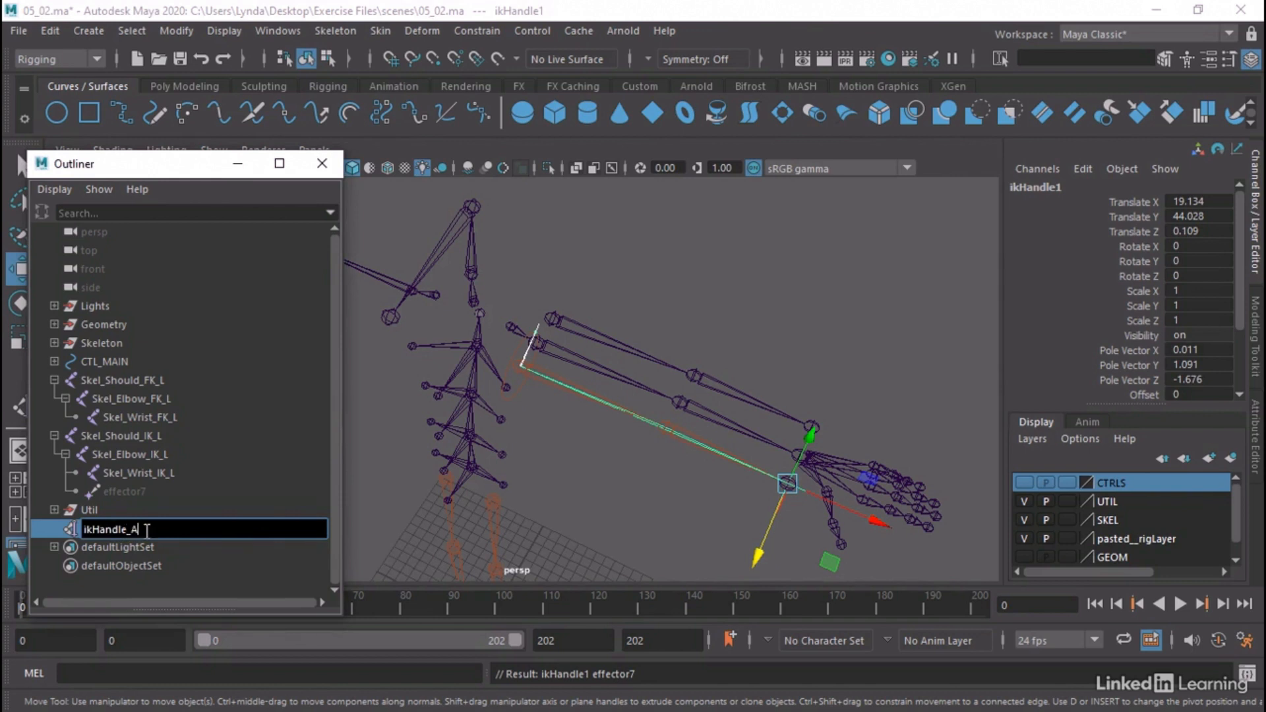
{"action": "type", "text": "rm_L"}
{"action": "key", "text": "Return"}
{"action": "middle_click_drag", "start_coordinate": [144, 528], "coordinate": [130, 500]}
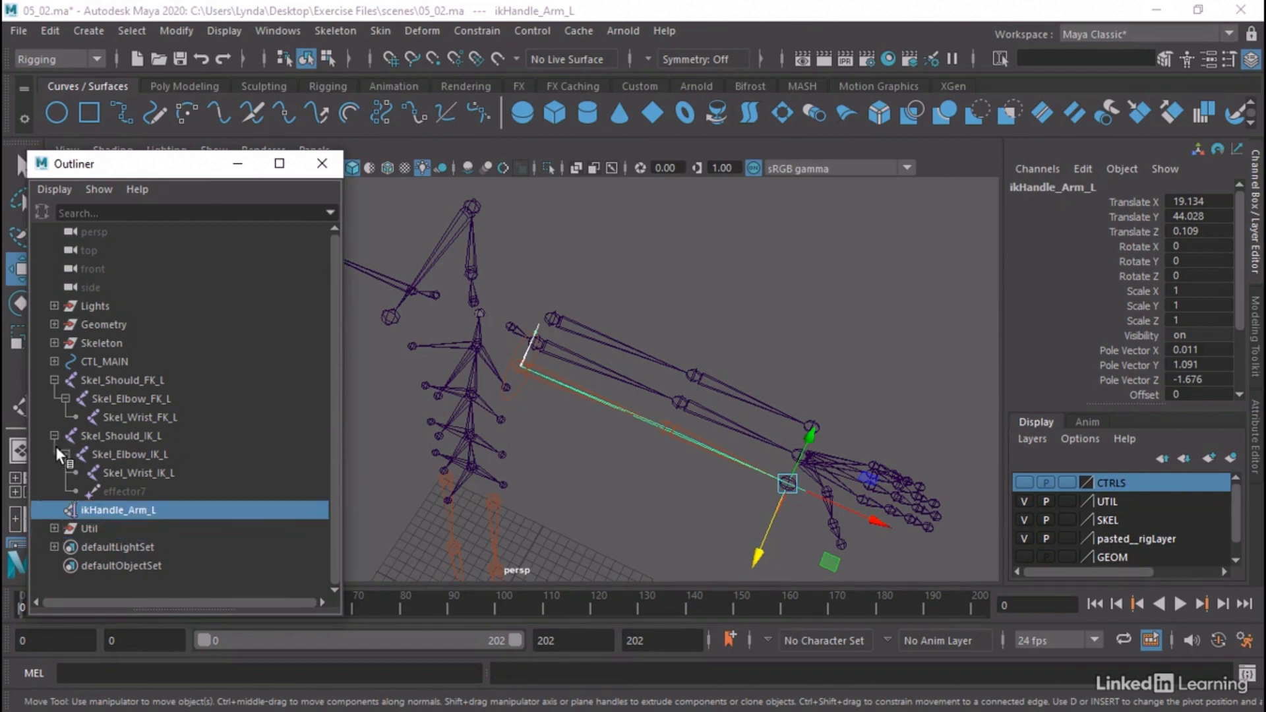
Collapse the FK and IK arm chains and check Skel_Should_FK_L, Skel_Should_IK_L and ikHandle_Arm_L by selecting each in turn
{"action": "left_click", "coordinate": [55, 435]}
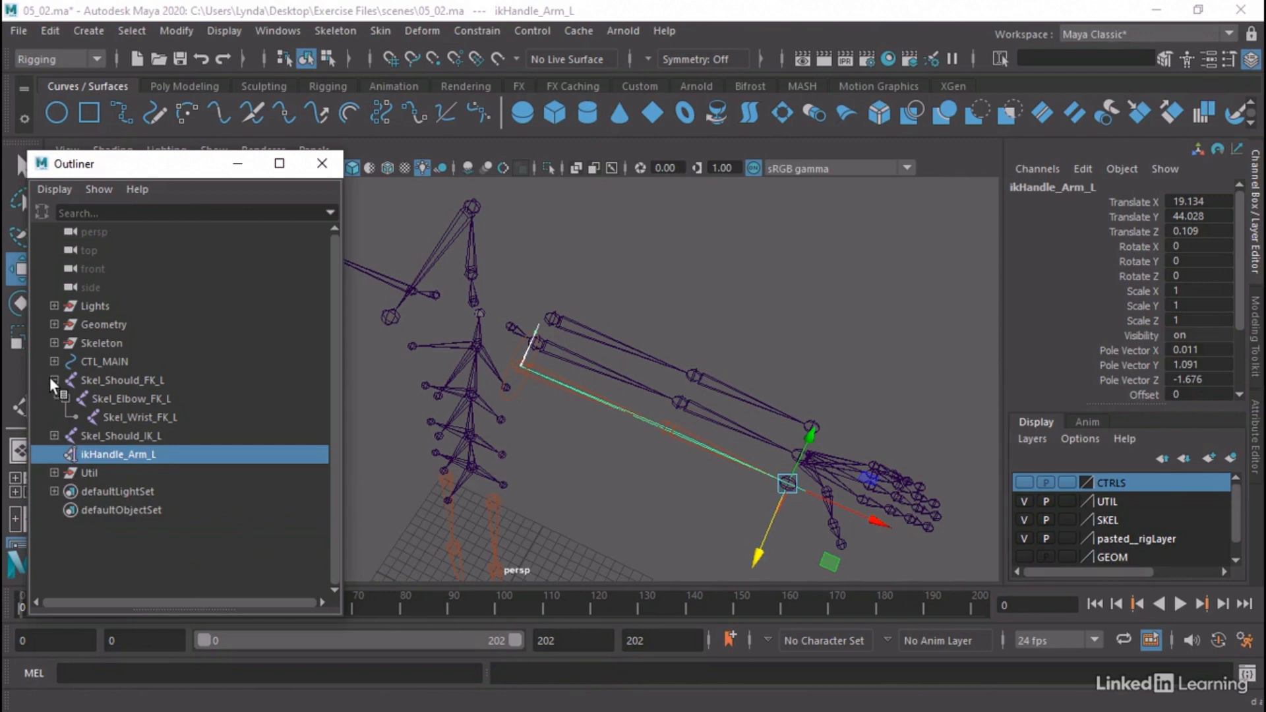
{"action": "left_click", "coordinate": [51, 379]}
{"action": "left_click", "coordinate": [144, 380]}
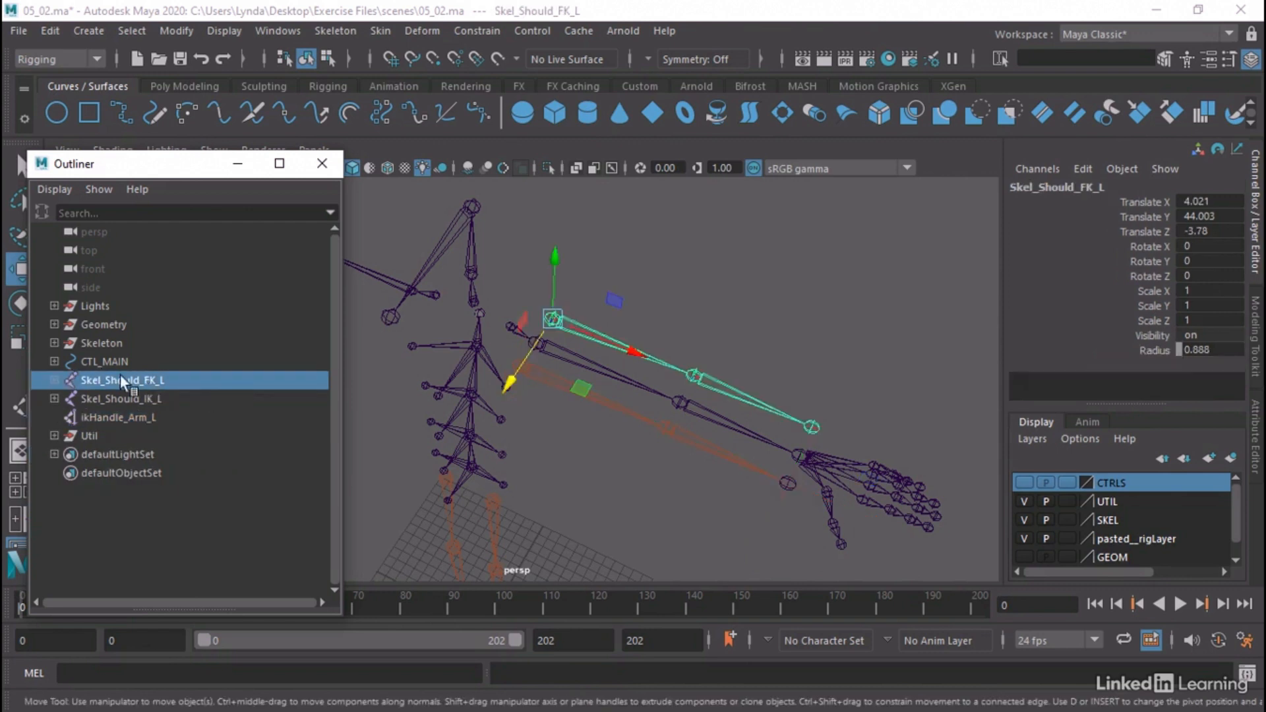
{"action": "left_click", "coordinate": [122, 398]}
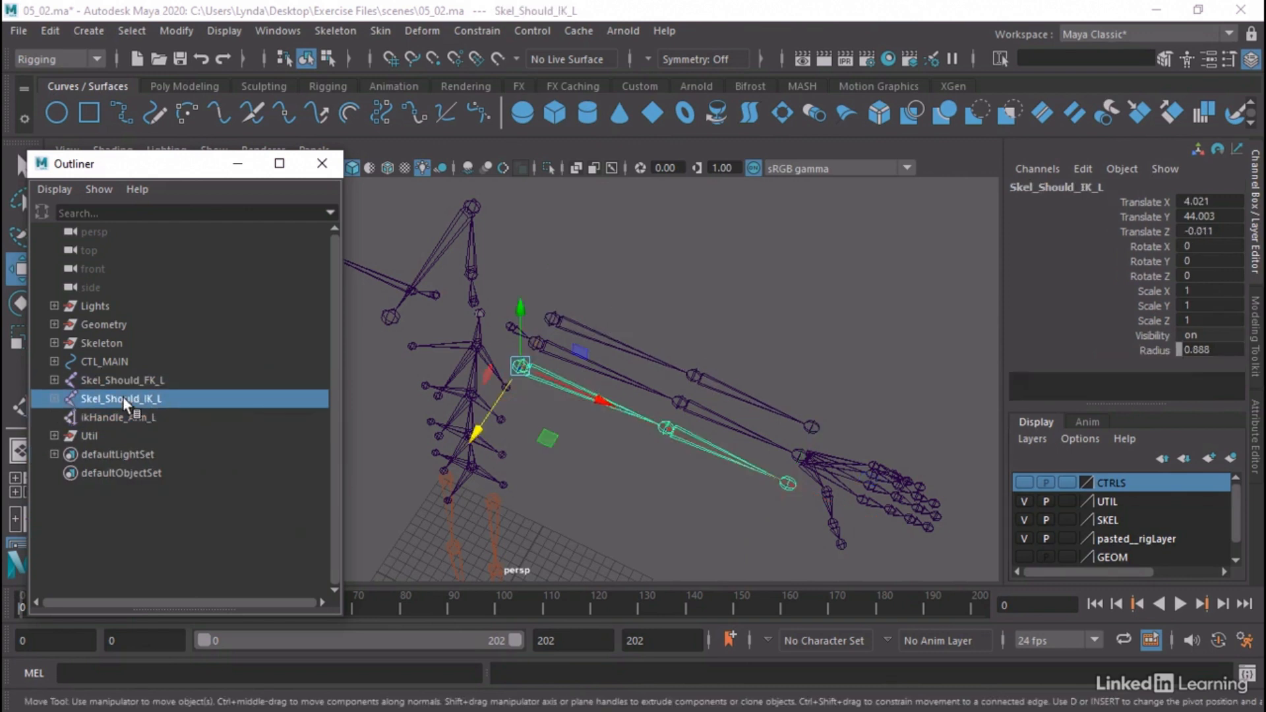
{"action": "left_click", "coordinate": [137, 418]}
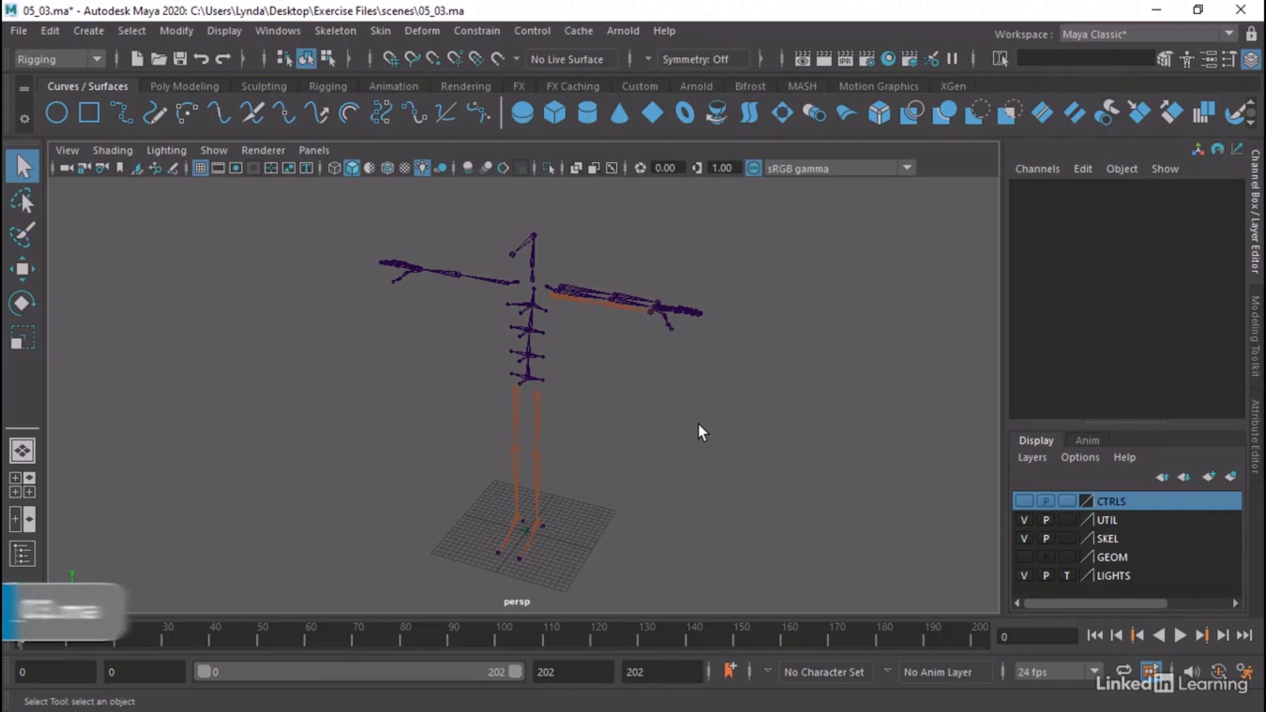
Turn on visibility of the CTRLS layer and frame the left-arm joint chains and their control curves in the perspective view
{"action": "right_click_drag", "start_coordinate": [556, 302], "coordinate": [758, 304], "text": "alt"}
{"action": "middle_click_drag", "start_coordinate": [742, 269], "coordinate": [676, 445], "text": "alt"}
{"action": "right_click_drag", "start_coordinate": [675, 446], "coordinate": [782, 393], "text": "alt"}
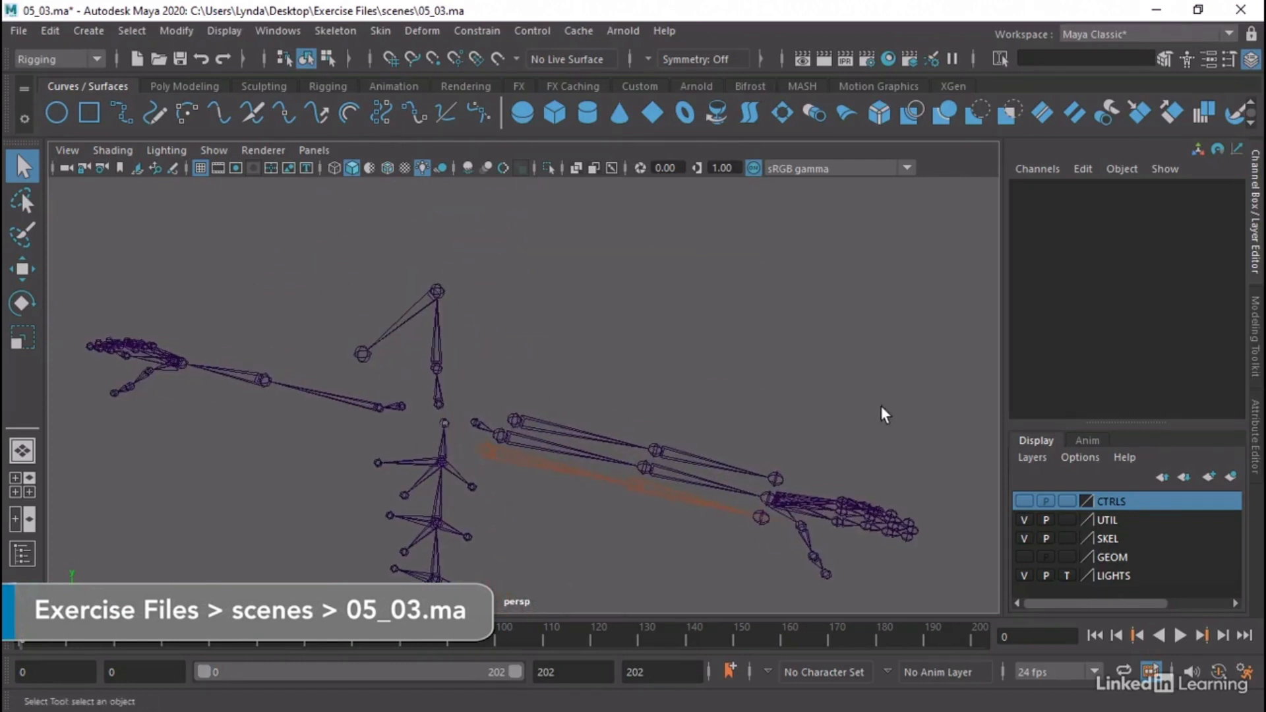
{"action": "left_click", "coordinate": [1045, 501]}
{"action": "left_click", "coordinate": [1024, 501]}
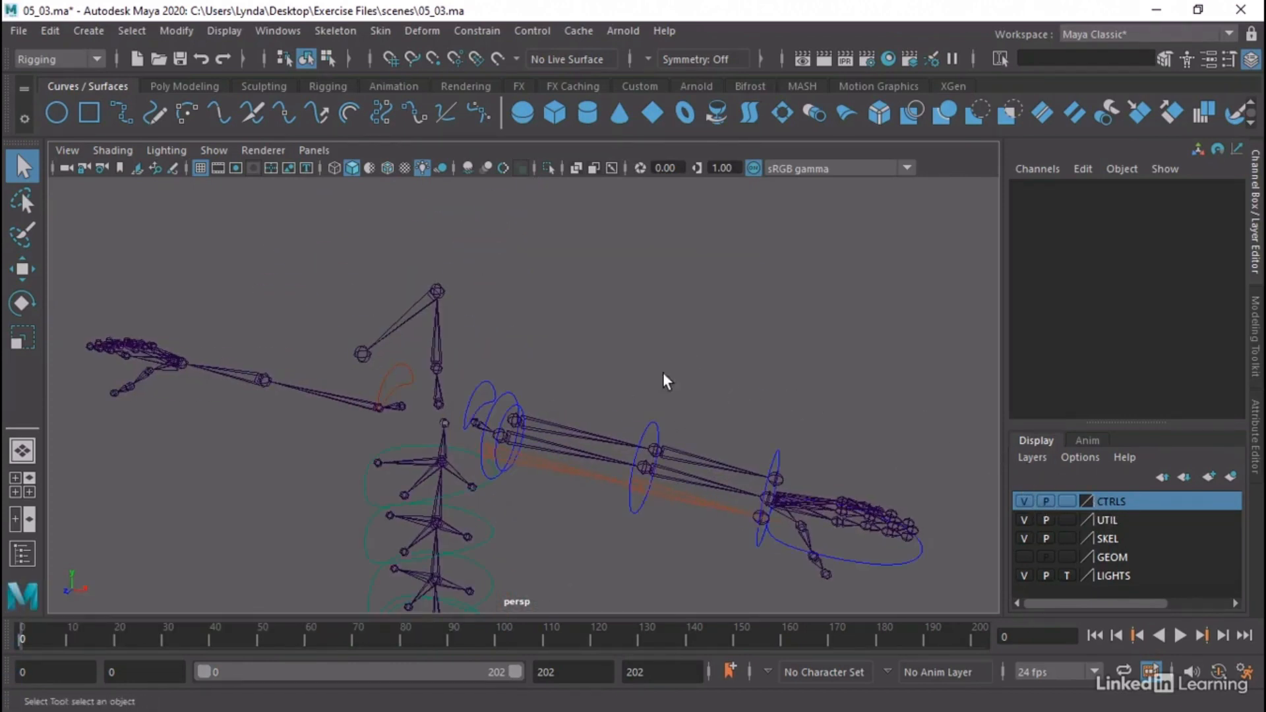
{"action": "right_click_drag", "start_coordinate": [664, 376], "coordinate": [638, 333], "text": "alt"}
{"action": "left_click_drag", "start_coordinate": [638, 333], "coordinate": [568, 259], "text": "alt"}
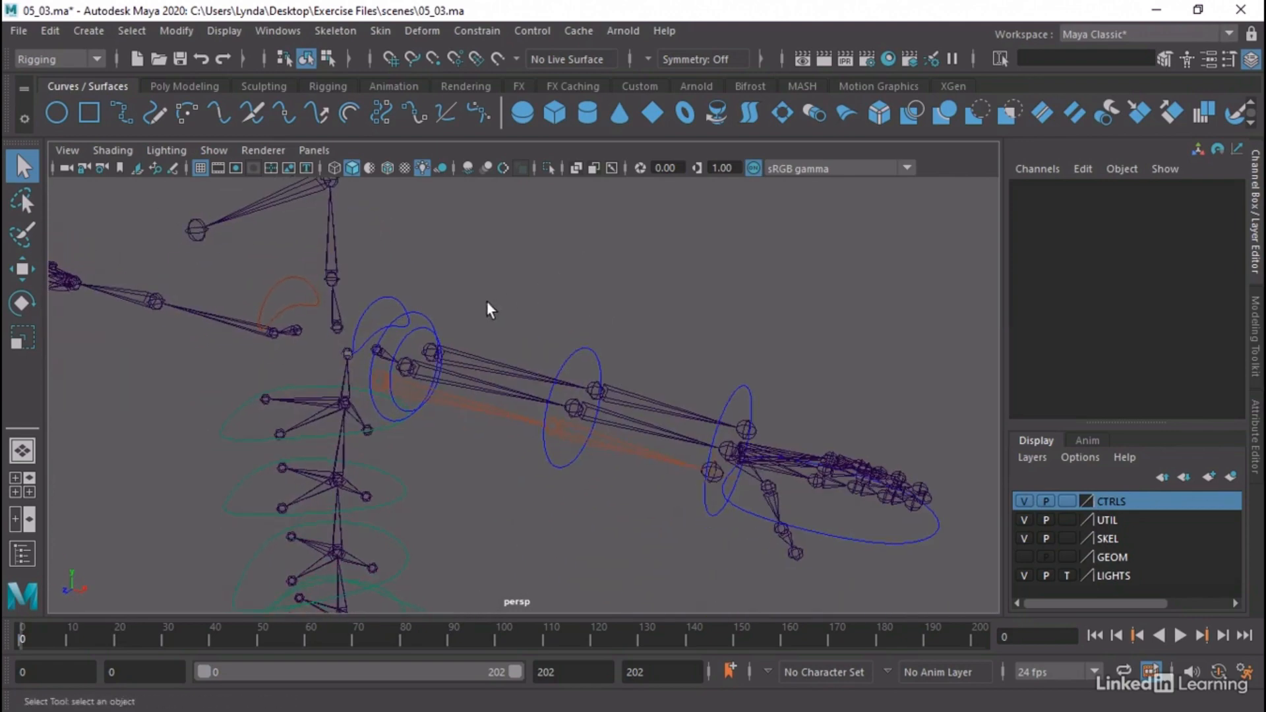
Examine CTL_Arm_BicepFK_L, Skel_Should_FK_L, CTL_Arm_BicepIK_L and CTL_HandIK_L by selecting each in turn, and clear the selection
{"action": "left_click", "coordinate": [428, 323]}
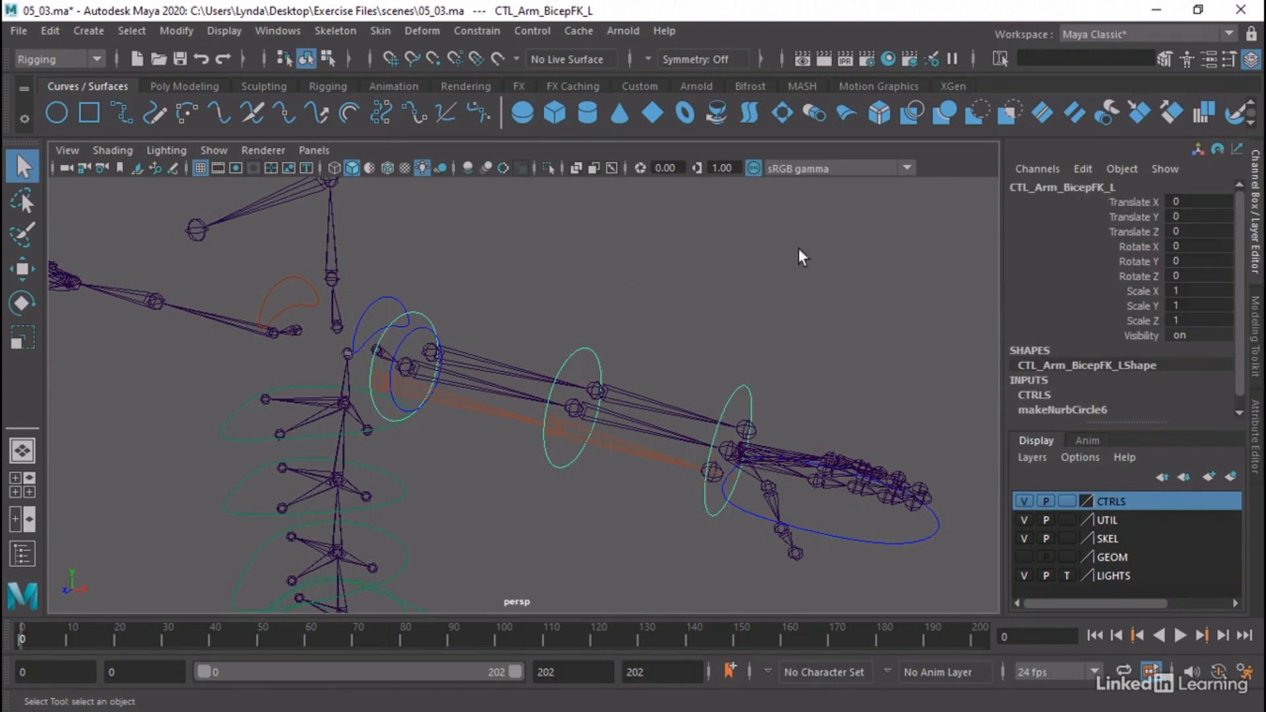
{"action": "left_click_drag", "start_coordinate": [616, 339], "coordinate": [501, 366], "text": "alt"}
{"action": "left_click", "coordinate": [494, 403]}
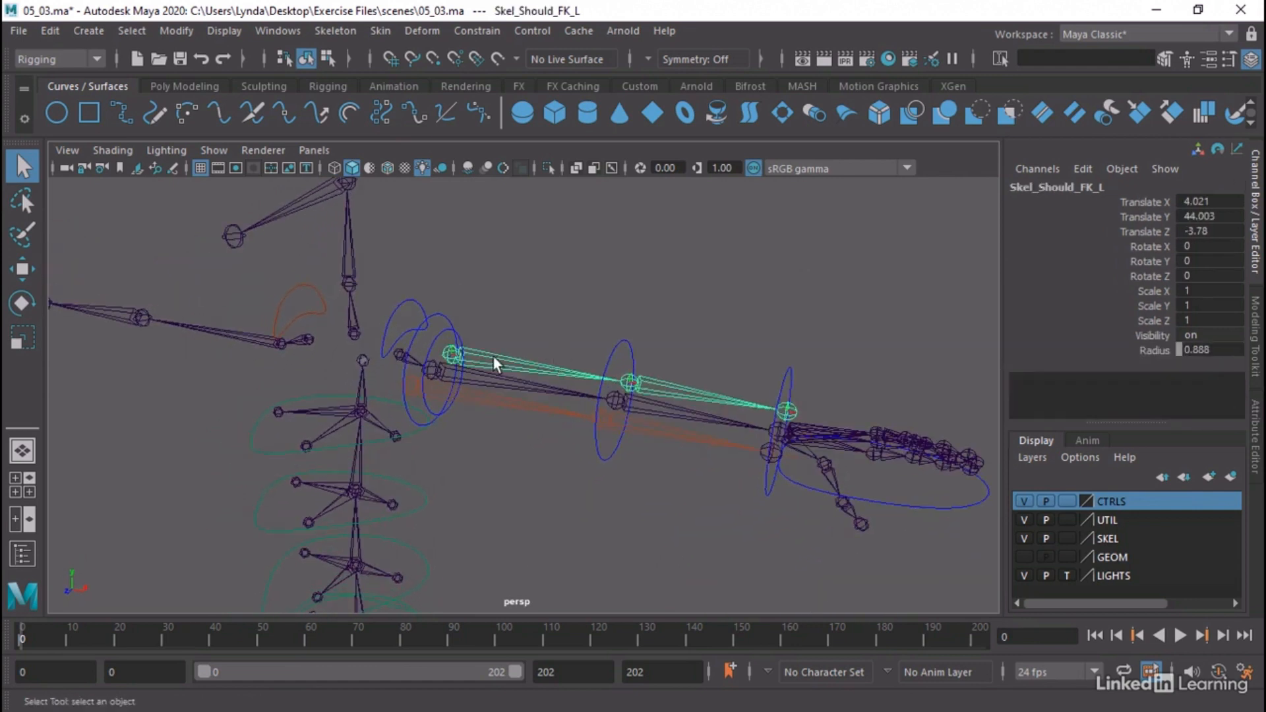
{"action": "left_click", "coordinate": [435, 349]}
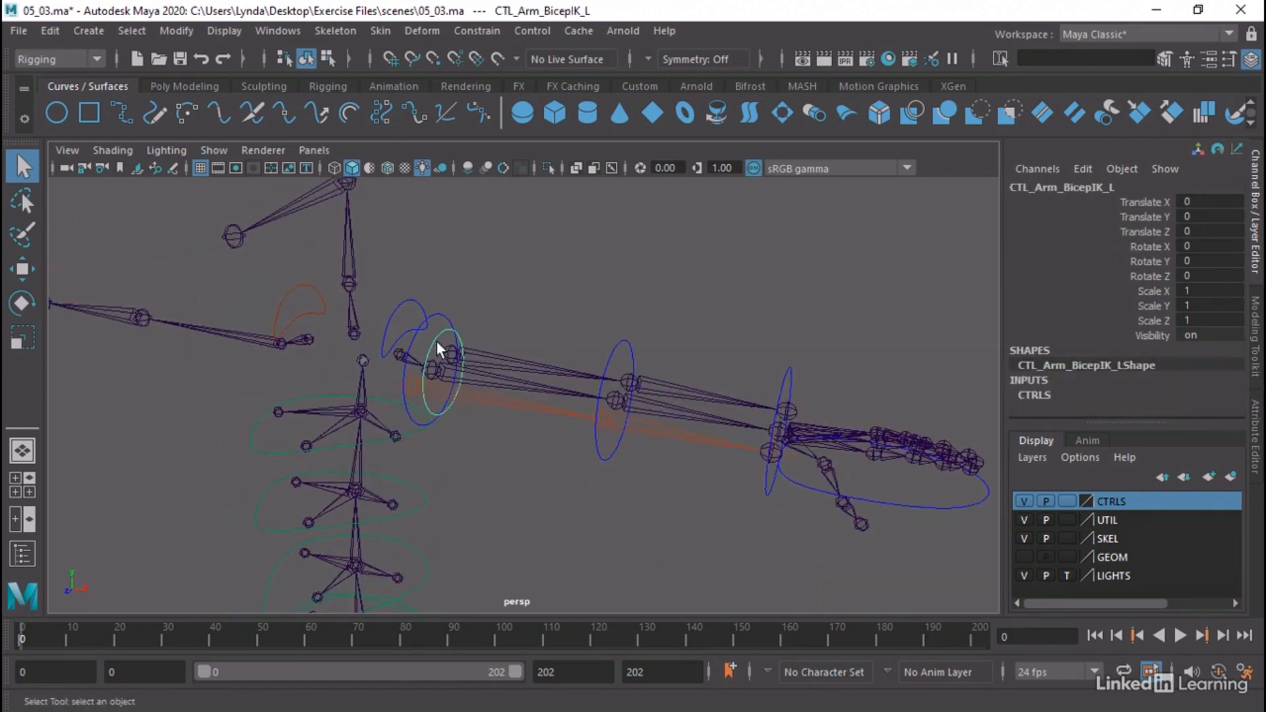
{"action": "left_click", "coordinate": [883, 508]}
{"action": "middle_click_drag", "start_coordinate": [682, 280], "coordinate": [660, 214], "text": "alt"}
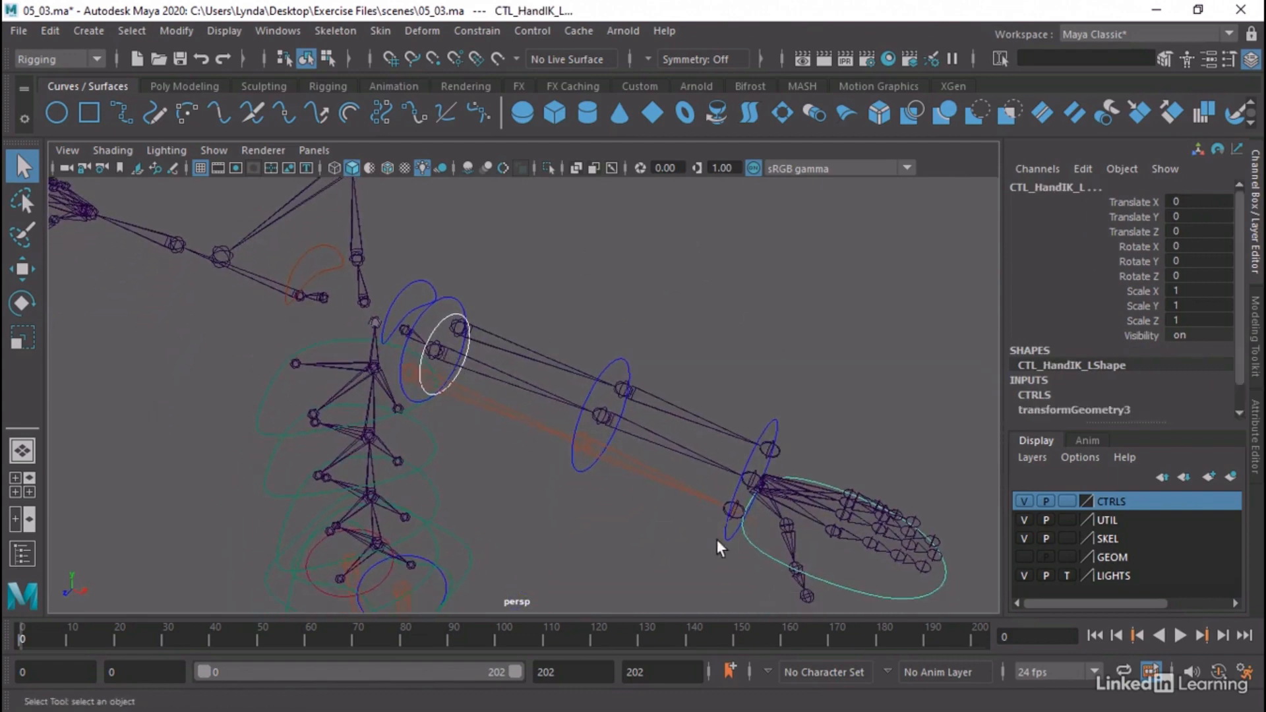
{"action": "left_click", "coordinate": [685, 280]}
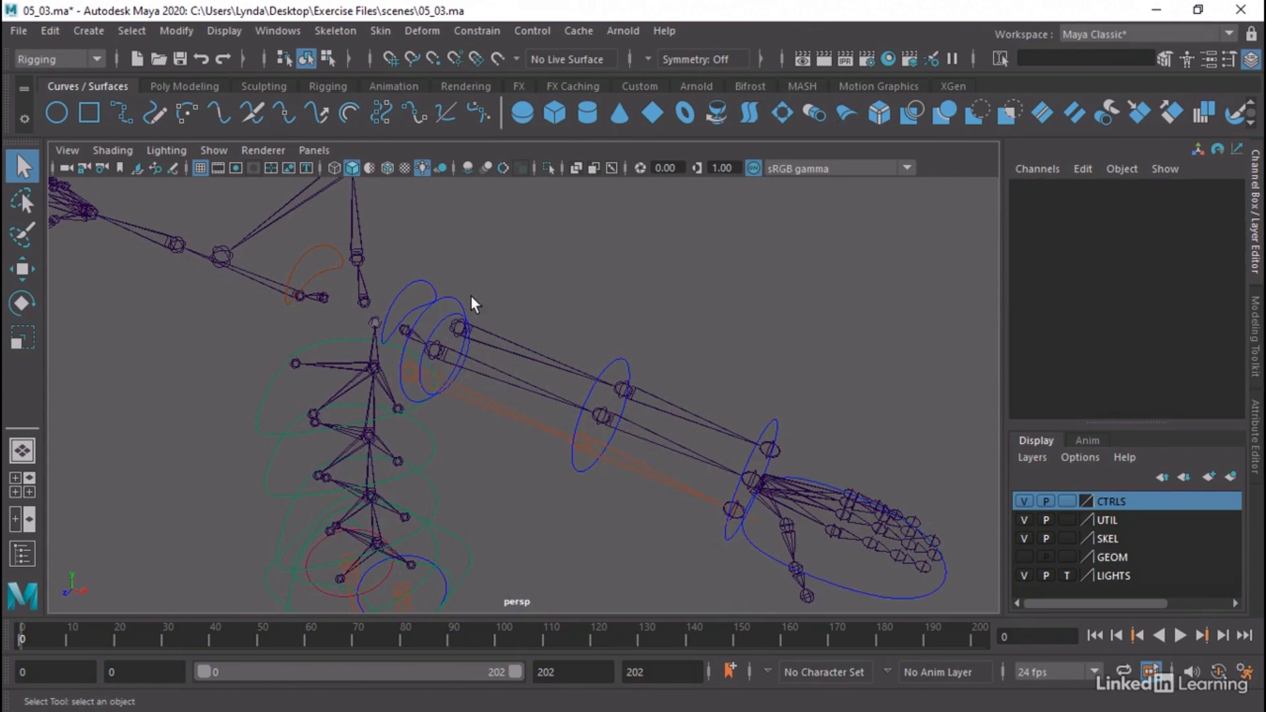
Move the CTL_Arm_BicepFK_L control and snap it exactly onto the shoulder joint of the offset FK arm chain
{"action": "left_click", "coordinate": [454, 302]}
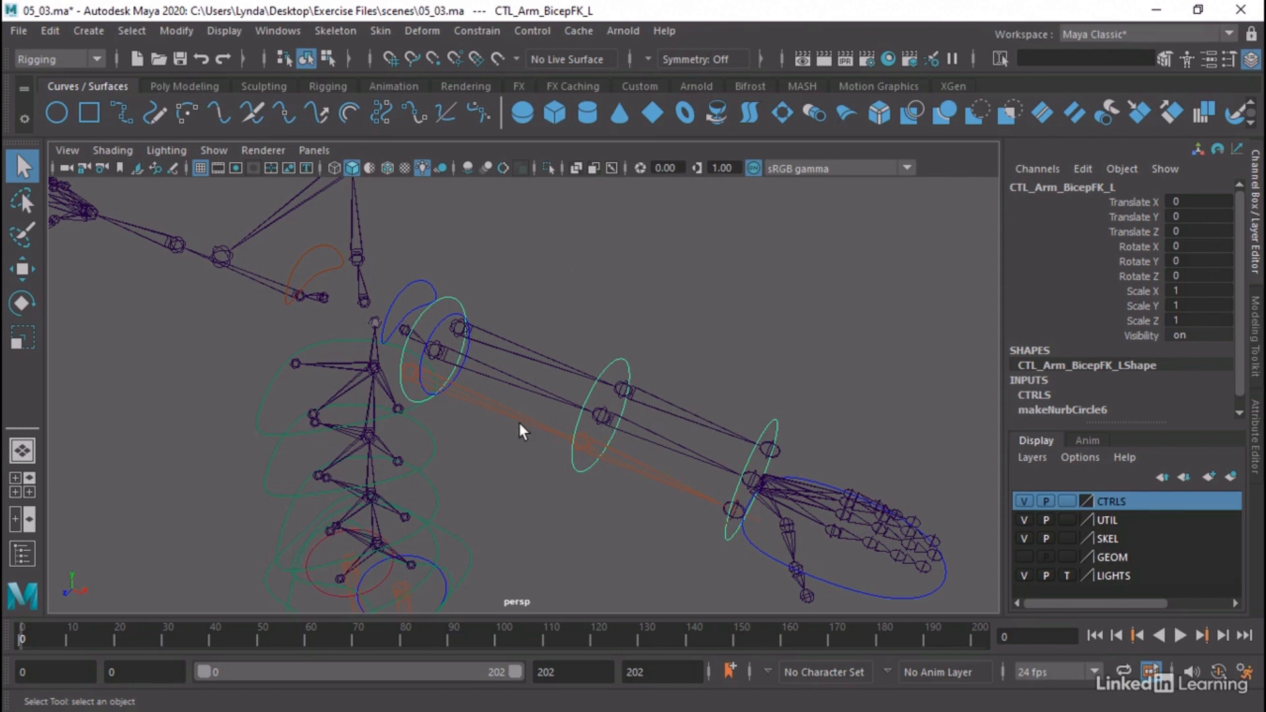
{"action": "key", "text": "w"}
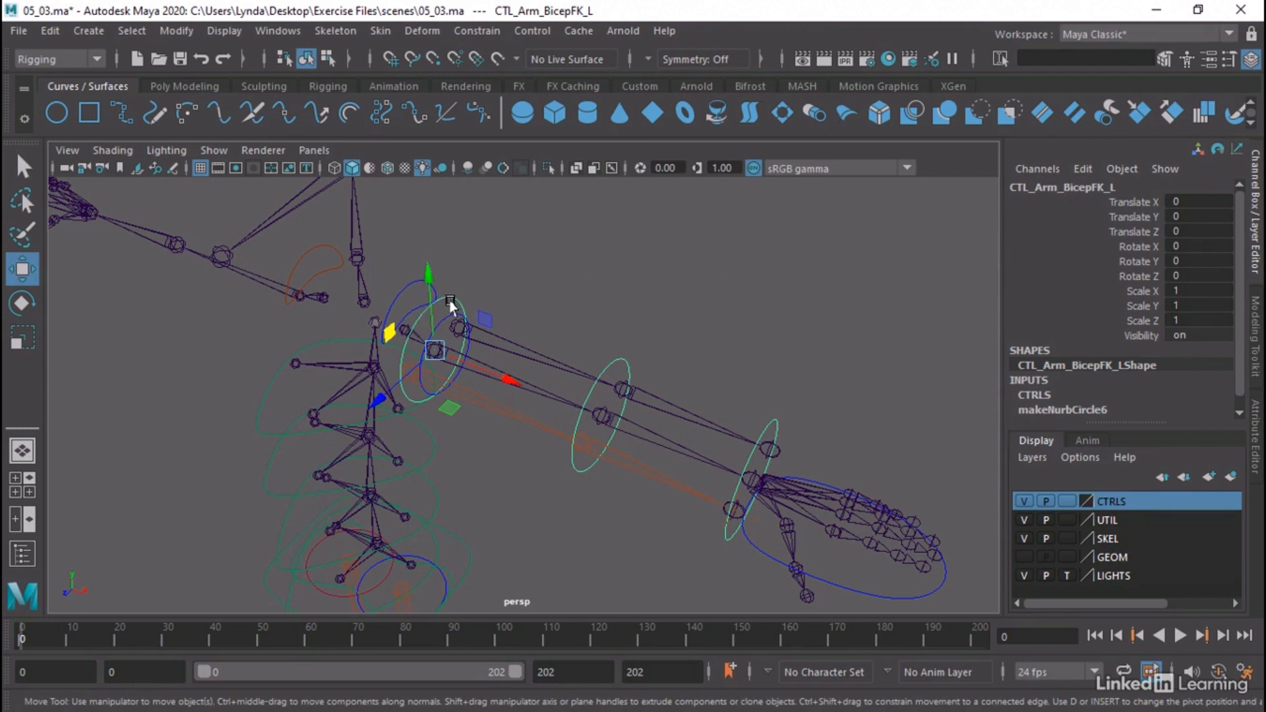
{"action": "left_click_drag", "start_coordinate": [433, 352], "coordinate": [457, 330]}
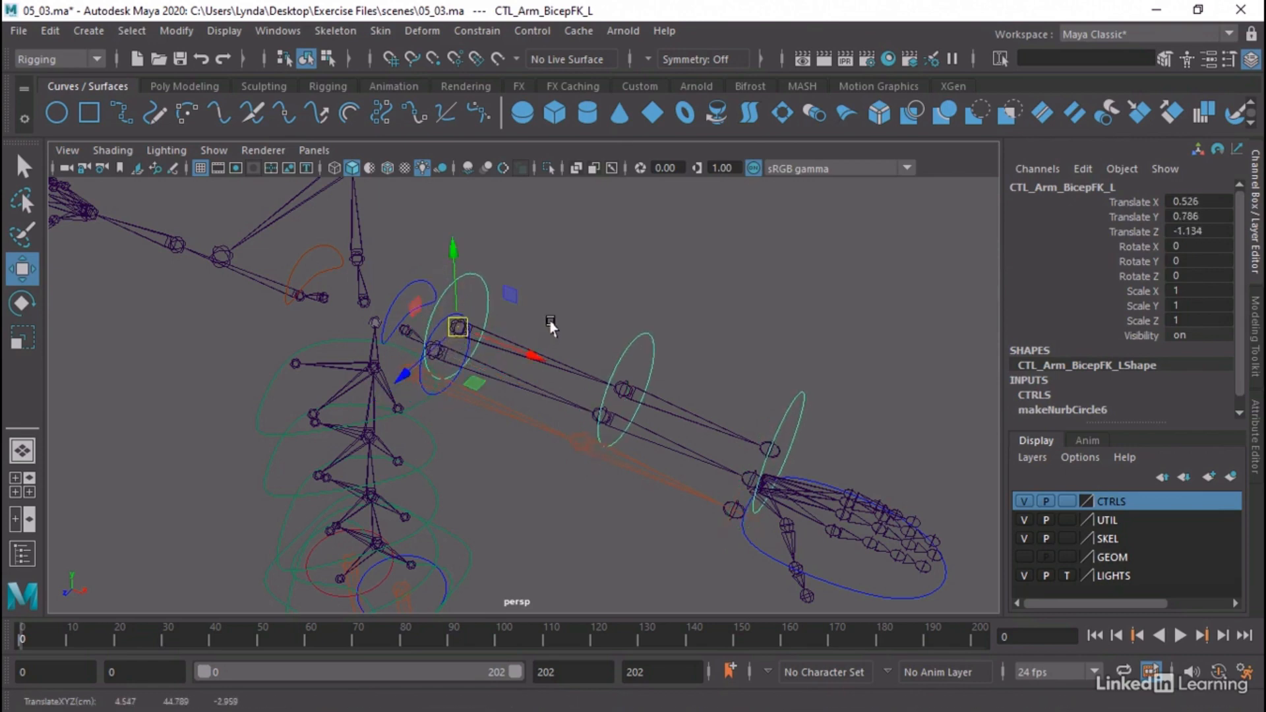
{"action": "left_click_drag", "start_coordinate": [552, 325], "coordinate": [644, 365], "text": "alt"}
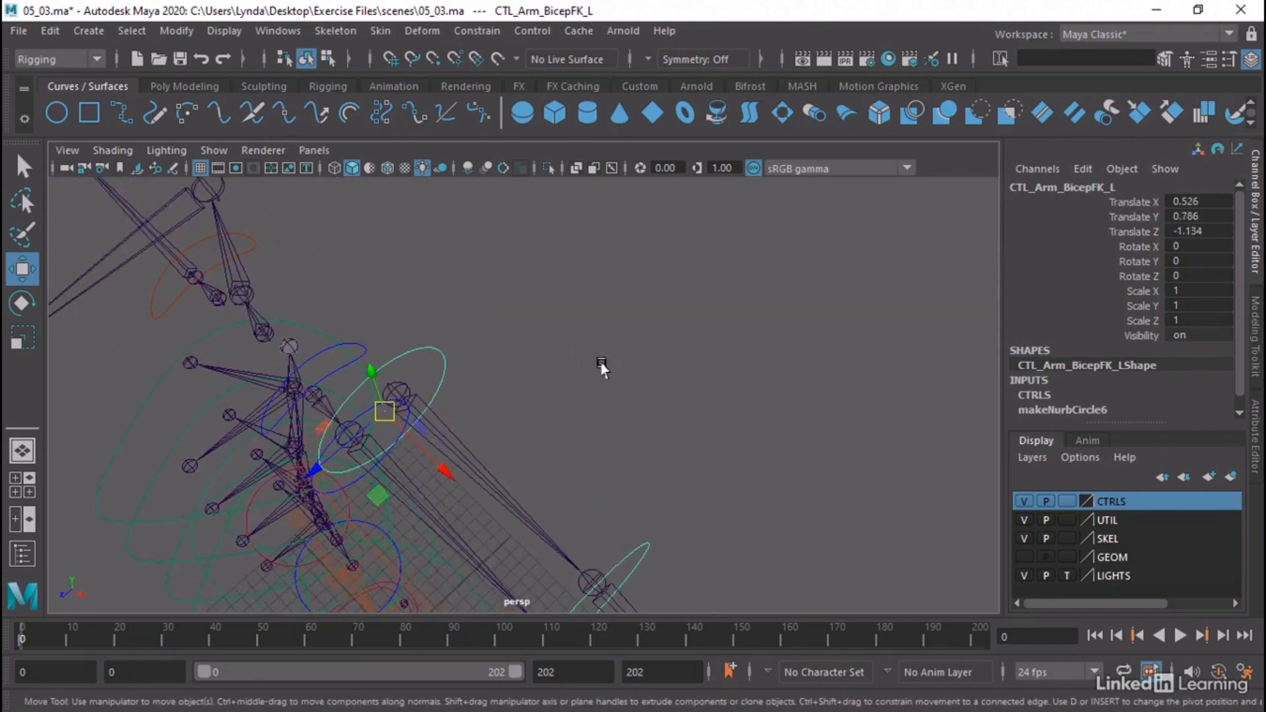
{"action": "key", "text": "v"}
{"action": "left_click_drag", "start_coordinate": [376, 441], "coordinate": [389, 398]}
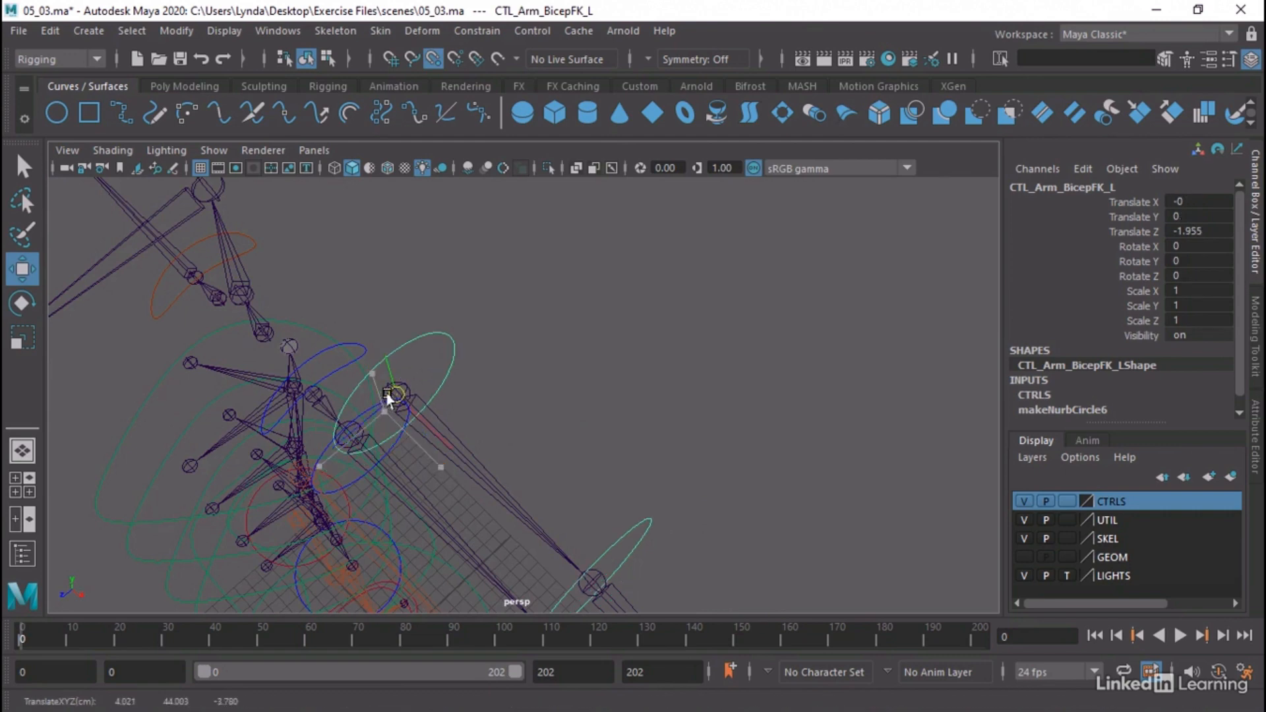
Move the CTL_Arm_BicepIK_L control and snap it exactly onto the shoulder joint of the offset IK arm chain
{"action": "left_click_drag", "start_coordinate": [600, 390], "coordinate": [427, 364], "text": "alt"}
{"action": "left_click", "coordinate": [429, 351]}
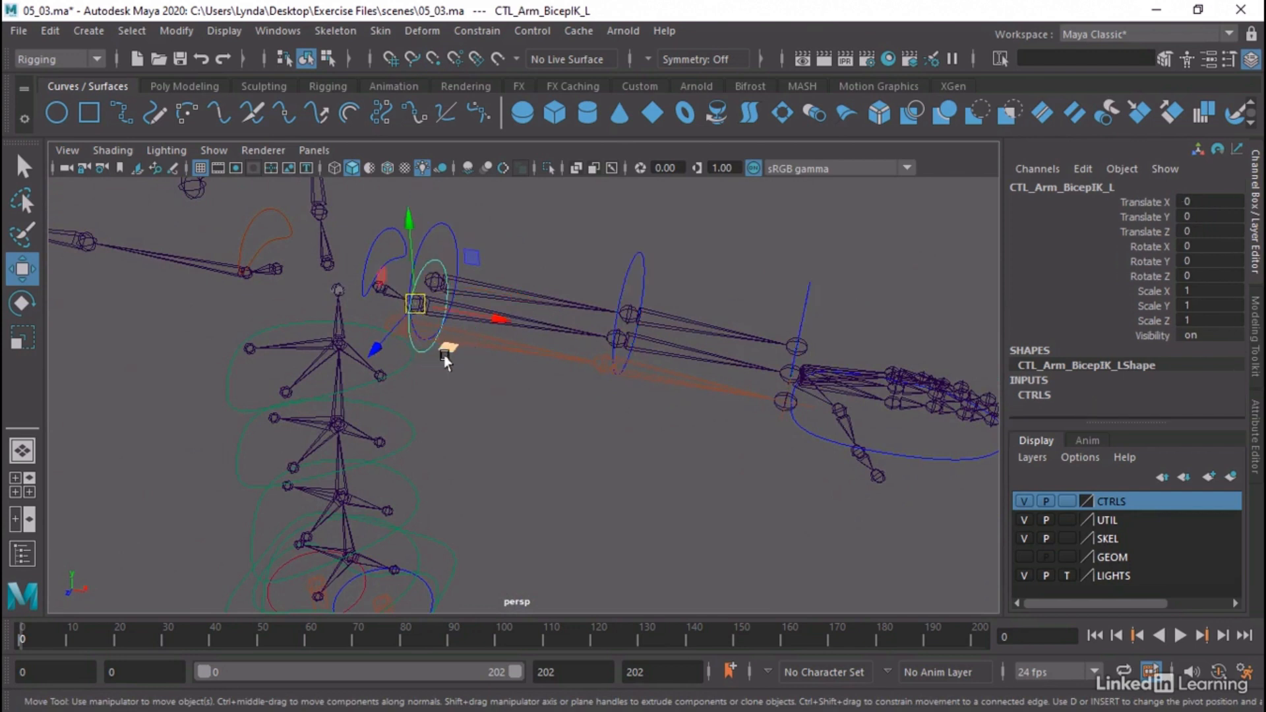
{"action": "left_click_drag", "start_coordinate": [412, 303], "coordinate": [398, 328]}
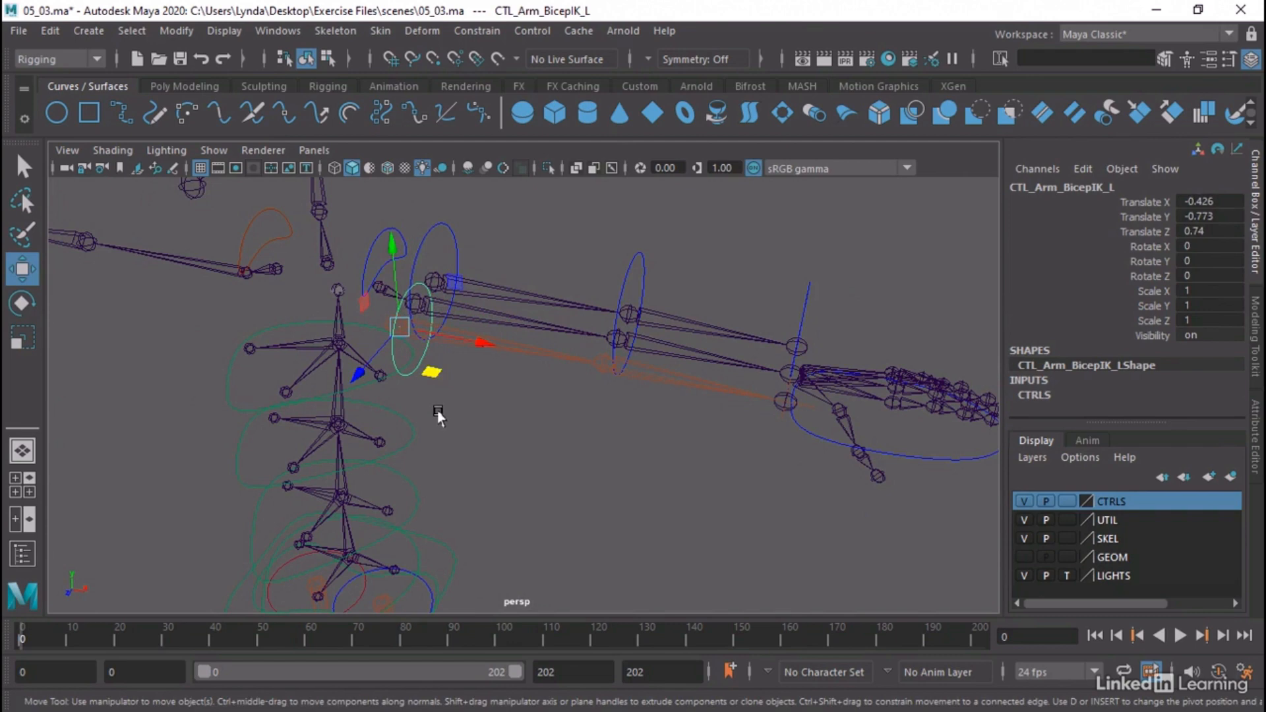
{"action": "left_click_drag", "start_coordinate": [438, 418], "coordinate": [600, 478], "text": "alt"}
{"action": "right_click_drag", "start_coordinate": [600, 476], "coordinate": [795, 473], "text": "alt"}
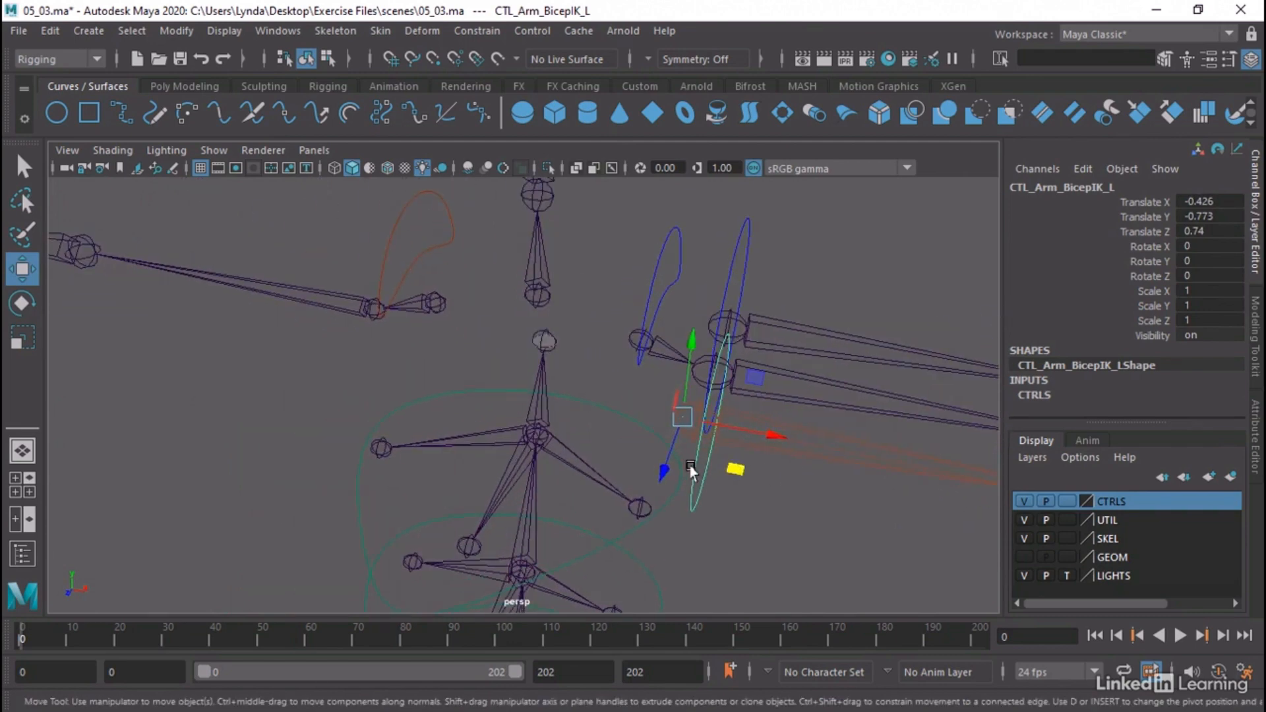
{"action": "left_click_drag", "start_coordinate": [683, 417], "coordinate": [698, 425]}
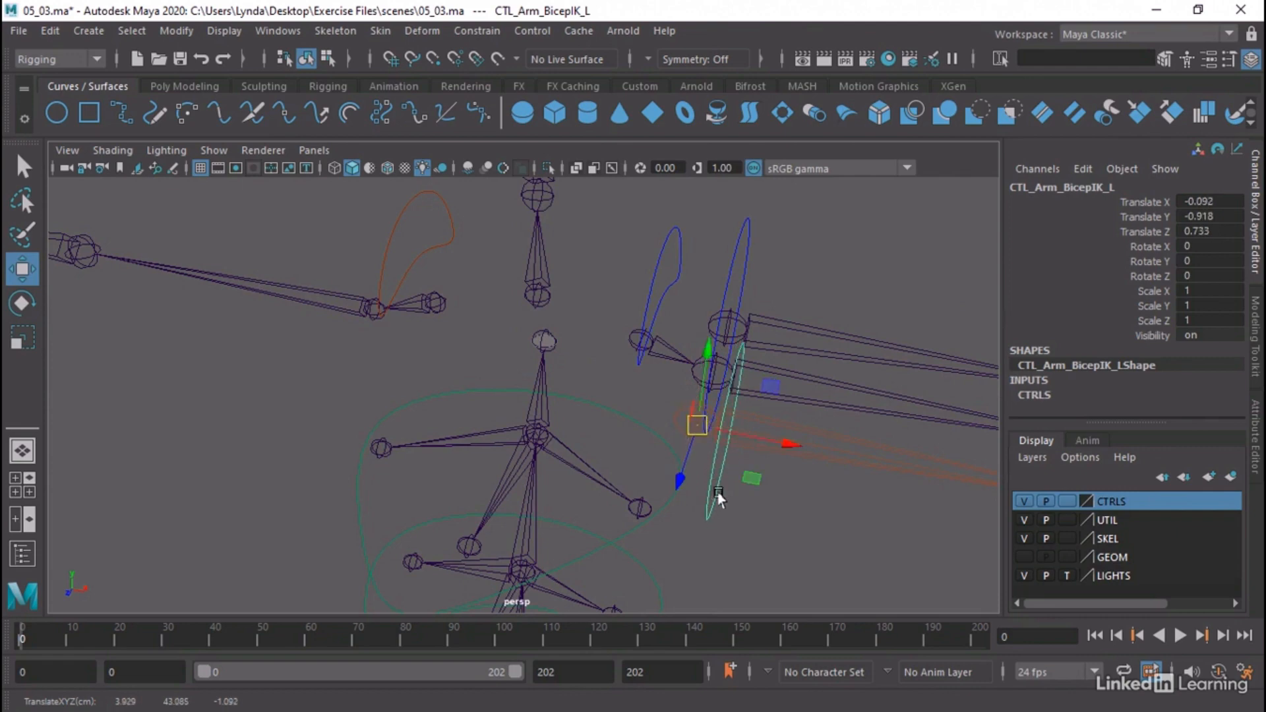
{"action": "left_click_drag", "start_coordinate": [748, 505], "coordinate": [725, 519], "text": "alt"}
{"action": "key", "text": "v"}
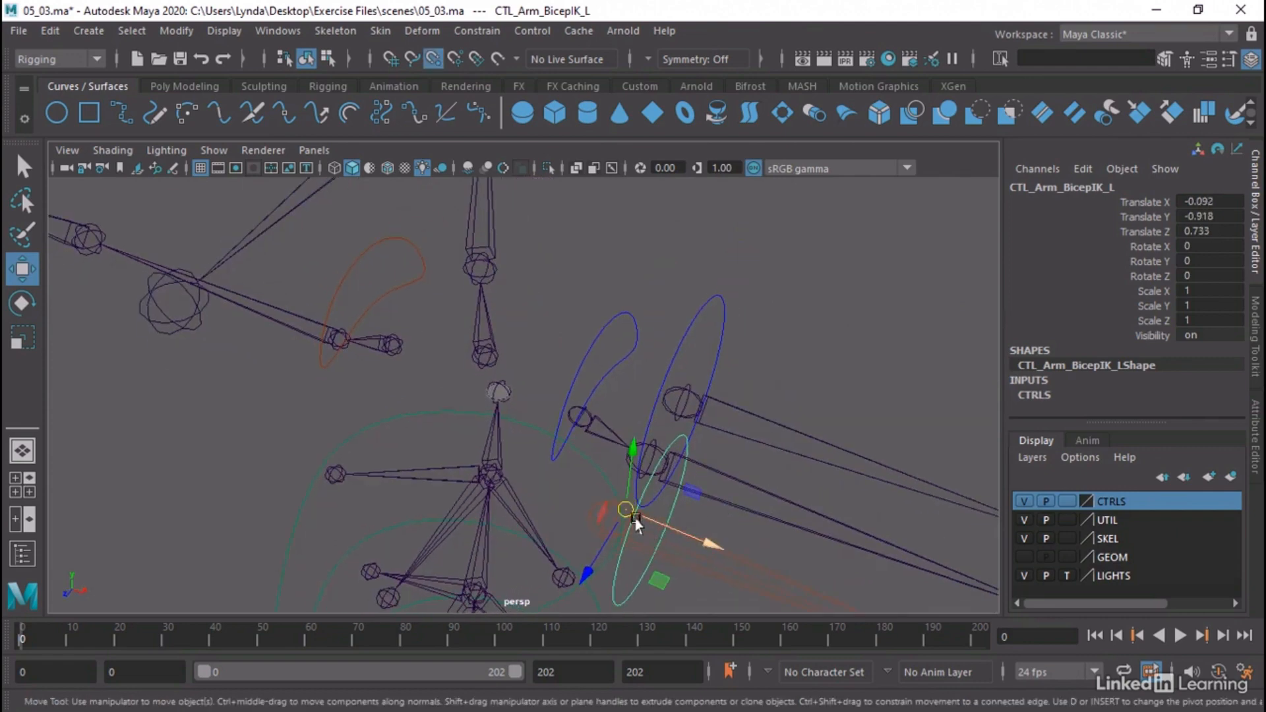
{"action": "left_click_drag", "start_coordinate": [631, 515], "coordinate": [612, 517]}
Snap the CTL_HandIK_L control onto the wrist joint of the IK arm chain and clear the selection
{"action": "left_click_drag", "start_coordinate": [858, 541], "coordinate": [644, 419], "text": "alt"}
{"action": "left_click", "coordinate": [671, 437]}
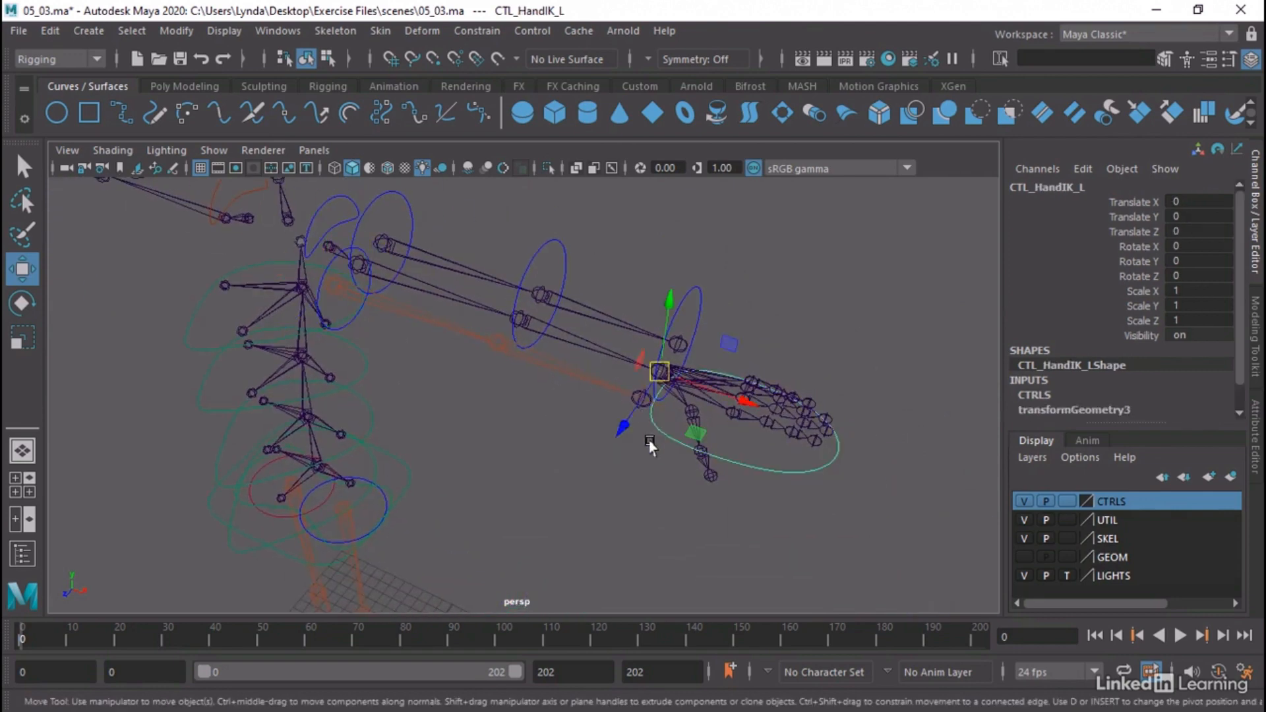
{"action": "key", "text": "v"}
{"action": "left_click_drag", "start_coordinate": [656, 373], "coordinate": [639, 400]}
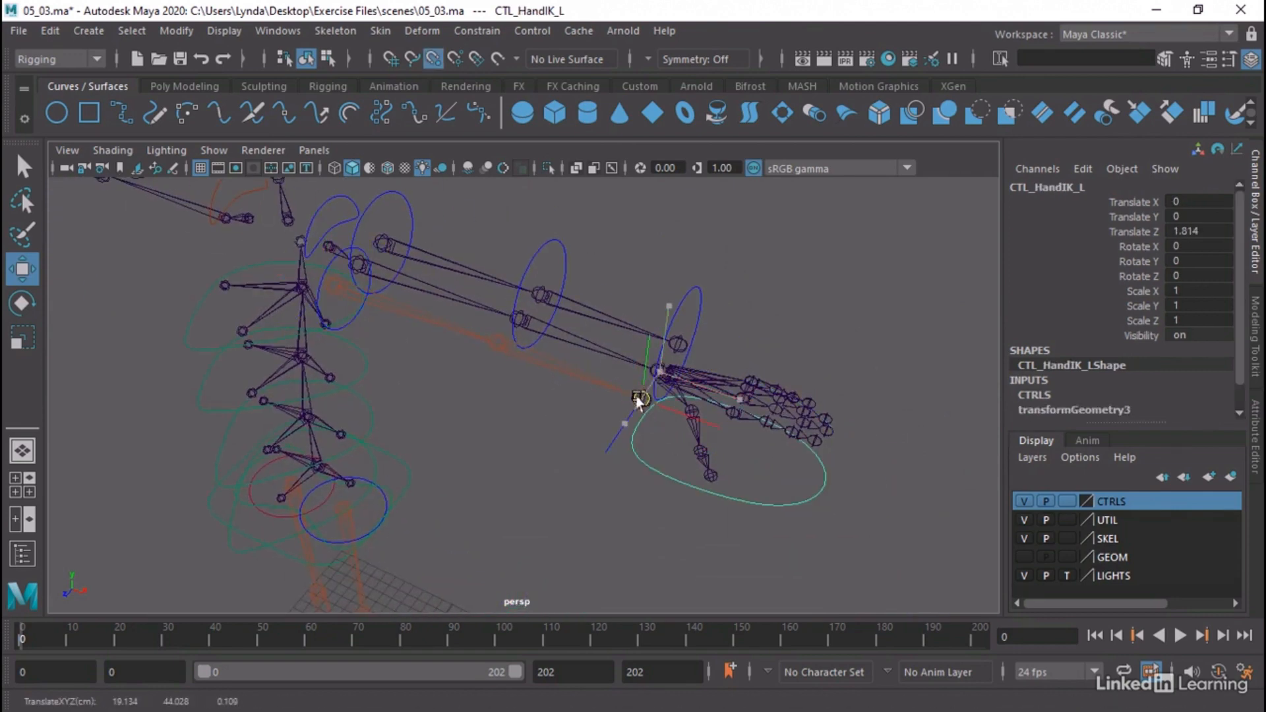
{"action": "left_click", "coordinate": [480, 449]}
Check how the FK chain, CTL_Arm_BicepIK_L and CTL_HandIK_L line up by orbiting around the left arm and selecting them
{"action": "left_click_drag", "start_coordinate": [480, 449], "coordinate": [469, 390], "text": "alt"}
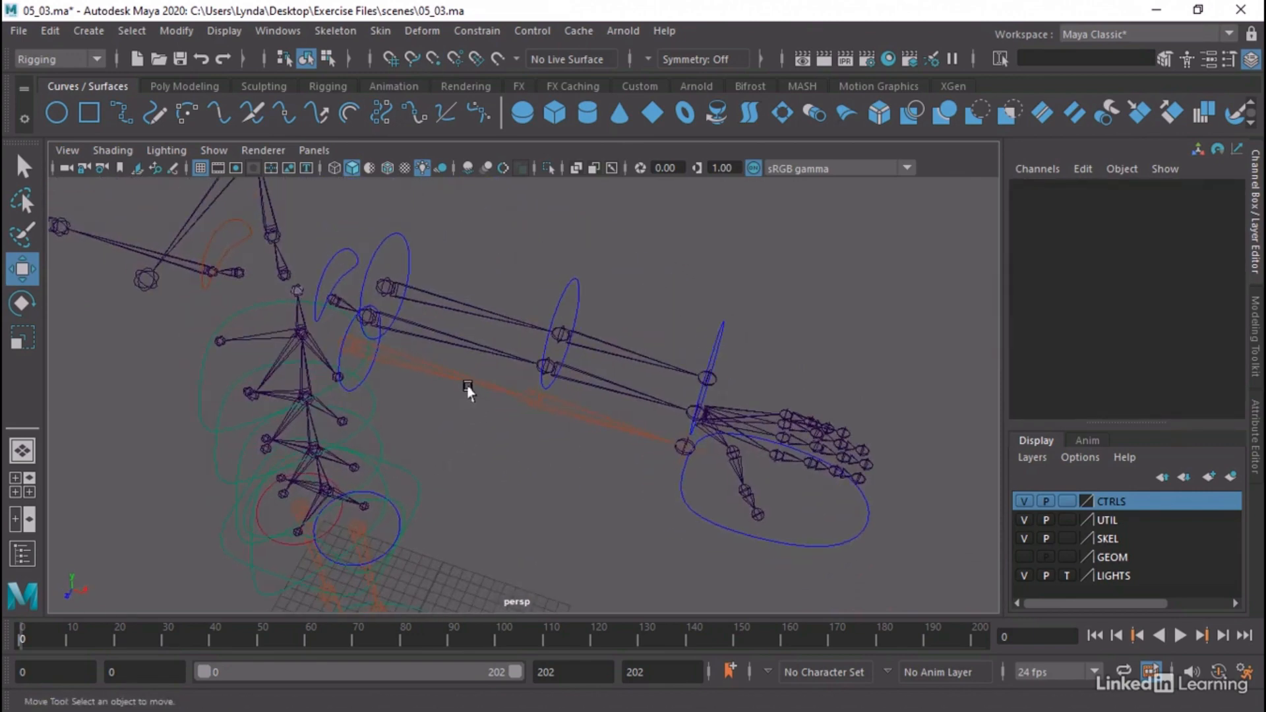
{"action": "right_click_drag", "start_coordinate": [469, 390], "coordinate": [533, 399], "text": "alt"}
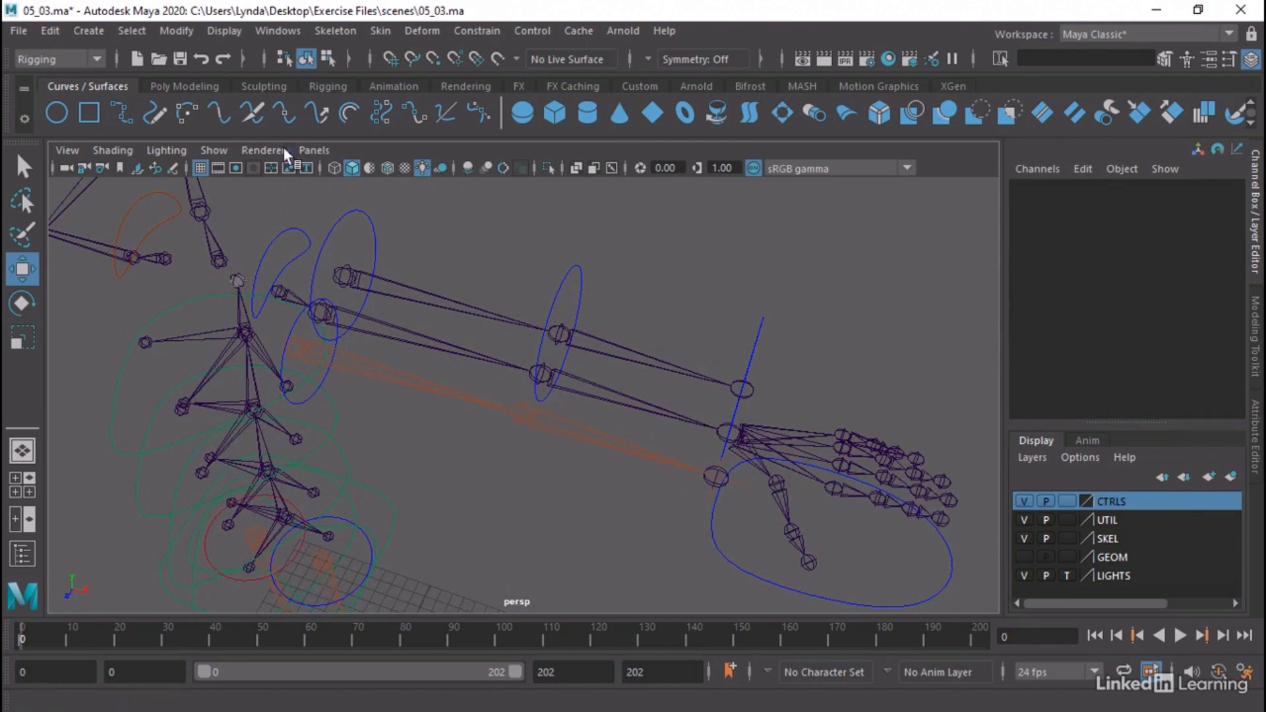
{"action": "left_click", "coordinate": [567, 289]}
{"action": "left_click", "coordinate": [674, 290]}
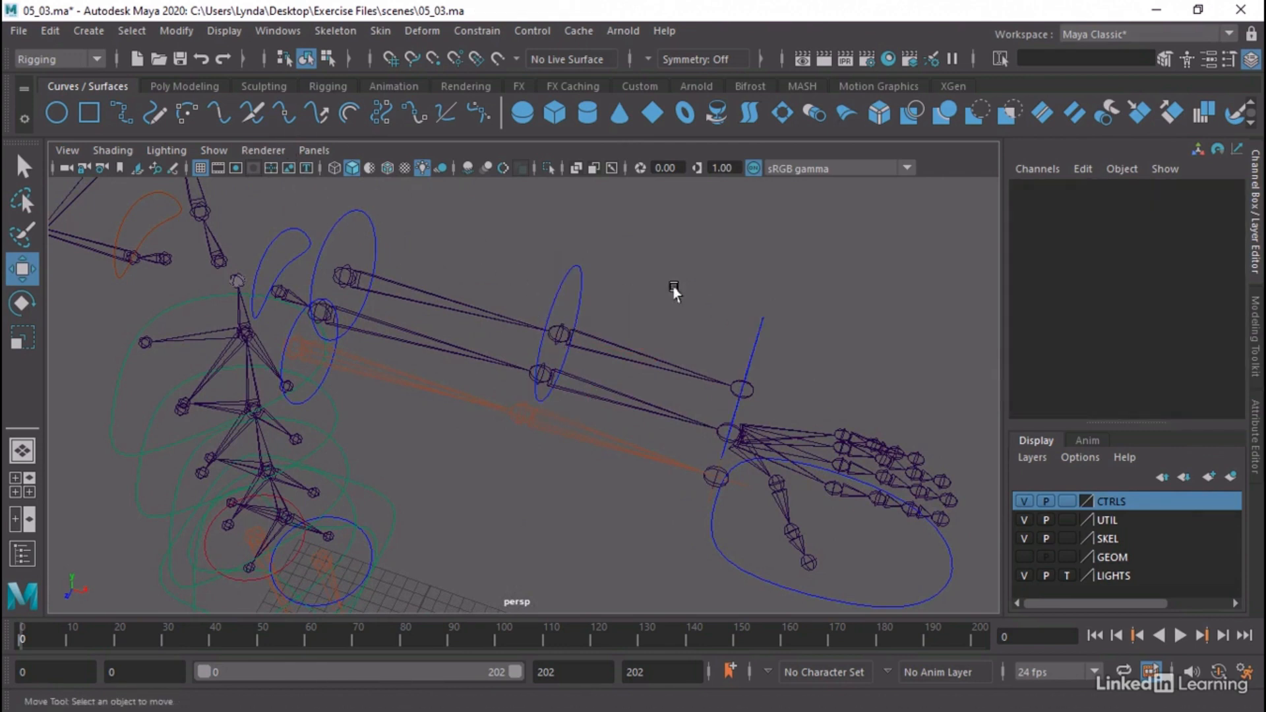
{"action": "left_click_drag", "start_coordinate": [674, 291], "coordinate": [398, 260], "text": "alt"}
{"action": "left_click", "coordinate": [387, 302]}
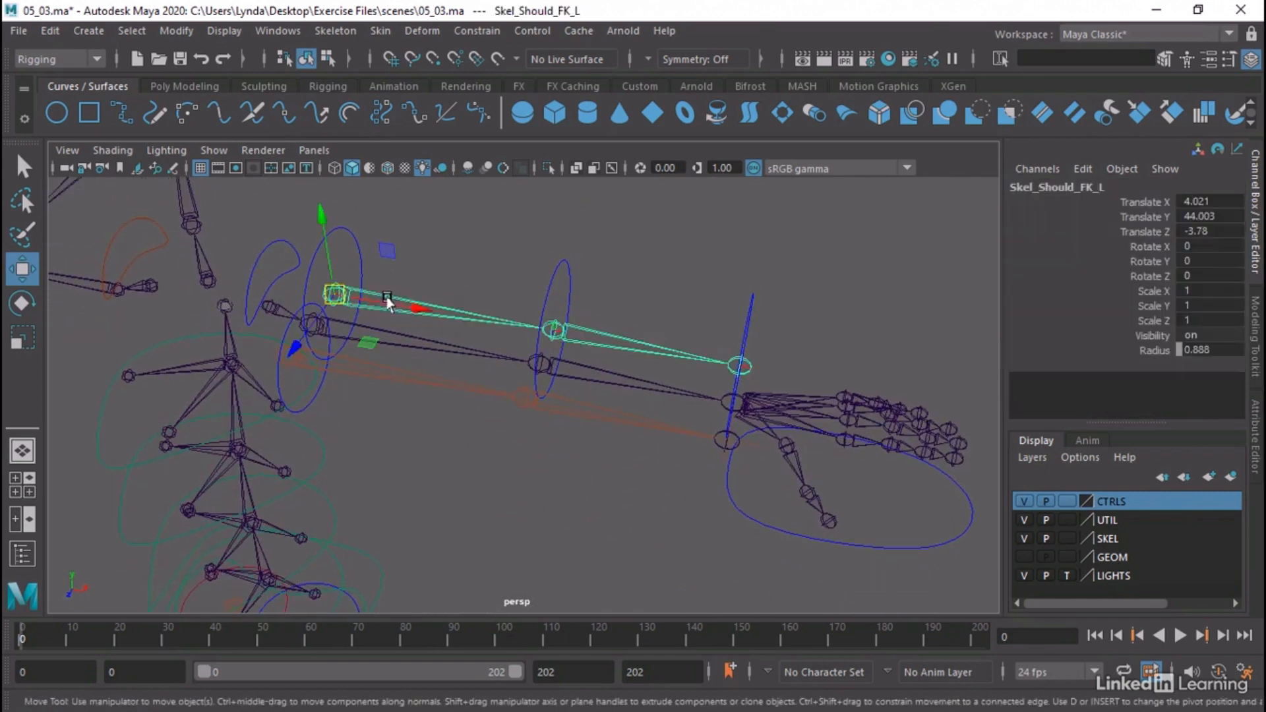
{"action": "left_click", "coordinate": [485, 227]}
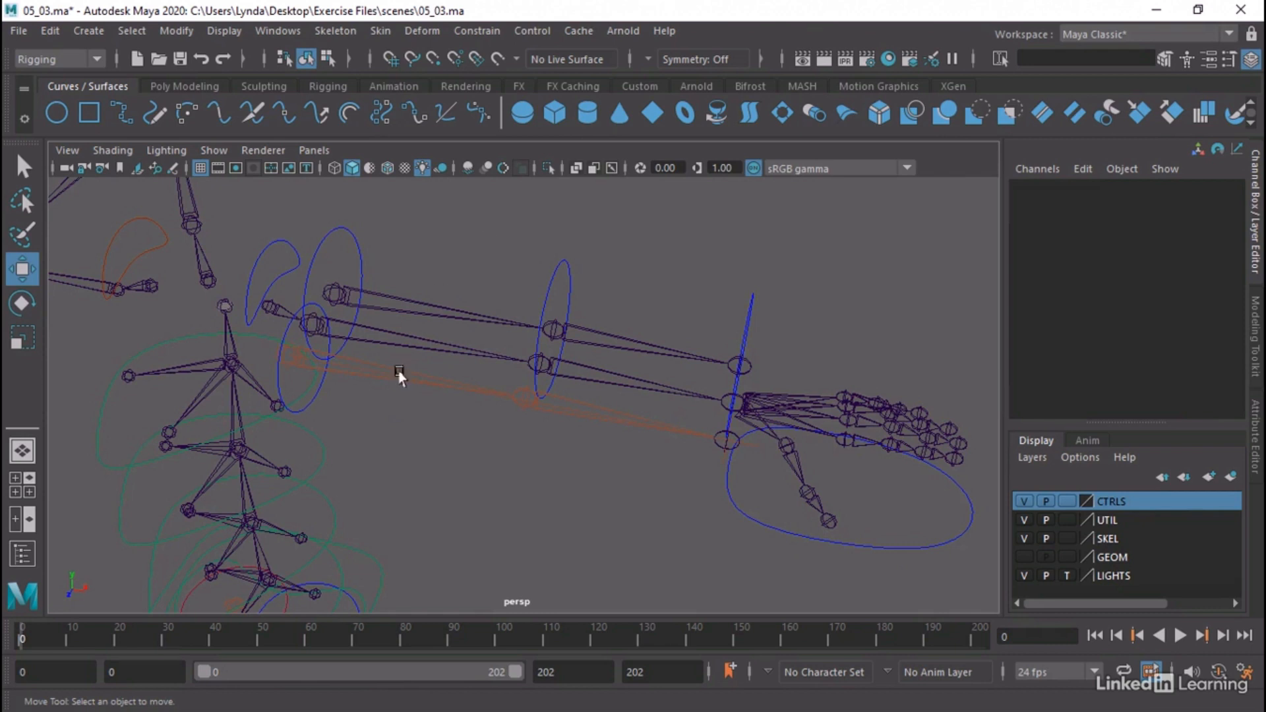
{"action": "left_click", "coordinate": [310, 402]}
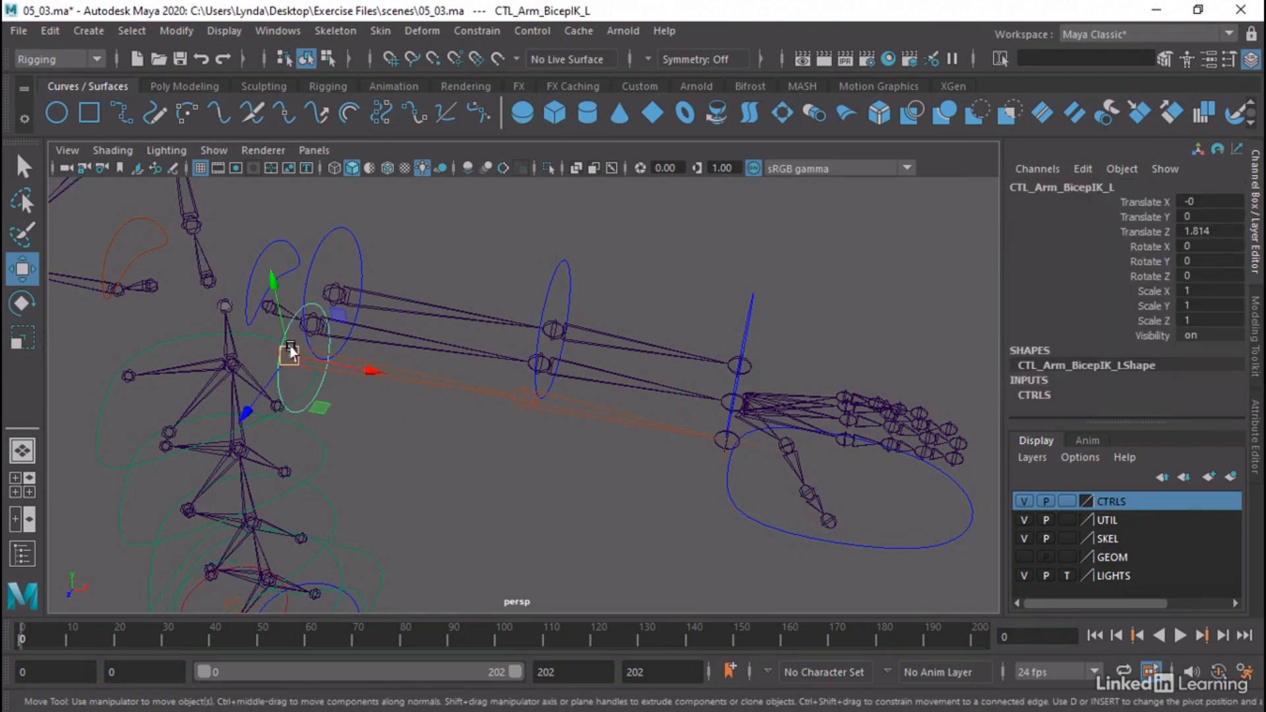
{"action": "left_click", "coordinate": [727, 508]}
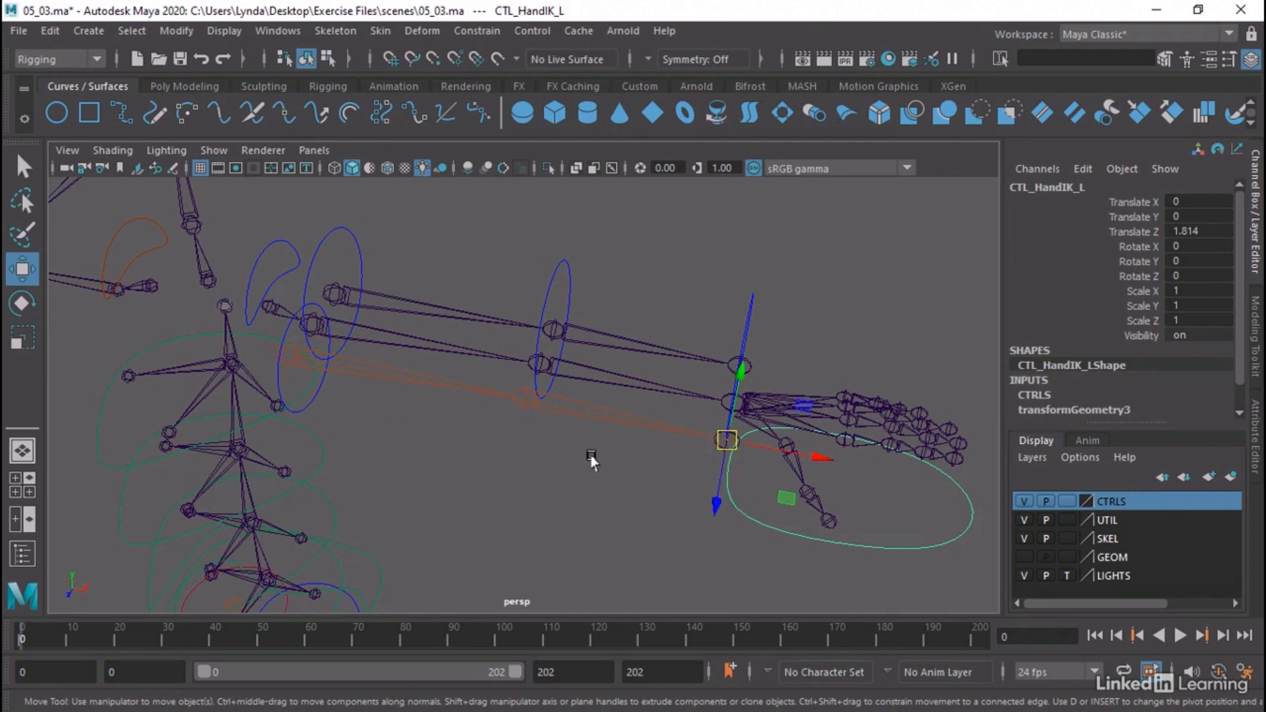
{"action": "middle_click_drag", "start_coordinate": [593, 454], "coordinate": [588, 465], "text": "alt"}
{"action": "left_click_drag", "start_coordinate": [588, 466], "coordinate": [566, 474], "text": "alt"}
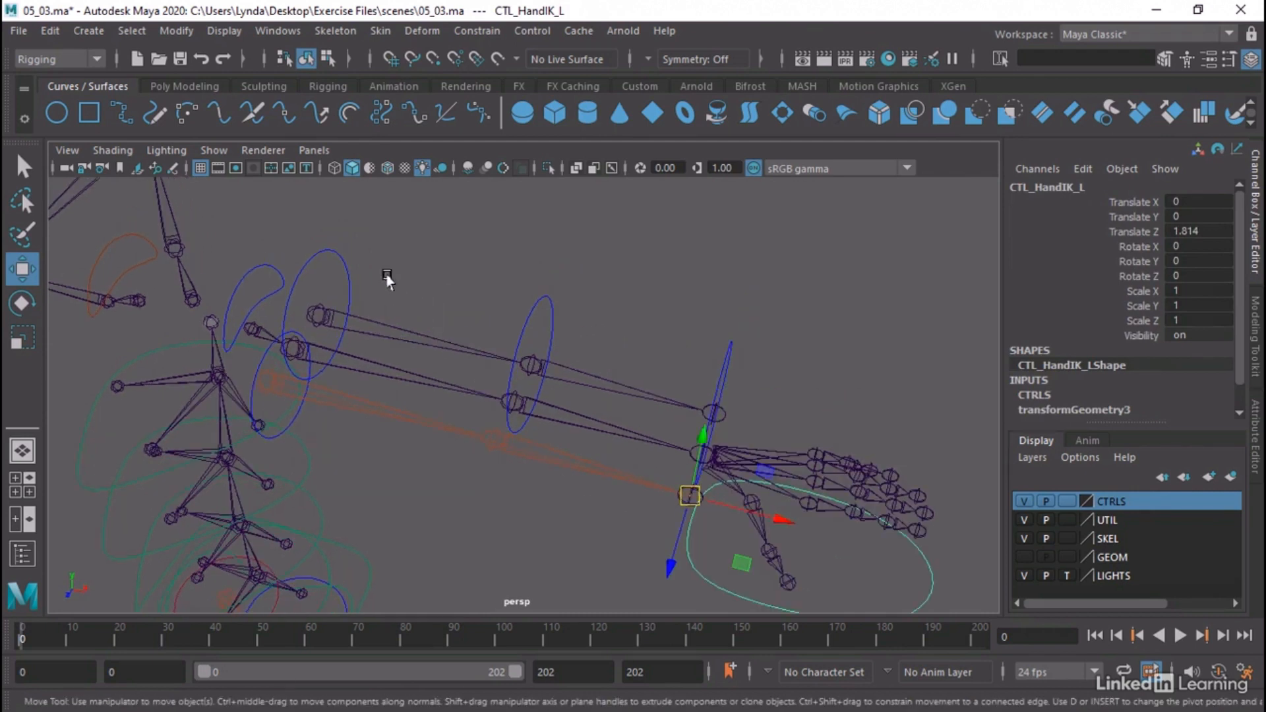
Point-constrain Skel_Should_FK_L to CTL_Arm_BicepFK_L with Maintain offset on and all axes constrained, and add an orient constraint between them
{"action": "left_click", "coordinate": [369, 319]}
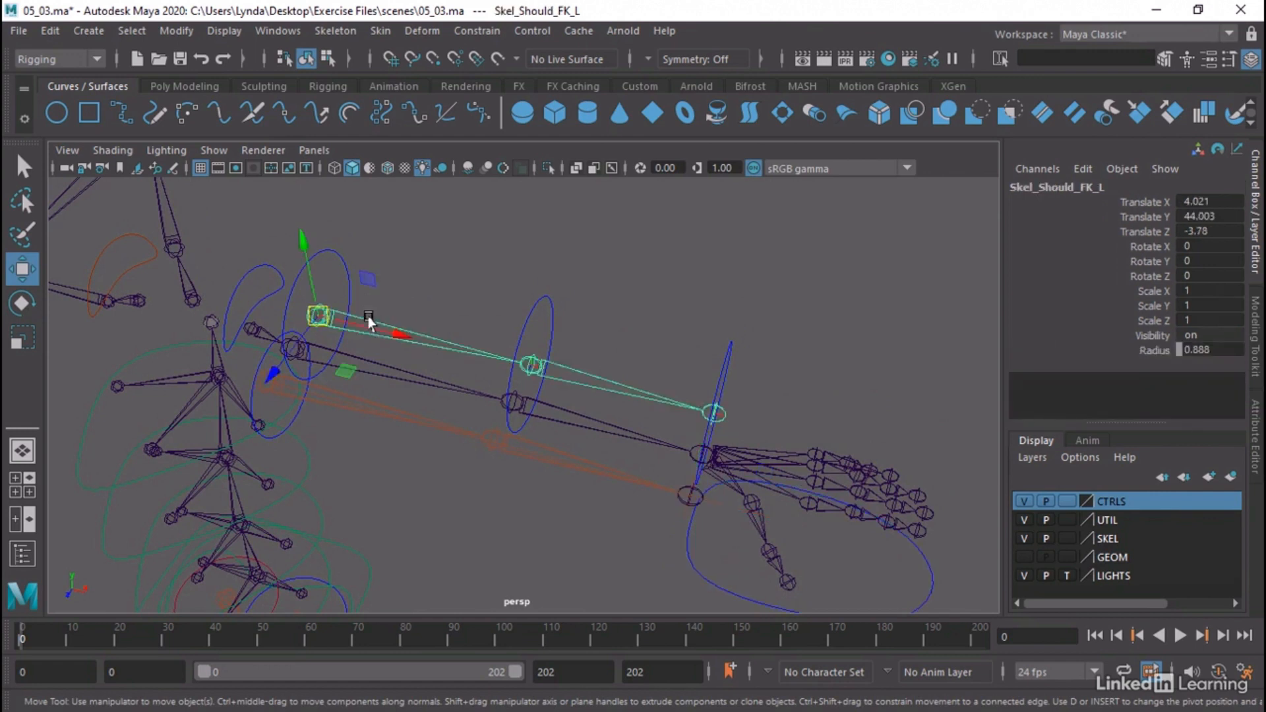
{"action": "key", "text": "q"}
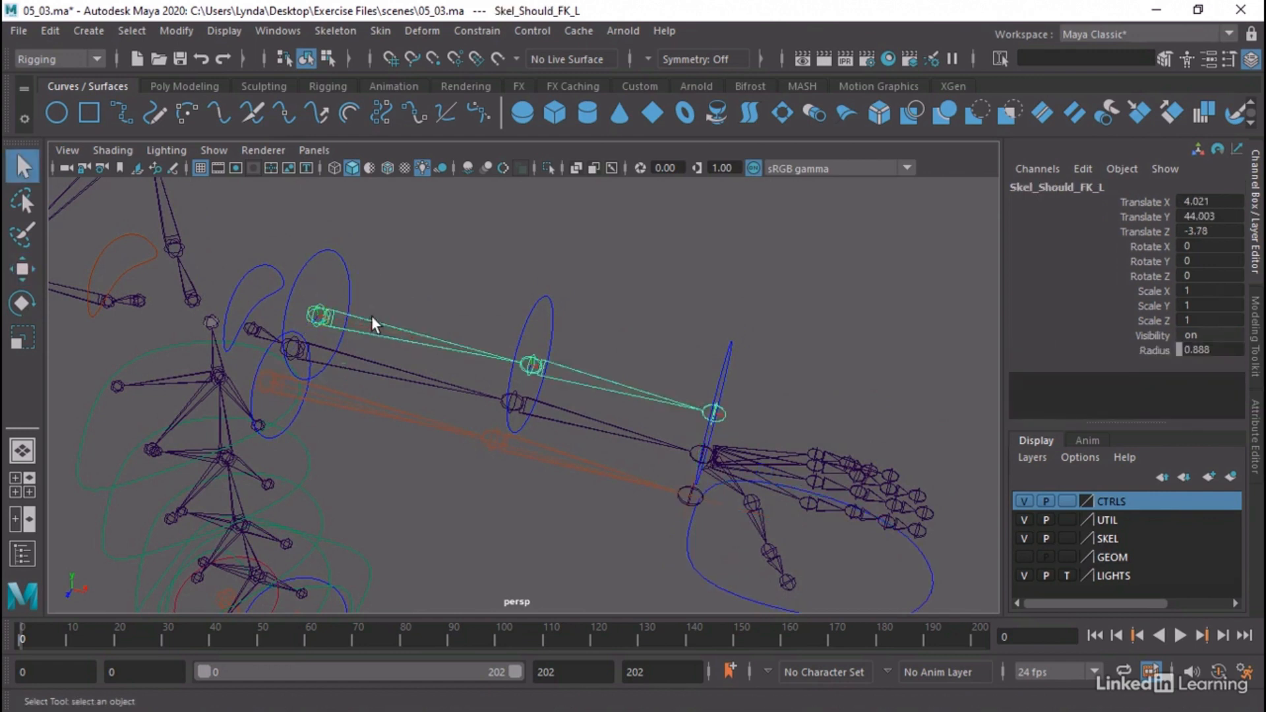
{"action": "left_click_drag", "start_coordinate": [331, 262], "coordinate": [425, 338]}
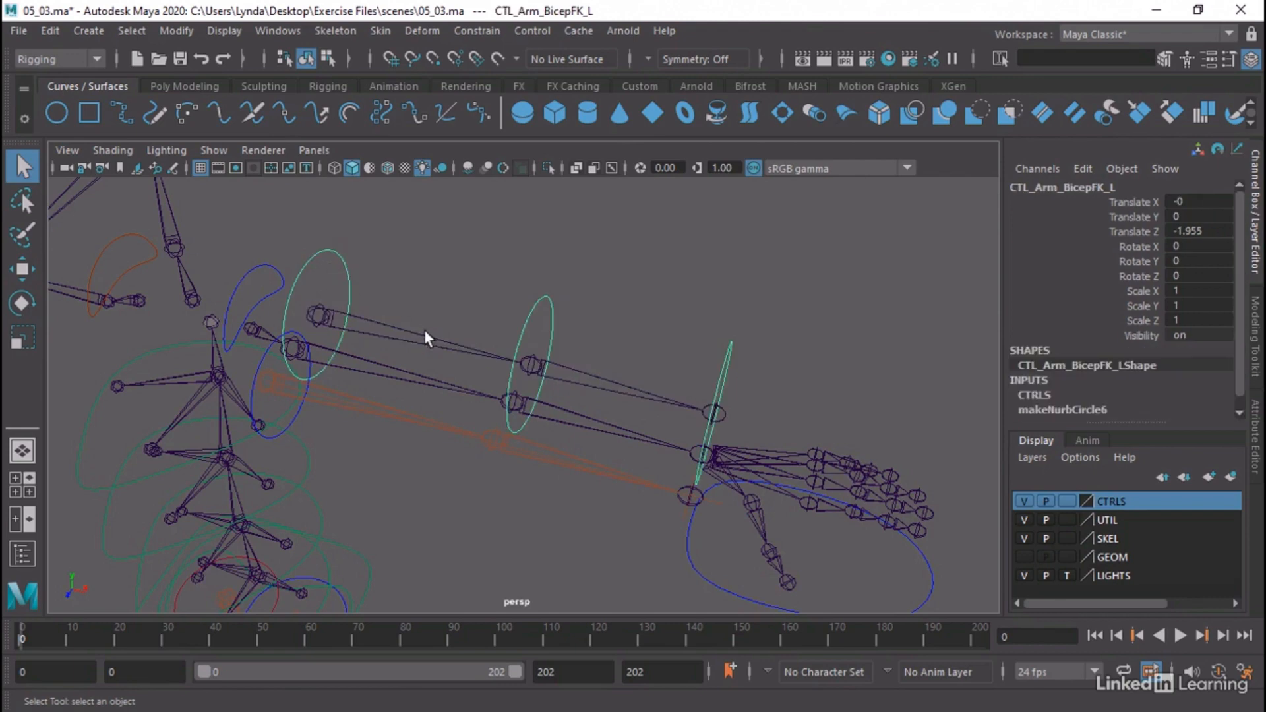
{"action": "left_click", "coordinate": [366, 326], "text": "shift"}
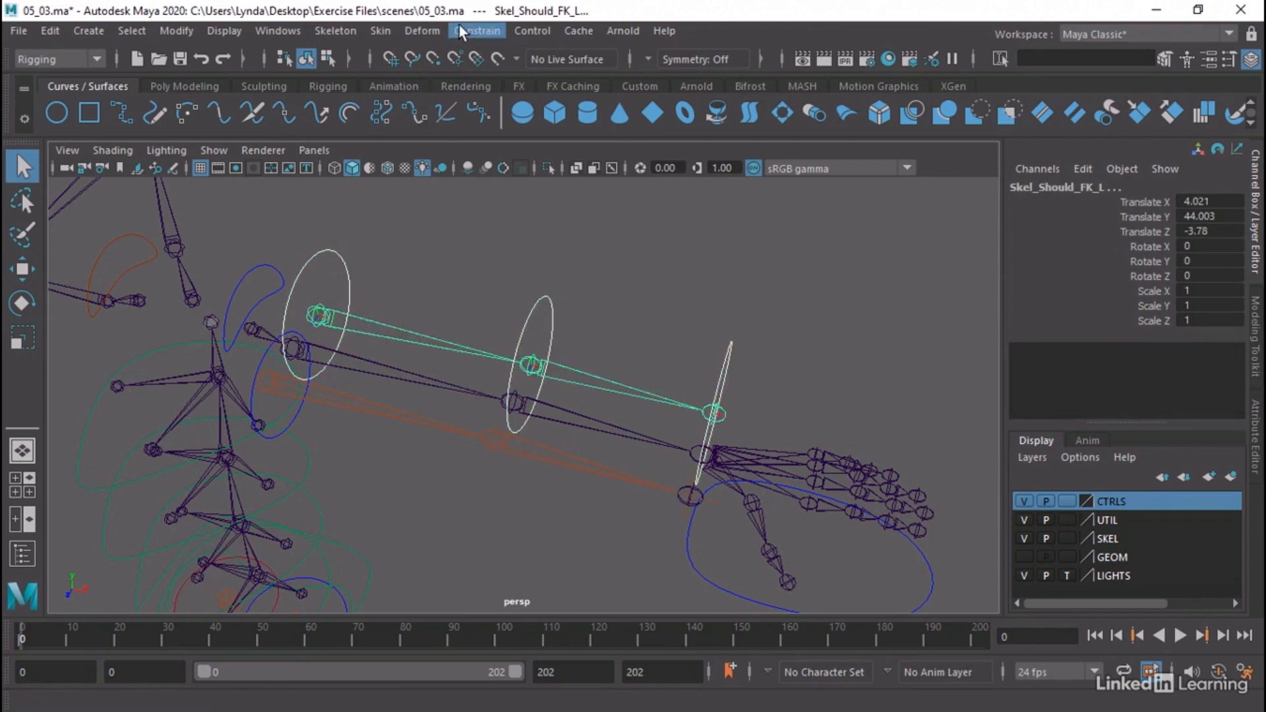
{"action": "left_click", "coordinate": [477, 31]}
{"action": "left_click", "coordinate": [486, 46]}
{"action": "left_click_drag", "start_coordinate": [589, 35], "coordinate": [980, 185]}
{"action": "left_click", "coordinate": [1089, 218]}
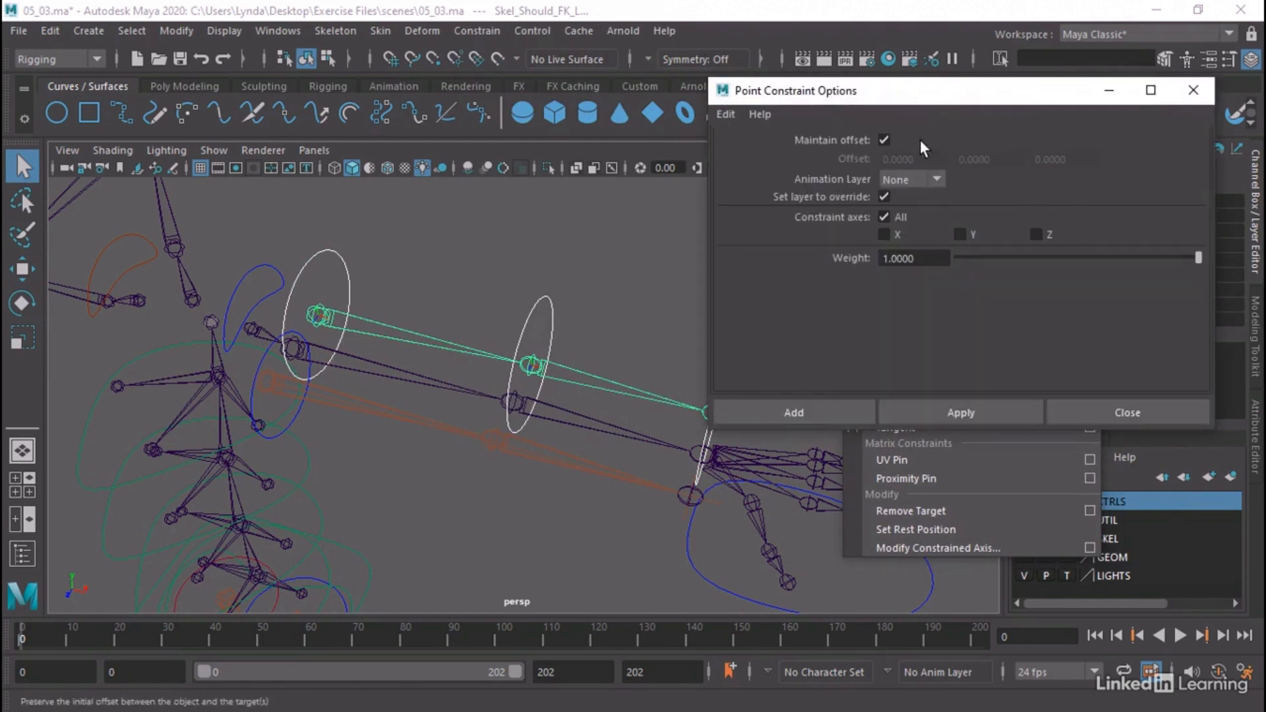
{"action": "left_click", "coordinate": [807, 410]}
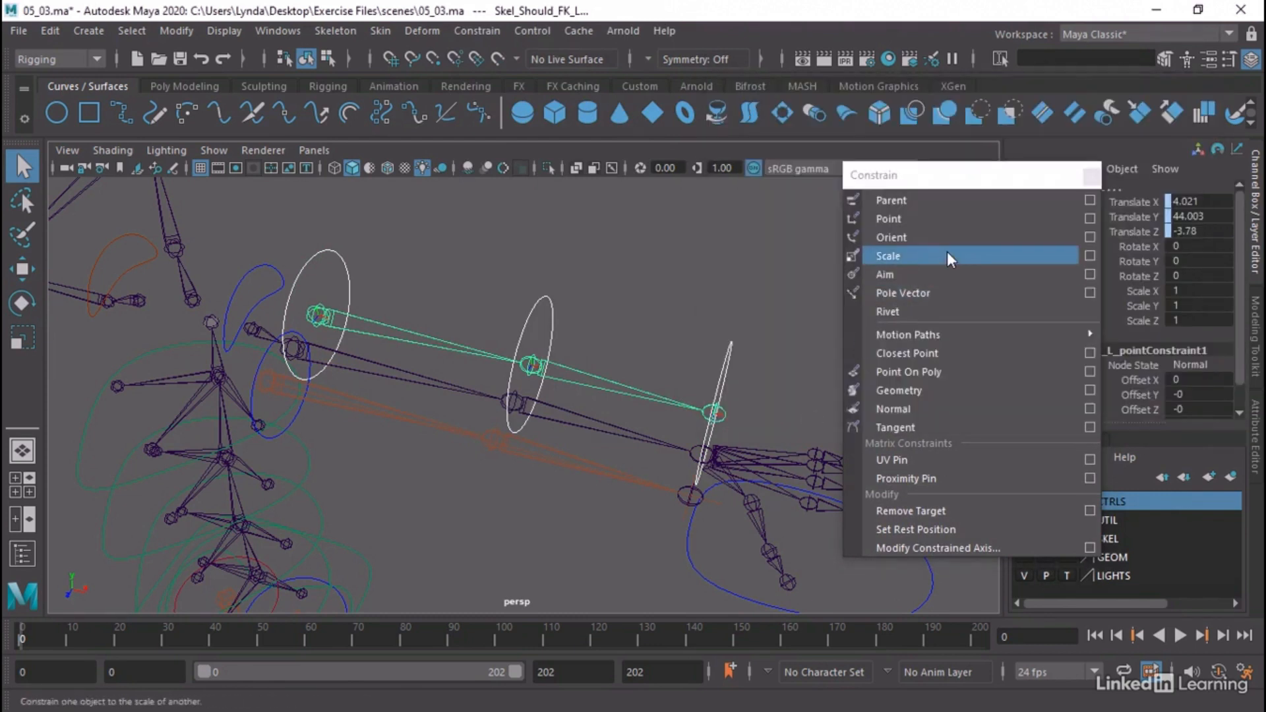
{"action": "left_click", "coordinate": [952, 242]}
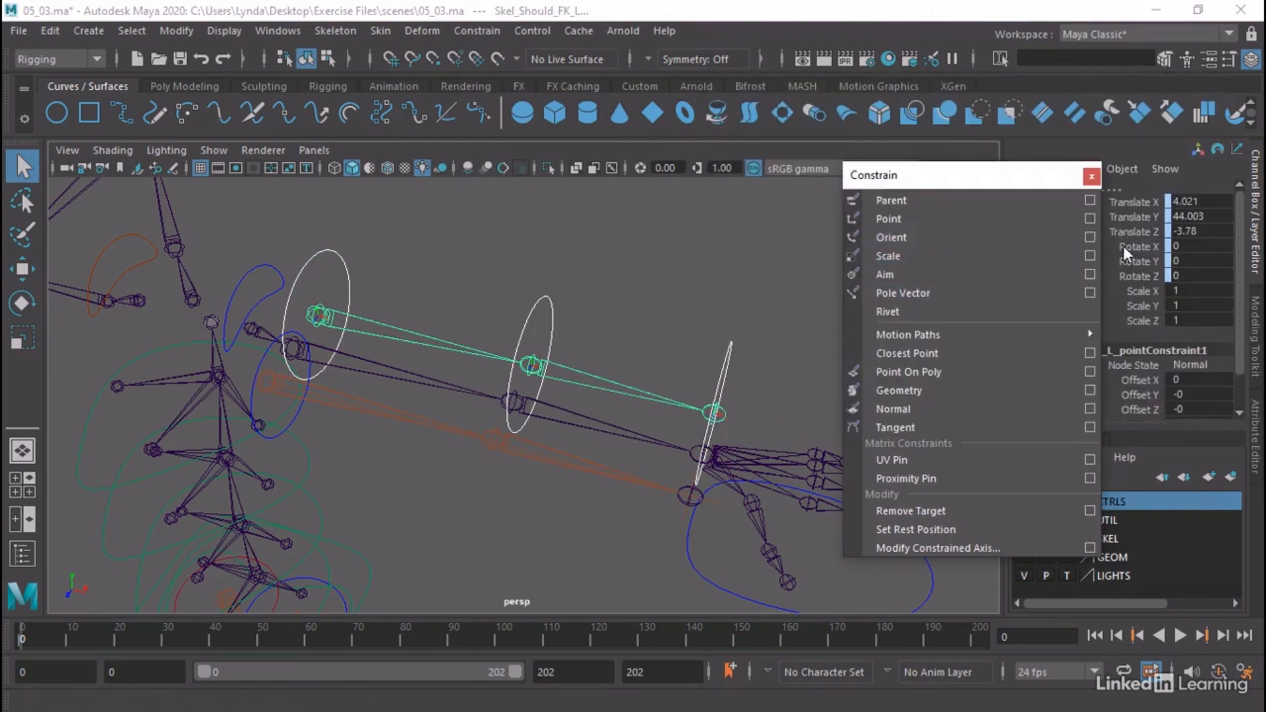
Check that the orient constraint keeps Maintain offset on, and point- and orient-constrain Skel_Elbow_FK_L to CTL_Arm_ElbowFK_L
{"action": "left_click", "coordinate": [1089, 237]}
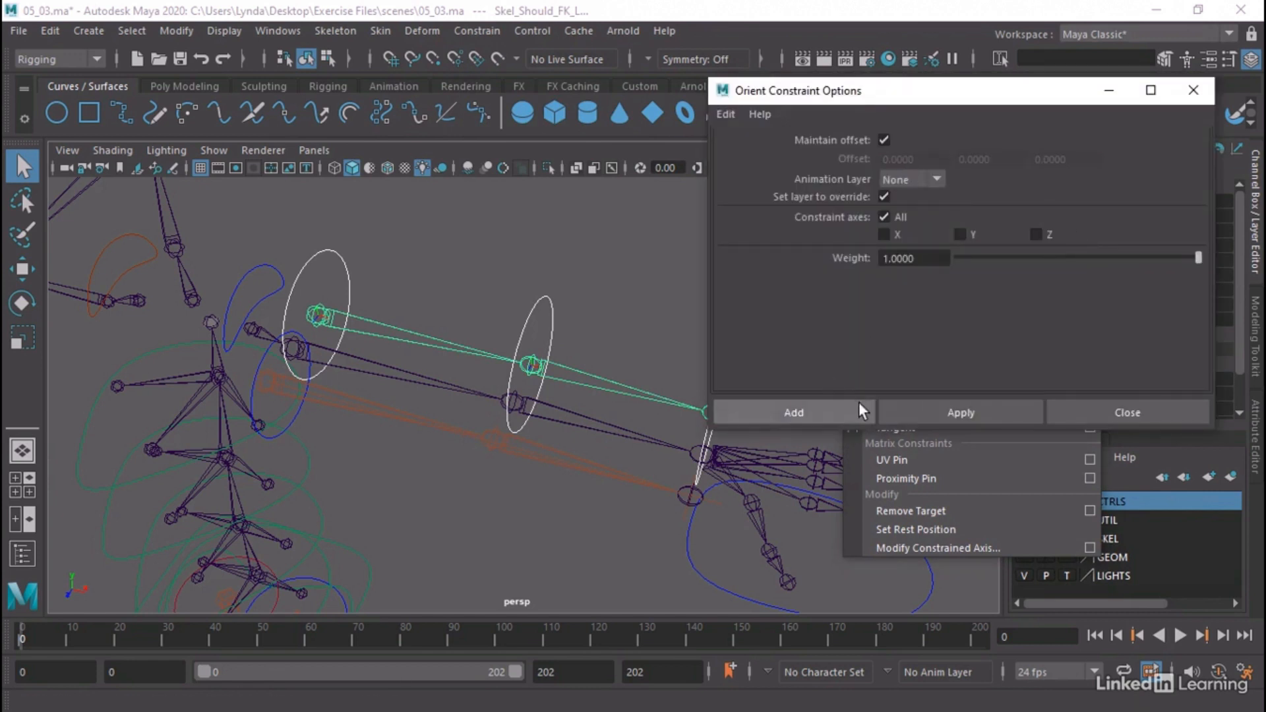
{"action": "left_click", "coordinate": [1194, 91]}
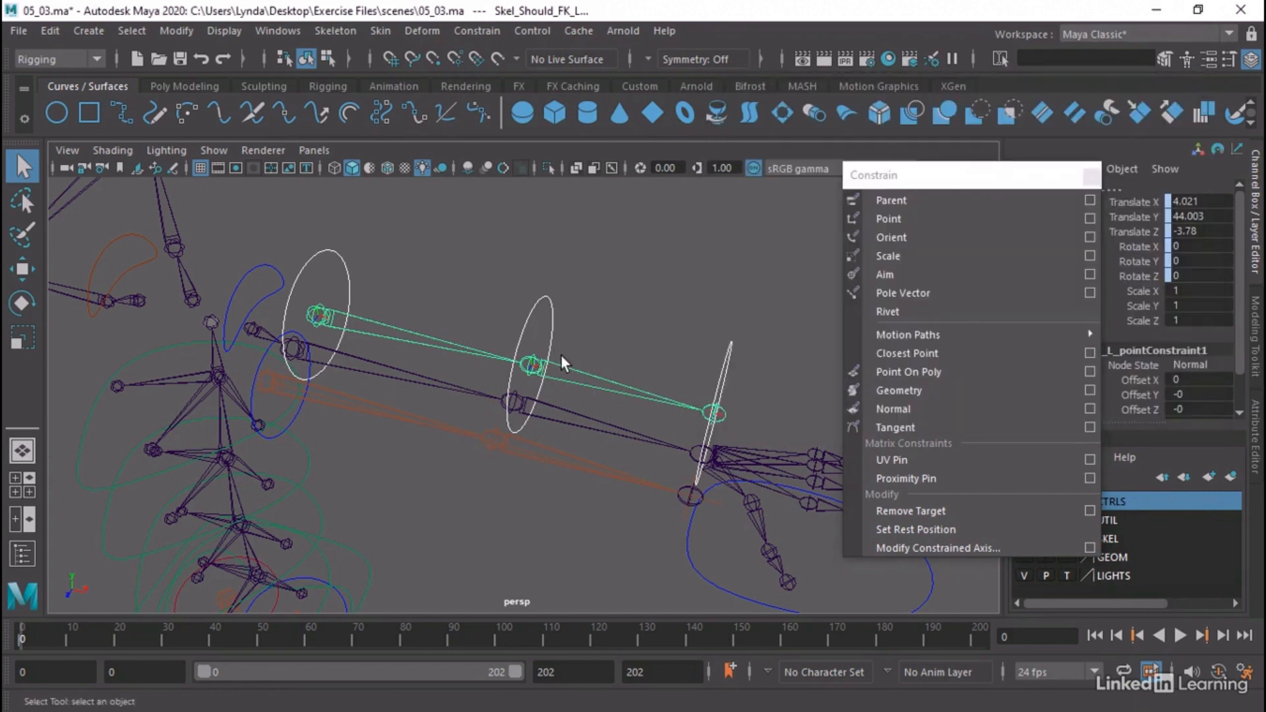
{"action": "left_click", "coordinate": [564, 359]}
{"action": "left_click", "coordinate": [536, 303]}
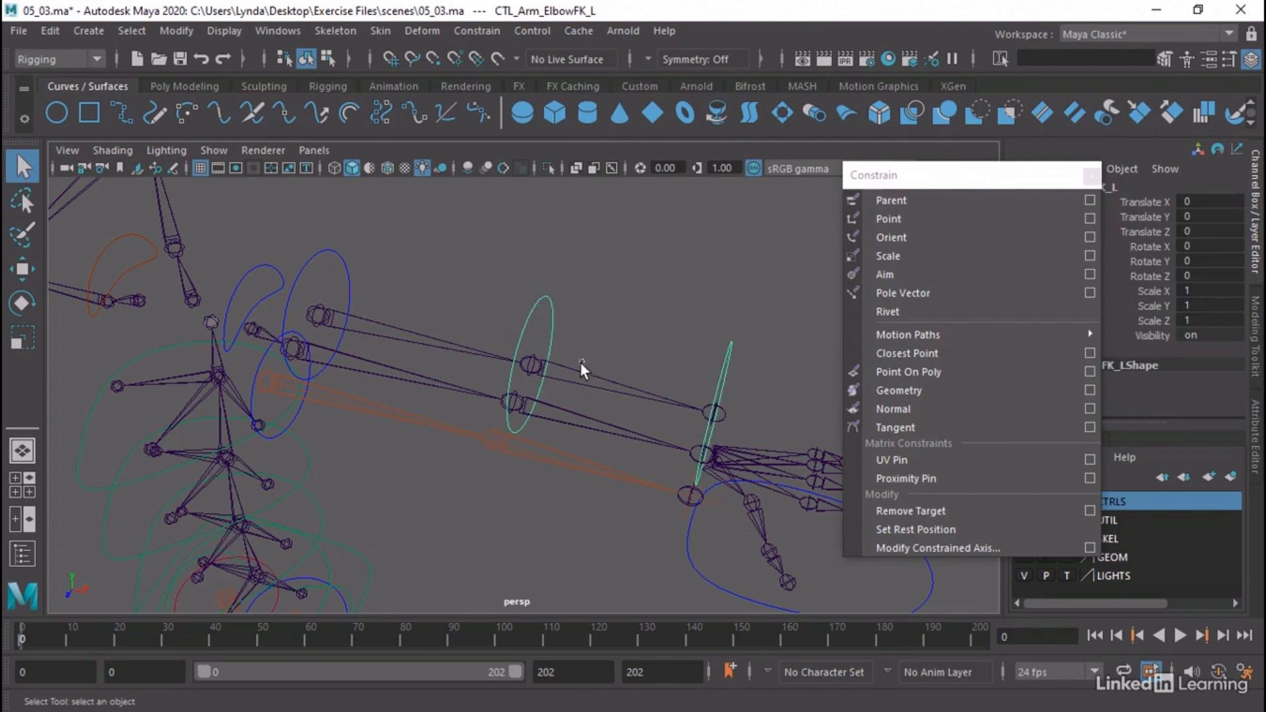
{"action": "left_click", "coordinate": [663, 386], "text": "shift"}
{"action": "left_click", "coordinate": [899, 217]}
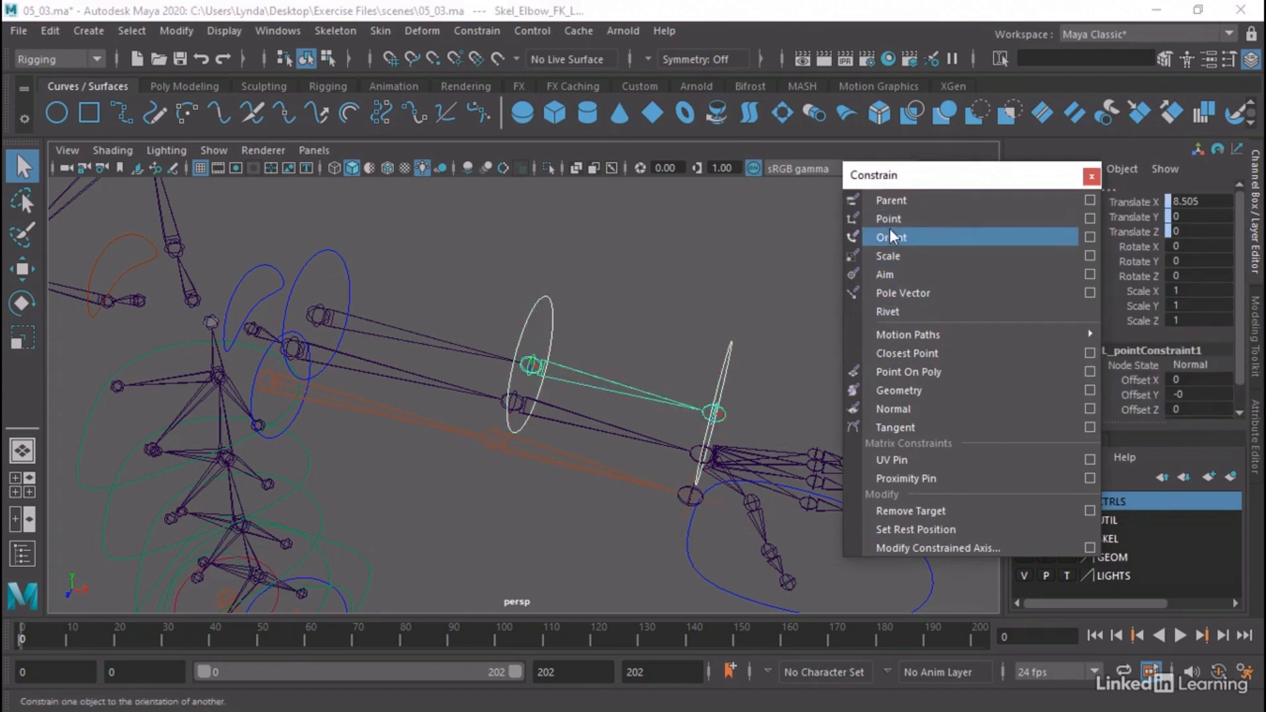
{"action": "left_click", "coordinate": [890, 236]}
Point- and orient-constrain Skel_Wrist_FK_L to CTL_Arm_WristFK_L and put away the floating constraint list
{"action": "left_click", "coordinate": [728, 346]}
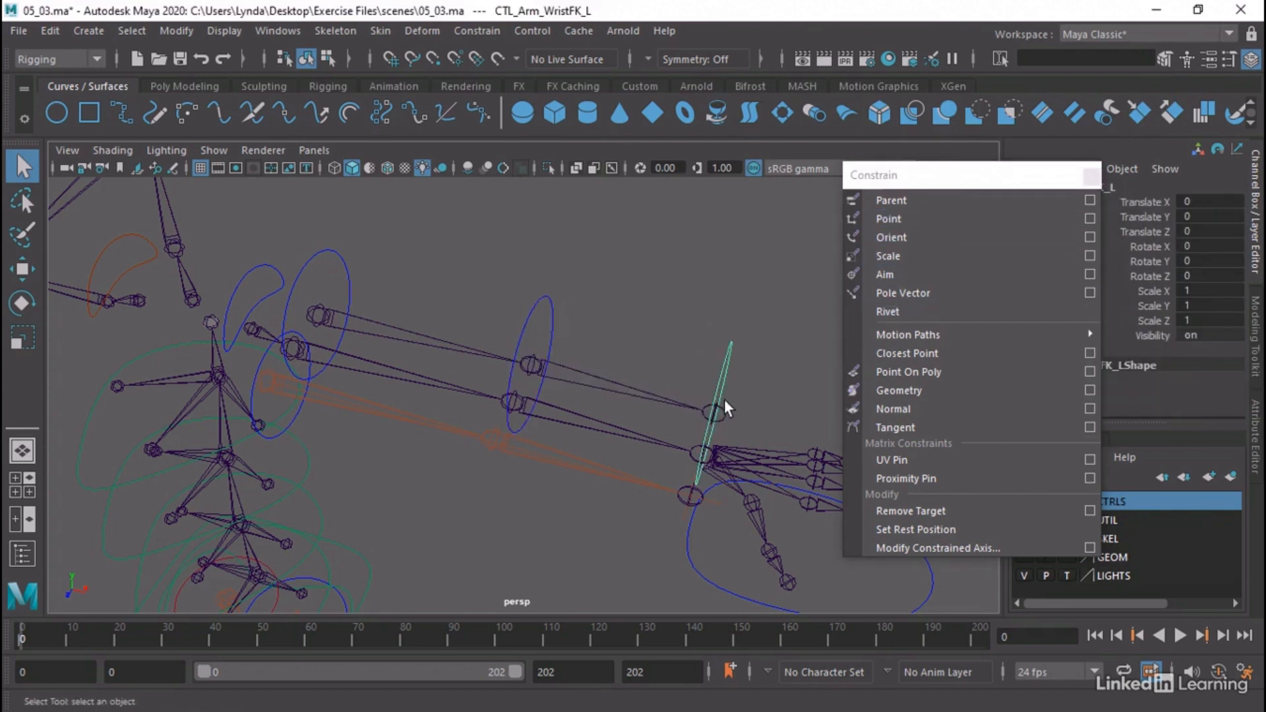
{"action": "left_click", "coordinate": [726, 409], "text": "shift"}
{"action": "left_click", "coordinate": [897, 217]}
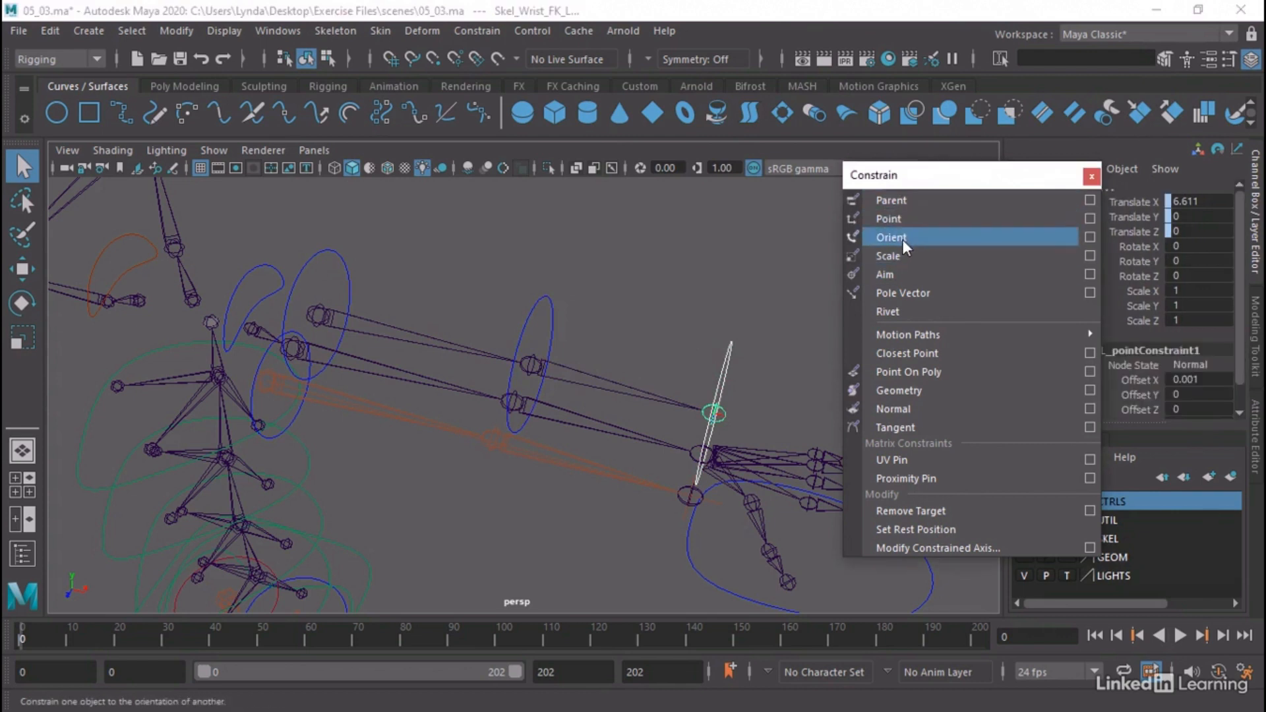
{"action": "left_click", "coordinate": [902, 239]}
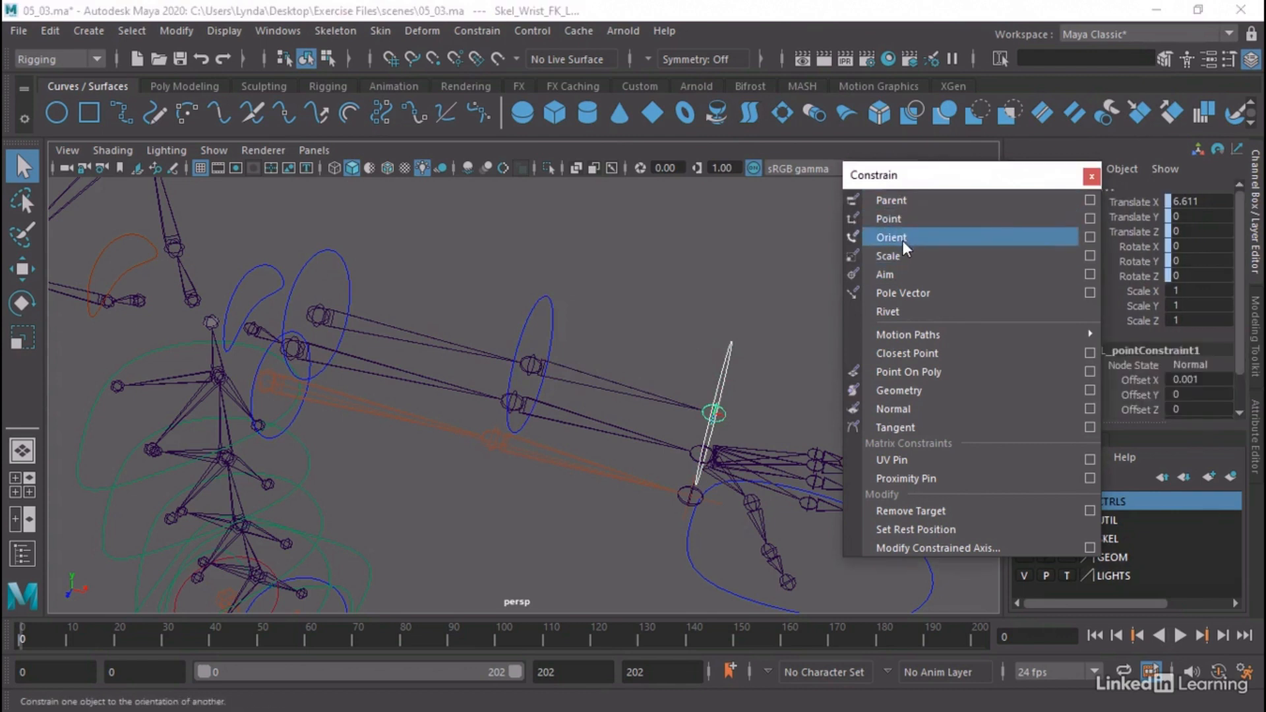
{"action": "left_click", "coordinate": [1092, 176]}
Point-constrain the Skel_Should_IK_L joint to the CTL_Arm_BicepIK_L control
{"action": "left_click_drag", "start_coordinate": [476, 395], "coordinate": [372, 405], "text": "alt"}
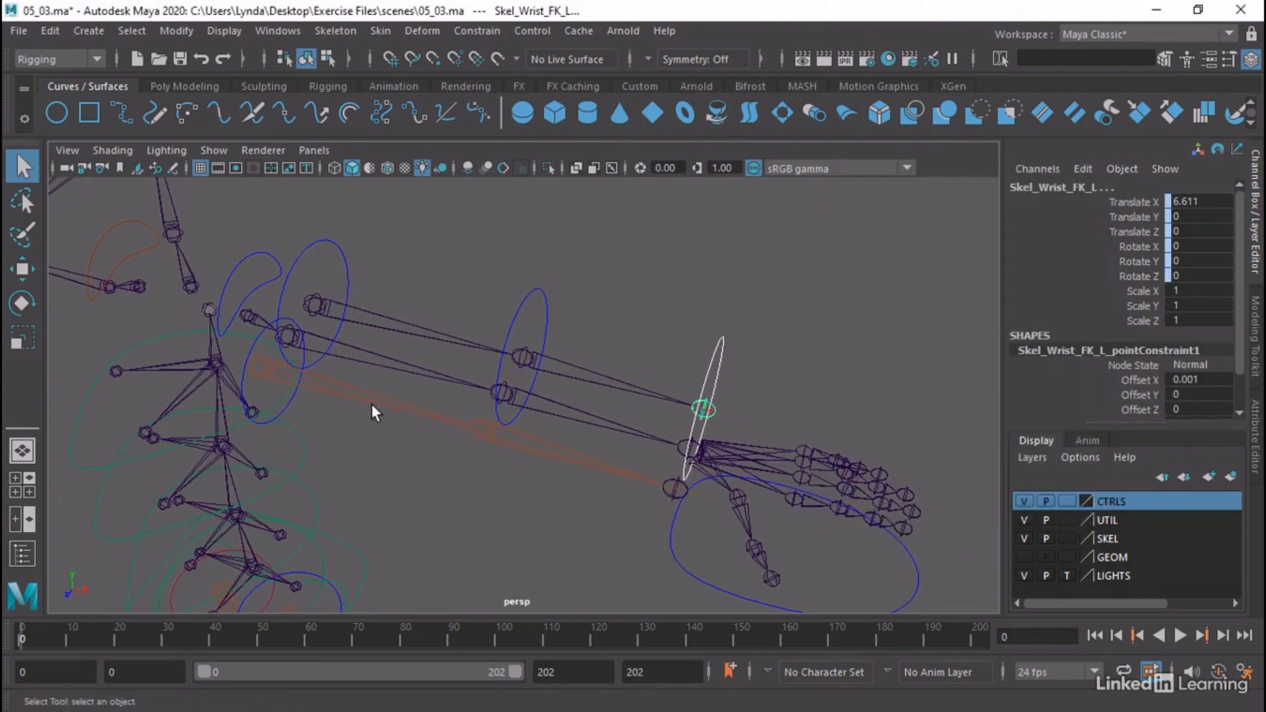
{"action": "left_click", "coordinate": [248, 349]}
{"action": "left_click", "coordinate": [339, 382], "text": "shift"}
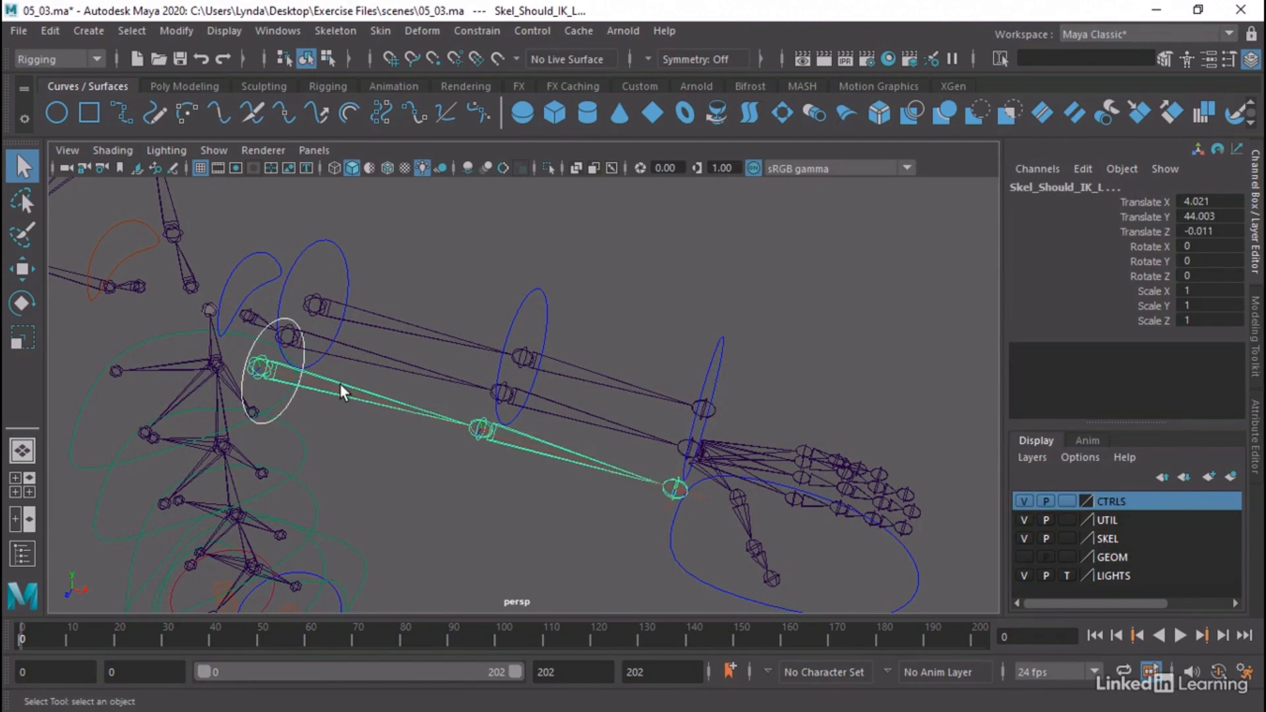
{"action": "left_click", "coordinate": [477, 31]}
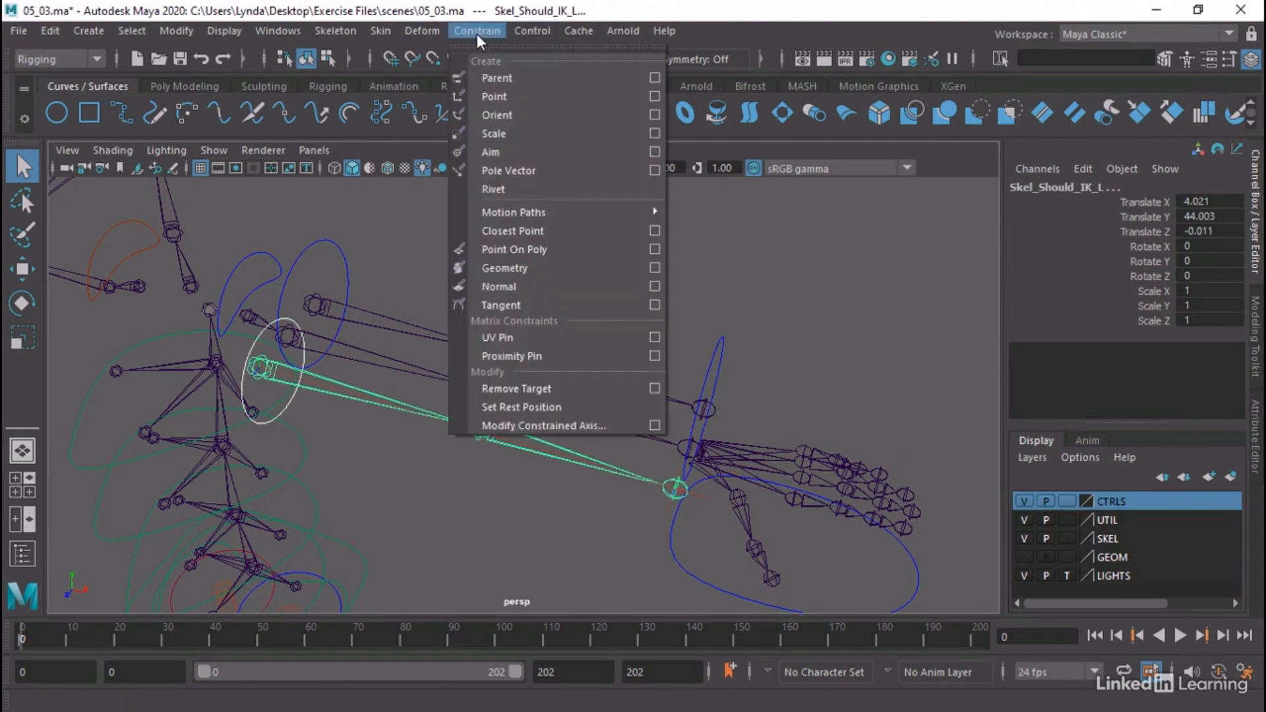
{"action": "left_click", "coordinate": [512, 96]}
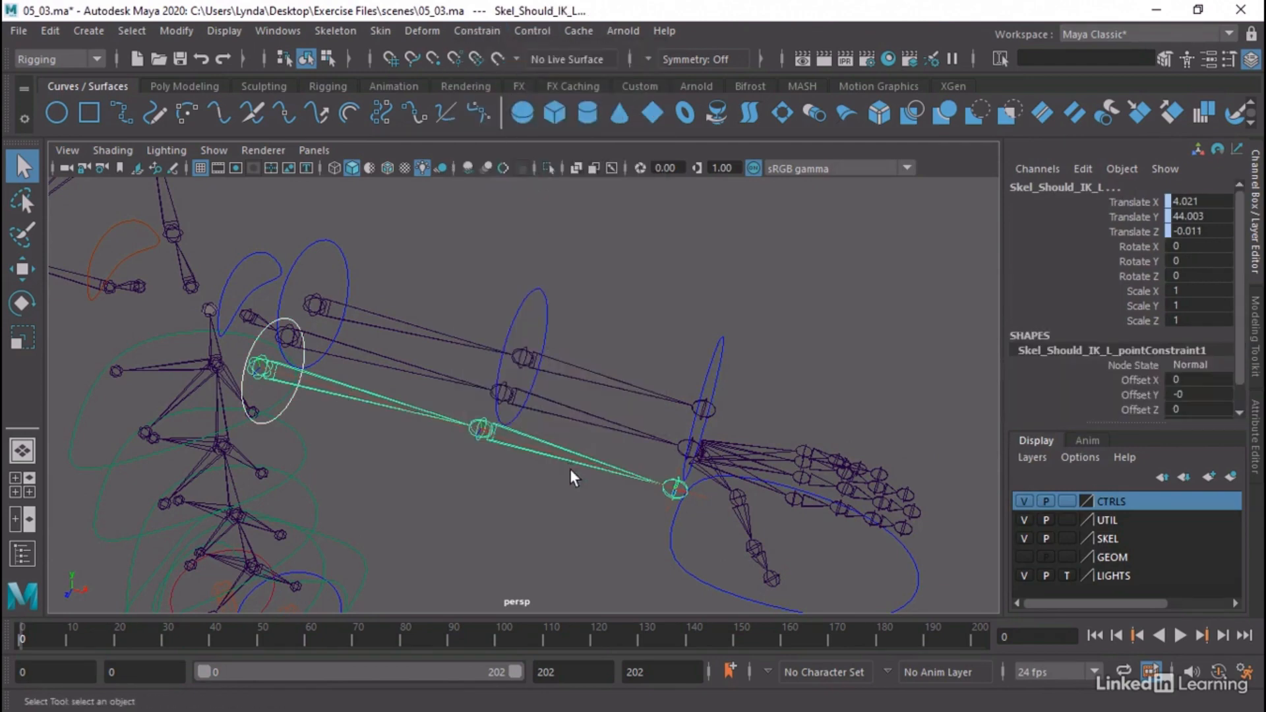
Parent ikHandle_Arm_L under the CTL_HandIK_L control inside the CTL_MAIN hierarchy
{"action": "left_click_drag", "start_coordinate": [570, 469], "coordinate": [596, 453], "text": "alt"}
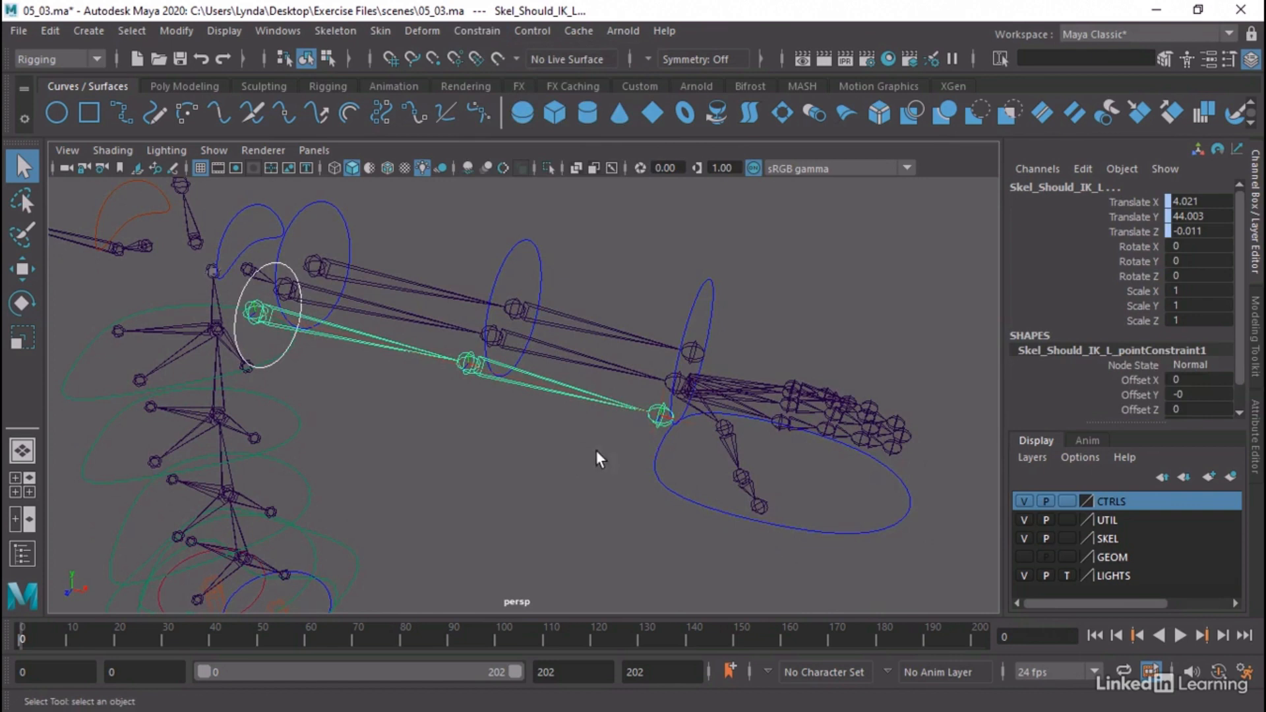
{"action": "left_click", "coordinate": [679, 434]}
{"action": "left_click", "coordinate": [659, 473]}
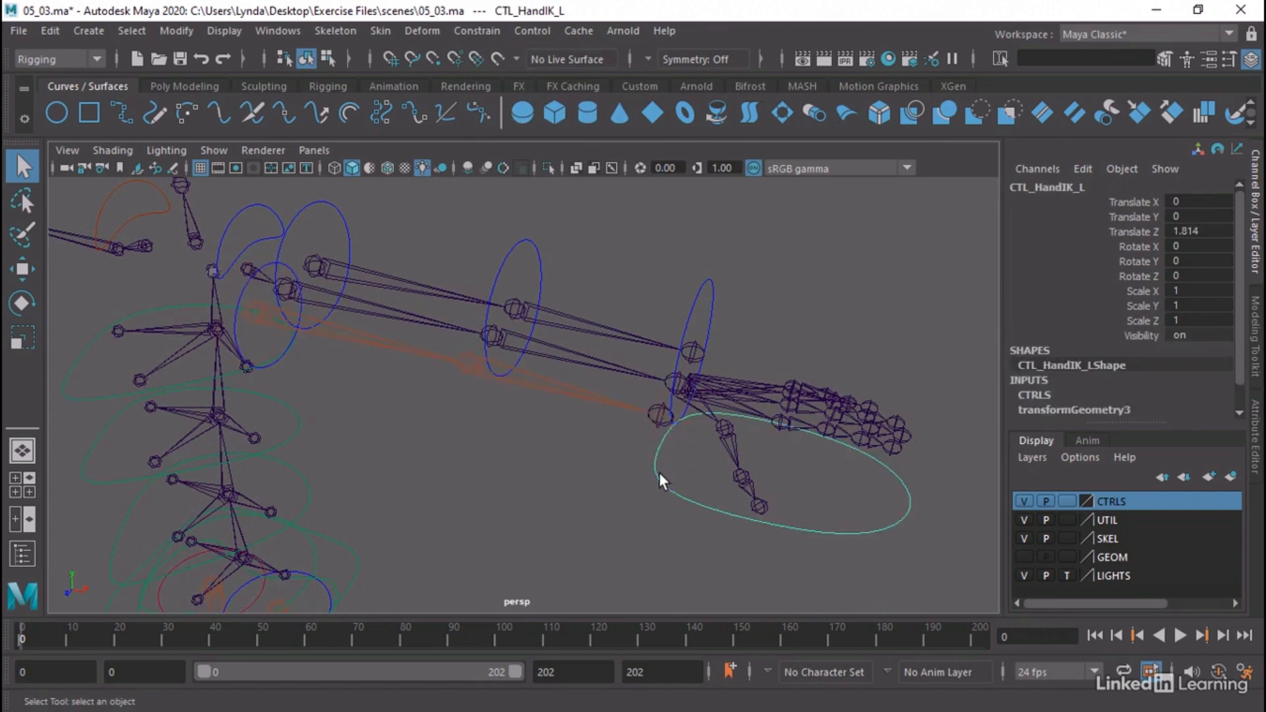
{"action": "left_click", "coordinate": [675, 417]}
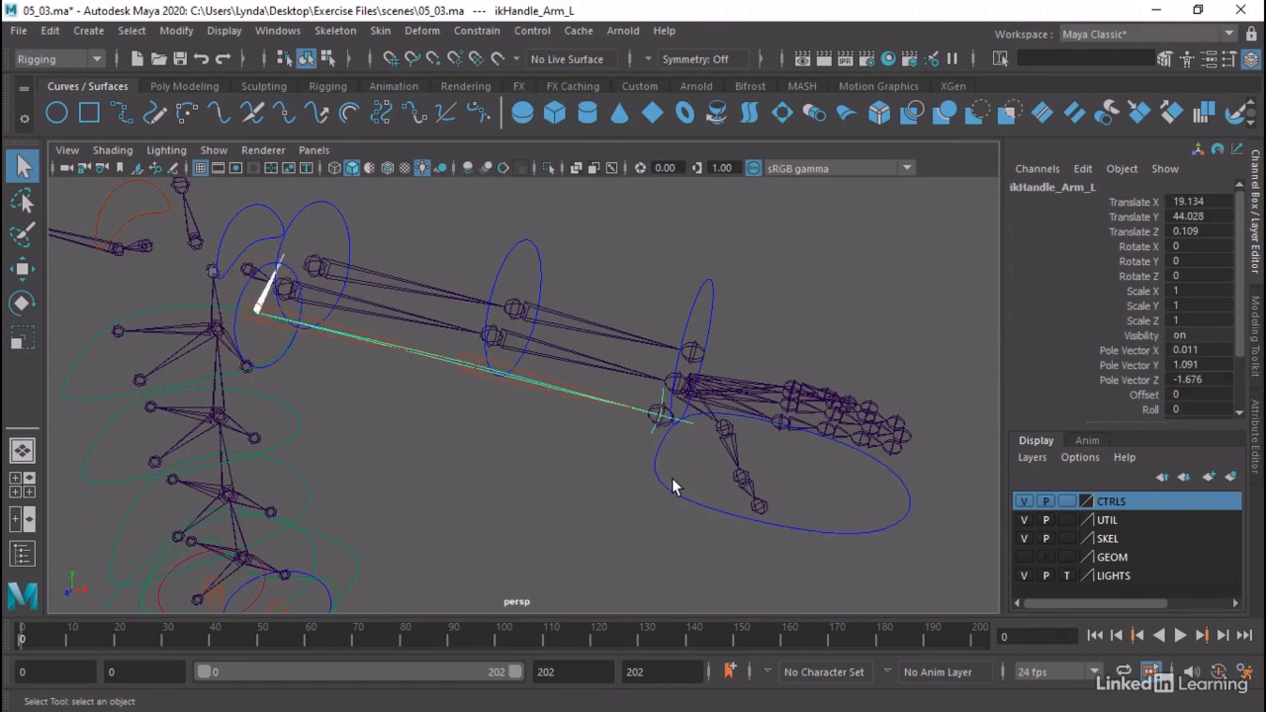
{"action": "left_click_drag", "start_coordinate": [671, 478], "coordinate": [634, 512]}
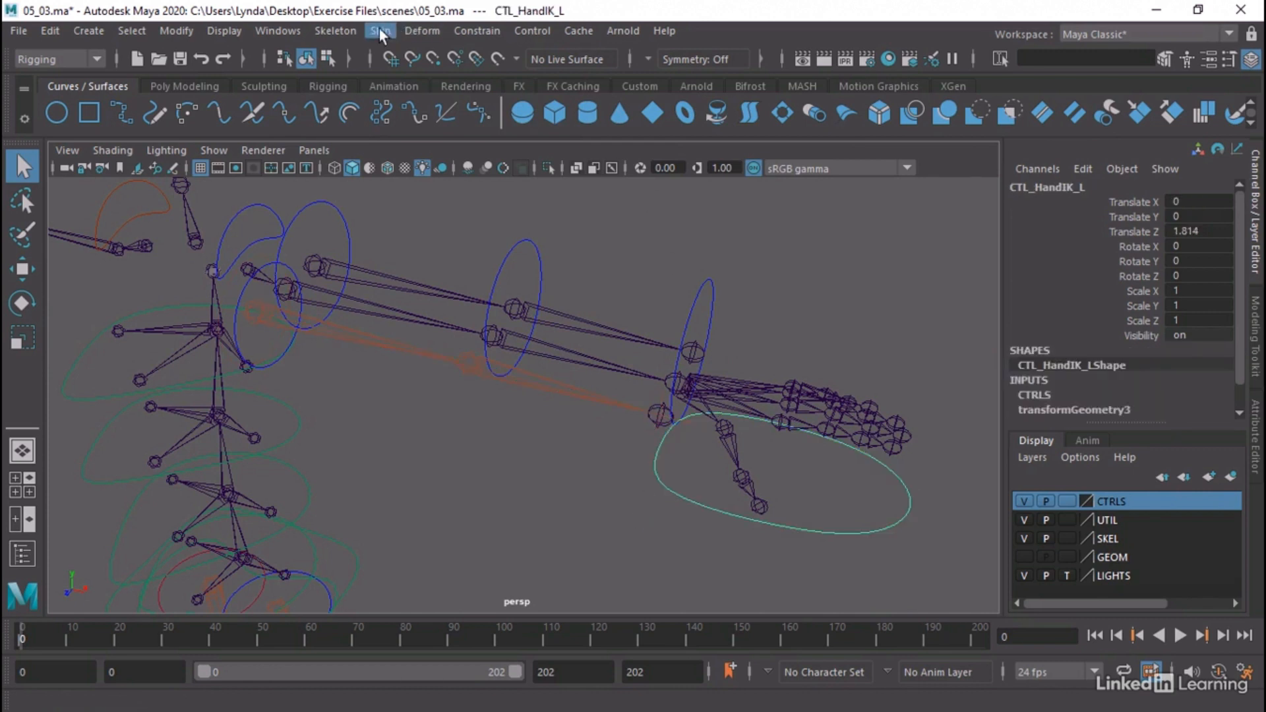
{"action": "left_click", "coordinate": [295, 33]}
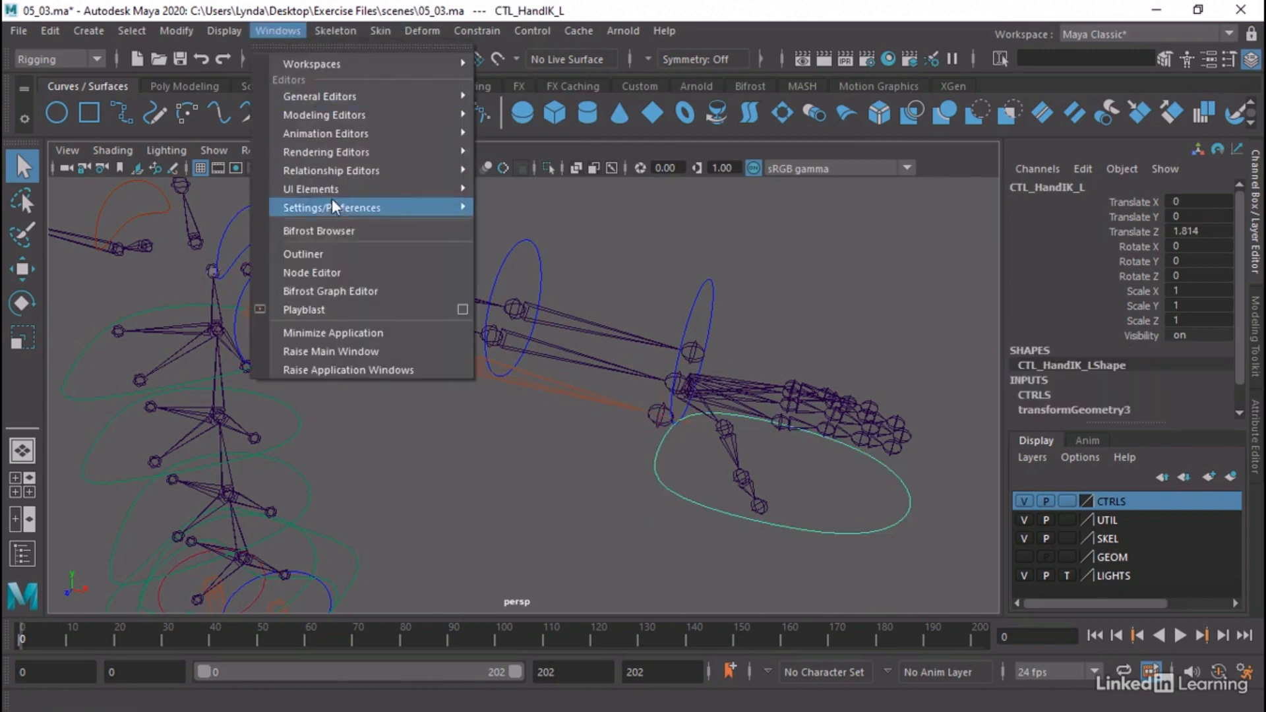
{"action": "left_click", "coordinate": [330, 251]}
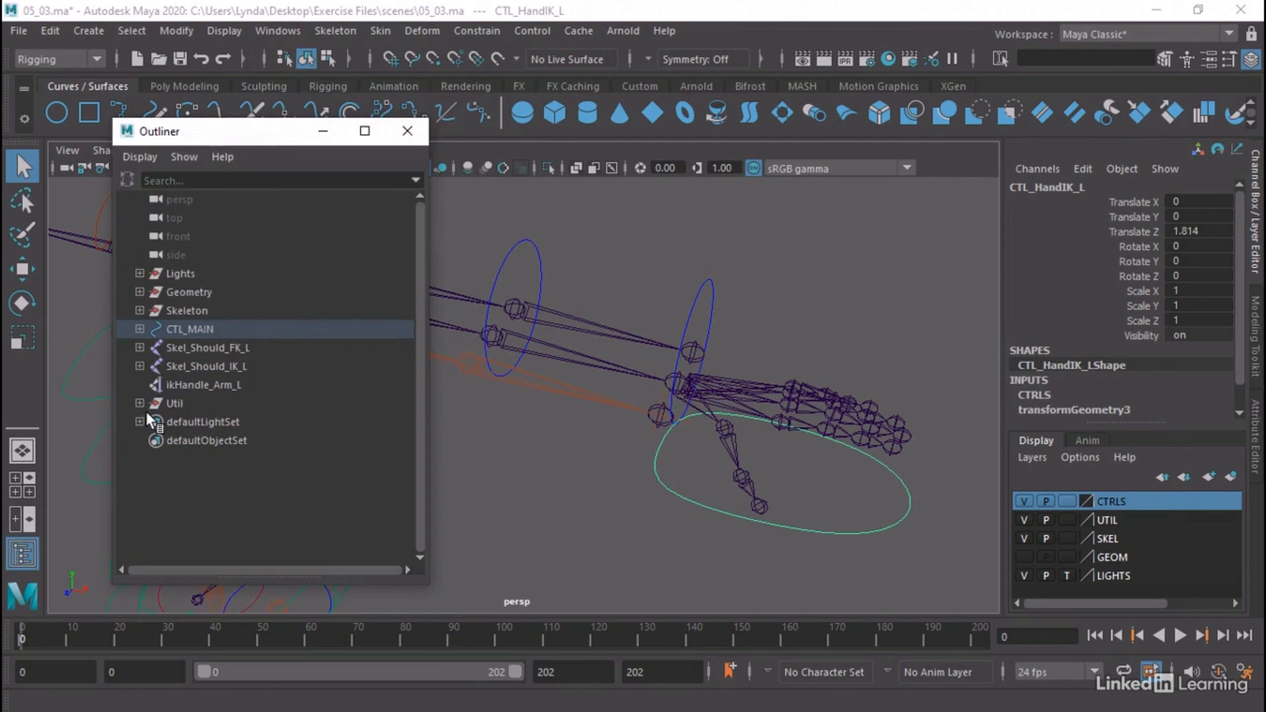
{"action": "left_click", "coordinate": [138, 329]}
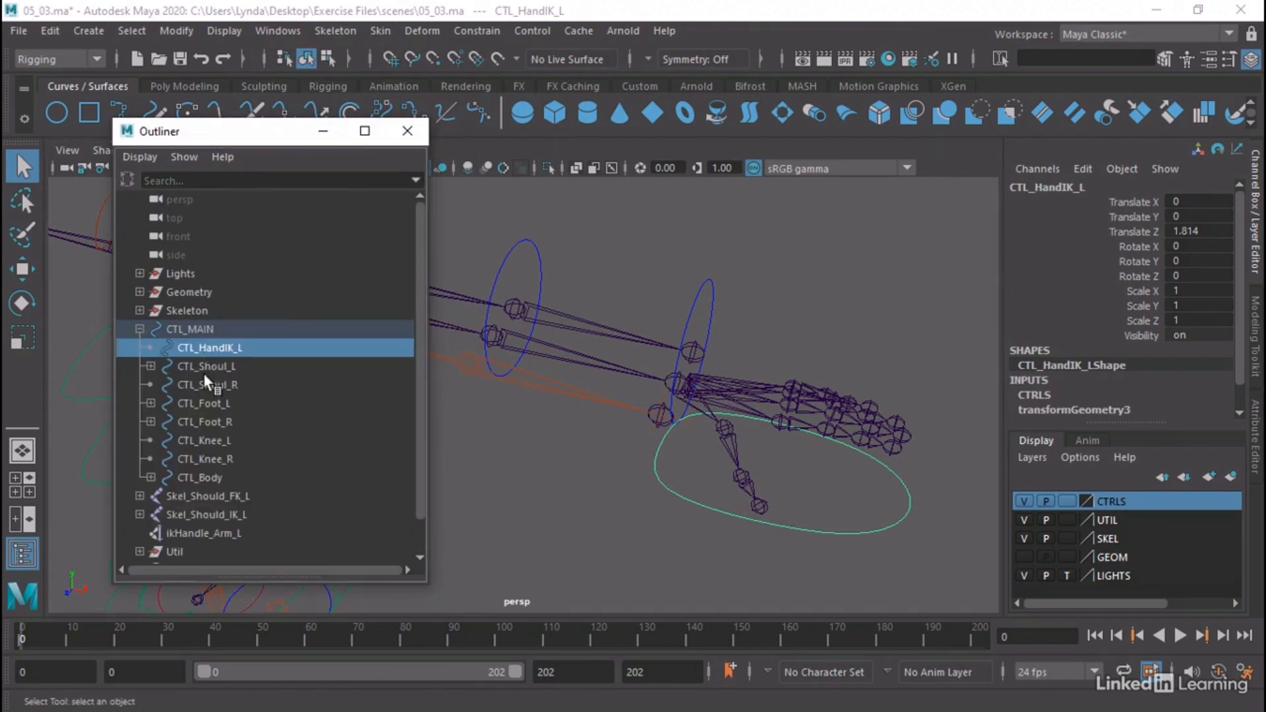
{"action": "left_click", "coordinate": [192, 534]}
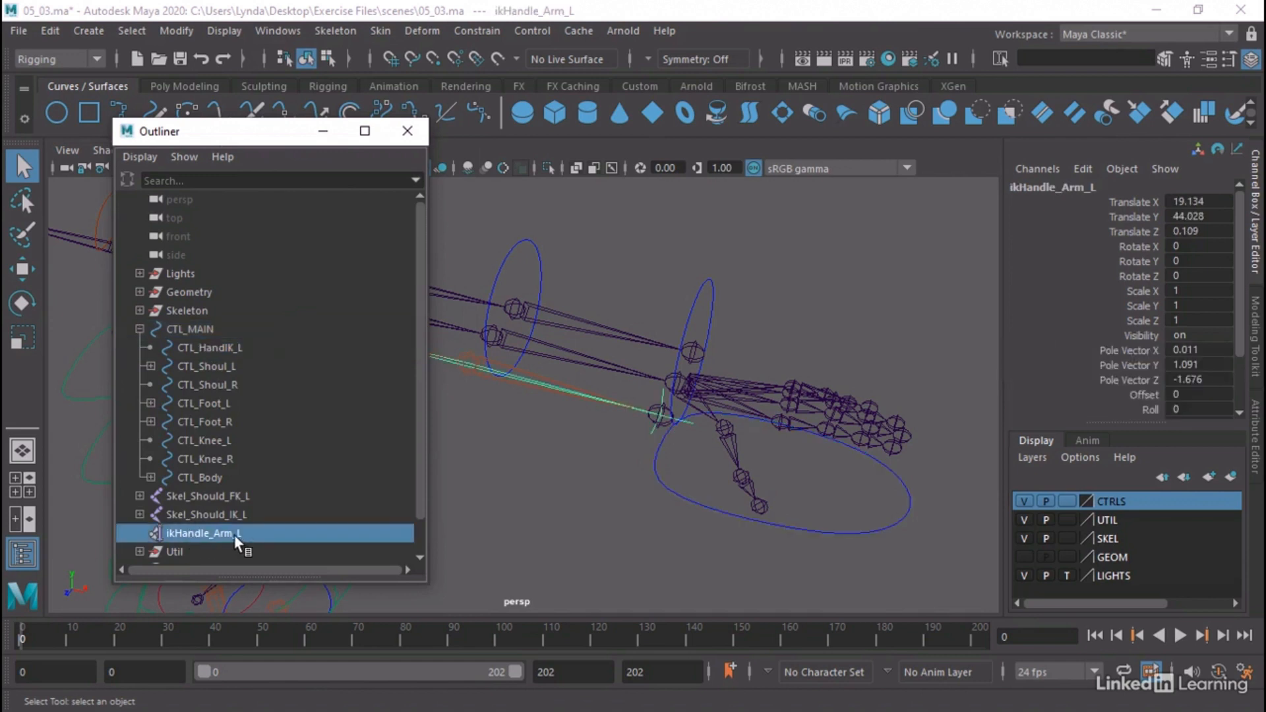
{"action": "middle_click_drag", "start_coordinate": [215, 536], "coordinate": [247, 351]}
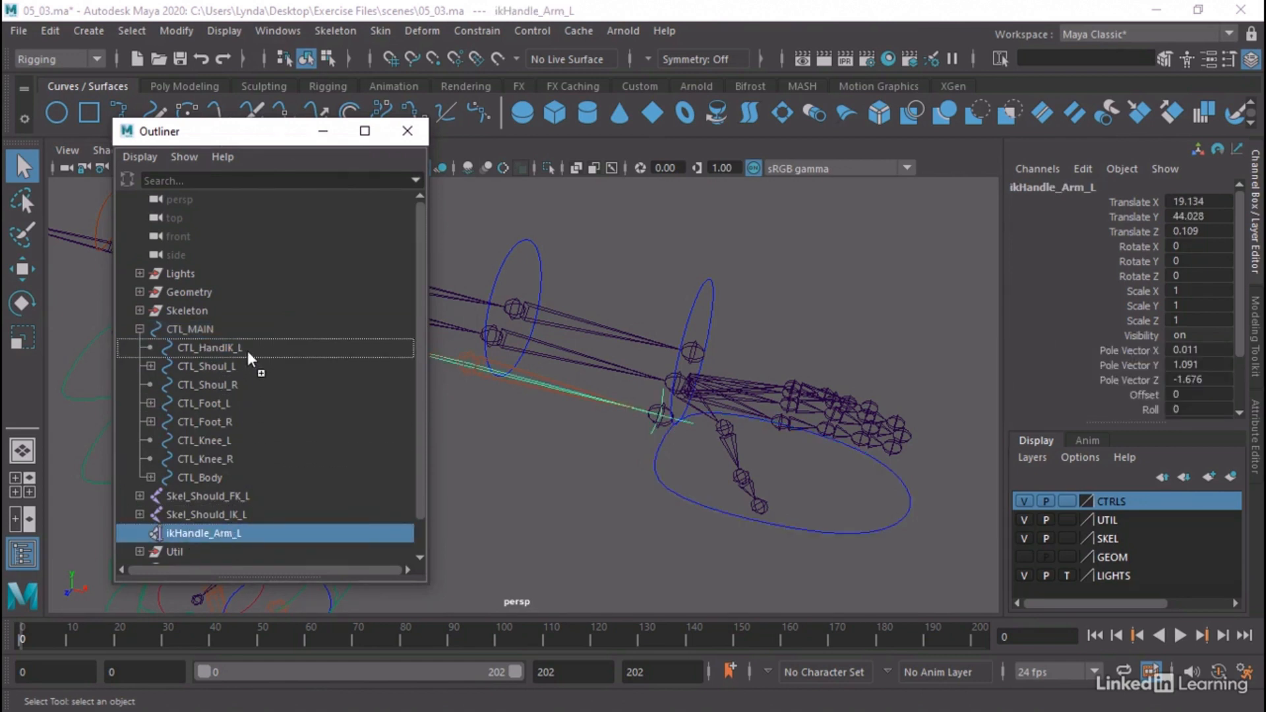
{"action": "middle_click_drag", "start_coordinate": [247, 351], "coordinate": [247, 350]}
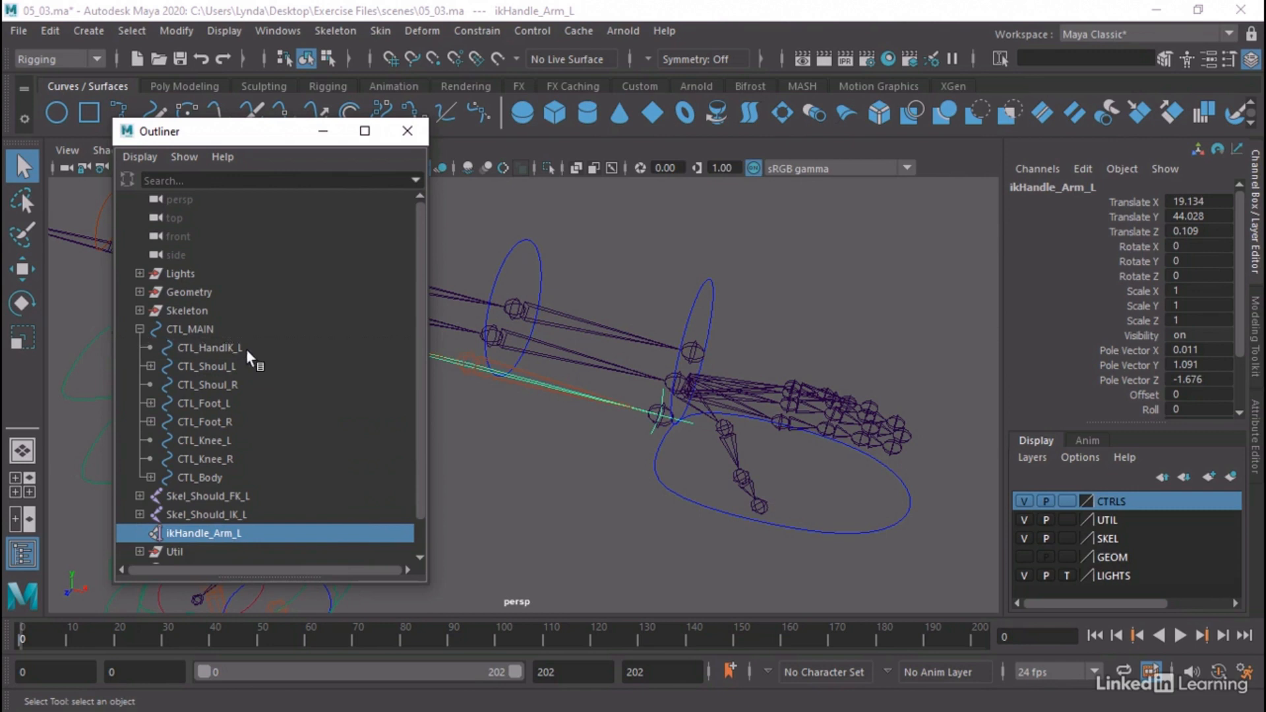
Test the arm IK by moving CTL_HandIK_L, undo the move and clear the selection
{"action": "left_click", "coordinate": [686, 503]}
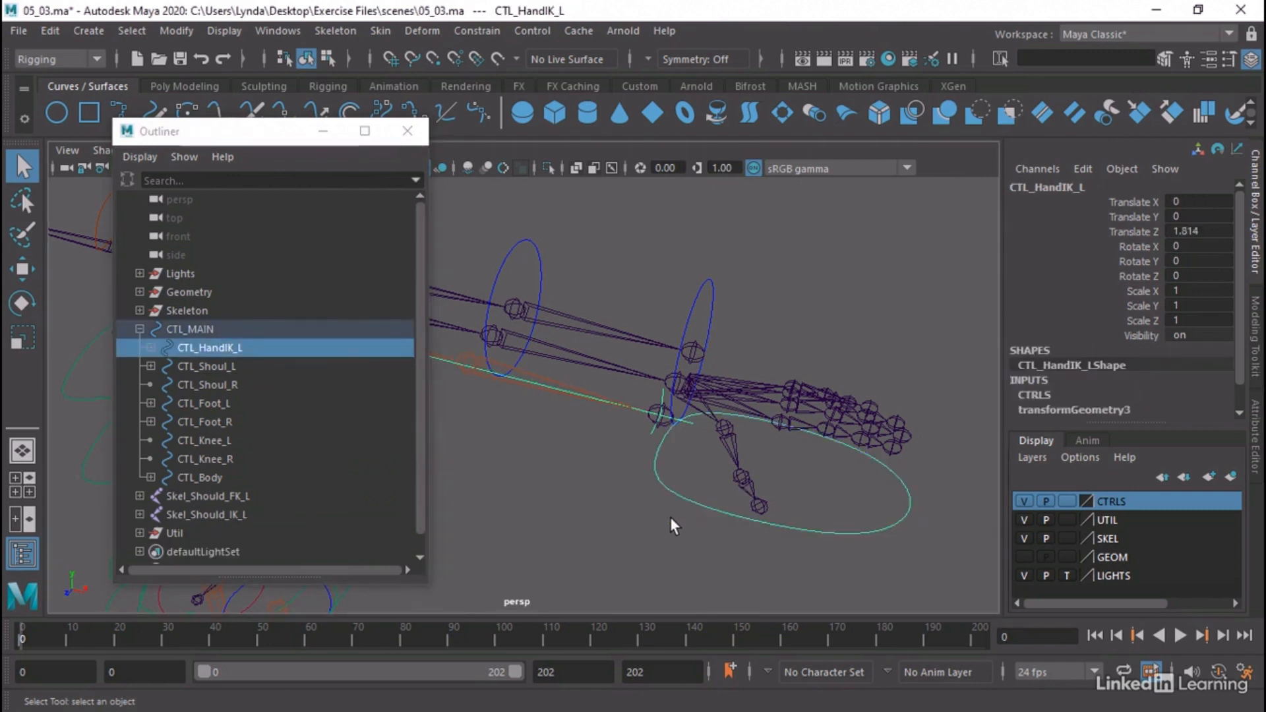
{"action": "key", "text": "w"}
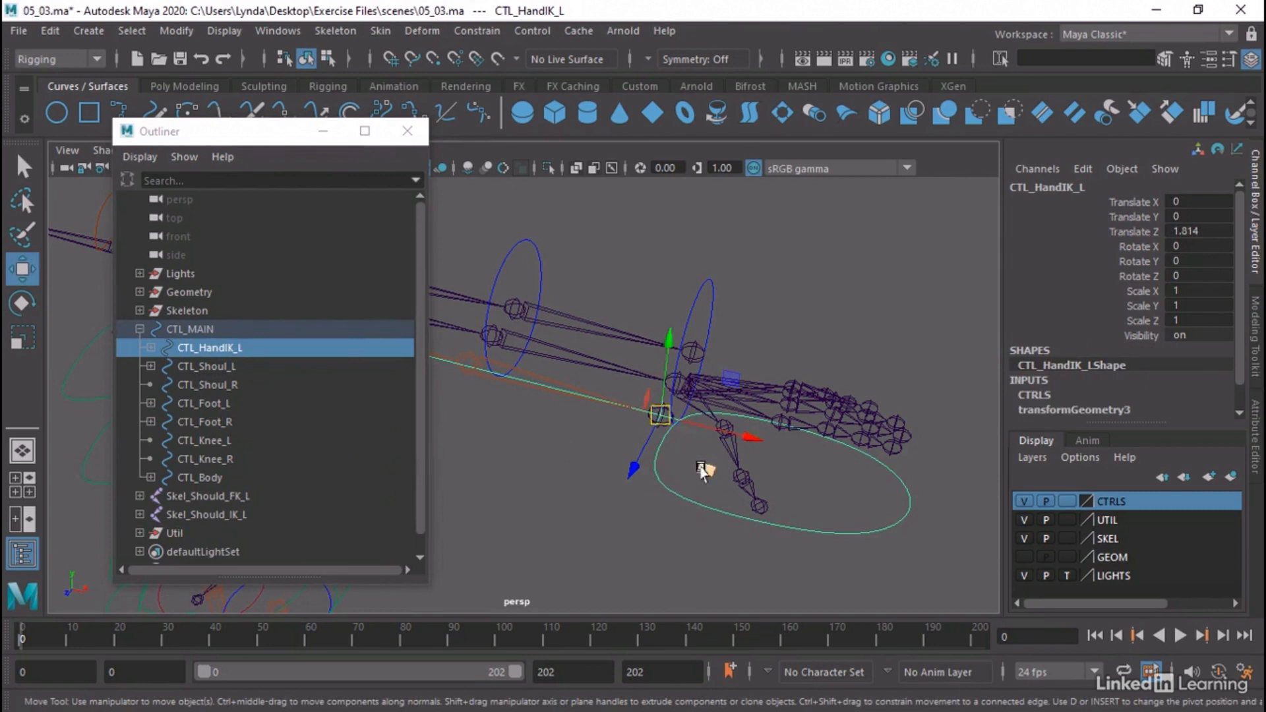
{"action": "middle_click_drag", "start_coordinate": [700, 466], "coordinate": [648, 519]}
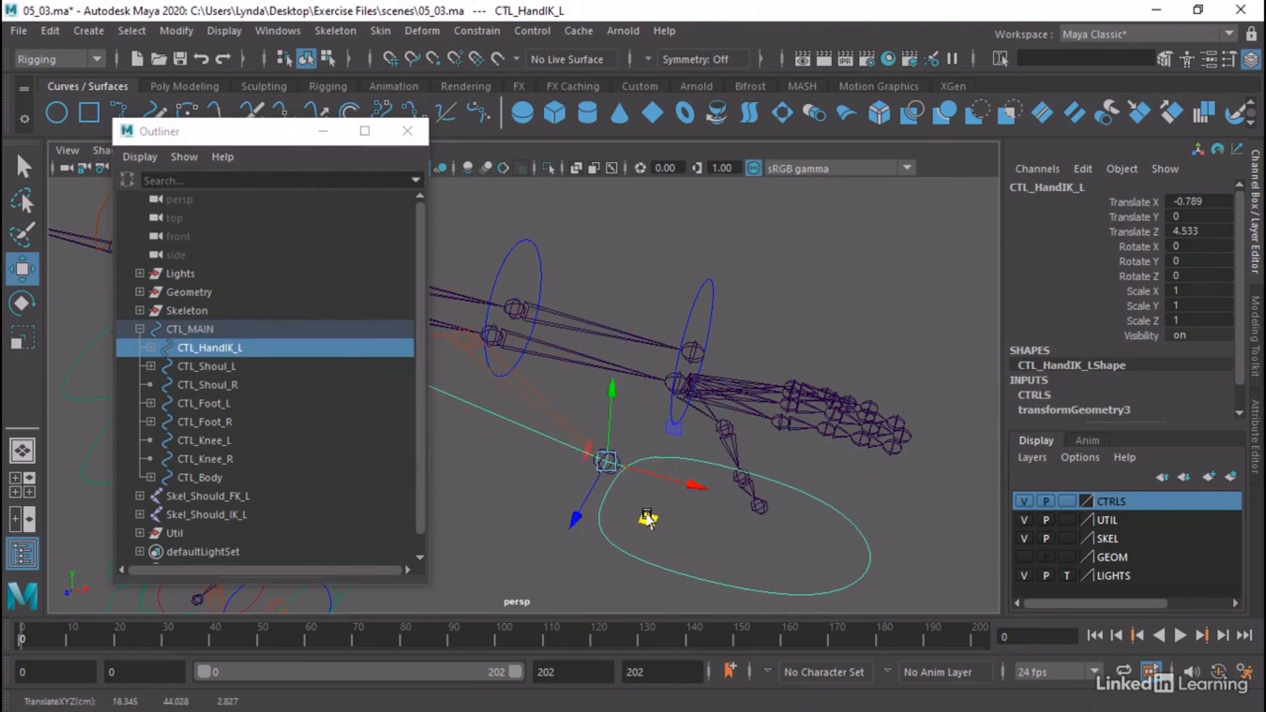
{"action": "key", "text": "ctrl+z"}
{"action": "left_click", "coordinate": [654, 517]}
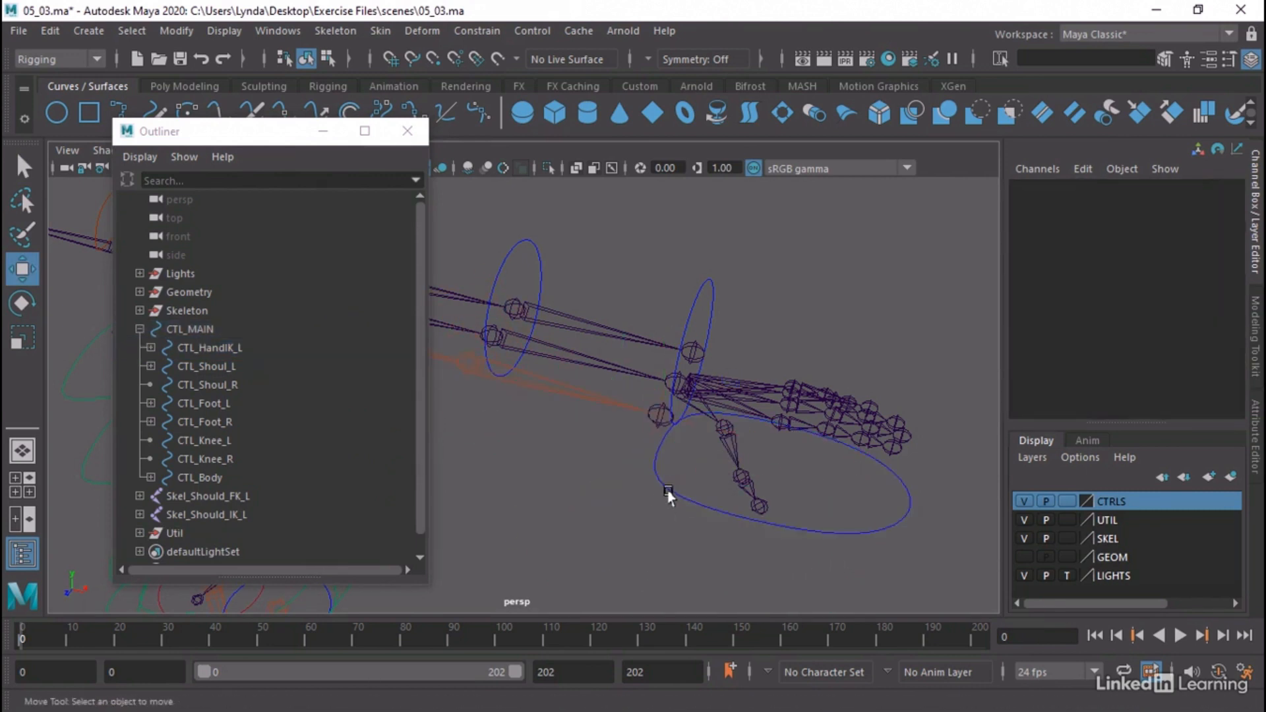
Try rotating CTL_HandIK_L about its Z axis to test the wrist, then undo the rotation and deselect it
{"action": "left_click", "coordinate": [668, 492]}
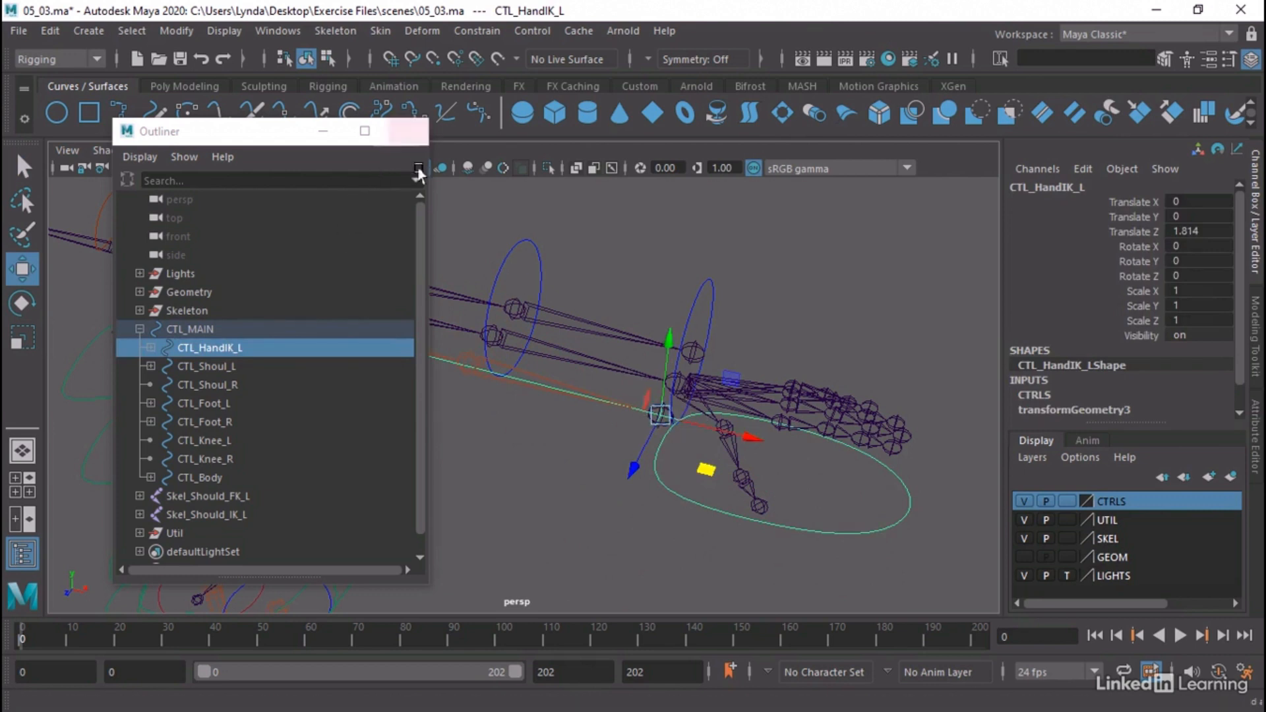
{"action": "key", "text": "e"}
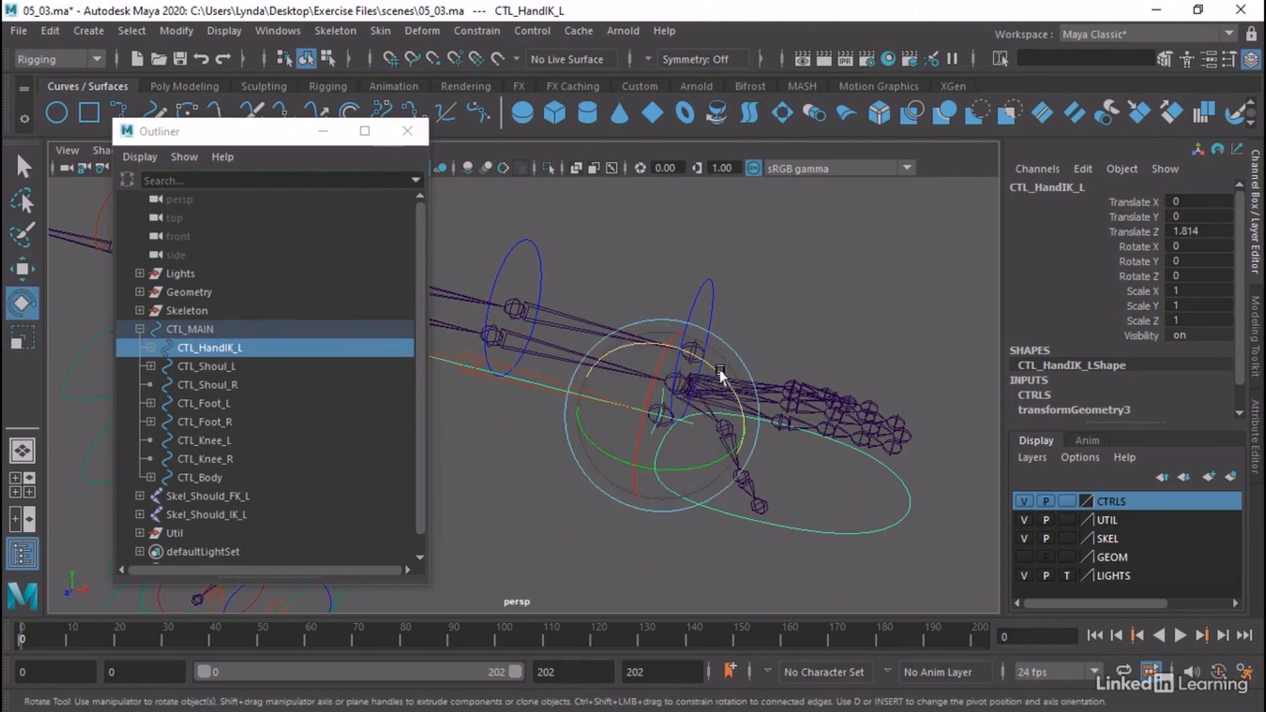
{"action": "left_click_drag", "start_coordinate": [726, 375], "coordinate": [666, 333]}
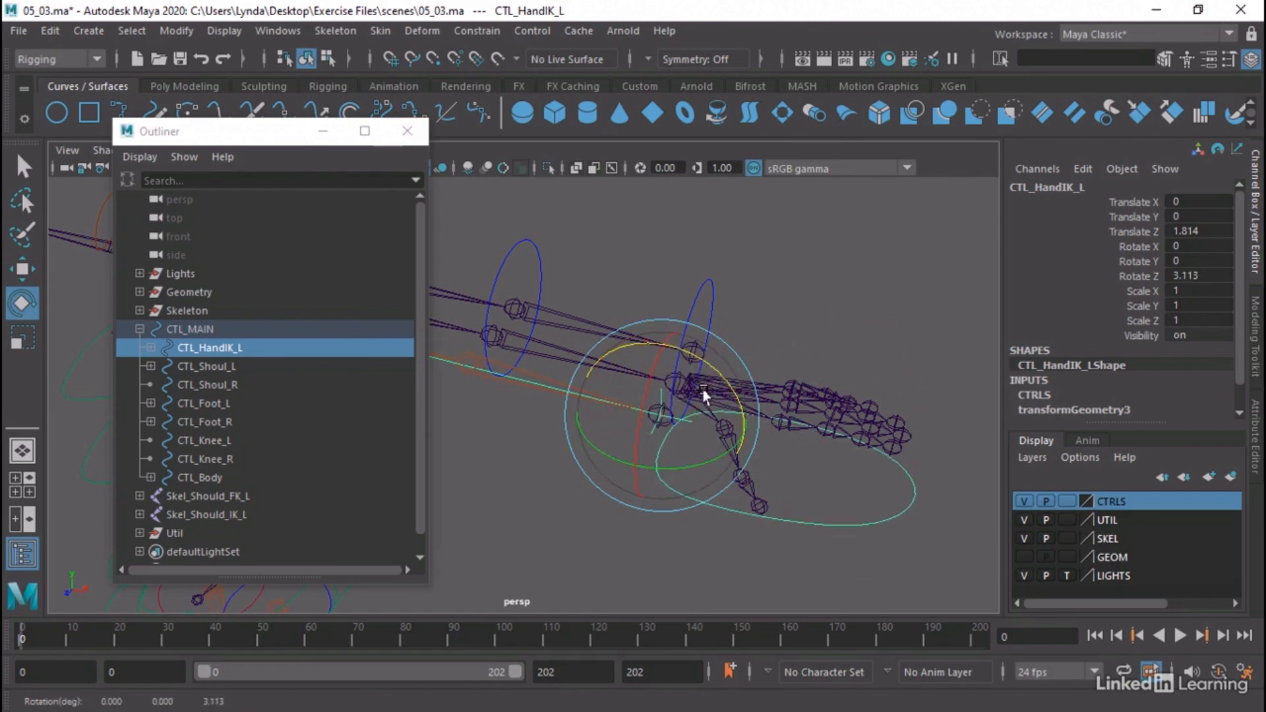
{"action": "left_click", "coordinate": [854, 308]}
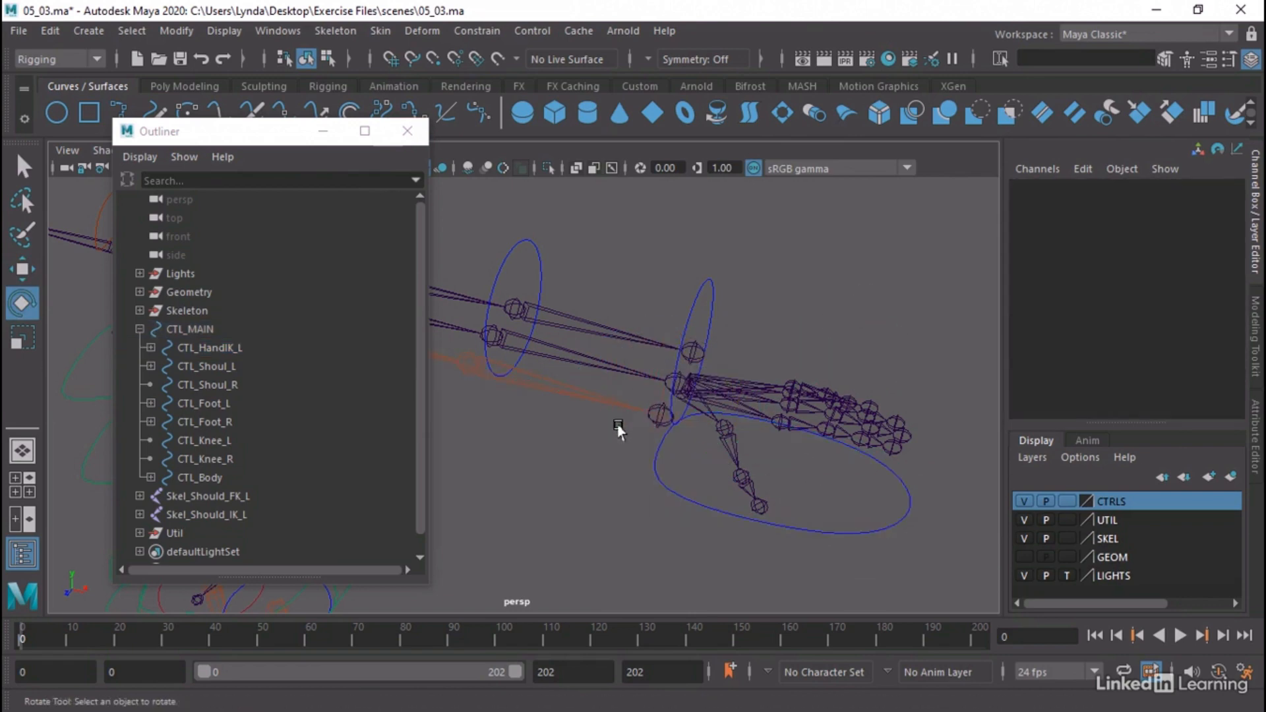
Orient-constrain the Skel_Wrist_IK_L joint to CTL_HandIK_L and close the Outliner
{"action": "right_click_drag", "start_coordinate": [620, 430], "coordinate": [797, 438], "text": "alt"}
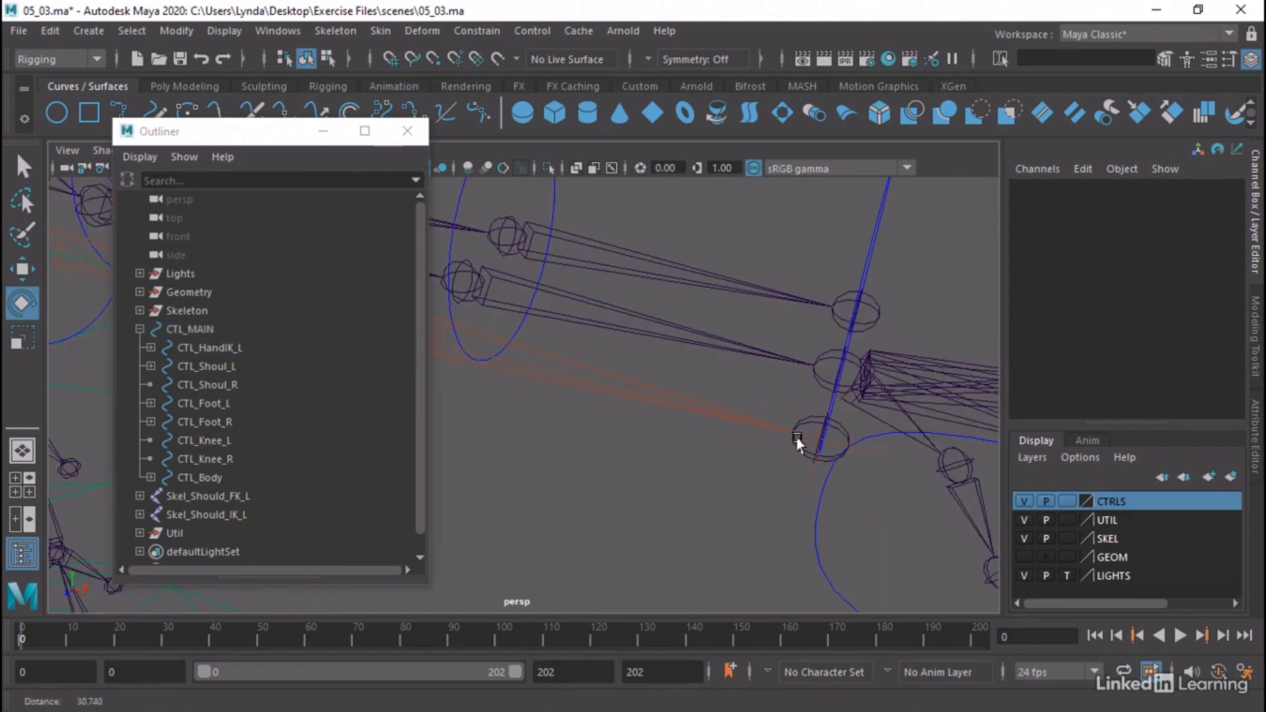
{"action": "left_click", "coordinate": [808, 546]}
{"action": "key", "text": "f"}
{"action": "key", "text": "q"}
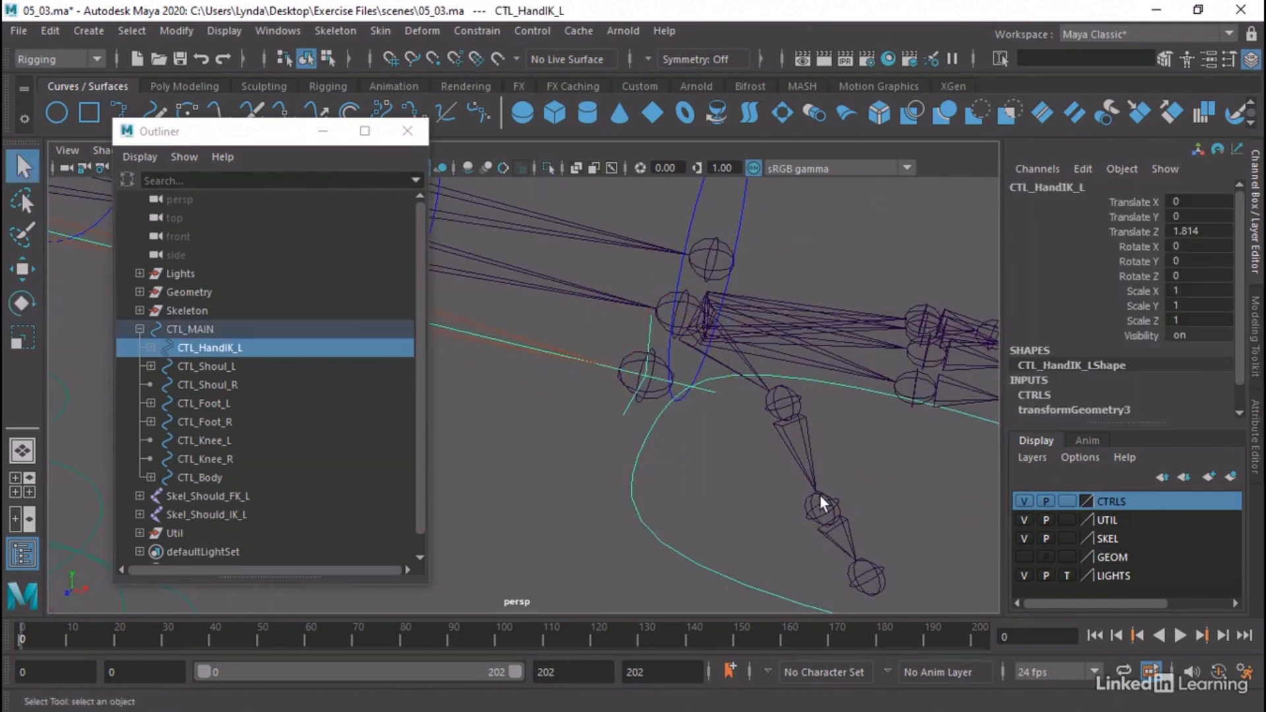
{"action": "left_click", "coordinate": [652, 388]}
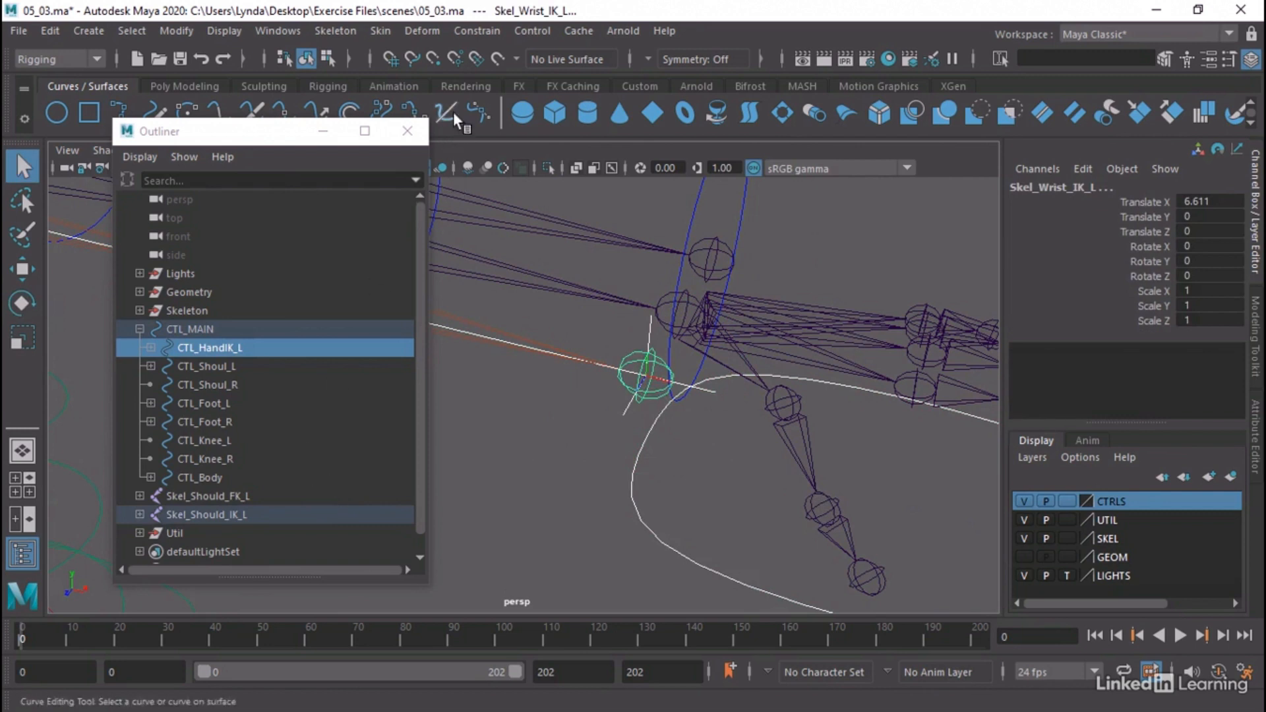
{"action": "left_click", "coordinate": [466, 35]}
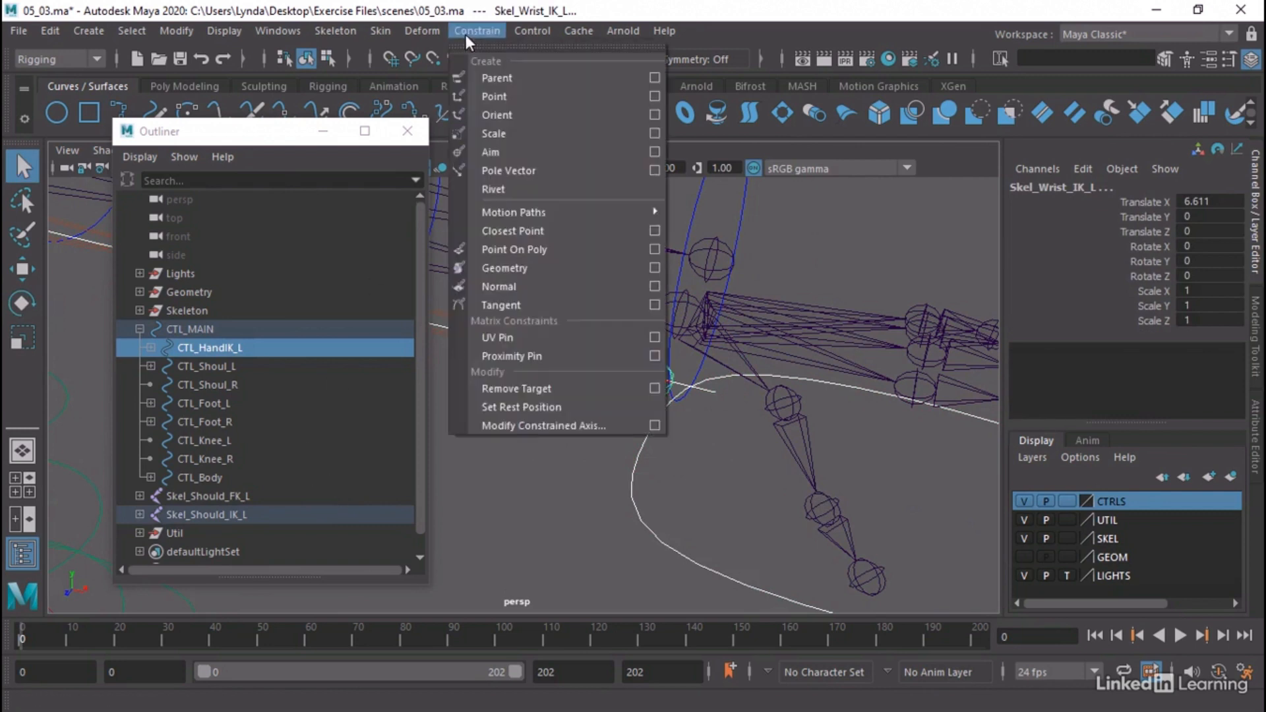
{"action": "left_click", "coordinate": [505, 116]}
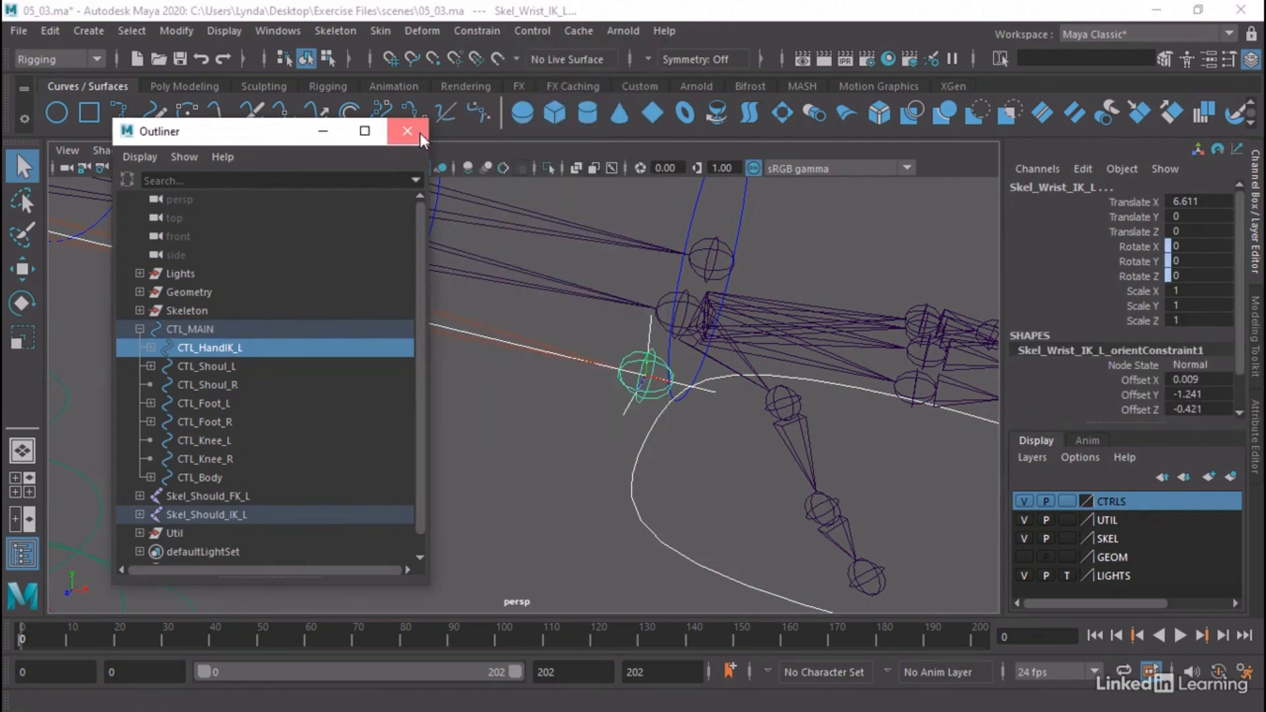
{"action": "left_click", "coordinate": [409, 132]}
{"action": "right_click_drag", "start_coordinate": [613, 437], "coordinate": [407, 421], "text": "alt"}
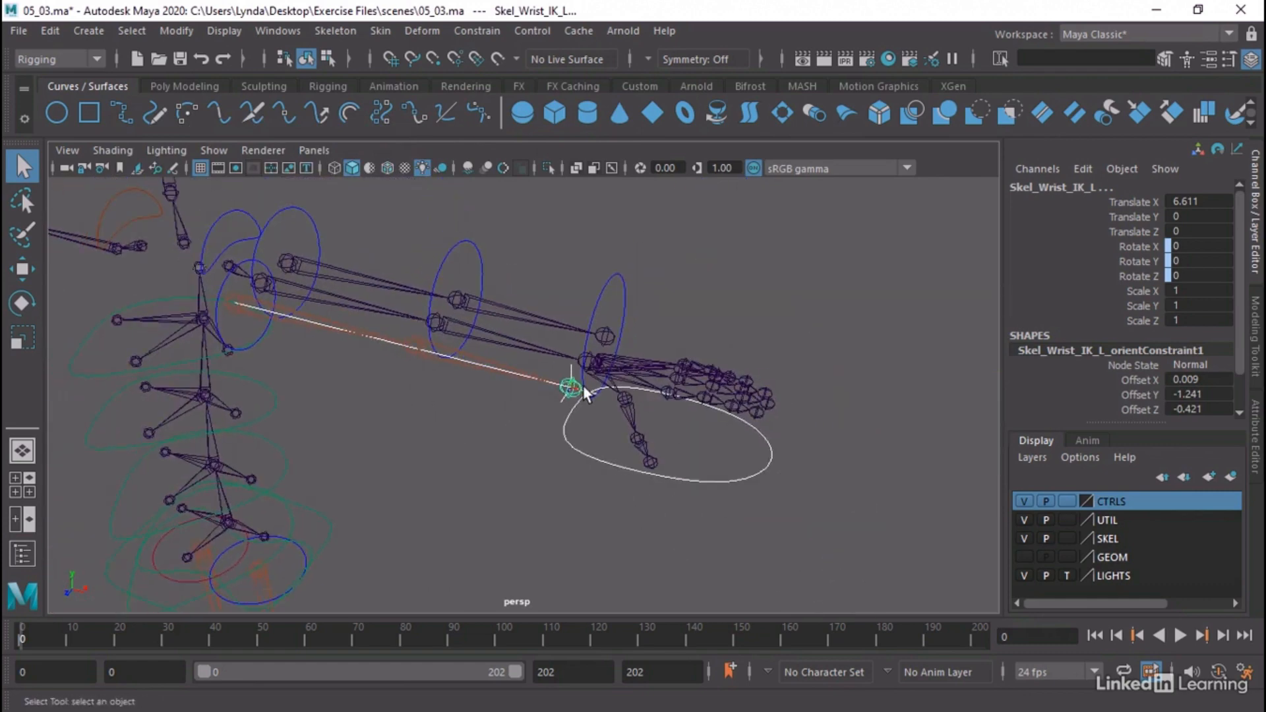
{"action": "middle_click_drag", "start_coordinate": [585, 387], "coordinate": [686, 436], "text": "alt"}
{"action": "right_click_drag", "start_coordinate": [683, 428], "coordinate": [576, 435], "text": "alt"}
{"action": "left_click_drag", "start_coordinate": [576, 435], "coordinate": [568, 427], "text": "alt"}
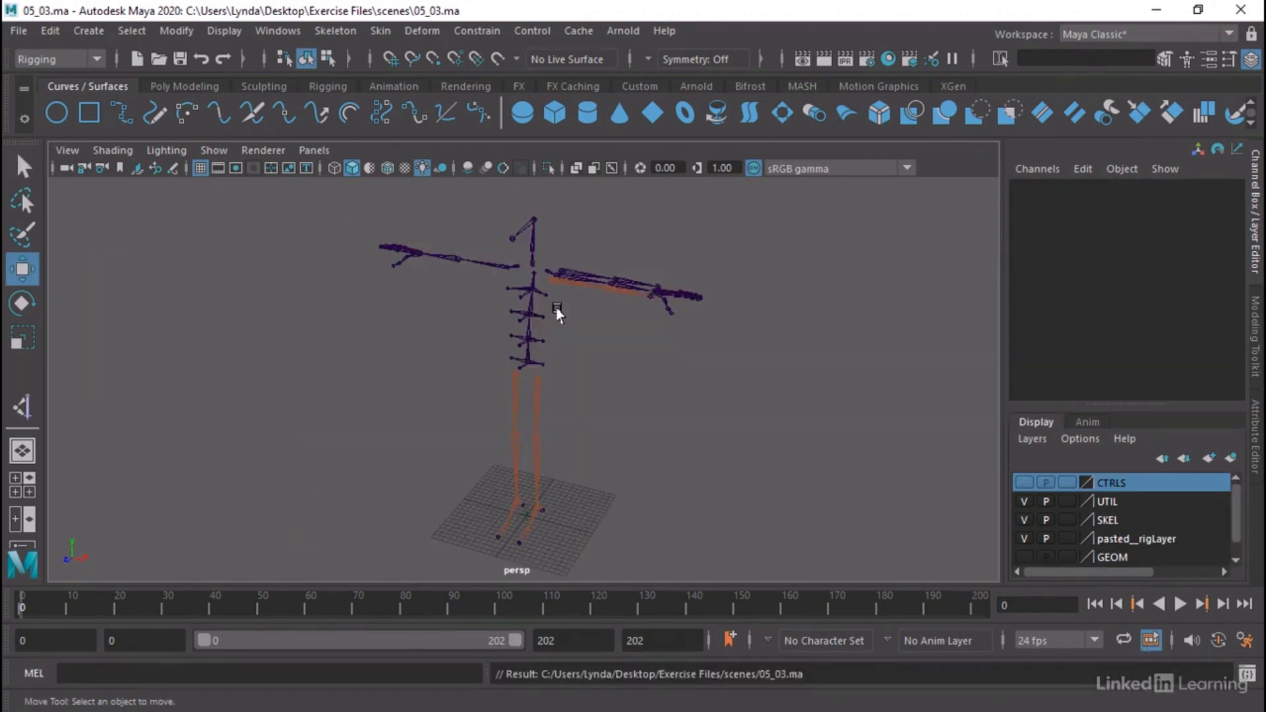
Make the CTRLS display layer visible so the left-arm FK and IK controls can be inspected
{"action": "left_click_drag", "start_coordinate": [557, 311], "coordinate": [625, 313], "text": "alt"}
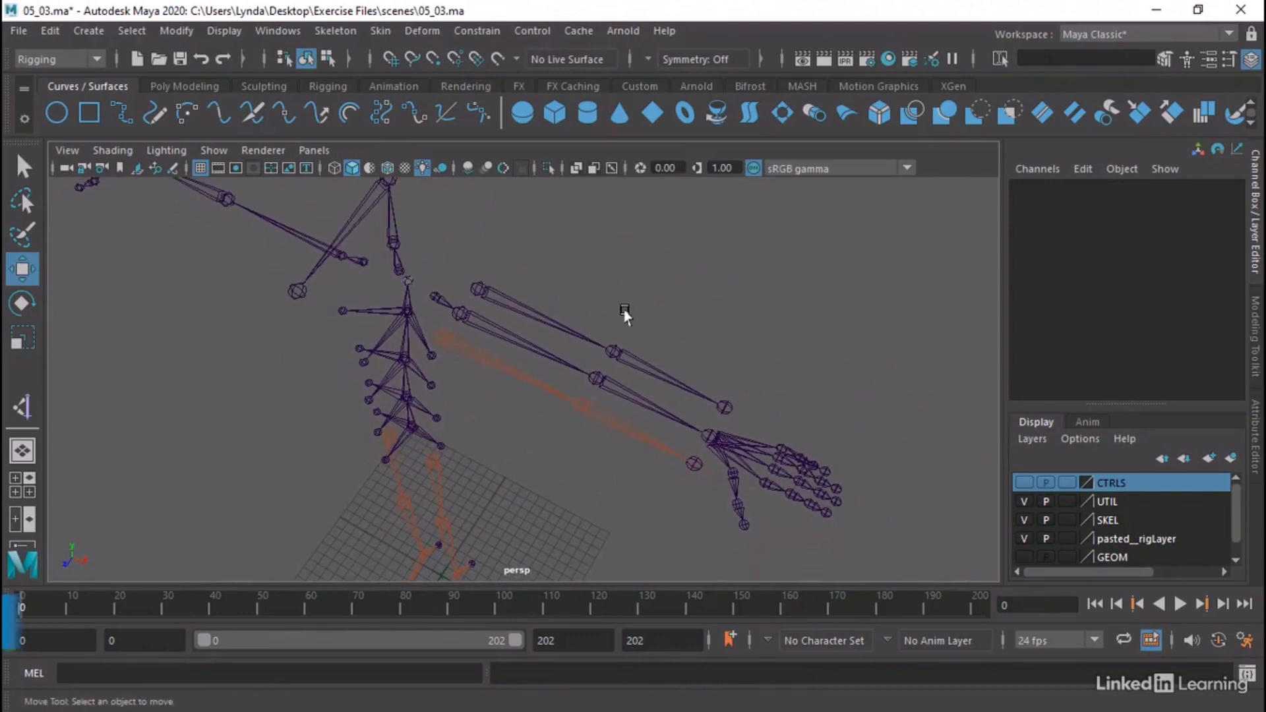
{"action": "left_click", "coordinate": [1024, 483]}
{"action": "left_click_drag", "start_coordinate": [797, 375], "coordinate": [537, 274], "text": "alt"}
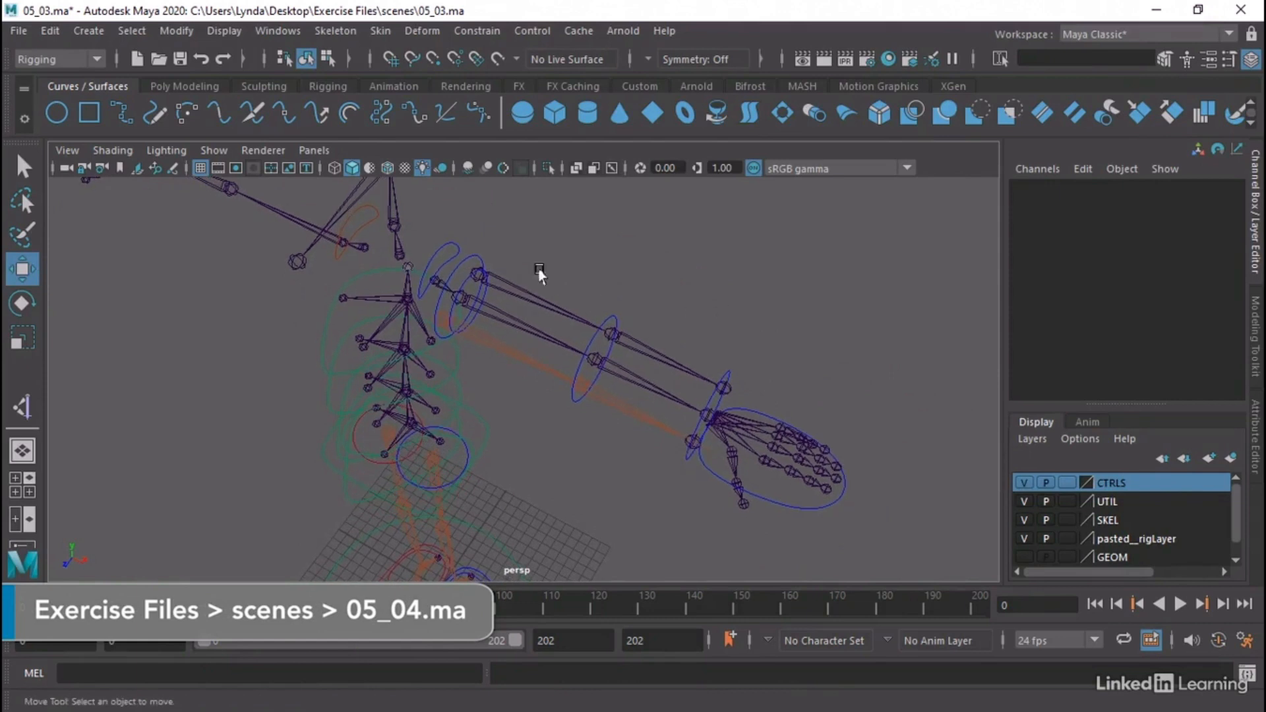
Examine the left-arm controls by selecting CTL_Arm_BicepFK_L, CTL_Arm_BicepIK_L together with CTL_HandIK_L, and CTL_Arm_BicepFK_L again
{"action": "left_click", "coordinate": [469, 259]}
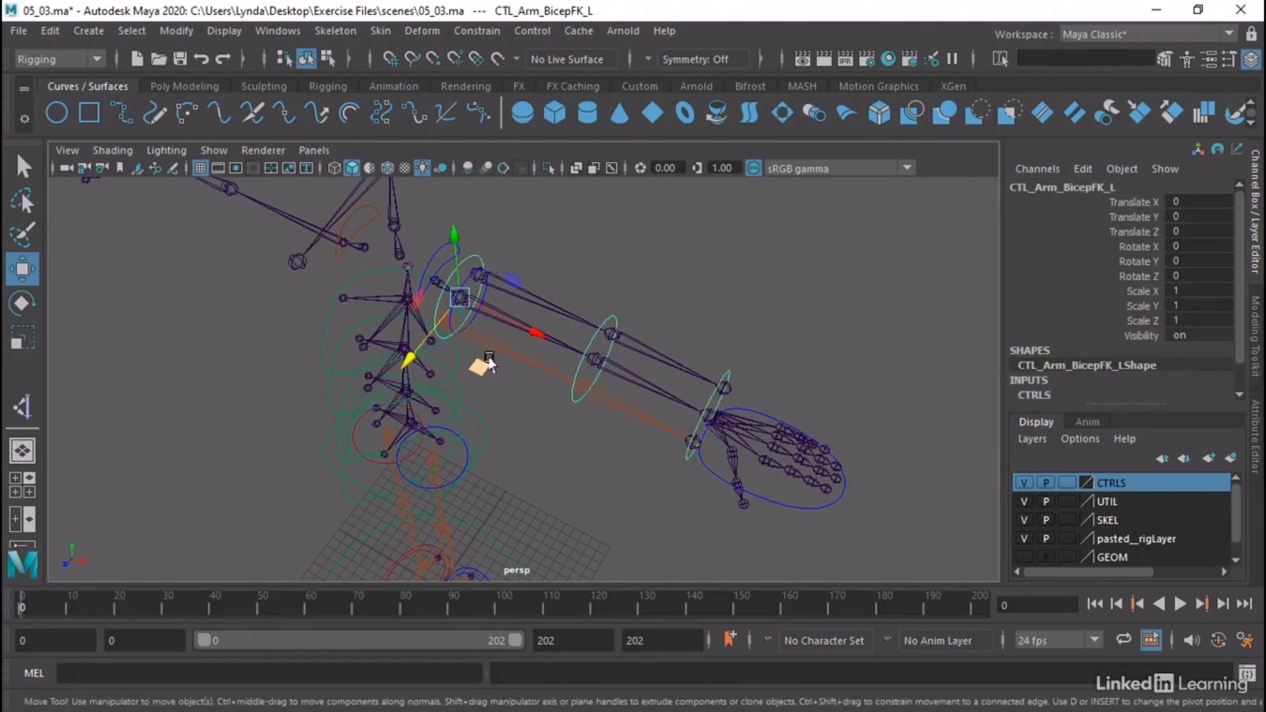
{"action": "left_click", "coordinate": [527, 477]}
{"action": "left_click", "coordinate": [485, 298]}
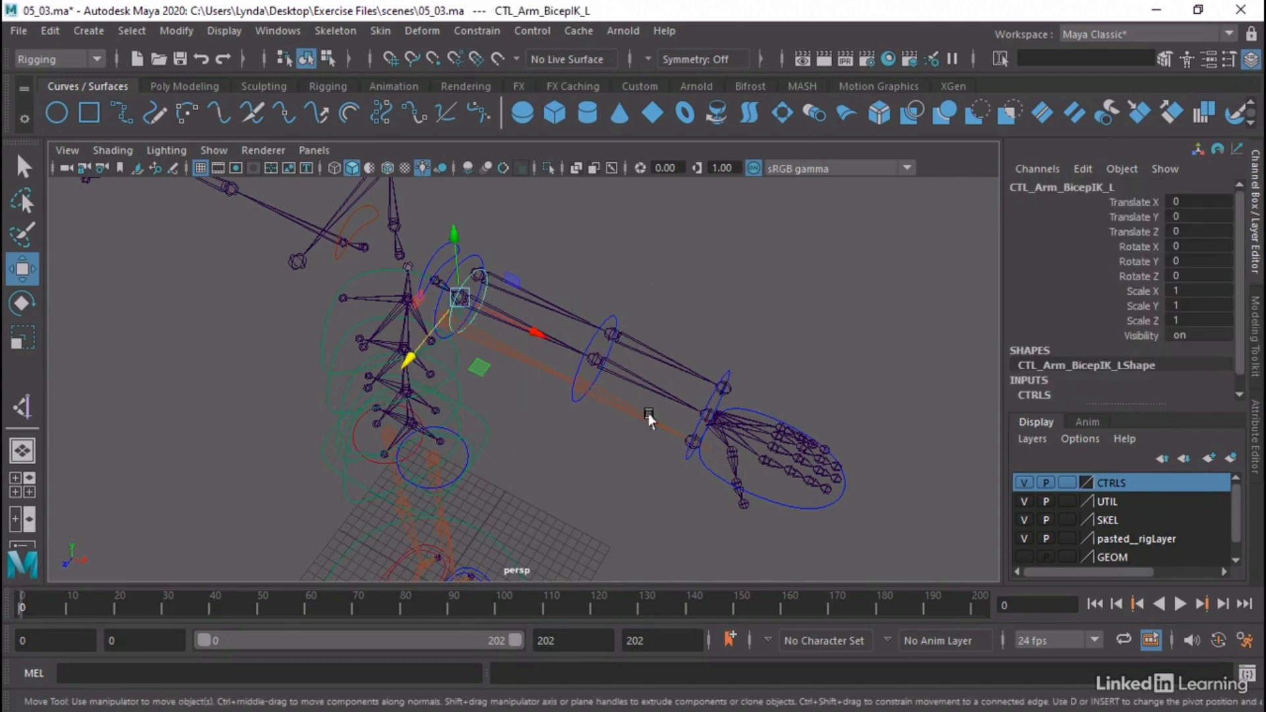
{"action": "left_click", "coordinate": [769, 503]}
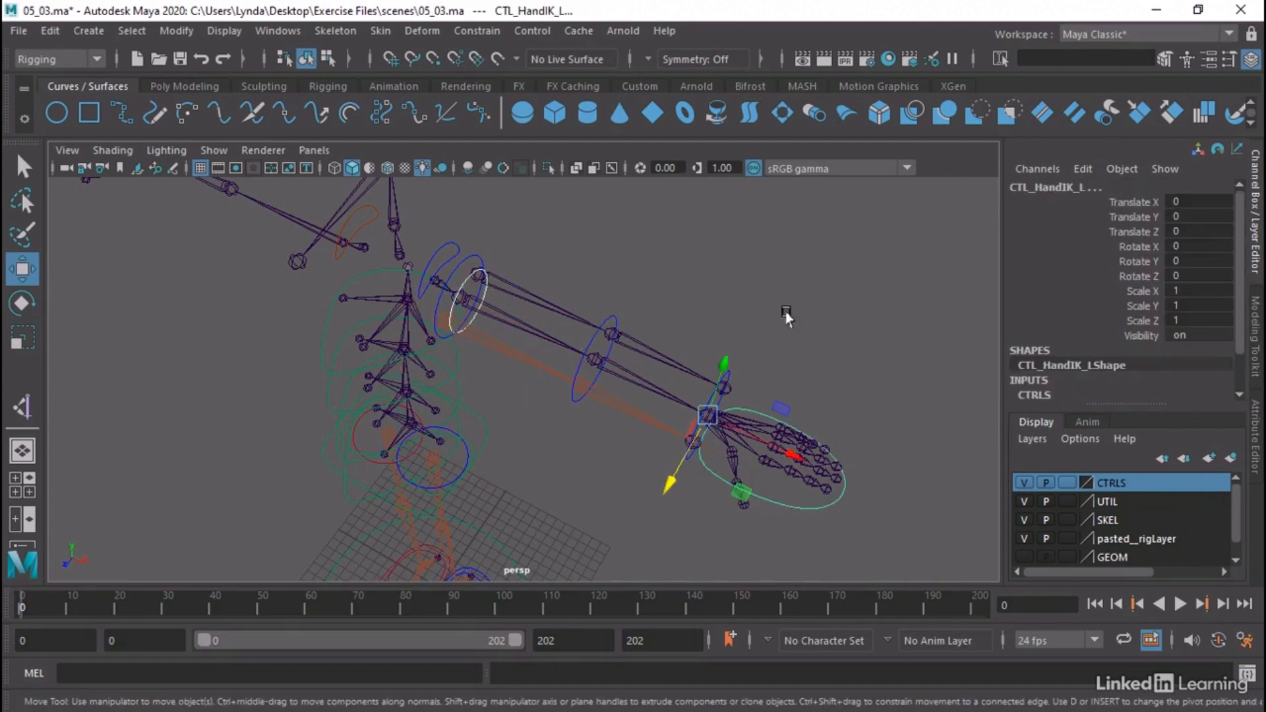
{"action": "left_click", "coordinate": [745, 278]}
{"action": "left_click", "coordinate": [466, 255]}
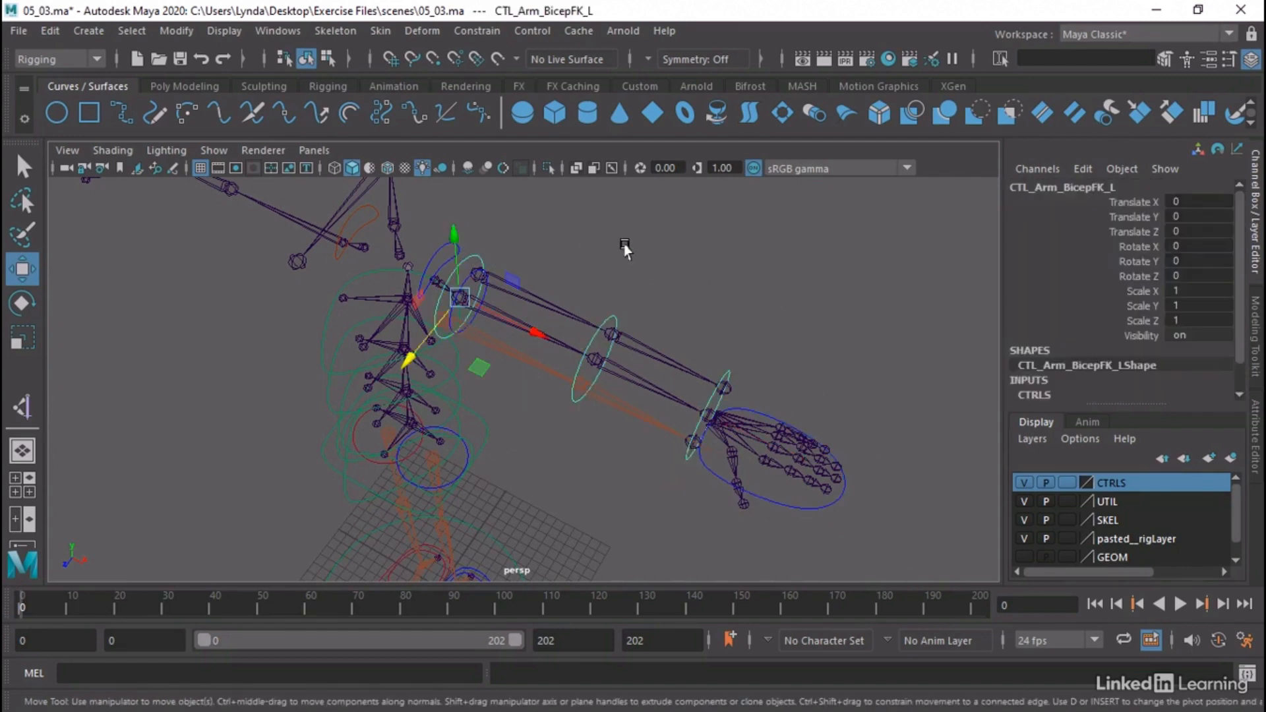
{"action": "left_click_drag", "start_coordinate": [624, 248], "coordinate": [608, 259], "text": "alt"}
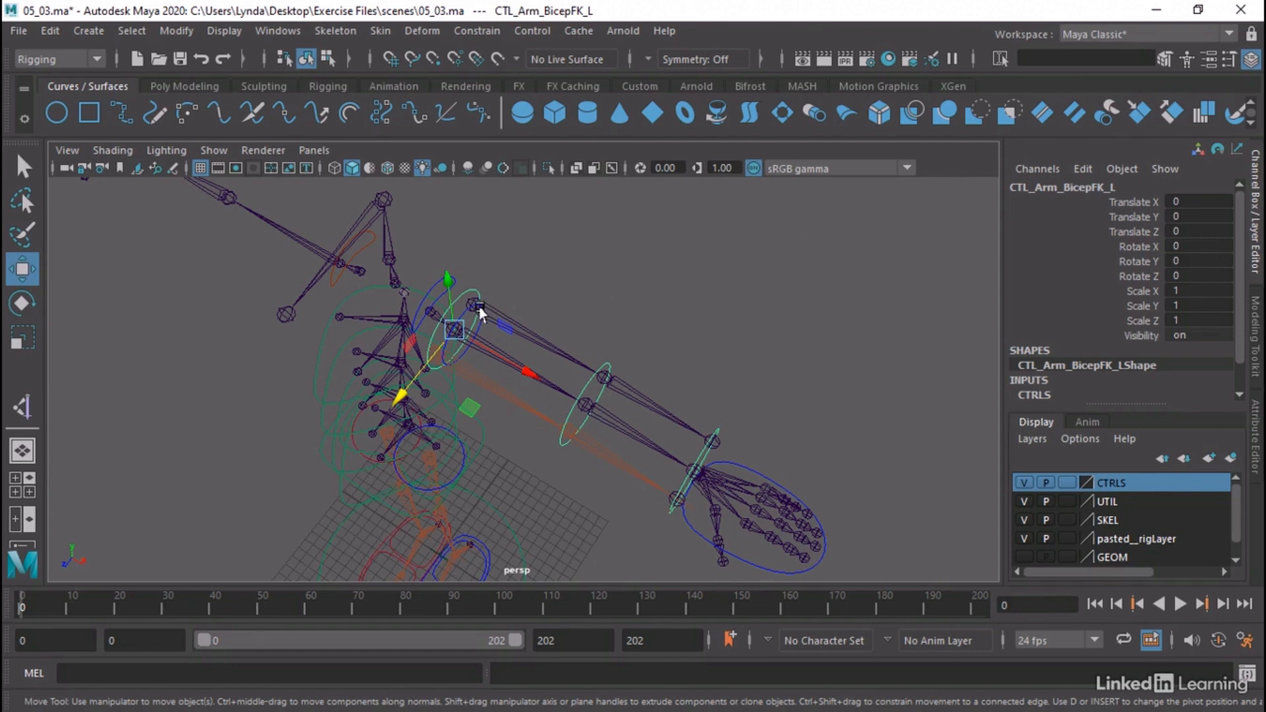
Snap the CTL_Arm_BicepFK_L control onto the shoulder joint of the left FK arm chain
{"action": "key", "text": "v"}
{"action": "left_click_drag", "start_coordinate": [452, 327], "coordinate": [467, 316]}
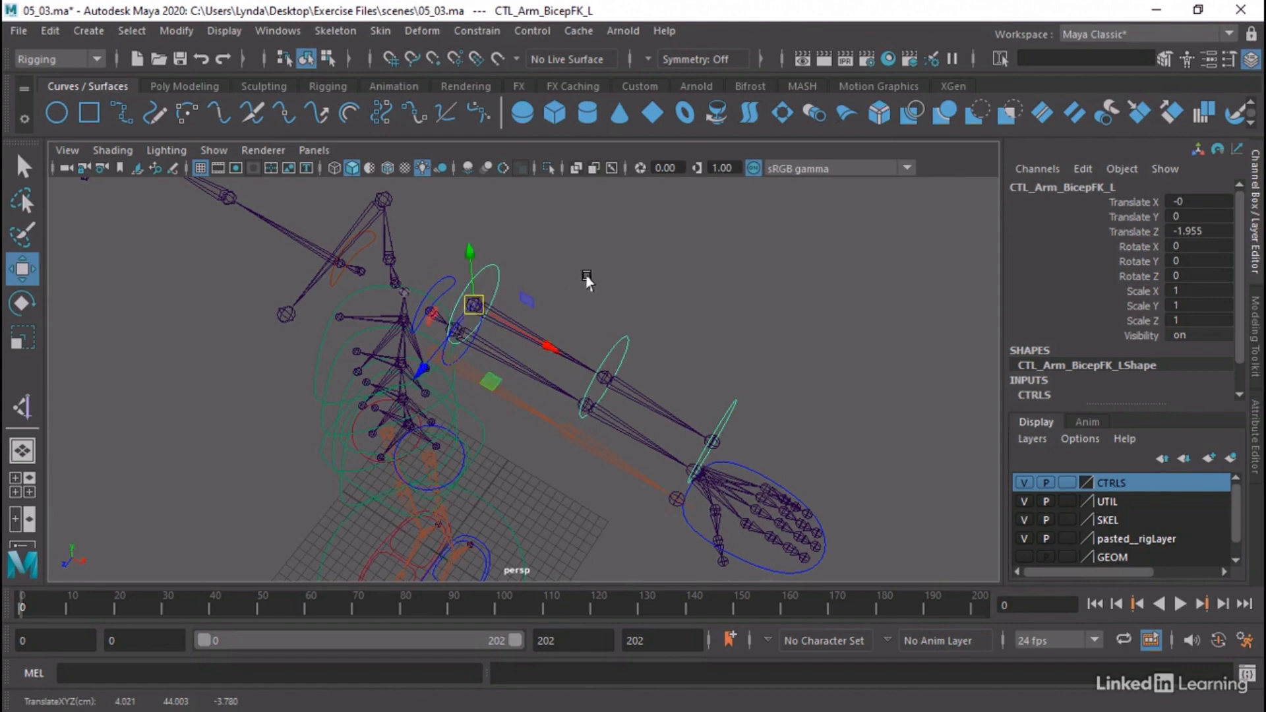
{"action": "left_click_drag", "start_coordinate": [587, 277], "coordinate": [601, 254], "text": "alt"}
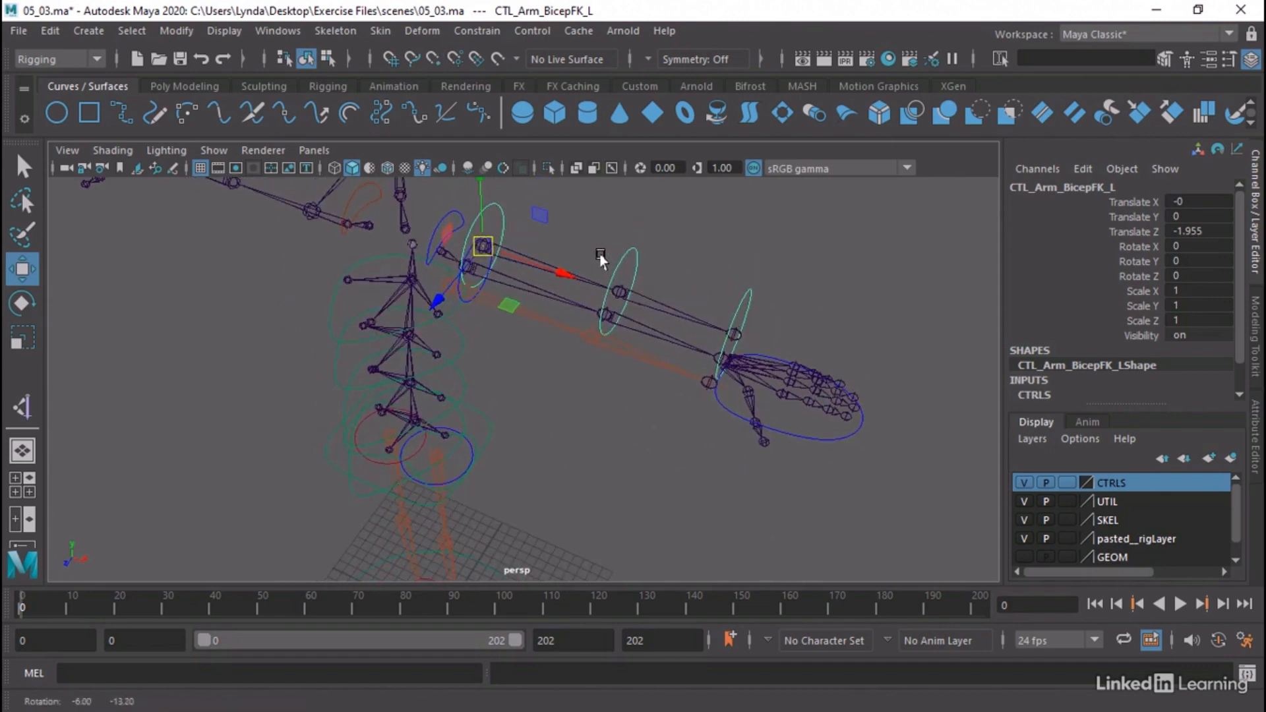
Snap the CTL_HandIK_L control onto the wrist joint of the left IK arm chain
{"action": "left_click", "coordinate": [725, 408]}
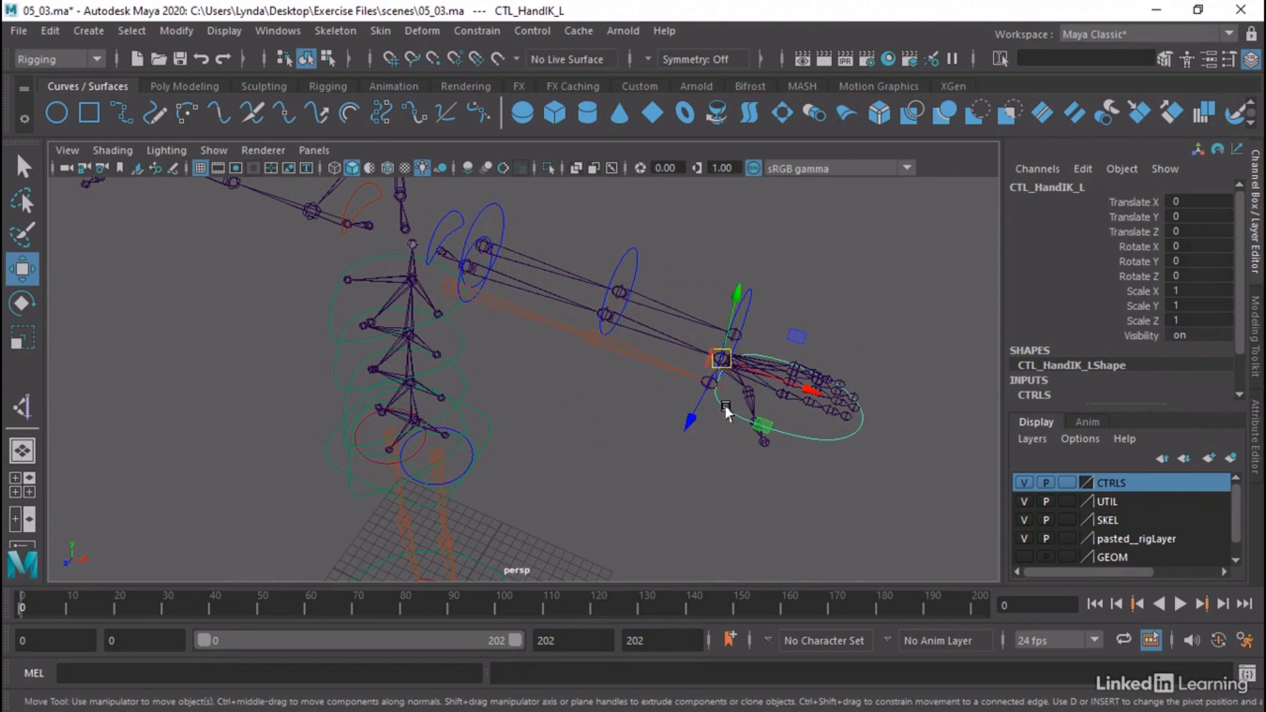
{"action": "key", "text": "v"}
{"action": "left_click_drag", "start_coordinate": [729, 358], "coordinate": [705, 381]}
{"action": "left_click_drag", "start_coordinate": [605, 399], "coordinate": [628, 416], "text": "alt"}
{"action": "left_click", "coordinate": [506, 299]}
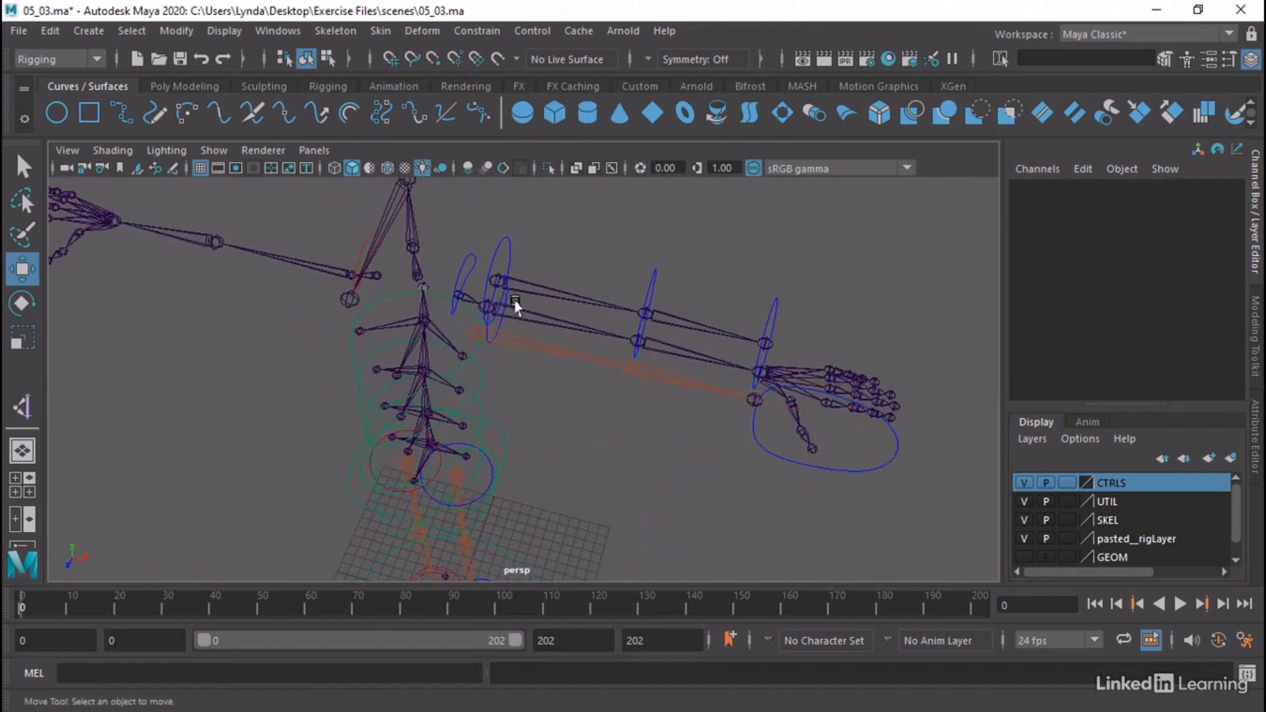
Snap the CTL_Arm_BicepIK_L control onto the shoulder joint of the left IK arm chain
{"action": "left_click", "coordinate": [500, 325]}
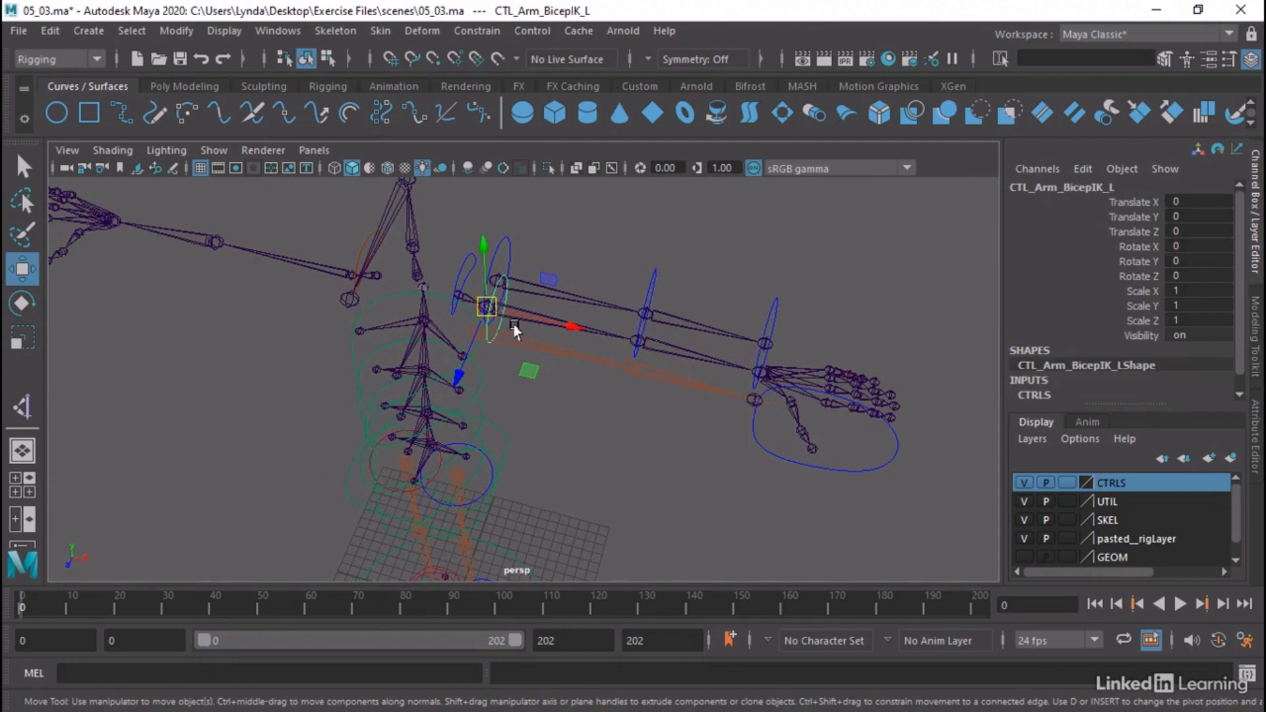
{"action": "key", "text": "f"}
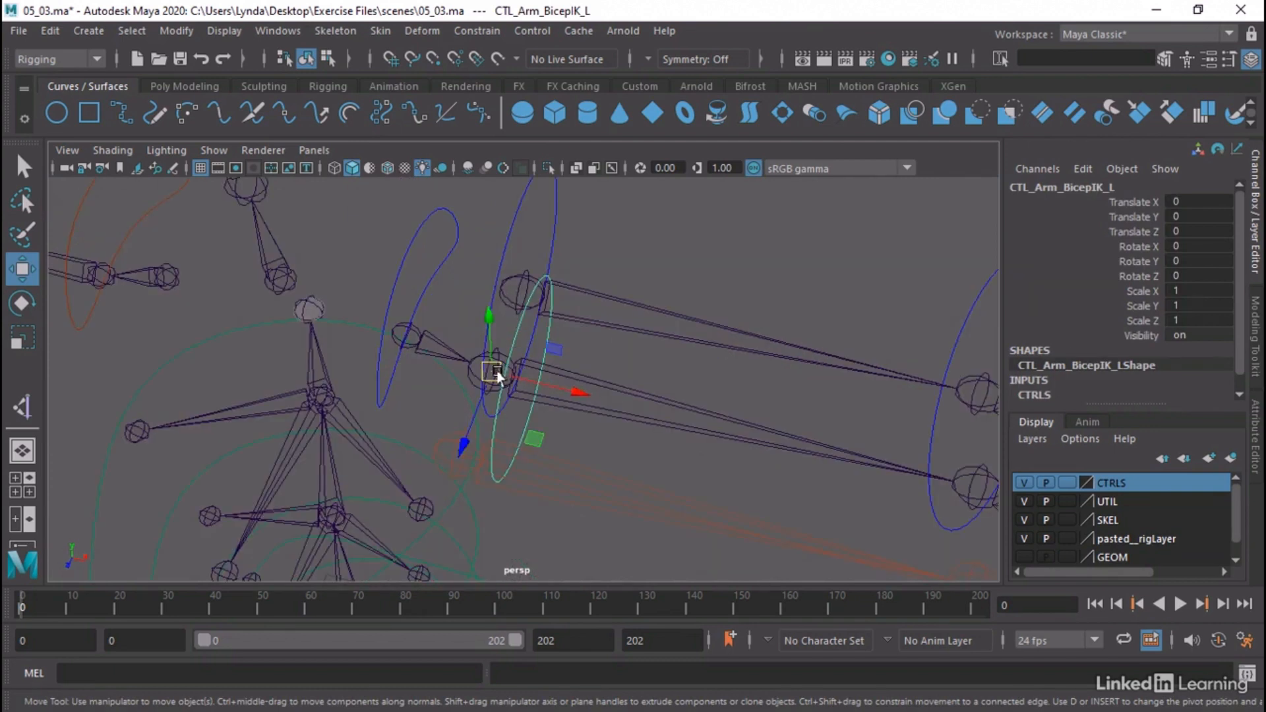
{"action": "left_click_drag", "start_coordinate": [496, 374], "coordinate": [464, 451]}
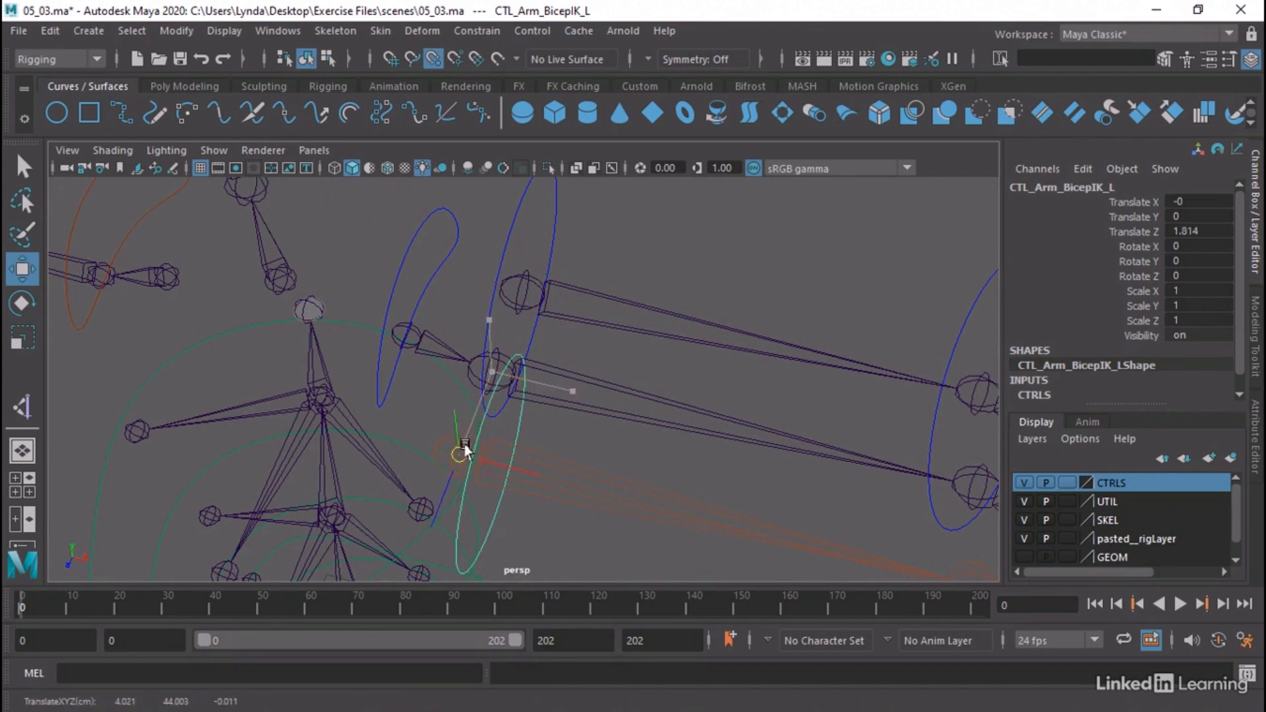
{"action": "left_click", "coordinate": [692, 449]}
{"action": "left_click_drag", "start_coordinate": [758, 444], "coordinate": [500, 341], "text": "alt"}
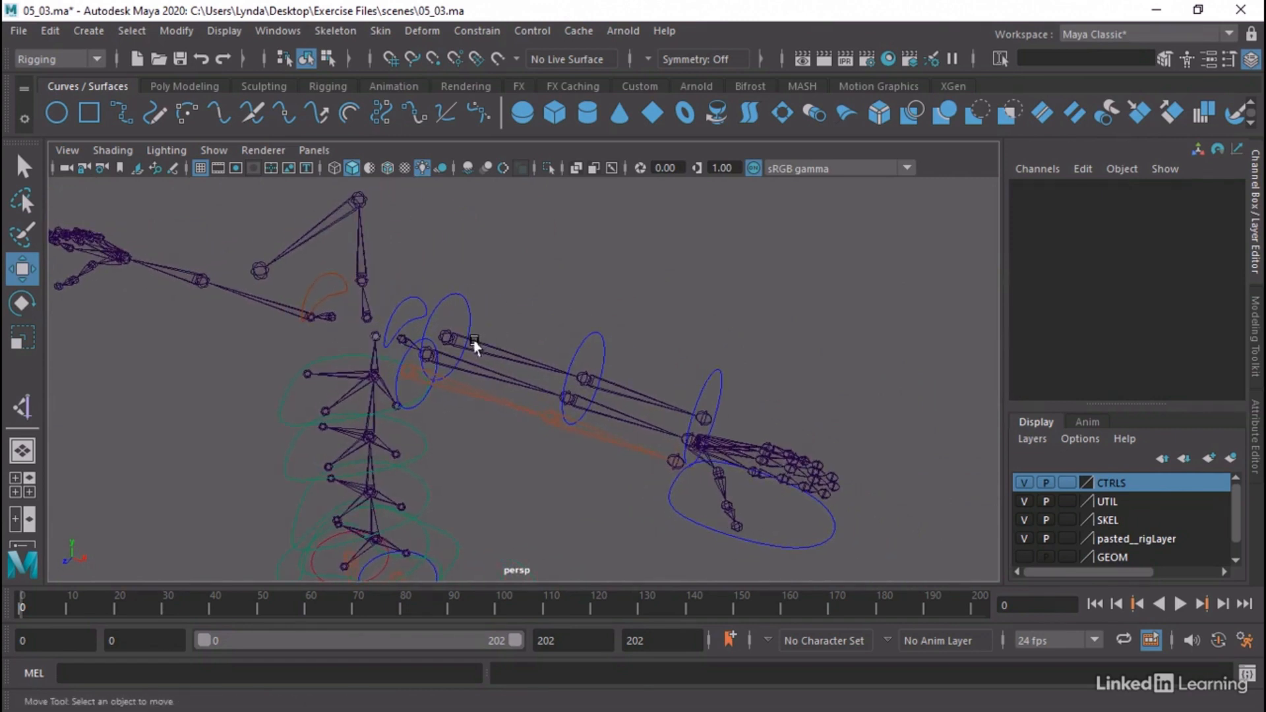
Point- and orient-constrain the Skel_Should_FK_L joint to the CTL_Arm_BicepFK_L control on all axes with Maintain offset on
{"action": "left_click", "coordinate": [475, 345]}
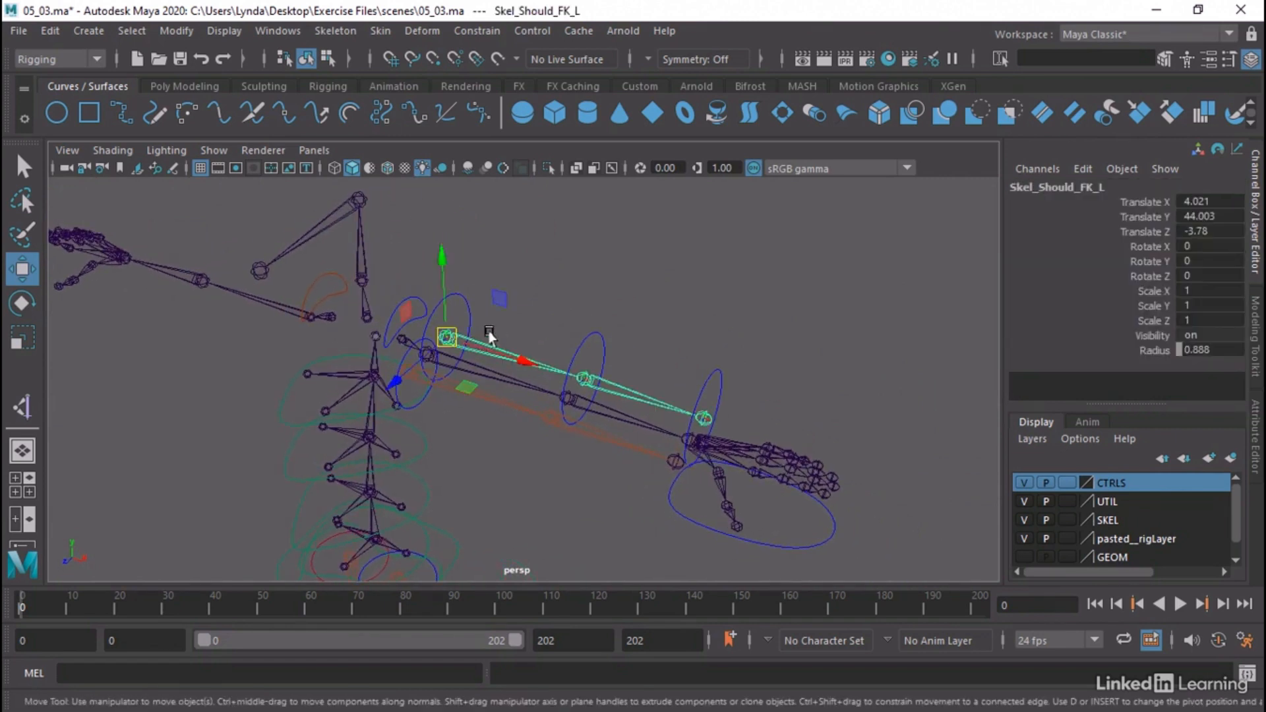
{"action": "left_click", "coordinate": [455, 299]}
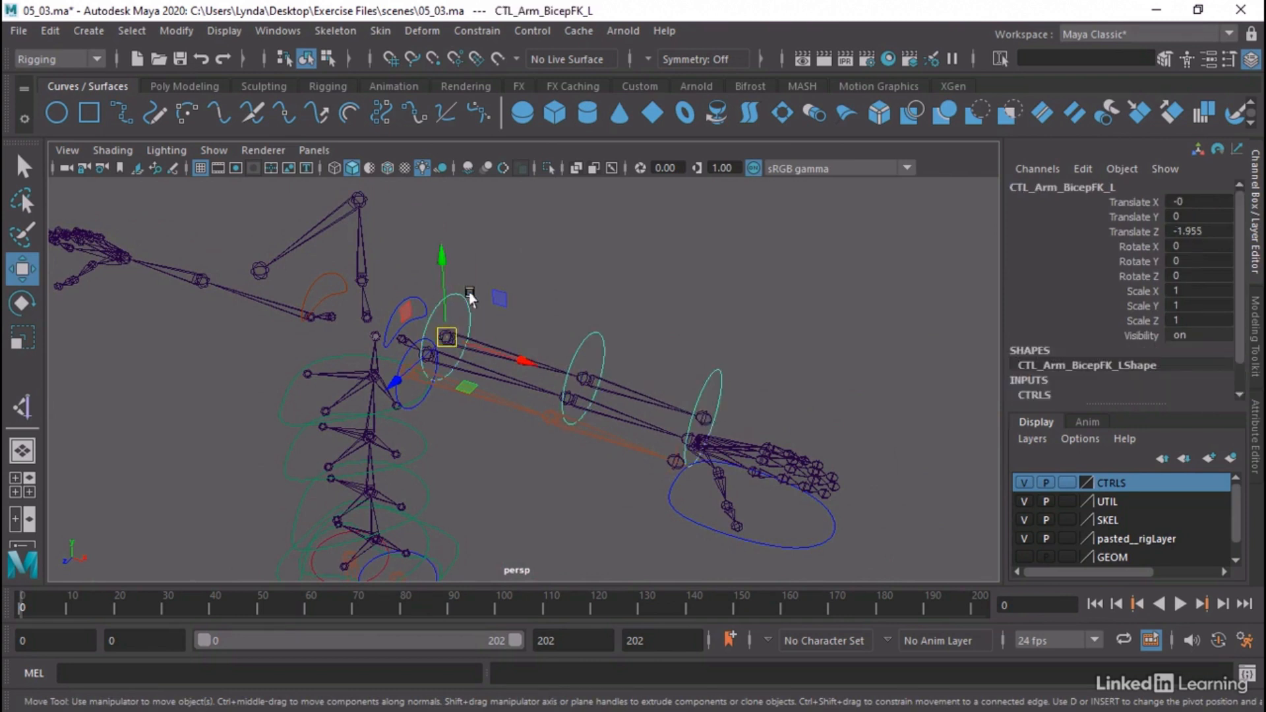
{"action": "key", "text": "q"}
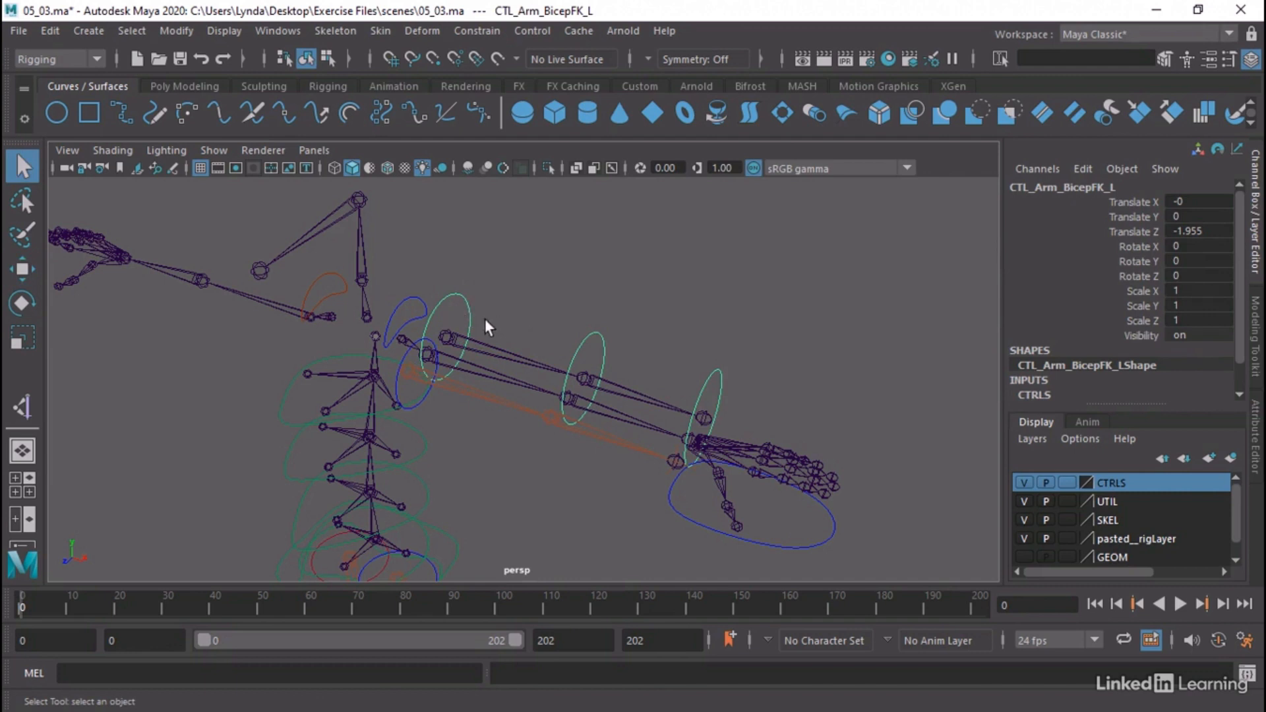
{"action": "left_click", "coordinate": [446, 334]}
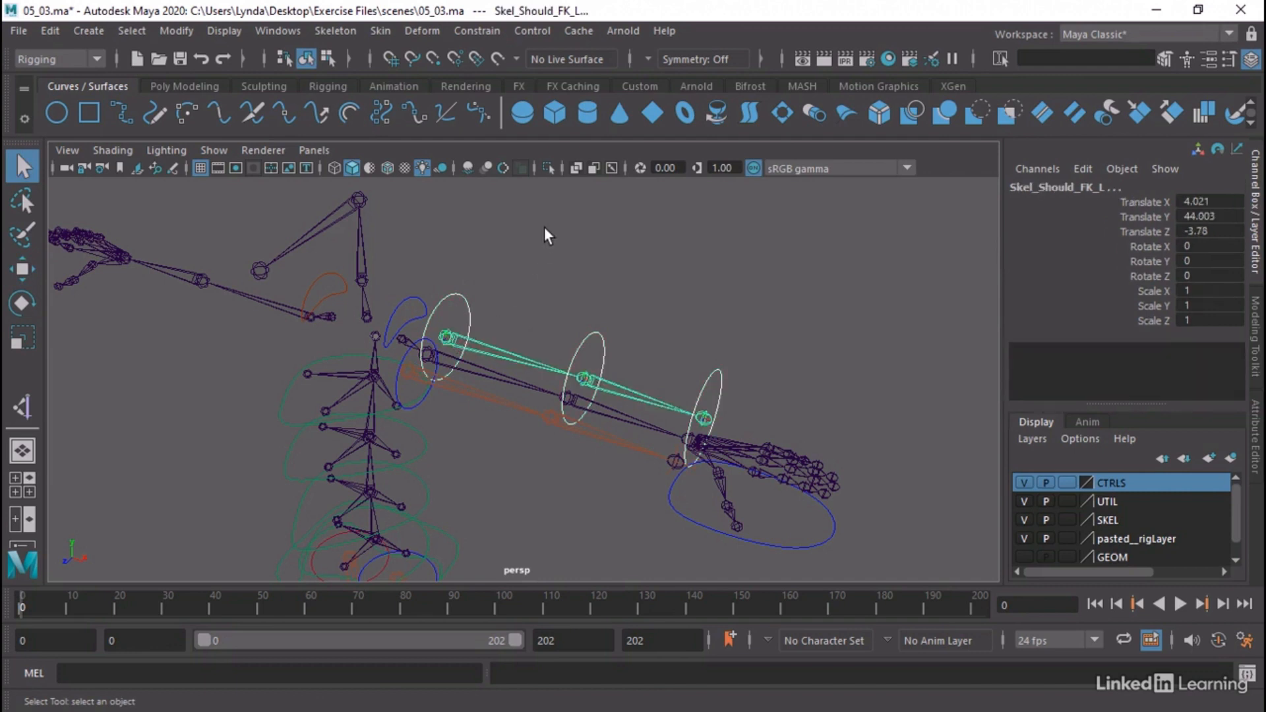
{"action": "left_click", "coordinate": [479, 29]}
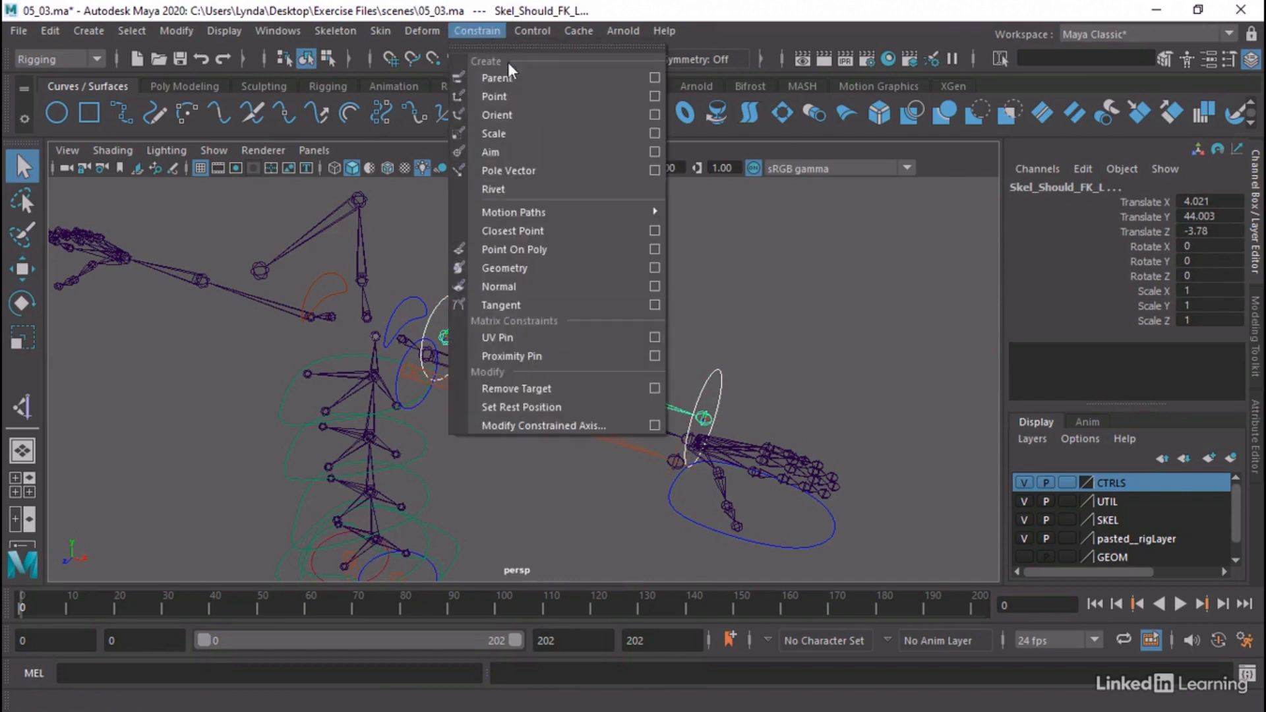
{"action": "left_click", "coordinate": [654, 98]}
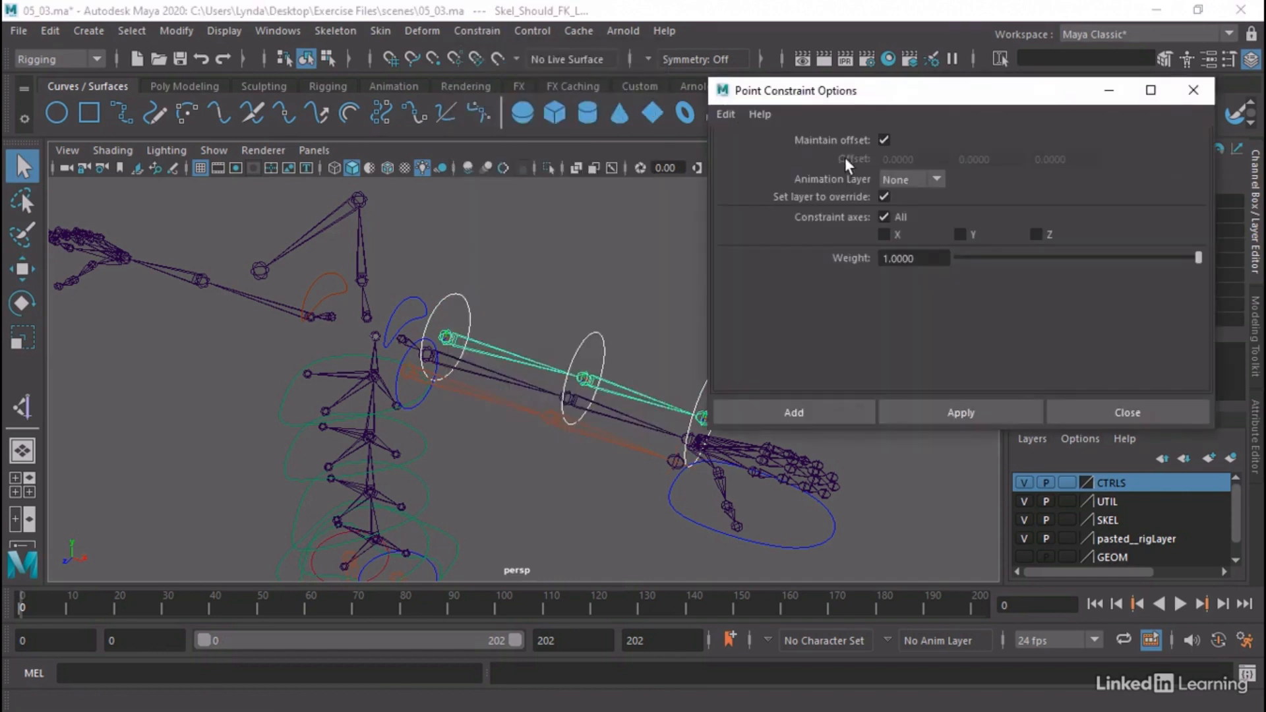
{"action": "left_click", "coordinate": [789, 412]}
{"action": "left_click", "coordinate": [483, 33]}
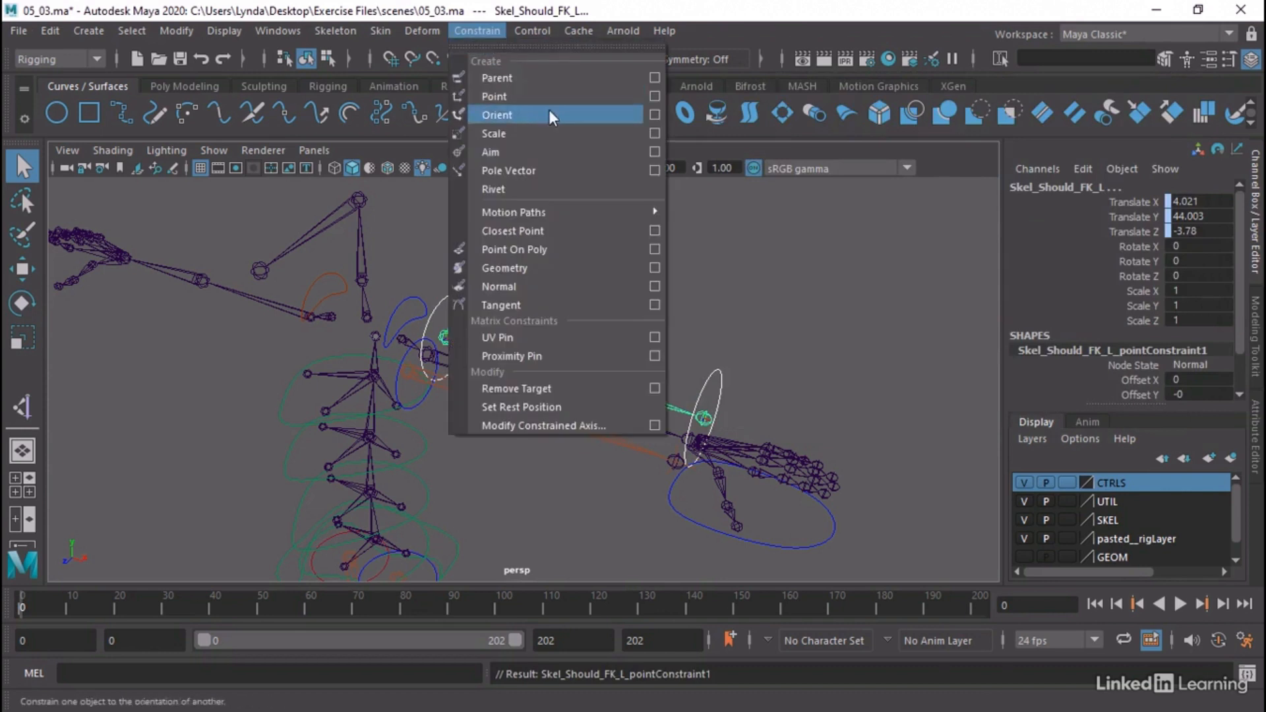
{"action": "left_click", "coordinate": [650, 112]}
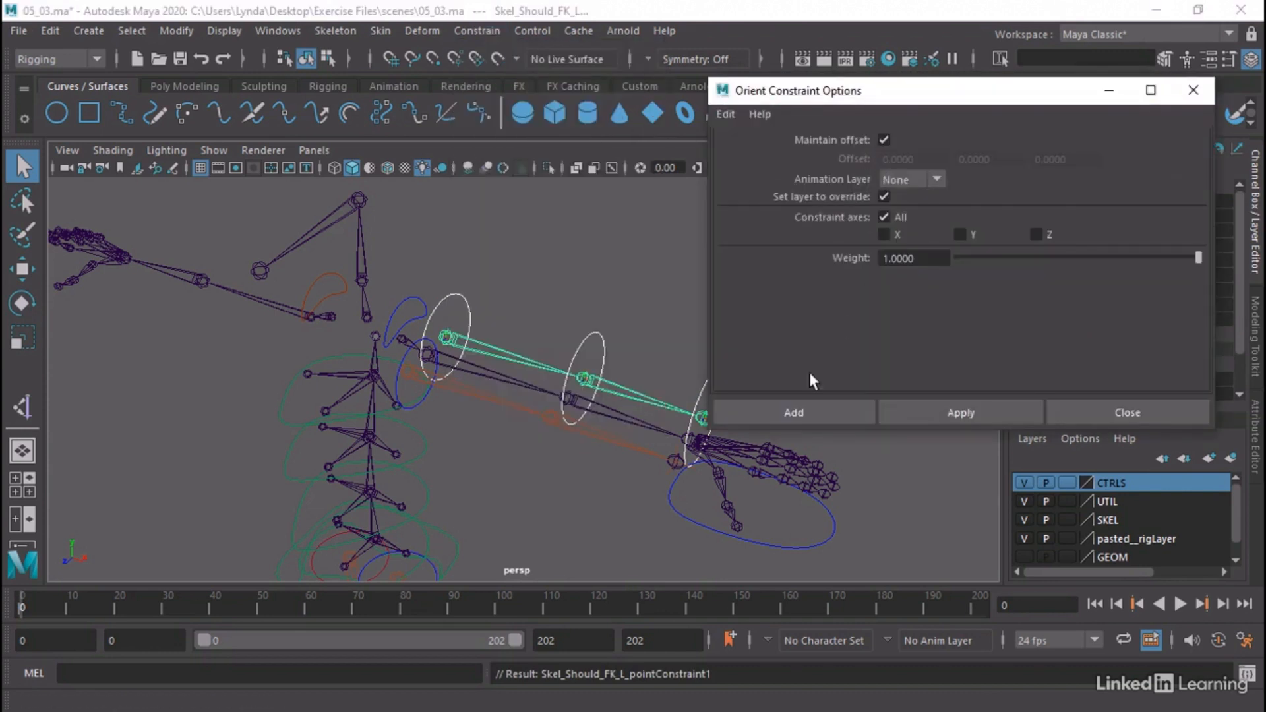
{"action": "left_click", "coordinate": [797, 401]}
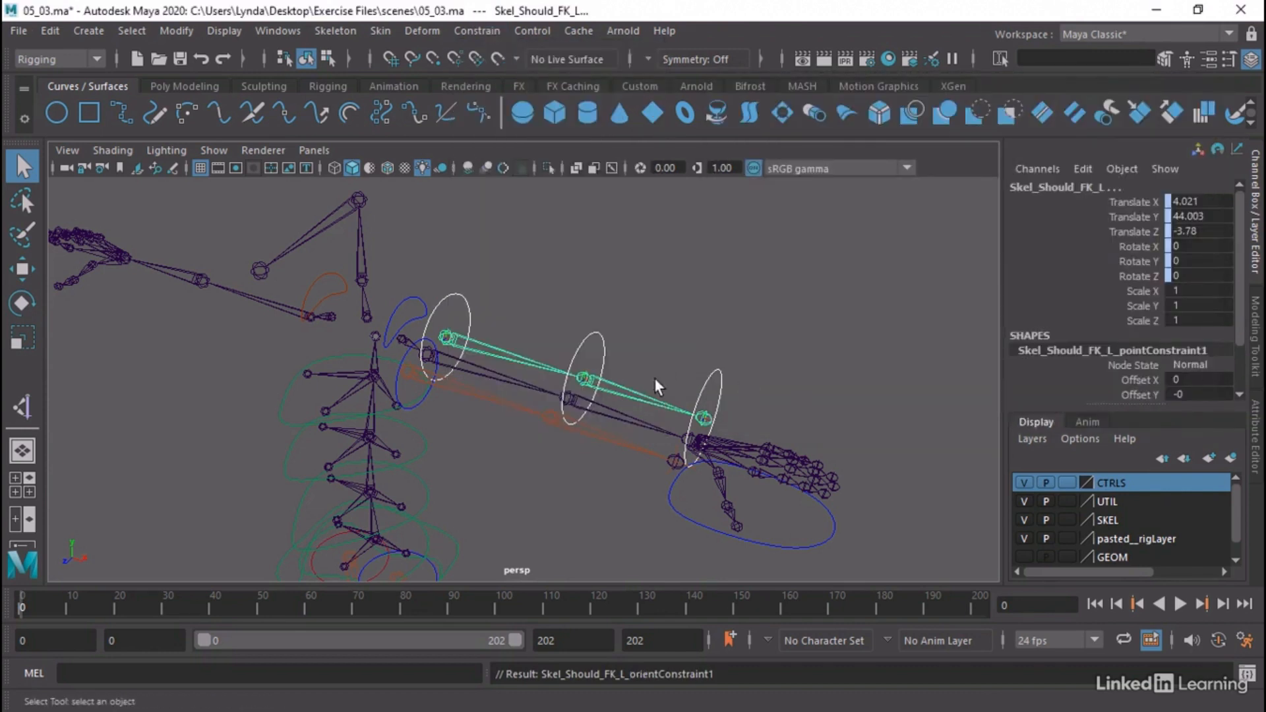
Point- and orient-constrain the CTL_Arm_ElbowFK_L control to the elbow joint of the left FK arm chain
{"action": "left_click", "coordinate": [621, 385]}
{"action": "left_click", "coordinate": [589, 346]}
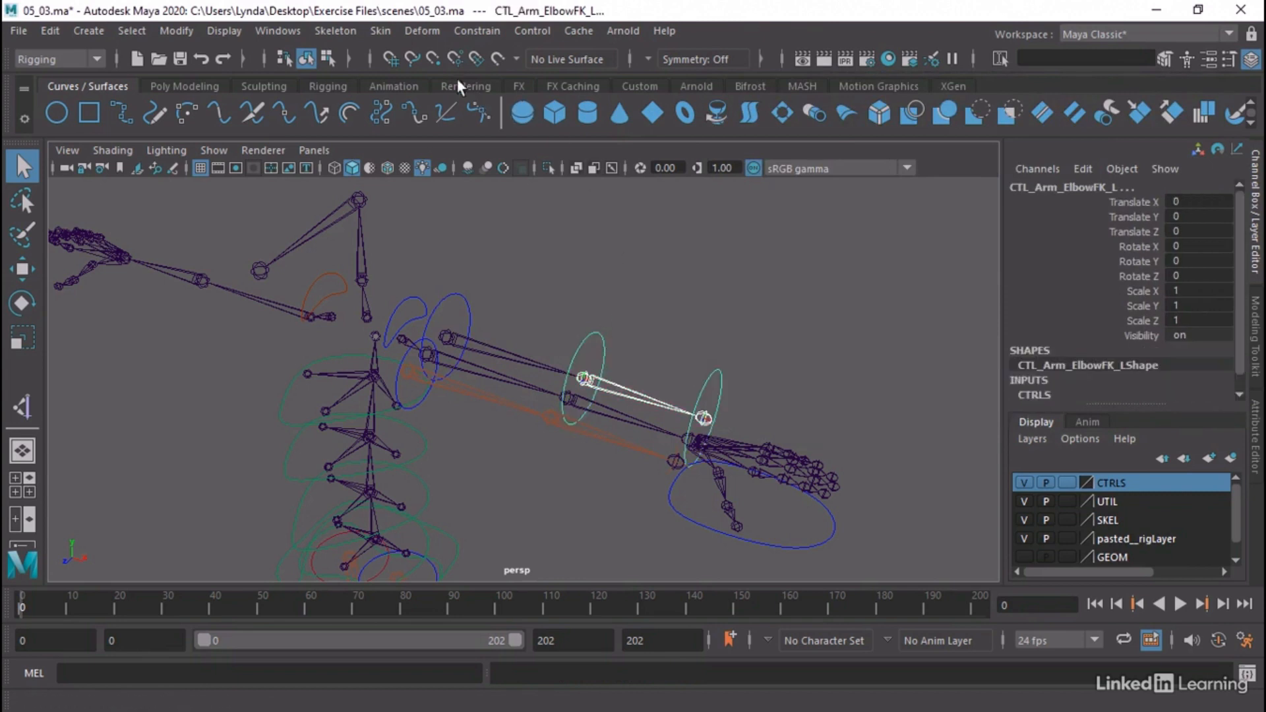
{"action": "left_click", "coordinate": [479, 32]}
{"action": "left_click", "coordinate": [489, 90]}
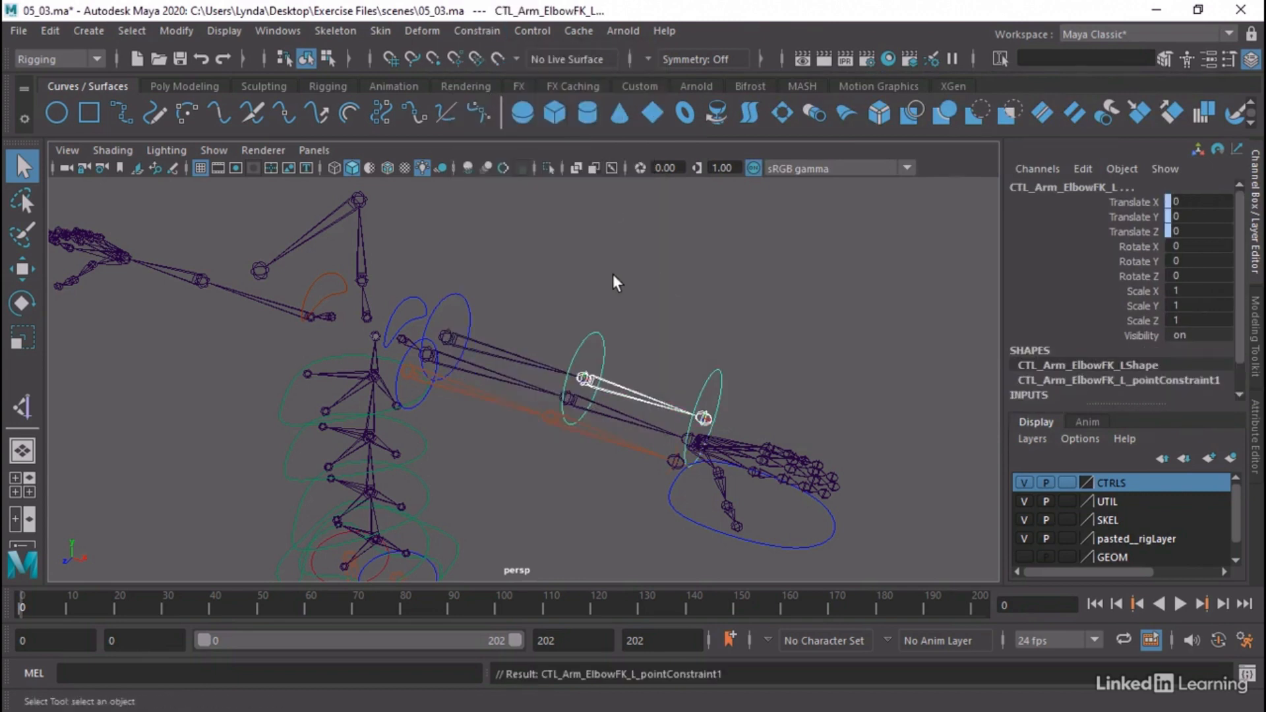
{"action": "left_click", "coordinate": [484, 34]}
{"action": "left_click", "coordinate": [505, 114]}
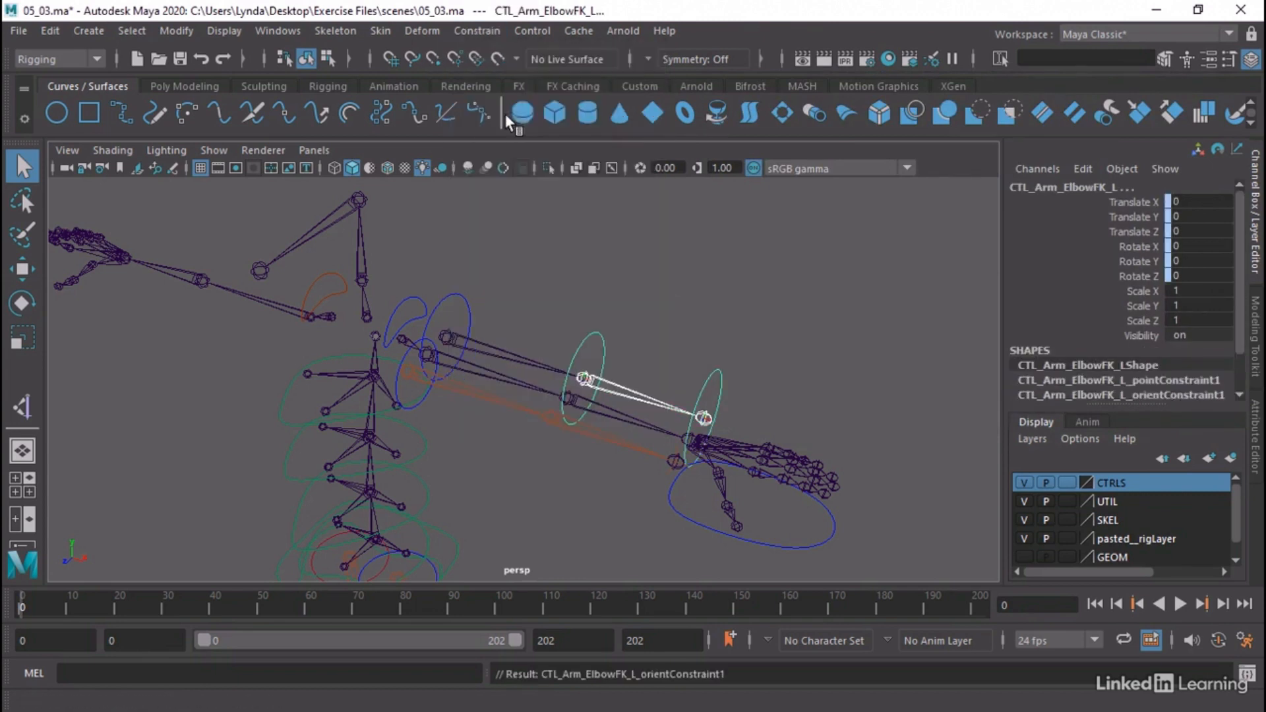
Point- and orient-constrain the Skel_Wrist_FK_L joint to the CTL_Arm_WristFK_L control
{"action": "left_click", "coordinate": [718, 389]}
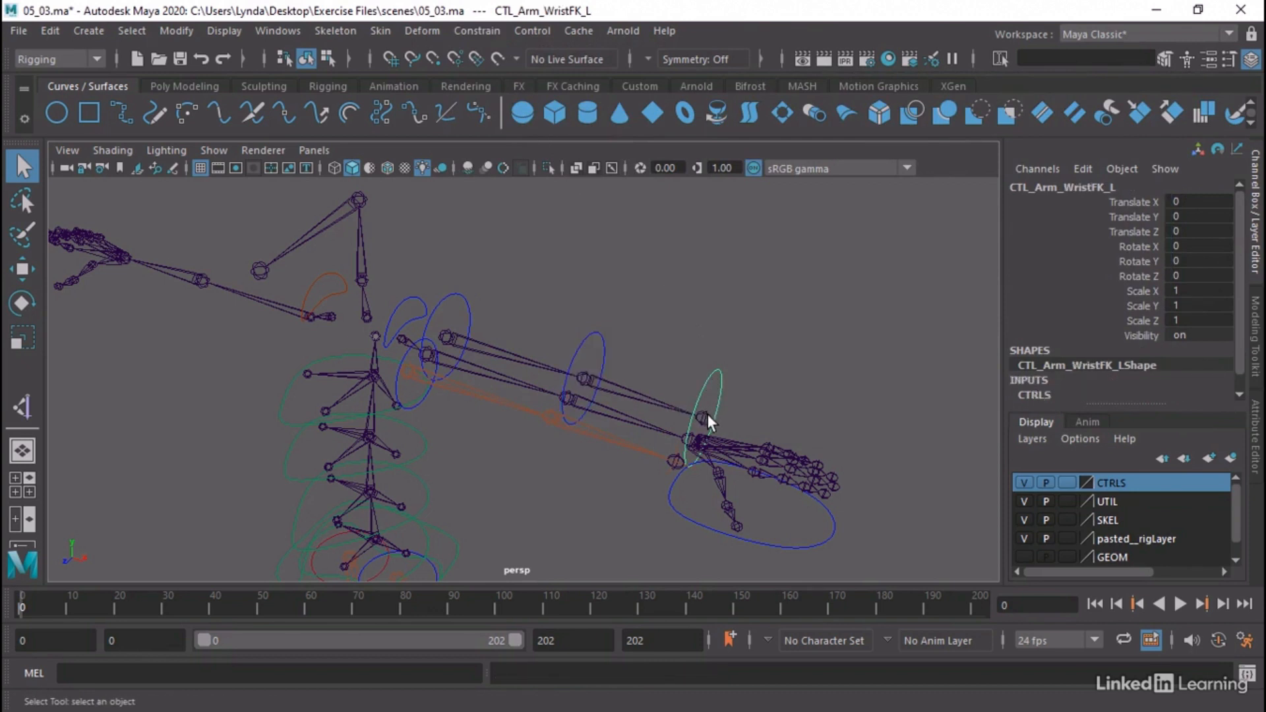
{"action": "left_click", "coordinate": [705, 415], "text": "shift"}
{"action": "left_click", "coordinate": [478, 31]}
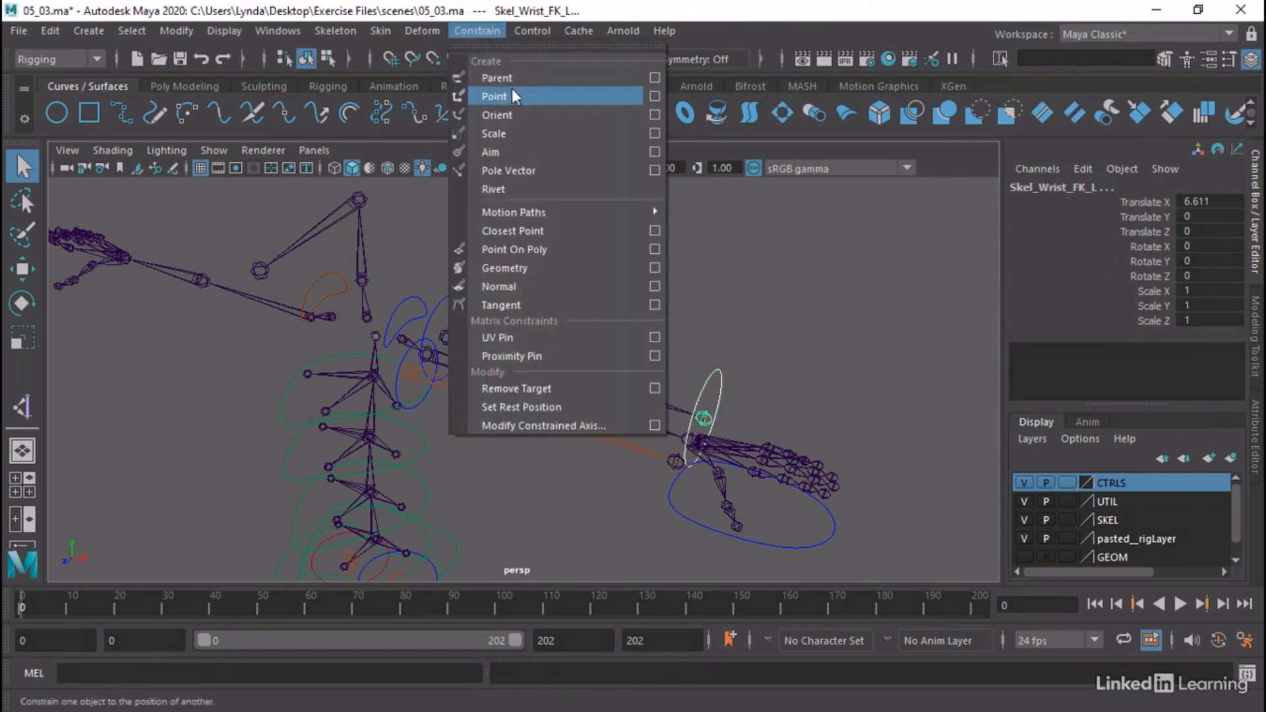
{"action": "left_click", "coordinate": [503, 96]}
{"action": "left_click", "coordinate": [477, 26]}
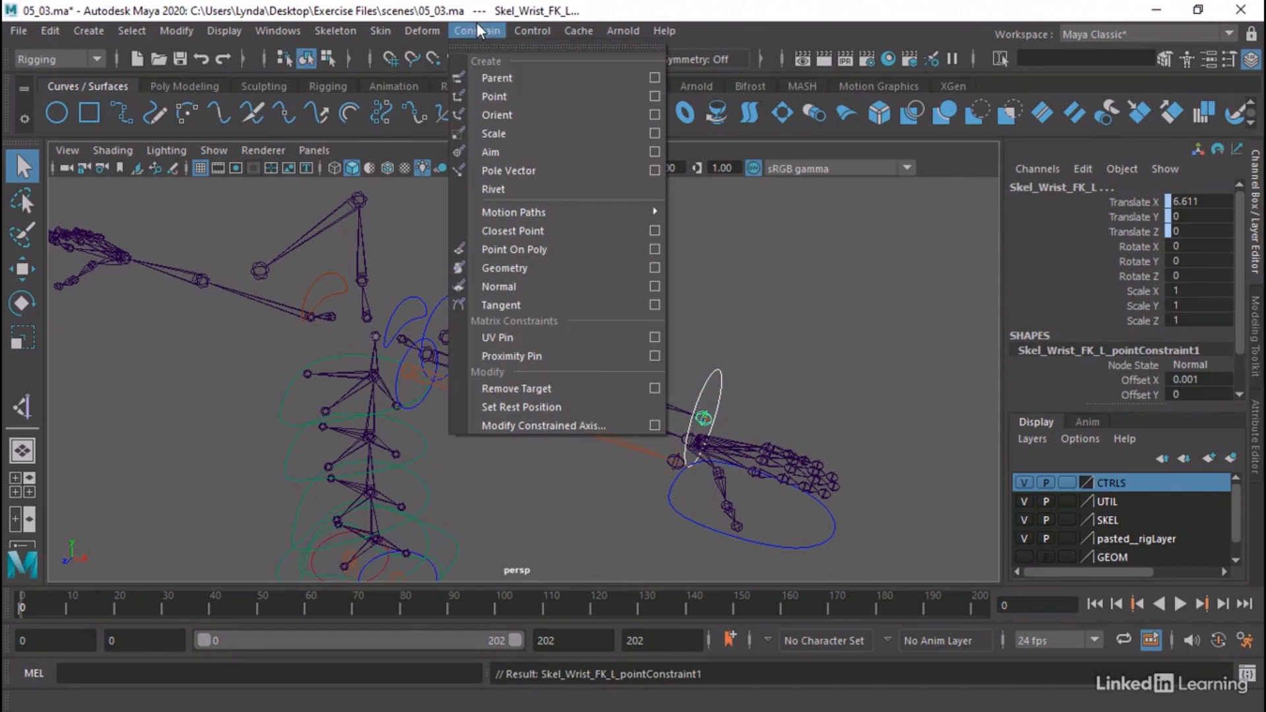
{"action": "left_click", "coordinate": [509, 115]}
{"action": "left_click", "coordinate": [545, 290]}
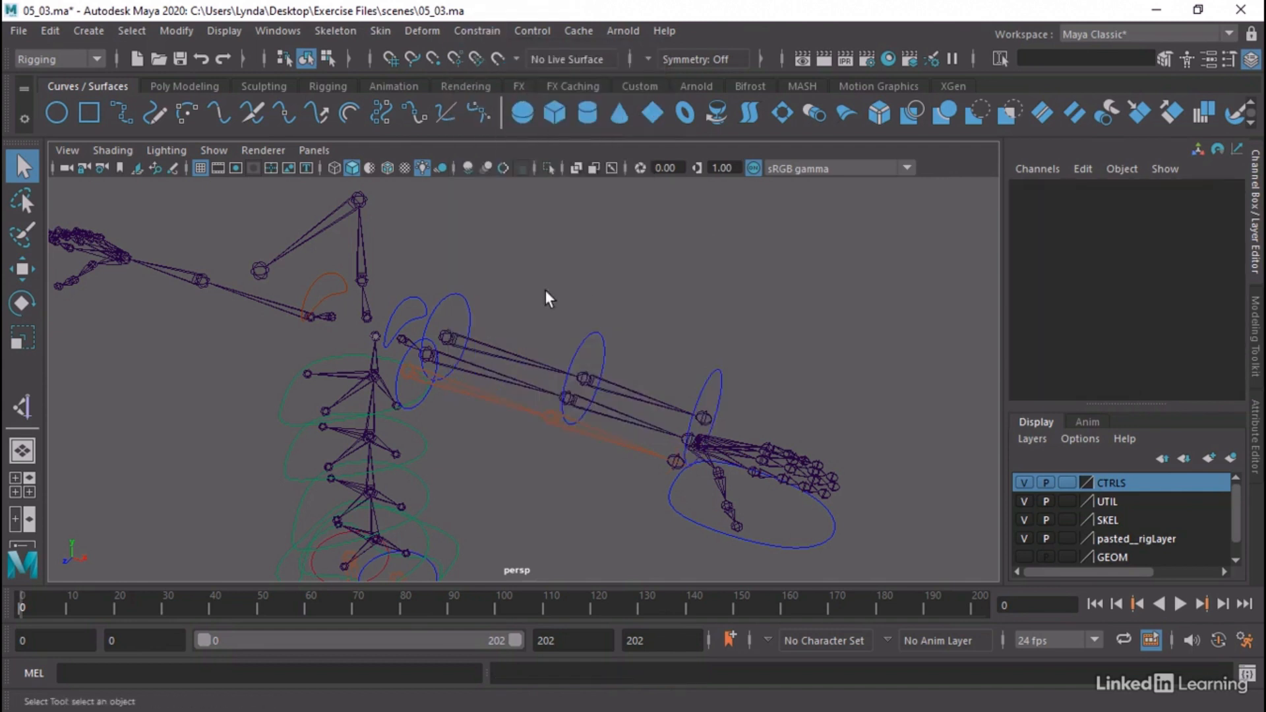
Test the FK arm by moving the CTL_Arm_BicepFK_L control freely, and undo the move
{"action": "left_click", "coordinate": [464, 302]}
{"action": "key", "text": "w"}
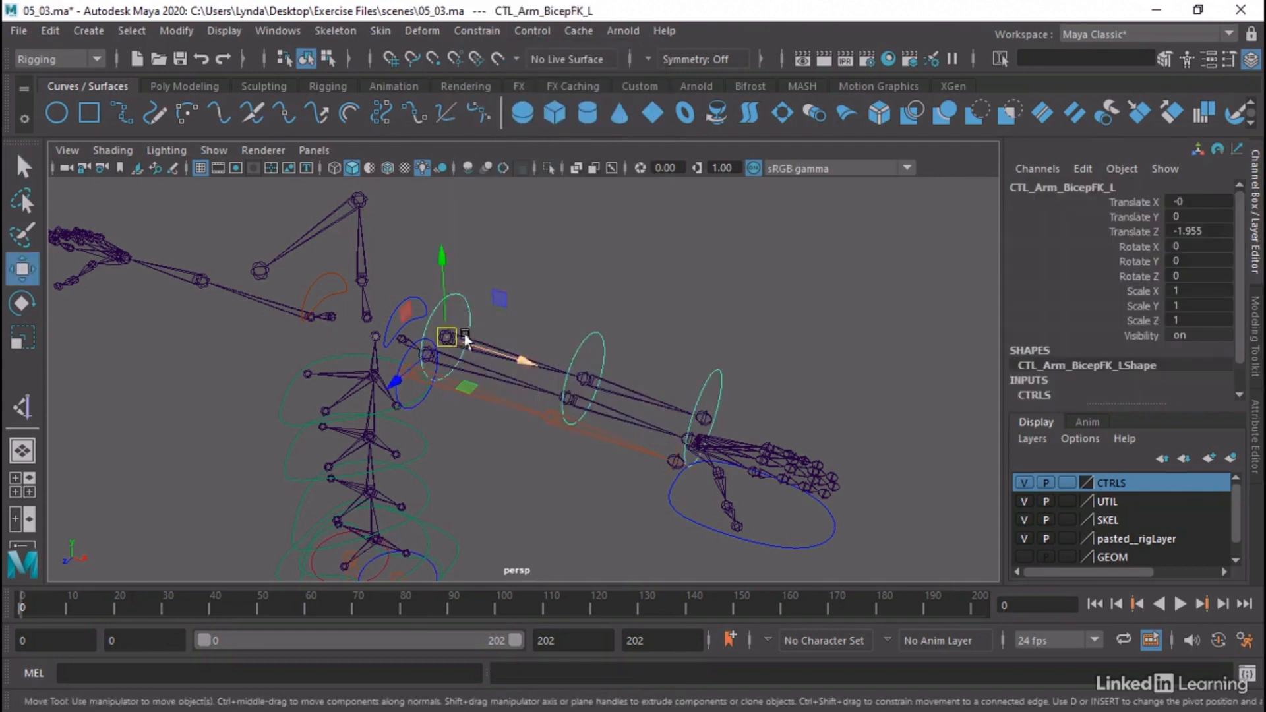
{"action": "left_click_drag", "start_coordinate": [449, 339], "coordinate": [481, 285]}
{"action": "key", "text": "ctrl+z"}
{"action": "left_click", "coordinate": [534, 290]}
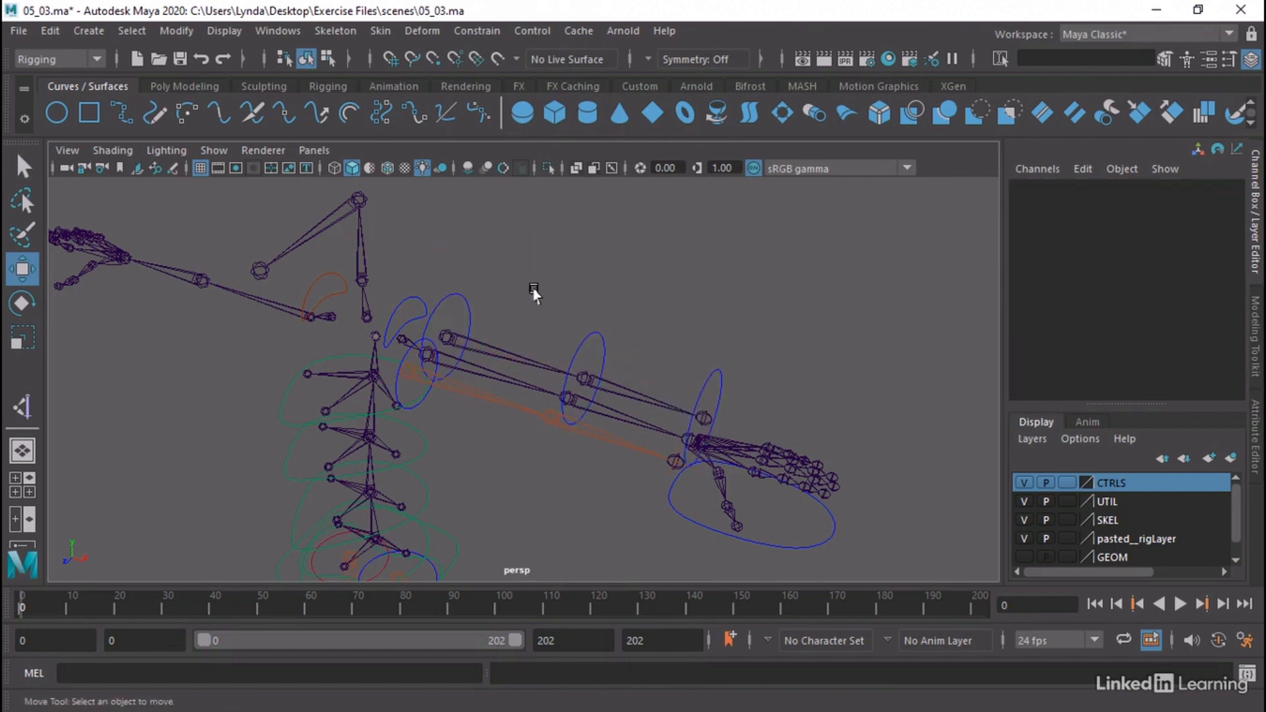
Try setting Translate Z of the CTL_Arm_BicepFK_L control to 0, and revert the change
{"action": "left_click", "coordinate": [470, 305]}
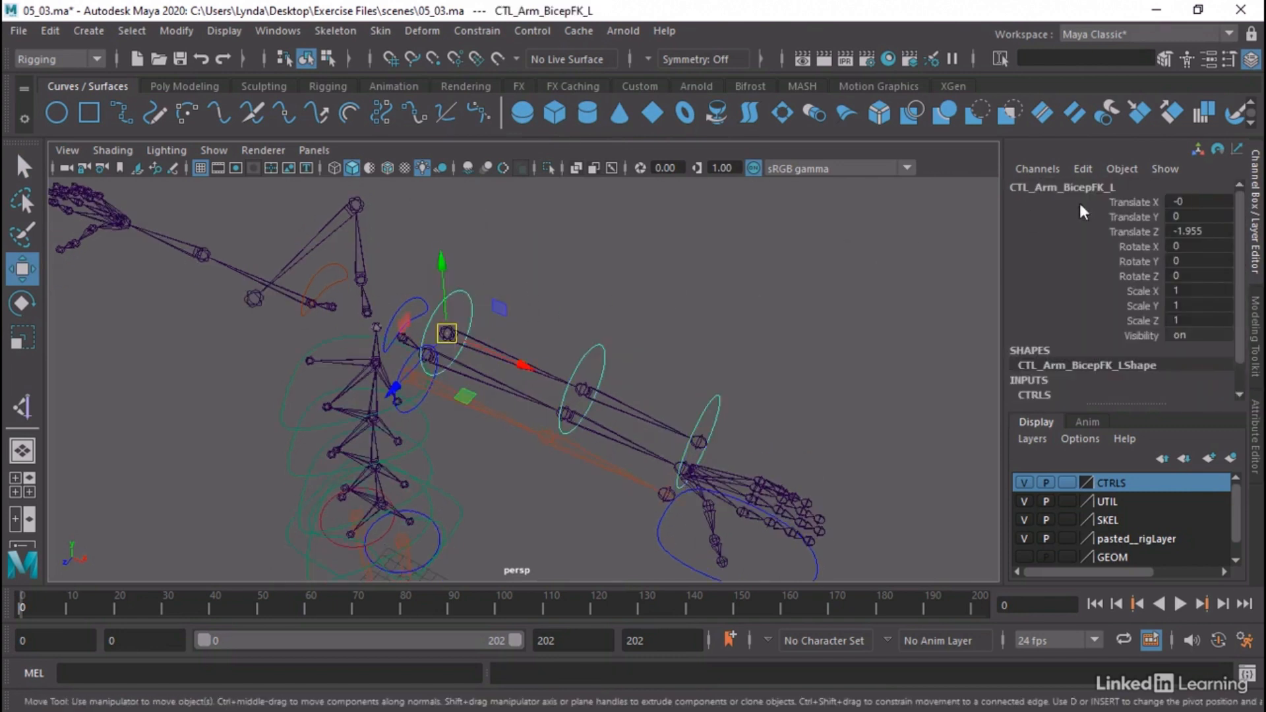
{"action": "double_click", "coordinate": [1174, 231]}
{"action": "type", "text": "0"}
{"action": "key", "text": "Return"}
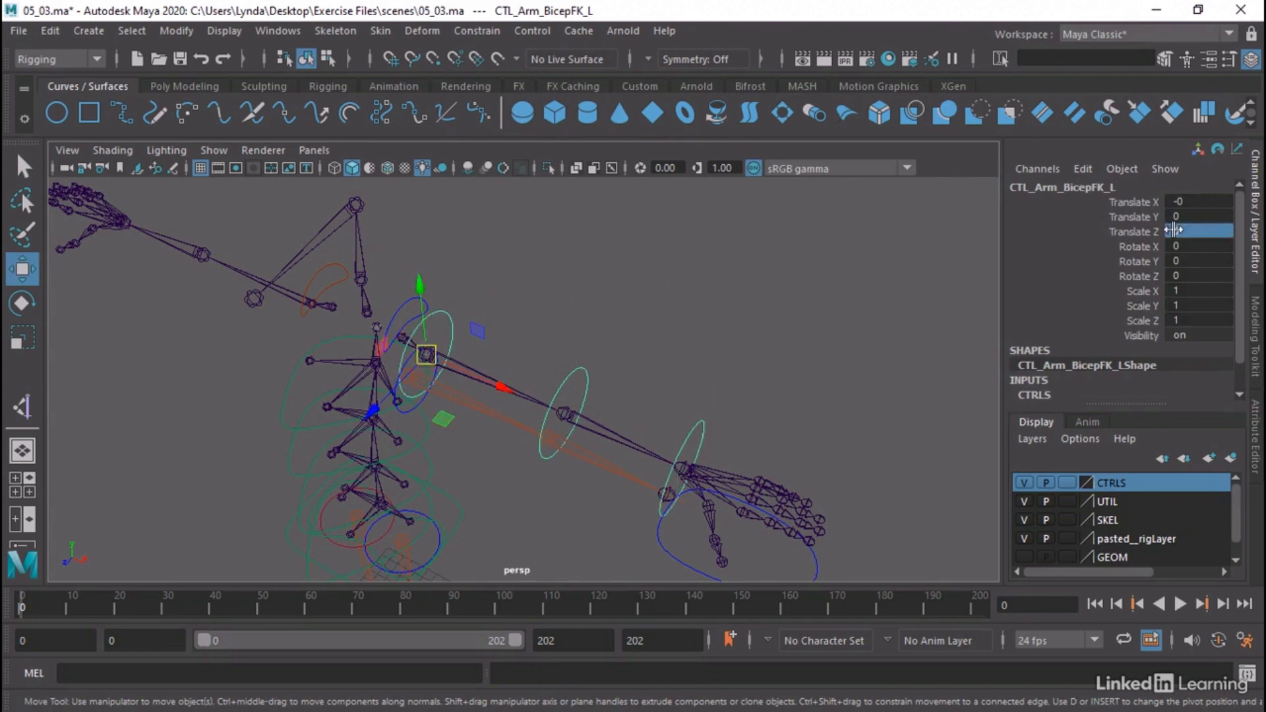
{"action": "left_click", "coordinate": [667, 338]}
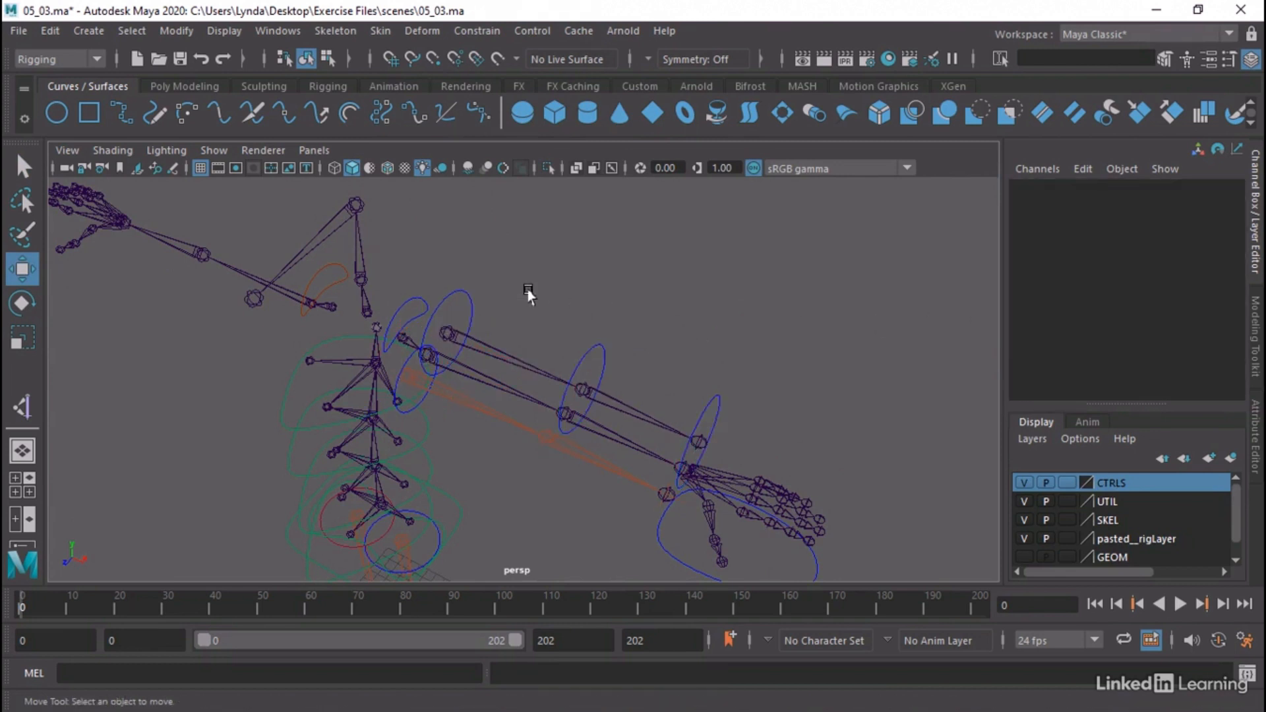
Point- and orient-constrain the Skel_Should_IK_L joint to the CTL_Arm_BicepIK_L control
{"action": "left_click_drag", "start_coordinate": [529, 292], "coordinate": [542, 319], "text": "alt"}
{"action": "right_click_drag", "start_coordinate": [542, 319], "coordinate": [691, 321], "text": "alt"}
{"action": "middle_click_drag", "start_coordinate": [691, 294], "coordinate": [666, 249], "text": "alt"}
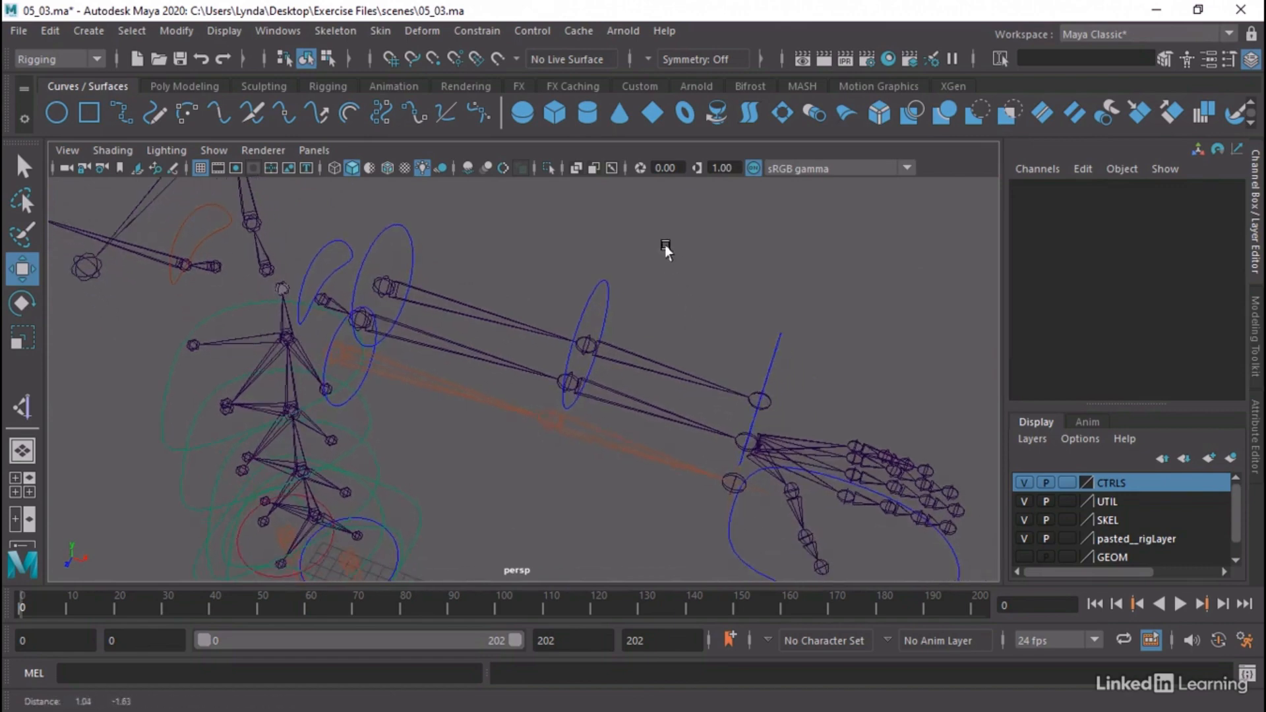
{"action": "left_click_drag", "start_coordinate": [537, 226], "coordinate": [556, 235], "text": "alt"}
{"action": "middle_click_drag", "start_coordinate": [557, 235], "coordinate": [519, 219], "text": "alt"}
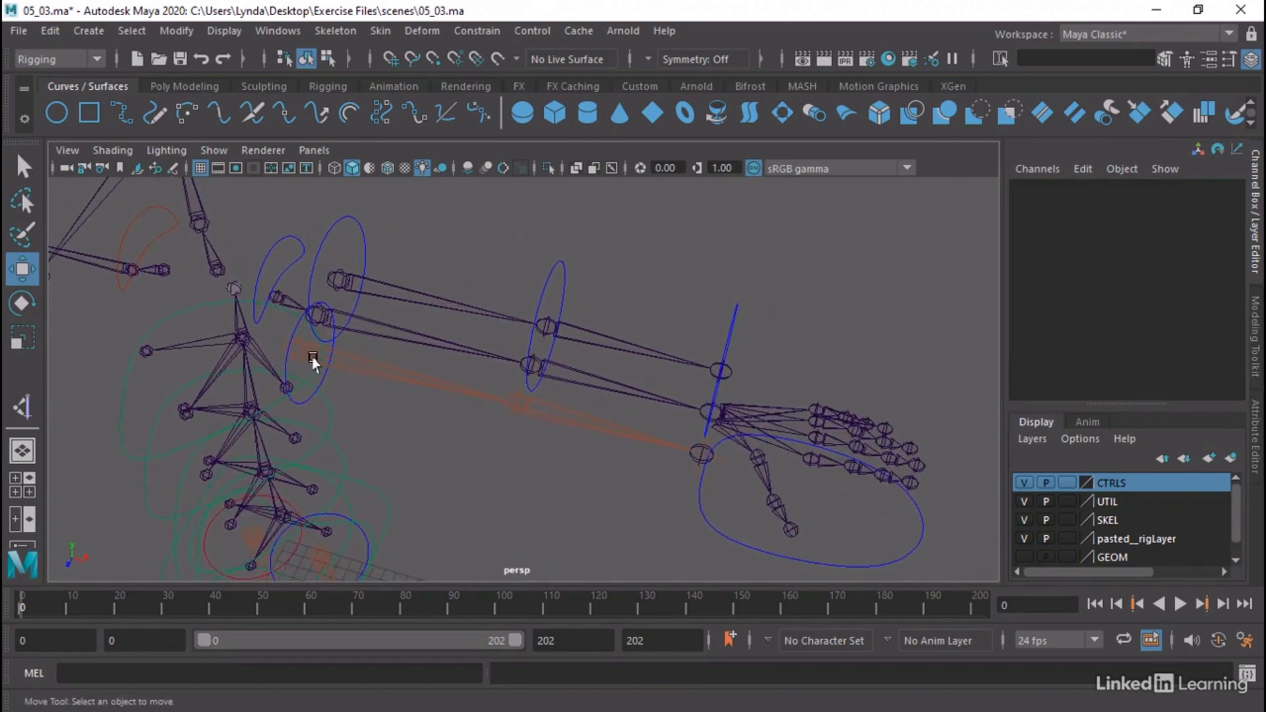
{"action": "left_click", "coordinate": [353, 362]}
{"action": "left_click", "coordinate": [367, 438]}
{"action": "left_click", "coordinate": [328, 384]}
{"action": "key", "text": "q"}
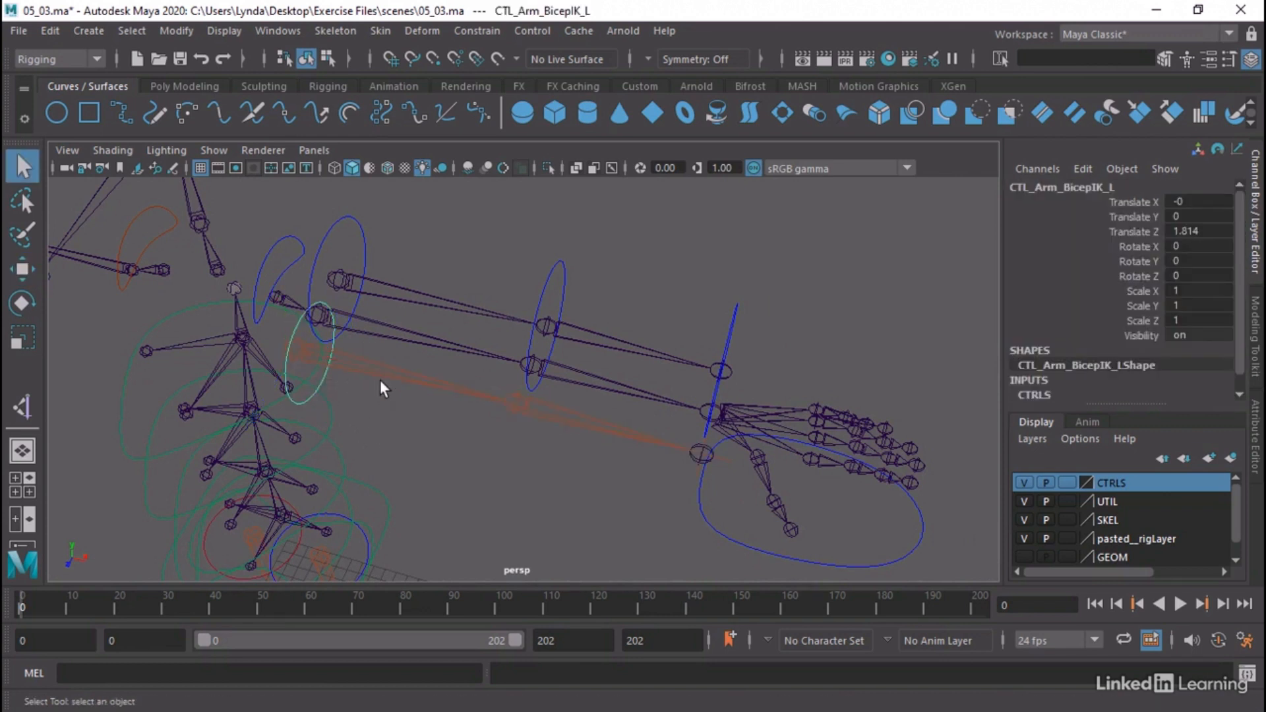
{"action": "left_click", "coordinate": [377, 374]}
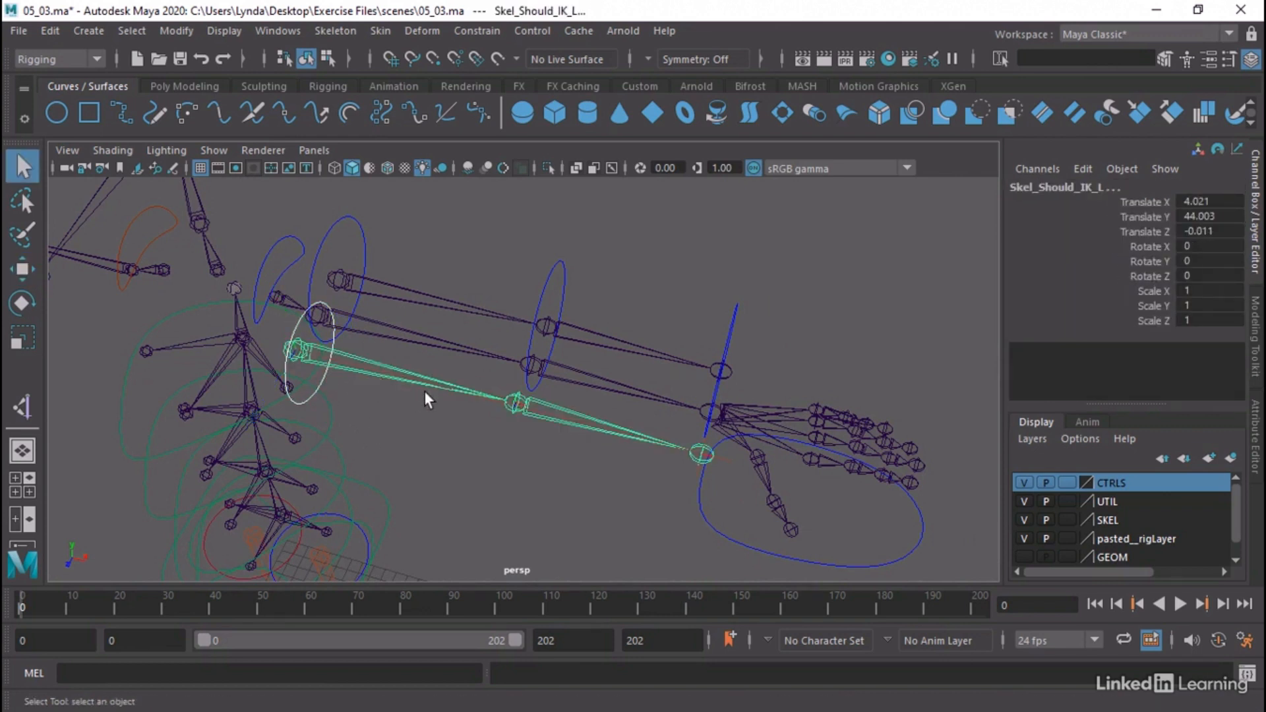
{"action": "left_click", "coordinate": [465, 31]}
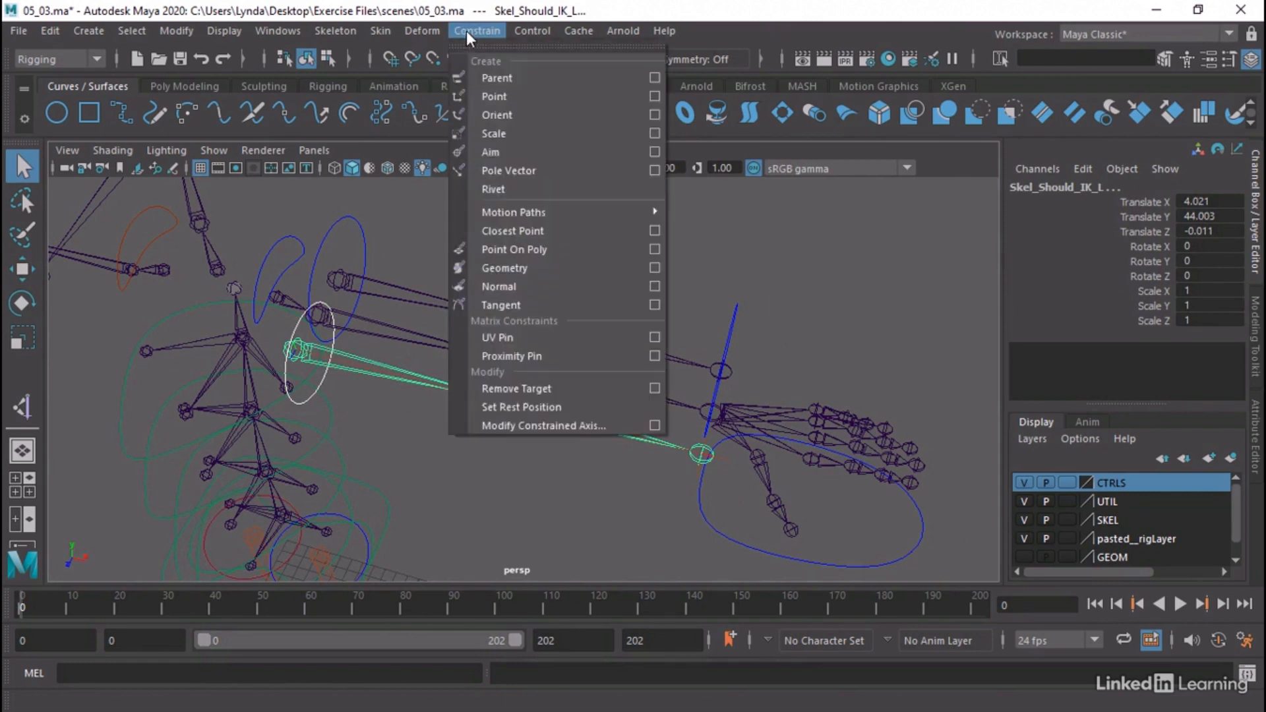
{"action": "left_click", "coordinate": [496, 96]}
{"action": "left_click", "coordinate": [469, 29]}
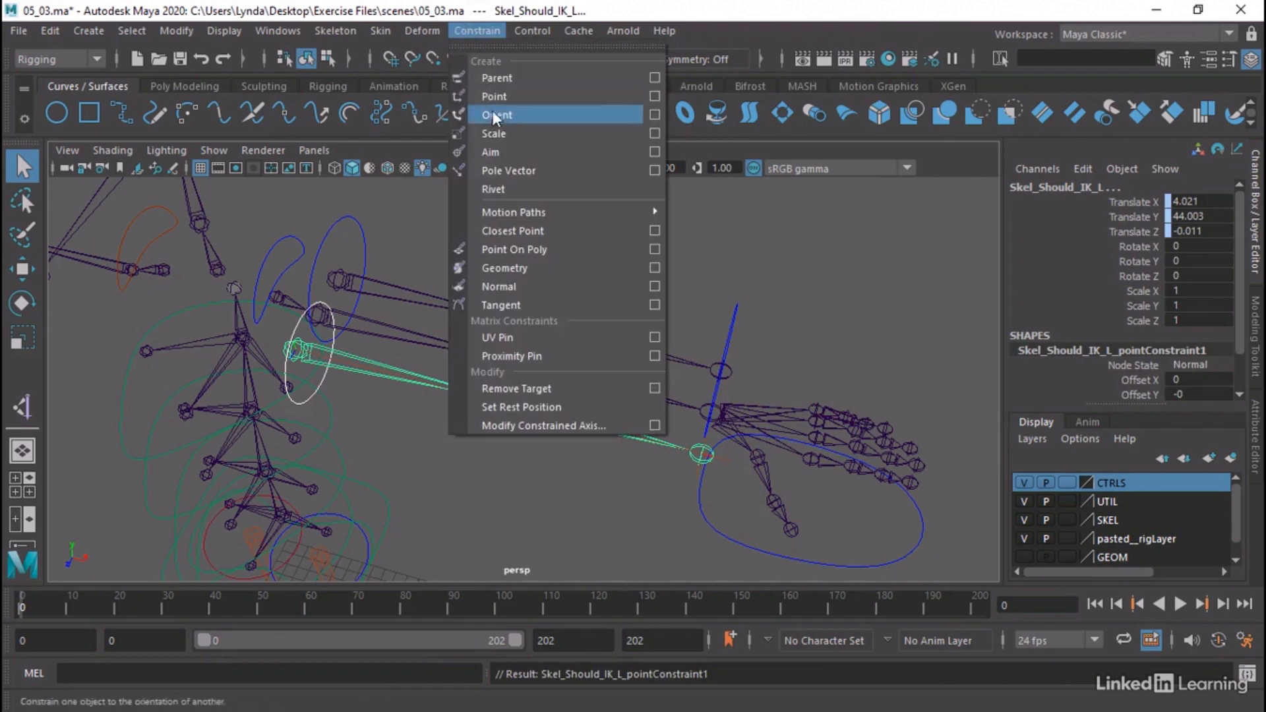
{"action": "left_click", "coordinate": [493, 114]}
{"action": "left_click", "coordinate": [509, 487]}
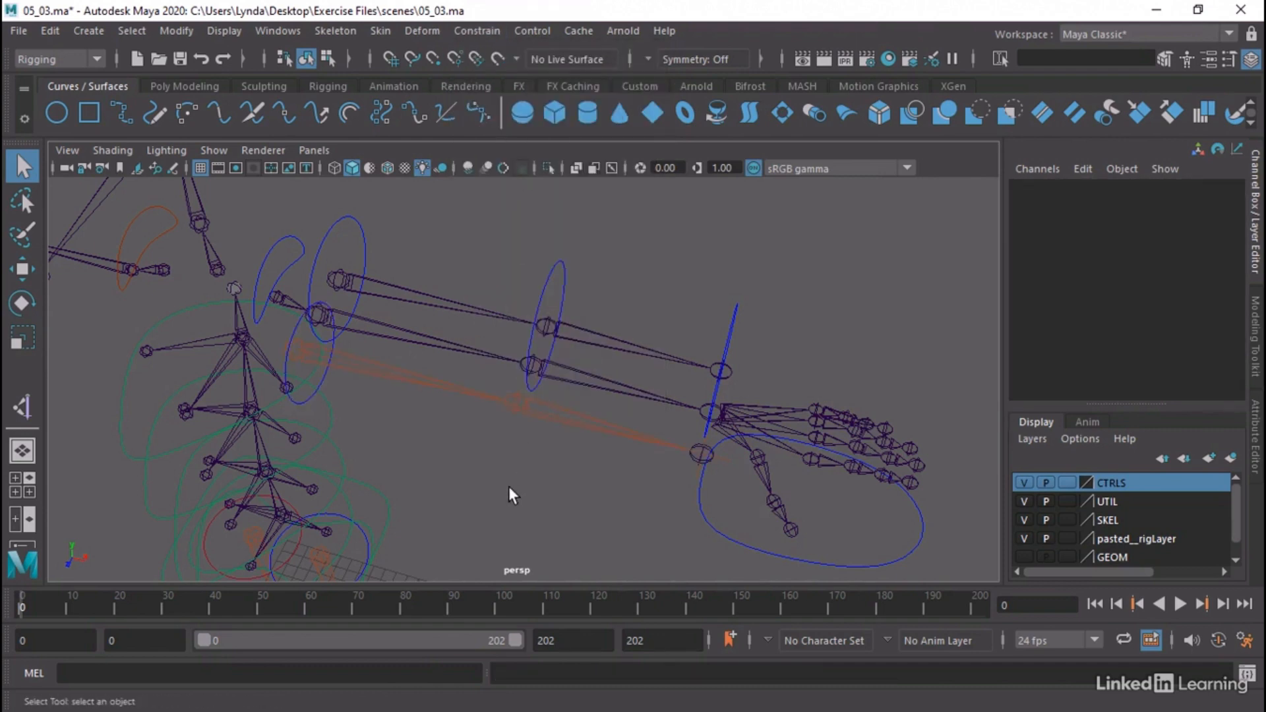
Parent ikHandle_Arm_L under the CTL_HandIK_L control within the CTL_MAIN hierarchy
{"action": "left_click", "coordinate": [713, 489]}
{"action": "left_click_drag", "start_coordinate": [622, 486], "coordinate": [625, 458], "text": "alt"}
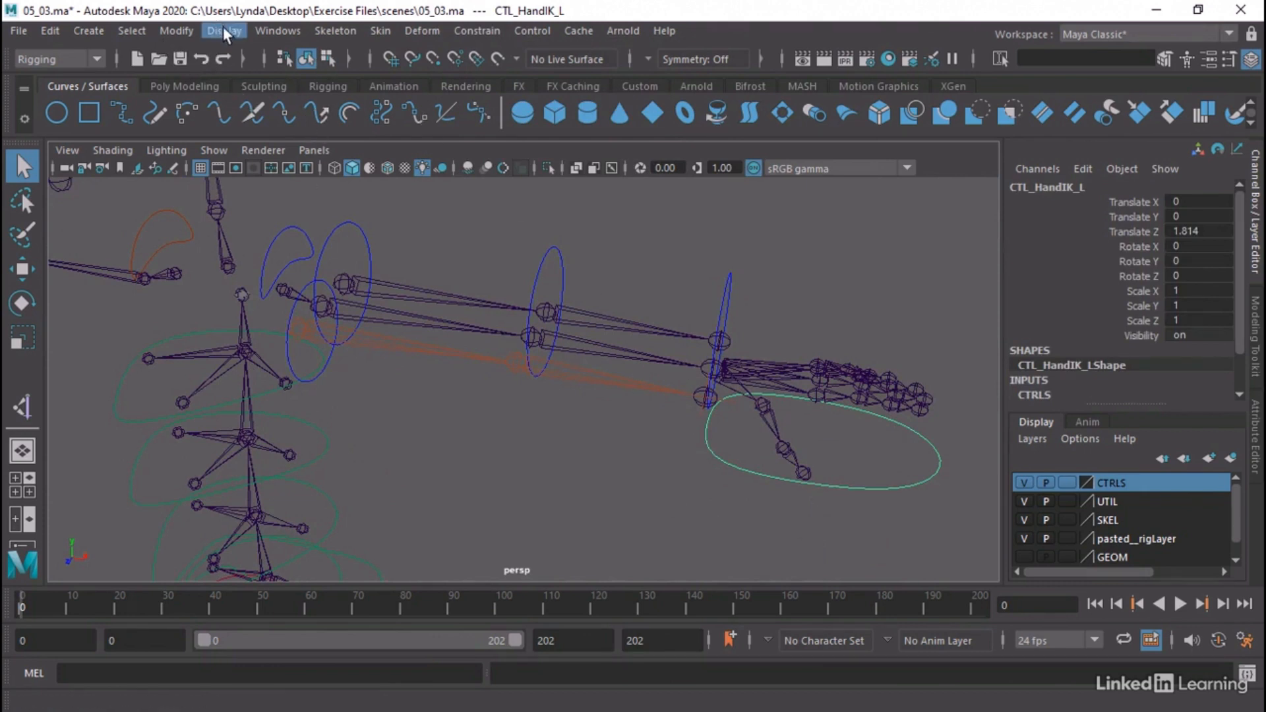
{"action": "left_click", "coordinate": [264, 30]}
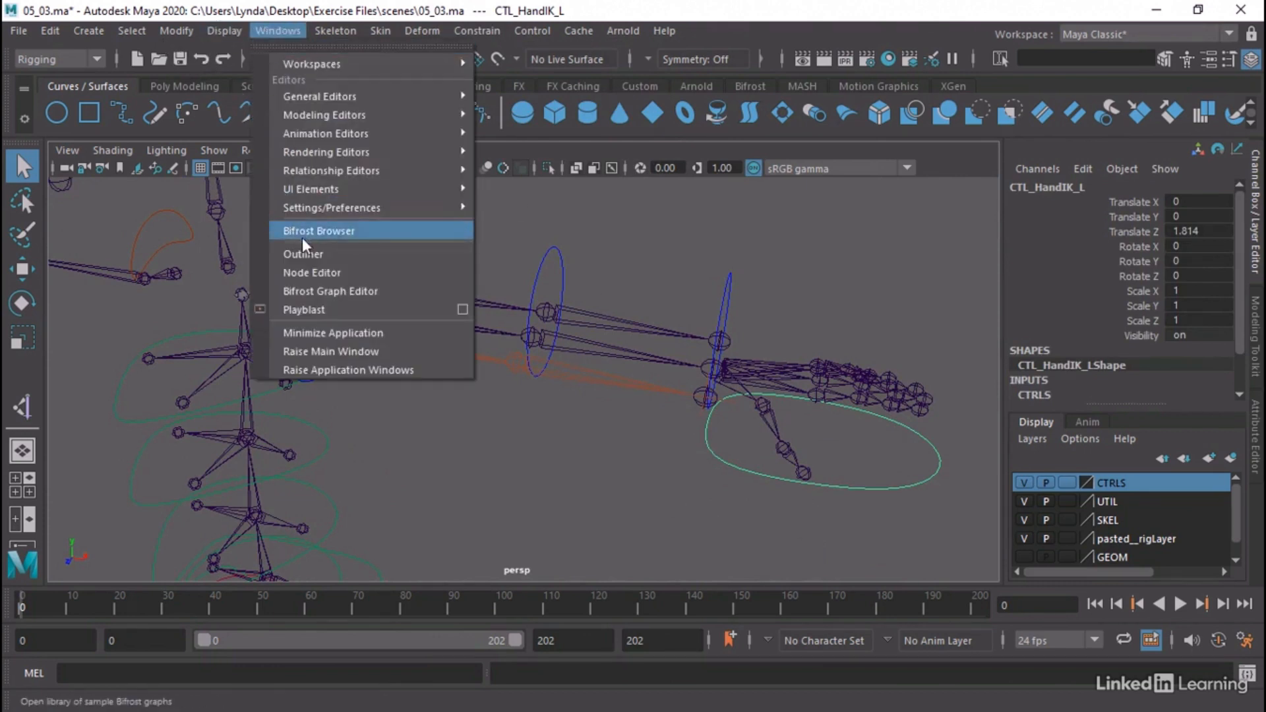
{"action": "left_click", "coordinate": [312, 252]}
{"action": "left_click", "coordinate": [119, 420]}
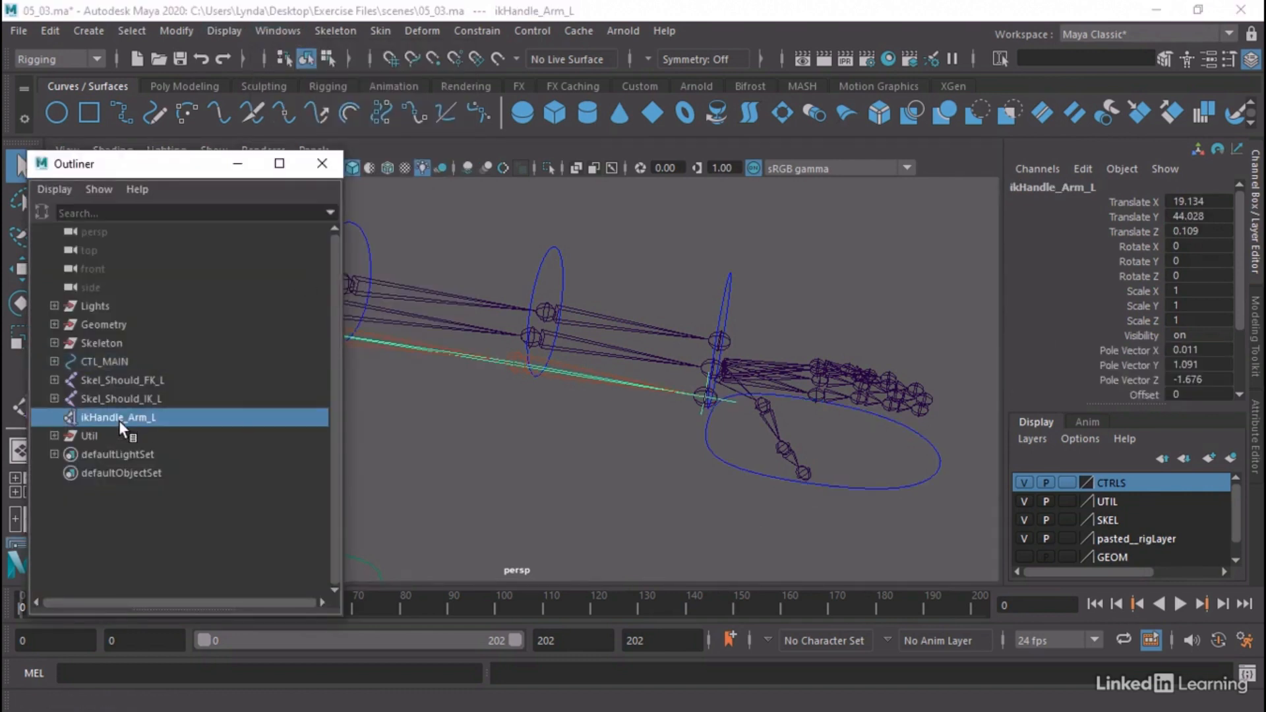
{"action": "left_click", "coordinate": [54, 362]}
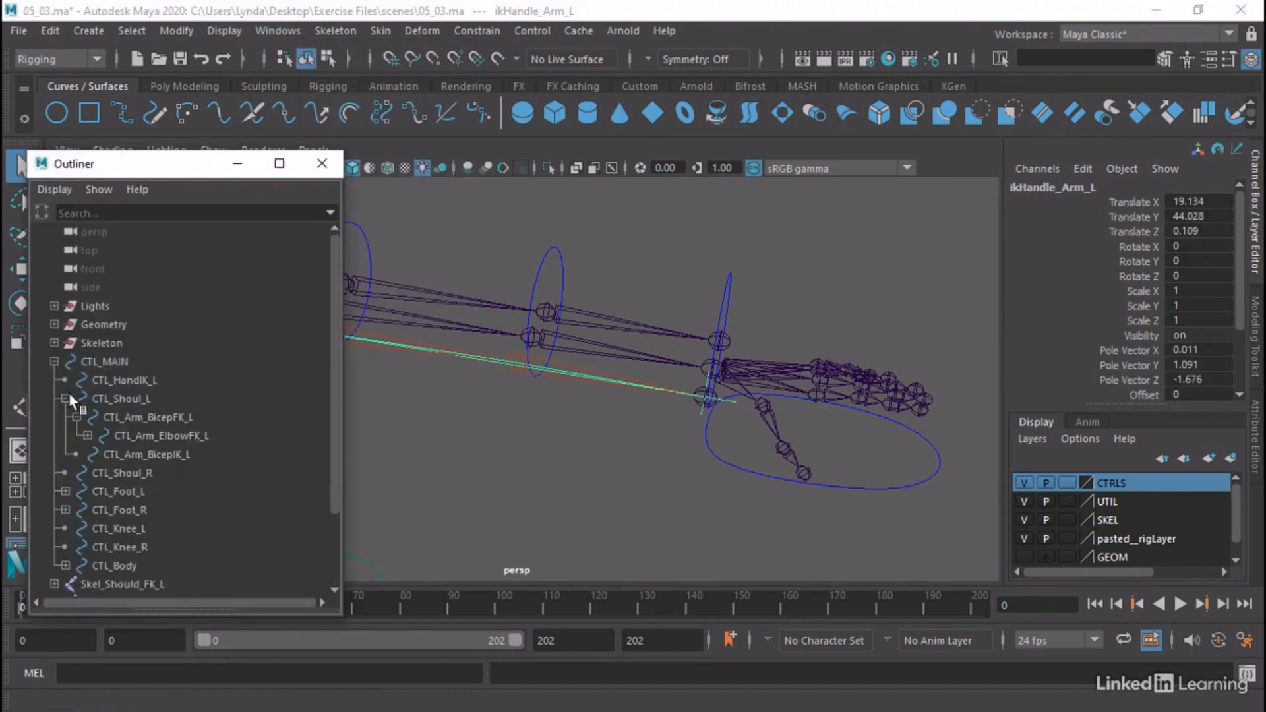
{"action": "scroll", "coordinate": [130, 527], "scroll_direction": "down", "scroll_amount": 3}
{"action": "middle_click_drag", "start_coordinate": [124, 526], "coordinate": [168, 288]}
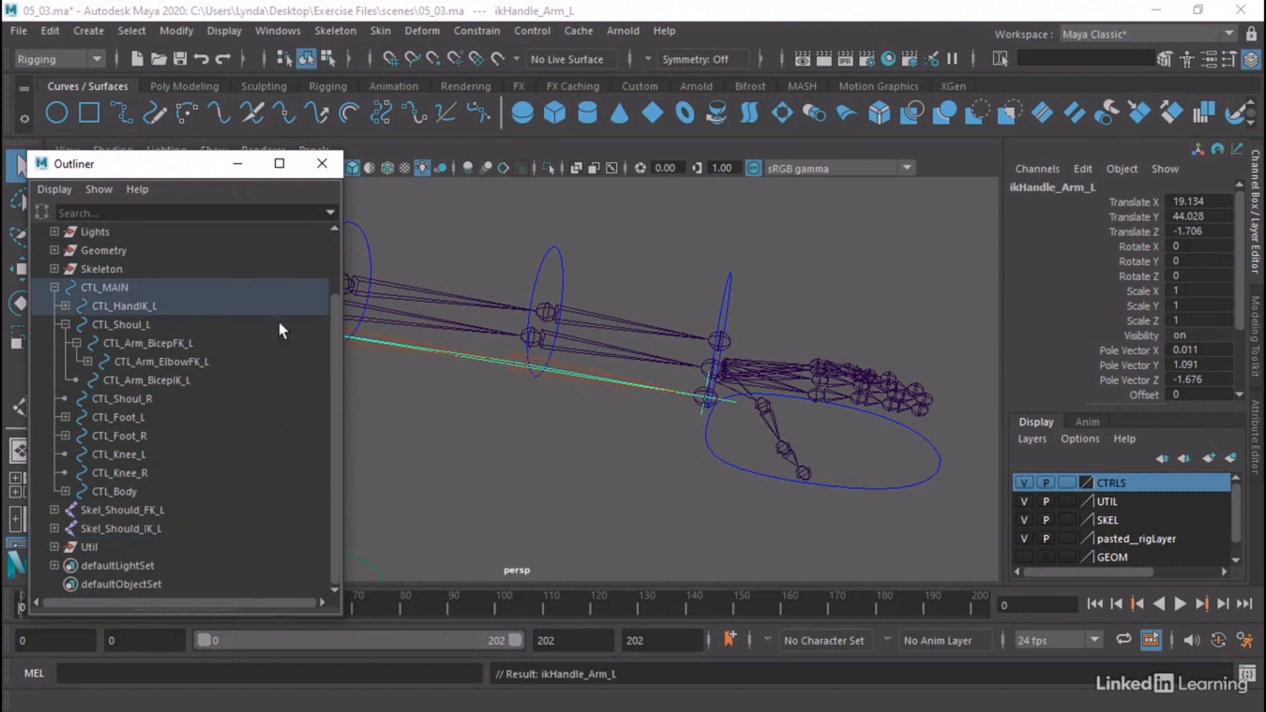
{"action": "left_click", "coordinate": [670, 399]}
{"action": "left_click", "coordinate": [321, 163]}
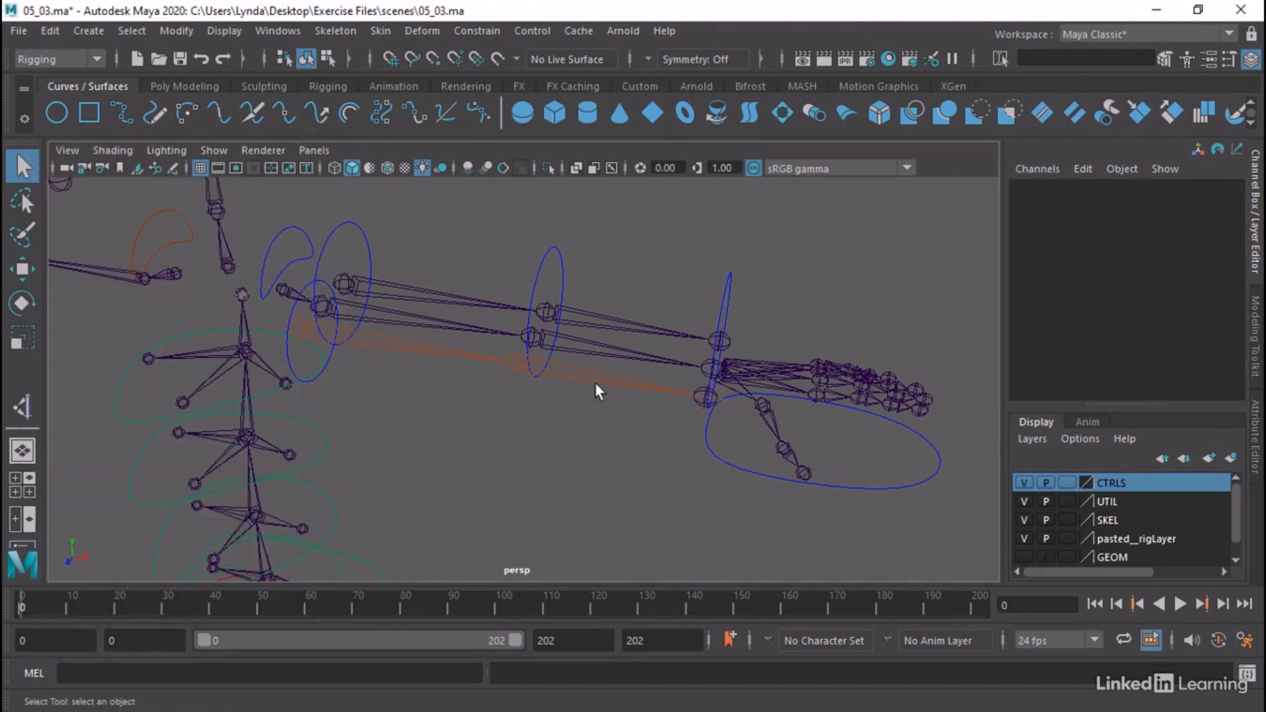
Test the left IK arm by moving the CTL_HandIK_L control toward the body, and undo the move
{"action": "left_click", "coordinate": [731, 473]}
{"action": "key", "text": "w"}
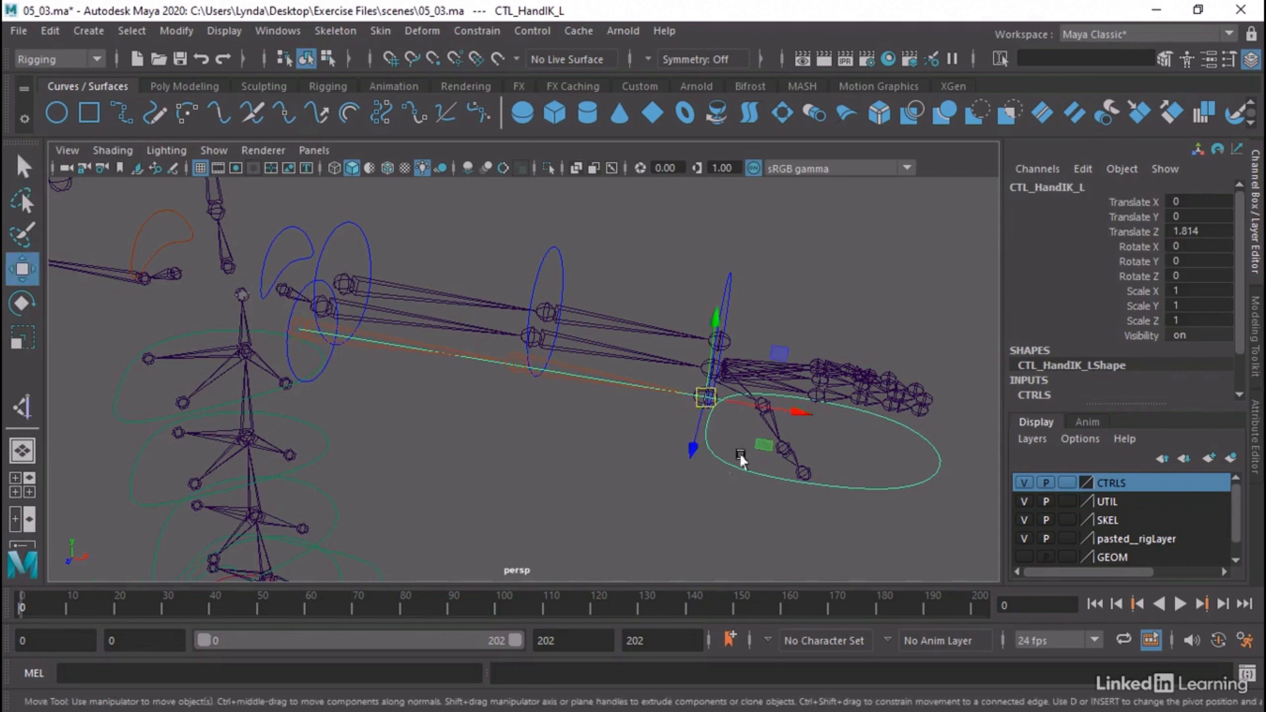
{"action": "left_click_drag", "start_coordinate": [763, 444], "coordinate": [616, 505]}
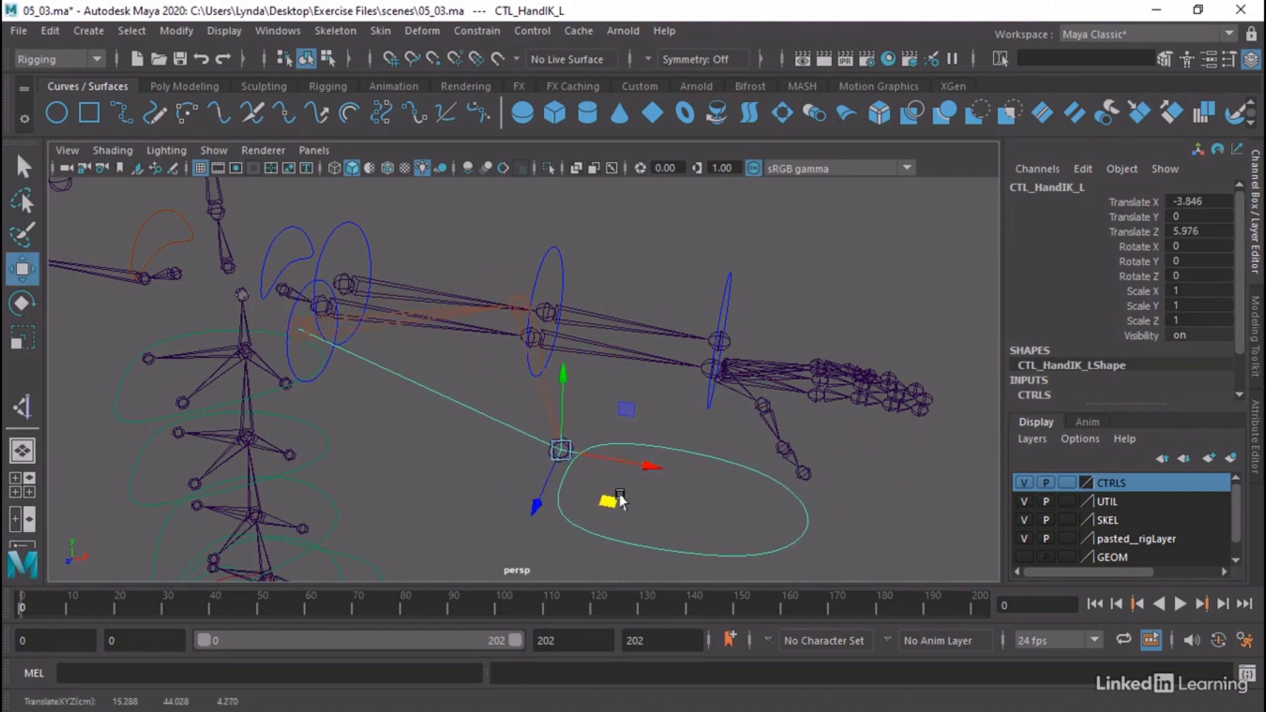
{"action": "key", "text": "ctrl+z"}
Test the shoulder end of the IK chain by moving the CTL_Arm_BicepIK_L control, and undo the move
{"action": "left_click", "coordinate": [294, 362]}
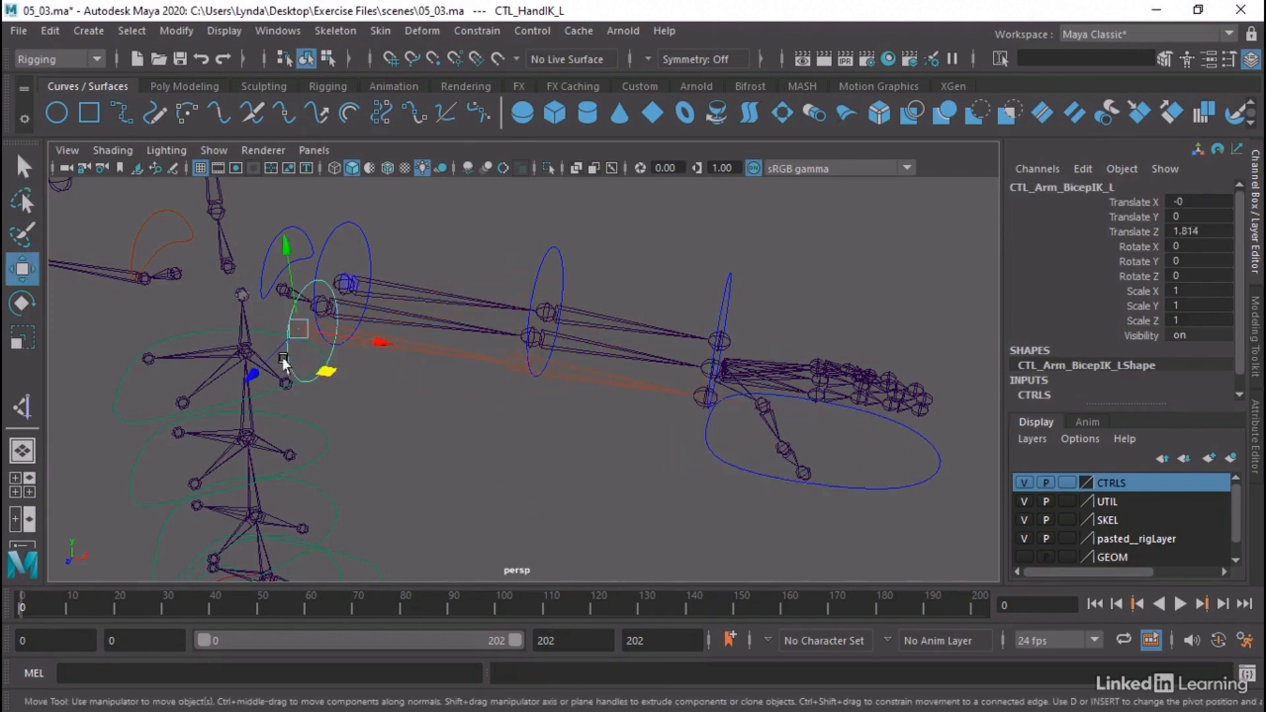
{"action": "left_click_drag", "start_coordinate": [291, 333], "coordinate": [323, 336]}
{"action": "key", "text": "ctrl+z"}
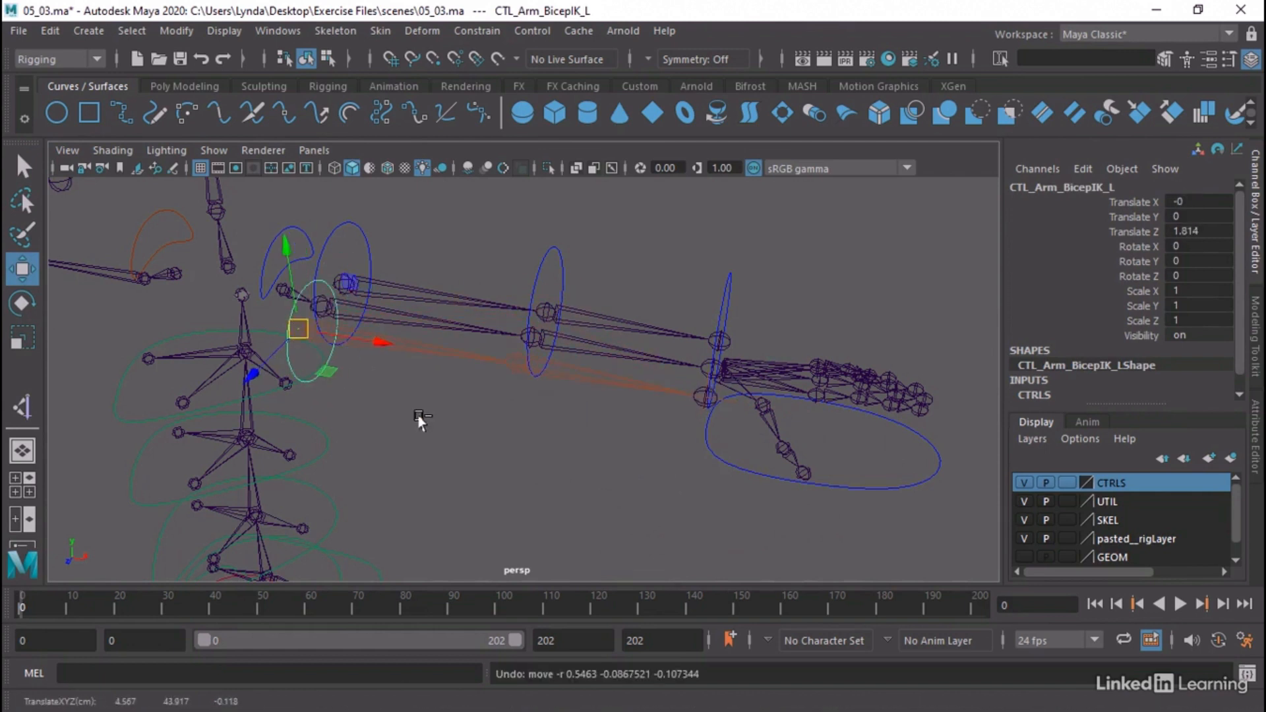
{"action": "left_click", "coordinate": [534, 449]}
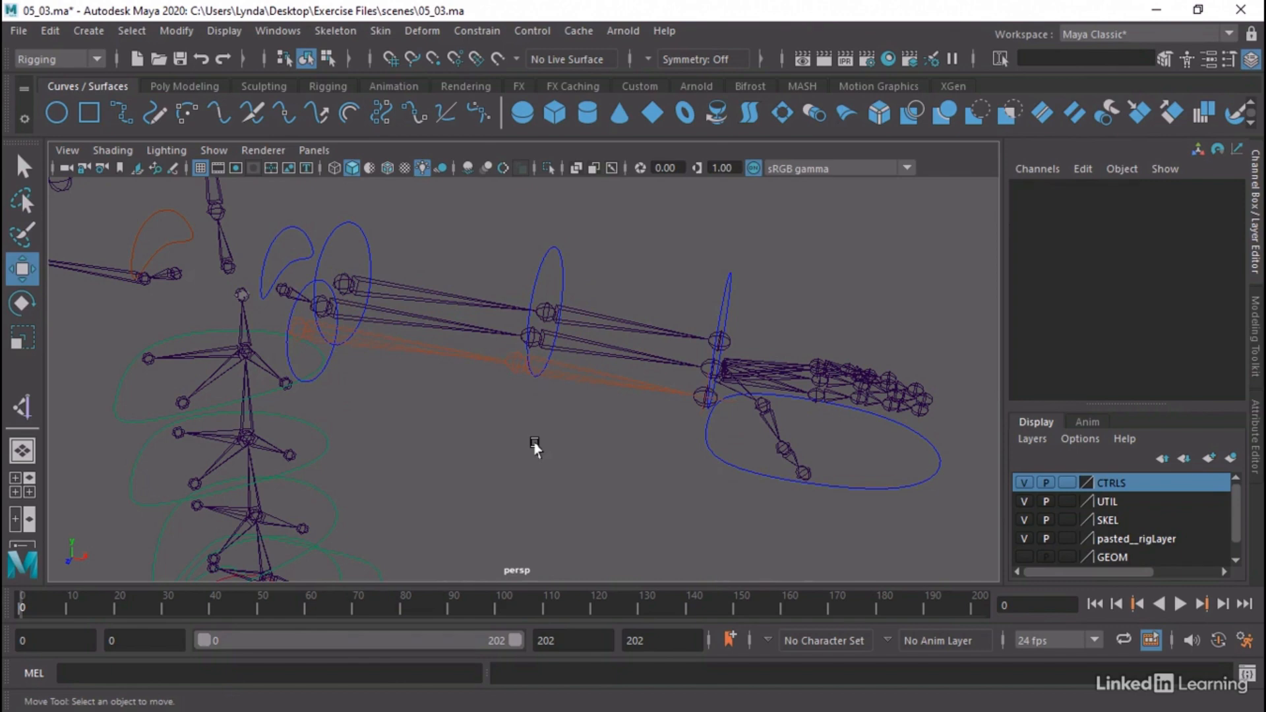
{"action": "left_click_drag", "start_coordinate": [534, 448], "coordinate": [464, 474], "text": "alt"}
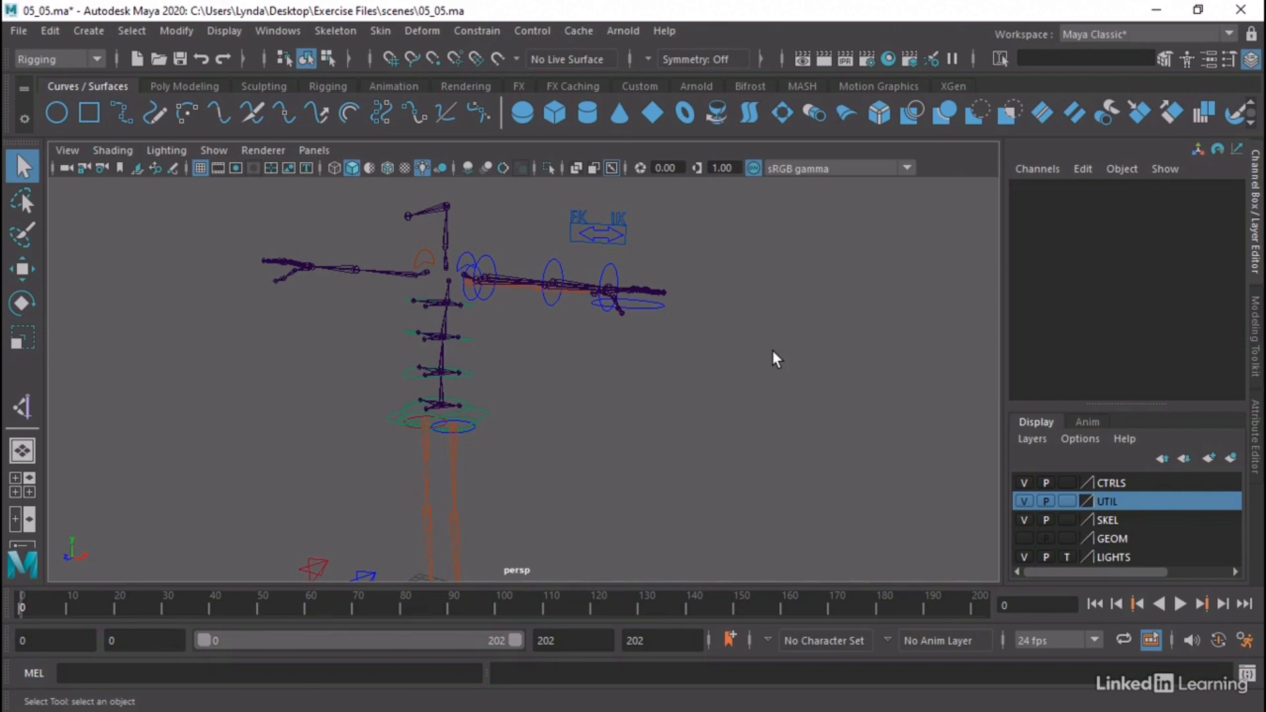
Try sliding the CTL_FKIK_L arrow control of the FK/IK switch above the left arm, and undo the move
{"action": "left_click_drag", "start_coordinate": [773, 351], "coordinate": [571, 384], "text": "alt"}
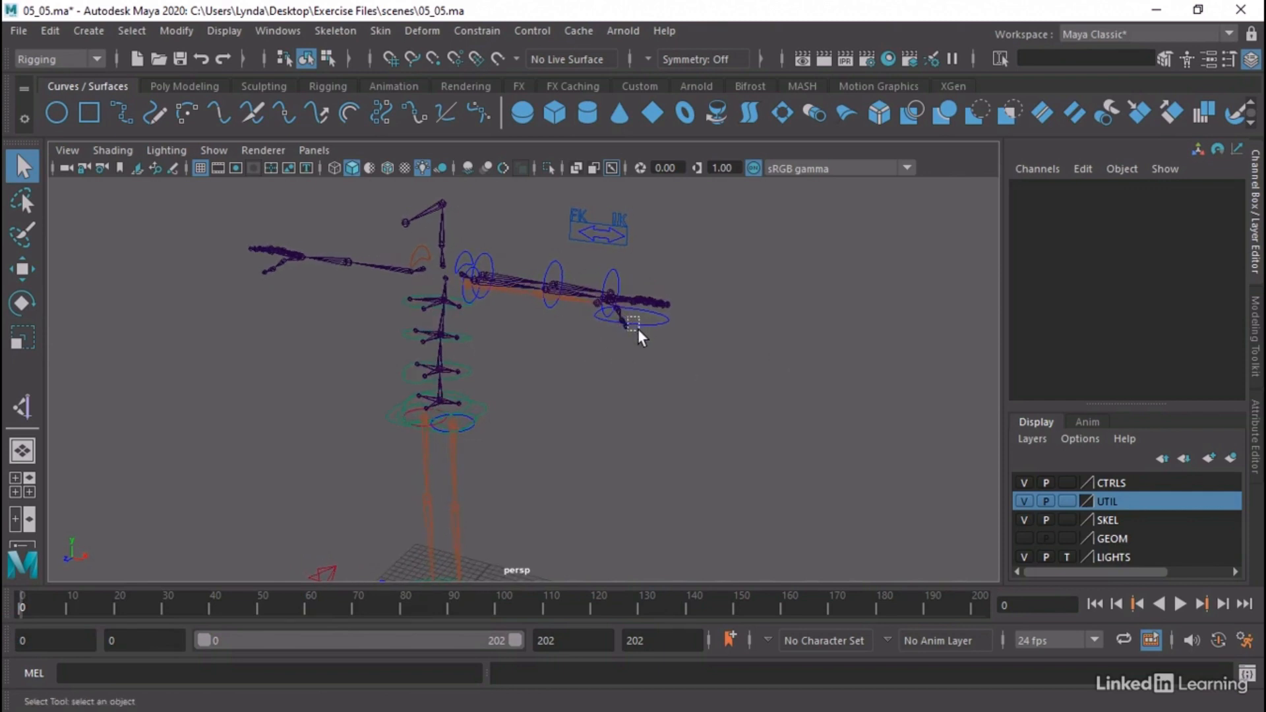
{"action": "left_click_drag", "start_coordinate": [627, 317], "coordinate": [638, 329]}
{"action": "left_click", "coordinate": [656, 327]}
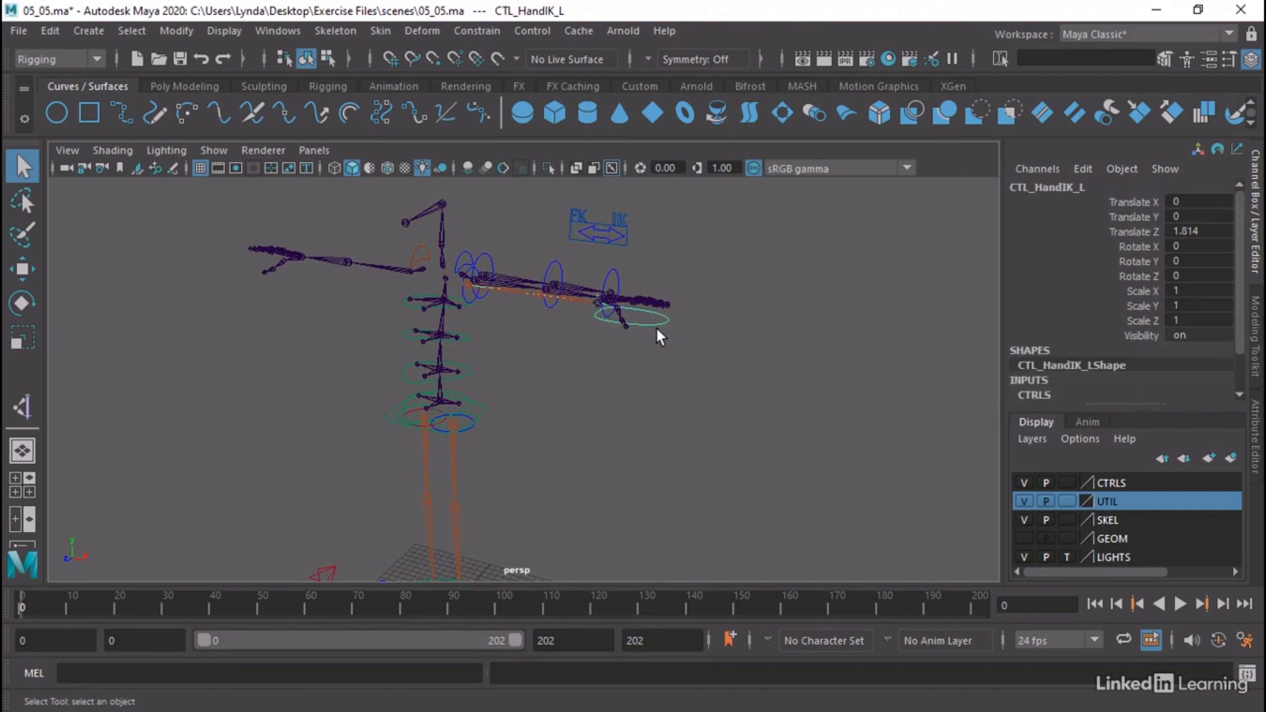
{"action": "left_click", "coordinate": [645, 244]}
{"action": "middle_click_drag", "start_coordinate": [622, 219], "coordinate": [591, 294], "text": "alt"}
{"action": "right_click_drag", "start_coordinate": [591, 294], "coordinate": [734, 292], "text": "alt"}
{"action": "left_click_drag", "start_coordinate": [734, 292], "coordinate": [646, 297], "text": "alt"}
{"action": "left_click", "coordinate": [633, 288]}
{"action": "key", "text": "w"}
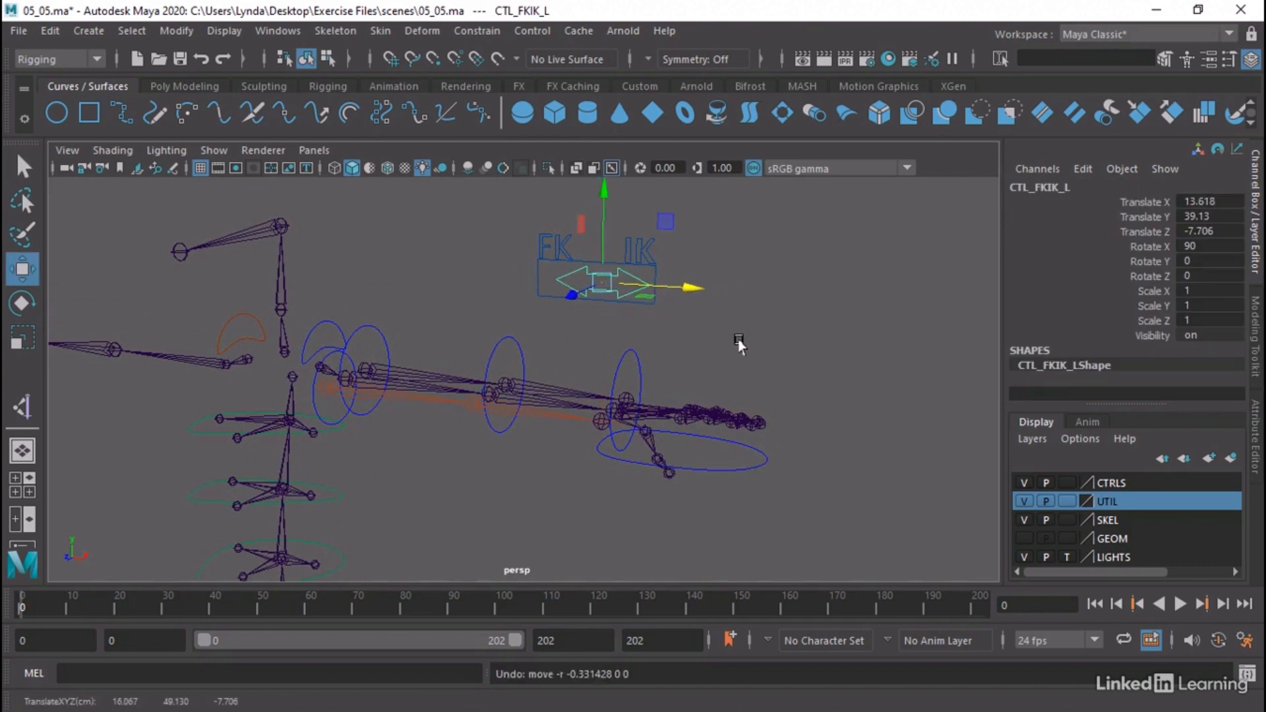
{"action": "left_click", "coordinate": [739, 344]}
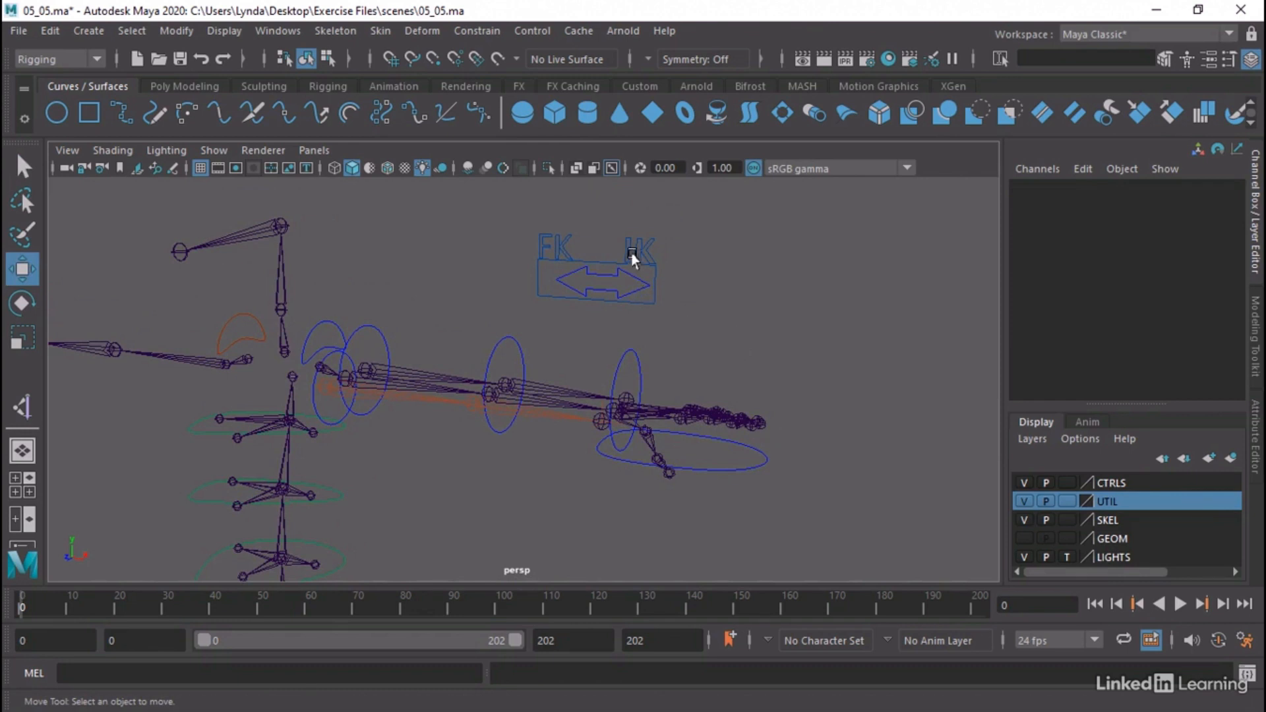
Examine the FK/IK switch curves FK_IK_L, Label_IK, Label_FK and CTL_FKIK_L one by one in the scene hierarchy
{"action": "left_click_drag", "start_coordinate": [472, 209], "coordinate": [683, 327]}
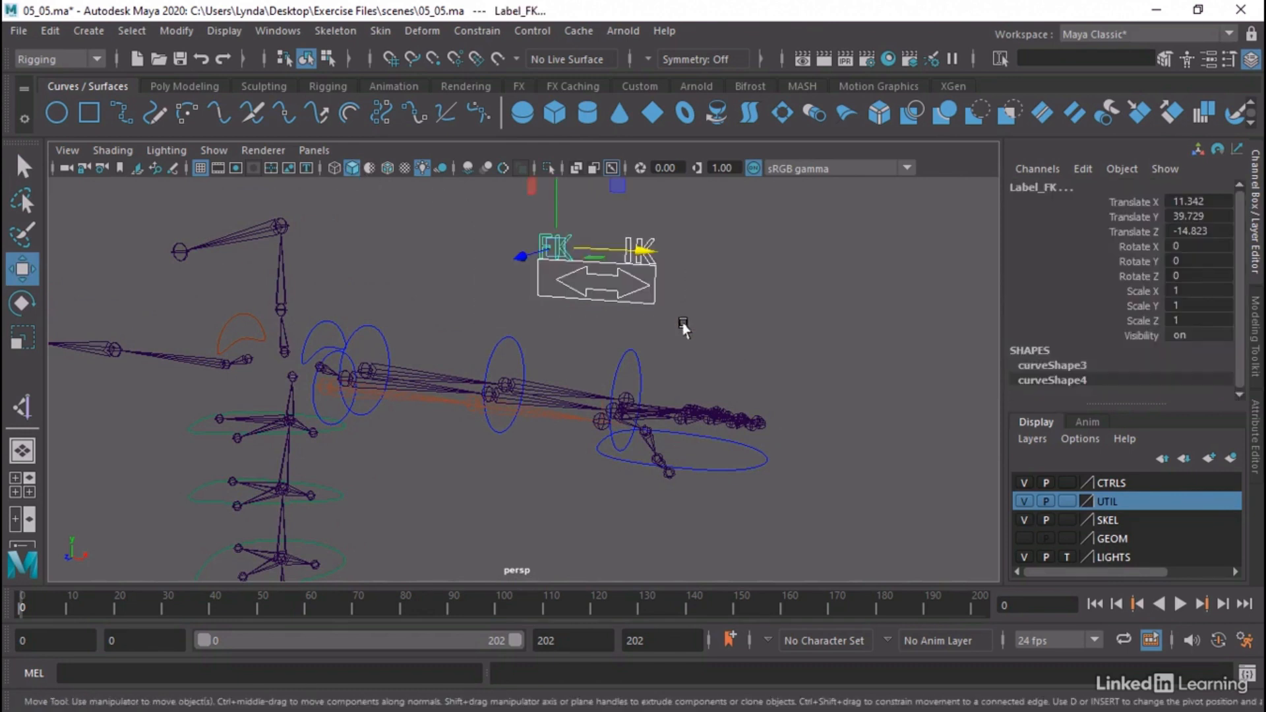
{"action": "left_click", "coordinate": [278, 31]}
{"action": "left_click", "coordinate": [307, 248]}
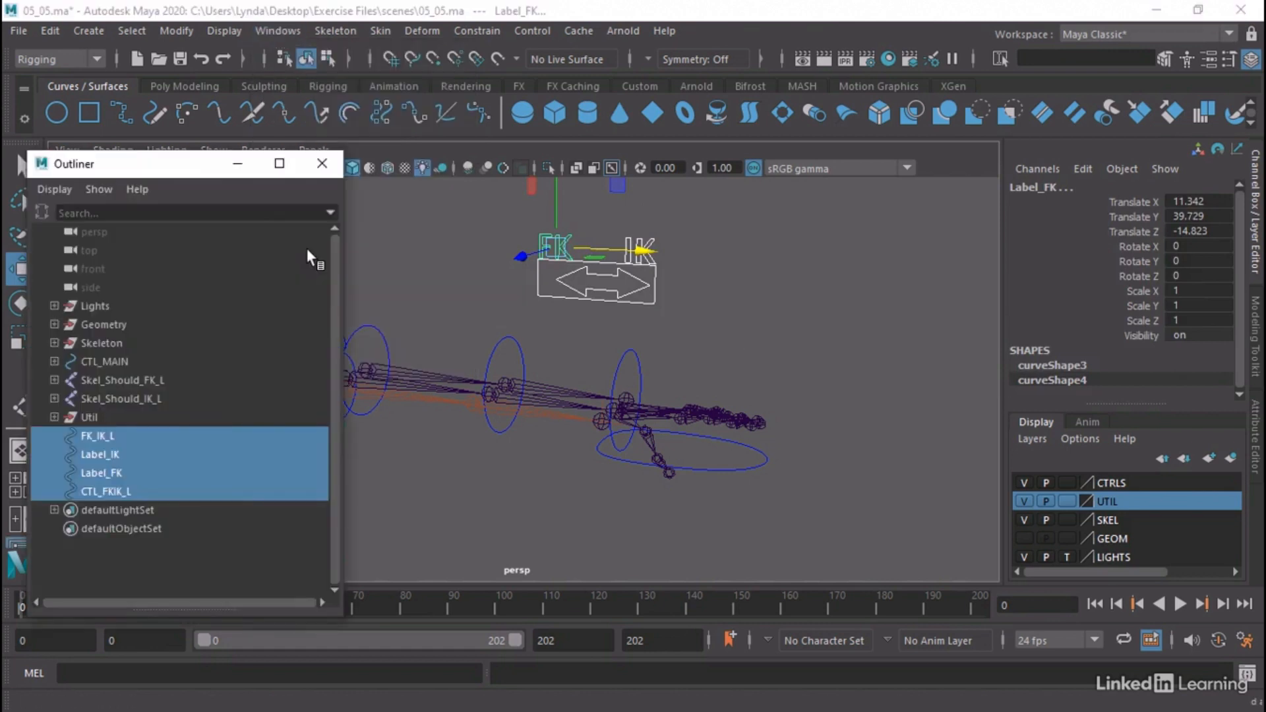
{"action": "left_click", "coordinate": [106, 438]}
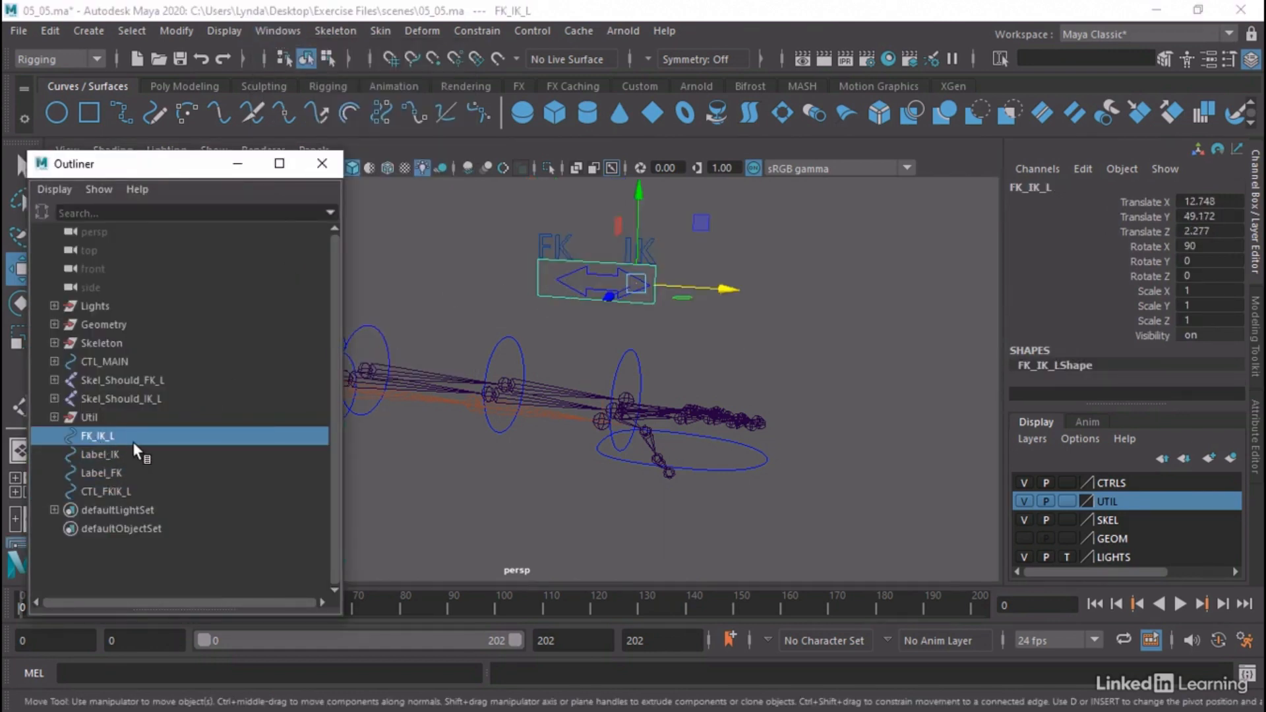
{"action": "left_click", "coordinate": [107, 452]}
{"action": "left_click", "coordinate": [110, 470]}
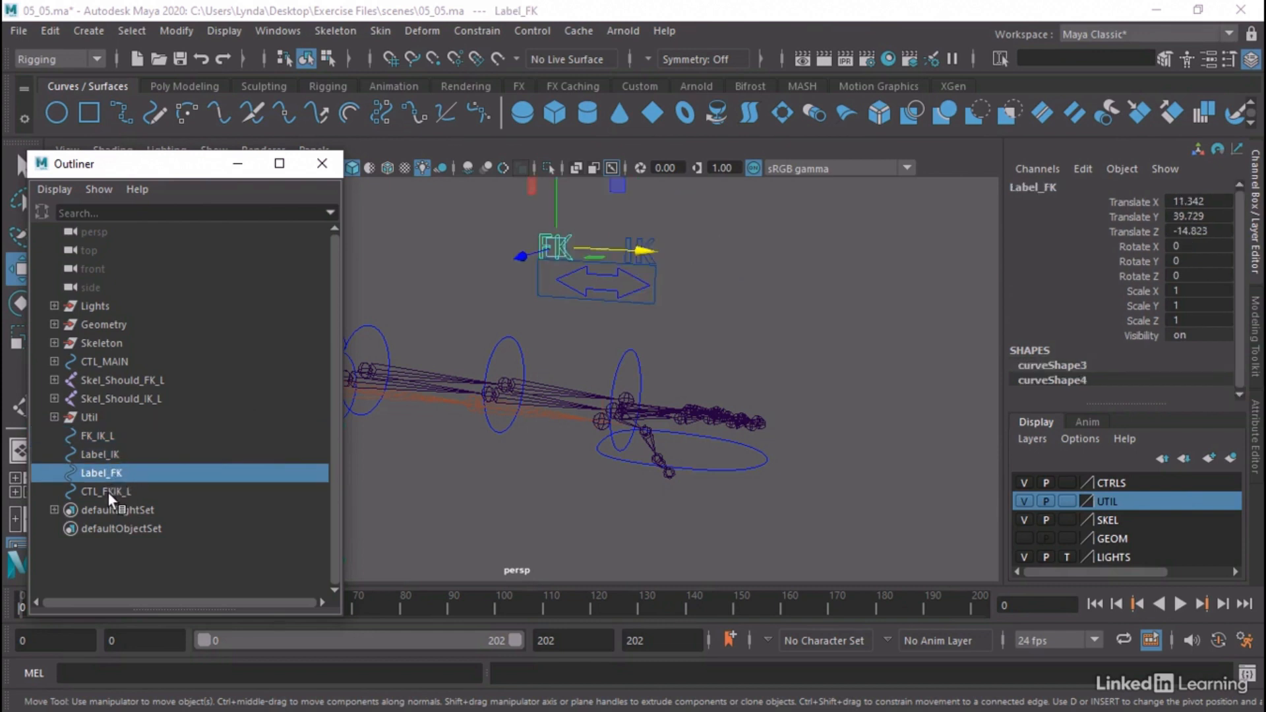
{"action": "left_click", "coordinate": [108, 492]}
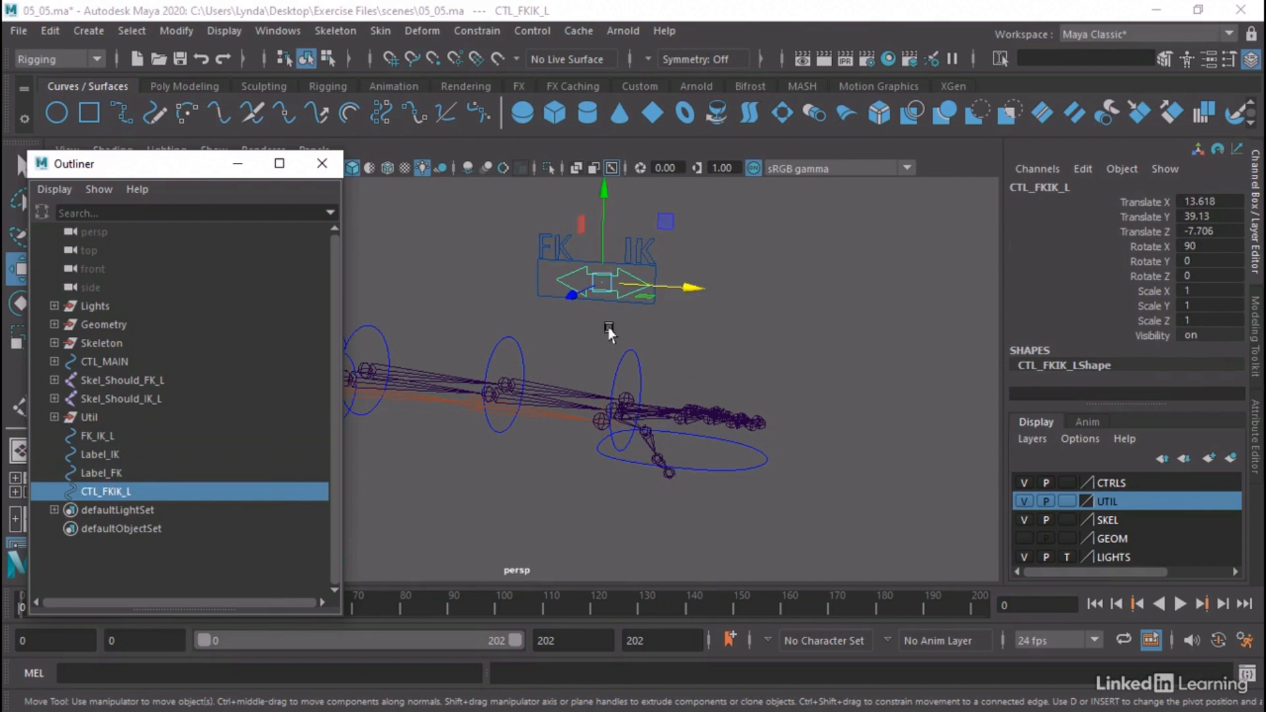
Test sliding the CTL_FKIK_L arrow along X toward the FK end of its frame, and undo the move
{"action": "right_click_drag", "start_coordinate": [537, 298], "coordinate": [686, 312], "text": "alt"}
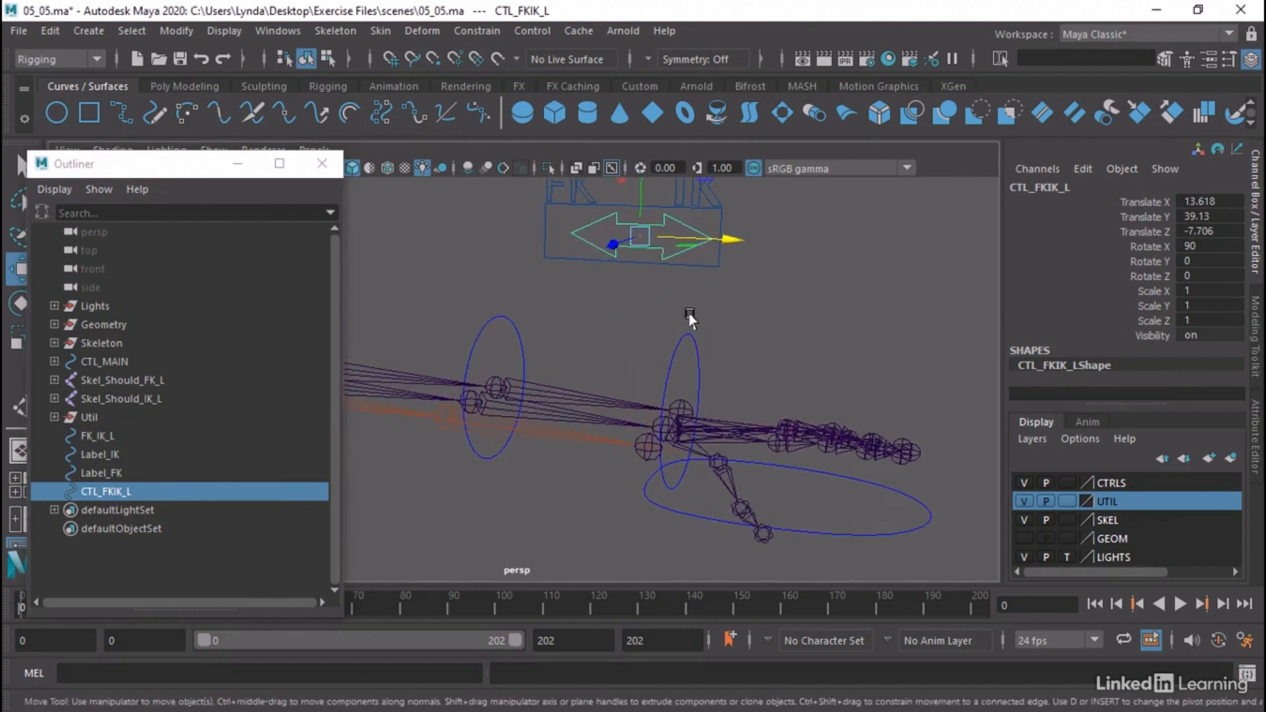
{"action": "middle_click_drag", "start_coordinate": [687, 312], "coordinate": [696, 389], "text": "alt"}
{"action": "mouse_move", "coordinate": [656, 396]}
{"action": "left_mouse_down", "text": "alt"}
{"action": "mouse_move", "coordinate": [594, 393]}
{"action": "mouse_move", "coordinate": [655, 393]}
{"action": "left_mouse_up", "text": "alt"}
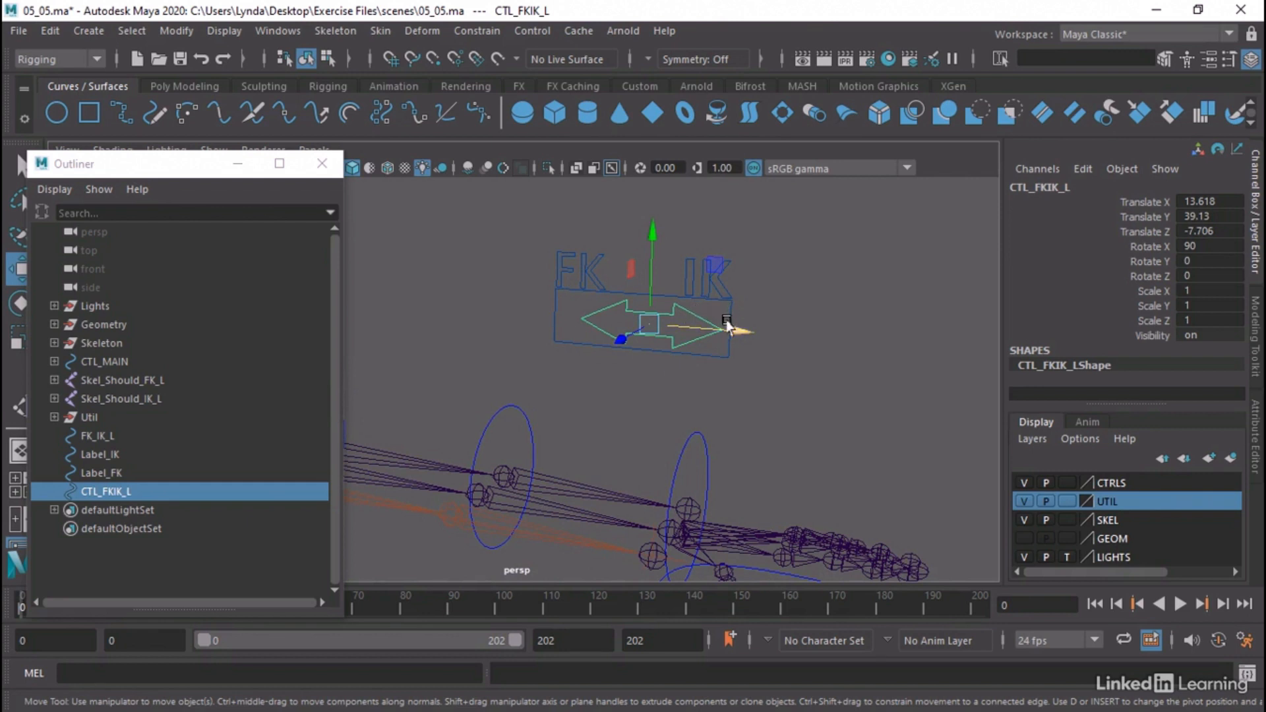
{"action": "mouse_move", "coordinate": [729, 328]}
{"action": "left_mouse_down"}
{"action": "mouse_move", "coordinate": [648, 316]}
{"action": "mouse_move", "coordinate": [707, 323]}
{"action": "left_mouse_up"}
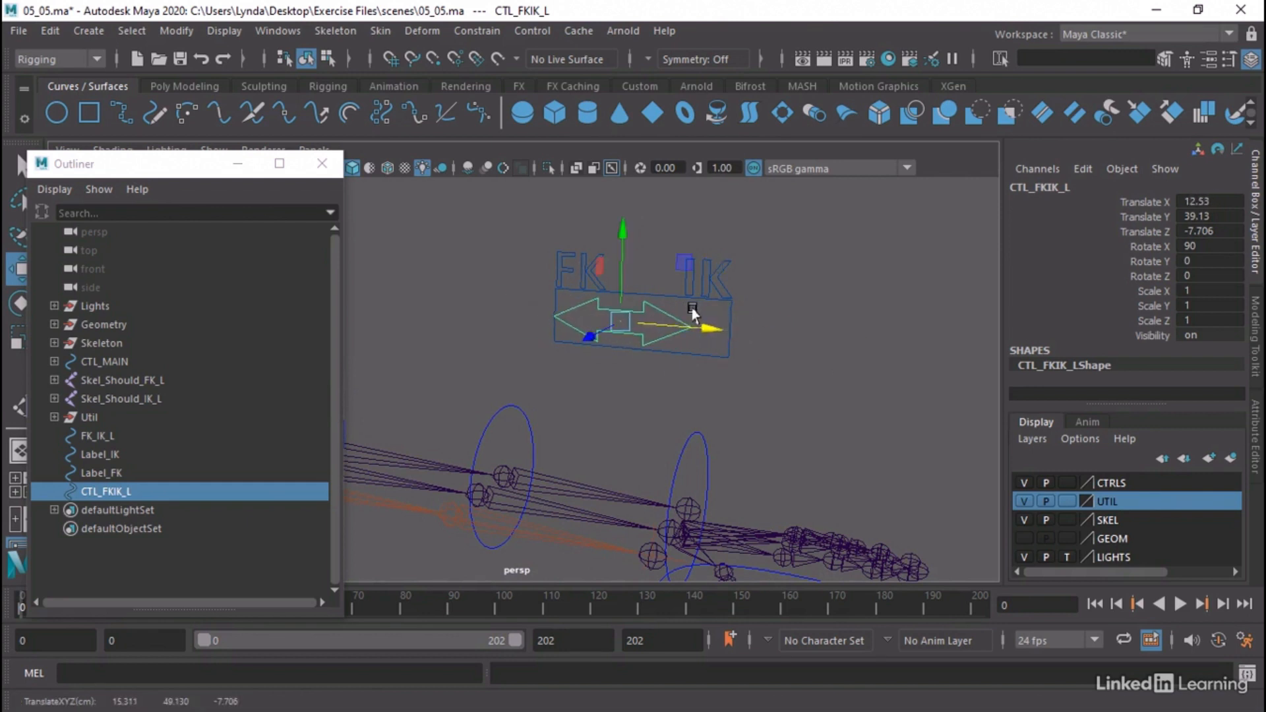
{"action": "key", "text": "ctrl+z"}
{"action": "left_click", "coordinate": [717, 368]}
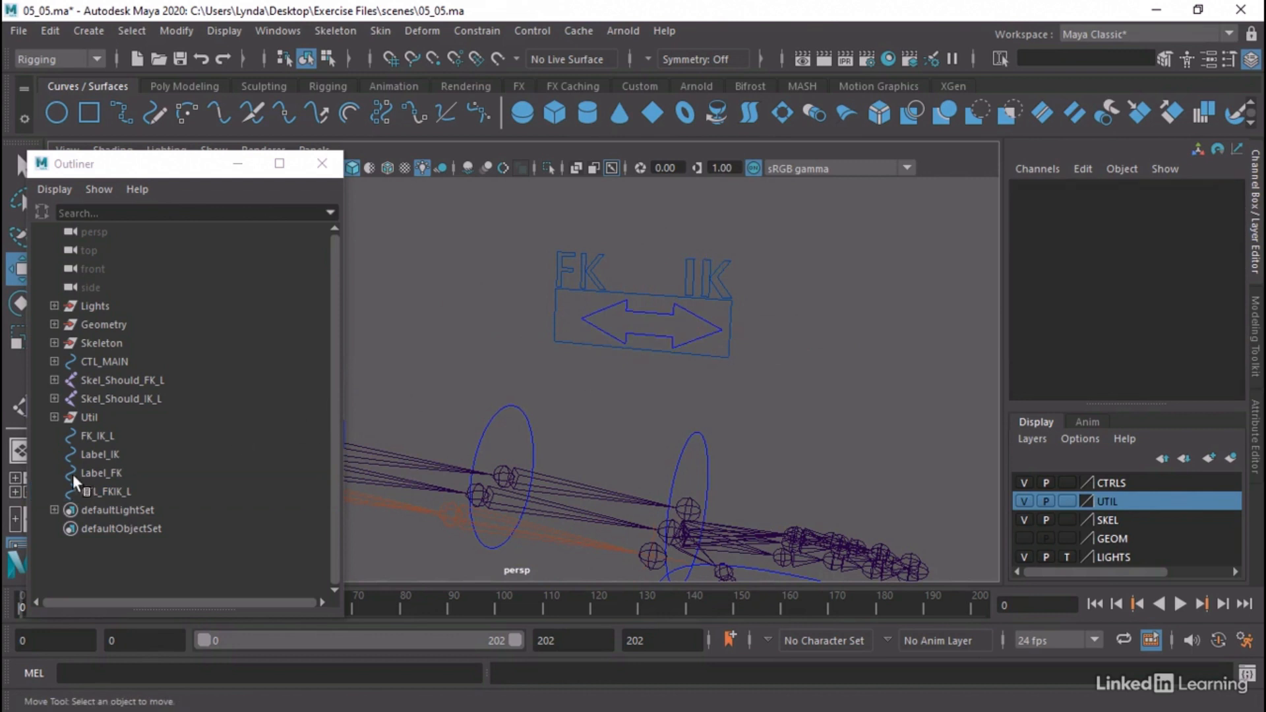
Parent CTL_FKIK_L, Label_FK and Label_IK under the FK_IK_L frame curve
{"action": "left_click", "coordinate": [109, 493]}
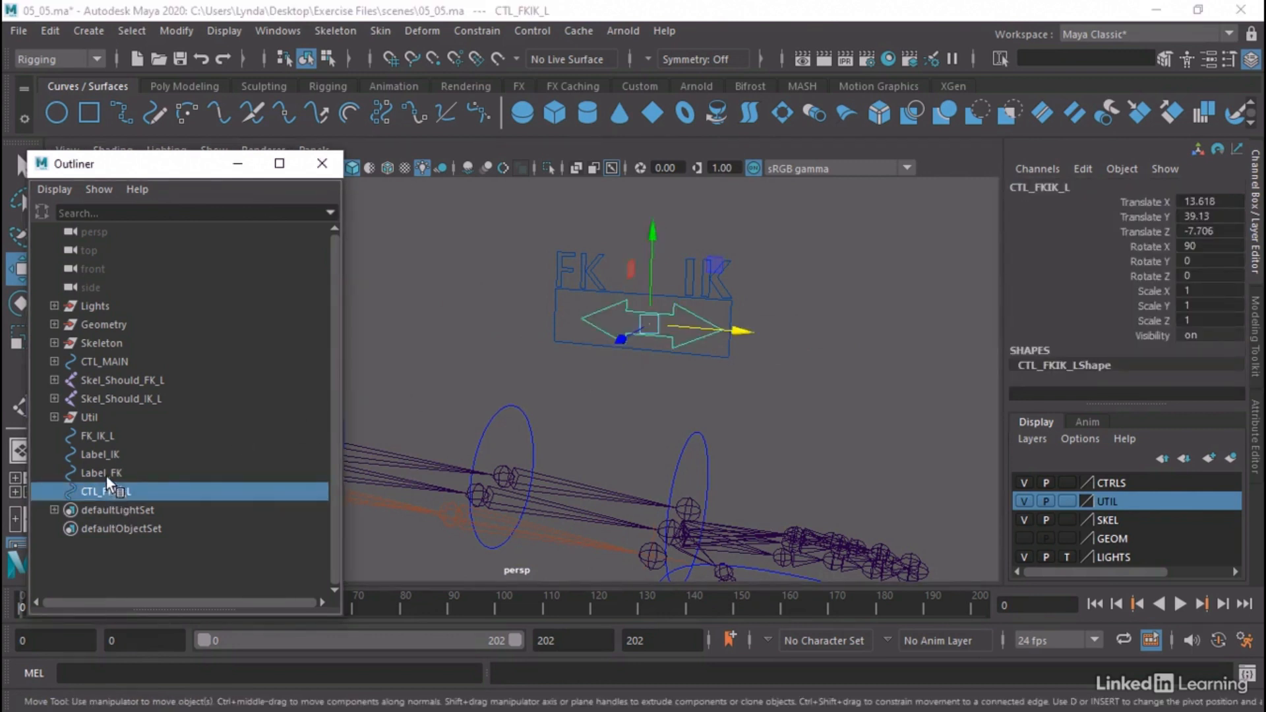
{"action": "left_click", "coordinate": [106, 472], "text": "ctrl"}
{"action": "left_click", "coordinate": [109, 458], "text": "ctrl"}
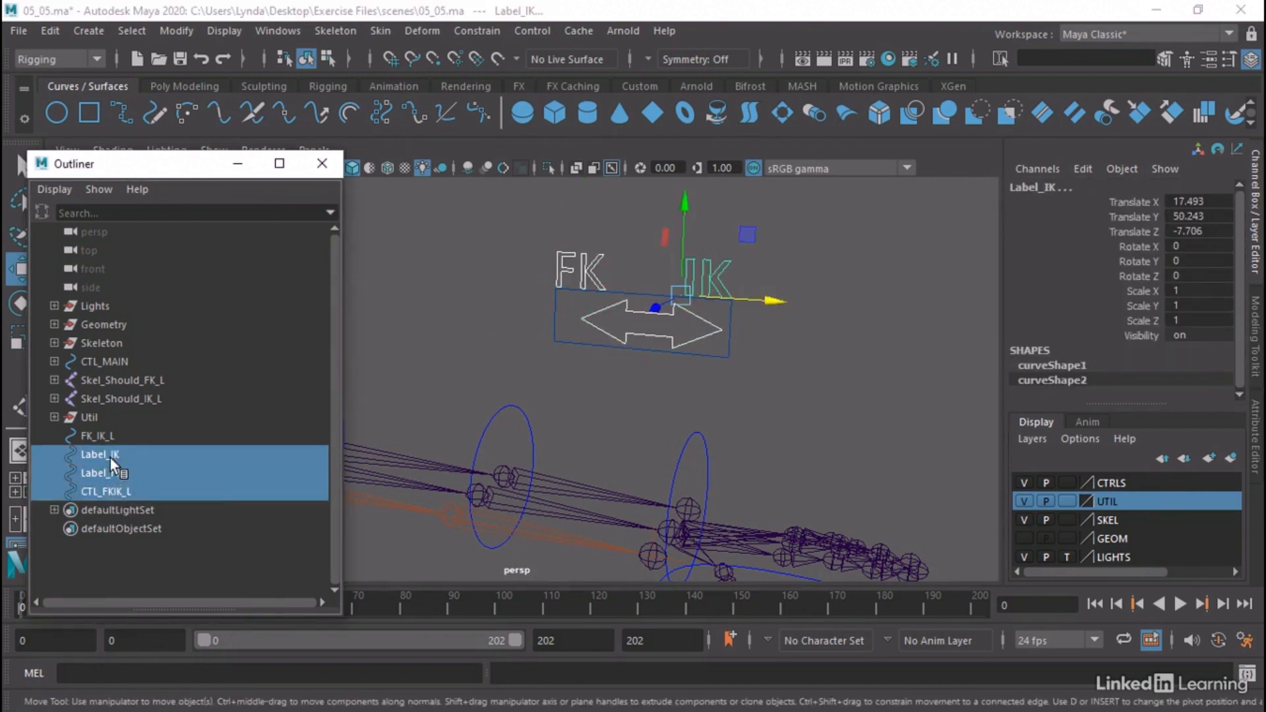
{"action": "left_click_drag", "start_coordinate": [109, 457], "coordinate": [108, 432]}
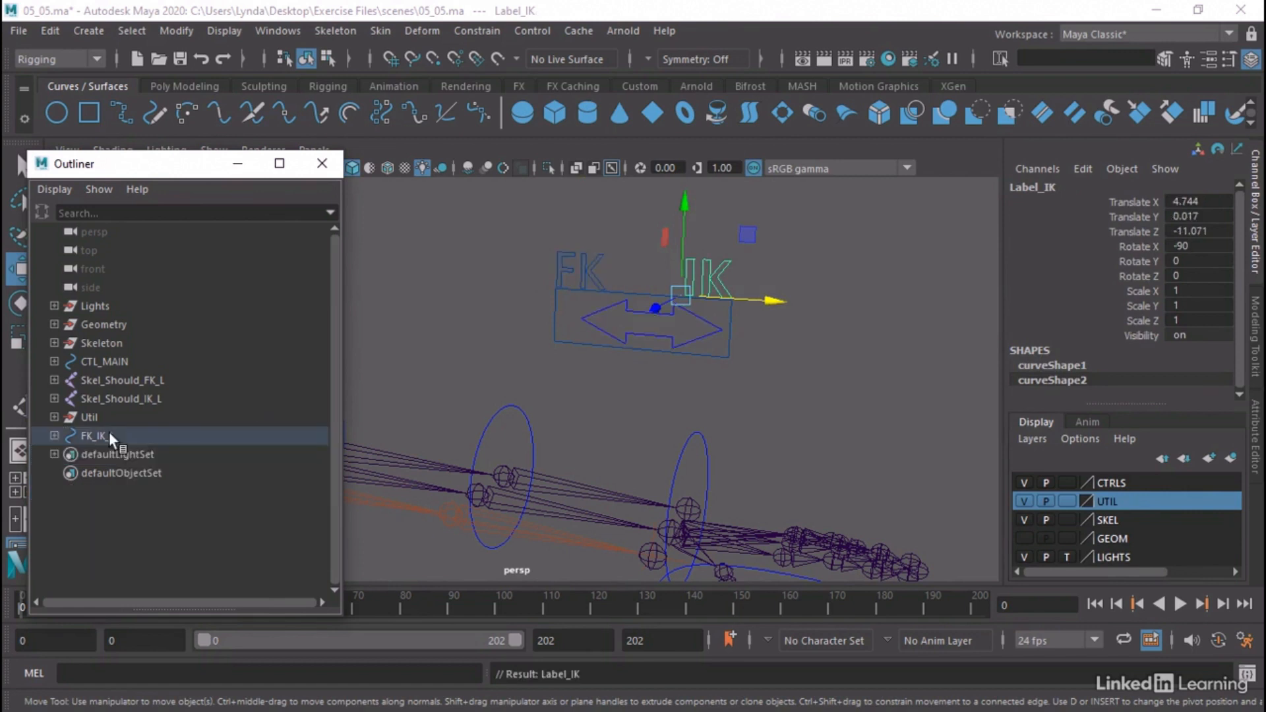
Slide the CTL_FKIK_L arrow to the FK end of its frame and freeze its transformations, testing the X slide
{"action": "left_click", "coordinate": [108, 434]}
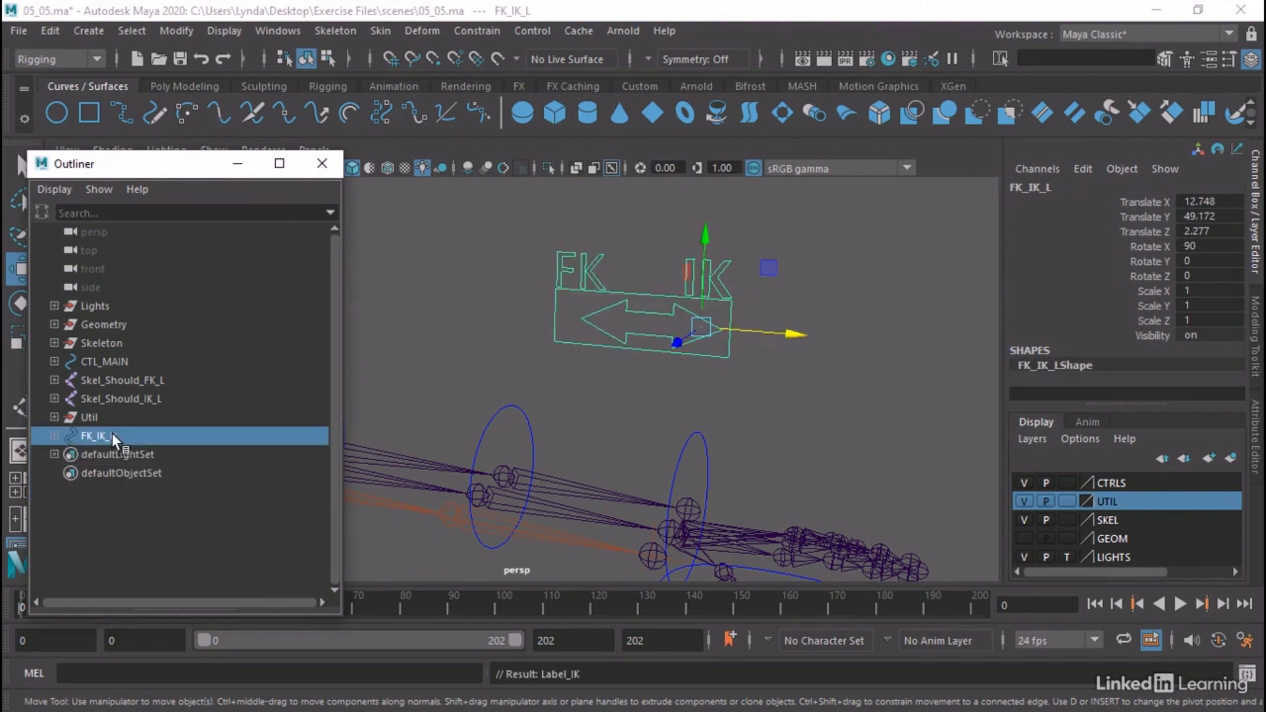
{"action": "left_click", "coordinate": [609, 309]}
{"action": "left_click_drag", "start_coordinate": [689, 328], "coordinate": [662, 328]}
{"action": "left_click_drag", "start_coordinate": [619, 280], "coordinate": [619, 282]}
{"action": "left_click", "coordinate": [170, 26]}
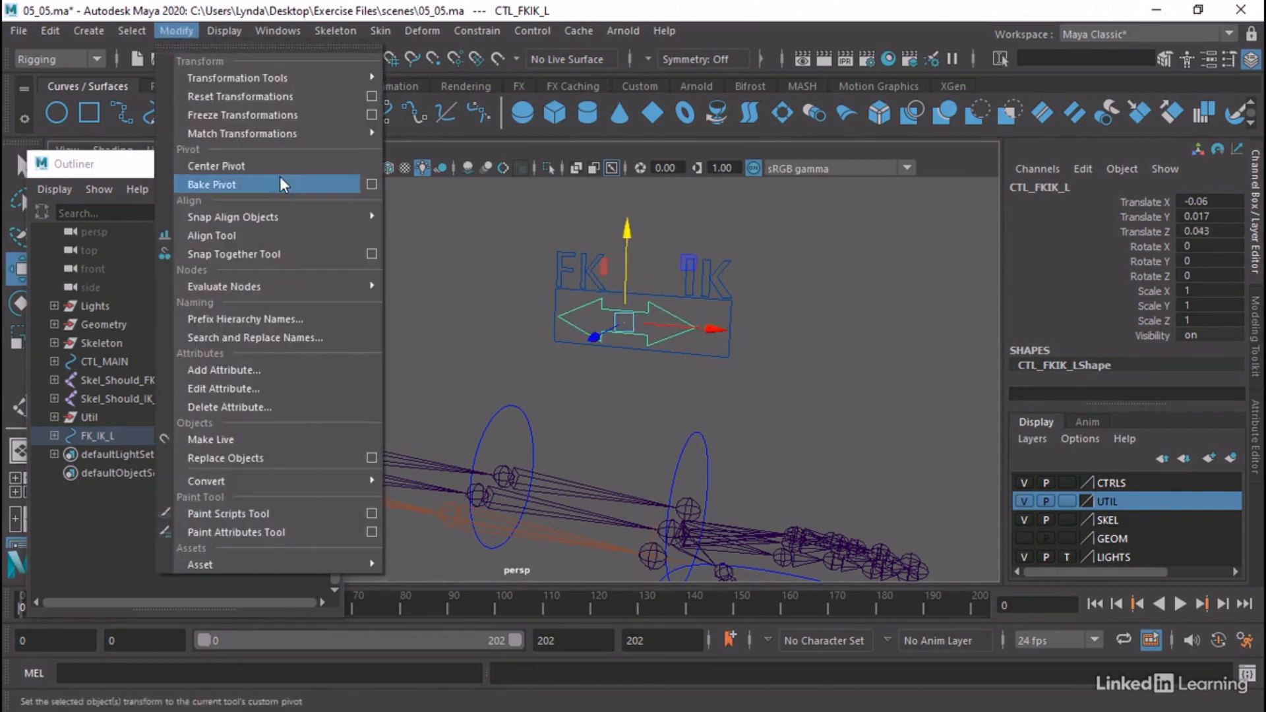
{"action": "left_click", "coordinate": [241, 111]}
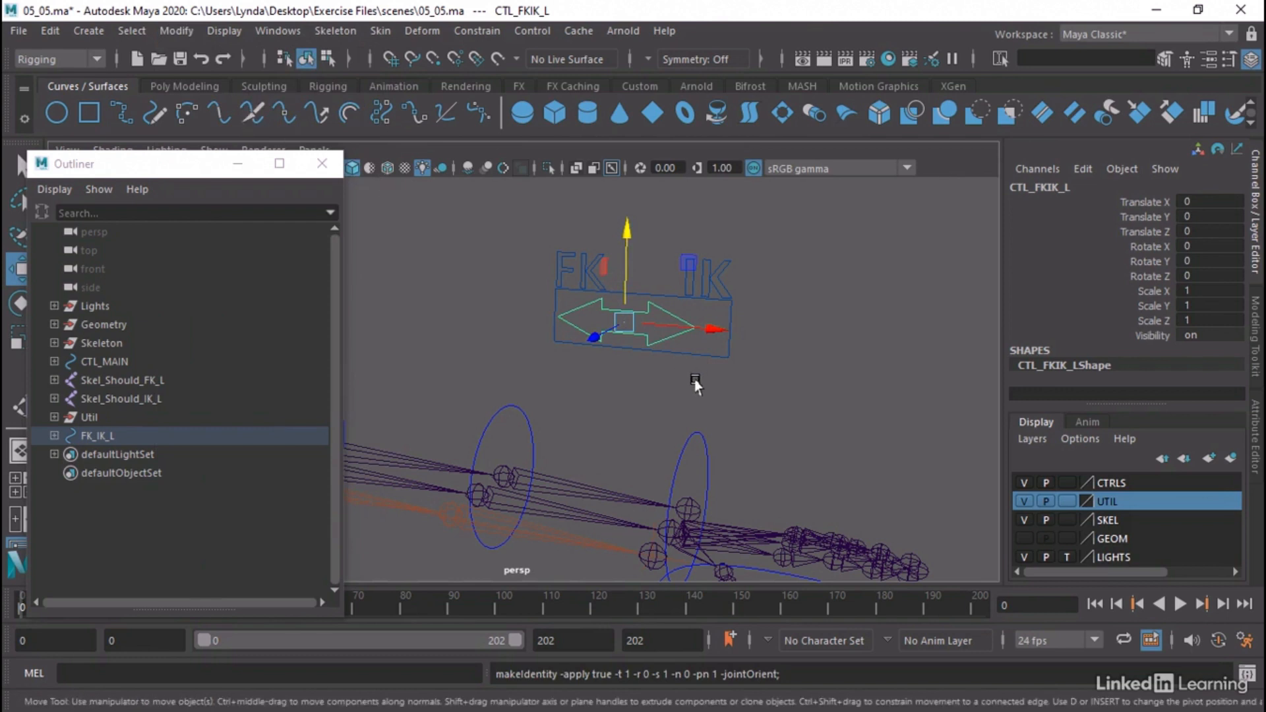
{"action": "mouse_move", "coordinate": [686, 326]}
{"action": "left_mouse_down"}
{"action": "mouse_move", "coordinate": [722, 328]}
{"action": "mouse_move", "coordinate": [670, 339]}
{"action": "mouse_move", "coordinate": [683, 340]}
{"action": "left_mouse_up"}
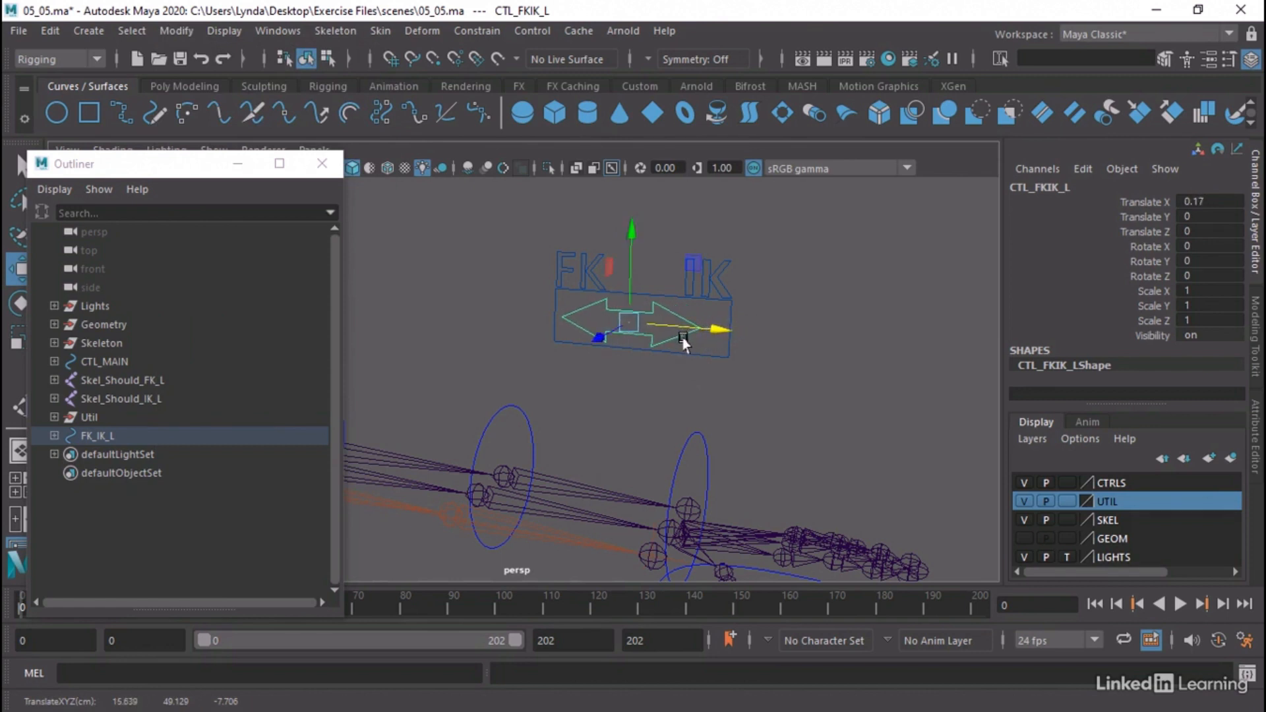
{"action": "key", "text": "ctrl+z"}
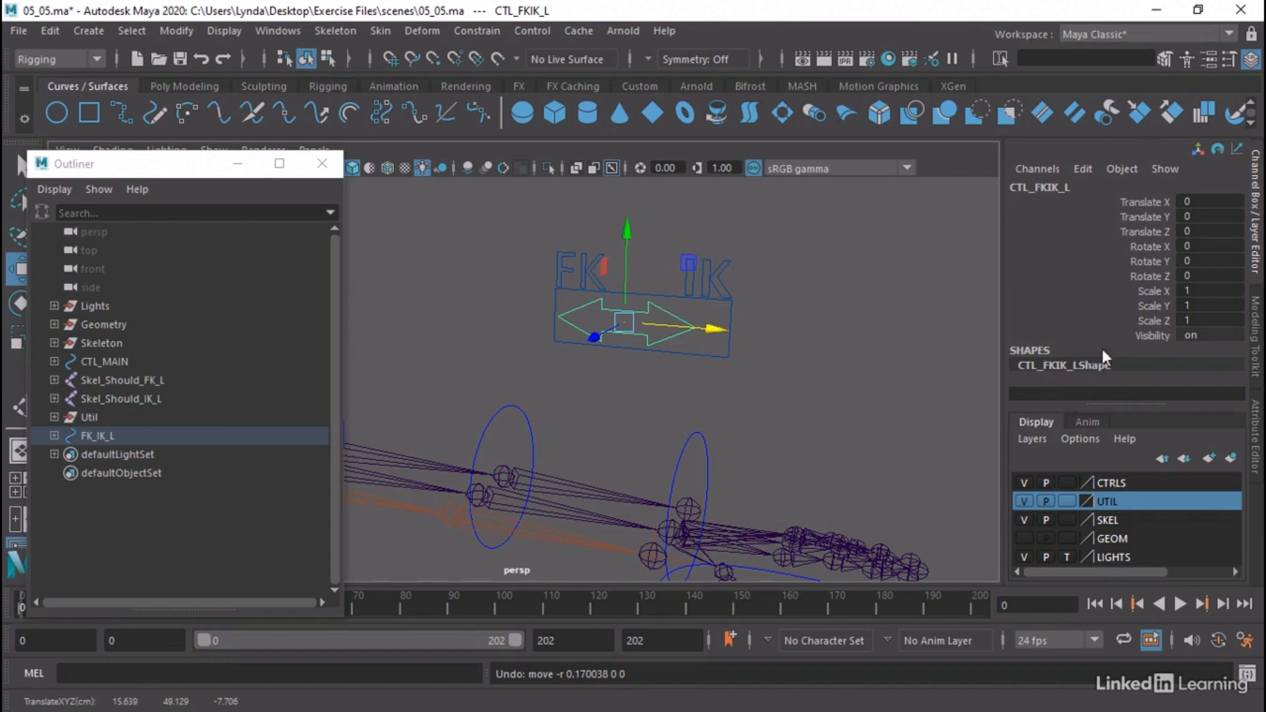
Limit CTL_FKIK_L's X translation to a minimum of 0 and a maximum of 1, testing the slide and undoing the test move
{"action": "left_click", "coordinate": [1253, 412]}
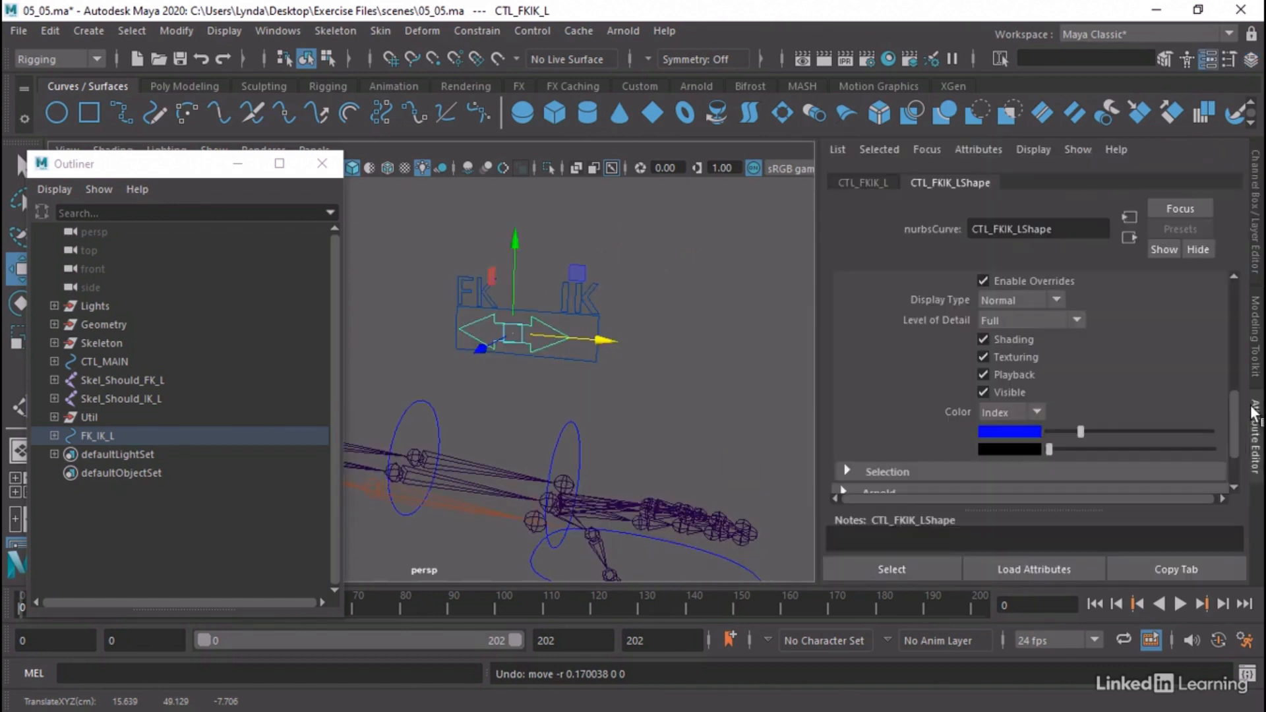
{"action": "left_click", "coordinate": [860, 183]}
{"action": "left_click", "coordinate": [843, 301]}
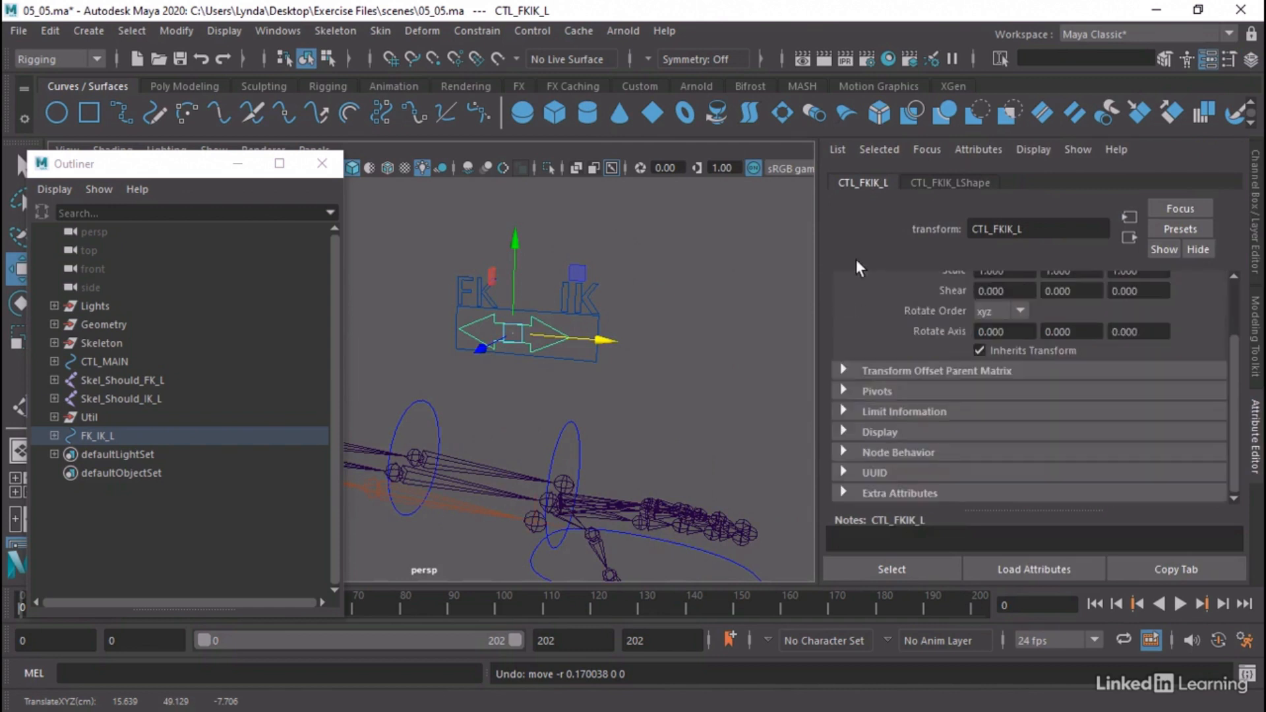
{"action": "left_click", "coordinate": [841, 412]}
{"action": "scroll", "coordinate": [840, 410], "scroll_direction": "down", "scroll_amount": 3}
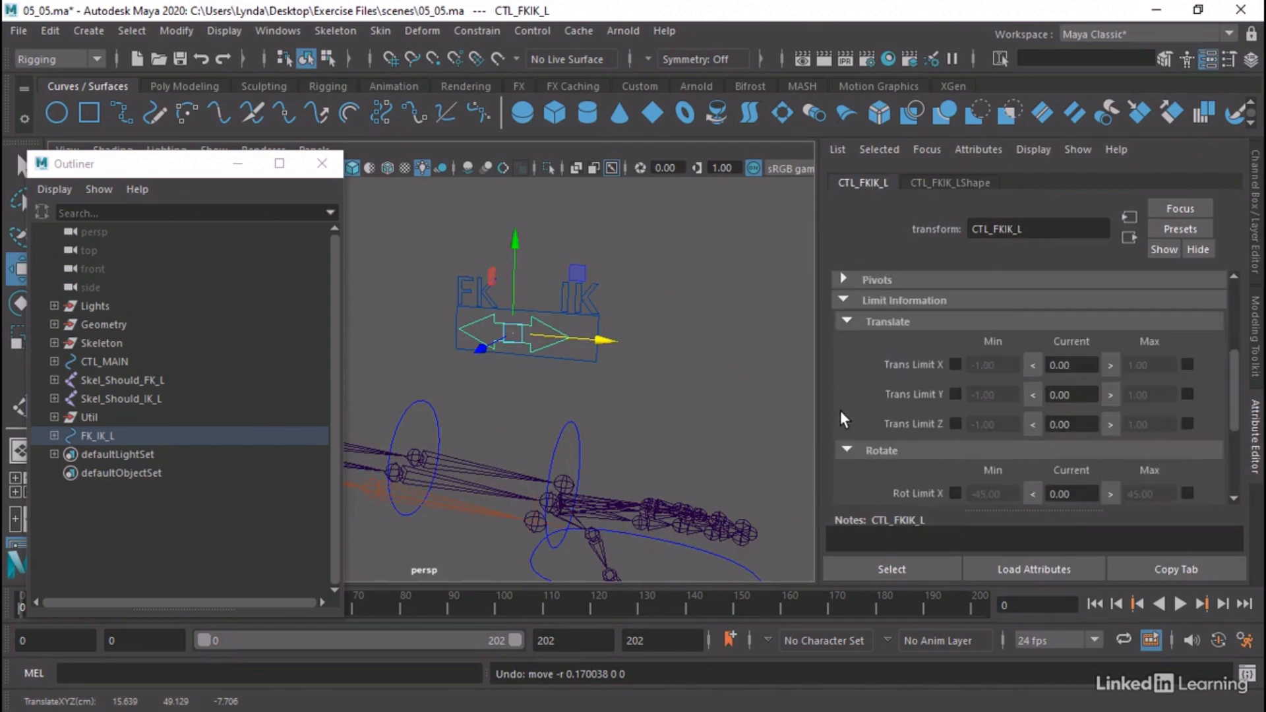
{"action": "left_click", "coordinate": [843, 327]}
{"action": "left_click", "coordinate": [847, 326]}
{"action": "left_click", "coordinate": [955, 365]}
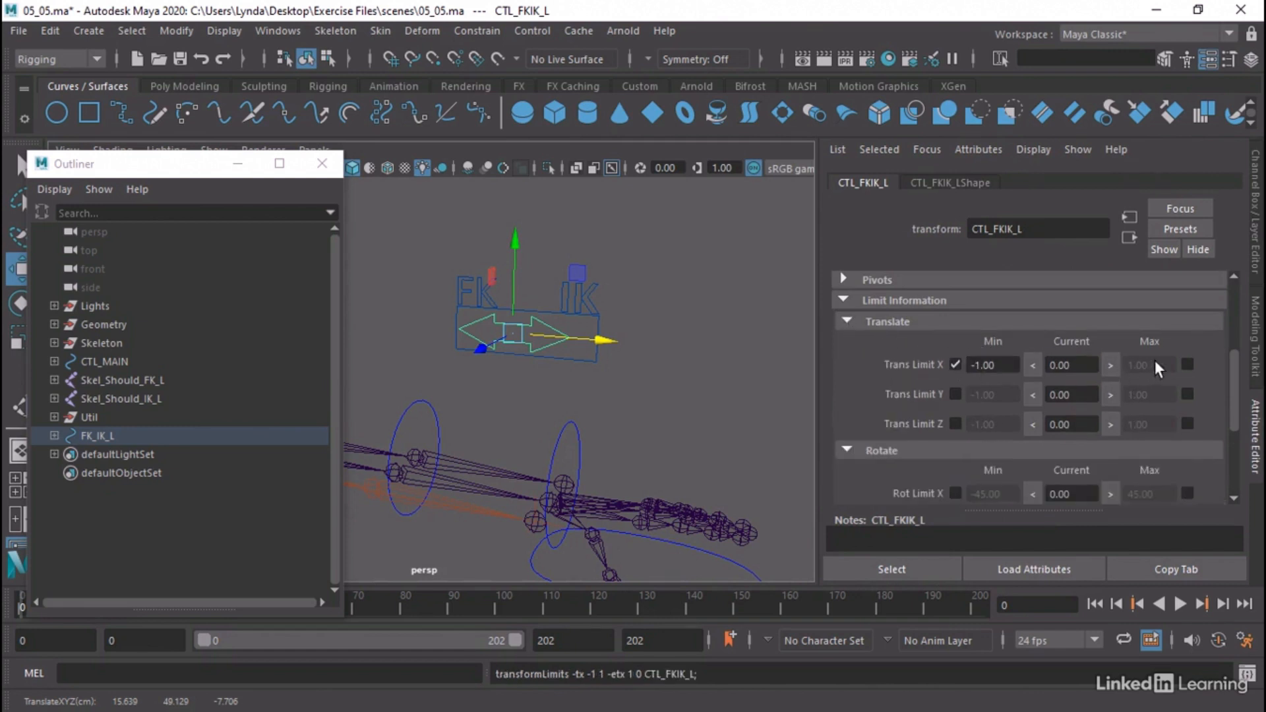
{"action": "left_click", "coordinate": [1187, 364]}
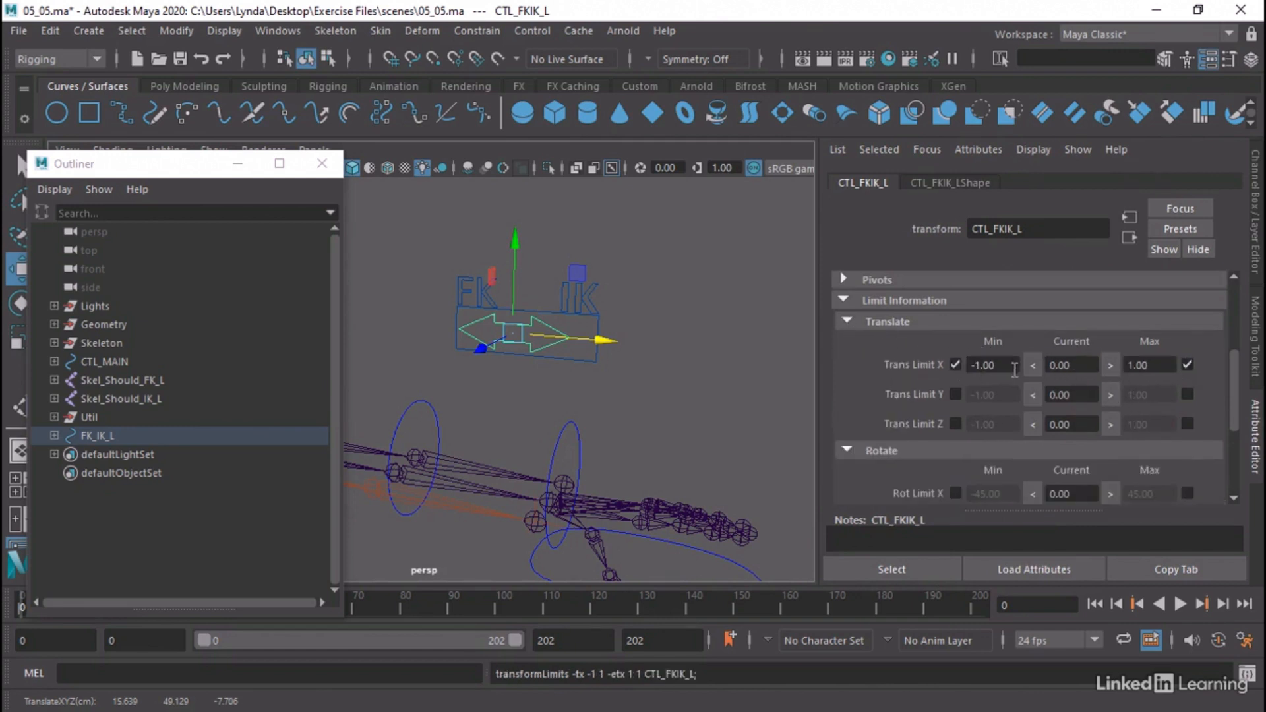
{"action": "left_click_drag", "start_coordinate": [1008, 364], "coordinate": [911, 362]}
{"action": "type", "text": "0"}
{"action": "key", "text": "Return"}
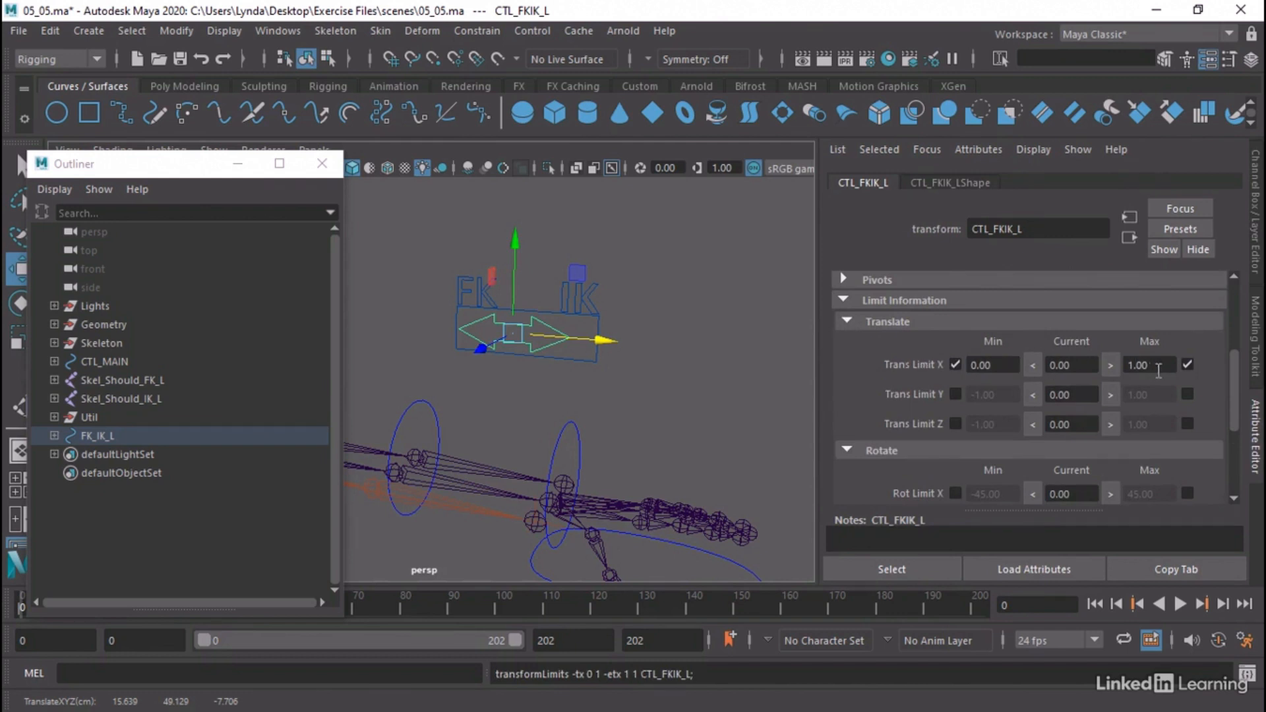
{"action": "left_click_drag", "start_coordinate": [594, 339], "coordinate": [453, 263]}
{"action": "key", "text": "ctrl+z"}
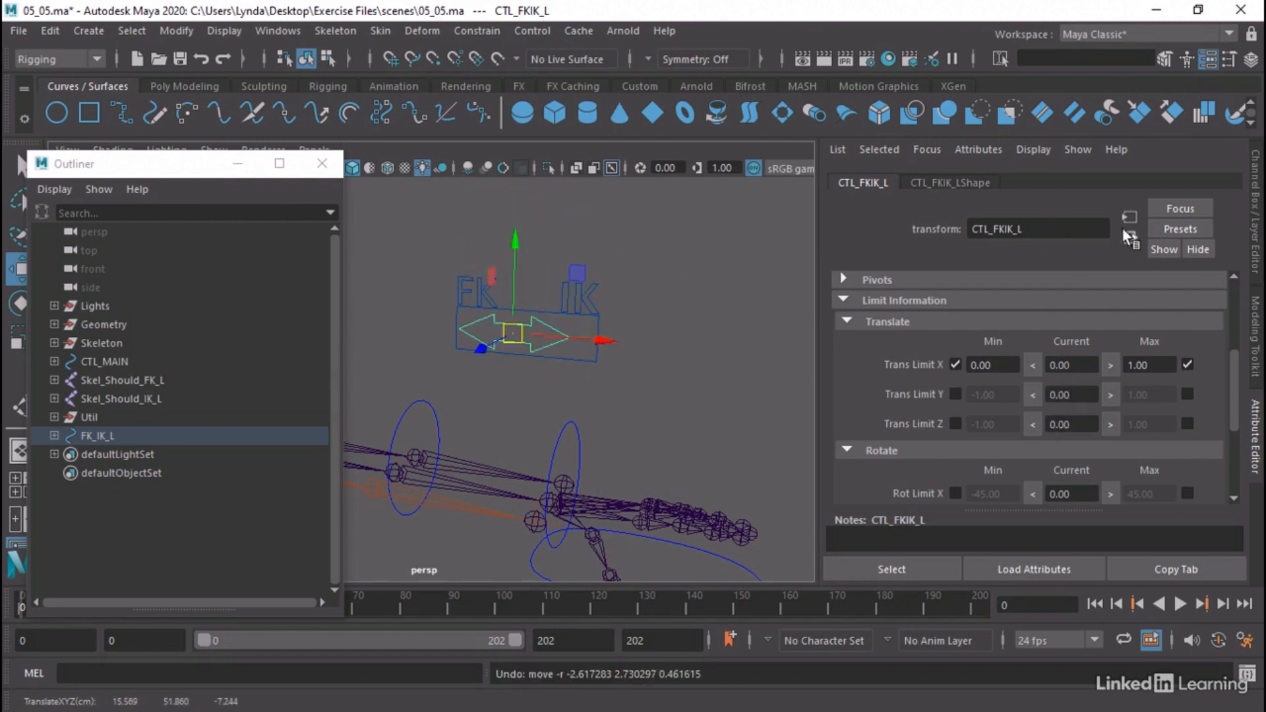
Lock and hide every channel of CTL_FKIK_L except Translate X, from Translate Y down to Visibility
{"action": "key", "text": "ctrl+a"}
{"action": "left_click_drag", "start_coordinate": [1134, 212], "coordinate": [1142, 332]}
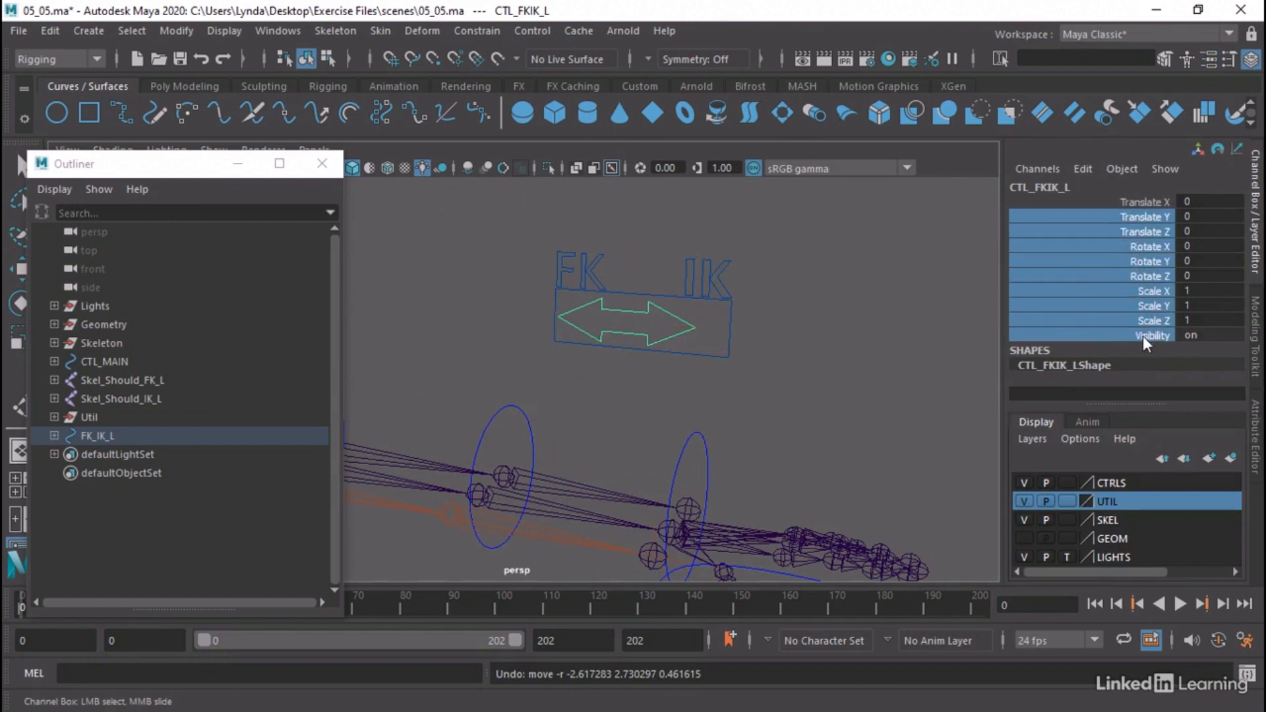
{"action": "right_click", "coordinate": [1129, 216]}
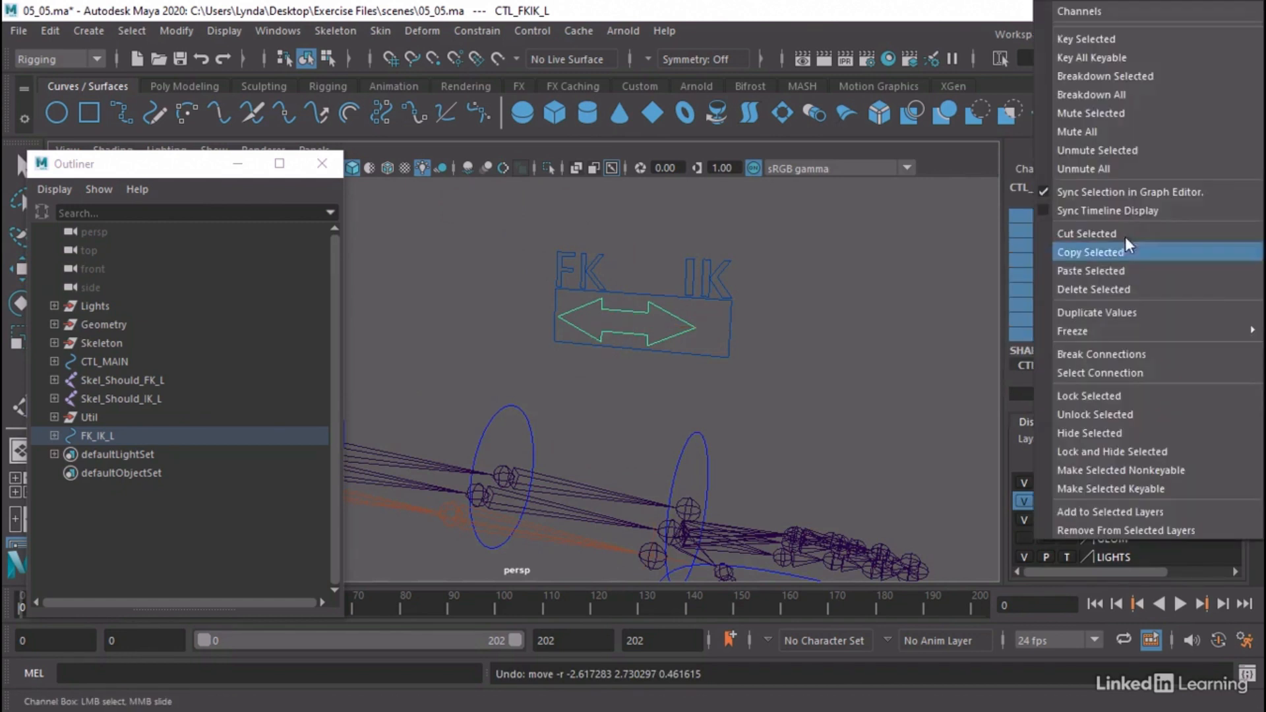
{"action": "left_click", "coordinate": [1098, 451]}
{"action": "left_click", "coordinate": [793, 331]}
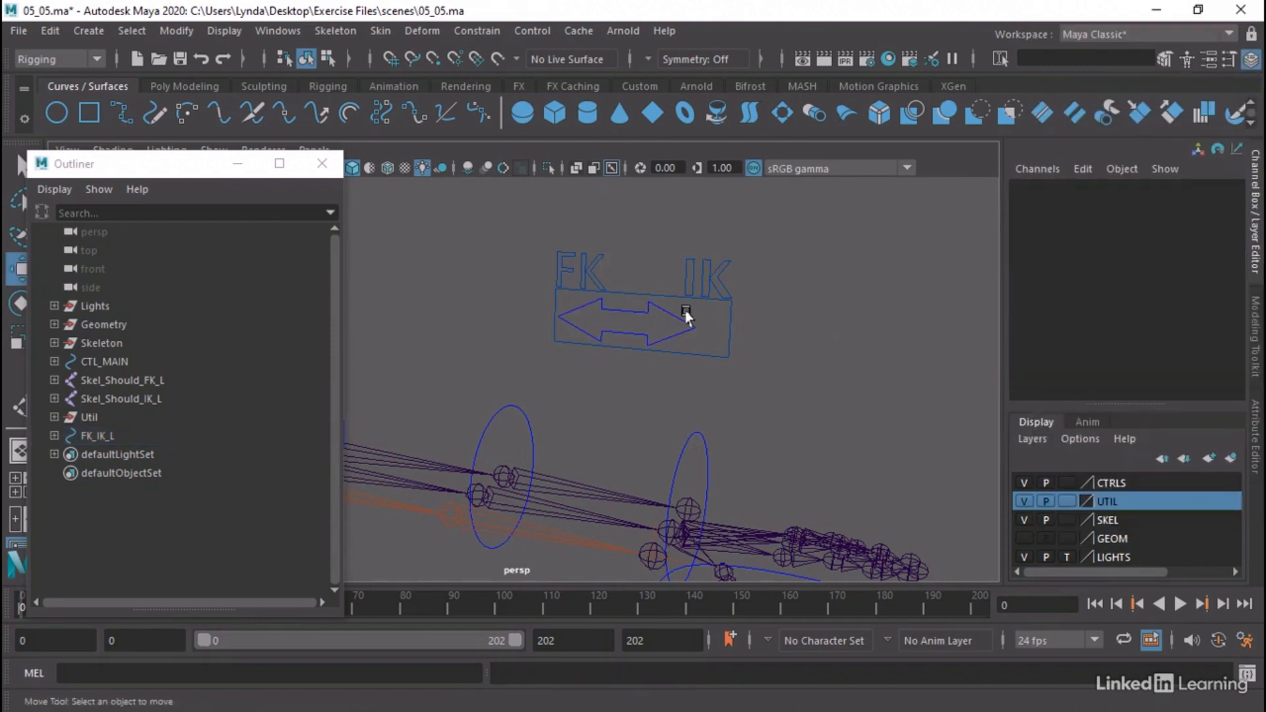
Reselect the CTL_FKIK_L arrow and inspect the FK/IK switch above the left arm
{"action": "left_click", "coordinate": [686, 316]}
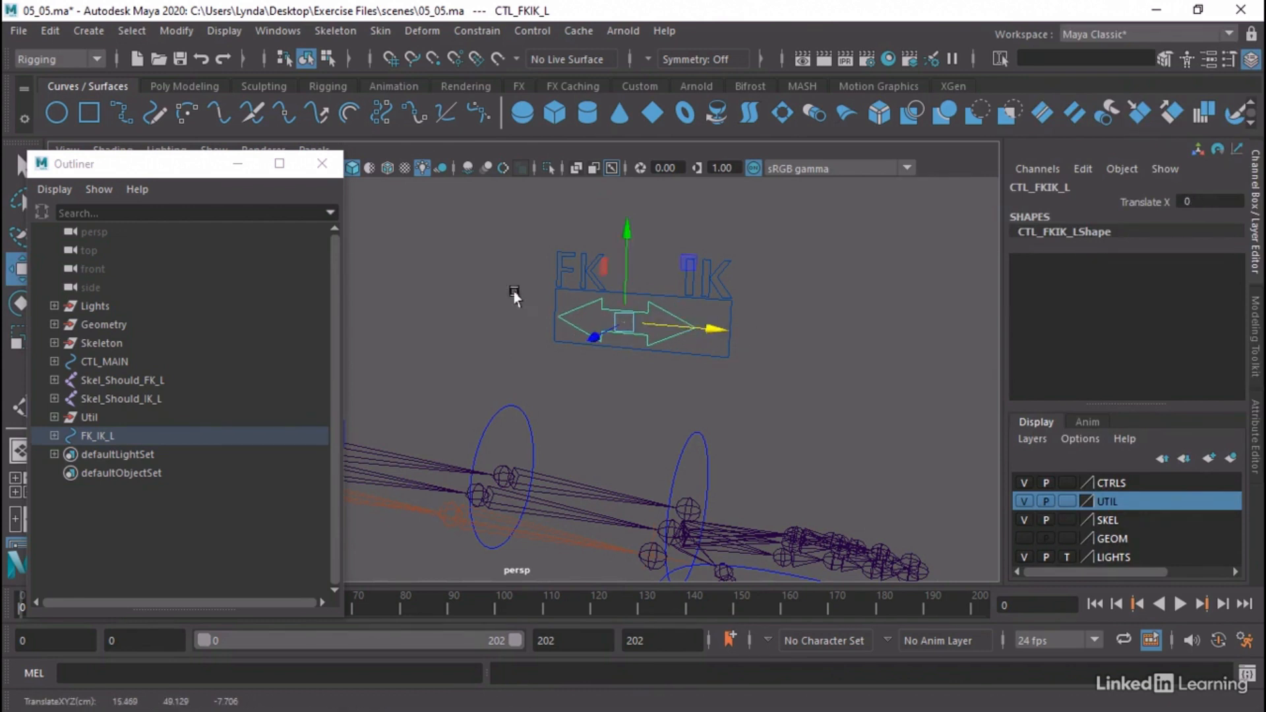
{"action": "left_click", "coordinate": [696, 361]}
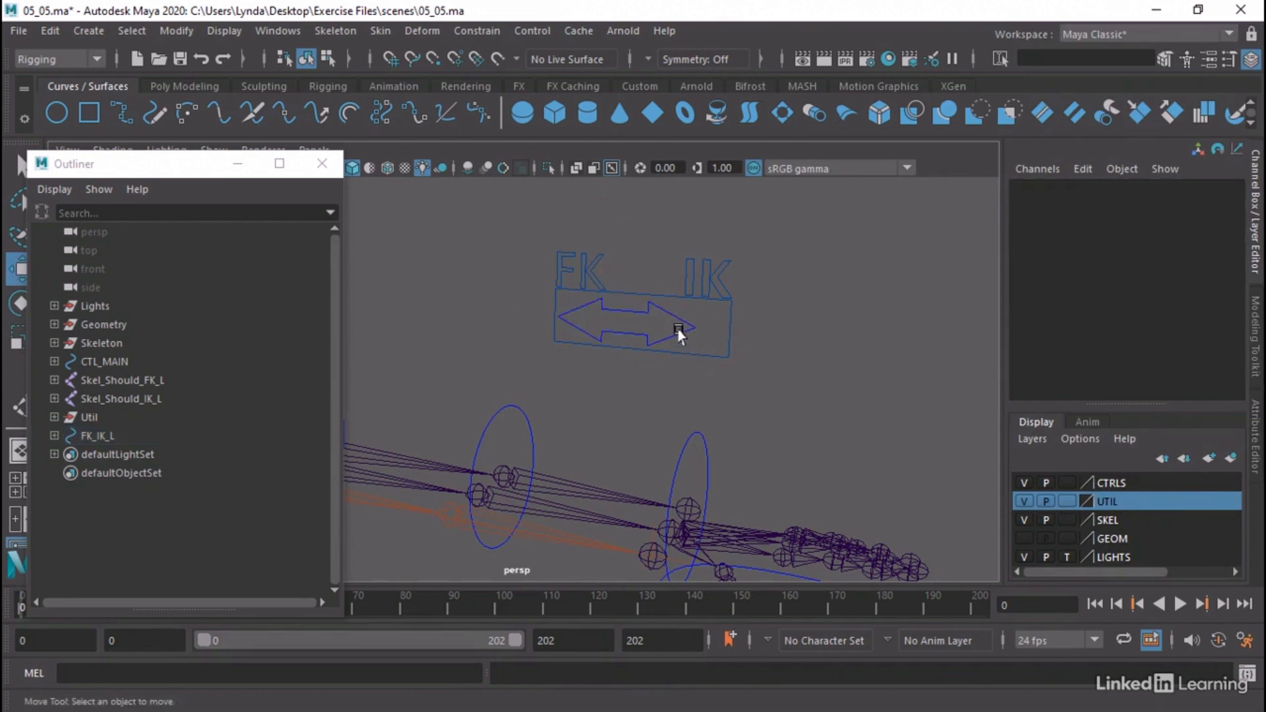
{"action": "left_click", "coordinate": [679, 335]}
{"action": "left_click_drag", "start_coordinate": [862, 354], "coordinate": [613, 396], "text": "alt"}
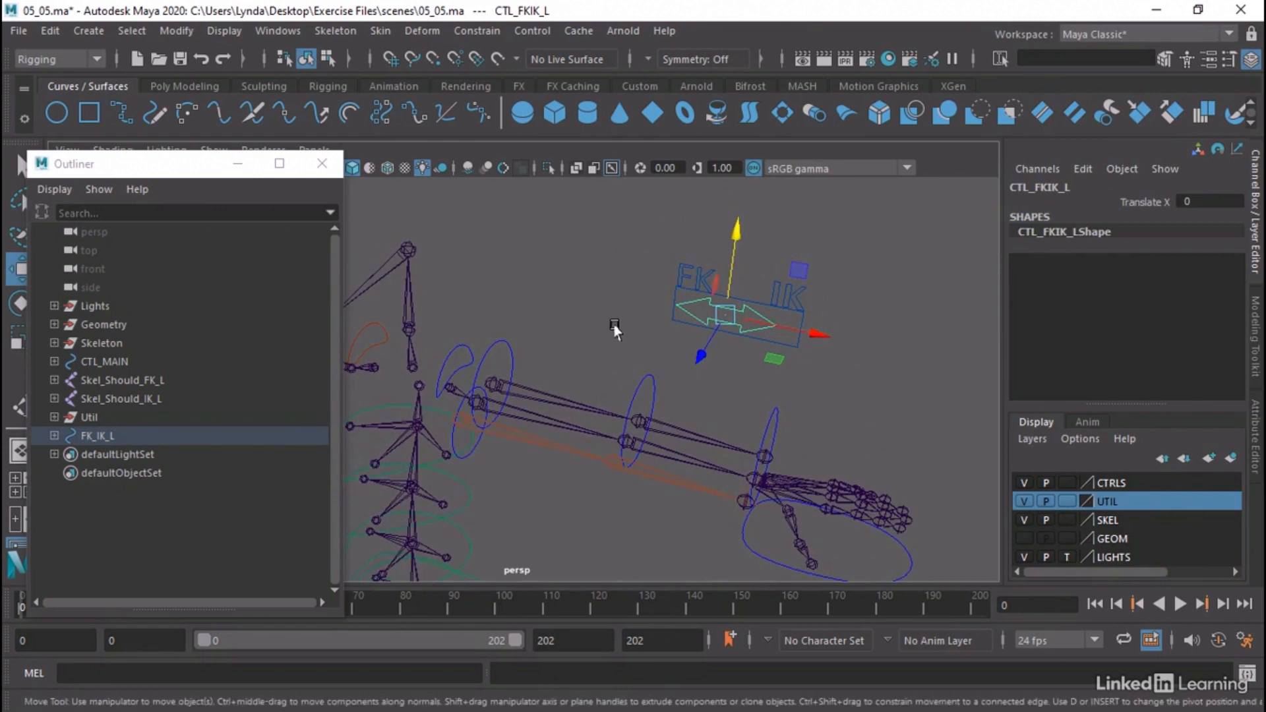
{"action": "middle_click_drag", "start_coordinate": [615, 330], "coordinate": [596, 302], "text": "alt"}
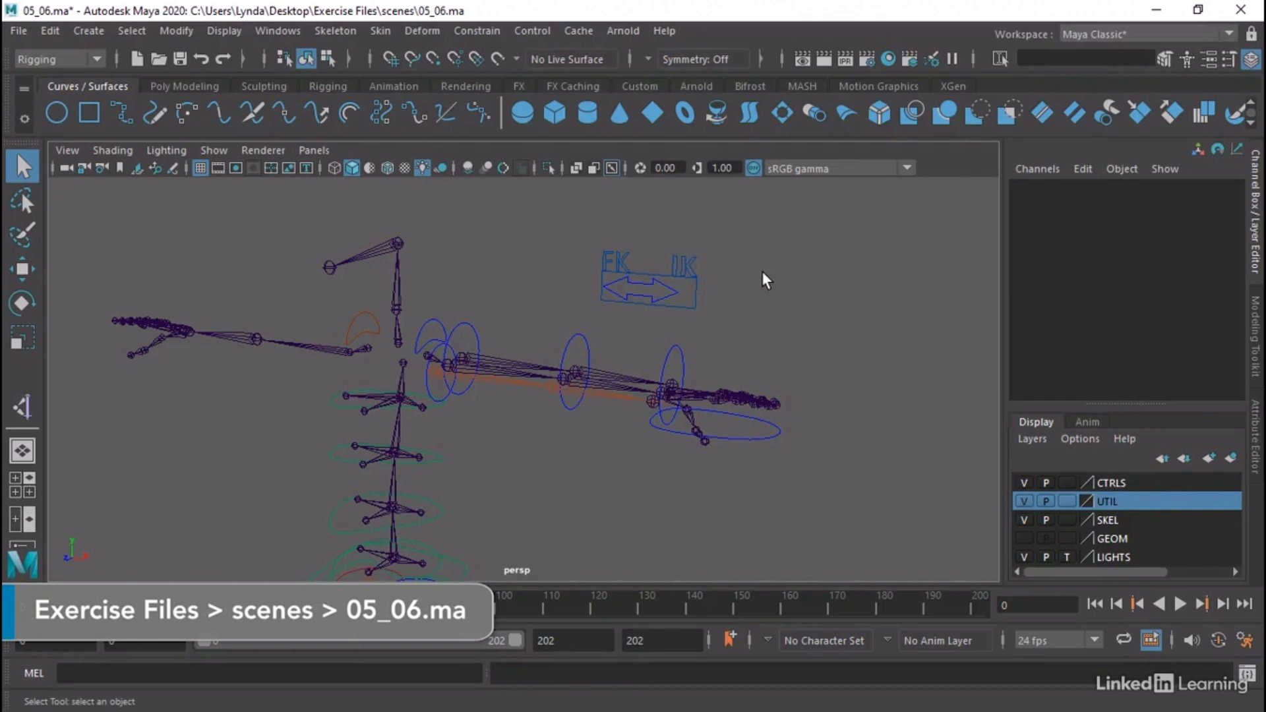
In the 05_06.ma scene, select Skel_Should_L and expand its hierarchy in the Outliner through Skel_Elbow_L and Skel_Wrist_L to the orient constraints
{"action": "left_click_drag", "start_coordinate": [438, 364], "coordinate": [444, 404], "text": "alt"}
{"action": "left_click", "coordinate": [480, 400]}
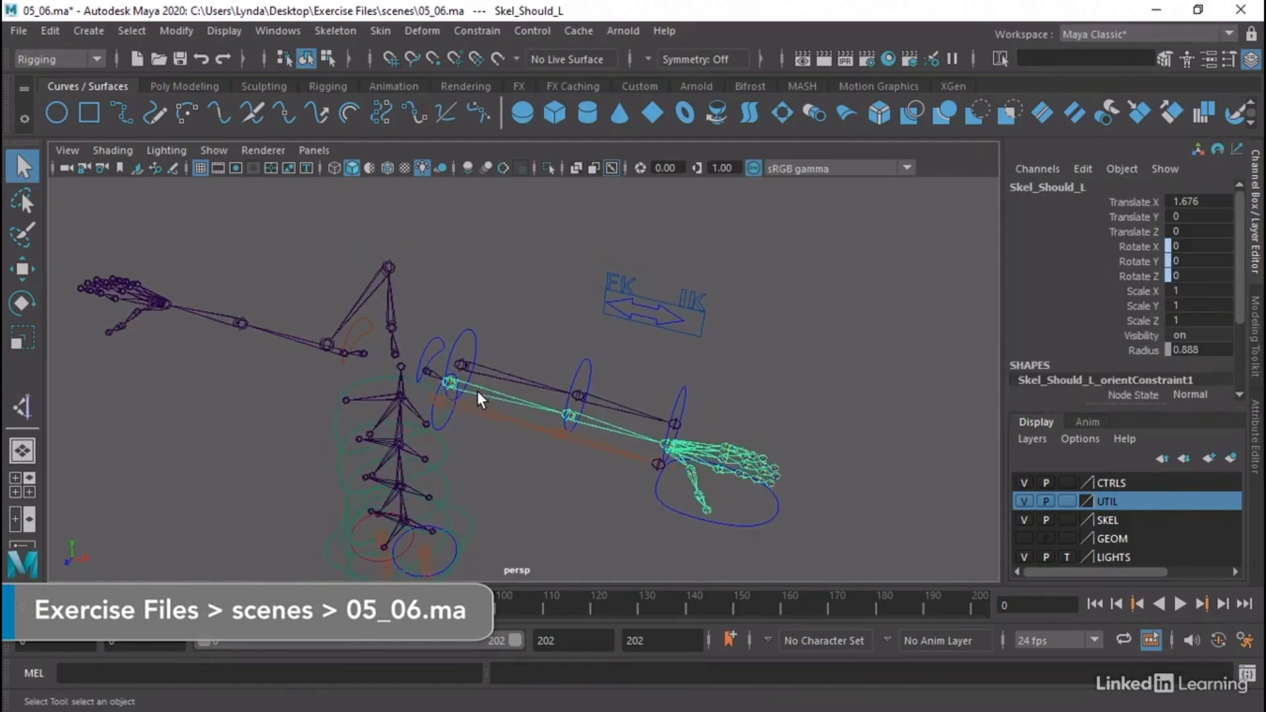
{"action": "middle_click_drag", "start_coordinate": [517, 314], "coordinate": [614, 325], "text": "alt"}
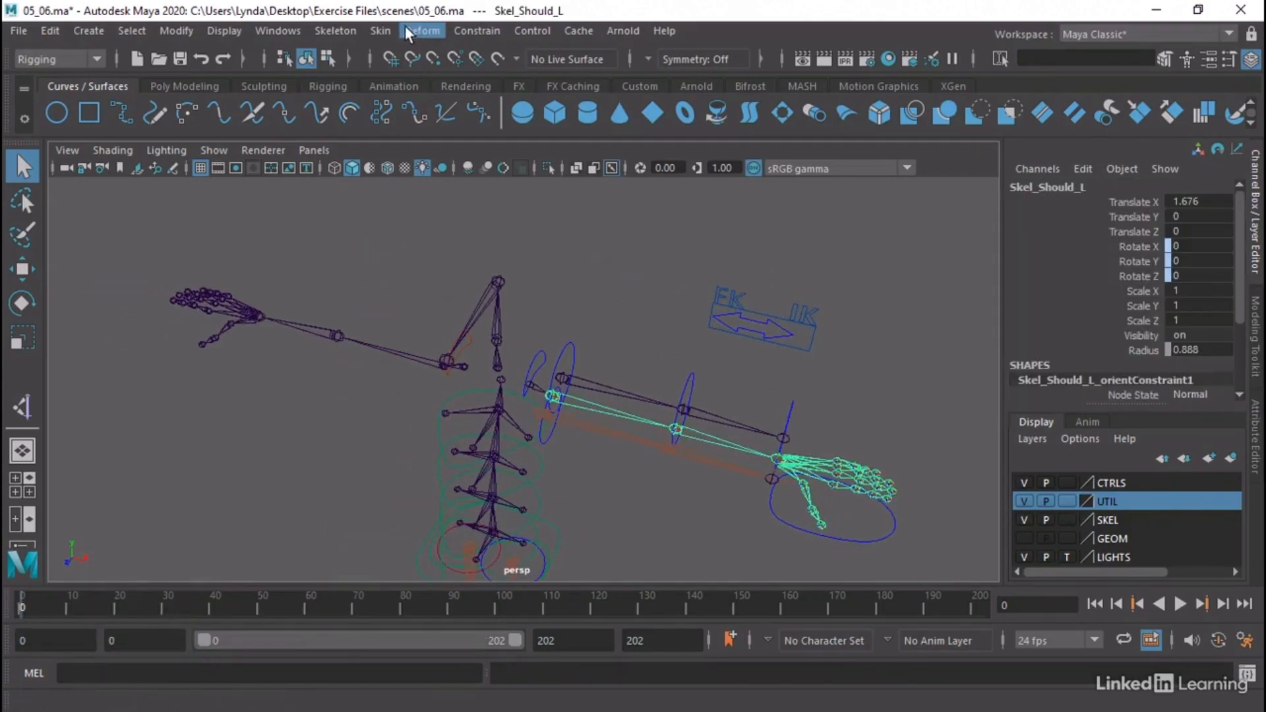
{"action": "left_click", "coordinate": [277, 30]}
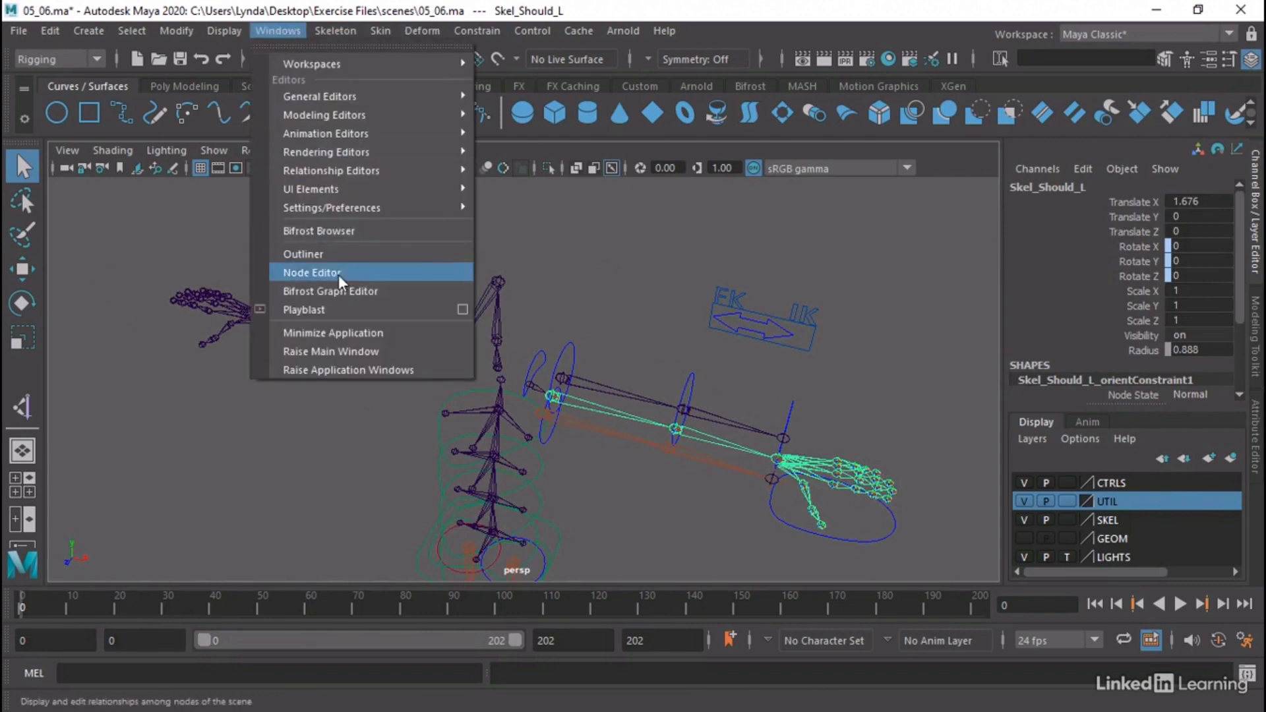
{"action": "left_click", "coordinate": [329, 254]}
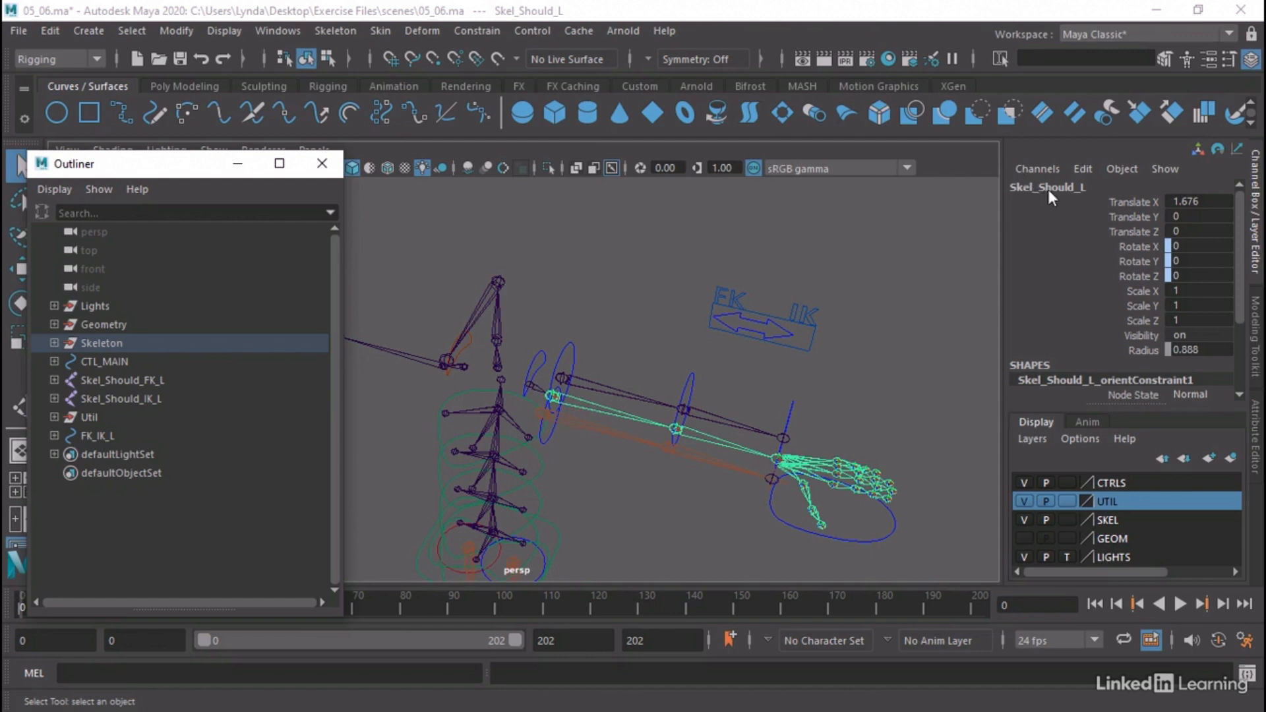
{"action": "left_click", "coordinate": [54, 343]}
{"action": "left_click", "coordinate": [65, 417]}
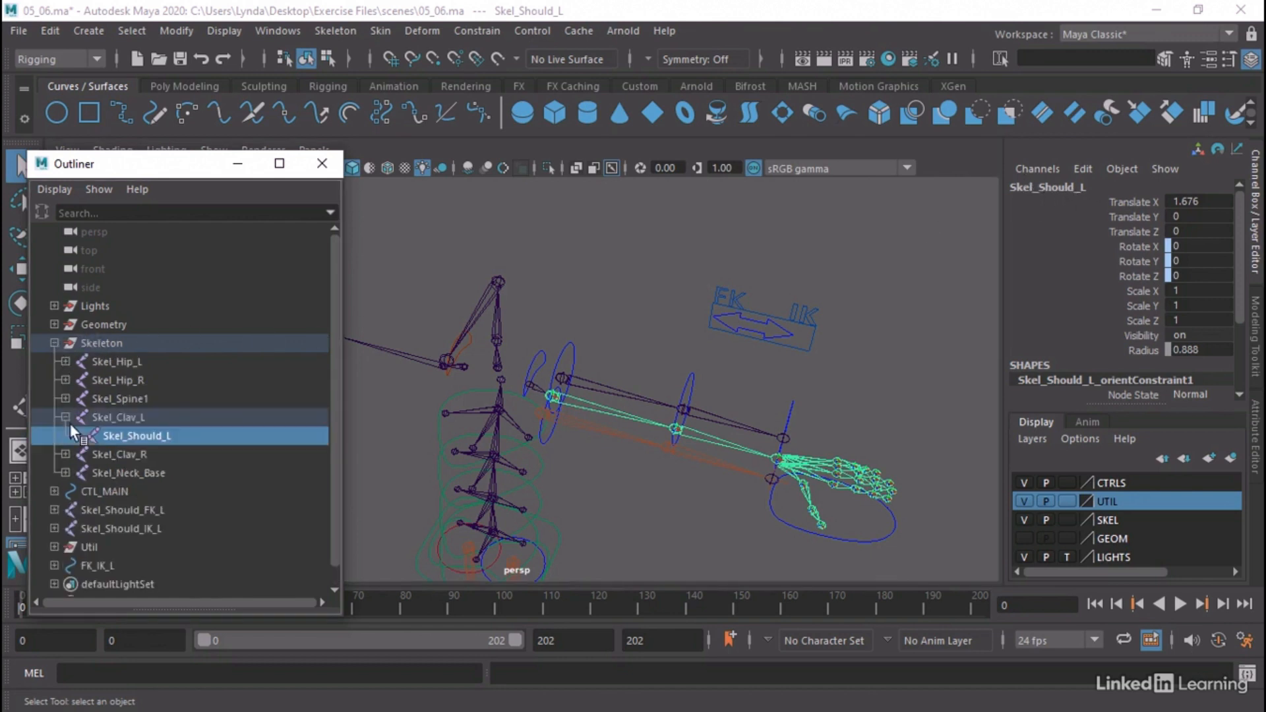
{"action": "left_click", "coordinate": [75, 437]}
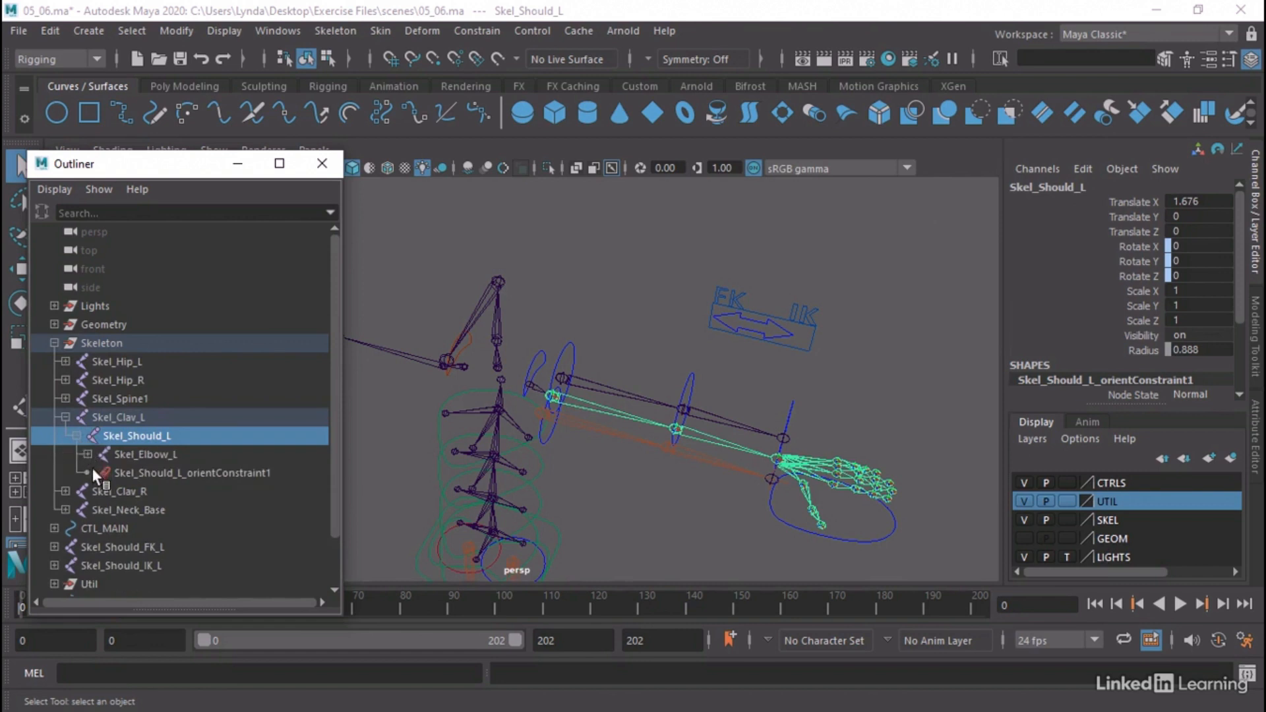
{"action": "left_click", "coordinate": [87, 454]}
{"action": "left_click", "coordinate": [98, 473]}
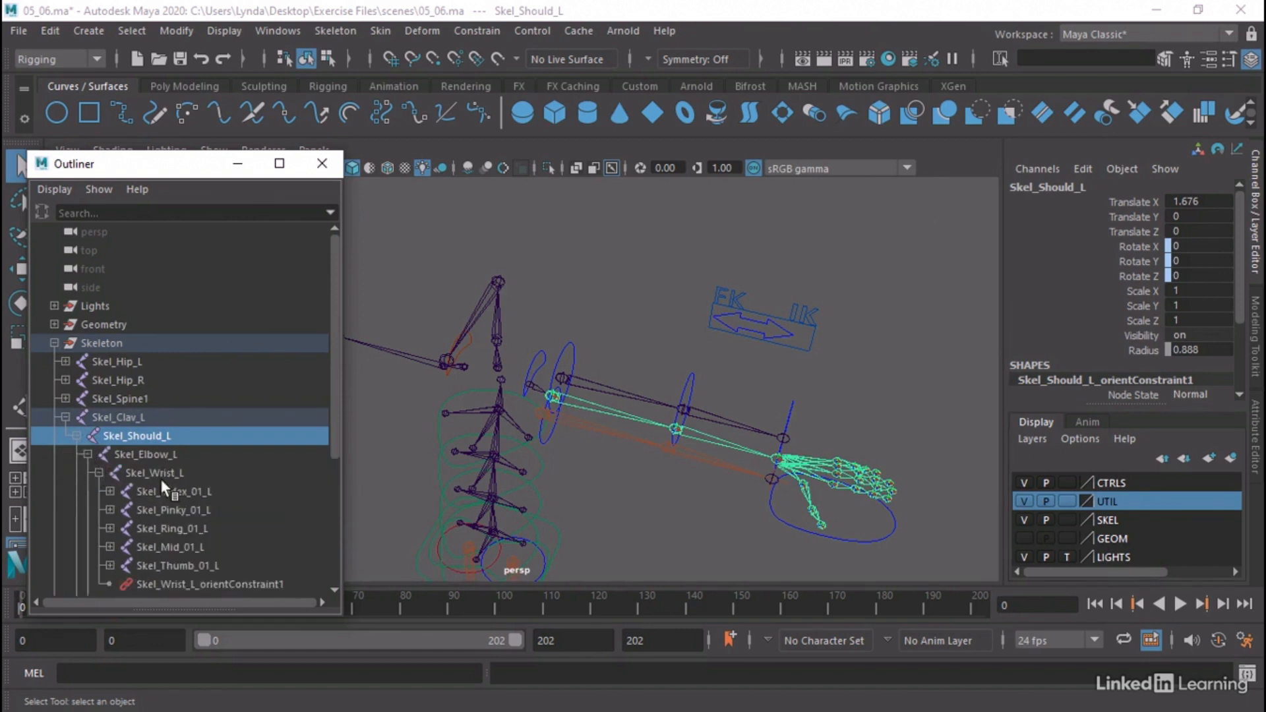
{"action": "scroll", "coordinate": [207, 495], "scroll_direction": "down", "scroll_amount": 3}
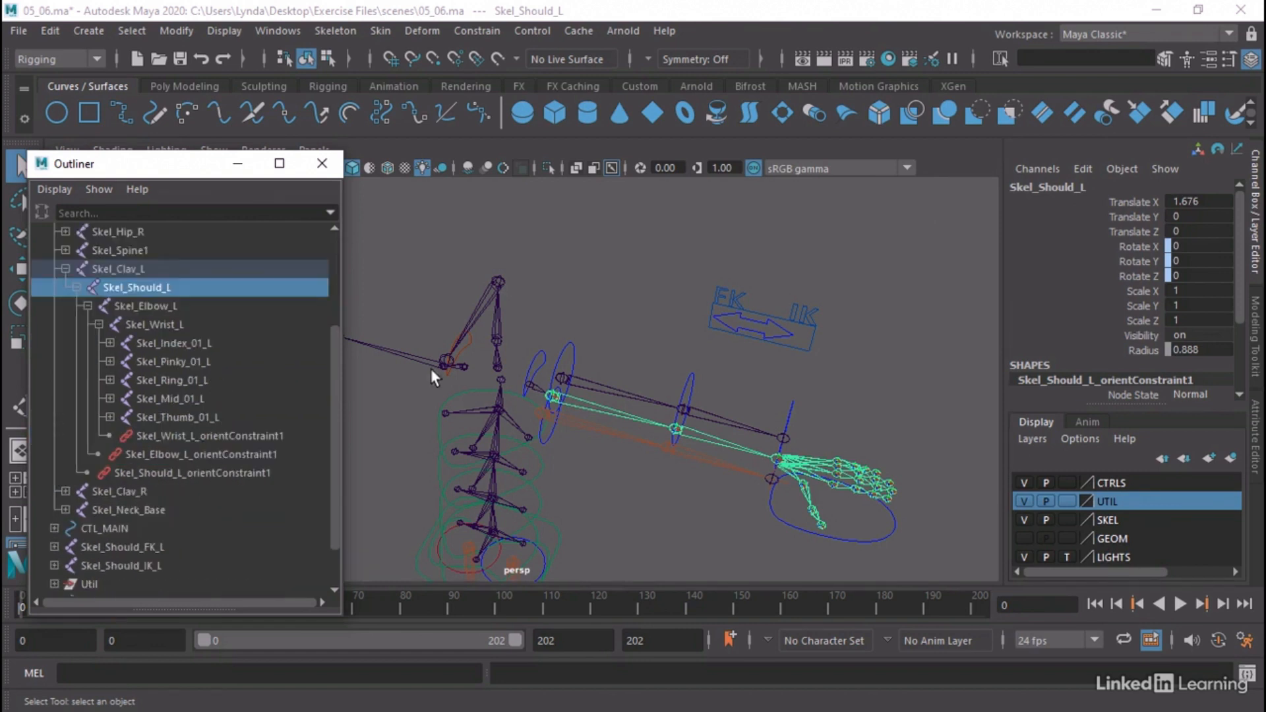
Examine the FK and IK weights of the left shoulder, elbow and wrist orient constraints
{"action": "left_click", "coordinate": [165, 471]}
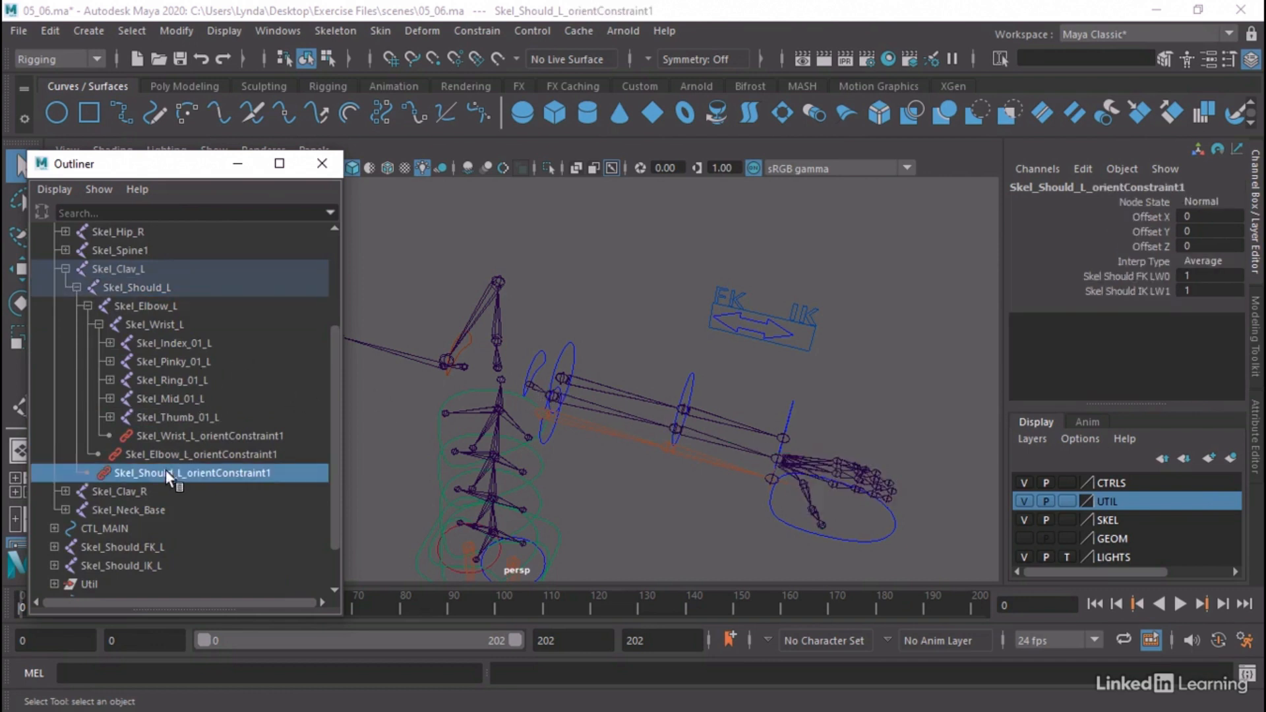
{"action": "left_click", "coordinate": [184, 455]}
{"action": "left_click", "coordinate": [219, 437]}
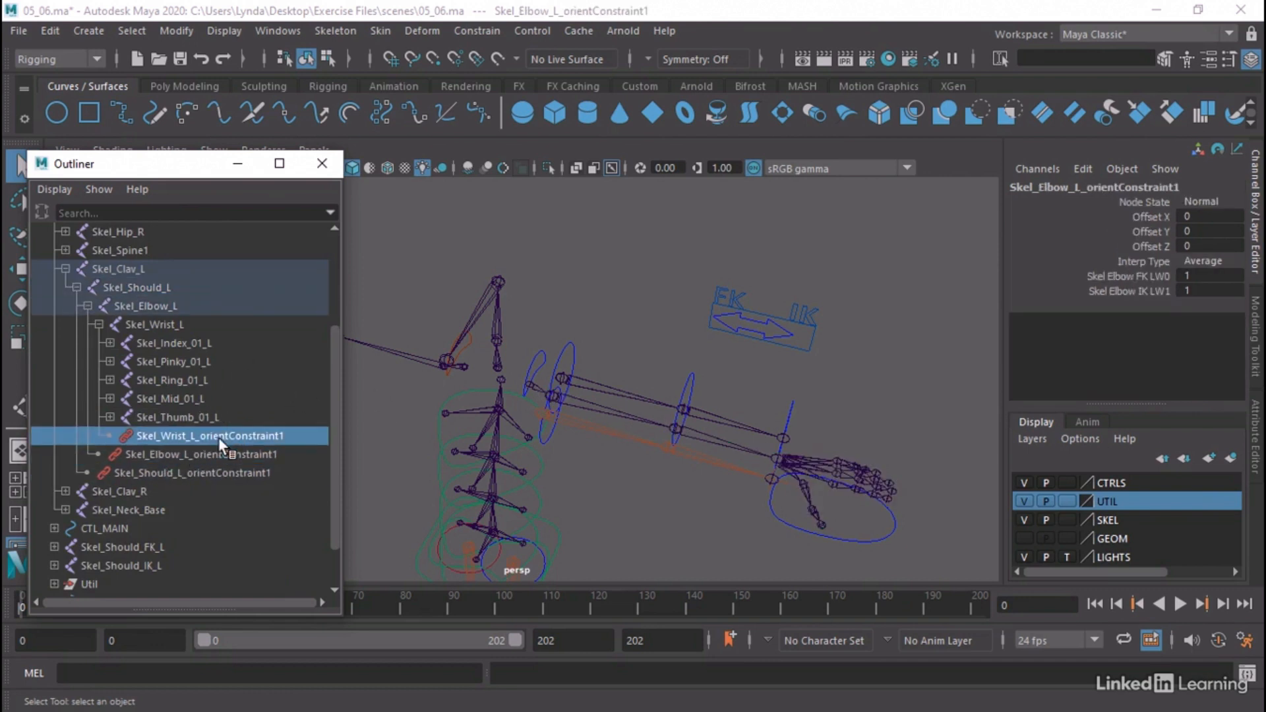
{"action": "left_click", "coordinate": [212, 470], "text": "shift"}
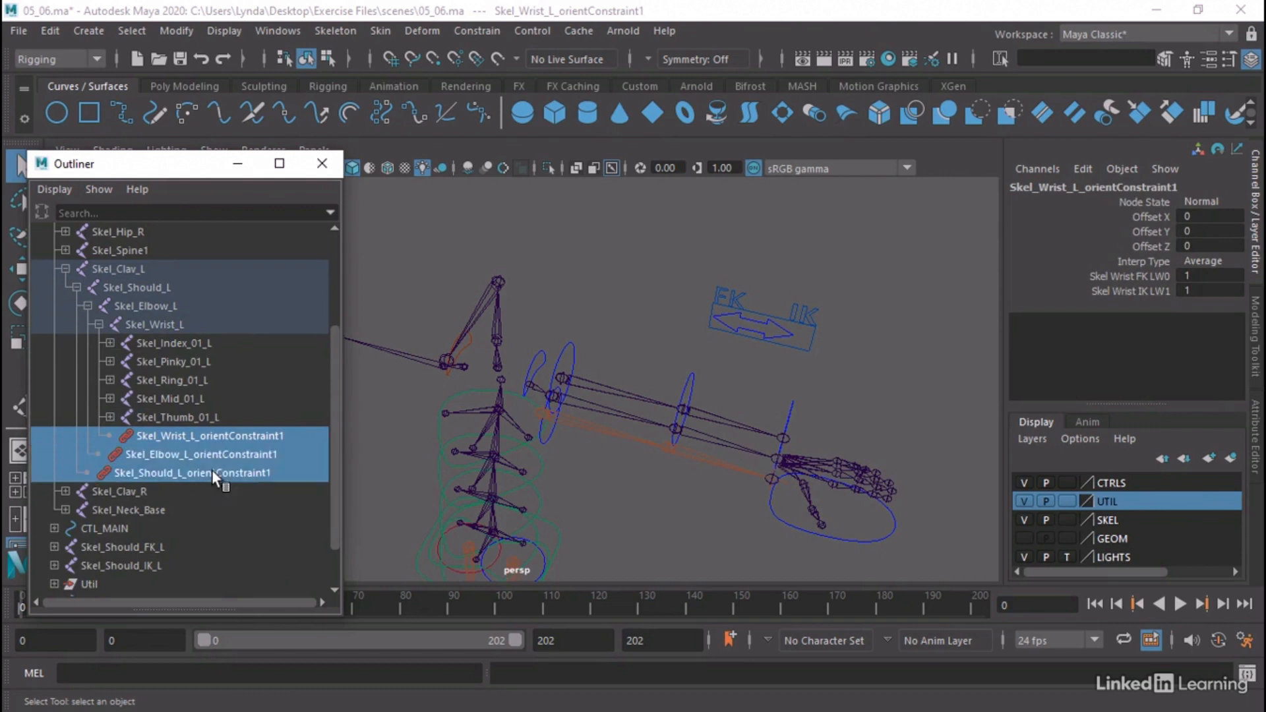
{"action": "left_click", "coordinate": [211, 469]}
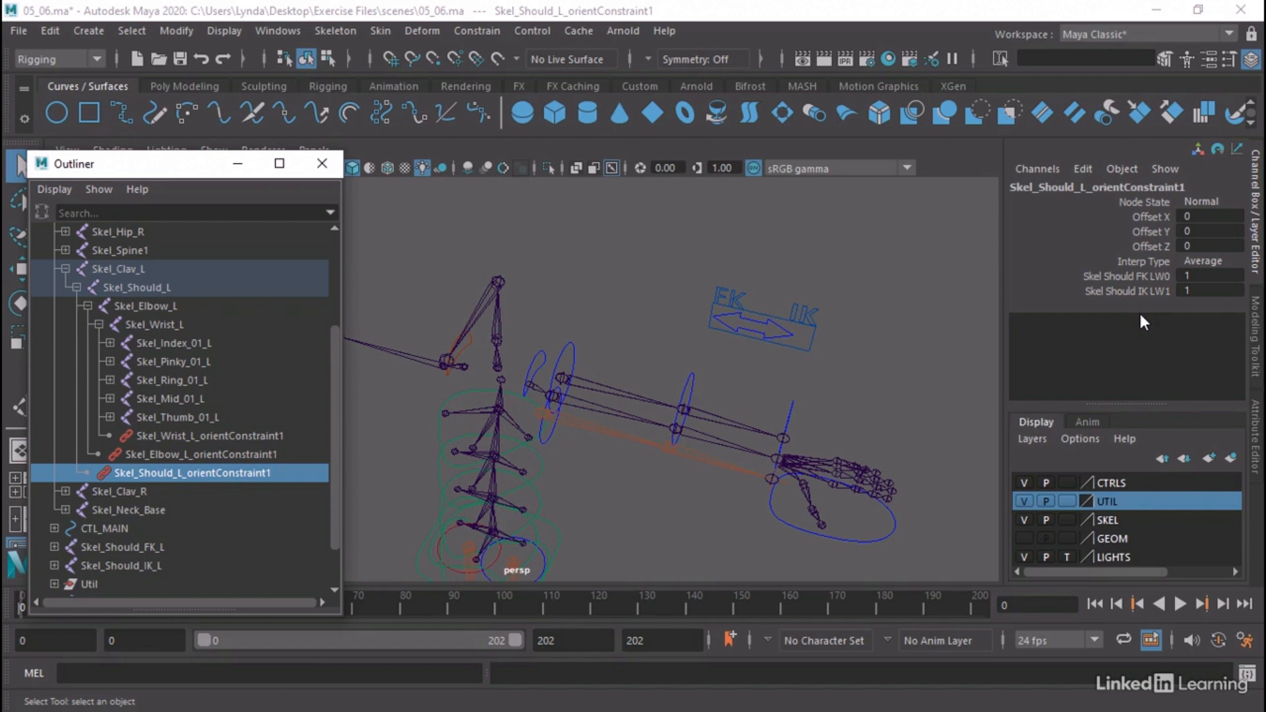
Select the left wrist, elbow and shoulder orient constraints together with the CTL_FKIK_L arrow and open the Node Editor
{"action": "left_click", "coordinate": [236, 442], "text": "shift"}
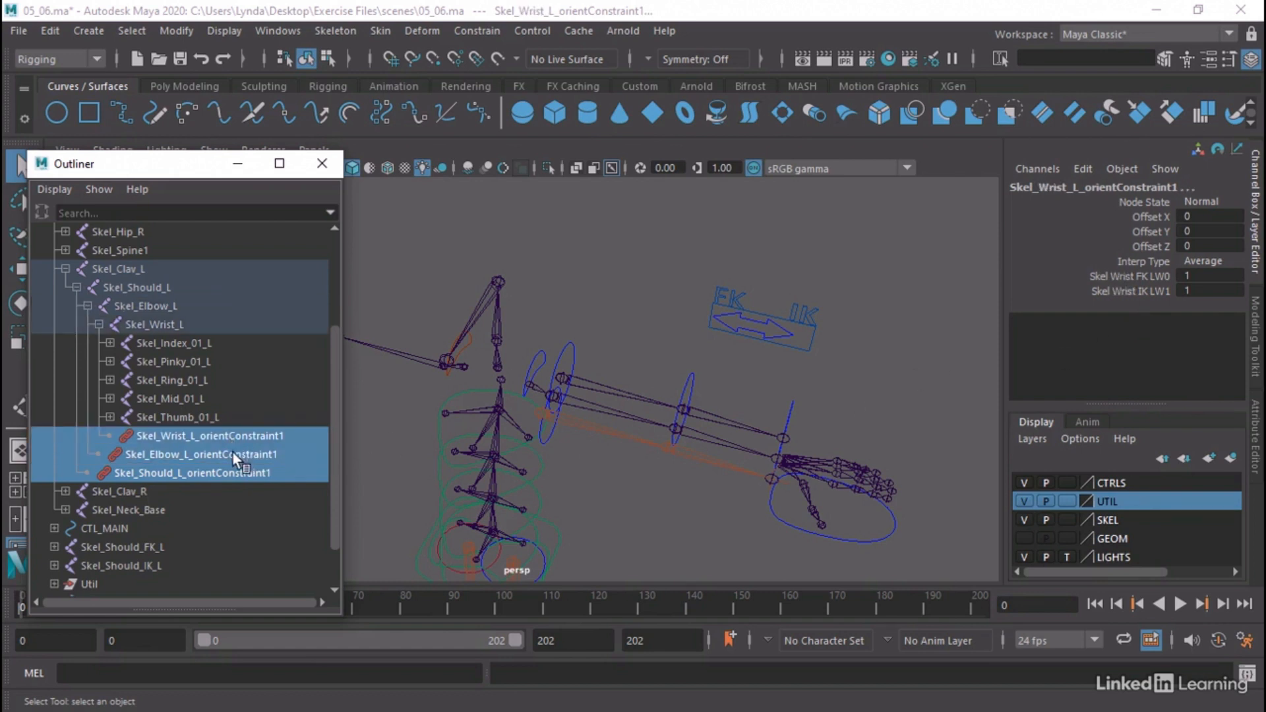
{"action": "left_click", "coordinate": [783, 329]}
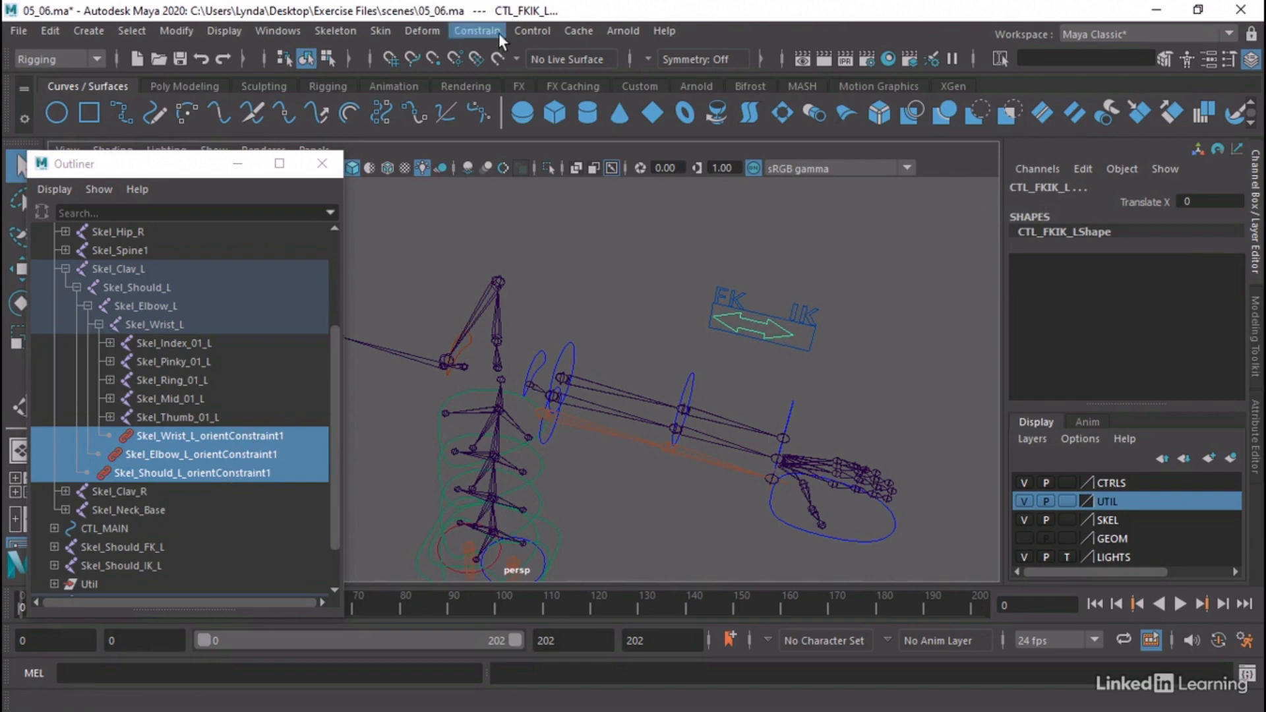
{"action": "left_click", "coordinate": [283, 31]}
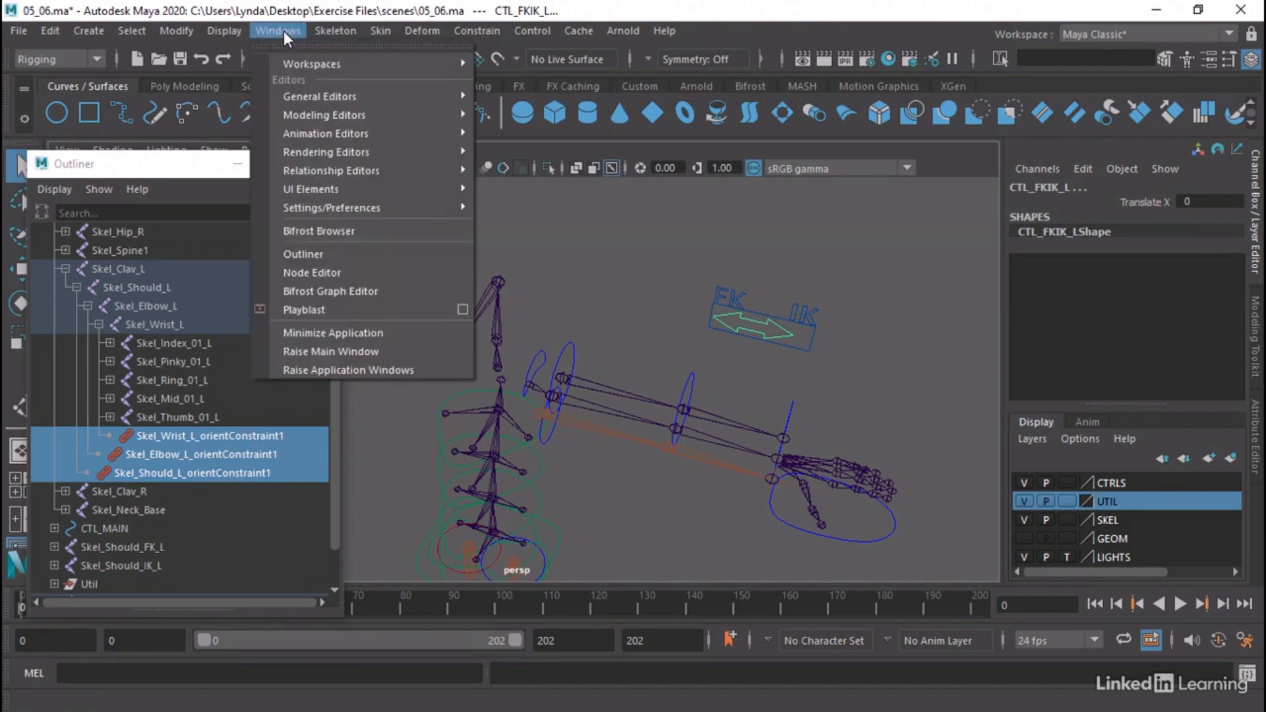
{"action": "left_click", "coordinate": [326, 272]}
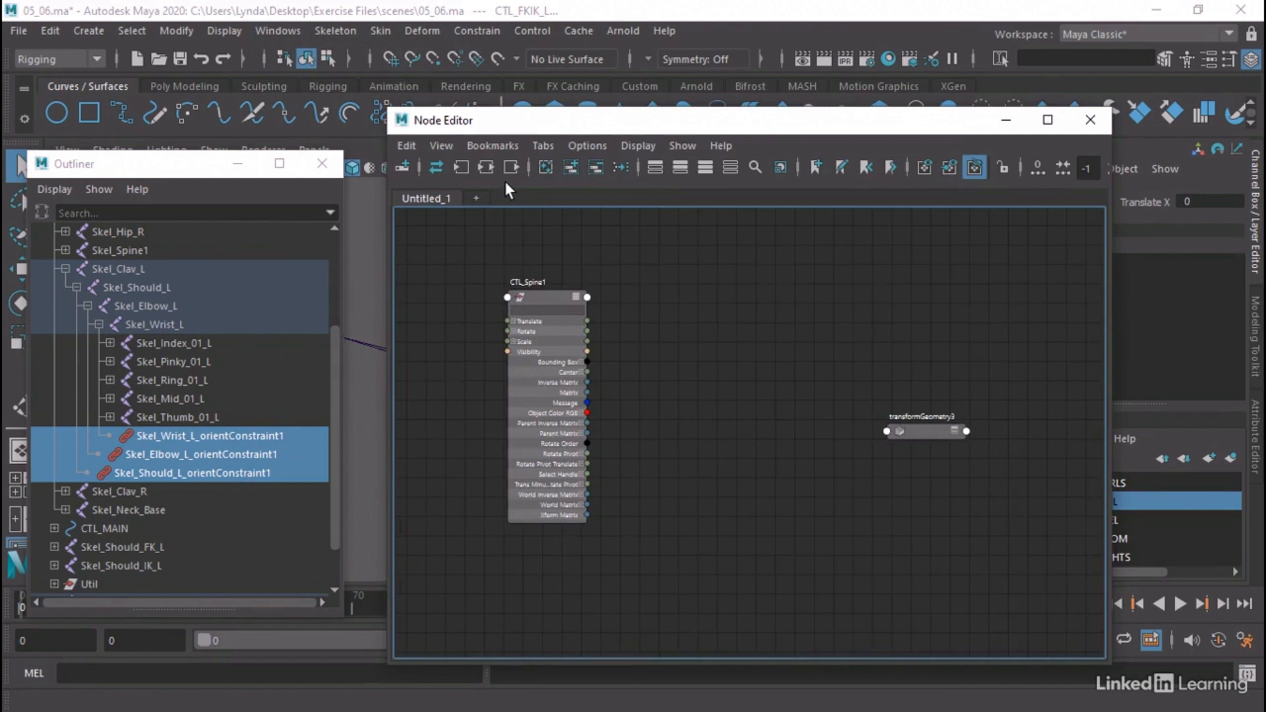
Clear the node graph, add the selected nodes to it, and place CTL_FKIK_L apart from the three orient constraint nodes
{"action": "left_click", "coordinate": [546, 167]}
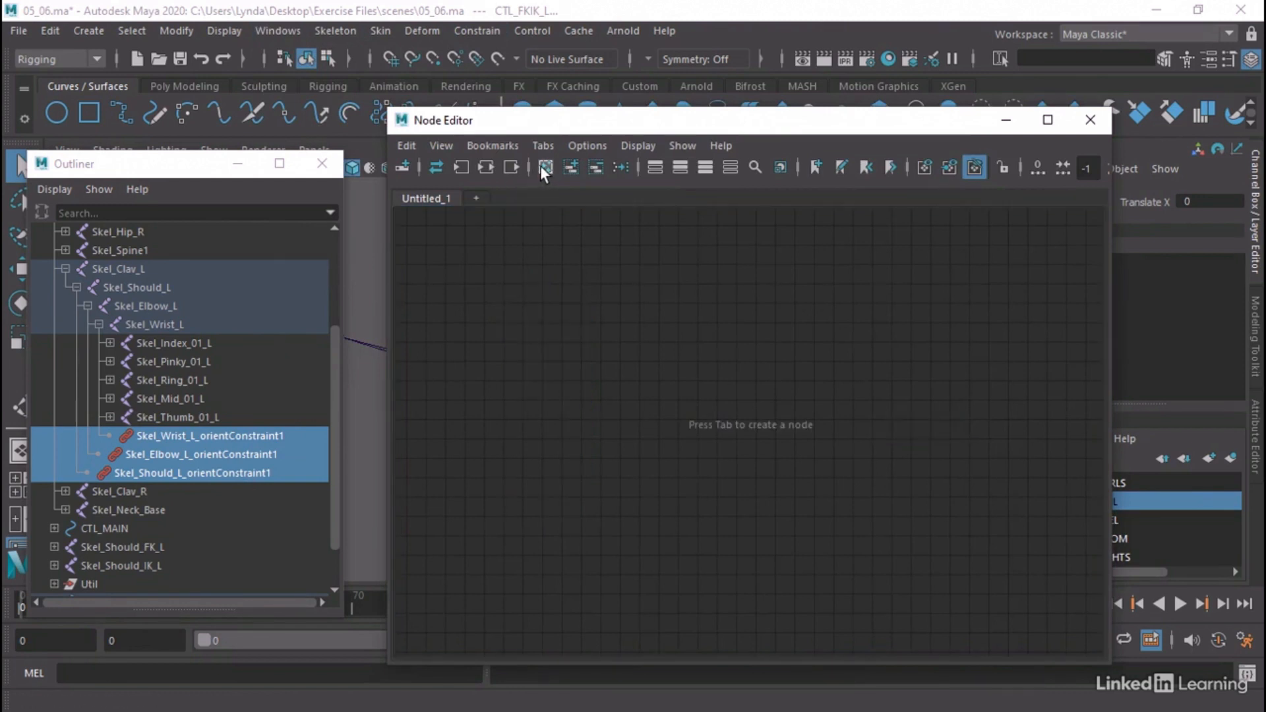
{"action": "left_click", "coordinate": [571, 168]}
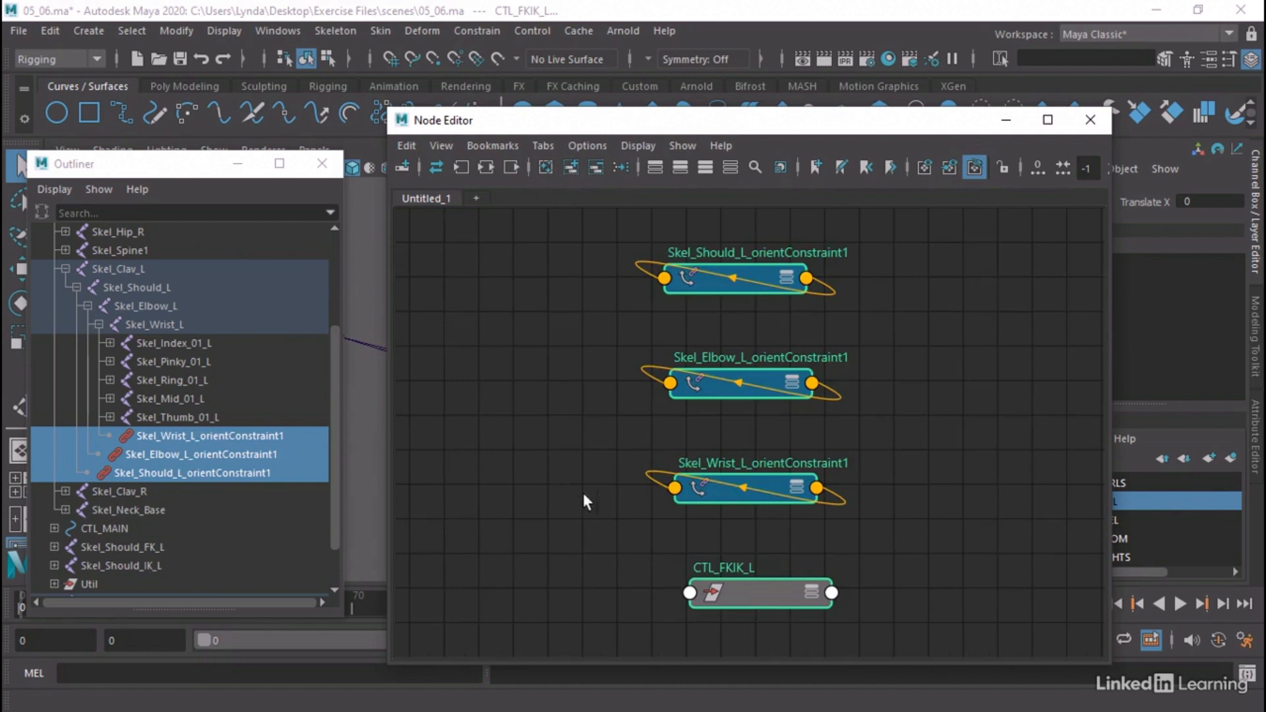
{"action": "left_click_drag", "start_coordinate": [762, 592], "coordinate": [495, 281]}
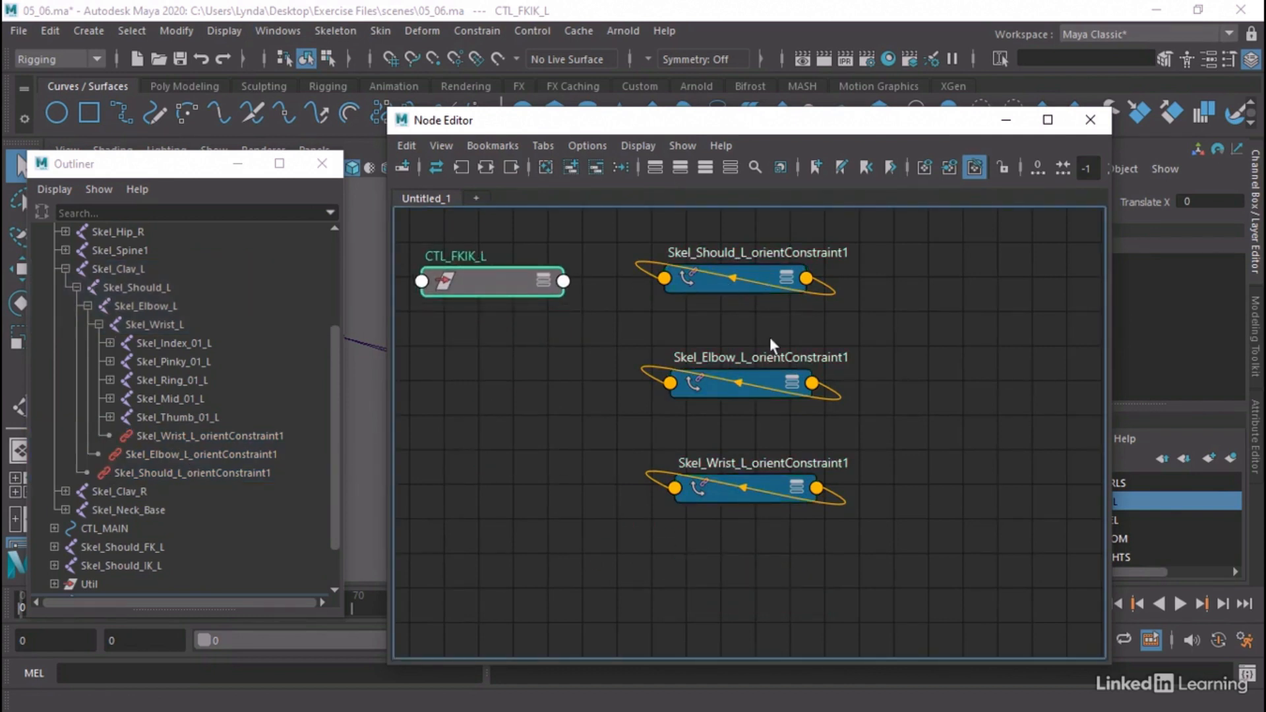
{"action": "middle_click_drag", "start_coordinate": [904, 413], "coordinate": [1009, 418]}
{"action": "left_click_drag", "start_coordinate": [593, 282], "coordinate": [500, 291]}
{"action": "scroll", "coordinate": [667, 379], "scroll_direction": "down", "scroll_amount": 4}
{"action": "scroll", "coordinate": [668, 379], "scroll_direction": "up", "scroll_amount": 2}
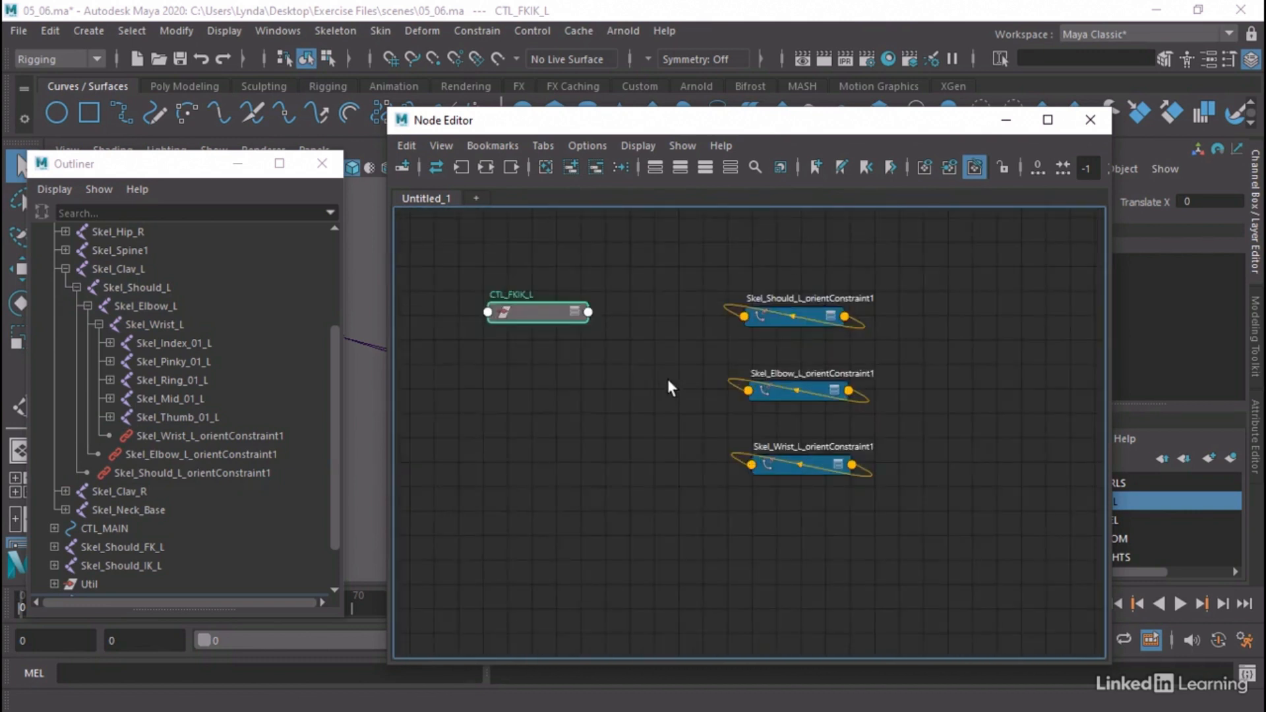
{"action": "middle_click_drag", "start_coordinate": [667, 378], "coordinate": [761, 393]}
{"action": "left_click_drag", "start_coordinate": [644, 330], "coordinate": [587, 330]}
Show all attributes of the CTL_FKIK_L node and expand its Translate channels
{"action": "left_click", "coordinate": [638, 378]}
{"action": "left_click", "coordinate": [607, 322]}
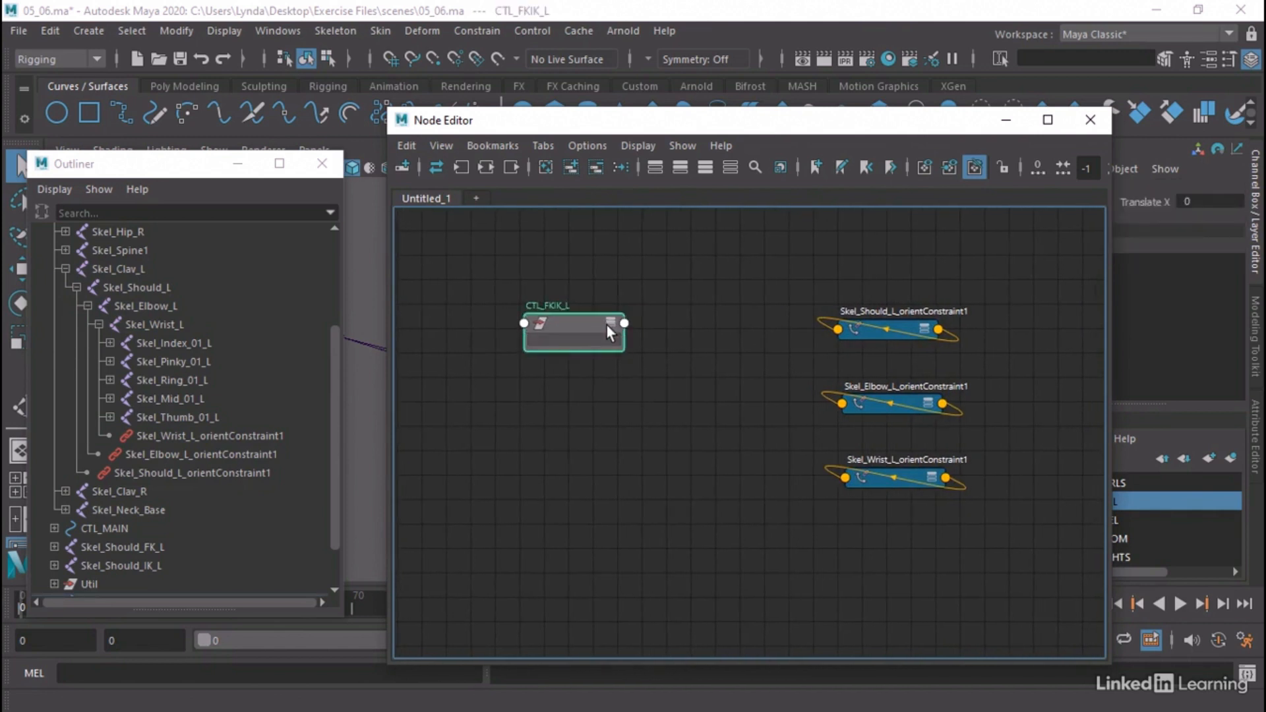
{"action": "left_click", "coordinate": [607, 324]}
{"action": "left_click", "coordinate": [532, 353]}
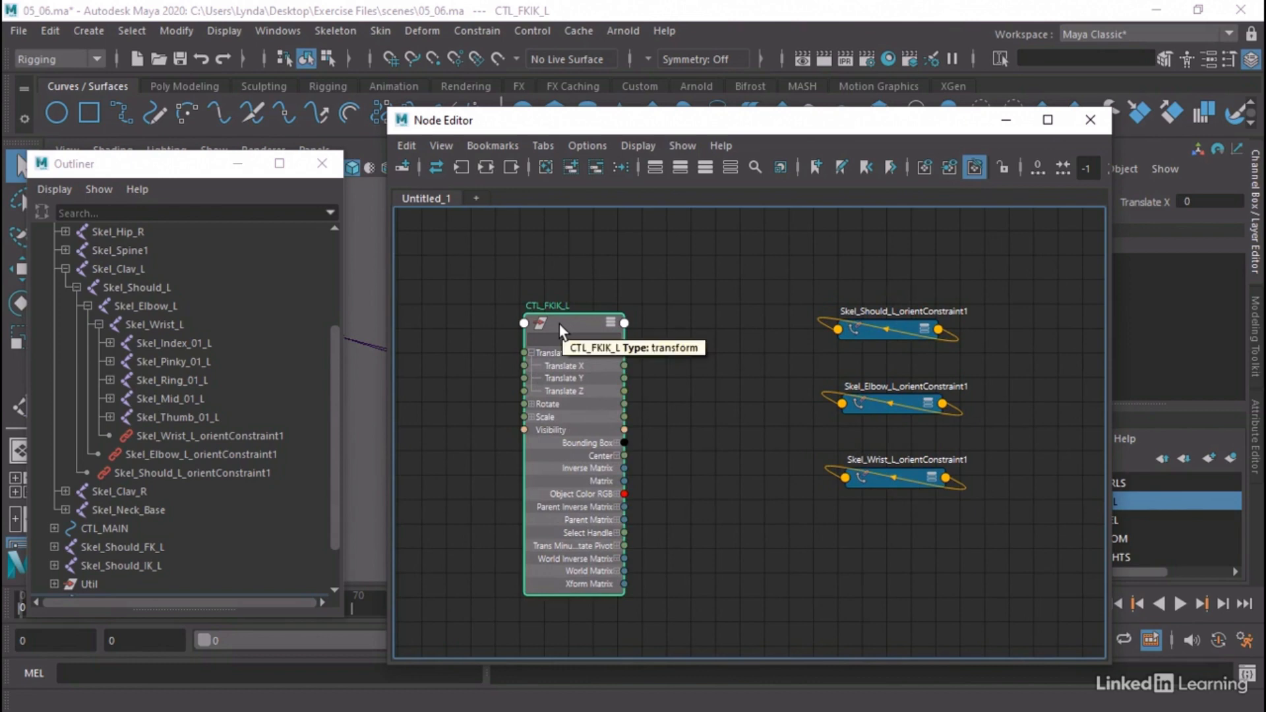
Move the CTL_FKIK_L arrow to the IK end at Translate X 1 in the viewport, and undo the move
{"action": "left_click_drag", "start_coordinate": [855, 130], "coordinate": [711, 449]}
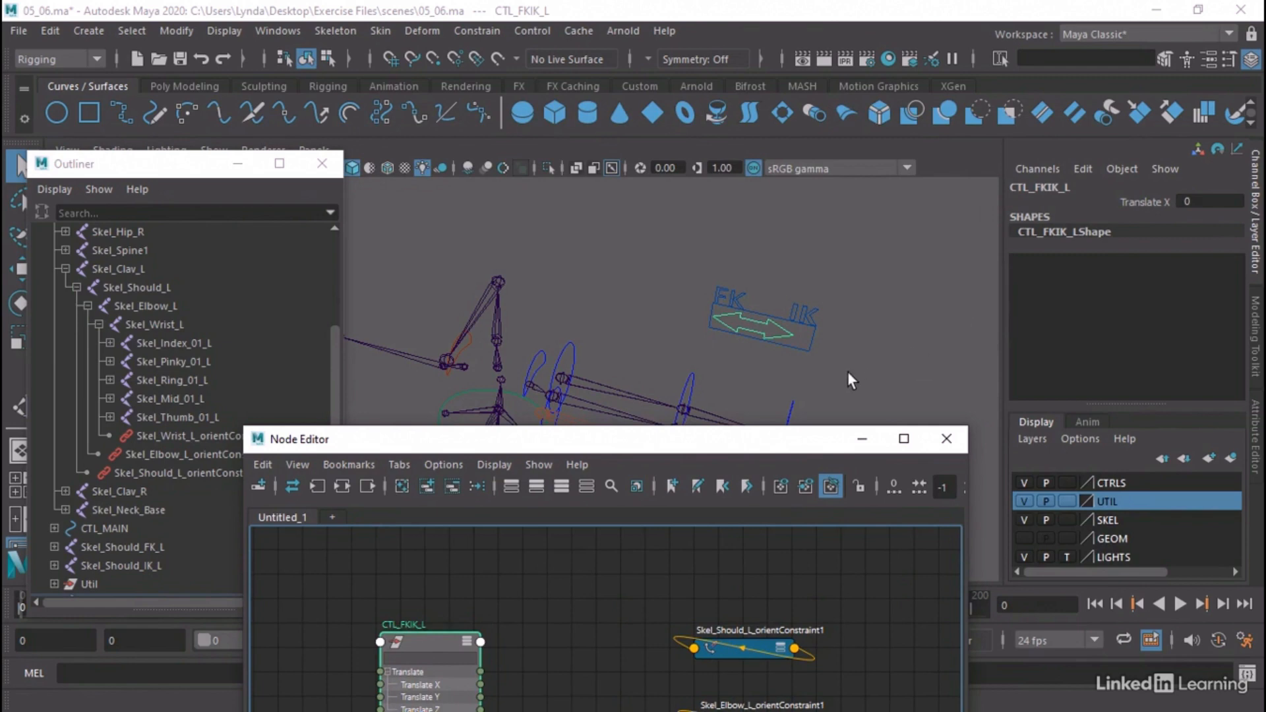
{"action": "key", "text": "w"}
{"action": "left_click_drag", "start_coordinate": [814, 351], "coordinate": [842, 345]}
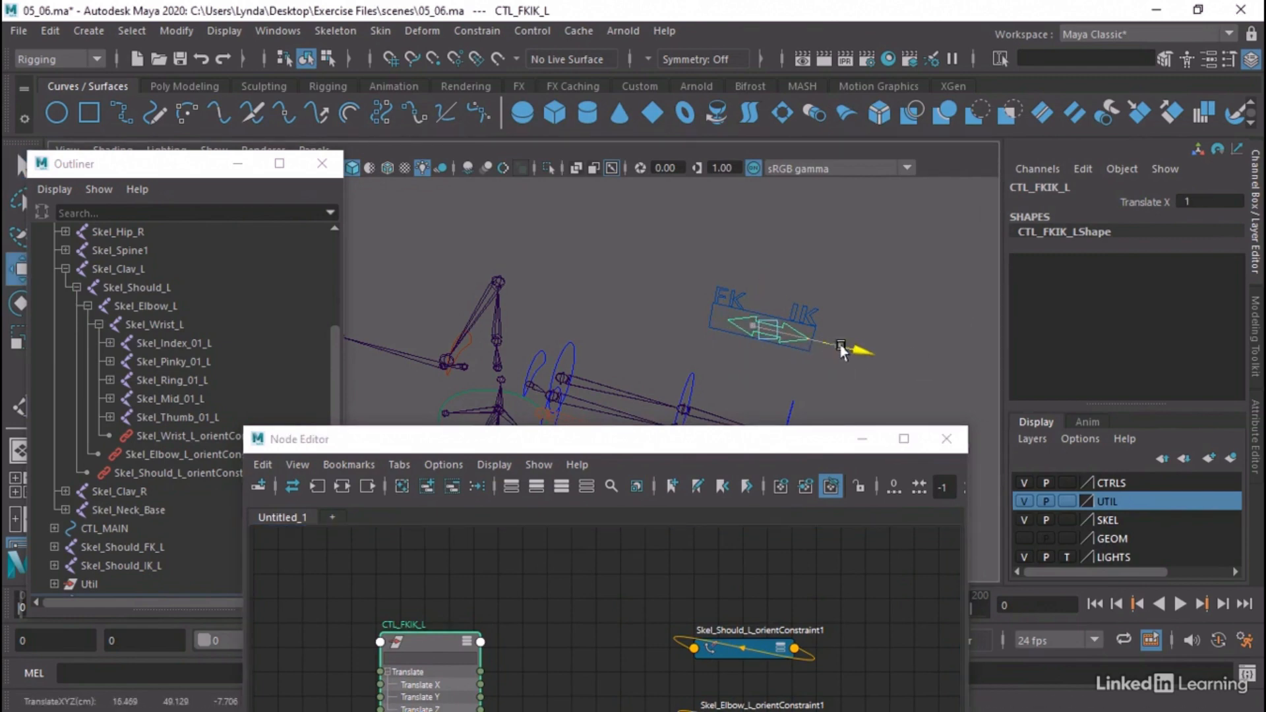
{"action": "key", "text": "ctrl+z"}
{"action": "left_click_drag", "start_coordinate": [662, 442], "coordinate": [676, 192]}
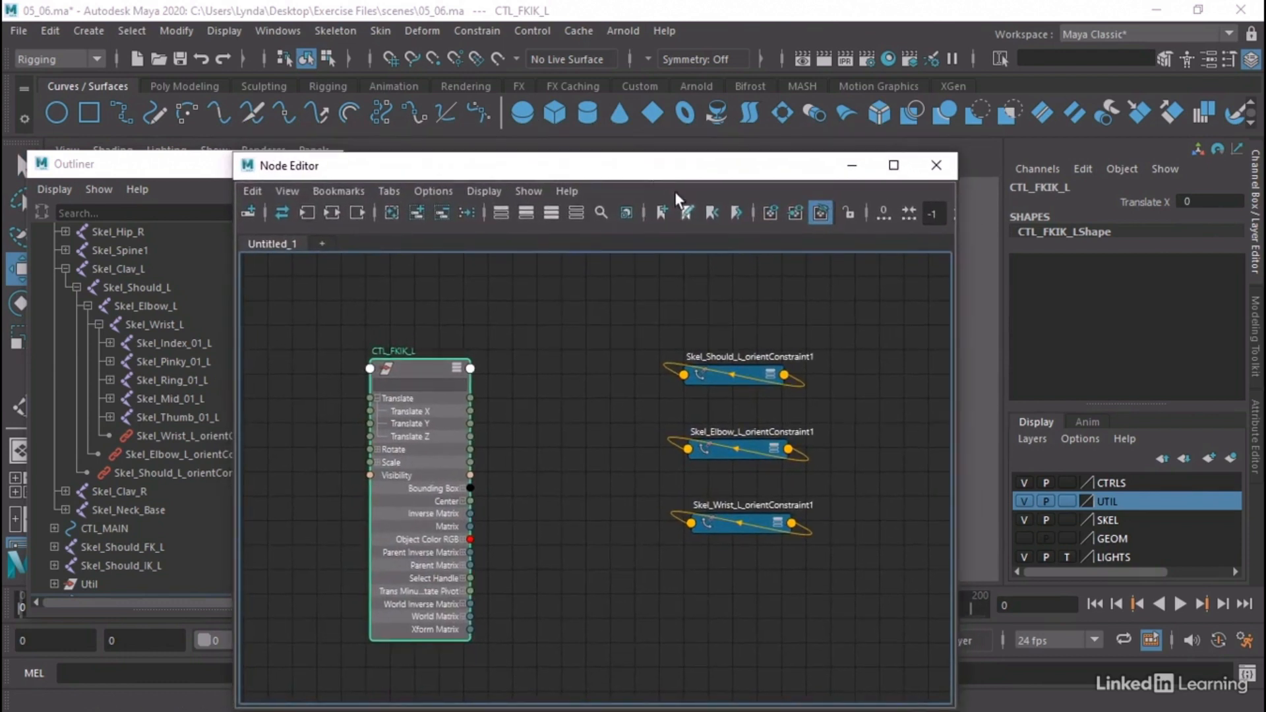
Check the left shoulder orient constraint's weights, and slide the CTL_FKIK_L arrow to IK and back to Translate X 0
{"action": "left_click", "coordinate": [715, 385]}
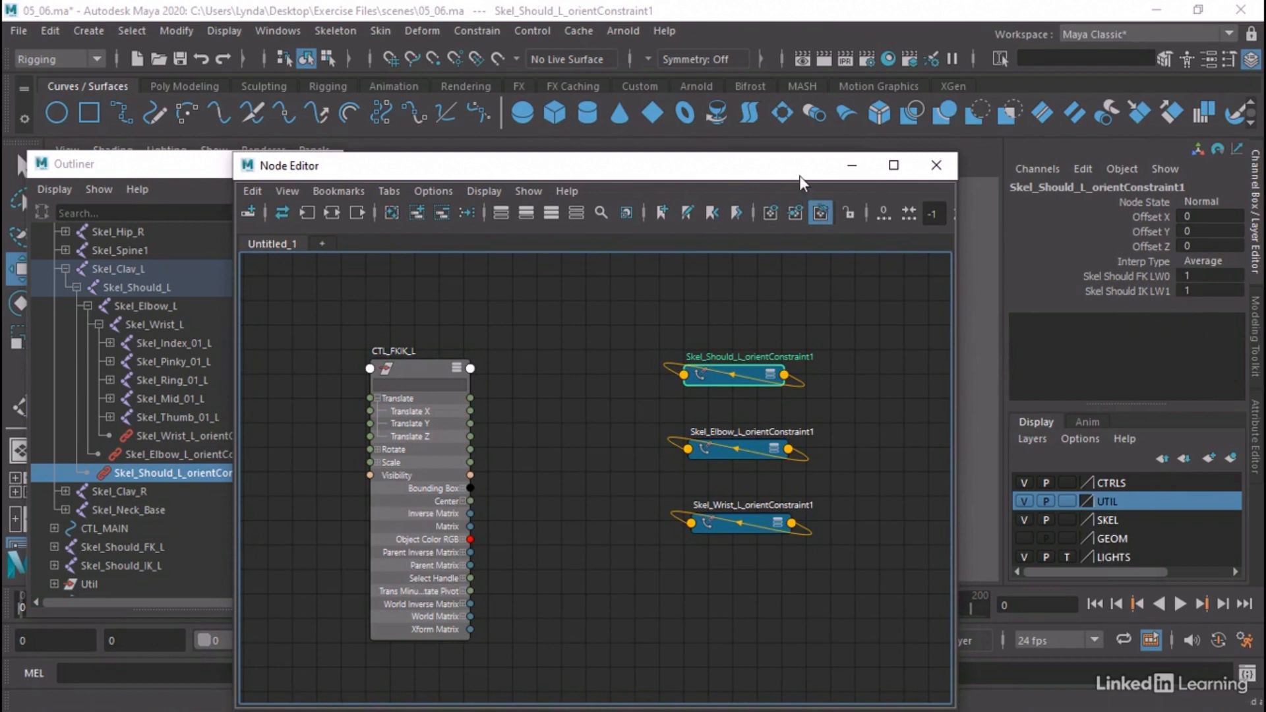
{"action": "left_click_drag", "start_coordinate": [799, 176], "coordinate": [666, 376]}
{"action": "left_click", "coordinate": [747, 314]}
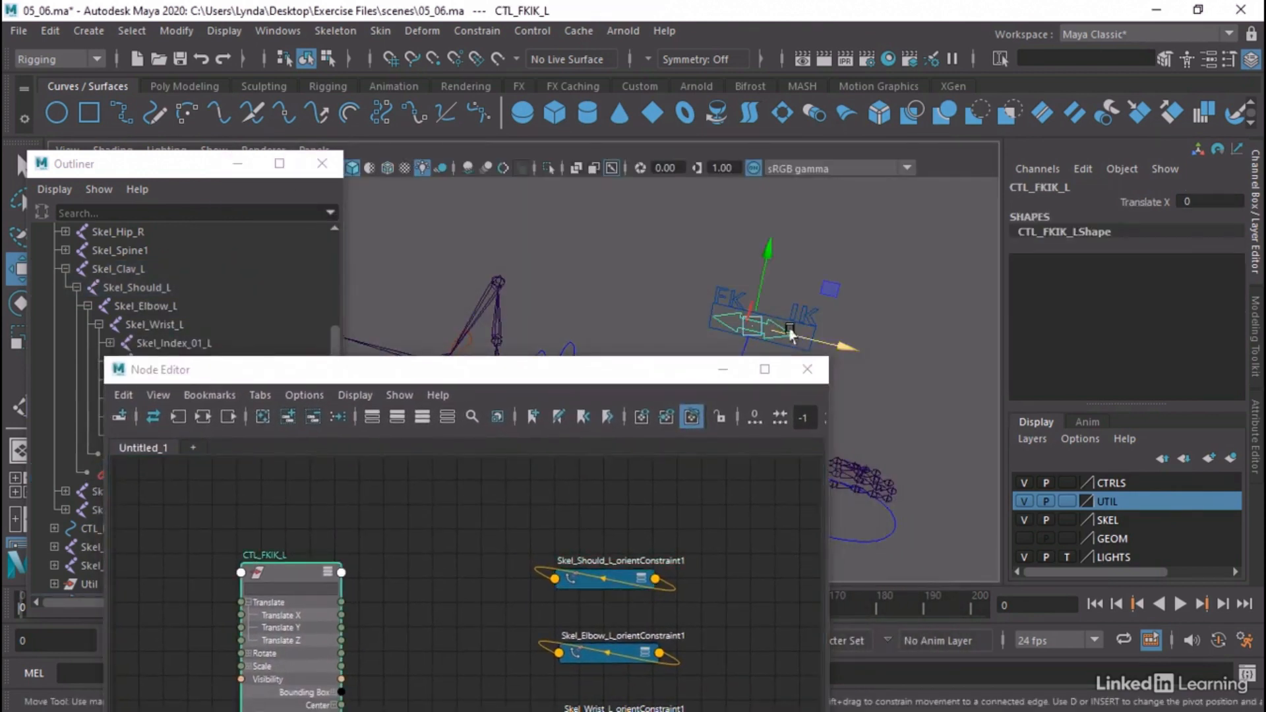
{"action": "left_click_drag", "start_coordinate": [829, 337], "coordinate": [875, 351]}
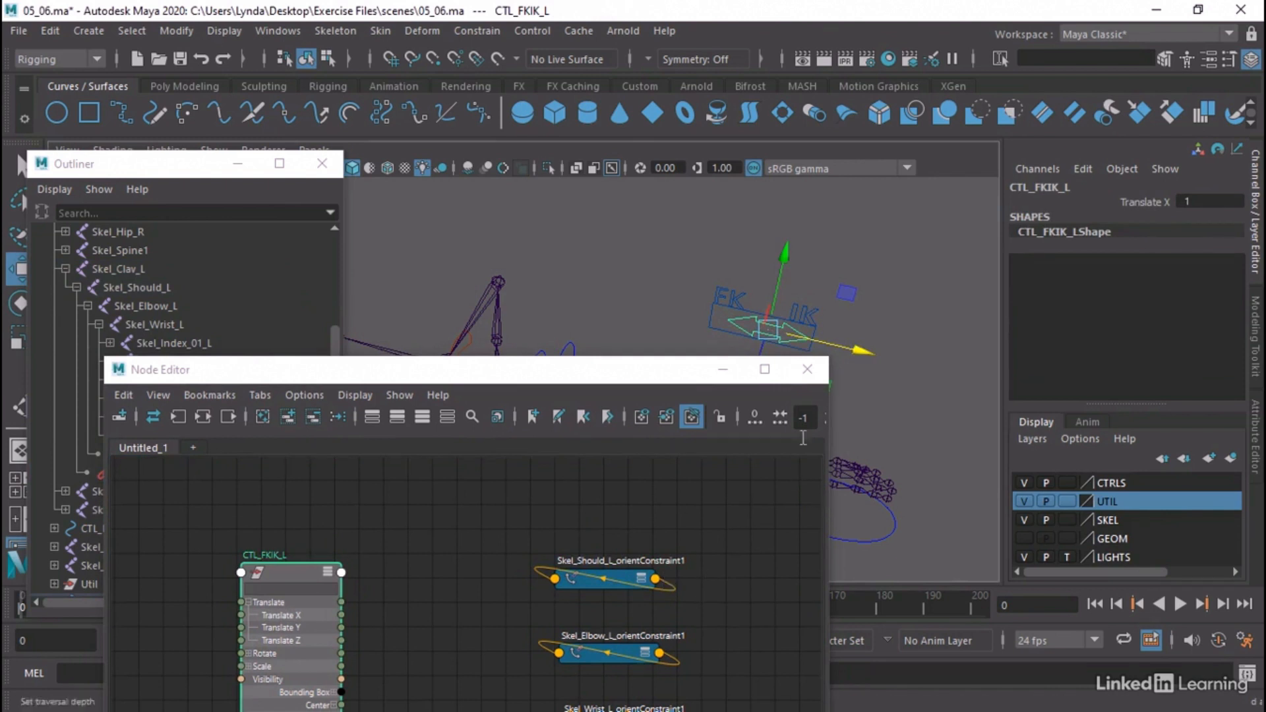
{"action": "left_click_drag", "start_coordinate": [824, 341], "coordinate": [768, 335]}
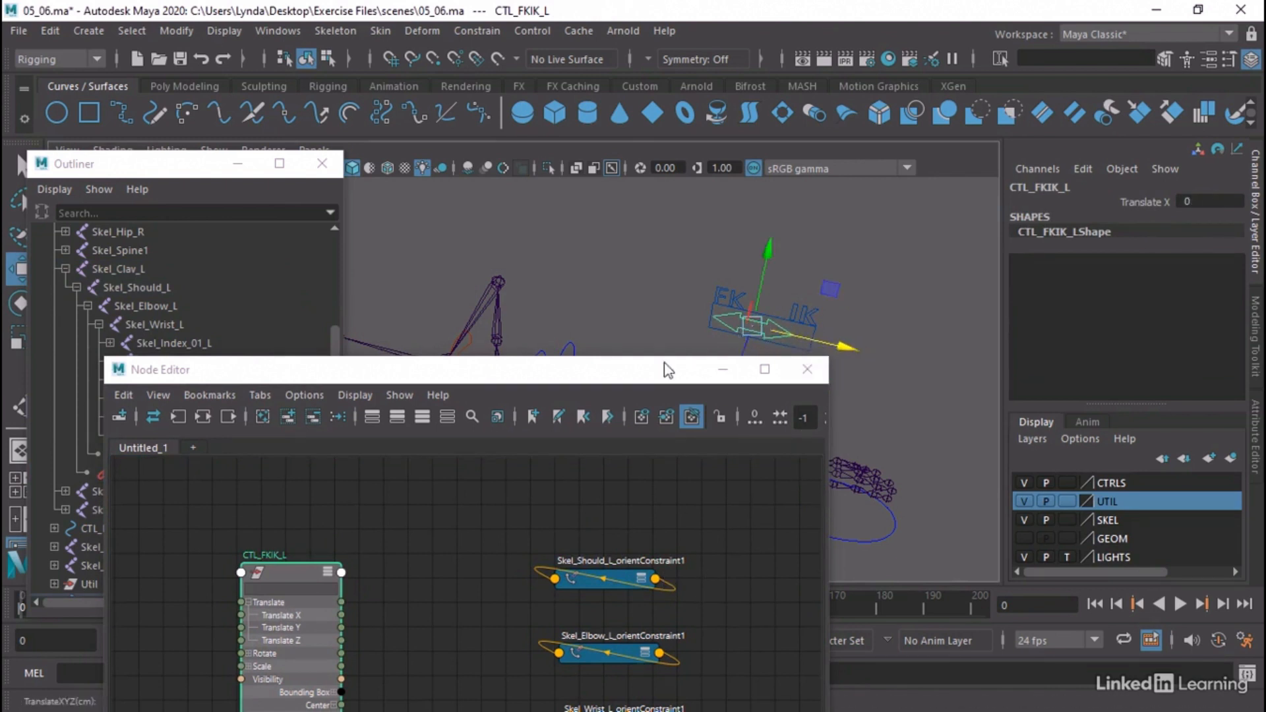
{"action": "left_click_drag", "start_coordinate": [649, 374], "coordinate": [717, 169]}
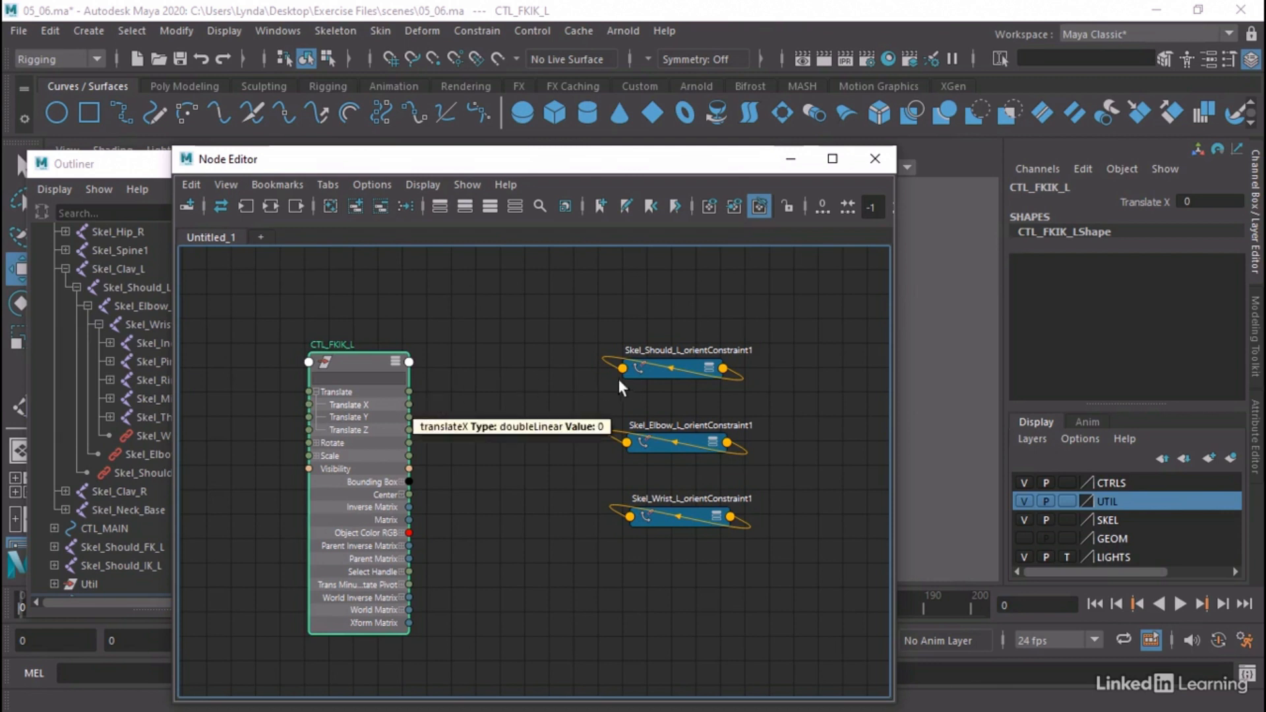
Move the CTL_FKIK_L node farther from the constraints and create a reverse node between them
{"action": "left_click", "coordinate": [699, 627]}
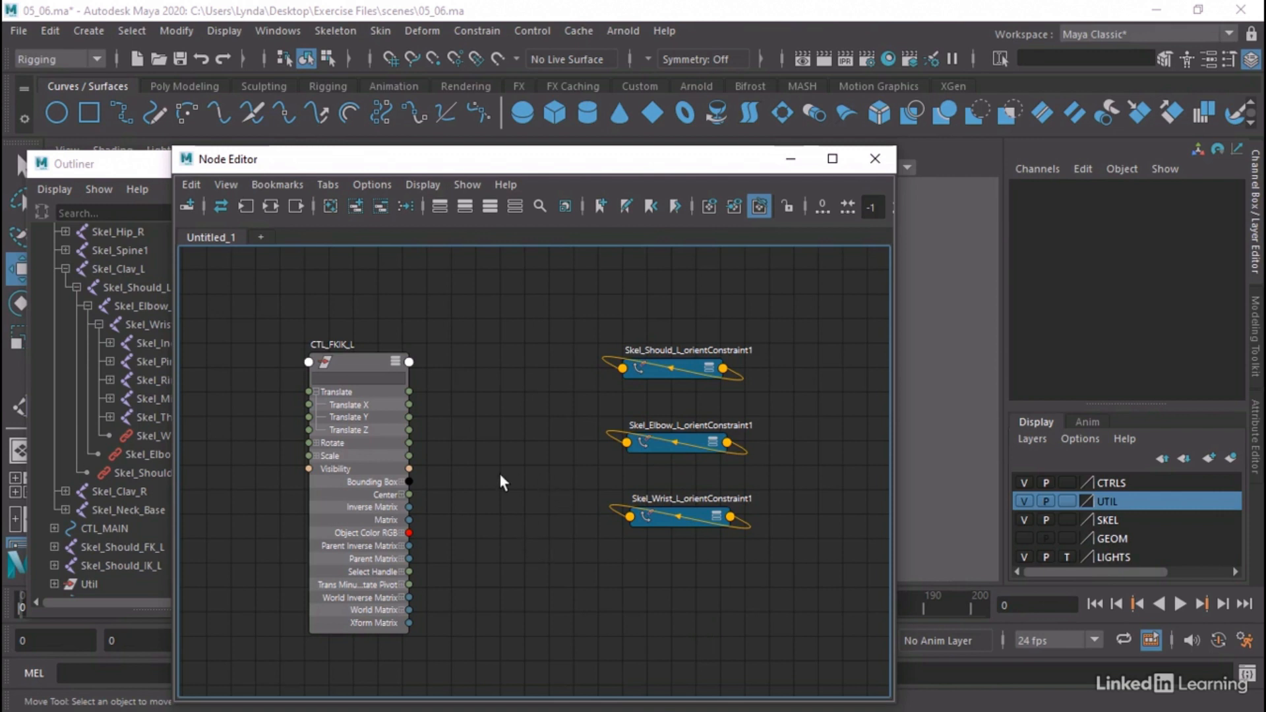
{"action": "left_click_drag", "start_coordinate": [358, 357], "coordinate": [315, 335]}
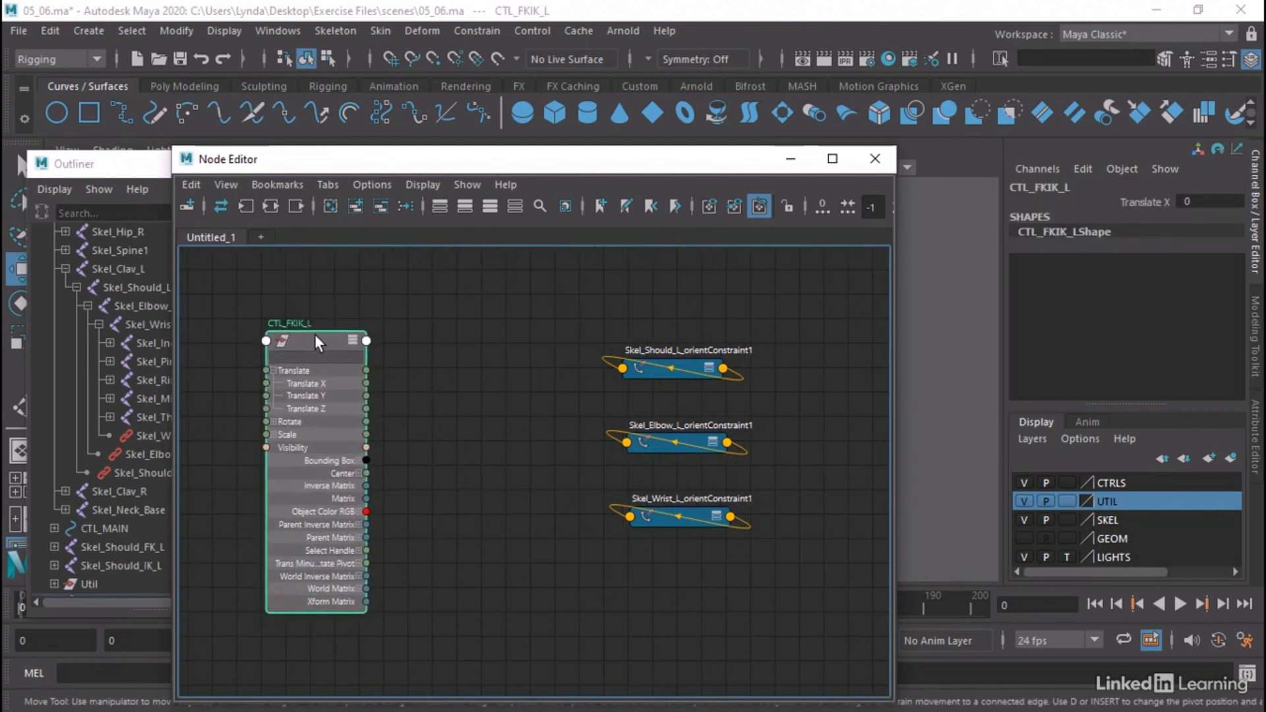
{"action": "left_click", "coordinate": [457, 426]}
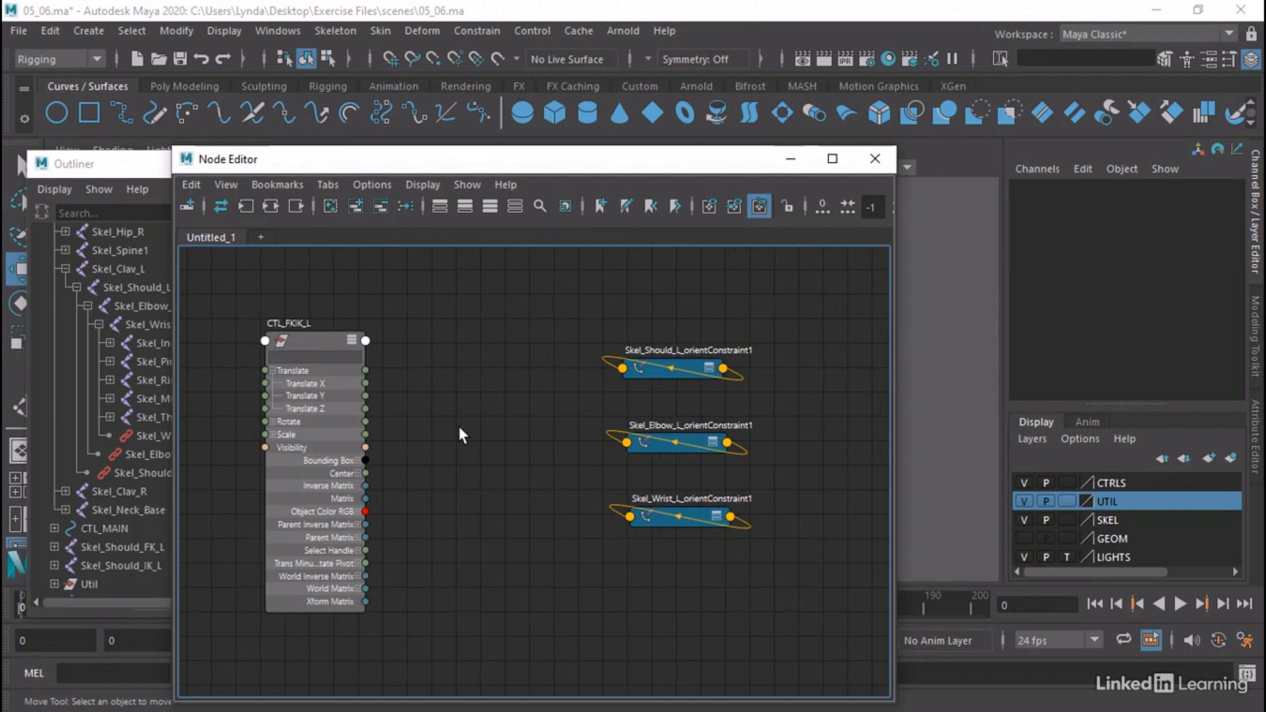
{"action": "key", "text": "Tab"}
{"action": "type", "text": "reve"}
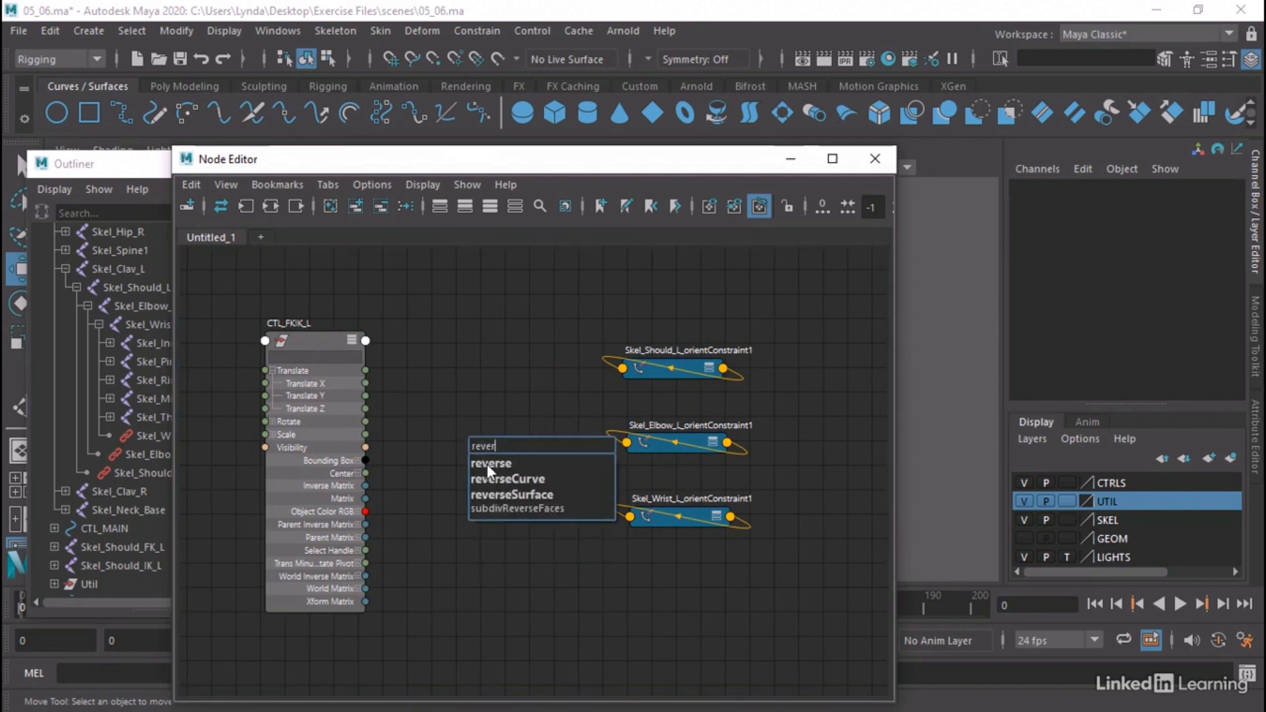
{"action": "left_click", "coordinate": [486, 464]}
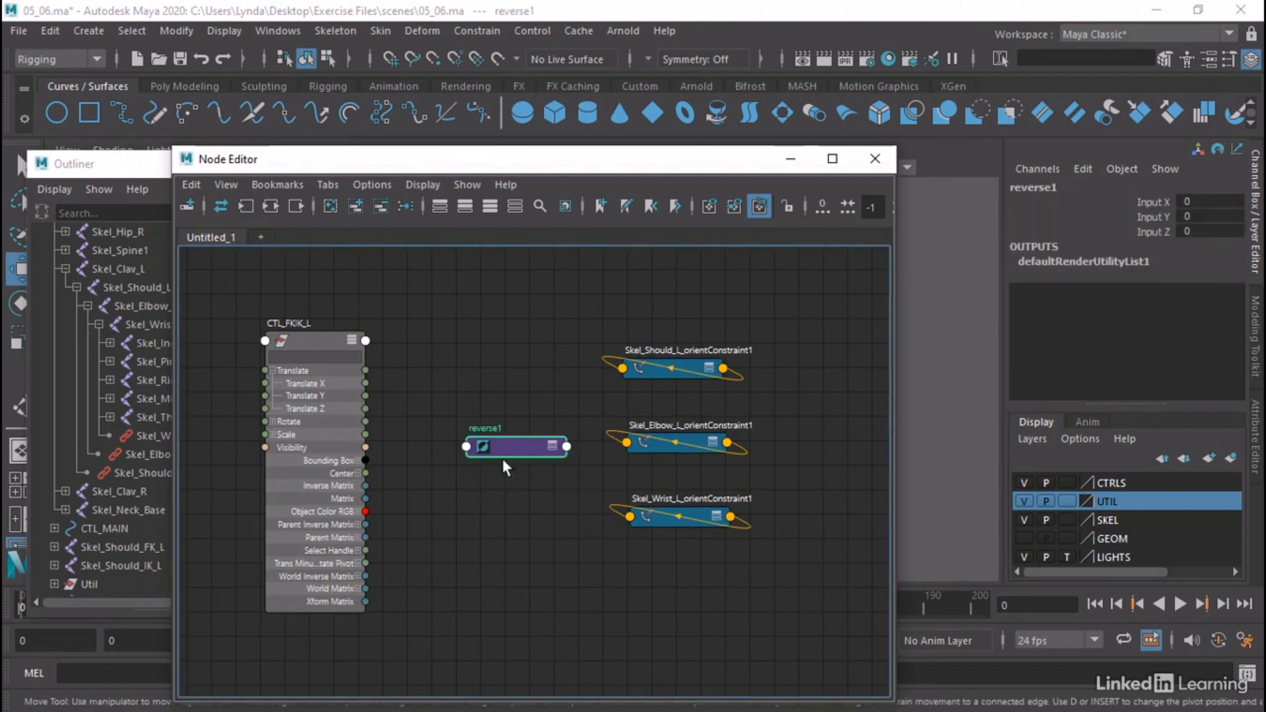
Expand the reverse node's Input and Output attributes and connect CTL_FKIK_L's Translate X to its Input X
{"action": "left_click", "coordinate": [552, 446]}
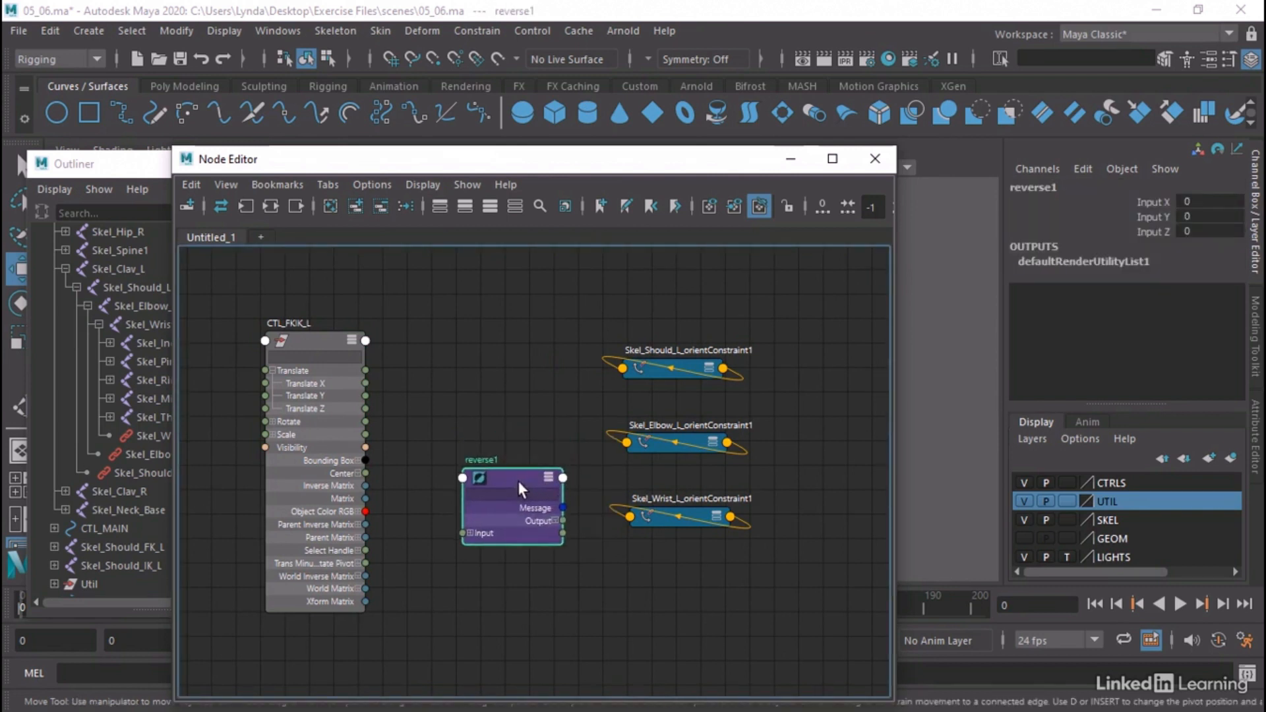
{"action": "left_click", "coordinate": [467, 533]}
{"action": "left_click", "coordinate": [467, 535]}
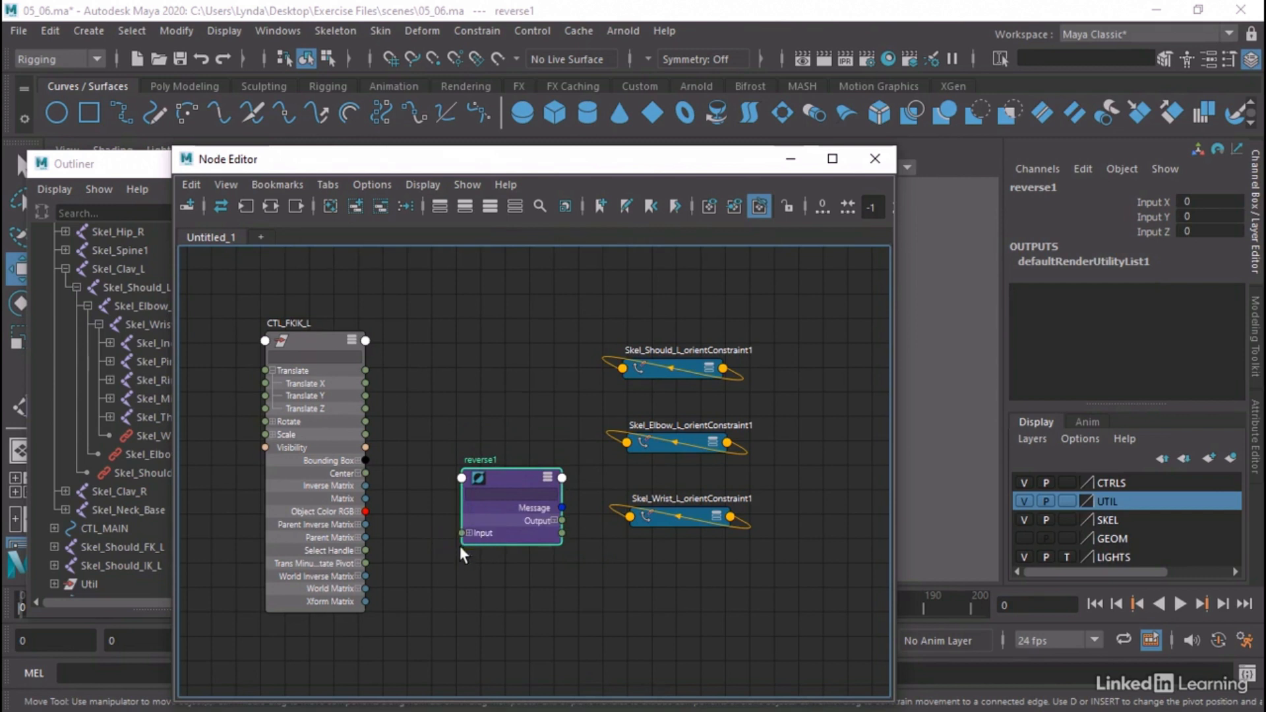
{"action": "left_click", "coordinate": [466, 535]}
{"action": "left_click", "coordinate": [467, 534]}
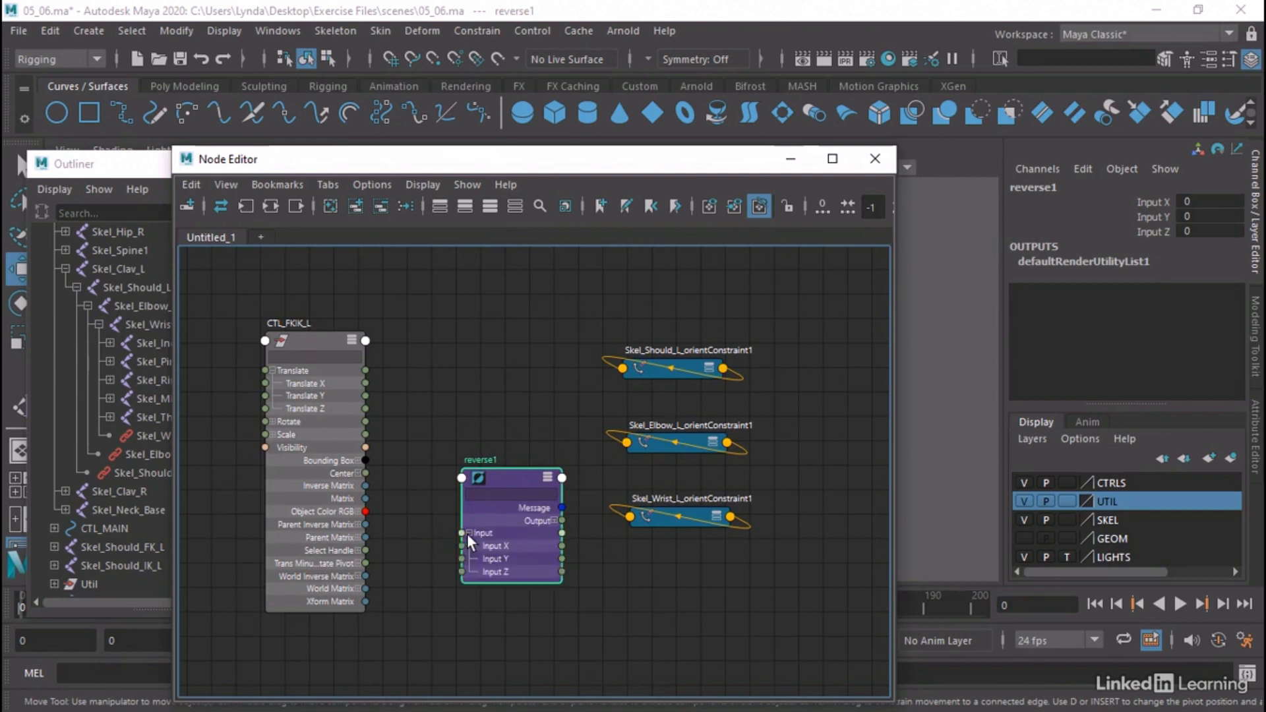
{"action": "left_click", "coordinate": [552, 519]}
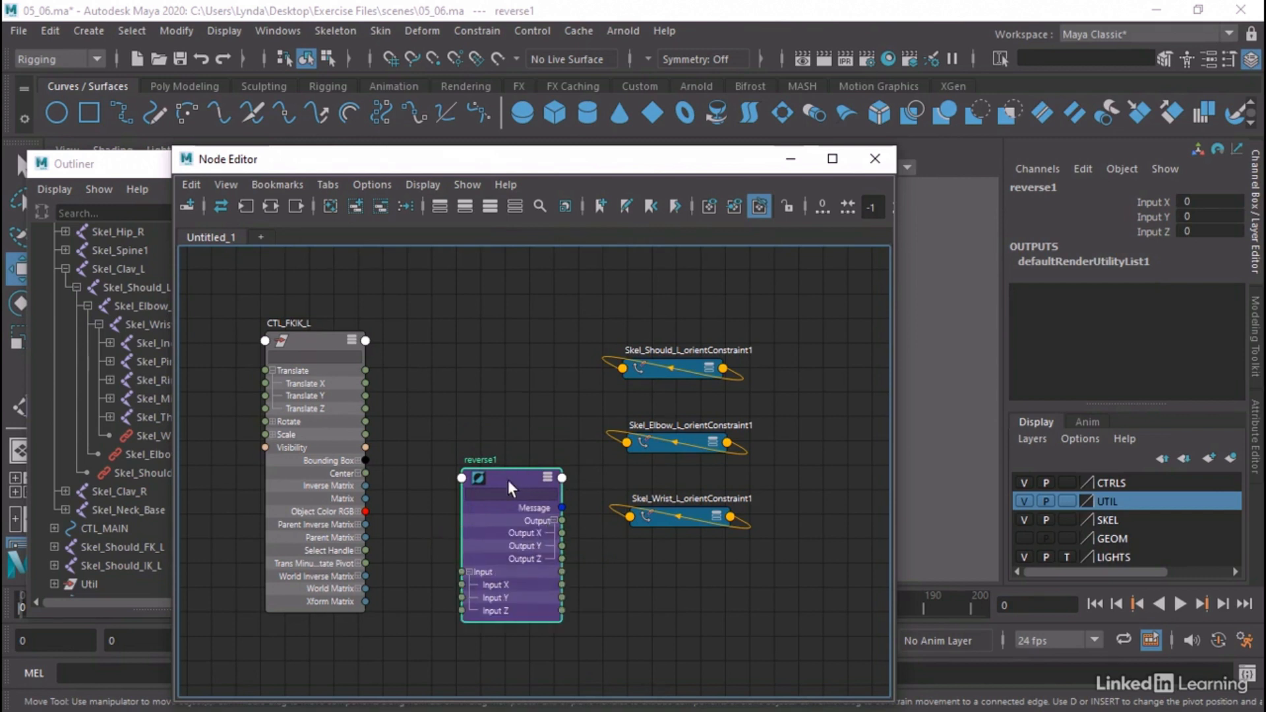
{"action": "left_click_drag", "start_coordinate": [509, 482], "coordinate": [493, 464]}
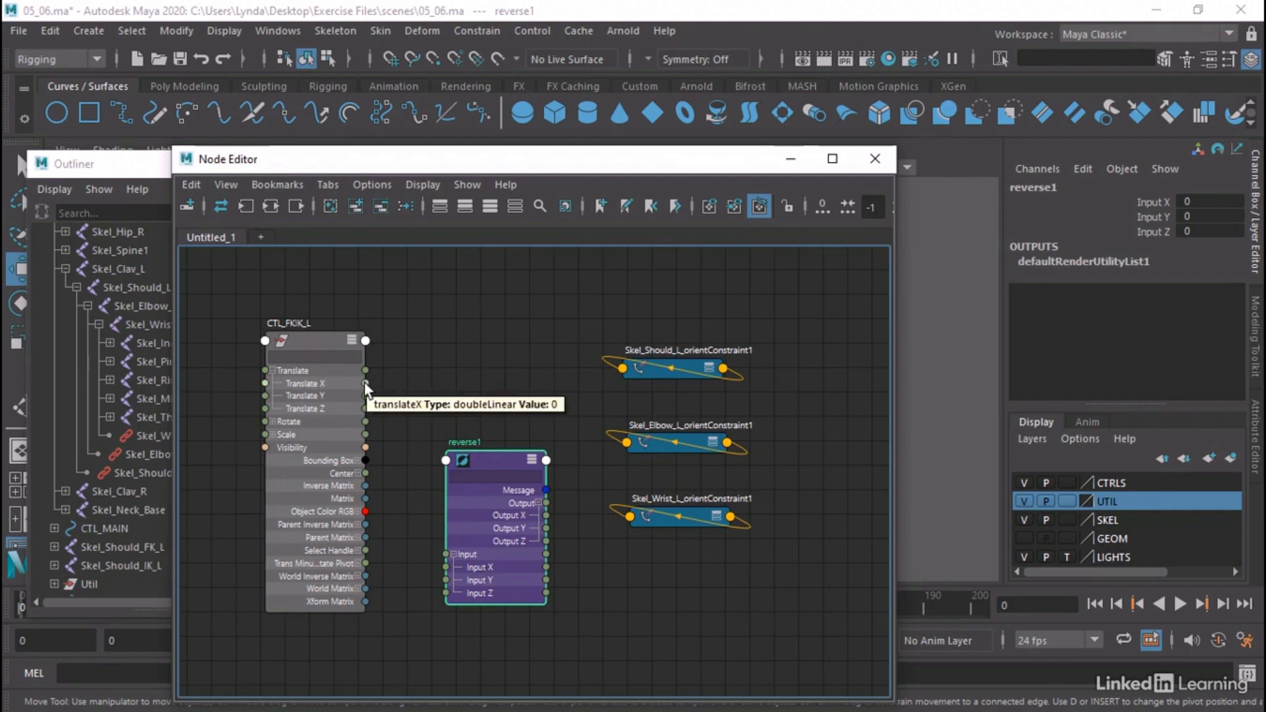
{"action": "left_click_drag", "start_coordinate": [364, 384], "coordinate": [442, 568]}
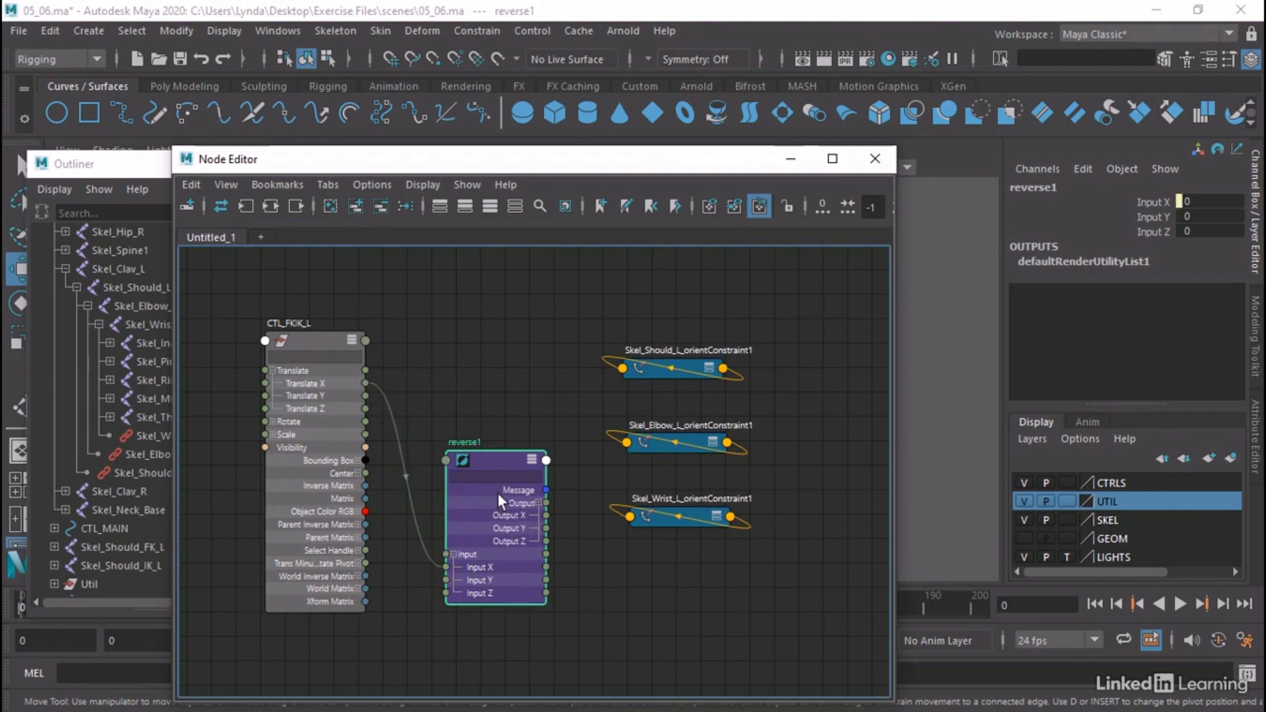
{"action": "left_click_drag", "start_coordinate": [514, 458], "coordinate": [510, 481]}
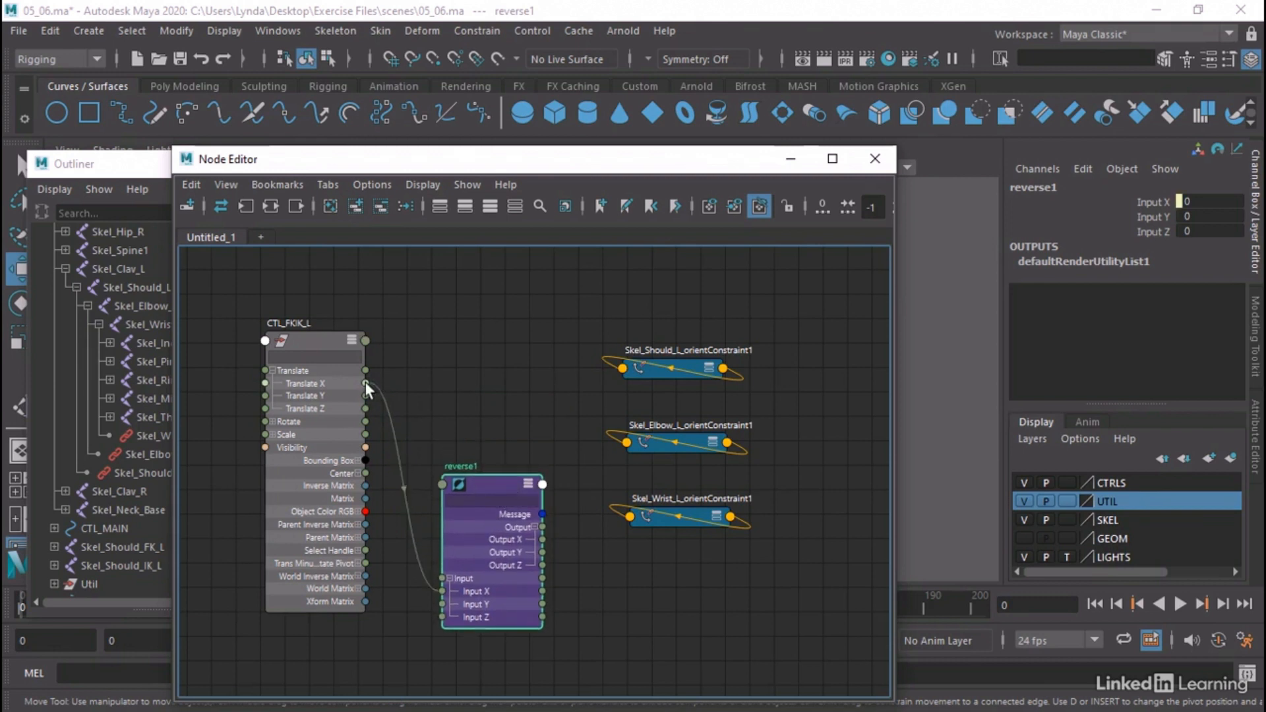
Connect CTL_FKIK_L's Translate X to the IK LW1 weights of the left shoulder, elbow and wrist orient constraints
{"action": "left_click_drag", "start_coordinate": [366, 385], "coordinate": [623, 371]}
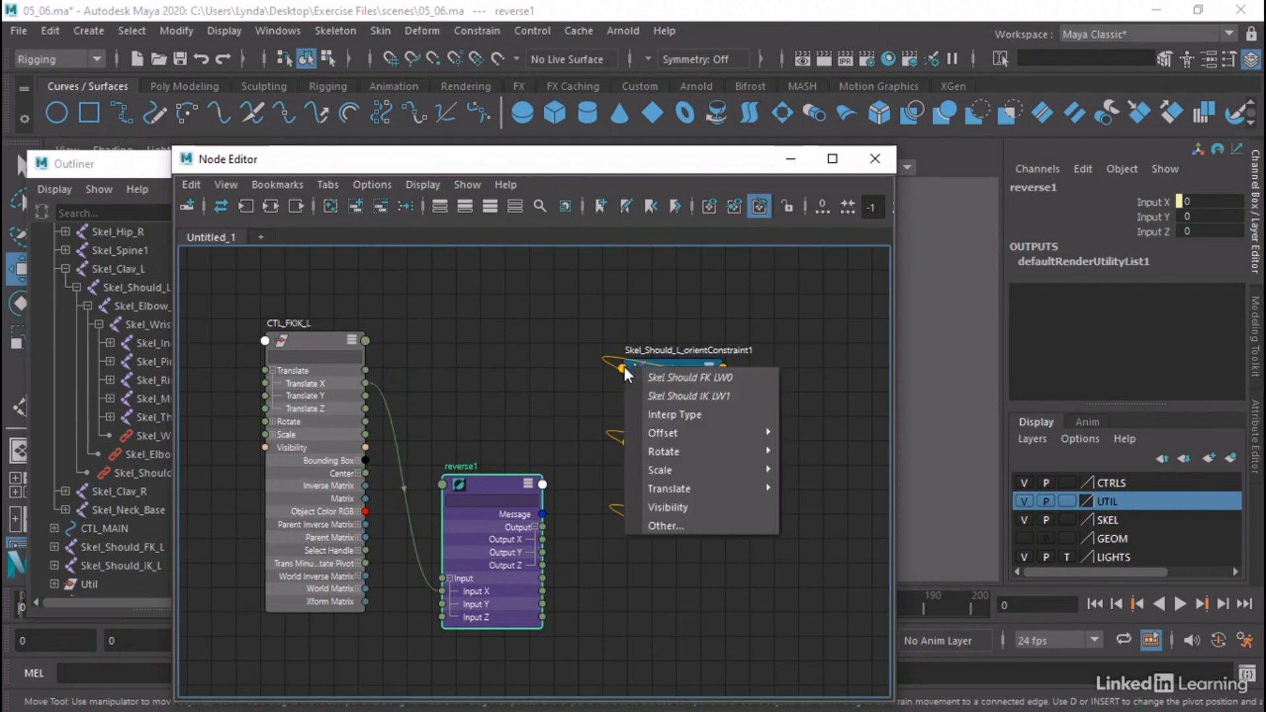
{"action": "left_click", "coordinate": [706, 394]}
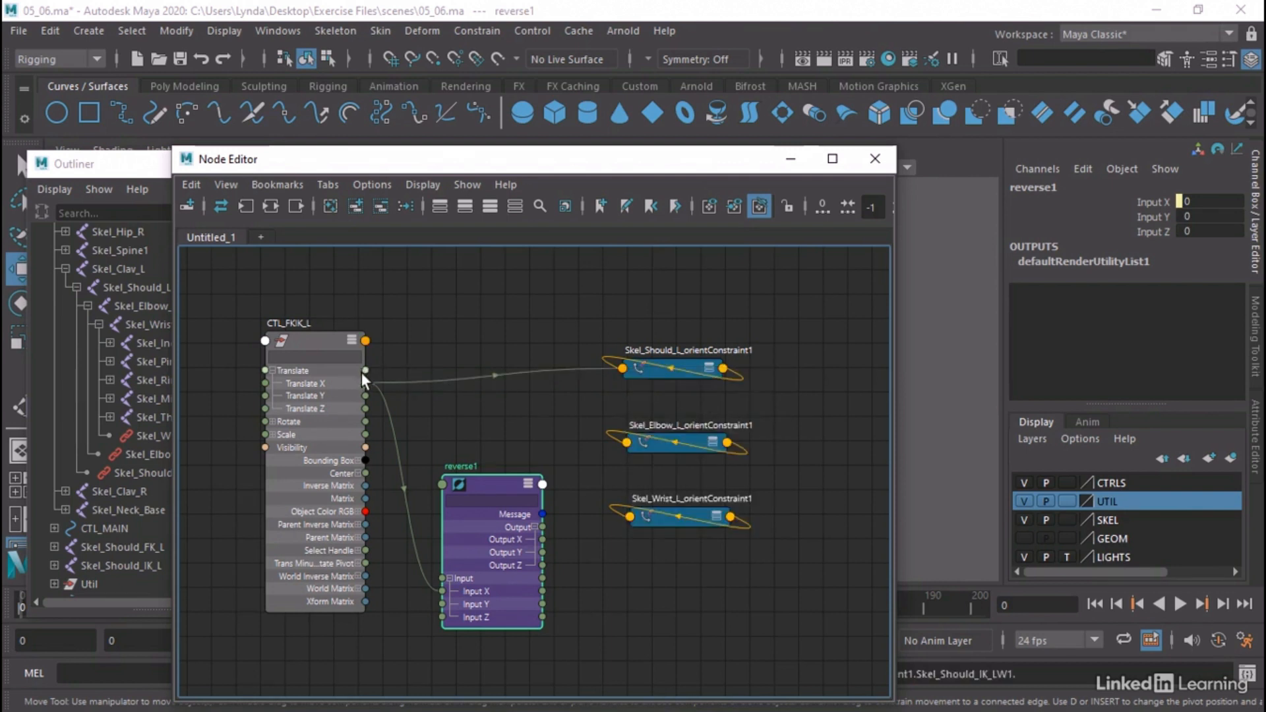
{"action": "left_click_drag", "start_coordinate": [365, 383], "coordinate": [630, 440]}
{"action": "left_click", "coordinate": [678, 470]}
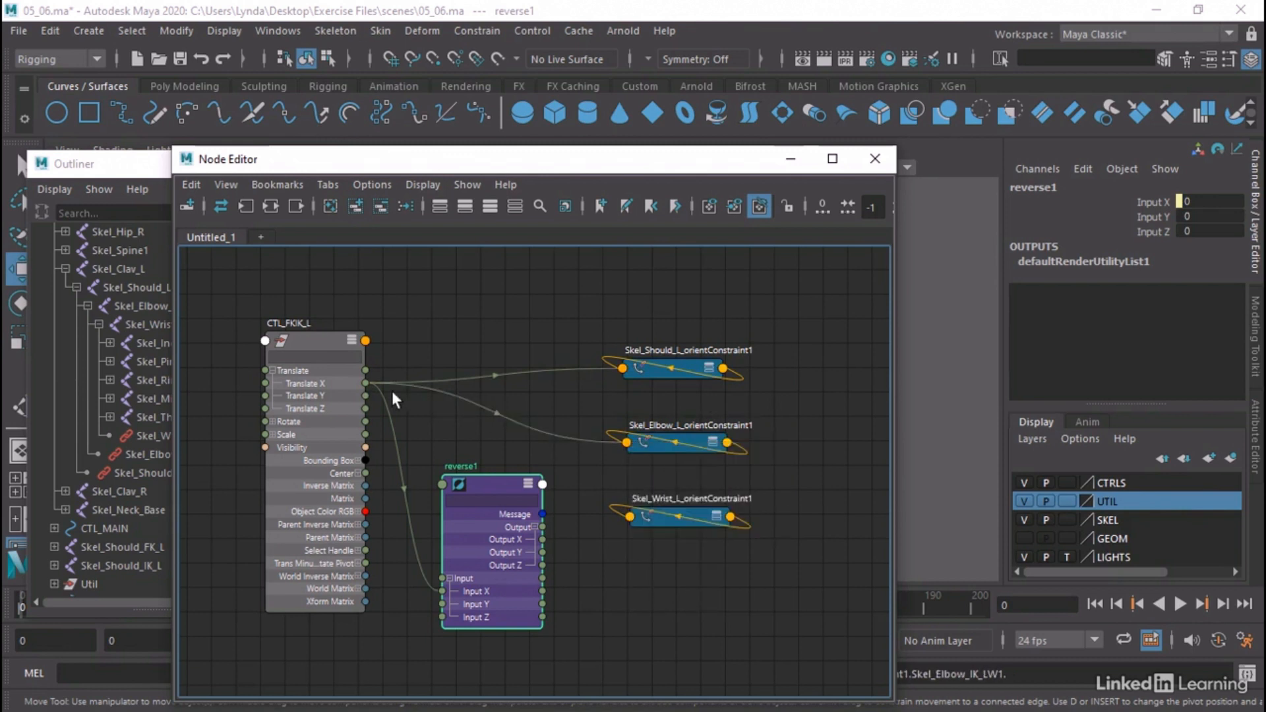
{"action": "left_click_drag", "start_coordinate": [365, 383], "coordinate": [630, 516]}
{"action": "left_click", "coordinate": [684, 542]}
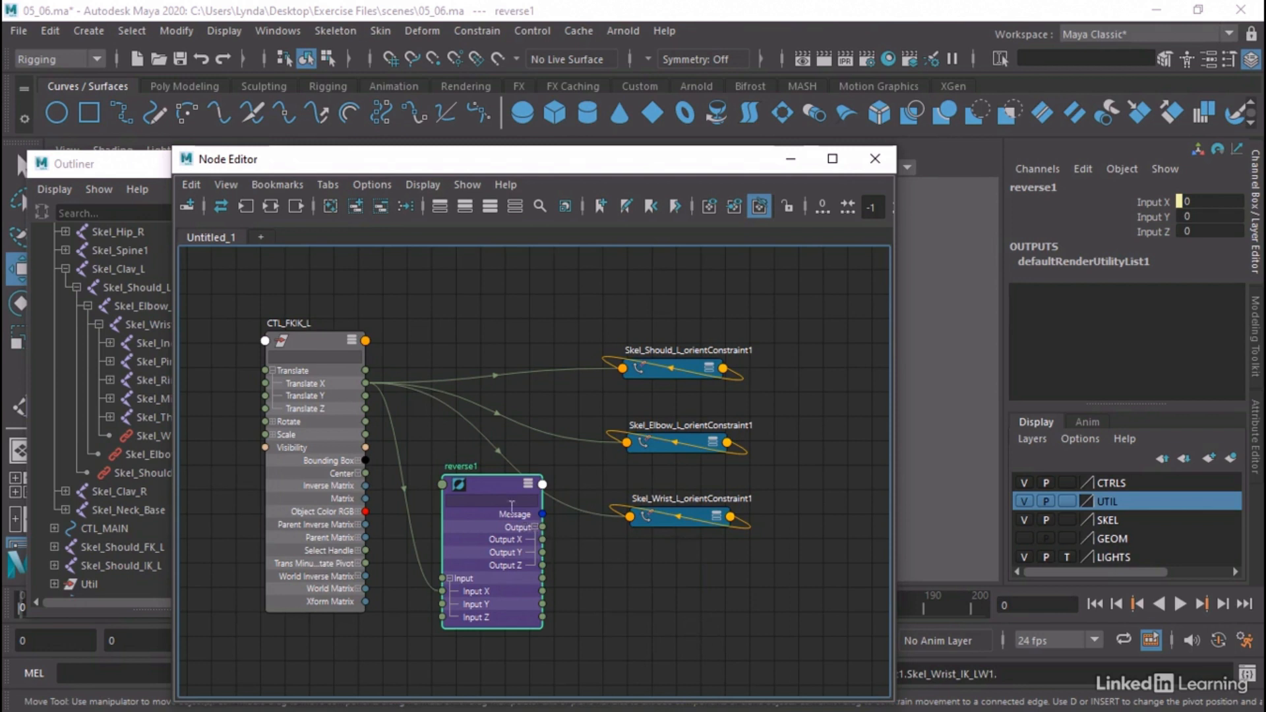
Connect the reverse node's Output X to the FK LW0 weights of the left shoulder, elbow and wrist orient constraints
{"action": "left_click_drag", "start_coordinate": [488, 484], "coordinate": [472, 488]}
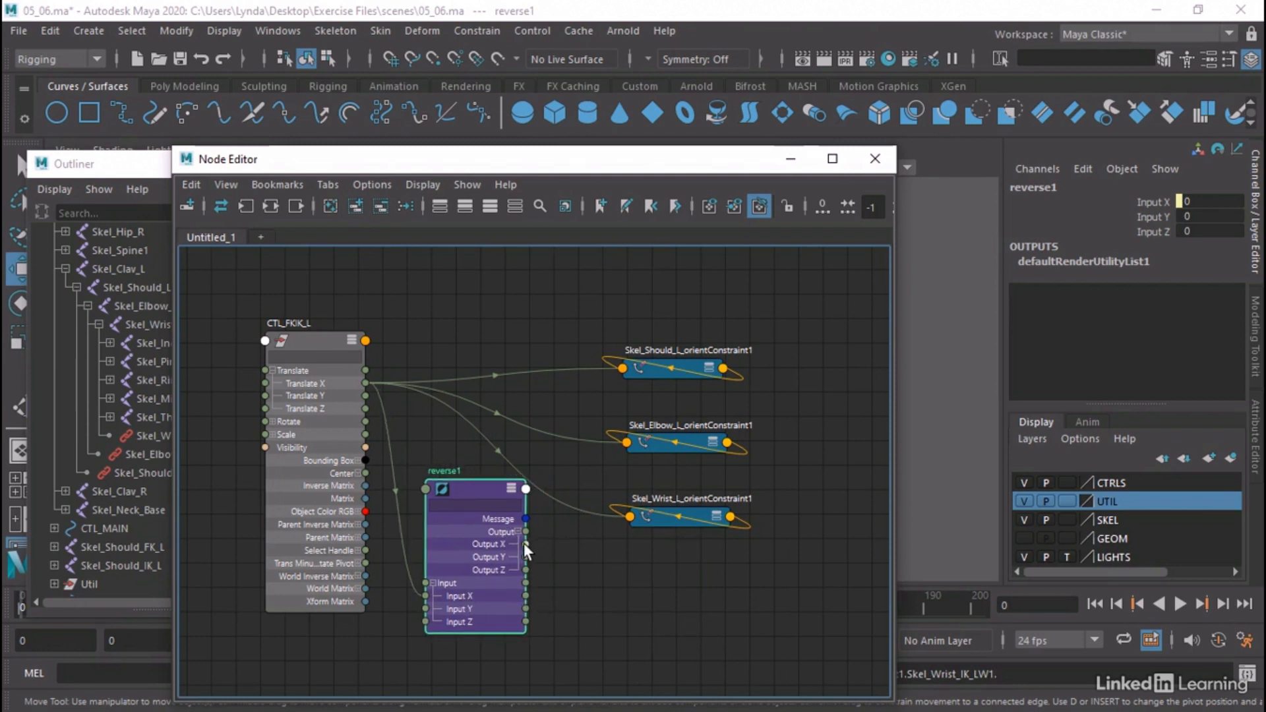
{"action": "left_click_drag", "start_coordinate": [525, 544], "coordinate": [624, 367]}
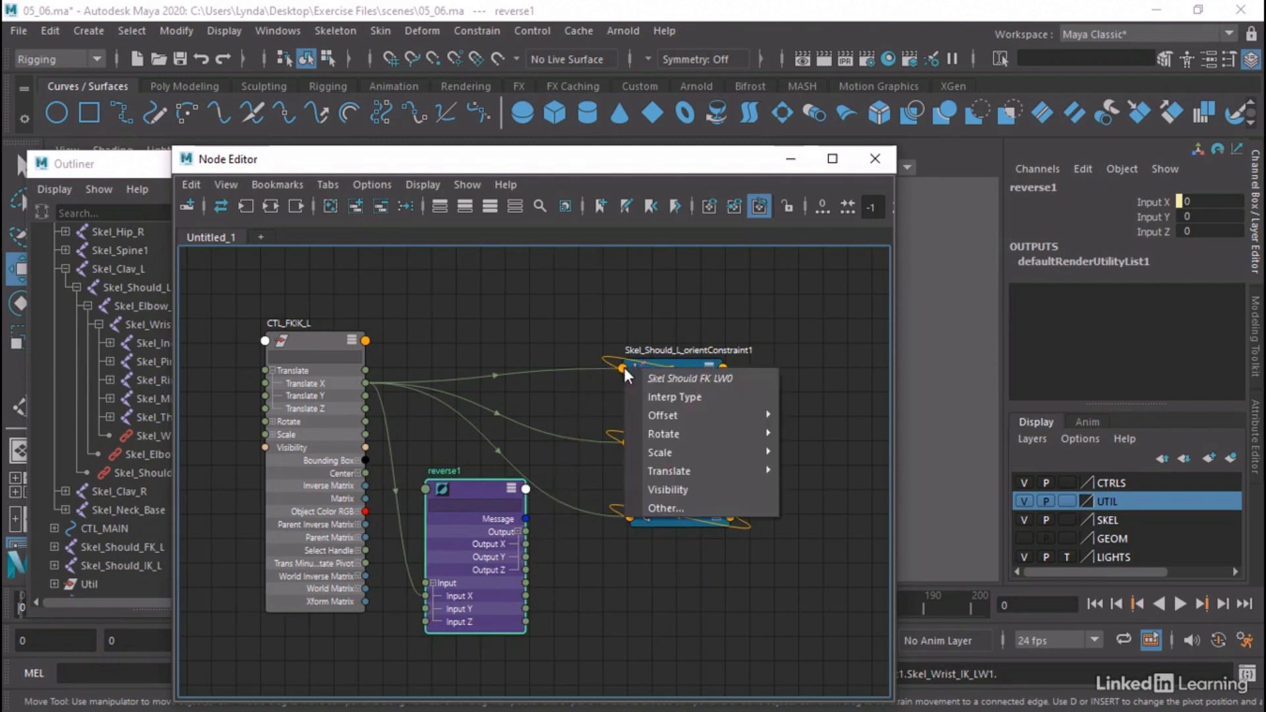
{"action": "left_click", "coordinate": [661, 381]}
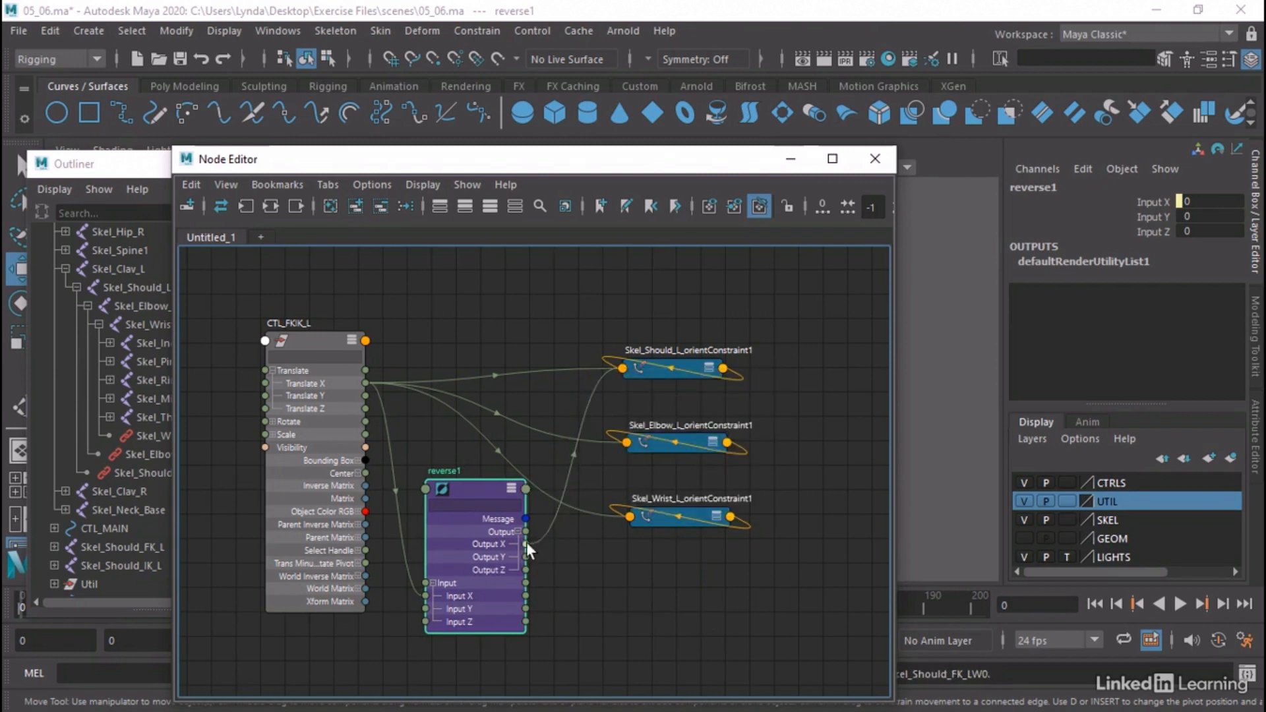
{"action": "left_click_drag", "start_coordinate": [526, 542], "coordinate": [626, 439]}
{"action": "left_click", "coordinate": [658, 446]}
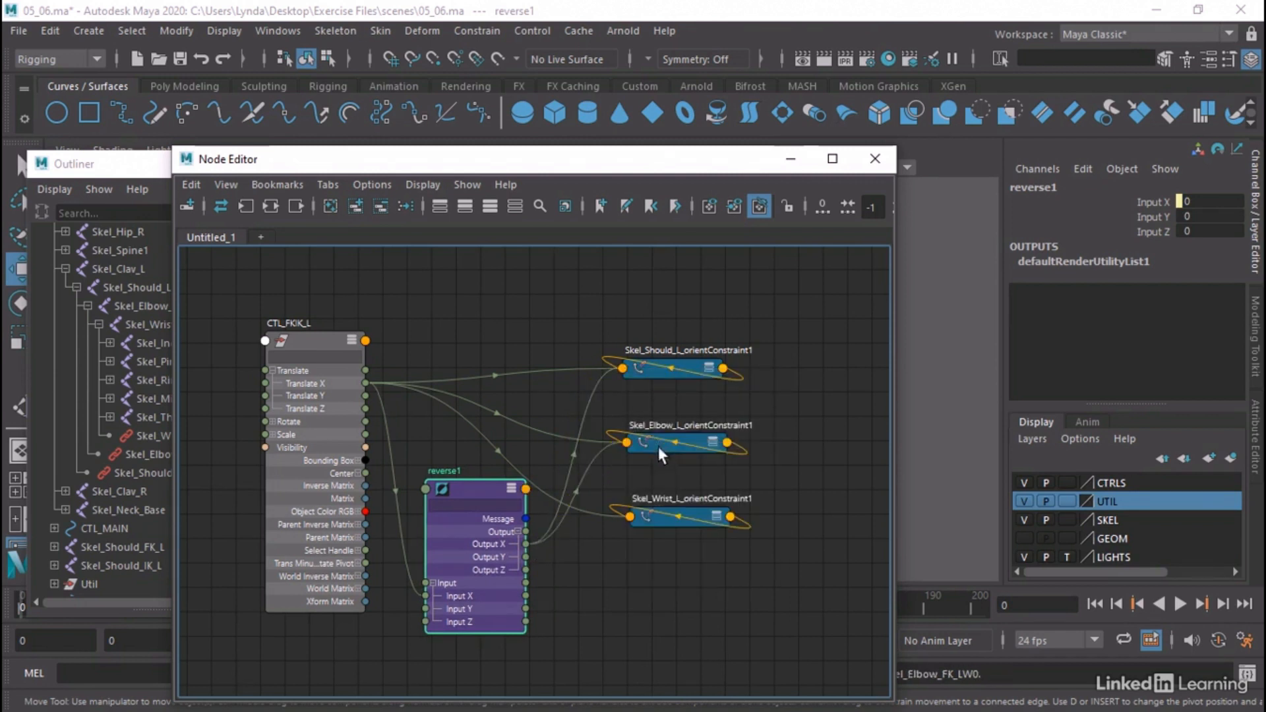
{"action": "left_click_drag", "start_coordinate": [526, 544], "coordinate": [630, 516]}
{"action": "left_click", "coordinate": [663, 521]}
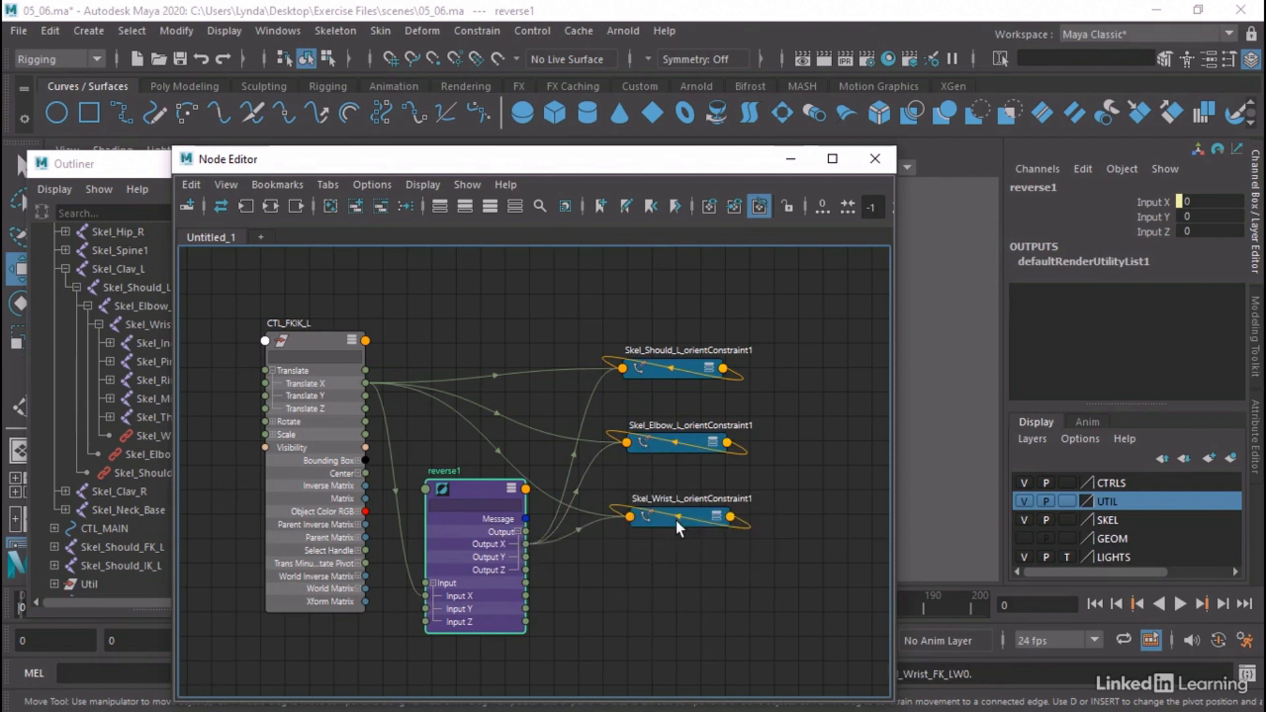
Test the arm switch by moving CTL_HandIK_L and sliding CTL_FKIK_L toward IK and back, and undo the test moves
{"action": "left_click", "coordinate": [790, 160]}
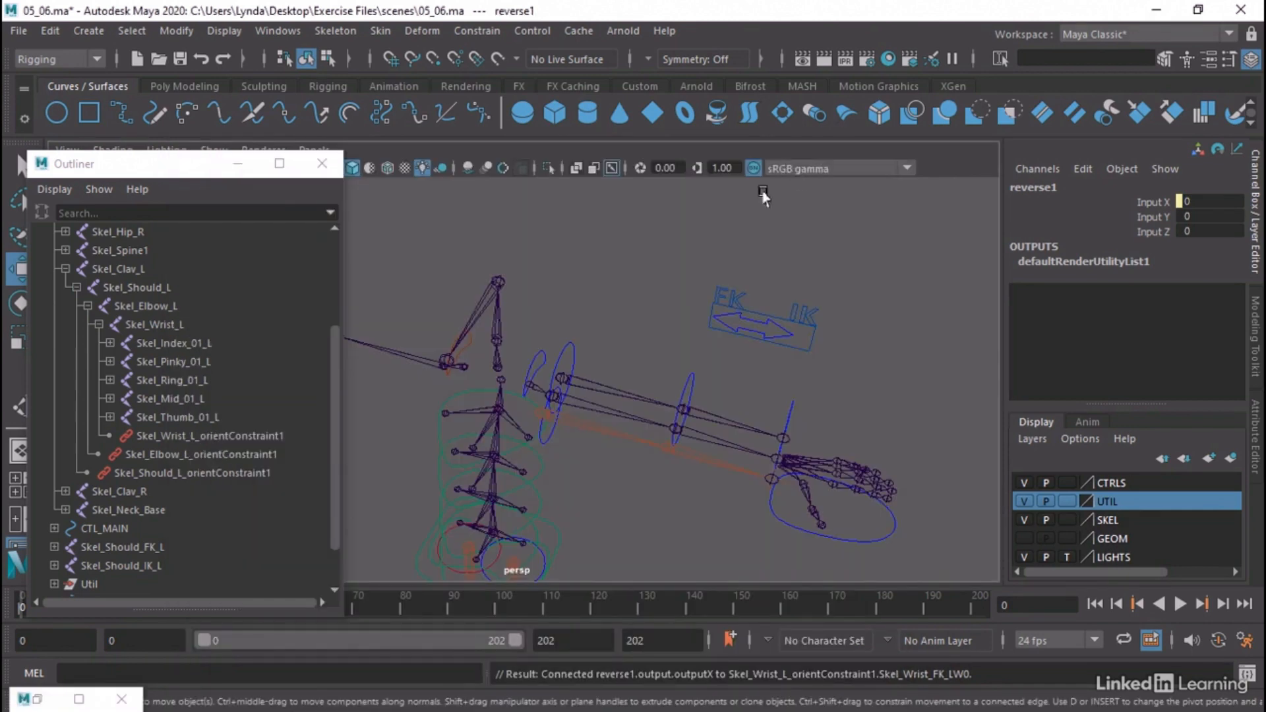
{"action": "left_click", "coordinate": [757, 328]}
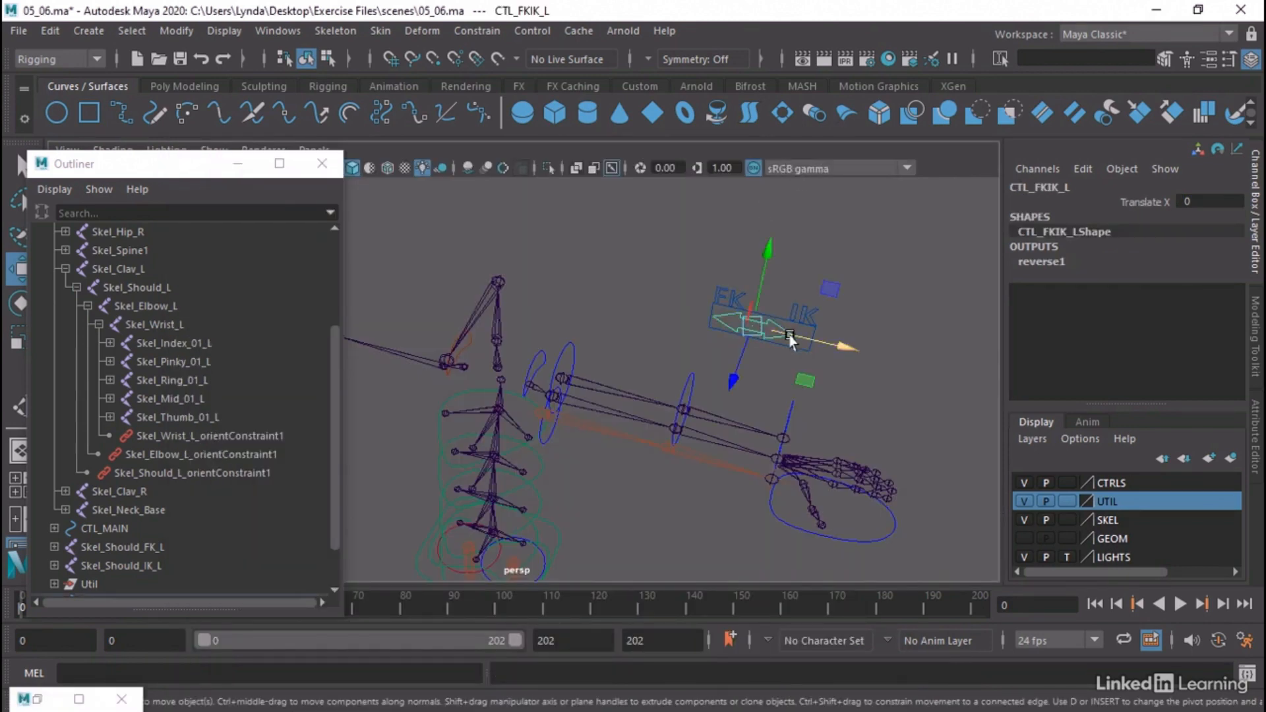
{"action": "left_click", "coordinate": [792, 523]}
{"action": "left_click_drag", "start_coordinate": [792, 523], "coordinate": [689, 610]}
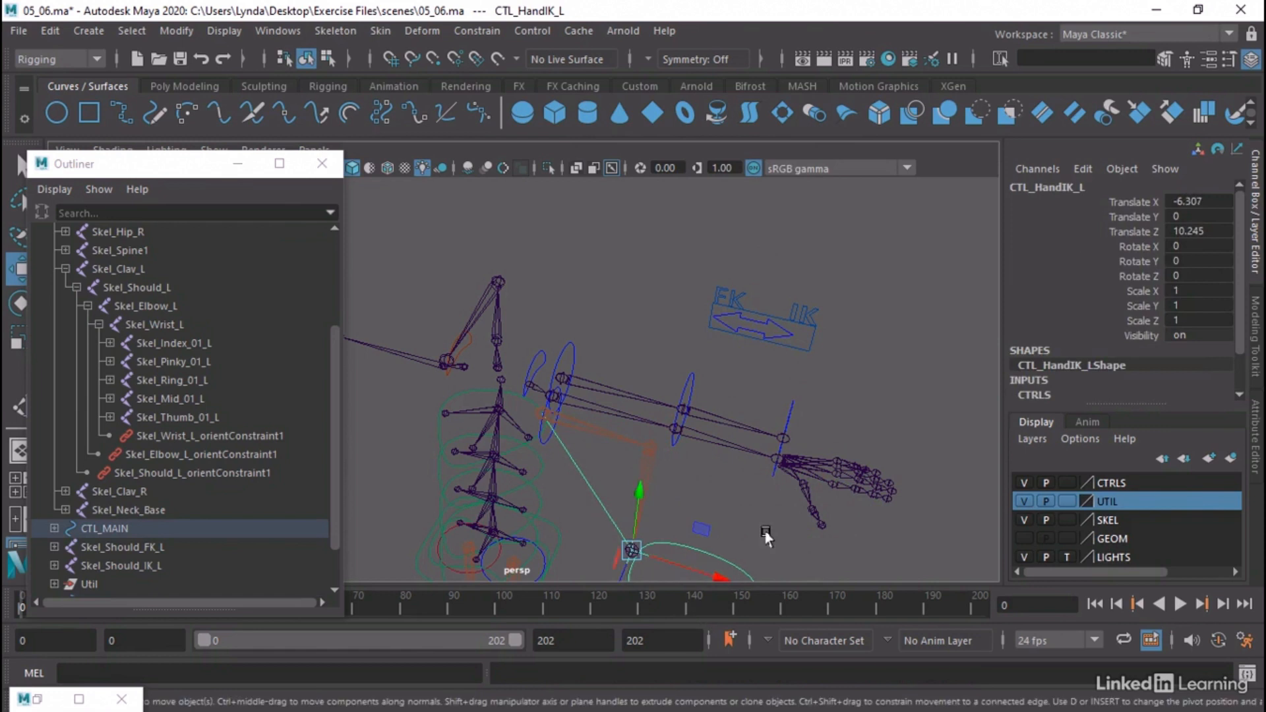
{"action": "left_click", "coordinate": [777, 333]}
{"action": "left_click_drag", "start_coordinate": [798, 341], "coordinate": [752, 323]}
{"action": "key", "text": "ctrl+z"}
{"action": "key", "text": "ctrl+z"}
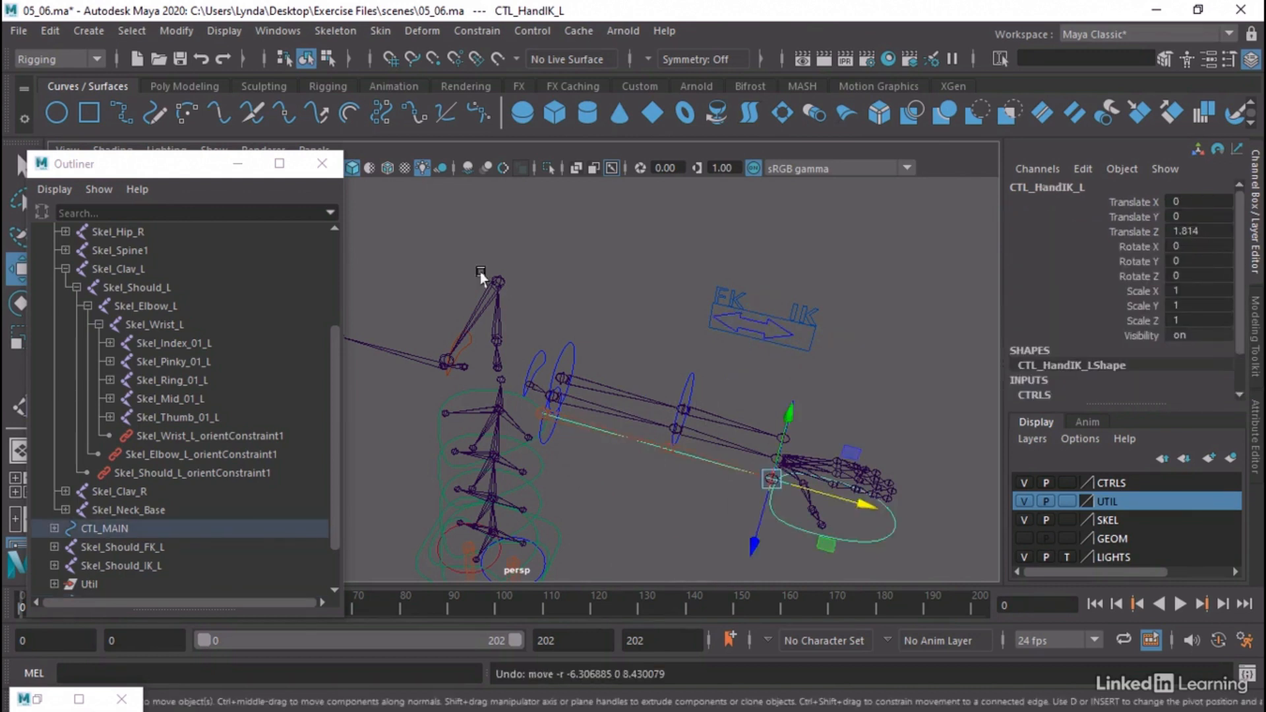
Close the Outliner and set CTL_Arm_BicepFK_L's Translate Z to 0
{"action": "left_click", "coordinate": [321, 164]}
{"action": "left_click_drag", "start_coordinate": [565, 321], "coordinate": [522, 308], "text": "alt"}
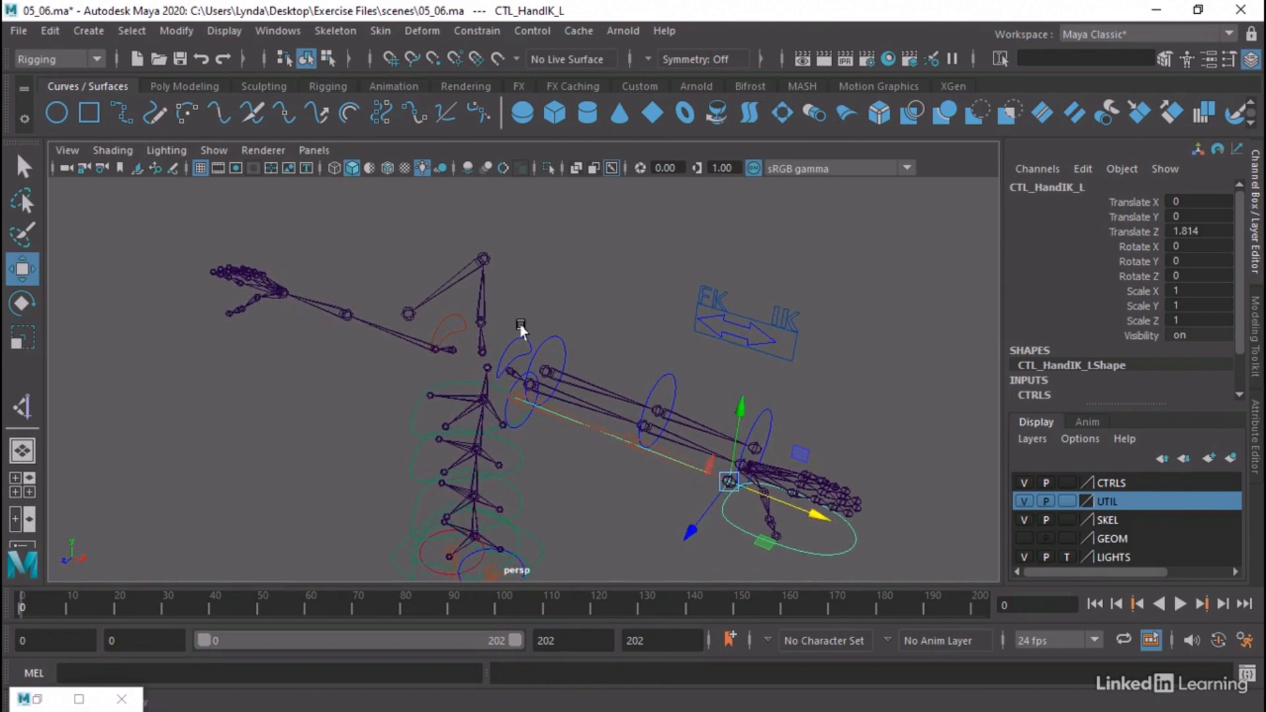
{"action": "right_click_drag", "start_coordinate": [521, 328], "coordinate": [676, 330], "text": "alt"}
{"action": "middle_click_drag", "start_coordinate": [676, 331], "coordinate": [580, 297], "text": "alt"}
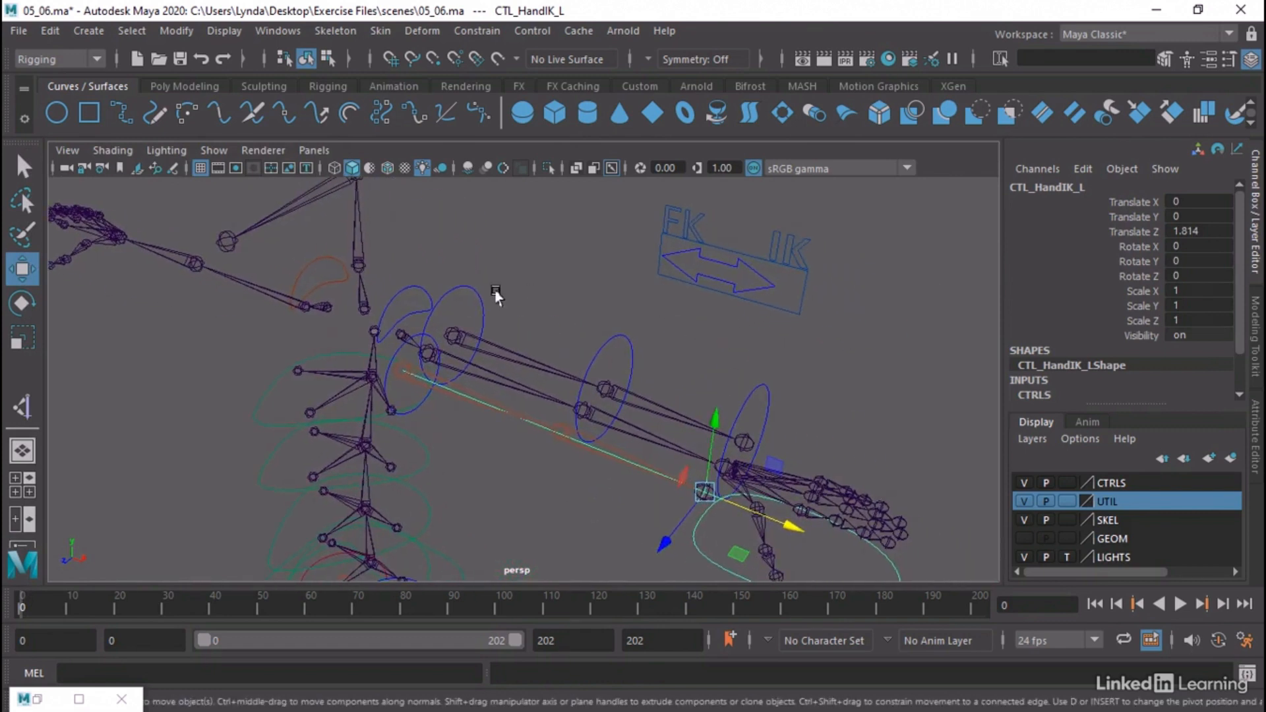
{"action": "left_click", "coordinate": [462, 291]}
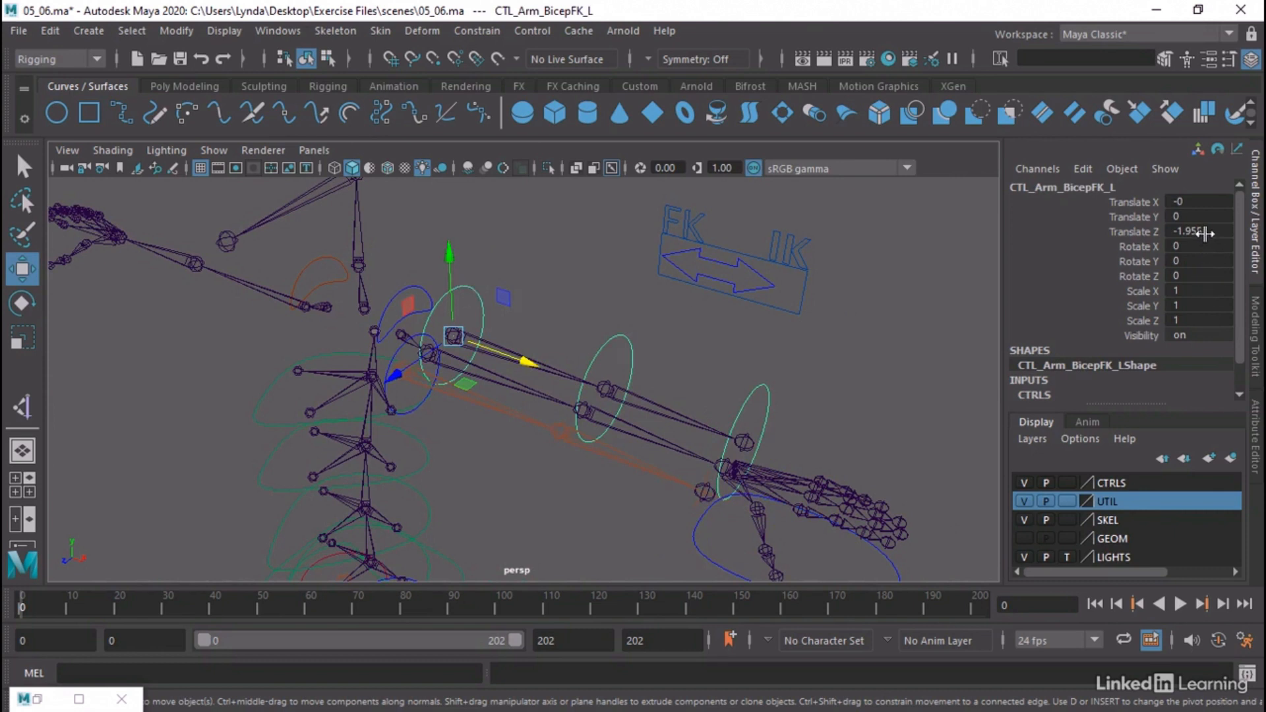
{"action": "double_click", "coordinate": [1205, 232]}
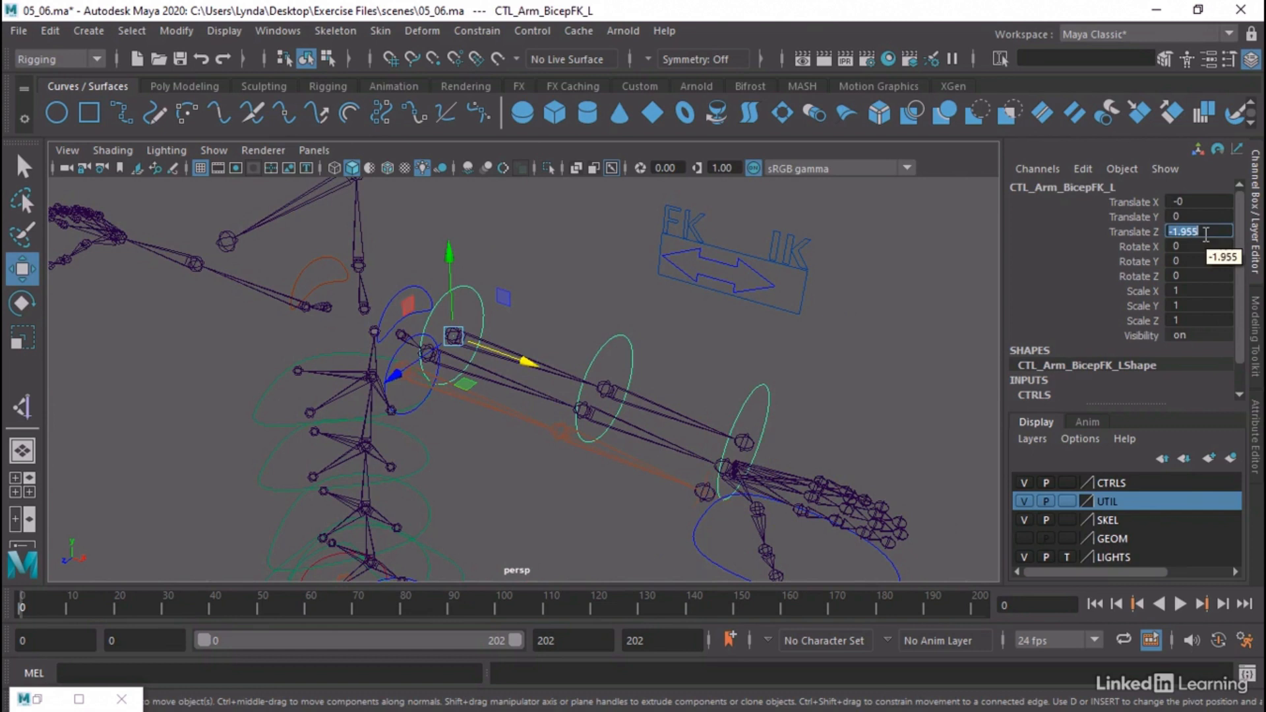
{"action": "type", "text": "0"}
{"action": "key", "text": "Return"}
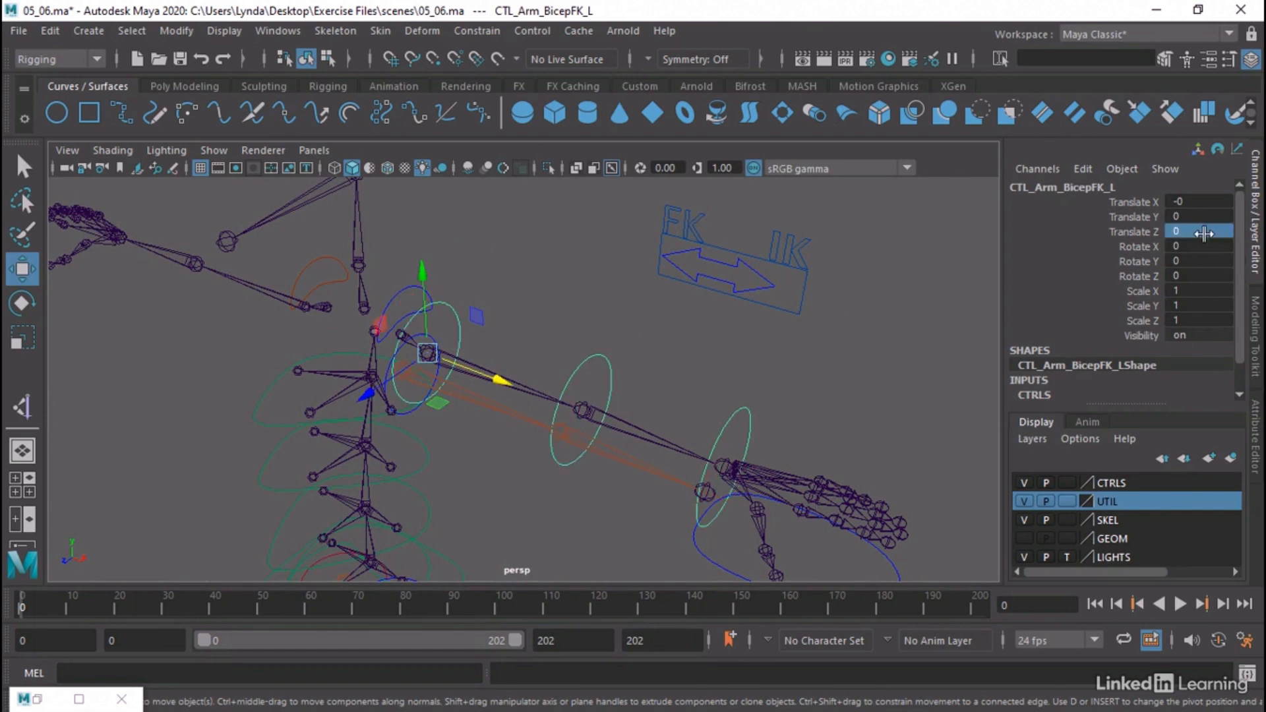
Set Translate Z of CTL_Arm_BicepIK_L to 0
{"action": "left_click", "coordinate": [455, 407]}
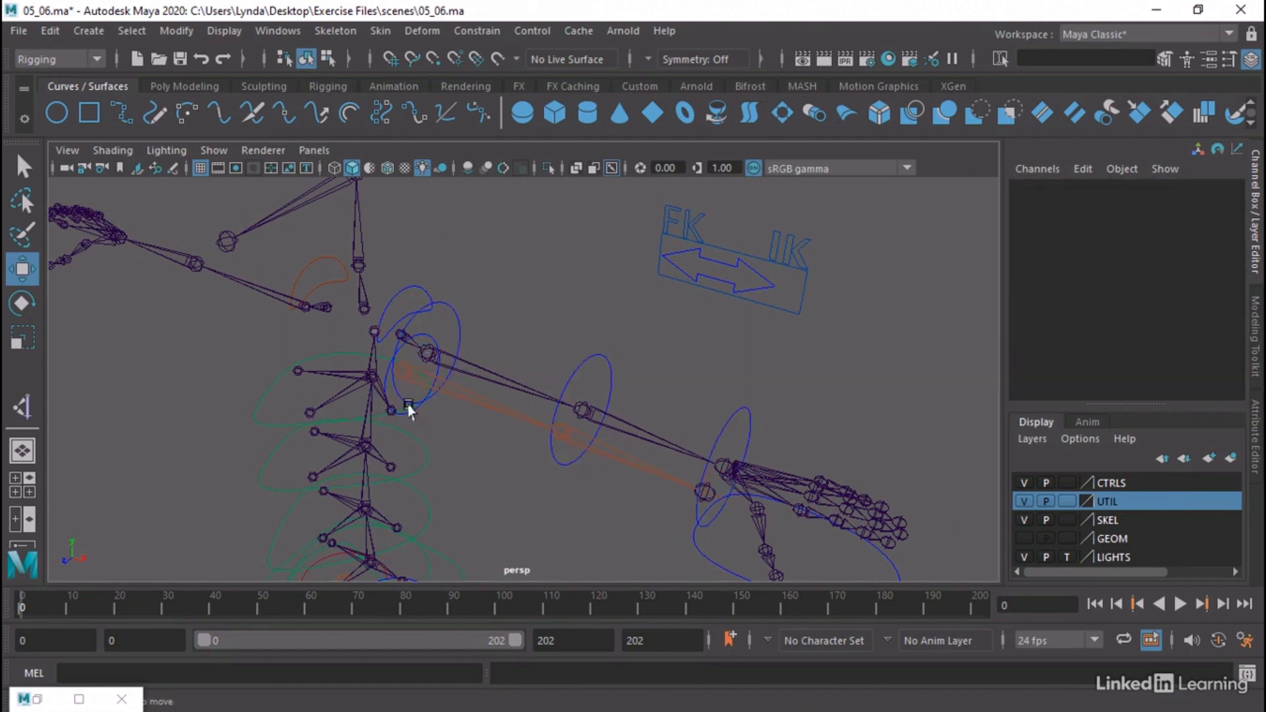
{"action": "left_click", "coordinate": [437, 363]}
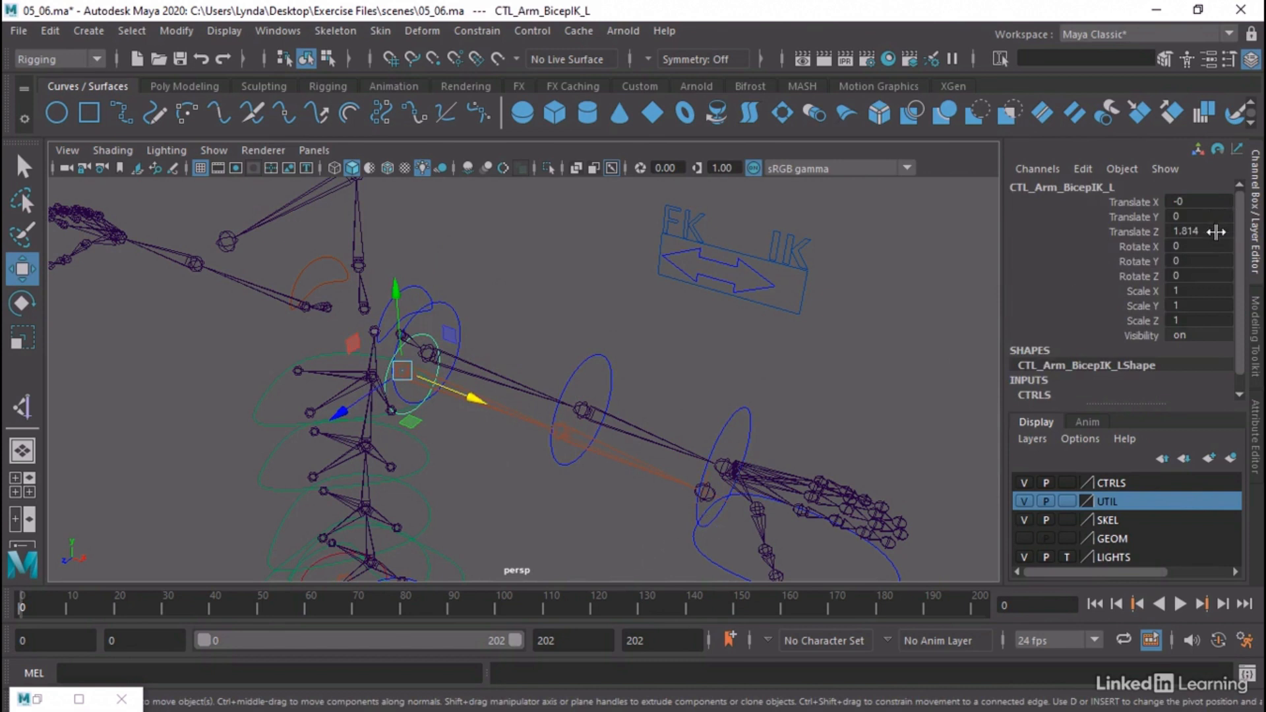
{"action": "double_click", "coordinate": [1217, 231]}
{"action": "type", "text": "0"}
{"action": "key", "text": "Return"}
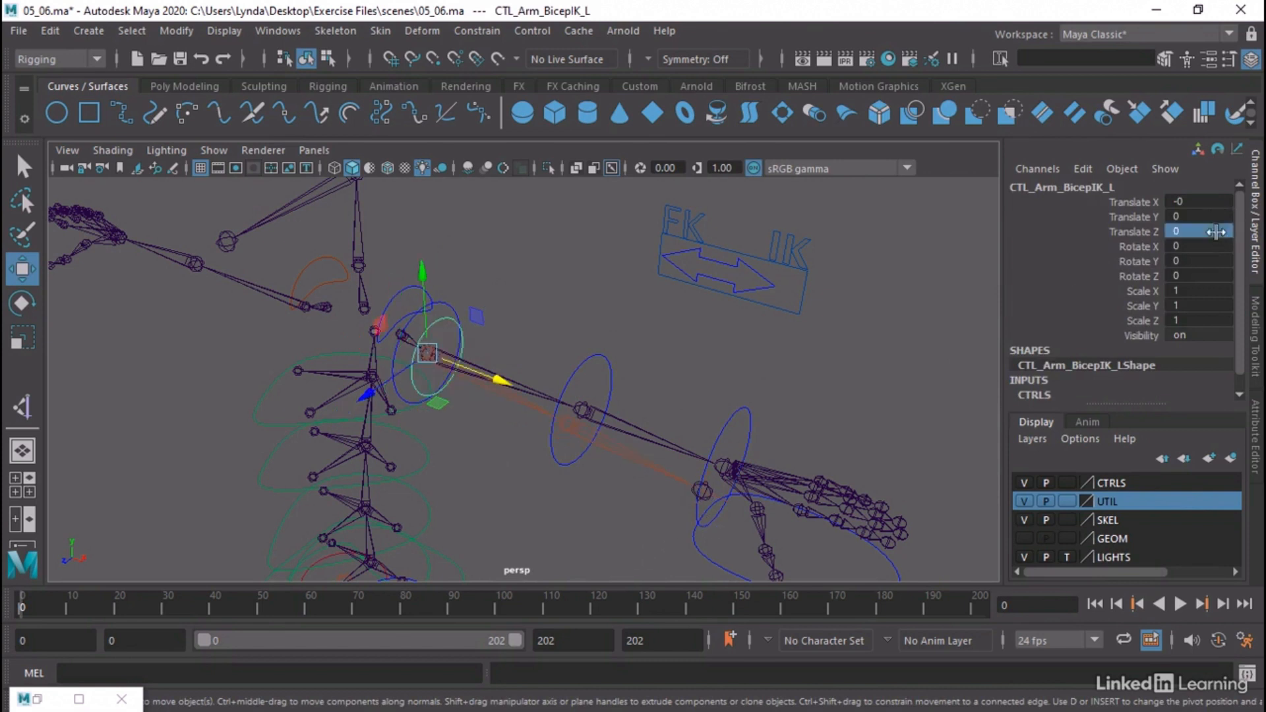
Set CTL_HandIK_L's Translate Z to 0 and deselect the control
{"action": "left_click", "coordinate": [711, 568]}
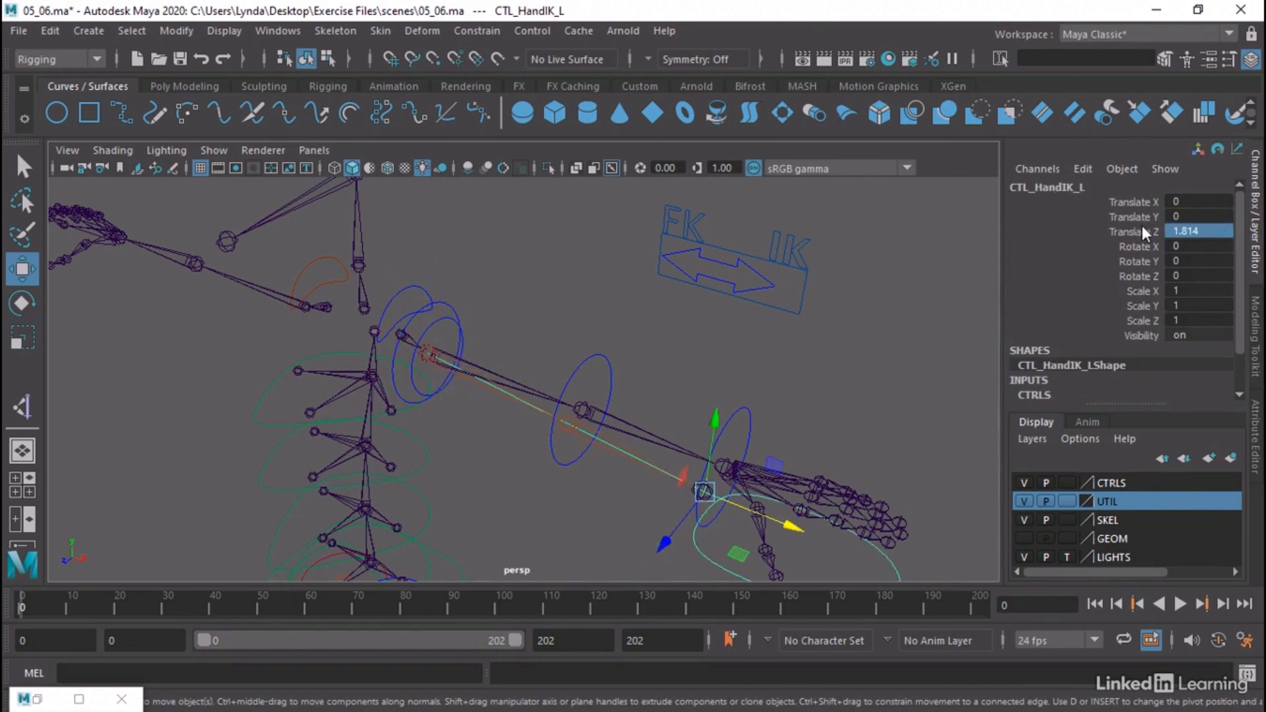
{"action": "double_click", "coordinate": [1194, 232]}
{"action": "type", "text": "0"}
{"action": "key", "text": "Return"}
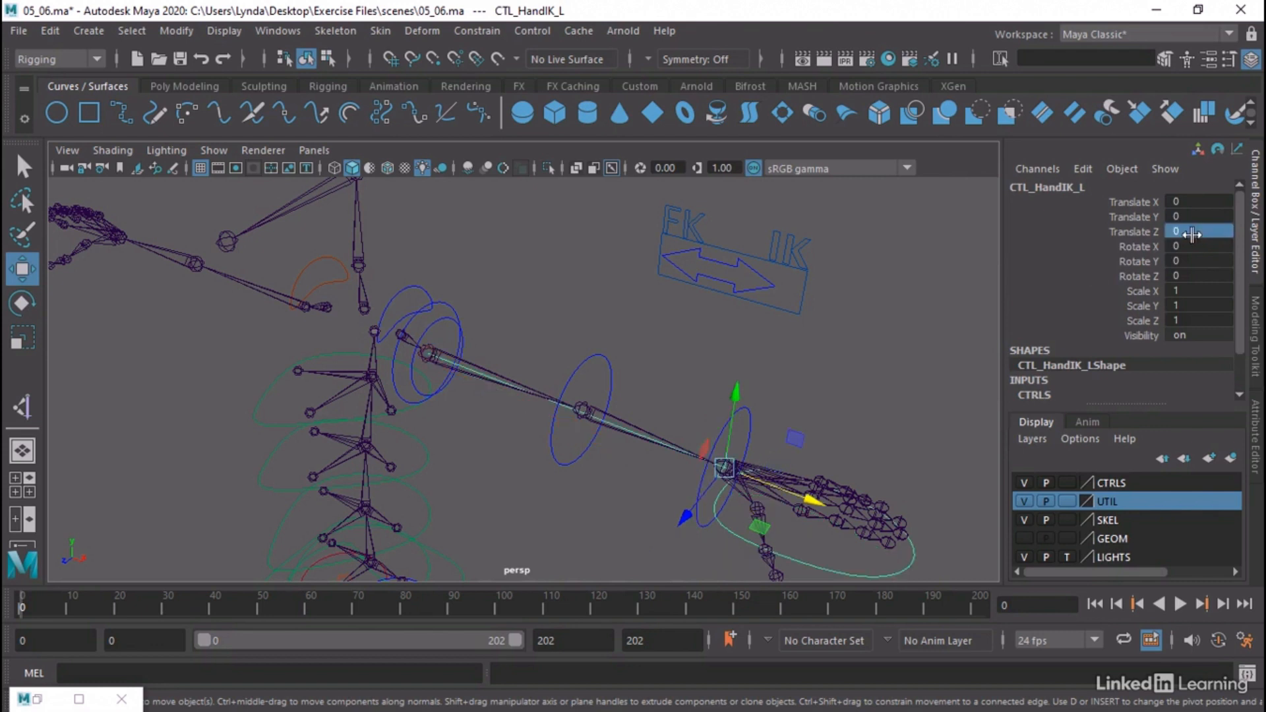
{"action": "left_click", "coordinate": [633, 331]}
{"action": "scroll", "coordinate": [566, 323], "scroll_direction": "down", "scroll_amount": 3}
{"action": "mouse_move", "coordinate": [566, 320]}
{"action": "left_mouse_down", "text": "alt"}
{"action": "mouse_move", "coordinate": [582, 332]}
{"action": "mouse_move", "coordinate": [570, 326]}
{"action": "left_mouse_up", "text": "alt"}
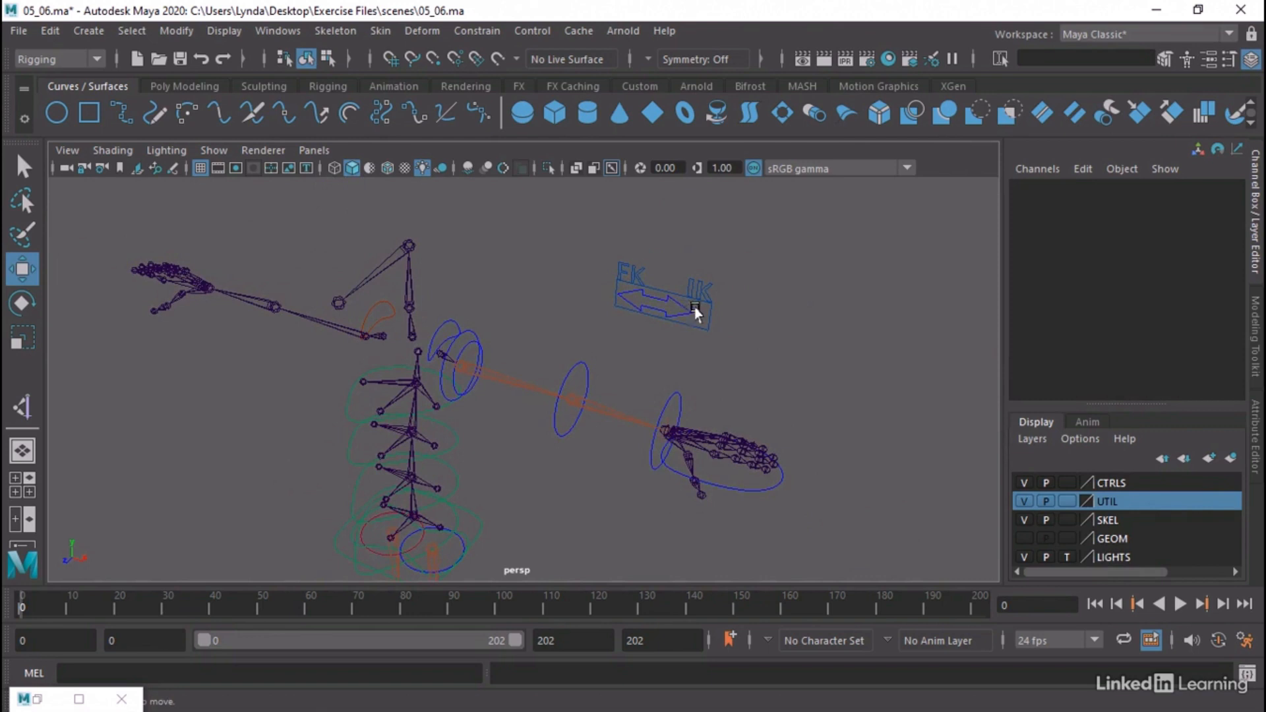
{"action": "scroll", "coordinate": [814, 356], "scroll_direction": "down", "scroll_amount": 3}
{"action": "left_click_drag", "start_coordinate": [709, 343], "coordinate": [752, 343], "text": "alt"}
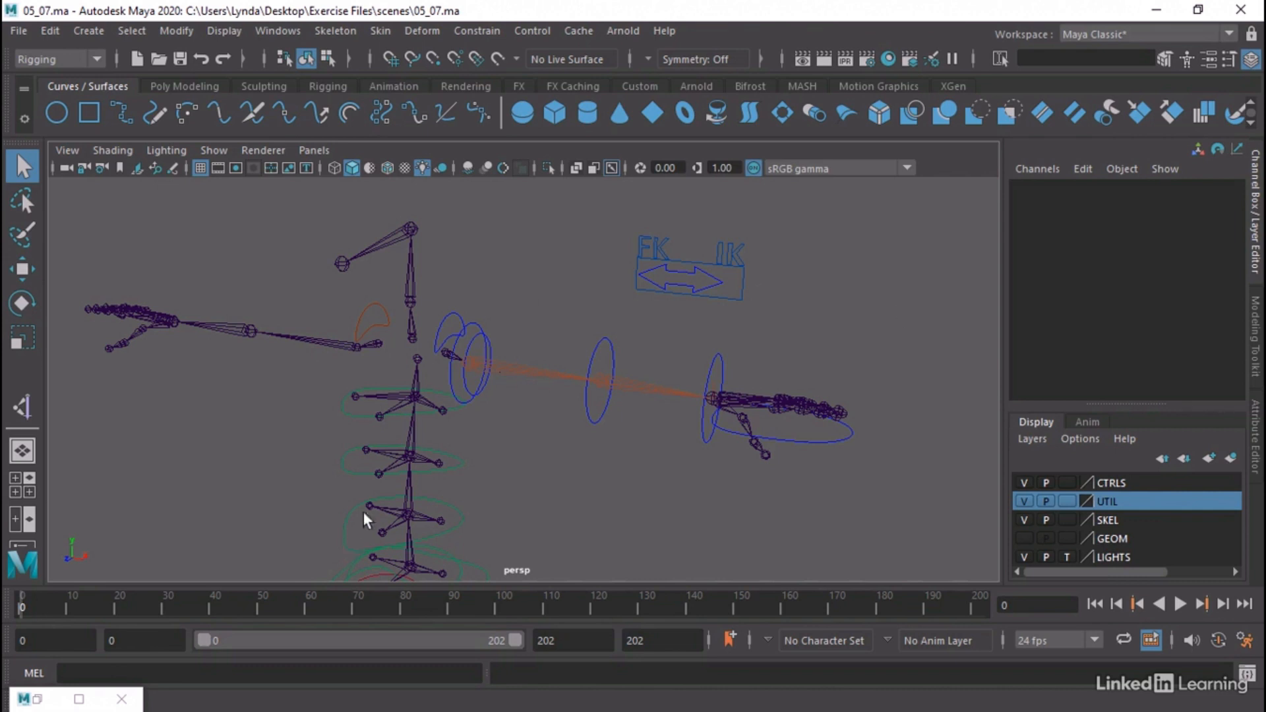
Open the Node Editor, shrink its window and move it clear of the FK/IK switch control
{"action": "left_click", "coordinate": [305, 31]}
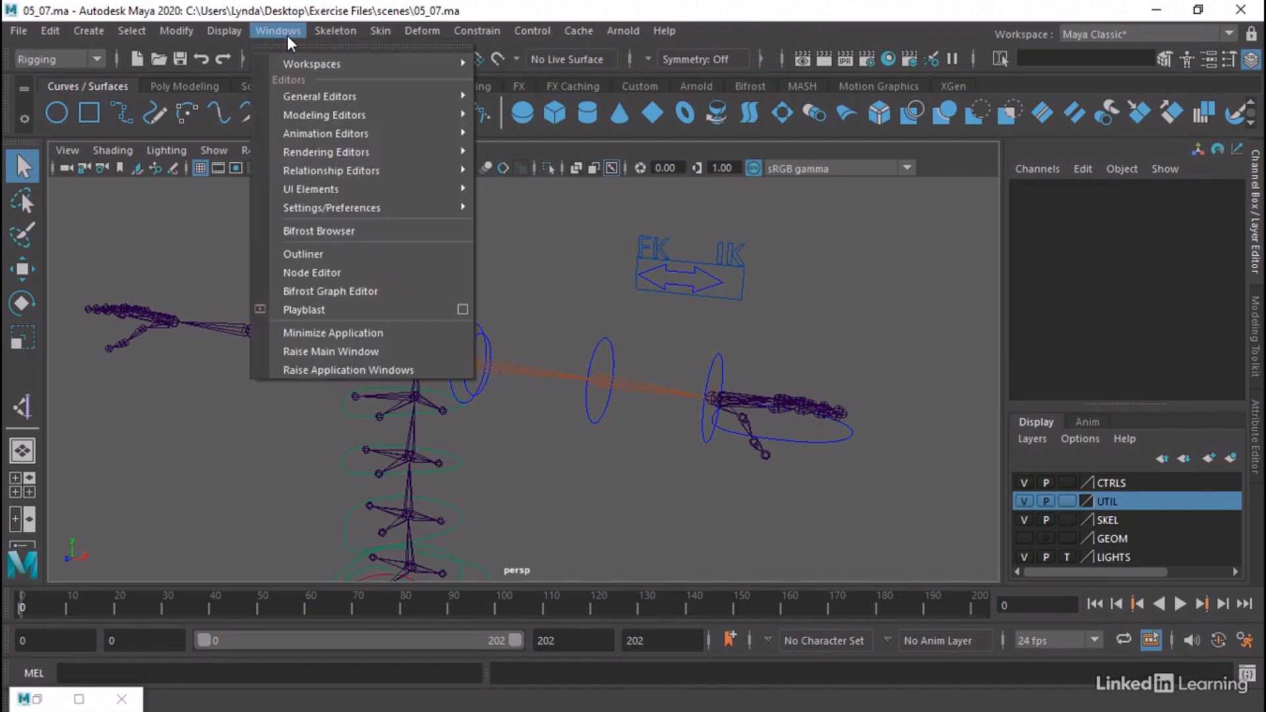
{"action": "left_click", "coordinate": [327, 273]}
{"action": "left_click_drag", "start_coordinate": [566, 171], "coordinate": [456, 130]}
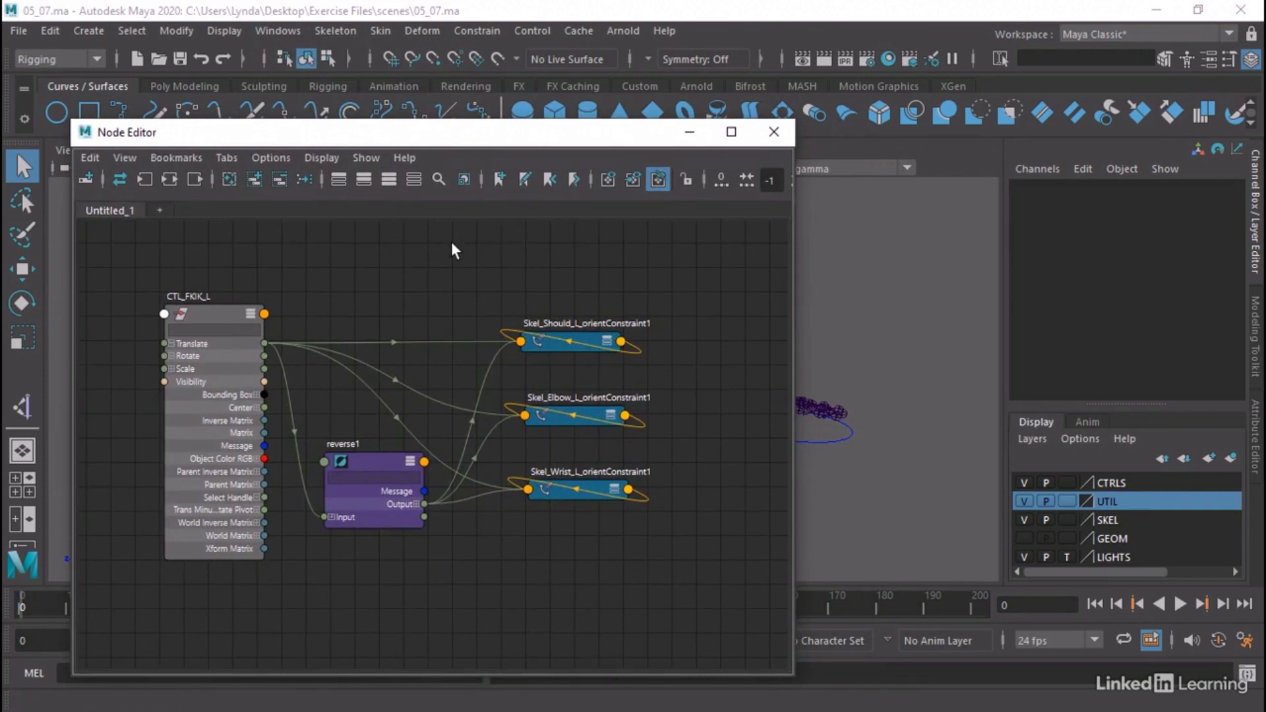
{"action": "scroll", "coordinate": [451, 244], "scroll_direction": "down", "scroll_amount": 3}
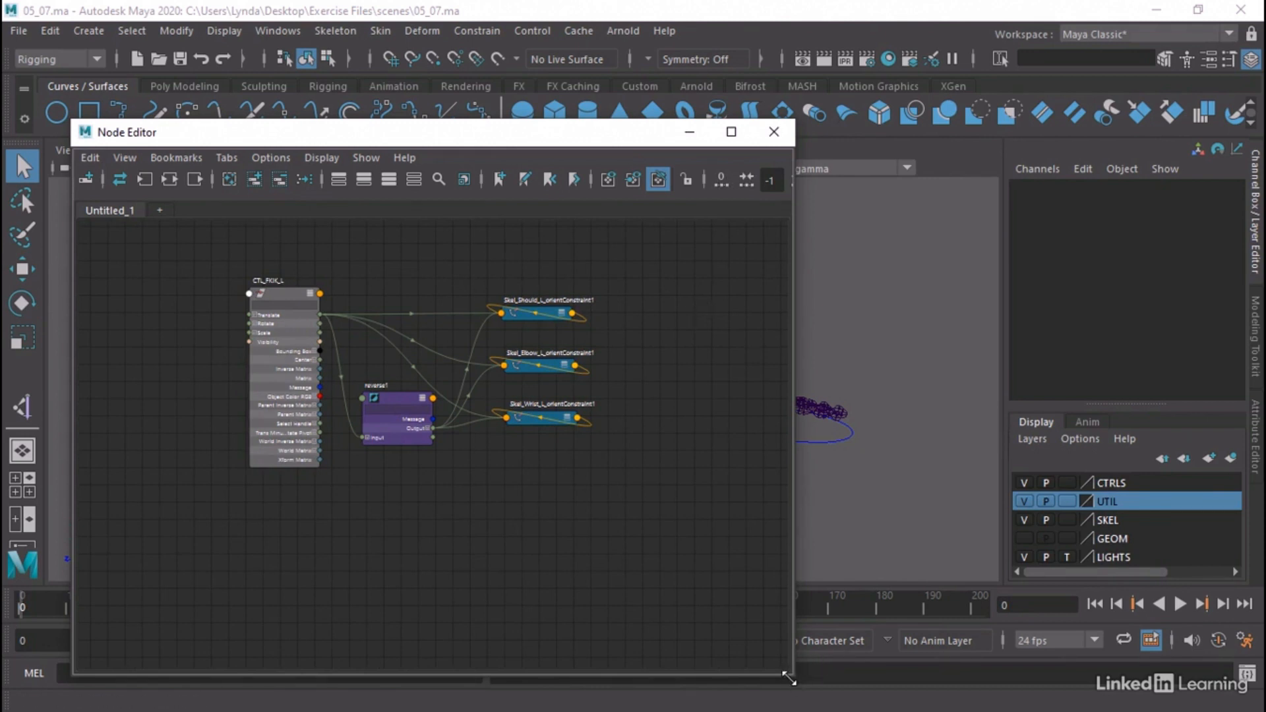
{"action": "left_click_drag", "start_coordinate": [789, 677], "coordinate": [716, 577]}
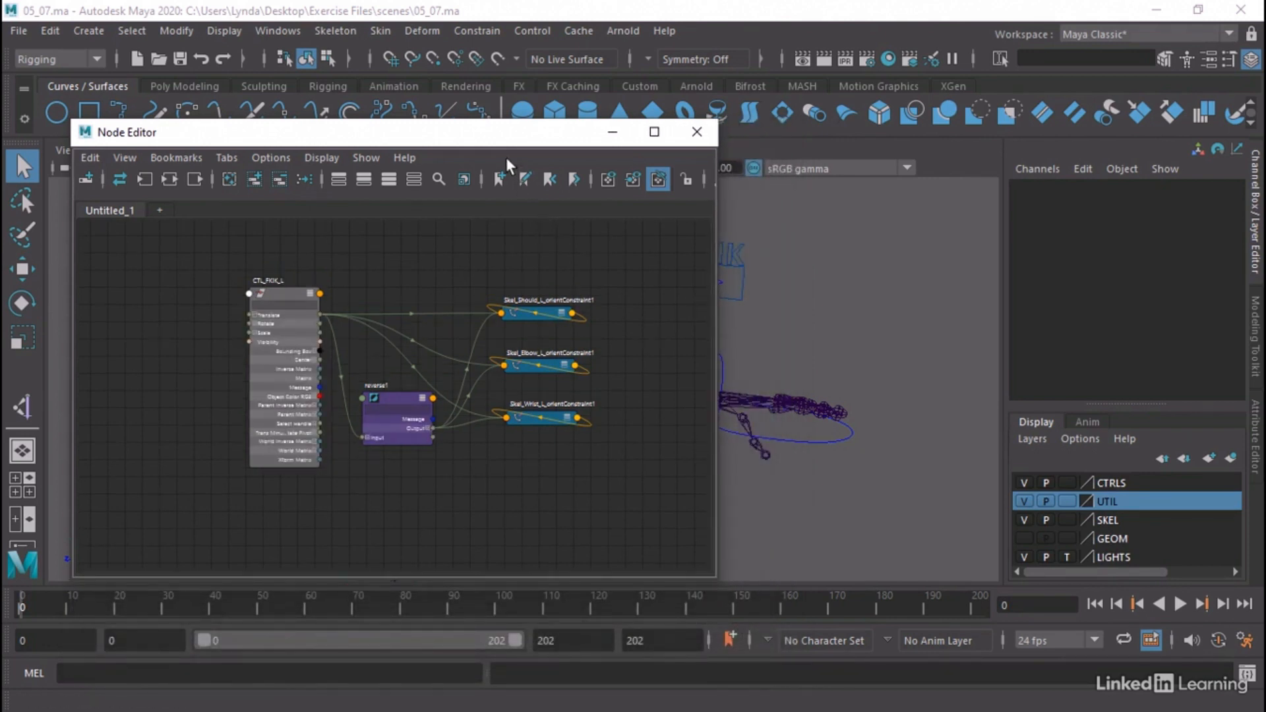
{"action": "left_click_drag", "start_coordinate": [501, 140], "coordinate": [436, 100]}
Open the Outliner beside the Node Editor, collapse the Skeleton group and expand FK_IK_L
{"action": "left_click", "coordinate": [277, 31]}
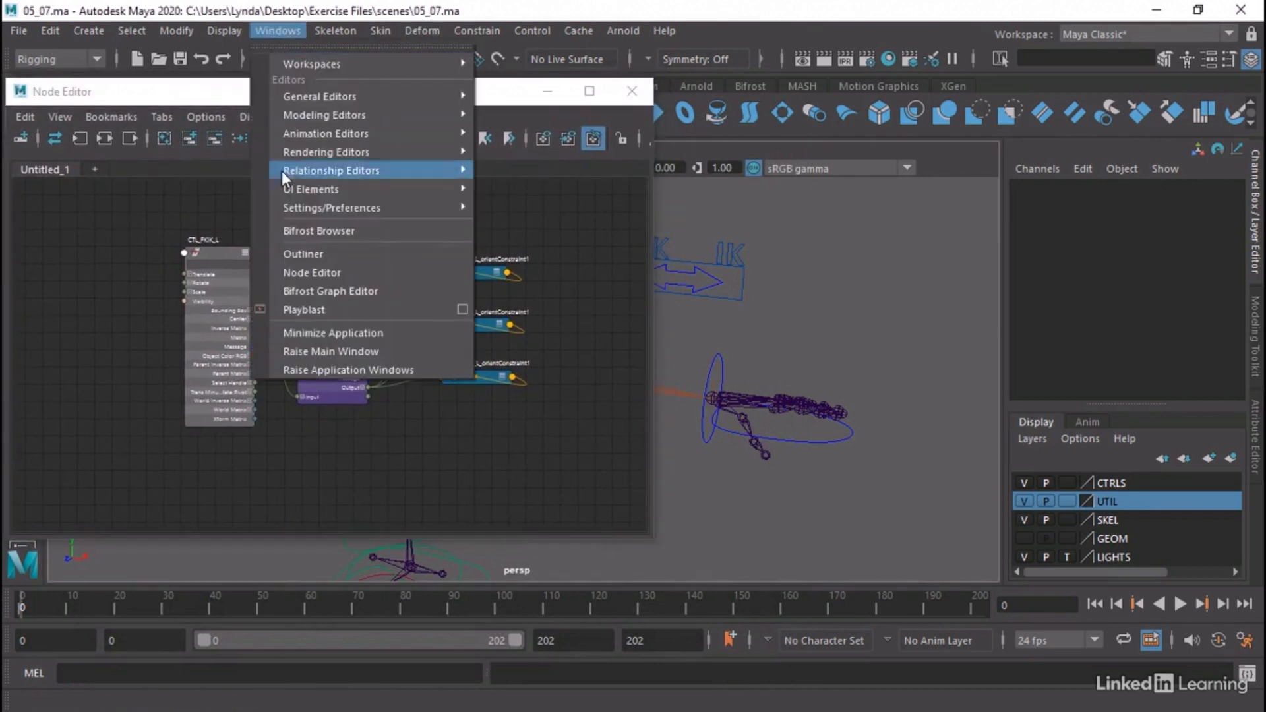
{"action": "left_click", "coordinate": [299, 252]}
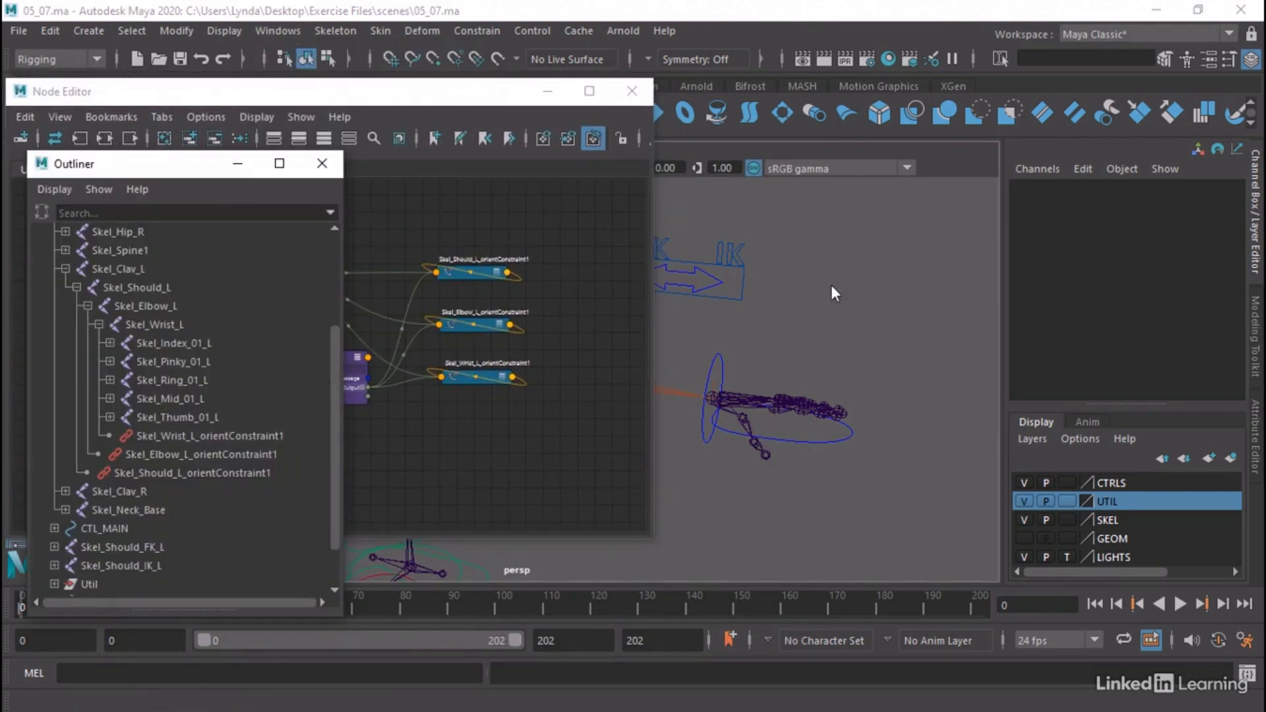
{"action": "left_click_drag", "start_coordinate": [840, 287], "coordinate": [766, 269], "text": "alt"}
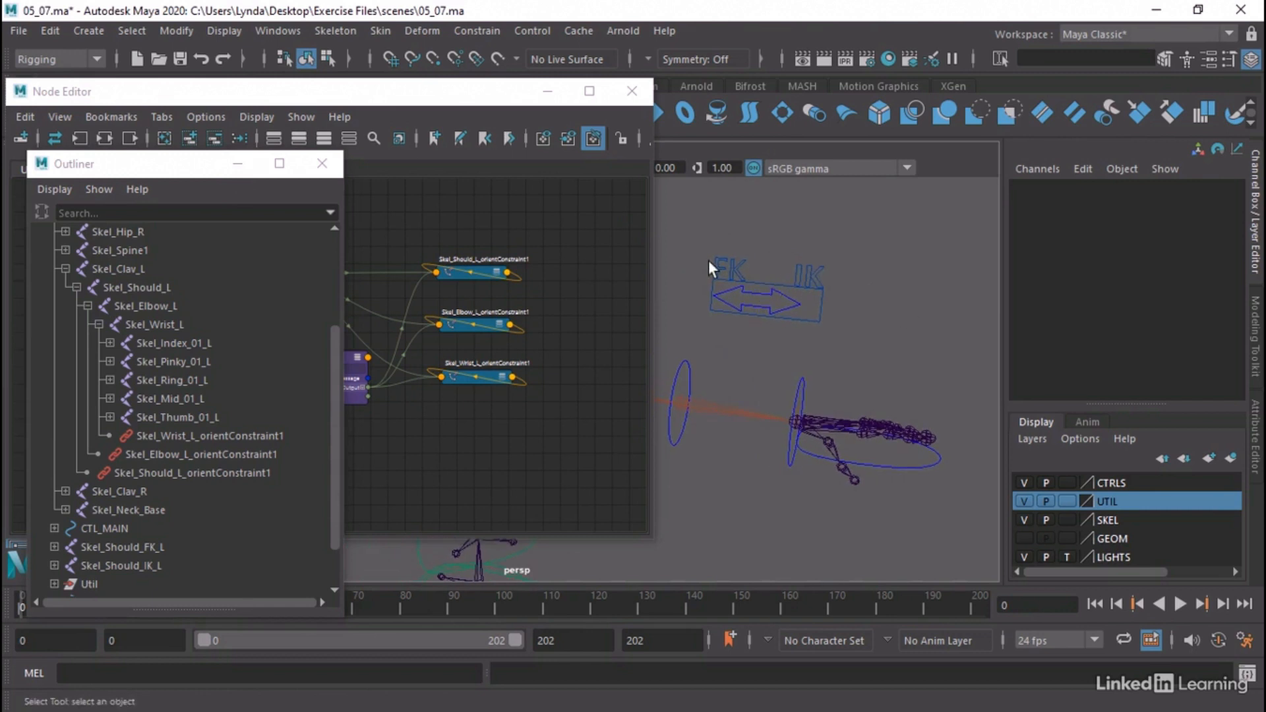
{"action": "left_click_drag", "start_coordinate": [201, 173], "coordinate": [1049, 195]}
{"action": "scroll", "coordinate": [950, 362], "scroll_direction": "up", "scroll_amount": 3}
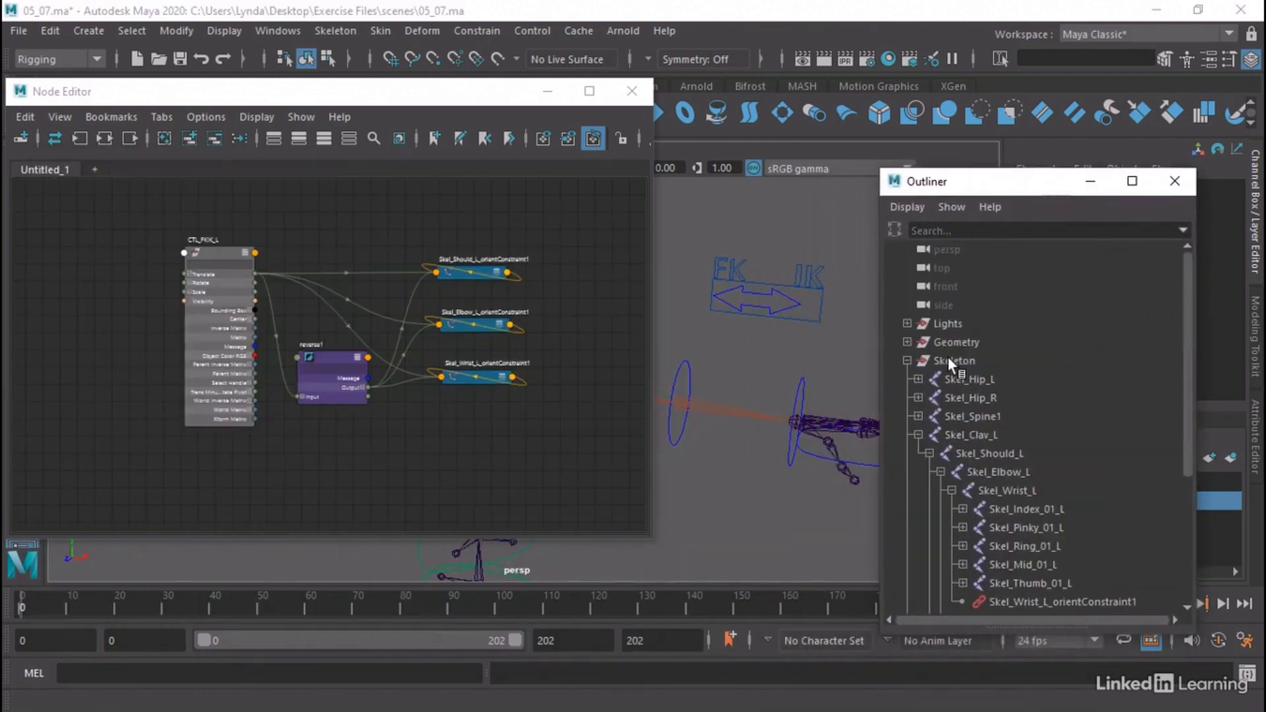
{"action": "left_click", "coordinate": [907, 361]}
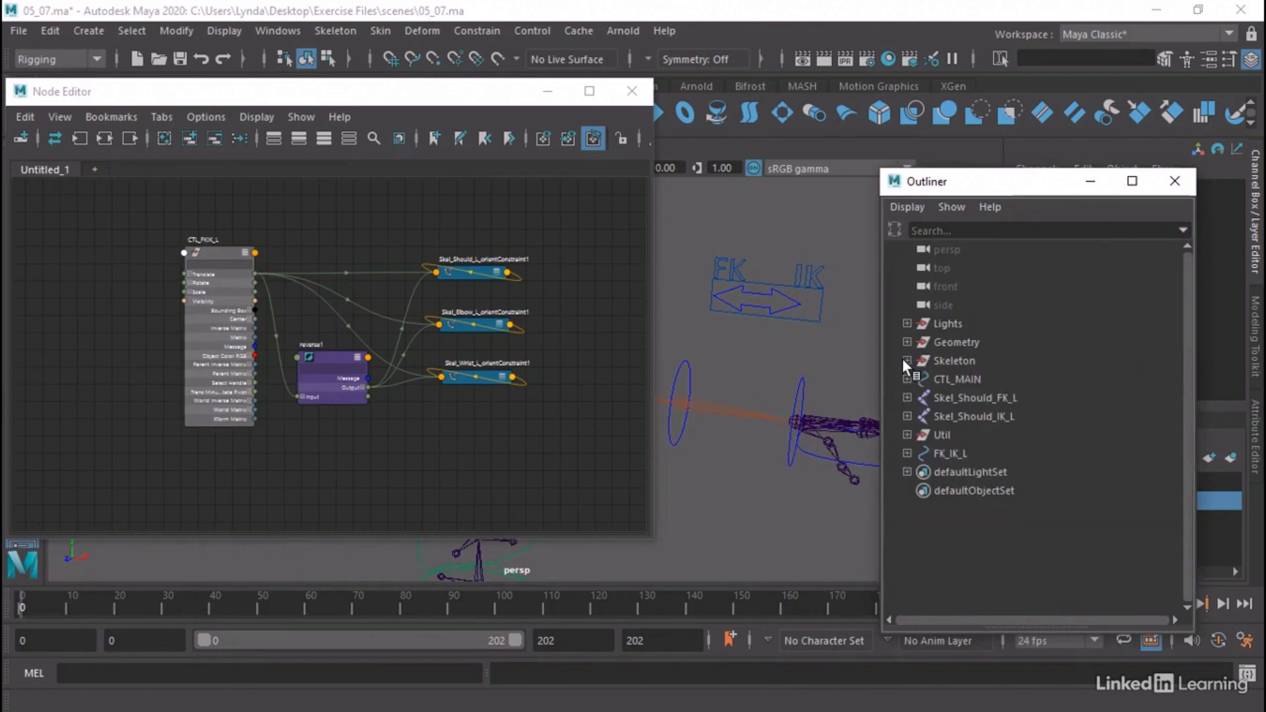
{"action": "left_click", "coordinate": [907, 454]}
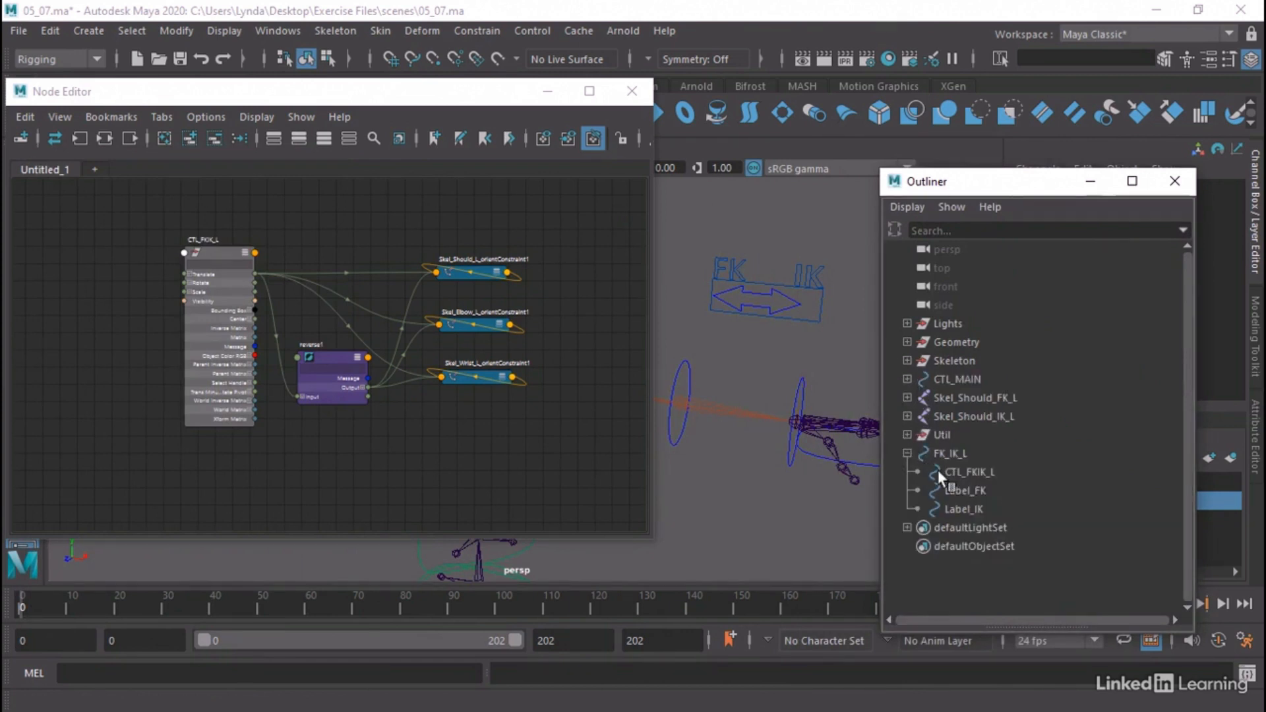
Select Label_FK and Label_IK and add them to the node graph below the orient constraints
{"action": "left_click", "coordinate": [982, 493]}
{"action": "left_click", "coordinate": [973, 506], "text": "ctrl"}
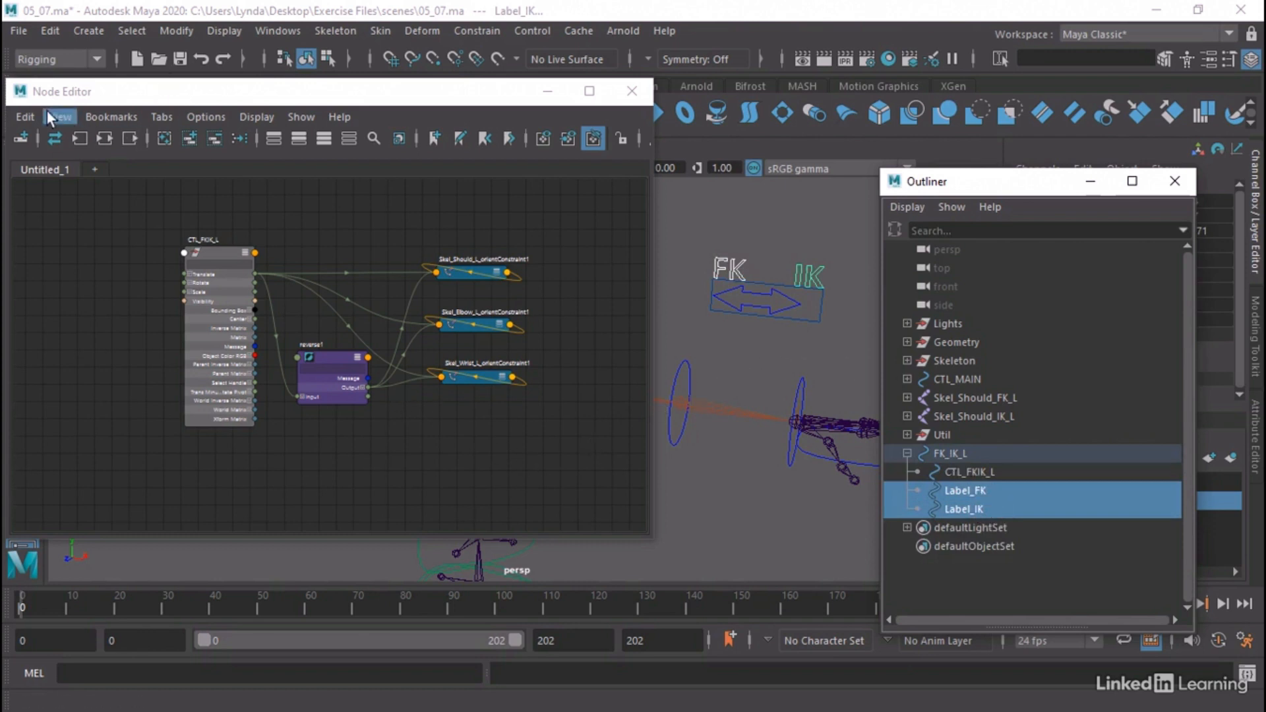
{"action": "left_click", "coordinate": [184, 139]}
{"action": "left_click_drag", "start_coordinate": [294, 436], "coordinate": [461, 409]}
Expand the Label_FK node to show its full attribute list and move it away from Label_IK
{"action": "left_click", "coordinate": [507, 413]}
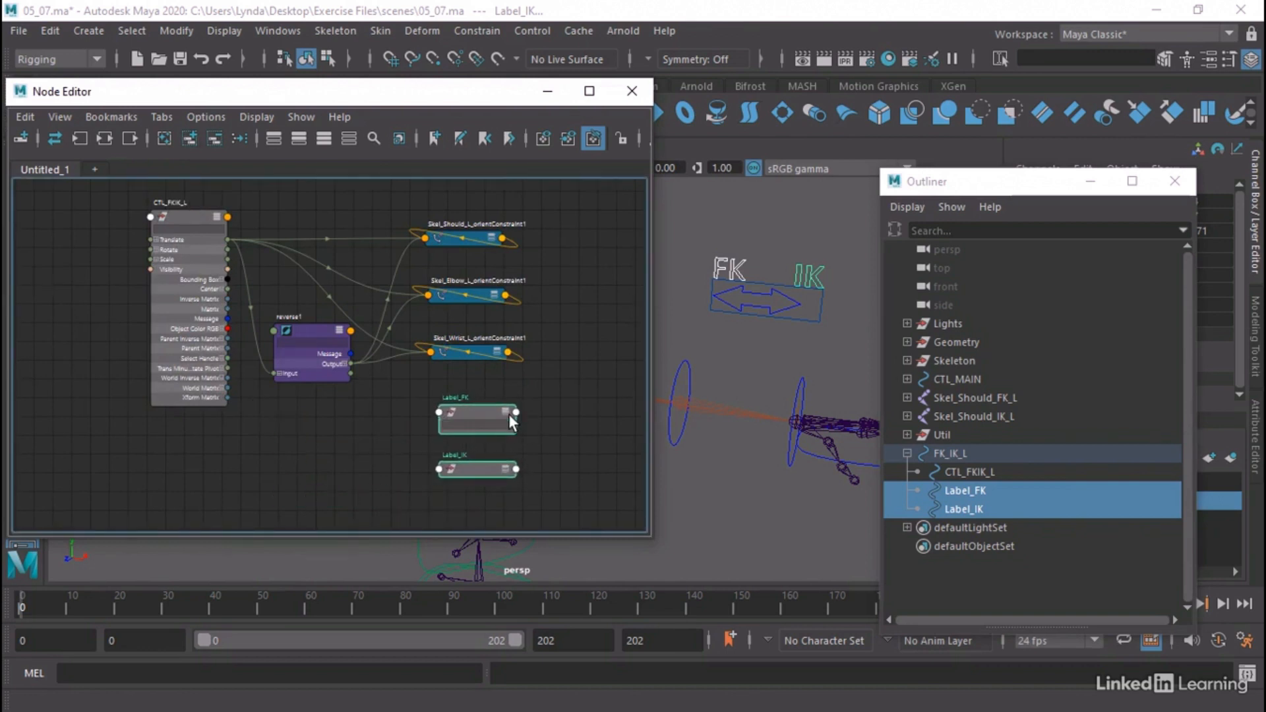
{"action": "left_click", "coordinate": [505, 415]}
{"action": "left_click", "coordinate": [505, 413]}
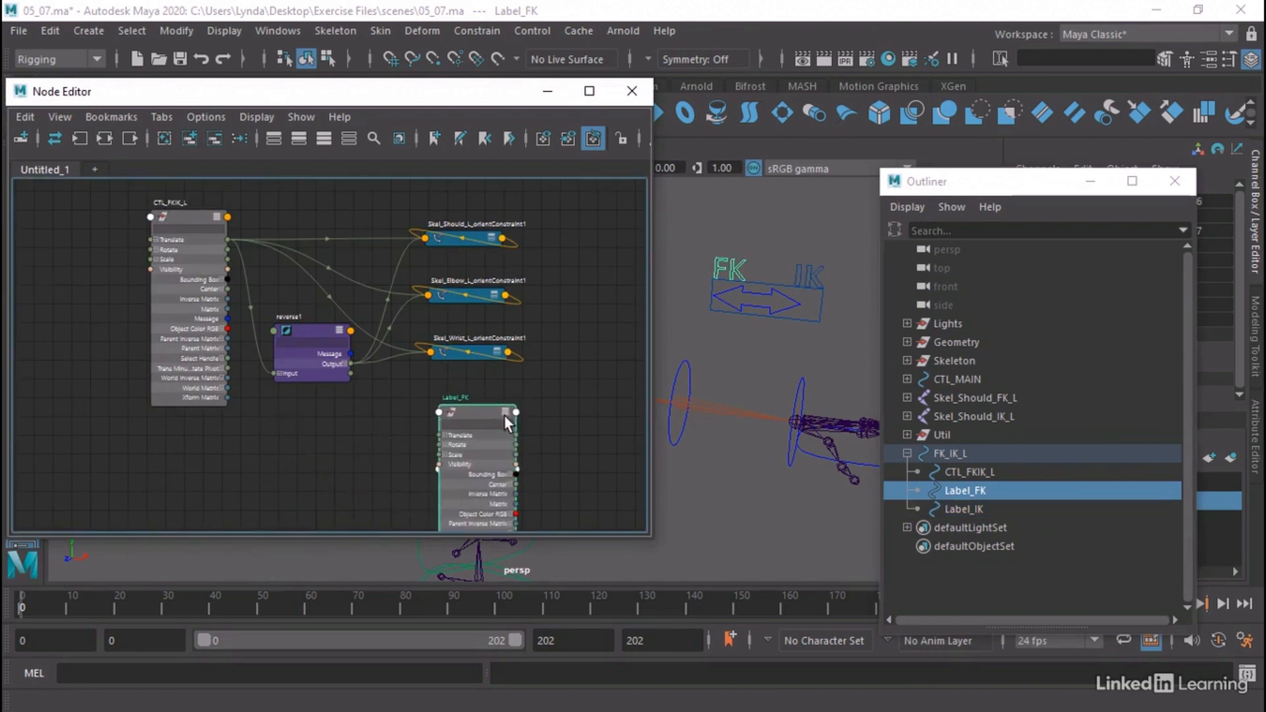
{"action": "left_click_drag", "start_coordinate": [498, 420], "coordinate": [561, 394]}
Expand the Label_IK node to its full attribute list and arrange it beside Label_FK, below the reverse node
{"action": "left_click", "coordinate": [465, 468]}
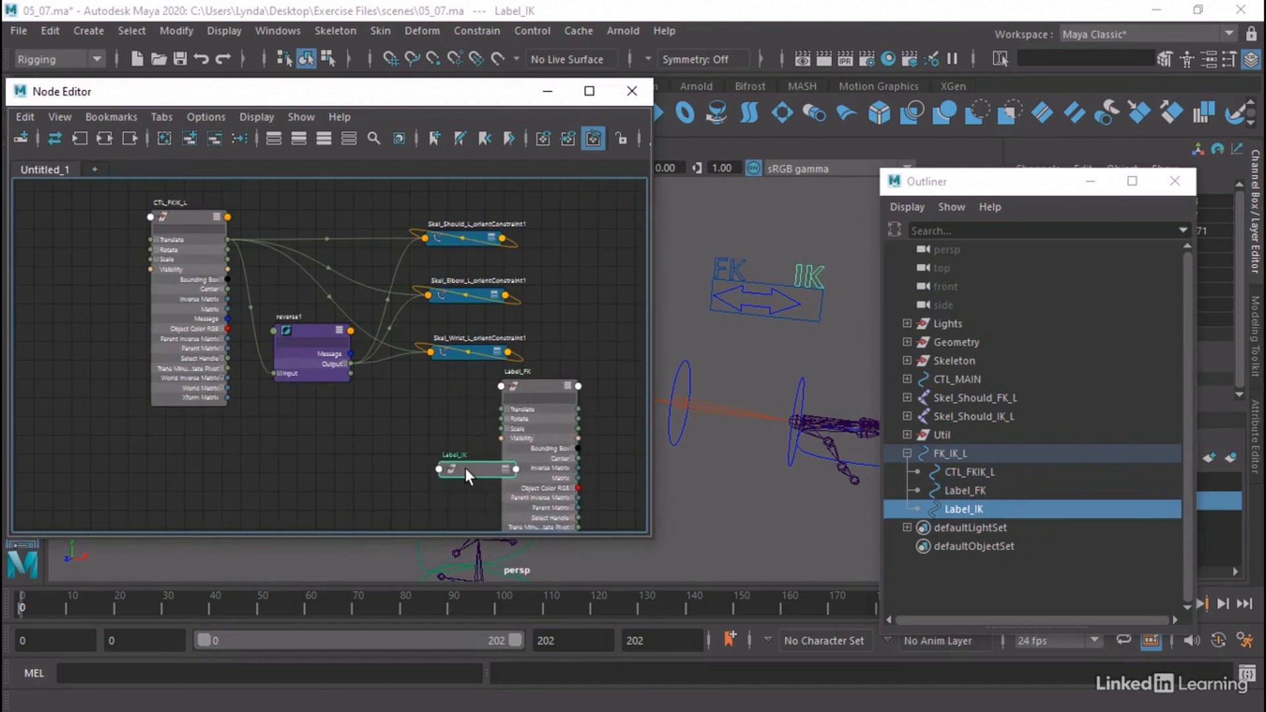
{"action": "middle_click_drag", "start_coordinate": [426, 433], "coordinate": [368, 341], "text": "alt"}
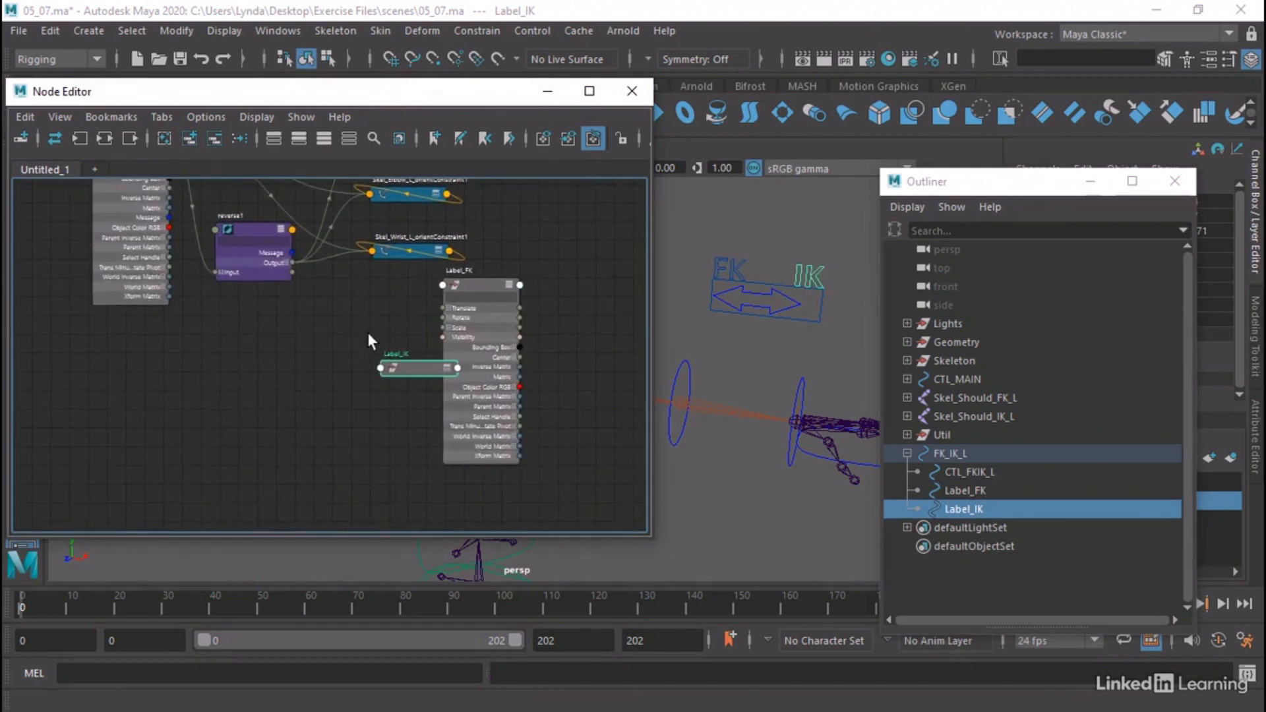
{"action": "left_click", "coordinate": [447, 368]}
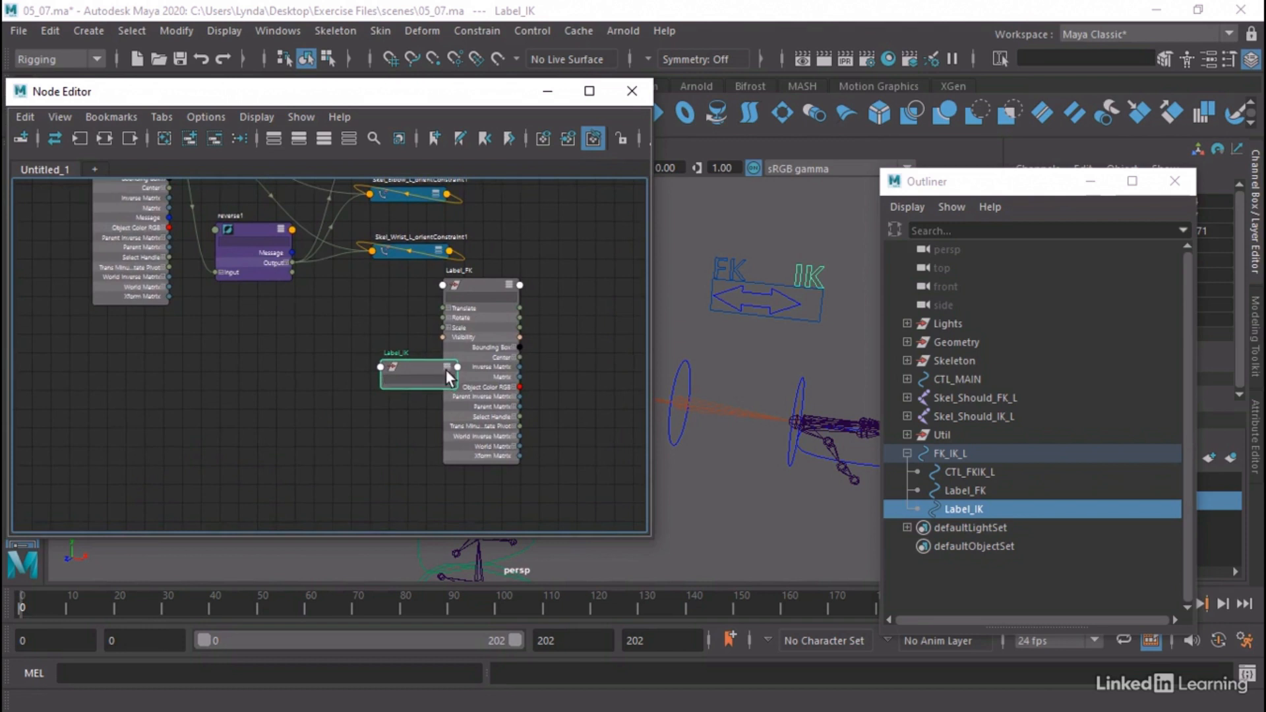
{"action": "left_click", "coordinate": [446, 369]}
{"action": "left_click_drag", "start_coordinate": [418, 365], "coordinate": [365, 387]}
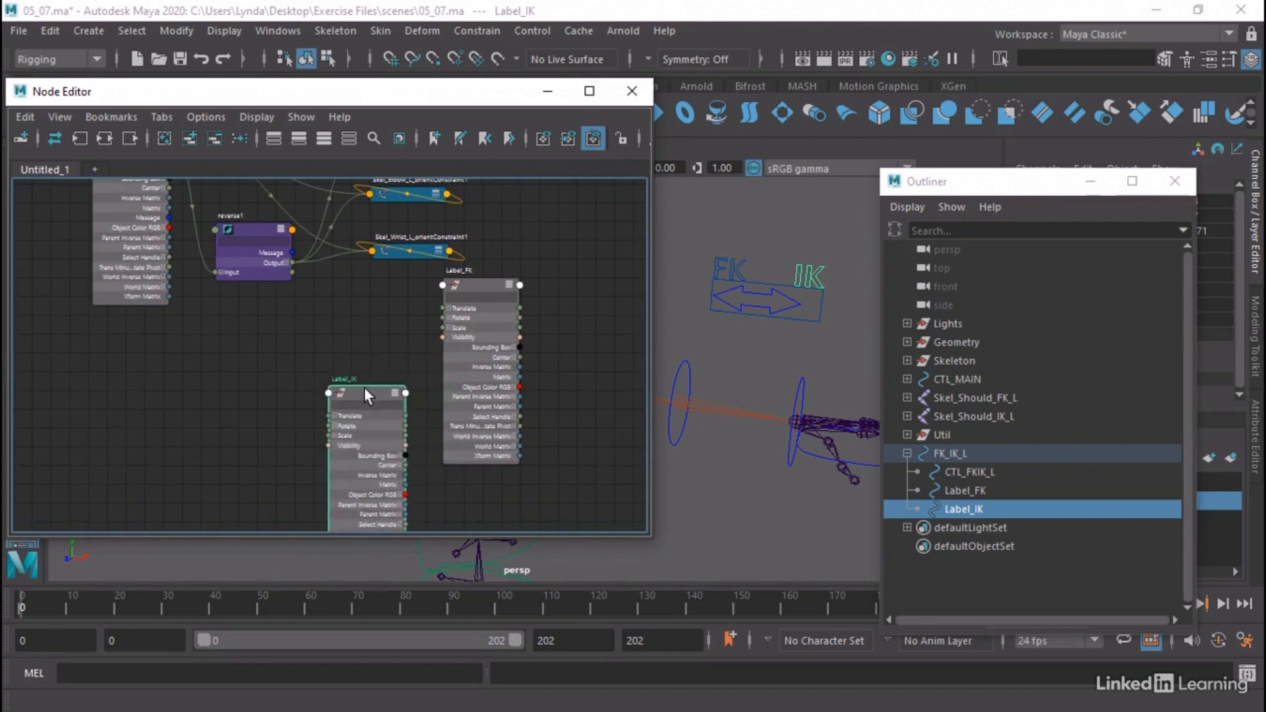
{"action": "middle_click_drag", "start_coordinate": [390, 336], "coordinate": [377, 376], "text": "alt"}
{"action": "left_click_drag", "start_coordinate": [473, 334], "coordinate": [463, 342]}
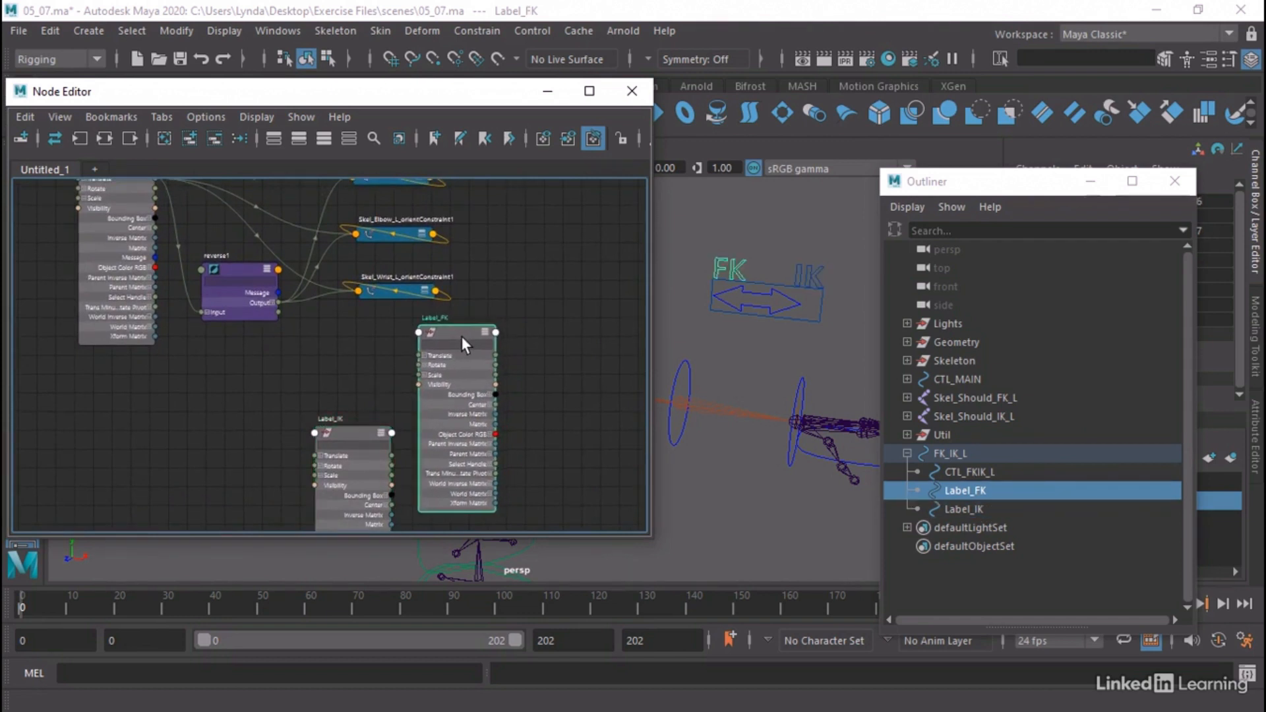
{"action": "middle_click_drag", "start_coordinate": [346, 338], "coordinate": [352, 394], "text": "alt"}
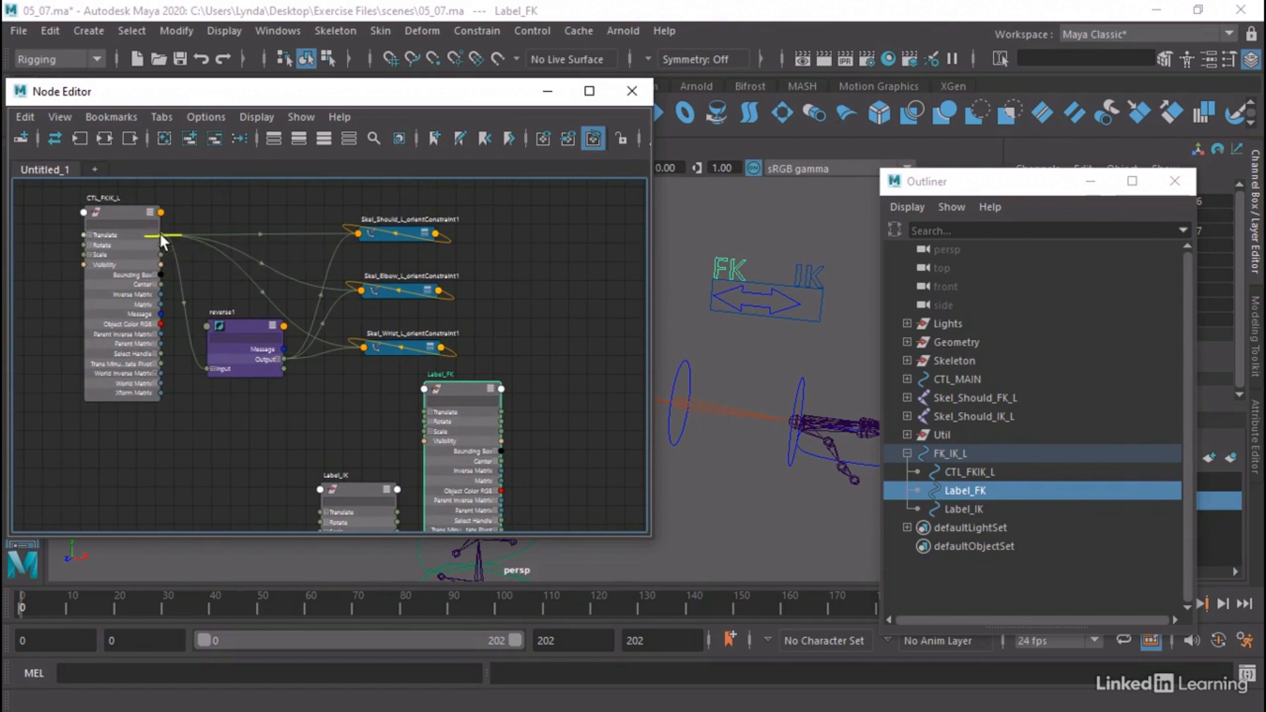
Connect CTL_FKIK_L's Translate X to Label_IK's Visibility and reverse1's Output X to Label_FK's Visibility, with the label nodes side by side
{"action": "left_click_drag", "start_coordinate": [159, 232], "coordinate": [318, 441]}
{"action": "middle_click_drag", "start_coordinate": [318, 440], "coordinate": [368, 415], "text": "alt"}
{"action": "left_click_drag", "start_coordinate": [385, 460], "coordinate": [369, 369]}
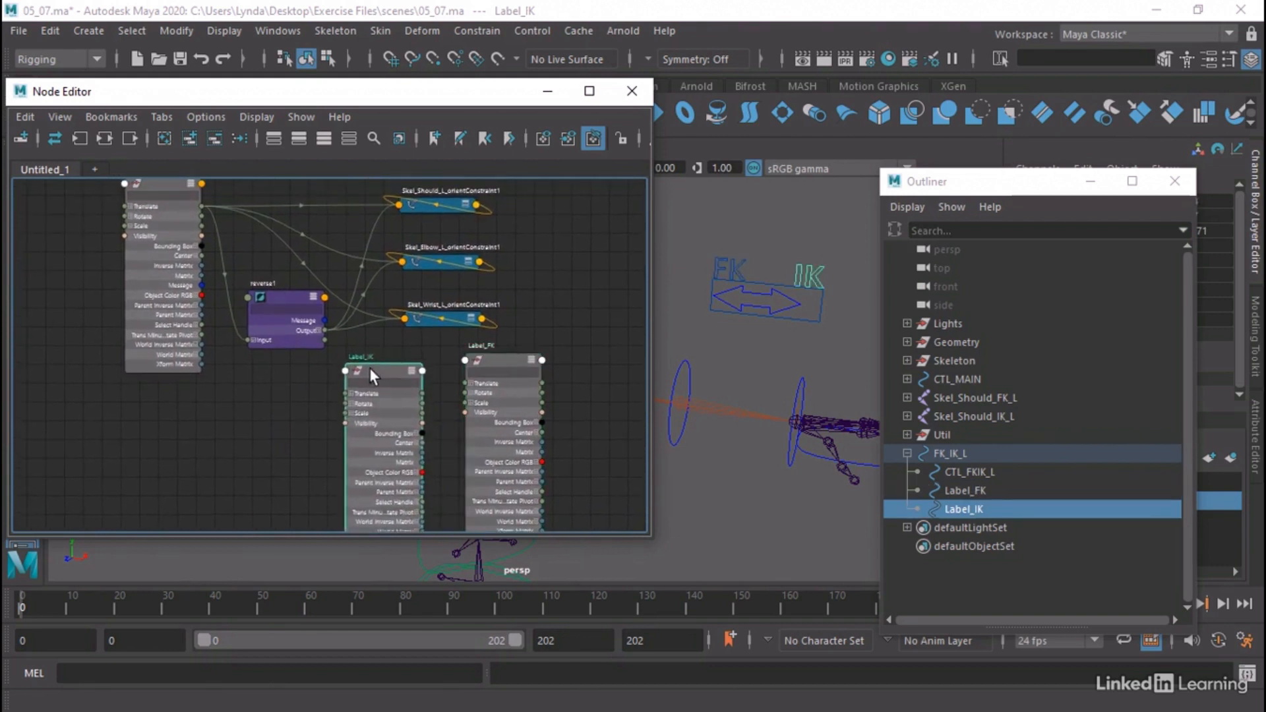
{"action": "middle_click_drag", "start_coordinate": [187, 333], "coordinate": [183, 340], "text": "alt"}
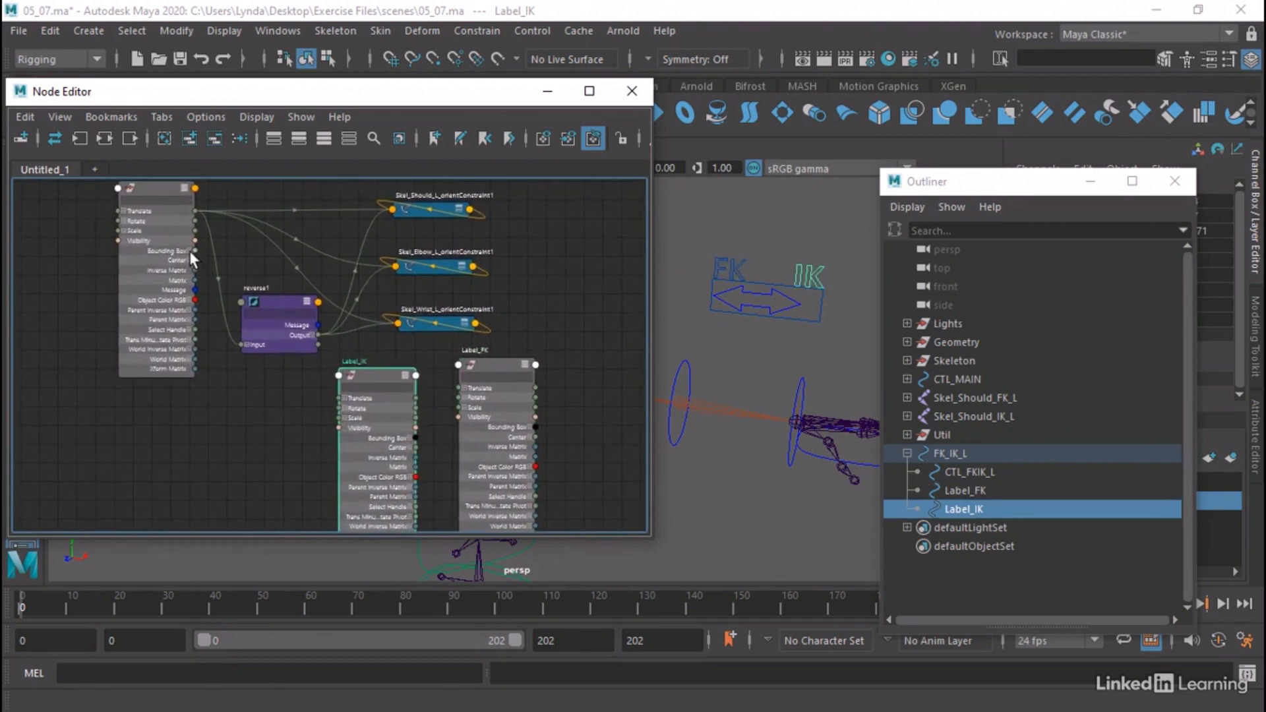
{"action": "left_click", "coordinate": [122, 212]}
{"action": "left_click", "coordinate": [124, 212]}
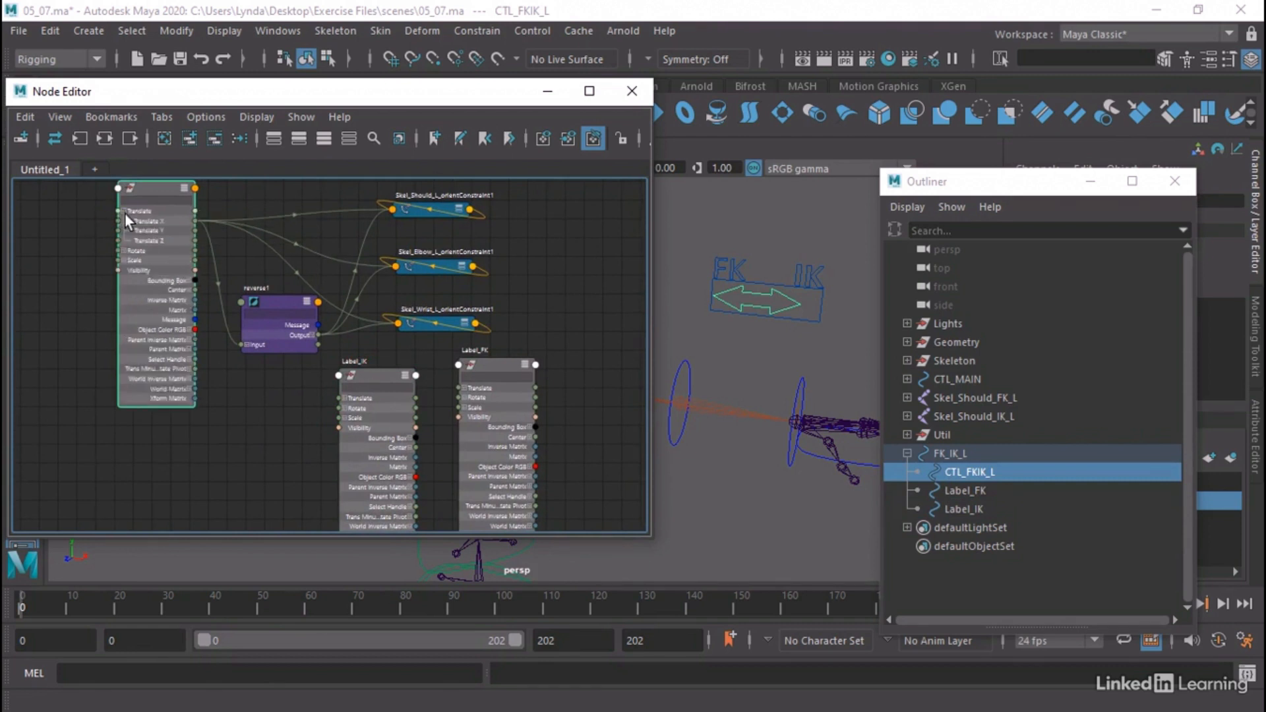
{"action": "left_click_drag", "start_coordinate": [195, 221], "coordinate": [339, 429]}
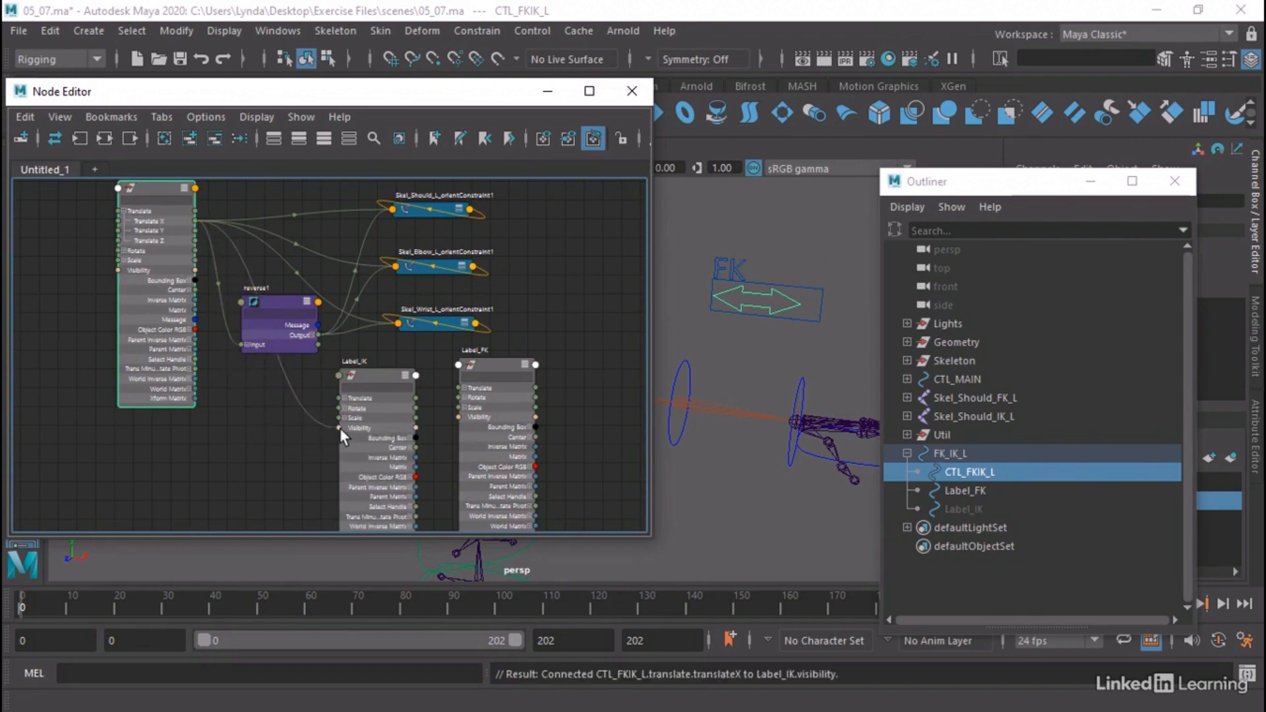
{"action": "left_click", "coordinate": [310, 334]}
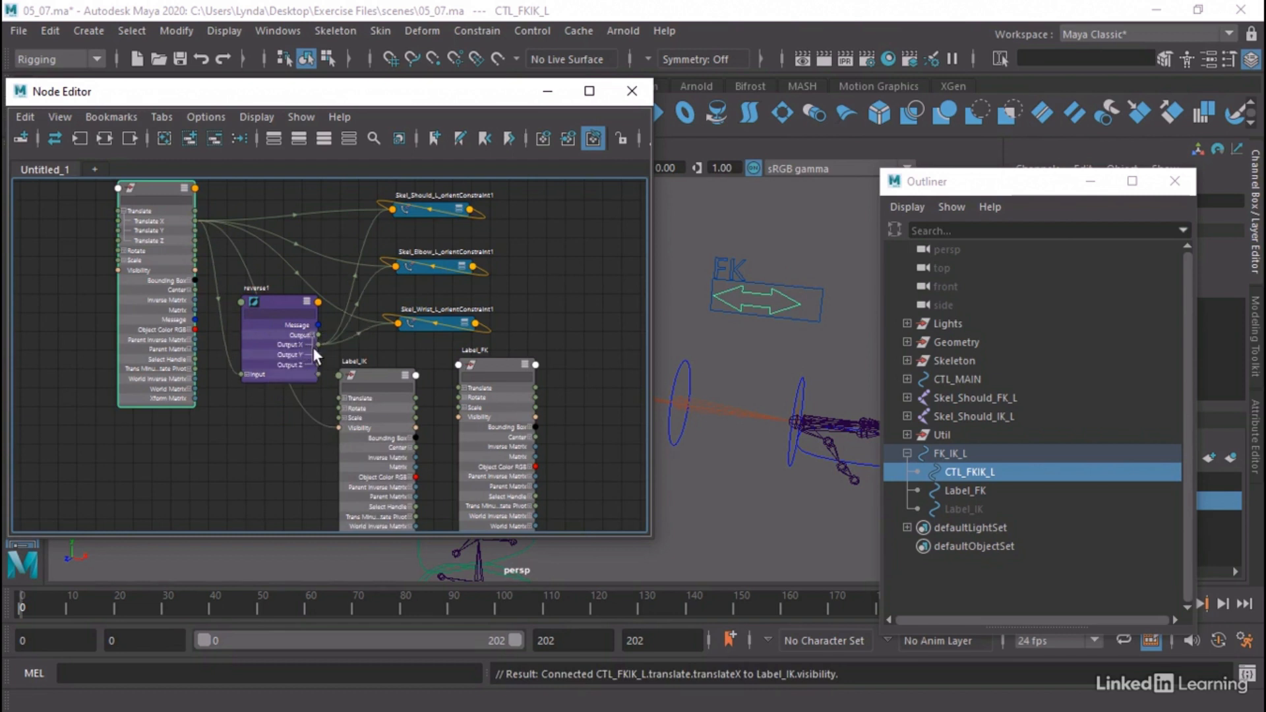
{"action": "left_click_drag", "start_coordinate": [317, 344], "coordinate": [457, 420]}
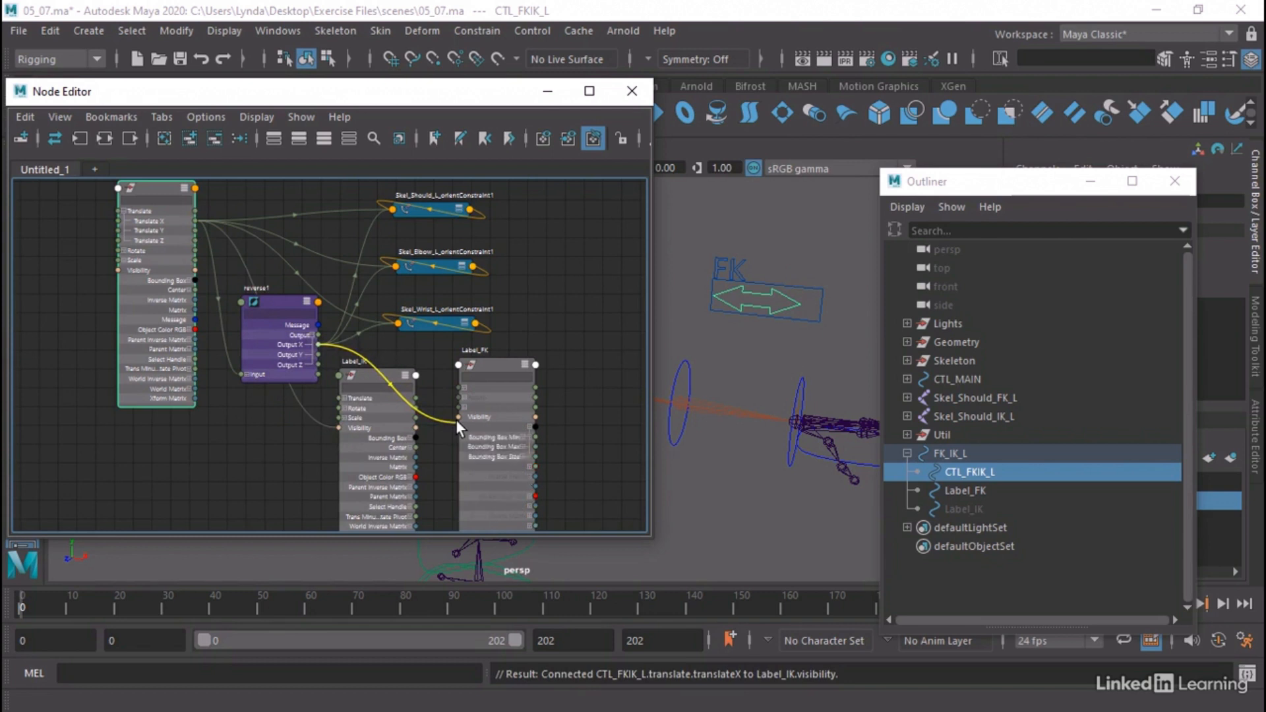
Slide the CTL_FKIK_L arrow along its X axis in the viewport to test the FK and IK label switching
{"action": "left_click", "coordinate": [548, 93]}
{"action": "left_click", "coordinate": [765, 294]}
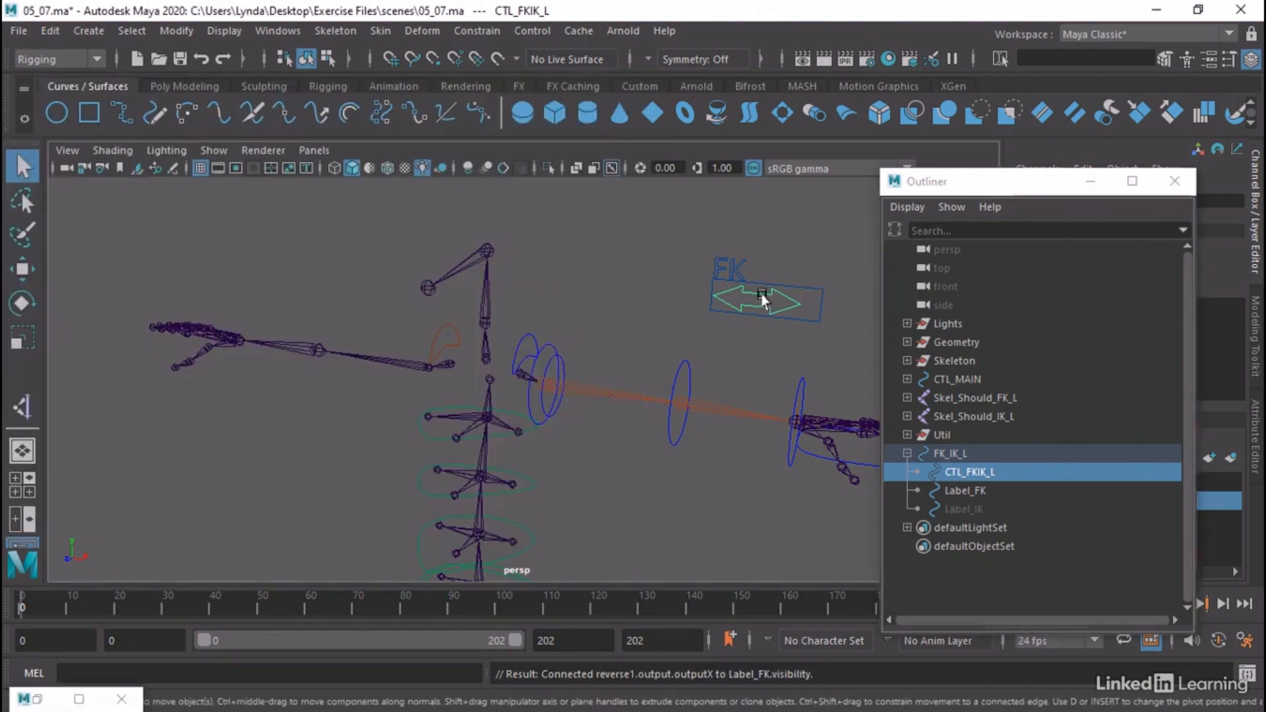
{"action": "key", "text": "w"}
{"action": "left_click_drag", "start_coordinate": [810, 310], "coordinate": [758, 297]}
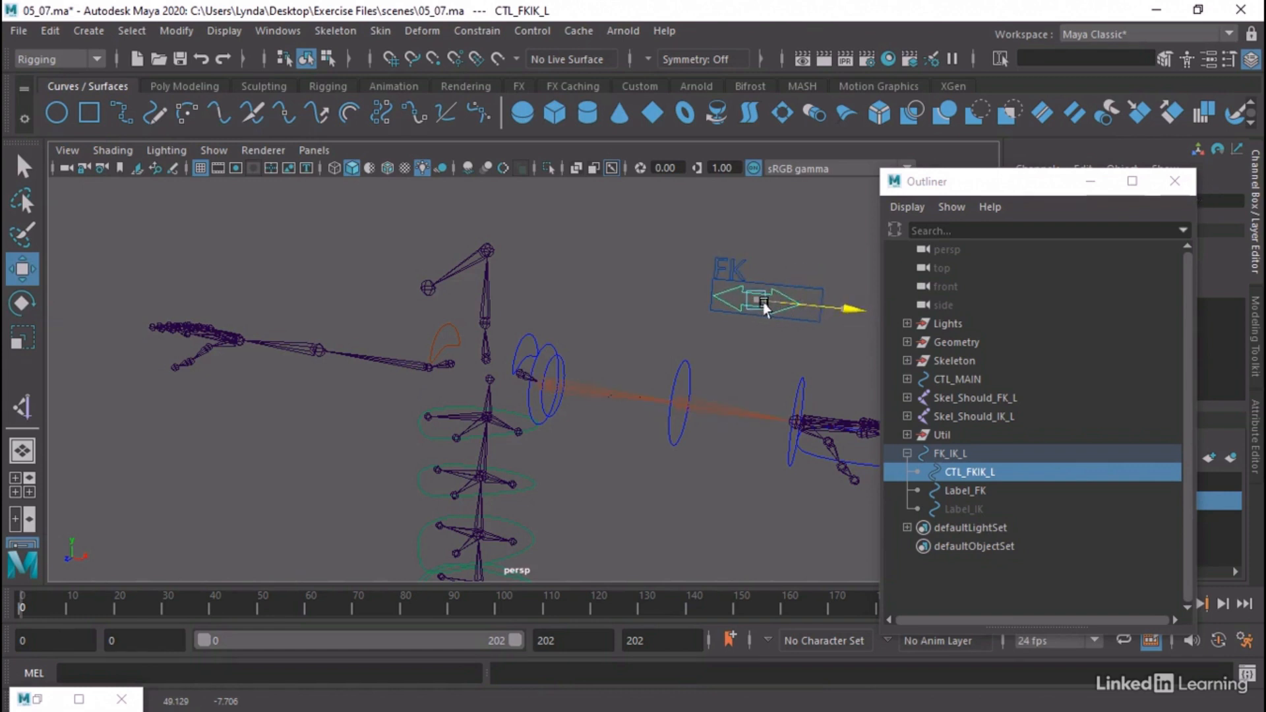
Select the left arm's bicep, elbow and wrist FK controls in the viewport and bring back the Node Editor
{"action": "middle_click_drag", "start_coordinate": [615, 318], "coordinate": [577, 310], "text": "alt"}
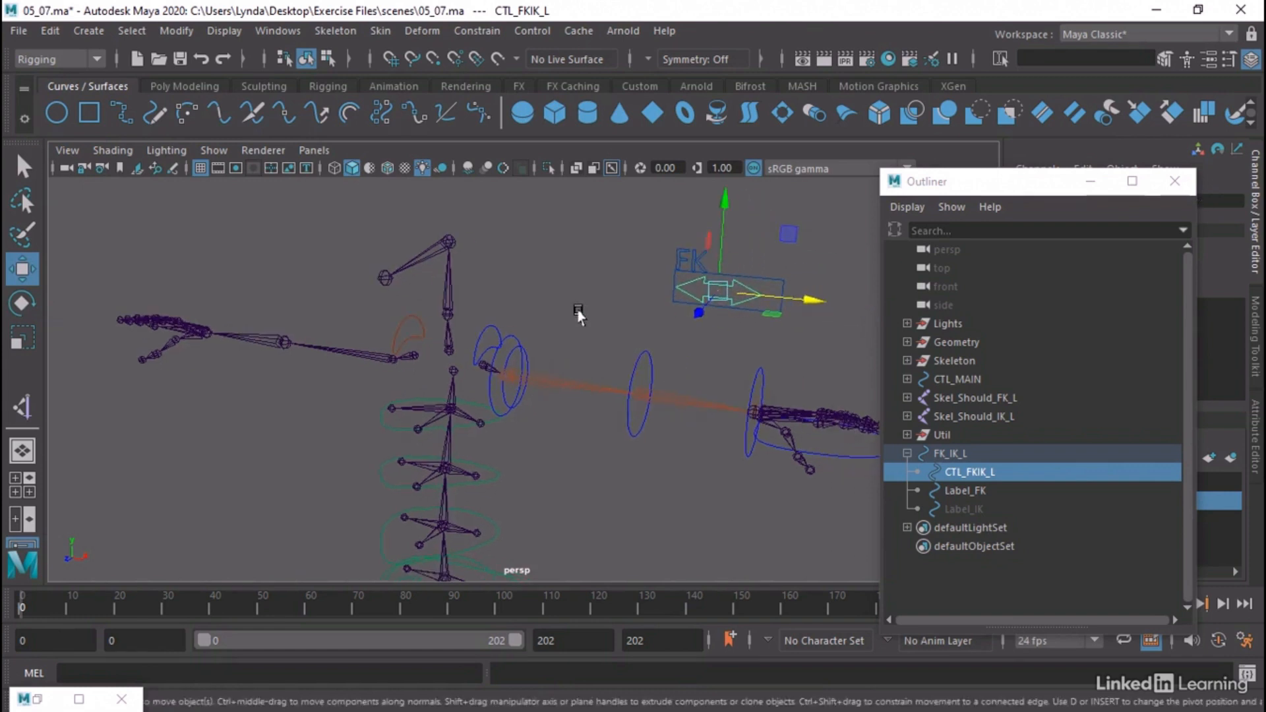
{"action": "left_click_drag", "start_coordinate": [577, 310], "coordinate": [515, 320], "text": "alt"}
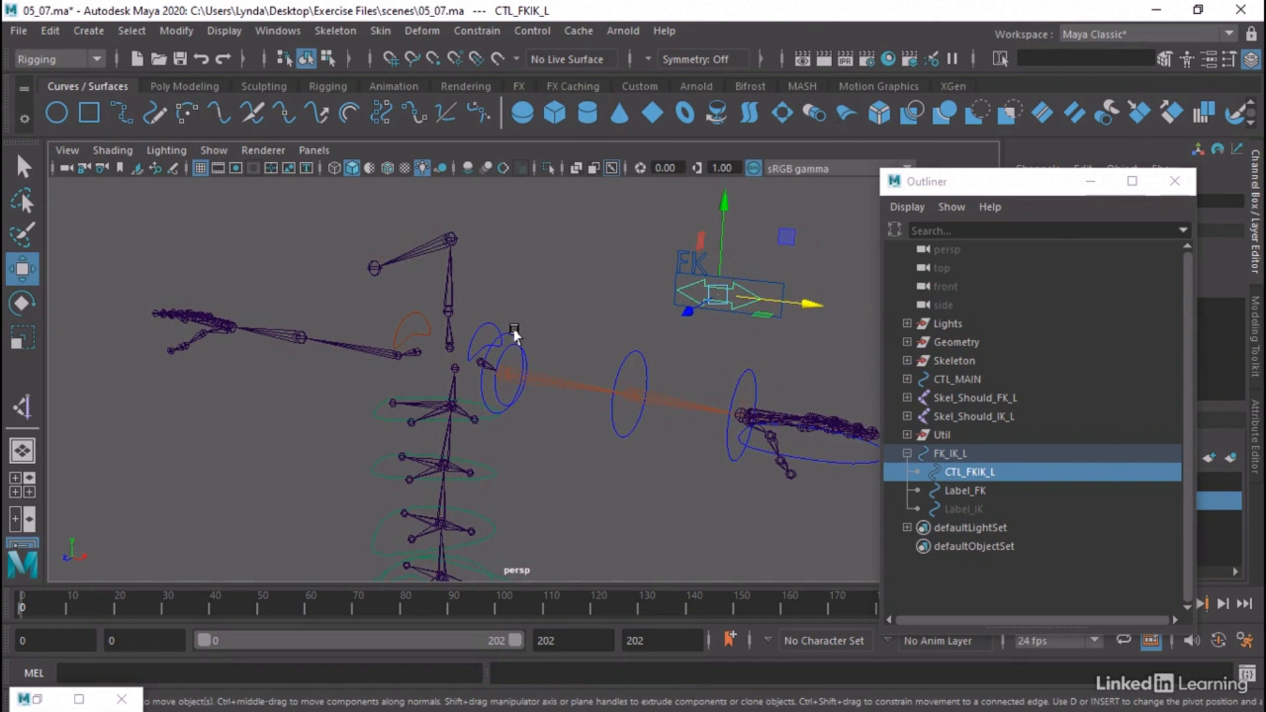
{"action": "key", "text": "q"}
{"action": "left_click", "coordinate": [510, 335]}
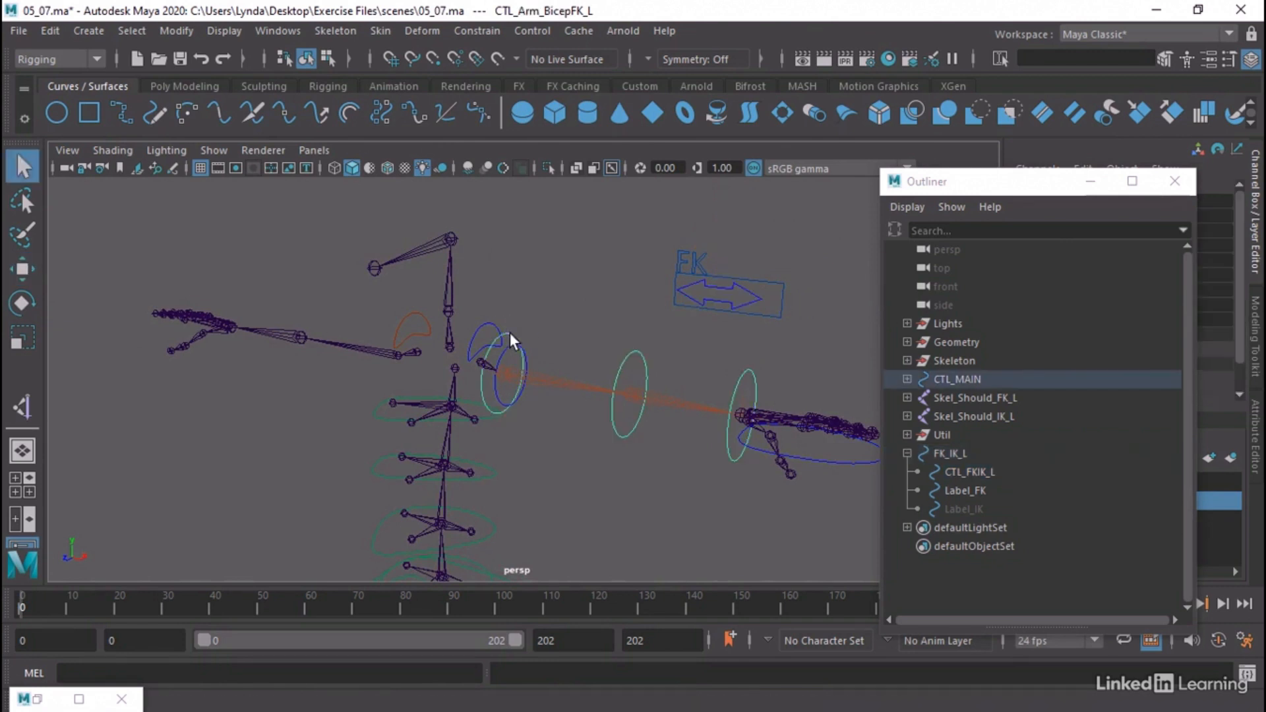
{"action": "left_click", "coordinate": [631, 353], "text": "shift"}
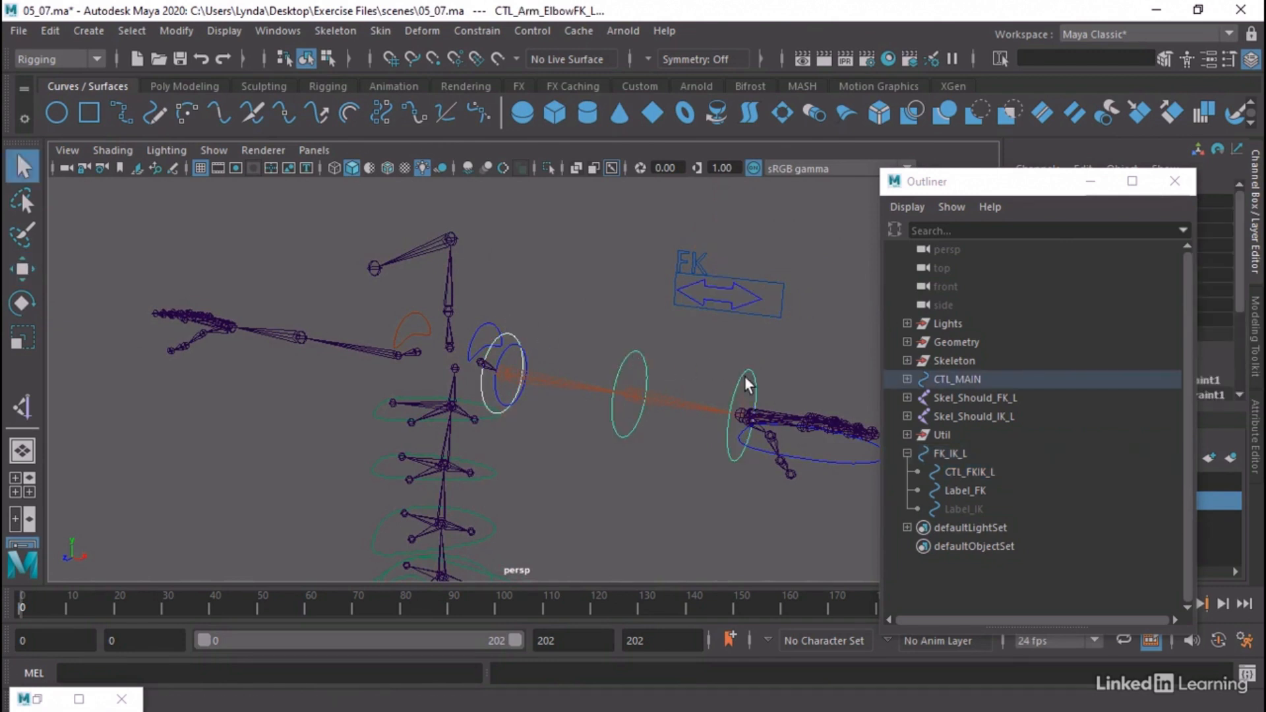
{"action": "left_click", "coordinate": [742, 375], "text": "shift"}
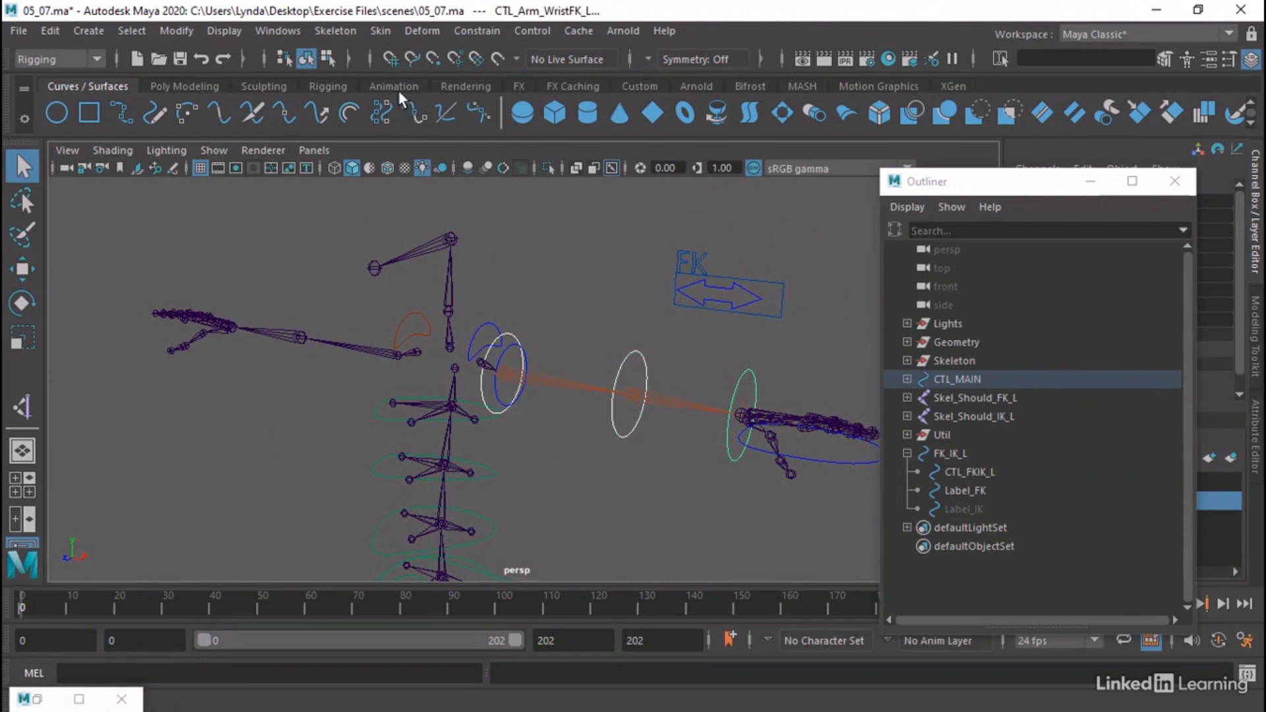
{"action": "left_click", "coordinate": [281, 32]}
{"action": "left_click", "coordinate": [314, 263]}
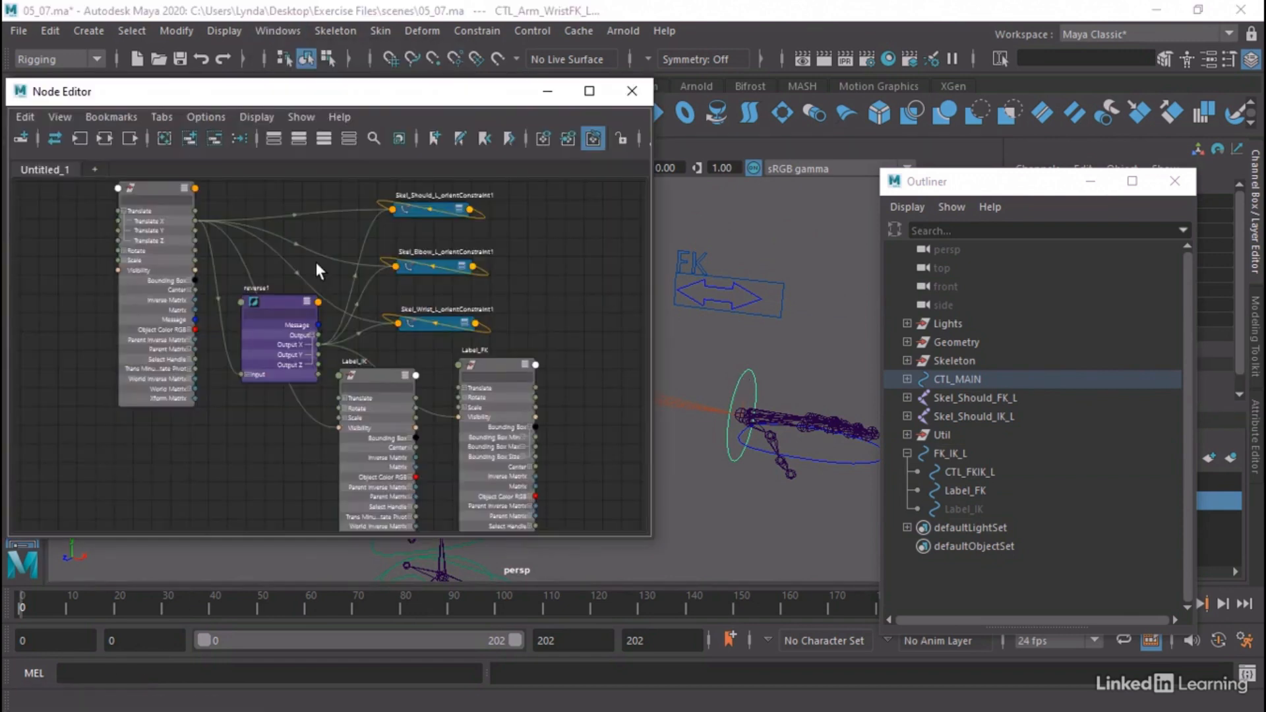
Move the Label_IK node closer to Label_FK and collapse both label nodes to hide their attributes
{"action": "left_click_drag", "start_coordinate": [362, 375], "coordinate": [406, 360]}
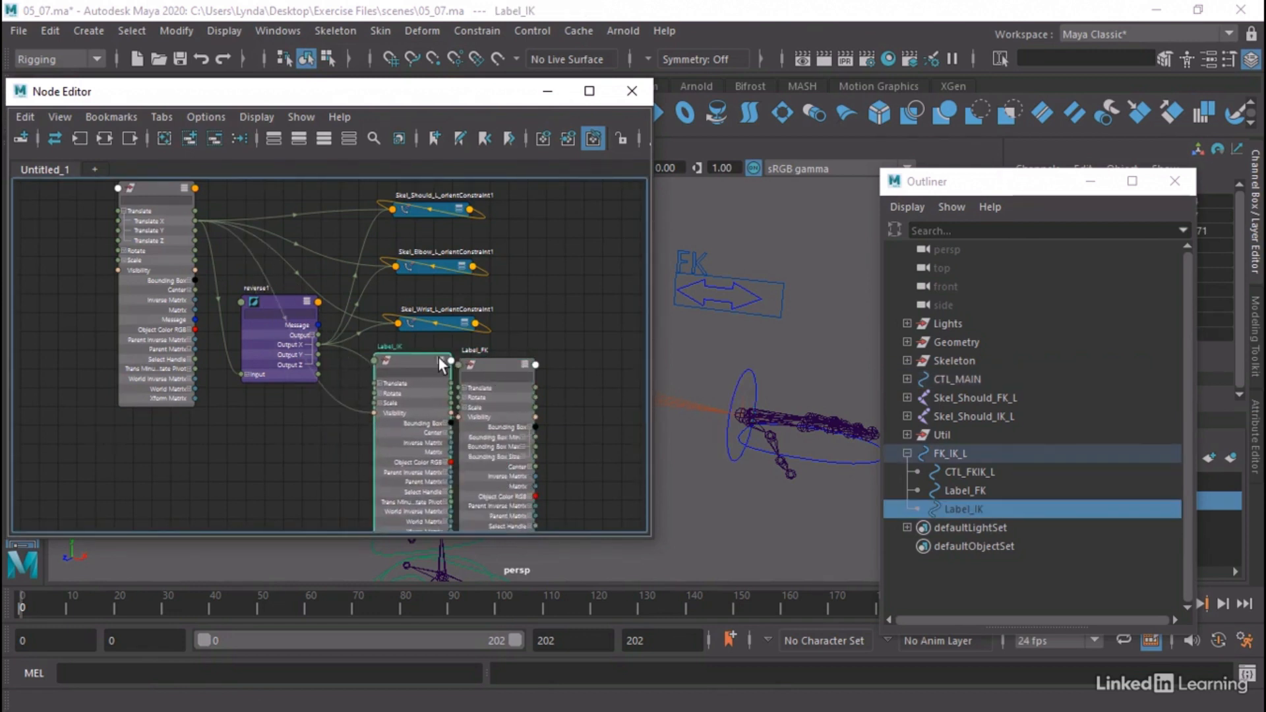
{"action": "key", "text": "2"}
{"action": "key", "text": "1"}
{"action": "left_click", "coordinate": [521, 364]}
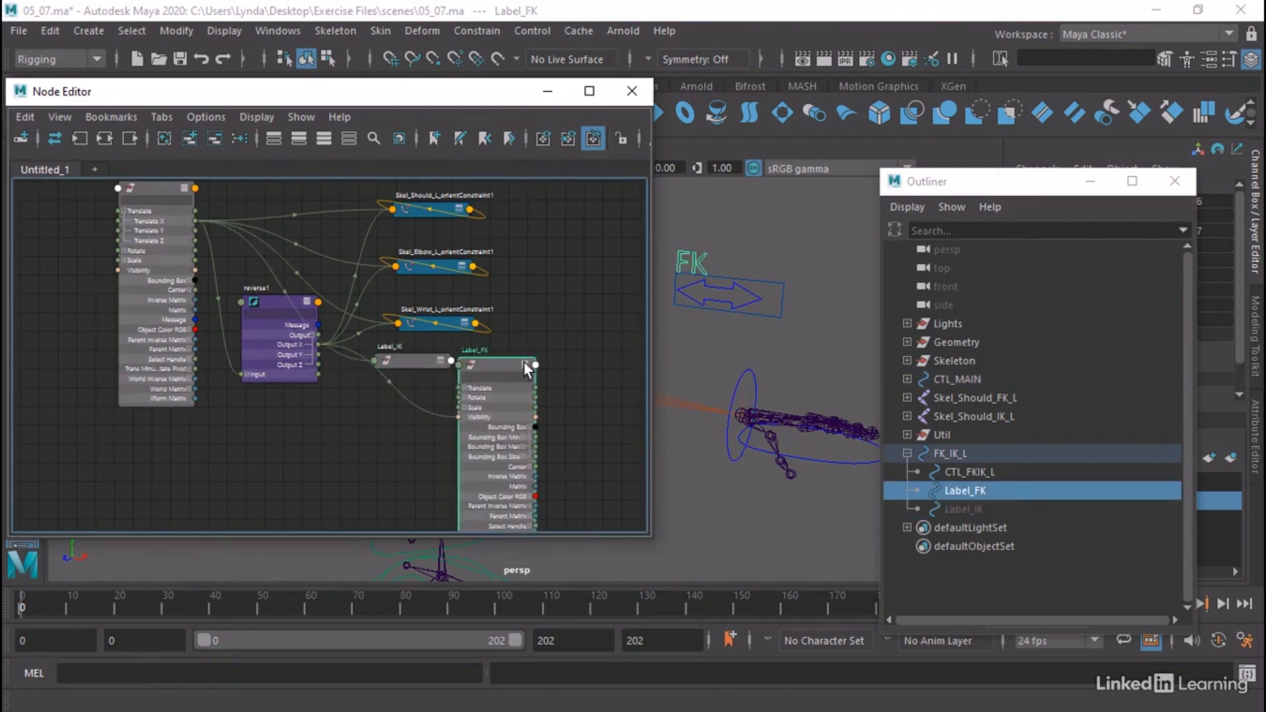
{"action": "key", "text": "2"}
{"action": "key", "text": "1"}
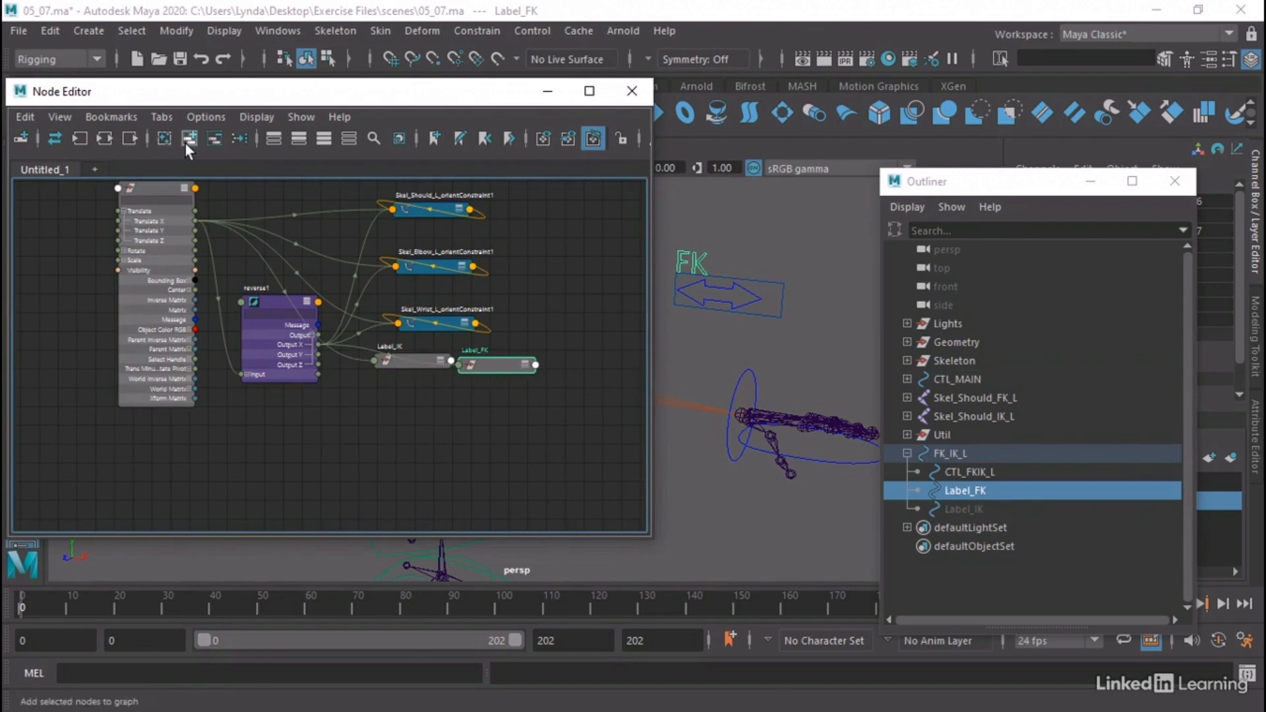
Uncover the viewport, select the left bicep, elbow and wrist FK controls together, and add them to the node graph
{"action": "scroll", "coordinate": [448, 374], "scroll_direction": "down", "scroll_amount": 3}
{"action": "middle_click_drag", "start_coordinate": [444, 400], "coordinate": [396, 391], "text": "alt"}
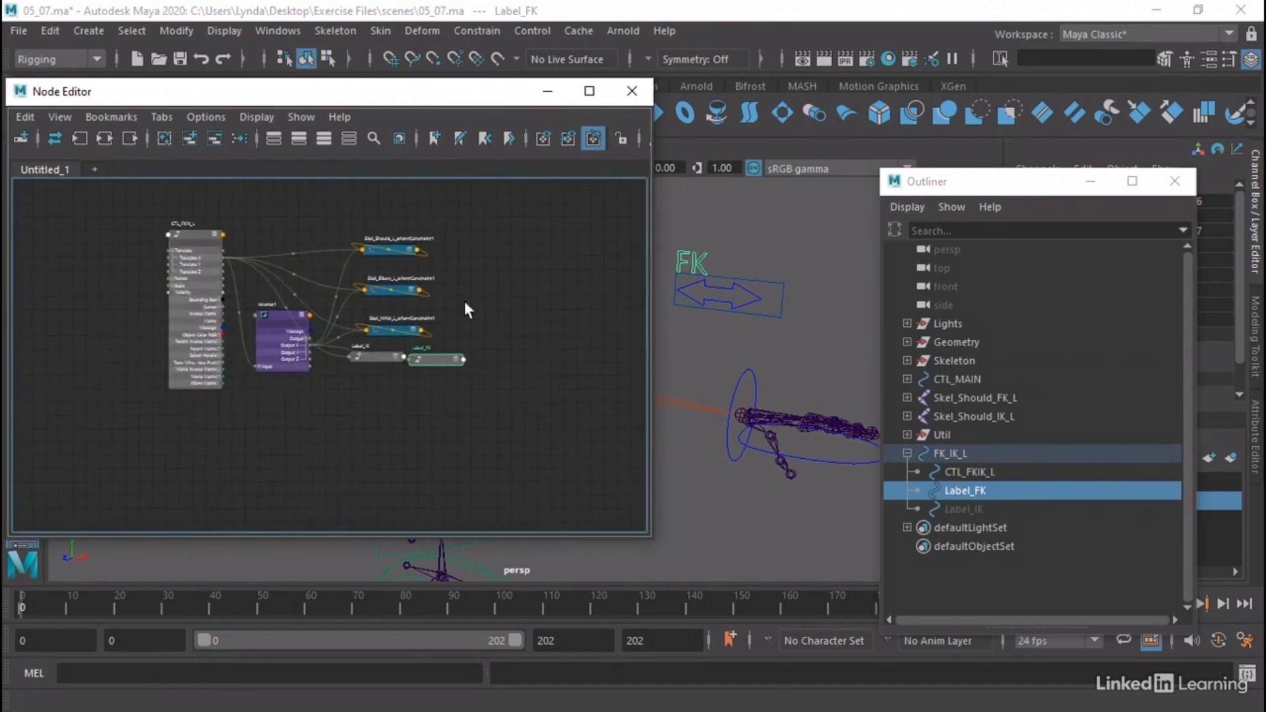
{"action": "left_click_drag", "start_coordinate": [444, 101], "coordinate": [409, 398]}
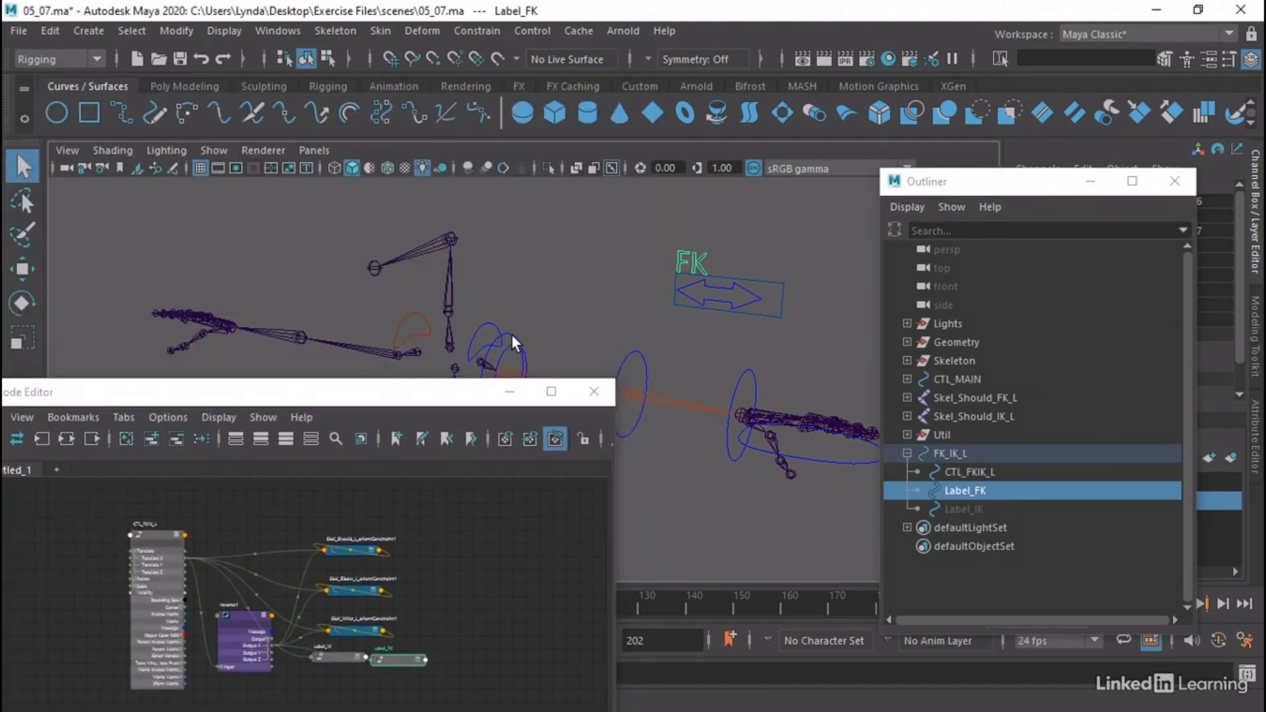
{"action": "left_click", "coordinate": [631, 356]}
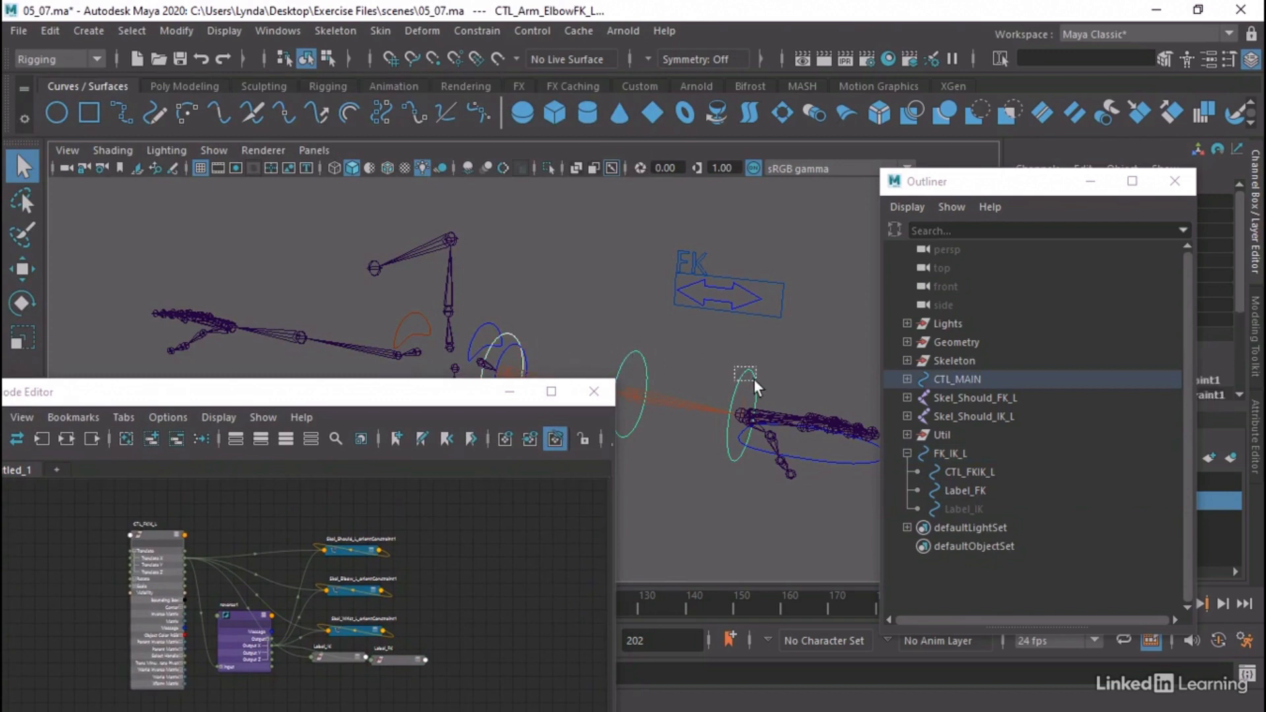
{"action": "left_click_drag", "start_coordinate": [754, 378], "coordinate": [755, 380]}
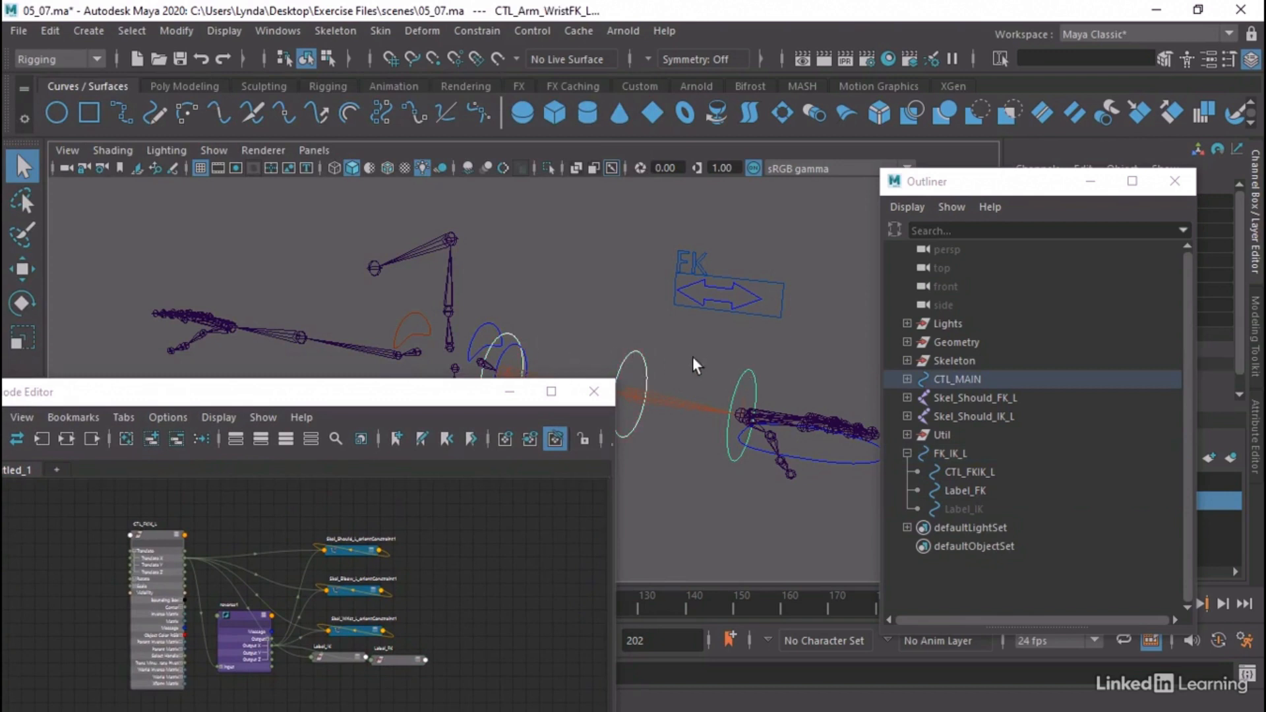
{"action": "left_click", "coordinate": [148, 438]}
Expand the wrist, bicep and elbow FK control nodes to their full attribute lists and arrange them in a row below the label nodes
{"action": "left_click_drag", "start_coordinate": [347, 403], "coordinate": [389, 189]}
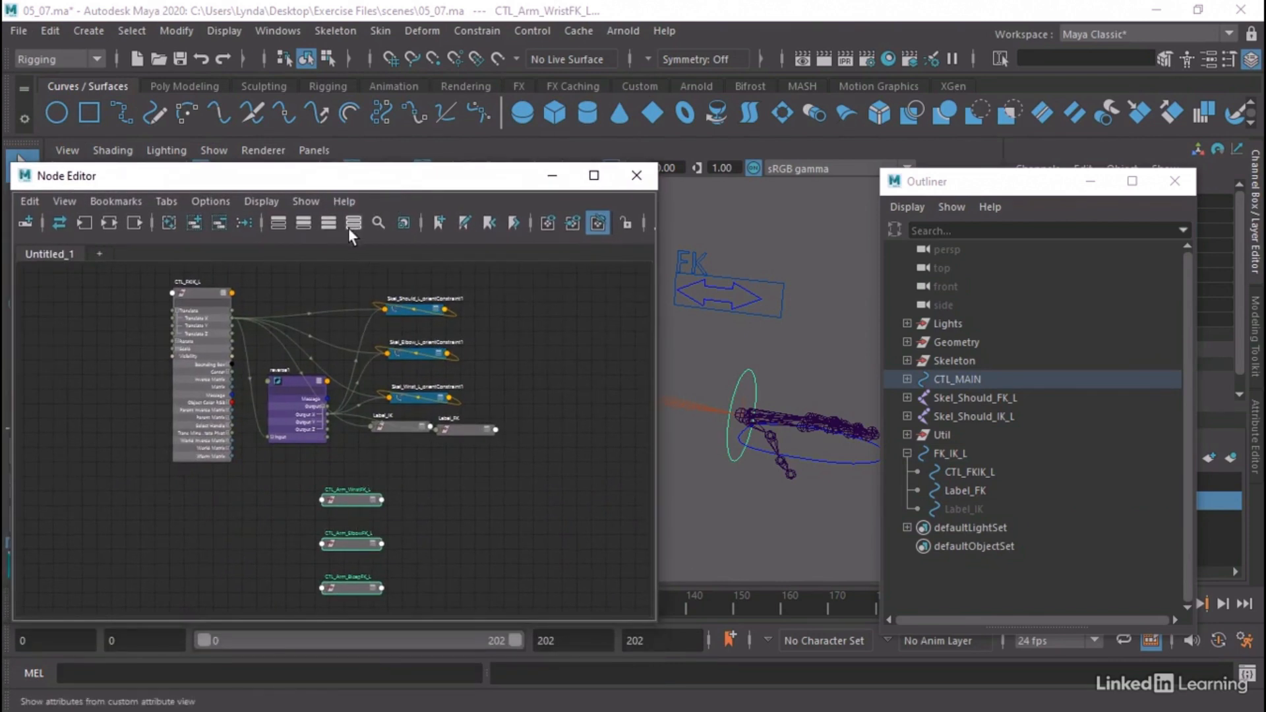
{"action": "left_click", "coordinate": [329, 224]}
{"action": "left_click_drag", "start_coordinate": [349, 496], "coordinate": [393, 456]}
{"action": "left_click", "coordinate": [392, 507]}
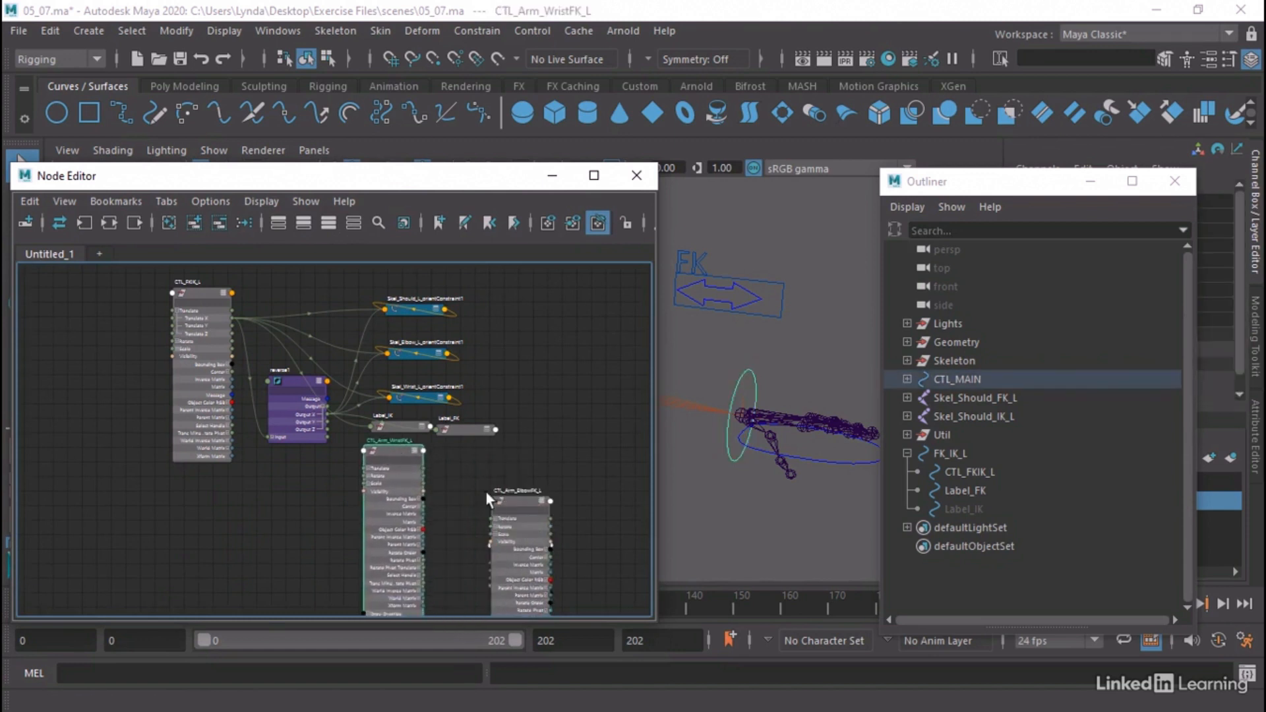
{"action": "left_click_drag", "start_coordinate": [508, 496], "coordinate": [584, 456]}
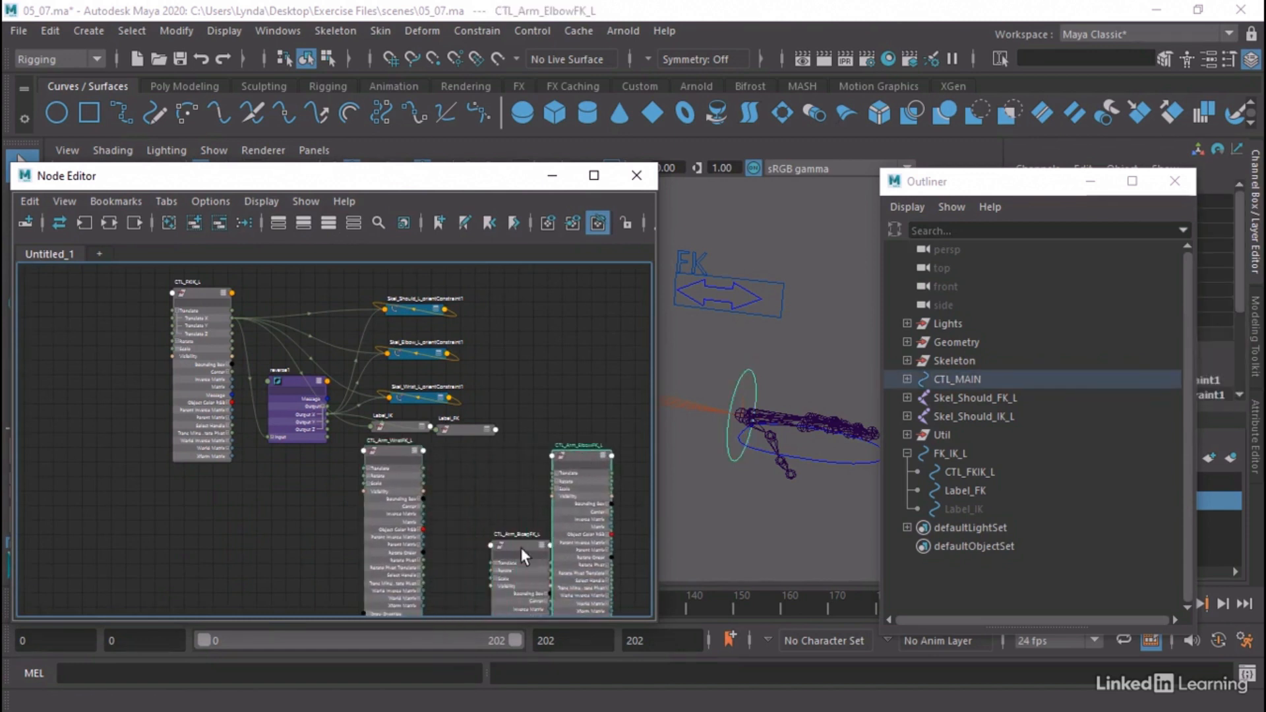
{"action": "left_click_drag", "start_coordinate": [520, 547], "coordinate": [482, 458]}
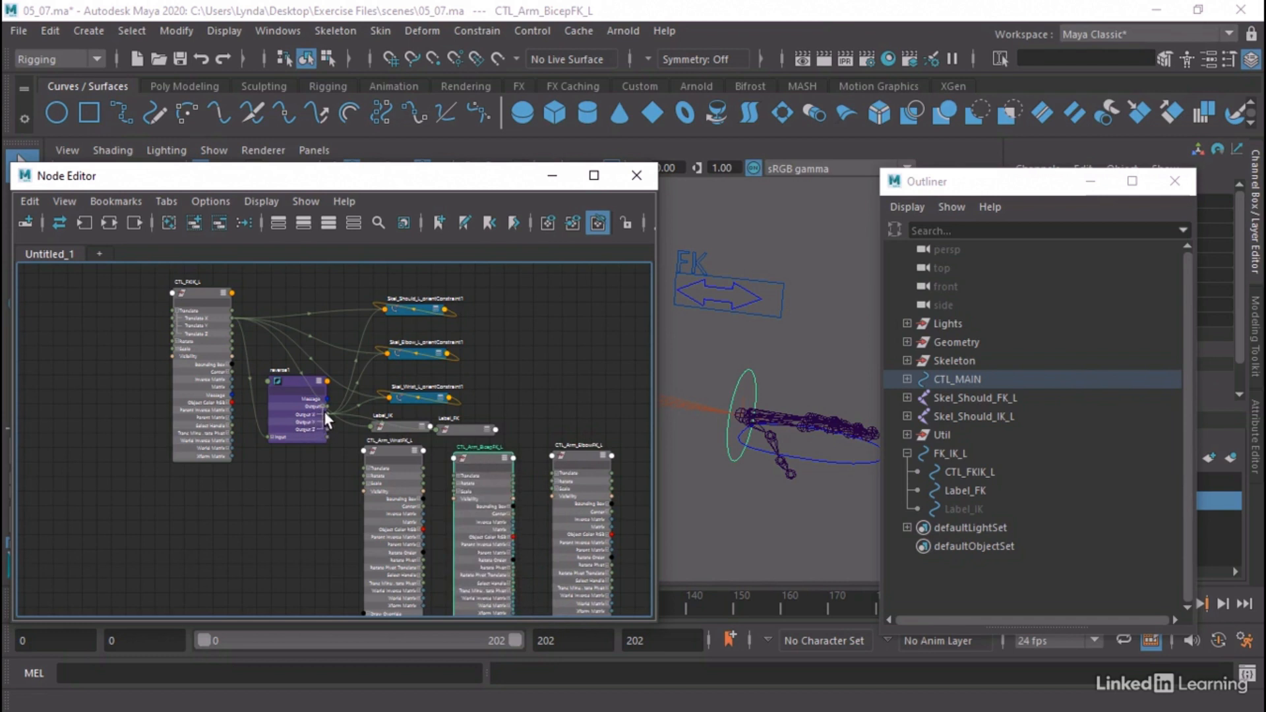
Connect reverse1's Output X to the Visibility of the wrist, bicep and elbow FK control nodes
{"action": "left_click_drag", "start_coordinate": [326, 413], "coordinate": [363, 492]}
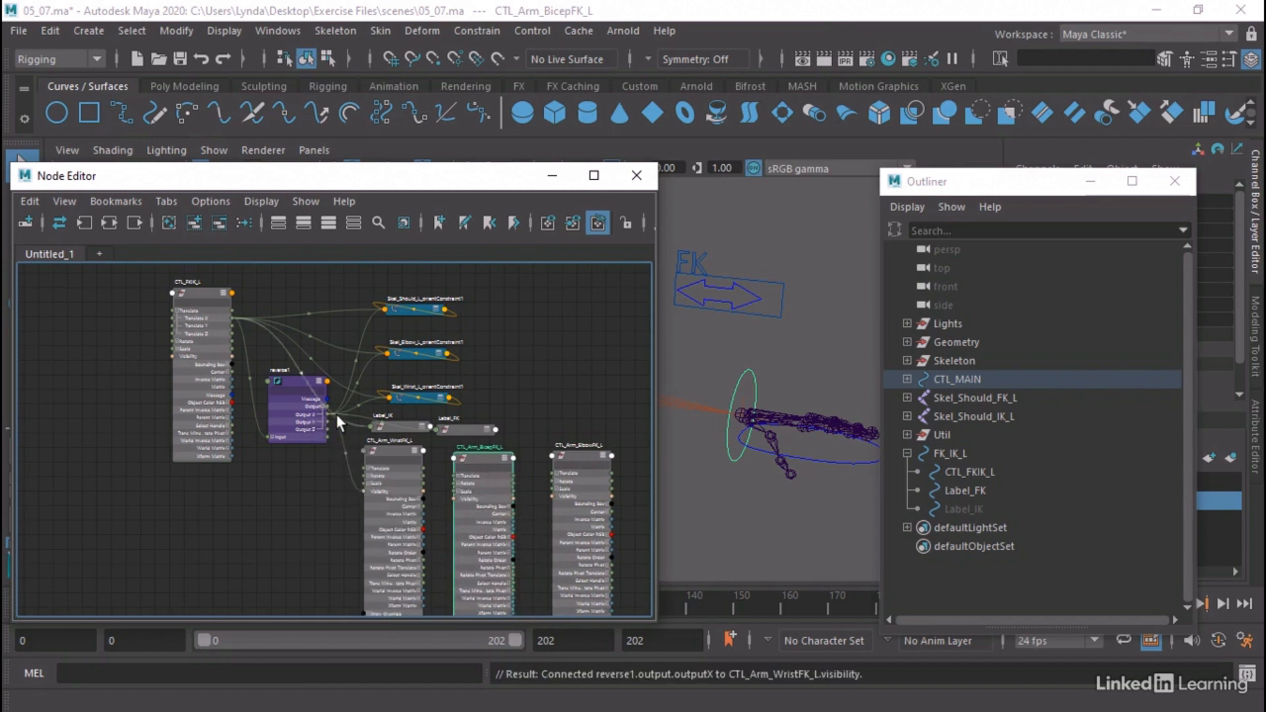
{"action": "left_click_drag", "start_coordinate": [326, 413], "coordinate": [448, 486]}
{"action": "left_click_drag", "start_coordinate": [320, 411], "coordinate": [553, 497]}
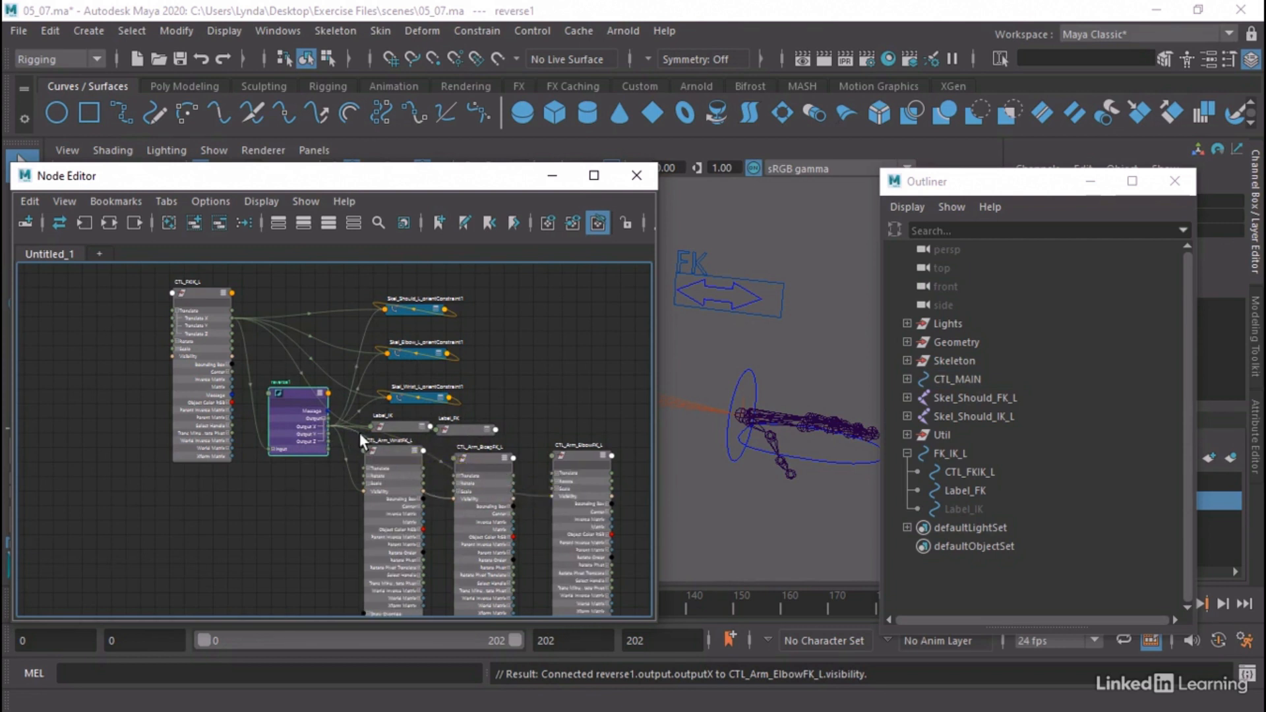
Reduce the wrist, bicep and elbow FK control nodes to their compact attribute view
{"action": "left_click", "coordinate": [410, 448]}
{"action": "left_click", "coordinate": [415, 449]}
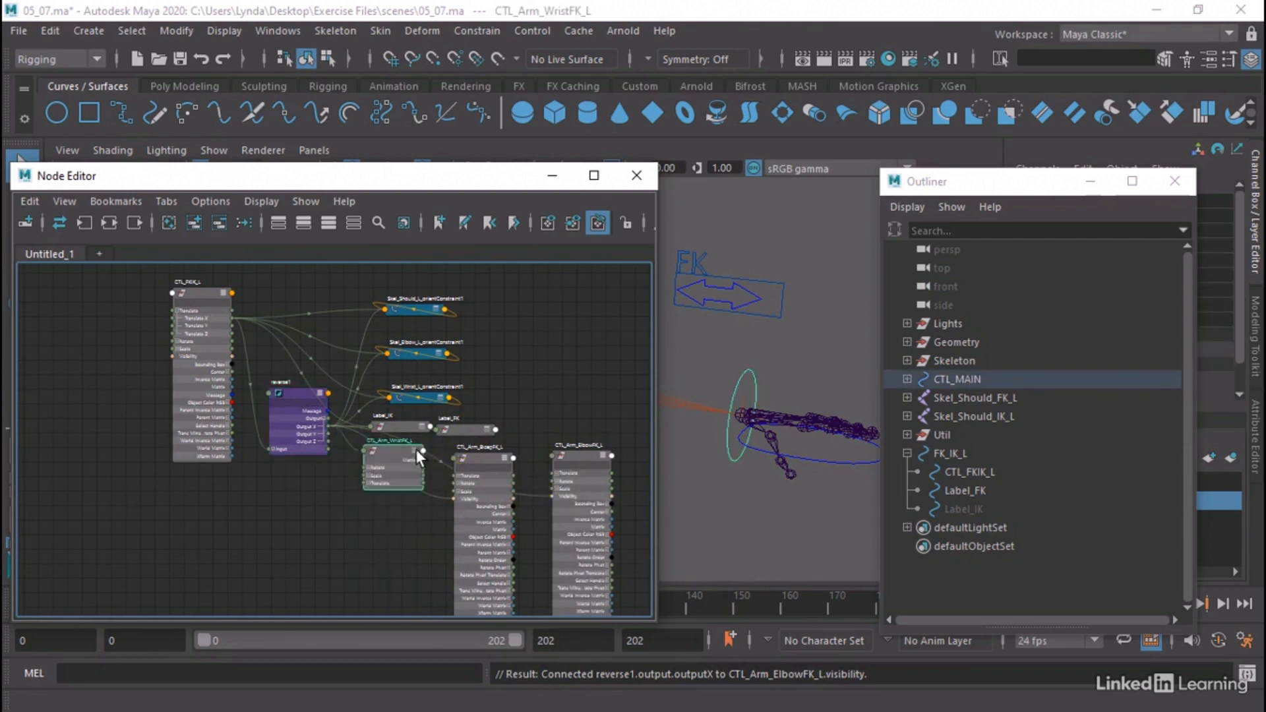
{"action": "left_click", "coordinate": [507, 460]}
{"action": "left_click", "coordinate": [604, 455]}
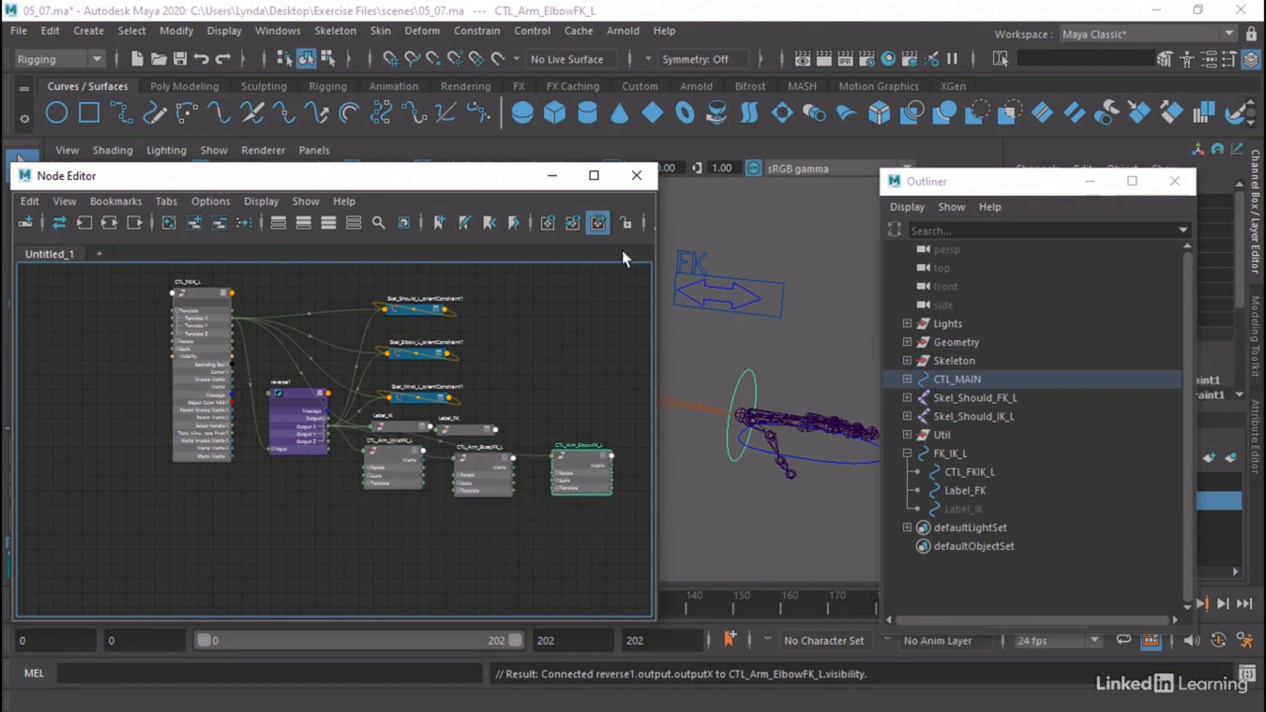
Slide the CTL_FKIK_L arrow along its X axis to test the visibility switching of the FK controls
{"action": "left_click", "coordinate": [552, 175]}
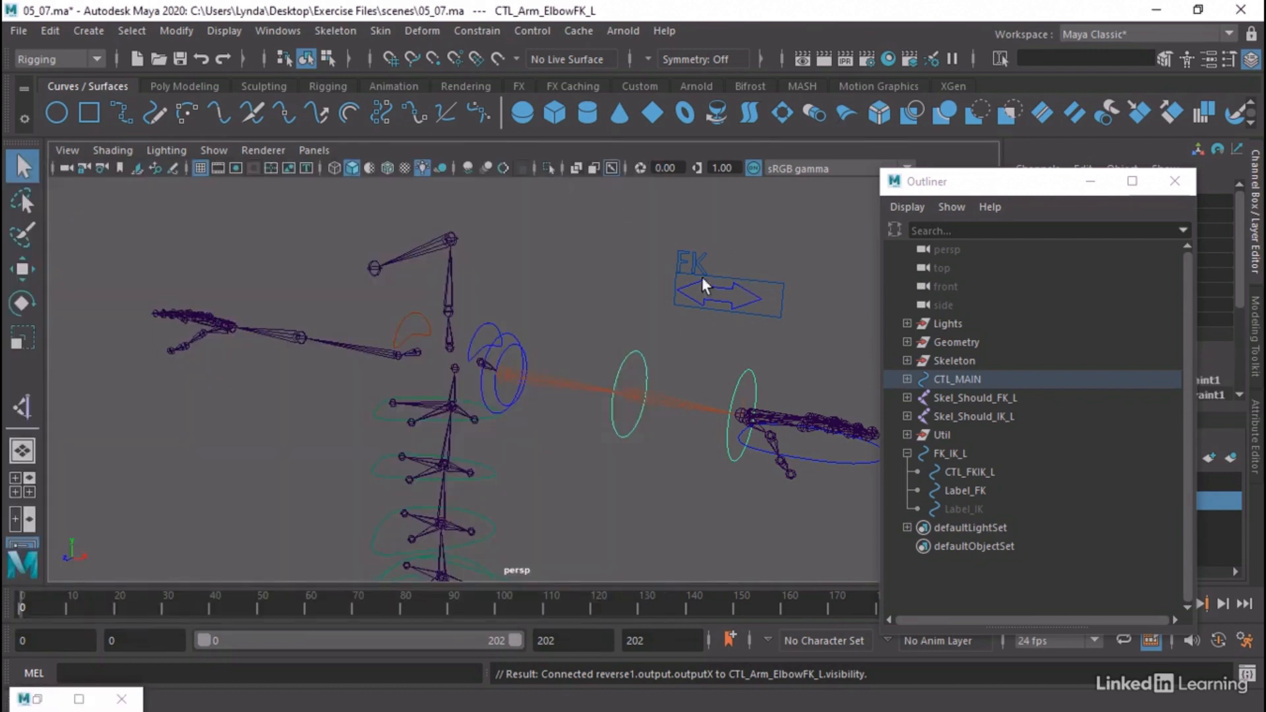
{"action": "left_click", "coordinate": [718, 295]}
{"action": "key", "text": "w"}
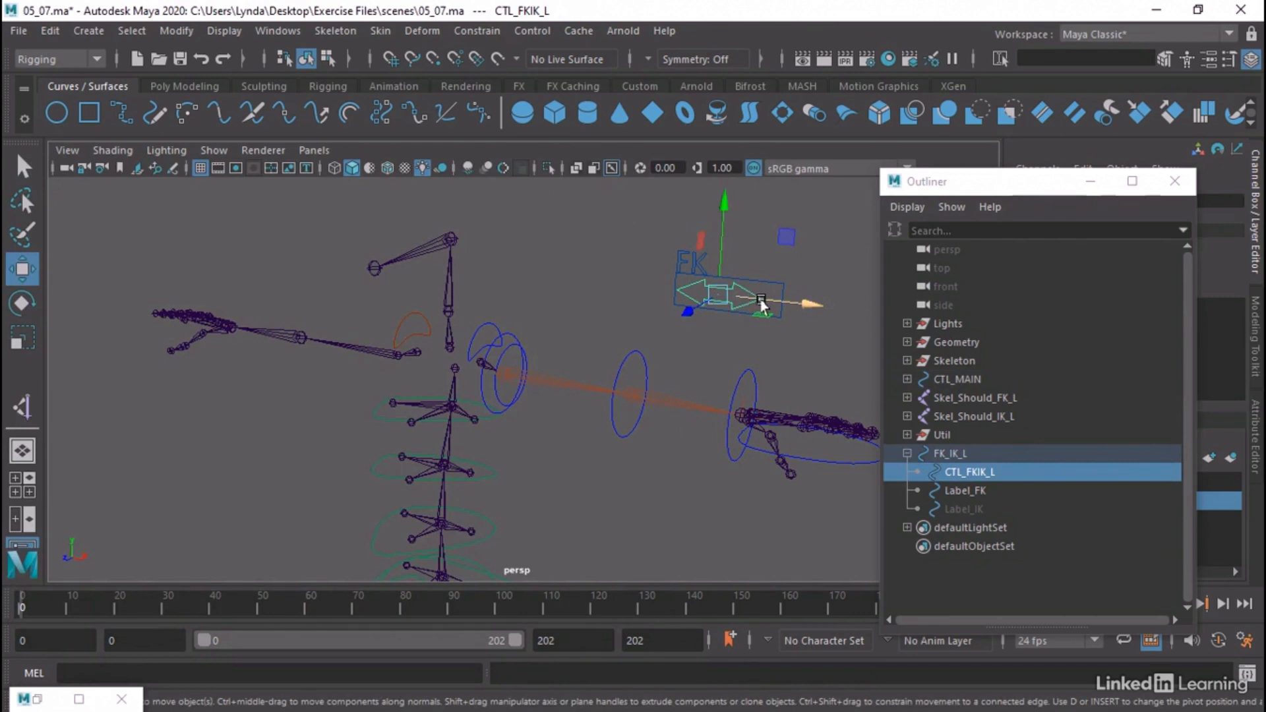
{"action": "mouse_move", "coordinate": [759, 298]}
{"action": "left_mouse_down"}
{"action": "mouse_move", "coordinate": [818, 307]}
{"action": "mouse_move", "coordinate": [755, 300]}
{"action": "left_mouse_up"}
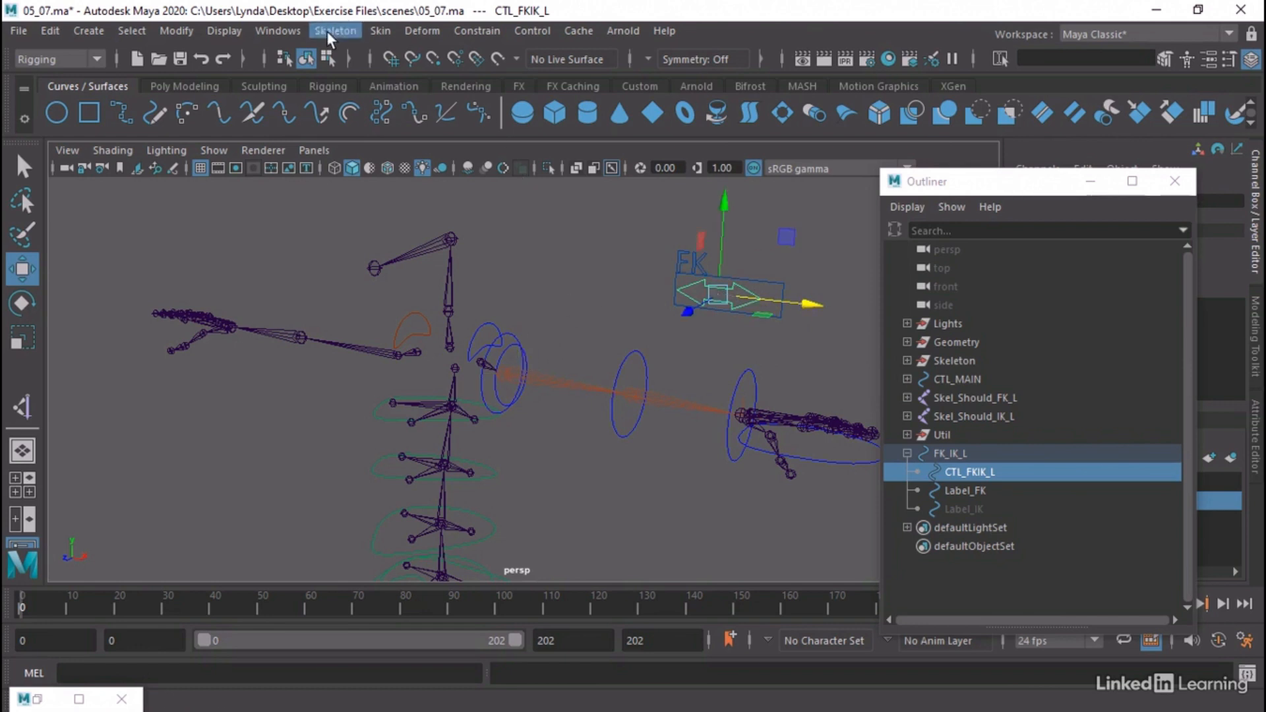
Add the CTL_Arm_BicepIK_L and CTL_HandIK_L controls to the existing node graph in the Node Editor
{"action": "left_click", "coordinate": [526, 361]}
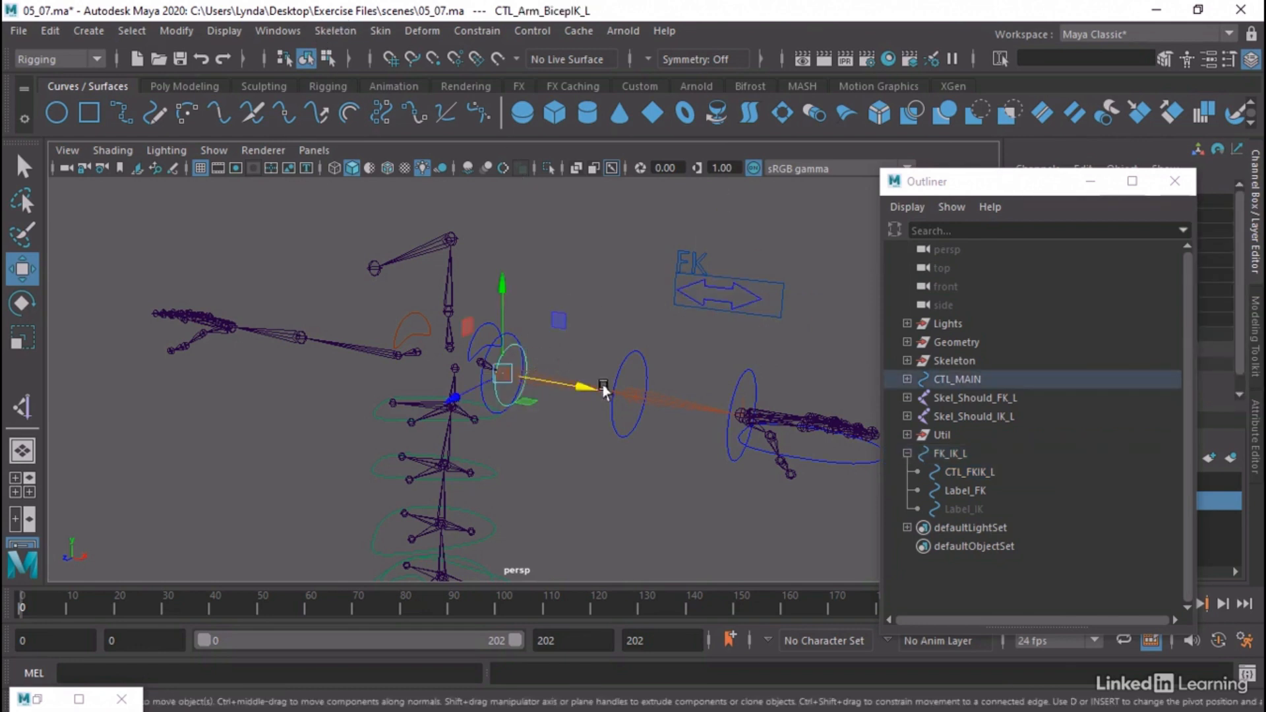
{"action": "left_click", "coordinate": [832, 461]}
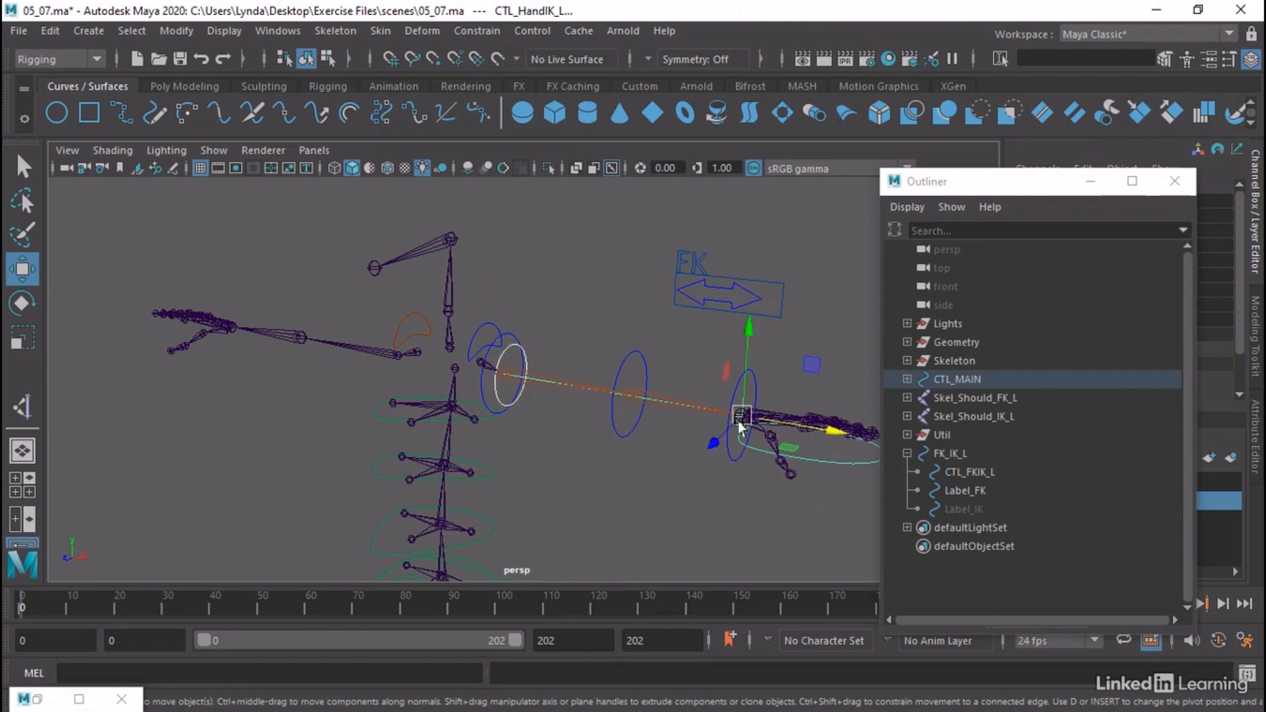
{"action": "left_click", "coordinate": [279, 31]}
{"action": "mouse_move", "coordinate": [318, 210]}
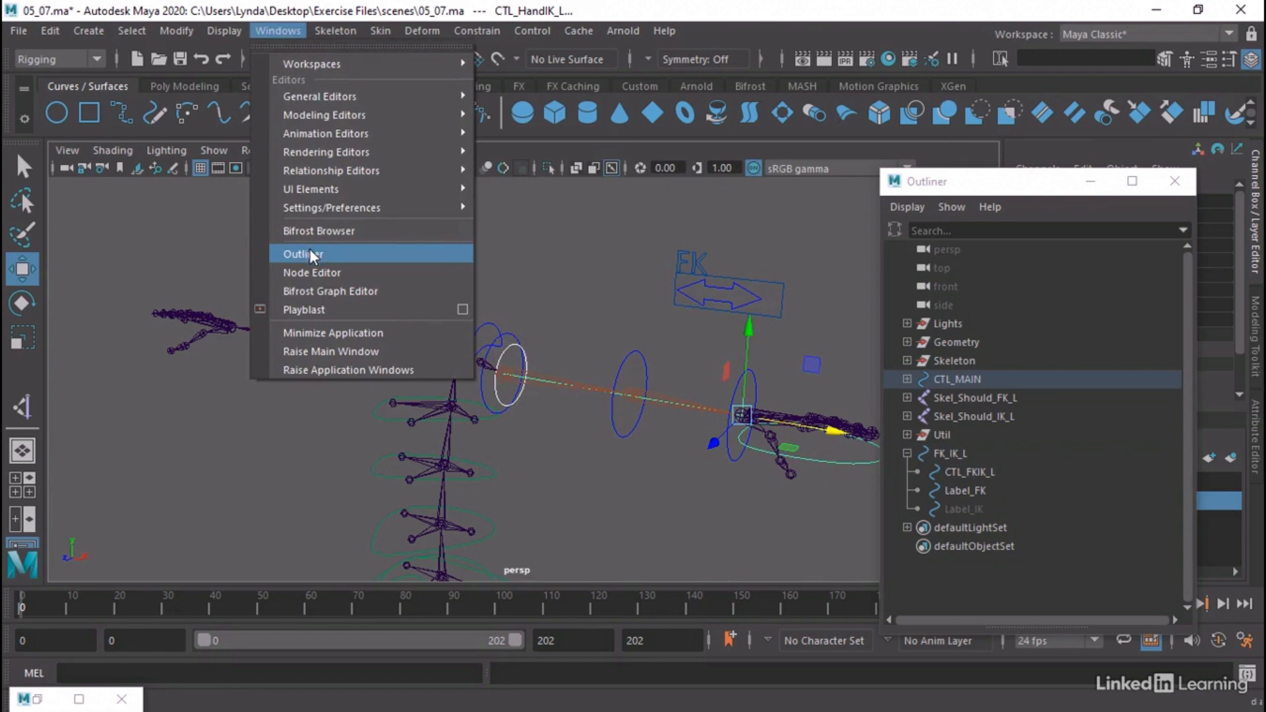
{"action": "left_click", "coordinate": [311, 272]}
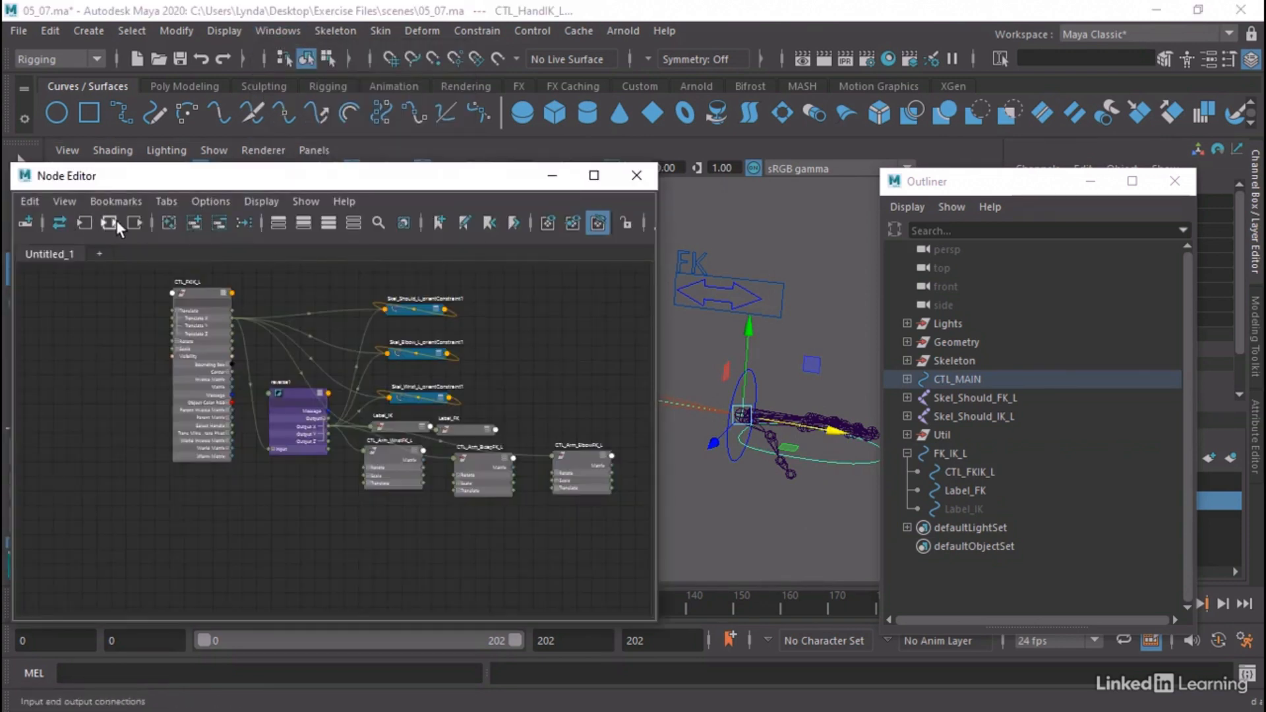
{"action": "left_click", "coordinate": [191, 225]}
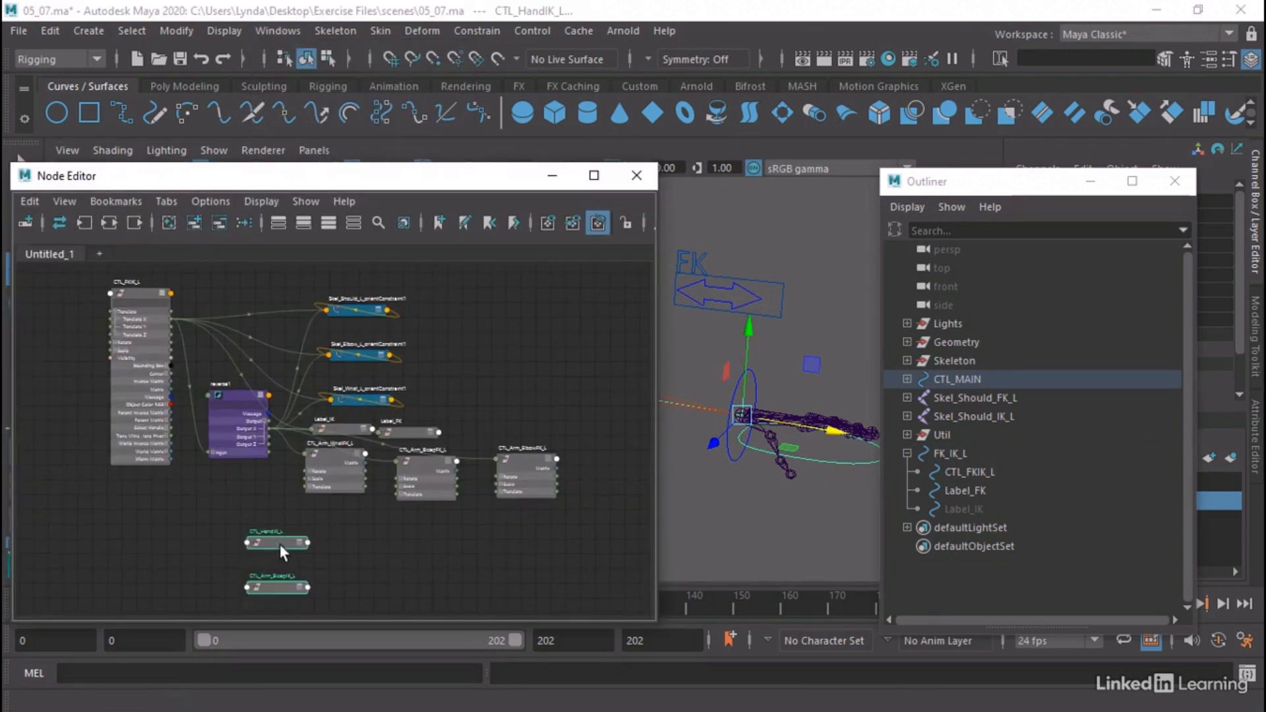
Expand the CTL_Arm_BicepIK_L and CTL_HandIK_L nodes to their full attribute lists and arrange them side by side below the FK control nodes
{"action": "left_click", "coordinate": [292, 585]}
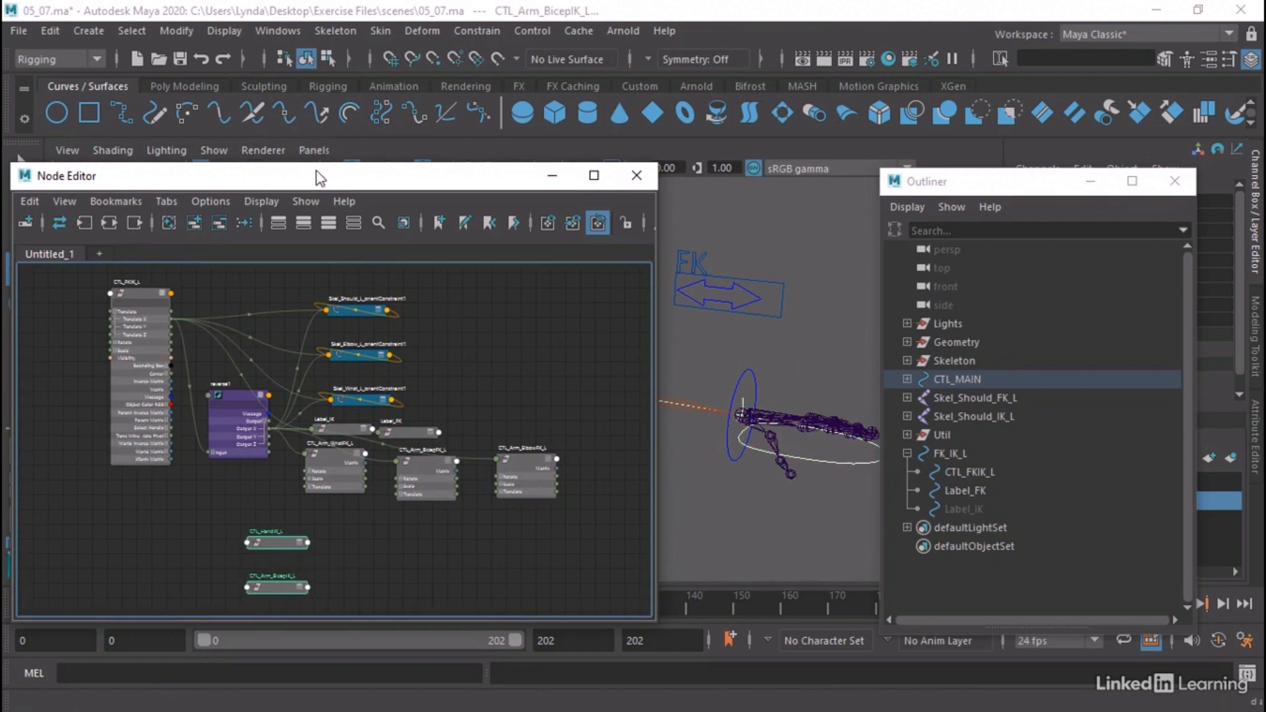
{"action": "left_click", "coordinate": [329, 223]}
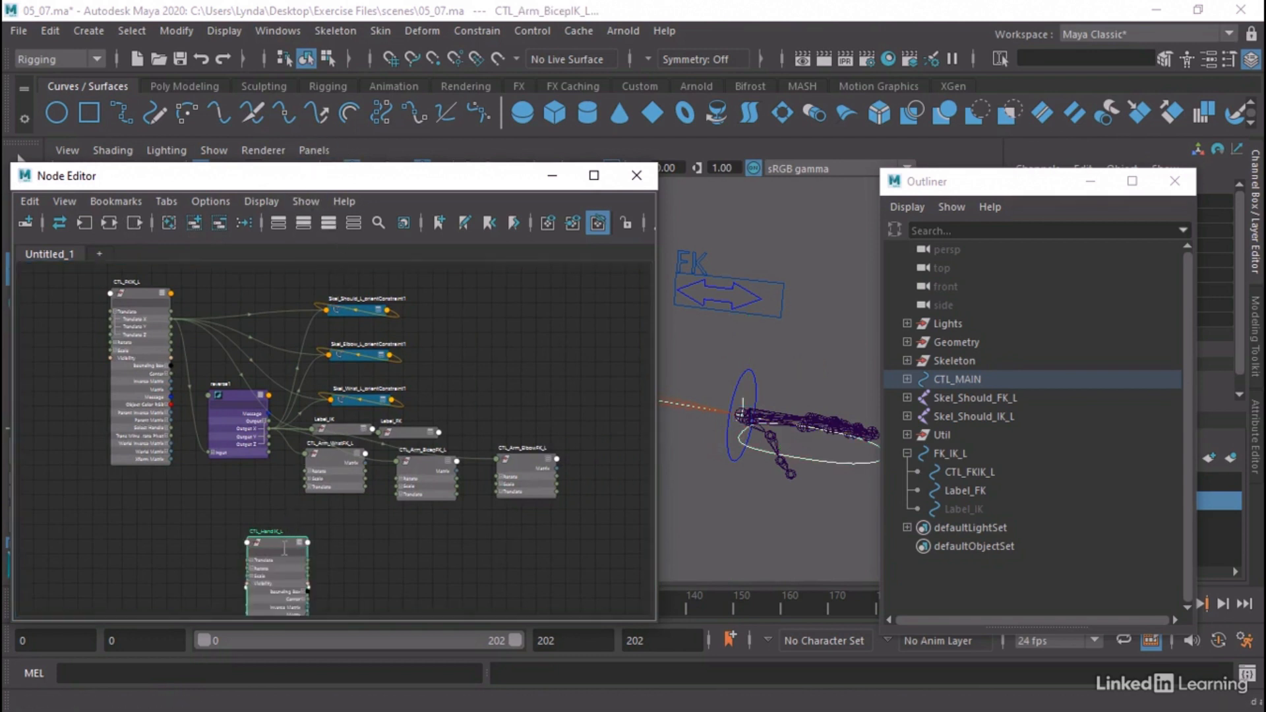
{"action": "left_click_drag", "start_coordinate": [307, 549], "coordinate": [511, 526]}
{"action": "left_click_drag", "start_coordinate": [280, 585], "coordinate": [380, 525]}
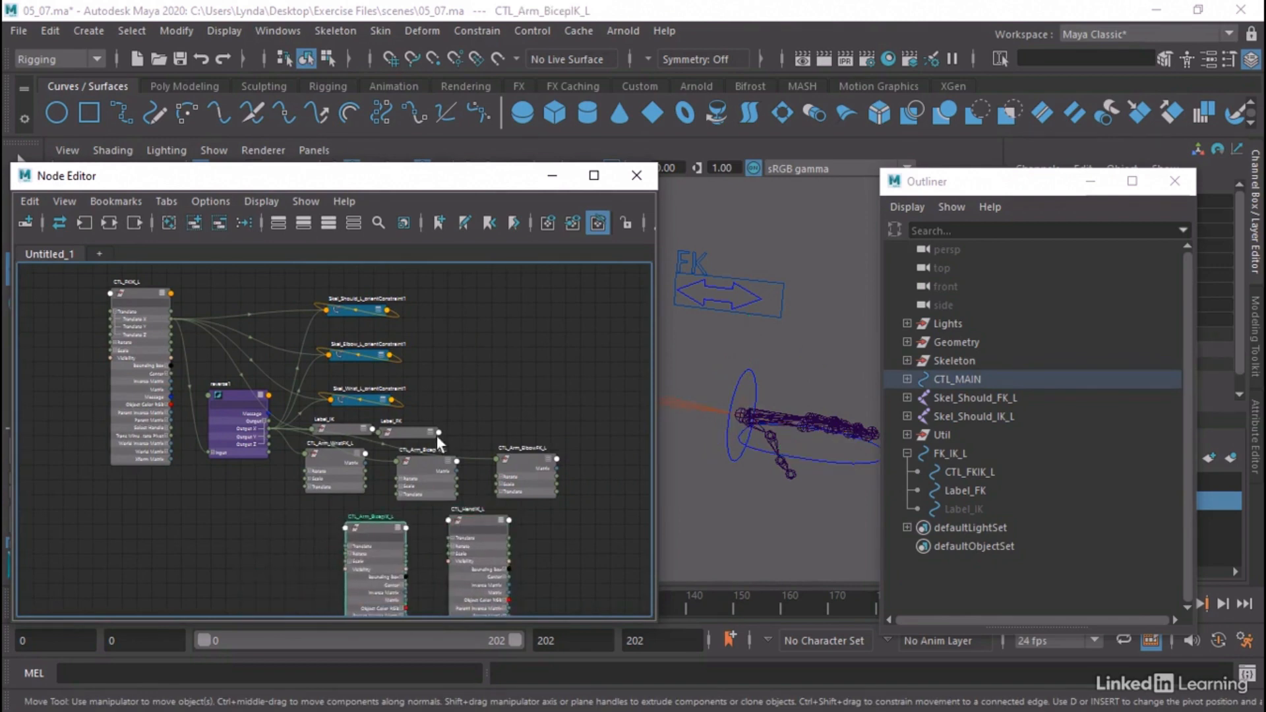
{"action": "left_click_drag", "start_coordinate": [419, 185], "coordinate": [441, 75]}
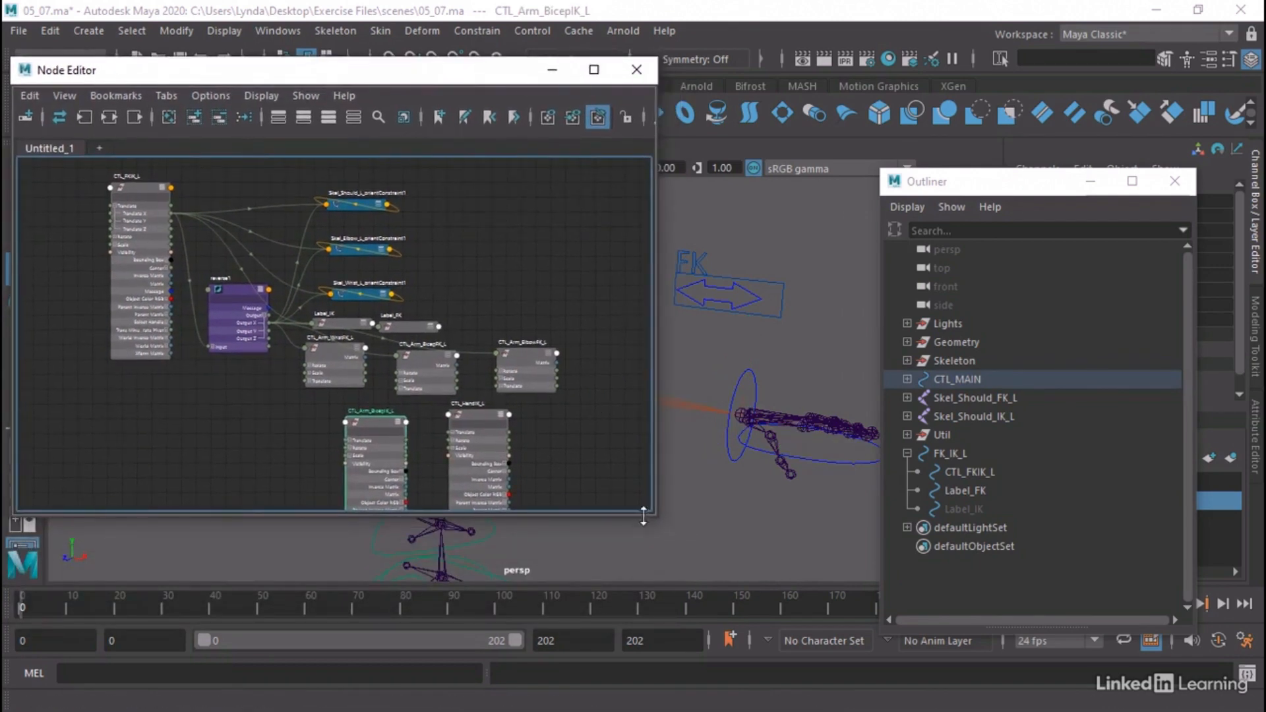
{"action": "left_click_drag", "start_coordinate": [724, 652], "coordinate": [725, 650]}
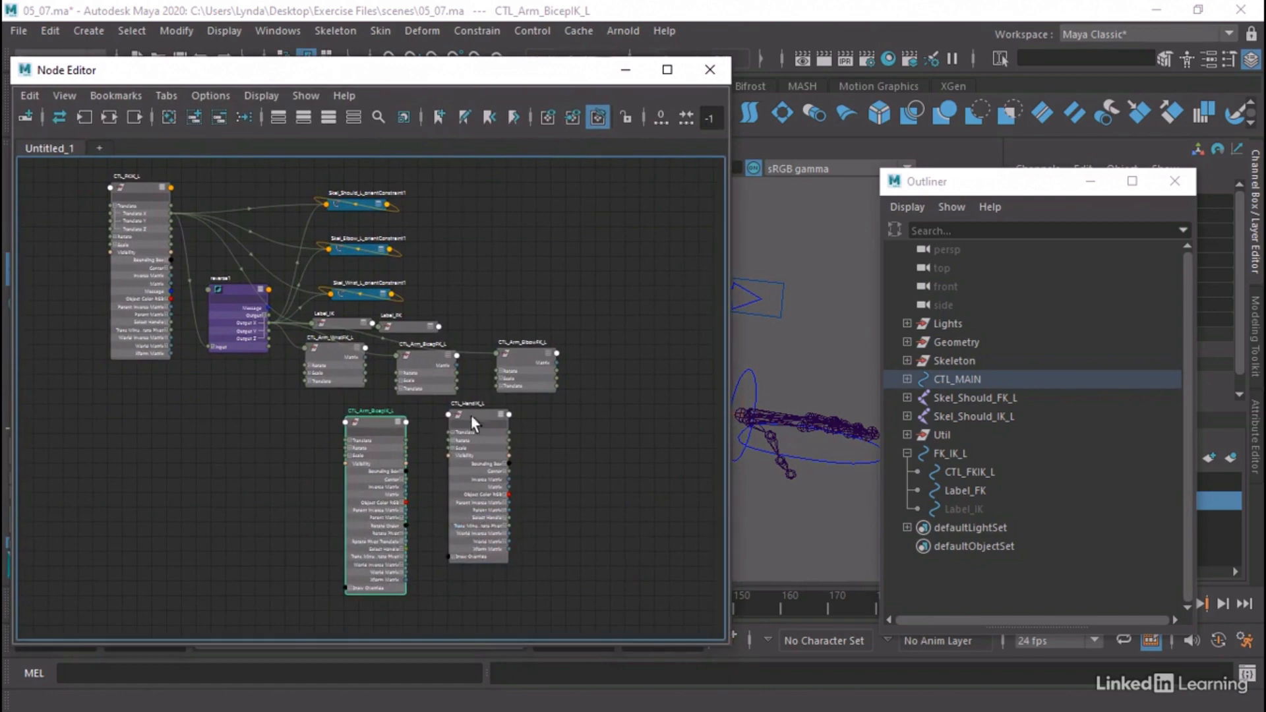
{"action": "right_click_drag", "start_coordinate": [499, 414], "coordinate": [592, 401], "text": "alt"}
{"action": "middle_click_drag", "start_coordinate": [594, 401], "coordinate": [642, 411], "text": "alt"}
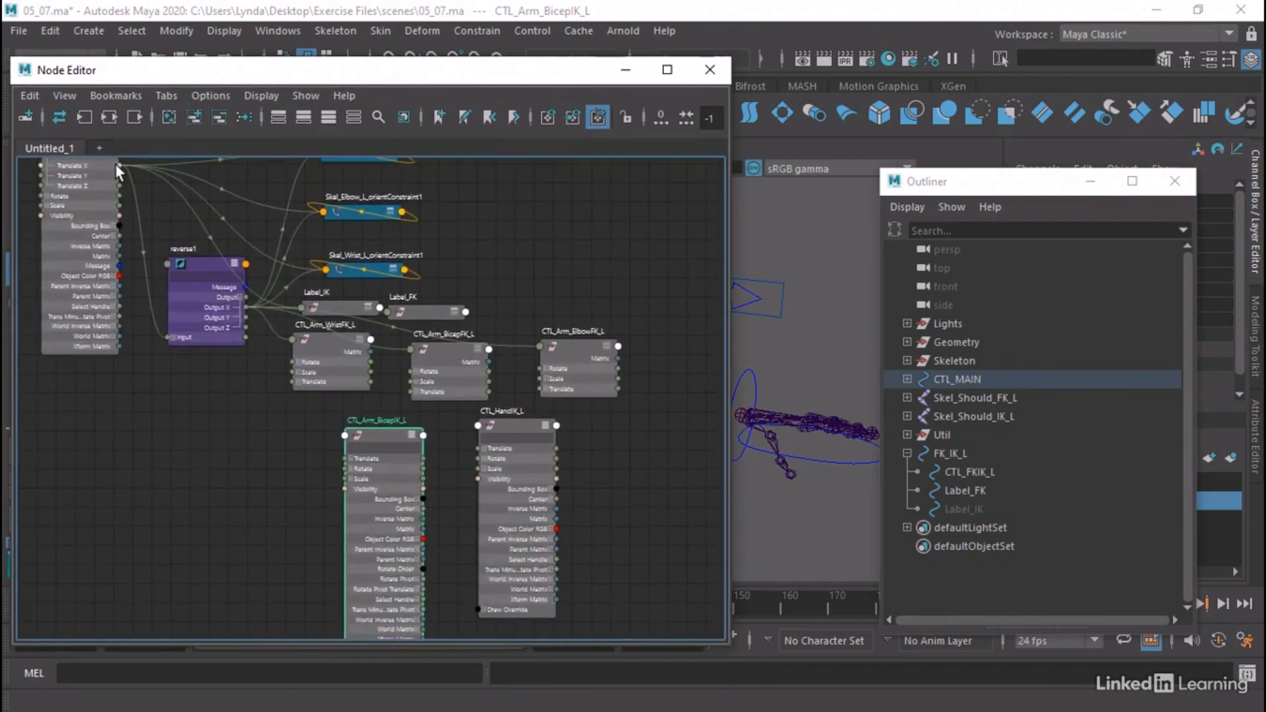
Connect CTL_FKIK_L's Translate X to the Visibility of CTL_Arm_BicepIK_L and CTL_HandIK_L, and reduce both nodes to their compact attribute view
{"action": "left_click_drag", "start_coordinate": [117, 164], "coordinate": [344, 488]}
{"action": "left_click_drag", "start_coordinate": [118, 164], "coordinate": [477, 477]}
{"action": "left_click", "coordinate": [414, 433]}
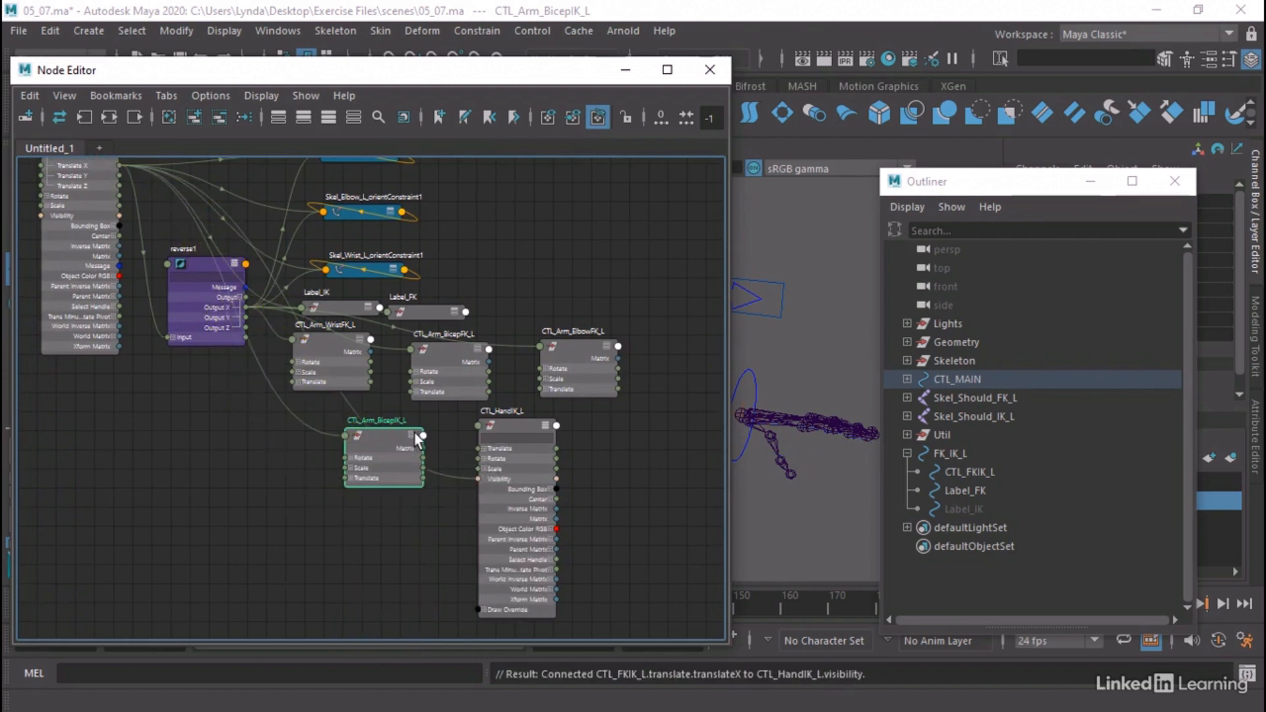
{"action": "left_click", "coordinate": [548, 426]}
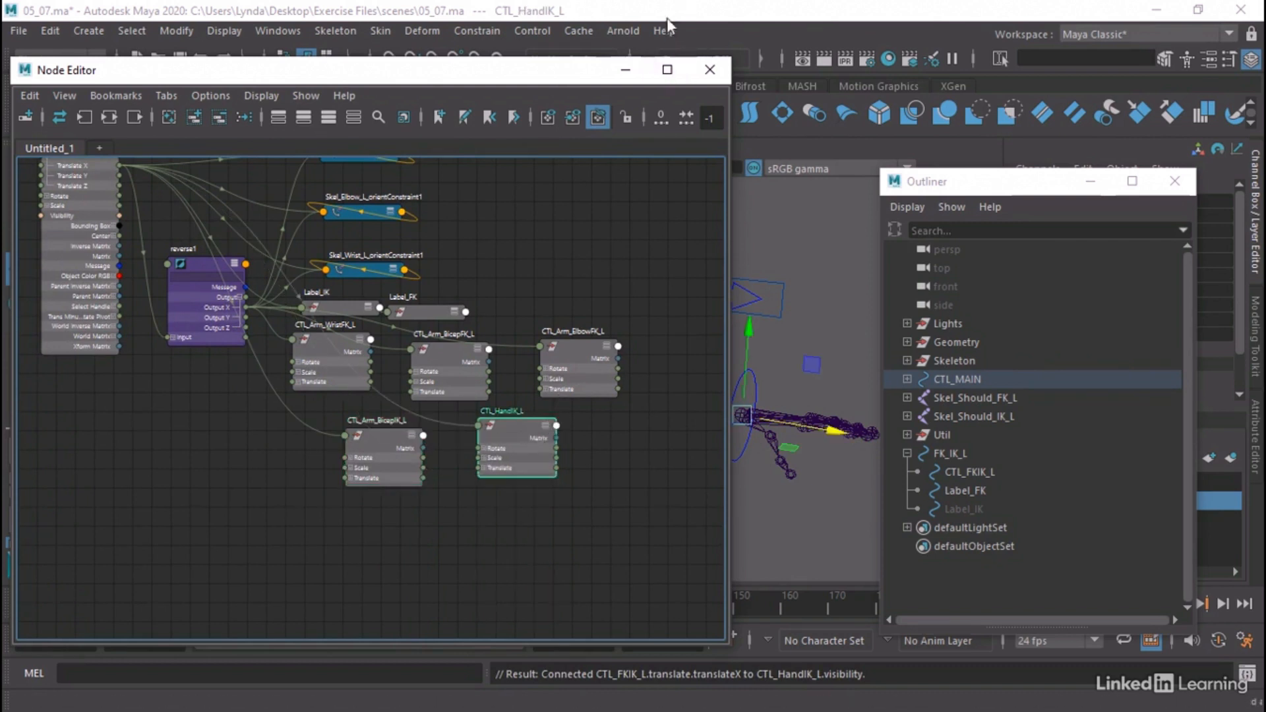
Minimize the Node Editor and slide the CTL_FKIK_L arrow along its X axis to test the FK and IK control visibility
{"action": "left_click", "coordinate": [623, 70]}
{"action": "left_click_drag", "start_coordinate": [650, 227], "coordinate": [540, 263], "text": "alt"}
{"action": "left_click", "coordinate": [618, 316]}
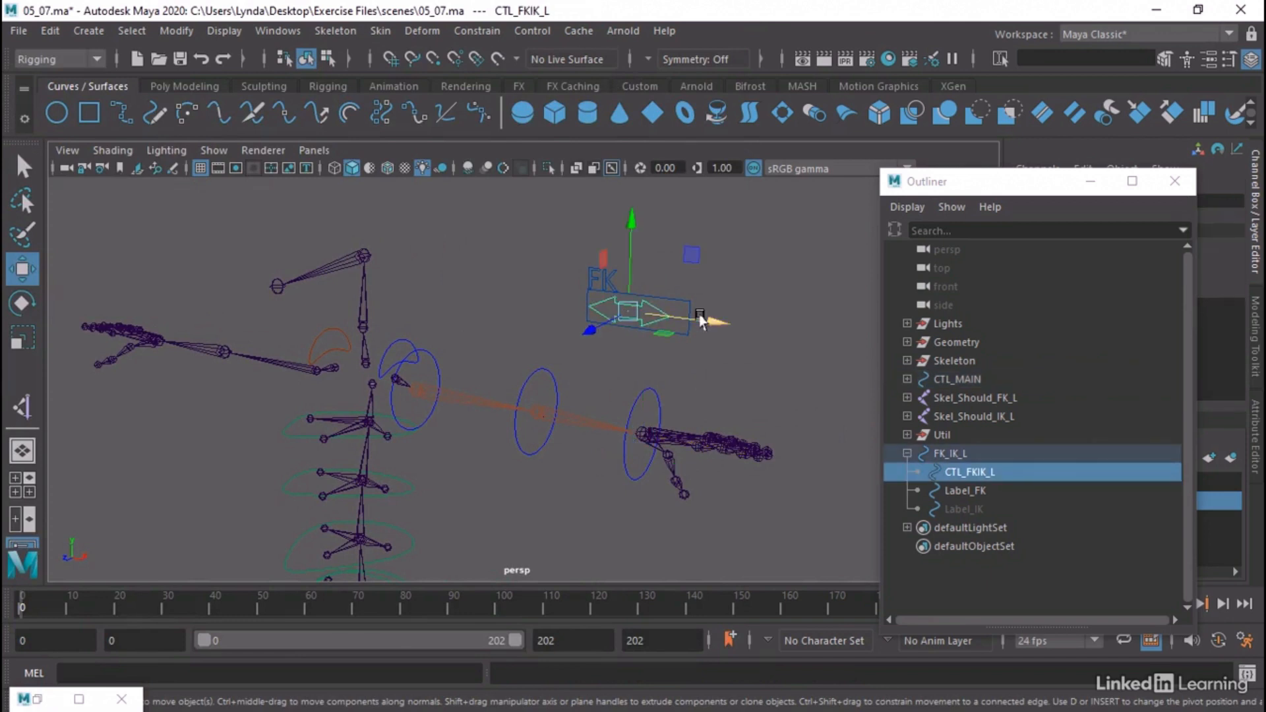
{"action": "left_click_drag", "start_coordinate": [693, 323], "coordinate": [745, 264]}
{"action": "left_click", "coordinate": [725, 302]}
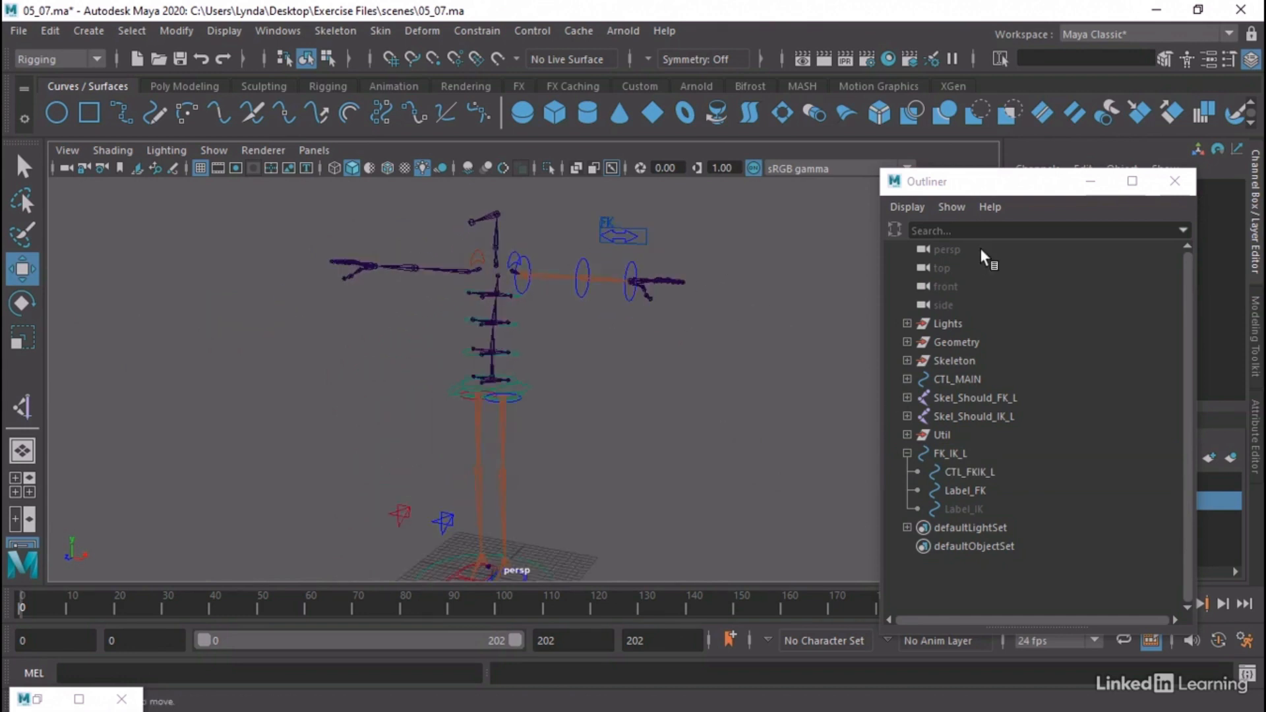
Parent the FK_IK_L switch under CTL_Shoul_L within the CTL_MAIN hierarchy, close the Outliner and clear the selection
{"action": "left_click", "coordinate": [907, 454]}
{"action": "left_click", "coordinate": [953, 456]}
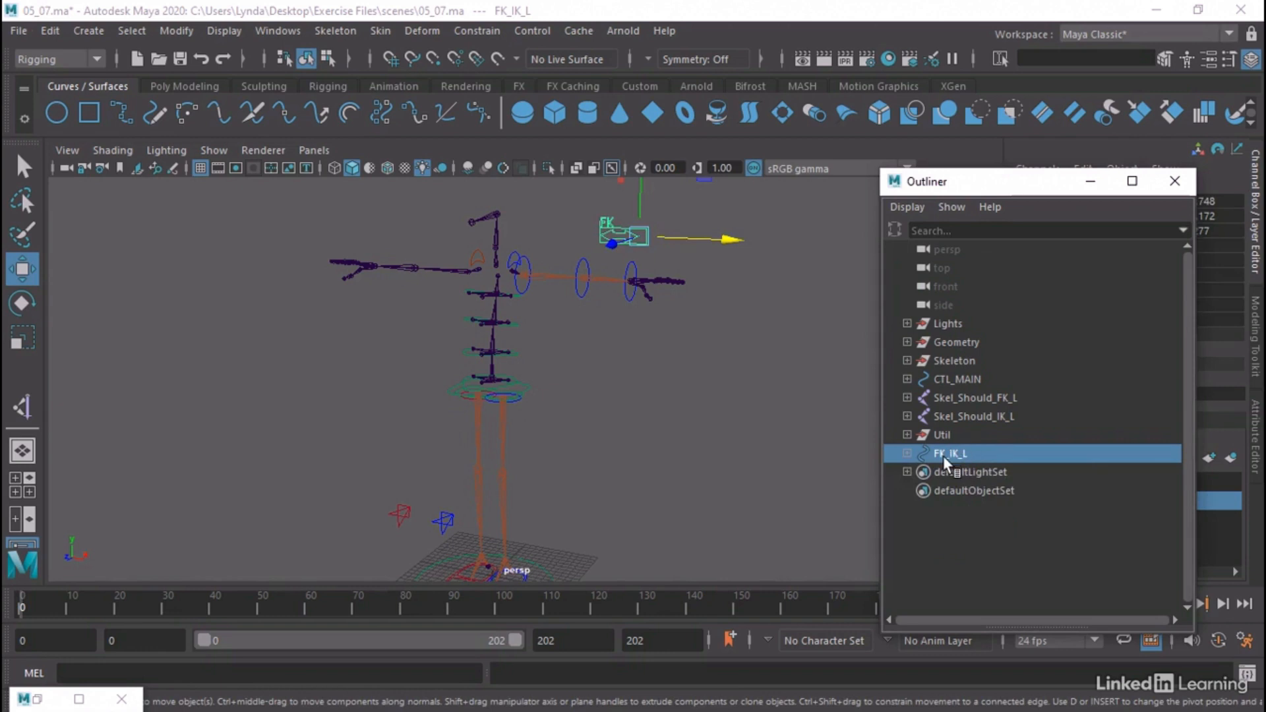
{"action": "left_click", "coordinate": [907, 379]}
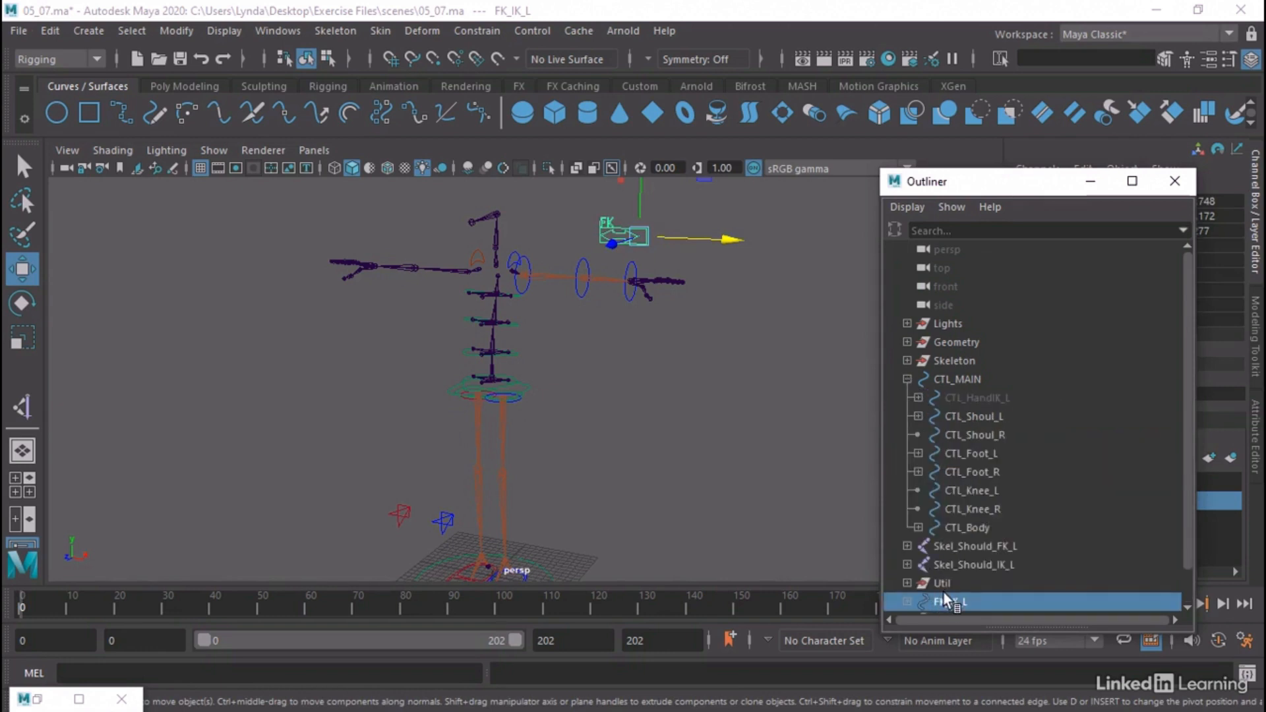
{"action": "left_click_drag", "start_coordinate": [943, 594], "coordinate": [984, 417]}
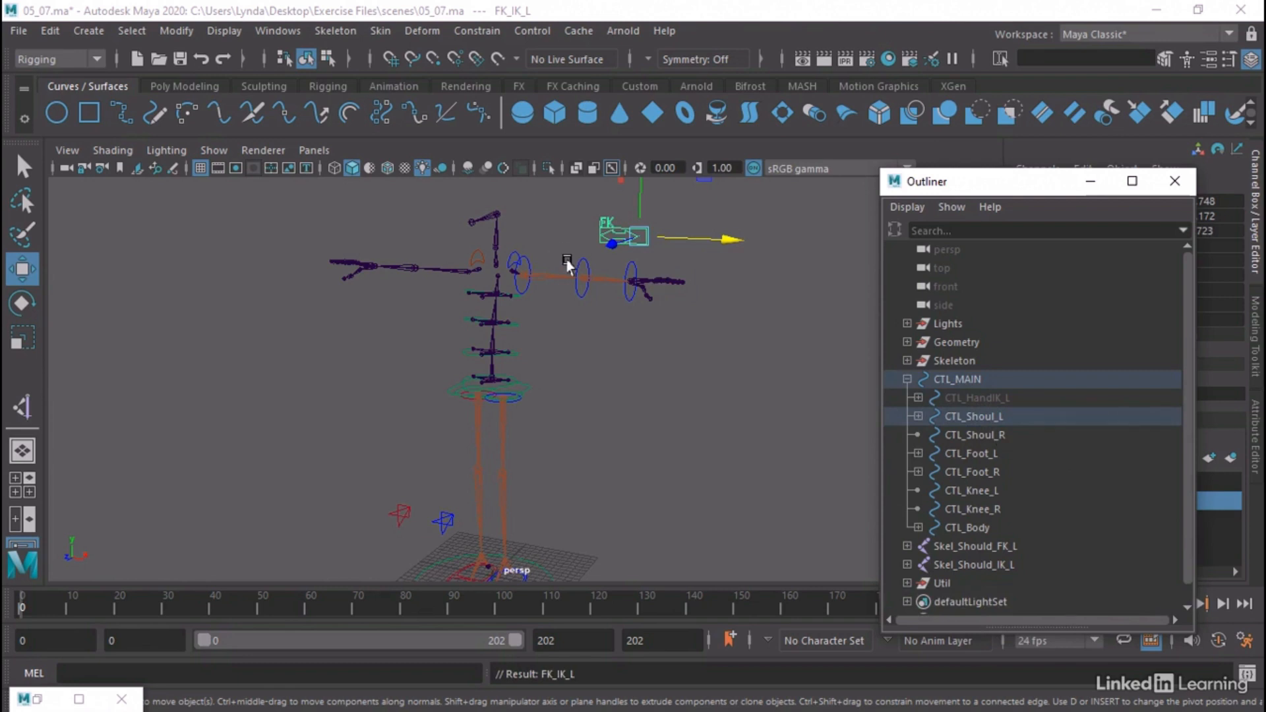
{"action": "left_click", "coordinate": [1175, 181]}
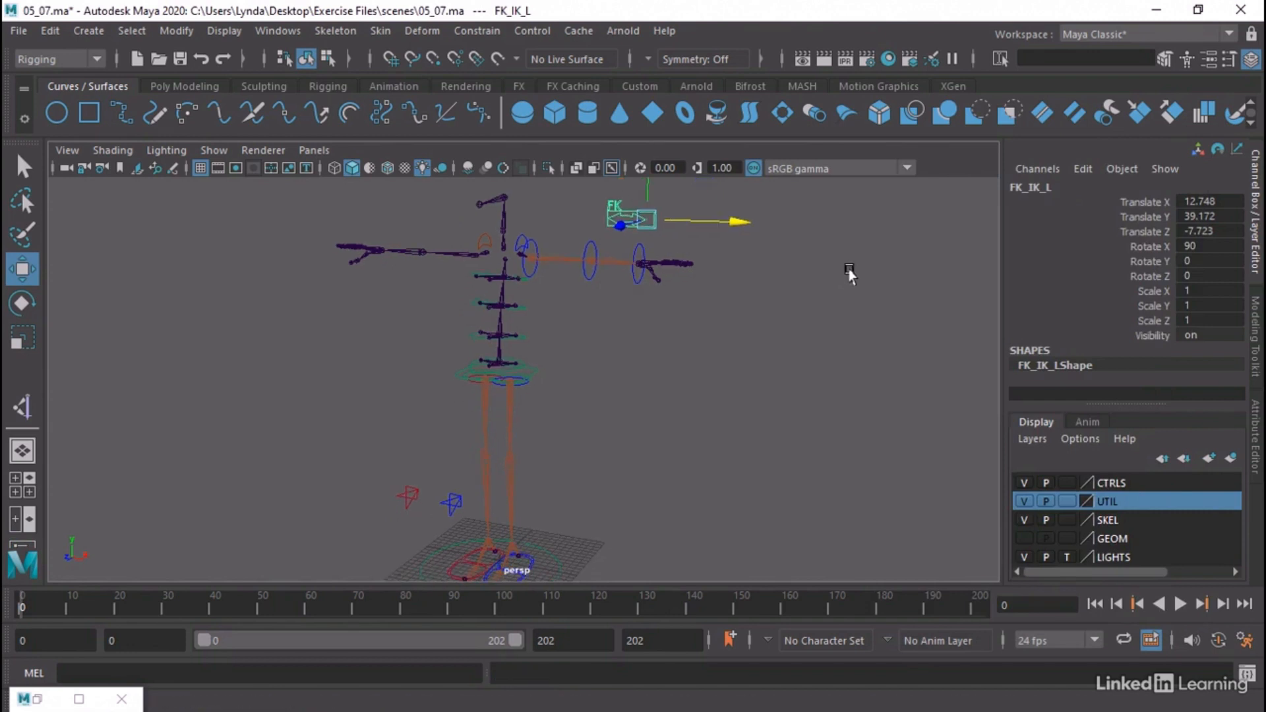
{"action": "scroll", "coordinate": [738, 290], "scroll_direction": "down", "scroll_amount": 5}
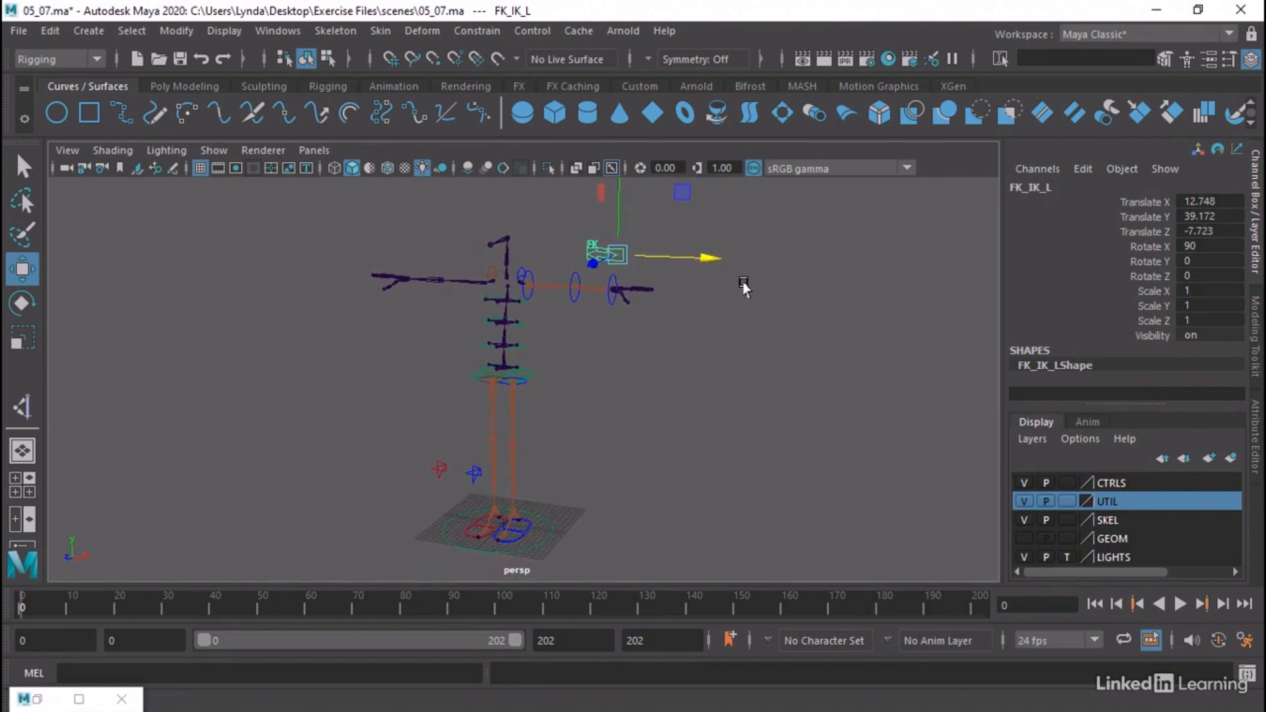
{"action": "left_click", "coordinate": [751, 295]}
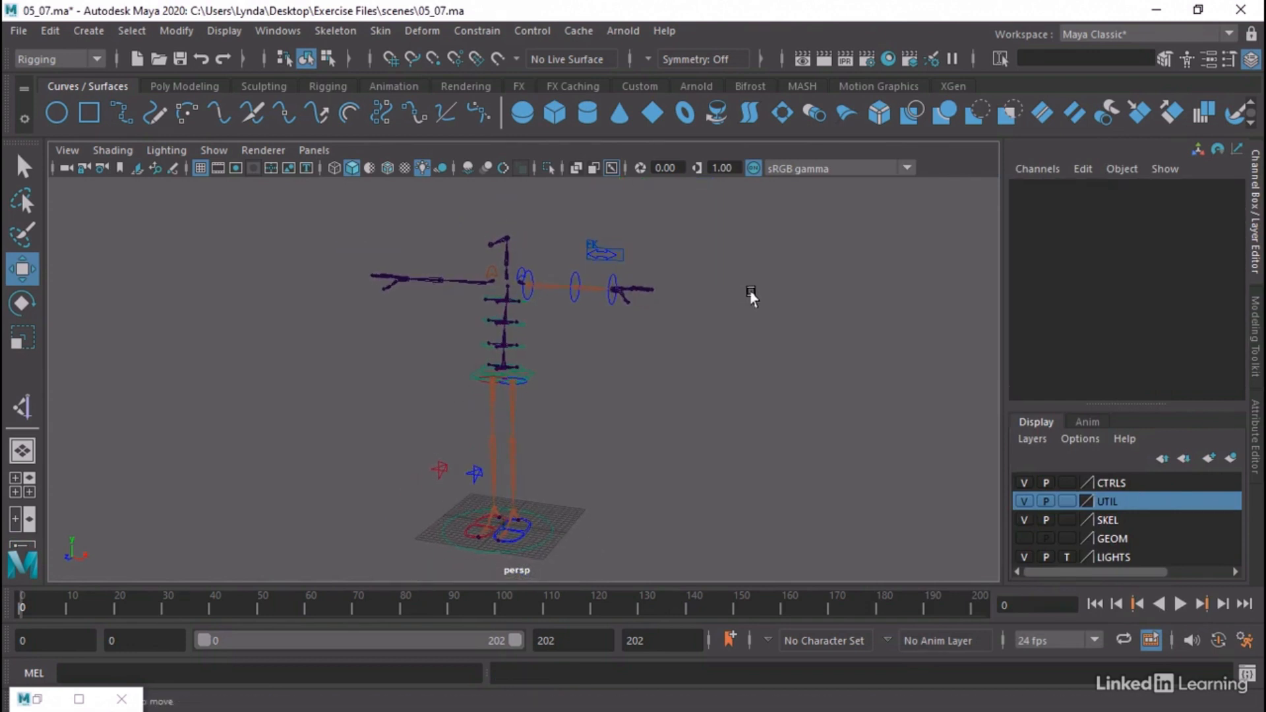
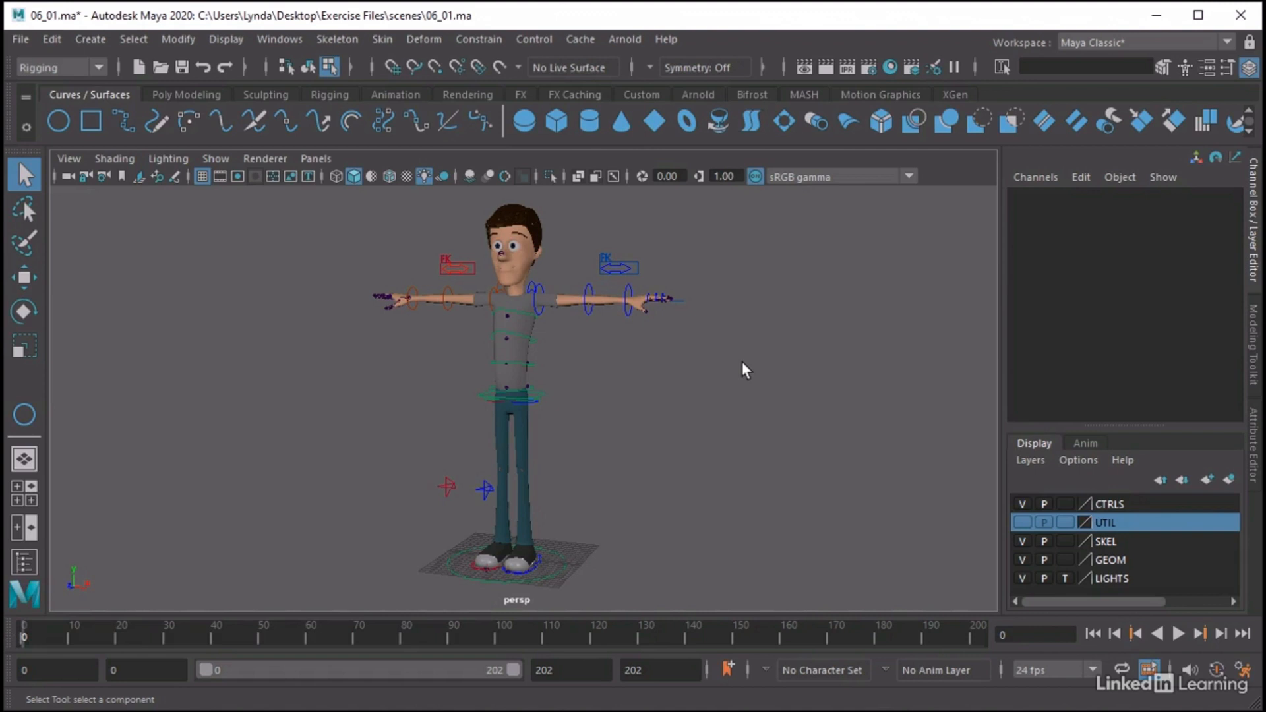
Examine the crescent-shaped finger control and the three index finger control rings around the character's left hand
{"action": "left_click_drag", "start_coordinate": [743, 367], "coordinate": [670, 413], "text": "alt"}
{"action": "right_click_drag", "start_coordinate": [670, 413], "coordinate": [901, 422], "text": "alt"}
{"action": "middle_click_drag", "start_coordinate": [805, 374], "coordinate": [577, 385], "text": "alt"}
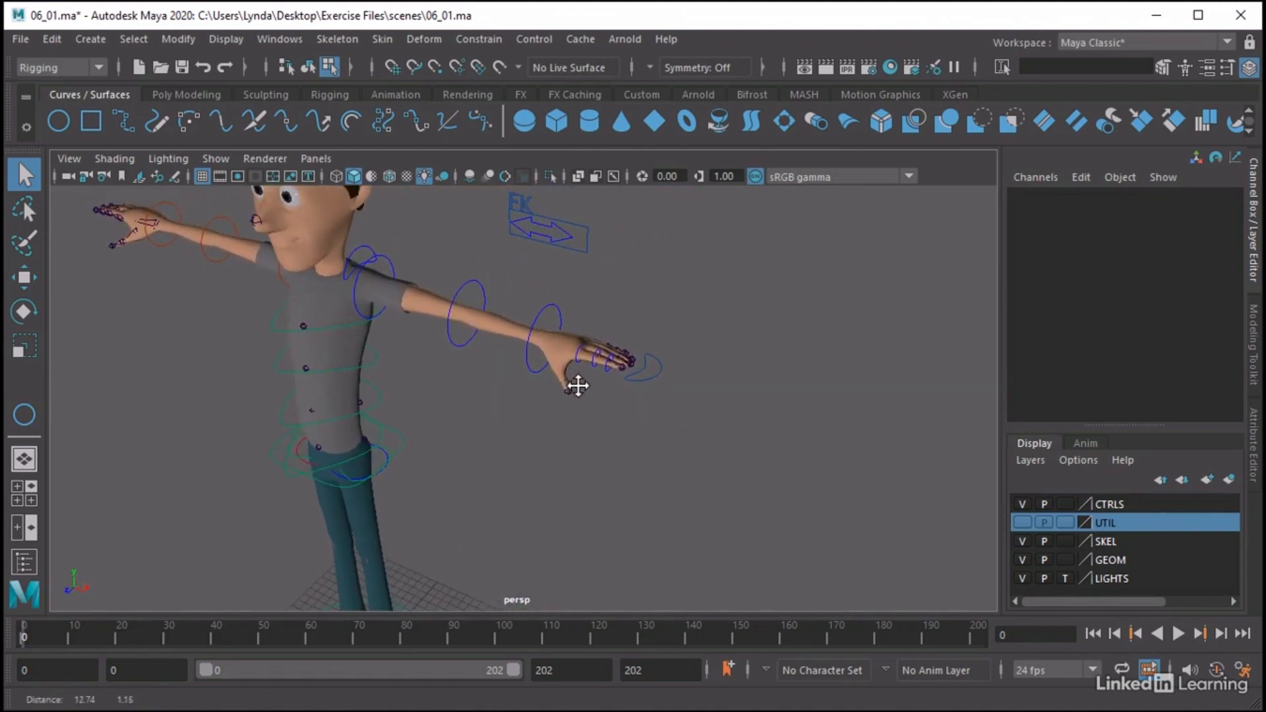
{"action": "right_click_drag", "start_coordinate": [667, 391], "coordinate": [799, 397], "text": "alt"}
{"action": "middle_click_drag", "start_coordinate": [795, 323], "coordinate": [712, 395], "text": "alt"}
{"action": "right_click_drag", "start_coordinate": [678, 387], "coordinate": [715, 394], "text": "alt"}
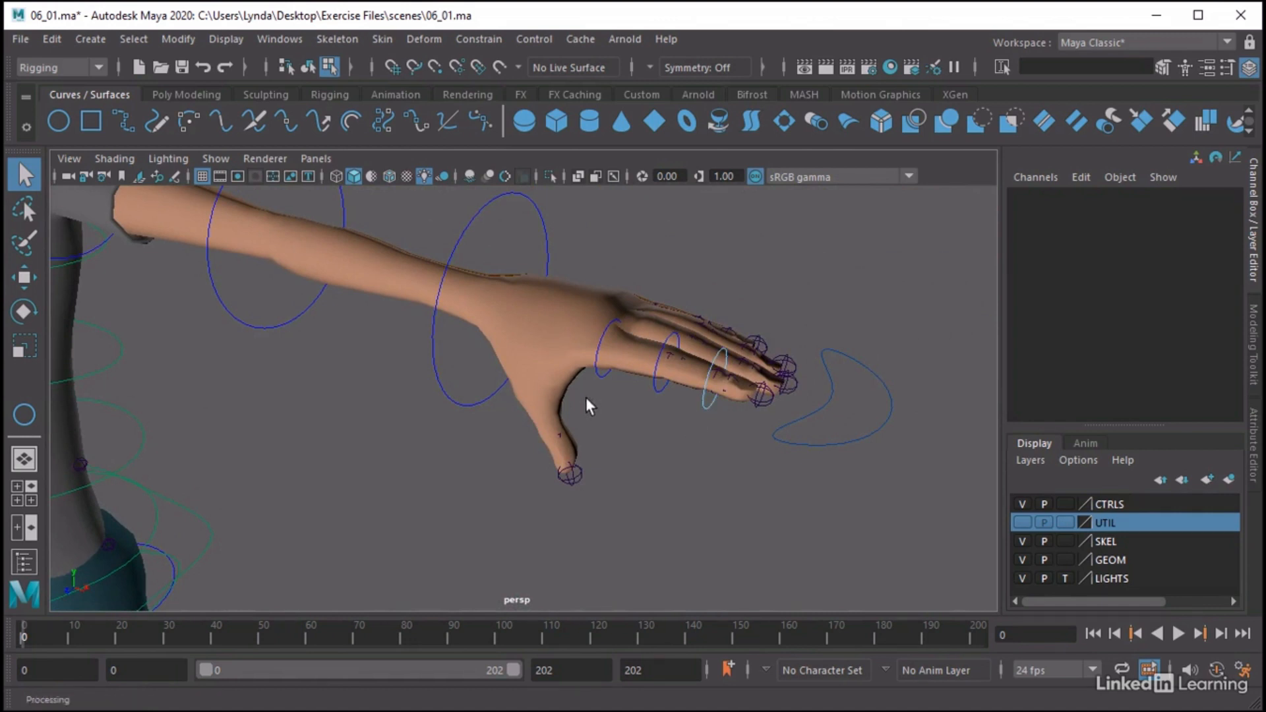
{"action": "left_click_drag", "start_coordinate": [587, 401], "coordinate": [506, 452], "text": "alt"}
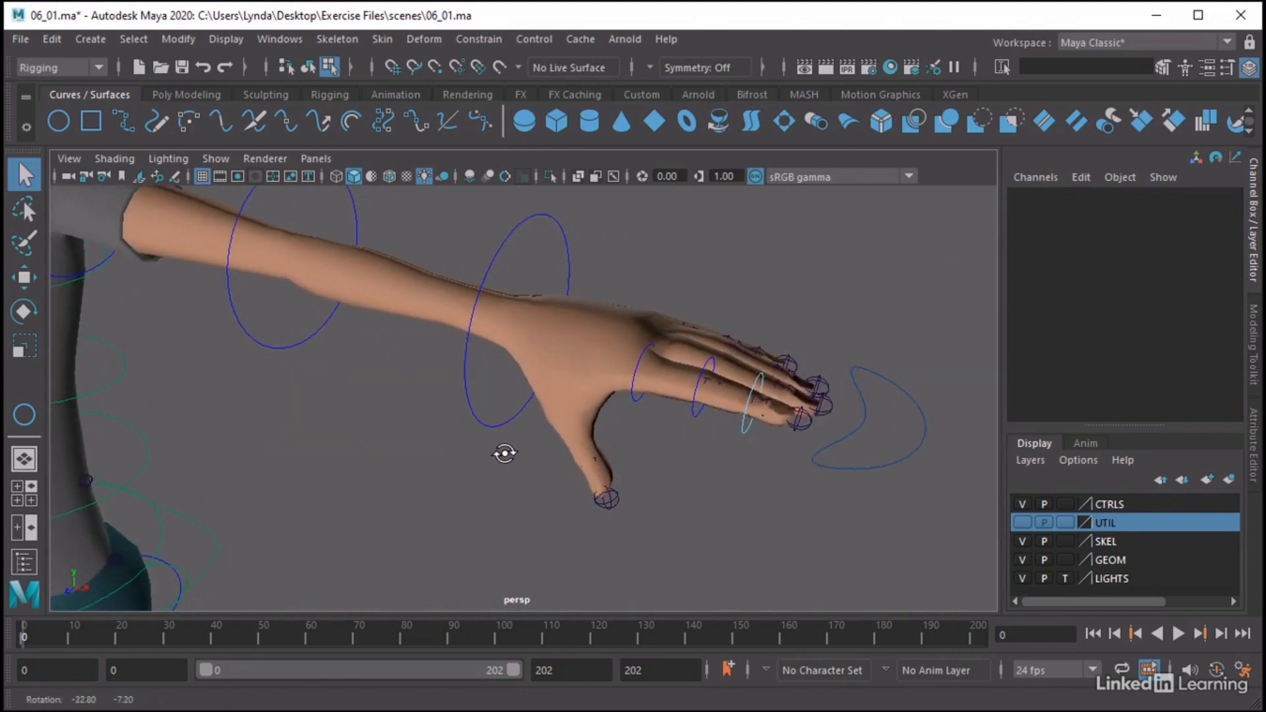
{"action": "middle_click_drag", "start_coordinate": [571, 430], "coordinate": [514, 417], "text": "alt"}
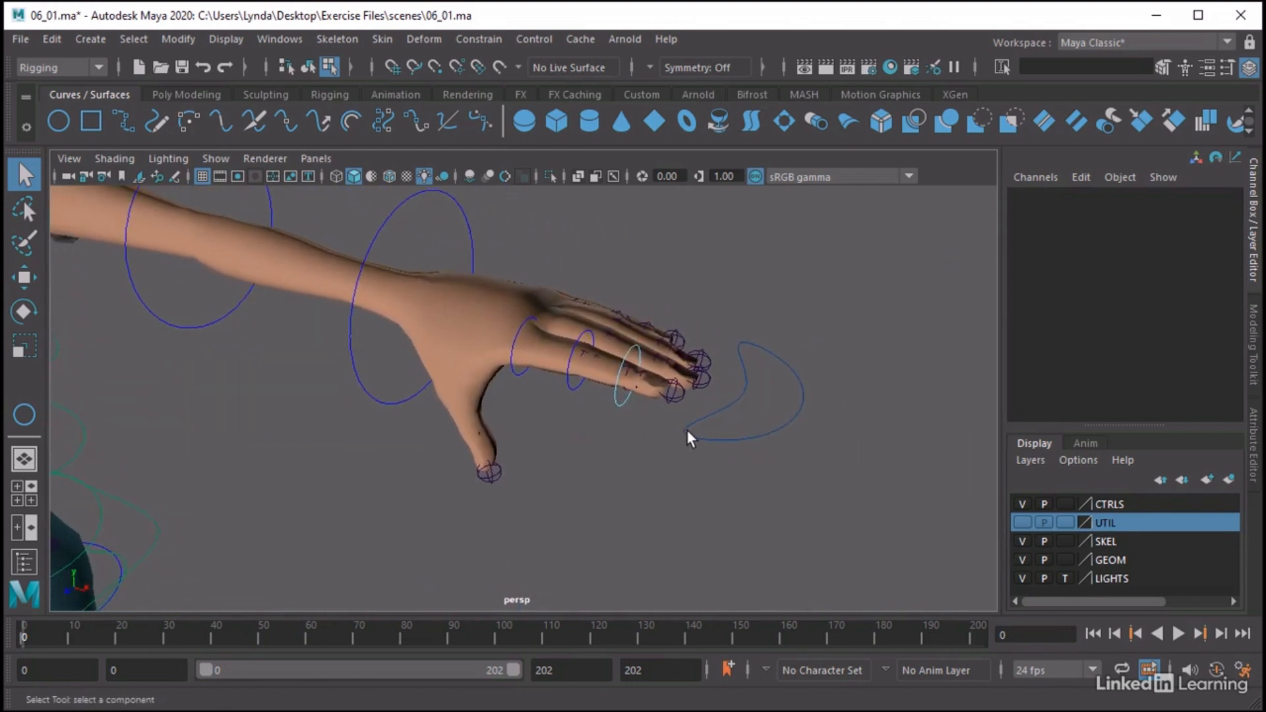
{"action": "left_click", "coordinate": [686, 432]}
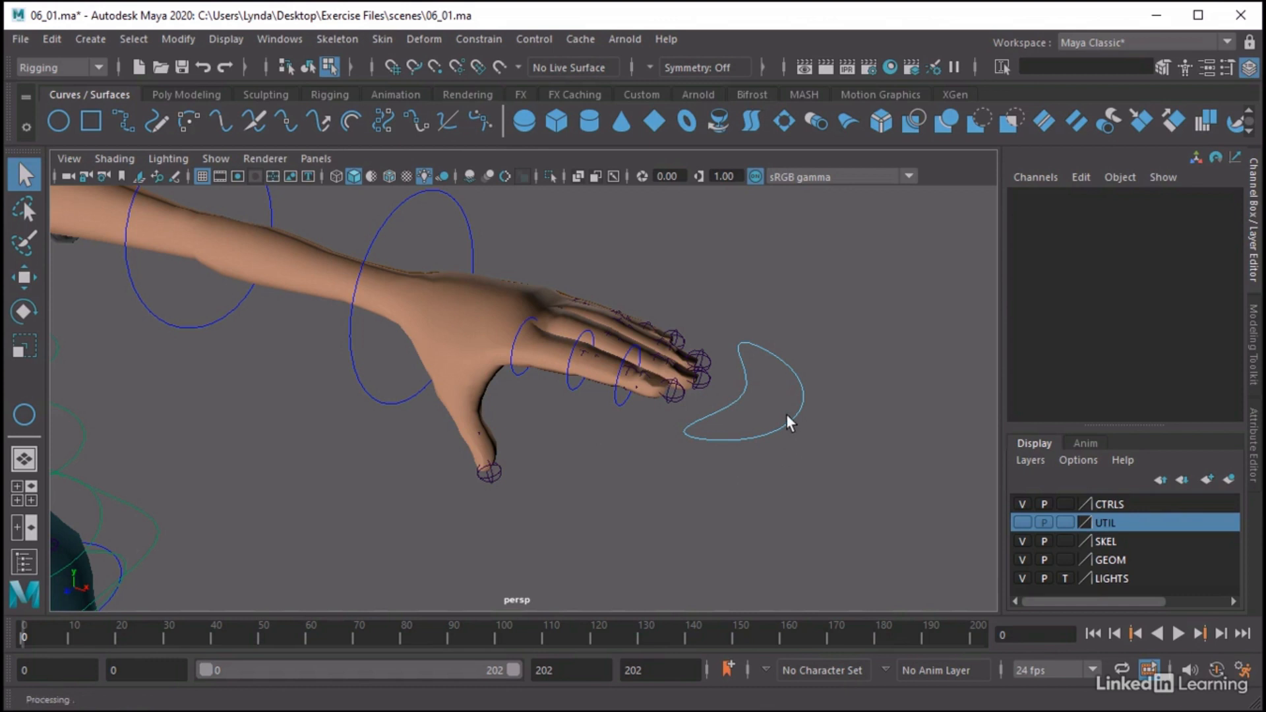
{"action": "left_click", "coordinate": [512, 372]}
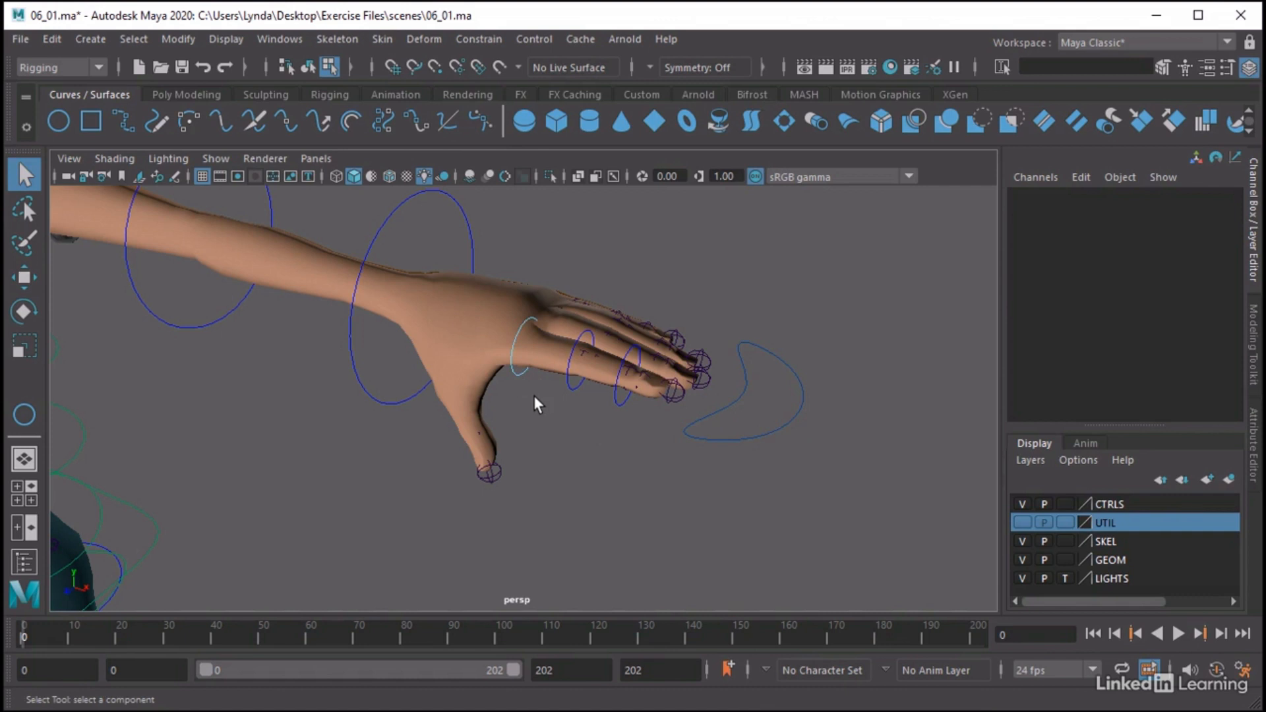
{"action": "left_click", "coordinate": [569, 385]}
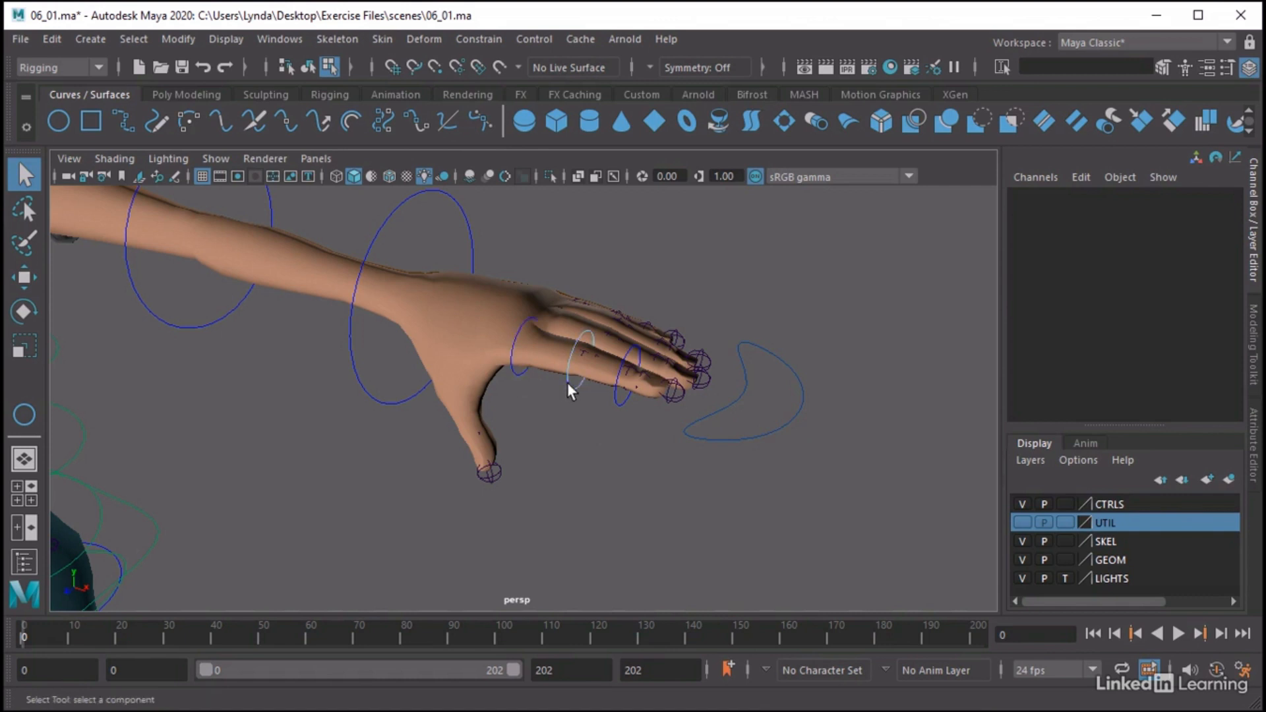
{"action": "left_click", "coordinate": [616, 398]}
{"action": "left_click", "coordinate": [513, 370]}
{"action": "right_click_drag", "start_coordinate": [514, 369], "coordinate": [222, 455], "text": "alt"}
{"action": "middle_click_drag", "start_coordinate": [223, 457], "coordinate": [246, 415], "text": "alt"}
{"action": "left_click_drag", "start_coordinate": [246, 415], "coordinate": [269, 401], "text": "alt"}
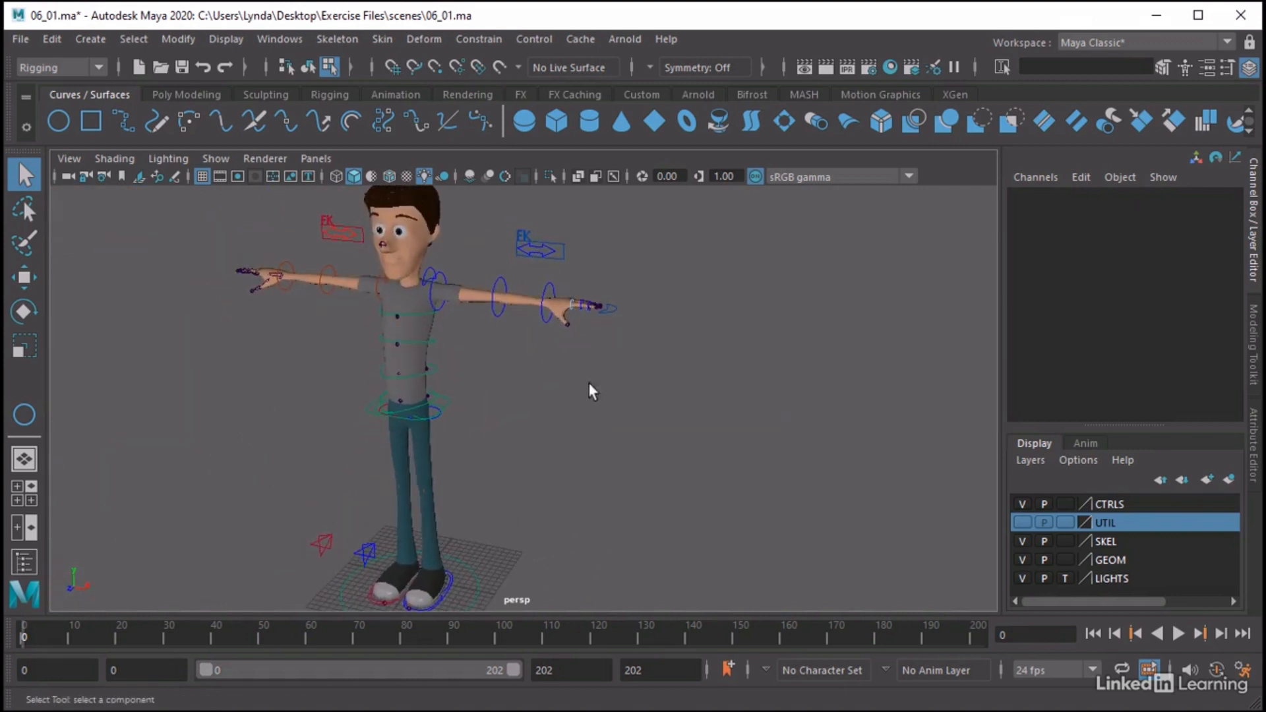
Hide the GEOM and SKEL display layers to leave the rig's control curves uncluttered
{"action": "left_click", "coordinate": [1023, 560]}
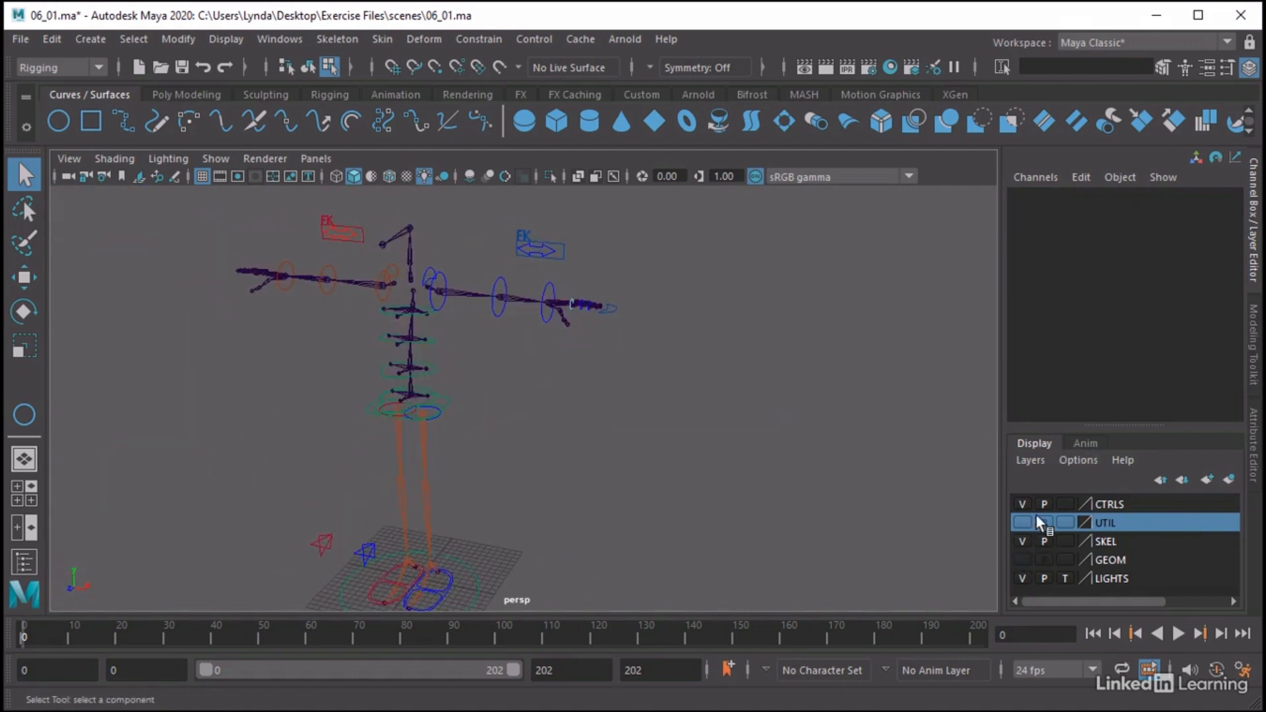
{"action": "left_click", "coordinate": [1024, 539]}
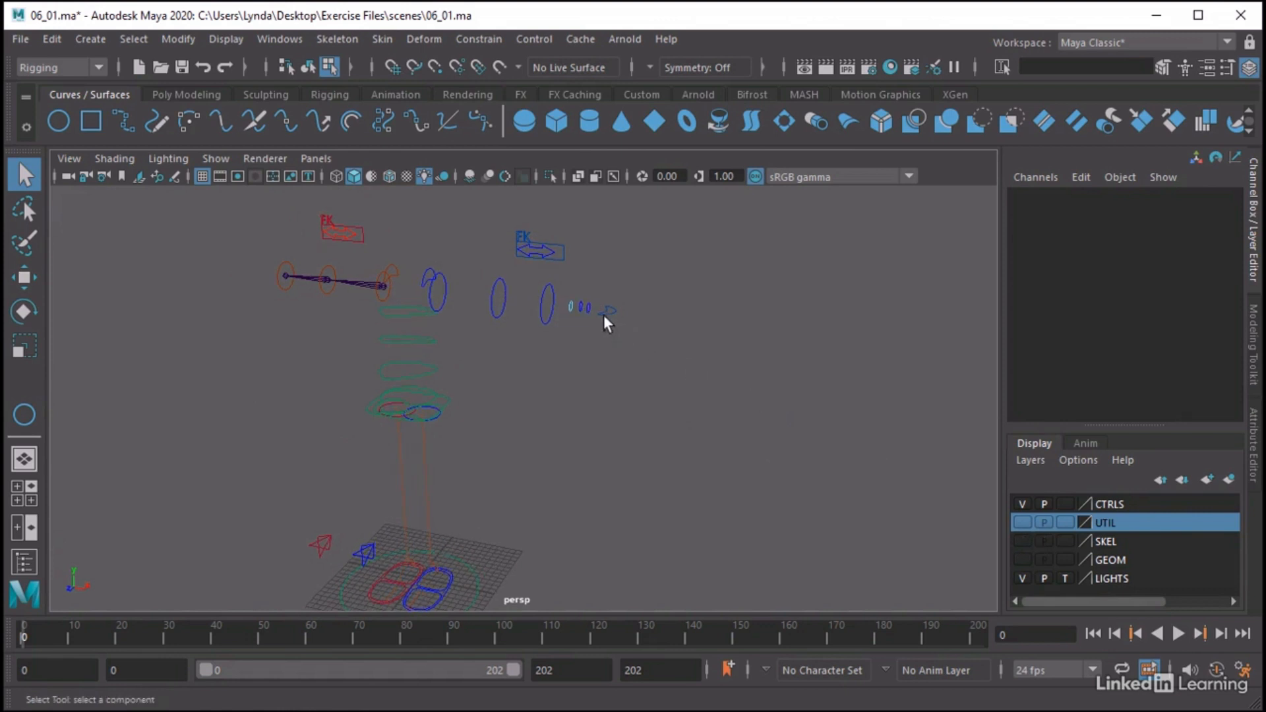
{"action": "left_click", "coordinate": [1252, 206]}
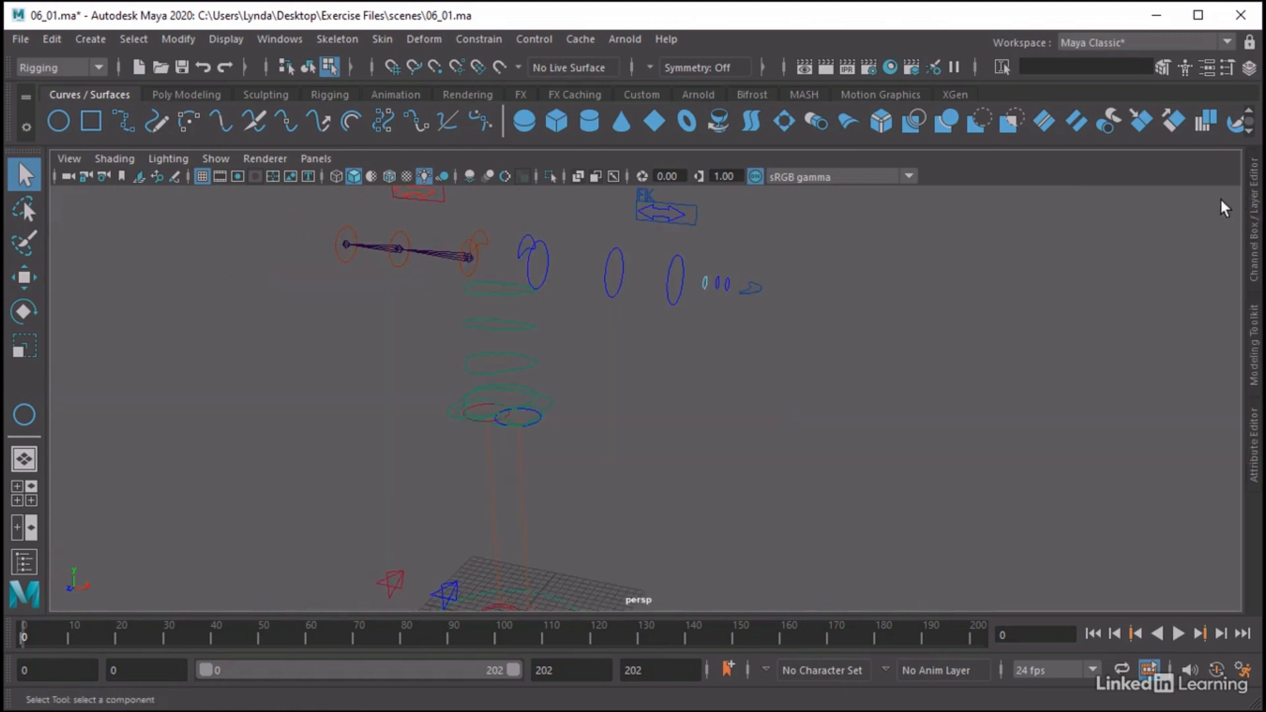
{"action": "left_click", "coordinate": [1254, 206]}
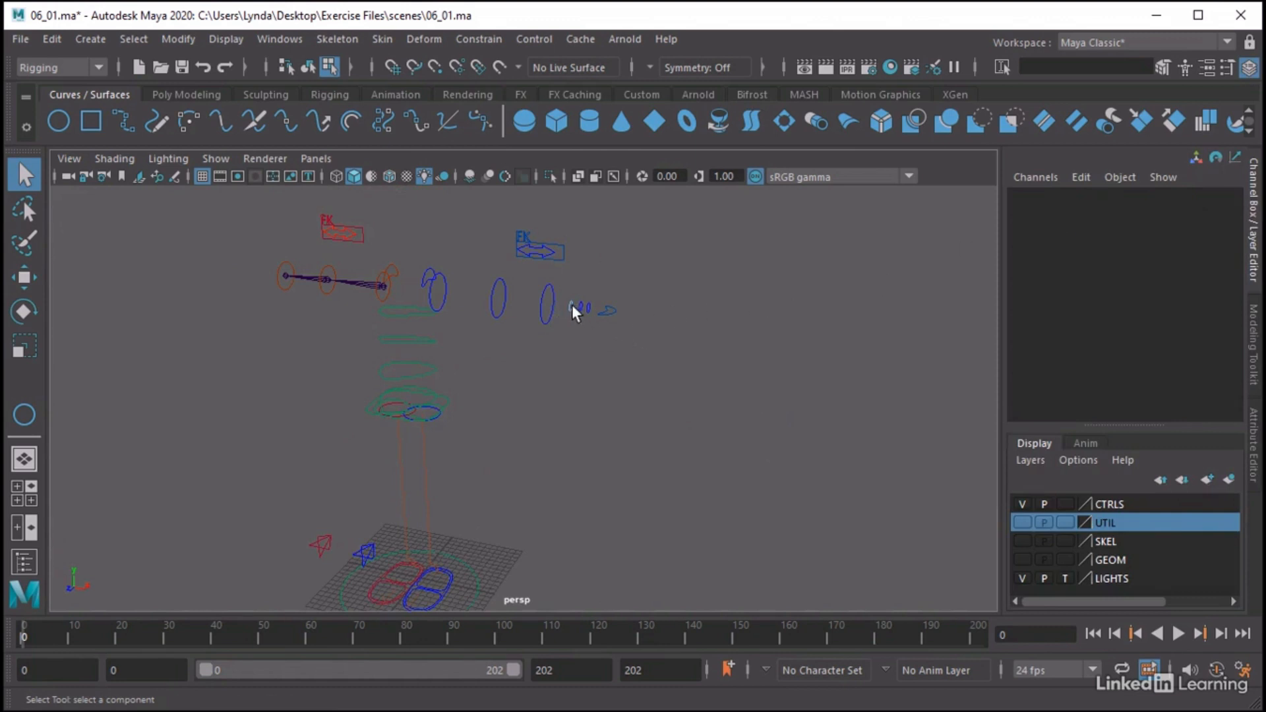
Set Translate X, Y and Z of CTL_Index1_L, the innermost left index finger ring, to 0
{"action": "right_click_drag", "start_coordinate": [572, 305], "coordinate": [651, 209]}
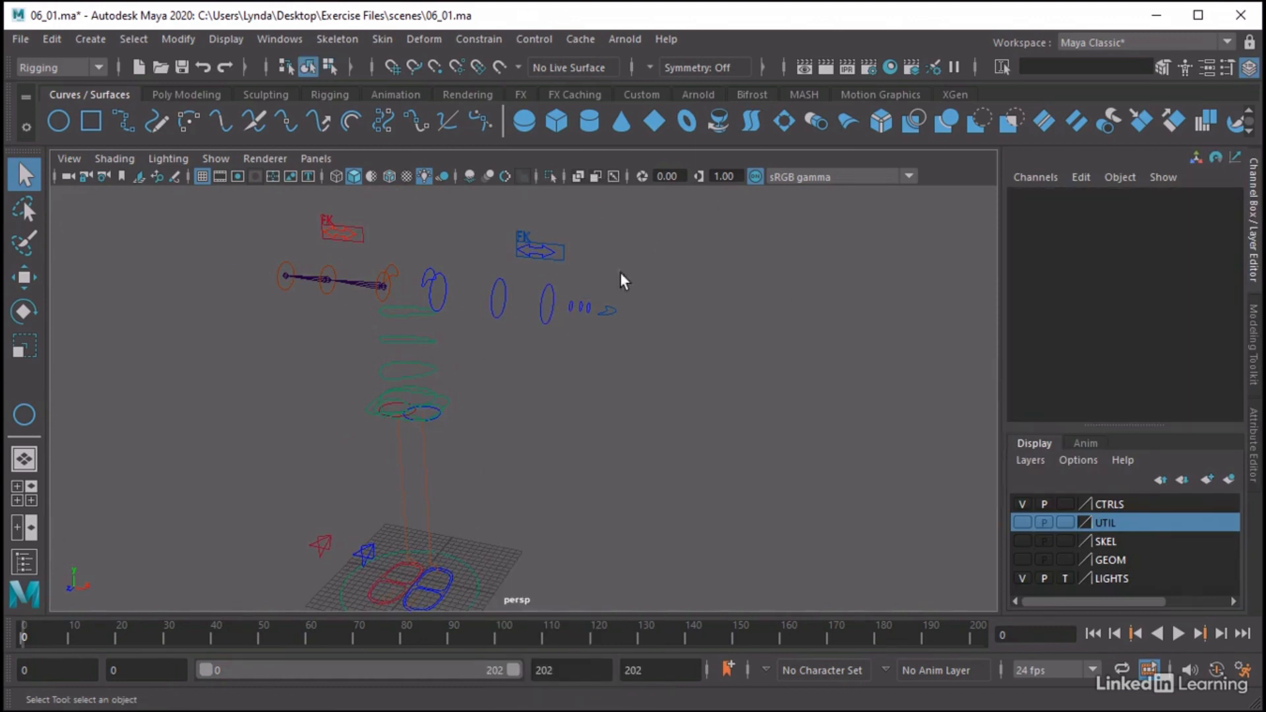
{"action": "left_click", "coordinate": [569, 306]}
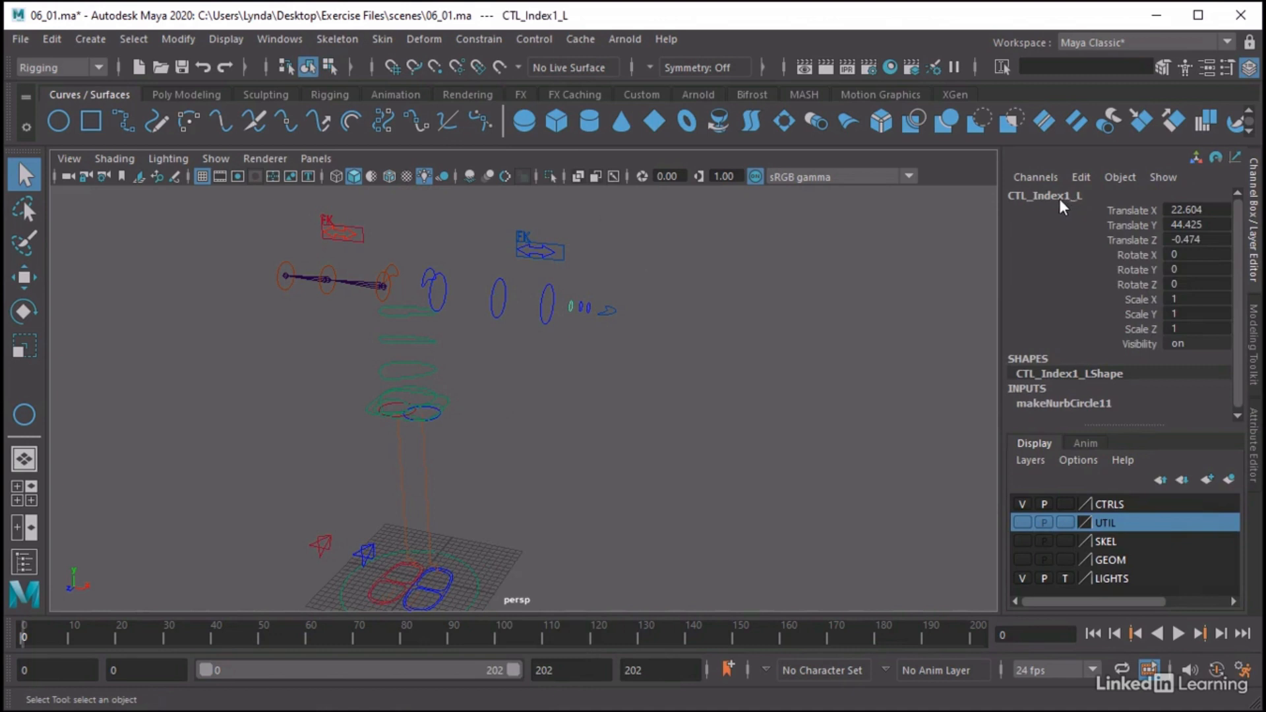
{"action": "left_click_drag", "start_coordinate": [1191, 209], "coordinate": [1194, 232]}
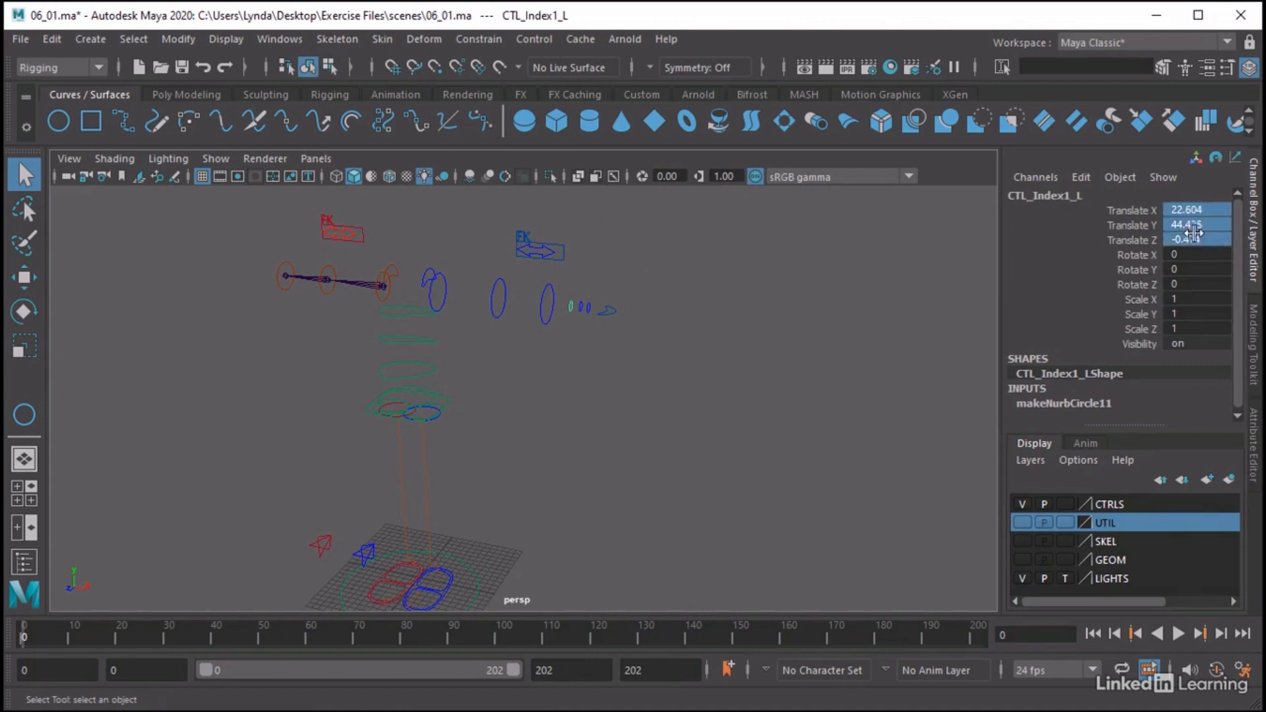
{"action": "left_click", "coordinate": [1205, 240]}
{"action": "type", "text": "0"}
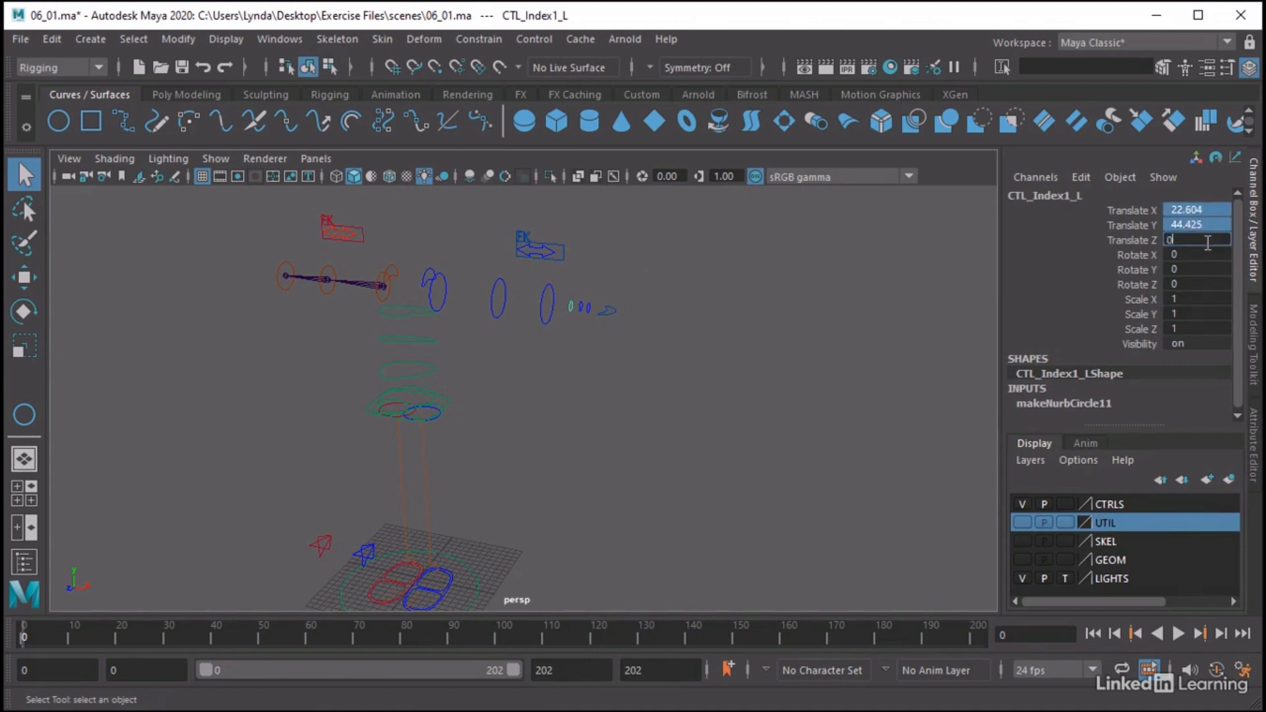
{"action": "key", "text": "Return"}
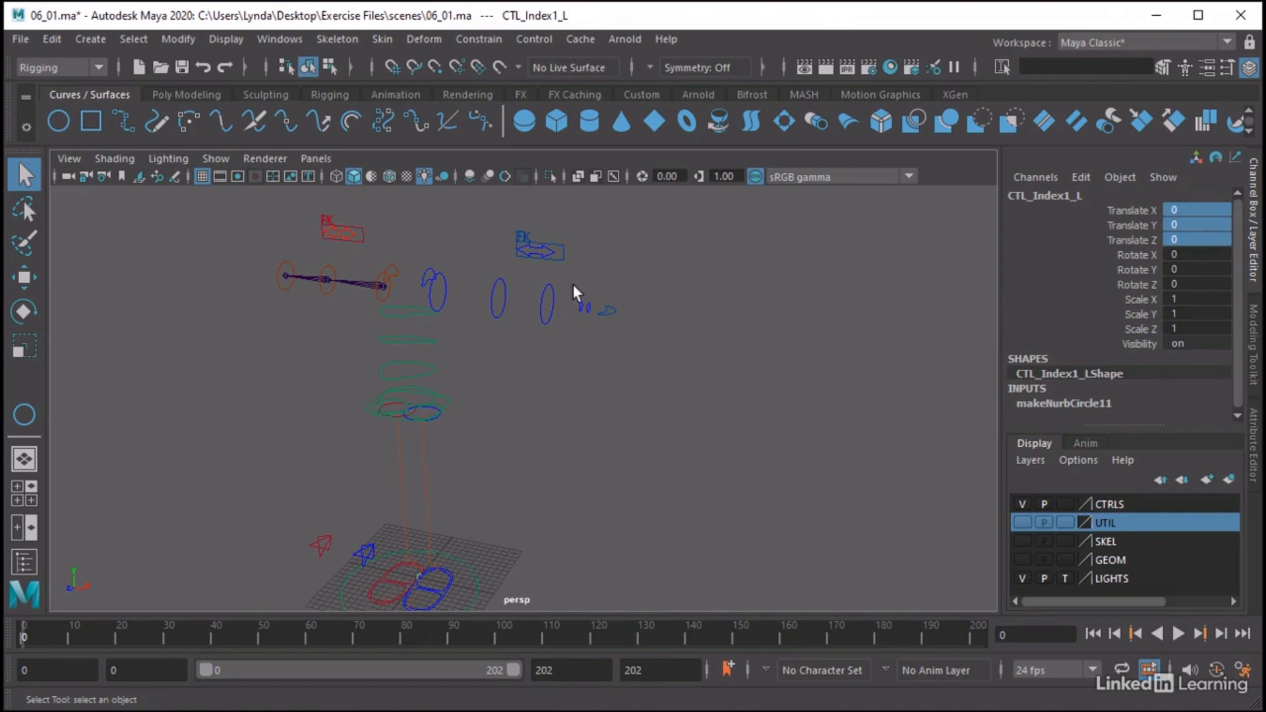
Set Translate X, Y and Z to 0 on both CTL_Index2_L and CTL_Index3_L
{"action": "left_click", "coordinate": [583, 310]}
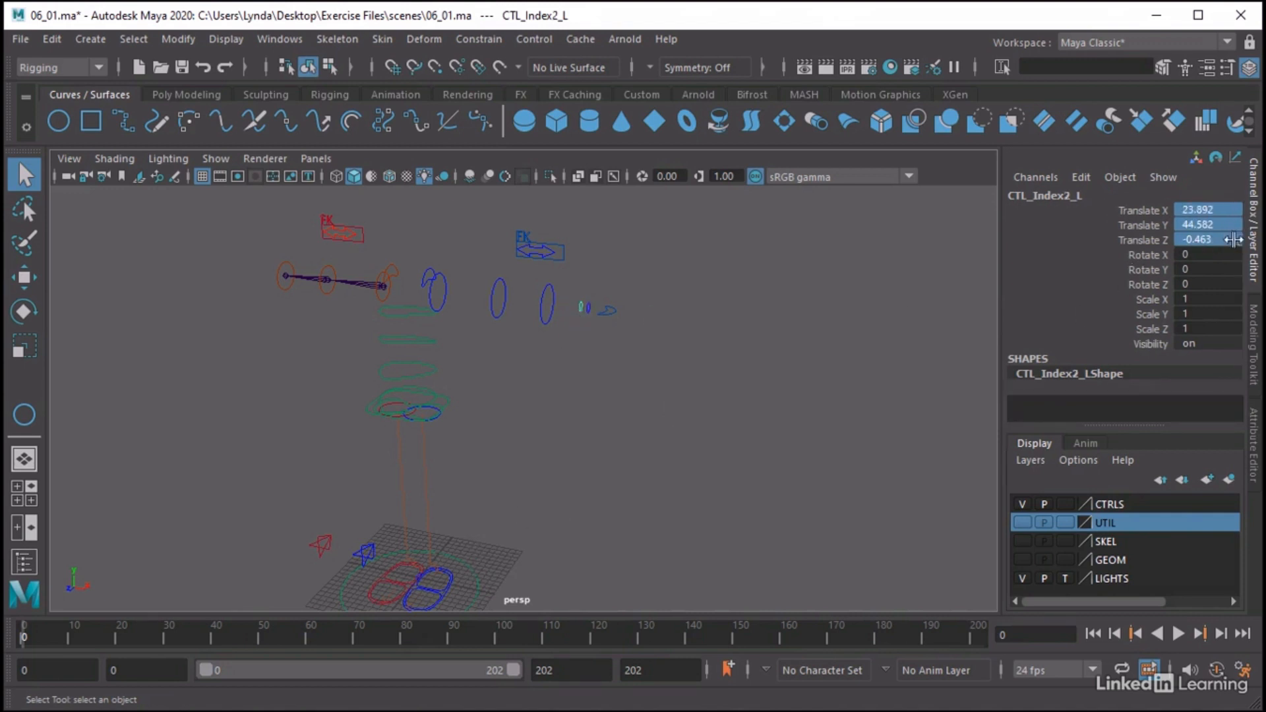
{"action": "left_click", "coordinate": [1215, 240]}
{"action": "type", "text": "0"}
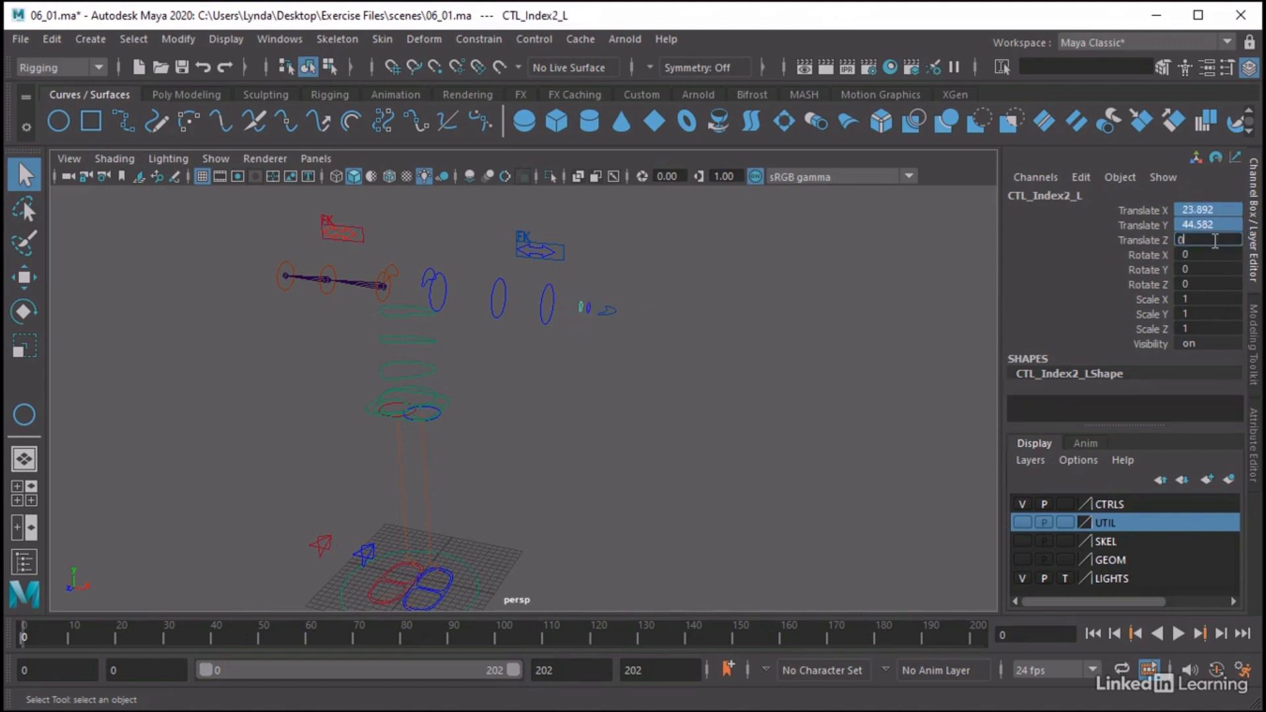
{"action": "key", "text": "Return"}
{"action": "left_click", "coordinate": [592, 309]}
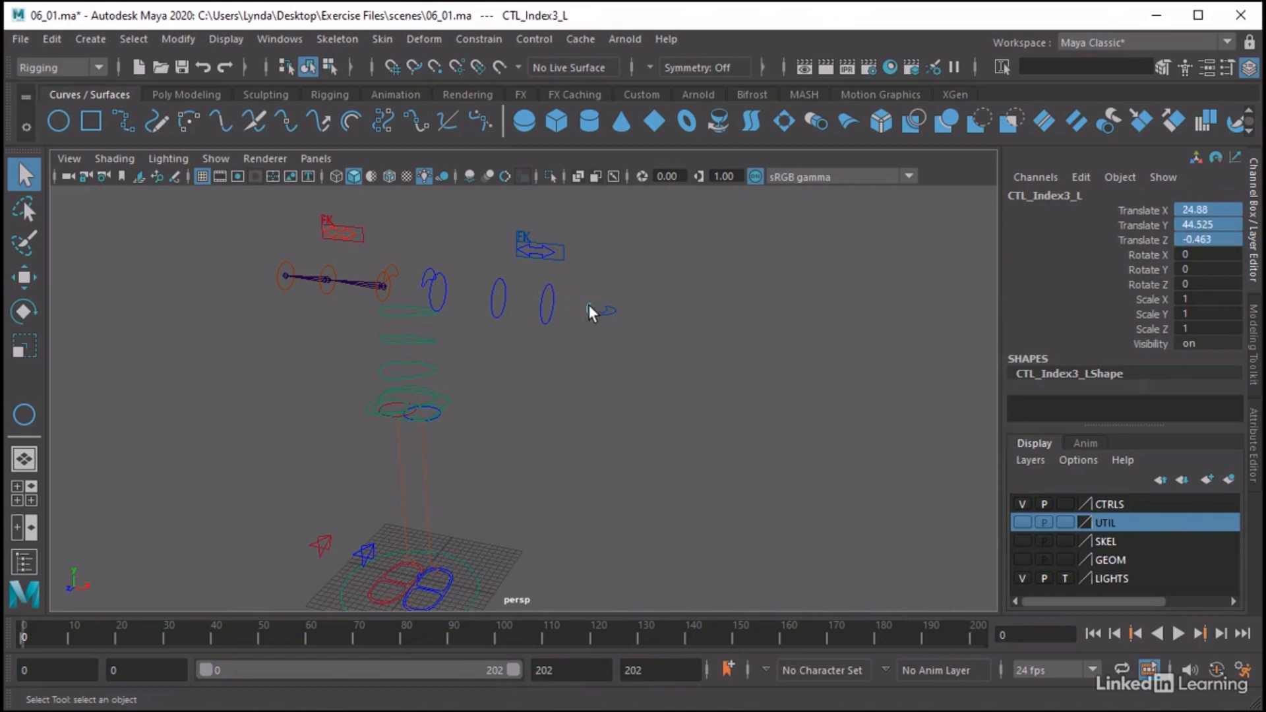
{"action": "left_click", "coordinate": [1206, 241]}
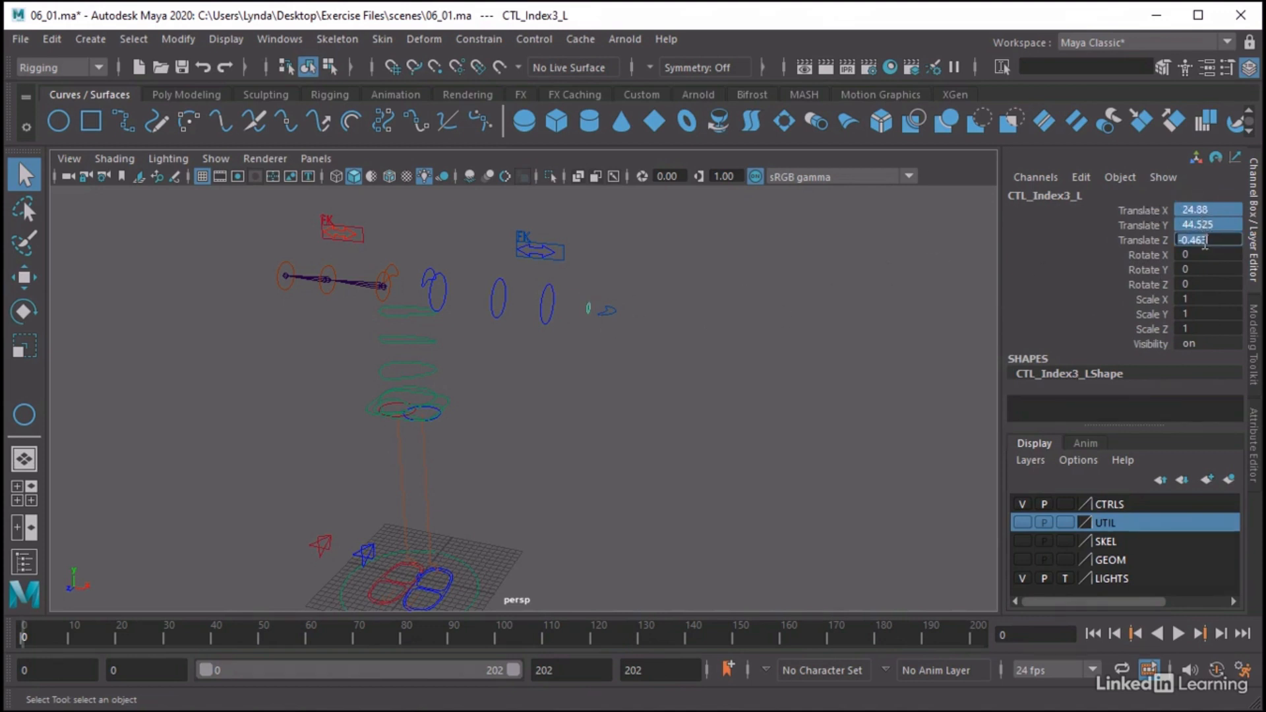
{"action": "type", "text": "0"}
{"action": "key", "text": "Return"}
Open the Outliner, group CTL_Index1_L on its own and expand the new group
{"action": "middle_click_drag", "start_coordinate": [411, 589], "coordinate": [504, 509], "text": "alt"}
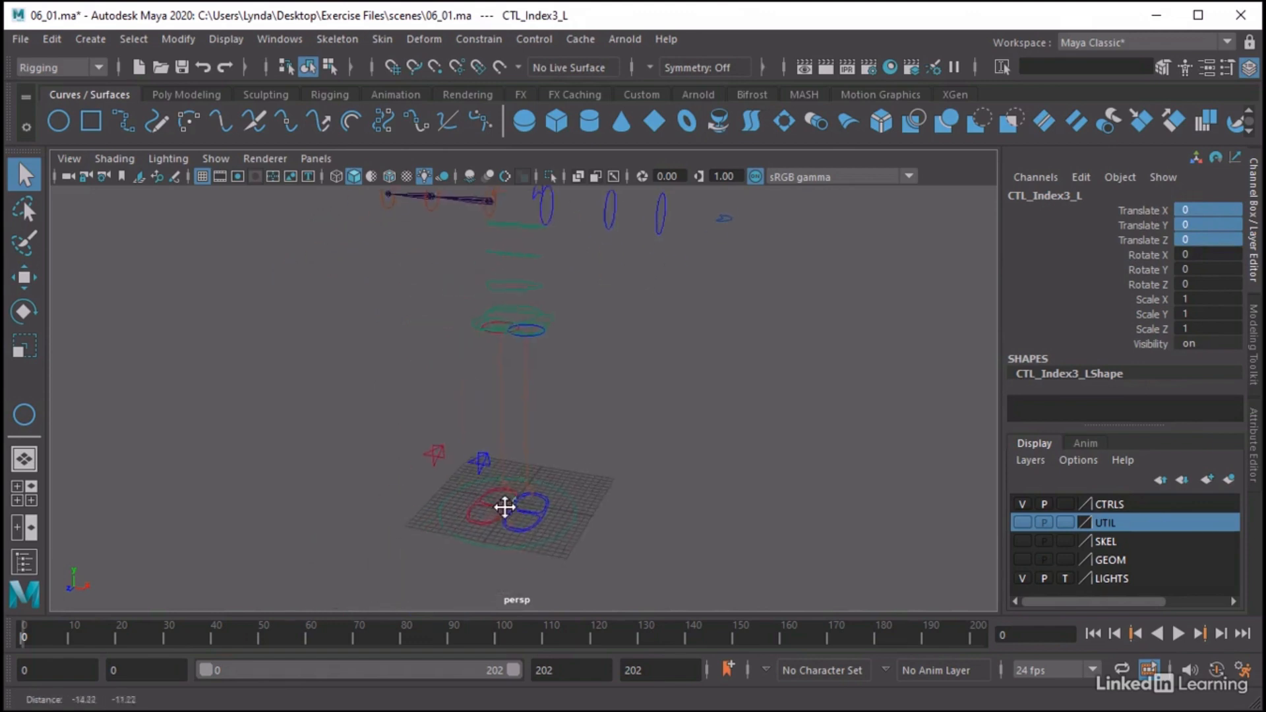
{"action": "right_click_drag", "start_coordinate": [397, 494], "coordinate": [559, 497], "text": "alt"}
{"action": "middle_click_drag", "start_coordinate": [524, 587], "coordinate": [614, 339], "text": "alt"}
{"action": "right_click_drag", "start_coordinate": [626, 448], "coordinate": [752, 478], "text": "alt"}
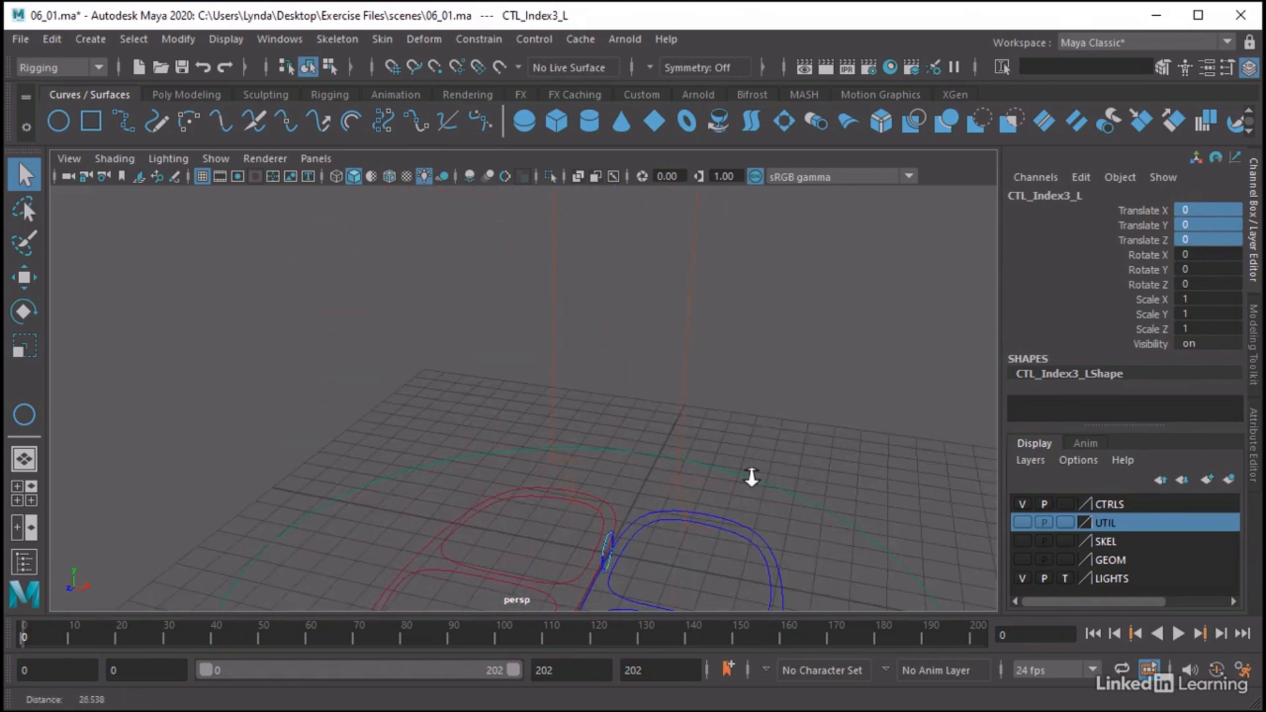
{"action": "middle_click_drag", "start_coordinate": [693, 465], "coordinate": [679, 381], "text": "alt"}
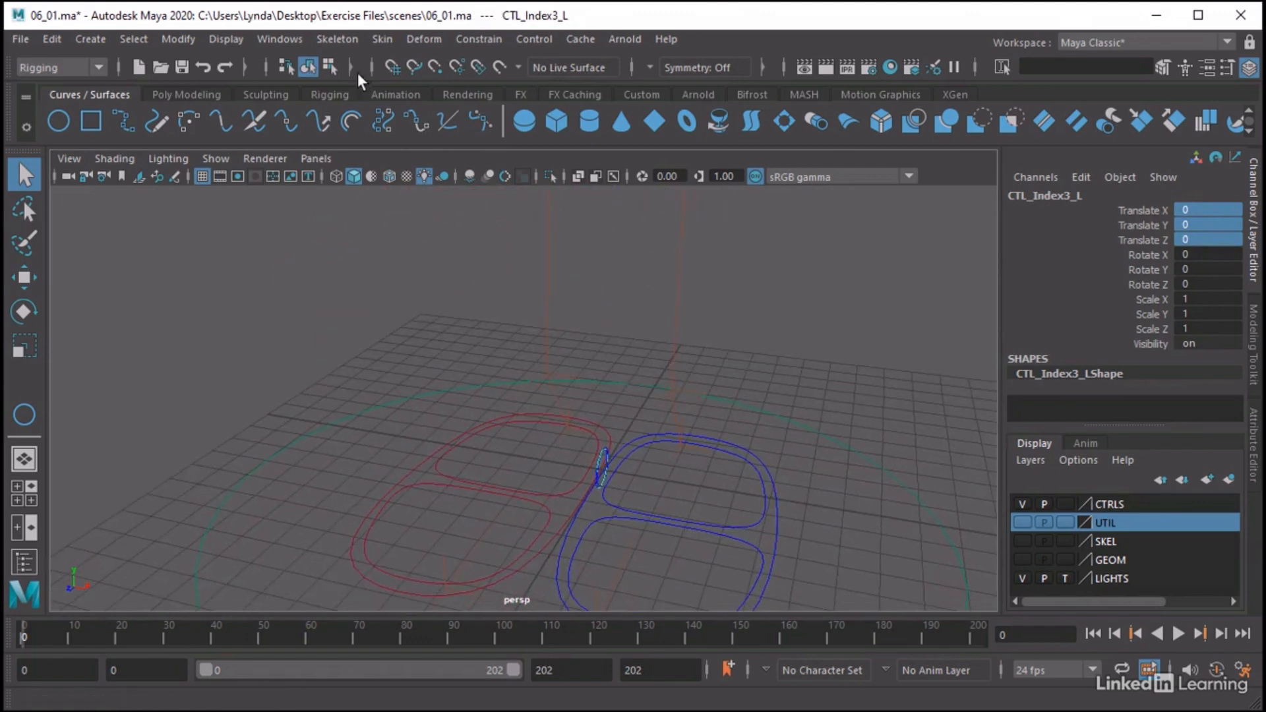
{"action": "left_click", "coordinate": [278, 41]}
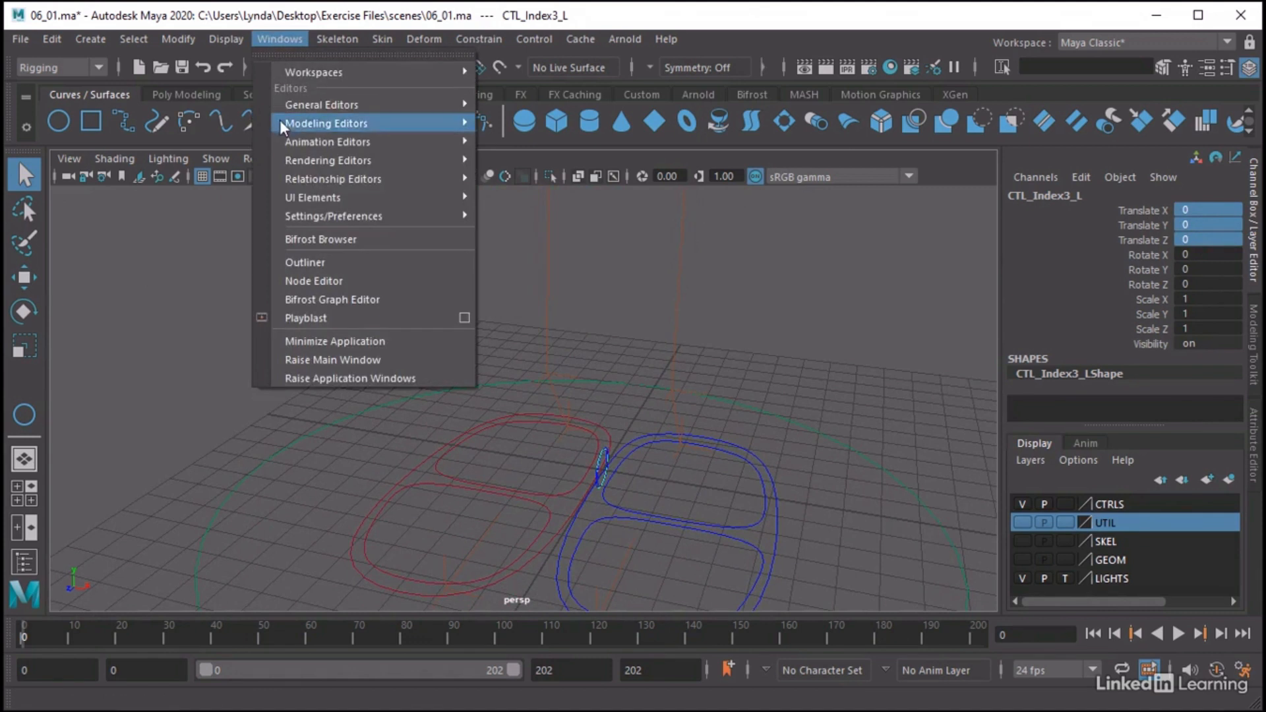
{"action": "left_click", "coordinate": [311, 261]}
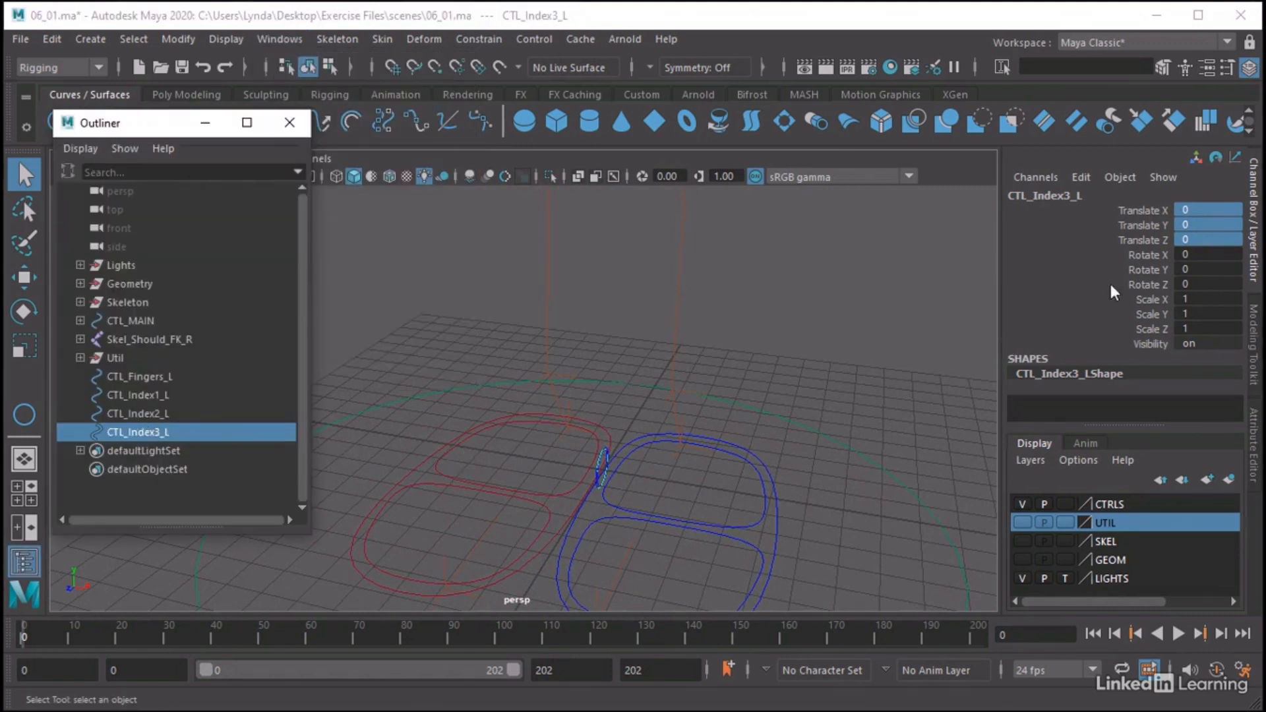
{"action": "left_click", "coordinate": [160, 396]}
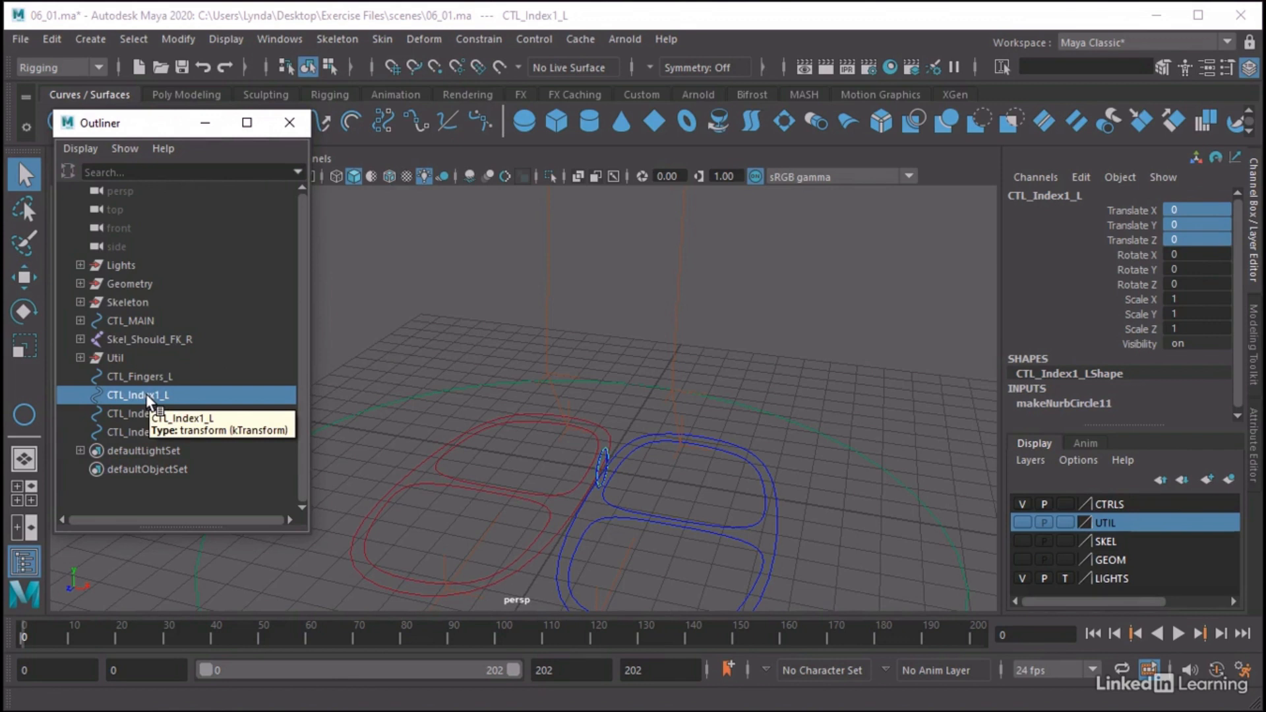
{"action": "key", "text": "ctrl+g"}
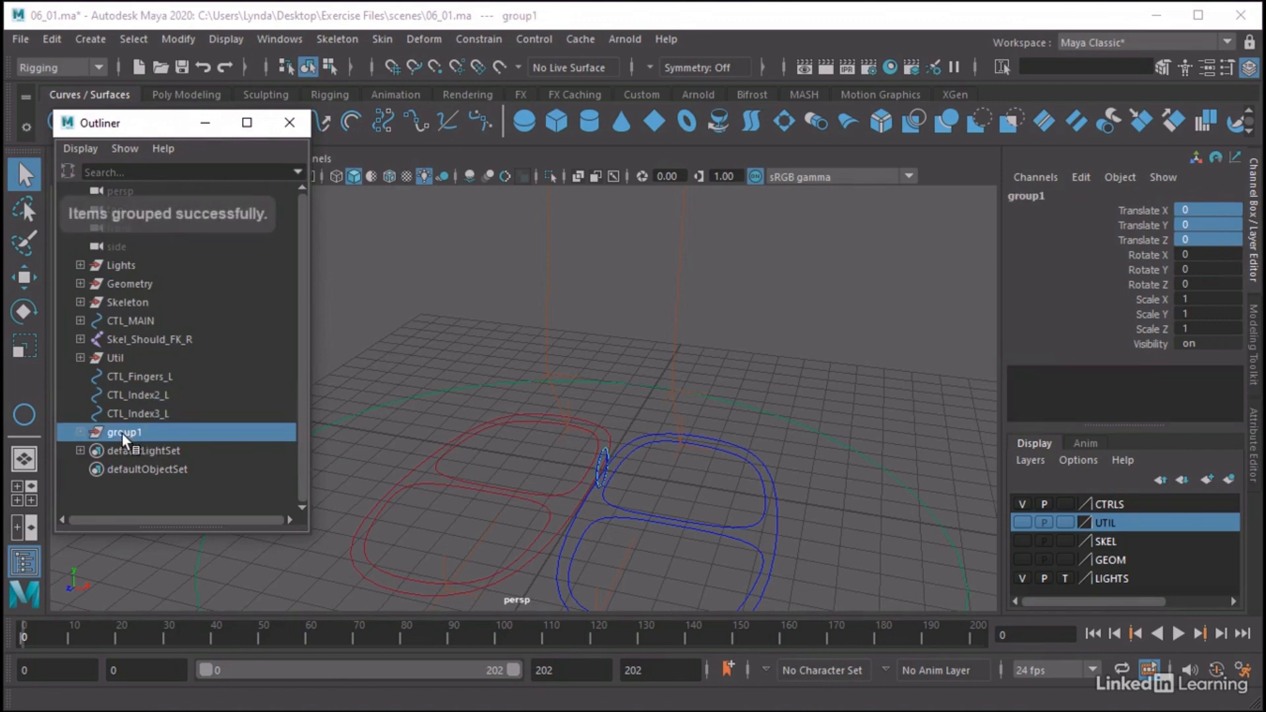
{"action": "left_click", "coordinate": [81, 432]}
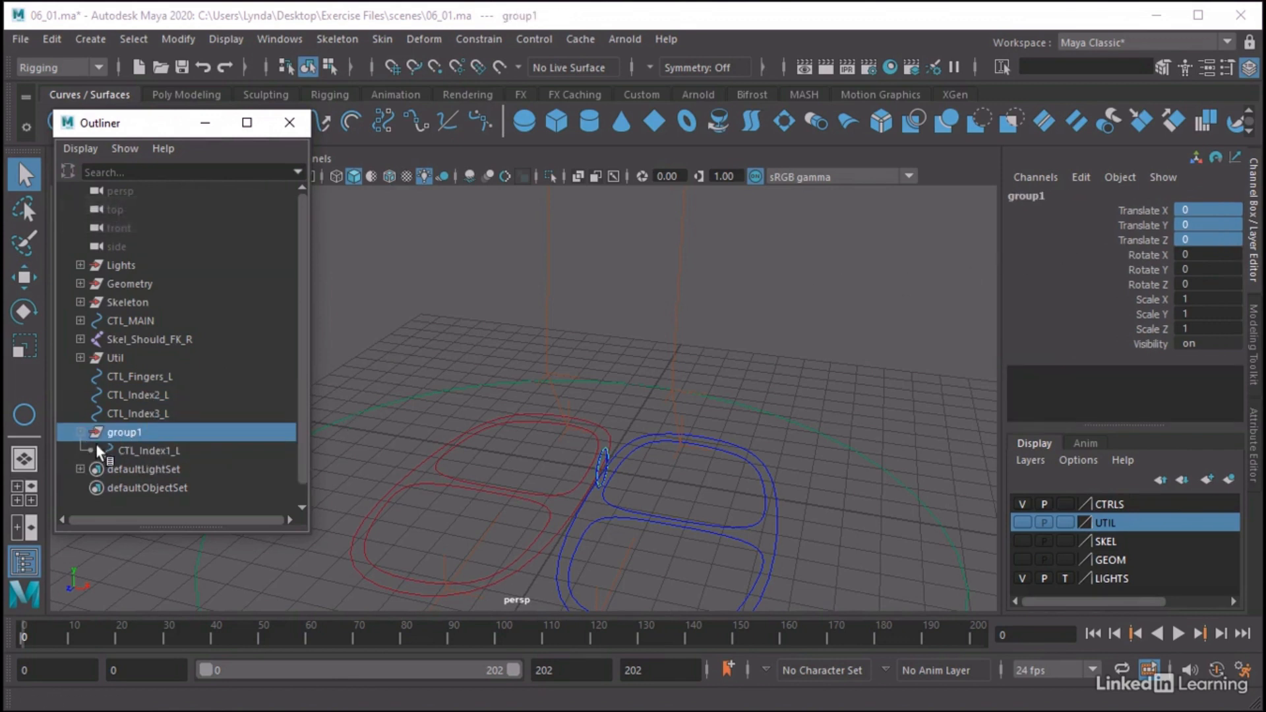
{"action": "left_click", "coordinate": [139, 451]}
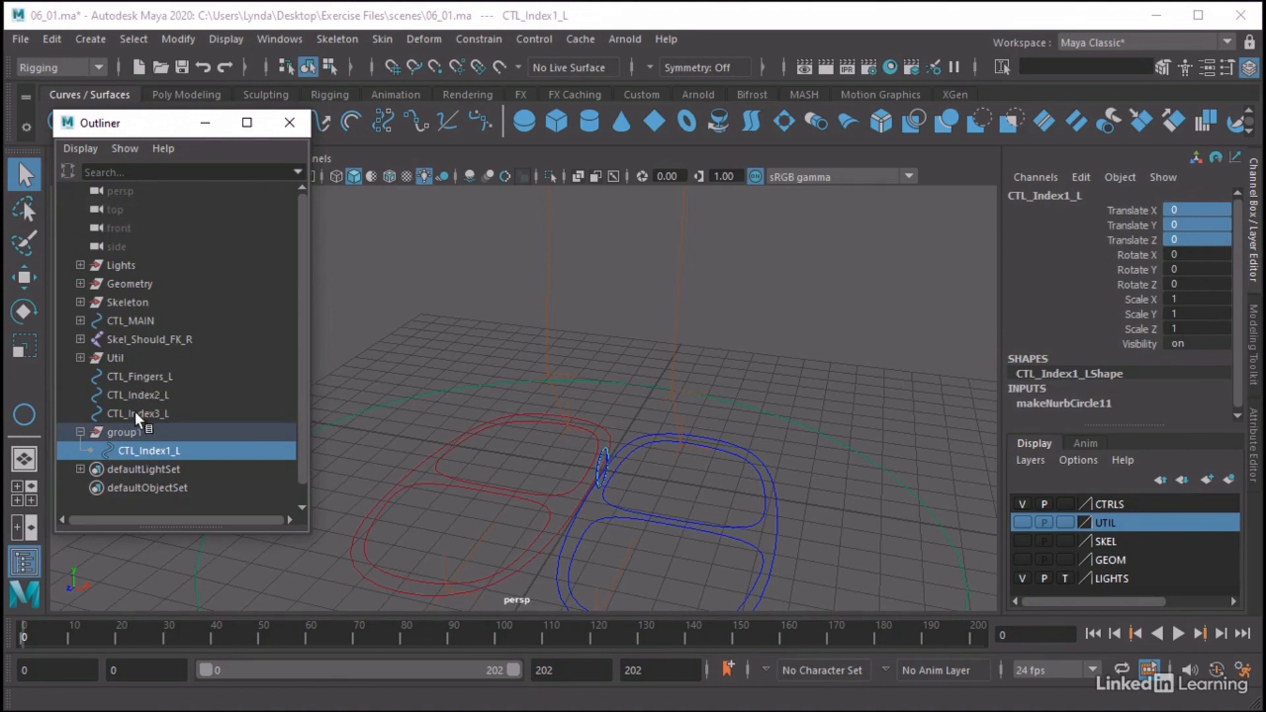
{"action": "left_click", "coordinate": [128, 434]}
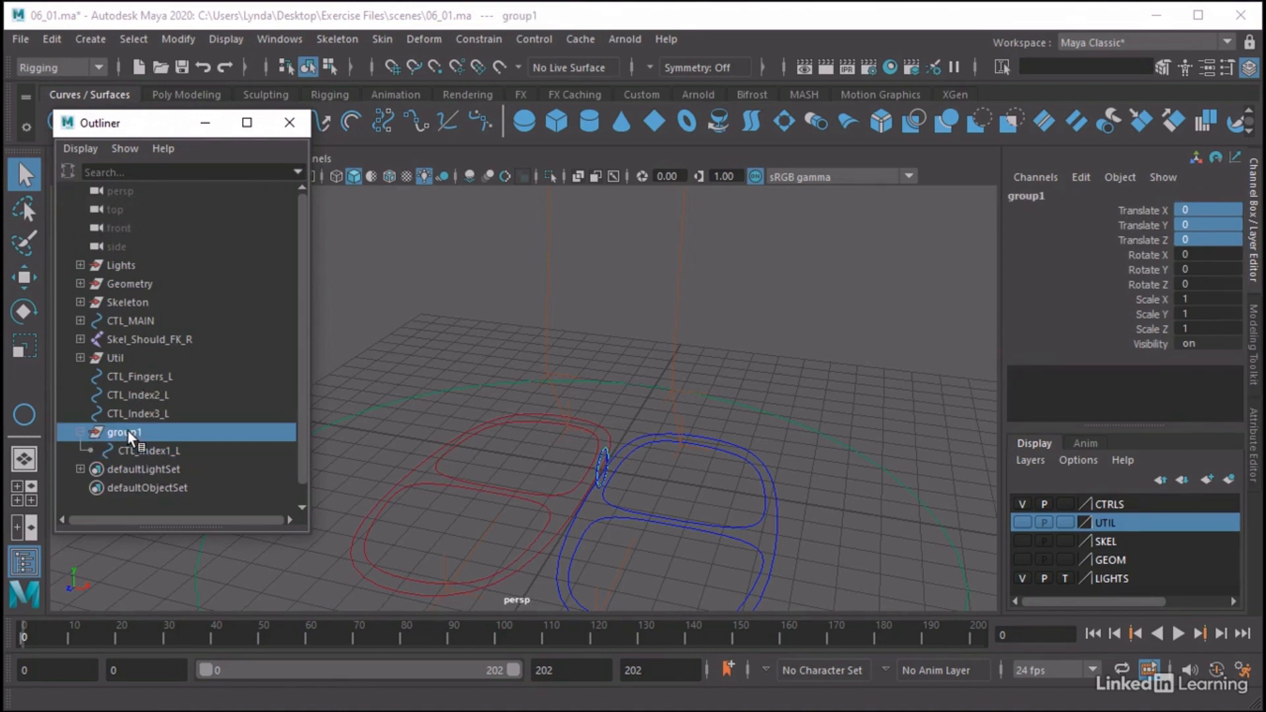
Rename the group containing CTL_Index1_L as offset_Index1_L
{"action": "double_click", "coordinate": [127, 432]}
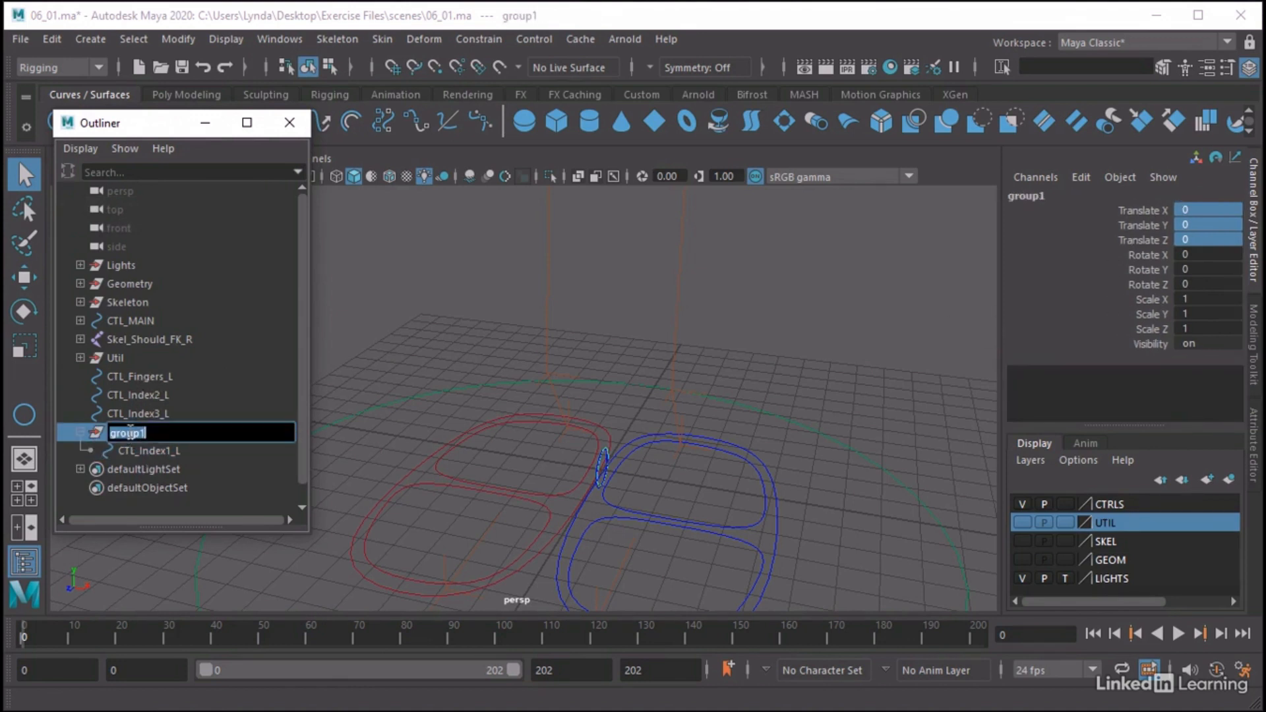
{"action": "type", "text": "offset_Index1_L"}
{"action": "left_click_drag", "start_coordinate": [170, 434], "coordinate": [79, 437]}
{"action": "left_click", "coordinate": [240, 473]}
{"action": "left_click", "coordinate": [152, 430]}
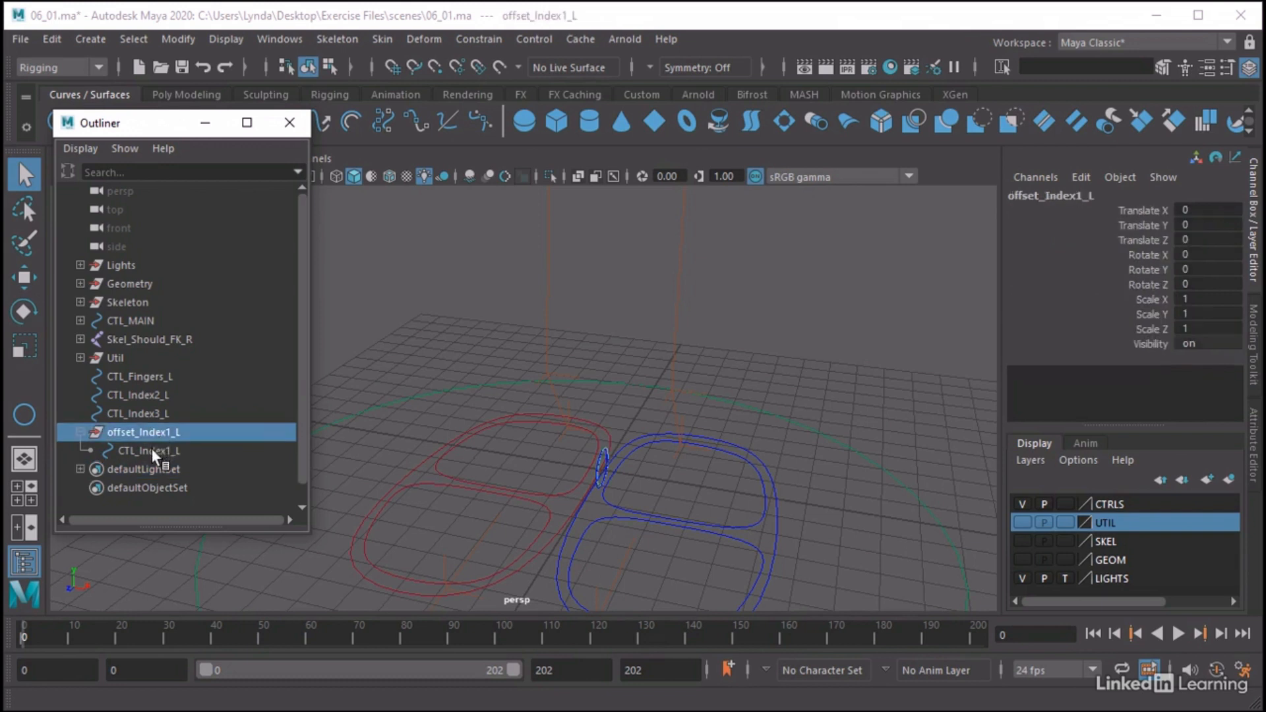
{"action": "left_click", "coordinate": [152, 450]}
{"action": "left_click", "coordinate": [145, 427]}
Group CTL_Index2_L on its own and rename the new group offset_Index2_L
{"action": "left_click", "coordinate": [152, 395]}
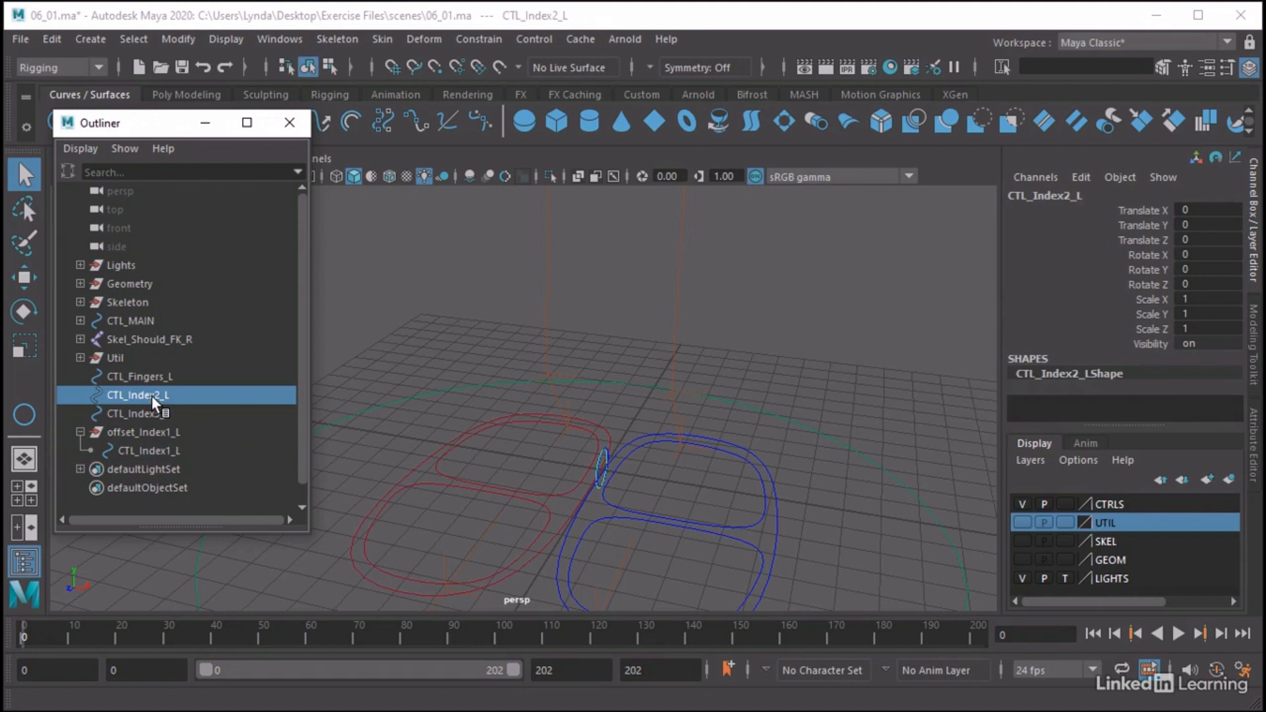
{"action": "key", "text": "ctrl+g"}
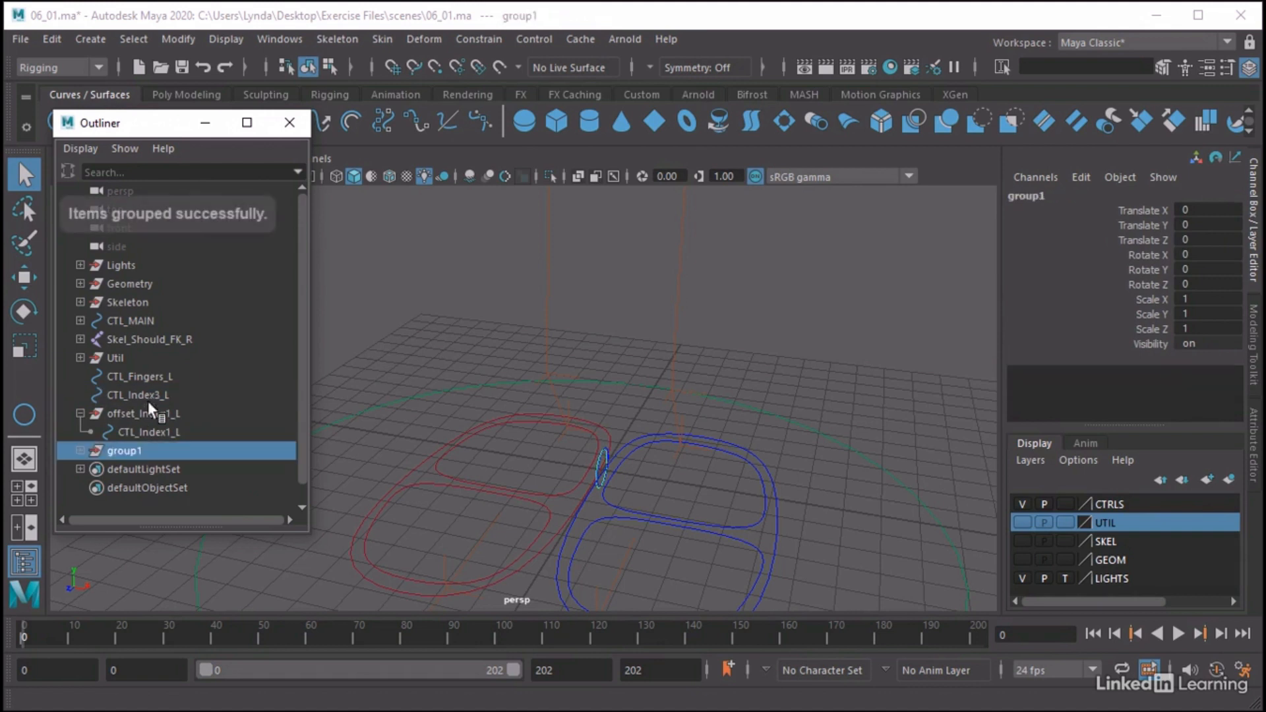
{"action": "double_click", "coordinate": [124, 452]}
{"action": "type", "text": "offset_Index"}
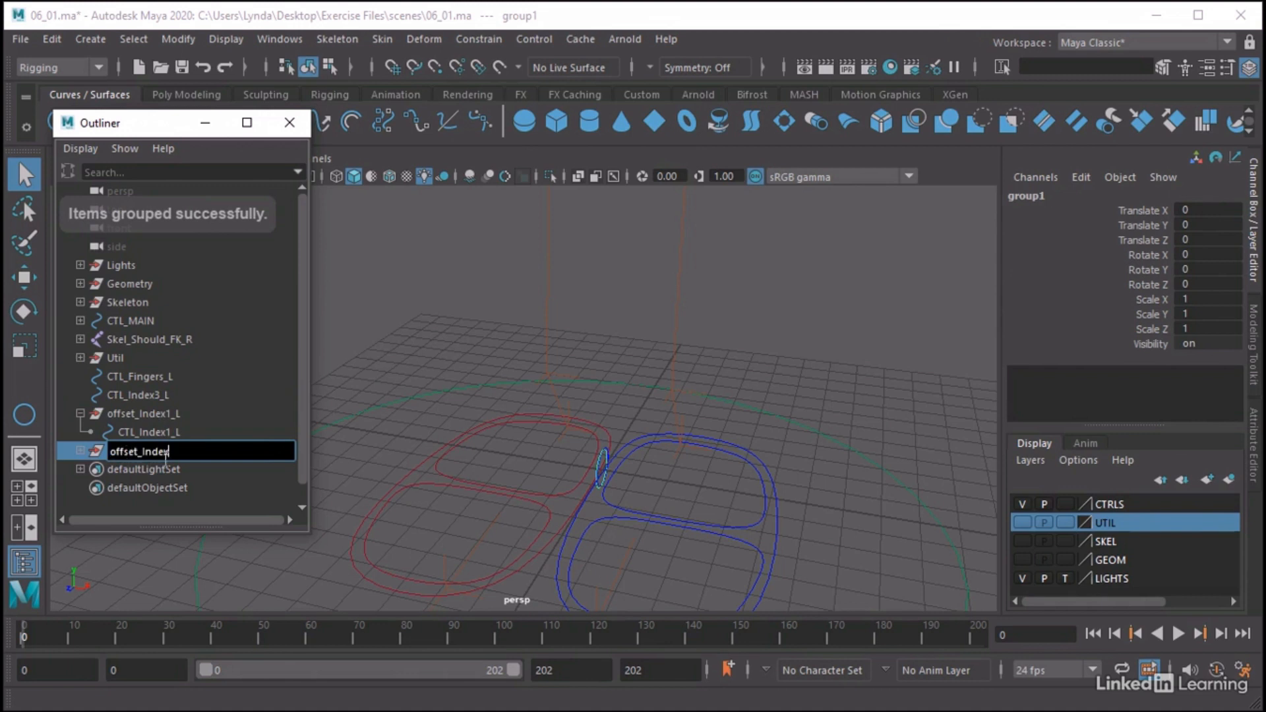
{"action": "type", "text": "2_L"}
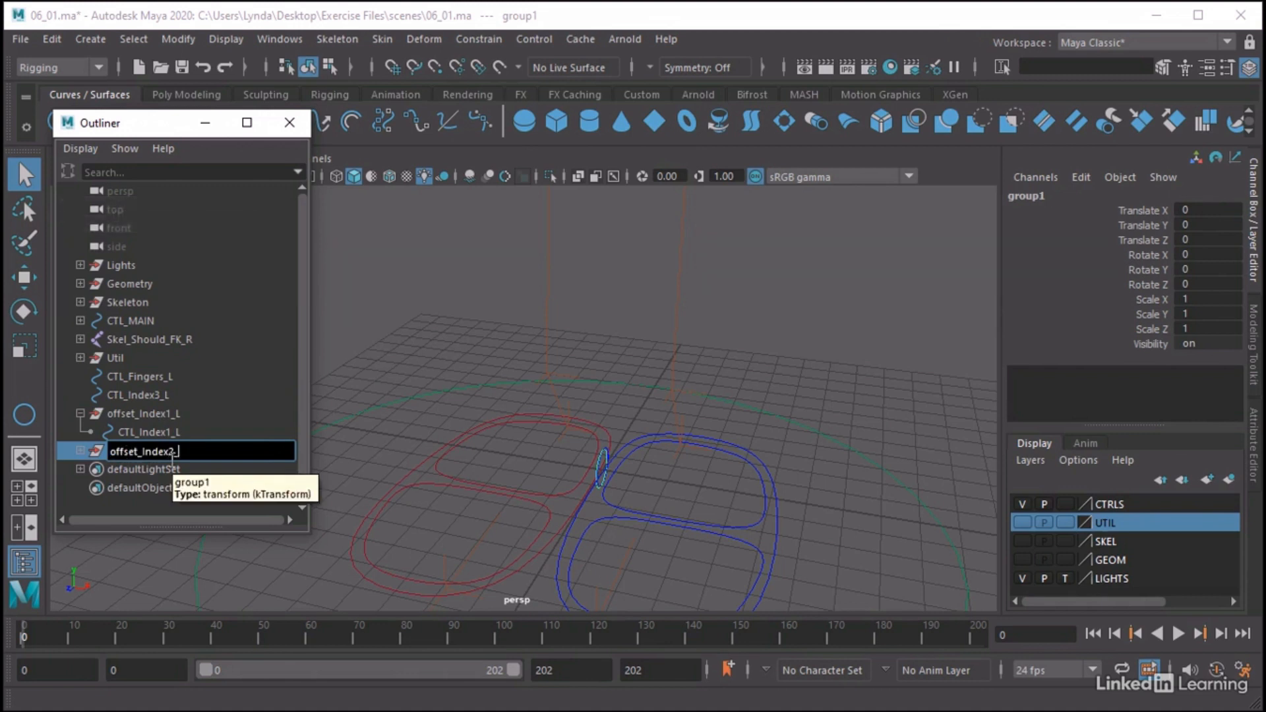
{"action": "key", "text": "Return"}
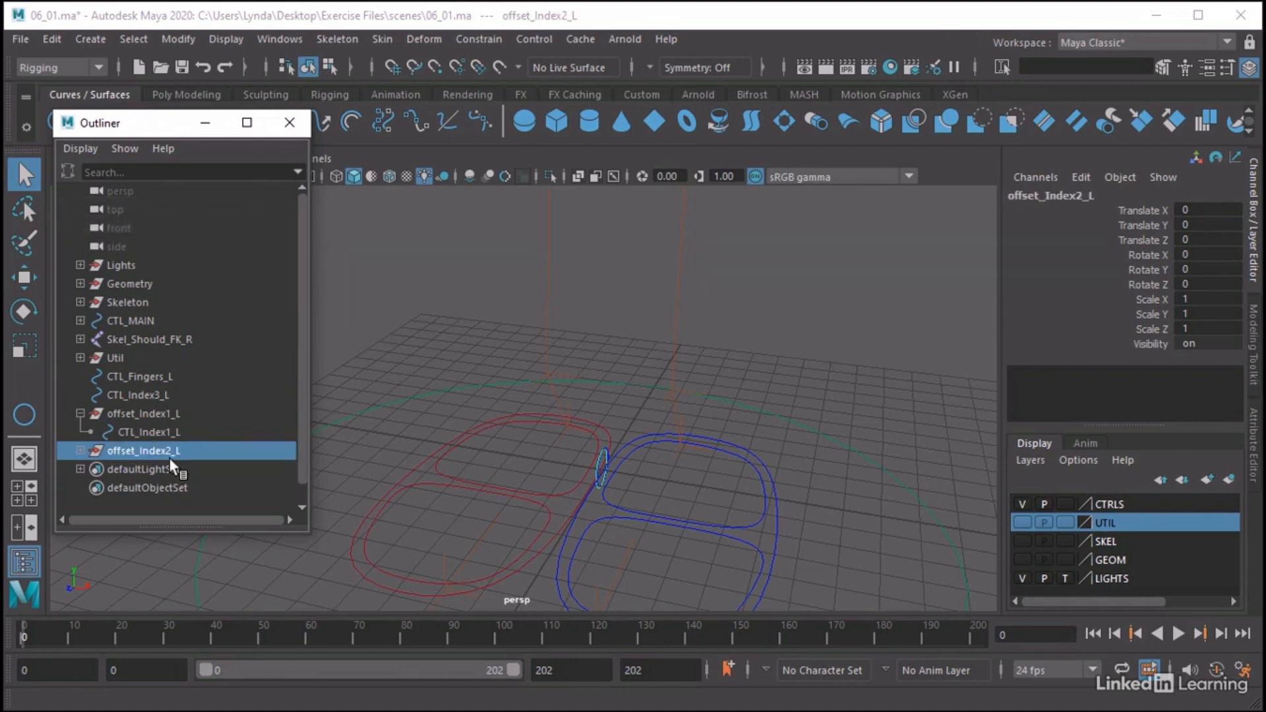
Group CTL_Index3_L on its own, rename the new group offset_Index3_L, and collapse offset_Index1_L
{"action": "left_click", "coordinate": [135, 395]}
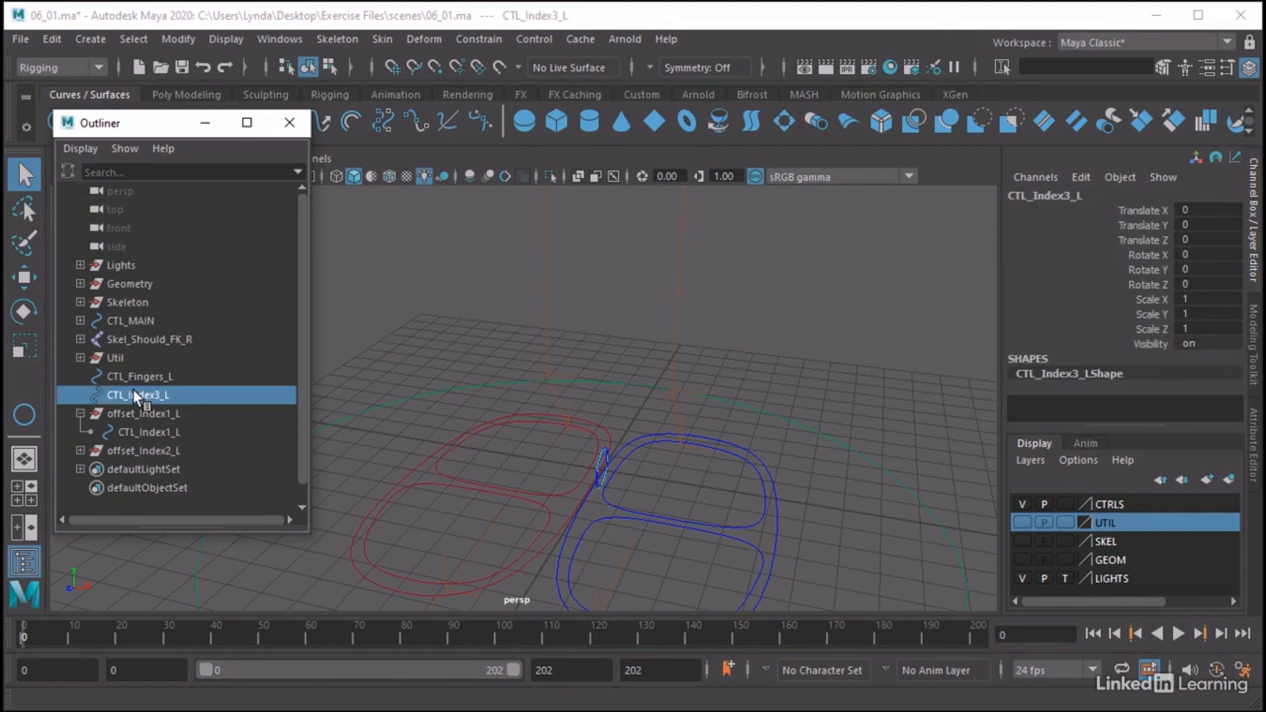
{"action": "key", "text": "ctrl+g"}
{"action": "double_click", "coordinate": [125, 452]}
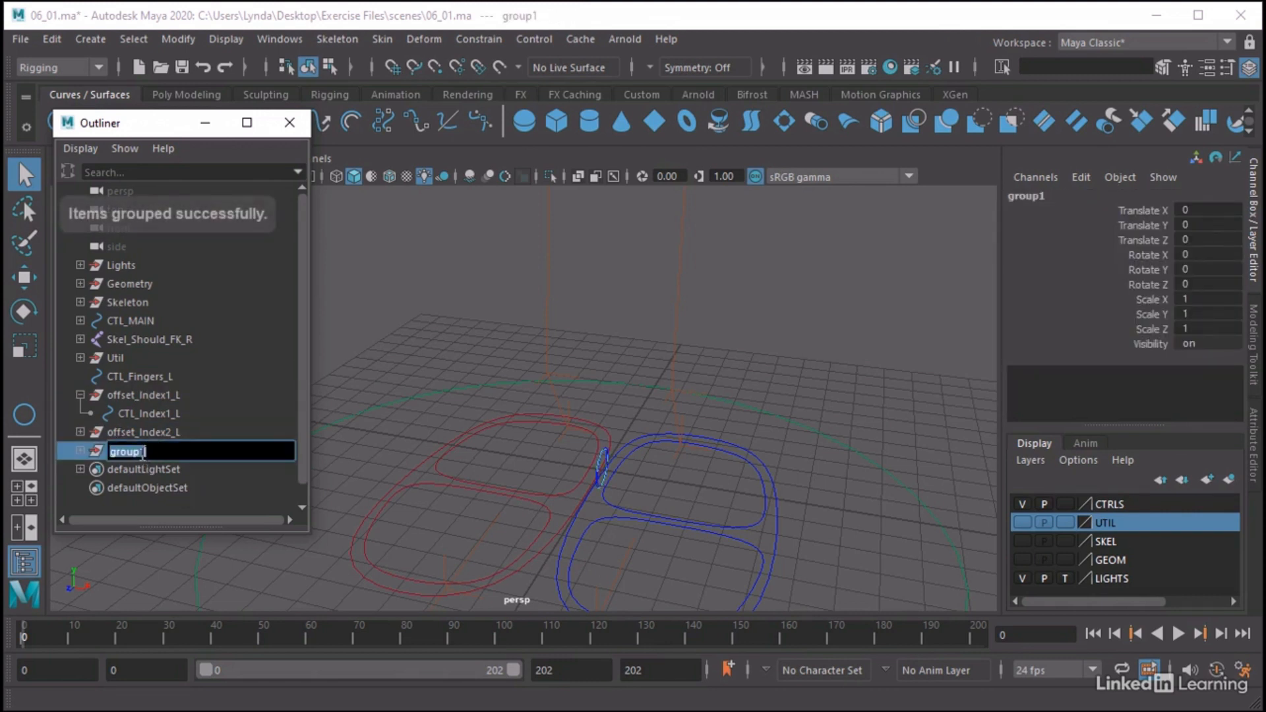
{"action": "type", "text": "offset_Index"}
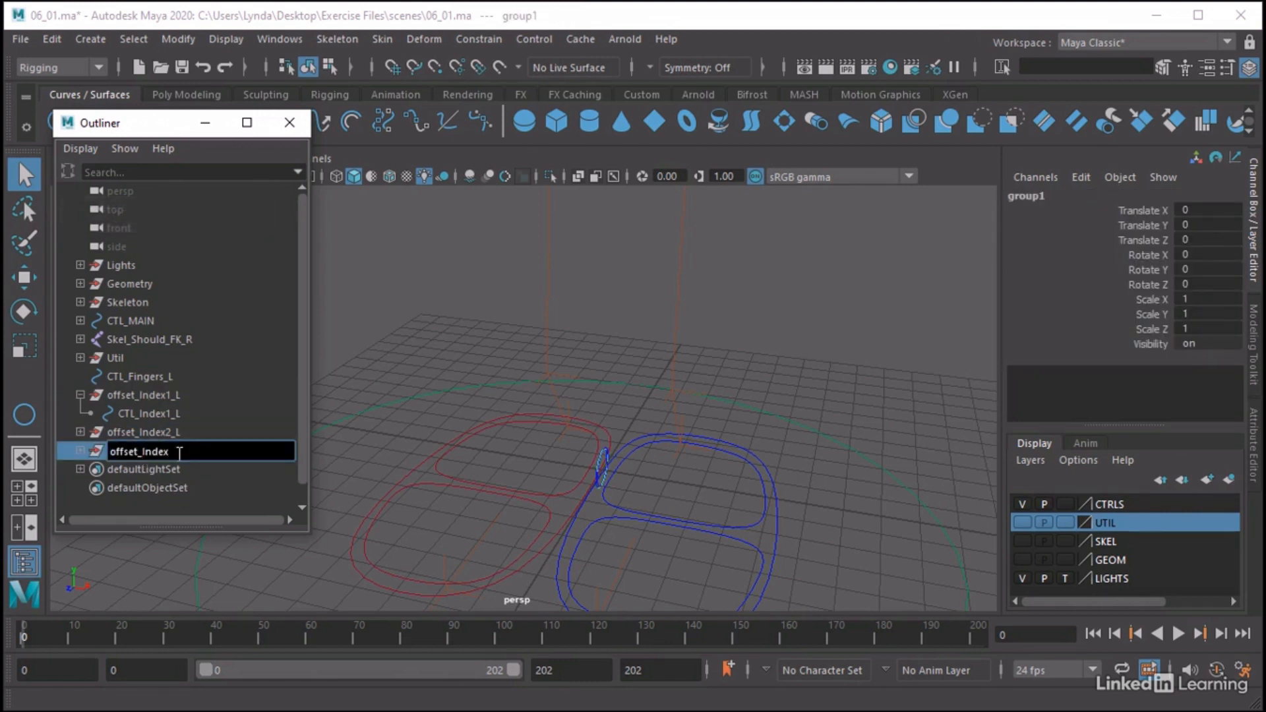
{"action": "type", "text": "3_L"}
{"action": "key", "text": "Return"}
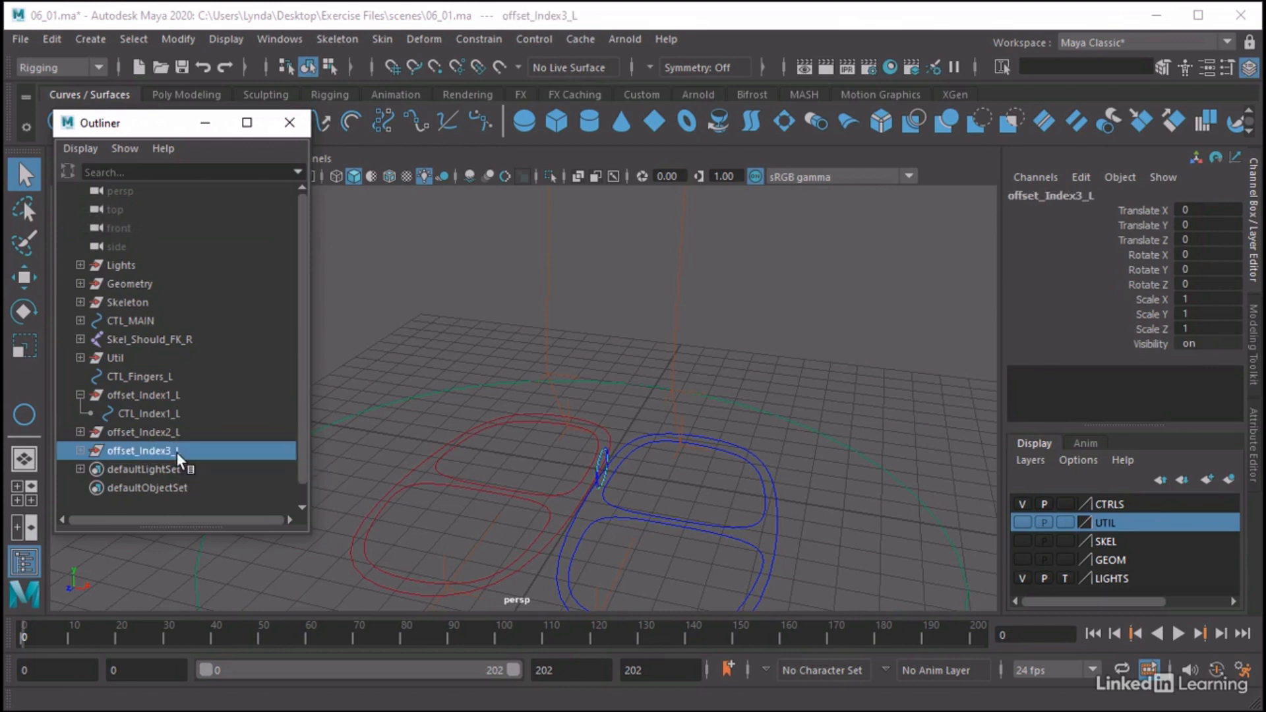
{"action": "left_click", "coordinate": [80, 394]}
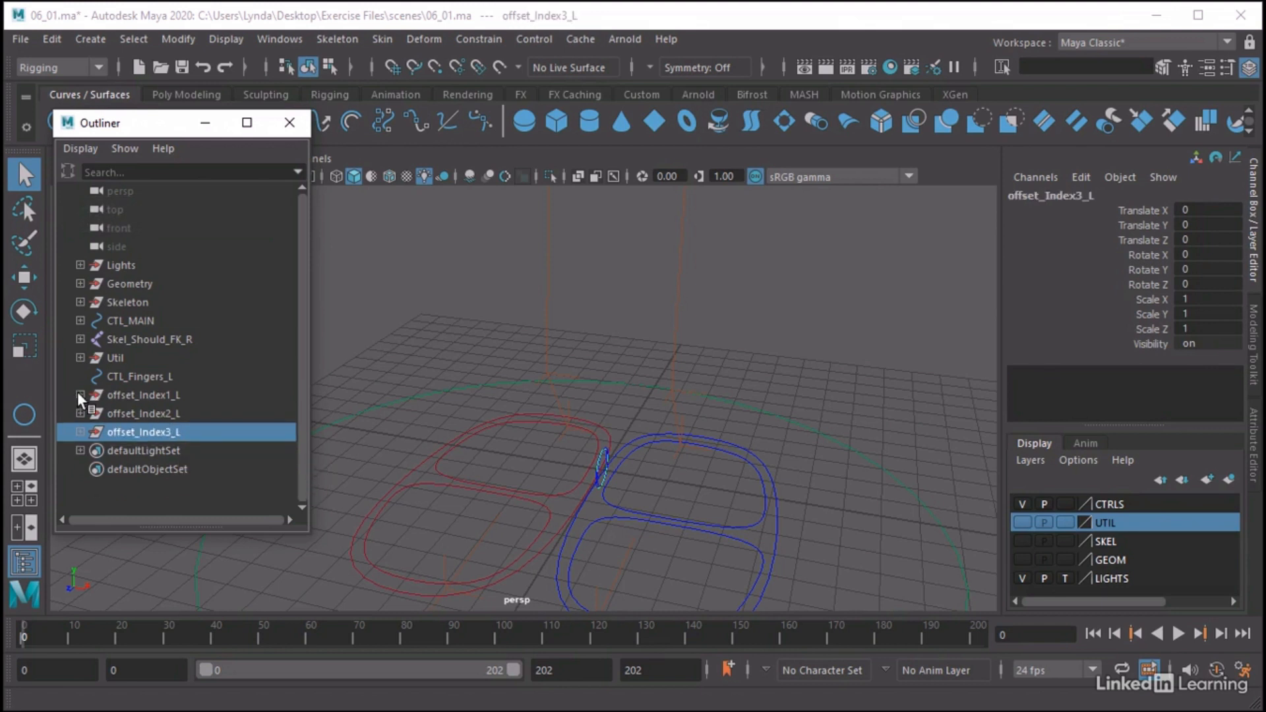
Space the rings out along X by moving offset_Index2_L about 0.73 and offset_Index3_L about 1.62
{"action": "left_click", "coordinate": [147, 414]}
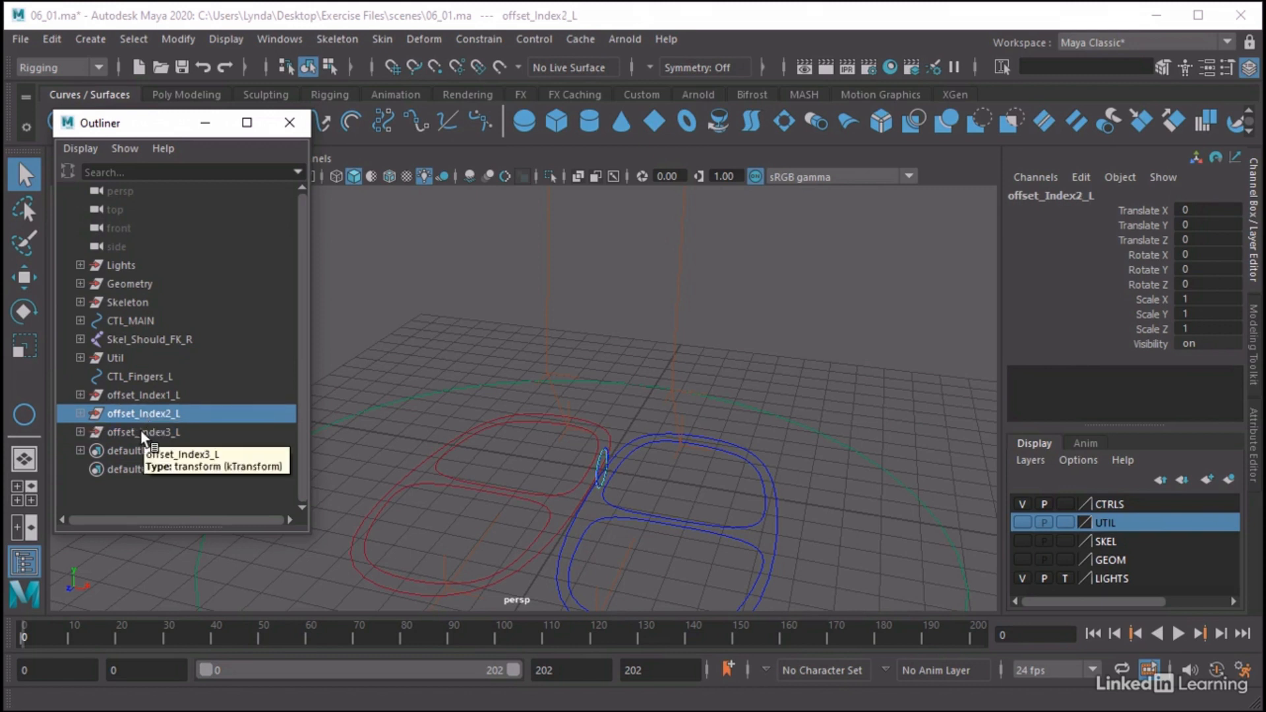
{"action": "key", "text": "w"}
{"action": "left_click_drag", "start_coordinate": [655, 481], "coordinate": [708, 494]}
{"action": "left_click", "coordinate": [119, 432]}
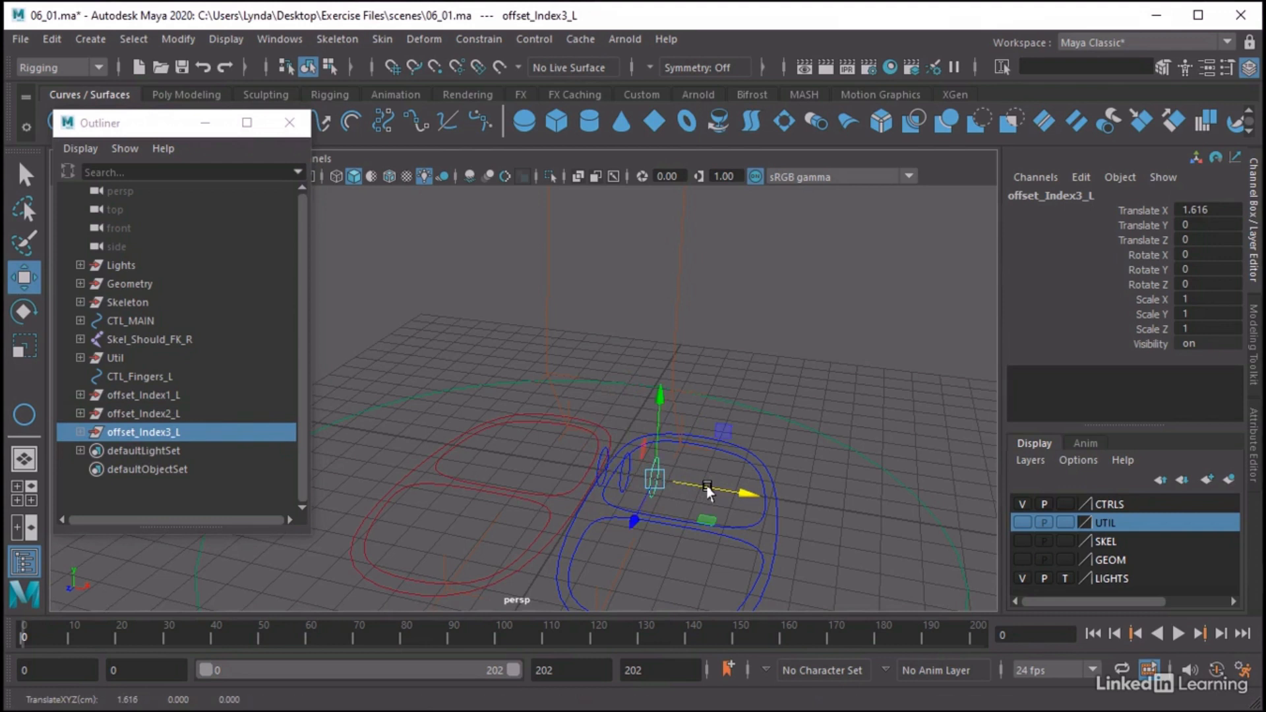
Parent offset_Index3_L under offset_Index2_L, and offset_Index2_L under offset_Index1_L
{"action": "middle_click_drag", "start_coordinate": [155, 427], "coordinate": [155, 394]}
{"action": "left_click", "coordinate": [157, 415]}
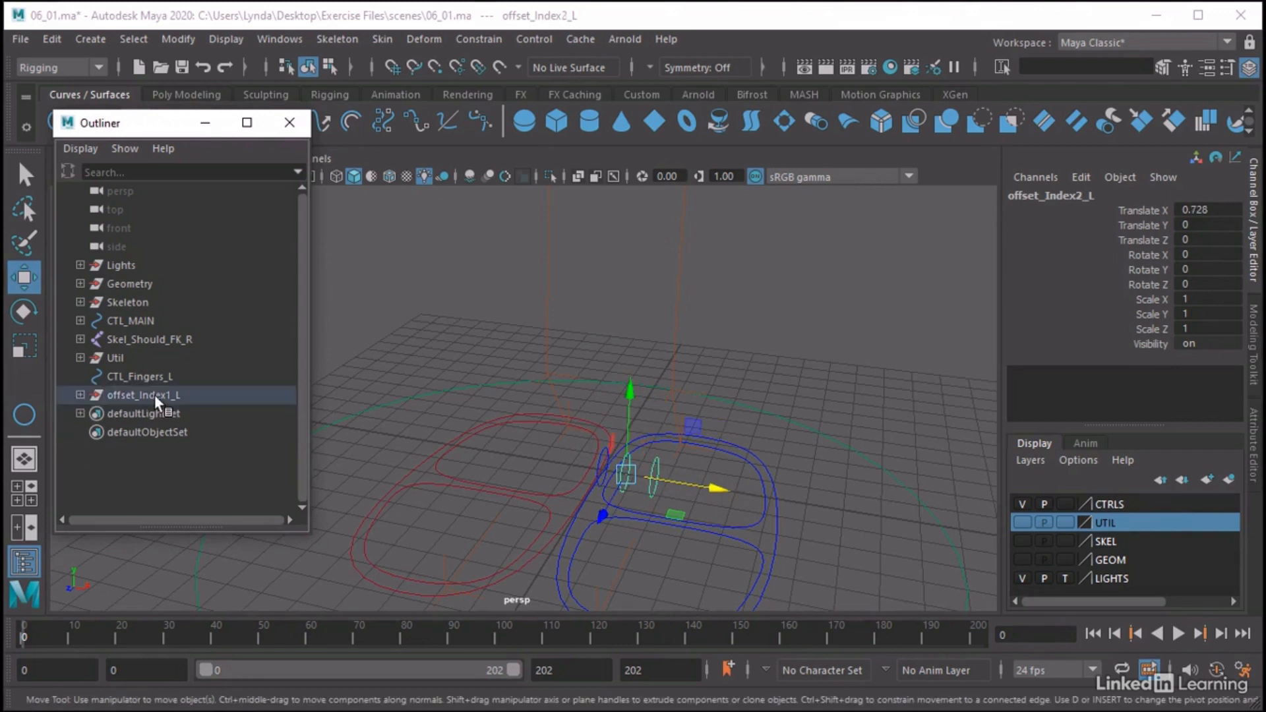
Show the SKEL layer and move offset_Index1_L up to the left hand, snapping it to the index finger's base joint
{"action": "left_click", "coordinate": [154, 394]}
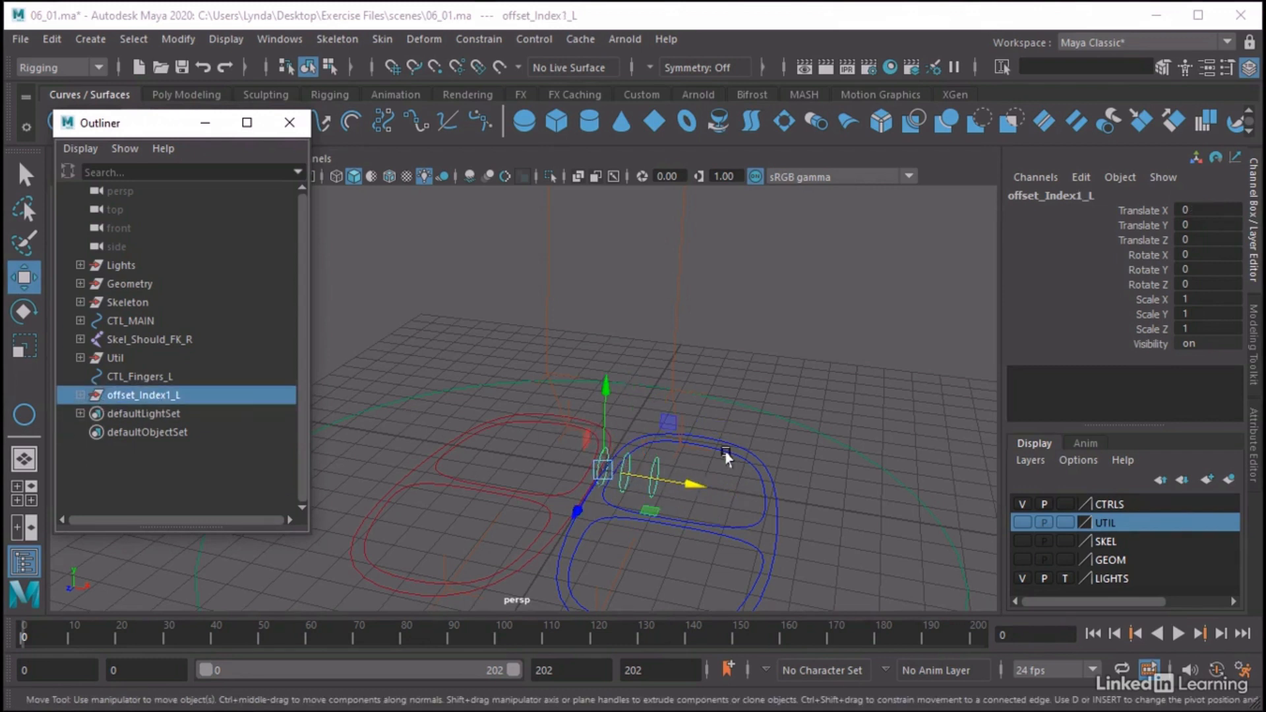
{"action": "right_click_drag", "start_coordinate": [726, 455], "coordinate": [93, 451], "text": "alt"}
{"action": "middle_click_drag", "start_coordinate": [644, 407], "coordinate": [577, 542], "text": "alt"}
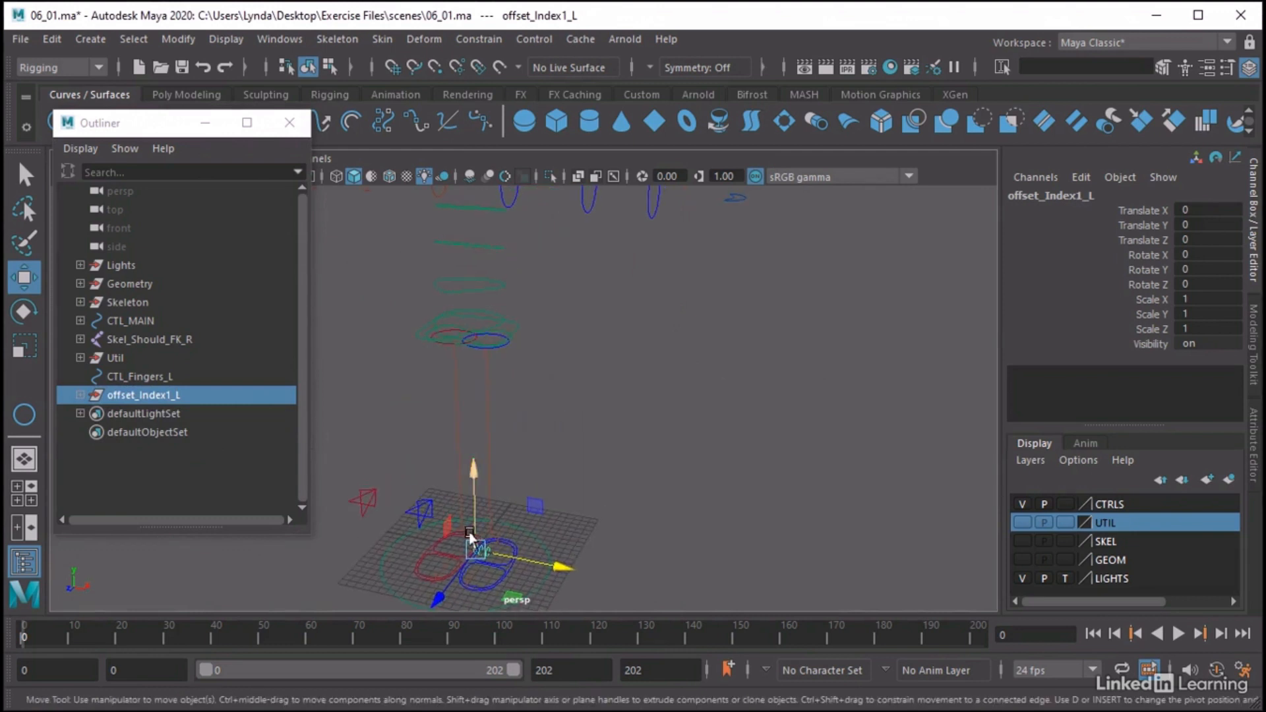
{"action": "left_click_drag", "start_coordinate": [469, 533], "coordinate": [690, 229]}
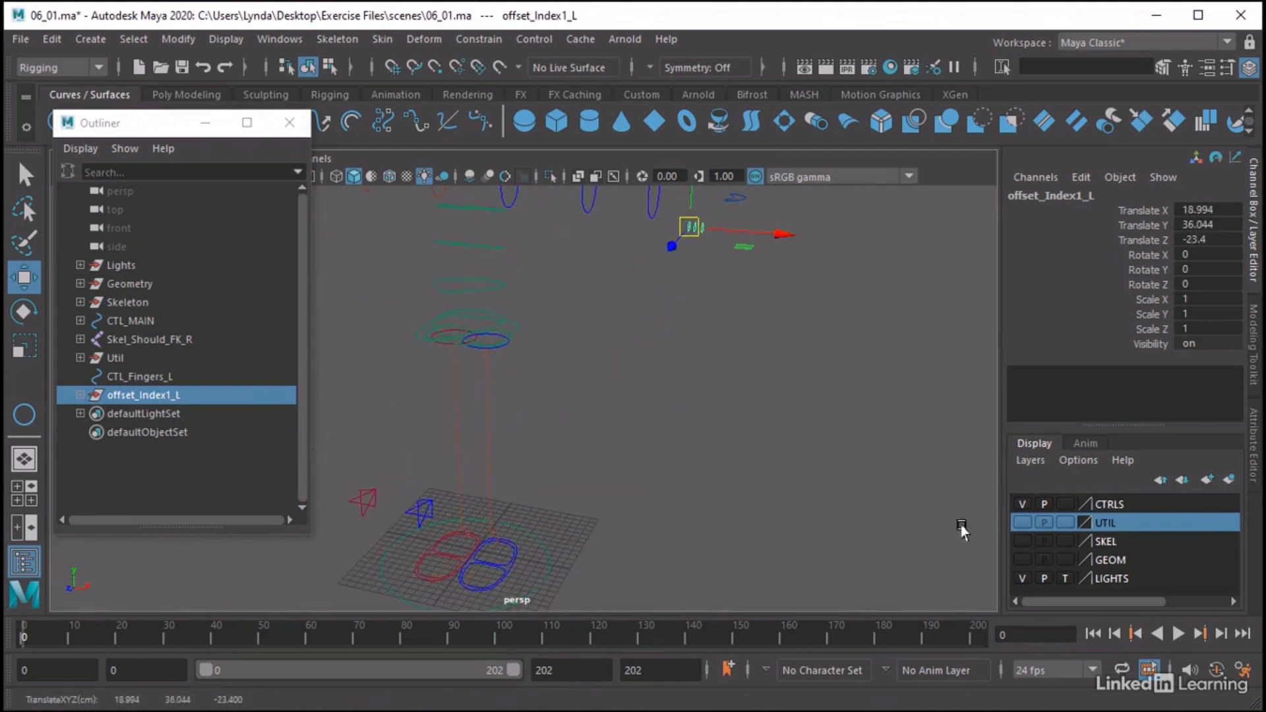
{"action": "left_click", "coordinate": [1020, 541]}
{"action": "middle_click_drag", "start_coordinate": [613, 214], "coordinate": [556, 360], "text": "alt"}
{"action": "right_click_drag", "start_coordinate": [556, 361], "coordinate": [765, 352], "text": "alt"}
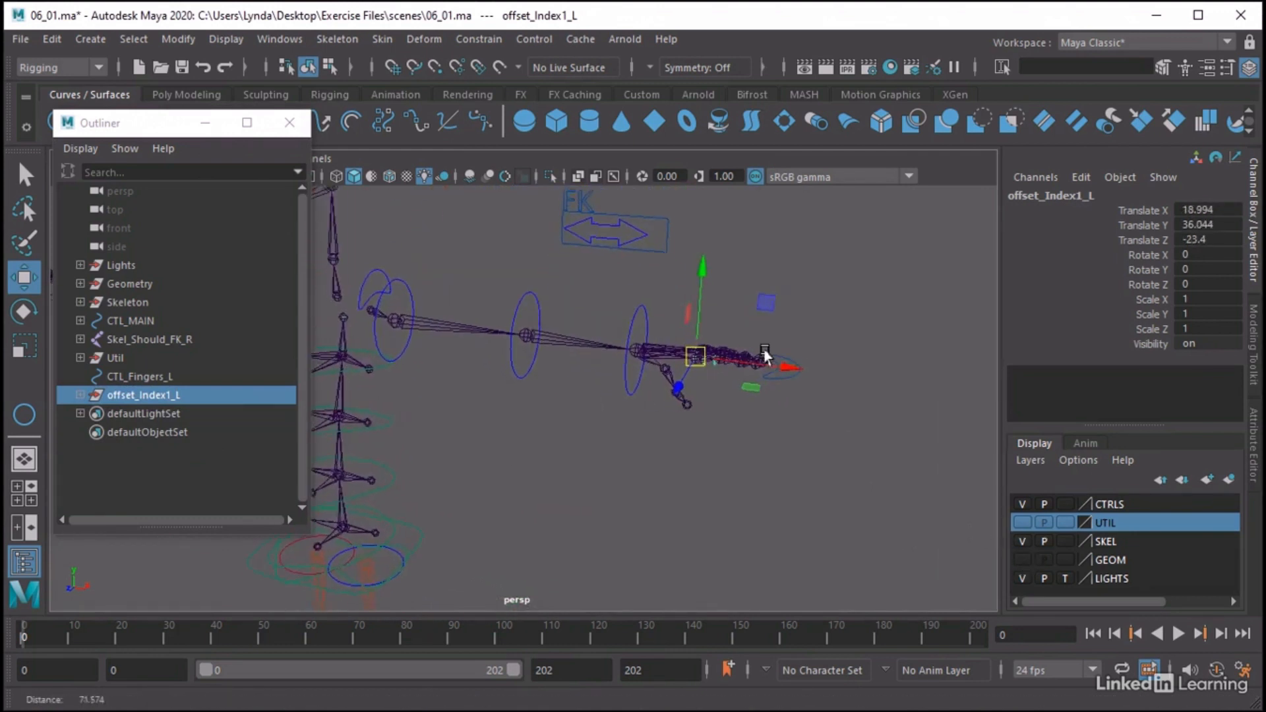
{"action": "left_click_drag", "start_coordinate": [765, 356], "coordinate": [642, 458], "text": "alt"}
{"action": "key", "text": "v"}
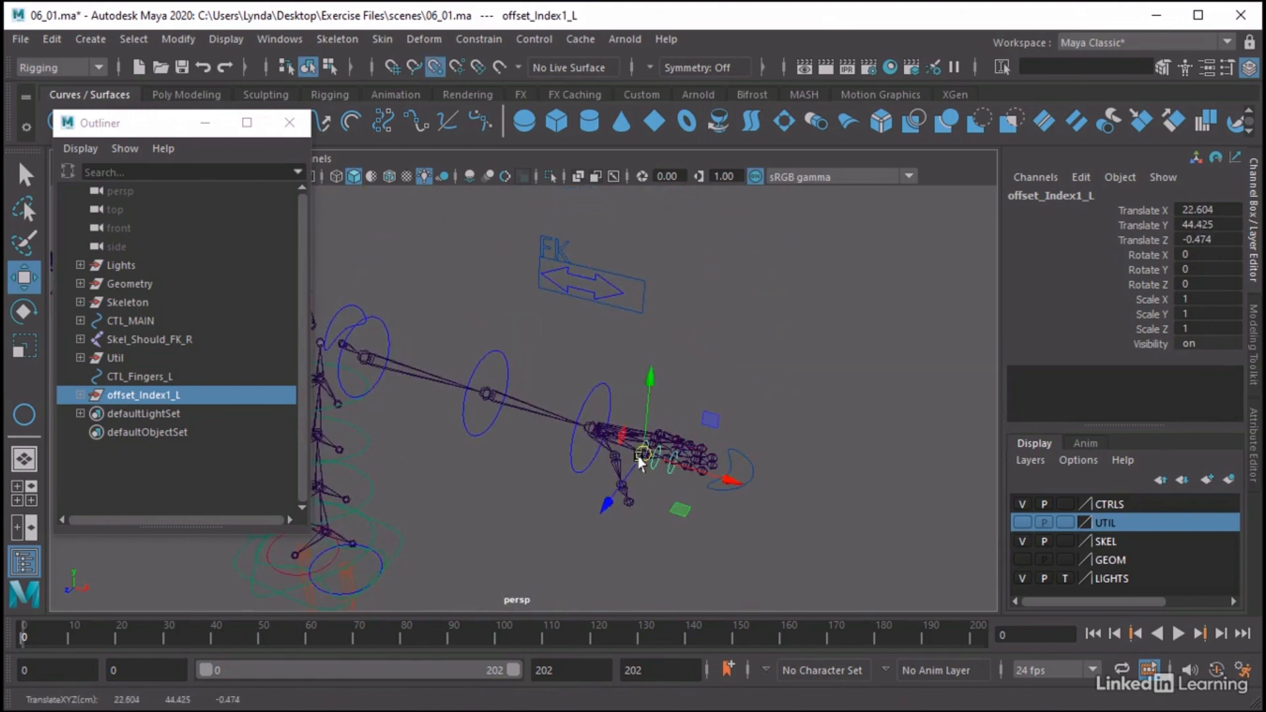
Snap offset_Index2_L to the second joint and offset_Index3_L to the third joint of the left index finger
{"action": "right_click_drag", "start_coordinate": [643, 455], "coordinate": [834, 422], "text": "alt"}
{"action": "middle_click_drag", "start_coordinate": [834, 422], "coordinate": [655, 365], "text": "alt"}
{"action": "left_click_drag", "start_coordinate": [654, 365], "coordinate": [573, 409], "text": "alt"}
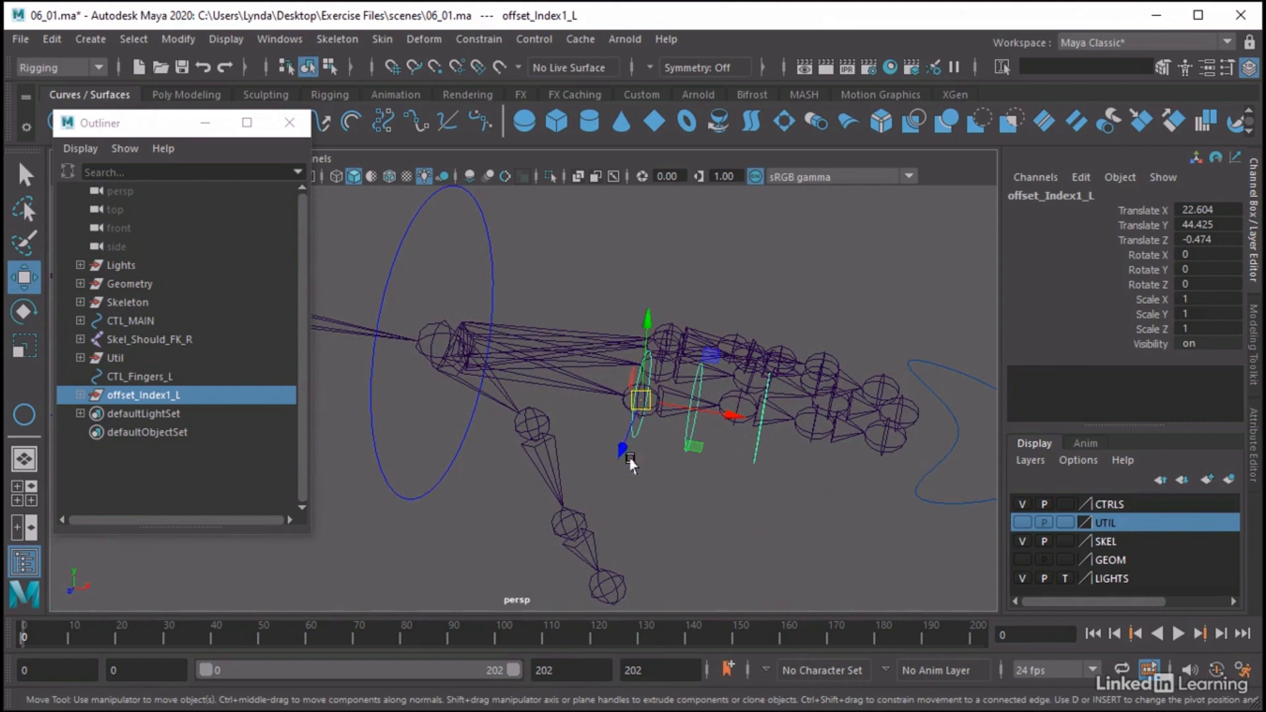
{"action": "left_click", "coordinate": [81, 394]}
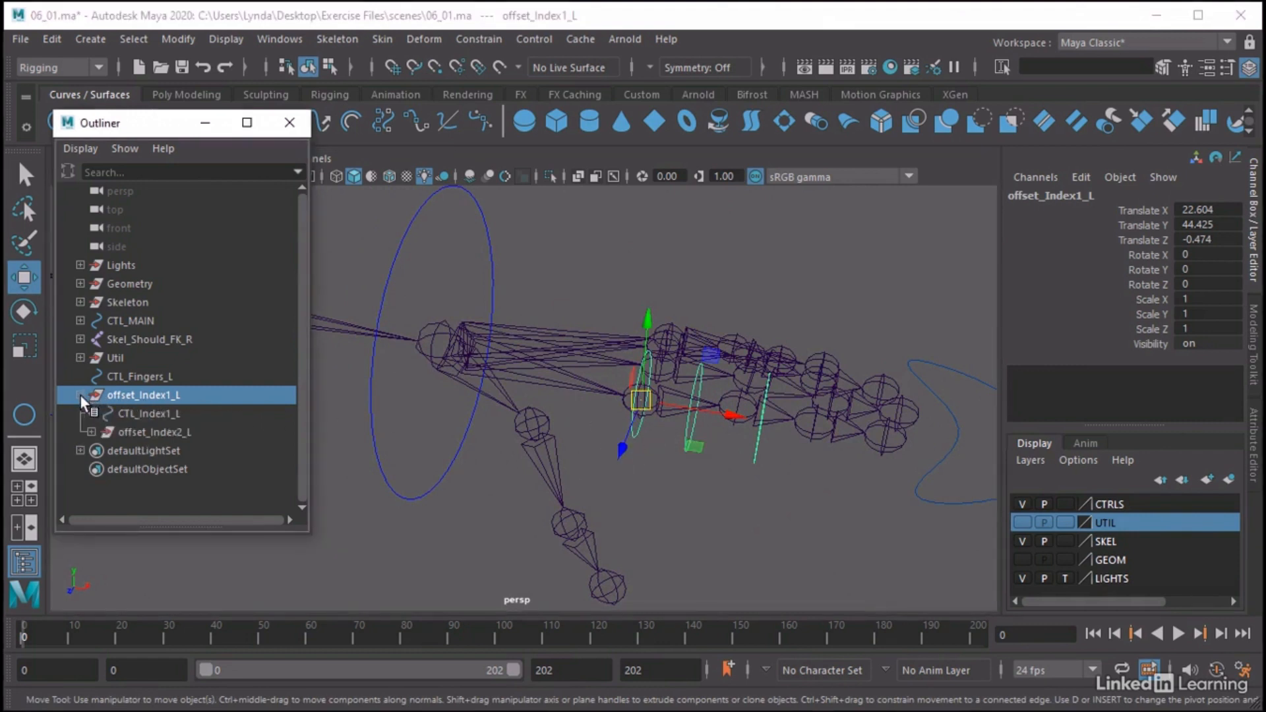
{"action": "left_click", "coordinate": [91, 432]}
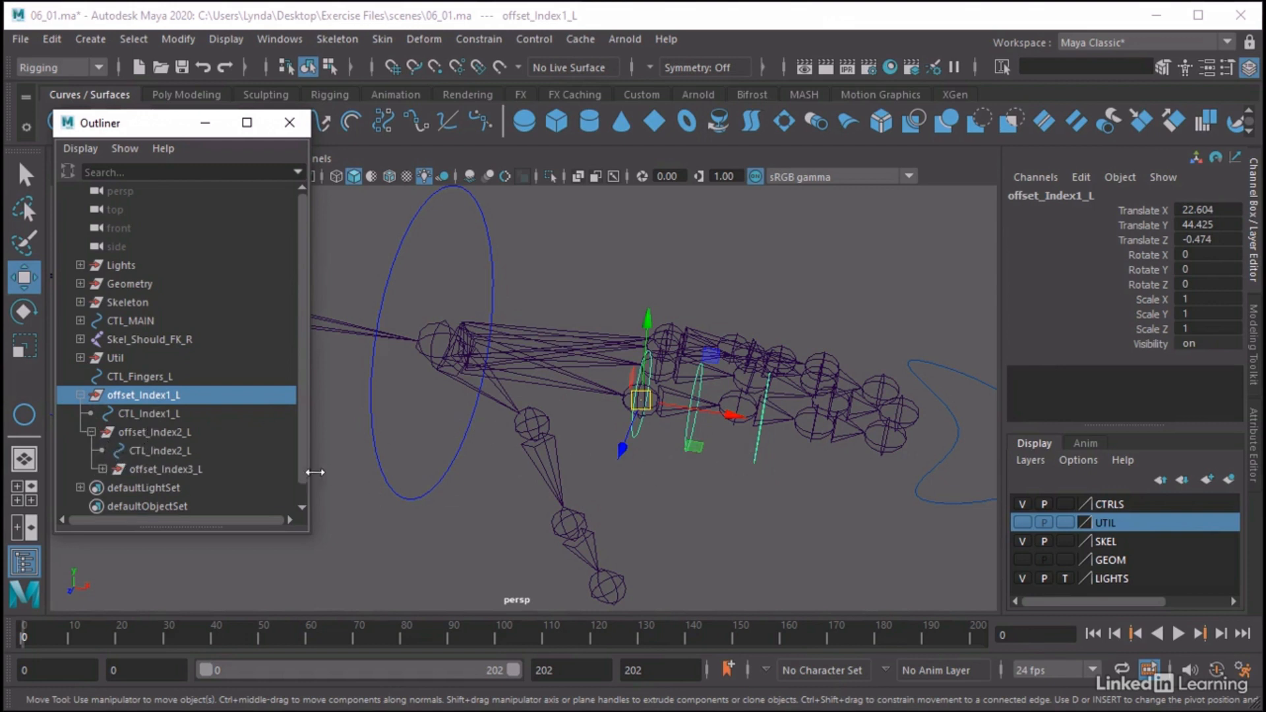
{"action": "left_click", "coordinate": [159, 434]}
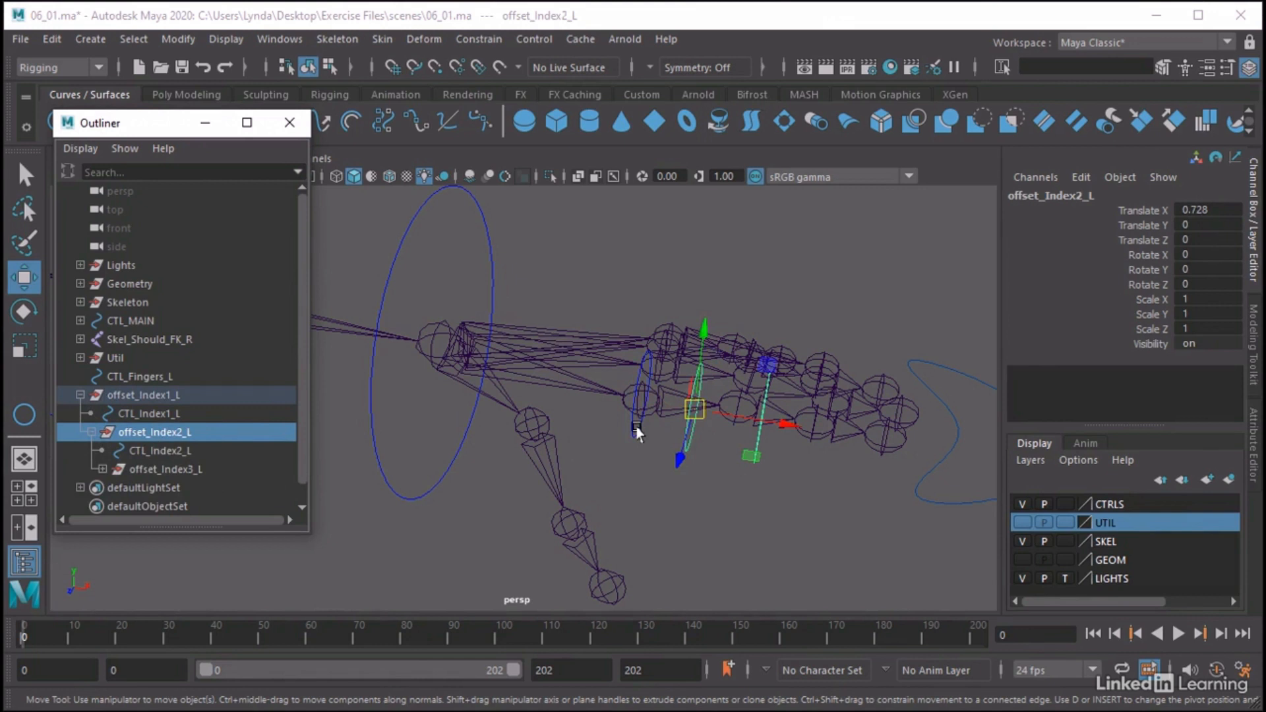
{"action": "left_click_drag", "start_coordinate": [694, 410], "coordinate": [730, 410]}
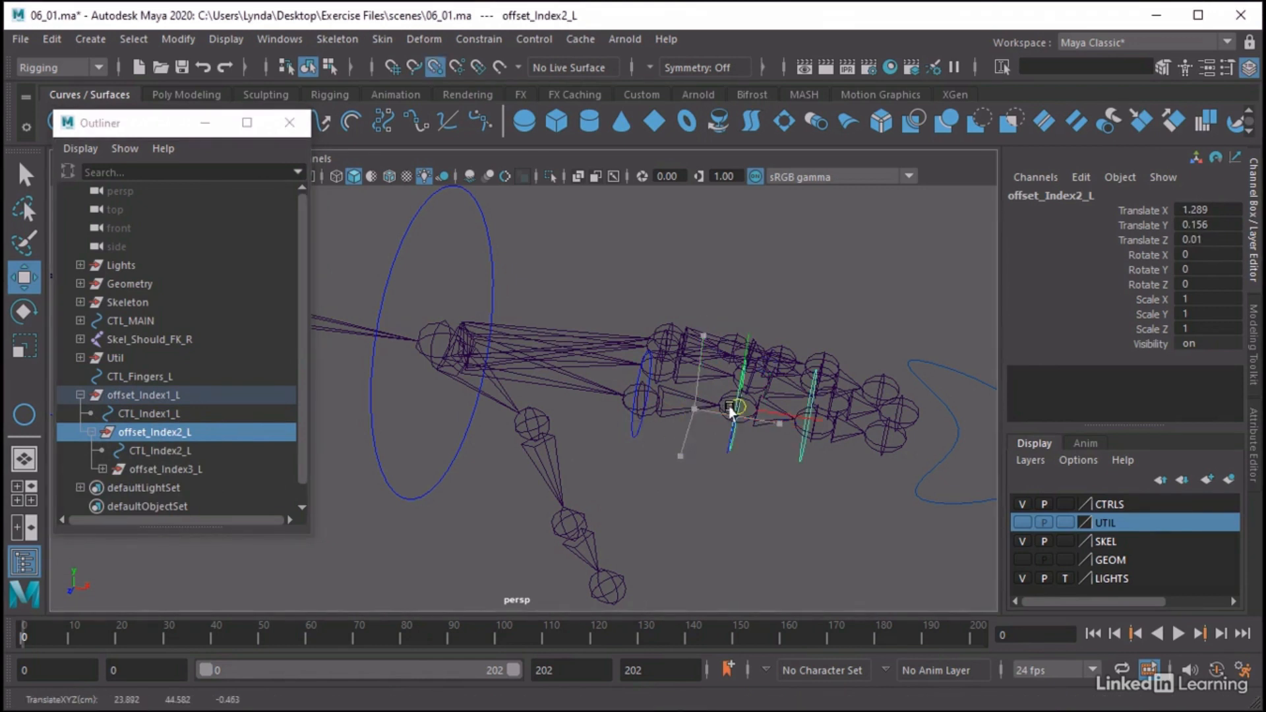
{"action": "left_click", "coordinate": [195, 469]}
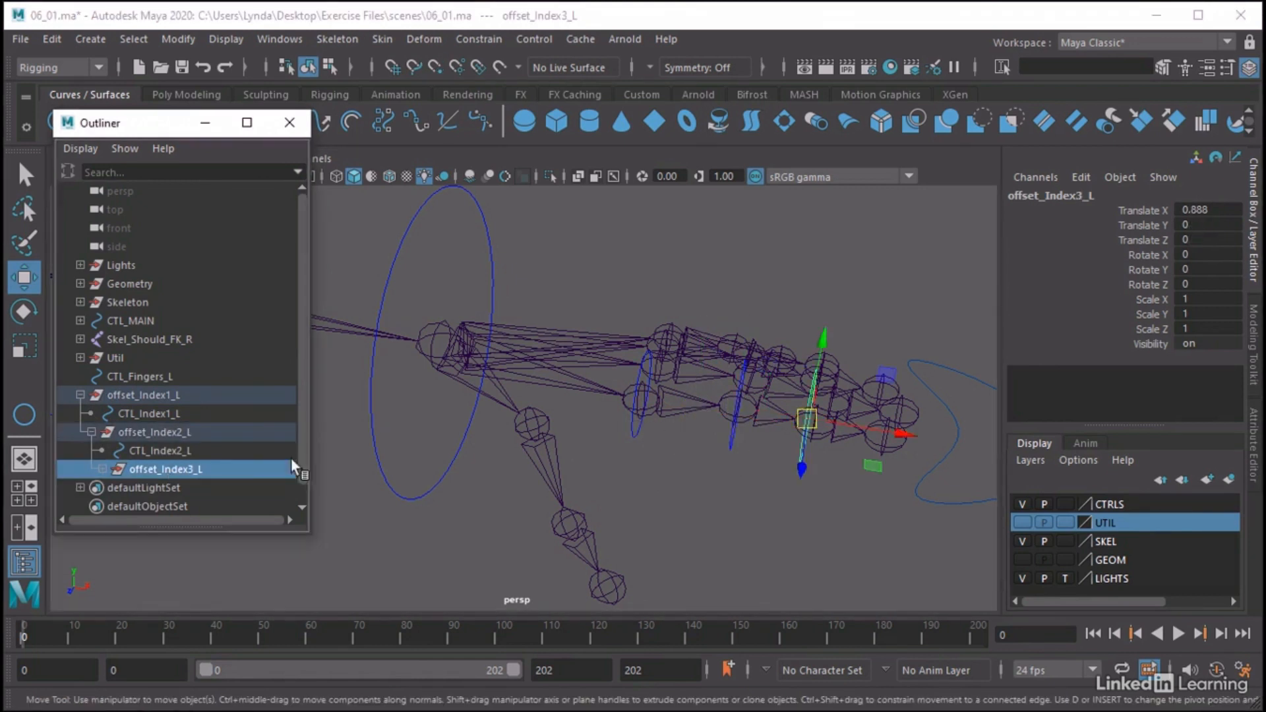
{"action": "left_click_drag", "start_coordinate": [802, 418], "coordinate": [814, 423]}
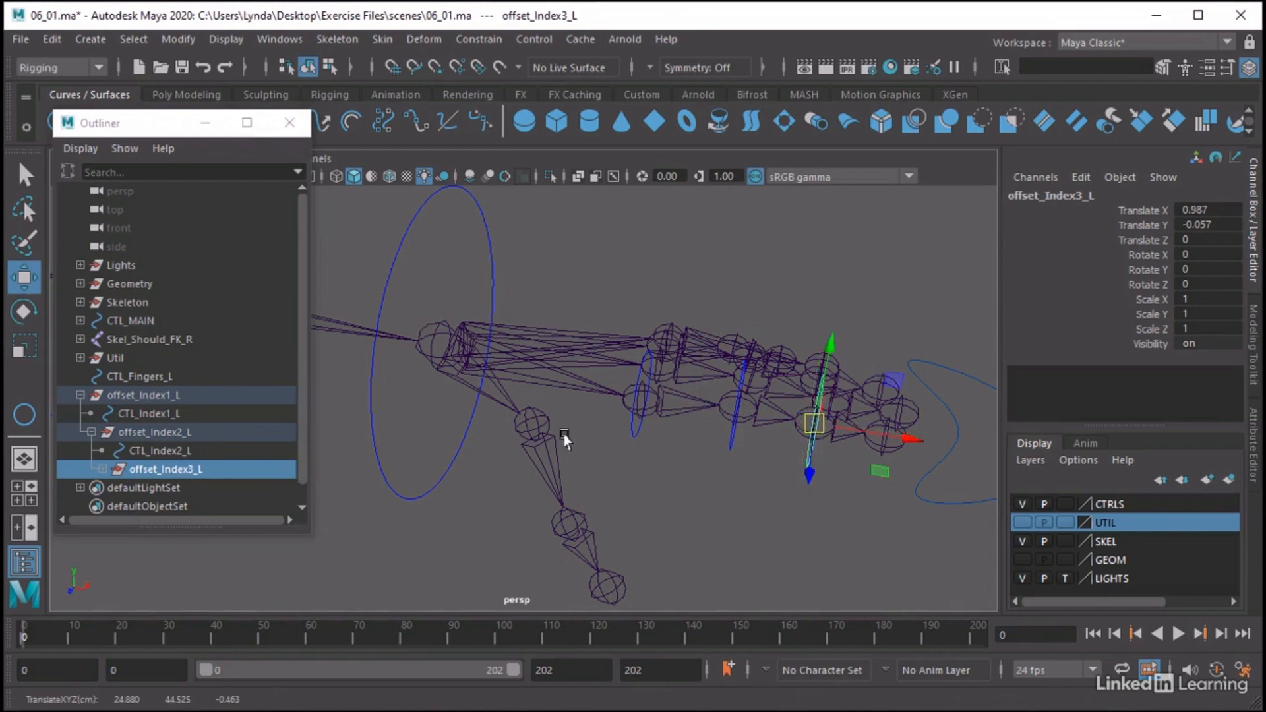
Select Skel_Index_01_L, add offset_Index1_L to the selection, and turn off Maintain offset in the parent constraint options
{"action": "left_click_drag", "start_coordinate": [564, 439], "coordinate": [791, 323], "text": "alt"}
{"action": "middle_click_drag", "start_coordinate": [791, 322], "coordinate": [747, 322], "text": "alt"}
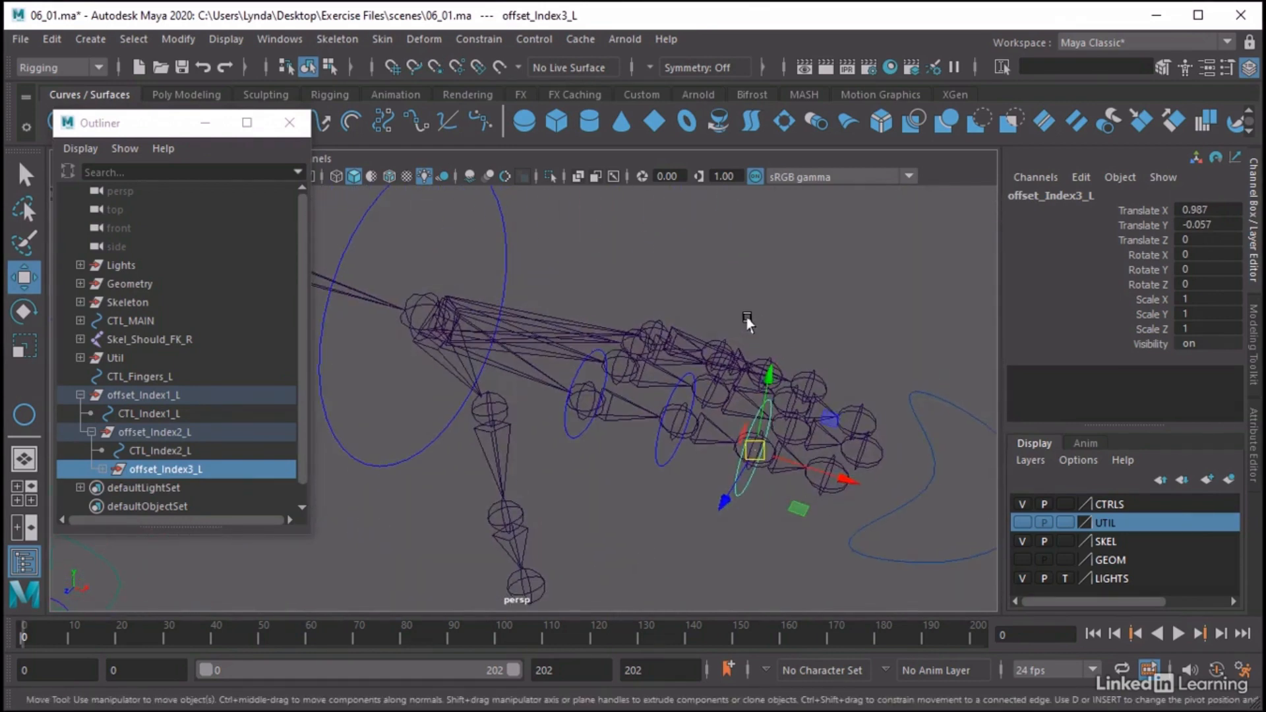
{"action": "left_click_drag", "start_coordinate": [747, 322], "coordinate": [743, 269], "text": "alt"}
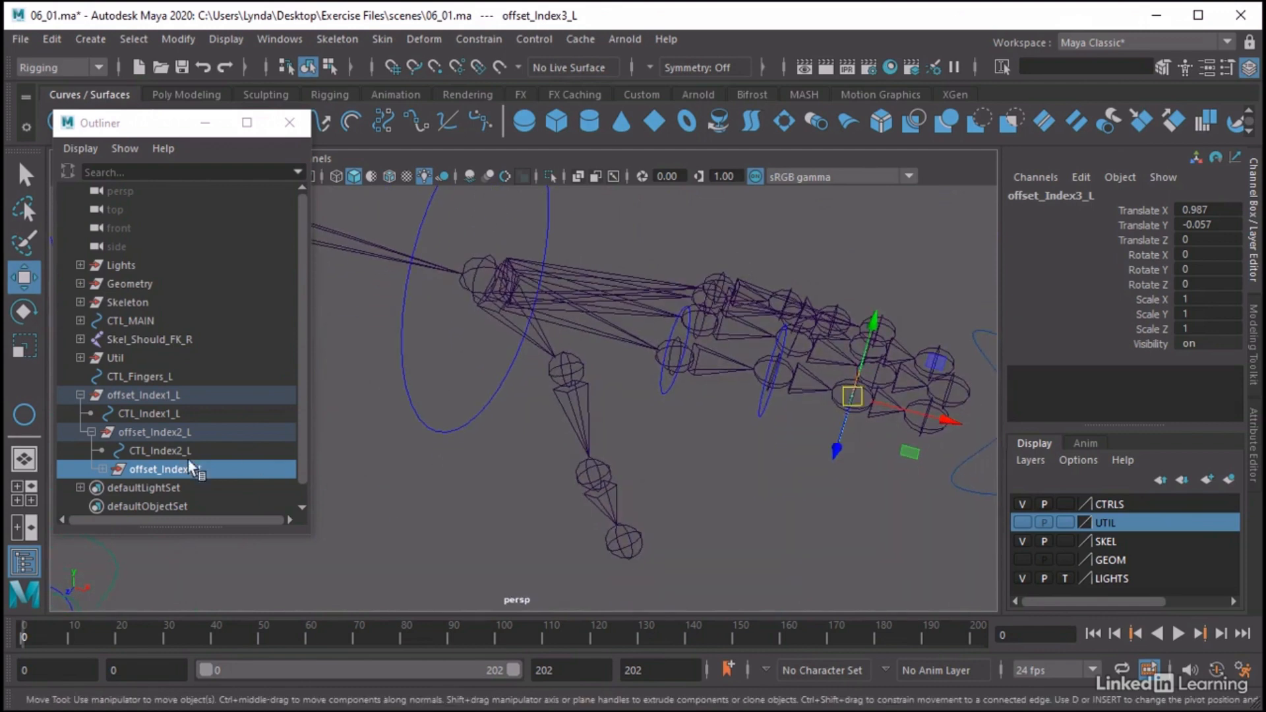
{"action": "left_click", "coordinate": [158, 394]}
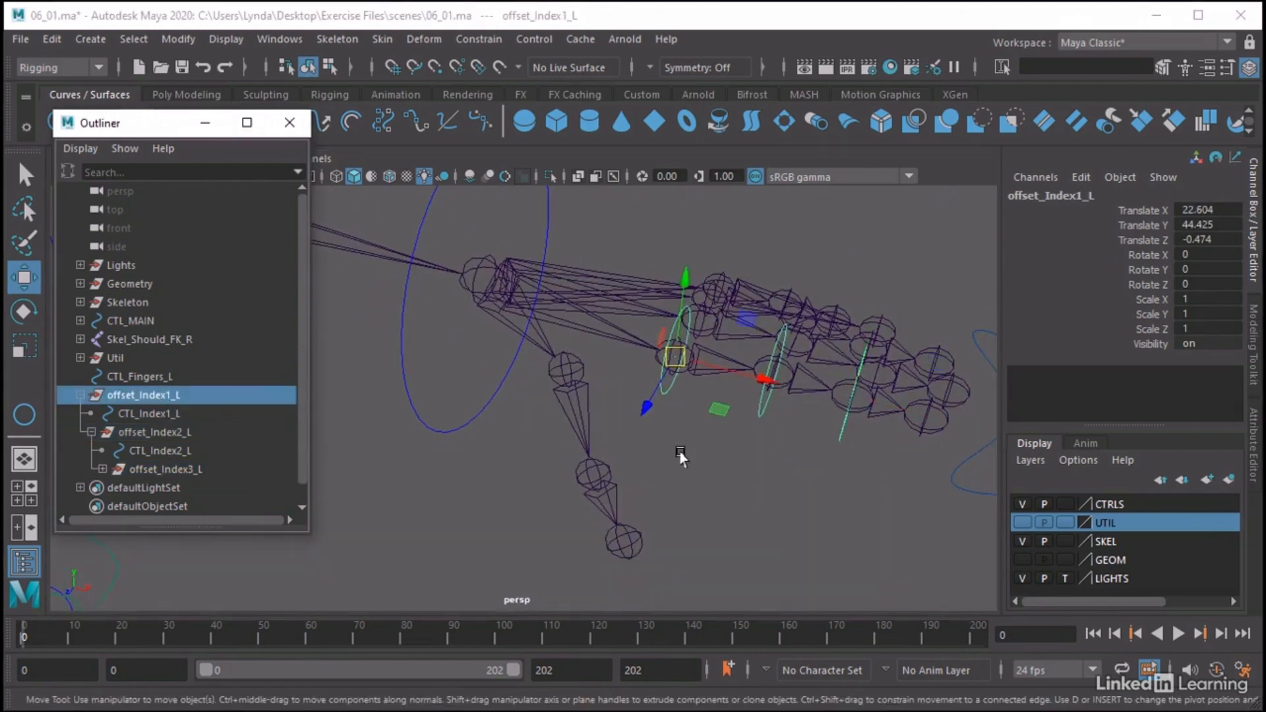
{"action": "key", "text": "q"}
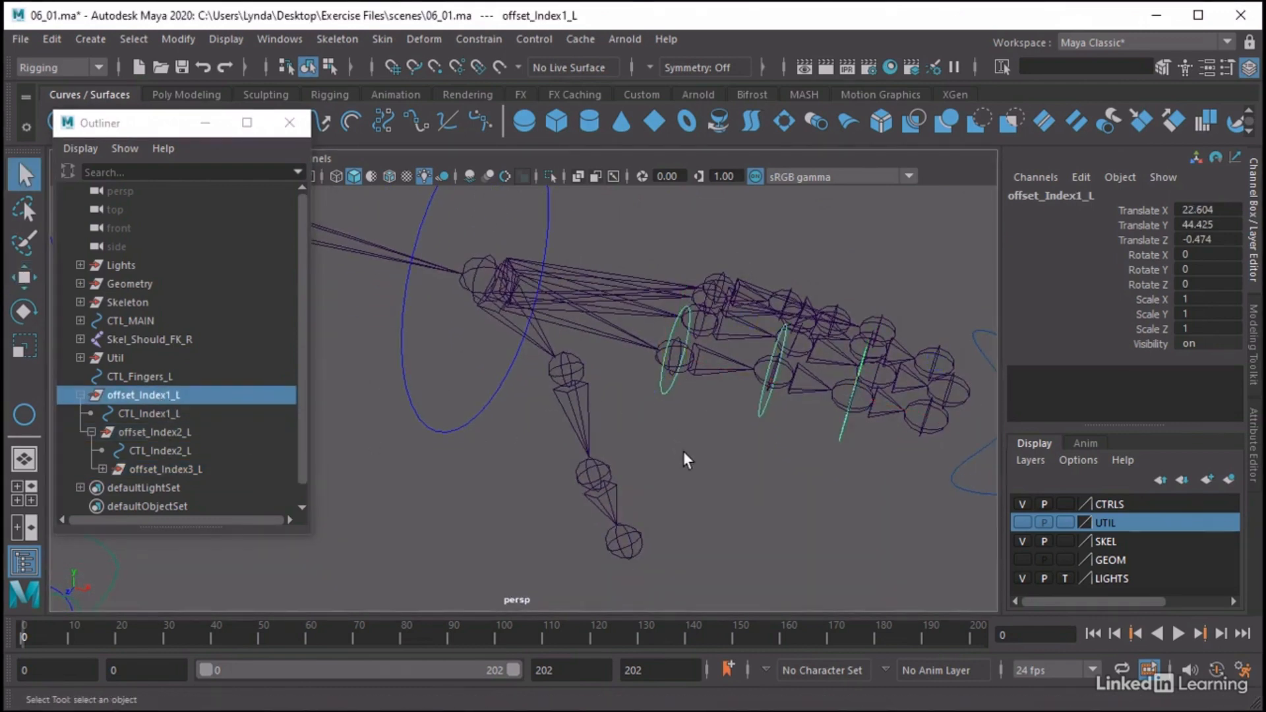
{"action": "left_click", "coordinate": [715, 381]}
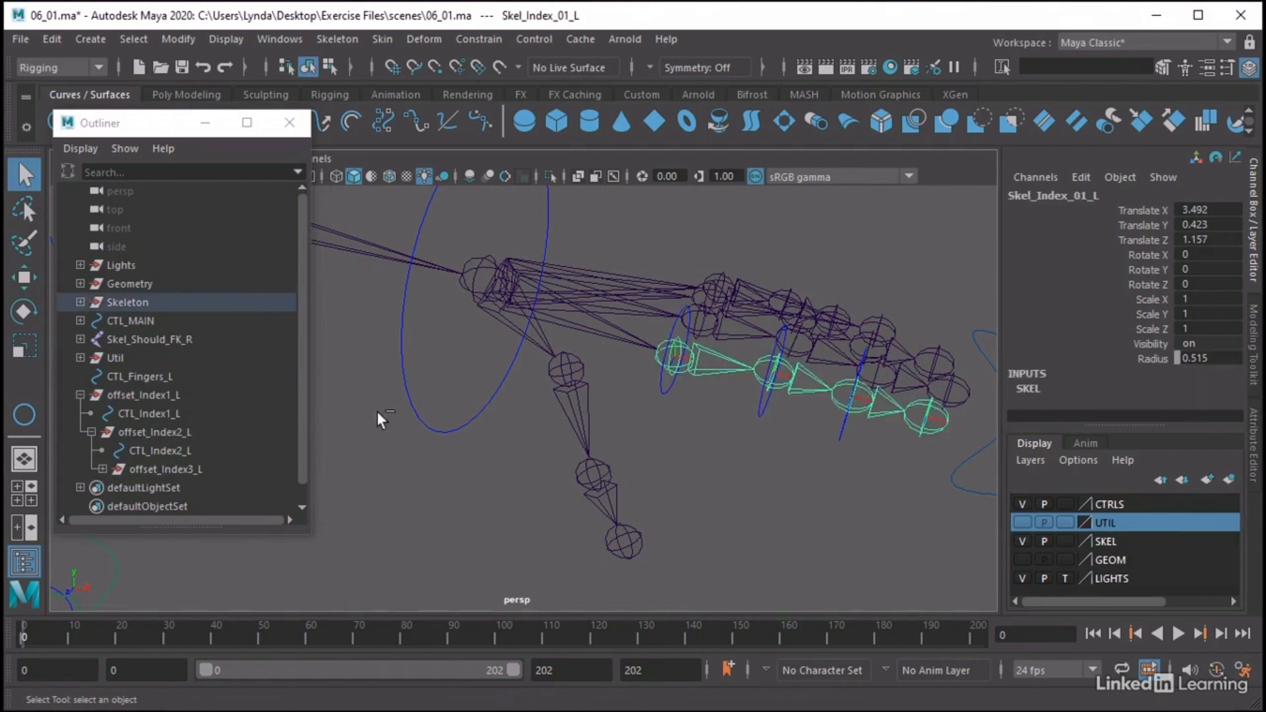
{"action": "left_click", "coordinate": [152, 395]}
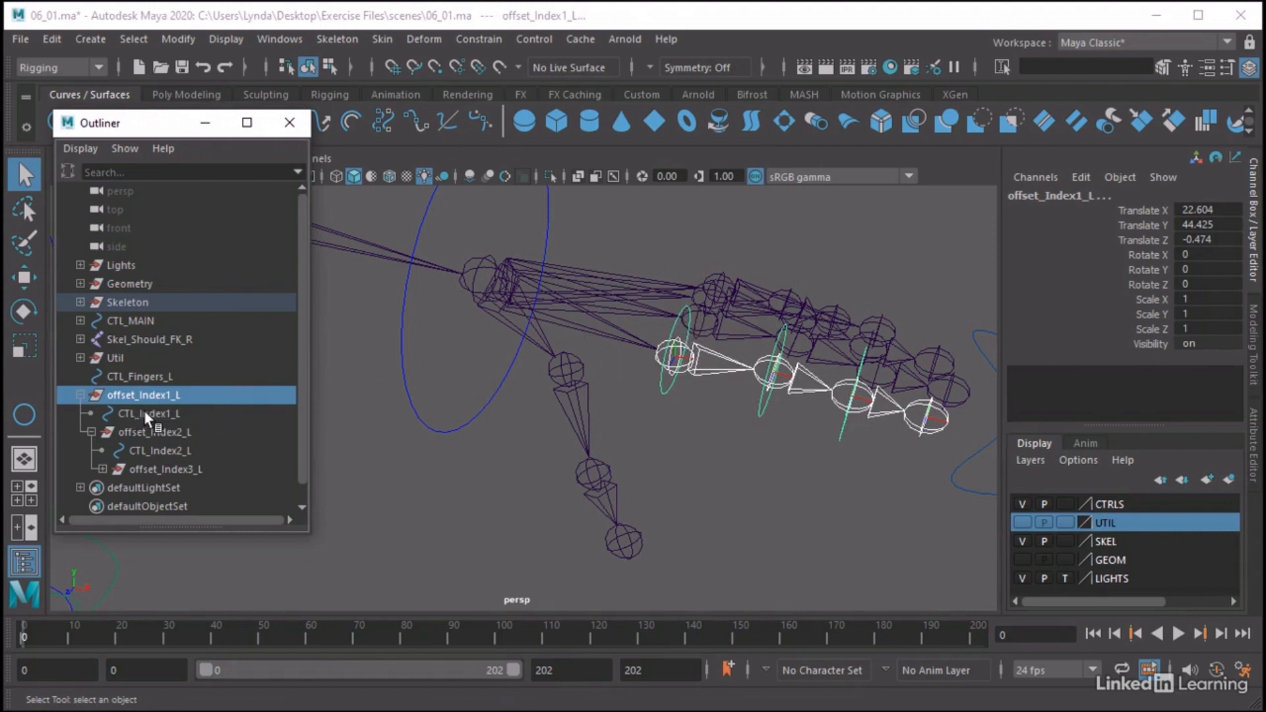
{"action": "left_click", "coordinate": [488, 40]}
{"action": "left_click", "coordinate": [657, 85]}
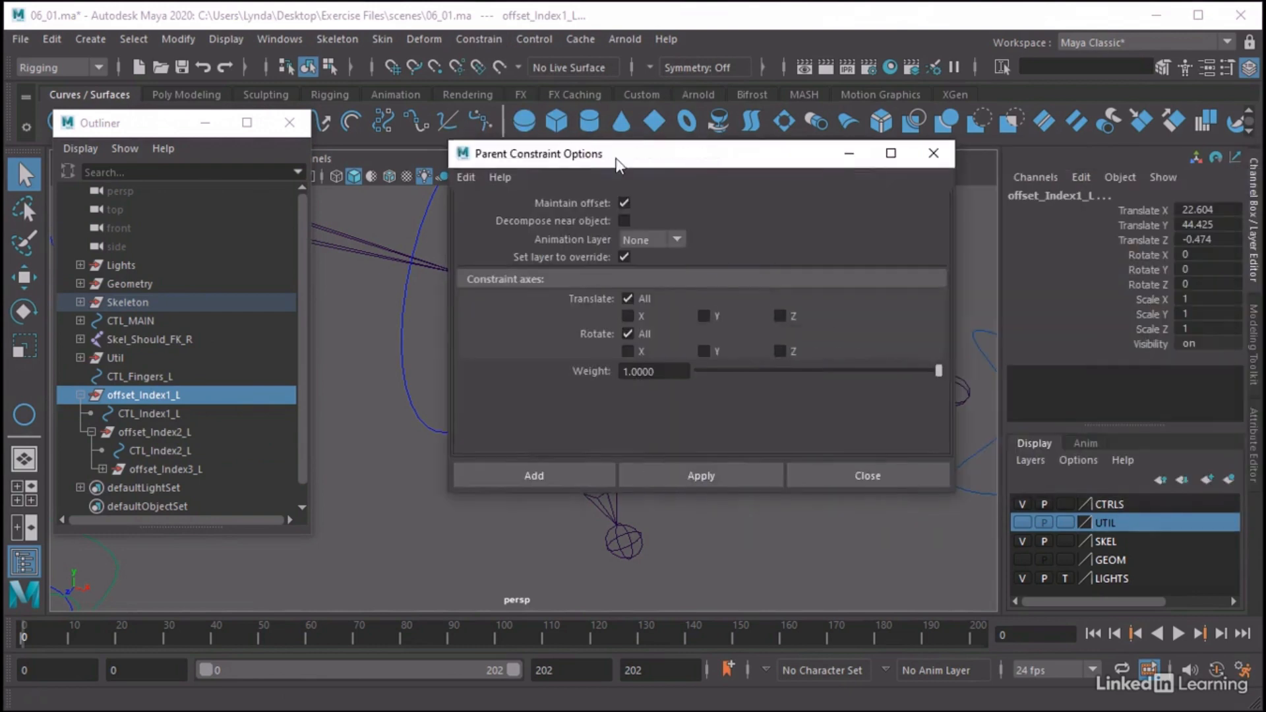
{"action": "left_click", "coordinate": [627, 199]}
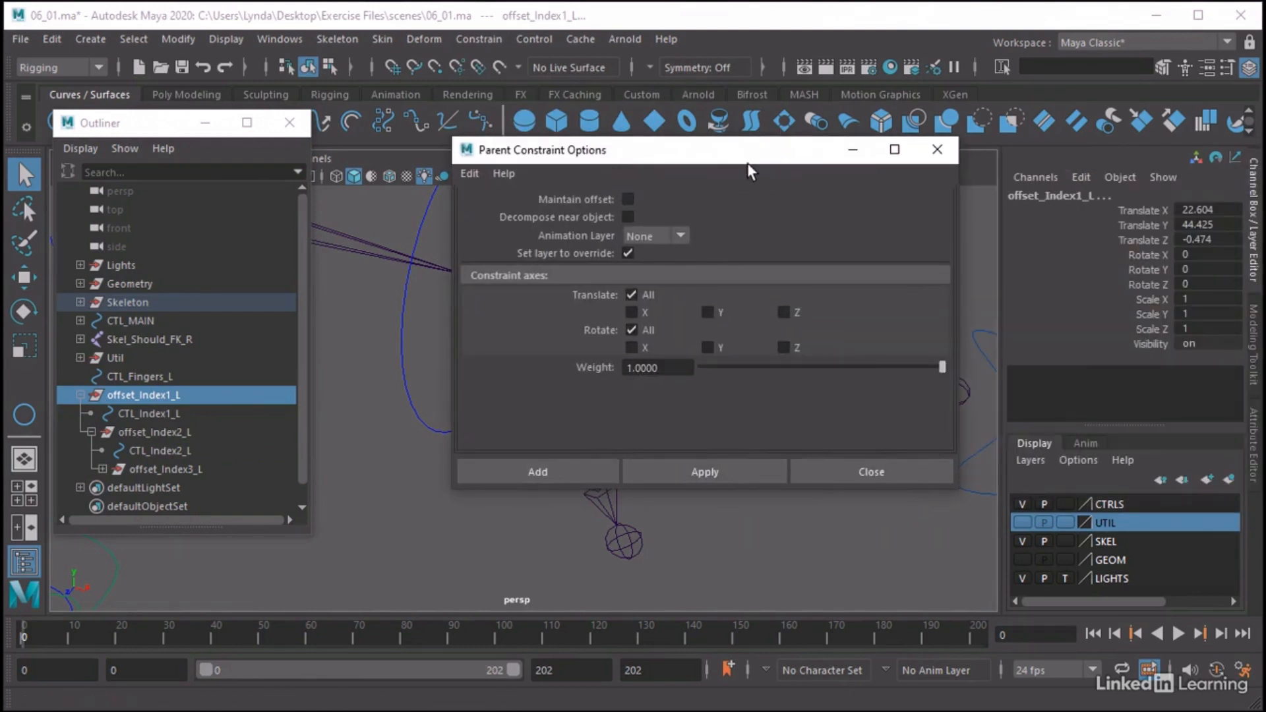
Align offset_Index1_L to Skel_Index_01_L by adding the parent constraint and deleting the constraint node
{"action": "left_click_drag", "start_coordinate": [762, 157], "coordinate": [874, 369]}
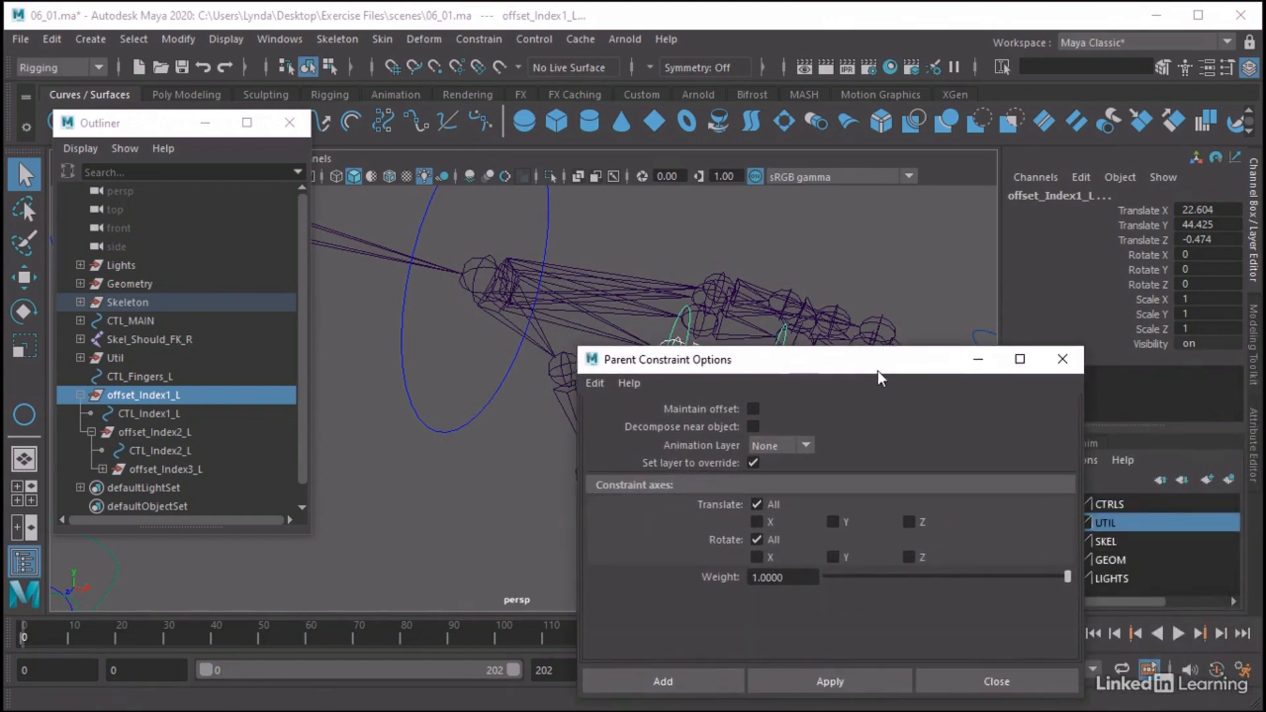
{"action": "middle_click_drag", "start_coordinate": [877, 371], "coordinate": [764, 250], "text": "alt"}
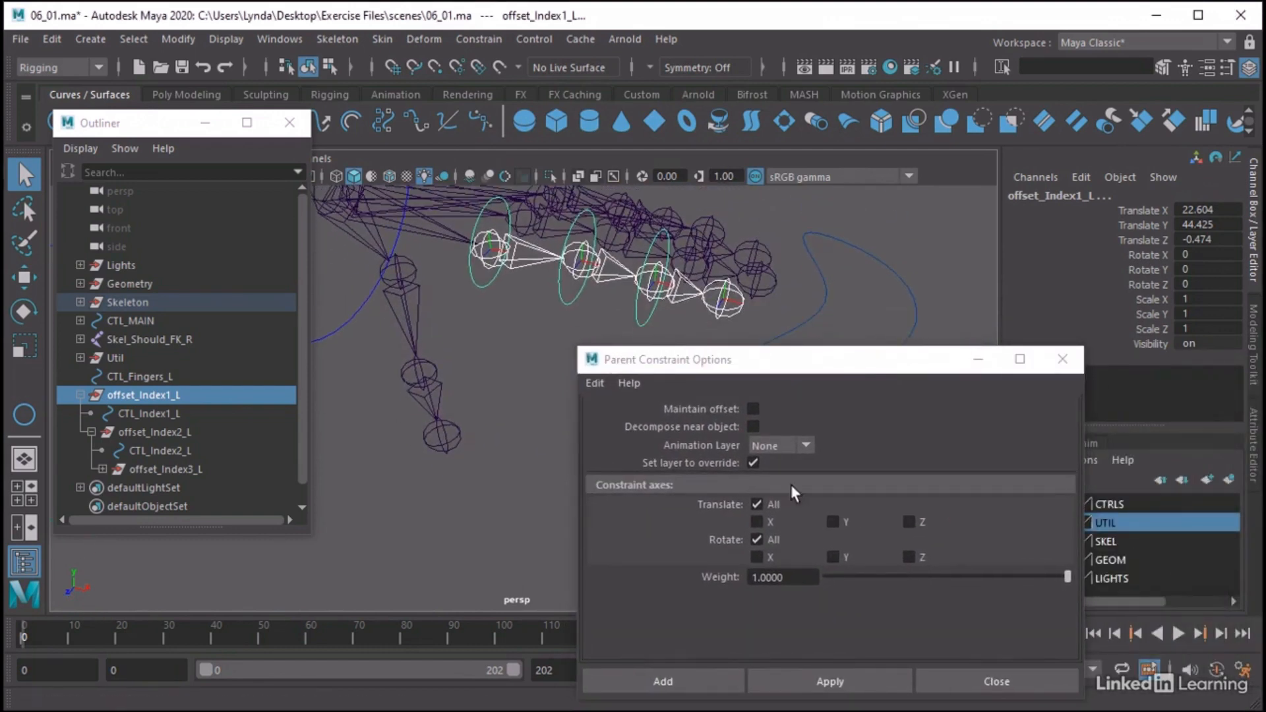
{"action": "left_click", "coordinate": [662, 681]}
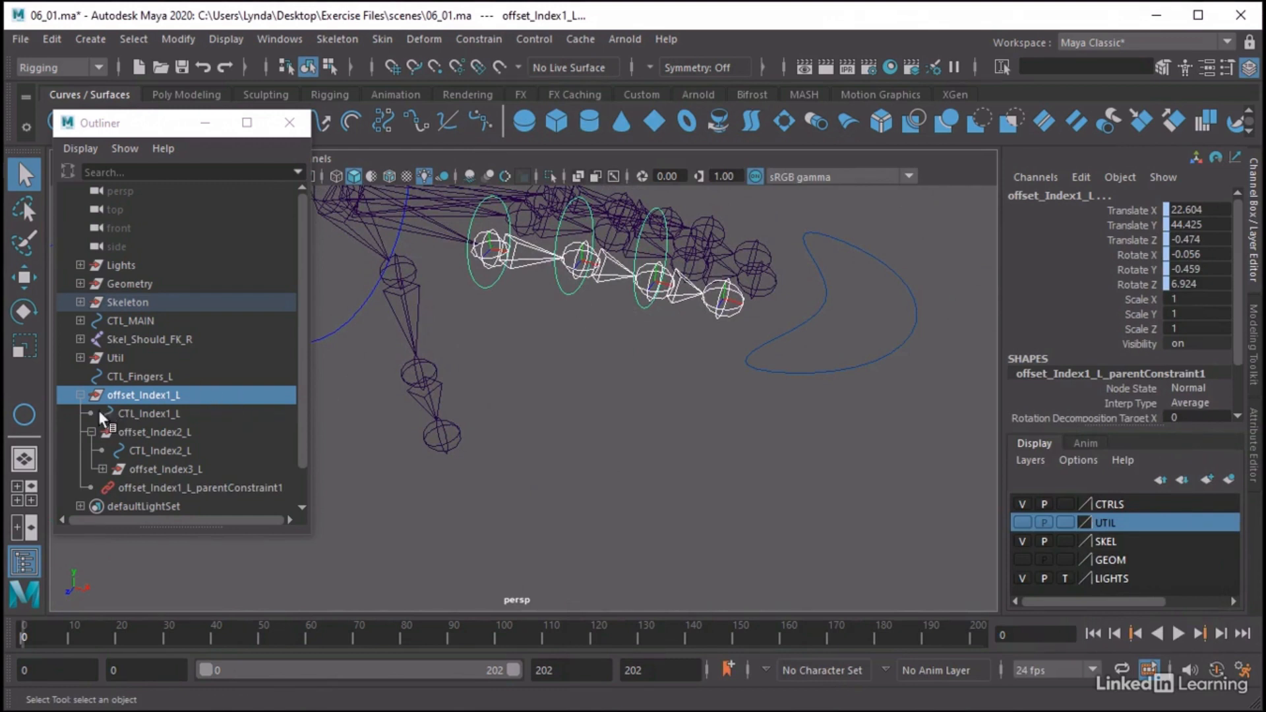
{"action": "left_click", "coordinate": [143, 485]}
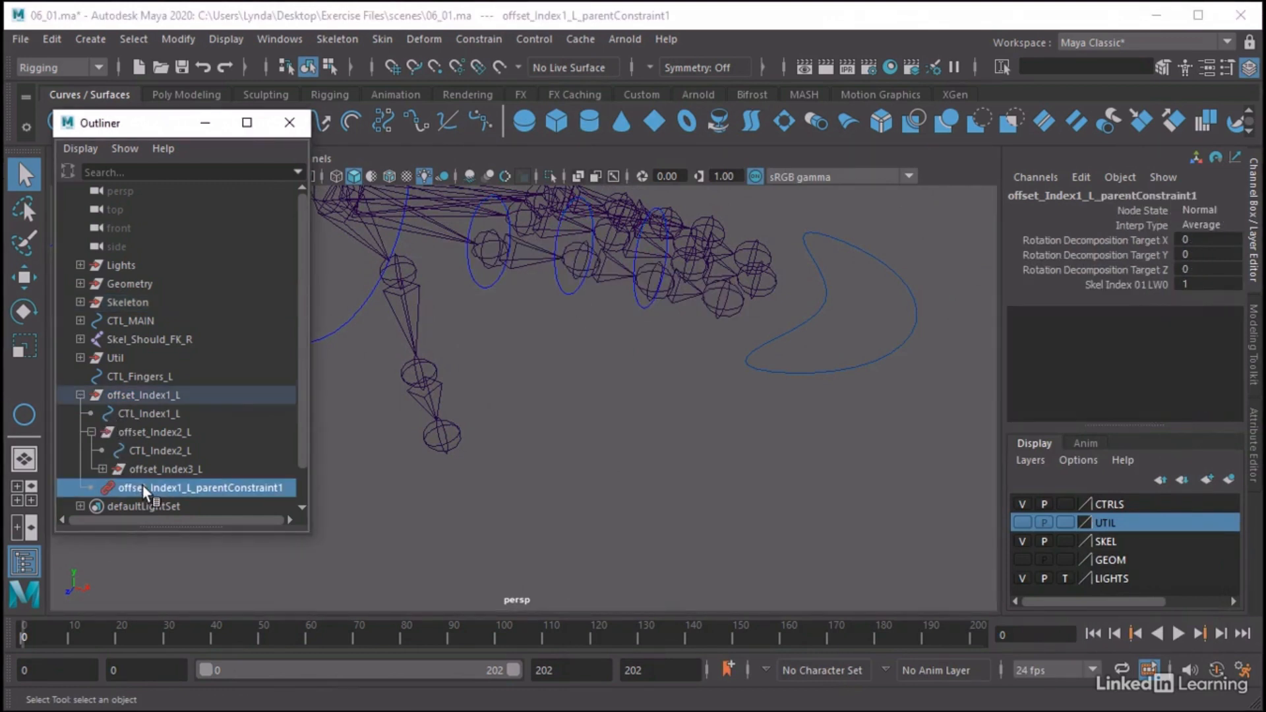
{"action": "key", "text": "Delete"}
Align offset_Index2_L to Skel_Index_02_L with a parent constraint and delete the constraint node
{"action": "left_click", "coordinate": [163, 431]}
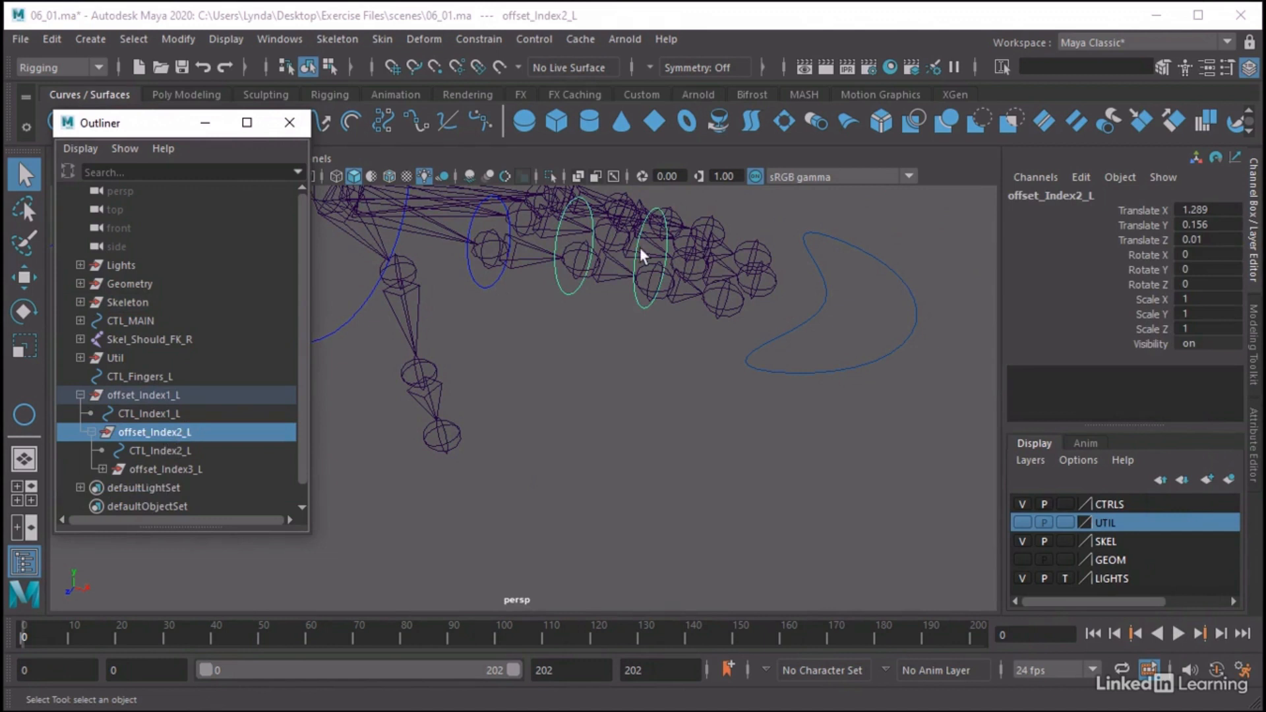
{"action": "left_click", "coordinate": [603, 265]}
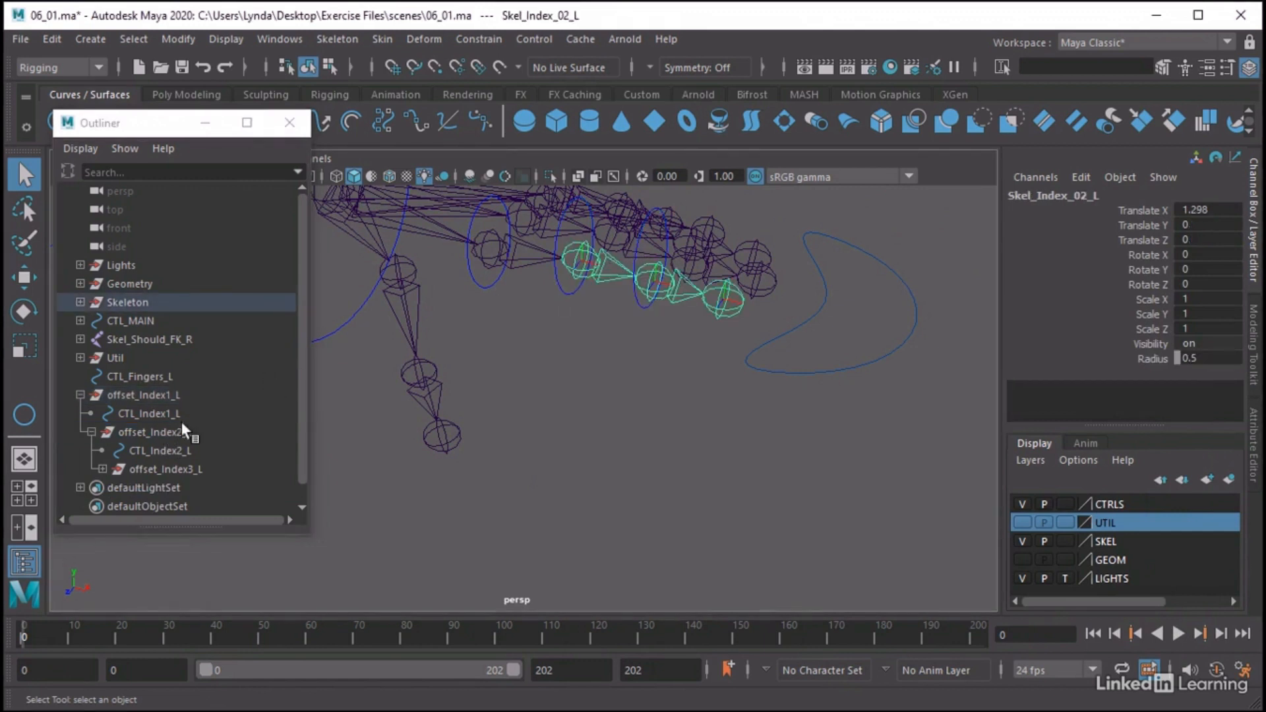
{"action": "left_click", "coordinate": [159, 433]}
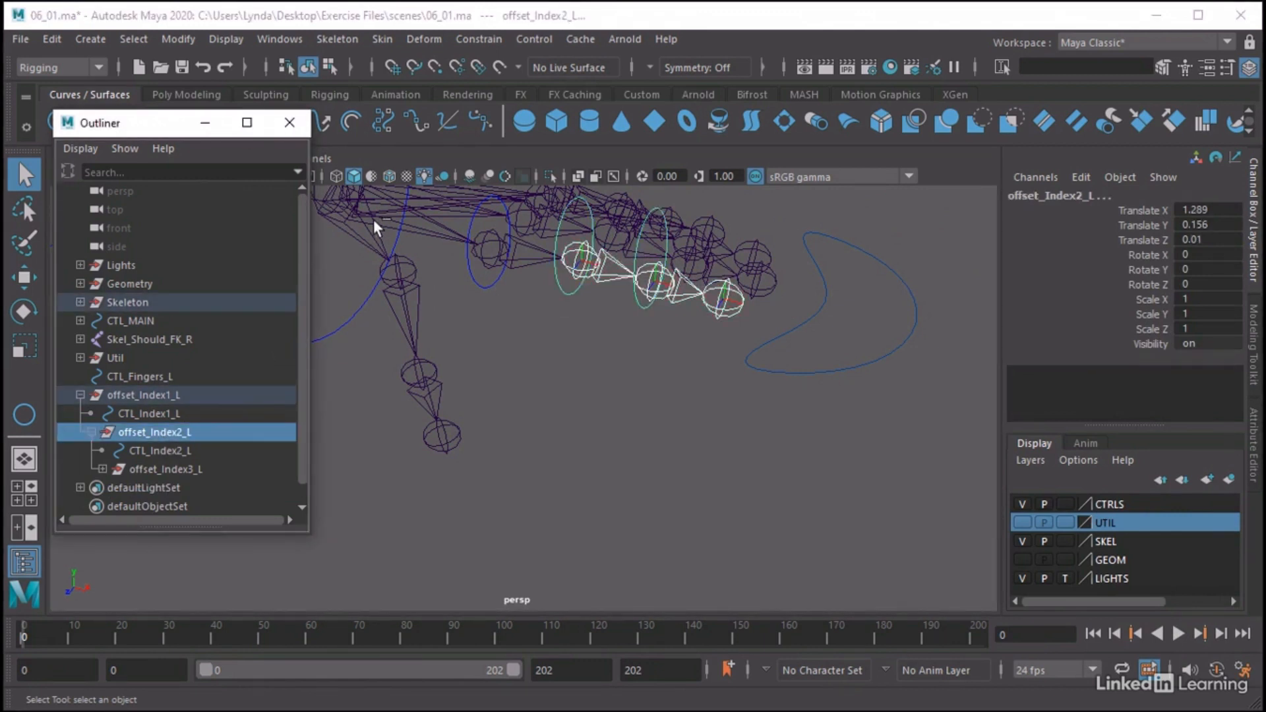
{"action": "left_click", "coordinate": [489, 40]}
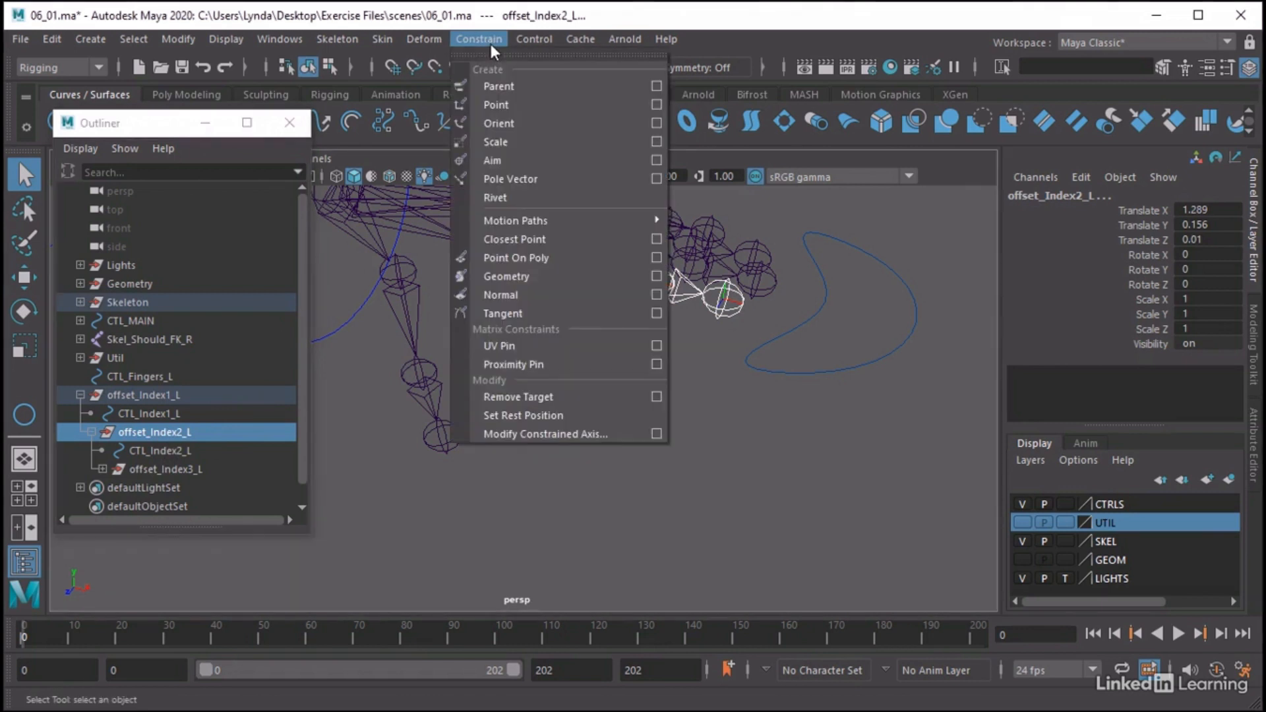
{"action": "left_click", "coordinate": [498, 87]}
{"action": "left_click", "coordinate": [160, 490]}
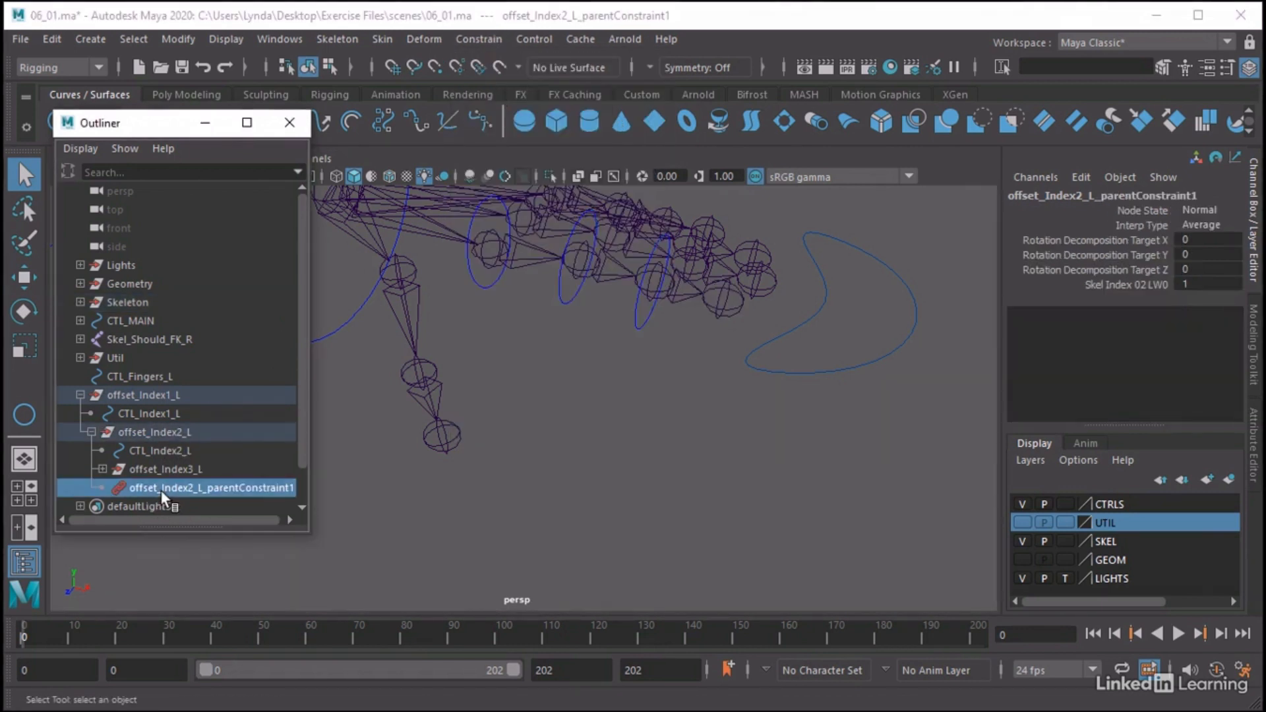
{"action": "key", "text": "Delete"}
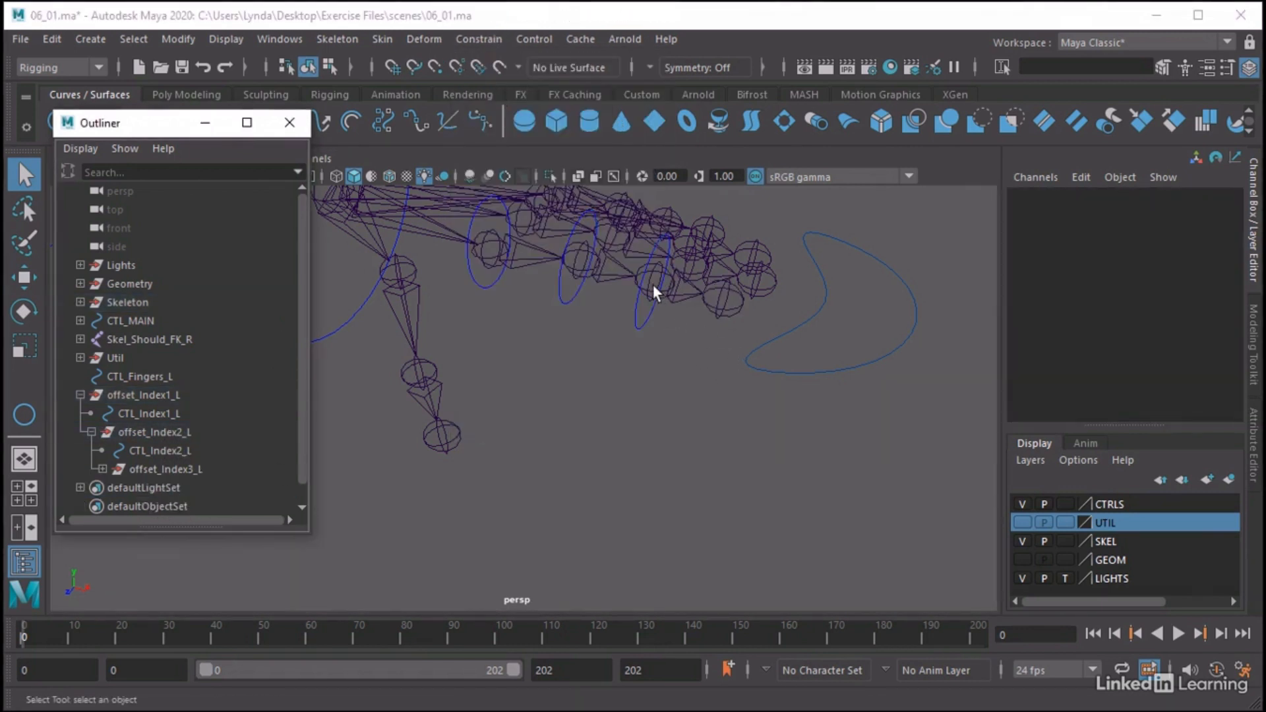
Align offset_Index3_L to Skel_Index_03_L with a parent constraint and delete the constraint node
{"action": "left_click", "coordinate": [639, 307]}
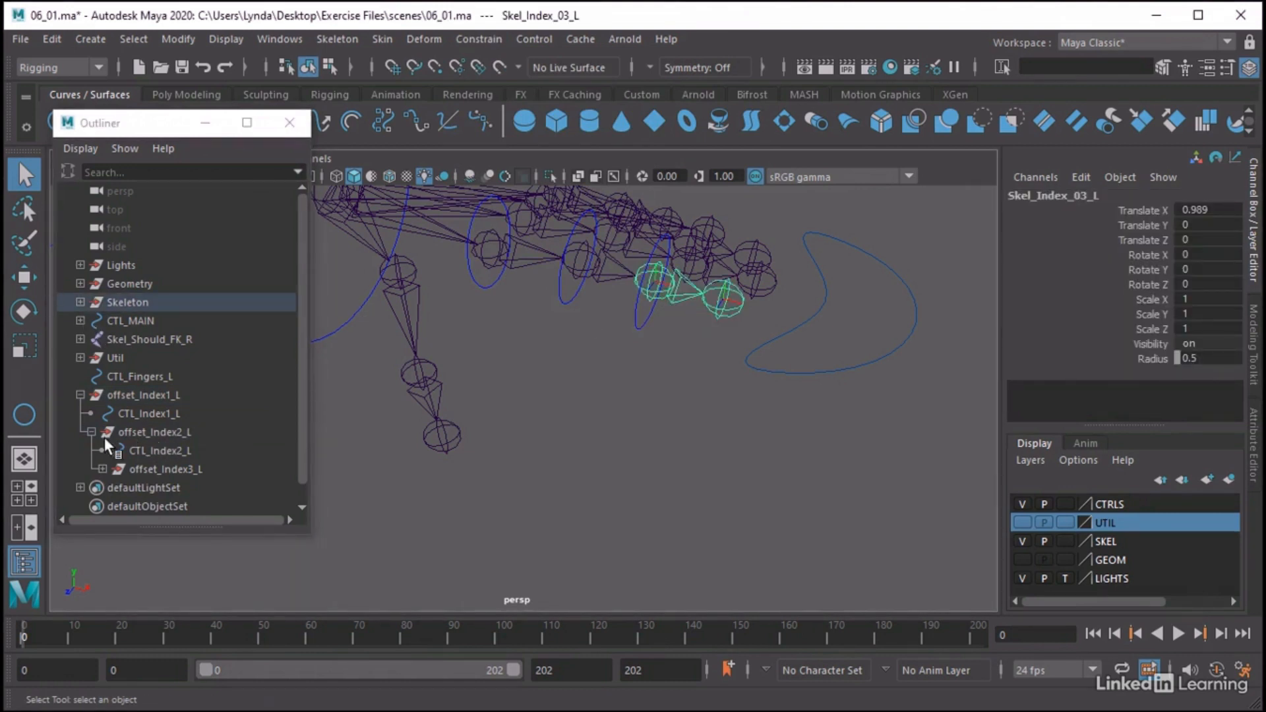
{"action": "left_click", "coordinate": [153, 468]}
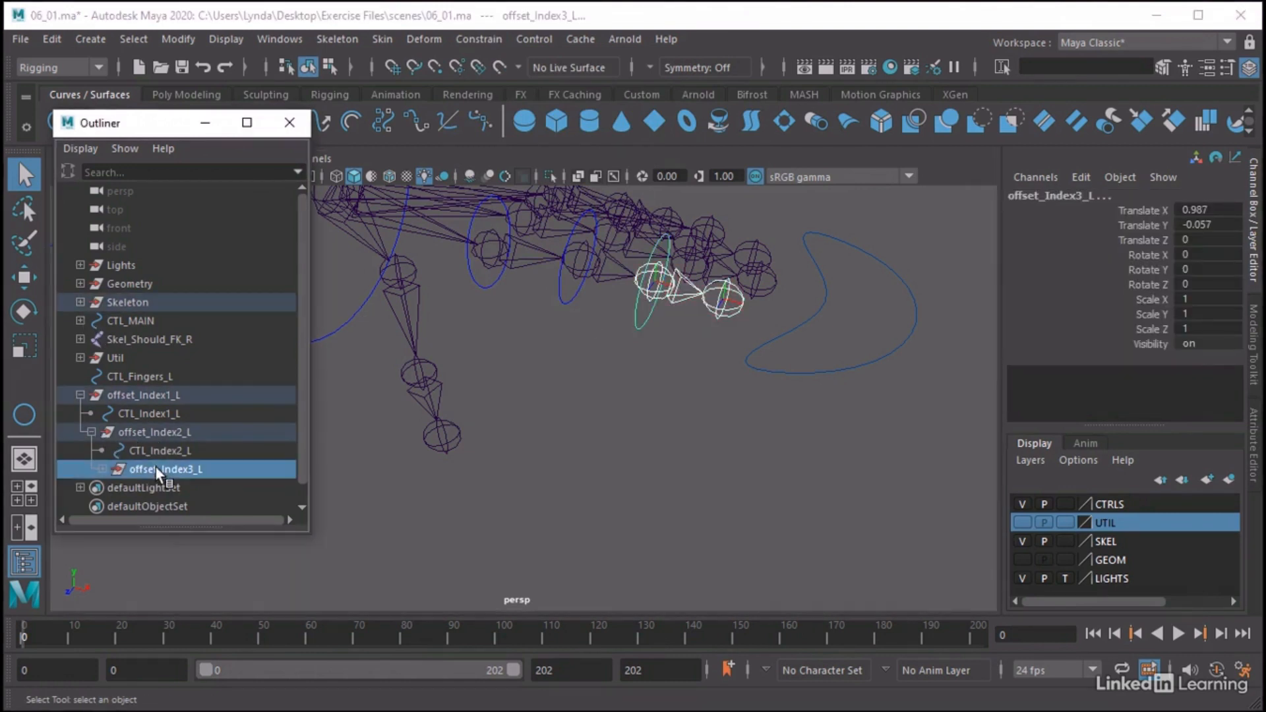
{"action": "left_click", "coordinate": [479, 40]}
{"action": "left_click", "coordinate": [481, 86]}
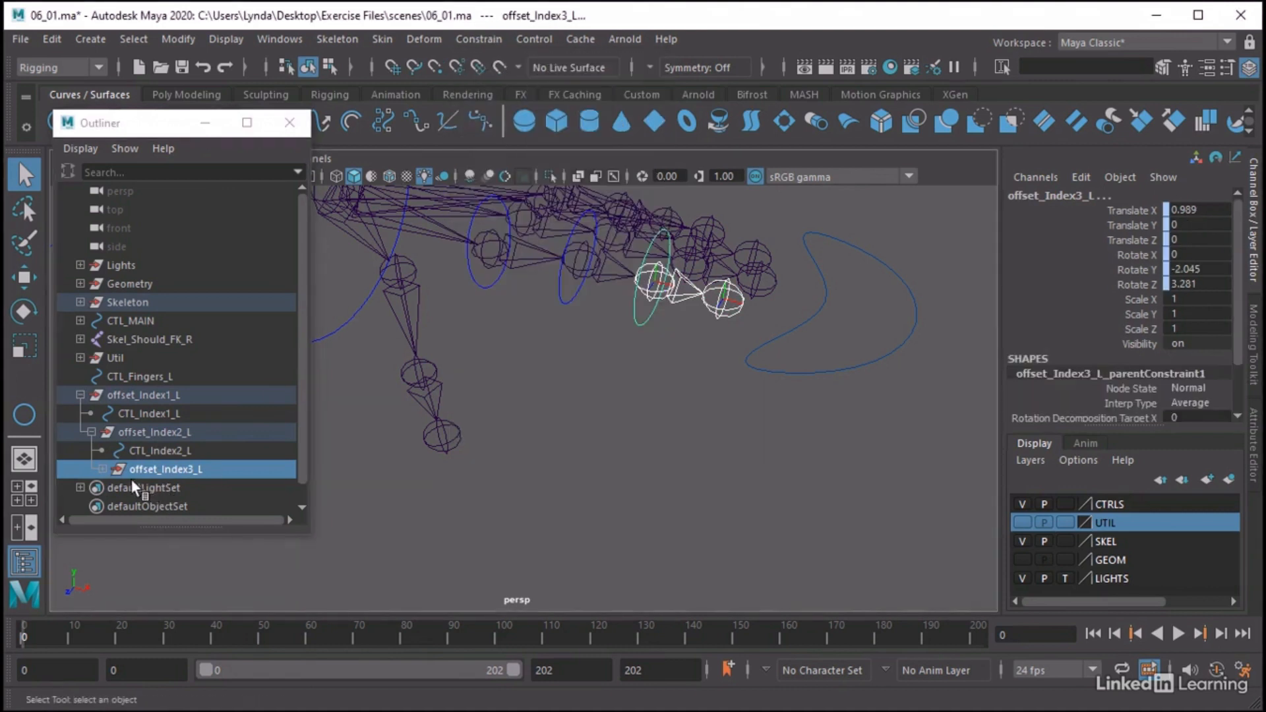
{"action": "left_click", "coordinate": [102, 468]}
{"action": "left_click", "coordinate": [168, 505]}
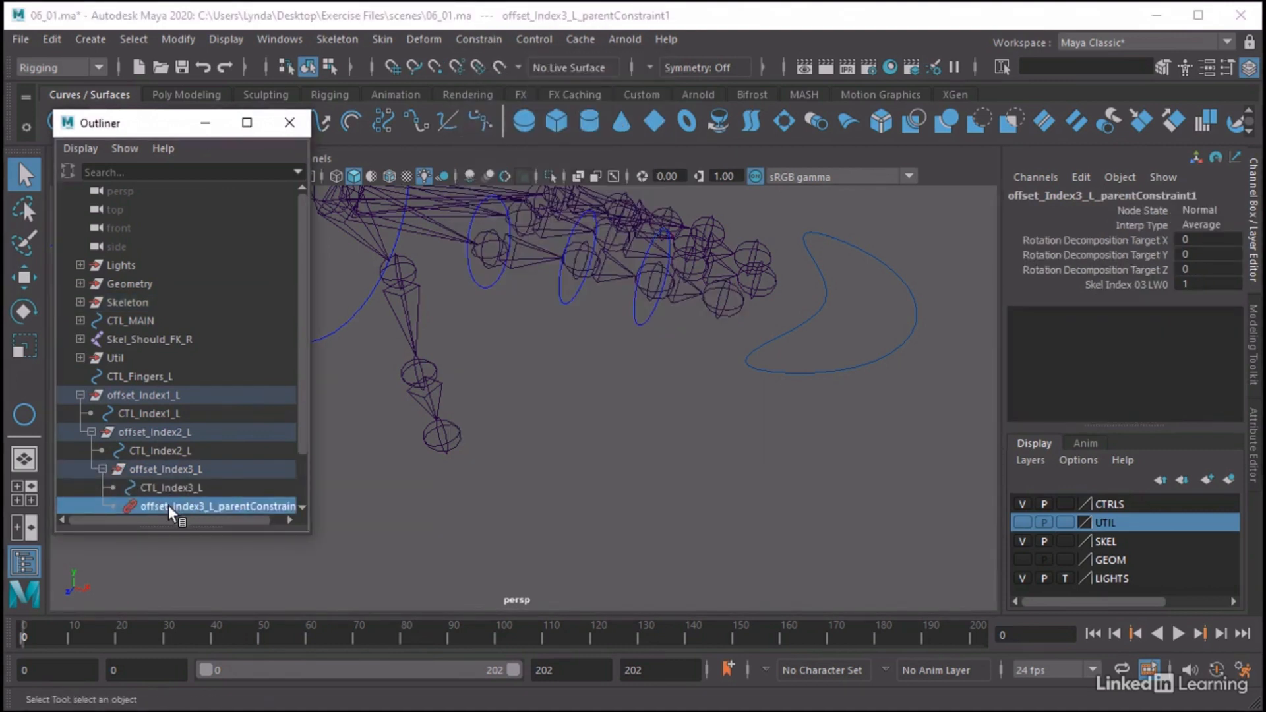
{"action": "key", "text": "Delete"}
Check the move axes of CTL_Index1_L, CTL_Index2_L and CTL_Index3_L against the index finger joints
{"action": "left_click_drag", "start_coordinate": [465, 361], "coordinate": [546, 390], "text": "alt"}
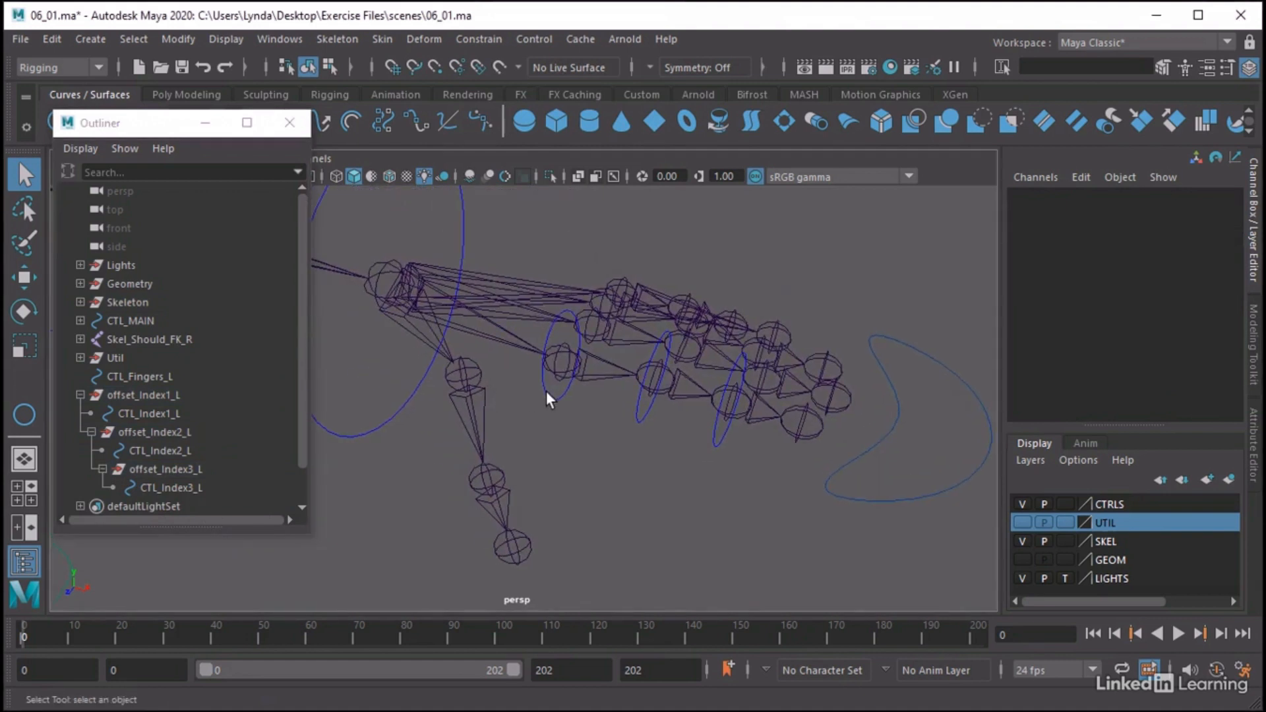
{"action": "left_click", "coordinate": [546, 391]}
{"action": "key", "text": "w"}
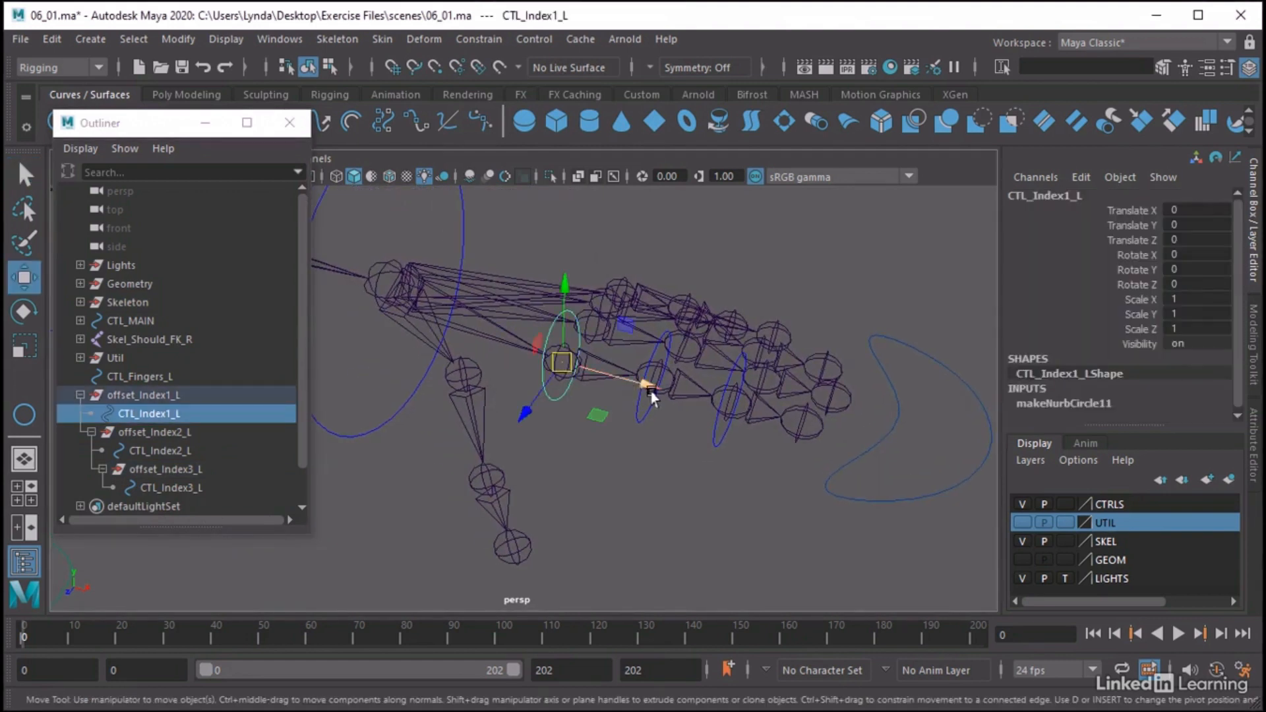
{"action": "left_click", "coordinate": [638, 421]}
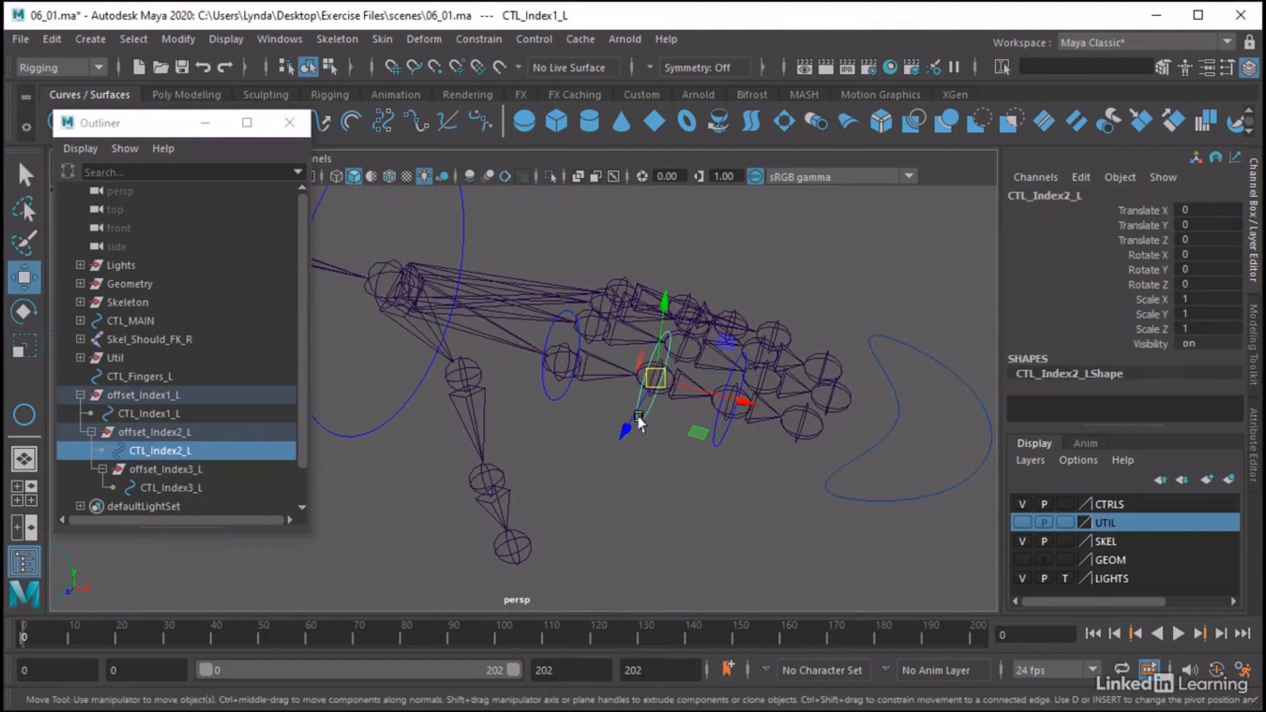
{"action": "left_click", "coordinate": [714, 422]}
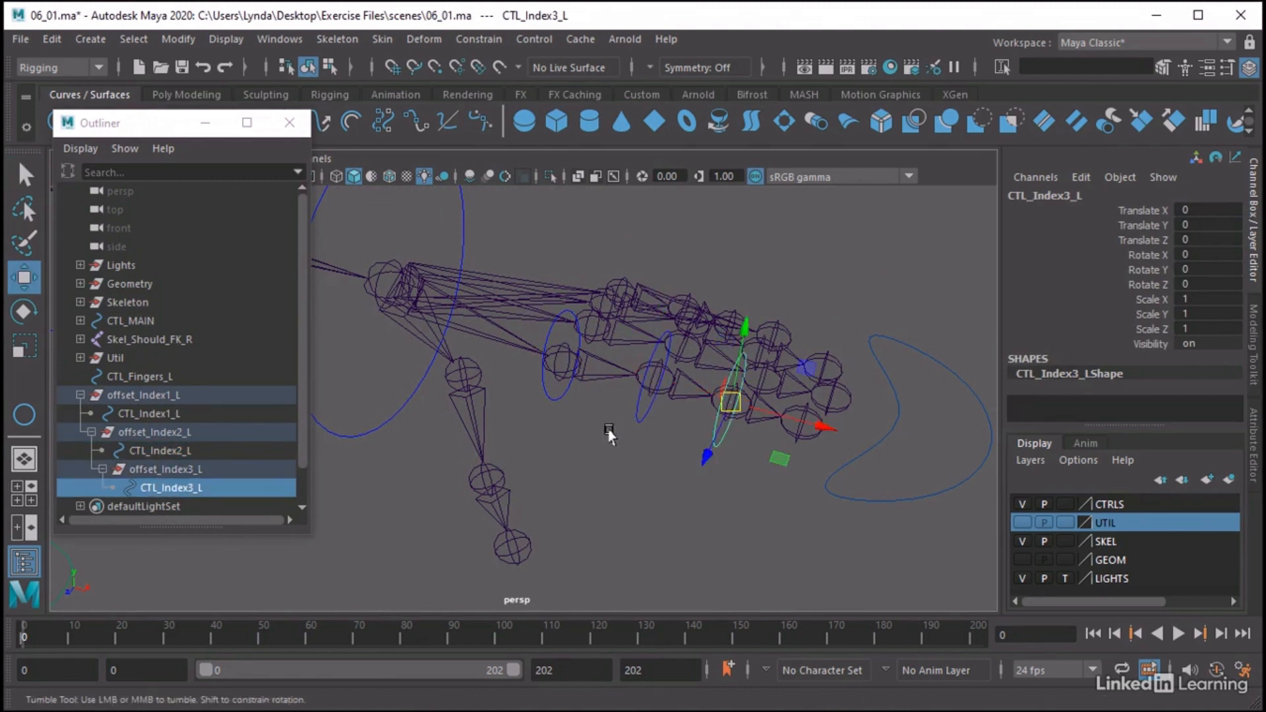
{"action": "middle_click_drag", "start_coordinate": [607, 424], "coordinate": [609, 385], "text": "alt"}
{"action": "left_click_drag", "start_coordinate": [611, 429], "coordinate": [586, 439], "text": "alt"}
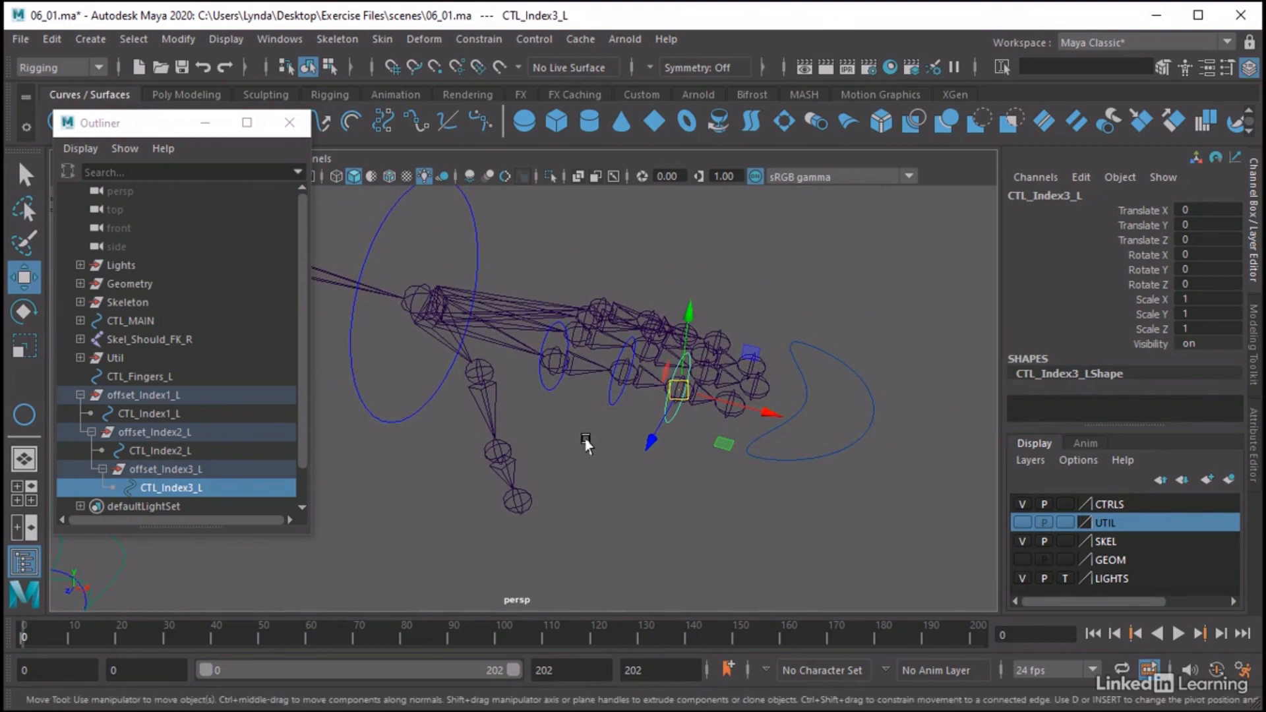
Compare the transform values of offset_Index1_L with those of the three index control rings
{"action": "left_click", "coordinate": [157, 413]}
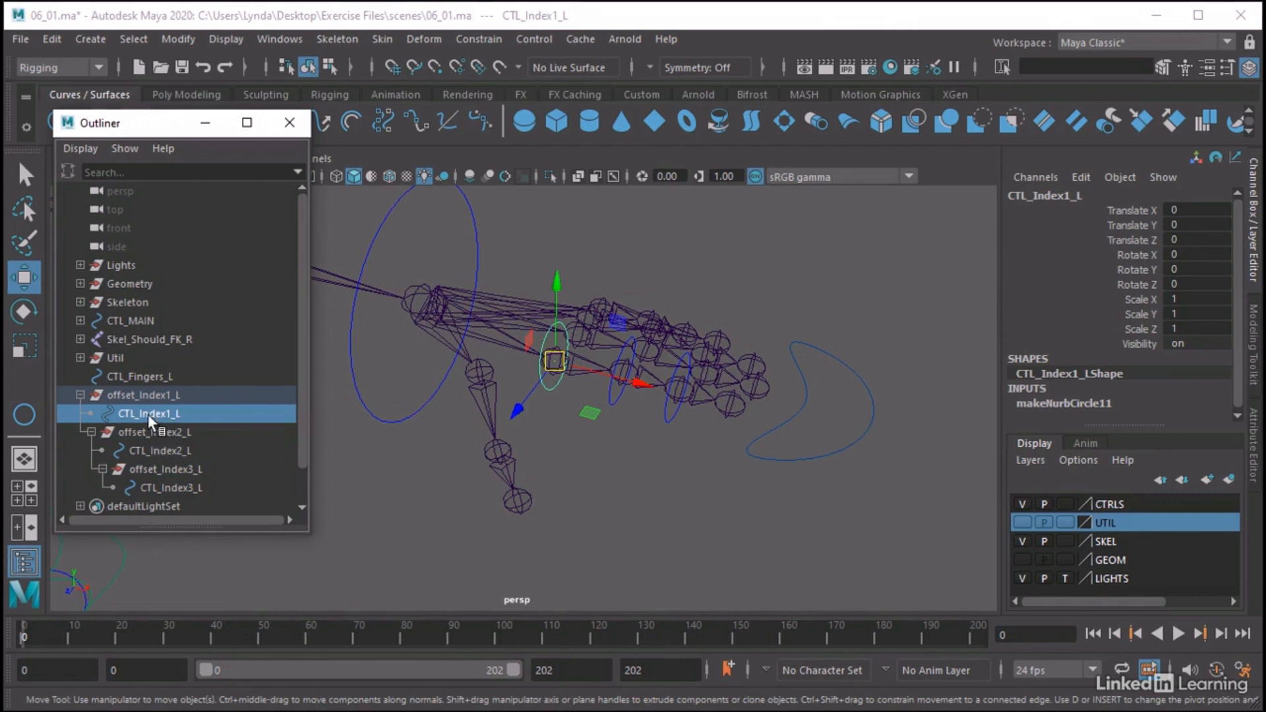
{"action": "left_click", "coordinate": [165, 397]}
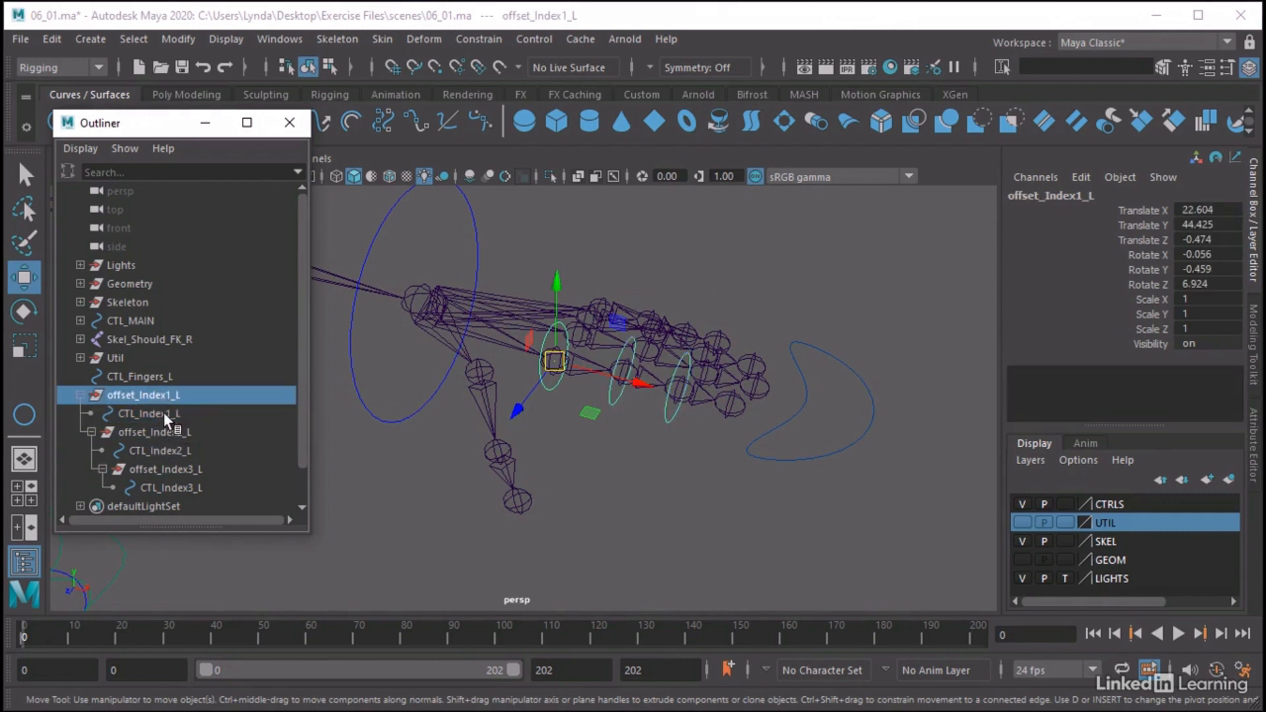
{"action": "left_click", "coordinate": [163, 413]}
{"action": "left_click", "coordinate": [165, 450]}
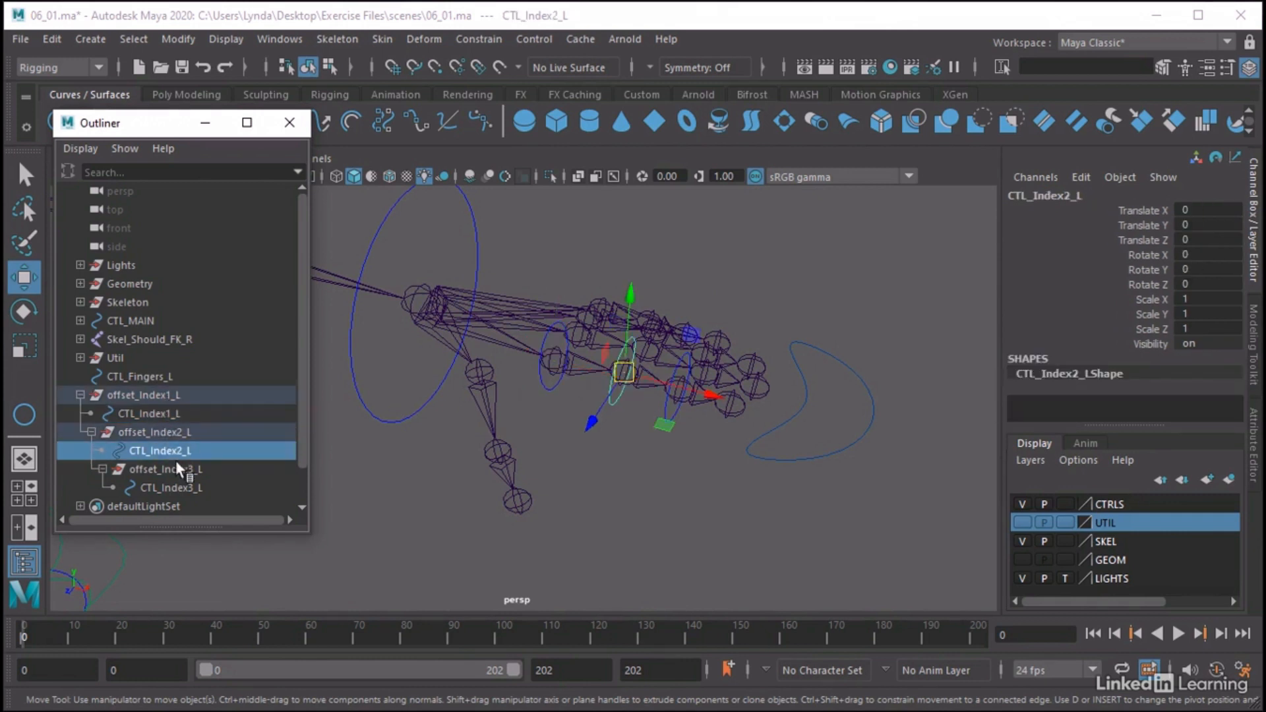
{"action": "left_click", "coordinate": [179, 488]}
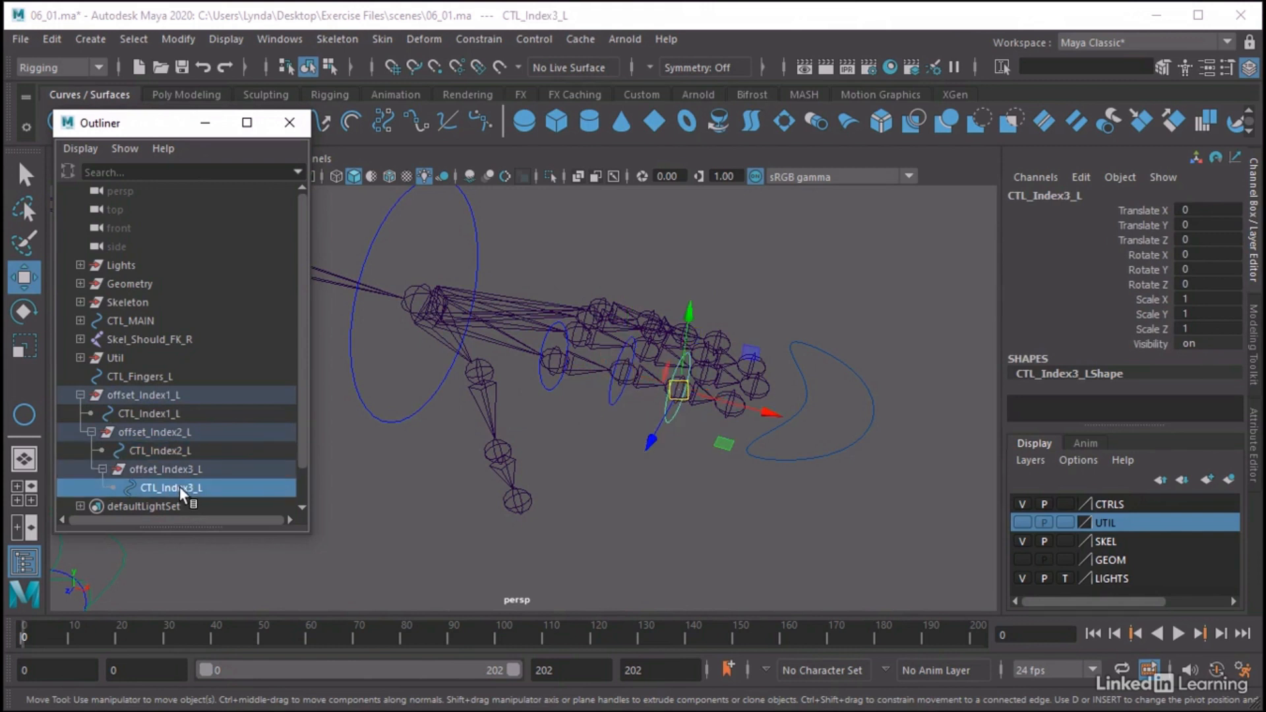
{"action": "left_click", "coordinate": [167, 412]}
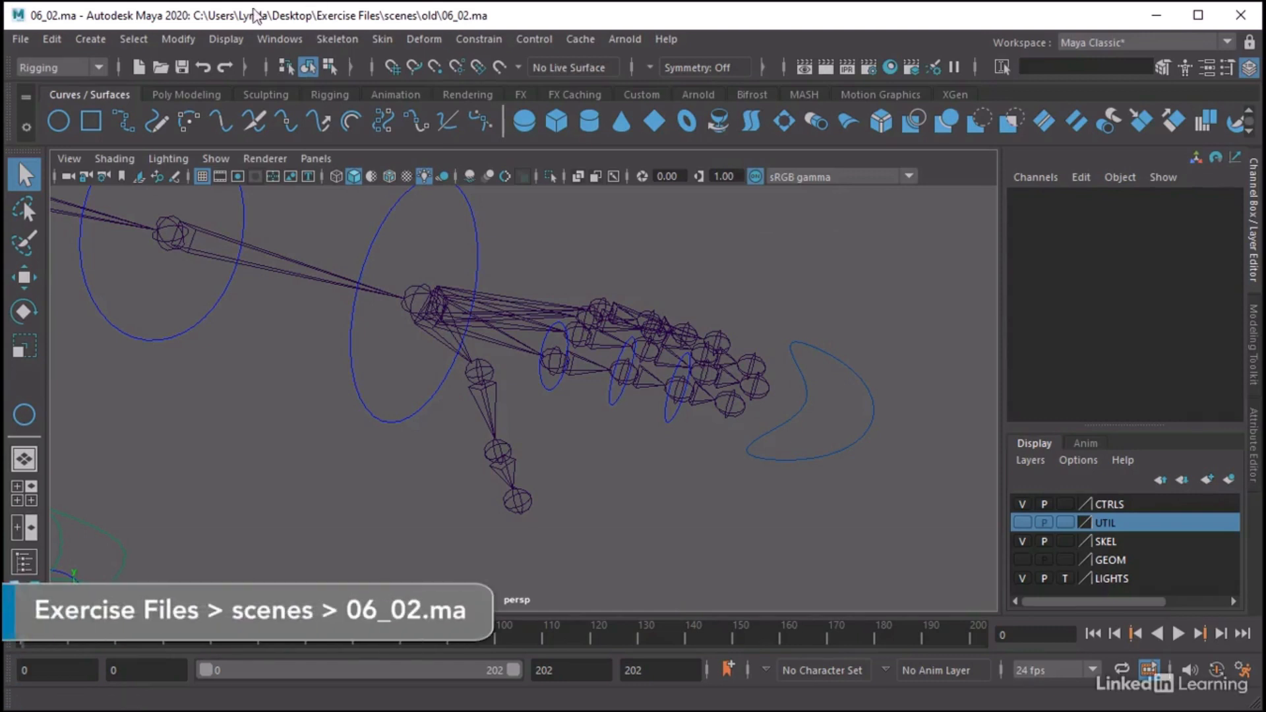
In scene 06_02.ma, show the scene hierarchy list, collapse offset_Index1_L and select that group
{"action": "left_click", "coordinate": [283, 40]}
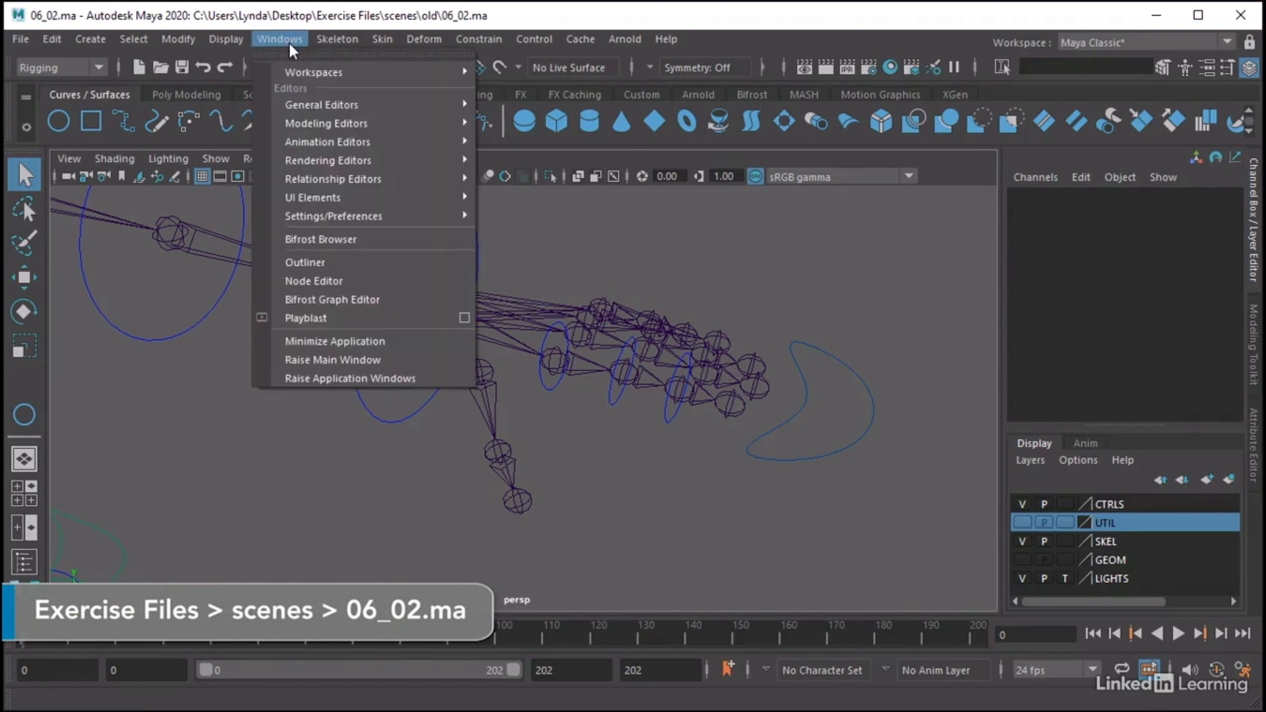
{"action": "left_click", "coordinate": [342, 269]}
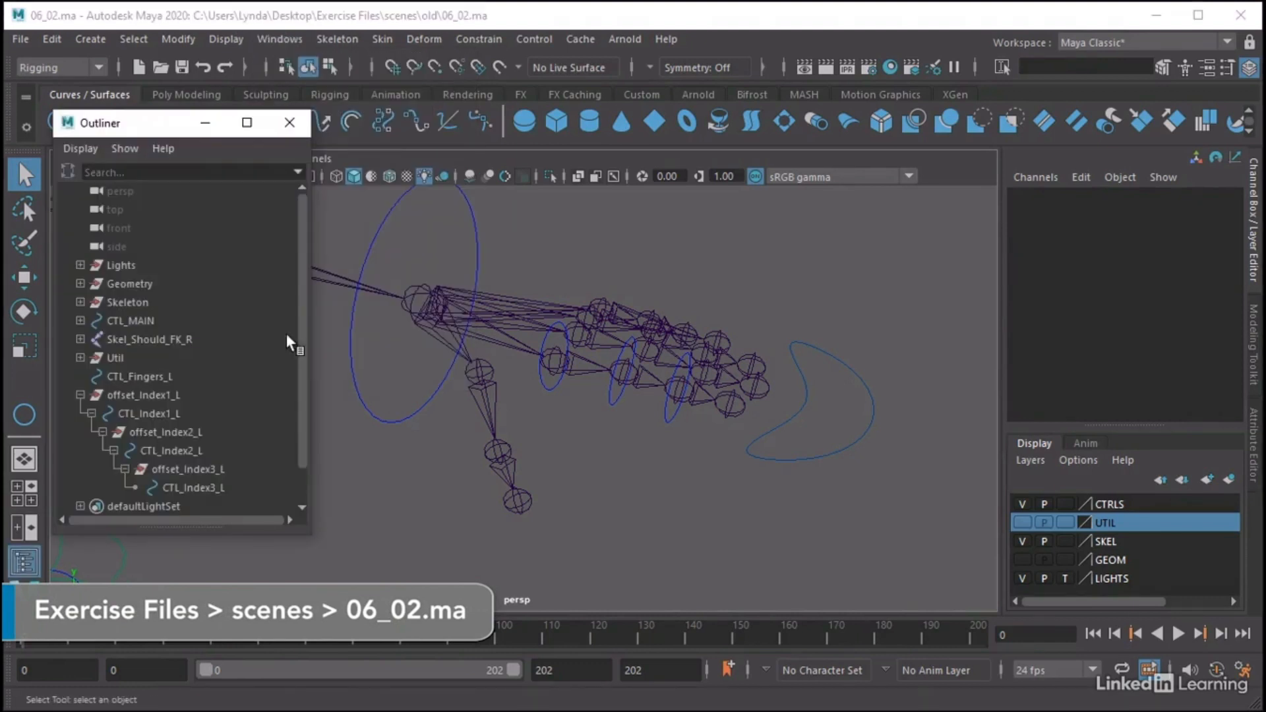
{"action": "left_click", "coordinate": [79, 394]}
{"action": "left_click", "coordinate": [124, 394]}
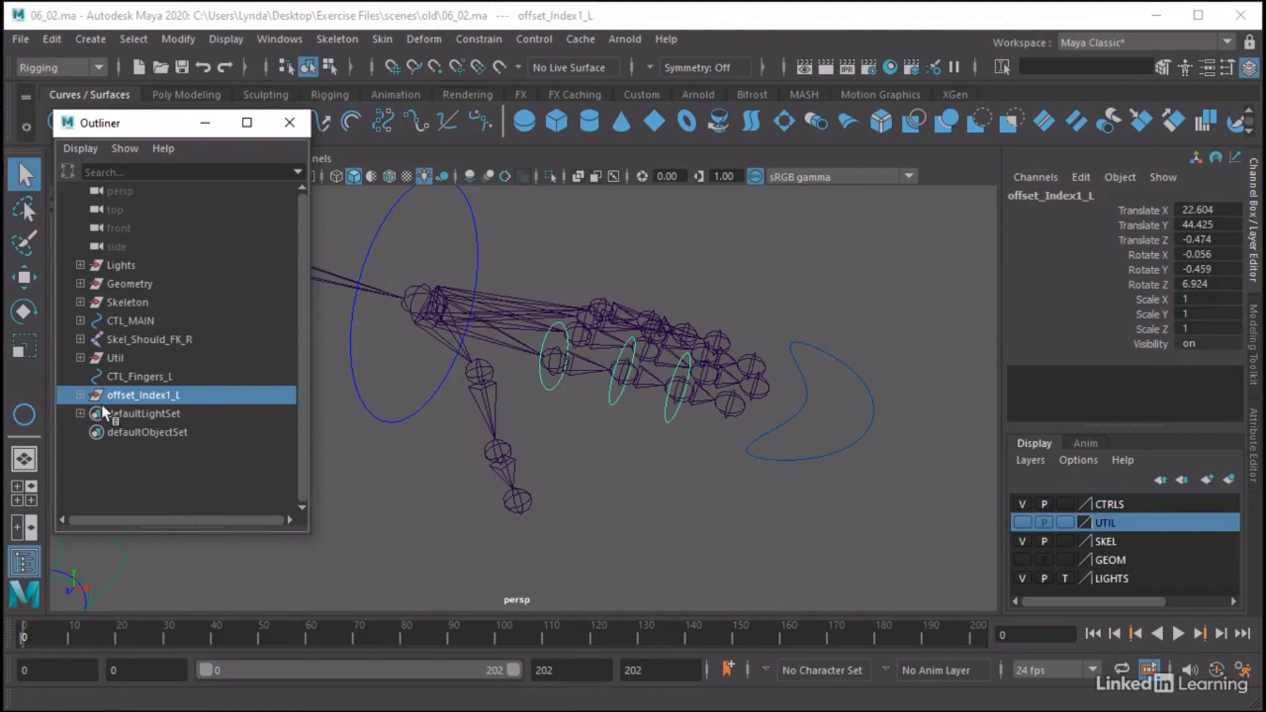
Expand offset_Index1_L in the hierarchy and compare the transform values of the nested index offset groups and control rings
{"action": "left_click", "coordinate": [80, 395]}
{"action": "left_click", "coordinate": [159, 414]}
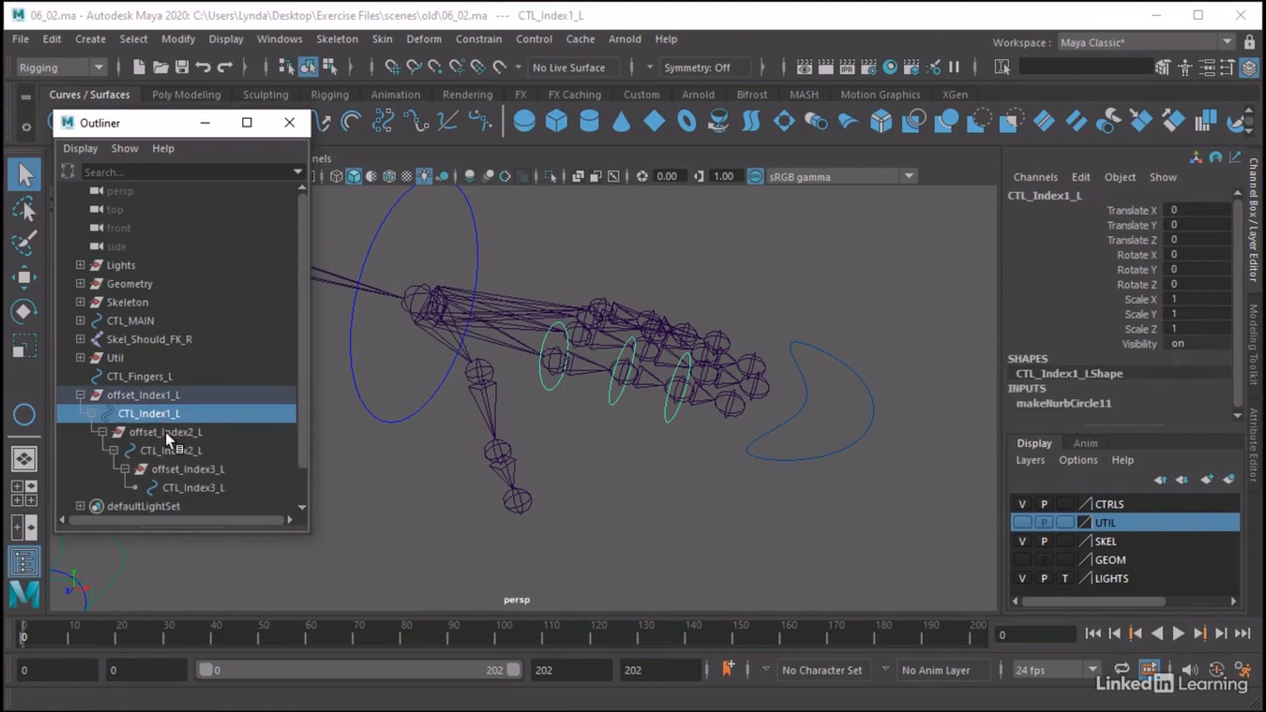
{"action": "left_click", "coordinate": [164, 432]}
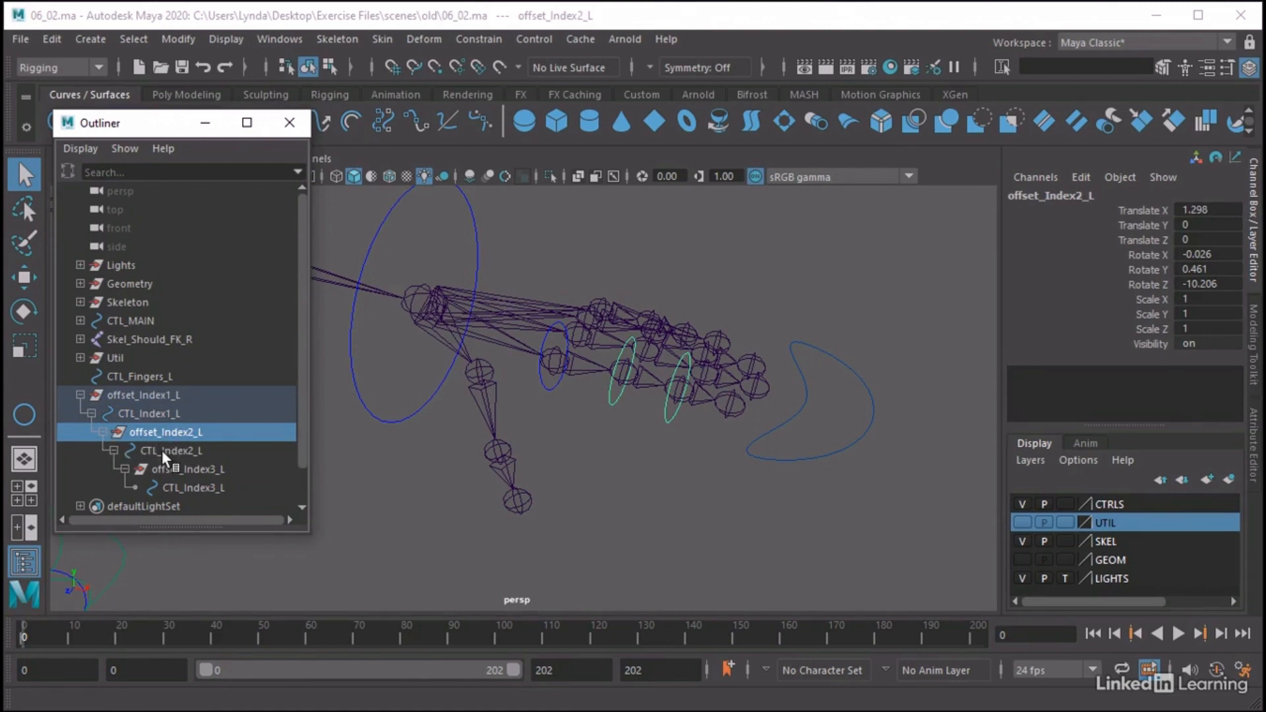
{"action": "left_click", "coordinate": [160, 449]}
{"action": "left_click", "coordinate": [170, 469]}
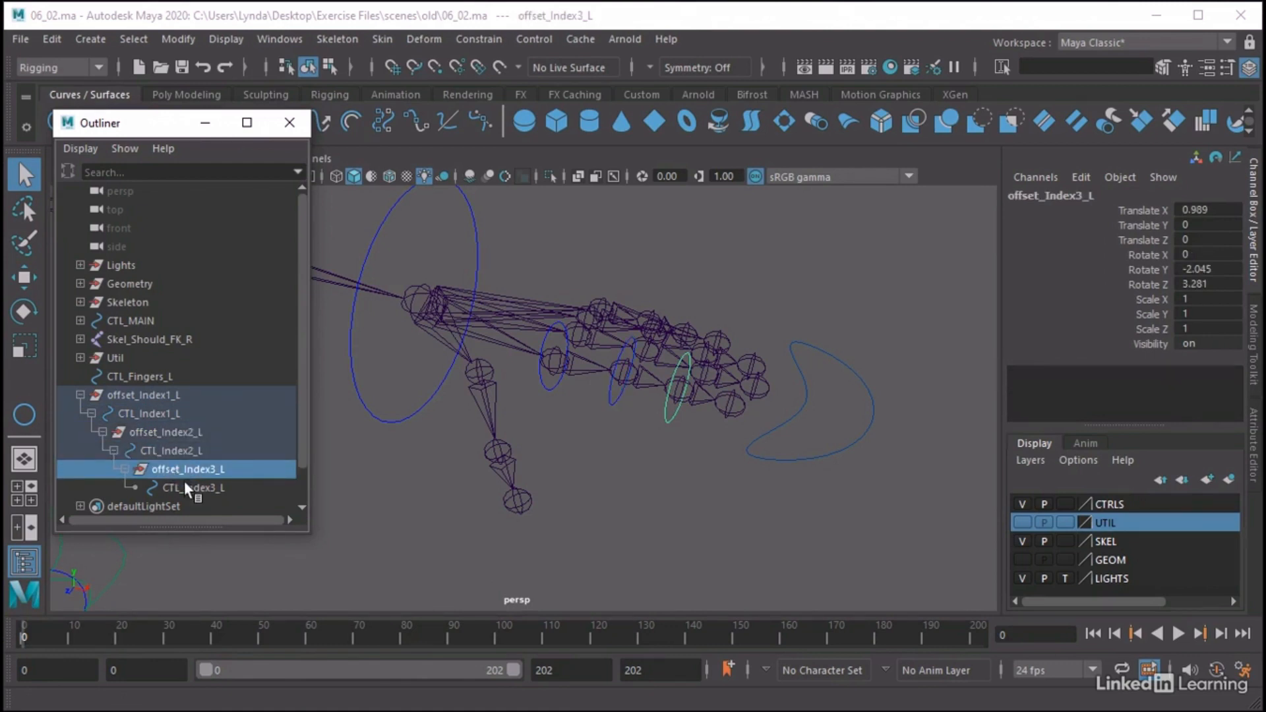
{"action": "left_click", "coordinate": [184, 488]}
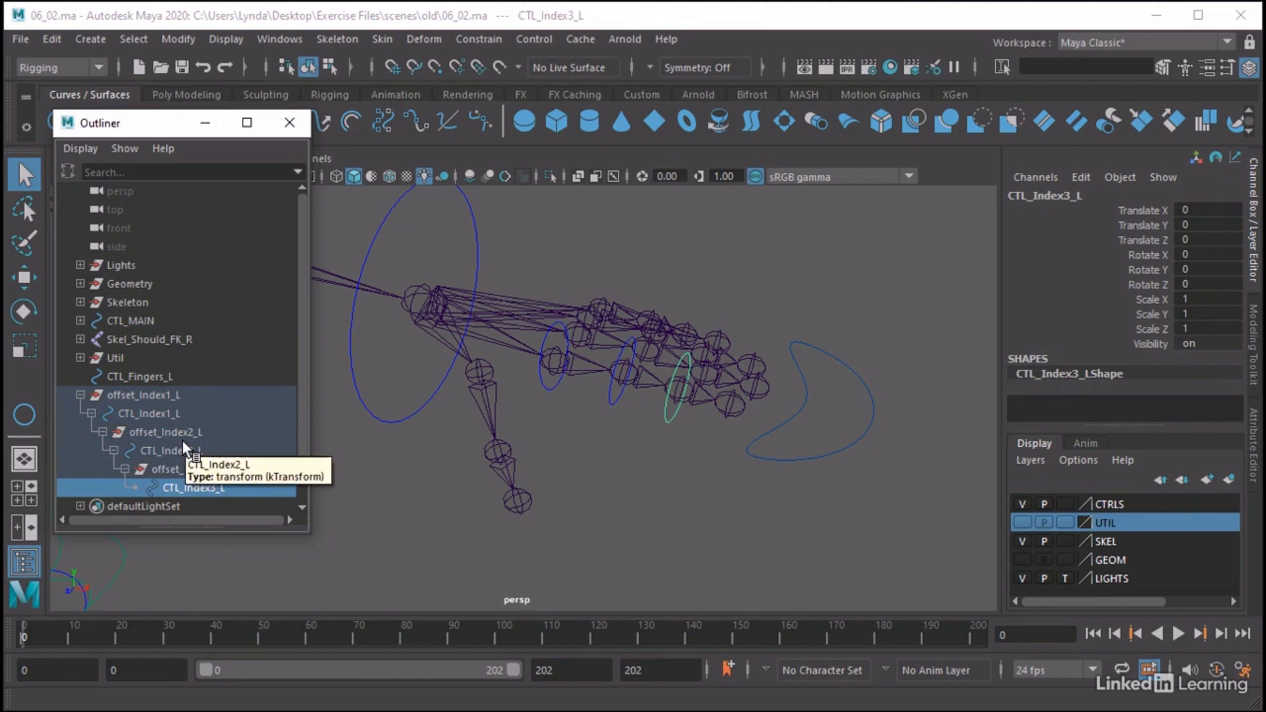
Select offset_Index1_L, open the Node Editor, clear its graph and add the selected group to it
{"action": "left_click", "coordinate": [152, 396]}
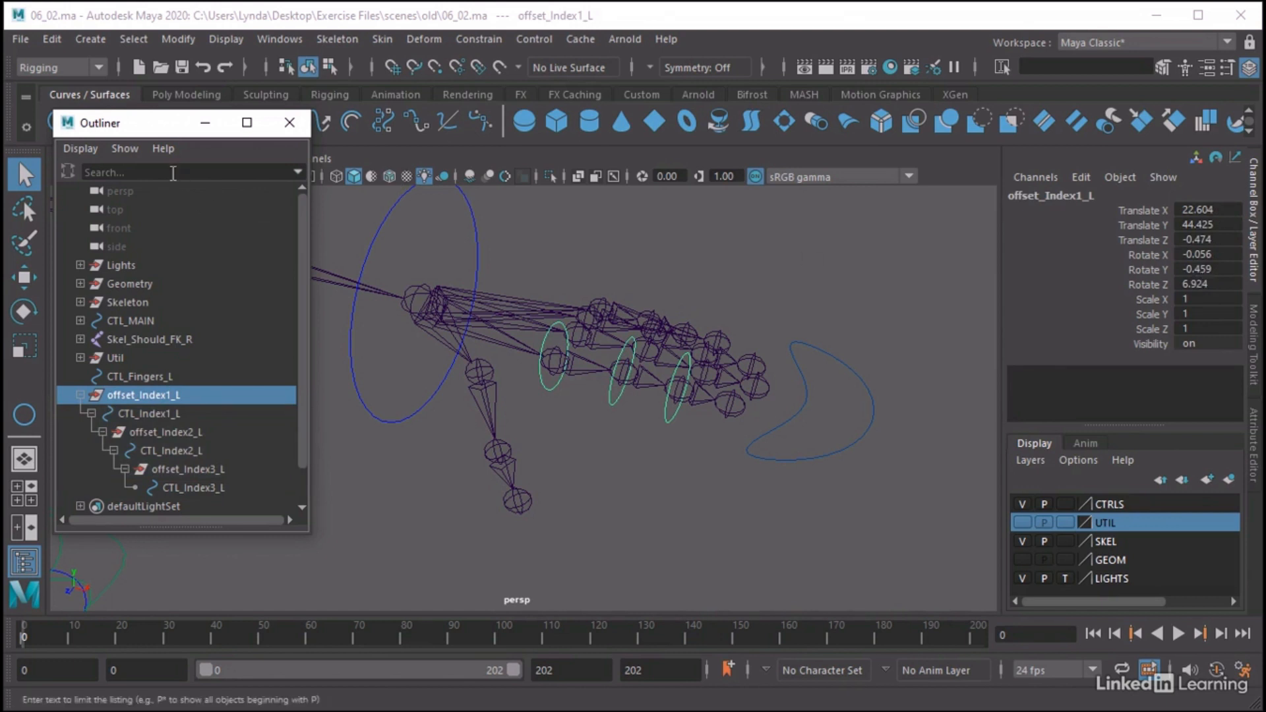
{"action": "left_click_drag", "start_coordinate": [167, 129], "coordinate": [145, 134]}
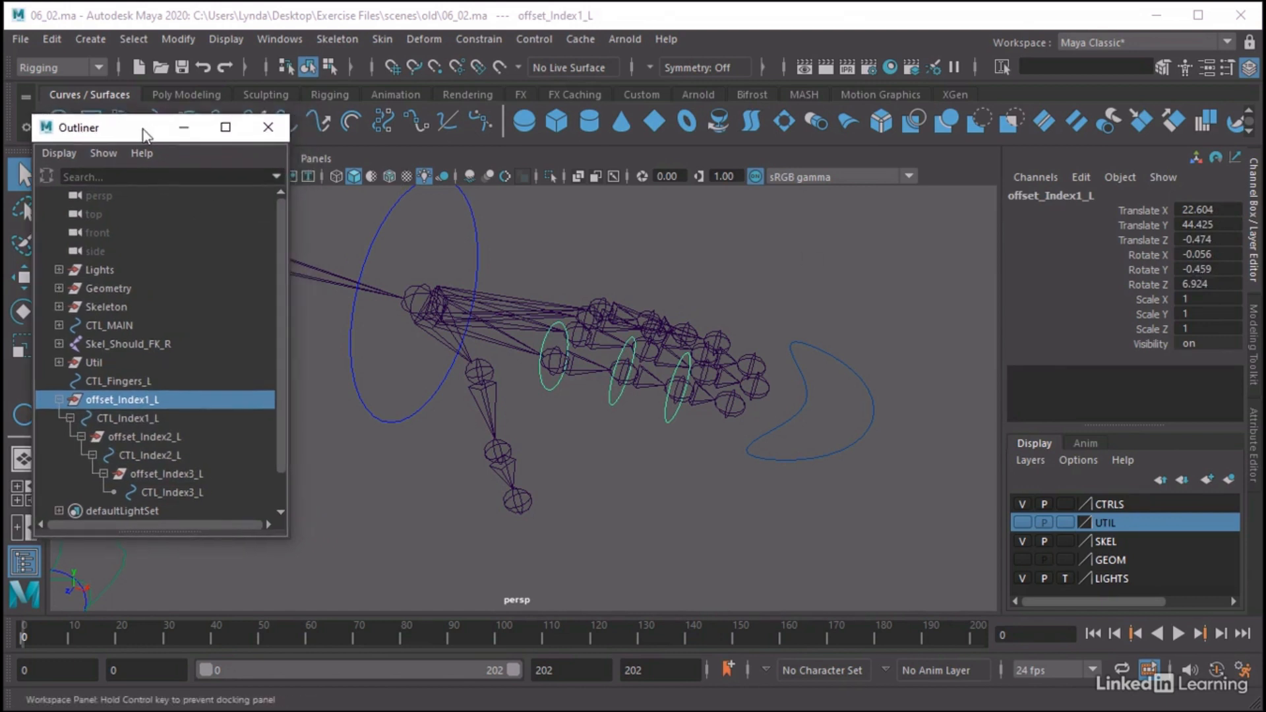
{"action": "left_click", "coordinate": [280, 39]}
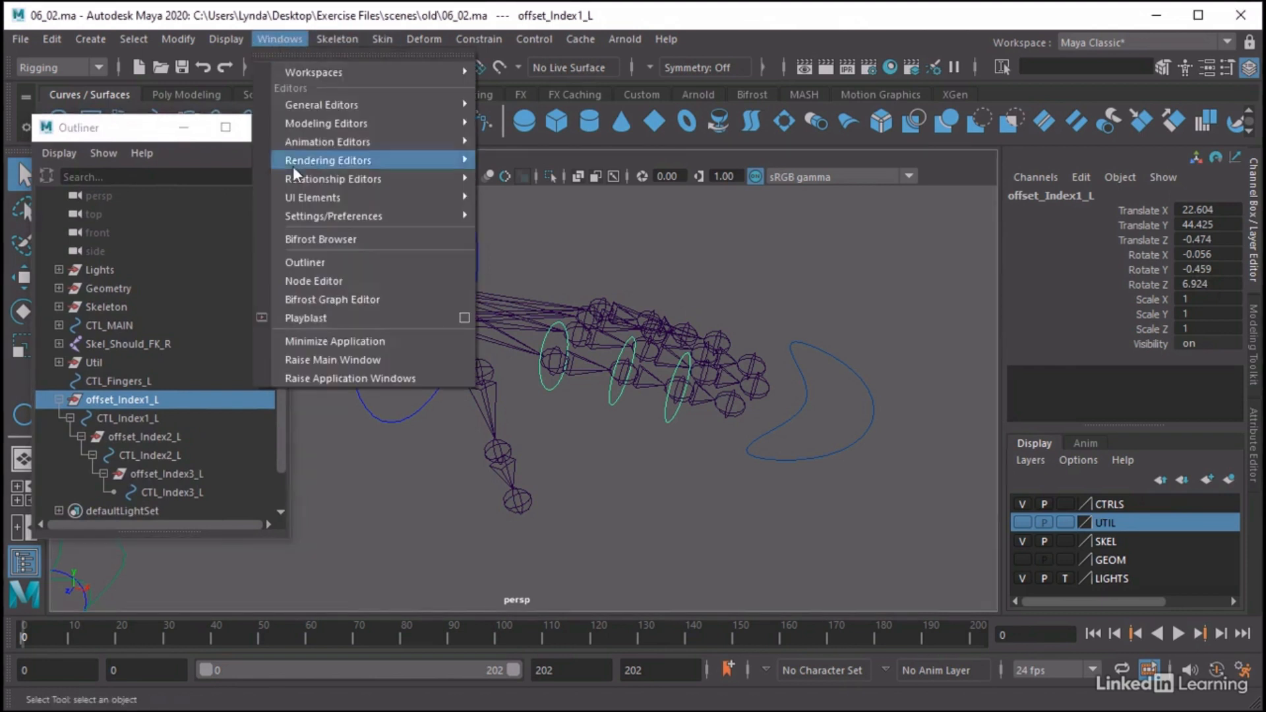
{"action": "left_click", "coordinate": [322, 281]}
{"action": "left_click_drag", "start_coordinate": [387, 236], "coordinate": [418, 239]}
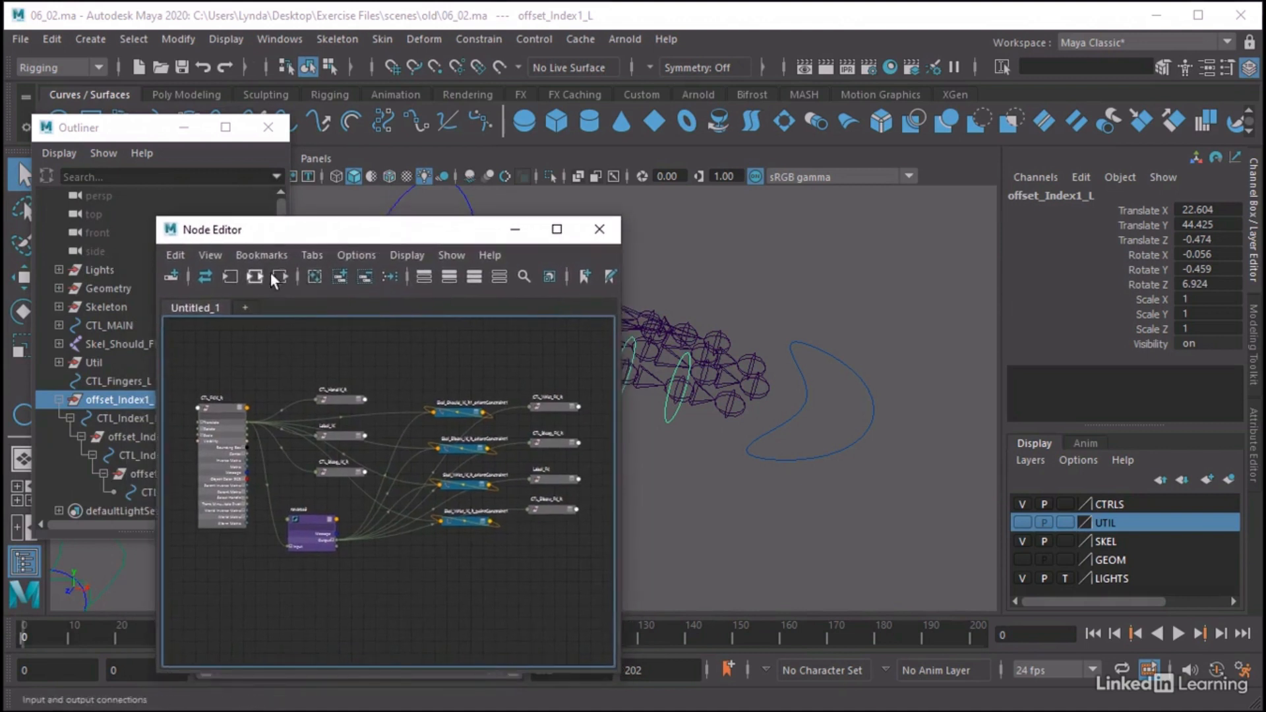
{"action": "left_click", "coordinate": [311, 277]}
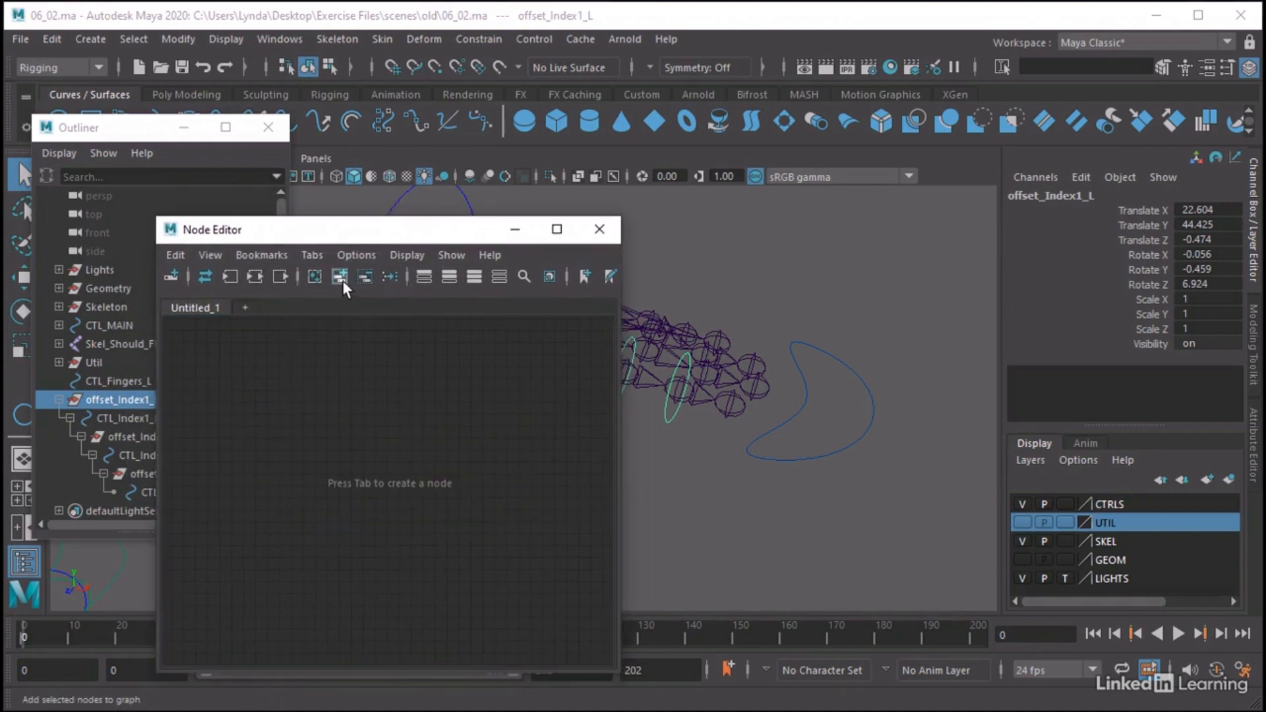
{"action": "left_click", "coordinate": [341, 279]}
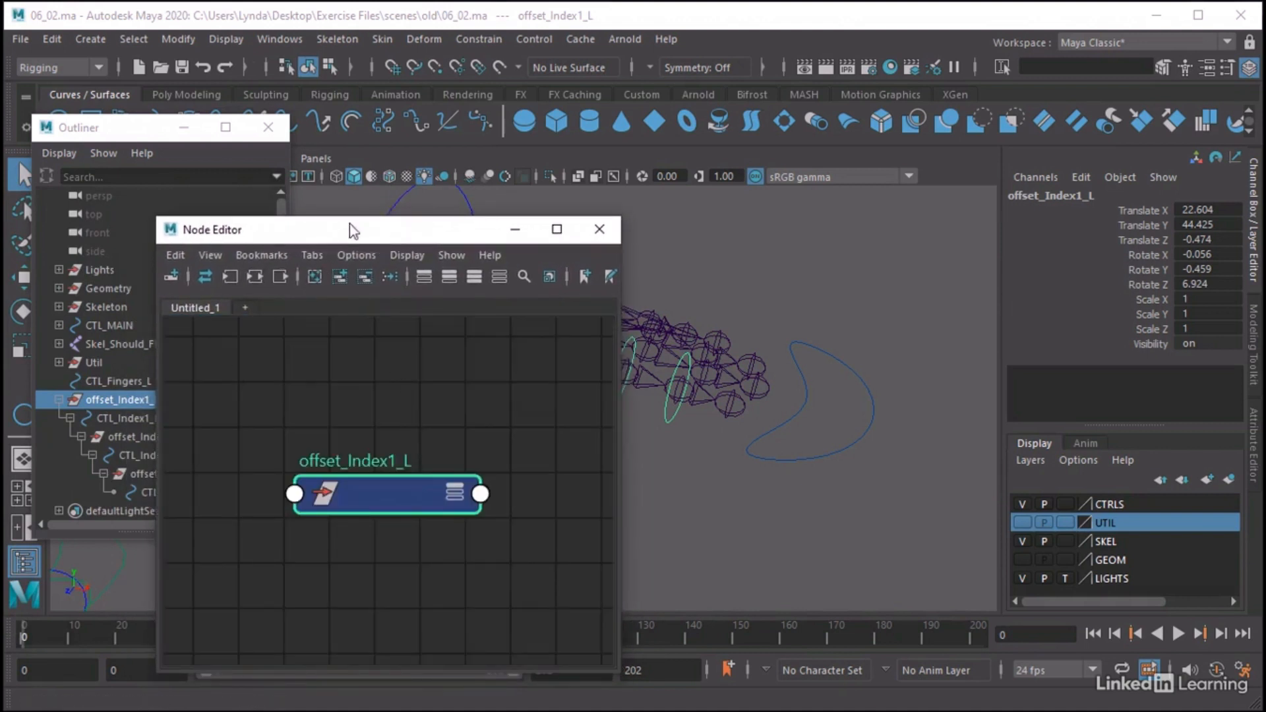
{"action": "left_click_drag", "start_coordinate": [389, 238], "coordinate": [424, 244]}
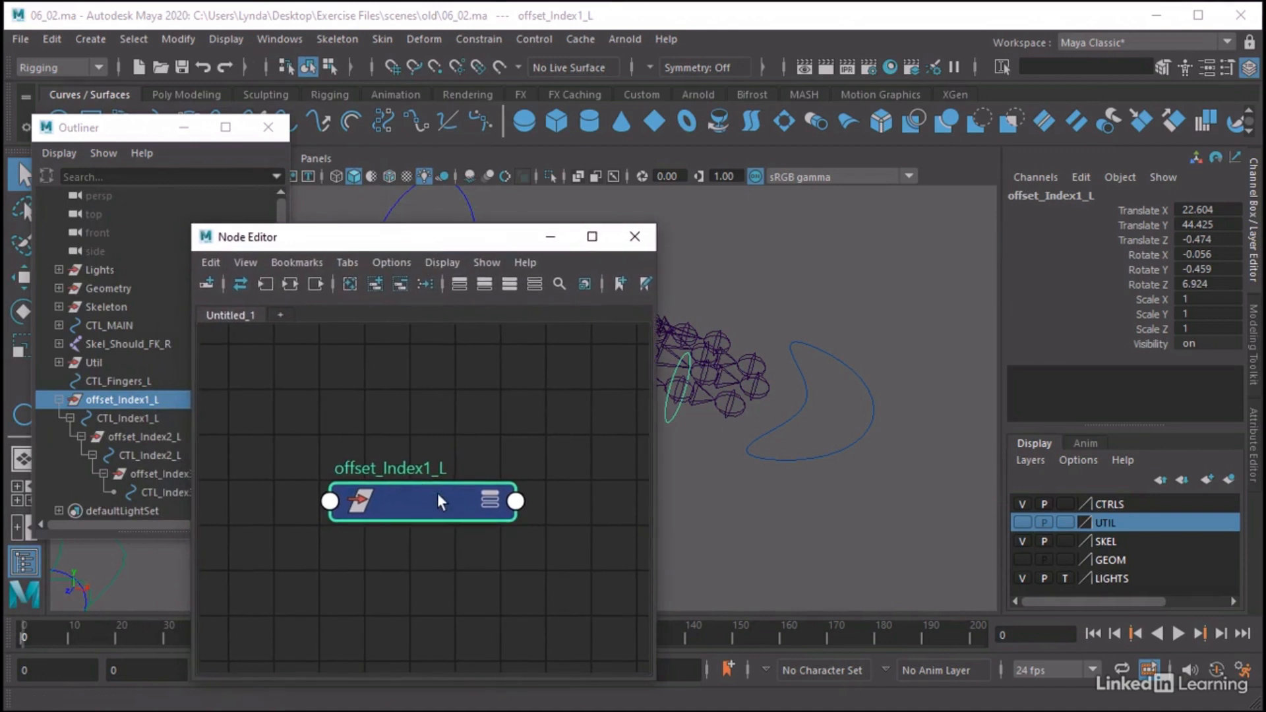
Connect the Matrix output of offset_Index1_L to its own offsetParentMatrix input, then remove that connection
{"action": "left_click", "coordinate": [517, 502]}
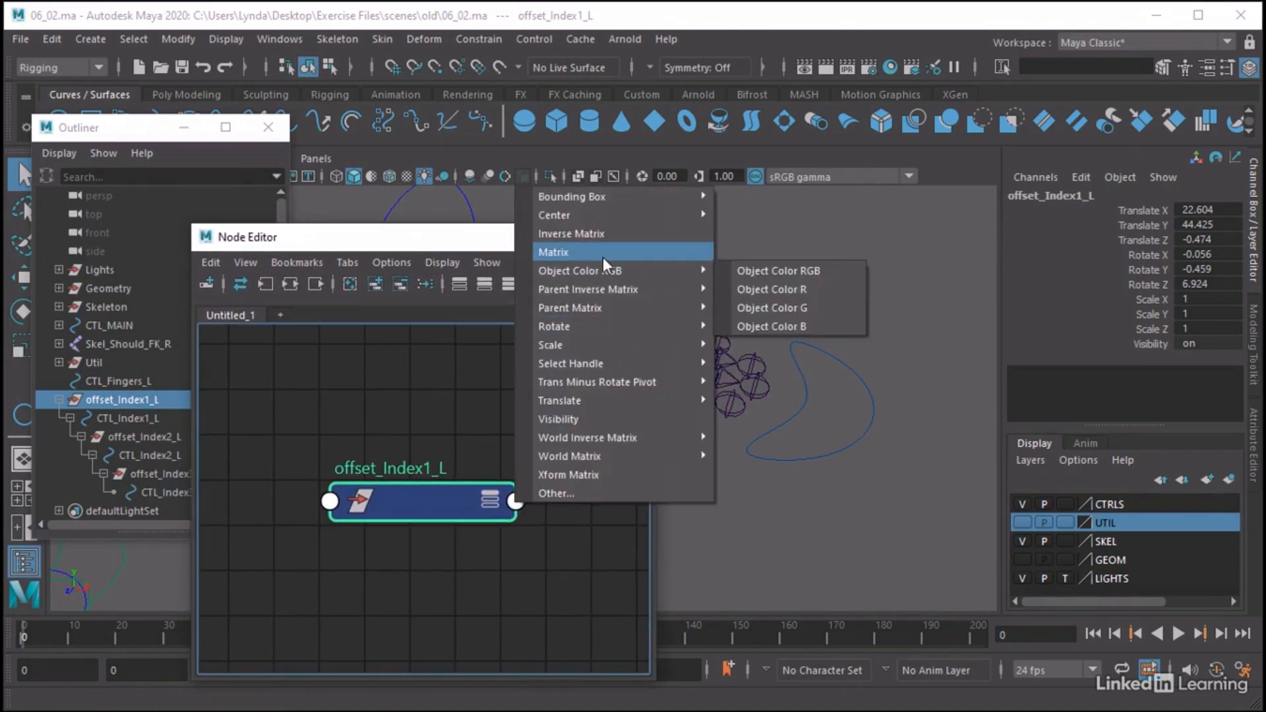
{"action": "left_click", "coordinate": [556, 252]}
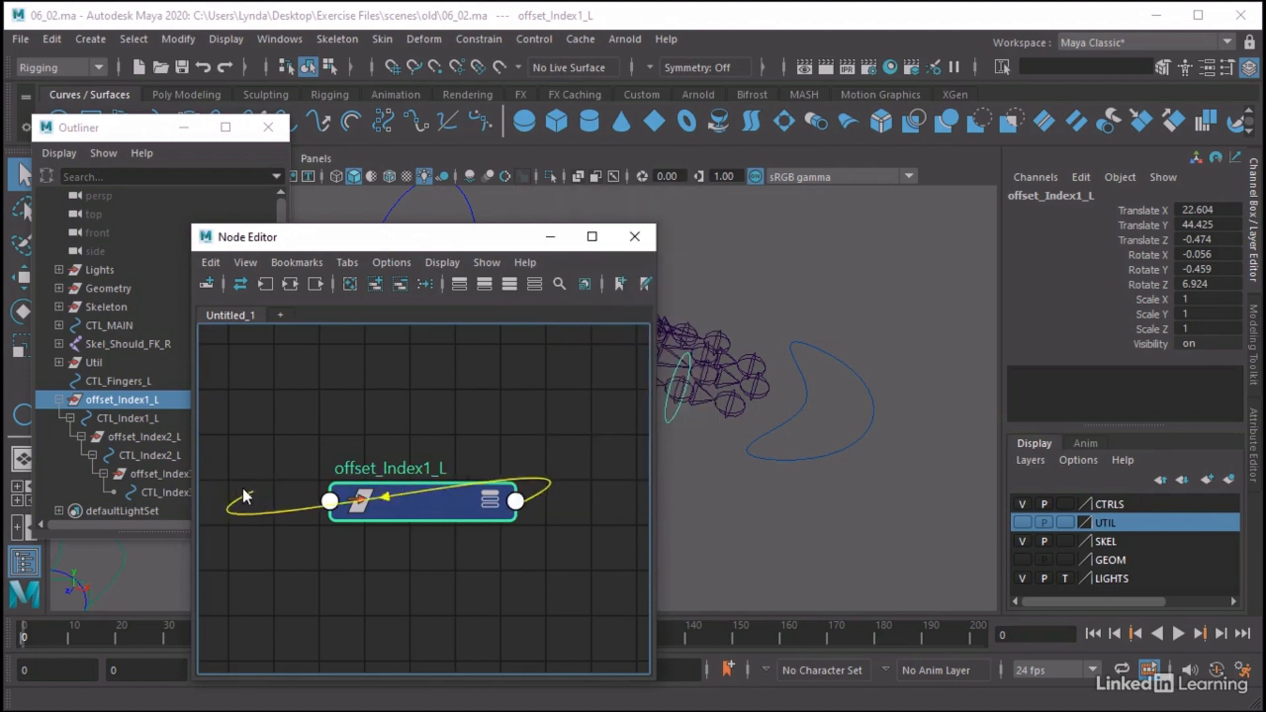
{"action": "left_click", "coordinate": [326, 501]}
{"action": "left_click", "coordinate": [366, 511]}
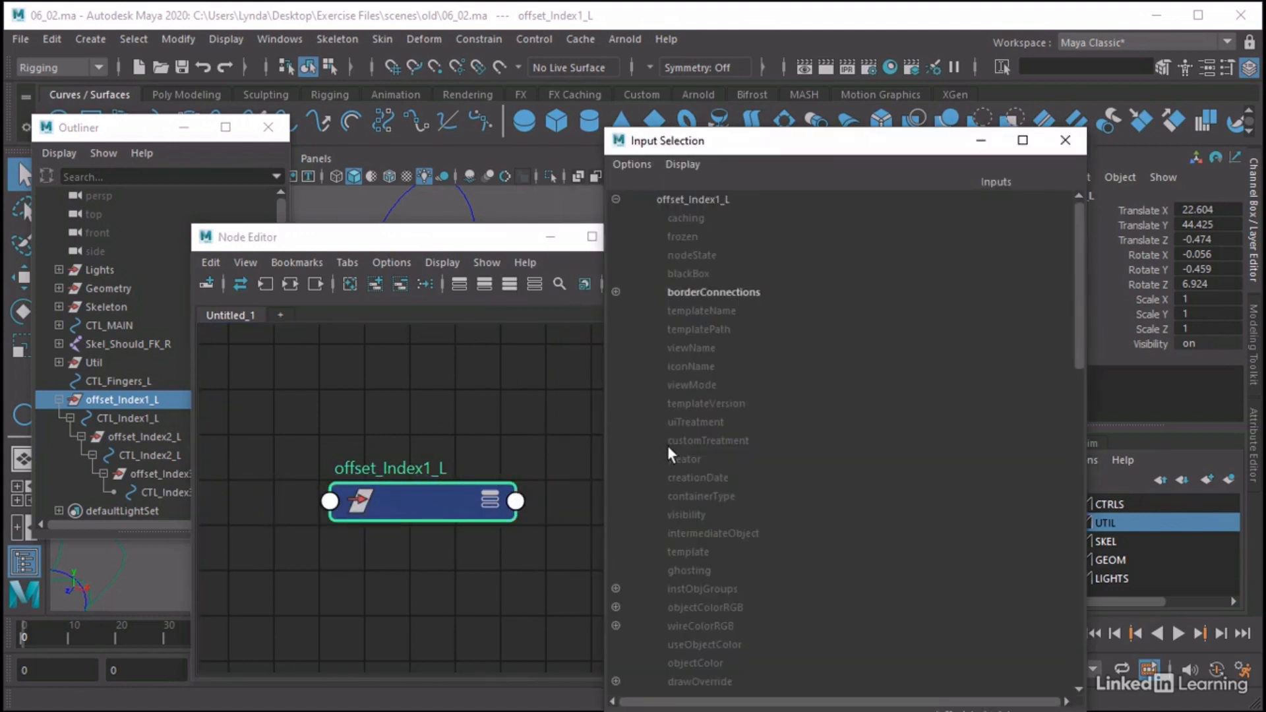
{"action": "scroll", "coordinate": [667, 446], "scroll_direction": "down", "scroll_amount": 10}
{"action": "left_click", "coordinate": [706, 496]}
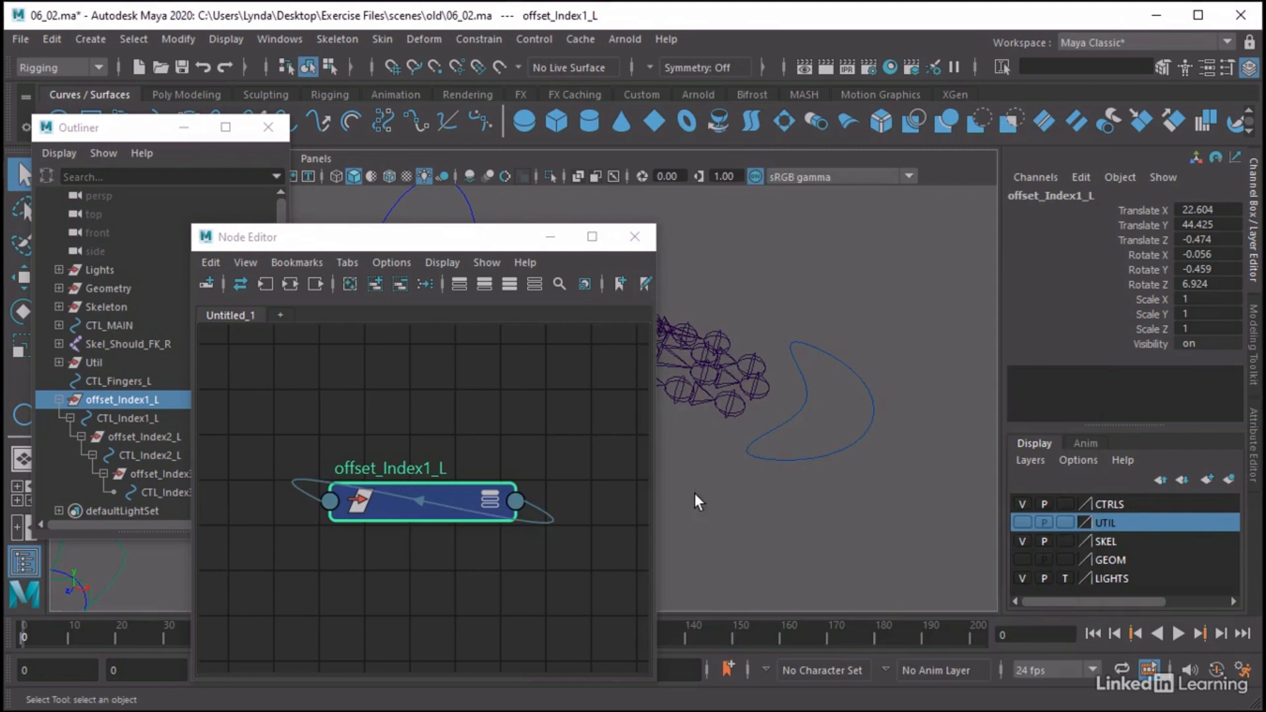
{"action": "left_click", "coordinate": [533, 519]}
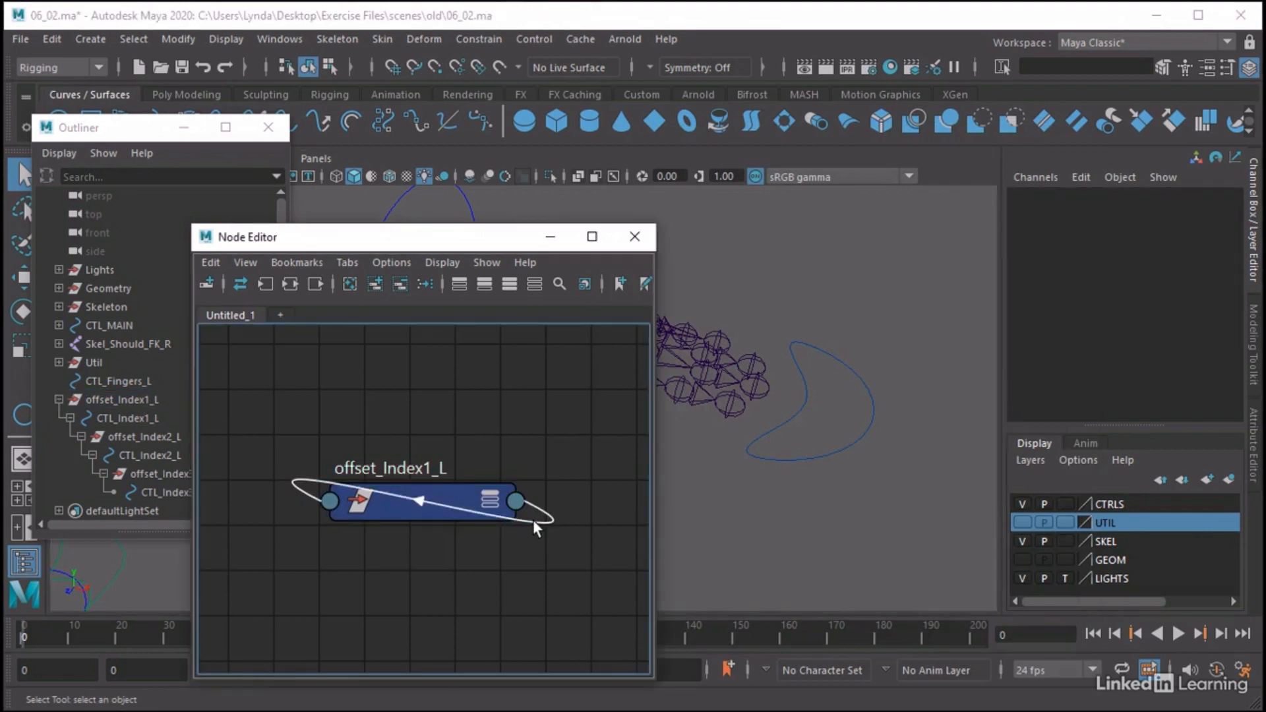
Set all translate and rotate values of offset_Index1_L to 0
{"action": "left_click", "coordinate": [428, 496]}
{"action": "left_click_drag", "start_coordinate": [1219, 214], "coordinate": [1221, 281]}
{"action": "type", "text": "0"}
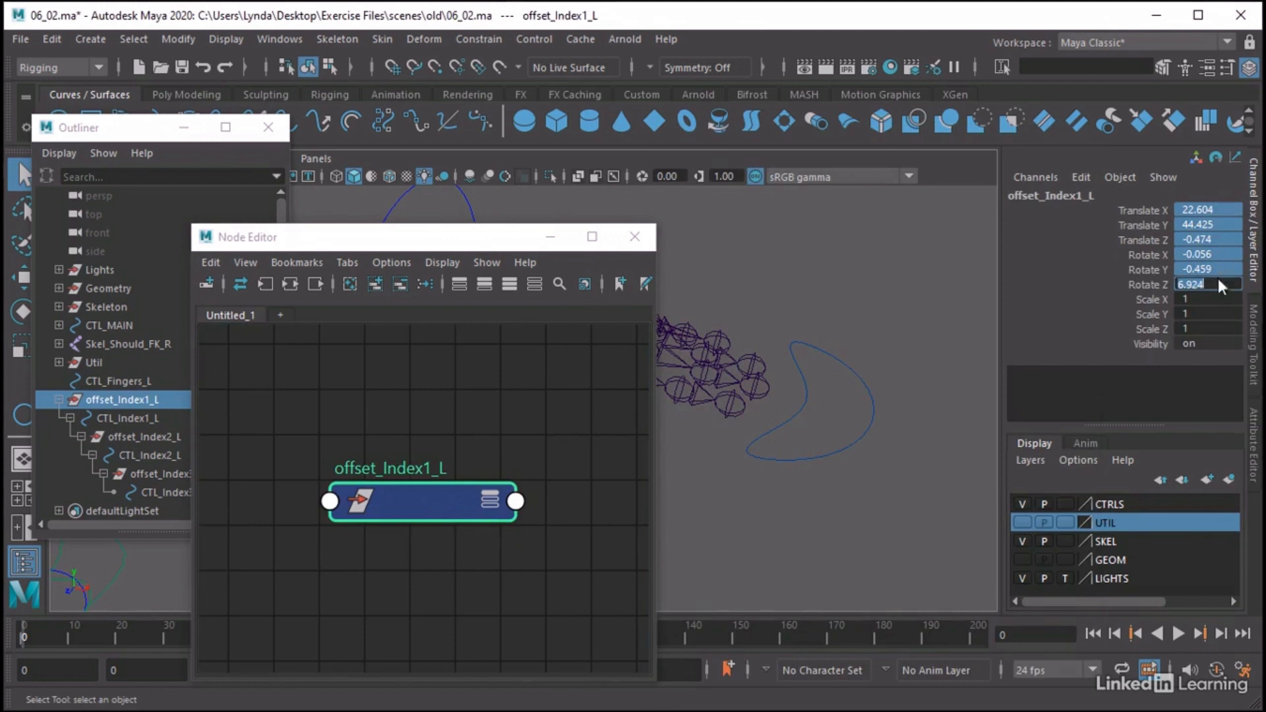
{"action": "key", "text": "Return"}
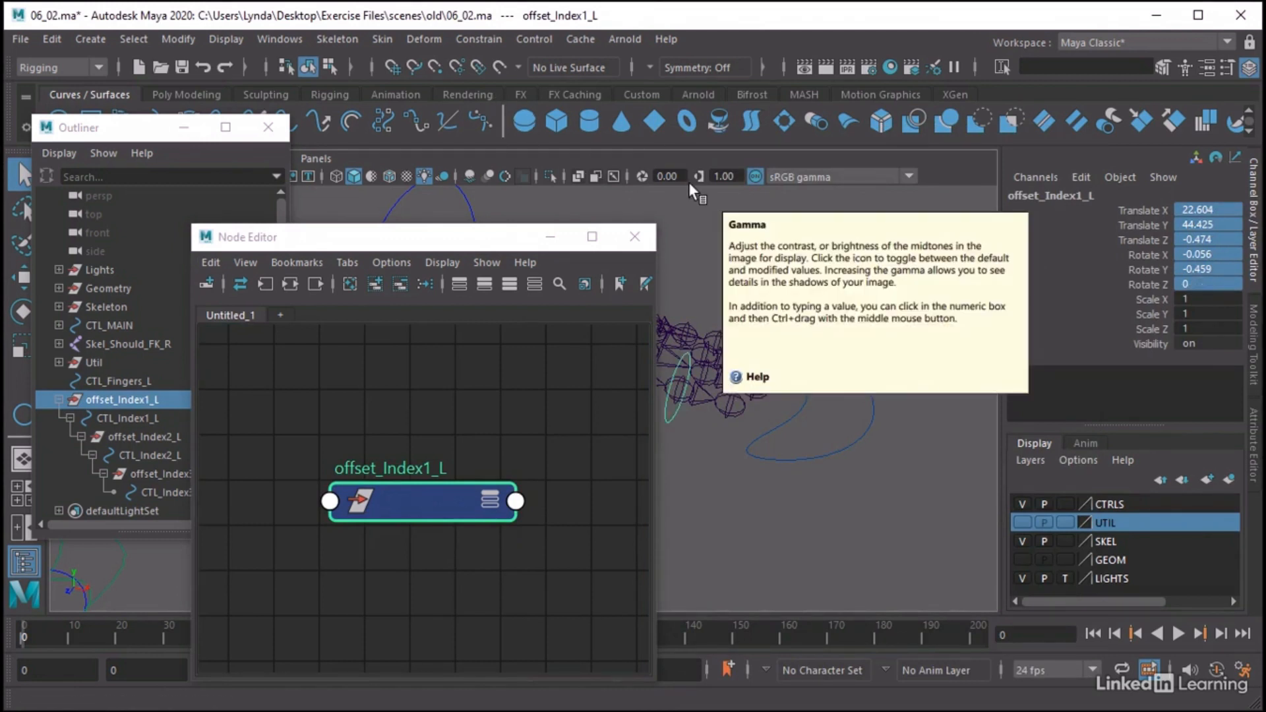
{"action": "left_click", "coordinate": [683, 205]}
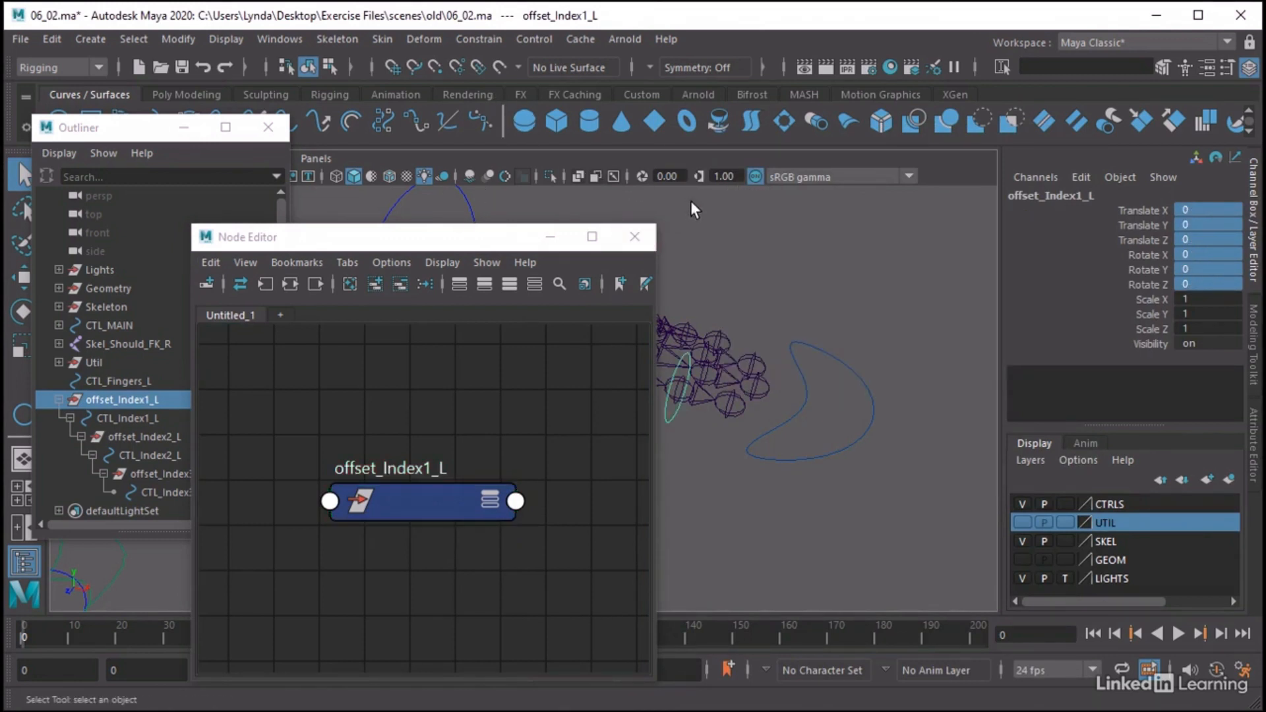
Select offset_Index2_L in the hierarchy and replace the Node Editor graph's contents with that group
{"action": "left_click_drag", "start_coordinate": [565, 231], "coordinate": [371, 229]}
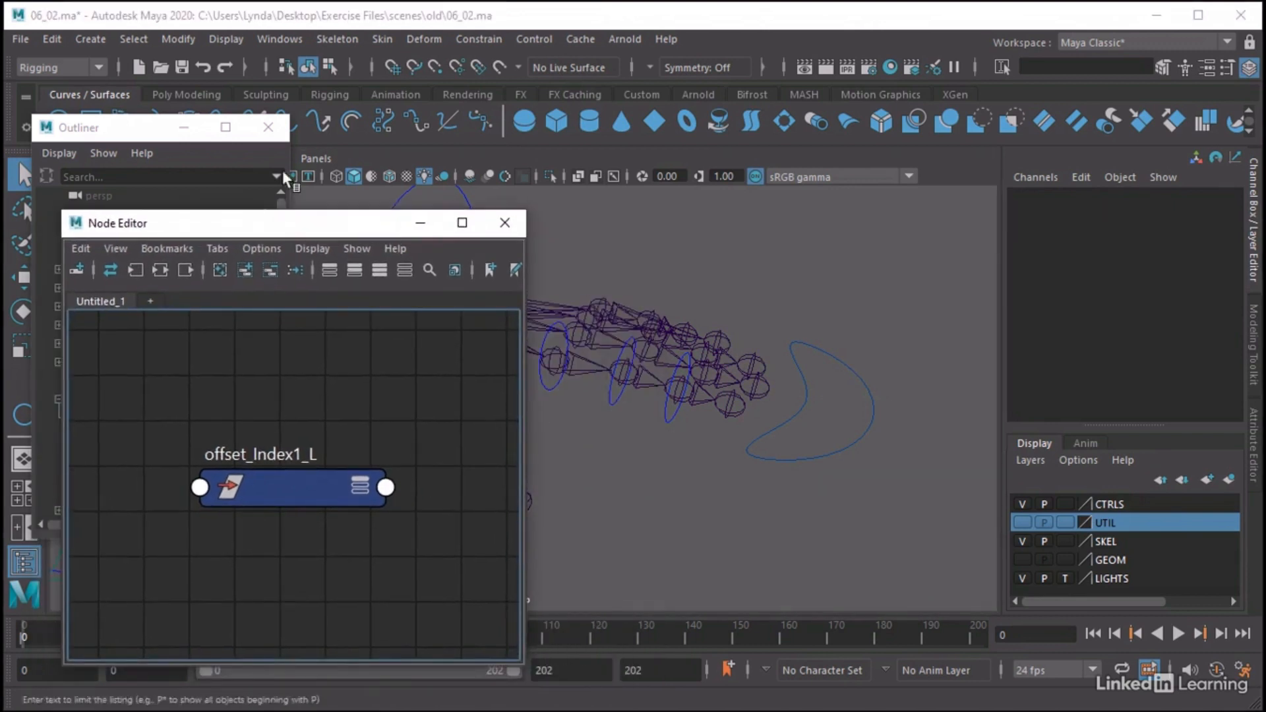
{"action": "left_click", "coordinate": [131, 130]}
{"action": "left_click", "coordinate": [133, 435]}
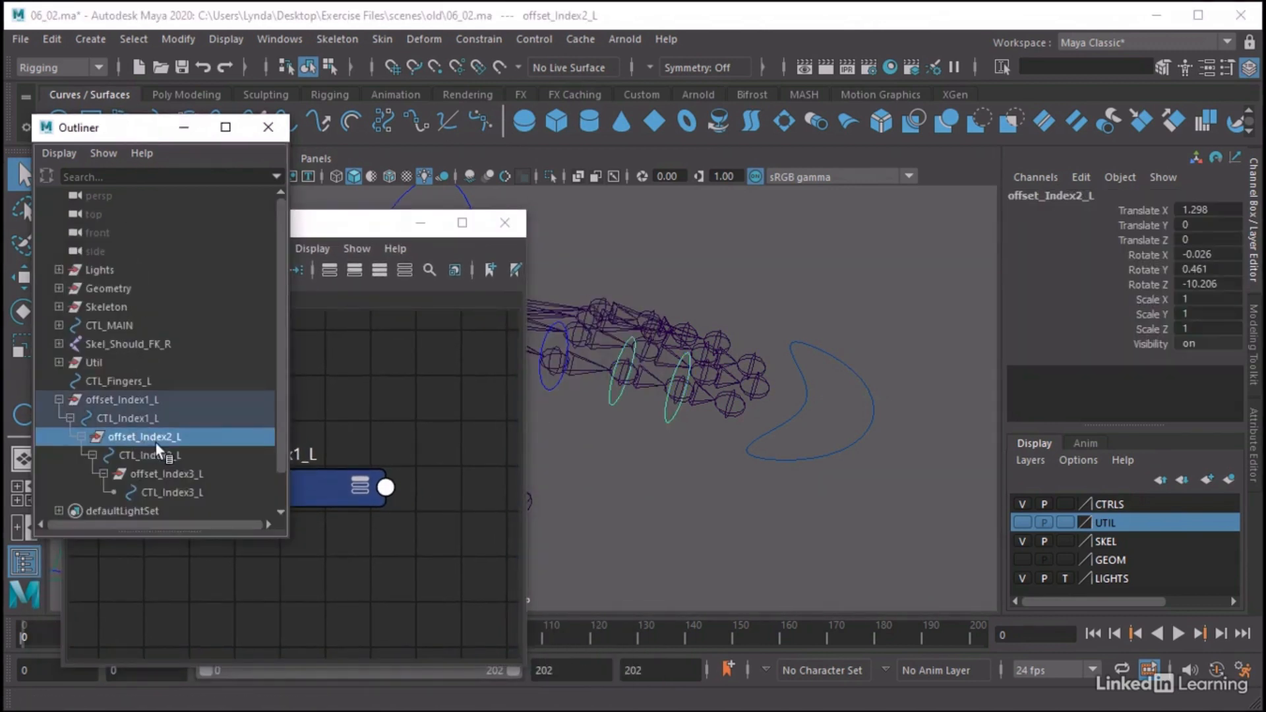
{"action": "left_click", "coordinate": [371, 221]}
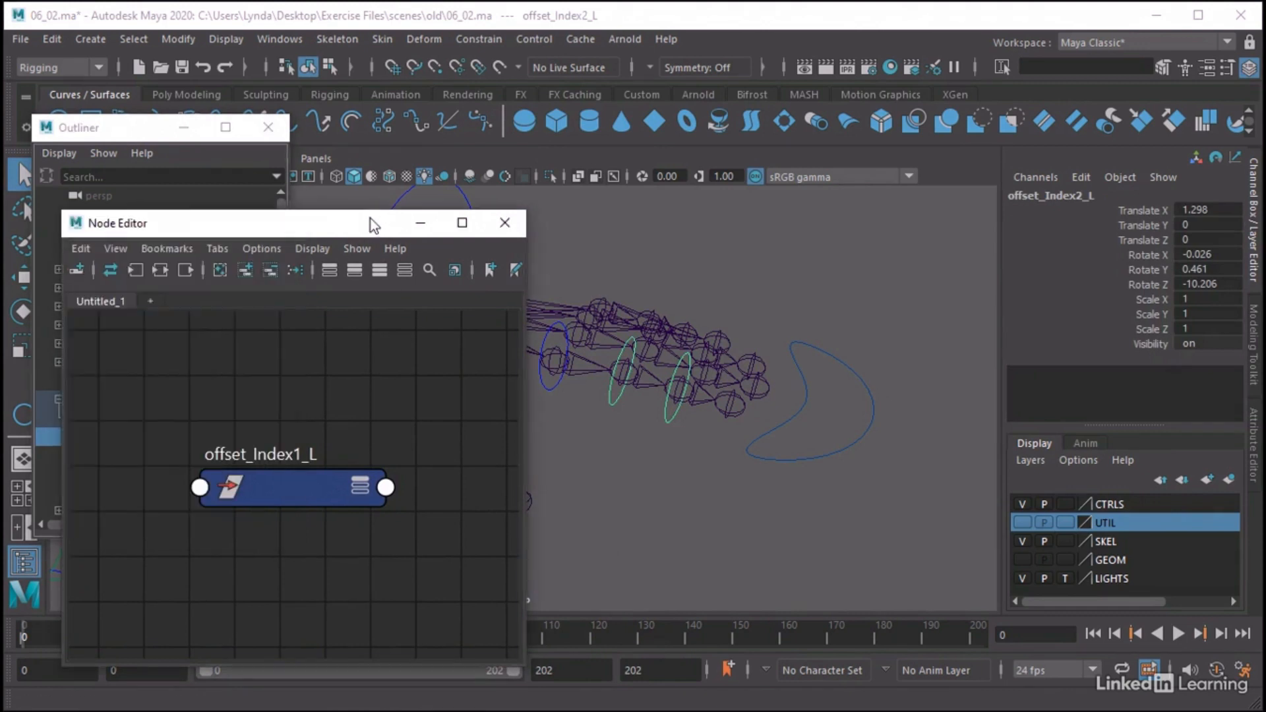
{"action": "left_click", "coordinate": [218, 271]}
{"action": "left_click", "coordinate": [247, 271]}
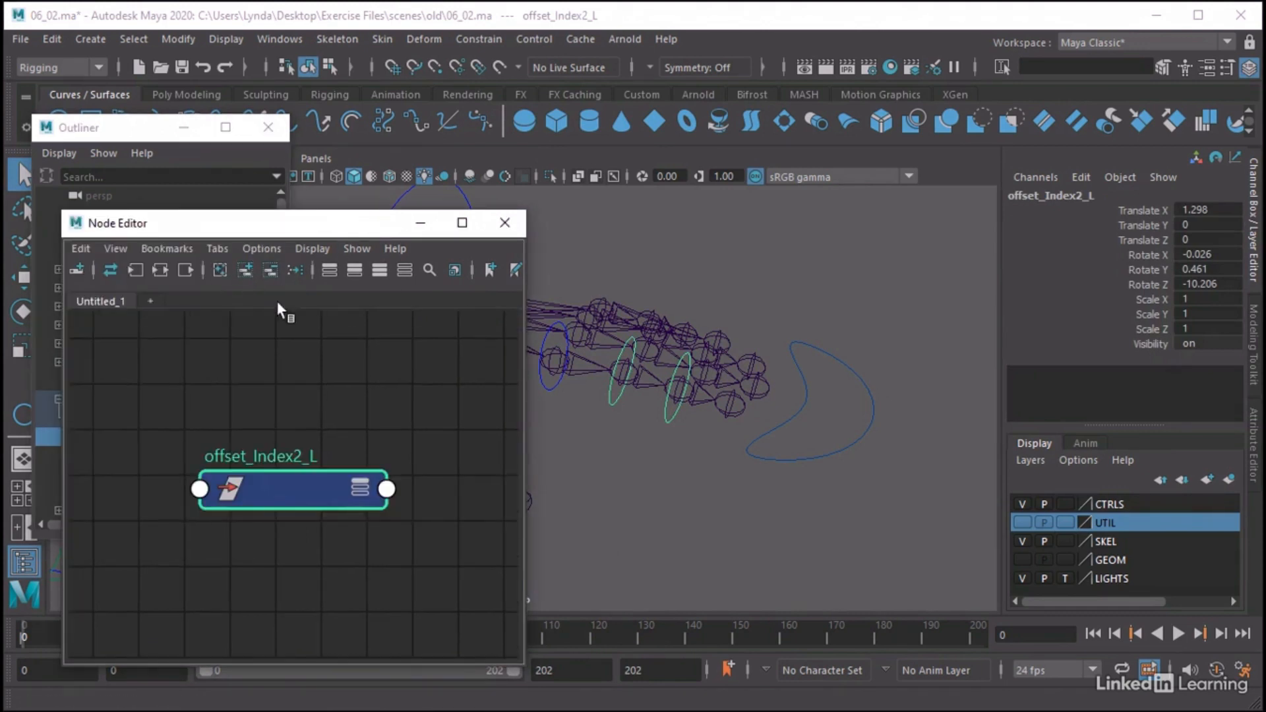
Connect the Matrix output of offset_Index2_L to its own offsetParentMatrix input, then delete that connection
{"action": "left_click", "coordinate": [385, 491]}
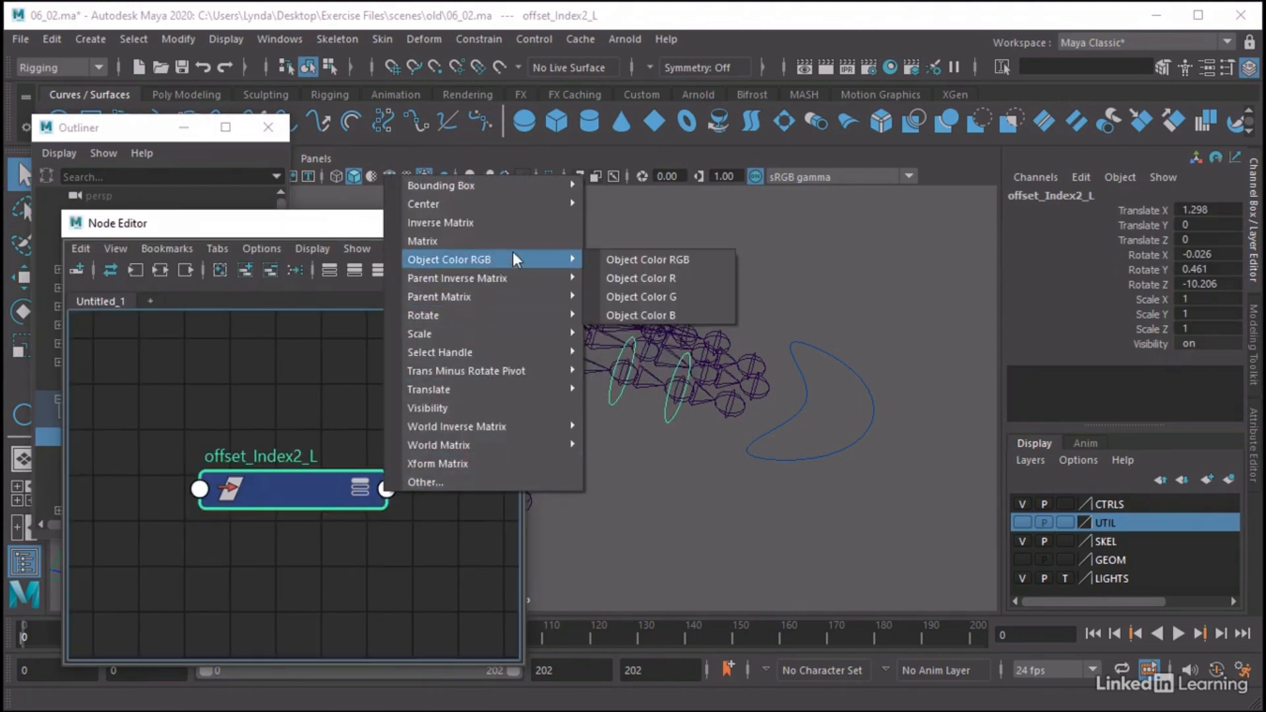
{"action": "left_click", "coordinate": [534, 241]}
{"action": "left_click", "coordinate": [200, 489]}
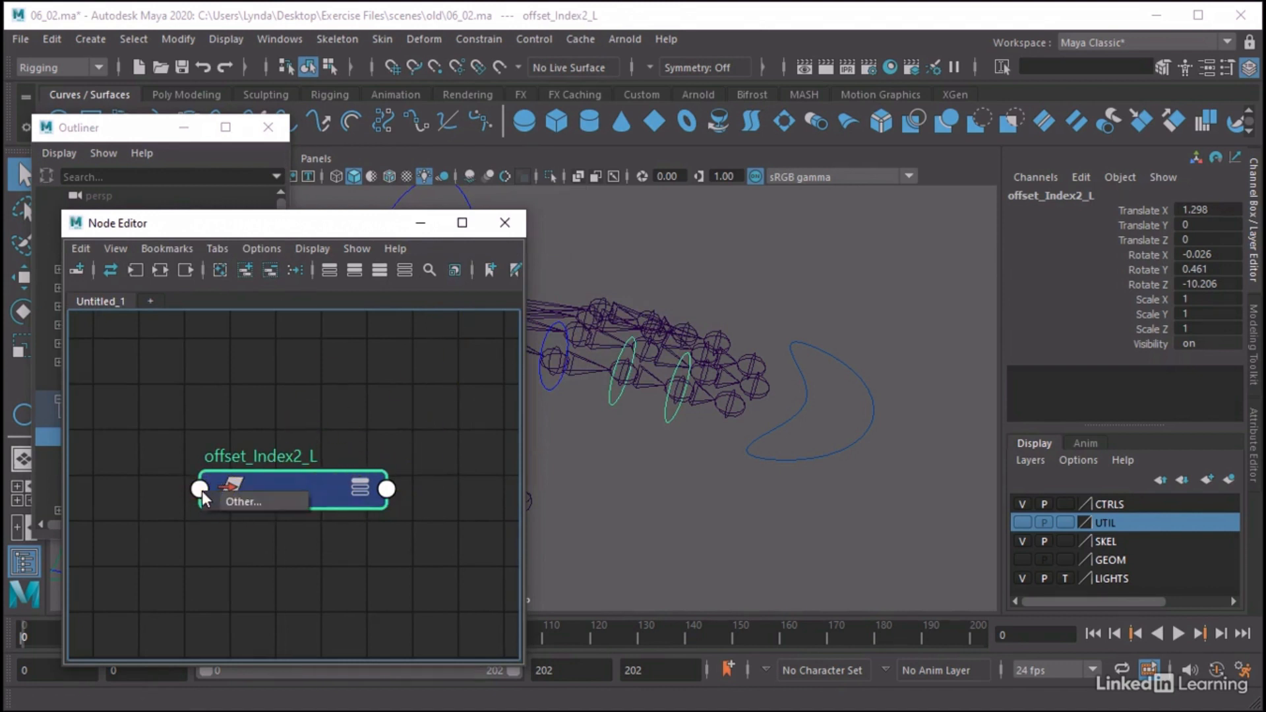
{"action": "left_click", "coordinate": [291, 503]}
{"action": "scroll", "coordinate": [693, 447], "scroll_direction": "down", "scroll_amount": 10}
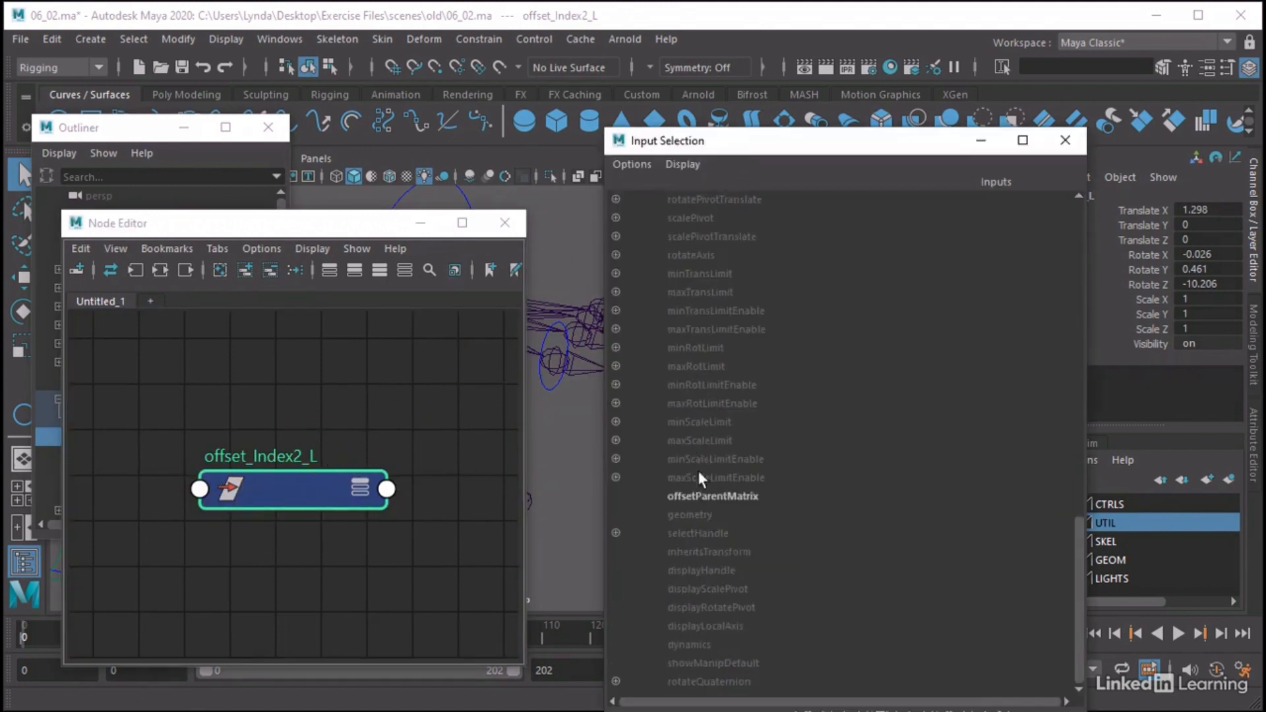
{"action": "left_click", "coordinate": [735, 496]}
{"action": "left_click", "coordinate": [403, 508]}
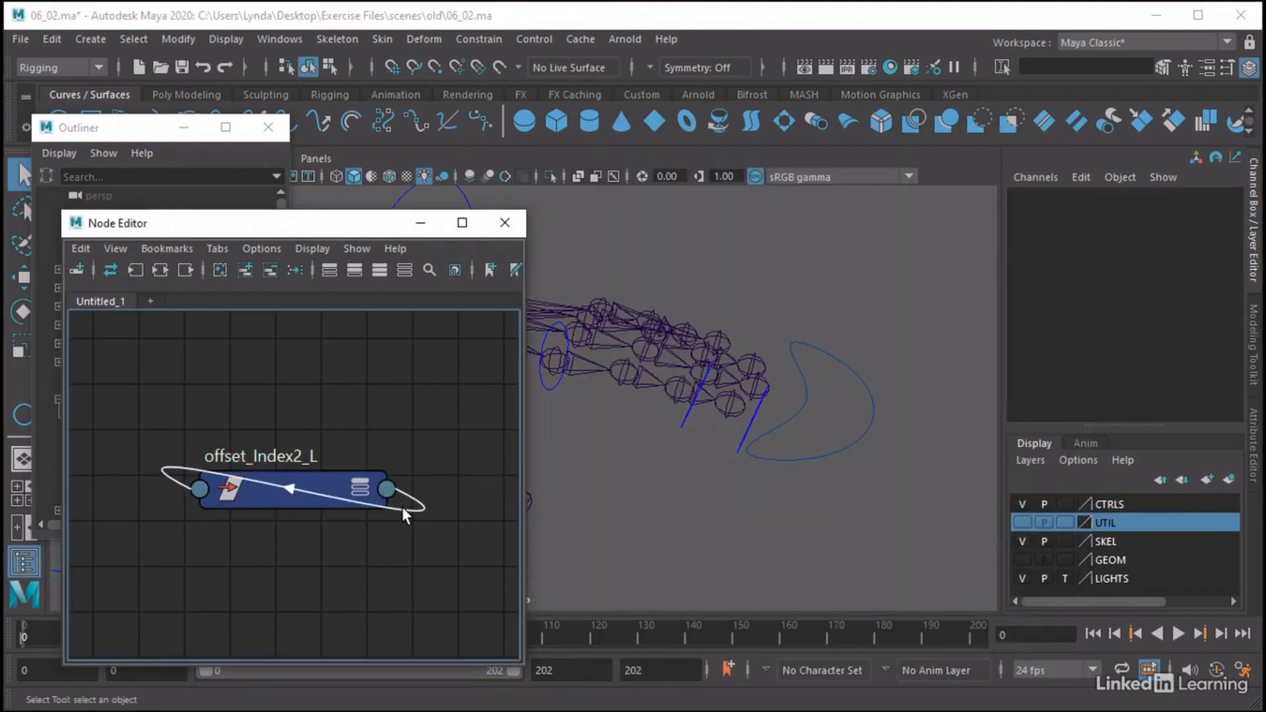
{"action": "key", "text": "Delete"}
Set all translate and rotate values of offset_Index2_L to 0
{"action": "left_click", "coordinate": [319, 491]}
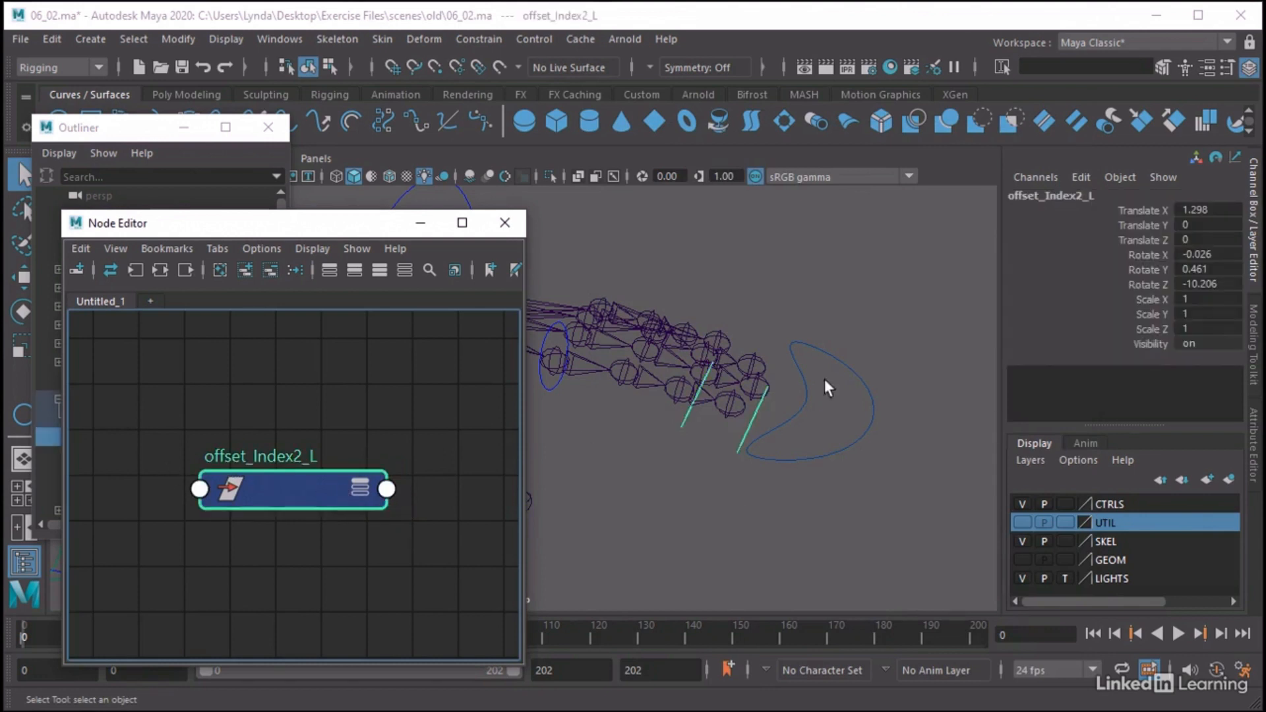
{"action": "left_click_drag", "start_coordinate": [1207, 210], "coordinate": [1207, 284]}
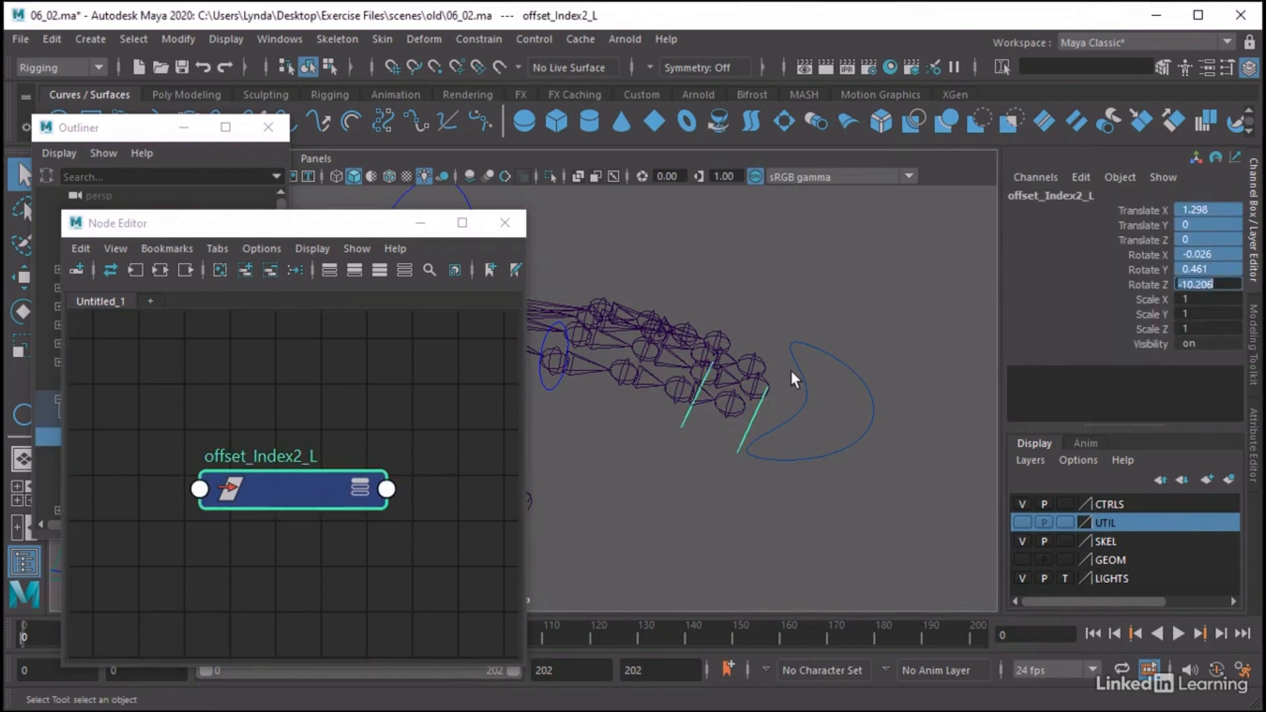
{"action": "type", "text": "0"}
{"action": "key", "text": "Return"}
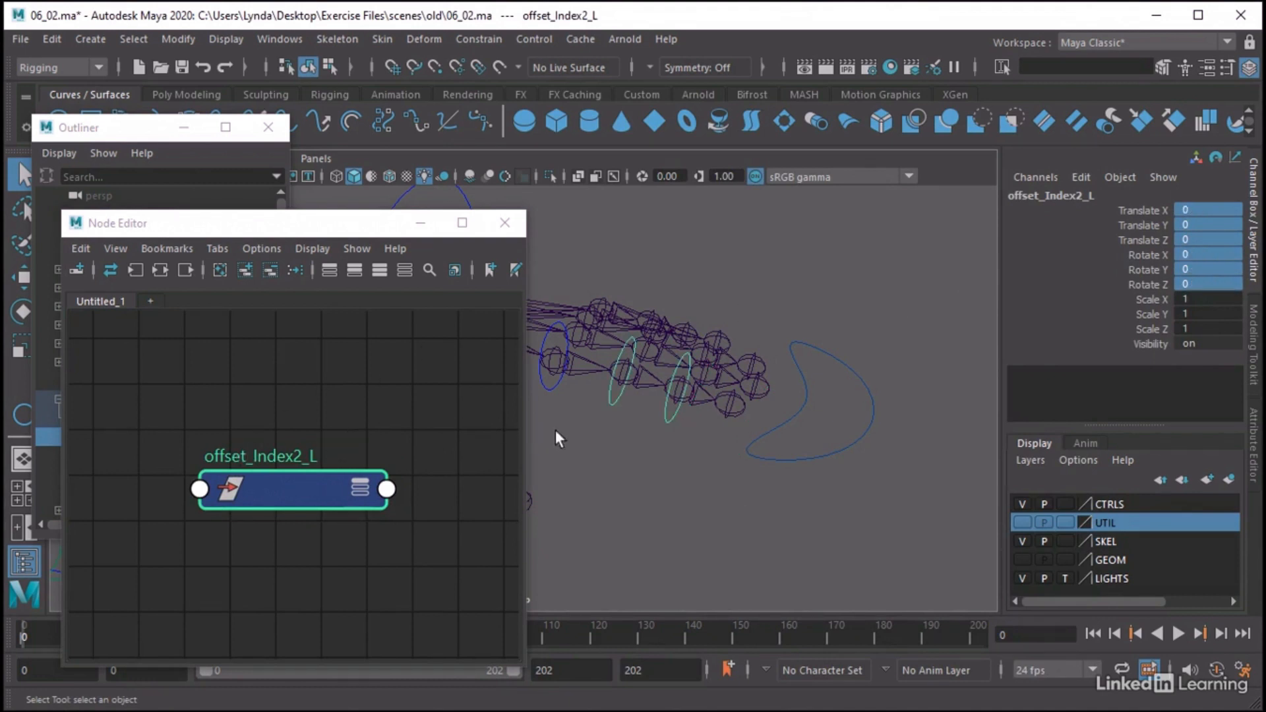
Select offset_Index3_L in the hierarchy and replace the Node Editor graph's contents with that group
{"action": "left_click", "coordinate": [213, 208]}
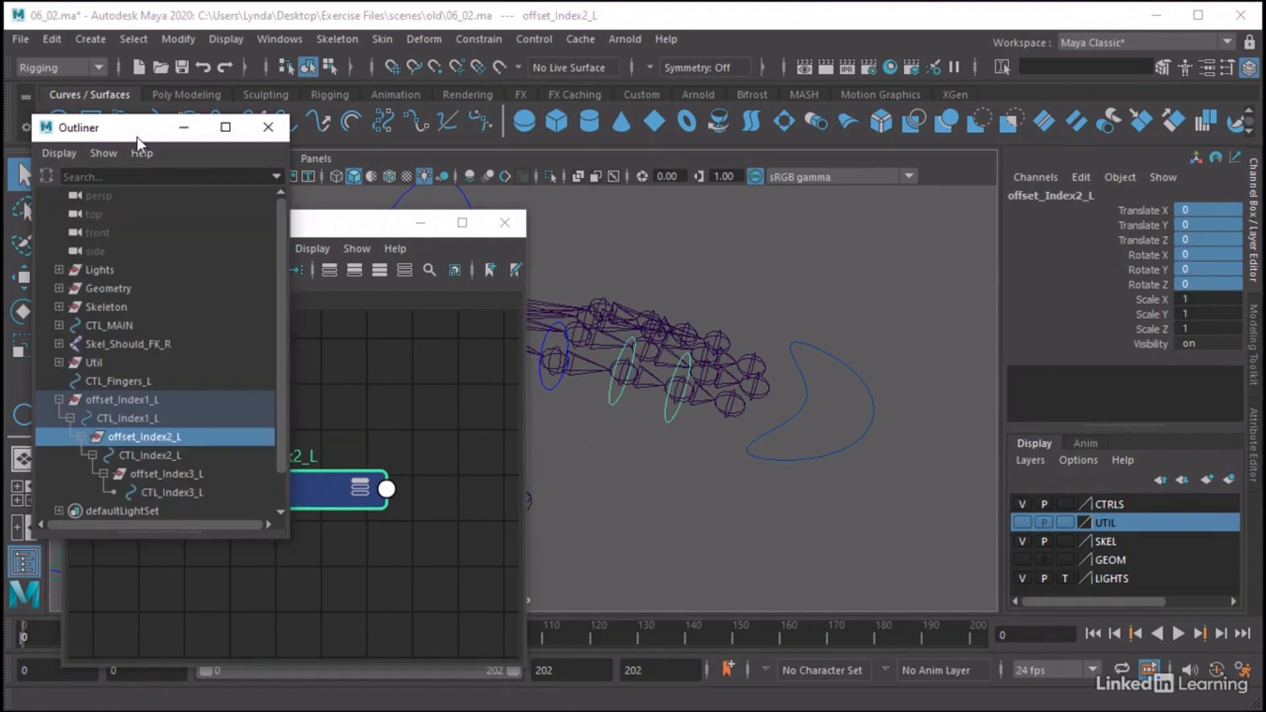
{"action": "scroll", "coordinate": [156, 409], "scroll_direction": "down", "scroll_amount": 2}
{"action": "left_click", "coordinate": [160, 435]}
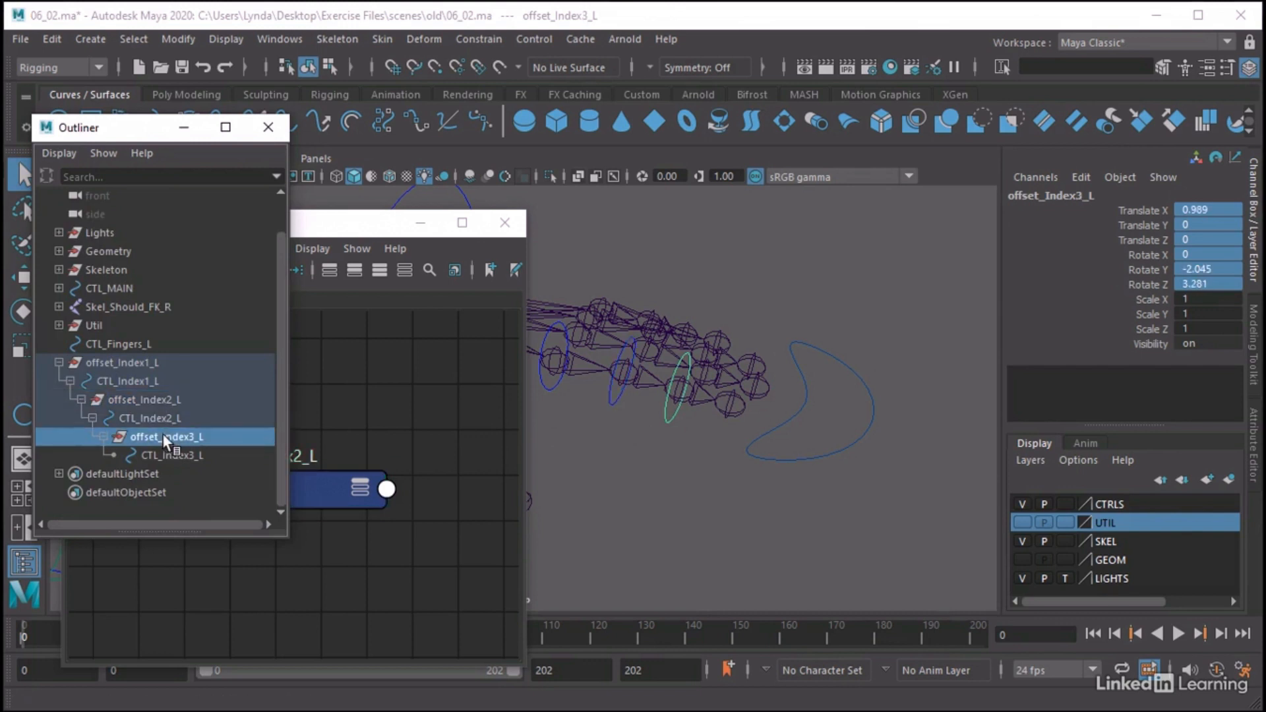
{"action": "left_click", "coordinate": [667, 415]}
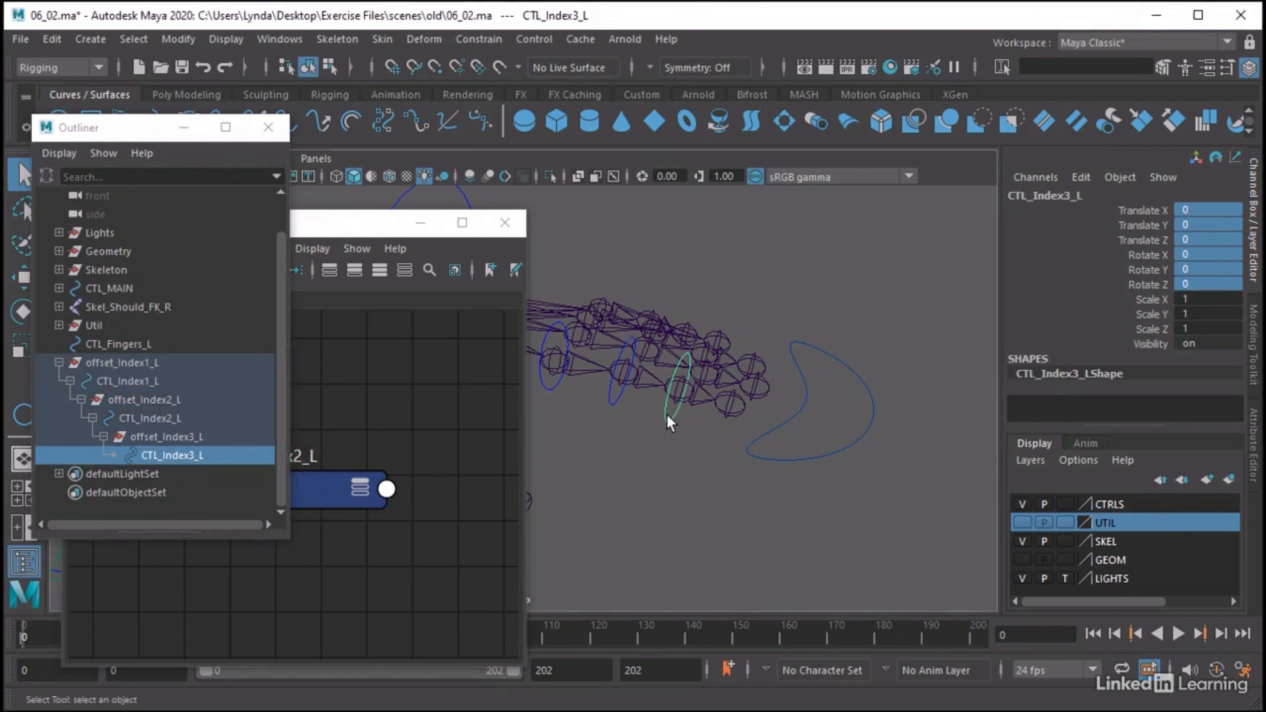
{"action": "left_click", "coordinate": [164, 430]}
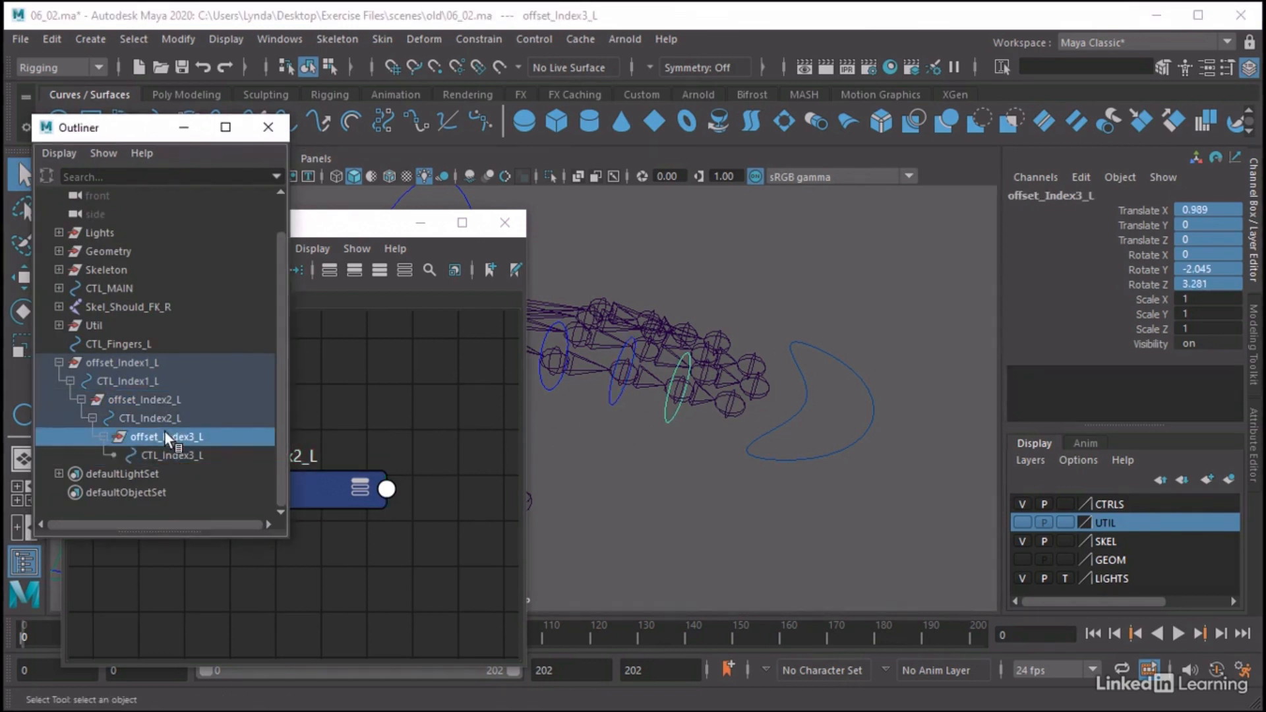
{"action": "left_click", "coordinate": [369, 402]}
{"action": "left_click", "coordinate": [219, 270]}
{"action": "left_click", "coordinate": [243, 270]}
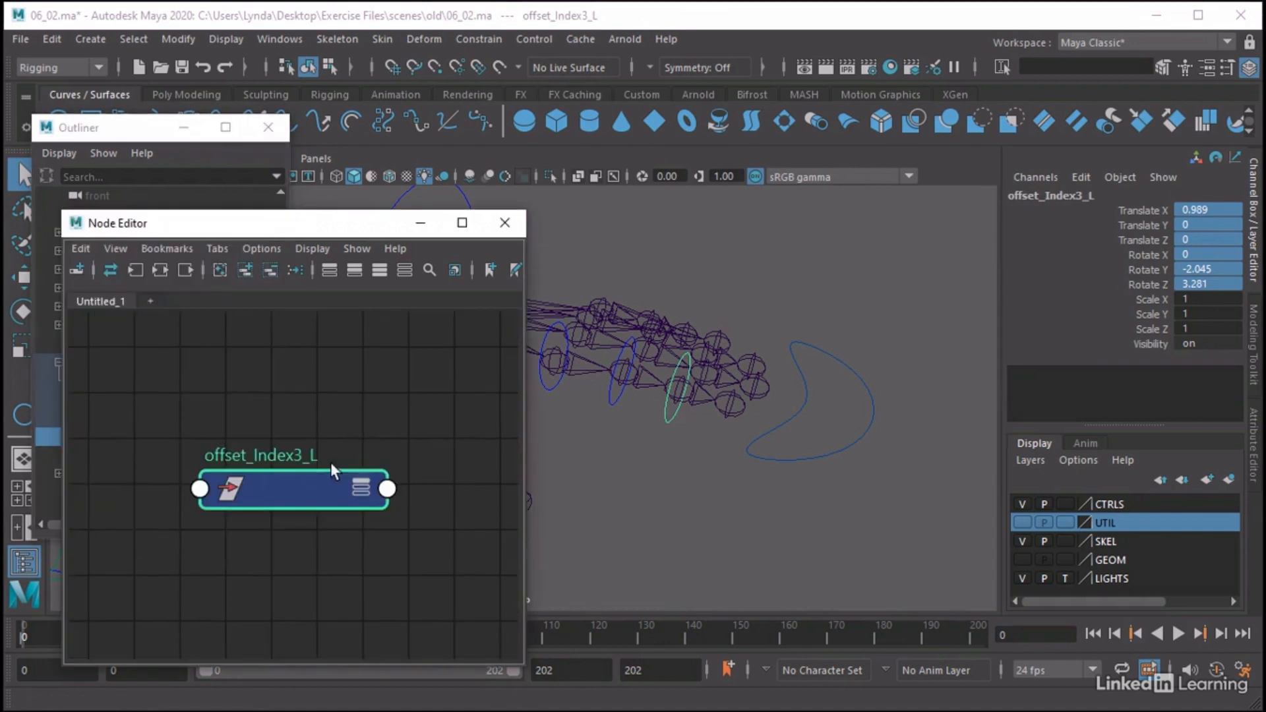
Connect the Matrix output of offset_Index3_L to its own offsetParentMatrix input, then delete that connection
{"action": "left_click", "coordinate": [387, 489]}
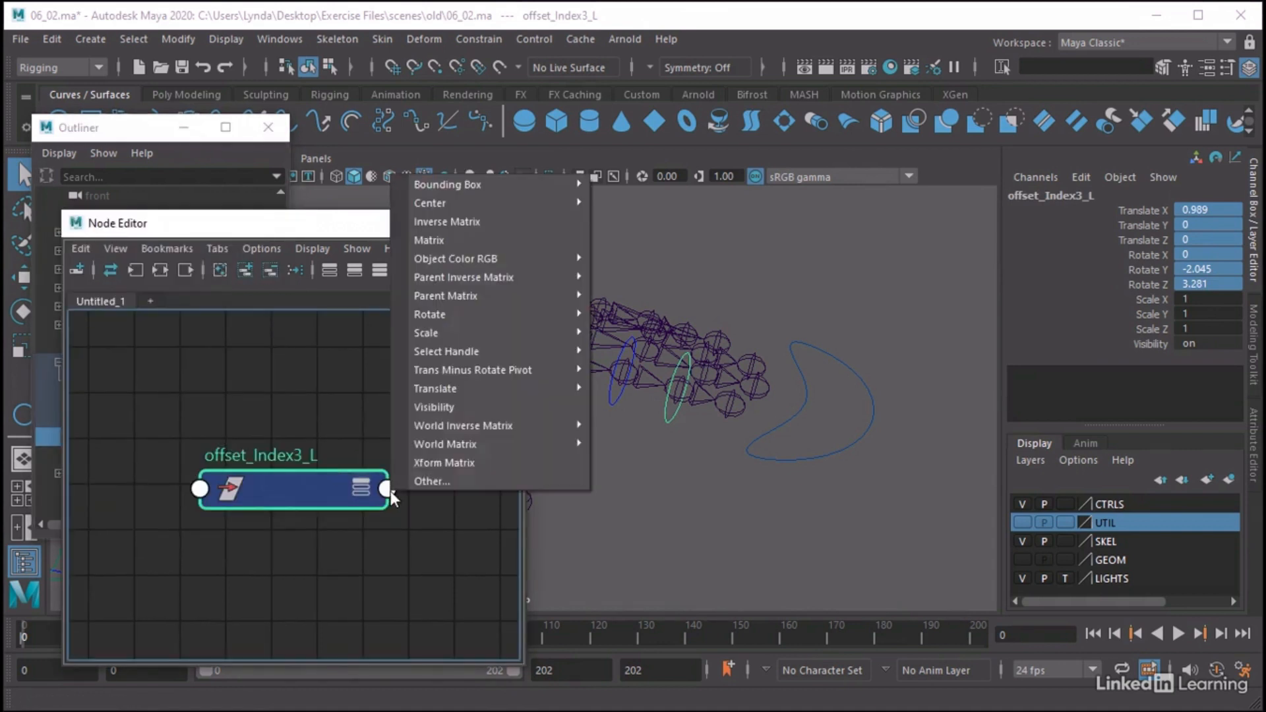
{"action": "left_click", "coordinate": [474, 241]}
{"action": "left_click", "coordinate": [199, 488]}
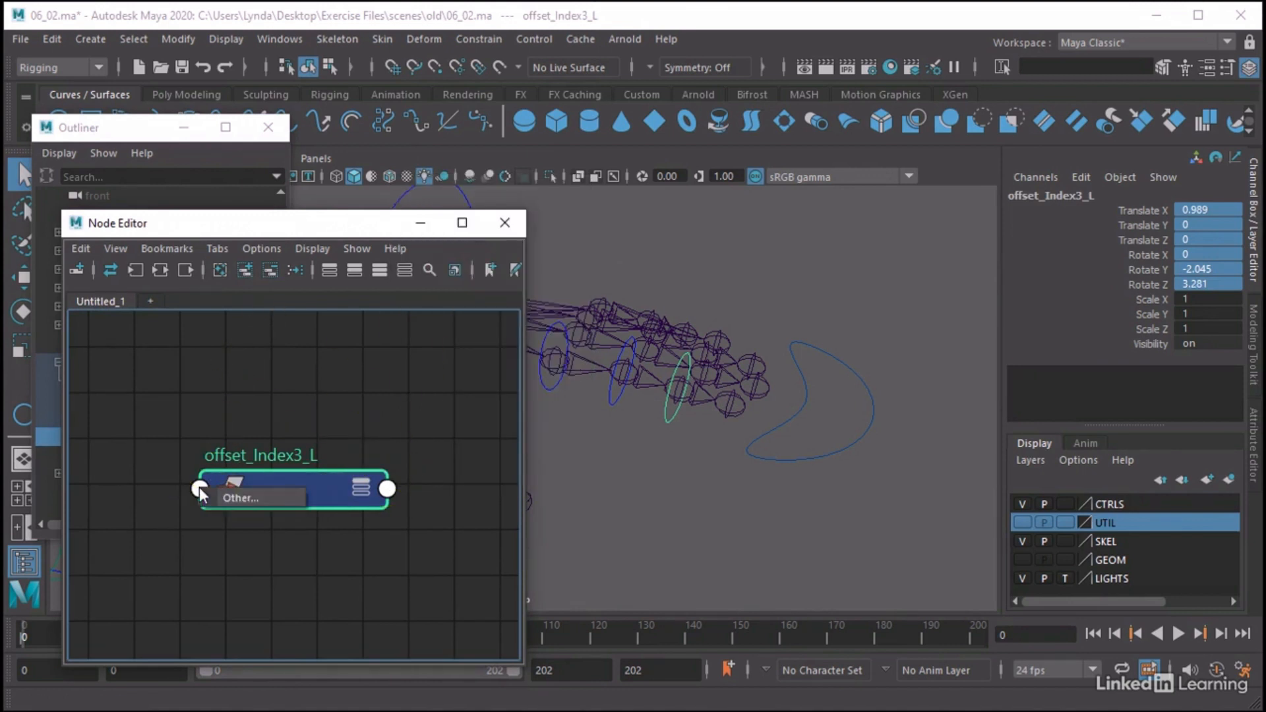
{"action": "left_click", "coordinate": [263, 491]}
{"action": "scroll", "coordinate": [741, 505], "scroll_direction": "down", "scroll_amount": 3}
{"action": "left_click", "coordinate": [734, 496]}
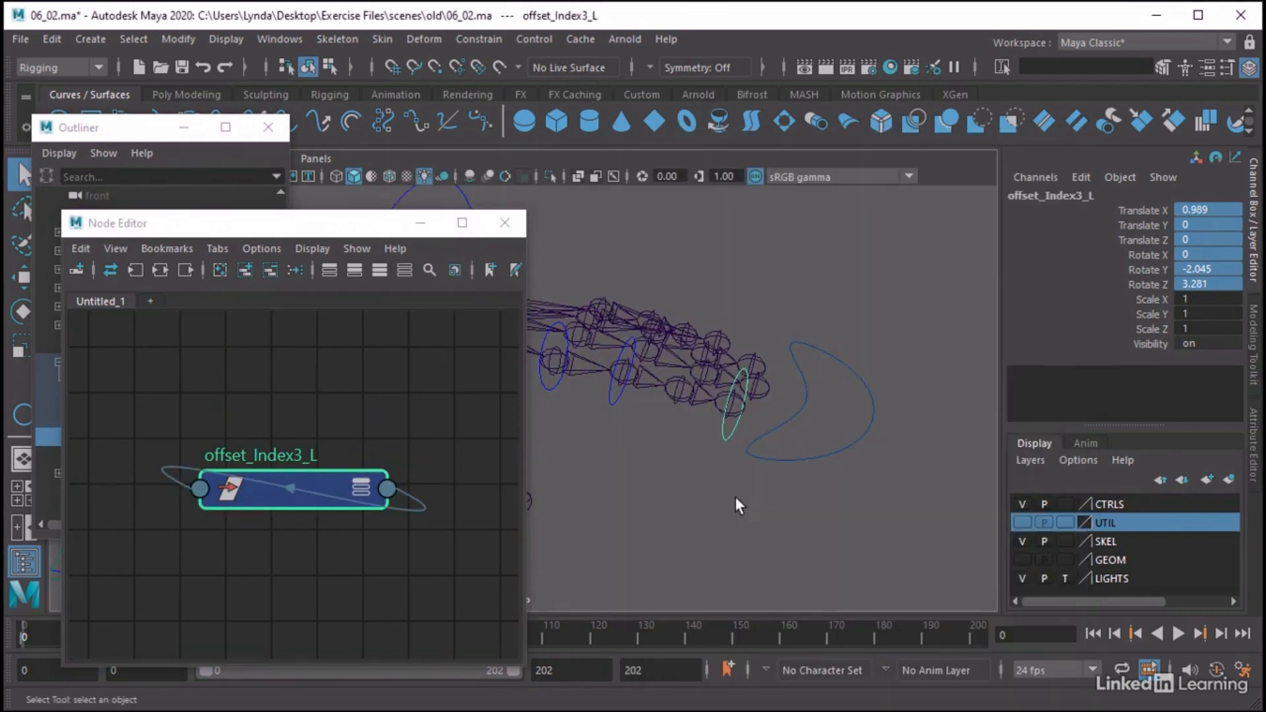
{"action": "left_click", "coordinate": [424, 507]}
{"action": "key", "text": "Delete"}
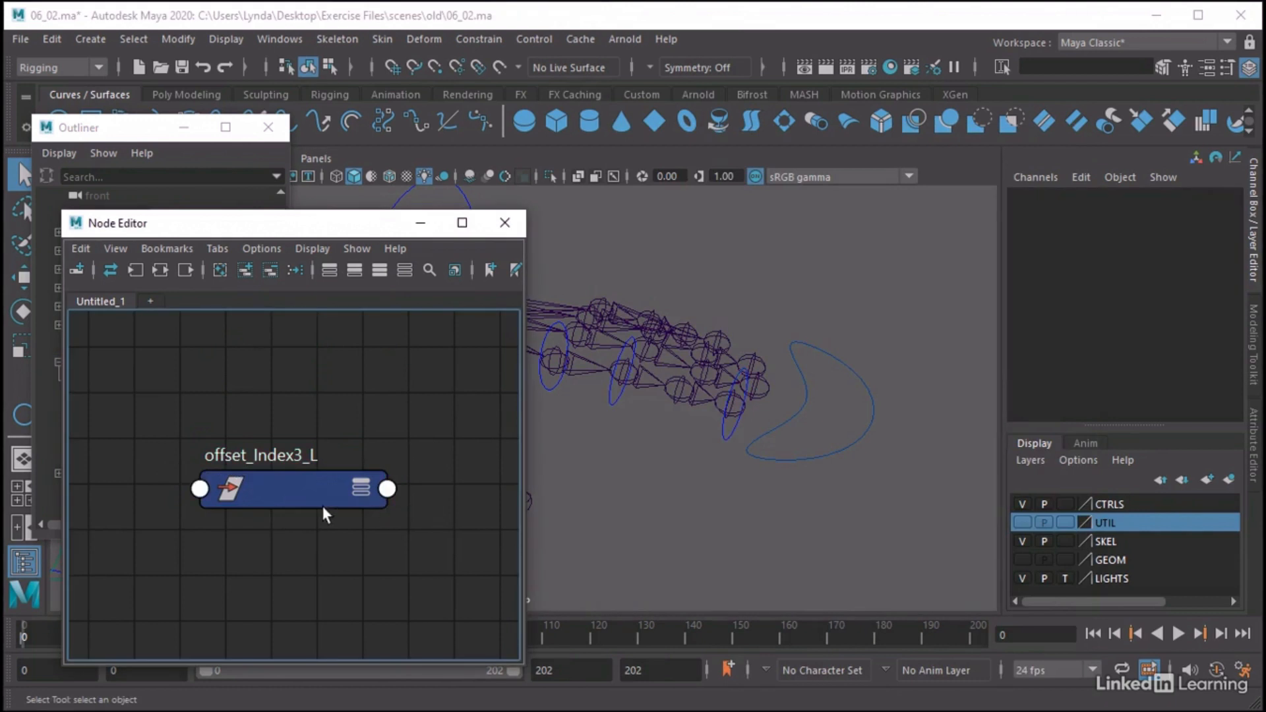
Set all translate and rotate values of offset_Index3_L to 0 and close the Node Editor
{"action": "left_click", "coordinate": [222, 488]}
{"action": "left_click_drag", "start_coordinate": [1207, 210], "coordinate": [1223, 284]}
{"action": "type", "text": "0"}
{"action": "key", "text": "Return"}
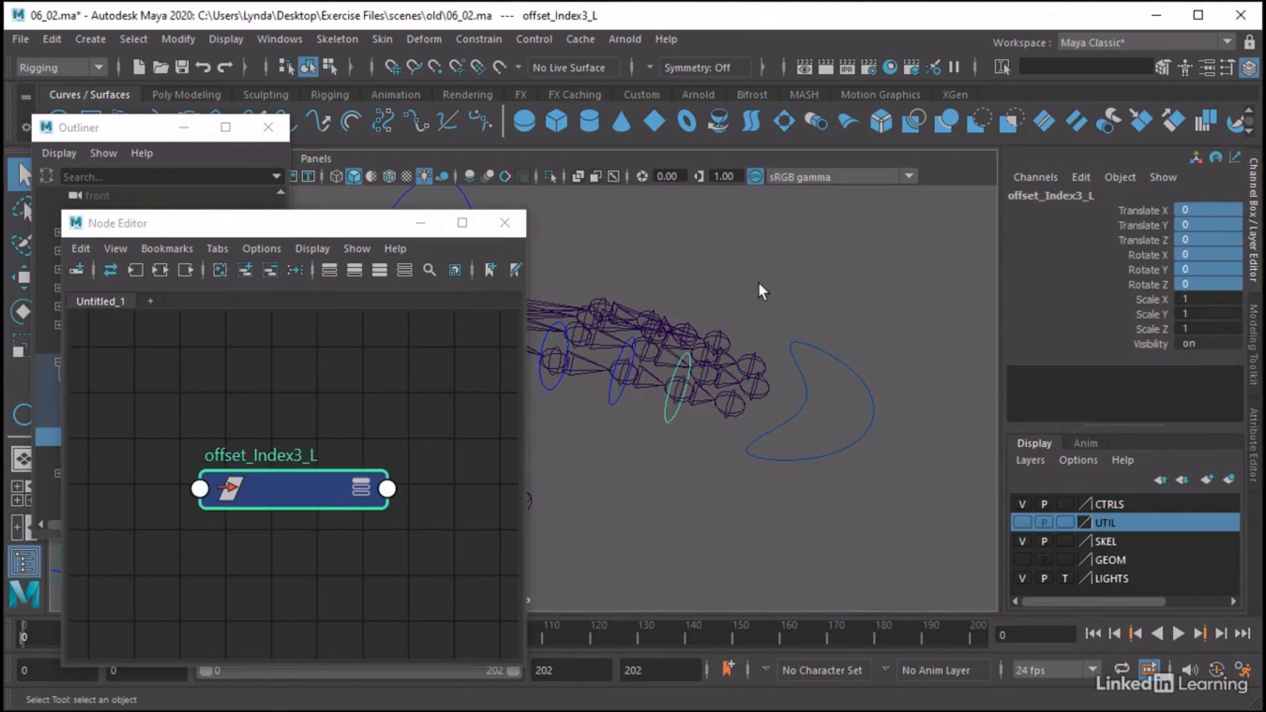
{"action": "left_click", "coordinate": [508, 224]}
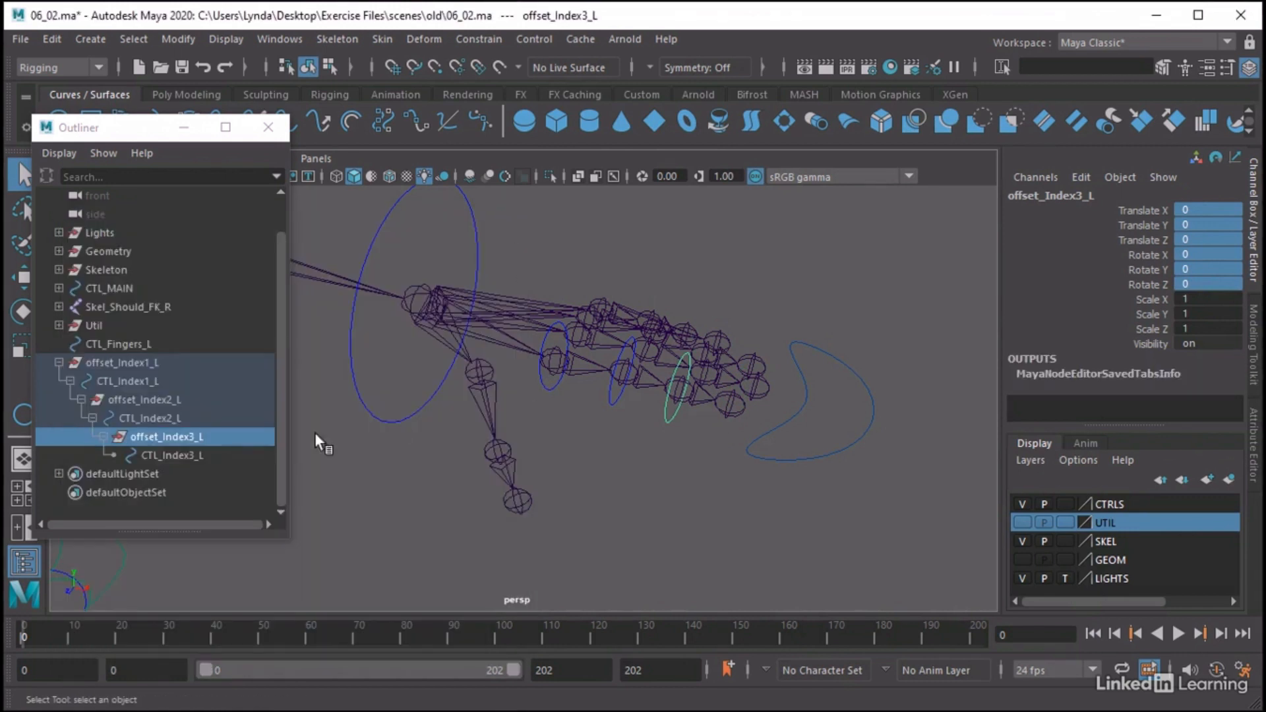
Check the translate and rotate values of each left index offset group and control in the hierarchy
{"action": "left_click", "coordinate": [143, 364]}
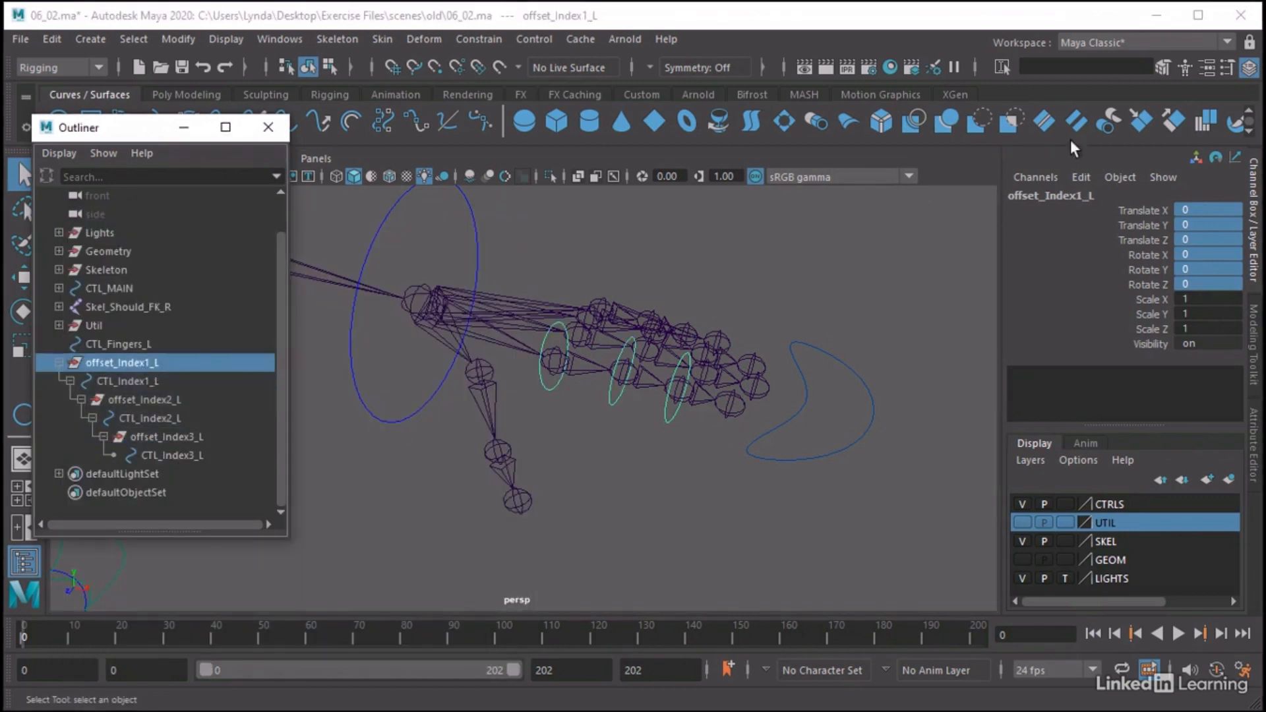
{"action": "left_click", "coordinate": [149, 382]}
{"action": "left_click", "coordinate": [148, 399]}
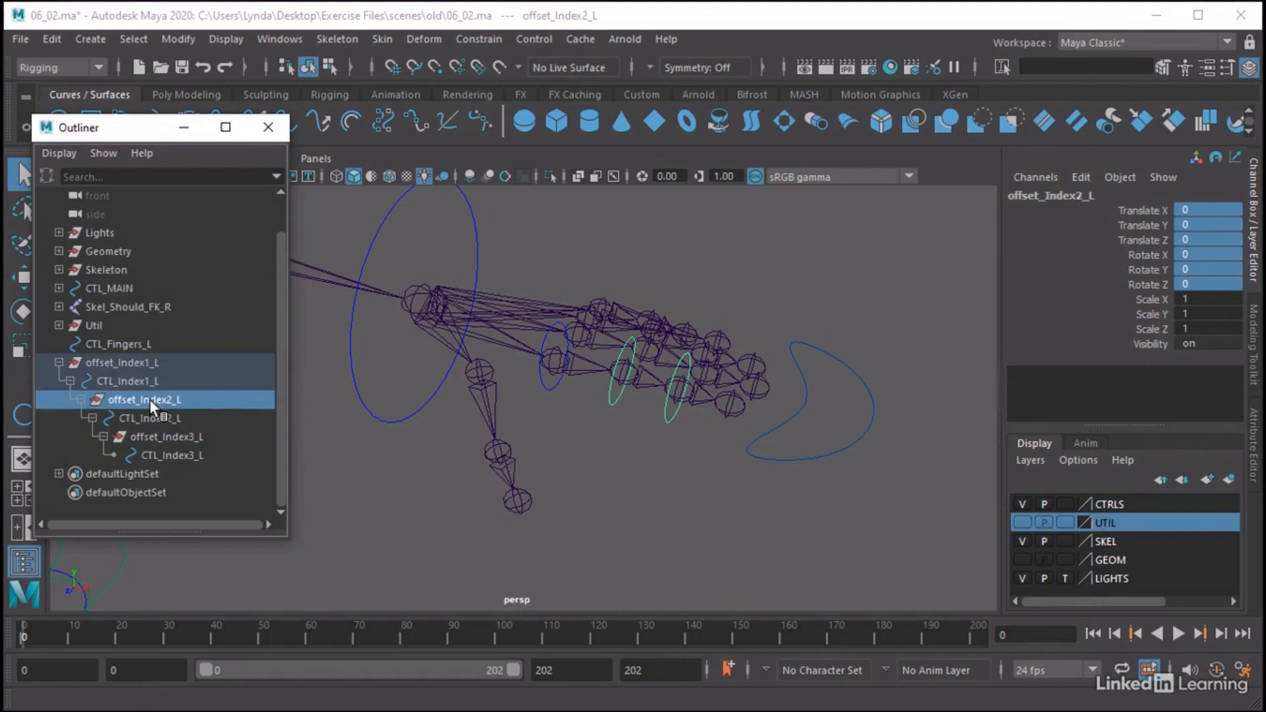
{"action": "left_click", "coordinate": [155, 415]}
{"action": "left_click", "coordinate": [168, 436]}
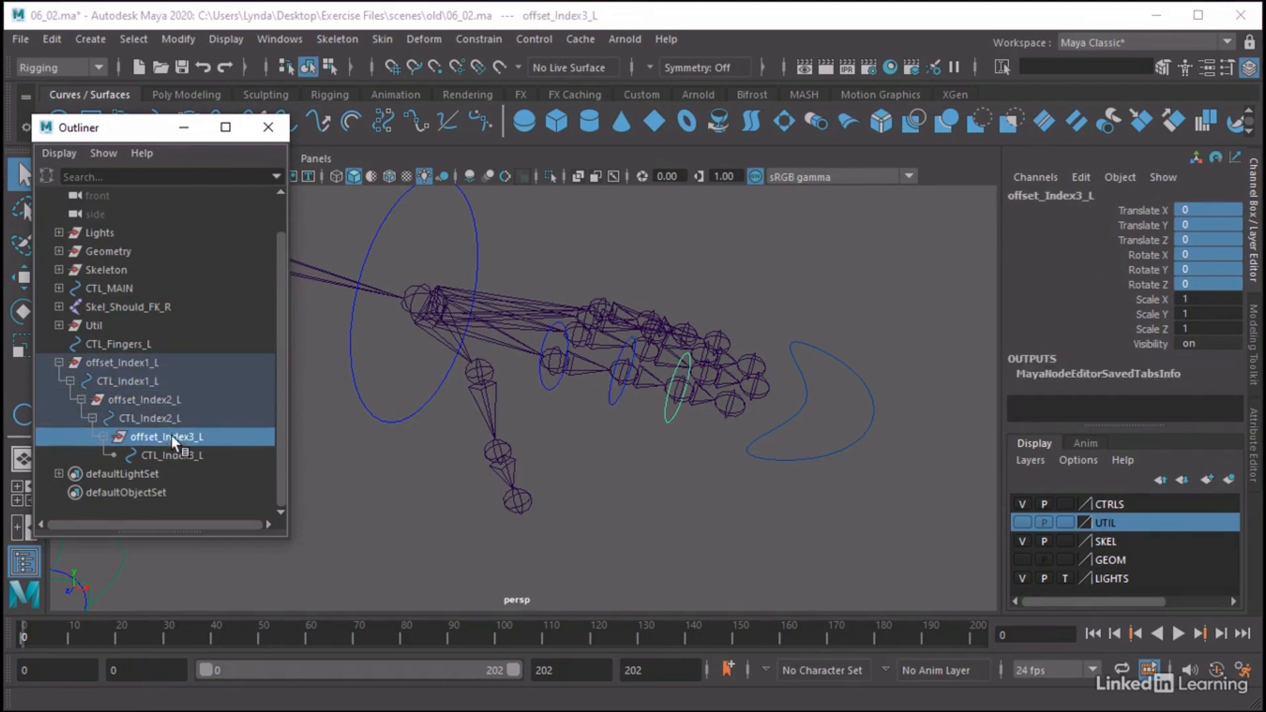
{"action": "left_click", "coordinate": [180, 453]}
{"action": "left_click", "coordinate": [146, 374]}
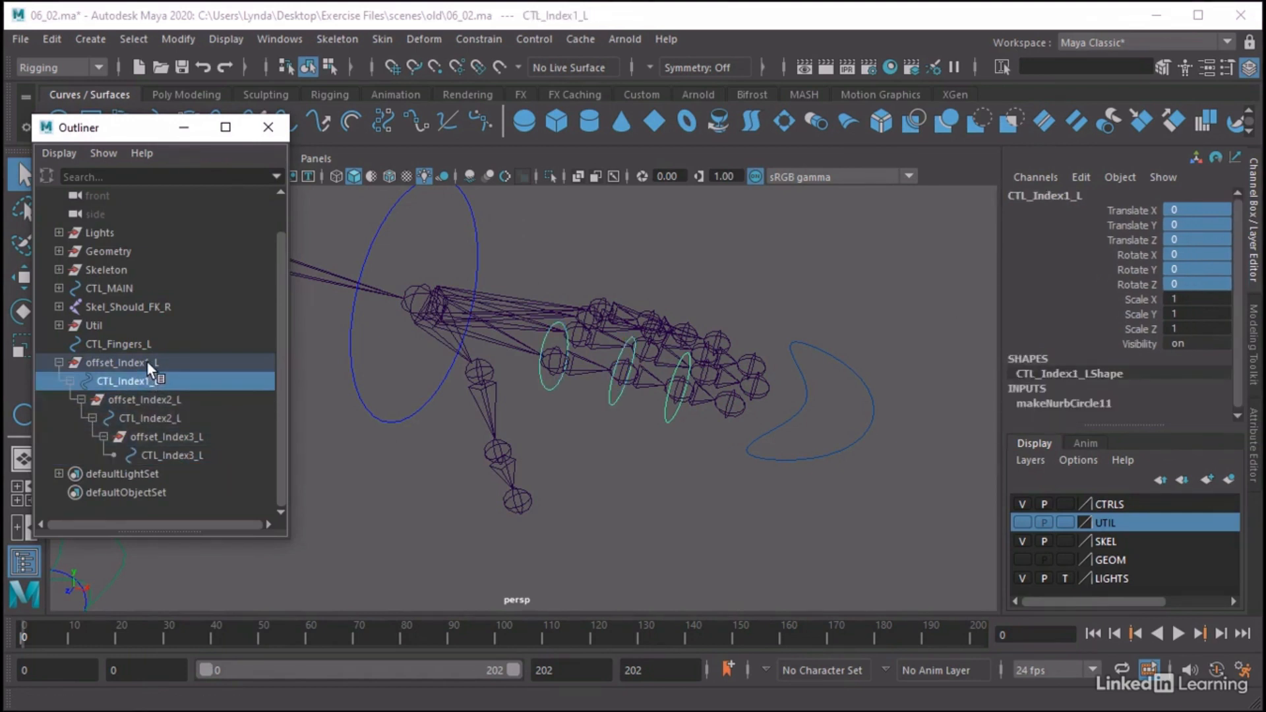
{"action": "left_click", "coordinate": [147, 362]}
{"action": "left_click", "coordinate": [389, 453]}
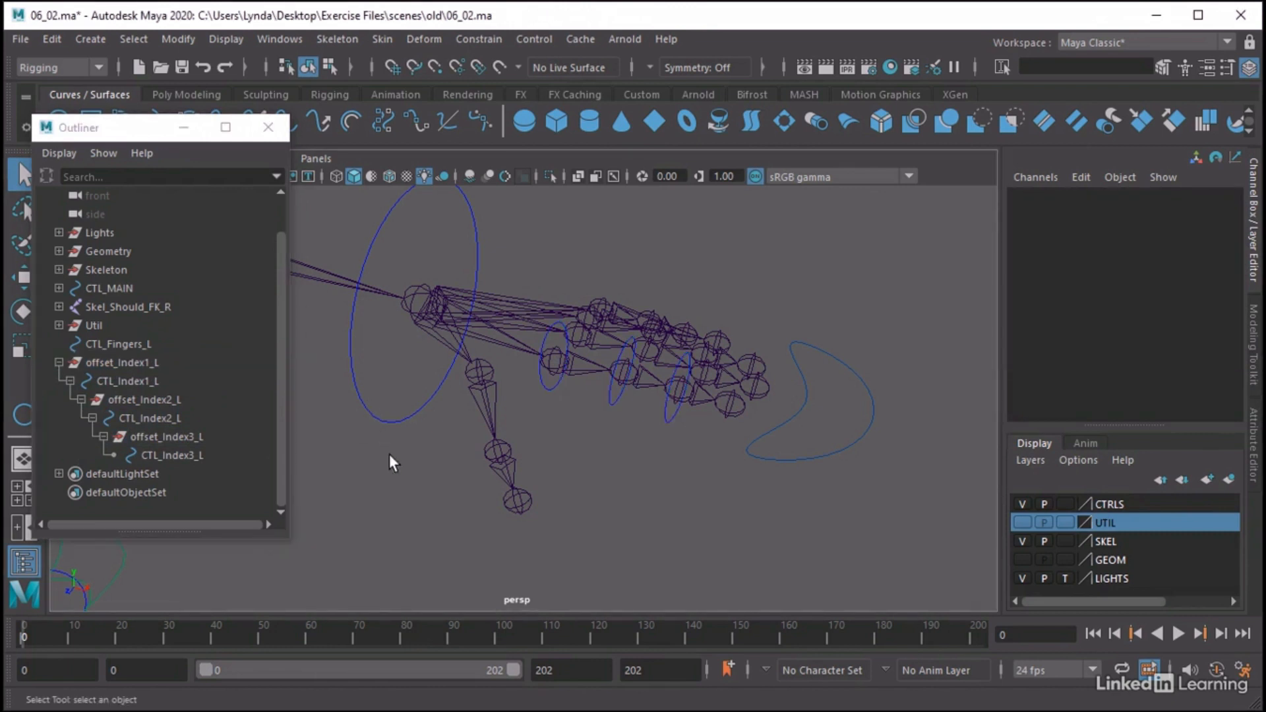
{"action": "left_click", "coordinate": [144, 379]}
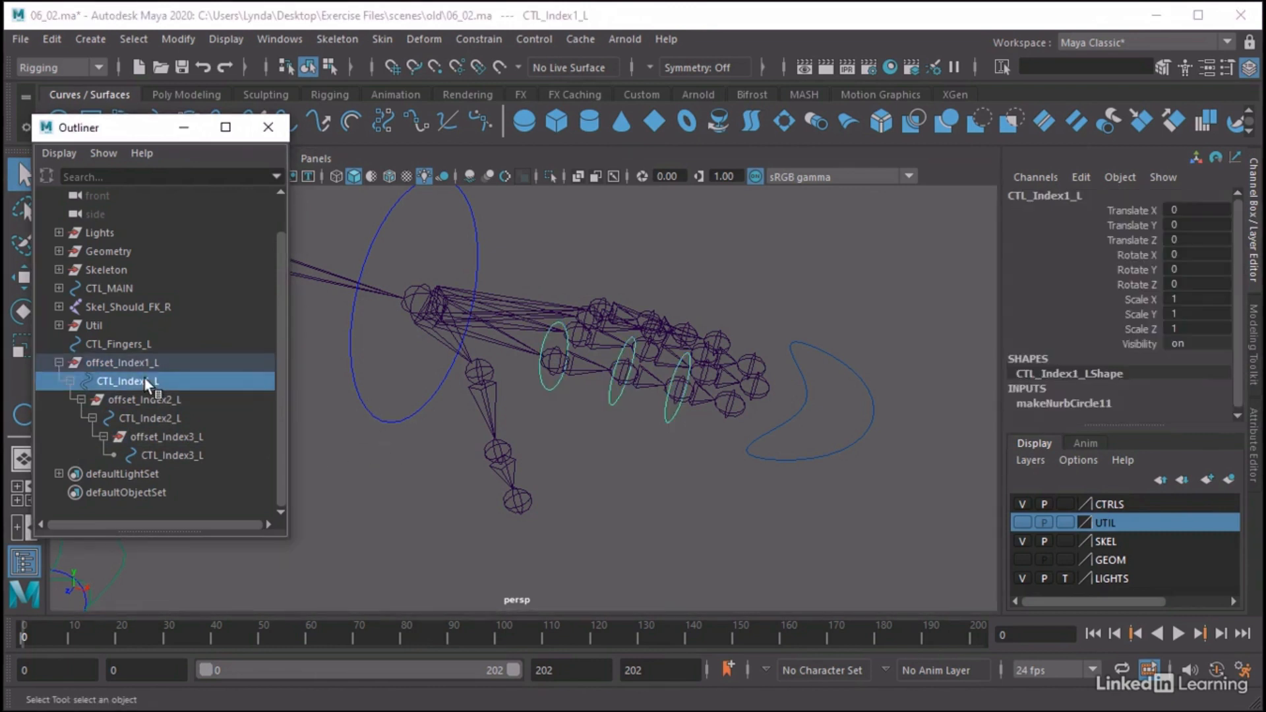
{"action": "left_click", "coordinate": [213, 418]}
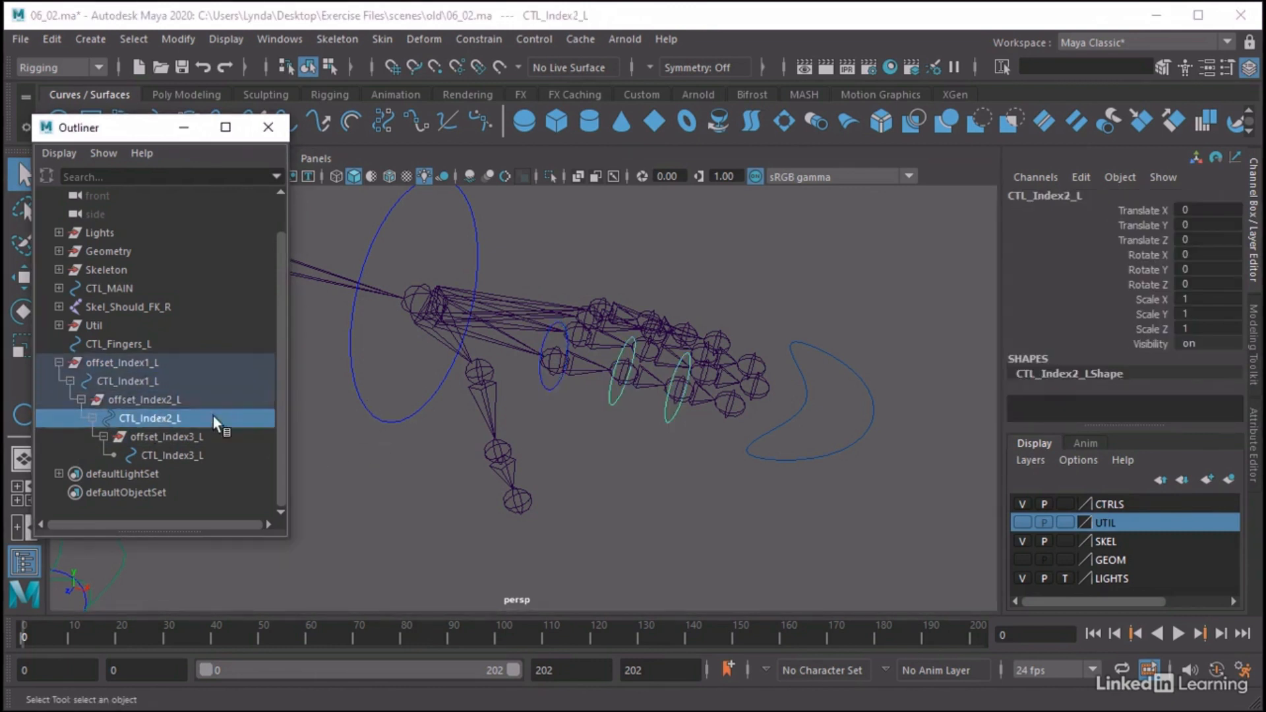
{"action": "left_click", "coordinate": [119, 361]}
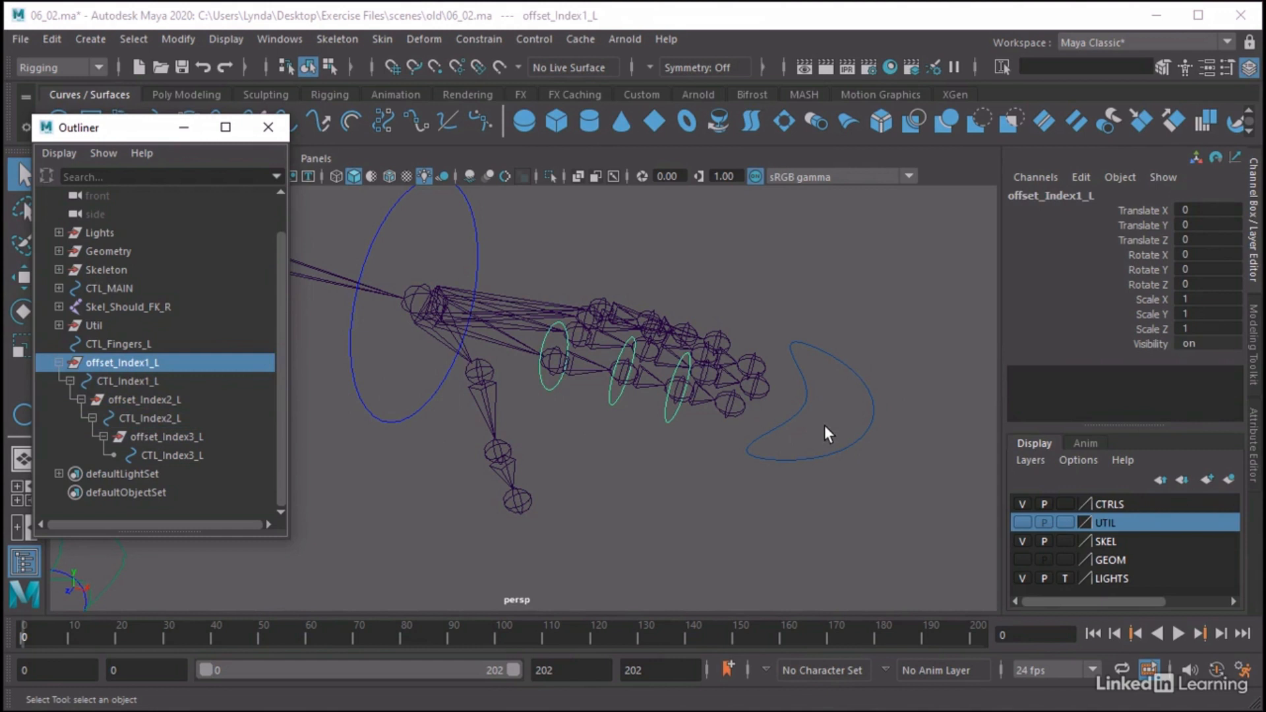
Parent-constrain the Skel_Index_01_L joint to CTL_Index1_L with Maintain offset on and all translate and rotate axes
{"action": "left_click", "coordinate": [124, 383]}
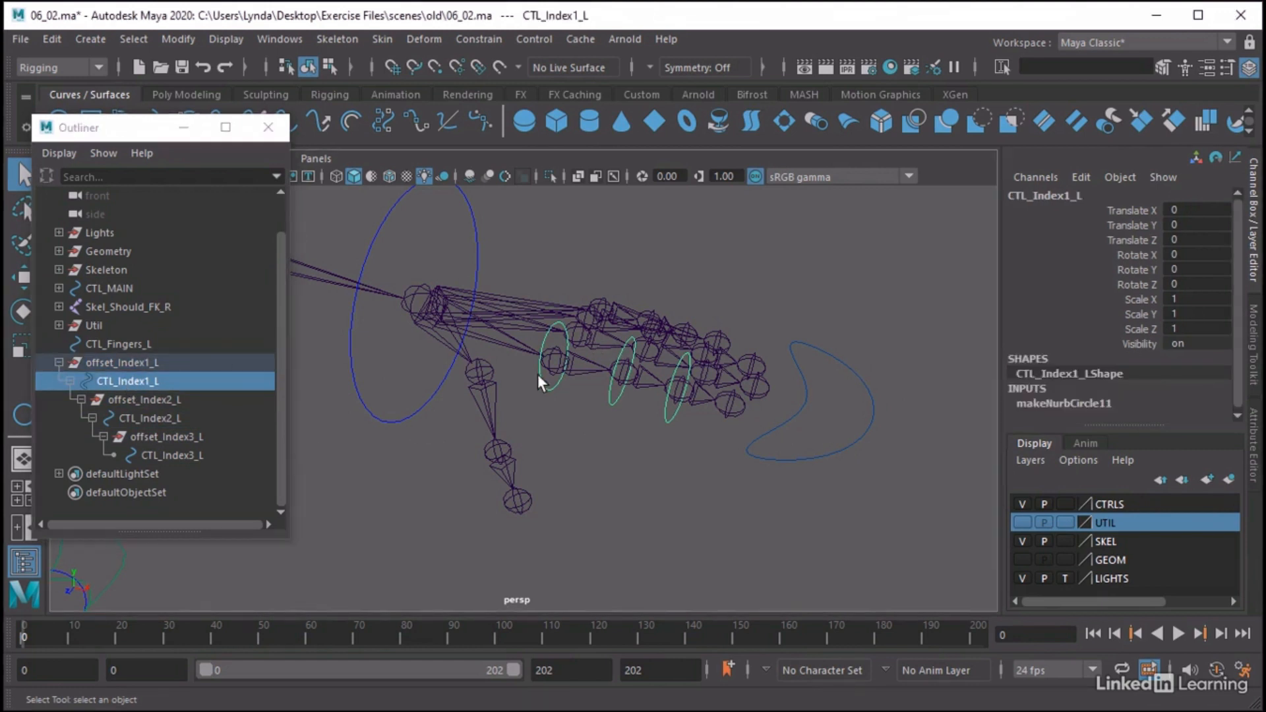
{"action": "left_click", "coordinate": [582, 357]}
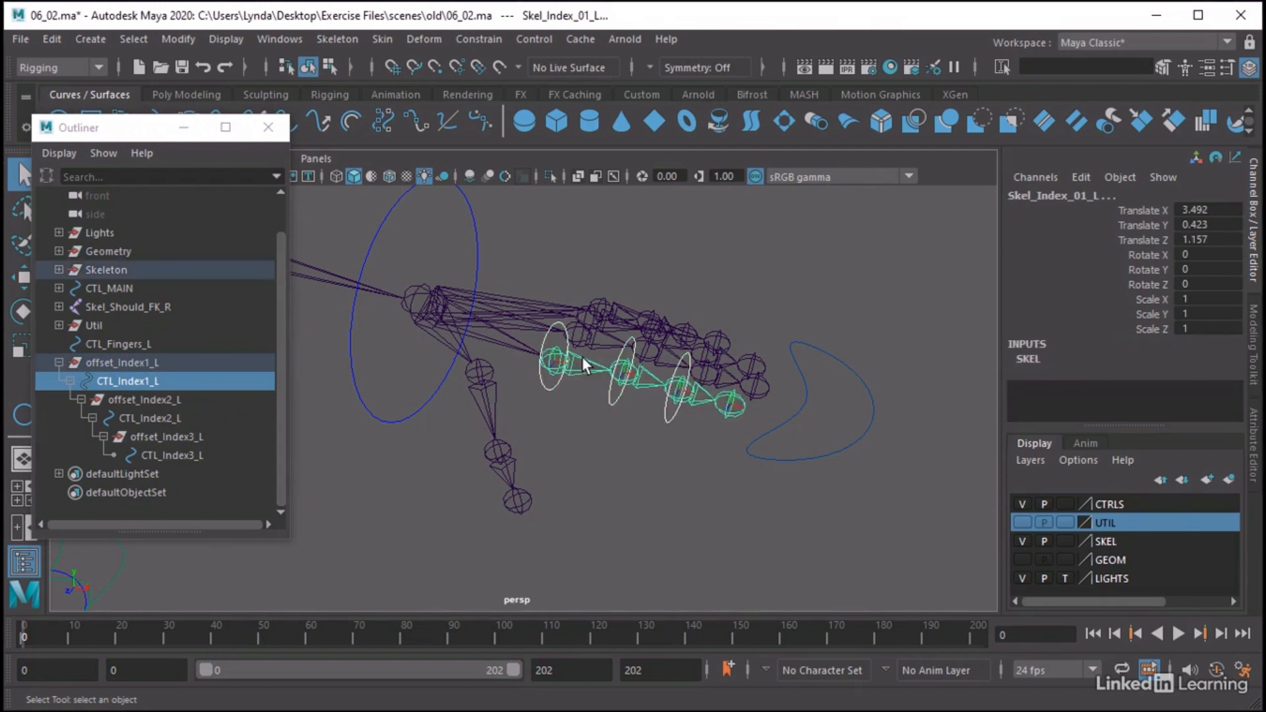
{"action": "left_click", "coordinate": [476, 40]}
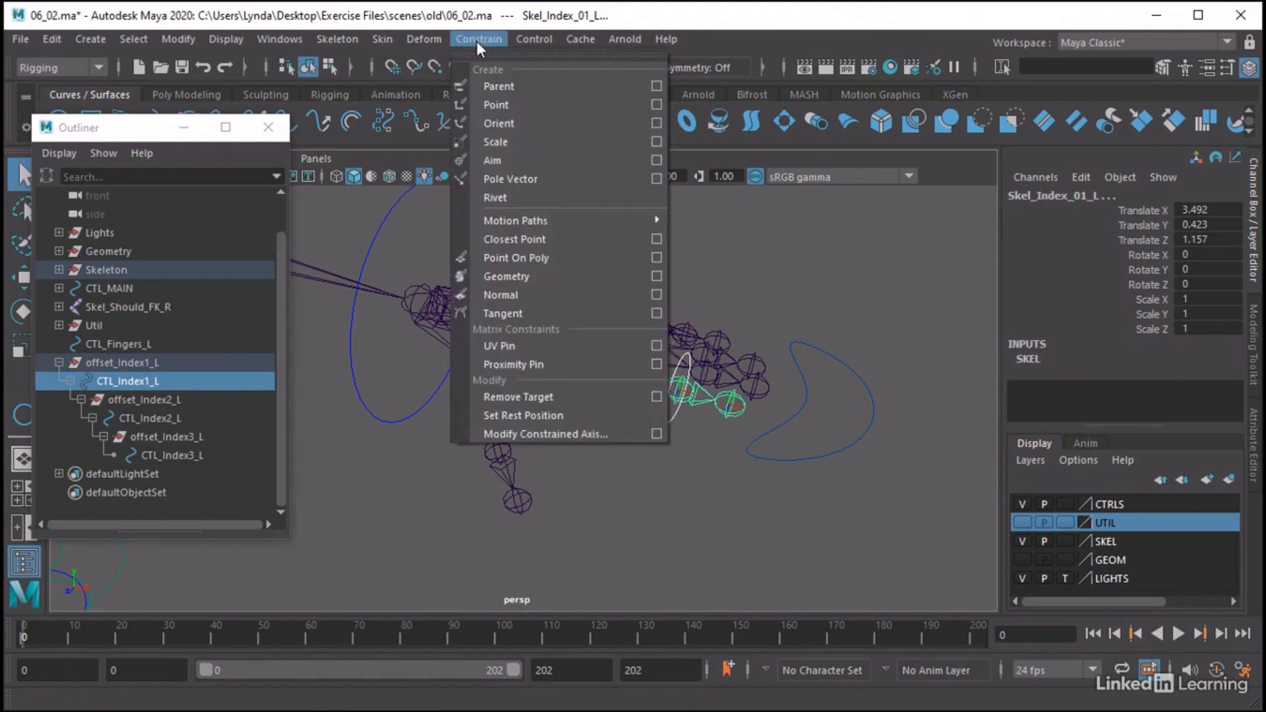
{"action": "left_click", "coordinate": [647, 82]}
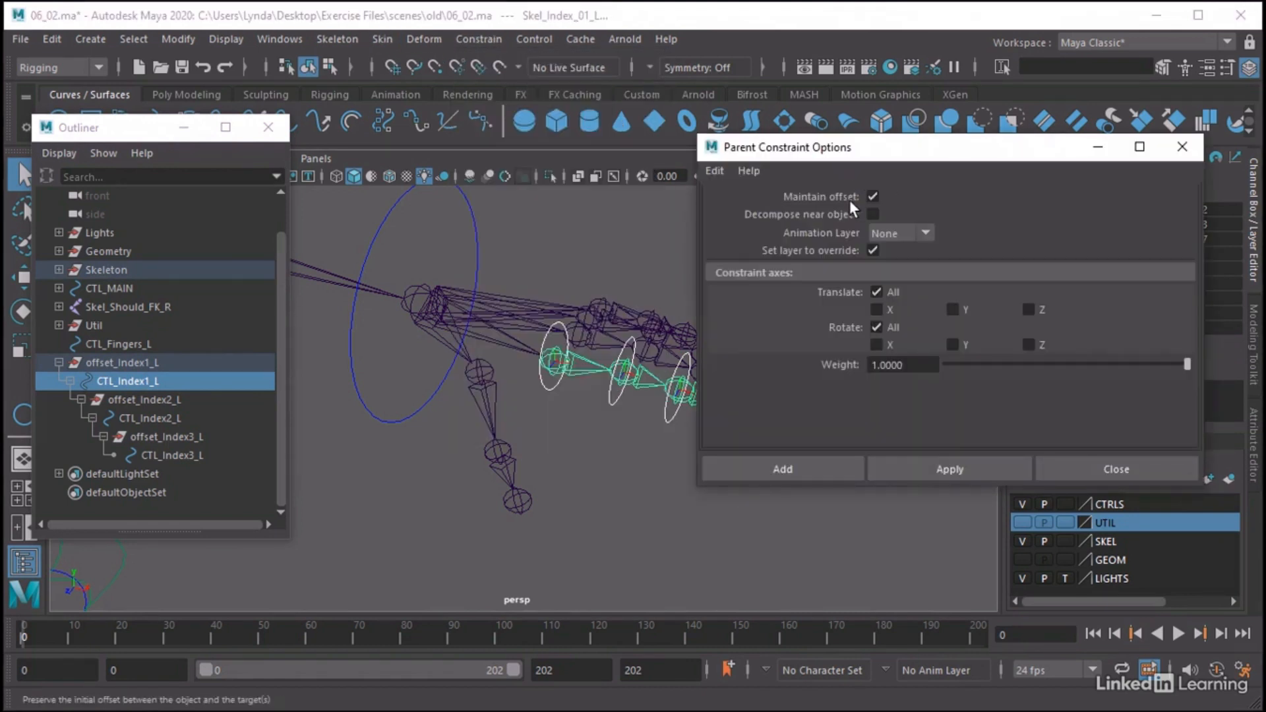
{"action": "left_click", "coordinate": [802, 468]}
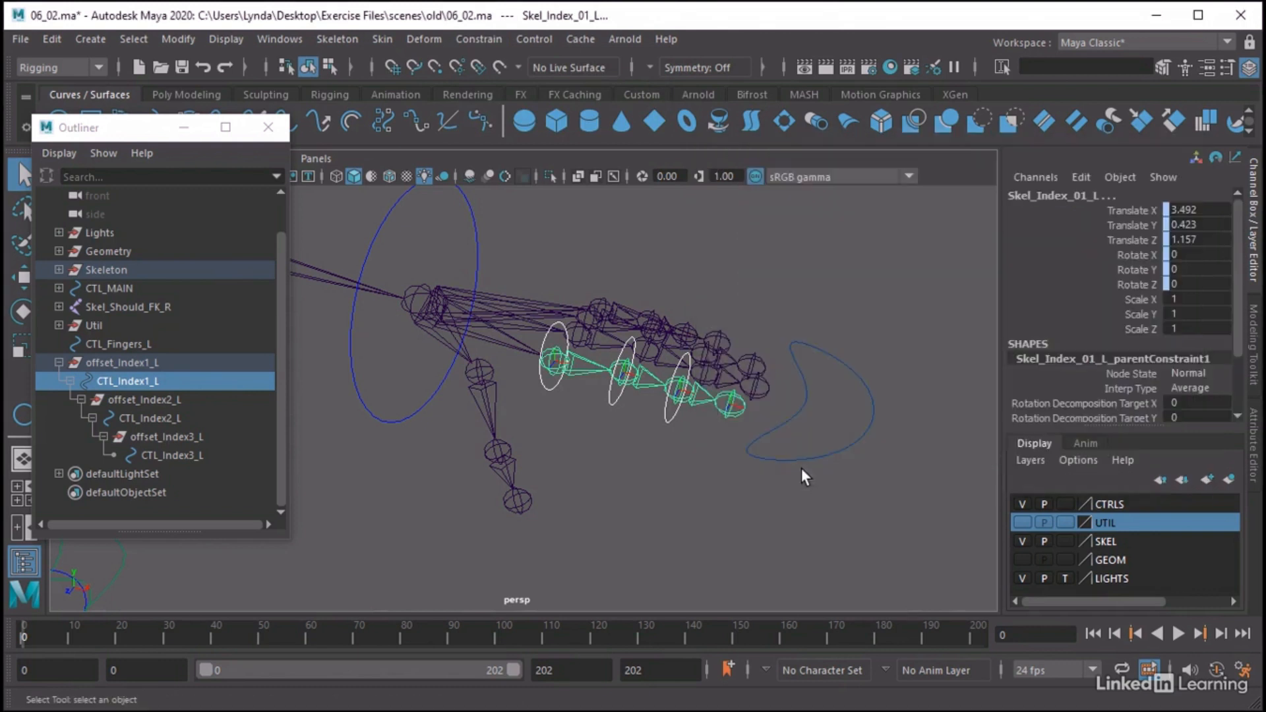
Parent-constrain the Skel_Index_02_L joint to CTL_Index2_L using the same constraint options
{"action": "left_click", "coordinate": [617, 397]}
{"action": "left_click", "coordinate": [654, 378], "text": "shift"}
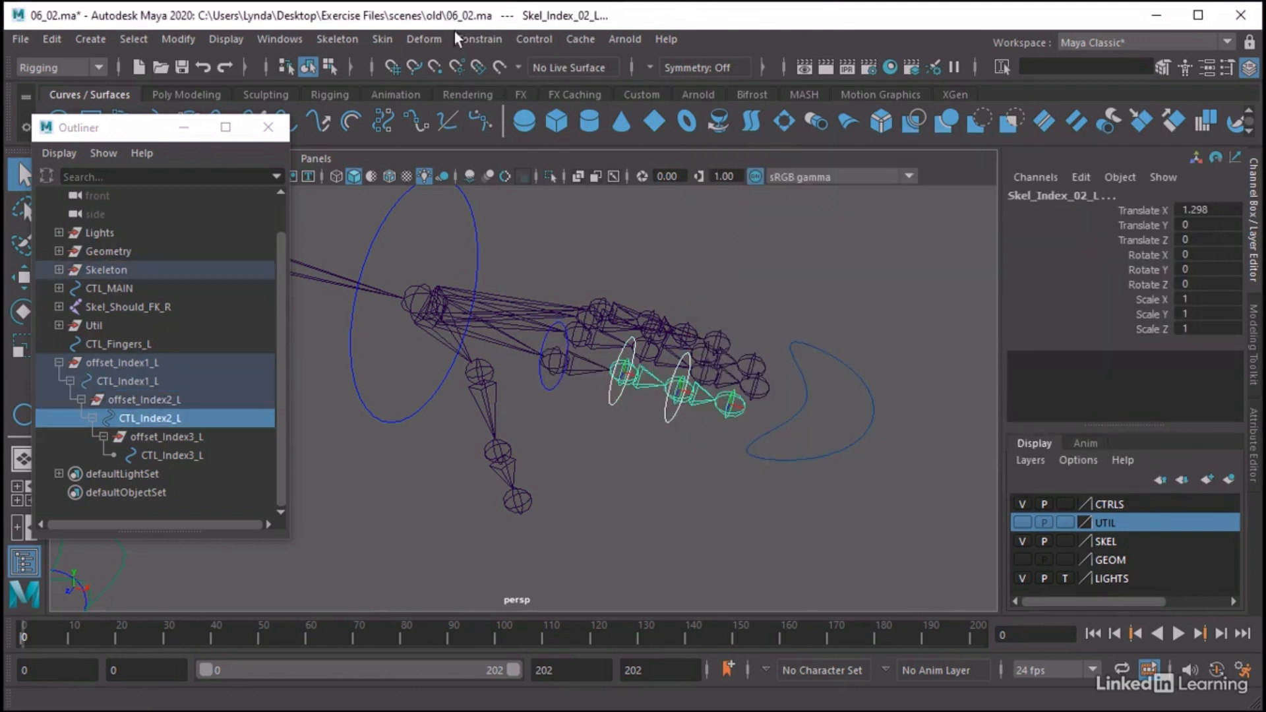
{"action": "left_click", "coordinate": [477, 38]}
{"action": "left_click", "coordinate": [494, 86]}
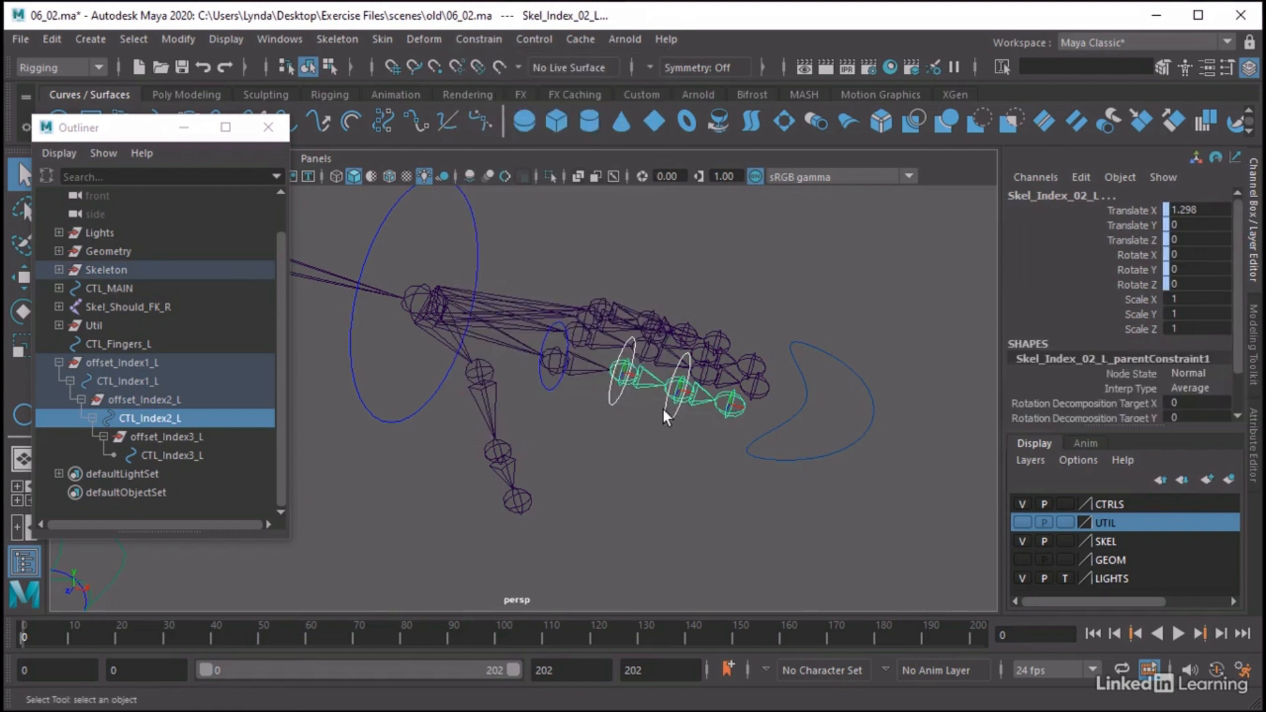
Parent-constrain the Skel_Index_03_L joint to CTL_Index3_L using the same constraint options
{"action": "left_click", "coordinate": [687, 392]}
{"action": "left_click", "coordinate": [700, 402], "text": "shift"}
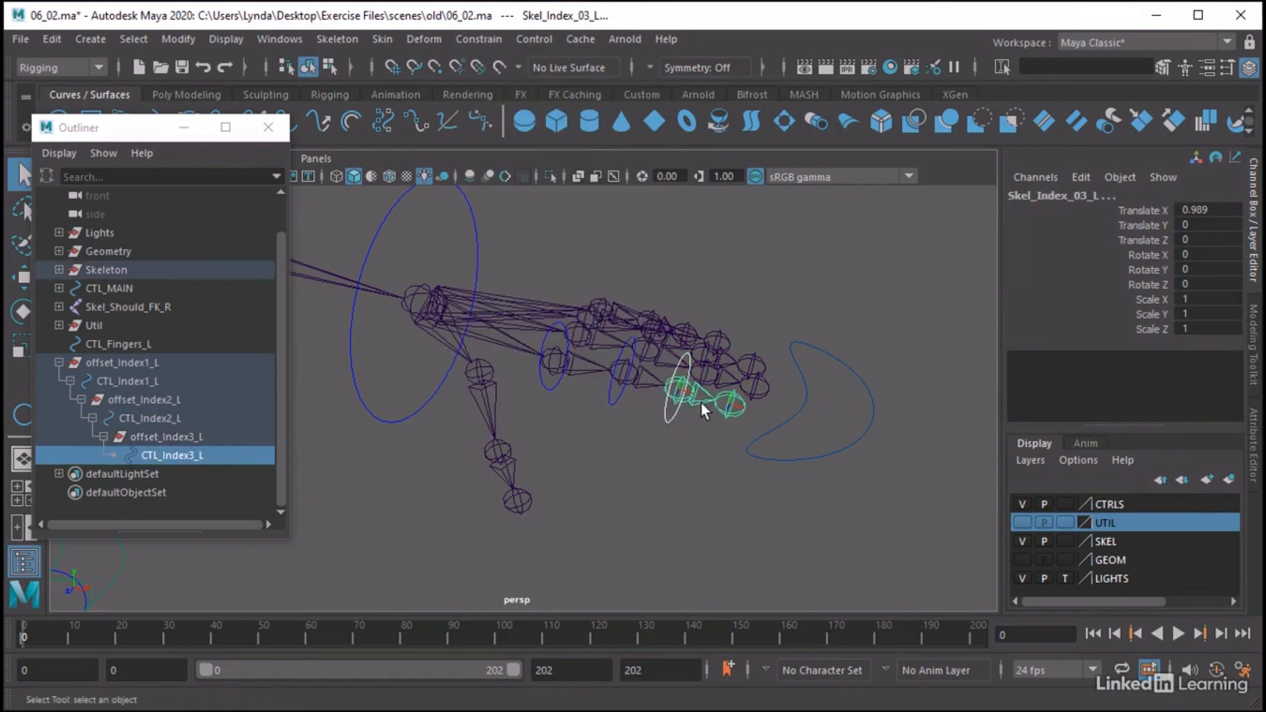
{"action": "left_click", "coordinate": [460, 41]}
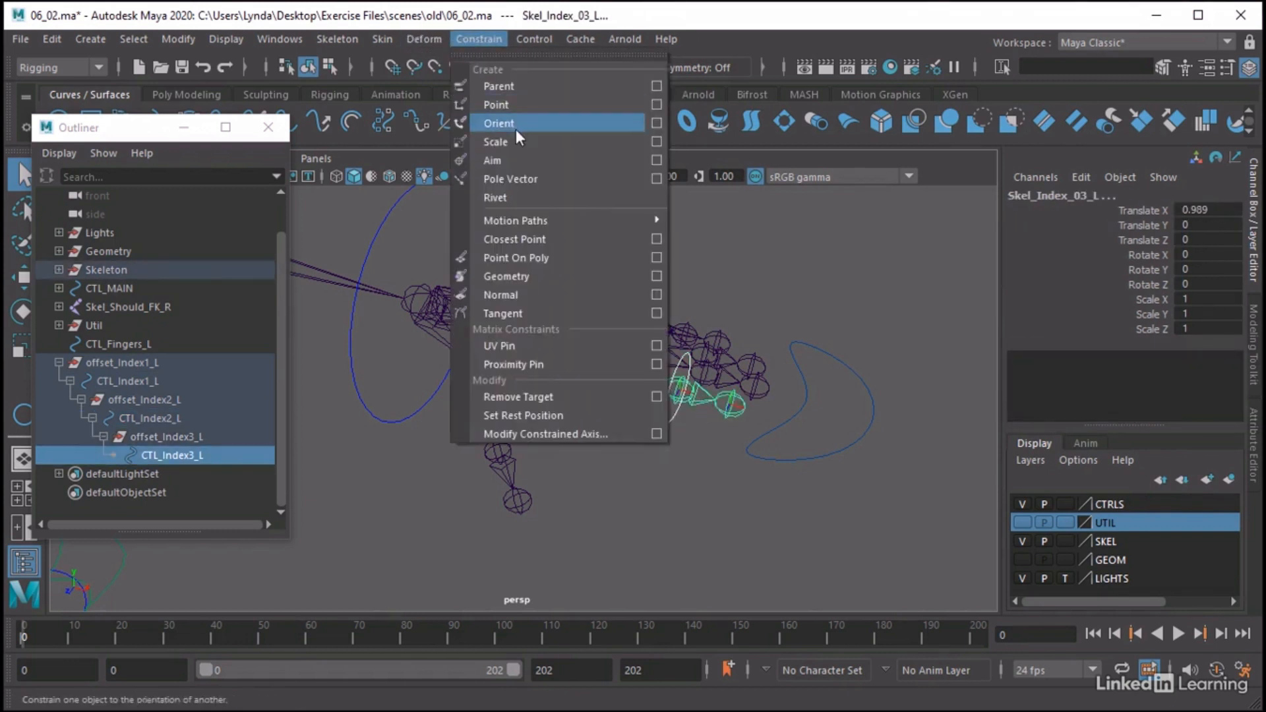
{"action": "left_click", "coordinate": [512, 81]}
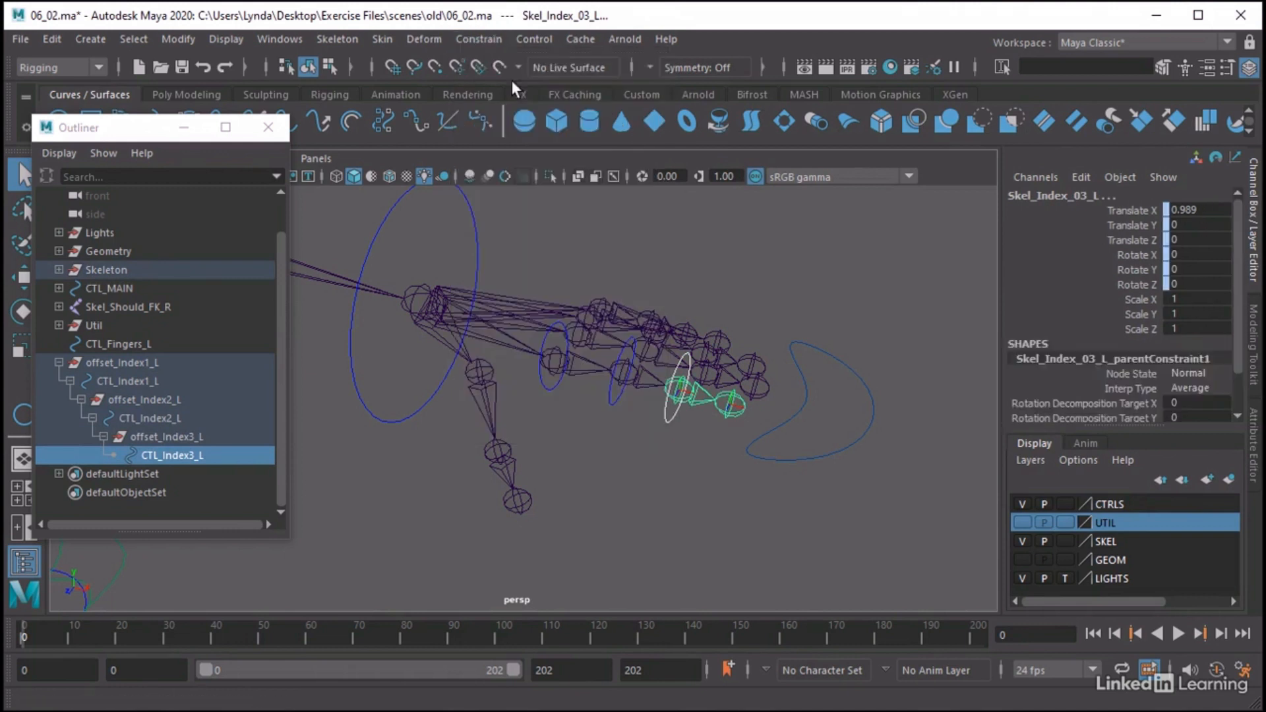
Test-rotate CTL_Index1_L around its Z axis, undo the rotation and deselect the control
{"action": "left_click", "coordinate": [550, 386]}
{"action": "key", "text": "e"}
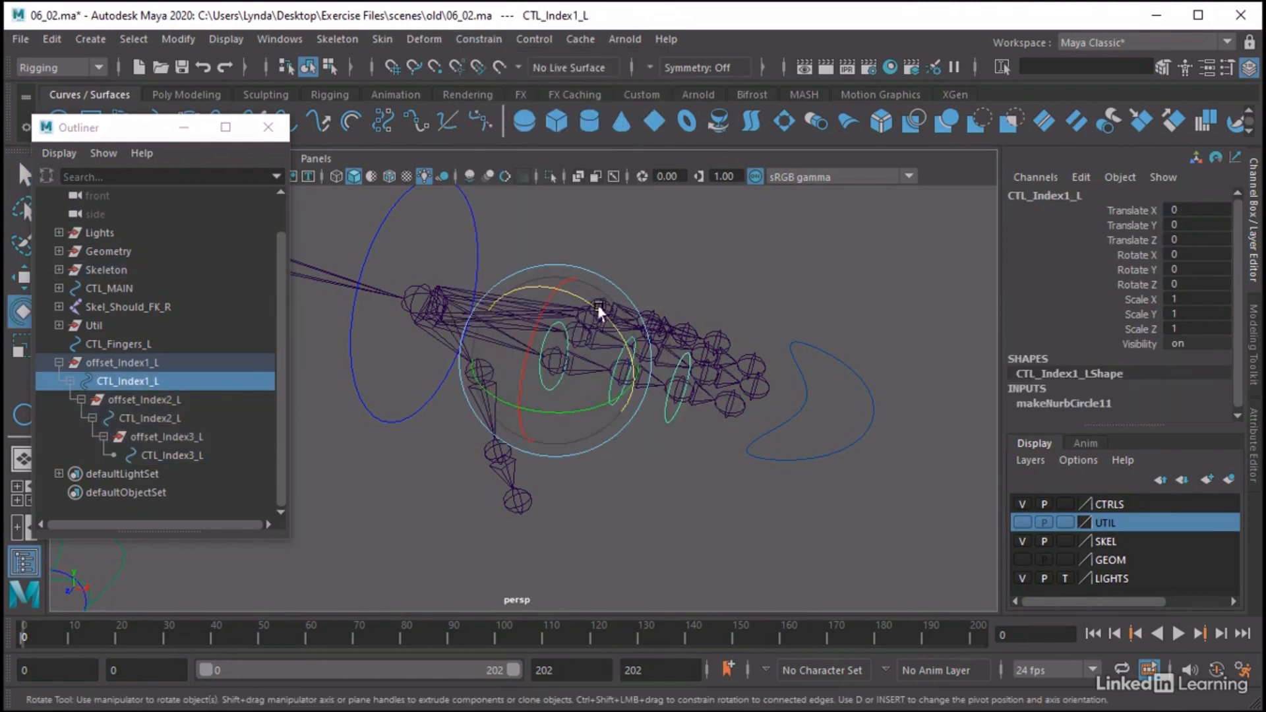
{"action": "left_click_drag", "start_coordinate": [598, 309], "coordinate": [705, 389]}
{"action": "key", "text": "ctrl+z"}
{"action": "left_click", "coordinate": [748, 284]}
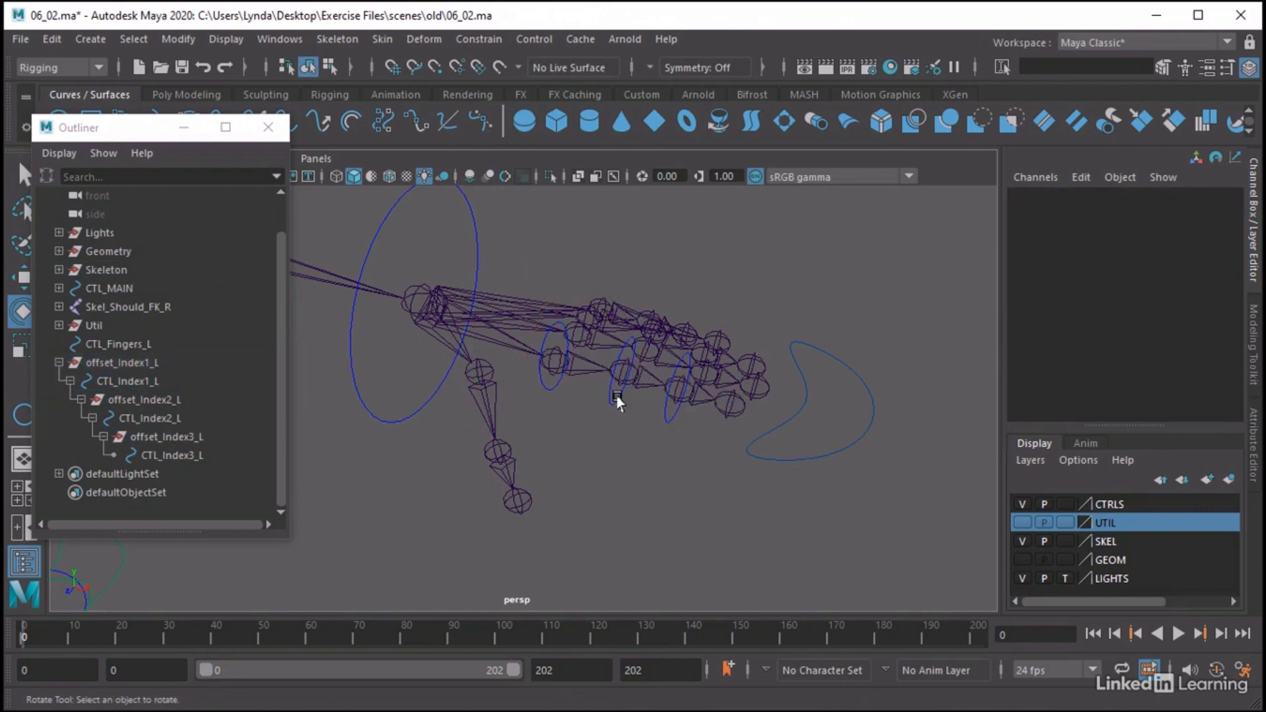
Test-rotate CTL_Index2_L, undo the rotation, and check that CTL_Index3_L can be selected
{"action": "left_click", "coordinate": [616, 397]}
{"action": "left_click_drag", "start_coordinate": [655, 315], "coordinate": [729, 354]}
{"action": "key", "text": "ctrl+z"}
{"action": "left_click", "coordinate": [797, 246]}
{"action": "left_click", "coordinate": [666, 419]}
{"action": "left_click", "coordinate": [775, 283]}
Test the bend of the whole index finger by varying Rotate Z on the offset_Index1_L group
{"action": "left_click", "coordinate": [124, 362]}
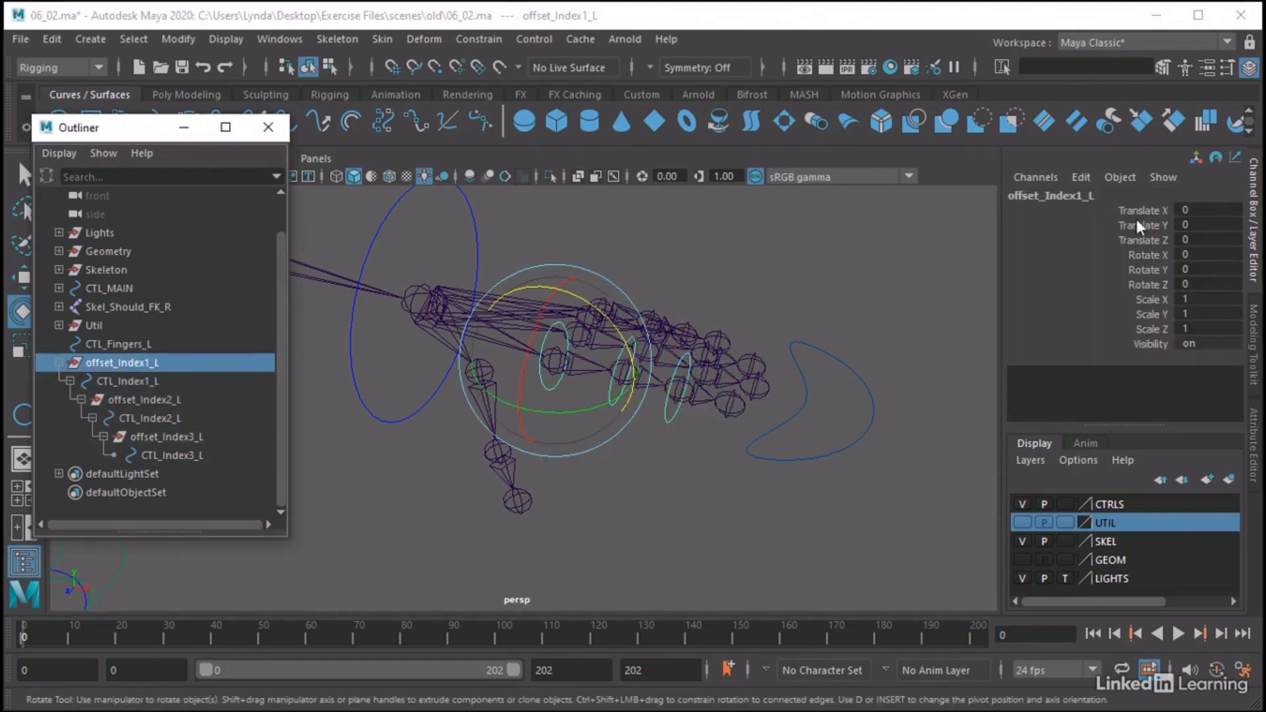
{"action": "left_click", "coordinate": [1144, 284]}
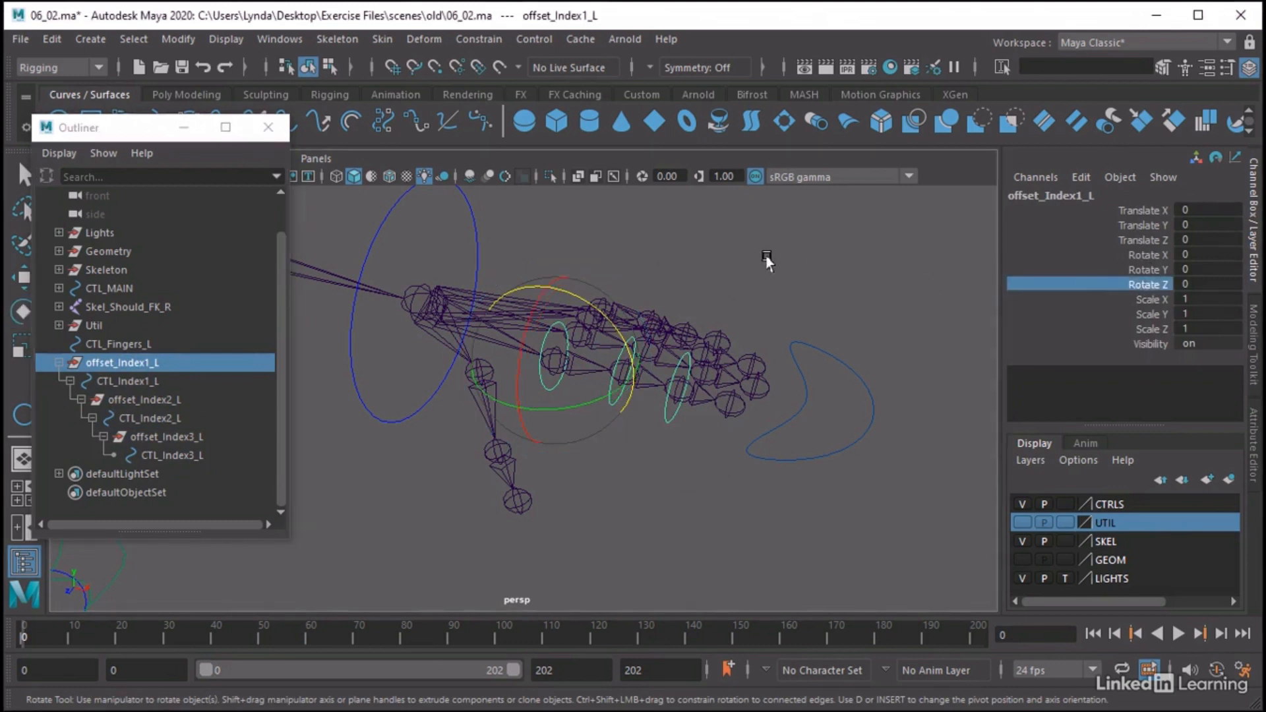
{"action": "middle_click_drag", "start_coordinate": [767, 256], "coordinate": [882, 319]}
{"action": "left_click", "coordinate": [842, 379]}
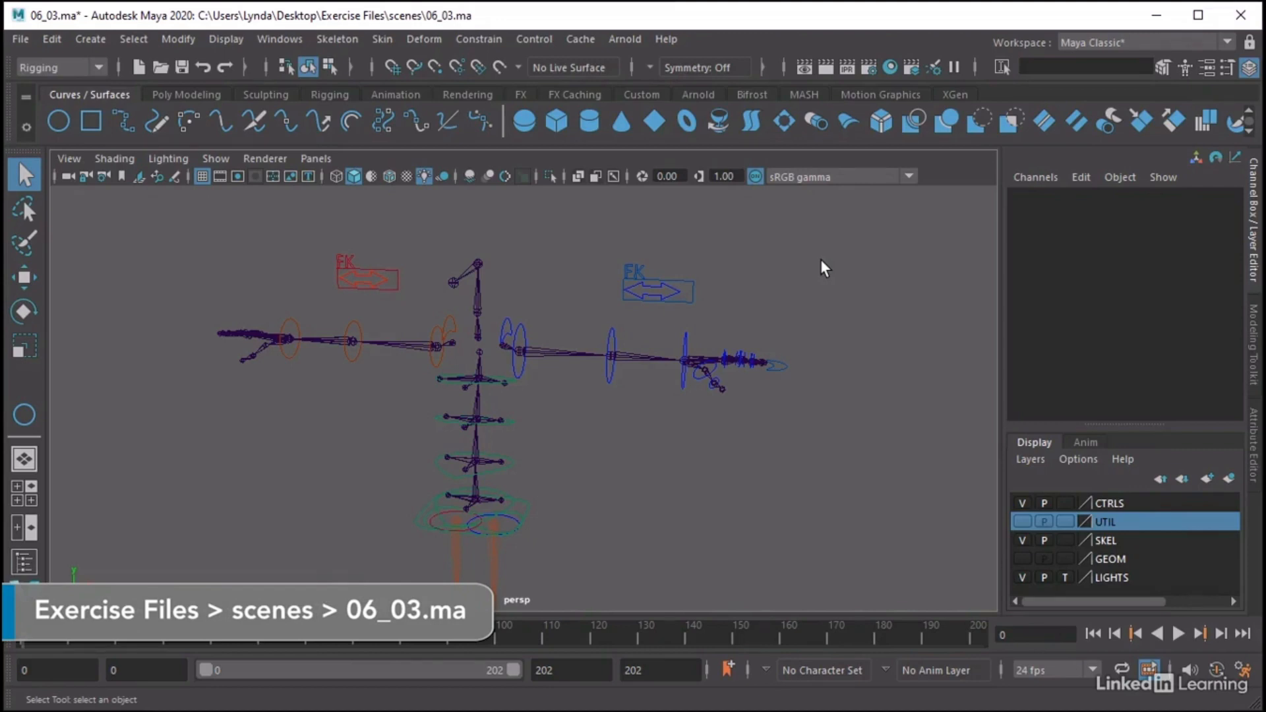
In 06_03.ma, select CTL_Fingers_L on the left hand and inspect its pivot with the Move tool
{"action": "left_click_drag", "start_coordinate": [754, 333], "coordinate": [635, 439], "text": "alt"}
{"action": "right_click_drag", "start_coordinate": [634, 436], "coordinate": [796, 466], "text": "alt"}
{"action": "middle_click_drag", "start_coordinate": [796, 466], "coordinate": [764, 404], "text": "alt"}
{"action": "right_click_drag", "start_coordinate": [517, 462], "coordinate": [580, 401], "text": "alt"}
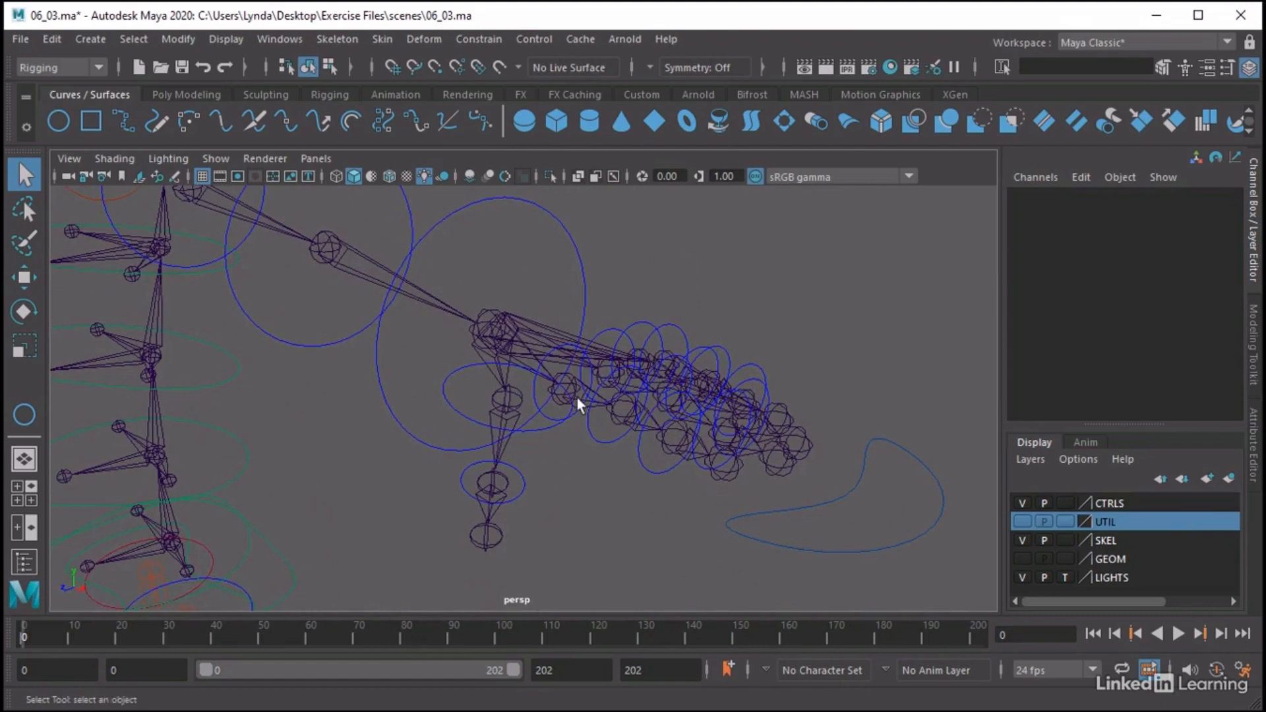
{"action": "left_click_drag", "start_coordinate": [673, 376], "coordinate": [593, 457], "text": "alt"}
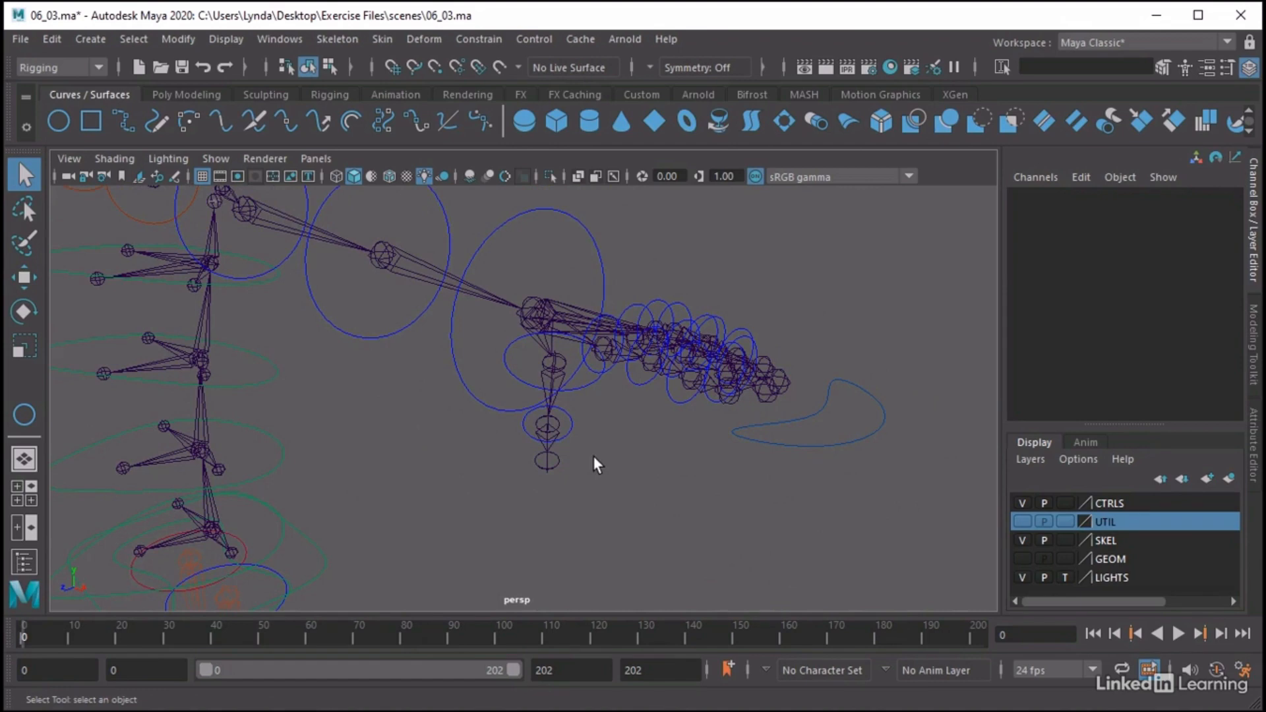
{"action": "left_click_drag", "start_coordinate": [728, 421], "coordinate": [727, 461]}
{"action": "middle_click_drag", "start_coordinate": [838, 417], "coordinate": [620, 342], "text": "alt"}
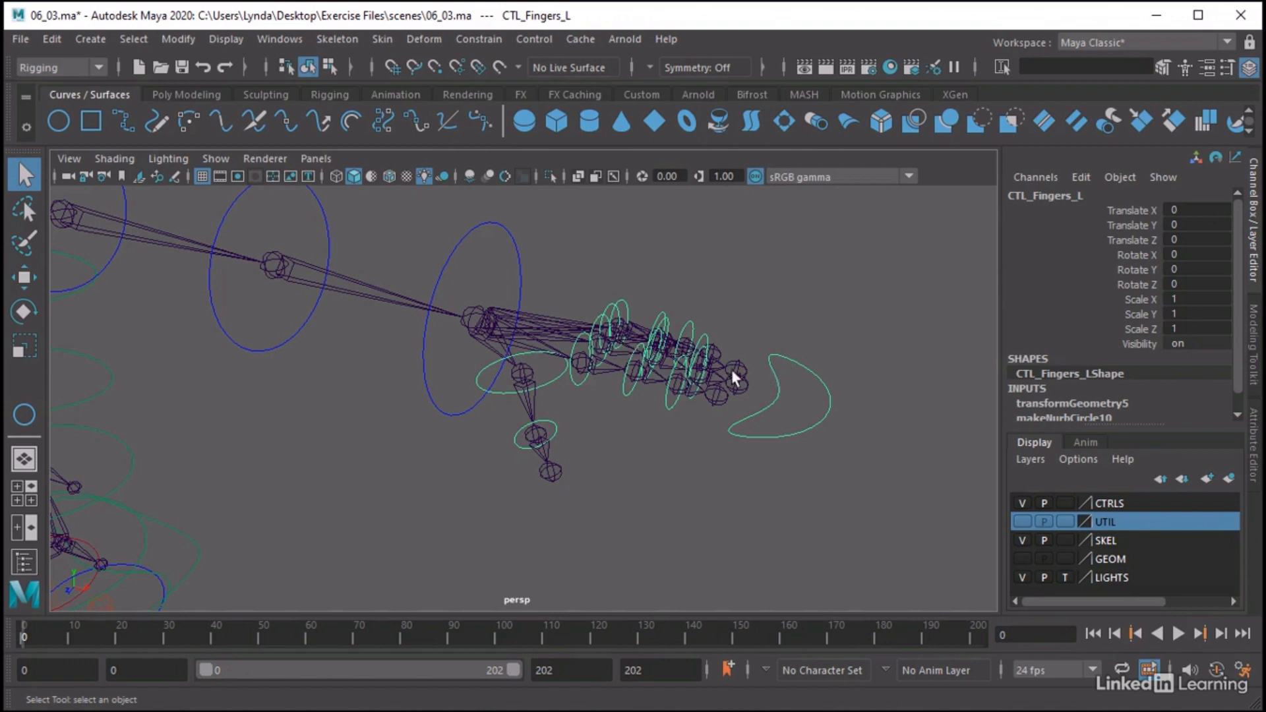
{"action": "key", "text": "w"}
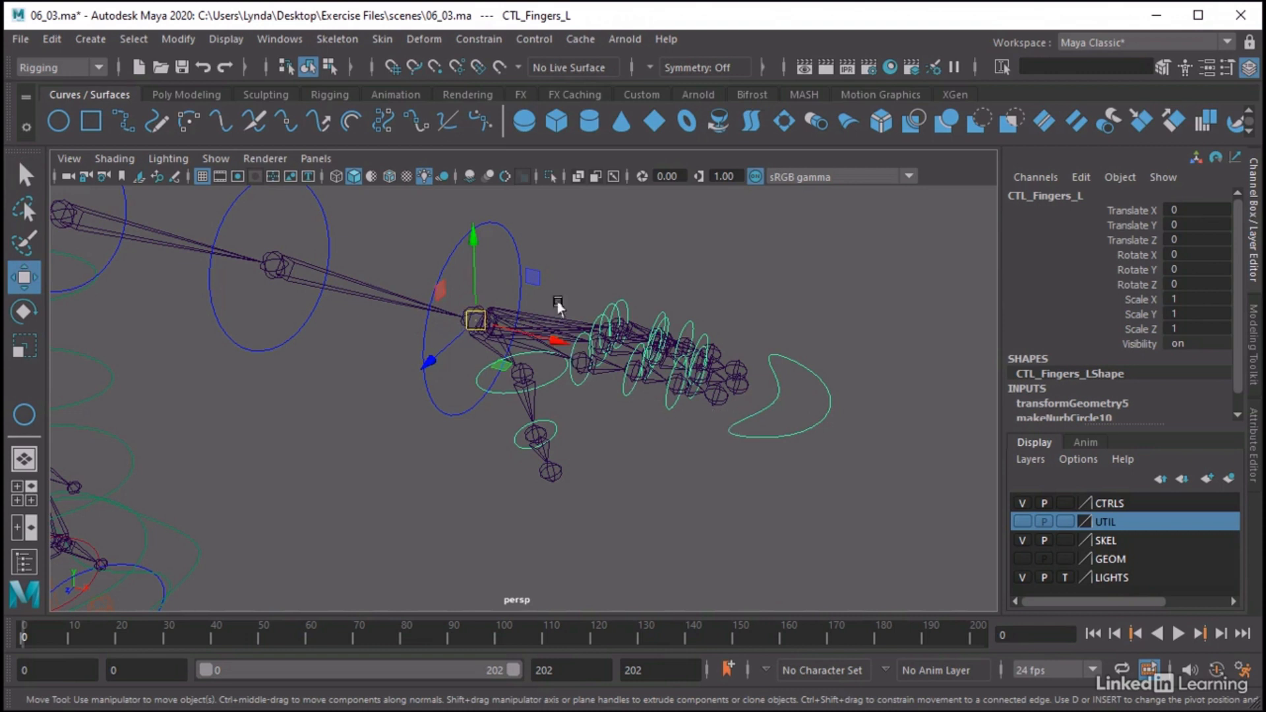
Point-constrain CTL_Fingers_L to the Skel_Wrist_L joint with Maintain offset on, all axes and a weight of 1
{"action": "left_click", "coordinate": [496, 305]}
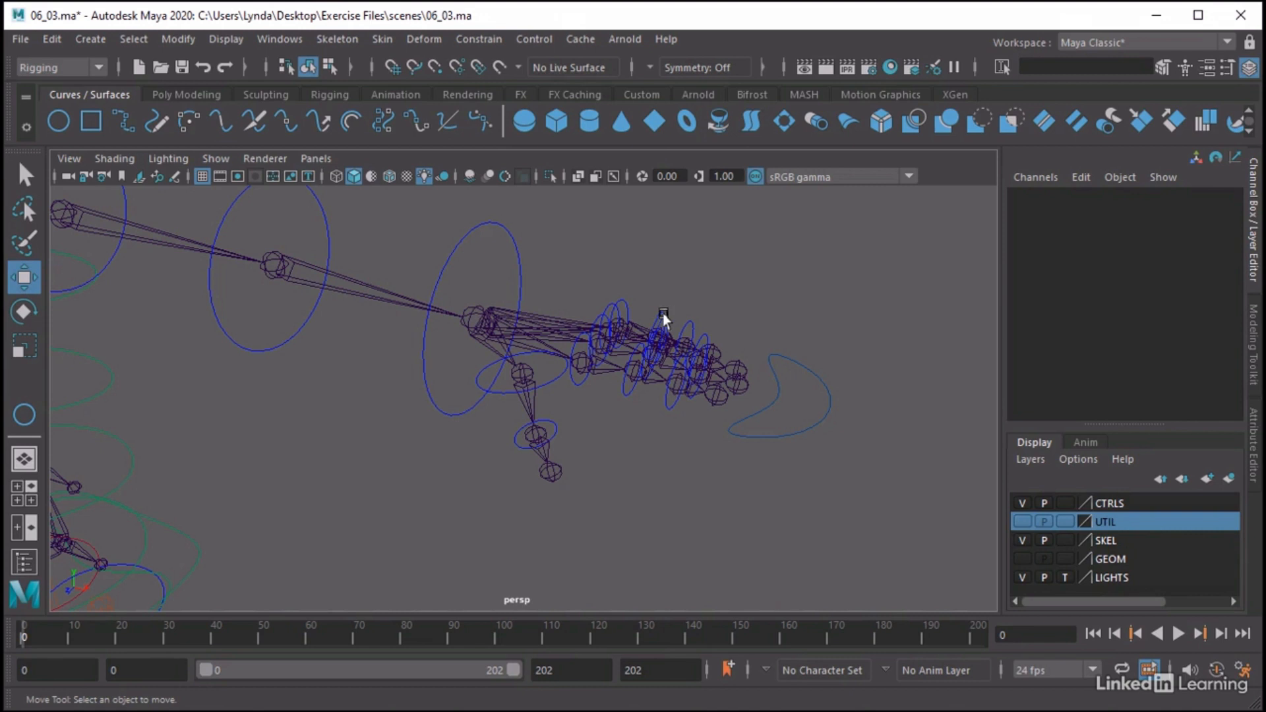
{"action": "left_click", "coordinate": [470, 314]}
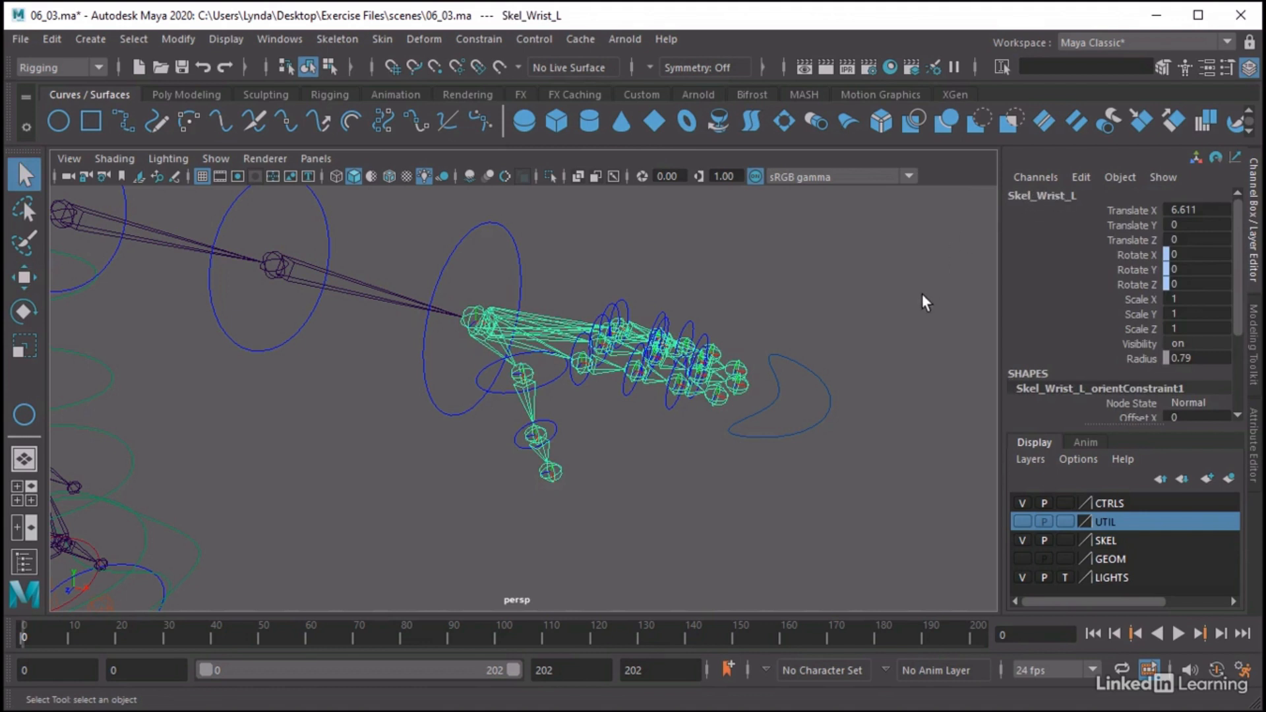
{"action": "left_click", "coordinate": [809, 377]}
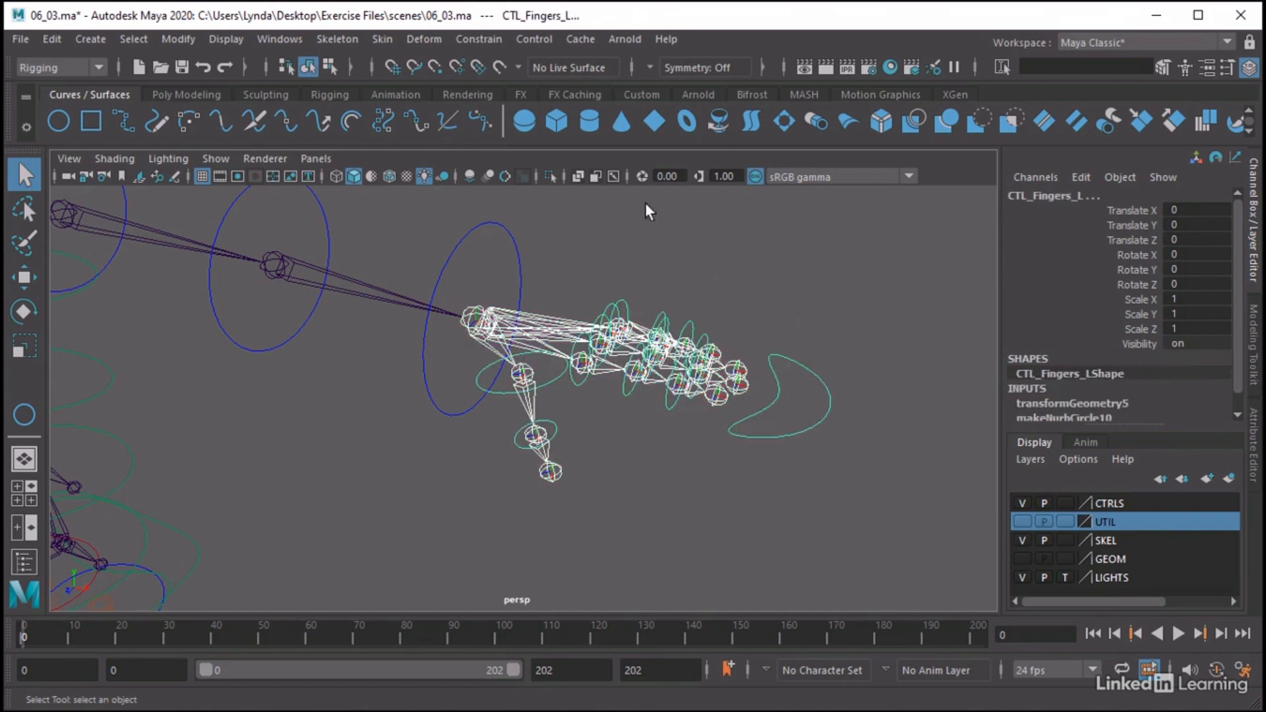
{"action": "left_click", "coordinate": [471, 37]}
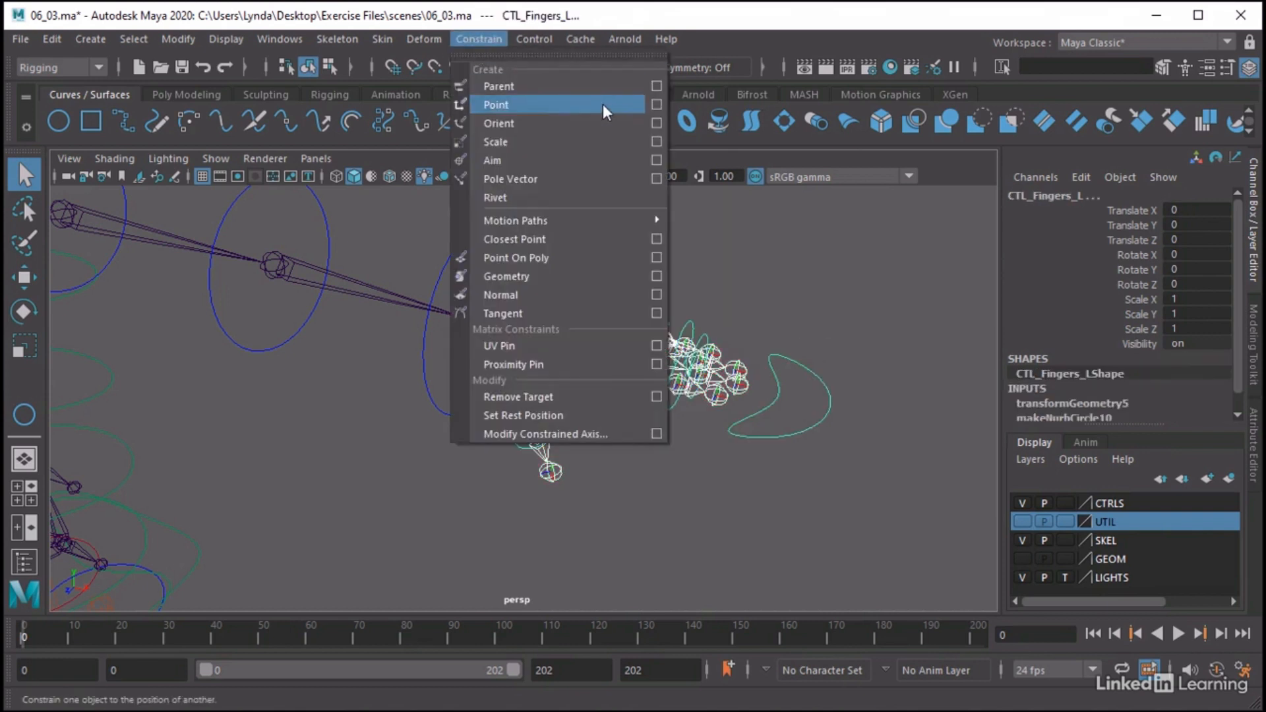
{"action": "left_click", "coordinate": [656, 104]}
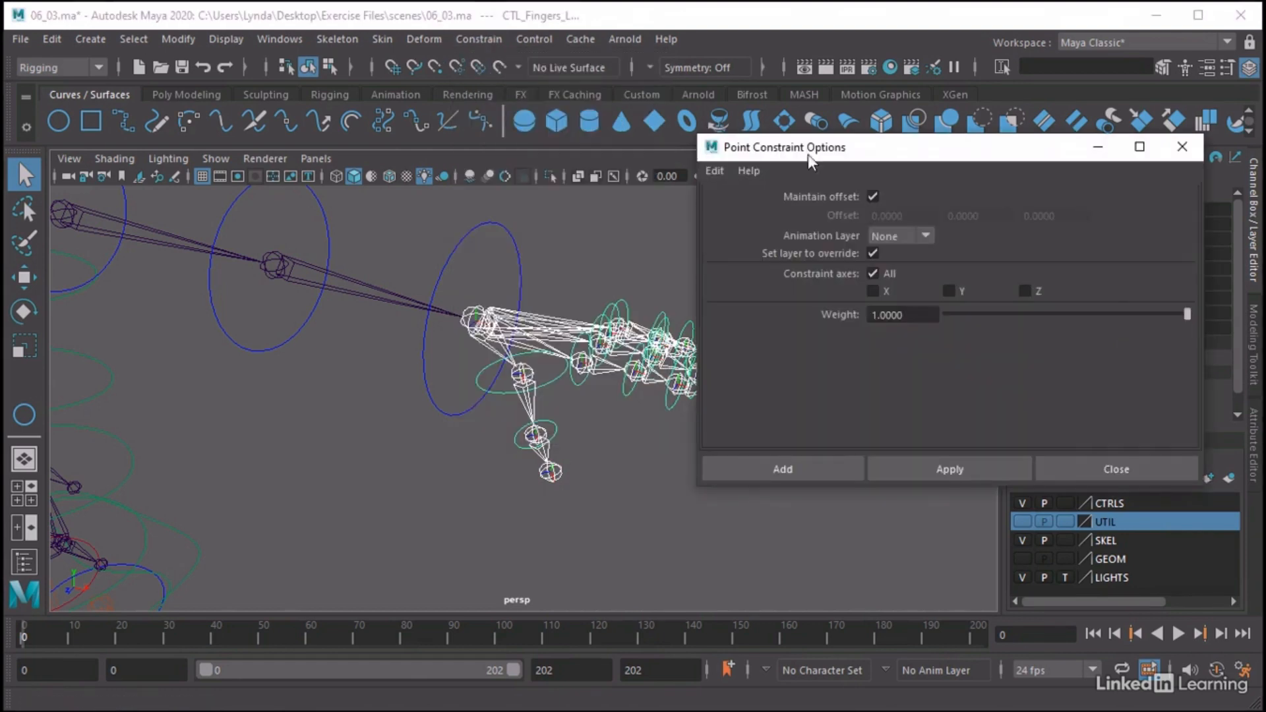
{"action": "left_click", "coordinate": [824, 467]}
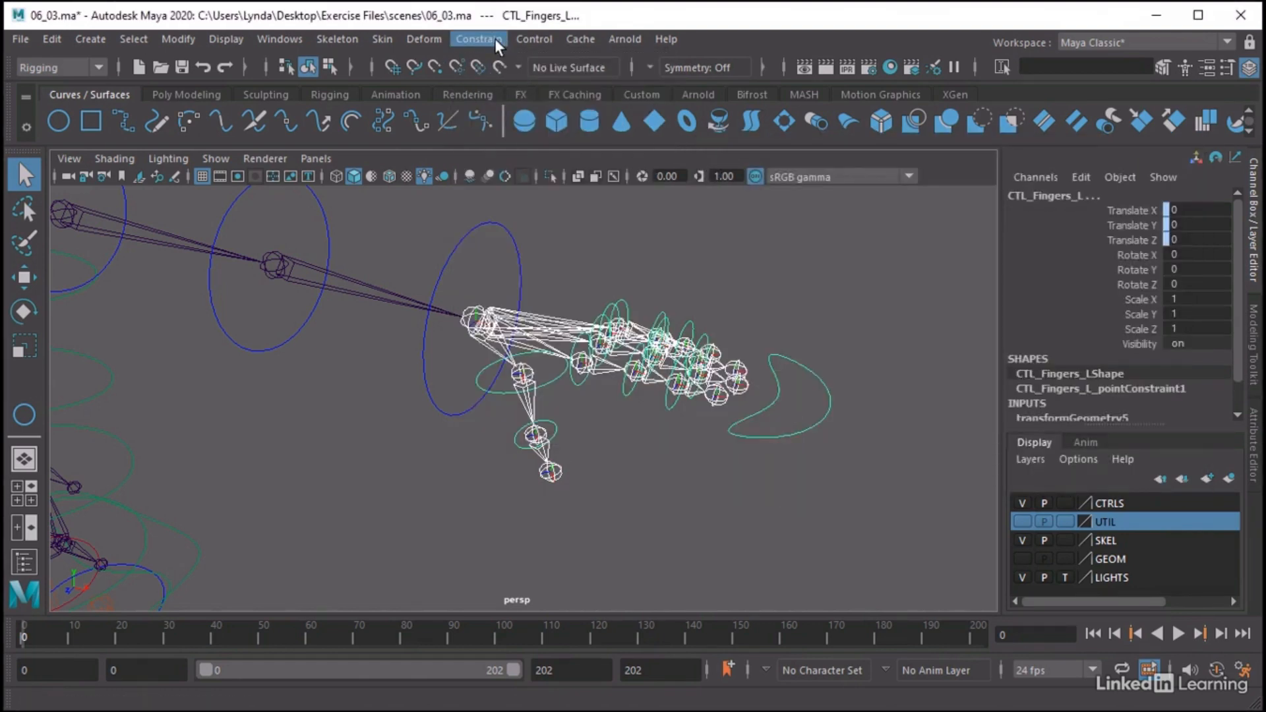
Orient-constrain CTL_Fingers_L to the Skel_Wrist_L joint and clear the selection
{"action": "left_click", "coordinate": [494, 39]}
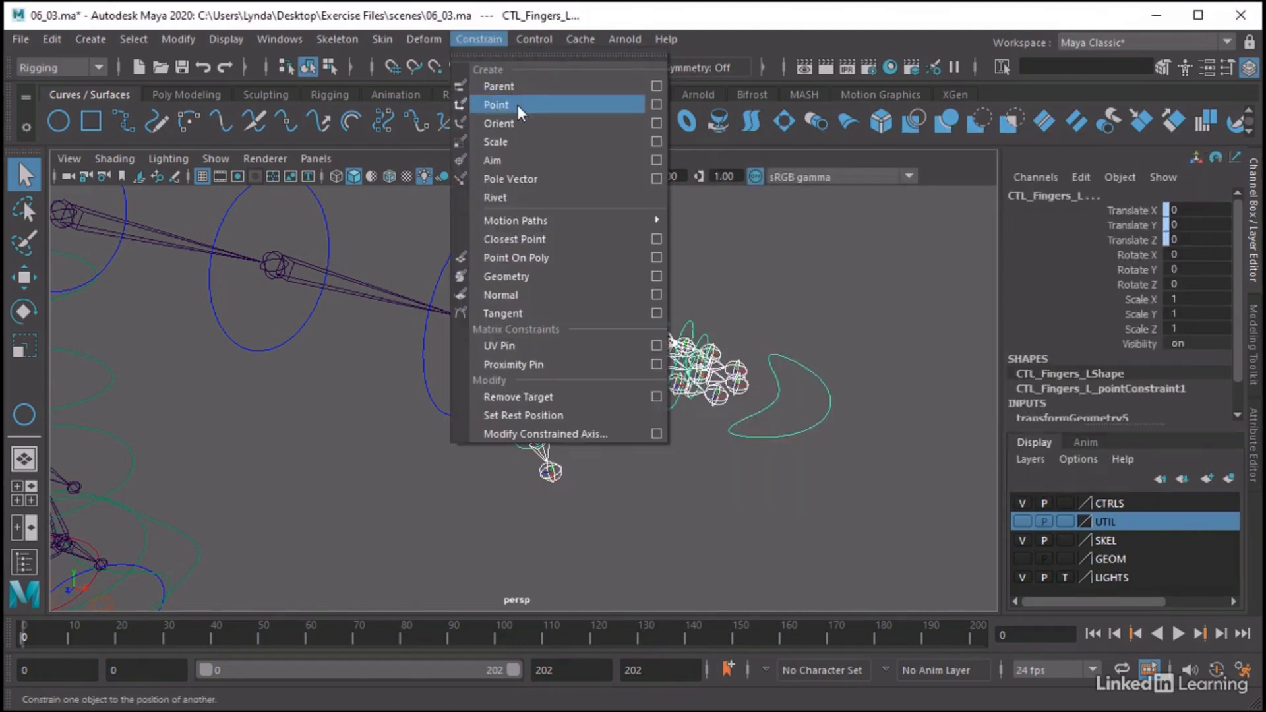
{"action": "left_click", "coordinate": [656, 122]}
{"action": "left_click", "coordinate": [762, 469]}
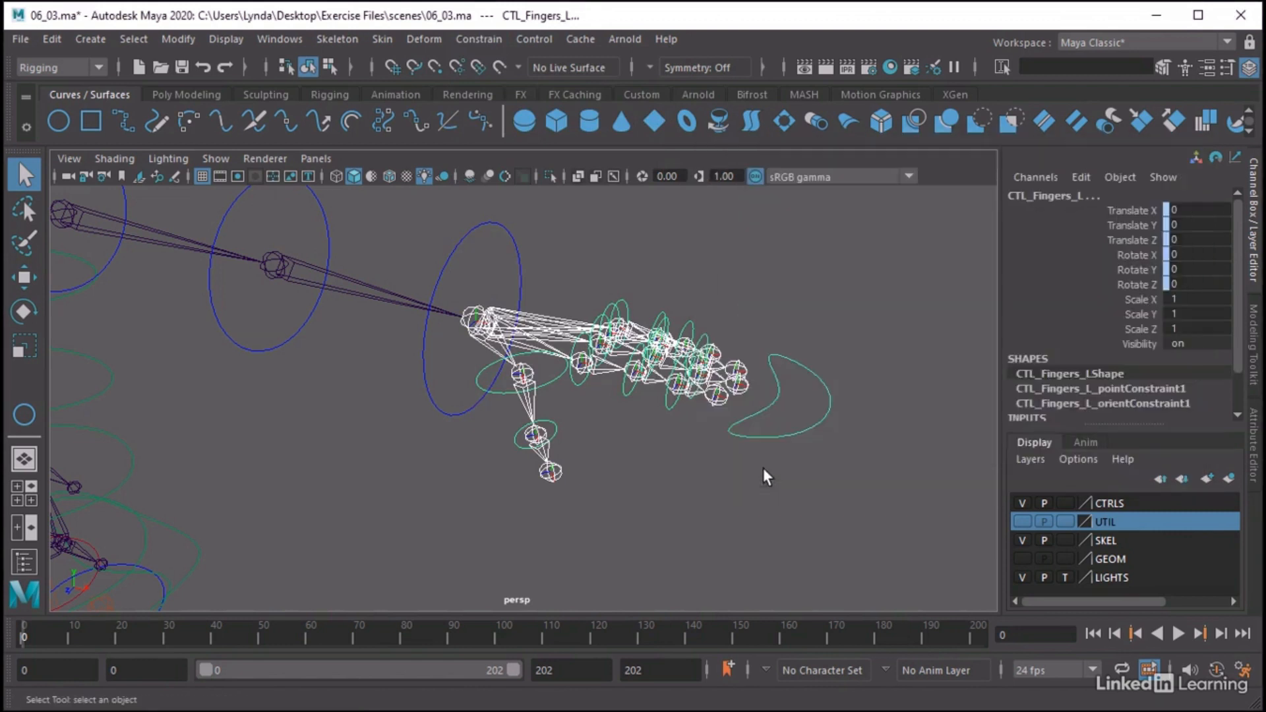
{"action": "left_click", "coordinate": [786, 472]}
Test-rotate CTL_Arm_WristFK_L by about -16 degrees around its Z axis and undo the rotation
{"action": "left_click", "coordinate": [503, 226]}
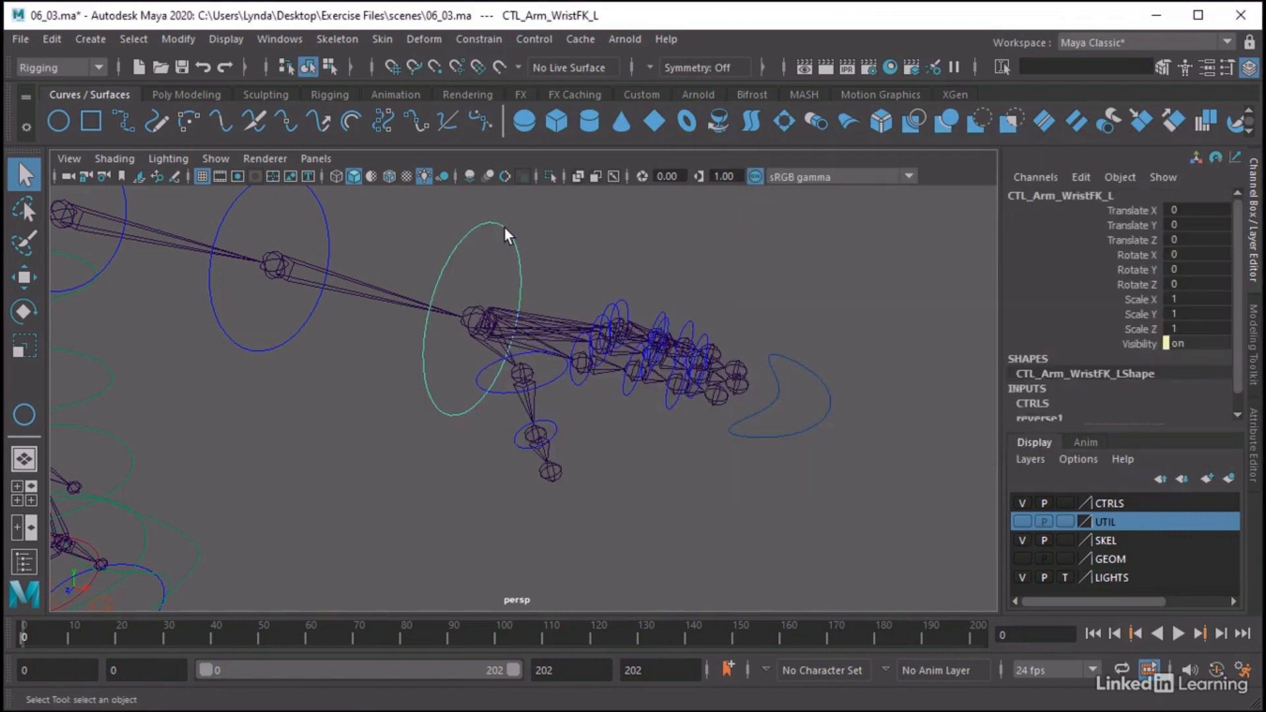
{"action": "key", "text": "e"}
{"action": "left_click_drag", "start_coordinate": [508, 263], "coordinate": [548, 305]}
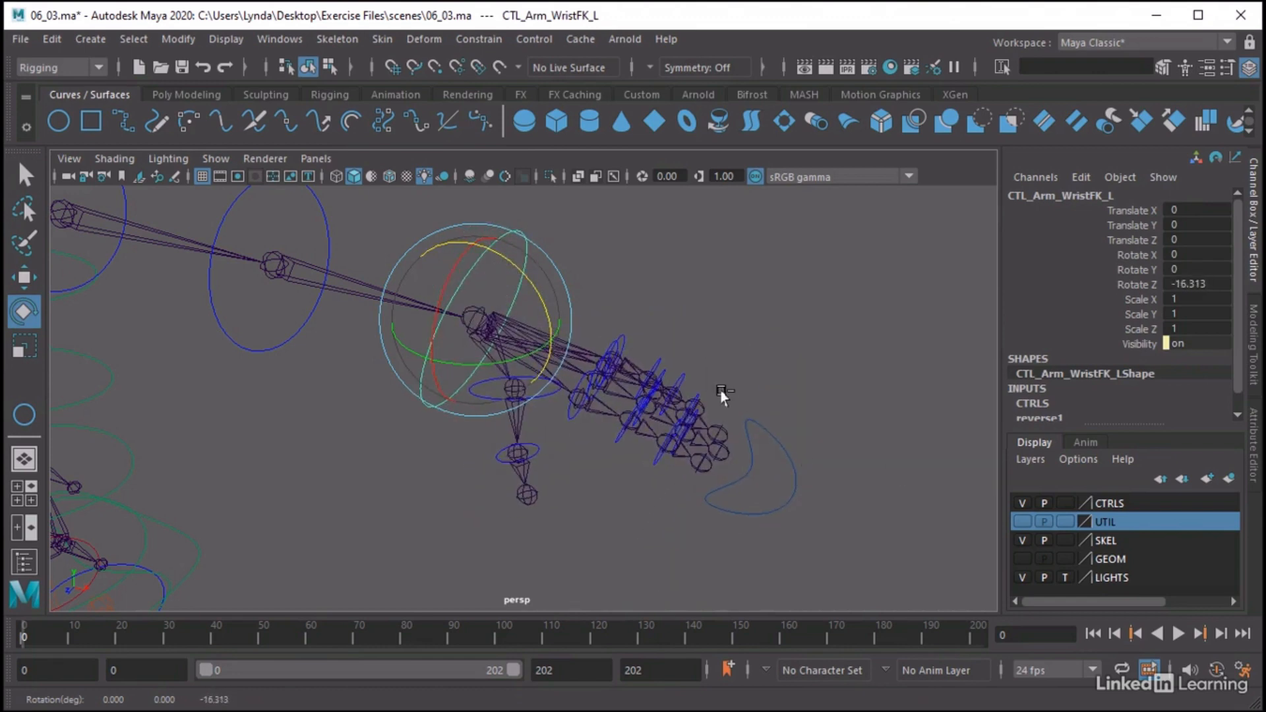
{"action": "key", "text": "ctrl+z"}
Start a new keyable float attribute on CTL_Fingers_L with the long name FingersCurl_L
{"action": "left_click", "coordinate": [790, 348]}
{"action": "left_click", "coordinate": [782, 358]}
{"action": "middle_click_drag", "start_coordinate": [833, 347], "coordinate": [761, 341], "text": "alt"}
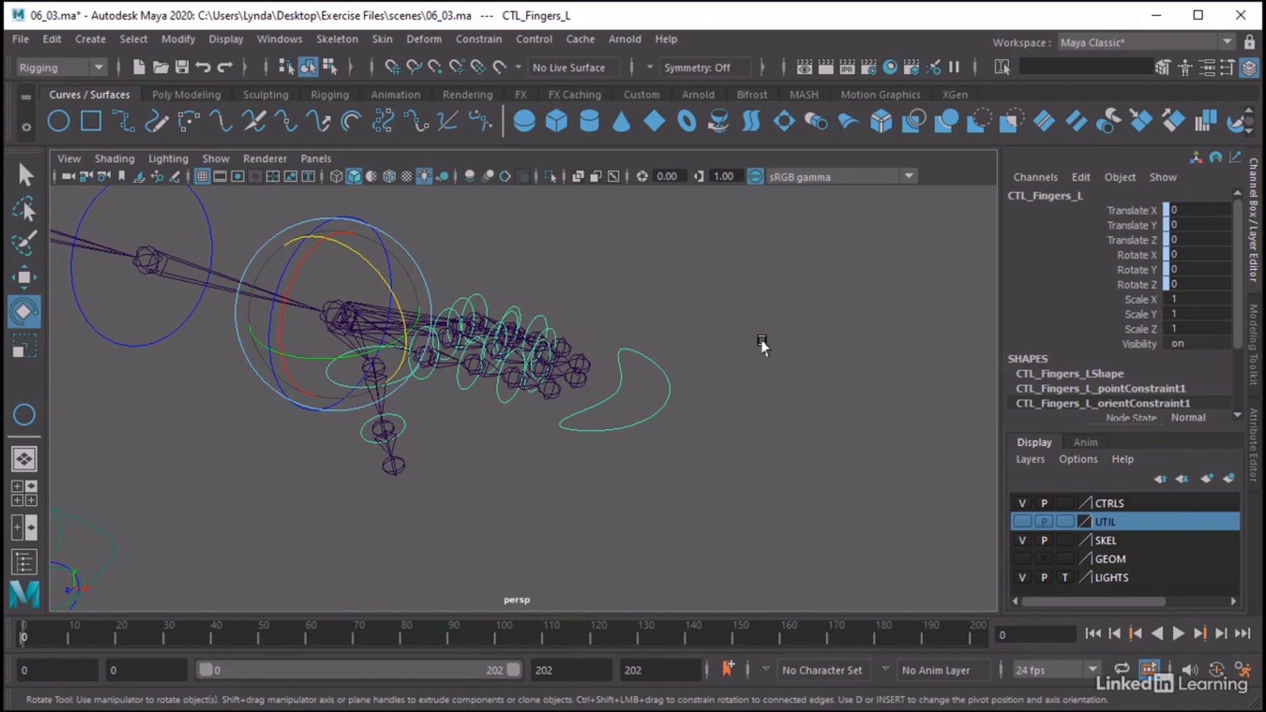
{"action": "left_click", "coordinate": [1090, 178]}
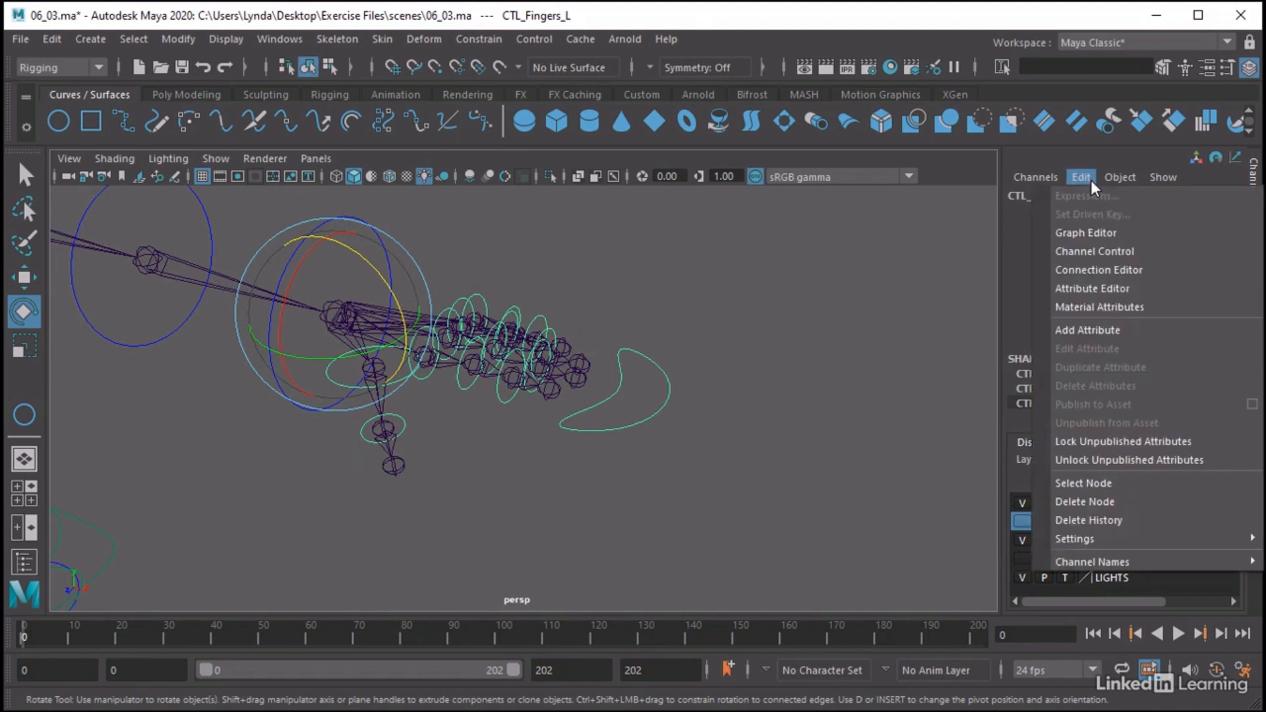
{"action": "left_click", "coordinate": [1059, 326]}
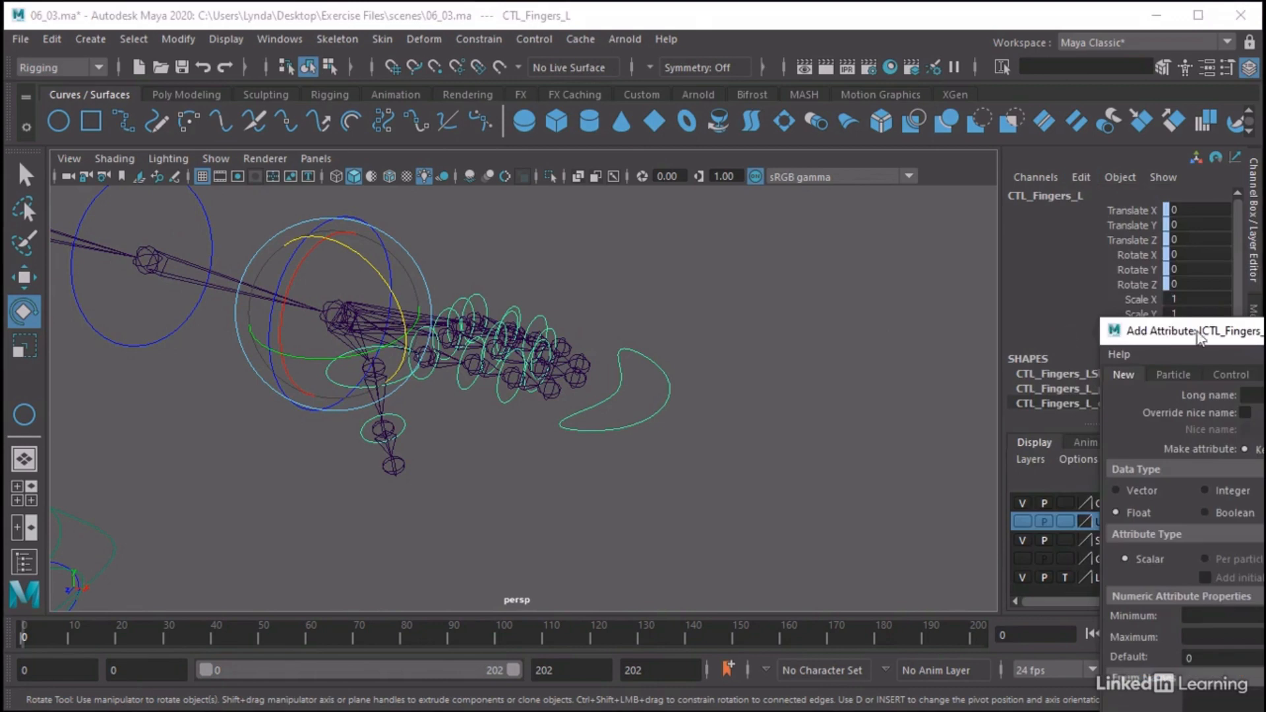
{"action": "left_click_drag", "start_coordinate": [1180, 488], "coordinate": [784, 169]}
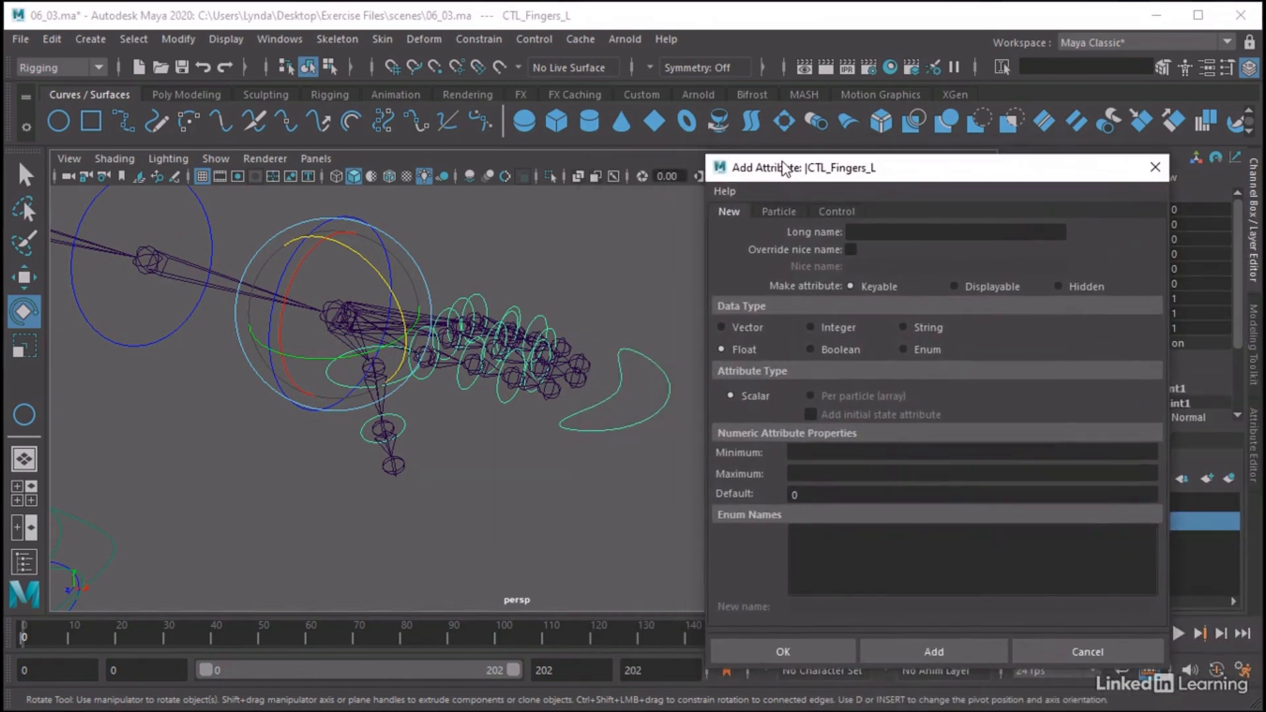
{"action": "left_click", "coordinate": [875, 229]}
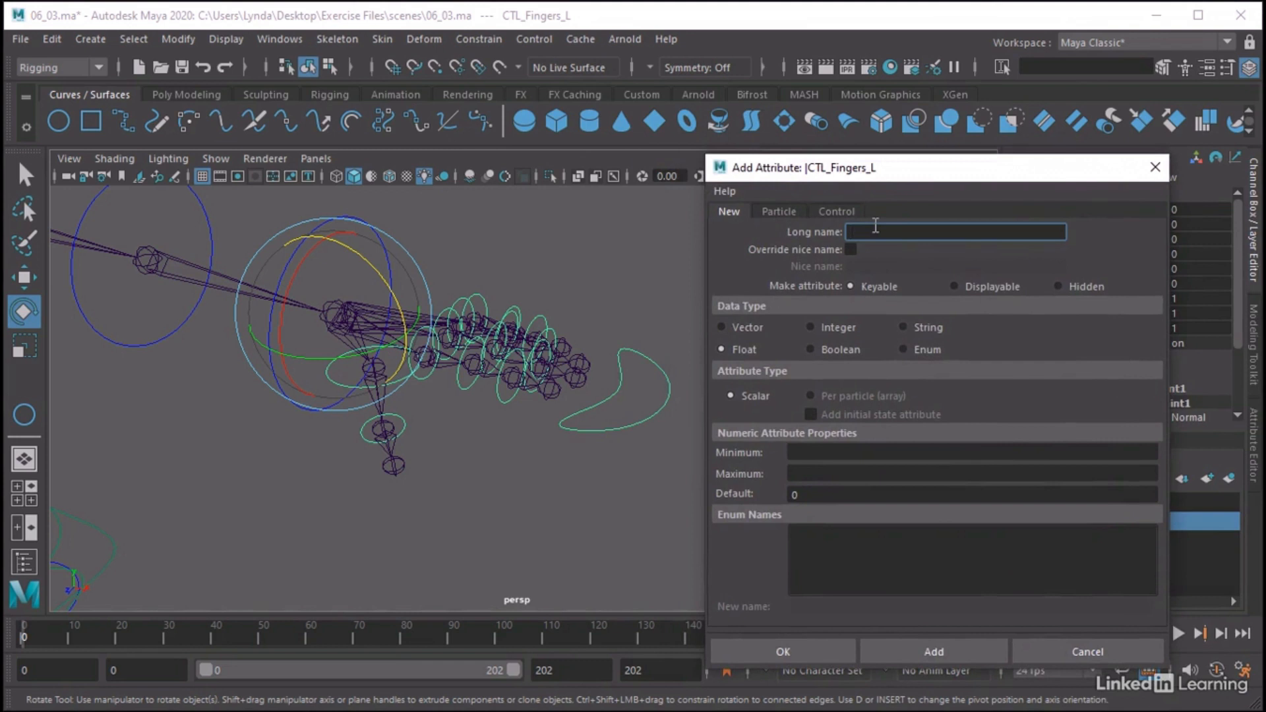
{"action": "type", "text": "Fingers"}
{"action": "type", "text": "Curl"}
{"action": "type", "text": "l"}
{"action": "type", "text": "_L"}
Give FingersCurl_L a minimum of -45 and a maximum of 45, and create the attribute
{"action": "left_click", "coordinate": [812, 454]}
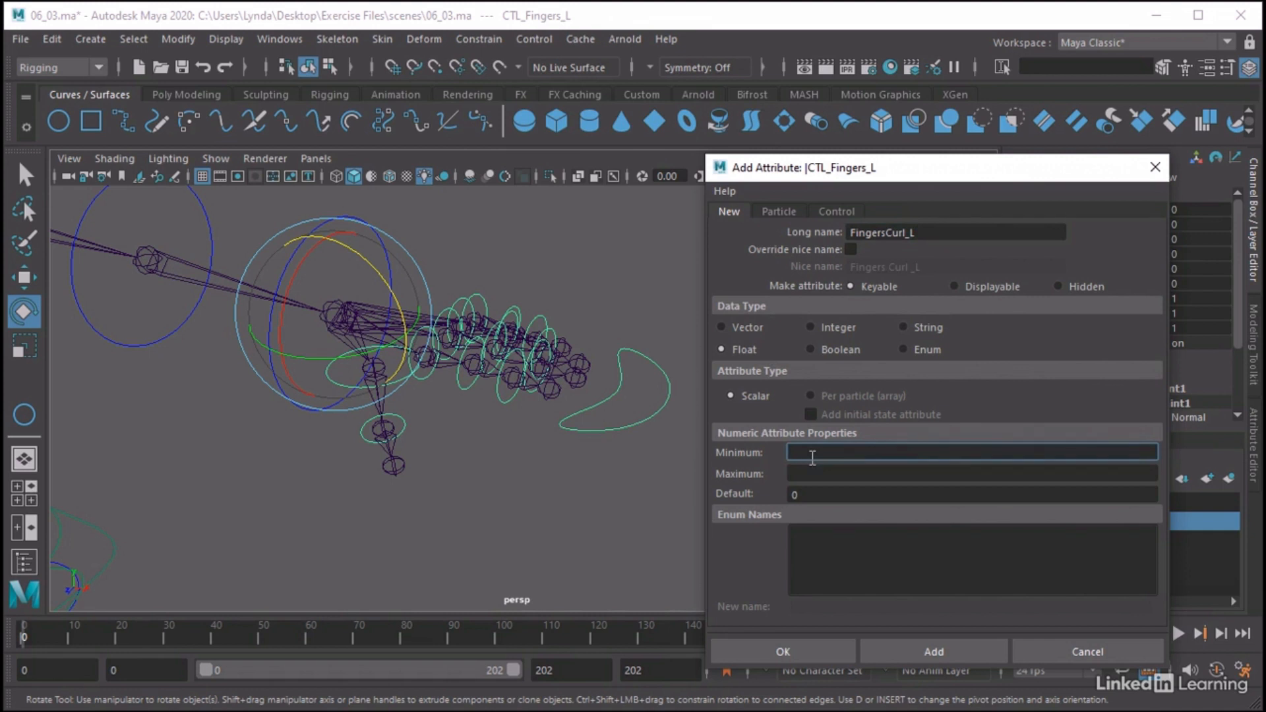
{"action": "type", "text": "-45"}
{"action": "left_click", "coordinate": [809, 473]}
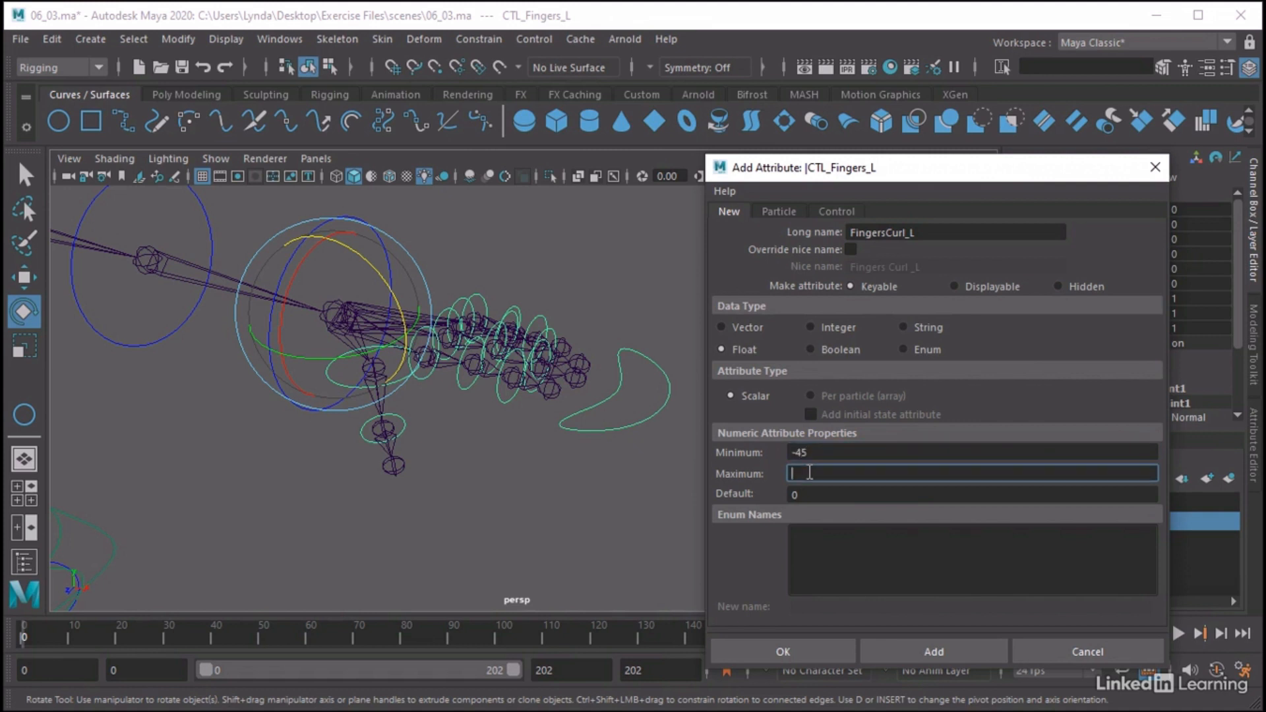
{"action": "type", "text": "45"}
{"action": "left_click", "coordinate": [791, 651]}
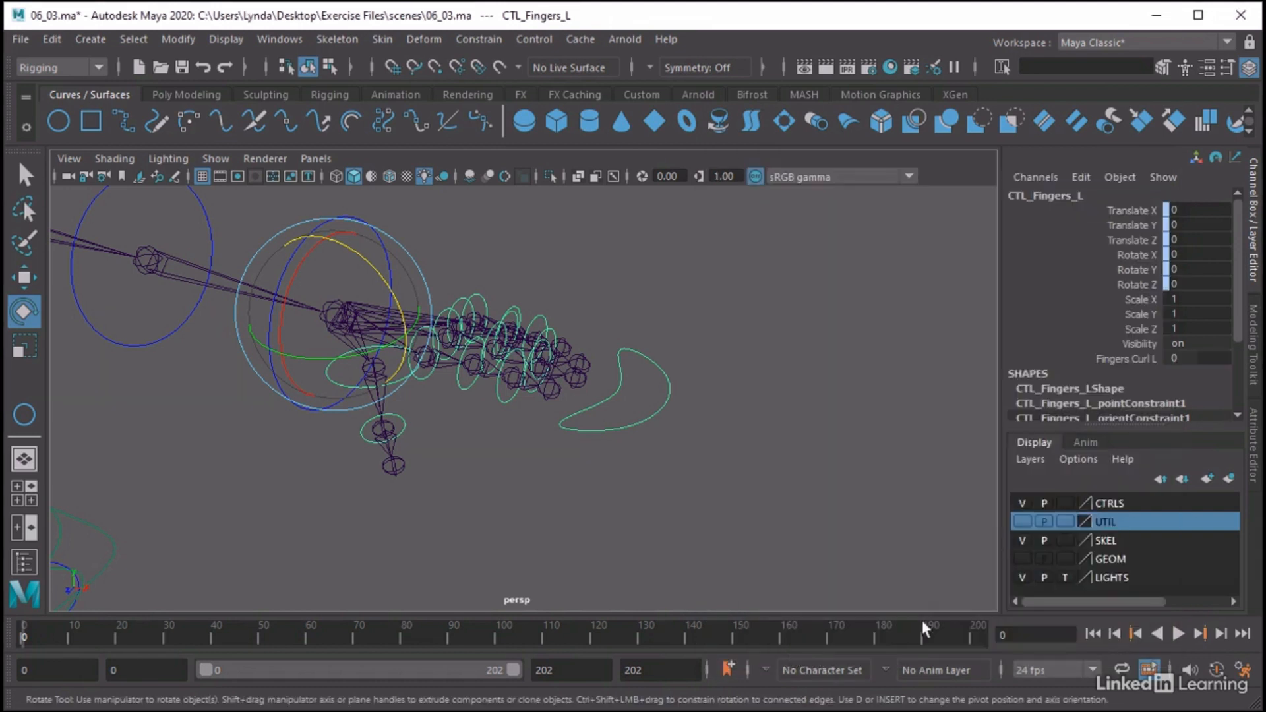
{"action": "left_click", "coordinate": [1125, 360]}
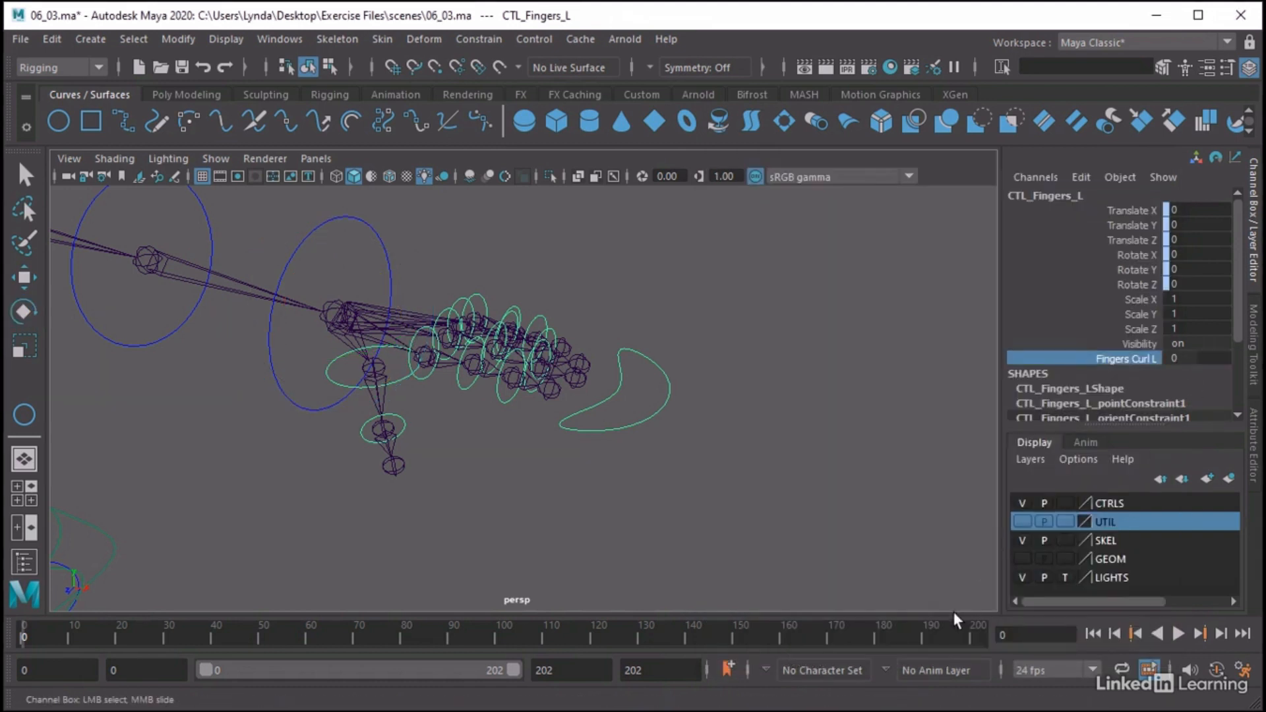
Start a second keyable float attribute on CTL_Fingers_L with the long name Fingers_Spread_L
{"action": "left_click", "coordinate": [1089, 176]}
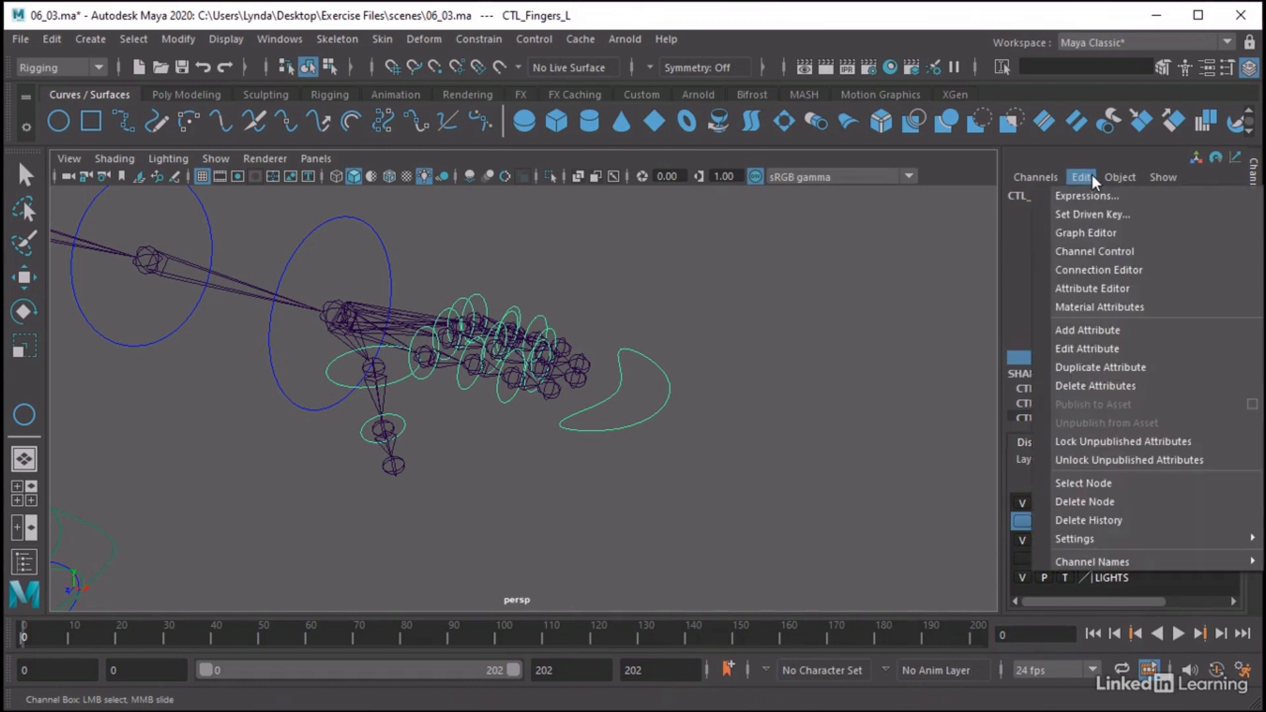
{"action": "left_click", "coordinate": [1085, 329]}
{"action": "left_click_drag", "start_coordinate": [1156, 329], "coordinate": [701, 173]}
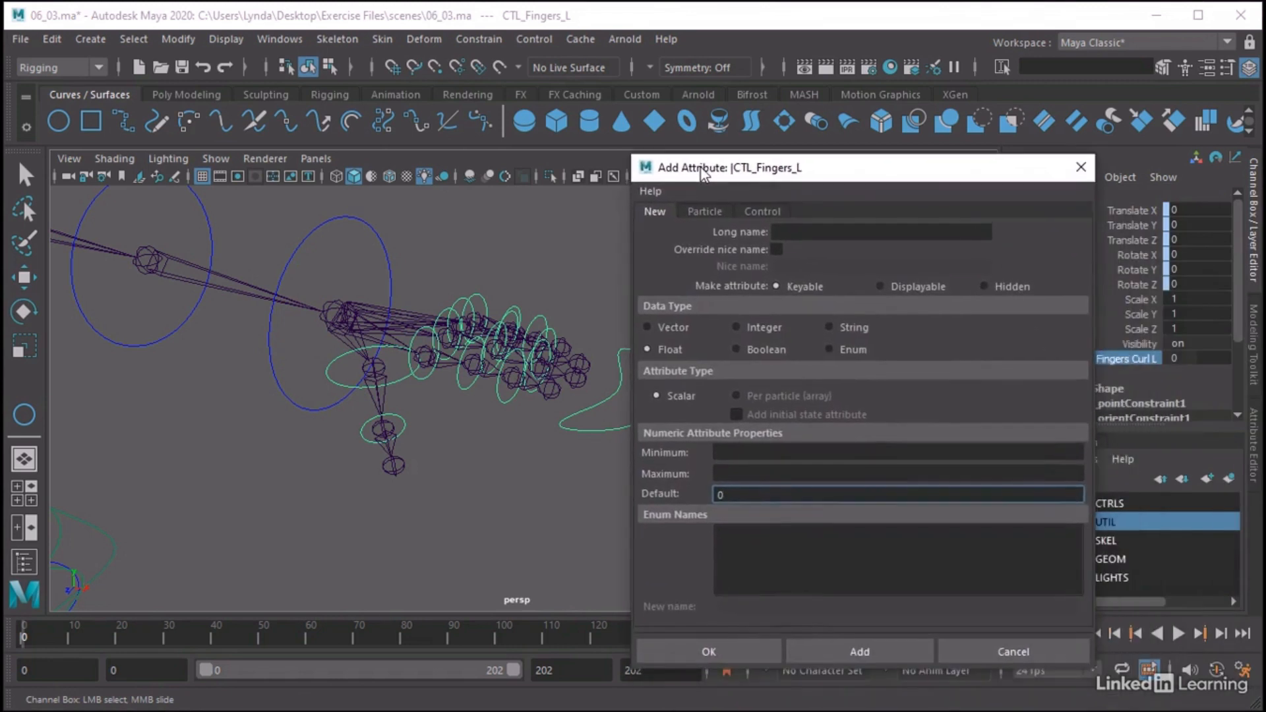
{"action": "left_click", "coordinate": [821, 234]}
{"action": "type", "text": "Fi"}
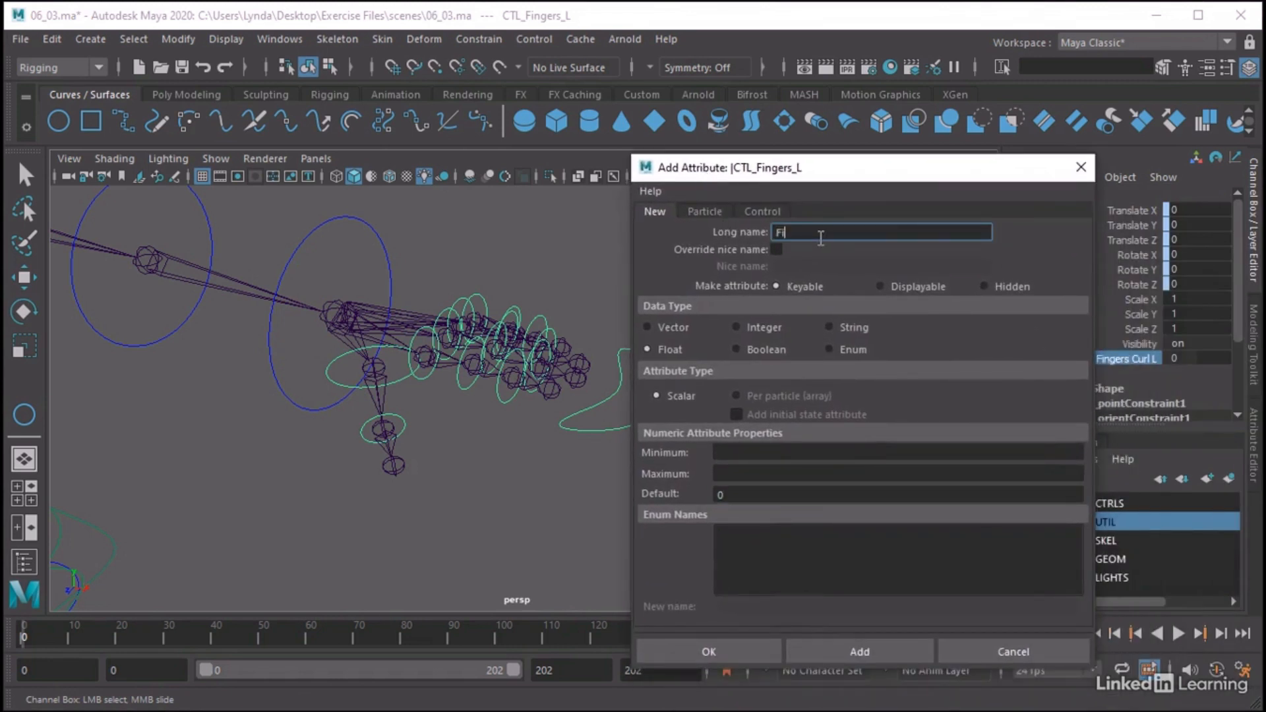
{"action": "type", "text": "ngers_Spread_L"}
Set the minimum of Fingers_Spread_L to -10 and its maximum to 10
{"action": "left_click", "coordinate": [745, 451]}
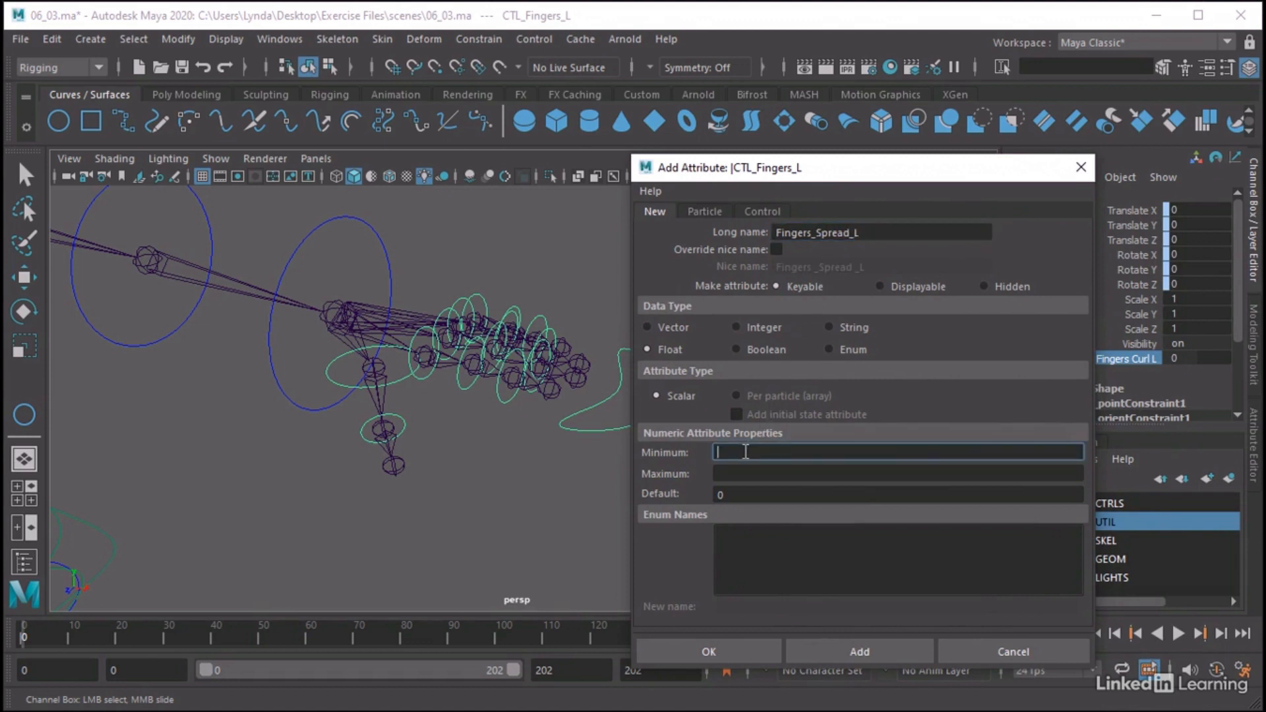
{"action": "type", "text": "-10"}
{"action": "left_click", "coordinate": [758, 475]}
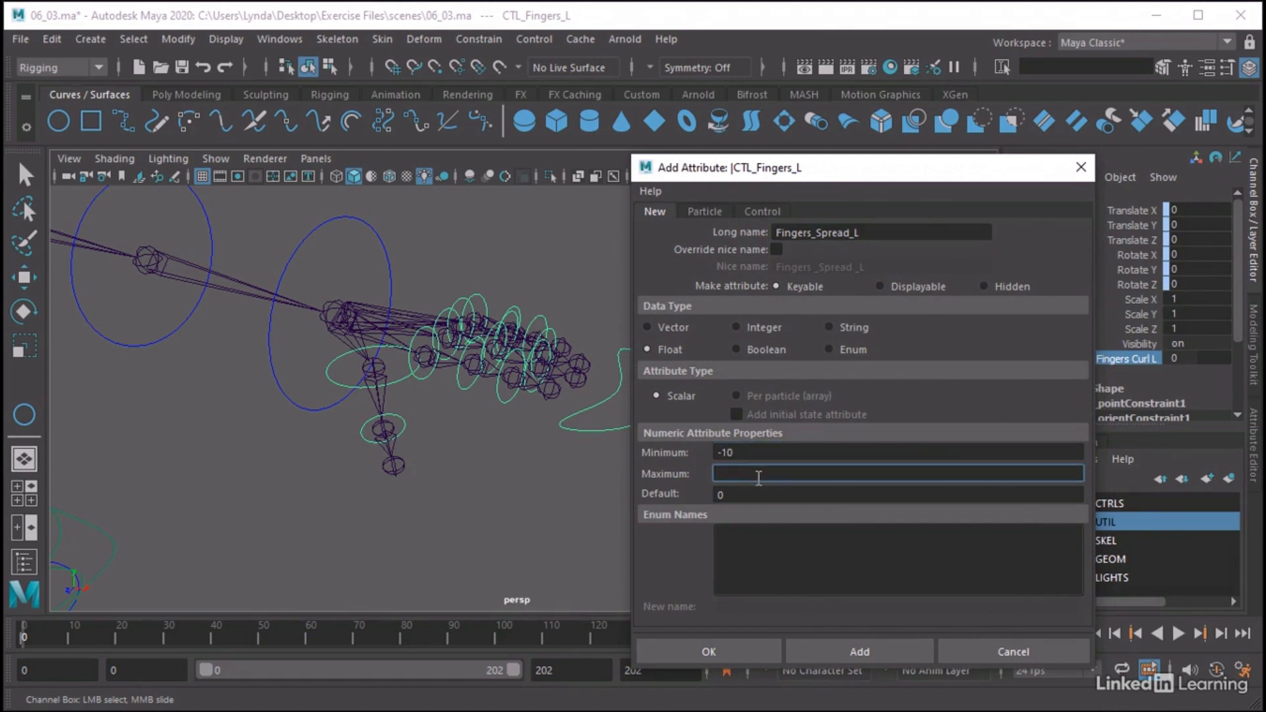
{"action": "type", "text": "10"}
Change the minimum of Fingers_Spread_L to -15 and reset its default value to 0
{"action": "key", "text": "Tab"}
{"action": "type", "text": "5"}
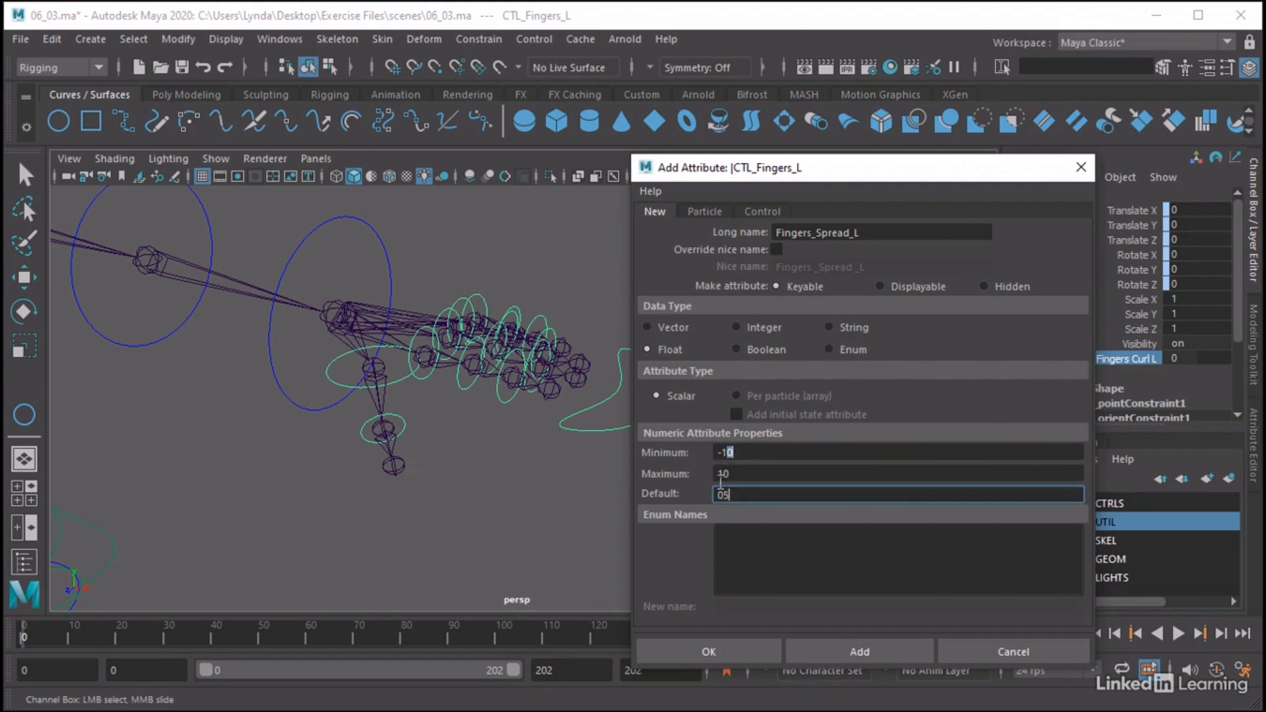
{"action": "key", "text": "Tab"}
{"action": "left_click_drag", "start_coordinate": [724, 475], "coordinate": [732, 475]}
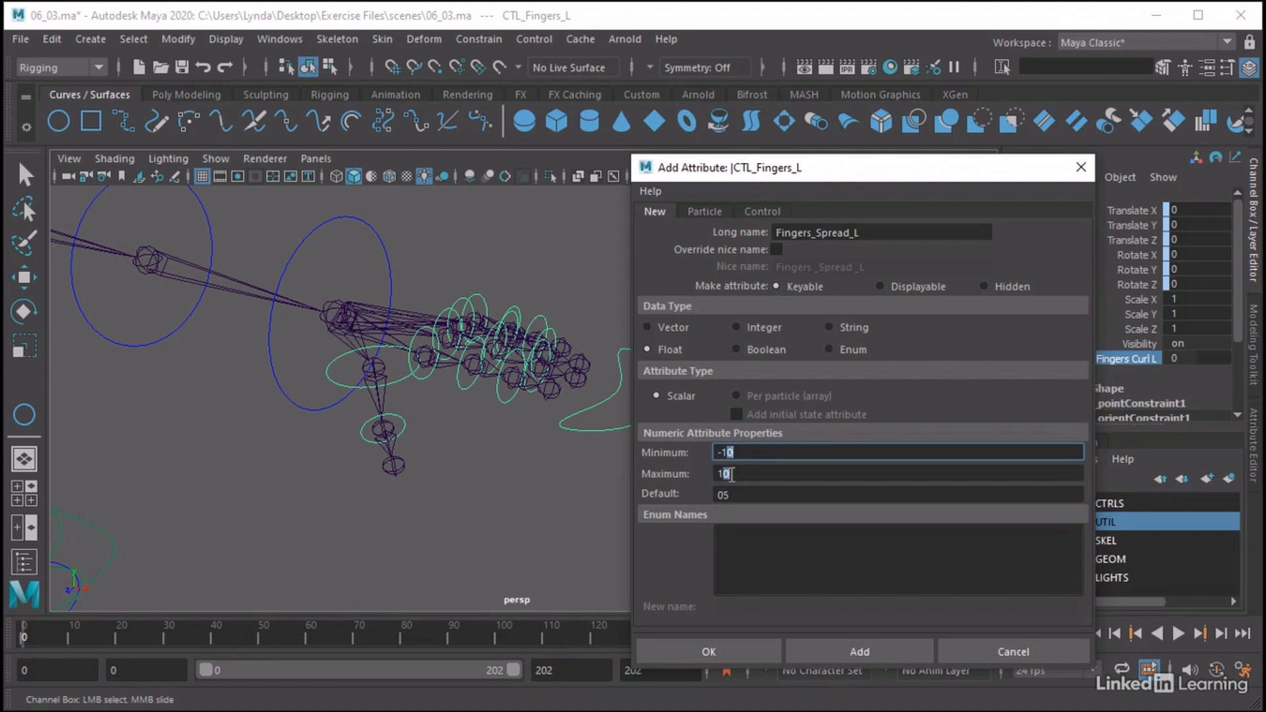
{"action": "type", "text": "5"}
{"action": "key", "text": "Tab"}
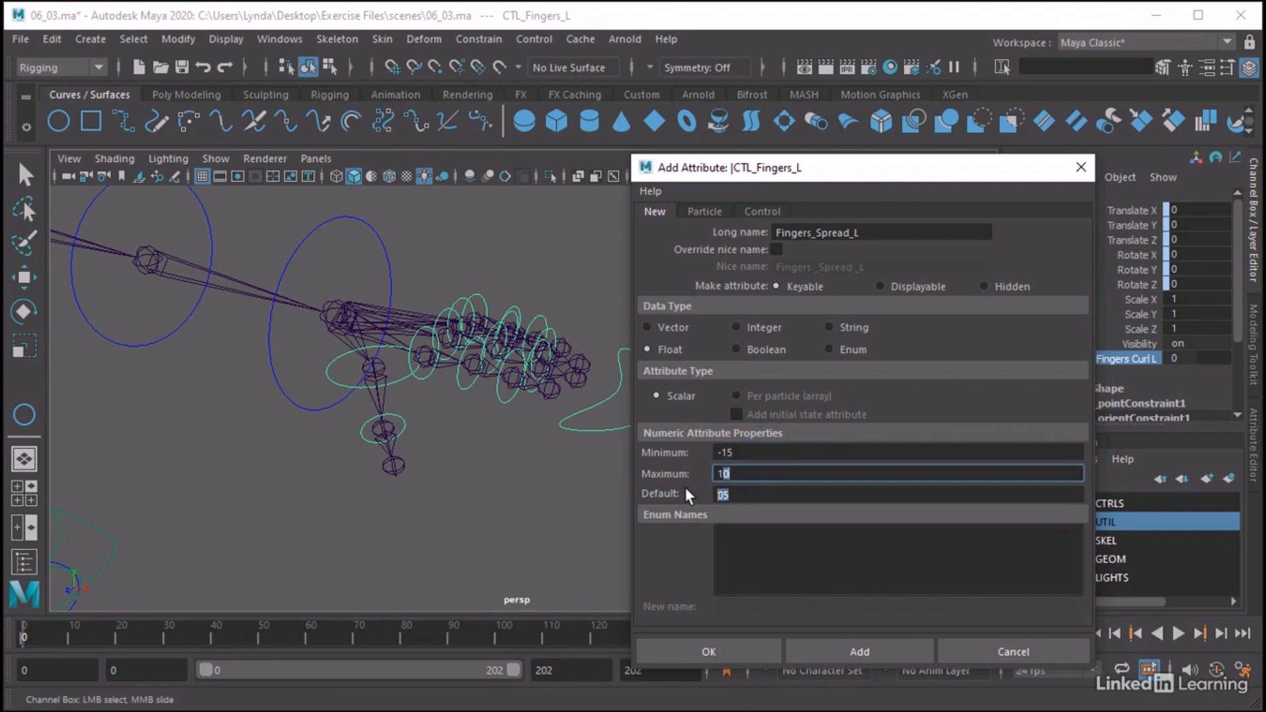
{"action": "left_click", "coordinate": [719, 473]}
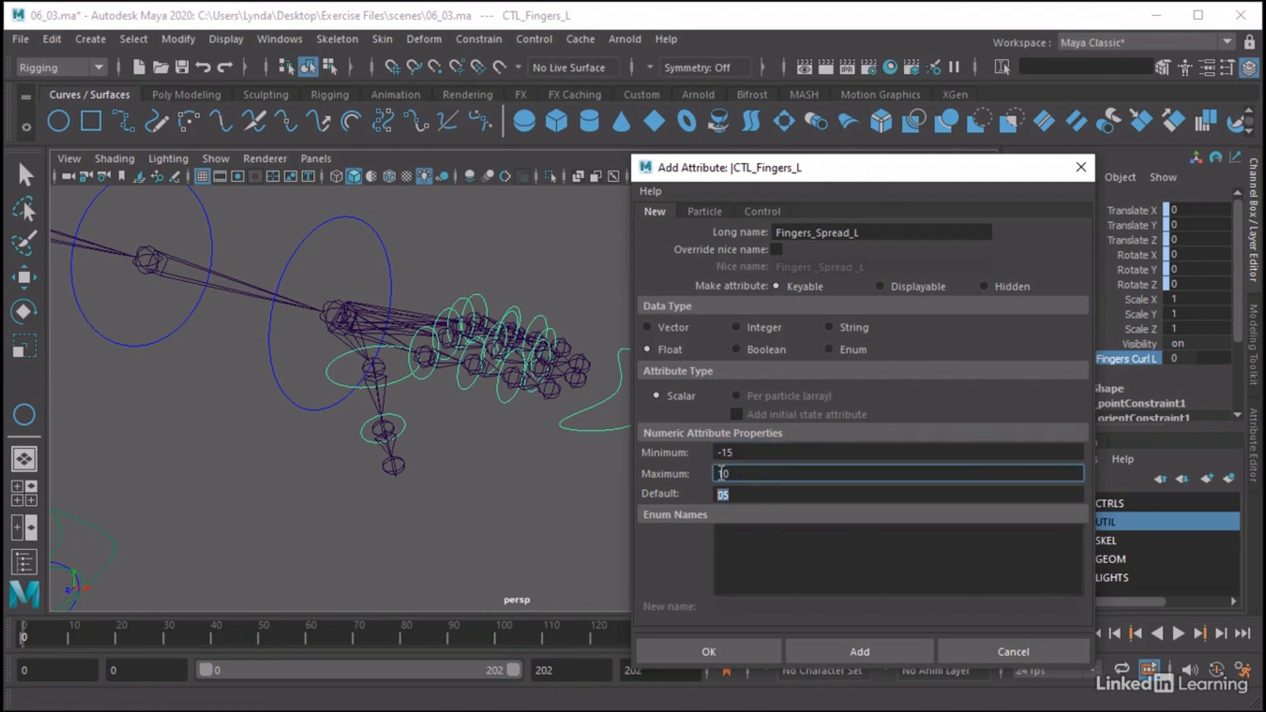
{"action": "key", "text": "Tab"}
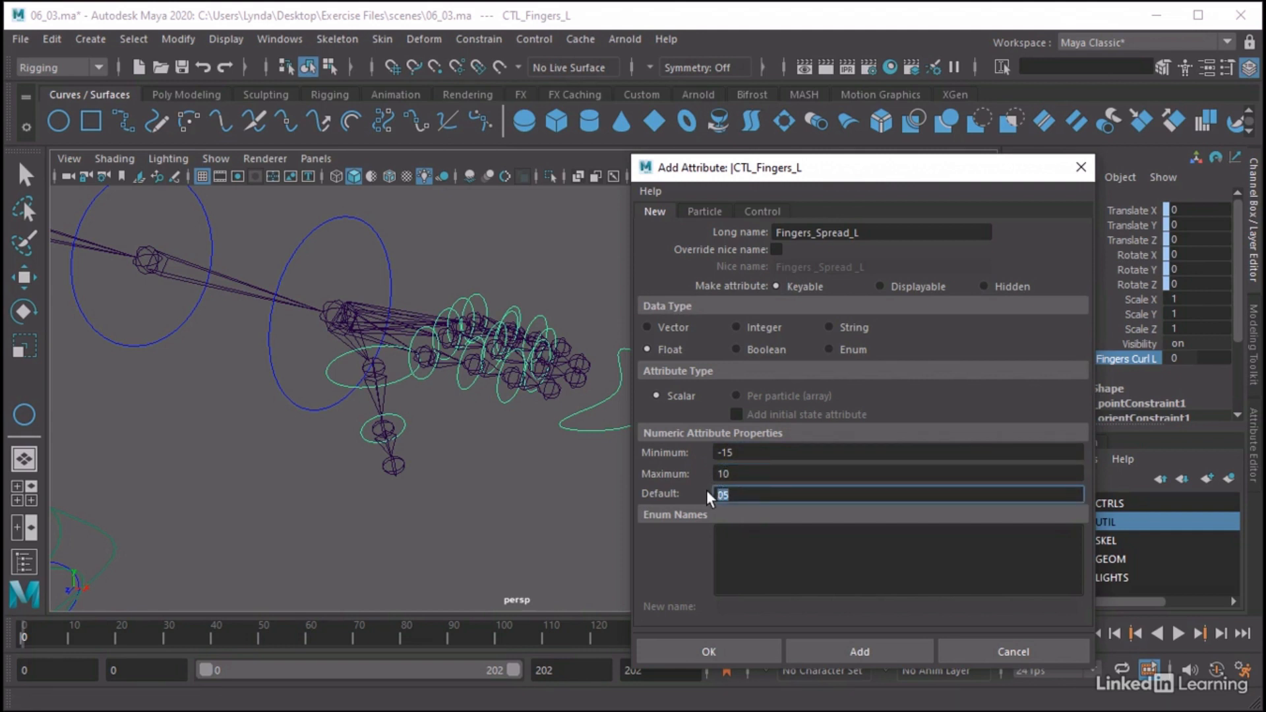
{"action": "key", "text": "Tab"}
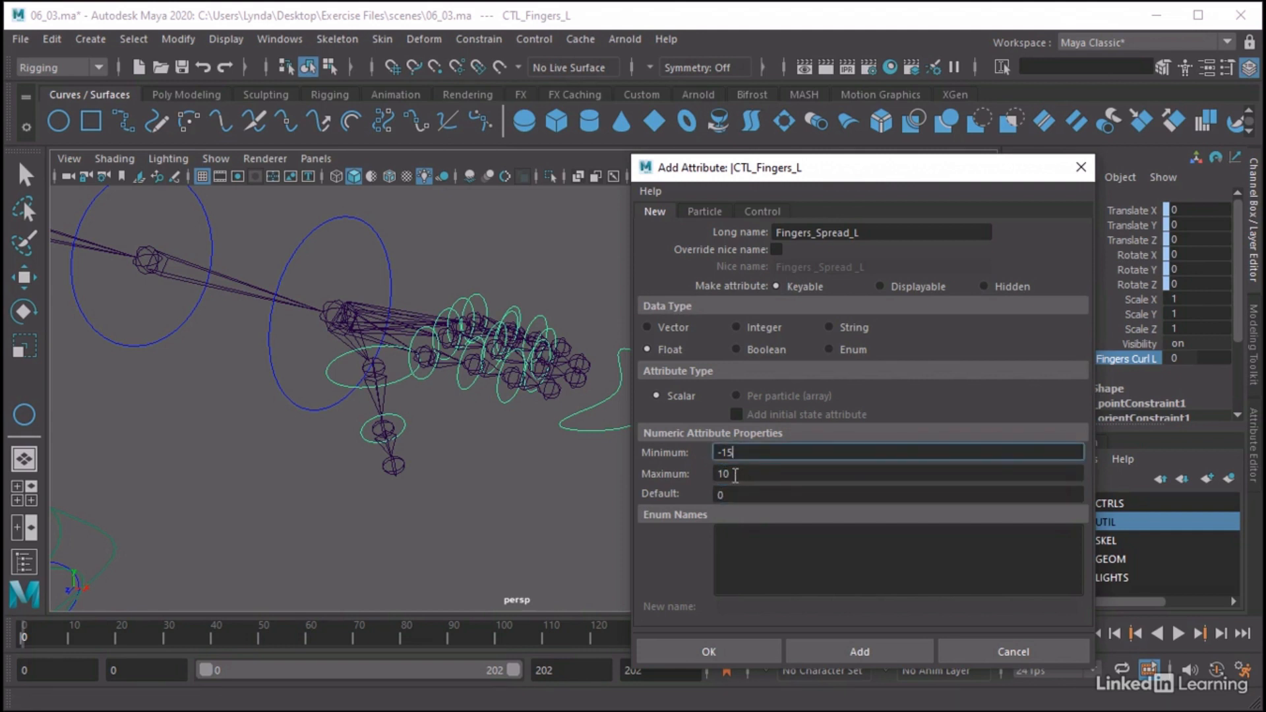
Change the maximum of Fingers_Spread_L to 15 and create the attribute on CTL_Fingers_L
{"action": "left_click", "coordinate": [736, 476]}
{"action": "left_click_drag", "start_coordinate": [720, 475], "coordinate": [738, 473]}
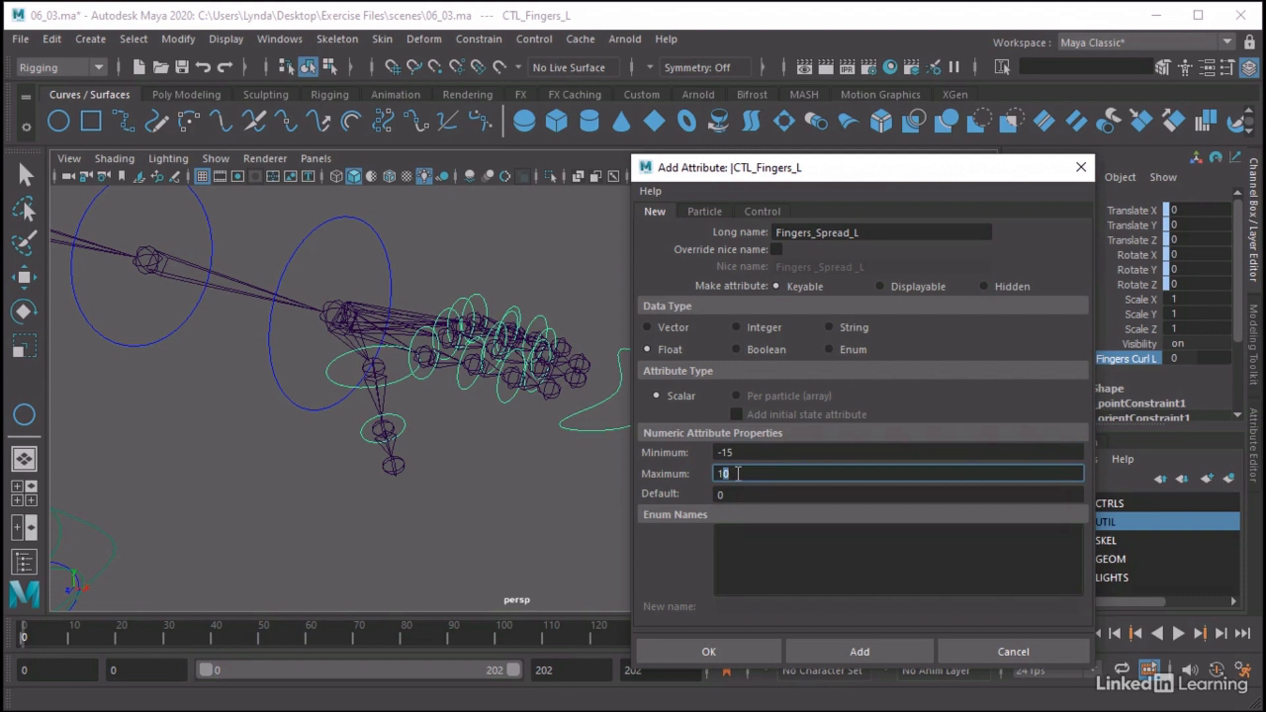
{"action": "type", "text": "15"}
{"action": "key", "text": "Tab"}
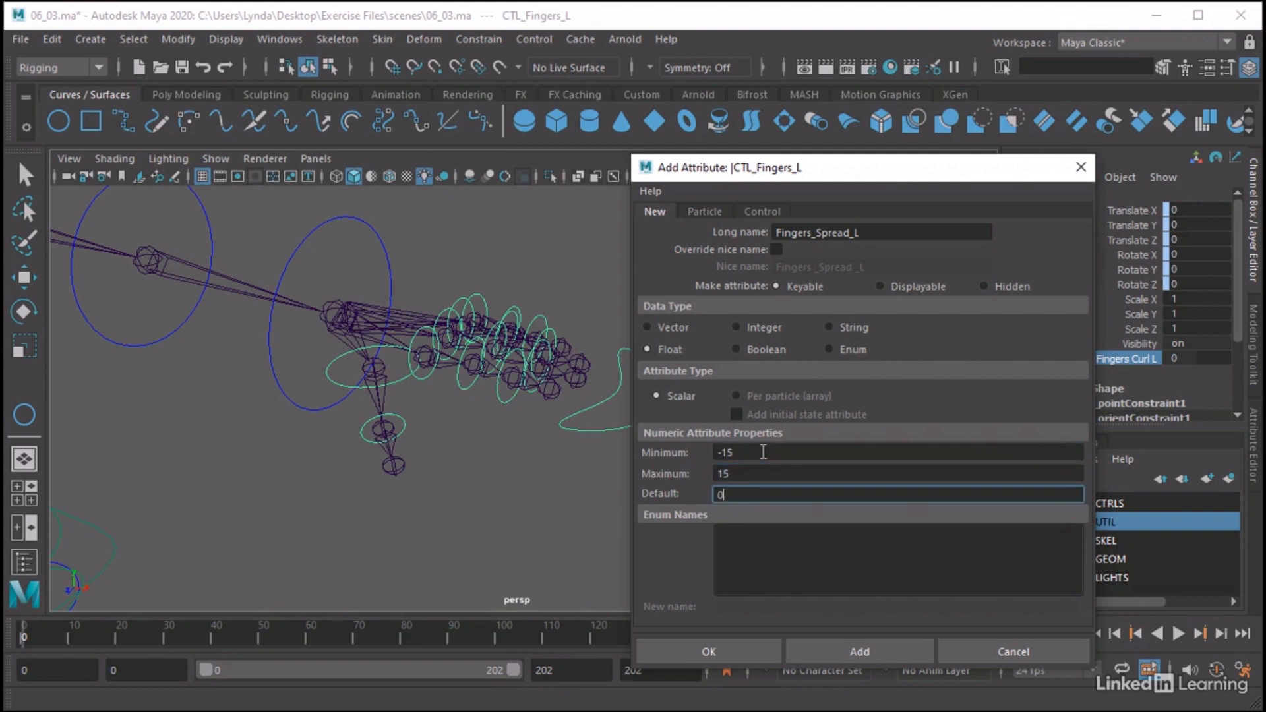
{"action": "left_click", "coordinate": [721, 452]}
{"action": "type", "text": "-"}
{"action": "left_click", "coordinate": [723, 494]}
{"action": "left_click", "coordinate": [721, 646]}
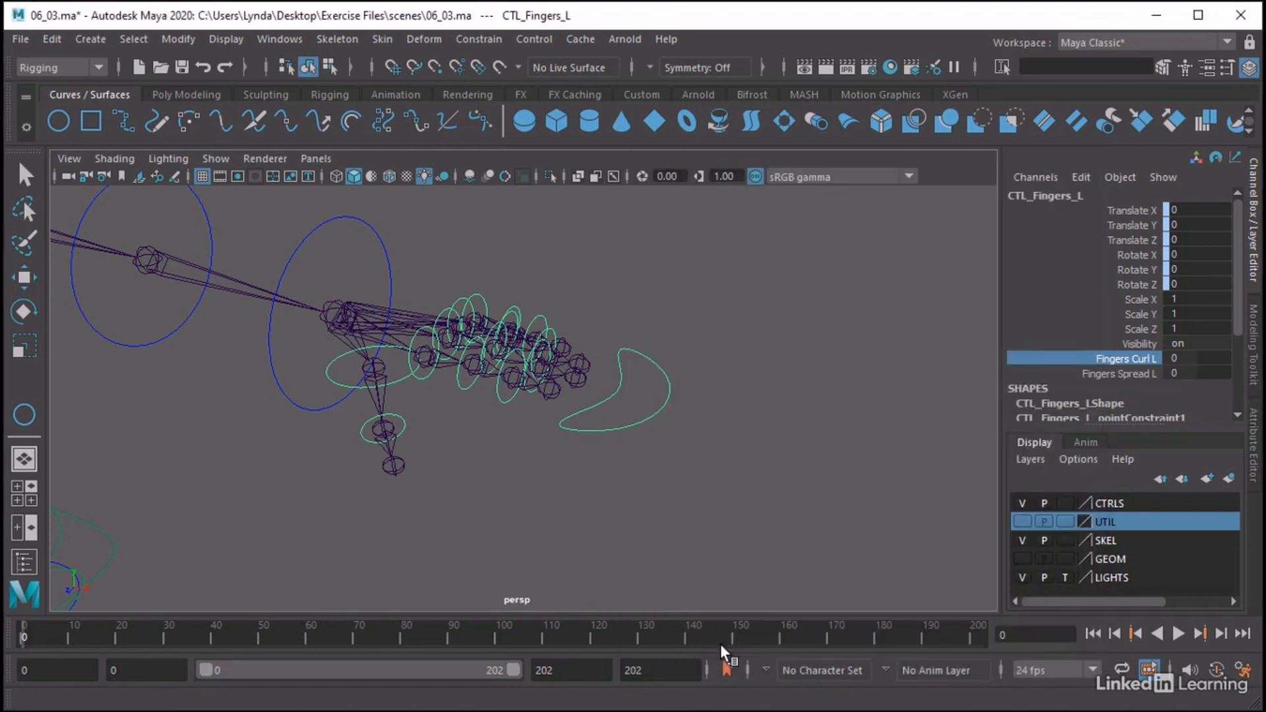
{"action": "left_click", "coordinate": [1145, 373]}
{"action": "left_click", "coordinate": [1137, 346]}
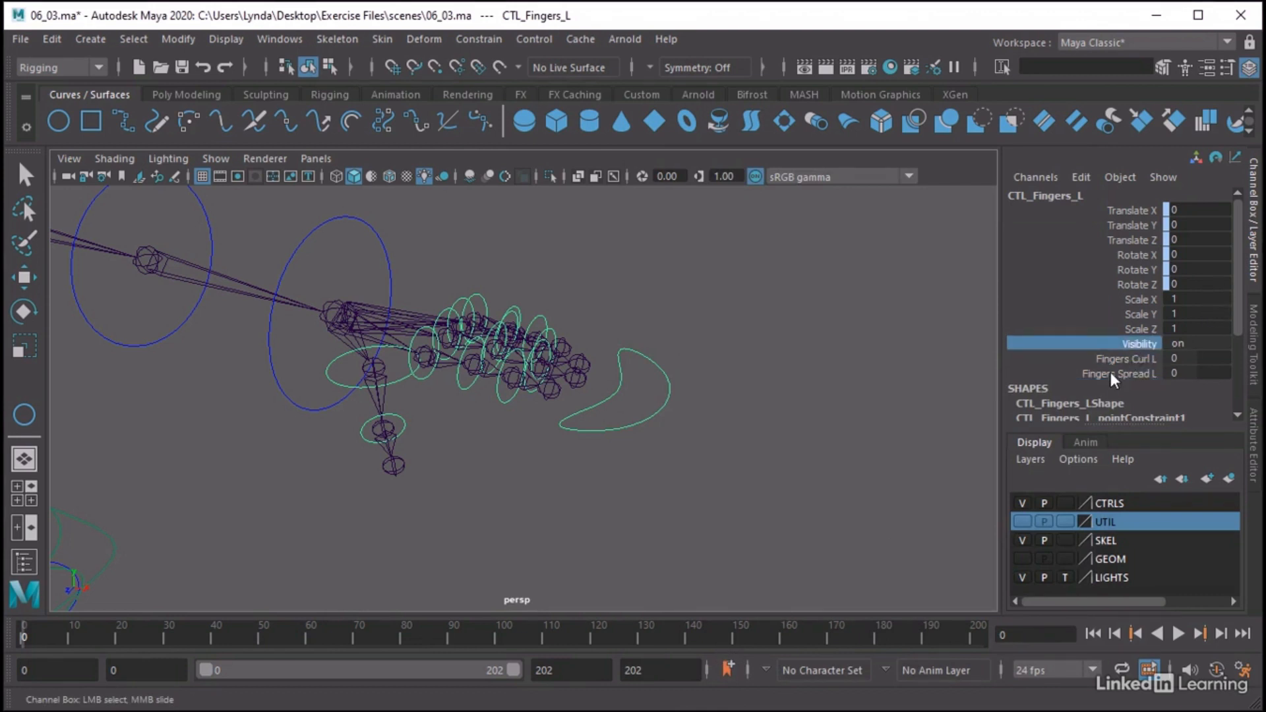
{"action": "left_click", "coordinate": [1111, 373]}
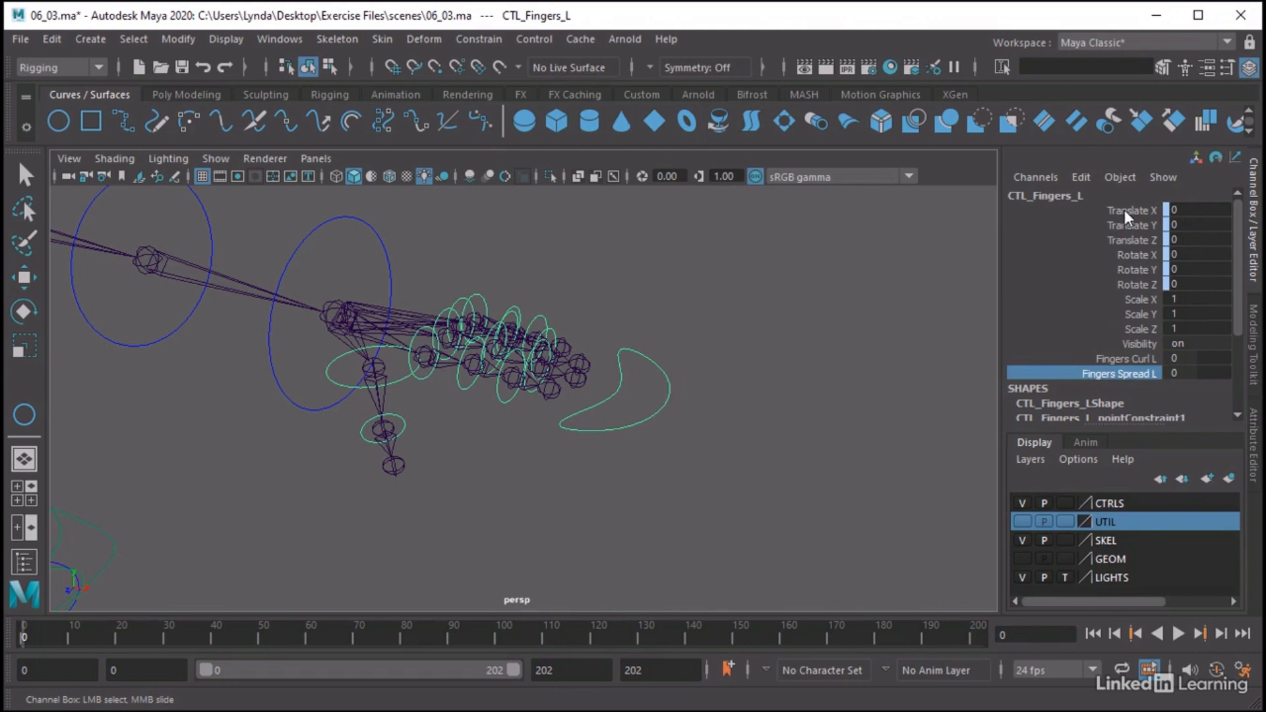
Hide the Translate, Rotate, Scale and Visibility channels of CTL_Fingers_L, and reselect the control to check its remaining channels
{"action": "left_click_drag", "start_coordinate": [1125, 210], "coordinate": [1114, 339]}
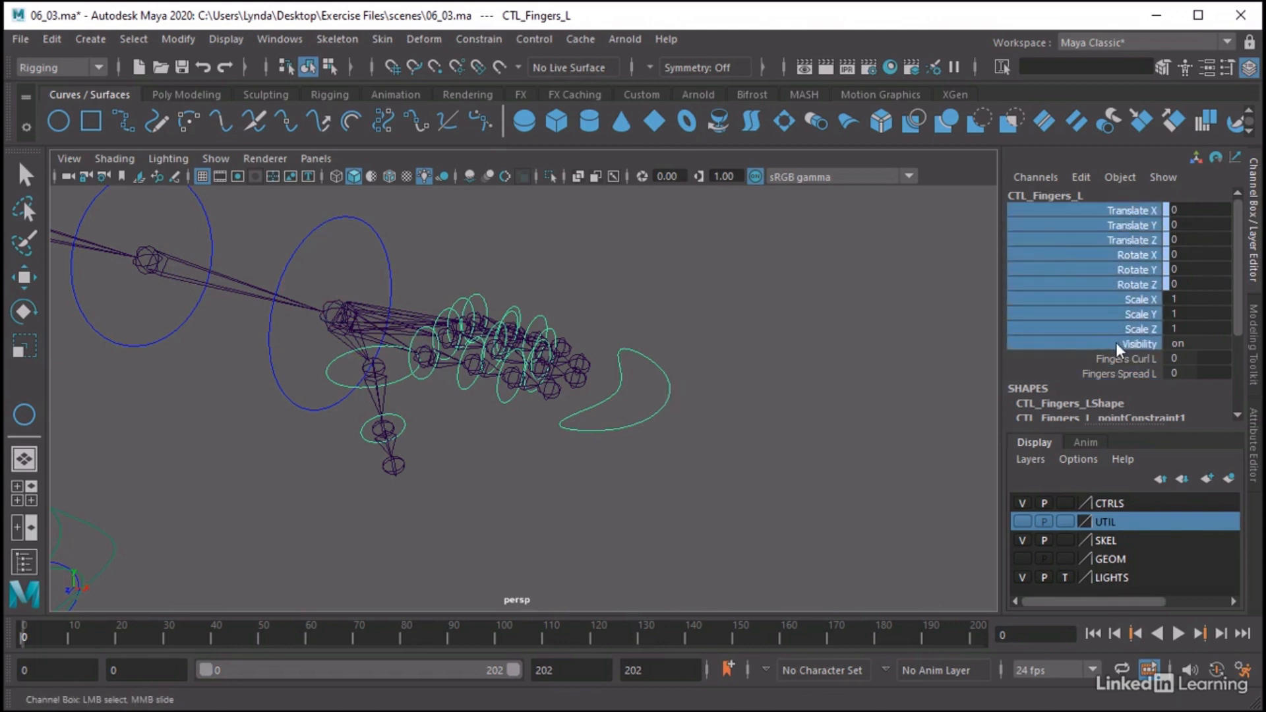
{"action": "right_click", "coordinate": [1100, 227]}
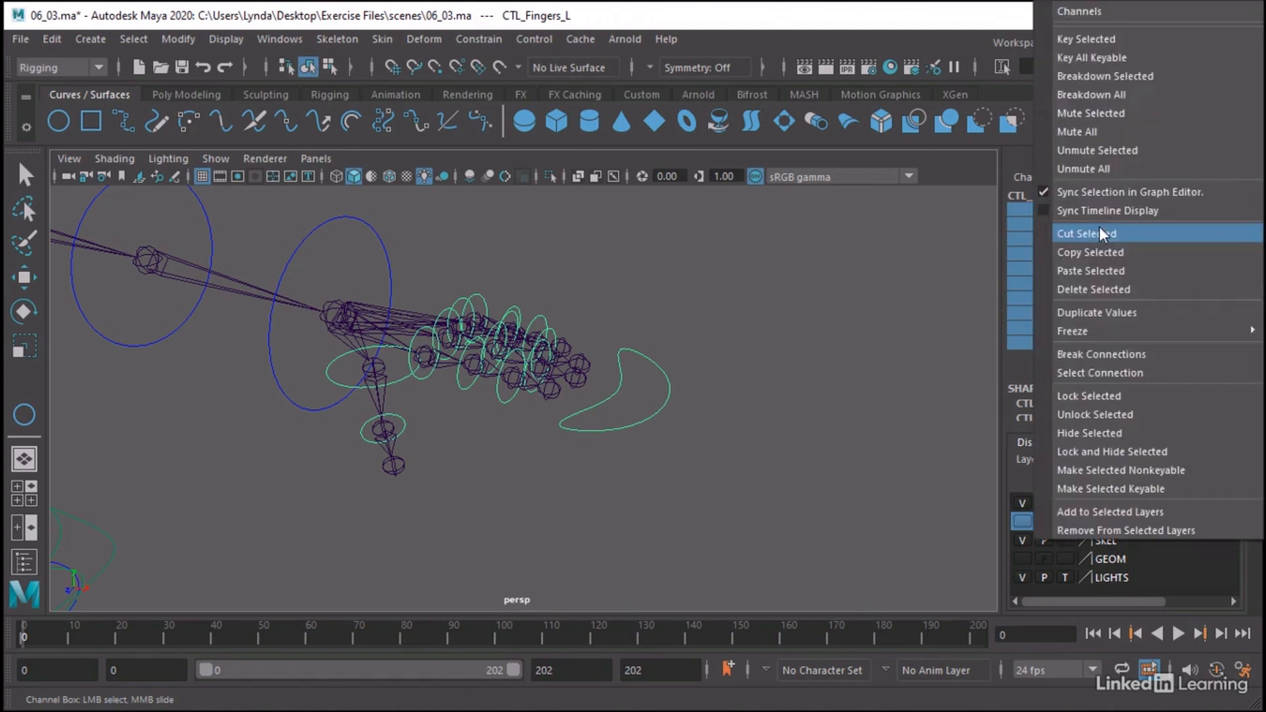
{"action": "left_click", "coordinate": [1083, 430]}
{"action": "key", "text": "e"}
{"action": "left_click", "coordinate": [906, 367]}
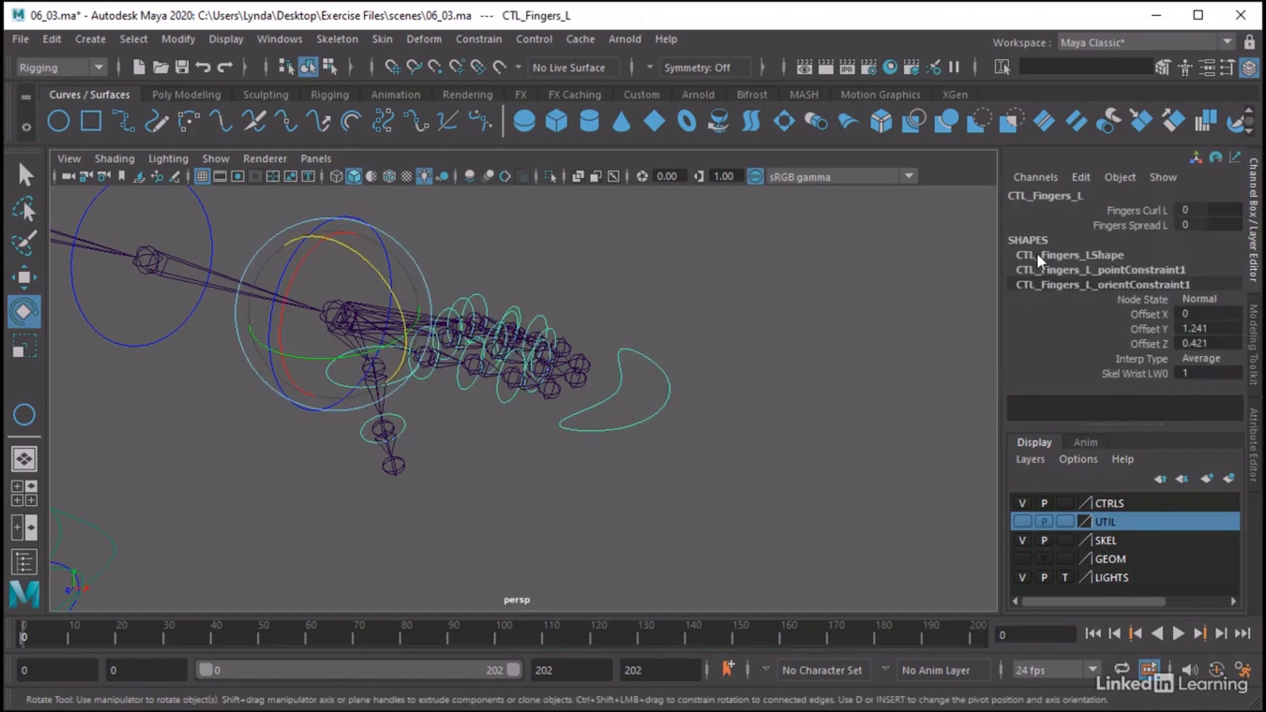
{"action": "left_click", "coordinate": [1037, 254]}
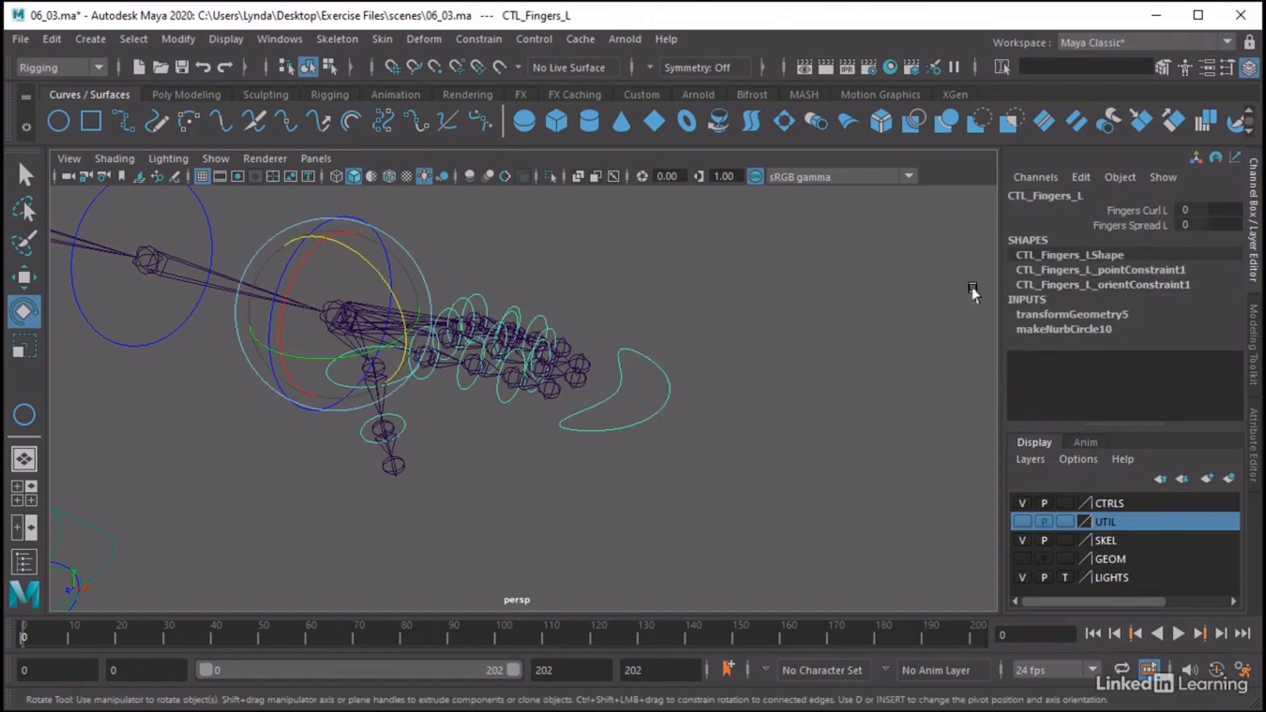
Try out the Fingers Curl L and Fingers Spread L channels of CTL_Fingers_L and undo the test change
{"action": "middle_click_drag", "start_coordinate": [778, 261], "coordinate": [1050, 255], "text": "alt"}
{"action": "left_click", "coordinate": [1130, 211]}
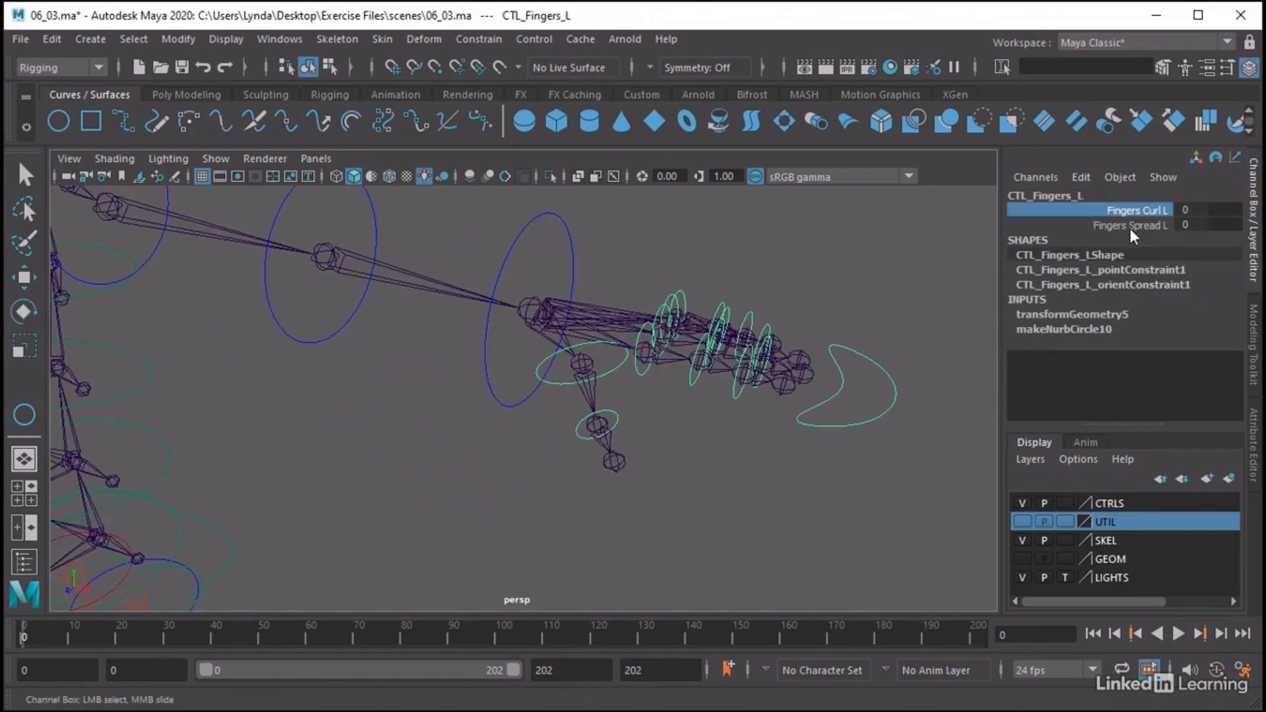
{"action": "left_click", "coordinate": [1129, 226]}
{"action": "left_click", "coordinate": [1139, 211]}
{"action": "middle_click_drag", "start_coordinate": [958, 224], "coordinate": [1098, 224]}
{"action": "key", "text": "ctrl+z"}
{"action": "left_click_drag", "start_coordinate": [987, 267], "coordinate": [813, 310], "text": "alt"}
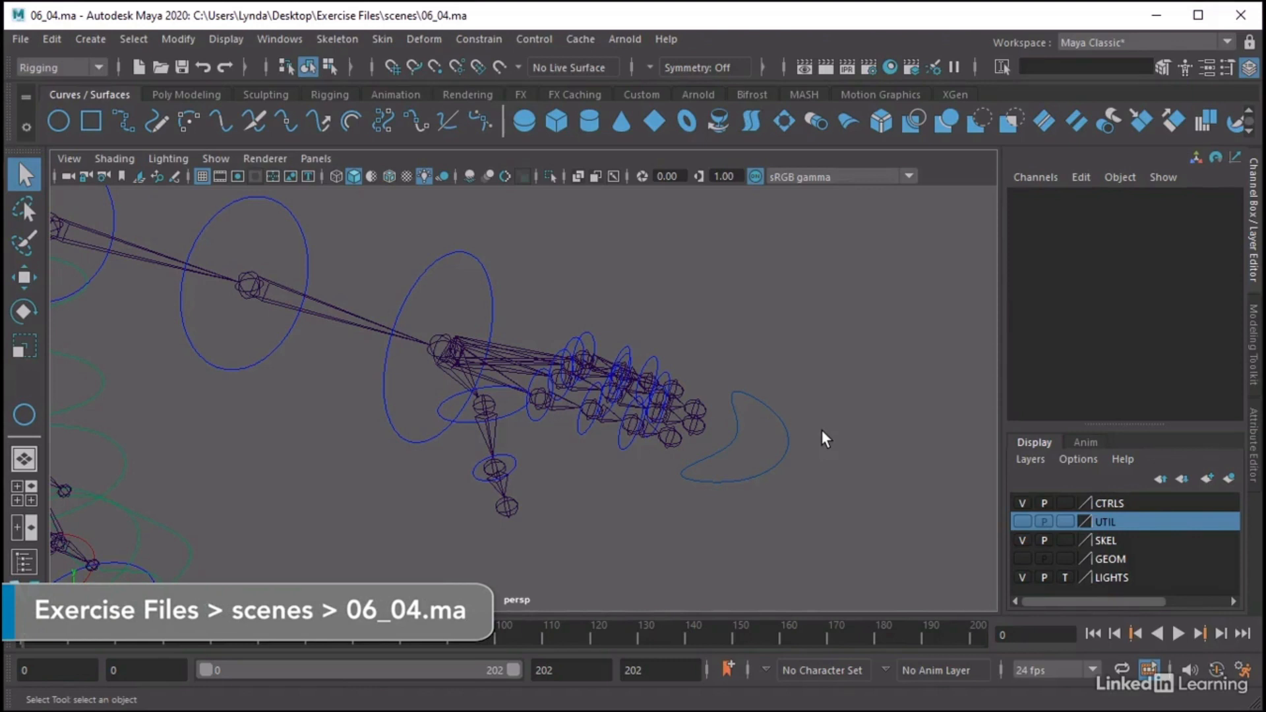
Select CTL_Fingers_L in 06_04.ma and expand its offset_Index1_L branch in the Outliner
{"action": "left_click_drag", "start_coordinate": [772, 423], "coordinate": [767, 428]}
{"action": "left_click", "coordinate": [1141, 211]}
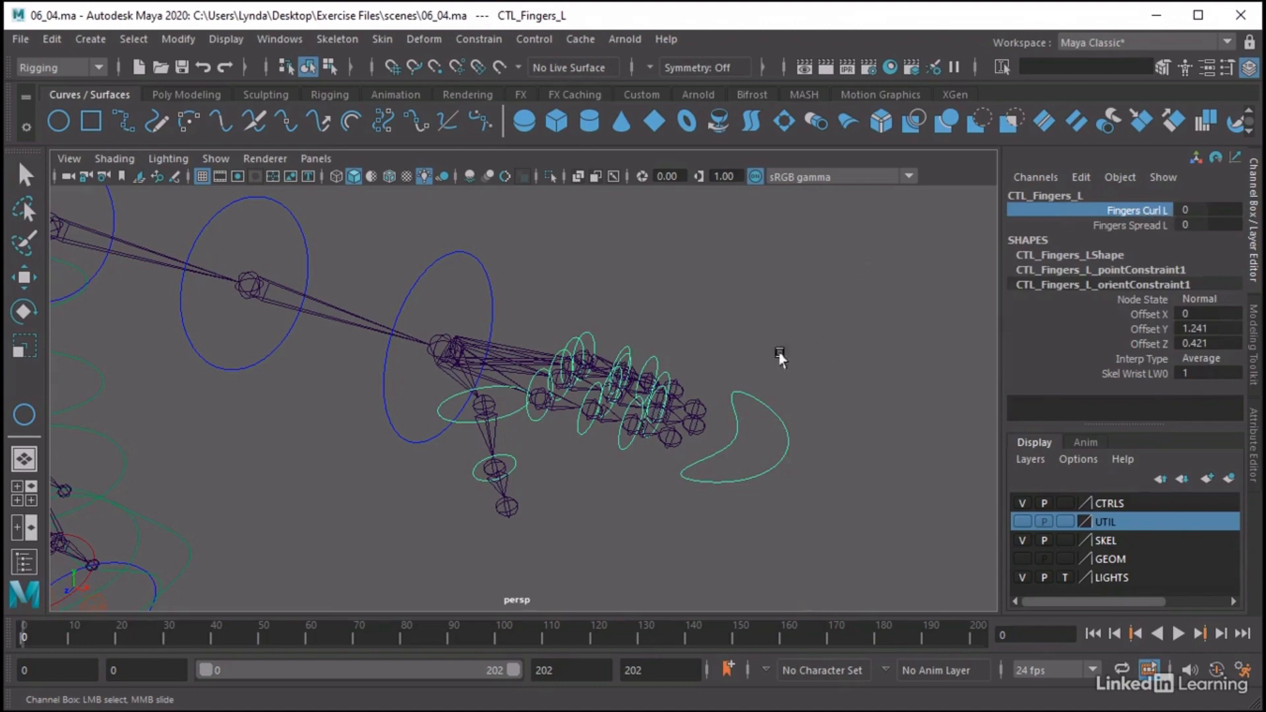
{"action": "right_click_drag", "start_coordinate": [580, 356], "coordinate": [654, 361], "text": "alt"}
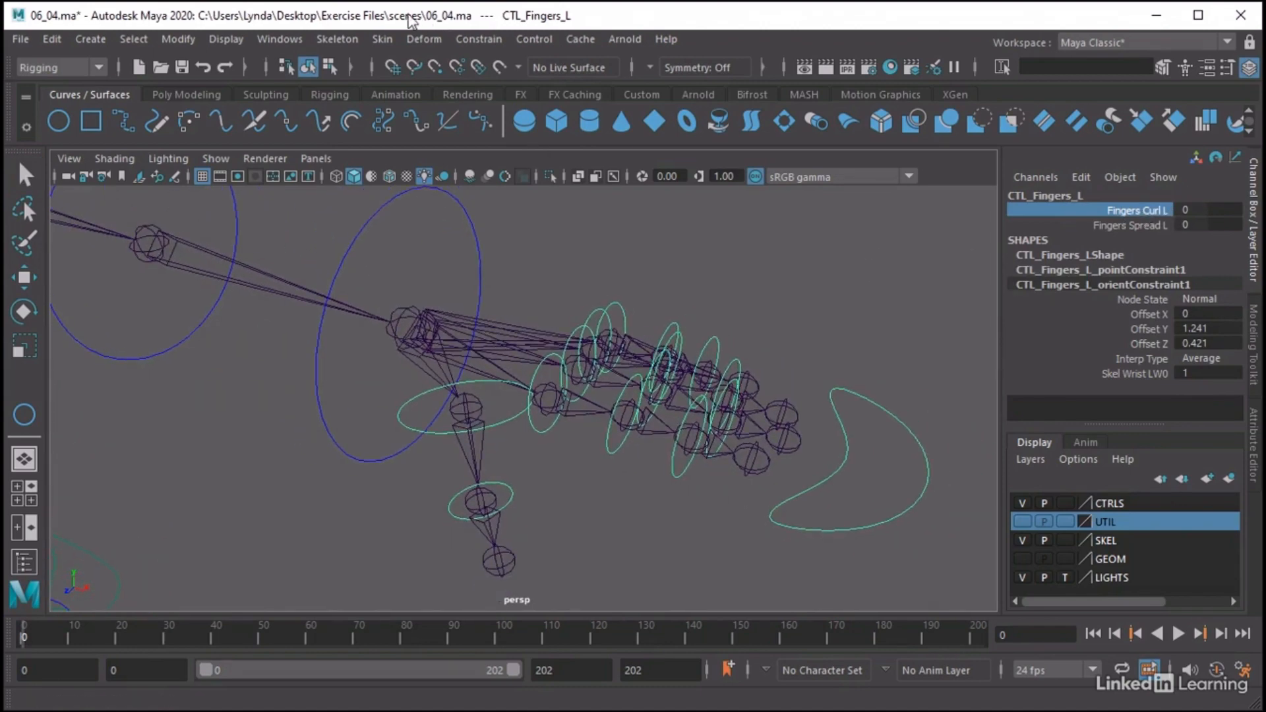
{"action": "left_click", "coordinate": [265, 37]}
{"action": "left_click", "coordinate": [330, 263]}
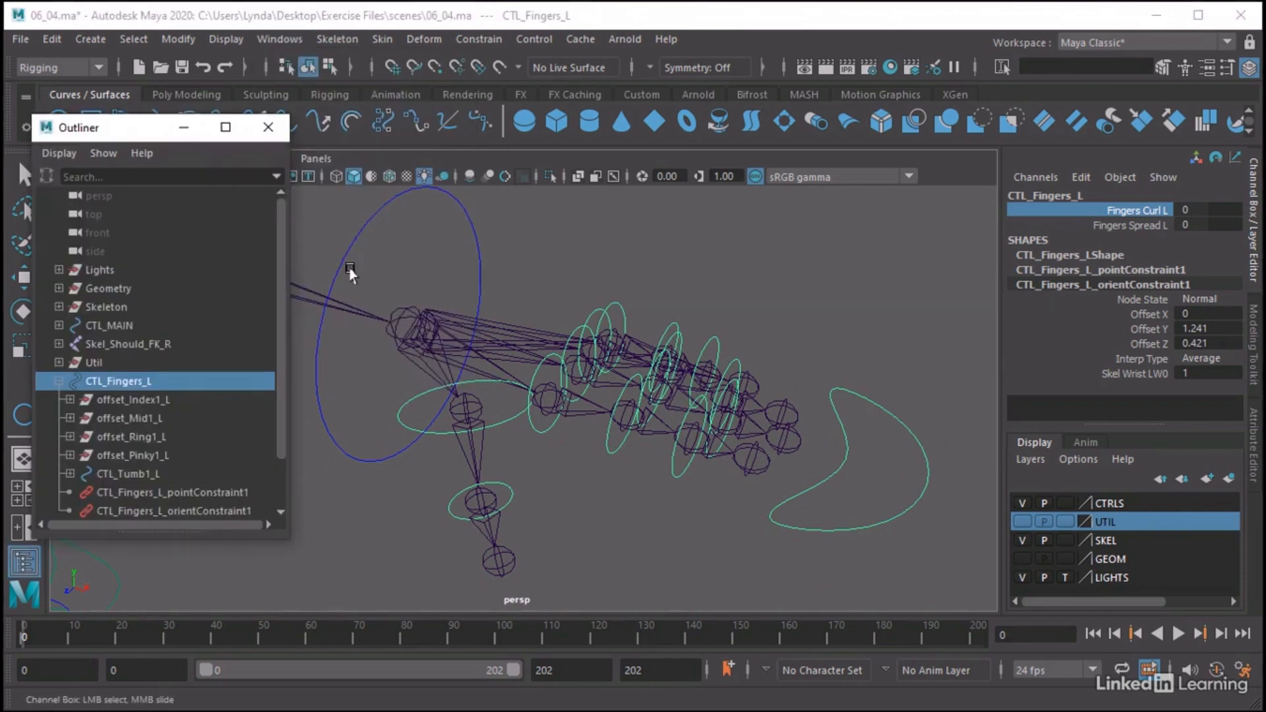
{"action": "left_click", "coordinate": [96, 399]}
{"action": "left_click", "coordinate": [69, 400]}
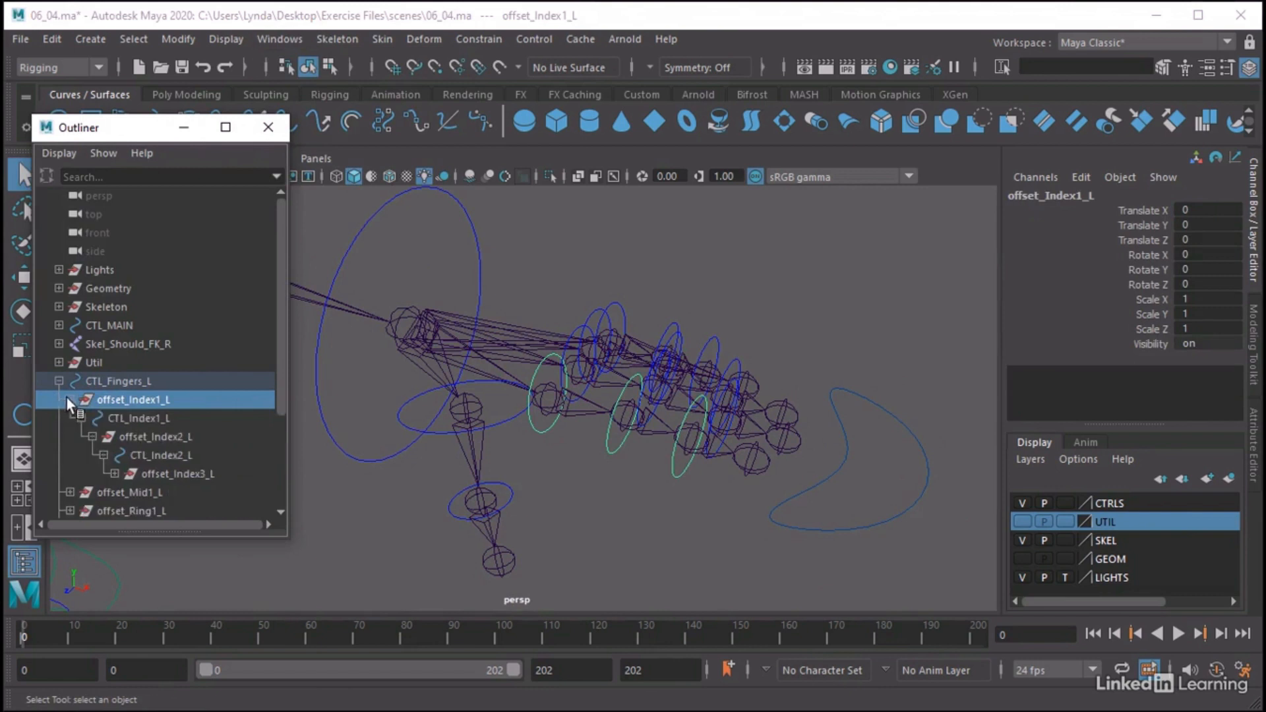
Select offset_Index1_L, offset_Index2_L and offset_Index3_L together with CTL_Fingers_L
{"action": "left_click", "coordinate": [151, 438]}
{"action": "left_click", "coordinate": [161, 474]}
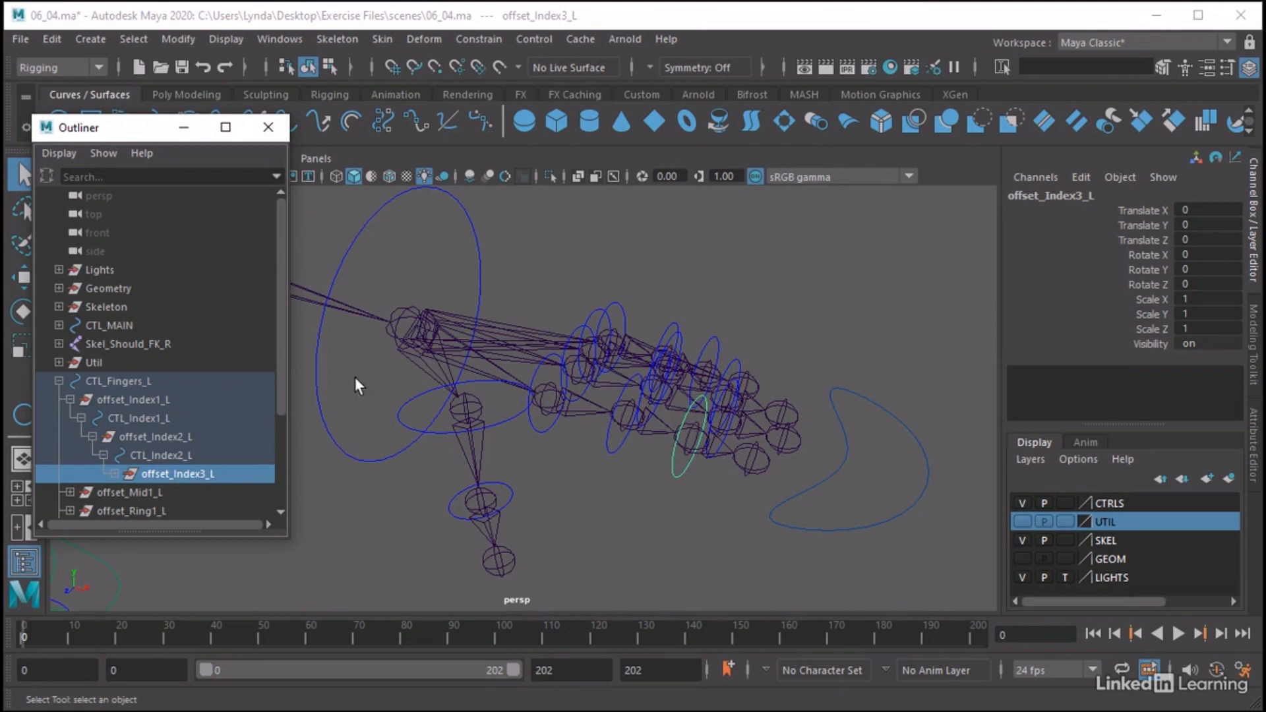
{"action": "left_click", "coordinate": [160, 398], "text": "ctrl"}
{"action": "left_click", "coordinate": [175, 437], "text": "ctrl"}
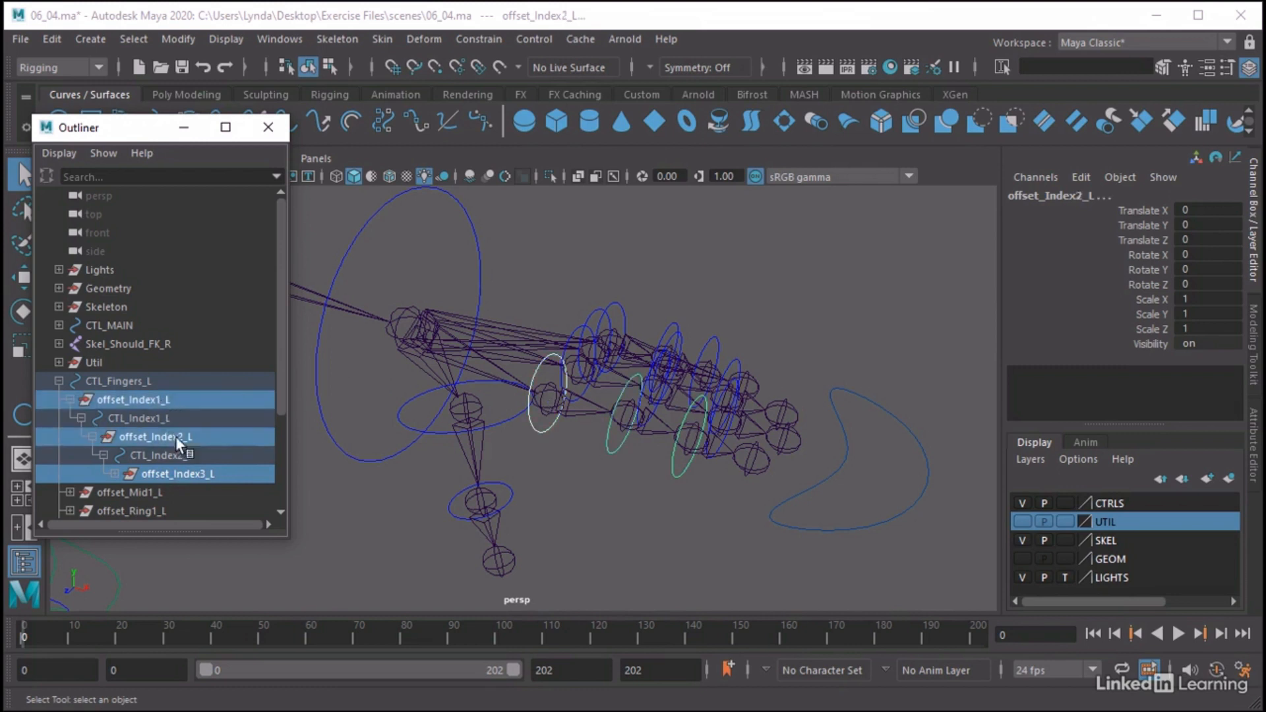
{"action": "left_click", "coordinate": [173, 478], "text": "ctrl"}
{"action": "left_click", "coordinate": [136, 381], "text": "ctrl"}
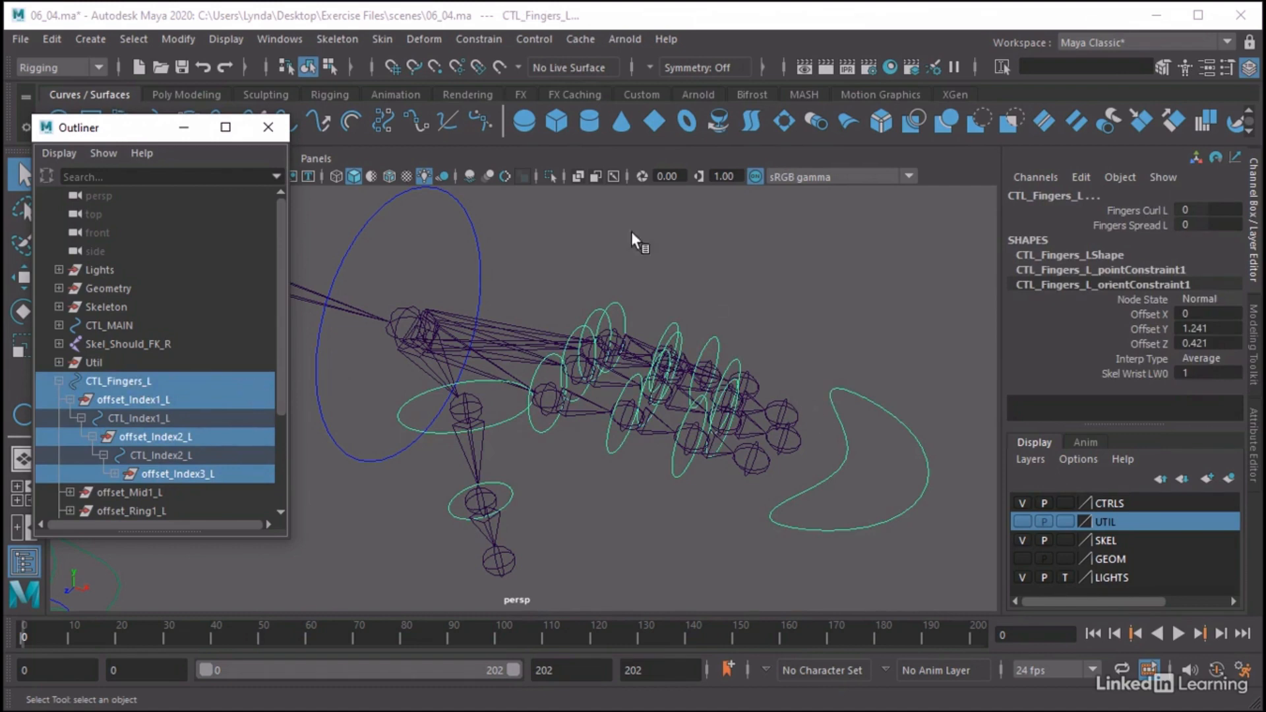
Open the Node Editor, clear the old thumb nodes from its graph and add the selected finger control and index offset nodes
{"action": "left_click", "coordinate": [279, 39]}
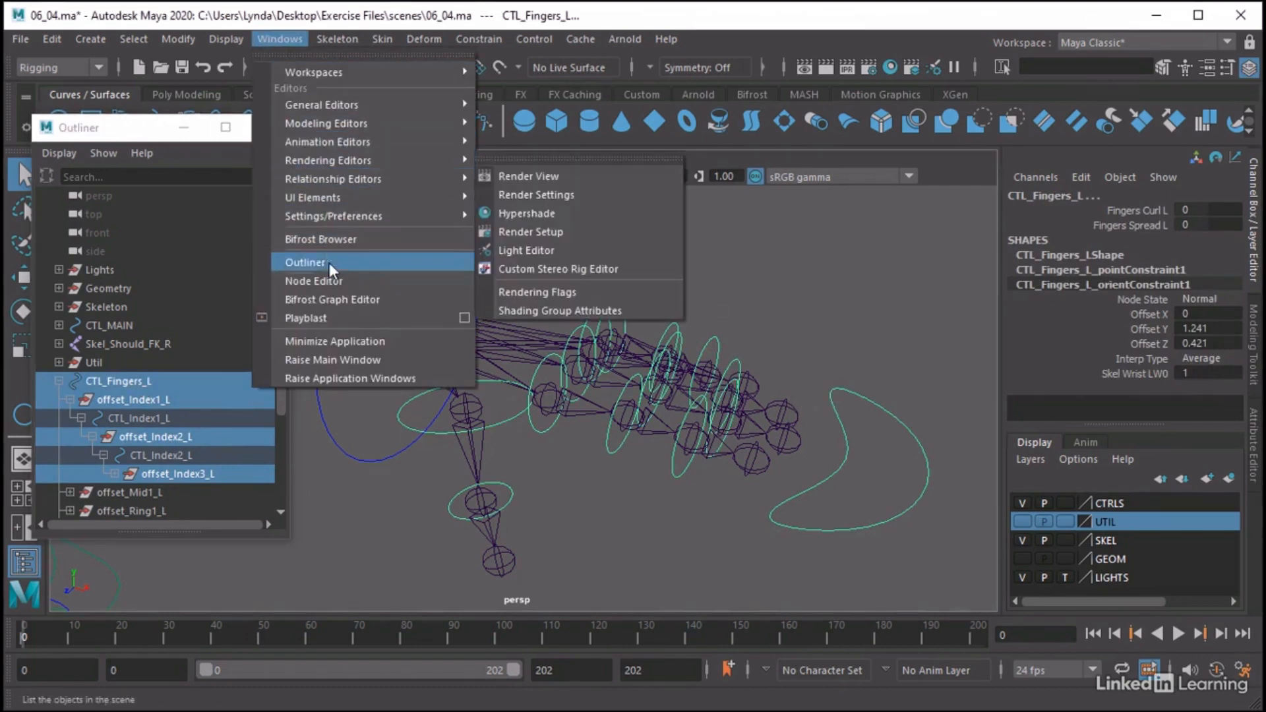
{"action": "left_click", "coordinate": [330, 278]}
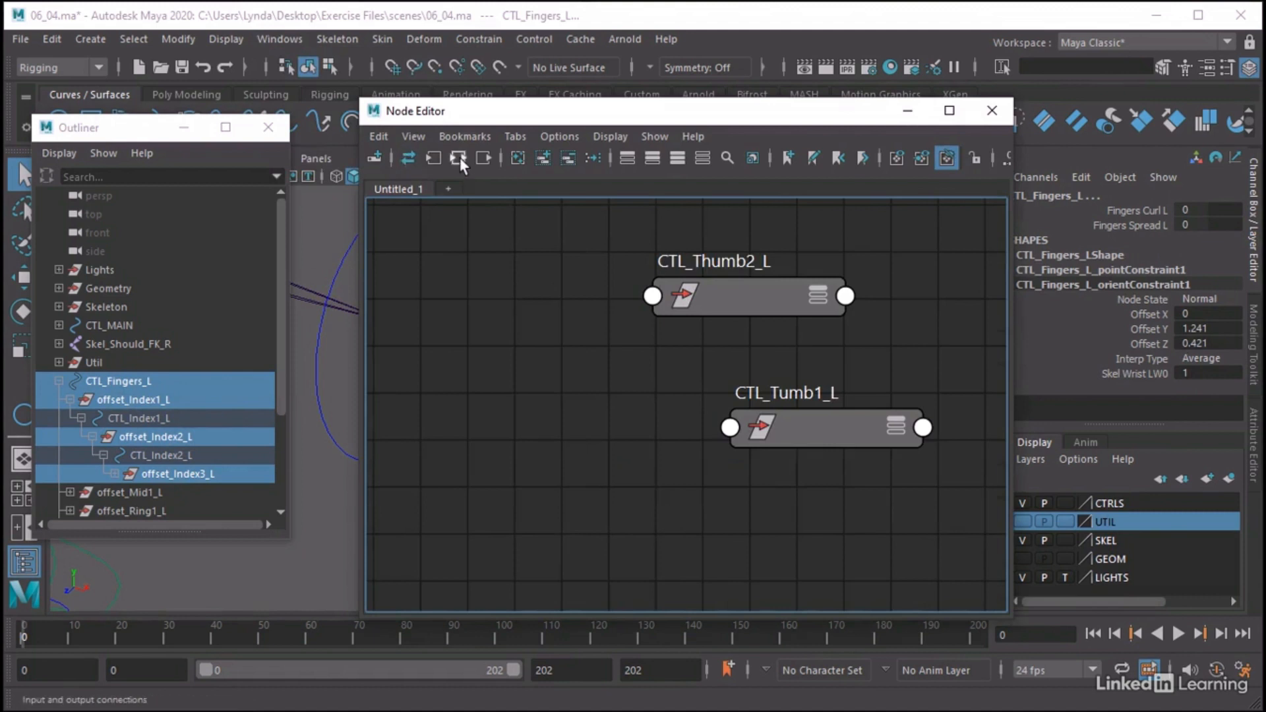
{"action": "left_click", "coordinate": [519, 157]}
{"action": "left_click", "coordinate": [543, 158]}
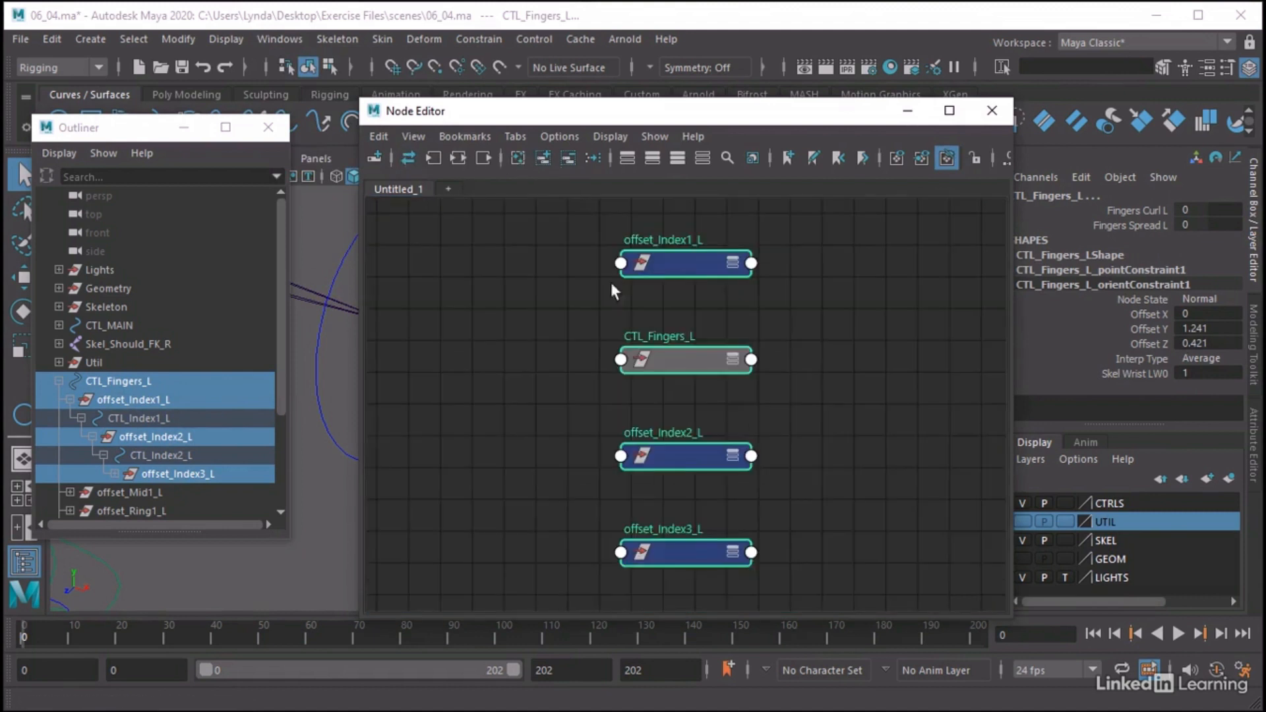
{"action": "left_click", "coordinate": [843, 334]}
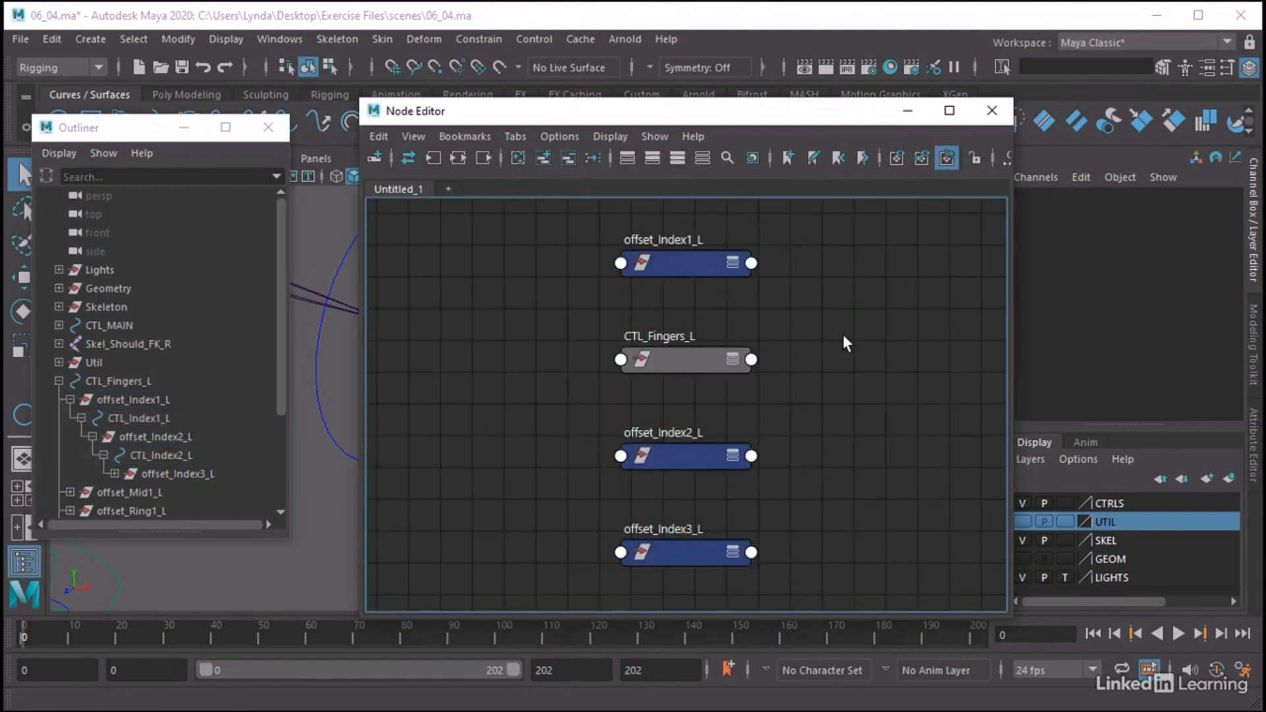
Arrange the graph with the CTL_Fingers_L node on one side and the three index offset nodes stacked opposite it
{"action": "left_click_drag", "start_coordinate": [681, 362], "coordinate": [460, 291]}
{"action": "left_click_drag", "start_coordinate": [660, 265], "coordinate": [838, 276]}
{"action": "left_click_drag", "start_coordinate": [692, 455], "coordinate": [872, 360]}
{"action": "left_click_drag", "start_coordinate": [716, 552], "coordinate": [867, 460]}
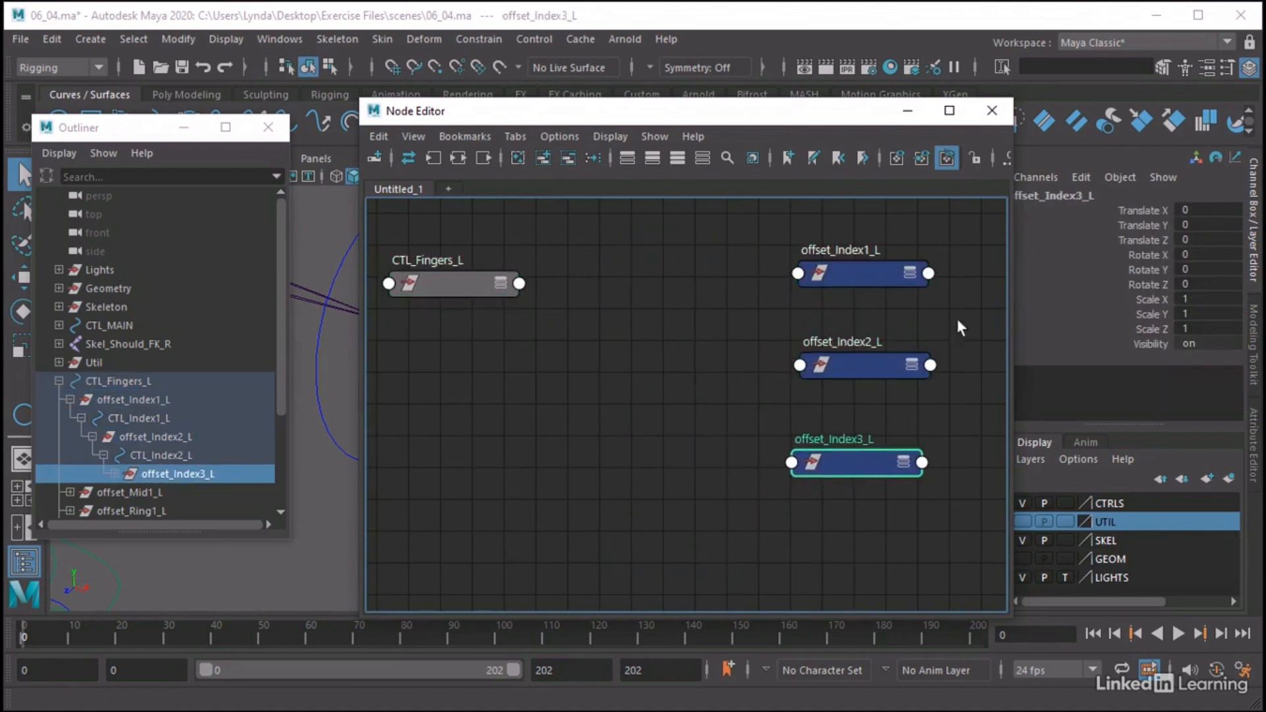
{"action": "left_click_drag", "start_coordinate": [608, 122], "coordinate": [483, 165]}
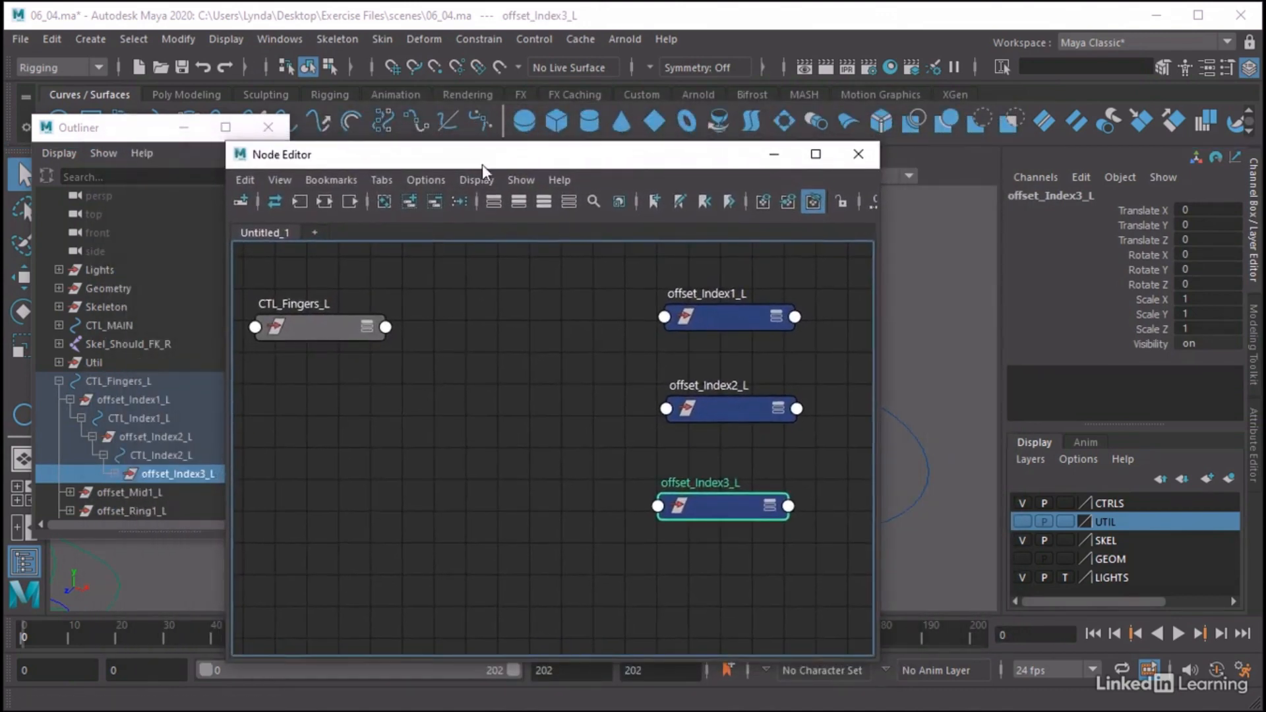
Expand the CTL_Fingers_L node to show all its attributes and reposition it so Fingers Curl L and Fingers Spread L can be reached
{"action": "left_click", "coordinate": [330, 334]}
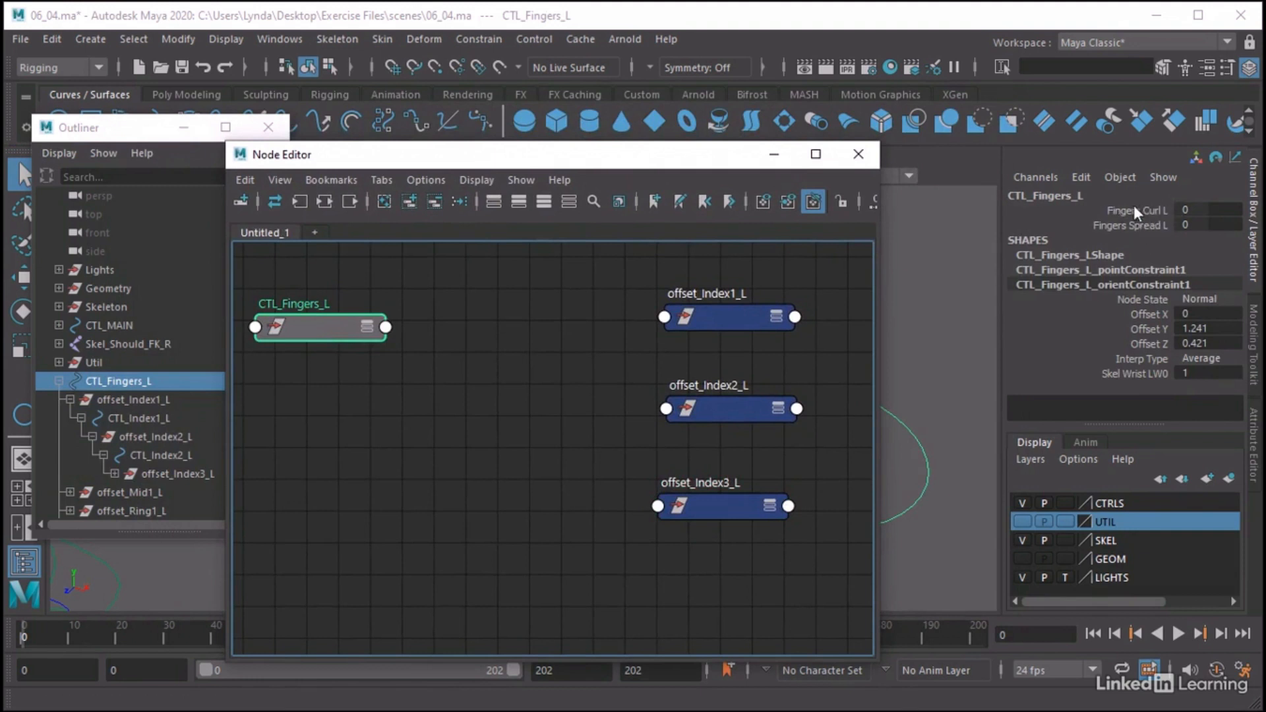
{"action": "left_click_drag", "start_coordinate": [751, 167], "coordinate": [852, 165]}
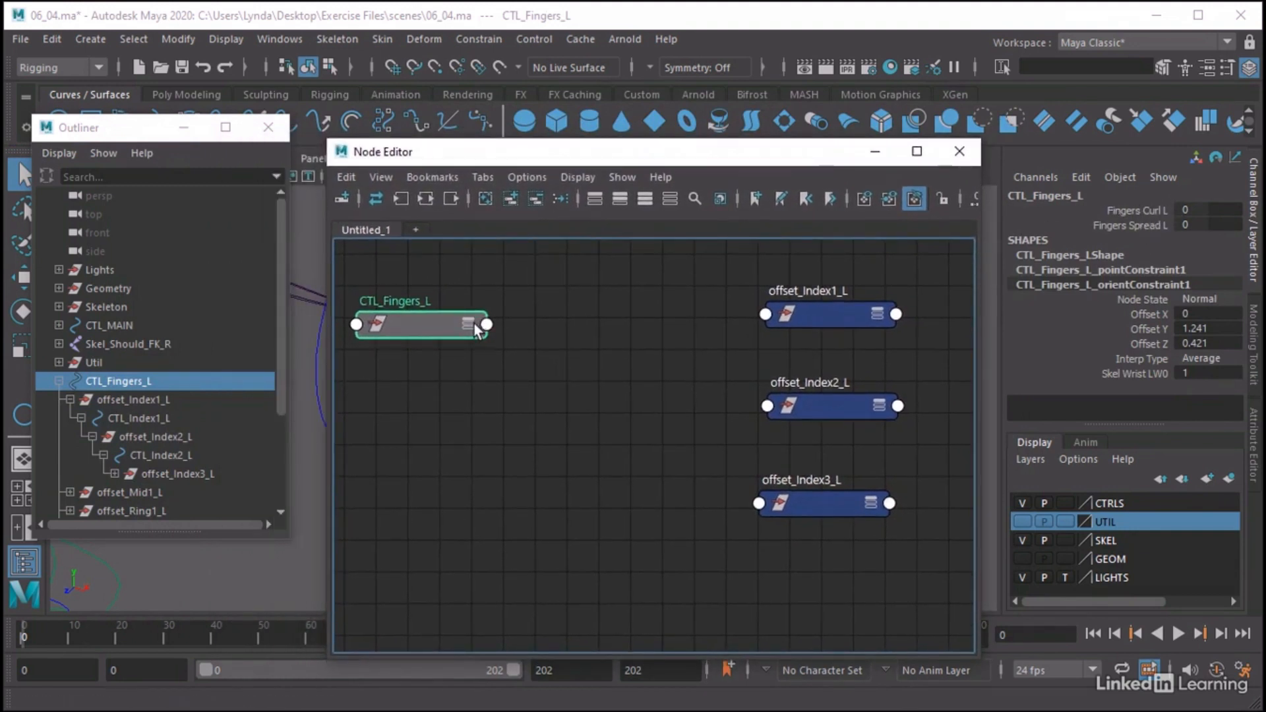
{"action": "left_click", "coordinate": [469, 324]}
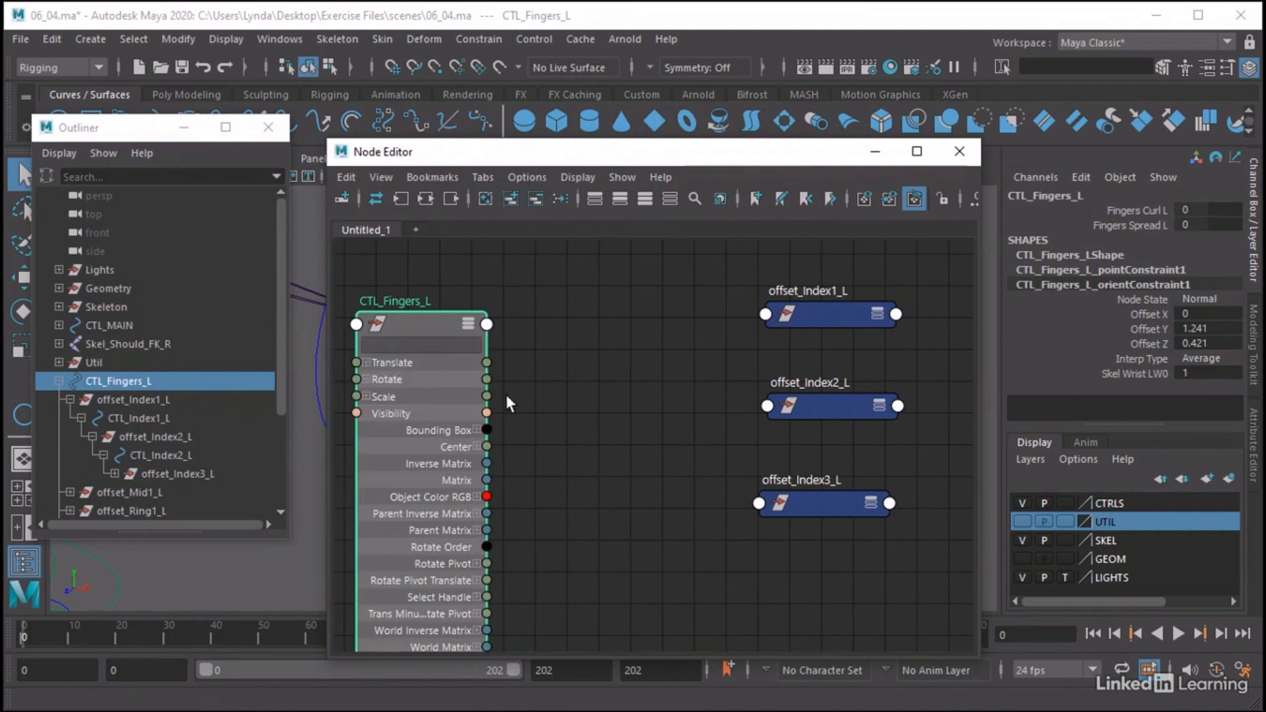
{"action": "scroll", "coordinate": [505, 395], "scroll_direction": "down", "scroll_amount": 2}
{"action": "left_click_drag", "start_coordinate": [425, 336], "coordinate": [395, 276]}
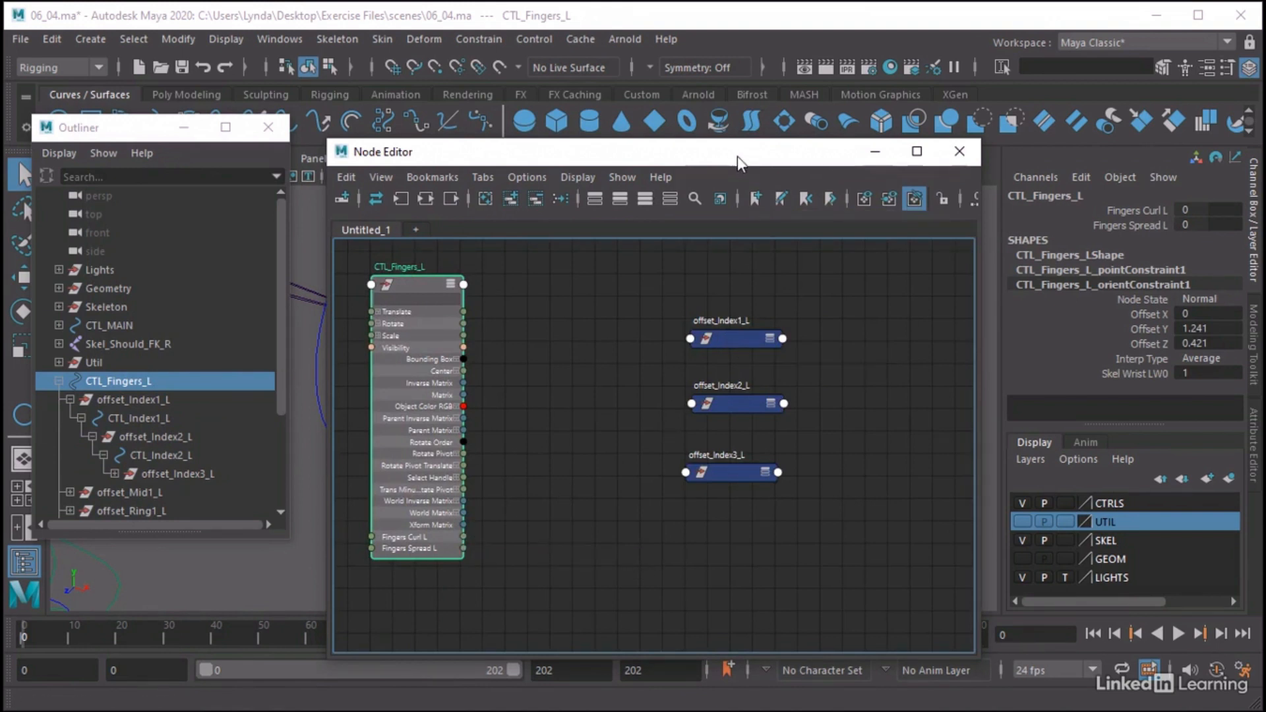
Move the Node Editor aside and test-rotate offset_Index1_L in the viewport to check which axis bends the index finger
{"action": "left_click_drag", "start_coordinate": [730, 157], "coordinate": [1009, 186]}
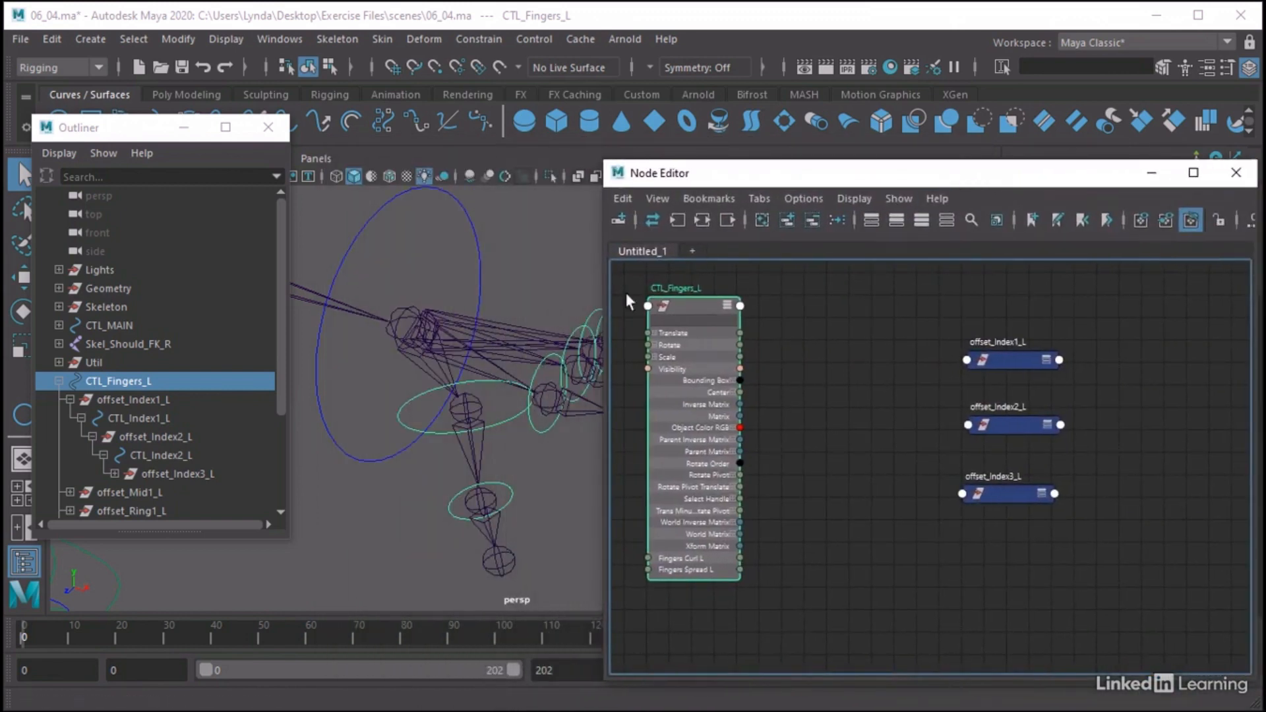
{"action": "middle_click_drag", "start_coordinate": [587, 290], "coordinate": [521, 281], "text": "alt"}
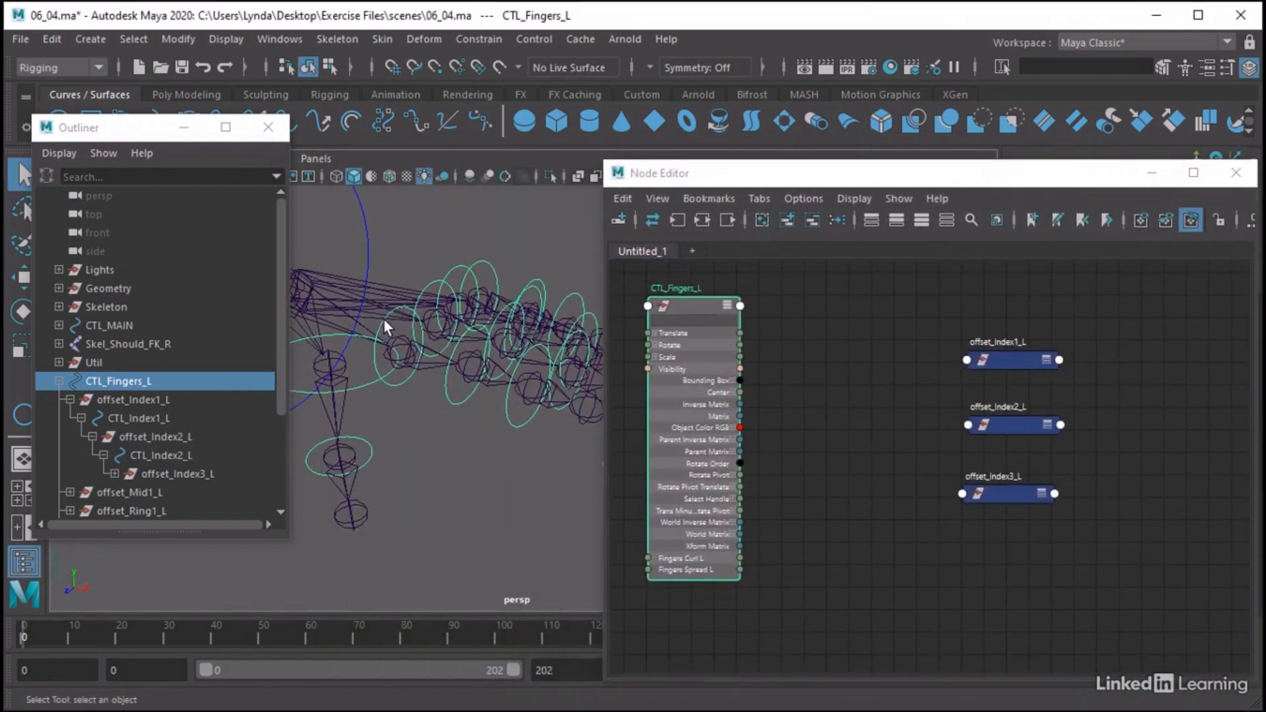
{"action": "left_click", "coordinate": [382, 319]}
{"action": "left_click", "coordinate": [388, 326]}
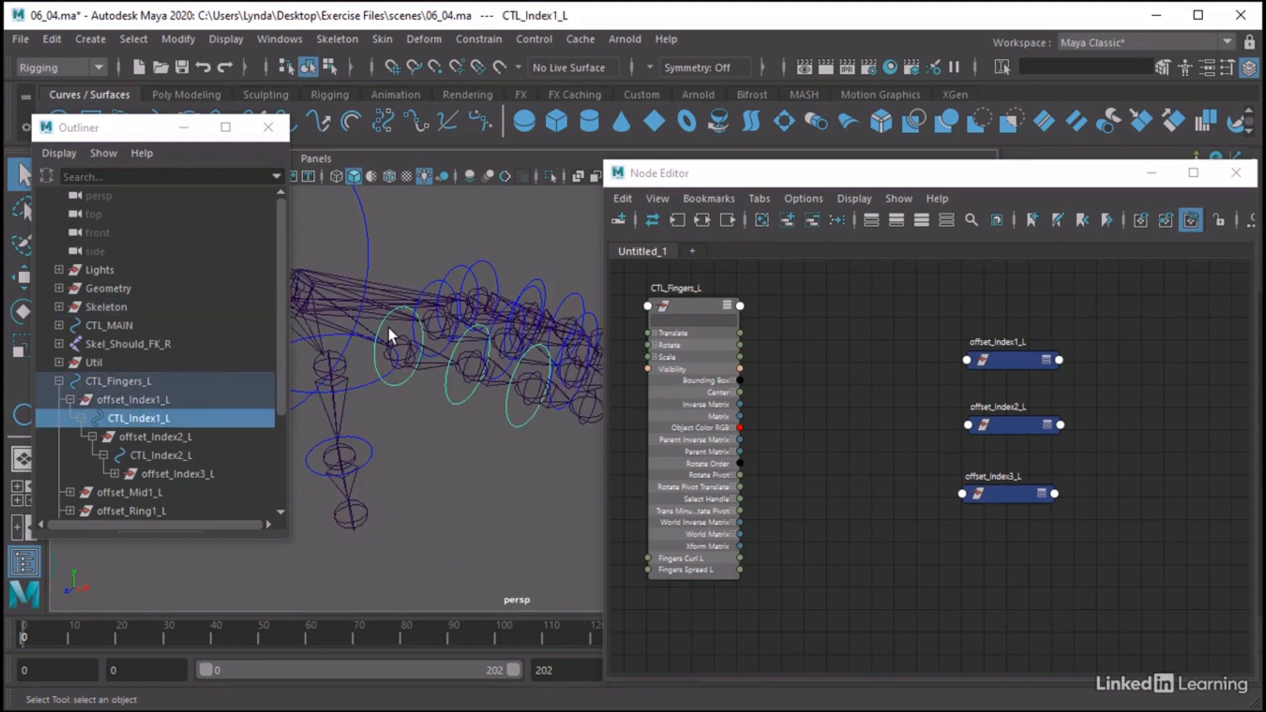
{"action": "left_click", "coordinate": [159, 396]}
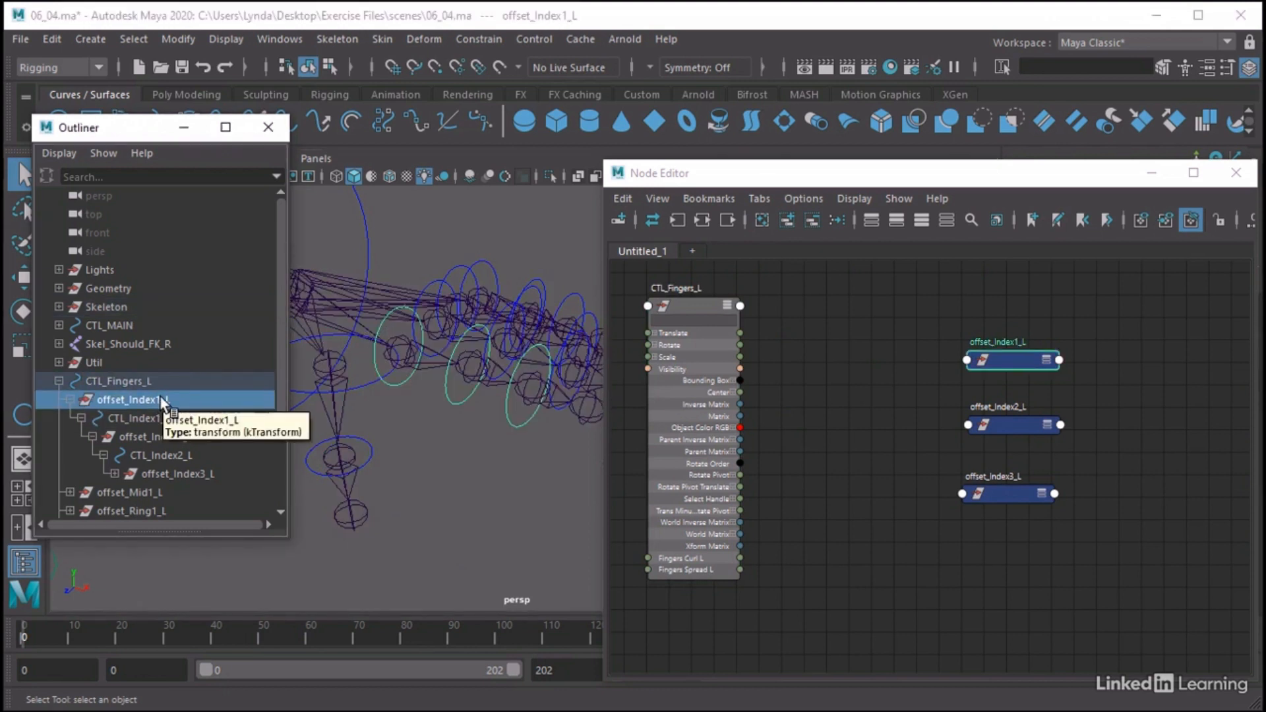
{"action": "key", "text": "w"}
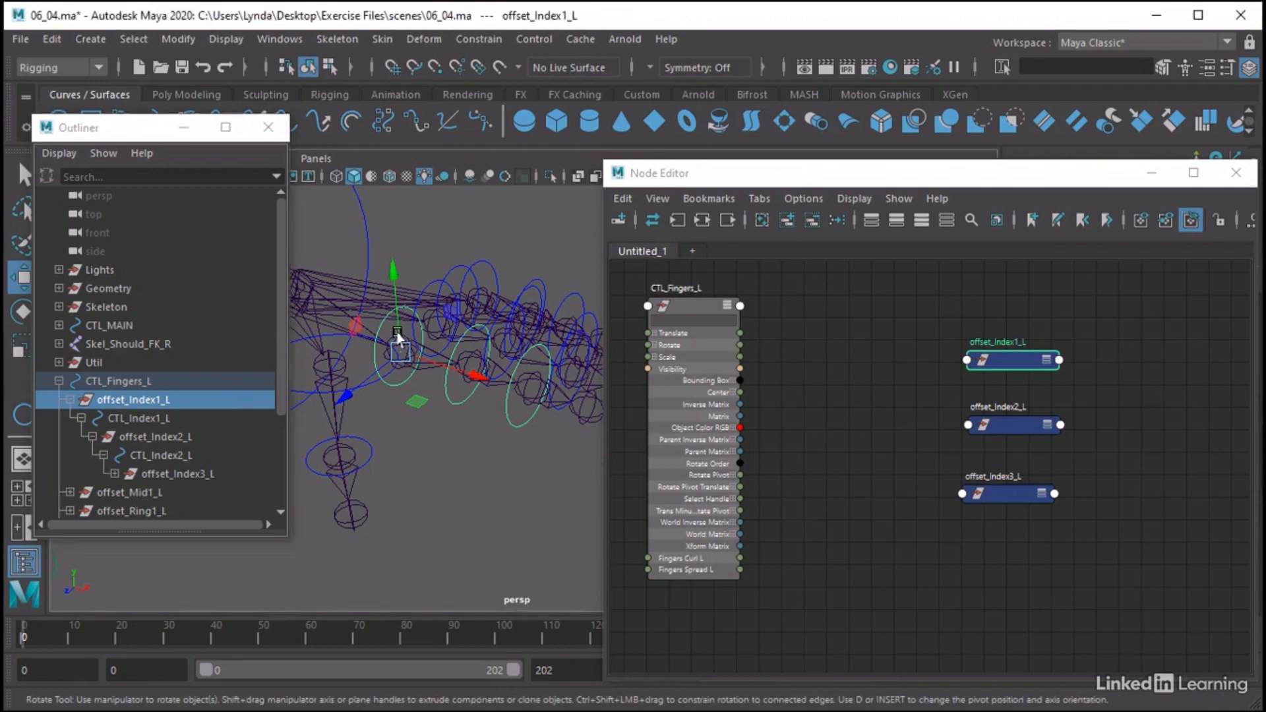
{"action": "key", "text": "e"}
{"action": "mouse_move", "coordinate": [432, 309]}
{"action": "left_mouse_down"}
{"action": "mouse_move", "coordinate": [465, 355]}
{"action": "mouse_move", "coordinate": [443, 308]}
{"action": "left_mouse_up"}
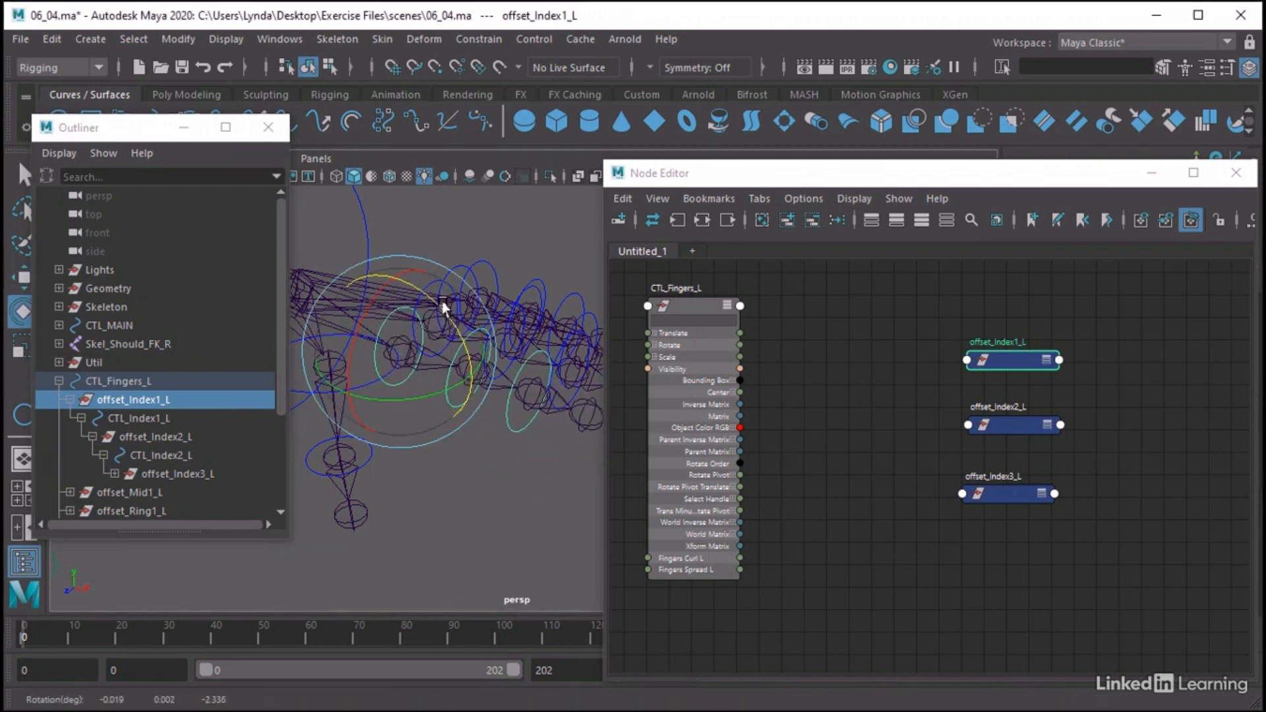
{"action": "left_click", "coordinate": [886, 337]}
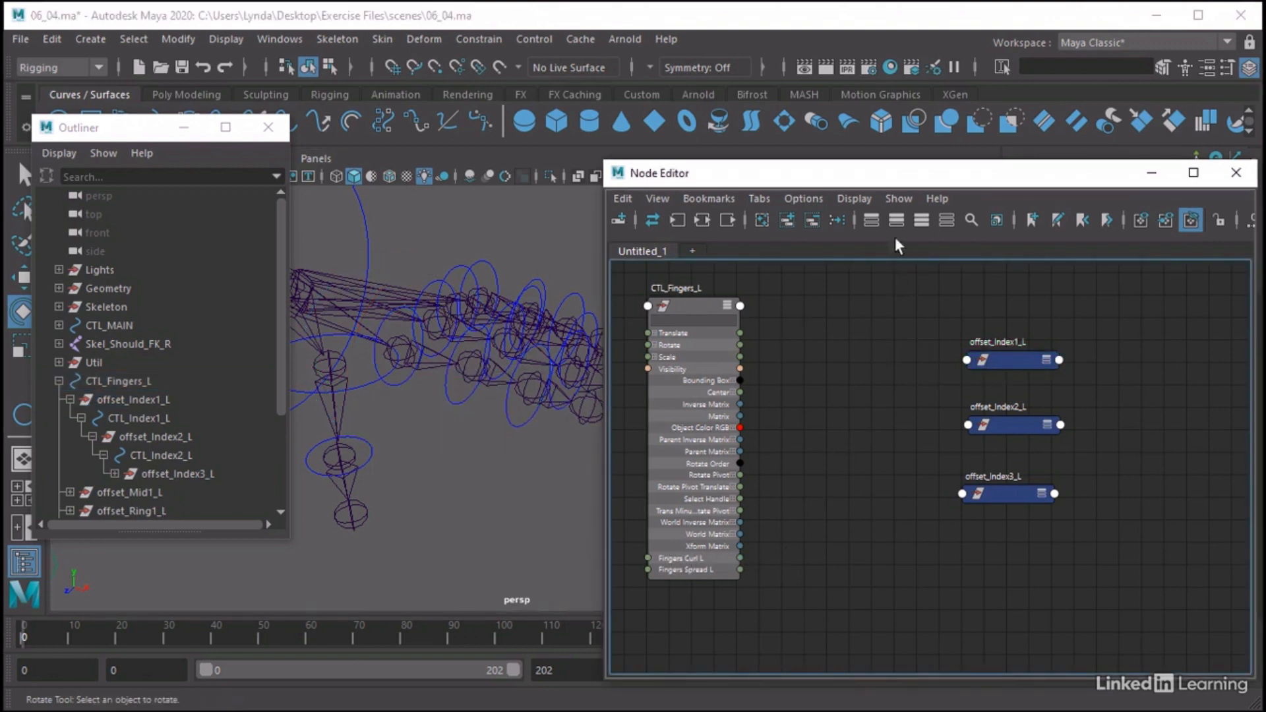
Bring the Node Editor back and connect CTL_Fingers_L's Fingers Curl L output to the Rotate Z input of offset_Index1_L
{"action": "left_click_drag", "start_coordinate": [810, 181], "coordinate": [529, 167]}
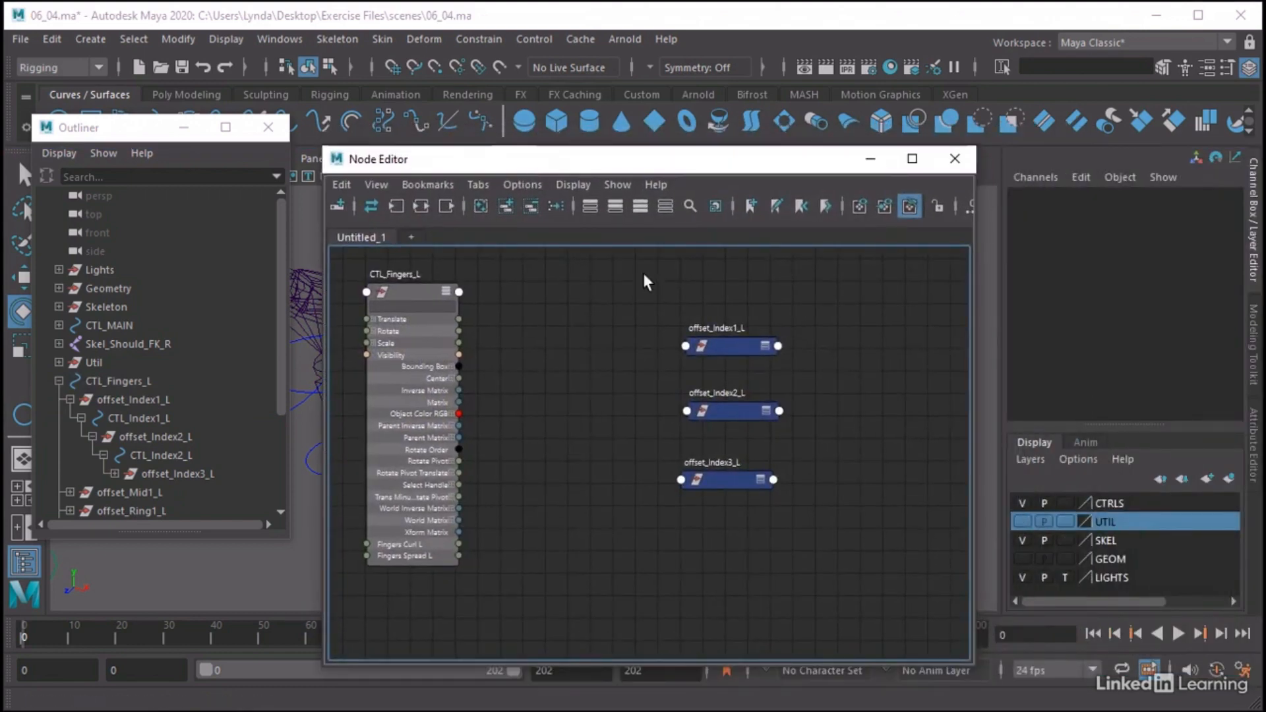
{"action": "left_click", "coordinate": [770, 348]}
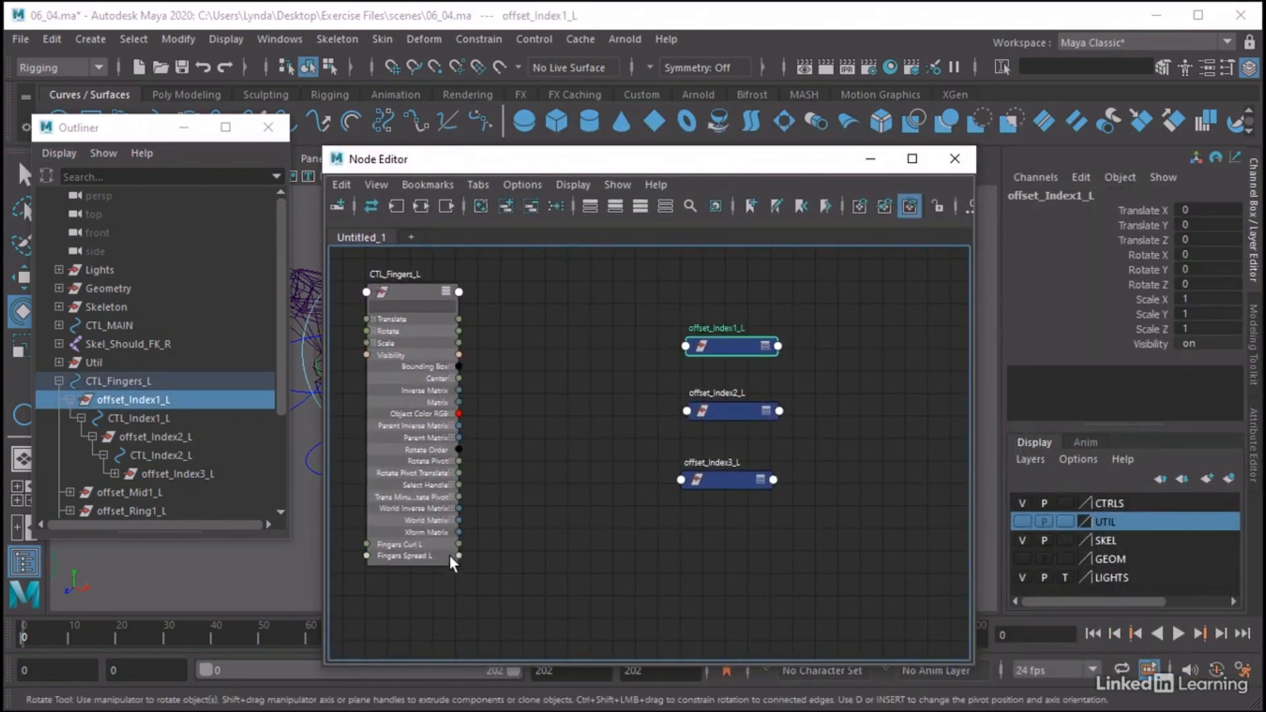
{"action": "left_click_drag", "start_coordinate": [458, 545], "coordinate": [689, 344]}
{"action": "mouse_move", "coordinate": [749, 356]}
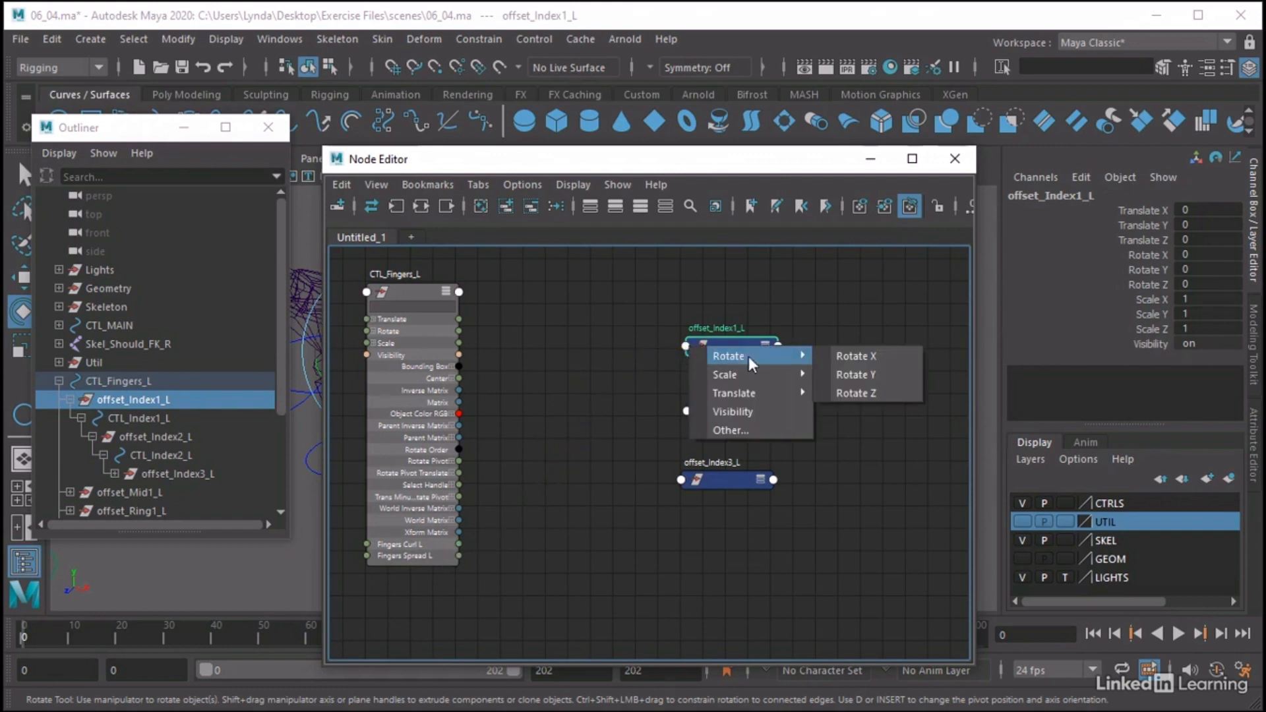
{"action": "left_click", "coordinate": [855, 387]}
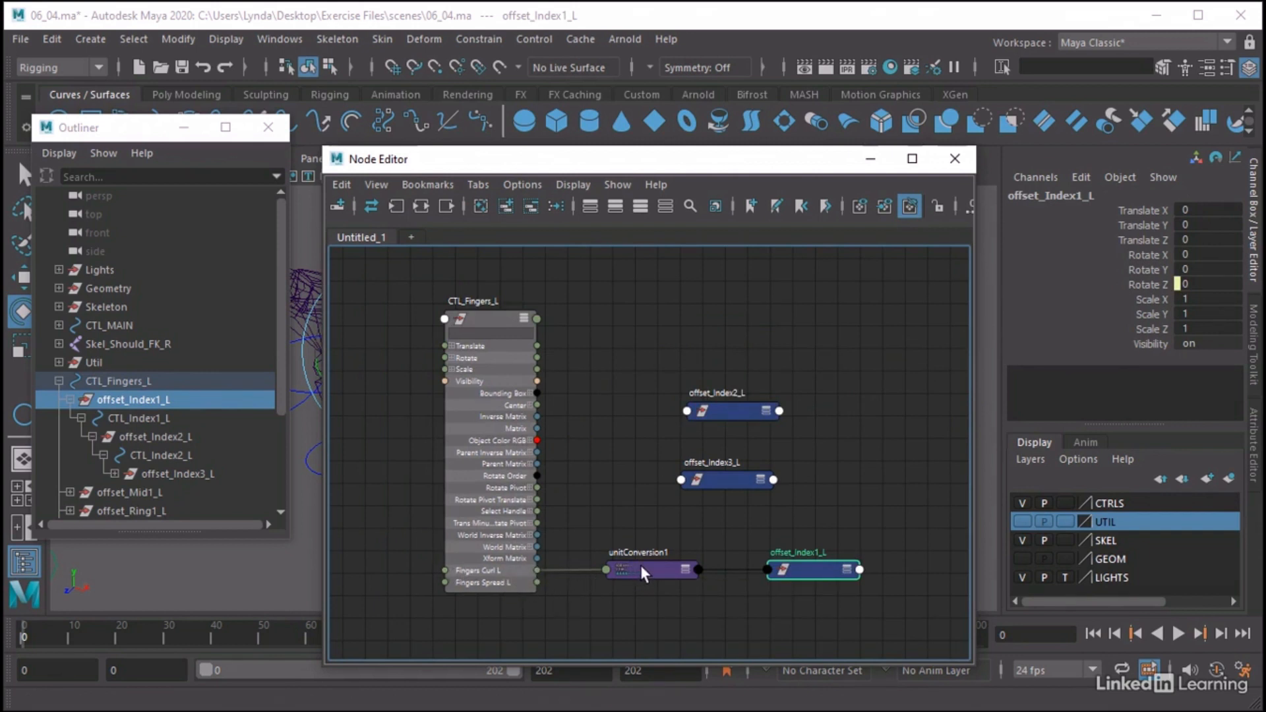
Line up the offset_Index3_L and offset_Index2_L nodes above offset_Index1_L and expand unitConversion1 to expose its attributes
{"action": "left_click_drag", "start_coordinate": [718, 485], "coordinate": [823, 501]}
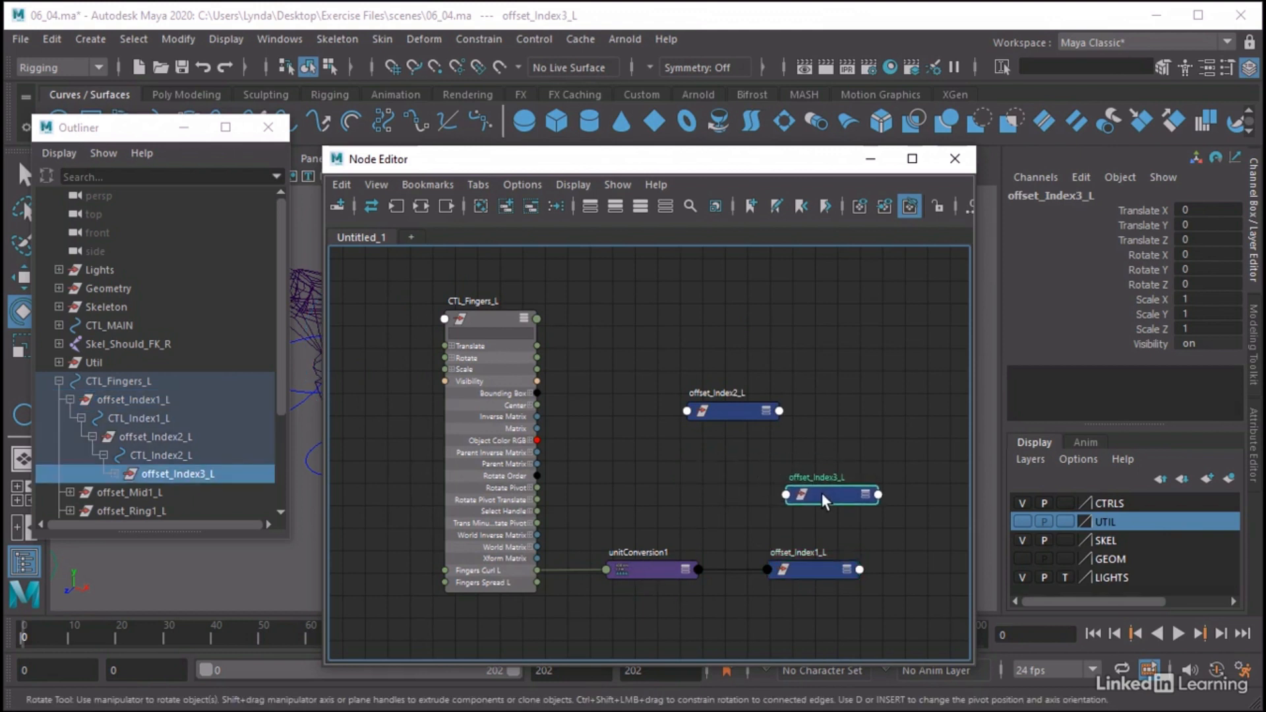
{"action": "left_click_drag", "start_coordinate": [726, 414], "coordinate": [822, 435]}
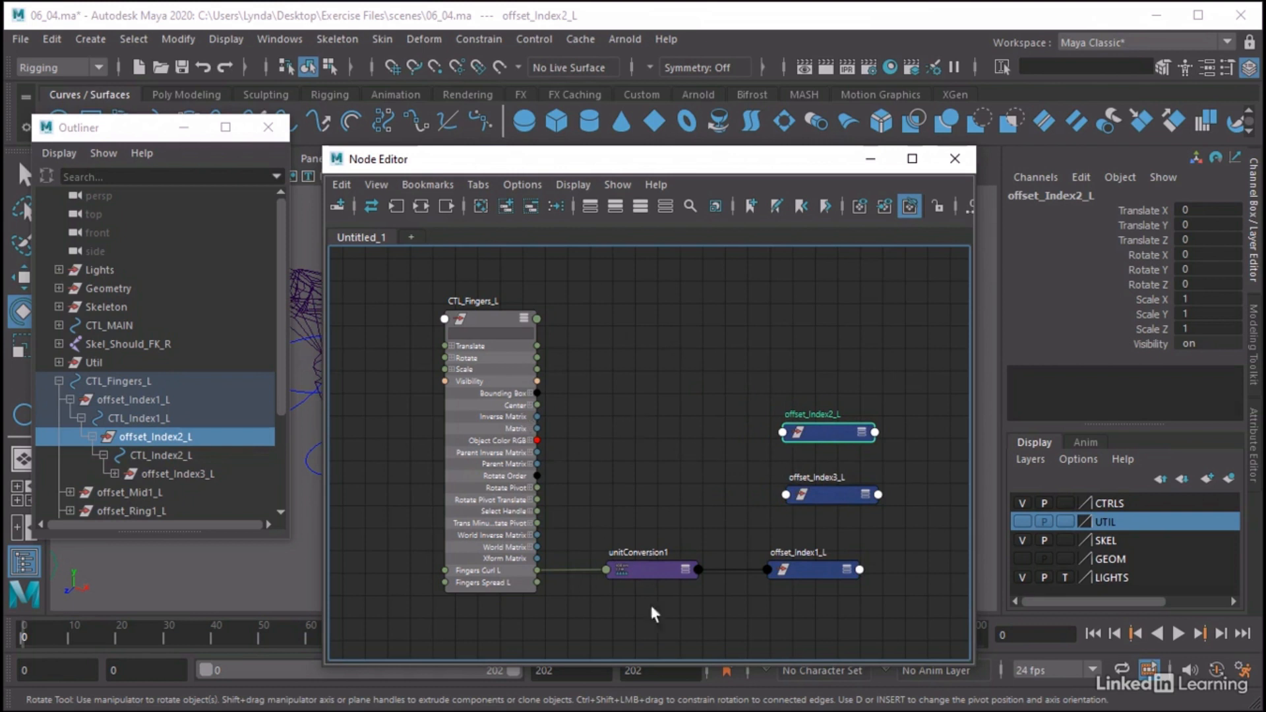
{"action": "left_click", "coordinate": [680, 565]}
{"action": "left_click", "coordinate": [685, 569]}
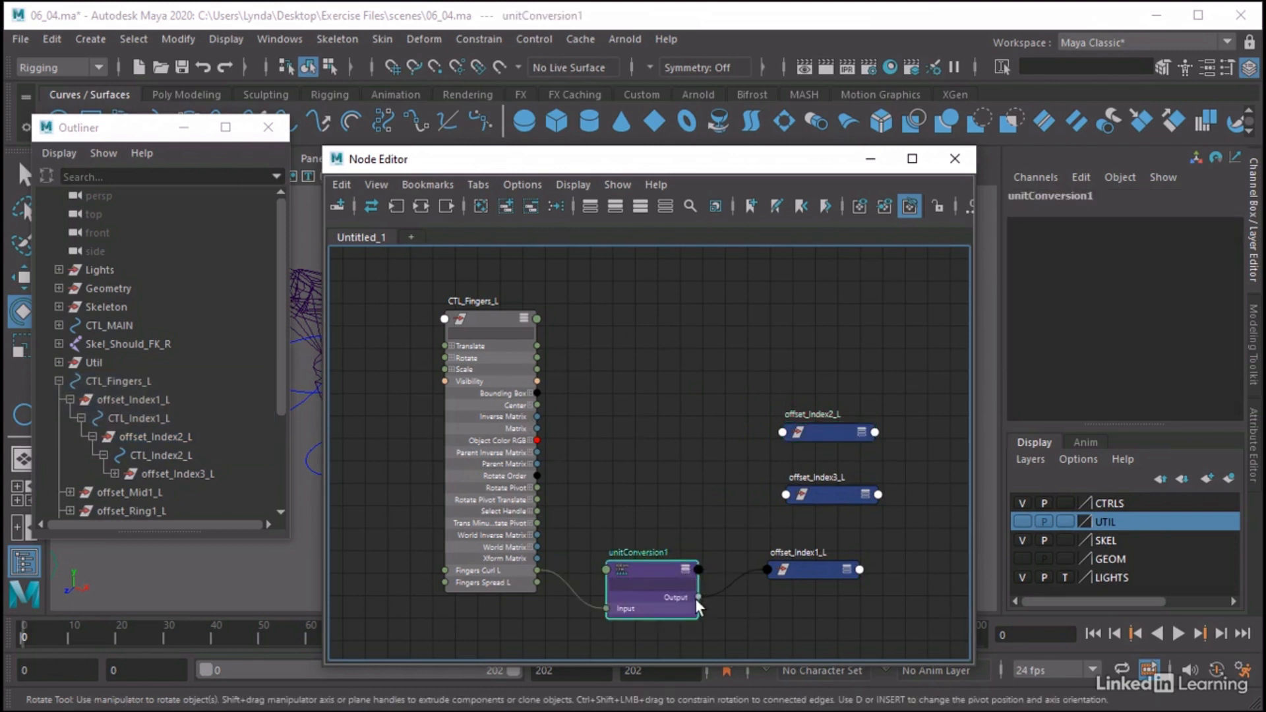
Connect unitConversion1's Output to Rotate Z of offset_Index3_L and to Rotate Y of offset_Index2_L
{"action": "left_click_drag", "start_coordinate": [697, 597], "coordinate": [787, 492]}
{"action": "mouse_move", "coordinate": [824, 503]}
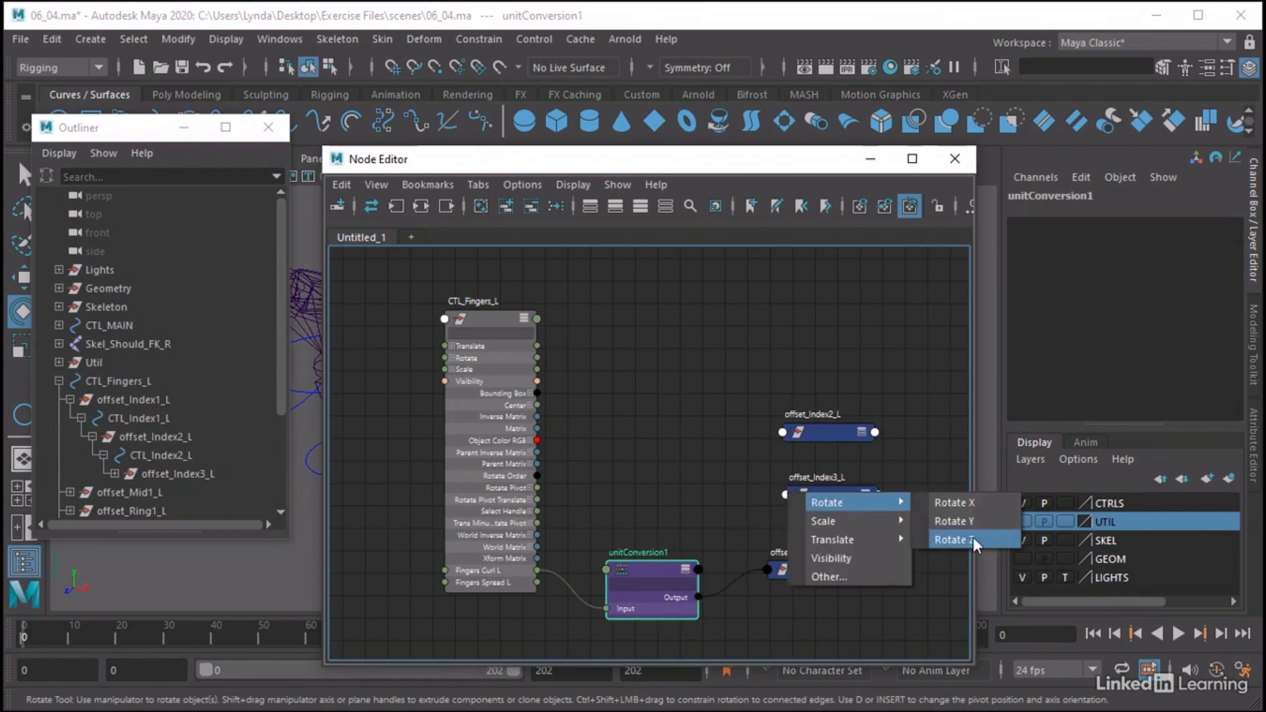
{"action": "left_click", "coordinate": [973, 540]}
{"action": "left_click_drag", "start_coordinate": [699, 595], "coordinate": [782, 430]}
{"action": "mouse_move", "coordinate": [879, 445]}
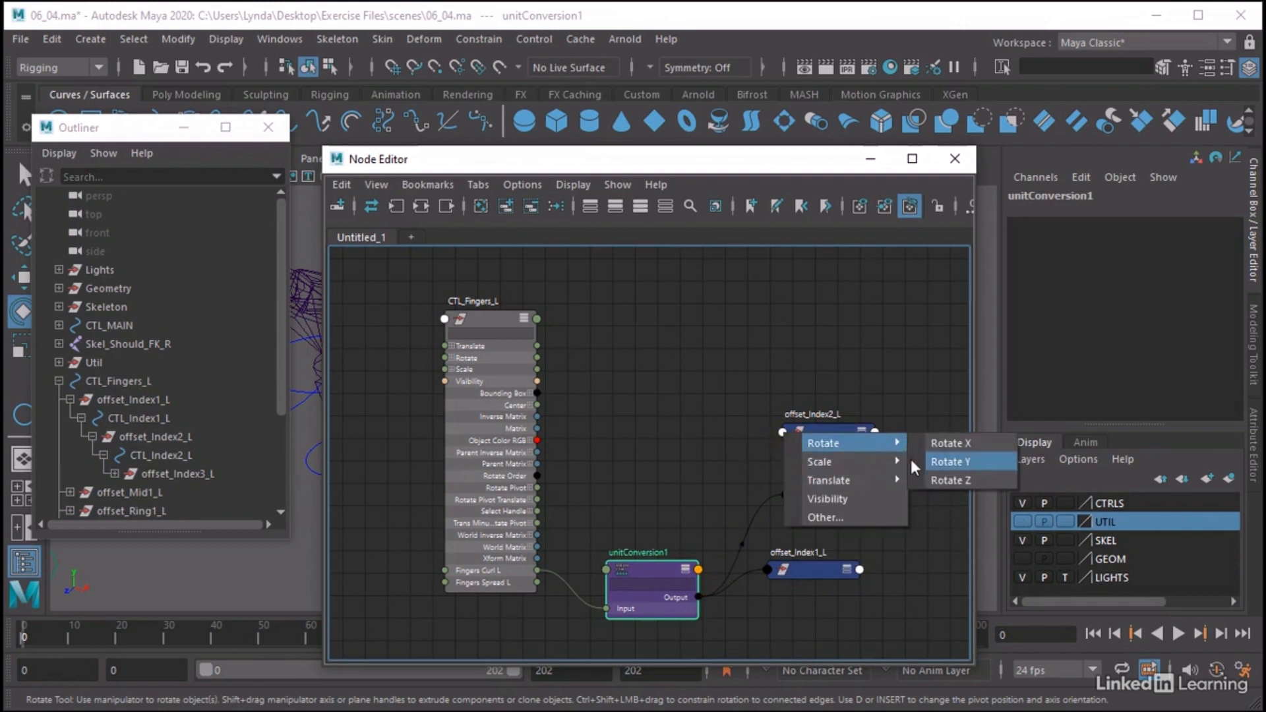
{"action": "left_click", "coordinate": [930, 463]}
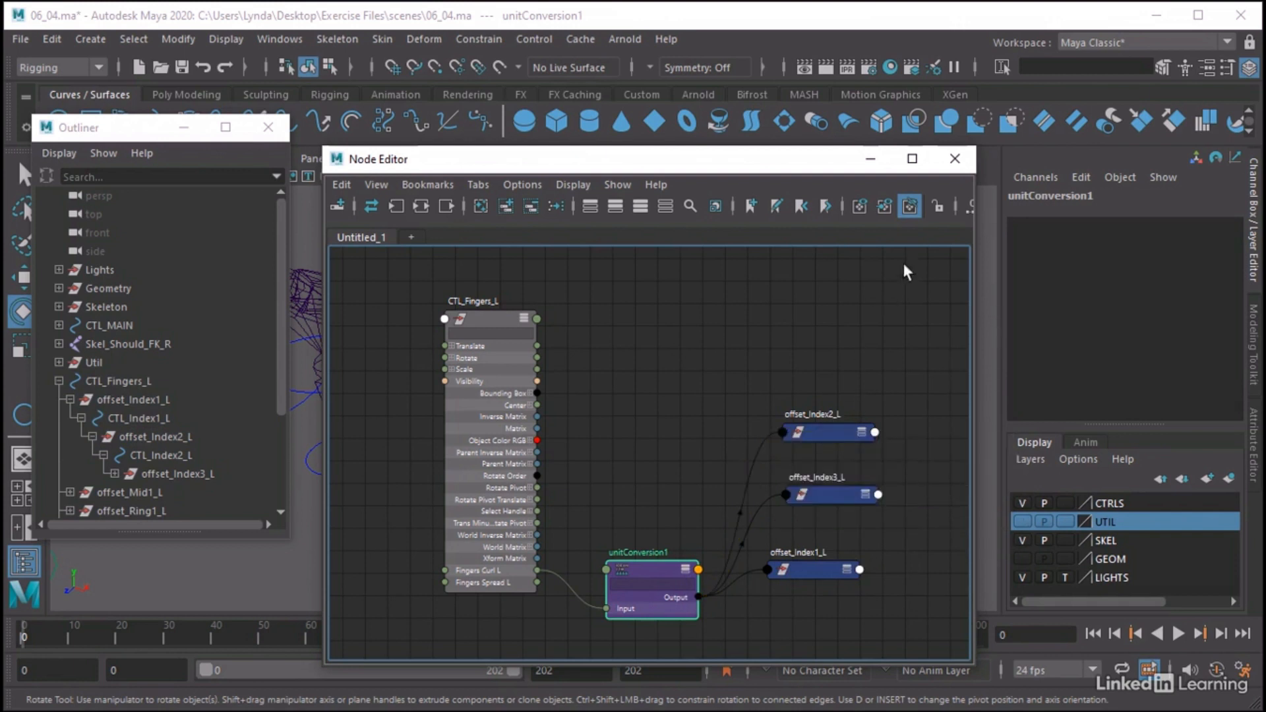
Minimize the Node Editor, select CTL_Fingers_L in the viewport and scrub its Fingers Curl L channel to test the index finger
{"action": "left_click", "coordinate": [870, 159]}
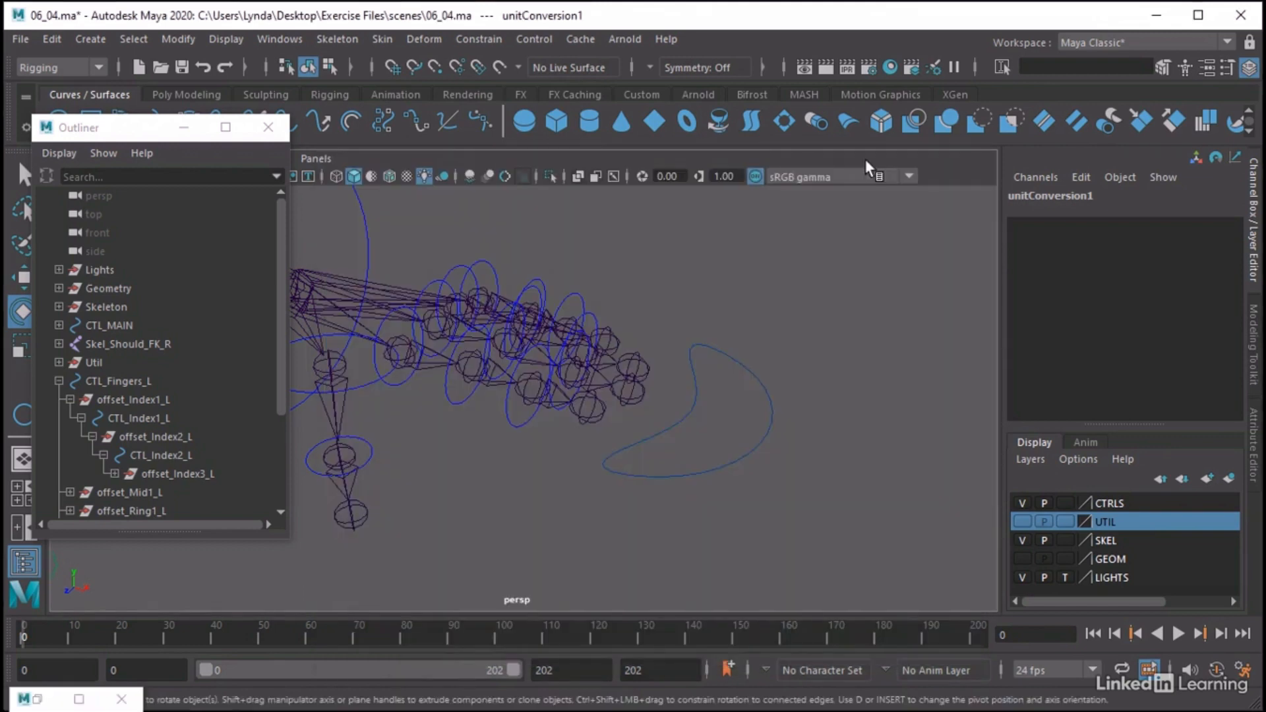
{"action": "left_click", "coordinate": [765, 410]}
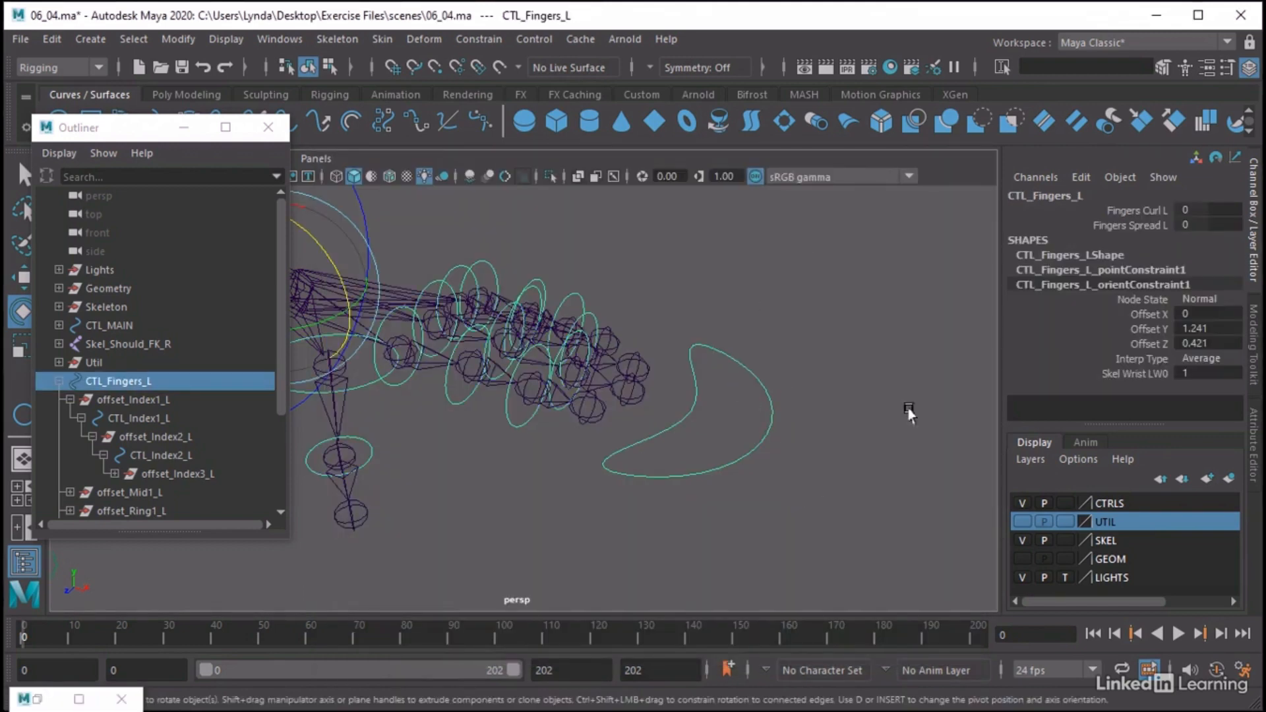
{"action": "left_click", "coordinate": [1121, 209]}
{"action": "middle_click_drag", "start_coordinate": [739, 263], "coordinate": [721, 314]}
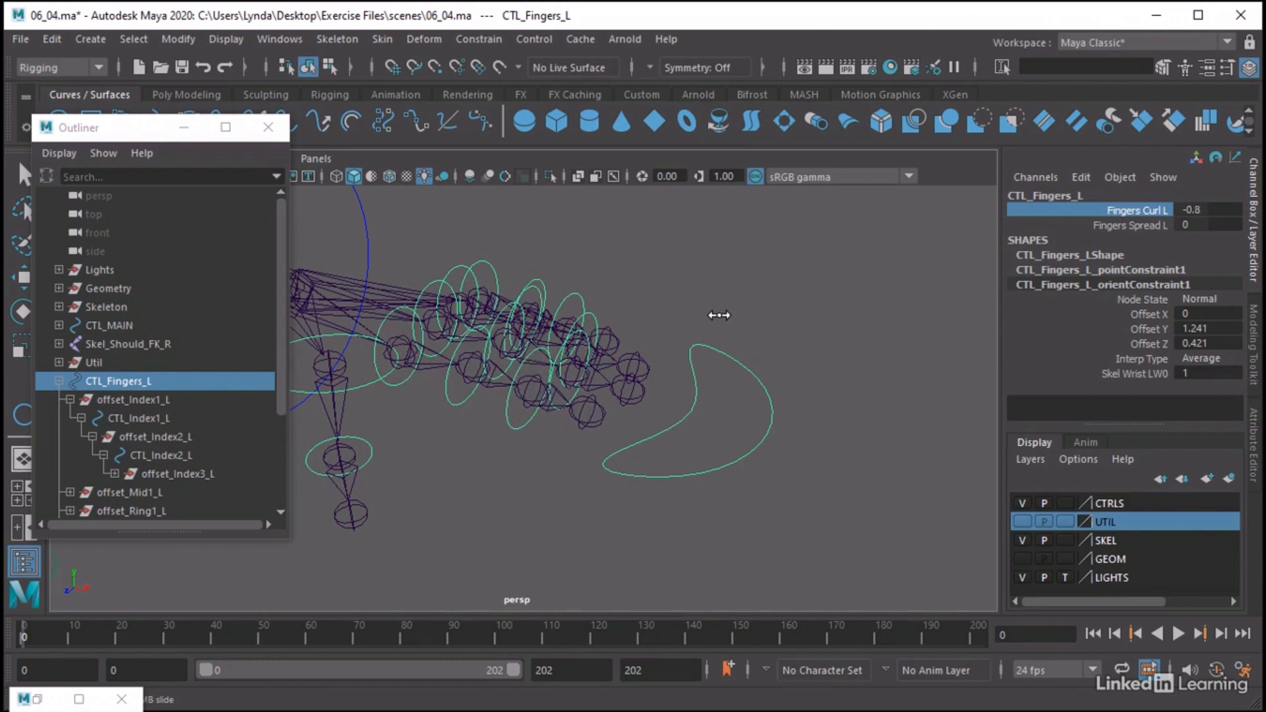
Edit the FingersCurl_L attribute to a minimum of -75 and a maximum of 20, and scrub the channel to try the range
{"action": "left_click", "coordinate": [1079, 177]}
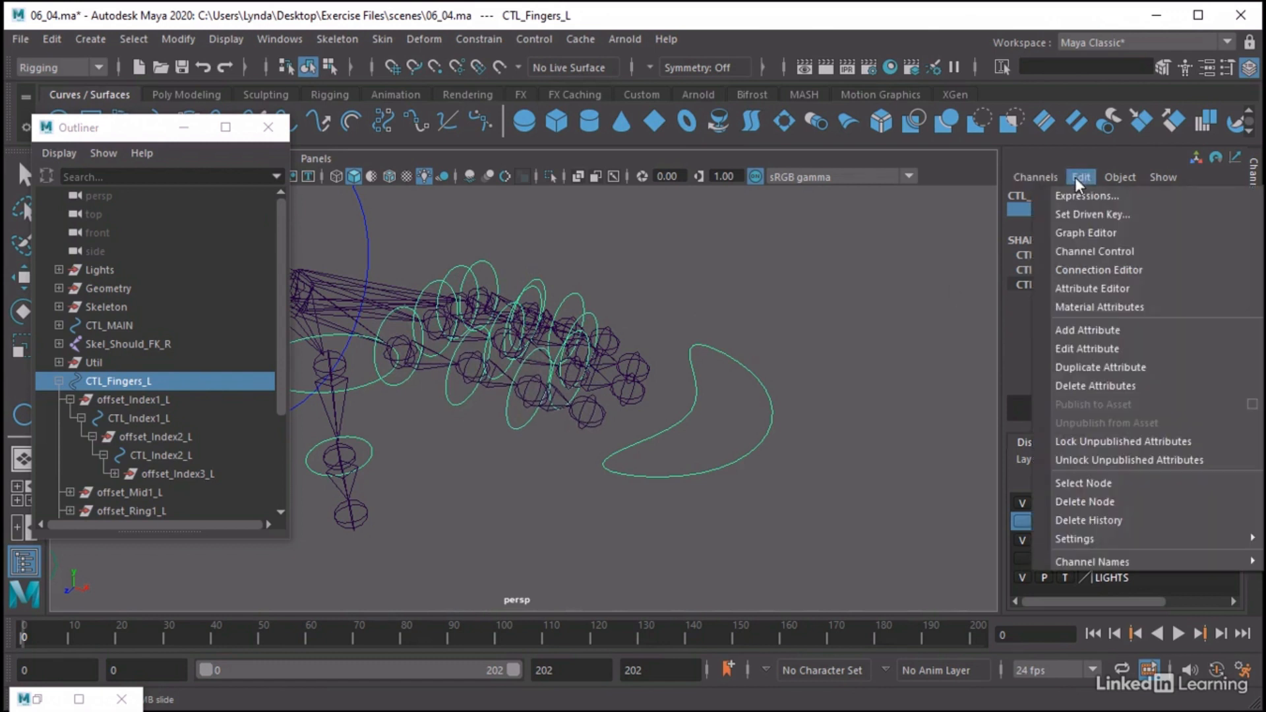
{"action": "left_click", "coordinate": [1086, 348]}
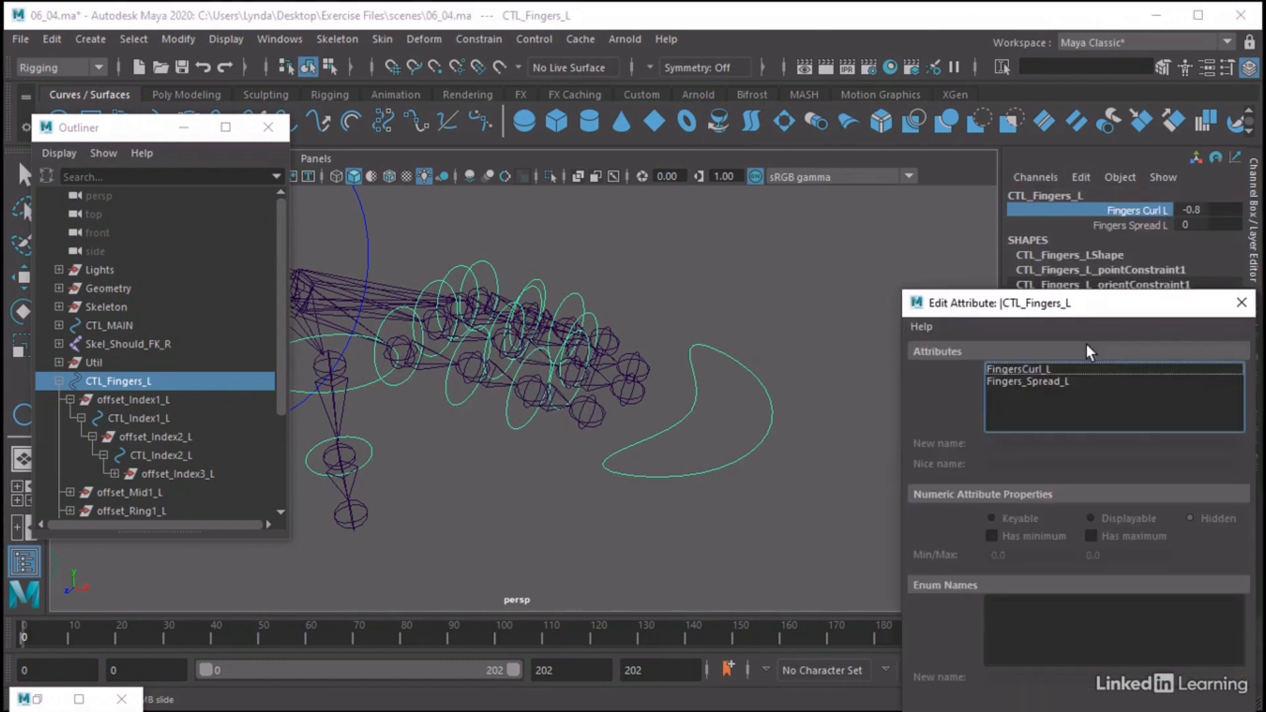
{"action": "left_click", "coordinate": [1016, 369]}
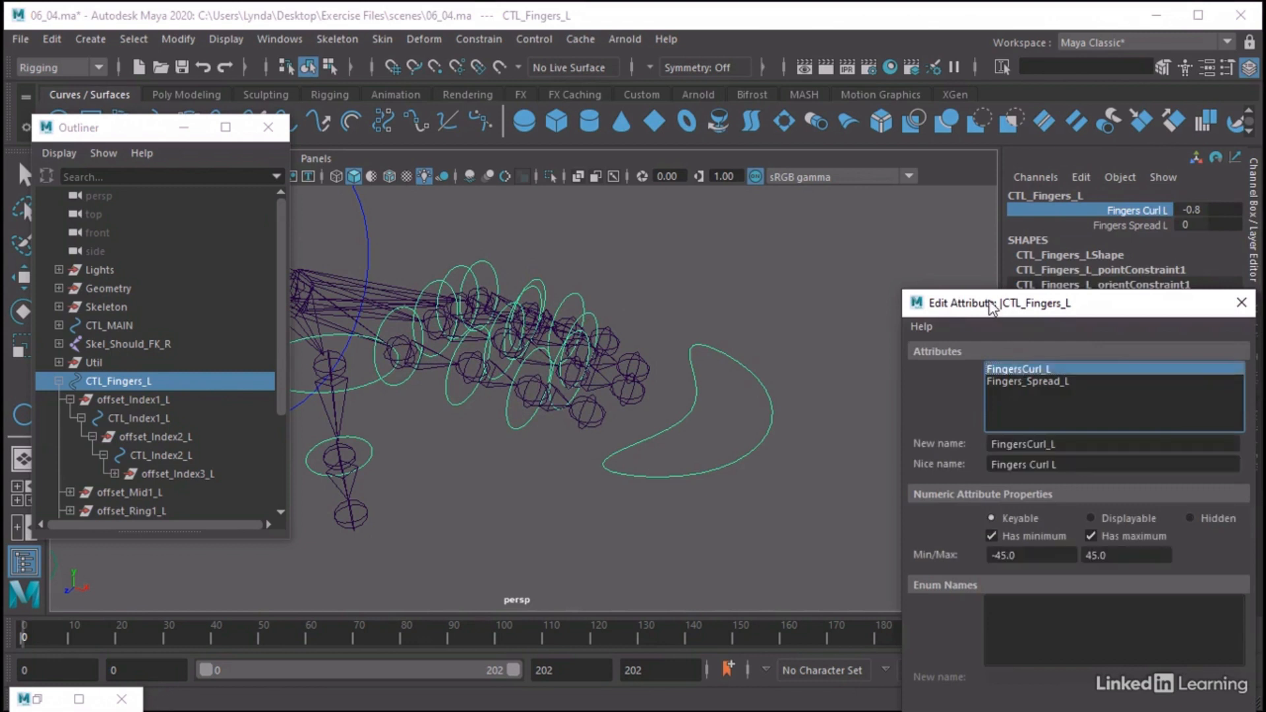
{"action": "left_click_drag", "start_coordinate": [991, 305], "coordinate": [858, 180]}
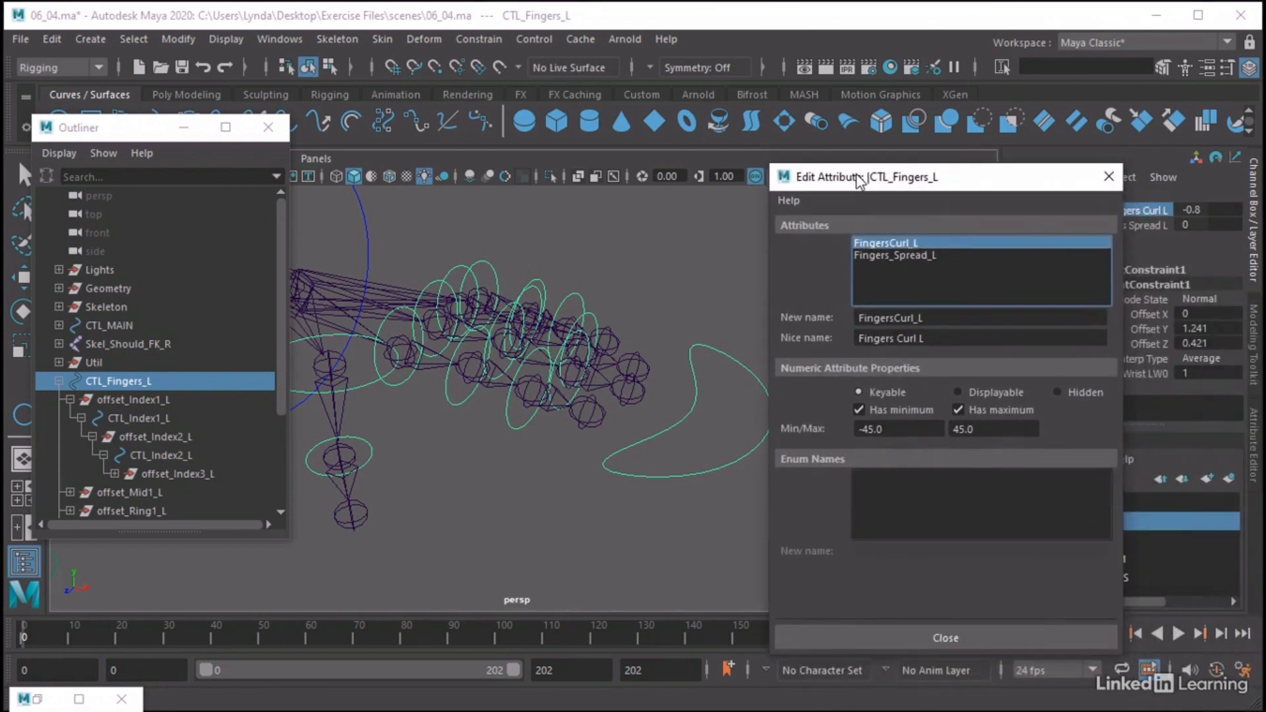
{"action": "left_click", "coordinate": [959, 408]}
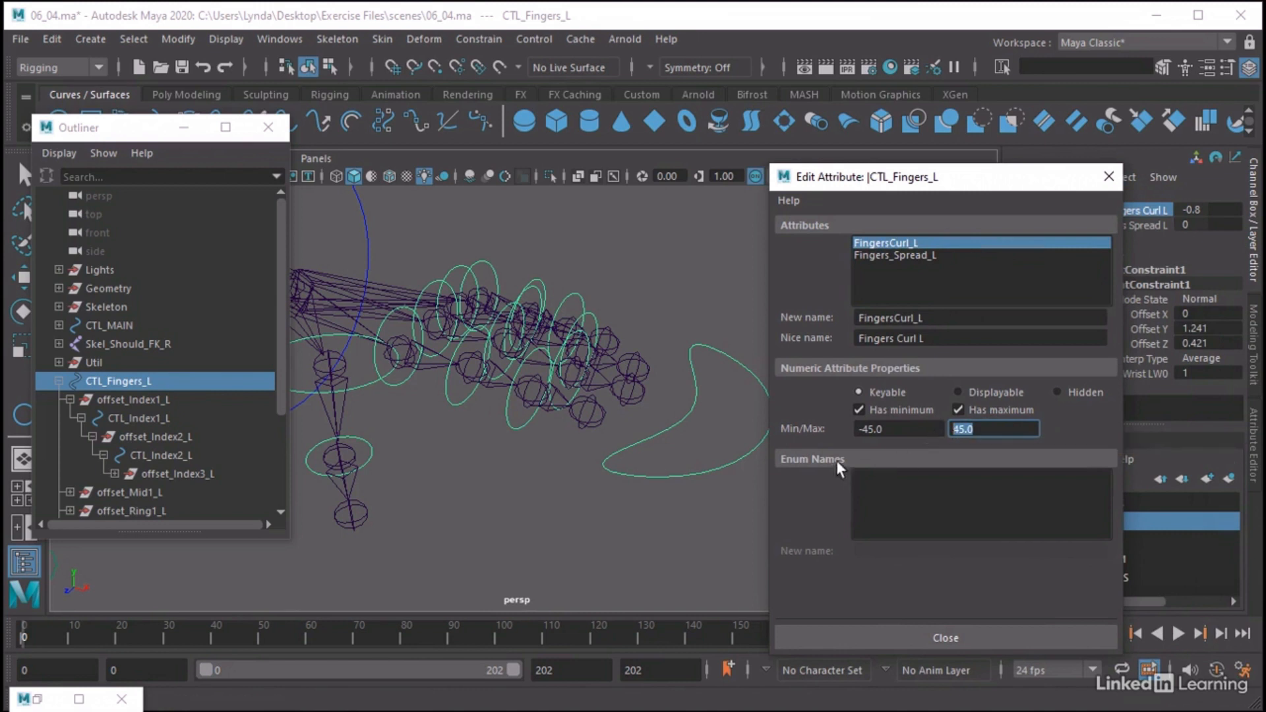
{"action": "left_click_drag", "start_coordinate": [858, 429], "coordinate": [904, 428]}
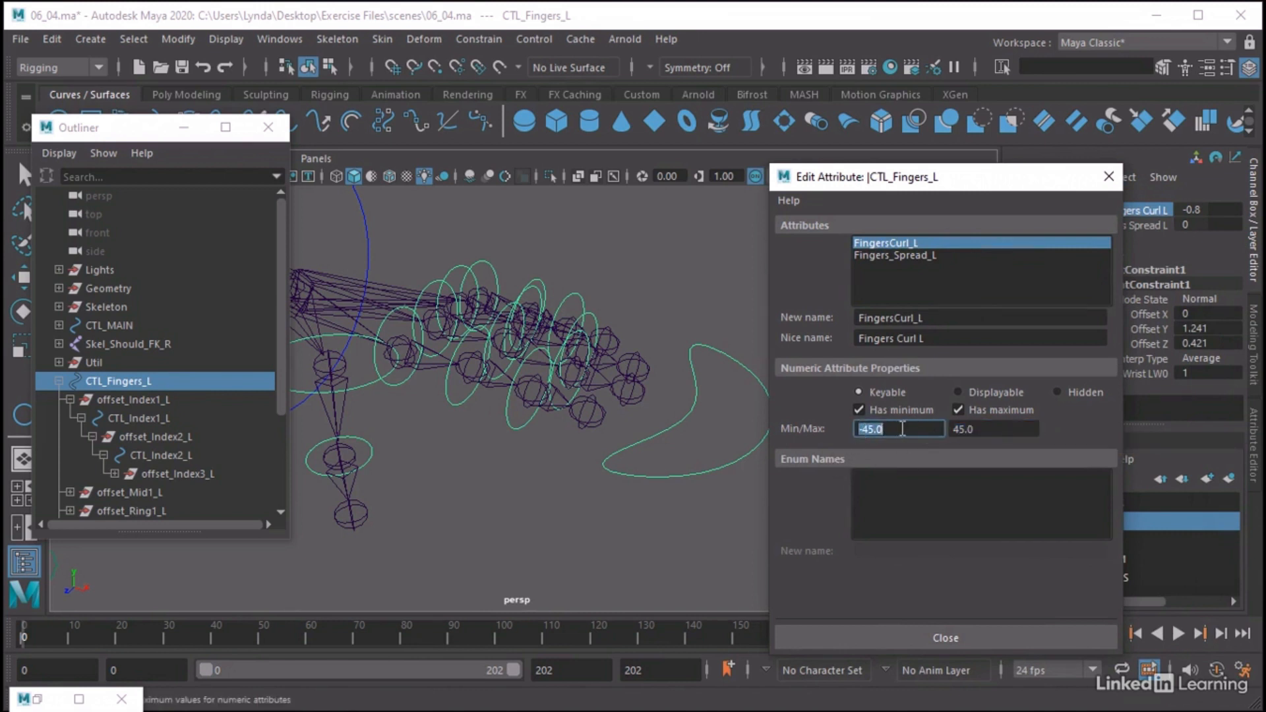
{"action": "type", "text": "-75"}
{"action": "key", "text": "Return"}
{"action": "left_click", "coordinate": [967, 429]}
{"action": "left_click_drag", "start_coordinate": [966, 429], "coordinate": [923, 428]}
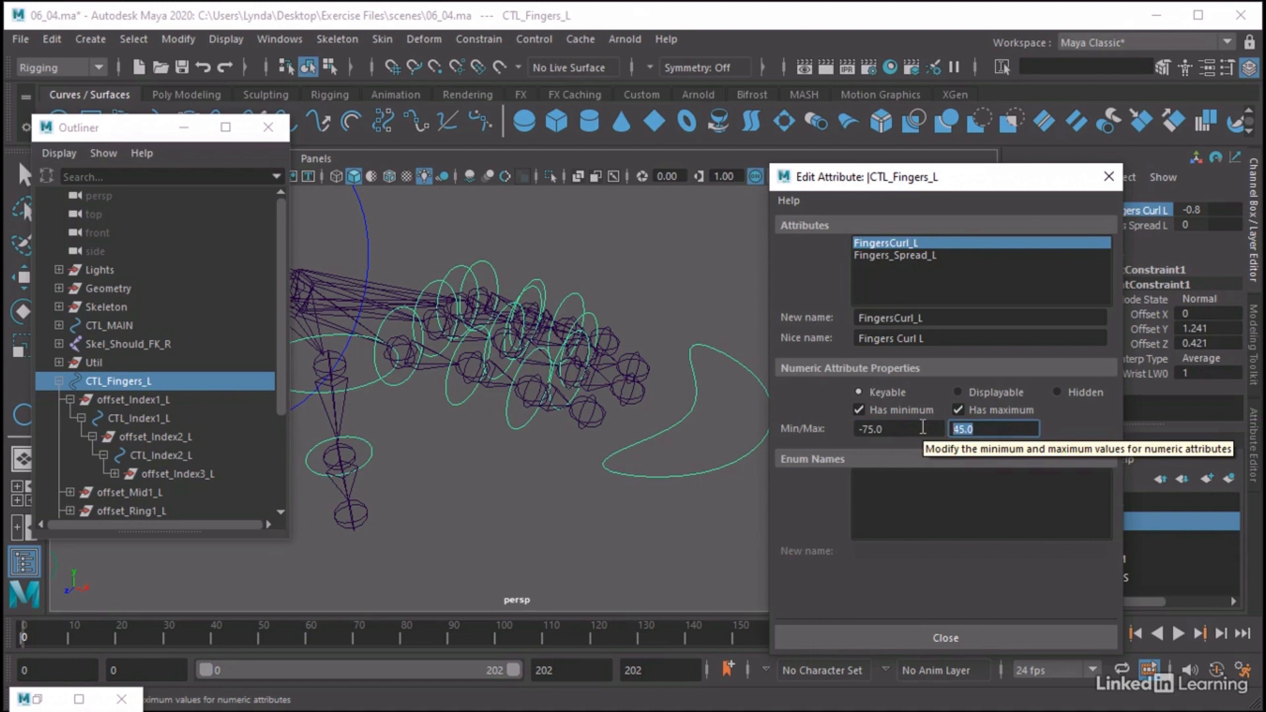
{"action": "type", "text": "20"}
{"action": "key", "text": "Return"}
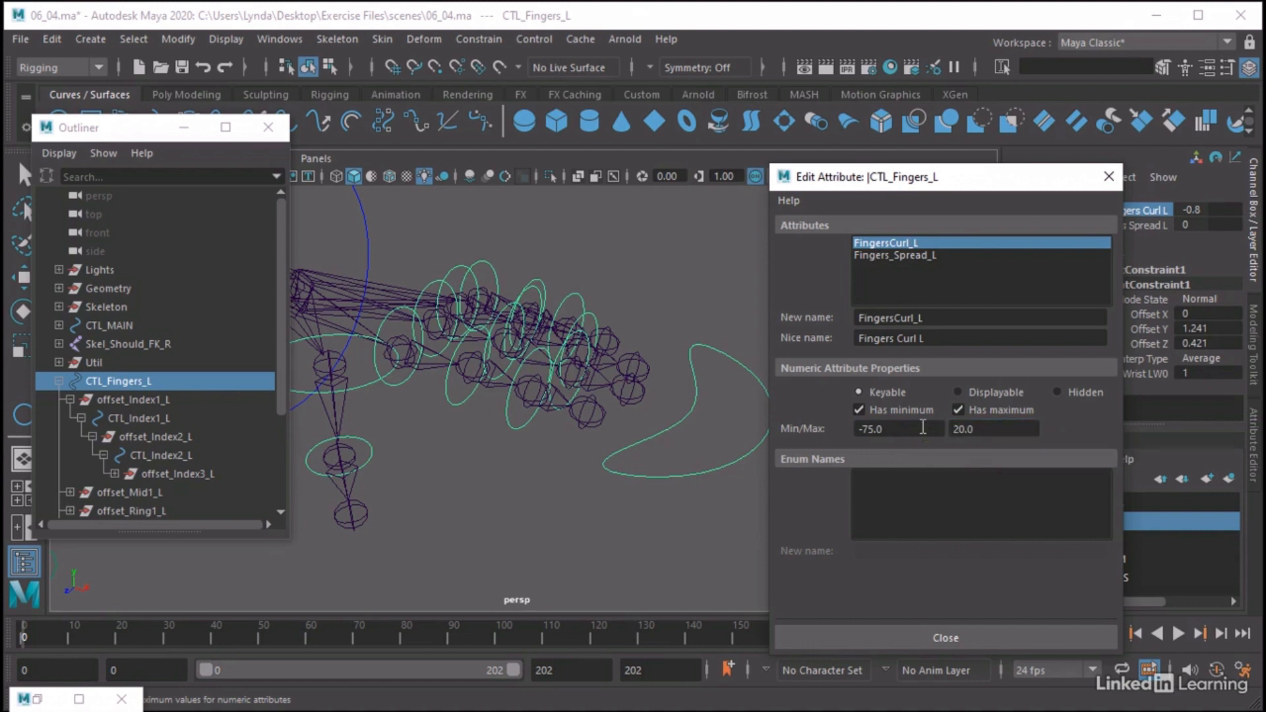
{"action": "left_click", "coordinate": [1109, 176]}
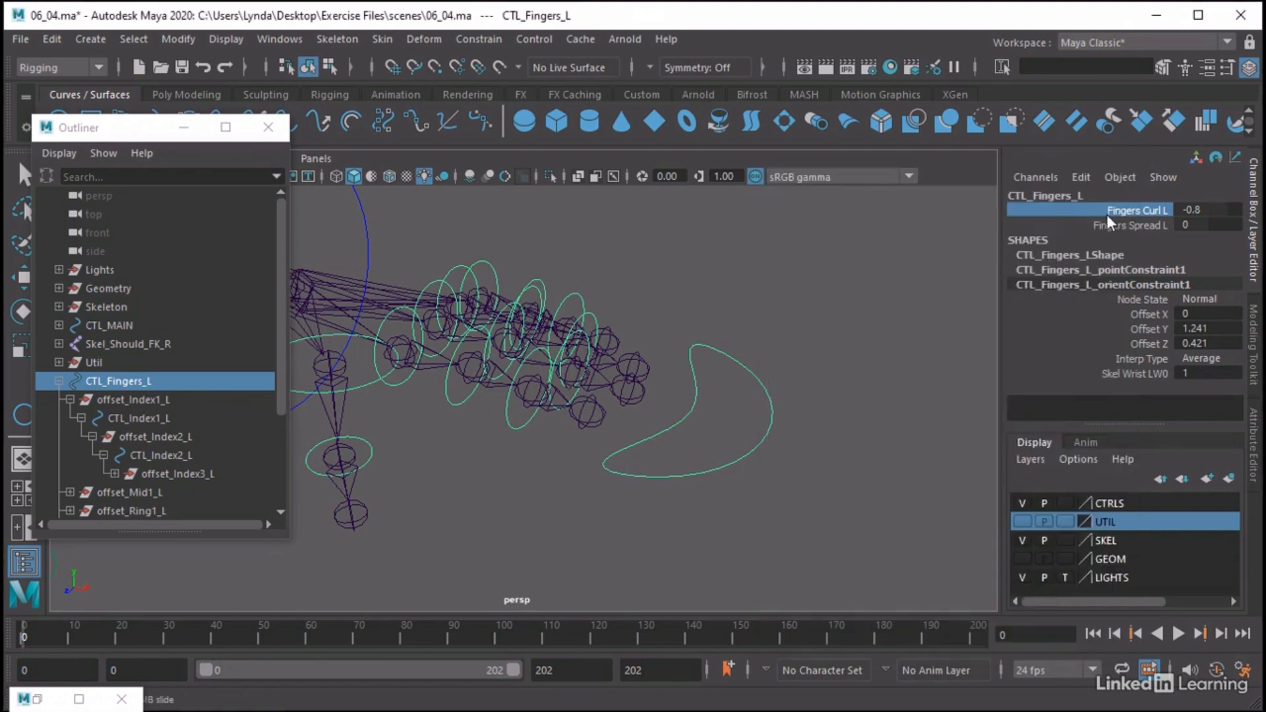
{"action": "middle_click_drag", "start_coordinate": [851, 234], "coordinate": [868, 330]}
Edit the FingersCurl_L attribute limits again, setting the maximum to 5 and the minimum to -70
{"action": "left_click", "coordinate": [1078, 180]}
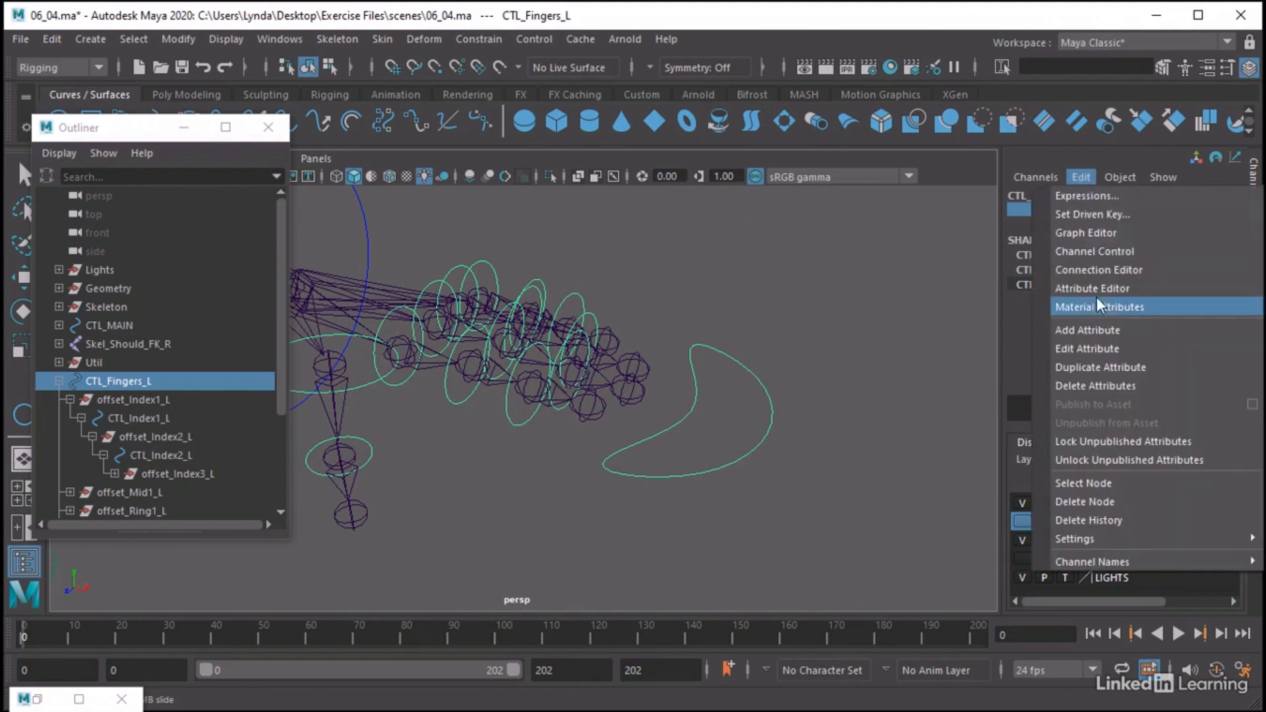
{"action": "left_click", "coordinate": [1088, 337]}
{"action": "left_click", "coordinate": [883, 242]}
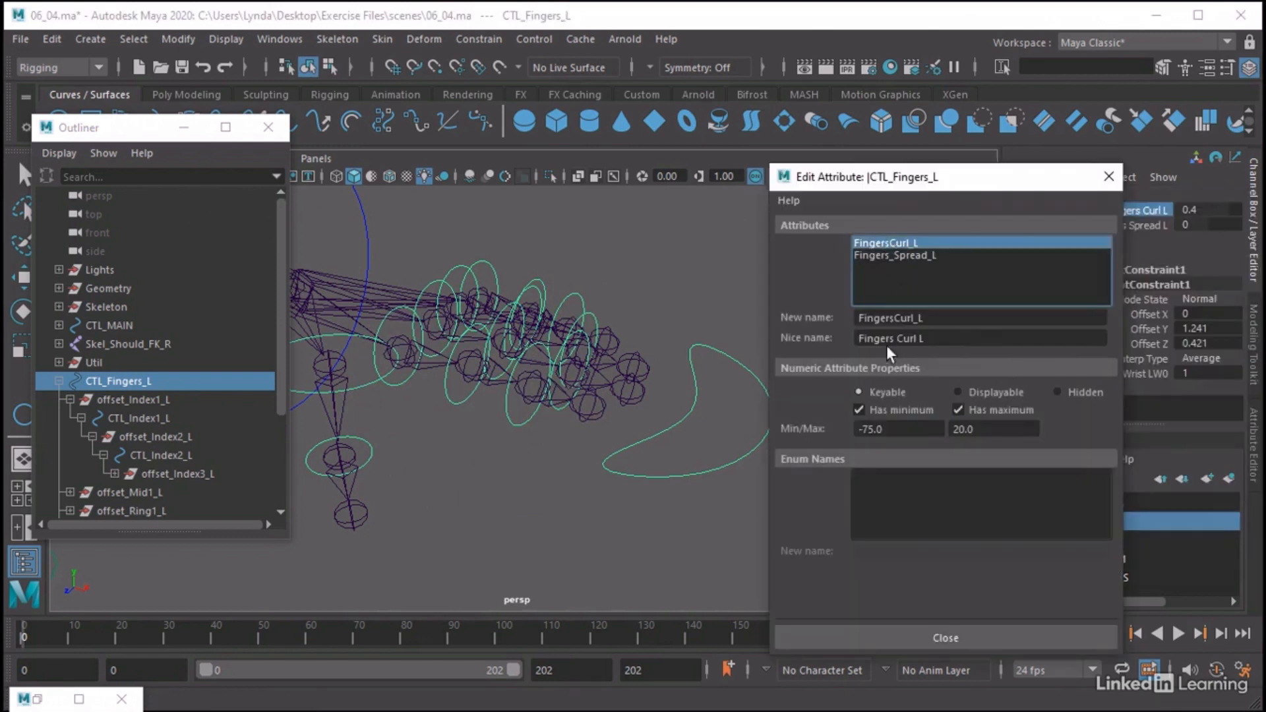
{"action": "left_click_drag", "start_coordinate": [956, 428], "coordinate": [996, 428]}
{"action": "type", "text": "5"}
{"action": "key", "text": "Return"}
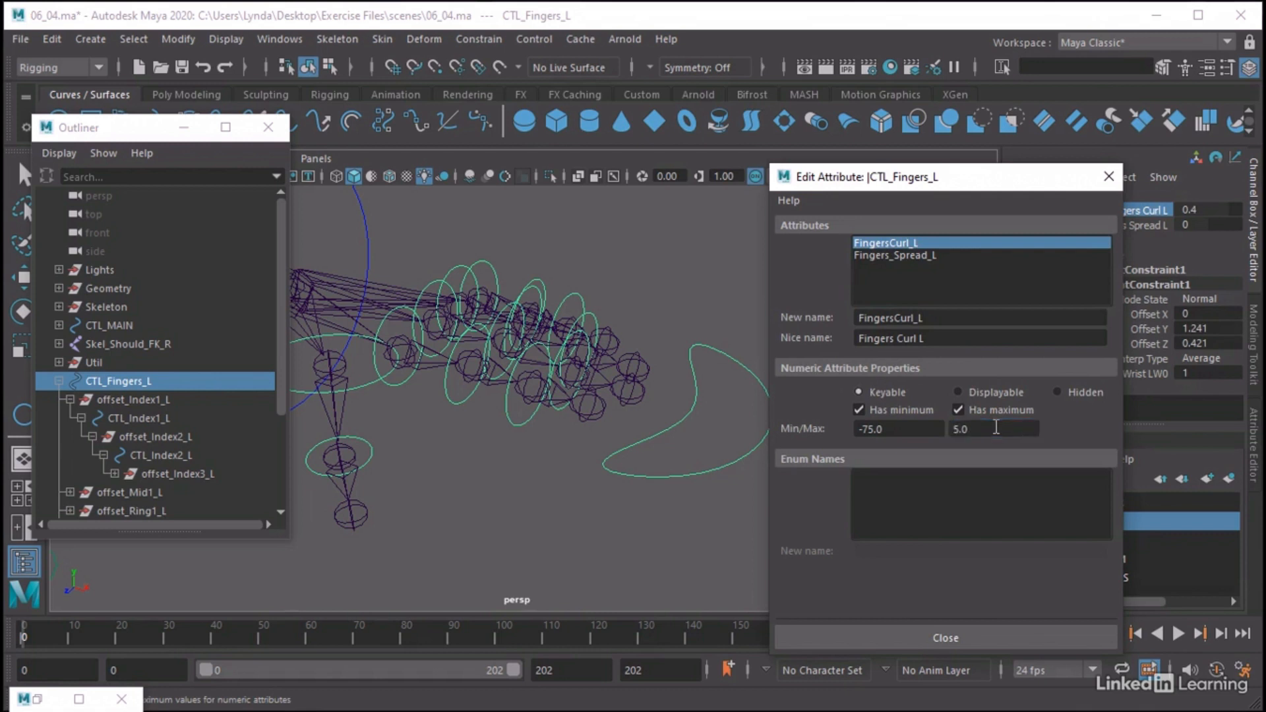
{"action": "left_click_drag", "start_coordinate": [896, 429], "coordinate": [854, 428]}
{"action": "type", "text": "-70"}
{"action": "key", "text": "Return"}
{"action": "left_click", "coordinate": [1108, 177]}
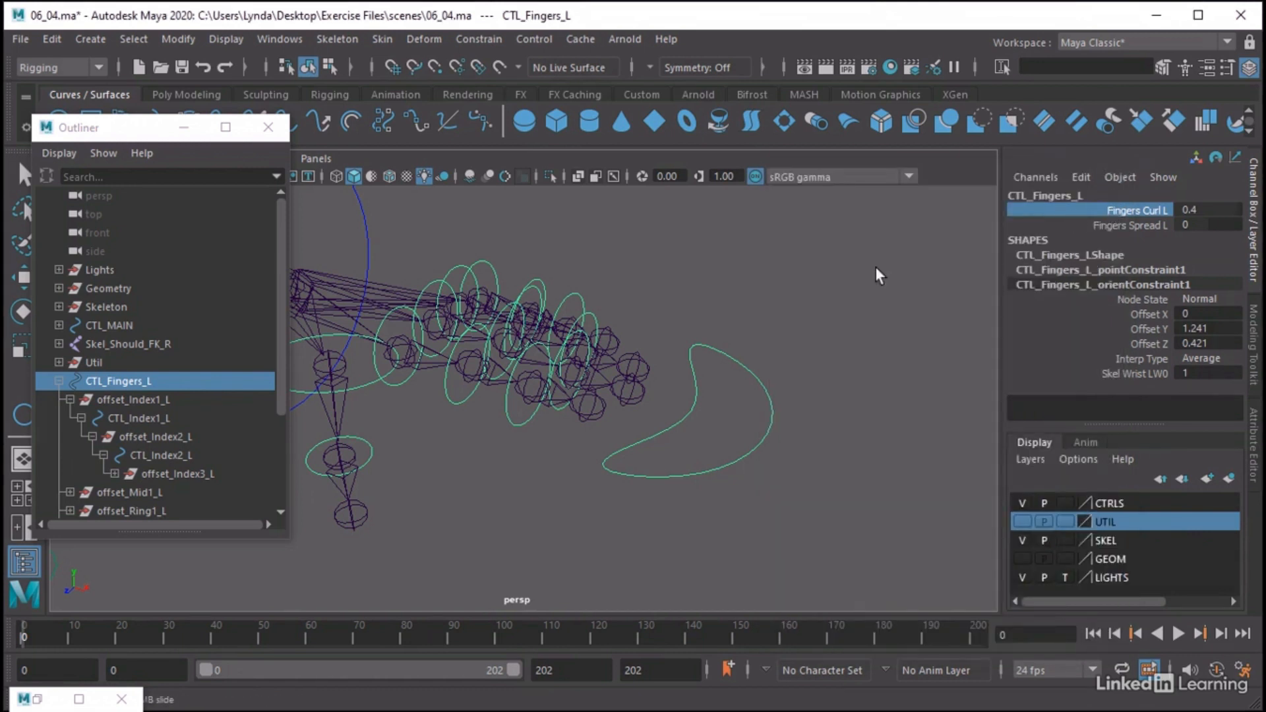
Curl the index finger with Fingers Curl L, and rotate CTL_Index3_L on its own by about 10 degrees in Z
{"action": "middle_click_drag", "start_coordinate": [875, 268], "coordinate": [536, 251]}
{"action": "left_click", "coordinate": [518, 491]}
{"action": "key", "text": "e"}
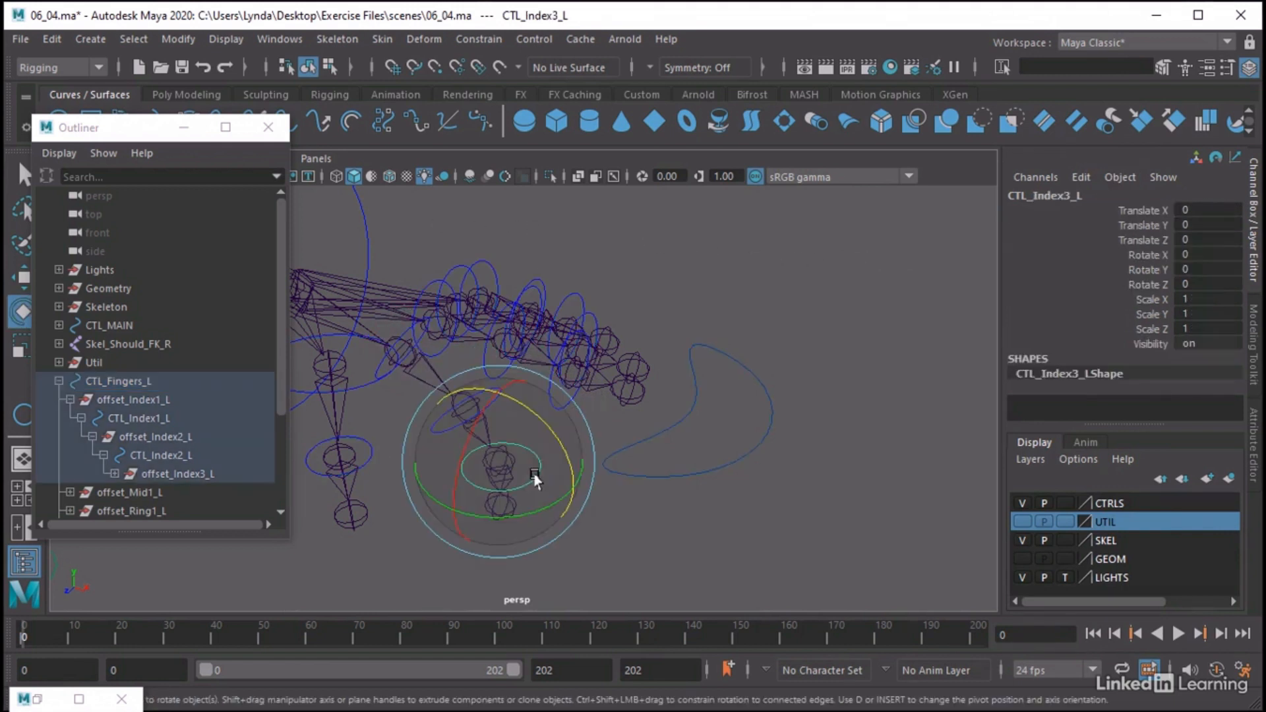
{"action": "left_click_drag", "start_coordinate": [560, 430], "coordinate": [537, 428]}
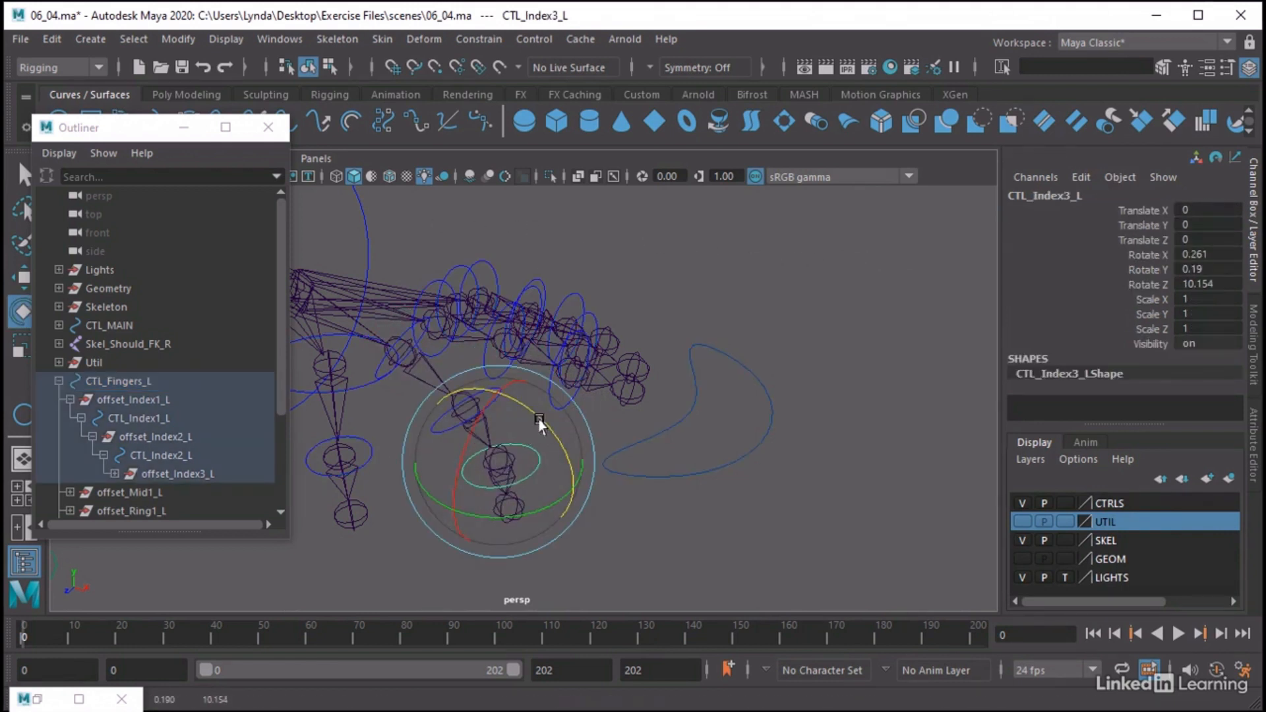
Undo the test rotations on the index finger controls and reset Fingers Curl L on CTL_Fingers_L to 0
{"action": "key", "text": "ctrl+z"}
{"action": "key", "text": "ctrl+z"}
{"action": "key", "text": "ctrl+z"}
{"action": "key", "text": "ctrl+z"}
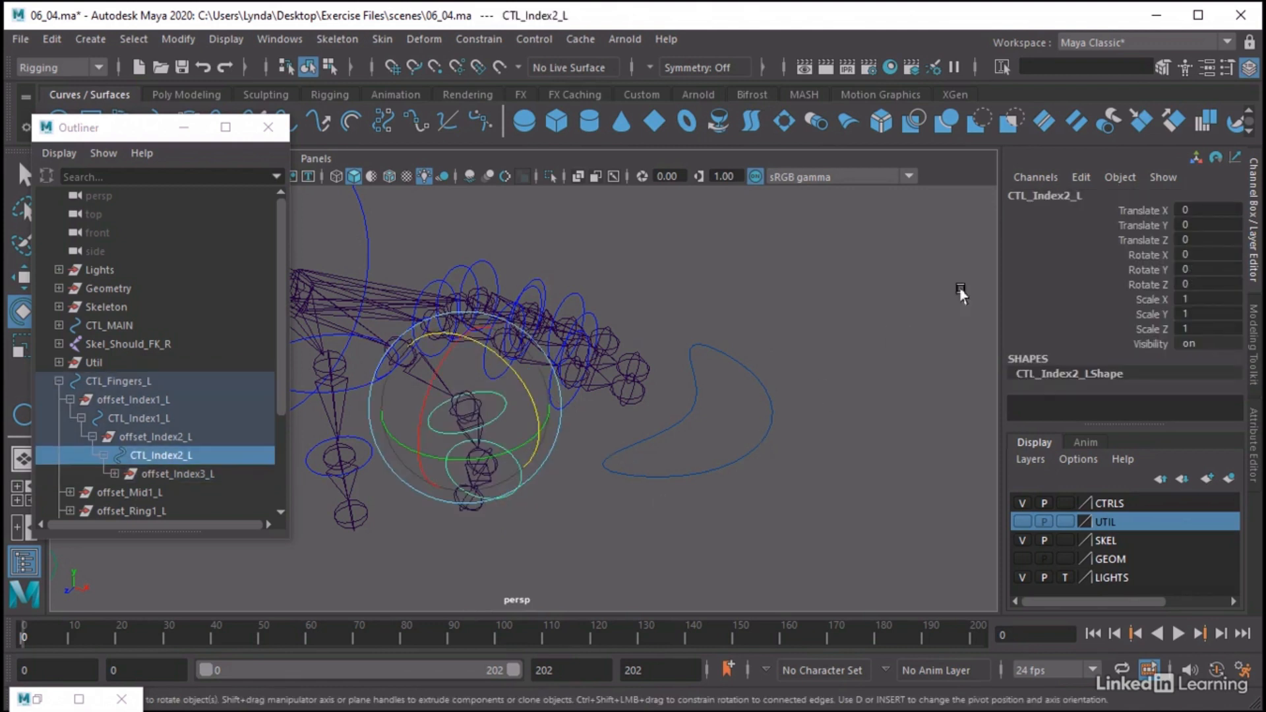
{"action": "left_click", "coordinate": [641, 466]}
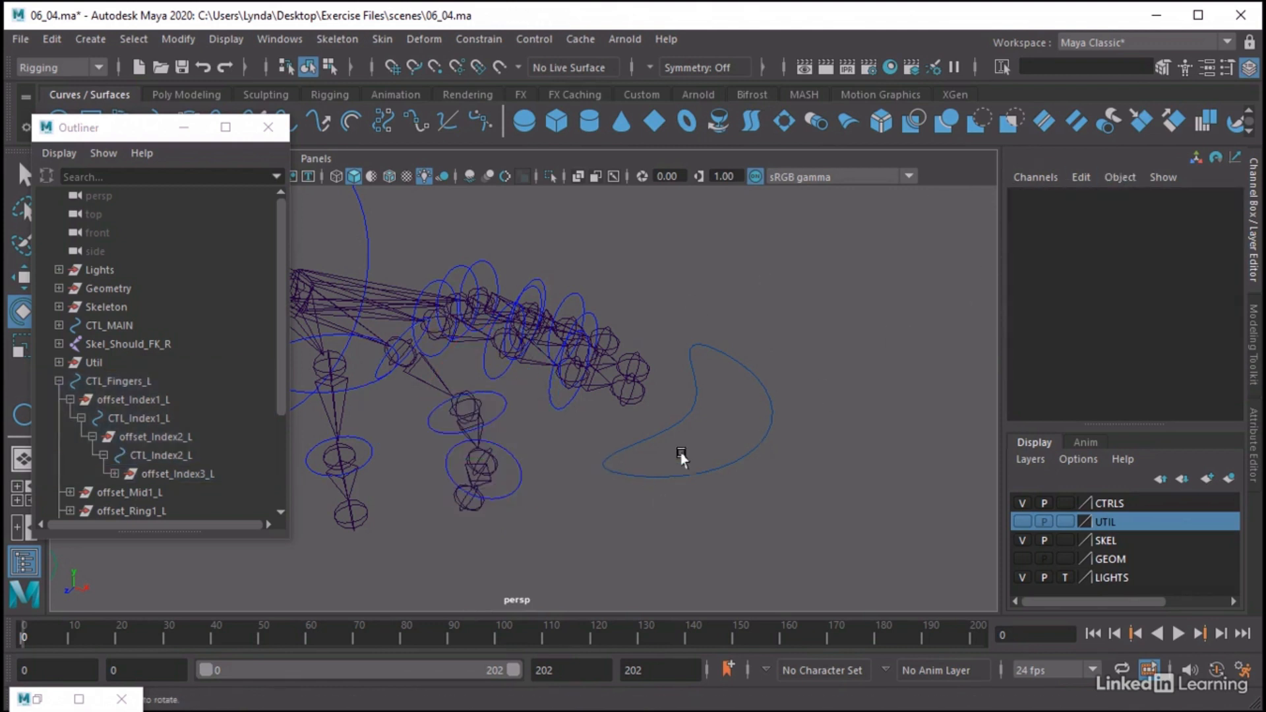
{"action": "left_click_drag", "start_coordinate": [679, 449], "coordinate": [737, 468]}
{"action": "left_click", "coordinate": [1199, 210]}
{"action": "type", "text": "0"}
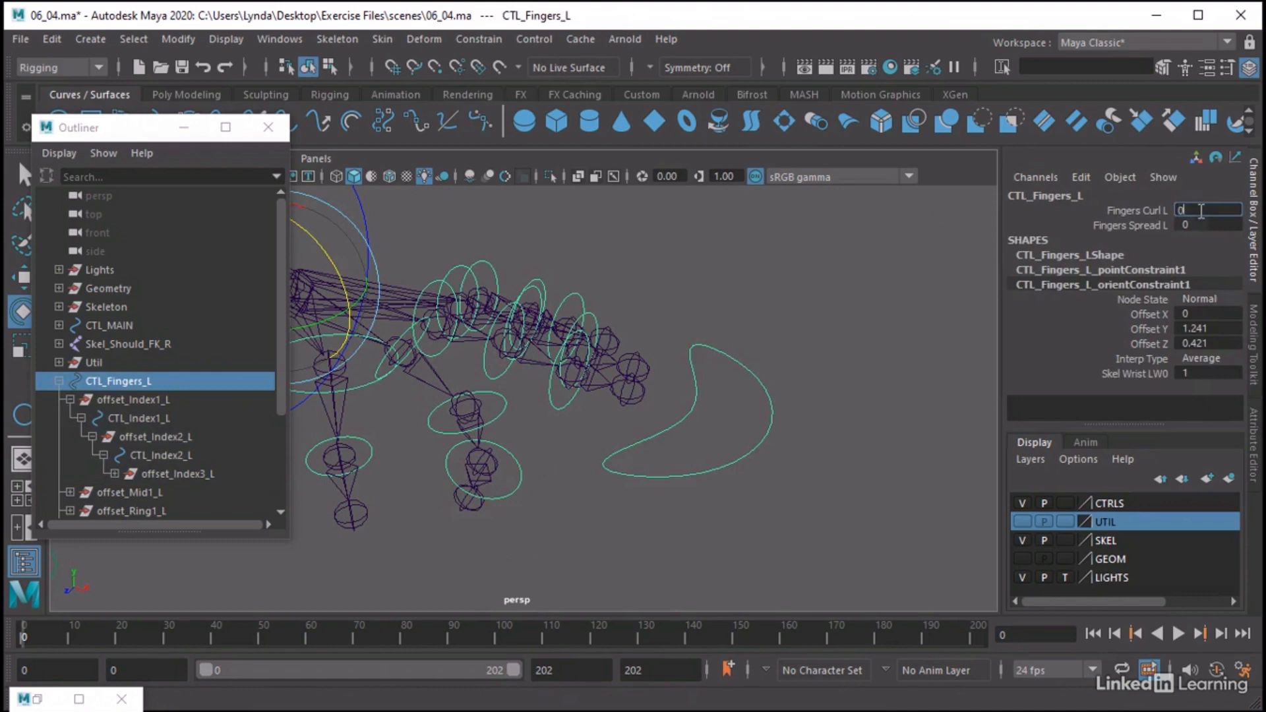
{"action": "key", "text": "Return"}
{"action": "left_click", "coordinate": [703, 254]}
{"action": "left_click_drag", "start_coordinate": [683, 281], "coordinate": [667, 243], "text": "alt"}
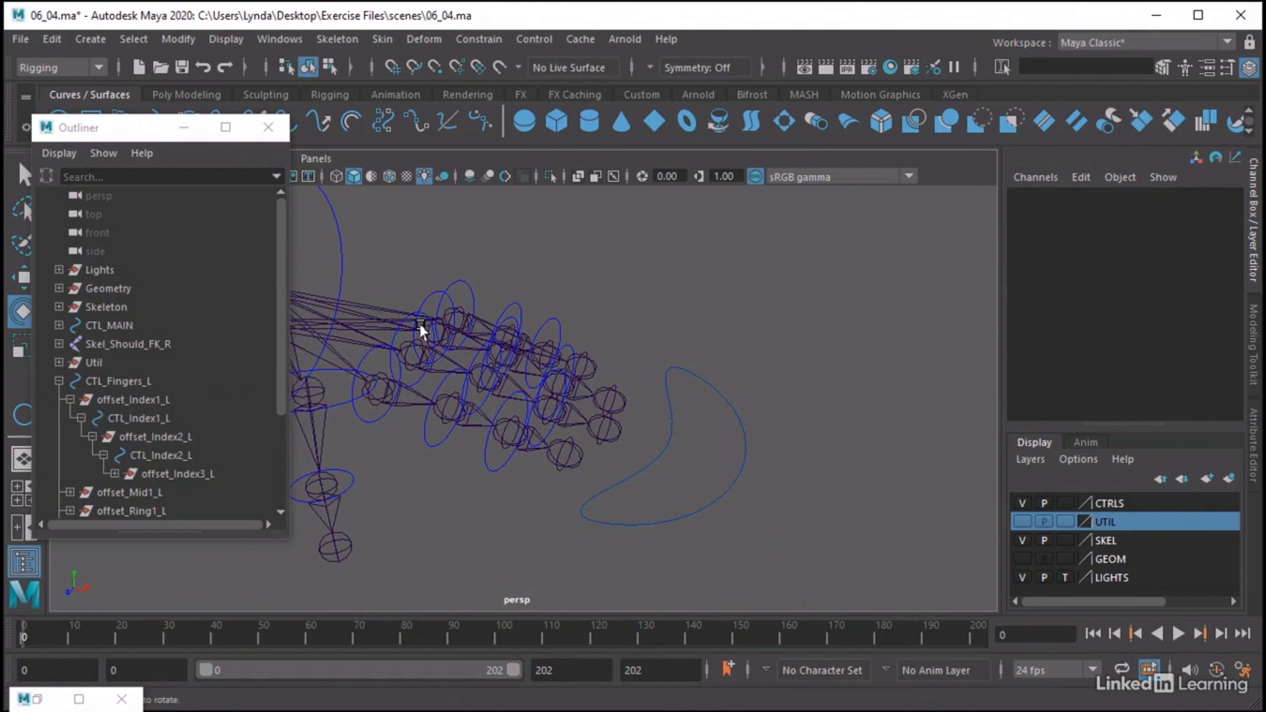
Select offset_Mid1_L, offset_Mid2_L and offset_Mid3_L in the Outliner together with CTL_Fingers_L
{"action": "key", "text": "q"}
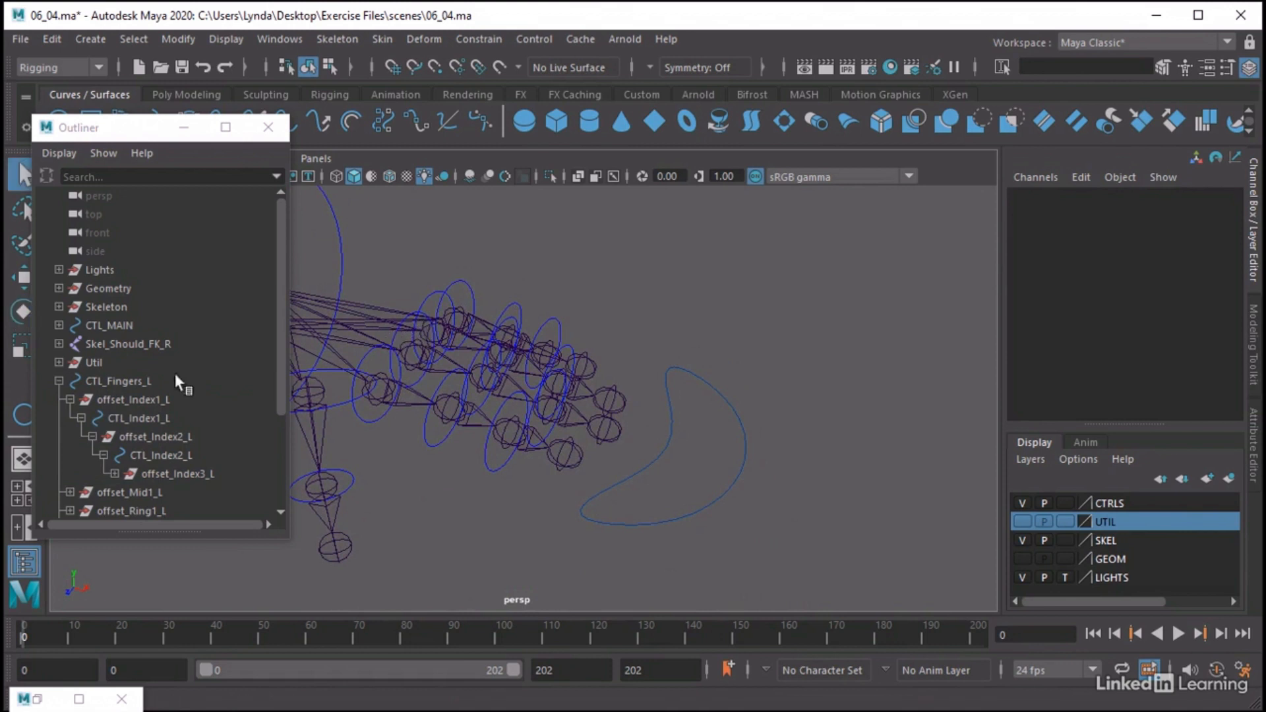
{"action": "left_click", "coordinate": [69, 400]}
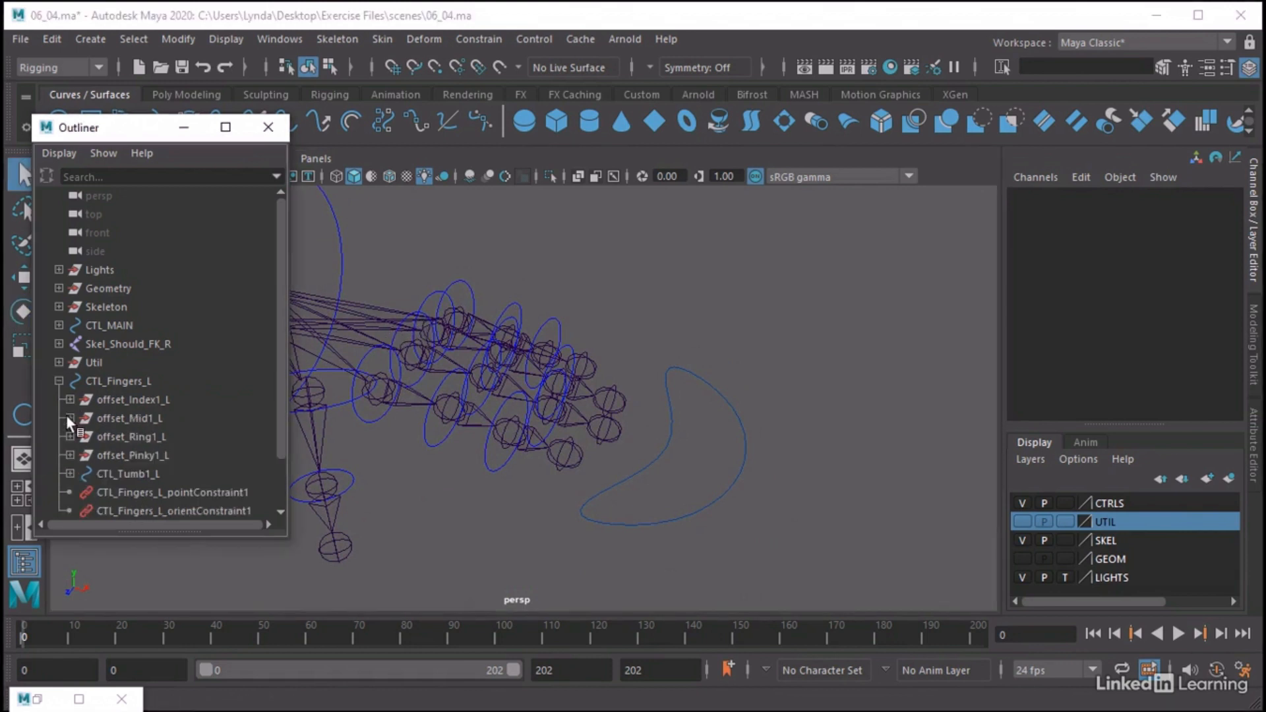
{"action": "left_click", "coordinate": [70, 418]}
{"action": "left_click", "coordinate": [126, 422]}
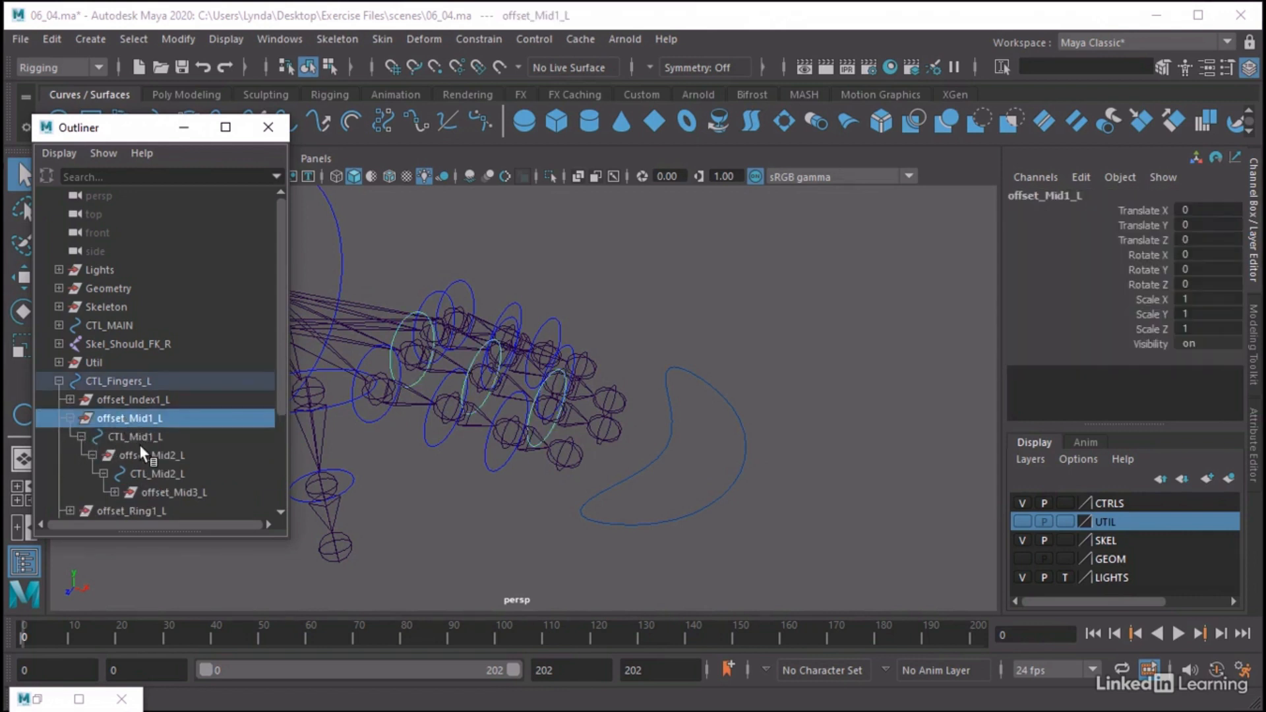
{"action": "left_click", "coordinate": [141, 454], "text": "ctrl"}
{"action": "left_click", "coordinate": [177, 492], "text": "ctrl"}
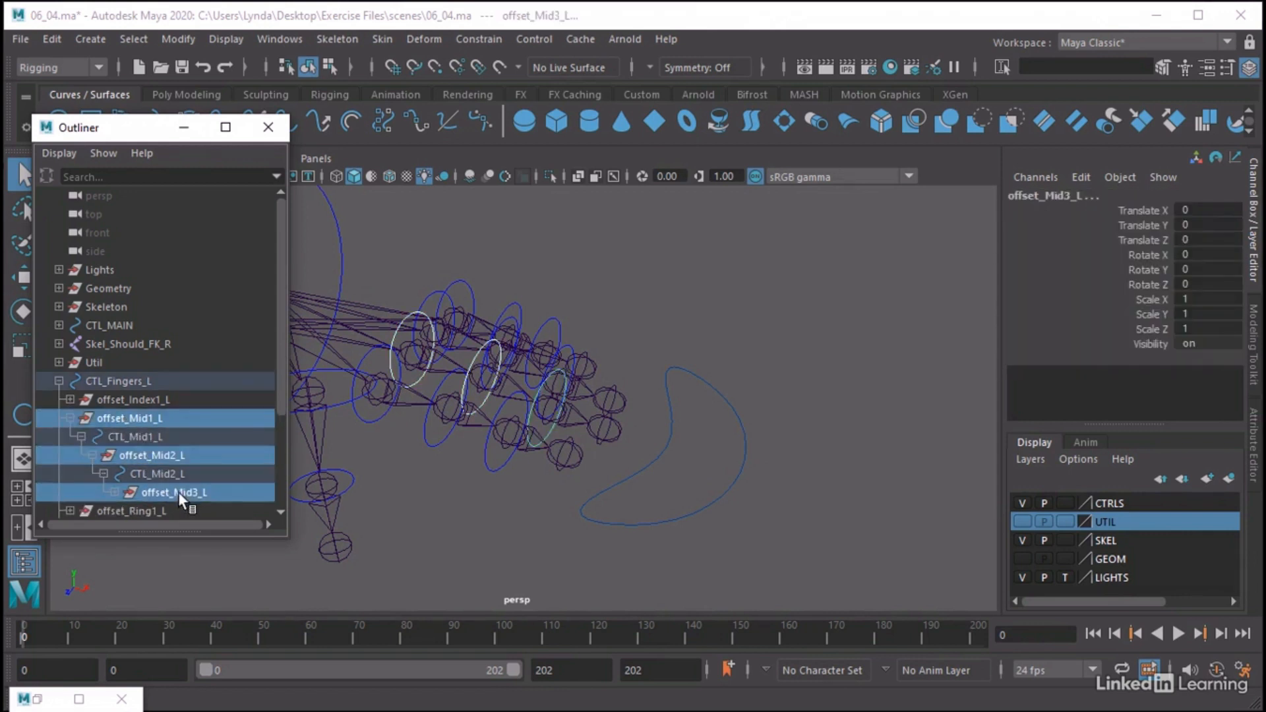
{"action": "left_click", "coordinate": [127, 379], "text": "ctrl"}
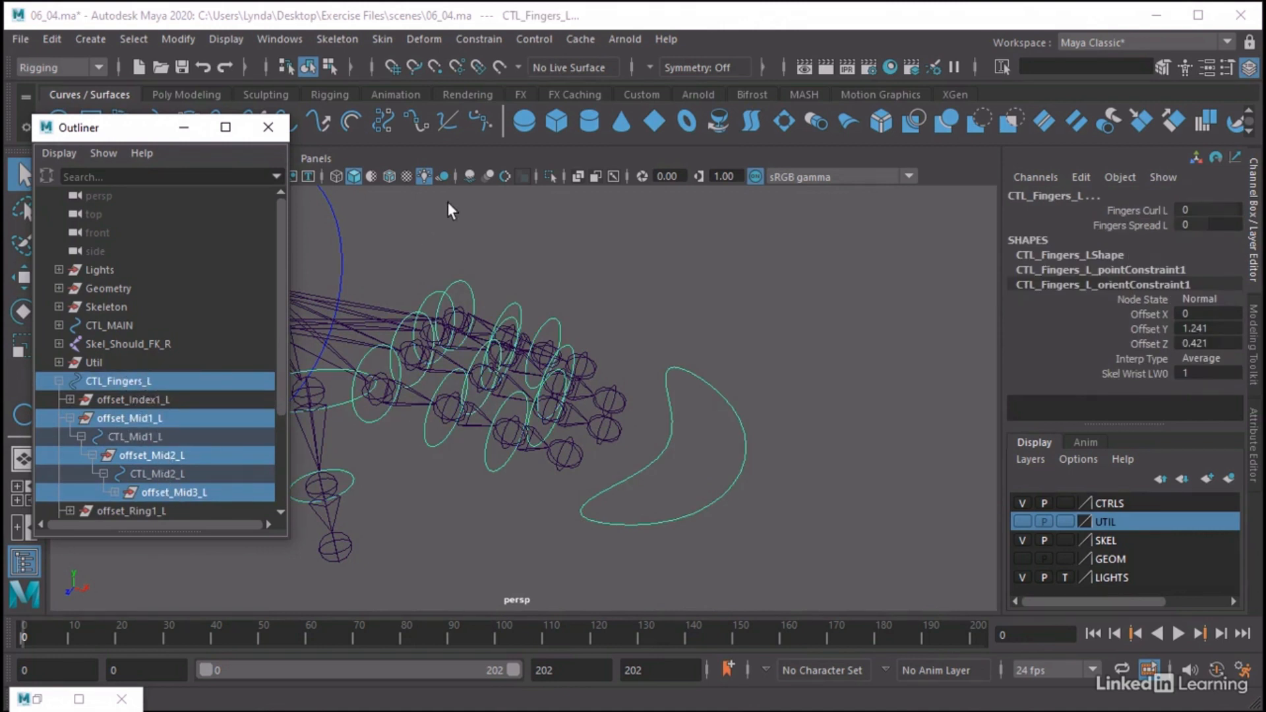
Add the selected middle finger offset nodes to the Node Editor graph and arrange them above the index offset nodes
{"action": "left_click", "coordinate": [291, 42]}
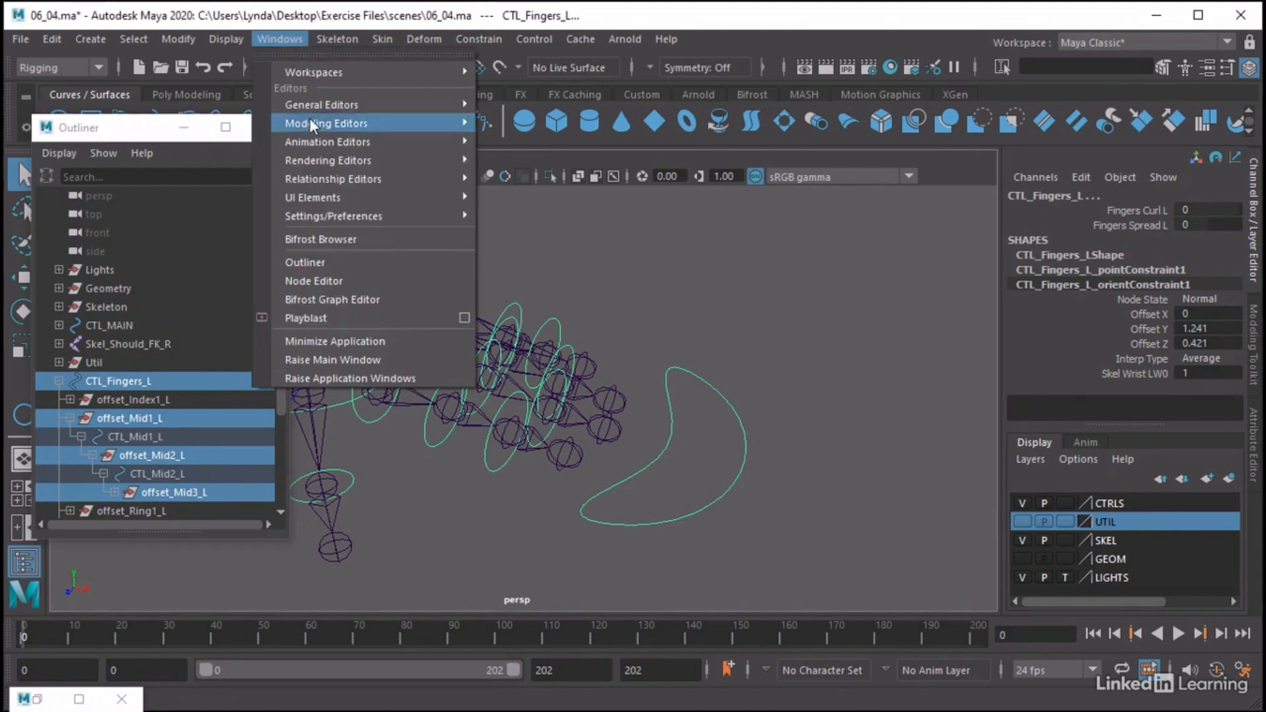
{"action": "left_click", "coordinate": [317, 283]}
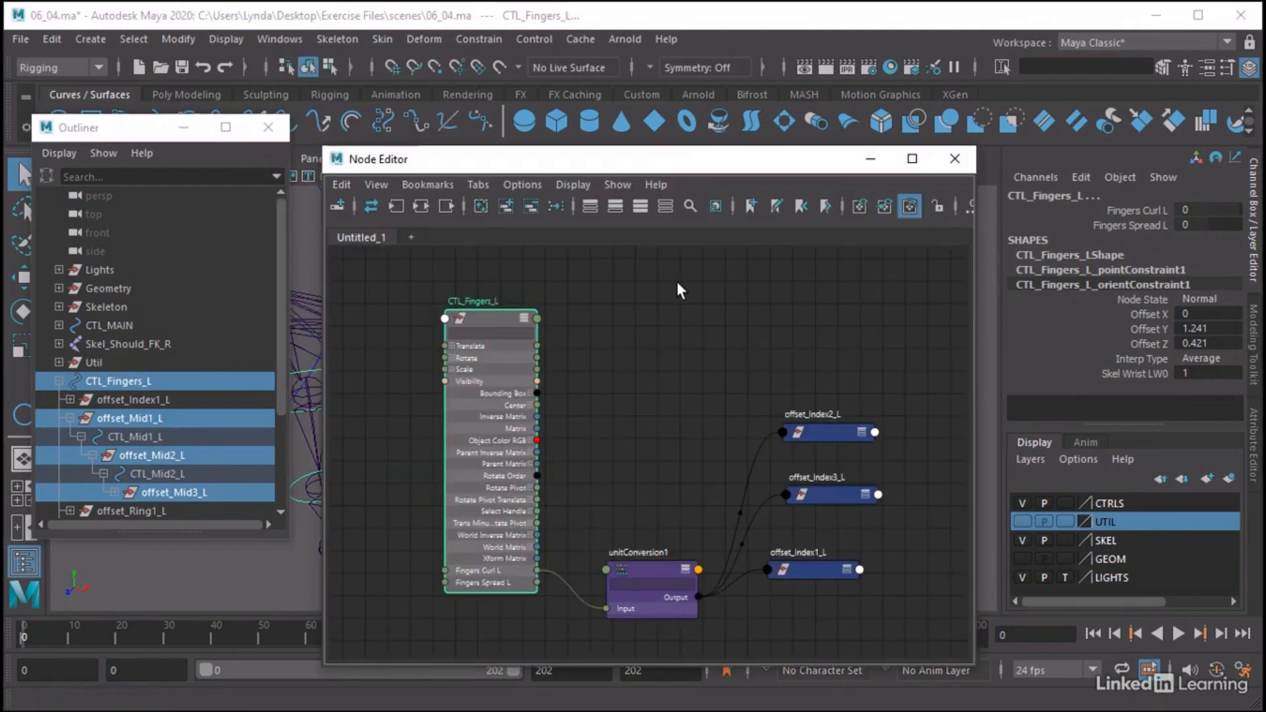
{"action": "left_click", "coordinate": [506, 206]}
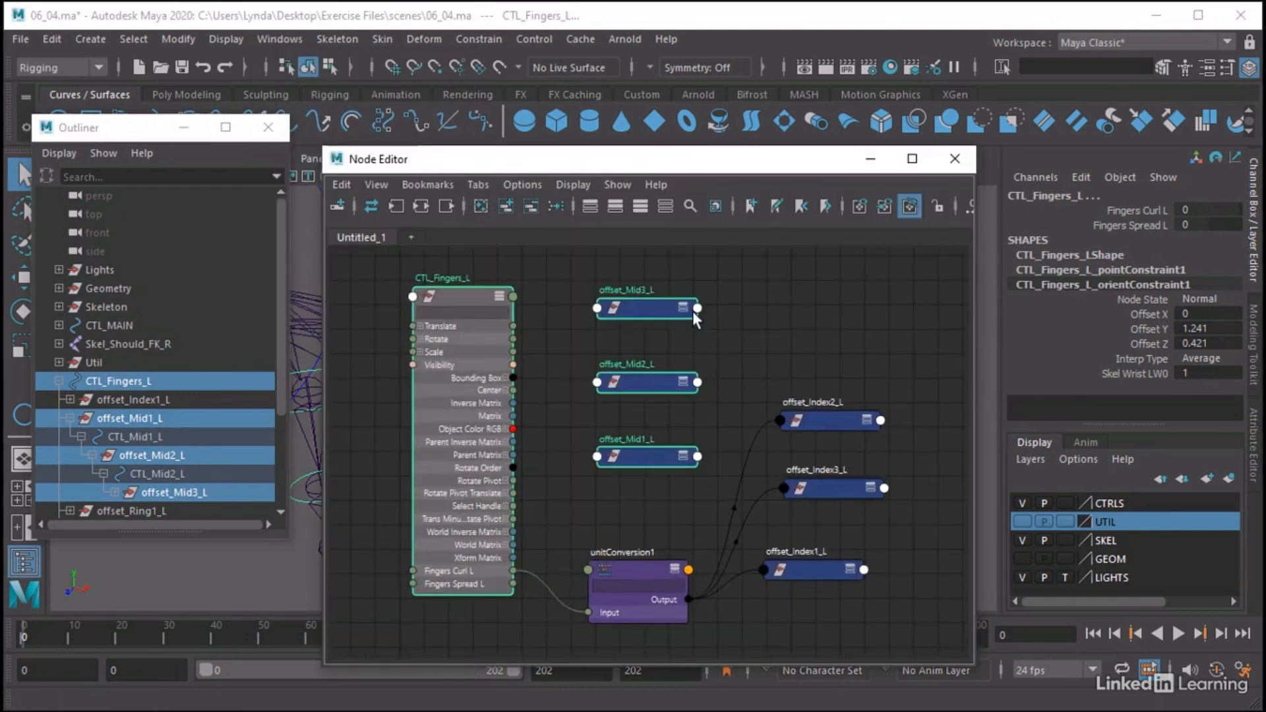
{"action": "left_click_drag", "start_coordinate": [629, 301], "coordinate": [603, 311]}
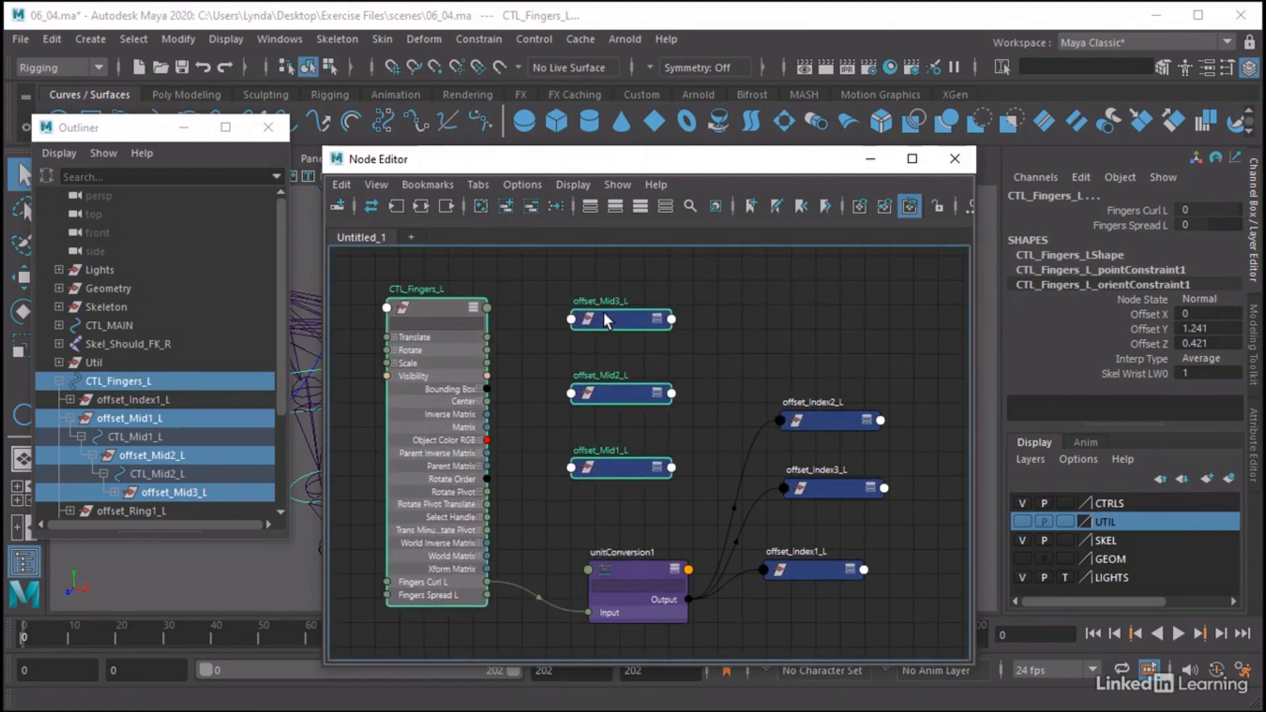
{"action": "left_click", "coordinate": [540, 344]}
{"action": "left_click_drag", "start_coordinate": [601, 469], "coordinate": [802, 379]}
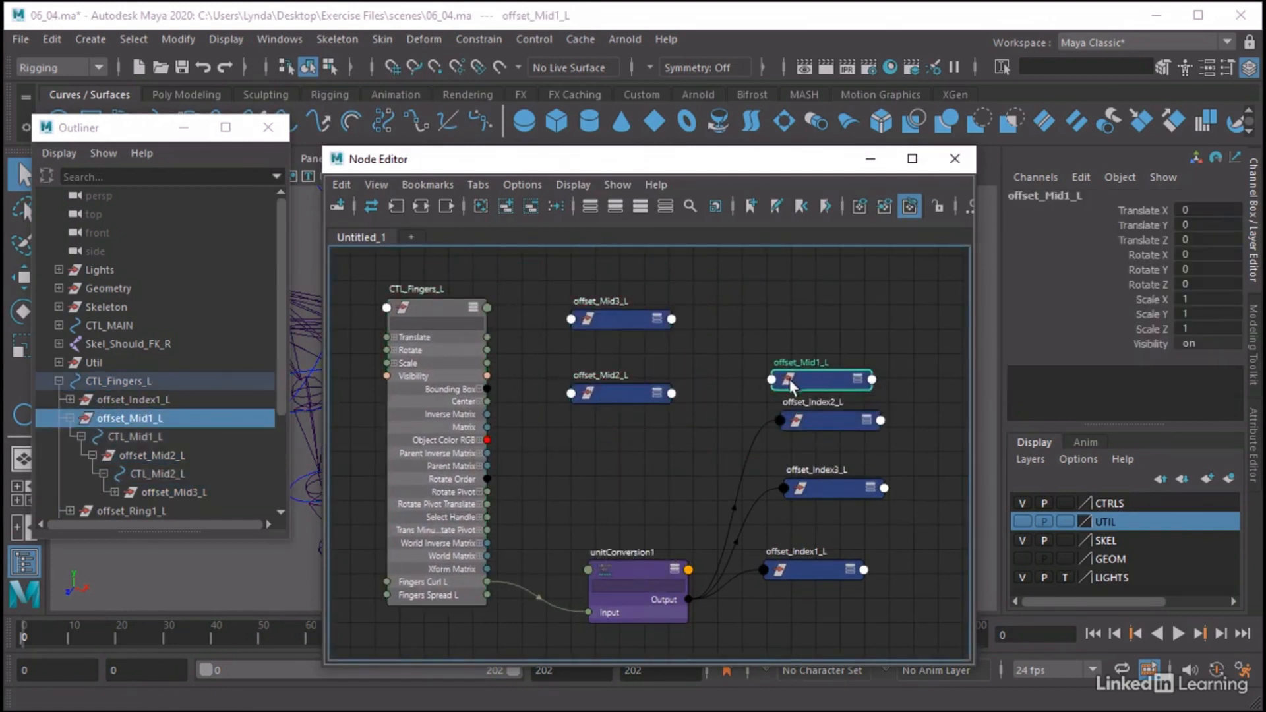
{"action": "left_click_drag", "start_coordinate": [626, 398], "coordinate": [847, 346]}
{"action": "left_click_drag", "start_coordinate": [620, 326], "coordinate": [831, 305]}
{"action": "left_click", "coordinate": [704, 602]}
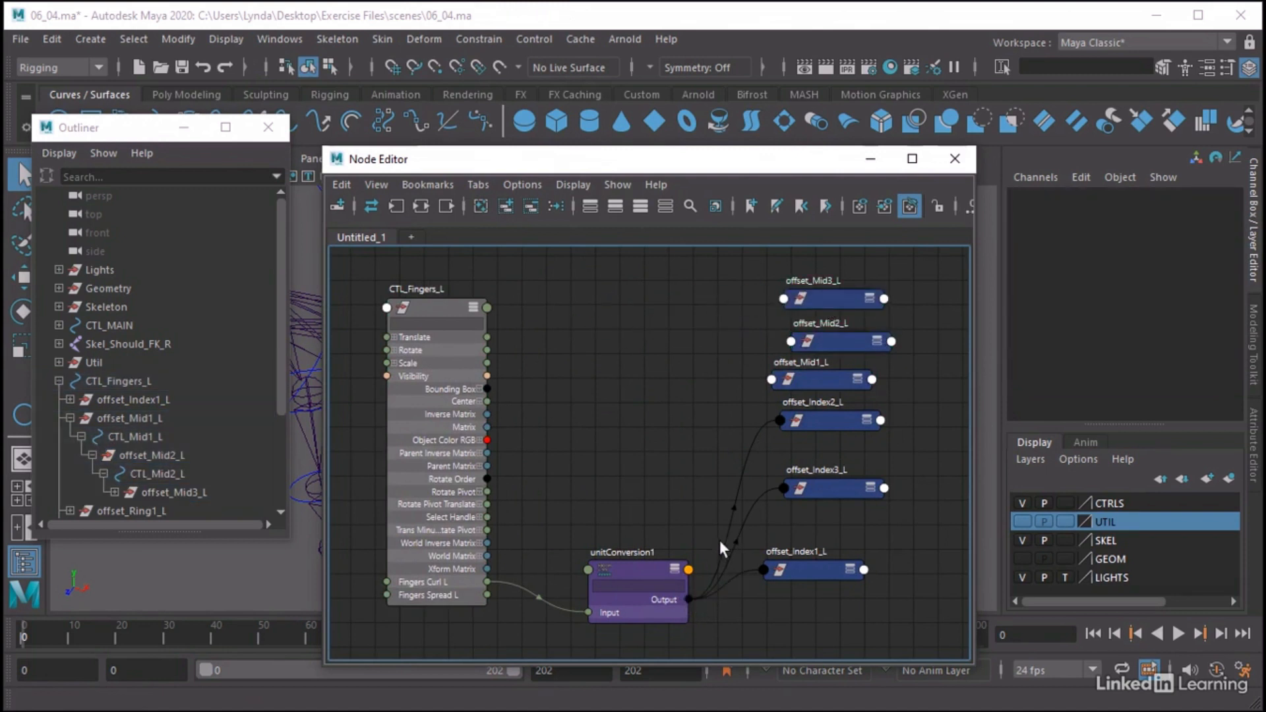
Connect unitConversion1's Output to Rotate Z of offset_Mid1_L, offset_Mid2_L and offset_Mid3_L, and minimize the Node Editor
{"action": "left_click_drag", "start_coordinate": [687, 597], "coordinate": [774, 381]}
{"action": "mouse_move", "coordinate": [820, 392]}
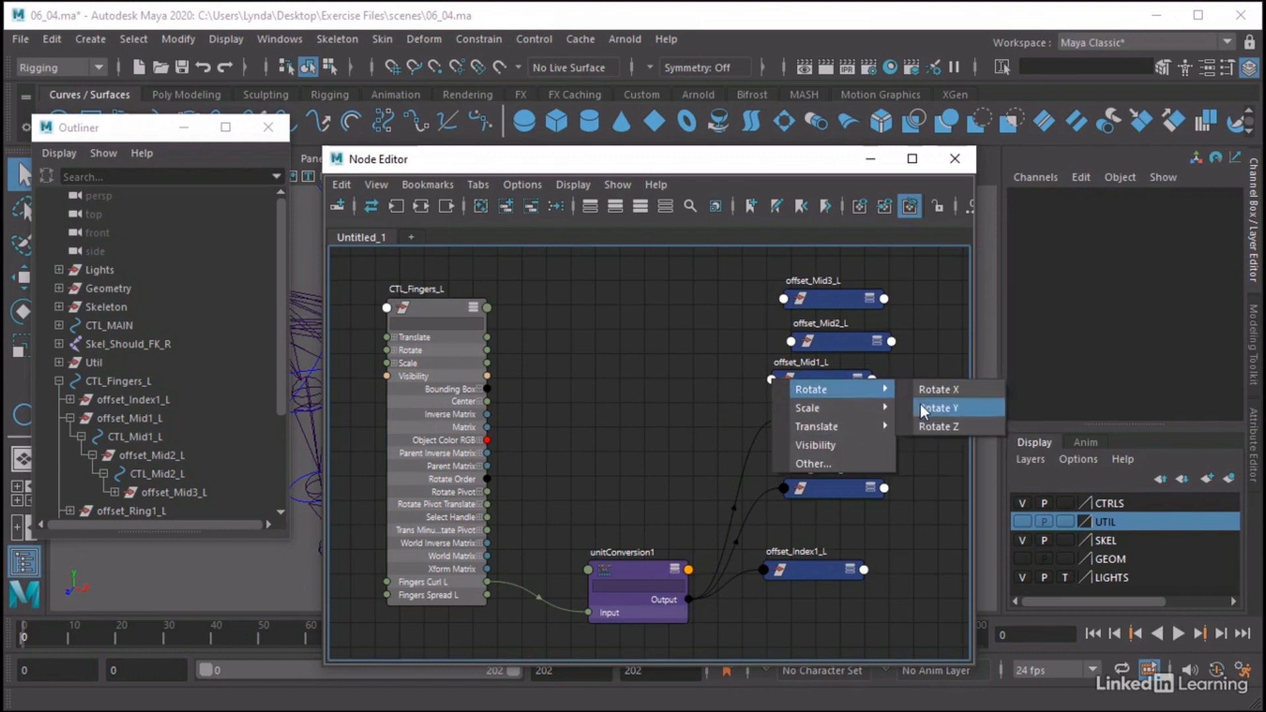
{"action": "left_click", "coordinate": [926, 426]}
{"action": "left_click_drag", "start_coordinate": [688, 599], "coordinate": [792, 344]}
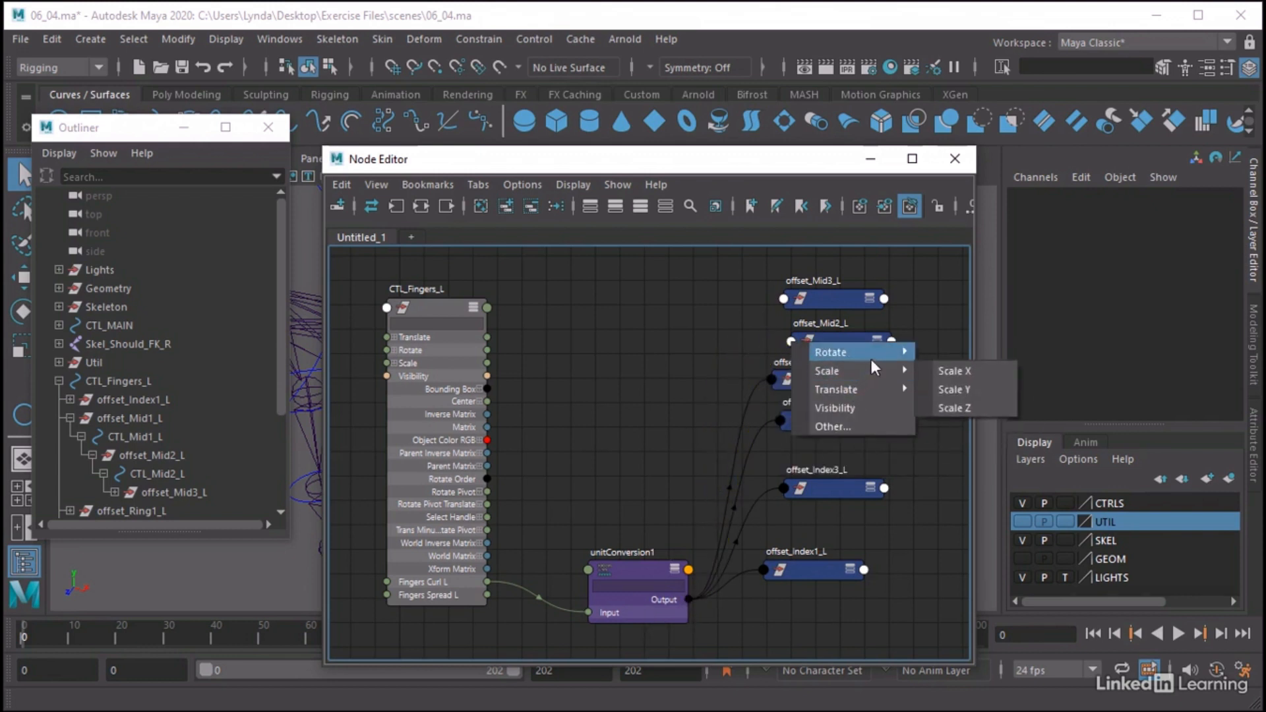
{"action": "mouse_move", "coordinate": [877, 371]}
{"action": "mouse_move", "coordinate": [922, 350]}
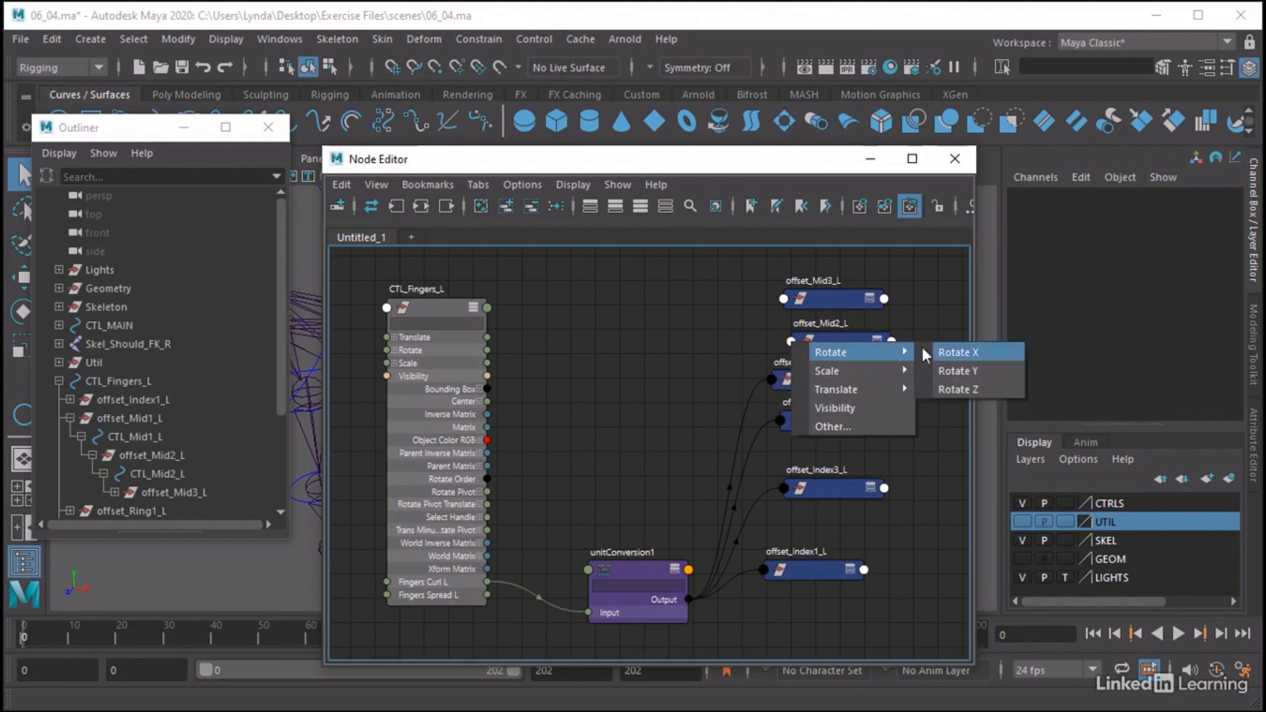
{"action": "left_click", "coordinate": [954, 389]}
{"action": "left_click_drag", "start_coordinate": [692, 592], "coordinate": [786, 294]}
{"action": "mouse_move", "coordinate": [864, 311]}
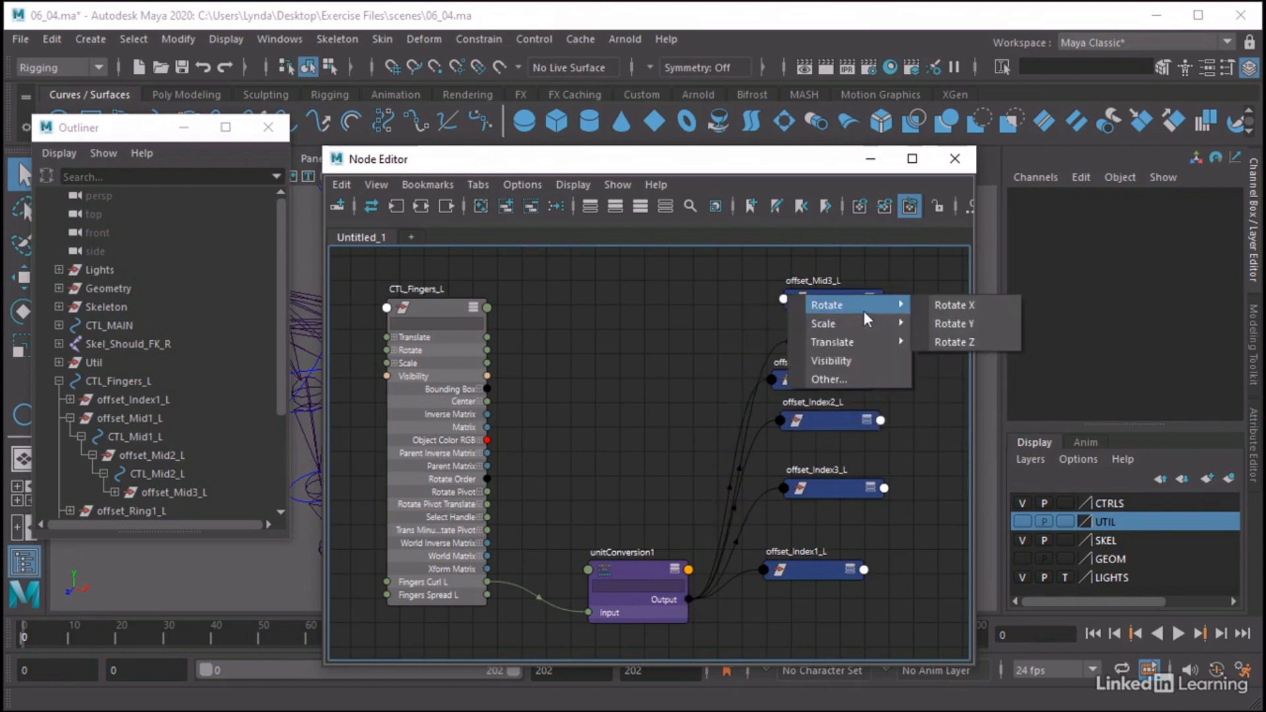
{"action": "left_click", "coordinate": [963, 336]}
{"action": "left_click", "coordinate": [866, 158]}
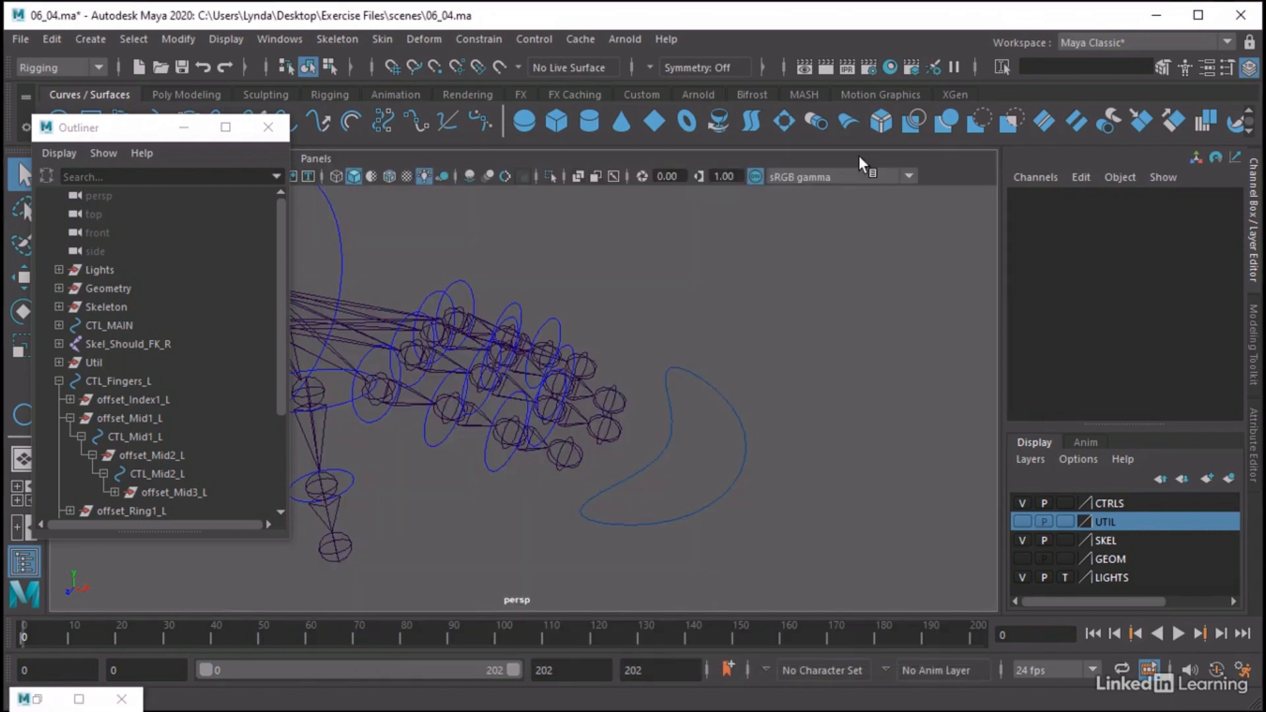
Scrub Fingers Curl L on CTL_Fingers_L to about -34.3 to test the index and middle fingers together
{"action": "left_click", "coordinate": [741, 416]}
{"action": "left_click", "coordinate": [1141, 210]}
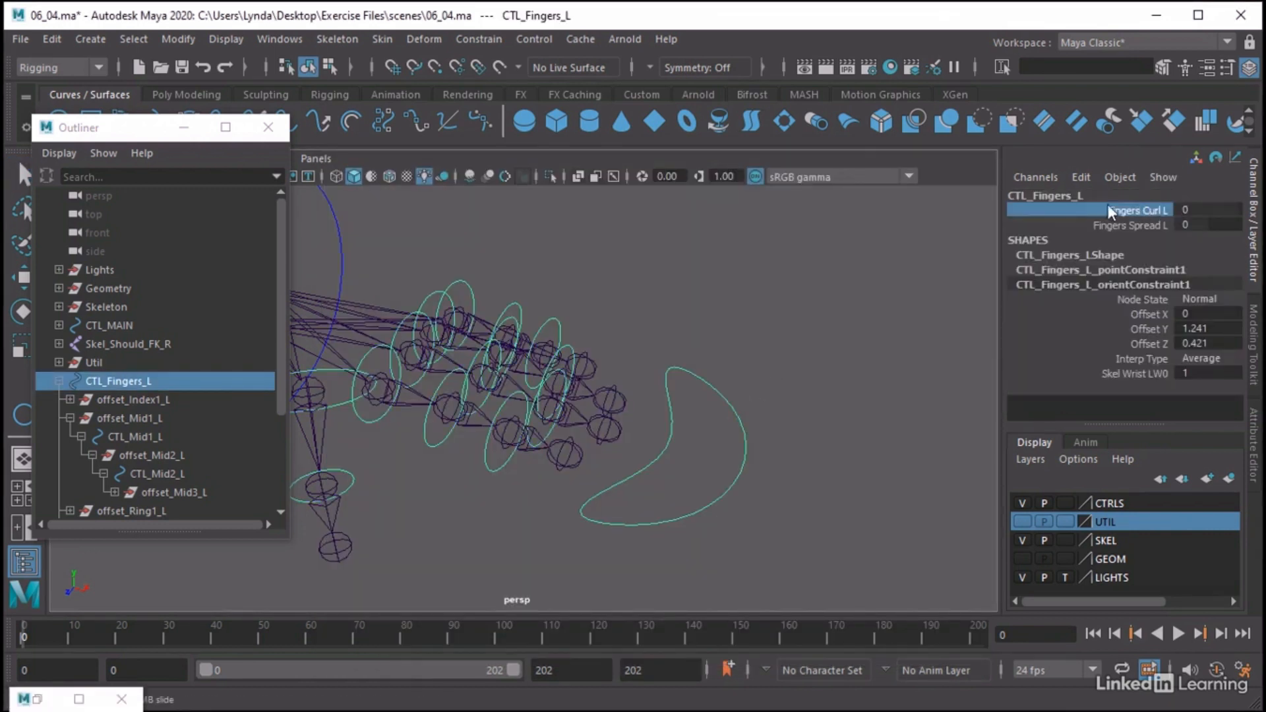
{"action": "middle_click_drag", "start_coordinate": [871, 249], "coordinate": [558, 211]}
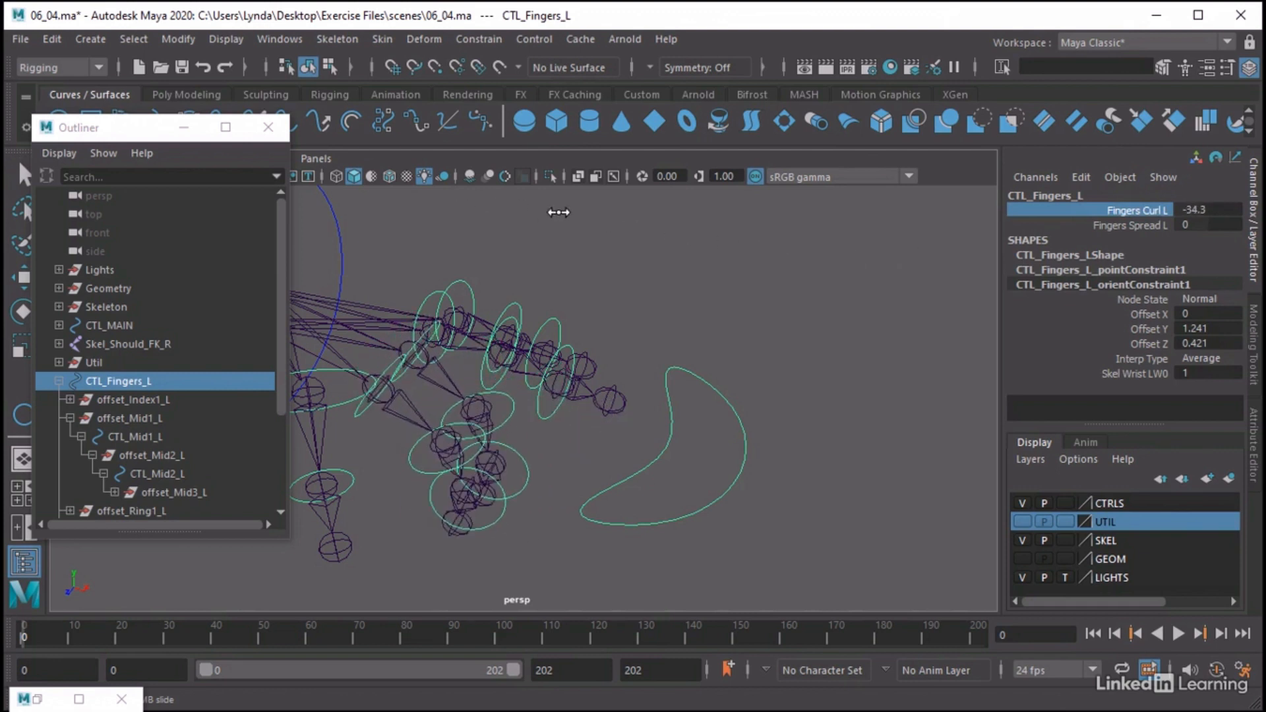
Test rotating CTL_Mid2_L and CTL_Mid3_L on their own, the latter about -12 degrees in Z, and undo the rotations
{"action": "left_click", "coordinate": [500, 418]}
{"action": "key", "text": "e"}
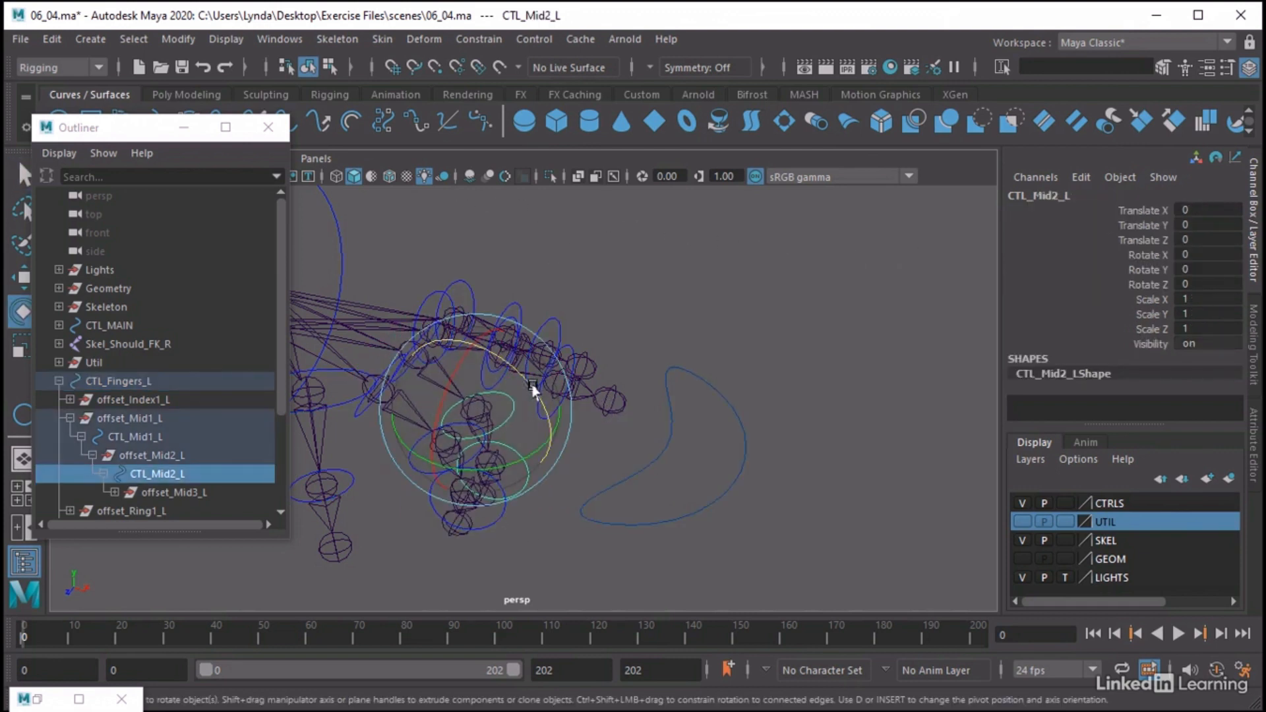
{"action": "left_click_drag", "start_coordinate": [534, 391], "coordinate": [534, 444]}
{"action": "left_click", "coordinate": [525, 495]}
{"action": "left_click", "coordinate": [532, 438]}
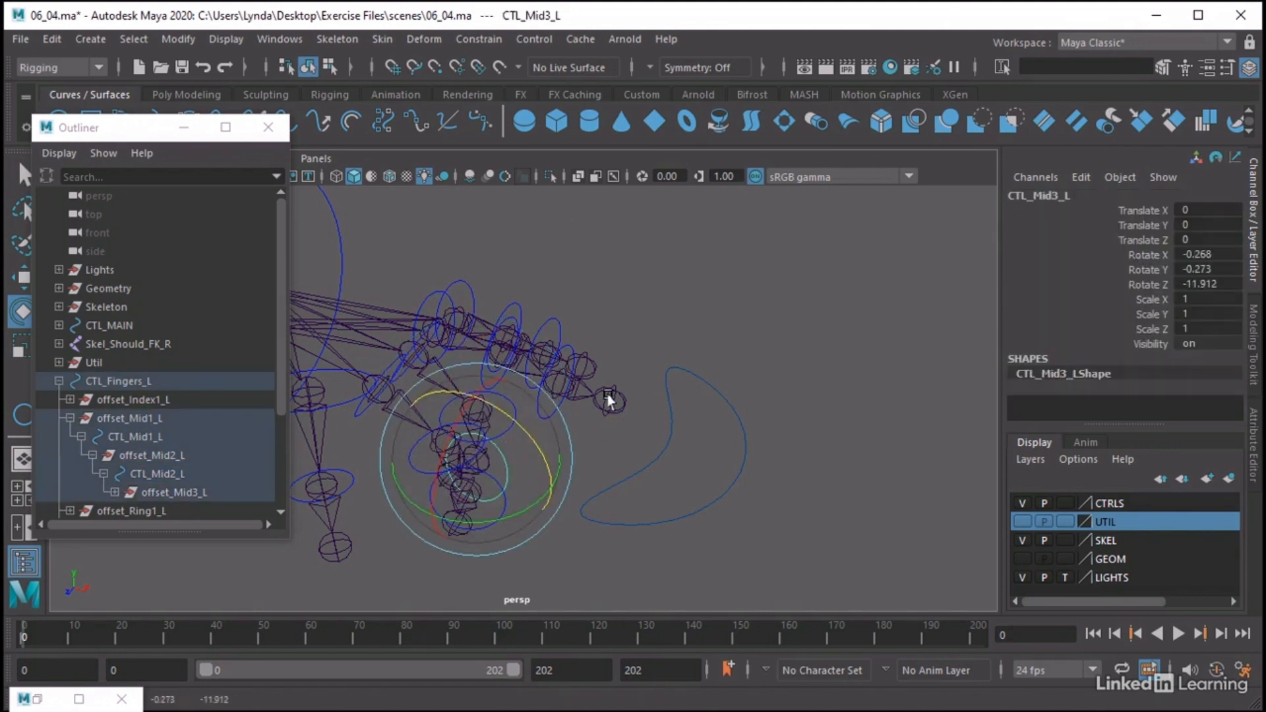
{"action": "key", "text": "ctrl+z"}
{"action": "key", "text": "ctrl+z"}
{"action": "key", "text": "ctrl+z"}
{"action": "key", "text": "ctrl+z"}
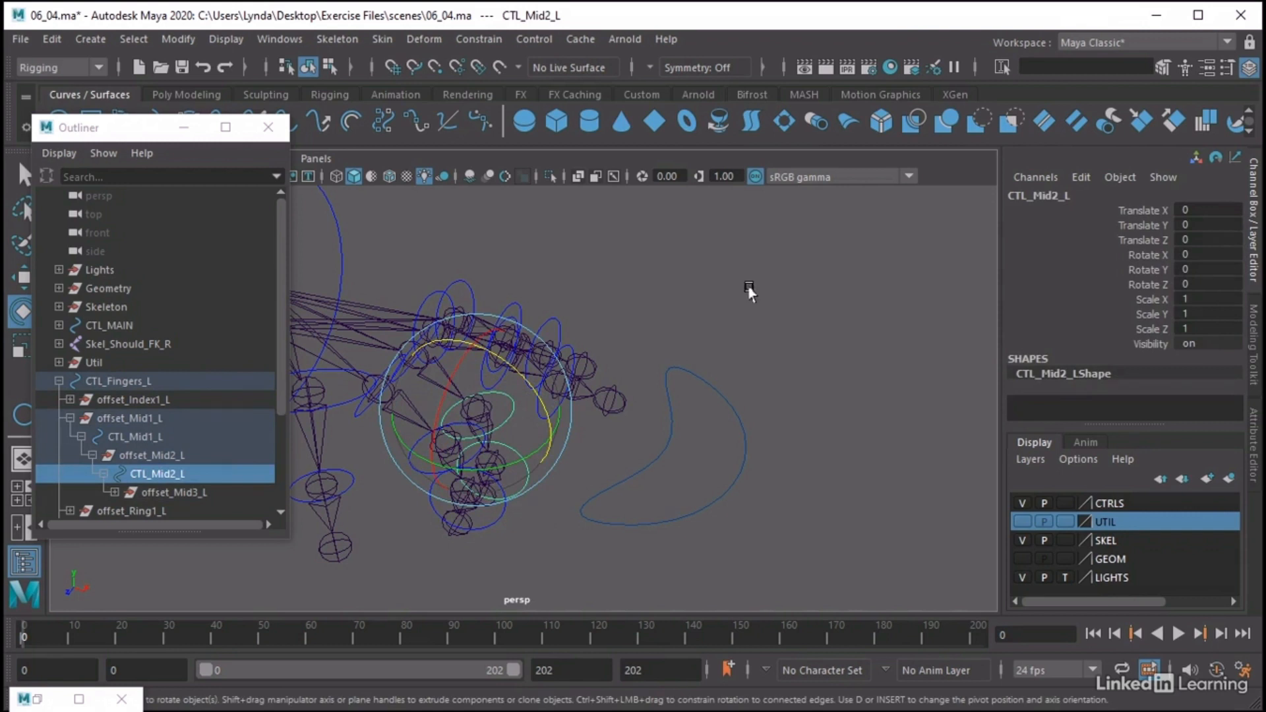
Reset Fingers Curl L on CTL_Fingers_L to 0 and deselect the control
{"action": "left_click", "coordinate": [745, 449]}
{"action": "left_click", "coordinate": [1198, 212]}
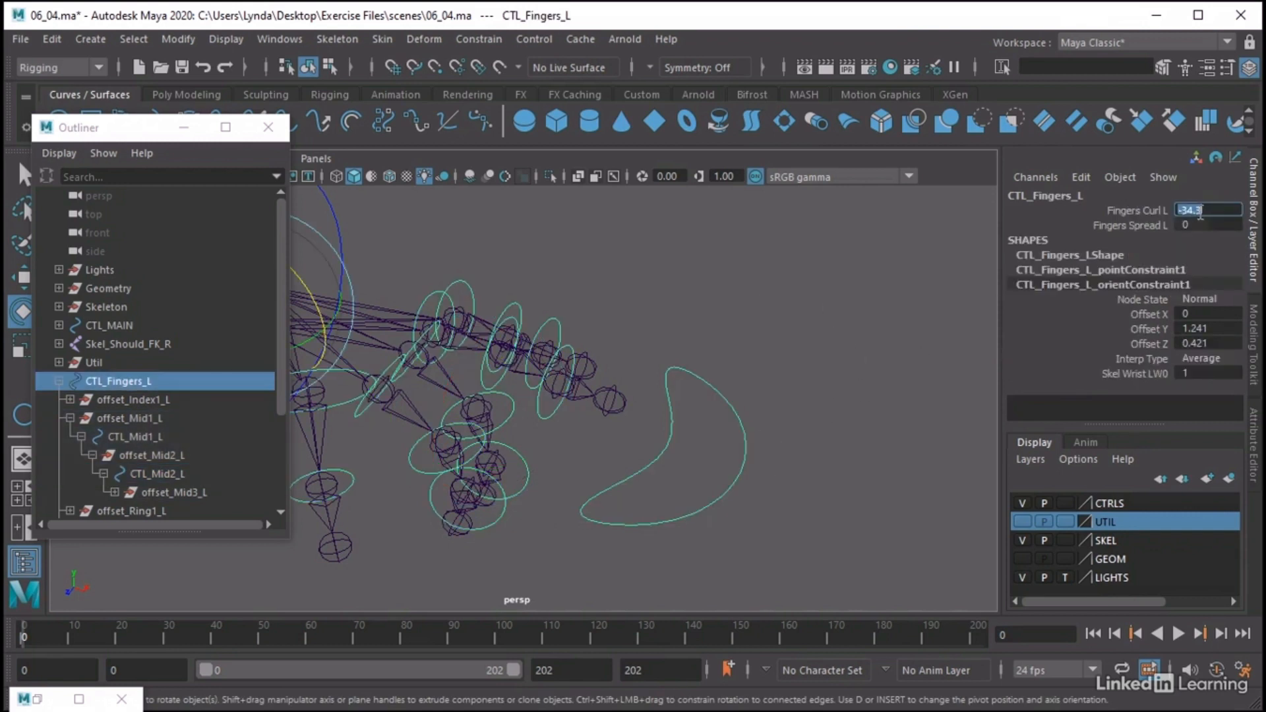
{"action": "type", "text": "0"}
{"action": "key", "text": "Return"}
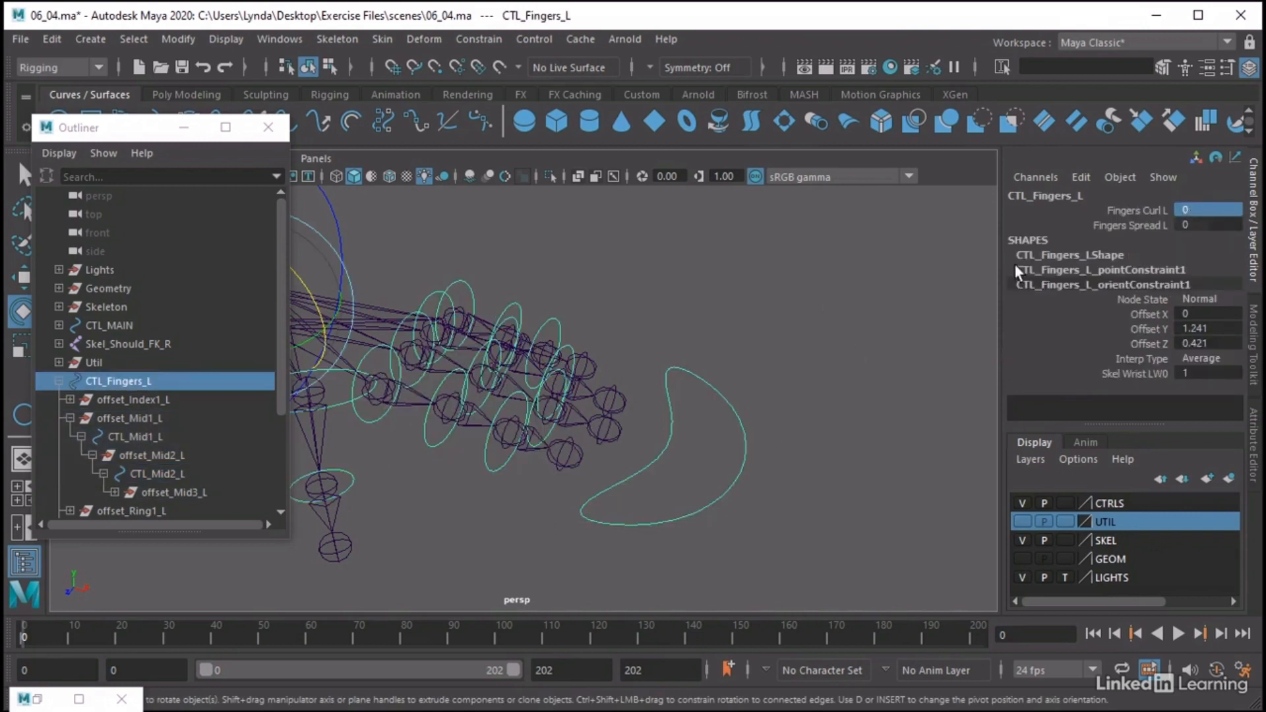
{"action": "left_click", "coordinate": [765, 300]}
{"action": "left_click_drag", "start_coordinate": [761, 297], "coordinate": [793, 309], "text": "alt"}
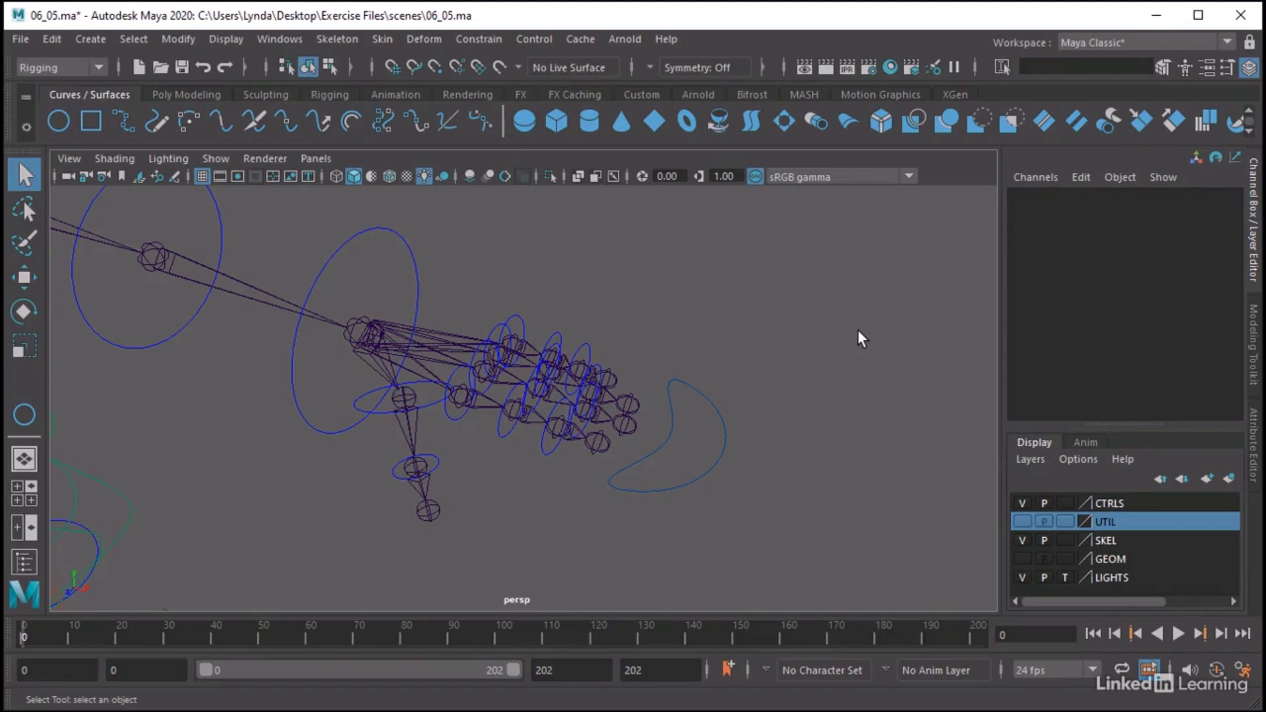
In 06_05.ma, select CTL_Fingers_L and scrub its Fingers Curl L channel to check how the fingers curl
{"action": "left_click", "coordinate": [707, 401]}
{"action": "left_click", "coordinate": [1121, 211]}
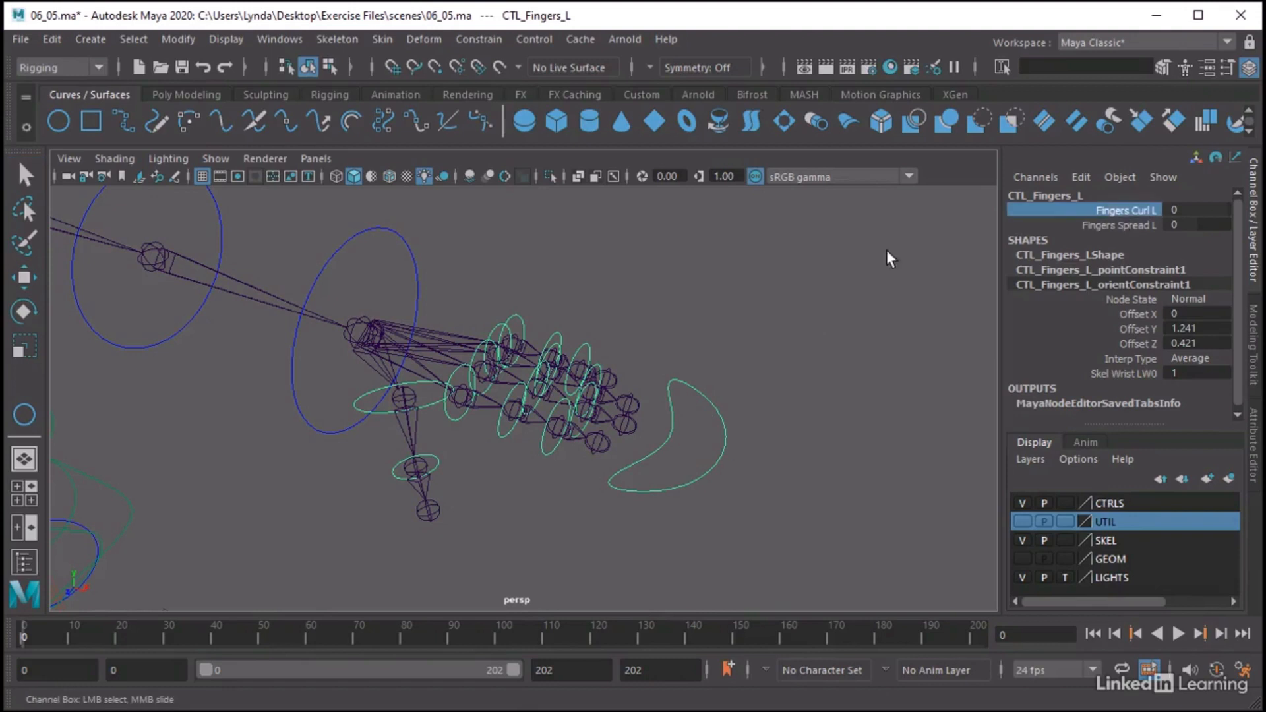
{"action": "middle_click_drag", "start_coordinate": [720, 308], "coordinate": [772, 334]}
{"action": "left_click", "coordinate": [821, 364]}
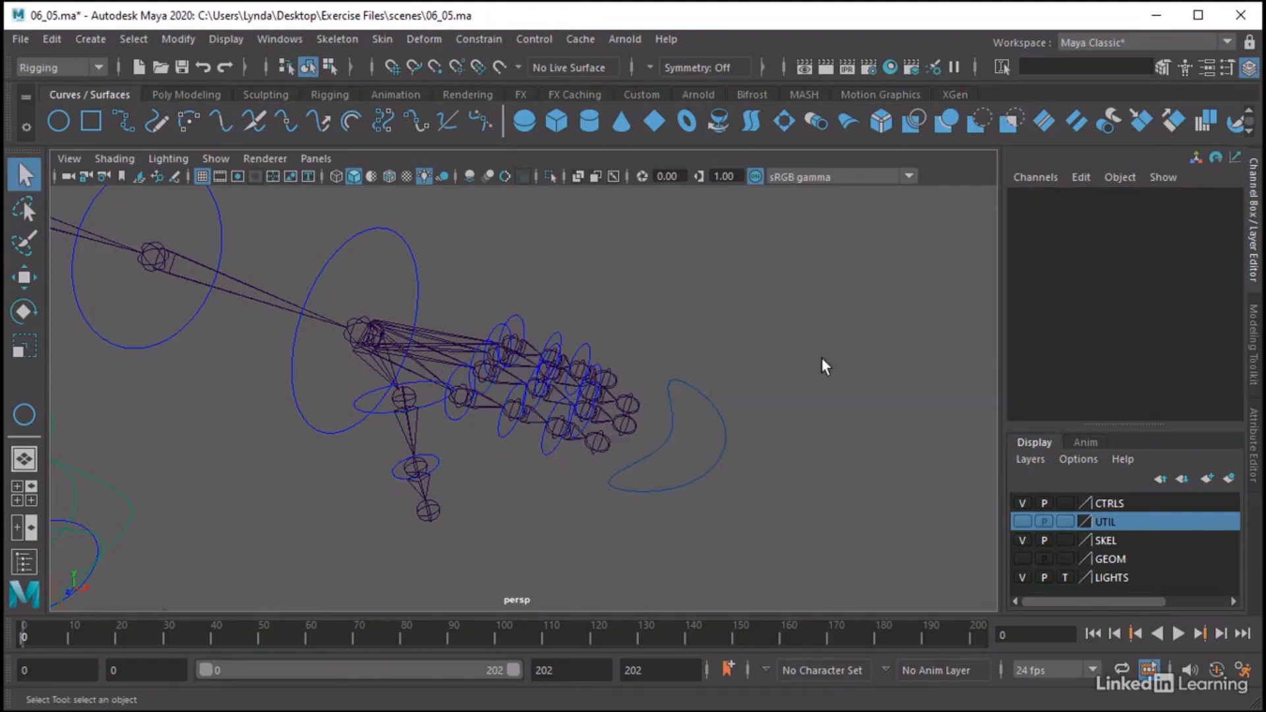
Open the Outliner, expand CTL_Fingers_L and select offset_Index1_L
{"action": "middle_click_drag", "start_coordinate": [696, 392], "coordinate": [729, 393], "text": "alt"}
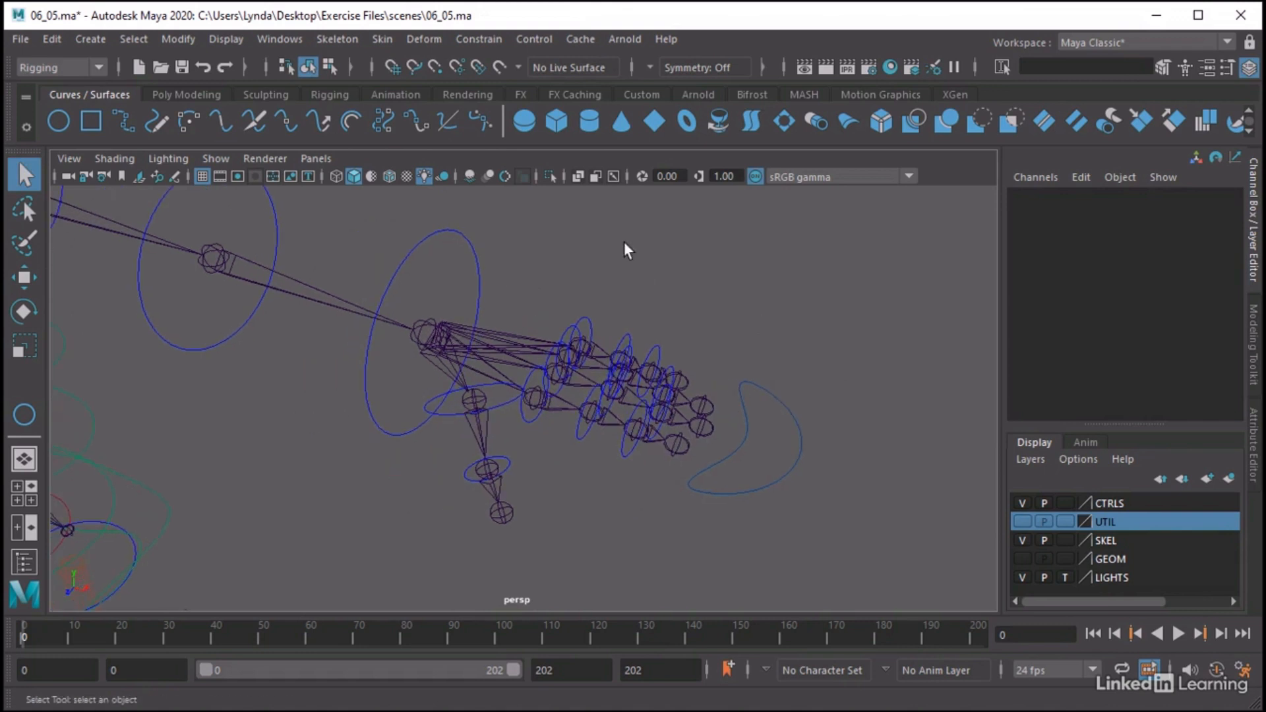
{"action": "left_click", "coordinate": [288, 39]}
{"action": "left_click", "coordinate": [335, 264]}
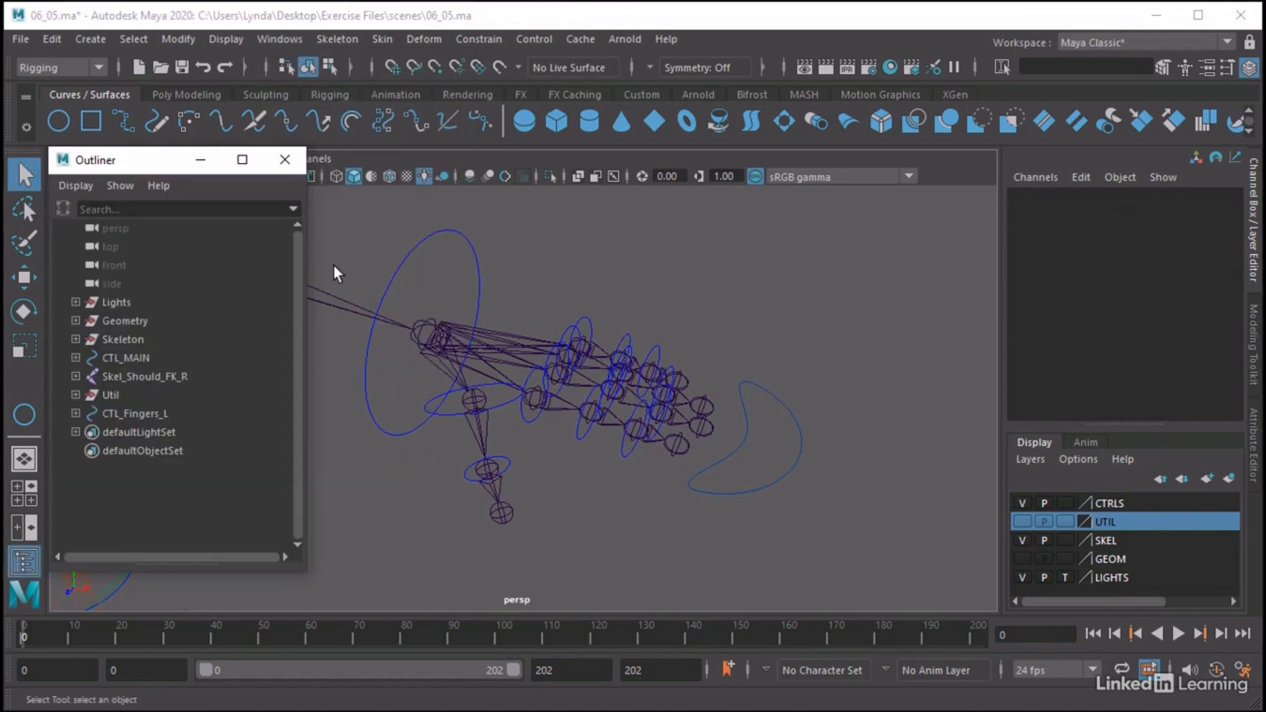
{"action": "left_click", "coordinate": [70, 412]}
{"action": "left_click", "coordinate": [113, 429]}
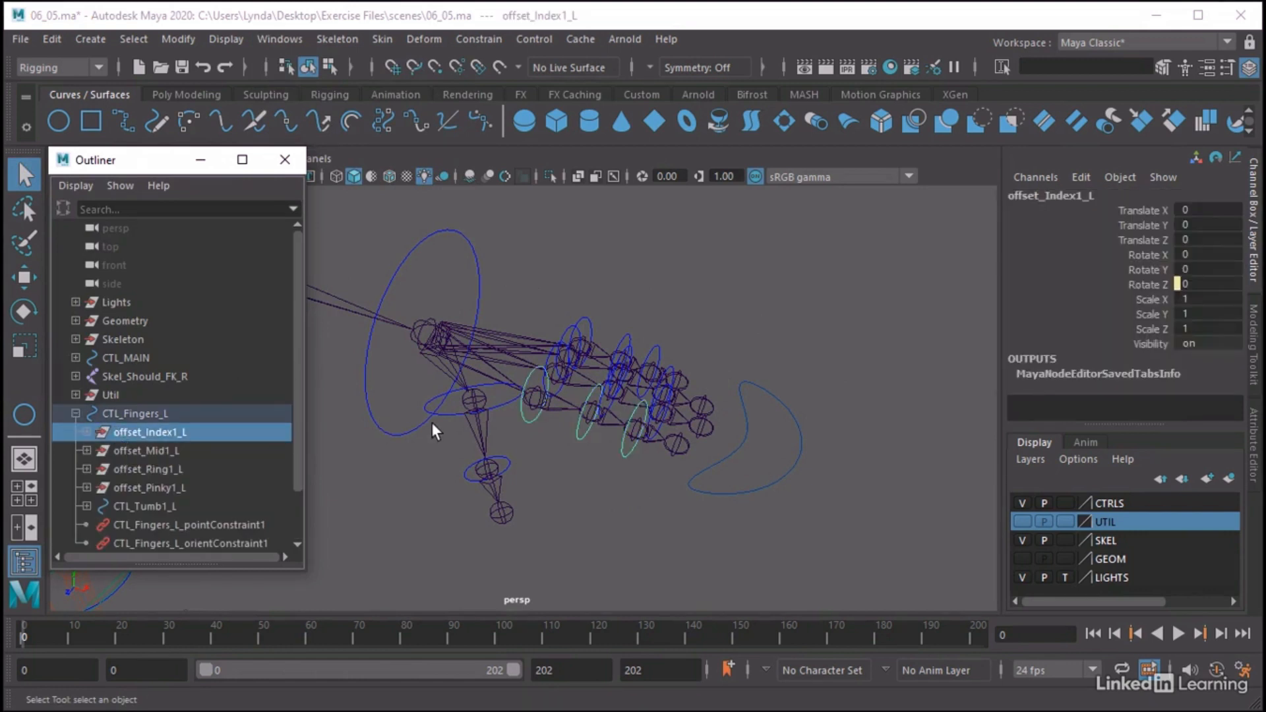
Scrub Rotate Y of offset_Index1_L to about 6.4 degrees to test the index finger's sideways spread
{"action": "key", "text": "e"}
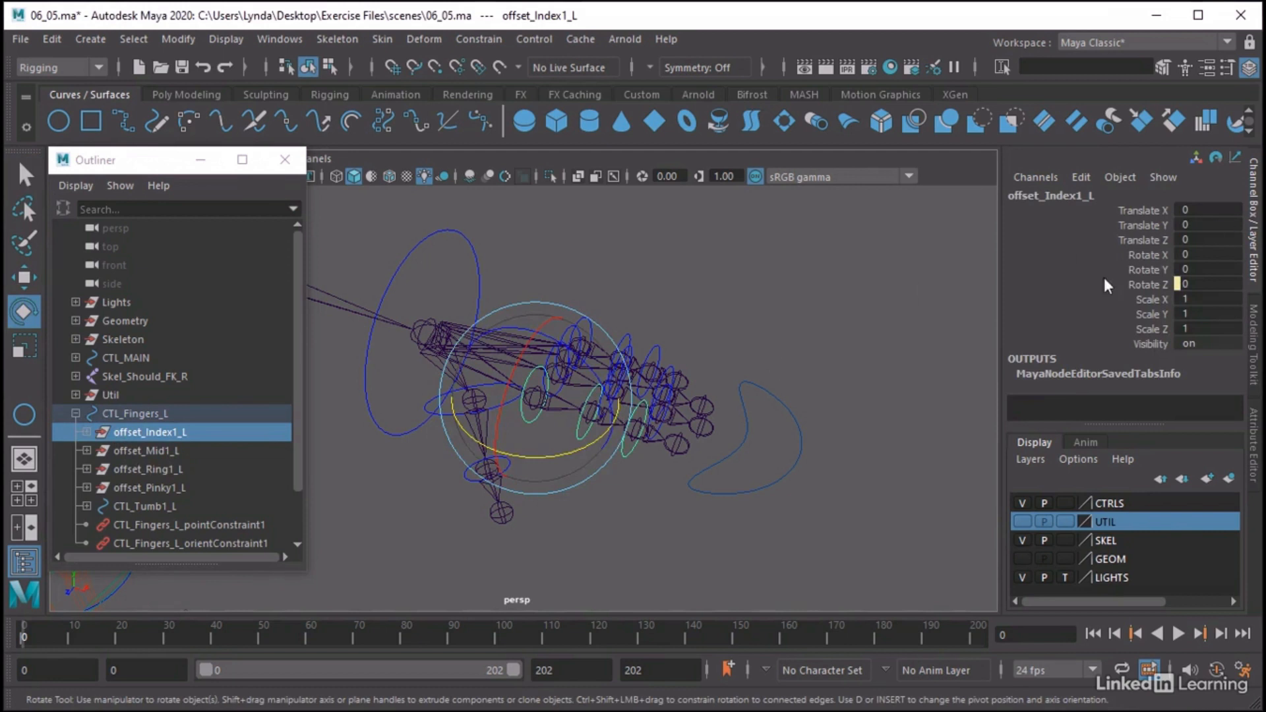
{"action": "left_click", "coordinate": [1151, 270]}
{"action": "middle_click_drag", "start_coordinate": [794, 279], "coordinate": [769, 317]}
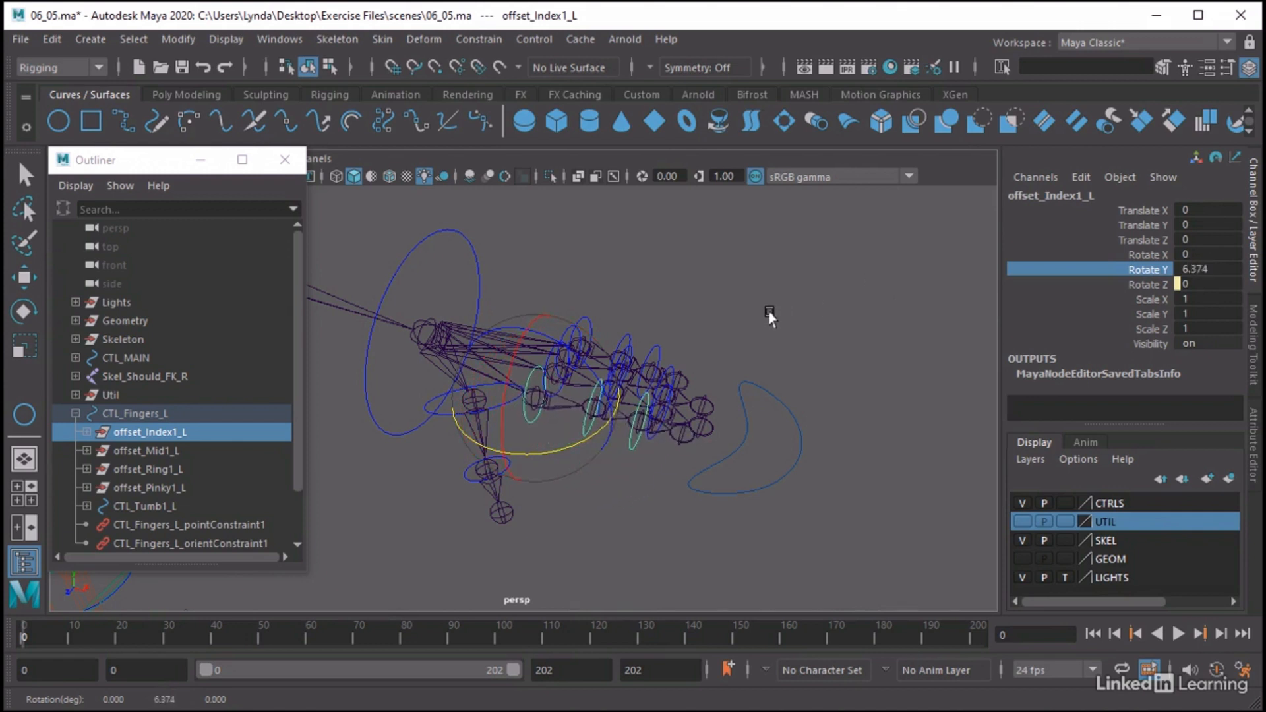
Undo the index finger's test rotation, and try rotating CTL_Pinky1_L about 35.6 degrees in Y before undoing that as well
{"action": "key", "text": "ctrl+z"}
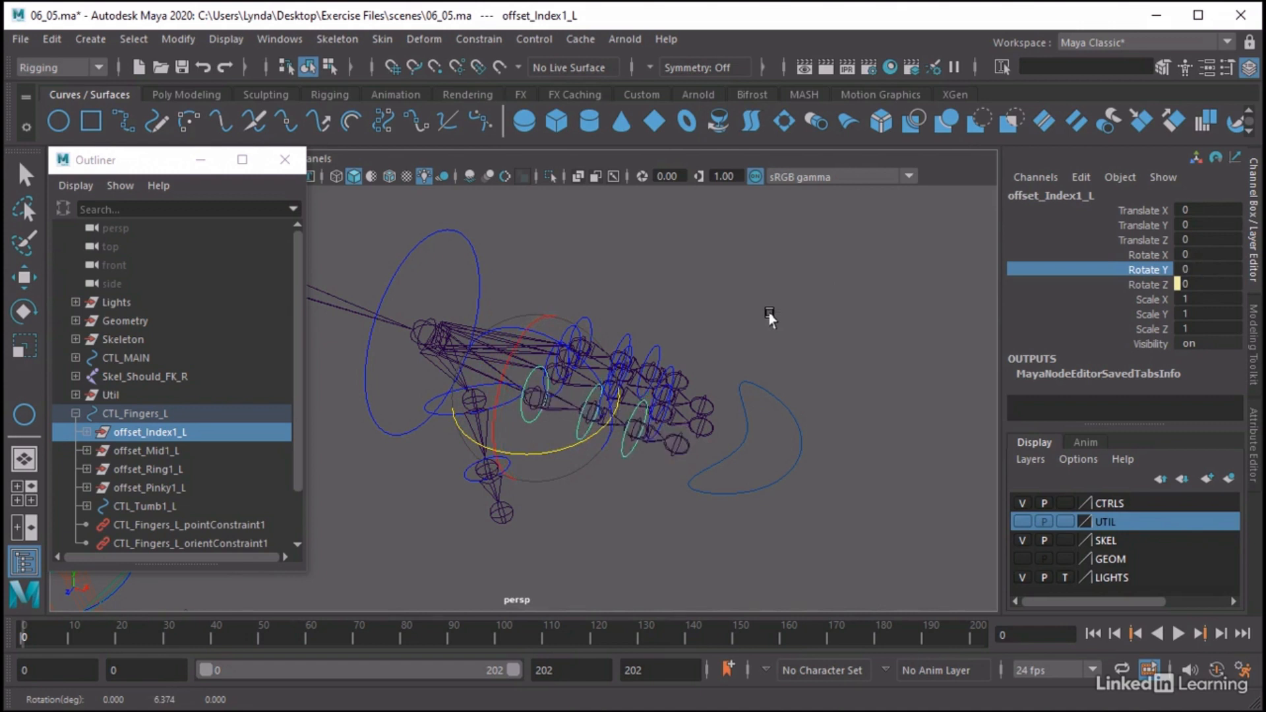
{"action": "left_click", "coordinate": [585, 318]}
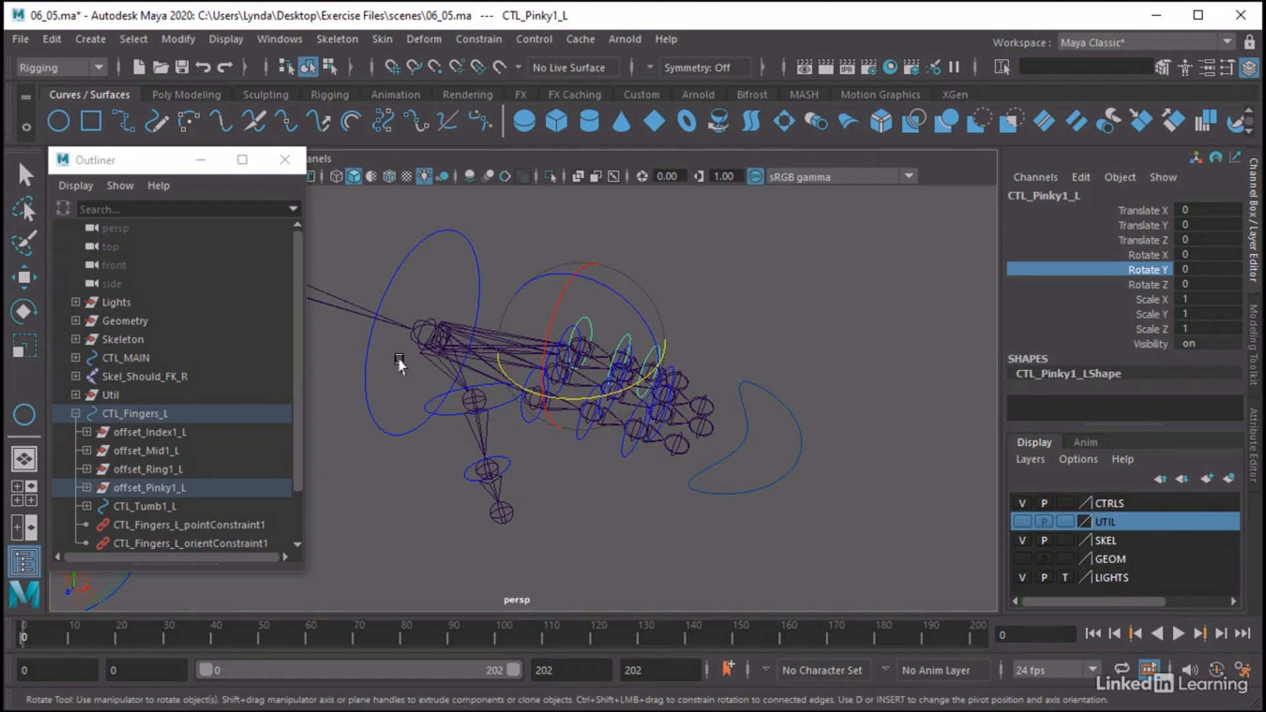
{"action": "middle_click_drag", "start_coordinate": [816, 318], "coordinate": [725, 331]}
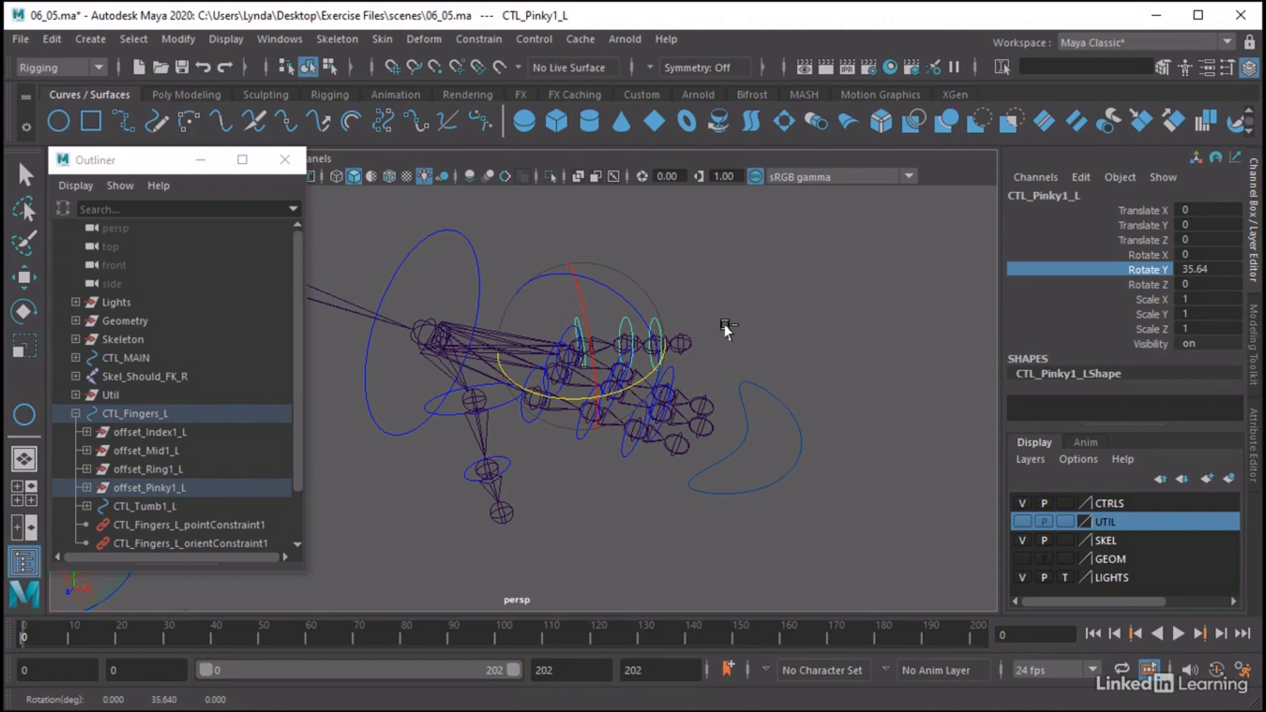
{"action": "key", "text": "ctrl+z"}
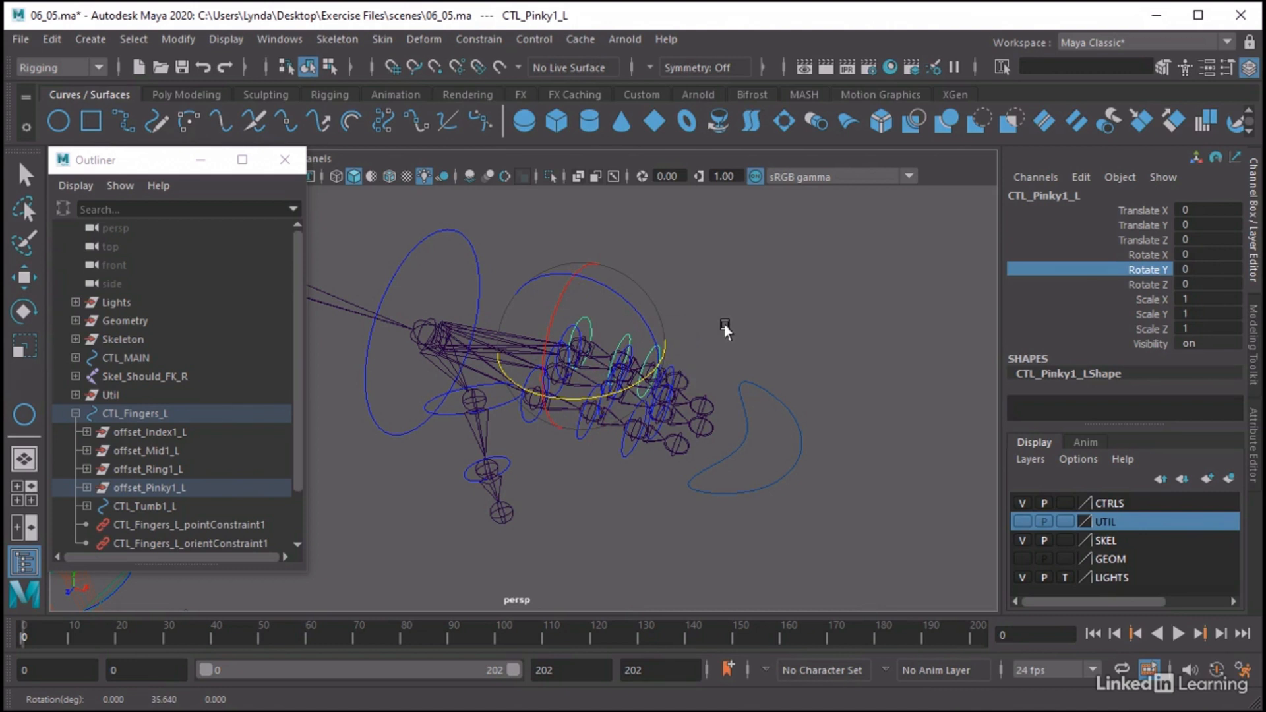
Edit the Fingers_Spread_L attribute of CTL_Fingers_L to have a minimum of -5.0 and a maximum of 30
{"action": "left_click", "coordinate": [749, 395]}
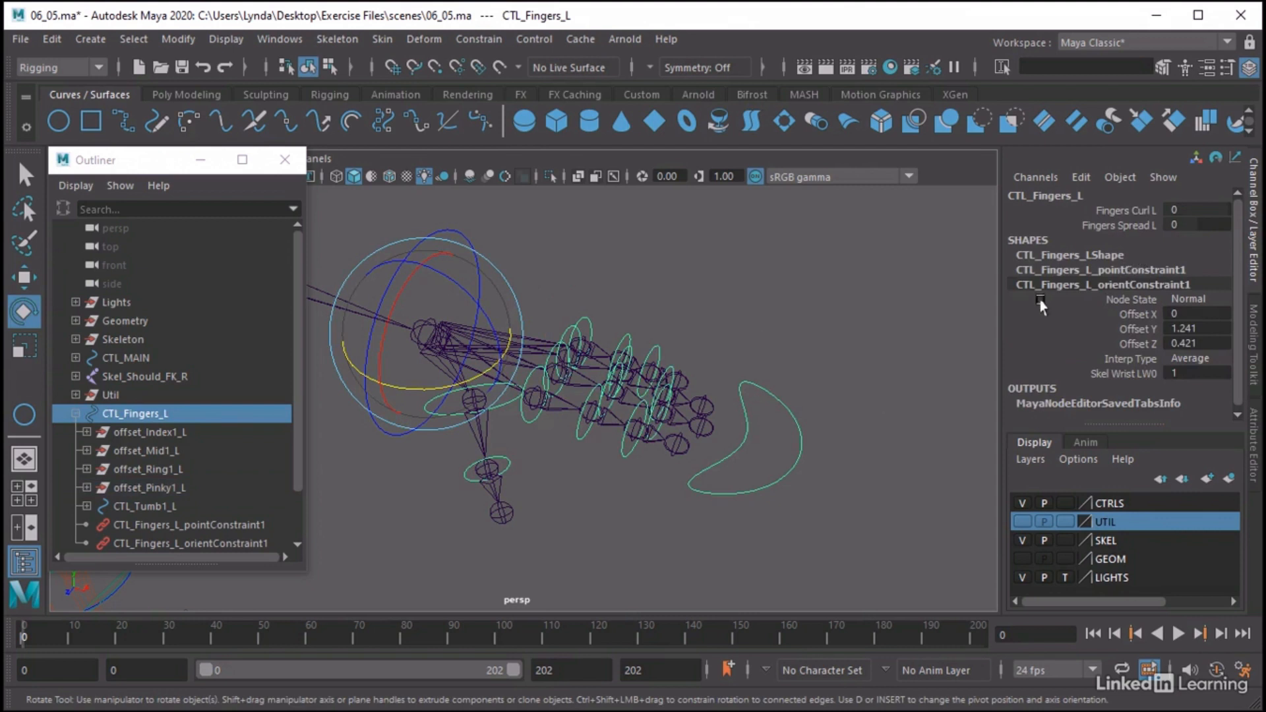
{"action": "left_click", "coordinate": [1110, 227]}
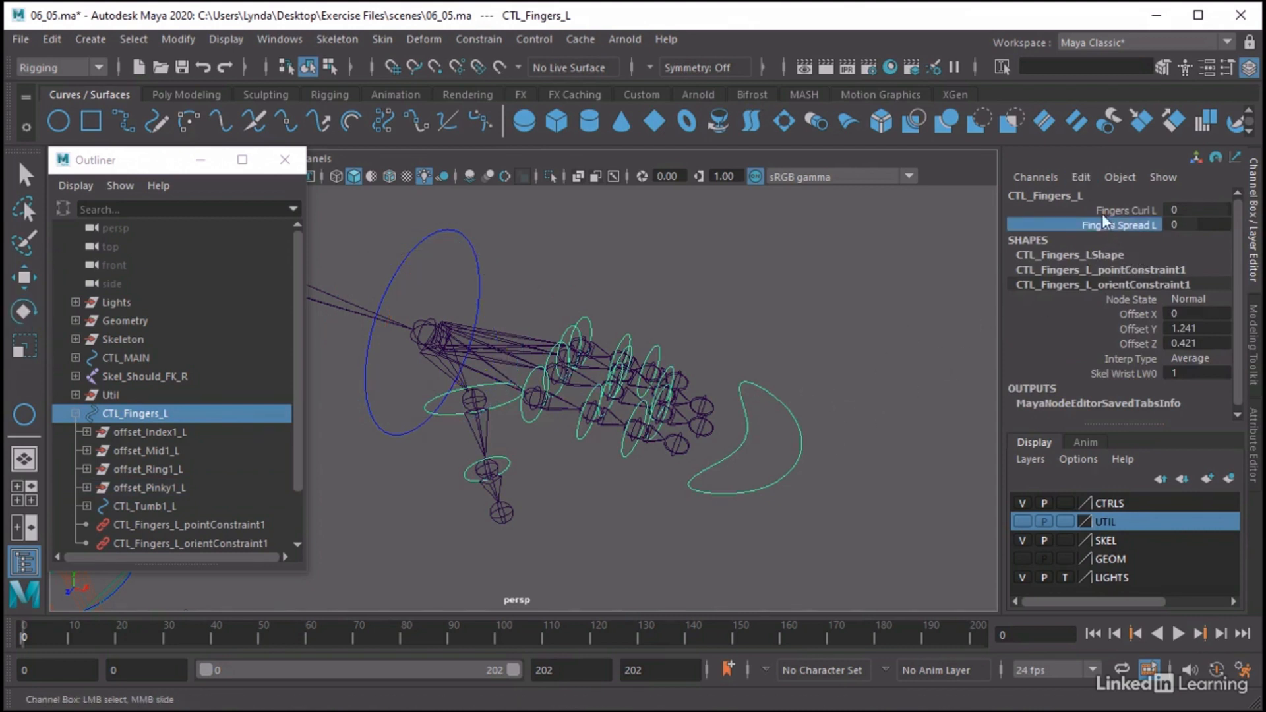
{"action": "left_click", "coordinate": [1078, 173]}
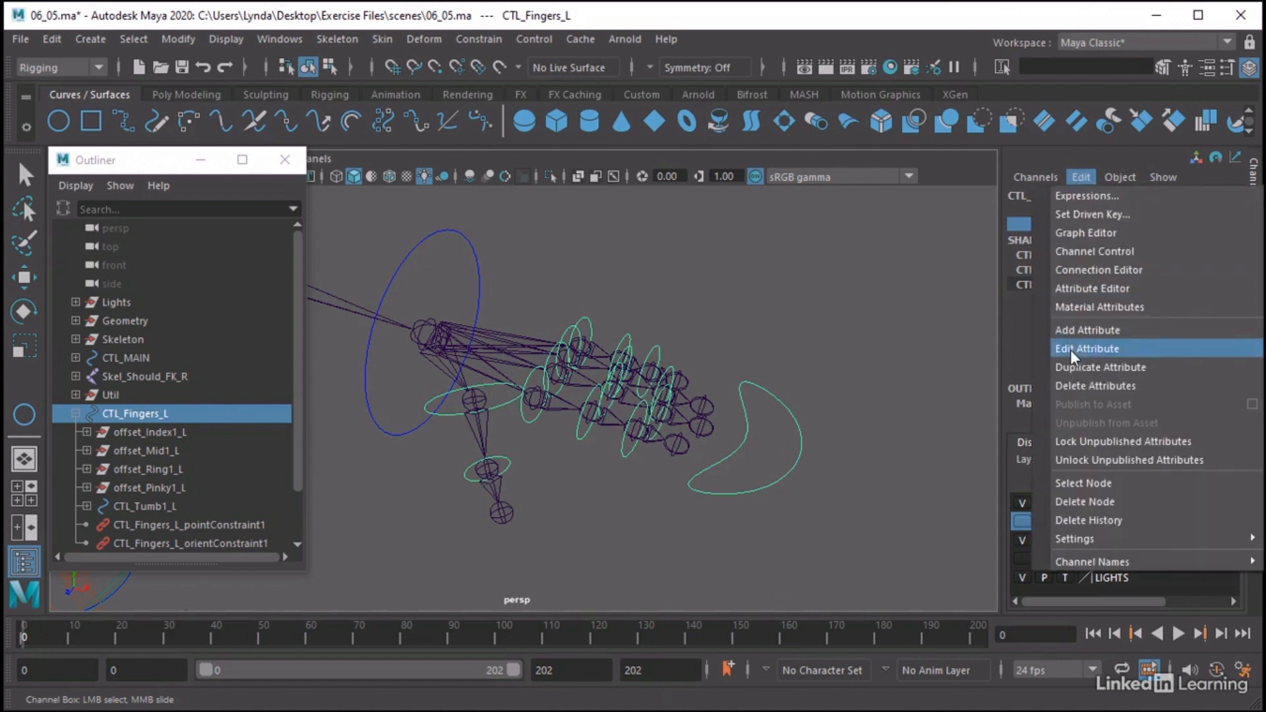
{"action": "left_click", "coordinate": [1071, 350]}
{"action": "left_click", "coordinate": [895, 257]}
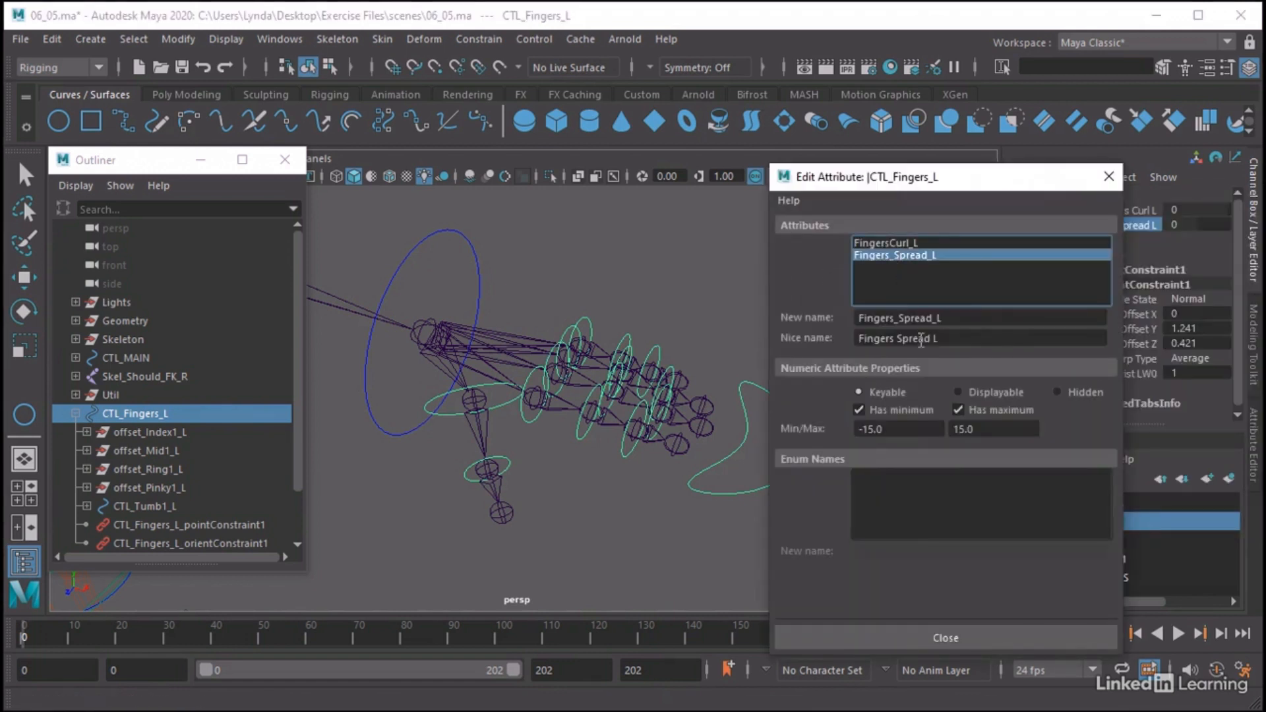
{"action": "left_click_drag", "start_coordinate": [884, 429], "coordinate": [849, 429]}
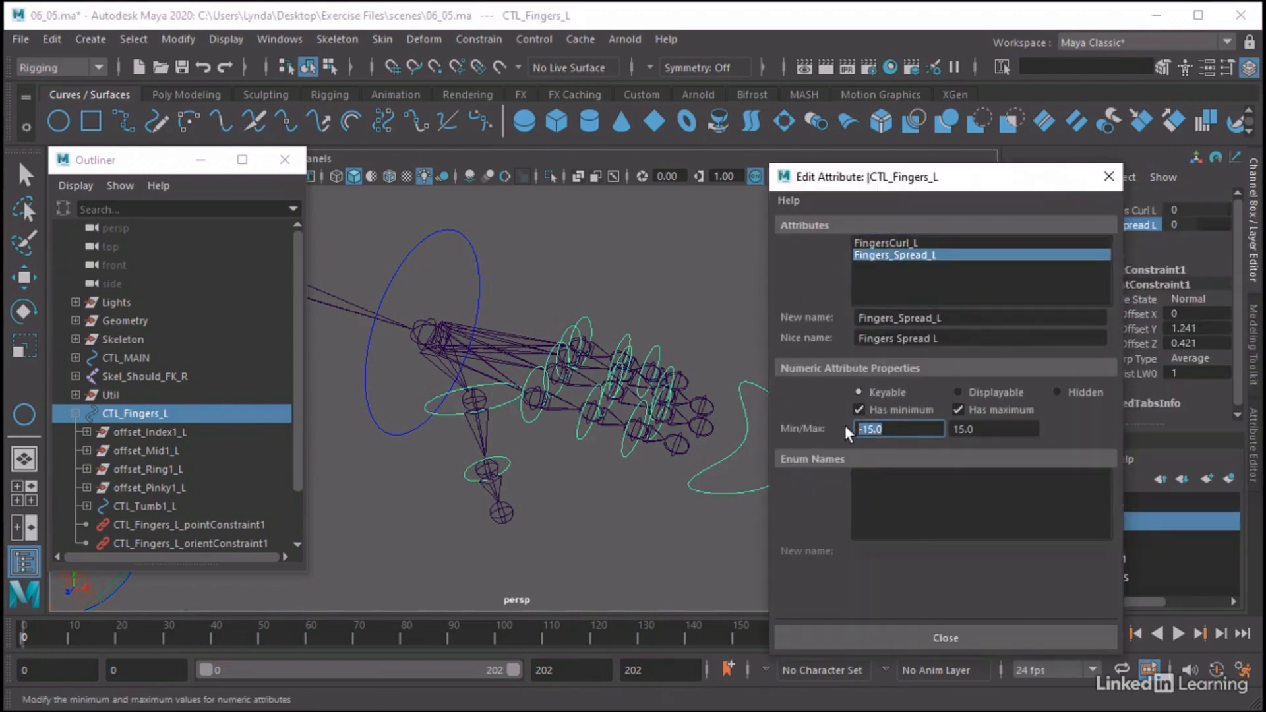
{"action": "type", "text": "-5.0"}
{"action": "key", "text": "Tab"}
{"action": "type", "text": "10"}
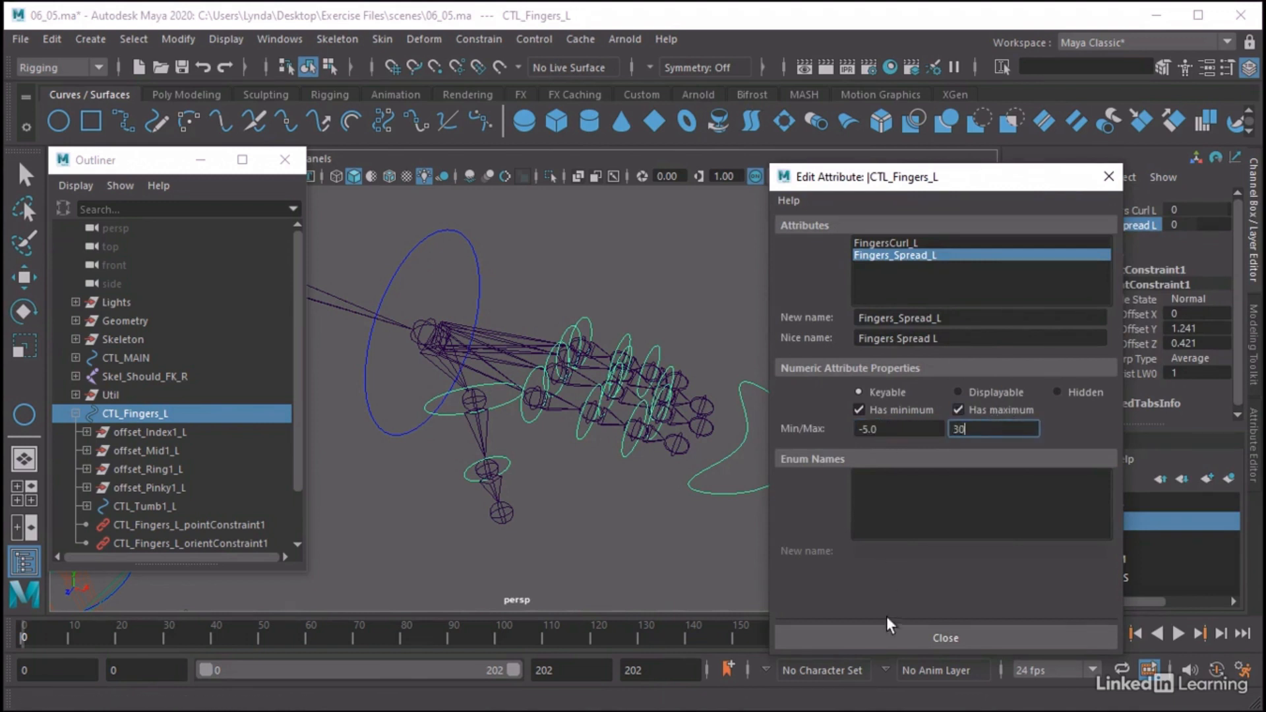
{"action": "left_click", "coordinate": [889, 638]}
Replace the Node Editor graph with CTL_Fingers_L and the offset_Index1_L, offset_Mid1_L, offset_Ring1_L and offset_Pinky1_L groups
{"action": "left_click", "coordinate": [856, 283]}
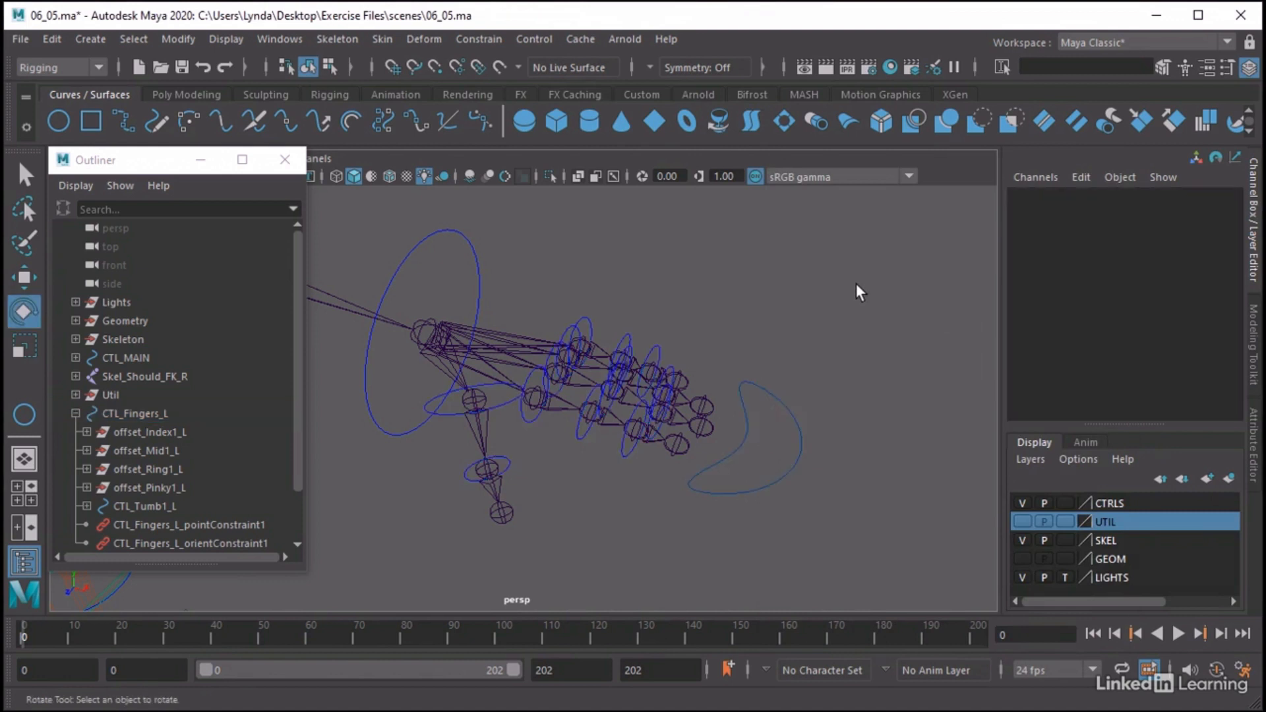
{"action": "left_click_drag", "start_coordinate": [711, 293], "coordinate": [697, 306], "text": "alt"}
{"action": "middle_click_drag", "start_coordinate": [698, 307], "coordinate": [656, 248], "text": "alt"}
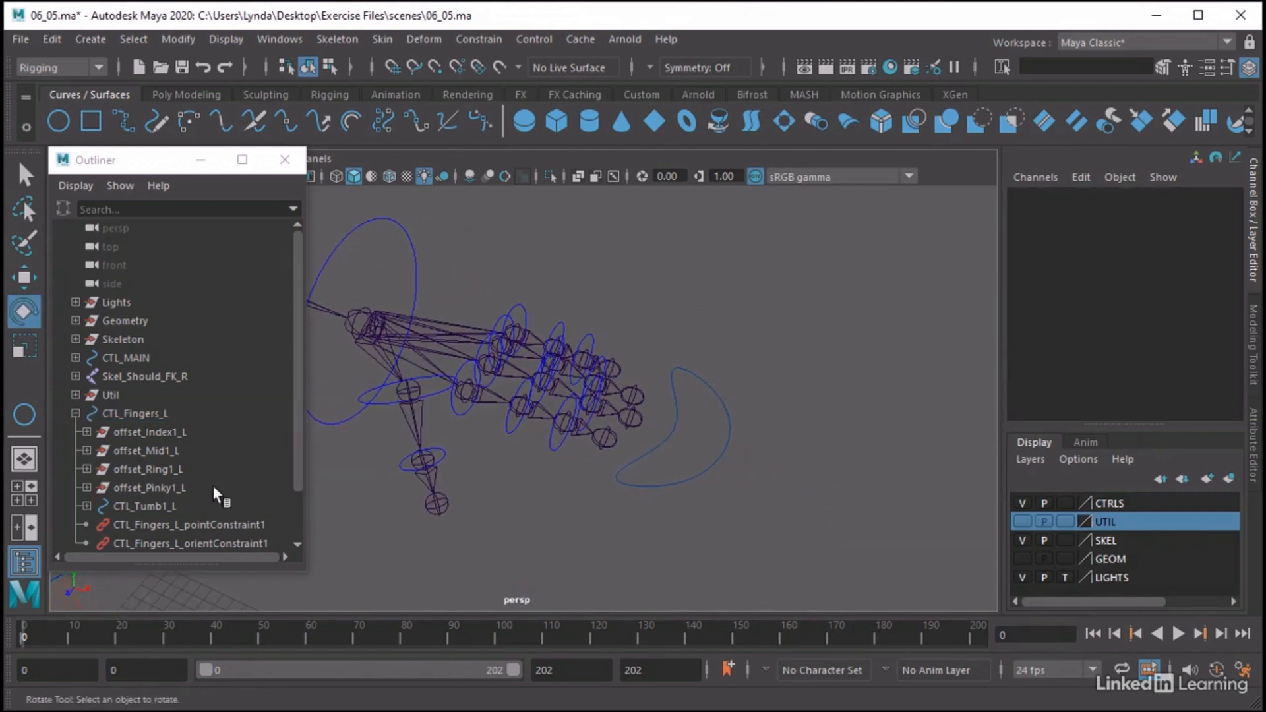
{"action": "left_click_drag", "start_coordinate": [151, 488], "coordinate": [154, 414]}
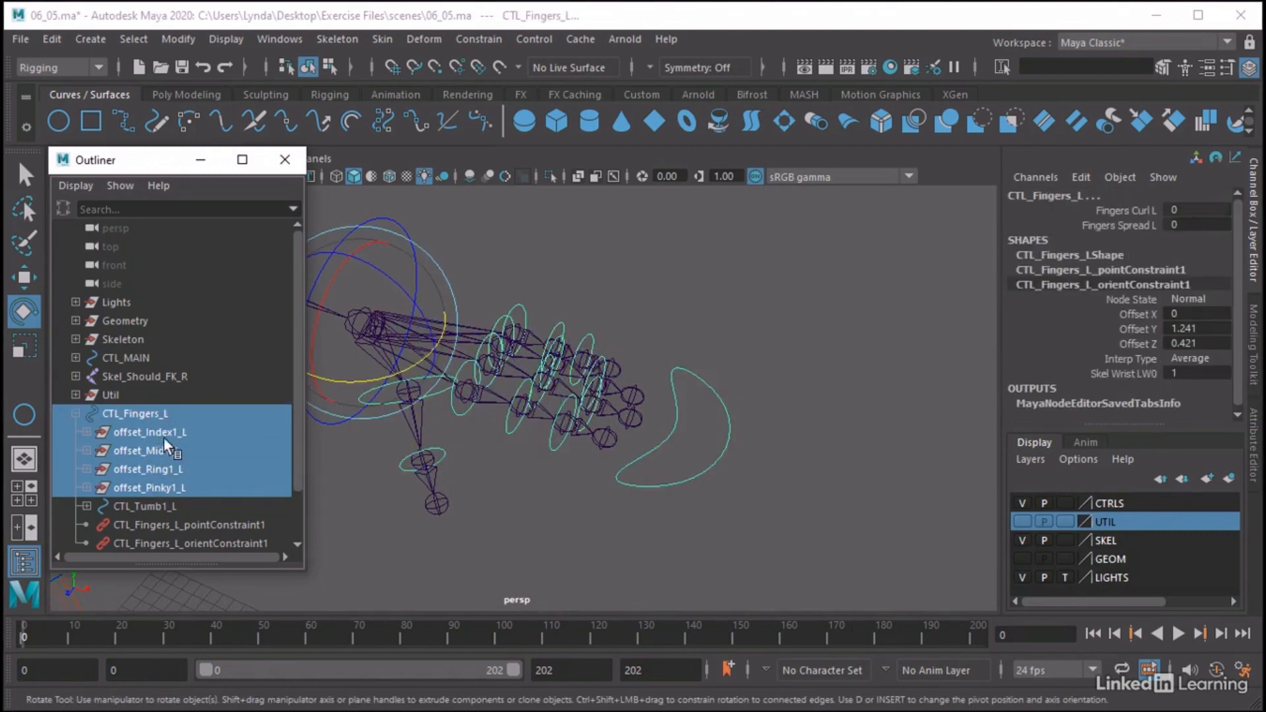
{"action": "left_click", "coordinate": [280, 40]}
{"action": "left_click", "coordinate": [308, 280]}
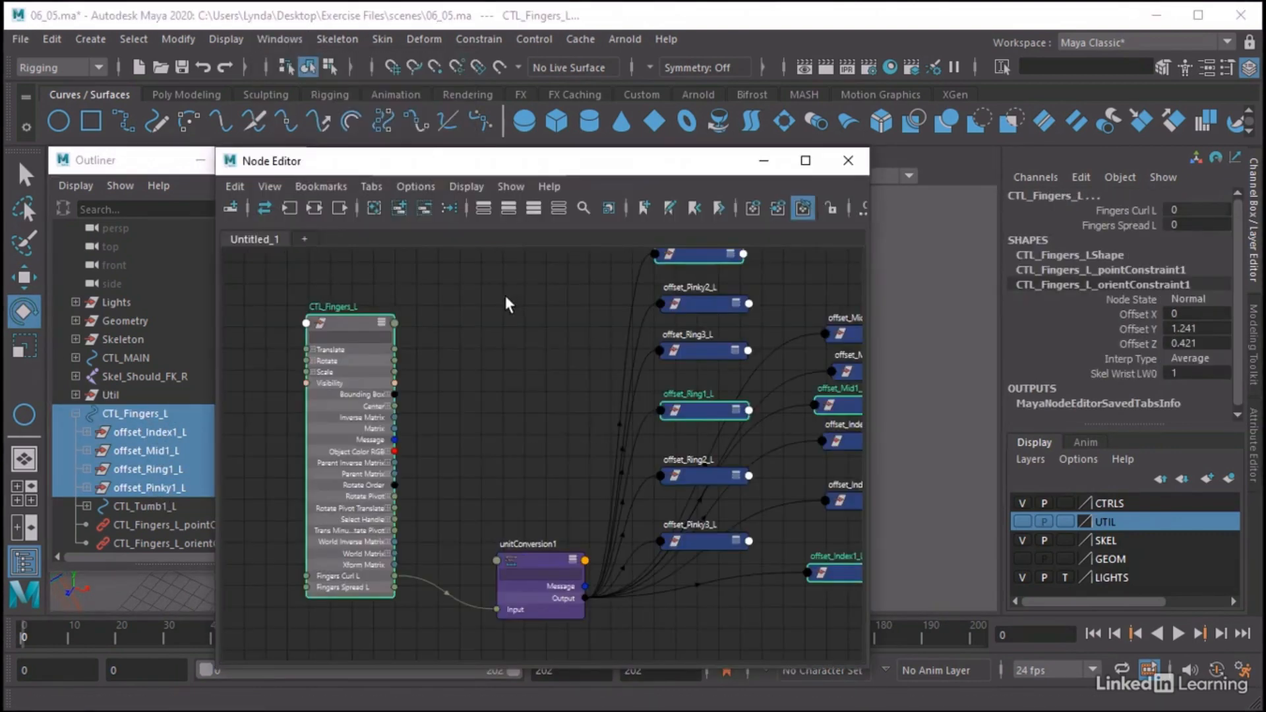
{"action": "left_click", "coordinate": [373, 209]}
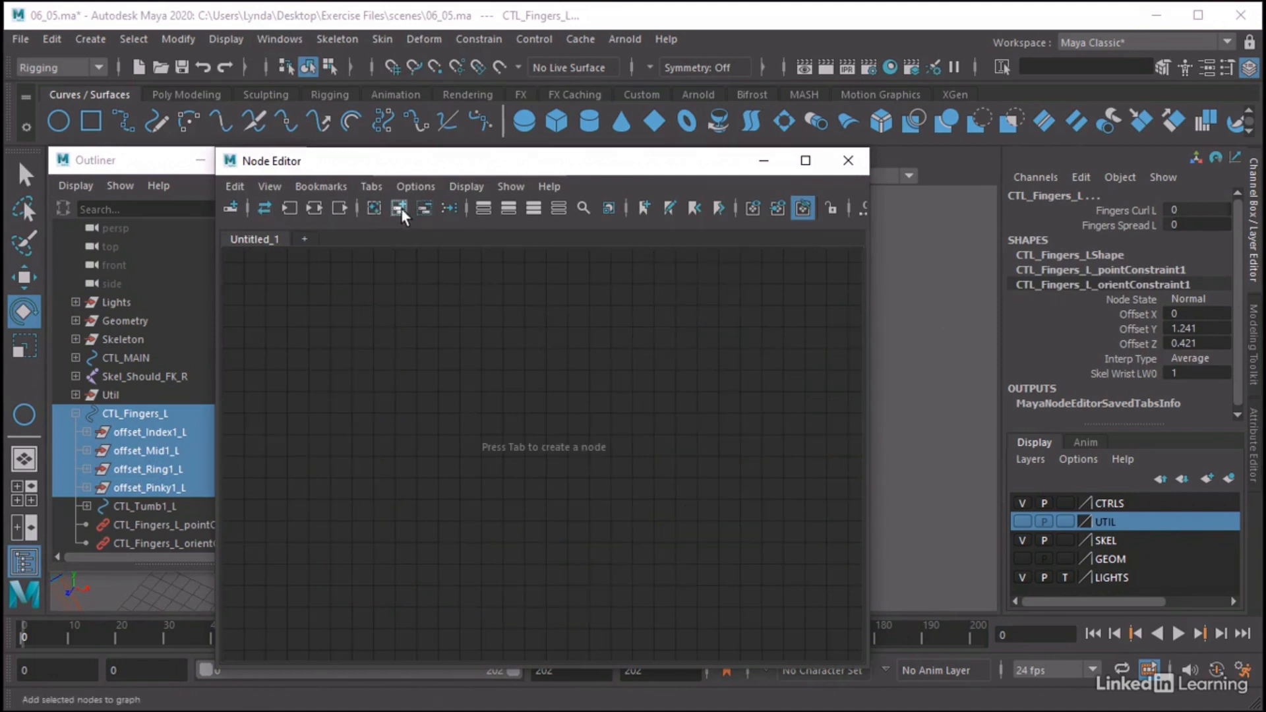
{"action": "left_click", "coordinate": [399, 208]}
{"action": "left_click", "coordinate": [654, 302]}
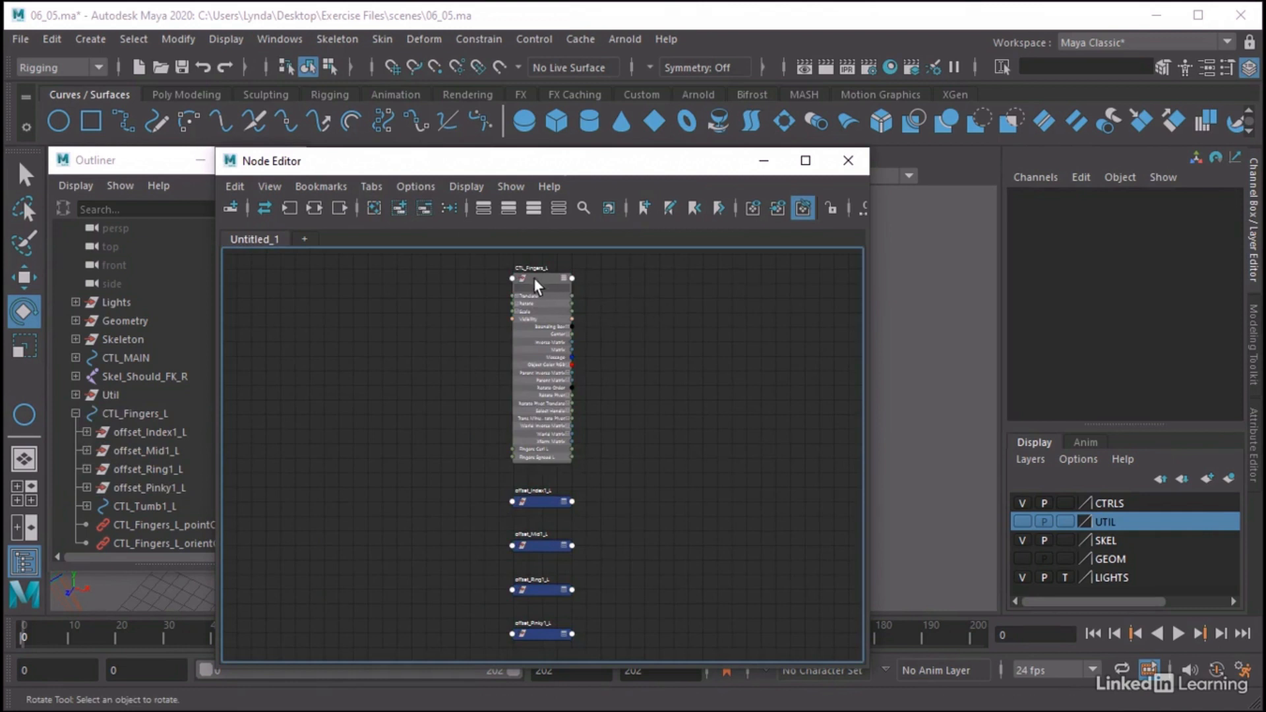
Arrange the graph with CTL_Fingers_L on one side and the four finger offset nodes spaced out in a column opposite it
{"action": "left_click_drag", "start_coordinate": [534, 280], "coordinate": [346, 365]}
{"action": "left_click_drag", "start_coordinate": [531, 500], "coordinate": [624, 294]}
{"action": "left_click_drag", "start_coordinate": [552, 545], "coordinate": [578, 534]}
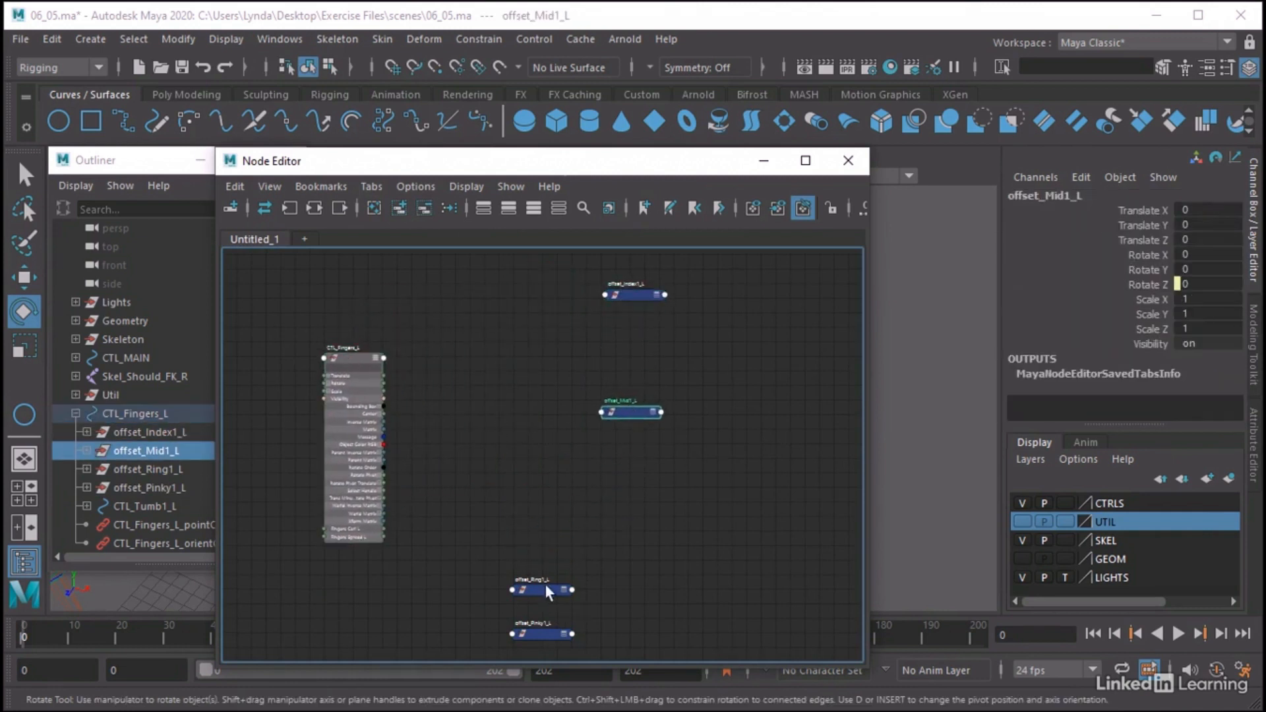
{"action": "left_click_drag", "start_coordinate": [545, 589], "coordinate": [666, 546]}
{"action": "left_click_drag", "start_coordinate": [535, 640], "coordinate": [627, 559]}
{"action": "left_click_drag", "start_coordinate": [641, 505], "coordinate": [636, 491]}
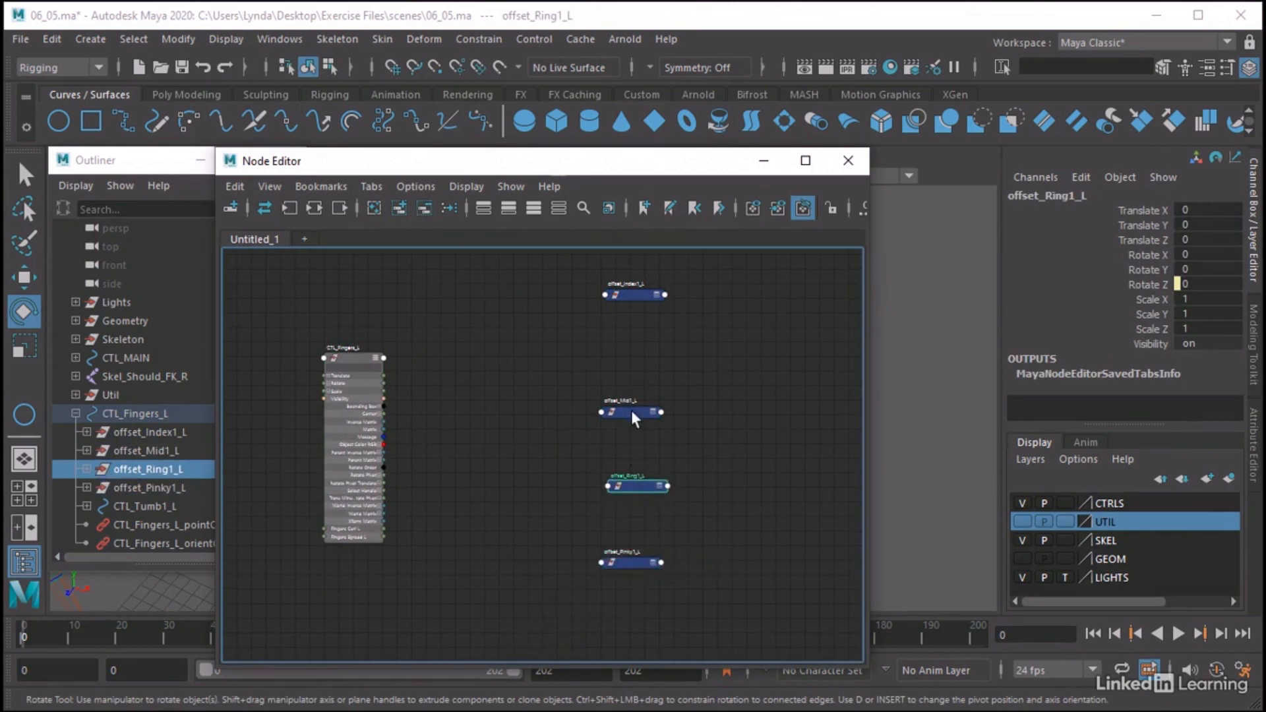
{"action": "left_click_drag", "start_coordinate": [632, 412], "coordinate": [639, 364]}
{"action": "scroll", "coordinate": [552, 548], "scroll_direction": "up", "scroll_amount": 3}
{"action": "middle_click_drag", "start_coordinate": [594, 516], "coordinate": [636, 514], "text": "alt"}
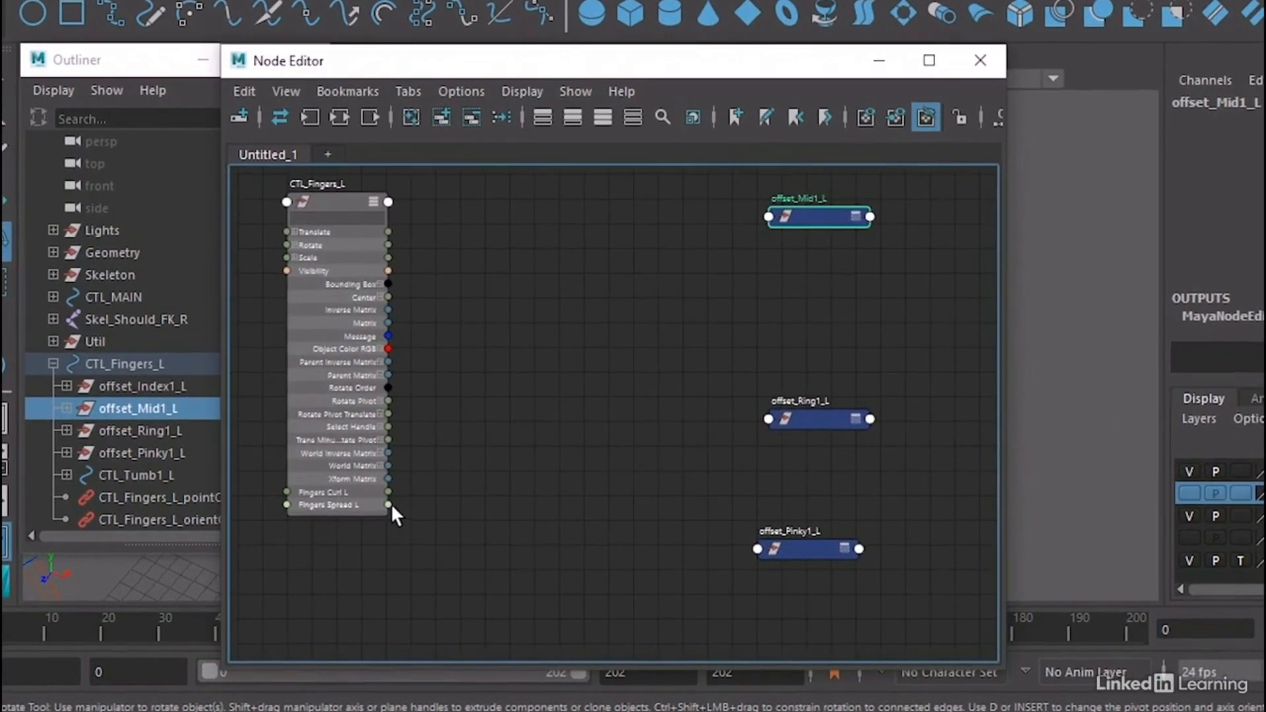
{"action": "left_click_drag", "start_coordinate": [358, 528], "coordinate": [674, 571]}
{"action": "left_click_drag", "start_coordinate": [761, 553], "coordinate": [762, 553]}
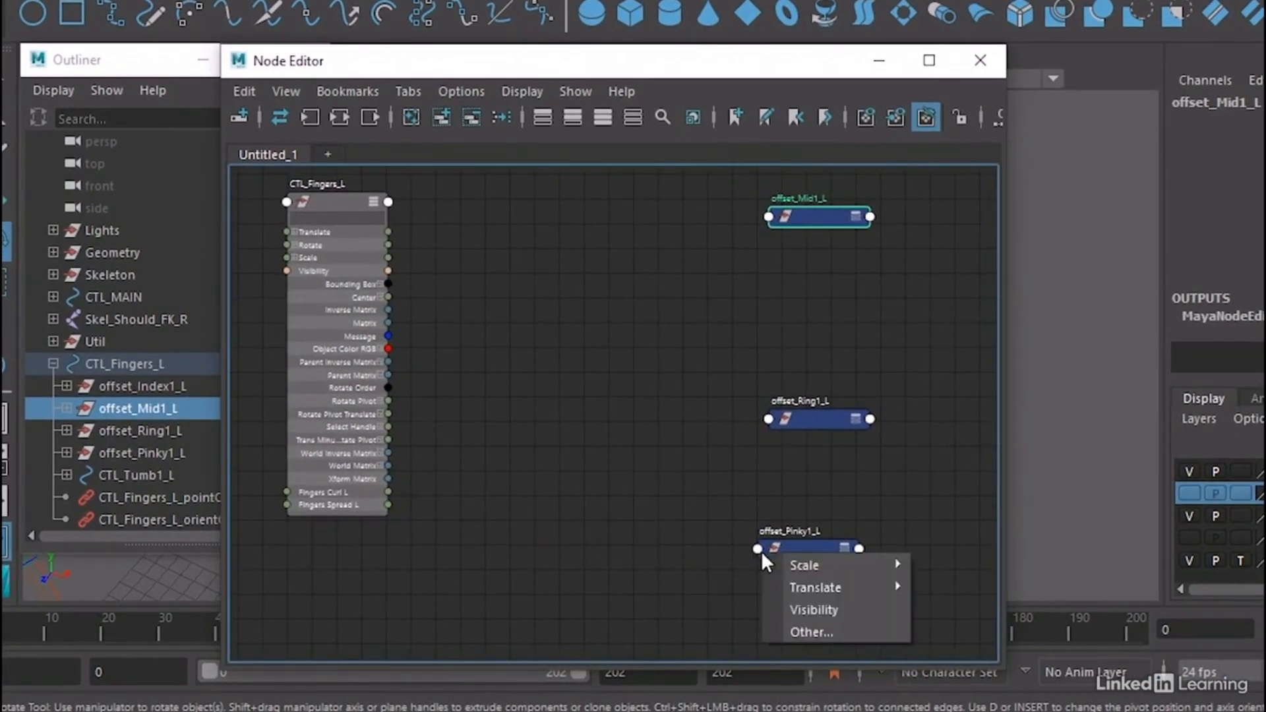
{"action": "mouse_move", "coordinate": [839, 585]}
{"action": "left_click", "coordinate": [670, 542]}
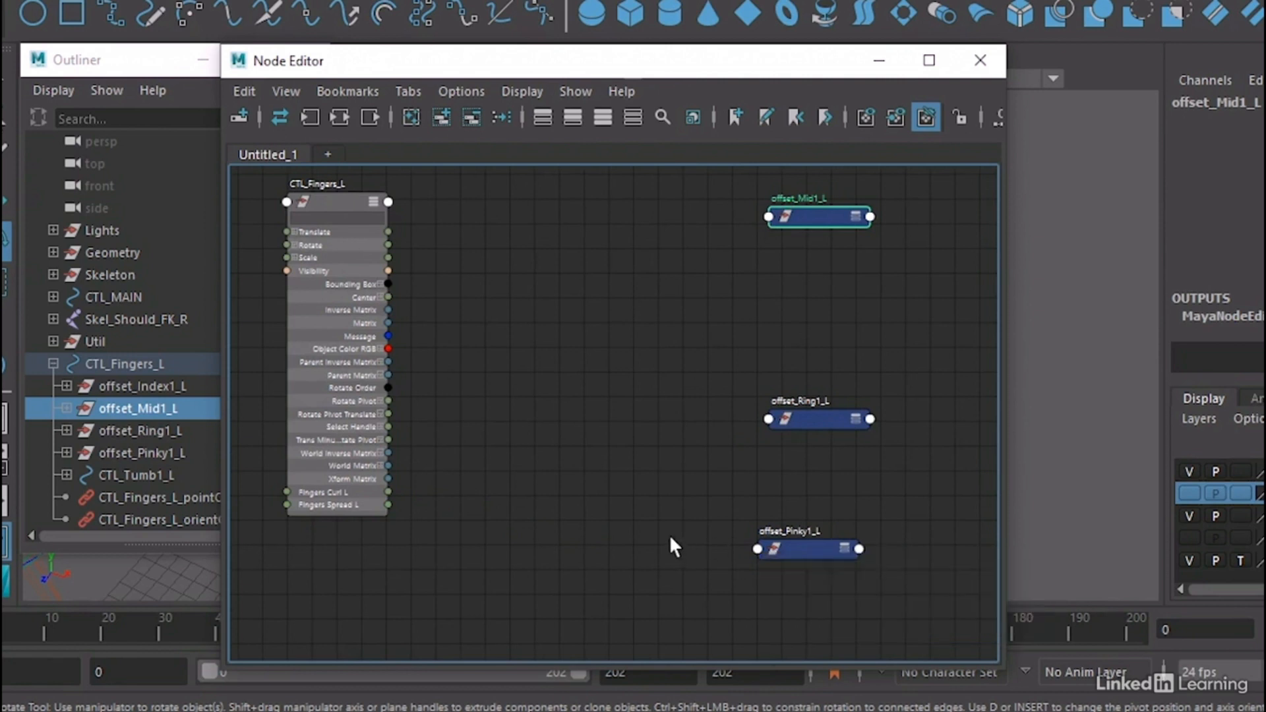
Expand the offset_Pinky1_L node's attributes and connect Fingers Spread L of CTL_Fingers_L to its Rotate Y
{"action": "left_click", "coordinate": [846, 549]}
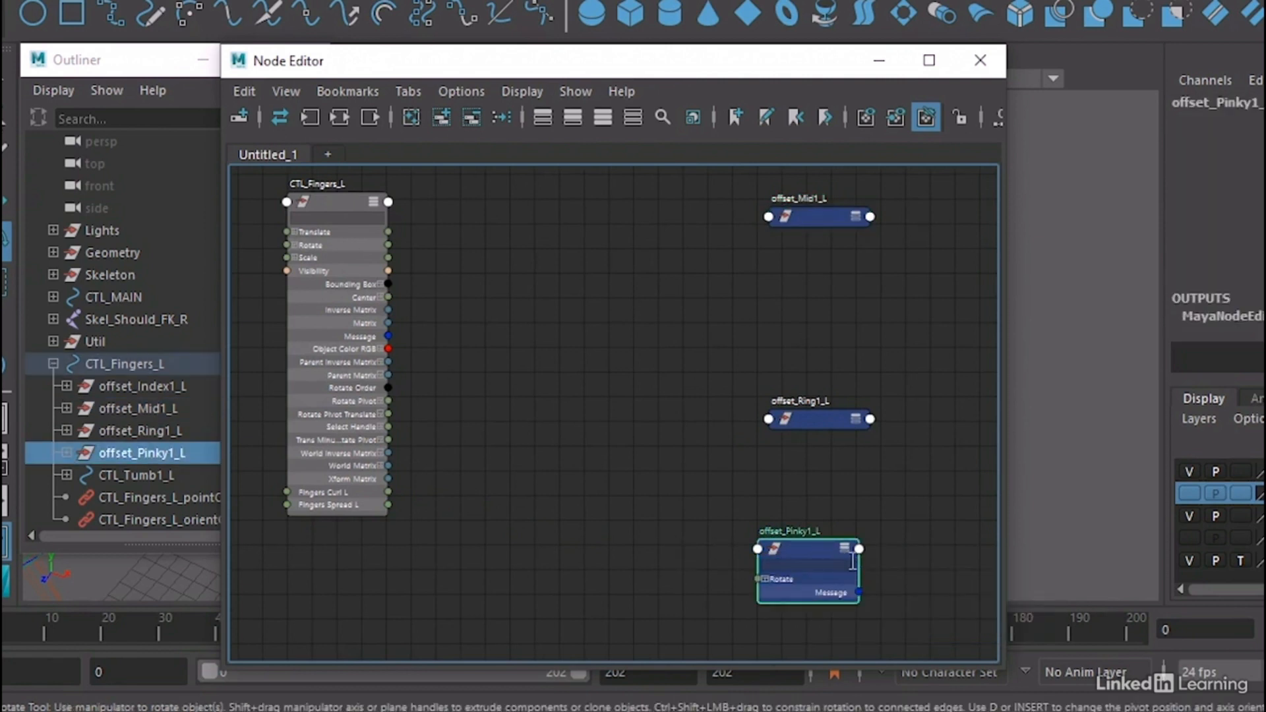
{"action": "left_click", "coordinate": [844, 548]}
{"action": "left_click_drag", "start_coordinate": [823, 548], "coordinate": [823, 509]}
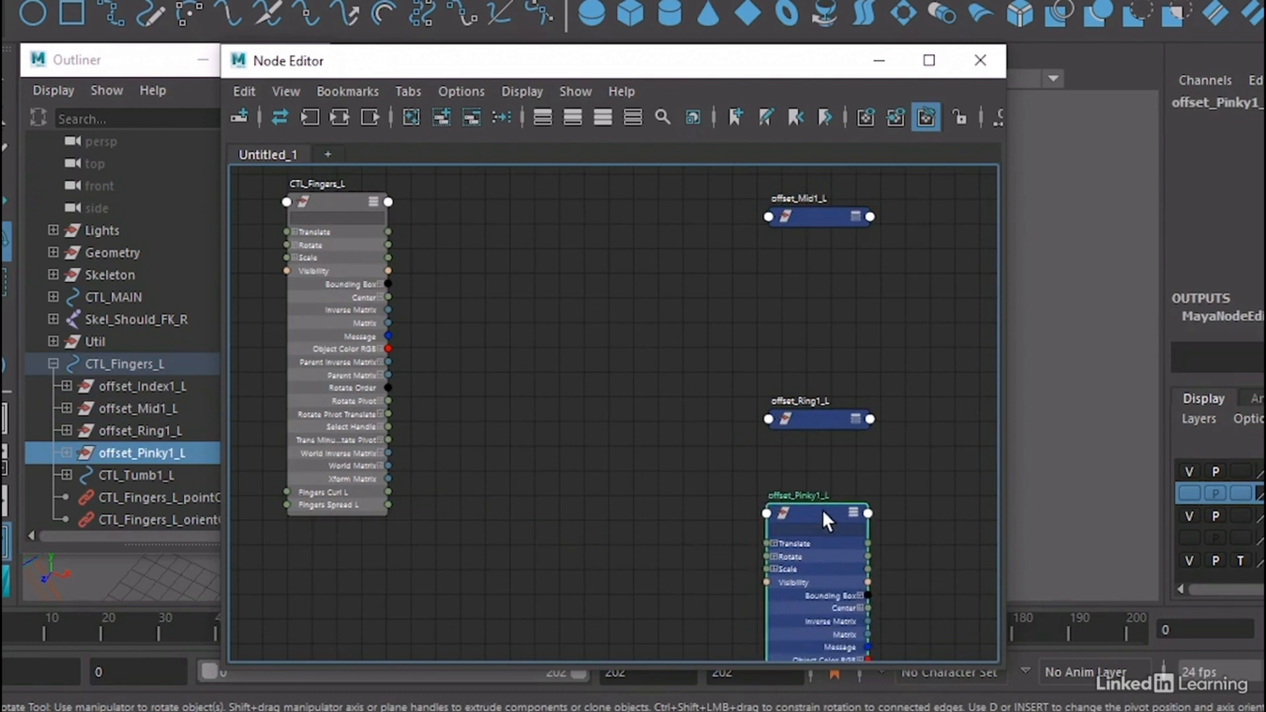
{"action": "left_click", "coordinate": [775, 556]}
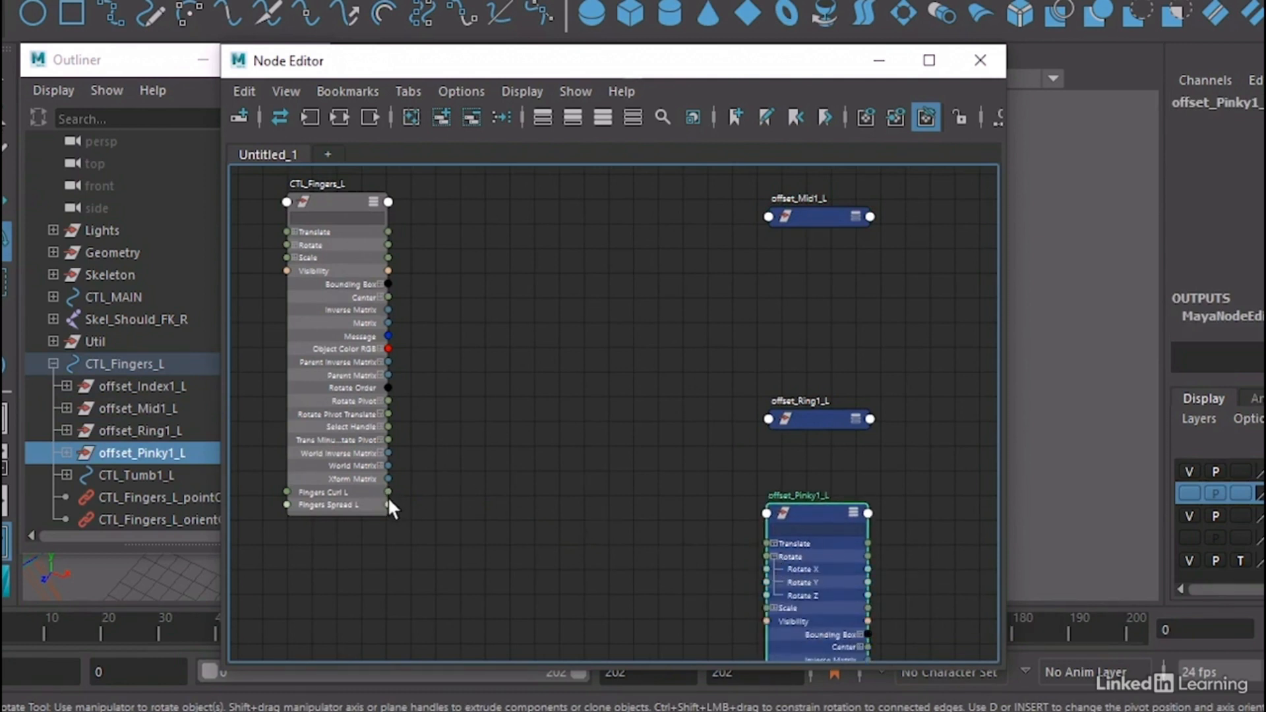
{"action": "left_click_drag", "start_coordinate": [388, 504], "coordinate": [774, 580]}
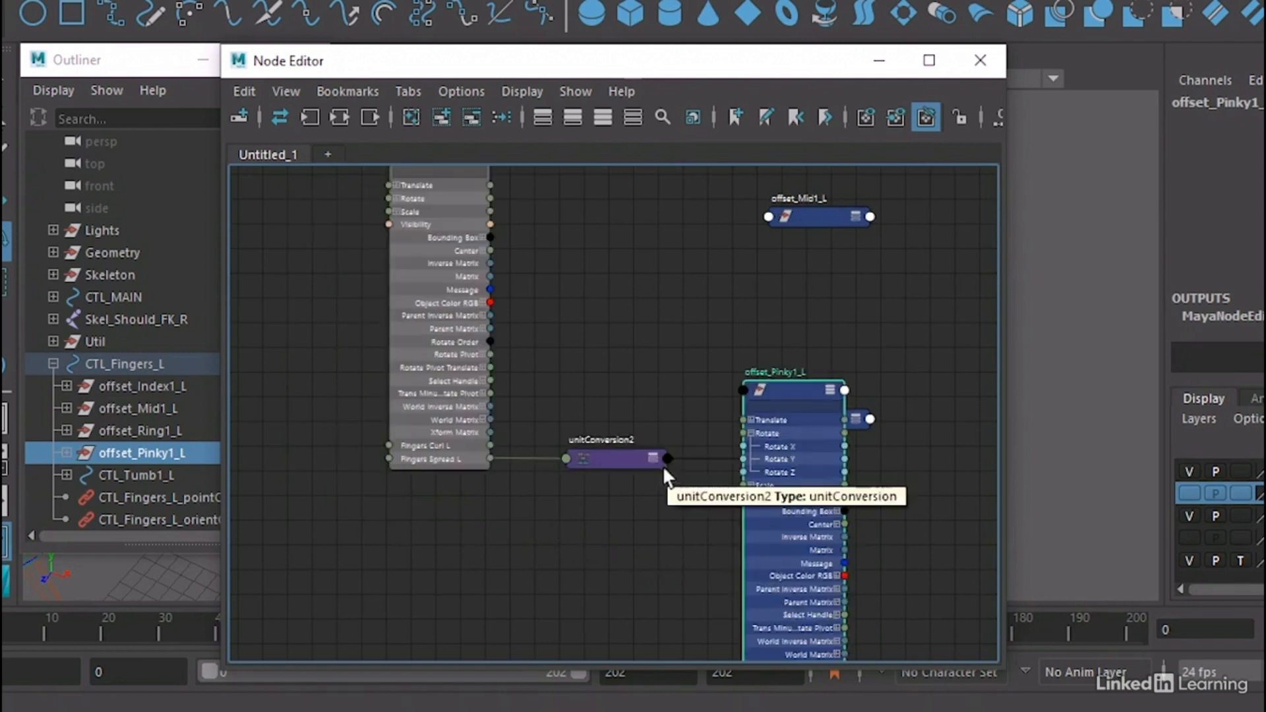
Collapse the offset_Pinky1_L node and reposition it, unitConversion2 and CTL_Fingers_L to tidy the graph
{"action": "middle_click_drag", "start_coordinate": [636, 478], "coordinate": [626, 526], "text": "alt"}
{"action": "left_click_drag", "start_coordinate": [595, 507], "coordinate": [583, 580]}
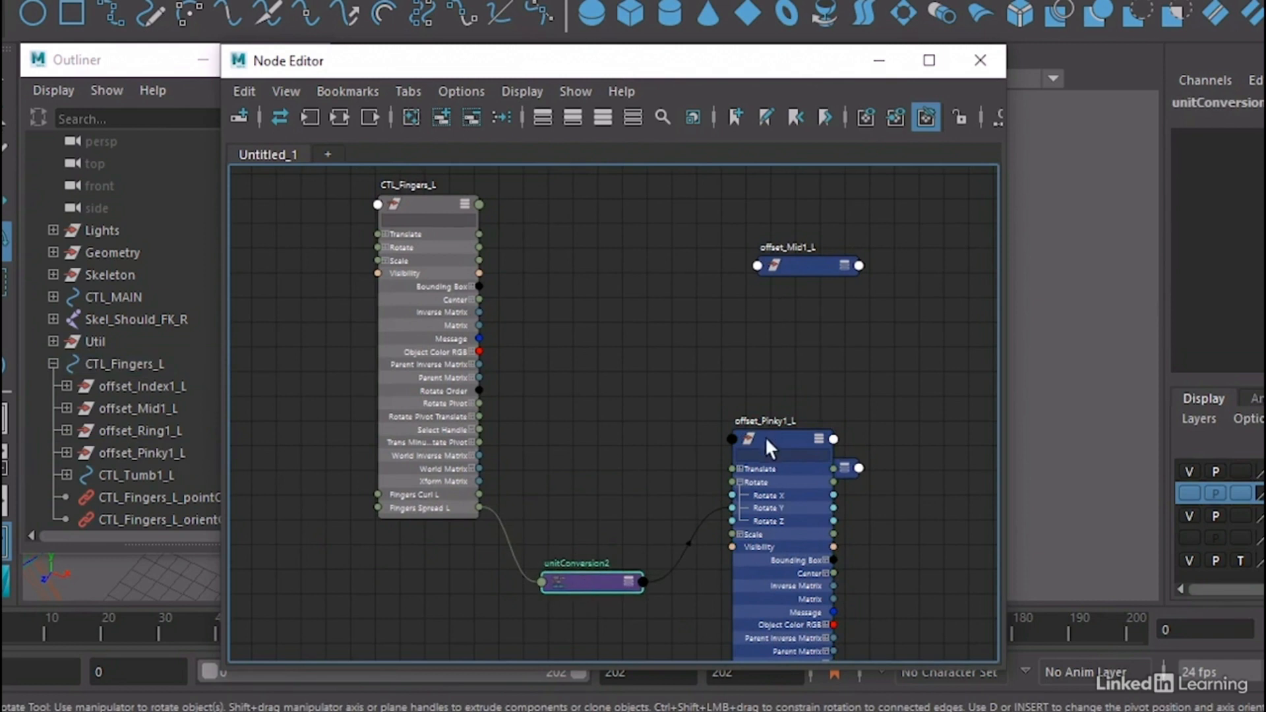
{"action": "left_click", "coordinate": [810, 436]}
{"action": "left_click", "coordinate": [817, 437]}
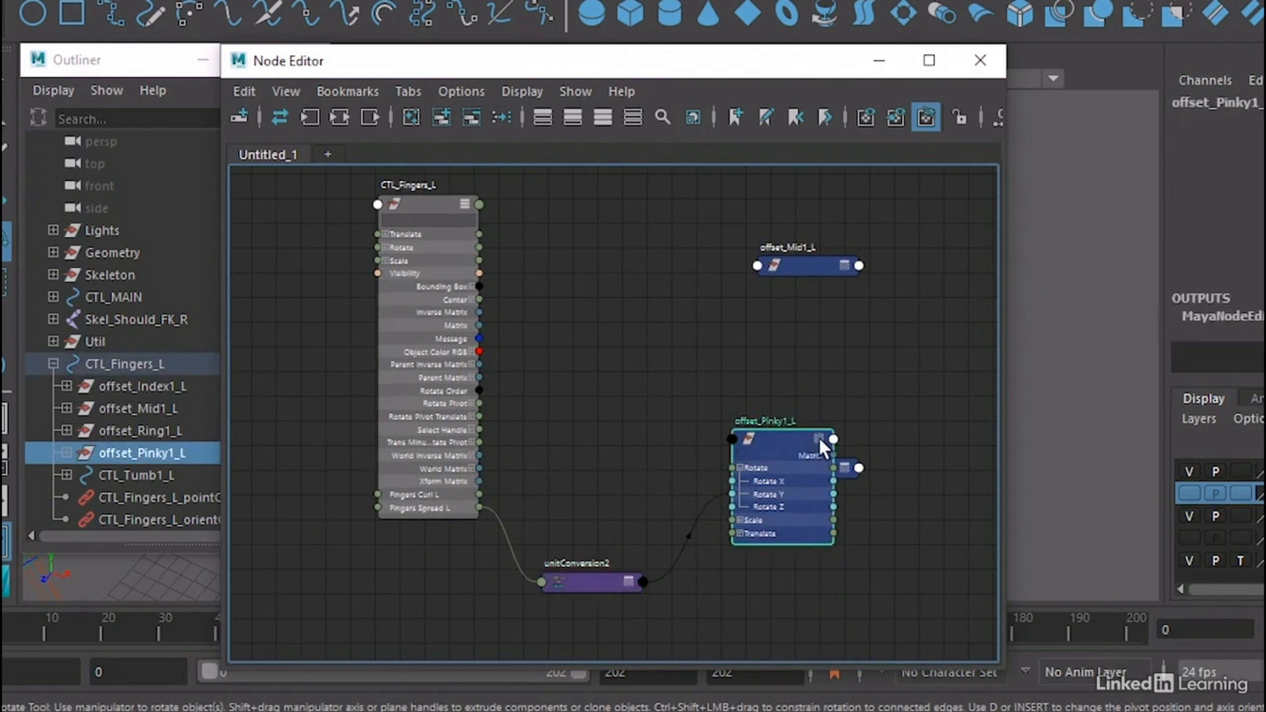
{"action": "left_click", "coordinate": [817, 435]}
{"action": "left_click_drag", "start_coordinate": [815, 433], "coordinate": [827, 587]}
{"action": "left_click_drag", "start_coordinate": [438, 205], "coordinate": [381, 280]}
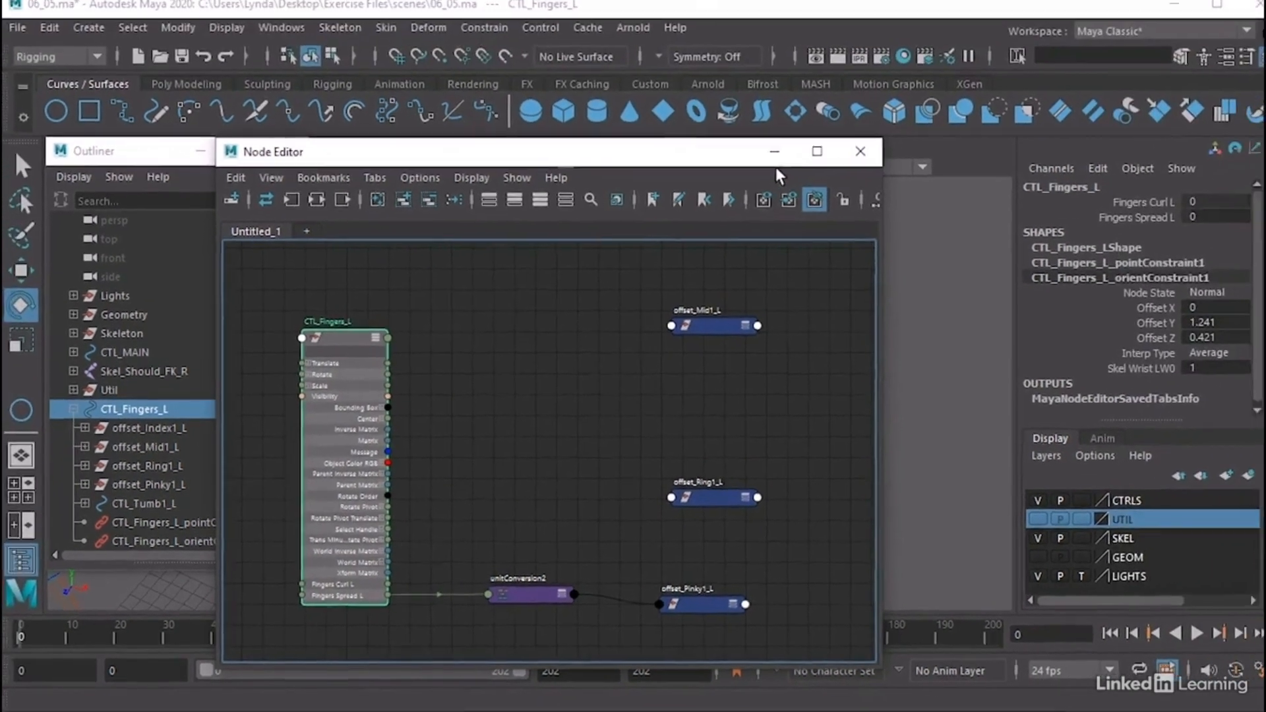
Minimize the Node Editor, scrub Fingers Spread L on CTL_Fingers_L to 30 to test the pinky's spread, and undo the change
{"action": "left_click", "coordinate": [879, 60]}
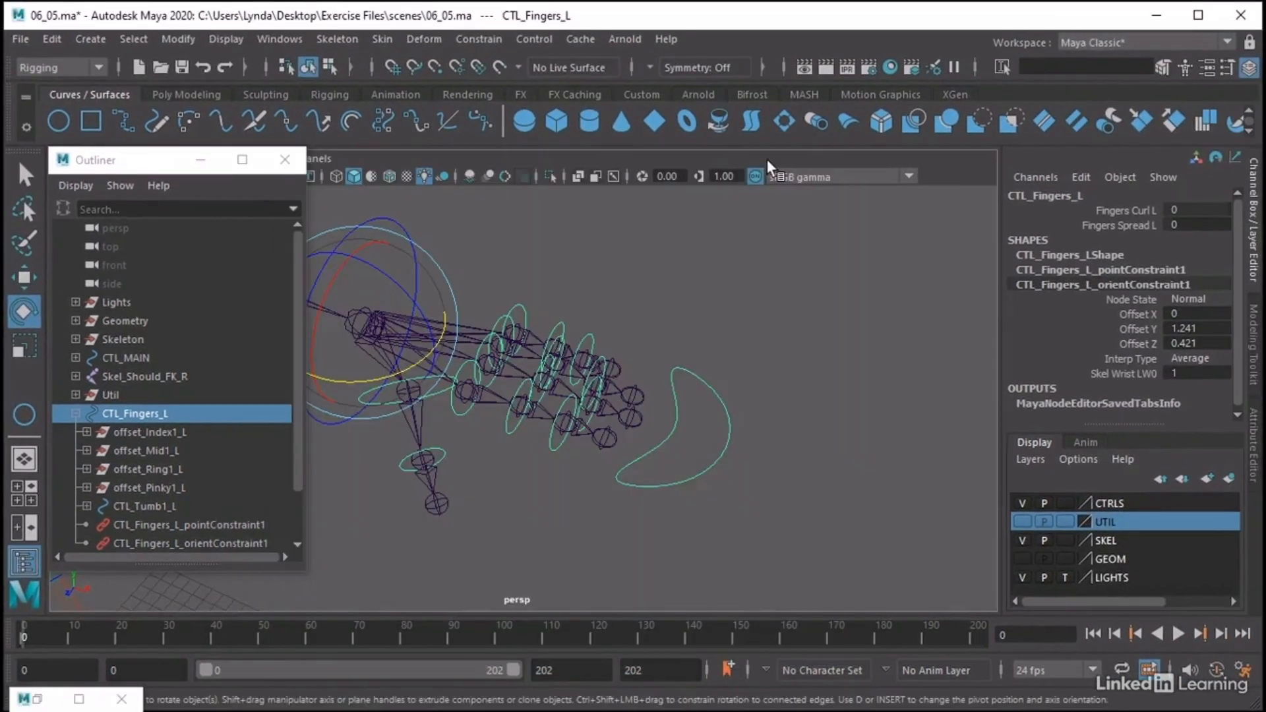
{"action": "left_click", "coordinate": [1100, 226]}
{"action": "middle_click_drag", "start_coordinate": [785, 291], "coordinate": [808, 290]}
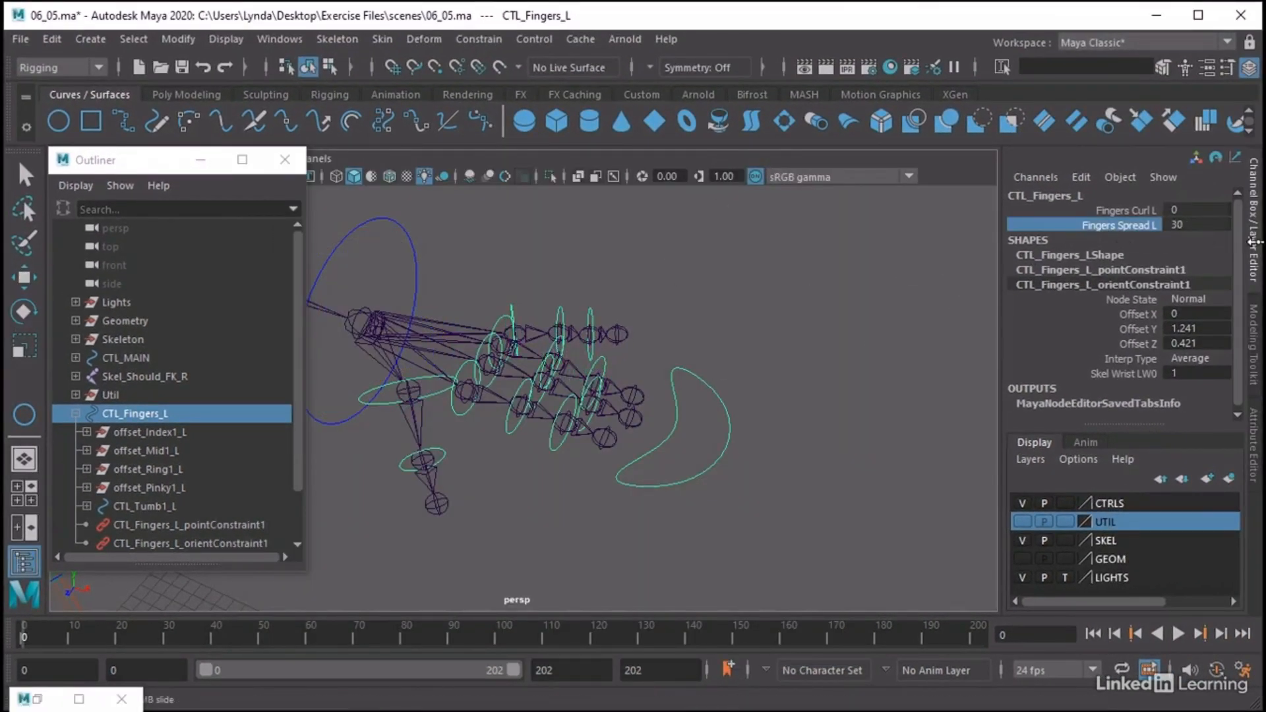
{"action": "middle_click_drag", "start_coordinate": [1255, 242], "coordinate": [812, 247]}
{"action": "key", "text": "ctrl+z"}
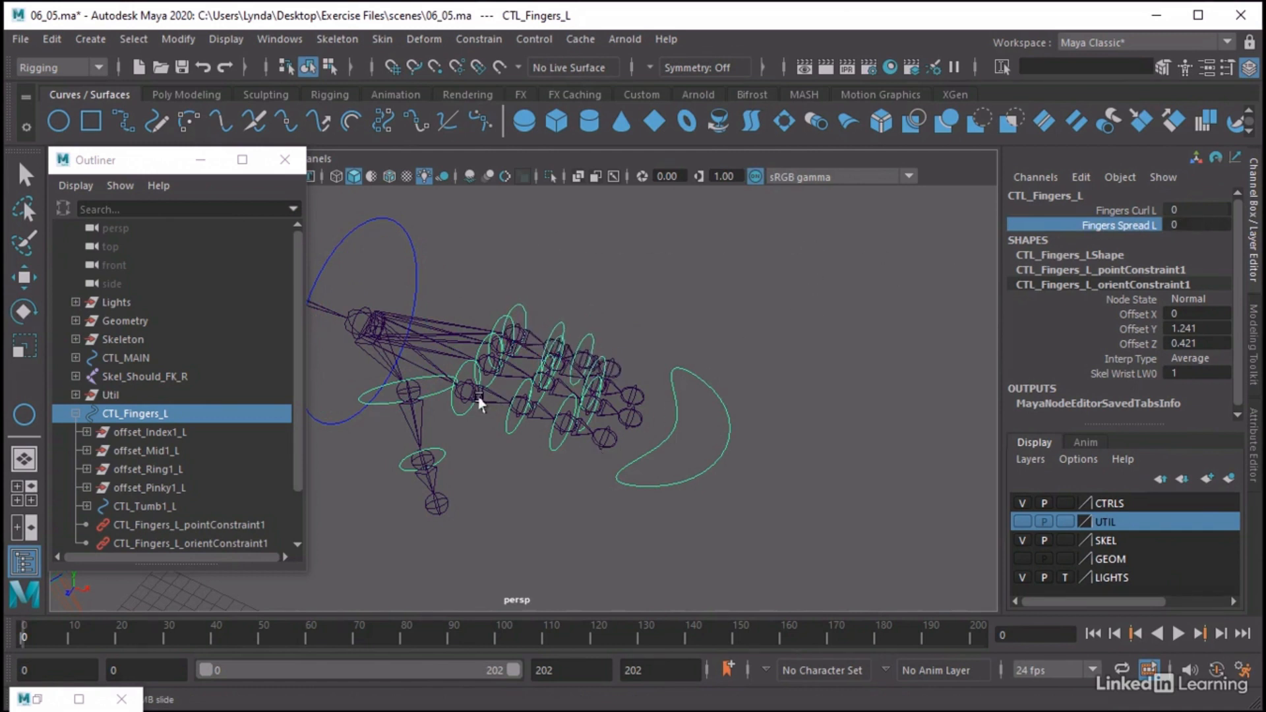
Reopen the Node Editor and move the offset_Index1_L and CTL_Fingers_L nodes apart to widen the space between them
{"action": "left_click", "coordinate": [451, 405]}
{"action": "key", "text": "e"}
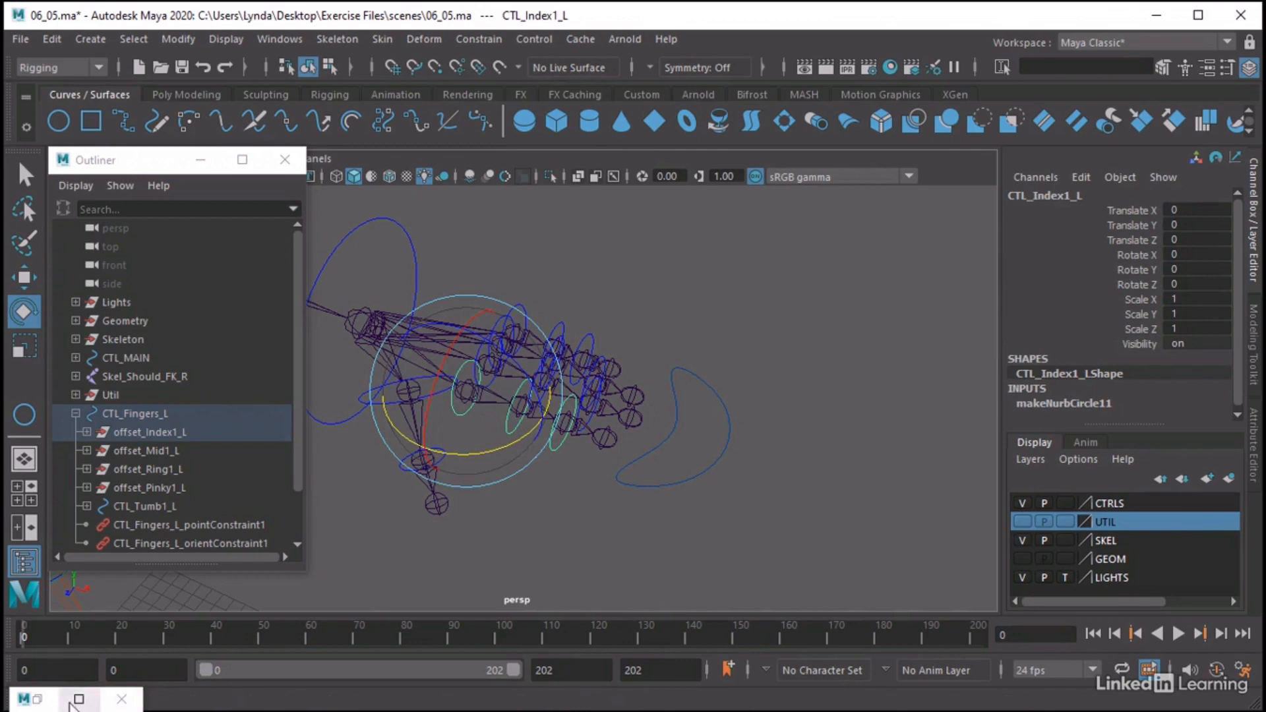
{"action": "left_click", "coordinate": [303, 37]}
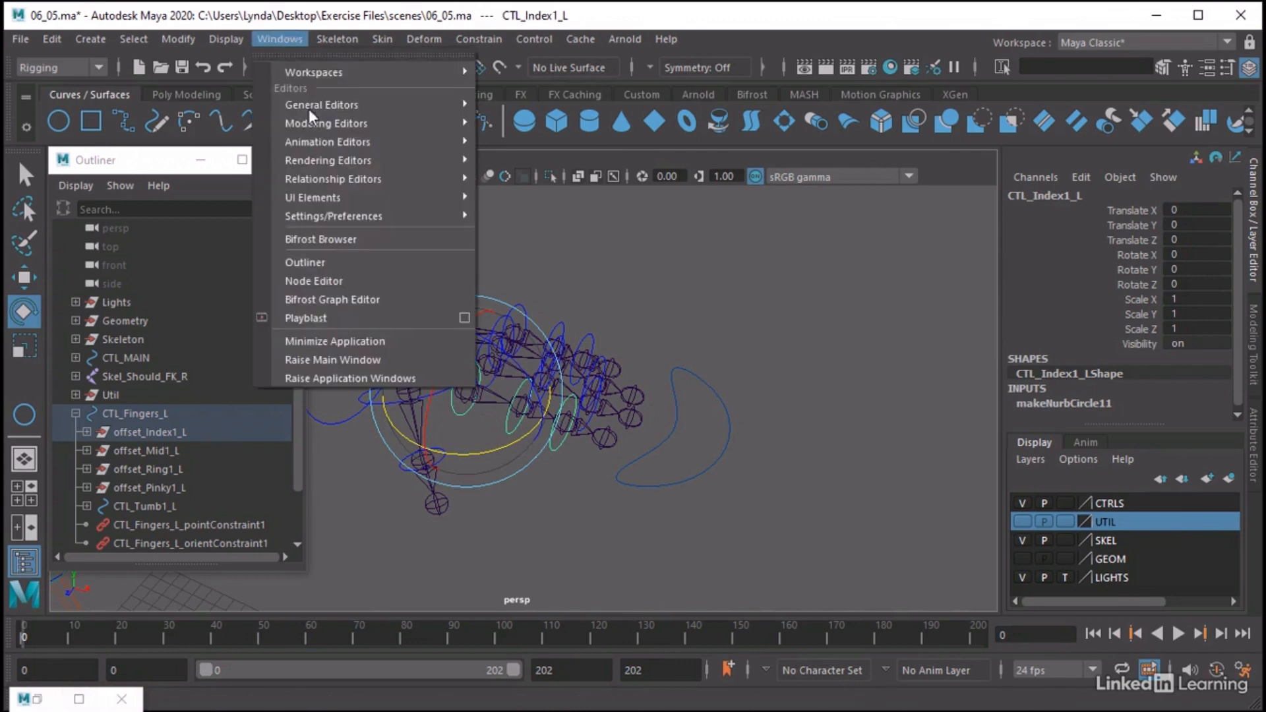
{"action": "left_click", "coordinate": [325, 271]}
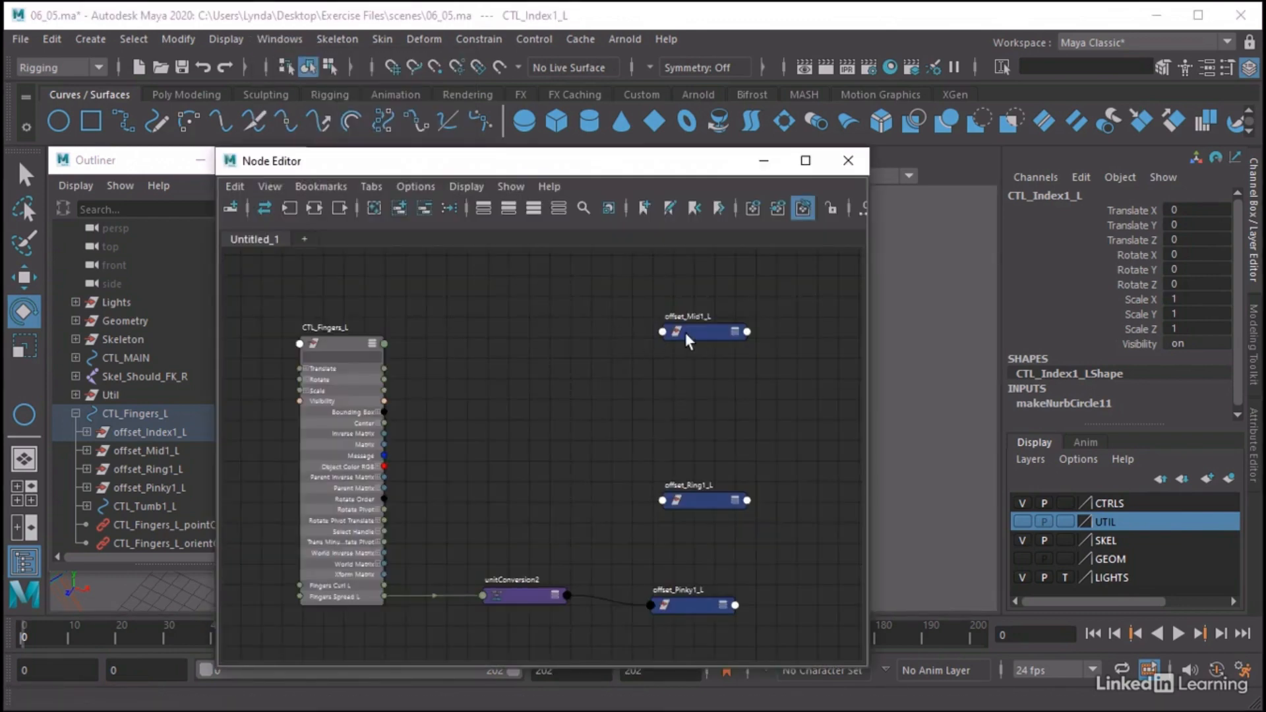
{"action": "middle_click_drag", "start_coordinate": [703, 370], "coordinate": [695, 427]}
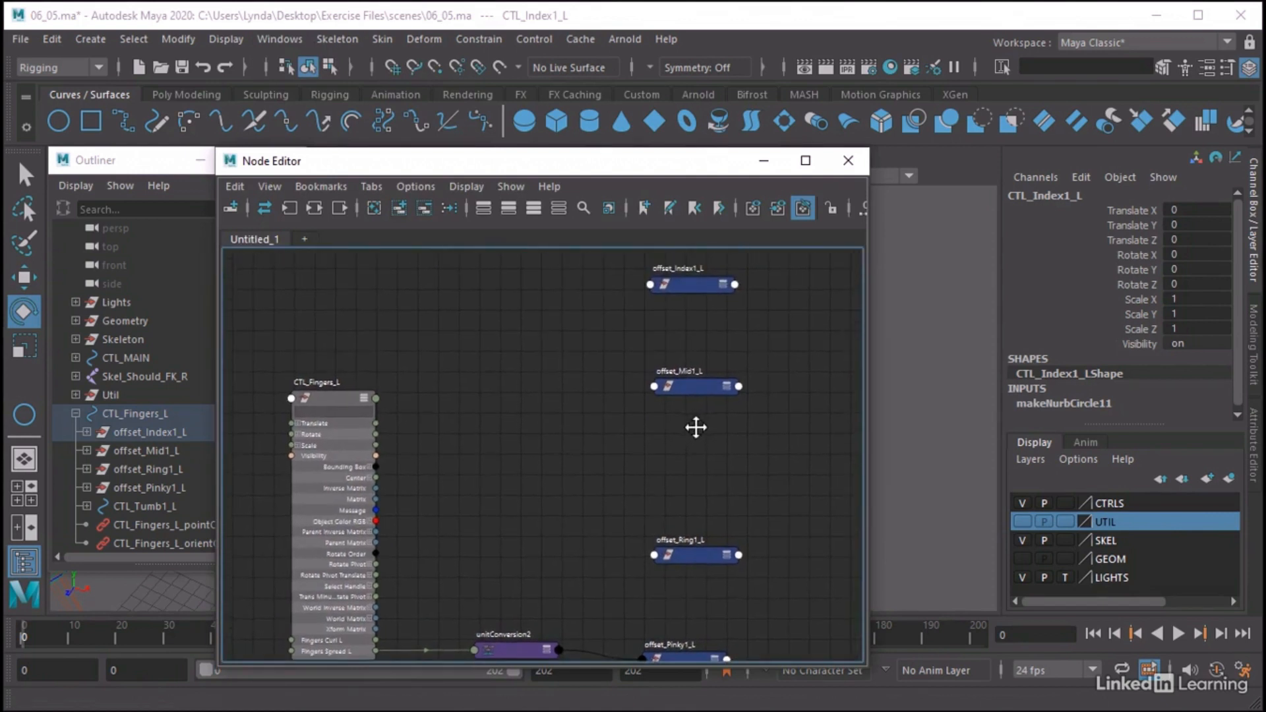
{"action": "left_click", "coordinate": [686, 284]}
{"action": "left_click", "coordinate": [330, 401]}
{"action": "left_click_drag", "start_coordinate": [330, 401], "coordinate": [286, 356]}
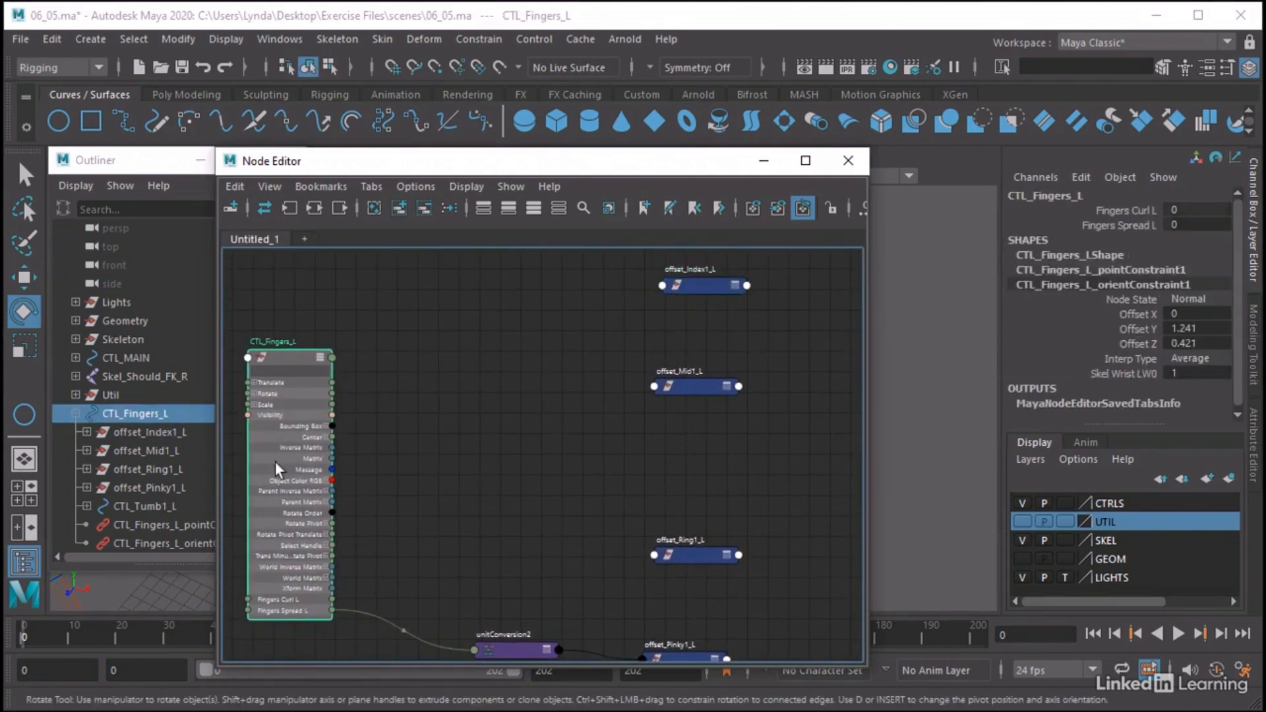
Add a multDoubleLinear node and place it between CTL_Fingers_L and offset_Index1_L
{"action": "left_click", "coordinate": [460, 359]}
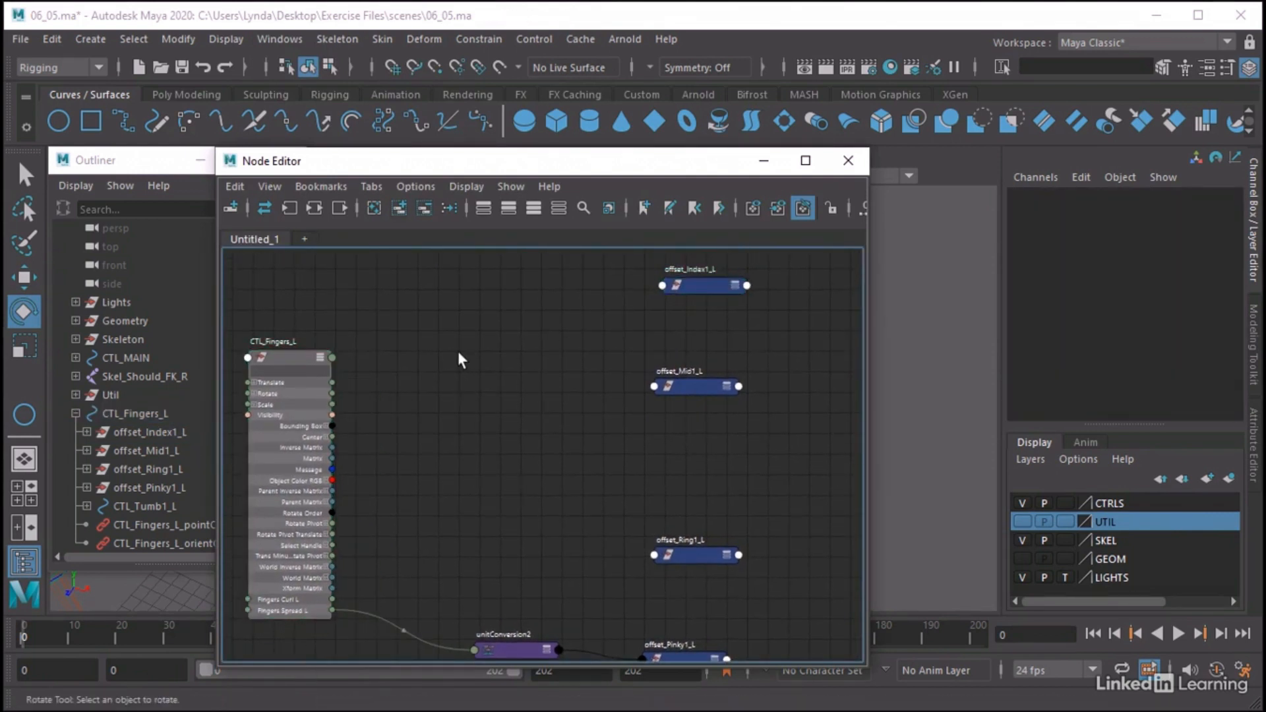
{"action": "key", "text": "Tab"}
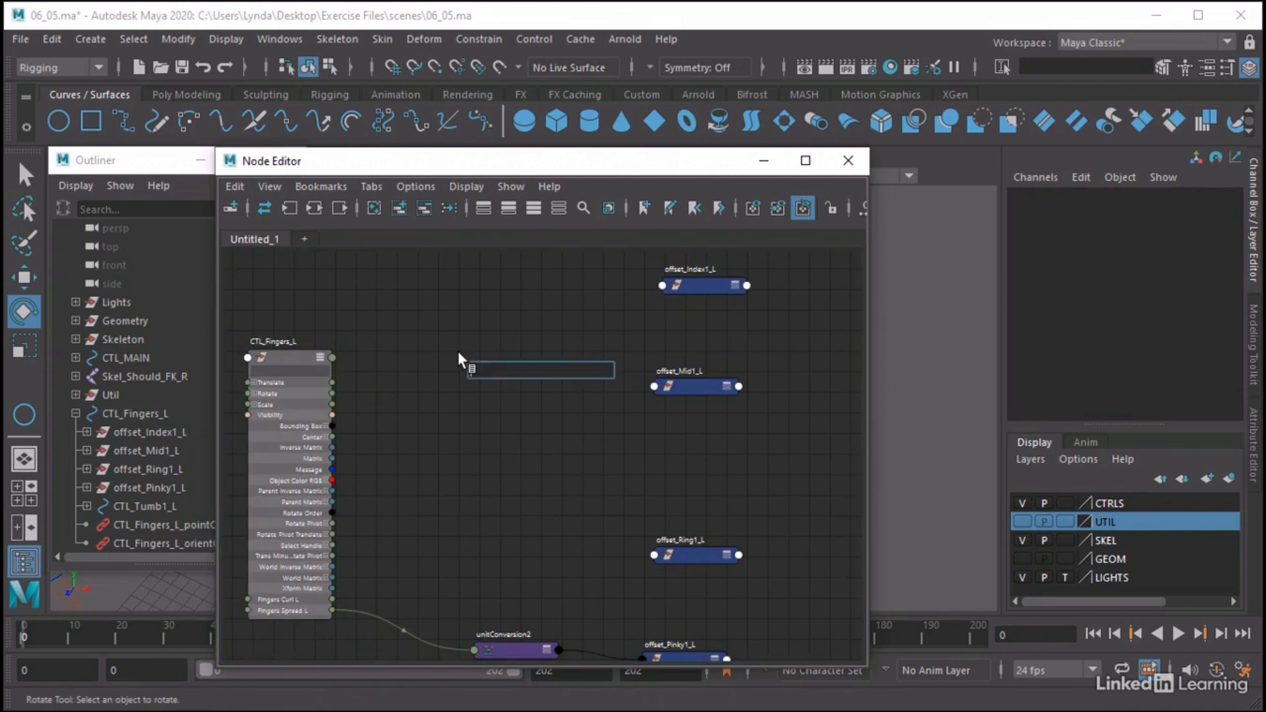
{"action": "type", "text": "mult"}
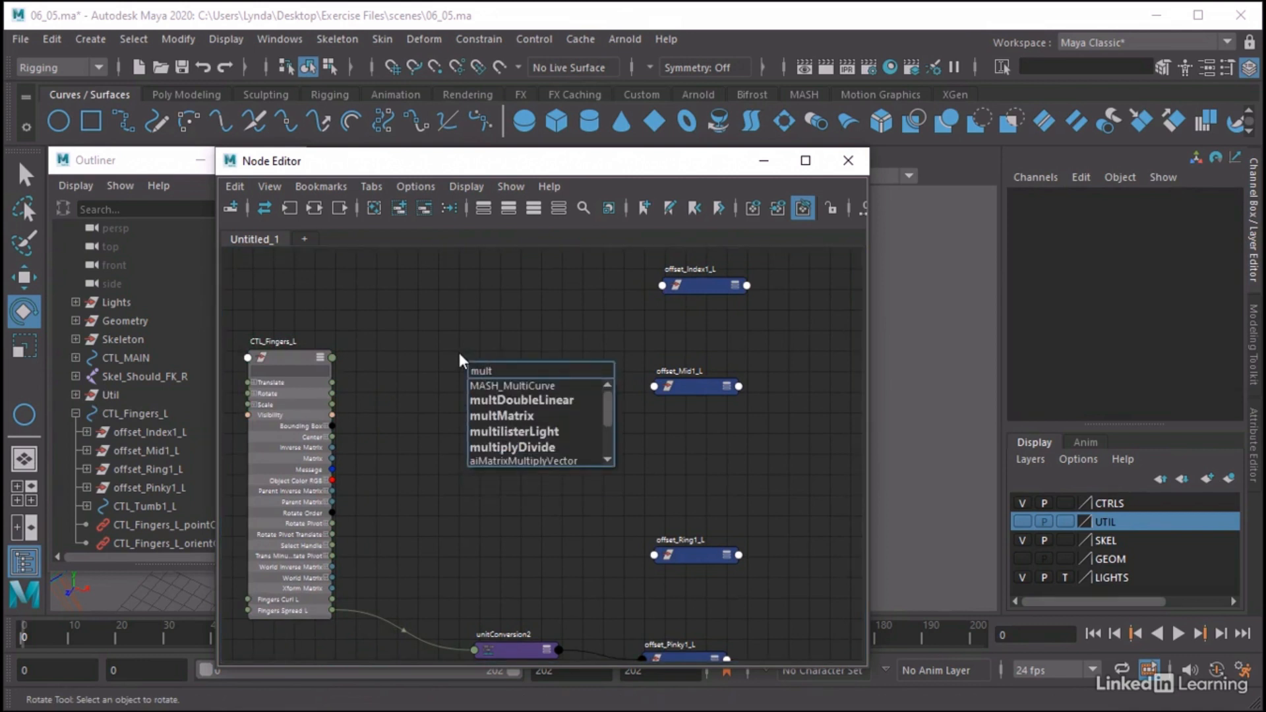
{"action": "left_click", "coordinate": [500, 400]}
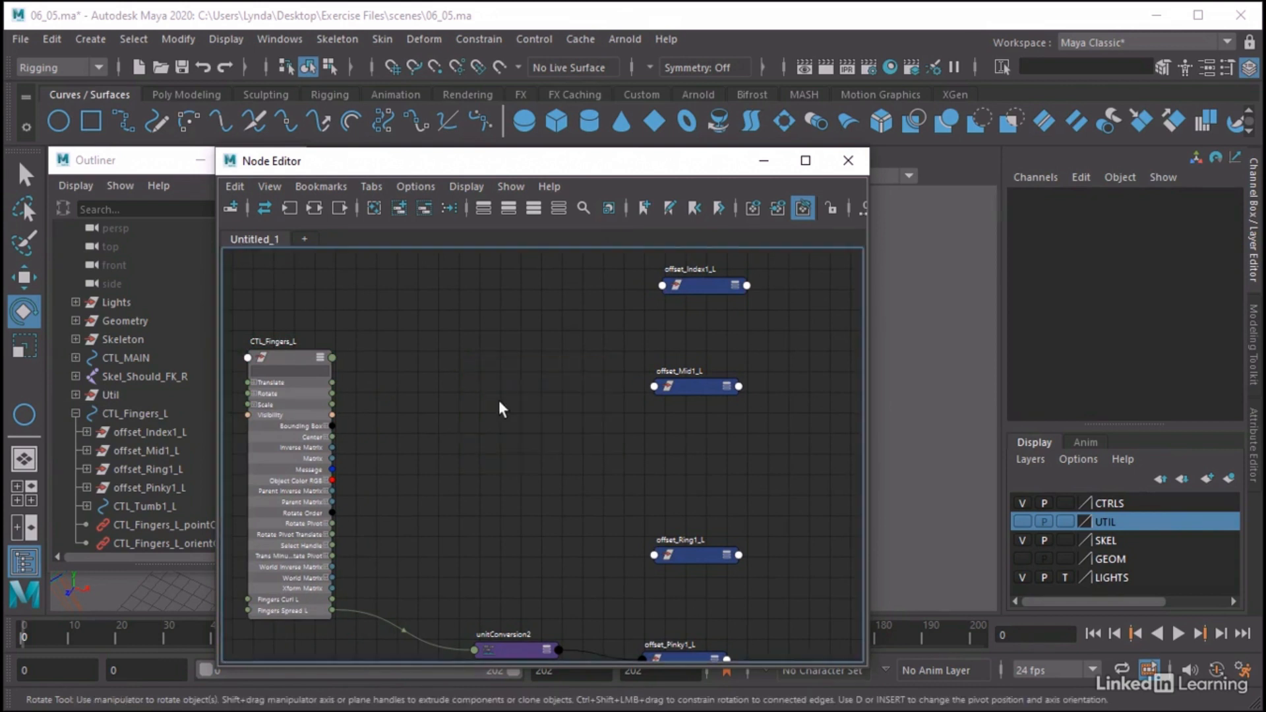
{"action": "left_click_drag", "start_coordinate": [505, 364], "coordinate": [500, 339]}
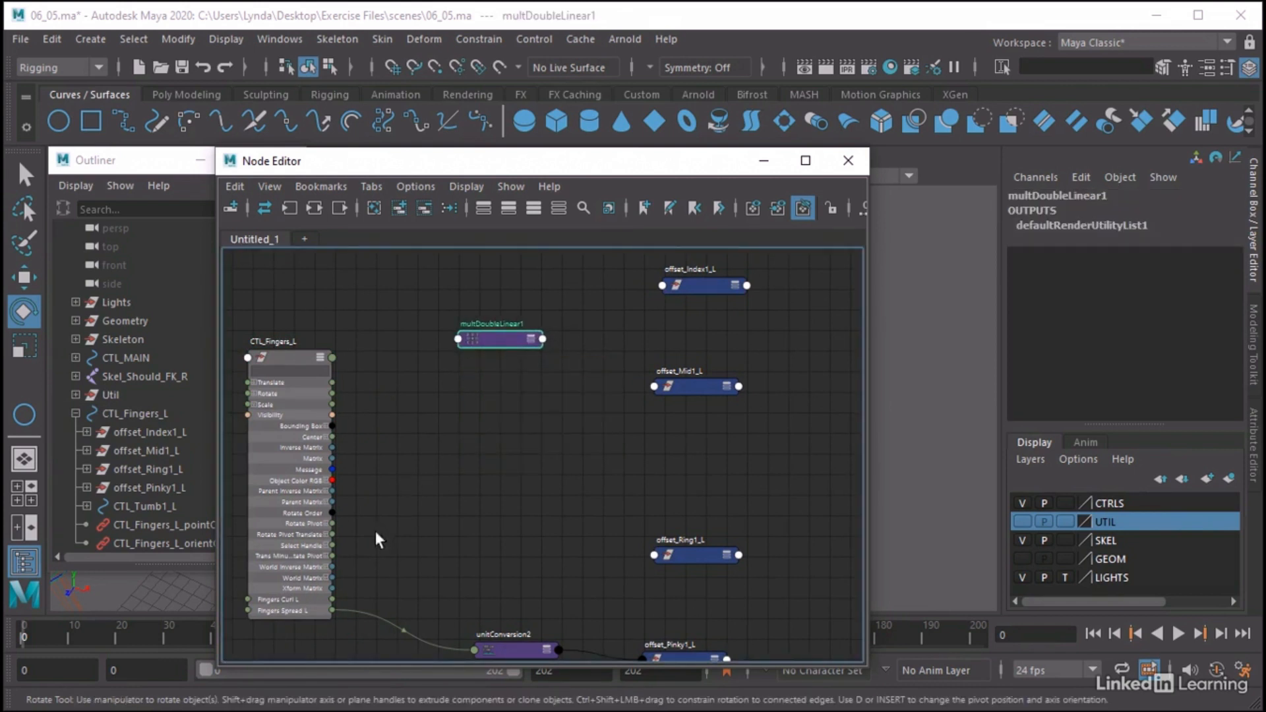
Connect Fingers Spread L of CTL_Fingers_L to input1 of multDoubleLinear1
{"action": "left_click_drag", "start_coordinate": [331, 610], "coordinate": [462, 338]}
{"action": "left_click", "coordinate": [501, 348]}
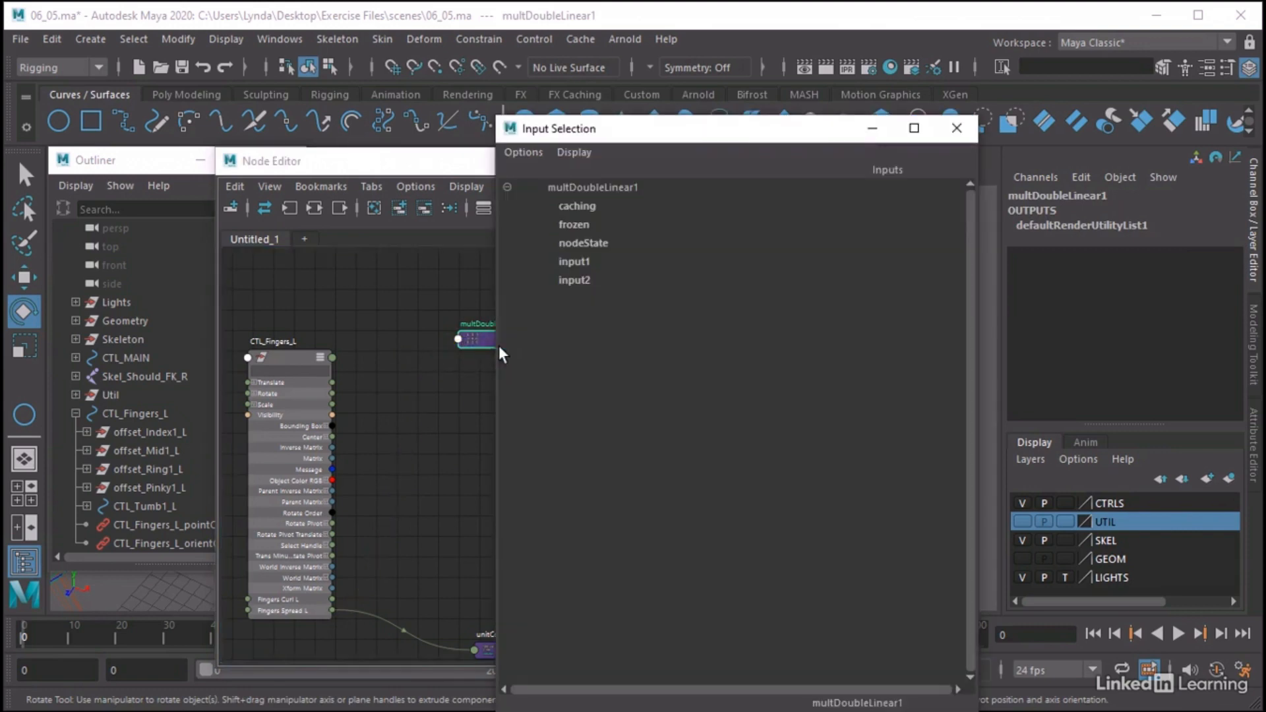
{"action": "left_click", "coordinate": [584, 262]}
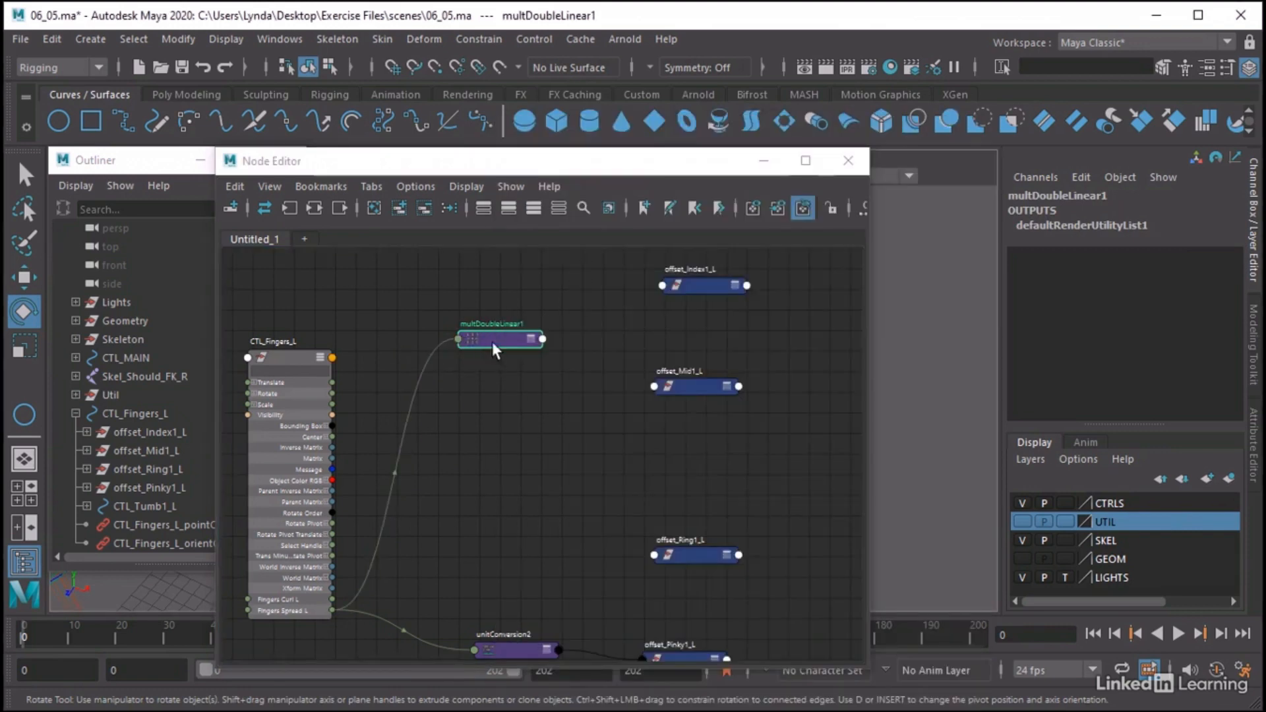
Set Input 2 of multDoubleLinear1 to -1 in its attributes and return to the Channel Box
{"action": "double_click", "coordinate": [496, 334]}
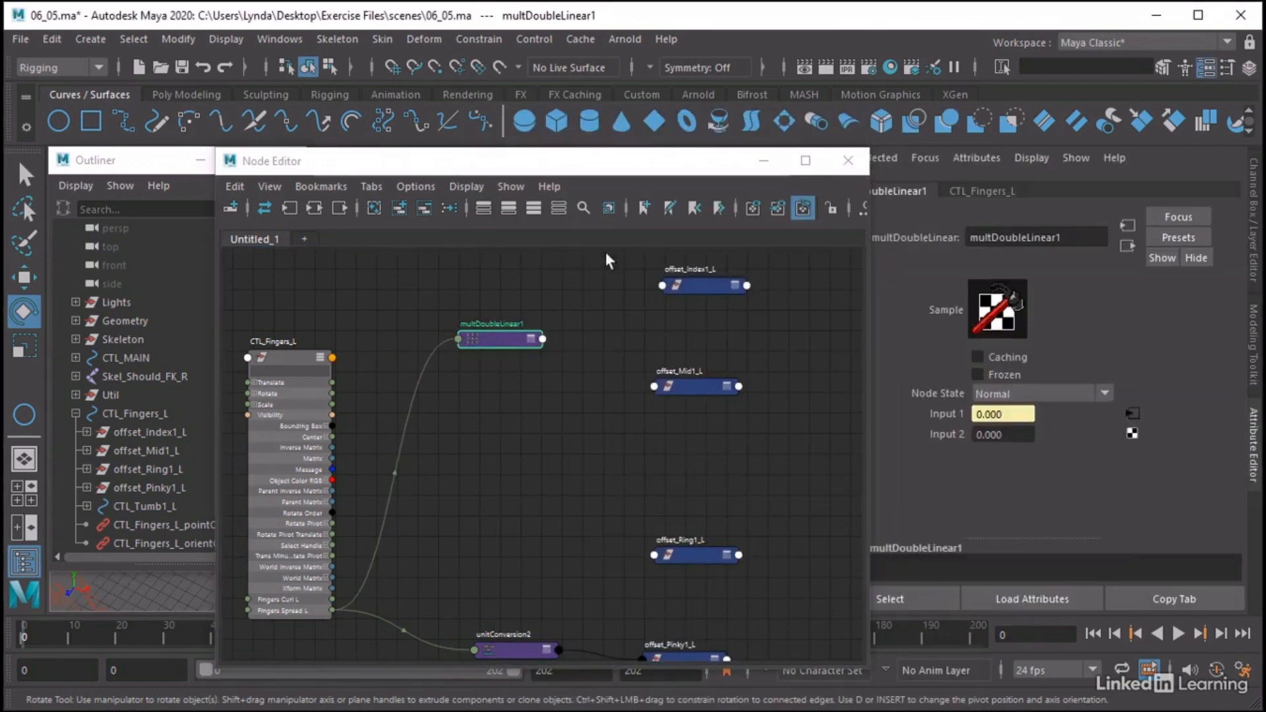
{"action": "left_click_drag", "start_coordinate": [581, 168], "coordinate": [522, 165]}
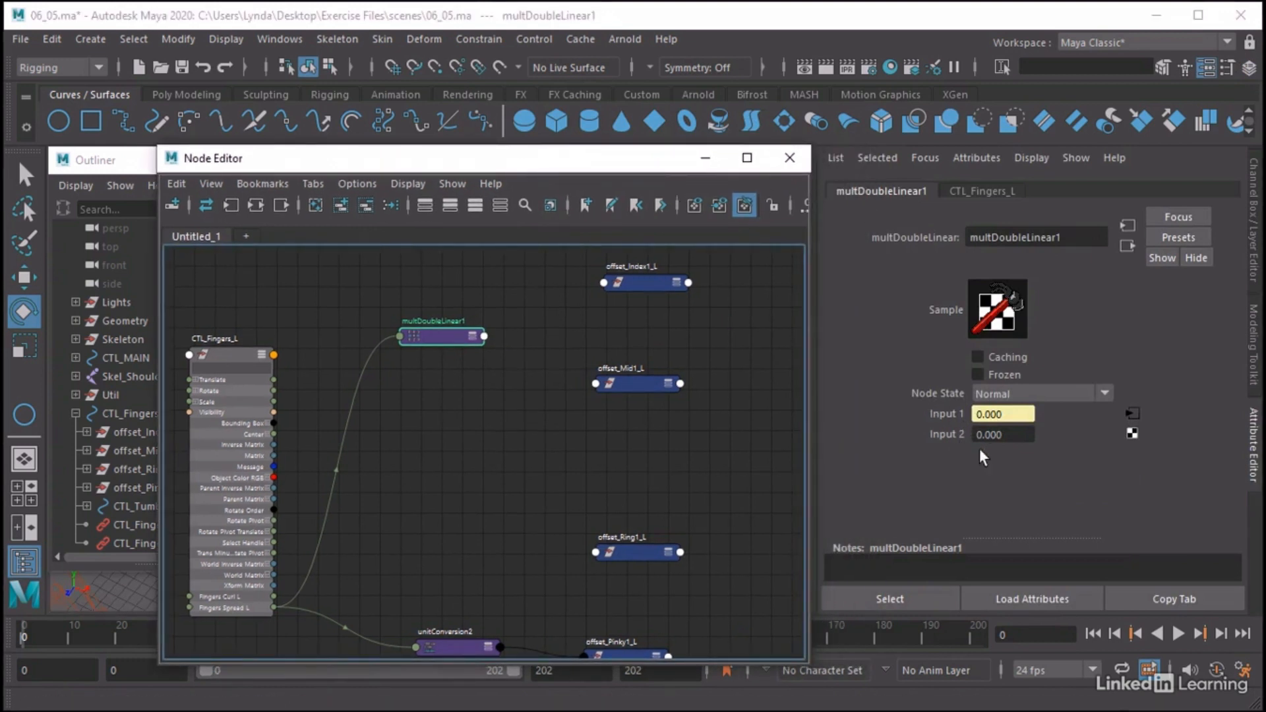
{"action": "left_click", "coordinate": [1015, 434]}
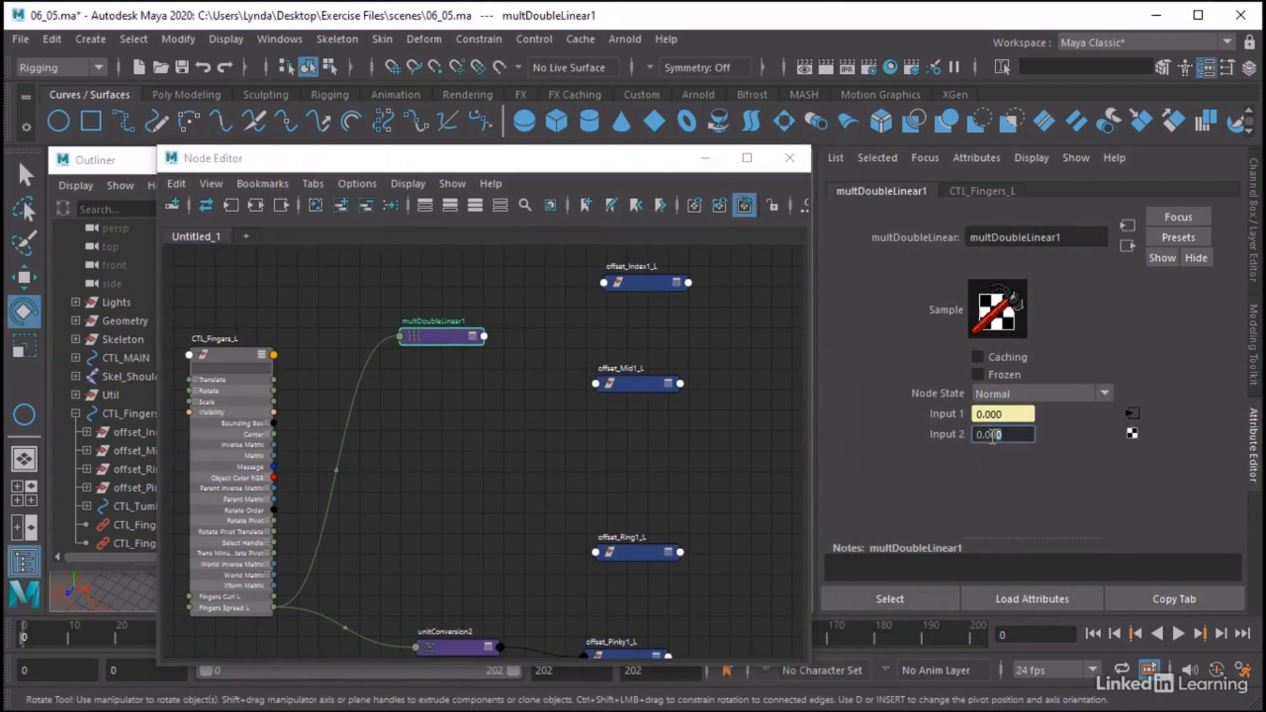
{"action": "type", "text": "-1"}
{"action": "key", "text": "Return"}
{"action": "left_click", "coordinate": [1254, 211]}
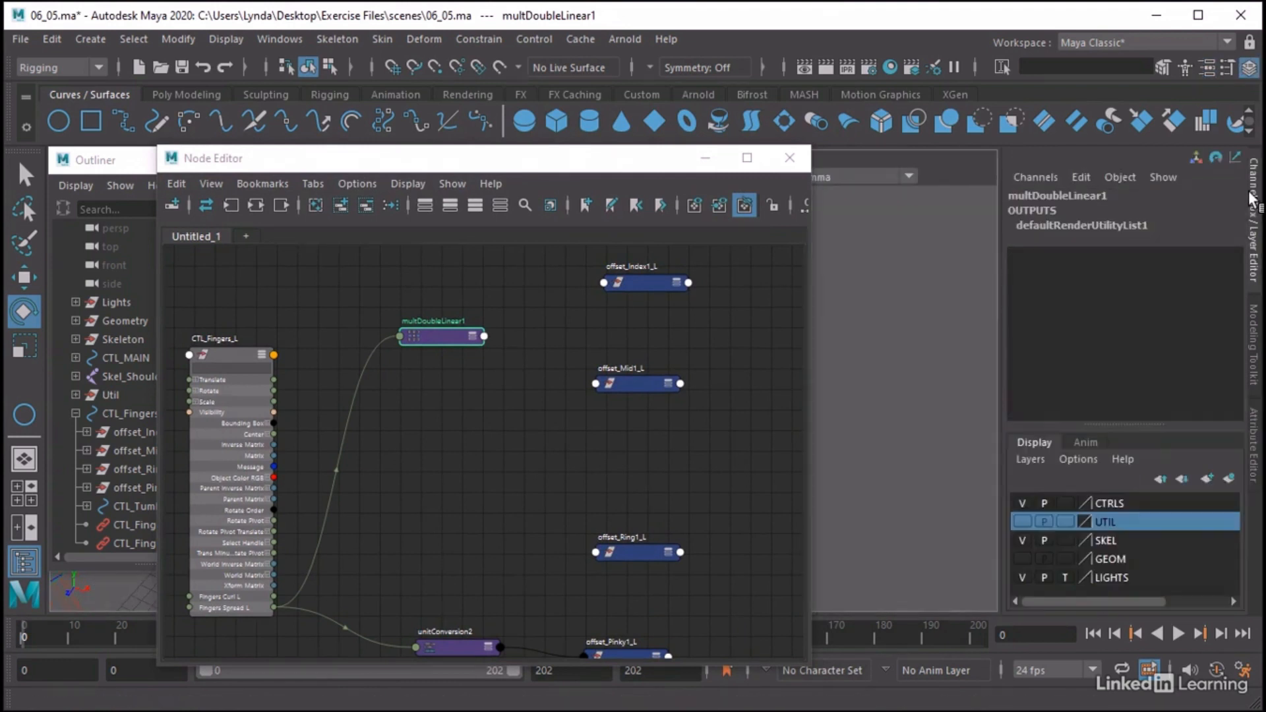
Expand the rotation attributes of offset_Index1_L and connect the output of multDoubleLinear1 to its Rotate Y
{"action": "left_click_drag", "start_coordinate": [479, 341], "coordinate": [444, 343]}
{"action": "left_click", "coordinate": [676, 282]}
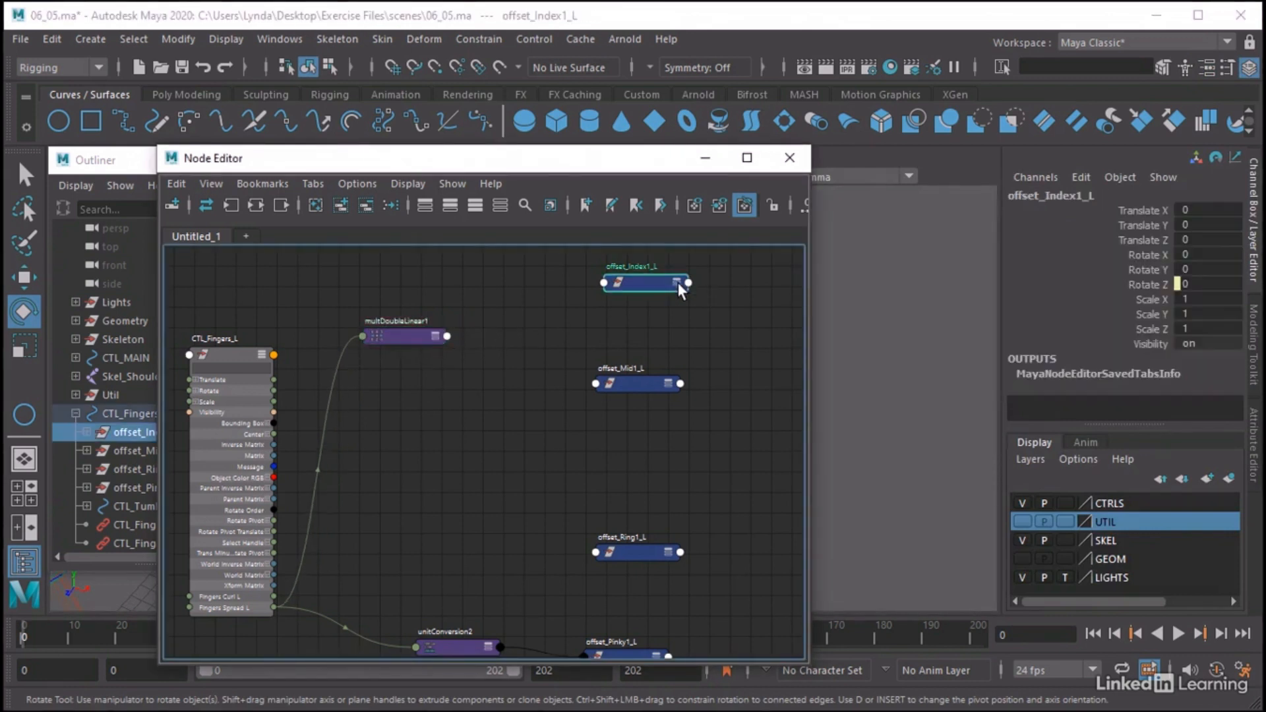
{"action": "left_click", "coordinate": [676, 284]}
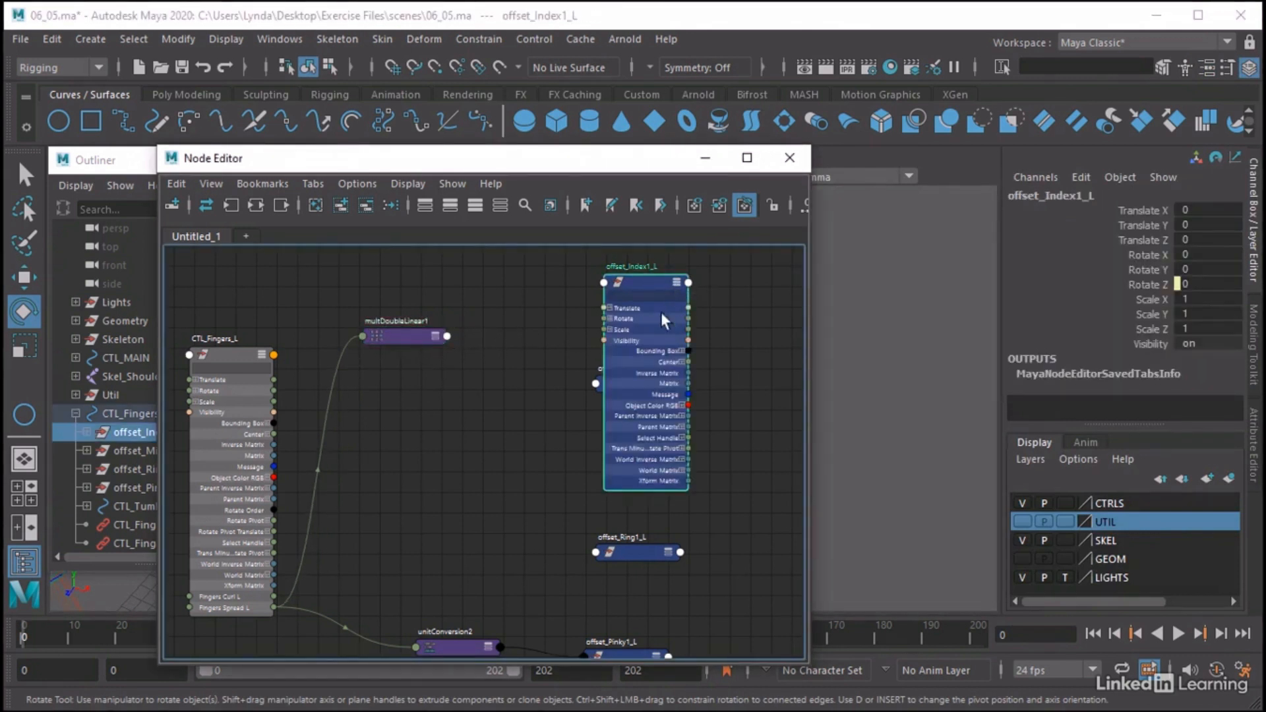
{"action": "left_click", "coordinate": [609, 318]}
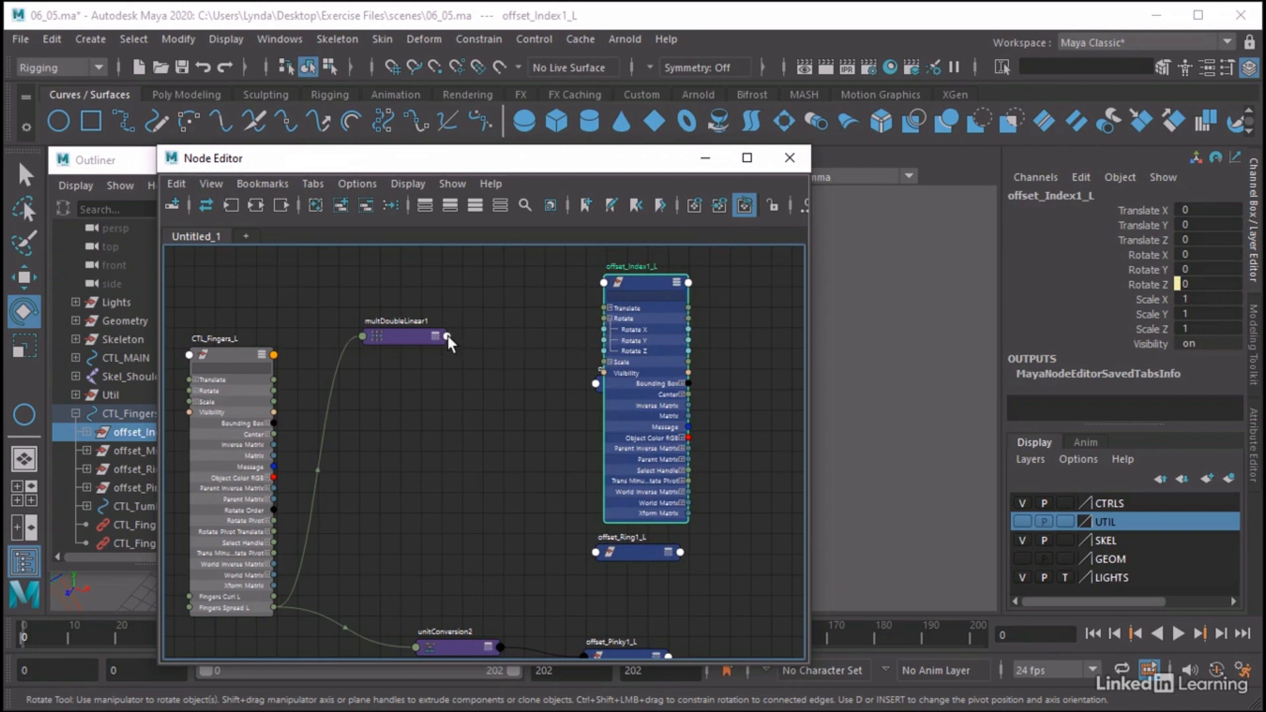
{"action": "left_click_drag", "start_coordinate": [447, 337], "coordinate": [608, 339]}
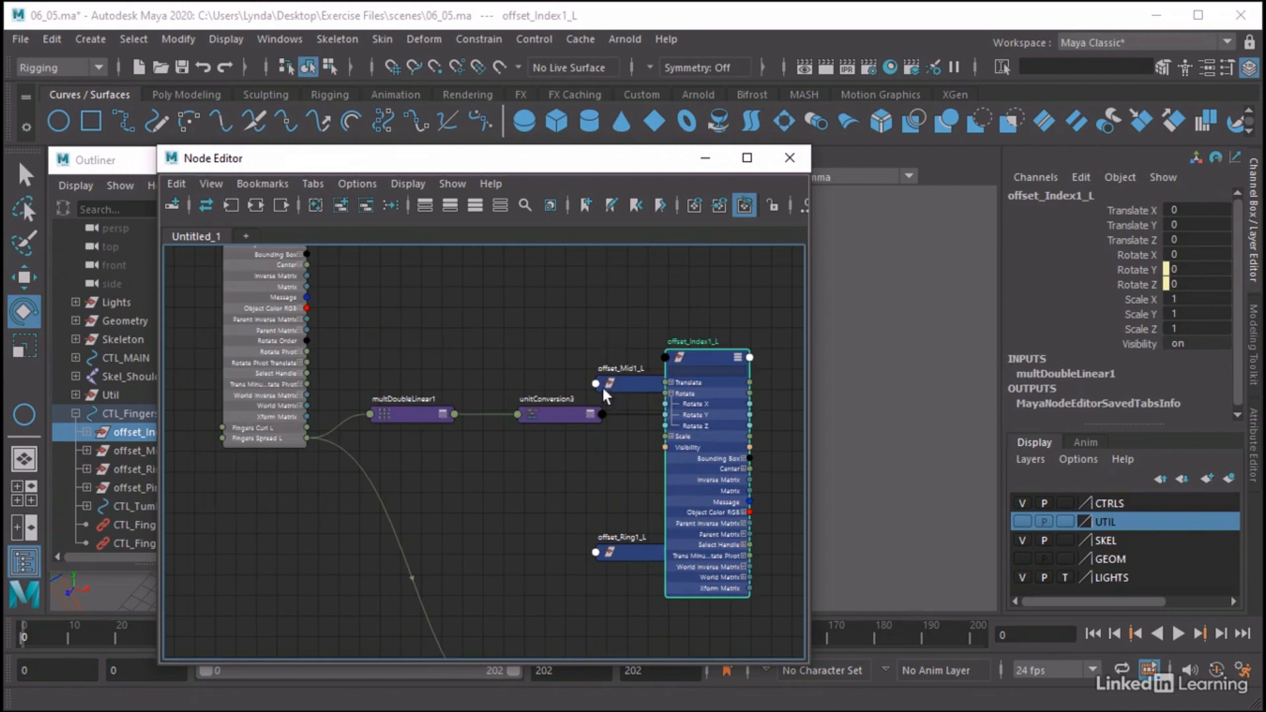
Collapse the offset_Index1_L node and rearrange it, its unit conversion node and offset_Mid1_L to tidy the graph
{"action": "left_click", "coordinate": [738, 359]}
{"action": "left_click", "coordinate": [738, 358]}
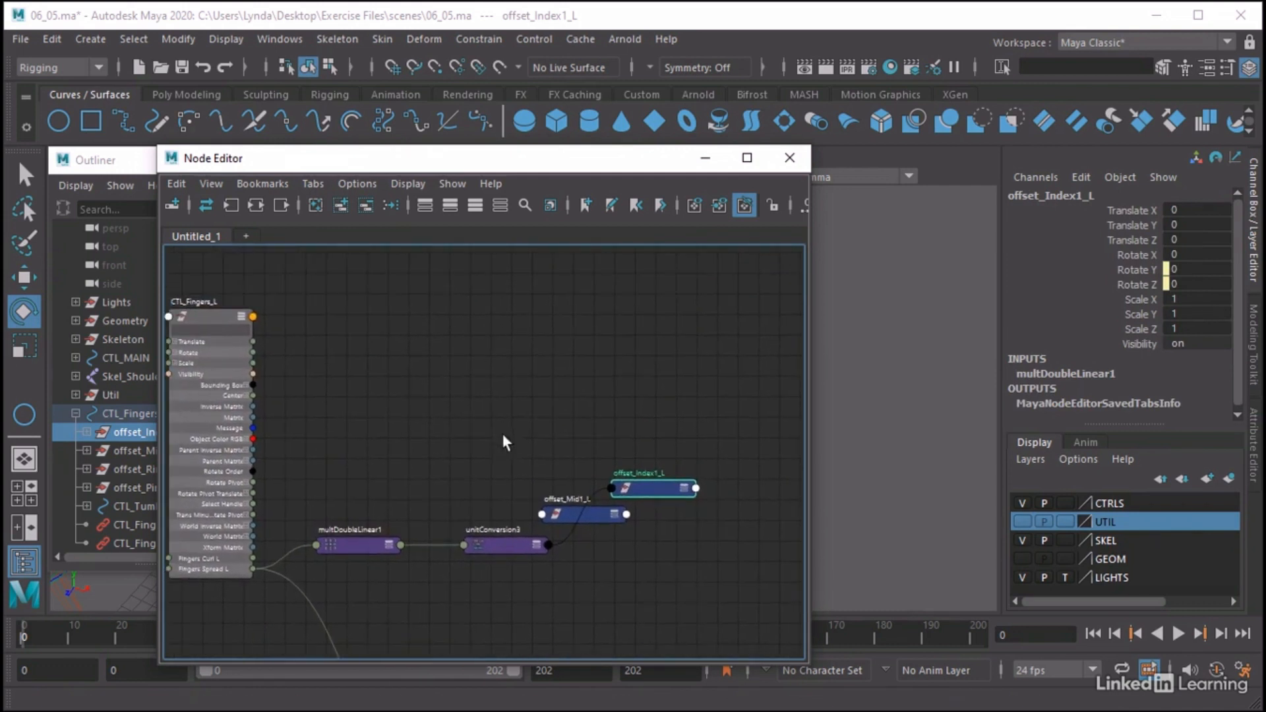
{"action": "left_click_drag", "start_coordinate": [500, 548], "coordinate": [400, 313]}
{"action": "left_click_drag", "start_coordinate": [643, 488], "coordinate": [567, 308]}
{"action": "key", "text": "a"}
{"action": "middle_click_drag", "start_coordinate": [590, 405], "coordinate": [588, 344], "text": "alt"}
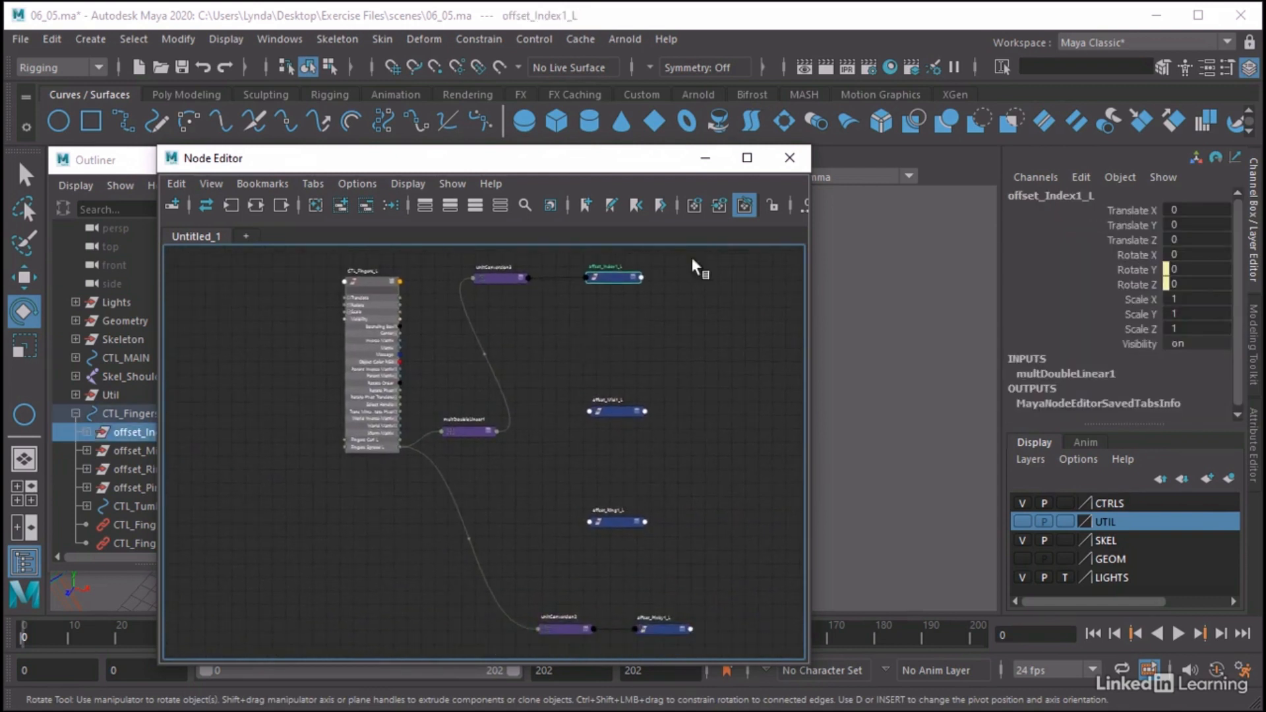
Minimize the Node Editor, scrub Fingers Spread L on CTL_Fingers_L to test the index and pinky spread, and undo the change
{"action": "left_click", "coordinate": [707, 164]}
{"action": "left_click", "coordinate": [693, 383]}
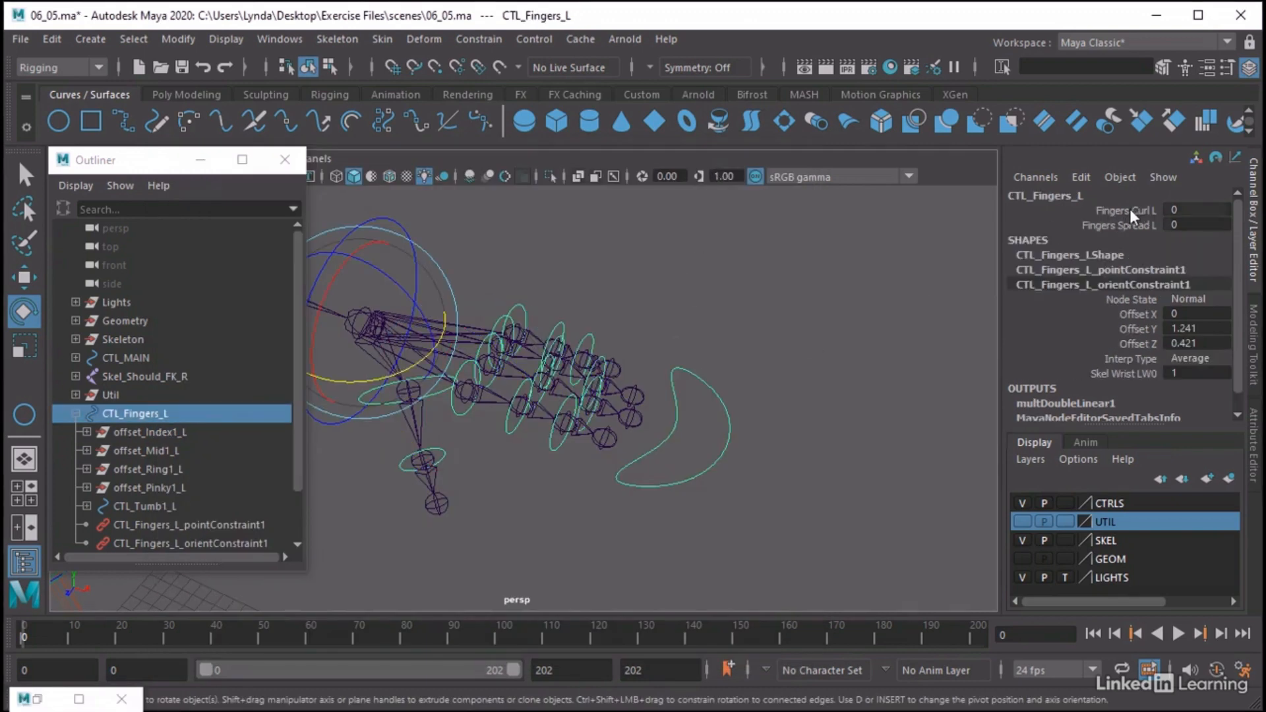
{"action": "left_click", "coordinate": [1114, 225]}
{"action": "mouse_move", "coordinate": [789, 272]}
{"action": "middle_mouse_down"}
{"action": "mouse_move", "coordinate": [834, 271]}
{"action": "mouse_move", "coordinate": [802, 272]}
{"action": "middle_mouse_up"}
{"action": "key", "text": "ctrl+z"}
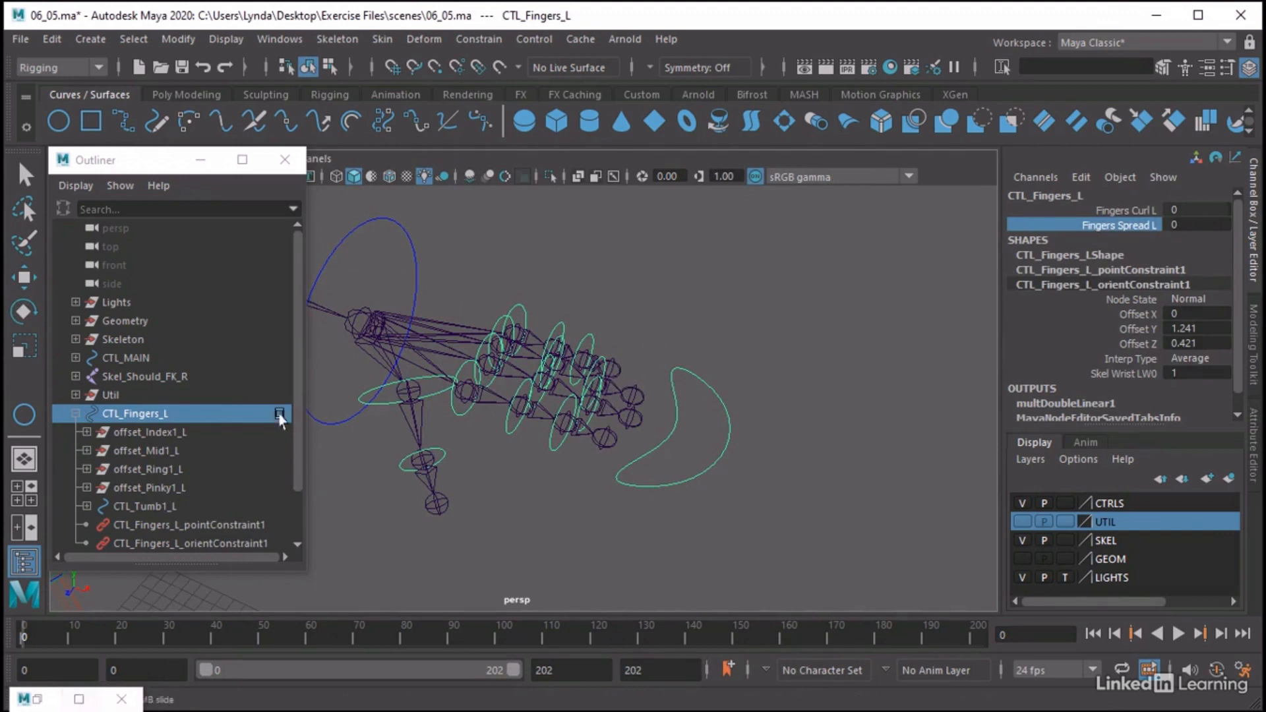
Reopen the Node Editor and line up CTL_Fingers_L and multDoubleLinear1 in the same row as offset_Index1_L
{"action": "left_click", "coordinate": [266, 38]}
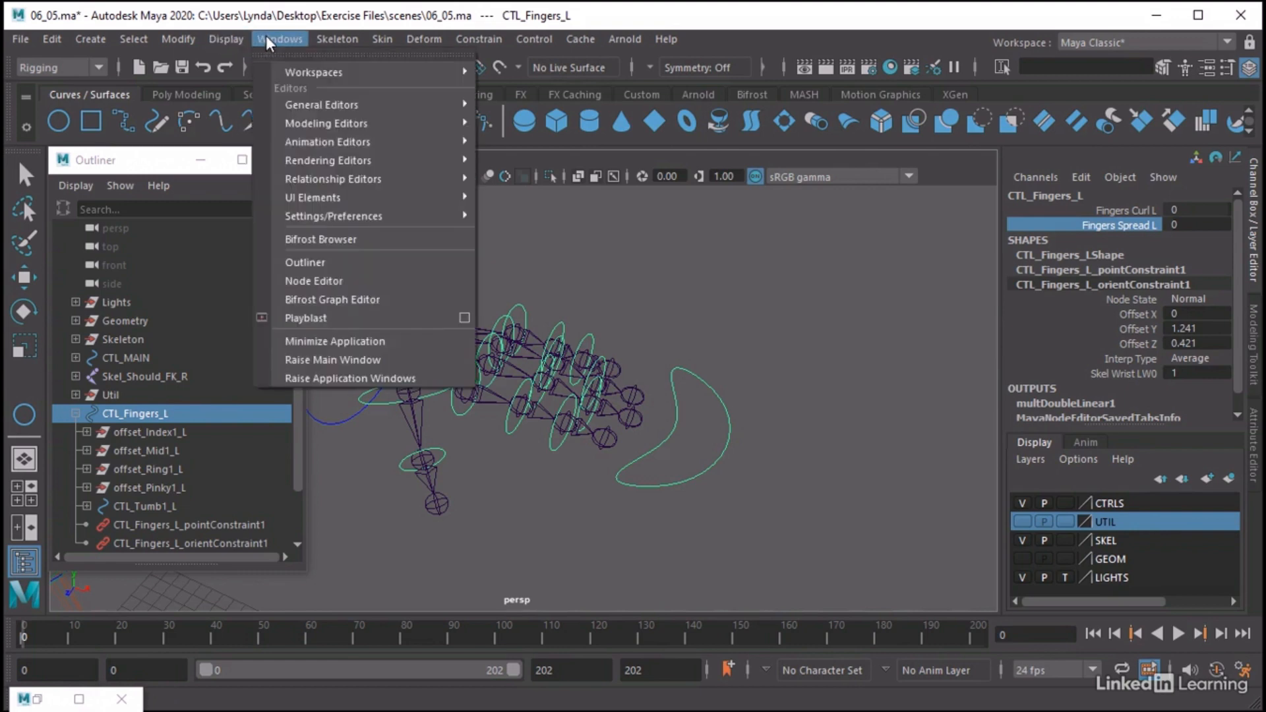
{"action": "left_click", "coordinate": [297, 279]}
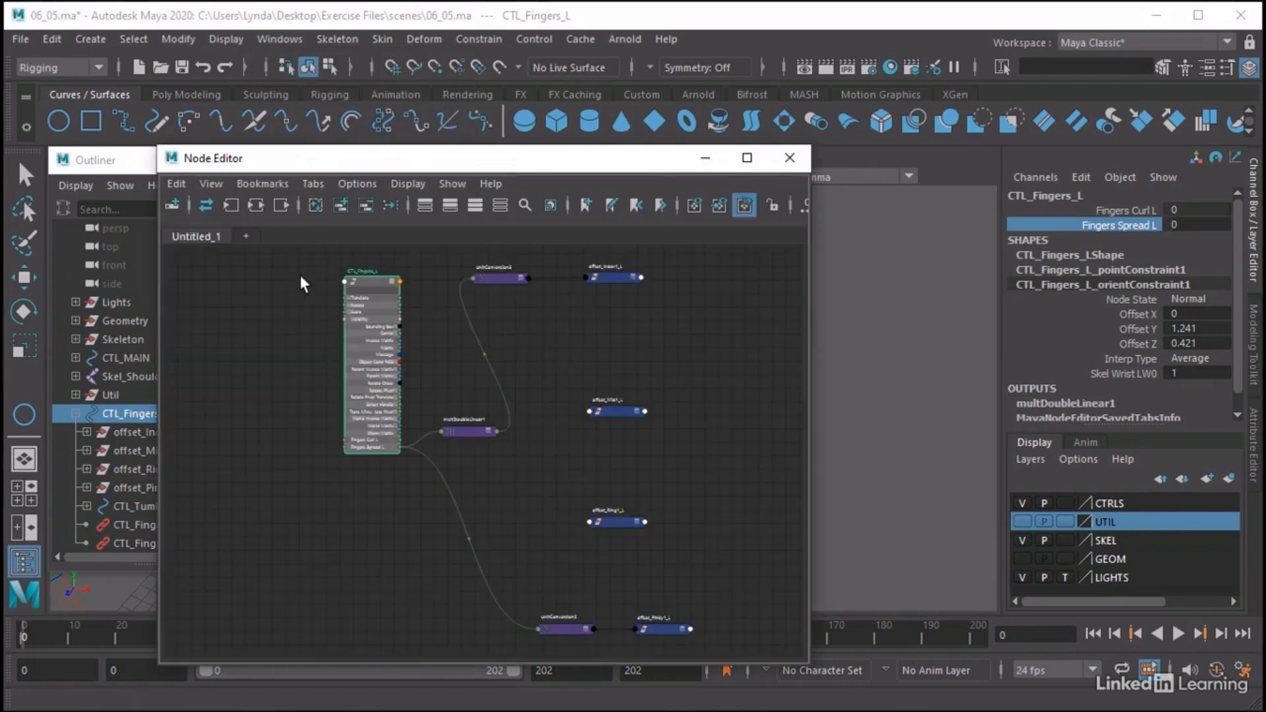
{"action": "left_click_drag", "start_coordinate": [564, 142], "coordinate": [635, 144]}
{"action": "left_click_drag", "start_coordinate": [465, 262], "coordinate": [359, 262]}
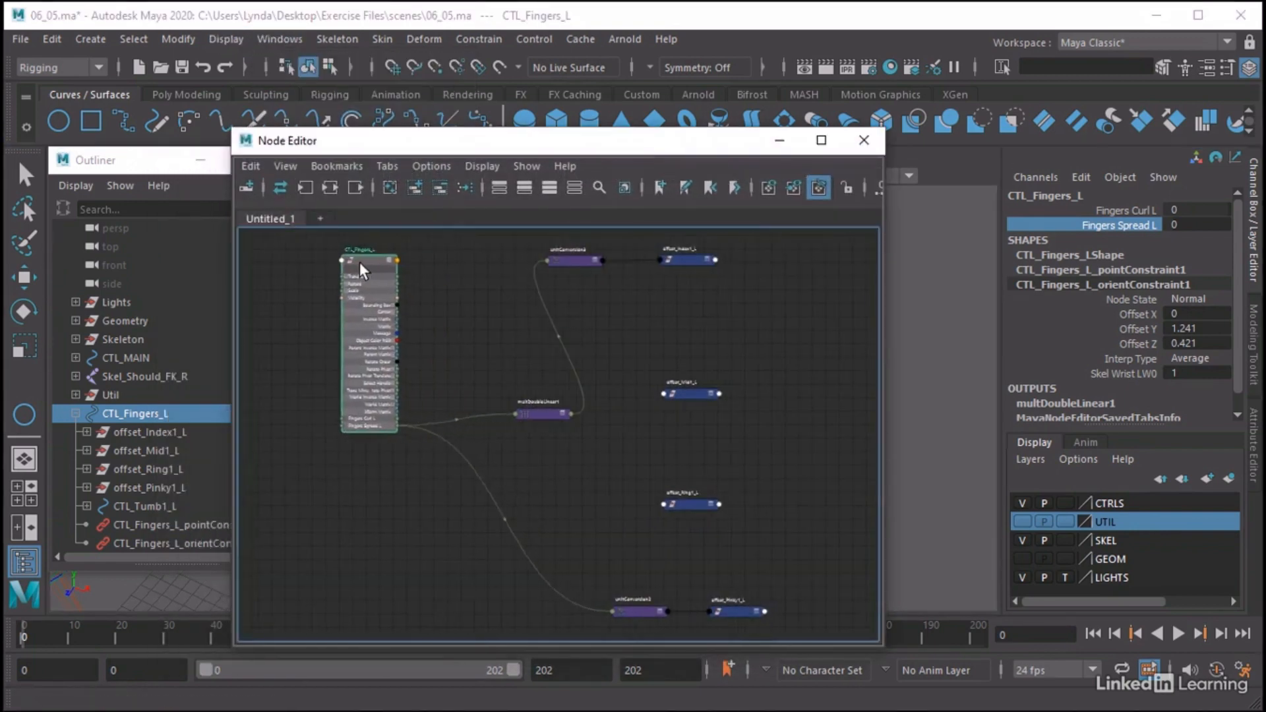
{"action": "left_click_drag", "start_coordinate": [532, 409], "coordinate": [466, 256]}
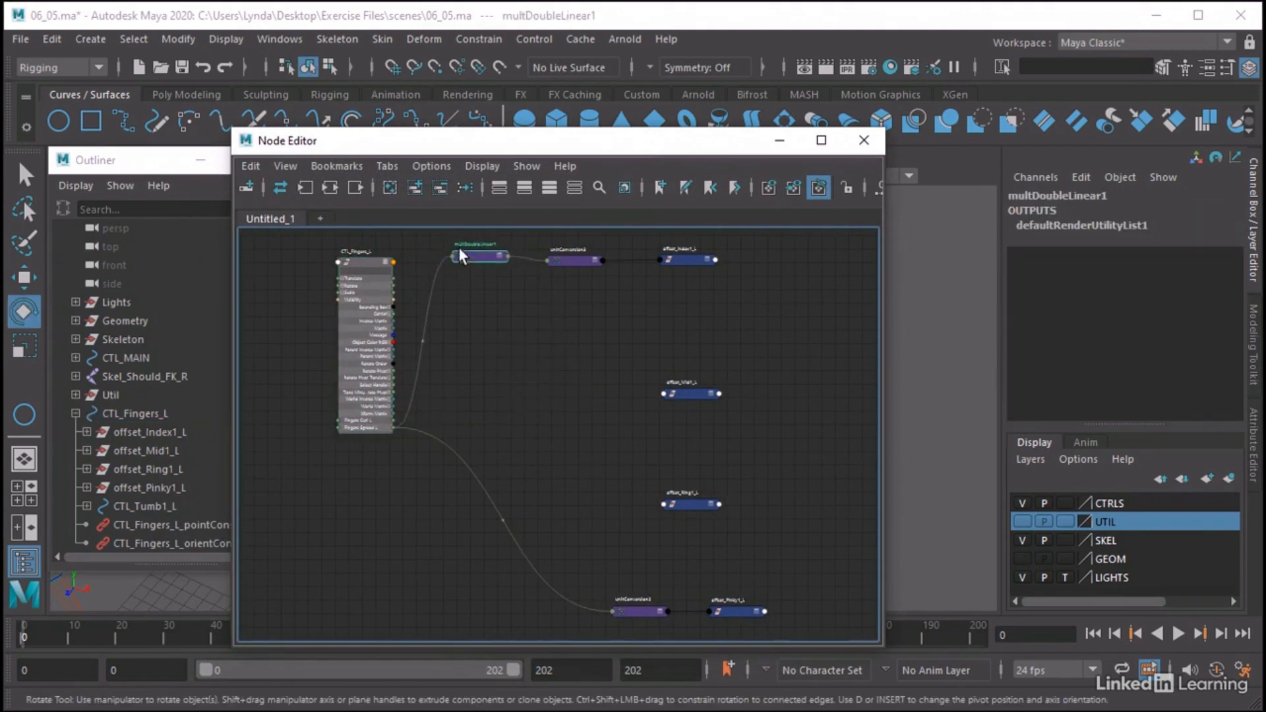
Add a second multDoubleLinear node, duplicate it by copying and pasting, and place the copy beneath it
{"action": "left_click", "coordinate": [508, 323]}
{"action": "key", "text": "Tab"}
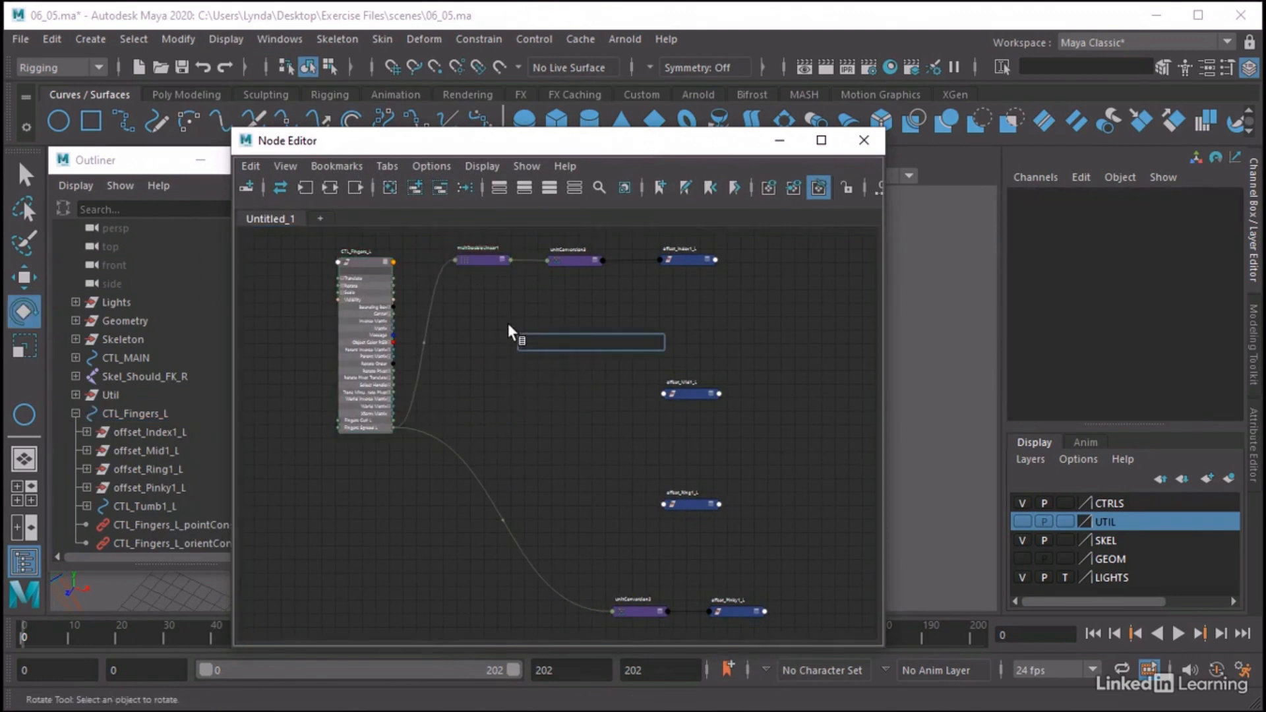
{"action": "type", "text": "mul"}
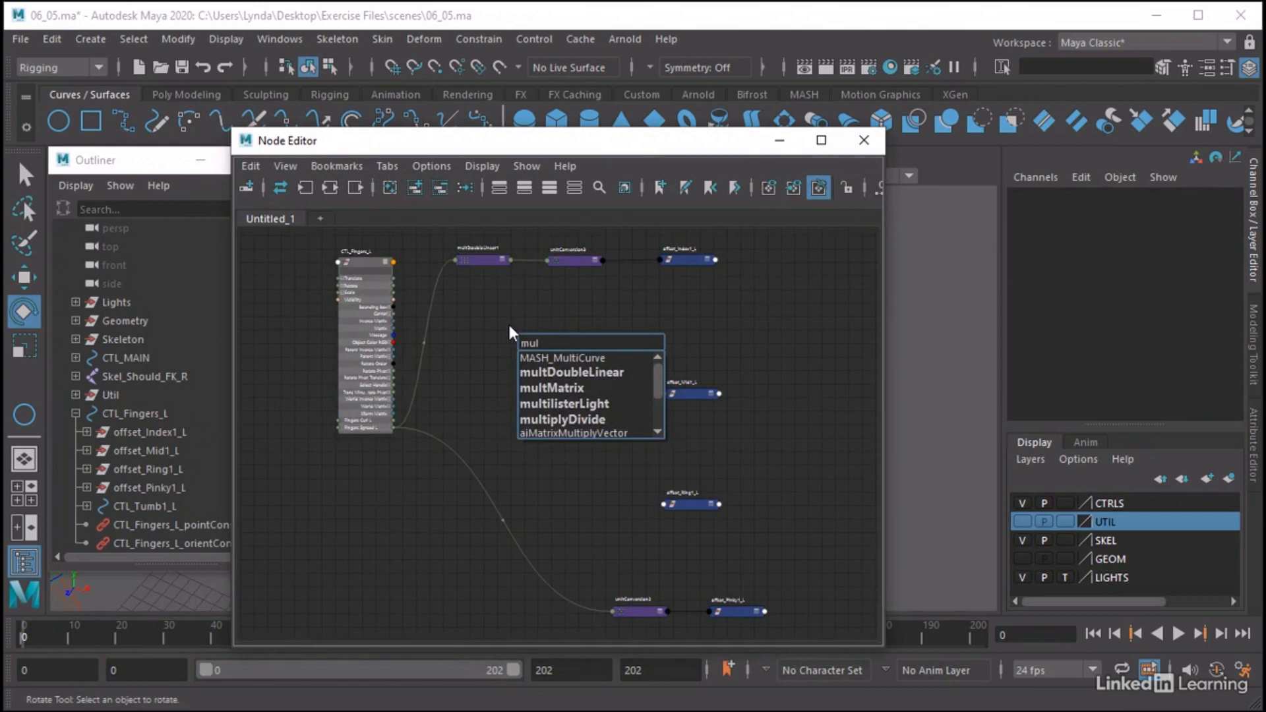
{"action": "left_click", "coordinate": [547, 372]}
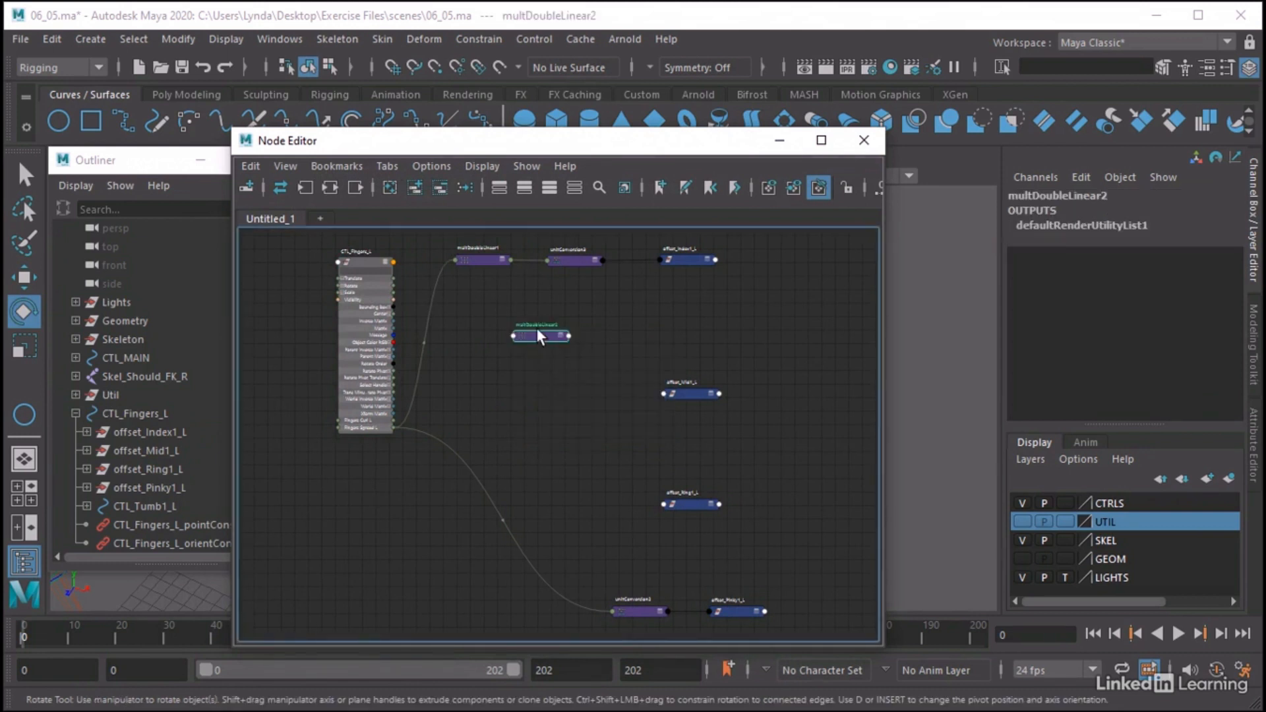
{"action": "key", "text": "ctrl+c"}
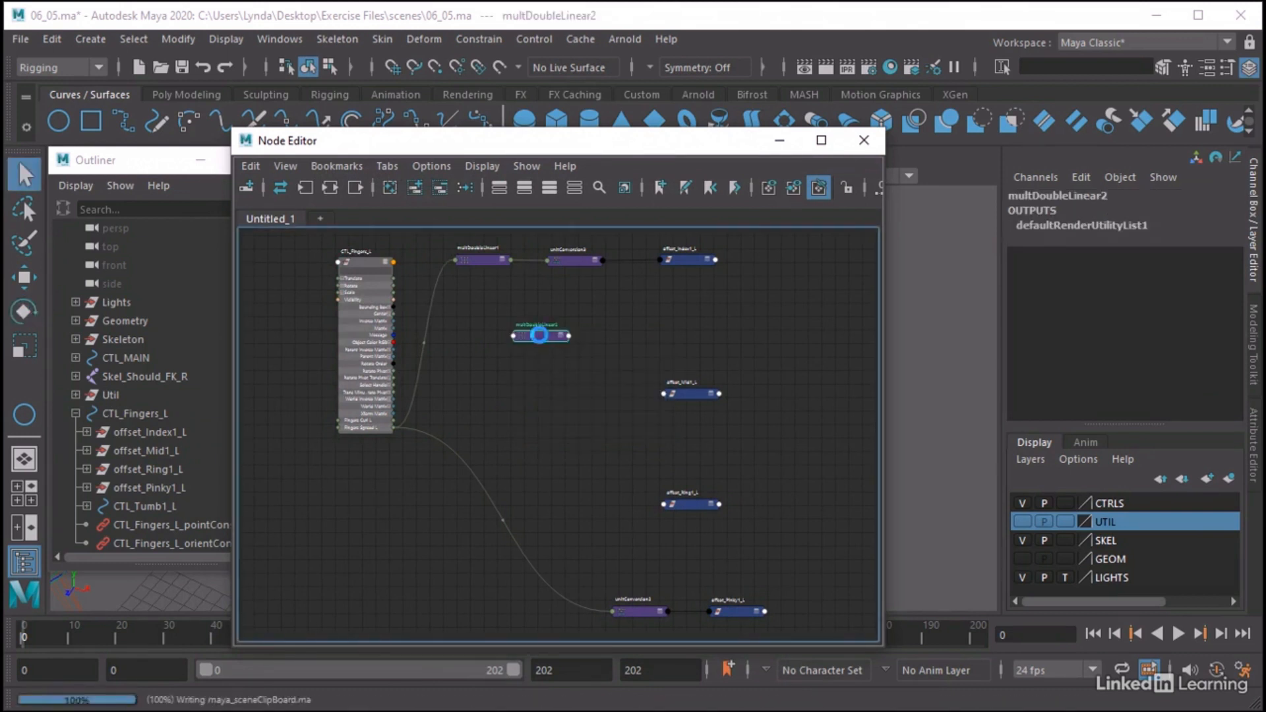
{"action": "key", "text": "ctrl+v"}
{"action": "left_click_drag", "start_coordinate": [419, 537], "coordinate": [437, 520]}
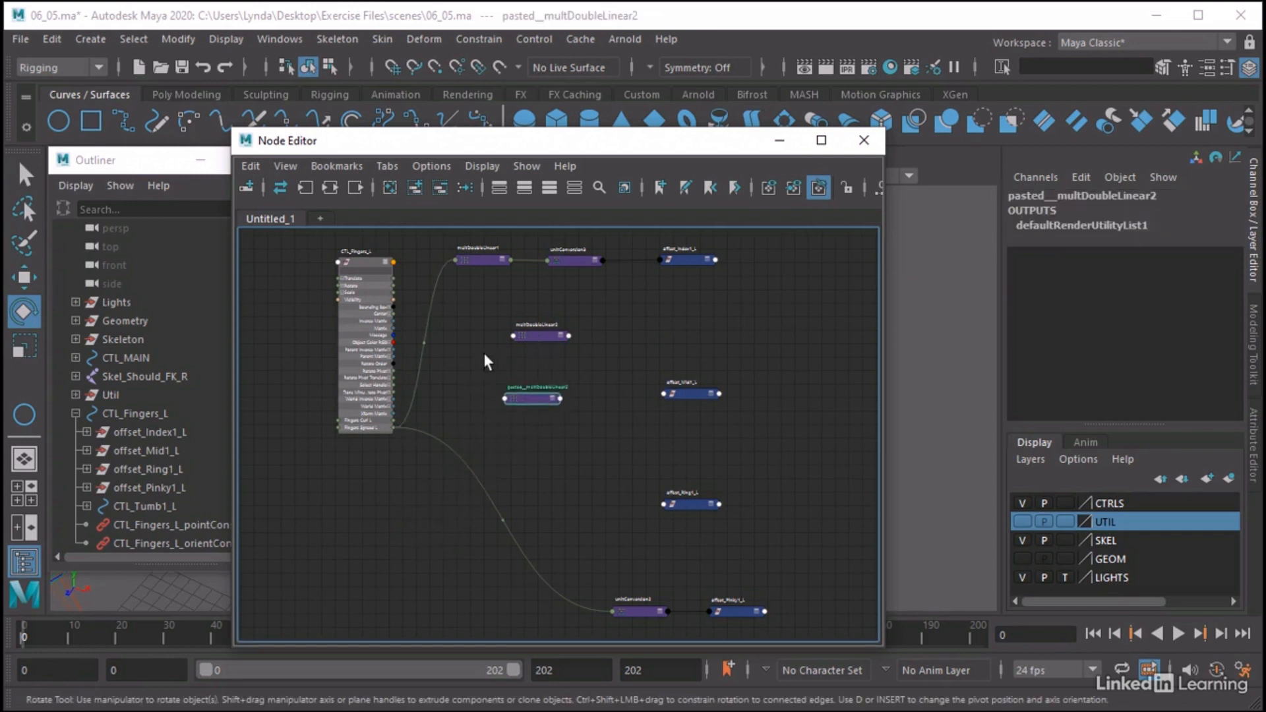
Connect Fingers Spread L of CTL_Fingers_L to input1 of multDoubleLinear2
{"action": "left_click_drag", "start_coordinate": [394, 426], "coordinate": [515, 337]}
{"action": "left_click", "coordinate": [546, 342]}
{"action": "left_click", "coordinate": [586, 265]}
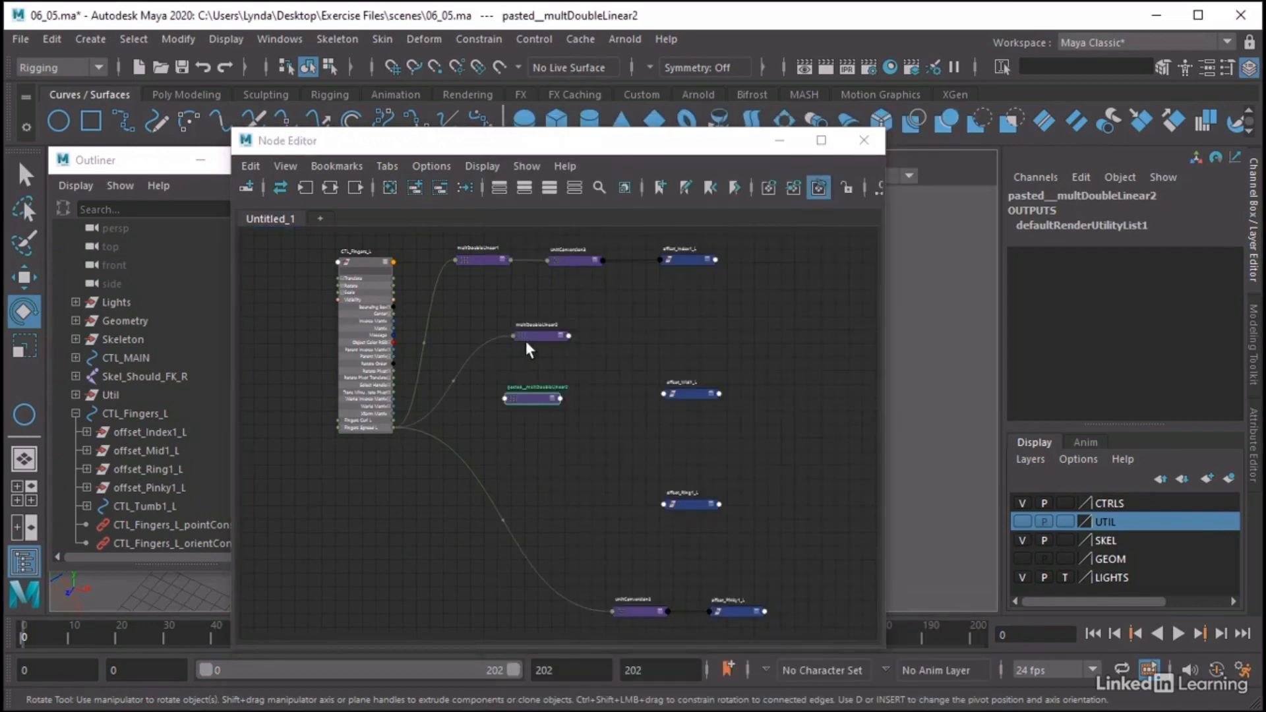
Rearrange offset_Mid1_L and offset_Ring1_L in the node graph so they stack in finger order beneath offset_Index1_L
{"action": "double_click", "coordinate": [535, 333]}
{"action": "left_click_drag", "start_coordinate": [1004, 434], "coordinate": [936, 438]}
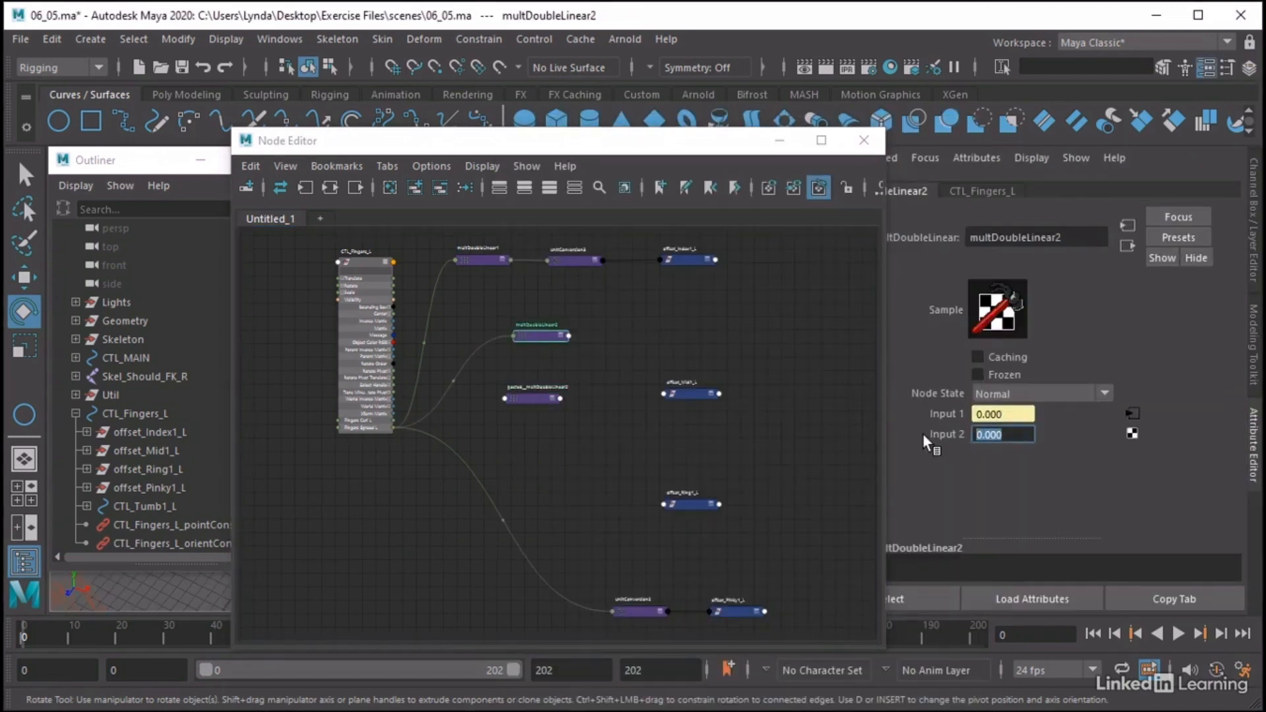
{"action": "left_click_drag", "start_coordinate": [686, 394], "coordinate": [681, 351]}
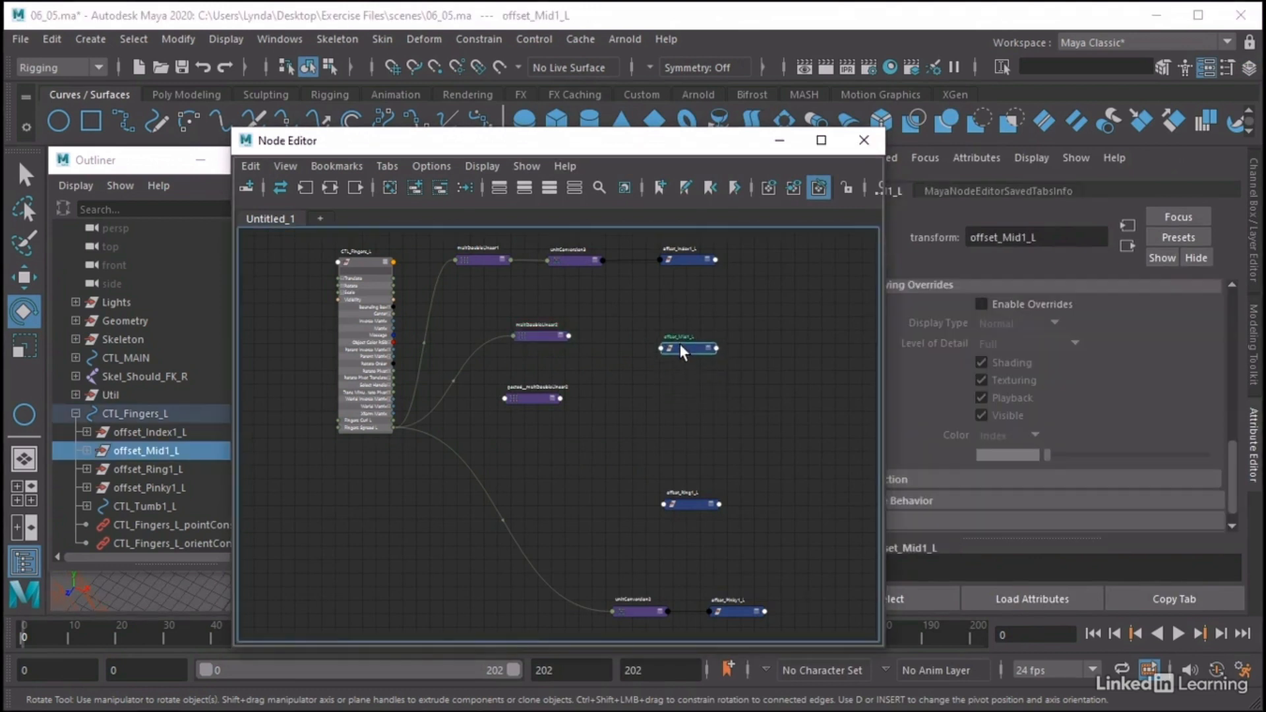
{"action": "left_click", "coordinate": [693, 508]}
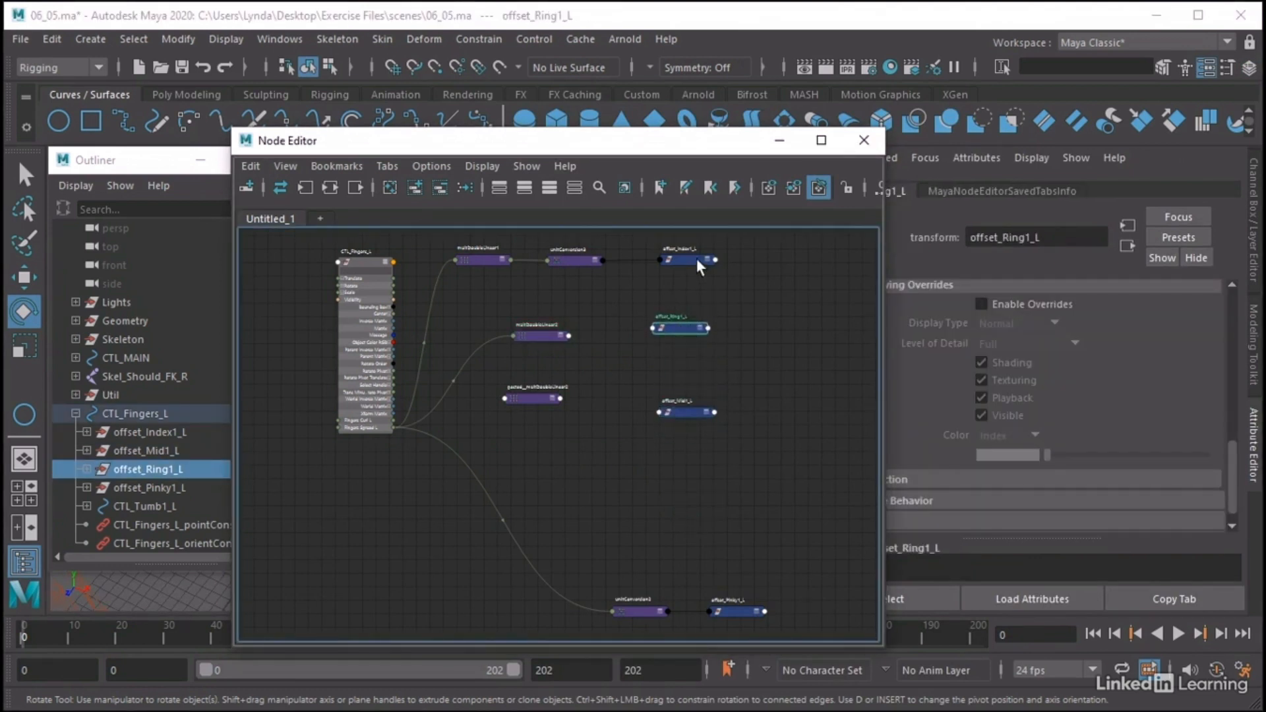
{"action": "scroll", "coordinate": [685, 256], "scroll_direction": "up", "scroll_amount": 4}
{"action": "scroll", "coordinate": [685, 256], "scroll_direction": "down", "scroll_amount": 2}
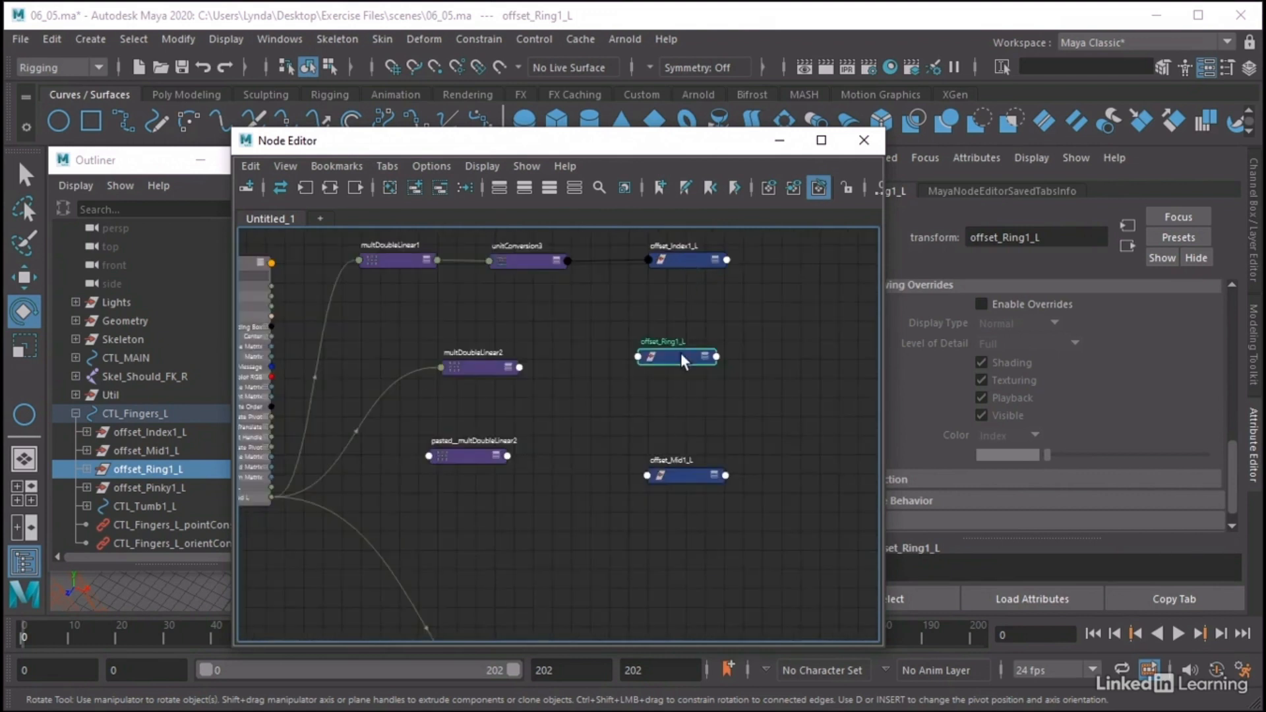
{"action": "mouse_move", "coordinate": [680, 353]}
{"action": "left_mouse_down"}
{"action": "mouse_move", "coordinate": [686, 501]}
{"action": "mouse_move", "coordinate": [666, 344]}
{"action": "mouse_move", "coordinate": [672, 356]}
{"action": "left_mouse_up"}
{"action": "middle_click_drag", "start_coordinate": [690, 367], "coordinate": [678, 387], "text": "alt"}
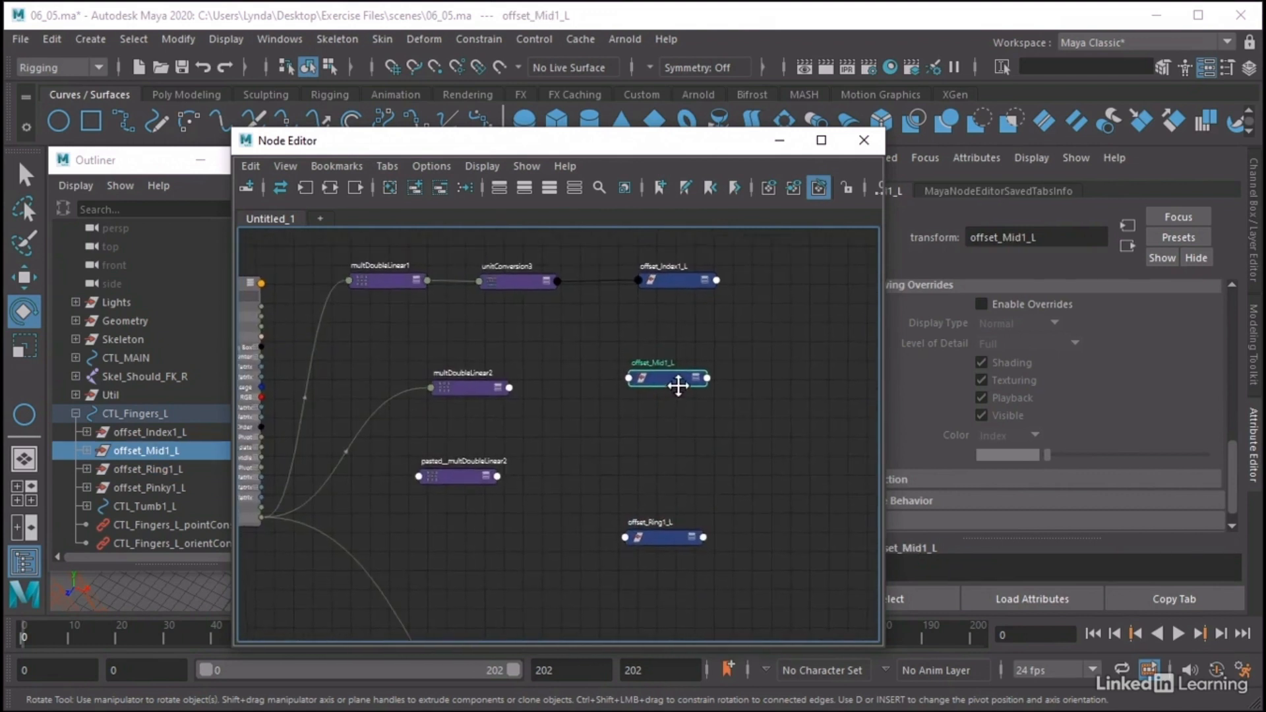
{"action": "right_click_drag", "start_coordinate": [726, 392], "coordinate": [721, 393], "text": "alt"}
Move multDoubleLinear2 beneath multDoubleLinear1 and set its Input 2 to -0.5
{"action": "left_click_drag", "start_coordinate": [469, 388], "coordinate": [415, 385]}
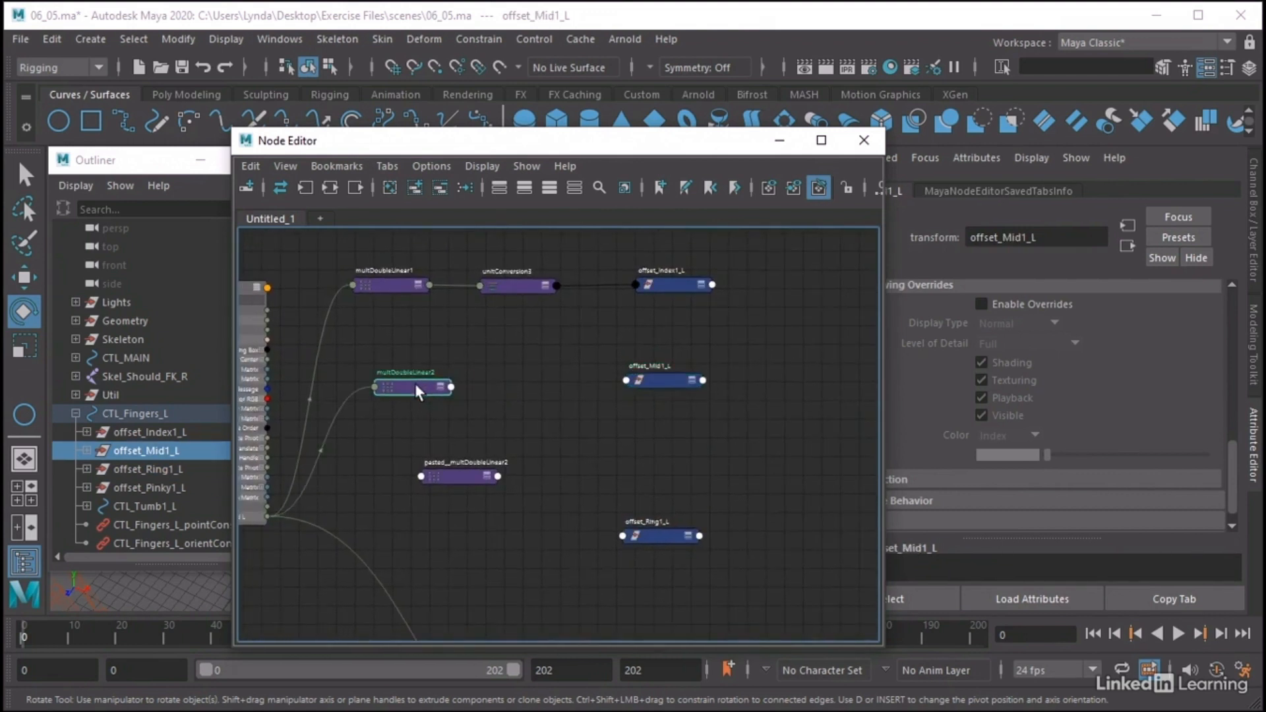
{"action": "left_click", "coordinate": [989, 435]}
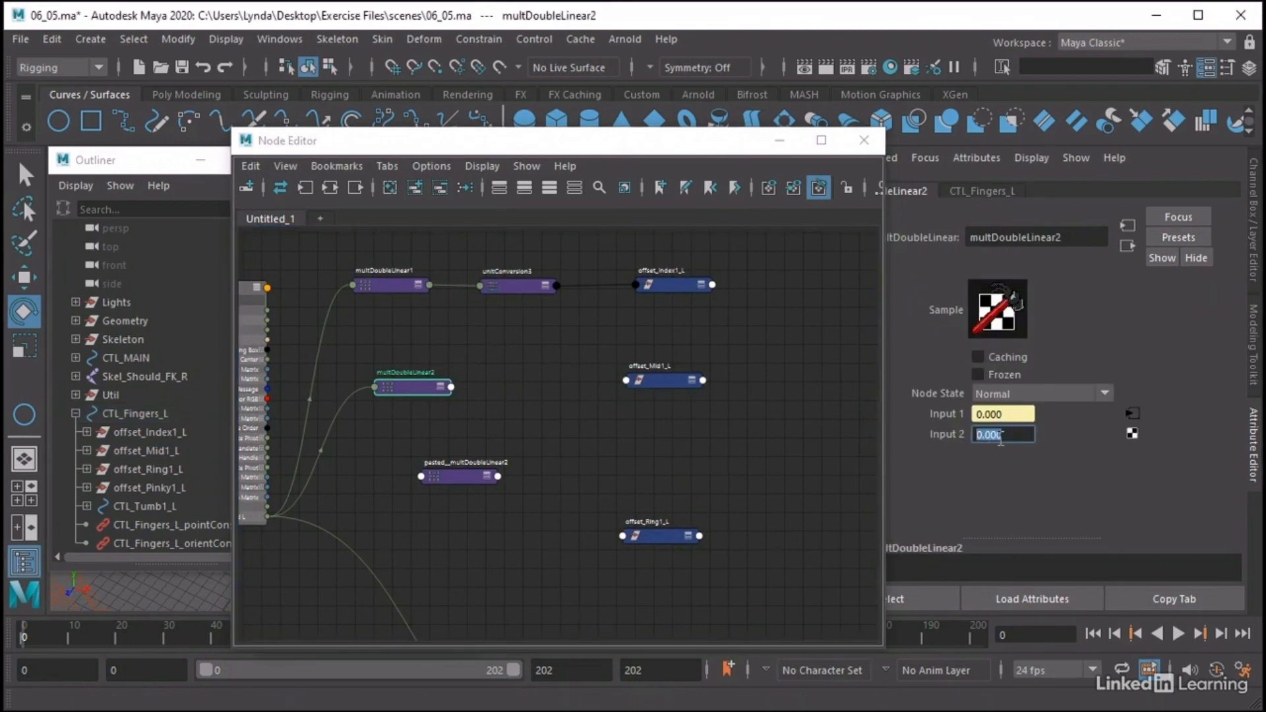
{"action": "type", "text": "-0.5"}
{"action": "key", "text": "Return"}
Expand offset_Mid1_L's attributes and connect the output of multDoubleLinear2 to its Rotate Y
{"action": "left_click", "coordinate": [692, 380]}
{"action": "left_click", "coordinate": [691, 382]}
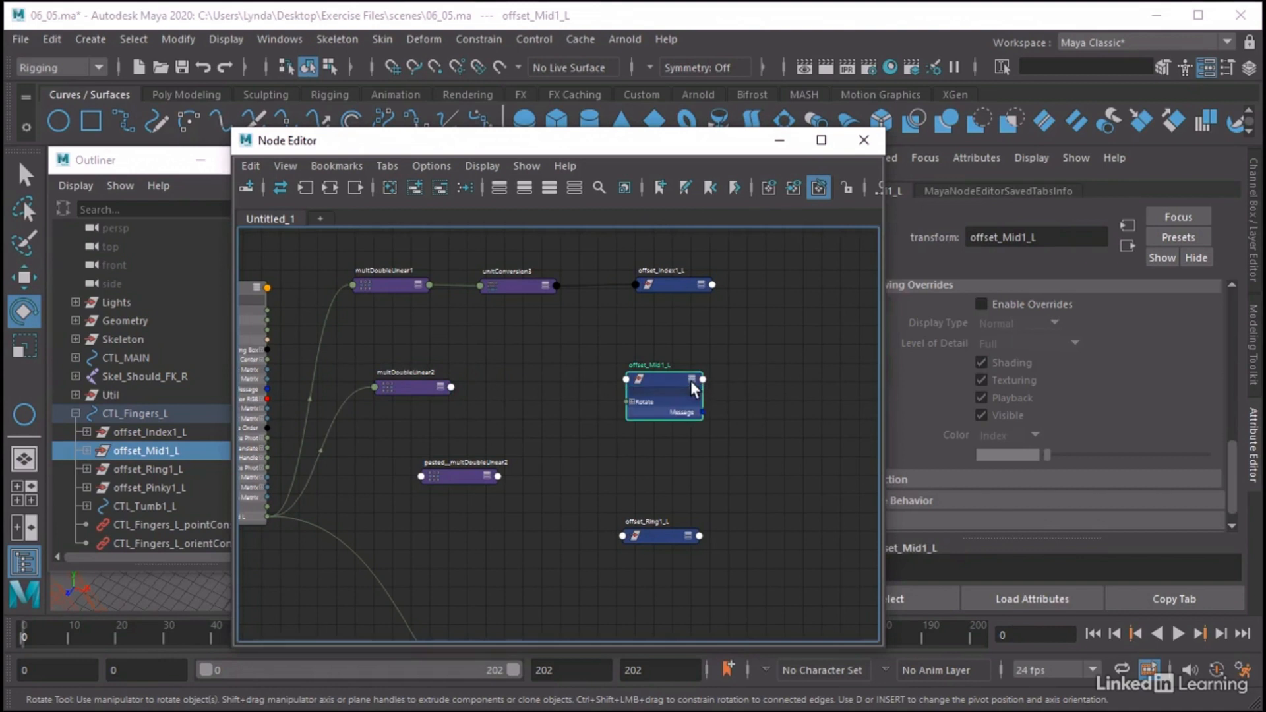
{"action": "left_click", "coordinate": [691, 381]}
{"action": "left_click", "coordinate": [632, 412]}
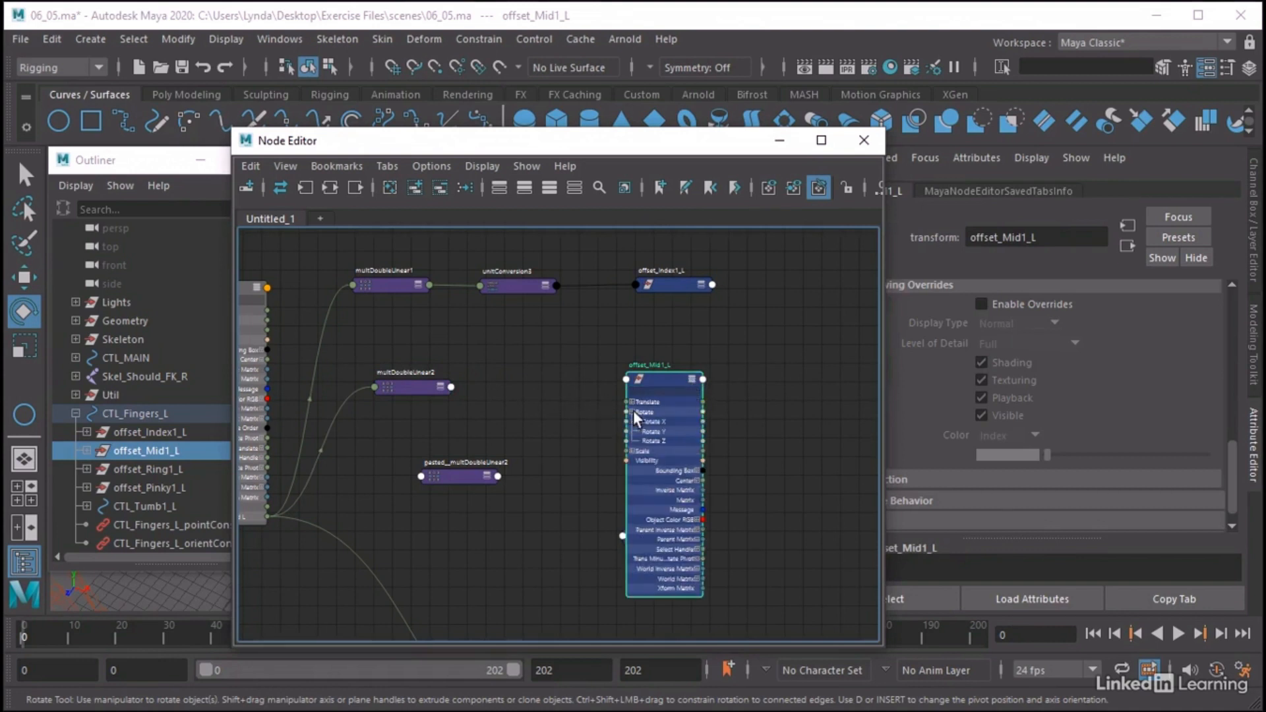
{"action": "left_click_drag", "start_coordinate": [453, 386], "coordinate": [631, 430]}
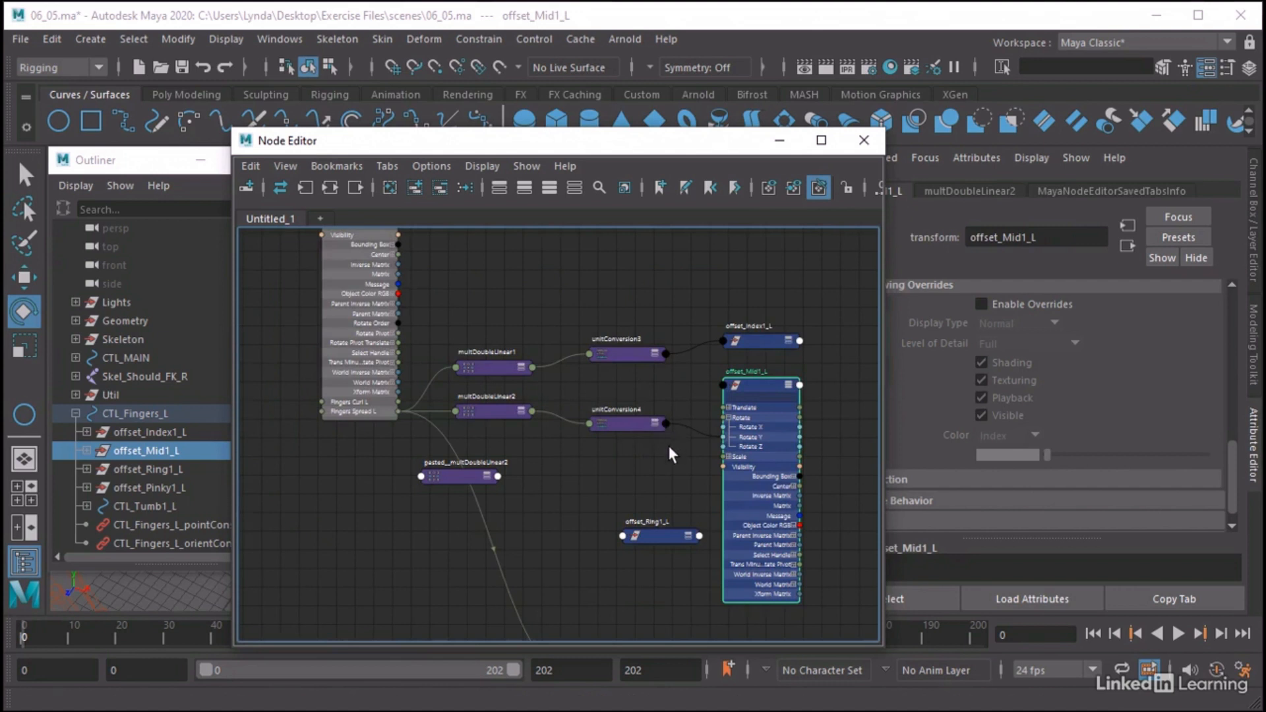
{"action": "middle_click_drag", "start_coordinate": [669, 456], "coordinate": [652, 413]}
Collapse offset_Mid1_L, then expand offset_Ring1_L and place it directly beneath
{"action": "left_click_drag", "start_coordinate": [430, 440], "coordinate": [487, 446]}
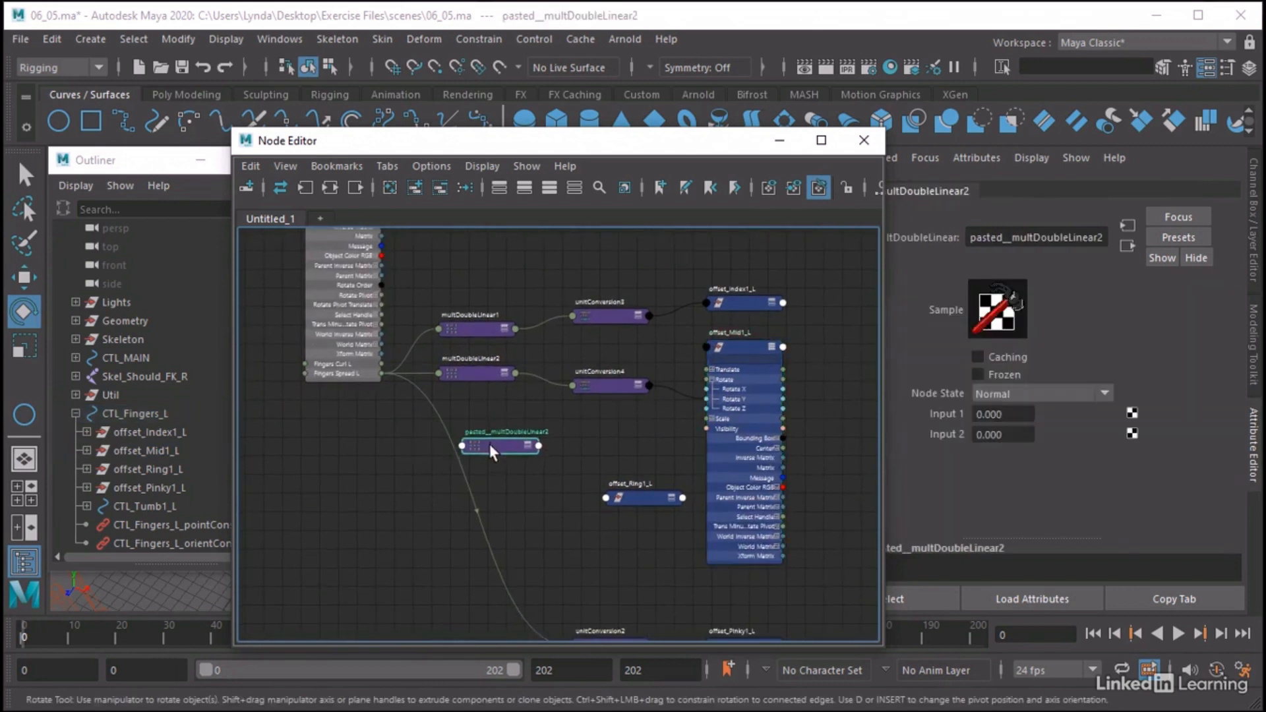
{"action": "left_click", "coordinate": [768, 344]}
{"action": "left_click", "coordinate": [770, 346]}
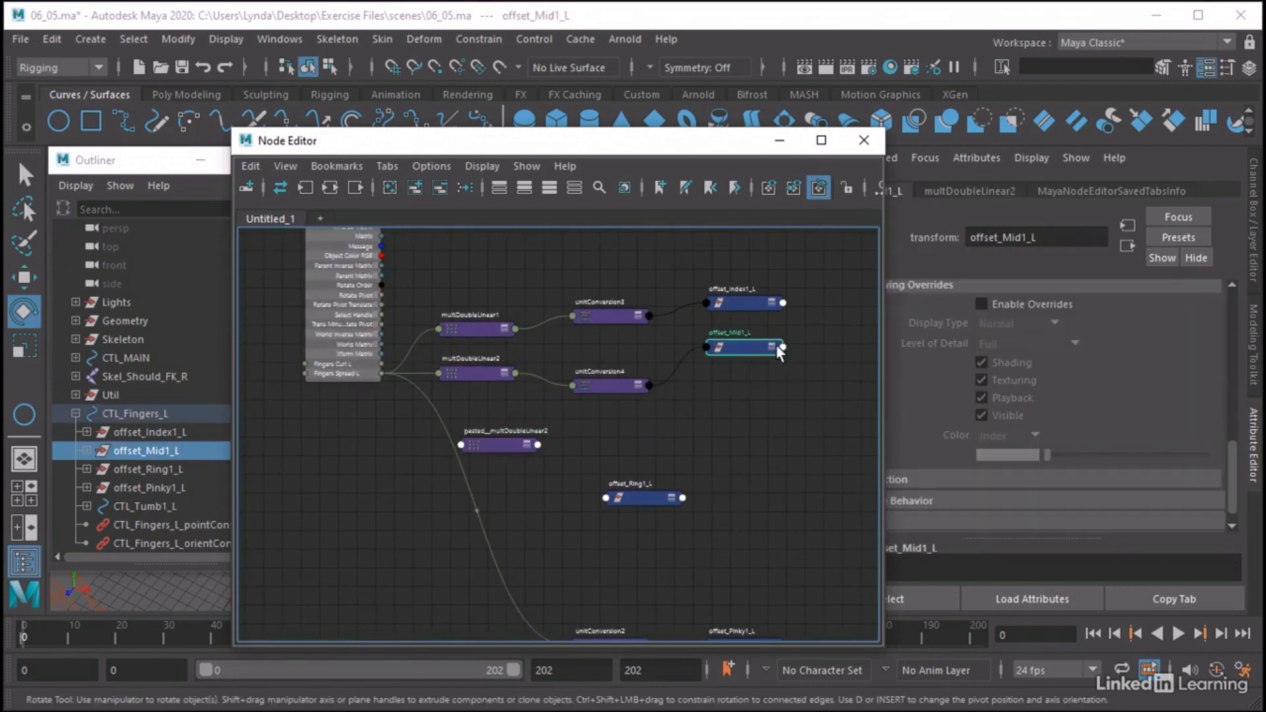
{"action": "left_click", "coordinate": [671, 502]}
{"action": "left_click", "coordinate": [672, 500]}
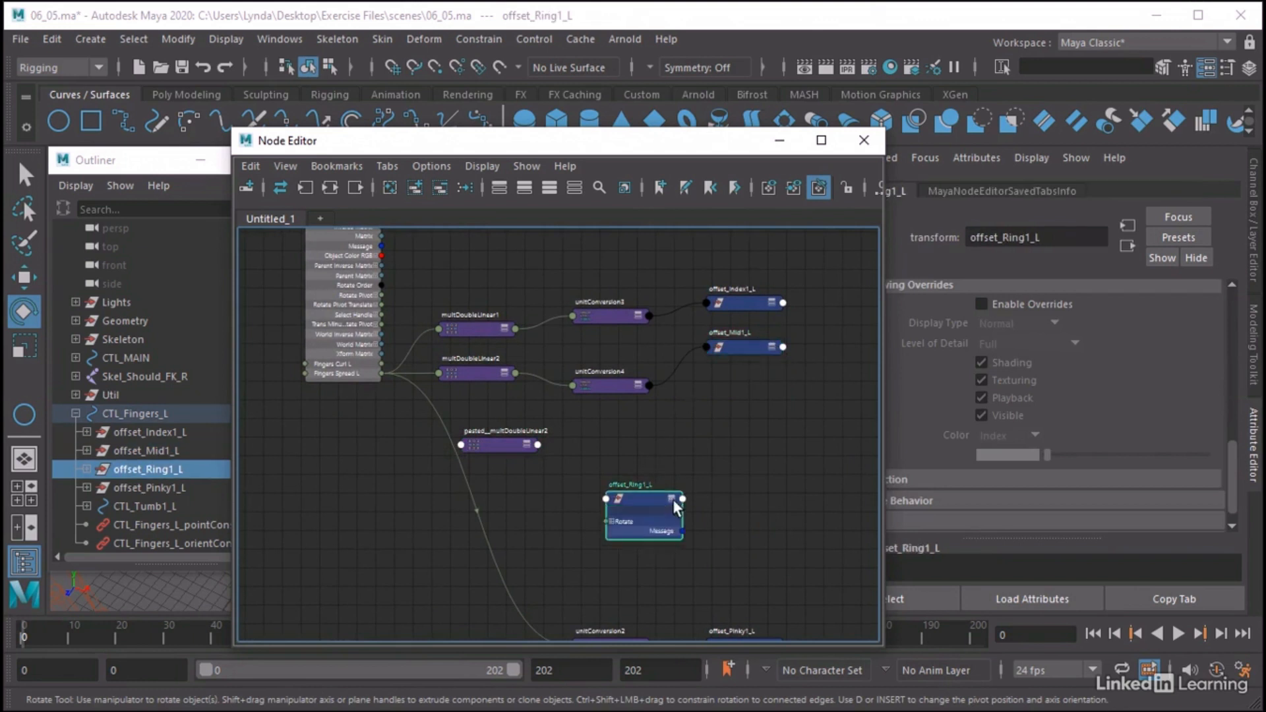
{"action": "left_click", "coordinate": [671, 500]}
{"action": "left_click_drag", "start_coordinate": [643, 492], "coordinate": [733, 410]}
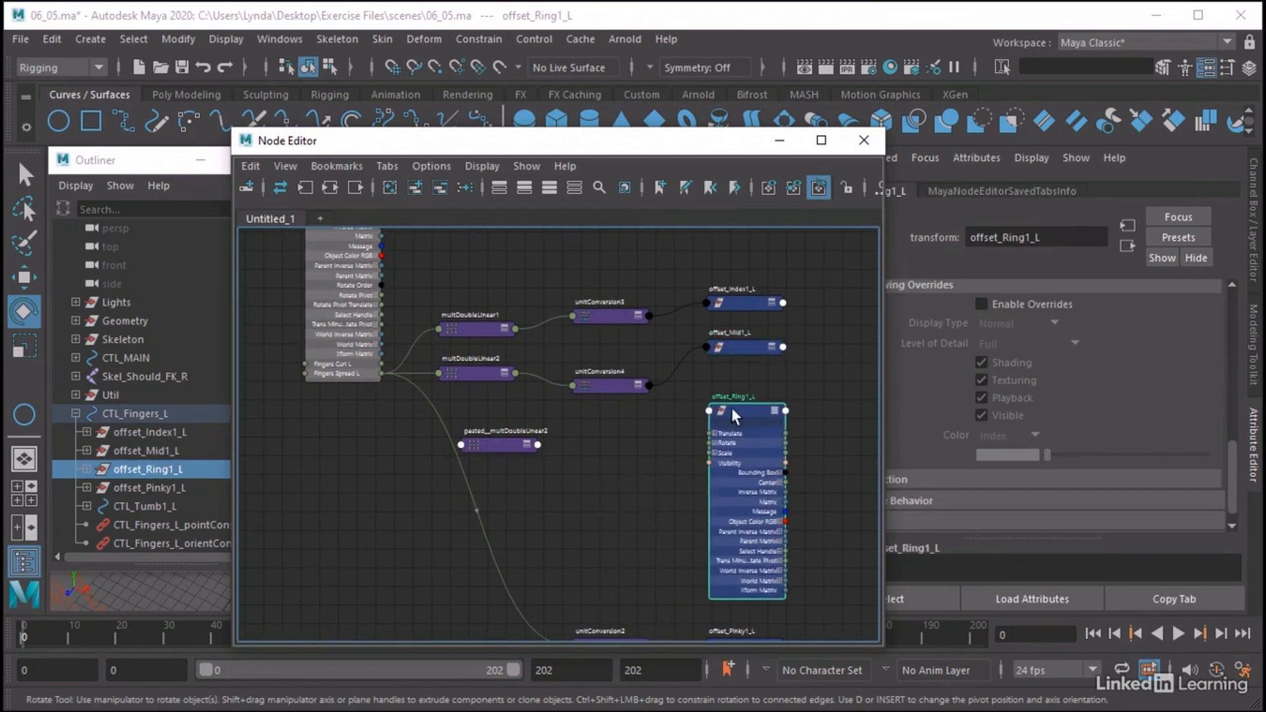
Connect Fingers Spread L of CTL_Fingers_L to input1 of pasted__multDoubleLinear2
{"action": "left_click", "coordinate": [504, 442]}
{"action": "left_click_drag", "start_coordinate": [504, 441], "coordinate": [506, 429]}
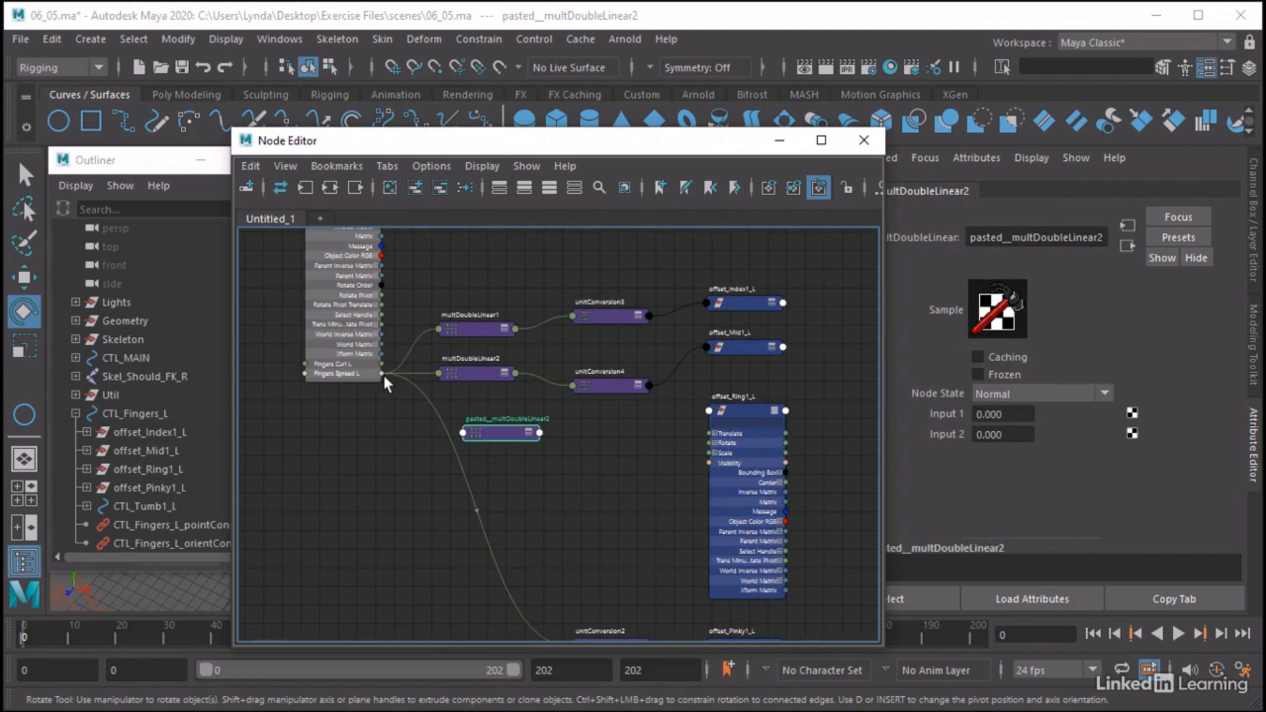
{"action": "left_click_drag", "start_coordinate": [427, 403], "coordinate": [464, 430]}
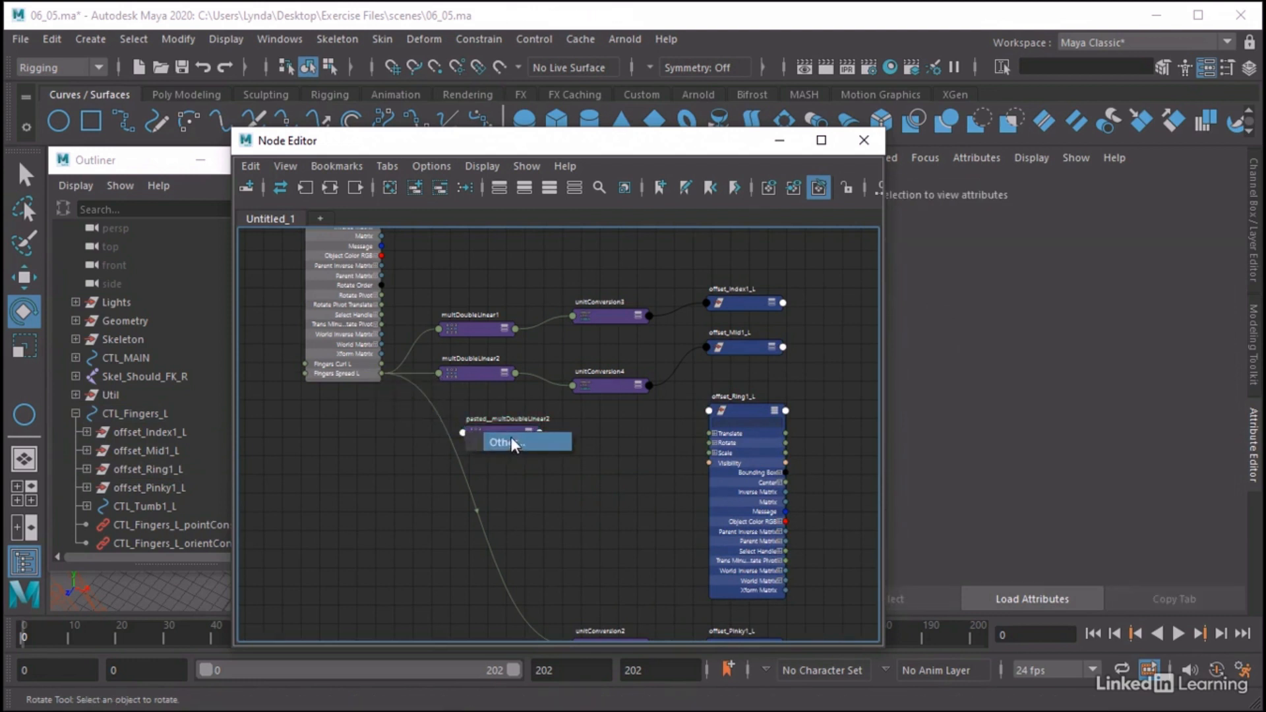
{"action": "left_click", "coordinate": [512, 441]}
{"action": "left_click", "coordinate": [583, 263]}
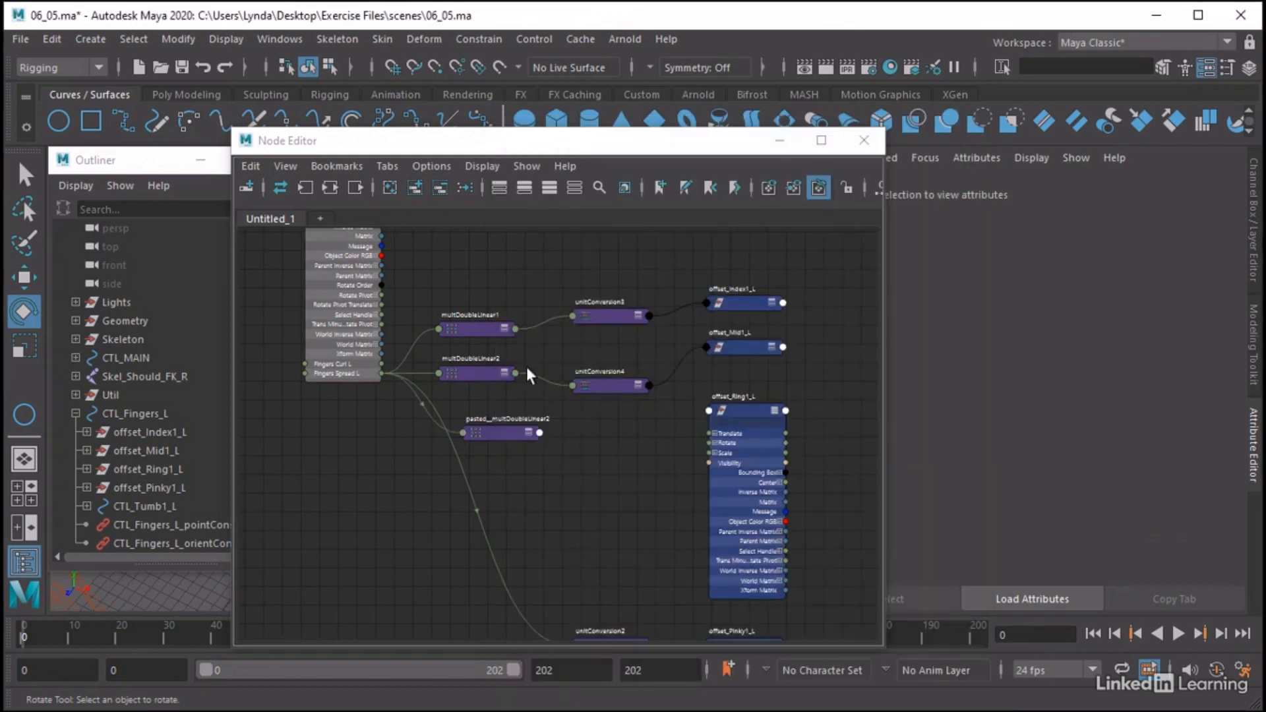
Set Input 2 of pasted__multDoubleLinear2 to 0.5
{"action": "left_click", "coordinate": [514, 429]}
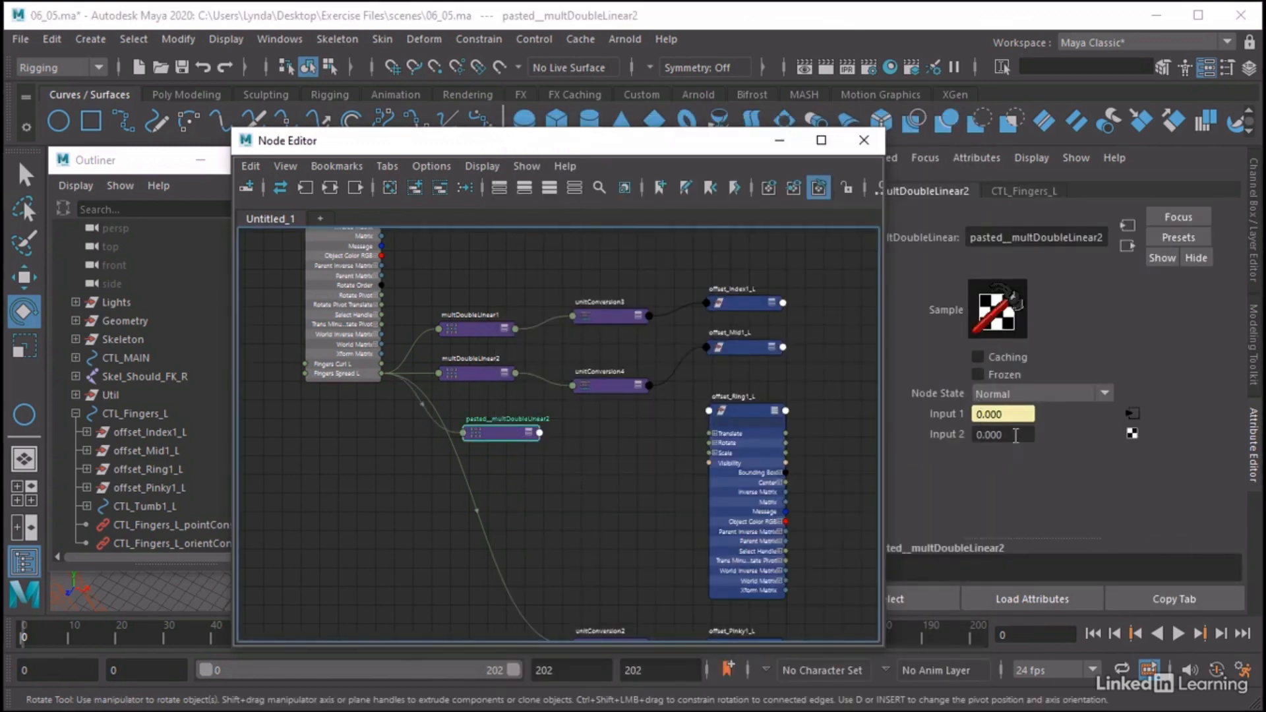
{"action": "left_click", "coordinate": [978, 435]}
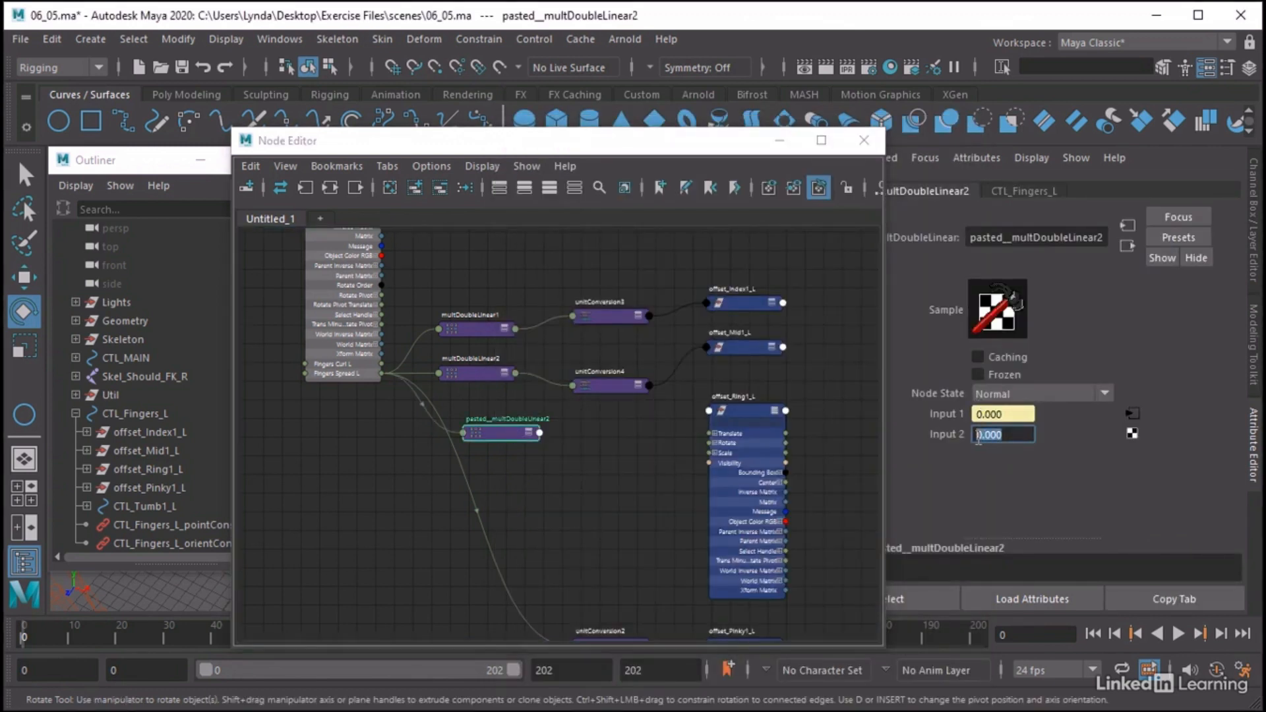
{"action": "type", "text": "0.5"}
{"action": "key", "text": "Return"}
Connect the output of pasted__multDoubleLinear2 to Rotate Y of offset_Ring1_L and reduce that node's attribute display
{"action": "left_click", "coordinate": [715, 442]}
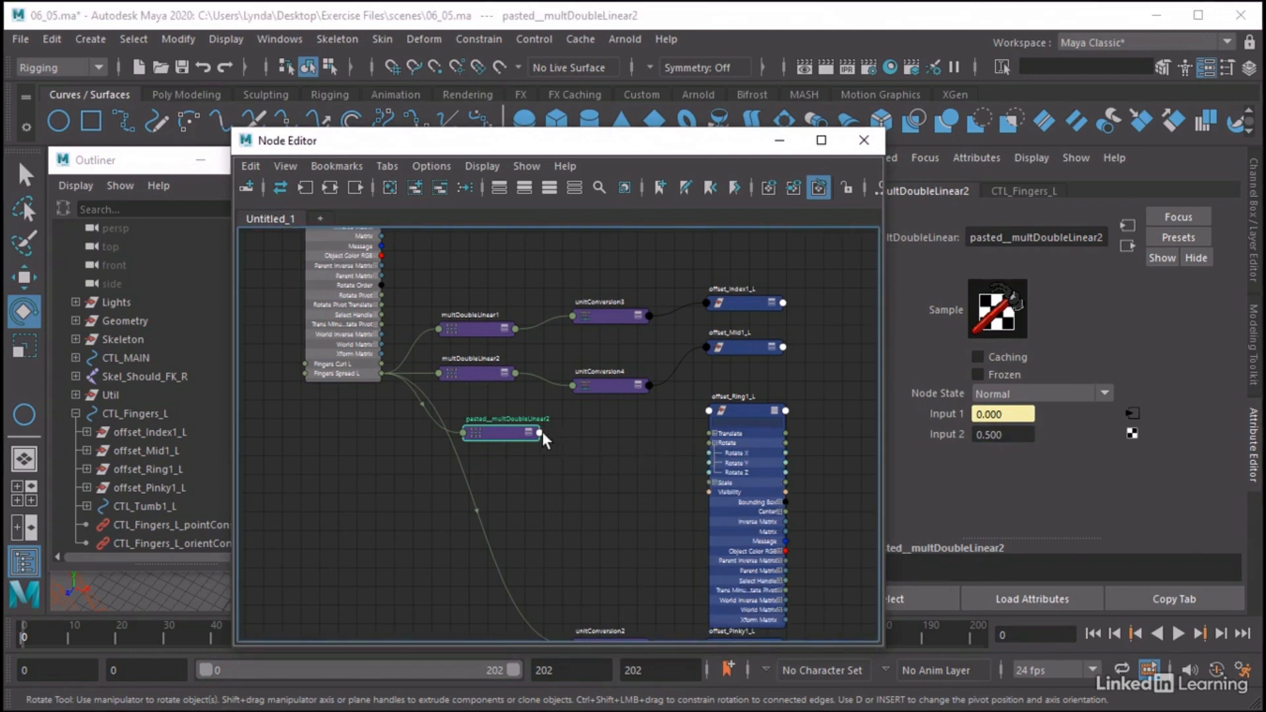
{"action": "left_click_drag", "start_coordinate": [539, 433], "coordinate": [710, 461]}
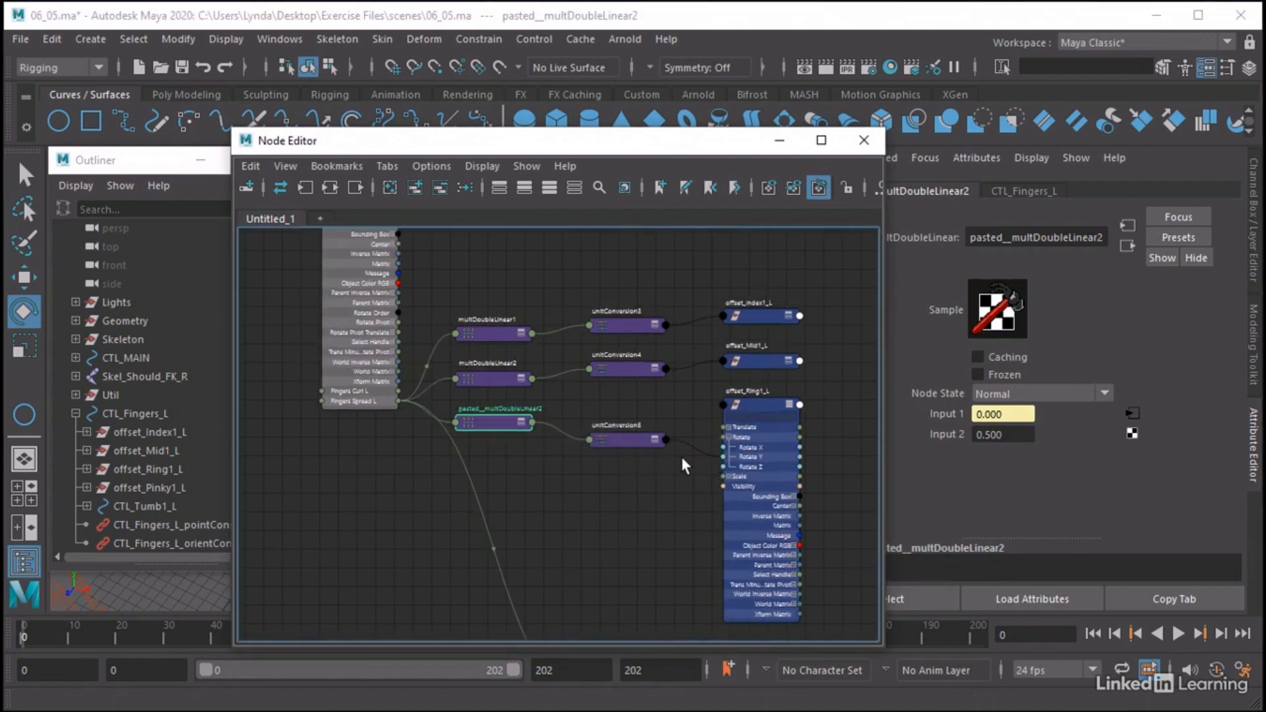
{"action": "left_click", "coordinate": [787, 405]}
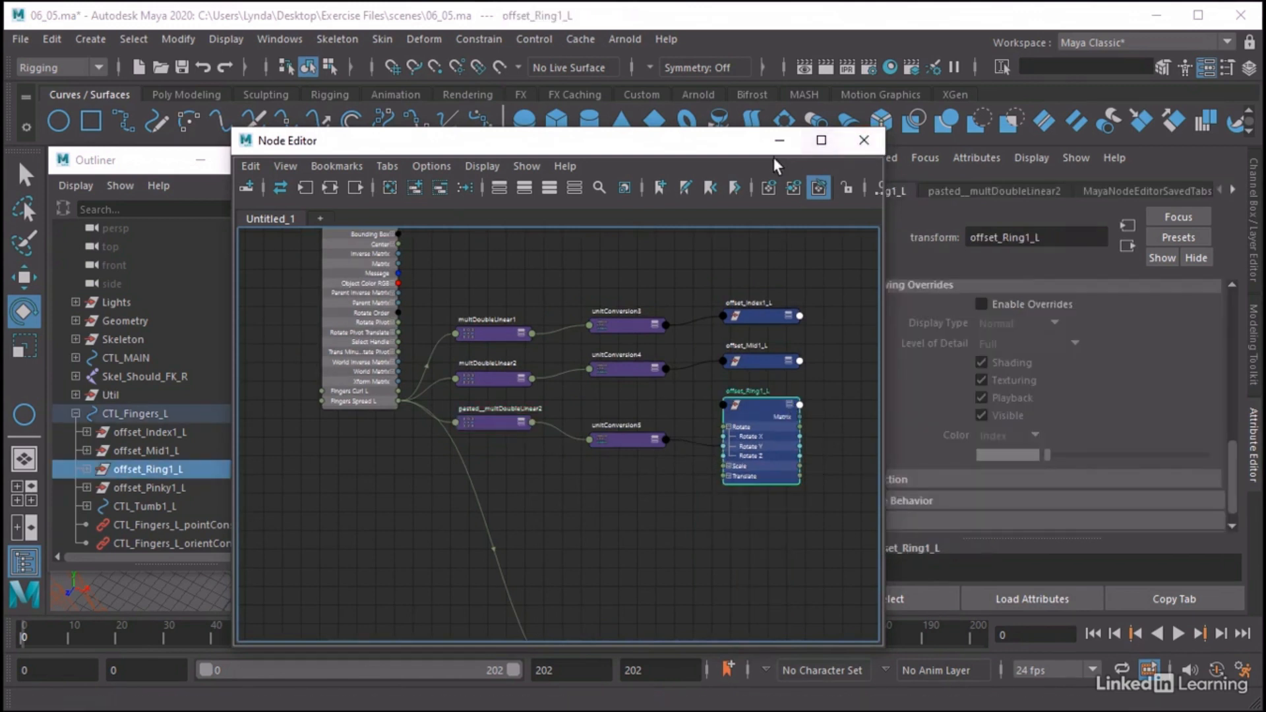
Put away the Node Editor and Outliner and show the channels of CTL_Fingers_L
{"action": "left_click", "coordinate": [780, 140]}
{"action": "left_click", "coordinate": [594, 402]}
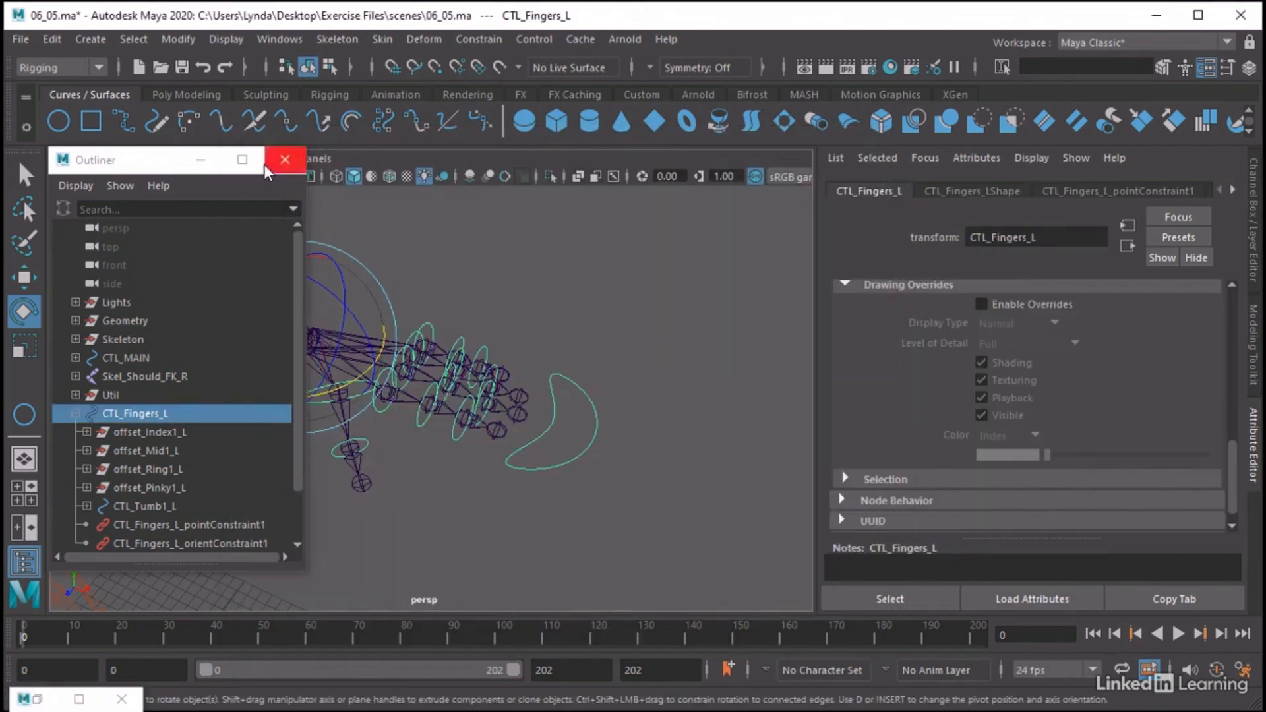
{"action": "left_click", "coordinate": [285, 161]}
{"action": "left_click", "coordinate": [1252, 190]}
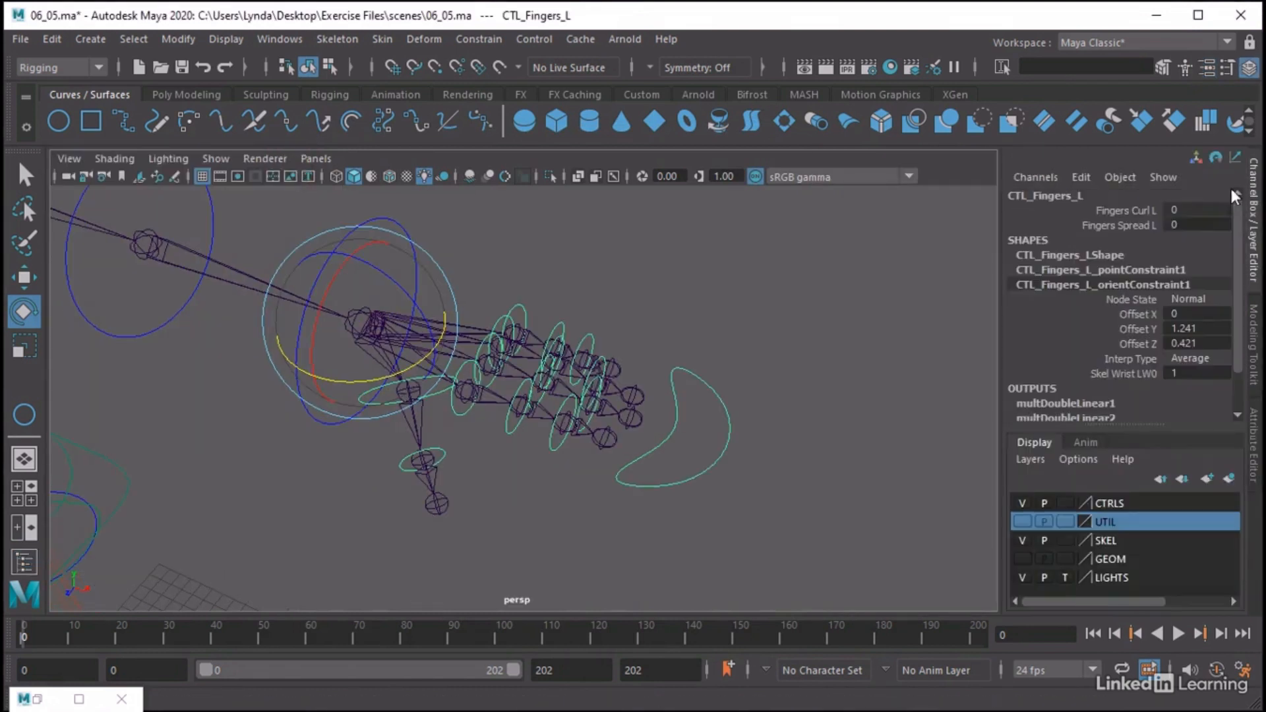
Scrub Fingers Spread L on CTL_Fingers_L to test the spread of all four fingers, undoing each change
{"action": "left_click", "coordinate": [1131, 224]}
{"action": "middle_click_drag", "start_coordinate": [820, 277], "coordinate": [843, 223]}
{"action": "key", "text": "ctrl+z"}
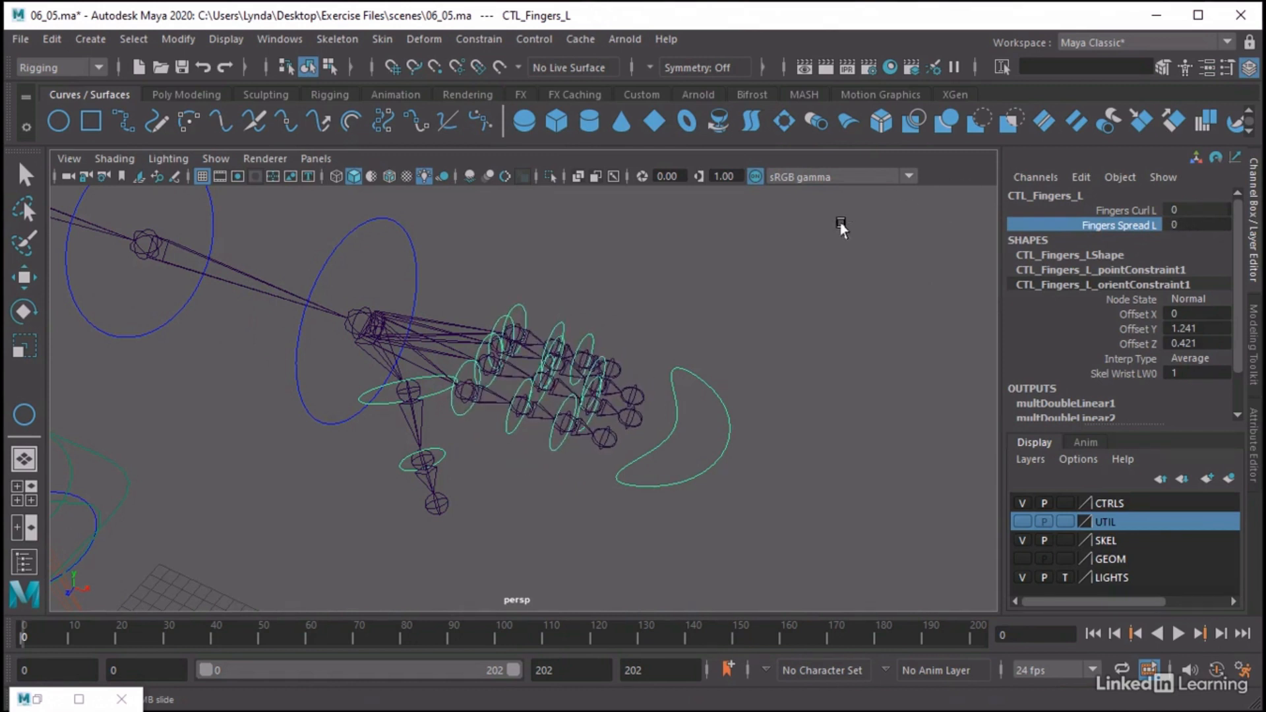
{"action": "middle_click_drag", "start_coordinate": [749, 306], "coordinate": [920, 266]}
{"action": "key", "text": "ctrl+z"}
{"action": "mouse_move", "coordinate": [777, 356]}
{"action": "middle_mouse_down", "text": "alt"}
{"action": "mouse_move", "coordinate": [757, 356]}
{"action": "mouse_move", "coordinate": [793, 350]}
{"action": "middle_mouse_up", "text": "alt"}
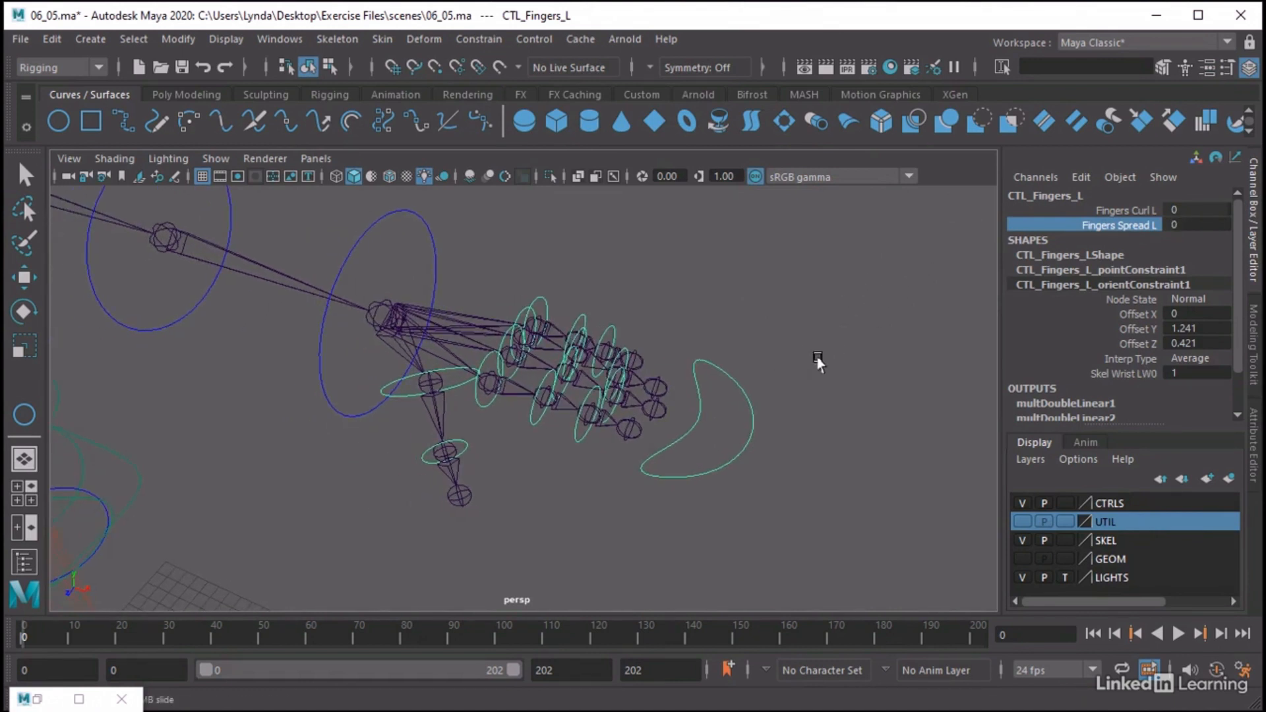
{"action": "right_click_drag", "start_coordinate": [817, 358], "coordinate": [786, 359], "text": "alt"}
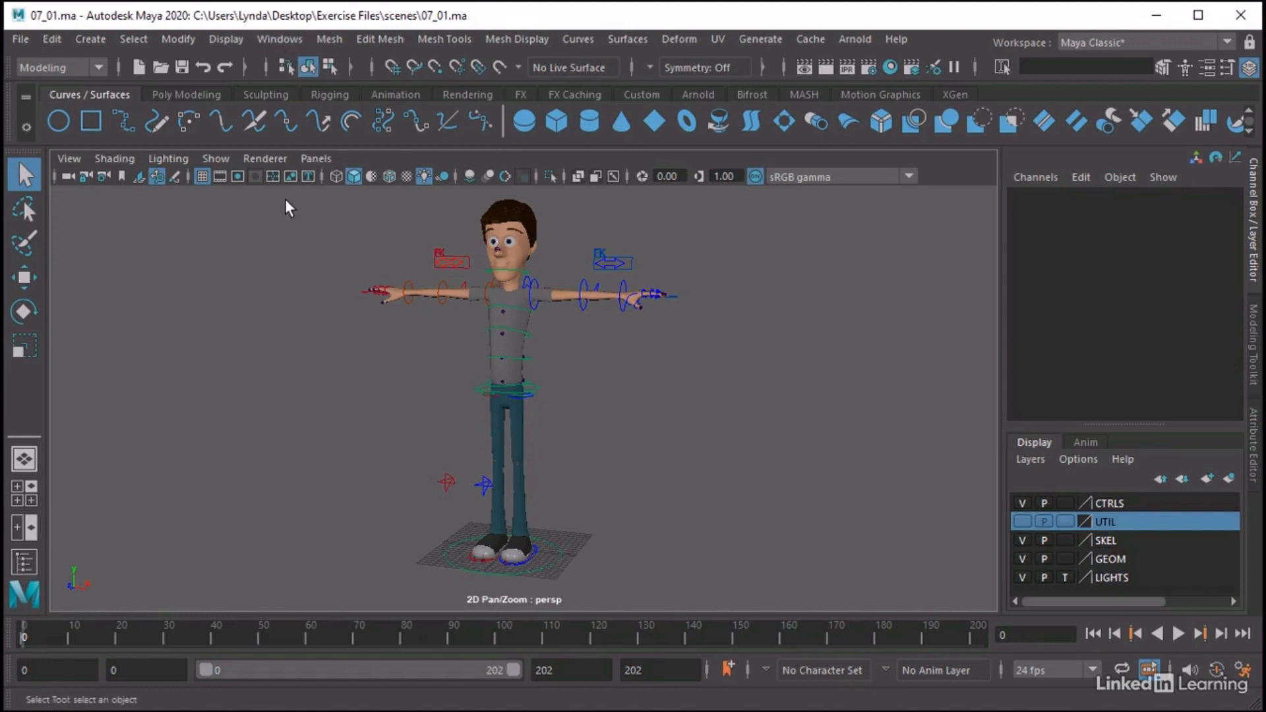
Open the Outliner for the 07_01.ma scene and select the CTL_MAIN hierarchy
{"action": "left_click", "coordinate": [279, 39]}
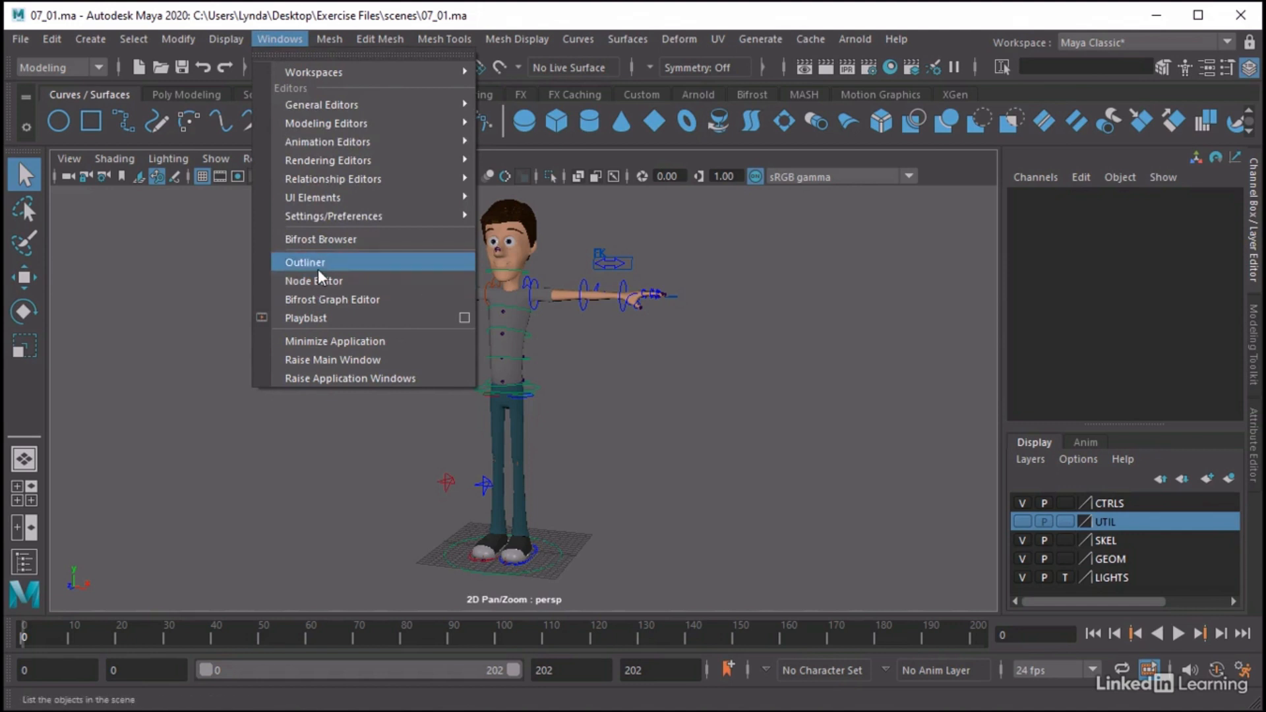
{"action": "left_click", "coordinate": [316, 266]}
{"action": "left_click_drag", "start_coordinate": [147, 169], "coordinate": [170, 206]}
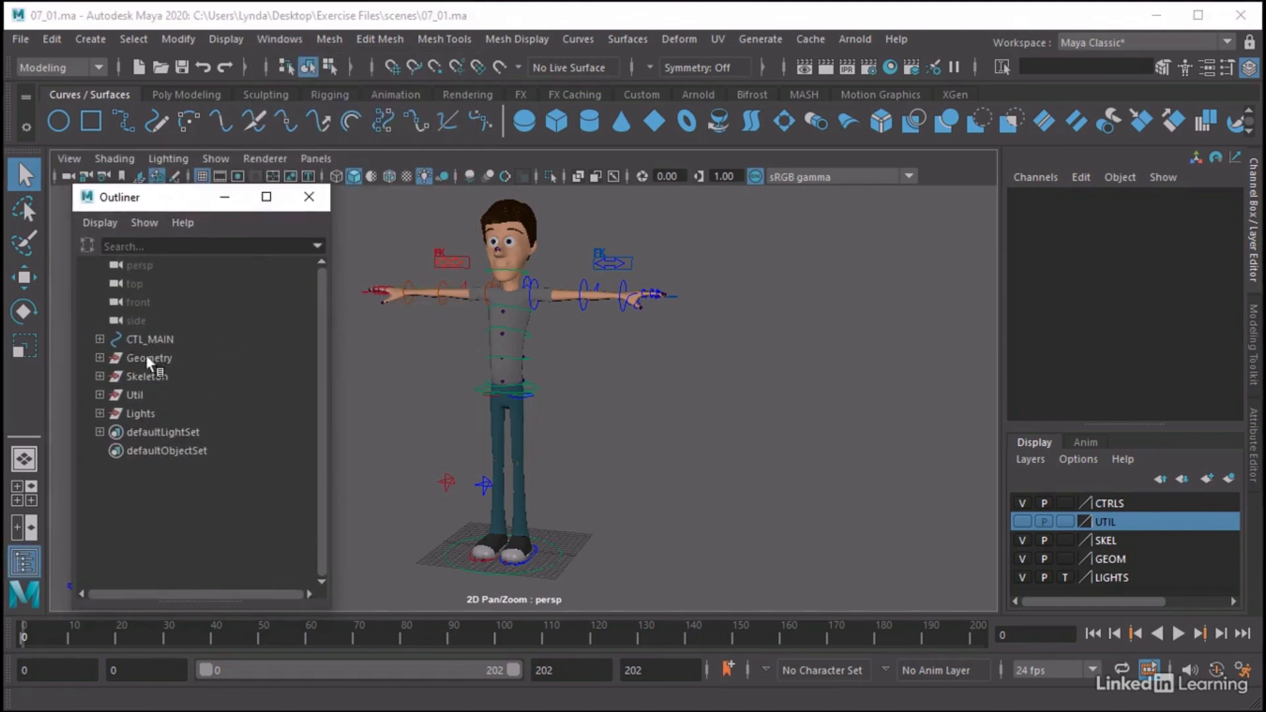
{"action": "left_click", "coordinate": [152, 339]}
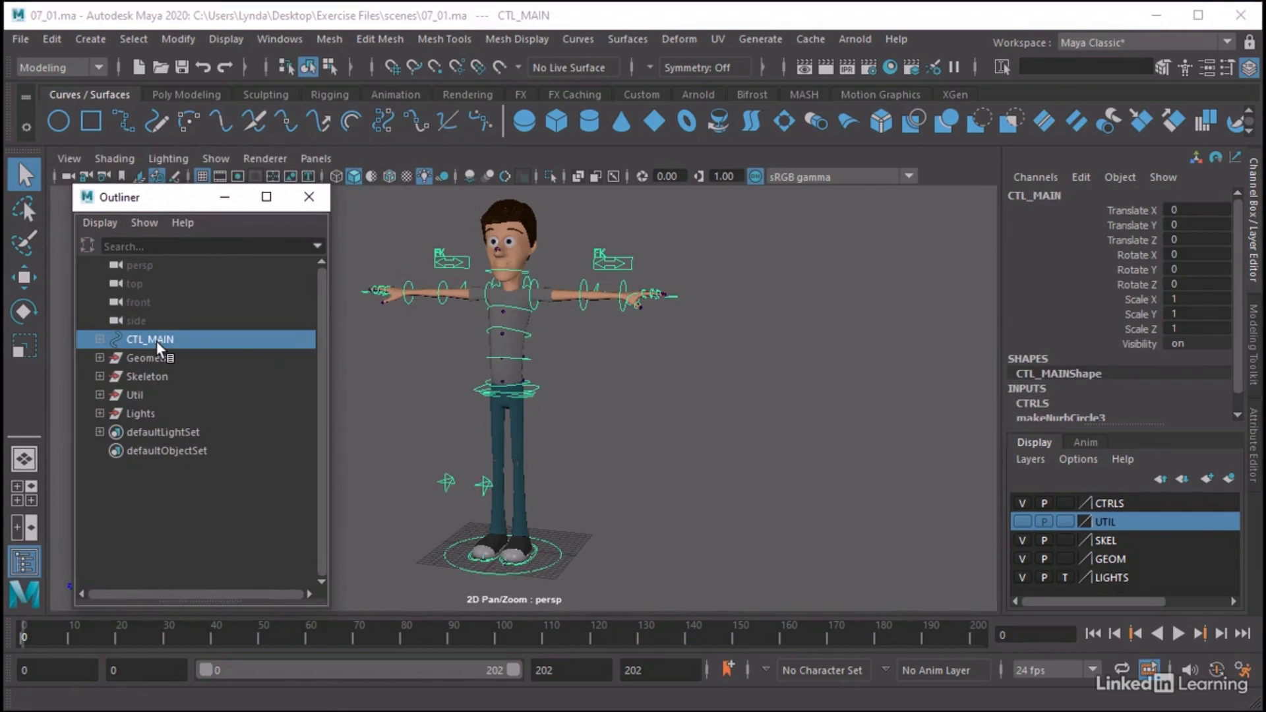
Turn on visibility for the UTIL display layer and make it the active layer
{"action": "left_click", "coordinate": [1112, 503]}
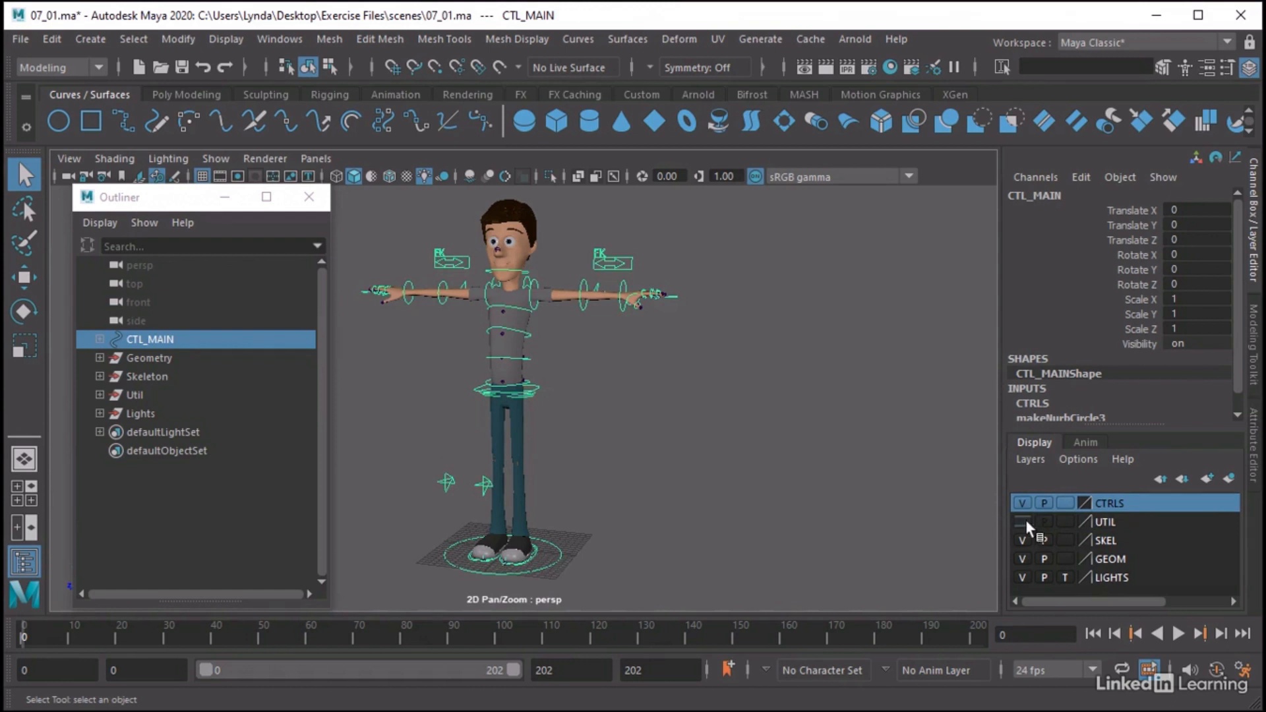
{"action": "left_click", "coordinate": [1023, 522]}
{"action": "left_click", "coordinate": [1108, 525]}
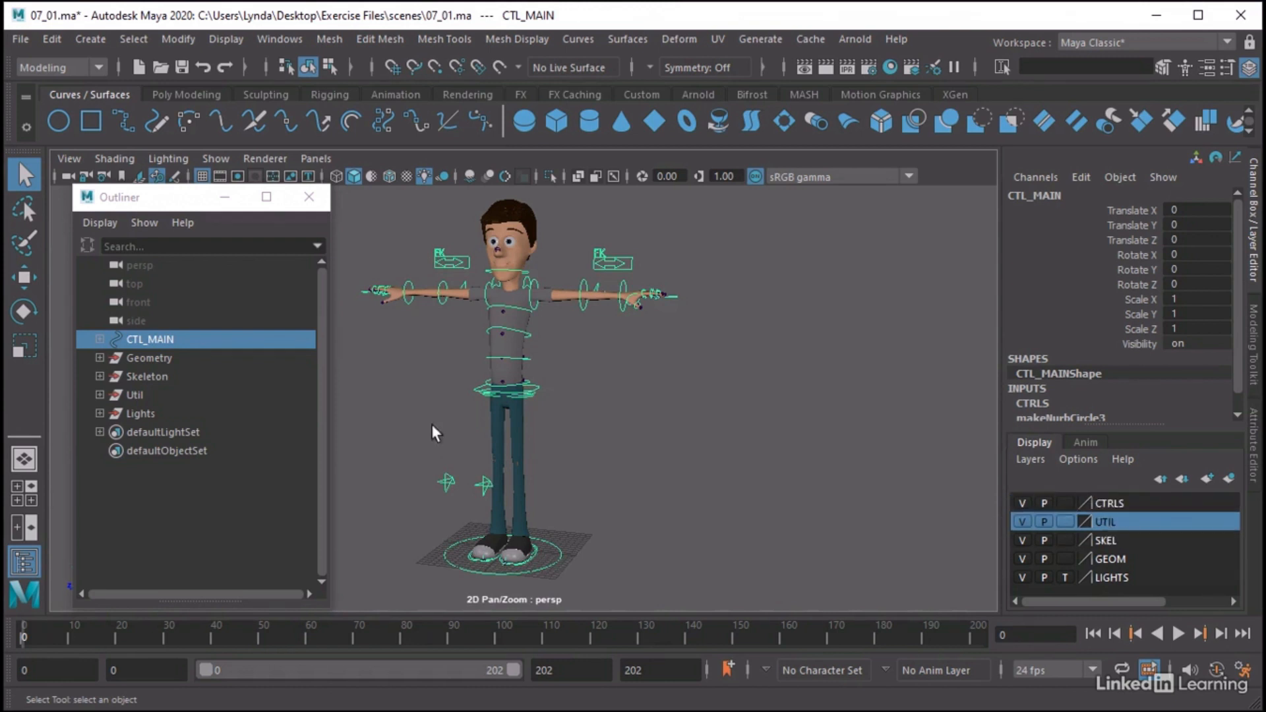
Select the Util group, expand it to examine its contents, and collapse it again
{"action": "left_click", "coordinate": [136, 393]}
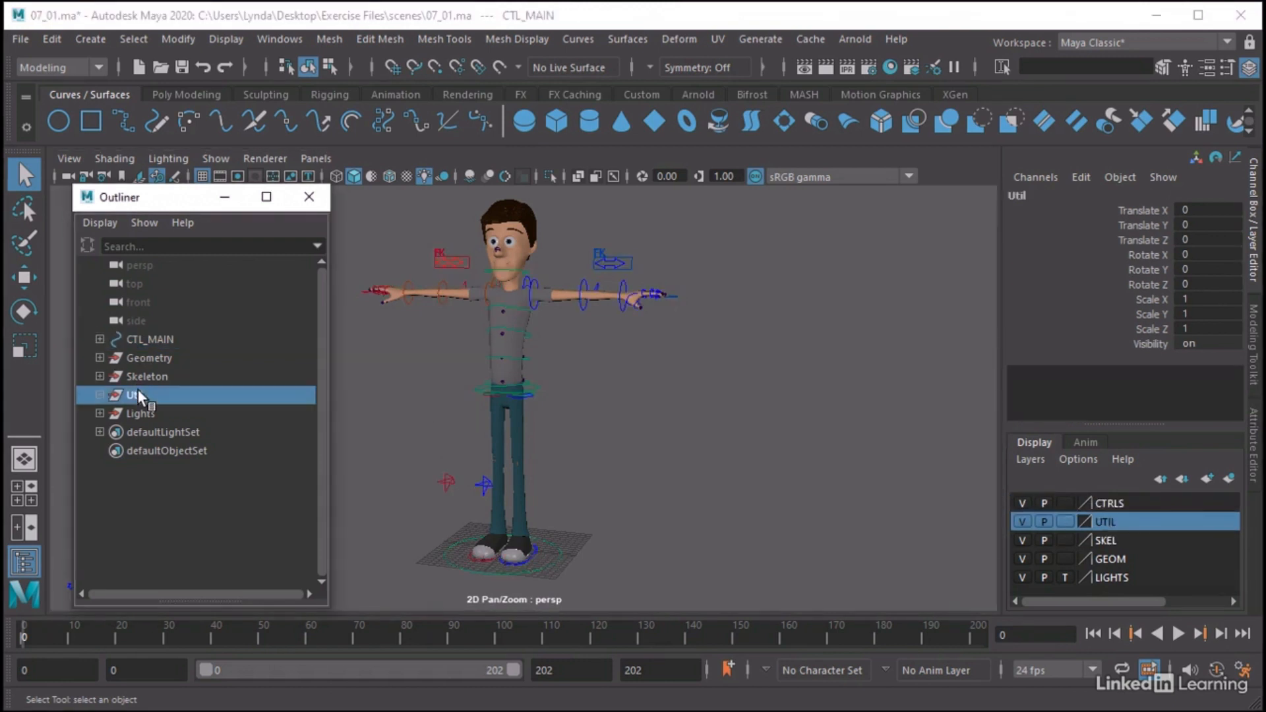
{"action": "left_click", "coordinate": [97, 394]}
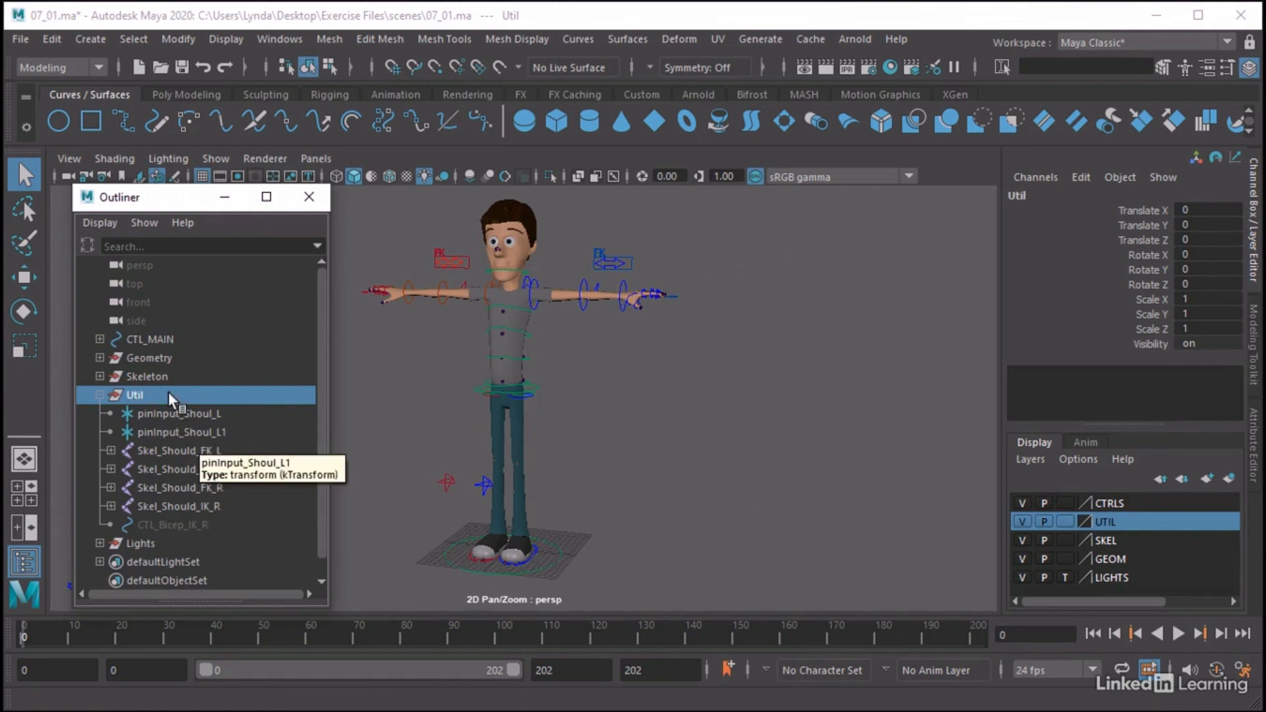
{"action": "left_click", "coordinate": [99, 395]}
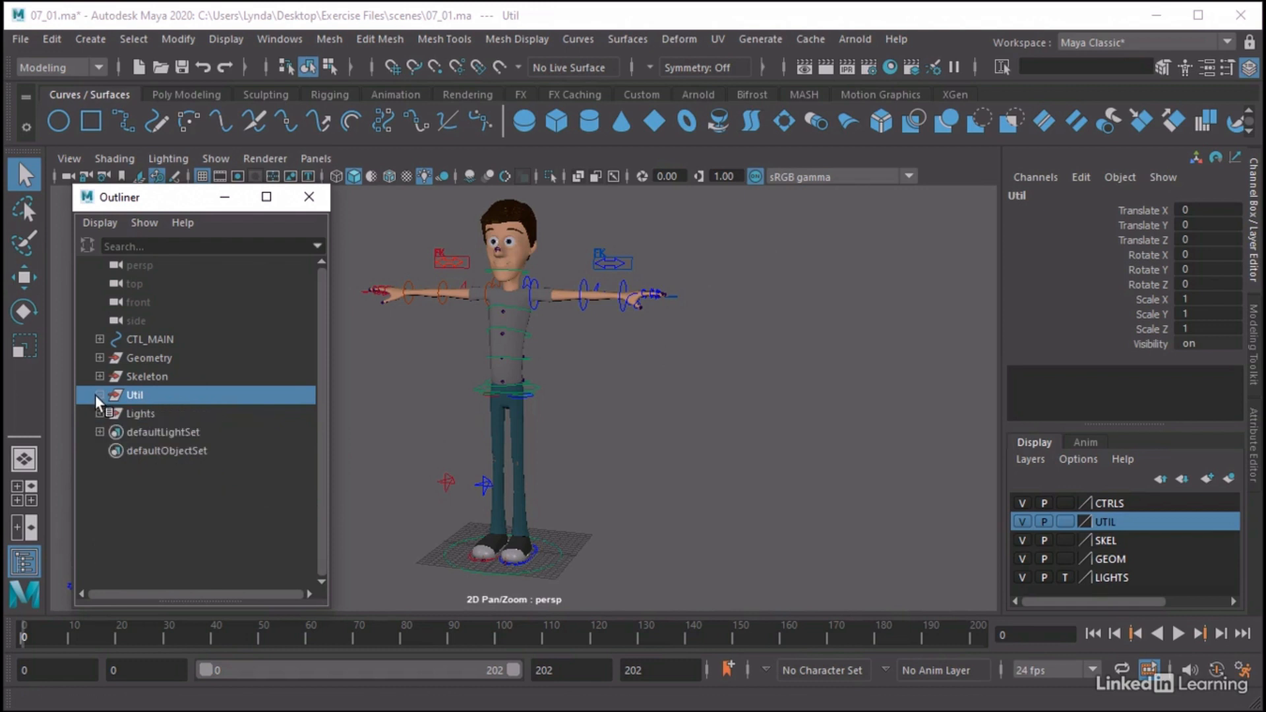
Select and expand the Geometry group, select Eyes_Brows, and examine the eyes and brows up close on the head
{"action": "left_click", "coordinate": [129, 357]}
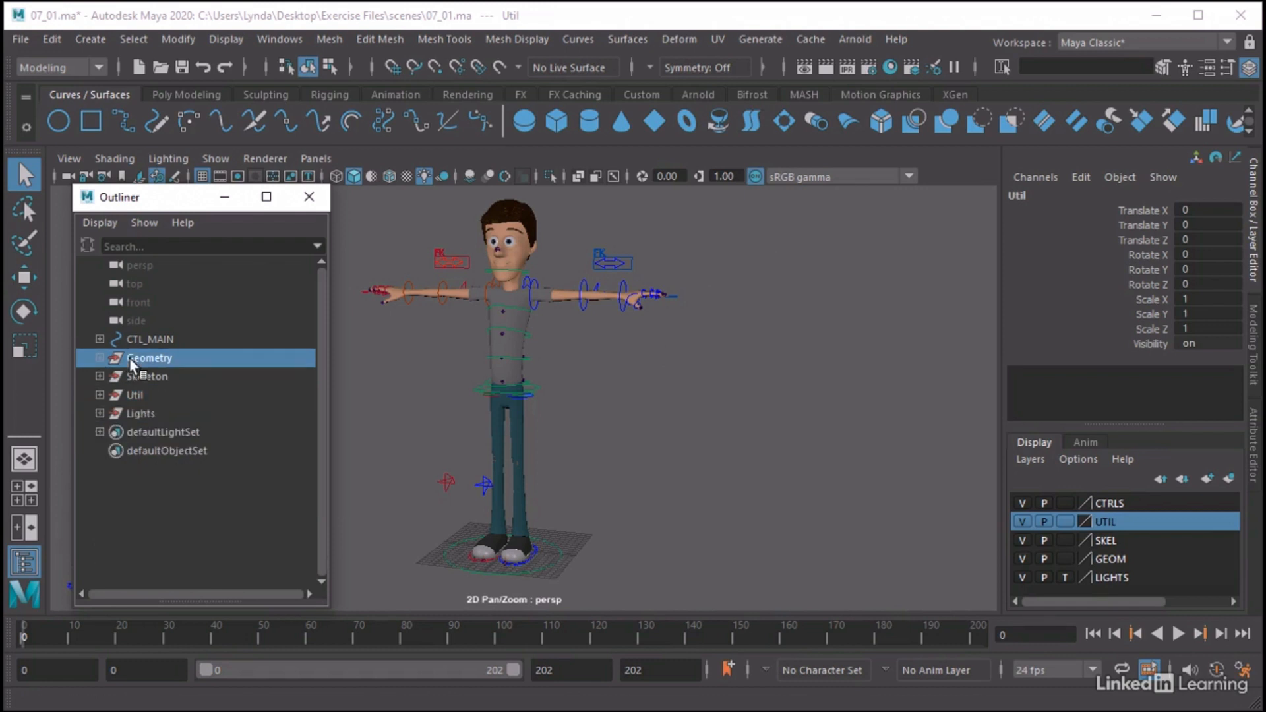
{"action": "left_click", "coordinate": [99, 357]}
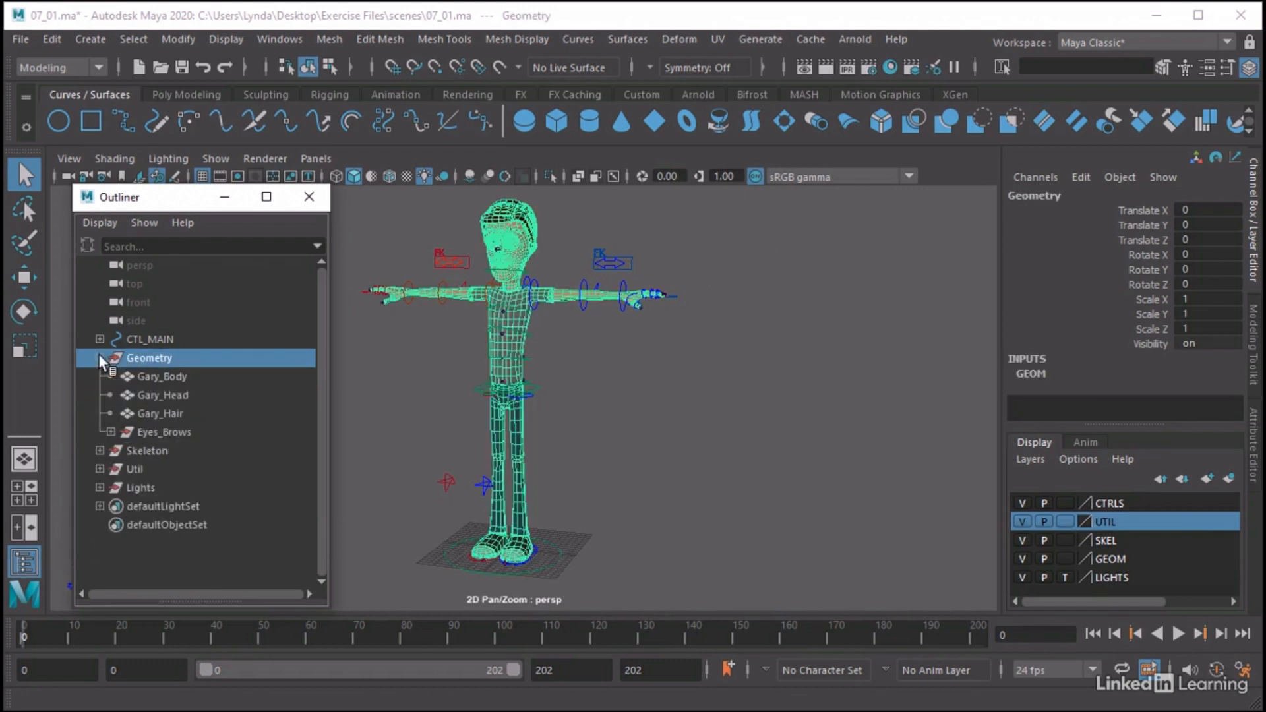
{"action": "left_click", "coordinate": [175, 432]}
{"action": "left_click_drag", "start_coordinate": [390, 264], "coordinate": [398, 262], "text": "alt"}
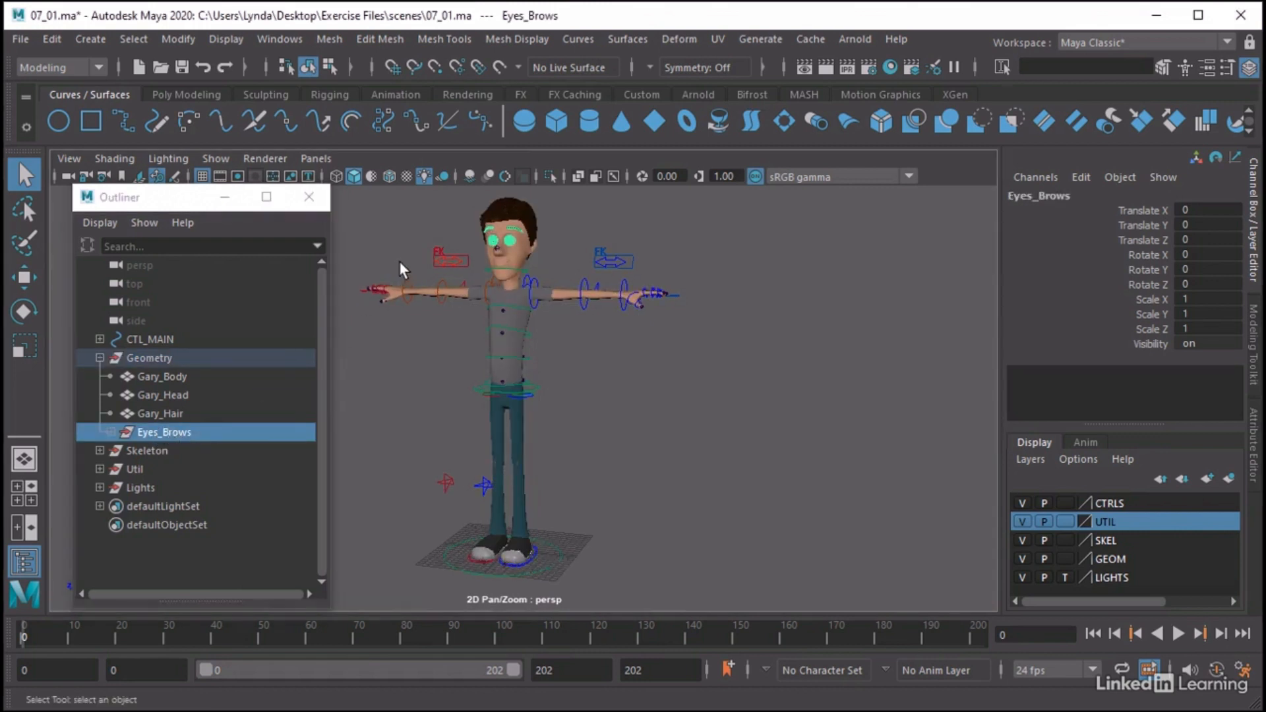
{"action": "middle_click_drag", "start_coordinate": [398, 262], "coordinate": [382, 373], "text": "alt"}
{"action": "right_click_drag", "start_coordinate": [382, 373], "coordinate": [775, 412], "text": "alt"}
{"action": "middle_click_drag", "start_coordinate": [636, 387], "coordinate": [759, 390], "text": "alt"}
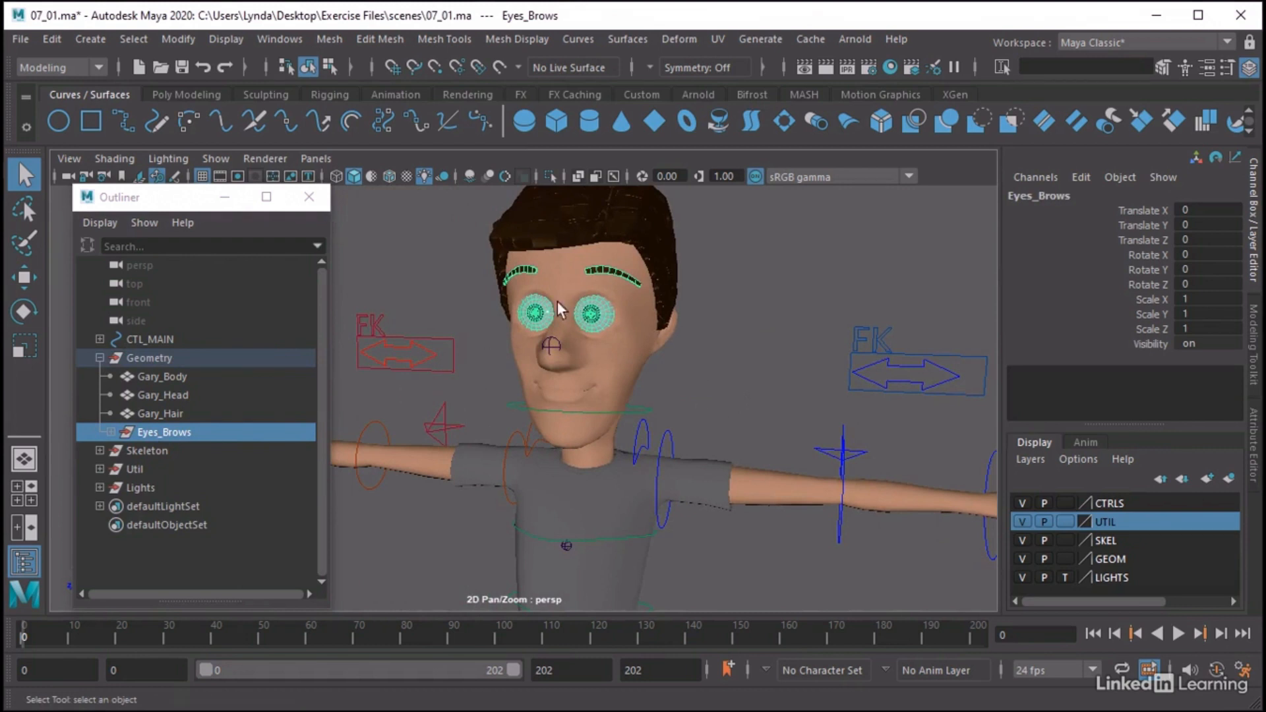
{"action": "right_click_drag", "start_coordinate": [687, 454], "coordinate": [594, 434], "text": "alt"}
{"action": "middle_click_drag", "start_coordinate": [595, 434], "coordinate": [602, 373], "text": "alt"}
{"action": "right_click_drag", "start_coordinate": [603, 381], "coordinate": [653, 381], "text": "alt"}
{"action": "middle_click_drag", "start_coordinate": [653, 381], "coordinate": [637, 392], "text": "alt"}
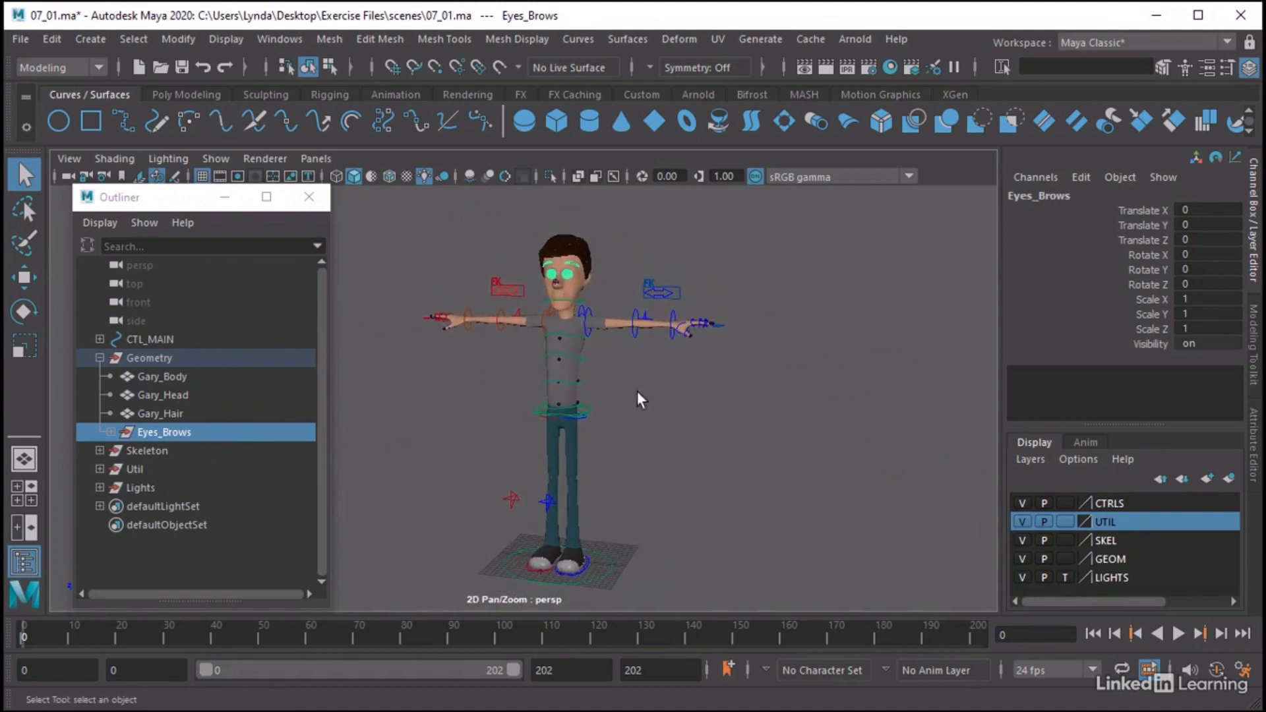
Expand the Skeleton group and select its joint chains from Skel_Hip_L through Skel_Clav_R
{"action": "left_click", "coordinate": [156, 449]}
{"action": "left_click", "coordinate": [99, 450]}
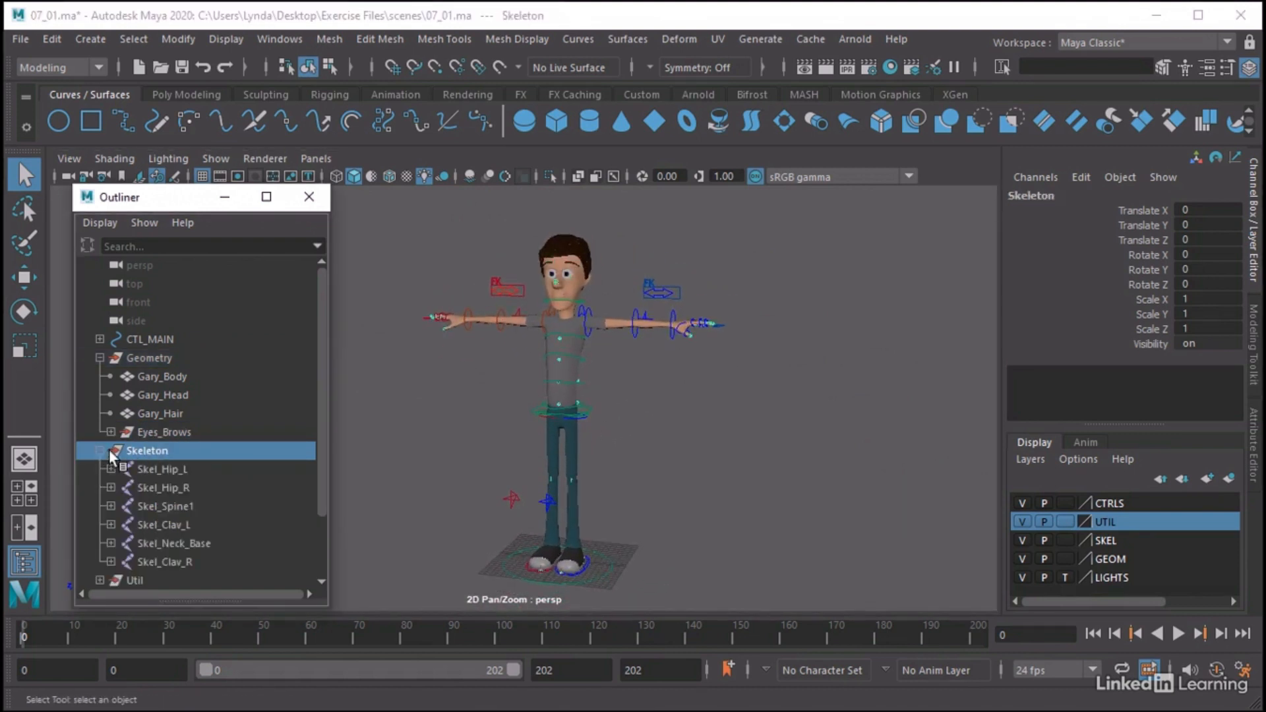
{"action": "left_click", "coordinate": [155, 467]}
{"action": "left_click", "coordinate": [175, 554], "text": "shift"}
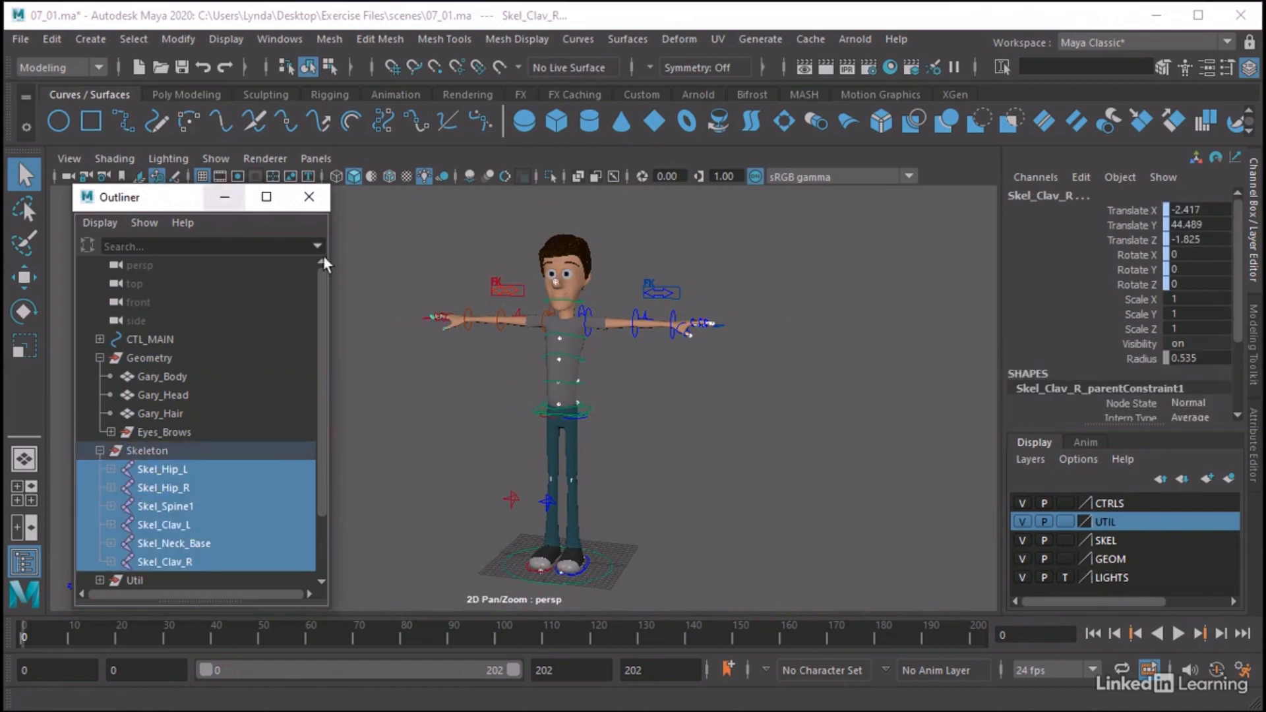
Toggle the GEOM display layer off and back on to examine the bare skeleton, and collapse the Geometry and Skeleton groups
{"action": "left_click", "coordinate": [1023, 558]}
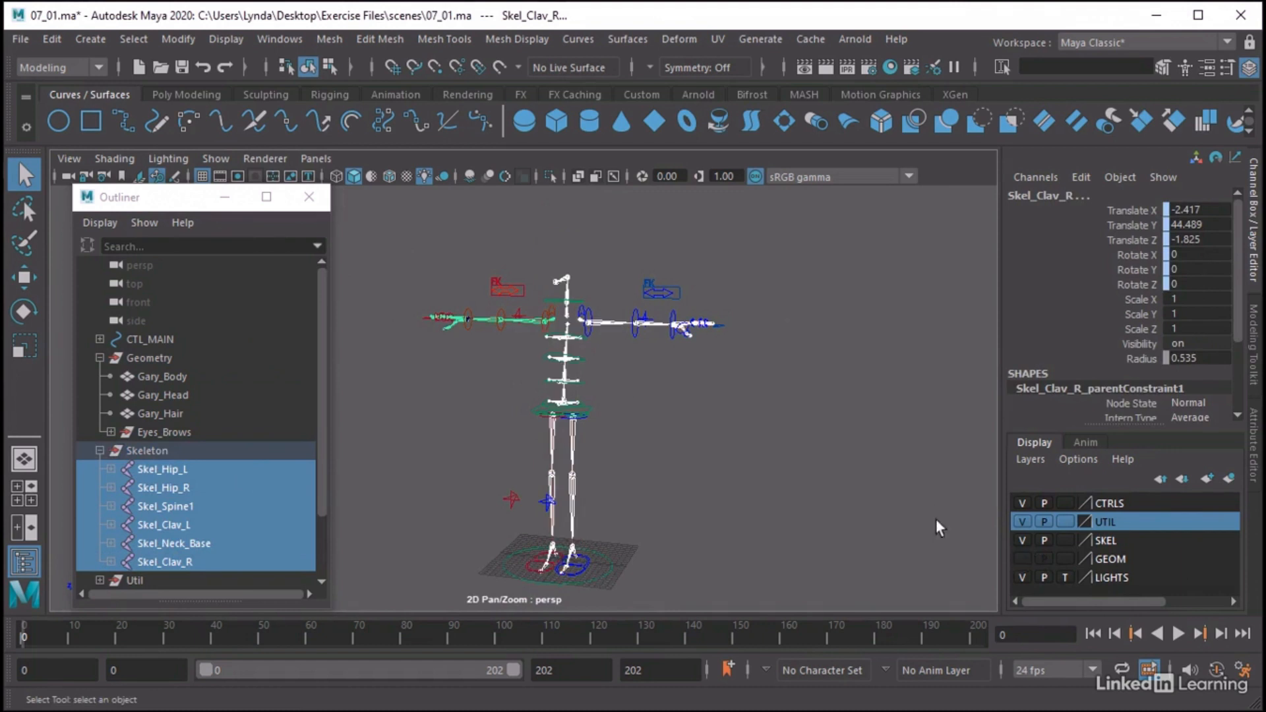
{"action": "left_click_drag", "start_coordinate": [936, 519], "coordinate": [765, 426], "text": "alt"}
{"action": "left_click", "coordinate": [1022, 558]}
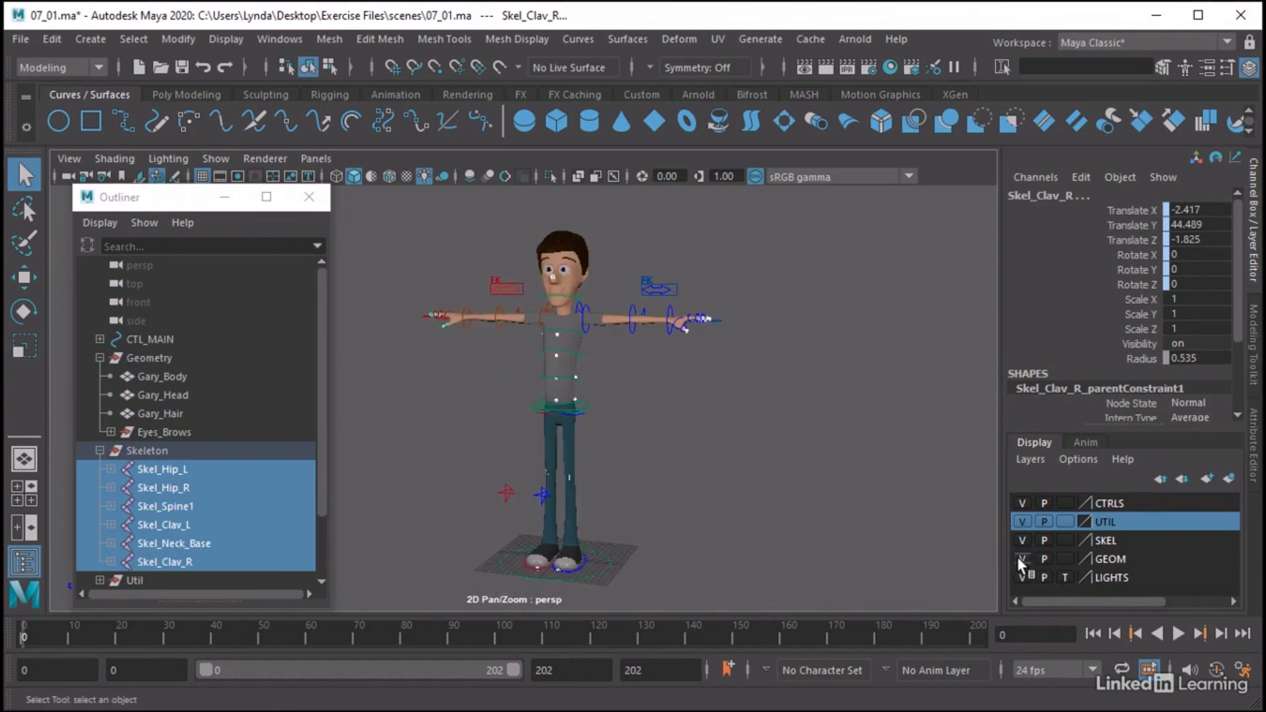
{"action": "left_click", "coordinate": [729, 443]}
{"action": "left_click", "coordinate": [100, 358]}
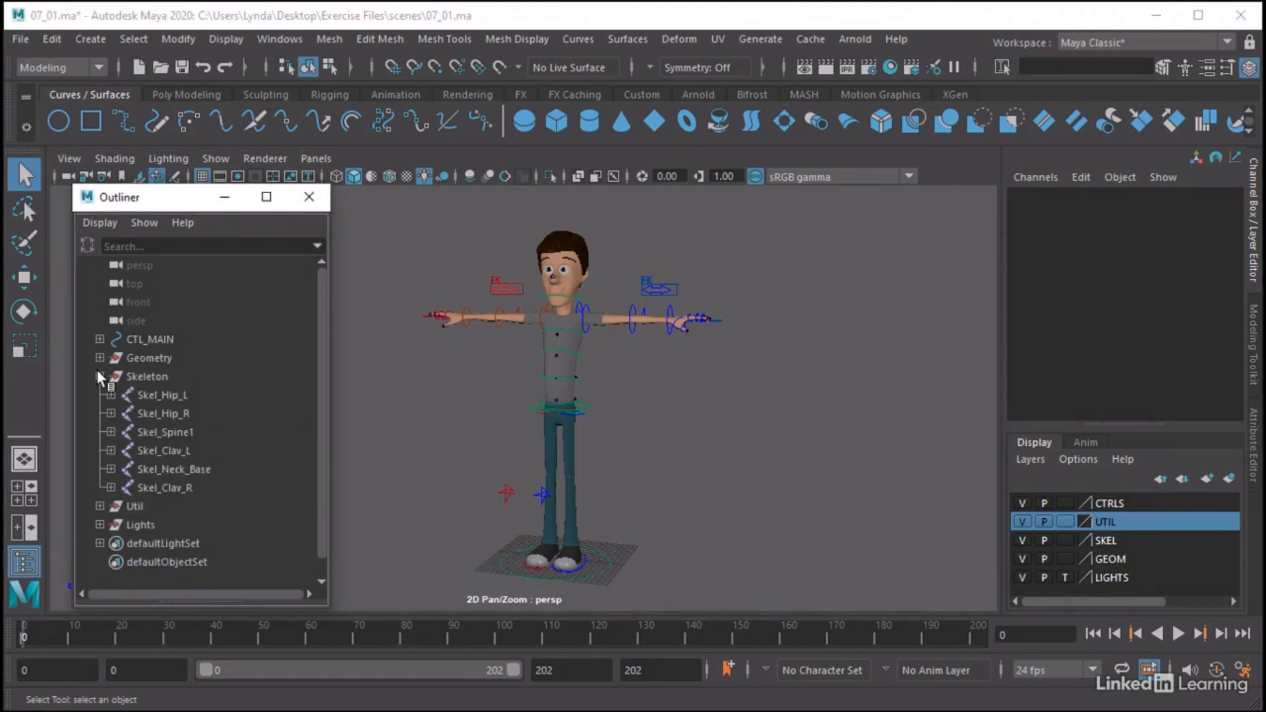
{"action": "left_click", "coordinate": [99, 375]}
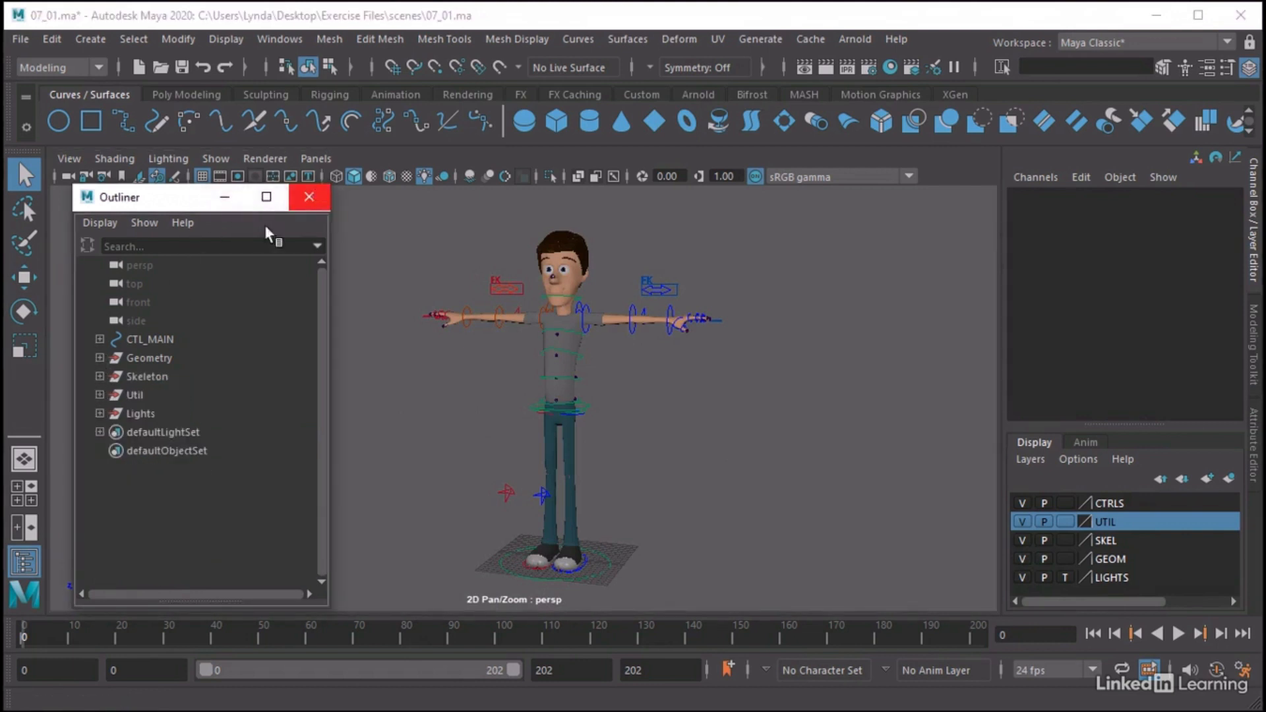
Select the Skeleton group's joint chains from Skel_Hip_L through Skel_Clav_R and enable X-Ray Joints in the viewport
{"action": "left_click", "coordinate": [146, 376]}
{"action": "left_click", "coordinate": [99, 376]}
{"action": "left_click", "coordinate": [146, 395]}
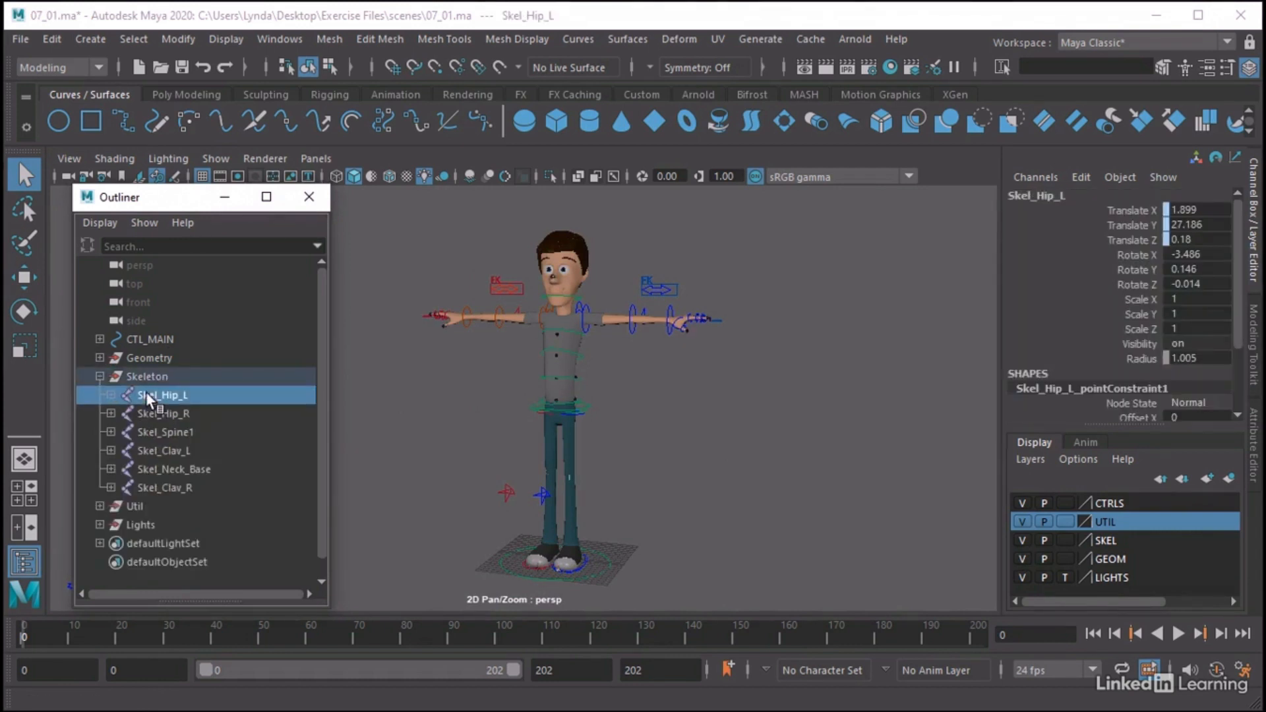
{"action": "left_click", "coordinate": [172, 489], "text": "shift"}
{"action": "left_click", "coordinate": [121, 157]}
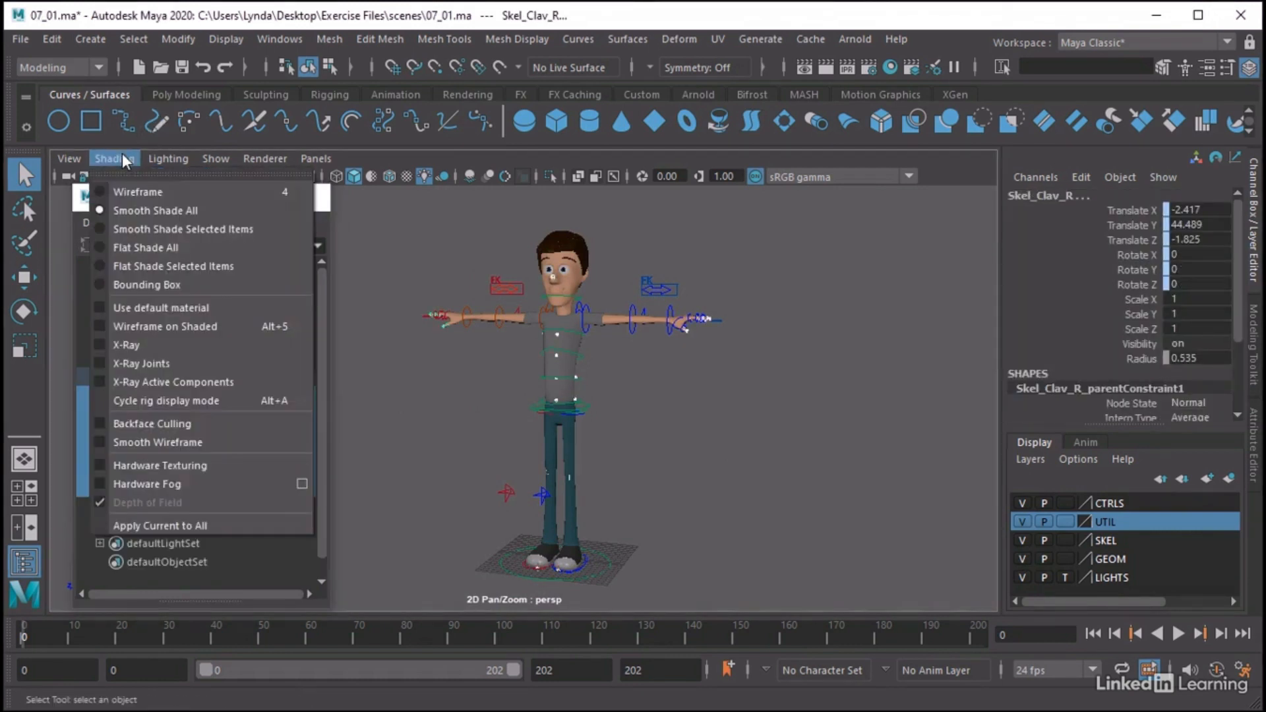
{"action": "left_click", "coordinate": [177, 364]}
Examine how the selected joints sit inside the arm, hand, torso and legs, and collapse the Skeleton group
{"action": "left_click_drag", "start_coordinate": [695, 337], "coordinate": [691, 397], "text": "alt"}
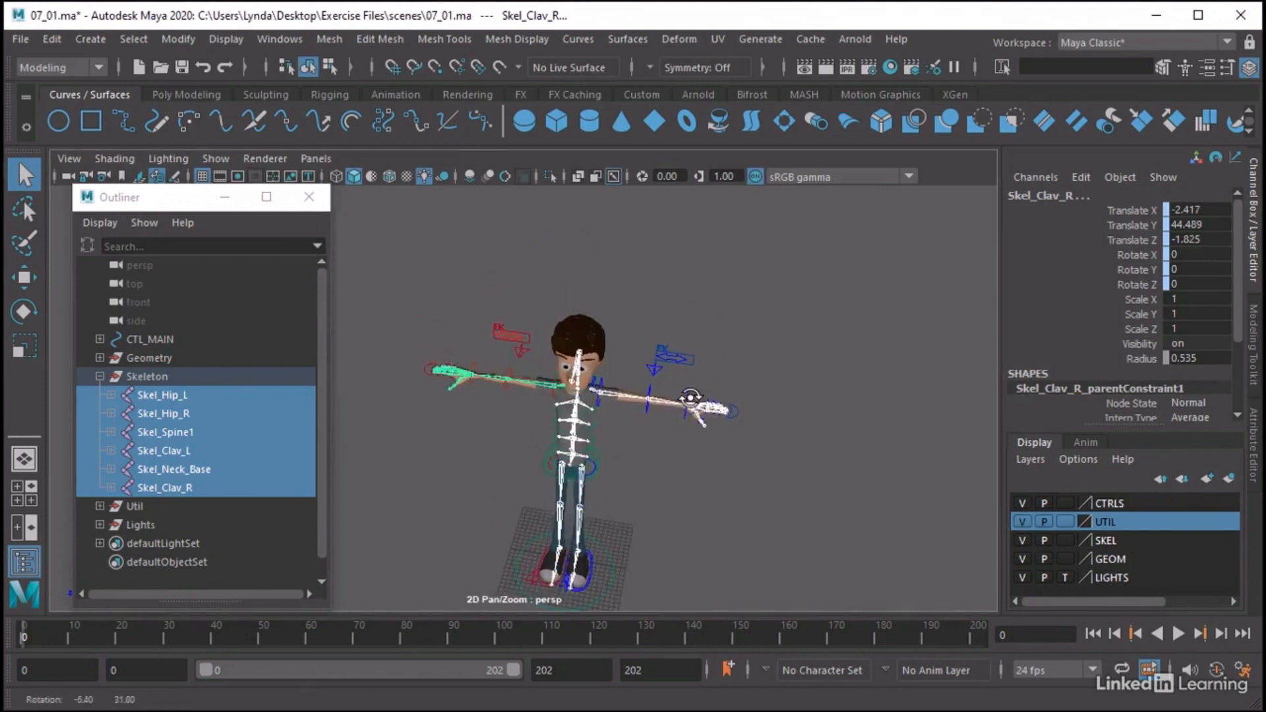
{"action": "right_click_drag", "start_coordinate": [690, 398], "coordinate": [863, 455], "text": "alt"}
{"action": "middle_click_drag", "start_coordinate": [864, 455], "coordinate": [619, 436], "text": "alt"}
{"action": "right_click_drag", "start_coordinate": [620, 436], "coordinate": [785, 442], "text": "alt"}
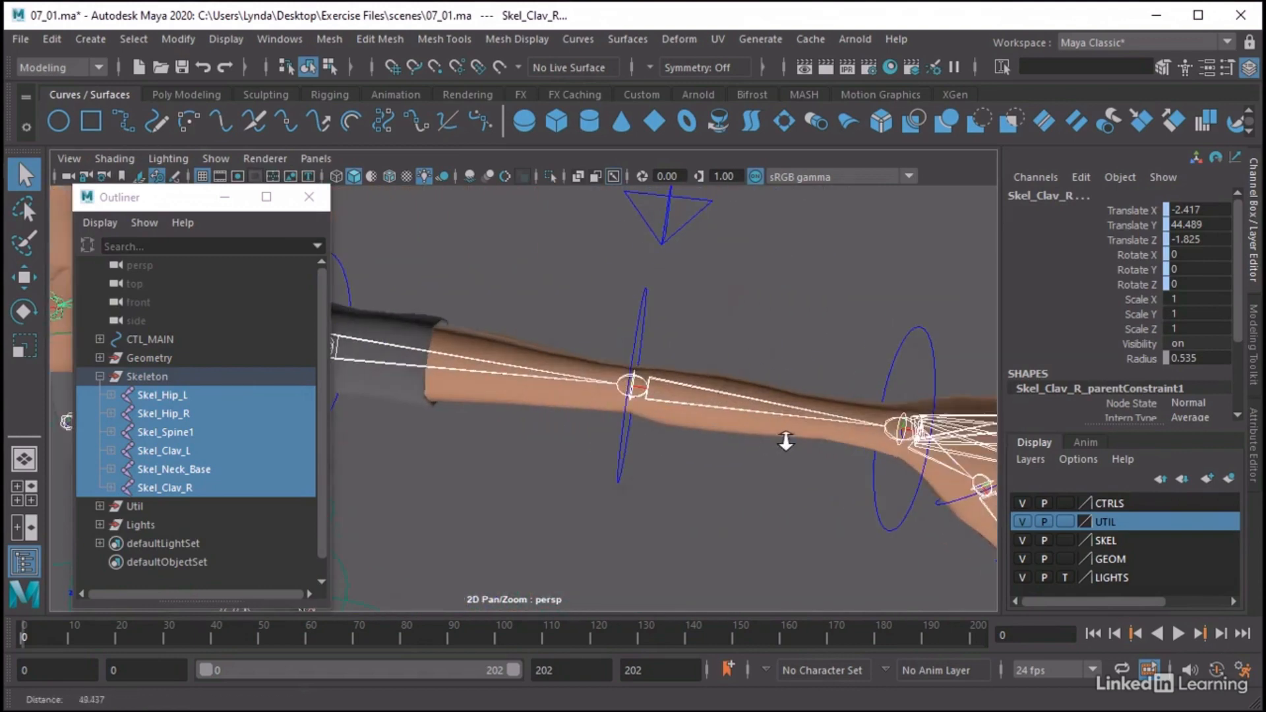
{"action": "middle_click_drag", "start_coordinate": [786, 441], "coordinate": [625, 428], "text": "alt"}
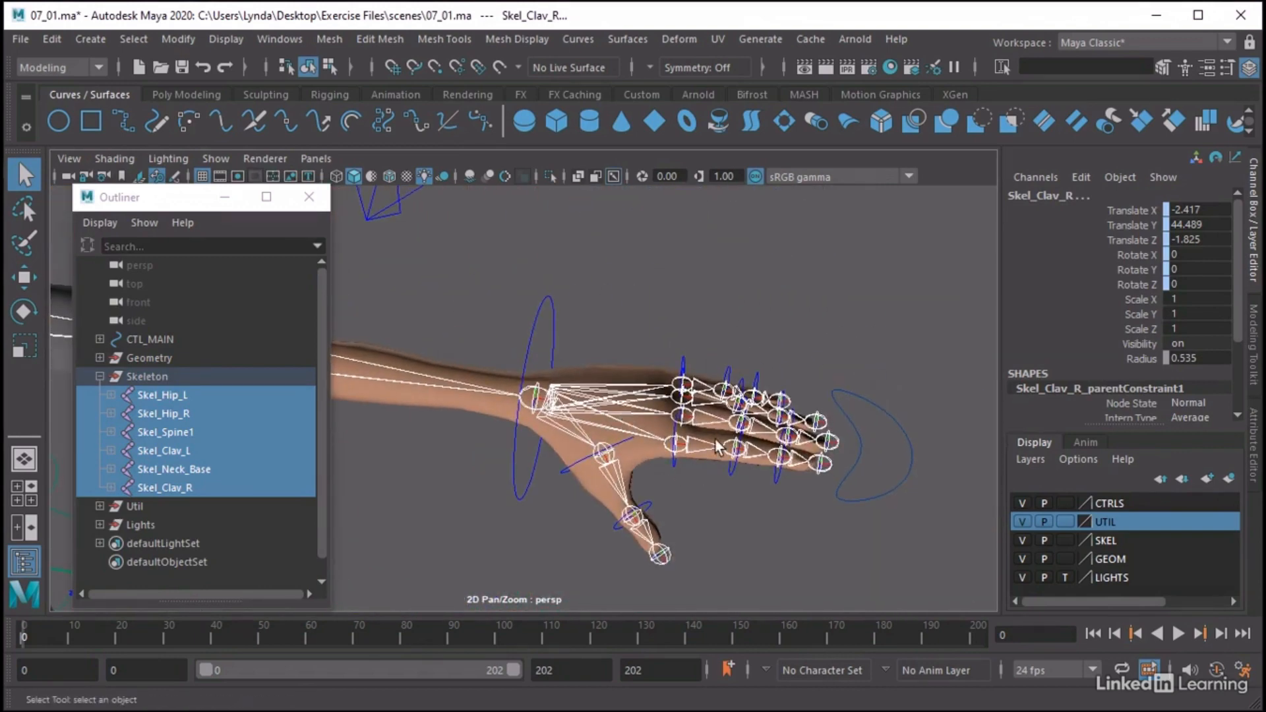
{"action": "right_click_drag", "start_coordinate": [734, 396], "coordinate": [500, 438], "text": "alt"}
{"action": "middle_click_drag", "start_coordinate": [500, 438], "coordinate": [801, 412], "text": "alt"}
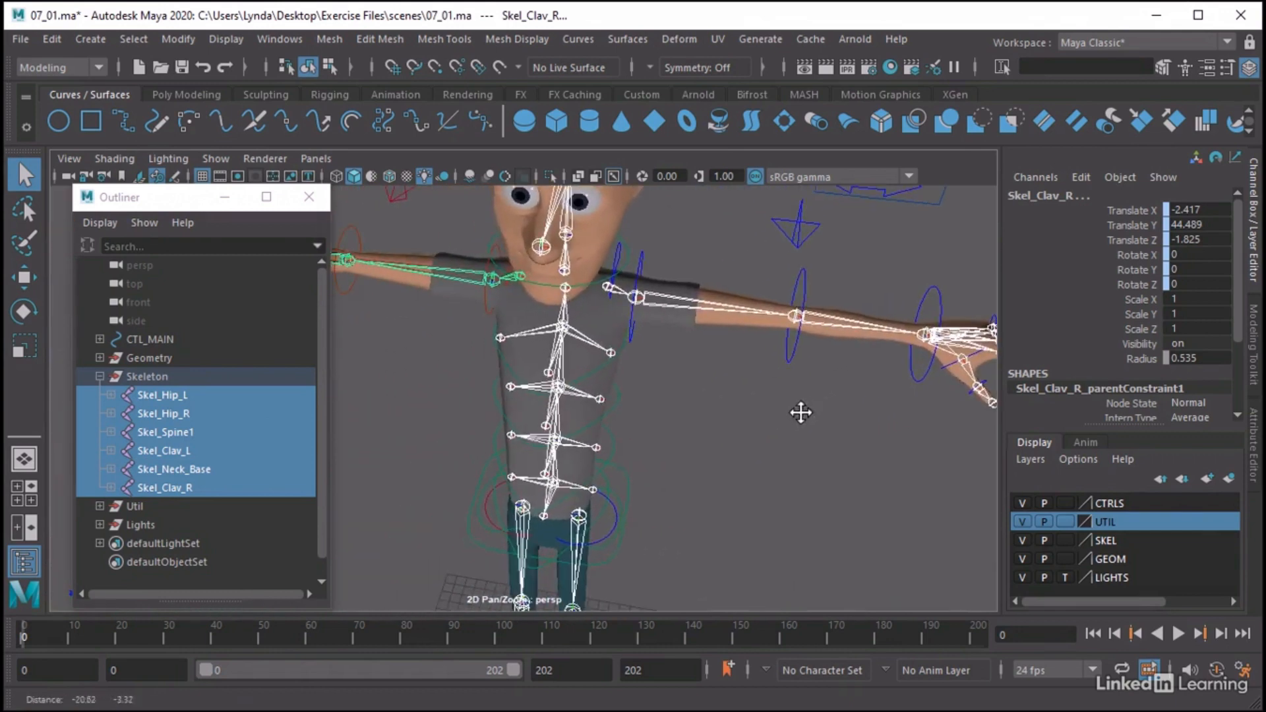
{"action": "left_click_drag", "start_coordinate": [801, 413], "coordinate": [607, 475], "text": "alt"}
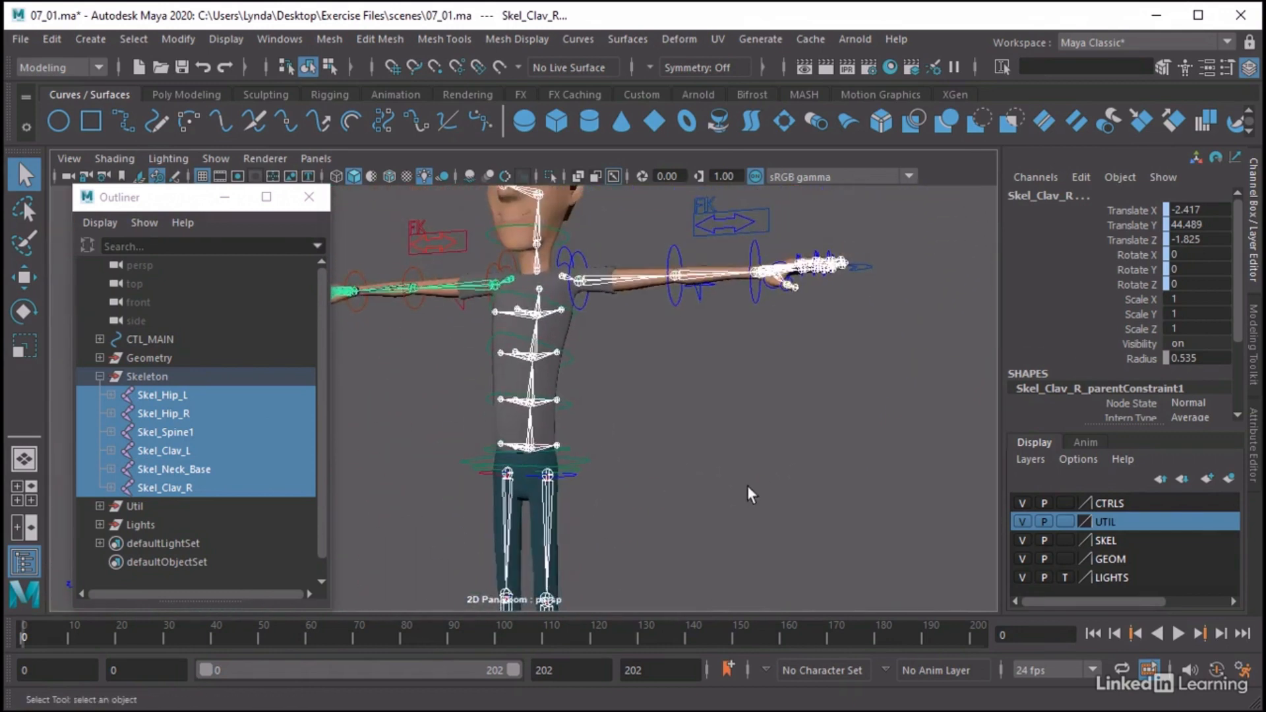
{"action": "right_click_drag", "start_coordinate": [752, 495], "coordinate": [621, 430], "text": "alt"}
{"action": "left_click_drag", "start_coordinate": [622, 430], "coordinate": [593, 428], "text": "alt"}
{"action": "mouse_move", "coordinate": [609, 430]}
{"action": "middle_mouse_down", "text": "alt"}
{"action": "mouse_move", "coordinate": [620, 399]}
{"action": "mouse_move", "coordinate": [608, 422]}
{"action": "middle_mouse_up", "text": "alt"}
{"action": "scroll", "coordinate": [611, 421], "scroll_direction": "down", "scroll_amount": 2}
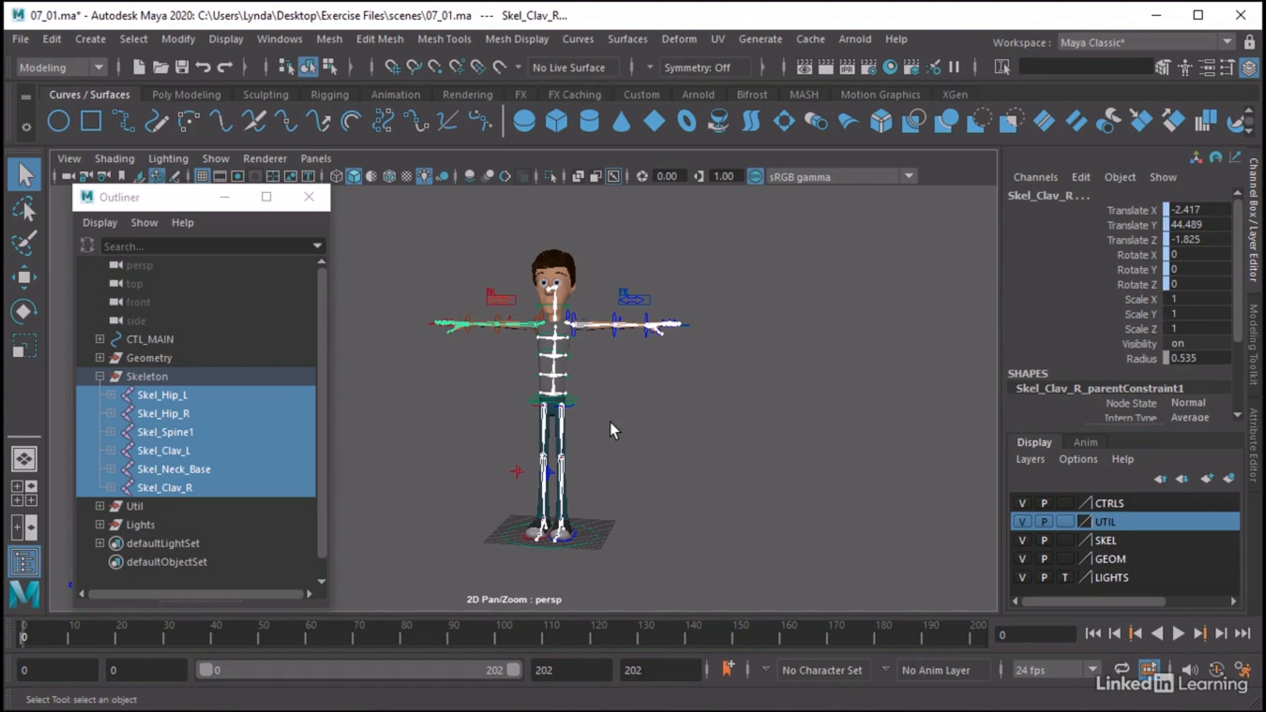
{"action": "left_click", "coordinate": [100, 376]}
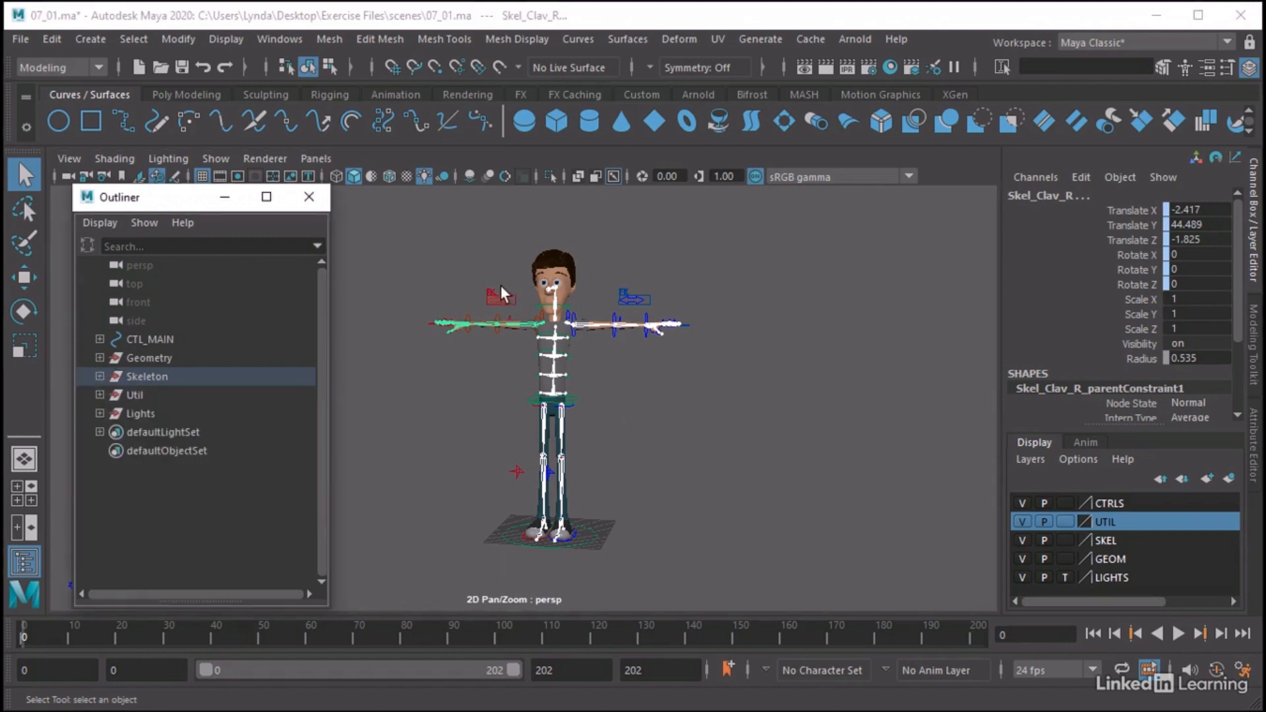
{"action": "left_click", "coordinate": [480, 248]}
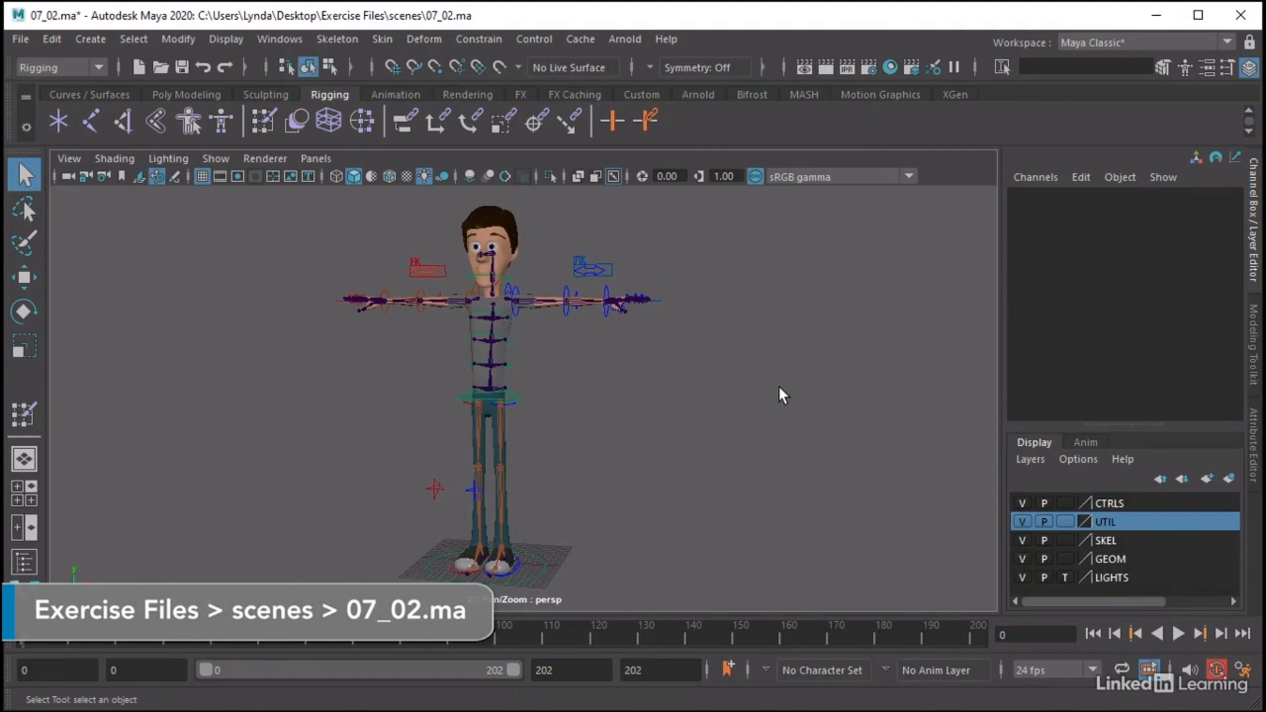
Open the Outliner for the 07_02.ma scene and expand the Skeleton and Geometry groups
{"action": "left_click", "coordinate": [287, 41]}
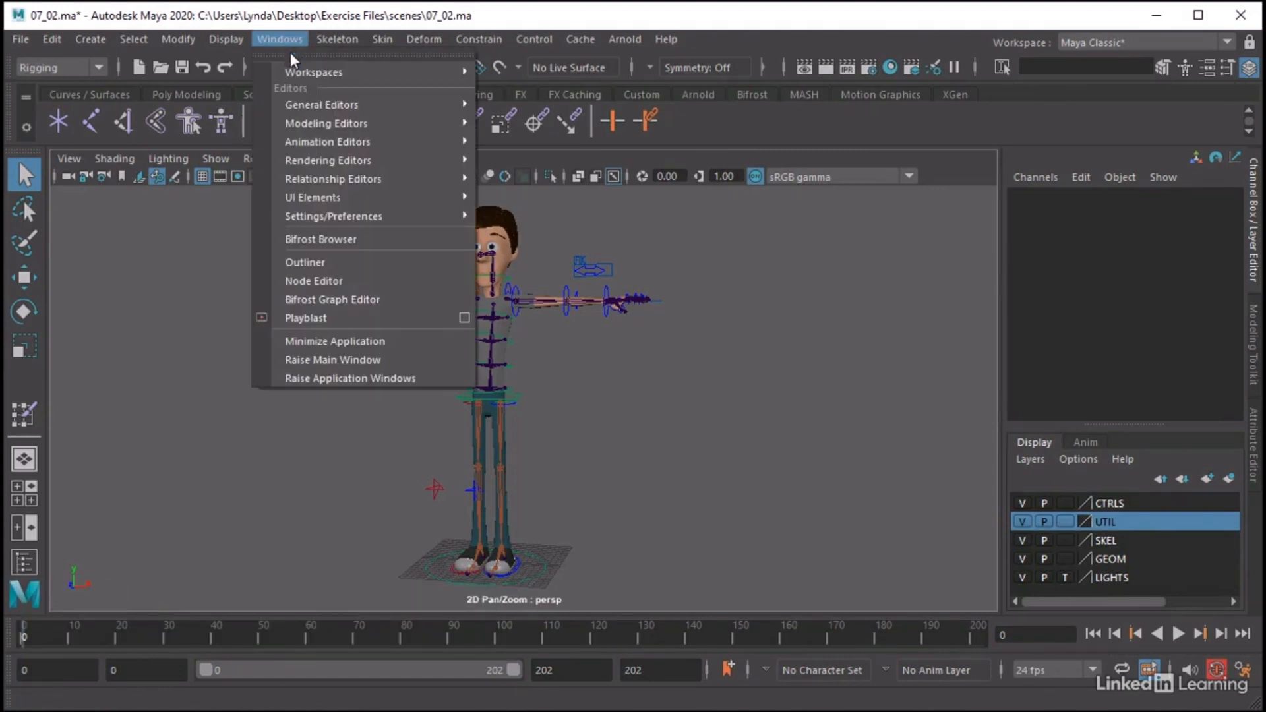
{"action": "left_click", "coordinate": [296, 263]}
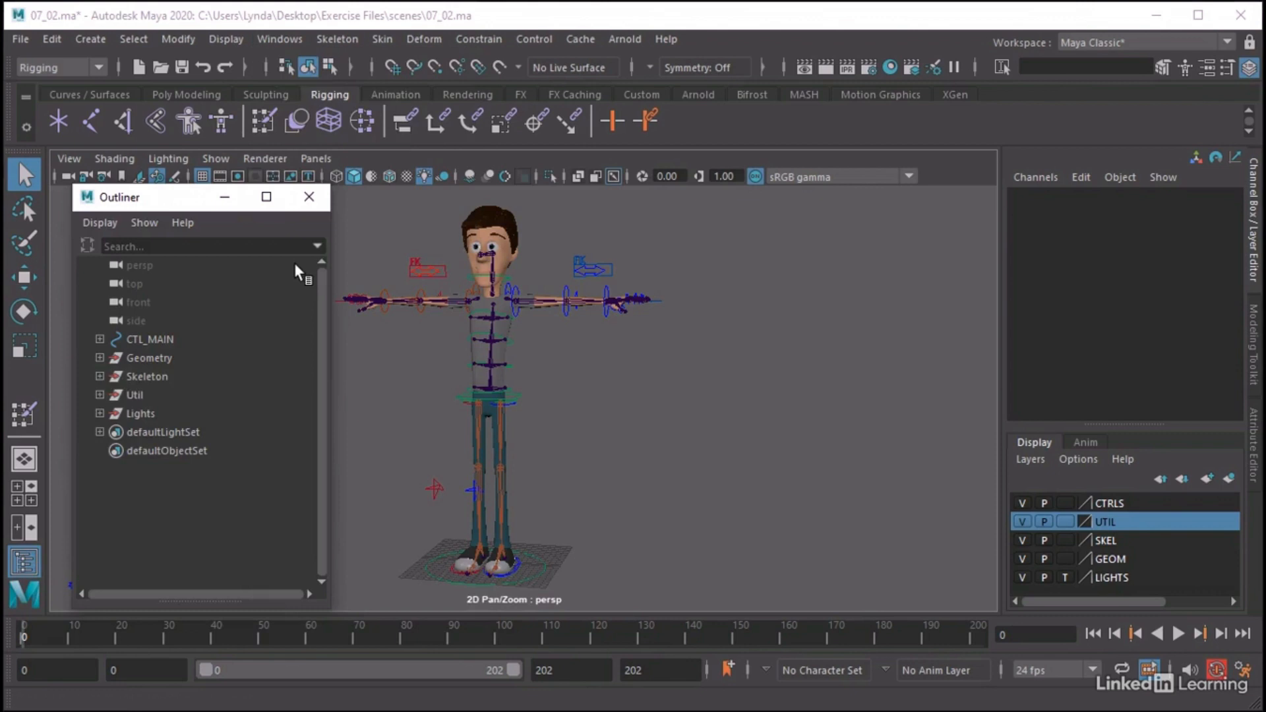
{"action": "left_click", "coordinate": [123, 374]}
{"action": "left_click", "coordinate": [100, 376]}
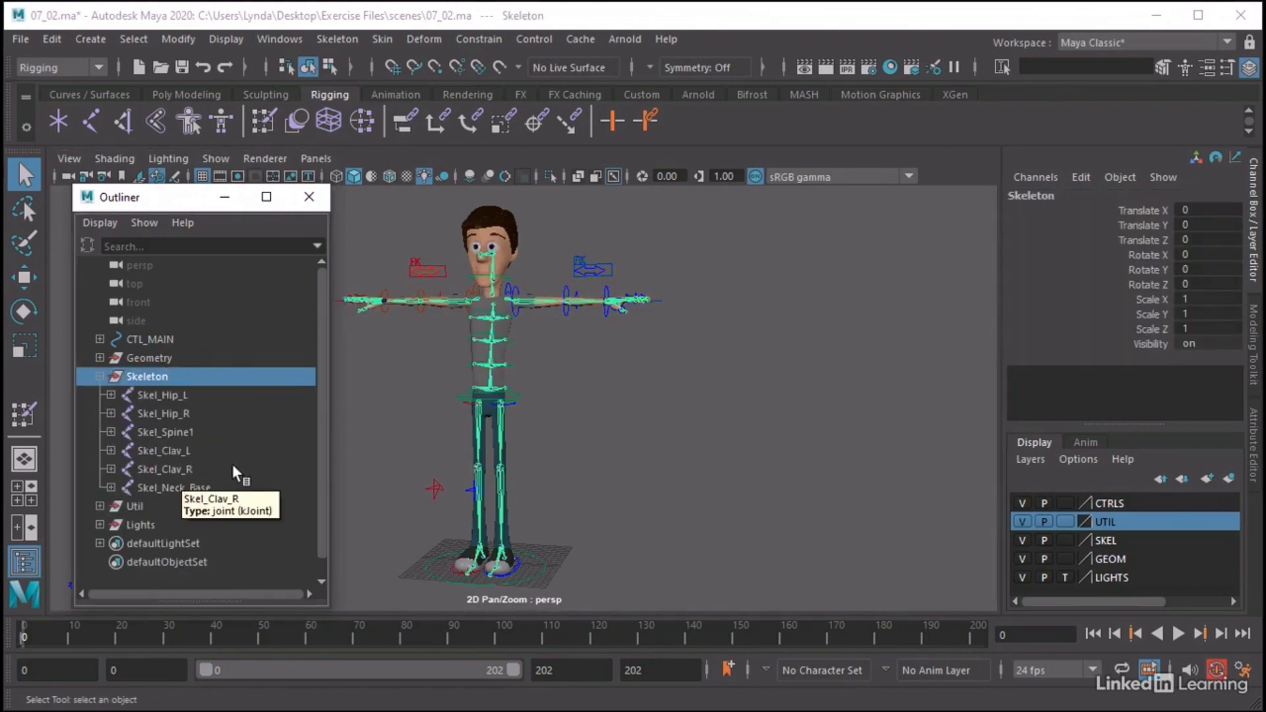
{"action": "left_click", "coordinate": [100, 357]}
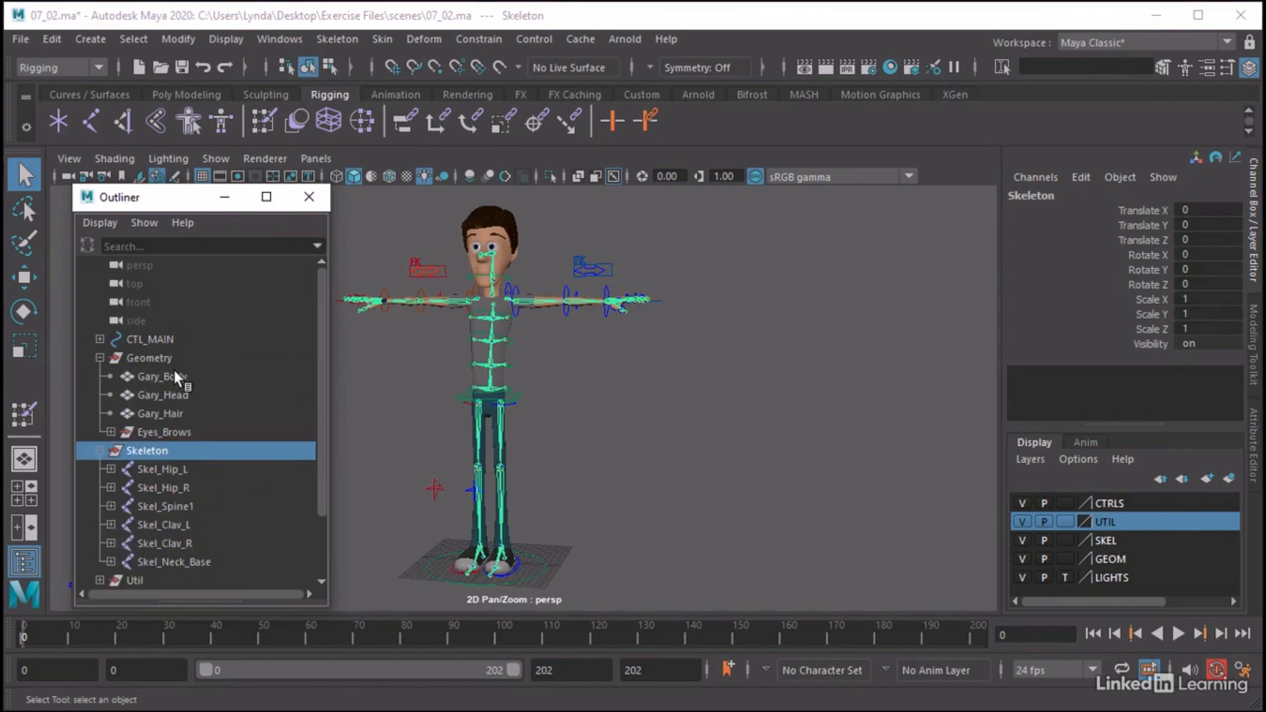
Select Gary_Body, Gary_Head and Gary_Hair in turn to examine which part of the character each mesh covers
{"action": "left_click", "coordinate": [172, 374]}
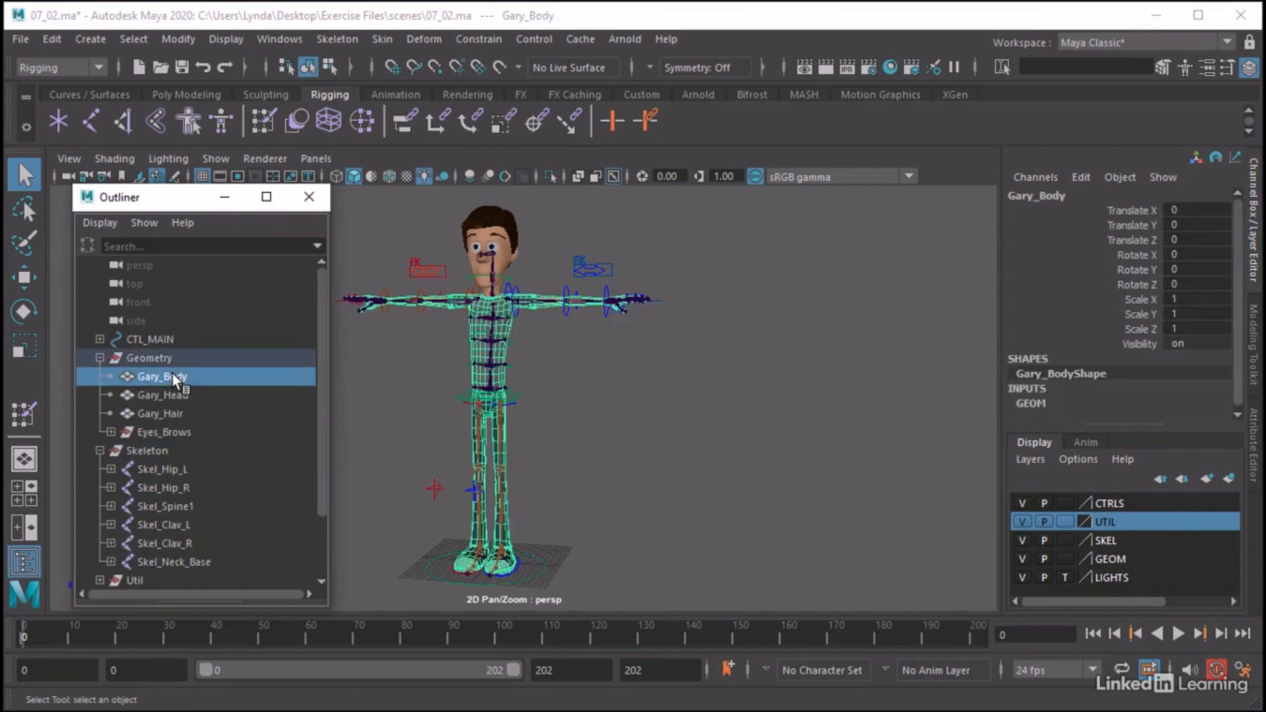
{"action": "middle_click_drag", "start_coordinate": [520, 347], "coordinate": [540, 422], "text": "alt"}
{"action": "right_click_drag", "start_coordinate": [540, 422], "coordinate": [753, 411], "text": "alt"}
{"action": "left_click", "coordinate": [172, 392]}
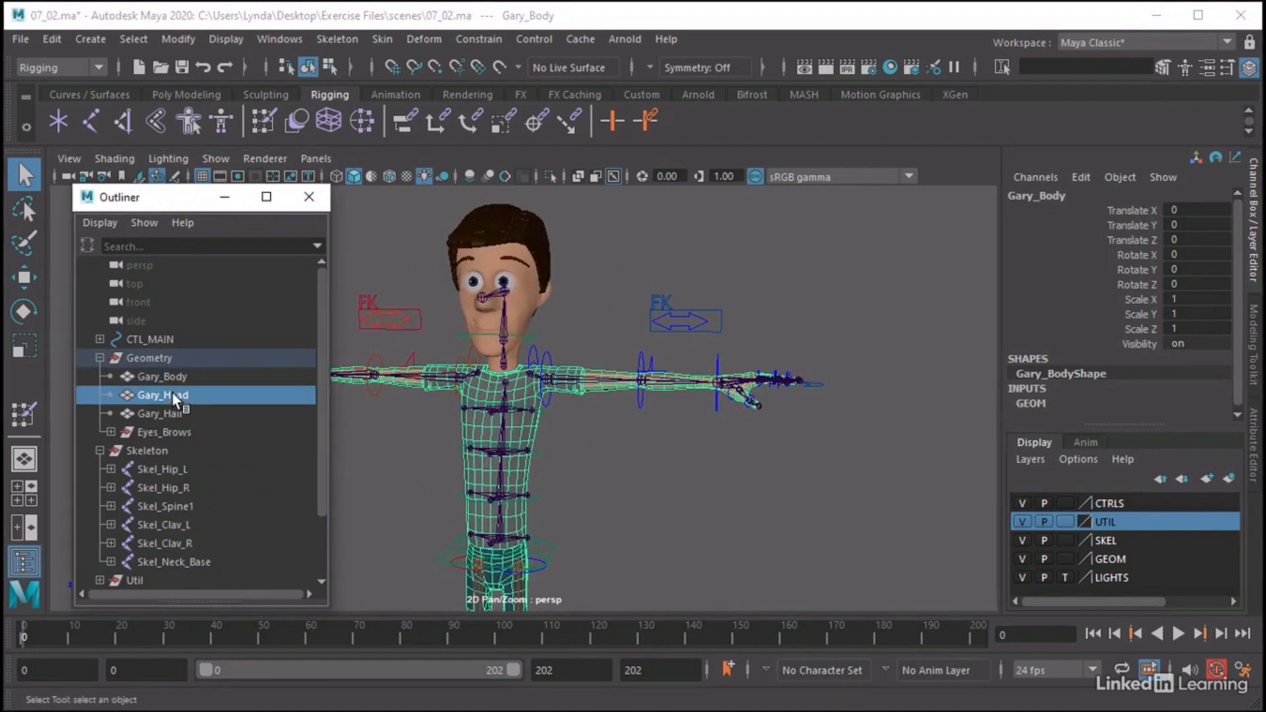
{"action": "left_click", "coordinate": [164, 414]}
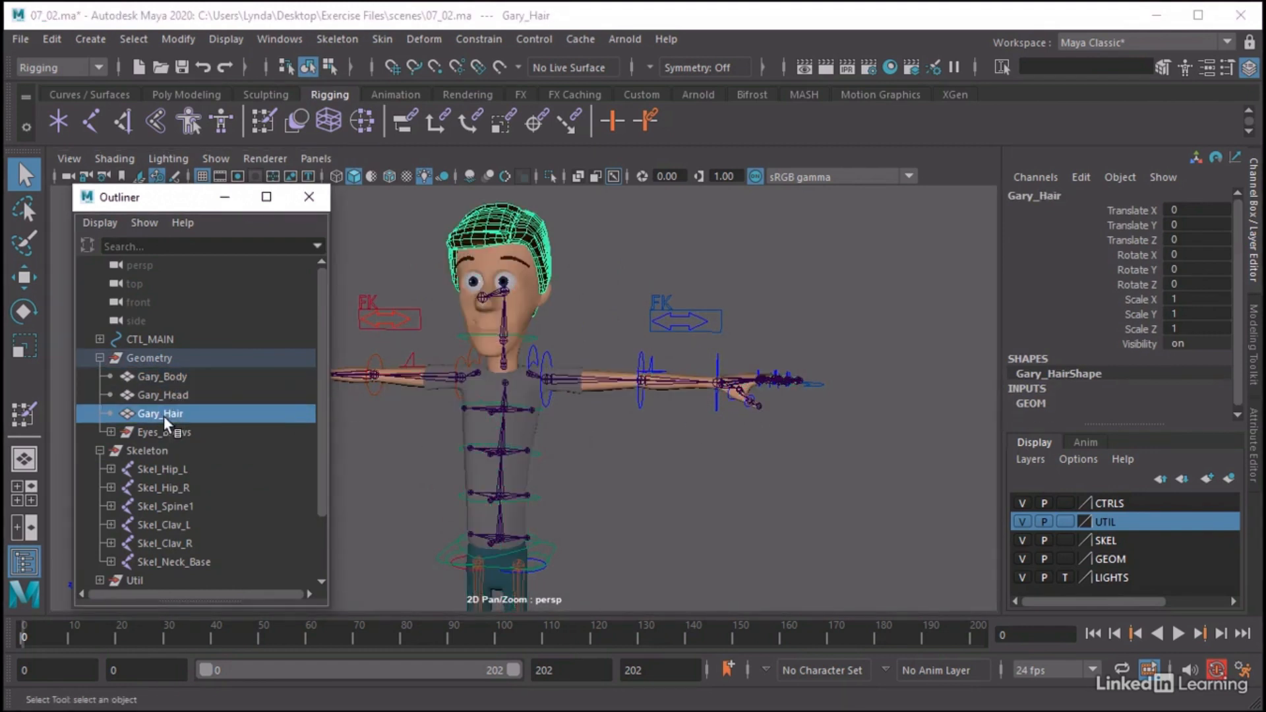
Hide the Eyes_Brows group and examine the character without its eyes and brows
{"action": "left_click", "coordinate": [160, 430]}
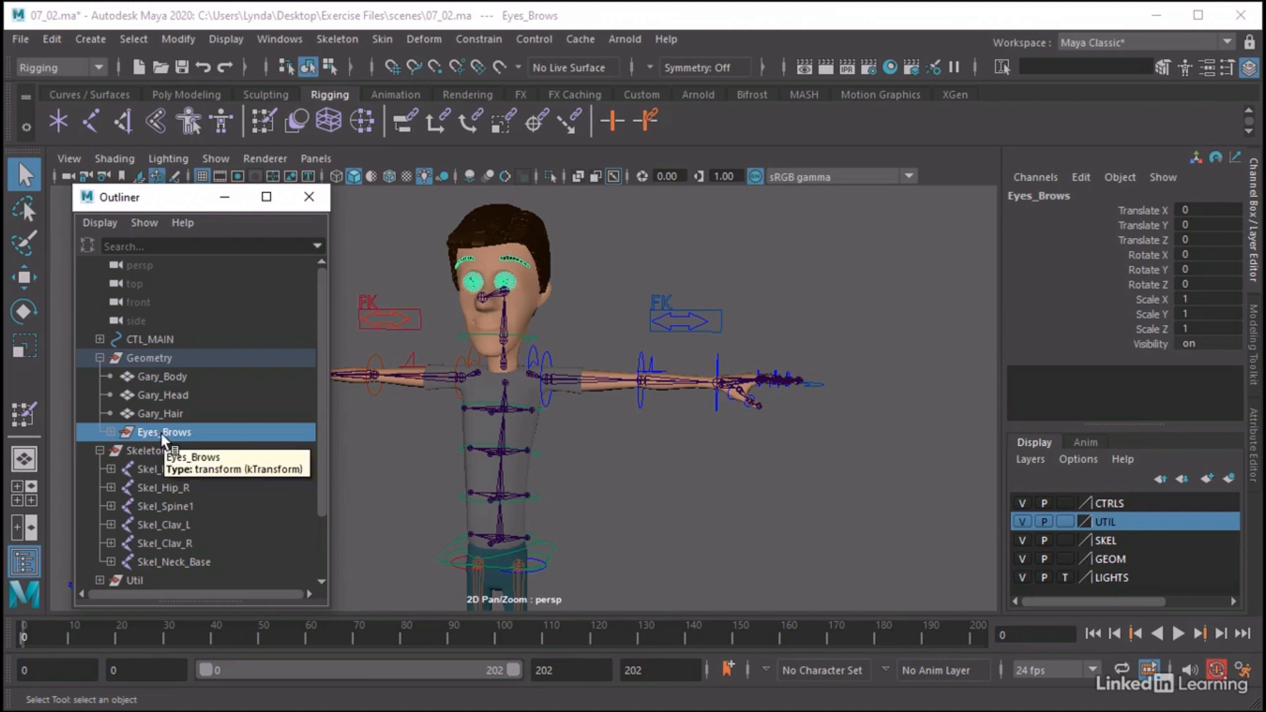
{"action": "key", "text": "ctrl+h"}
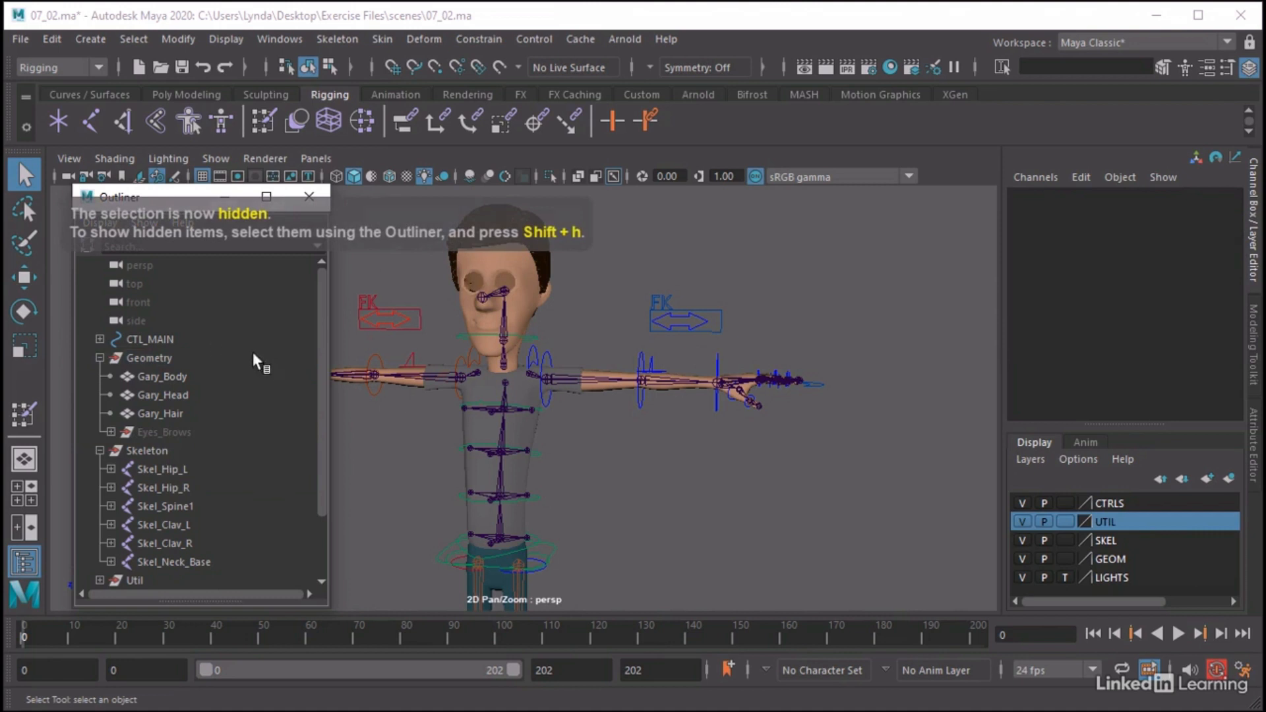
{"action": "right_click_drag", "start_coordinate": [664, 452], "coordinate": [488, 418], "text": "alt"}
{"action": "middle_click_drag", "start_coordinate": [613, 453], "coordinate": [662, 368], "text": "alt"}
{"action": "right_click_drag", "start_coordinate": [663, 368], "coordinate": [598, 382], "text": "alt"}
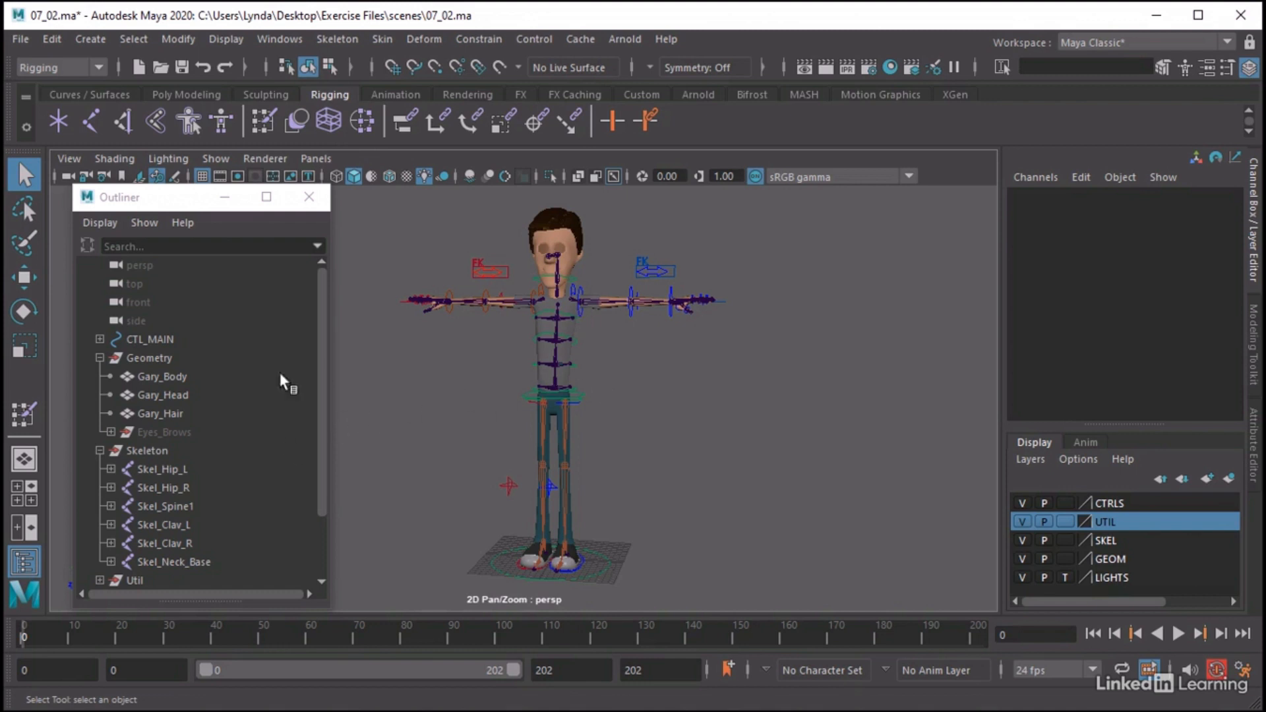
Select Gary_Body, Skel_Hip_L and Skel_Neck_Base in turn, and examine the neck and head joints up close
{"action": "left_click", "coordinate": [182, 376]}
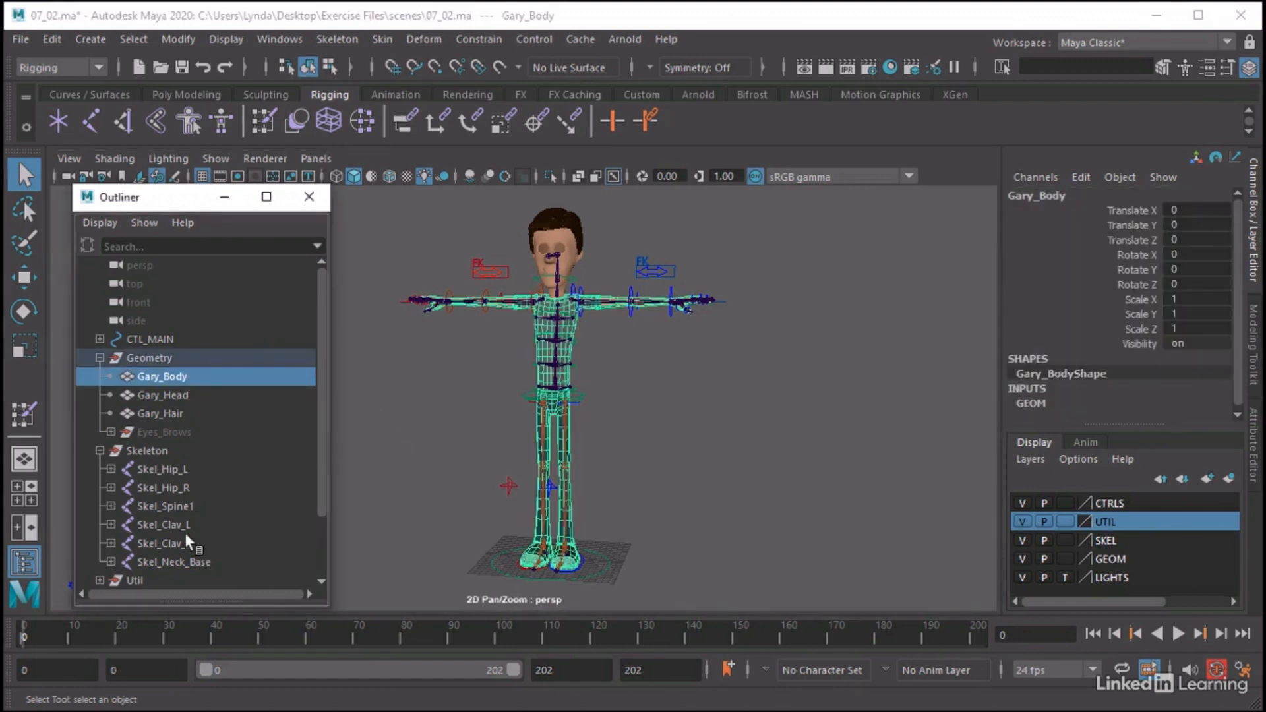
{"action": "left_click", "coordinate": [175, 469]}
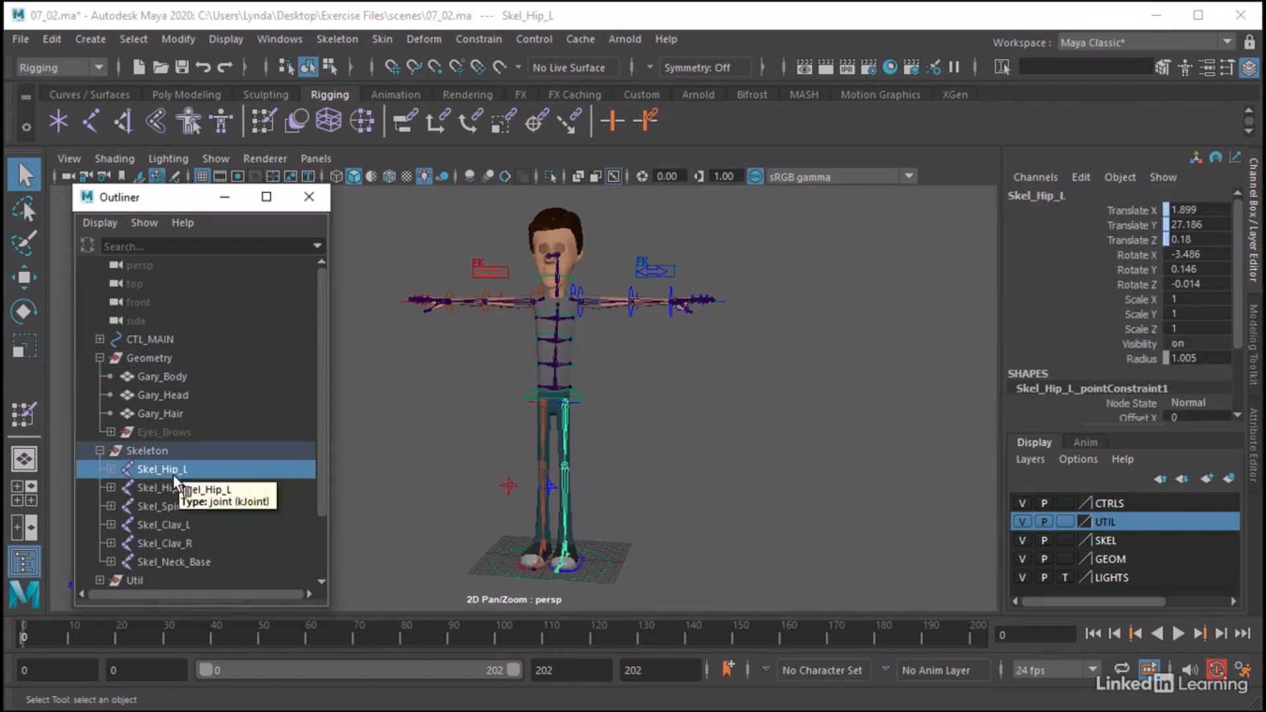
{"action": "left_click", "coordinate": [150, 560]}
{"action": "middle_click_drag", "start_coordinate": [509, 256], "coordinate": [504, 305], "text": "alt"}
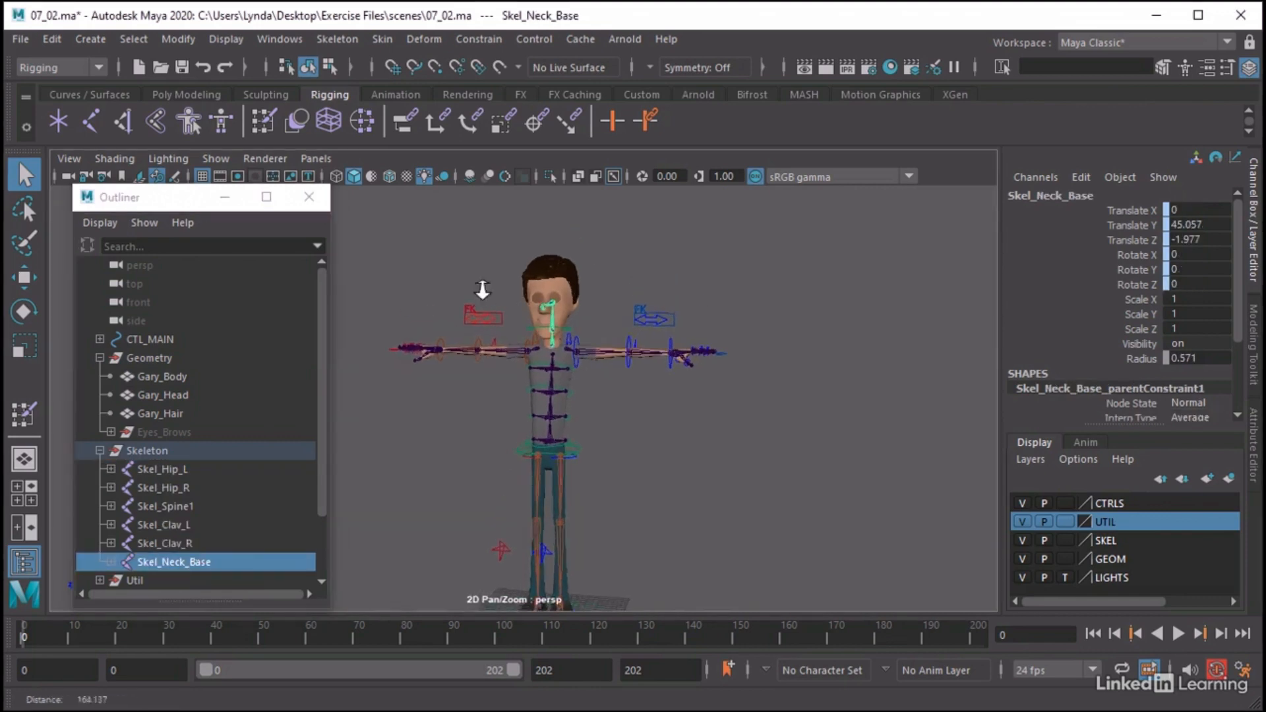
{"action": "right_click_drag", "start_coordinate": [480, 285], "coordinate": [703, 247], "text": "alt"}
{"action": "middle_click_drag", "start_coordinate": [703, 247], "coordinate": [674, 353], "text": "alt"}
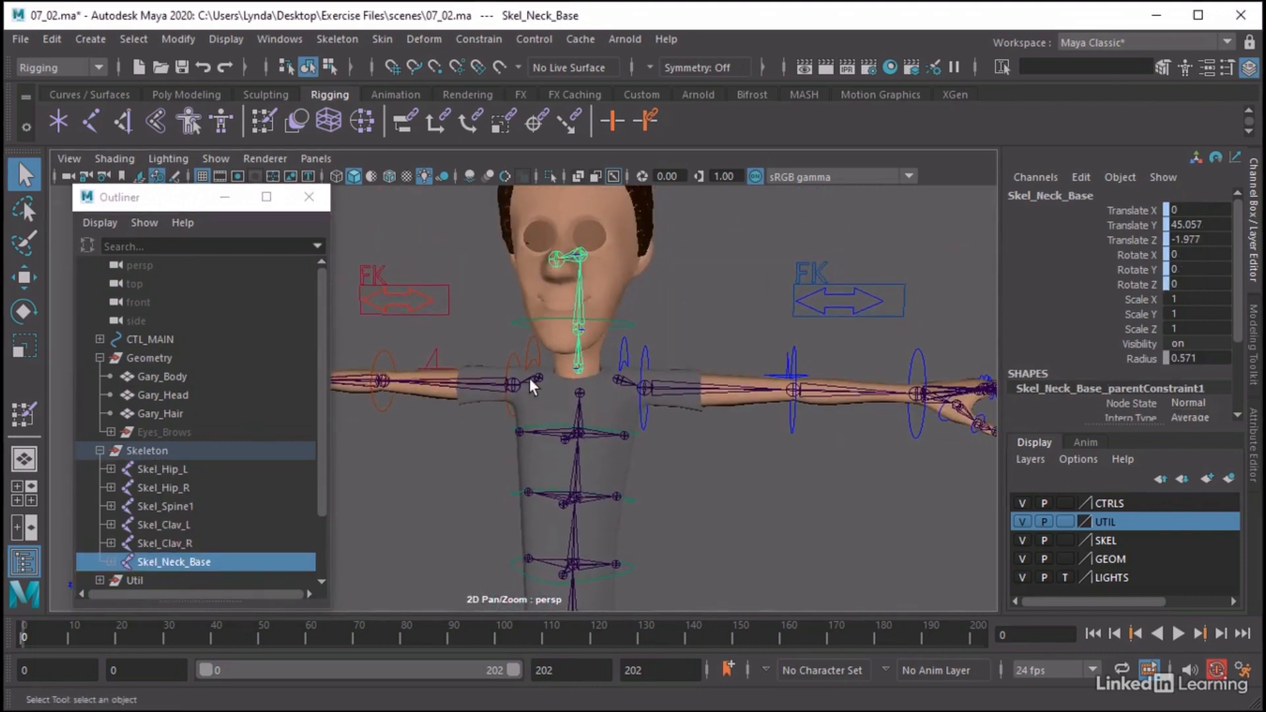
Select the joints Skel_Hip_L through Skel_Clav_R, leaving out Skel_Neck_Base, and add the Gary_Body mesh to the selection
{"action": "left_click_drag", "start_coordinate": [529, 378], "coordinate": [509, 410], "text": "alt"}
{"action": "right_click_drag", "start_coordinate": [615, 495], "coordinate": [420, 443], "text": "alt"}
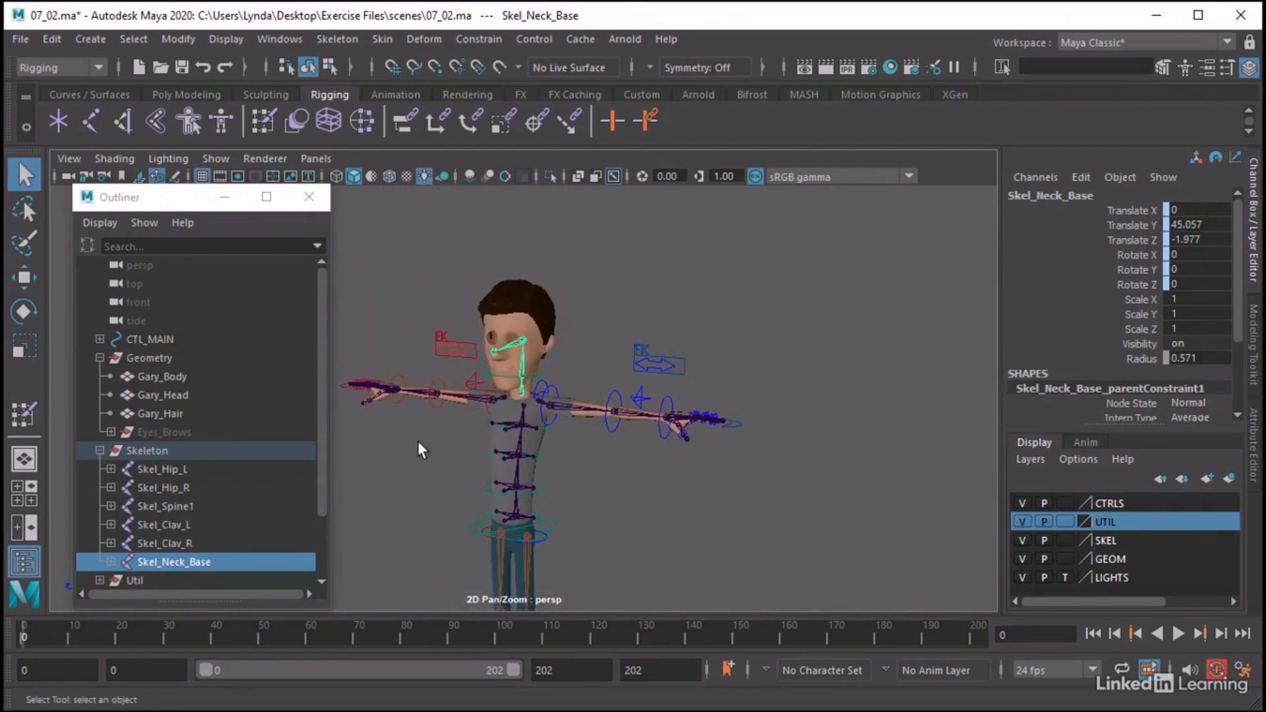
{"action": "middle_click_drag", "start_coordinate": [598, 499], "coordinate": [646, 411], "text": "alt"}
{"action": "right_click_drag", "start_coordinate": [700, 426], "coordinate": [666, 437], "text": "alt"}
{"action": "left_click_drag", "start_coordinate": [661, 437], "coordinate": [634, 429], "text": "alt"}
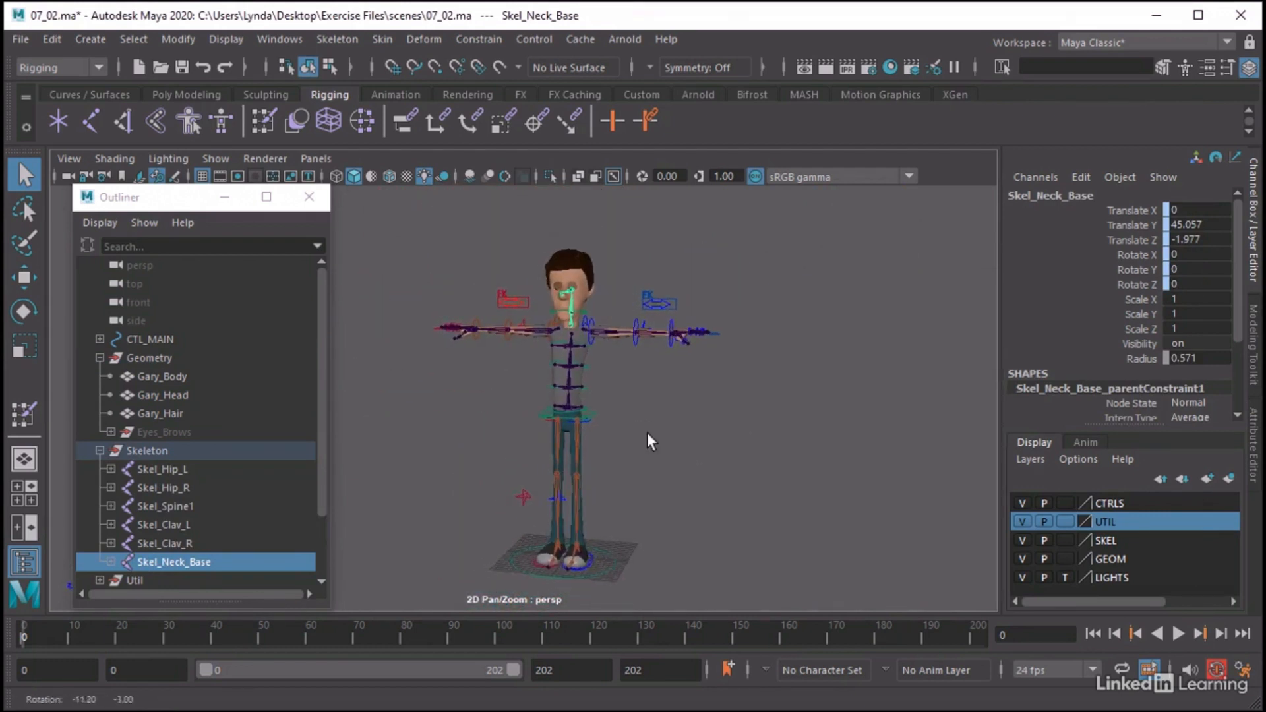
{"action": "right_click_drag", "start_coordinate": [635, 429], "coordinate": [702, 432], "text": "alt"}
{"action": "left_click", "coordinate": [162, 469]}
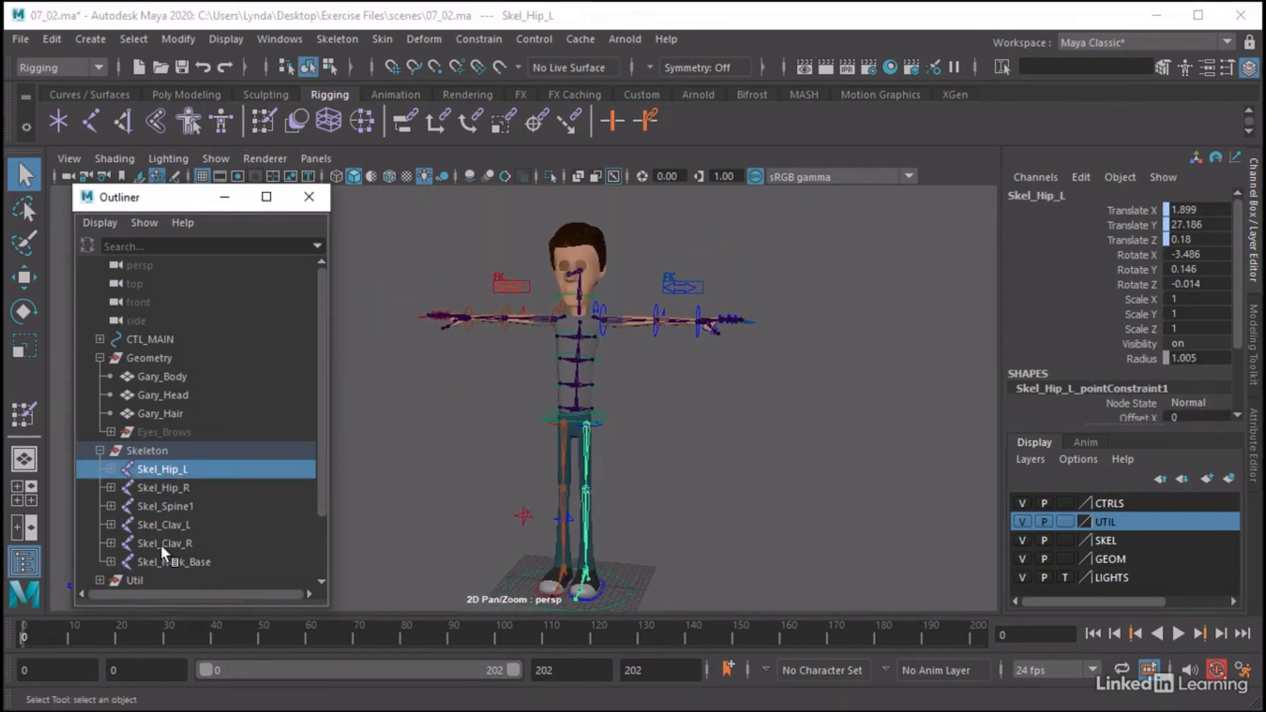
{"action": "left_click", "coordinate": [180, 539], "text": "shift"}
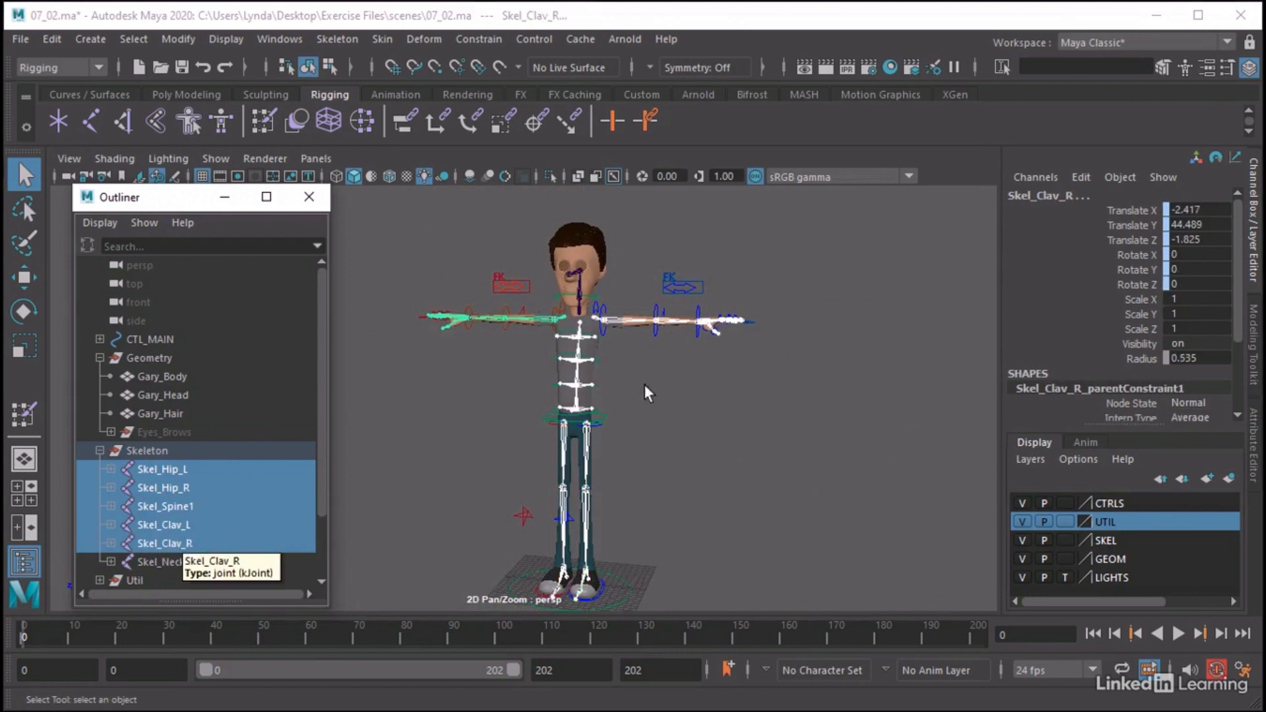
{"action": "left_click", "coordinate": [591, 350], "text": "shift"}
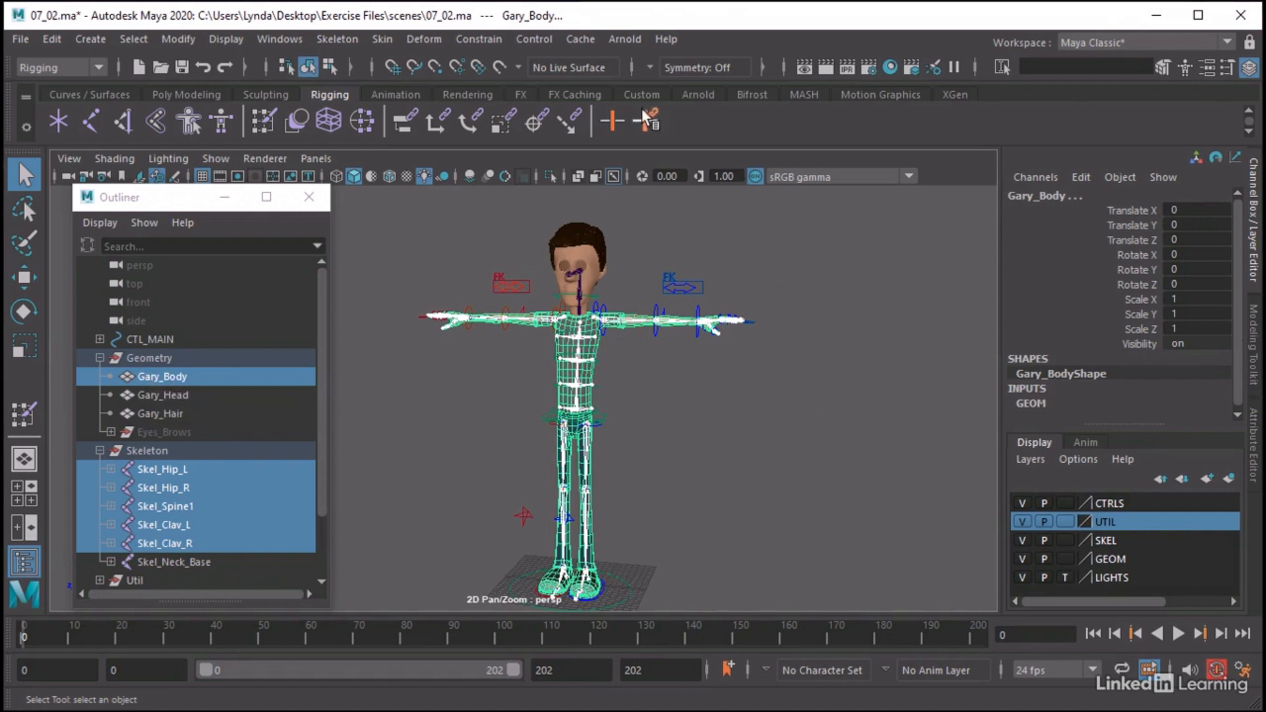
Open the Bind Skin options and choose Joint hierarchy, Closest distance and Classic linear, with max influences at 5
{"action": "left_click", "coordinate": [383, 40]}
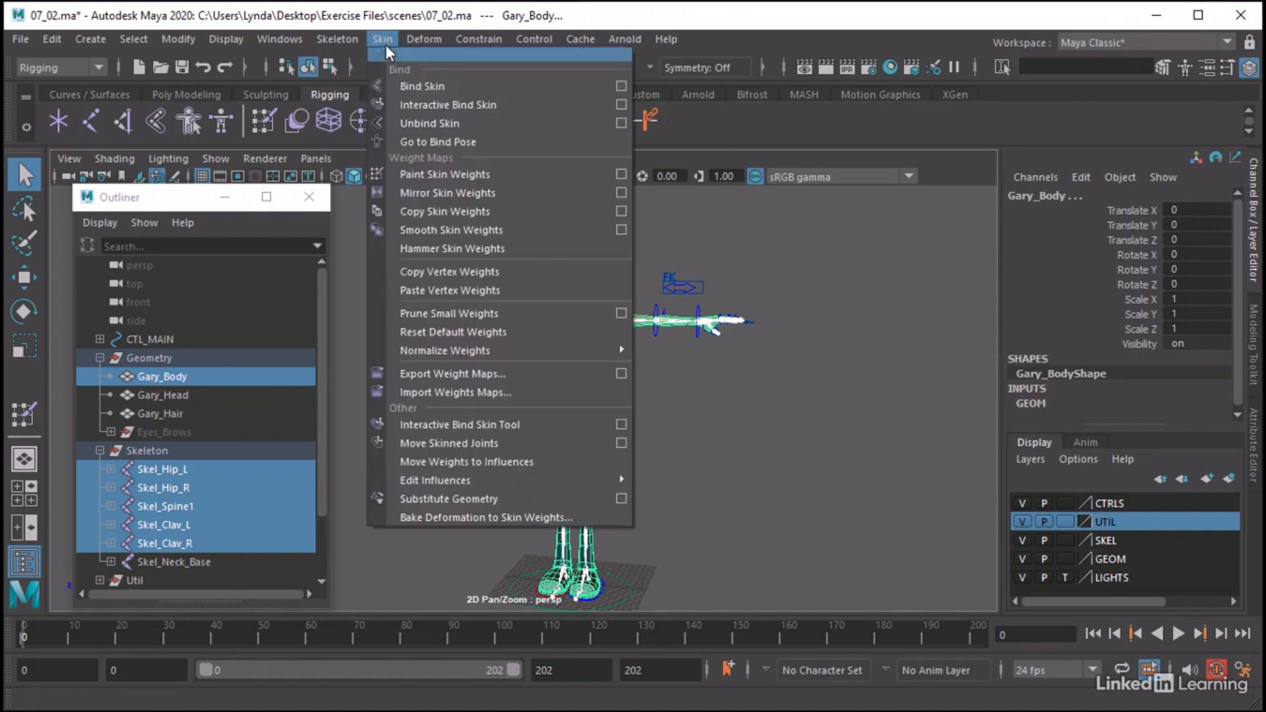
{"action": "left_click", "coordinate": [624, 85]}
{"action": "mouse_move", "coordinate": [911, 161]}
{"action": "left_mouse_down"}
{"action": "mouse_move", "coordinate": [902, 173]}
{"action": "mouse_move", "coordinate": [913, 155]}
{"action": "mouse_move", "coordinate": [910, 165]}
{"action": "left_mouse_up"}
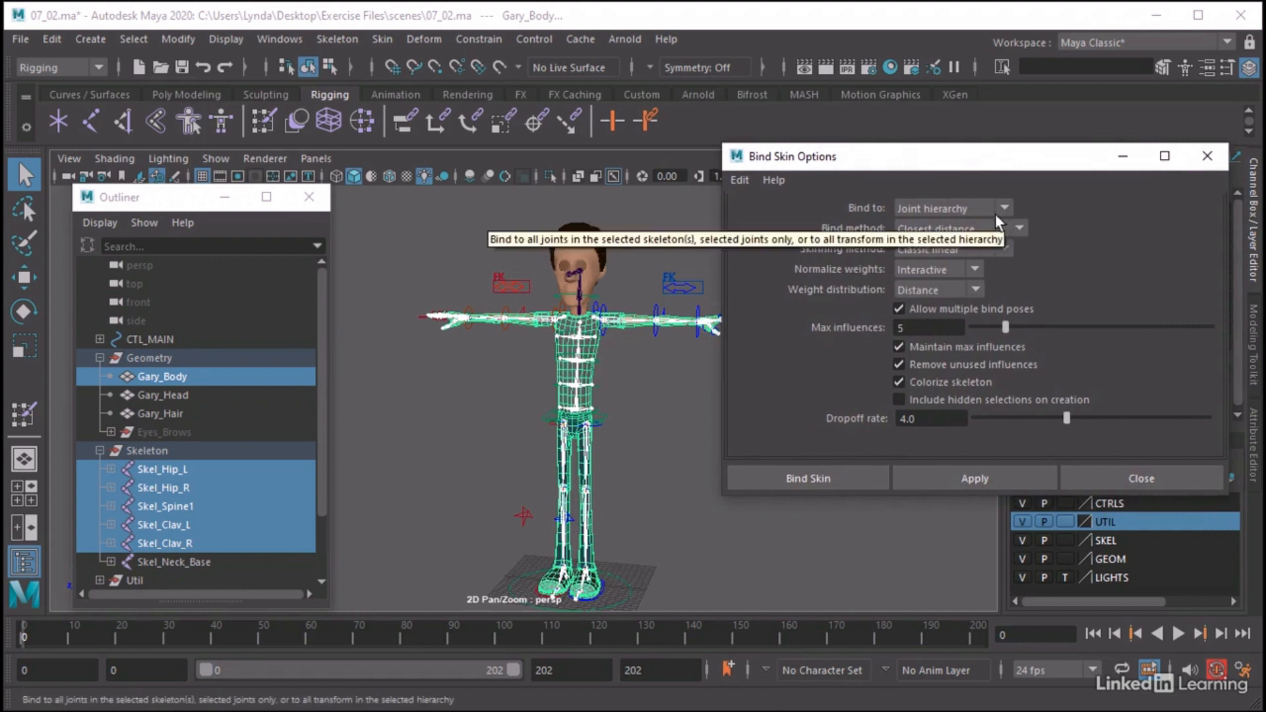
{"action": "left_click", "coordinate": [976, 208]}
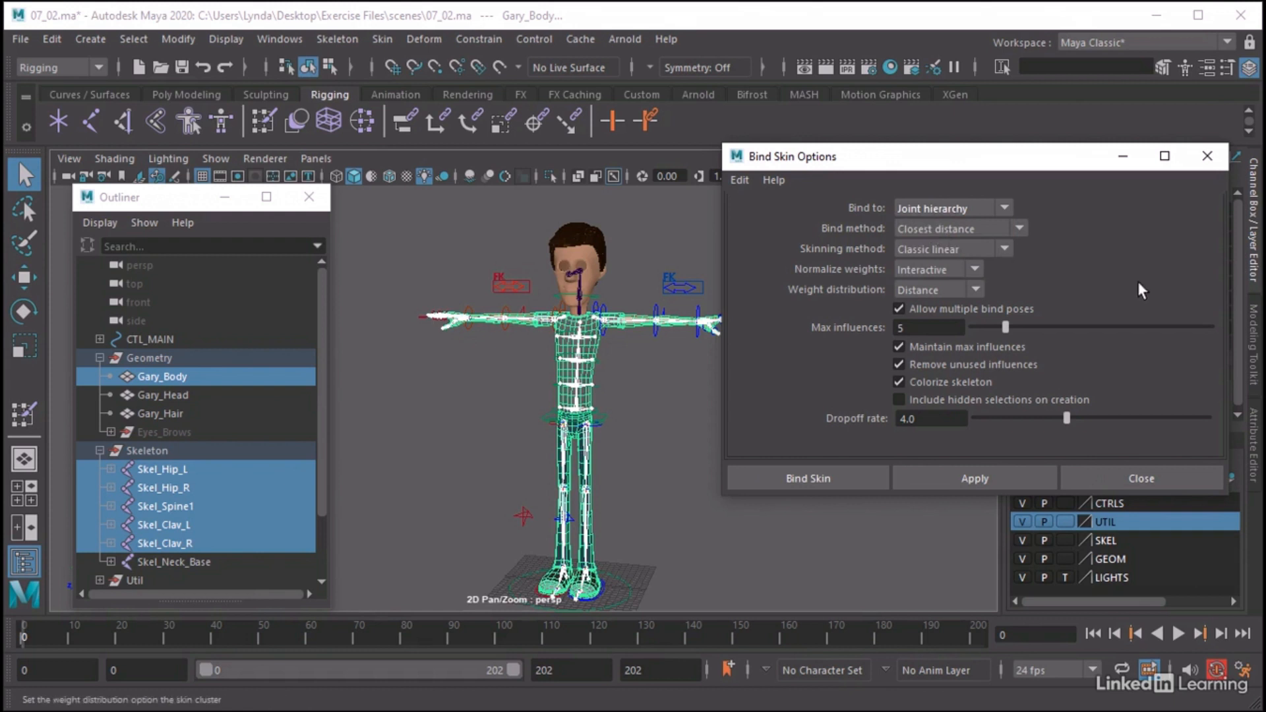
{"action": "left_click", "coordinate": [951, 231]}
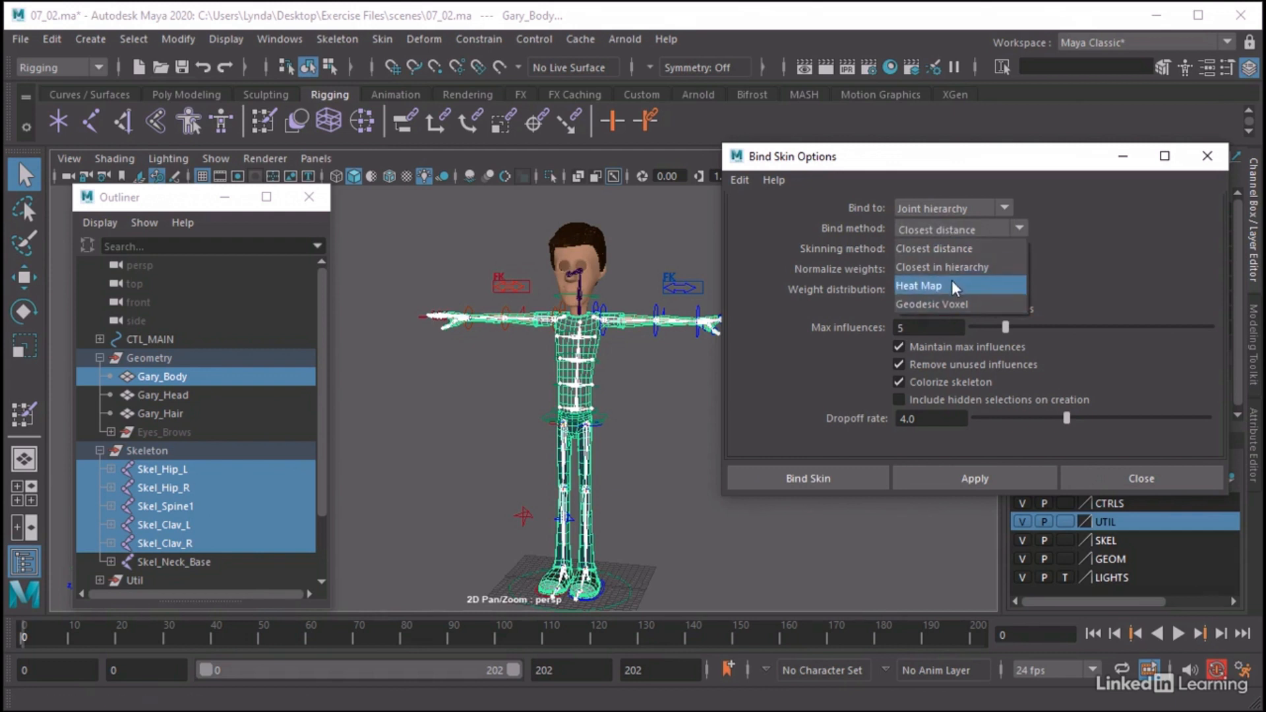
{"action": "left_click", "coordinate": [960, 244]}
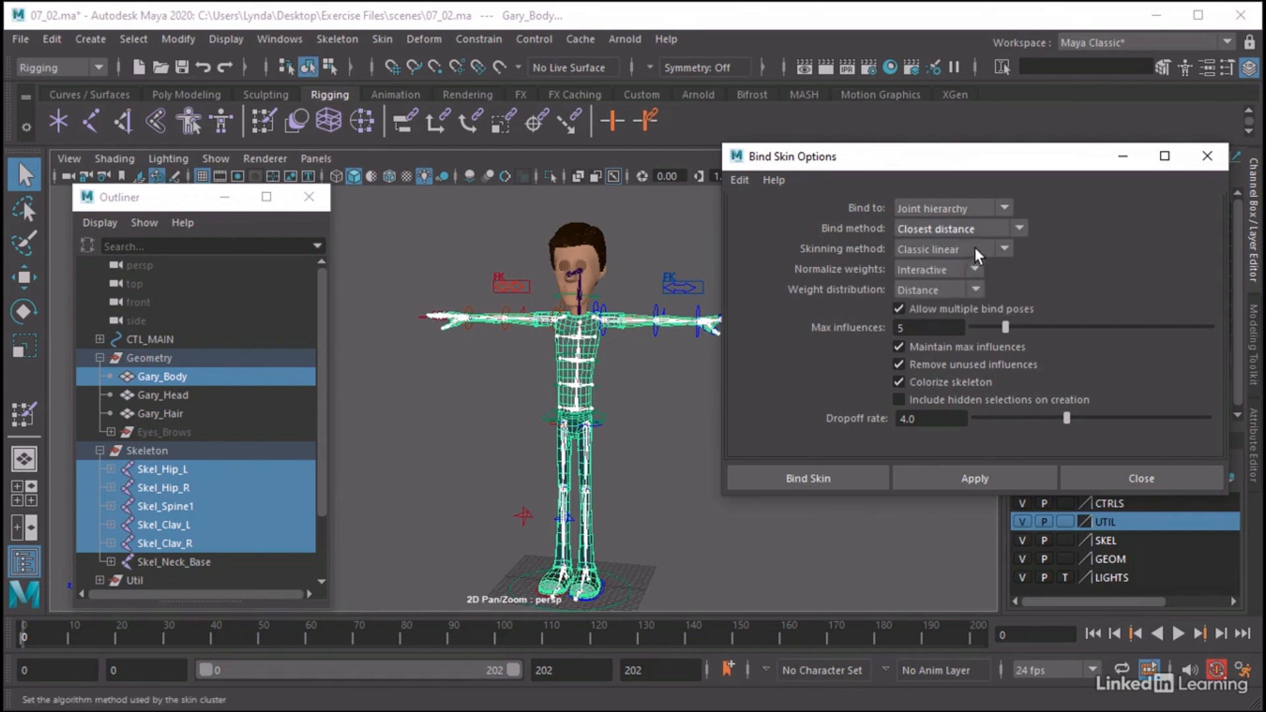
{"action": "left_click", "coordinate": [976, 248]}
{"action": "left_click", "coordinate": [976, 248]}
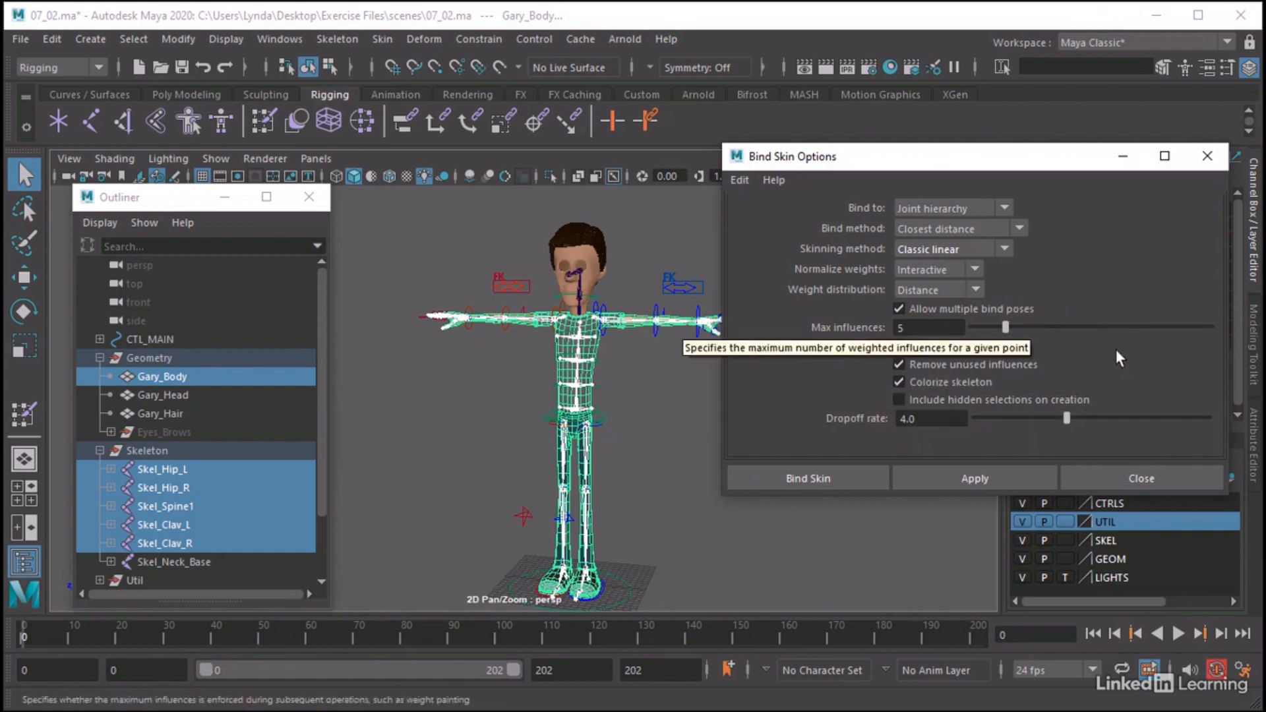
{"action": "left_click_drag", "start_coordinate": [1008, 328], "coordinate": [1002, 328]}
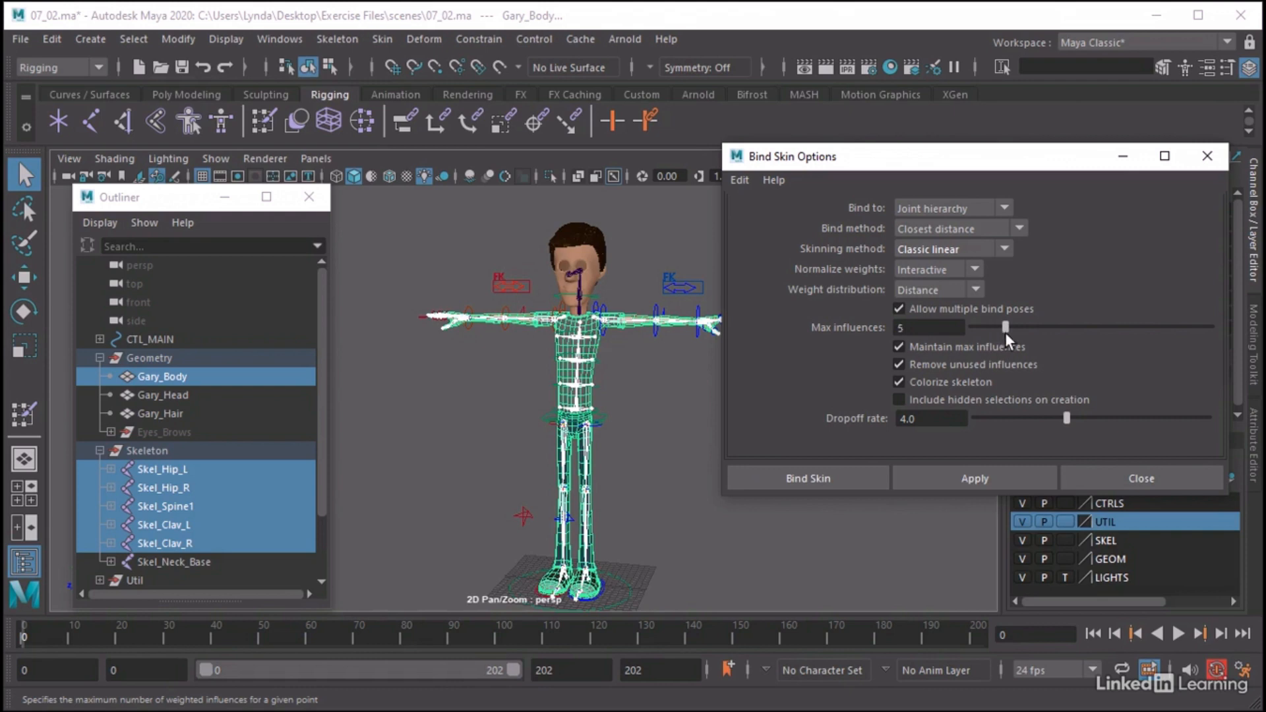
Inspect the torso joints inside the body mesh and bind Gary_Body to the selected hip, spine and clavicle joints
{"action": "middle_click_drag", "start_coordinate": [611, 339], "coordinate": [560, 374], "text": "alt"}
{"action": "right_click_drag", "start_coordinate": [560, 374], "coordinate": [616, 541], "text": "alt"}
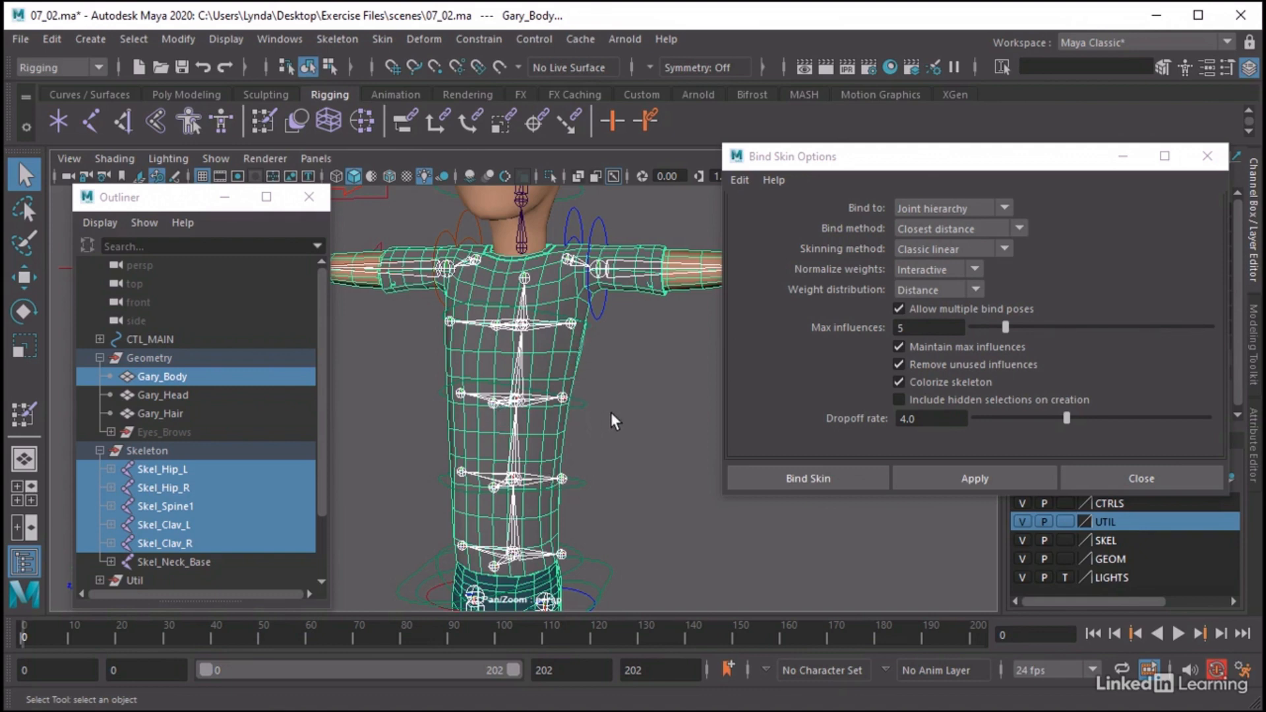
{"action": "right_click_drag", "start_coordinate": [610, 413], "coordinate": [393, 418], "text": "alt"}
{"action": "middle_click_drag", "start_coordinate": [625, 440], "coordinate": [633, 413], "text": "alt"}
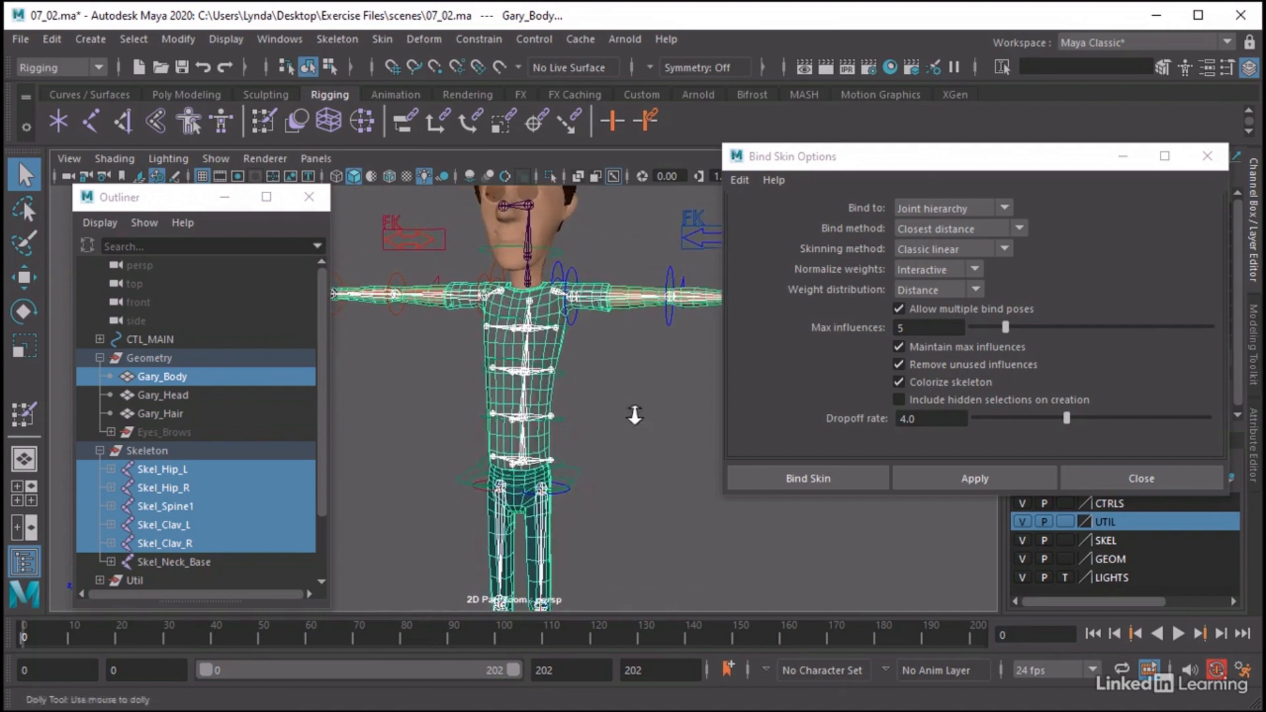
{"action": "right_click_drag", "start_coordinate": [633, 413], "coordinate": [504, 400], "text": "alt"}
{"action": "middle_click_drag", "start_coordinate": [556, 419], "coordinate": [571, 376], "text": "alt"}
{"action": "right_click_drag", "start_coordinate": [571, 378], "coordinate": [501, 382], "text": "alt"}
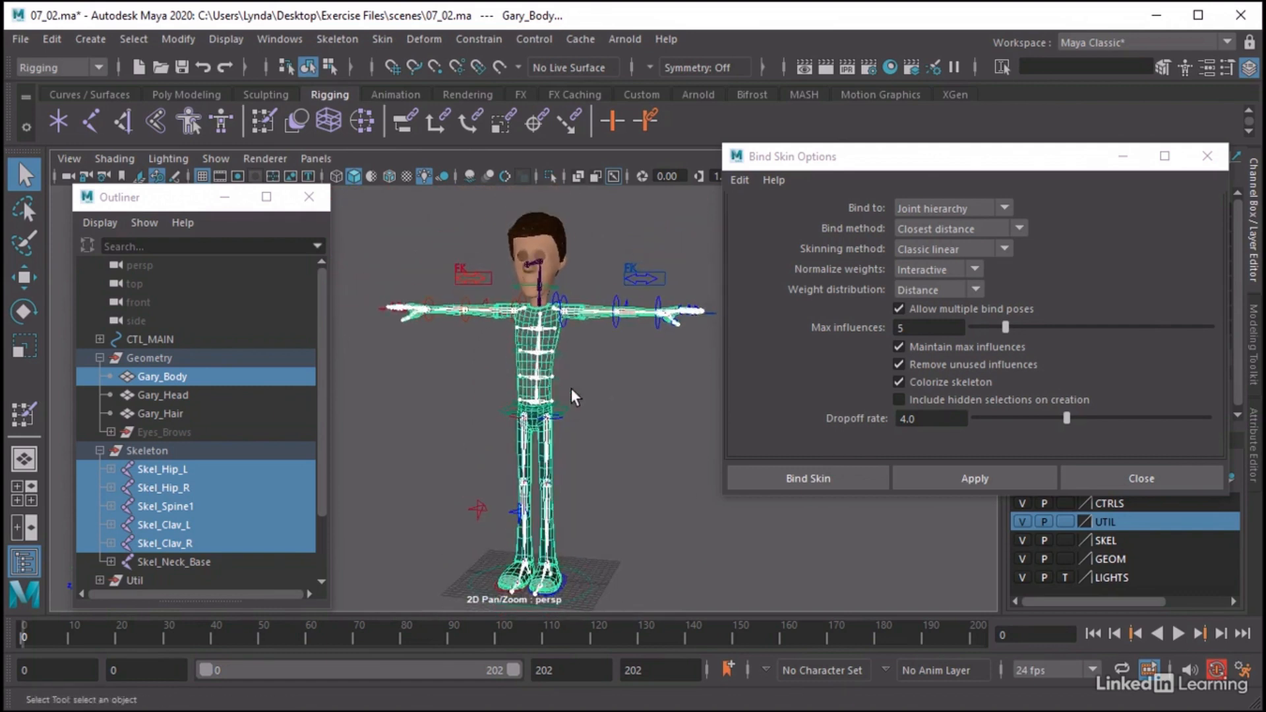
{"action": "middle_click_drag", "start_coordinate": [571, 389], "coordinate": [565, 369], "text": "alt"}
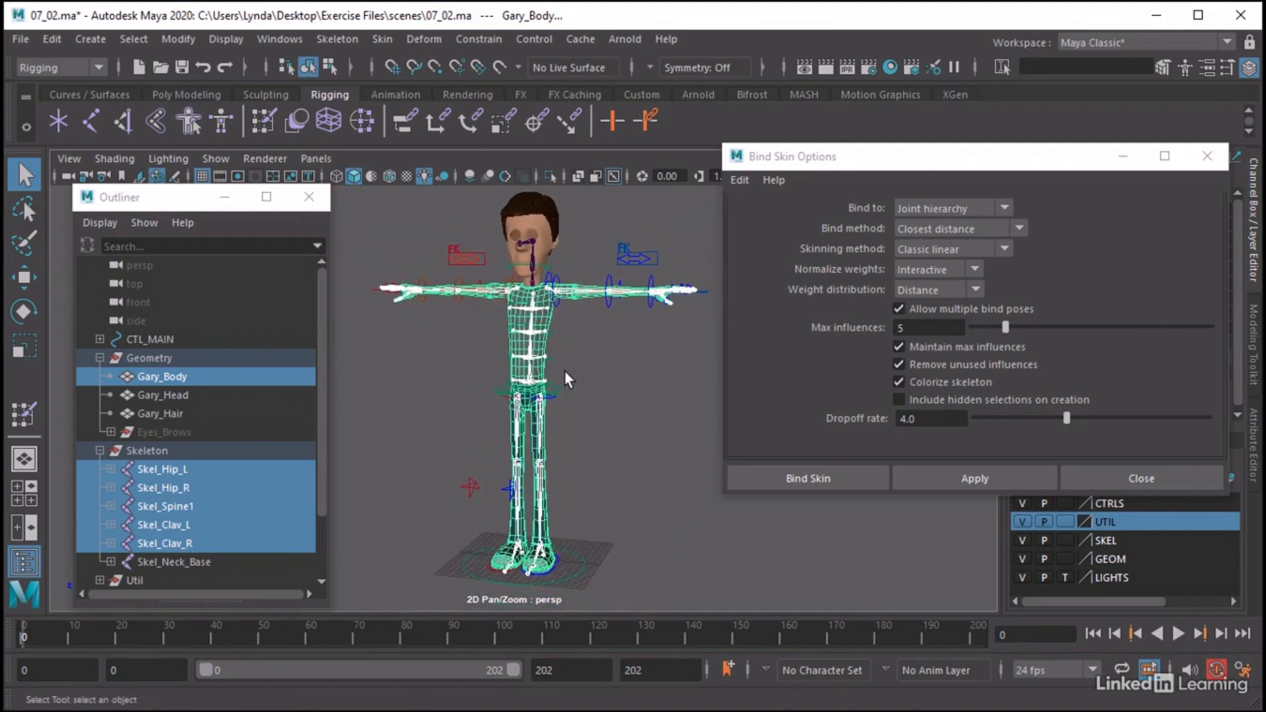
{"action": "left_click", "coordinate": [790, 471]}
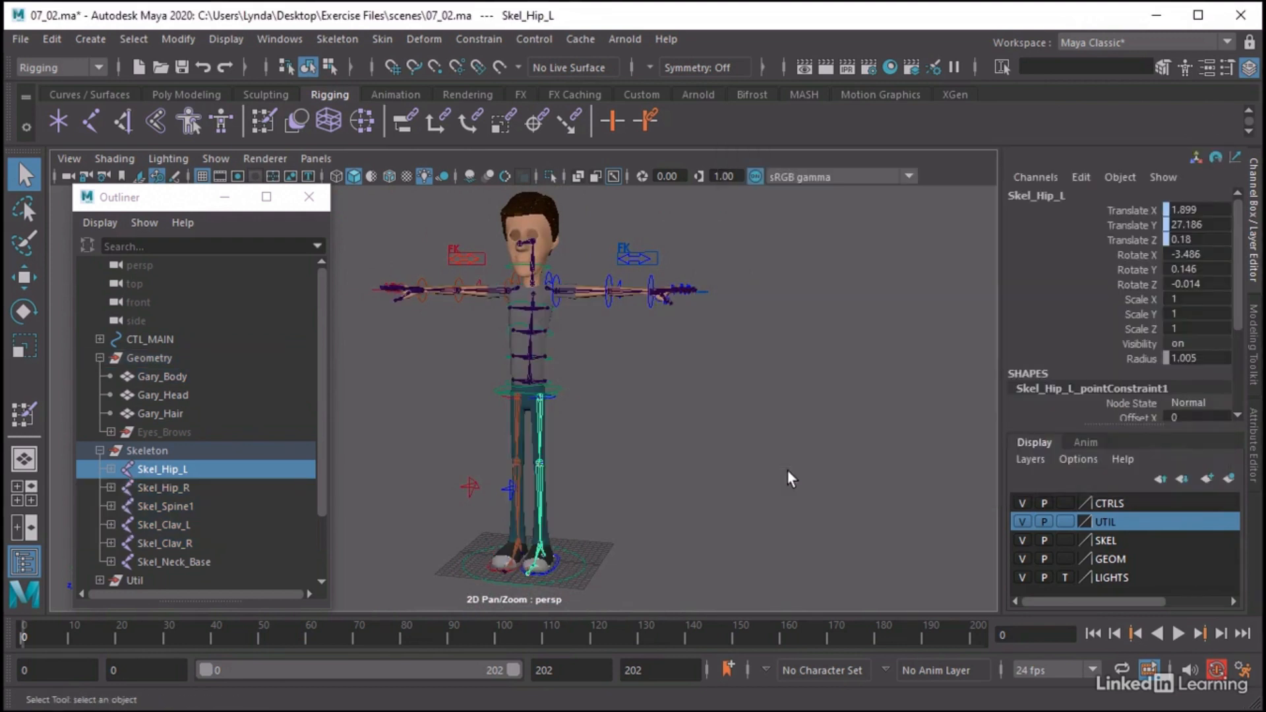
Bind the Gary_Head mesh to the Skel_Neck_Base joint using the same Bind Skin settings
{"action": "left_click", "coordinate": [531, 283]}
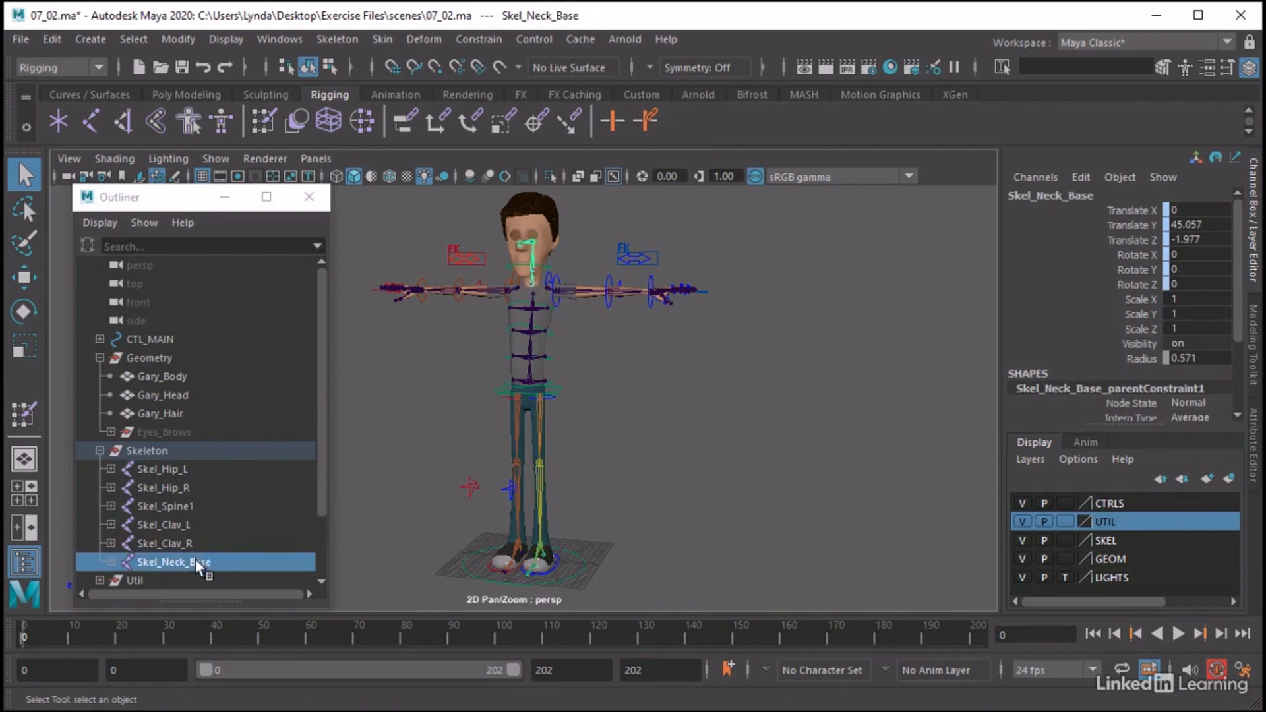
{"action": "left_click", "coordinate": [554, 239], "text": "shift"}
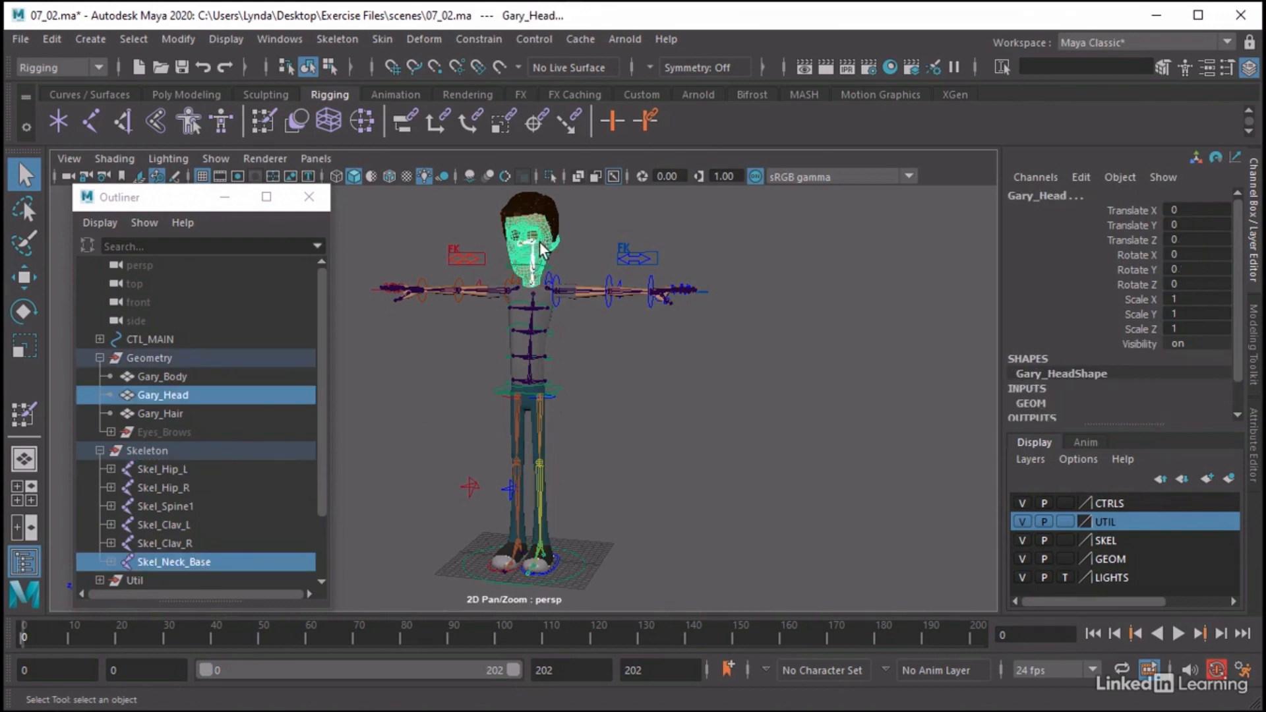
{"action": "left_click", "coordinate": [383, 41]}
{"action": "left_click", "coordinate": [410, 85]}
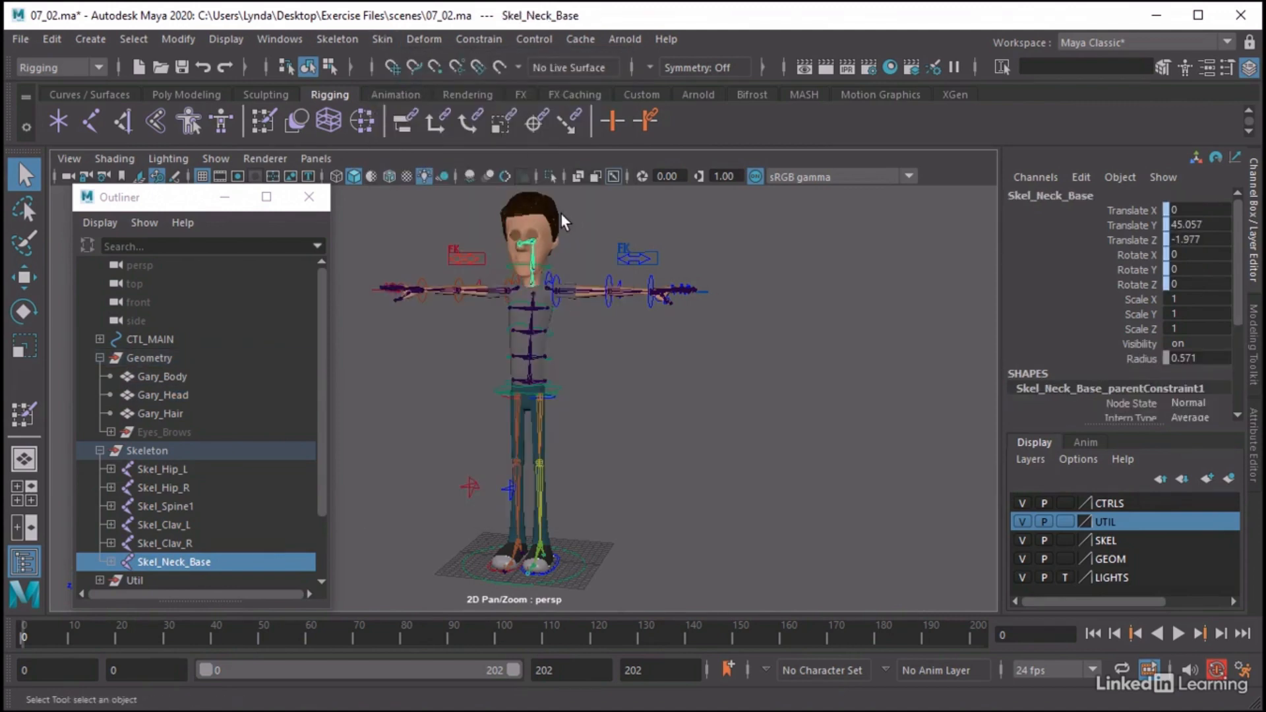
Bind the Gary_Hair mesh to the Skel_Neck_Base joint and close the Outliner
{"action": "left_click", "coordinate": [554, 212], "text": "shift"}
{"action": "left_click", "coordinate": [382, 39]}
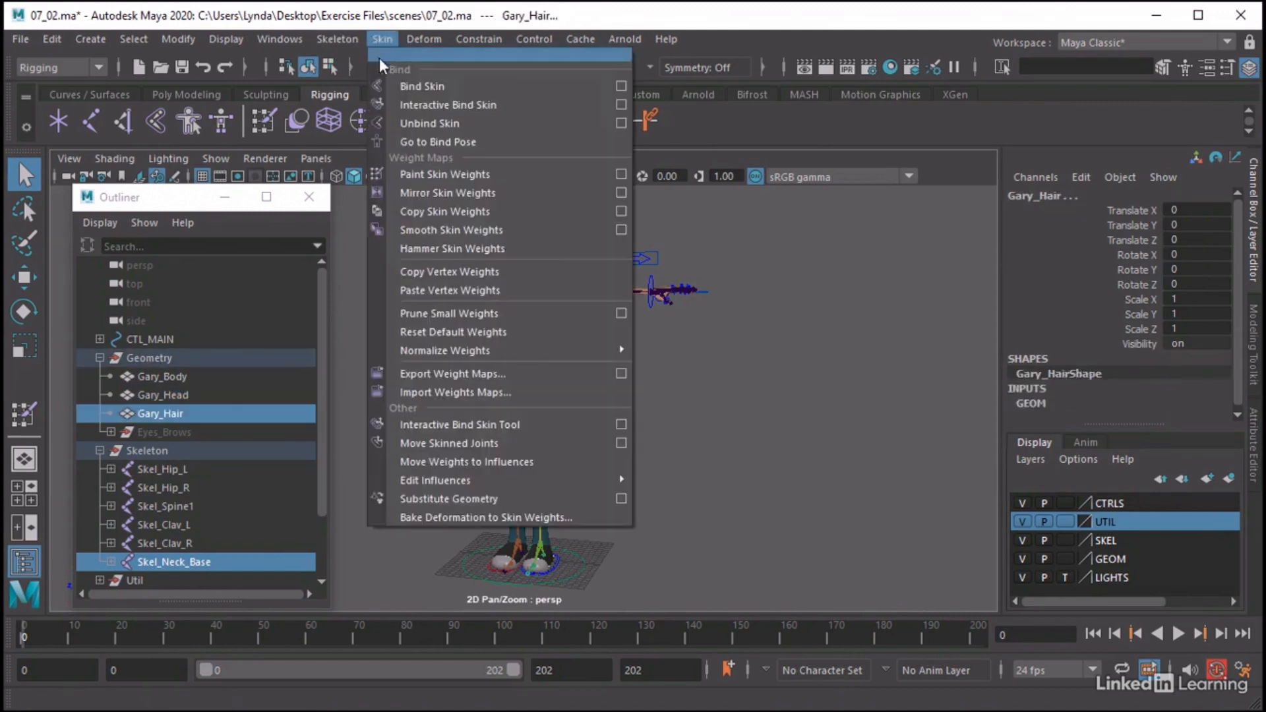
{"action": "left_click", "coordinate": [405, 85]}
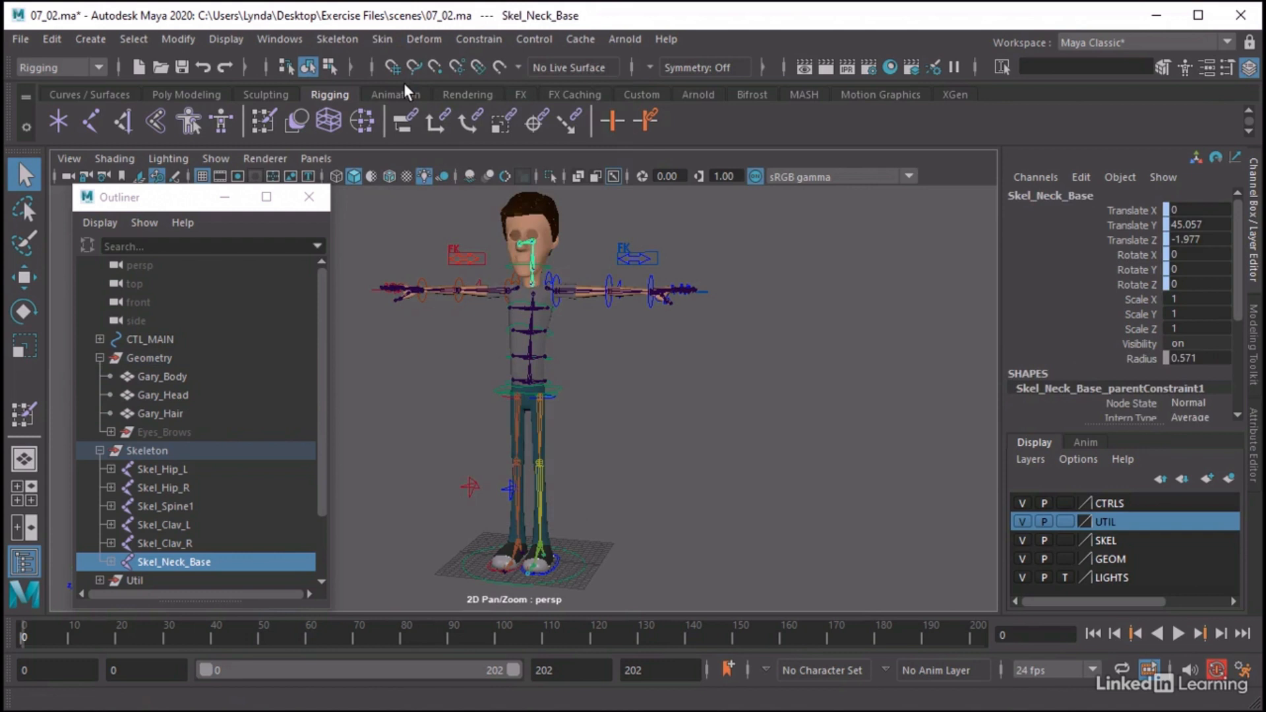
{"action": "left_click", "coordinate": [311, 193]}
Select the CTL_Body control at the hips, try moving it to test the skinned character, and undo the move
{"action": "mouse_move", "coordinate": [571, 310]}
{"action": "middle_mouse_down", "text": "alt"}
{"action": "mouse_move", "coordinate": [568, 334]}
{"action": "mouse_move", "coordinate": [583, 321]}
{"action": "middle_mouse_up", "text": "alt"}
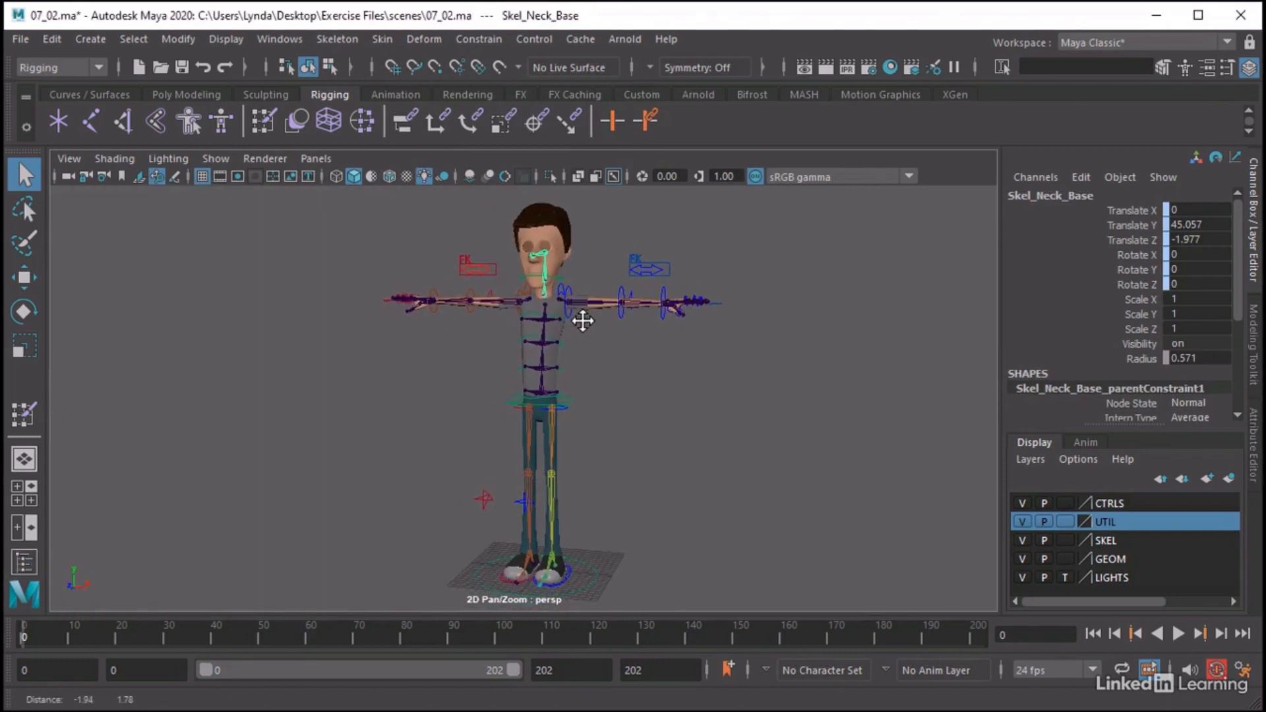
{"action": "left_click", "coordinate": [570, 402]}
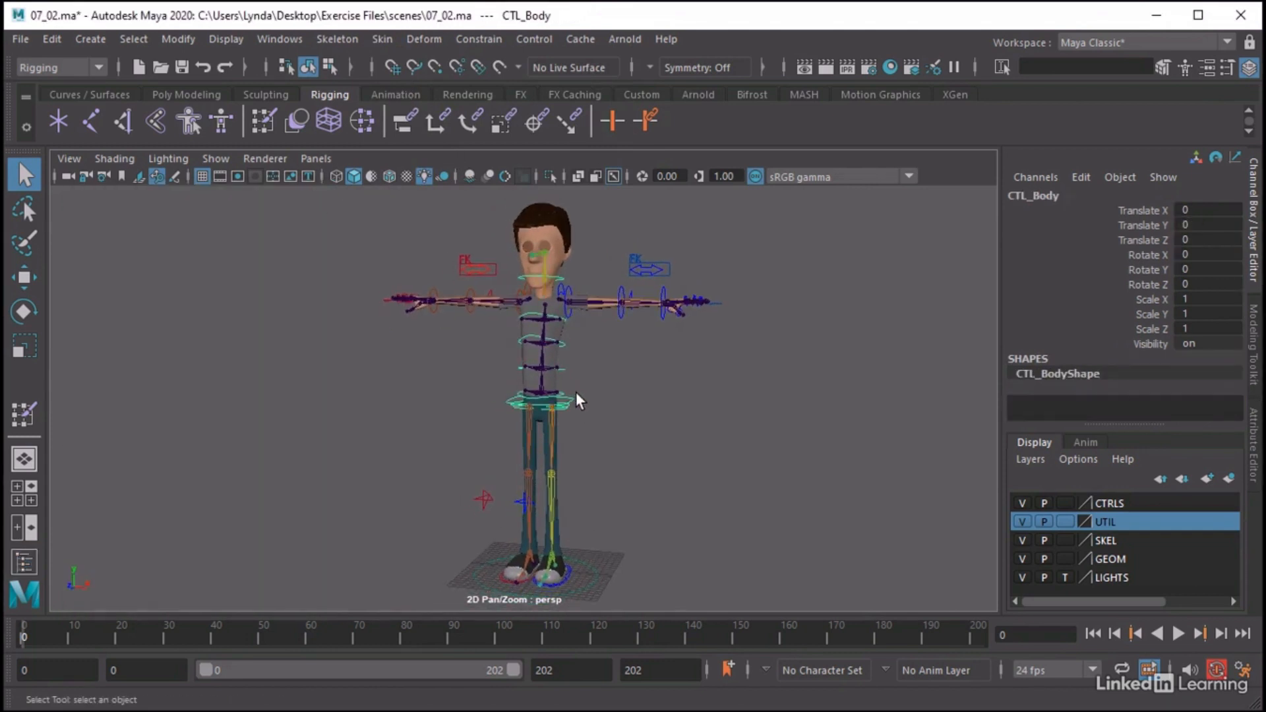
{"action": "key", "text": "w"}
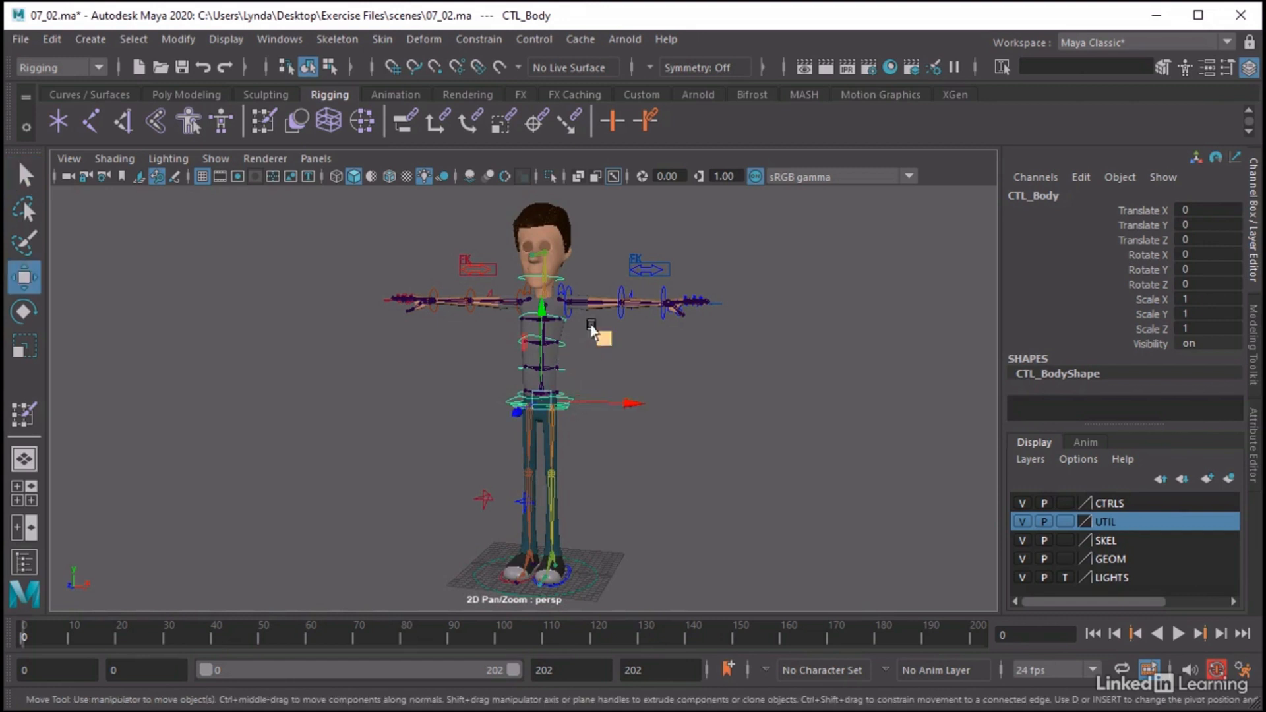
{"action": "left_click_drag", "start_coordinate": [602, 339], "coordinate": [617, 396]}
{"action": "key", "text": "ctrl+z"}
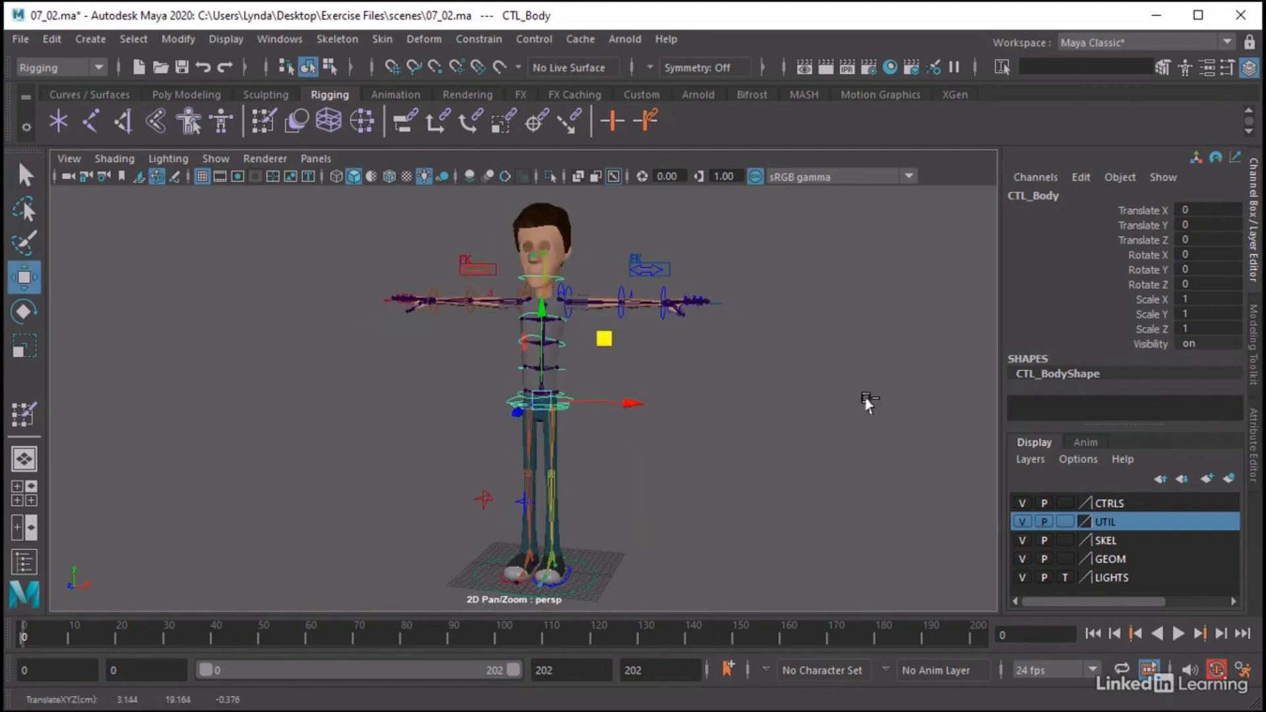
Hide the UTIL and SKEL display layers so only the controls and geometry are shown on the character
{"action": "left_click", "coordinate": [1022, 522]}
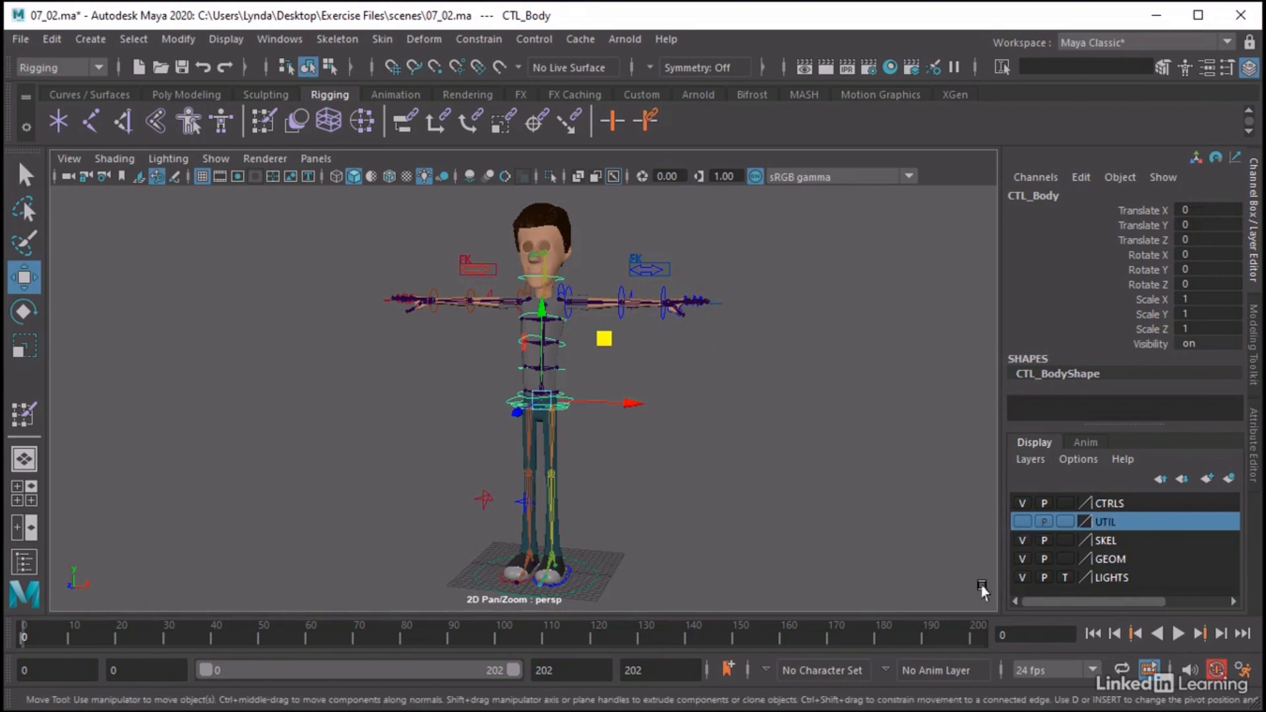
{"action": "left_click", "coordinate": [1021, 540]}
{"action": "middle_click_drag", "start_coordinate": [608, 348], "coordinate": [607, 354], "text": "alt"}
{"action": "scroll", "coordinate": [635, 354], "scroll_direction": "down", "scroll_amount": 2}
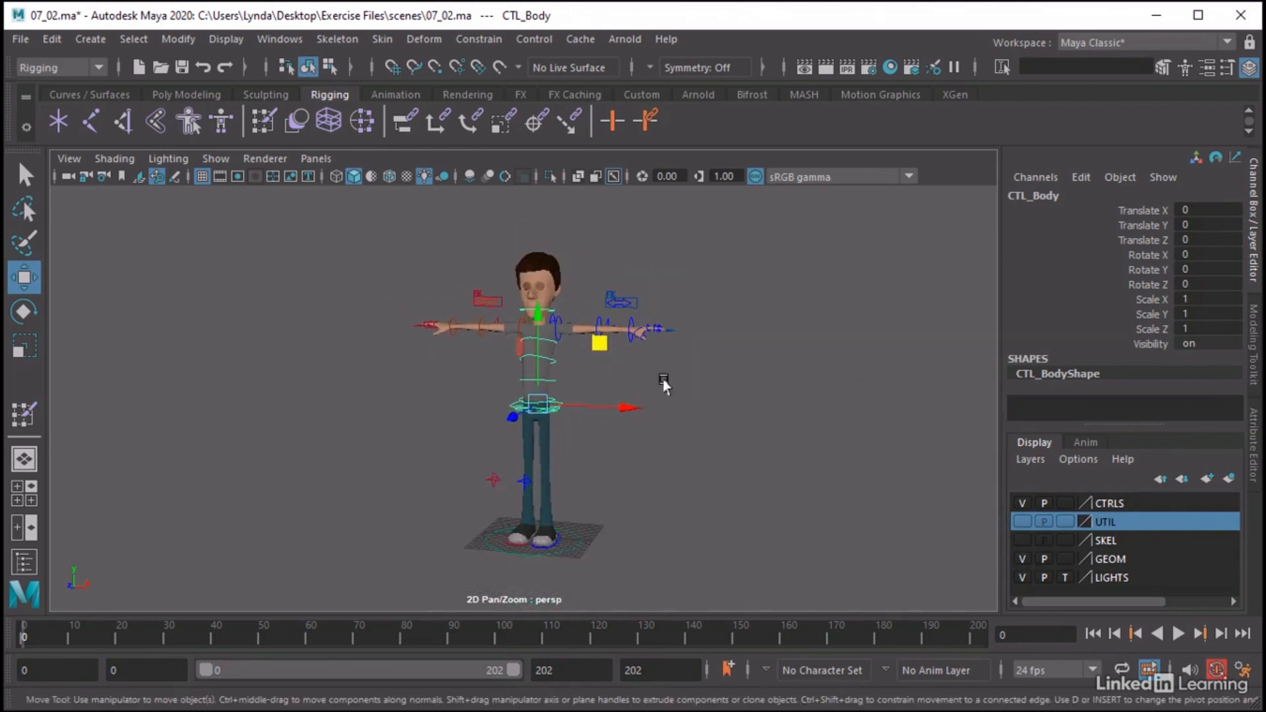
{"action": "scroll", "coordinate": [643, 380], "scroll_direction": "up", "scroll_amount": 2}
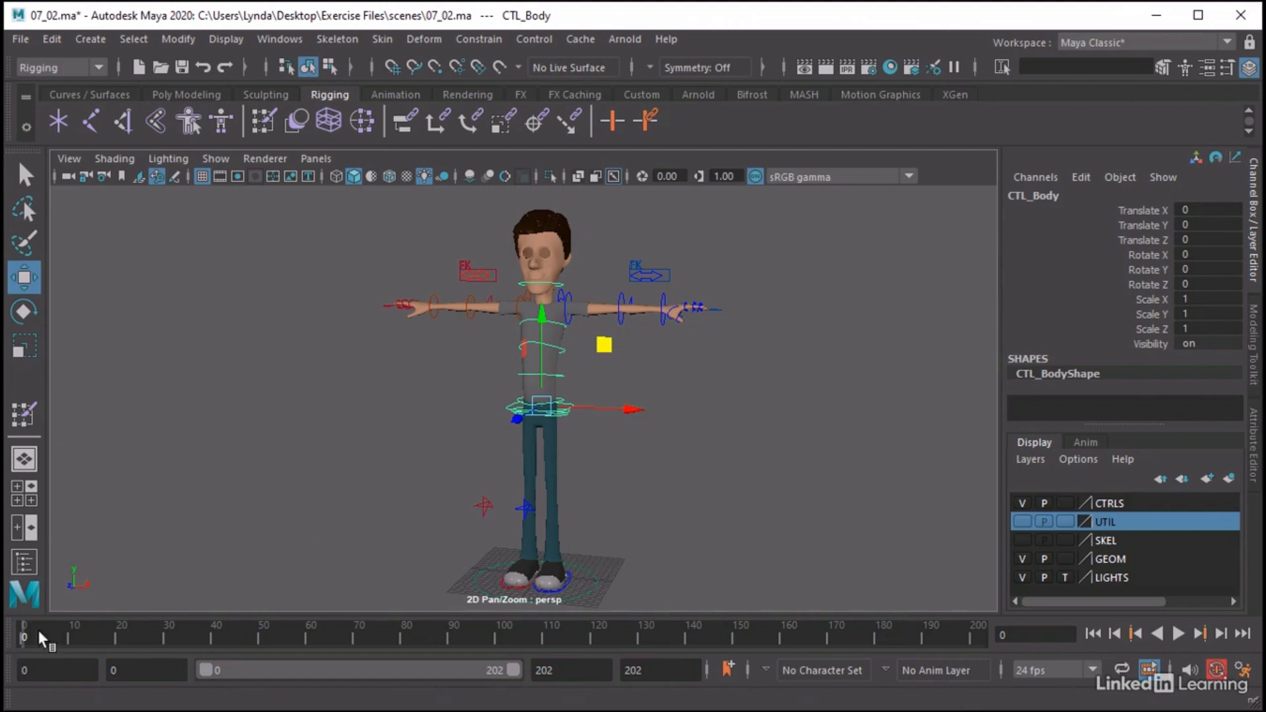
Set a key on CTL_Body at frame 10 and switch to the Animation menu set
{"action": "left_click_drag", "start_coordinate": [25, 634], "coordinate": [69, 648]}
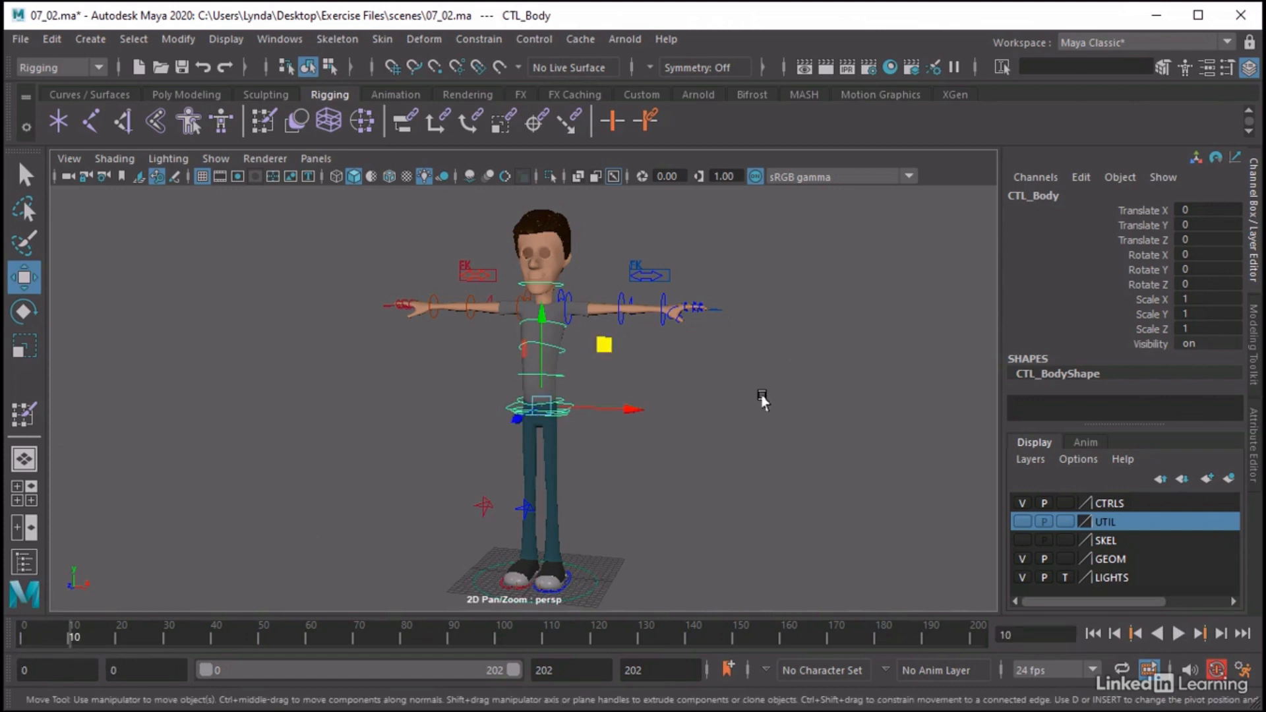
{"action": "key", "text": "s"}
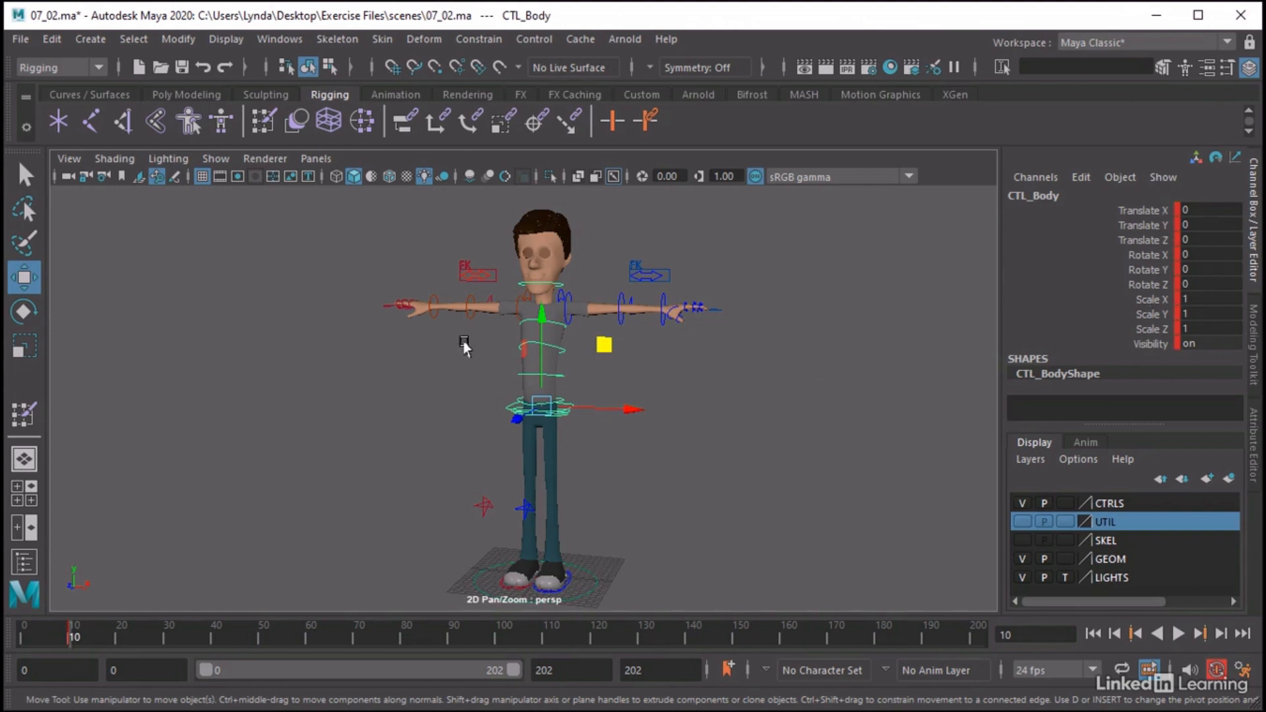
{"action": "left_click", "coordinate": [52, 68]}
{"action": "left_click", "coordinate": [43, 125]}
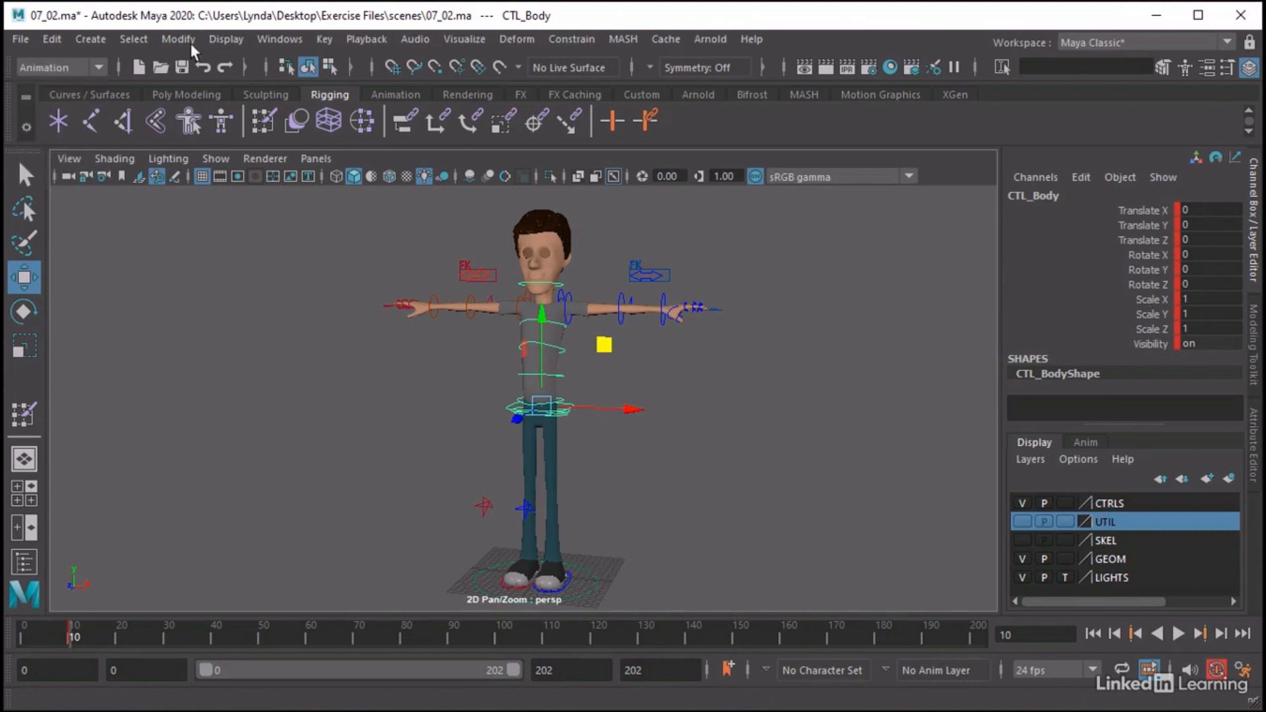
{"action": "left_click", "coordinate": [323, 39]}
{"action": "left_click", "coordinate": [394, 41]}
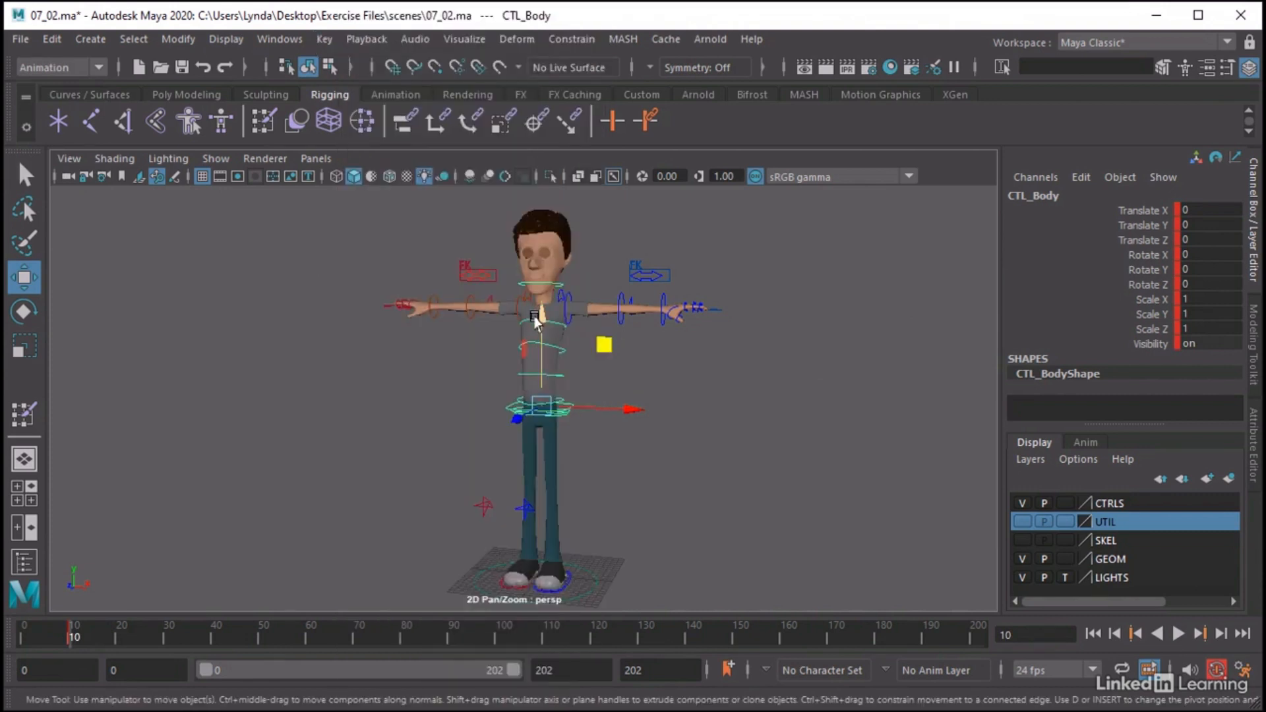
Lower CTL_Body by about 12.8 units at frame 20, and reset its translation and rotation to 0 at frame 30
{"action": "left_click_drag", "start_coordinate": [74, 628], "coordinate": [119, 641]}
{"action": "left_click_drag", "start_coordinate": [540, 333], "coordinate": [536, 413]}
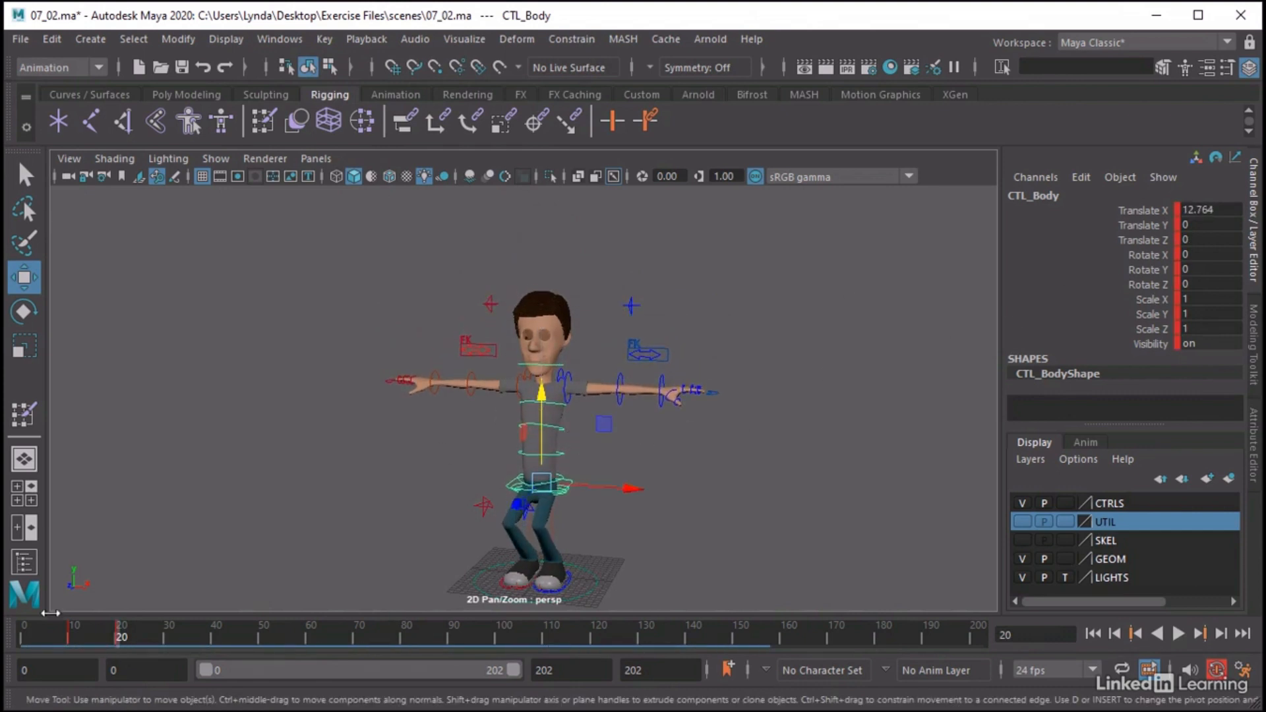
{"action": "left_click_drag", "start_coordinate": [122, 633], "coordinate": [168, 640]}
{"action": "left_click_drag", "start_coordinate": [1217, 210], "coordinate": [1217, 280]}
{"action": "type", "text": "0"}
{"action": "key", "text": "Return"}
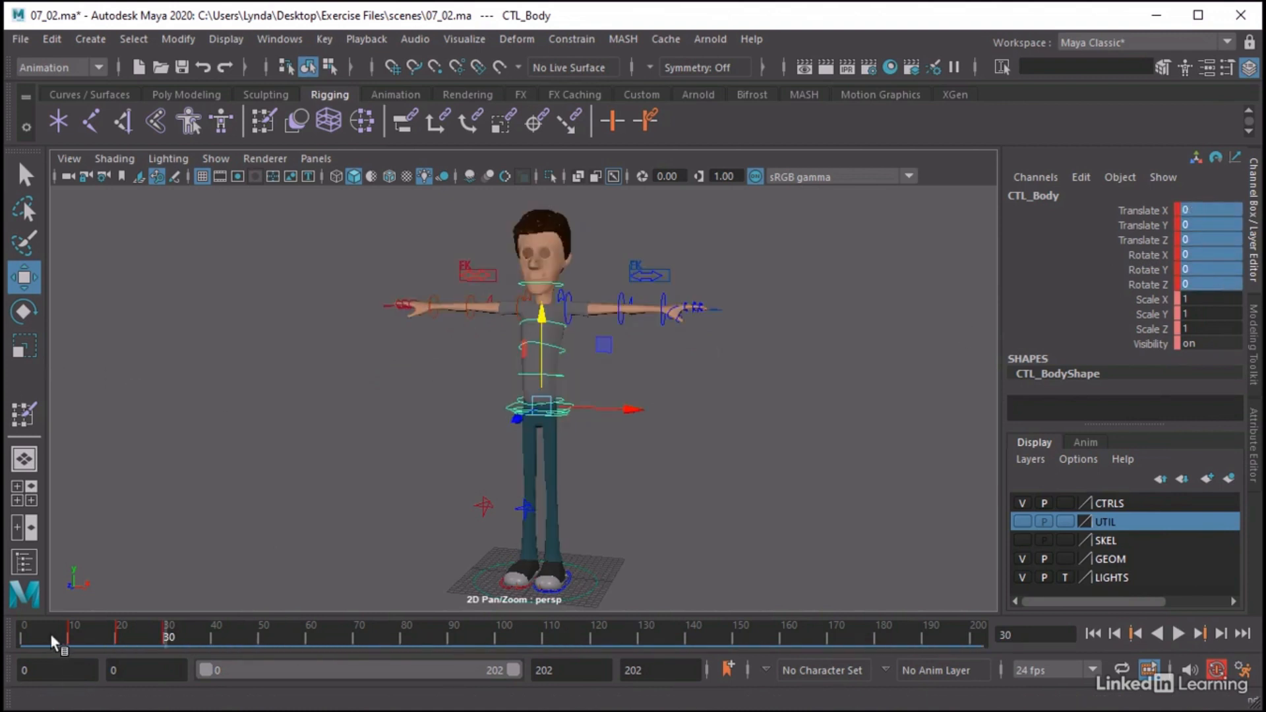
Set a key on the left foot control CTL_Foot_L at frame 30
{"action": "left_click_drag", "start_coordinate": [50, 634], "coordinate": [165, 645]}
{"action": "left_click", "coordinate": [570, 583]}
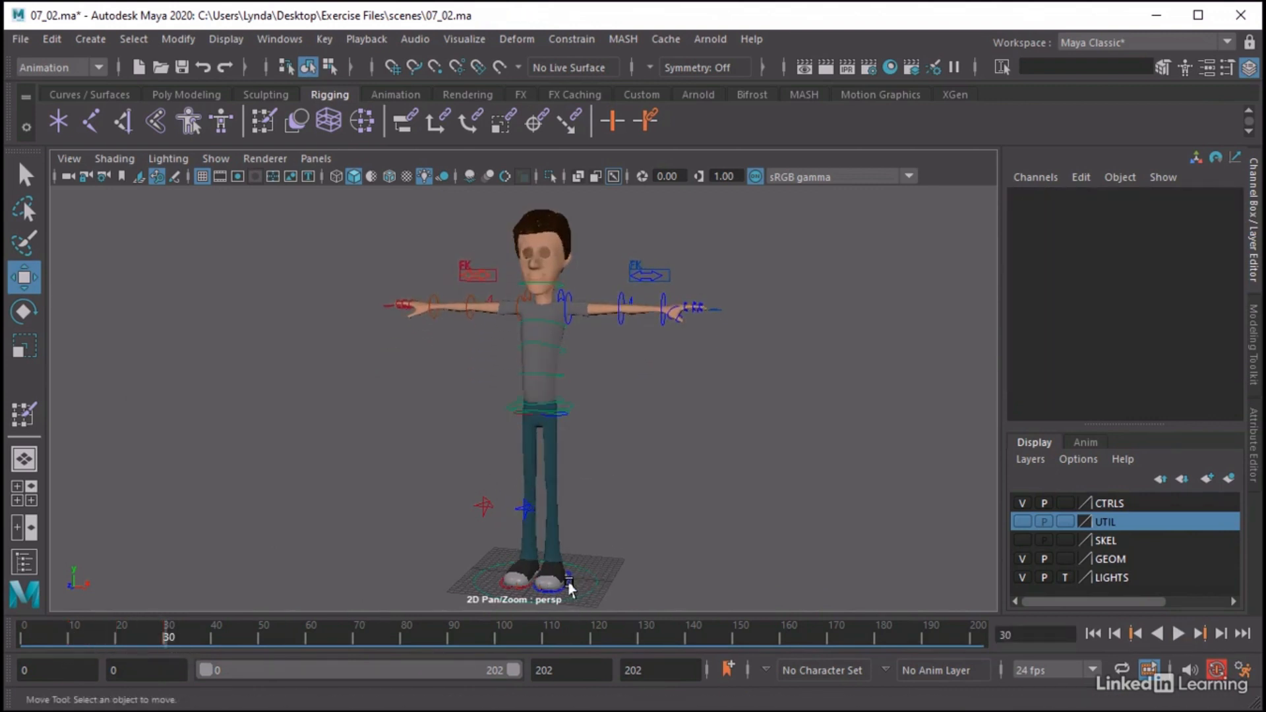
{"action": "left_click", "coordinate": [567, 583]}
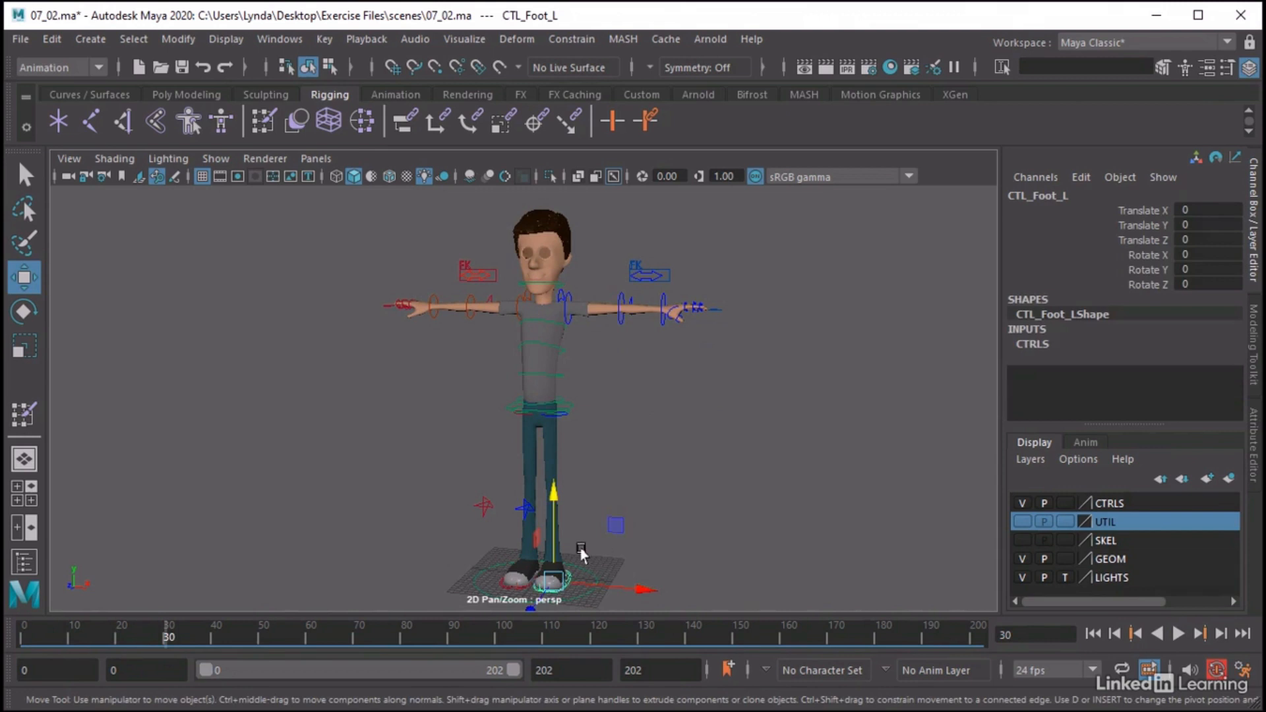
{"action": "key", "text": "s"}
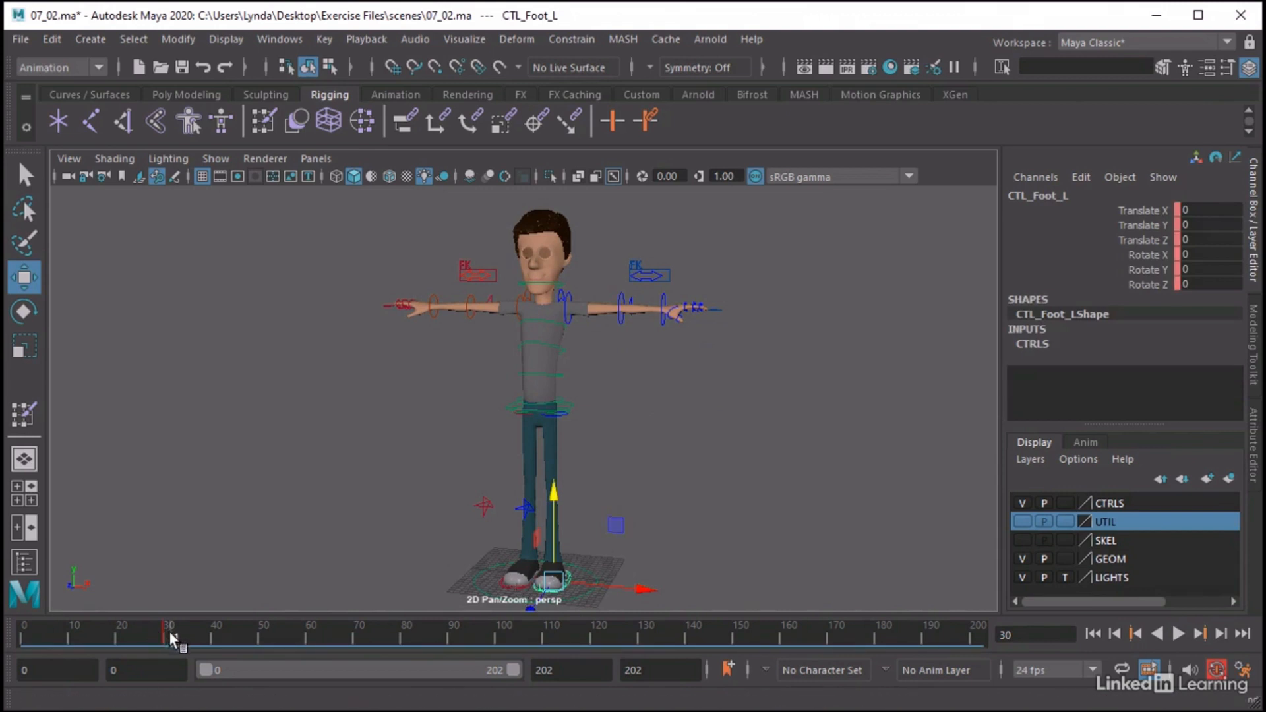
At frame 40, lift CTL_Foot_L outward to about 11.5 in Translate X and 11 in Translate Y
{"action": "left_click", "coordinate": [211, 635]}
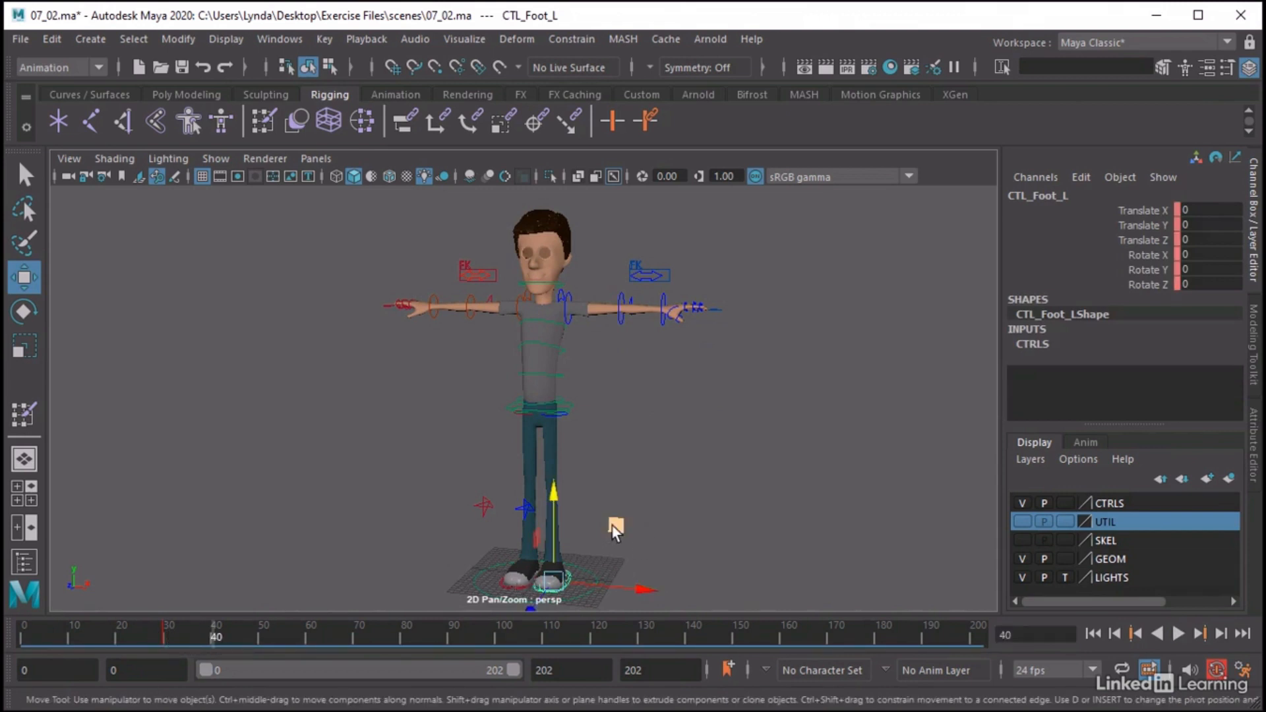
{"action": "left_click_drag", "start_coordinate": [614, 524], "coordinate": [683, 466]}
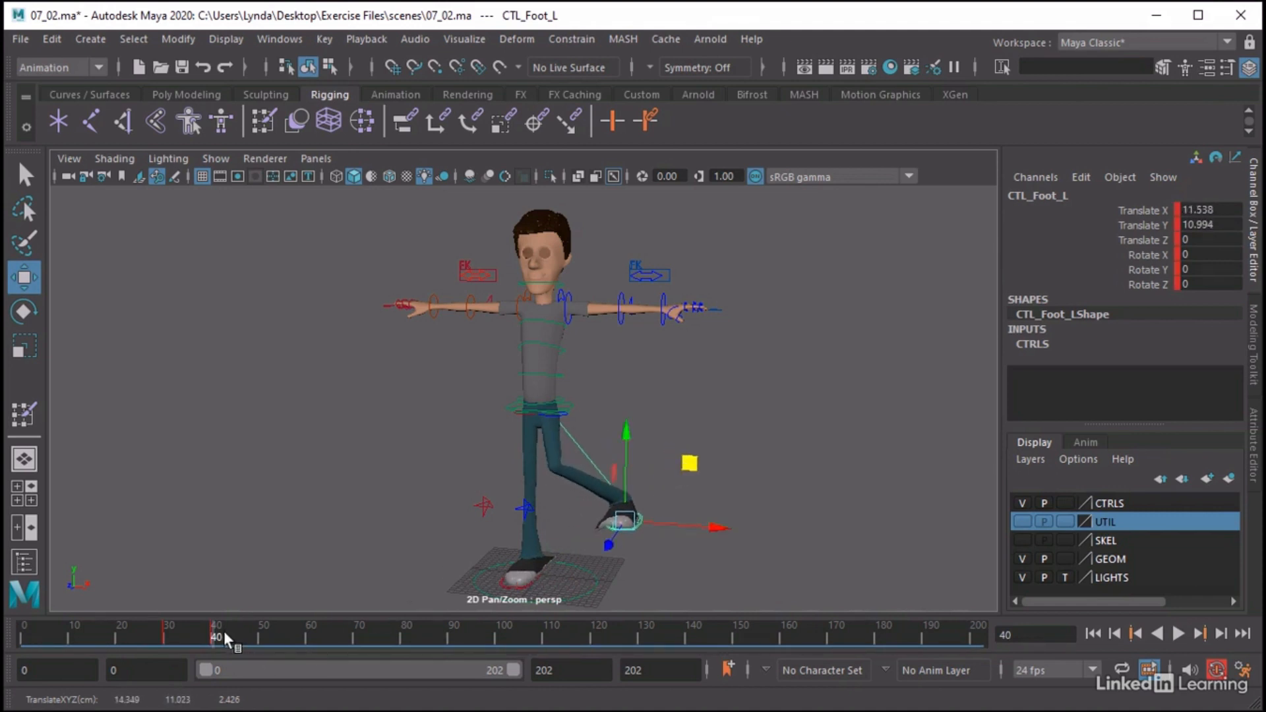
{"action": "key", "text": "alt+v"}
Reset CTL_Foot_L's Translate X and Translate Y to 0 at frame 50
{"action": "left_click", "coordinate": [259, 643]}
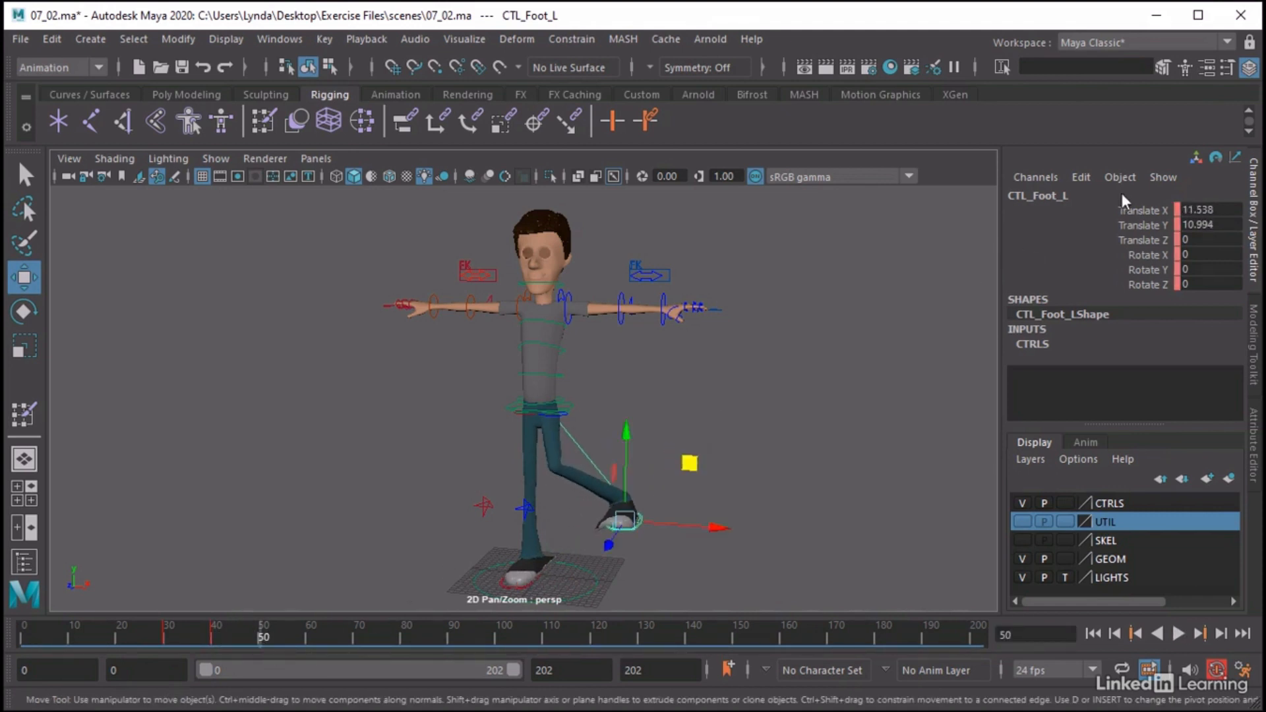
{"action": "left_click_drag", "start_coordinate": [1205, 209], "coordinate": [1204, 222]}
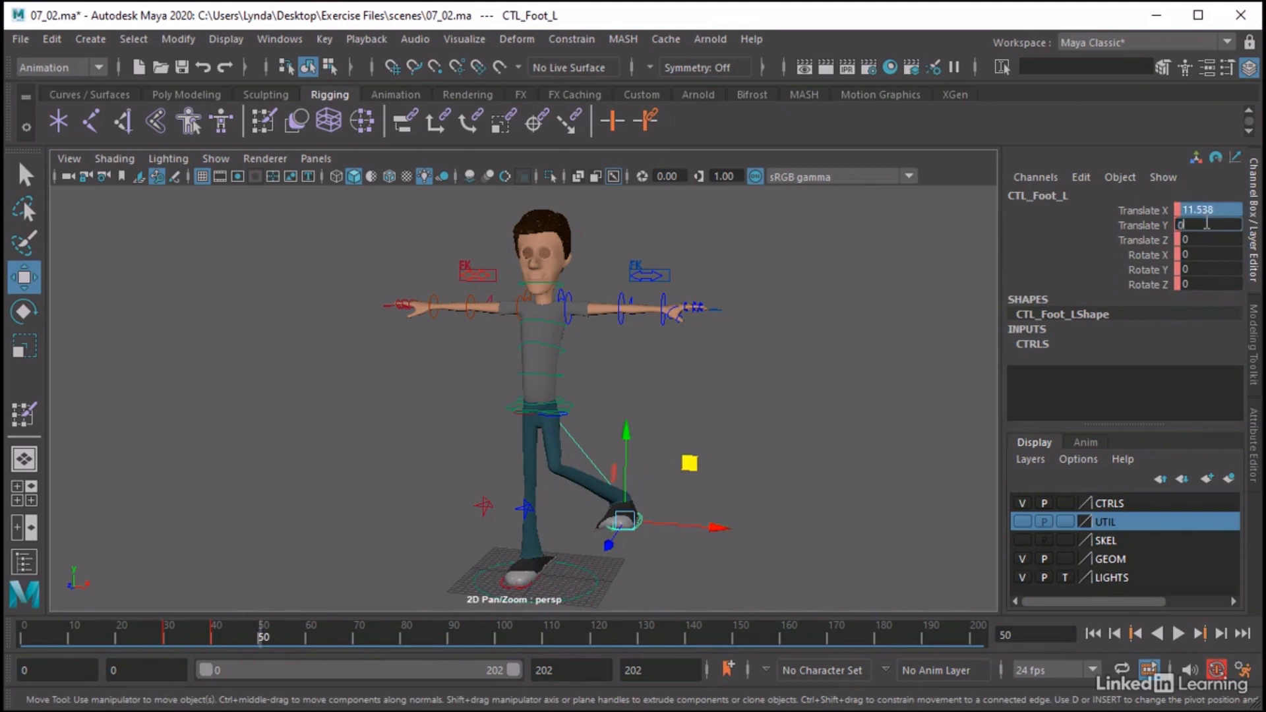
{"action": "type", "text": "0"}
{"action": "key", "text": "Return"}
{"action": "key", "text": "alt+v"}
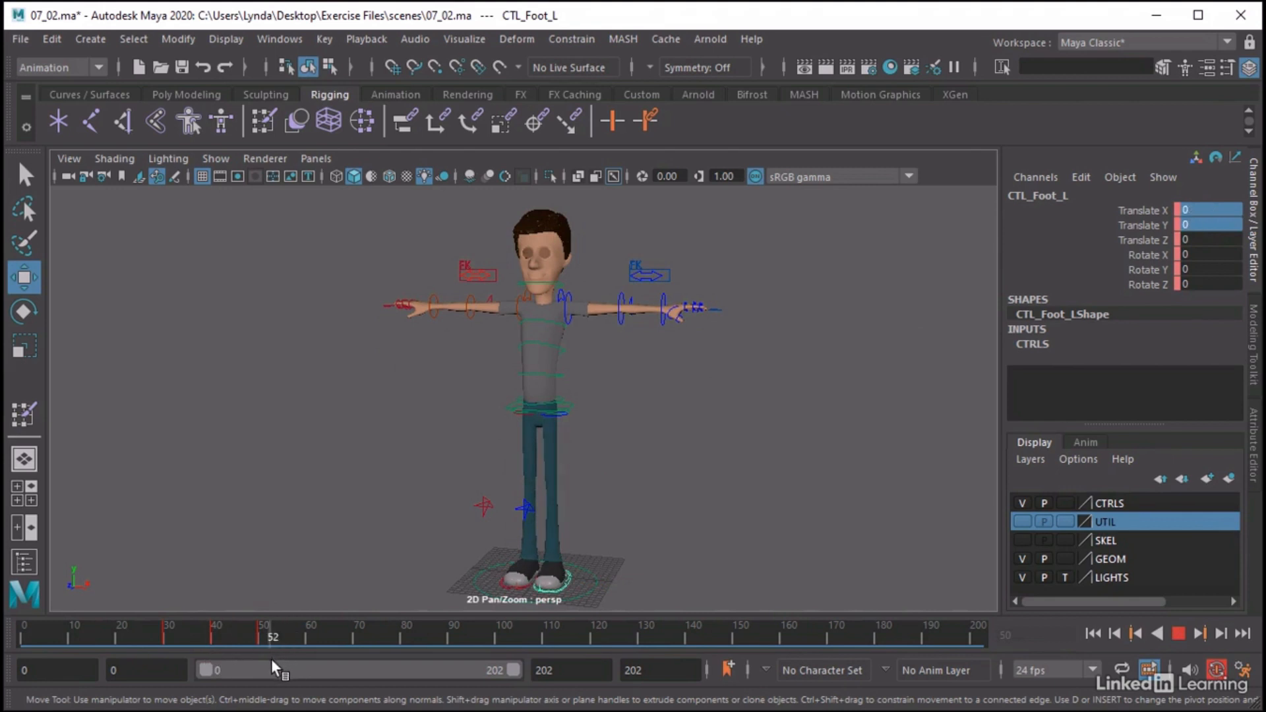
{"action": "left_click", "coordinate": [258, 643]}
{"action": "left_click", "coordinate": [263, 633]}
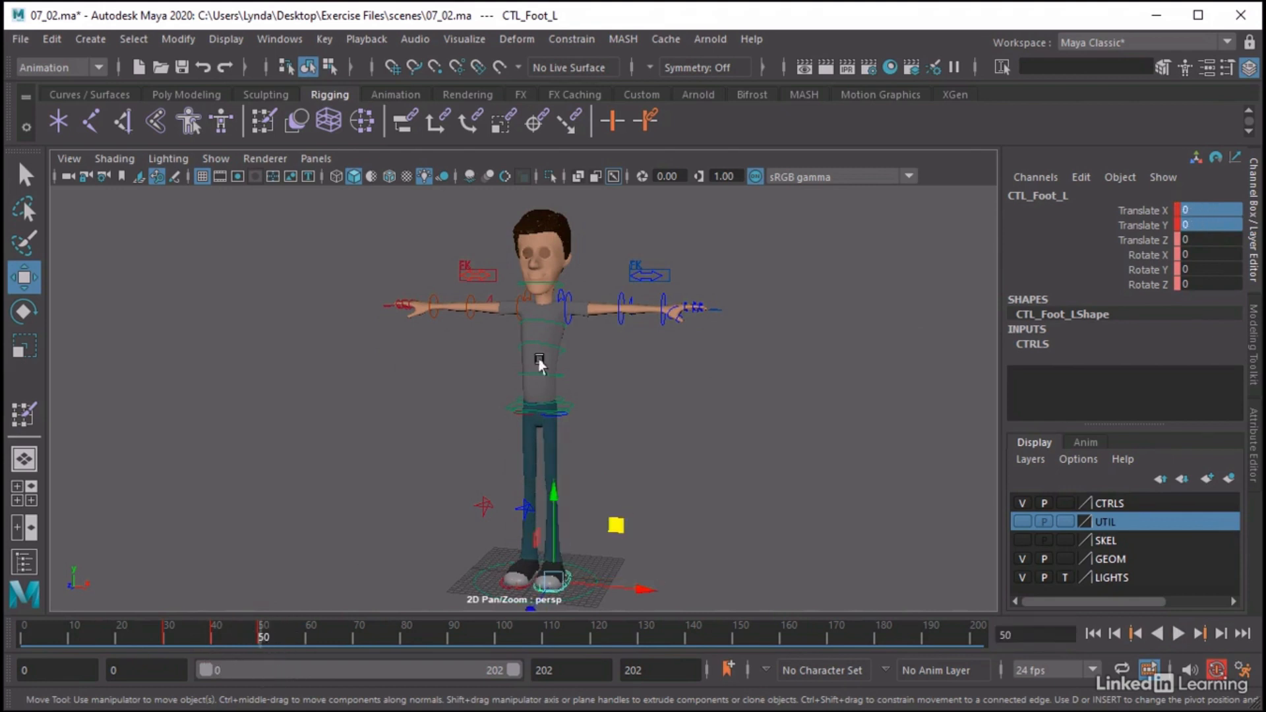
Key CTL_Arm_BicepFK_L at frame 50, then lower the arm to about -81 in Rotate Z at frame 60 and key its translation and rotation
{"action": "left_click", "coordinate": [565, 300]}
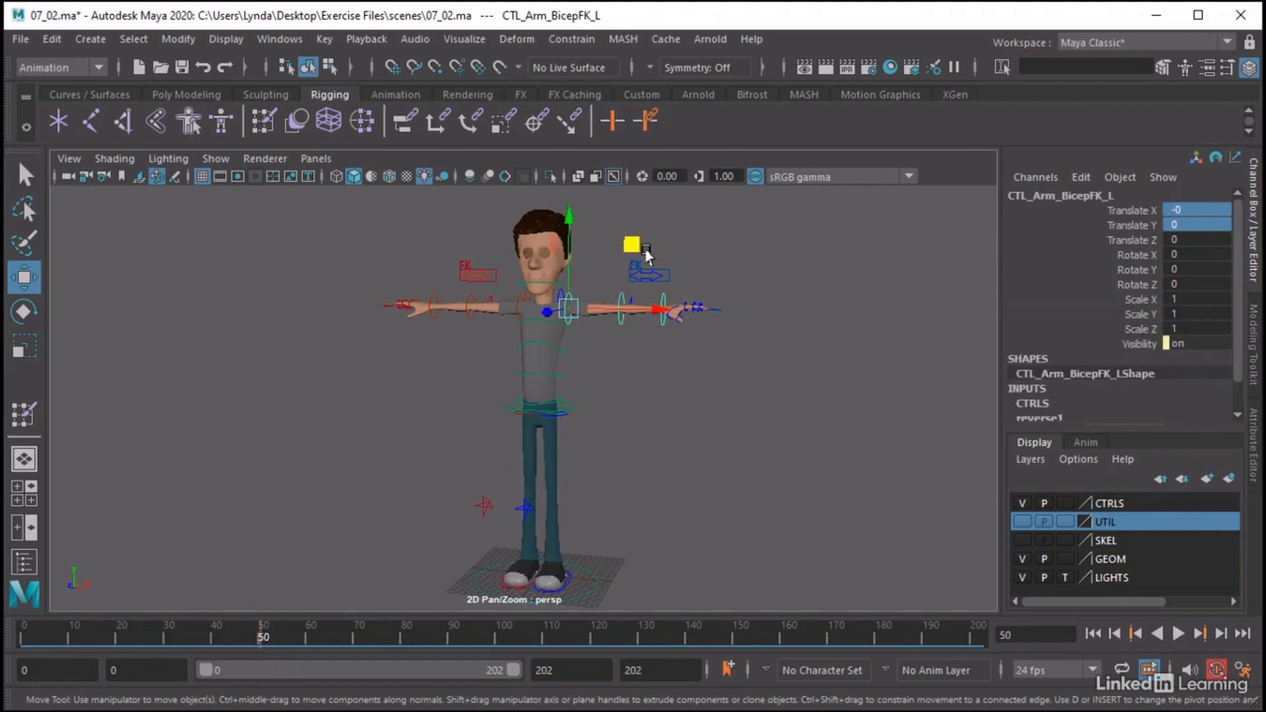
{"action": "key", "text": "s"}
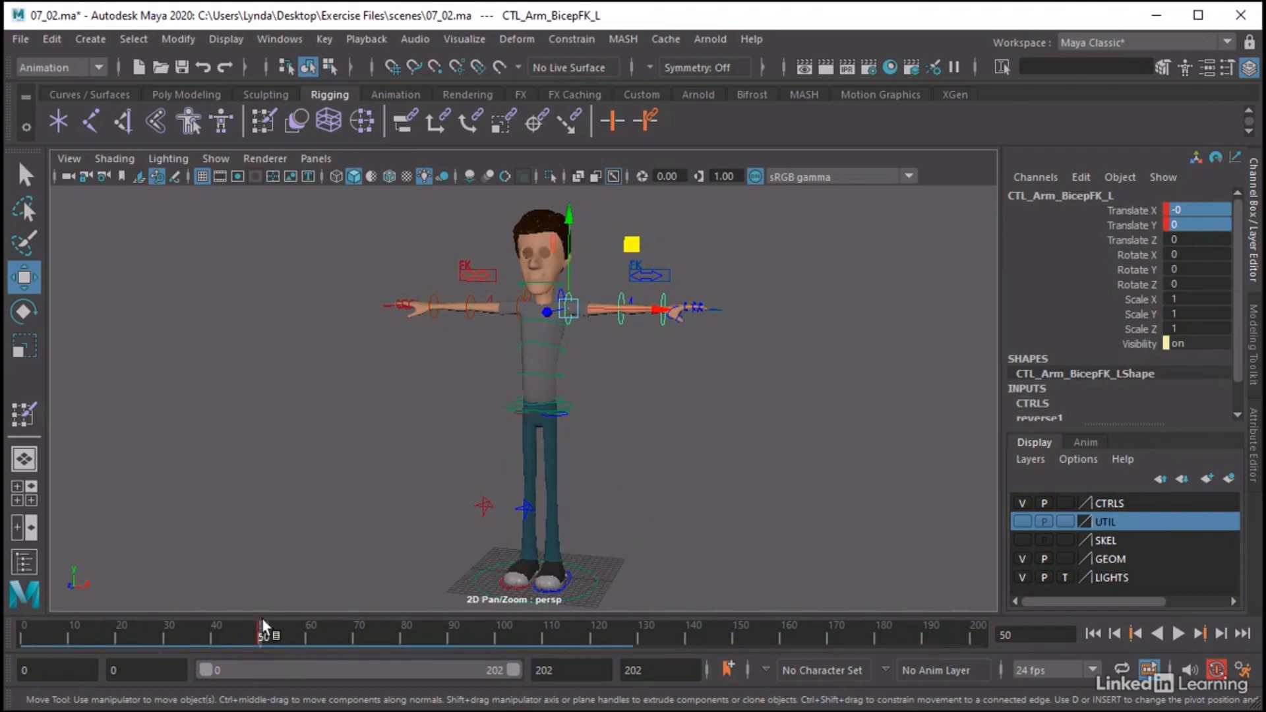
{"action": "left_click_drag", "start_coordinate": [264, 627], "coordinate": [304, 632]}
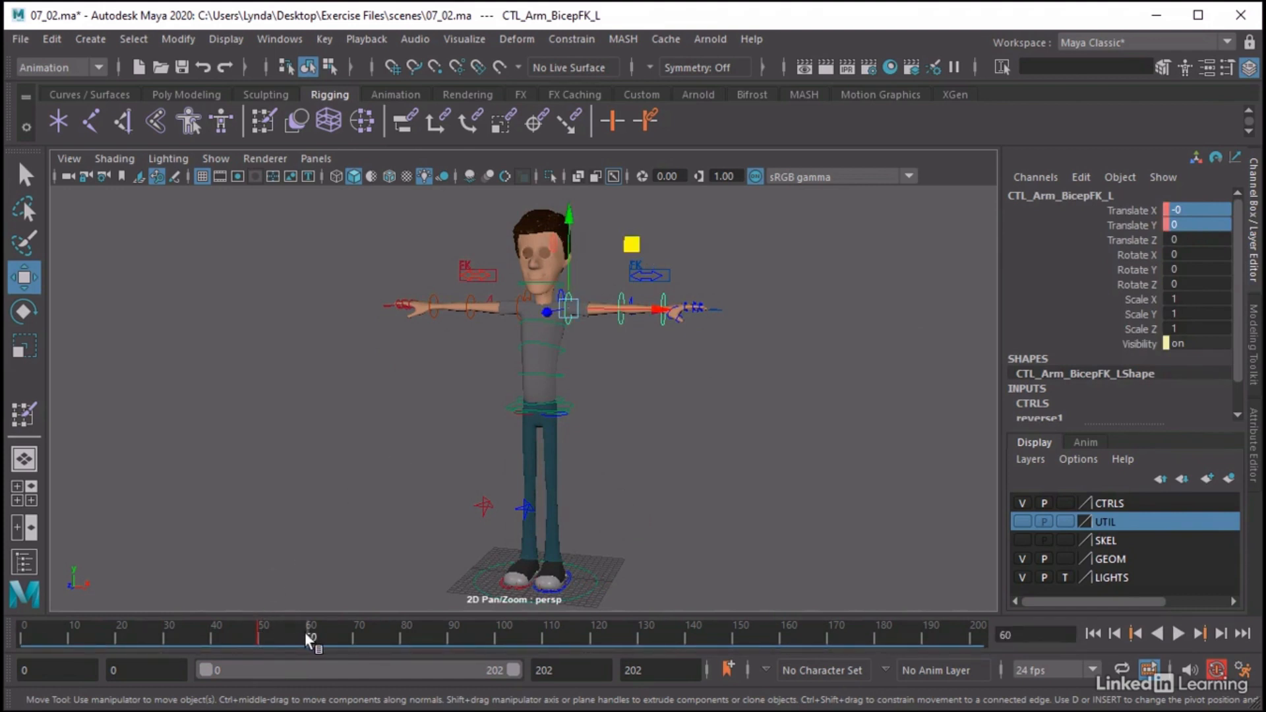
{"action": "key", "text": "e"}
{"action": "left_click_drag", "start_coordinate": [608, 242], "coordinate": [619, 345]}
{"action": "key", "text": "s"}
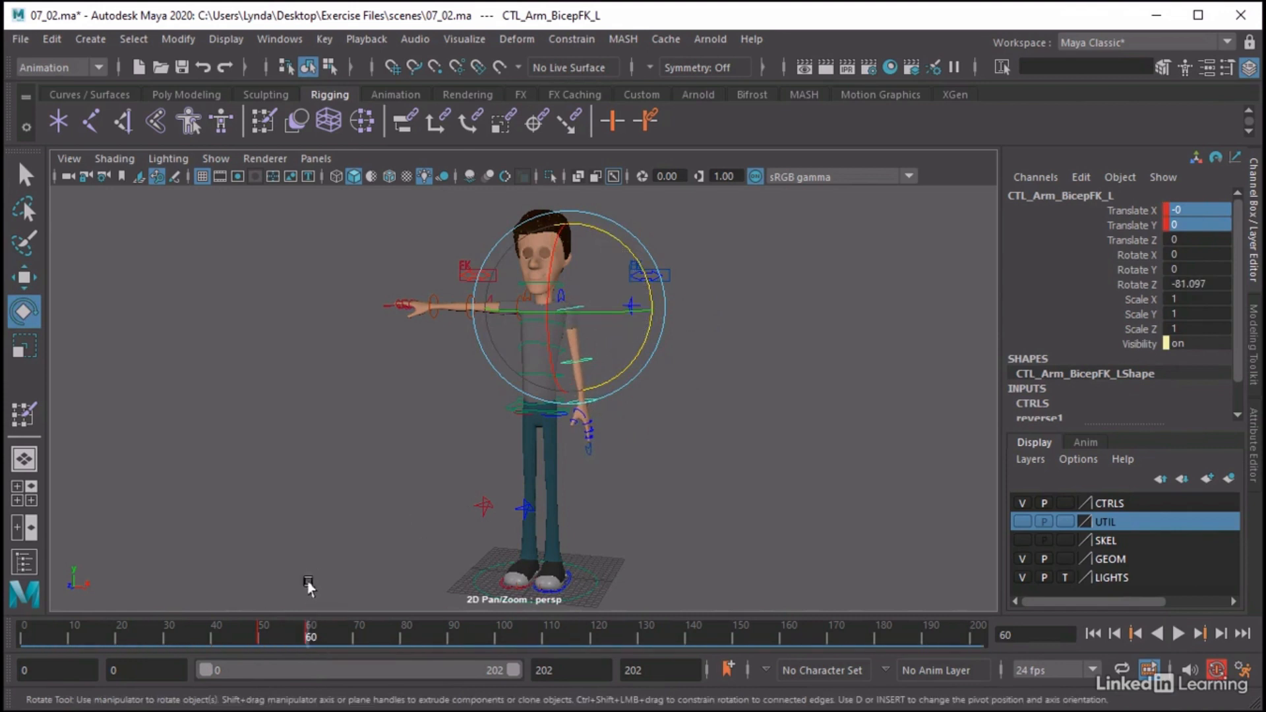
{"action": "mouse_move", "coordinate": [315, 638]}
{"action": "left_mouse_down"}
{"action": "mouse_move", "coordinate": [349, 640]}
{"action": "mouse_move", "coordinate": [309, 637]}
{"action": "left_mouse_up"}
{"action": "left_click_drag", "start_coordinate": [1142, 207], "coordinate": [1134, 281]}
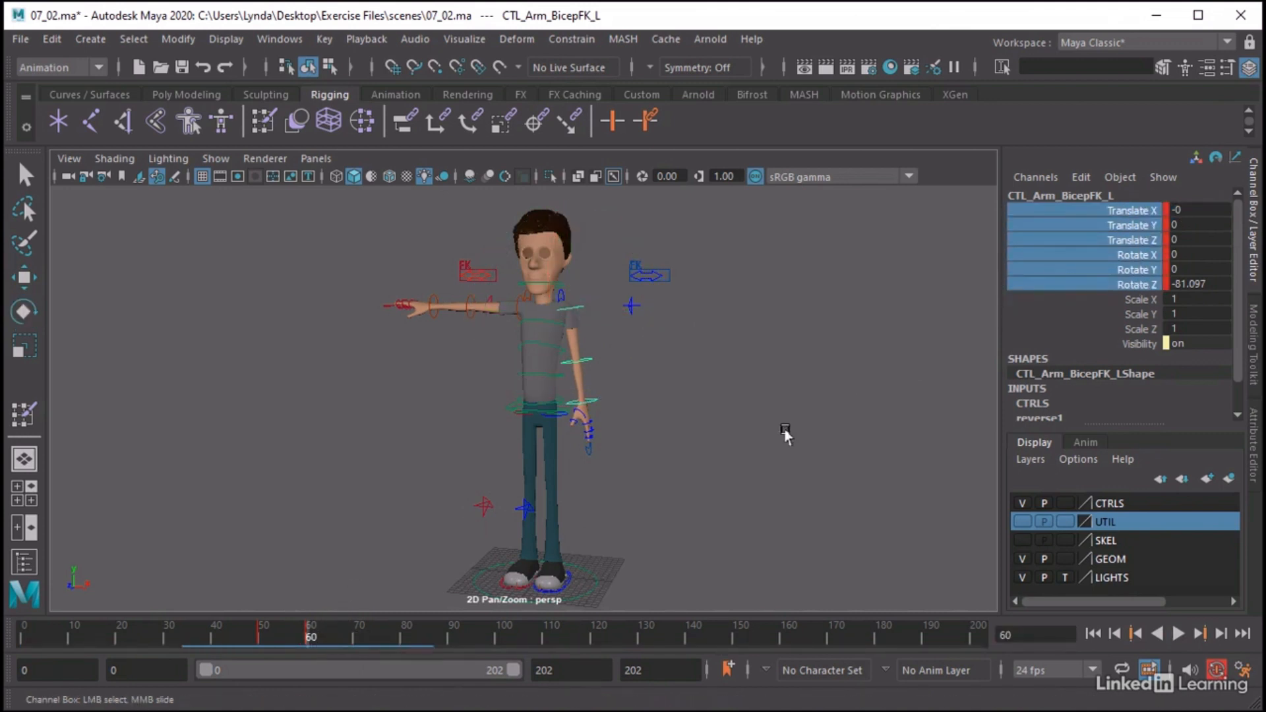
At frame 50, set CTL_Arm_BicepFK_L's Rotate Z to 0 and key its translation and rotation channels
{"action": "left_click_drag", "start_coordinate": [316, 635], "coordinate": [261, 640]}
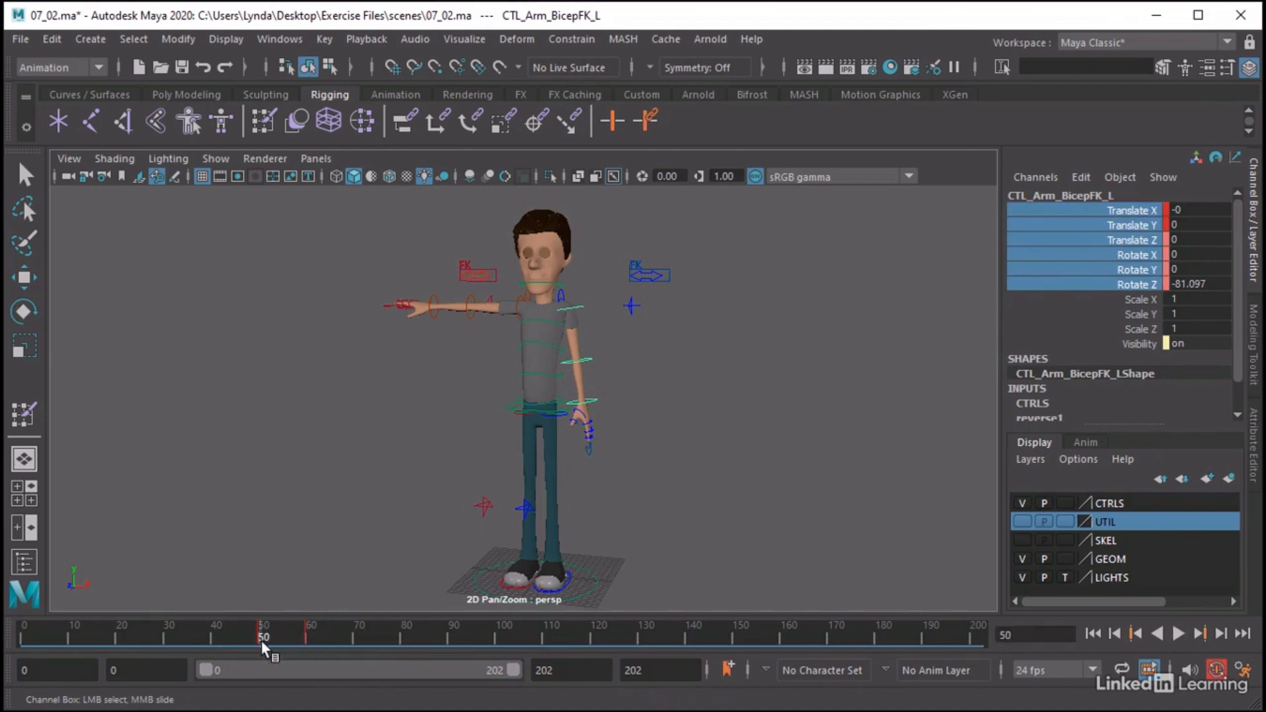
{"action": "left_click", "coordinate": [1191, 283]}
{"action": "type", "text": "0"}
{"action": "key", "text": "Return"}
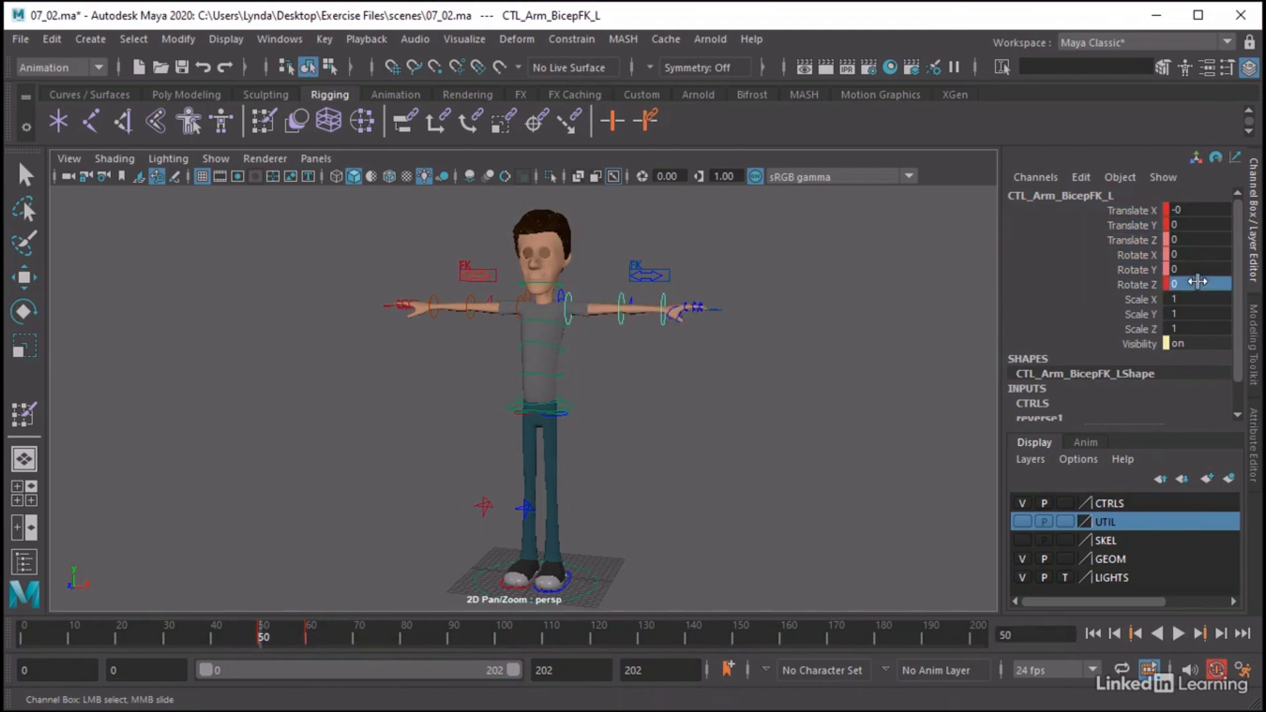
{"action": "left_click_drag", "start_coordinate": [1140, 209], "coordinate": [1131, 283]}
Reset all translation and rotation channels of CTL_Arm_BicepFK_L to 0 at frame 69
{"action": "left_click_drag", "start_coordinate": [231, 629], "coordinate": [354, 629]}
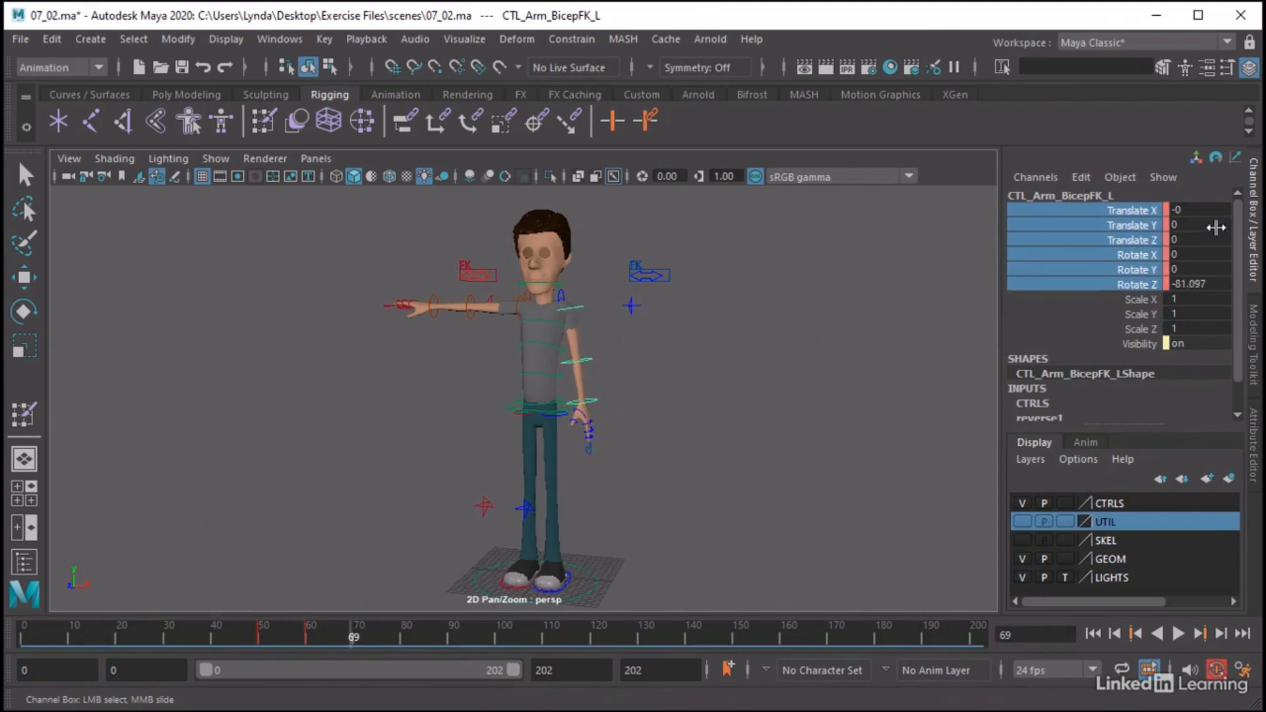
{"action": "left_click_drag", "start_coordinate": [1197, 210], "coordinate": [1197, 284]}
{"action": "double_click", "coordinate": [1198, 284]}
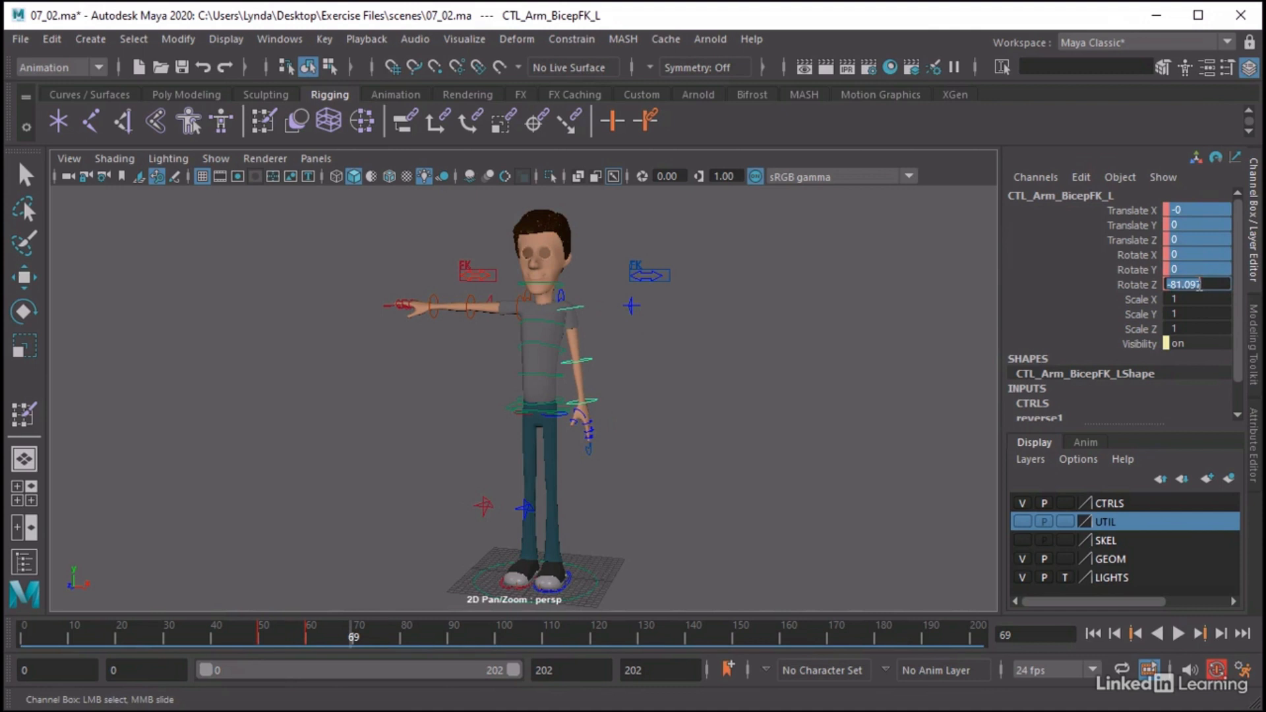
{"action": "type", "text": "0"}
{"action": "key", "text": "Return"}
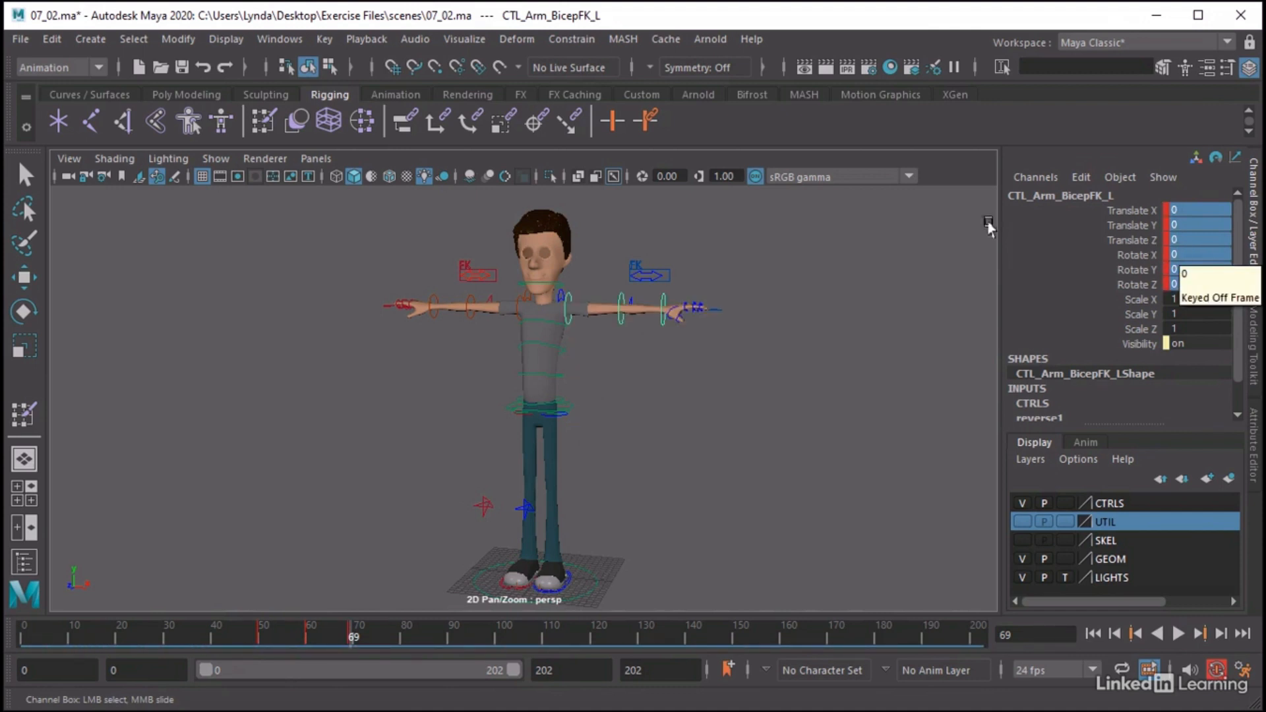
{"action": "key", "text": "alt+v"}
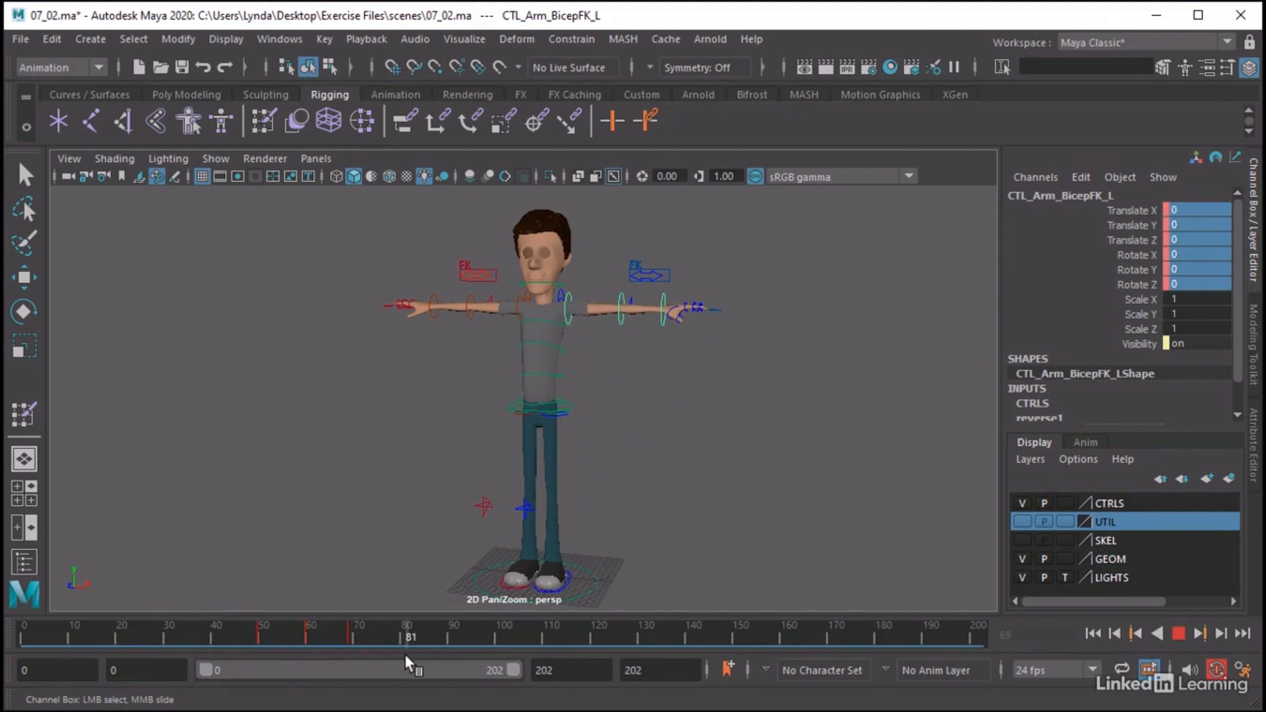
Key Fingers Curl L and Fingers Spread L on the left hand's CTL_Fingers_L control at frame 80
{"action": "left_click_drag", "start_coordinate": [399, 649], "coordinate": [401, 647]}
{"action": "left_click_drag", "start_coordinate": [690, 325], "coordinate": [631, 382], "text": "alt"}
{"action": "right_click_drag", "start_coordinate": [631, 382], "coordinate": [823, 384], "text": "alt"}
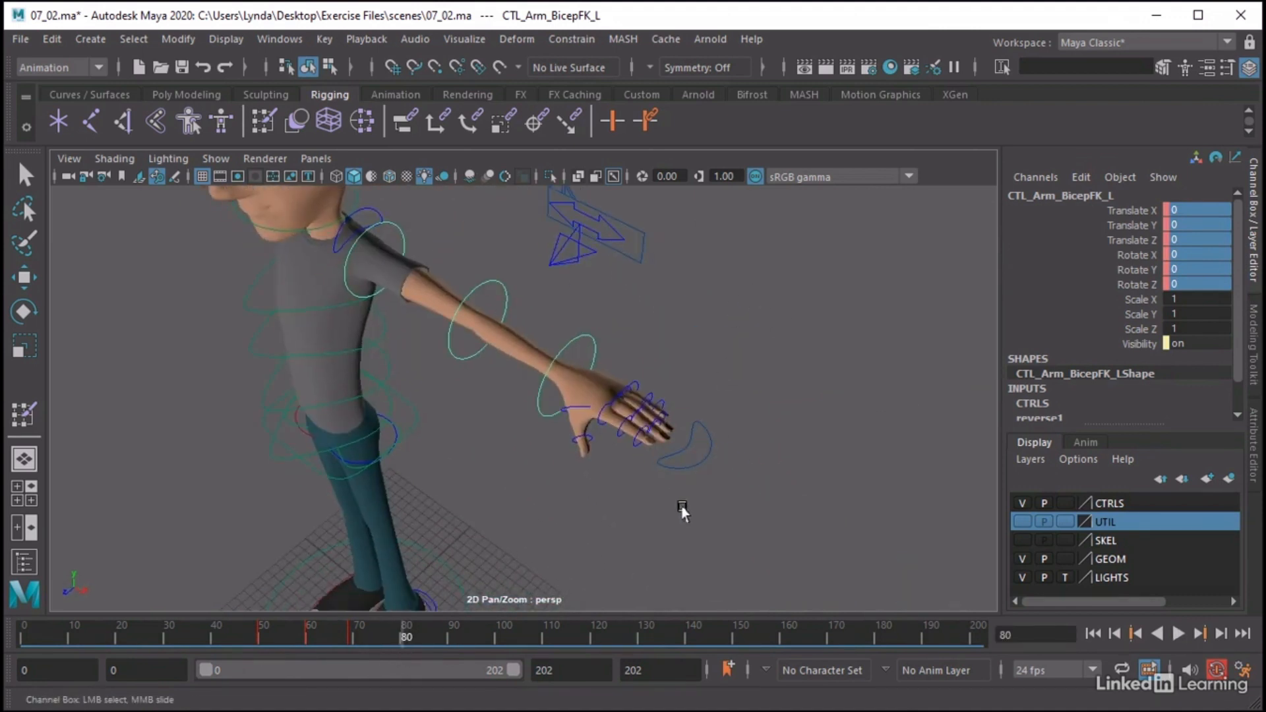
{"action": "left_click", "coordinate": [683, 461]}
{"action": "left_click_drag", "start_coordinate": [1131, 210], "coordinate": [1129, 224]}
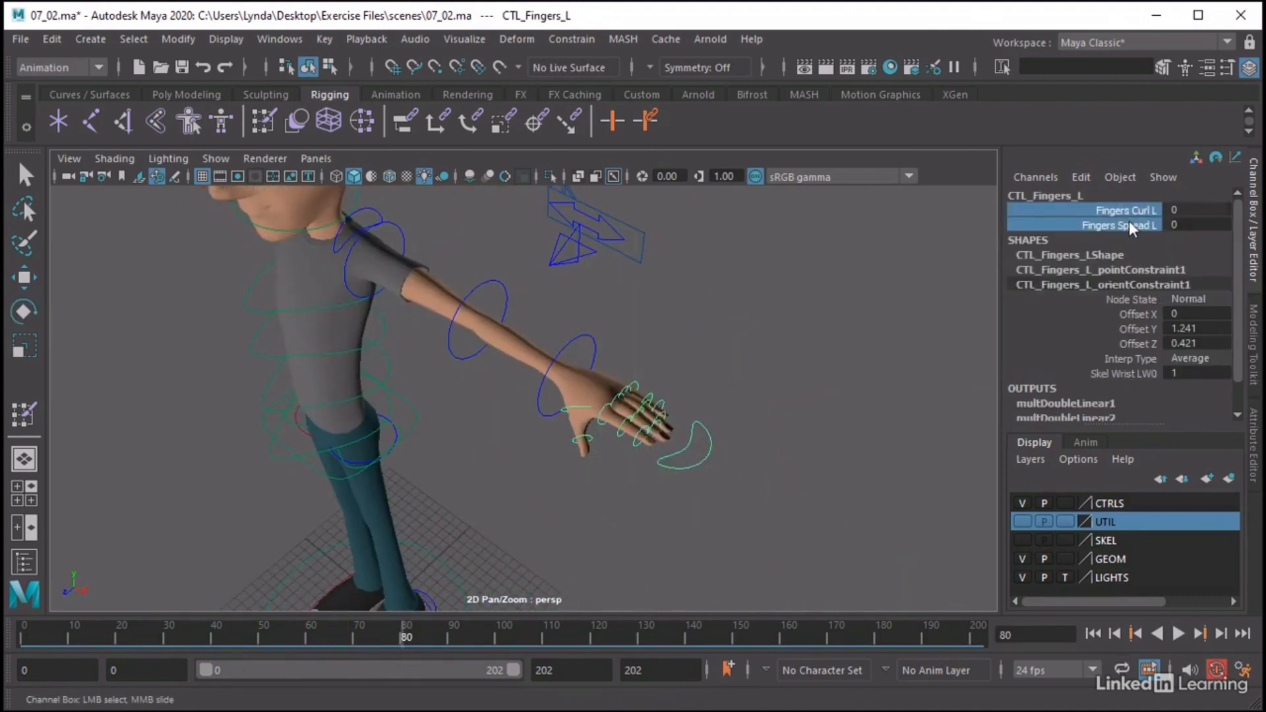
{"action": "key", "text": "s"}
Spread the left fingers at frame 90 by setting CTL_Fingers_L's Fingers Spread L to 30
{"action": "key", "text": "alt+v"}
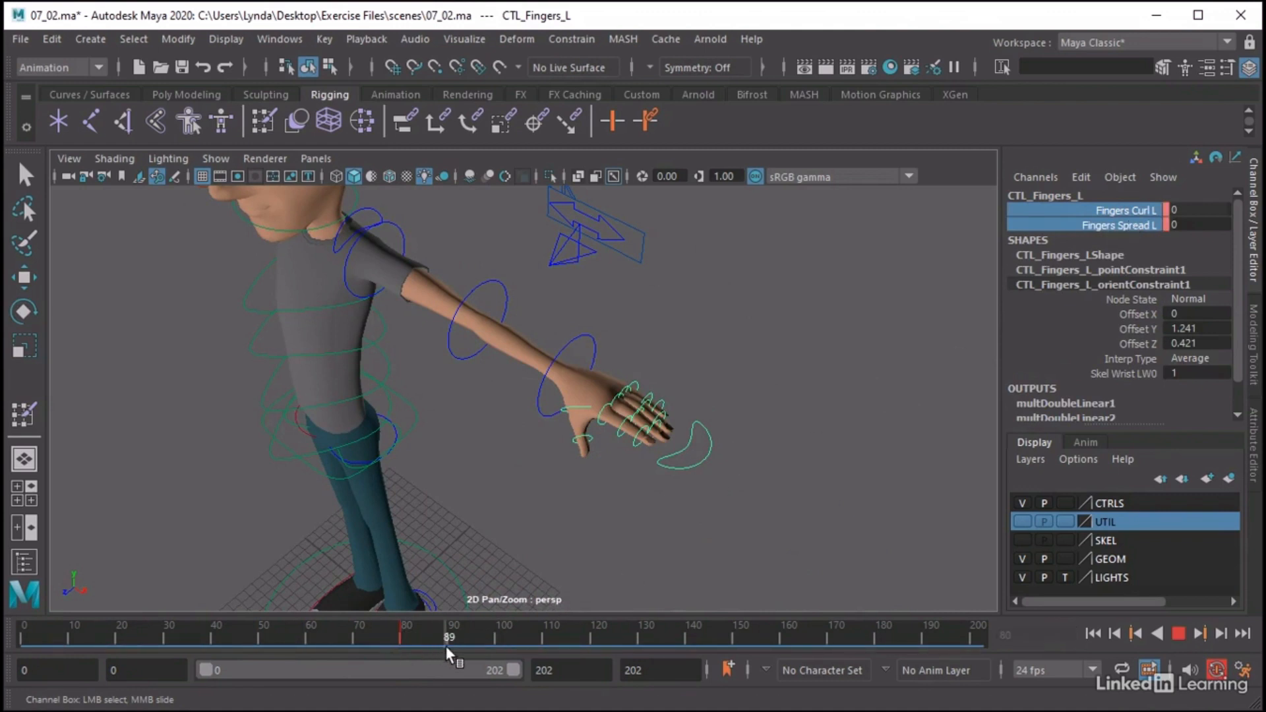
{"action": "key", "text": "alt+v"}
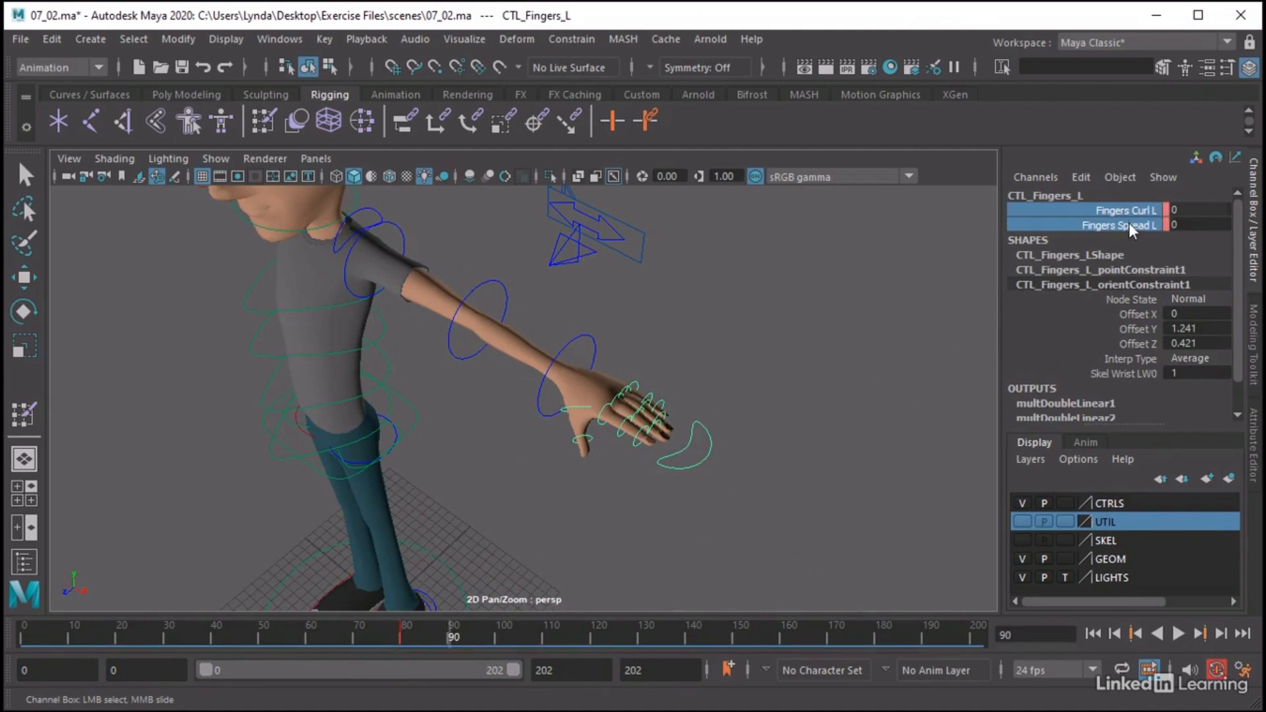
{"action": "left_click", "coordinate": [1129, 224]}
{"action": "middle_click_drag", "start_coordinate": [778, 224], "coordinate": [608, 237]}
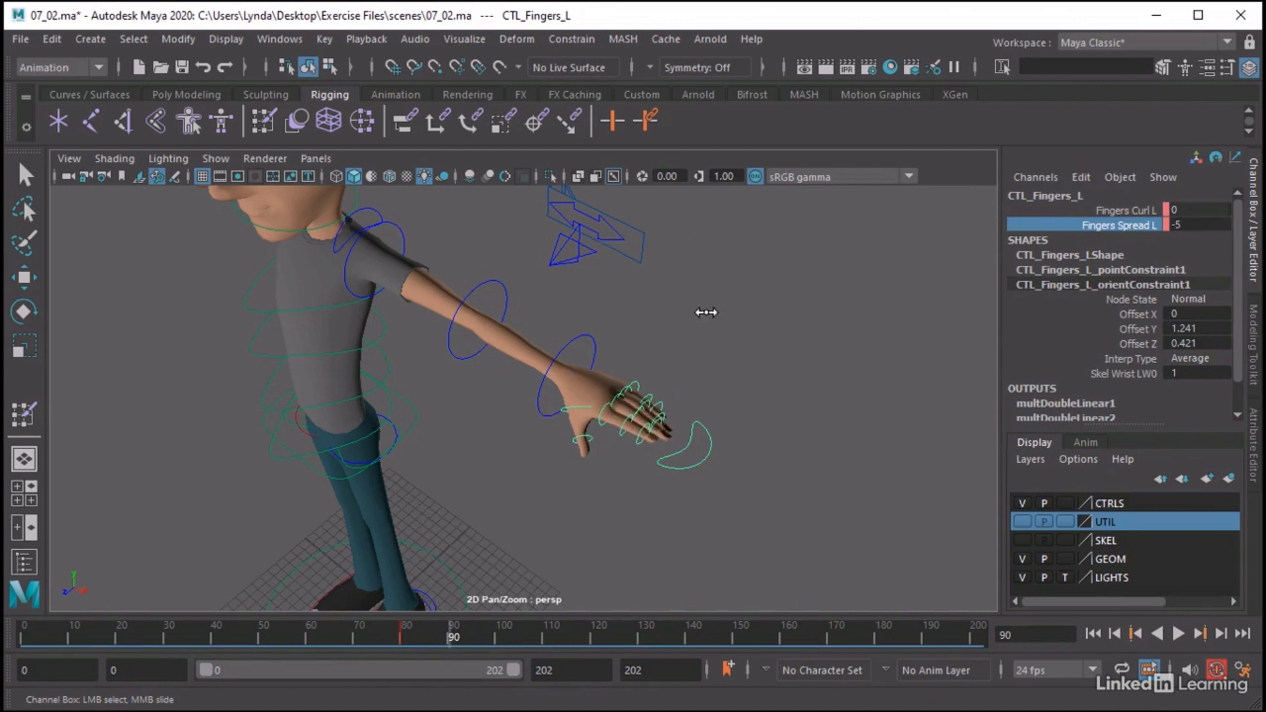
{"action": "middle_click_drag", "start_coordinate": [701, 311], "coordinate": [1126, 252]}
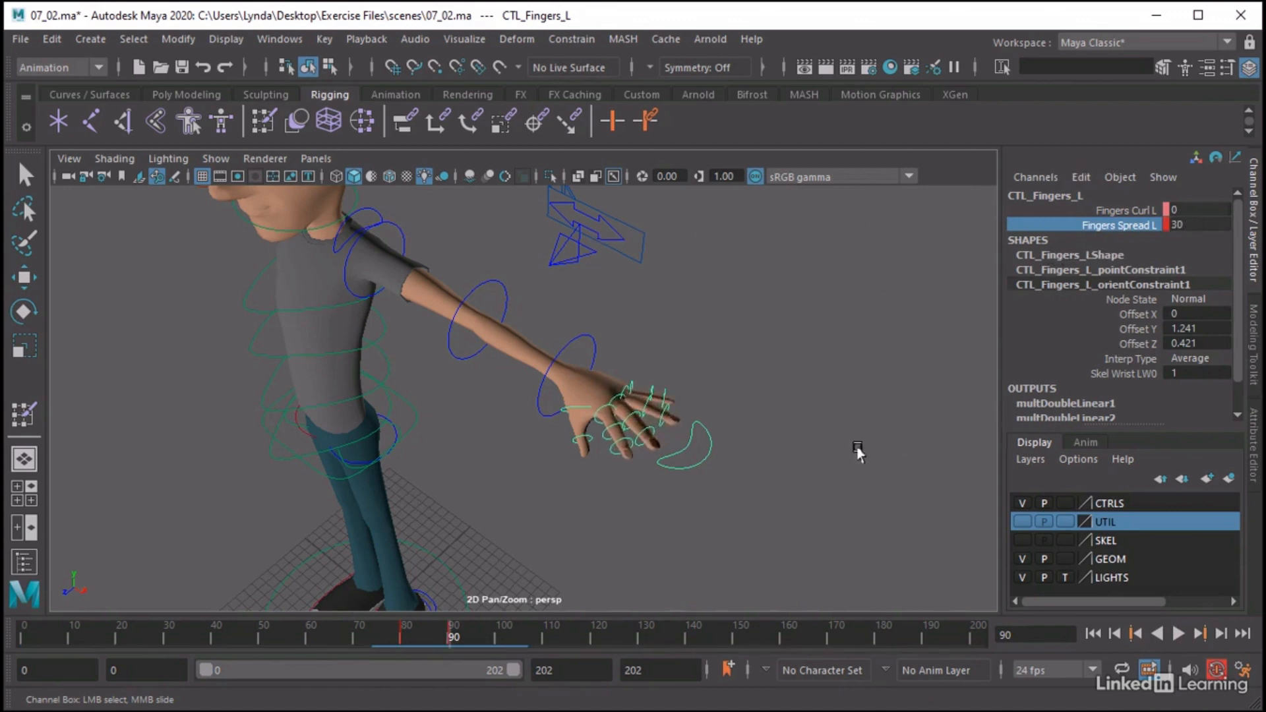
Curl the left fingers into a fist at frame 100 with Fingers Curl L at -70
{"action": "left_click_drag", "start_coordinate": [857, 449], "coordinate": [747, 455], "text": "alt"}
{"action": "middle_click_drag", "start_coordinate": [747, 455], "coordinate": [723, 367], "text": "alt"}
{"action": "right_click_drag", "start_coordinate": [703, 370], "coordinate": [747, 373], "text": "alt"}
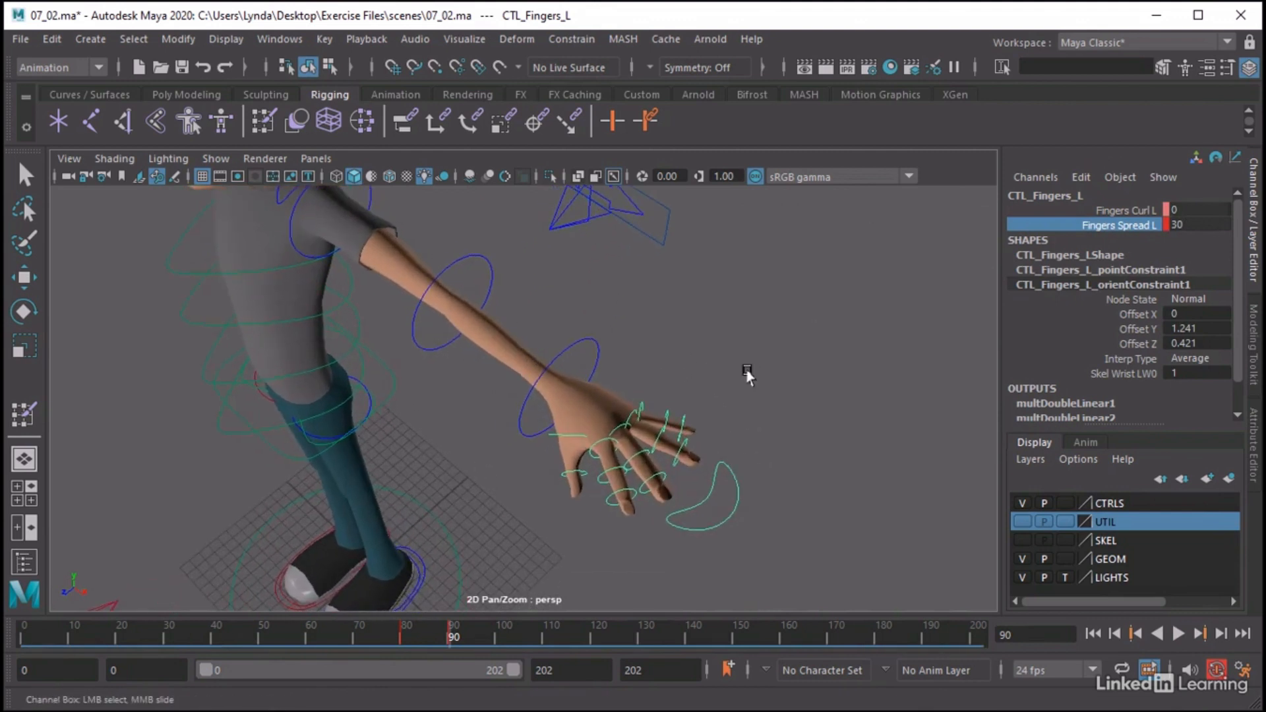
{"action": "left_click", "coordinate": [1145, 211]}
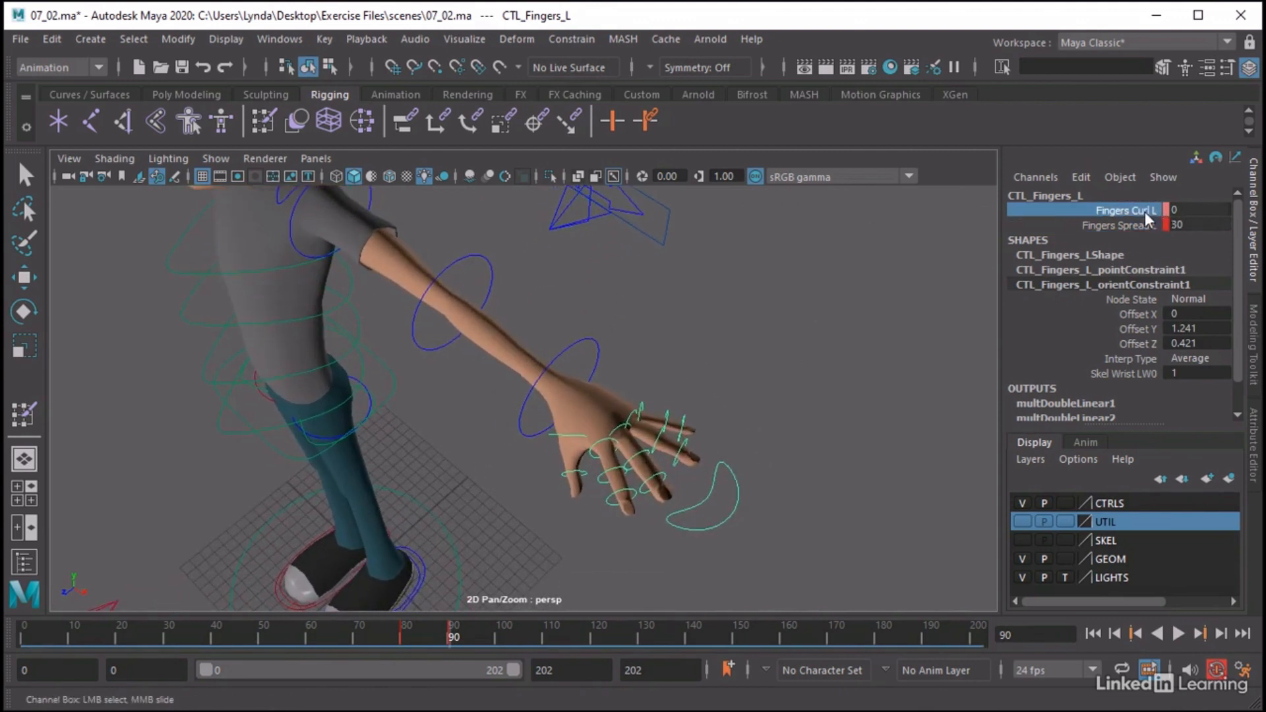
{"action": "key", "text": "alt+v"}
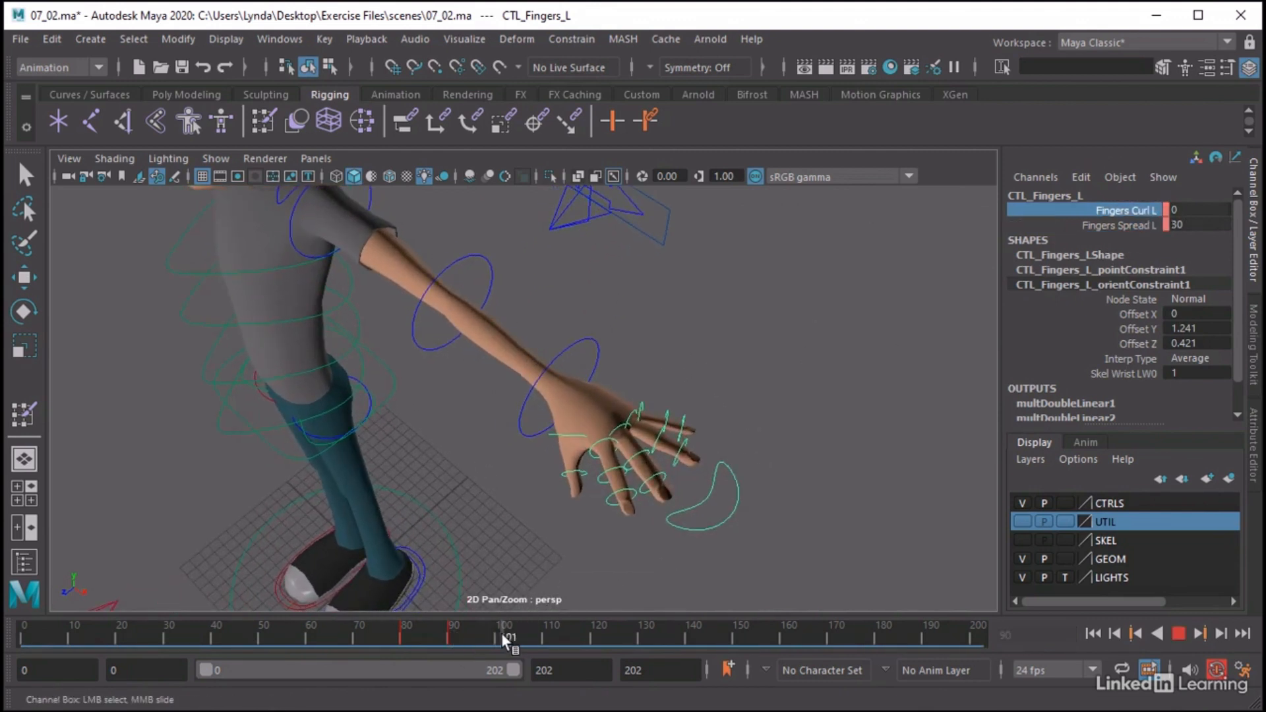
{"action": "key", "text": "alt+v"}
{"action": "left_click", "coordinate": [1187, 209]}
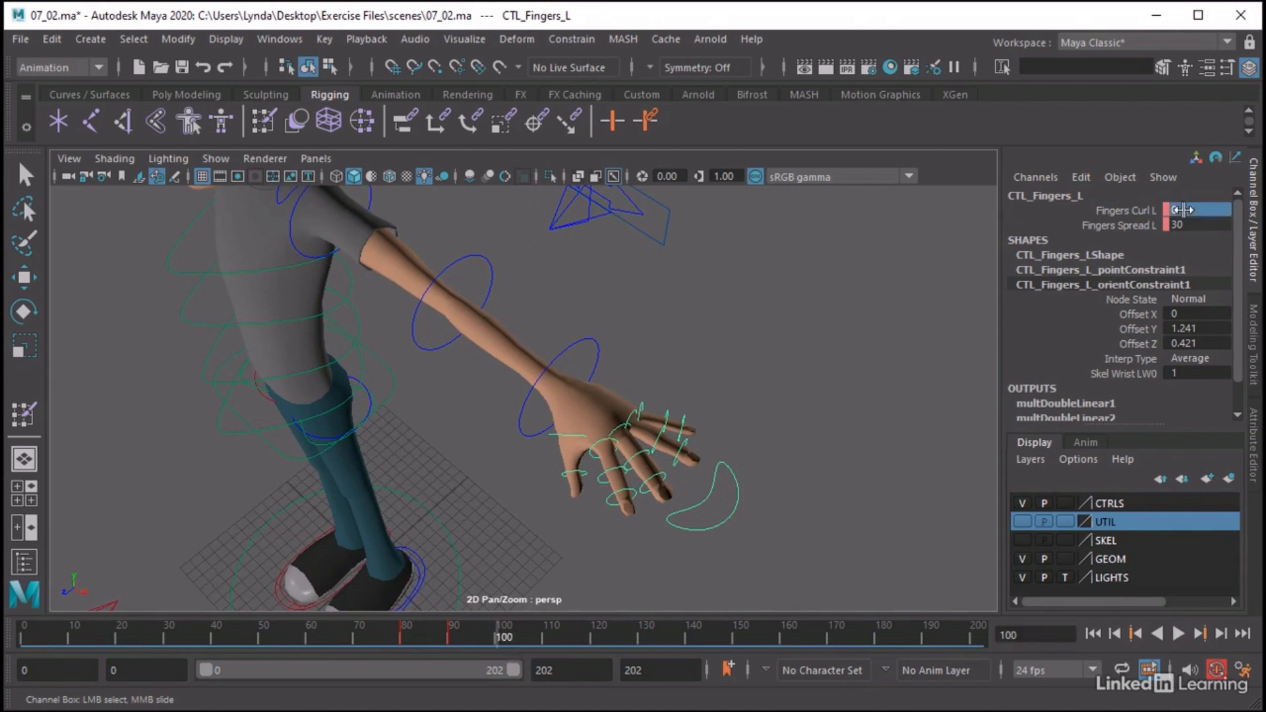
{"action": "middle_click_drag", "start_coordinate": [767, 254], "coordinate": [8, 293]}
Set Fingers Spread L to 0 at frame 100 and key both finger channels
{"action": "left_click", "coordinate": [1121, 225]}
{"action": "middle_click_drag", "start_coordinate": [992, 245], "coordinate": [816, 227]}
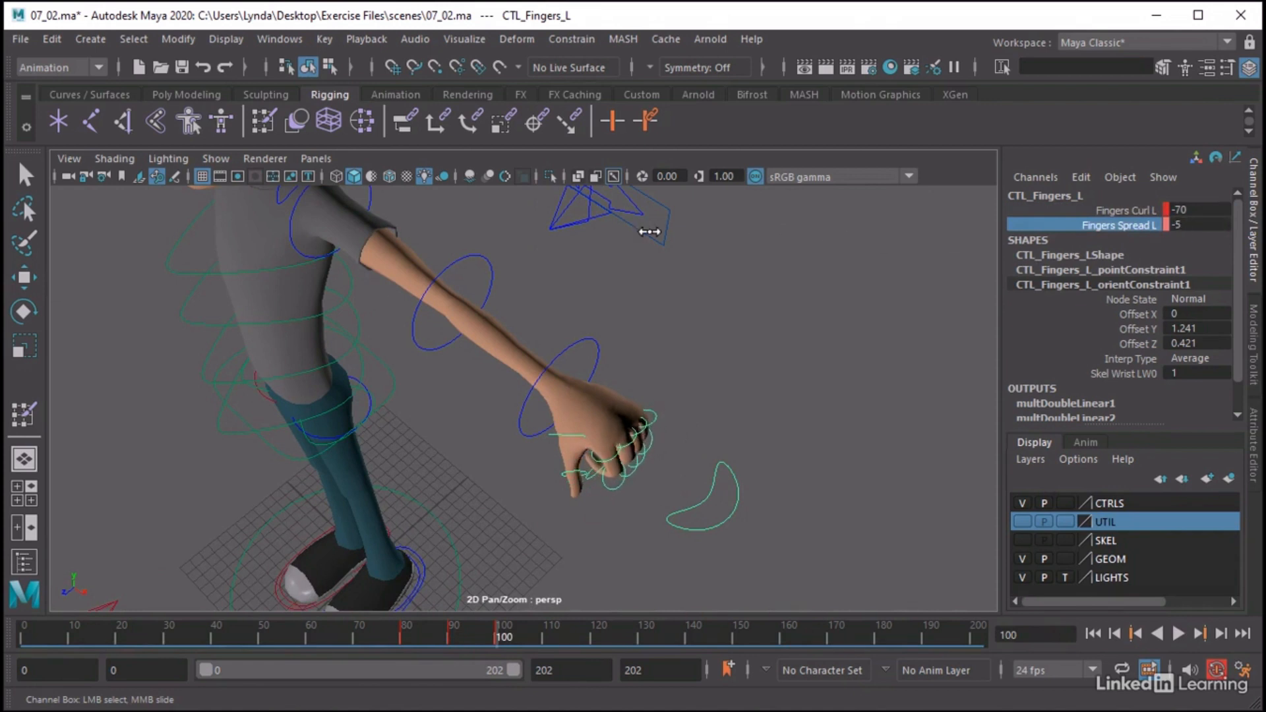
{"action": "left_click", "coordinate": [1220, 225]}
{"action": "type", "text": "0"}
{"action": "key", "text": "Return"}
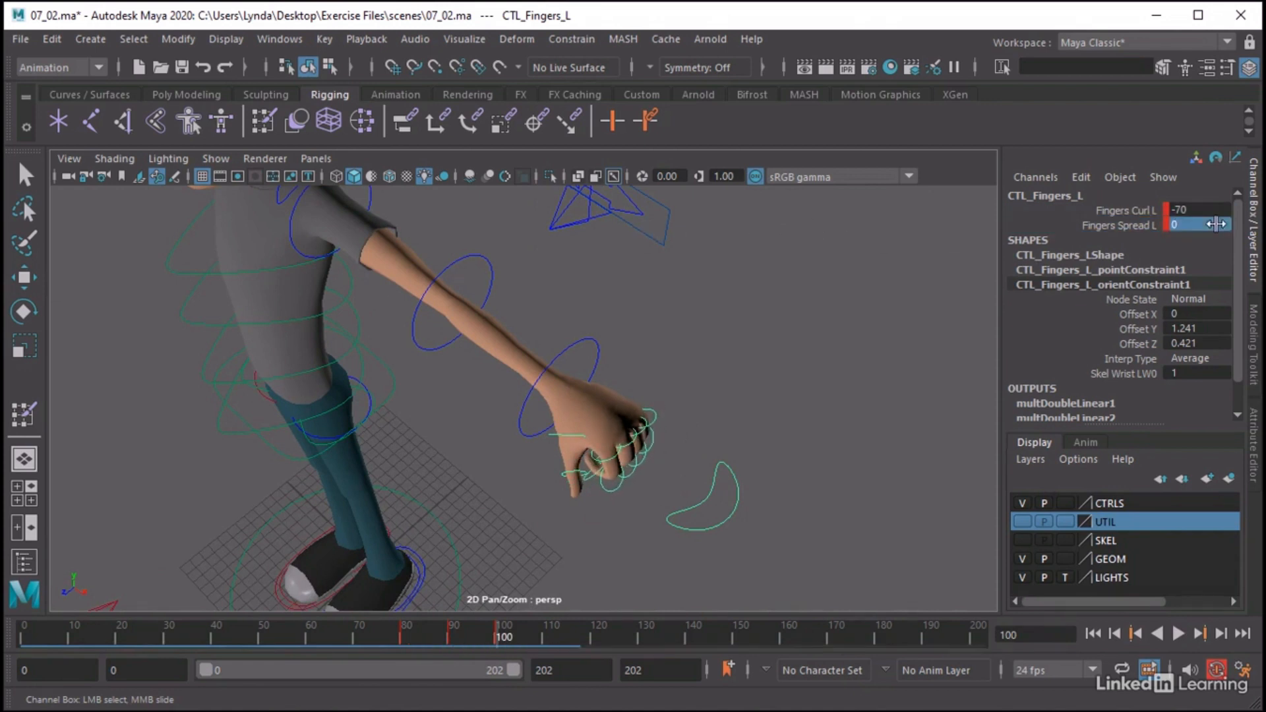
{"action": "left_click", "coordinate": [1124, 210]}
{"action": "left_click", "coordinate": [1119, 224], "text": "shift"}
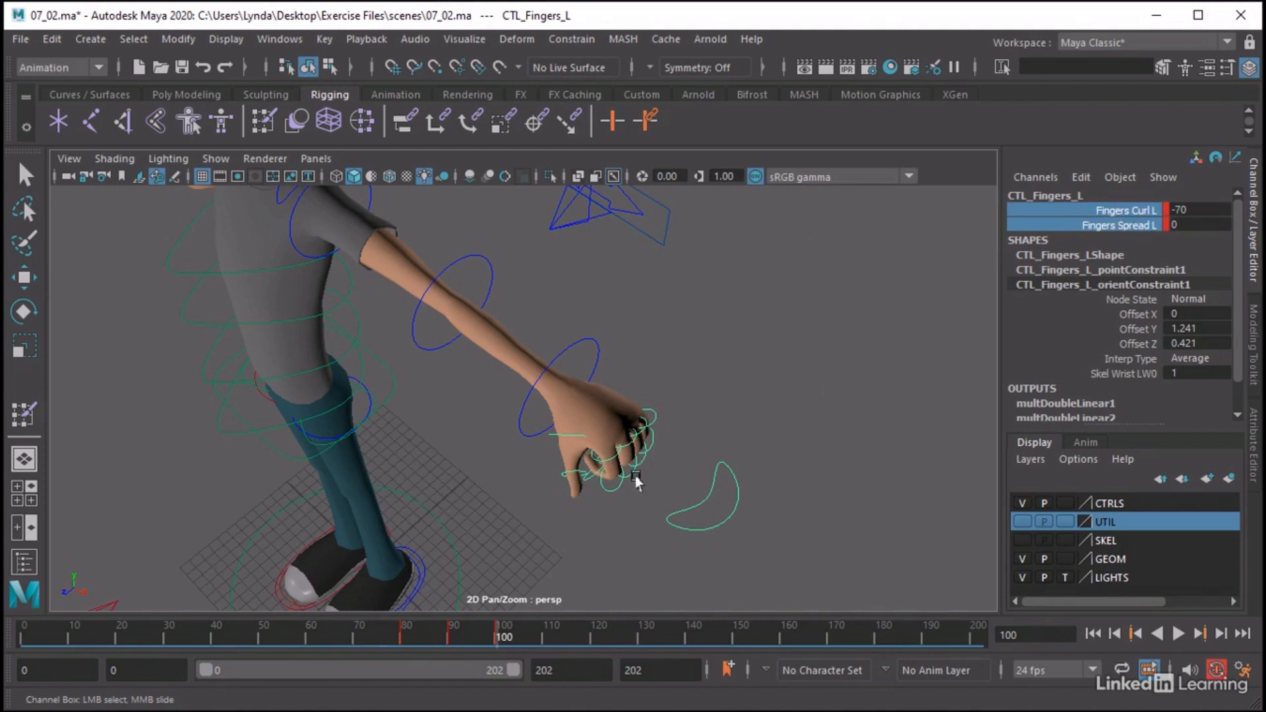
Straighten the left fingers at frame 109 by setting Fingers Curl L to 0
{"action": "left_click", "coordinate": [547, 631]}
{"action": "left_click", "coordinate": [1197, 210]}
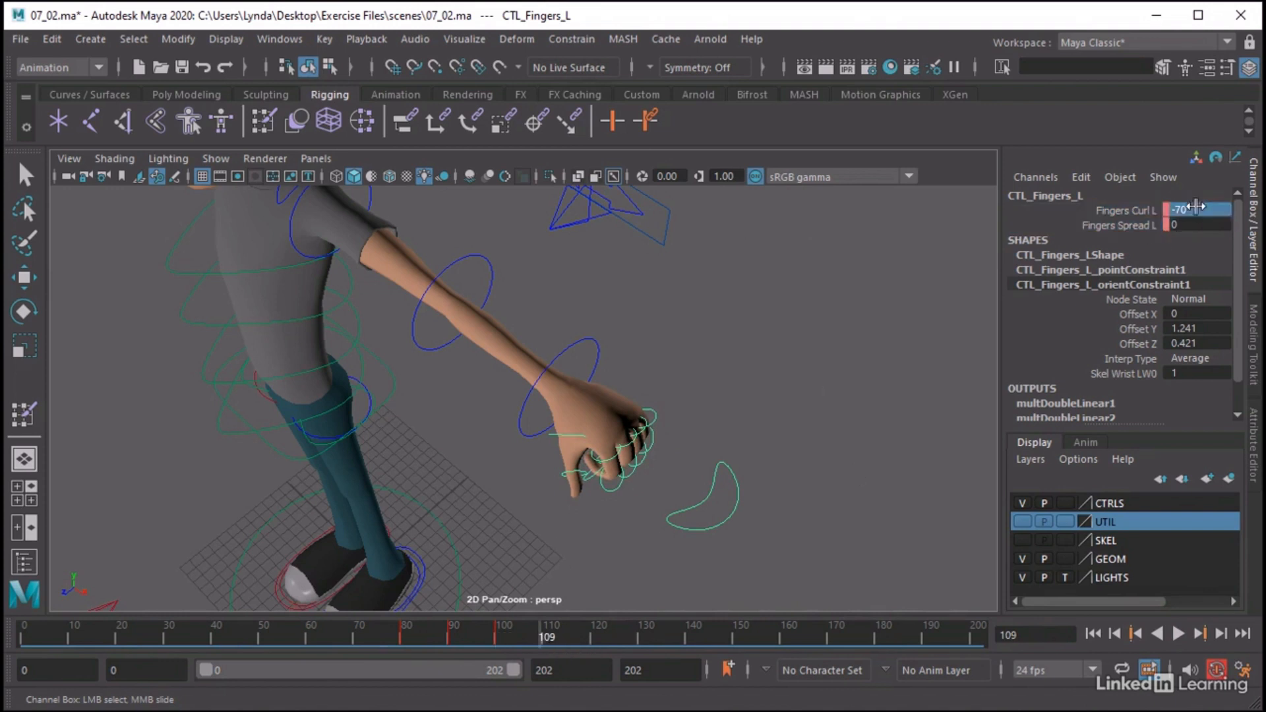
{"action": "type", "text": "0"}
{"action": "key", "text": "Return"}
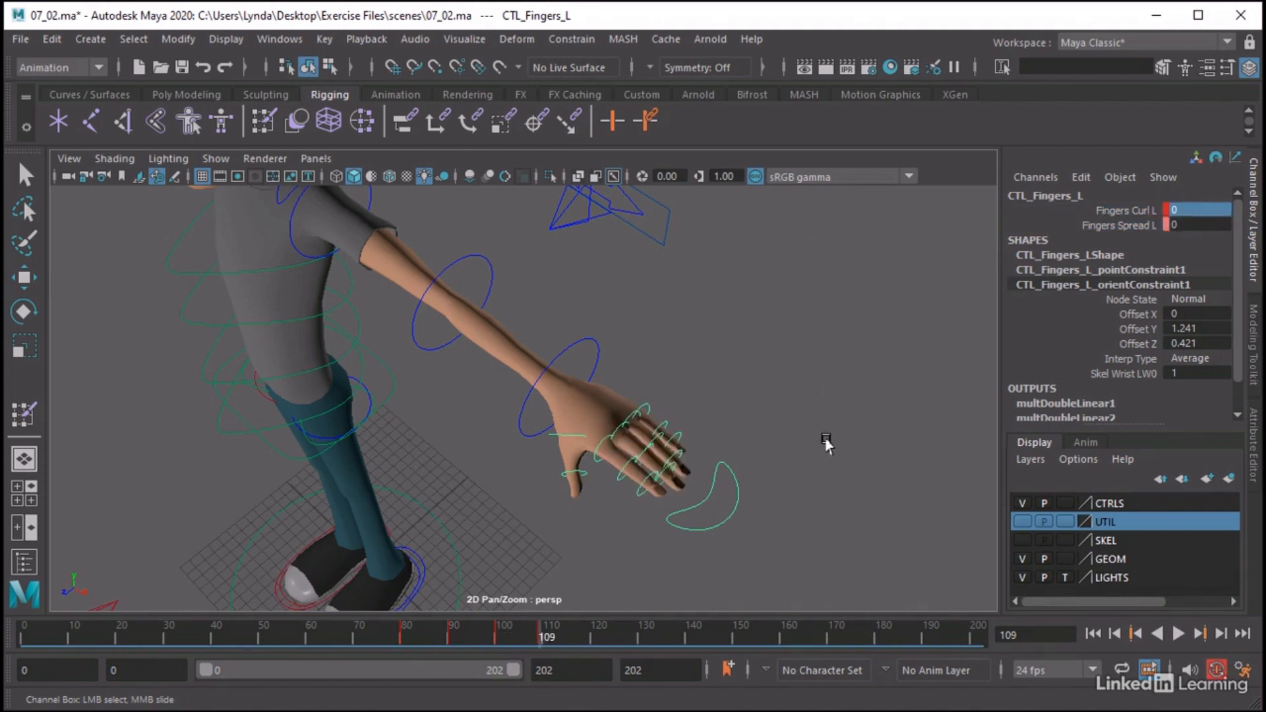
Return to frame 0 with the whole character in view, clear the selection and activate the Rotate tool
{"action": "left_click_drag", "start_coordinate": [831, 531], "coordinate": [859, 505], "text": "alt"}
{"action": "right_click_drag", "start_coordinate": [859, 505], "coordinate": [479, 439], "text": "alt"}
{"action": "left_click_drag", "start_coordinate": [478, 442], "coordinate": [683, 418], "text": "alt"}
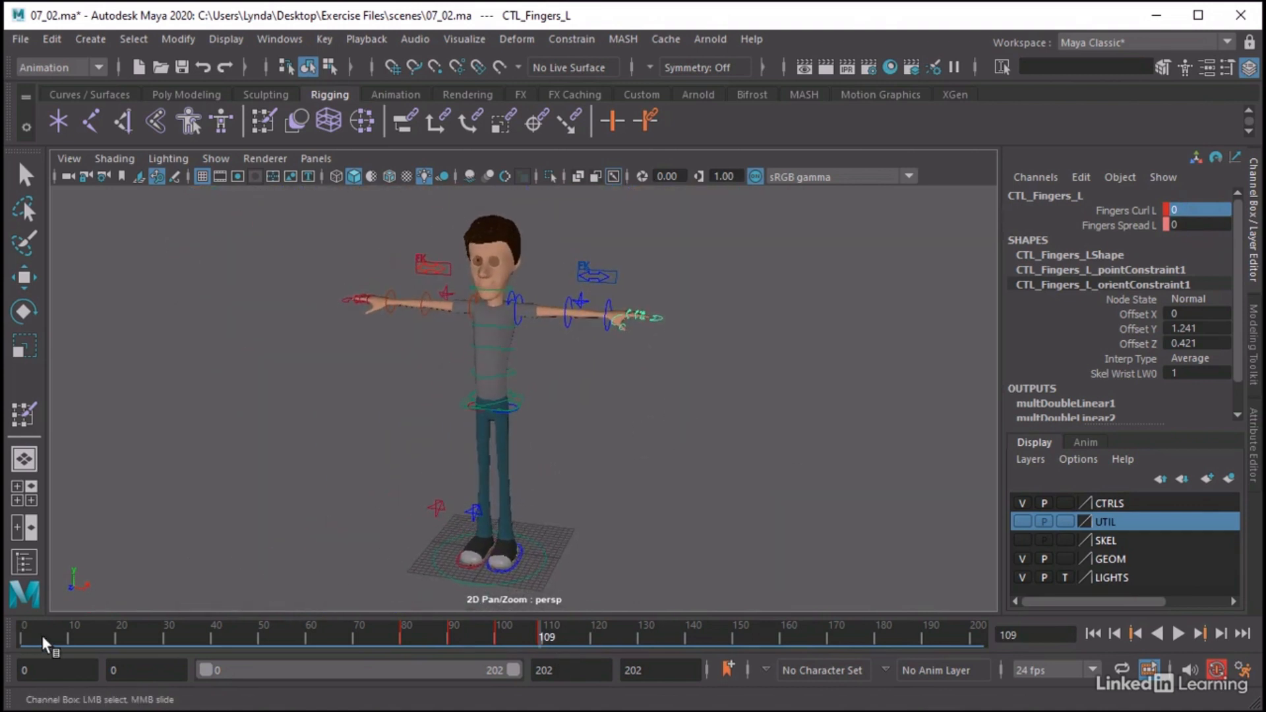
{"action": "key", "text": "alt+v"}
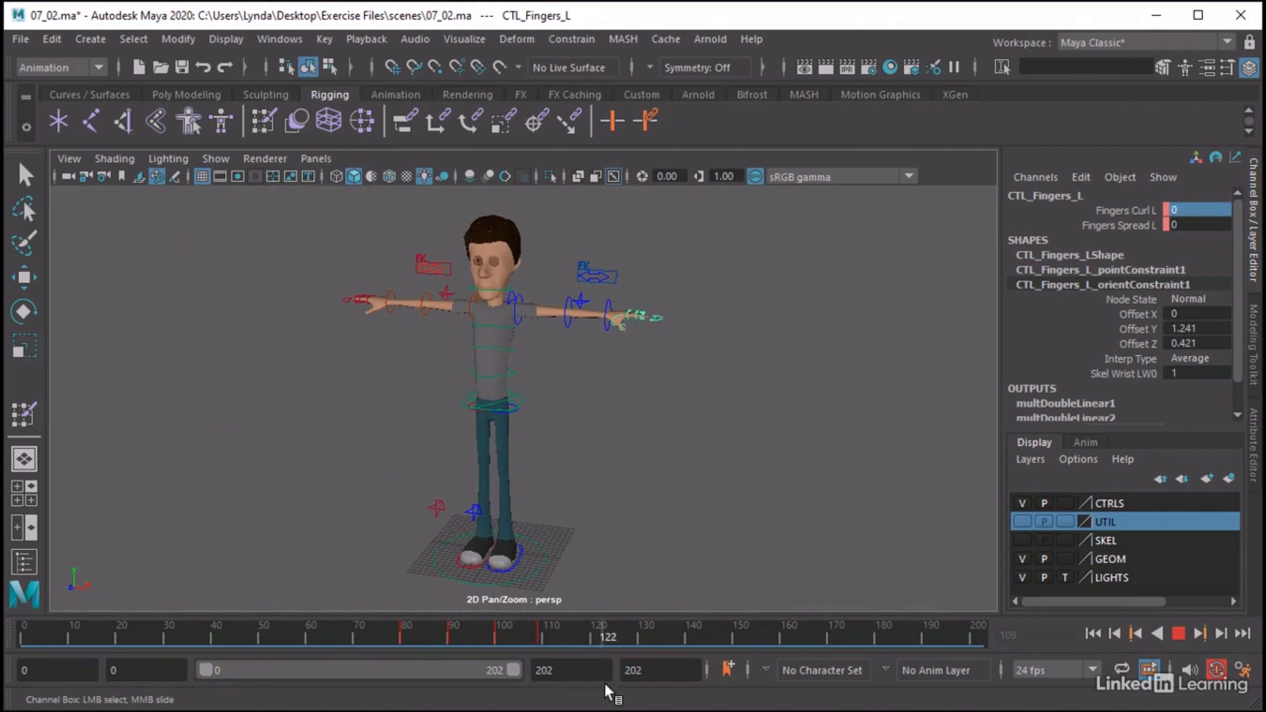
{"action": "left_click_drag", "start_coordinate": [604, 683], "coordinate": [5, 620]}
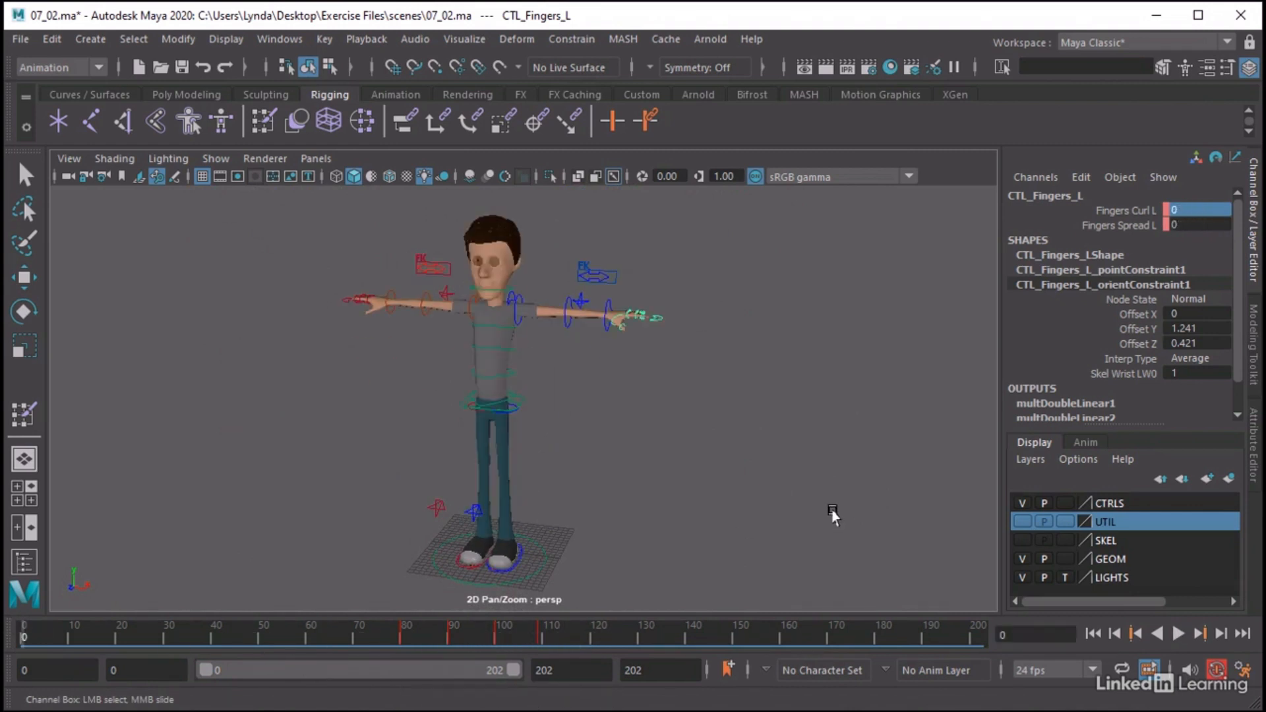
{"action": "left_click", "coordinate": [833, 515]}
{"action": "key", "text": "e"}
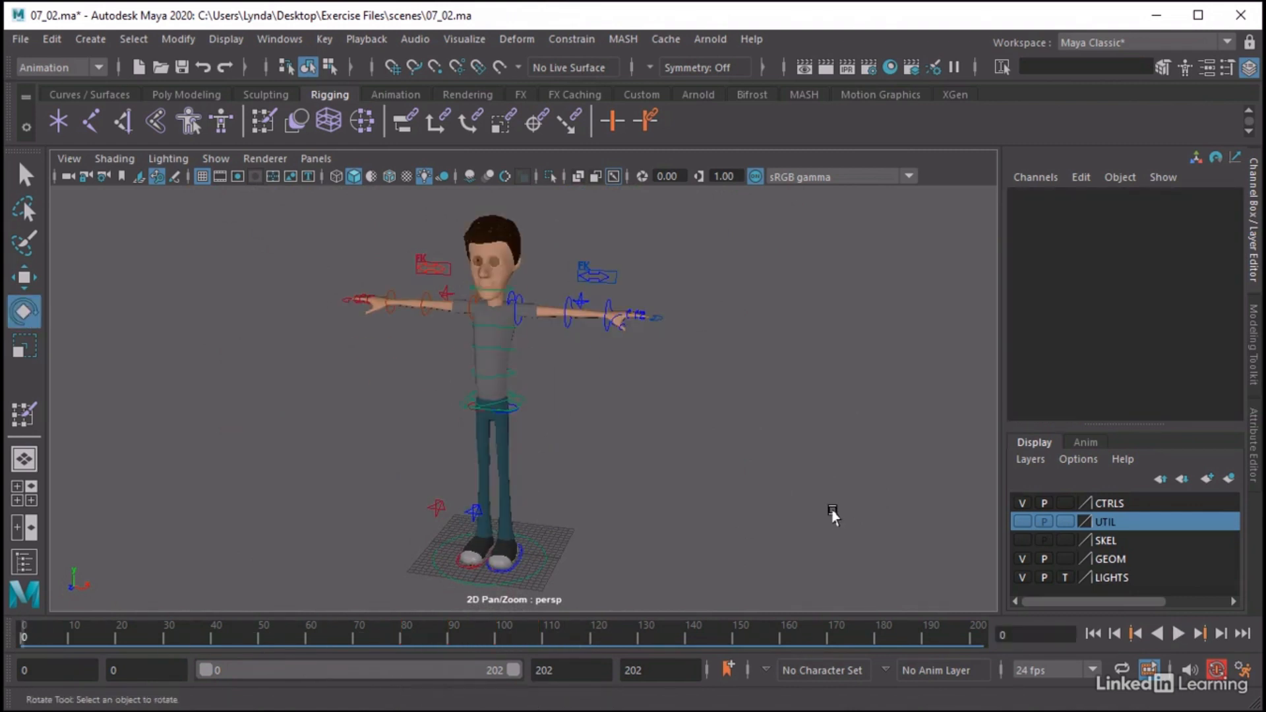
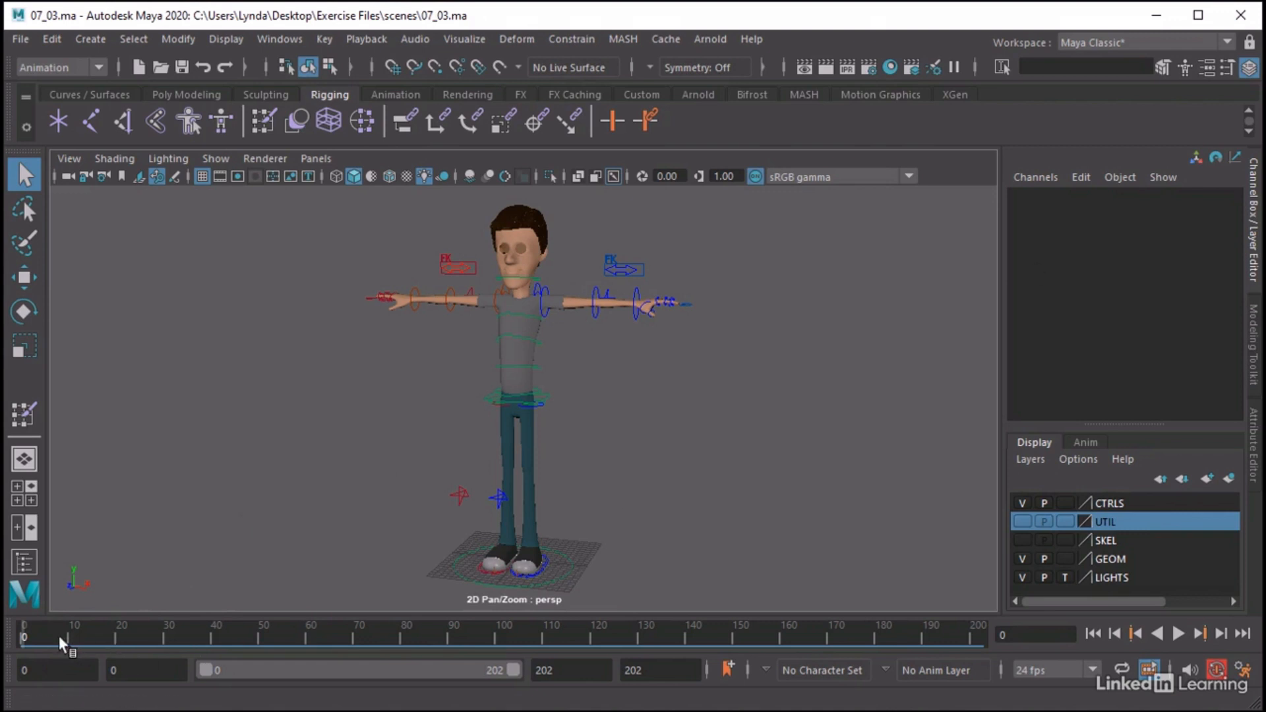
Move to frame 130 of the test animation and select the Gary_Body mesh, keeping the deformed torso in view
{"action": "mouse_move", "coordinate": [30, 632]}
{"action": "left_mouse_down"}
{"action": "mouse_move", "coordinate": [668, 634]}
{"action": "mouse_move", "coordinate": [630, 640]}
{"action": "mouse_move", "coordinate": [639, 637]}
{"action": "left_mouse_up"}
{"action": "left_click_drag", "start_coordinate": [475, 404], "coordinate": [430, 422], "text": "alt"}
{"action": "middle_click_drag", "start_coordinate": [456, 377], "coordinate": [463, 445], "text": "alt"}
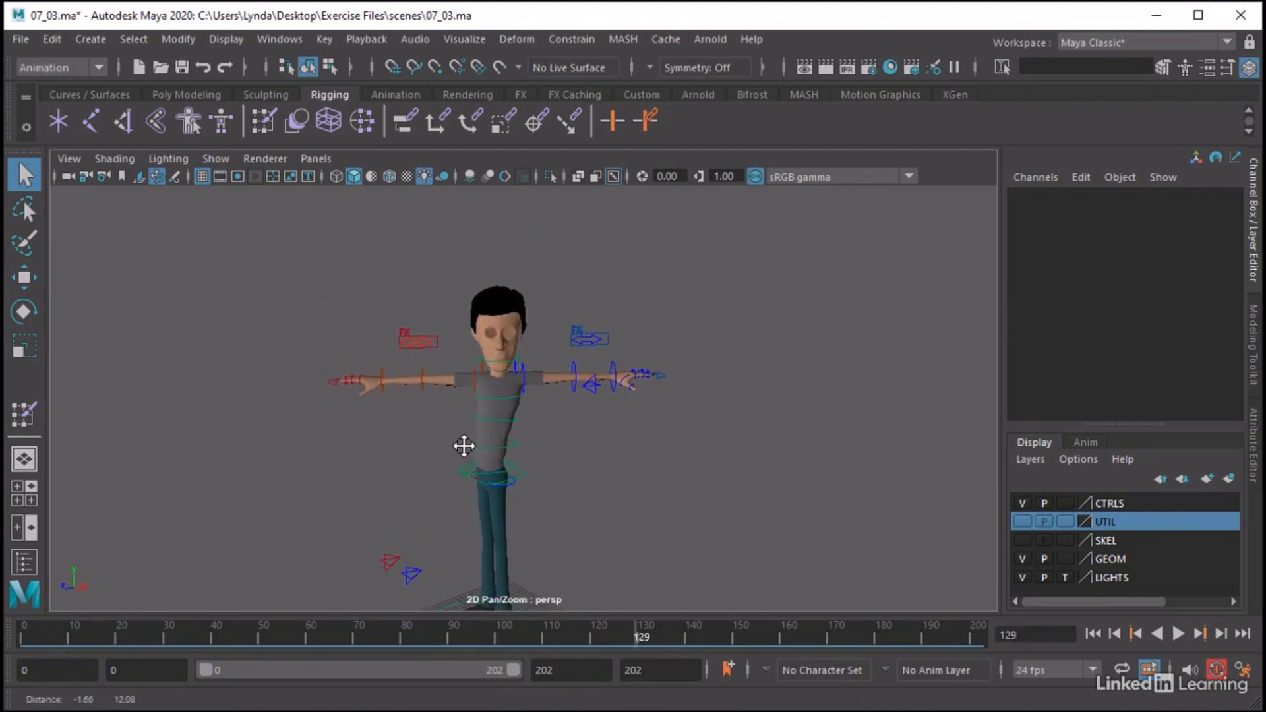
{"action": "right_click_drag", "start_coordinate": [394, 473], "coordinate": [910, 524], "text": "alt"}
{"action": "left_click_drag", "start_coordinate": [518, 470], "coordinate": [509, 448], "text": "alt"}
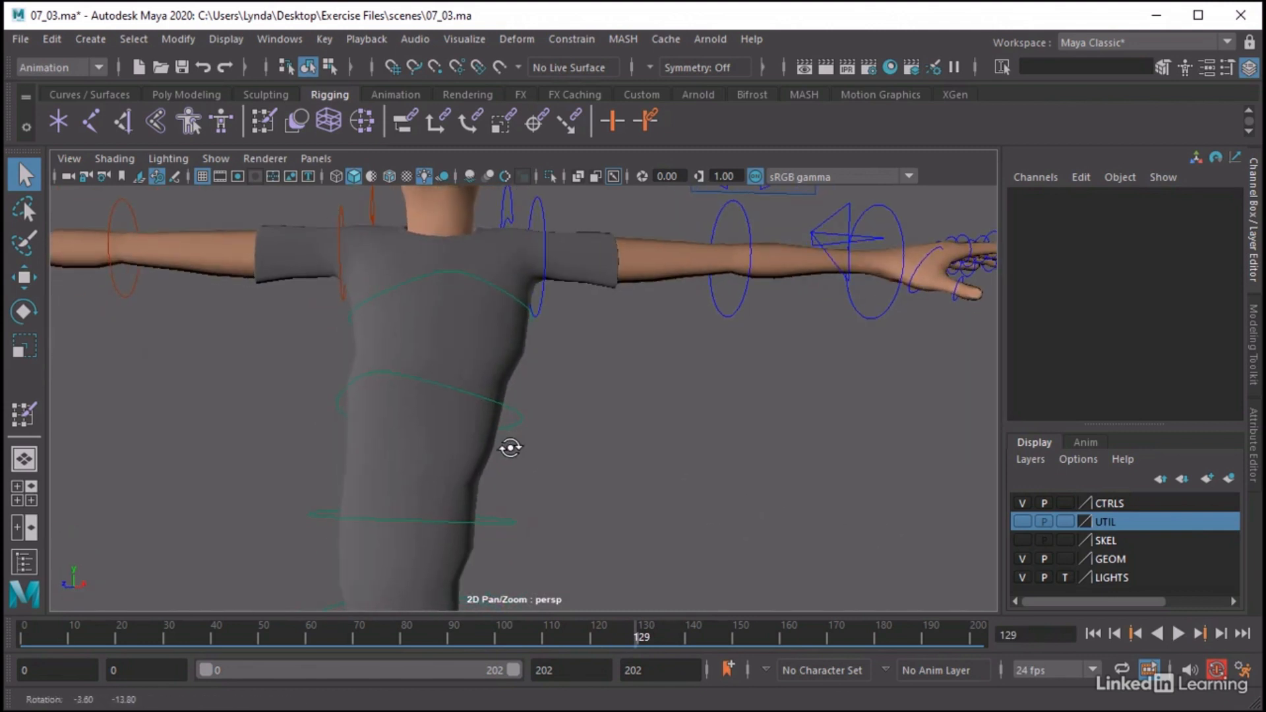
{"action": "left_click", "coordinate": [486, 455]}
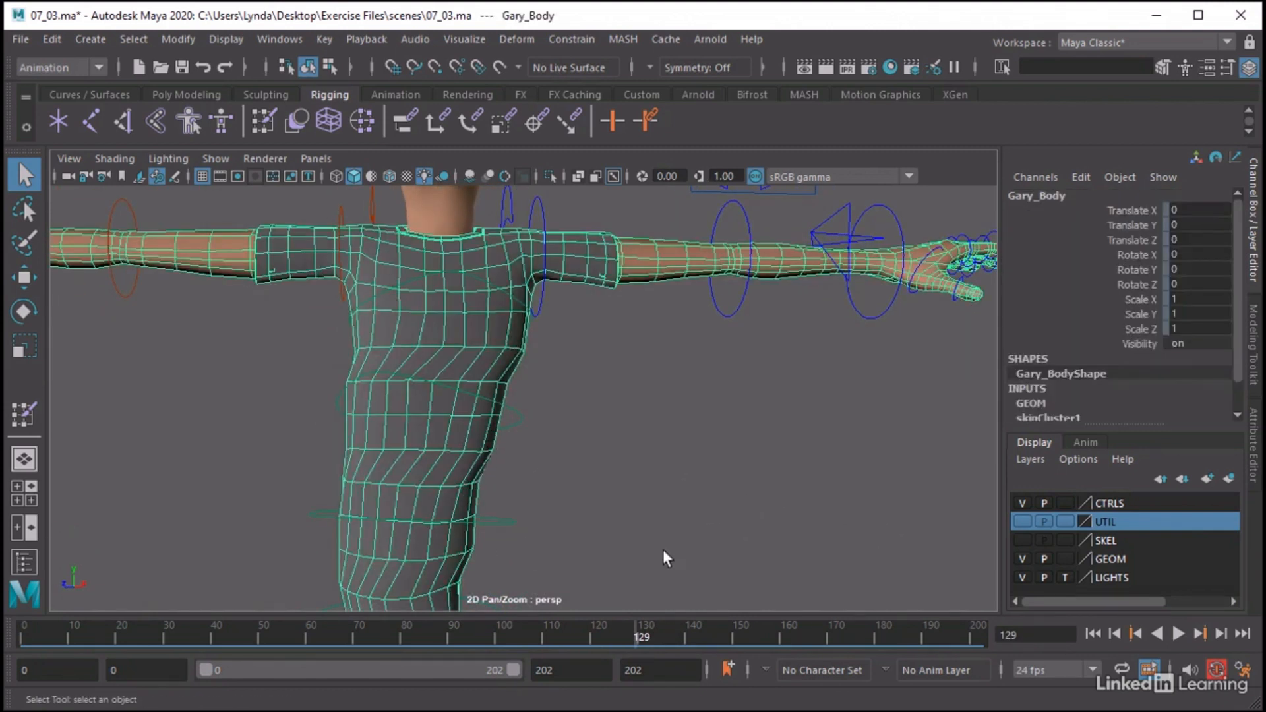
{"action": "left_click_drag", "start_coordinate": [602, 638], "coordinate": [637, 639]}
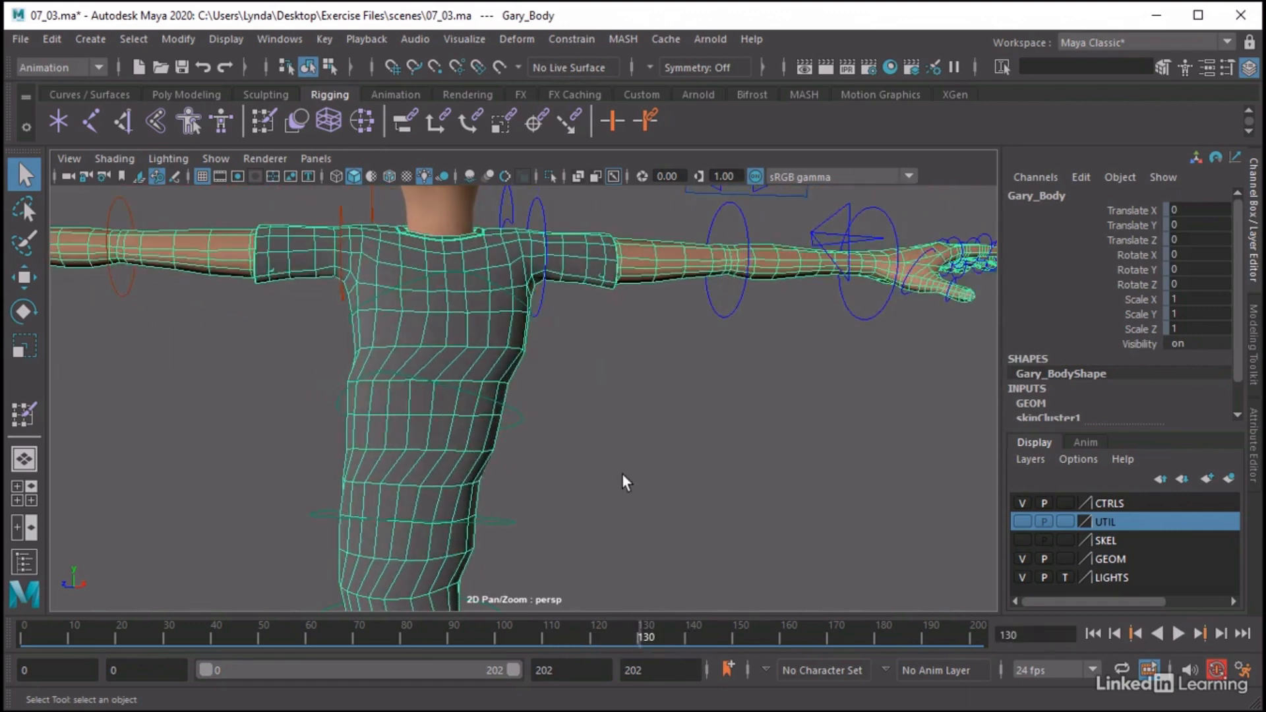
{"action": "middle_click_drag", "start_coordinate": [623, 475], "coordinate": [805, 463], "text": "alt"}
{"action": "right_click_drag", "start_coordinate": [814, 465], "coordinate": [707, 457], "text": "alt"}
{"action": "left_click_drag", "start_coordinate": [706, 457], "coordinate": [699, 461], "text": "alt"}
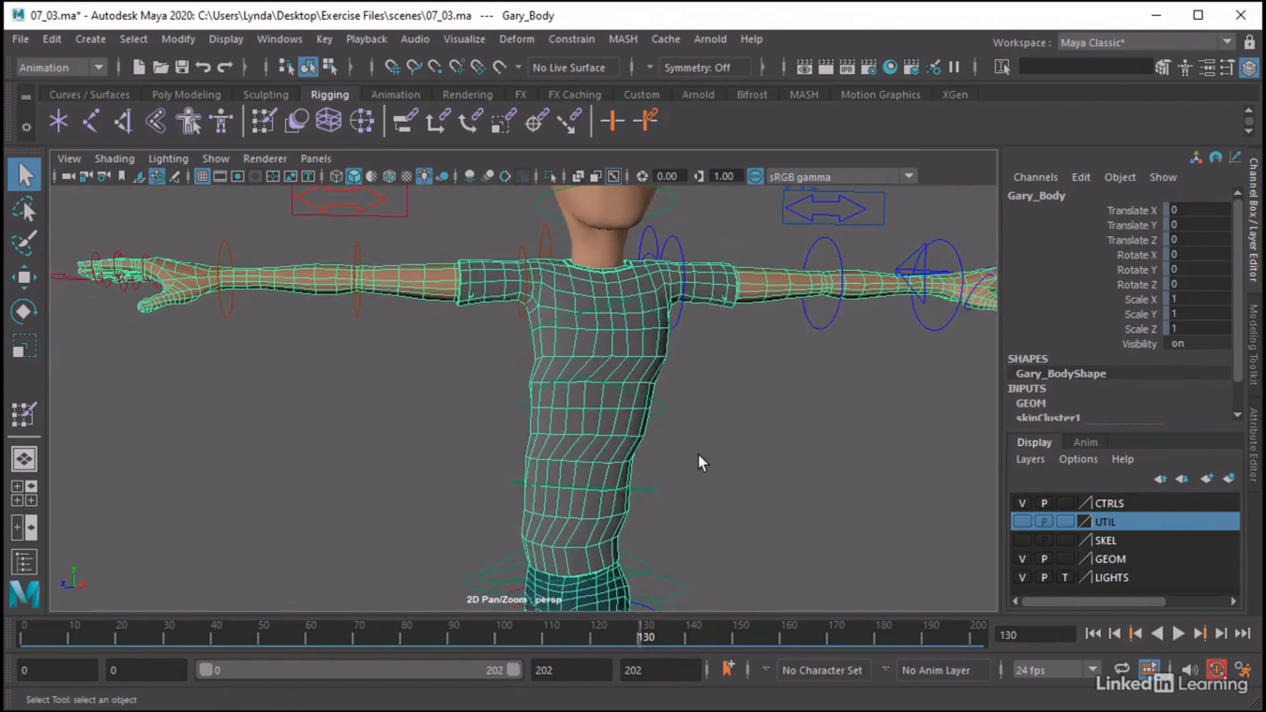
Switch to the Rigging menu set and start the Paint Skin Weights tool on the body with its settings open
{"action": "left_click", "coordinate": [59, 67]}
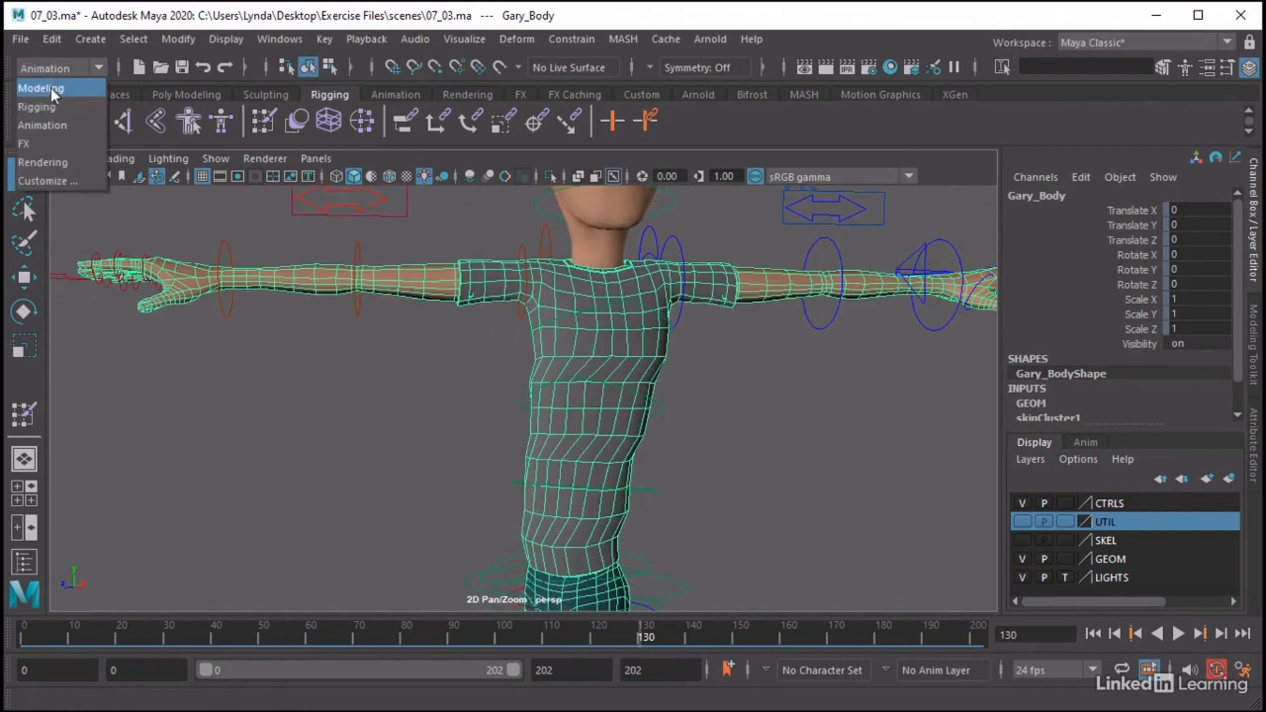
{"action": "left_click", "coordinate": [45, 101]}
{"action": "left_click", "coordinate": [383, 39]}
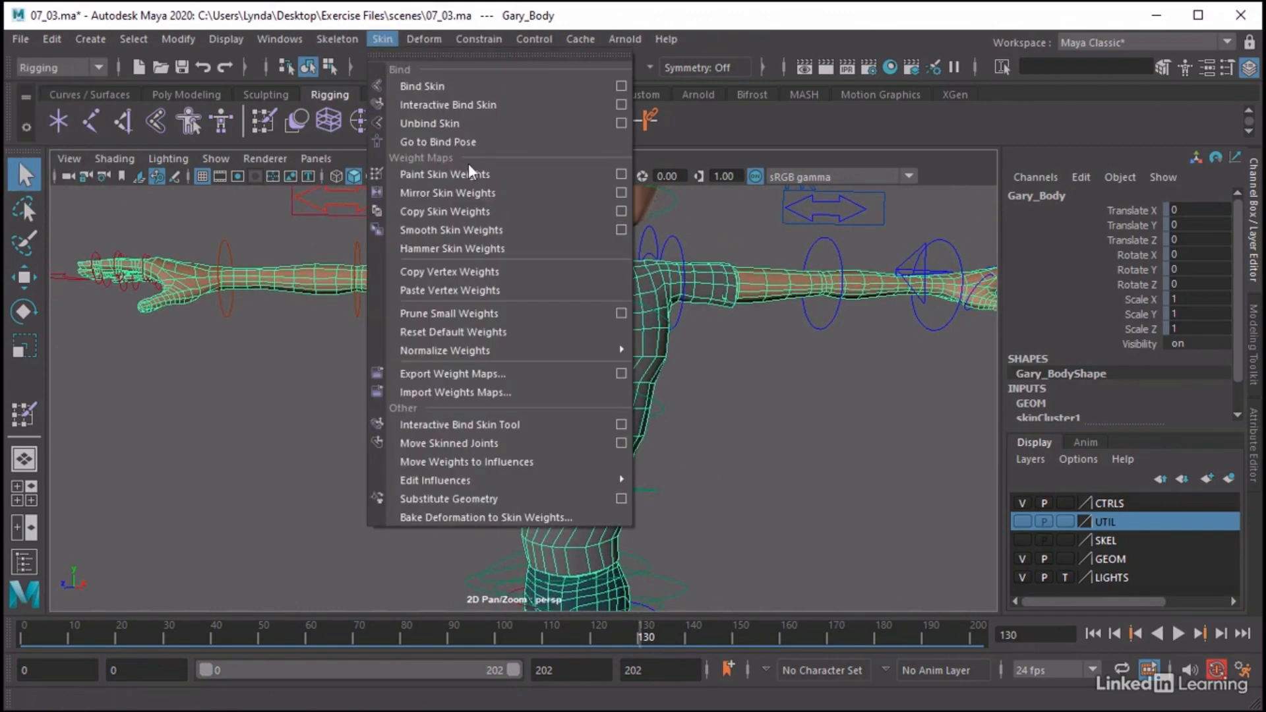
{"action": "left_click", "coordinate": [619, 175]}
{"action": "left_click_drag", "start_coordinate": [159, 104], "coordinate": [164, 110]}
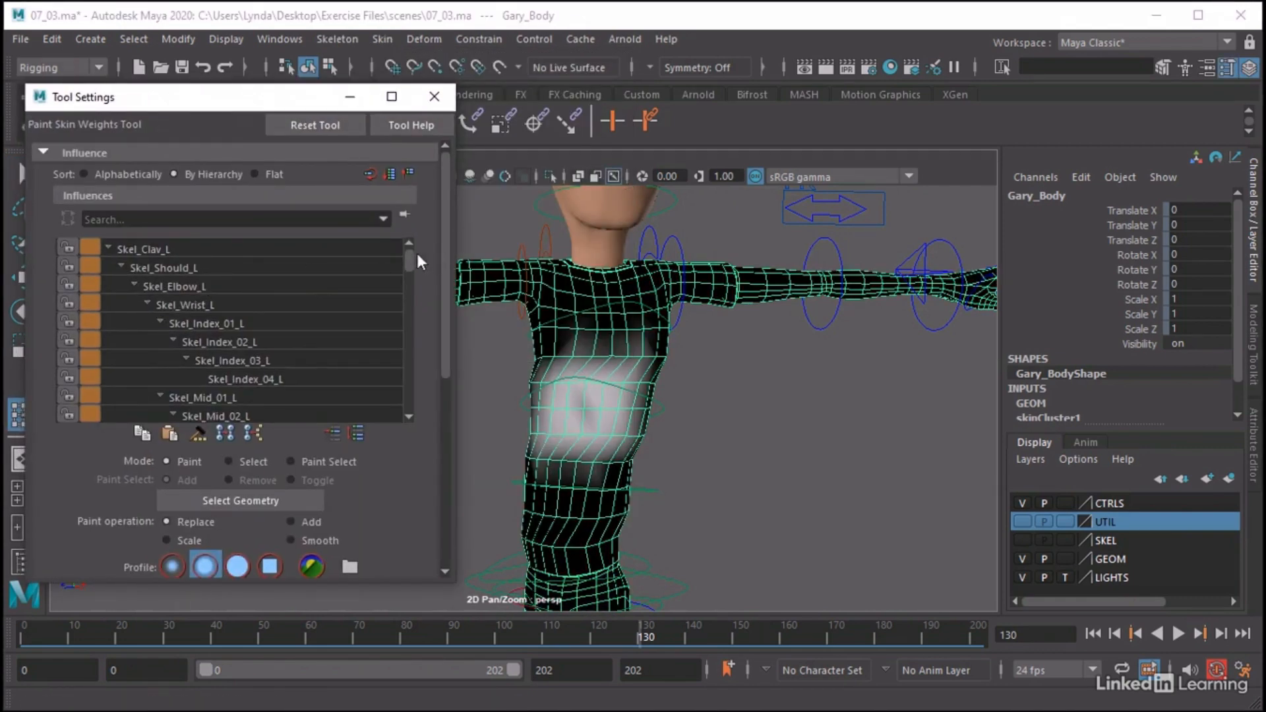
Compare the torso weights of the Skel_Rib_C03, Skel_Rib_L03 and Skel_Rib_R03 influences
{"action": "left_click_drag", "start_coordinate": [409, 256], "coordinate": [409, 358]}
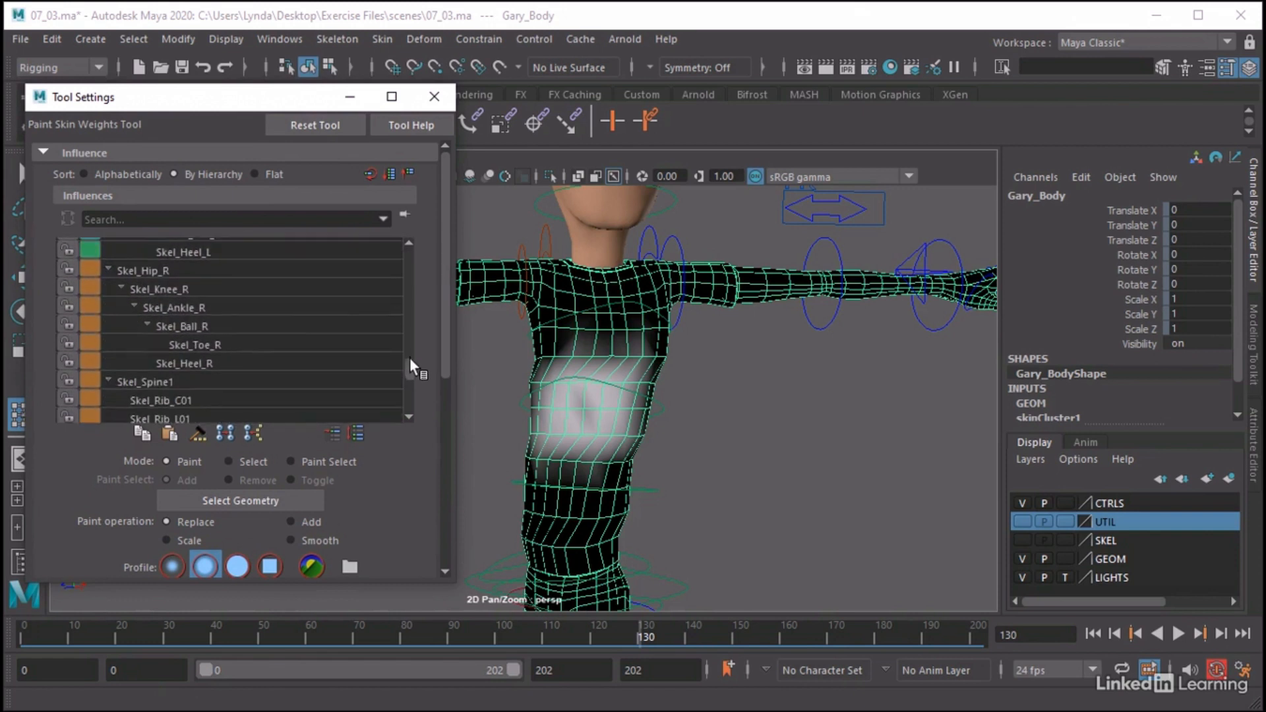
{"action": "left_click_drag", "start_coordinate": [664, 461], "coordinate": [687, 458], "text": "alt"}
{"action": "right_click_drag", "start_coordinate": [687, 458], "coordinate": [760, 457], "text": "alt"}
{"action": "middle_click_drag", "start_coordinate": [761, 456], "coordinate": [771, 421], "text": "alt"}
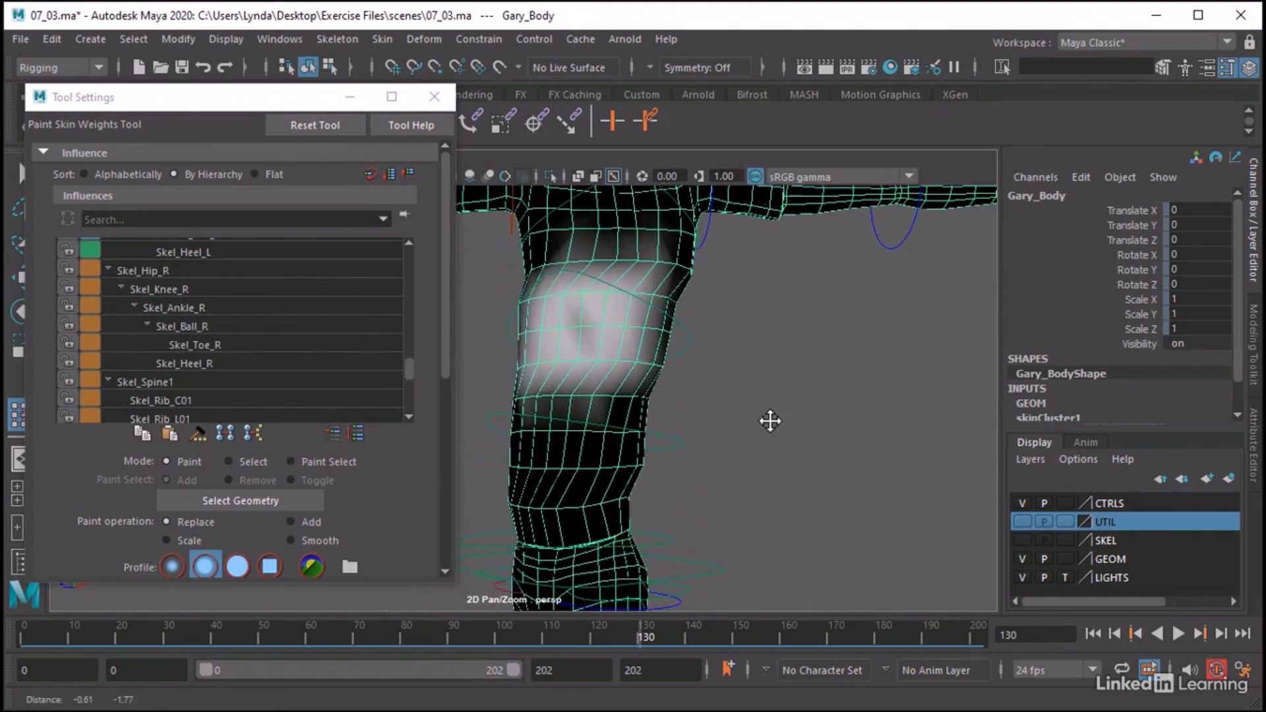
{"action": "left_click_drag", "start_coordinate": [409, 371], "coordinate": [405, 383]}
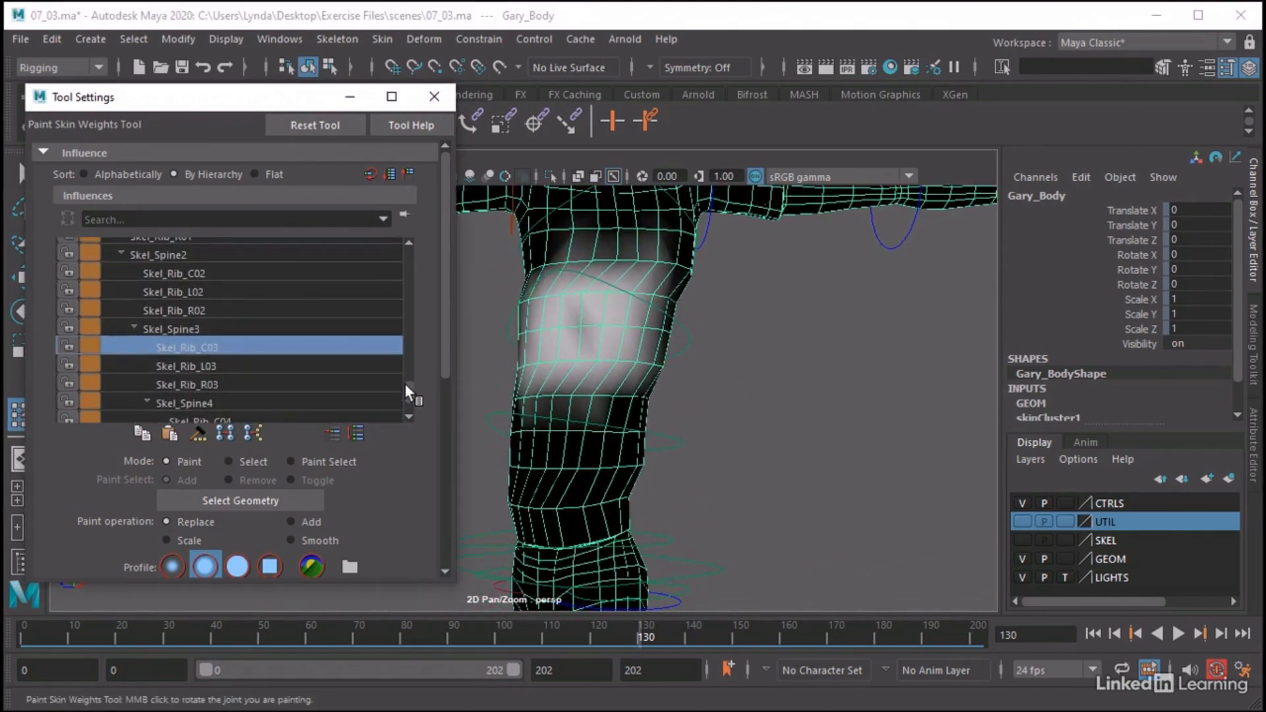
{"action": "left_click", "coordinate": [189, 362]}
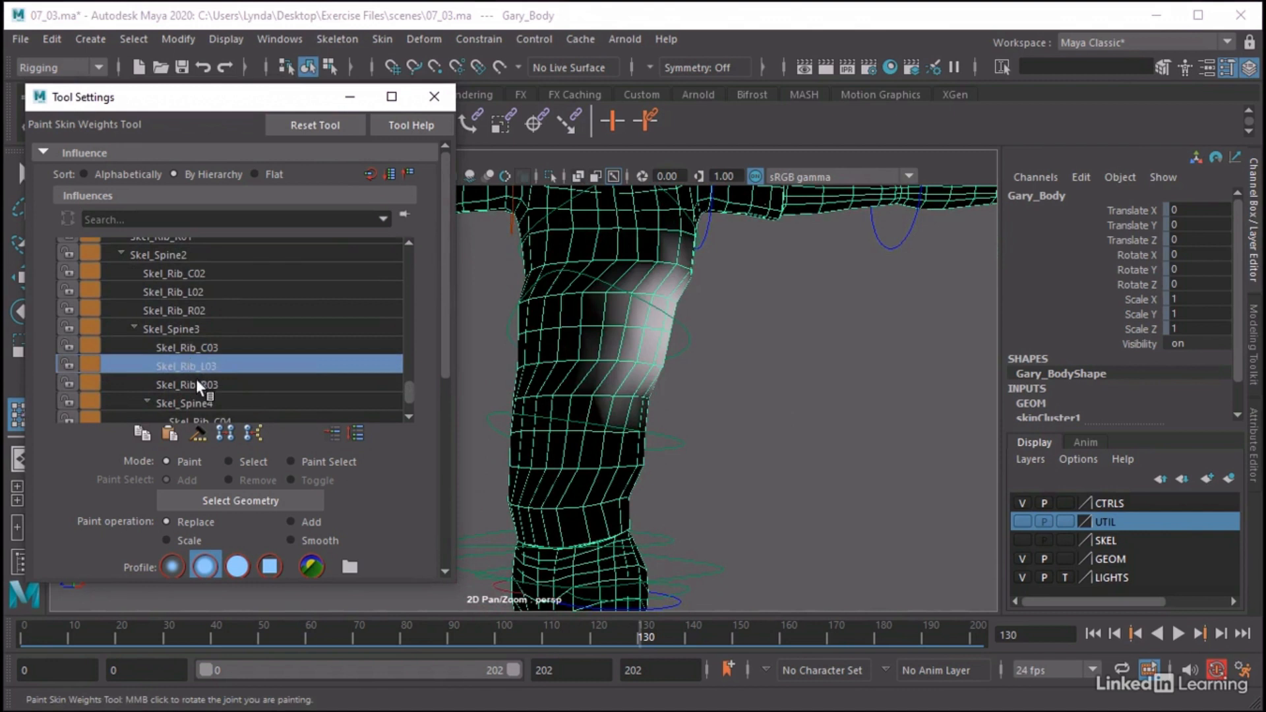
{"action": "left_click", "coordinate": [196, 384]}
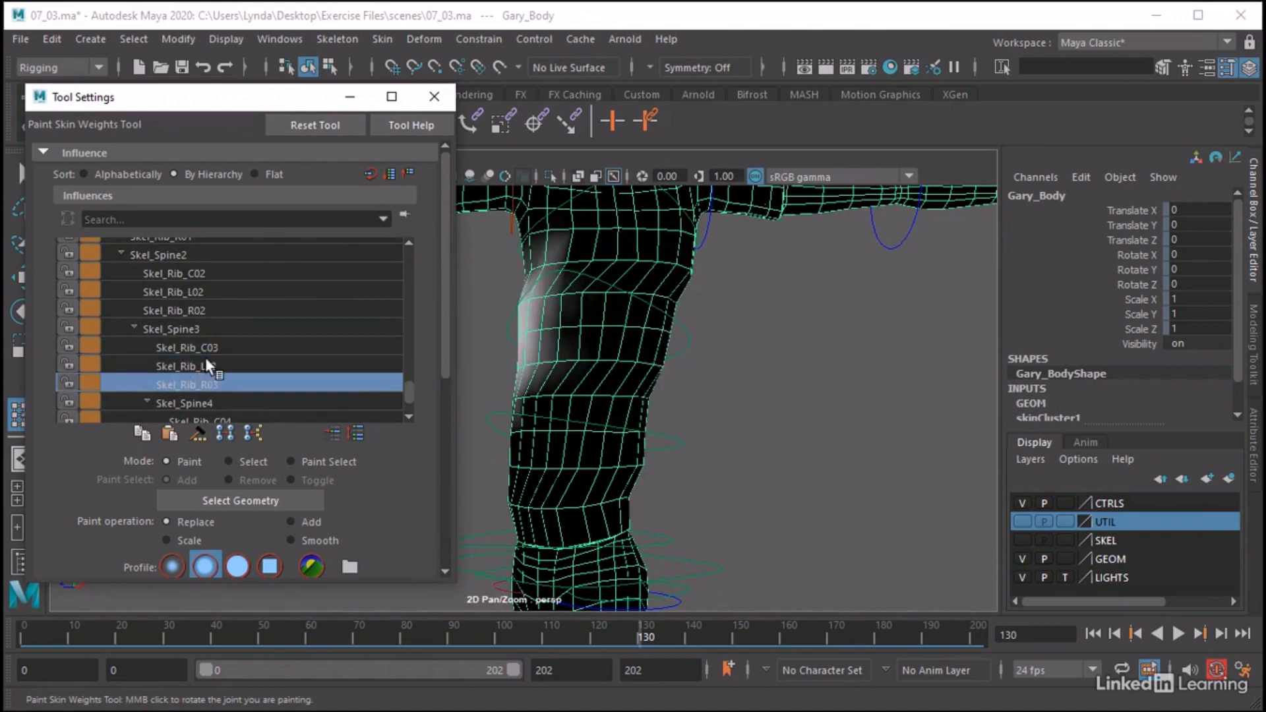
{"action": "left_click", "coordinate": [205, 347]}
{"action": "left_click", "coordinate": [200, 376]}
{"action": "left_click", "coordinate": [208, 367]}
{"action": "left_click", "coordinate": [335, 383]}
{"action": "left_click", "coordinate": [213, 367]}
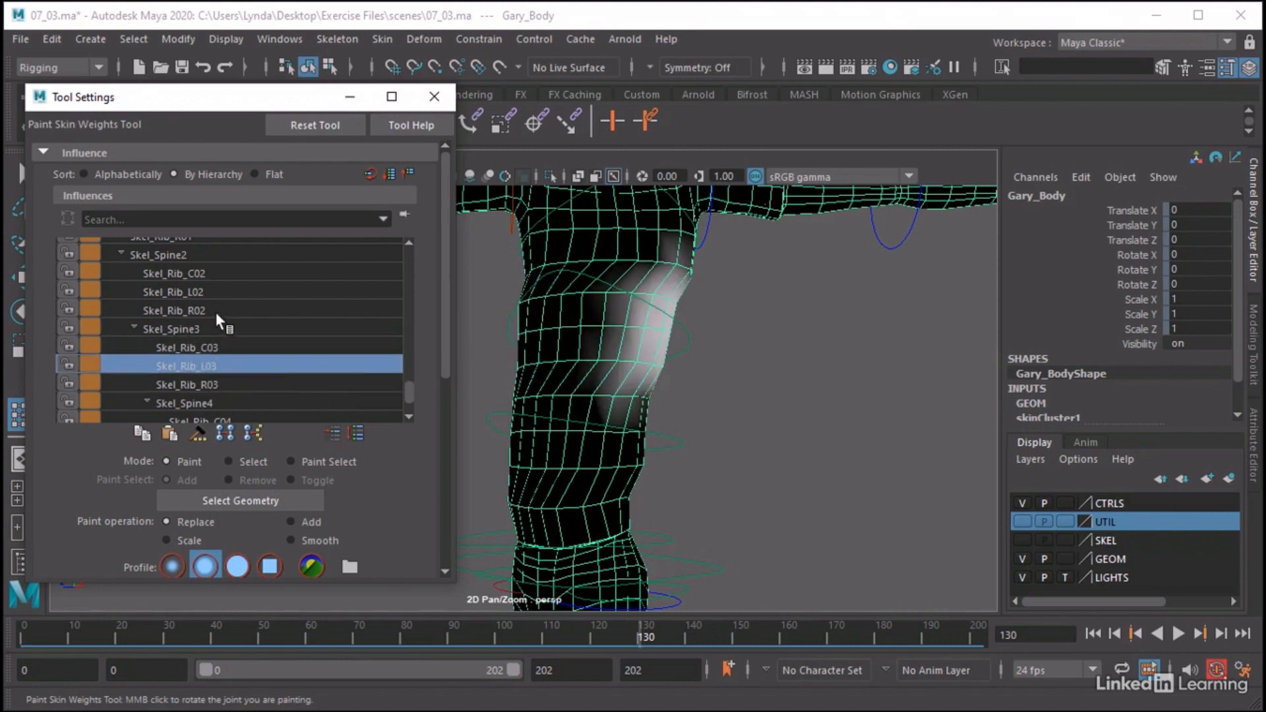
Choose the Skel_Rib_L02 influence, adjust the brush size, and set opacity to about 0.48 and value to about 0.30
{"action": "left_click", "coordinate": [186, 291]}
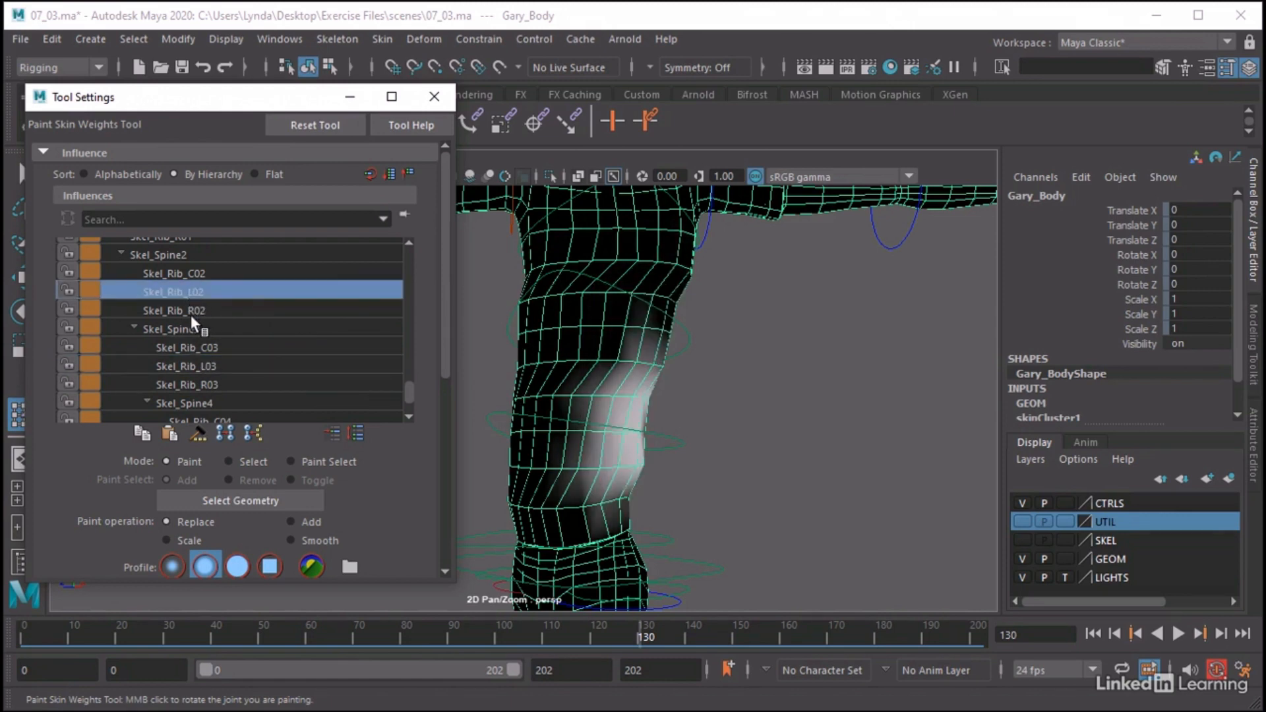
{"action": "left_click_drag", "start_coordinate": [519, 380], "coordinate": [499, 384], "text": "alt"}
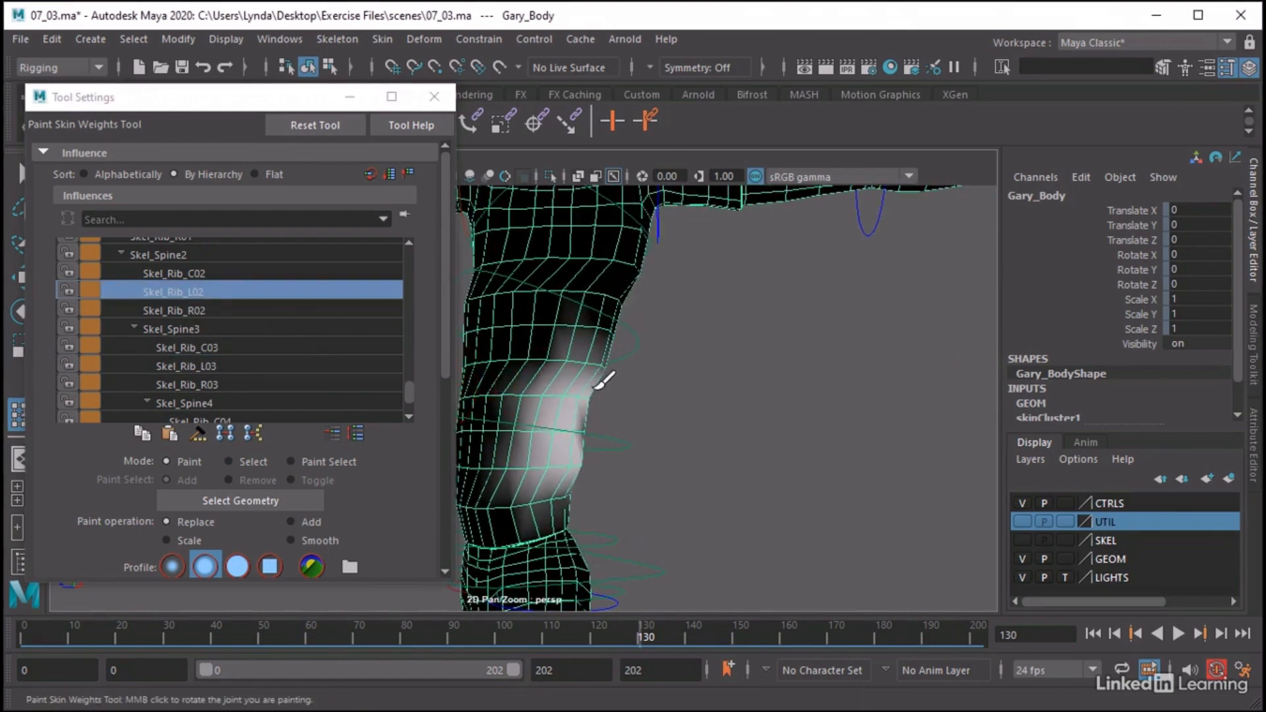
{"action": "middle_click_drag", "start_coordinate": [616, 376], "coordinate": [666, 372], "text": "alt"}
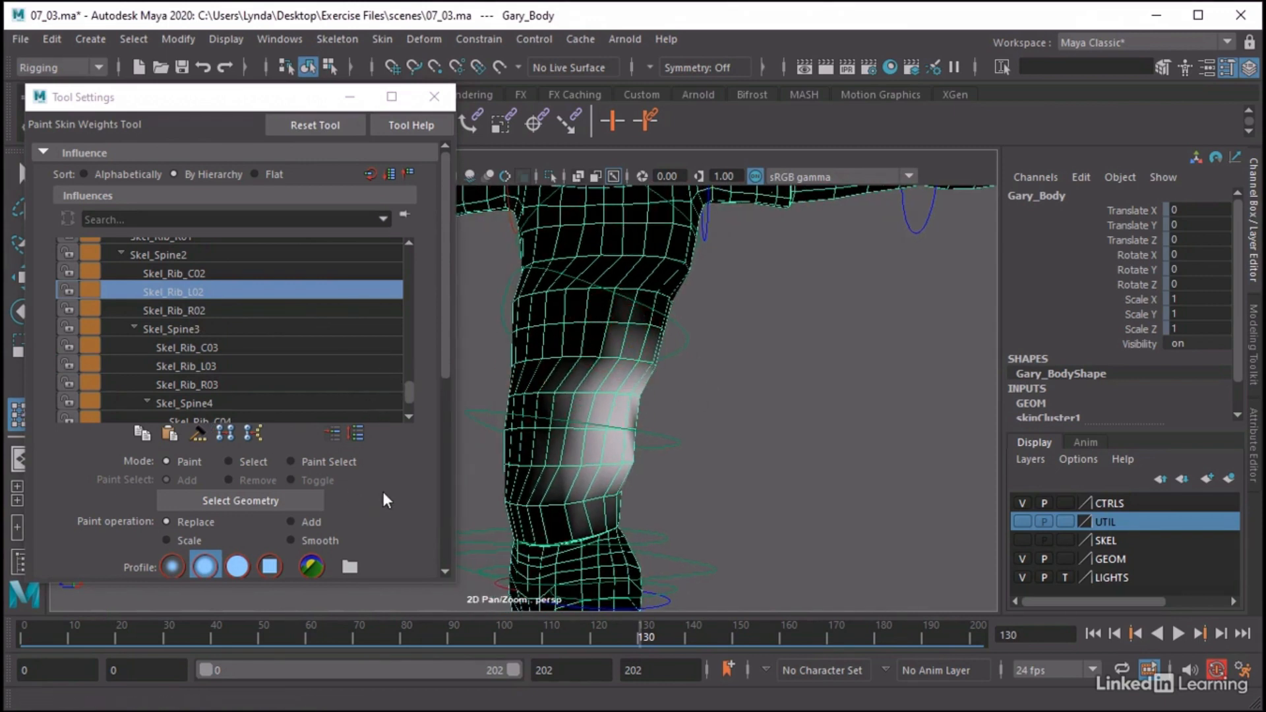
{"action": "scroll", "coordinate": [385, 499], "scroll_direction": "down", "scroll_amount": 1}
{"action": "scroll", "coordinate": [384, 494], "scroll_direction": "down", "scroll_amount": 3}
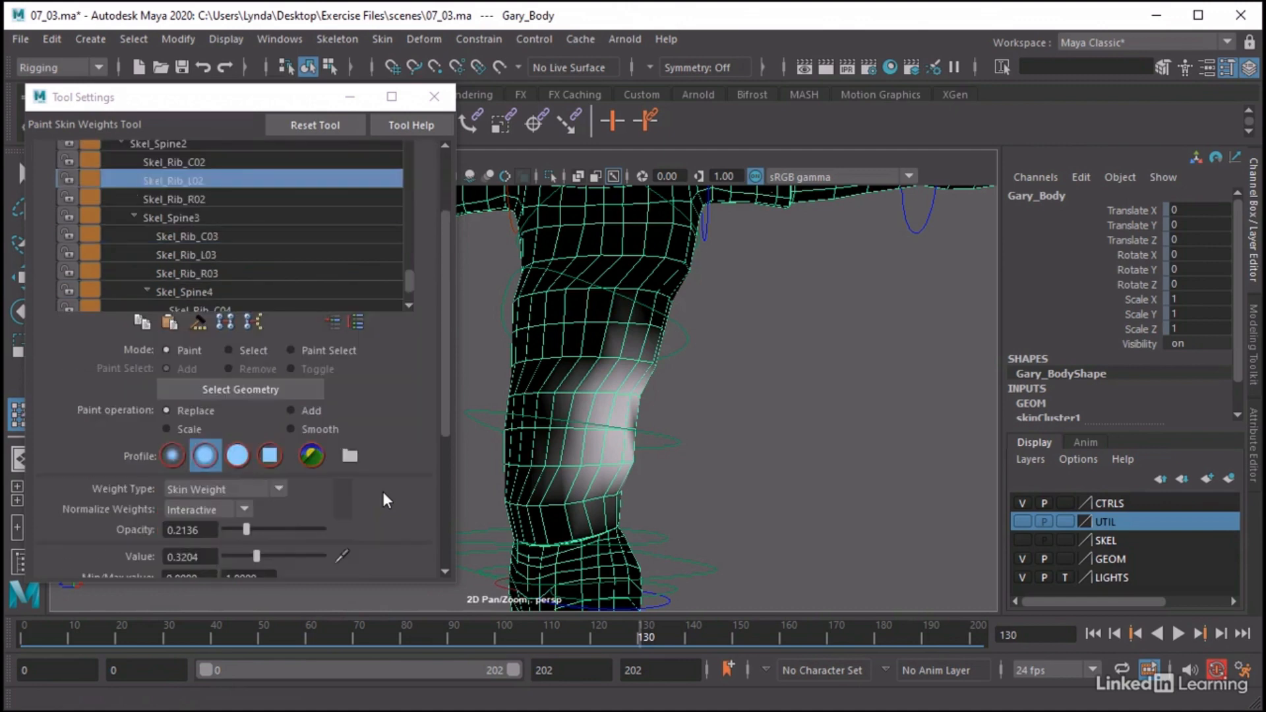
{"action": "scroll", "coordinate": [383, 492], "scroll_direction": "up", "scroll_amount": 1}
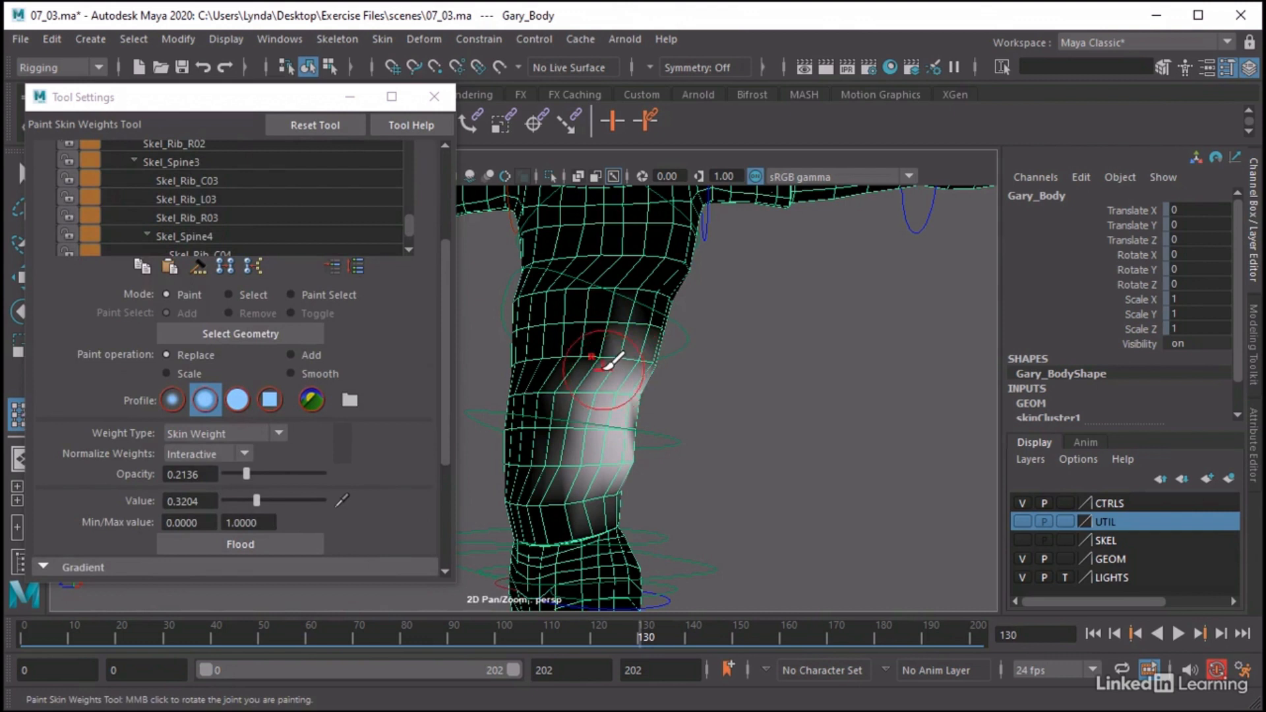
{"action": "key", "text": "b"}
{"action": "left_click_drag", "start_coordinate": [596, 354], "coordinate": [603, 355]}
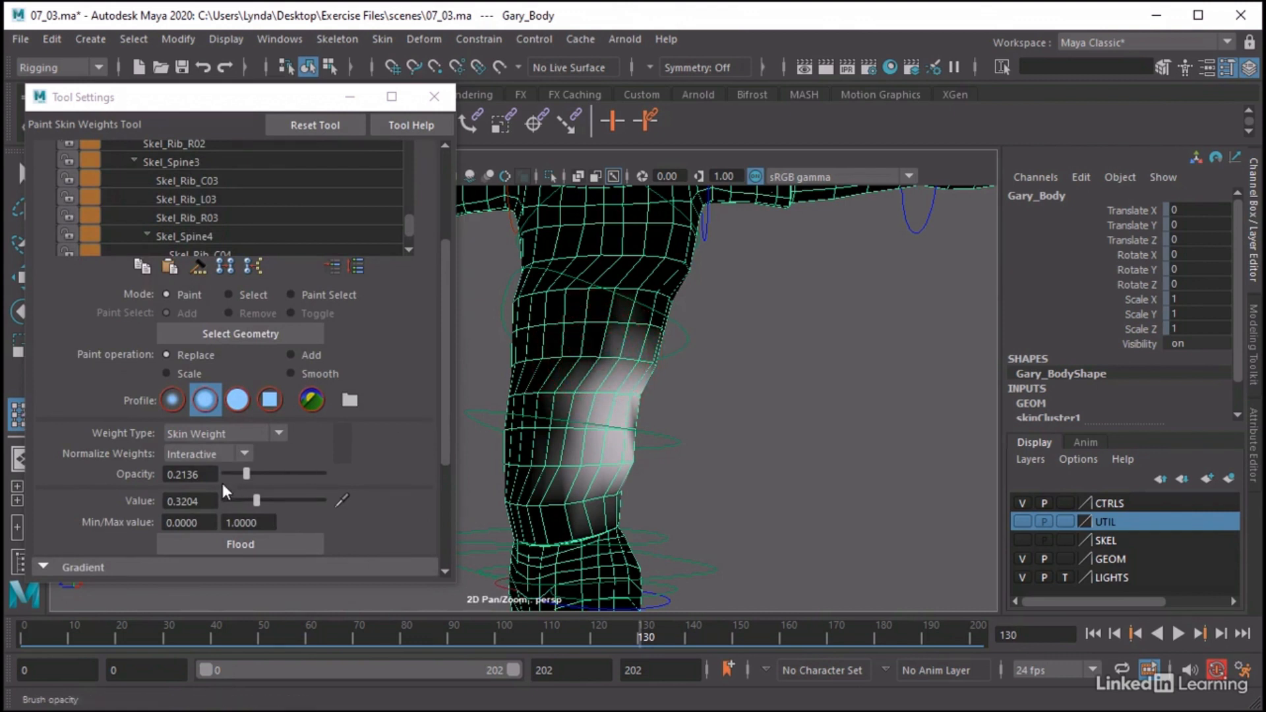
{"action": "mouse_move", "coordinate": [247, 474]}
{"action": "left_mouse_down"}
{"action": "mouse_move", "coordinate": [293, 474]}
{"action": "mouse_move", "coordinate": [273, 475]}
{"action": "left_mouse_up"}
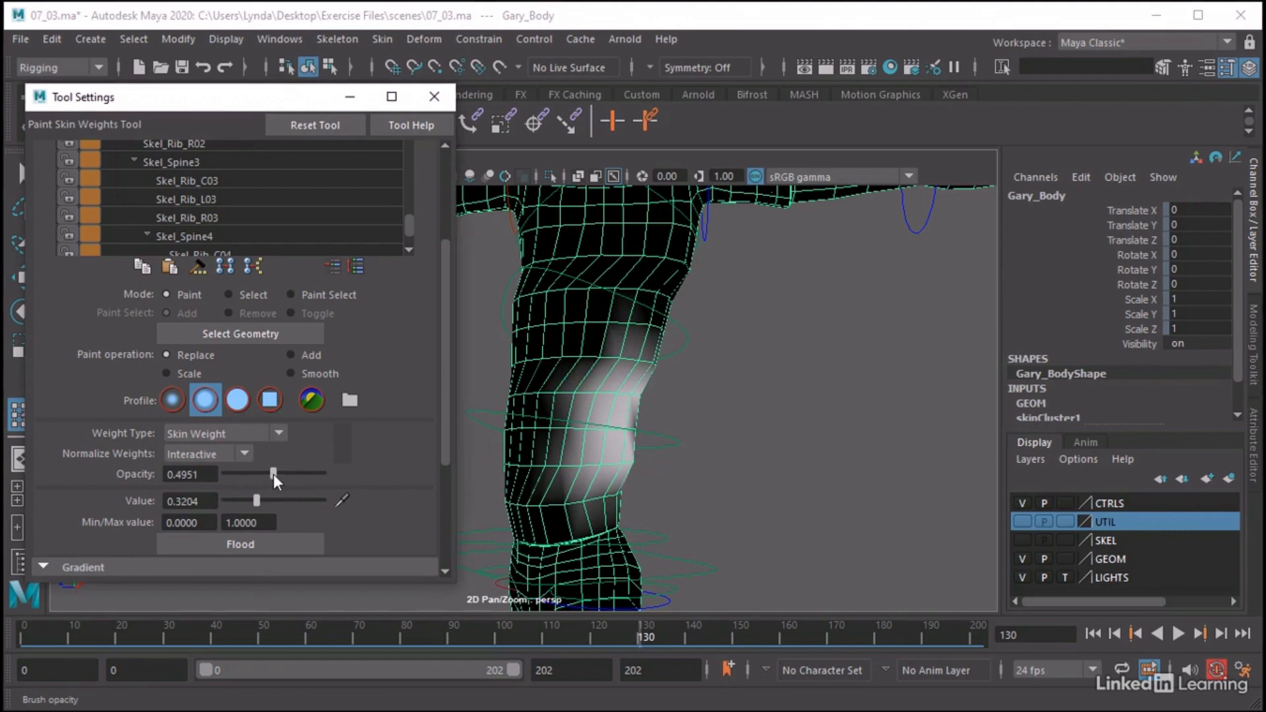
{"action": "left_click_drag", "start_coordinate": [256, 500], "coordinate": [271, 473]}
Paint Skel_Rib_L02 weights in Replace mode from the character's left waist towards the middle of the torso
{"action": "mouse_move", "coordinate": [626, 350]}
{"action": "left_mouse_down", "text": "alt"}
{"action": "mouse_move", "coordinate": [582, 371]}
{"action": "mouse_move", "coordinate": [627, 359]}
{"action": "mouse_move", "coordinate": [579, 292]}
{"action": "left_mouse_up", "text": "alt"}
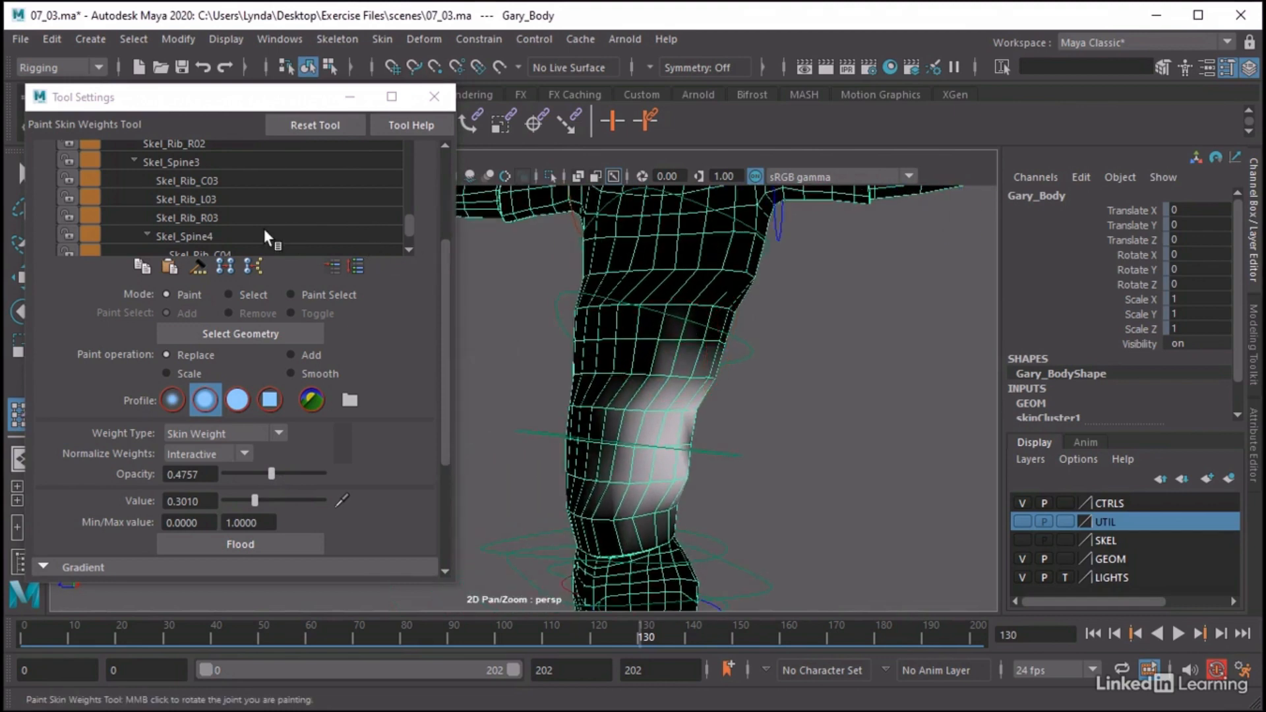
{"action": "scroll", "coordinate": [264, 229], "scroll_direction": "up", "scroll_amount": 2}
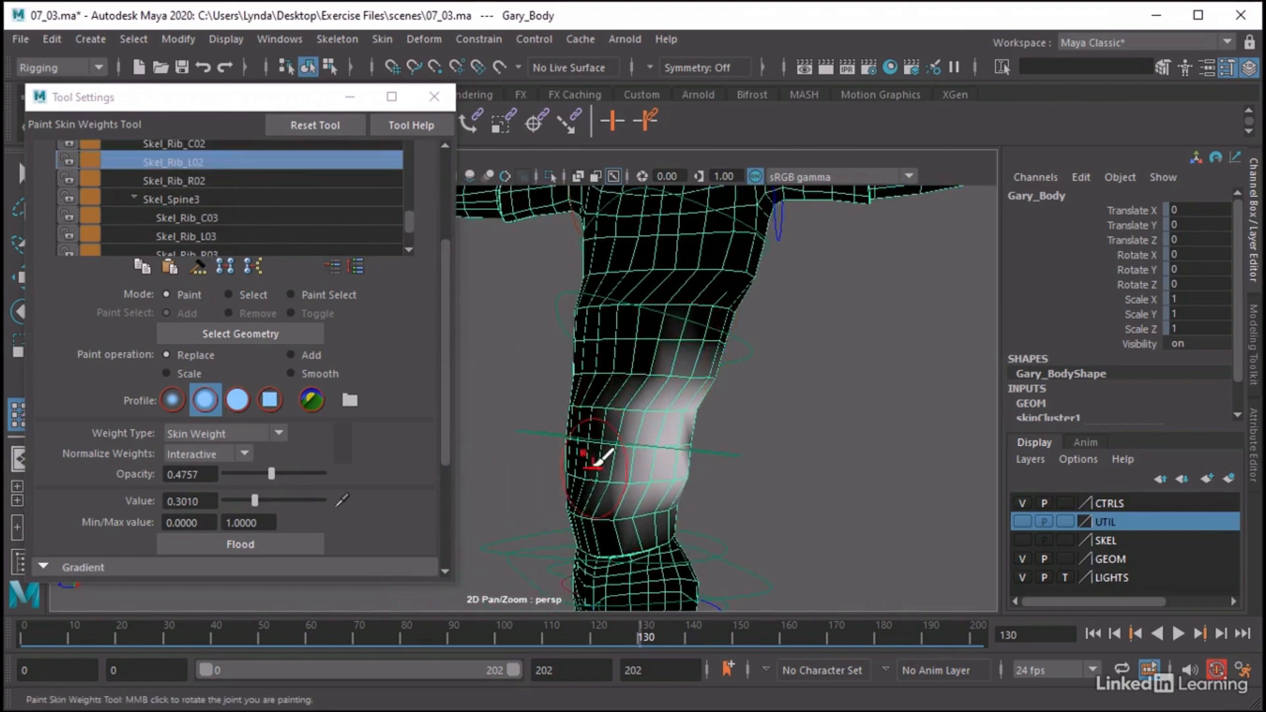
{"action": "mouse_move", "coordinate": [659, 498]}
{"action": "left_mouse_down"}
{"action": "mouse_move", "coordinate": [641, 503]}
{"action": "mouse_move", "coordinate": [647, 517]}
{"action": "mouse_move", "coordinate": [669, 513]}
{"action": "mouse_move", "coordinate": [642, 513]}
{"action": "mouse_move", "coordinate": [639, 488]}
{"action": "mouse_move", "coordinate": [627, 508]}
{"action": "mouse_move", "coordinate": [616, 453]}
{"action": "mouse_move", "coordinate": [636, 398]}
{"action": "mouse_move", "coordinate": [655, 387]}
{"action": "mouse_move", "coordinate": [650, 362]}
{"action": "mouse_move", "coordinate": [667, 375]}
{"action": "mouse_move", "coordinate": [674, 452]}
{"action": "mouse_move", "coordinate": [600, 418]}
{"action": "mouse_move", "coordinate": [667, 475]}
{"action": "mouse_move", "coordinate": [656, 475]}
{"action": "left_mouse_up"}
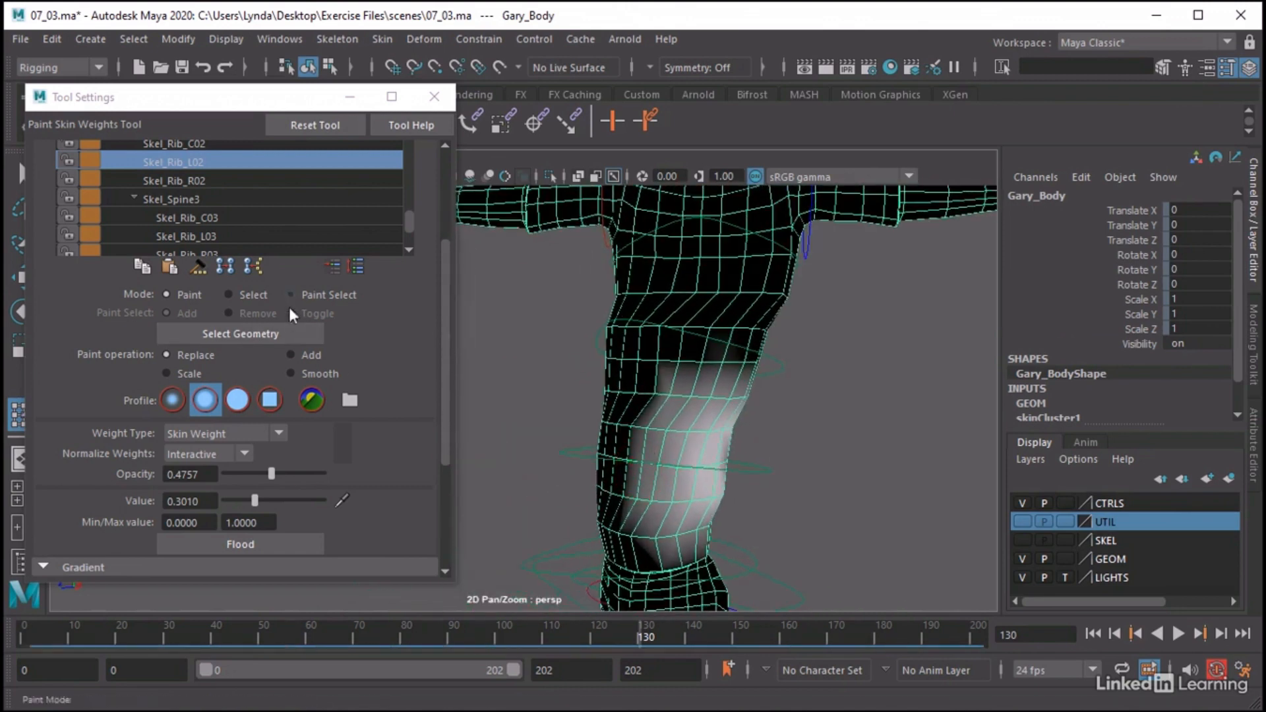
Paint Skel_Rib_L03 weights in Replace mode over the character's left ribs and towards the middle of the torso
{"action": "left_click", "coordinate": [207, 236]}
{"action": "left_click_drag", "start_coordinate": [814, 408], "coordinate": [737, 421], "text": "alt"}
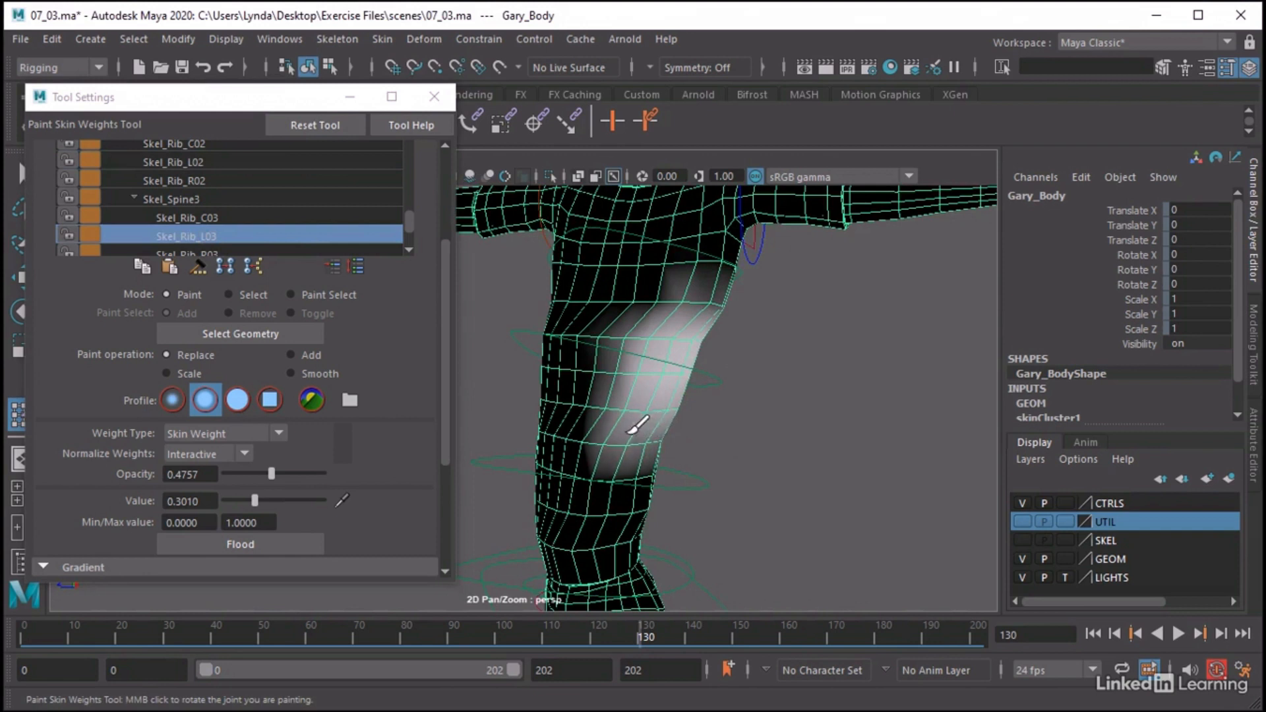
{"action": "mouse_move", "coordinate": [632, 430]}
{"action": "left_mouse_down"}
{"action": "mouse_move", "coordinate": [604, 333]}
{"action": "mouse_move", "coordinate": [653, 301]}
{"action": "mouse_move", "coordinate": [707, 313]}
{"action": "left_mouse_up"}
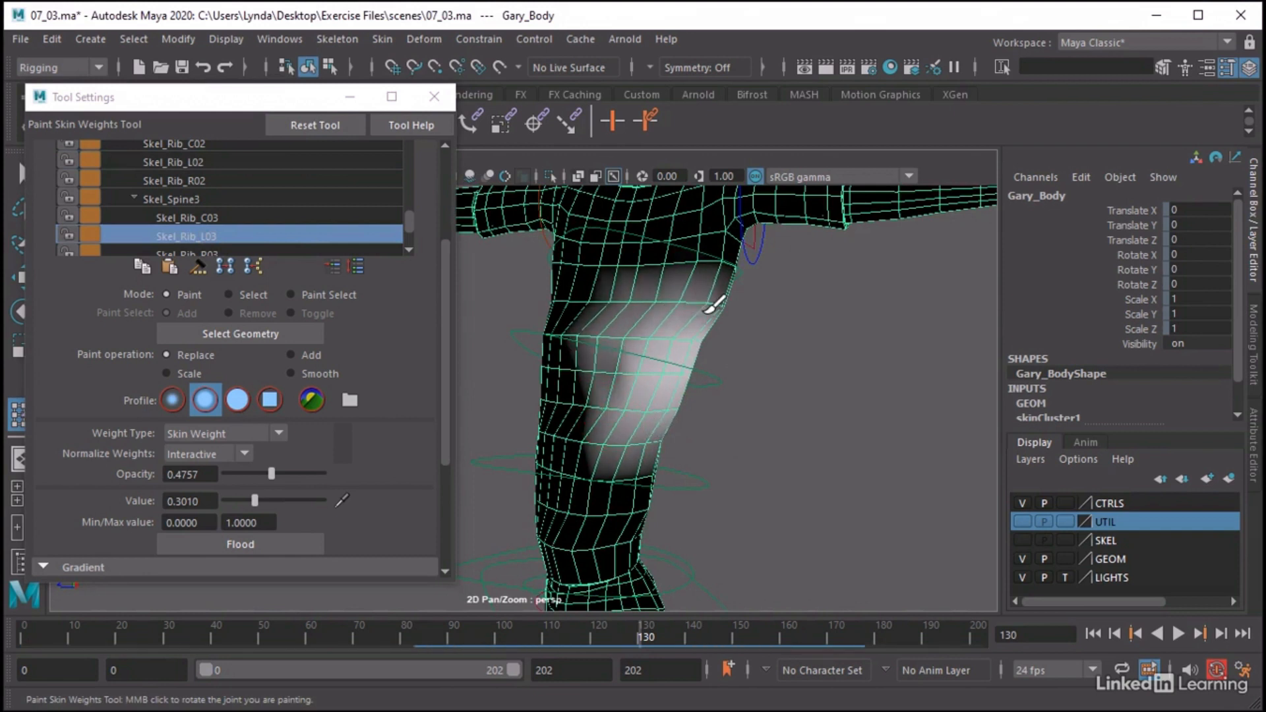
Smooth the Skel_Rib_L03 weights along the character's left side
{"action": "scroll", "coordinate": [365, 481], "scroll_direction": "down", "scroll_amount": 1}
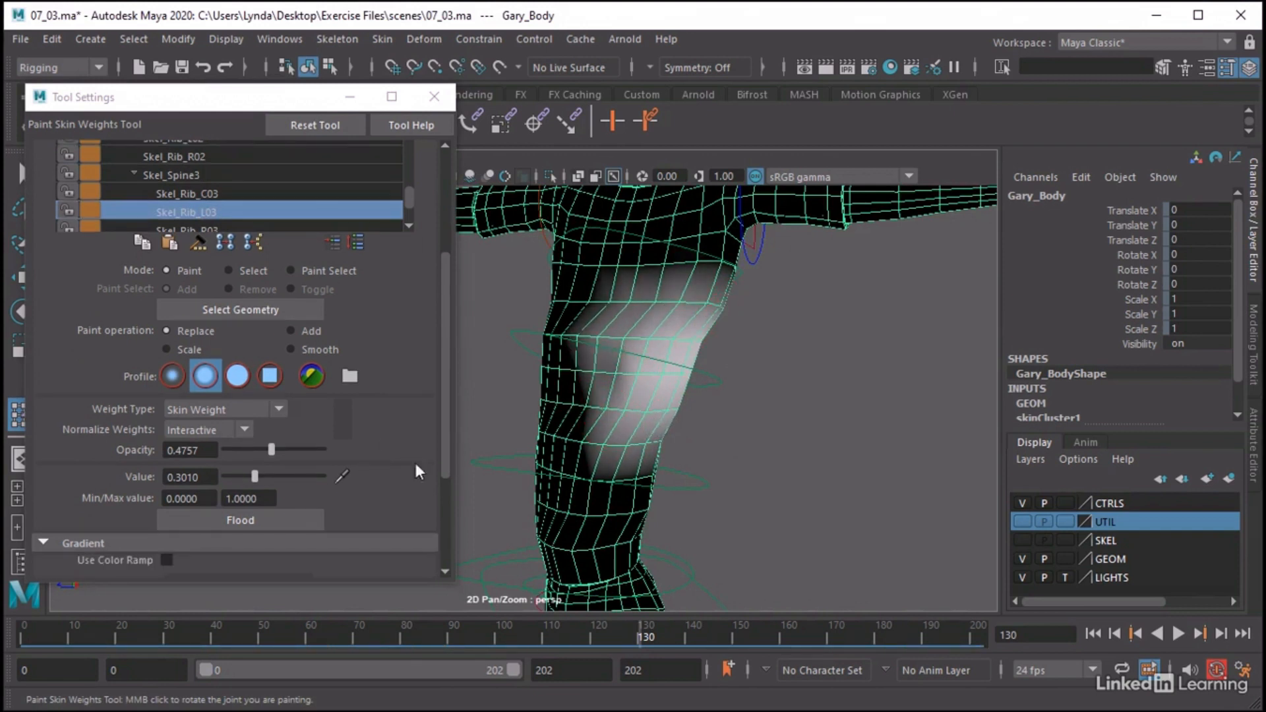
{"action": "left_click", "coordinate": [317, 346]}
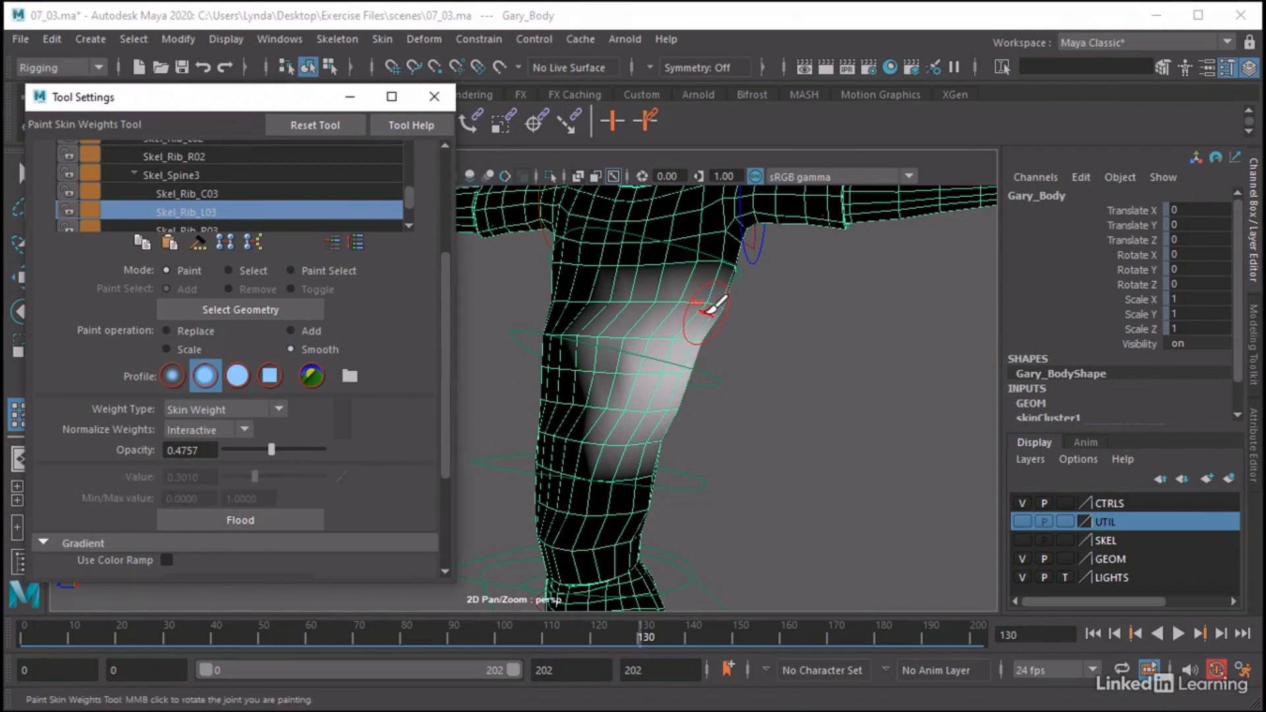
{"action": "mouse_move", "coordinate": [704, 317]}
{"action": "left_mouse_down"}
{"action": "mouse_move", "coordinate": [685, 314]}
{"action": "mouse_move", "coordinate": [606, 364]}
{"action": "mouse_move", "coordinate": [603, 443]}
{"action": "mouse_move", "coordinate": [664, 465]}
{"action": "left_mouse_up"}
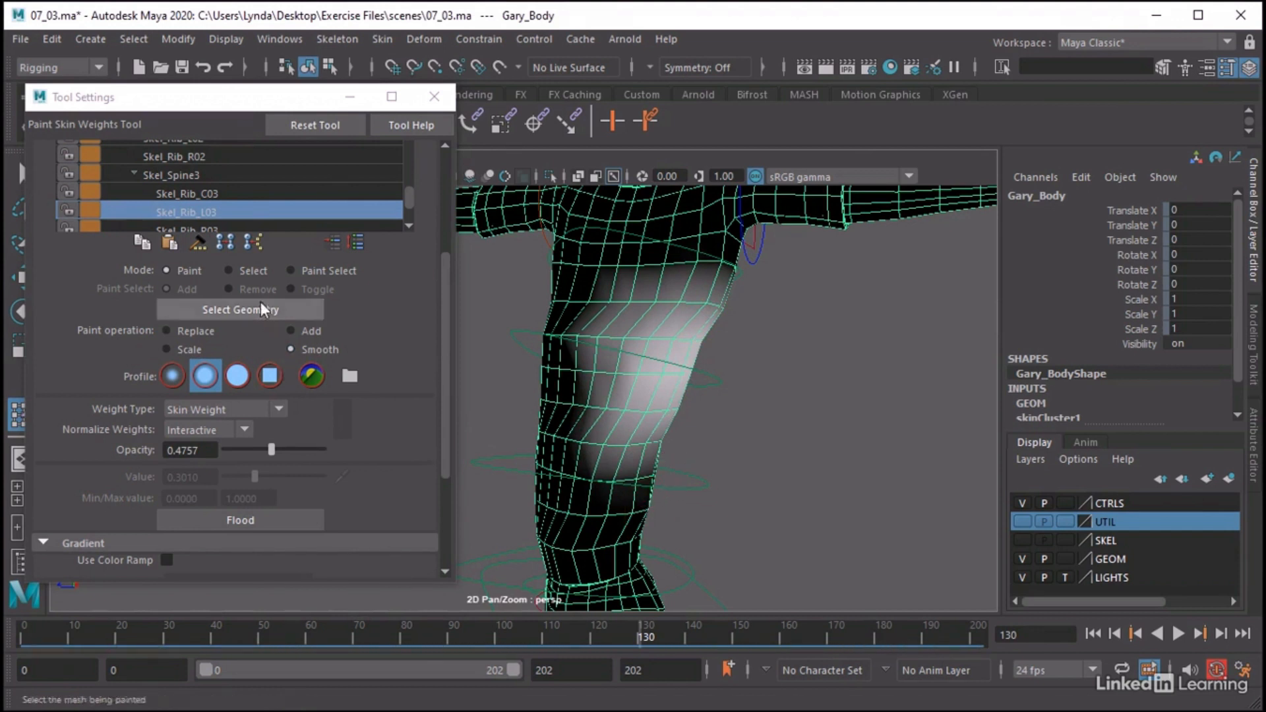
Review the Skel_Rib_L02 weights, and paint extra Skel_Rib_L04 weight across the lower chest with the Add operation
{"action": "scroll", "coordinate": [227, 177], "scroll_direction": "up", "scroll_amount": 1}
{"action": "left_click", "coordinate": [192, 160]}
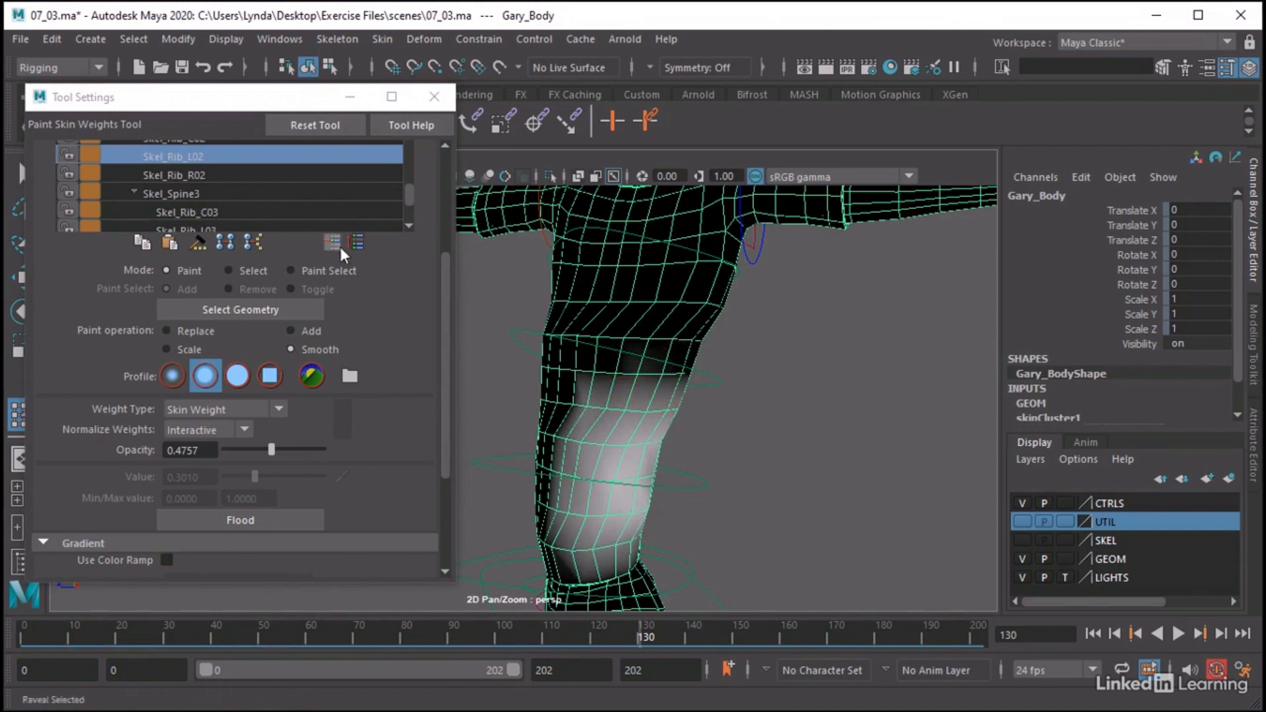
{"action": "scroll", "coordinate": [221, 178], "scroll_direction": "down", "scroll_amount": 2}
{"action": "scroll", "coordinate": [219, 190], "scroll_direction": "down", "scroll_amount": 2}
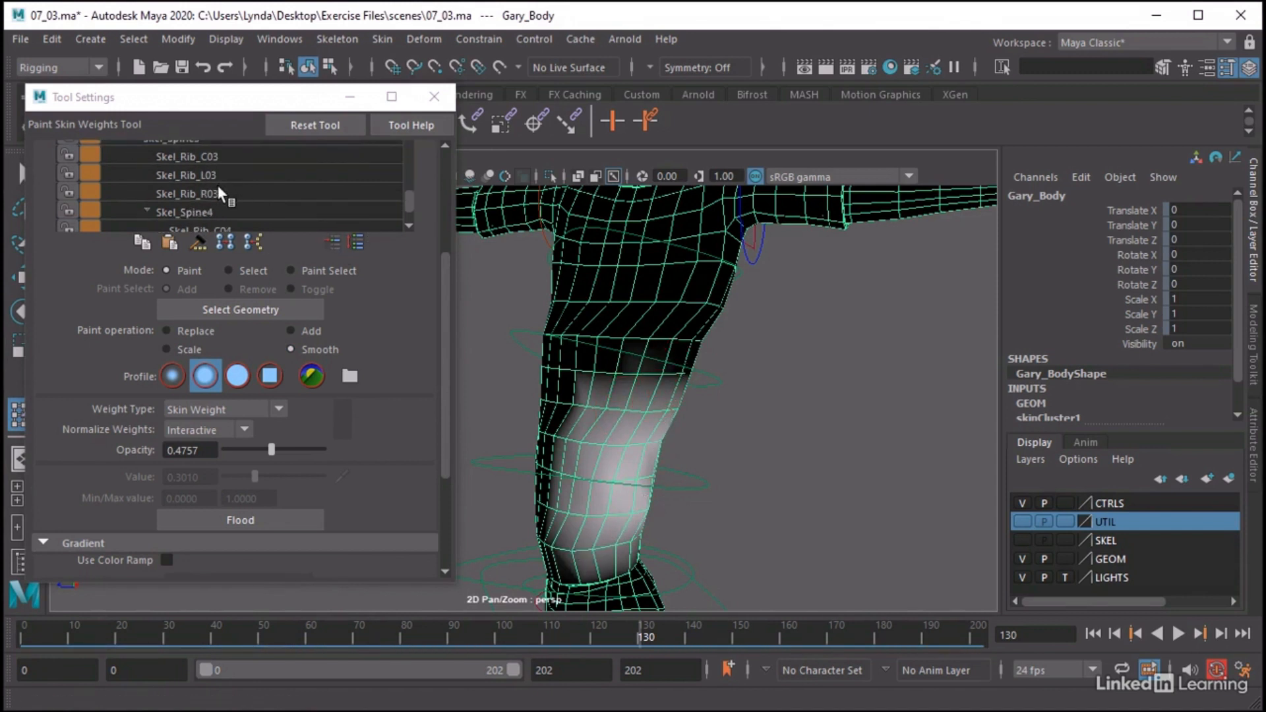
{"action": "scroll", "coordinate": [216, 208], "scroll_direction": "down", "scroll_amount": 1}
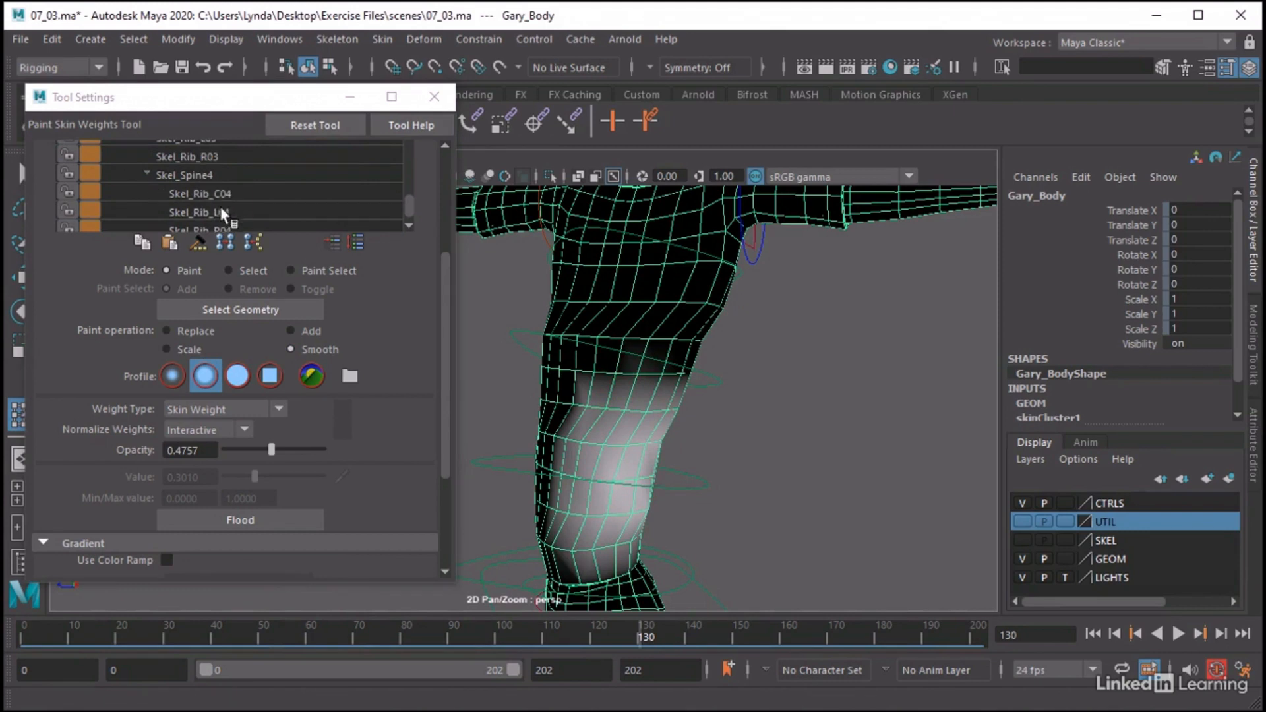
{"action": "left_click", "coordinate": [220, 208]}
{"action": "mouse_move", "coordinate": [684, 338]}
{"action": "left_mouse_down", "text": "alt"}
{"action": "mouse_move", "coordinate": [715, 399]}
{"action": "mouse_move", "coordinate": [701, 398]}
{"action": "left_mouse_up", "text": "alt"}
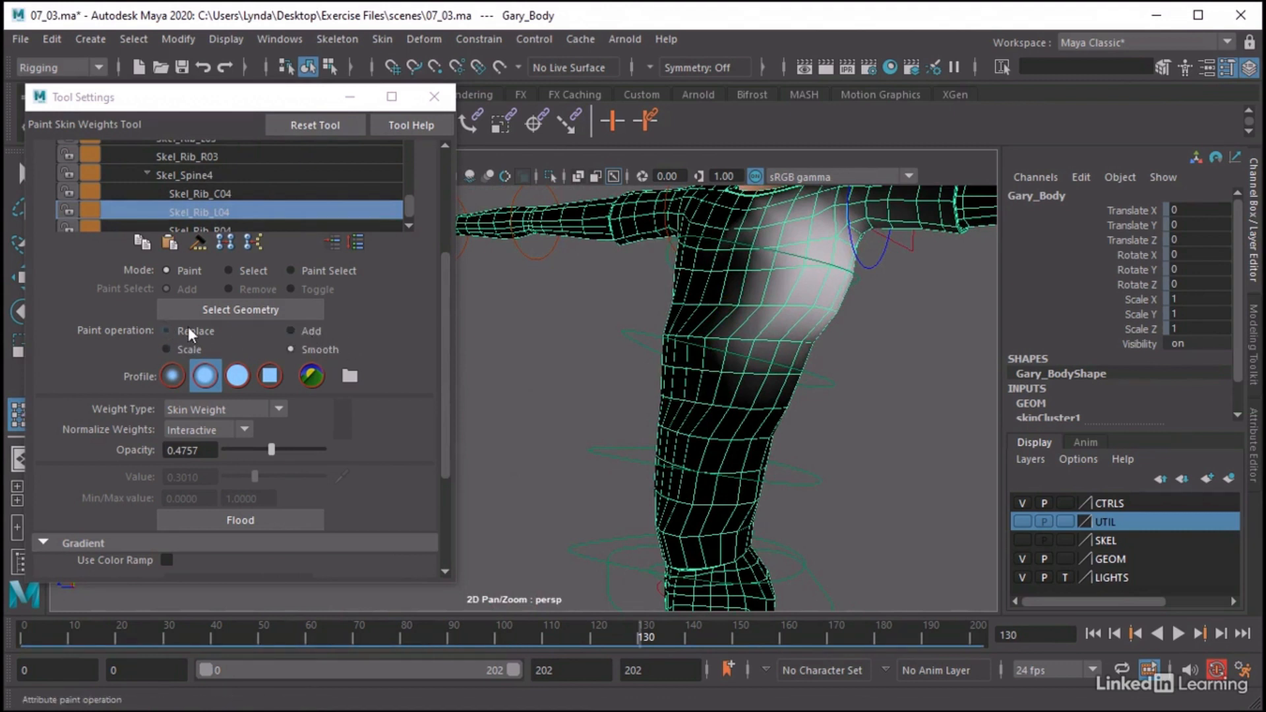
{"action": "left_click", "coordinate": [291, 331]}
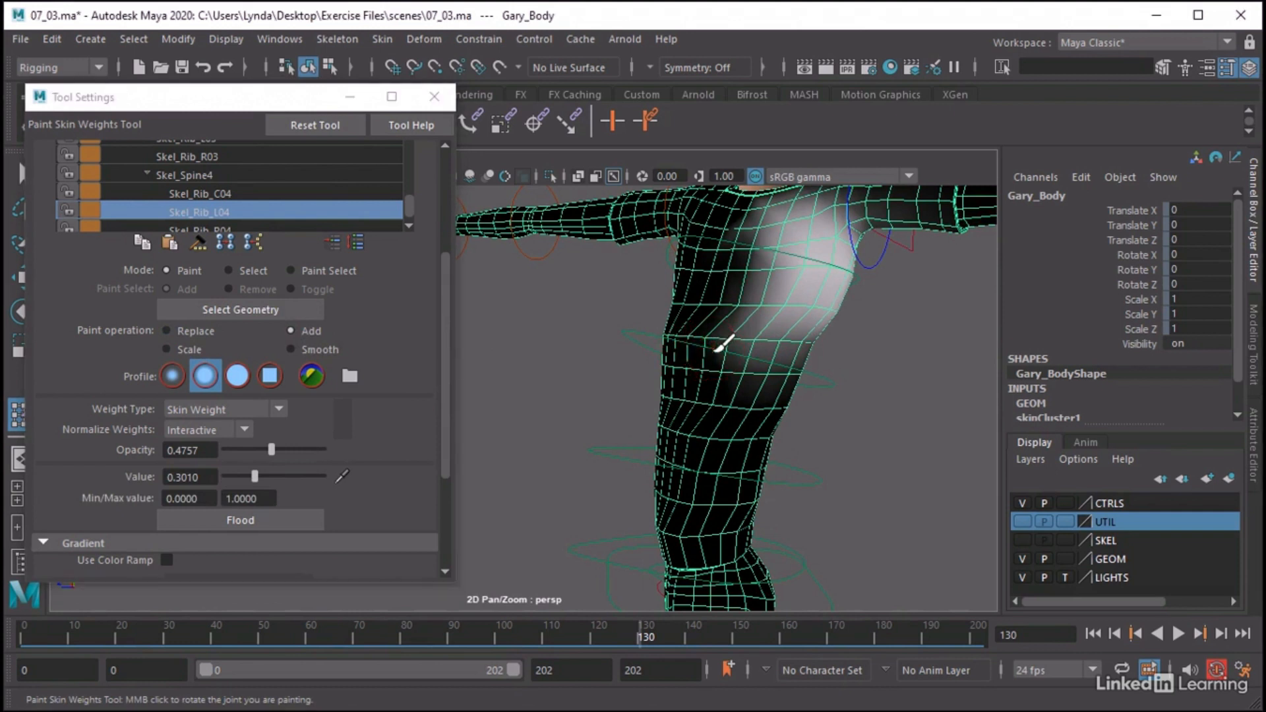
{"action": "mouse_move", "coordinate": [722, 345]}
{"action": "left_mouse_down"}
{"action": "mouse_move", "coordinate": [729, 362]}
{"action": "mouse_move", "coordinate": [794, 358]}
{"action": "left_mouse_up"}
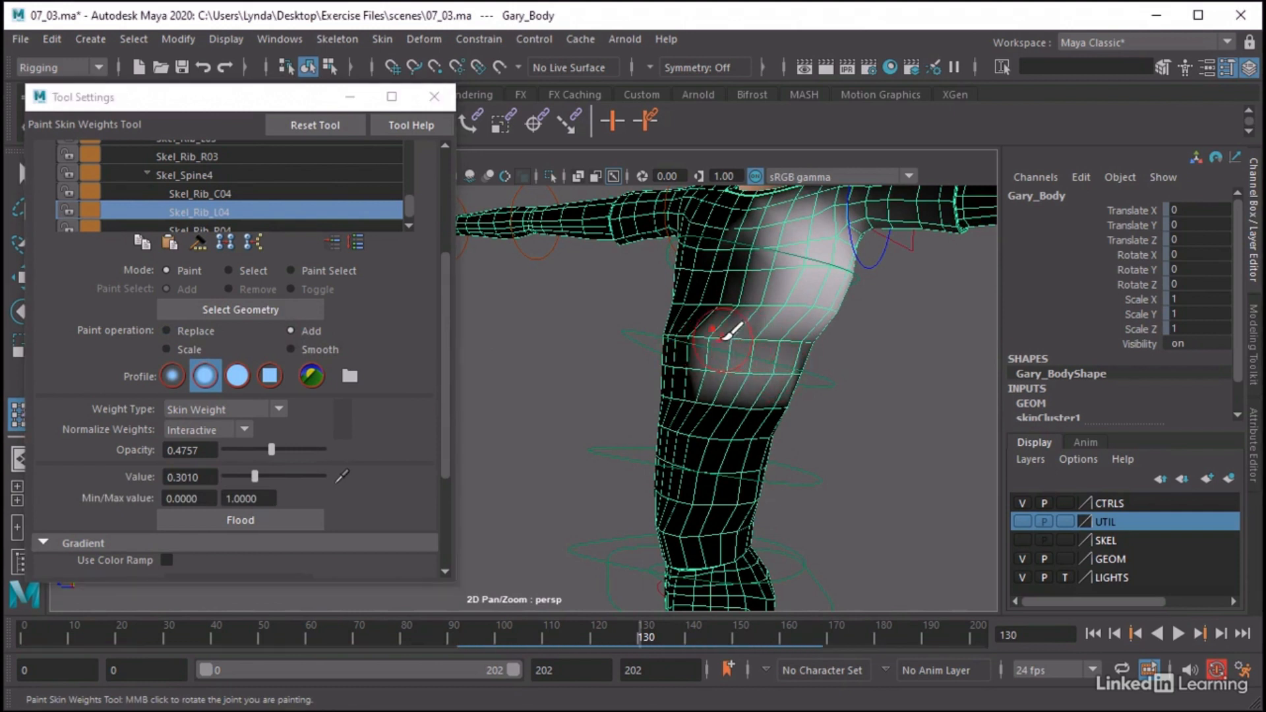
Undo the last Skel_Rib_L04 strokes, lower the brush value to 0.1748, and repaint the weight across the lower chest with Add
{"action": "key", "text": "ctrl+z"}
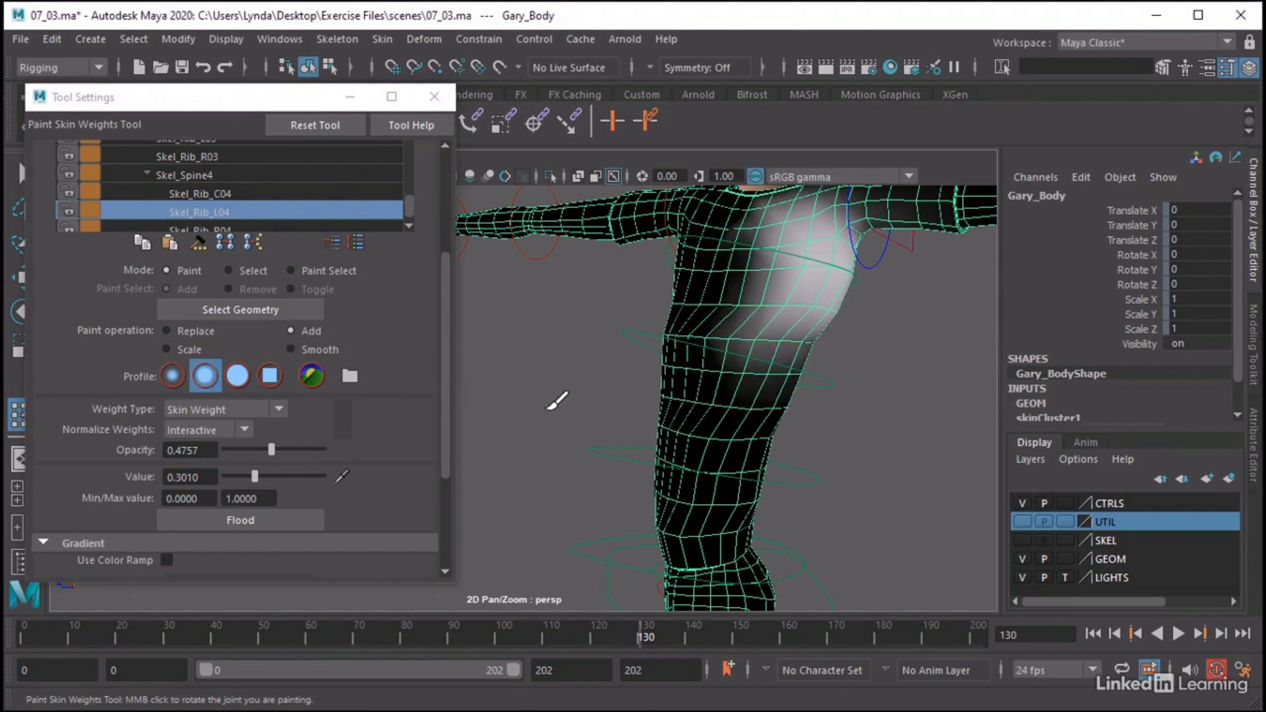
{"action": "left_click_drag", "start_coordinate": [732, 348], "coordinate": [805, 345]}
{"action": "key", "text": "ctrl+z"}
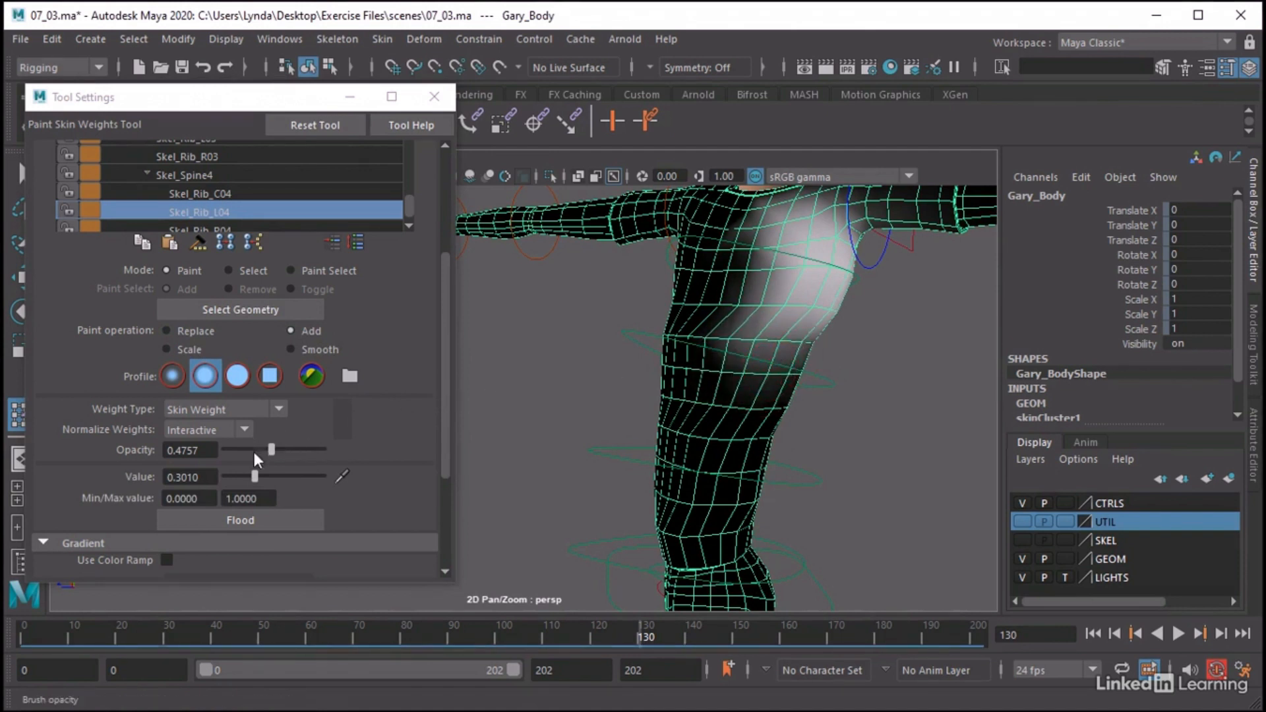
{"action": "left_click_drag", "start_coordinate": [247, 472], "coordinate": [242, 476]}
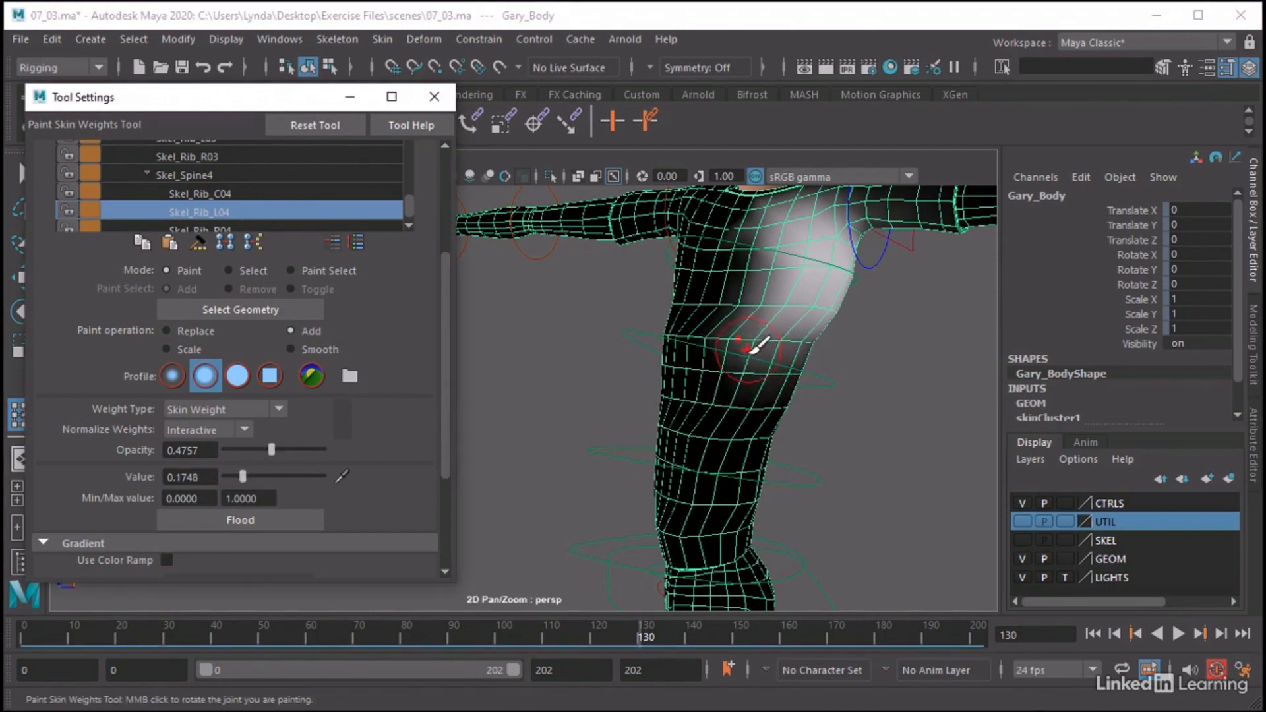
{"action": "mouse_move", "coordinate": [751, 343]}
{"action": "left_mouse_down"}
{"action": "mouse_move", "coordinate": [818, 343]}
{"action": "mouse_move", "coordinate": [739, 298]}
{"action": "mouse_move", "coordinate": [752, 254]}
{"action": "mouse_move", "coordinate": [716, 365]}
{"action": "left_mouse_up"}
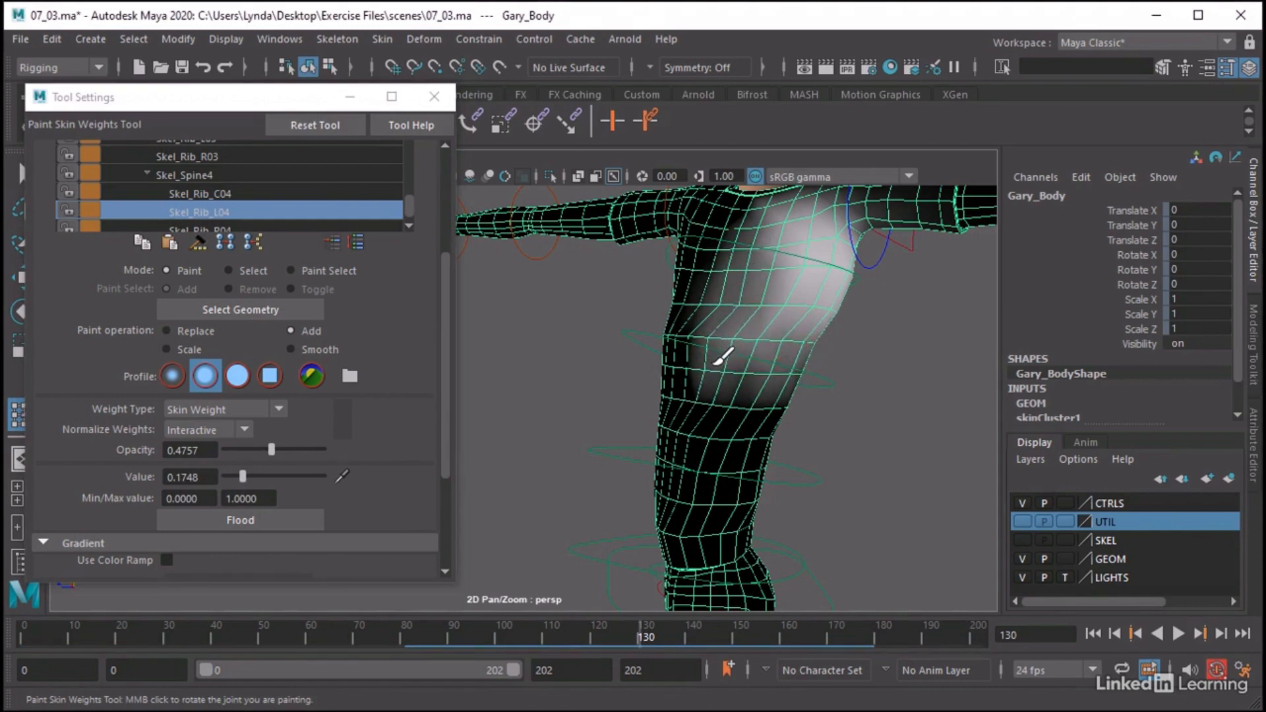
{"action": "left_click_drag", "start_coordinate": [841, 408], "coordinate": [748, 409], "text": "alt"}
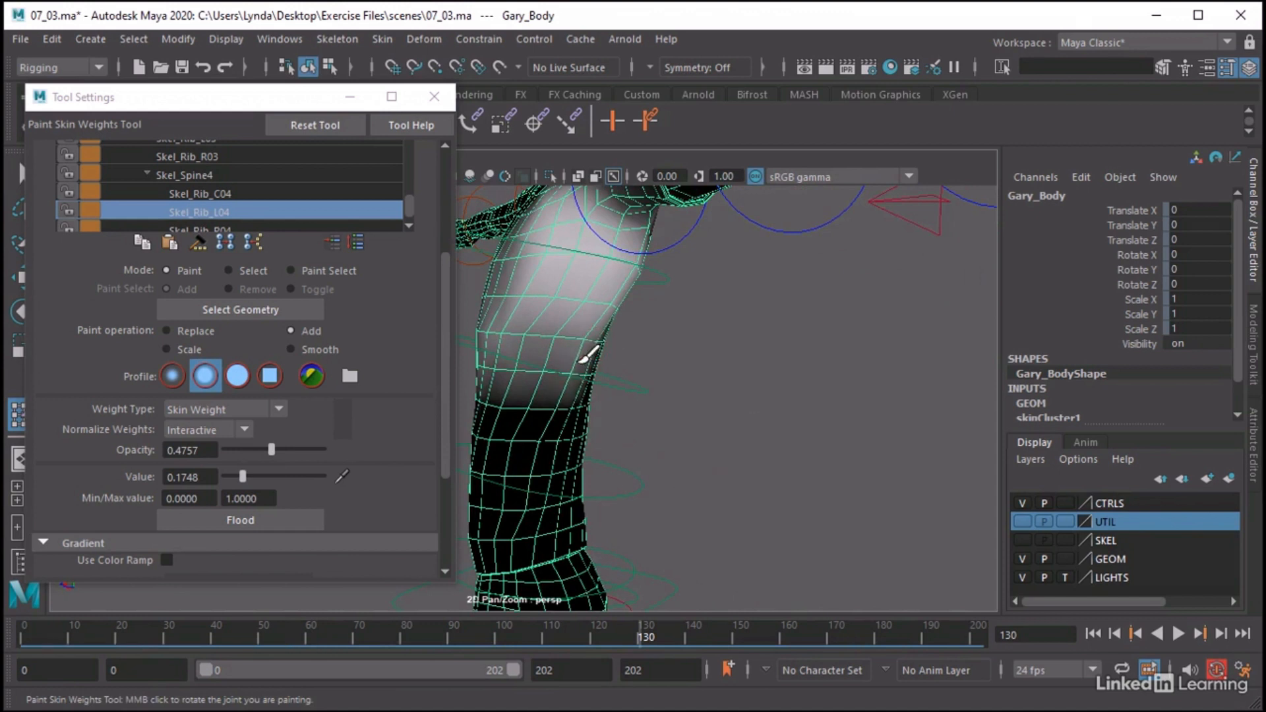
Review the Skel_Rib_L03 and Skel_Rib_L02 weights on the torso, and scrub the timeline back from frame 130 to check the deformation
{"action": "scroll", "coordinate": [224, 184], "scroll_direction": "up", "scroll_amount": 1}
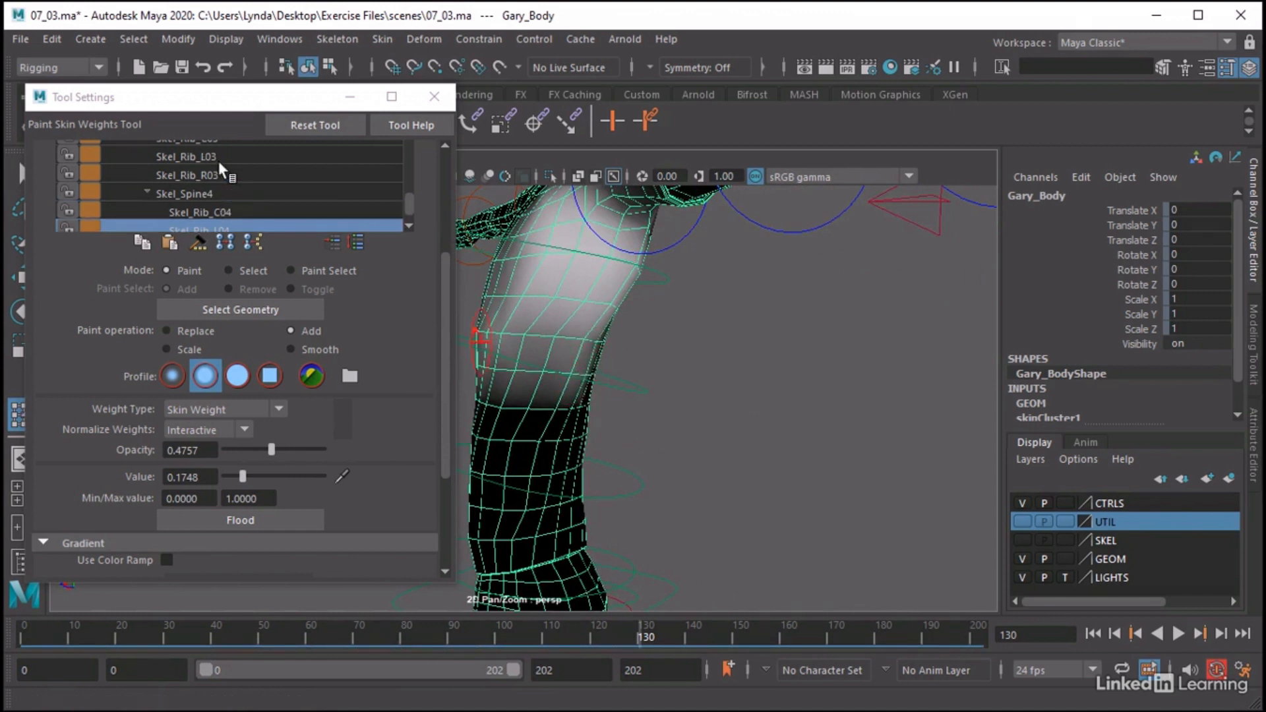
{"action": "left_click", "coordinate": [205, 156]}
{"action": "mouse_move", "coordinate": [553, 459]}
{"action": "left_mouse_down"}
{"action": "mouse_move", "coordinate": [512, 462]}
{"action": "mouse_move", "coordinate": [554, 455]}
{"action": "left_mouse_up"}
{"action": "mouse_move", "coordinate": [589, 373]}
{"action": "left_mouse_down", "text": "alt"}
{"action": "mouse_move", "coordinate": [668, 383]}
{"action": "mouse_move", "coordinate": [636, 418]}
{"action": "mouse_move", "coordinate": [666, 472]}
{"action": "left_mouse_up", "text": "alt"}
{"action": "scroll", "coordinate": [248, 187], "scroll_direction": "up", "scroll_amount": 4}
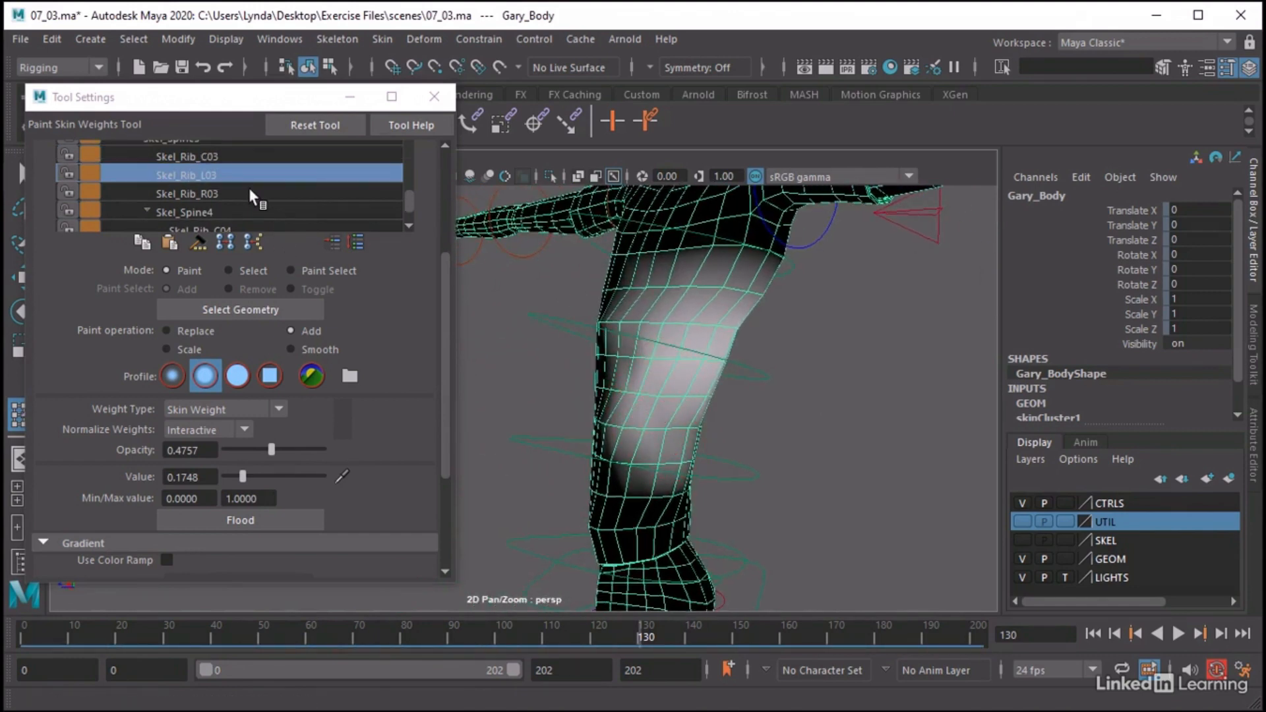
{"action": "left_click", "coordinate": [198, 158]}
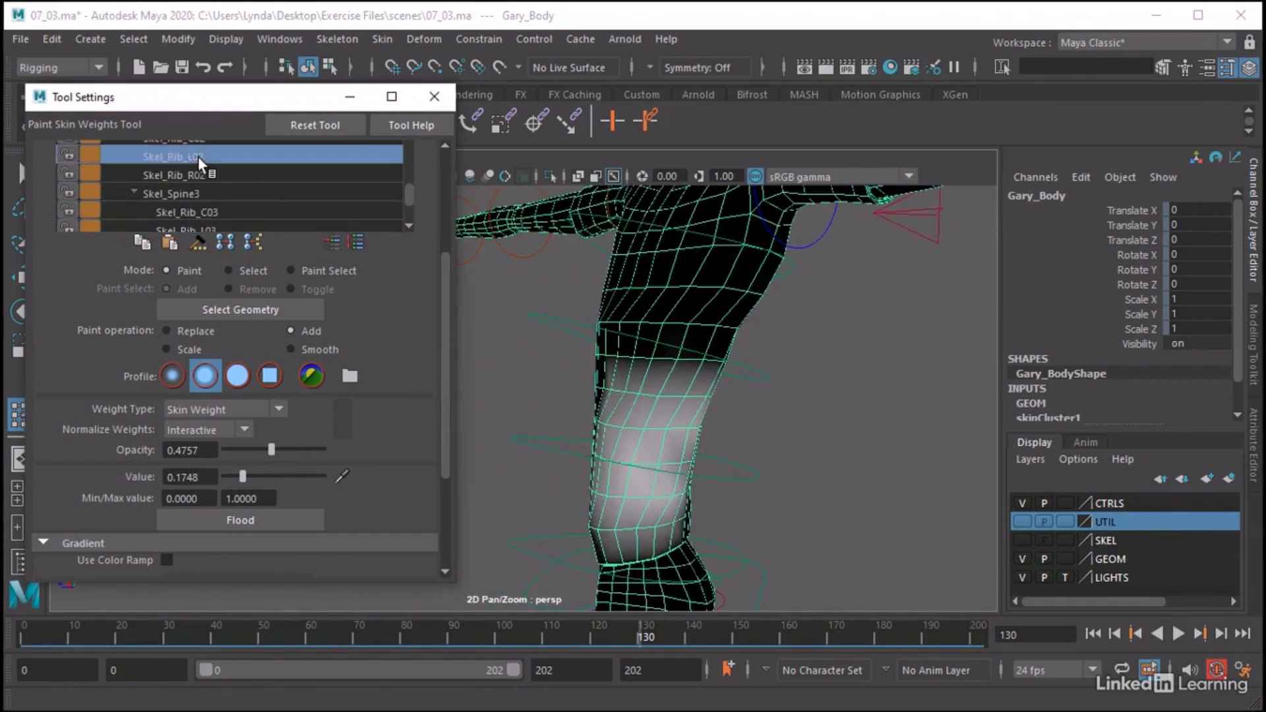
{"action": "mouse_move", "coordinate": [664, 513]}
{"action": "left_mouse_down"}
{"action": "mouse_move", "coordinate": [618, 527]}
{"action": "mouse_move", "coordinate": [781, 527]}
{"action": "left_mouse_up"}
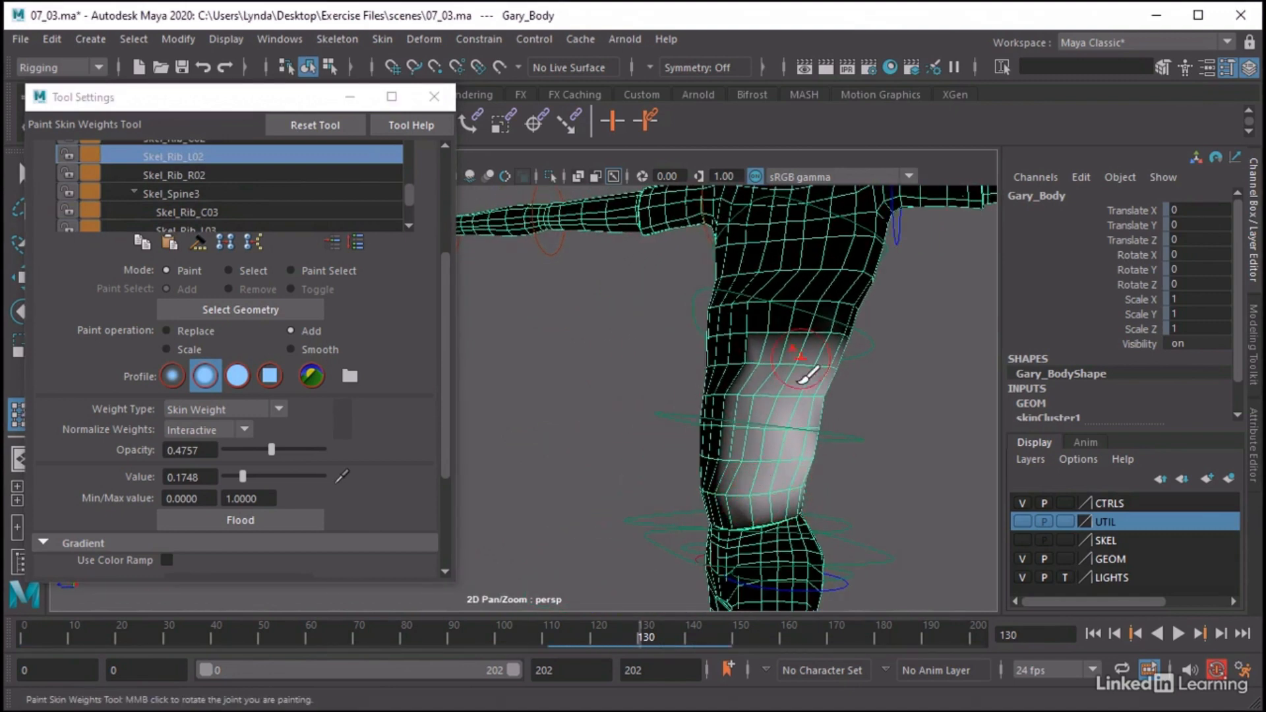
{"action": "left_click_drag", "start_coordinate": [786, 255], "coordinate": [857, 352], "text": "alt"}
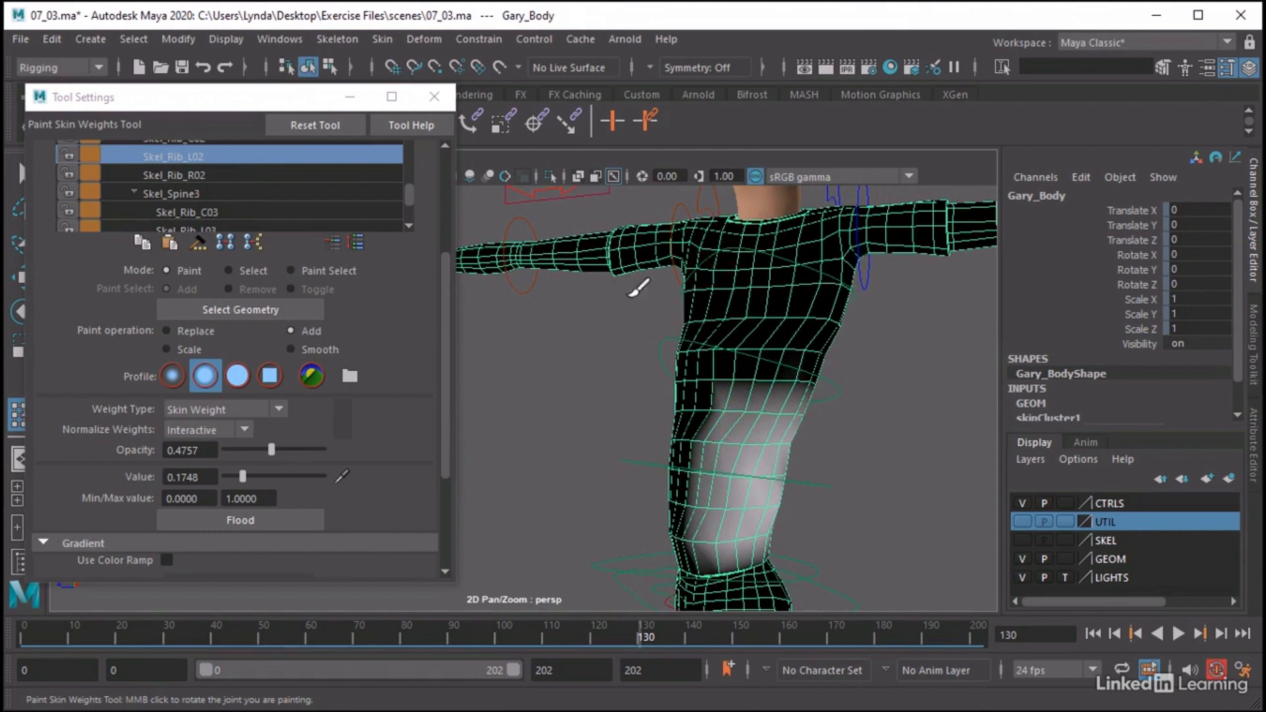
{"action": "left_click_drag", "start_coordinate": [621, 639], "coordinate": [471, 629]}
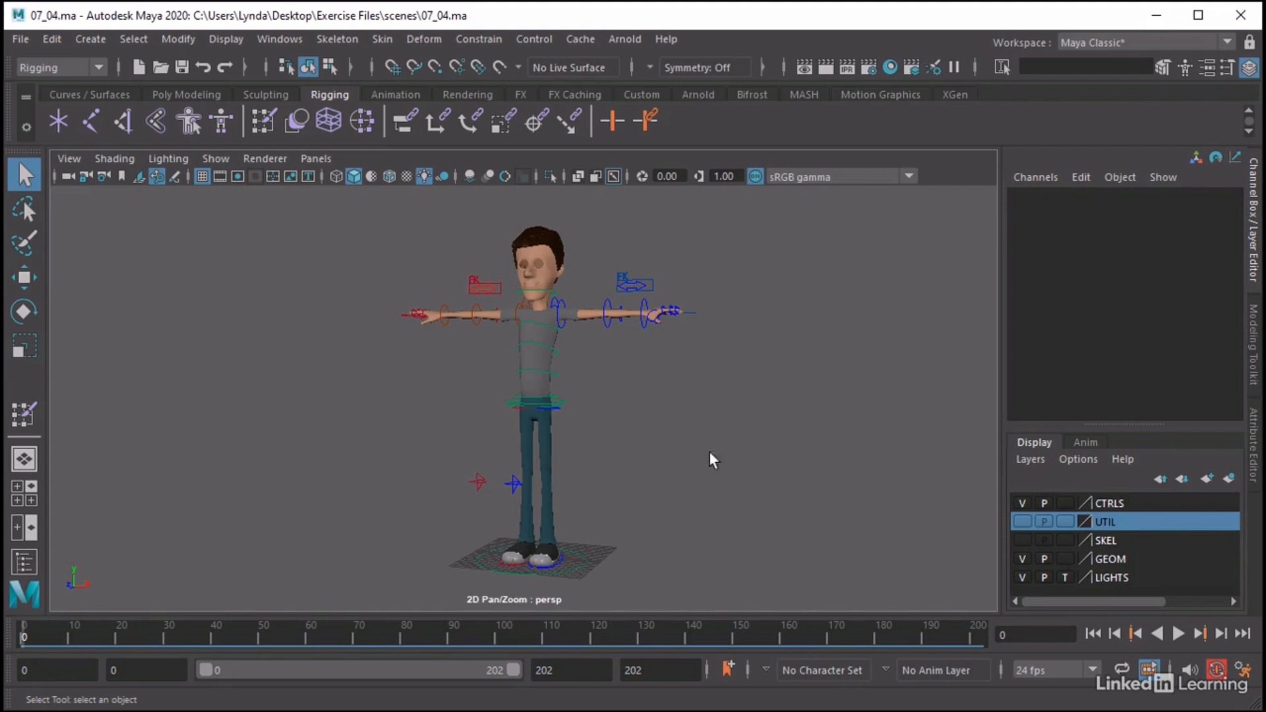
Play the test animation in 07_04.ma up to frame 40 and examine the character's feet up close
{"action": "middle_click_drag", "start_coordinate": [624, 464], "coordinate": [626, 413], "text": "alt"}
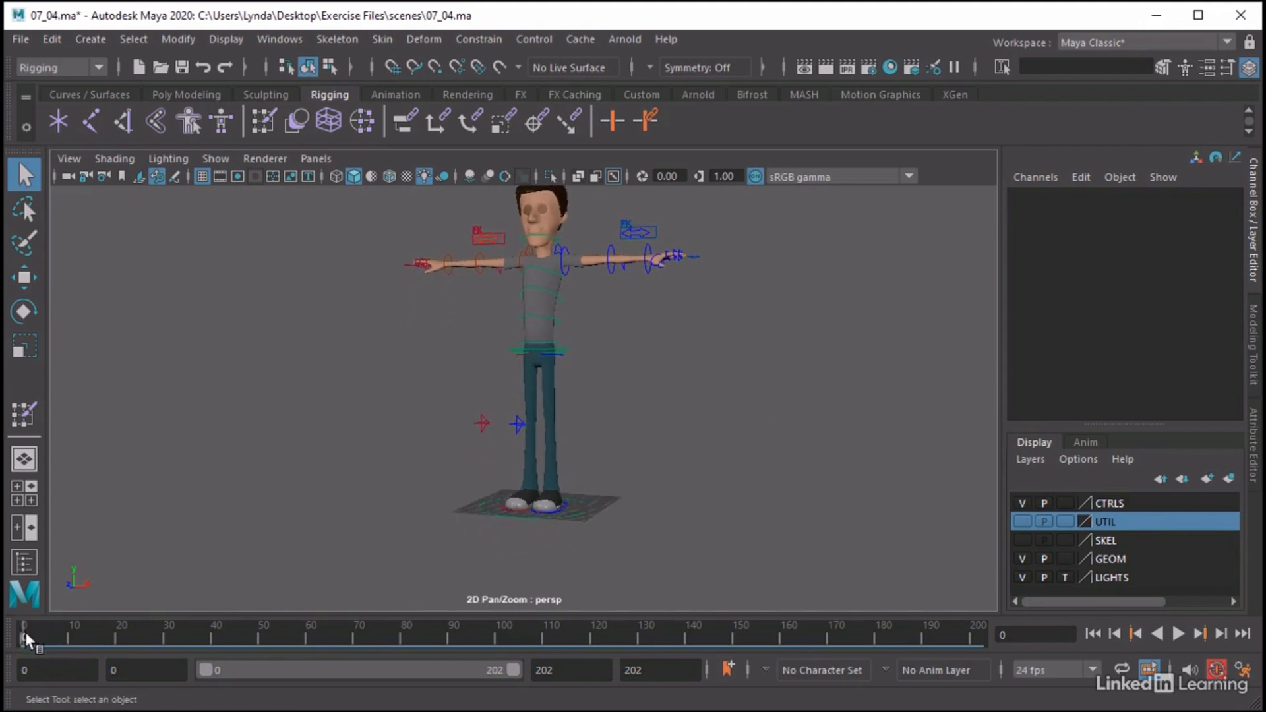
{"action": "key", "text": "alt+v"}
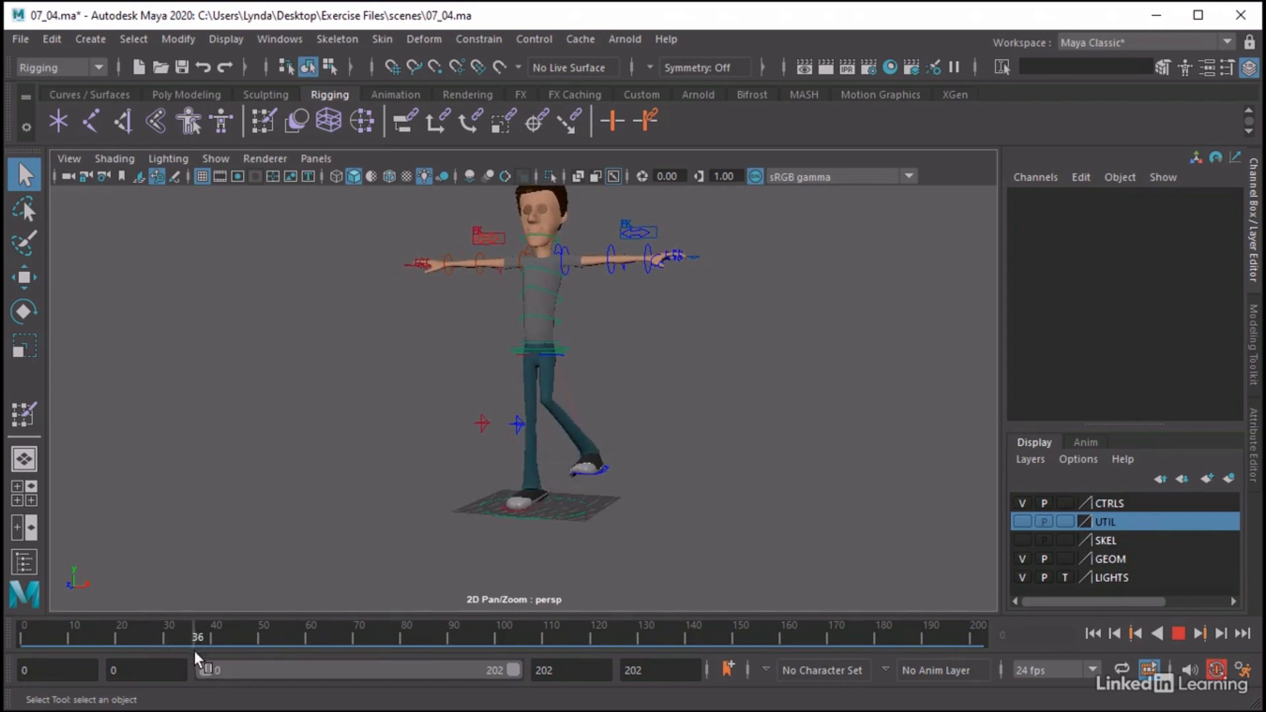
{"action": "key", "text": "alt+v"}
{"action": "left_click_drag", "start_coordinate": [562, 551], "coordinate": [685, 521], "text": "alt"}
{"action": "right_click_drag", "start_coordinate": [572, 477], "coordinate": [928, 491], "text": "alt"}
{"action": "middle_click_drag", "start_coordinate": [825, 463], "coordinate": [804, 316], "text": "alt"}
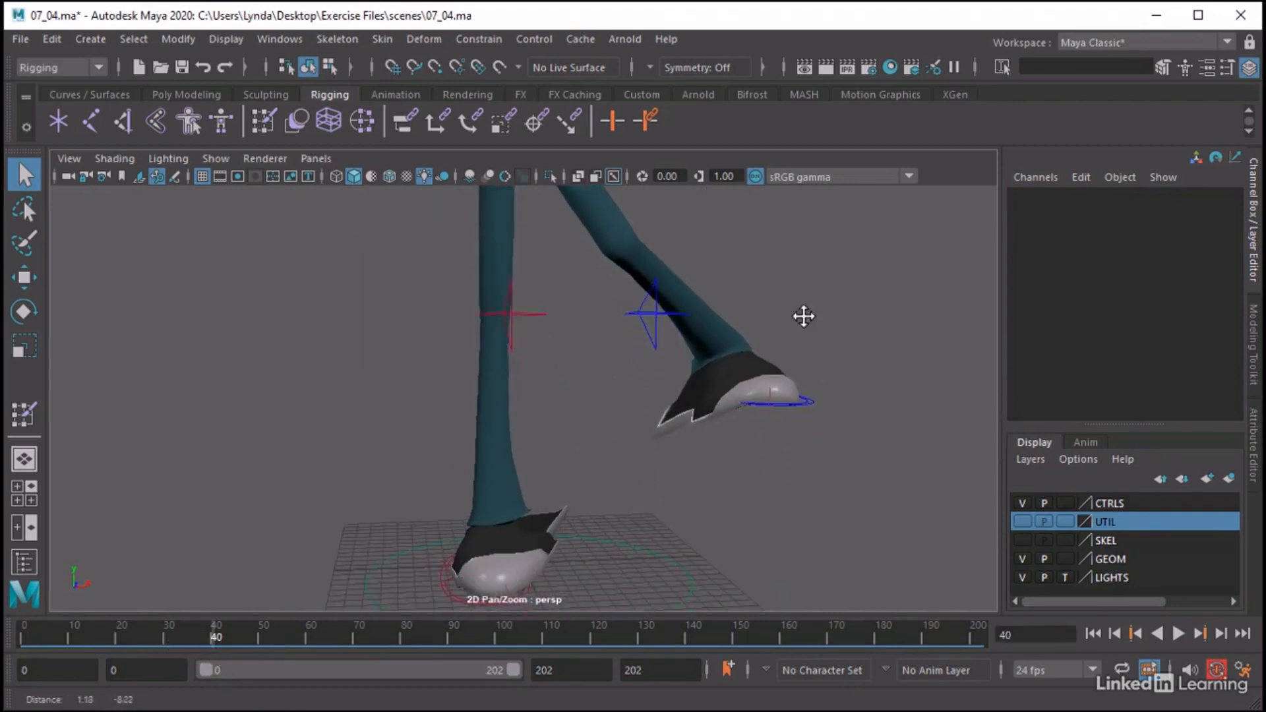
Select the Gary_Body mesh and set the current time to frame 39, with the raised left foot in view
{"action": "left_click", "coordinate": [689, 412]}
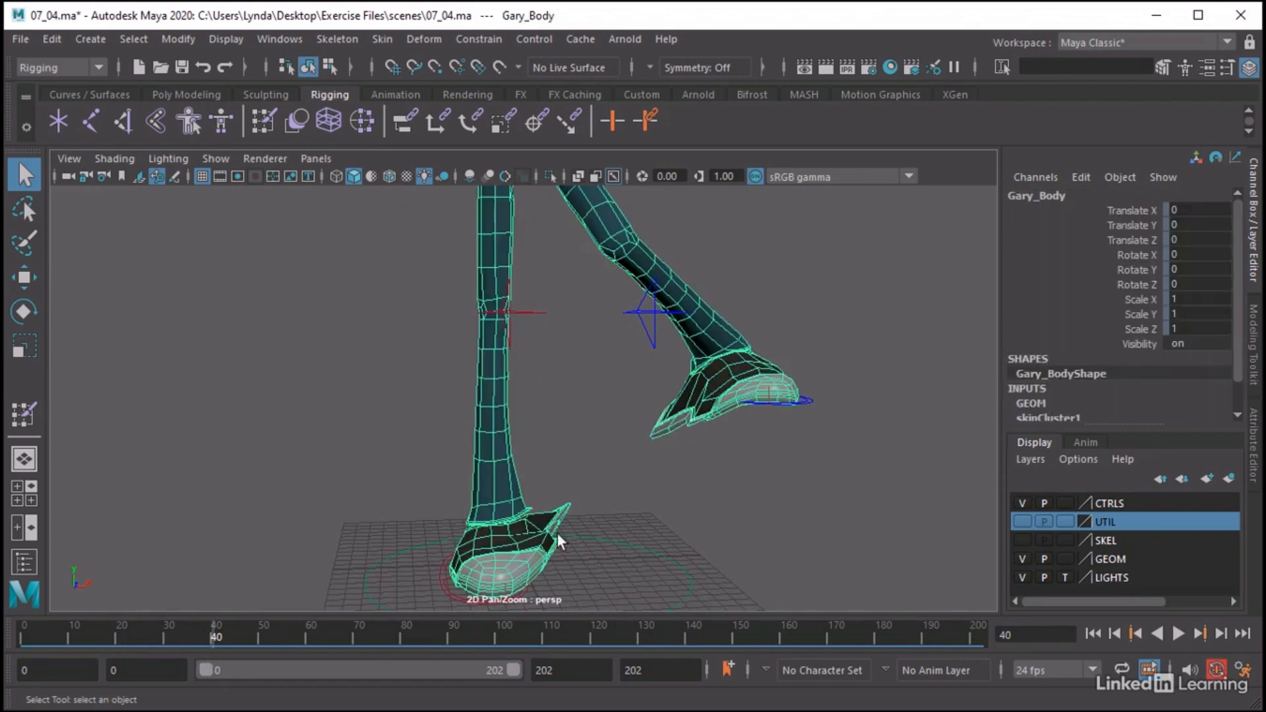
{"action": "mouse_move", "coordinate": [216, 637]}
{"action": "left_mouse_down"}
{"action": "mouse_move", "coordinate": [170, 637]}
{"action": "mouse_move", "coordinate": [244, 641]}
{"action": "mouse_move", "coordinate": [211, 637]}
{"action": "left_mouse_up"}
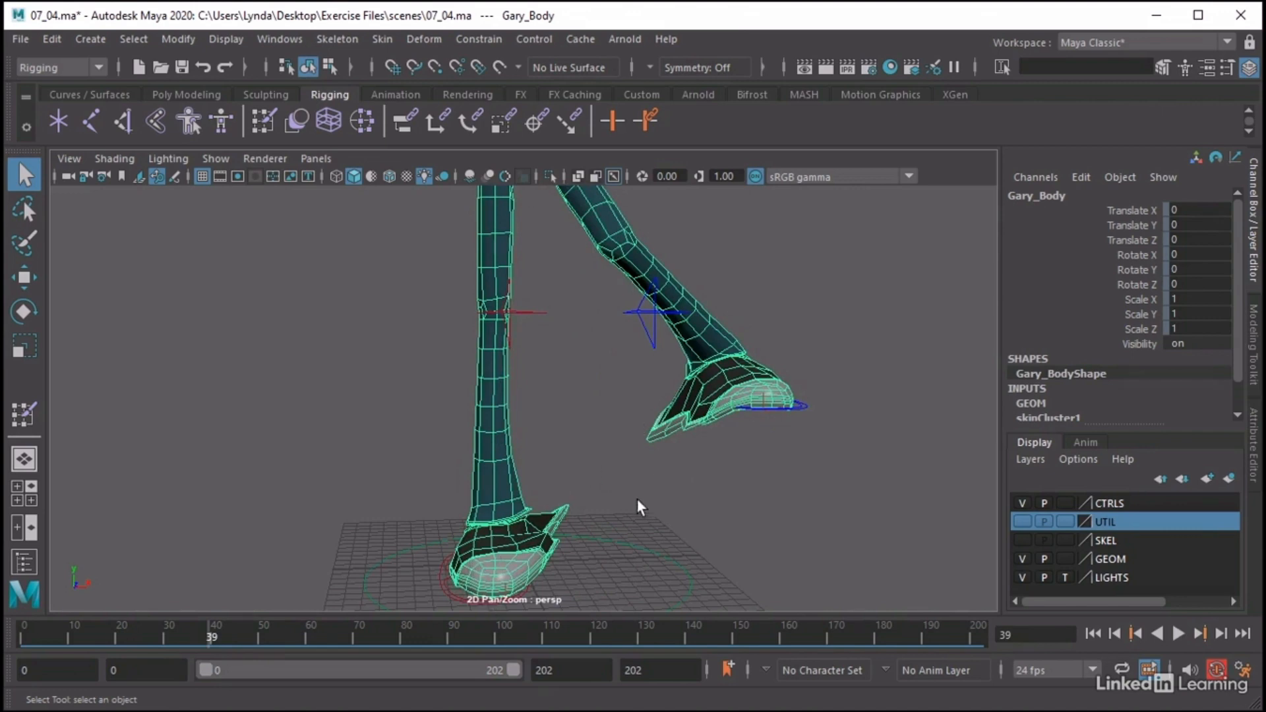
{"action": "left_click_drag", "start_coordinate": [637, 501], "coordinate": [677, 512], "text": "alt"}
{"action": "middle_click_drag", "start_coordinate": [633, 457], "coordinate": [655, 471], "text": "alt"}
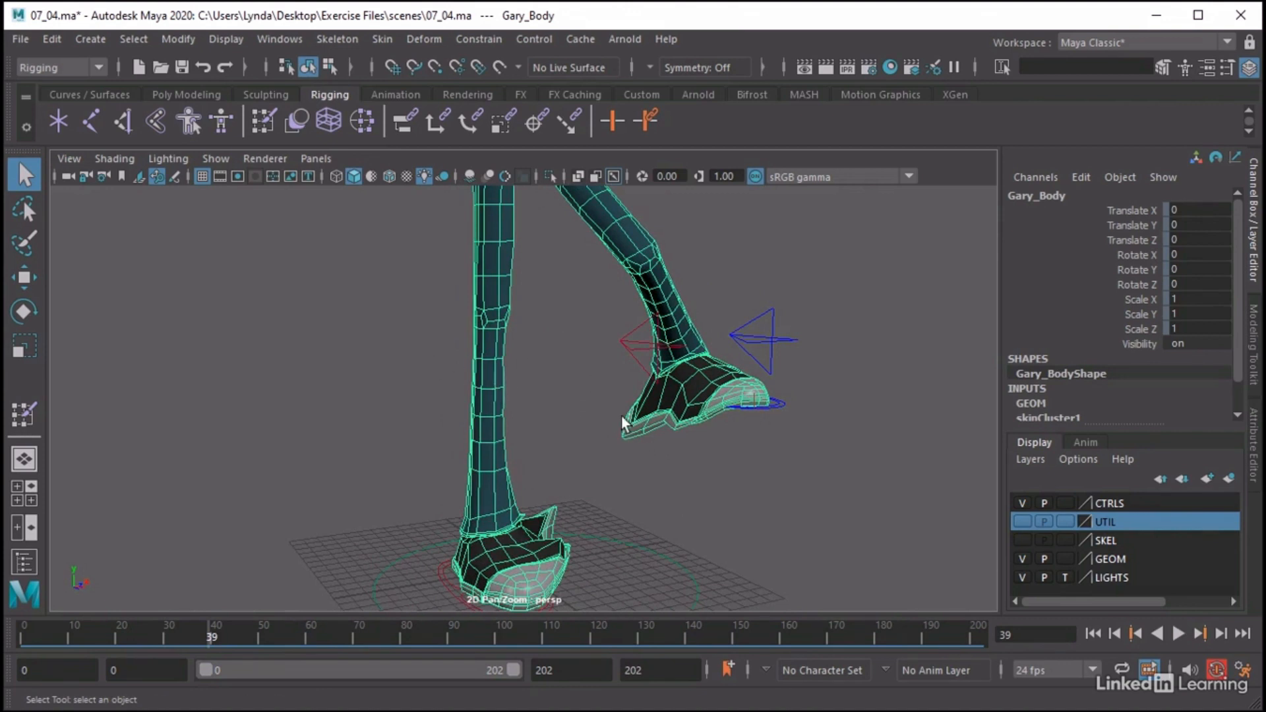
Switch Gary_Body to vertex selection and select the group of vertices under the middle of the left shoe's sole
{"action": "right_click_drag", "start_coordinate": [631, 430], "coordinate": [549, 182]}
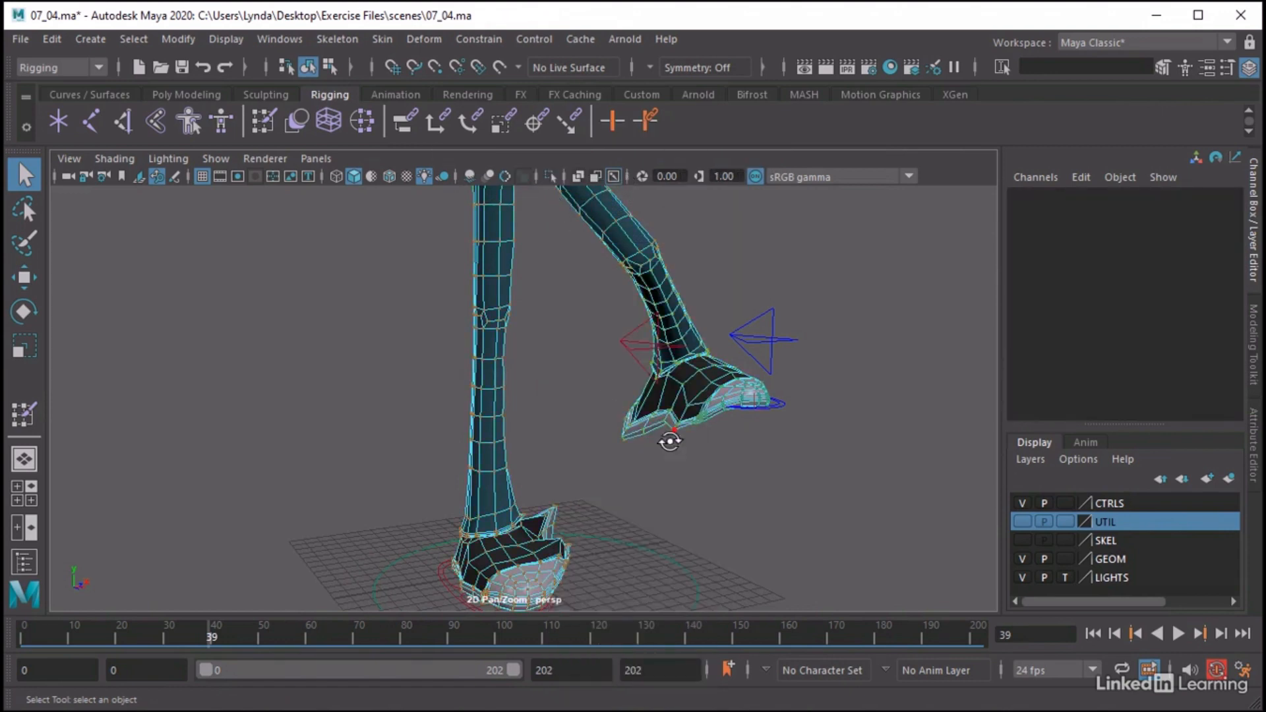
{"action": "left_click_drag", "start_coordinate": [667, 437], "coordinate": [724, 452], "text": "alt"}
{"action": "left_click_drag", "start_coordinate": [635, 401], "coordinate": [580, 396]}
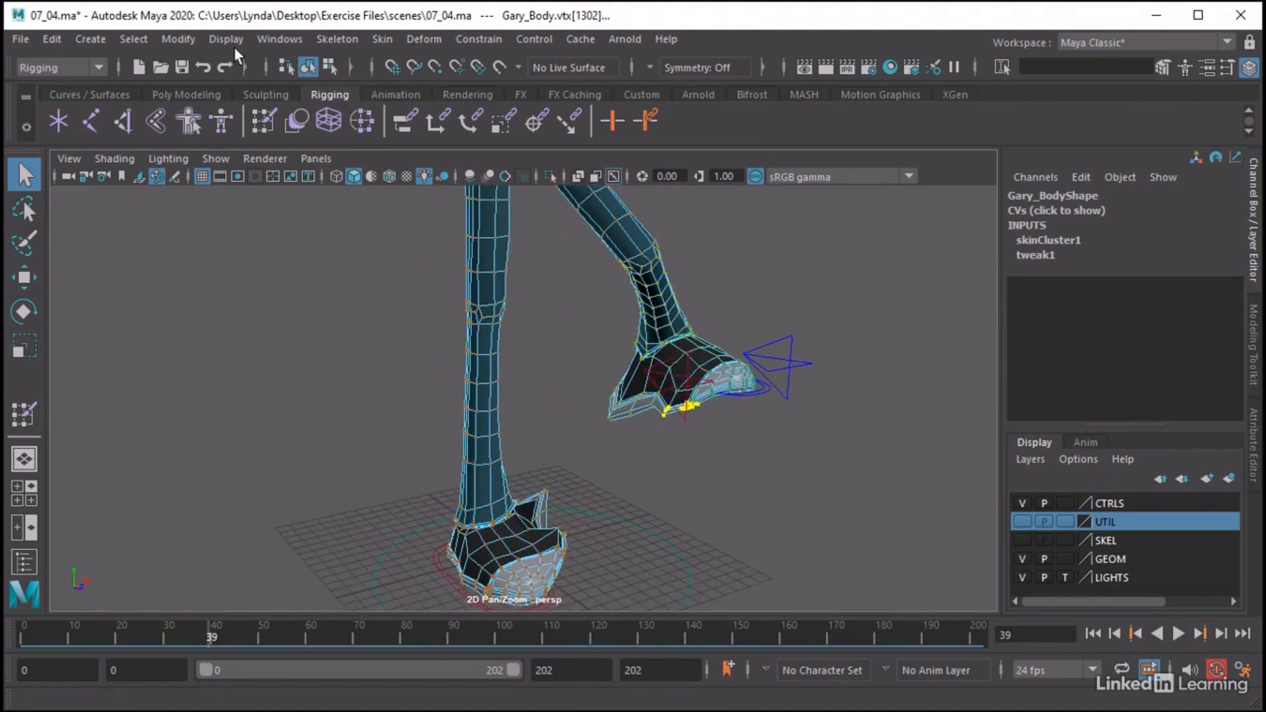
Open the Component Editor beside the left foot and display the Smooth Skins weights of the selected sole vertices
{"action": "left_click", "coordinate": [271, 41]}
{"action": "mouse_move", "coordinate": [358, 111]}
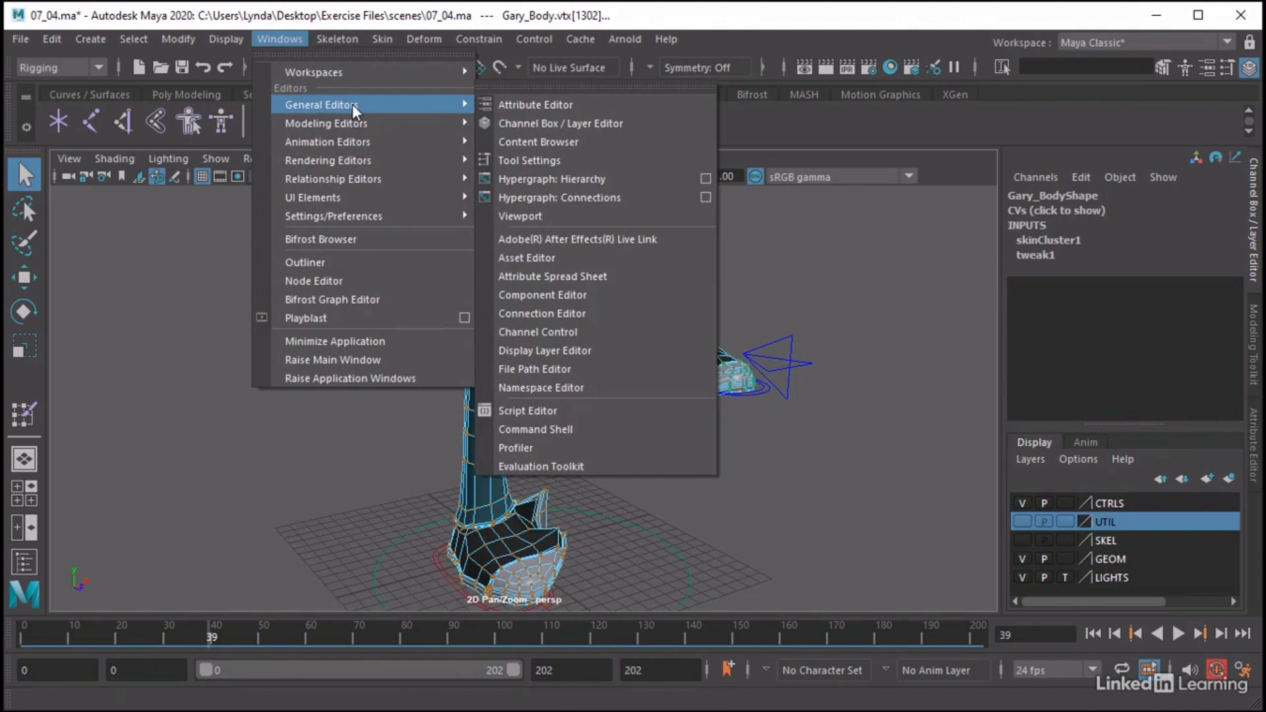
{"action": "left_click", "coordinate": [515, 294]}
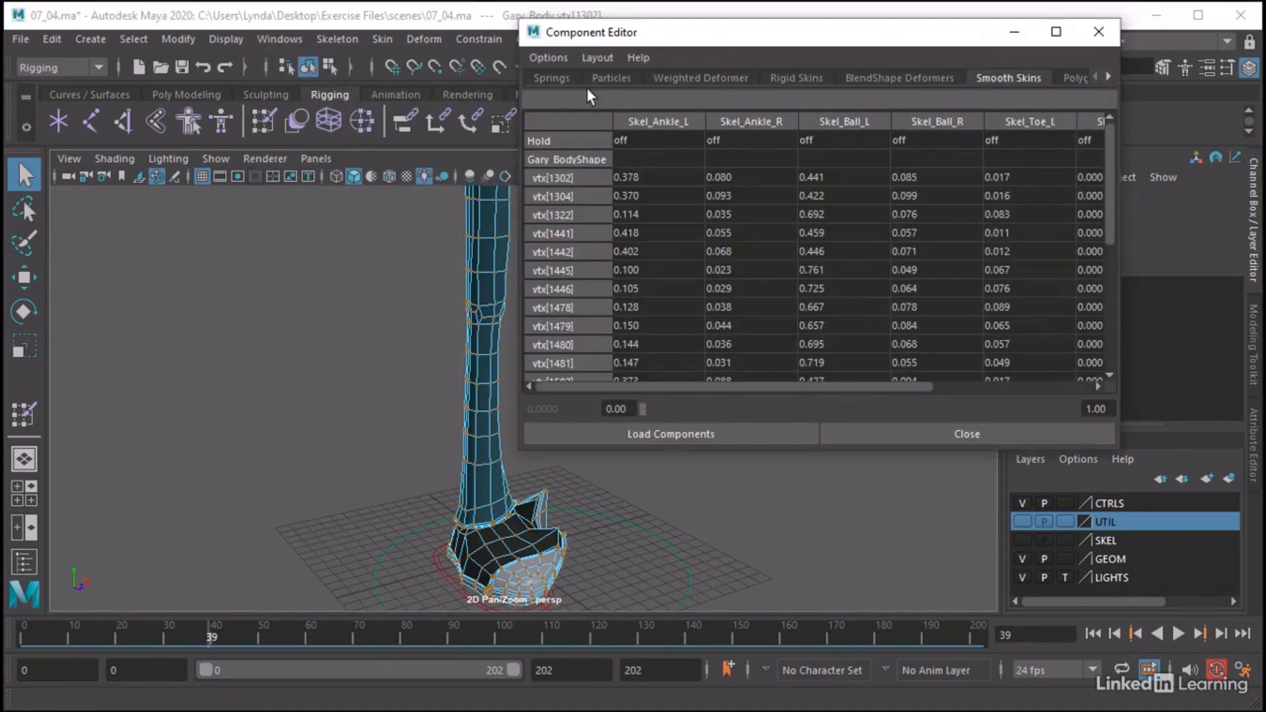
{"action": "left_click", "coordinate": [547, 80]}
{"action": "left_click_drag", "start_coordinate": [718, 35], "coordinate": [796, 86]}
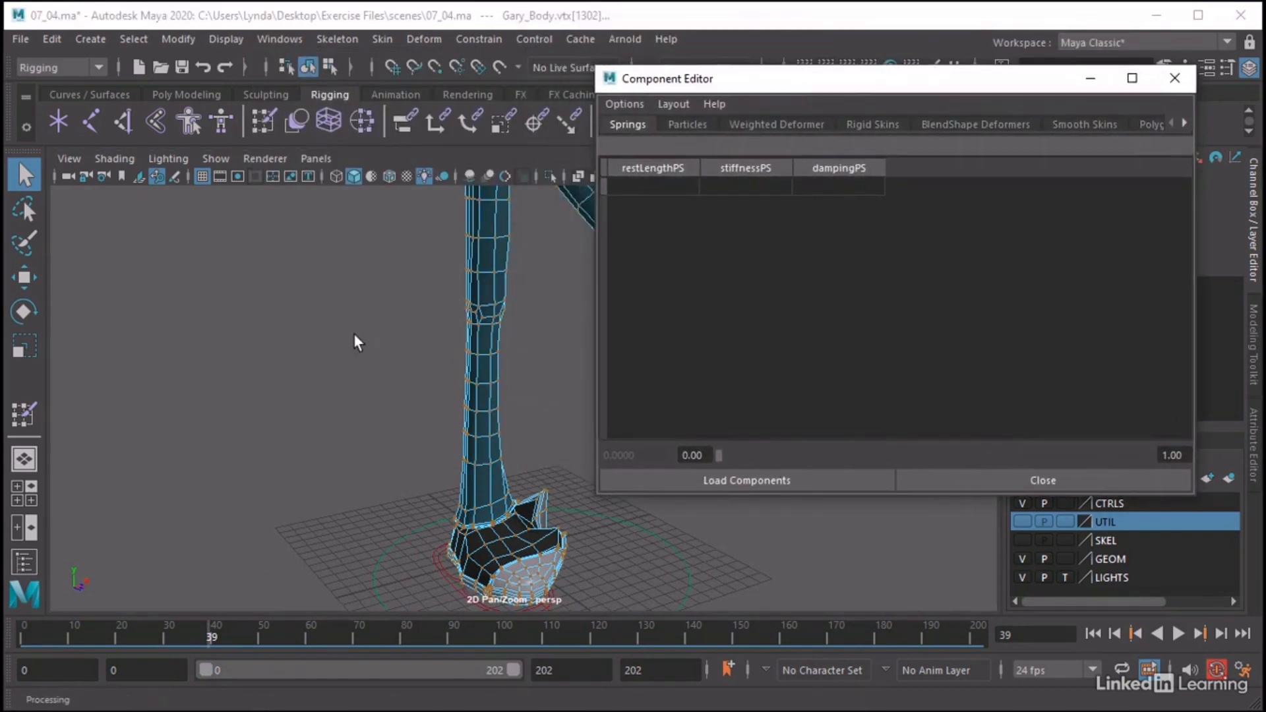
{"action": "middle_click_drag", "start_coordinate": [362, 342], "coordinate": [127, 339], "text": "alt"}
{"action": "right_click_drag", "start_coordinate": [395, 375], "coordinate": [454, 384], "text": "alt"}
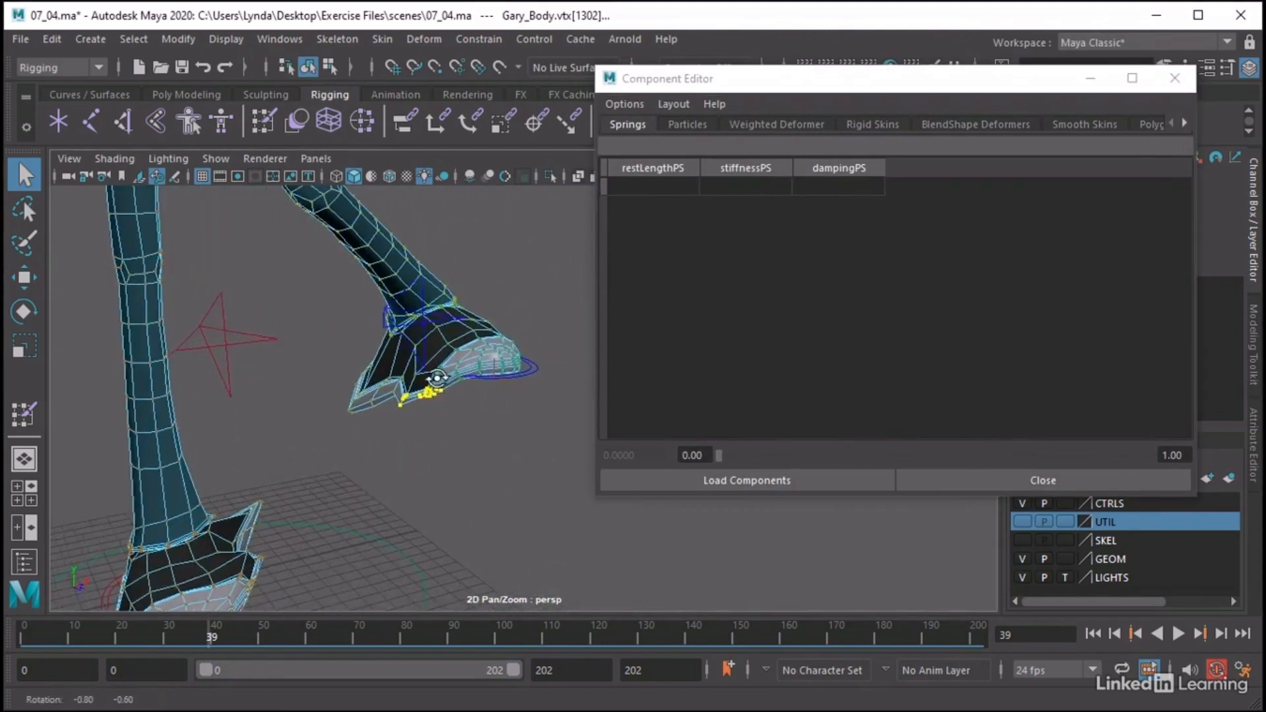
{"action": "left_click_drag", "start_coordinate": [425, 383], "coordinate": [453, 380], "text": "alt"}
{"action": "middle_click_drag", "start_coordinate": [486, 330], "coordinate": [500, 314], "text": "alt"}
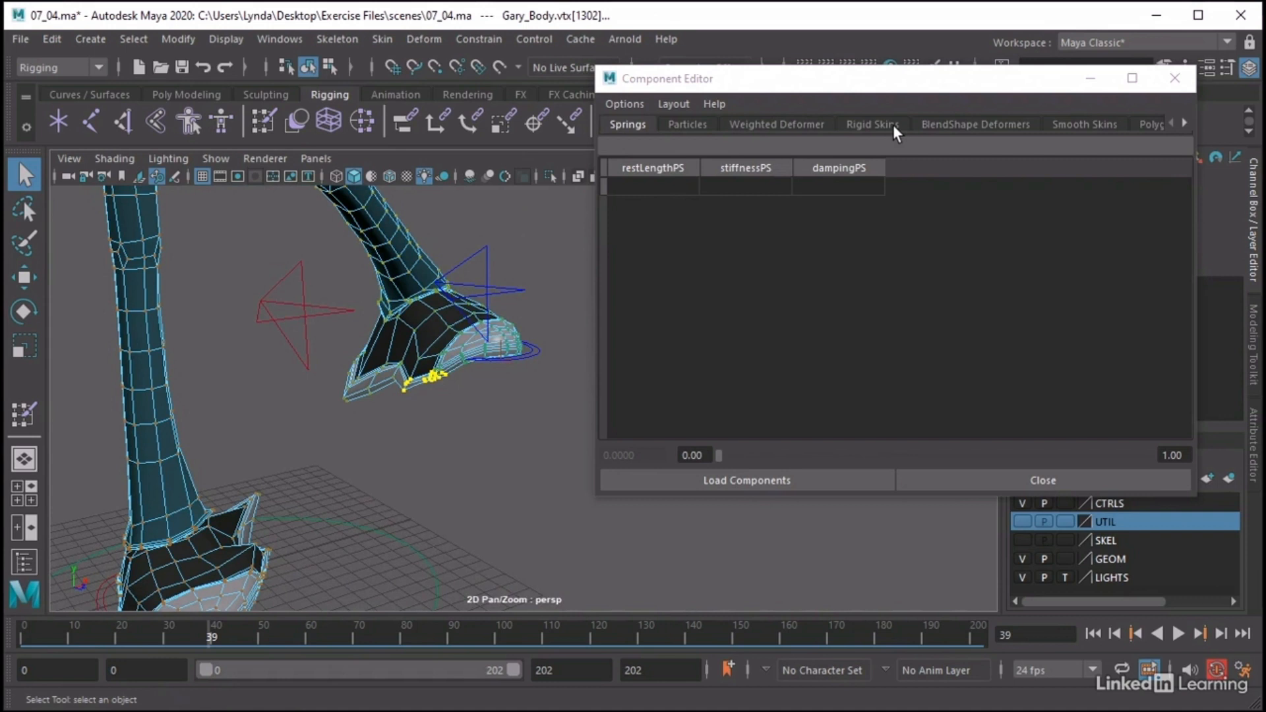
{"action": "left_click", "coordinate": [1074, 124]}
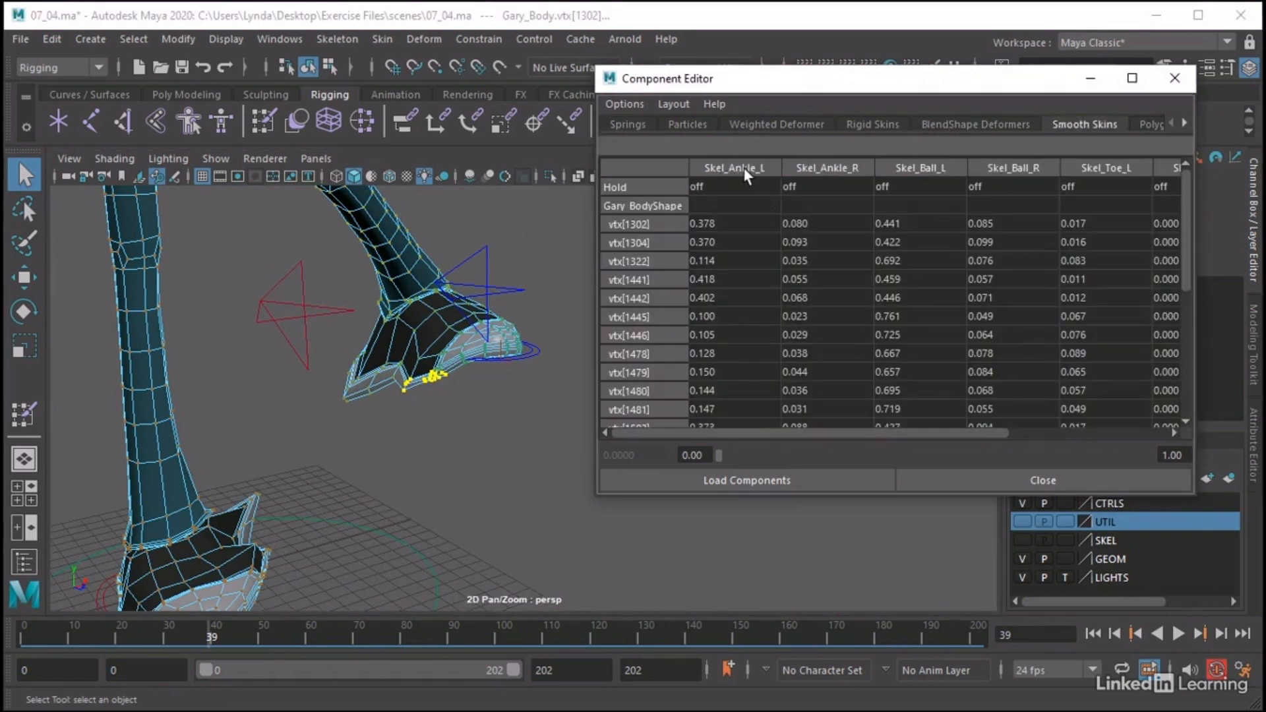
Select only vertex 1304 on the left shoe's sole and set its Skel_Ankle_R and Skel_Ball_R weights to 0
{"action": "left_click", "coordinate": [405, 390]}
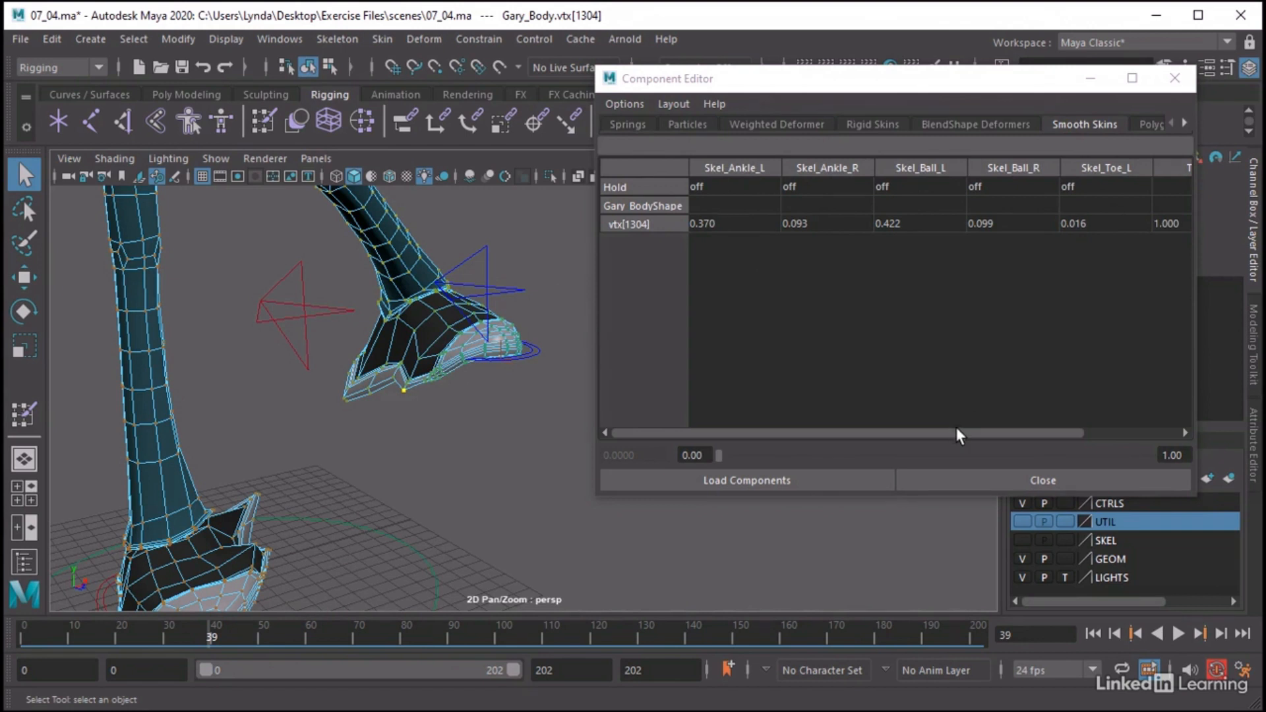
{"action": "left_click_drag", "start_coordinate": [956, 430], "coordinate": [905, 423]}
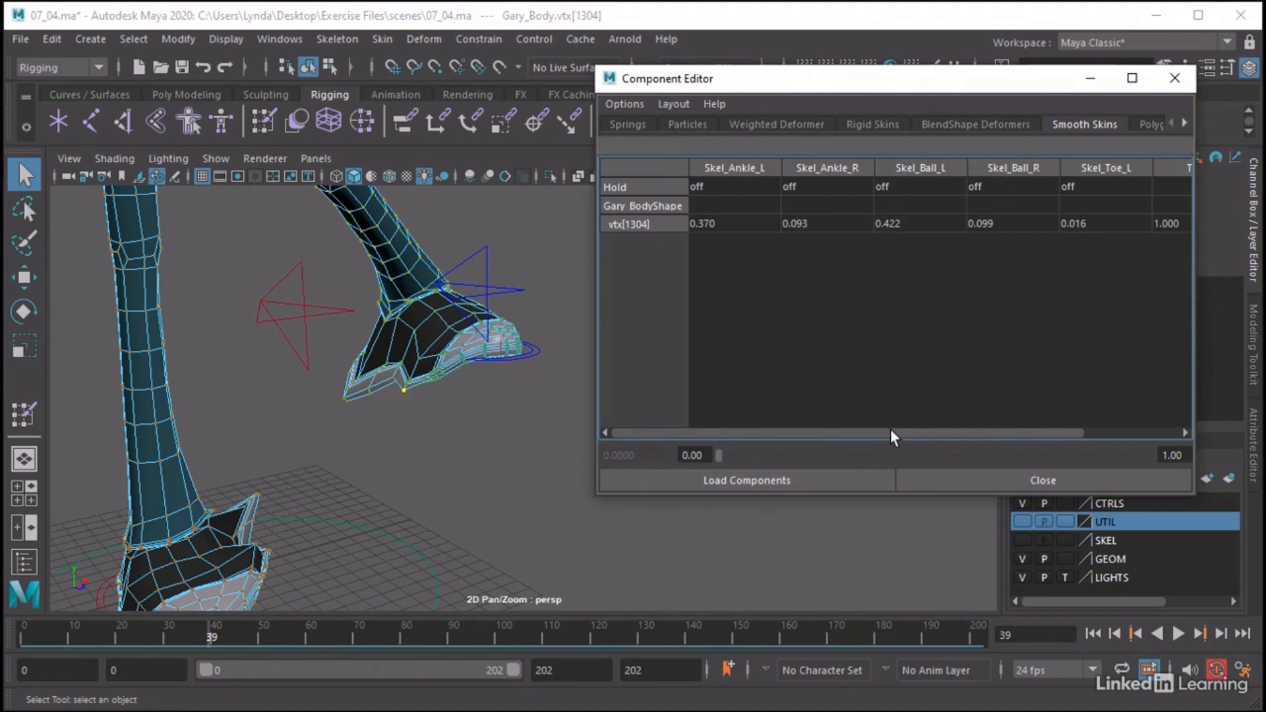
{"action": "left_click_drag", "start_coordinate": [892, 434], "coordinate": [842, 443]}
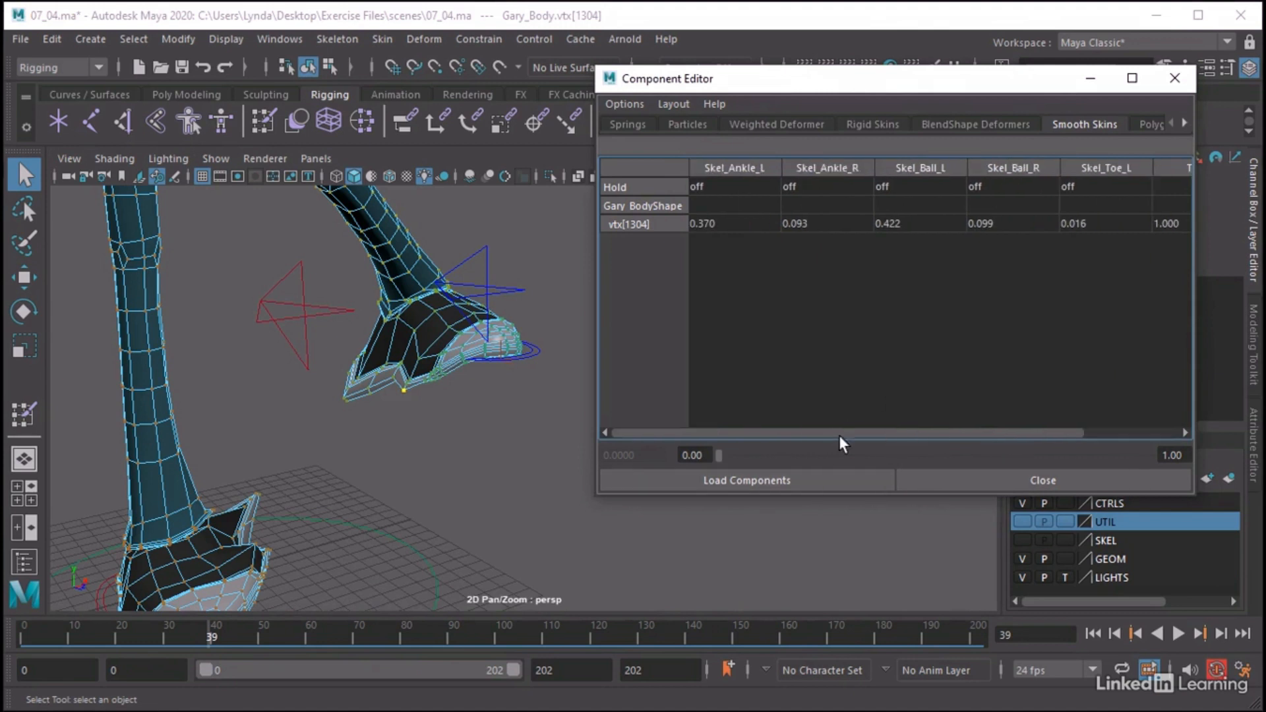
{"action": "left_click", "coordinate": [825, 223]}
{"action": "type", "text": "0"}
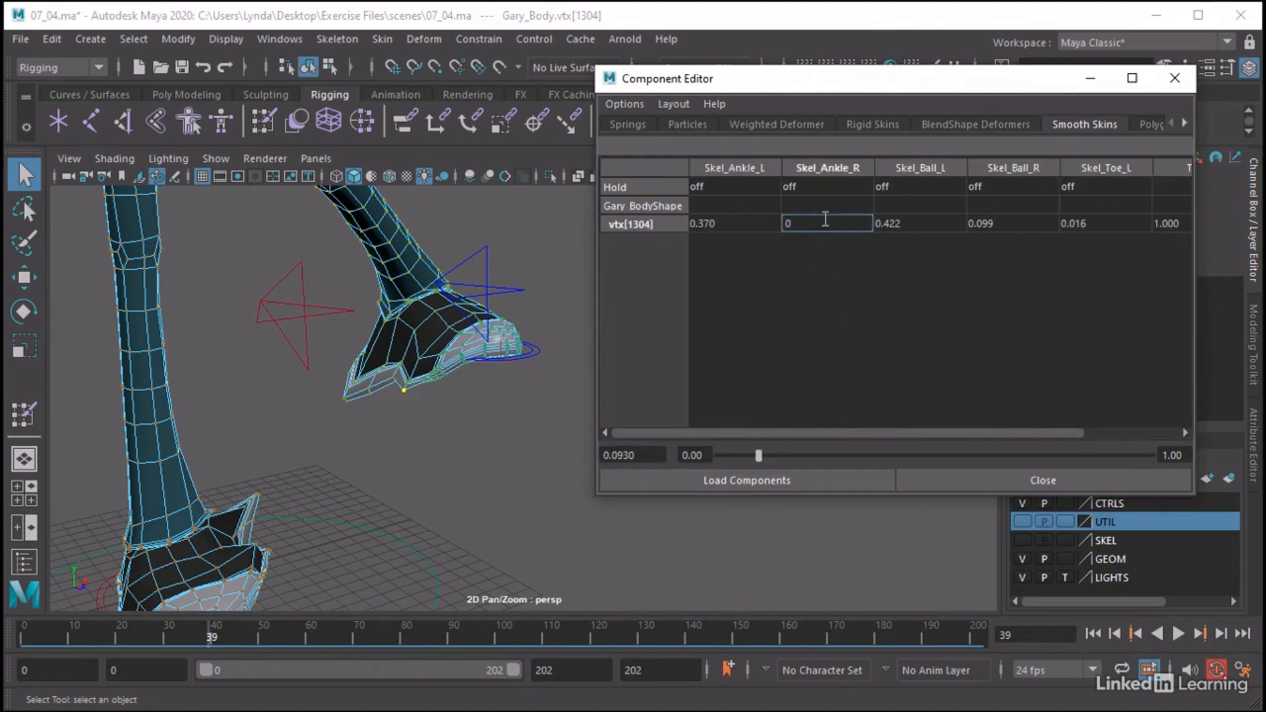
{"action": "key", "text": "Return"}
{"action": "left_click", "coordinate": [913, 223]}
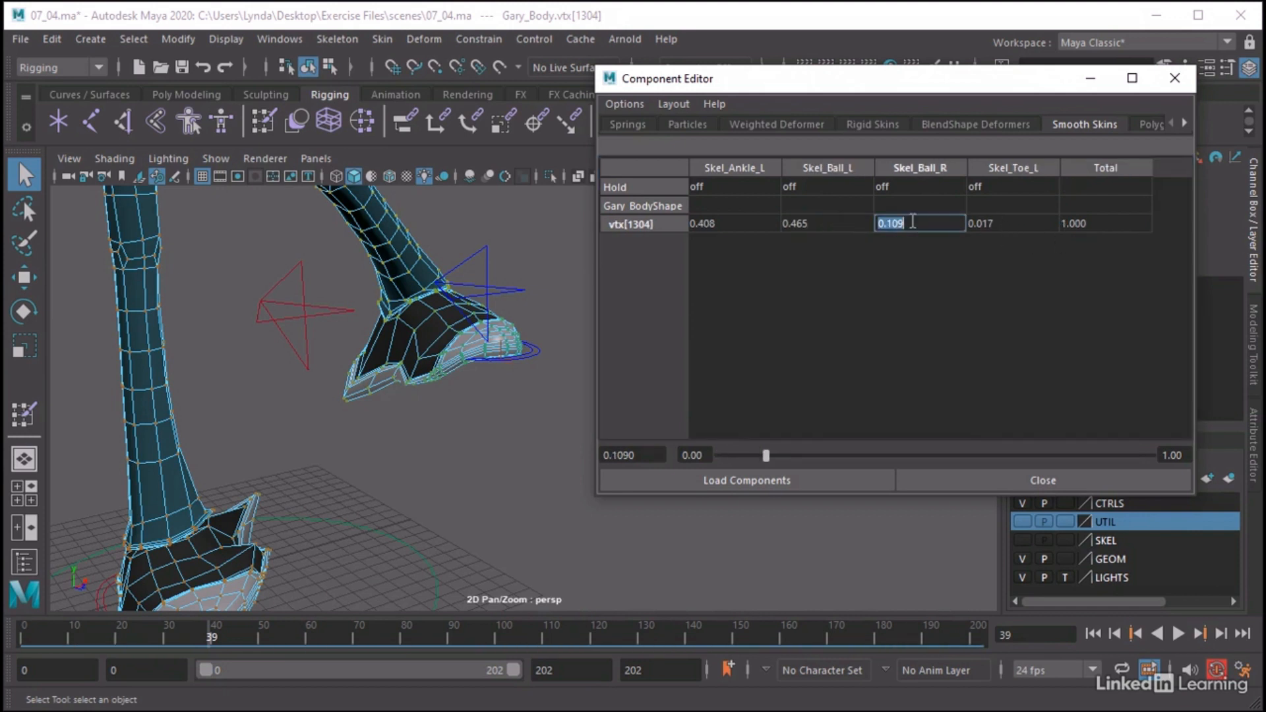
{"action": "type", "text": "0"}
{"action": "key", "text": "Return"}
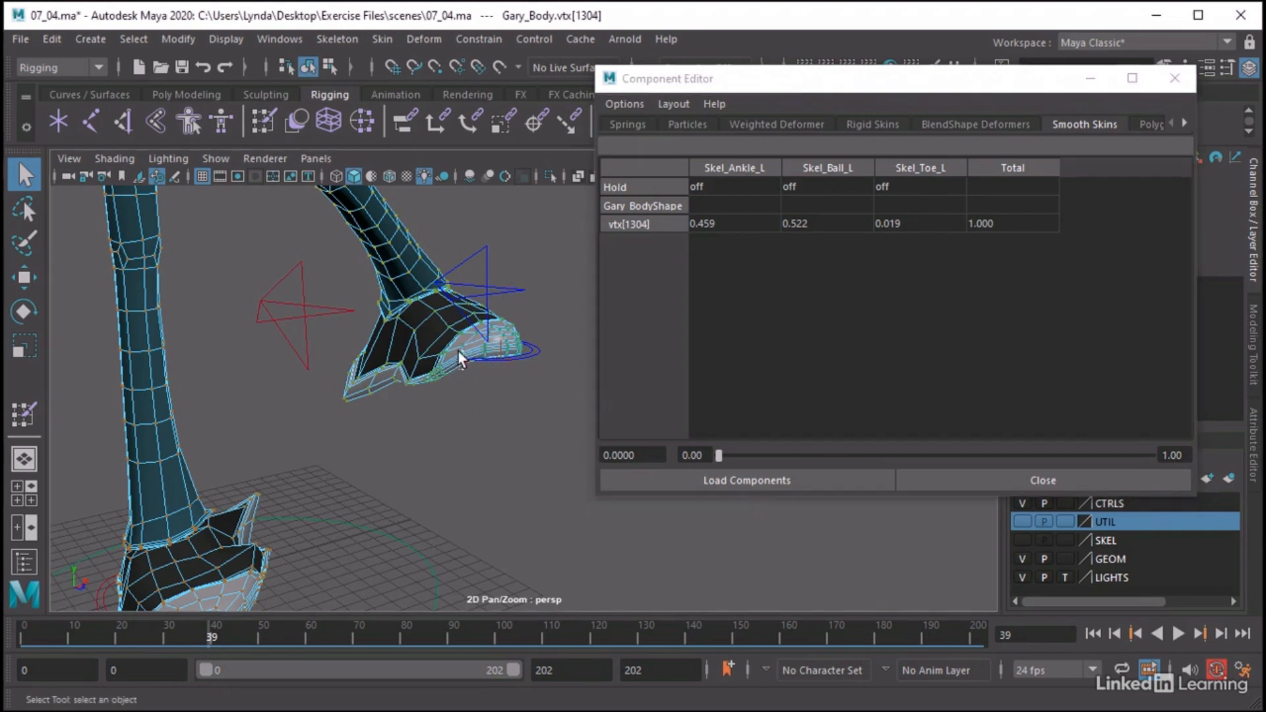
Select a few vertices on the sole near the left toe and grow the selection three times to cover the shoe
{"action": "left_click_drag", "start_coordinate": [457, 352], "coordinate": [494, 393]}
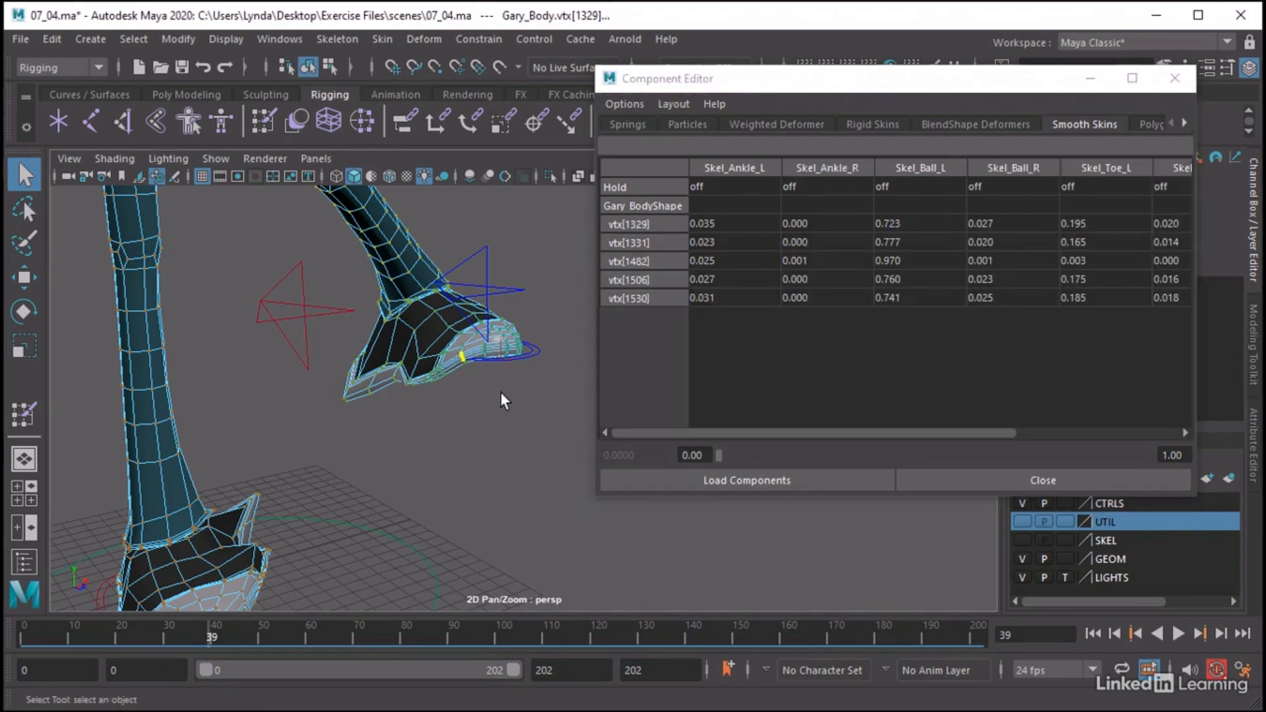
{"action": "key", "text": "shift+period"}
{"action": "key", "text": "shift+period"}
{"action": "key", "text": "shift+period"}
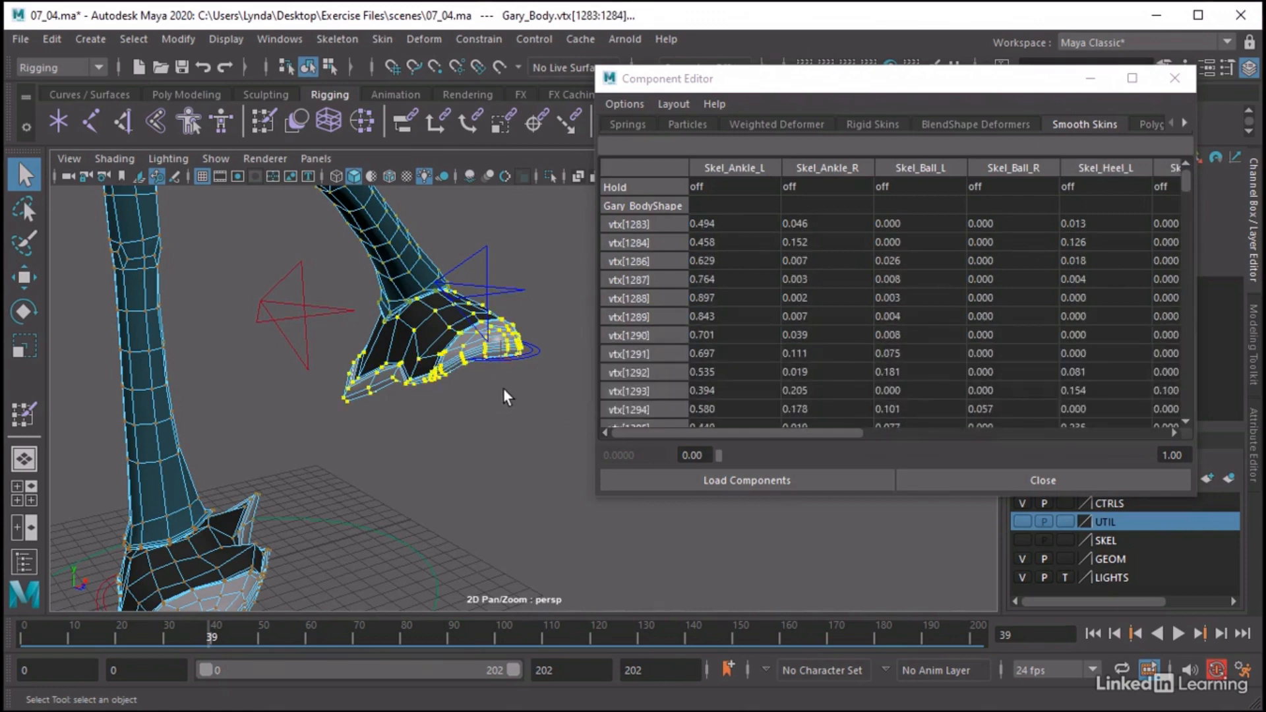
Widen the Component Editor and set the Skel_Ankle_R weight of all selected left shoe vertices to 0
{"action": "left_click_drag", "start_coordinate": [503, 399], "coordinate": [446, 385], "text": "alt"}
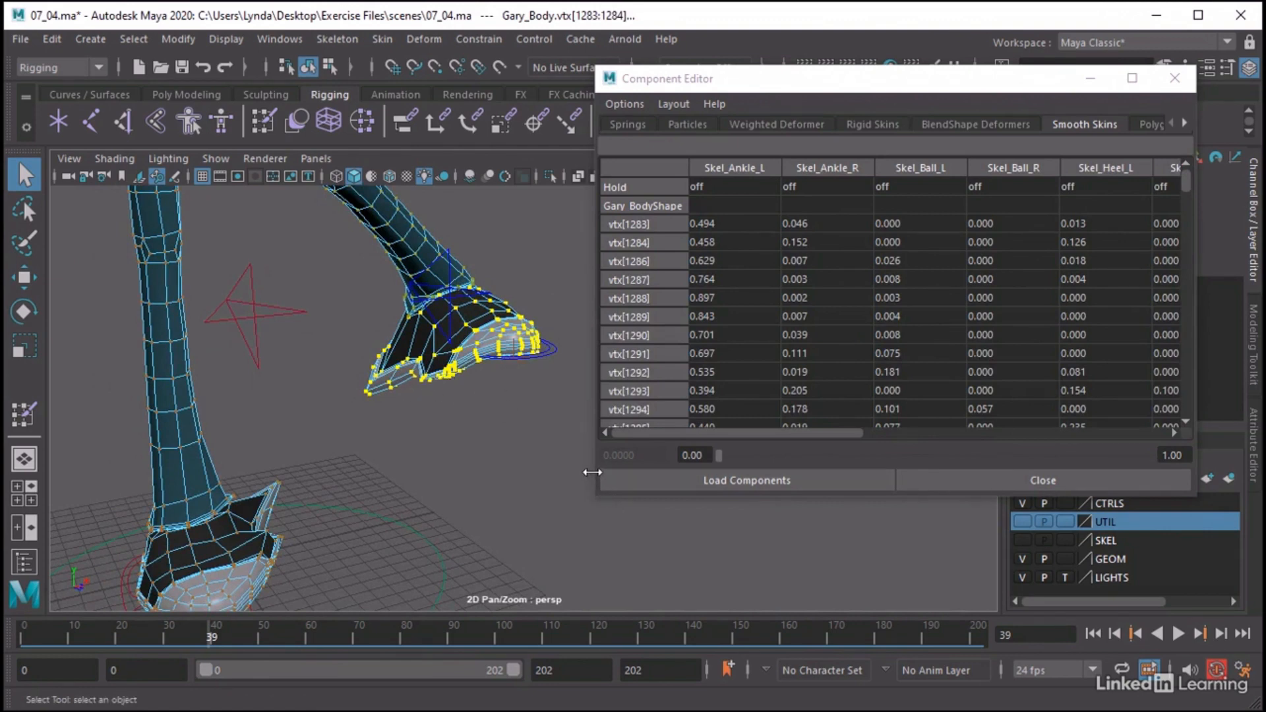
{"action": "left_click_drag", "start_coordinate": [597, 483], "coordinate": [471, 414]}
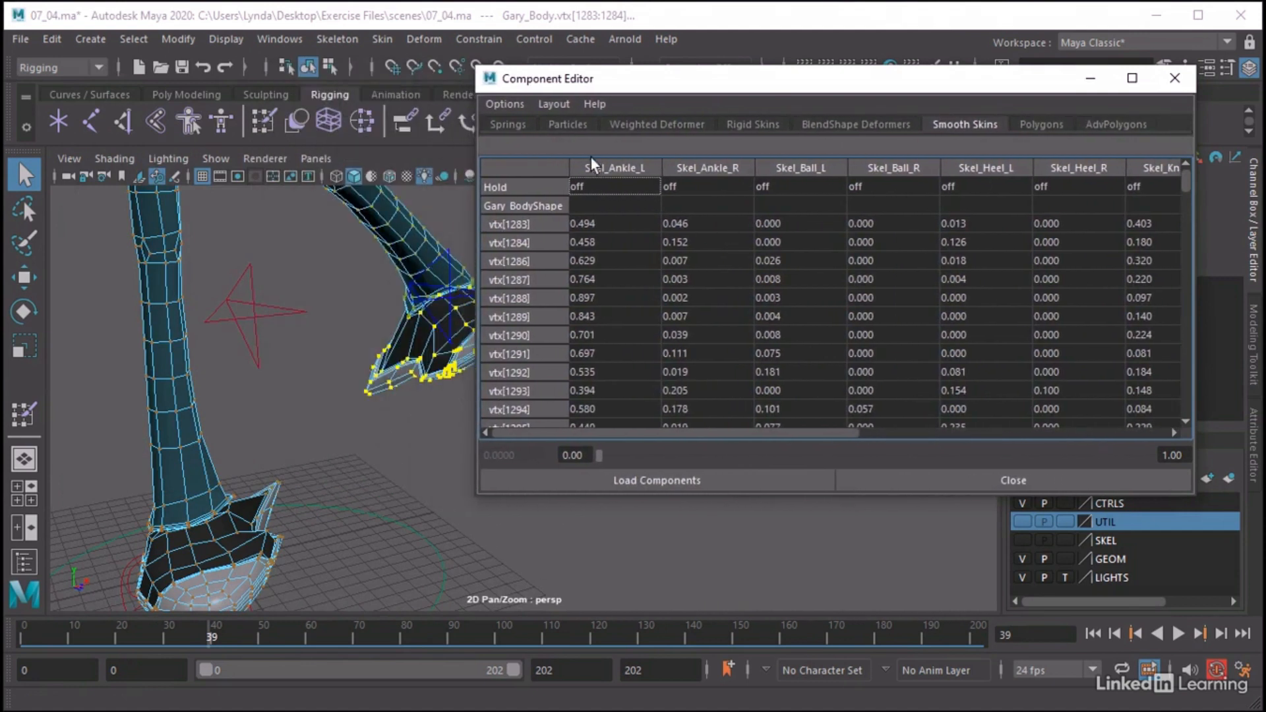
{"action": "left_click", "coordinate": [717, 225]}
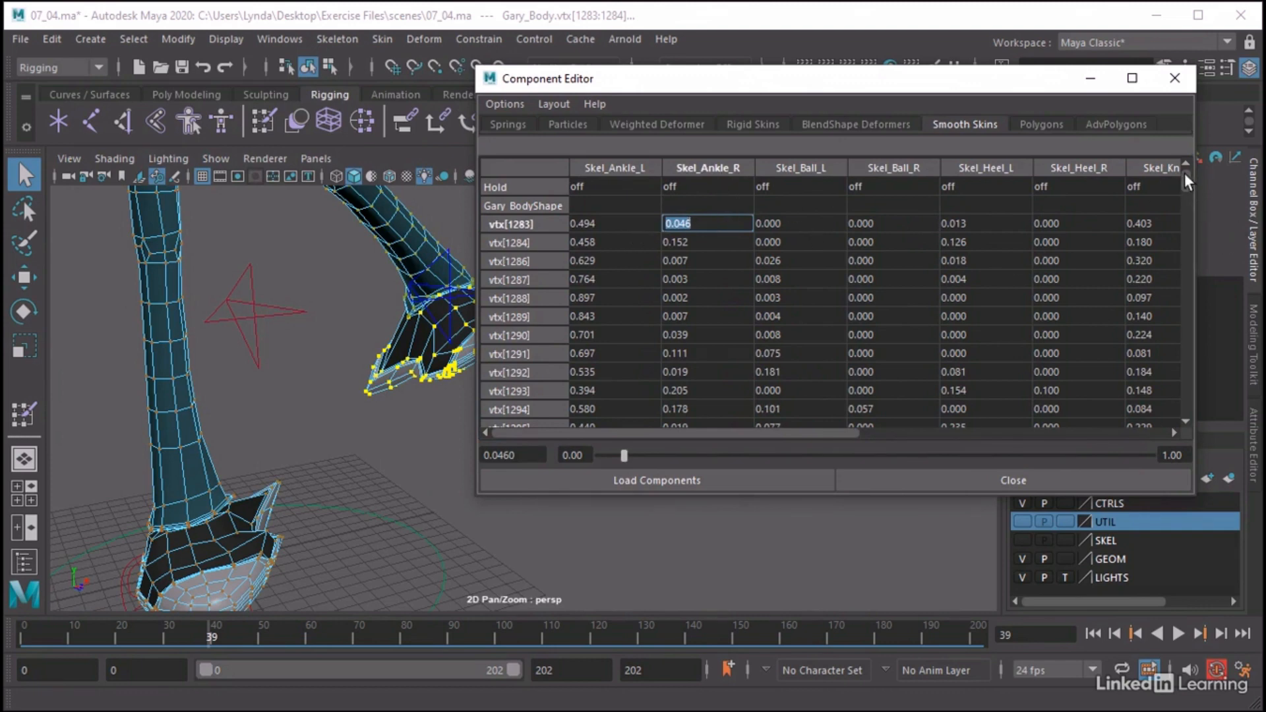
{"action": "left_click_drag", "start_coordinate": [1187, 182], "coordinate": [1186, 404]}
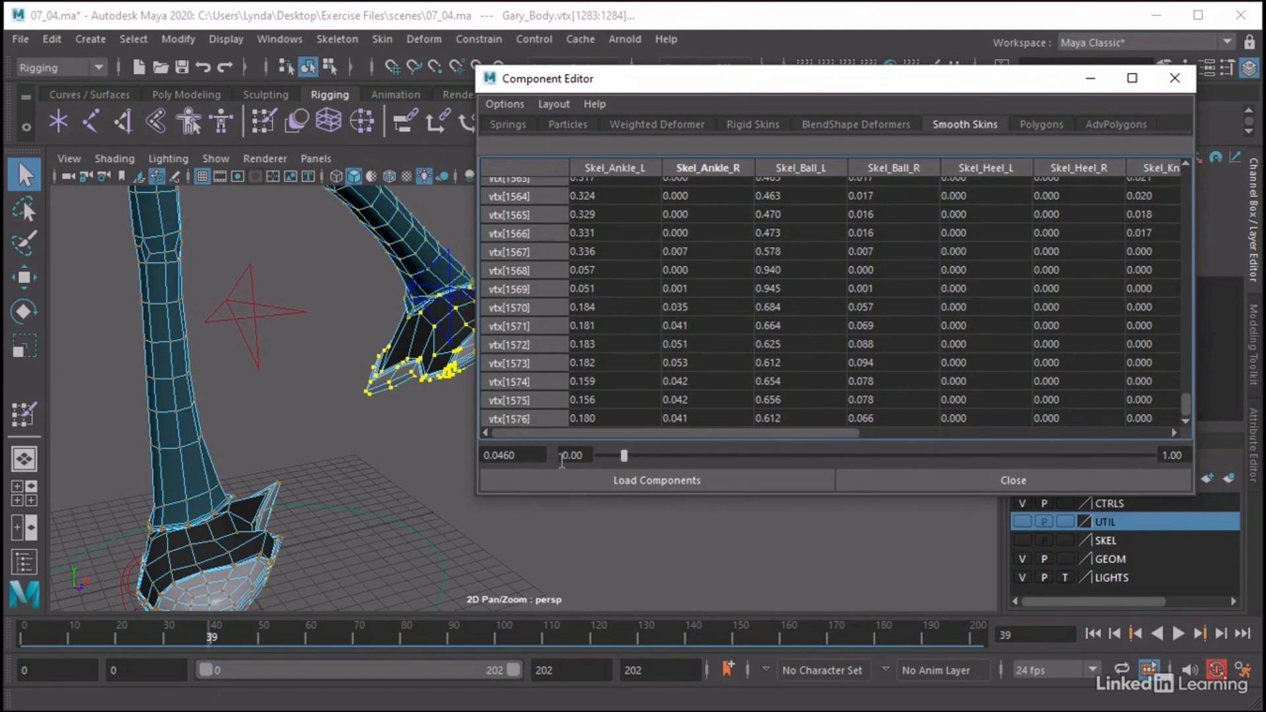
{"action": "left_click", "coordinate": [693, 417], "text": "shift"}
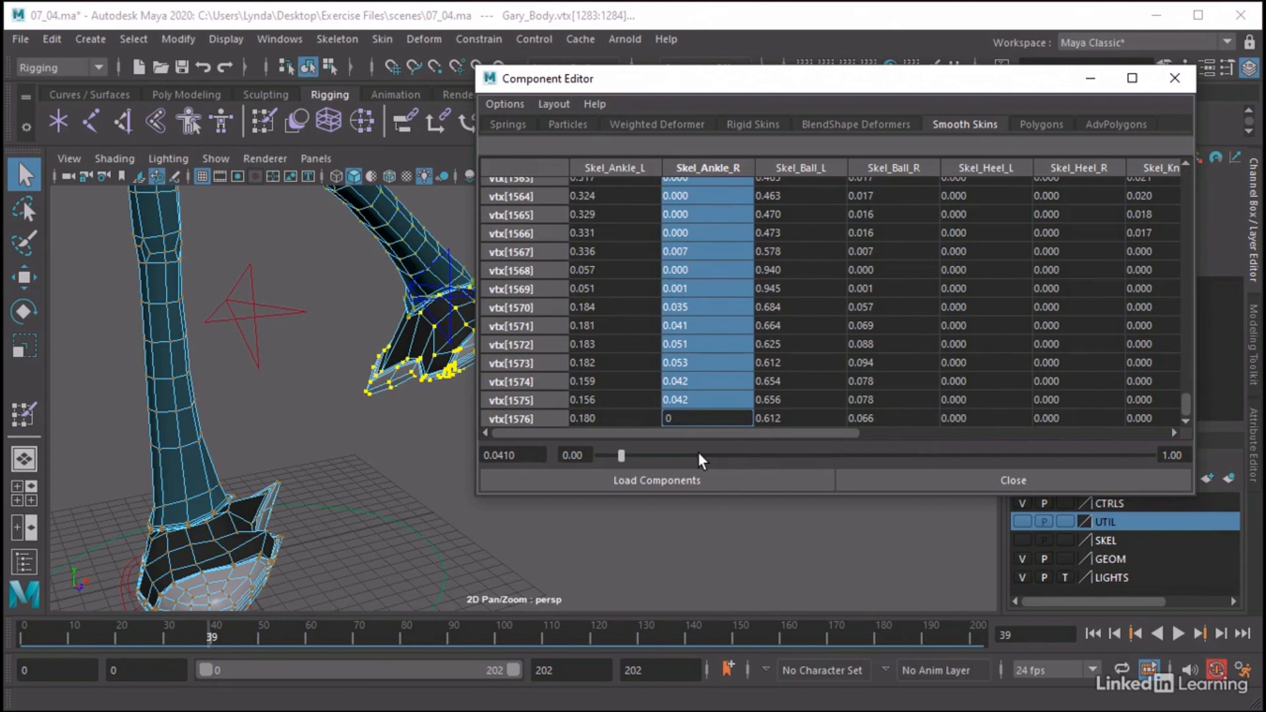
{"action": "type", "text": "0"}
{"action": "key", "text": "Return"}
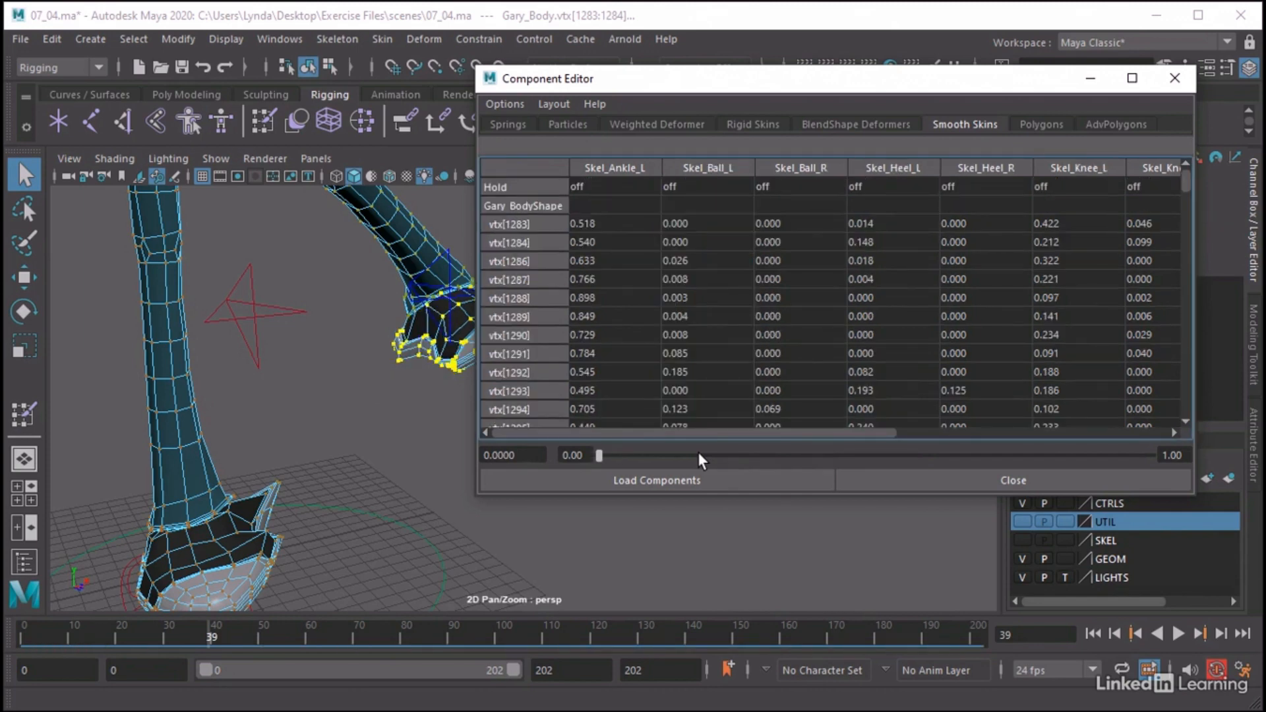
Set the Skel_Ball_R weight of all selected left shoe vertices, from vertex 1283 through 1576, to 0
{"action": "middle_click_drag", "start_coordinate": [406, 414], "coordinate": [316, 421], "text": "alt"}
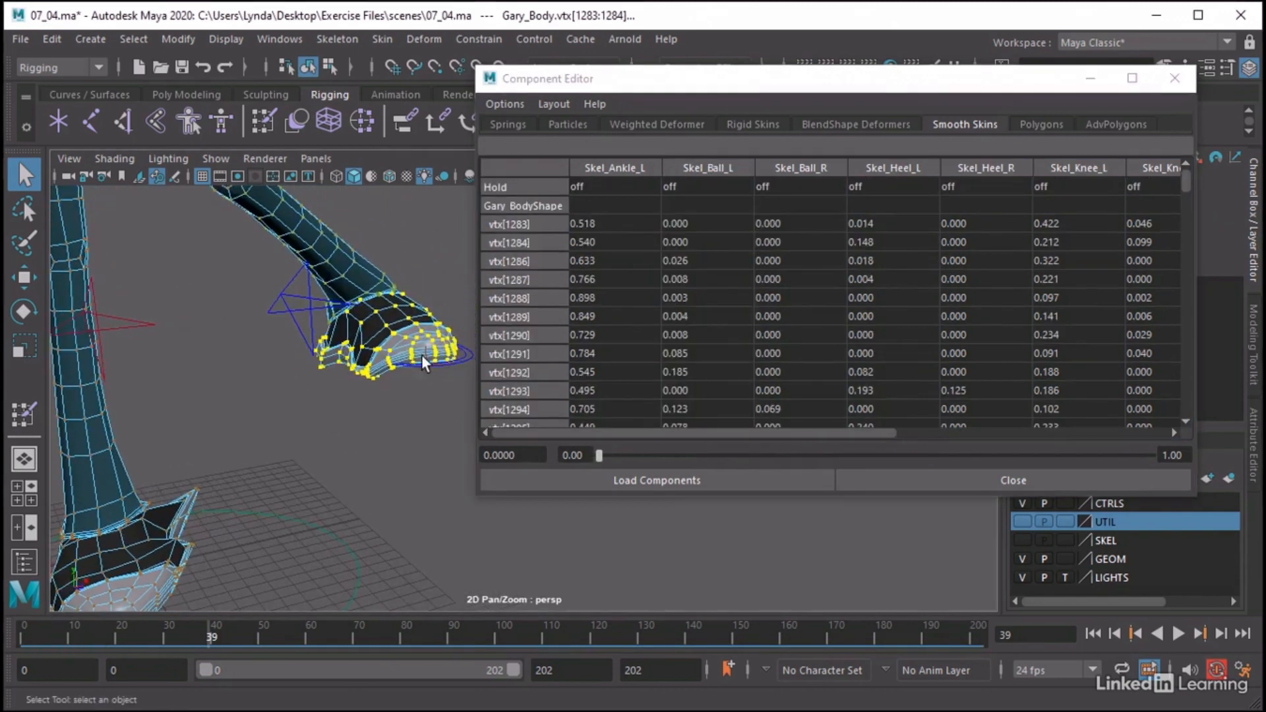
{"action": "left_click", "coordinate": [796, 223]}
{"action": "left_click_drag", "start_coordinate": [1182, 176], "coordinate": [1170, 412]}
{"action": "left_click", "coordinate": [786, 417], "text": "shift"}
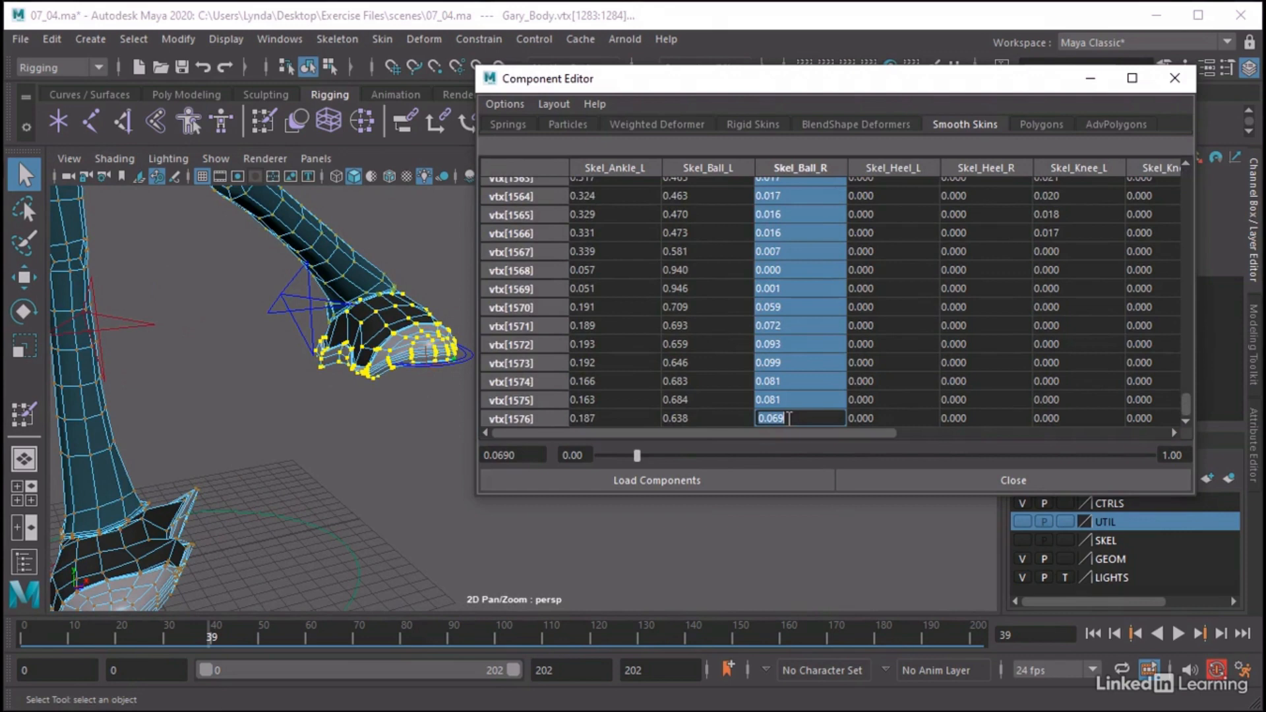
{"action": "type", "text": "0"}
{"action": "key", "text": "Return"}
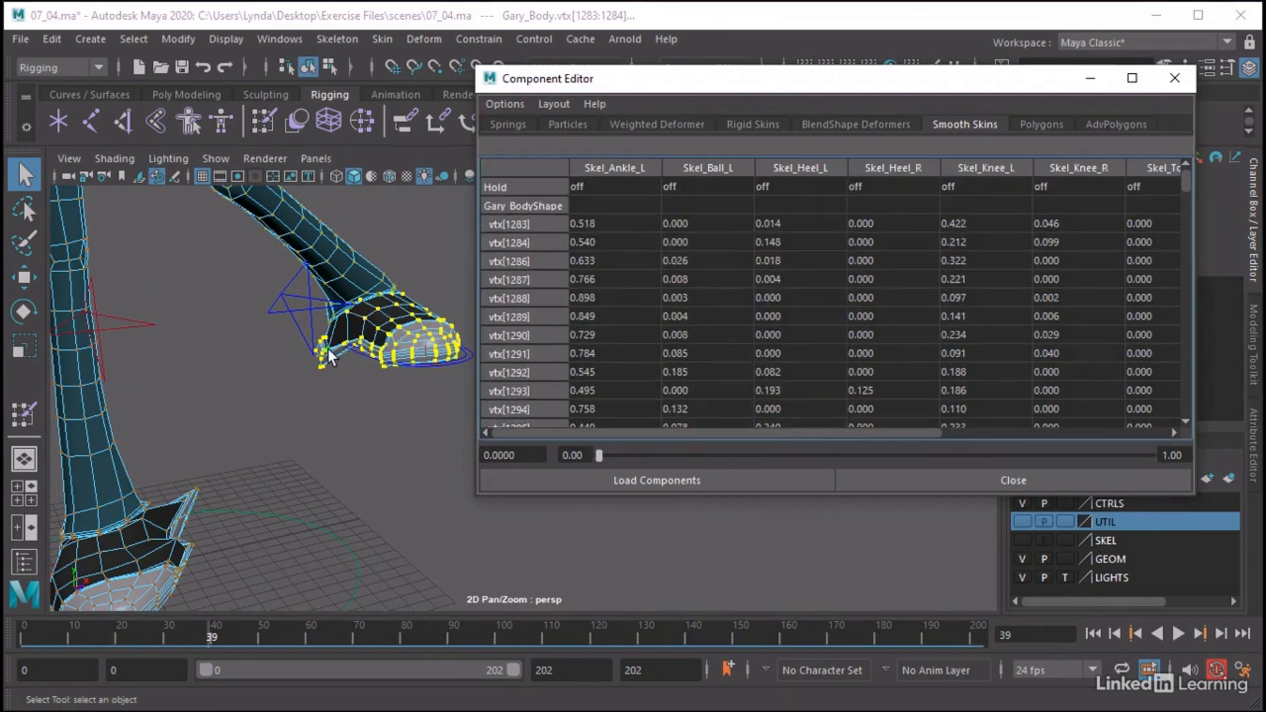
Set the Skel_Heel_R weight of every selected left shoe vertex to 0
{"action": "left_click", "coordinate": [884, 224]}
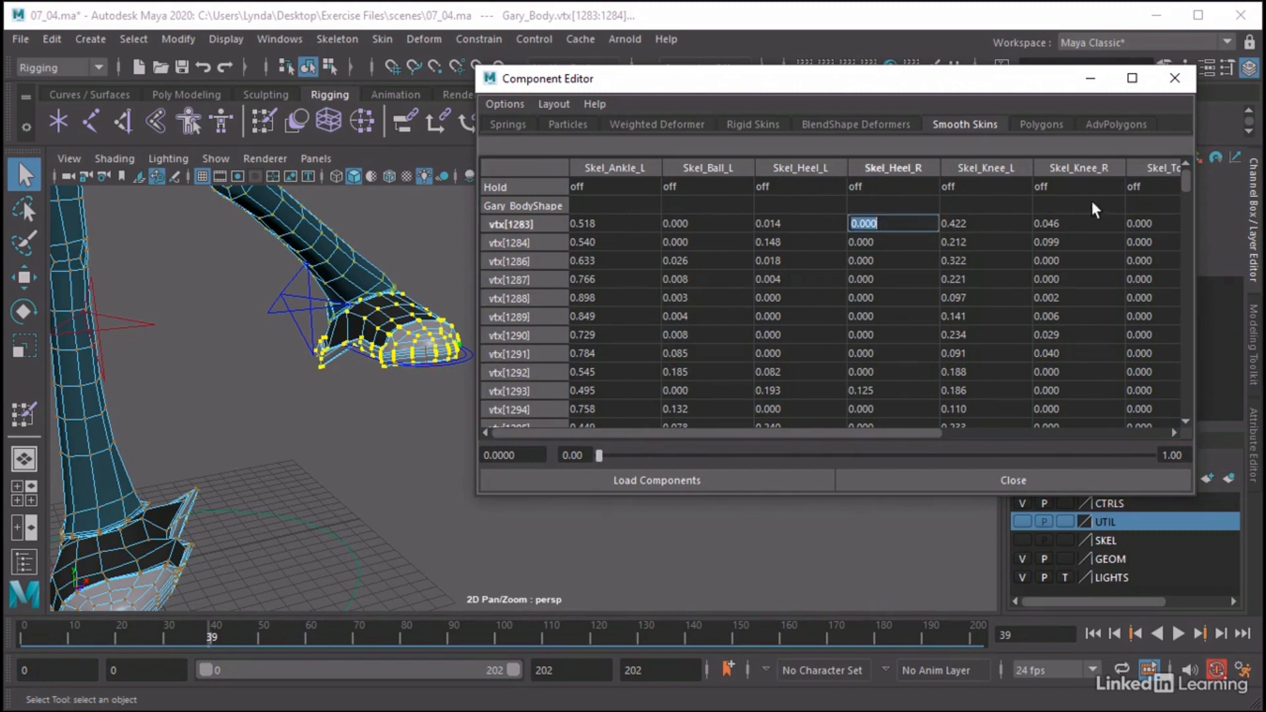
{"action": "scroll", "coordinate": [1186, 190], "scroll_direction": "down", "scroll_amount": 3}
{"action": "left_click_drag", "start_coordinate": [1185, 190], "coordinate": [1176, 404]}
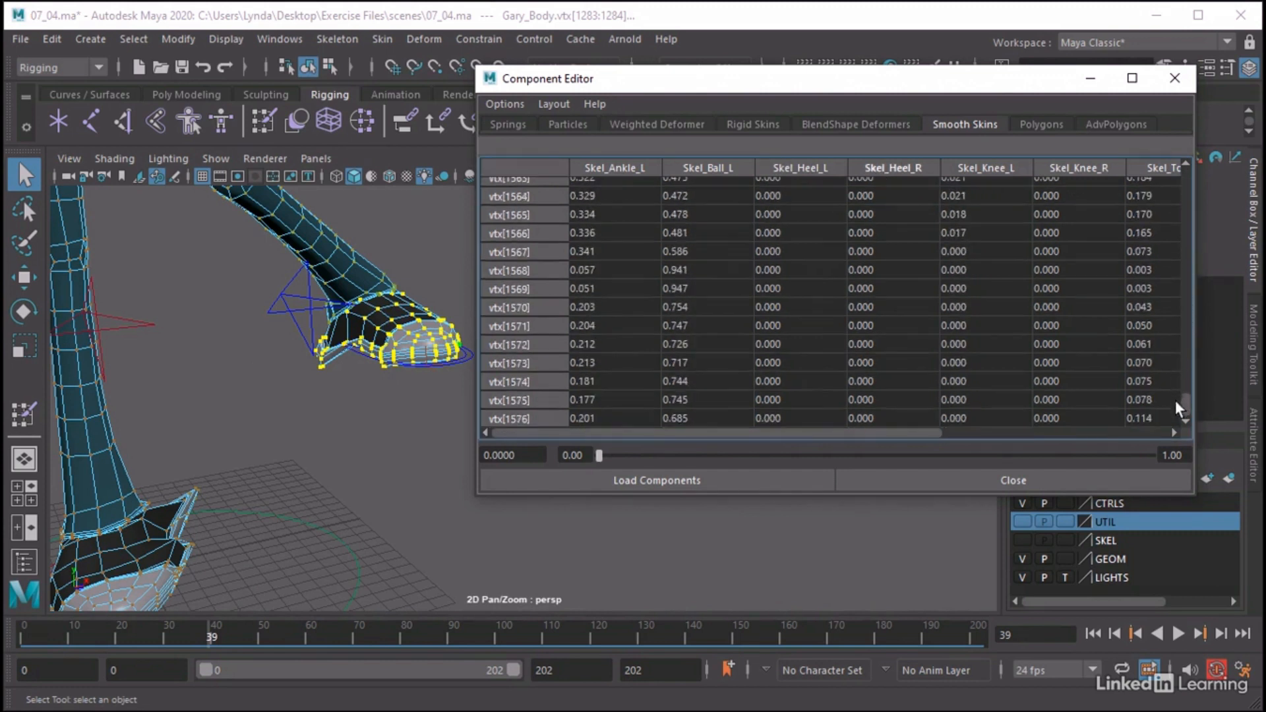
{"action": "left_click", "coordinate": [872, 418], "text": "shift"}
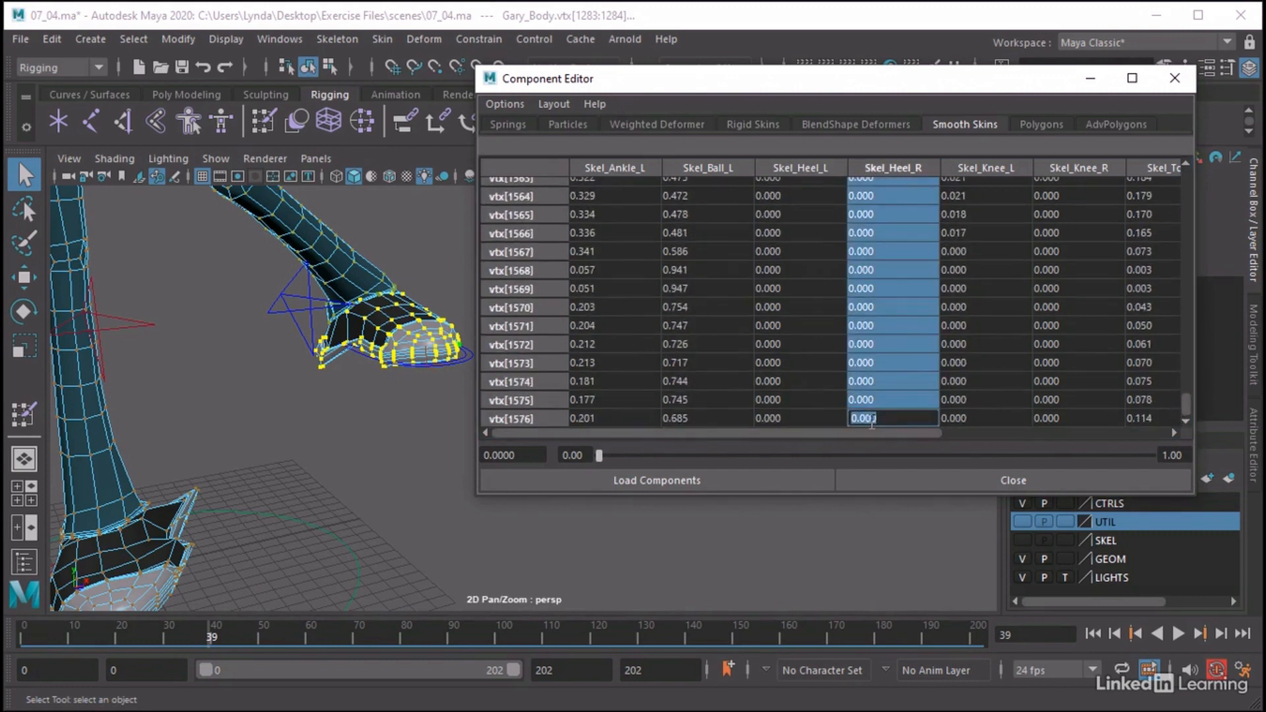
{"action": "type", "text": "0"}
{"action": "key", "text": "Return"}
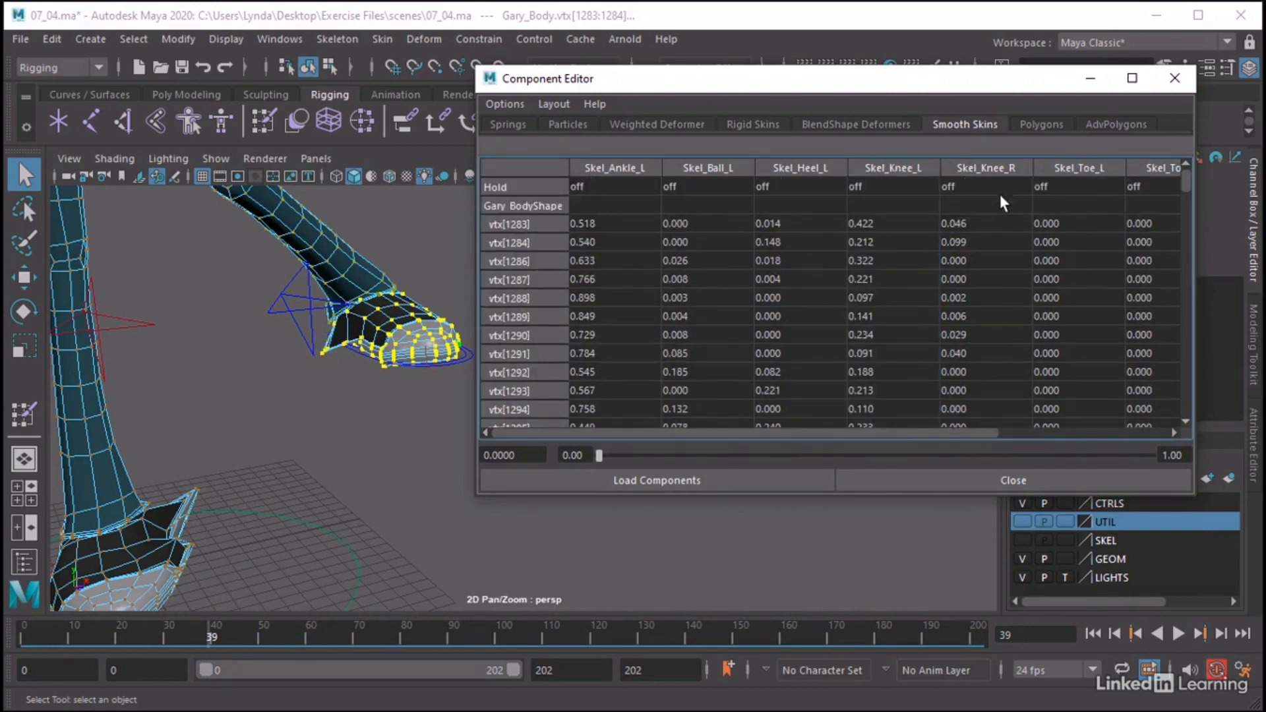
Remove the right knee's influence from the selected left shoe vertices by setting their Skel_Knee_R weights to 0
{"action": "left_click", "coordinate": [993, 220]}
{"action": "left_click_drag", "start_coordinate": [1184, 177], "coordinate": [1162, 402]}
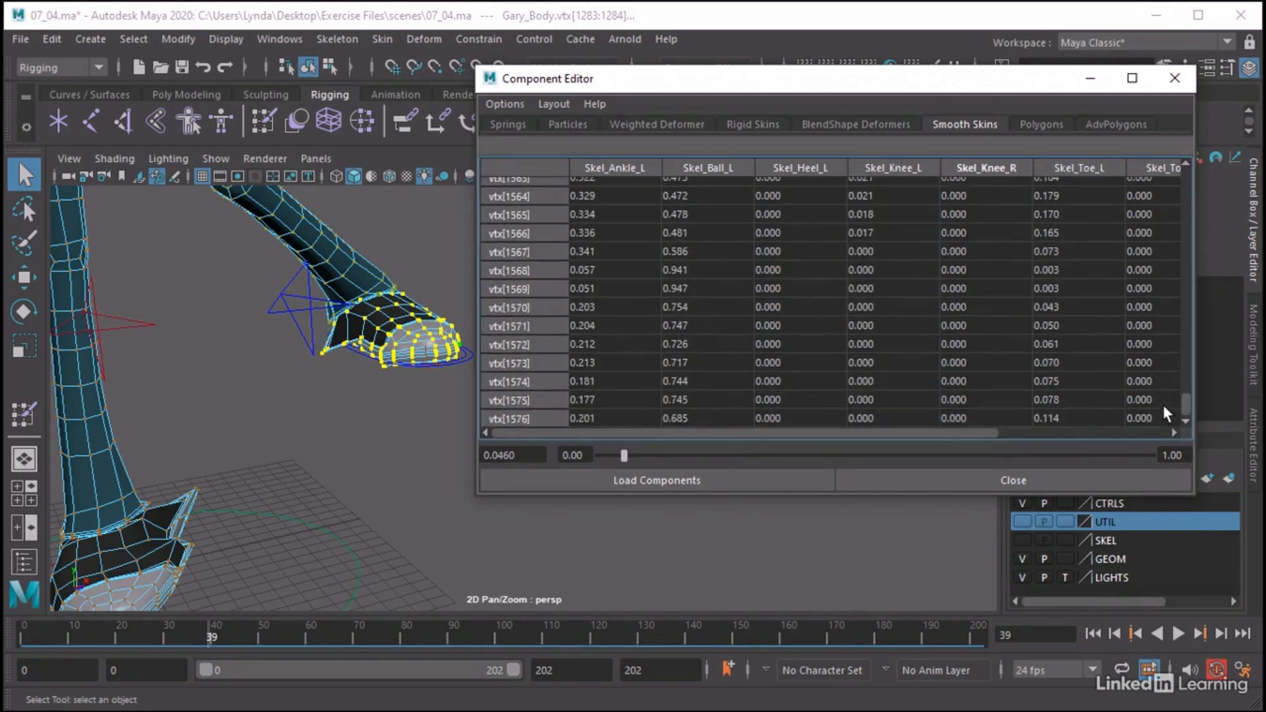
{"action": "left_click", "coordinate": [957, 416], "text": "shift"}
{"action": "type", "text": "0"}
{"action": "key", "text": "Return"}
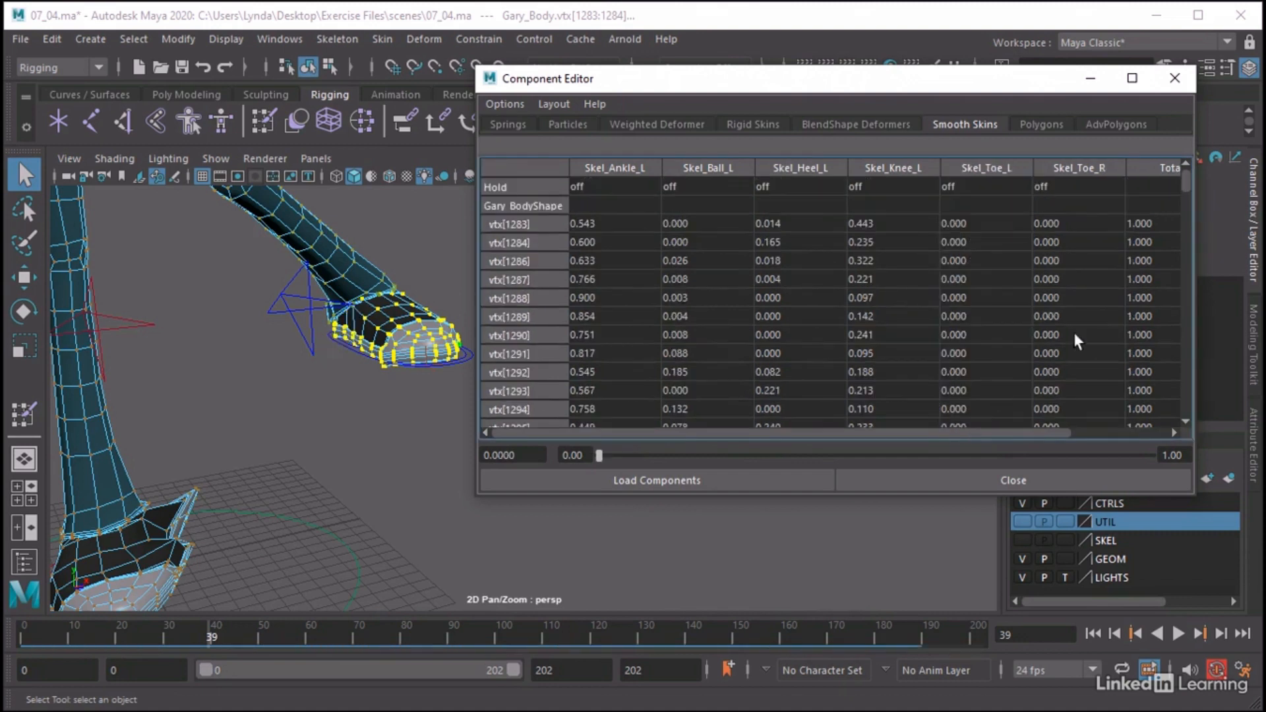
Set the Skel_Toe_R weight of all selected left shoe vertices to 0
{"action": "left_click", "coordinate": [1086, 223]}
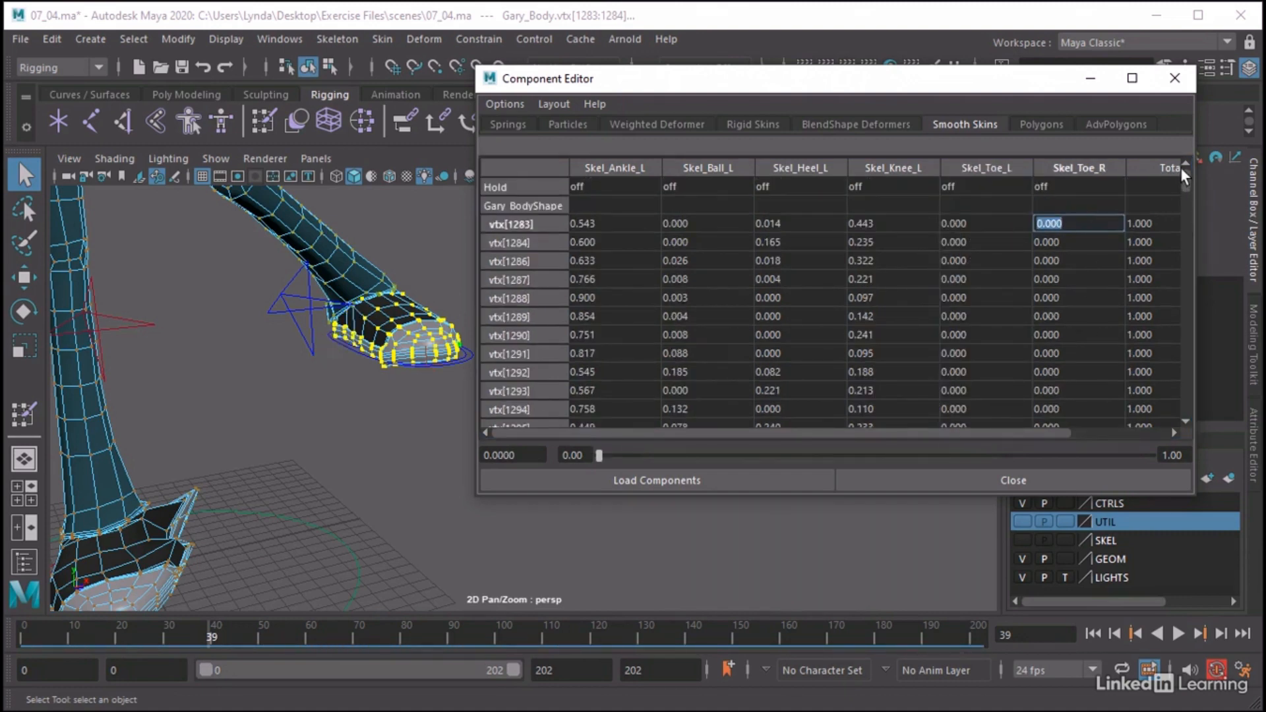
{"action": "left_click_drag", "start_coordinate": [1182, 176], "coordinate": [1145, 412]}
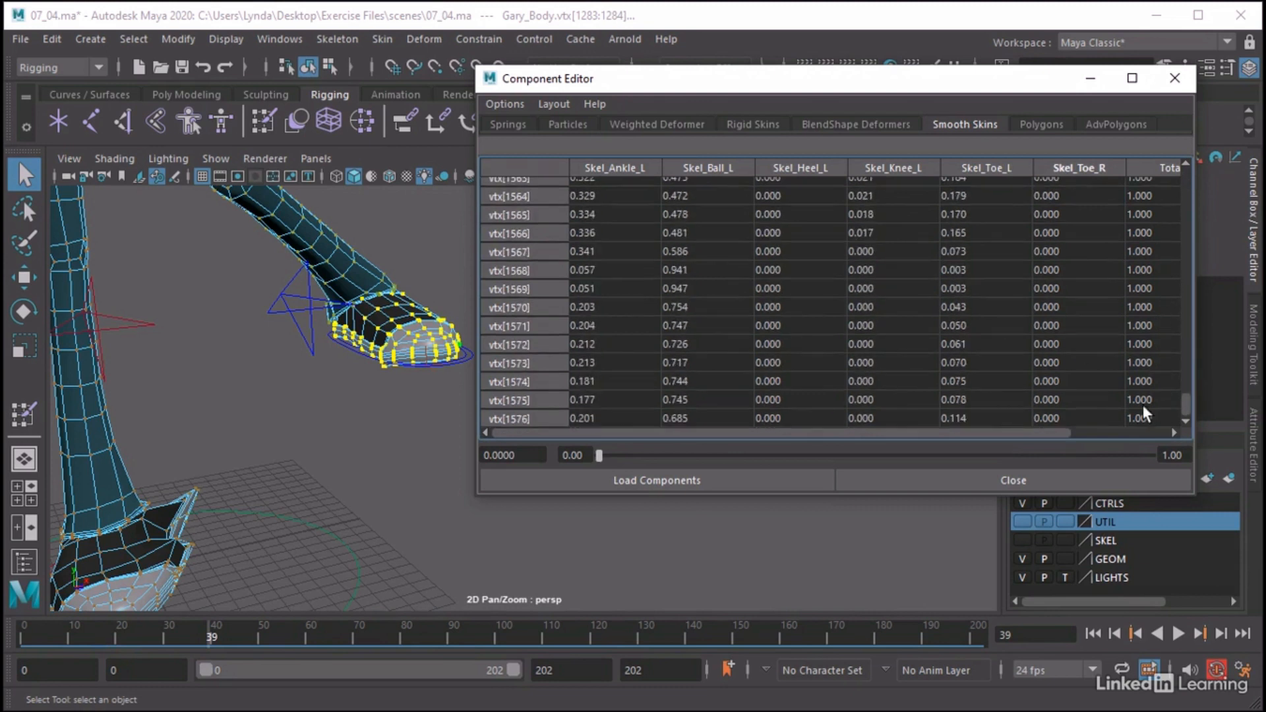
{"action": "left_click", "coordinate": [1091, 411], "text": "shift"}
{"action": "type", "text": "0"}
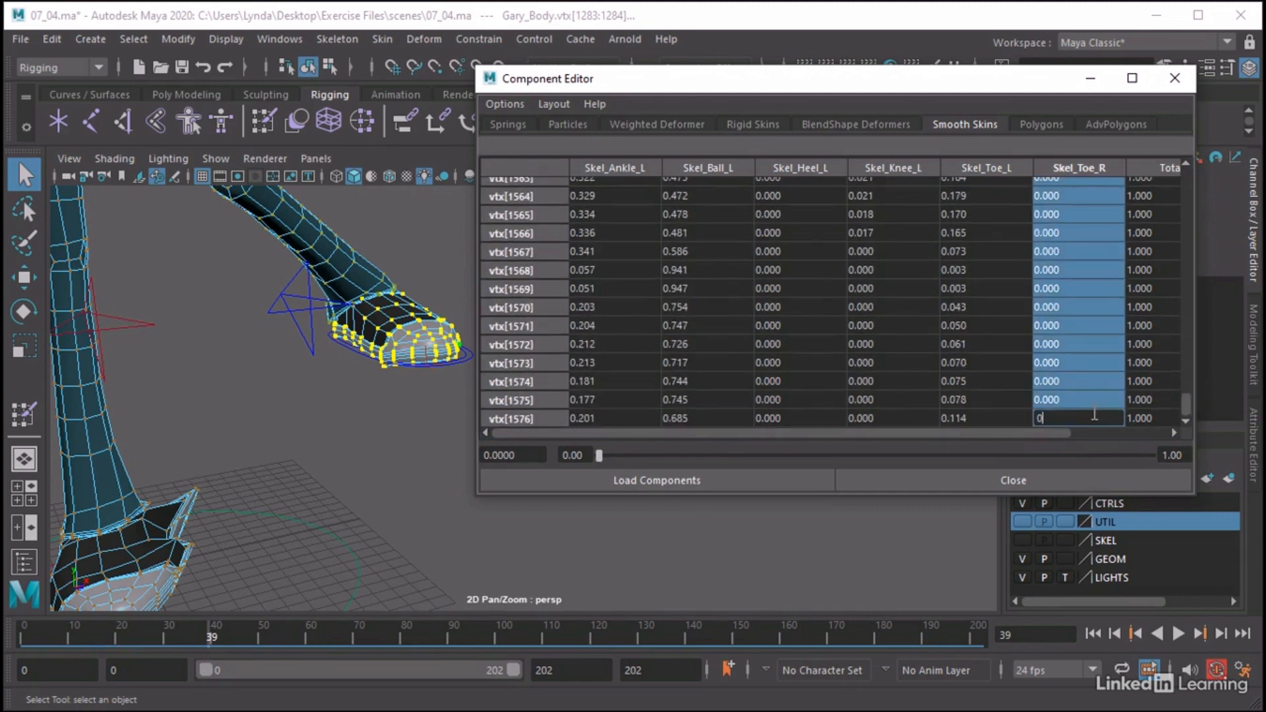
{"action": "key", "text": "Return"}
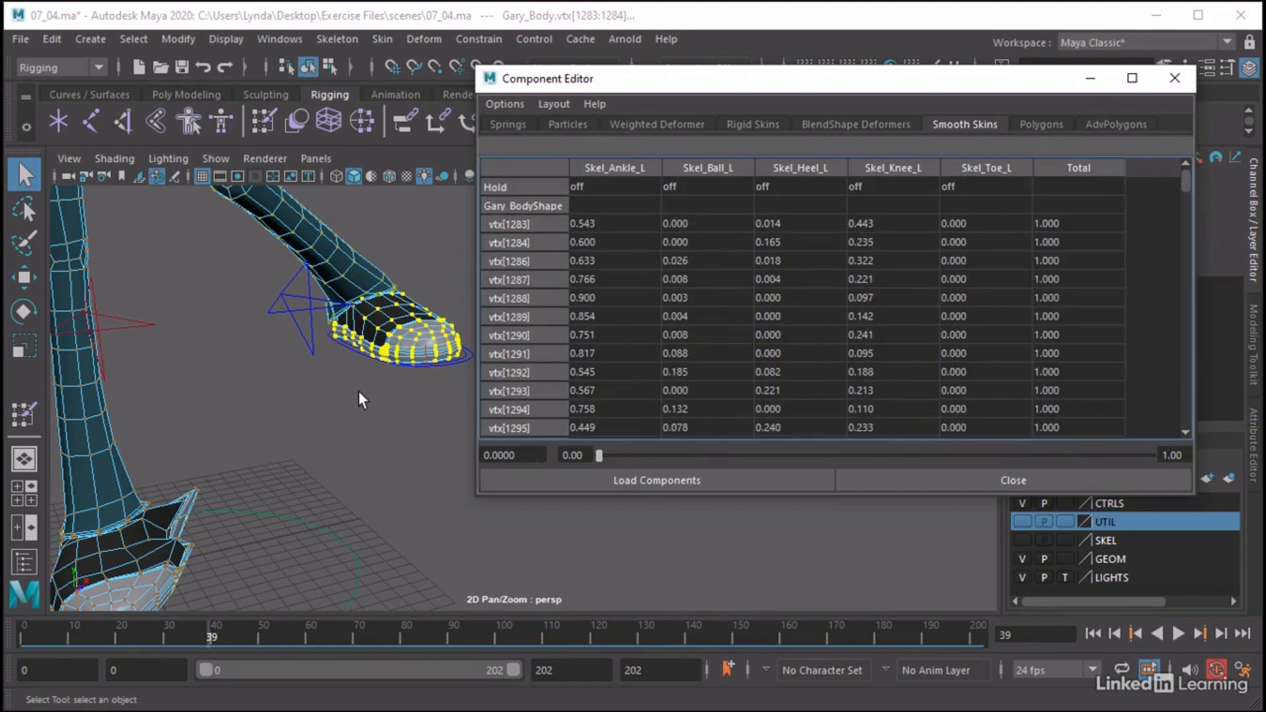
Examine the left shoe's shape up close, clear the selection and check the skin weights of individual vertices on its upper, including vertex 1301
{"action": "left_click_drag", "start_coordinate": [358, 390], "coordinate": [279, 396], "text": "alt"}
{"action": "right_click_drag", "start_coordinate": [280, 396], "coordinate": [556, 401], "text": "alt"}
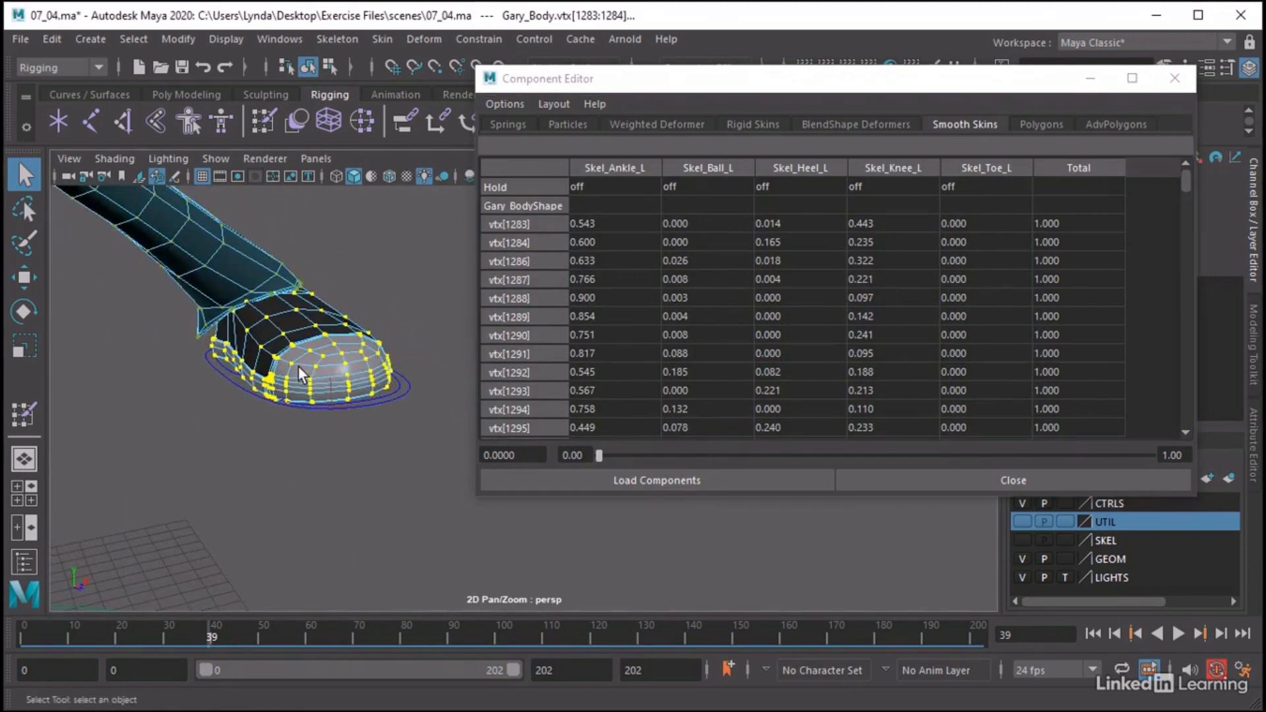
{"action": "left_click_drag", "start_coordinate": [298, 367], "coordinate": [403, 390], "text": "alt"}
{"action": "right_click_drag", "start_coordinate": [337, 364], "coordinate": [572, 379], "text": "alt"}
{"action": "middle_click_drag", "start_coordinate": [224, 332], "coordinate": [236, 355], "text": "alt"}
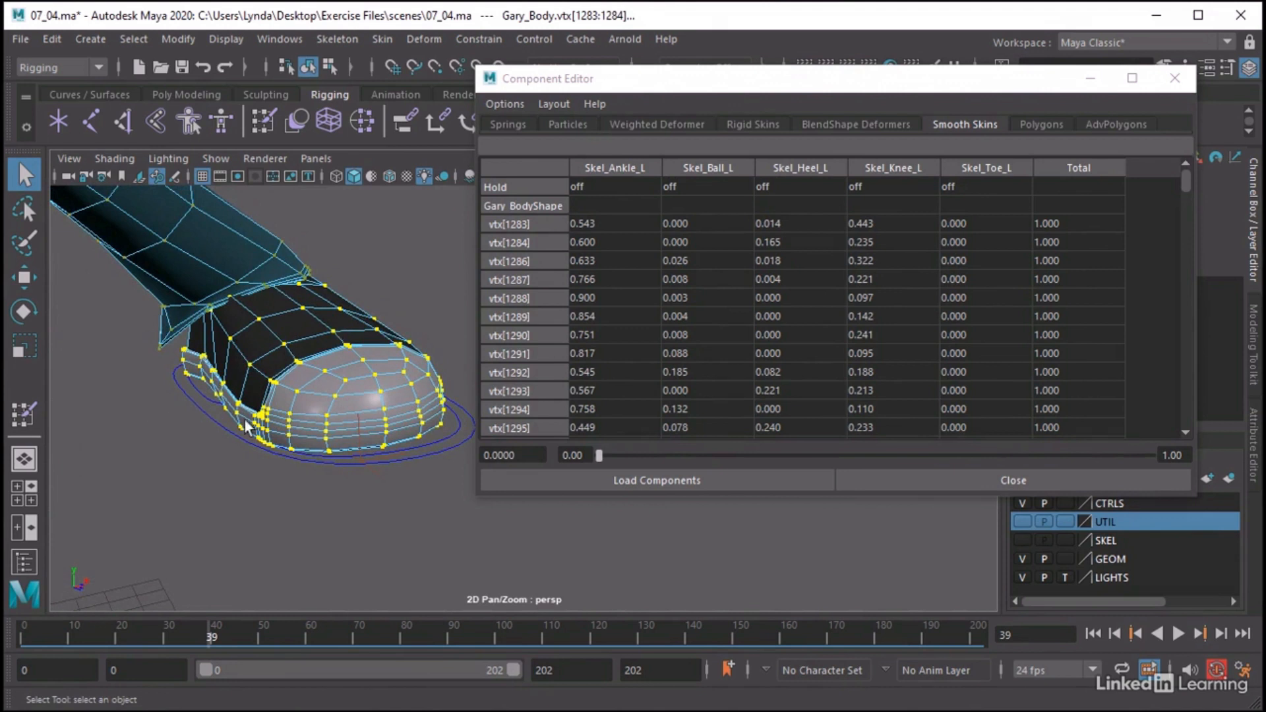
{"action": "left_click", "coordinate": [255, 485]}
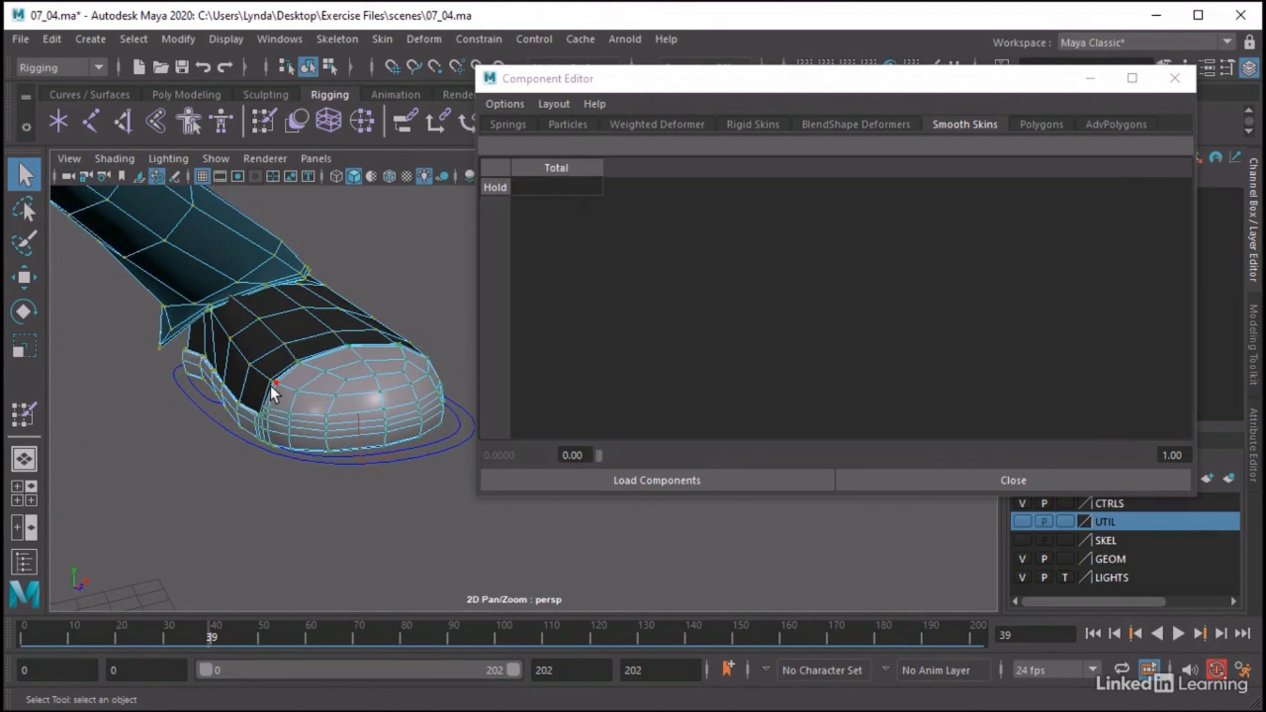
{"action": "left_click", "coordinate": [253, 366]}
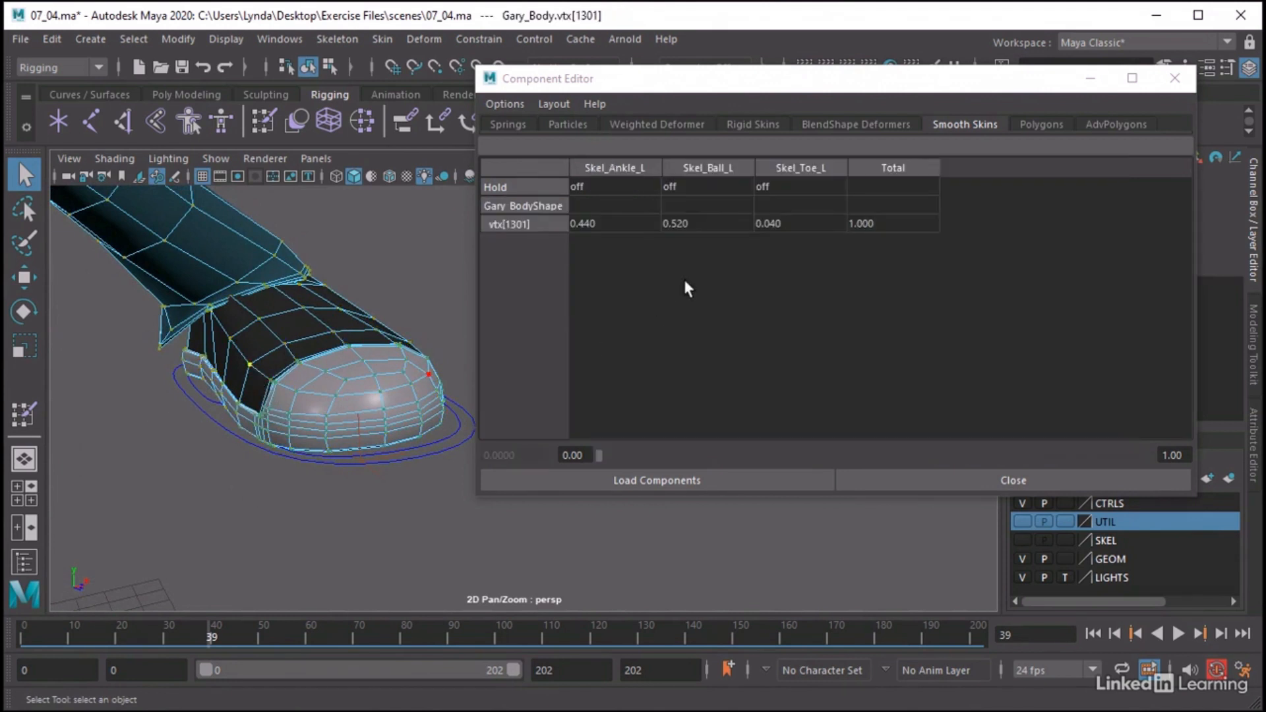
{"action": "left_click_drag", "start_coordinate": [283, 362], "coordinate": [398, 367], "text": "alt"}
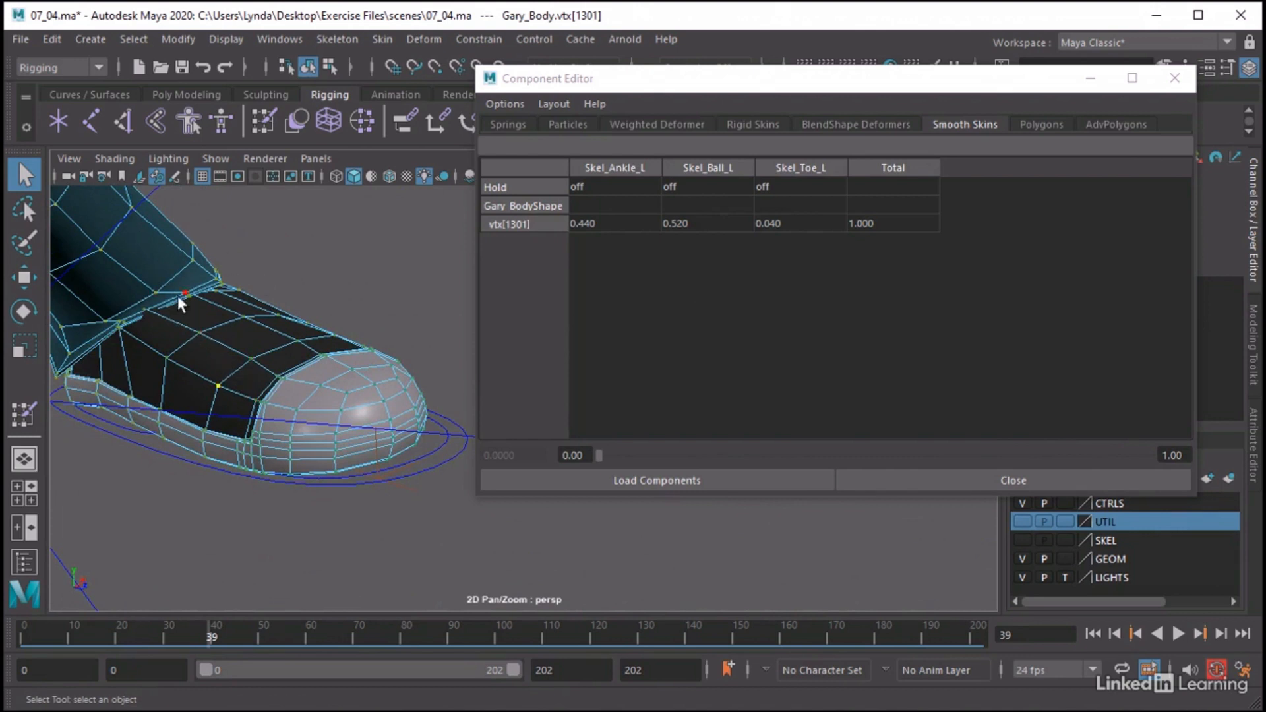
{"action": "left_click", "coordinate": [282, 346]}
{"action": "left_click", "coordinate": [334, 342]}
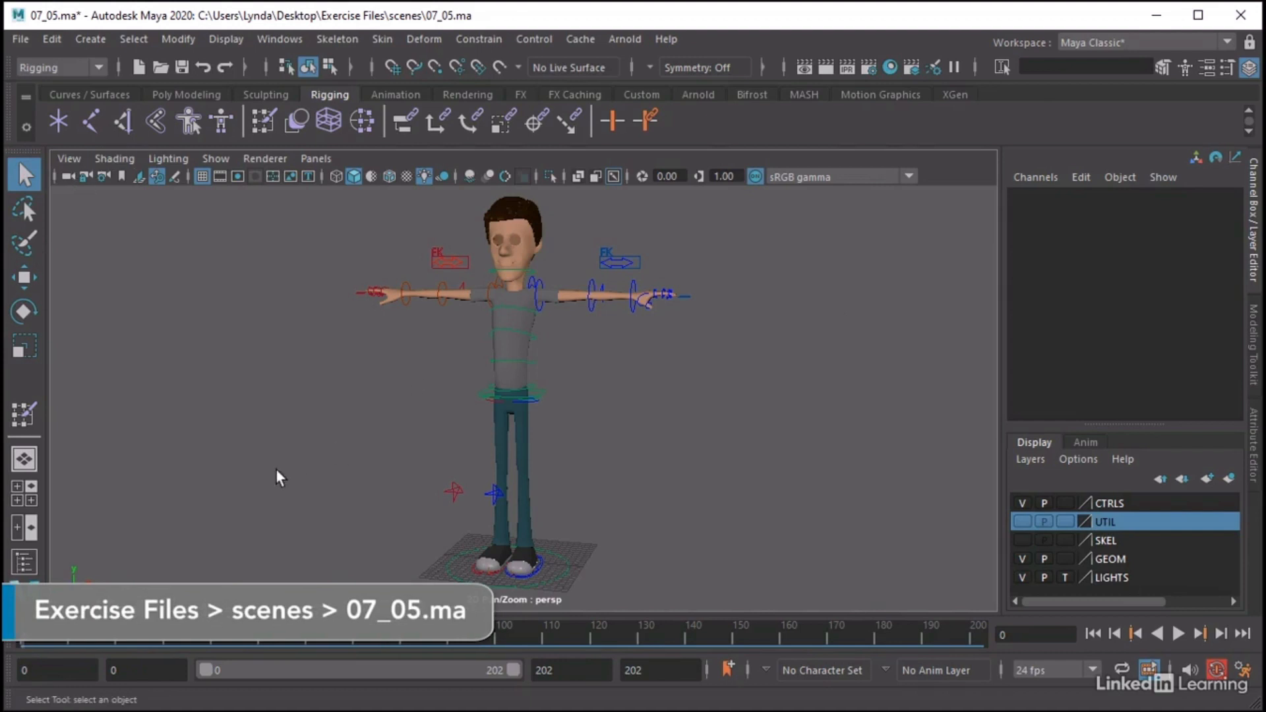
Run the leg animation to frame 40 in 07_05.ma and compare the deformation of the left and right shoes from several angles
{"action": "left_click_drag", "start_coordinate": [276, 471], "coordinate": [283, 472], "text": "alt"}
{"action": "key", "text": "alt+v"}
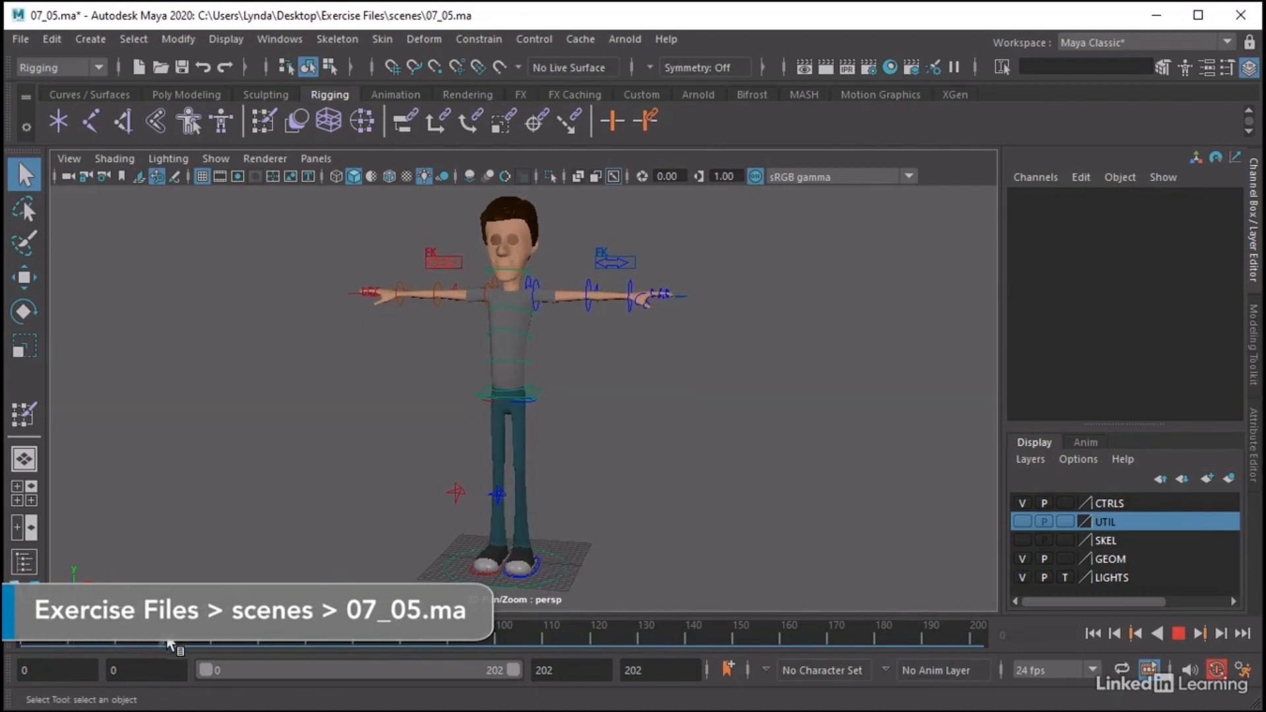
{"action": "left_click_drag", "start_coordinate": [219, 644], "coordinate": [1, 621]}
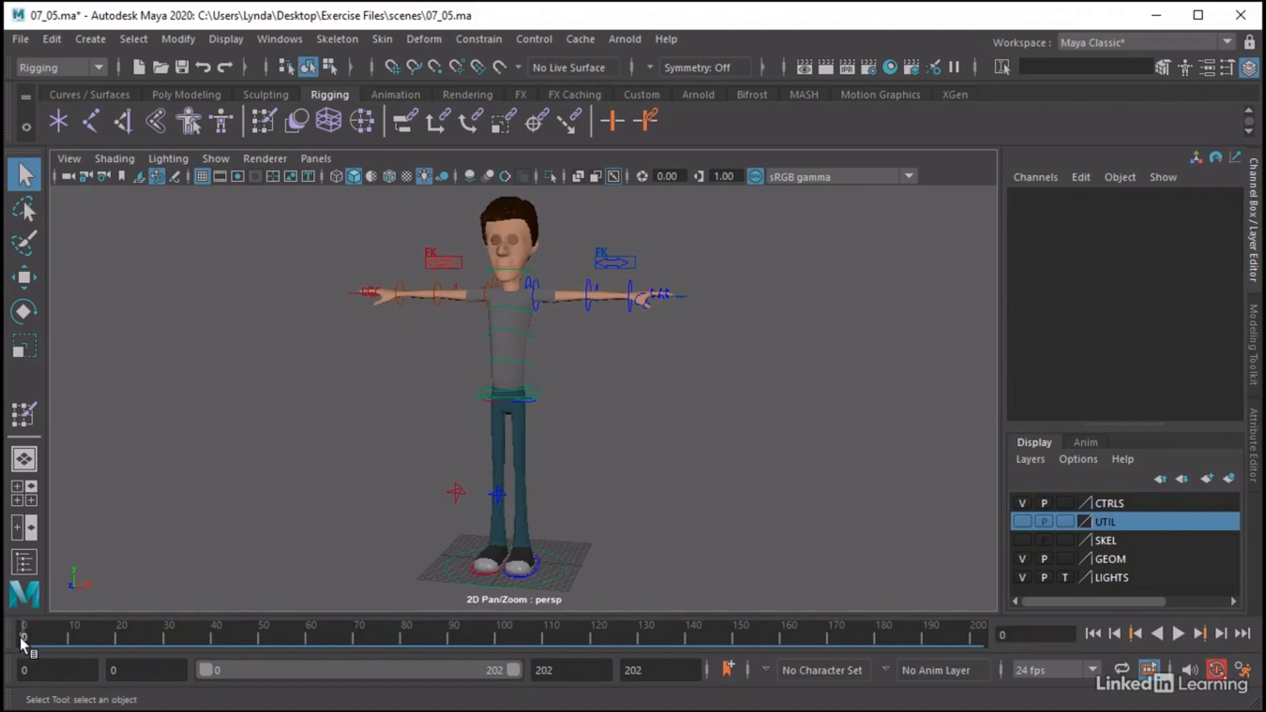
{"action": "key", "text": "alt+v"}
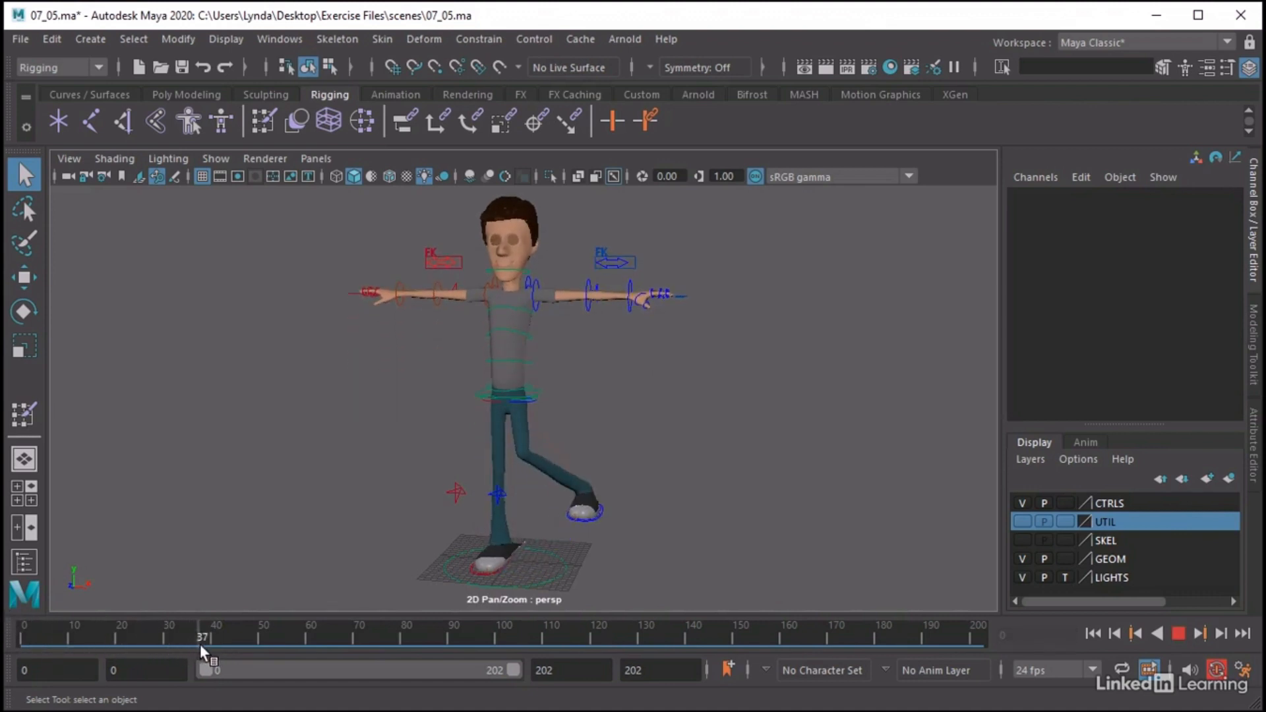
{"action": "left_click_drag", "start_coordinate": [427, 584], "coordinate": [528, 565], "text": "alt"}
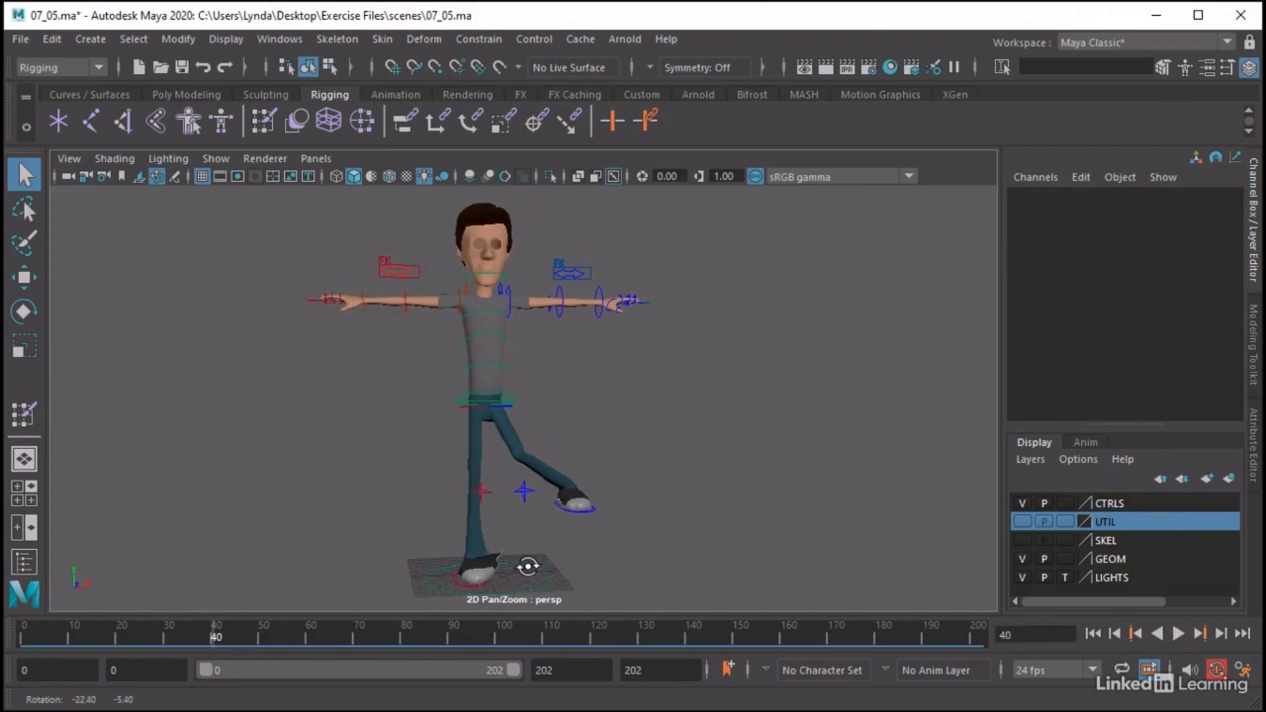
{"action": "middle_click_drag", "start_coordinate": [507, 502], "coordinate": [452, 444], "text": "alt"}
{"action": "right_click_drag", "start_coordinate": [452, 443], "coordinate": [735, 438], "text": "alt"}
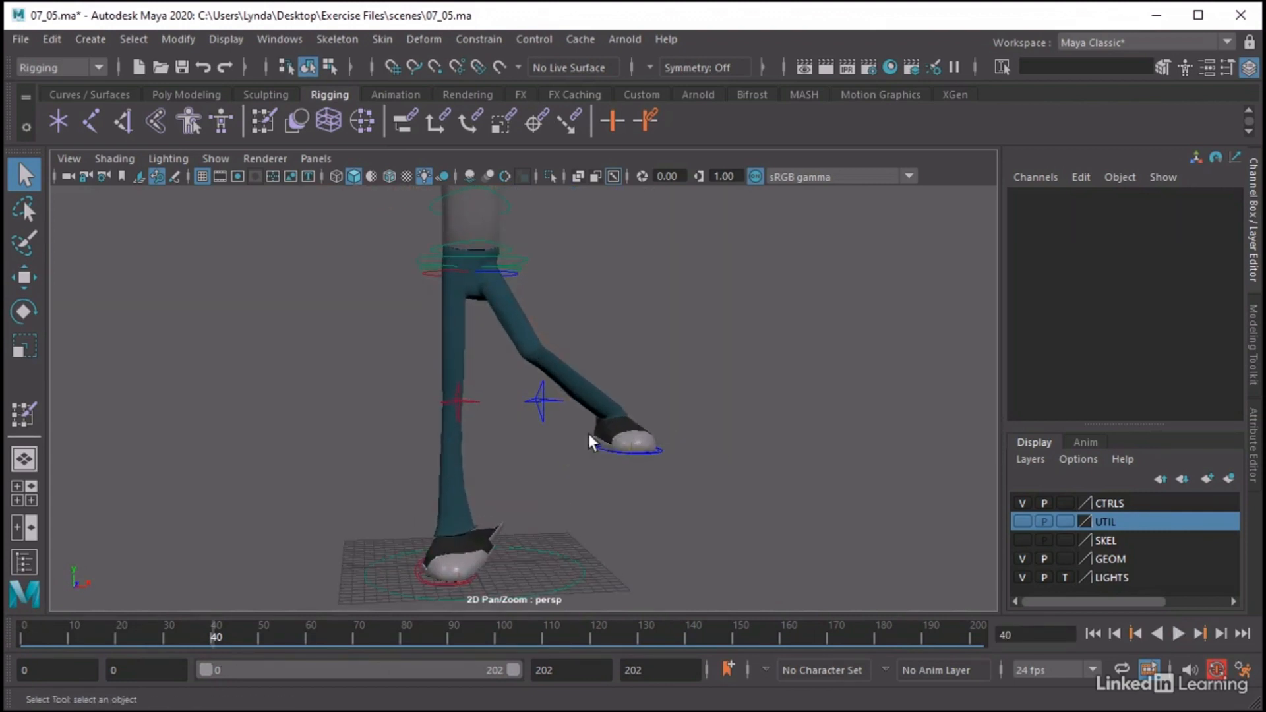
{"action": "left_click_drag", "start_coordinate": [481, 556], "coordinate": [381, 545], "text": "alt"}
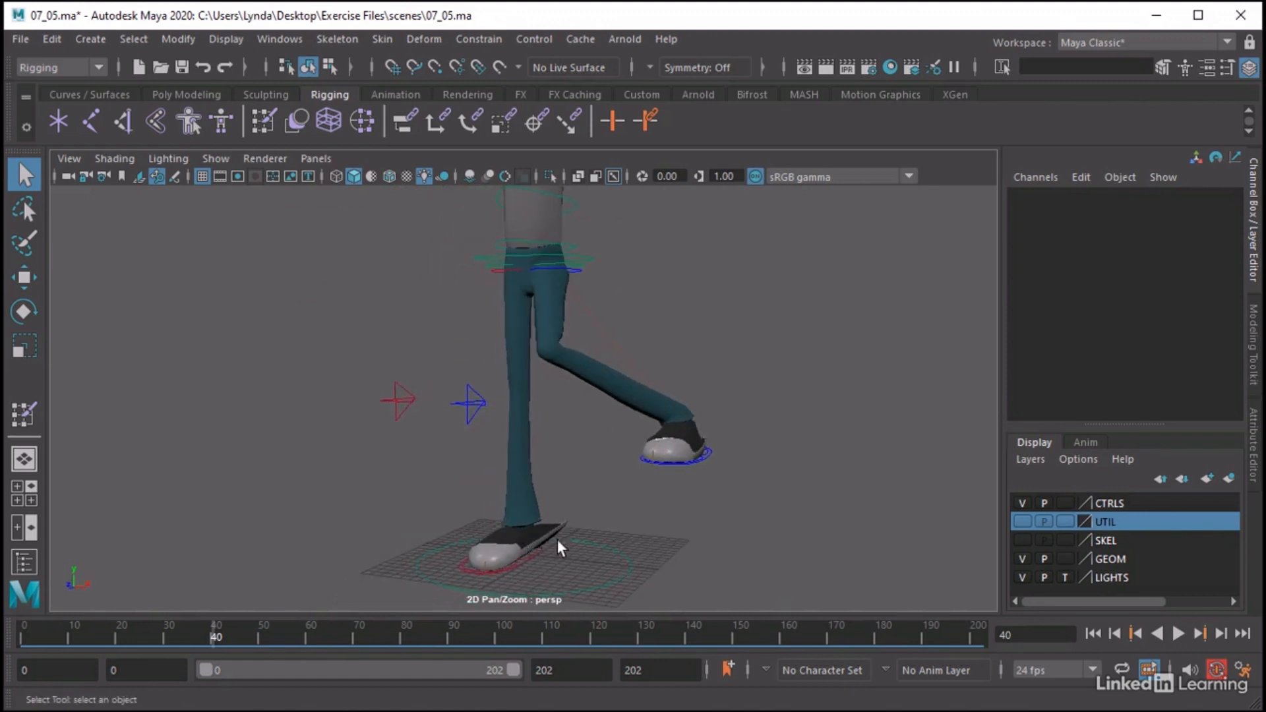
{"action": "right_click_drag", "start_coordinate": [542, 553], "coordinate": [456, 510], "text": "alt"}
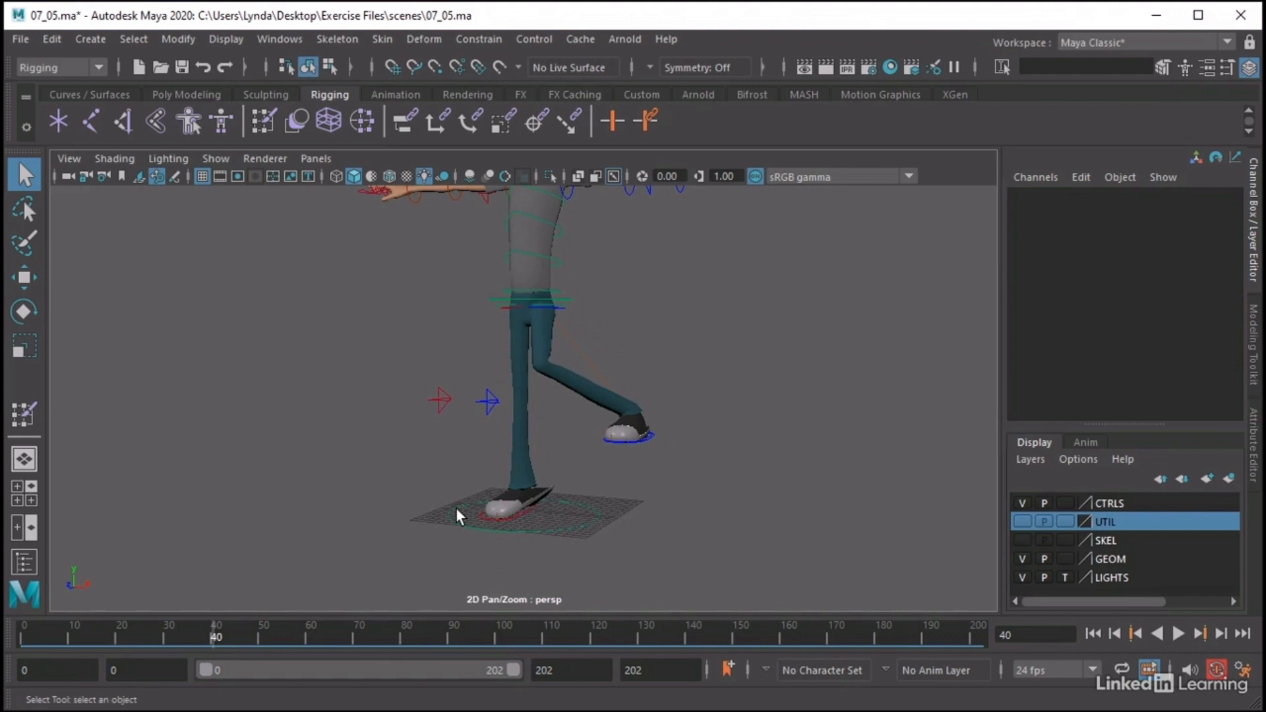
{"action": "right_click_drag", "start_coordinate": [486, 477], "coordinate": [488, 520], "text": "alt"}
Return the animation to frame 0 and select the Gary_Body mesh
{"action": "left_click_drag", "start_coordinate": [230, 630], "coordinate": [24, 634]}
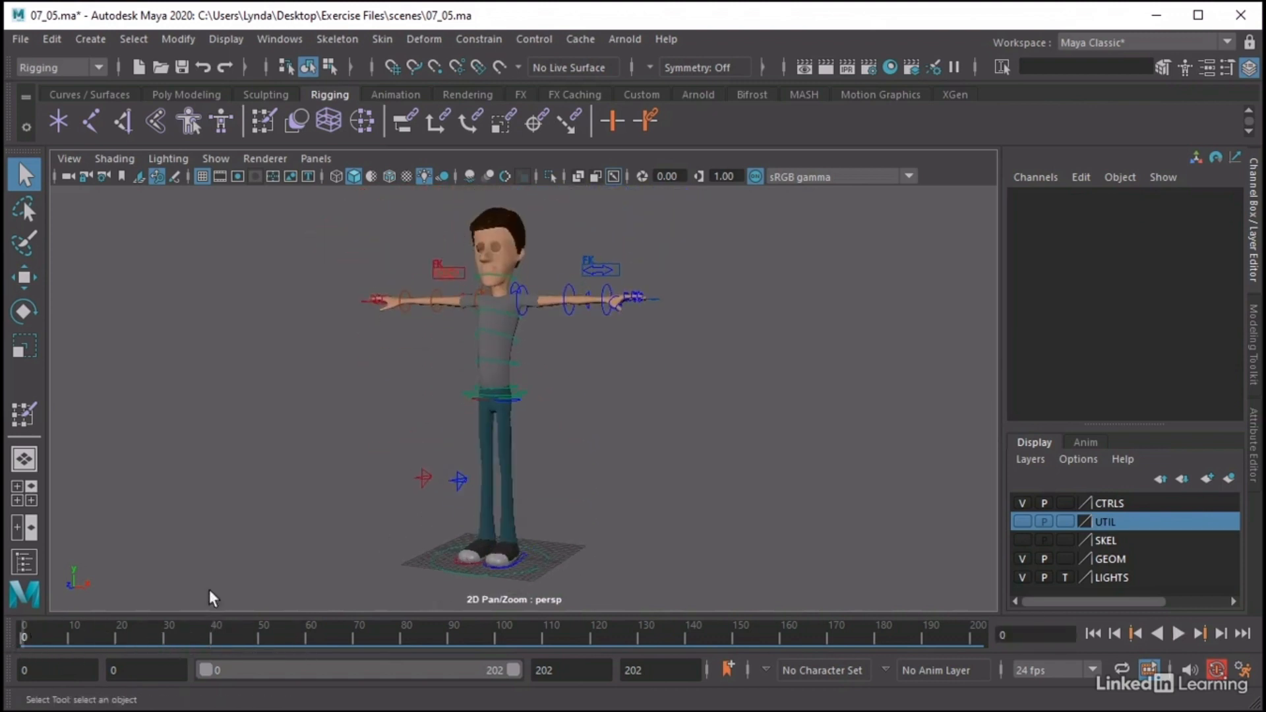
{"action": "left_click_drag", "start_coordinate": [623, 472], "coordinate": [681, 475], "text": "alt"}
{"action": "middle_click_drag", "start_coordinate": [640, 424], "coordinate": [686, 435], "text": "alt"}
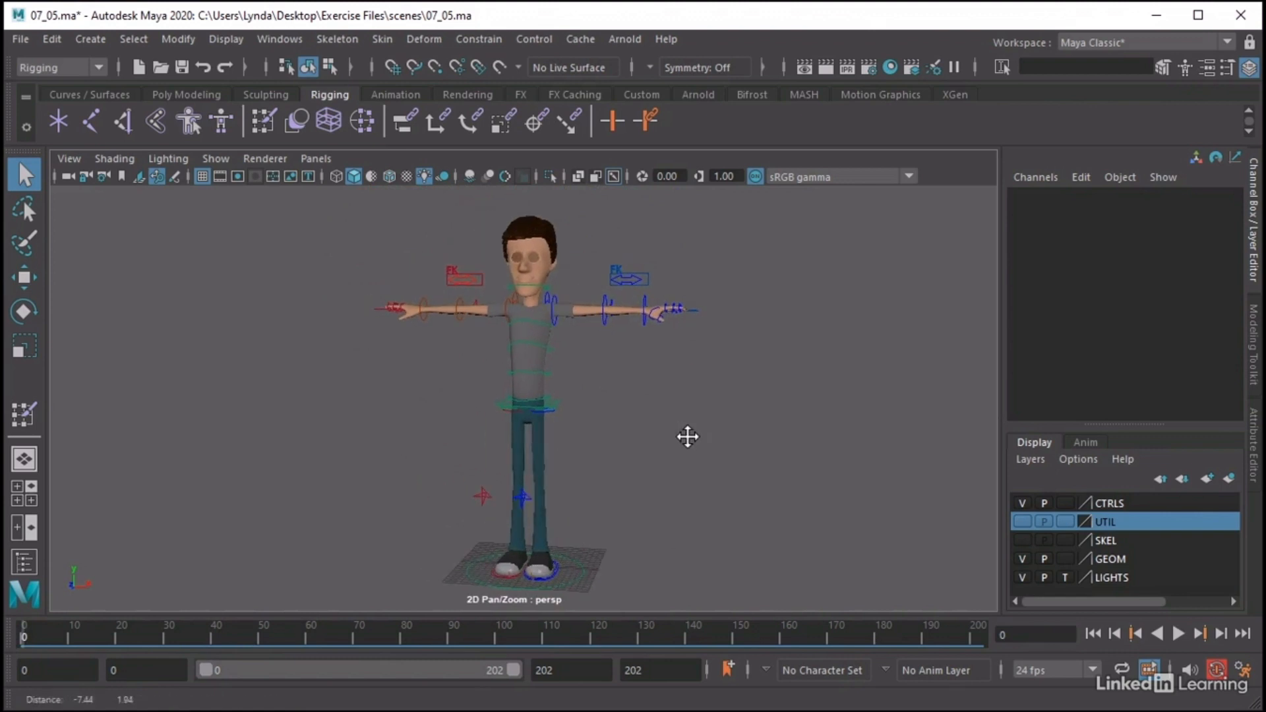
{"action": "left_click", "coordinate": [537, 386]}
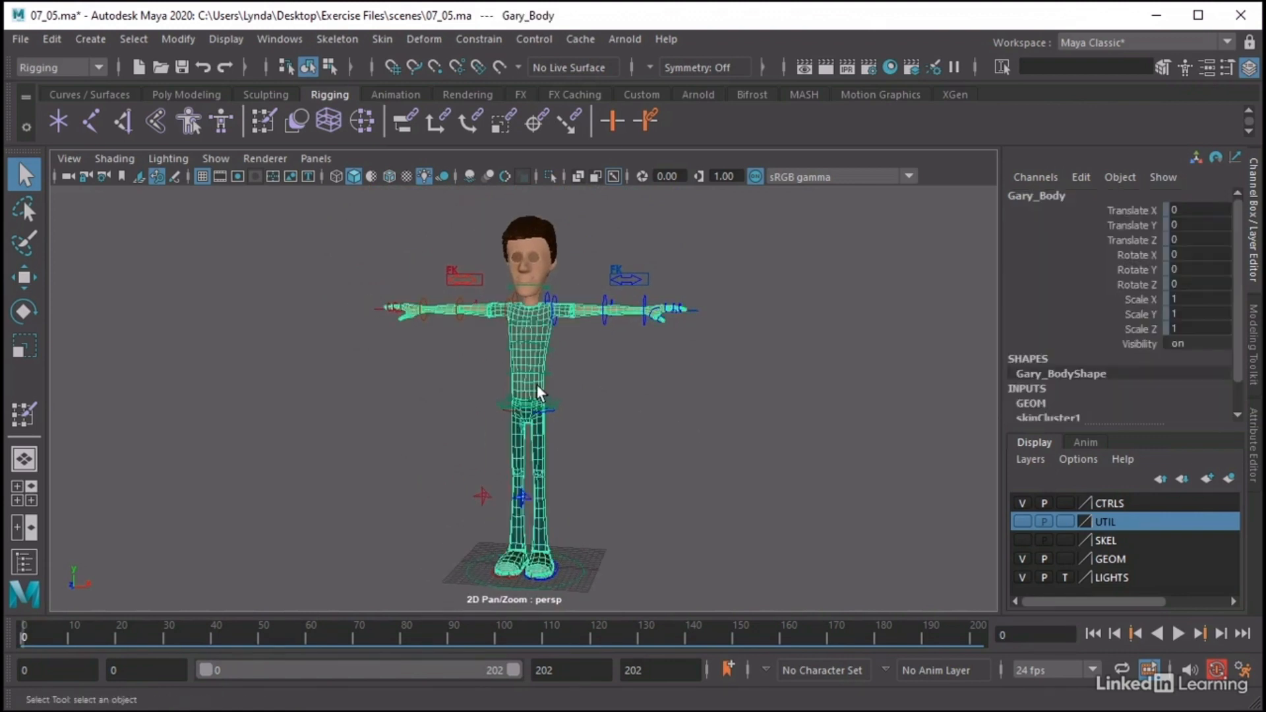
Mirror the skin weights of Gary_Body across YZ from positive to negative X, using closest point on surface and closest joint association
{"action": "left_click", "coordinate": [371, 39]}
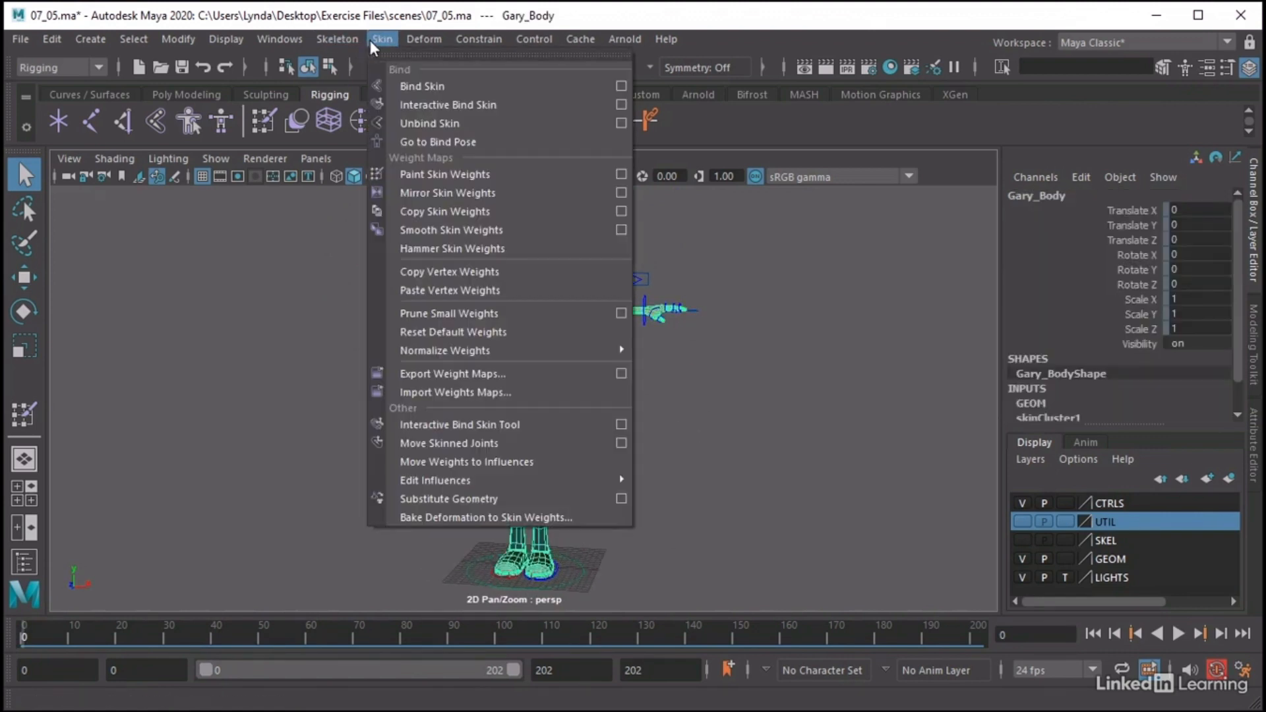
{"action": "left_click", "coordinate": [620, 193]}
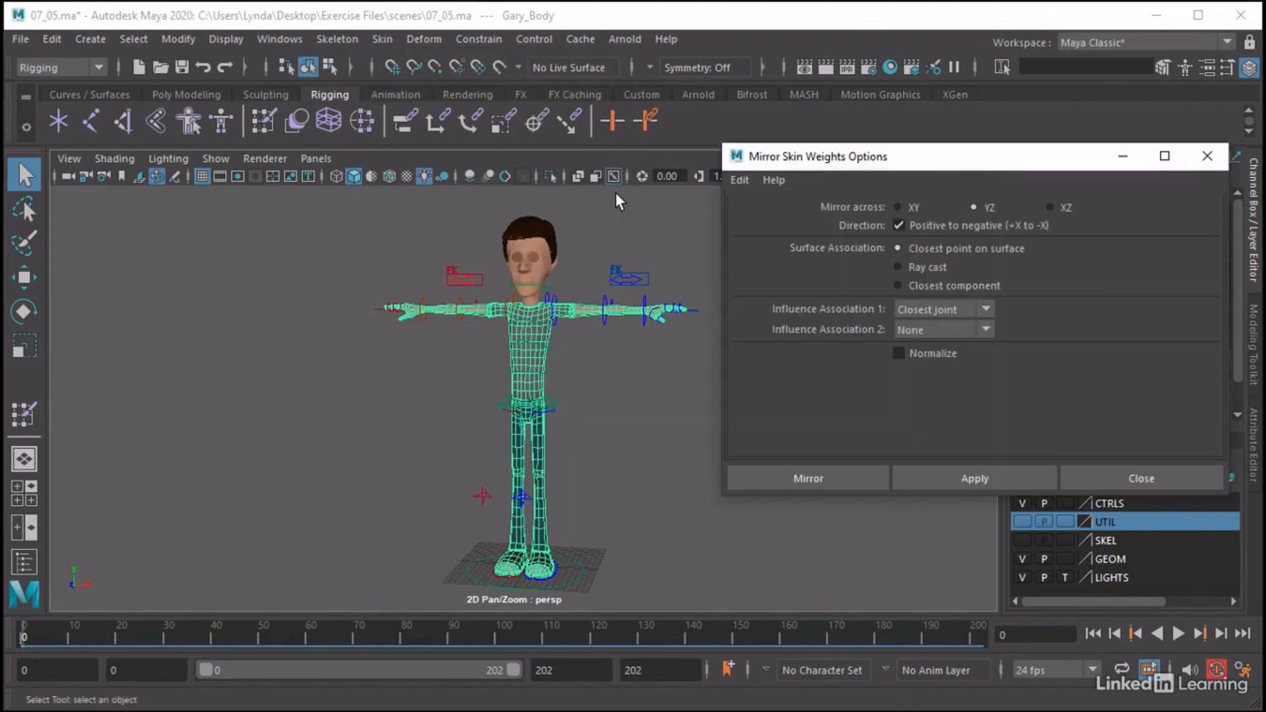
{"action": "middle_click_drag", "start_coordinate": [594, 369], "coordinate": [567, 372], "text": "alt"}
{"action": "right_click_drag", "start_coordinate": [551, 376], "coordinate": [628, 379], "text": "alt"}
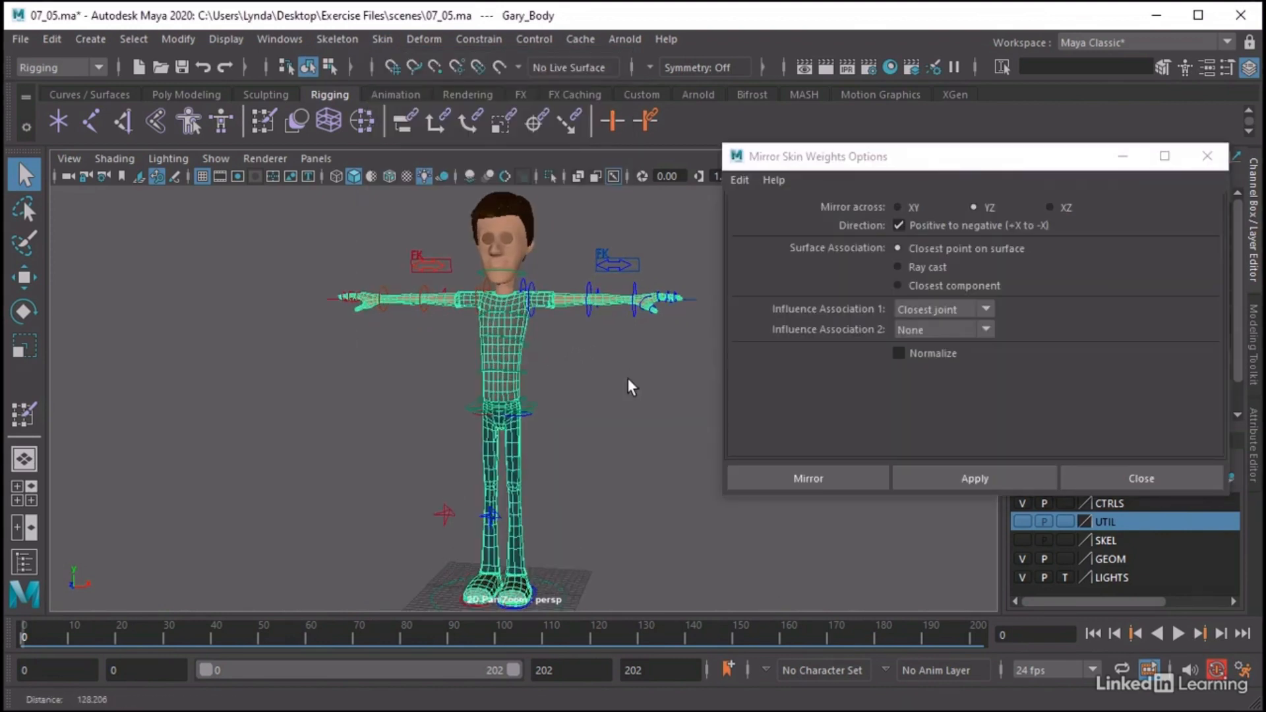
{"action": "middle_click_drag", "start_coordinate": [631, 386], "coordinate": [620, 373], "text": "alt"}
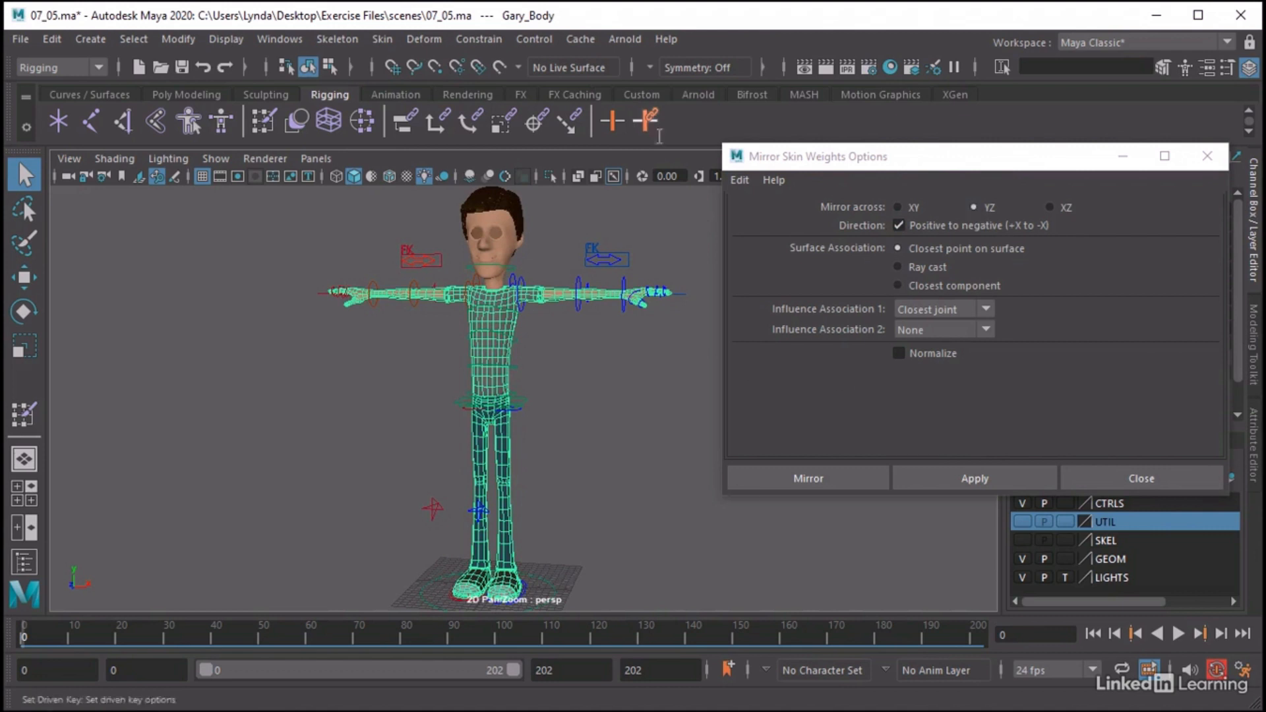
{"action": "left_click_drag", "start_coordinate": [237, 567], "coordinate": [158, 577], "text": "alt"}
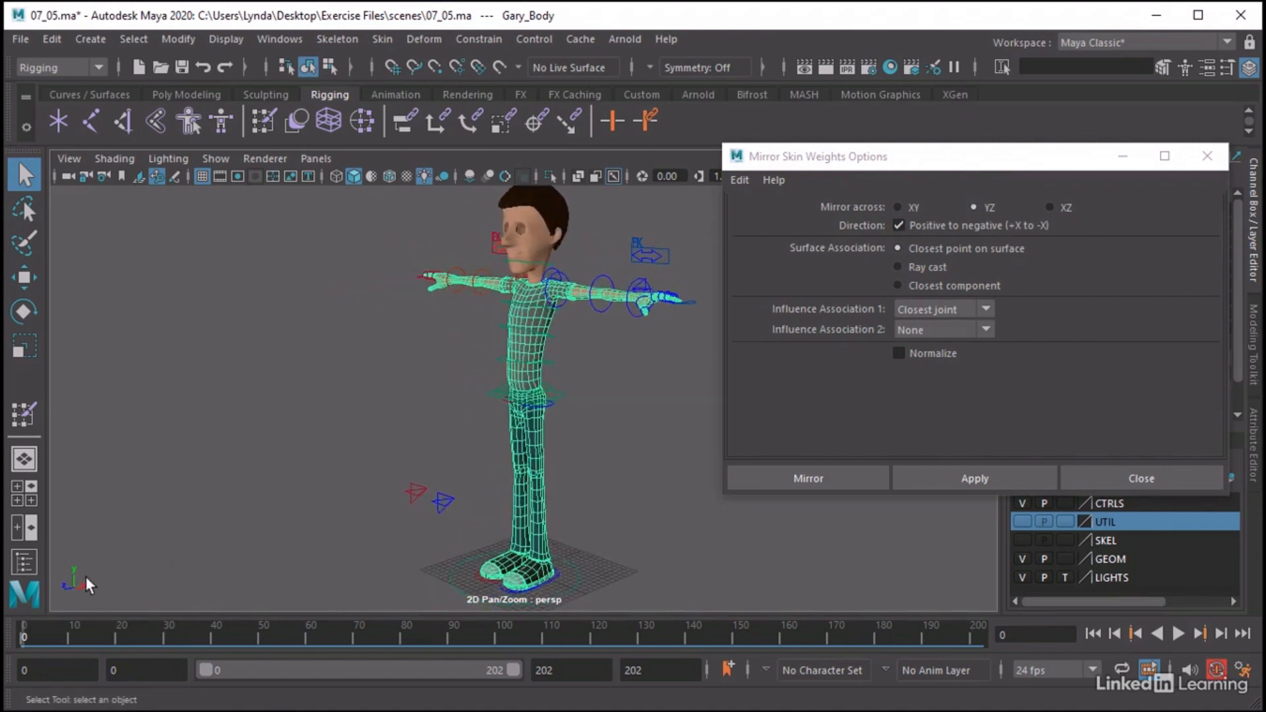
{"action": "left_click_drag", "start_coordinate": [318, 518], "coordinate": [395, 511], "text": "alt"}
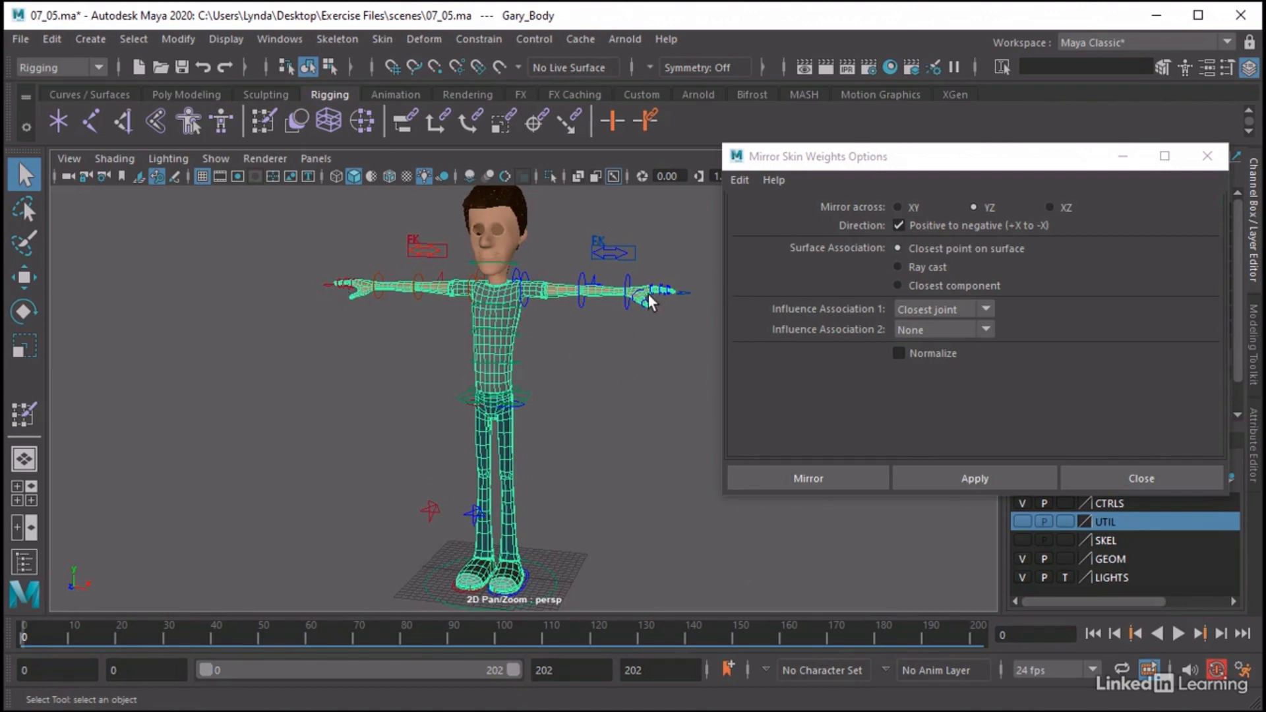
{"action": "left_click_drag", "start_coordinate": [226, 644], "coordinate": [38, 630]}
{"action": "left_click", "coordinate": [804, 477]}
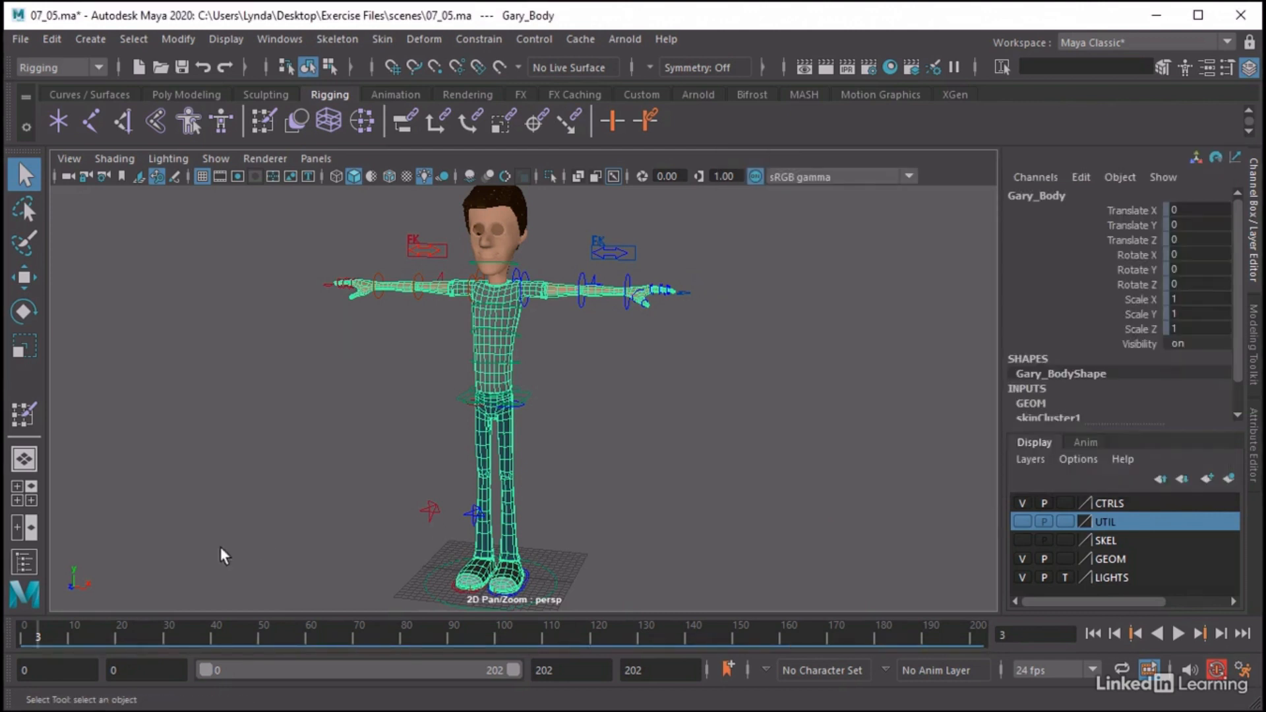
Scrub the leg animation to frame 144 to check the mirrored weights, return to frame 0 and clear the selection
{"action": "key", "text": "alt+v"}
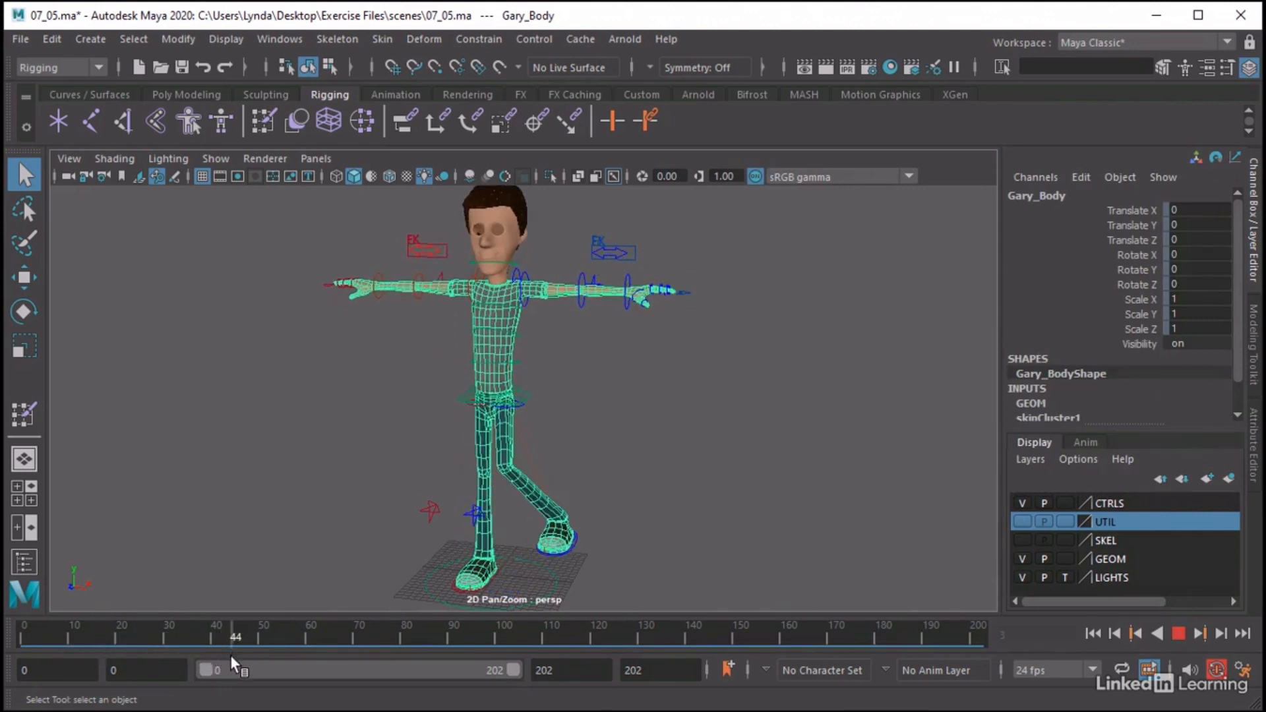
{"action": "left_click_drag", "start_coordinate": [230, 655], "coordinate": [710, 670]}
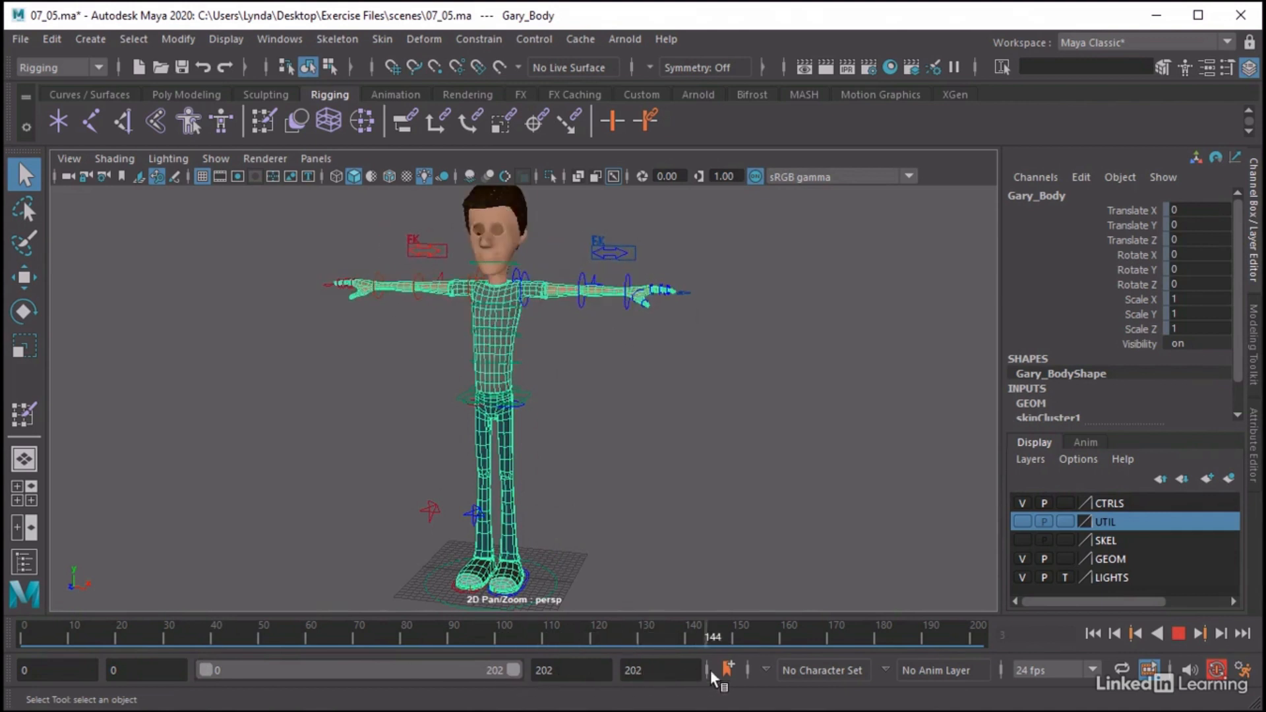
{"action": "left_click_drag", "start_coordinate": [556, 646], "coordinate": [7, 583]}
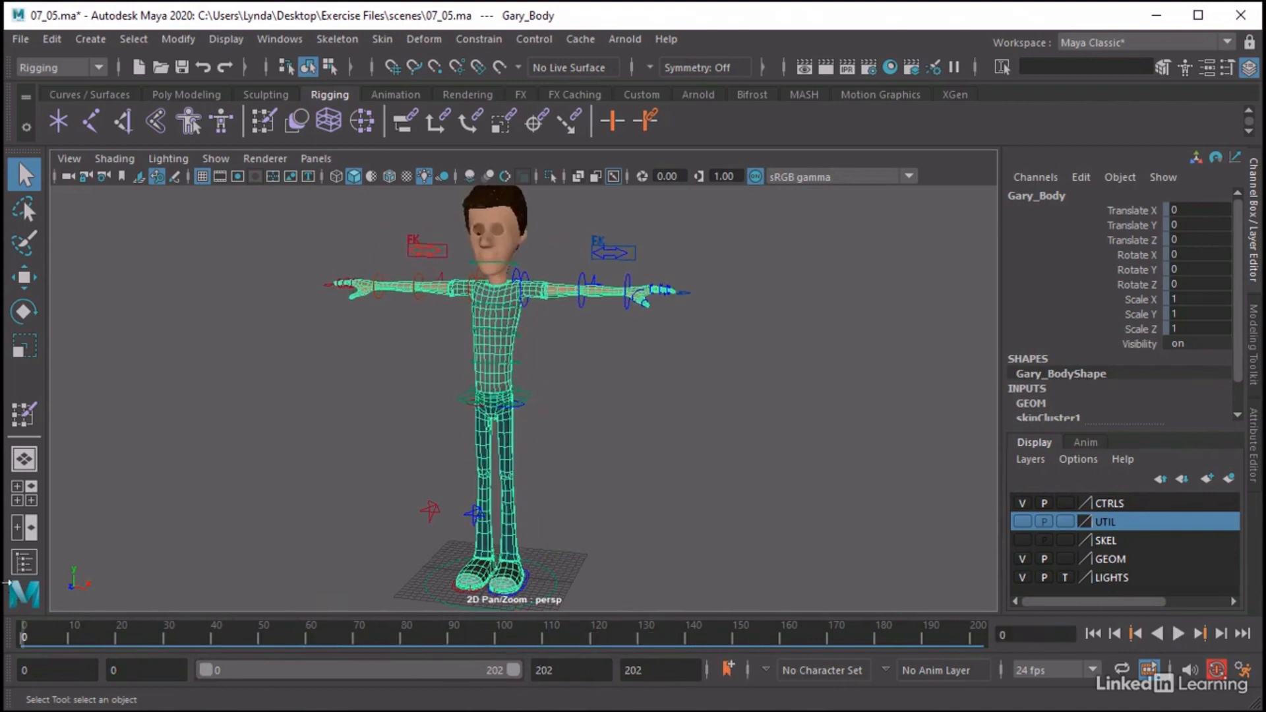
{"action": "scroll", "coordinate": [692, 445], "scroll_direction": "down", "scroll_amount": 2}
{"action": "scroll", "coordinate": [692, 446], "scroll_direction": "down", "scroll_amount": 2}
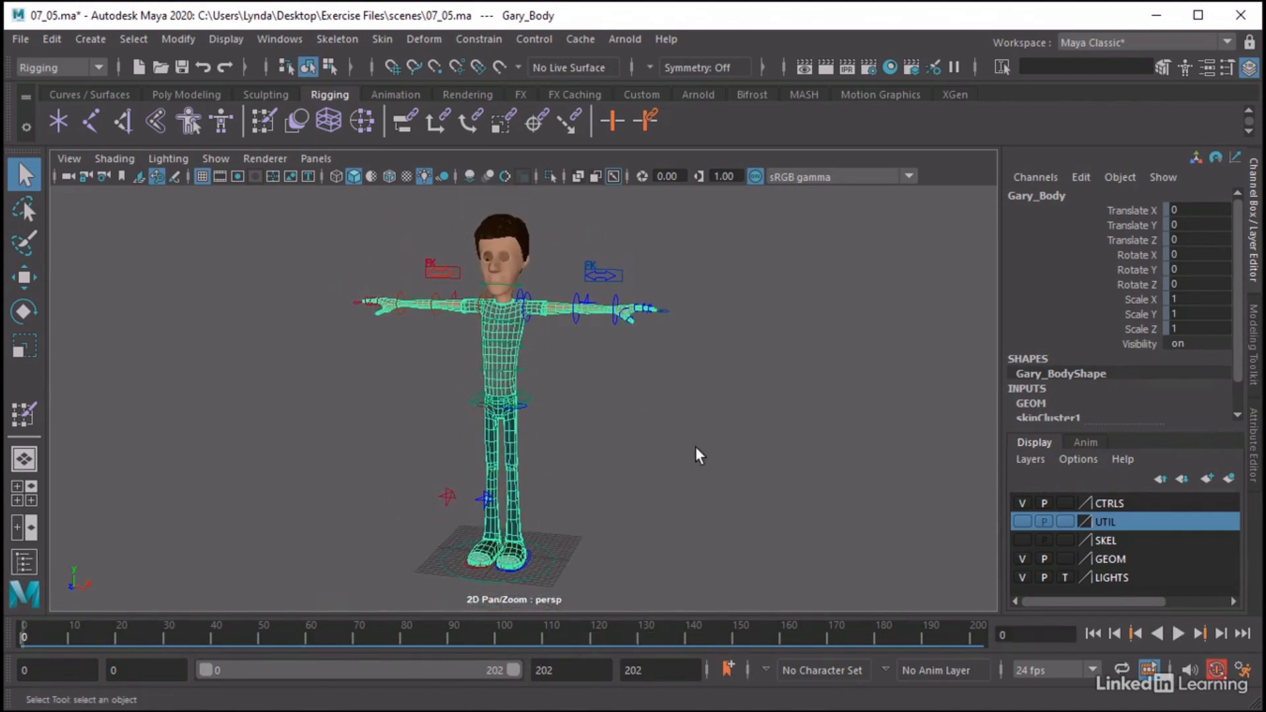
{"action": "left_click", "coordinate": [674, 447]}
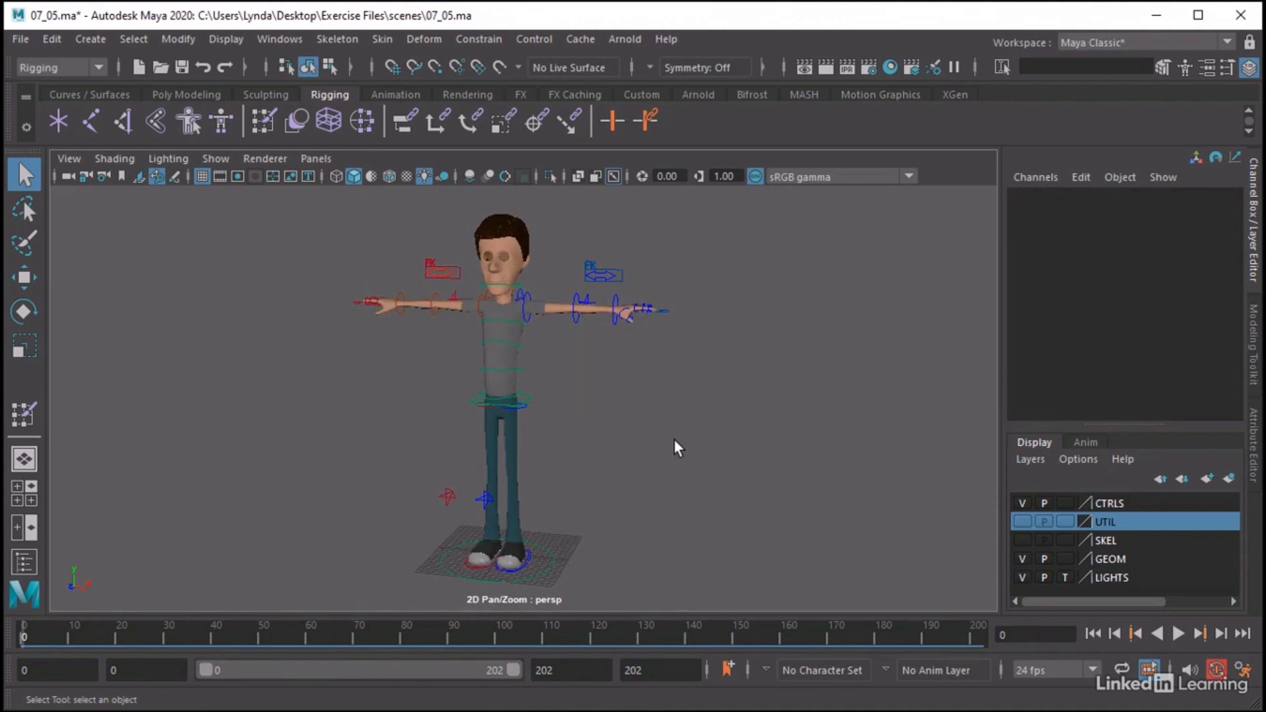